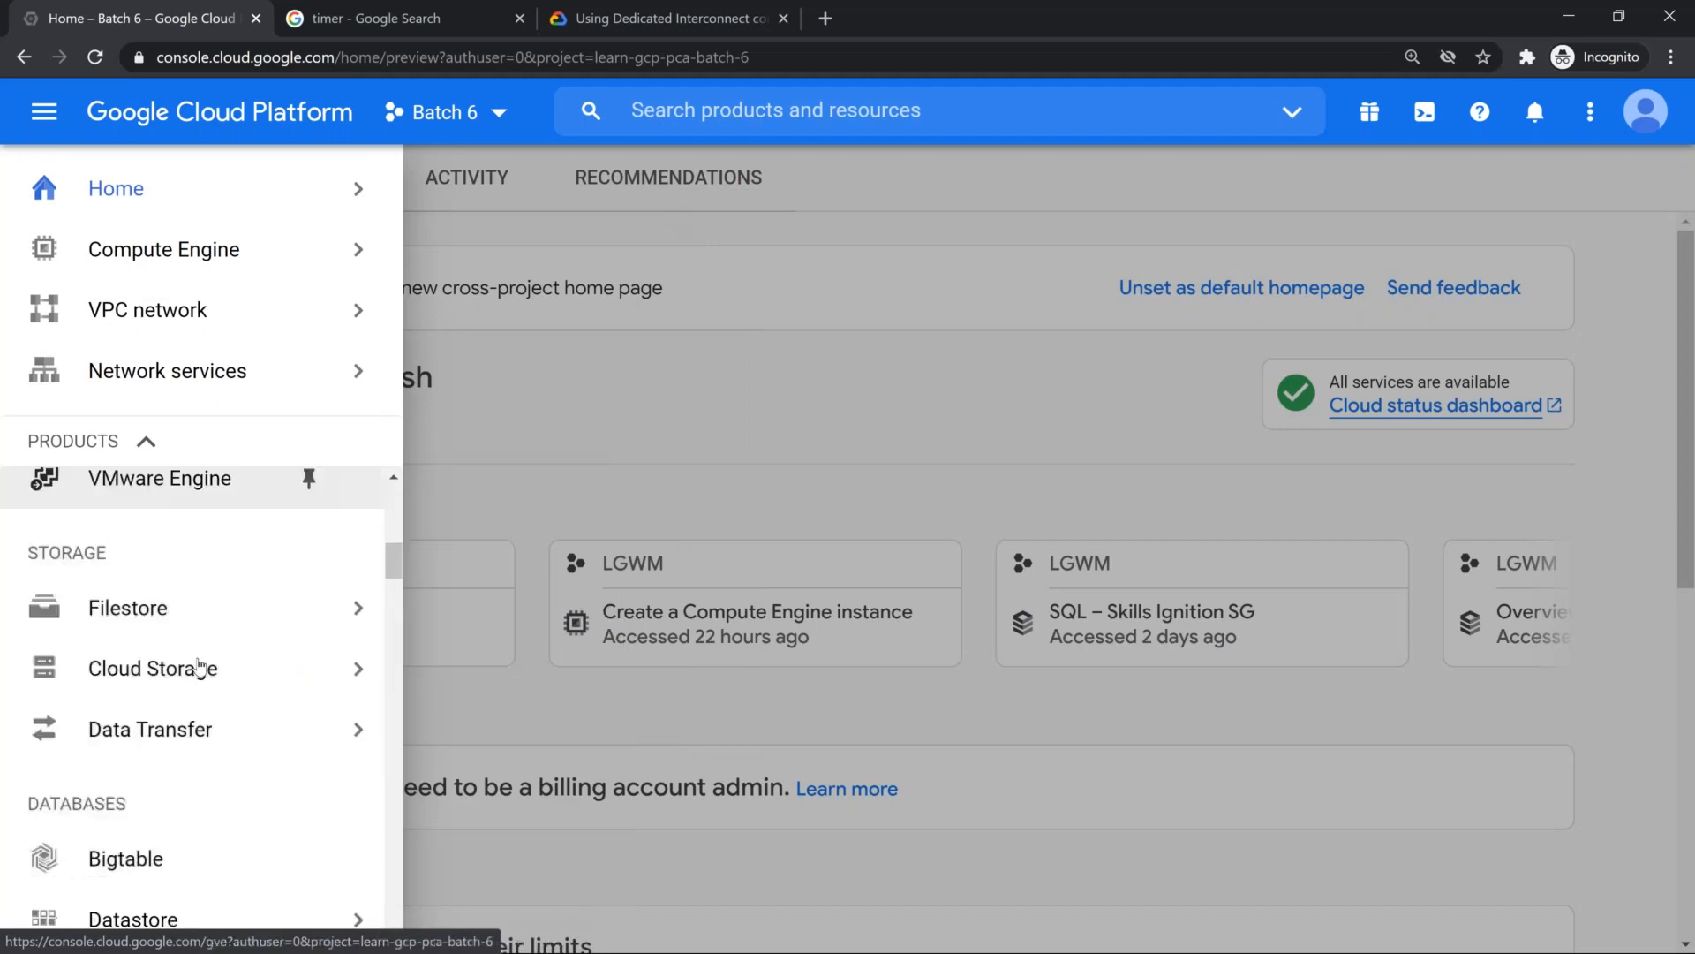
scroll(202, 680, down, 9)
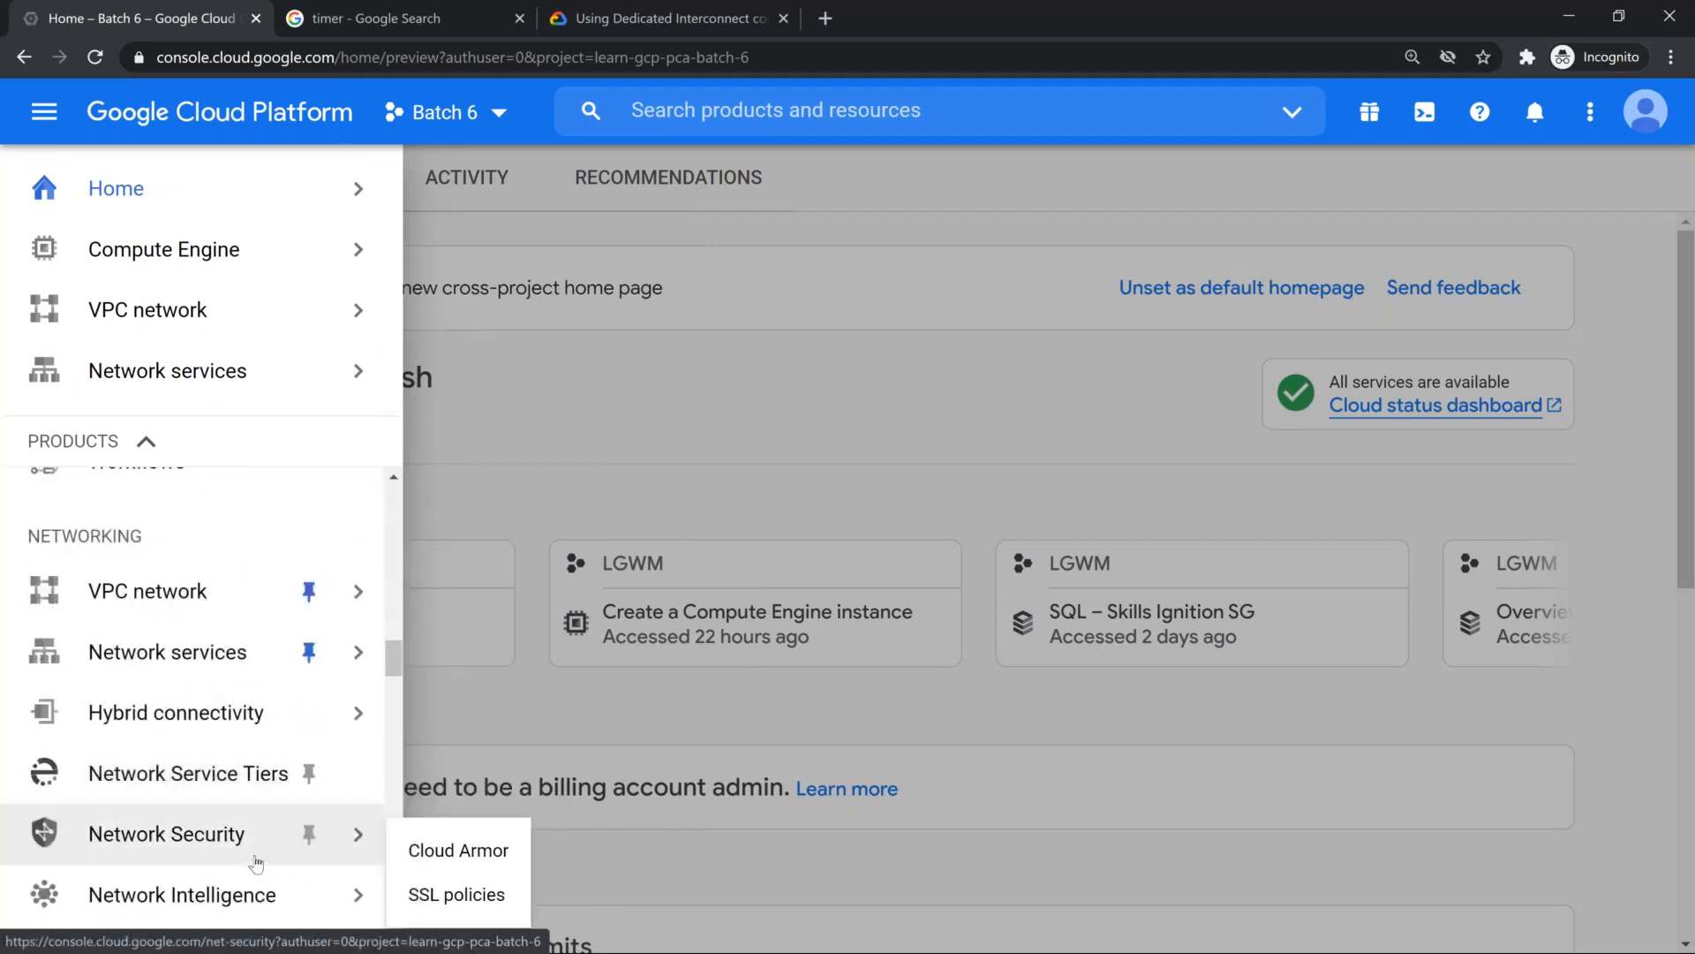
Step: Open the Interconnect page under Hybrid connectivity and start the setup of an interconnect
mouse_move(225, 707)
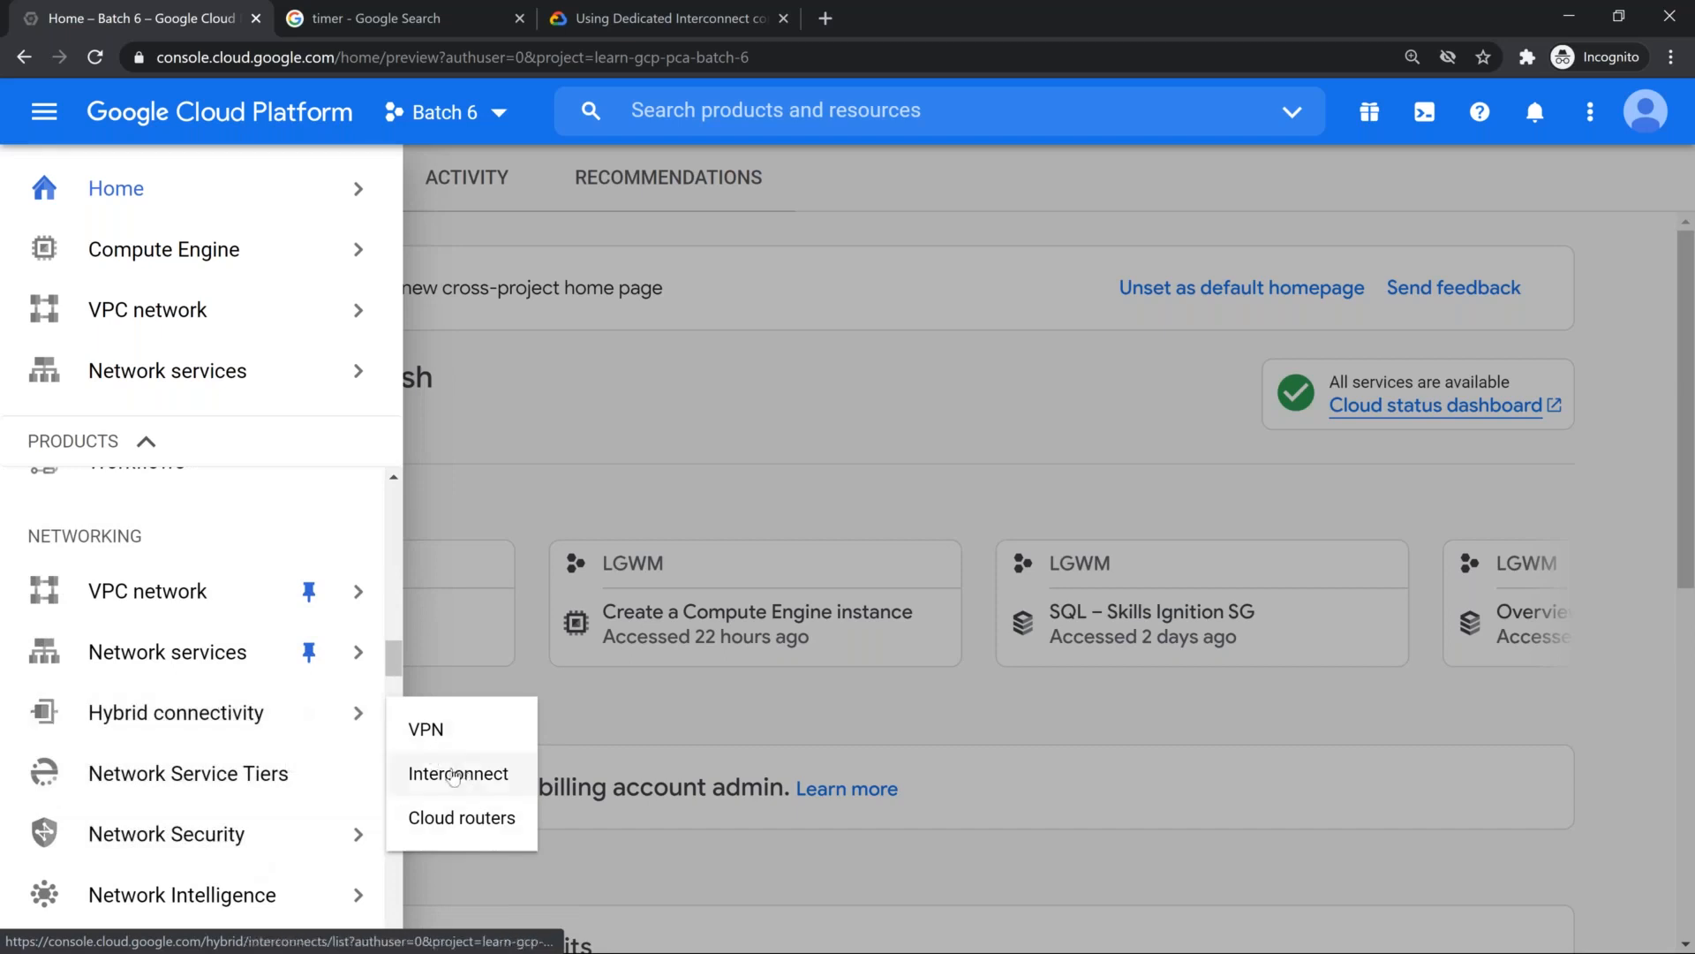
click(458, 774)
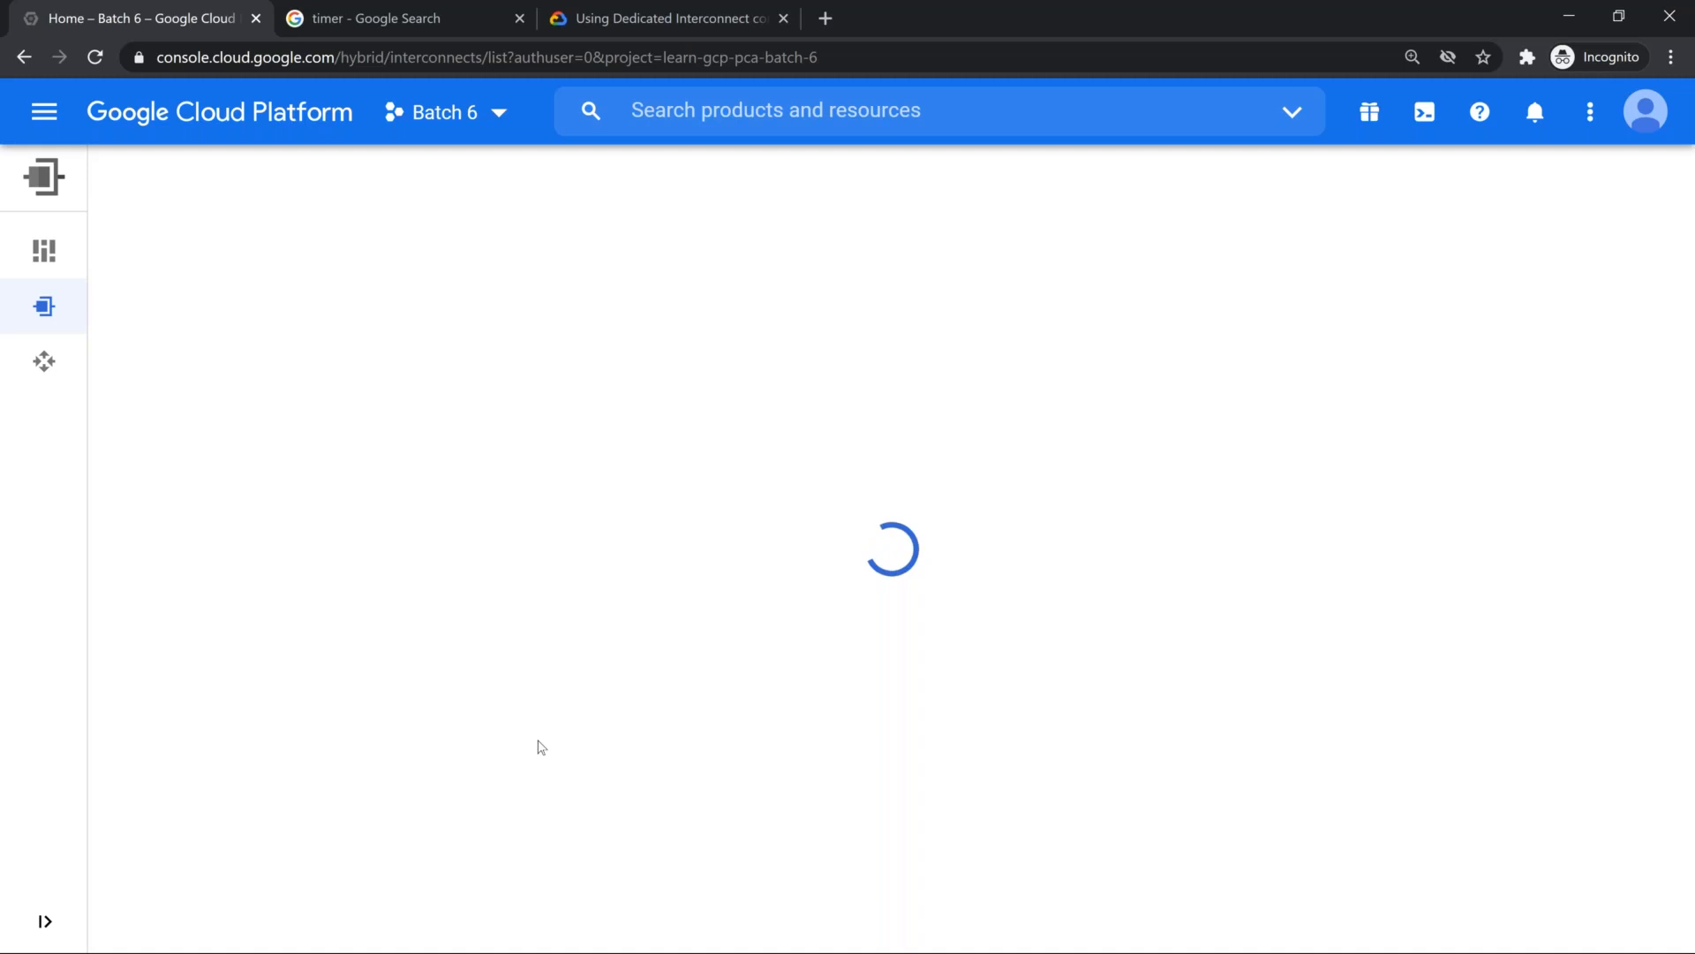
click(642, 448)
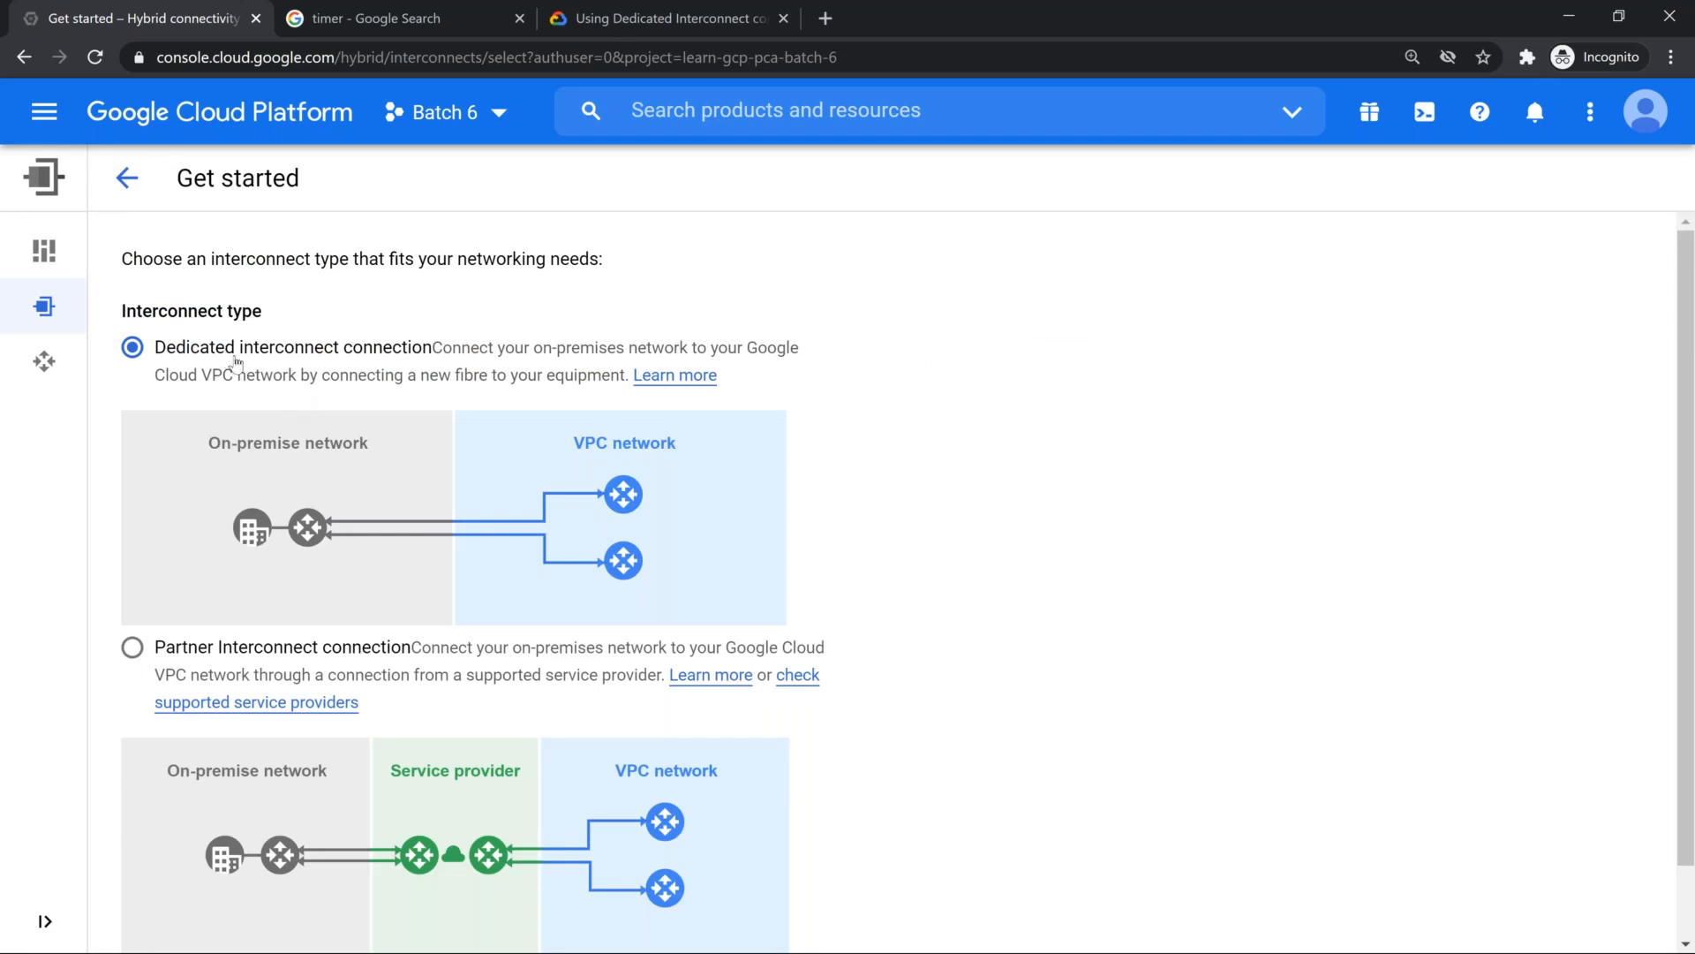
Step: Choose the dedicated interconnect connection type and proceed with ordering a new dedicated connection
scroll(358, 530, down, 1)
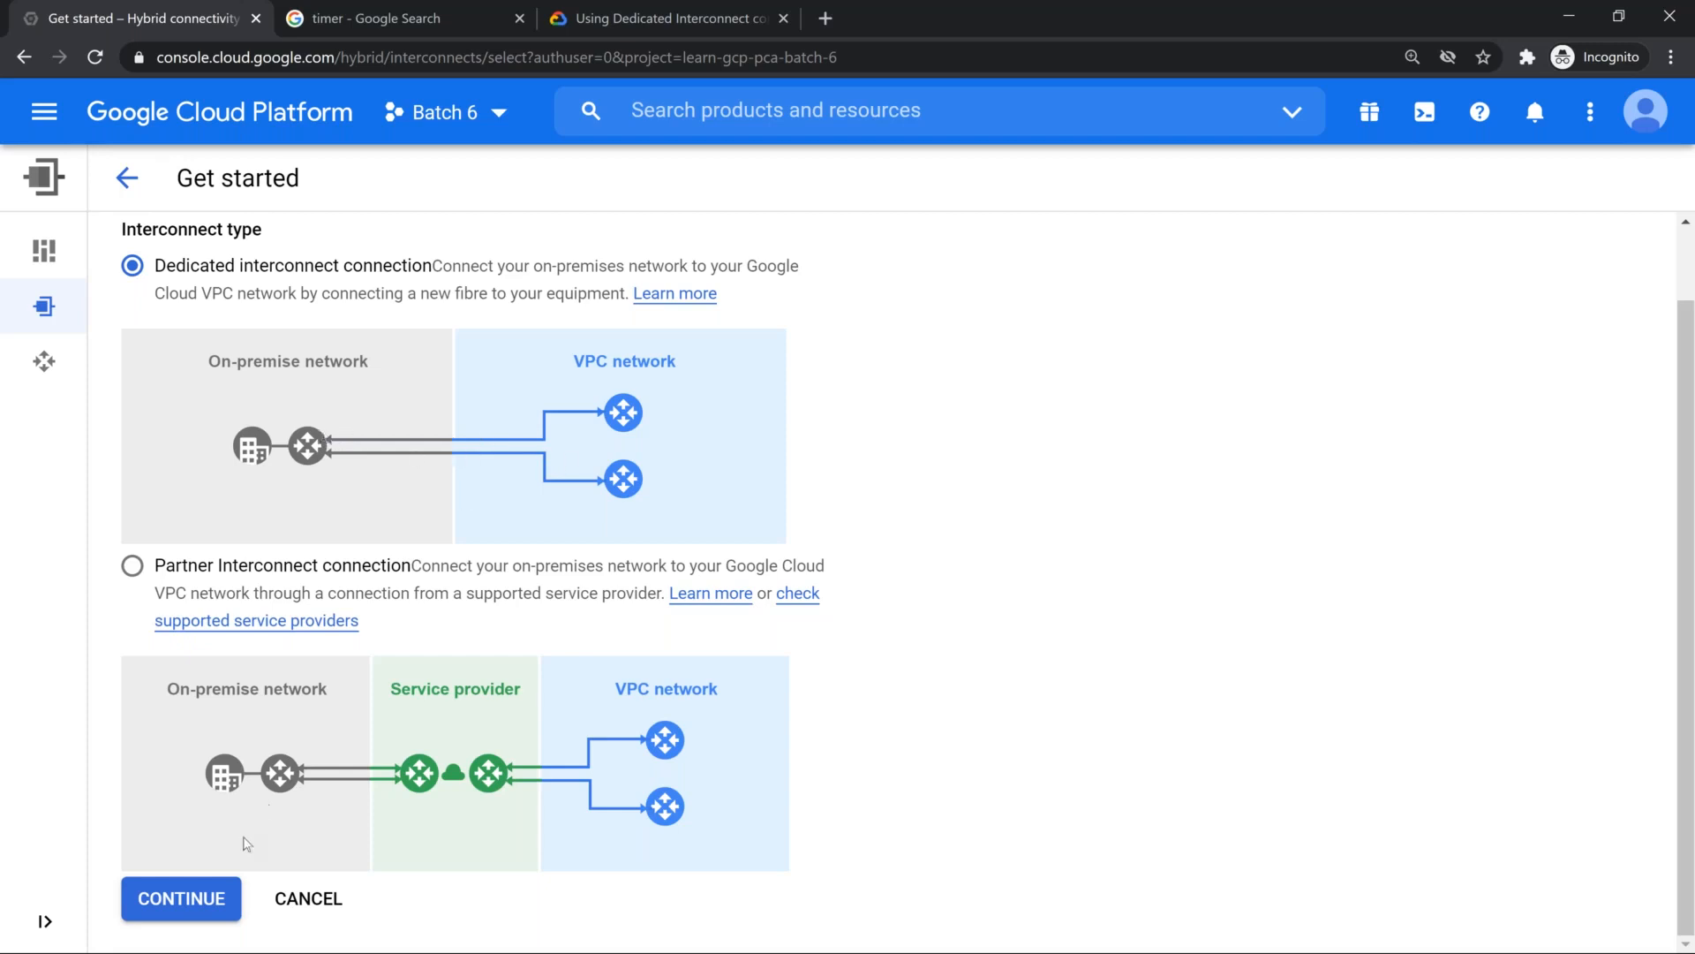
click(193, 903)
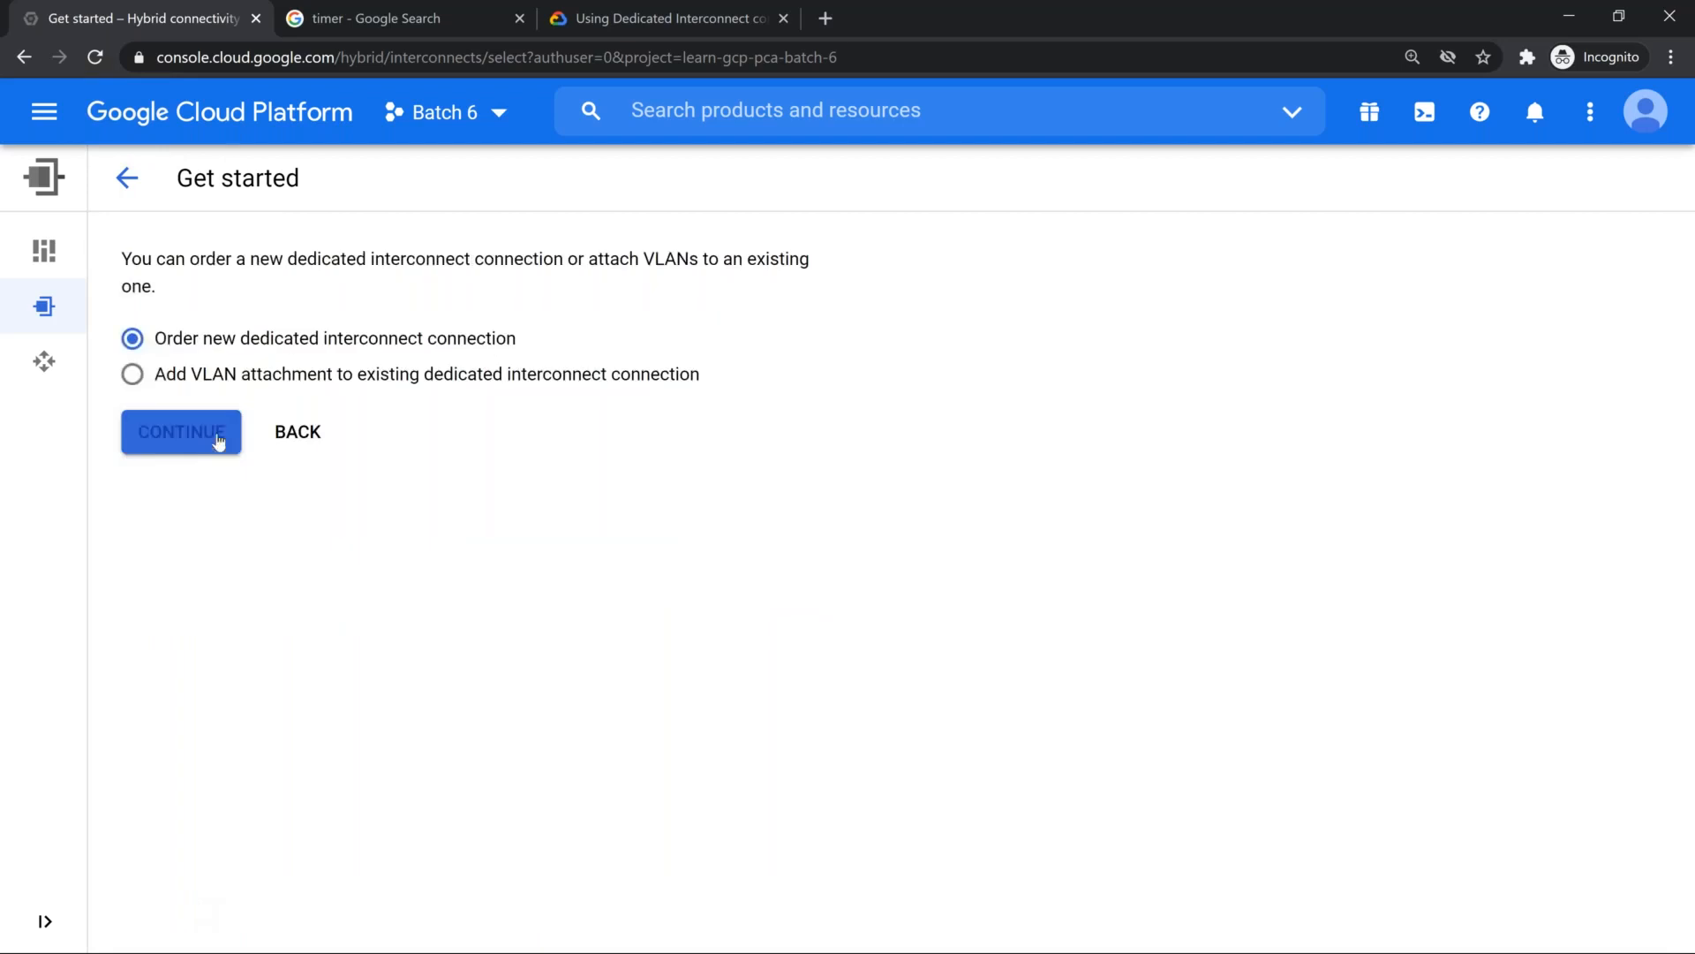
click(181, 432)
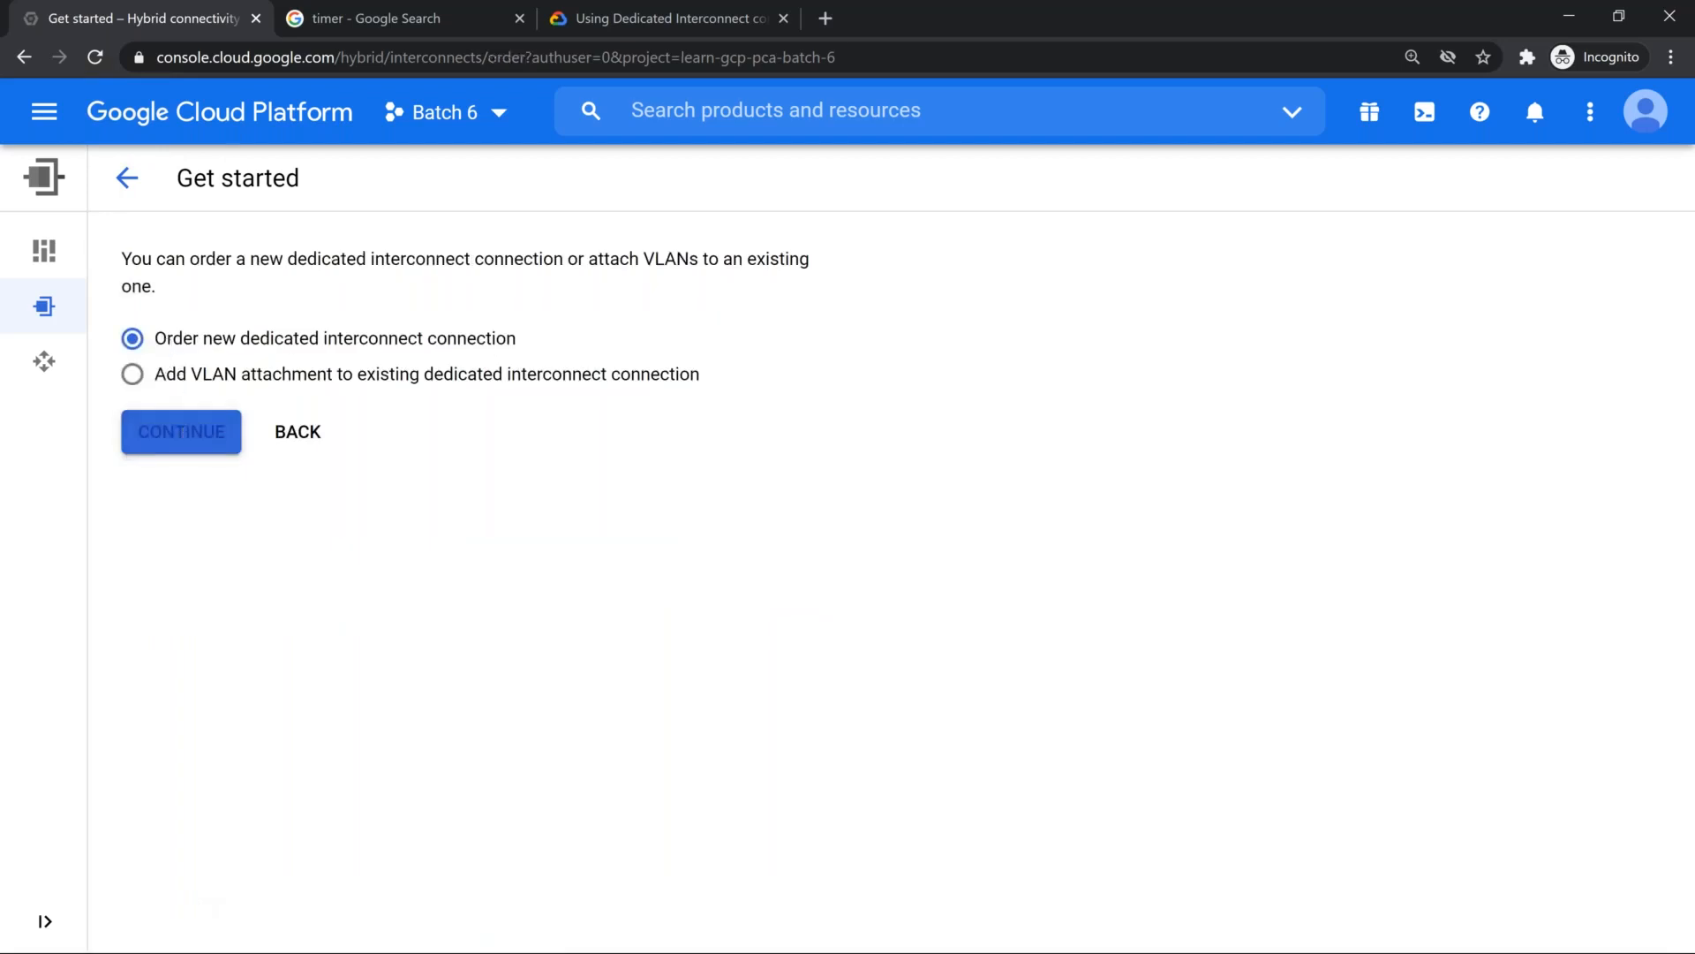
click(708, 522)
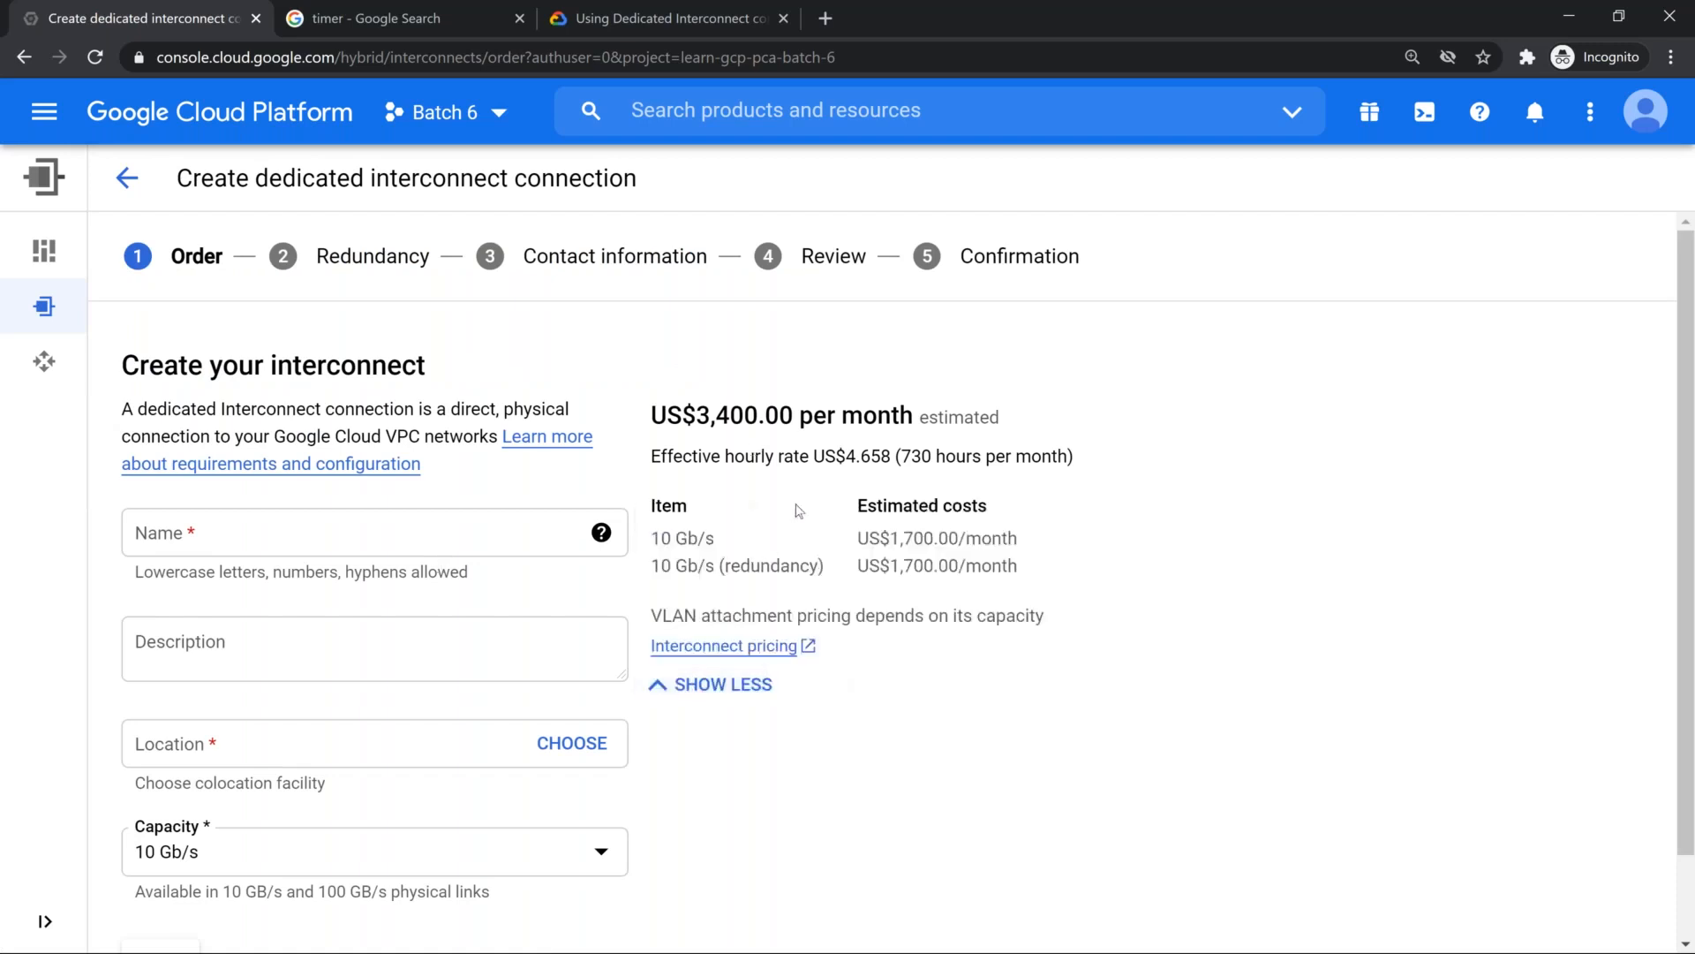
Step: Examine the estimated monthly cost of the interconnect and its 10 Gb/s line item
double_click(688, 411)
drag(711, 404, 799, 411)
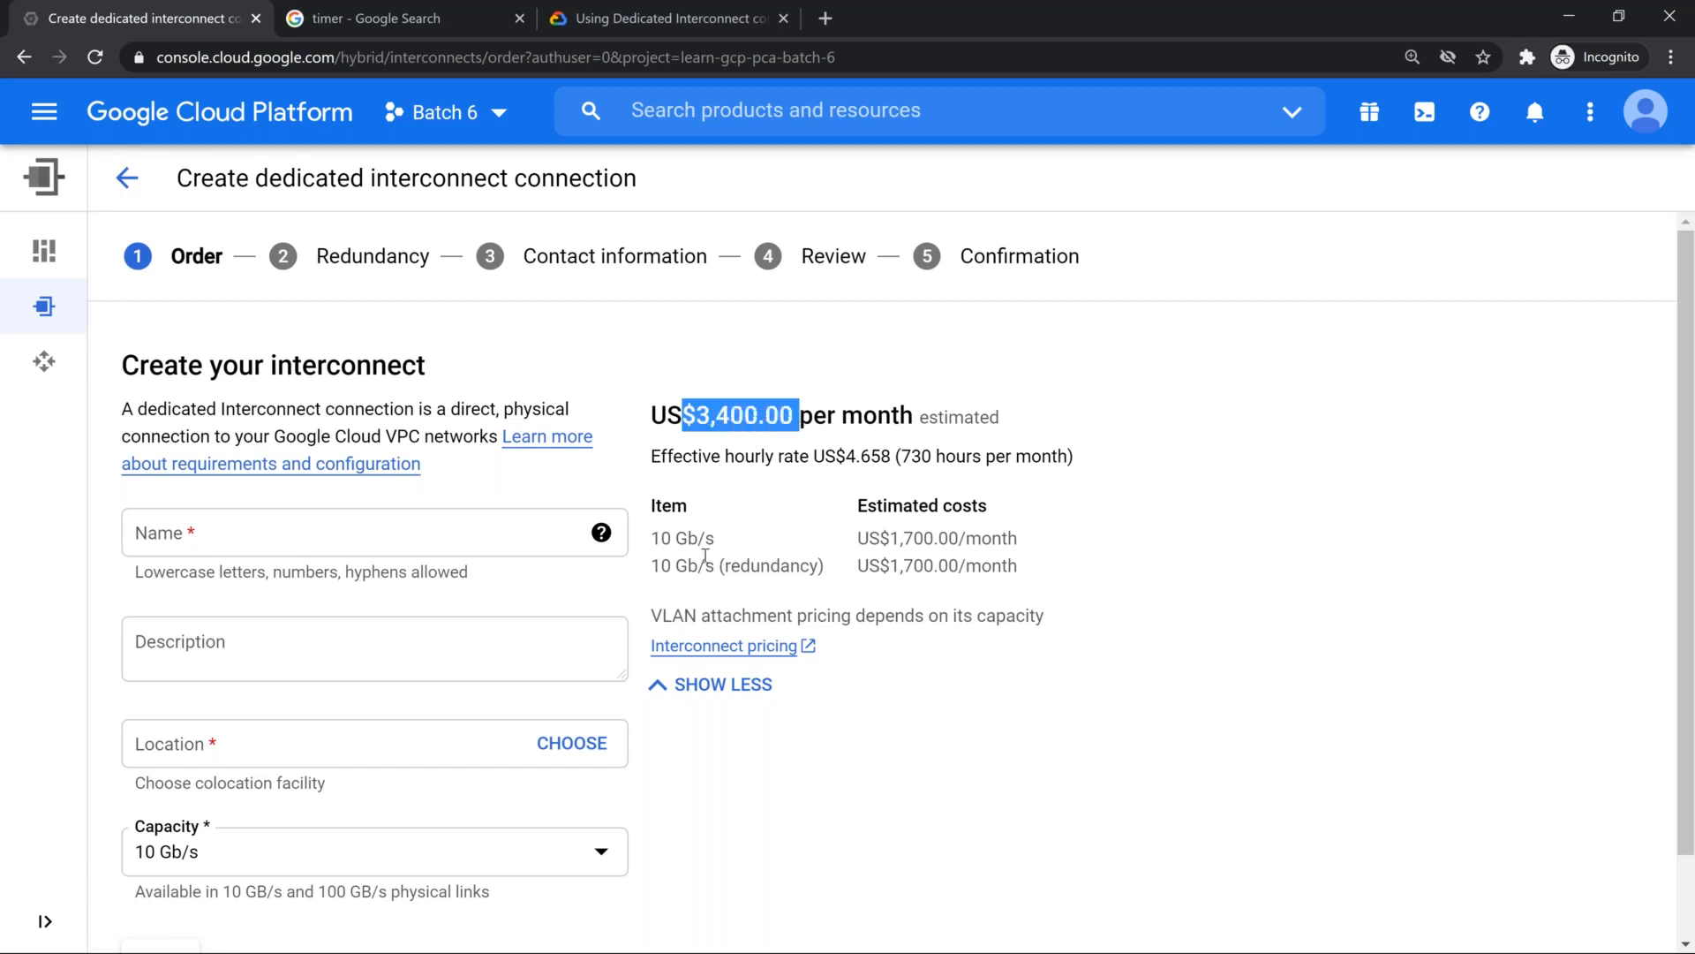
click(682, 540)
double_click(682, 540)
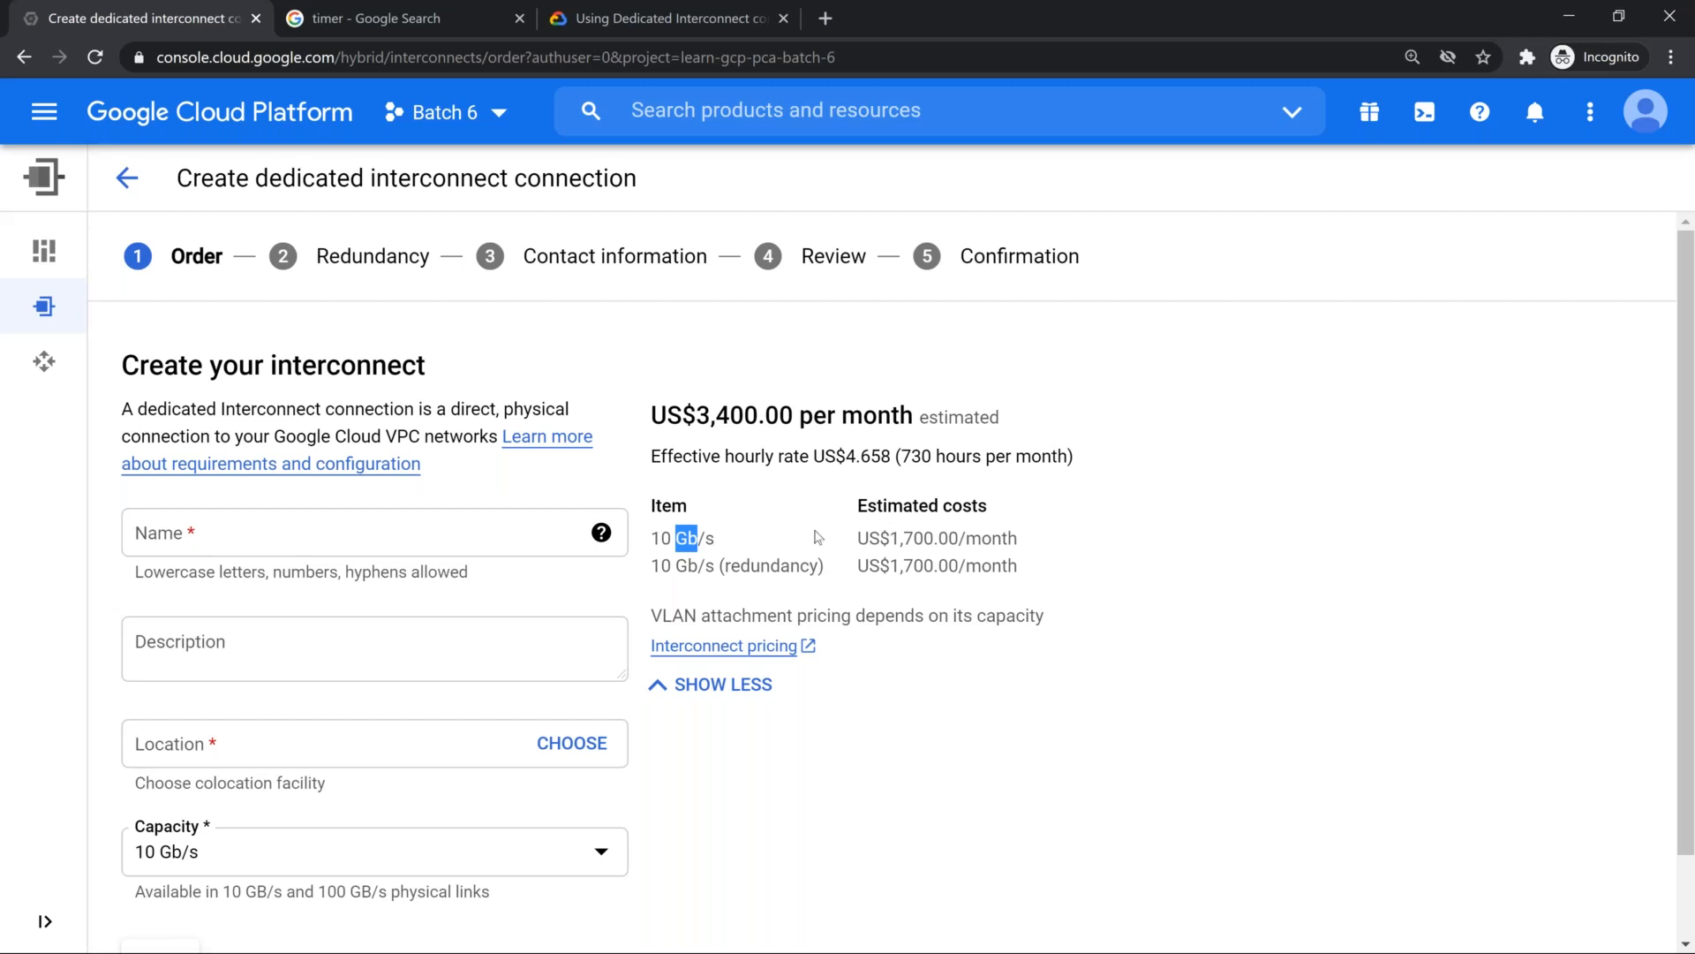
Step: Open the colocation facility chooser for the interconnect's location and filter the facilities by Delhi
scroll(424, 717, down, 1)
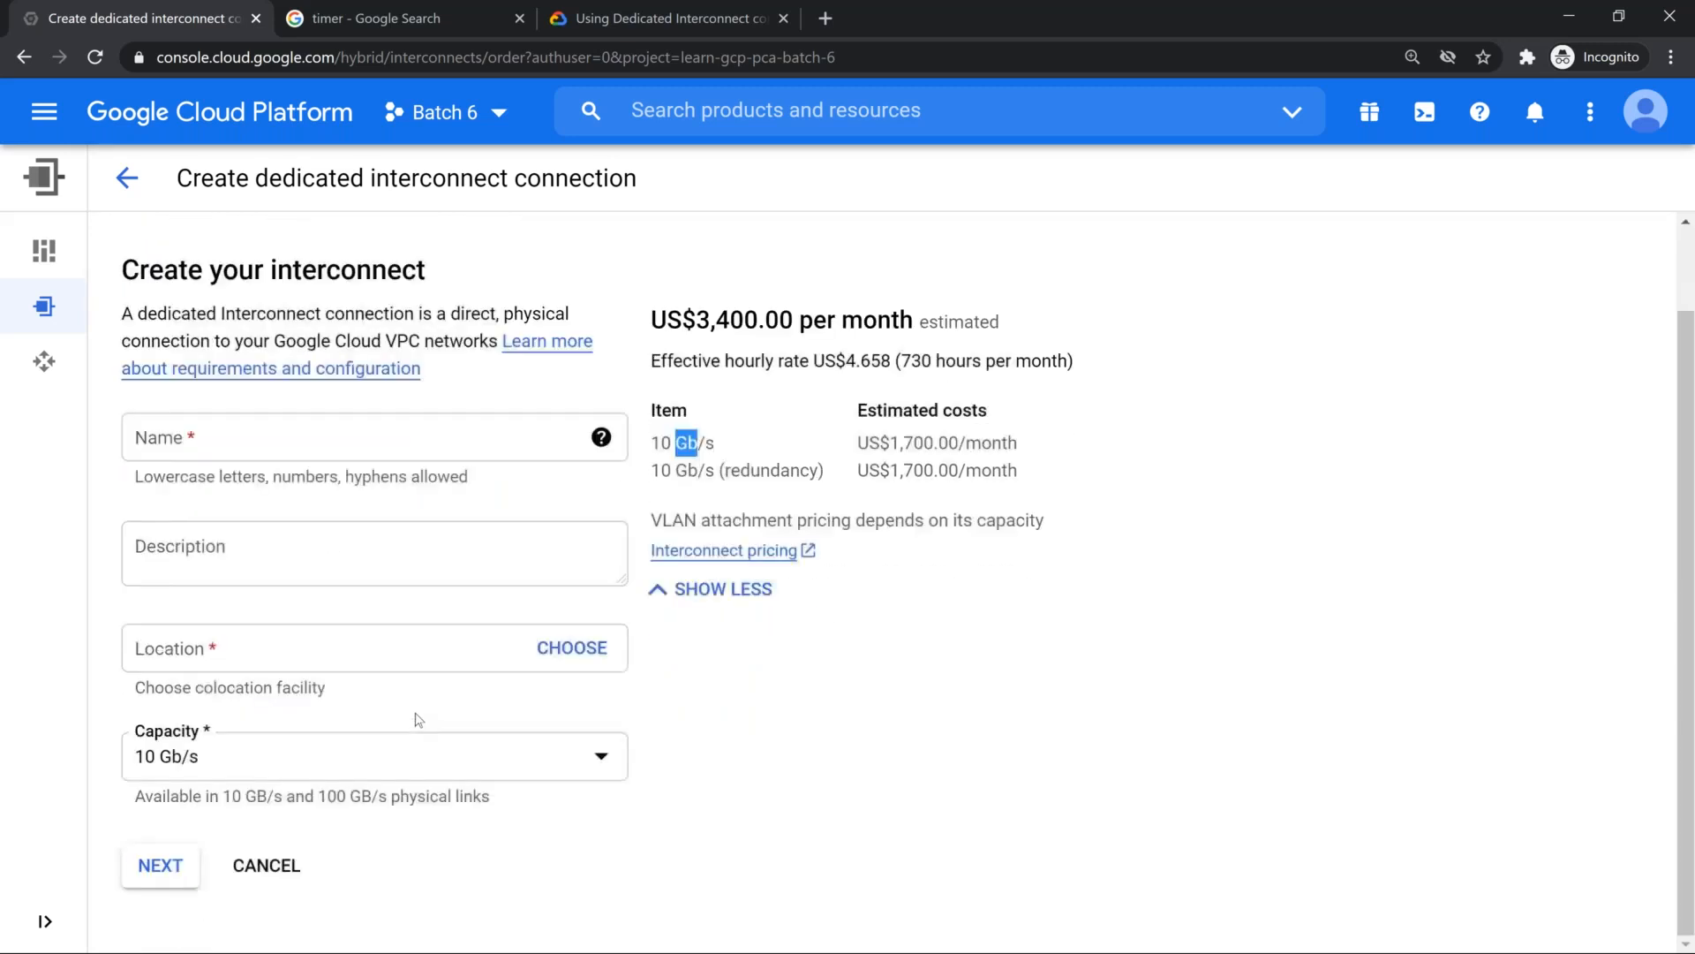
click(599, 650)
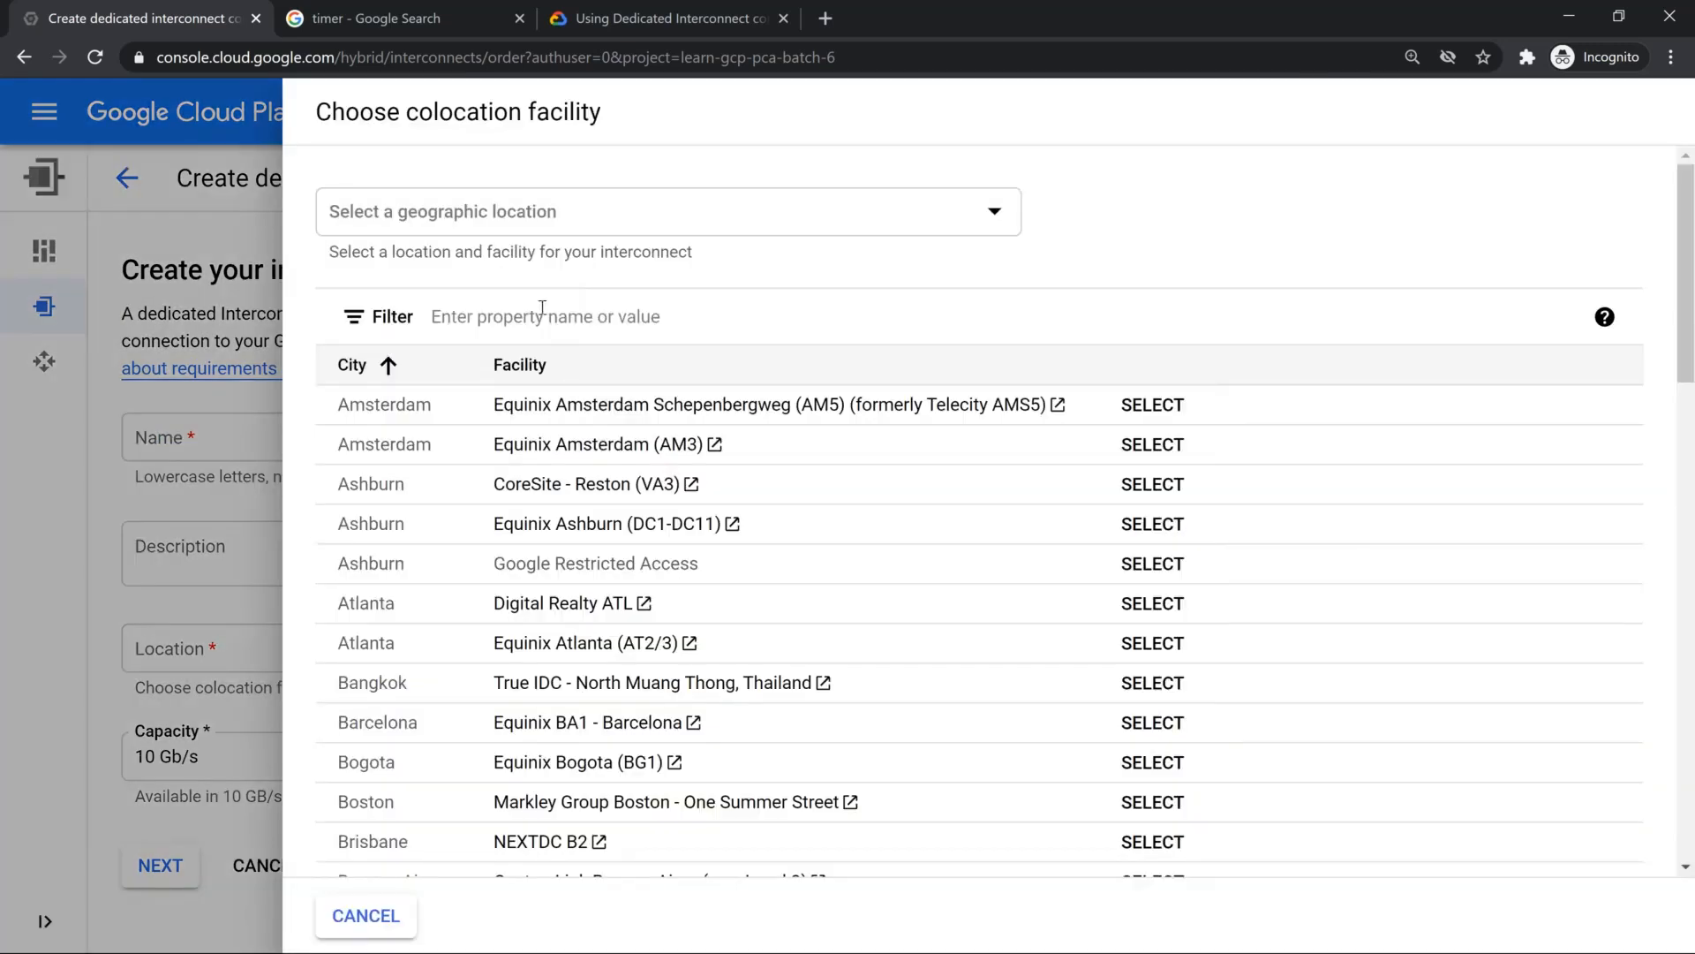
click(539, 311)
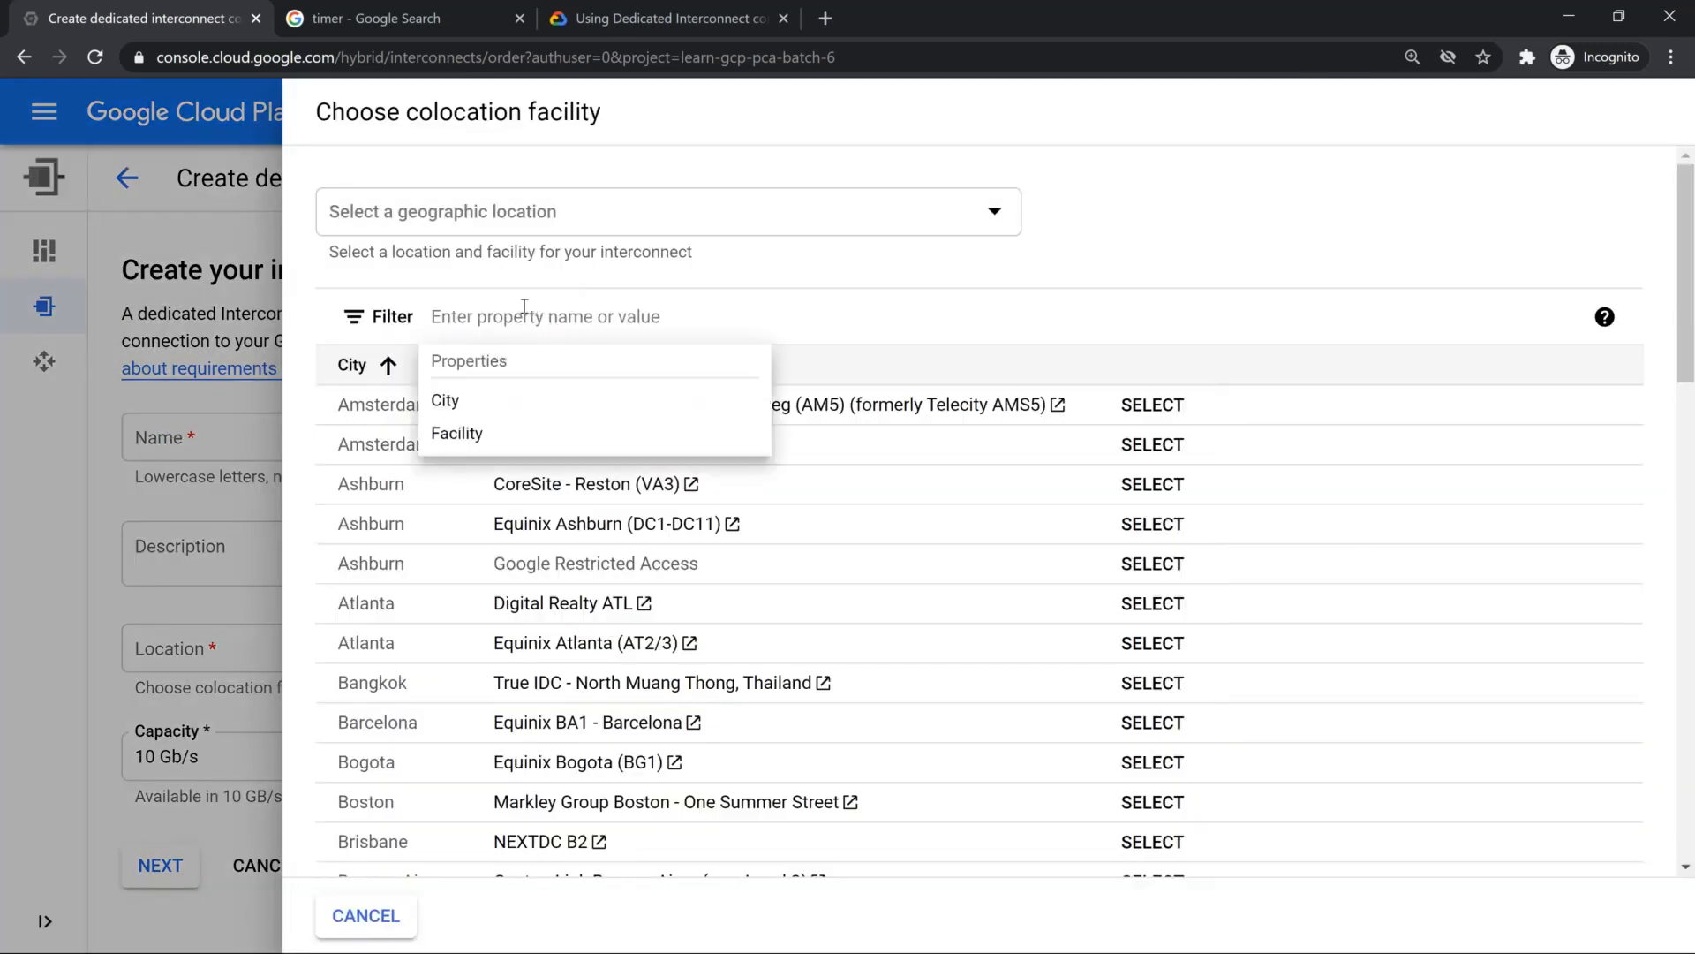
text(Del)
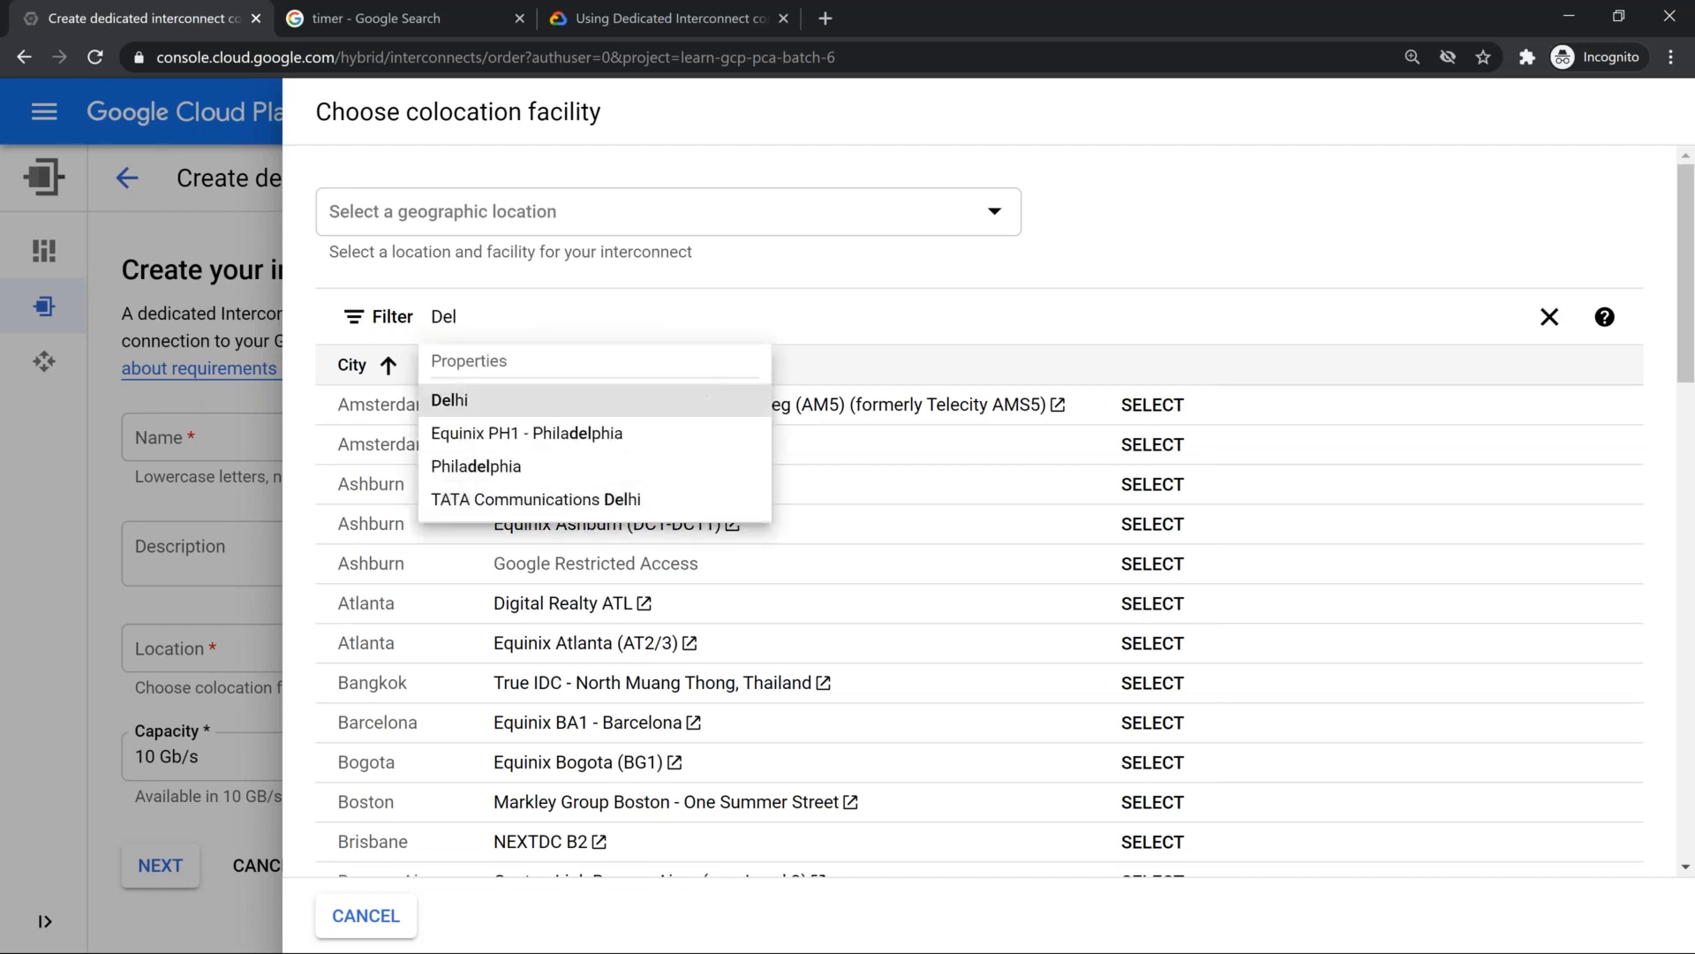
click(703, 399)
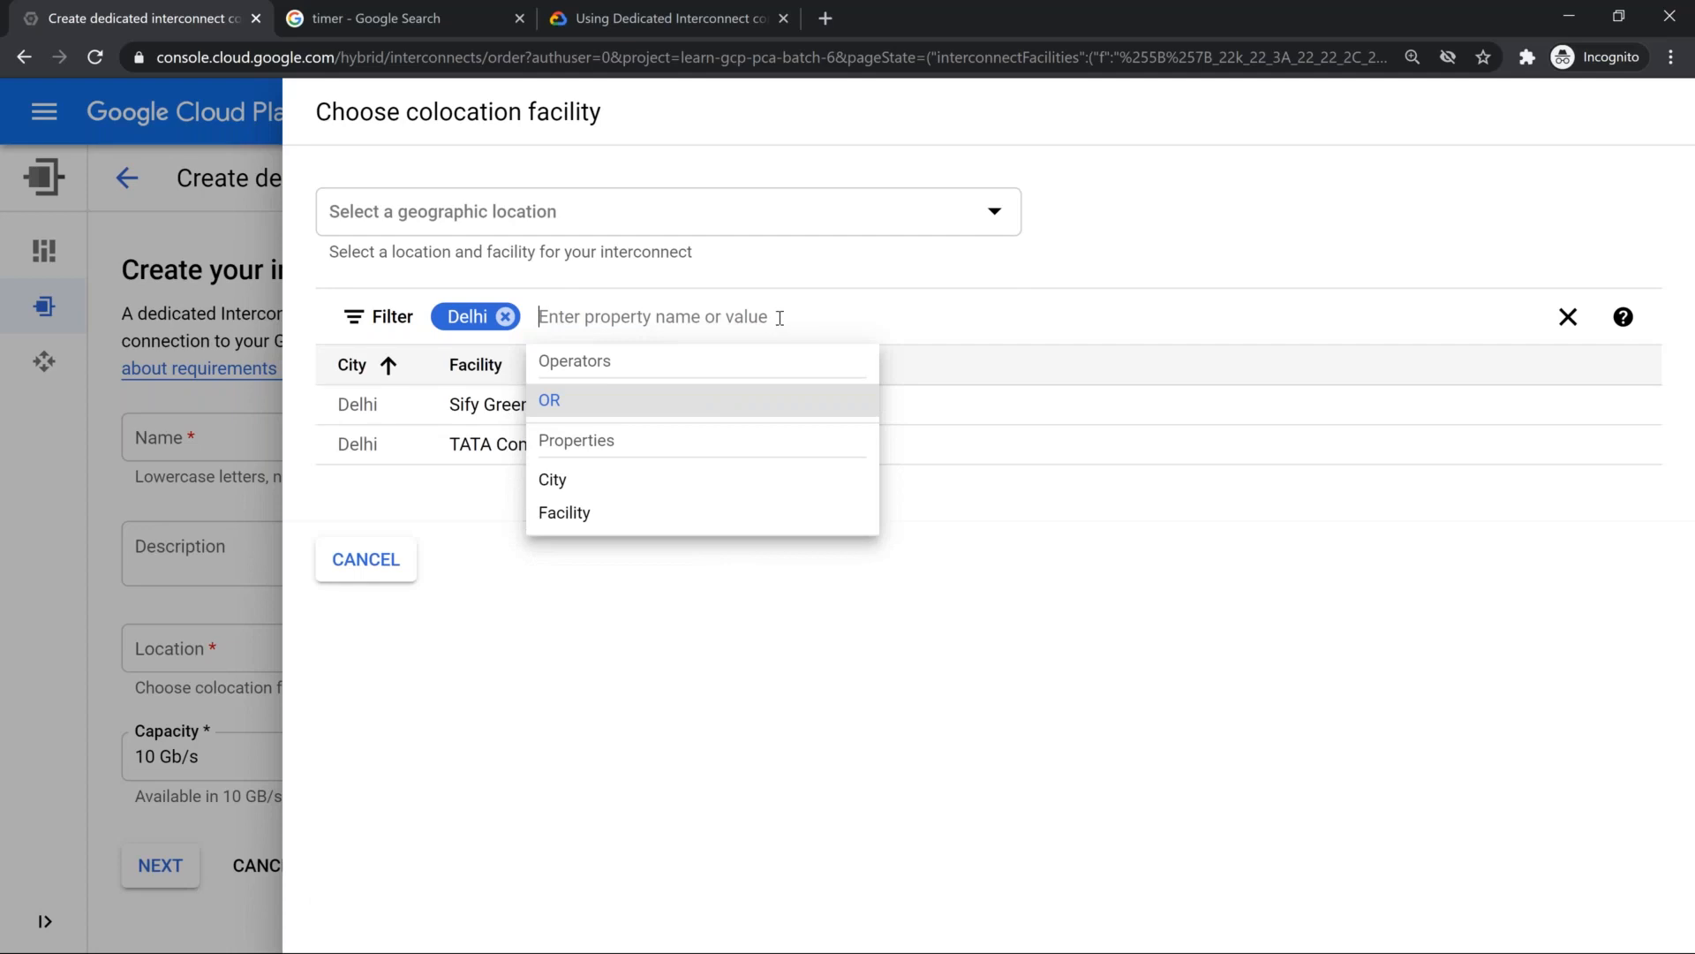
Step: Extend the facility filter with an OR condition for Mumbai
click(703, 396)
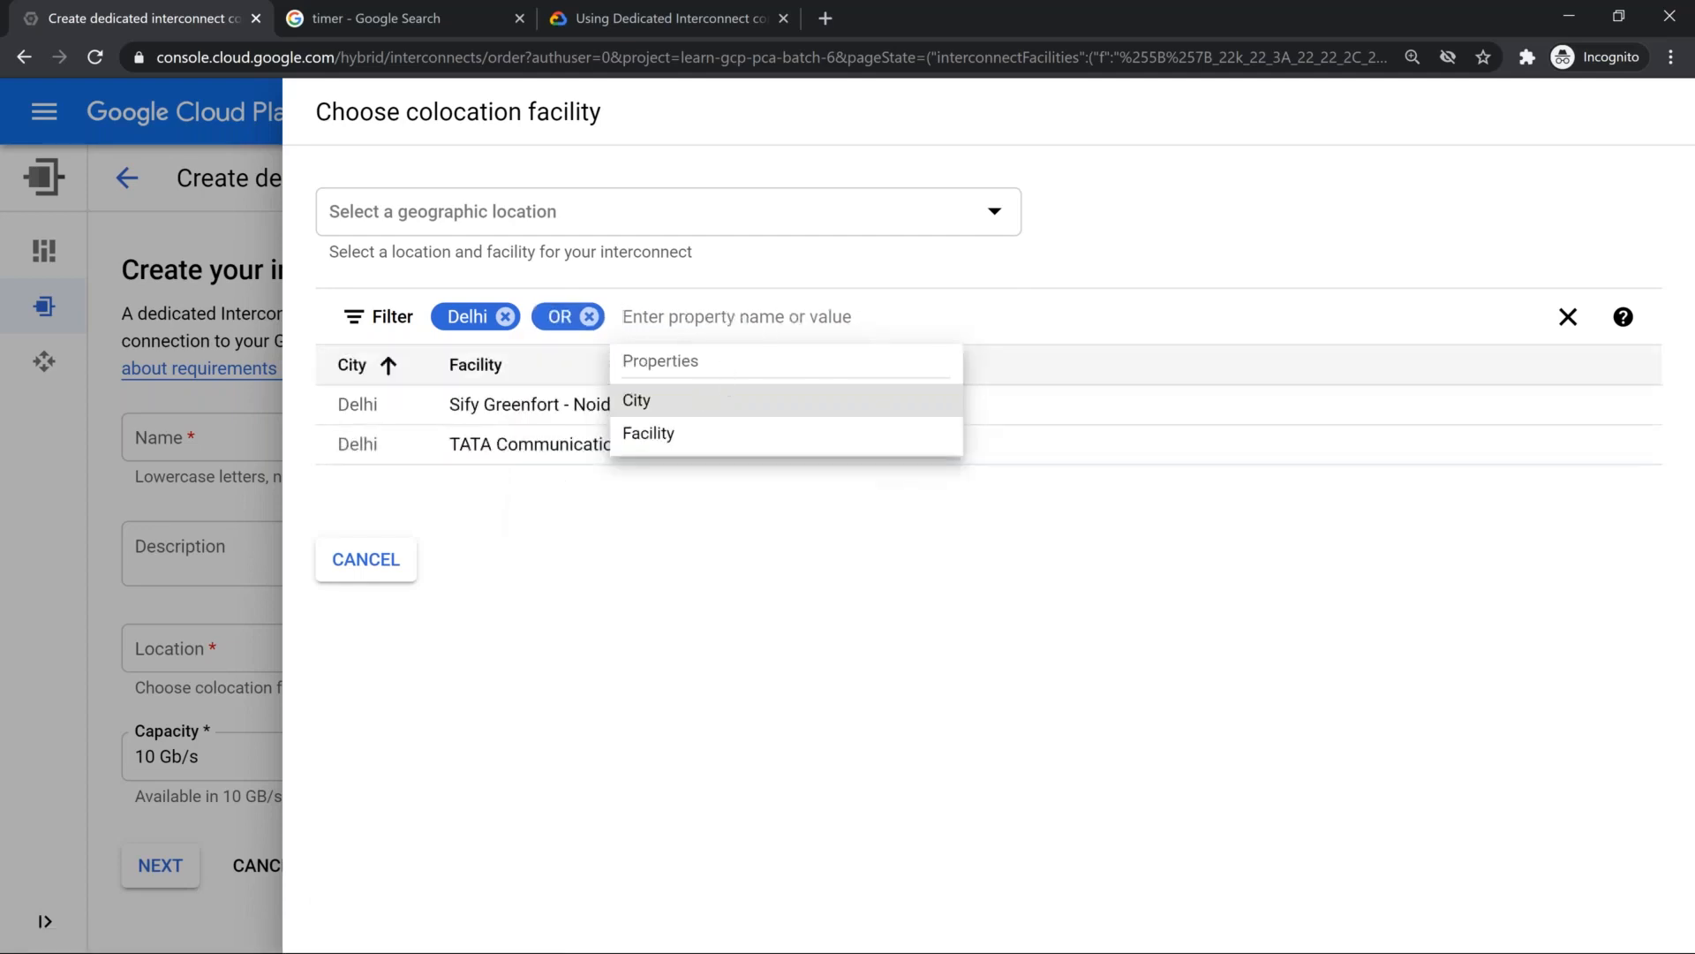
click(721, 400)
key(BackSpace)
key(BackSpace)
key(BackSpace)
key(BackSpace)
key(BackSpace)
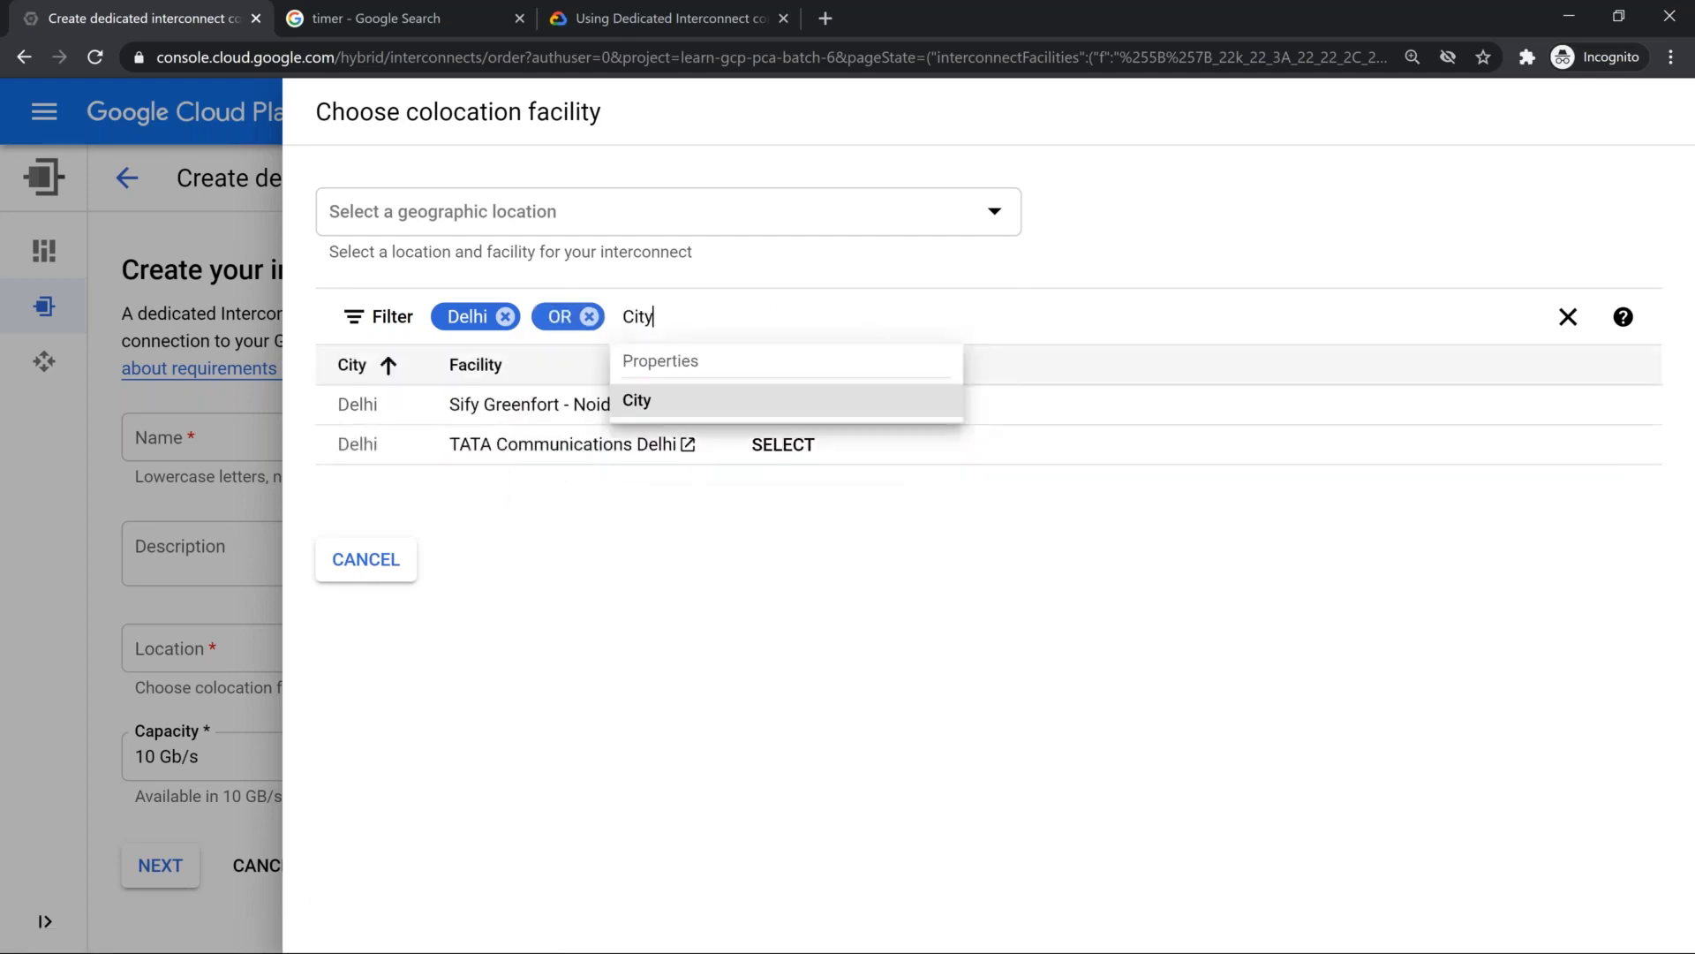
text(mu)
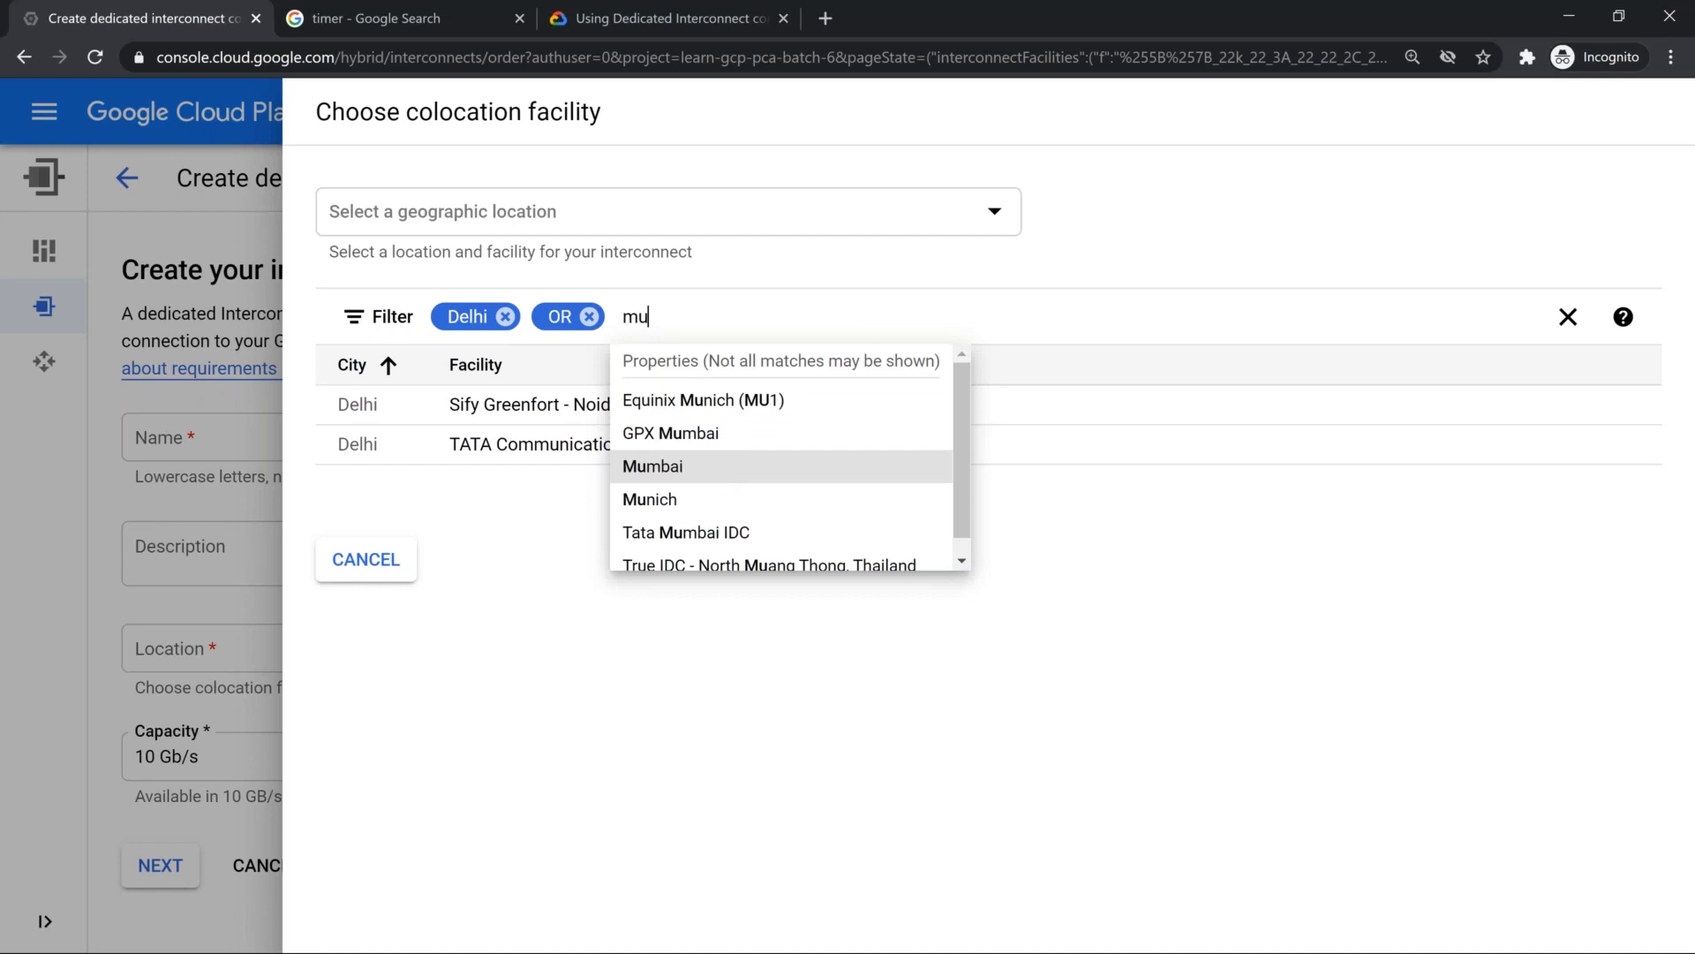
click(717, 481)
Step: Add a further OR condition for Chennai to the facility filter
click(828, 400)
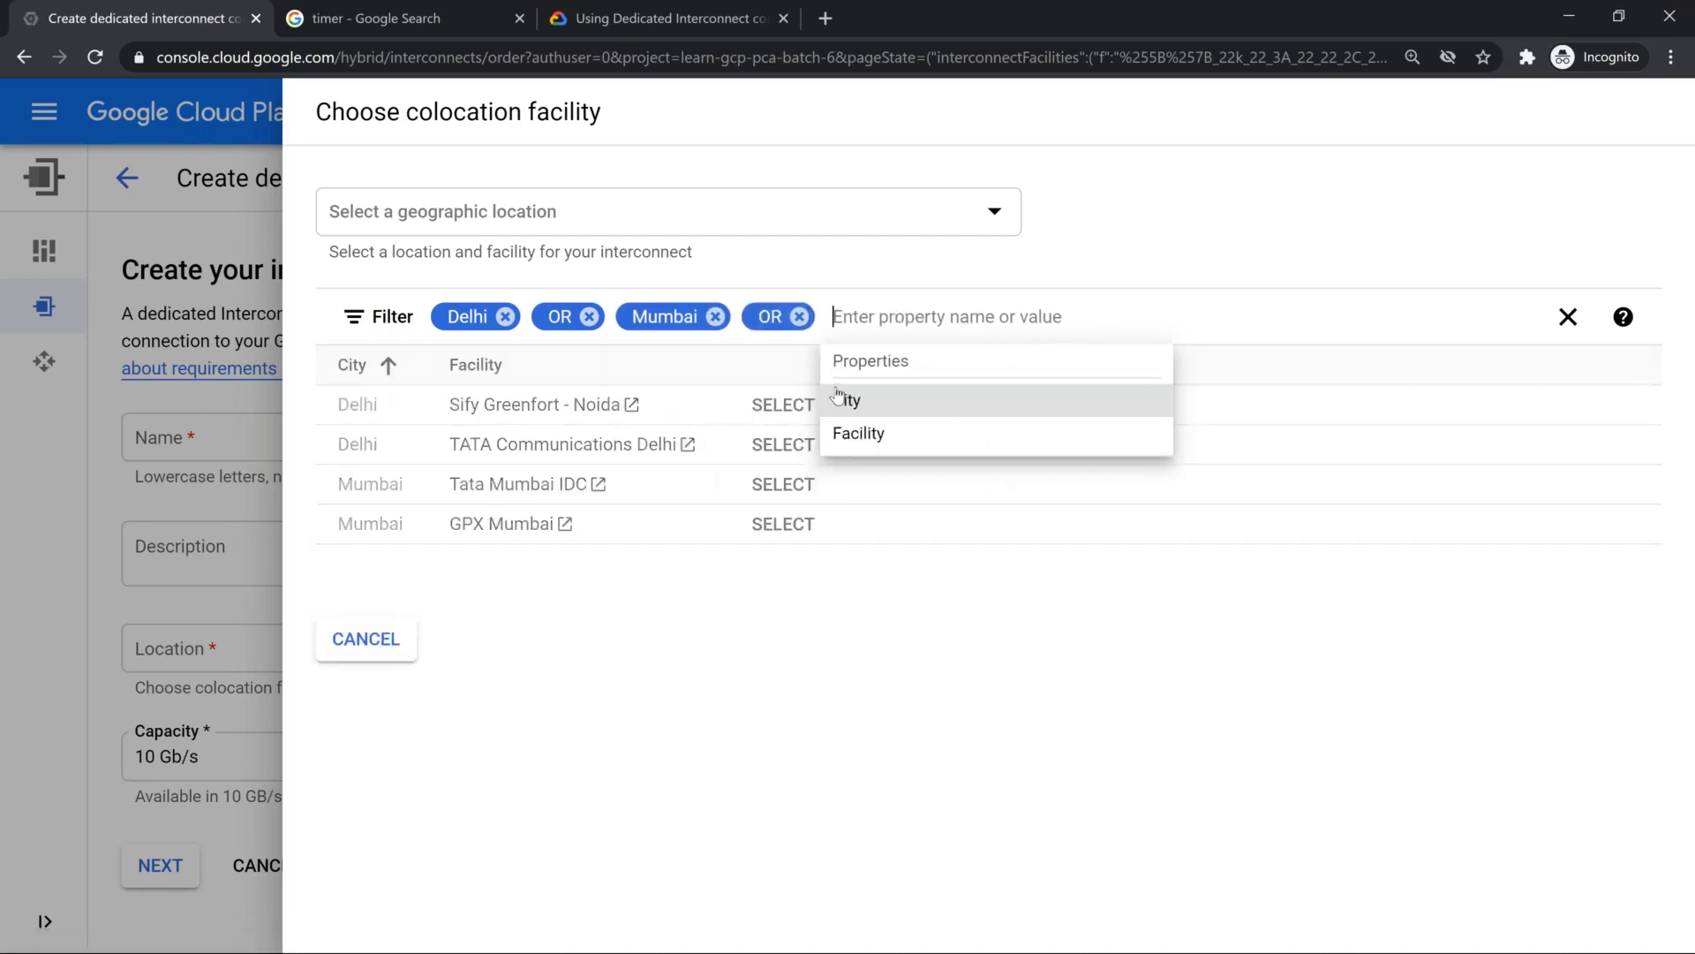
text(c)
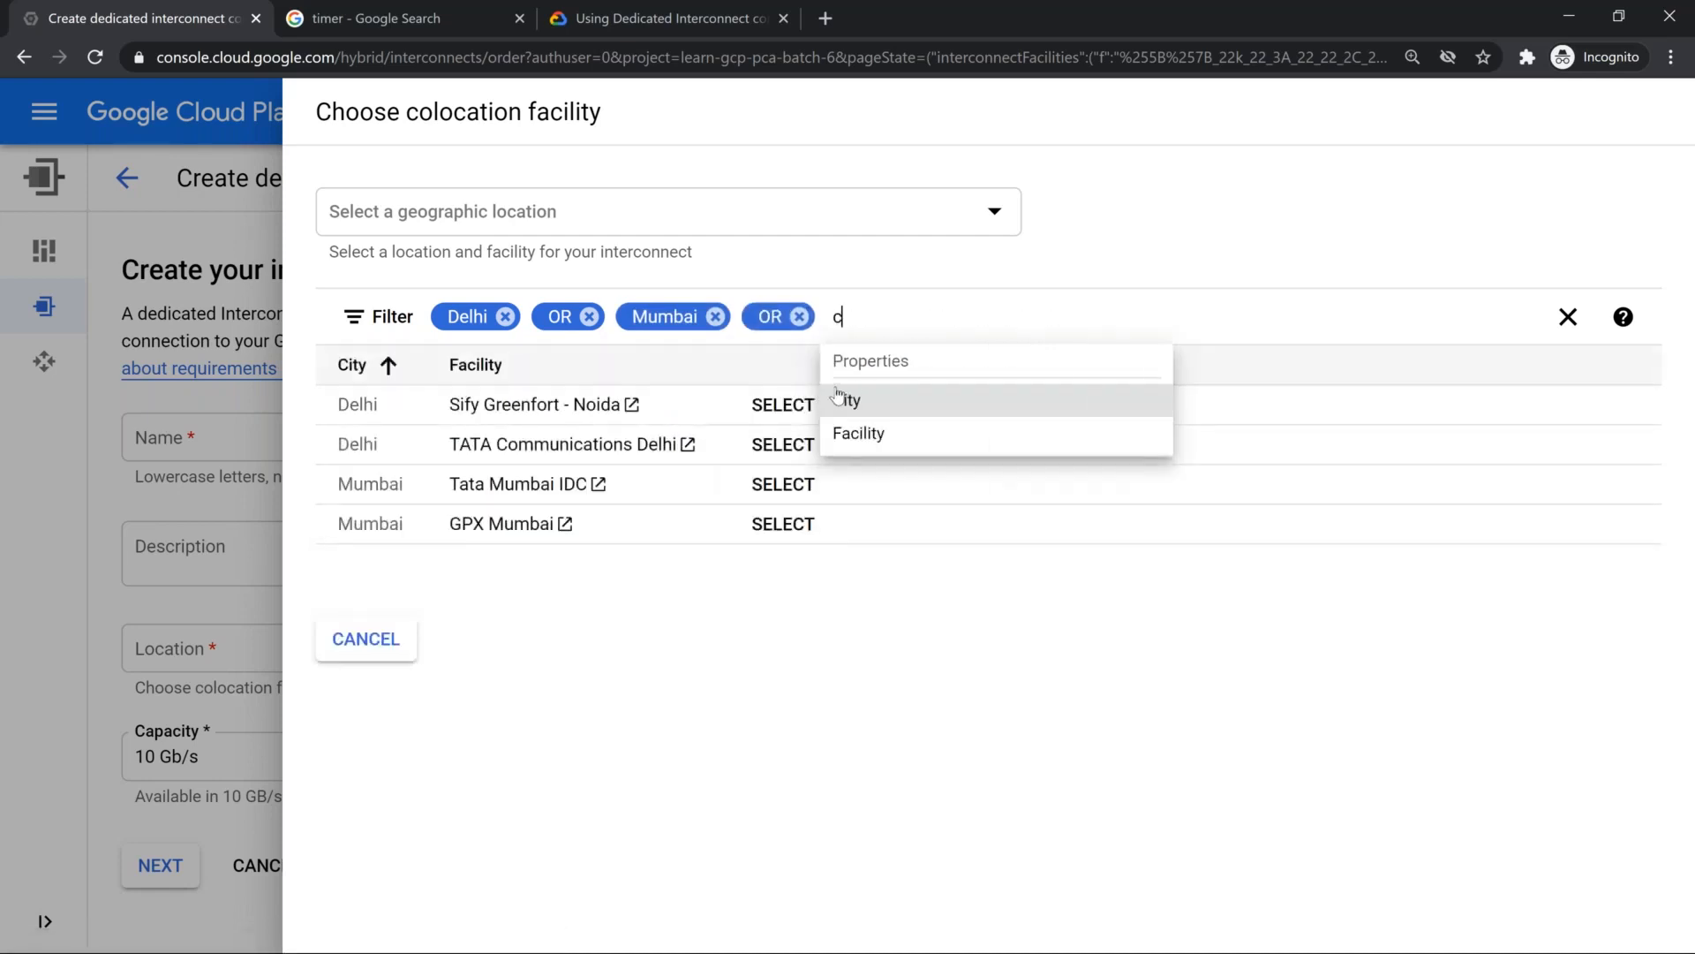
text(he)
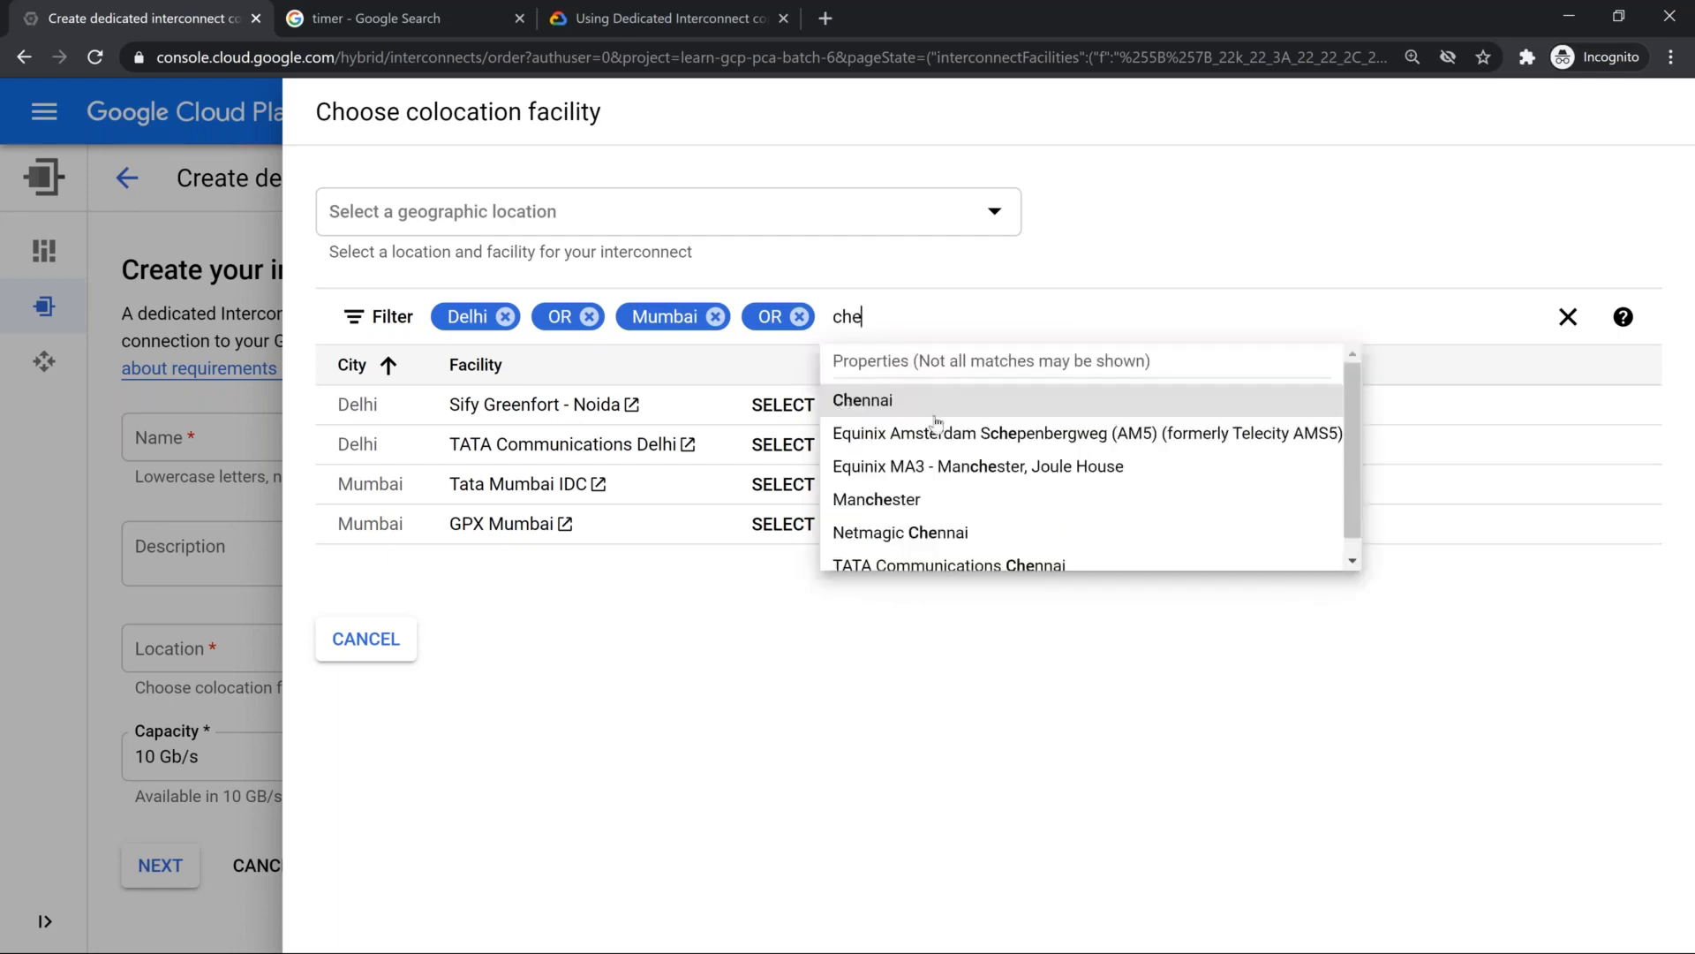
click(949, 402)
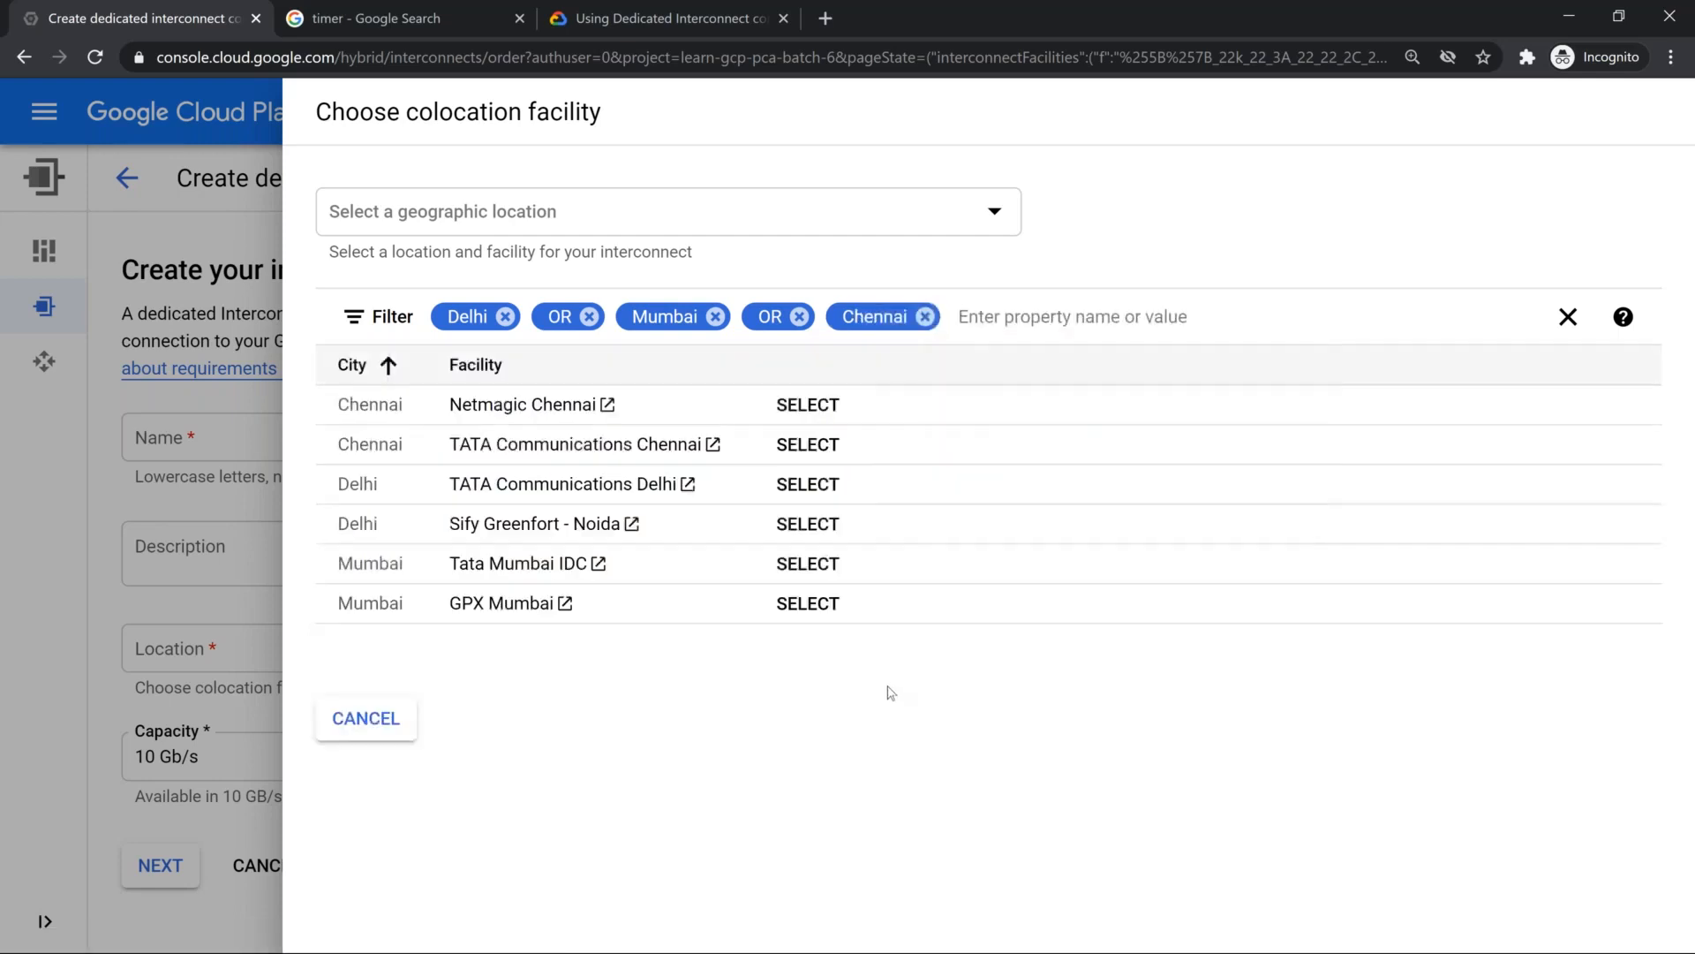
Step: Add another OR condition for hyderabad to the facility filter
click(1055, 320)
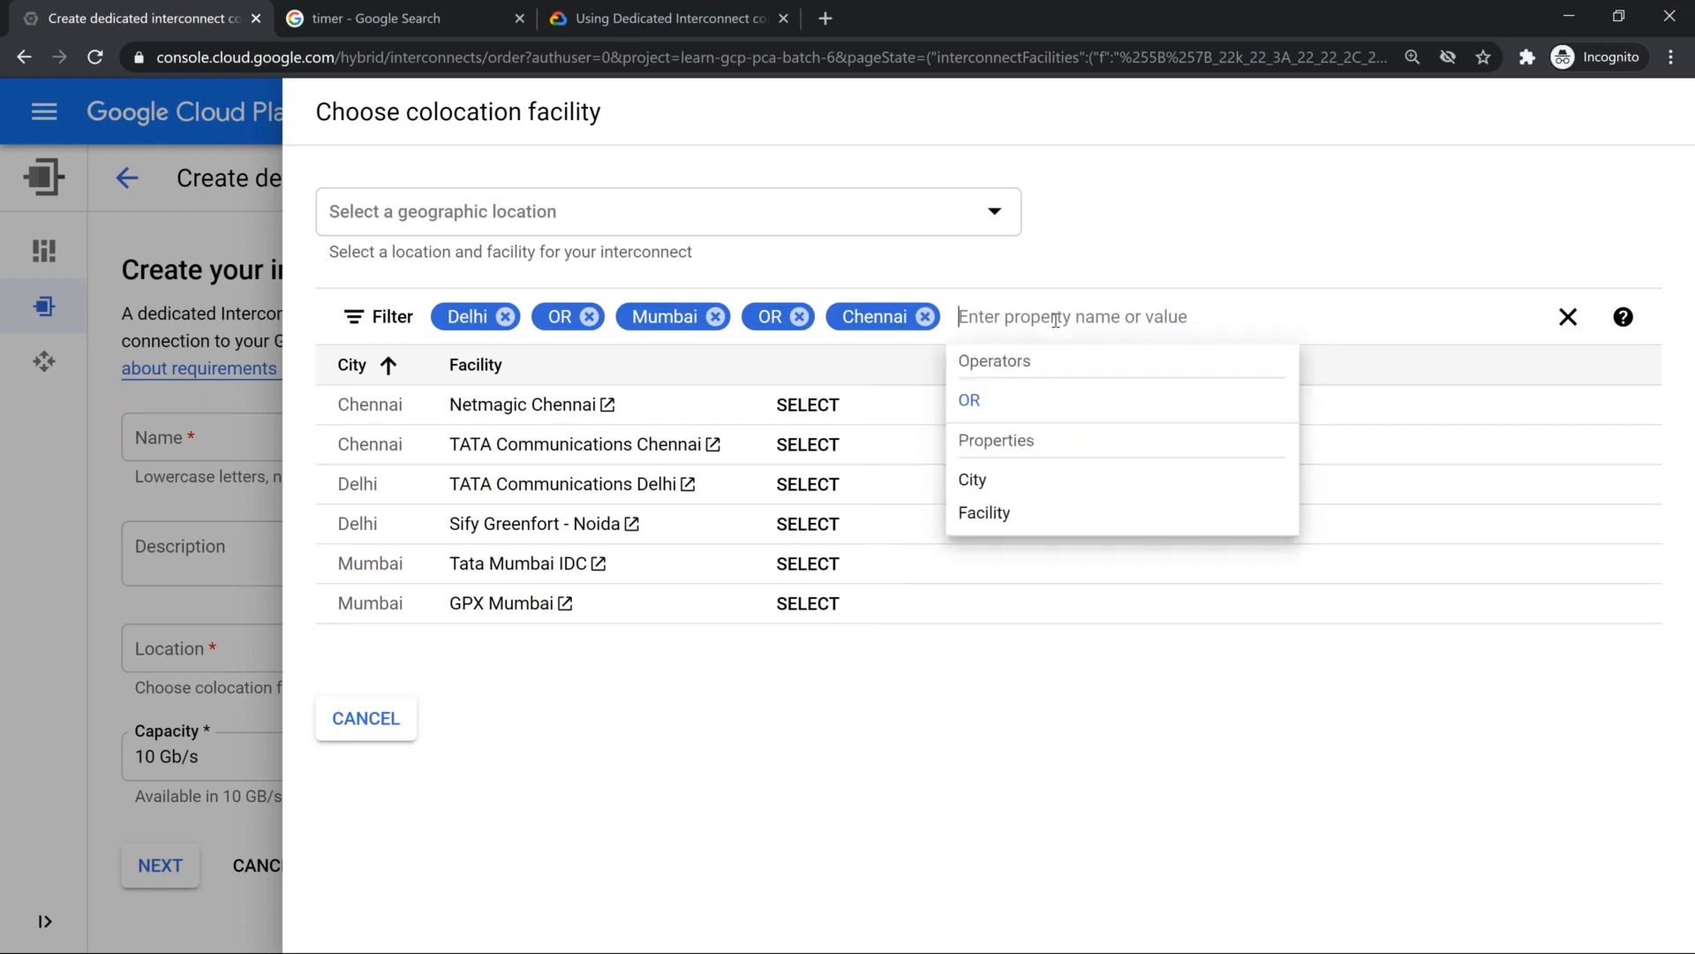
click(1079, 422)
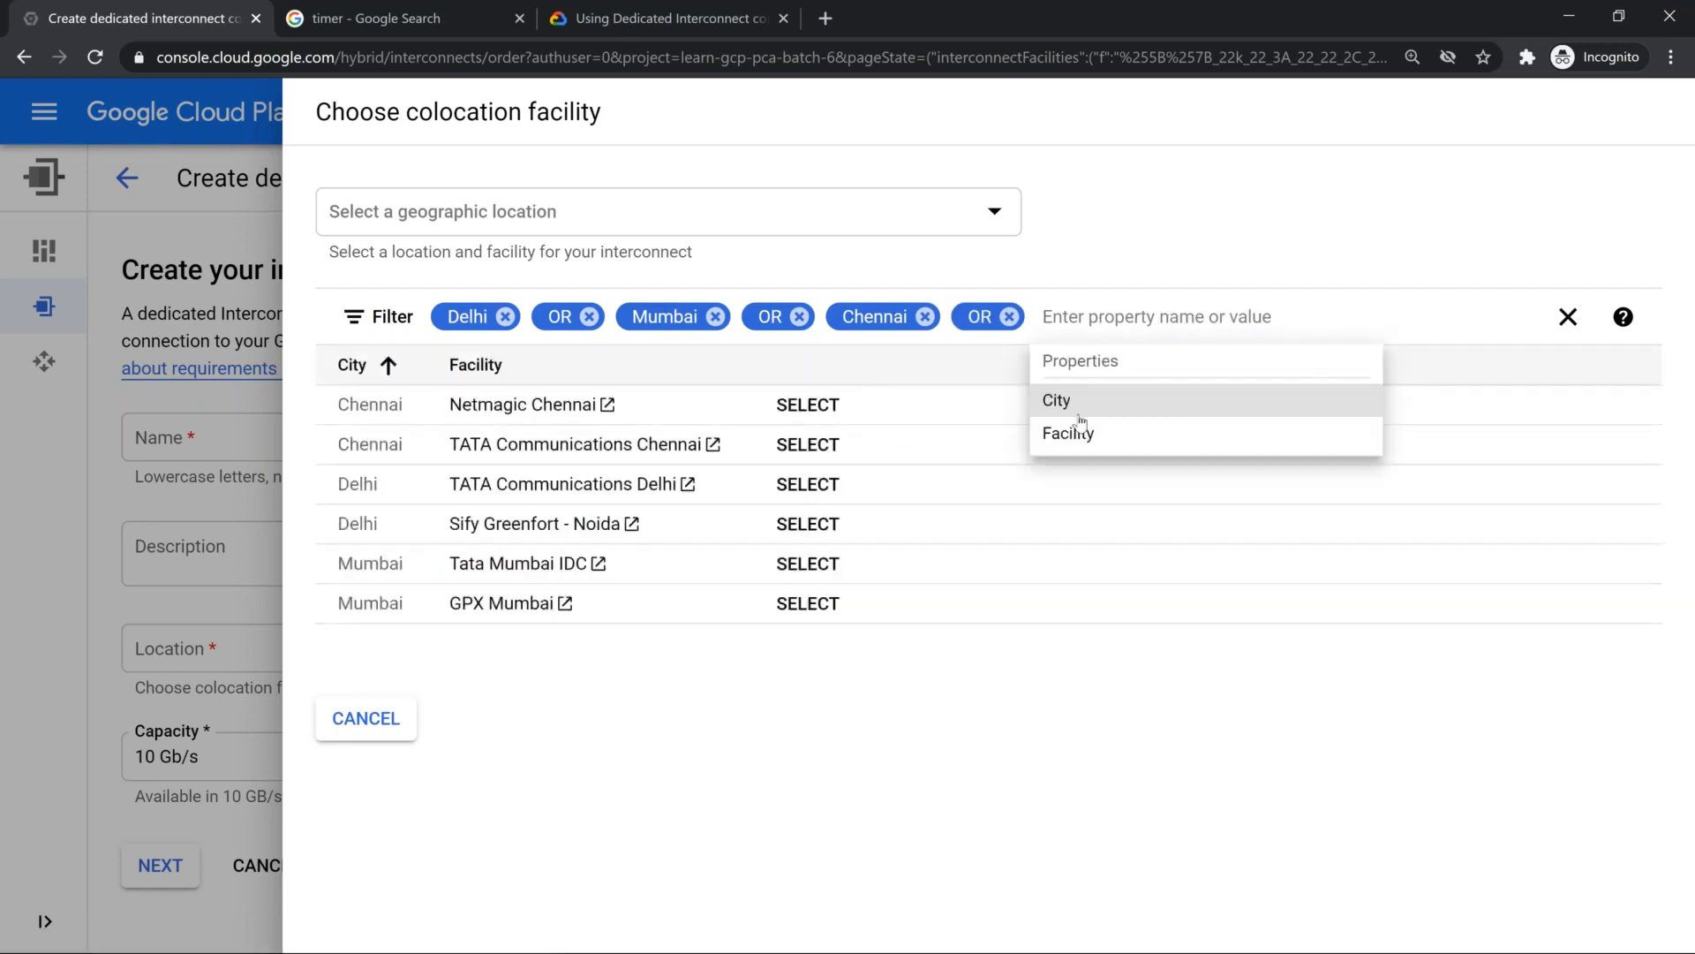
text(hyderabad)
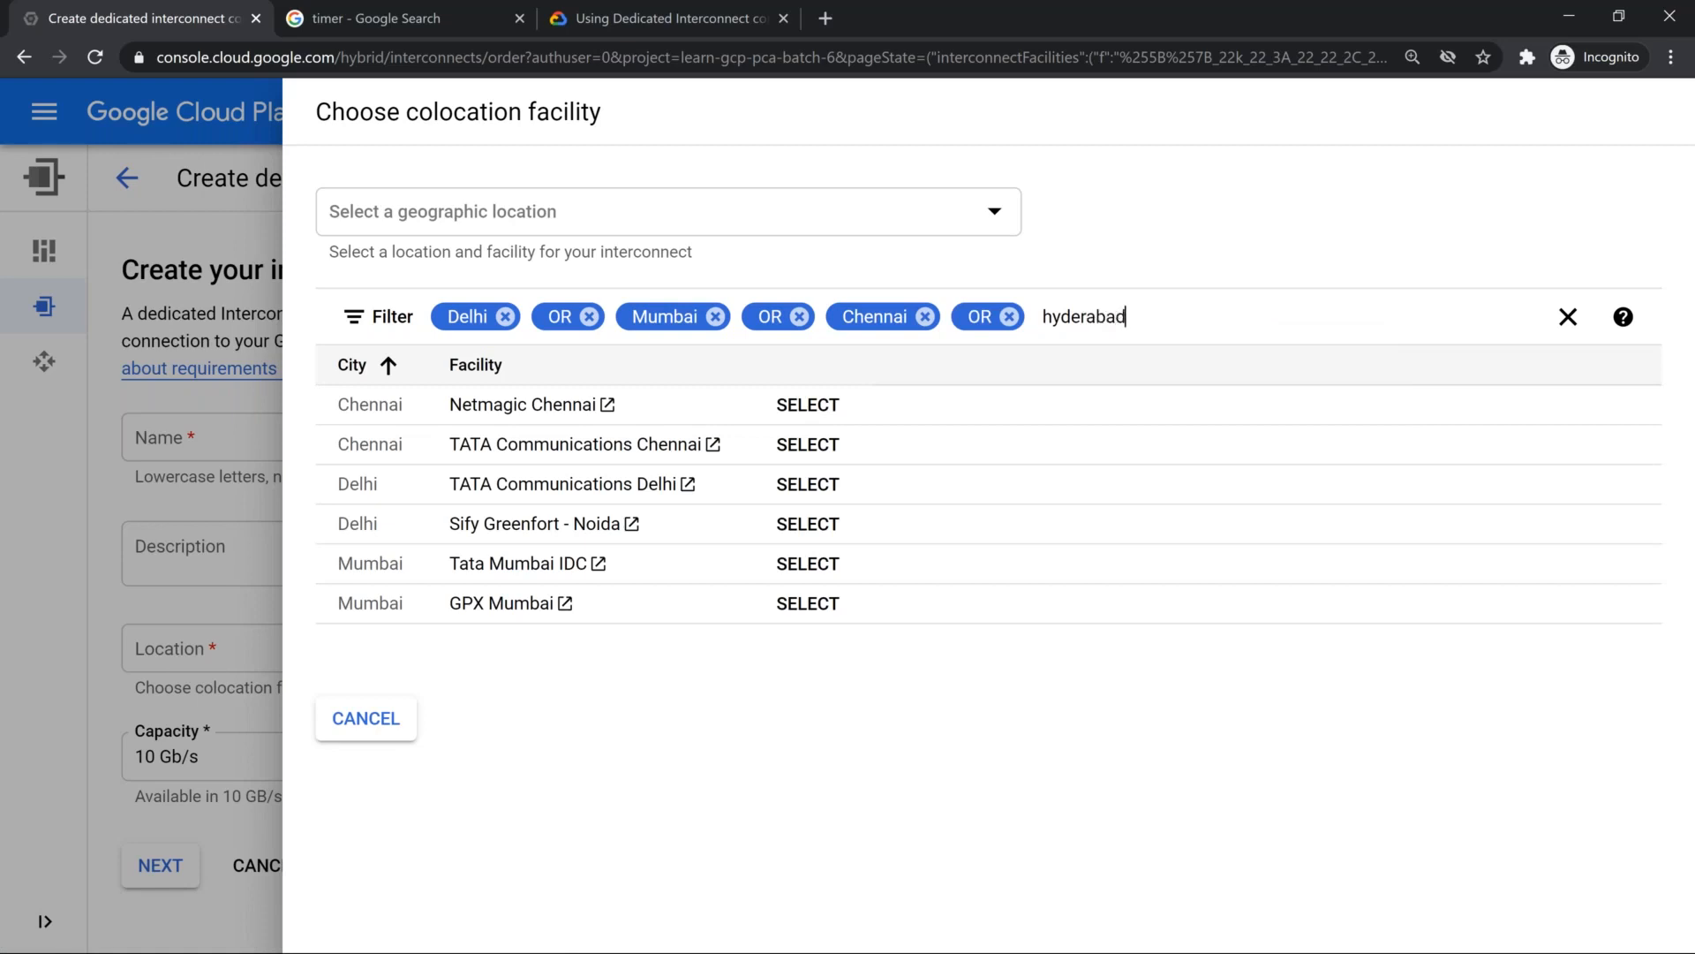
key(Return)
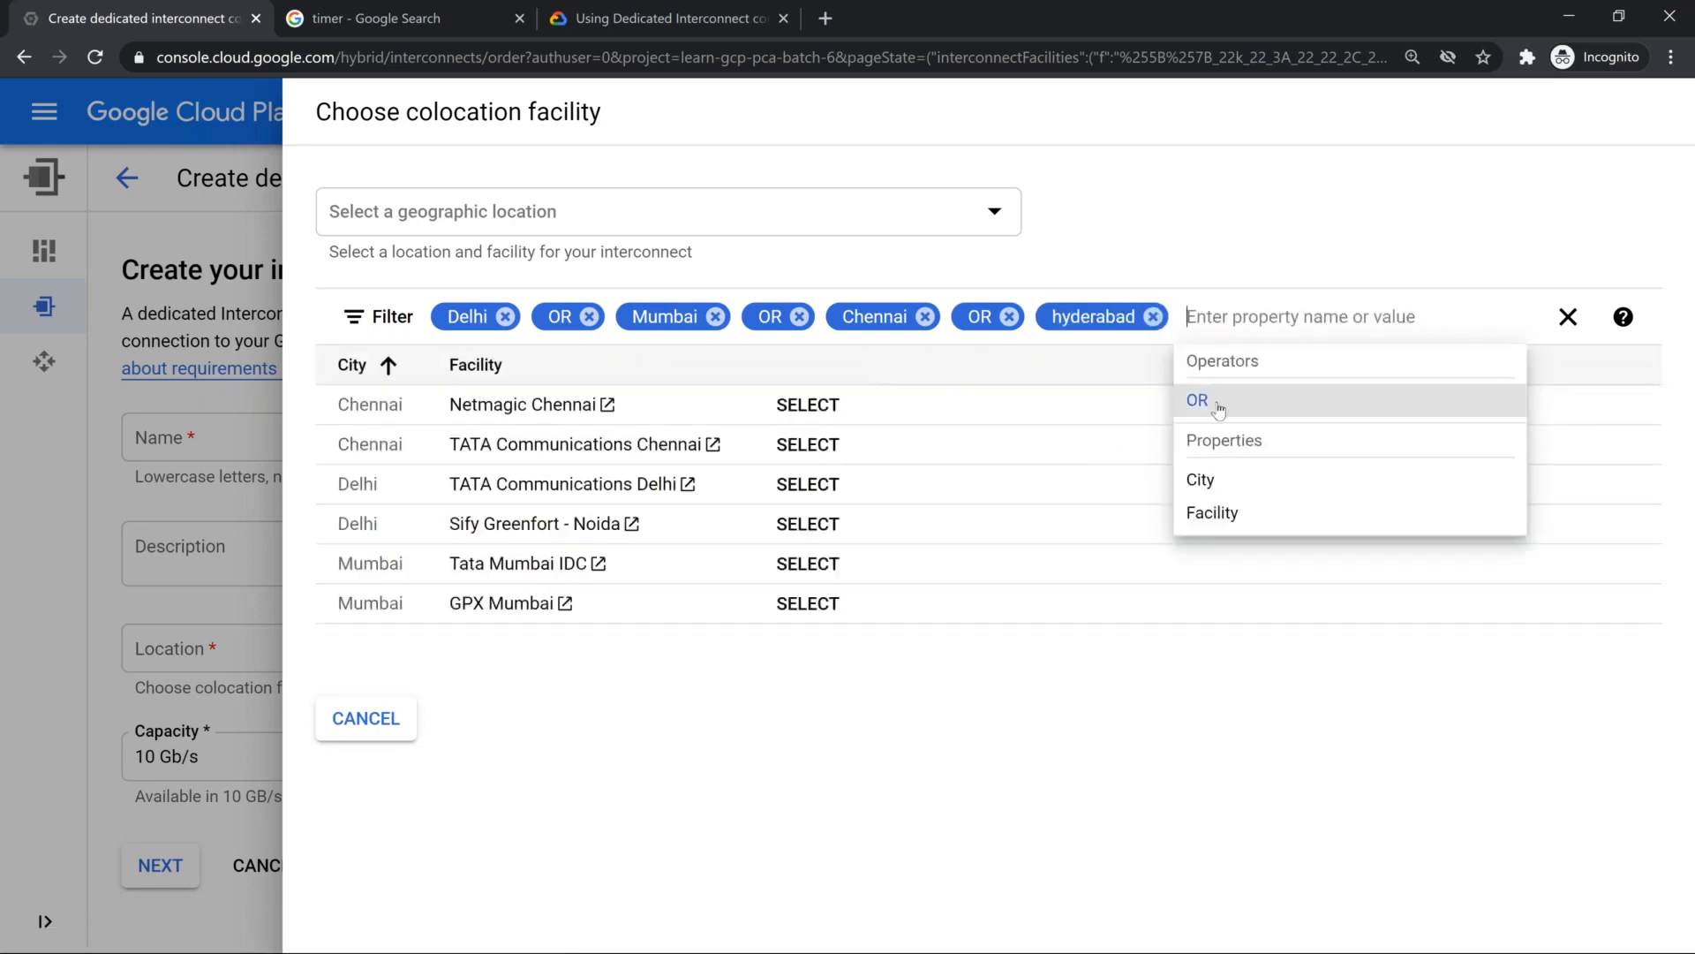
Step: Add one more OR condition for bengaluru to the facility filter
click(1208, 402)
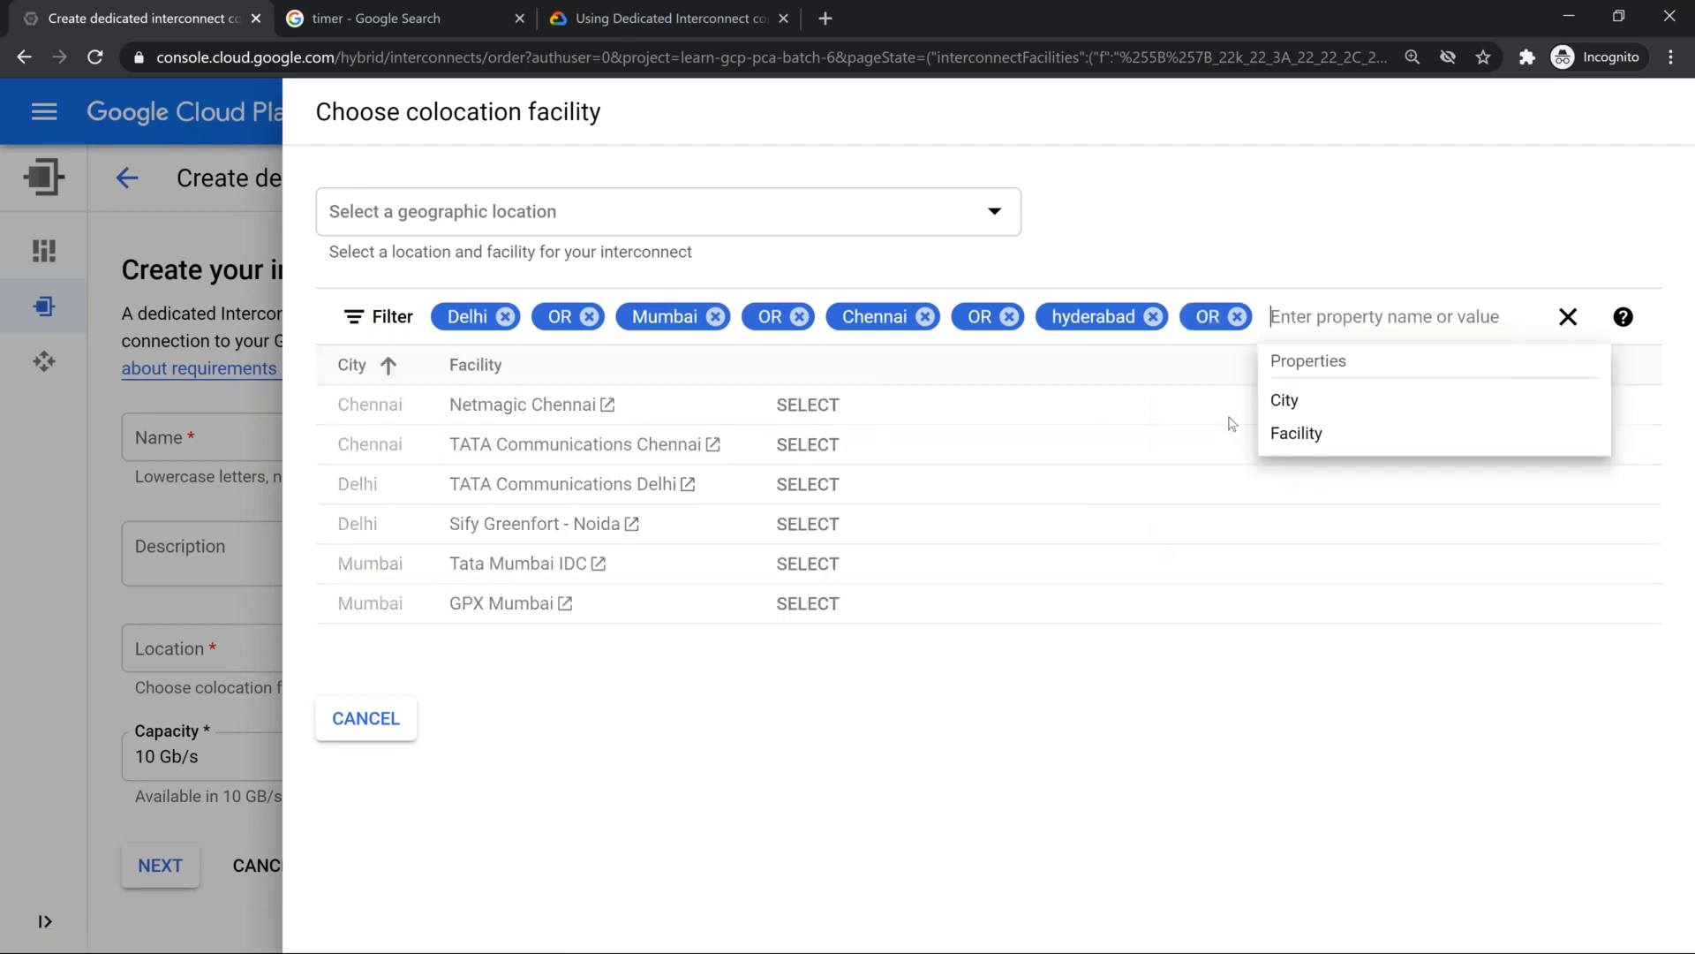
text(bengaluru)
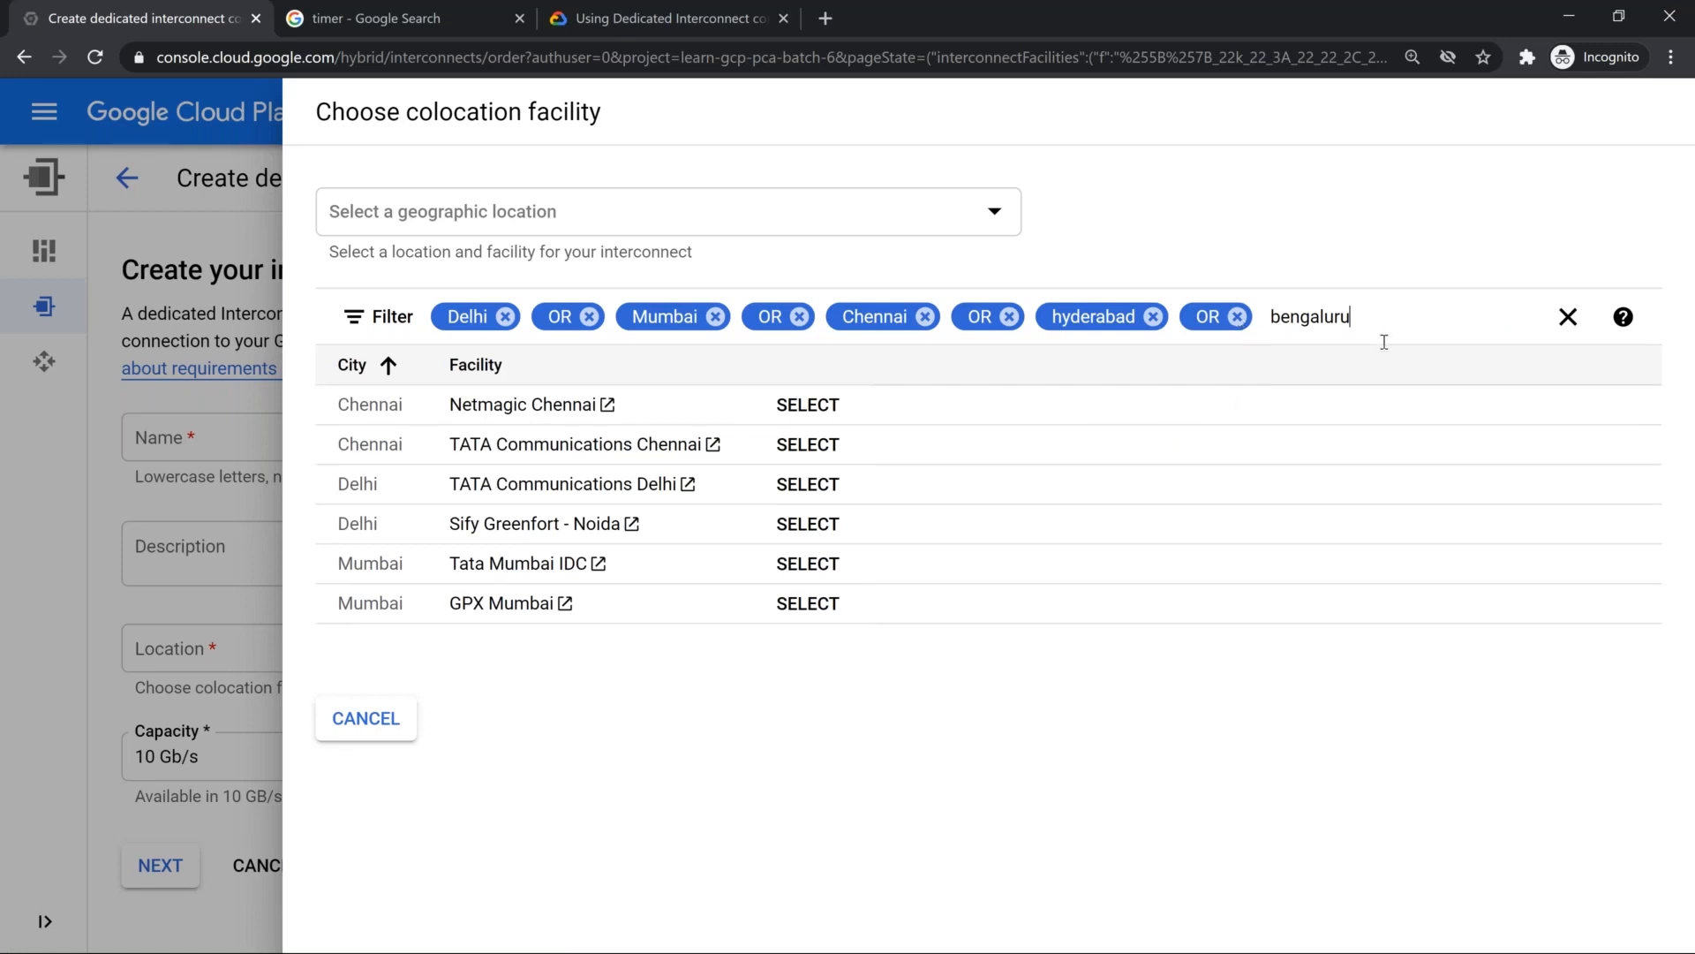
key(Return)
click(1362, 465)
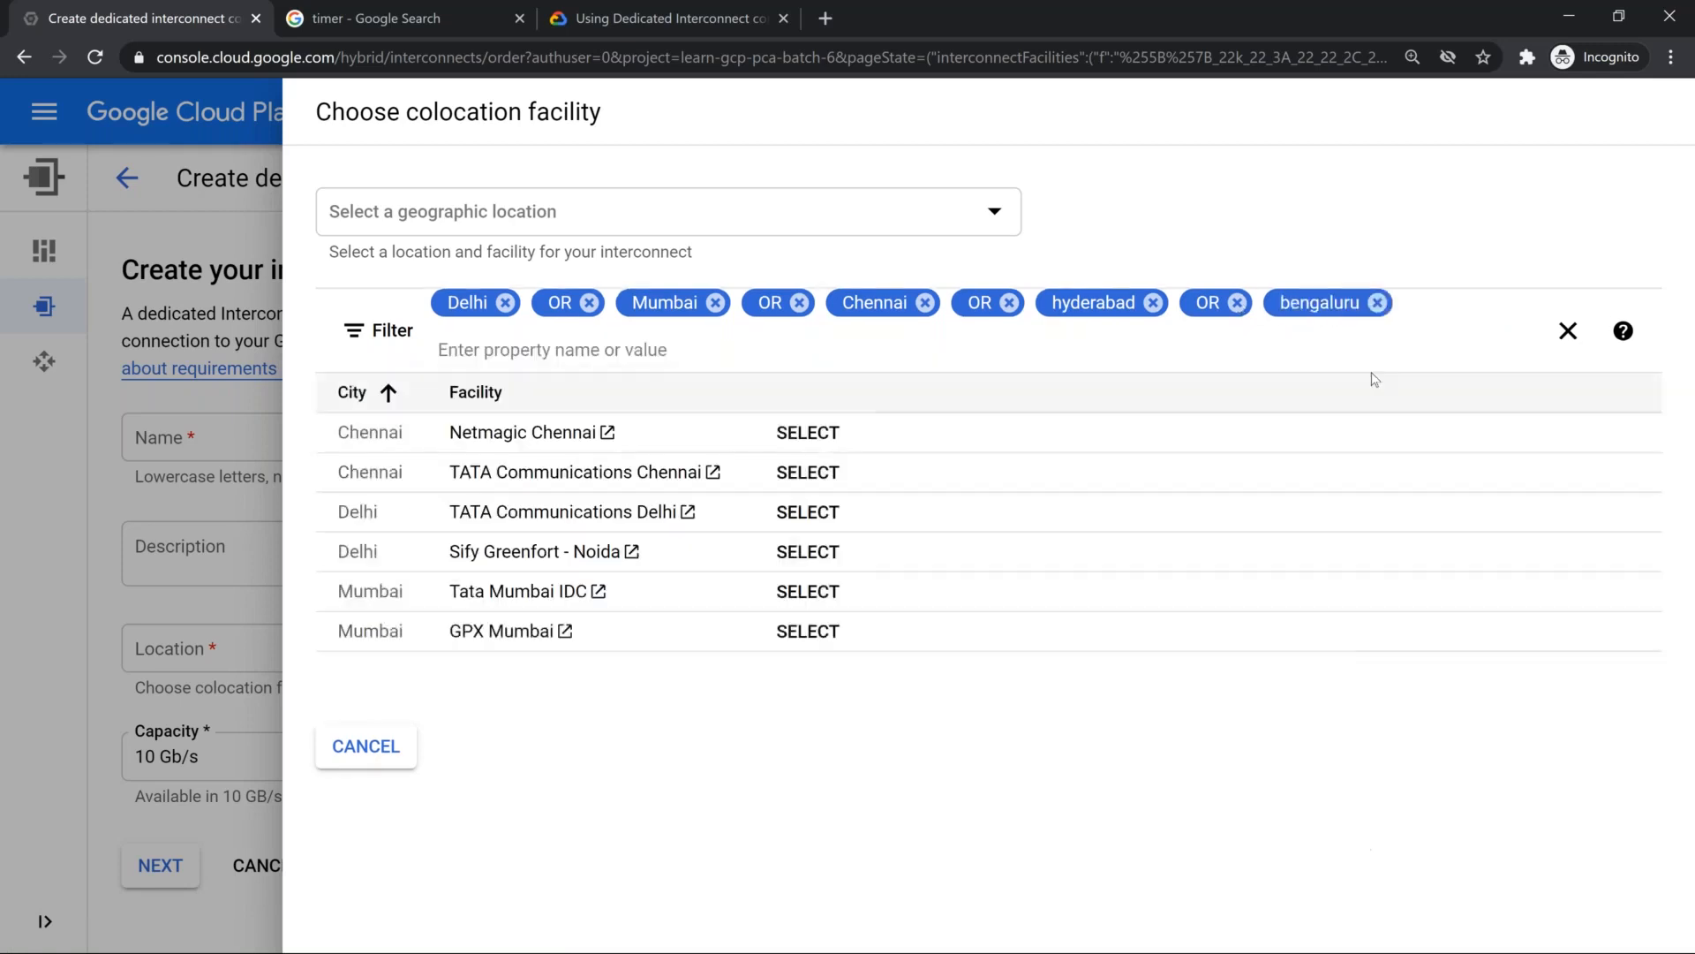
Step: Remove the bengaluru and hyderabad conditions from the facility filter, along with their OR operators
click(1377, 302)
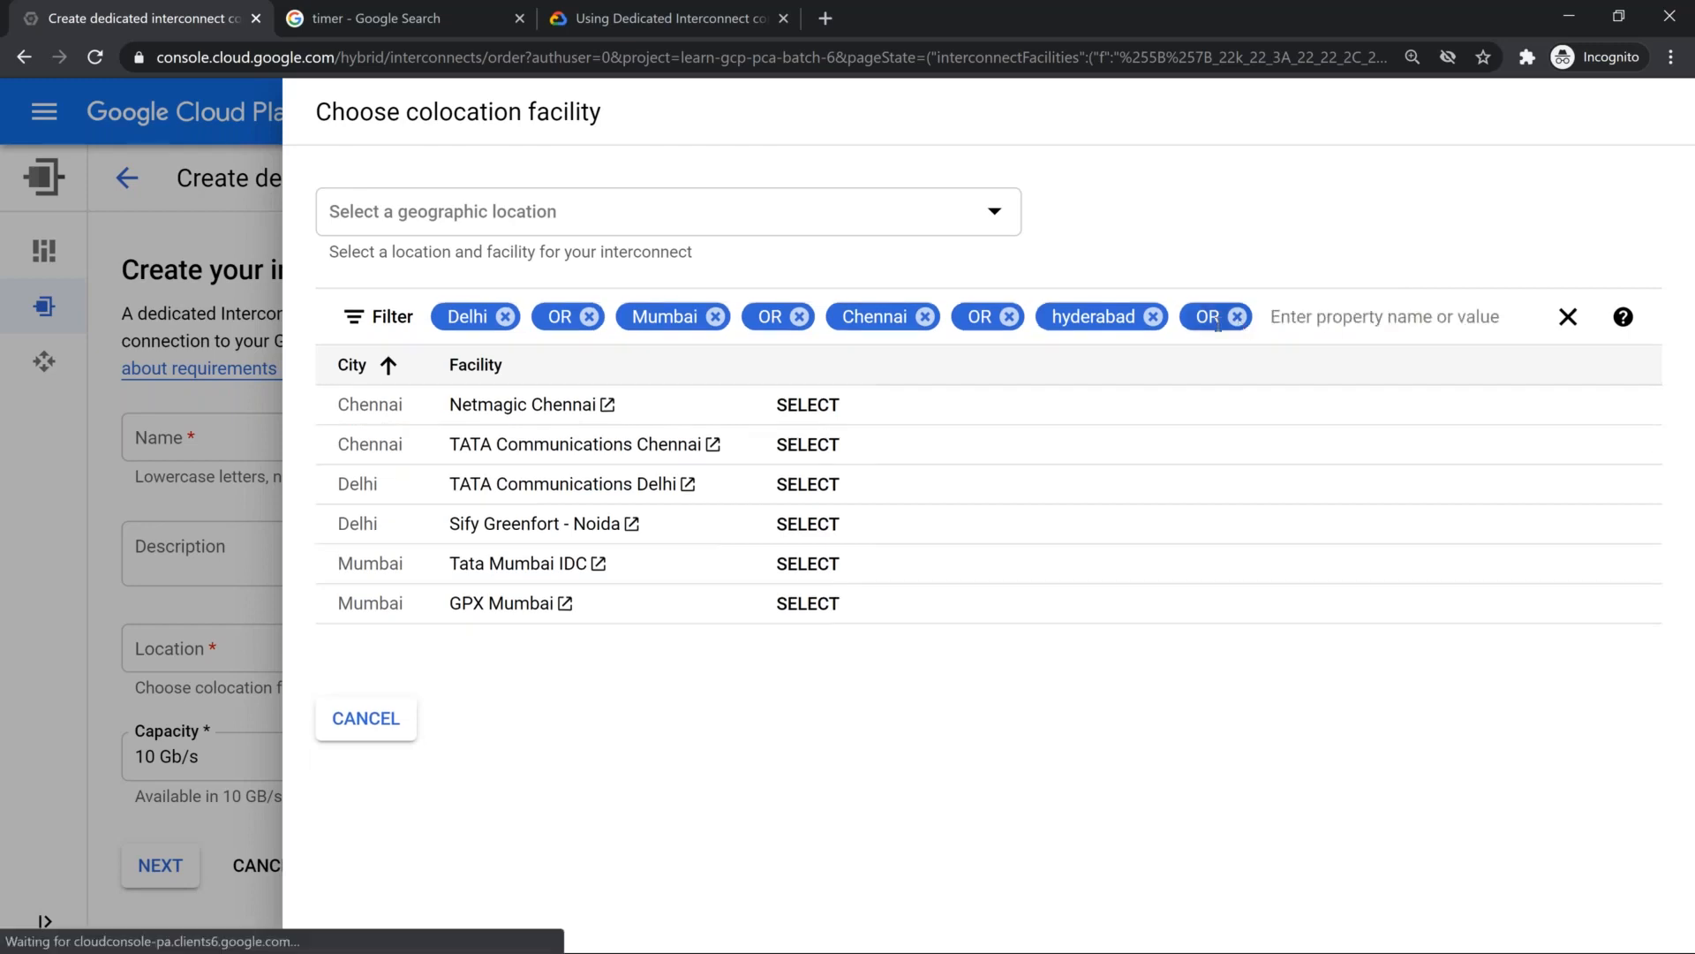
click(1237, 318)
click(1153, 317)
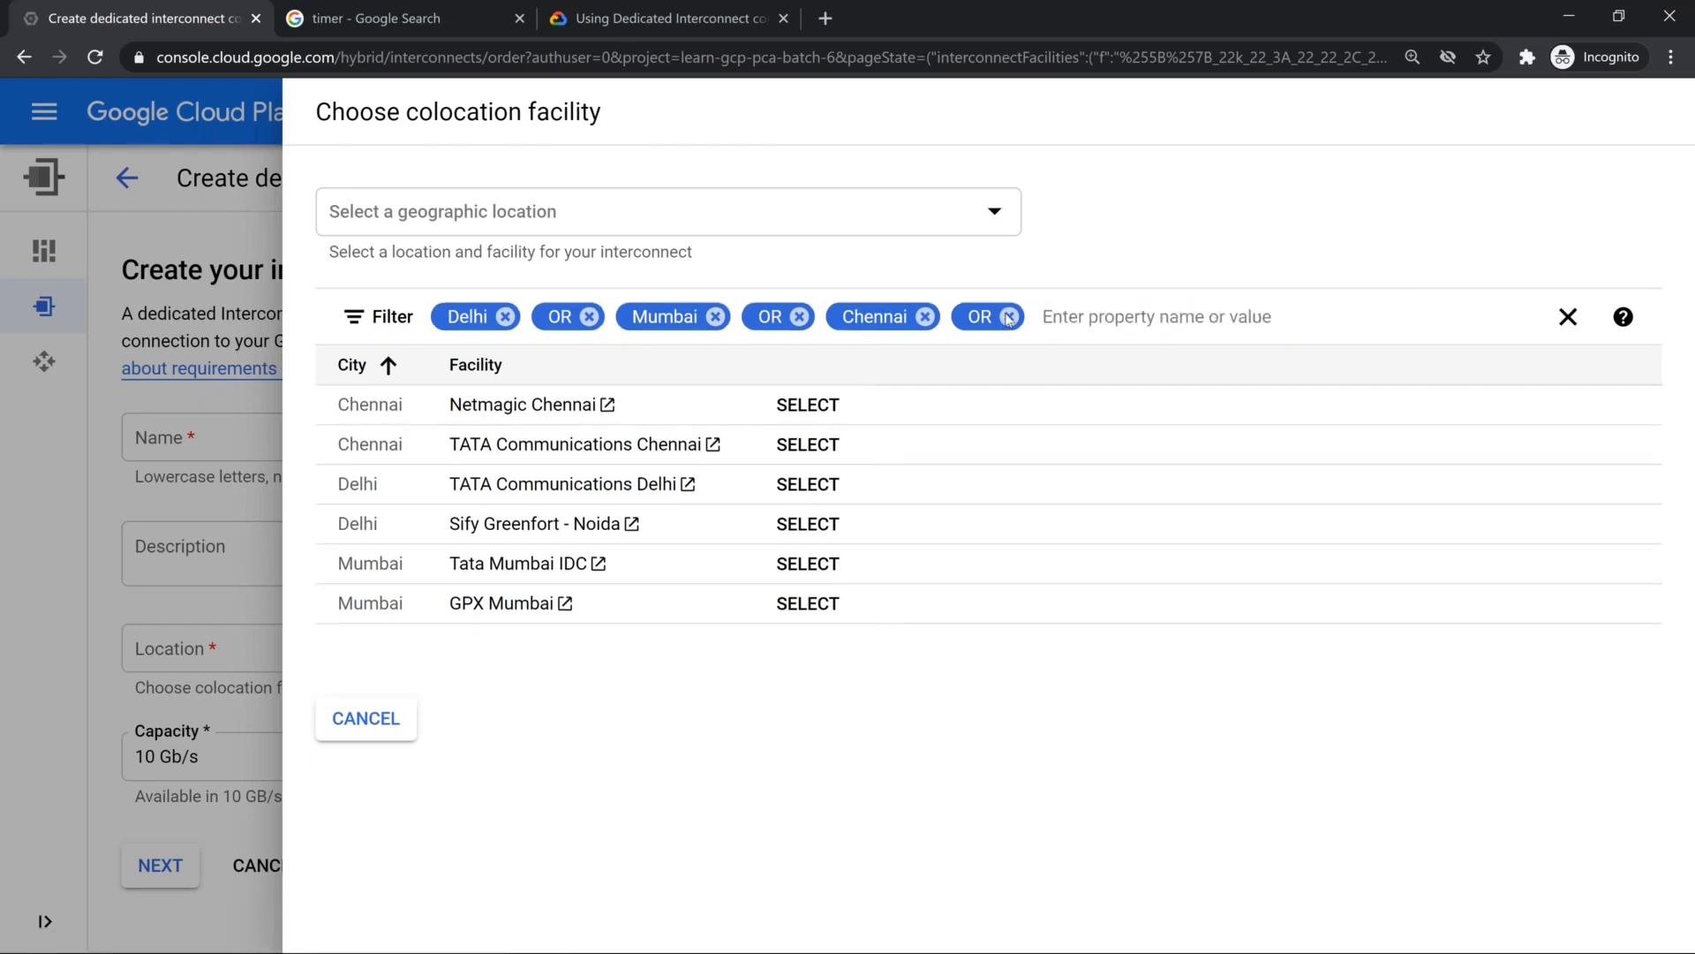
click(1009, 317)
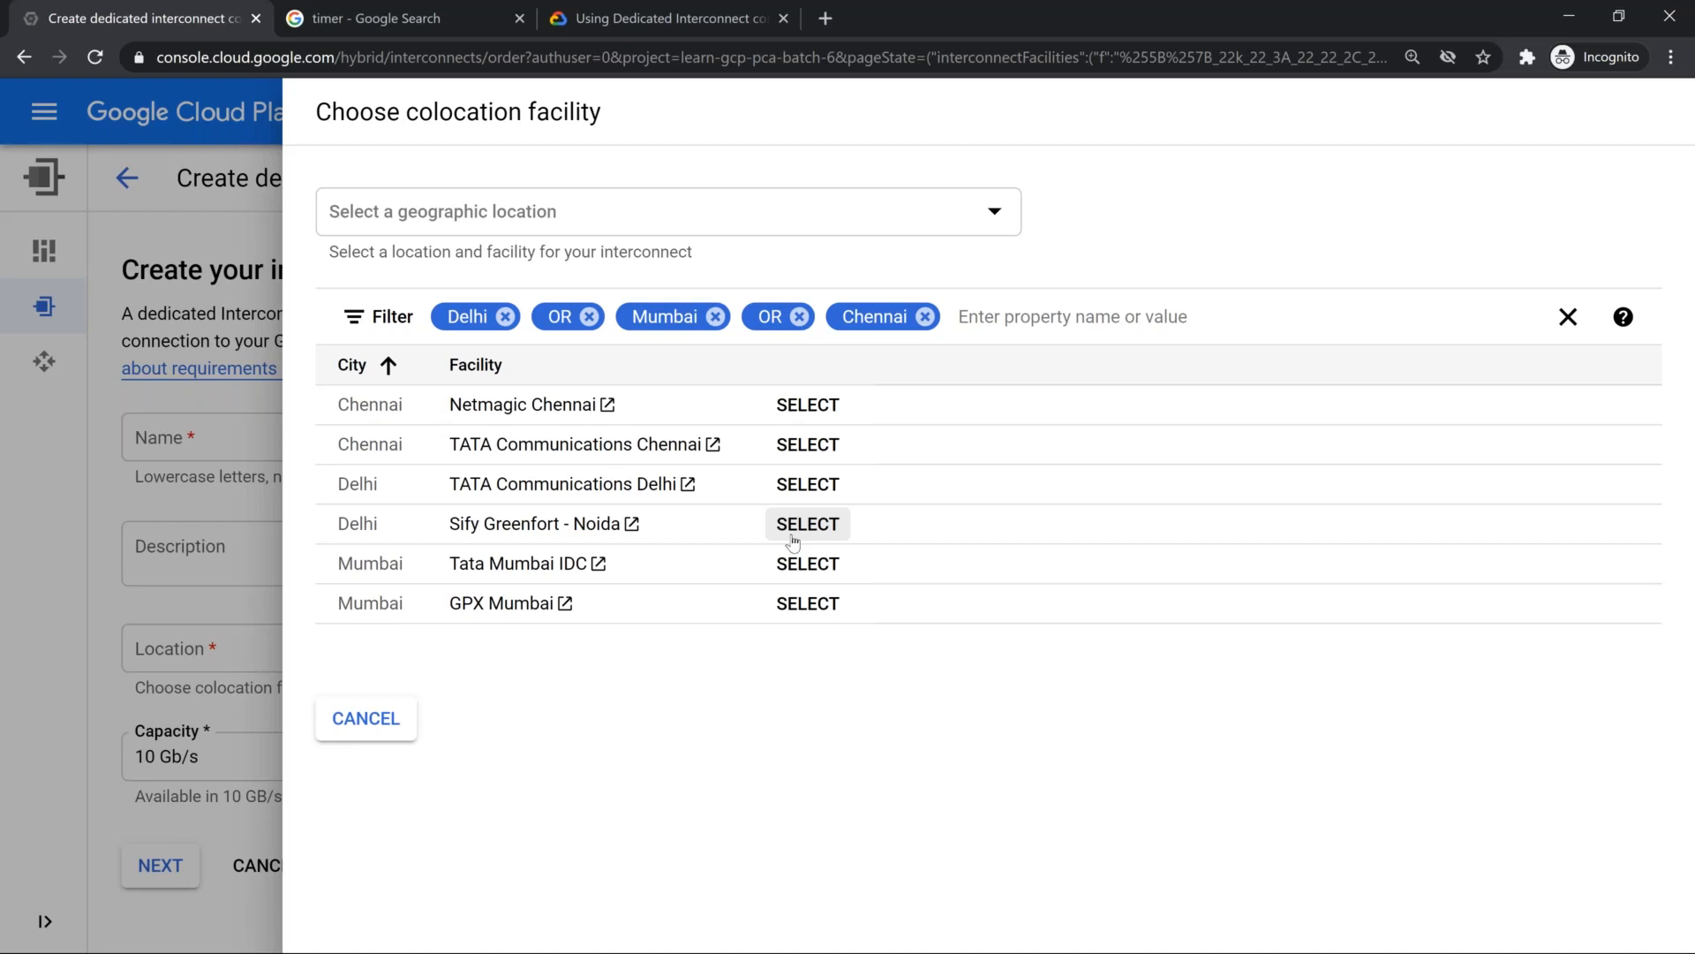
Step: Switch to the Examination Cheat Sheet document in Google Docs and go to the empty item 42
key(alt+Tab)
key(alt+Tab)
key(alt+Tab)
key(alt+Tab)
key(alt+Tab)
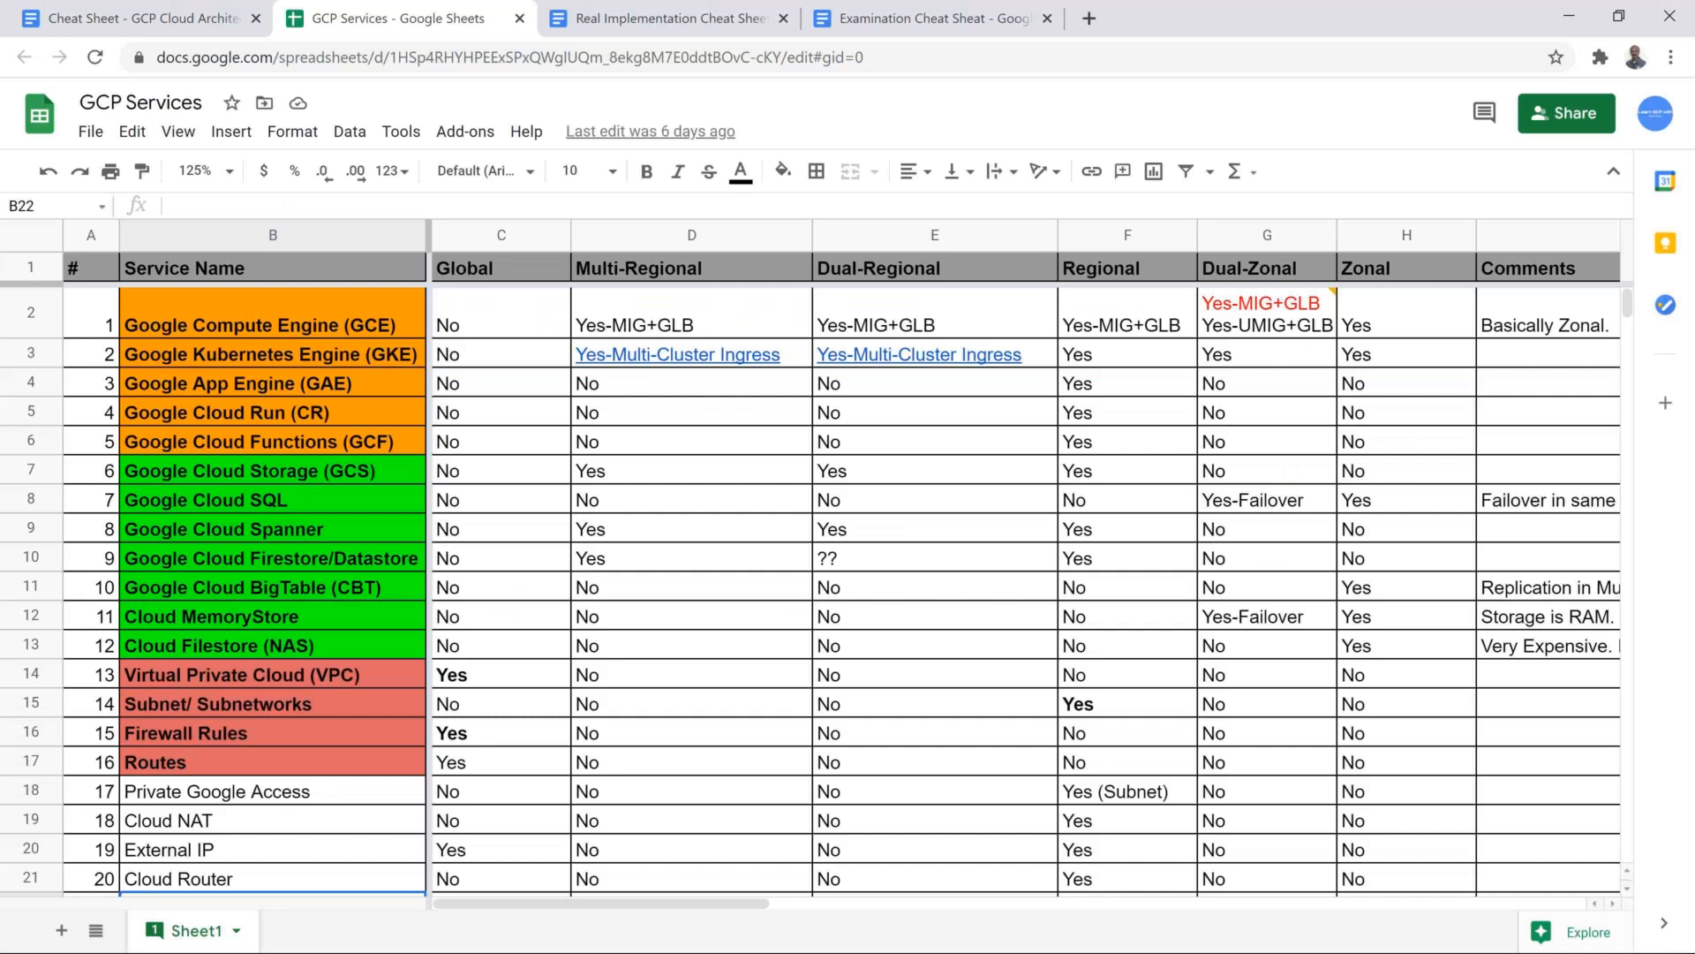
click(927, 18)
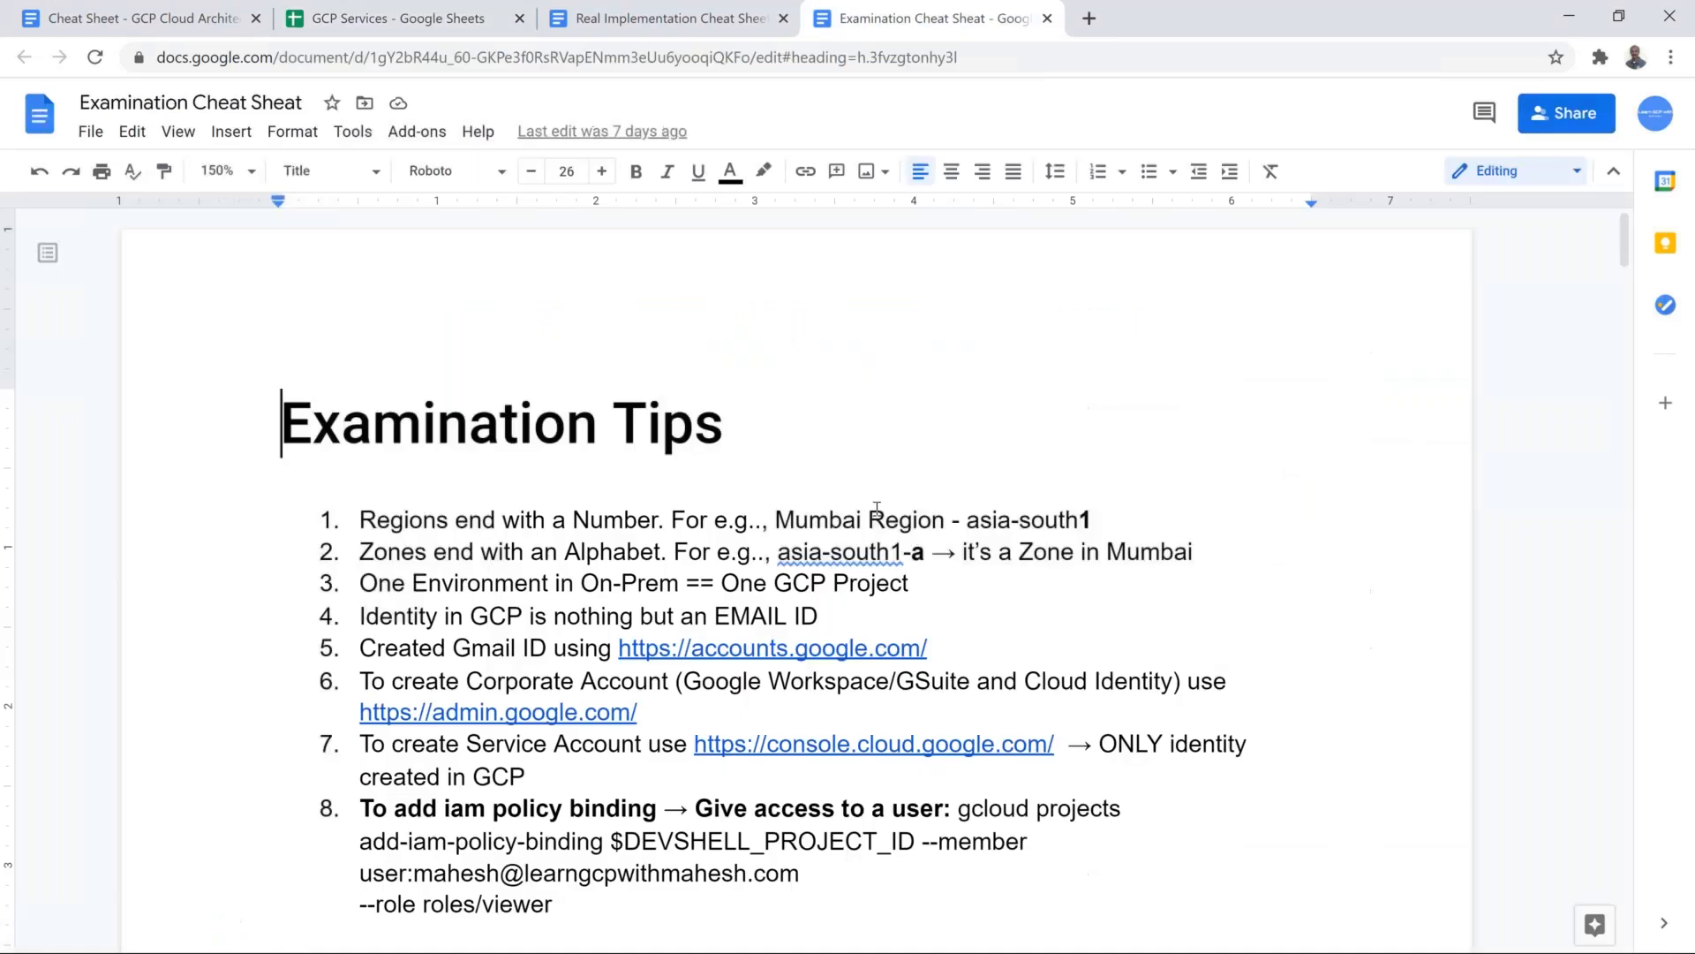
scroll(874, 521, down, 20)
scroll(874, 561, down, 10)
scroll(874, 560, up, 4)
scroll(877, 561, up, 6)
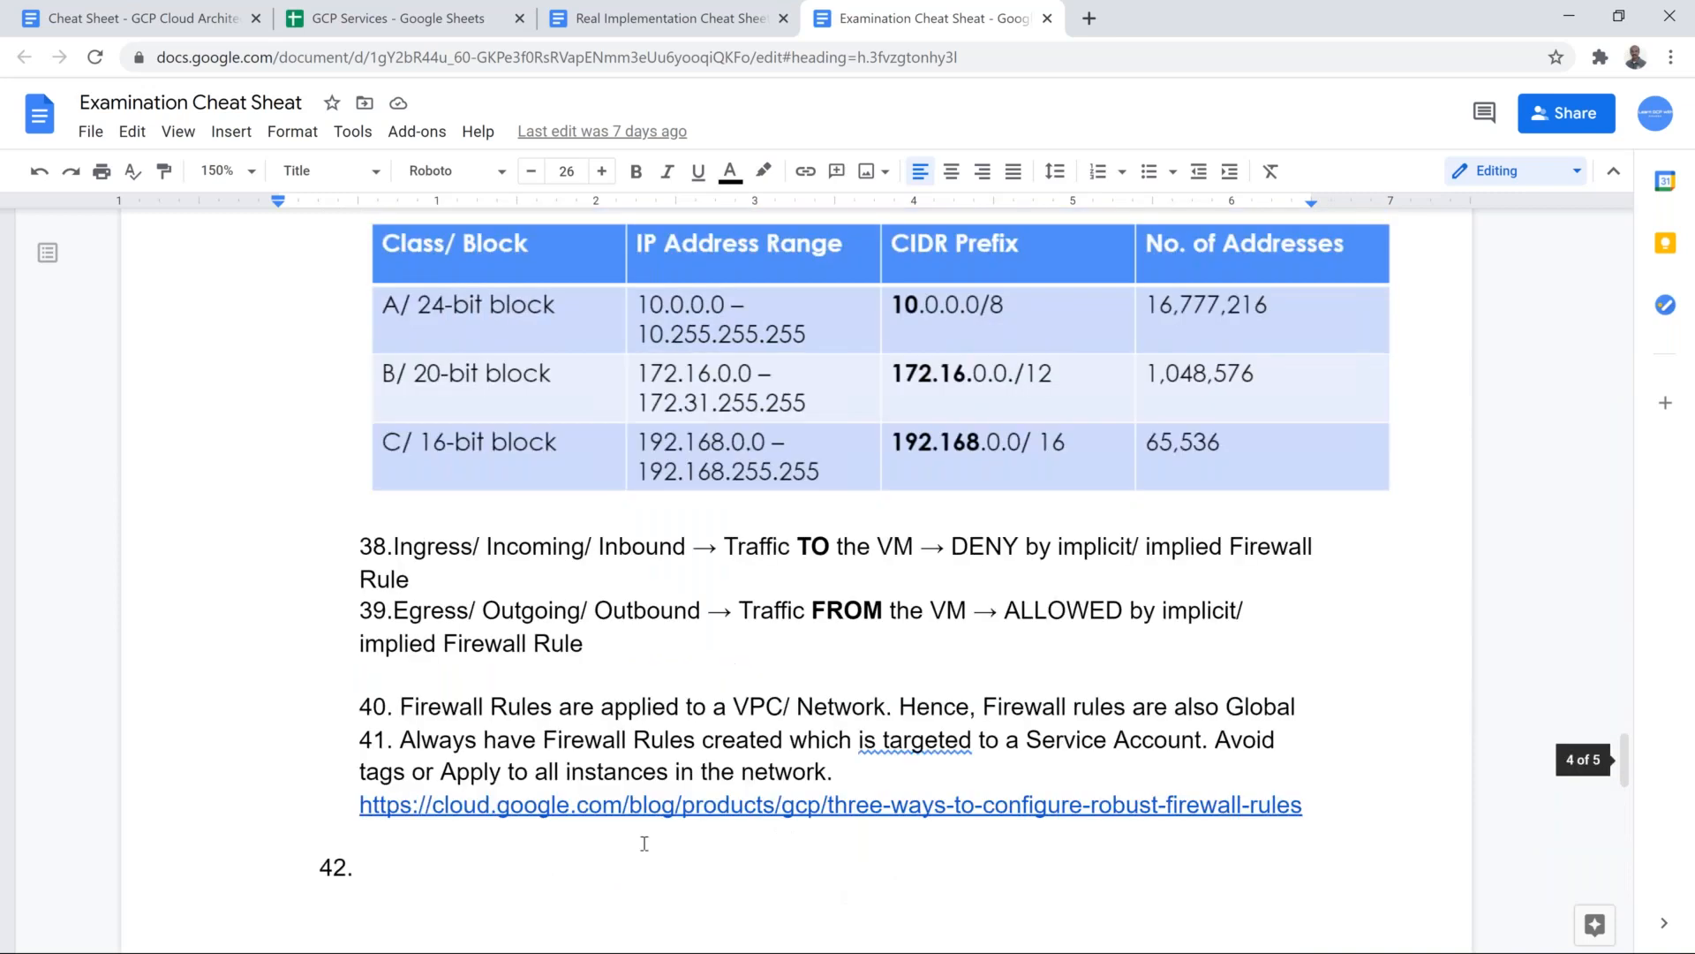
scroll(644, 843, down, 2)
Step: Start item 42 with the text "Prefer to have a redundant connection in Dedicated Interconnect"
click(522, 647)
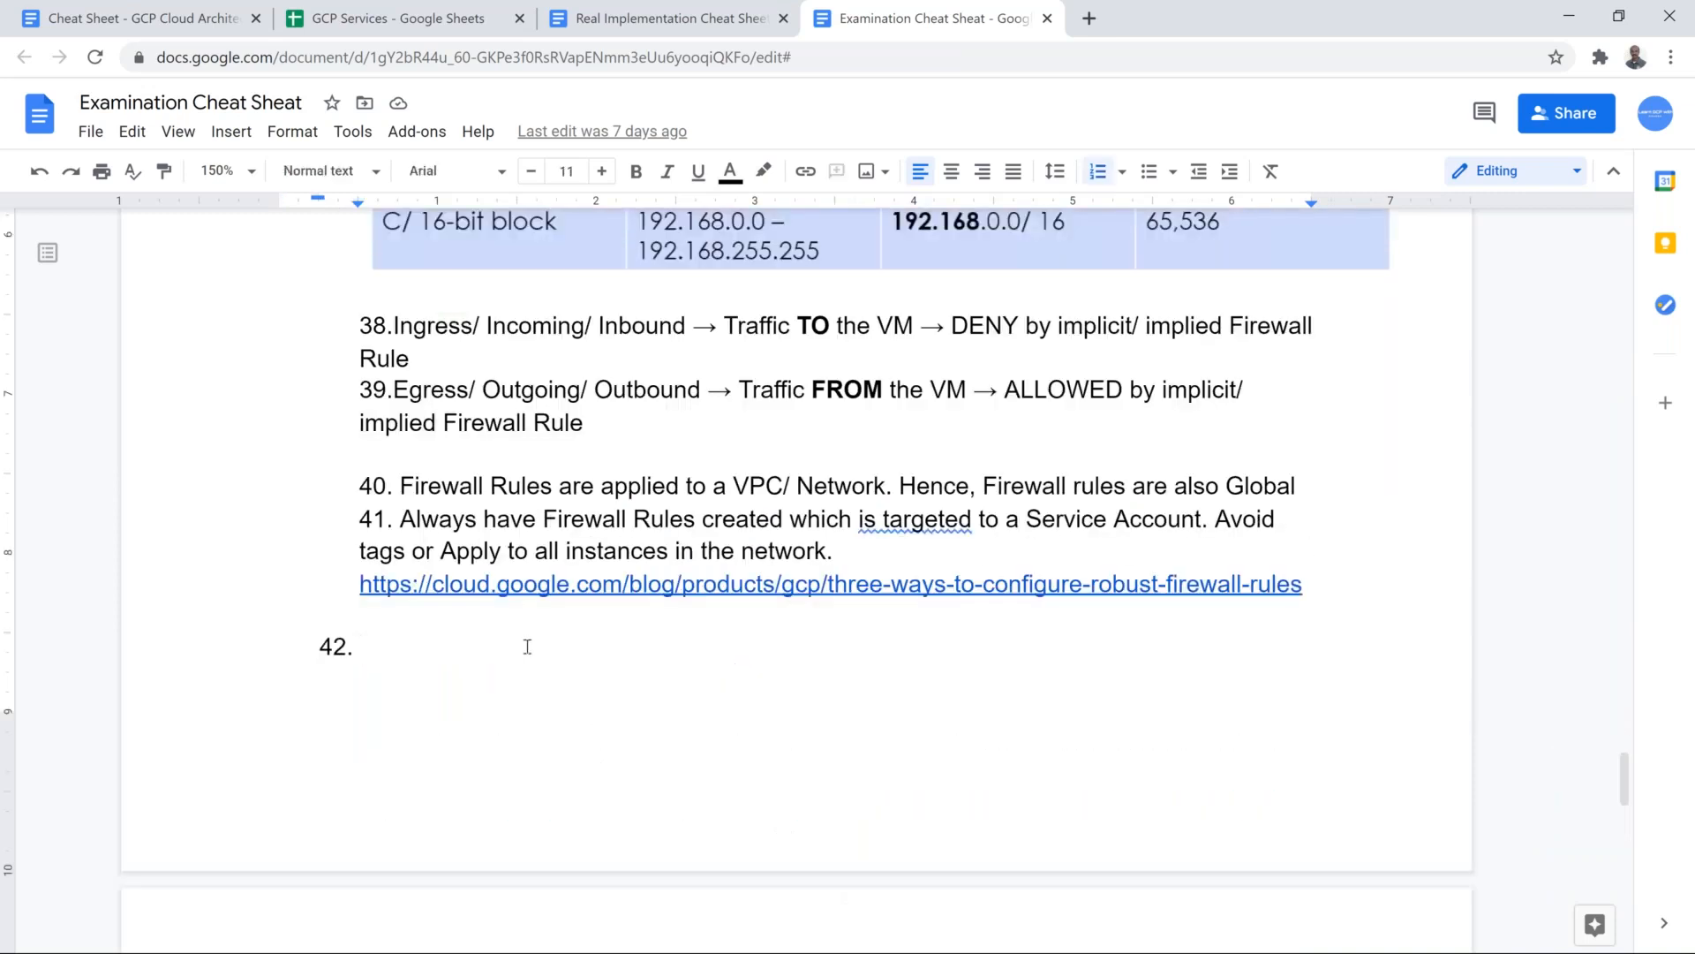
text(J)
key(BackSpace)
text(Prefer to have a )
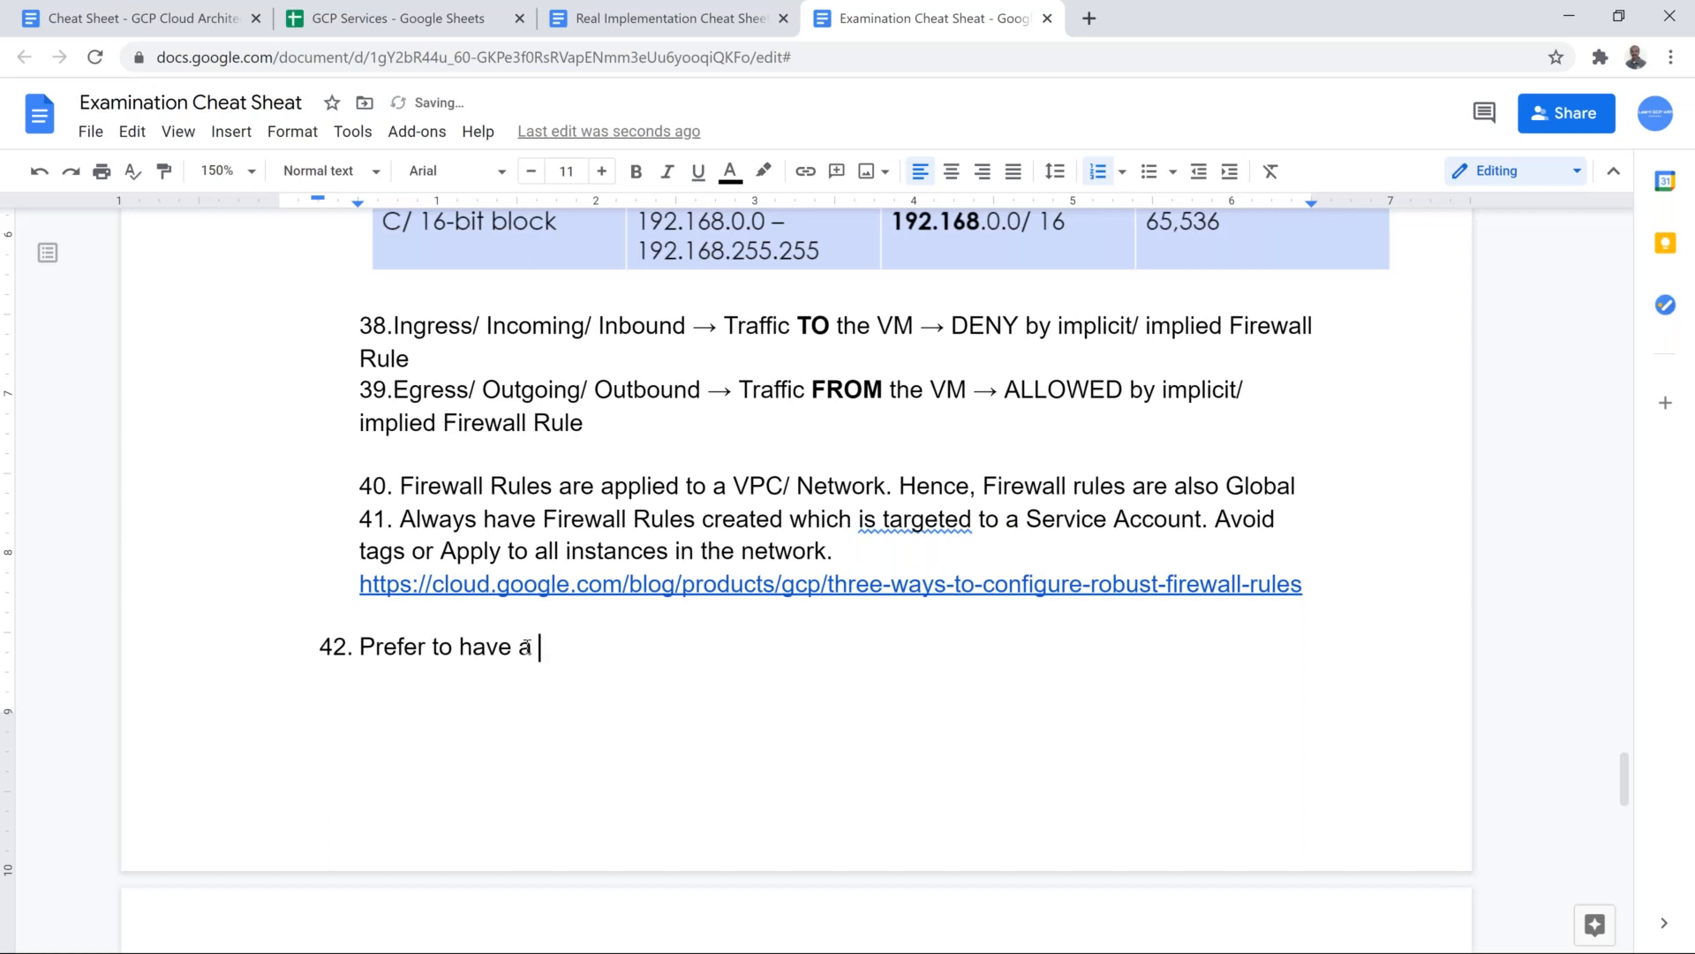
text(redundant connect)
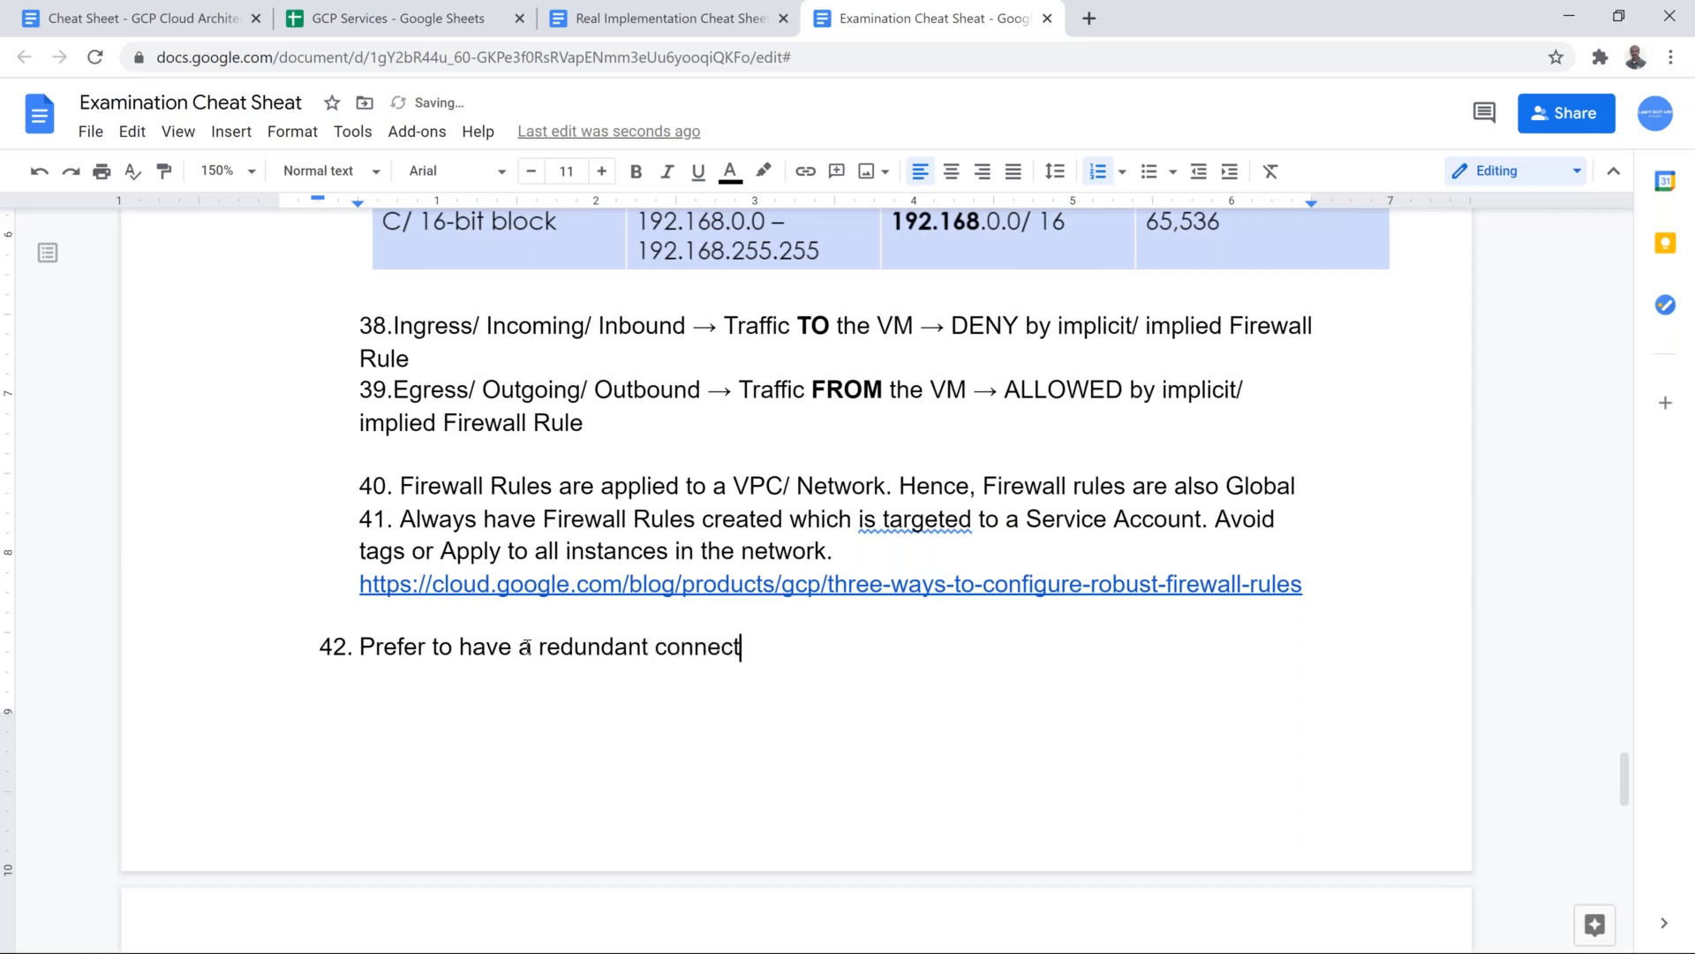
text(ion in Dedicated)
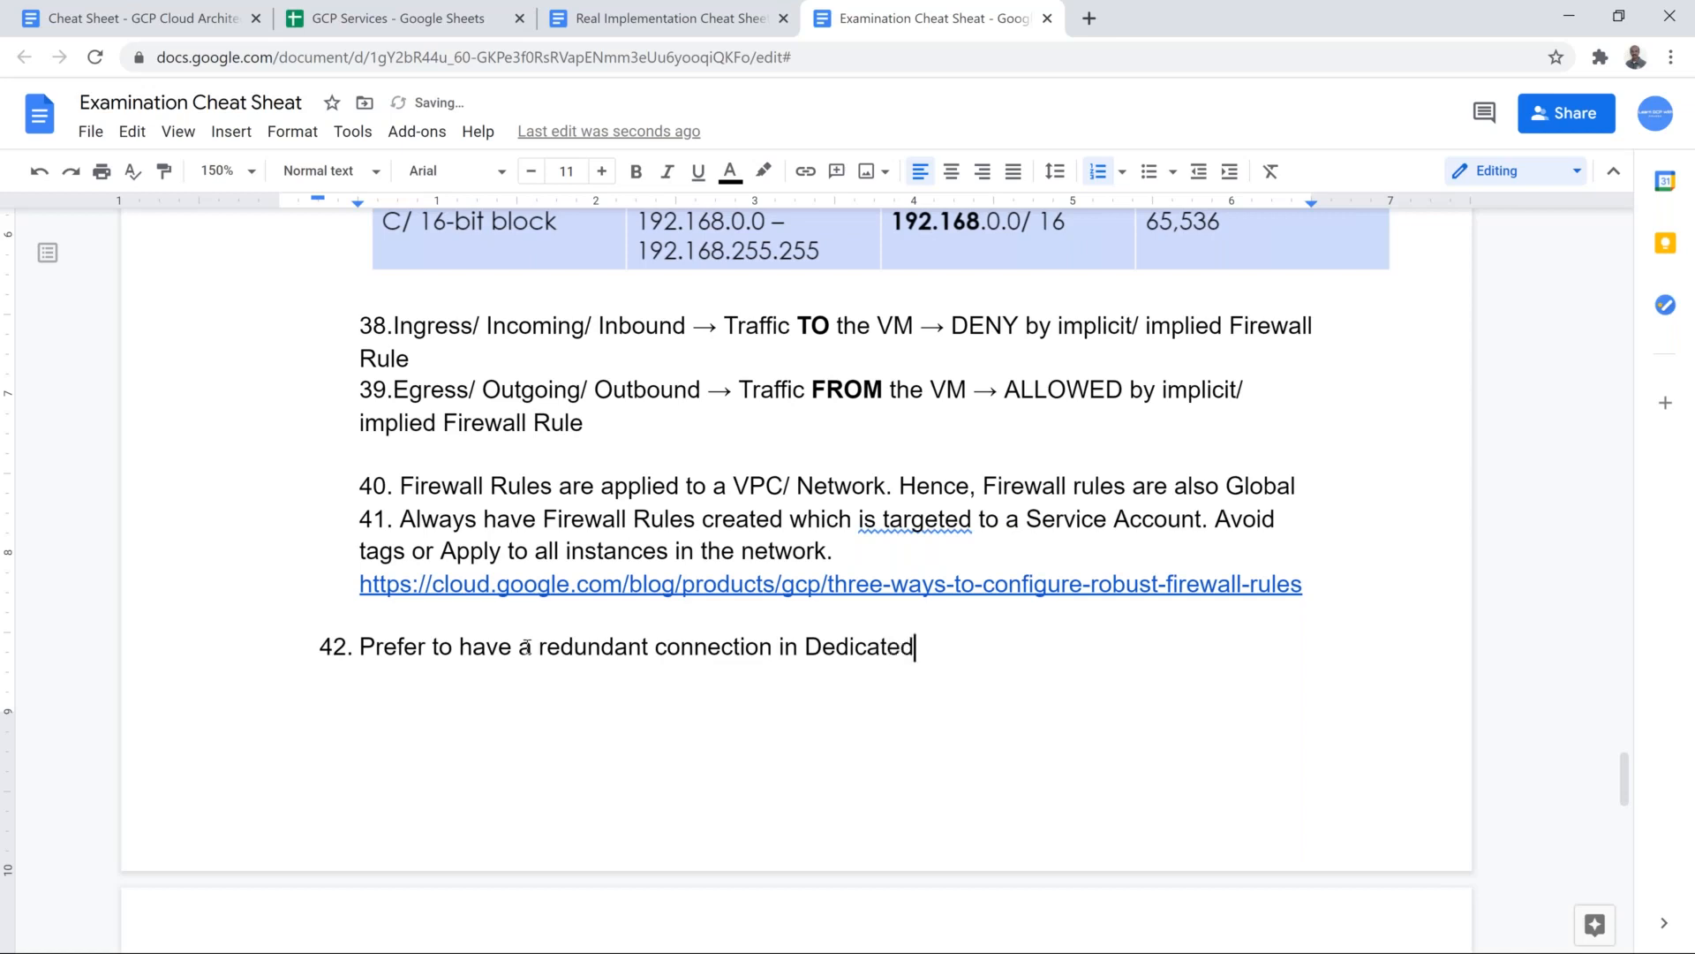
text( Interconnect)
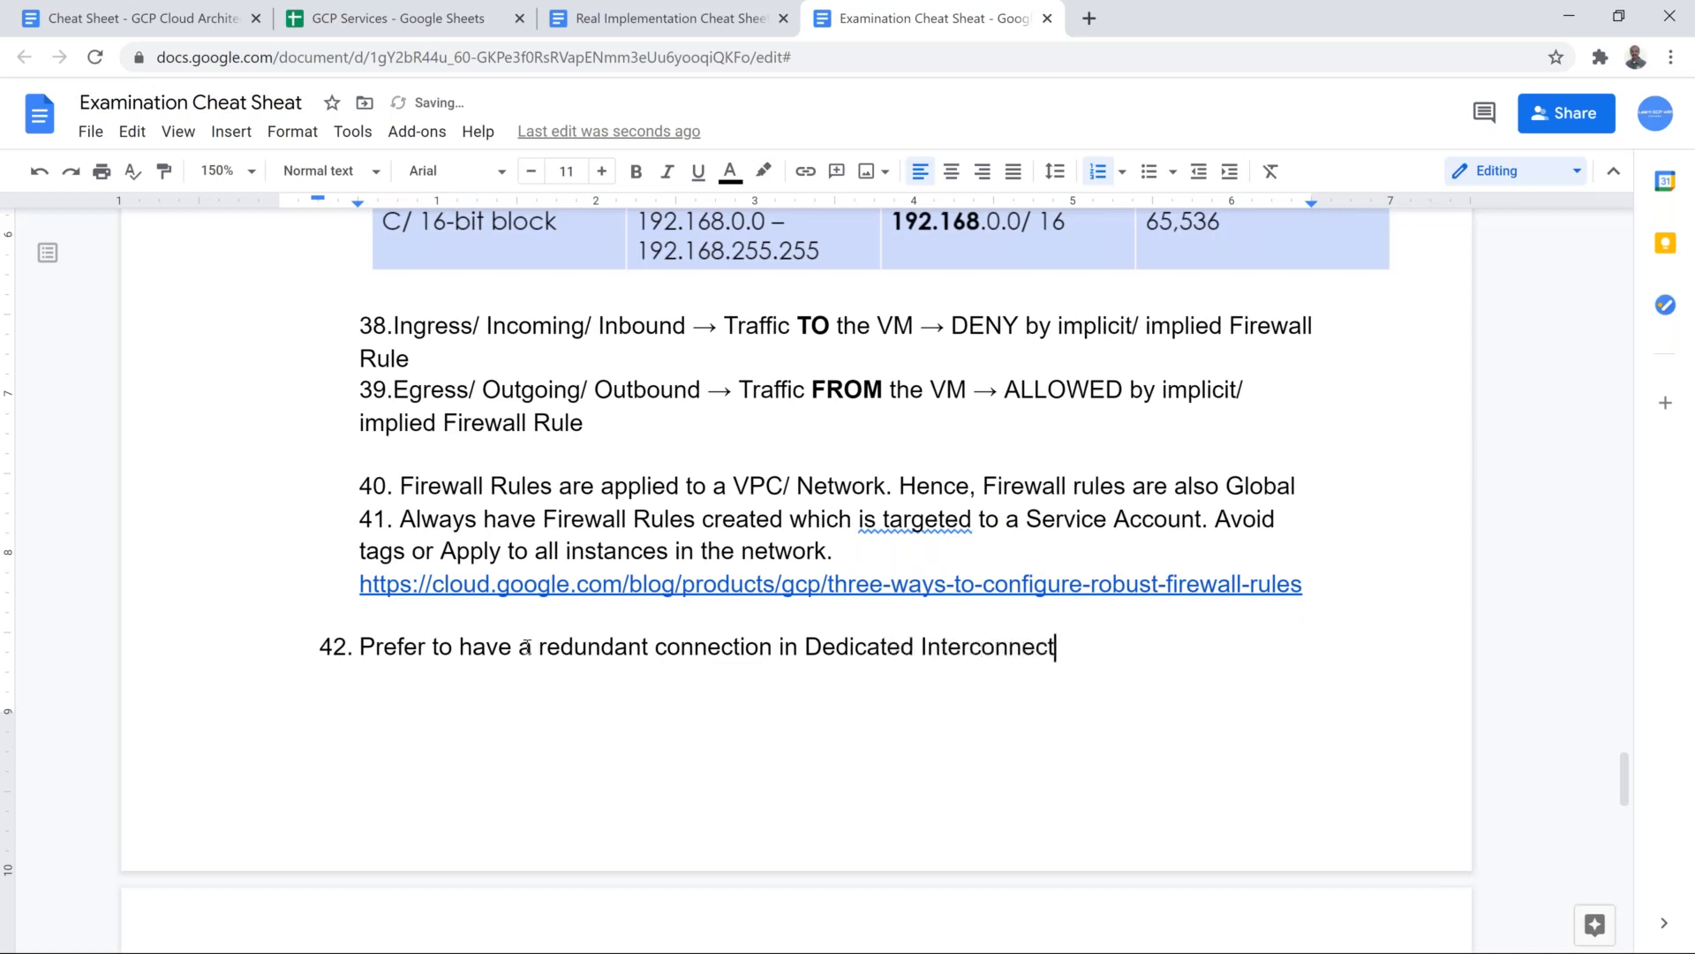
text(.)
Step: Complete the first sentence of item 42 with "to have 99.99 SLA."
key(BackSpace)
text(to have 99.99 SLA. )
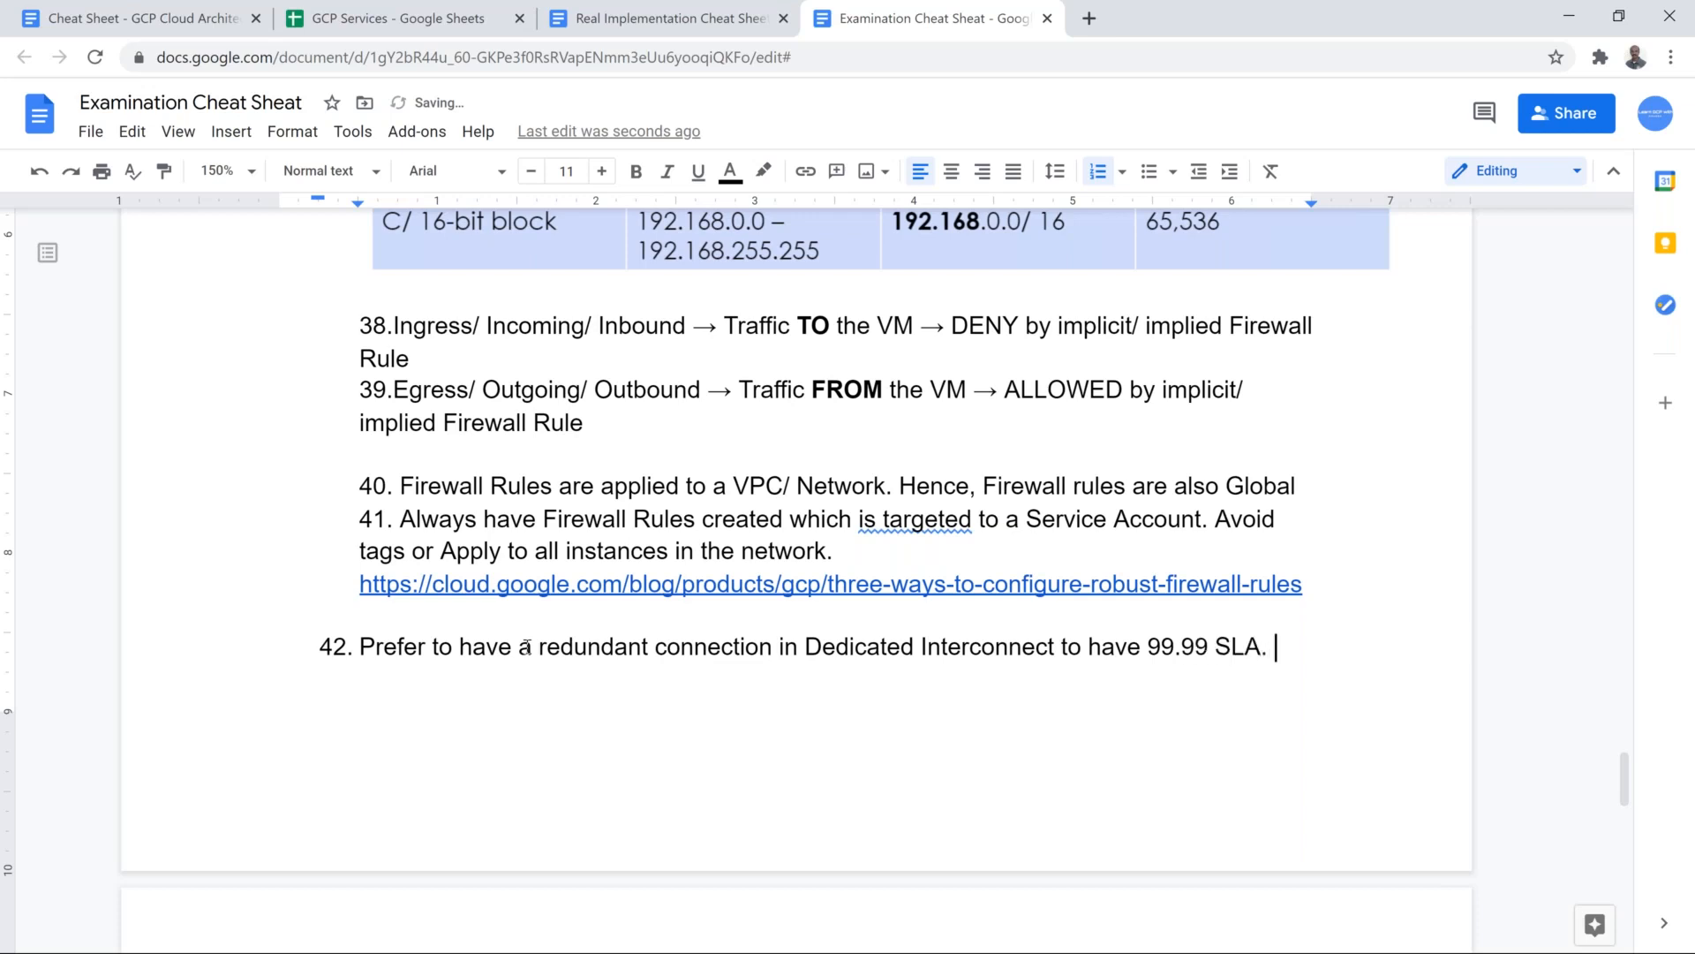
text(Use Cloud )
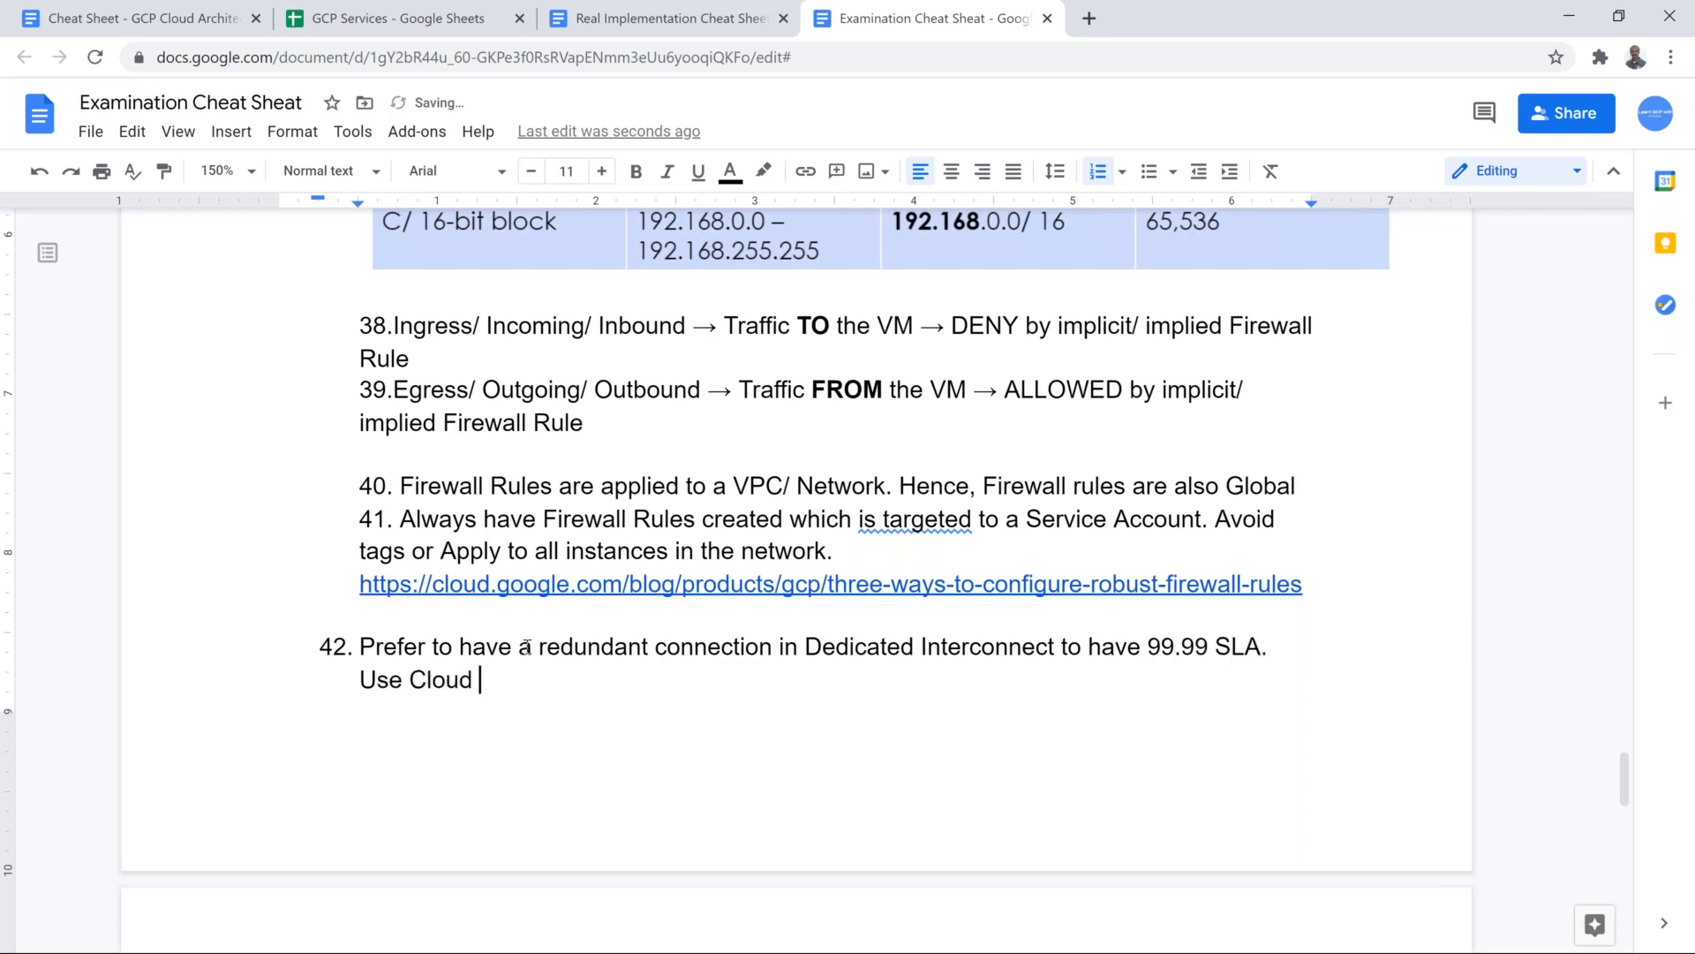
text(VPN as)
text( Plac)
Step: Add the sentence "Use Cloud VPN as a backup for OnPrem to GCP connectivity" to item 42
key(BackSpace)
key(BackSpace)
key(BackSpace)
key(BackSpace)
text(an)
key(BackSpace)
key(BackSpace)
text(backup for )
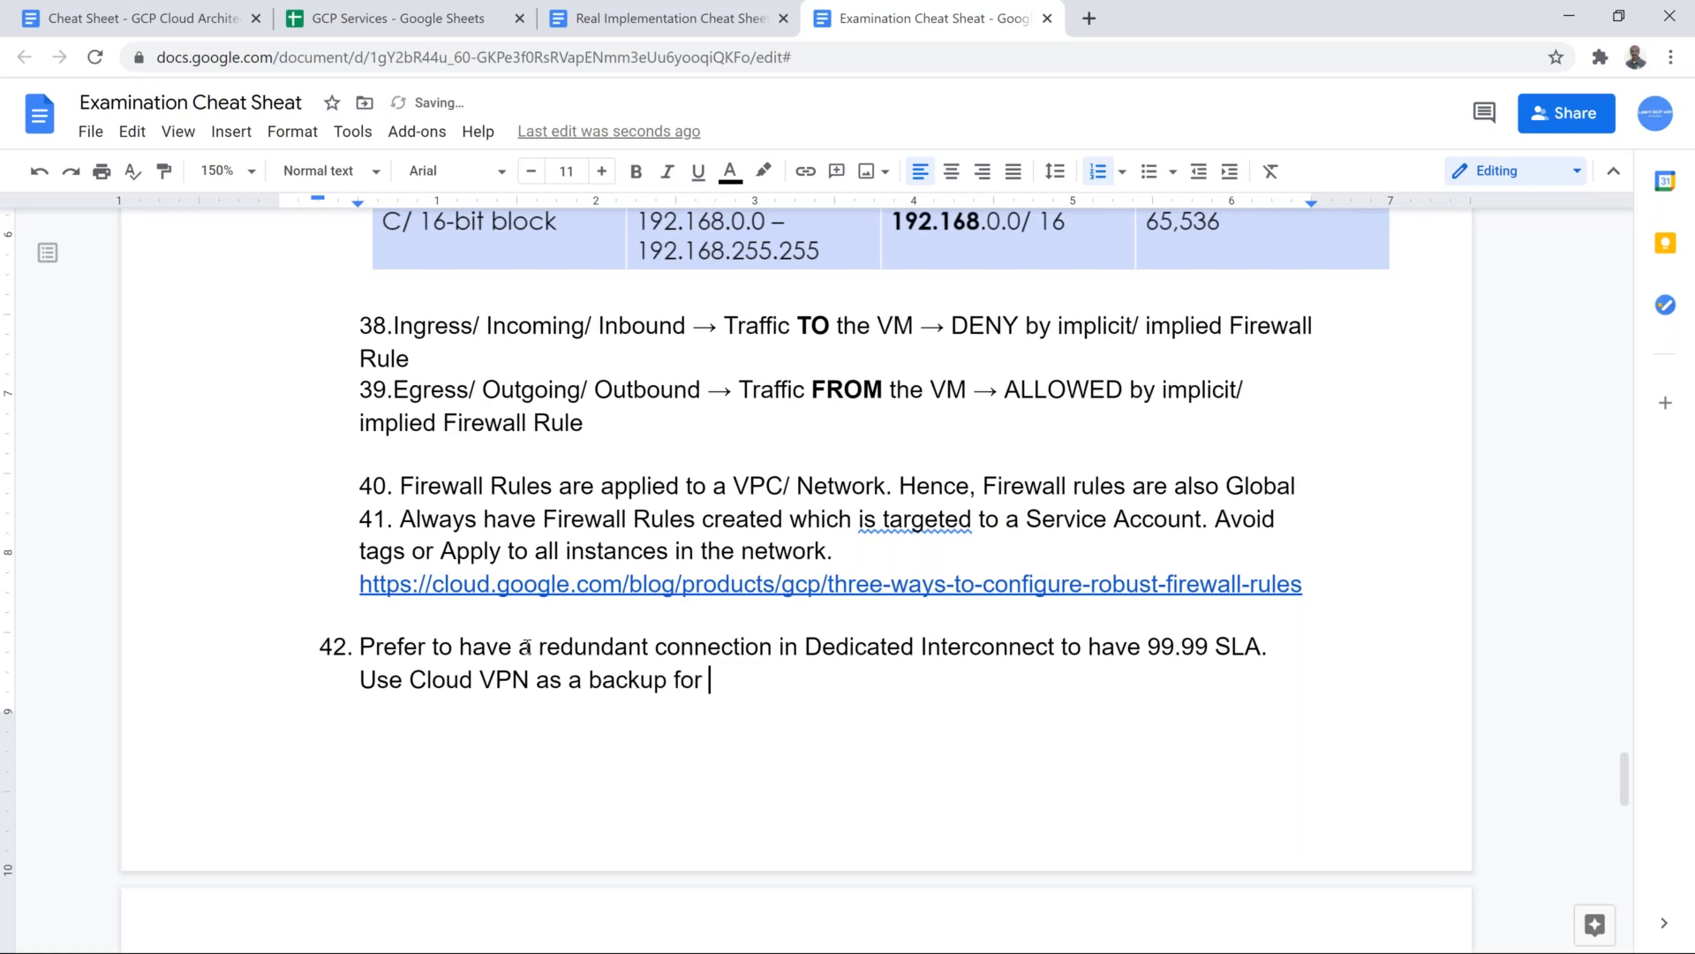
text(OnPrem to GCP )
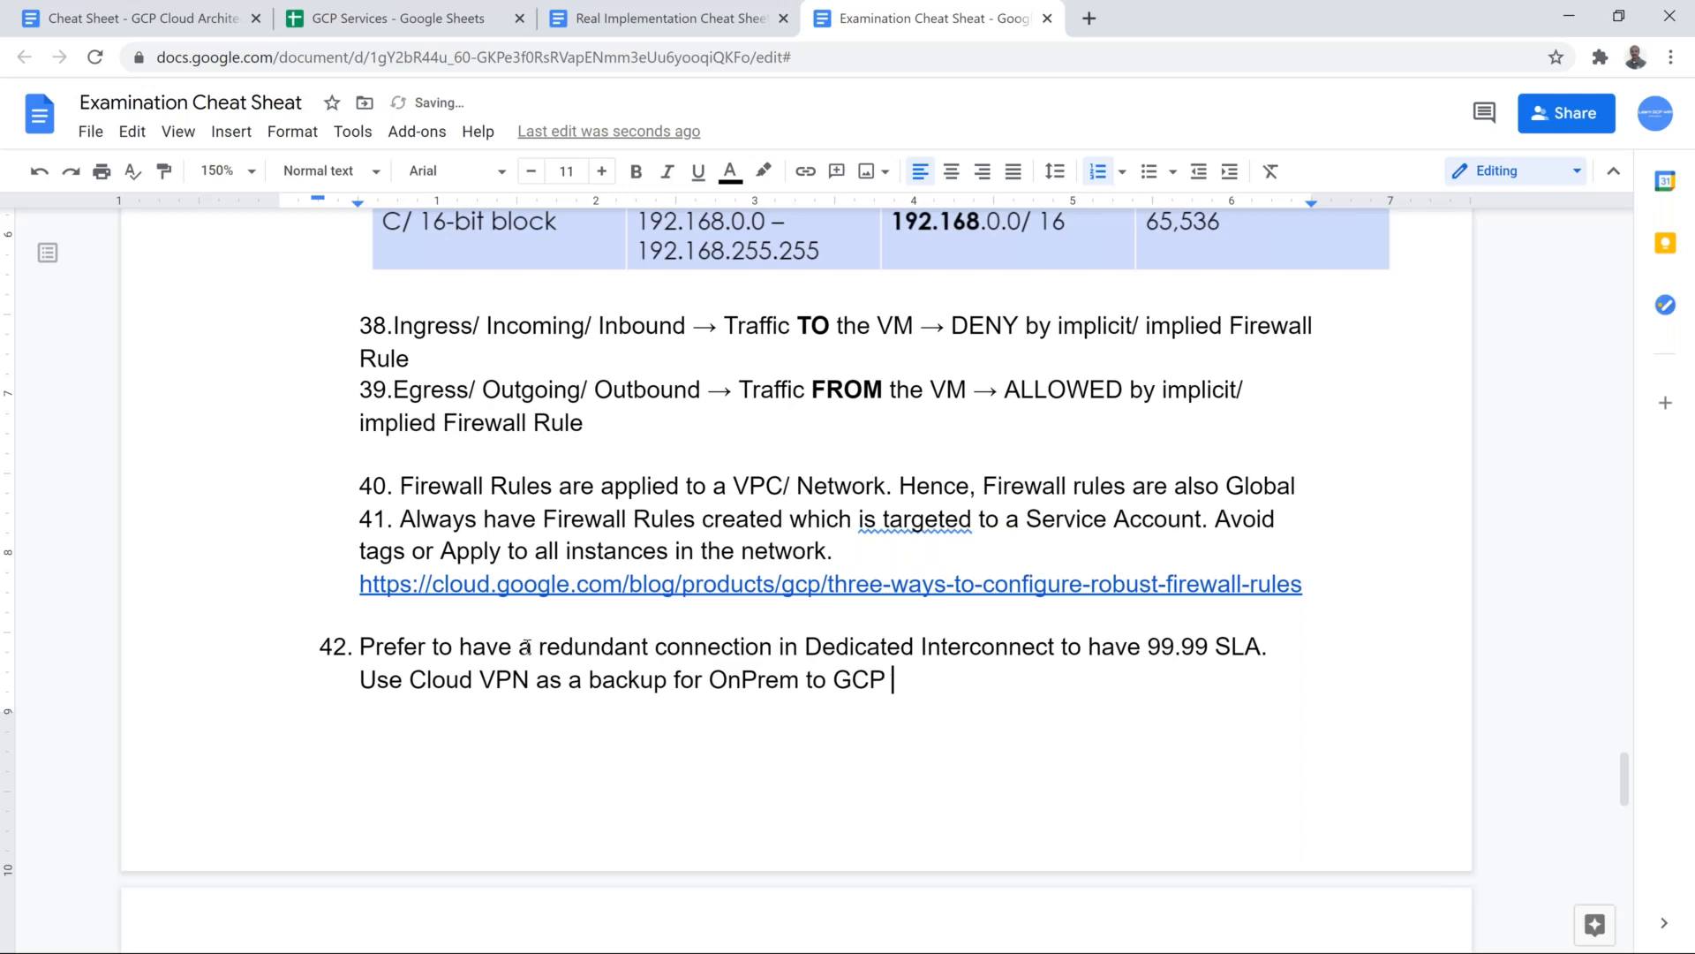
text(connectivity)
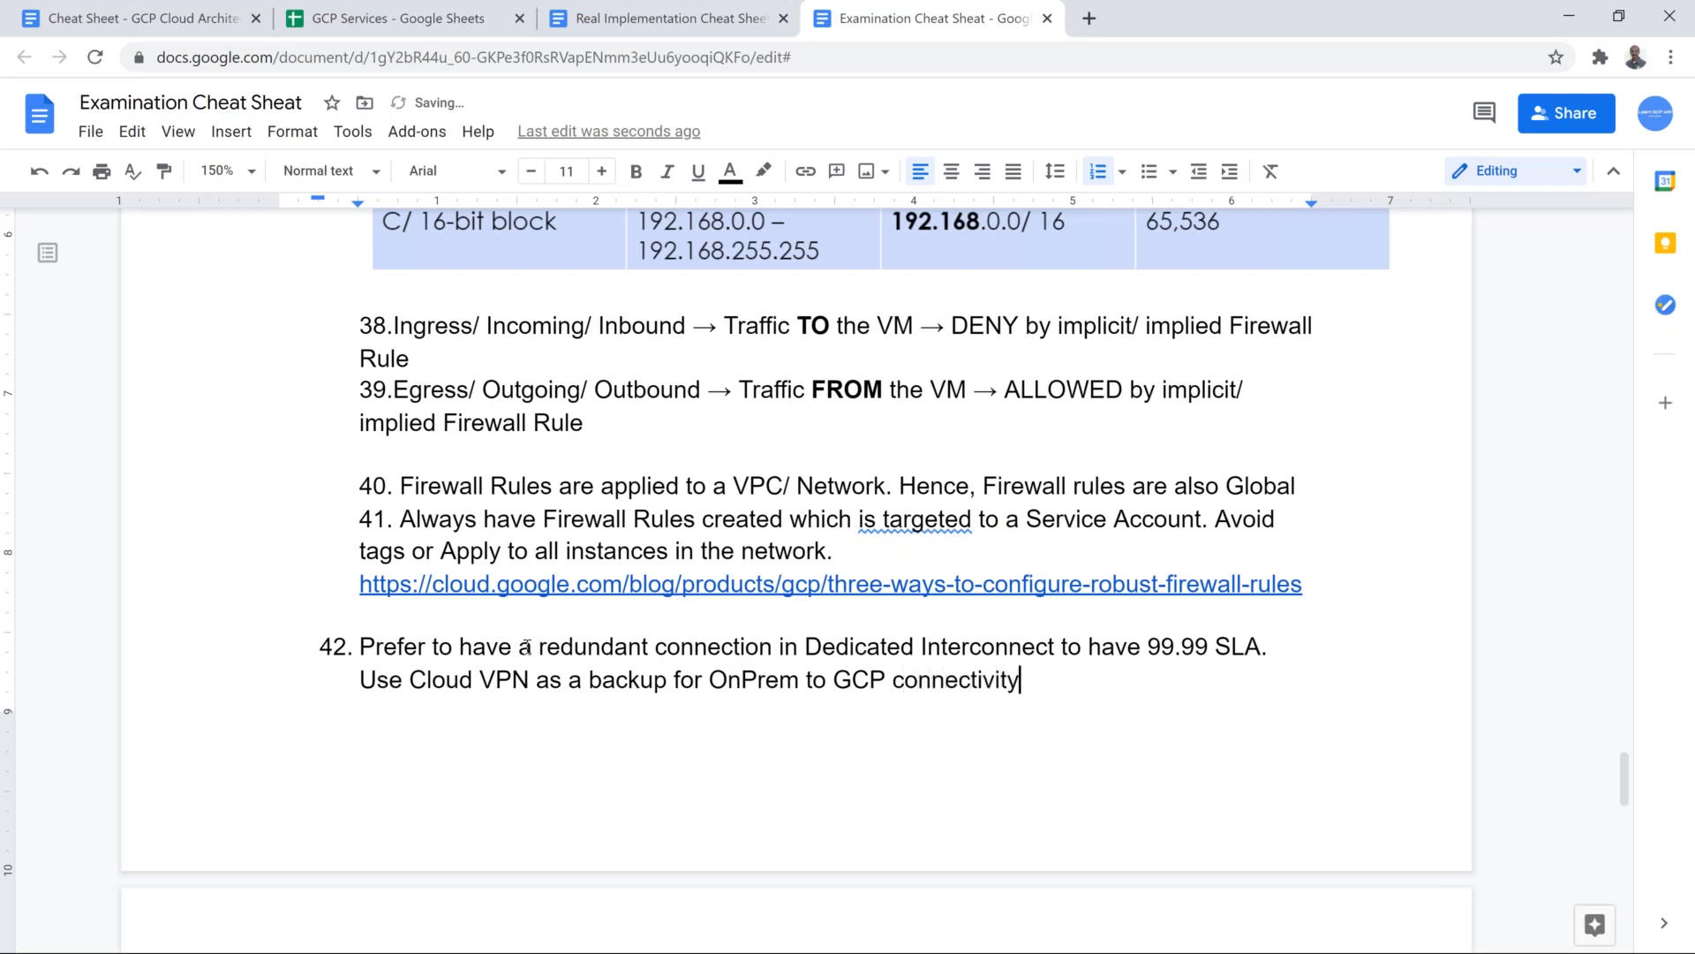
Step: Make the words "Cloud VPN" in item 42 bold
drag(404, 681, 531, 685)
key(ctrl+b)
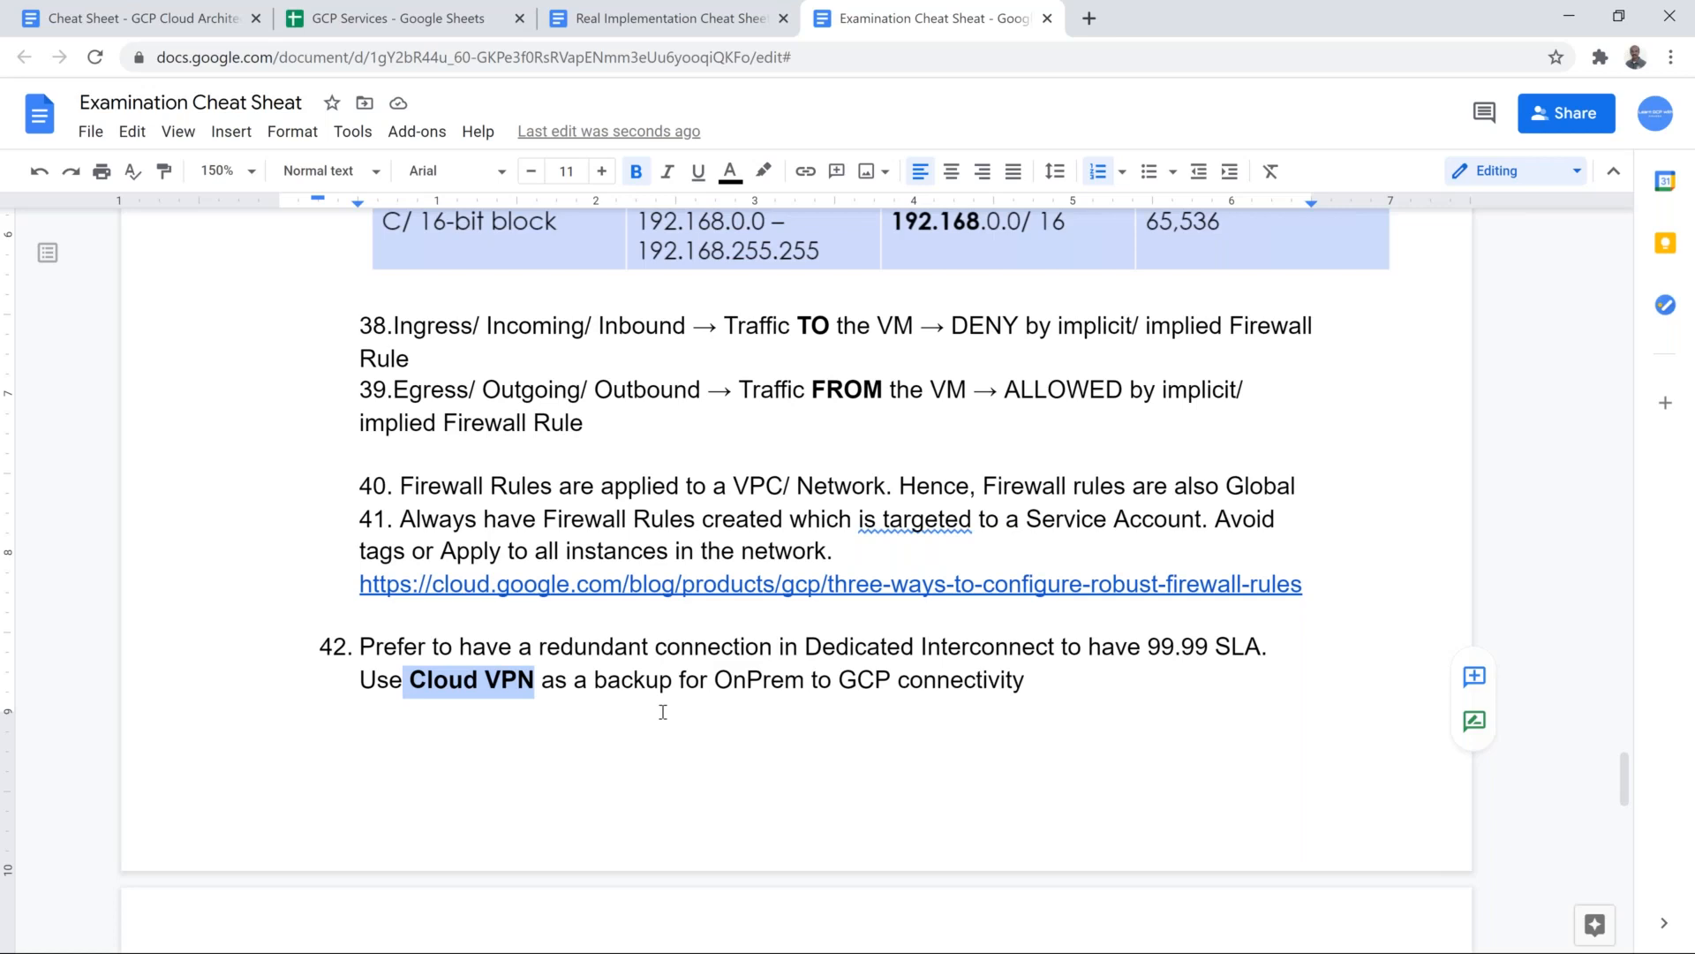
scroll(663, 712, down, 8)
scroll(685, 700, up, 6)
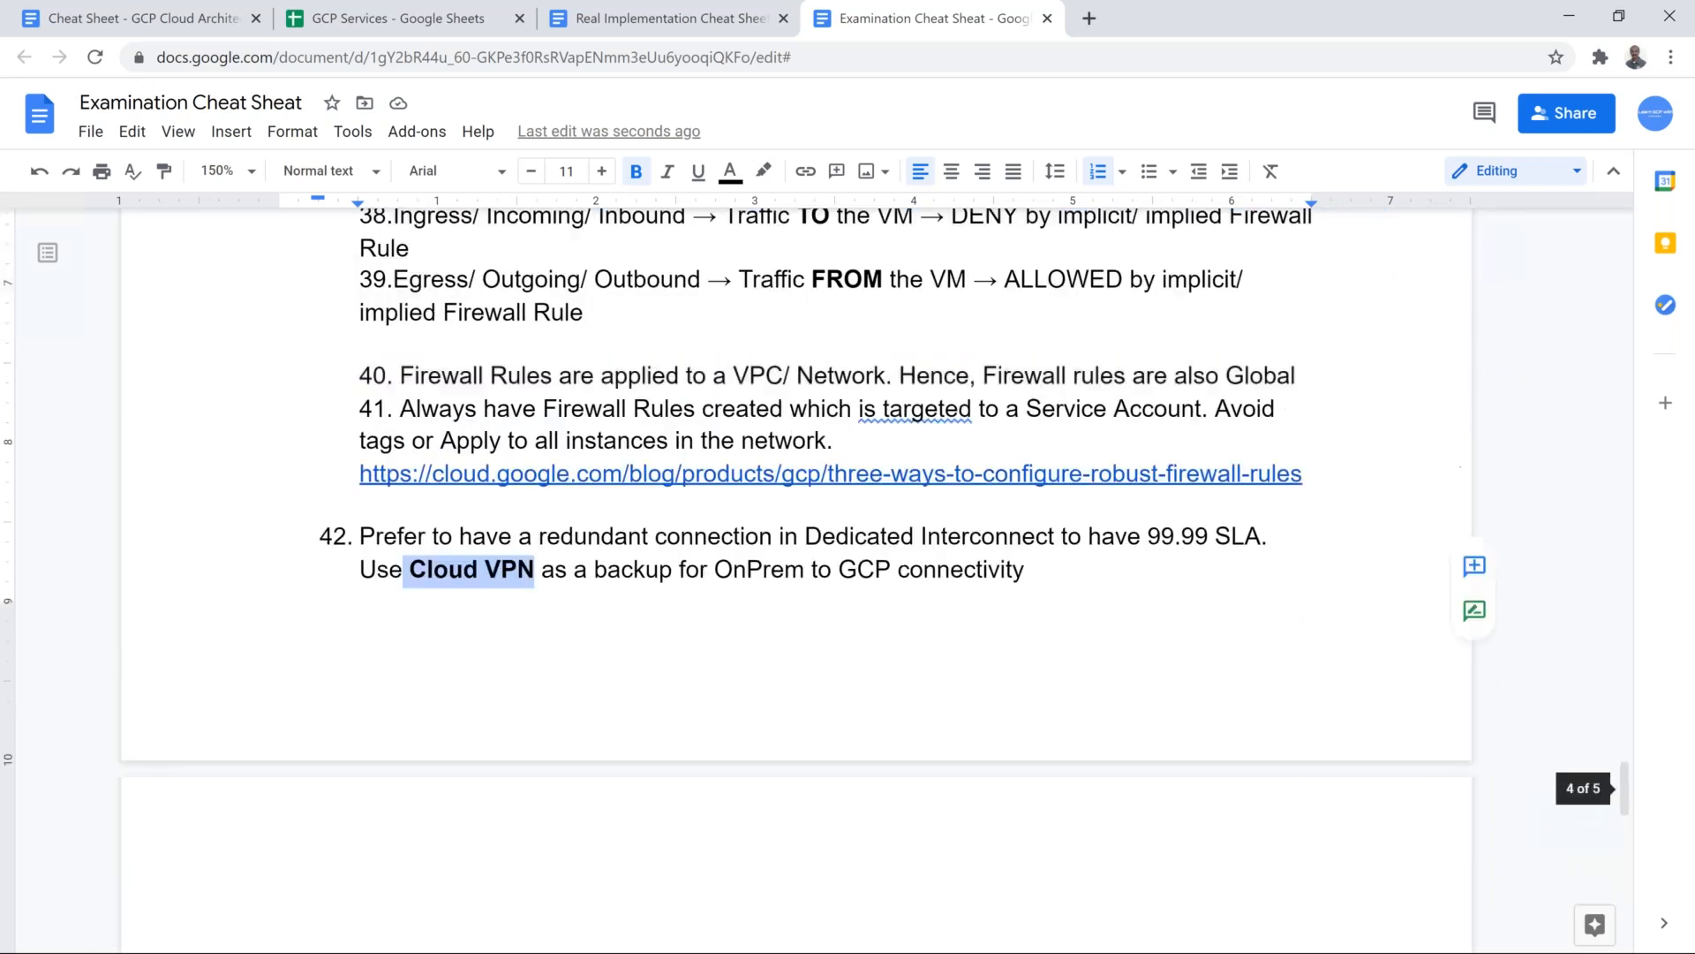
Step: Back in Google Cloud Platform, set the interconnect's location to TATA Communications Delhi and its capacity to 200 Gb/s (2 x 100 Gb/s)
key(alt+Tab)
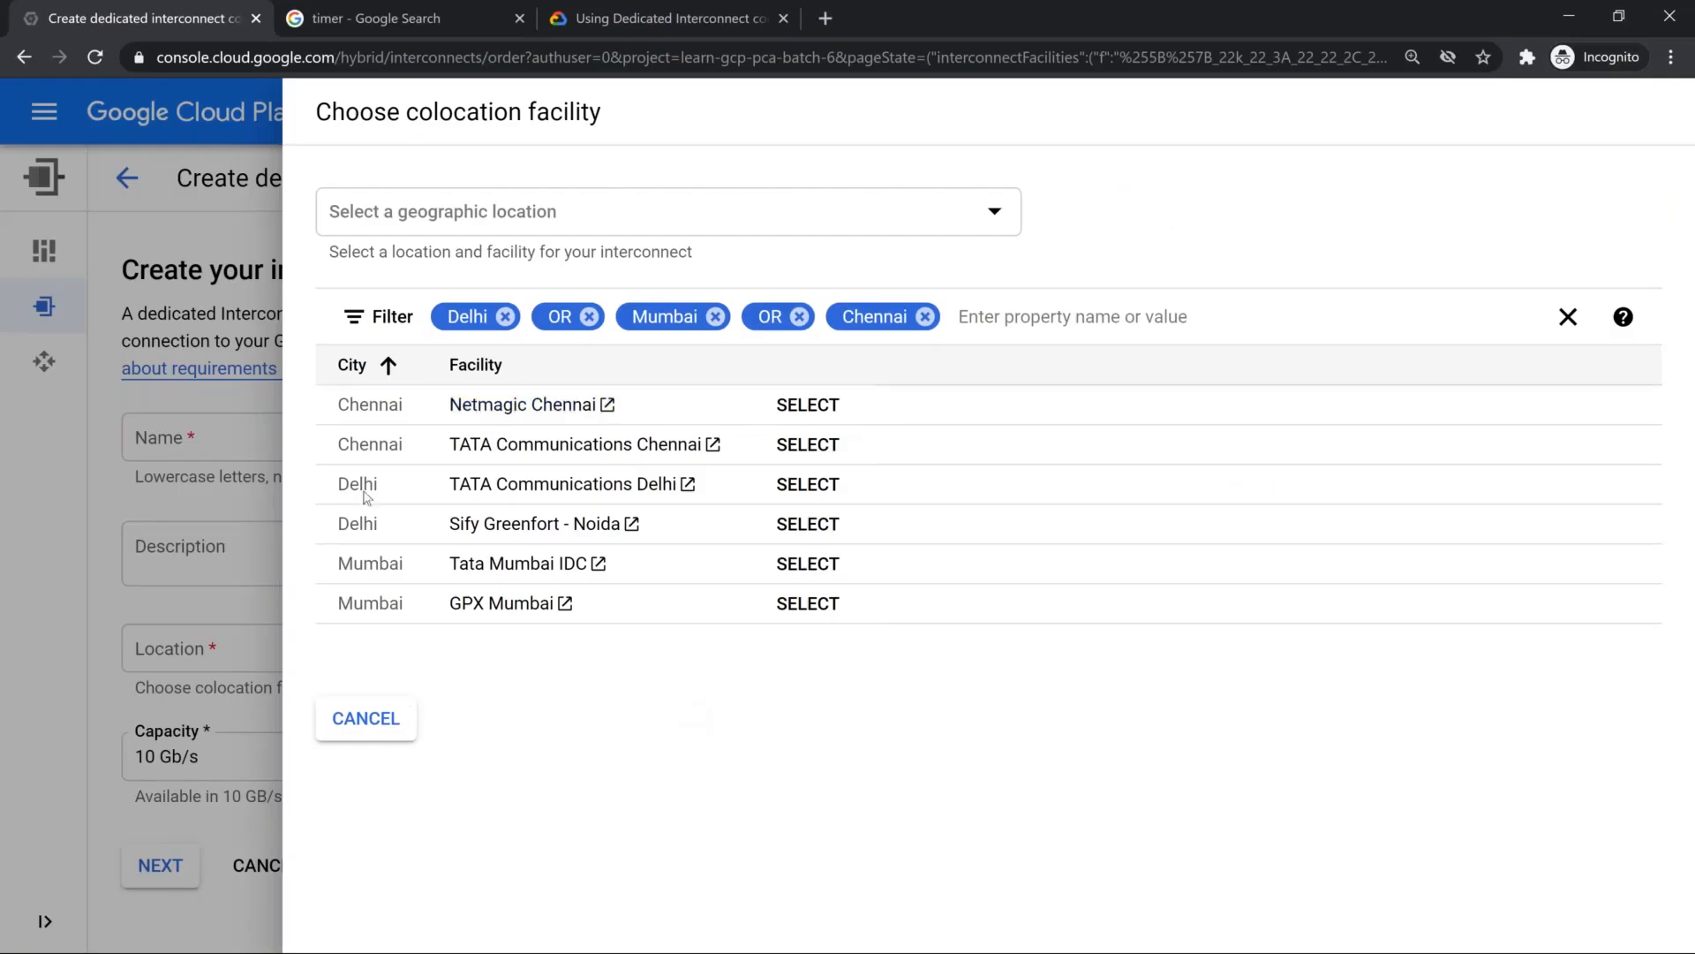
click(830, 491)
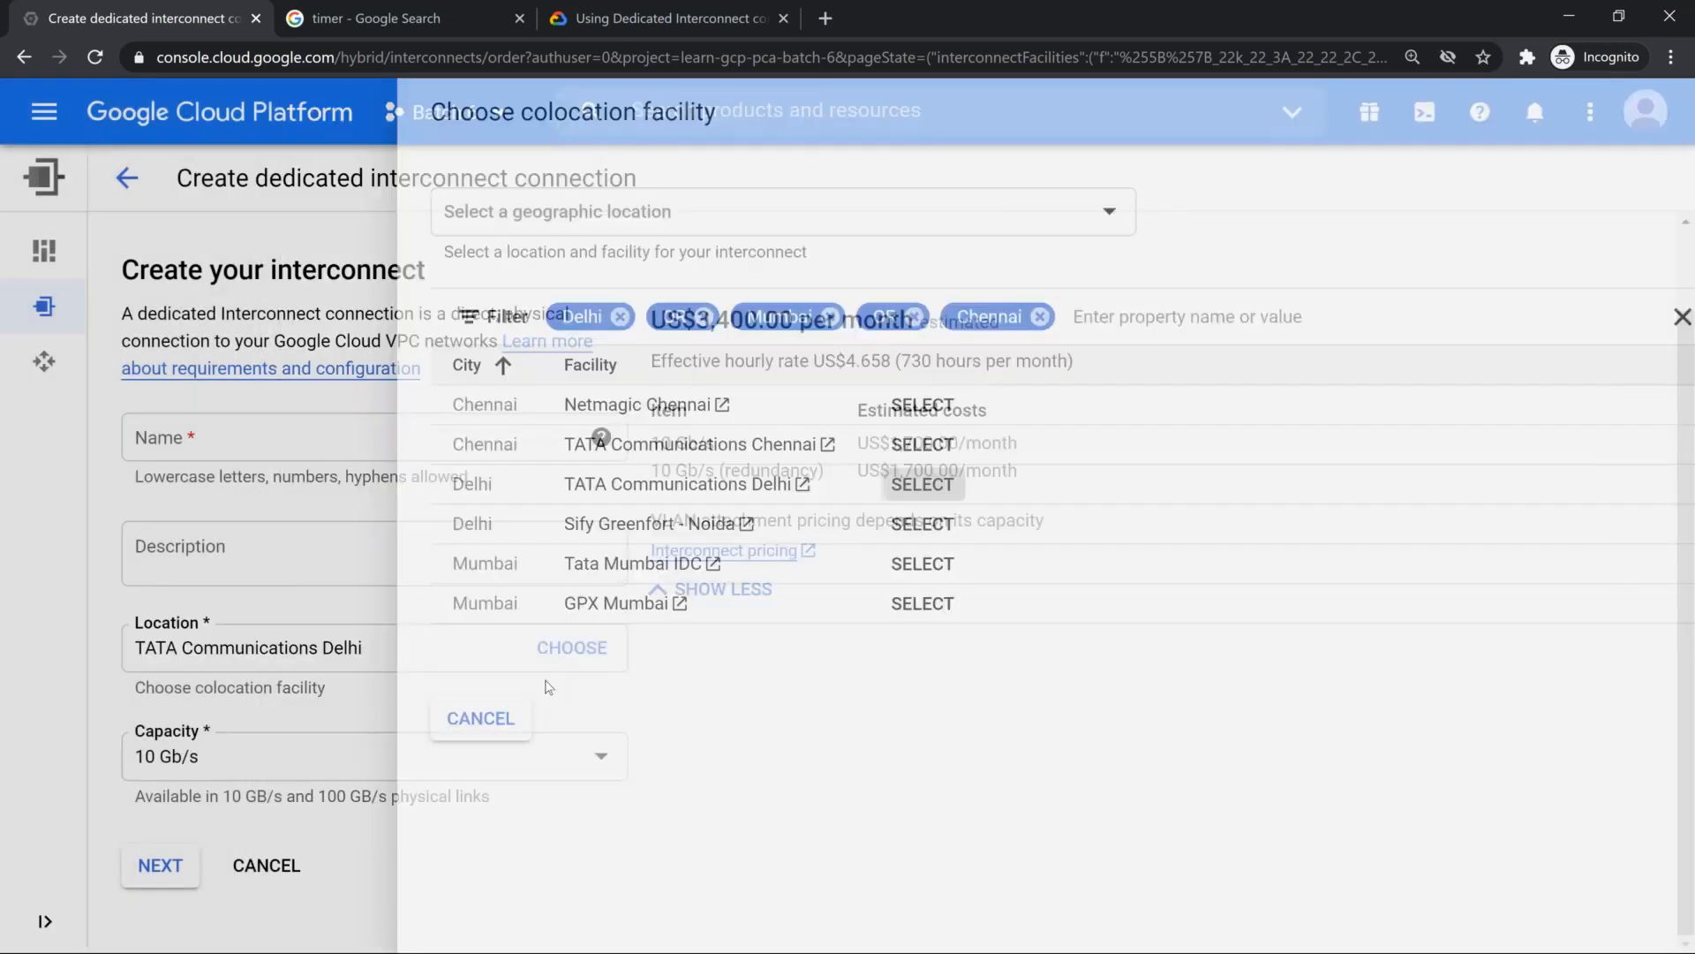
click(530, 756)
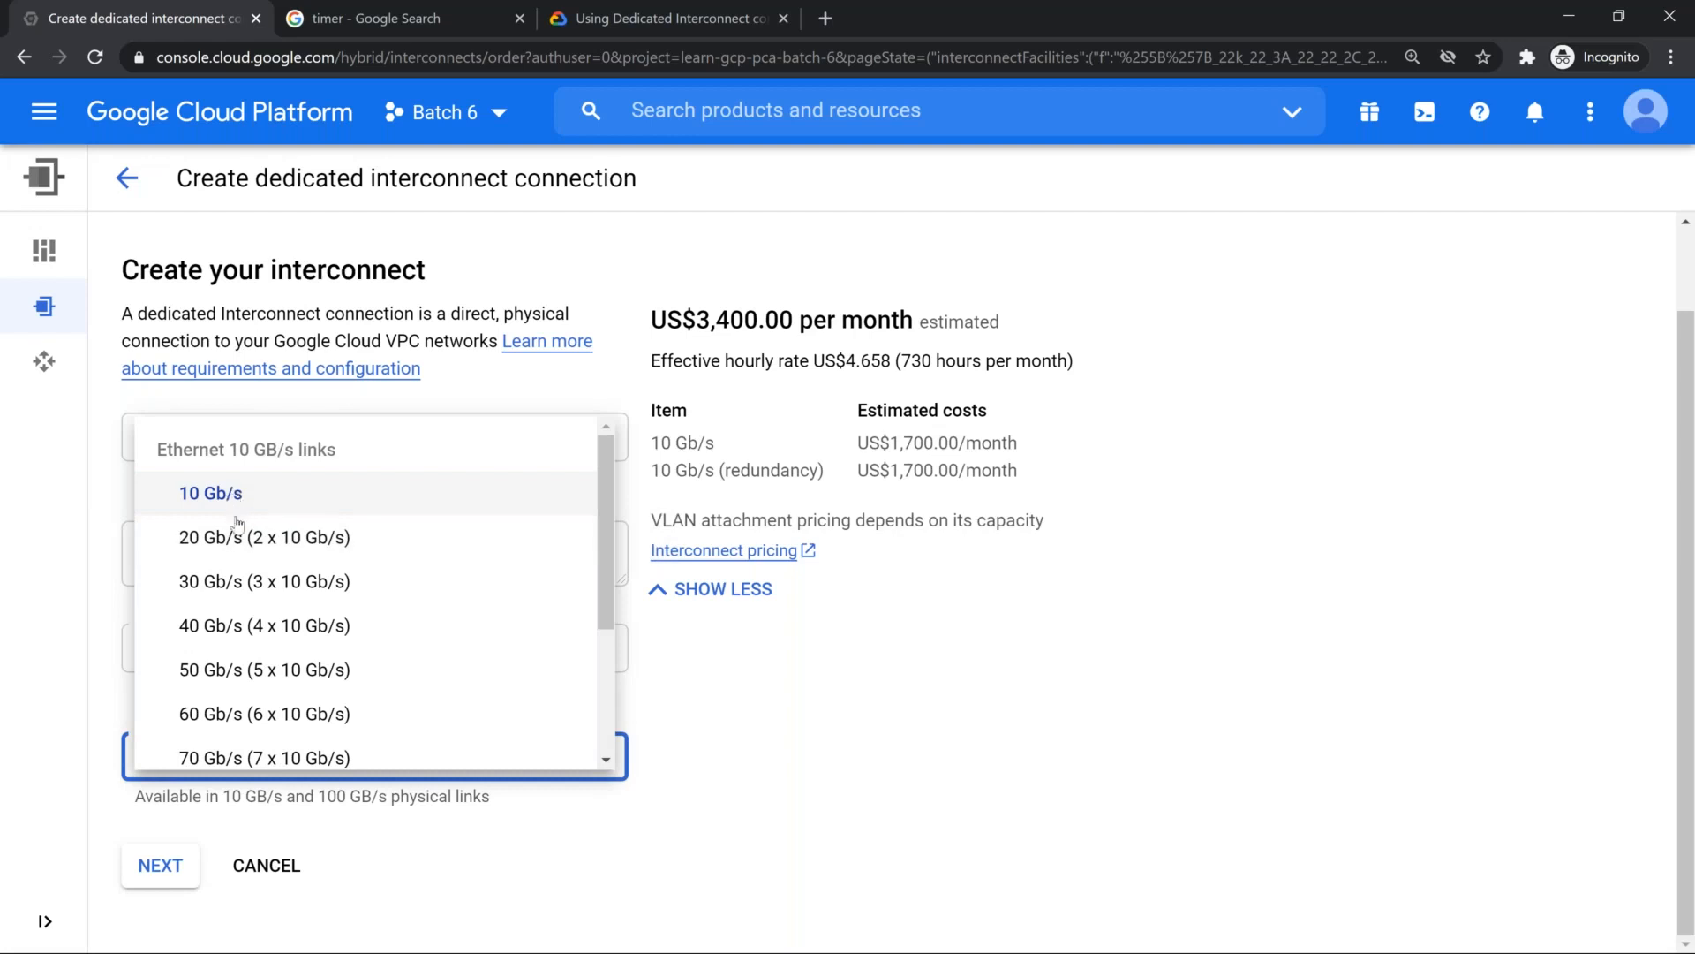
scroll(251, 566, down, 2)
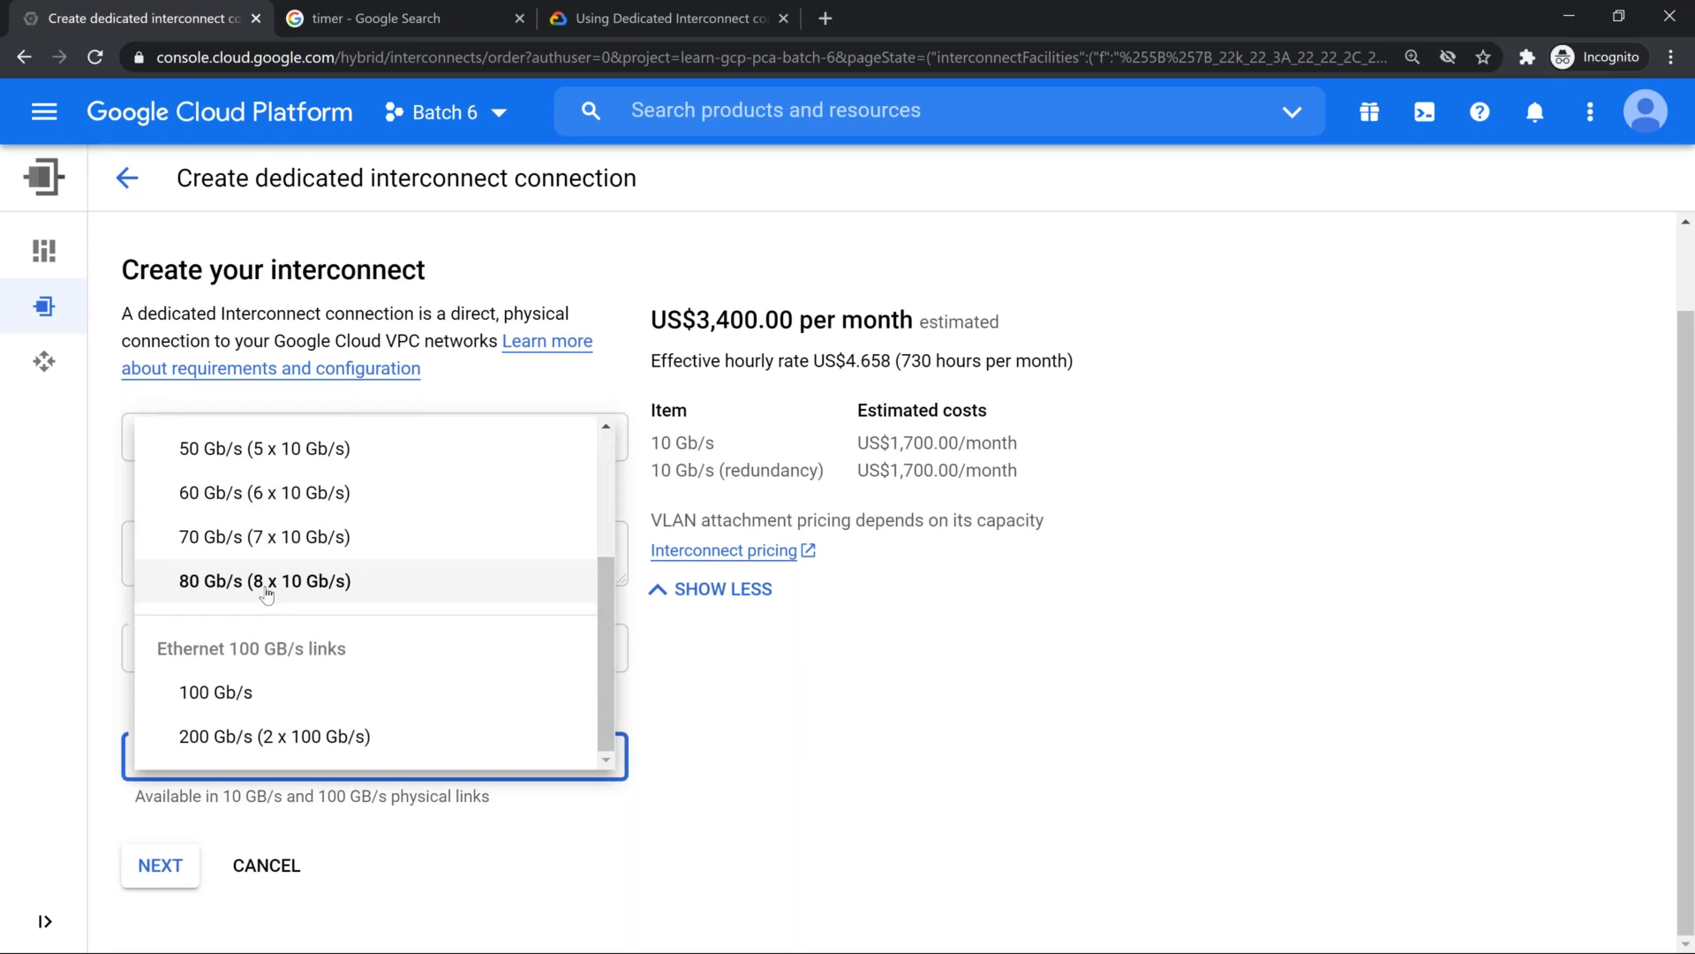
scroll(267, 596, up, 2)
scroll(282, 689, down, 2)
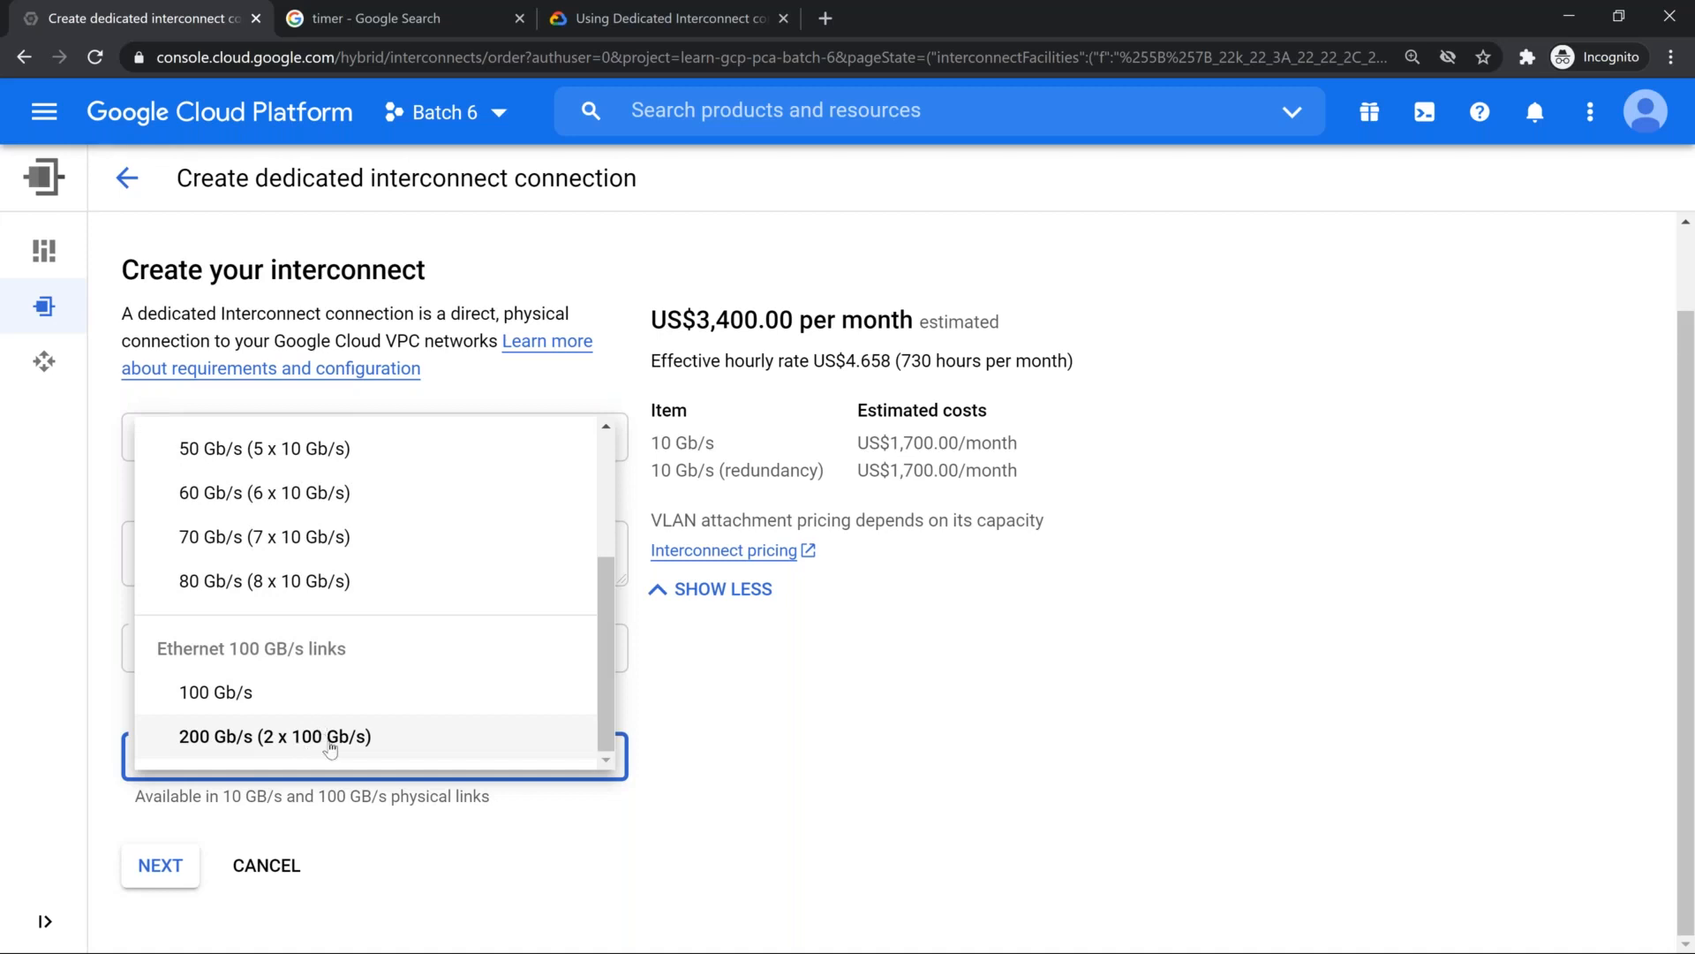
click(330, 738)
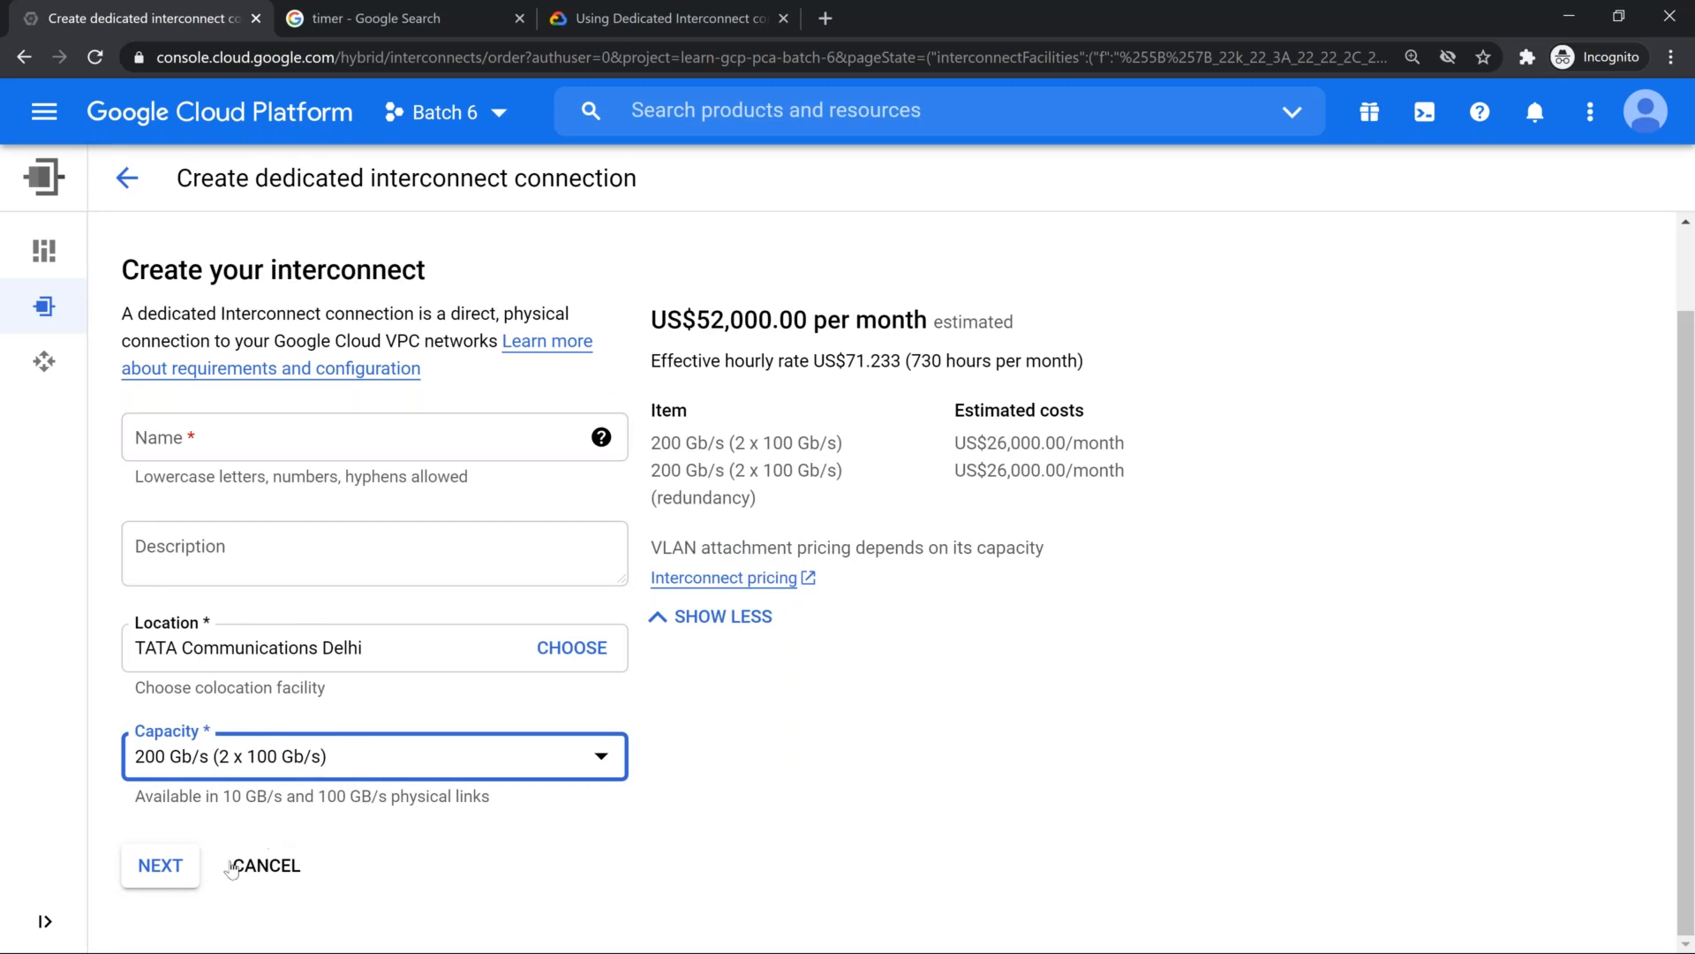
Step: Fill in the required name of the first interconnect as ic-1
click(178, 877)
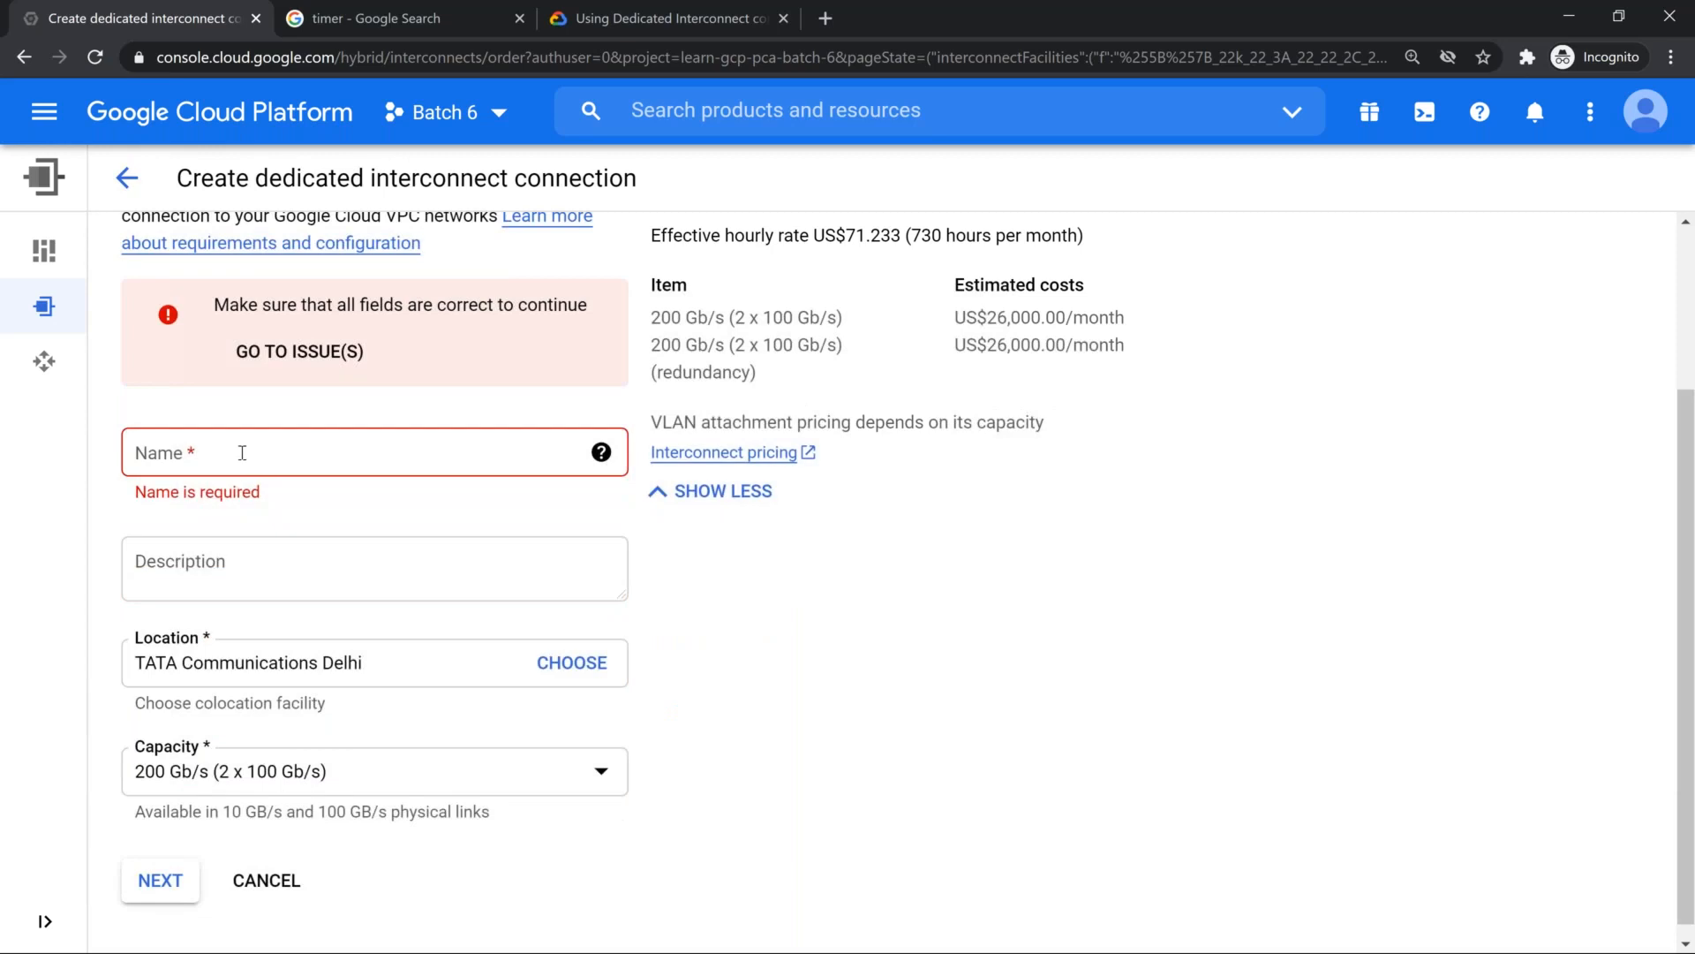
click(242, 452)
text(ic=-)
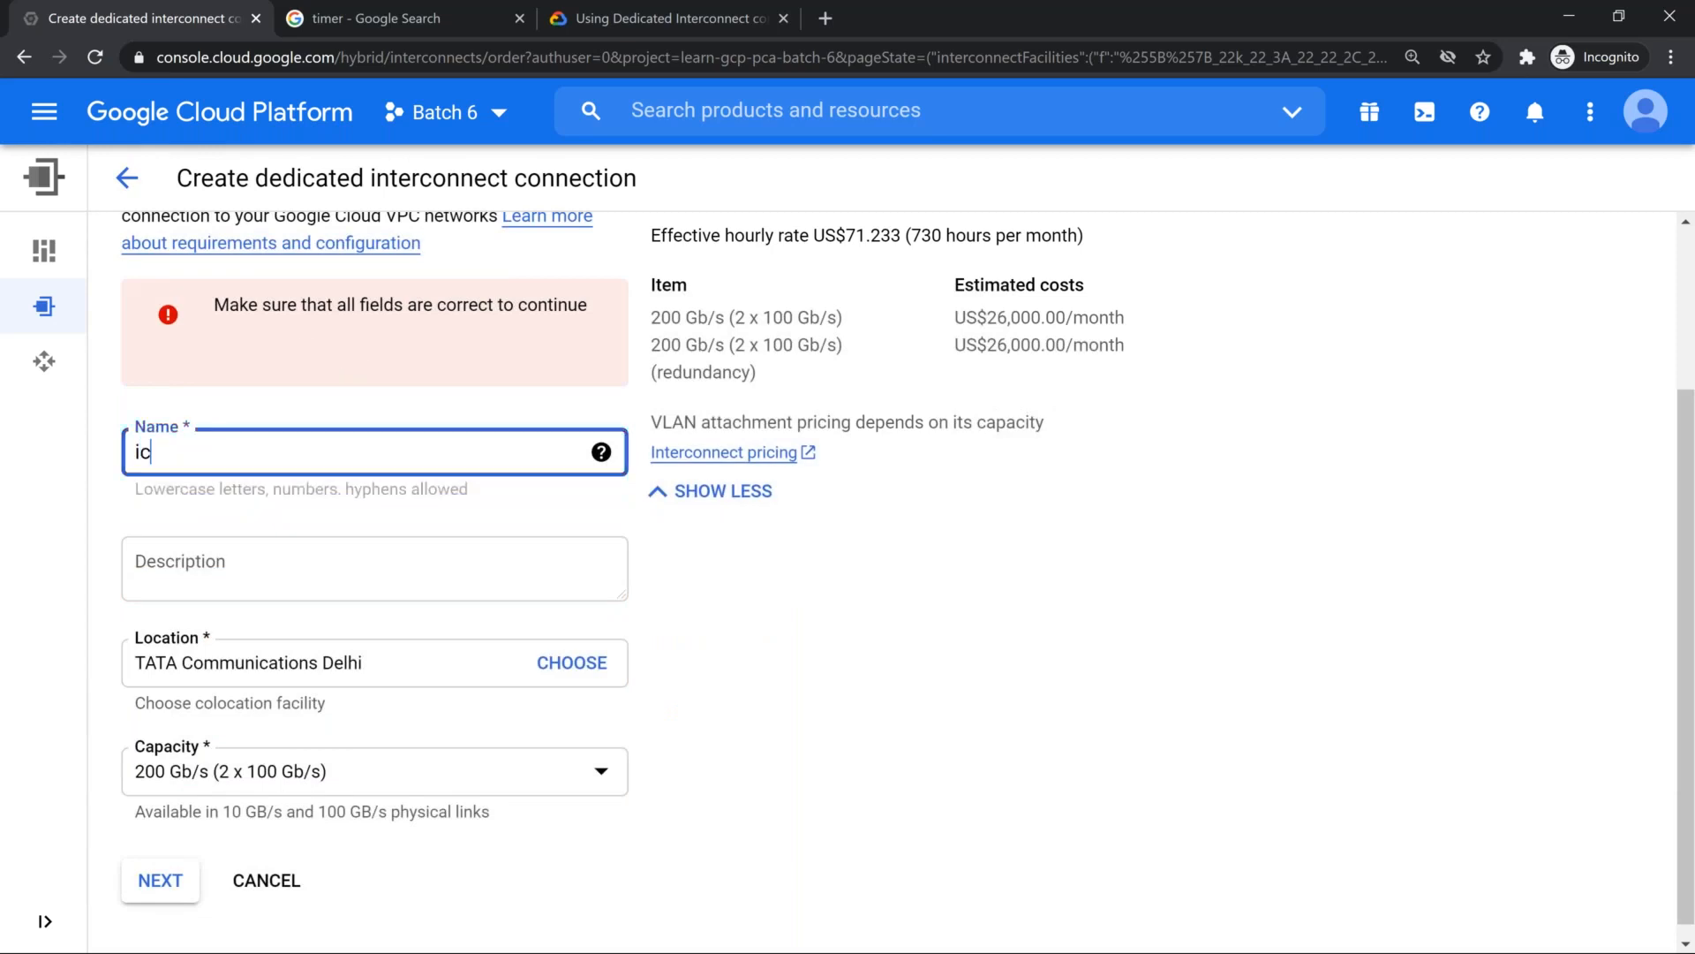
key(BackSpace)
key(BackSpace)
text(-1)
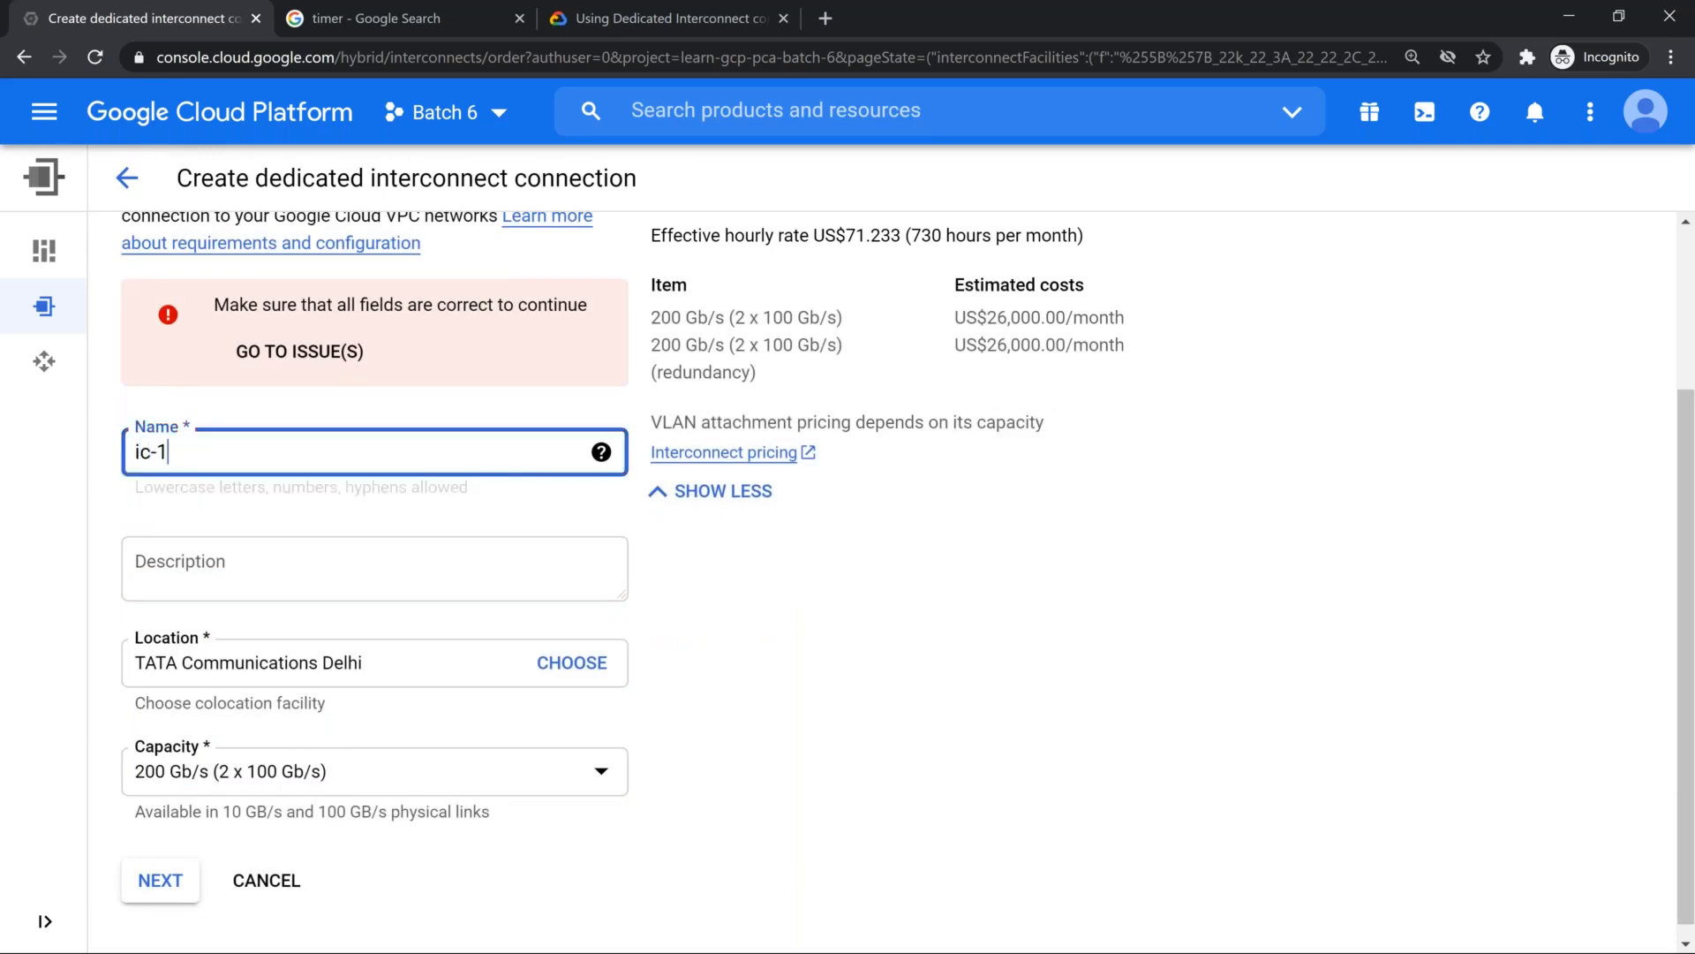
scroll(221, 707, down, 1)
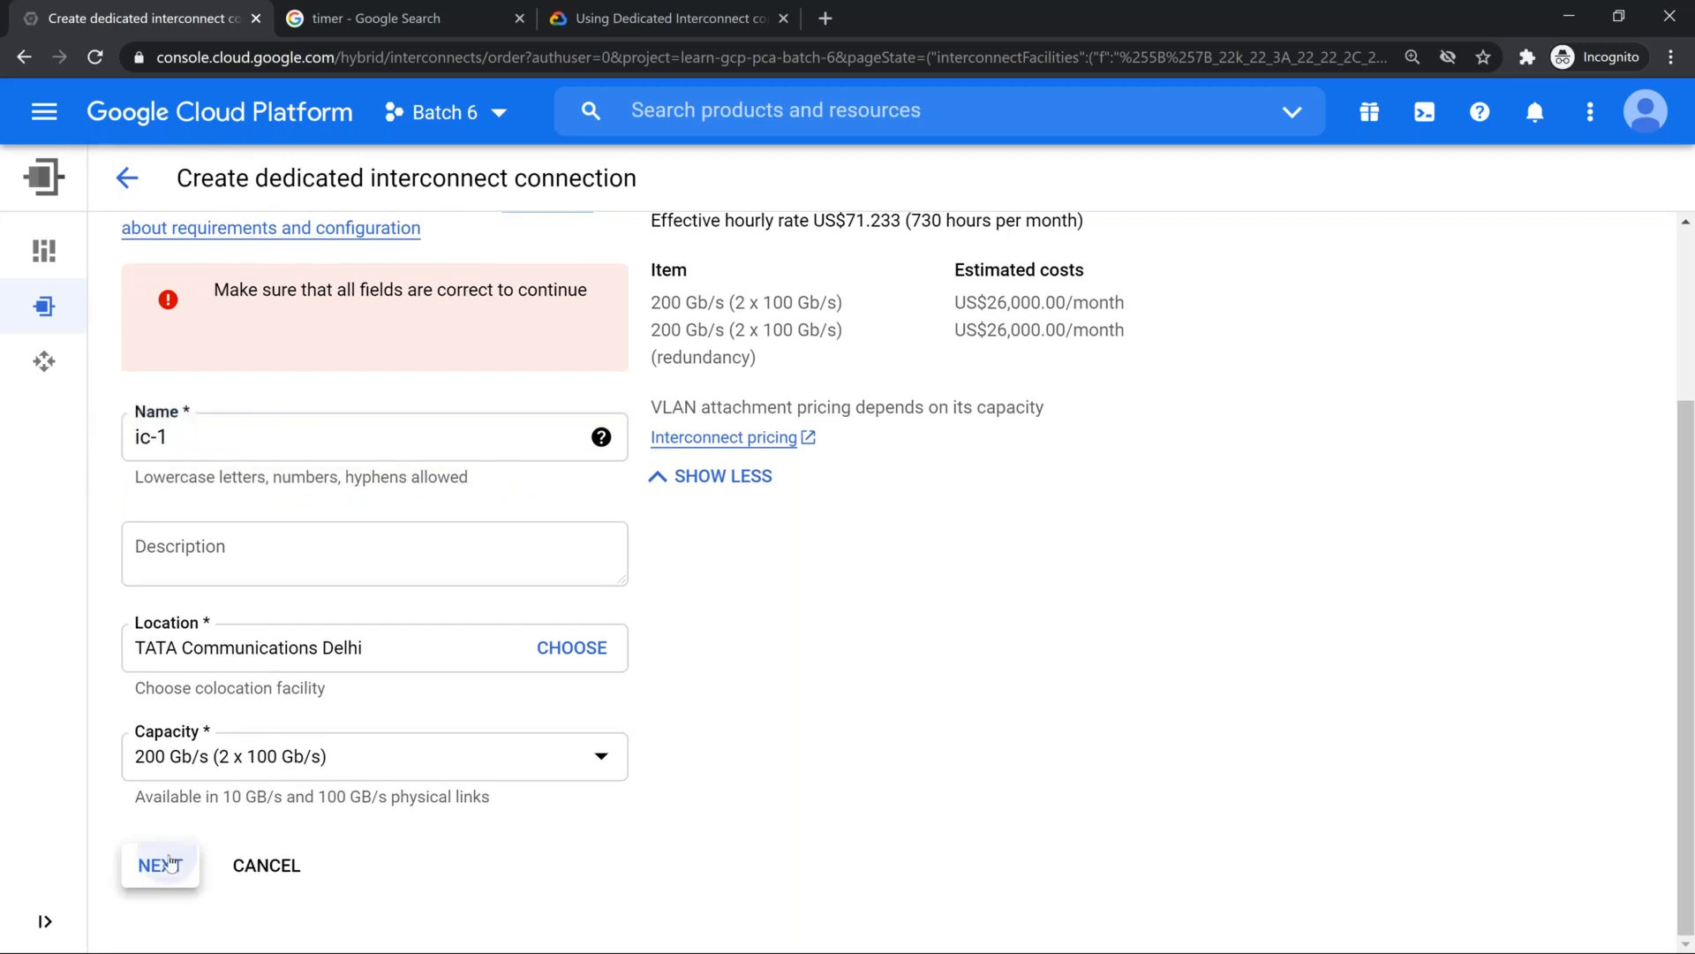
Step: Continue to the Redundancy stage and begin the second interconnect's name with "ic"
click(162, 867)
click(251, 549)
text(ic)
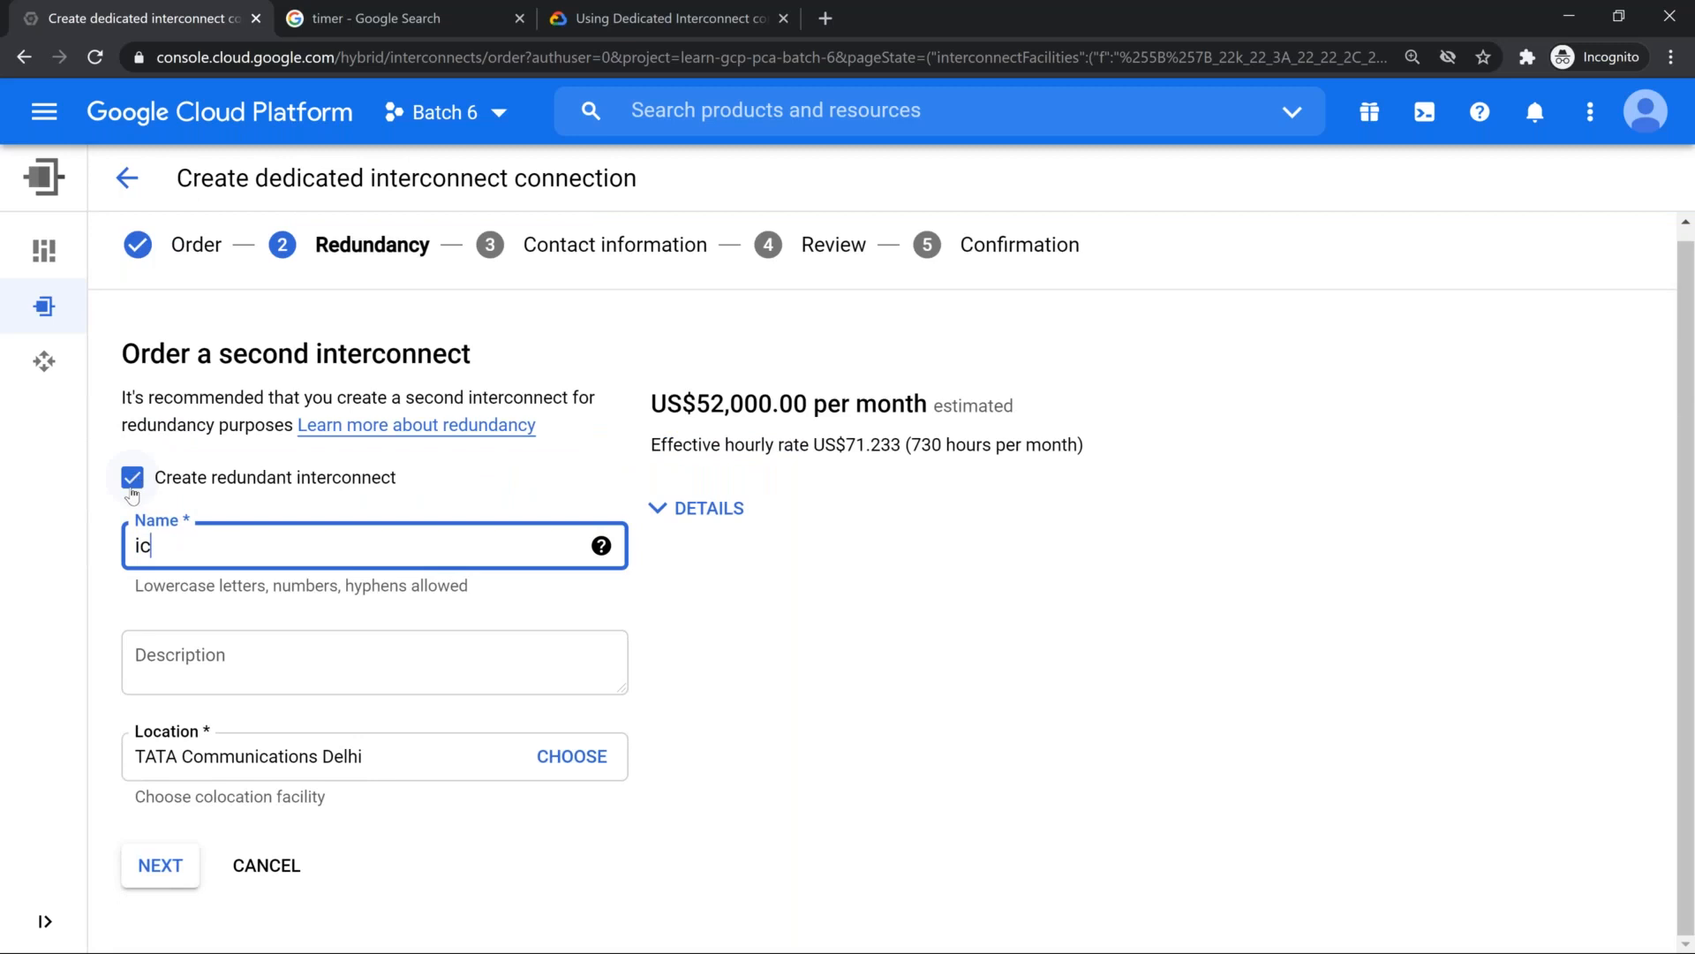
Step: Try skipping the redundant interconnect to bring up the SLA warning, and re-enable the redundant interconnect
click(135, 477)
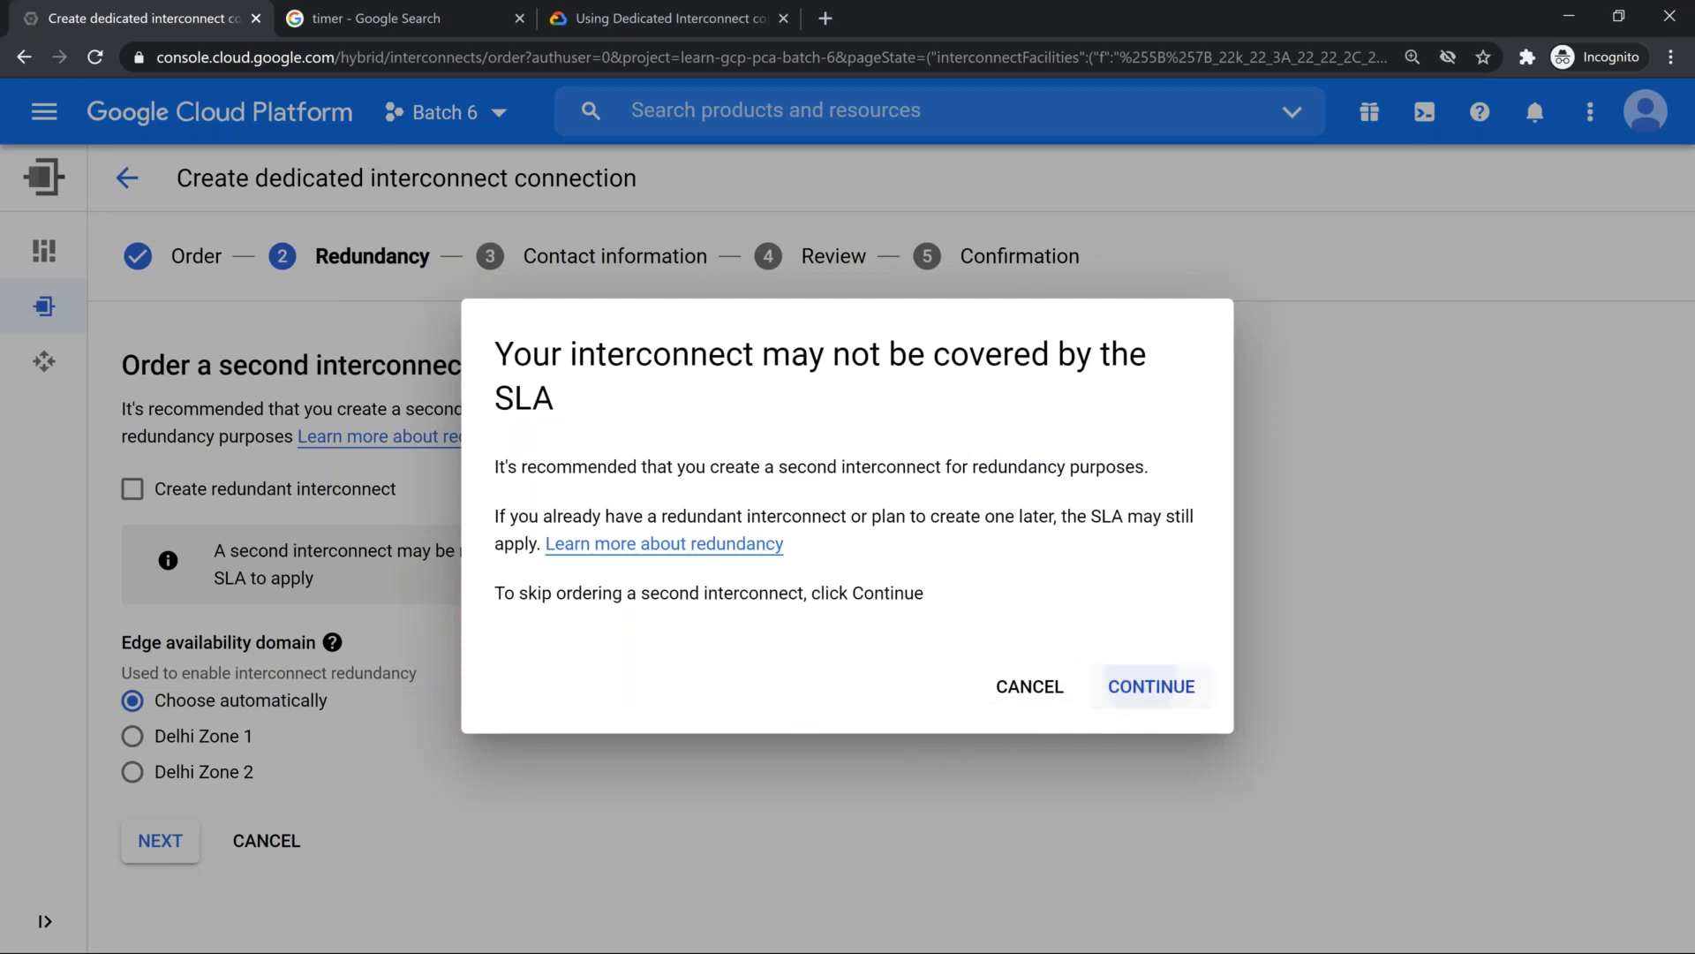
click(1152, 686)
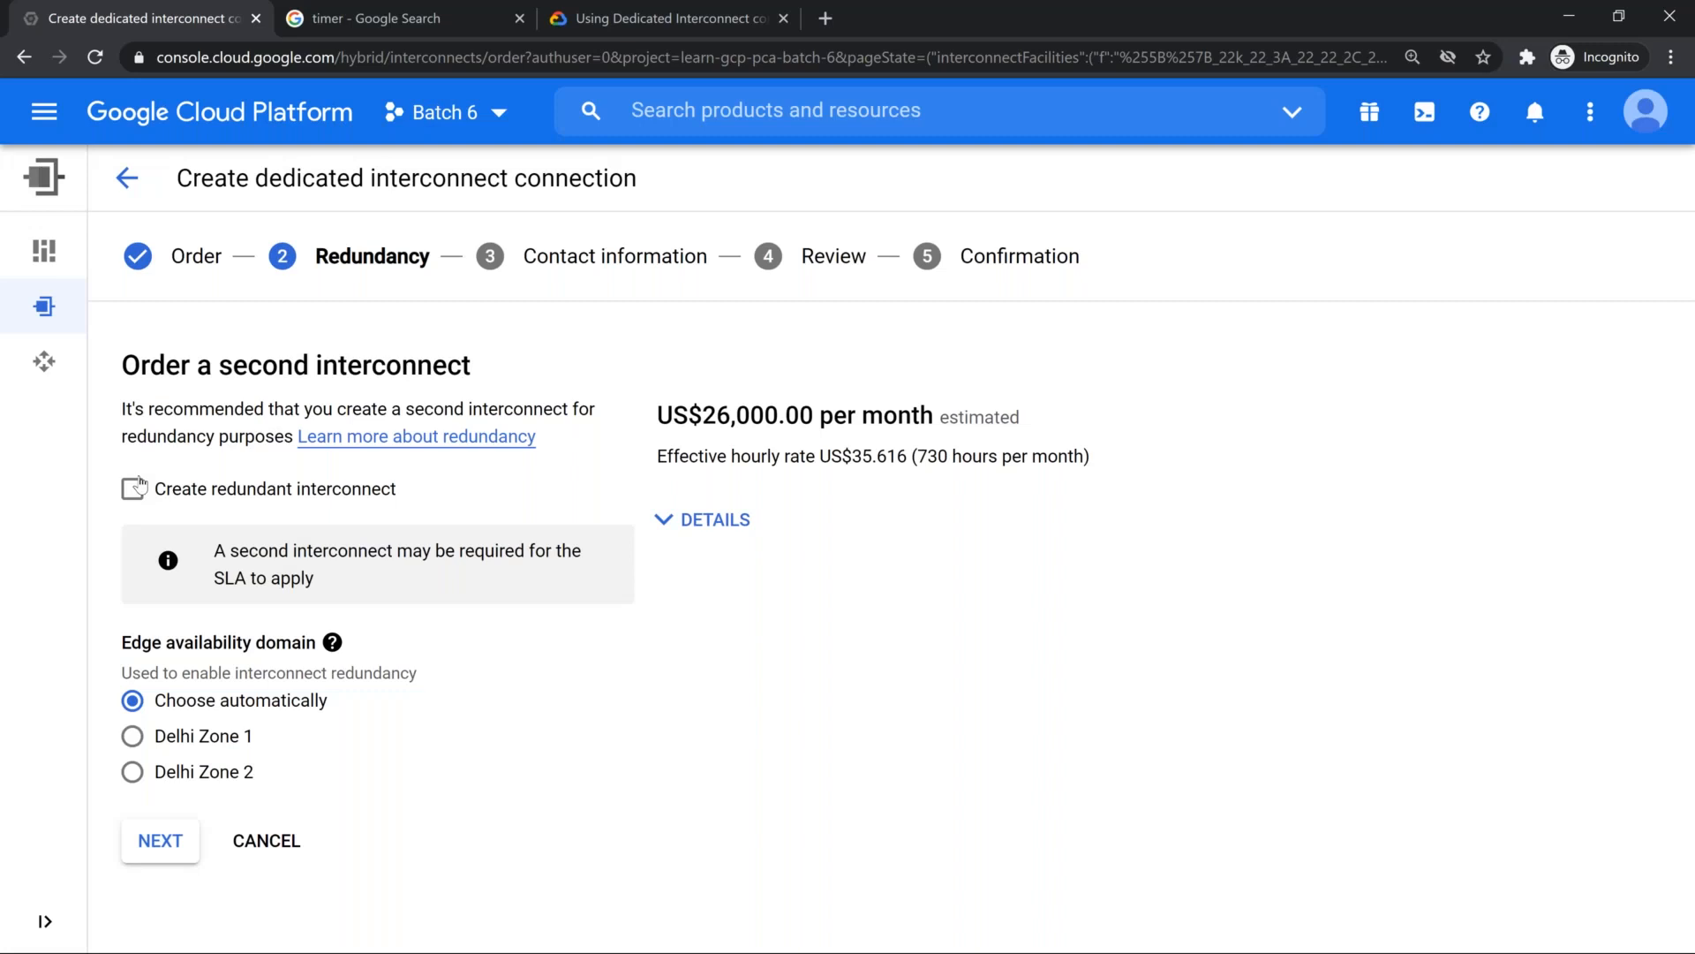
click(132, 488)
Step: Complete the redundant interconnect's name as ic-2, set its location to Sify Greenfort - Noida, and submit the Redundancy stage
click(227, 570)
text(-2)
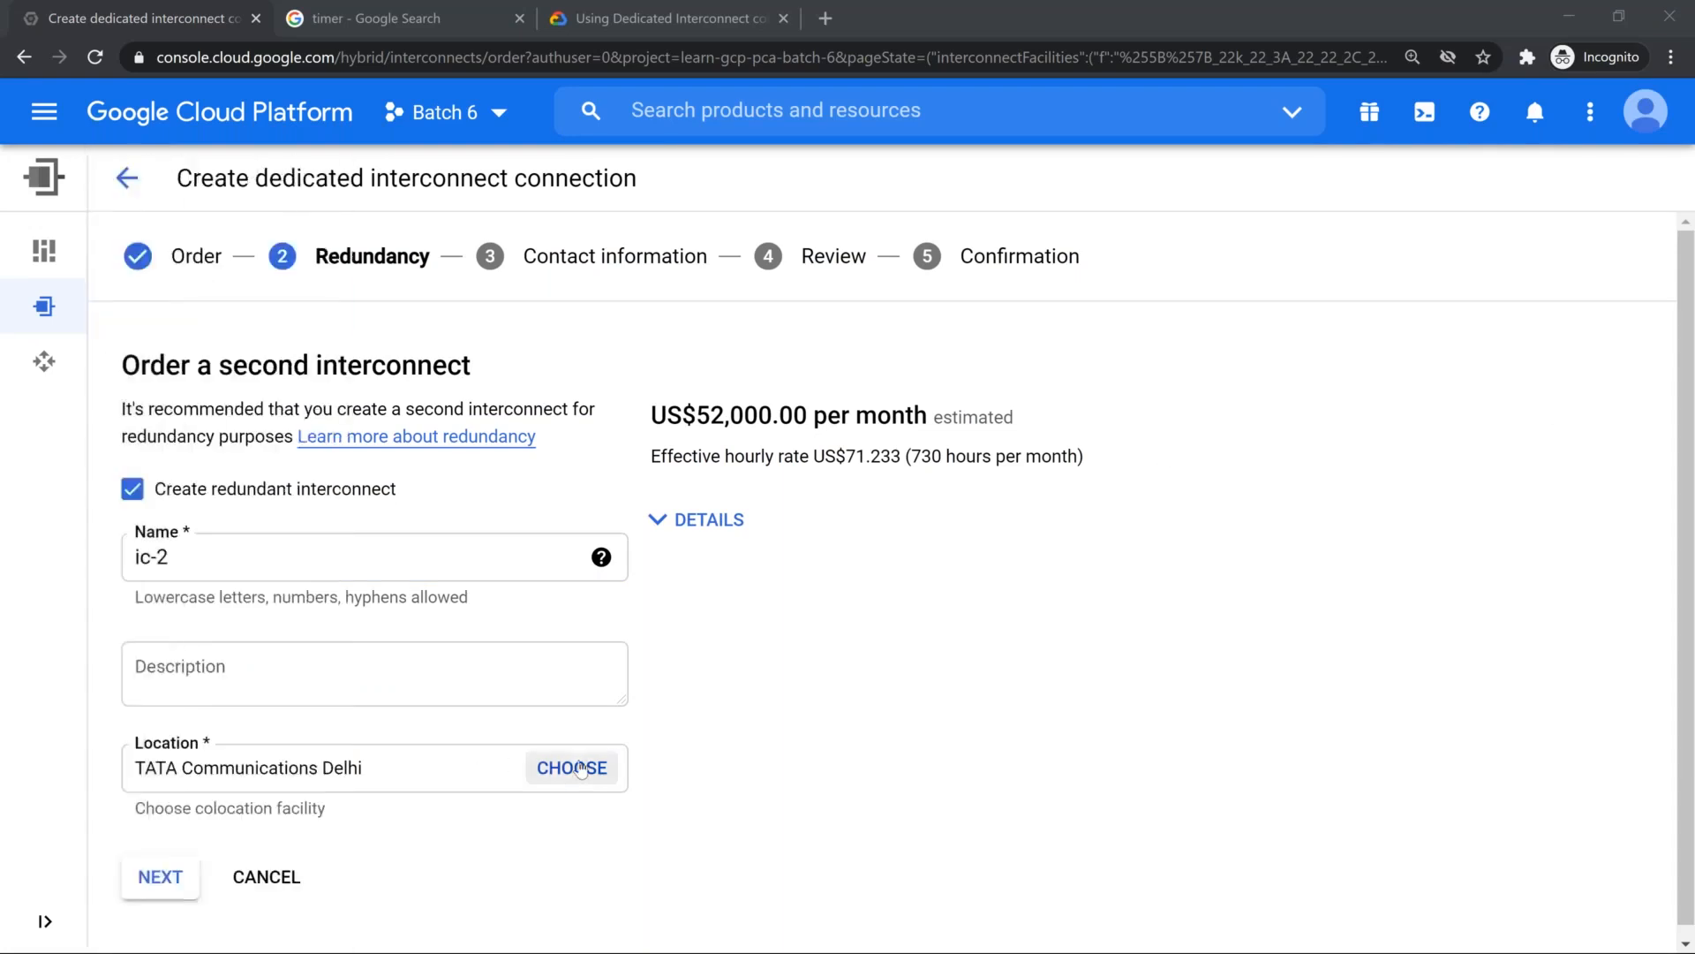
click(580, 770)
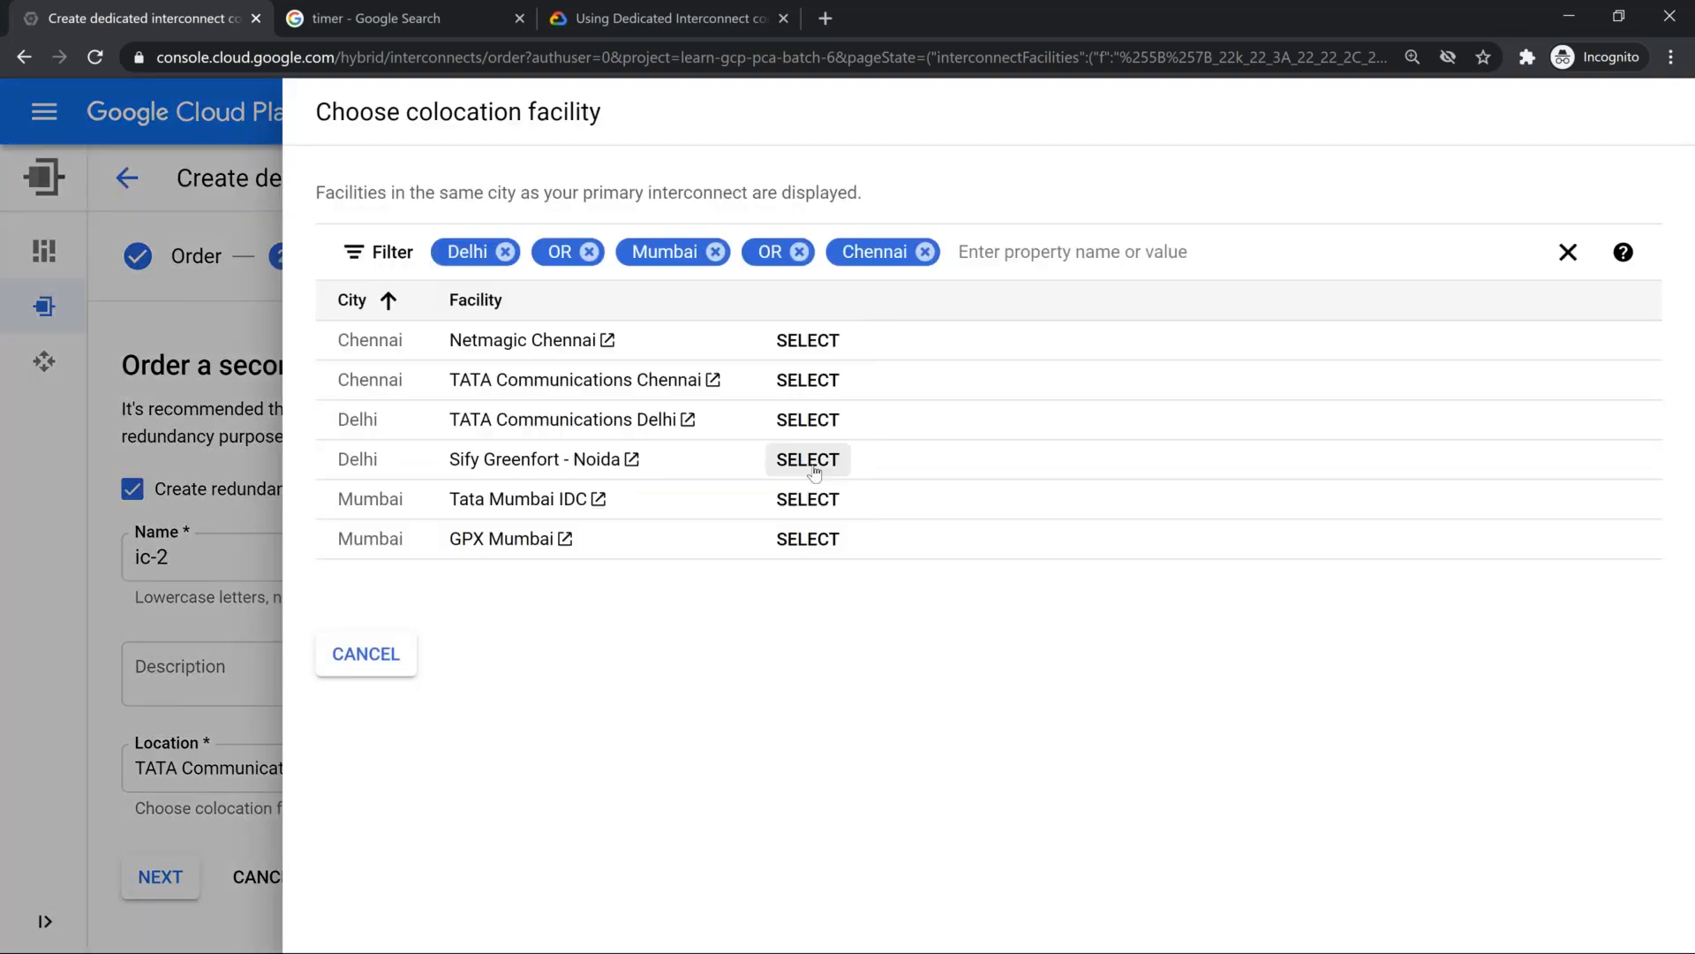
click(808, 460)
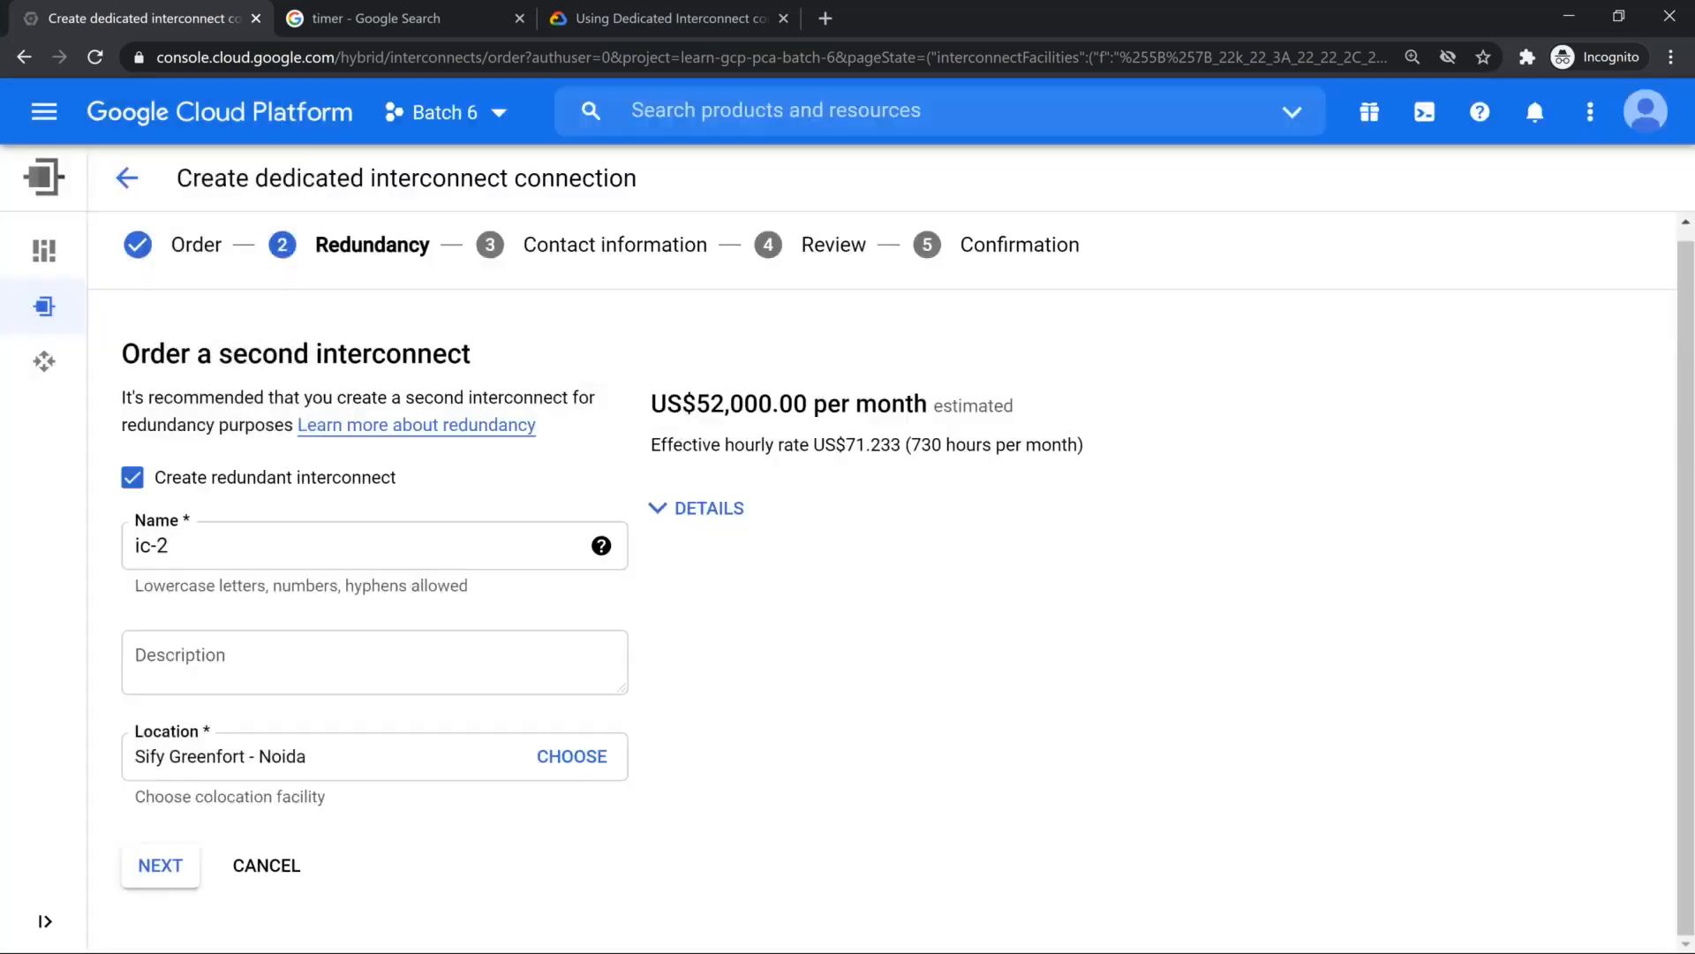
click(159, 870)
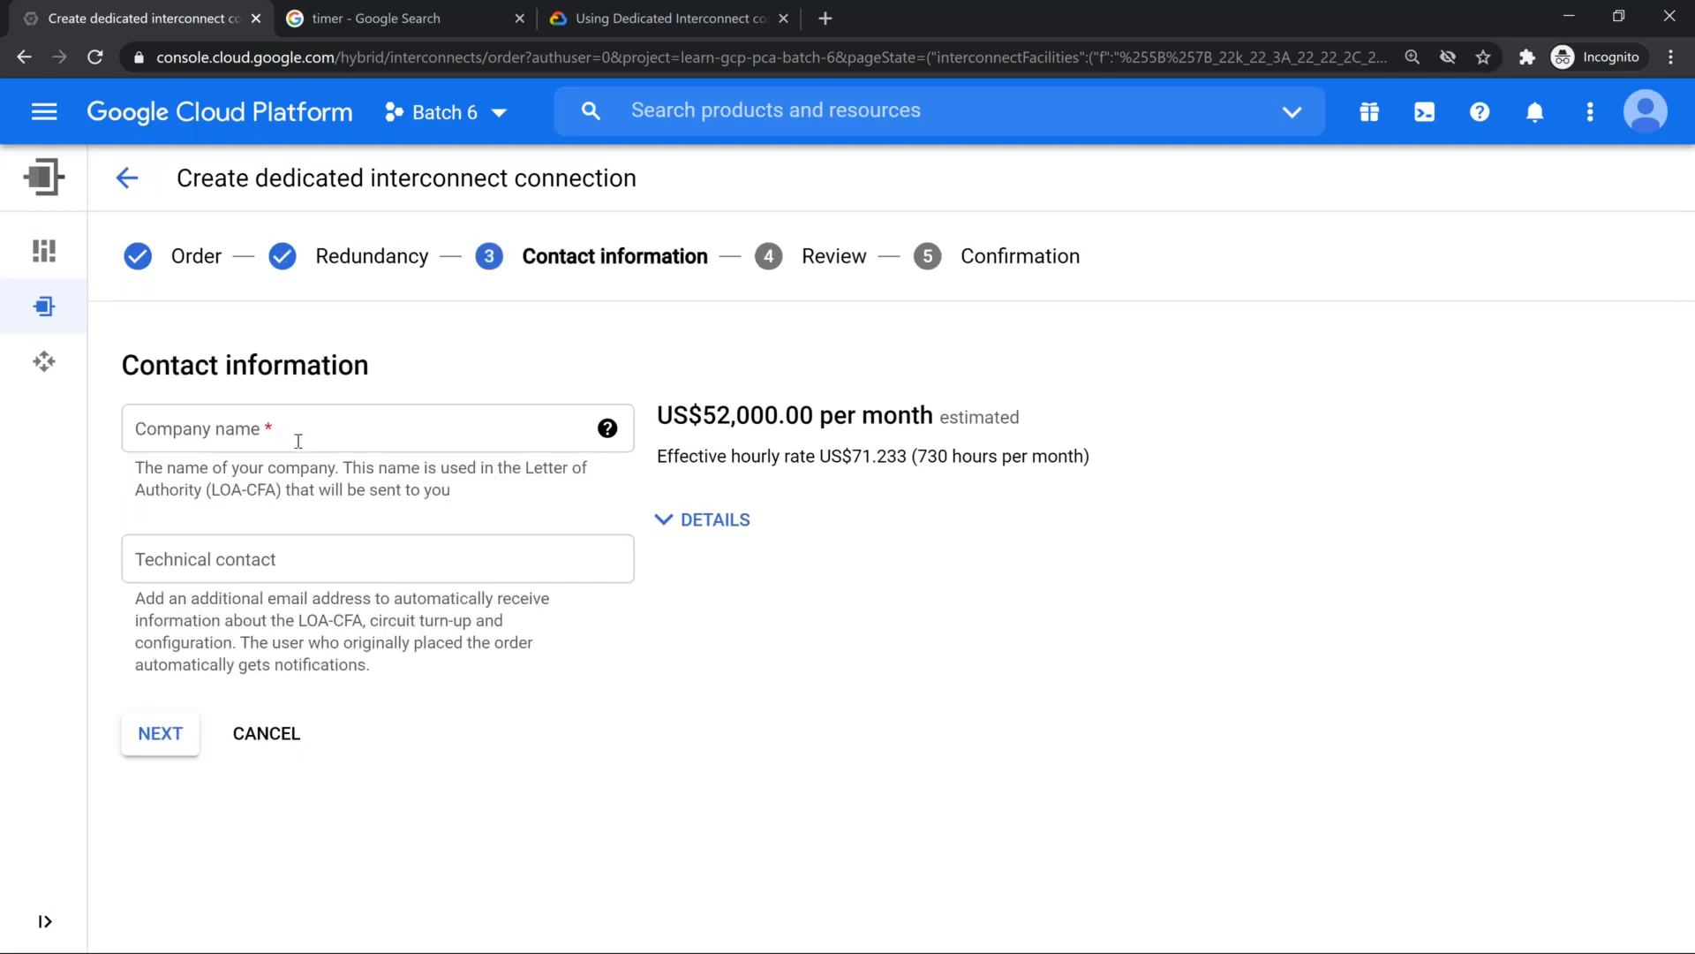
Step: Leave the dedicated interconnect order and start a new connection of the Partner Interconnect type
click(298, 442)
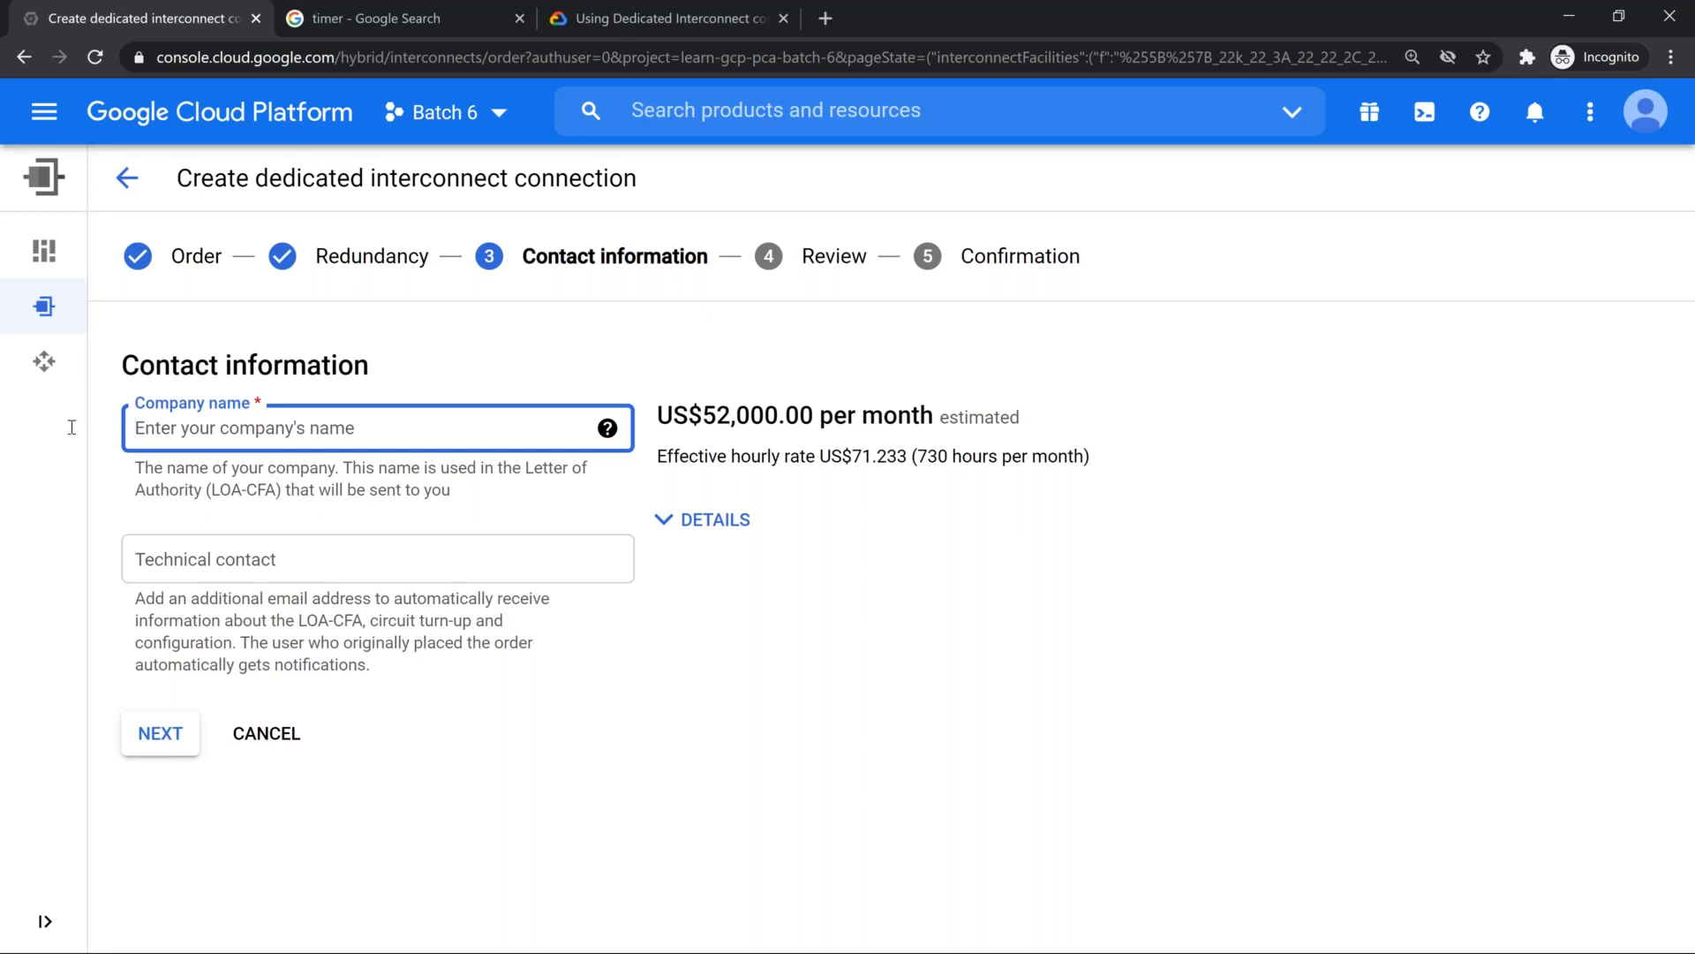
mouse_move(79, 317)
click(84, 318)
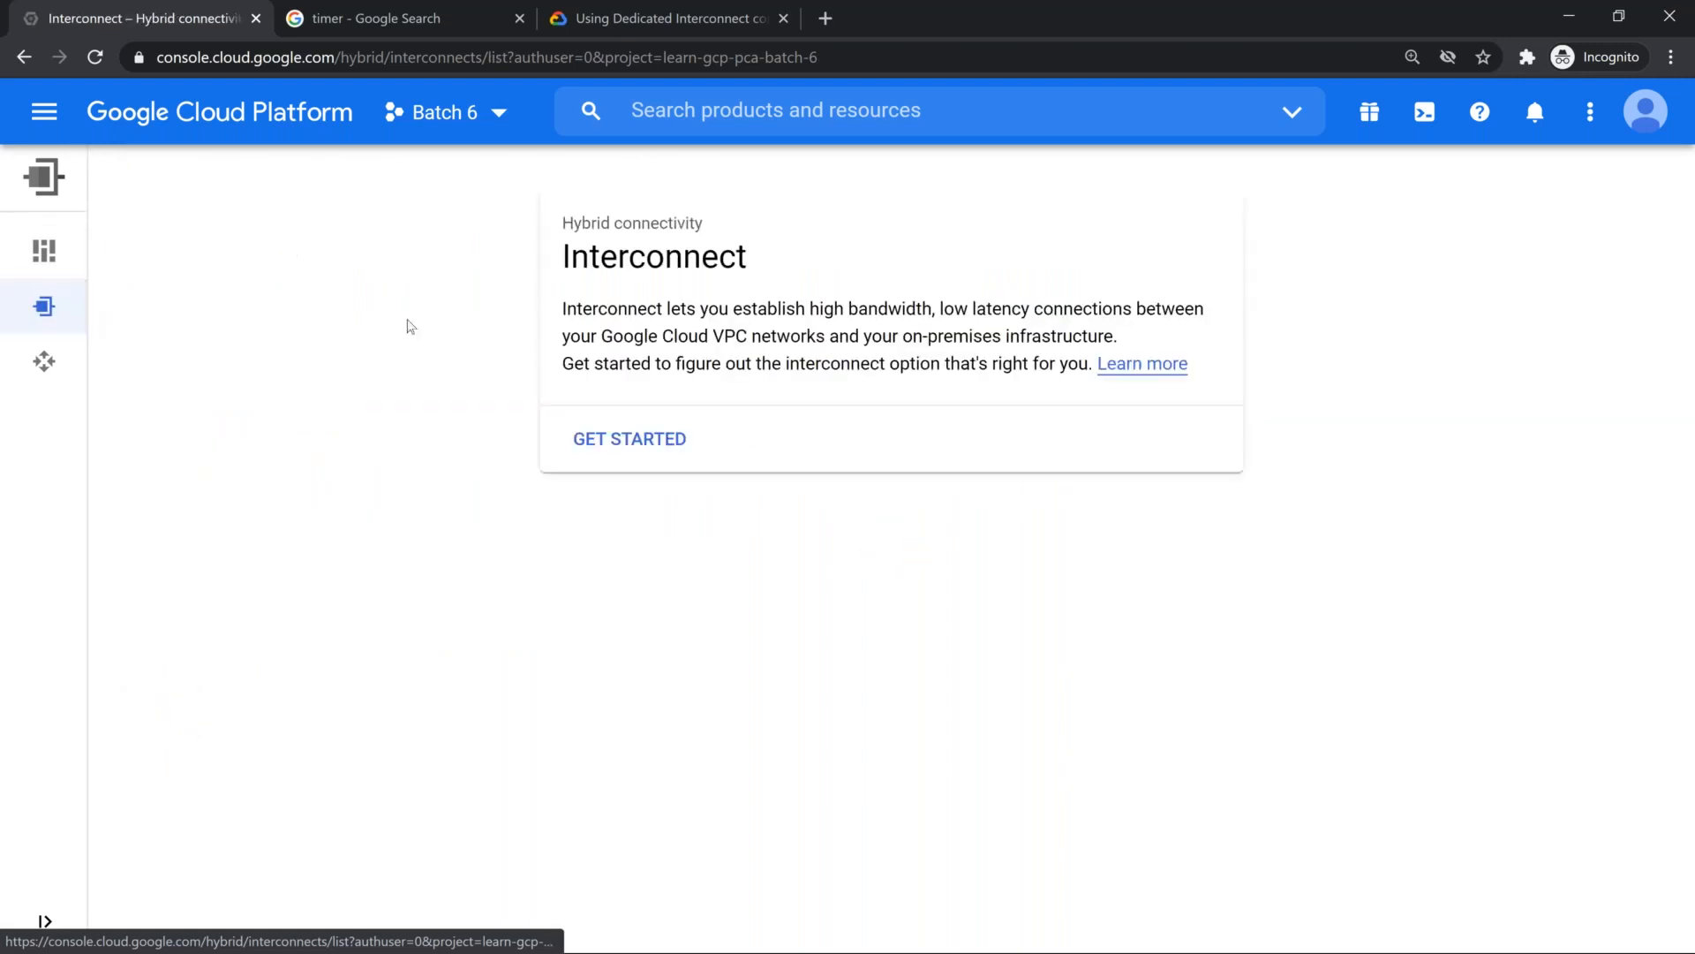
click(671, 449)
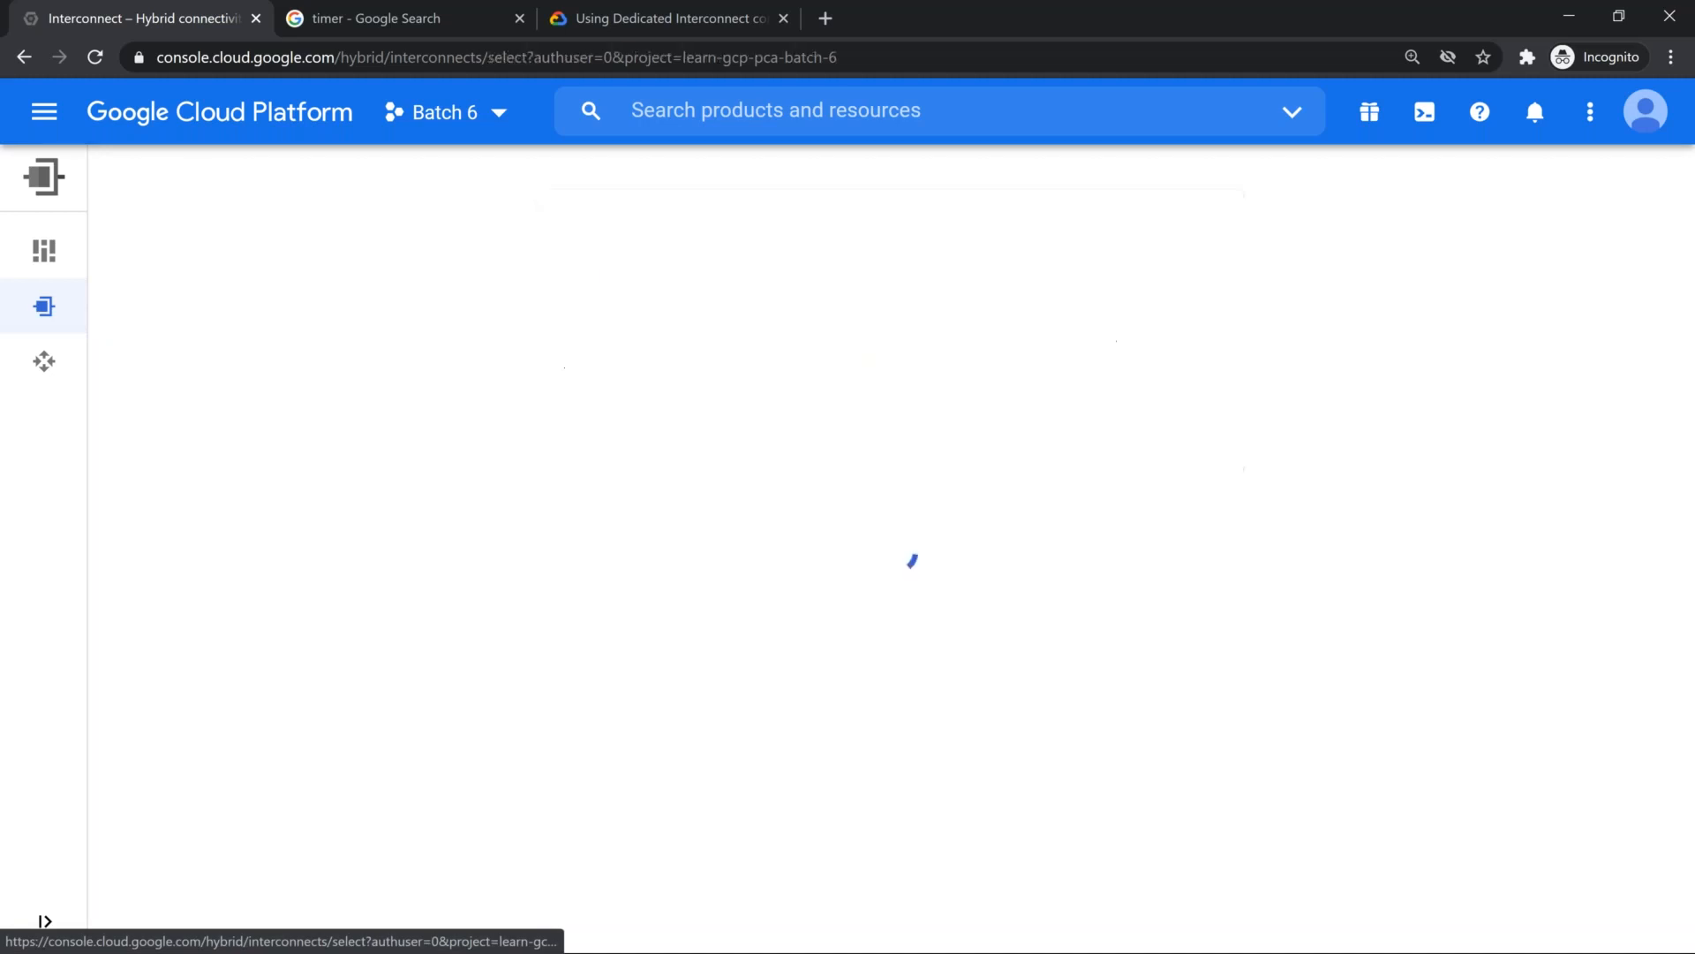
scroll(671, 449, down, 1)
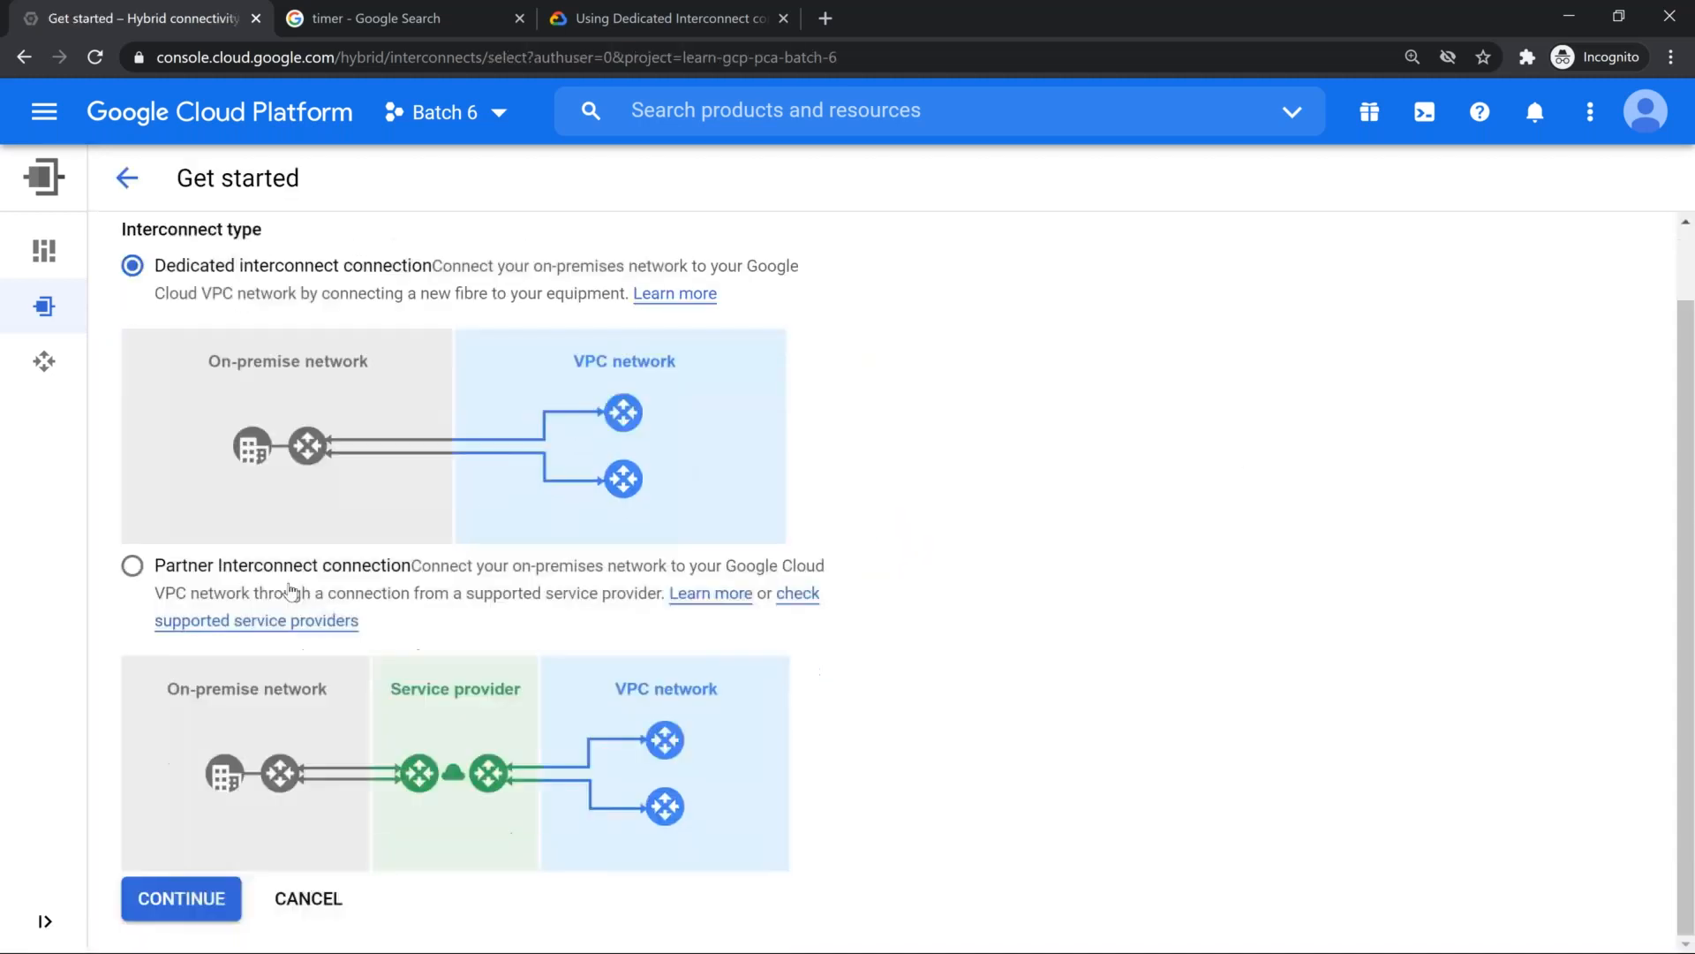
click(132, 565)
click(196, 907)
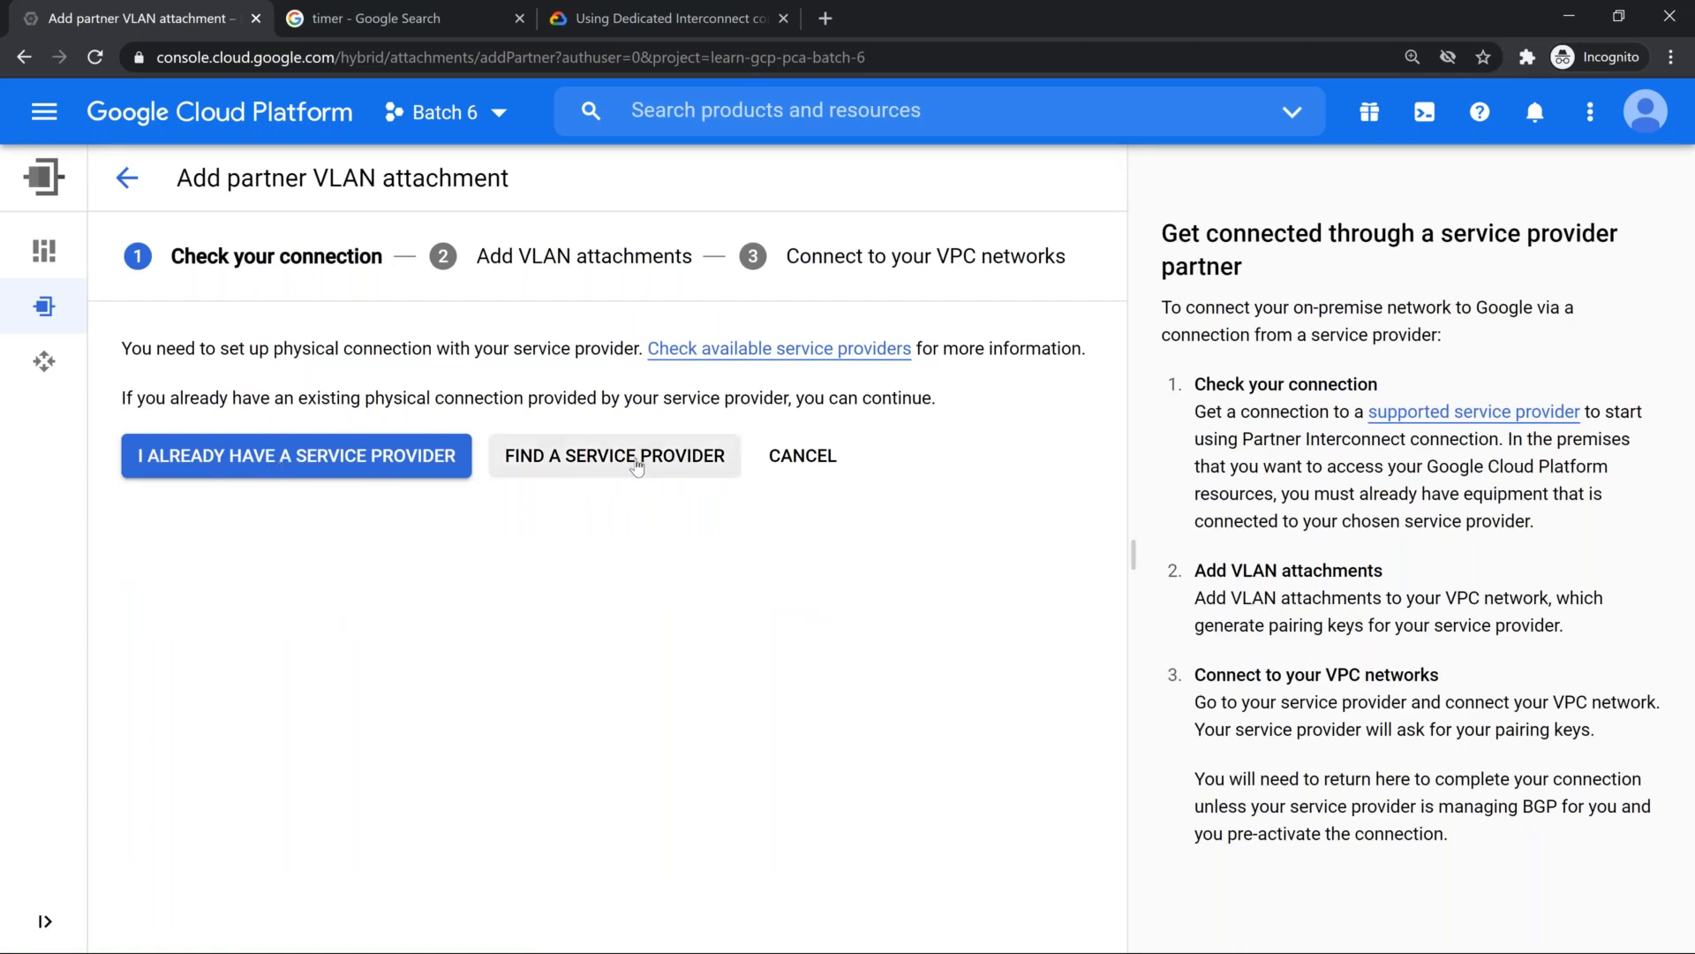
Step: Confirm already having a service provider, review the partner VLAN attachment form, and go back to the Interconnect start page
click(232, 453)
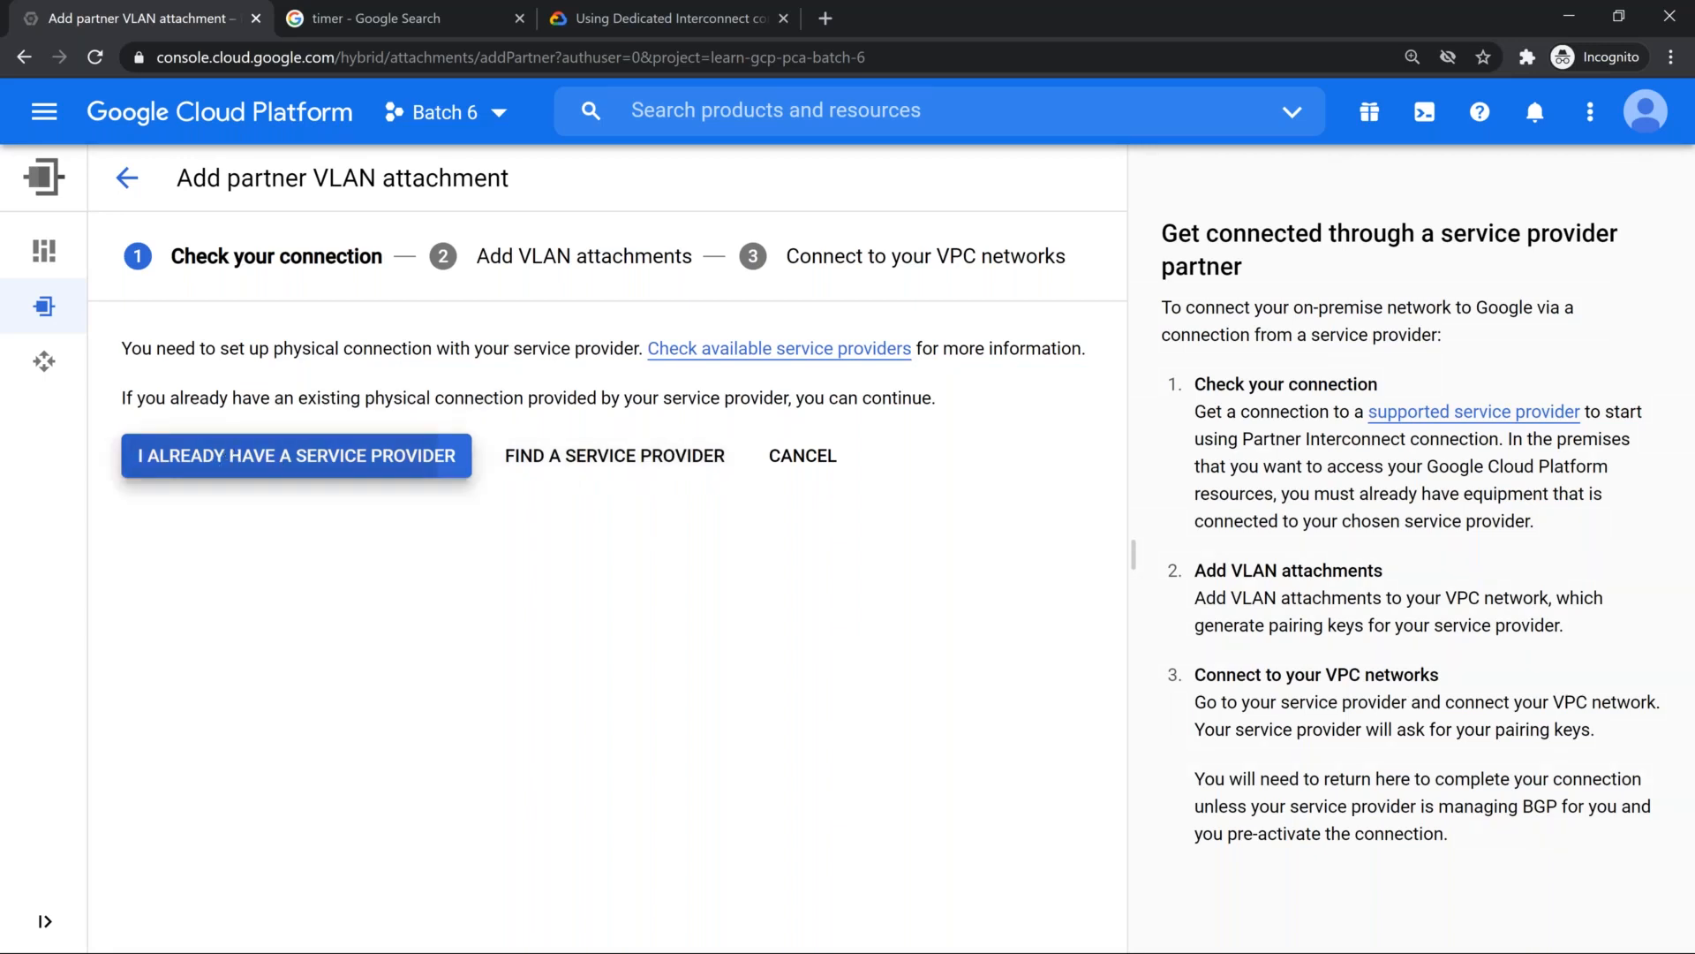
scroll(618, 660, down, 1)
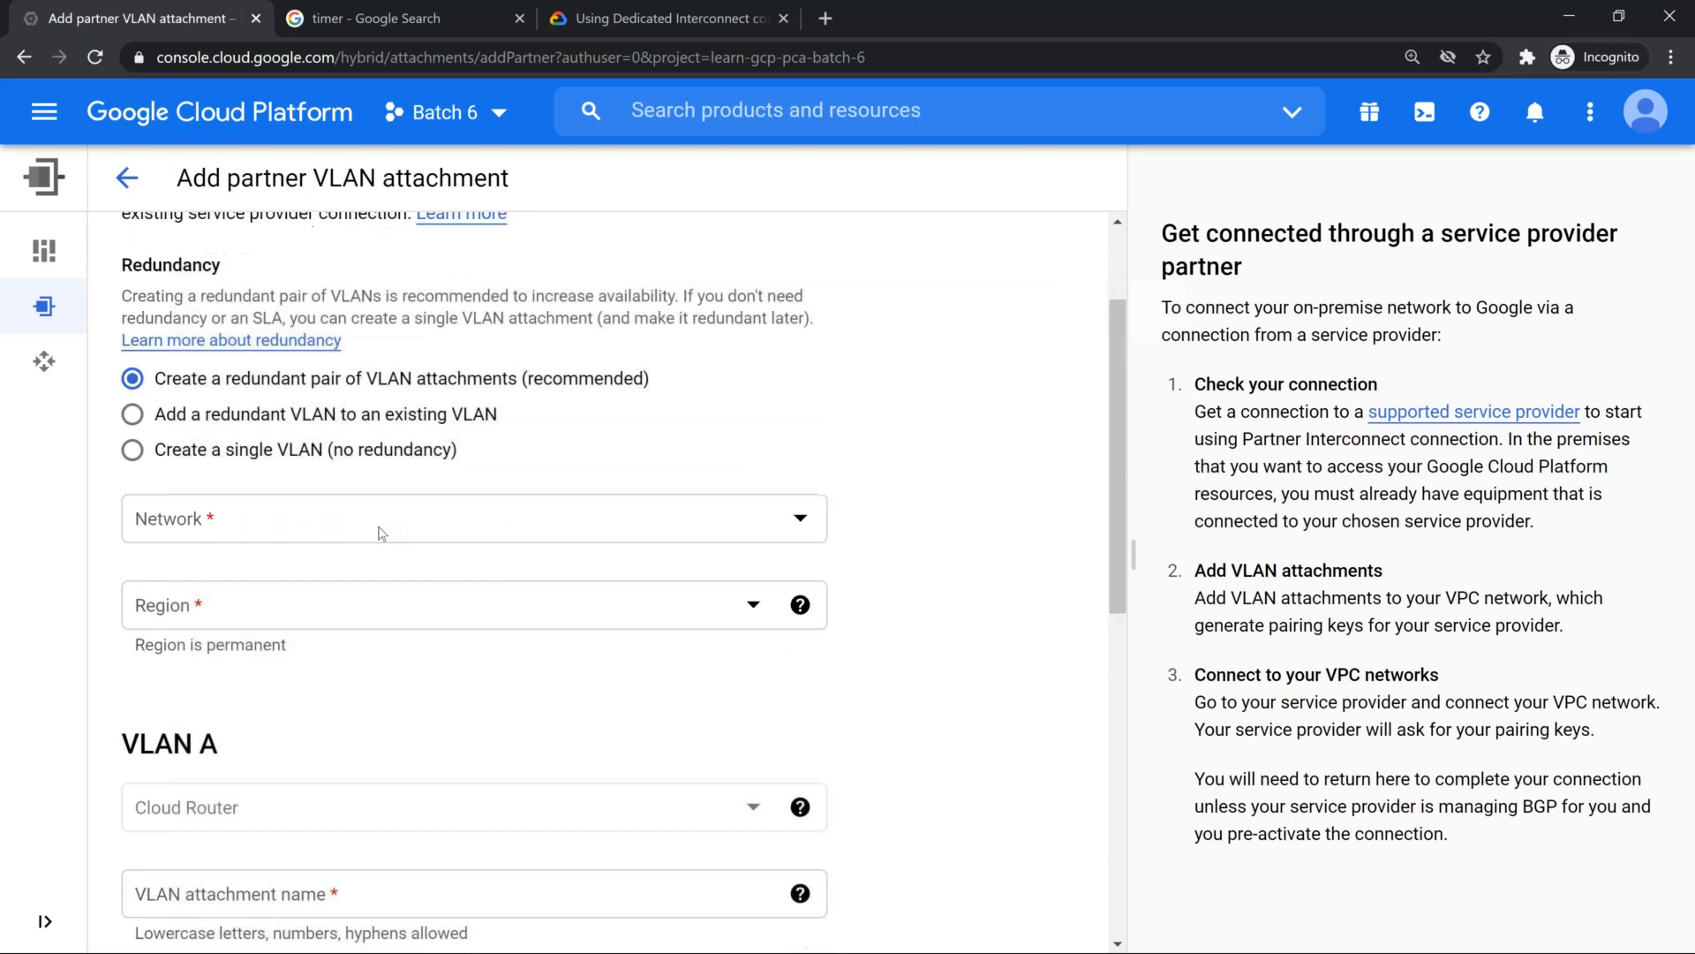
scroll(405, 341, down, 3)
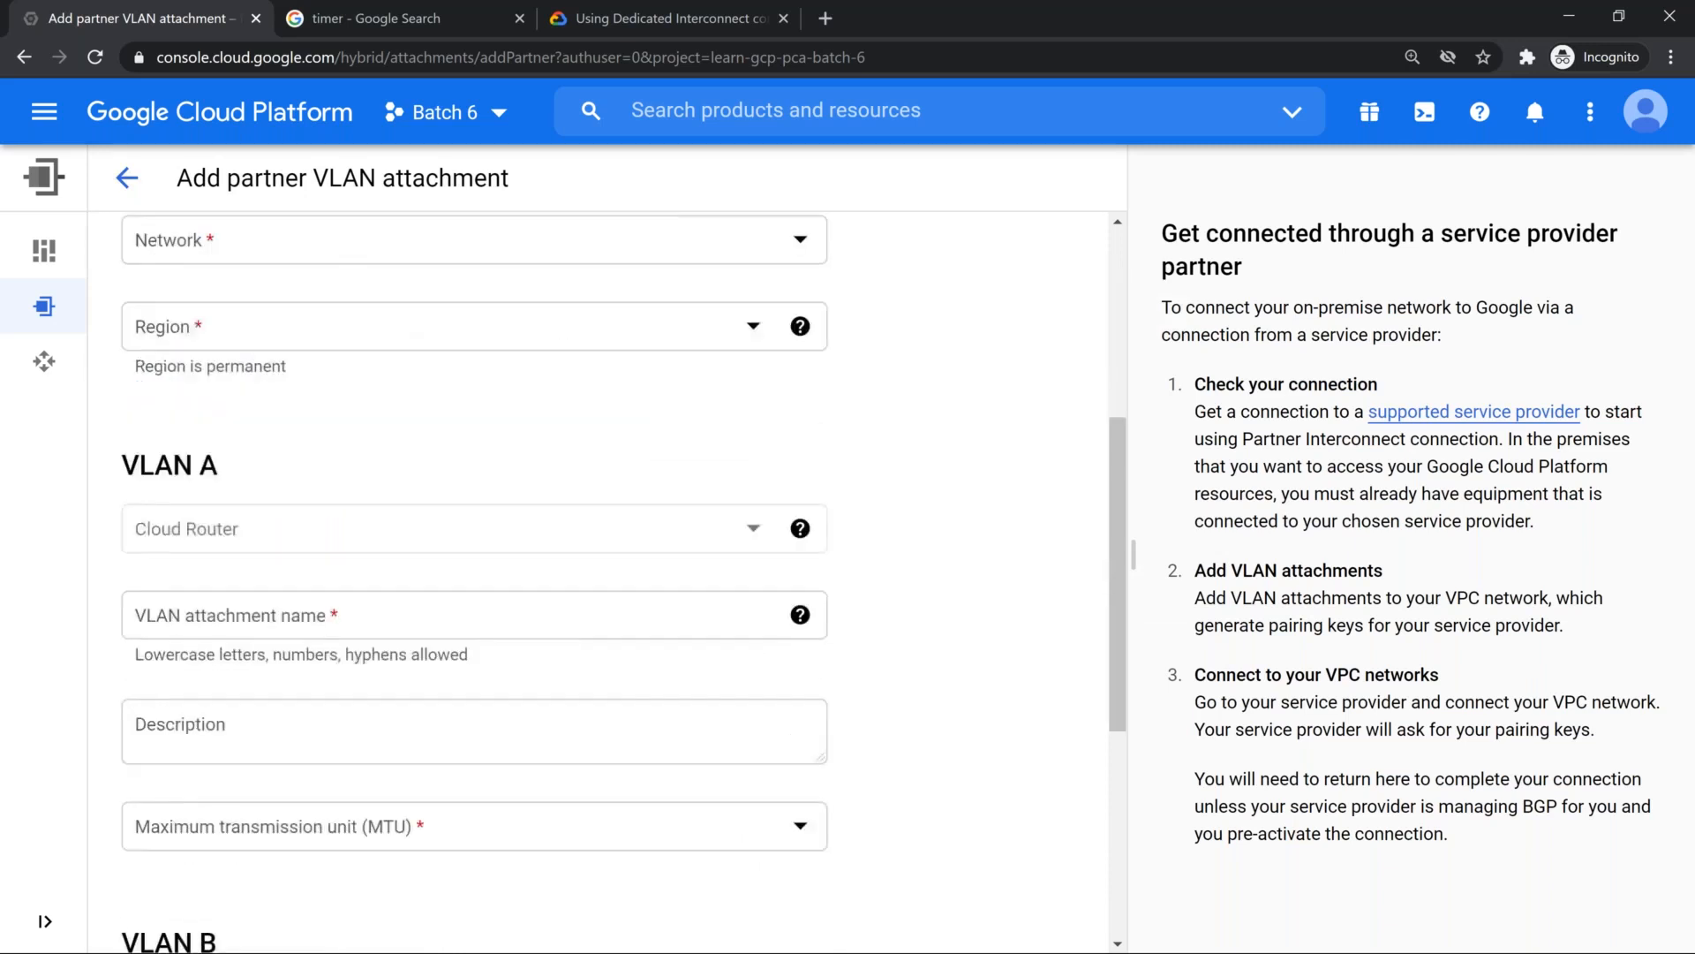
scroll(600, 635, down, 3)
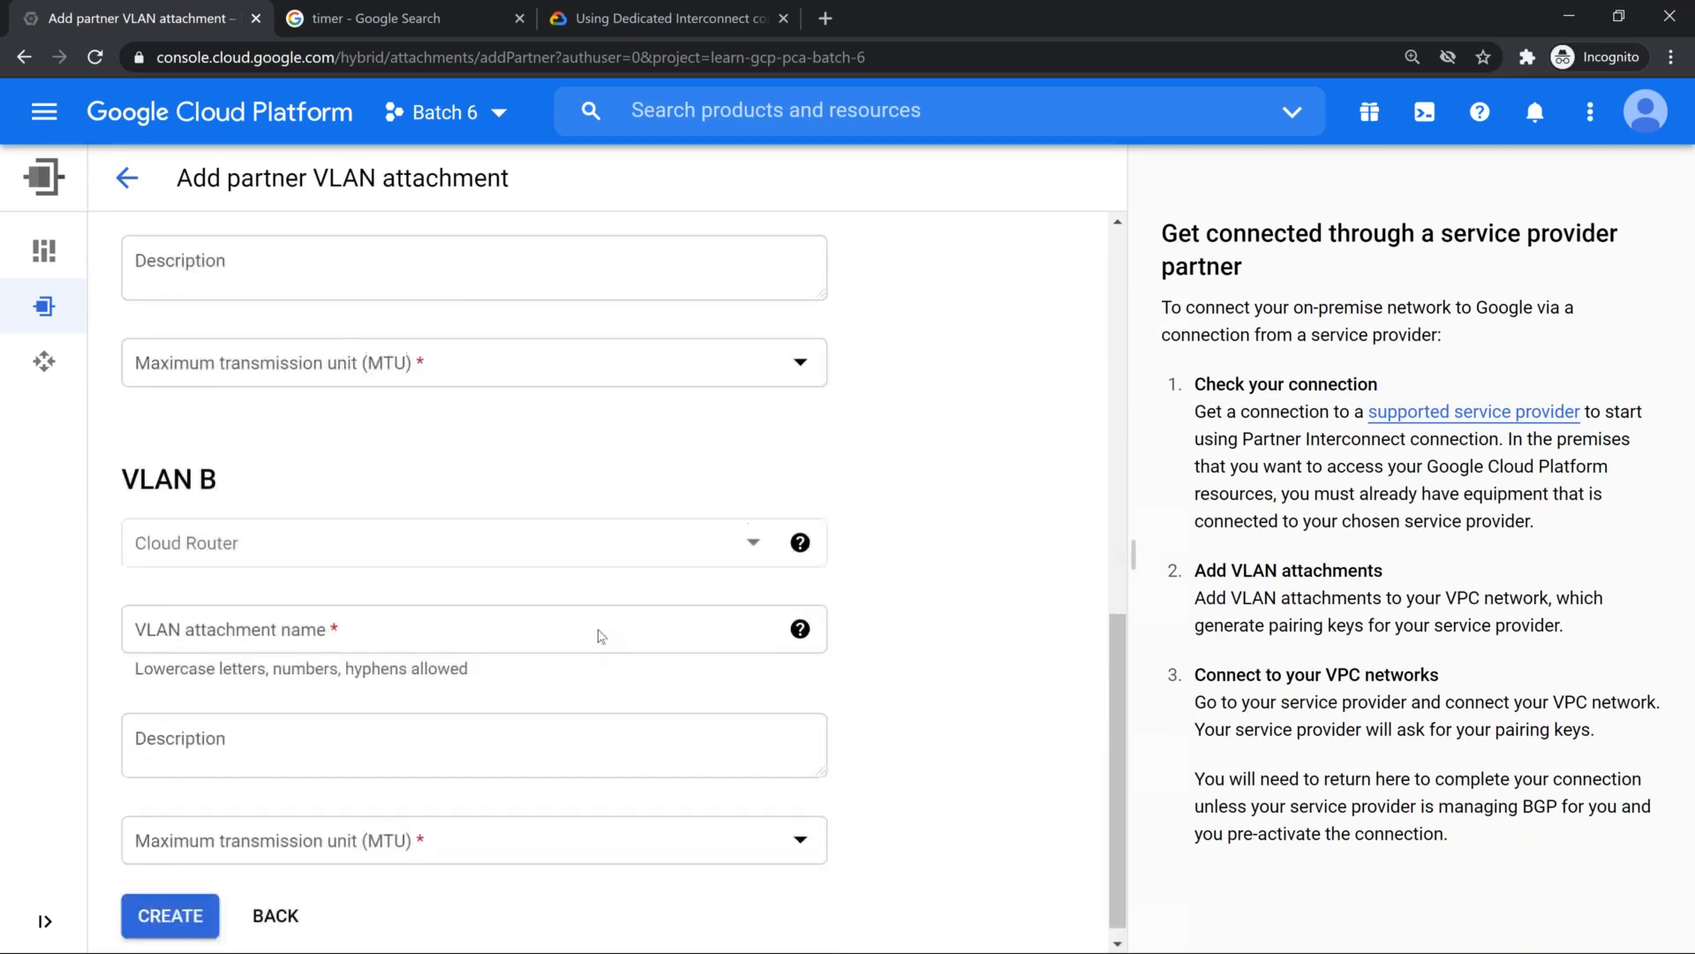
scroll(600, 636, up, 4)
scroll(600, 635, up, 4)
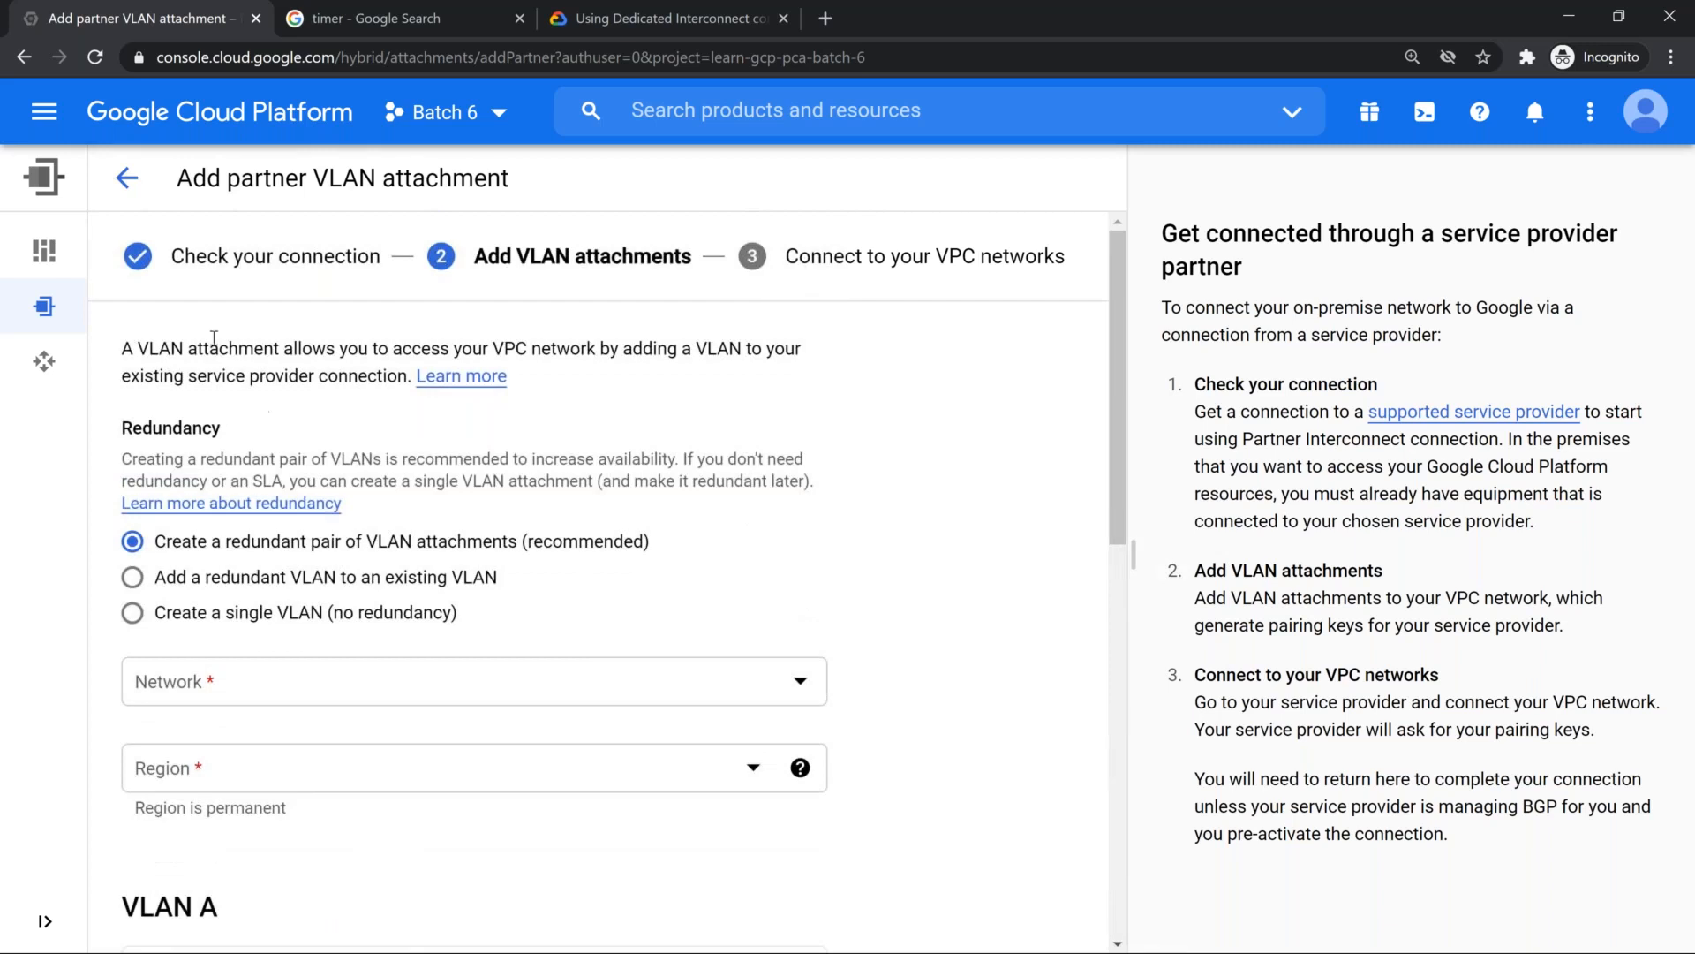
mouse_move(51, 241)
click(168, 306)
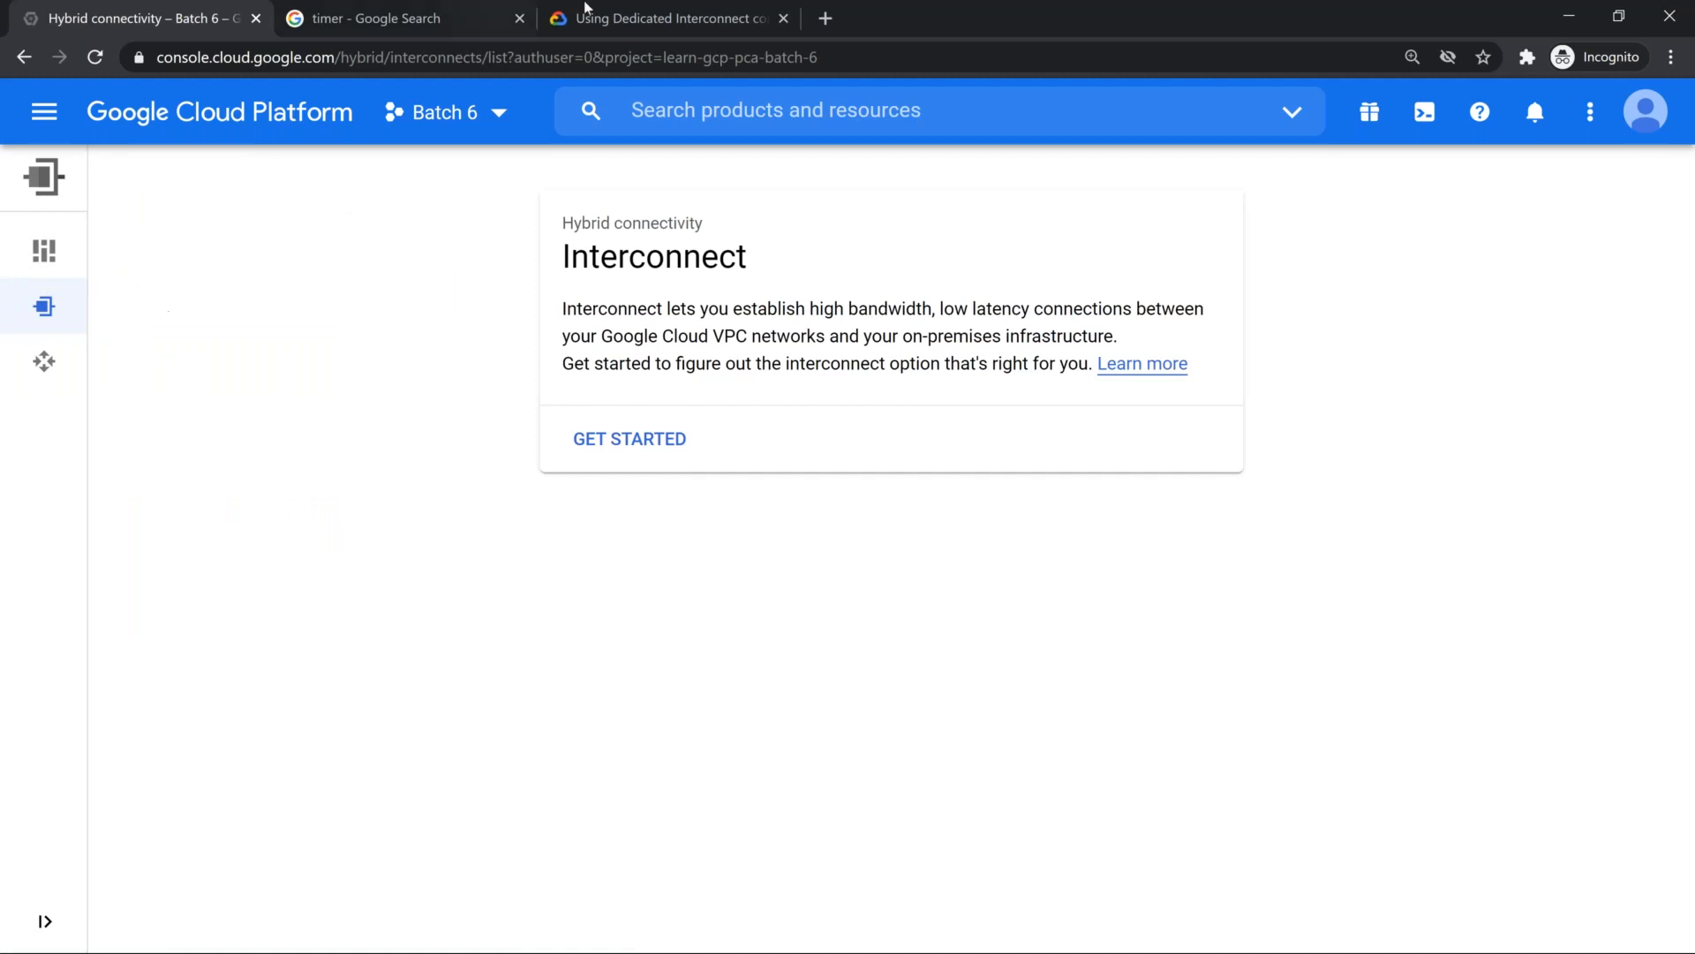
Step: Open the Dedicated Vs Partner Interconnect bookmark from the Mod 5 folder in a new tab and skim the product comparison
click(826, 19)
click(395, 90)
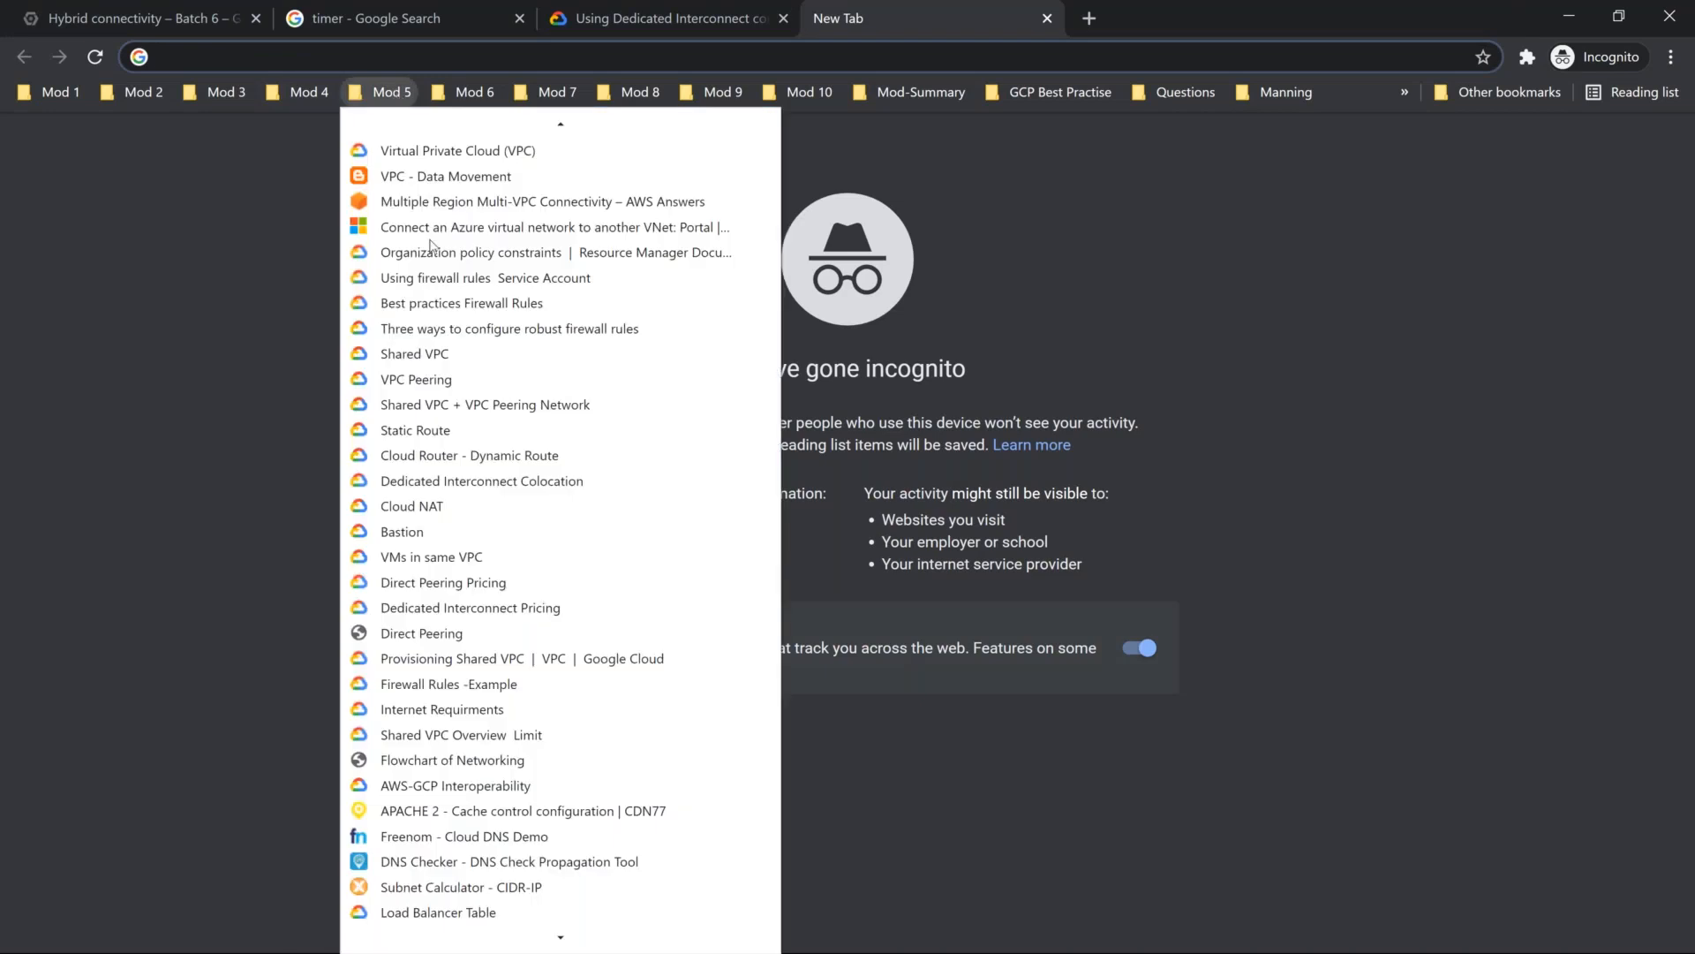
scroll(481, 466, down, 1)
scroll(481, 466, down, 3)
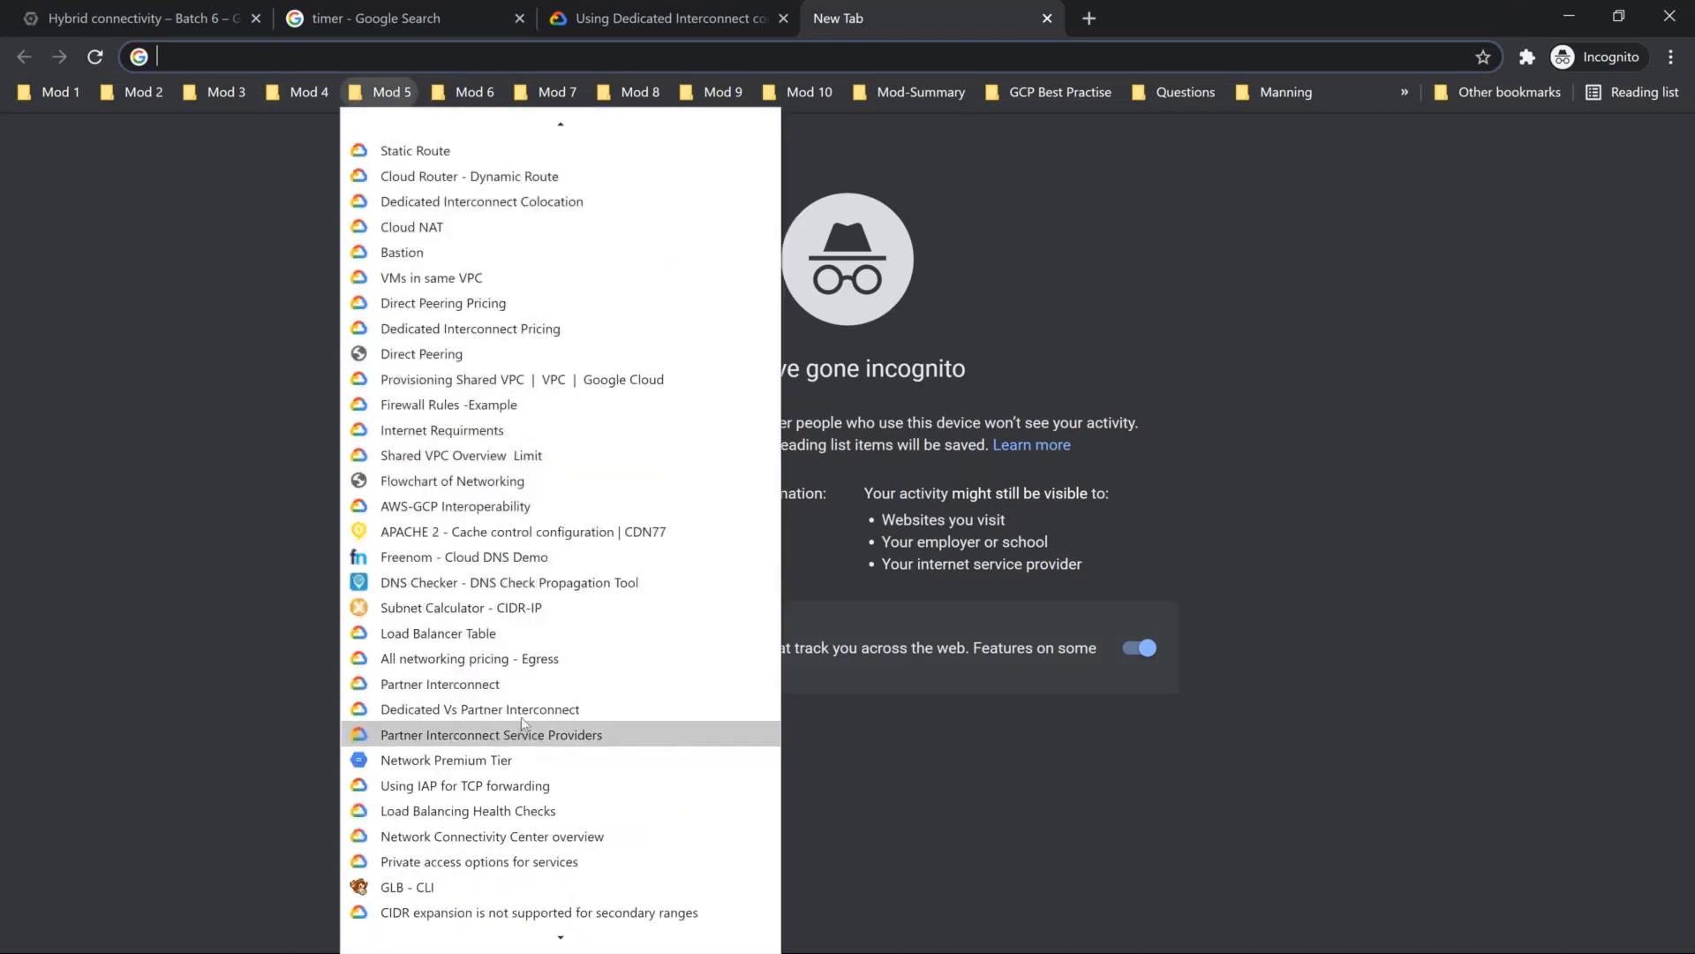
click(521, 706)
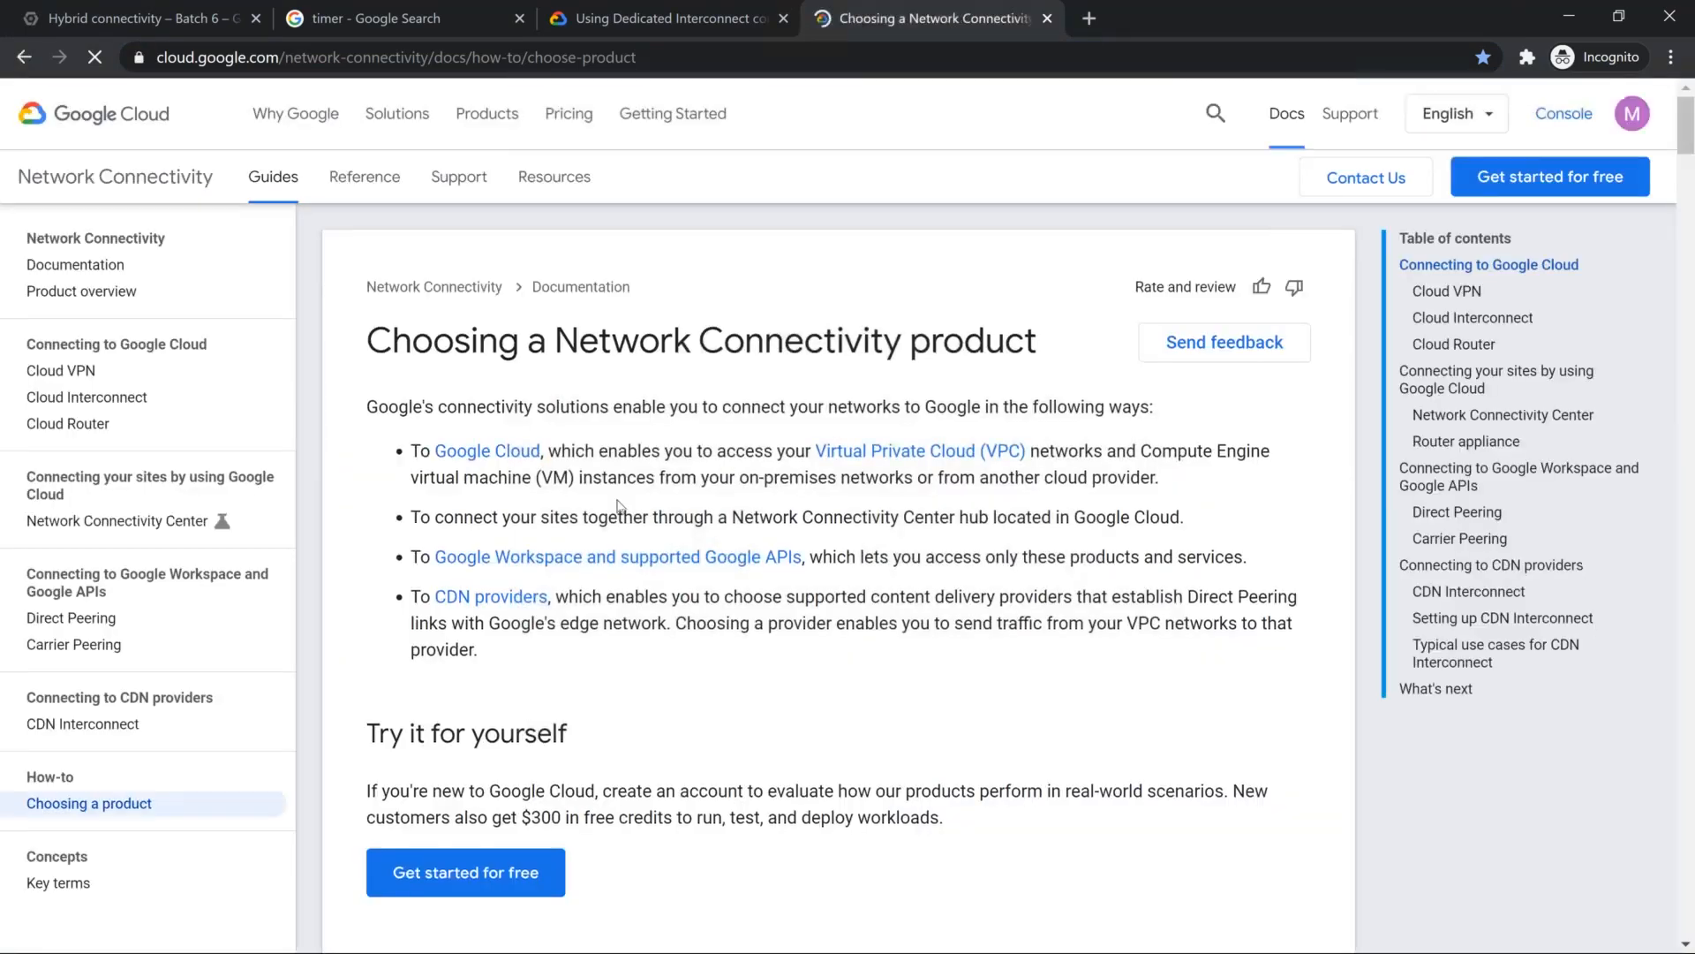
scroll(618, 506, down, 20)
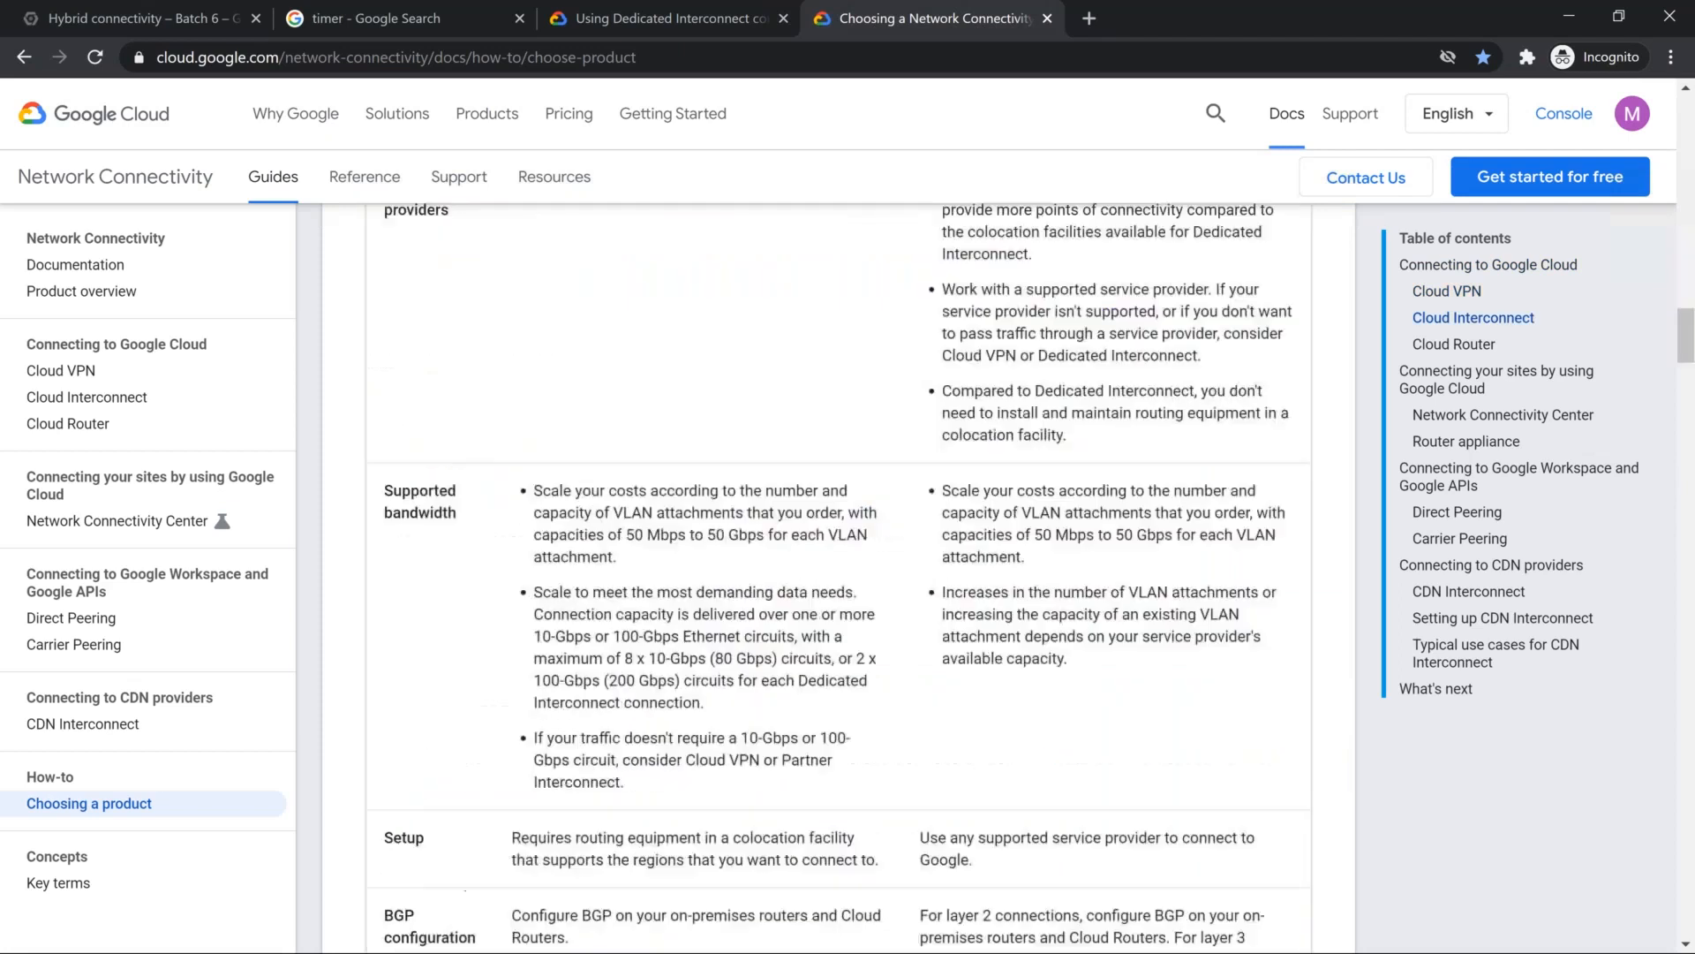
scroll(641, 502, down, 20)
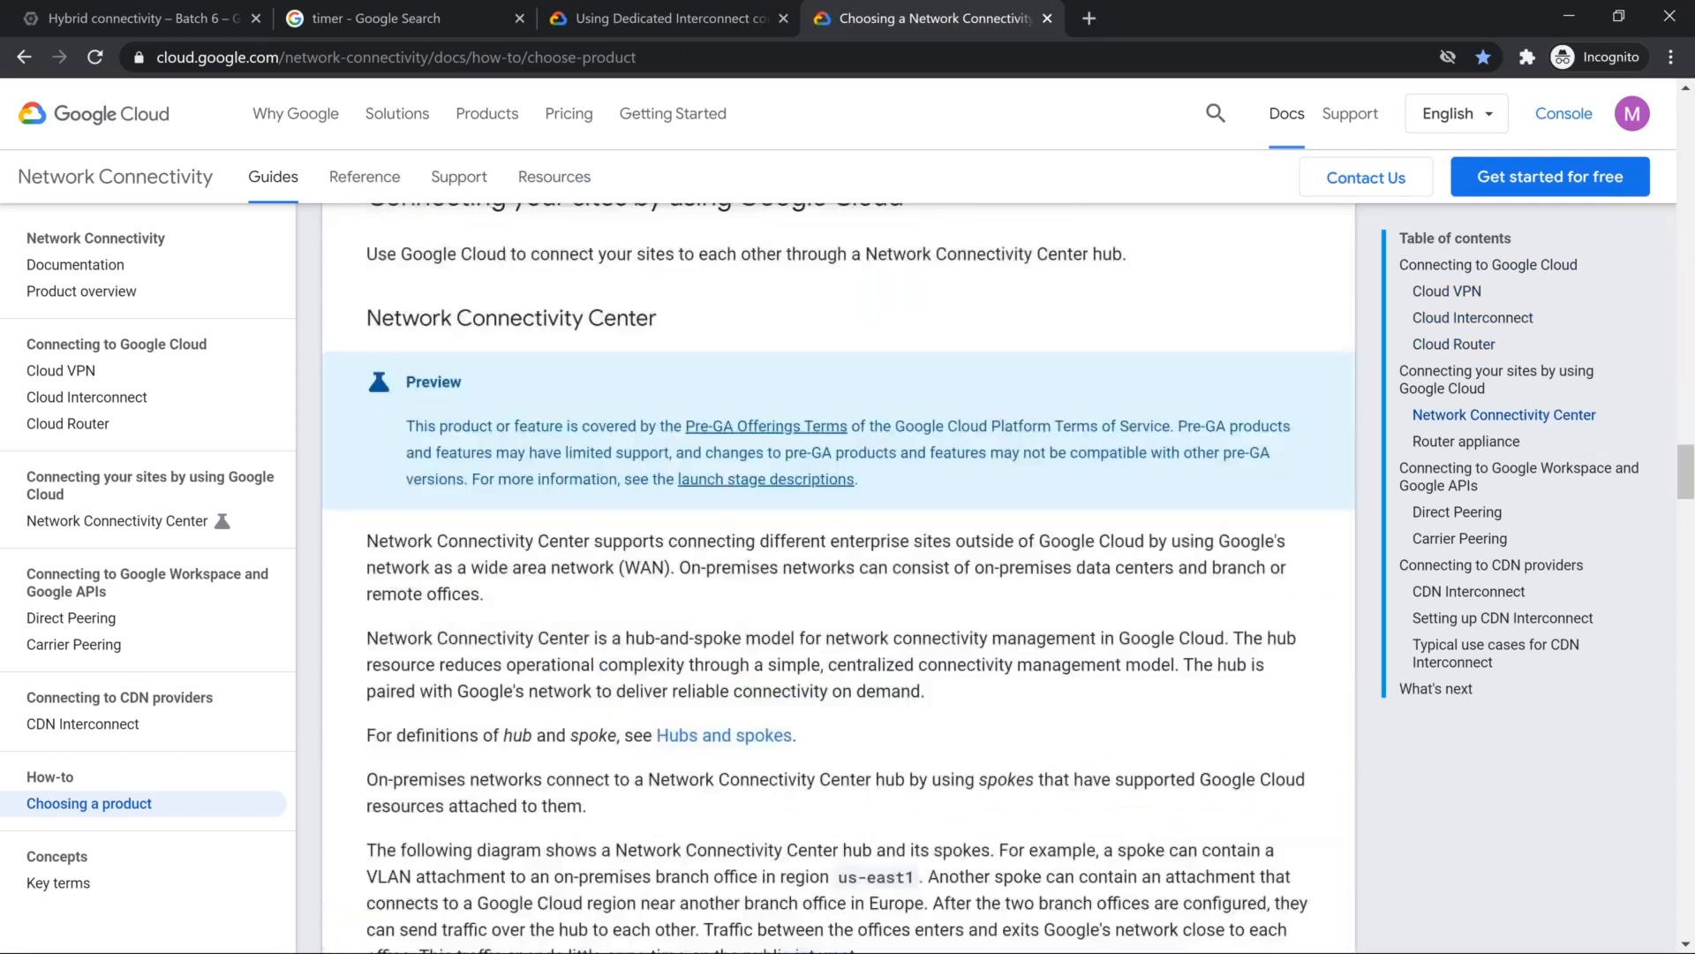
scroll(839, 574, down, 15)
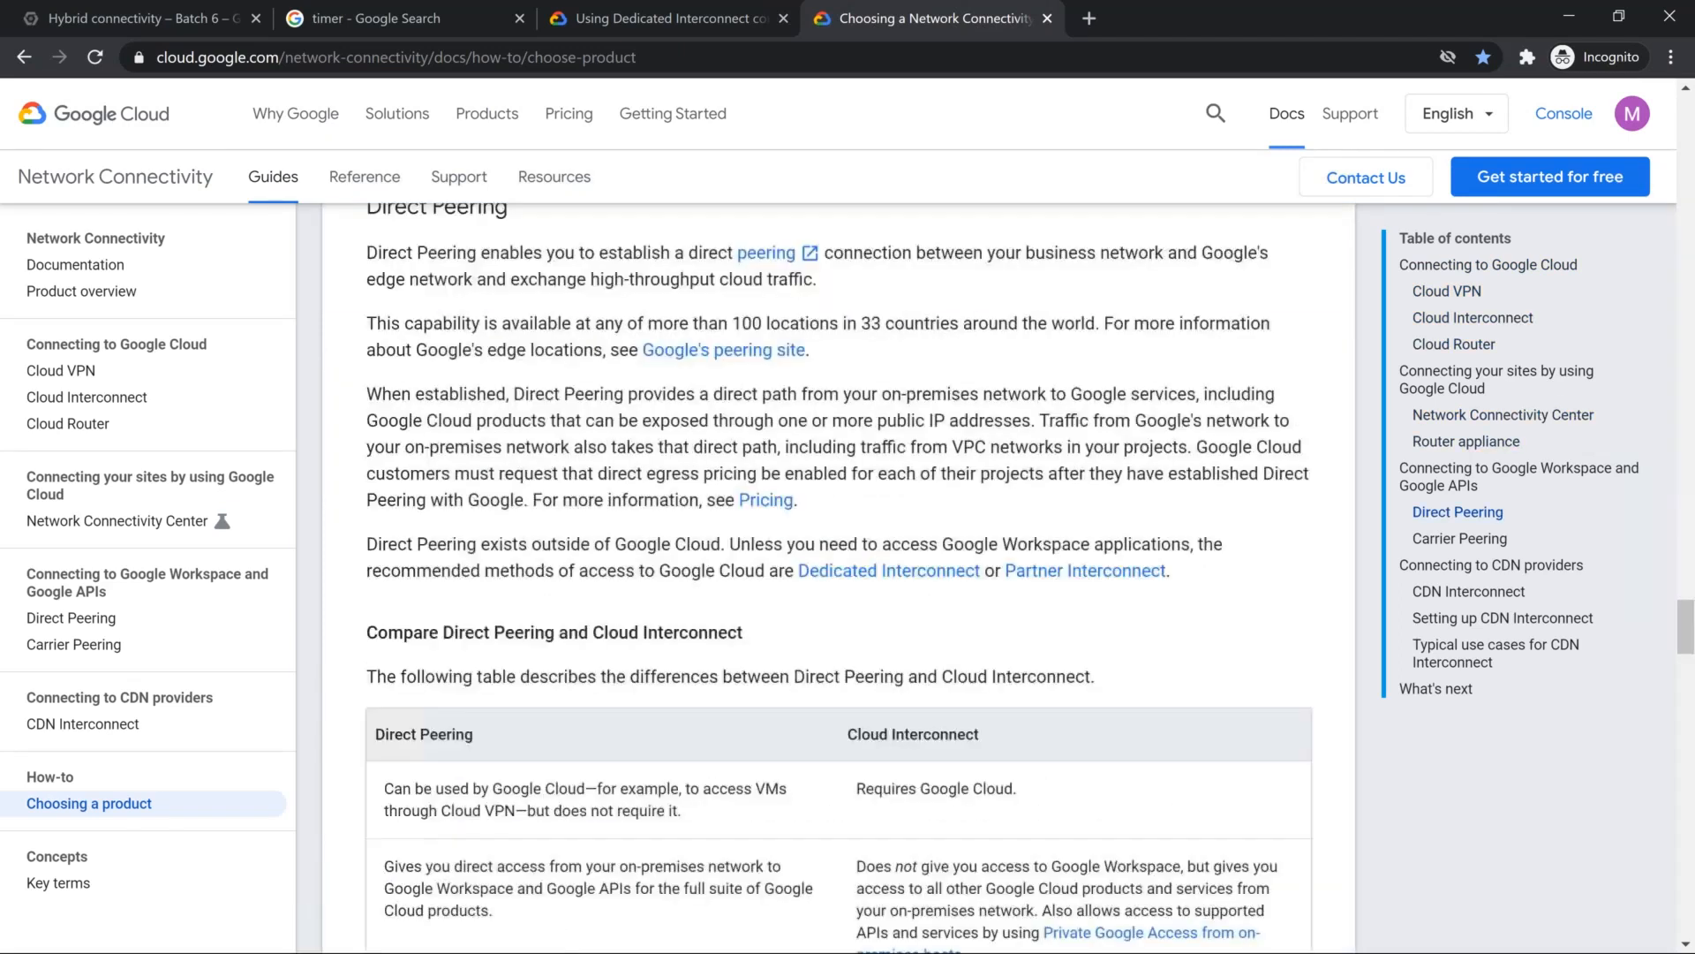
scroll(658, 526, down, 12)
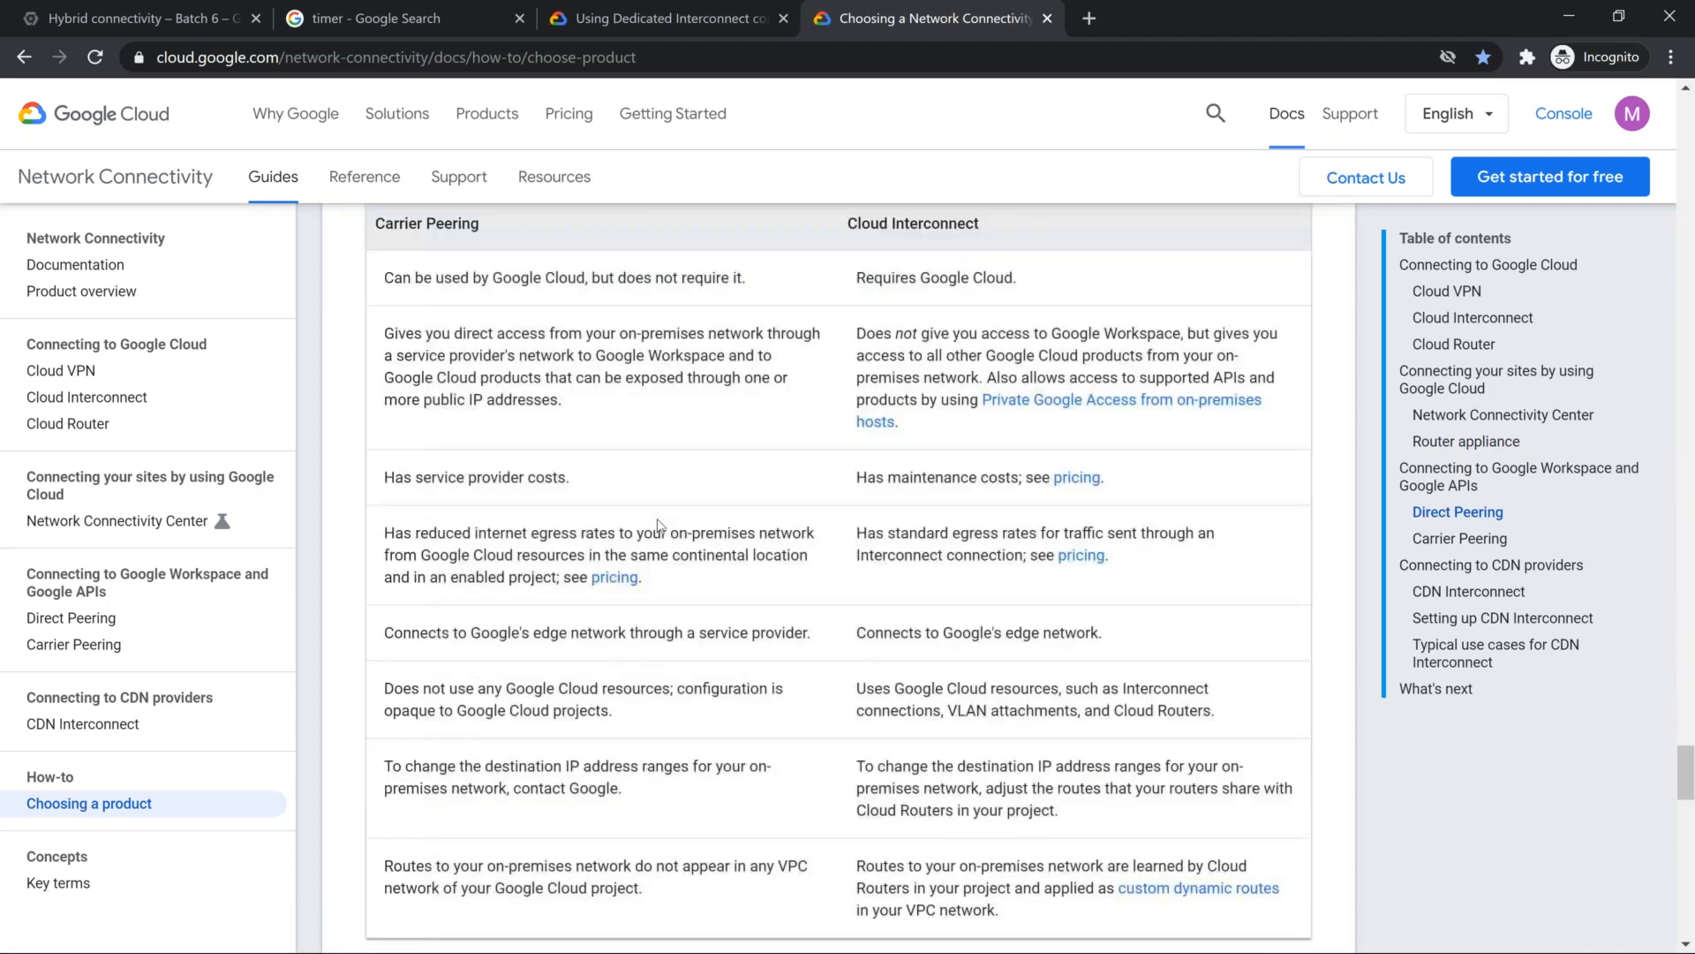
scroll(658, 527, down, 15)
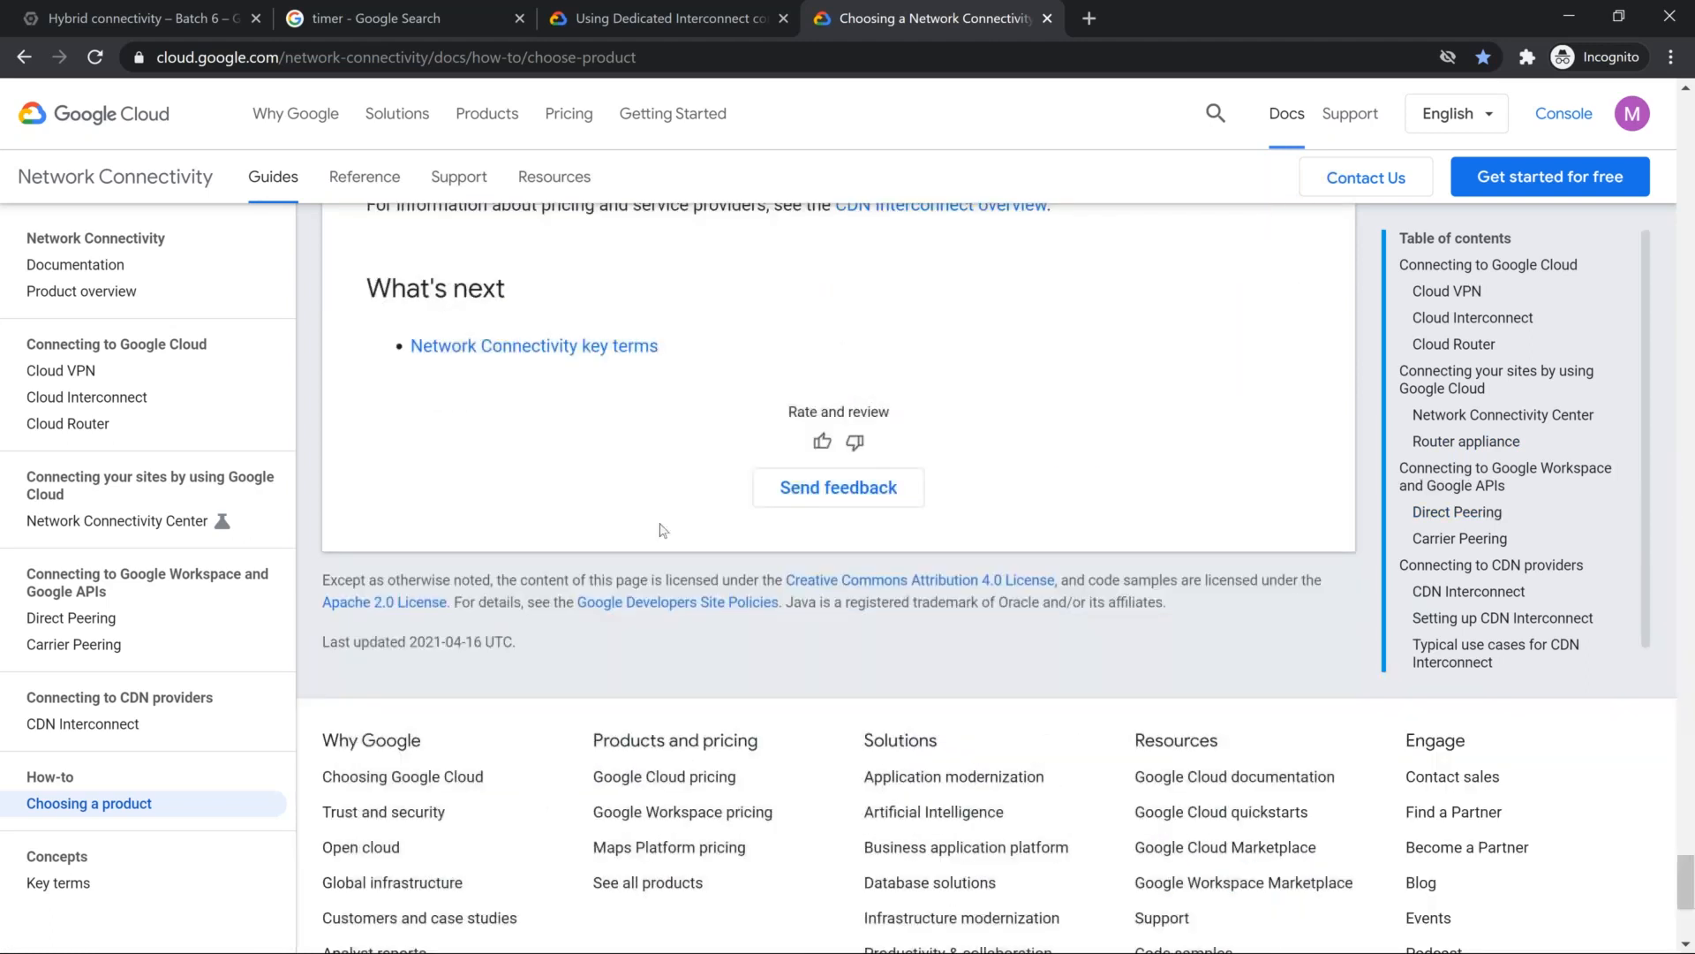
scroll(657, 527, up, 2)
Step: Open the Partner Interconnect Service Providers bookmark from Mod 5 in a new tab and enlarge the page to 110%
click(1088, 17)
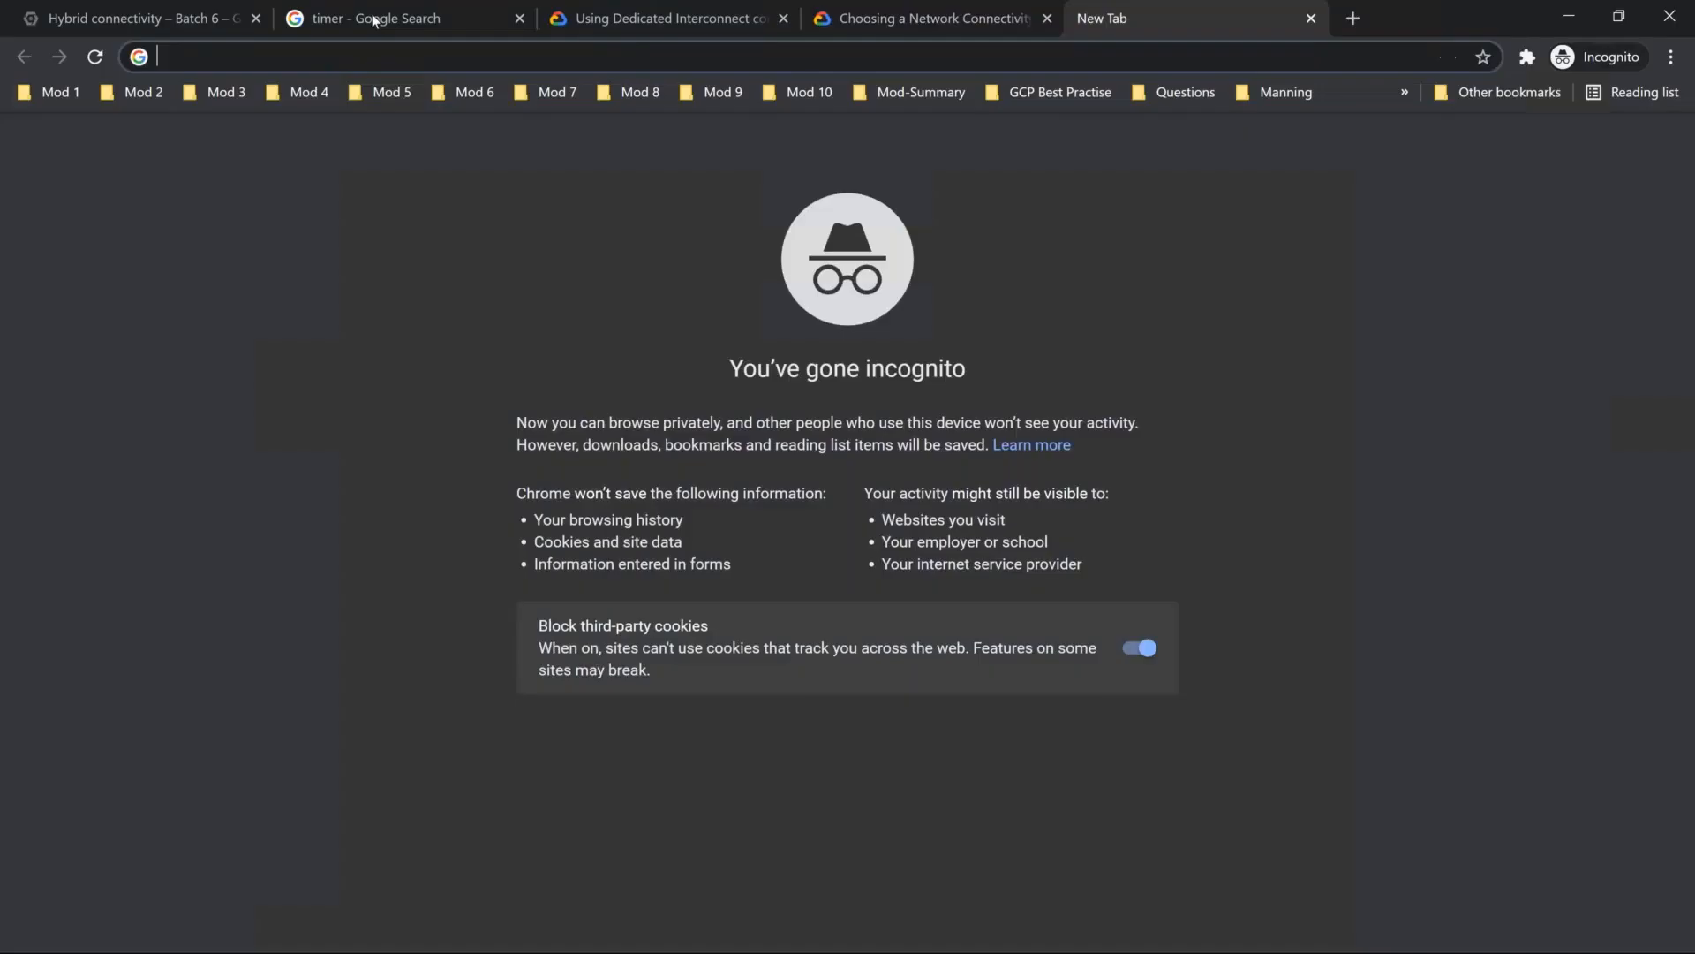
click(390, 91)
scroll(486, 637, down, 2)
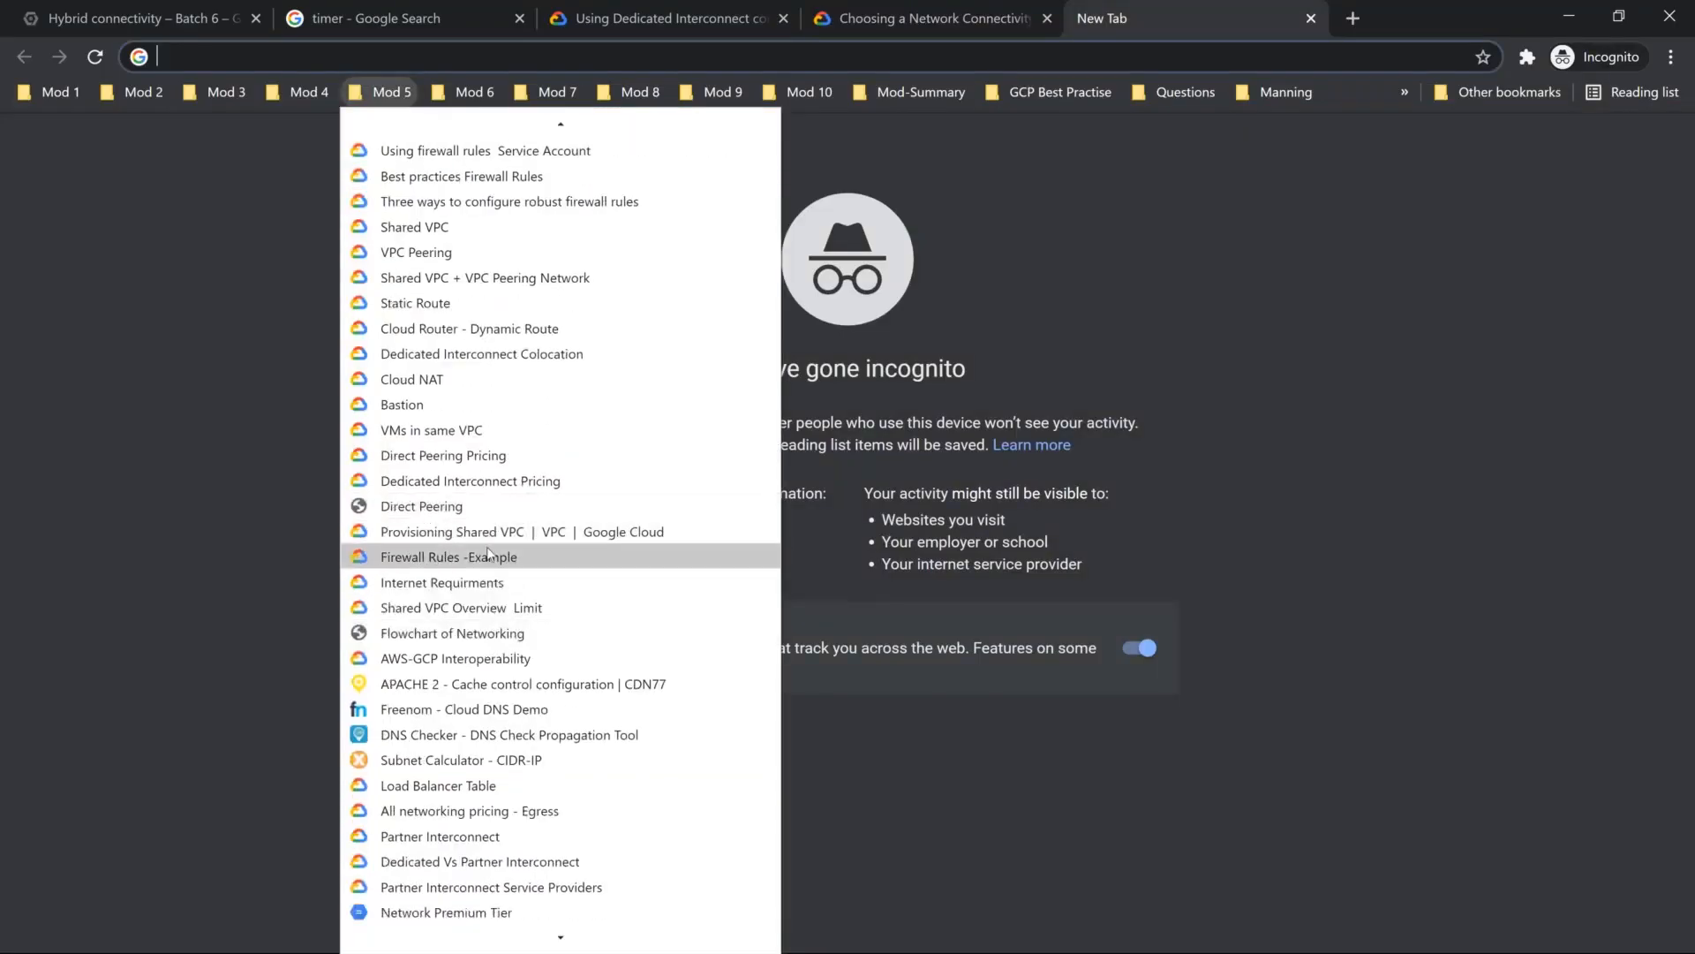
scroll(489, 618, down, 2)
click(489, 767)
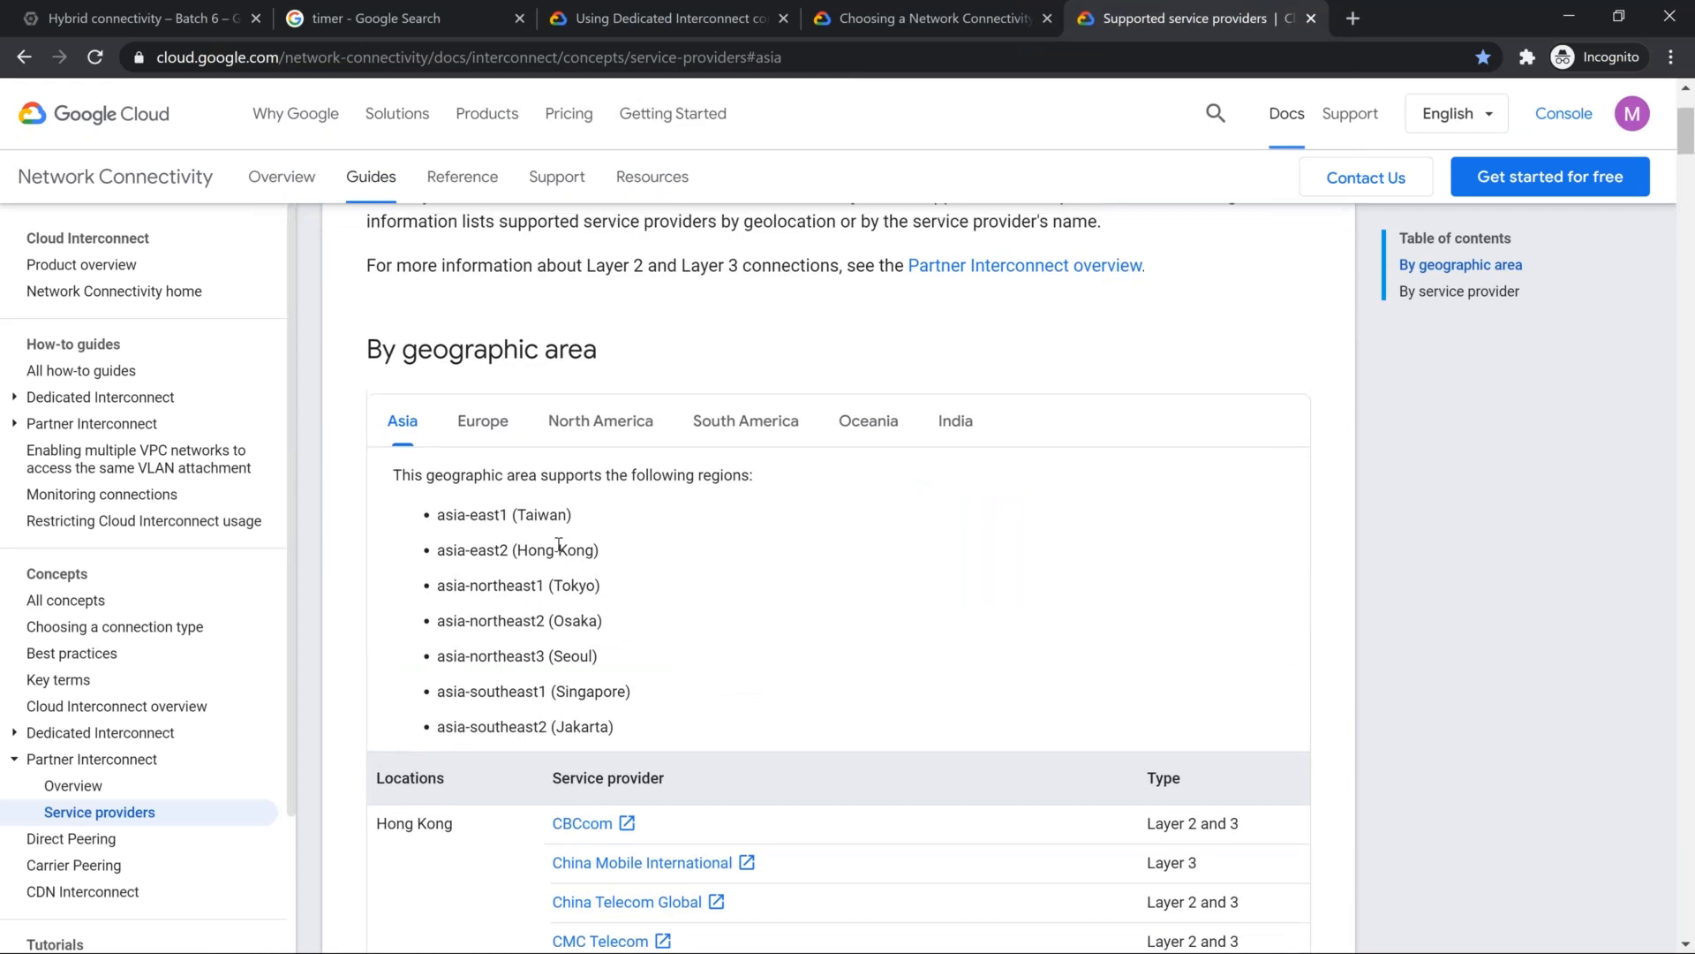
scroll(566, 352, up, 3)
scroll(566, 353, up, 1)
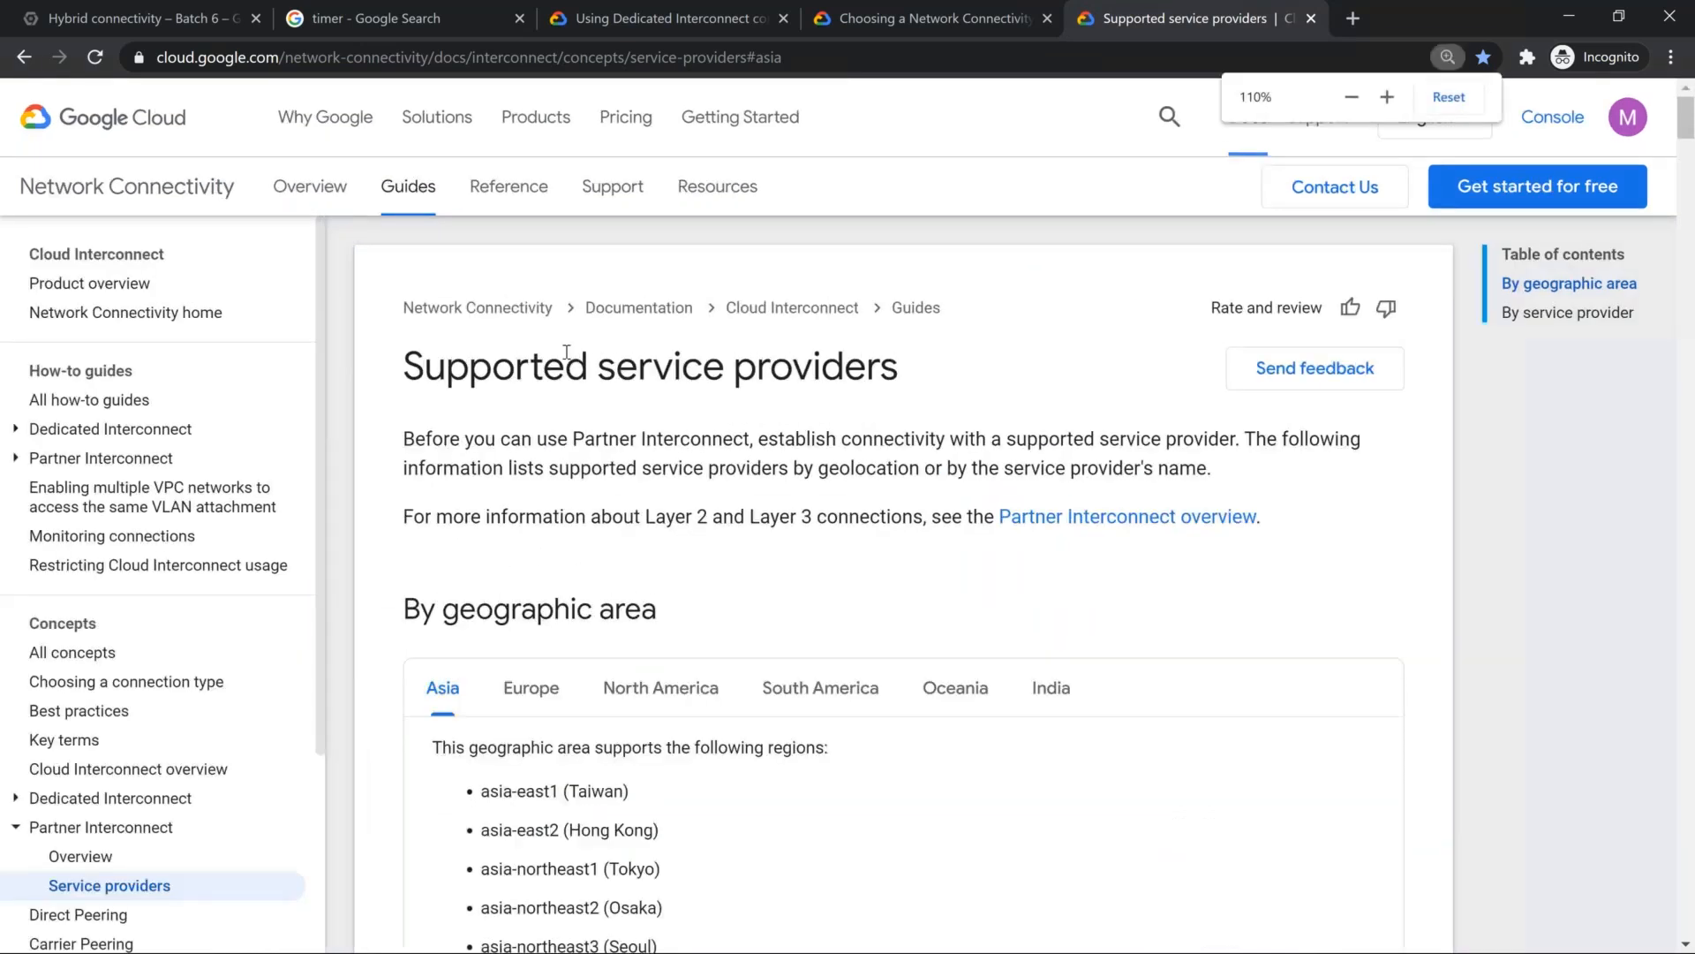
Step: Look through the supported regions and service providers listed for Asia
scroll(606, 505, down, 3)
scroll(720, 458, down, 1)
scroll(724, 456, down, 5)
scroll(693, 415, up, 3)
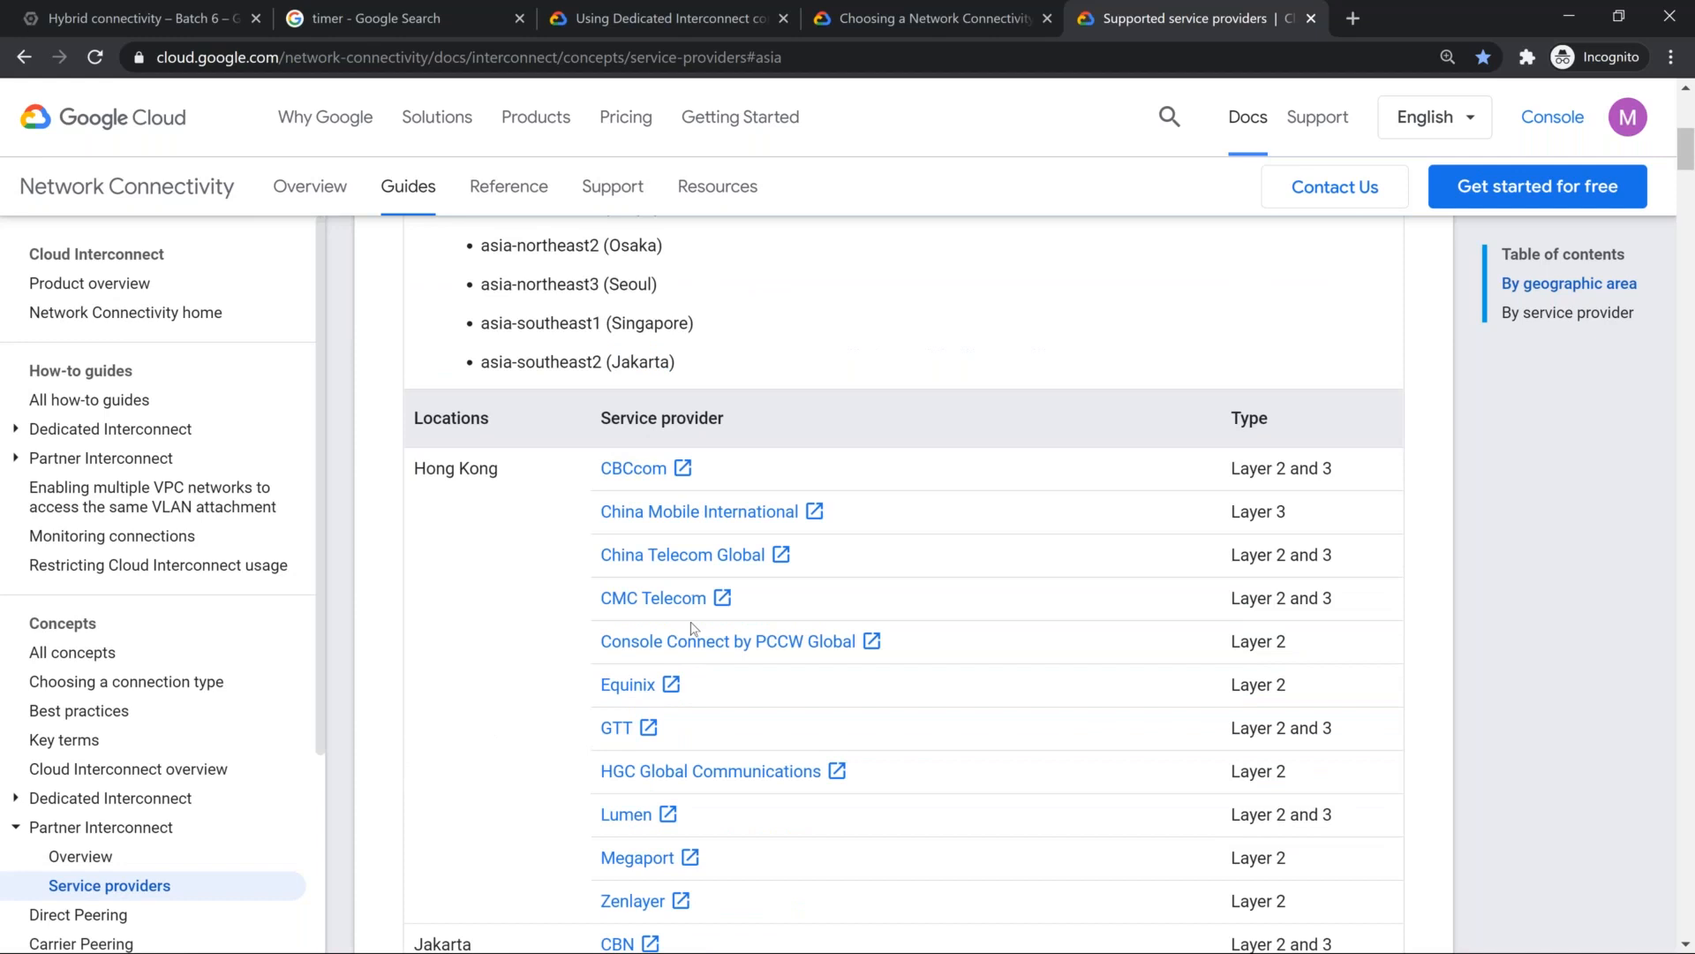
scroll(696, 565, down, 1)
scroll(692, 480, up, 5)
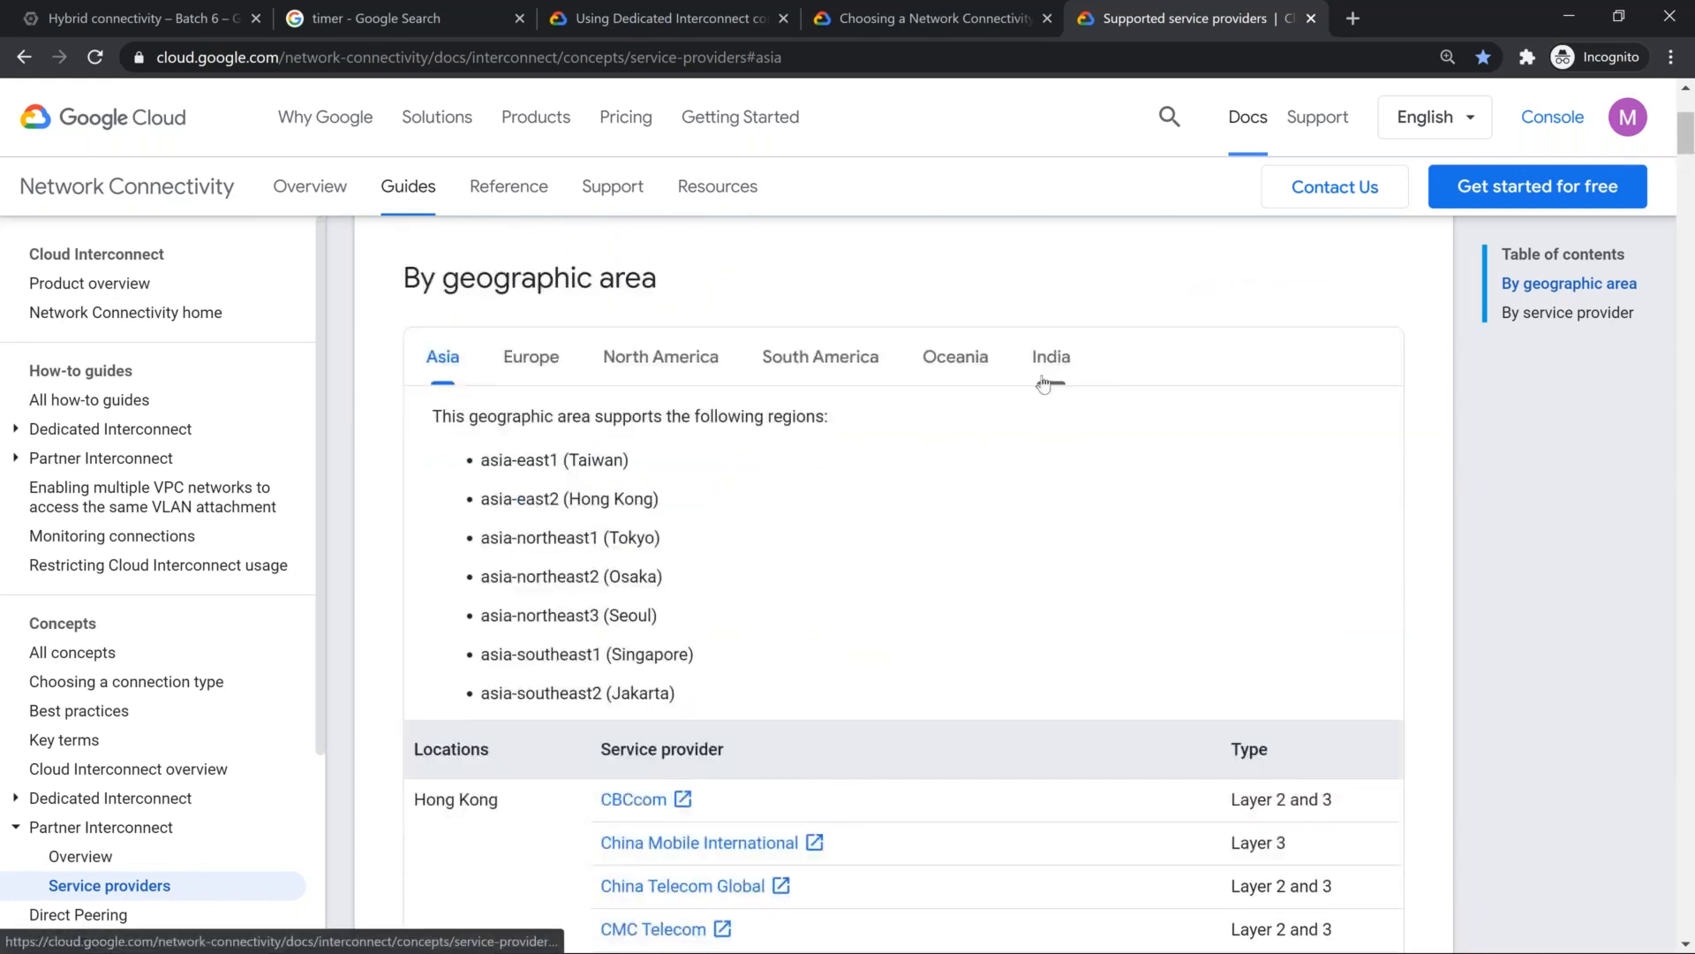
Step: Show the supported service providers for India, and examine them along with the By service provider table
click(1063, 370)
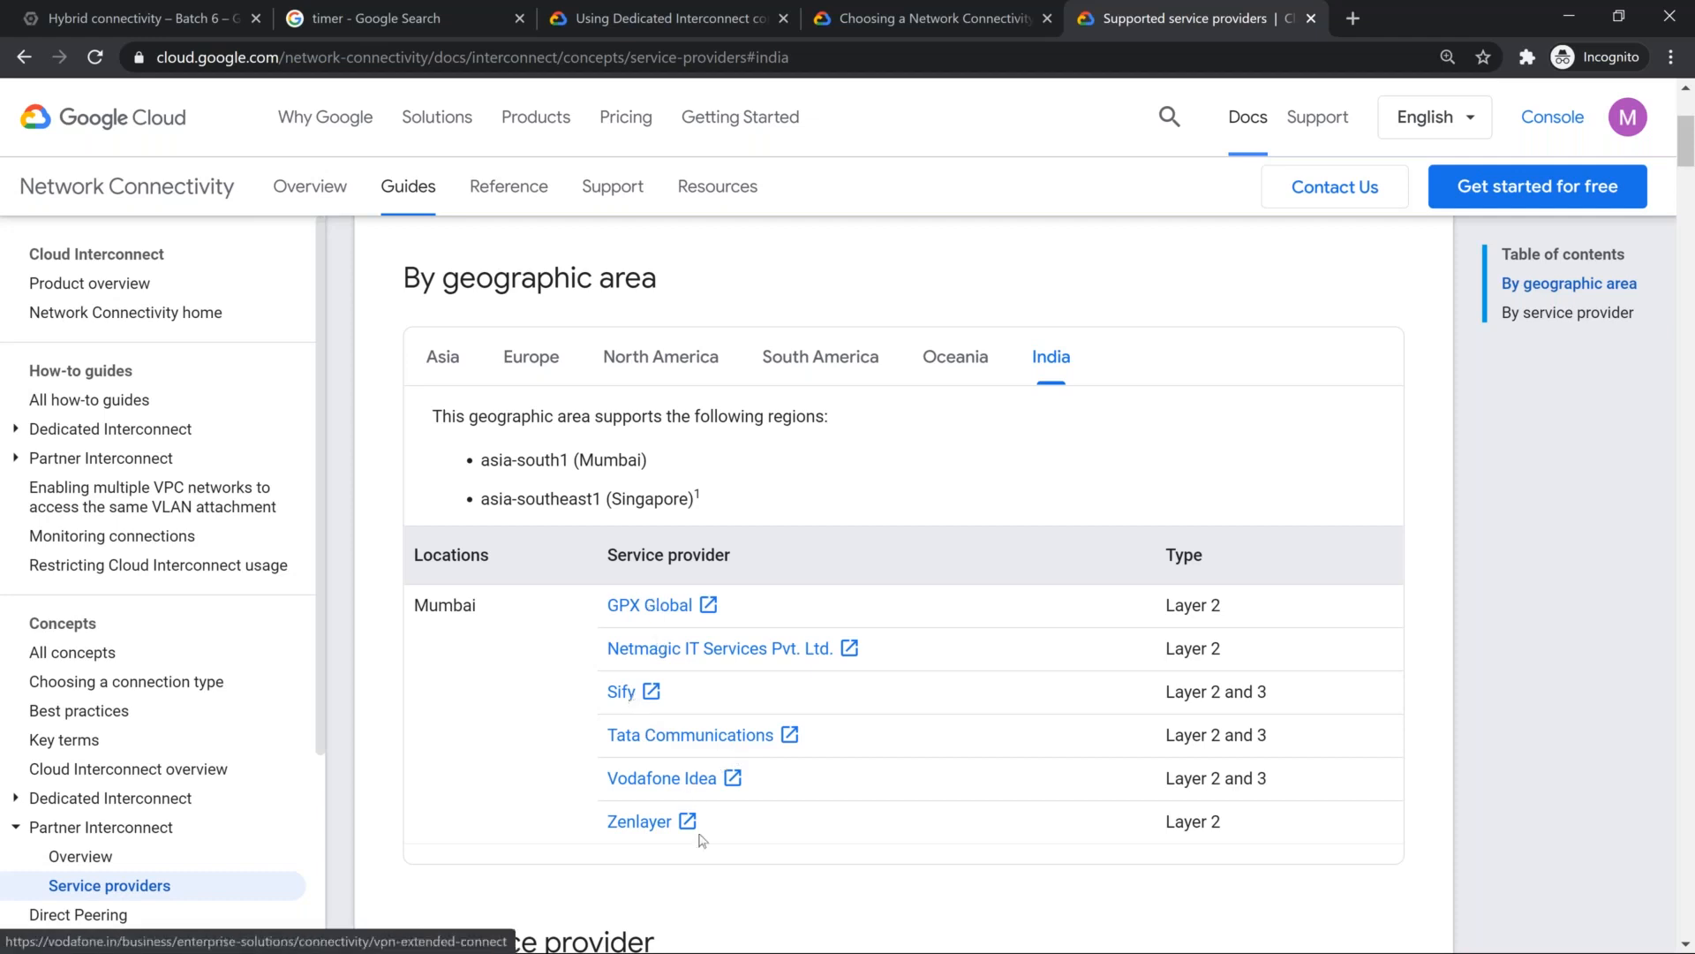
scroll(656, 580, down, 2)
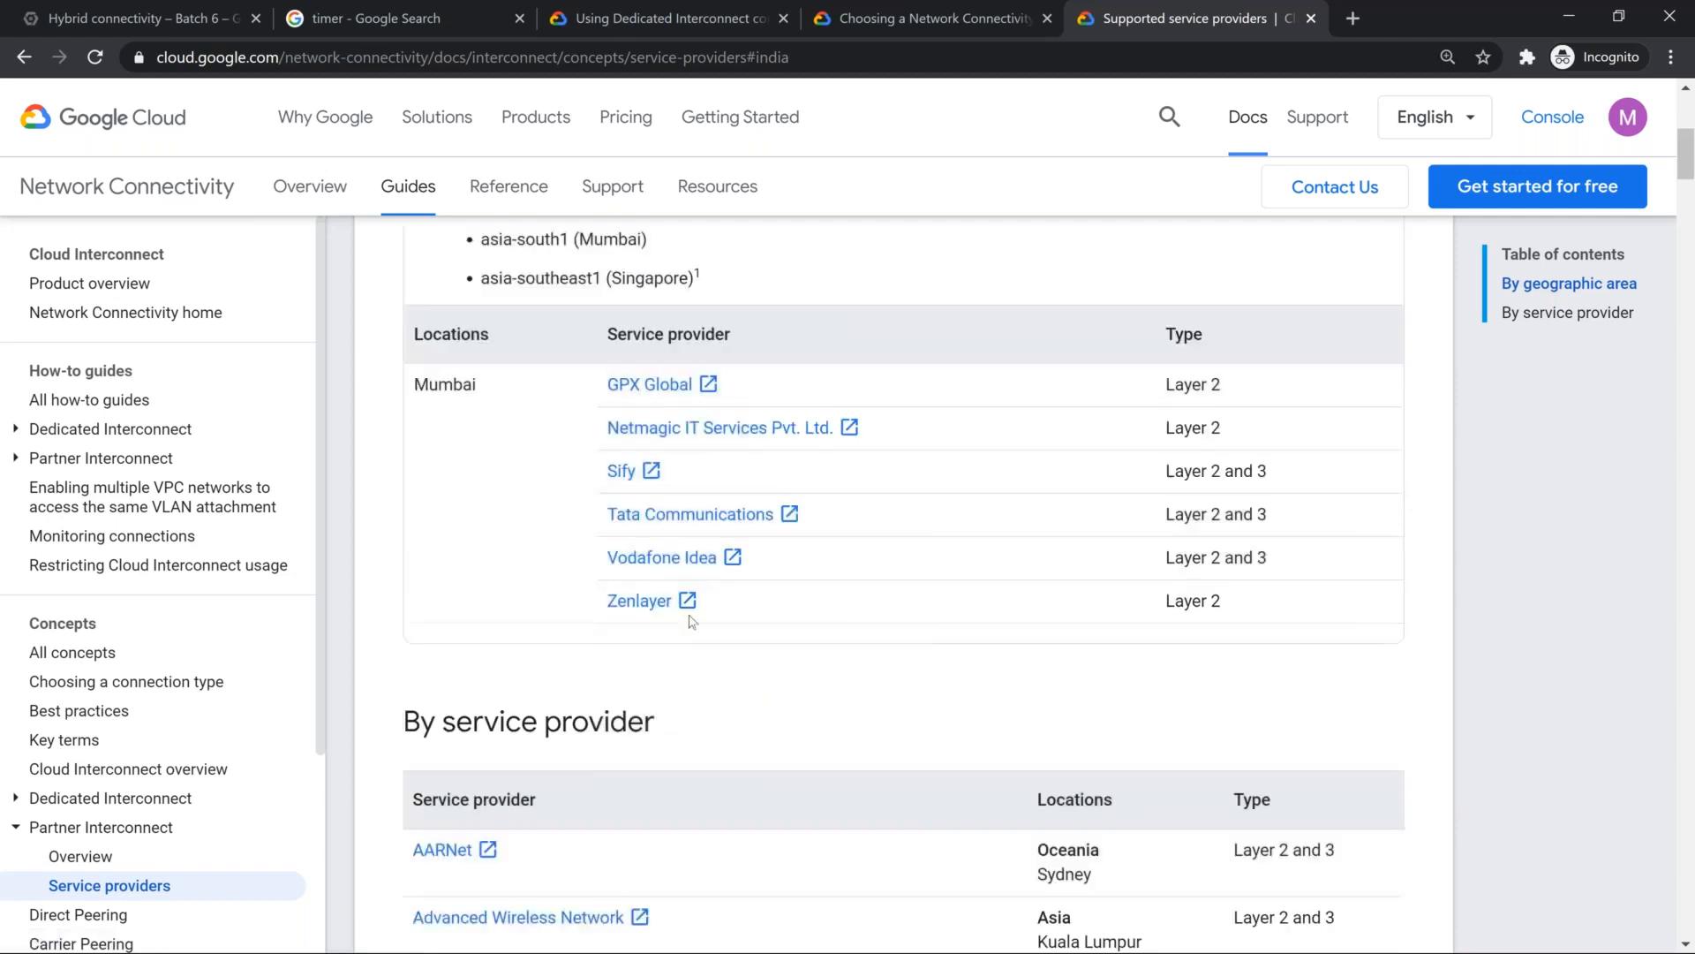
scroll(656, 580, down, 3)
scroll(671, 795, up, 7)
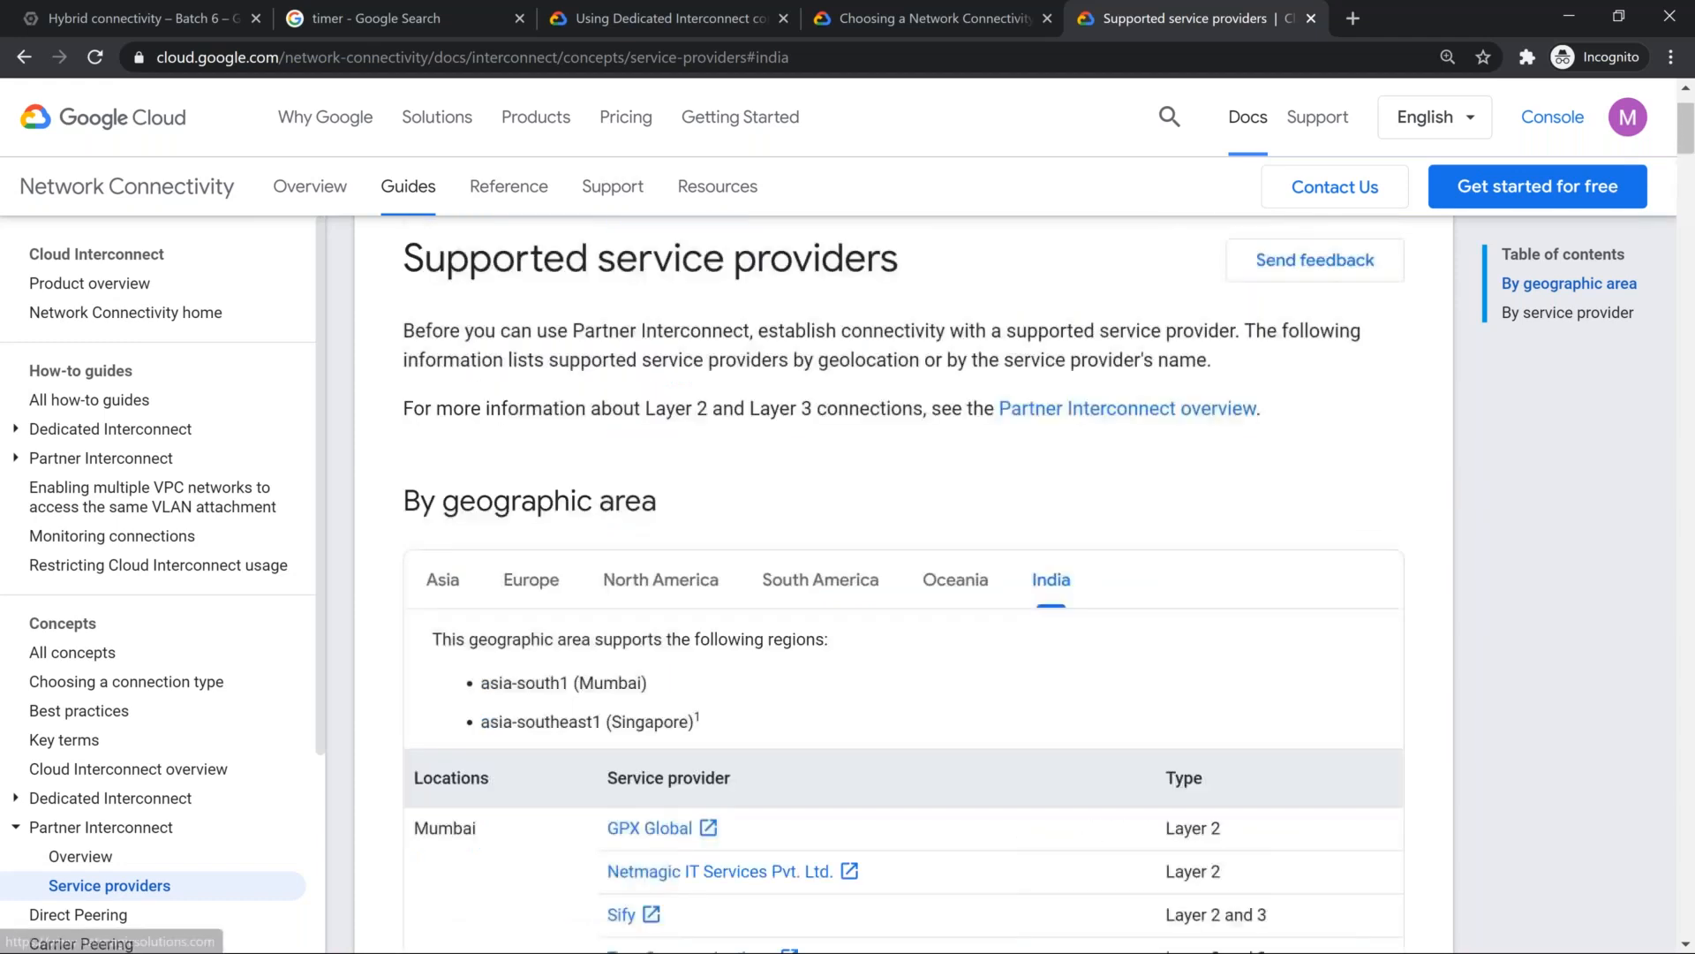
scroll(702, 514, down, 15)
scroll(702, 514, down, 15)
scroll(707, 506, down, 15)
scroll(710, 508, down, 8)
scroll(892, 613, up, 12)
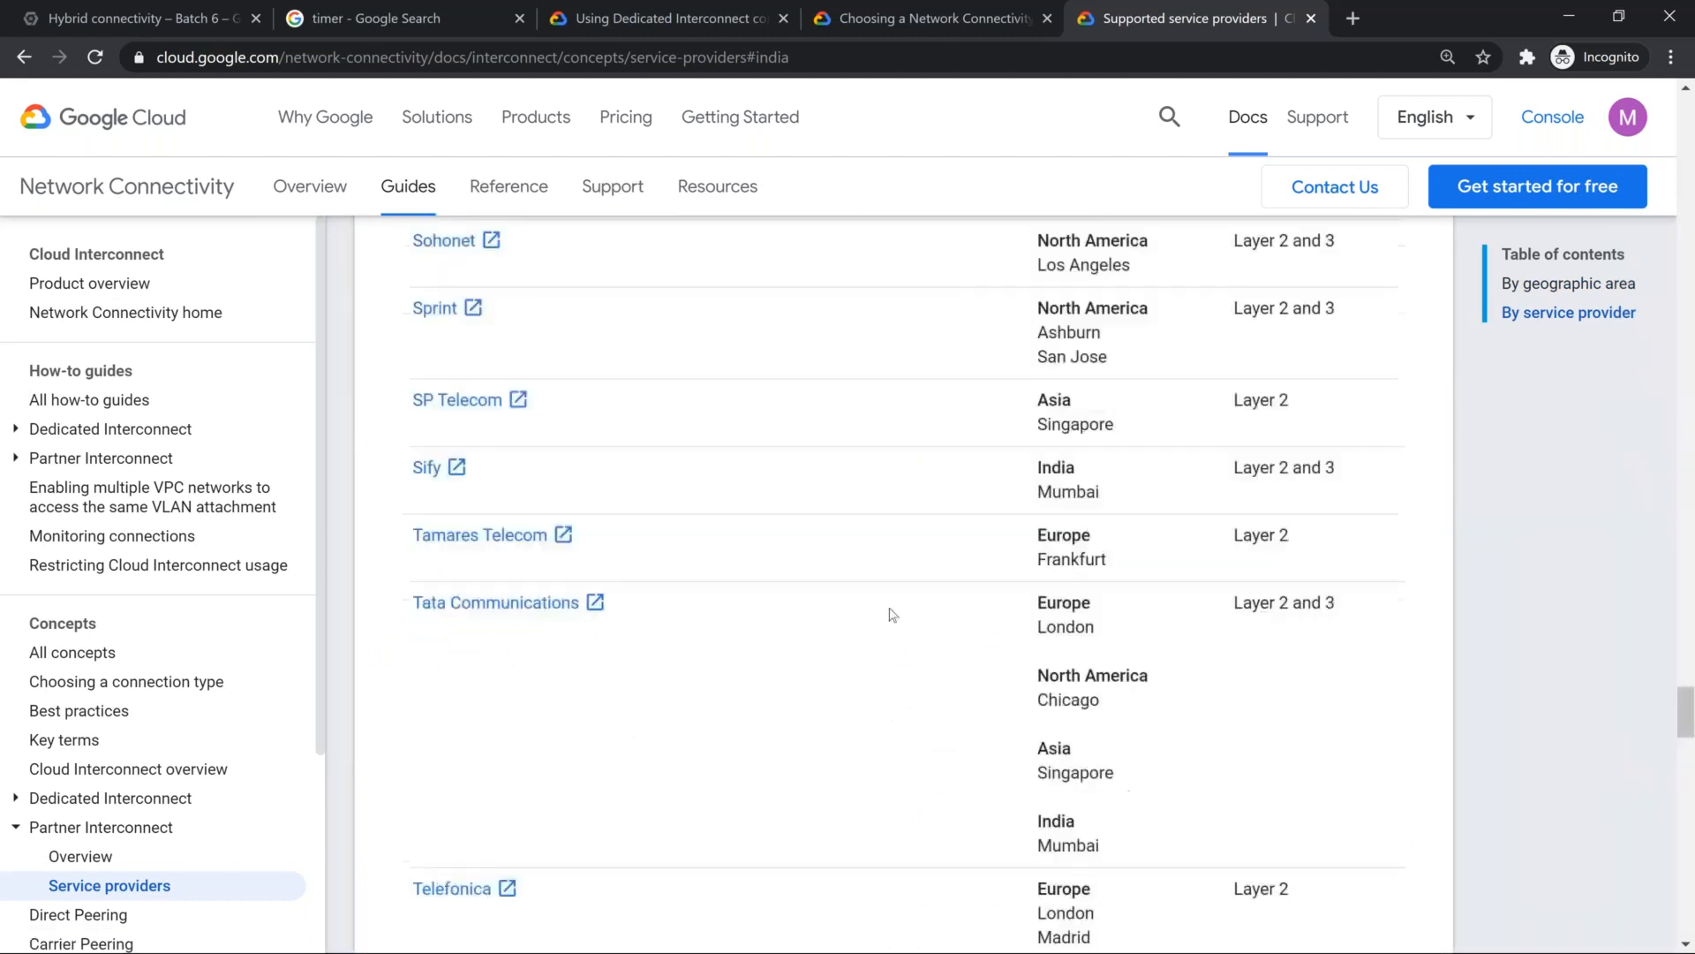
scroll(892, 614, up, 15)
scroll(892, 614, up, 20)
Step: Switch the geographic area list back to Asia and skim its providers again
click(442, 688)
scroll(892, 574, down, 1)
scroll(848, 565, down, 4)
scroll(848, 564, up, 4)
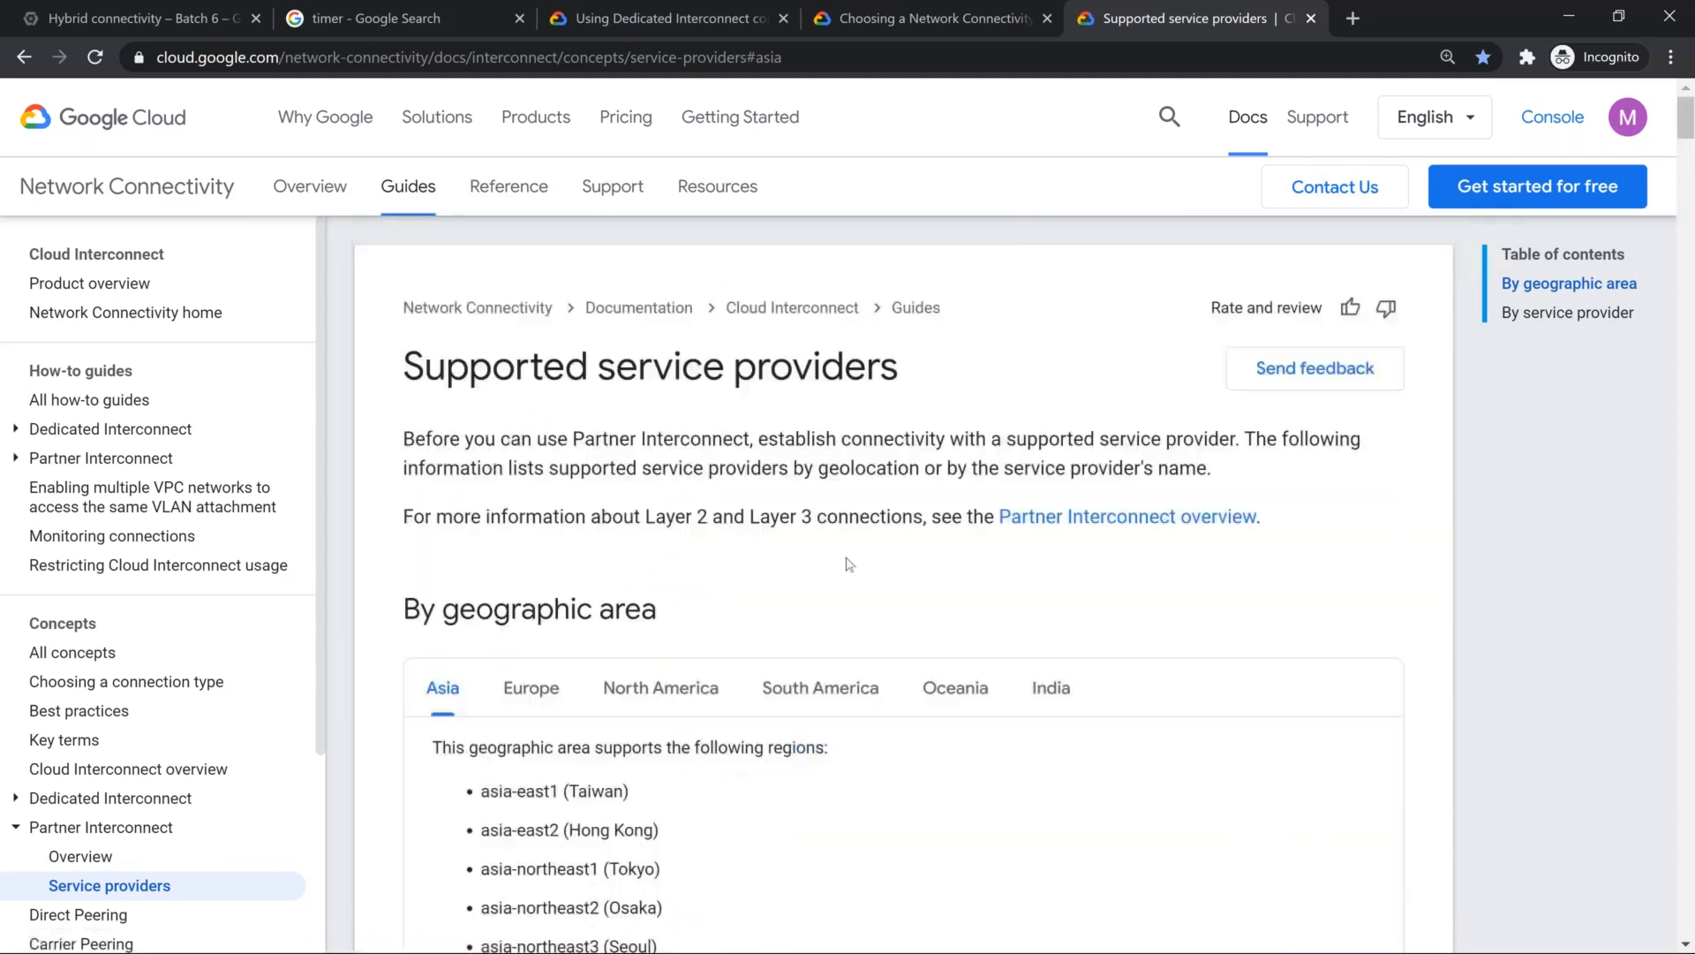
Step: Open the linked Partner Interconnect overview in a new tab and skim its Layer 3 topology and redundancy sections
right_click(1189, 521)
click(1229, 532)
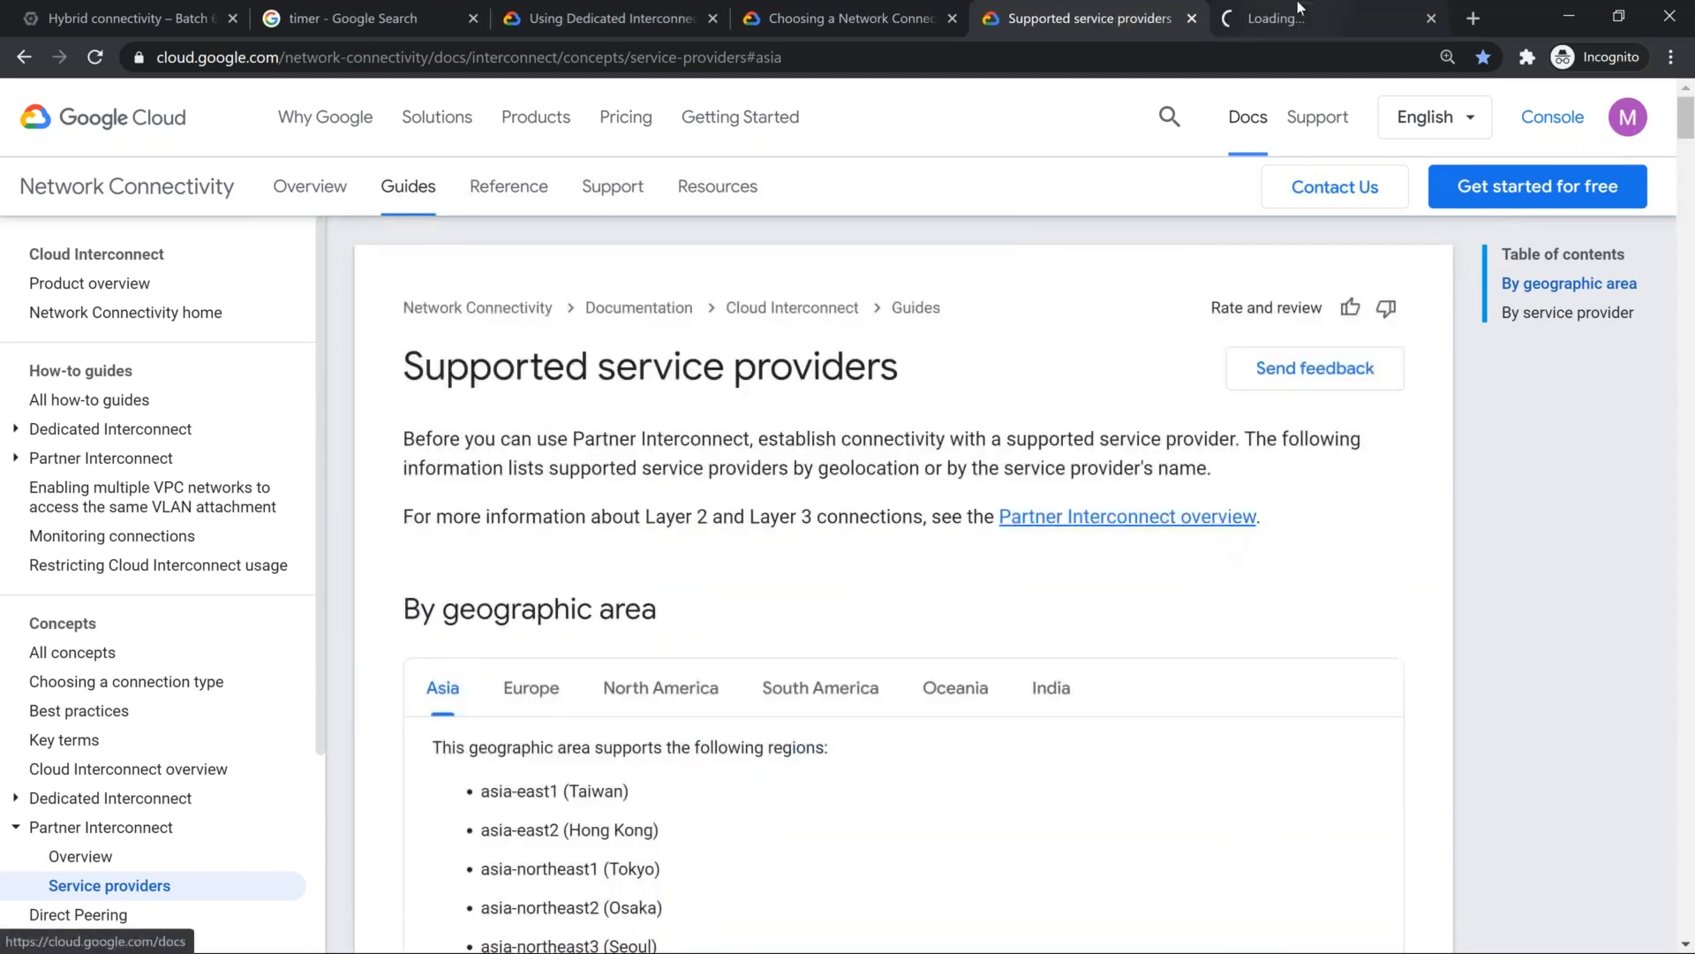
click(1297, 7)
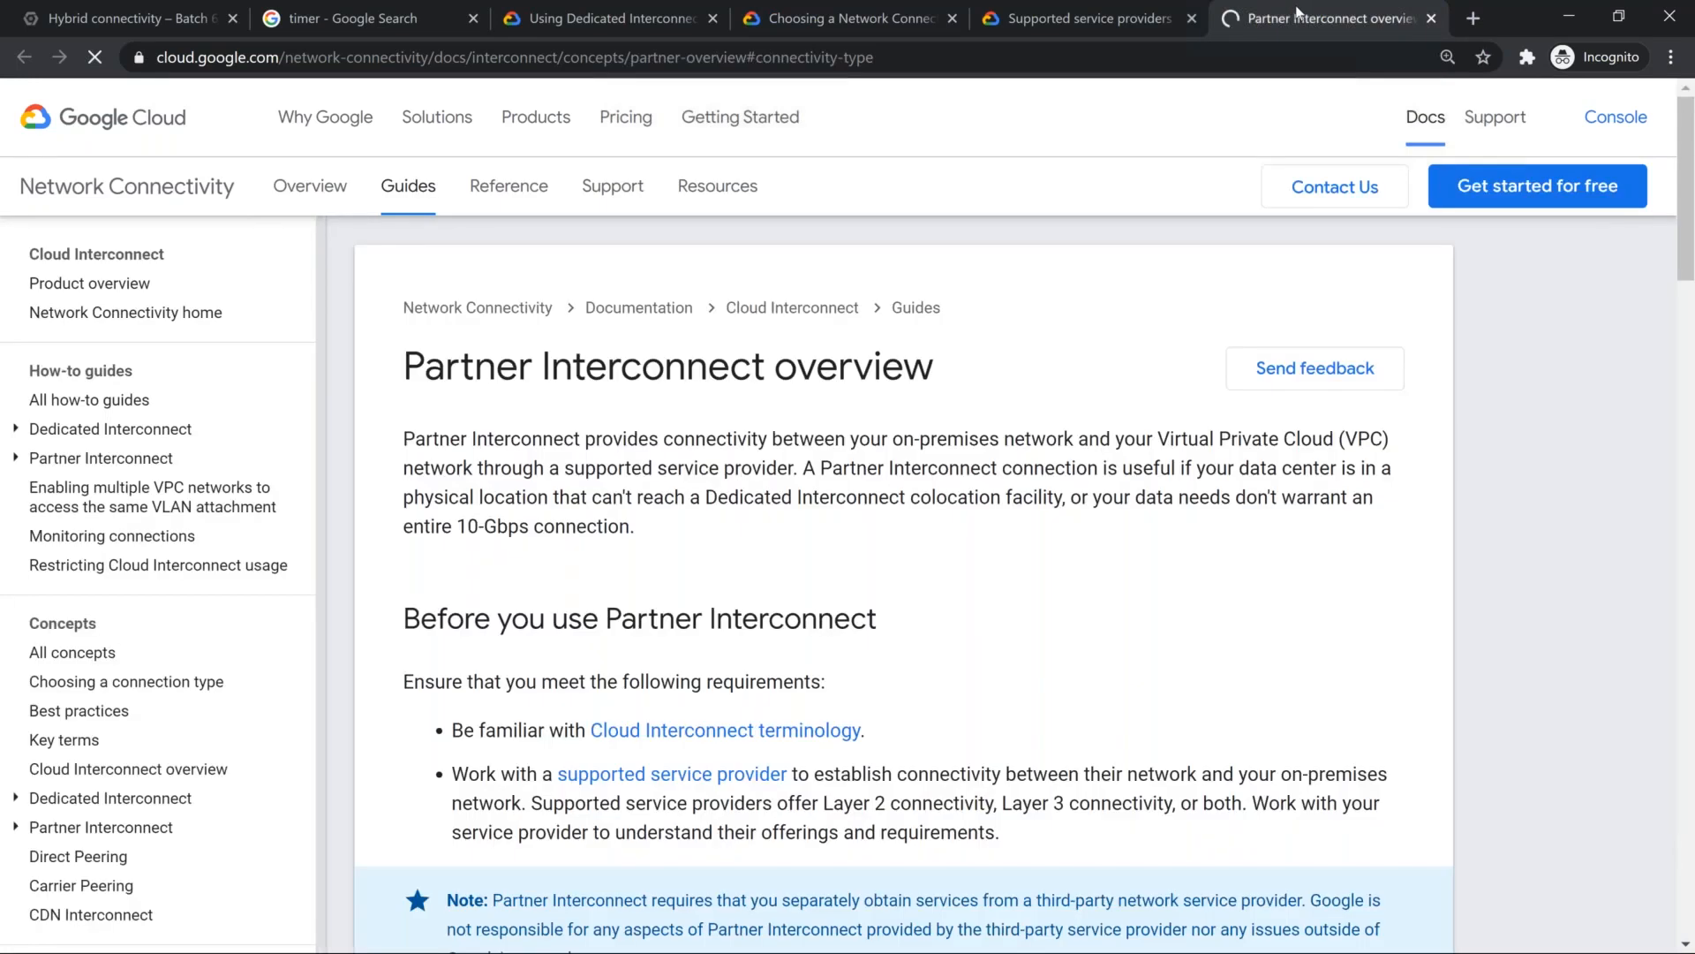
scroll(782, 555, down, 15)
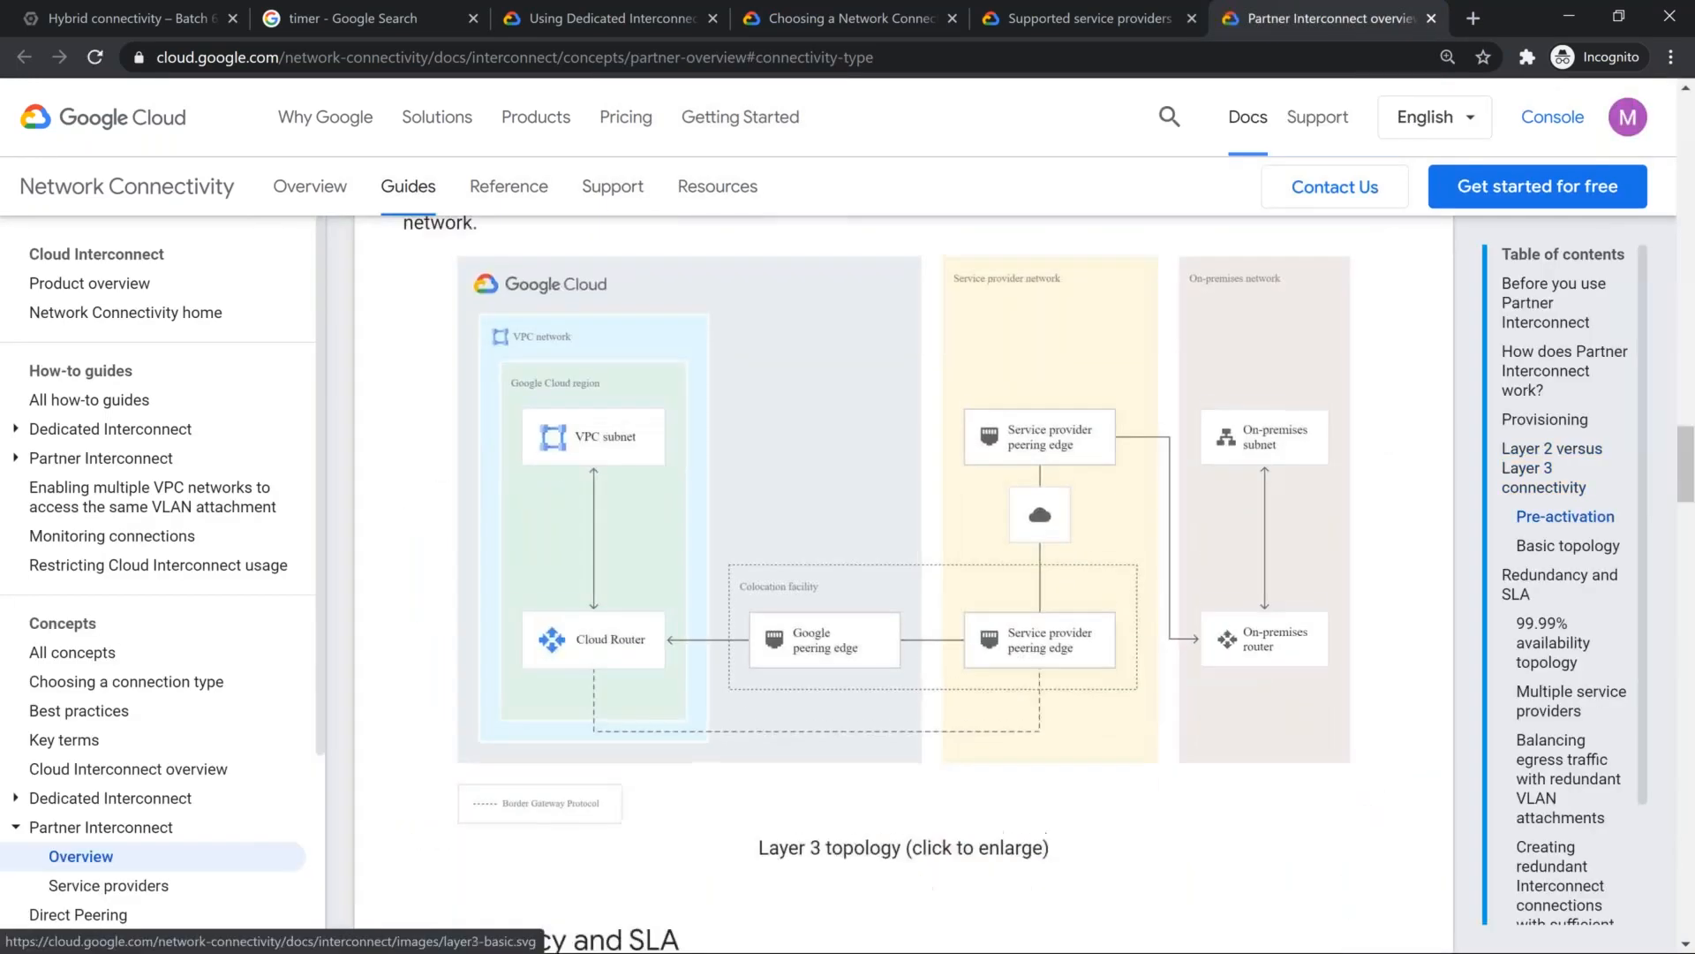
scroll(782, 555, down, 15)
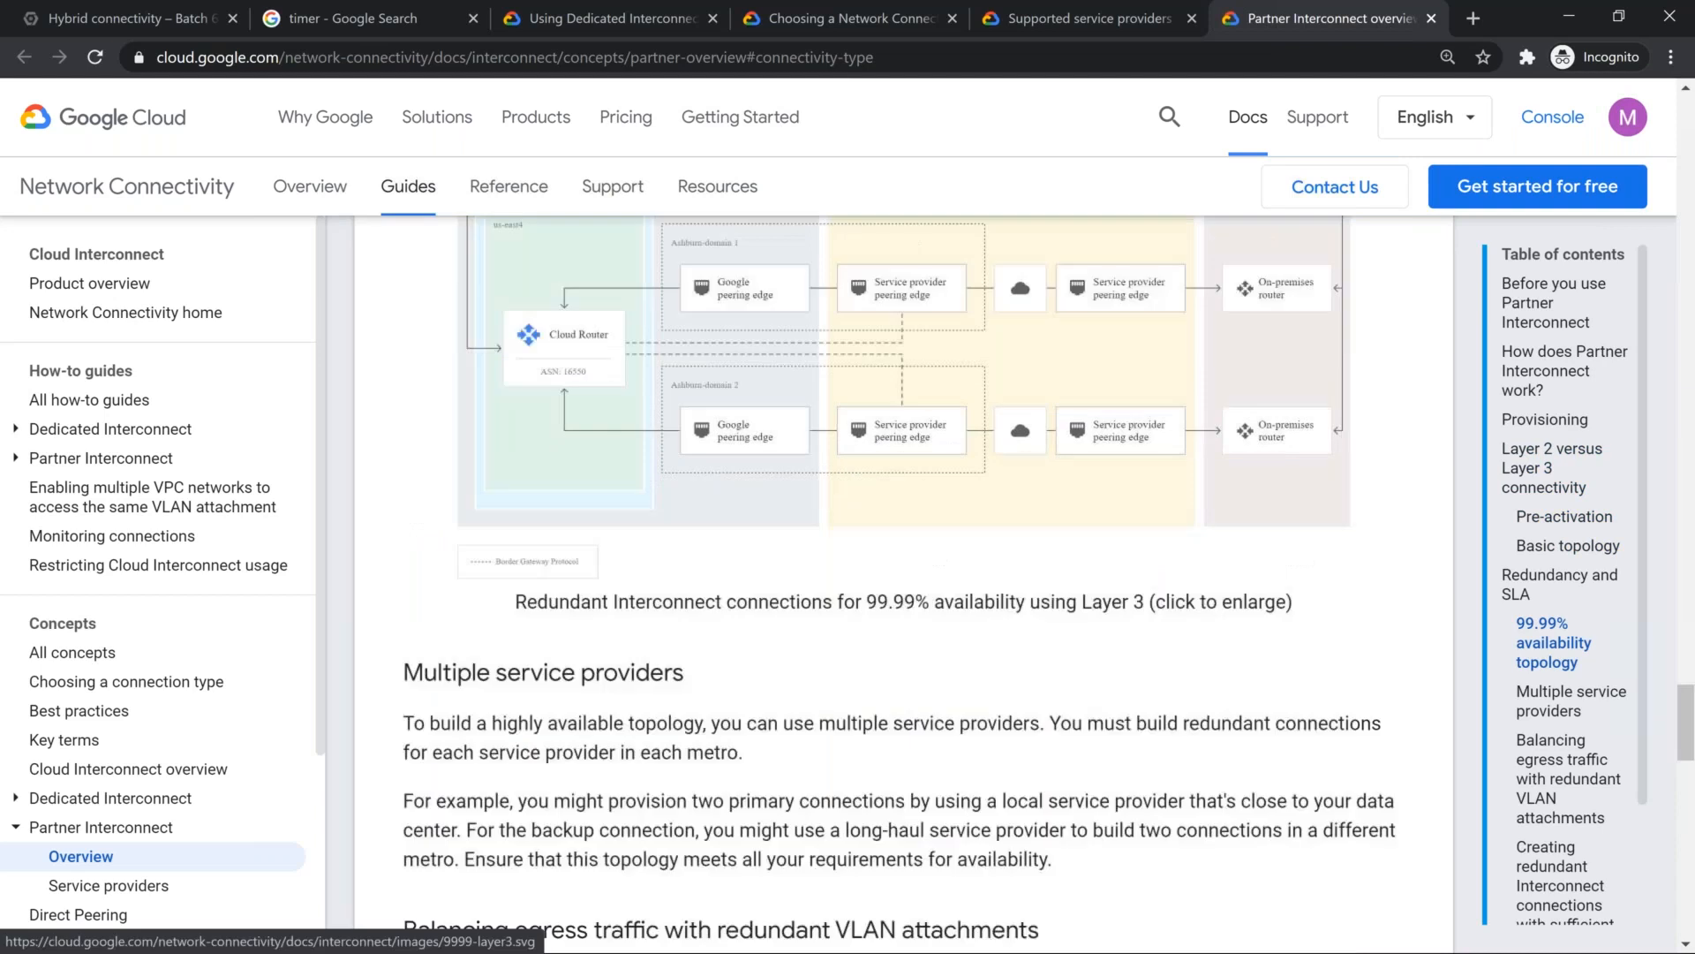
scroll(788, 550, down, 5)
scroll(787, 551, down, 8)
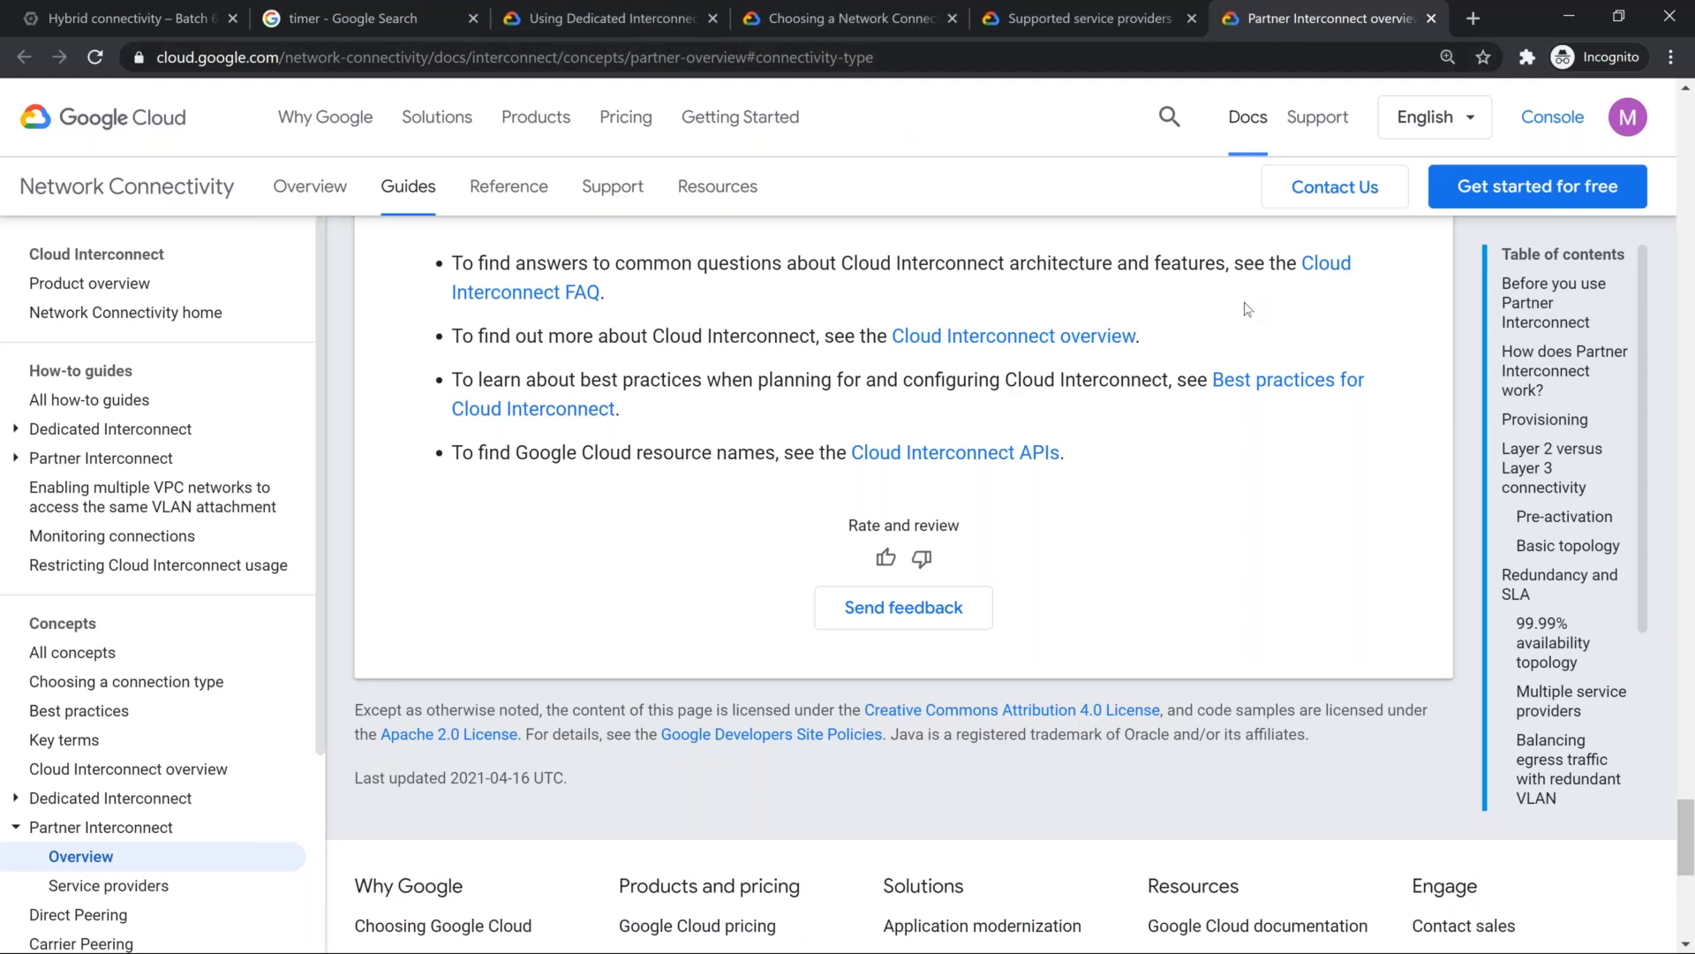
Step: Close the partner documentation pages and open the bookmarked Cloud Interconnect pricing page from the Mod 5 folder in a new tab
key(ctrl+w)
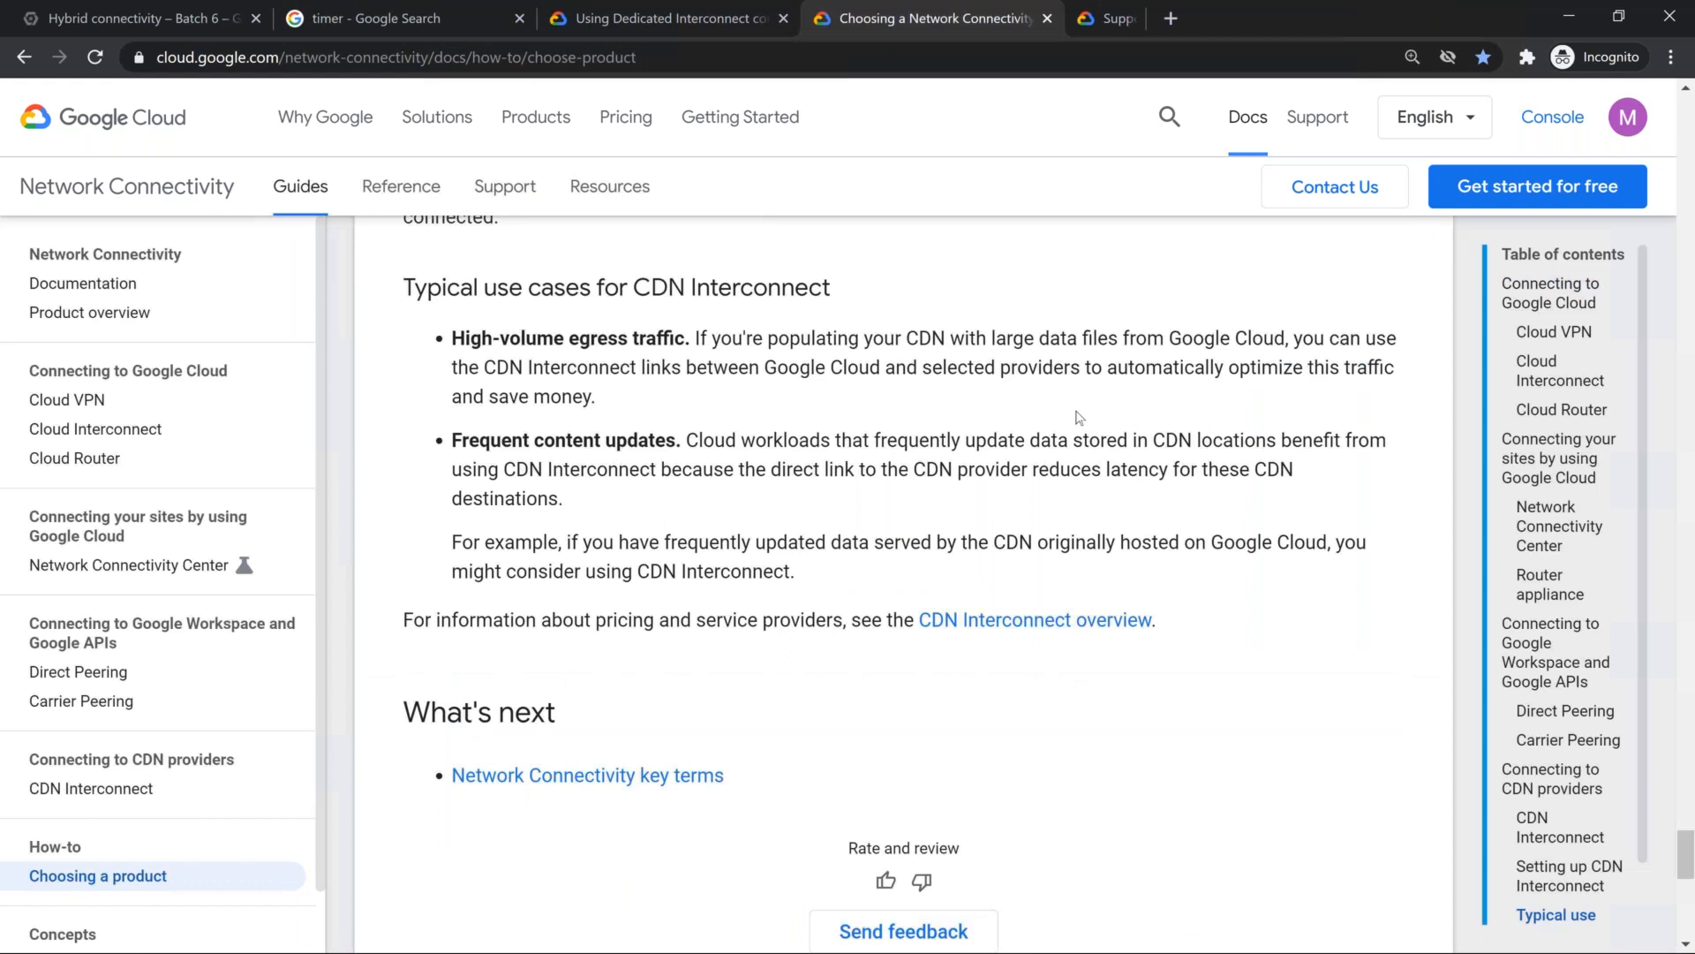
click(1047, 19)
click(825, 18)
click(374, 95)
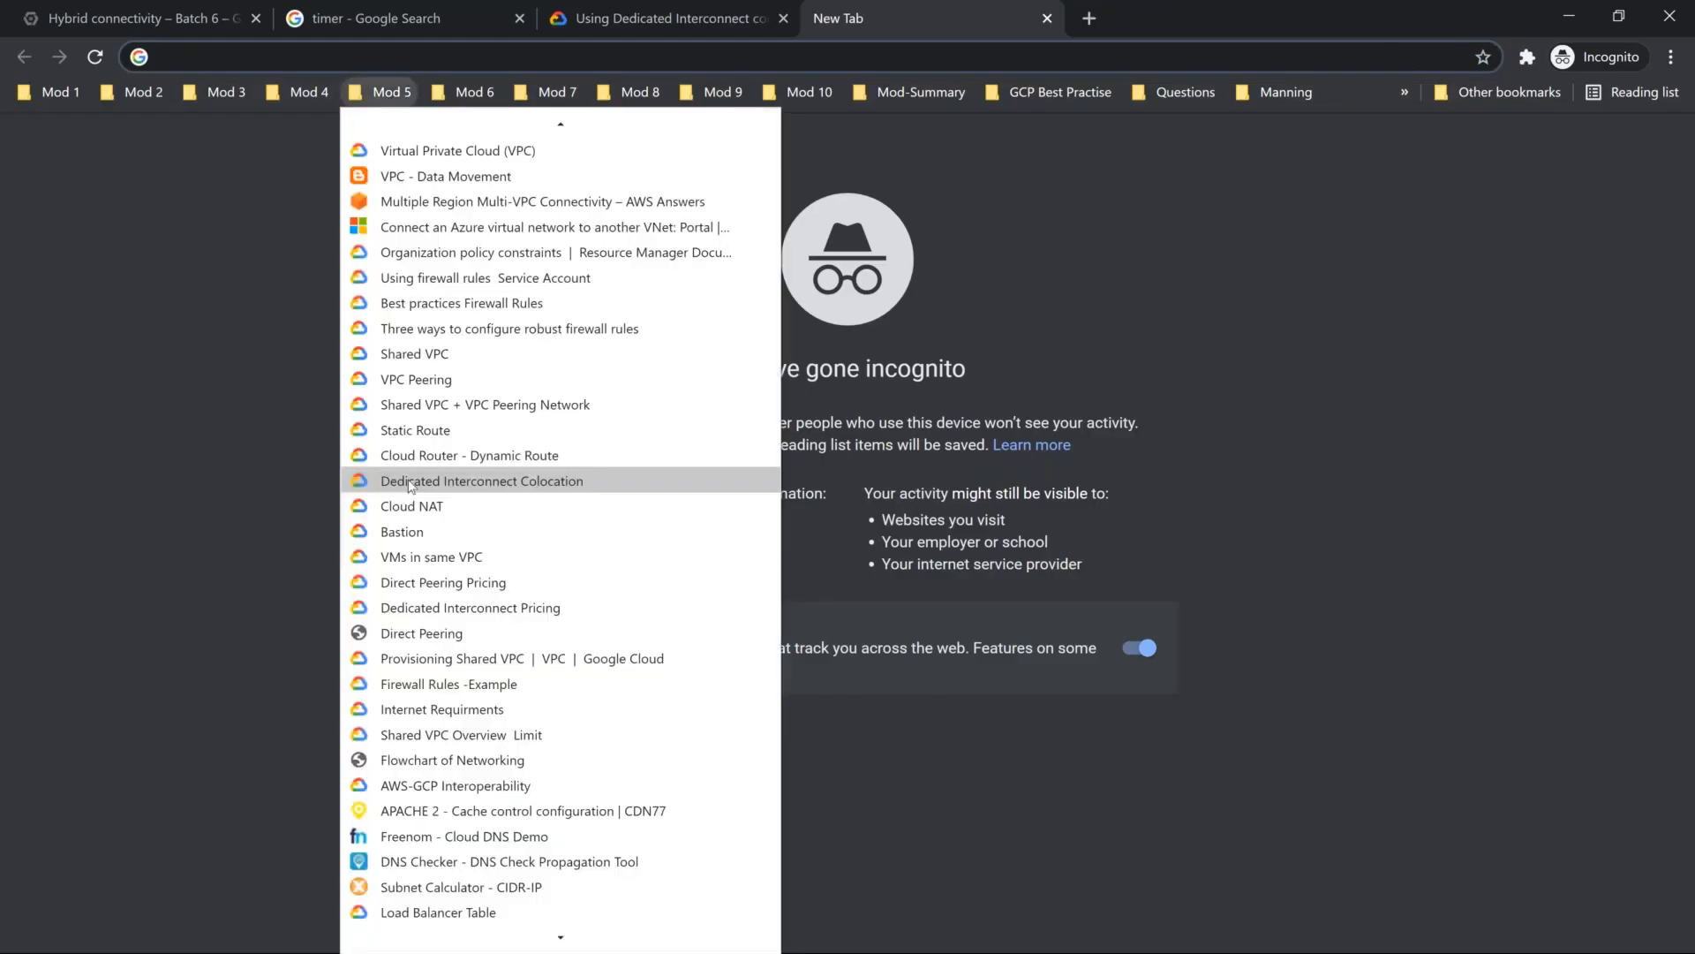
mouse_move(389, 84)
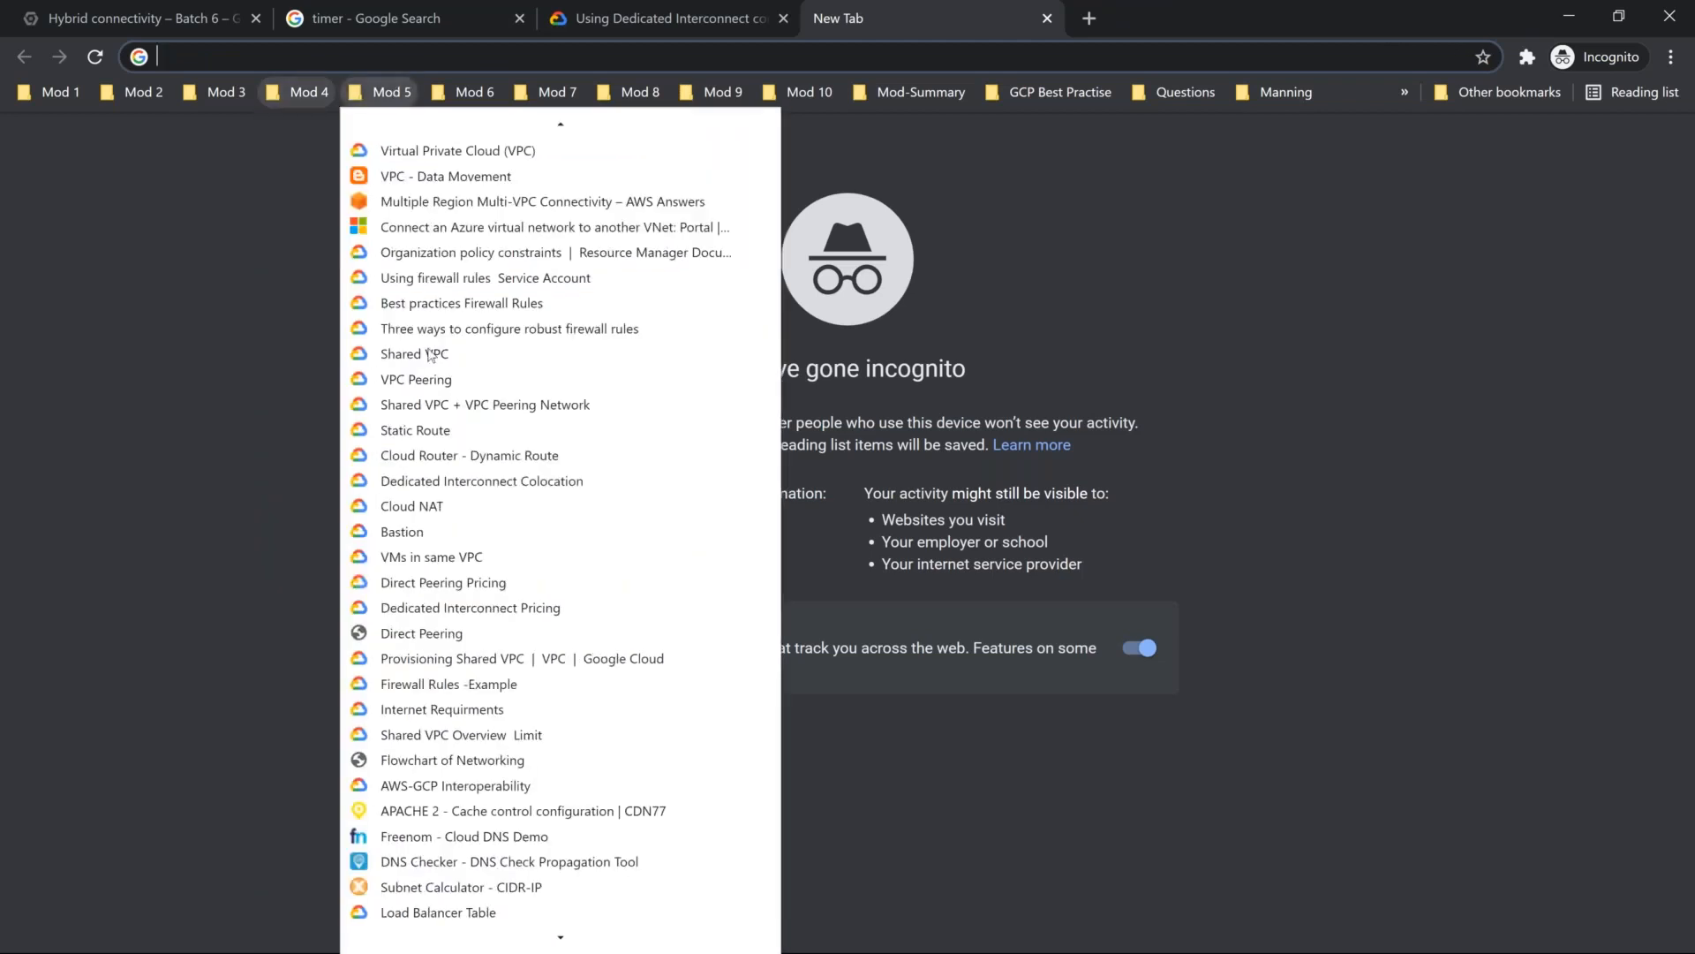
scroll(450, 432, down, 4)
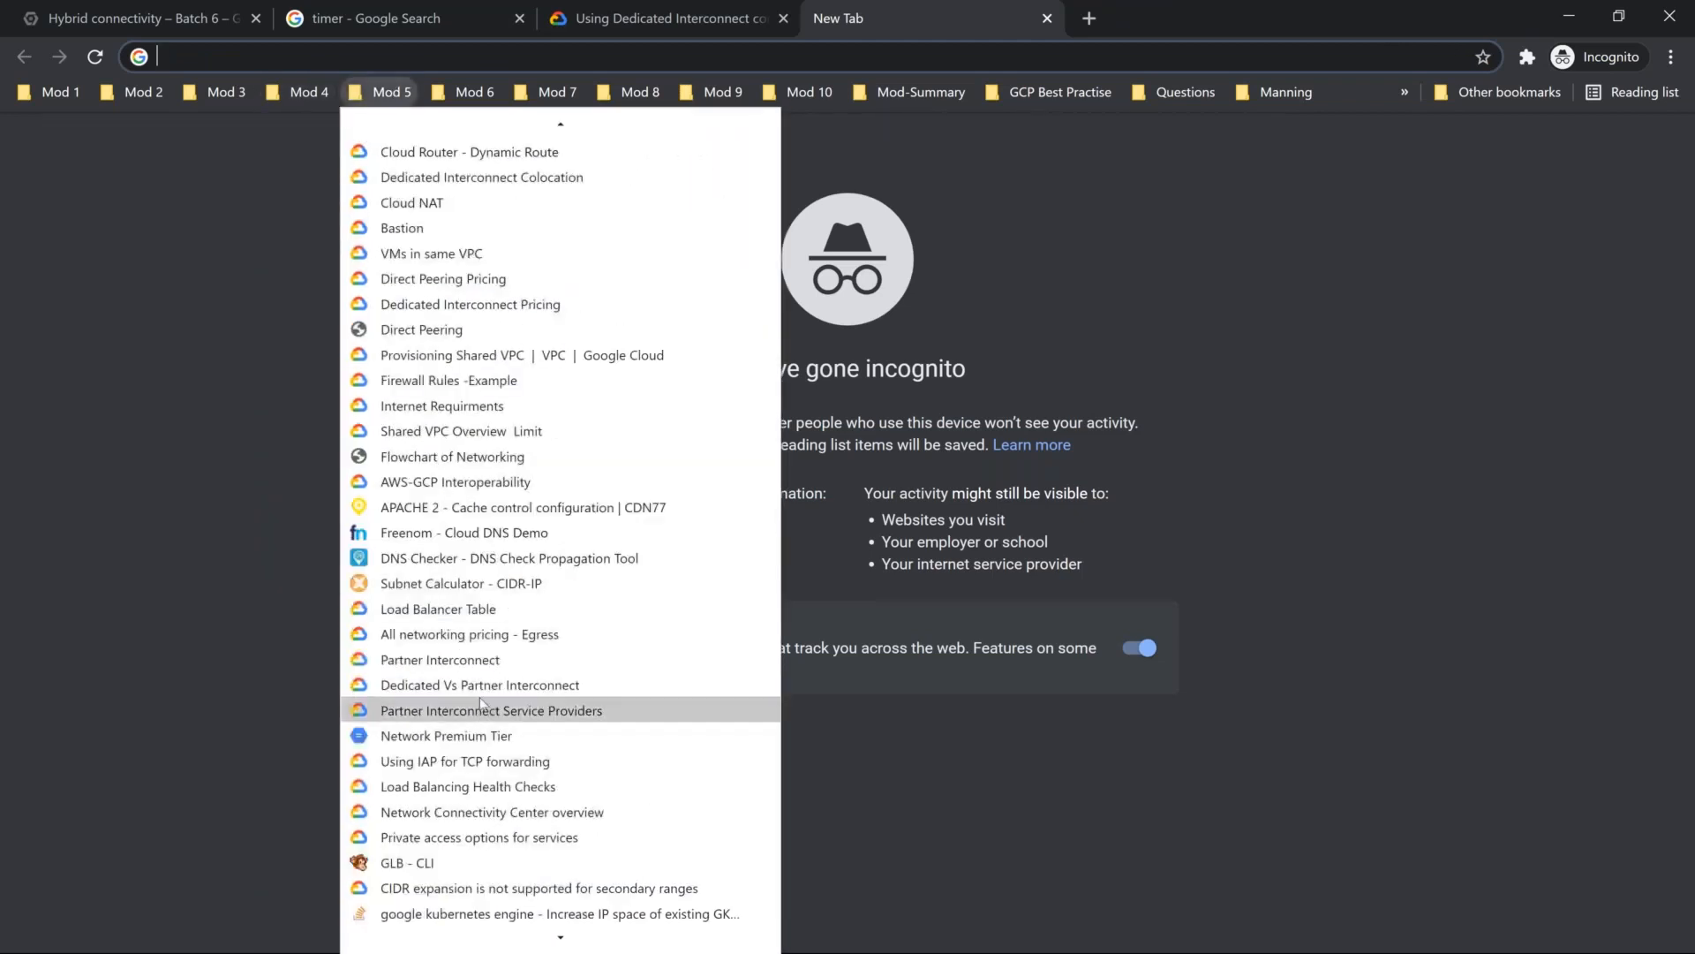
click(440, 659)
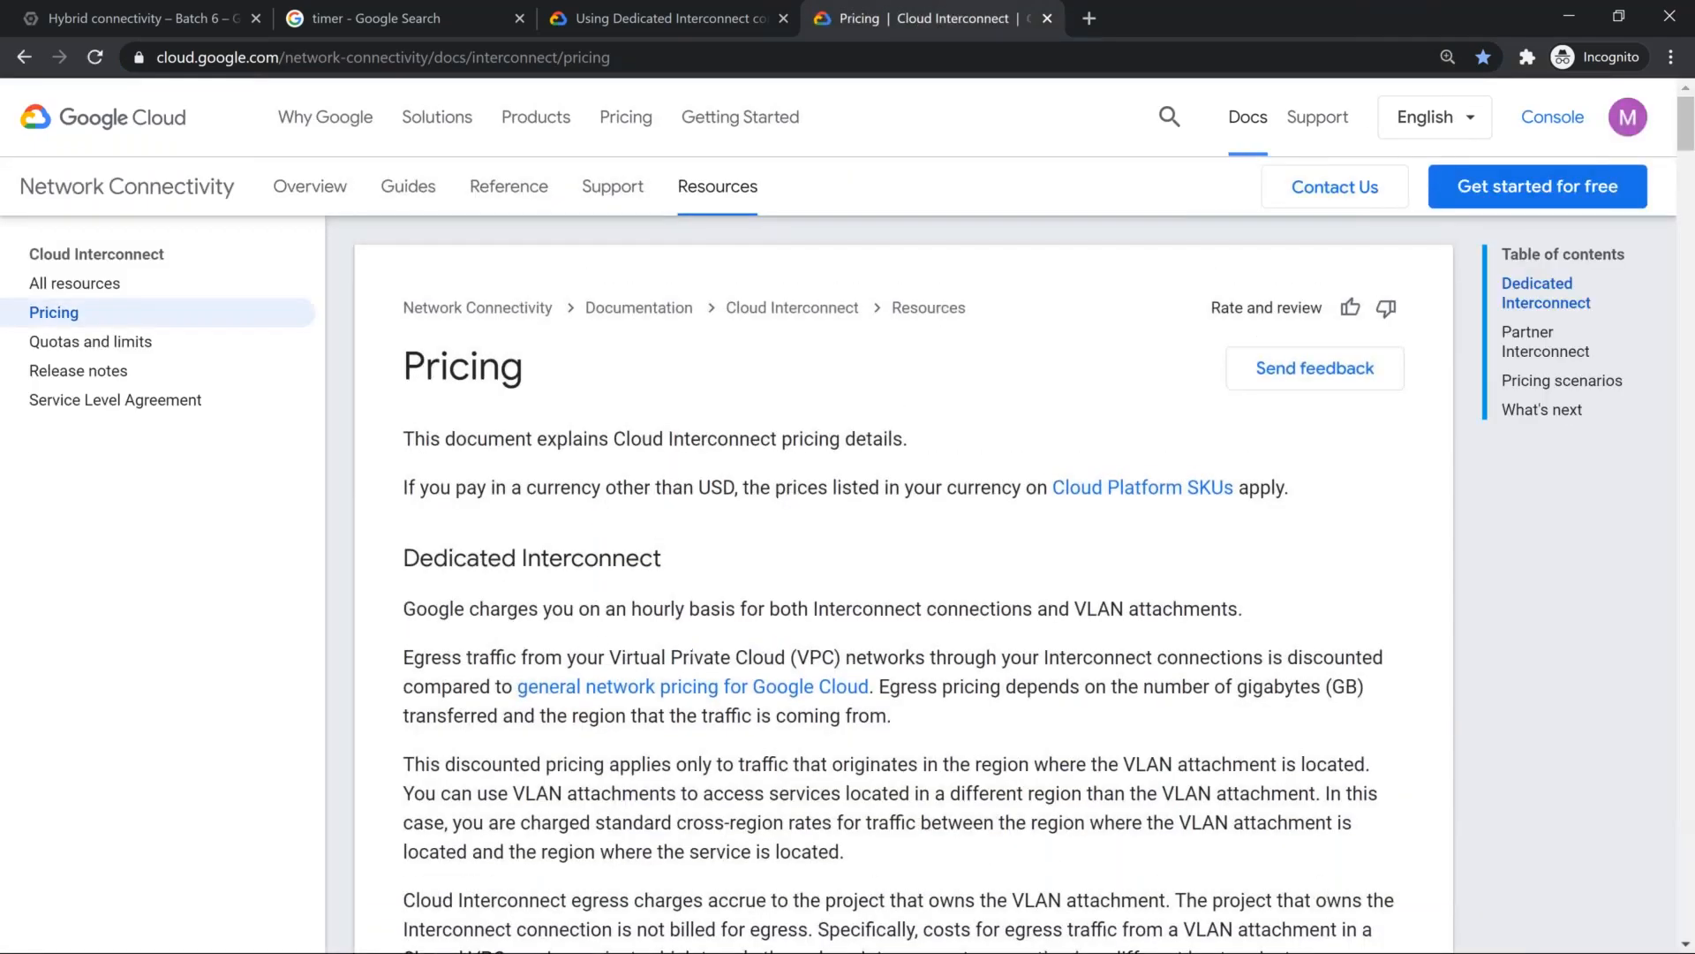
Step: Skim the Dedicated Interconnect pricing and read the Partner Interconnect section down to its pricing tables
scroll(606, 481, down, 10)
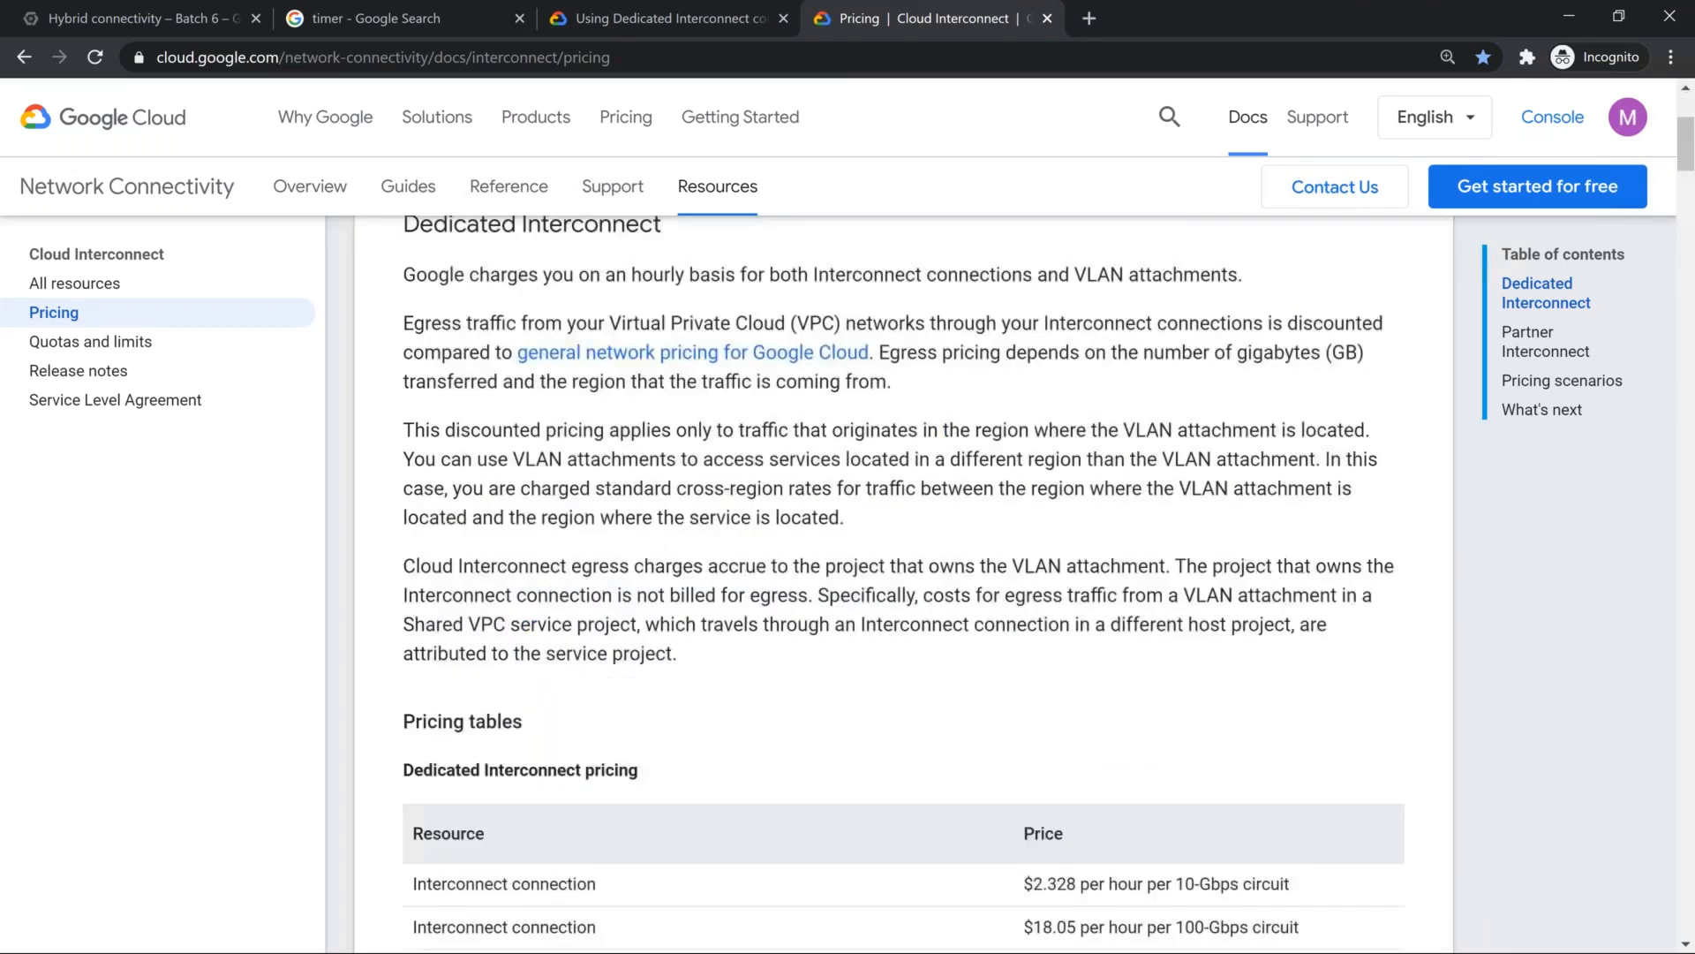
scroll(607, 489, down, 12)
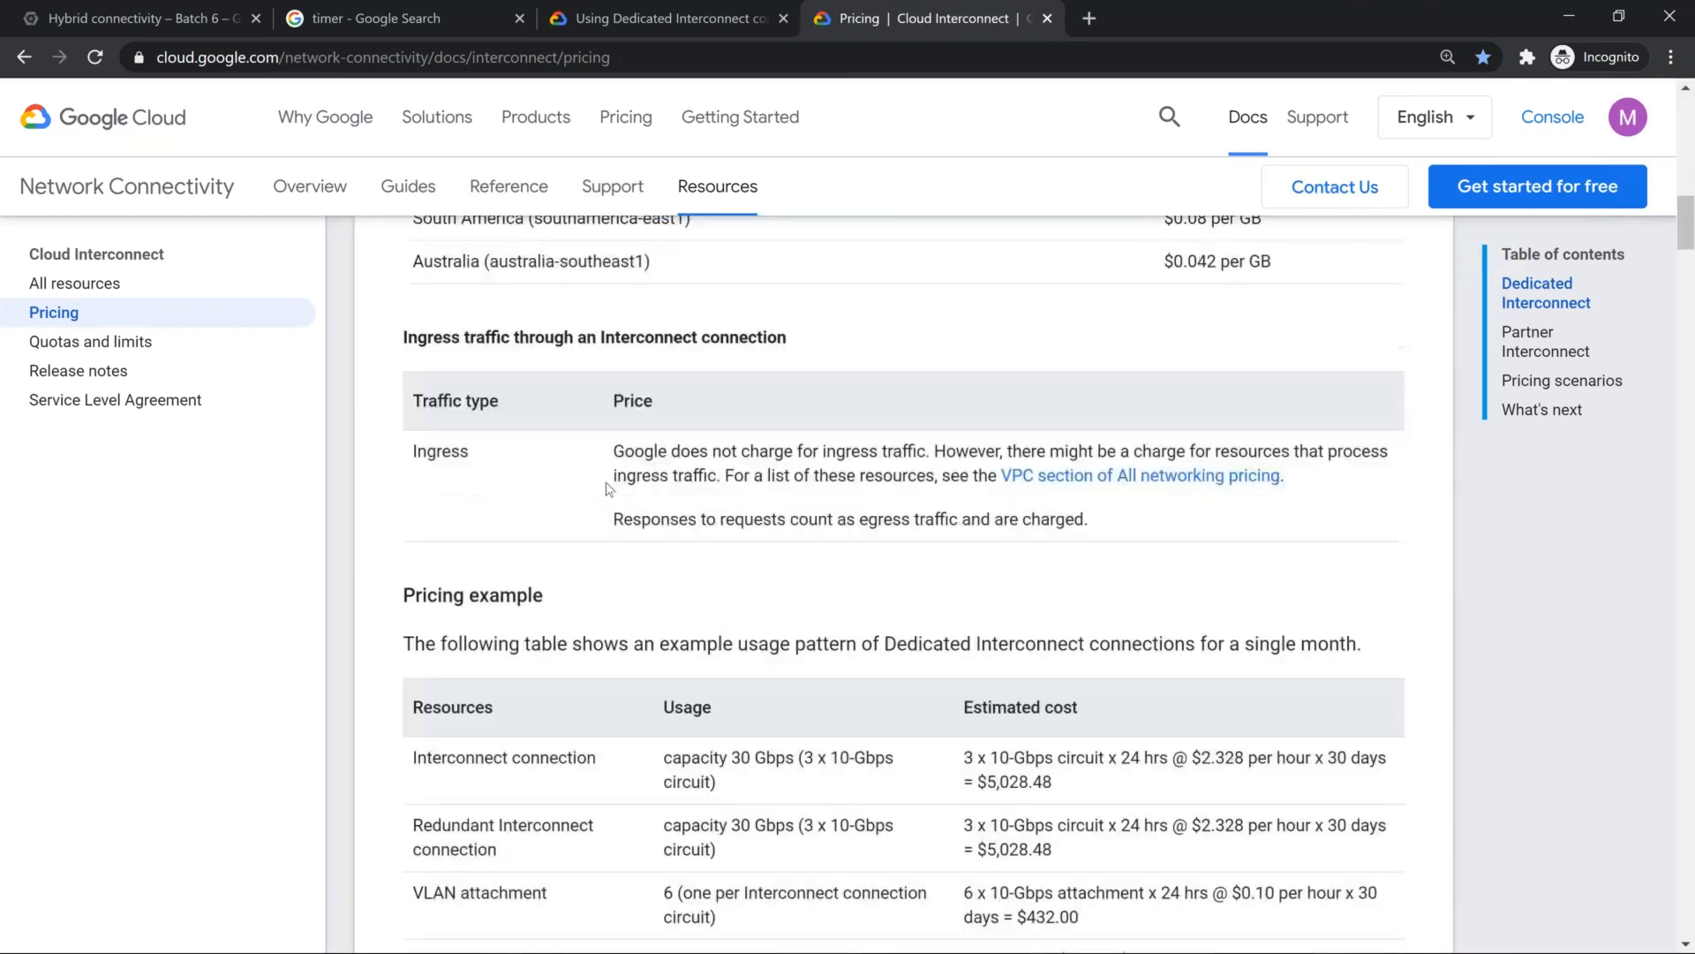
scroll(883, 583, down, 1)
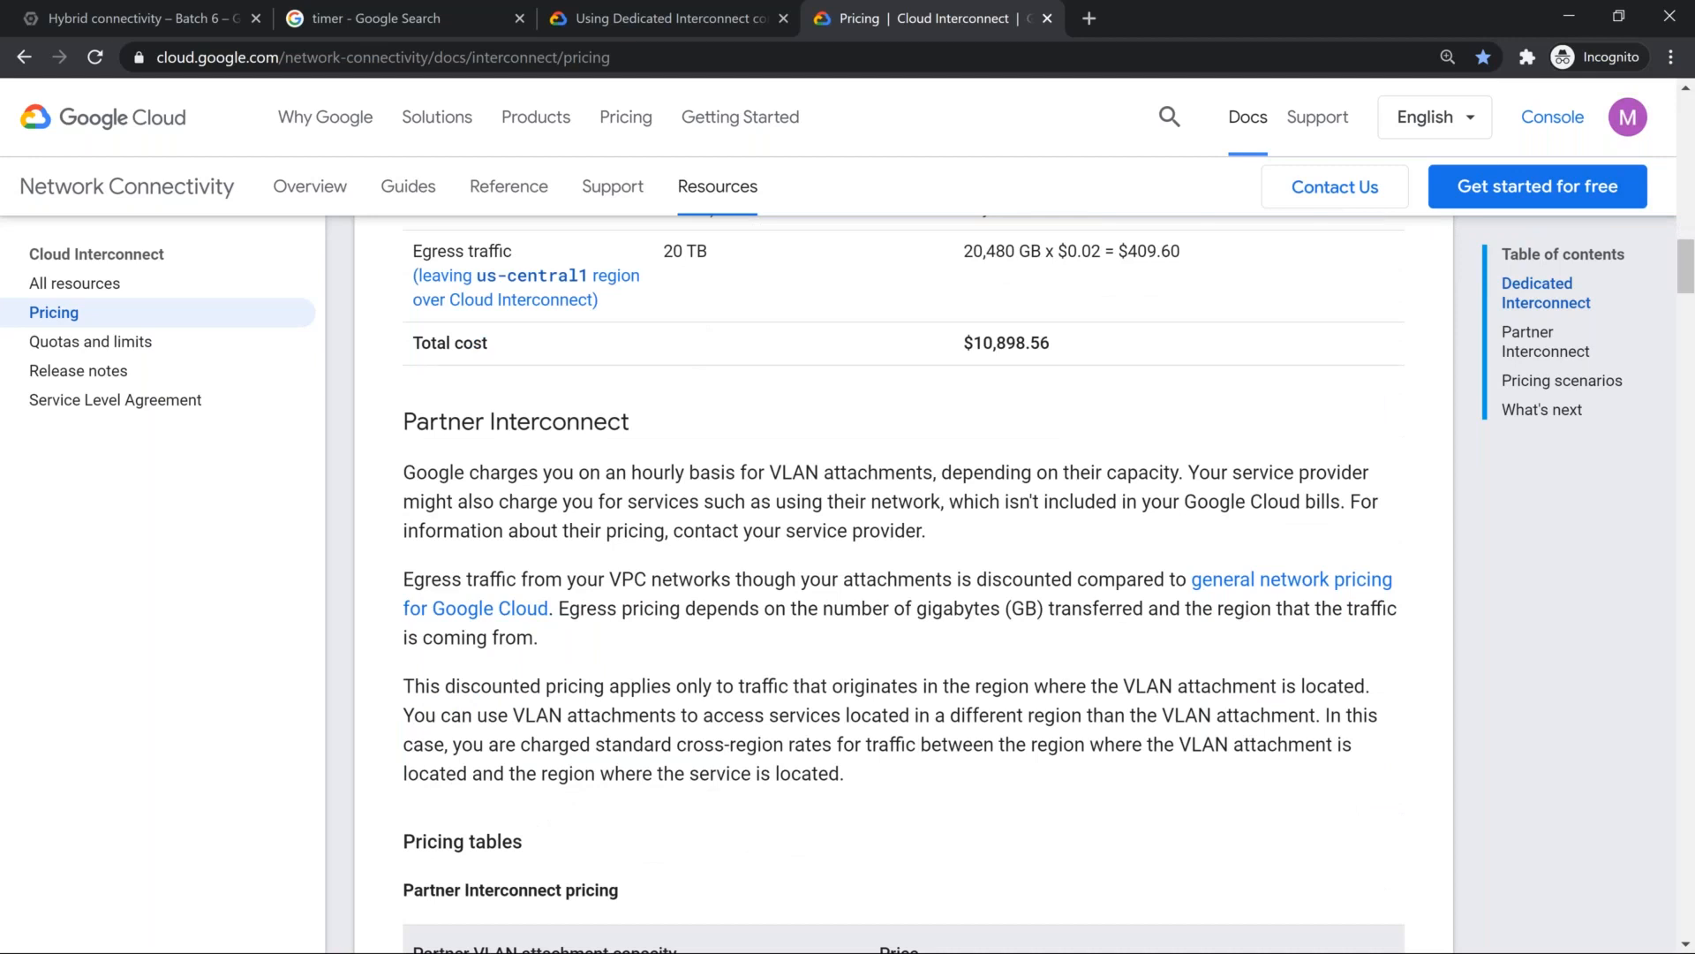
scroll(609, 491, down, 7)
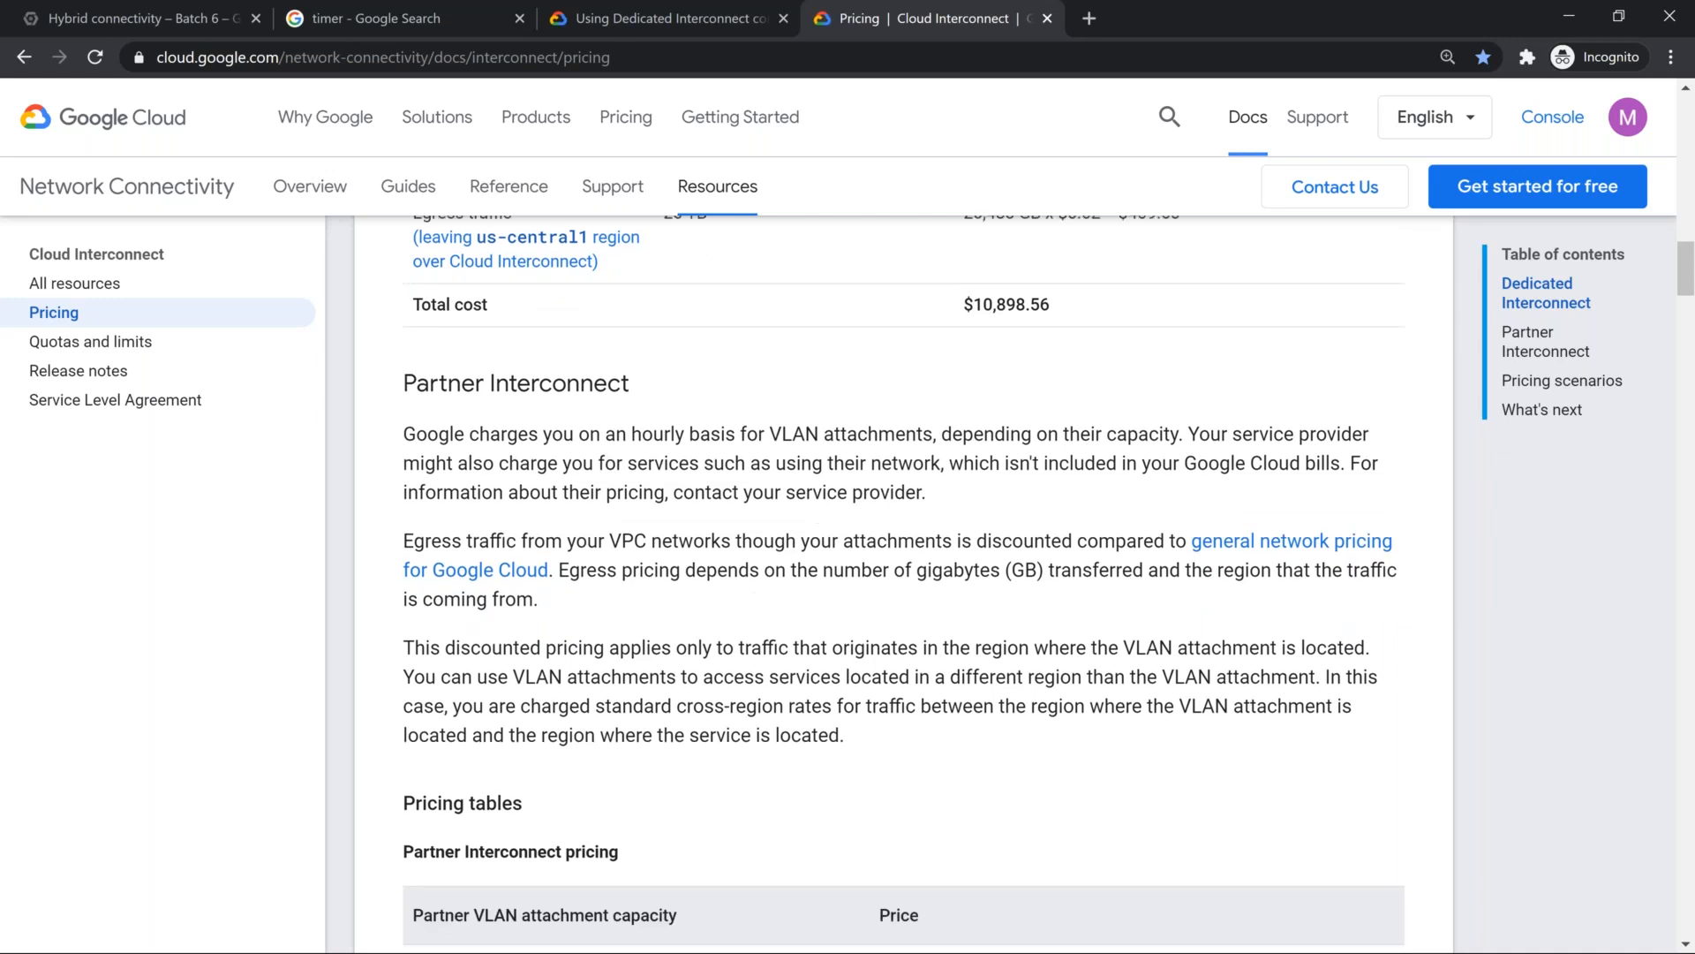
scroll(607, 480, up, 6)
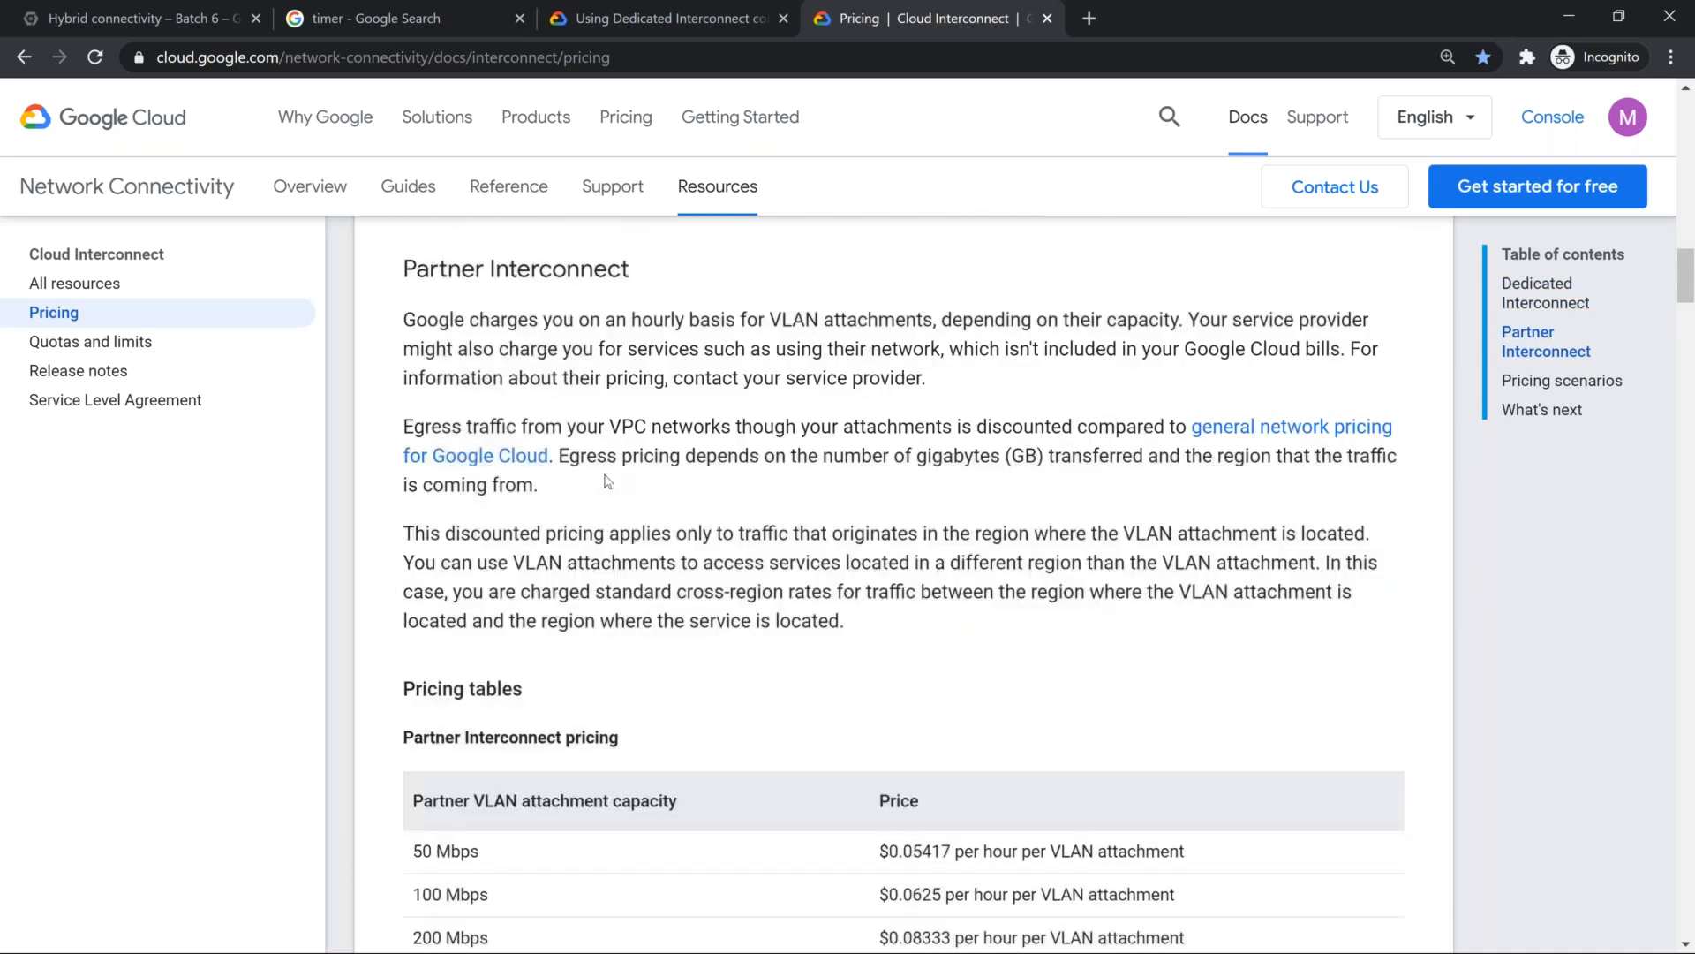
scroll(436, 333, up, 1)
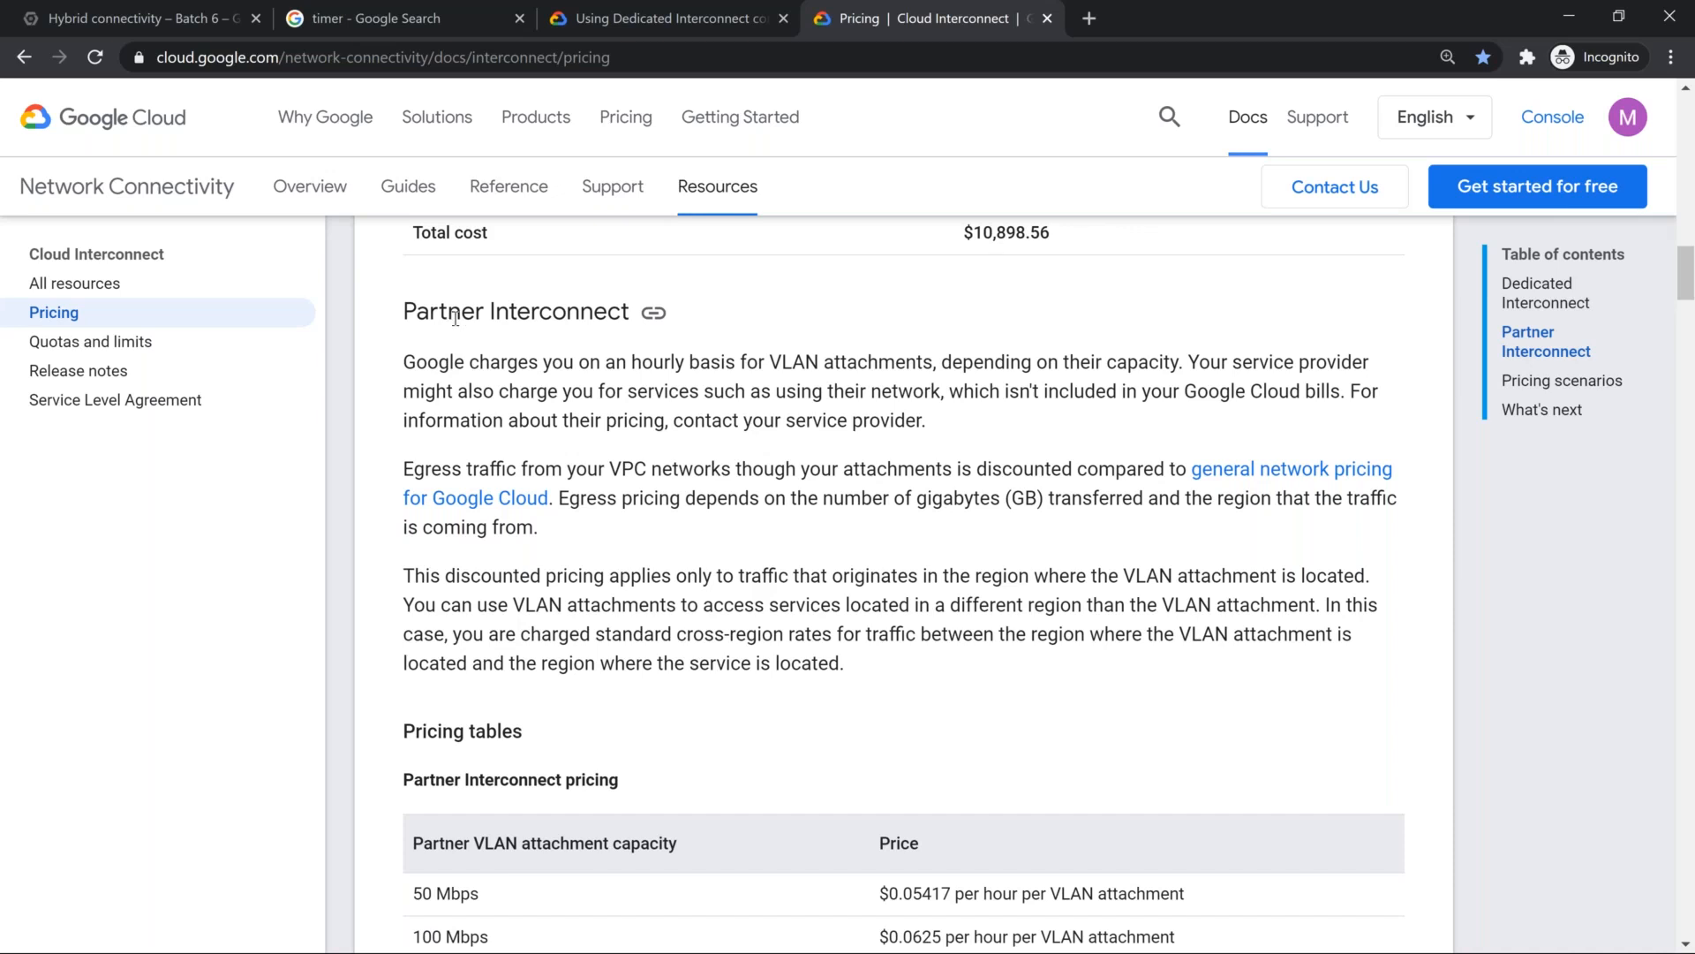
scroll(595, 421, down, 5)
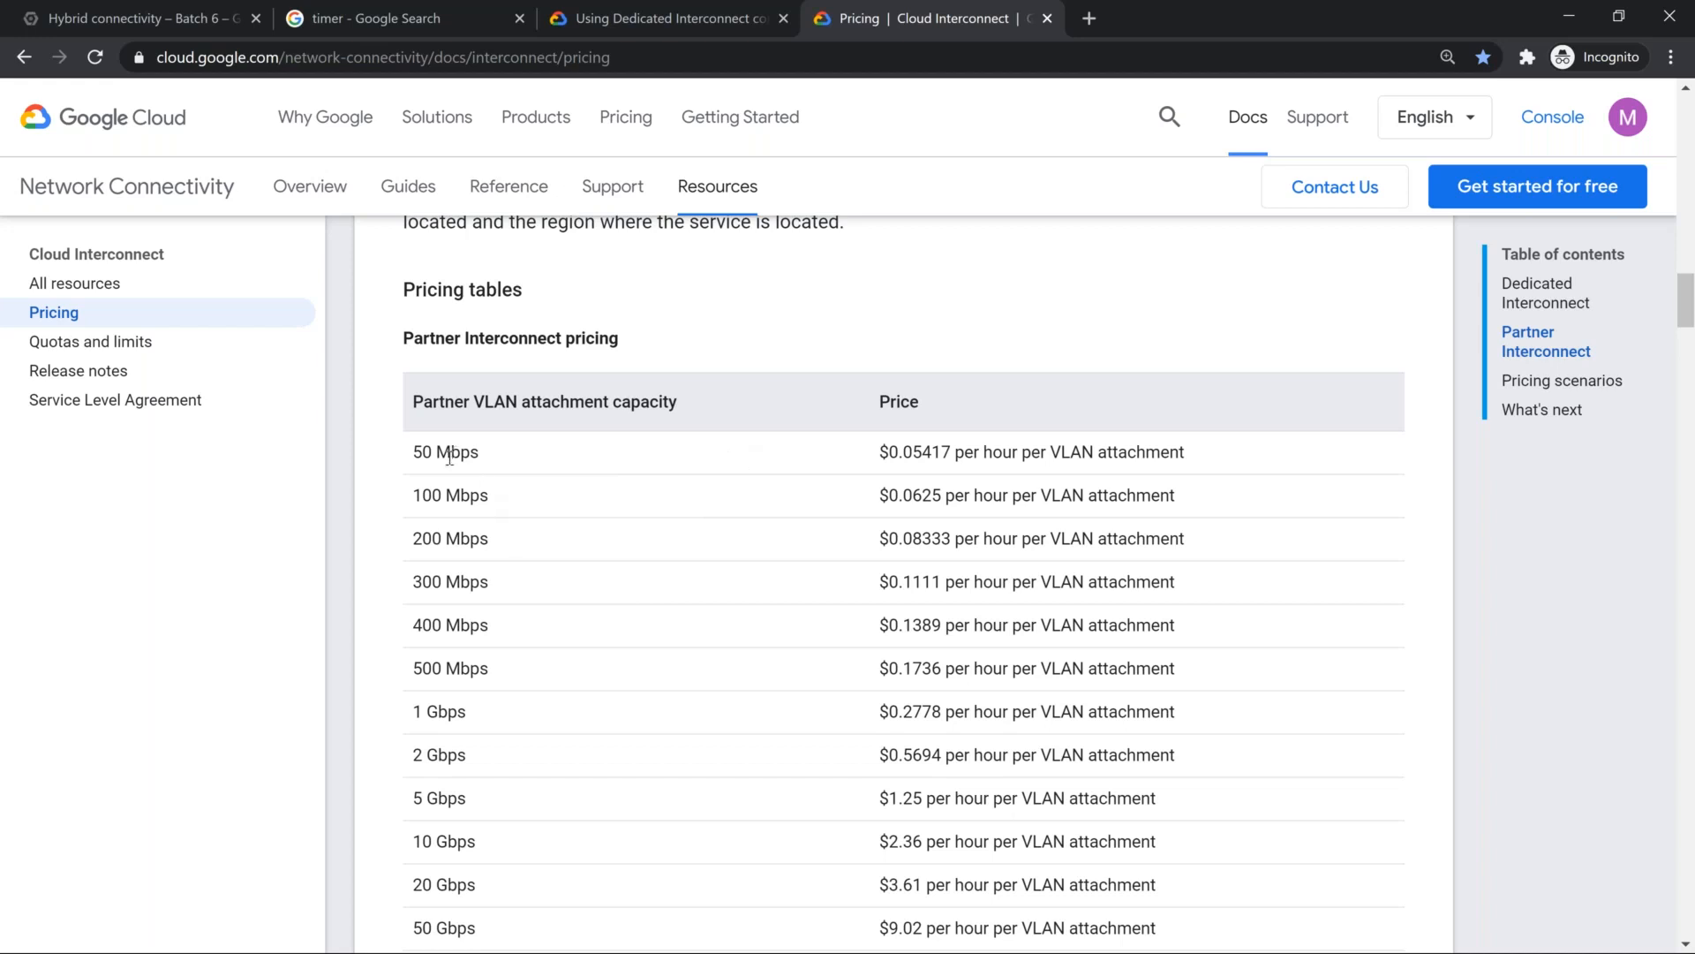
Step: Examine the Partner VLAN attachment capacities and hourly prices, highlighting the rows from 50 Mbps to 50 Gbps
double_click(426, 497)
click(418, 667)
double_click(418, 668)
scroll(447, 704, down, 3)
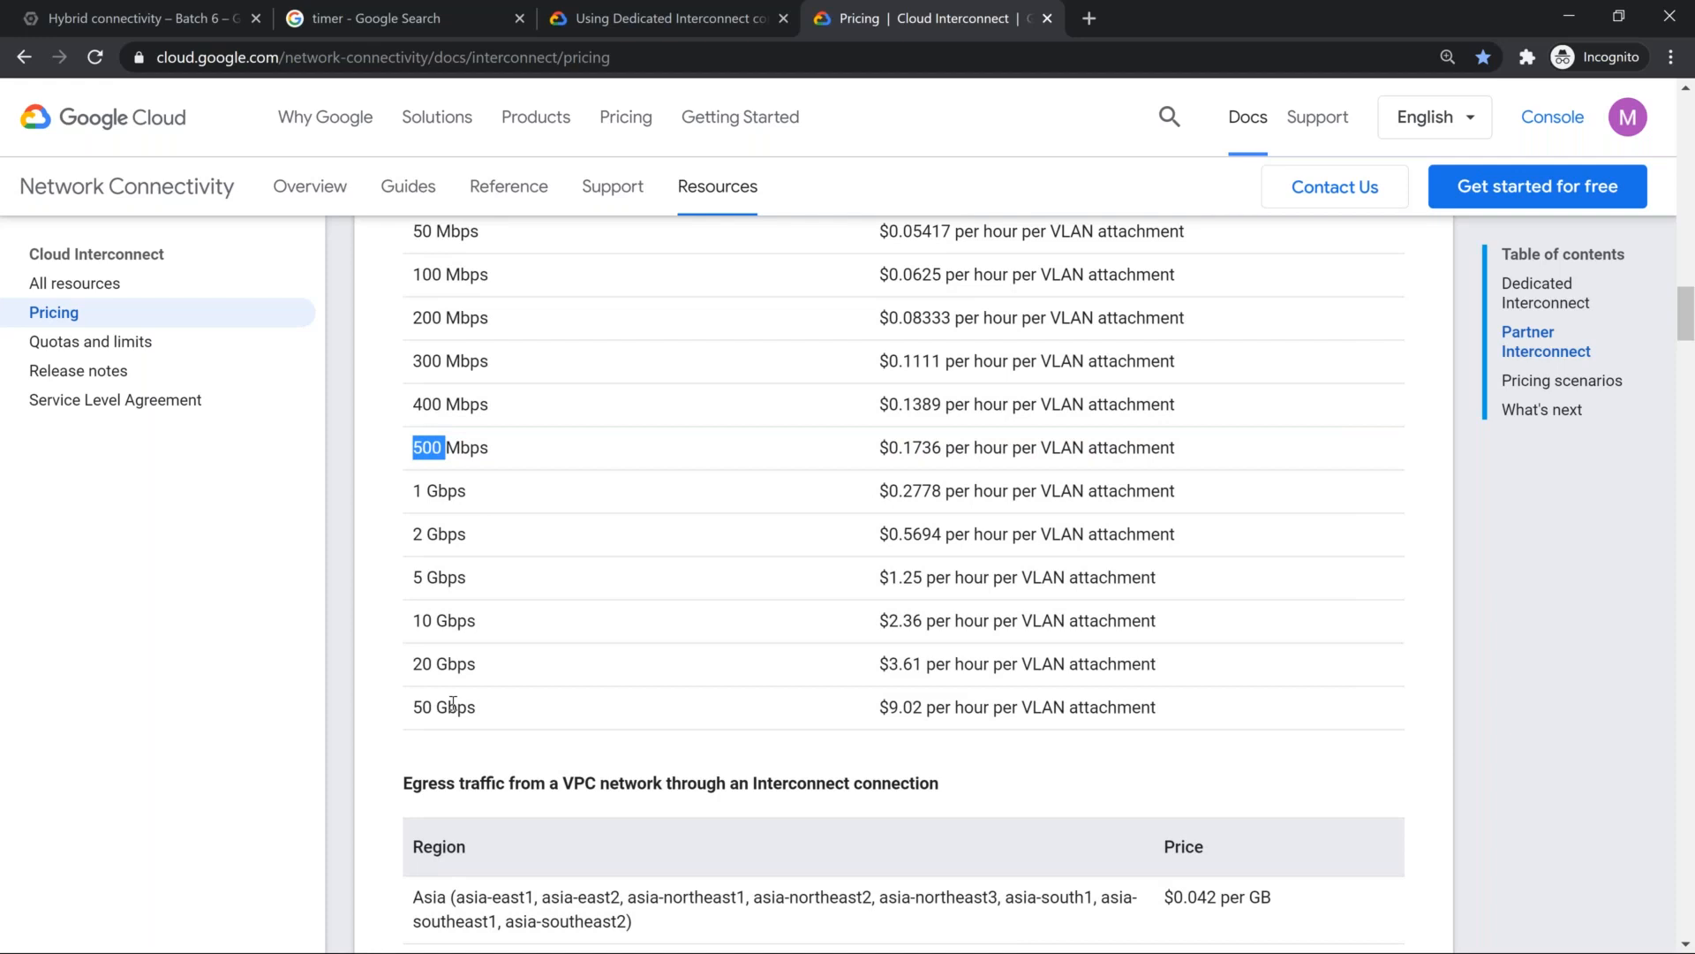
scroll(452, 704, up, 4)
scroll(488, 491, down, 1)
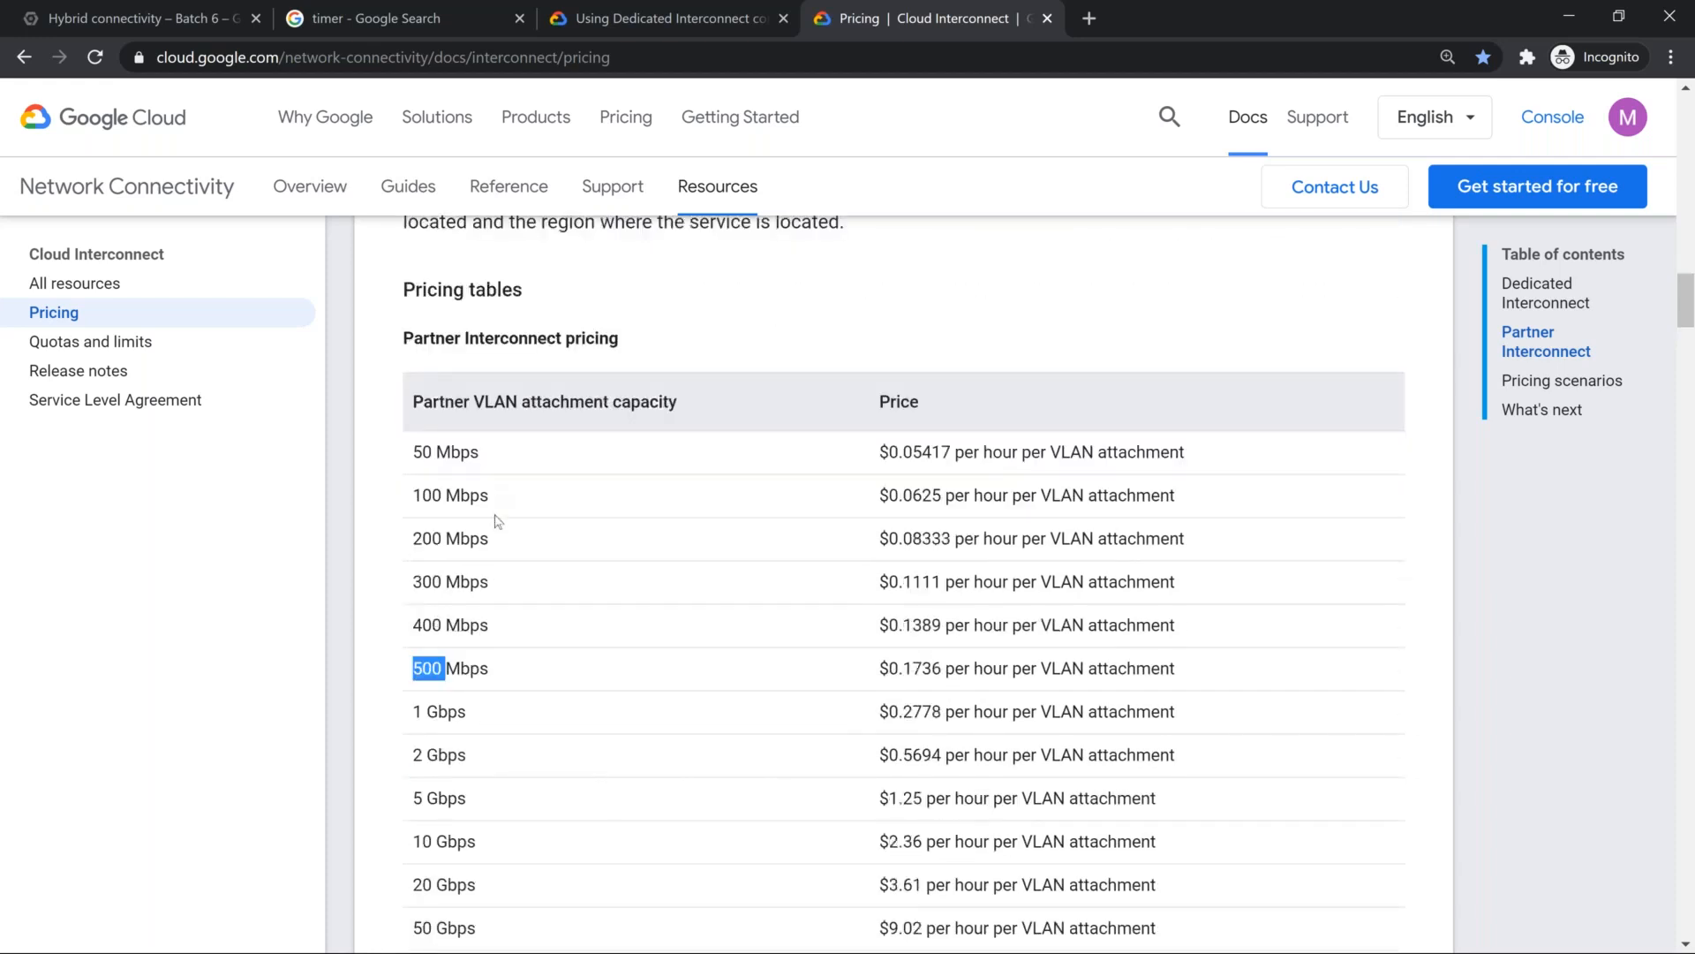
scroll(497, 521, down, 1)
drag(410, 339, 488, 386)
drag(838, 615, 1203, 830)
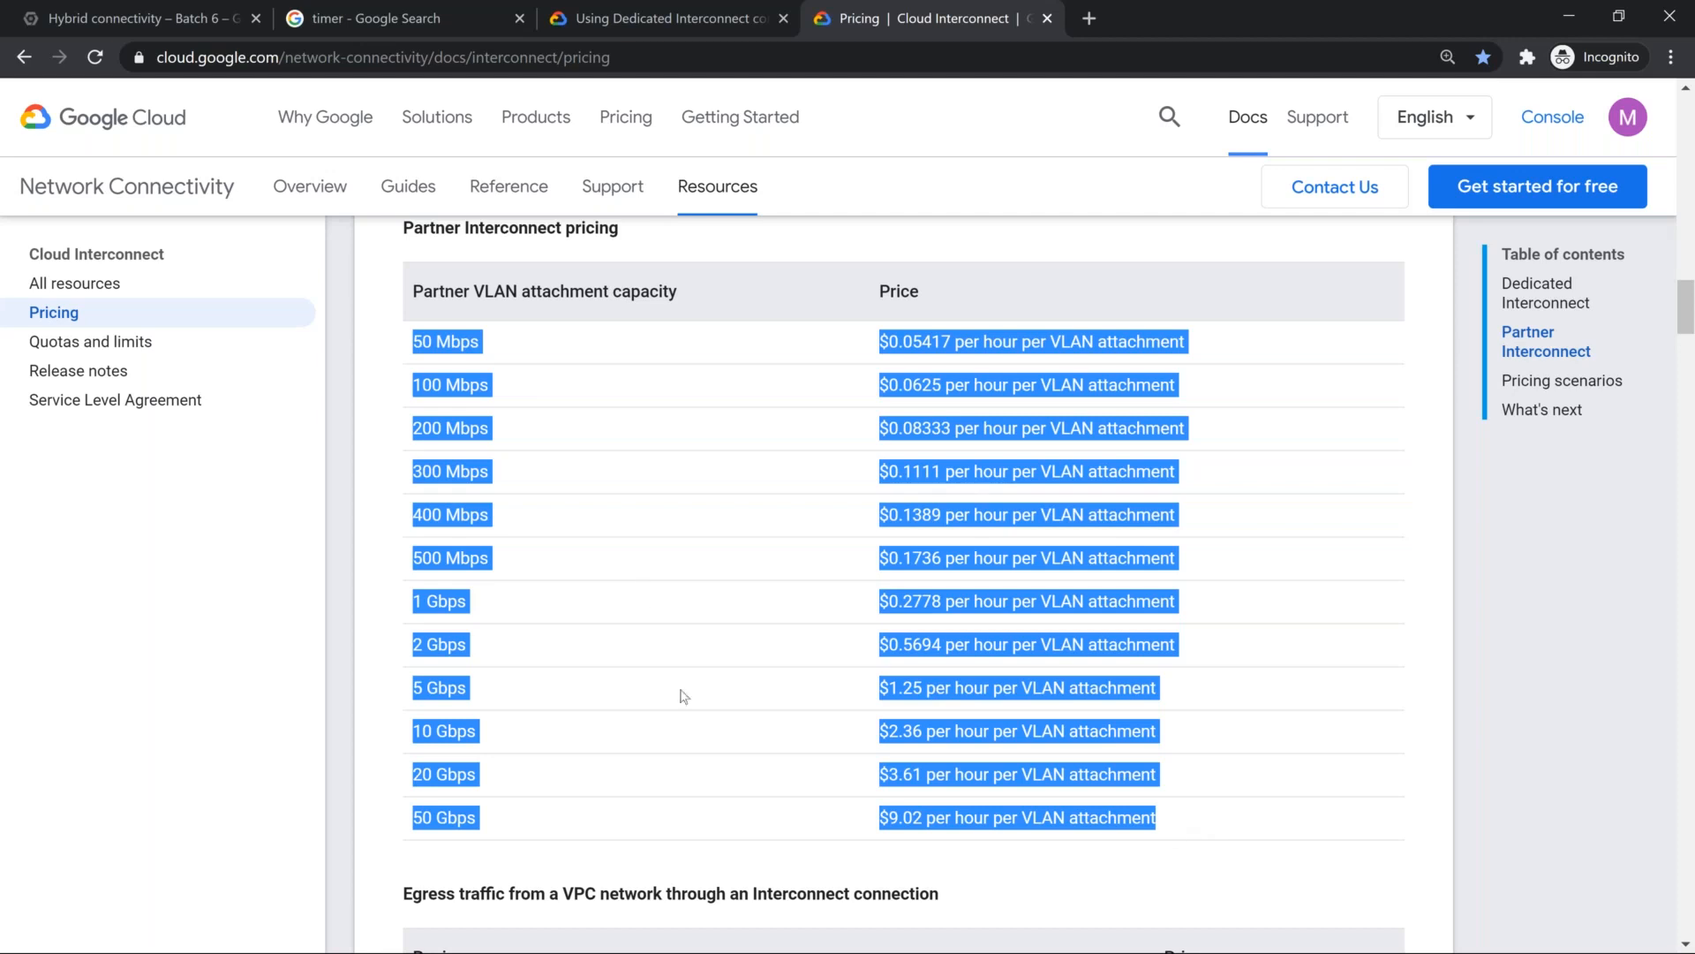
click(452, 335)
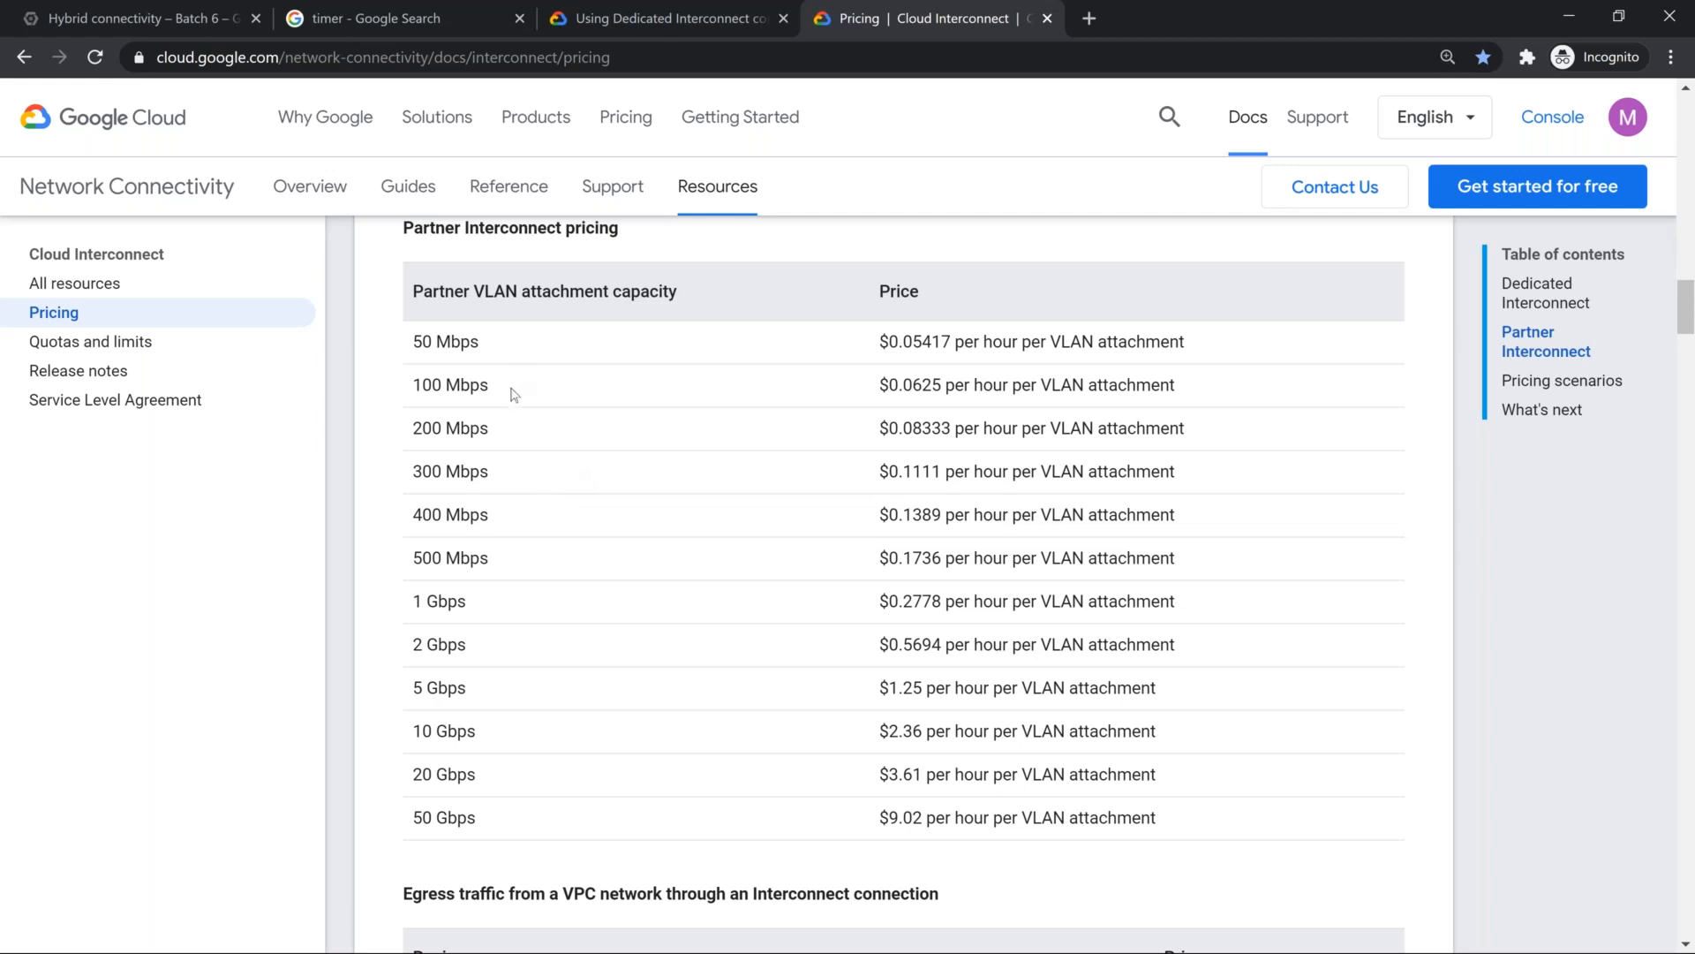
Step: Switch to the Examination Cheat Sheet document and add a new numbered item 43 after the Cloud VPN backup note
key(alt+Tab)
key(alt+Tab)
key(alt+Tab)
key(alt+Tab)
key(alt+shift+Tab)
key(alt+shift+Tab)
key(alt+shift+Tab)
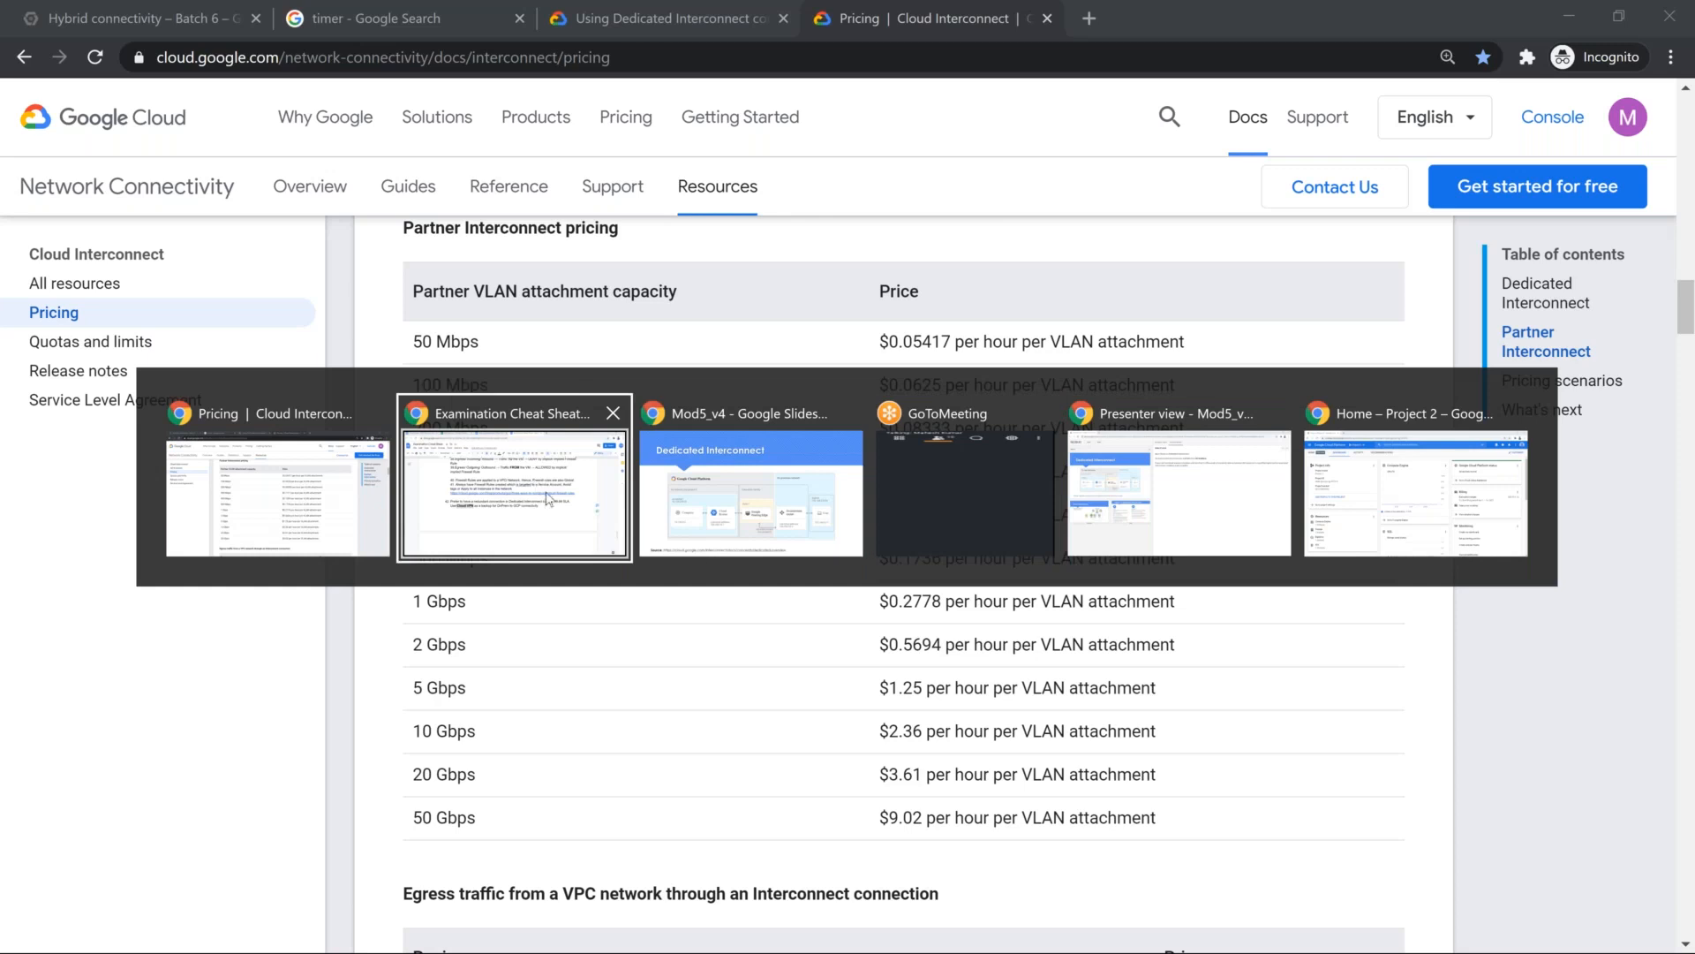
click(548, 499)
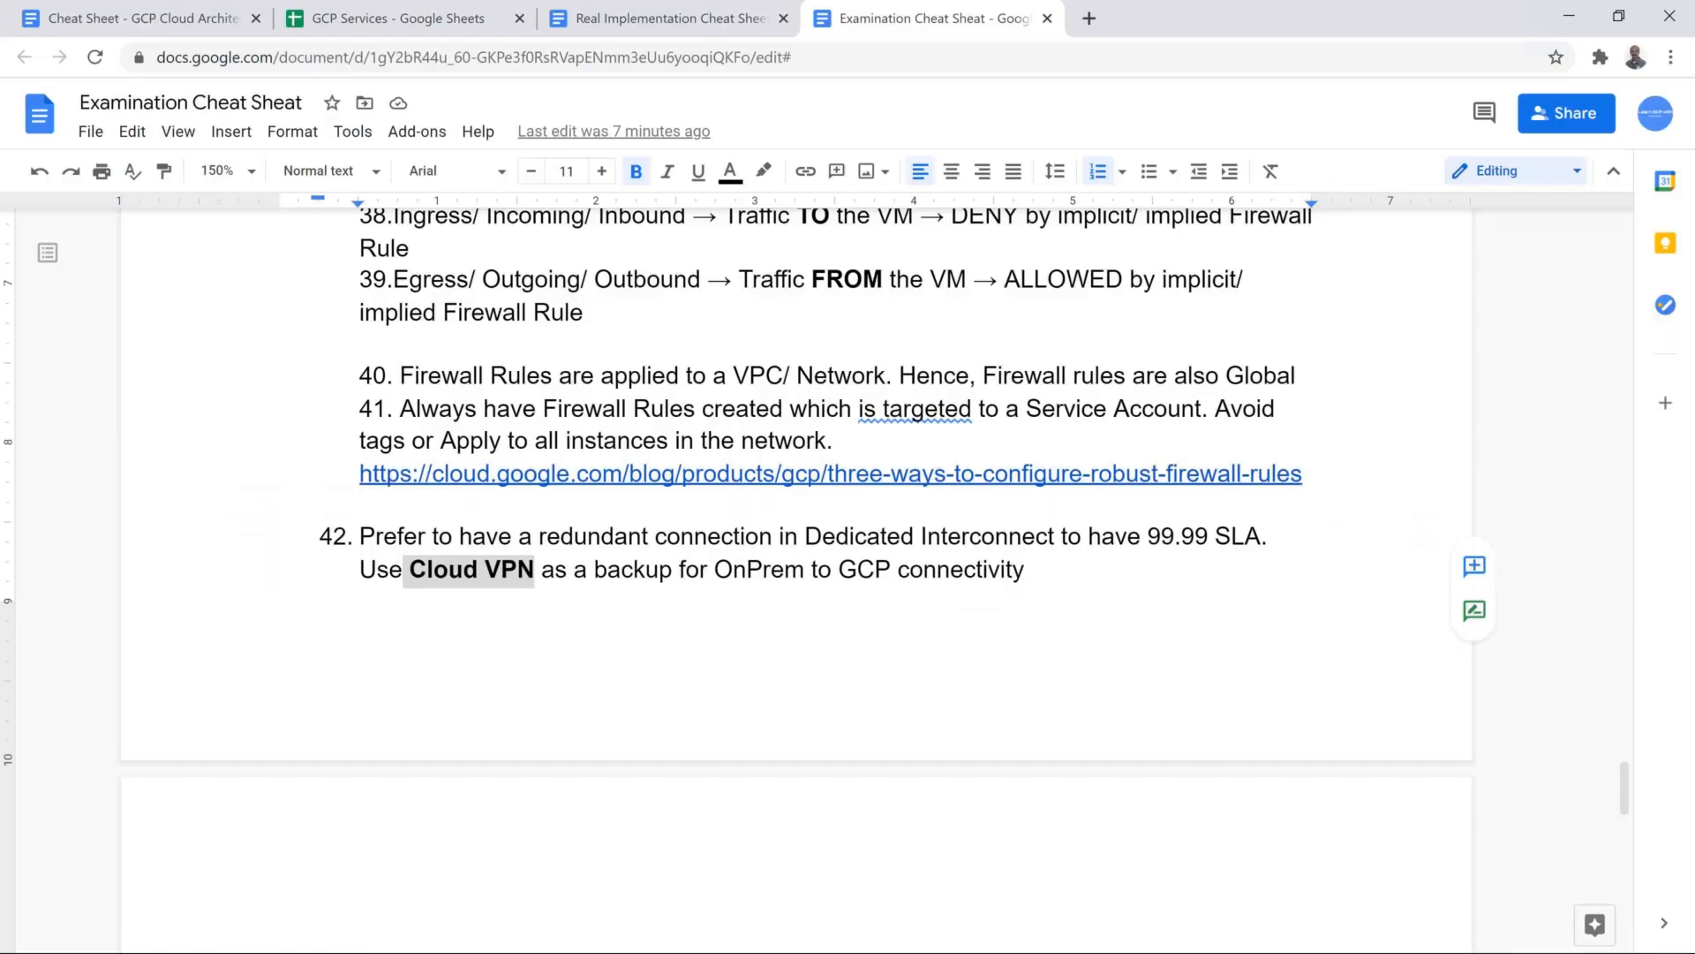
scroll(1052, 489, down, 3)
click(1060, 348)
key(Return)
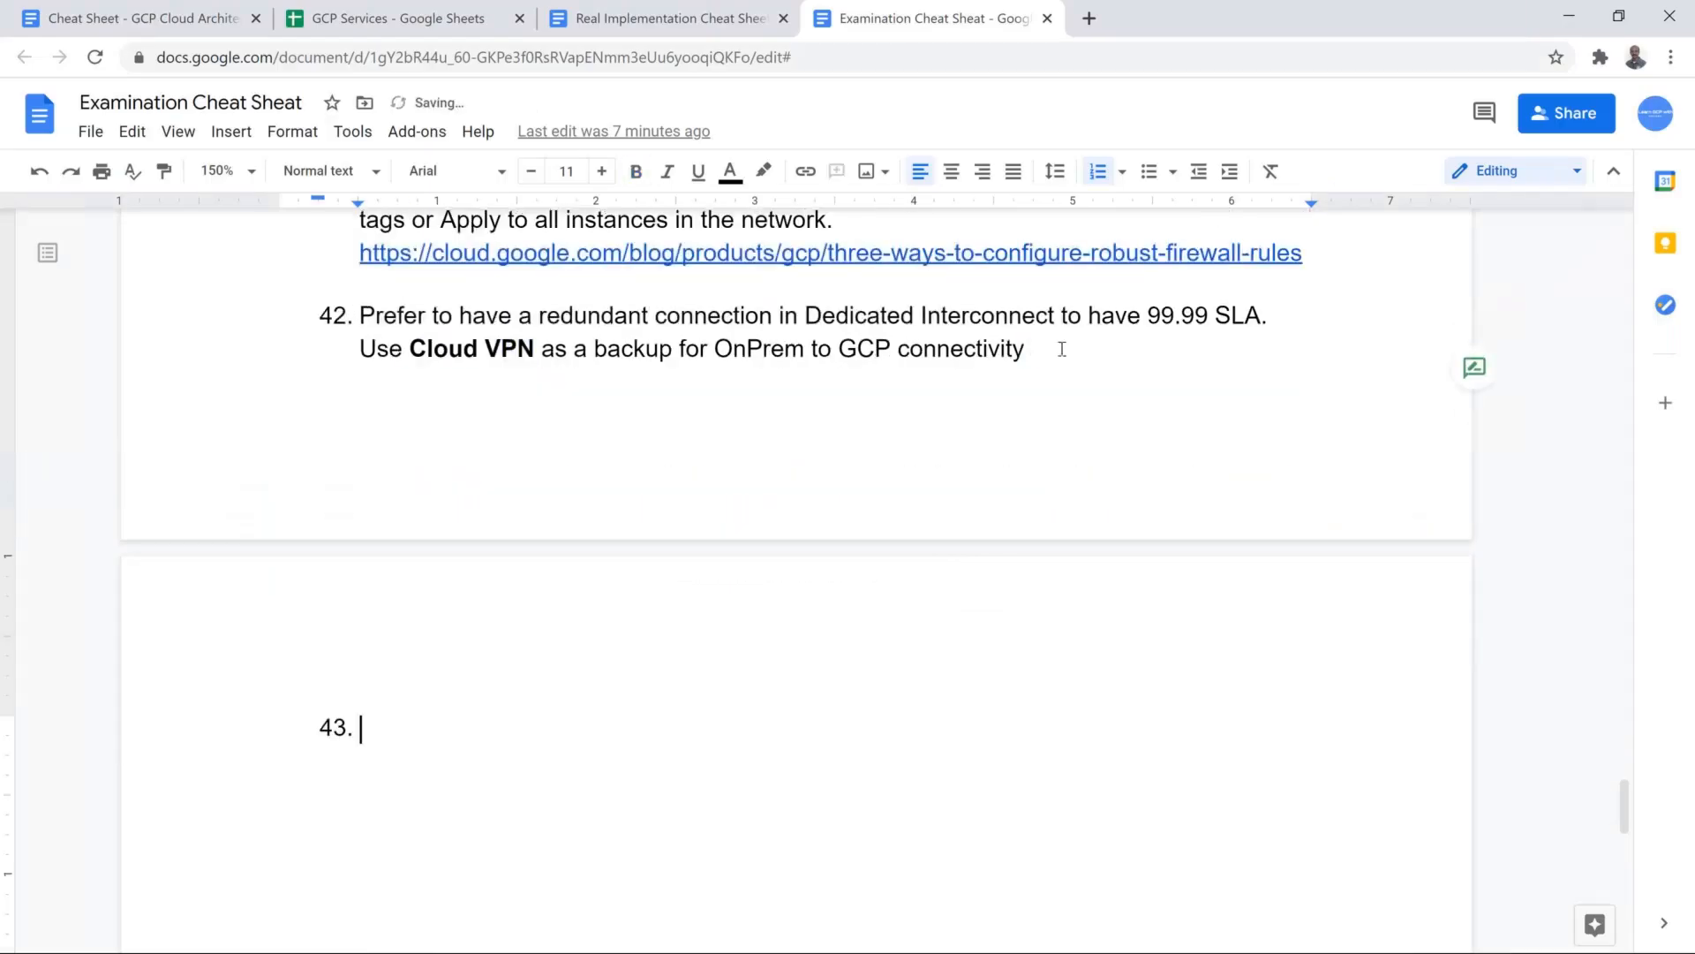
Step: Write "Partner Interconnect support 50 Mbps, 100 - 500 Mbps" in item 43, checking the unit on the pricing page
text(Partner Interconnect su)
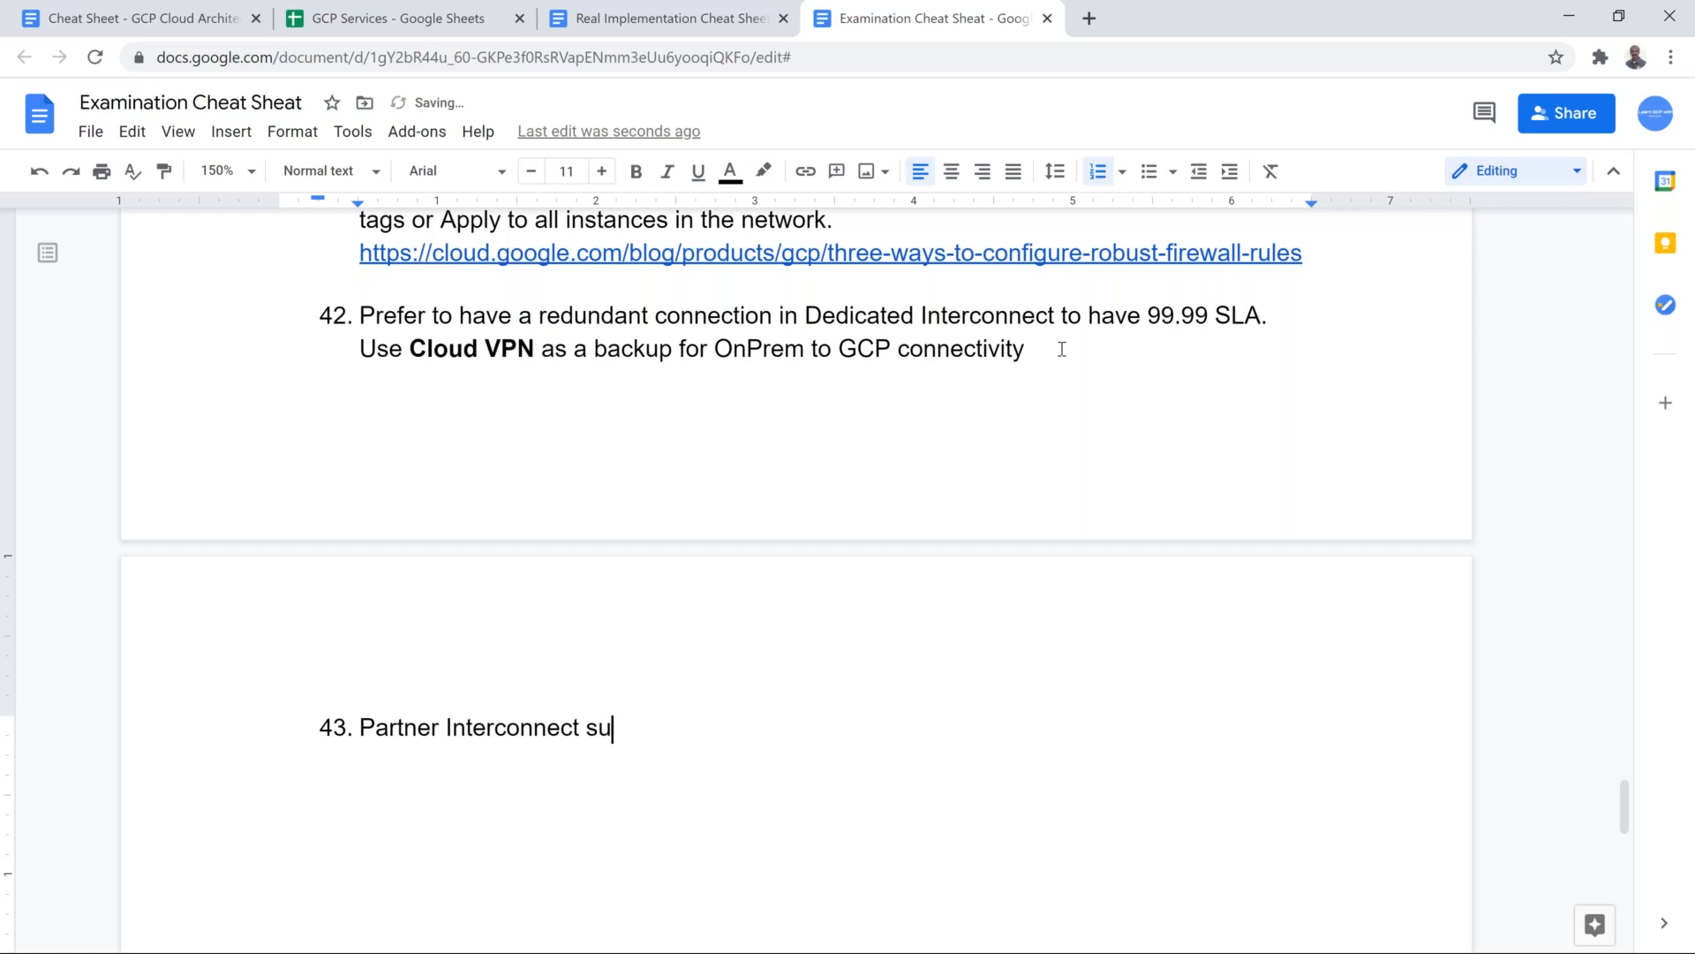
text(pport 50M)
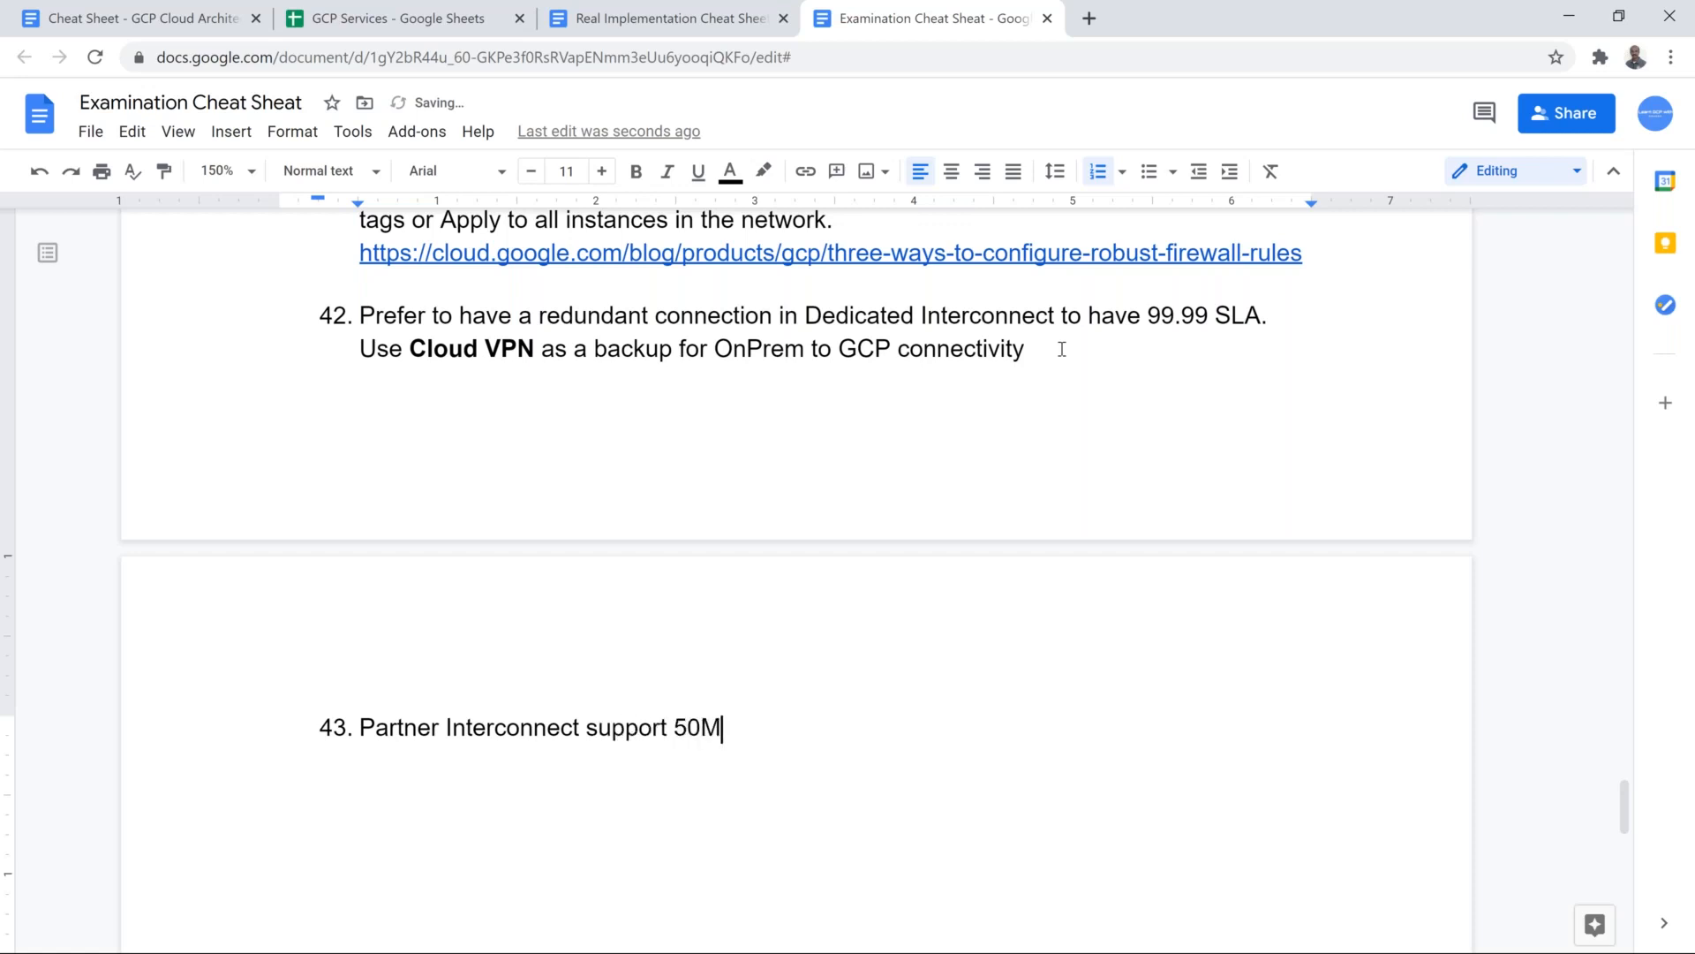
key(BackSpace)
text(m)
key(alt+Tab)
key(alt+Tab)
text(Mbps, 100 )
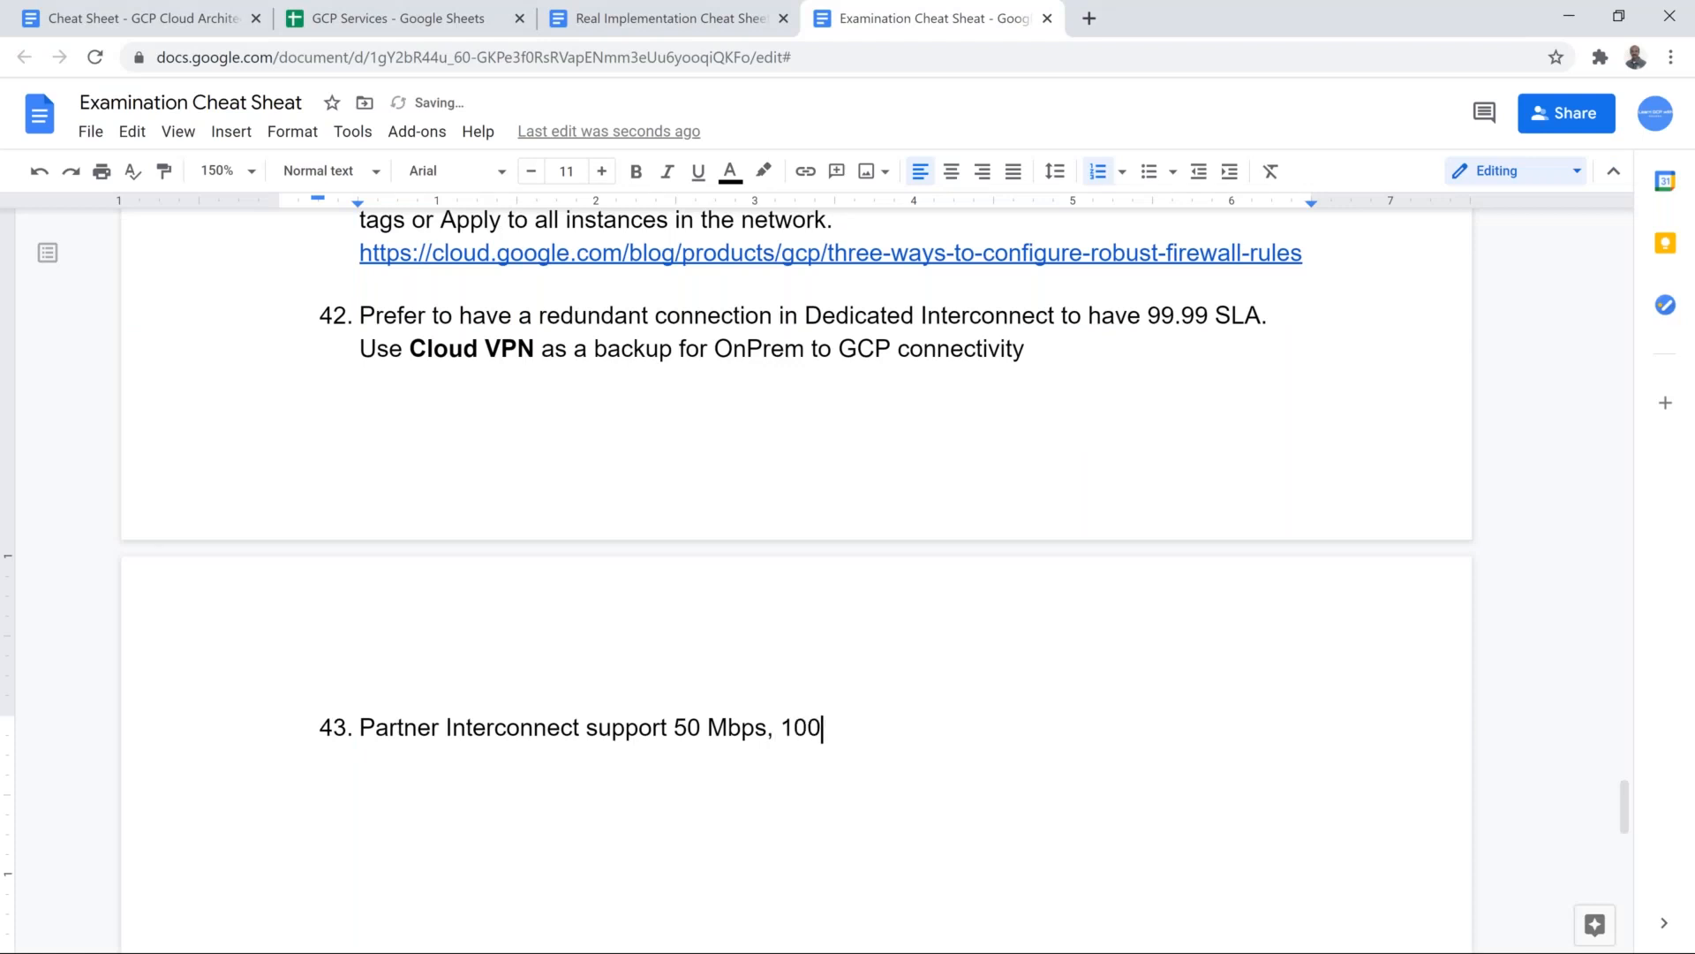
text(- 500 Mbps, 1)
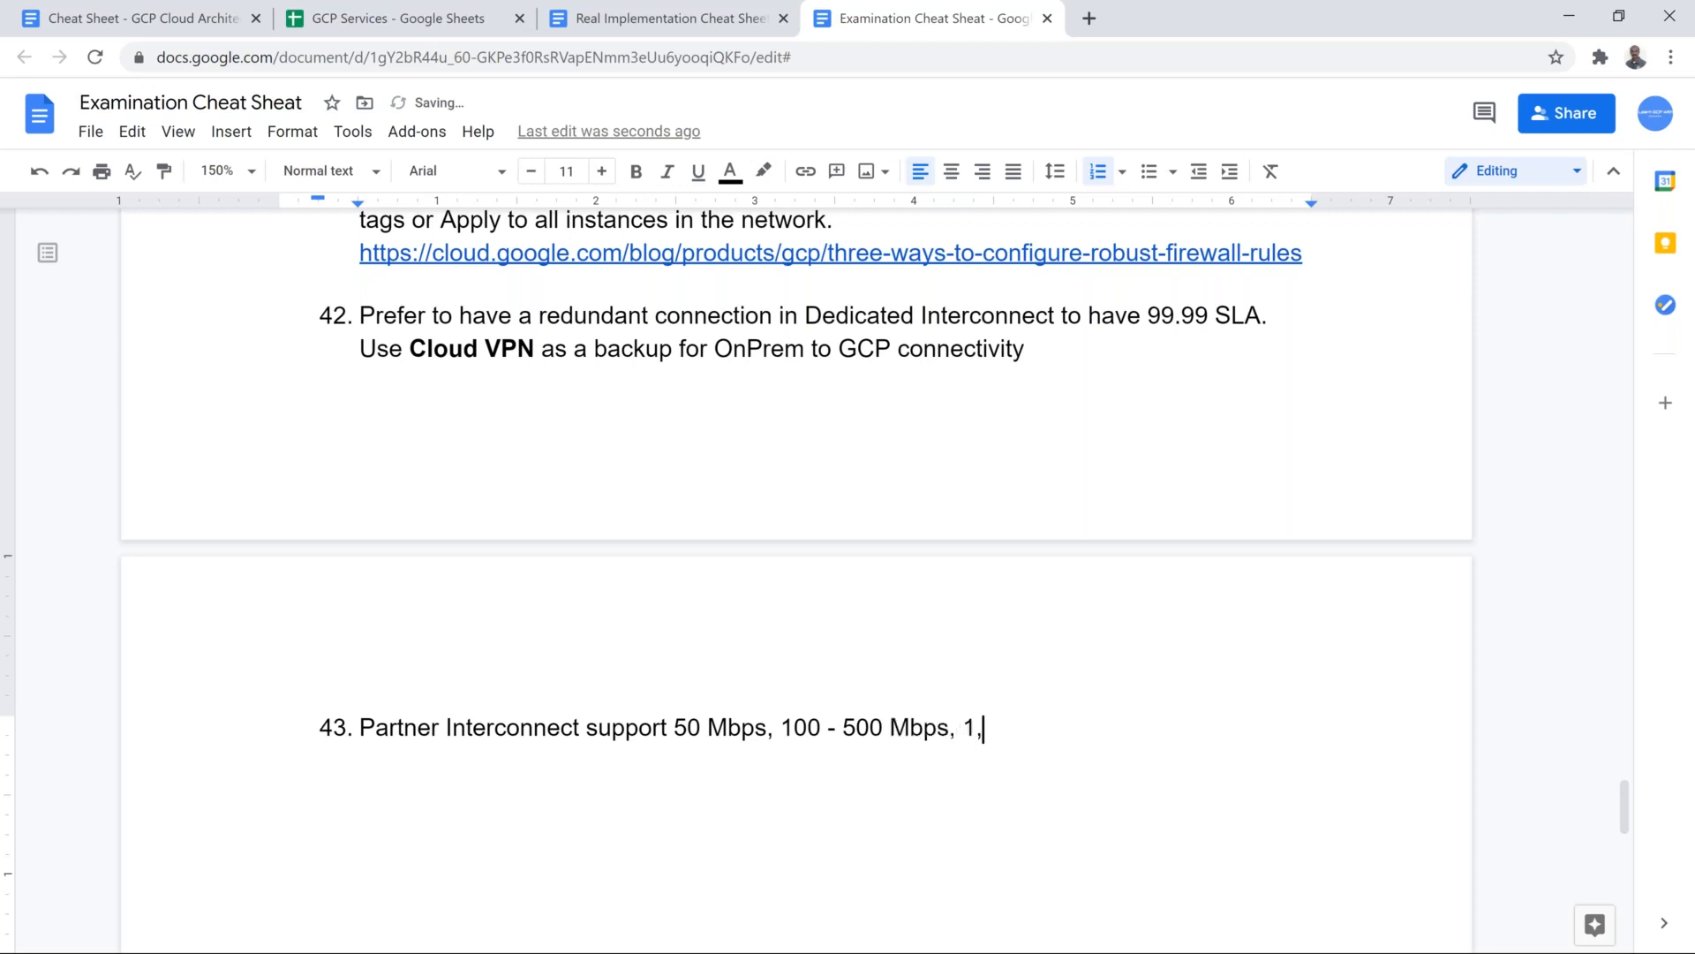
text(Gbps)
Step: Extend item 43's bandwidth list with ", 1Gbps, 2 Gbps"
key(BackSpace)
key(BackSpace)
text(ps, 2)
key(BackSpace)
text(2,)
key(BackSpace)
key(BackSpace)
text(Gbps)
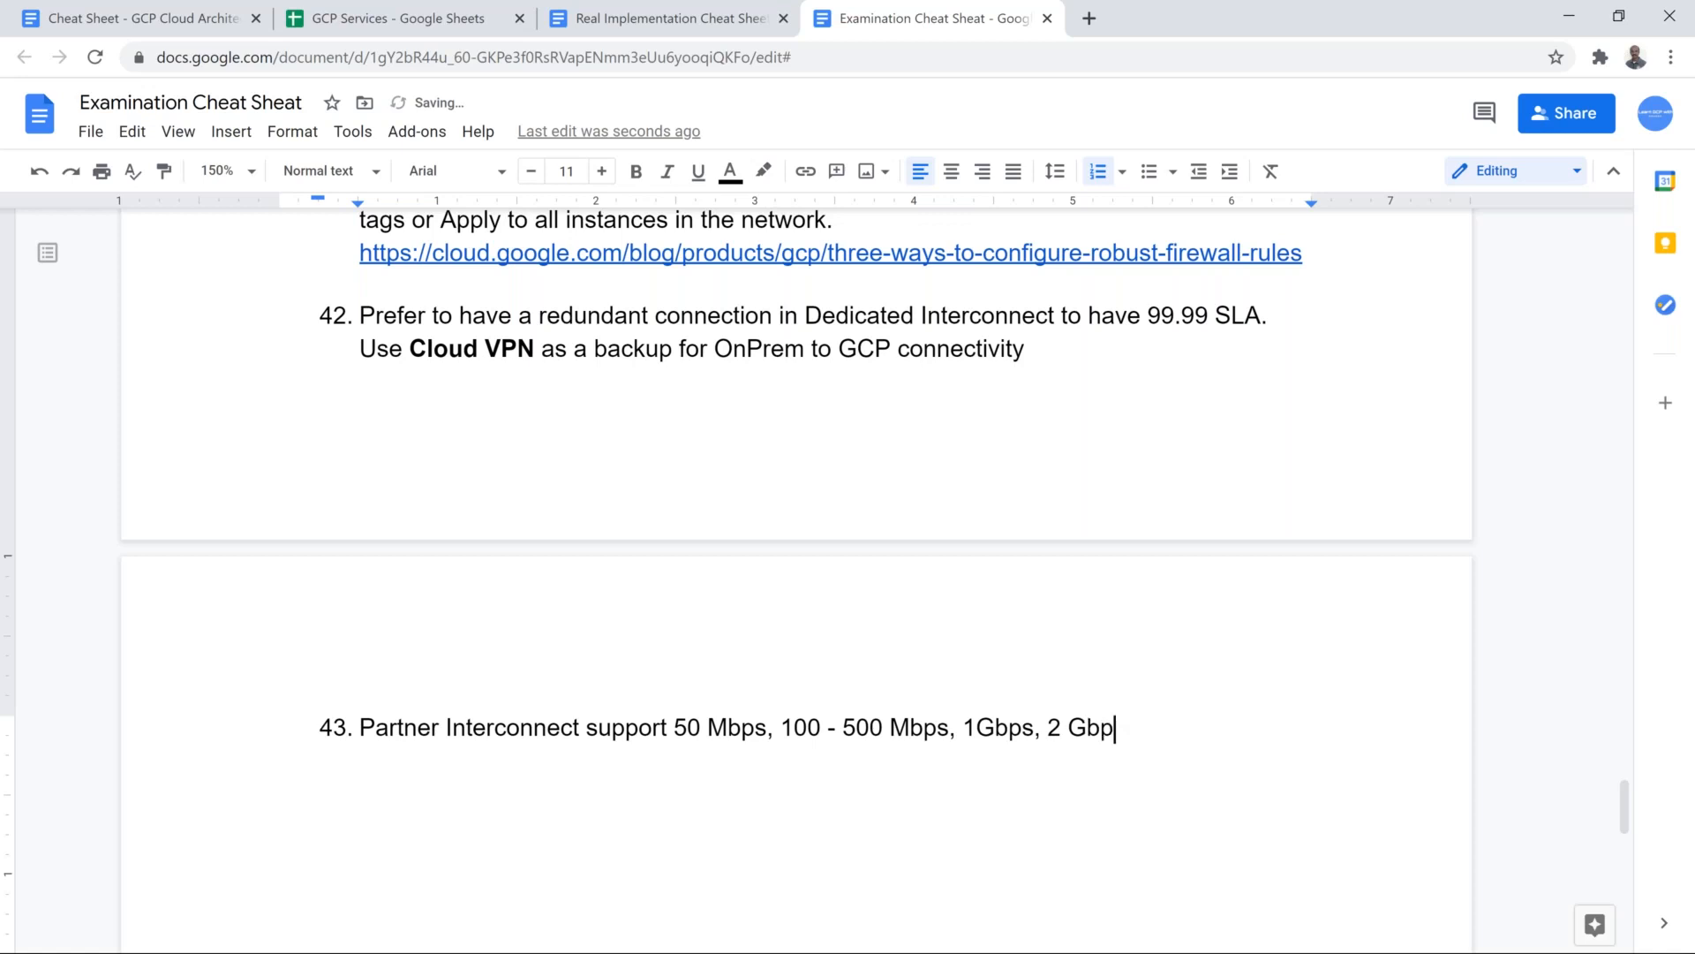
key(shift+Left)
key(shift+Left)
key(shift+Left)
key(shift+Left)
key(shift+Left)
key(shift+Right)
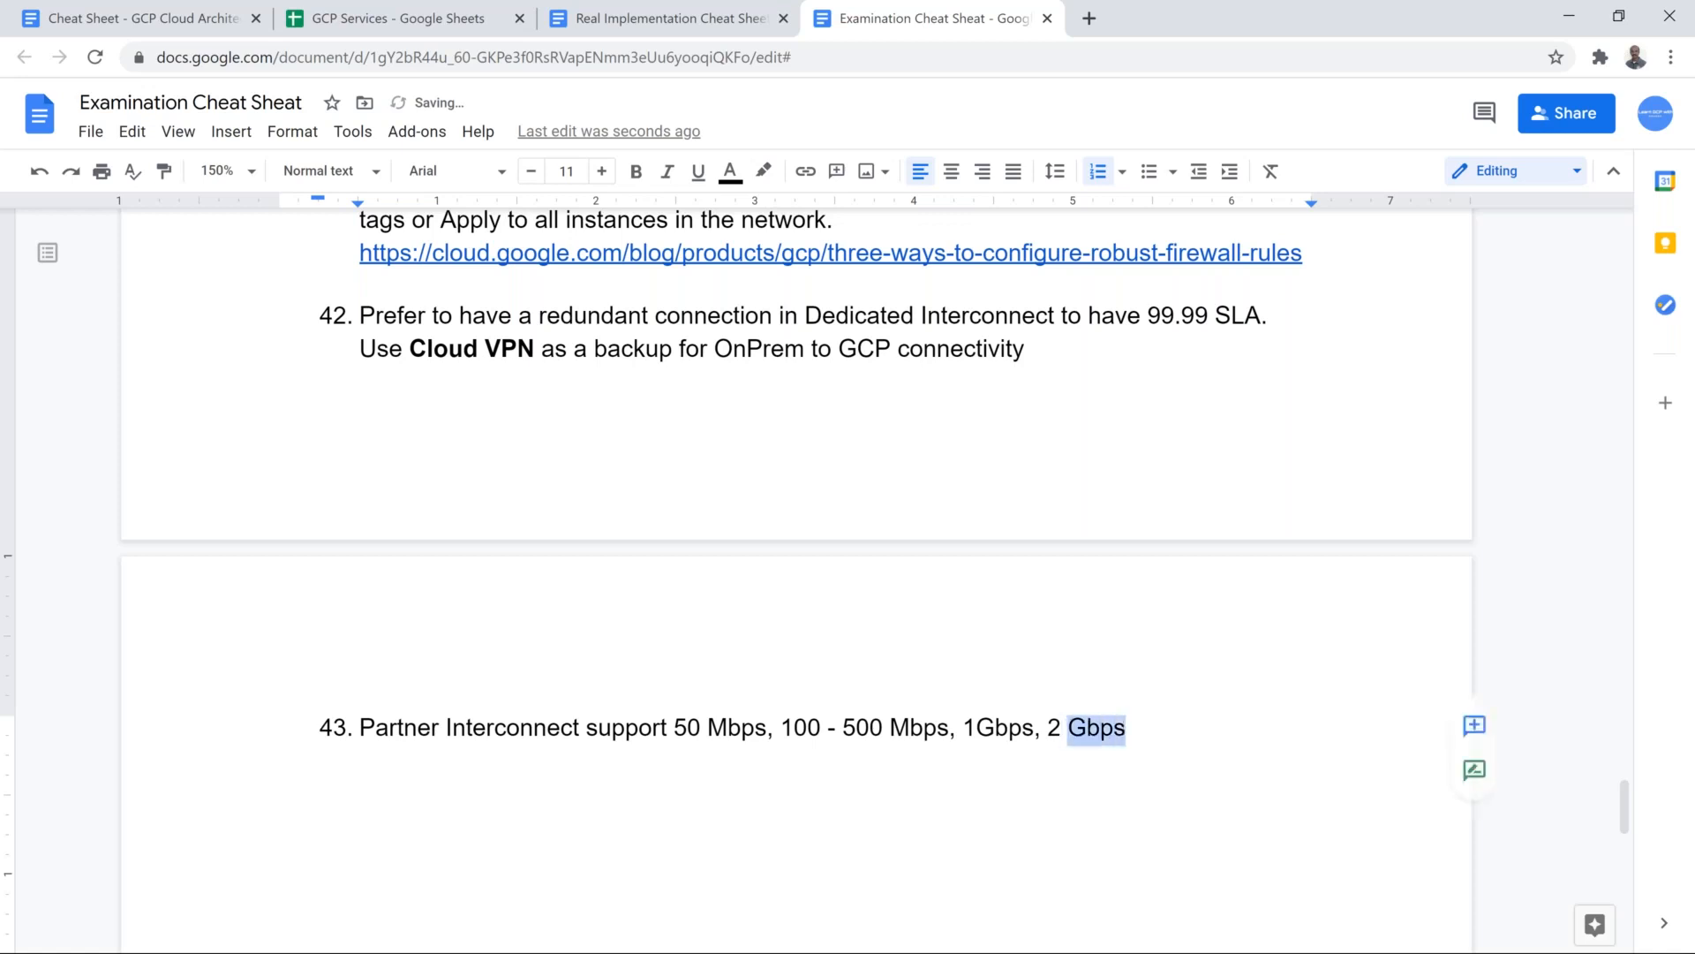
key(Right)
Step: Add ",5 Gbps, 10 Gbps" to the bandwidth list in item 43
text(,5 )
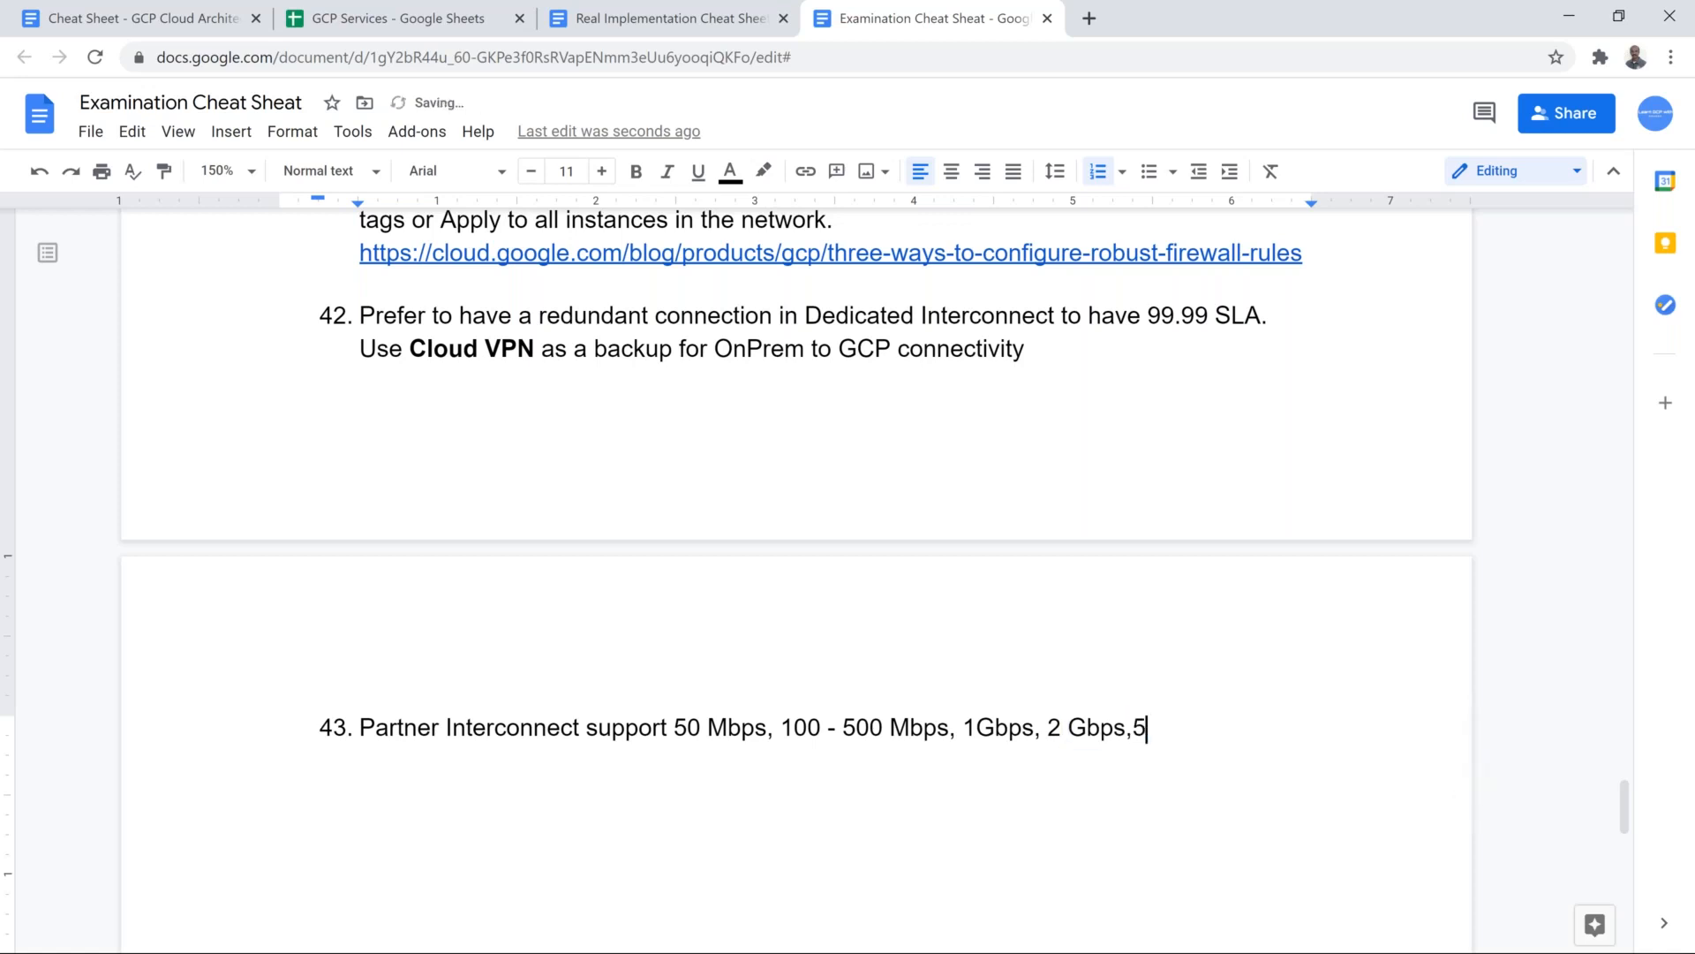
text(Gbps, 10,)
key(BackSpace)
key(BackSpace)
text(Gbps, 20, &)
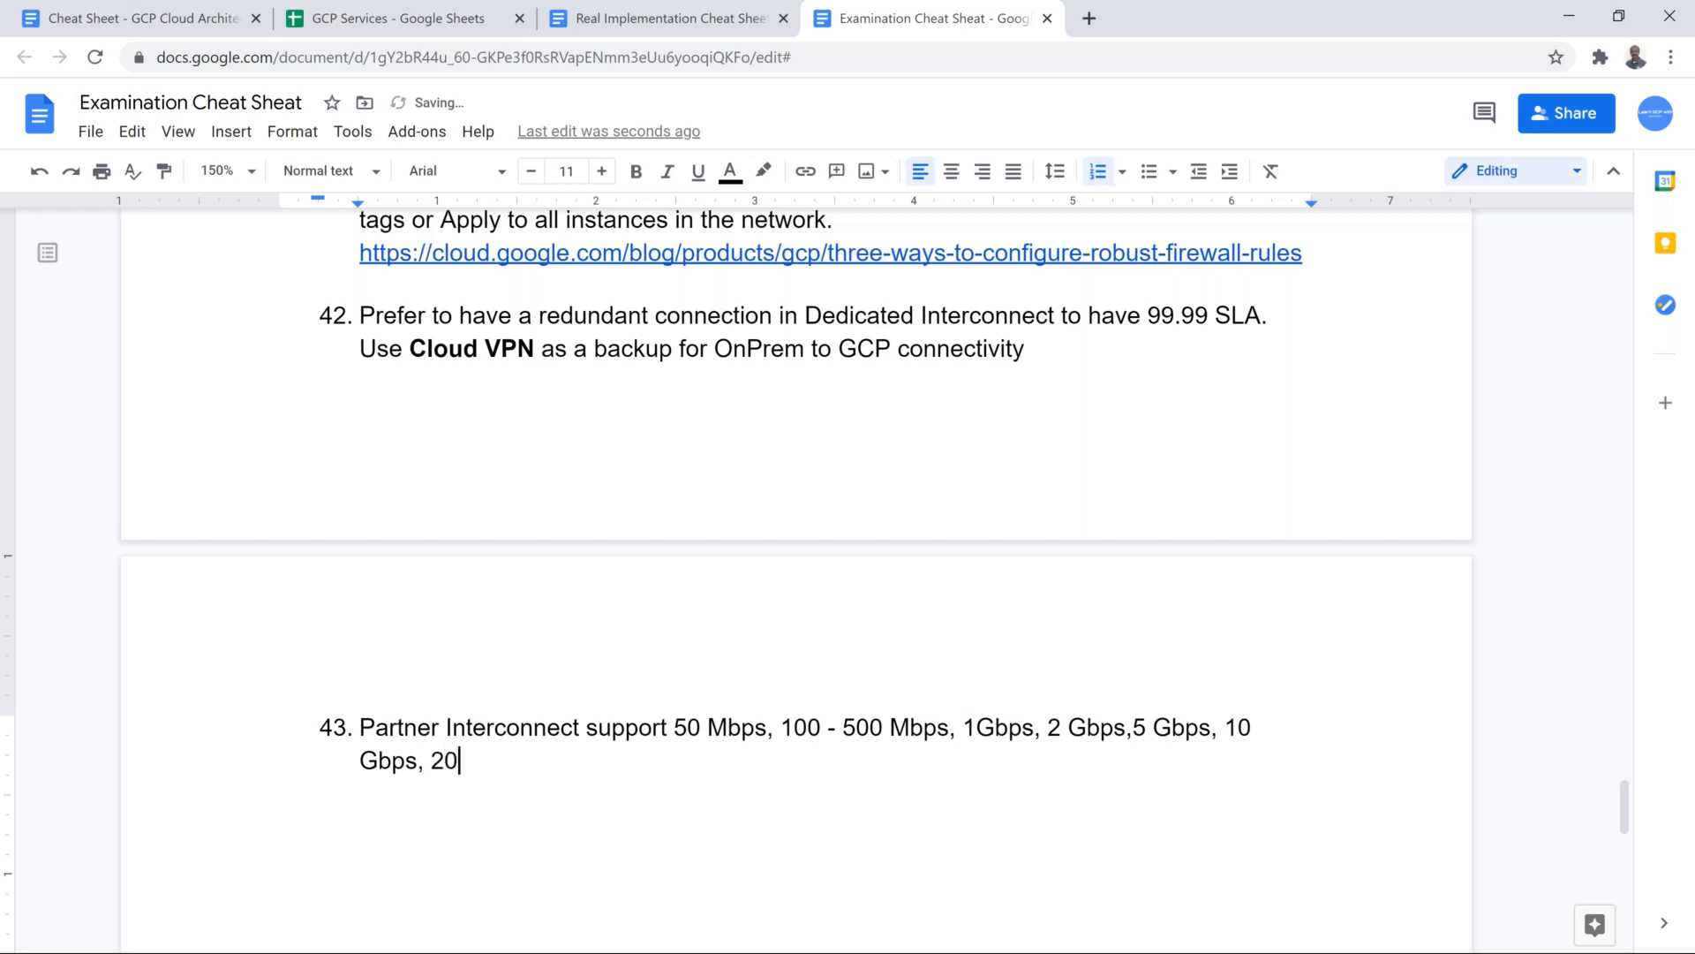
Step: Finish item 43 with ", 20 Gbps & 50 Gbps Bandwidth" and switch to the Dedicated Interconnect slide in the Mod5_v4 presentation
key(BackSpace)
key(BackSpace)
key(BackSpace)
key(BackSpace)
text(Gbps & 50 Gbps )
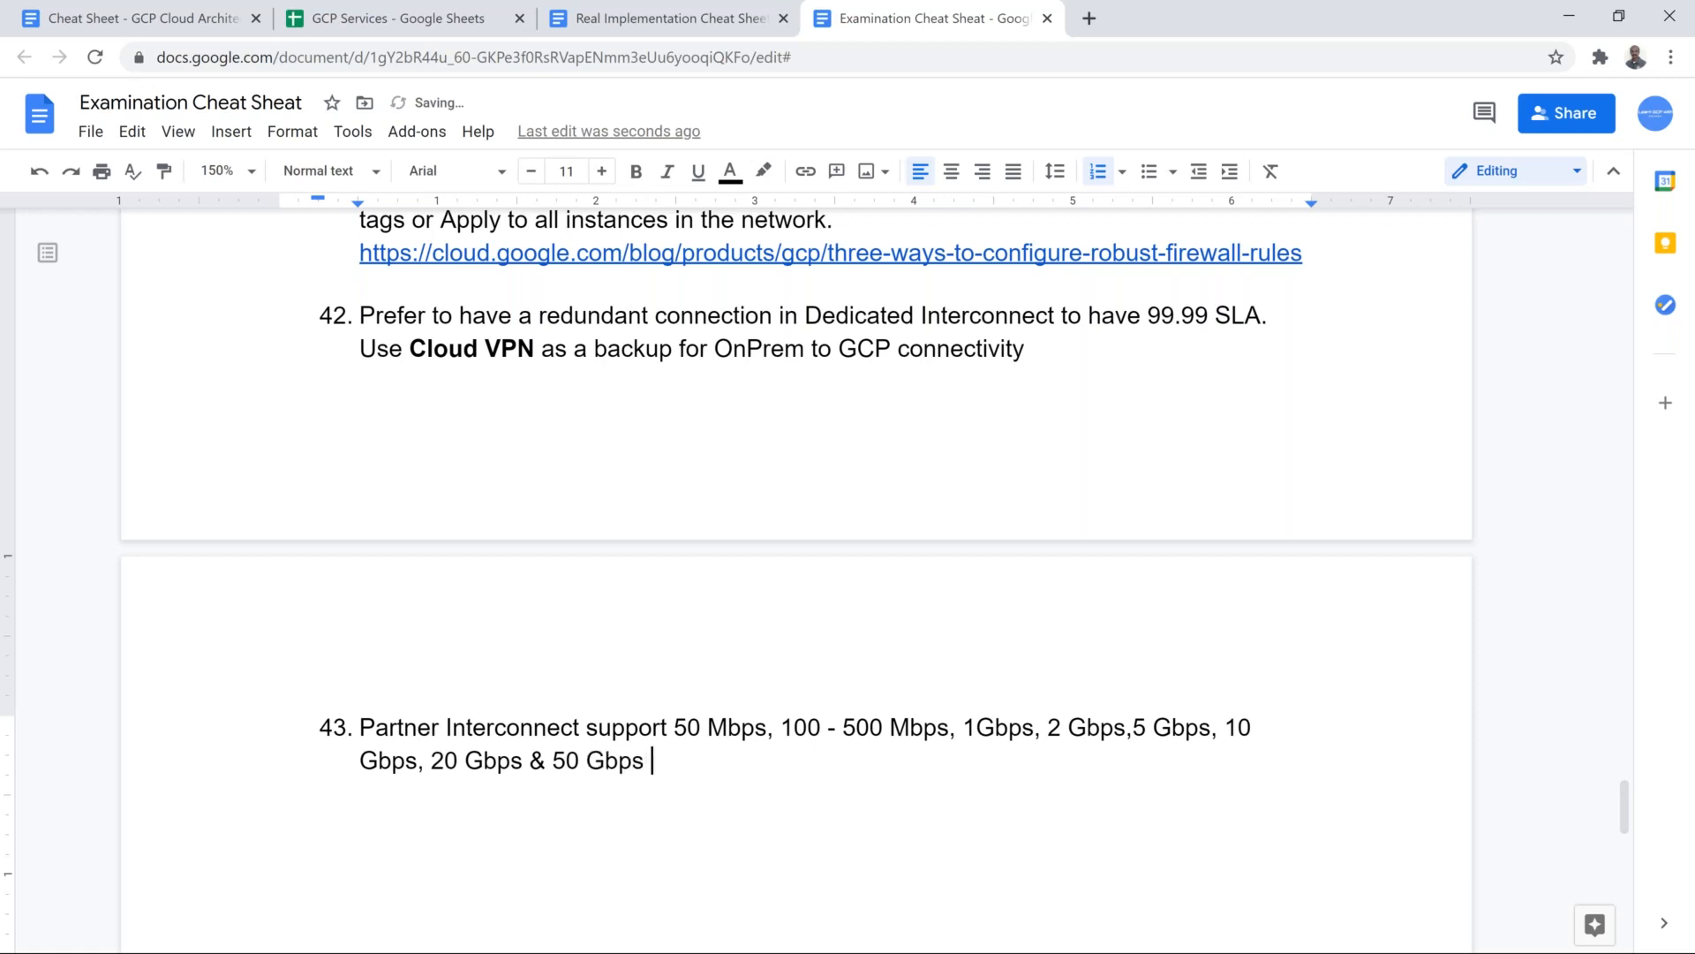
text(Bandwidht)
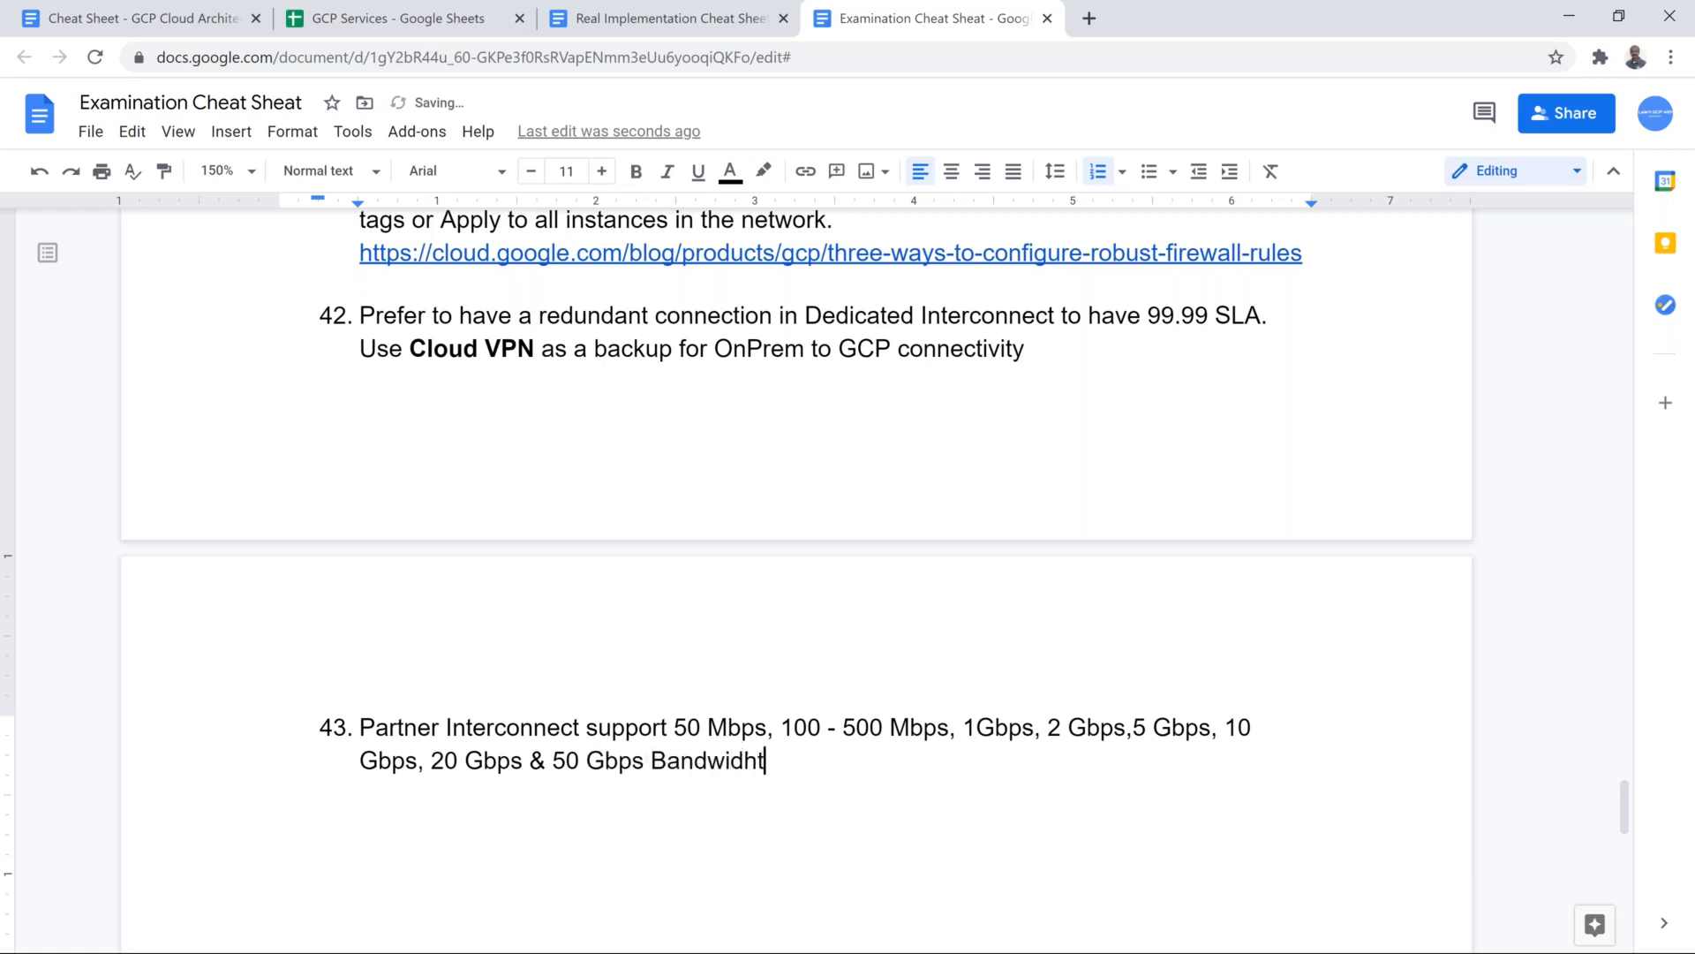
key(BackSpace)
key(BackSpace)
text(th)
key(alt+Tab)
key(alt+Tab)
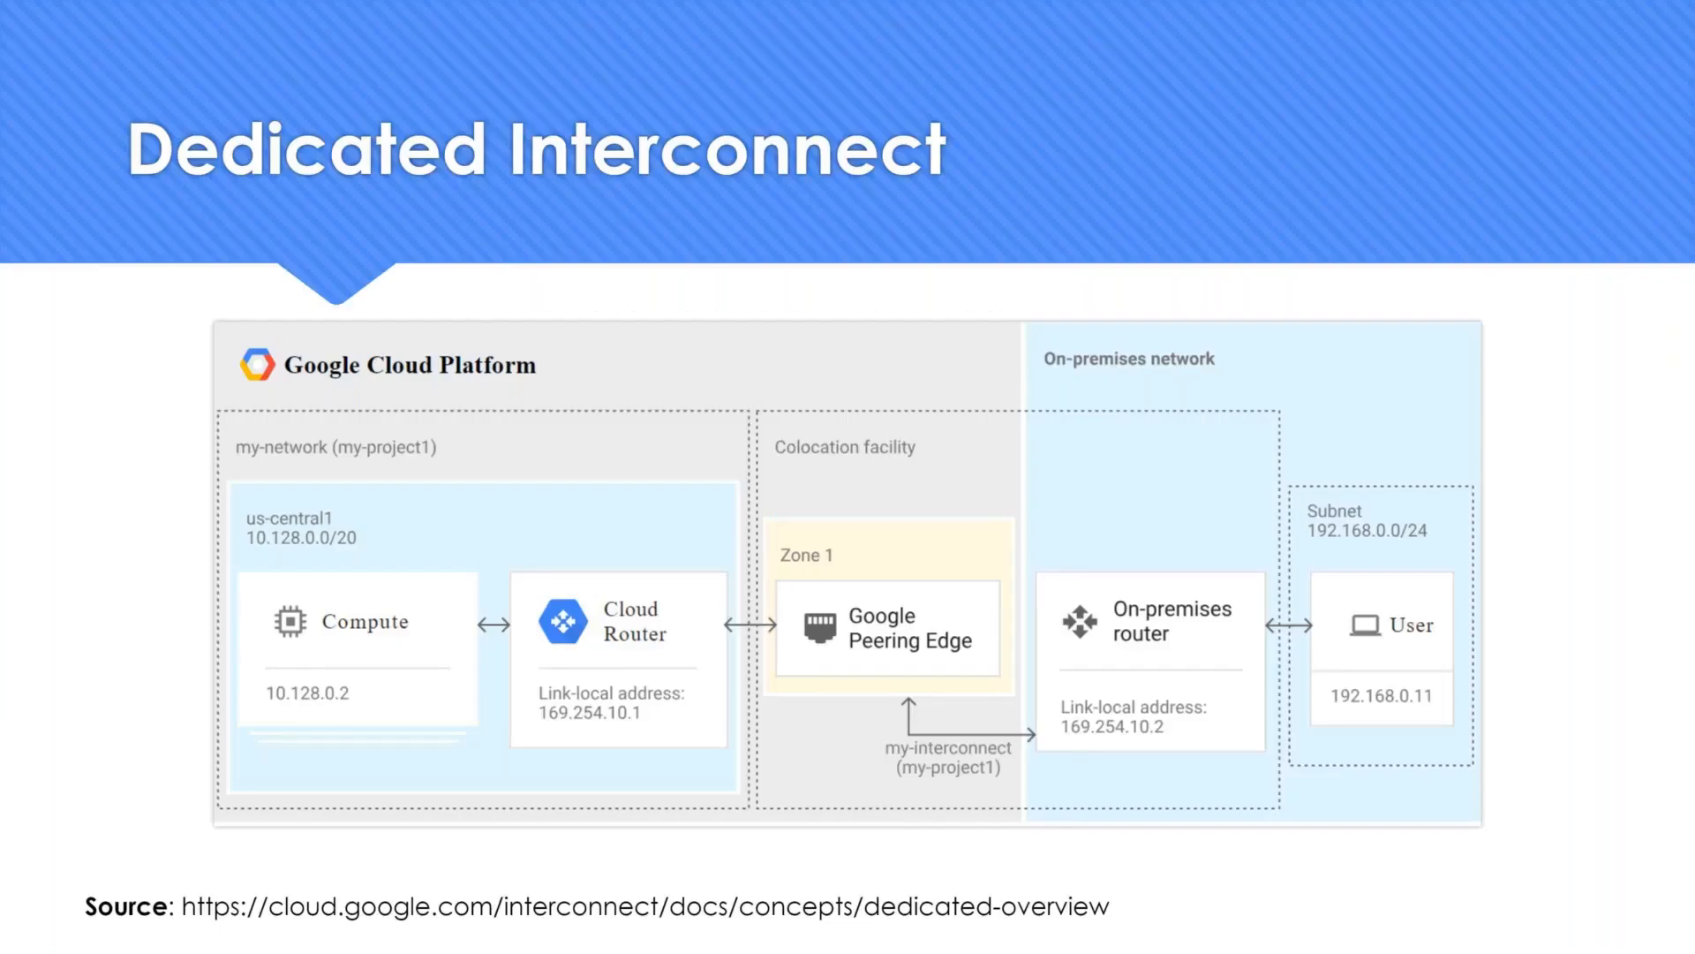
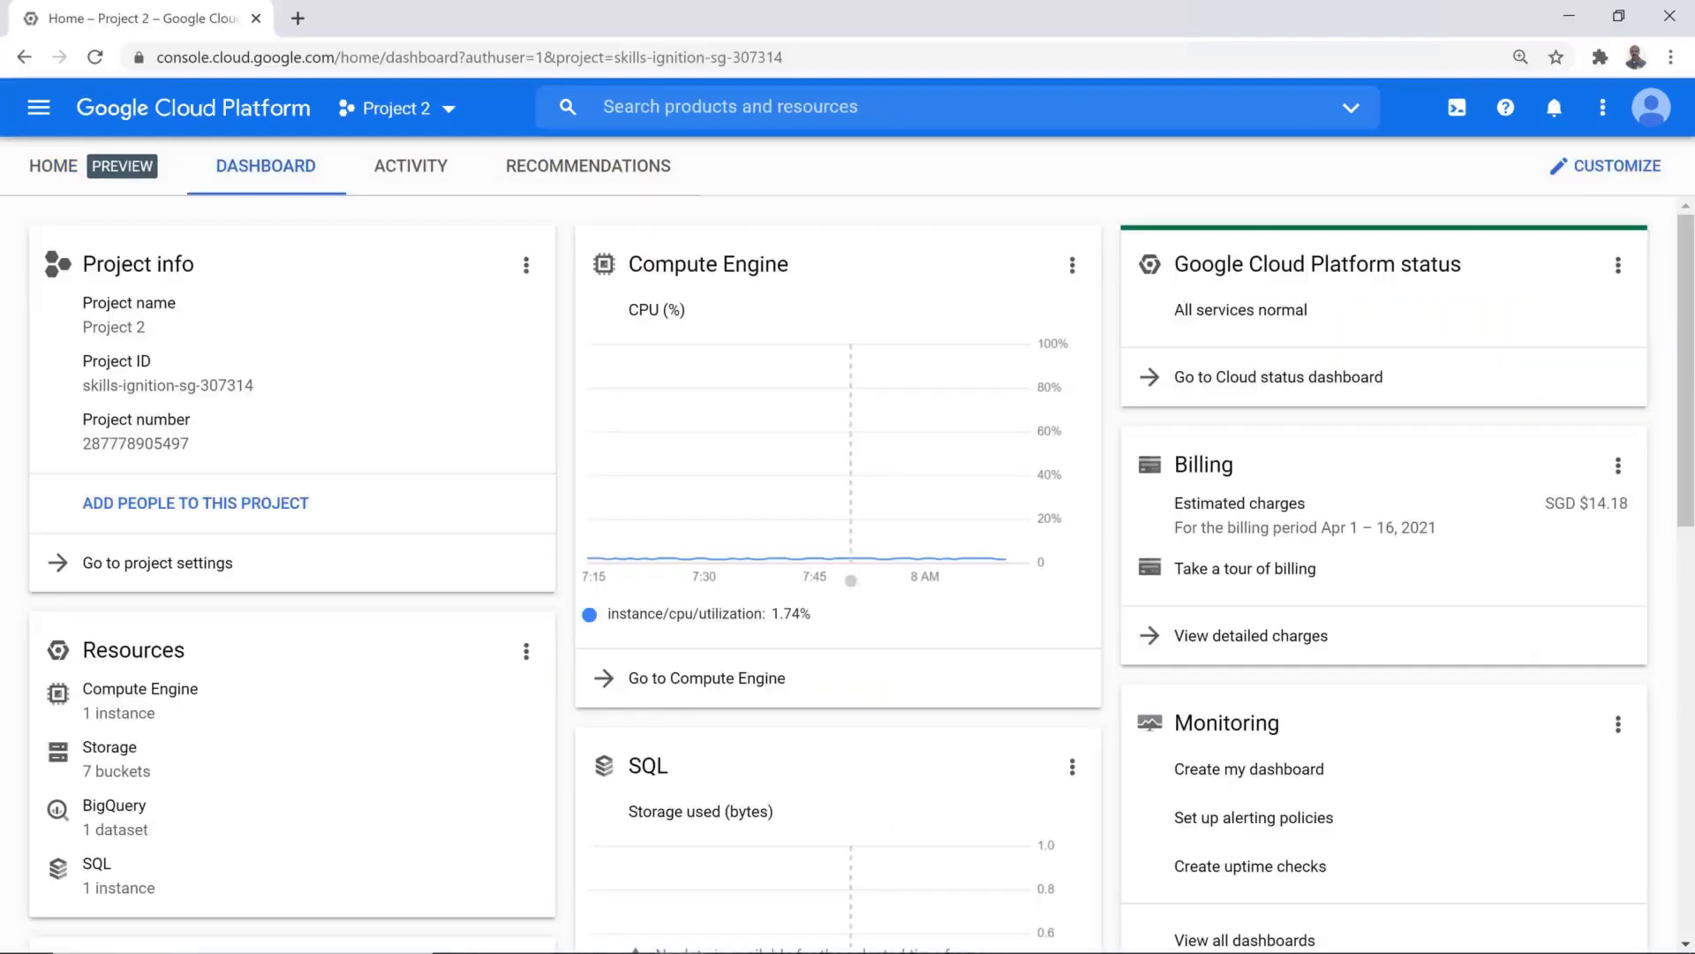
Step: Replace the Project 2 console page with Freenom's client-area domains page and log in with the prefilled credentials
click(297, 17)
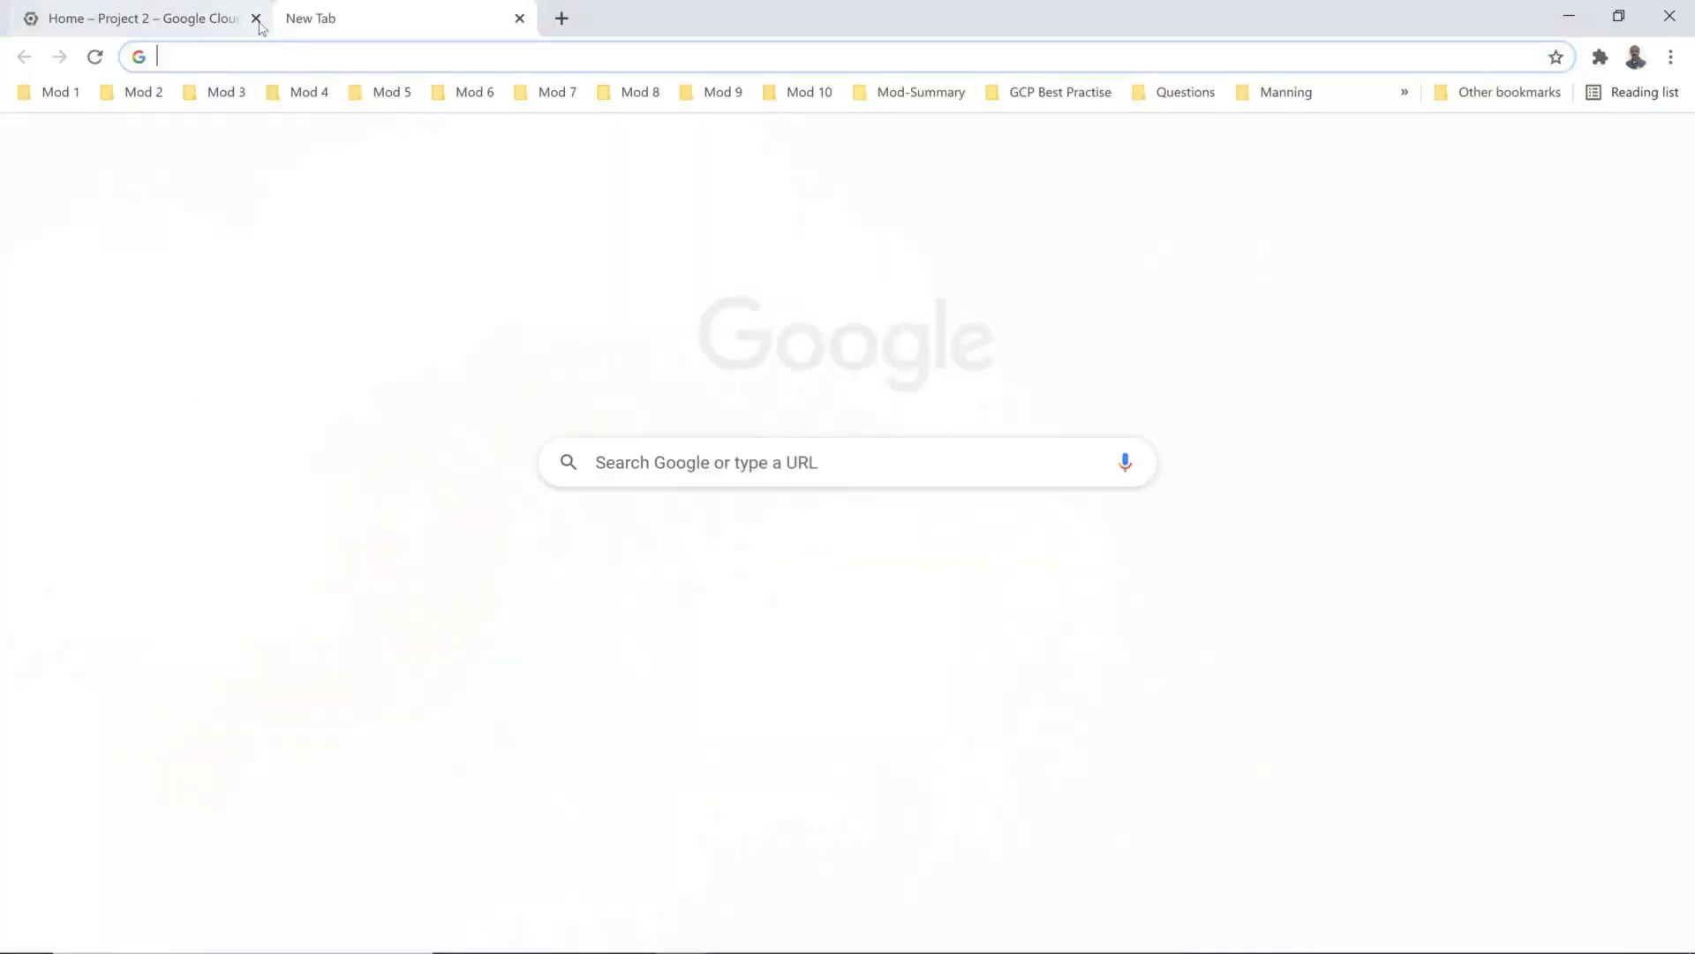
click(257, 18)
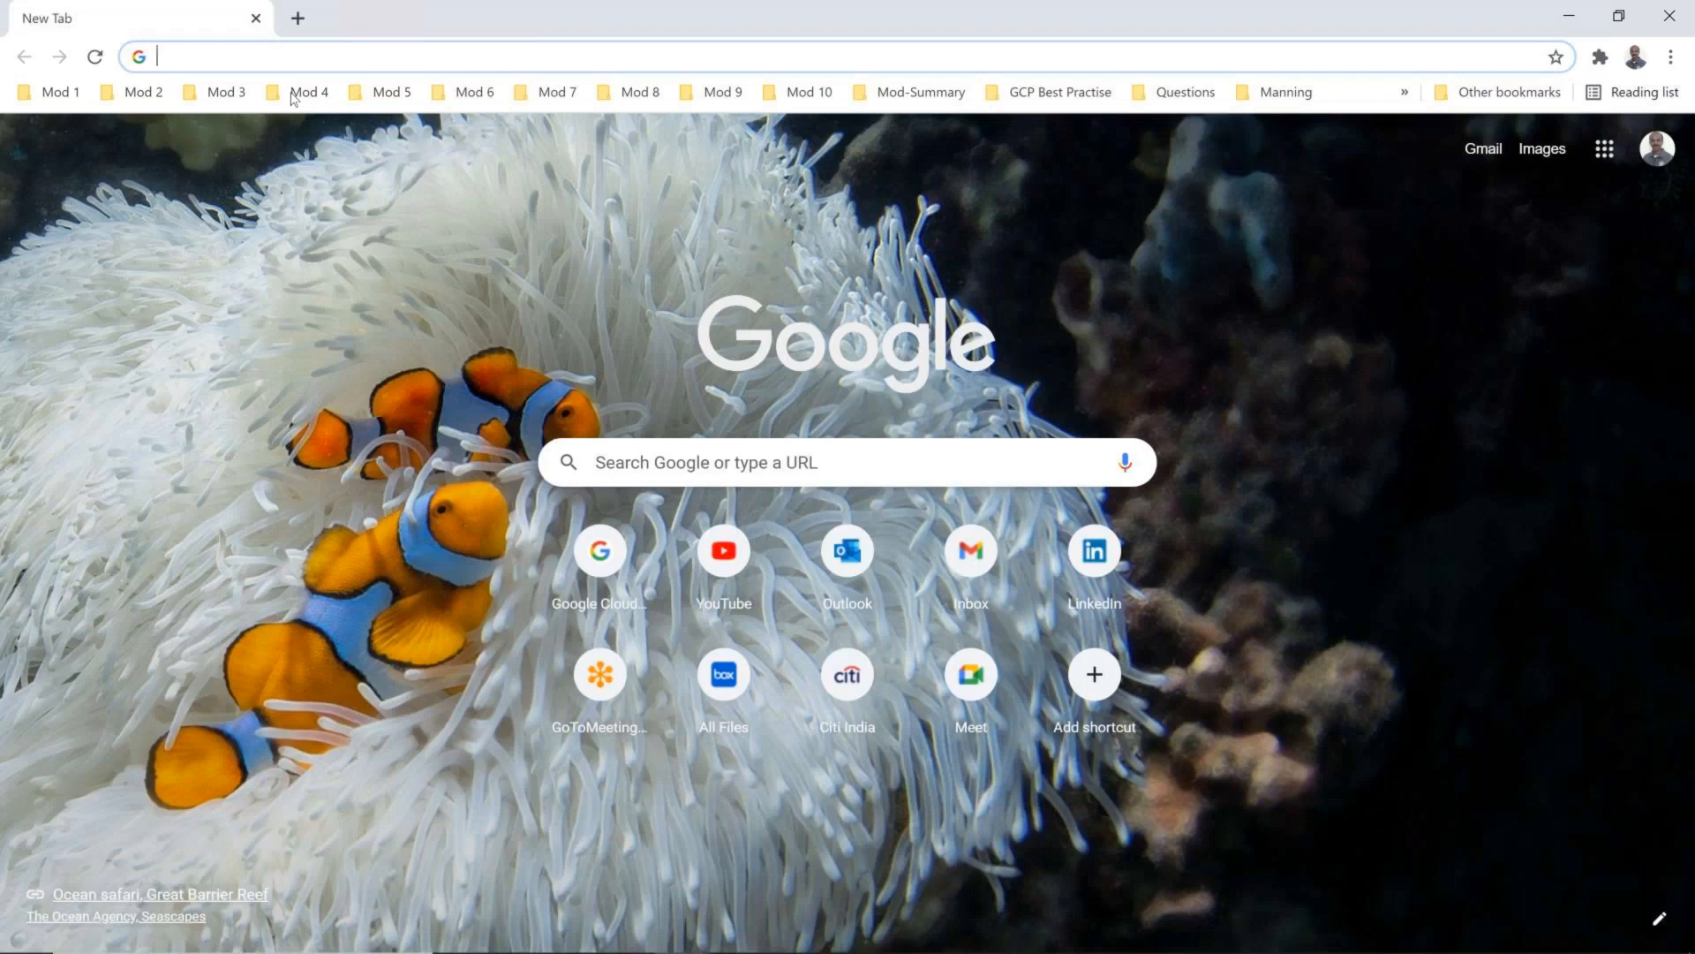
text(fre)
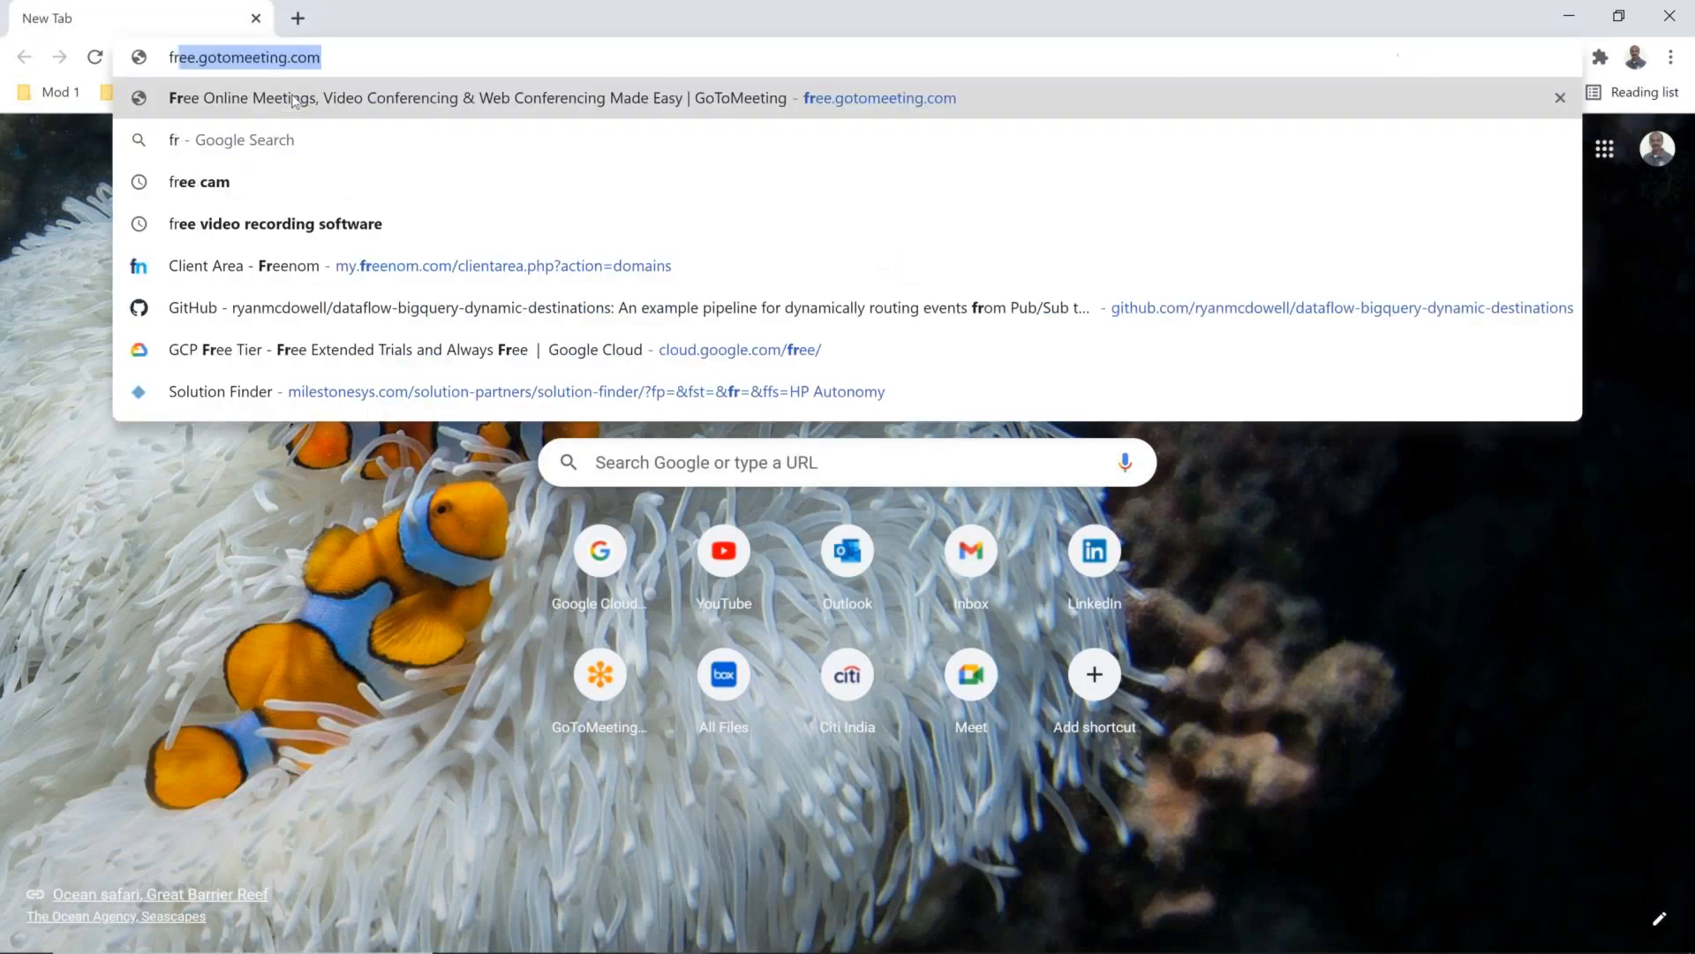
key(Down)
key(Down)
key(Down)
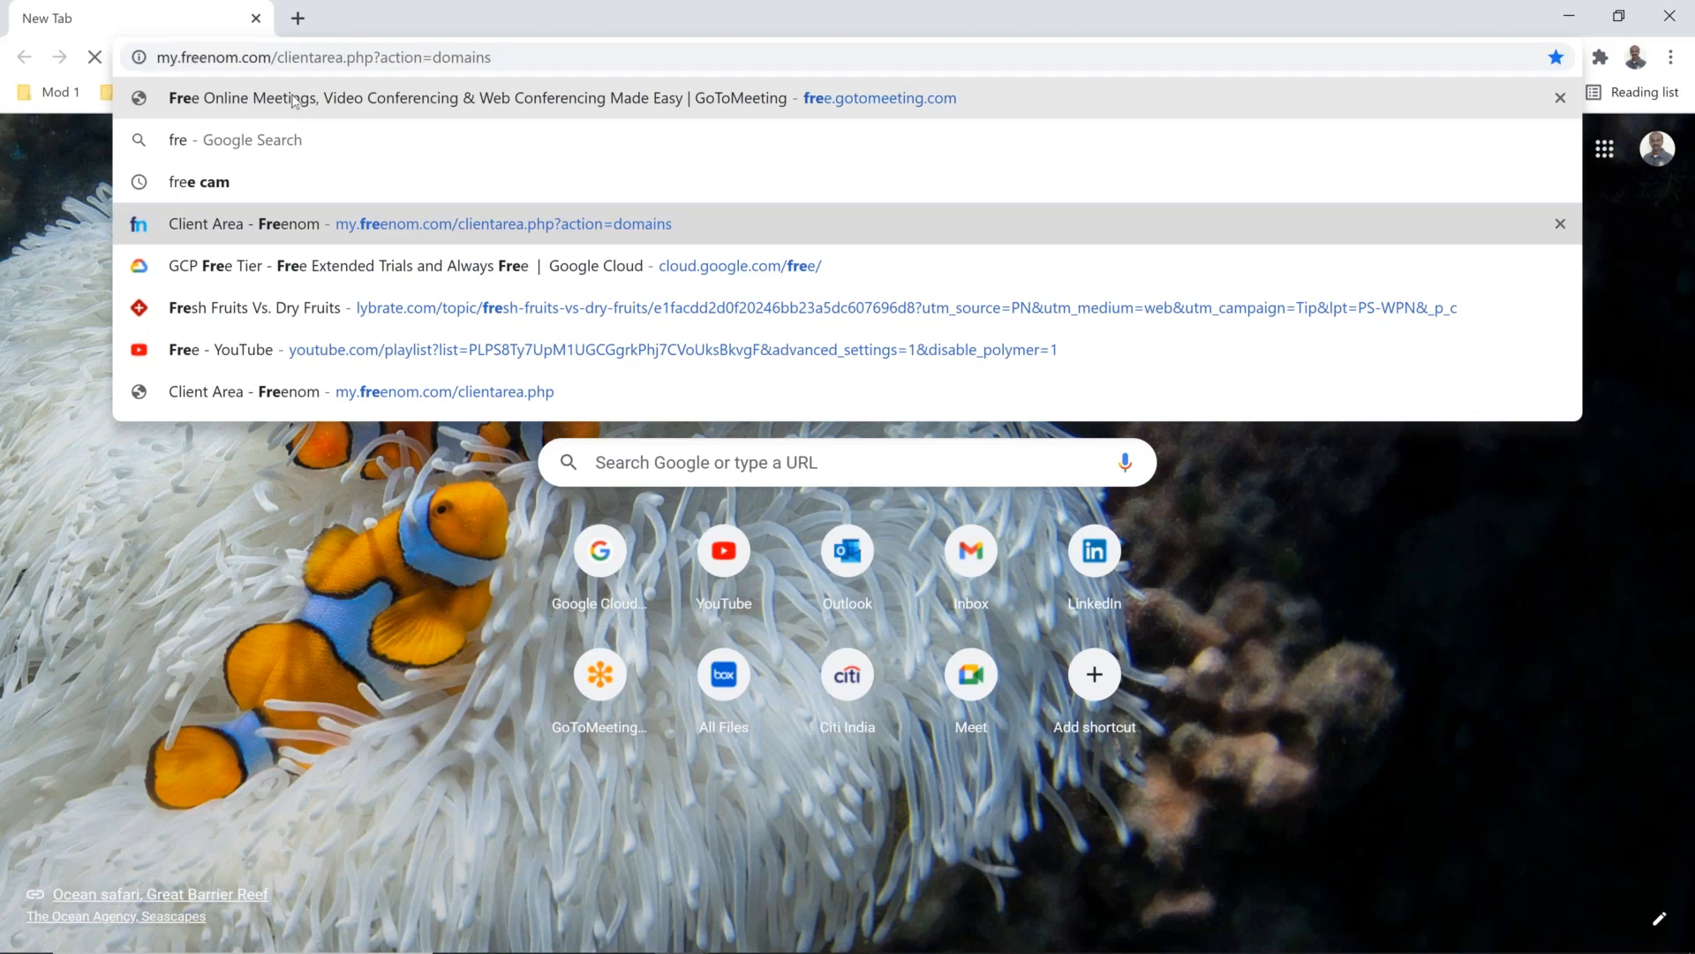
key(Return)
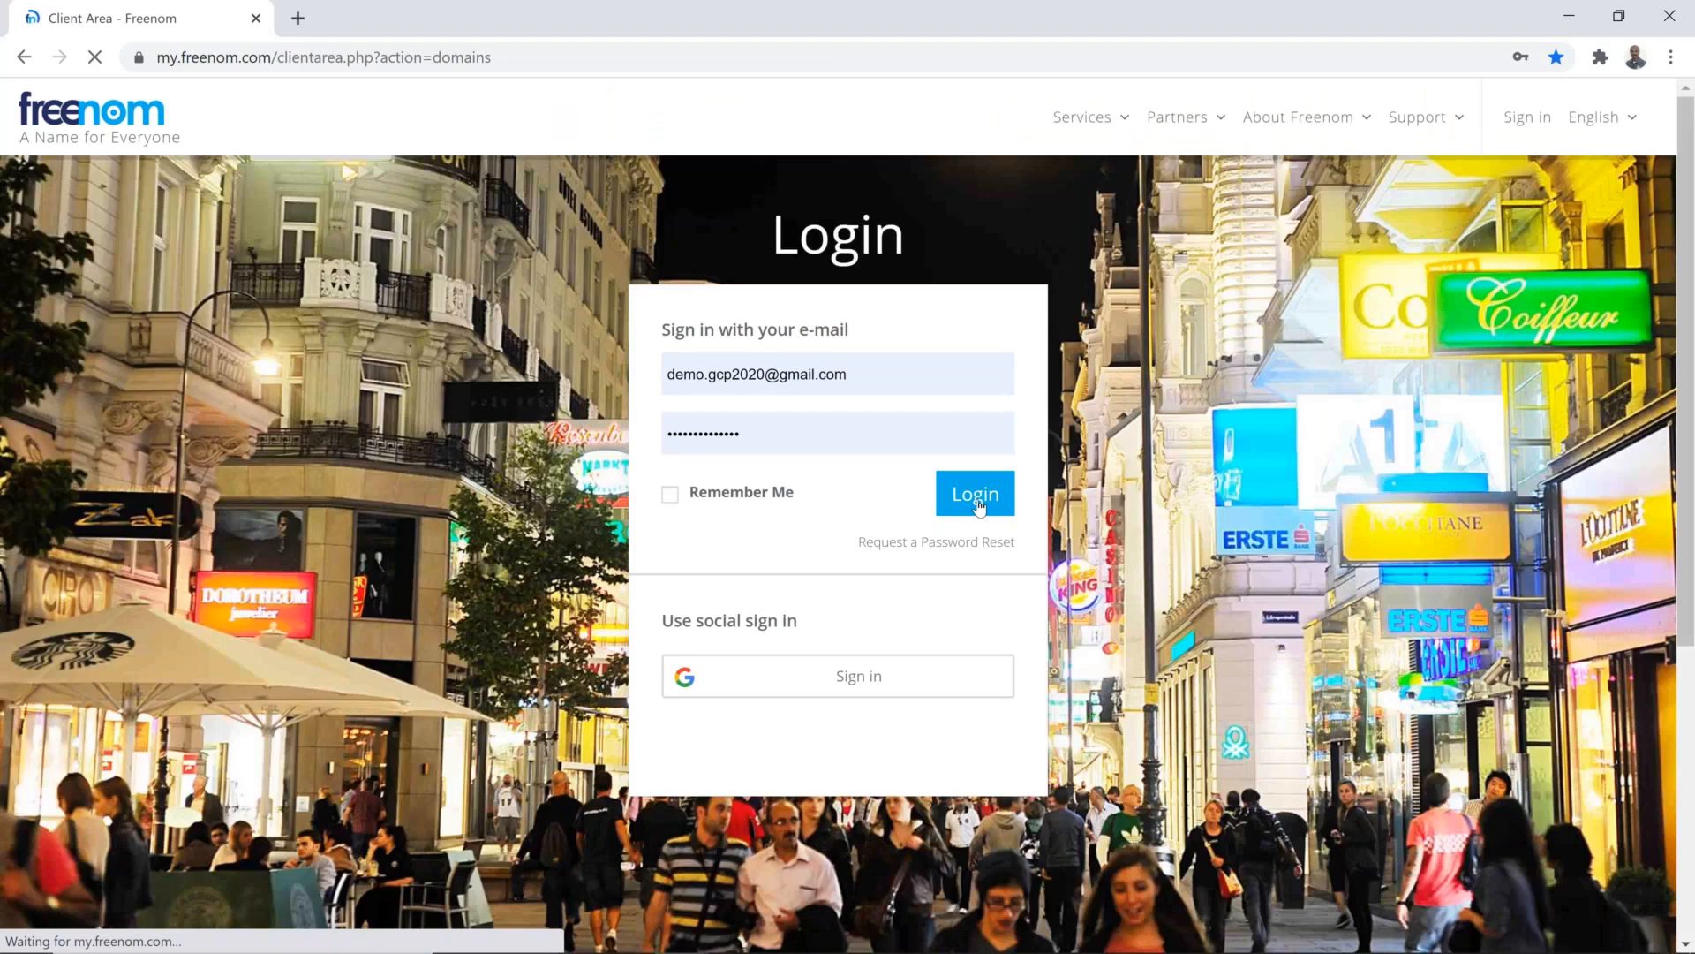
click(977, 500)
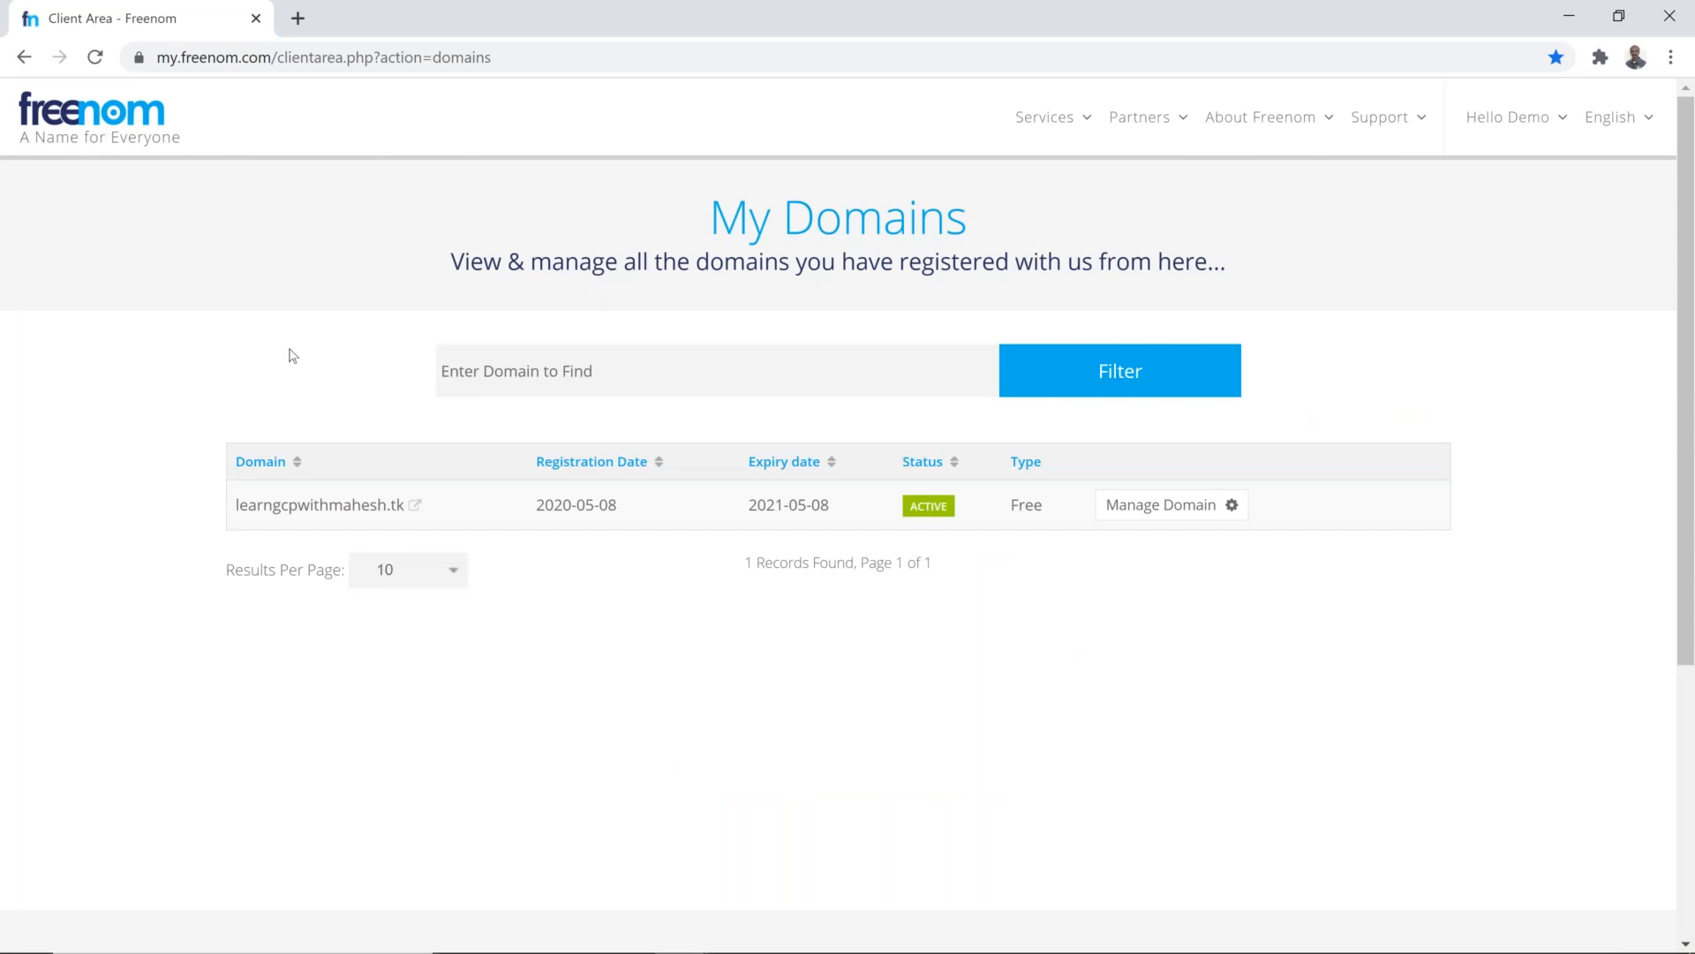
Step: Open the registered .tk domain's site, paste its address into Notepad, and insert an "s" after "http"
click(416, 507)
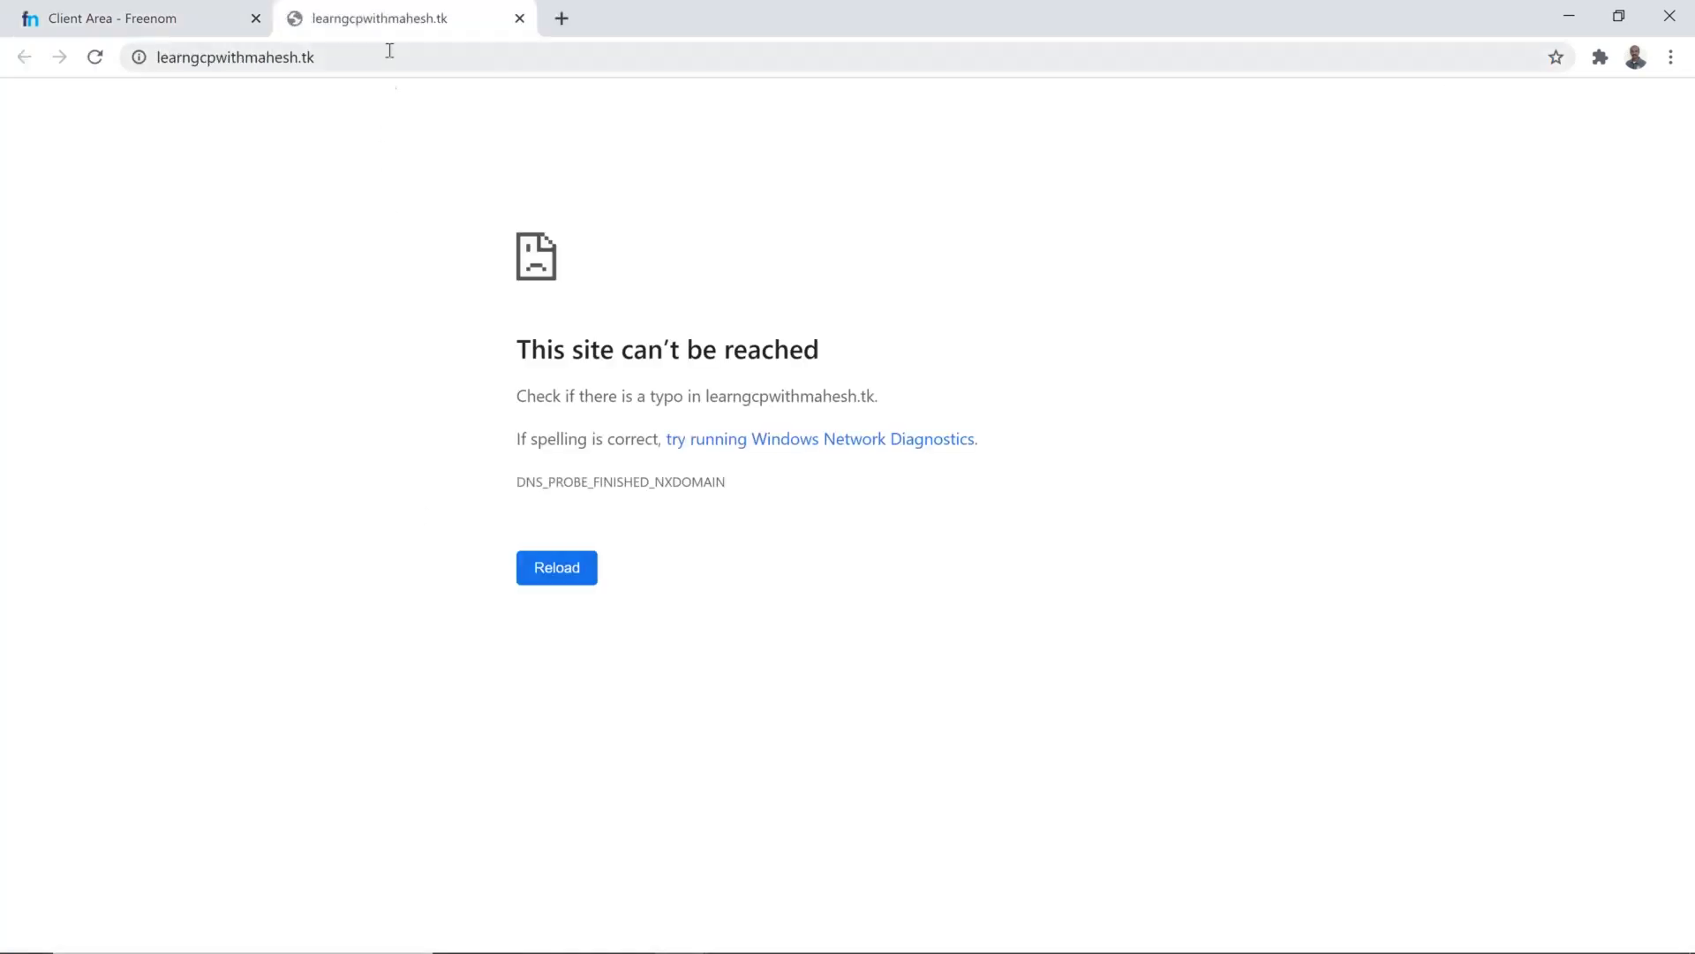
click(389, 50)
key(ctrl+c)
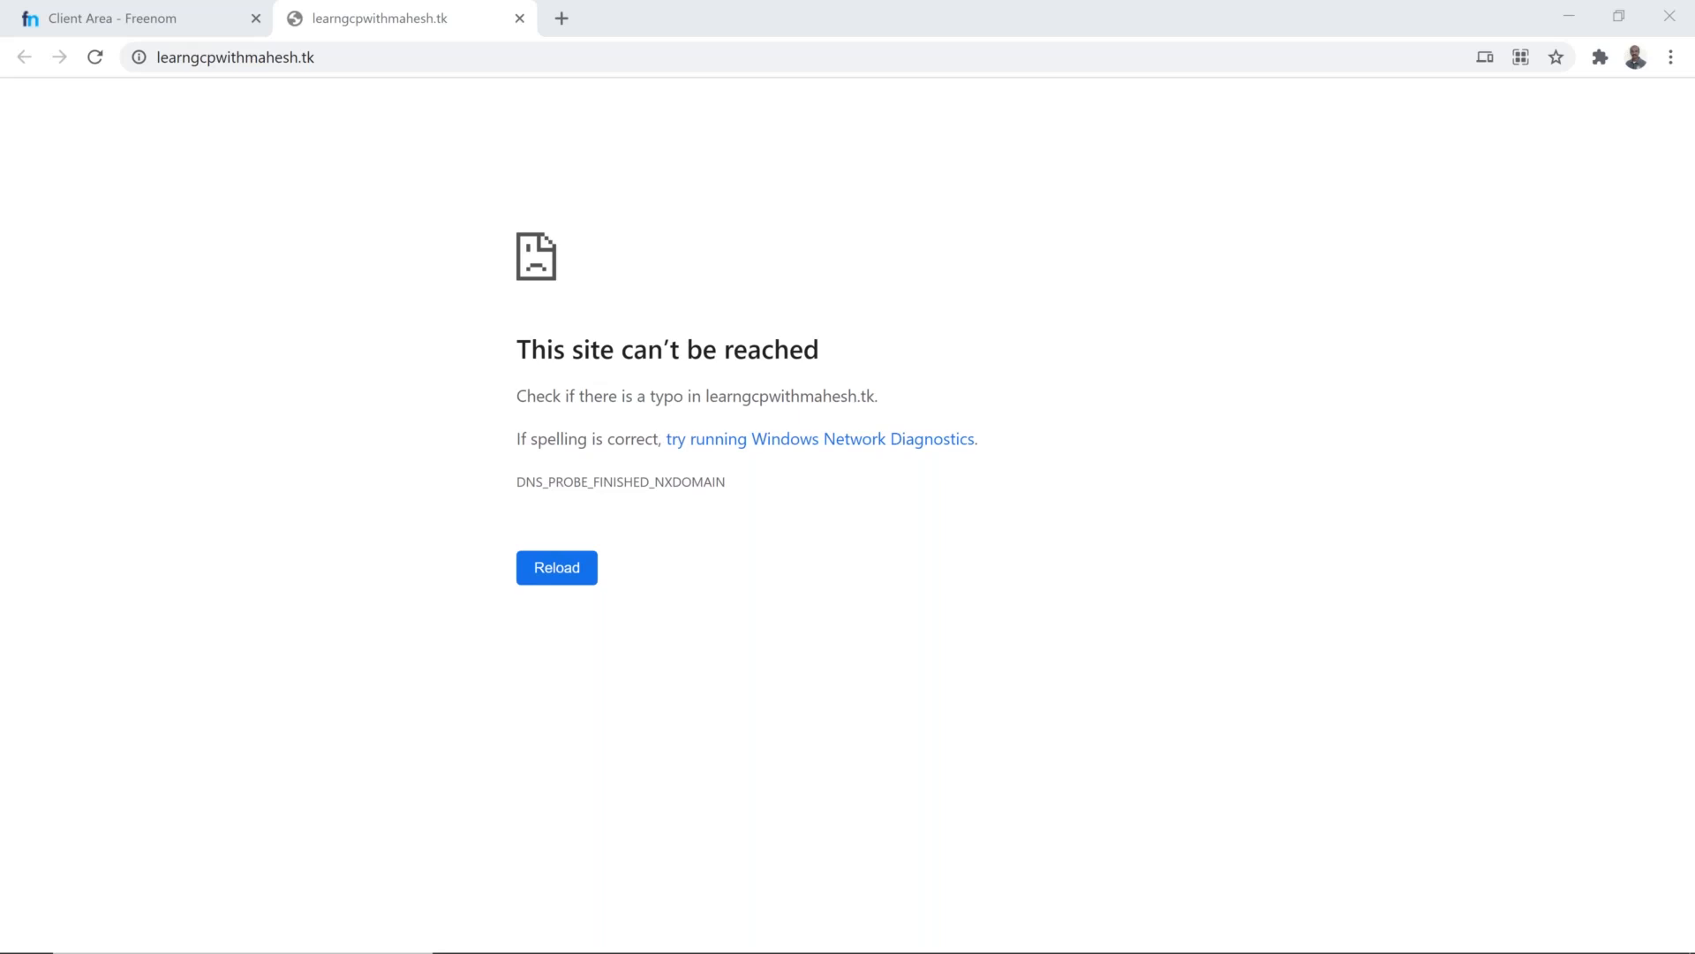
key(super+r)
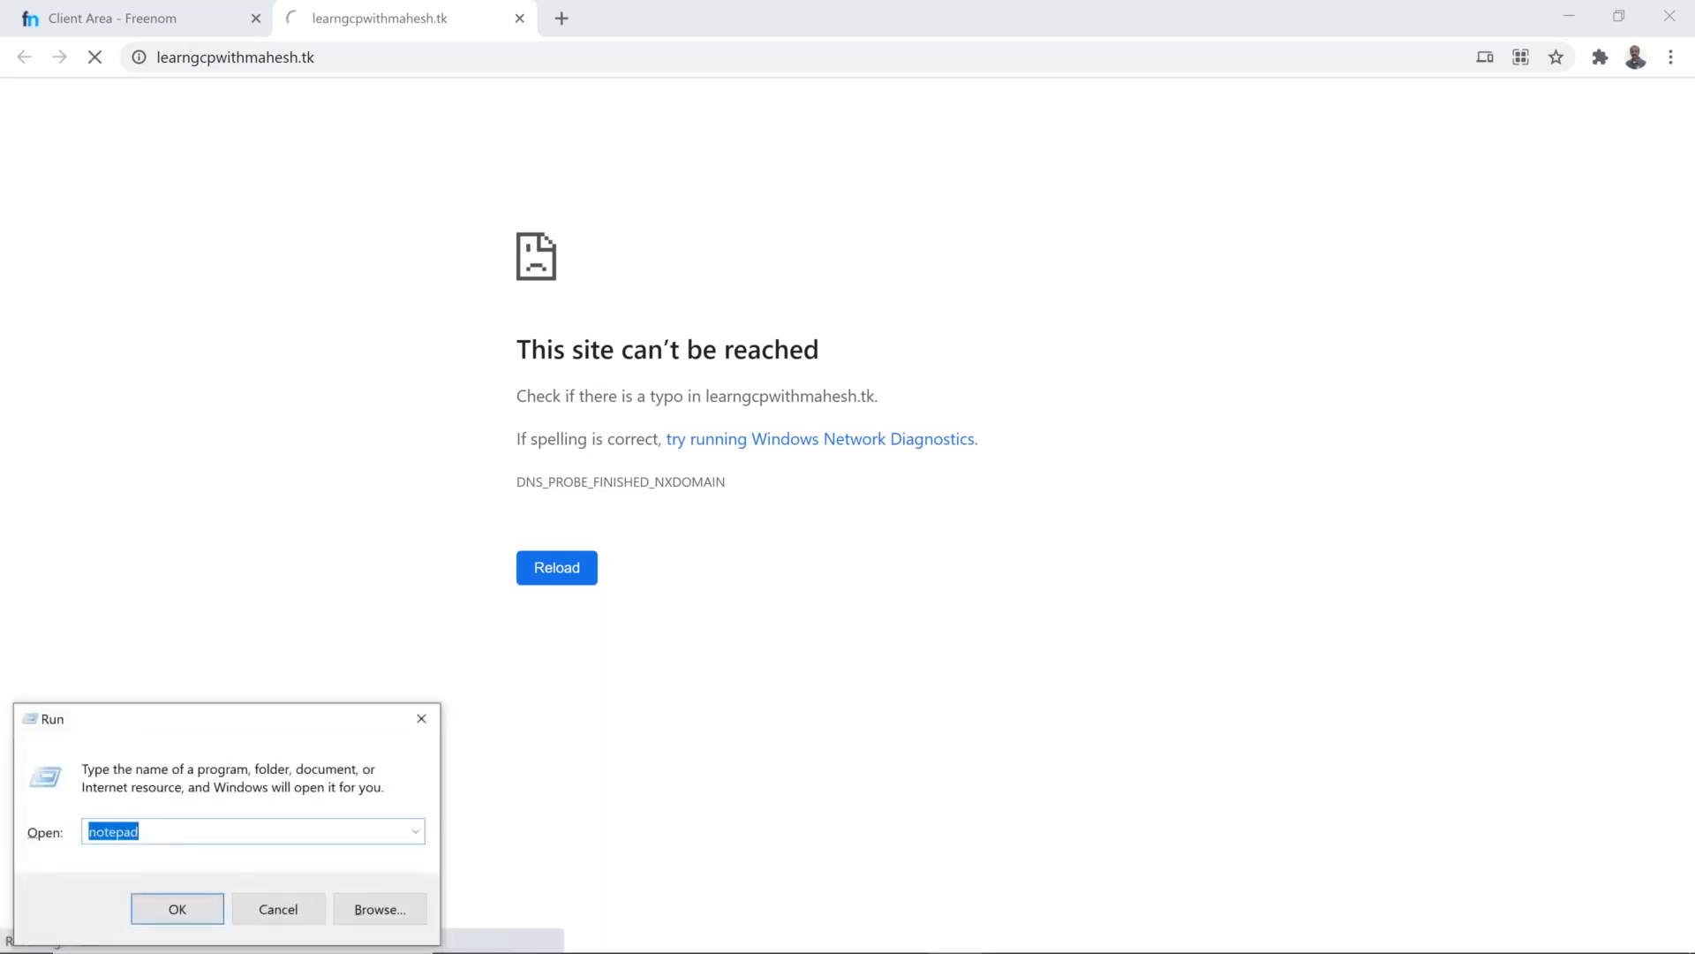
key(Return)
key(ctrl+v)
key(Home)
key(Right)
key(Right)
key(Right)
key(Right)
text(s)
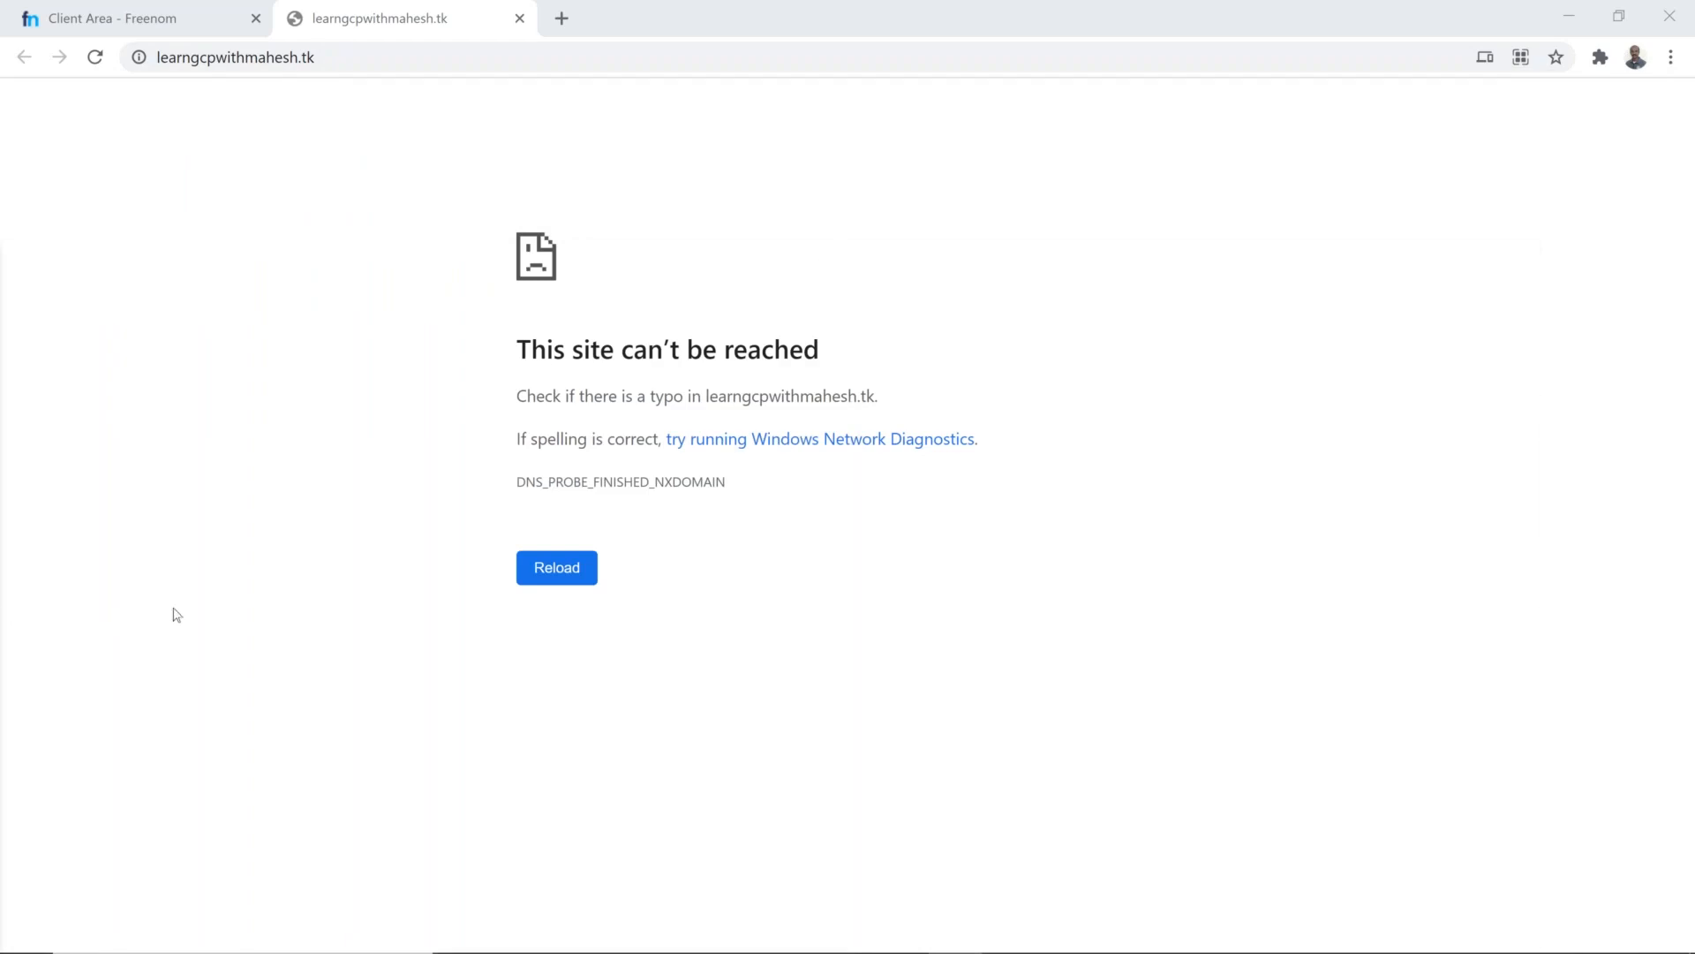
Step: Switch to the incognito Google Cloud console window for project Batch 6 and open its VPC networks list
key(alt+Tab)
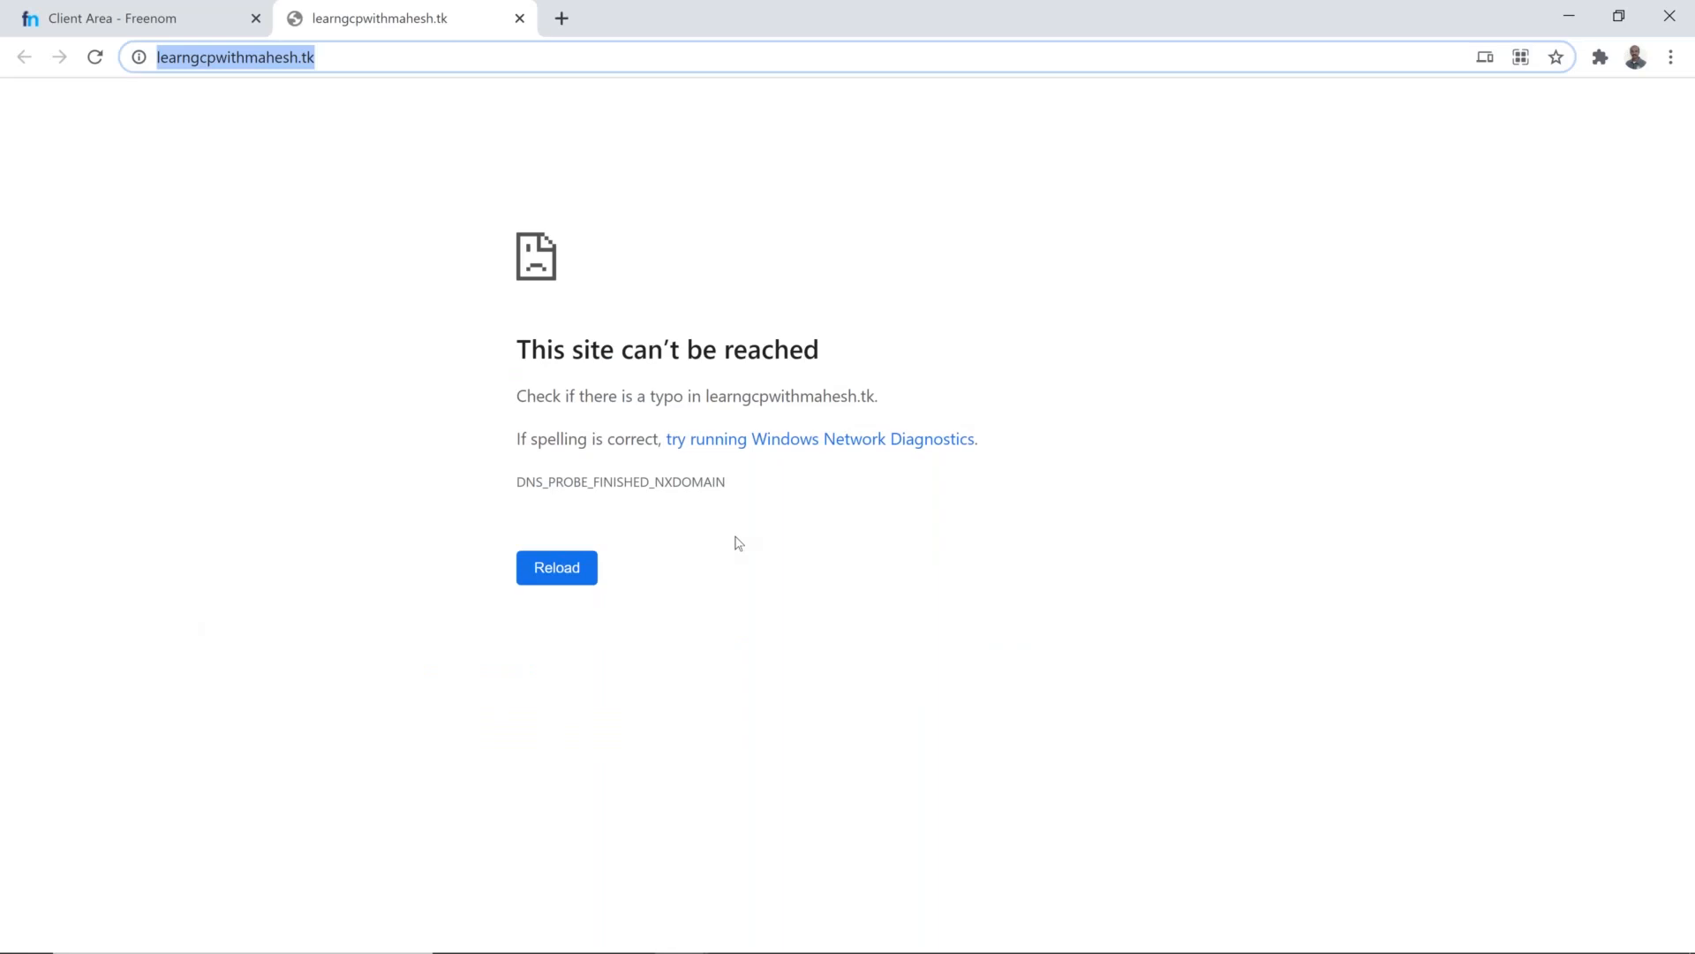
key(alt+Tab)
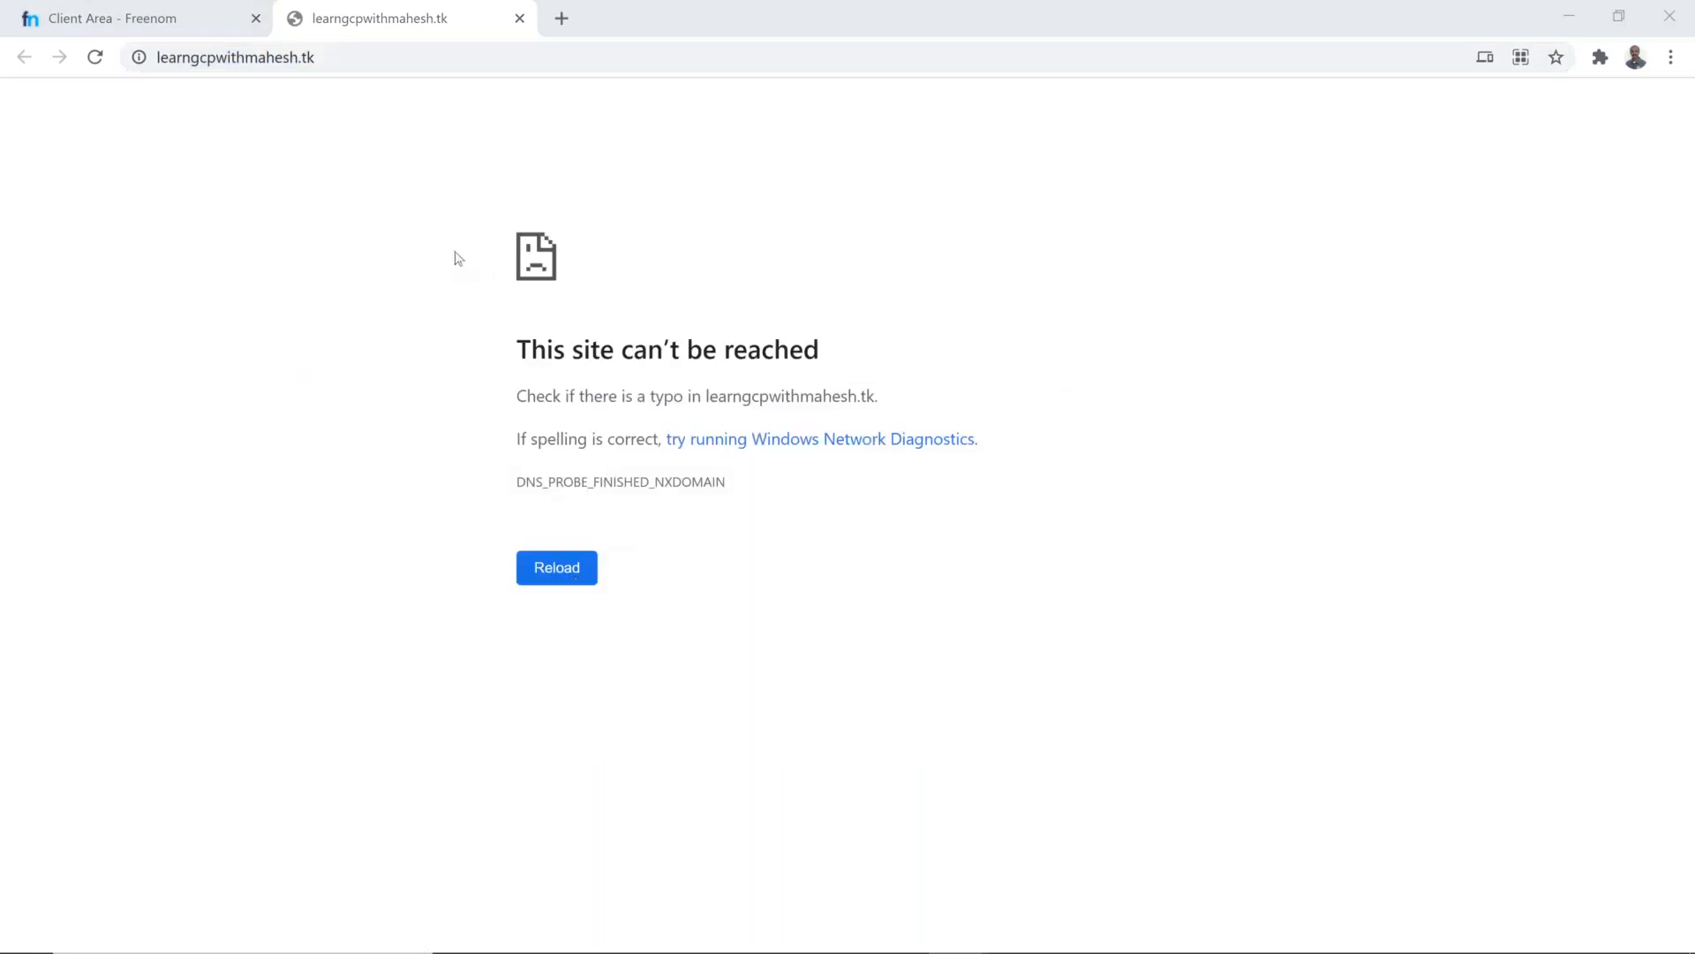
key(alt+Tab)
key(alt+Tab)
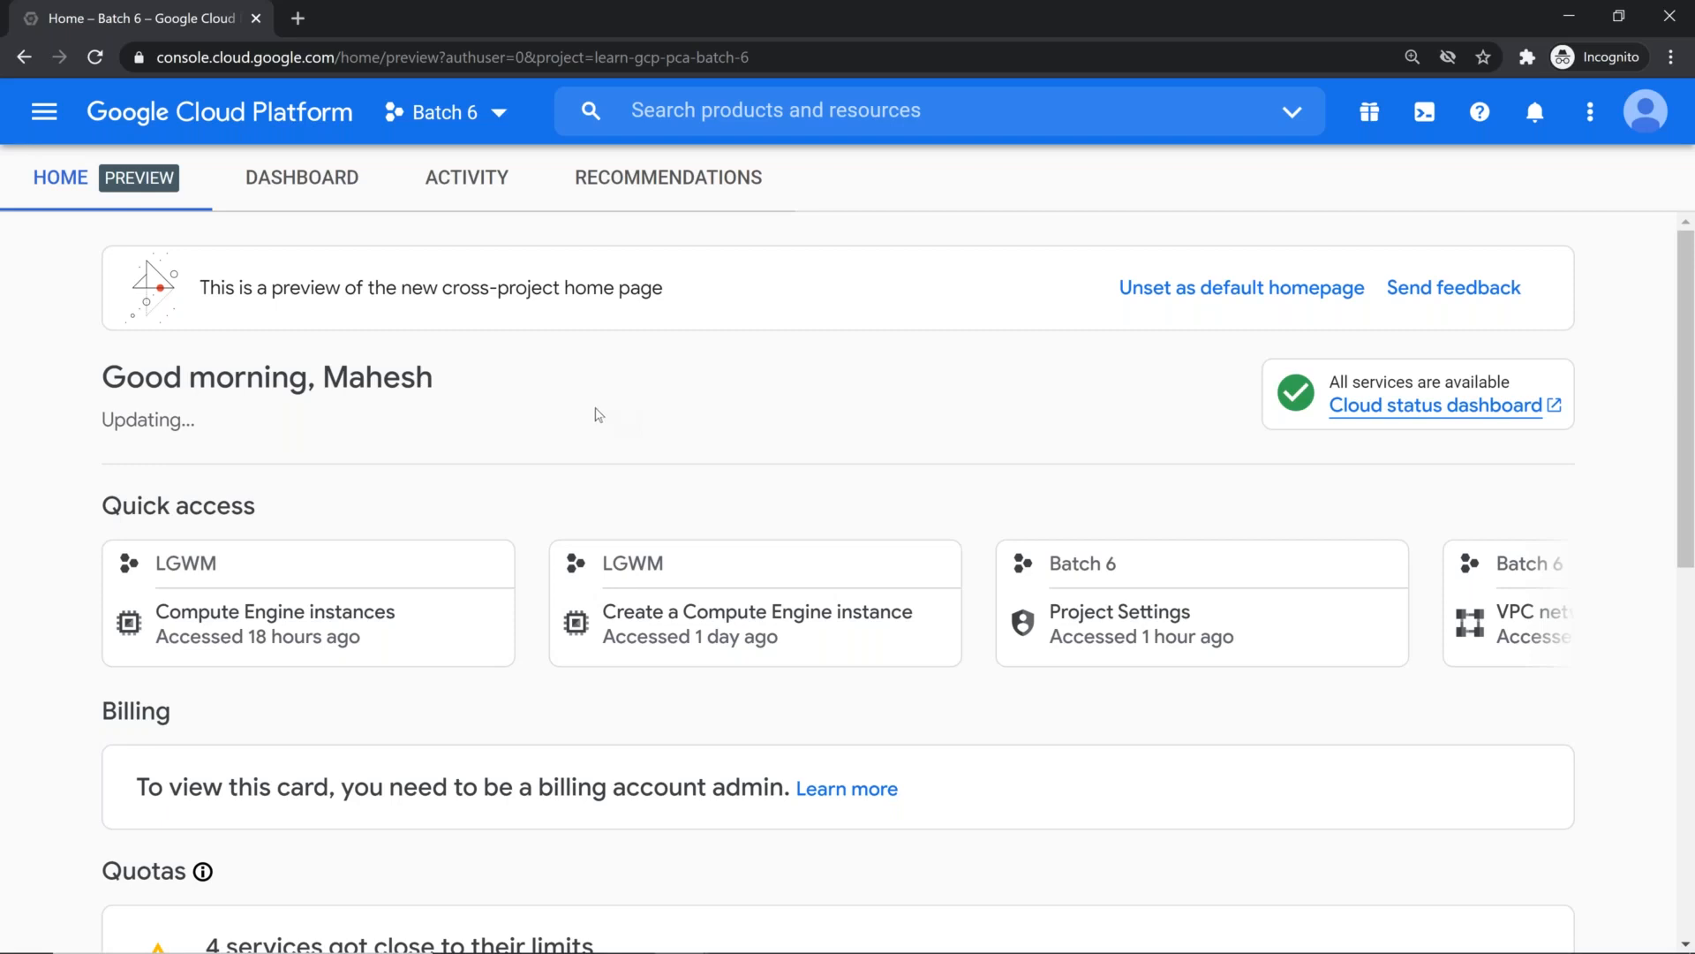
key(ctrl+minus)
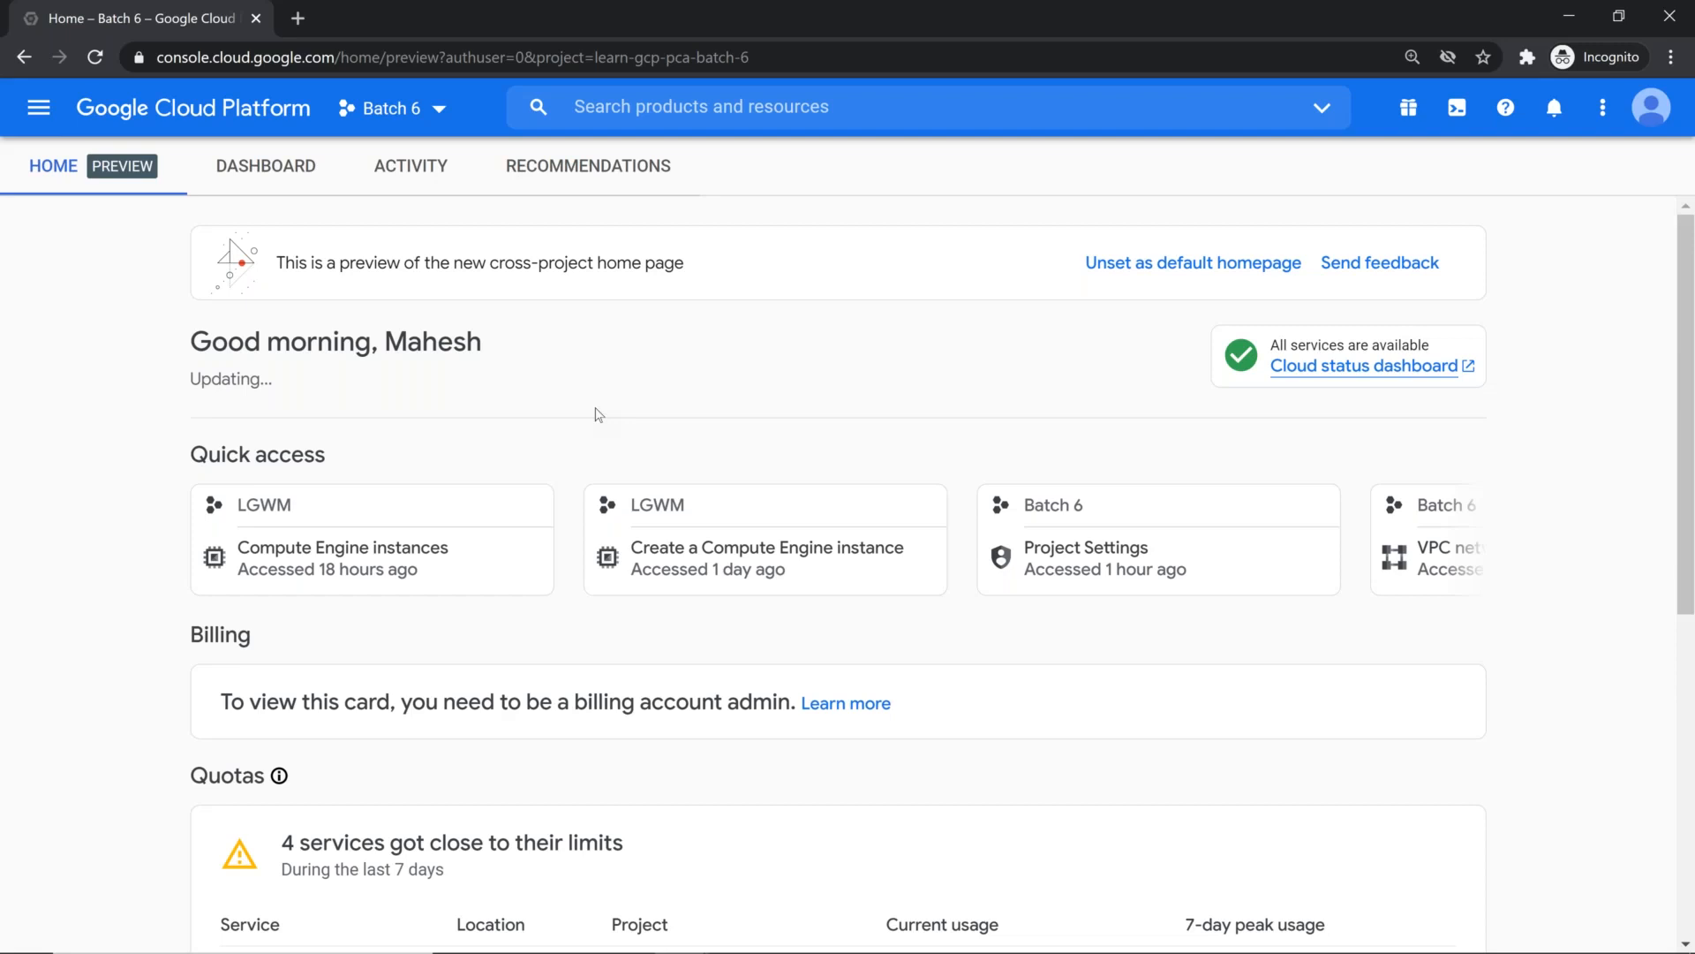
click(37, 105)
mouse_move(176, 282)
click(408, 296)
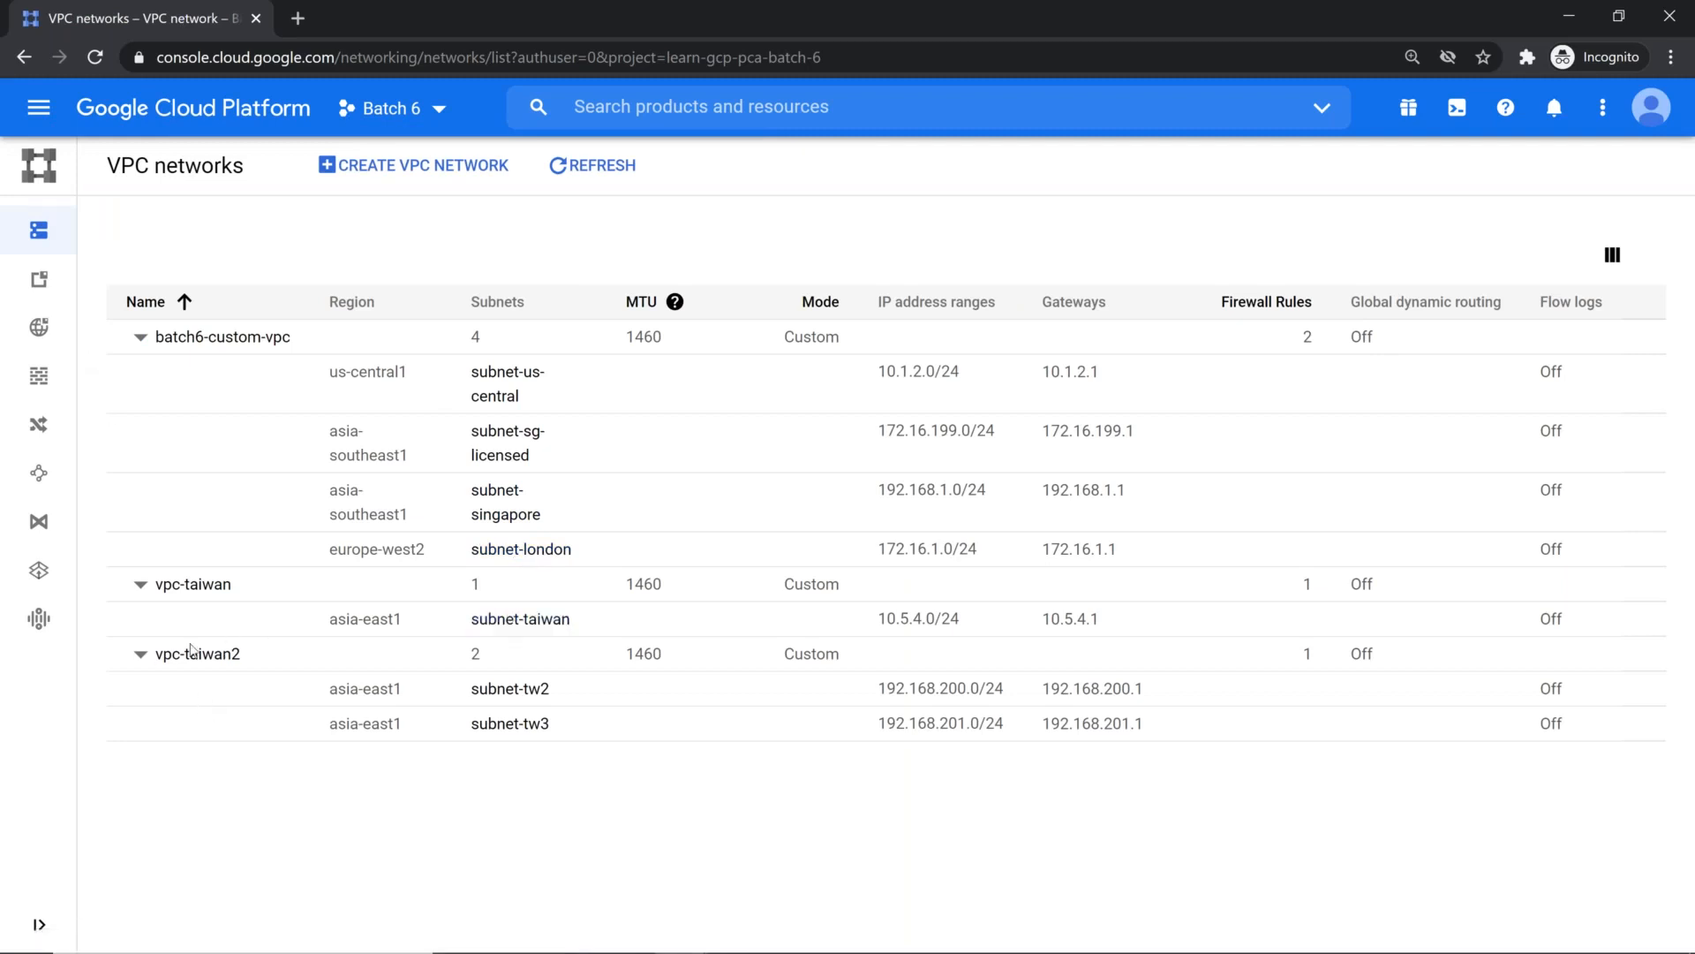
Step: Open the project's firewall rules and select the vpc-taiwan-allow-ssh-icmp rule
mouse_move(108, 291)
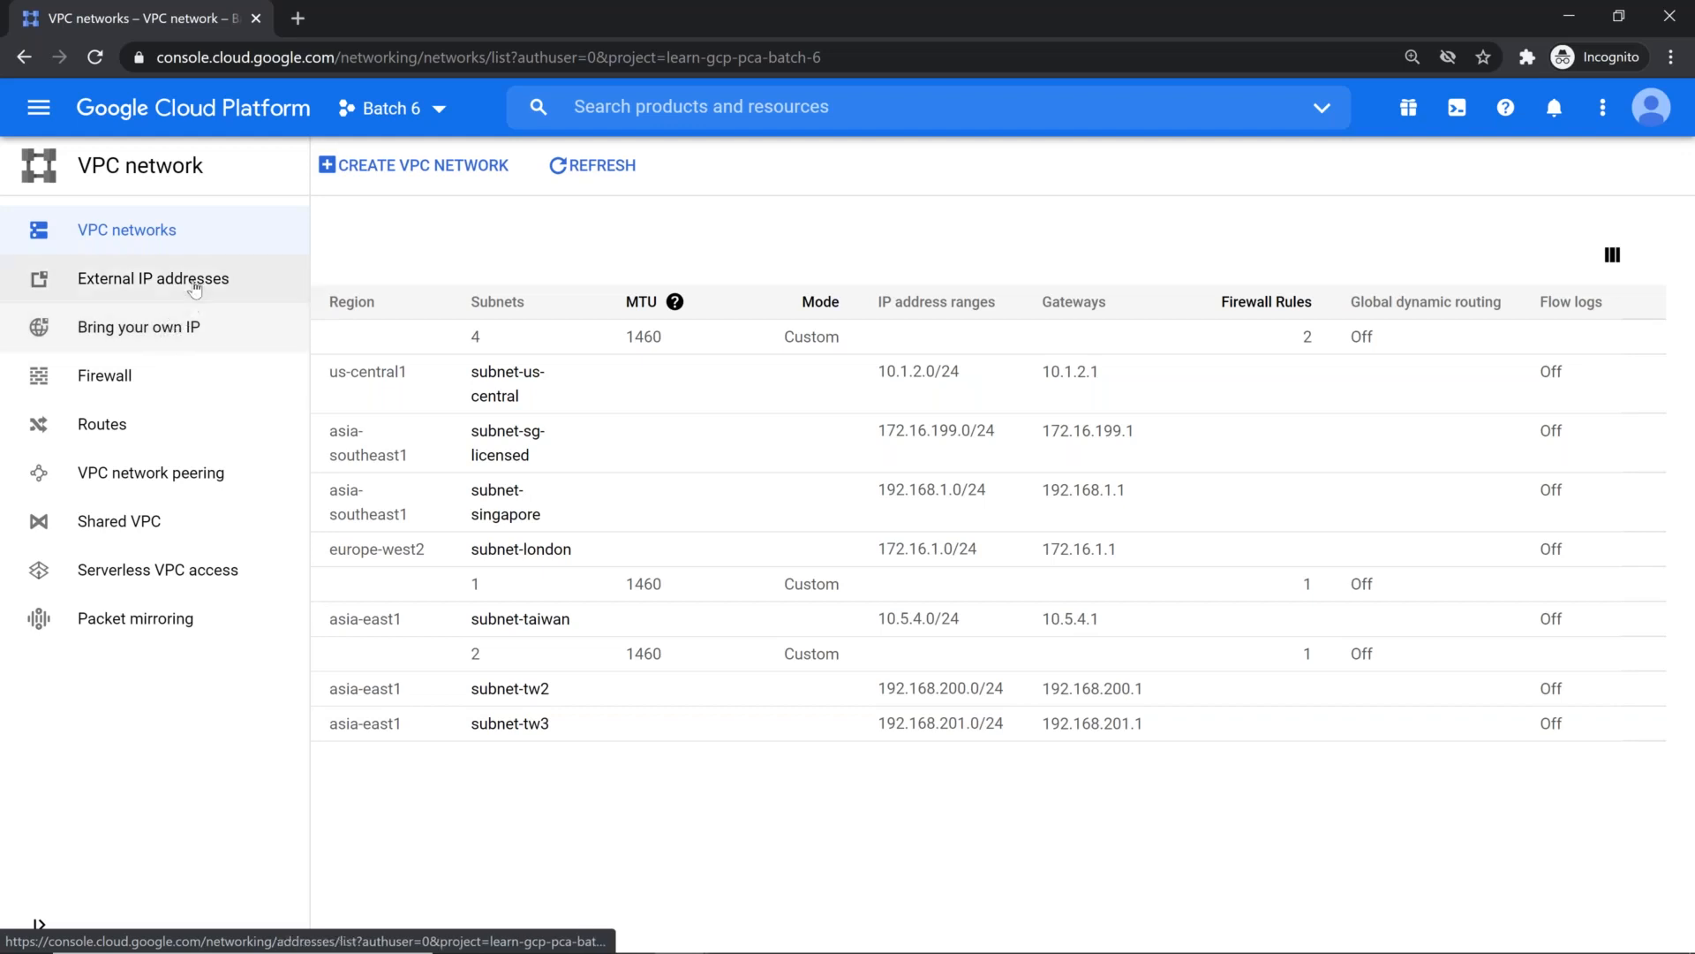
click(151, 365)
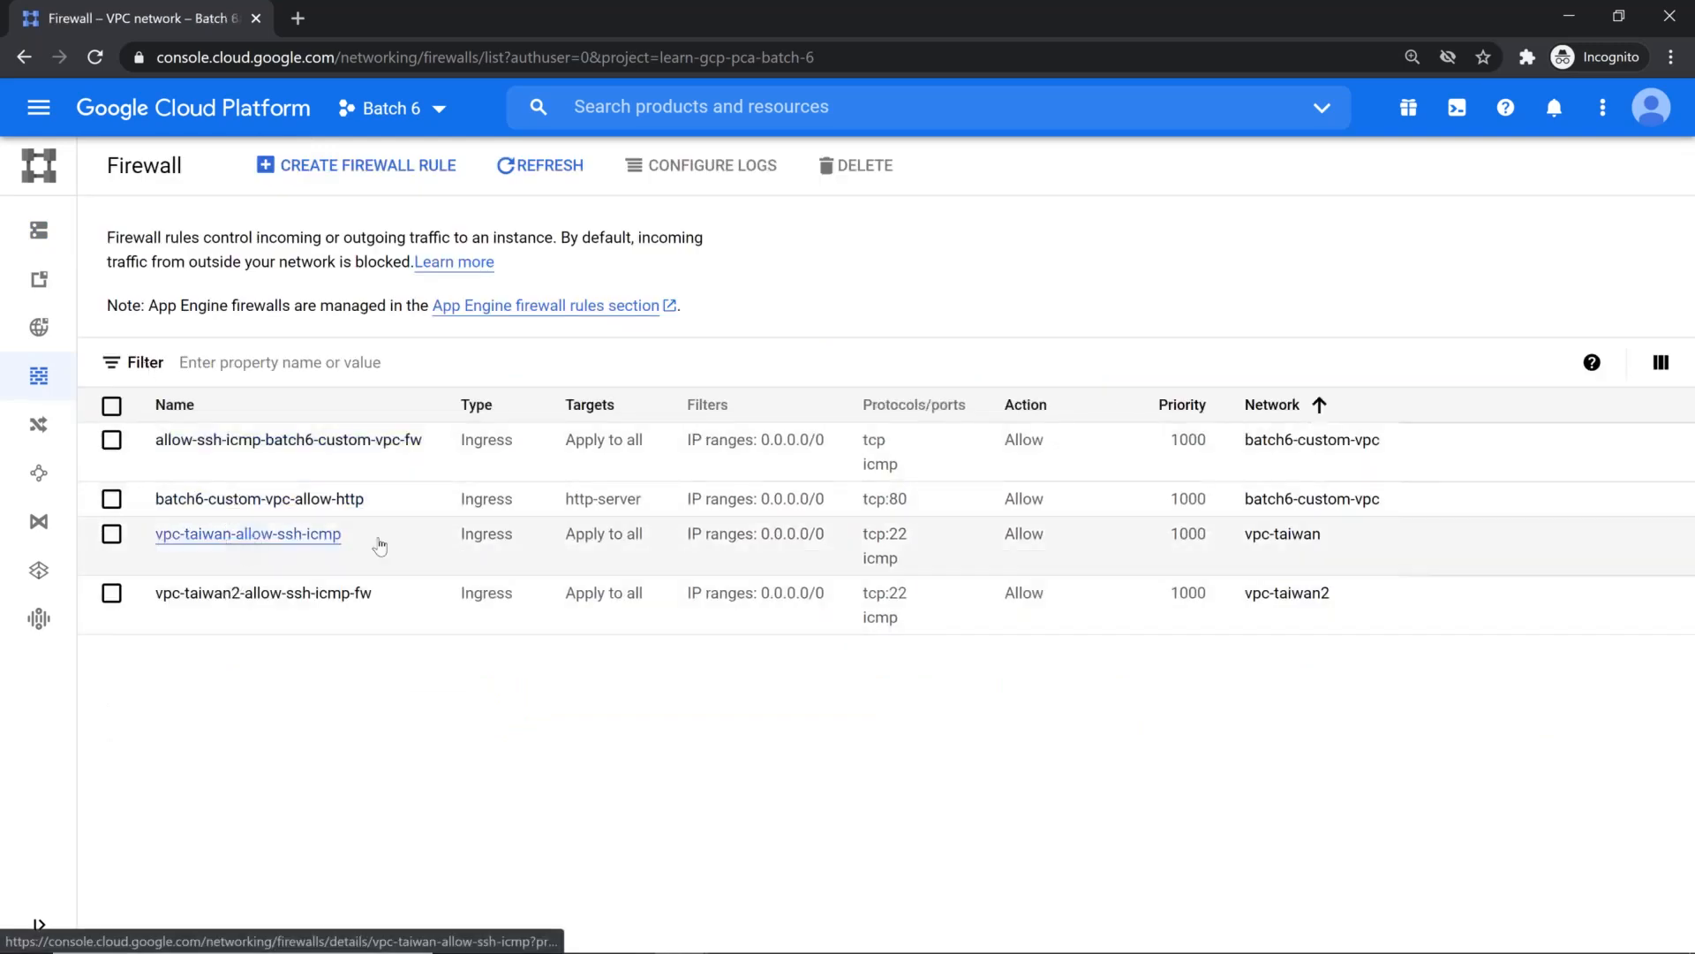
click(111, 534)
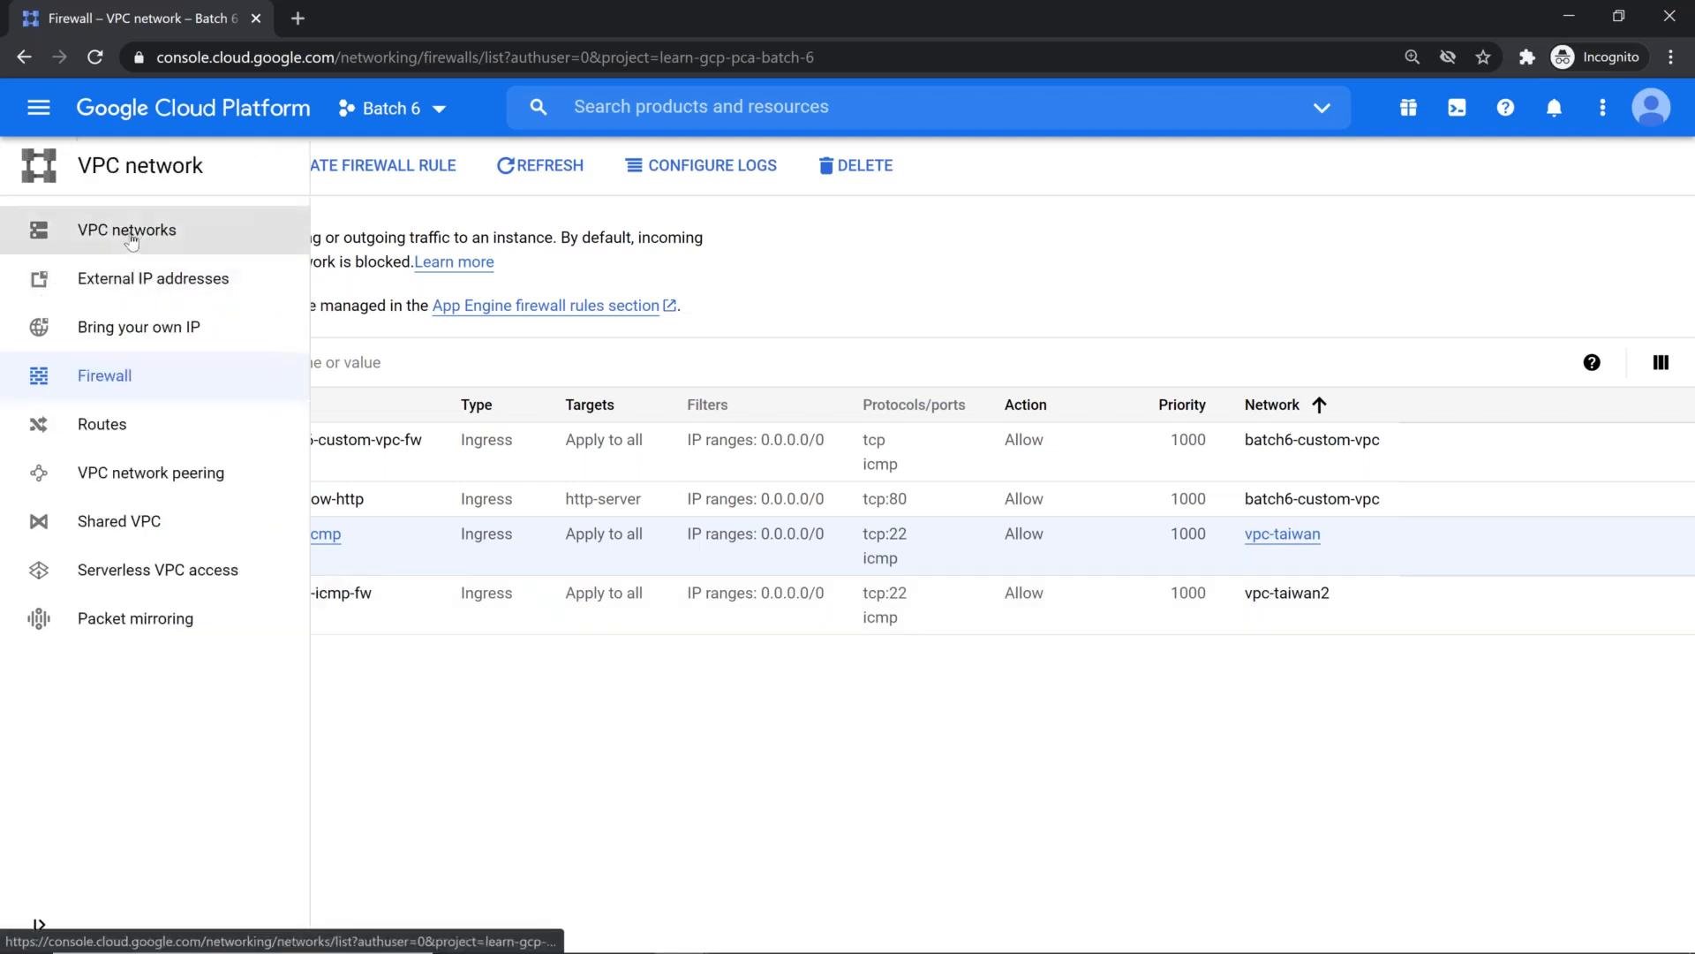
Step: Open the VPC networks list in a separate browser tab and highlight subnet-taiwan's IP address range
right_click(131, 235)
click(221, 241)
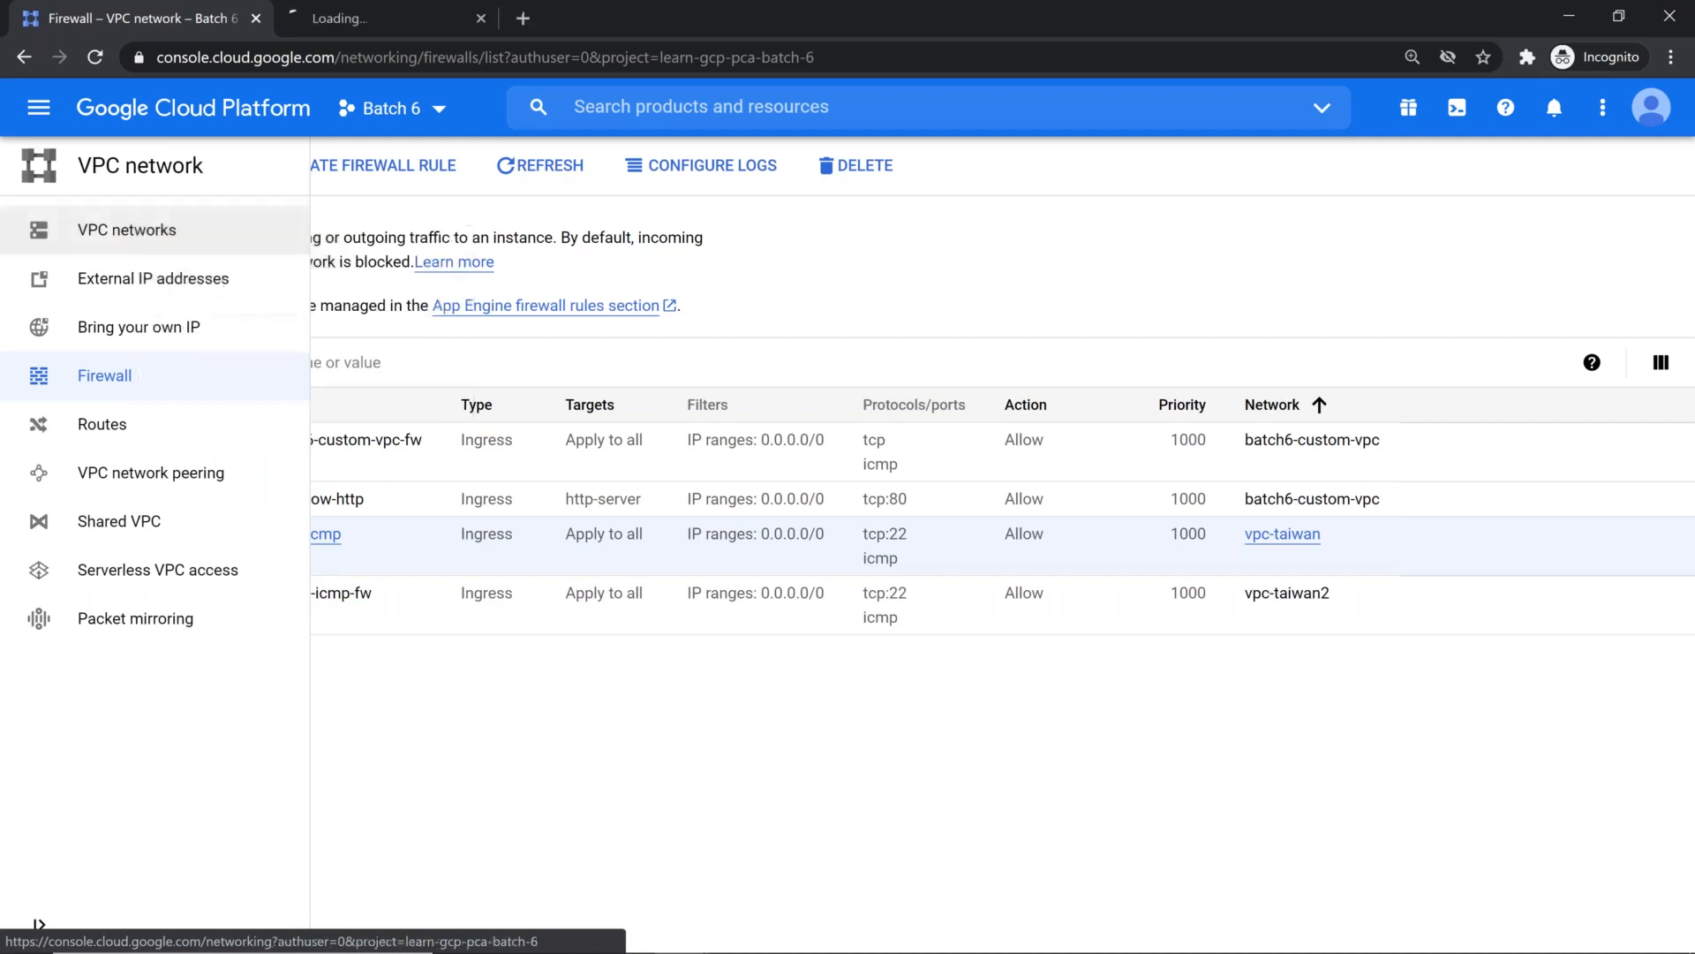
click(336, 18)
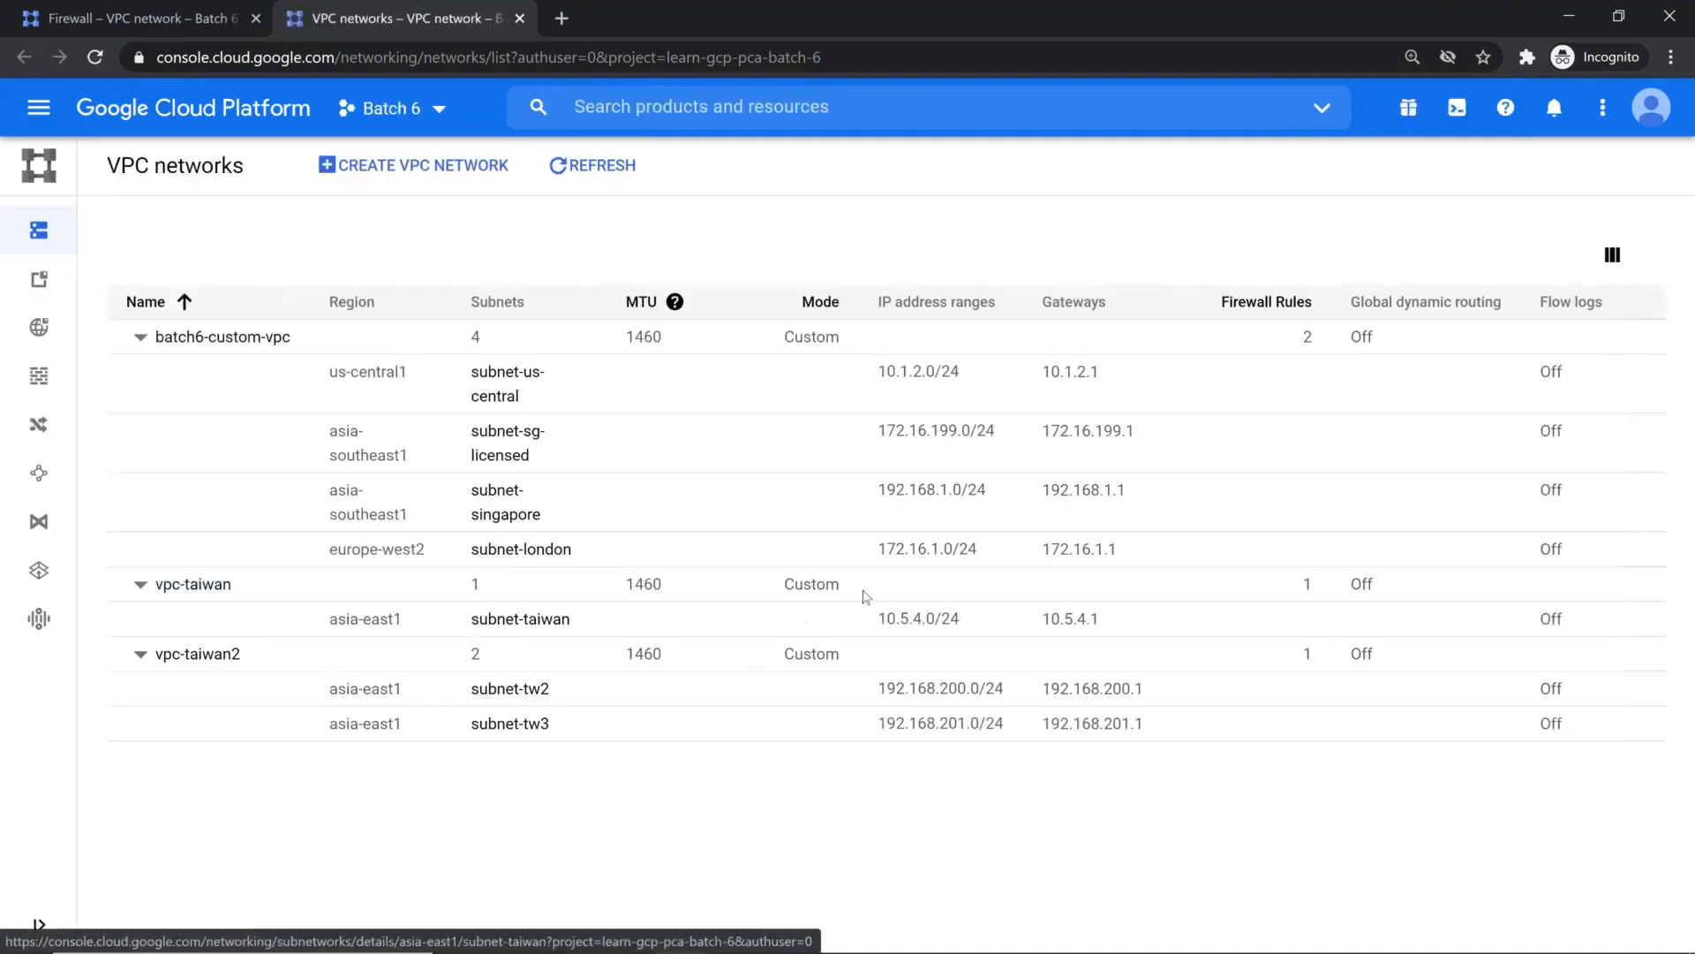
drag(881, 618, 988, 625)
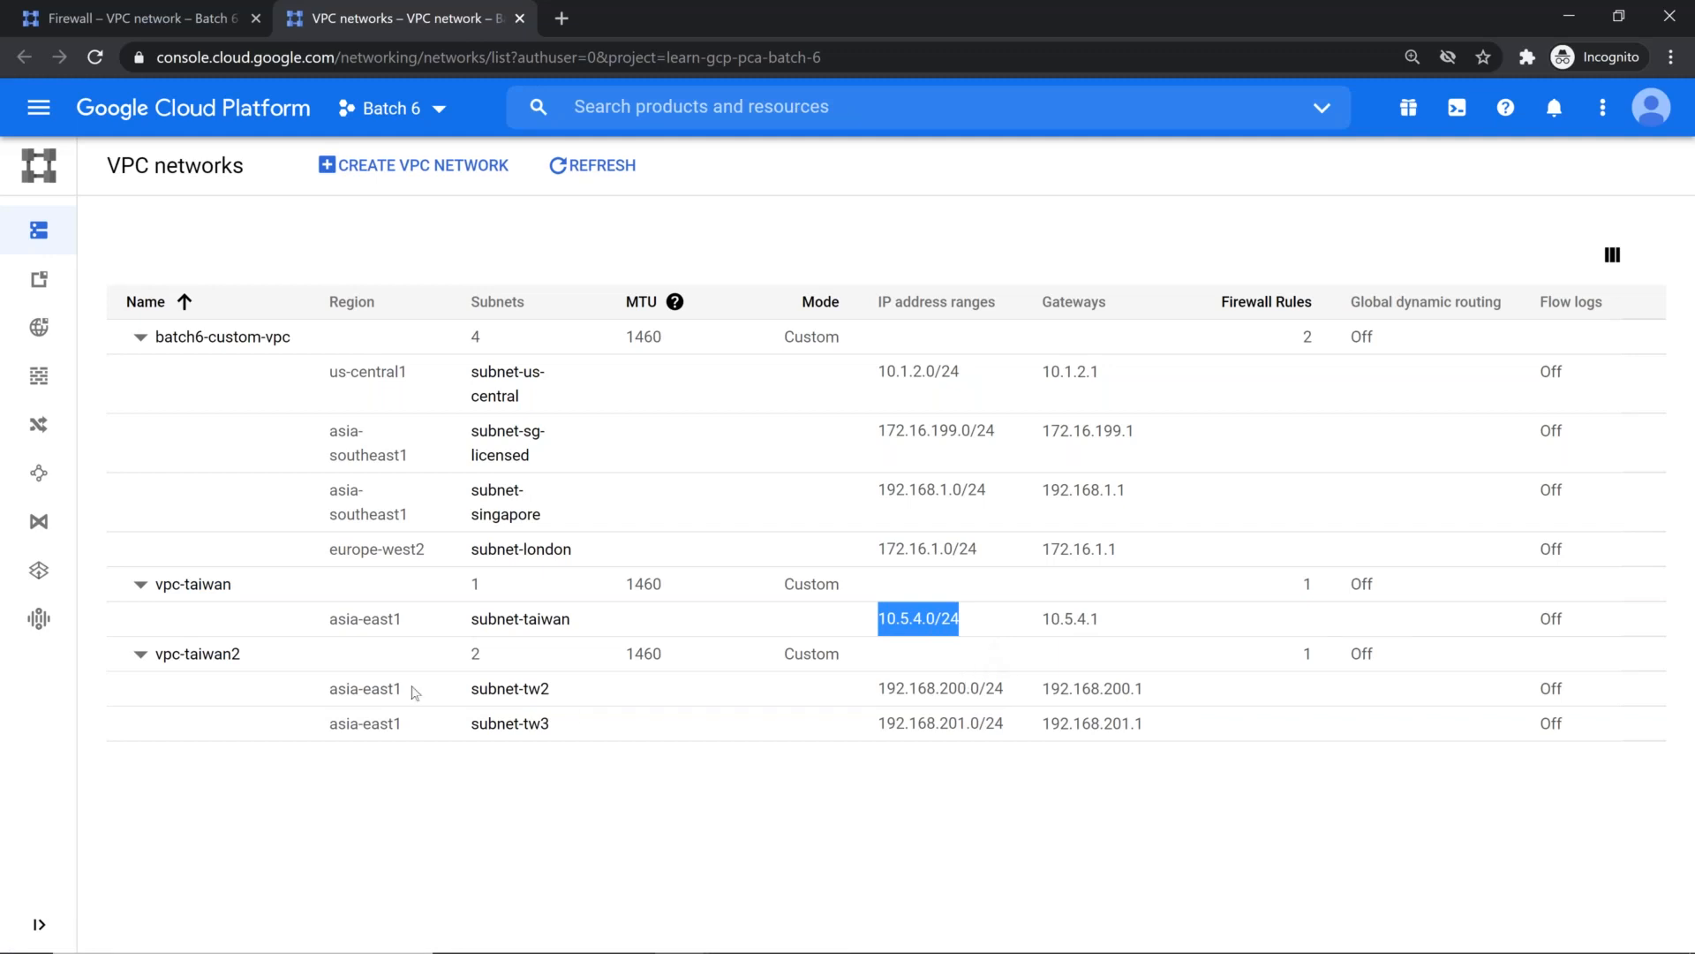
Step: Return to the firewall rules, open Identity-Aware Proxy in a separate browser tab, and show its SSH and TCP resources
click(163, 25)
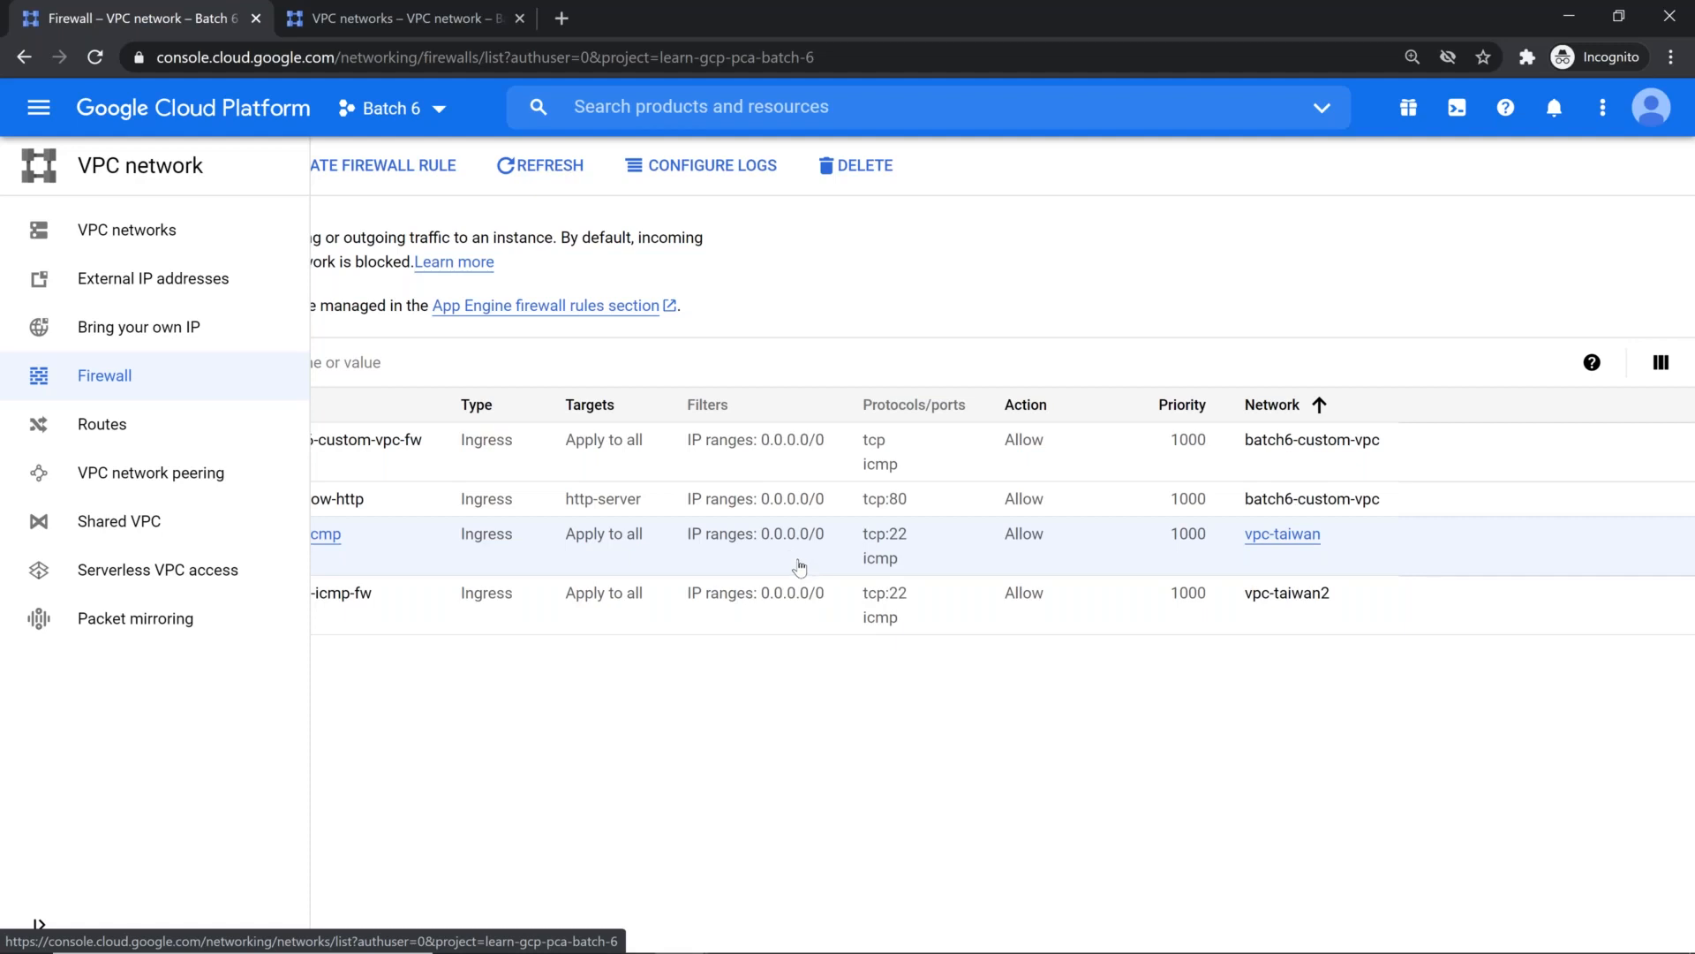
click(39, 108)
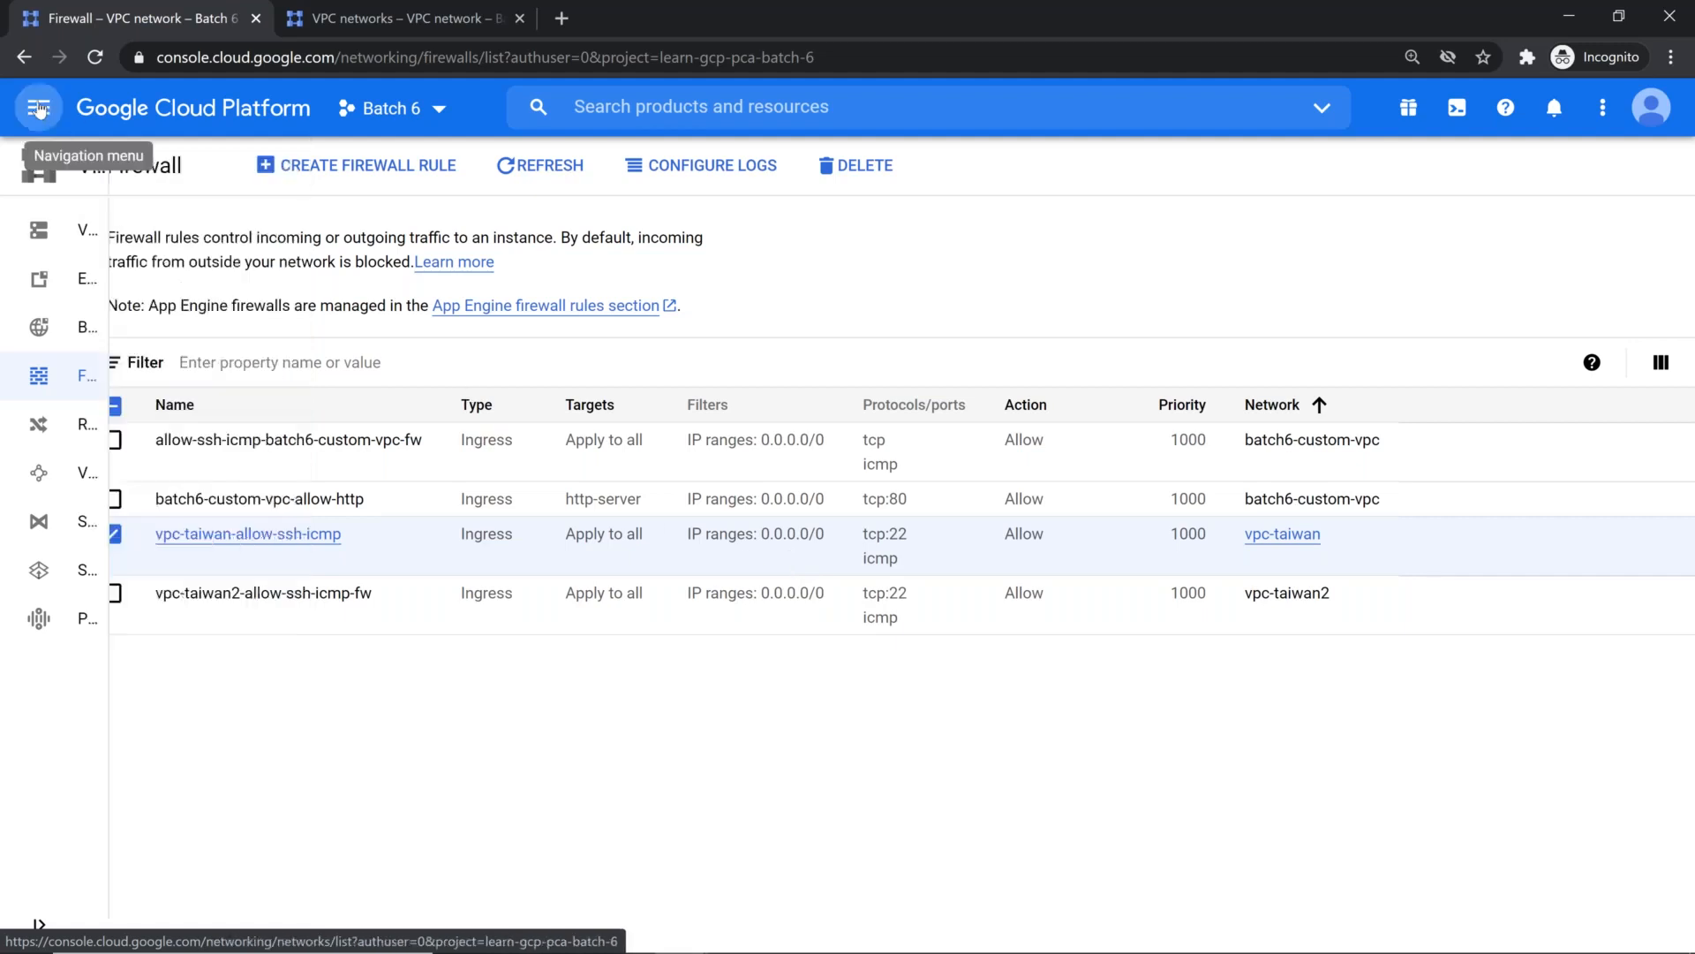
click(39, 108)
scroll(133, 397, down, 2)
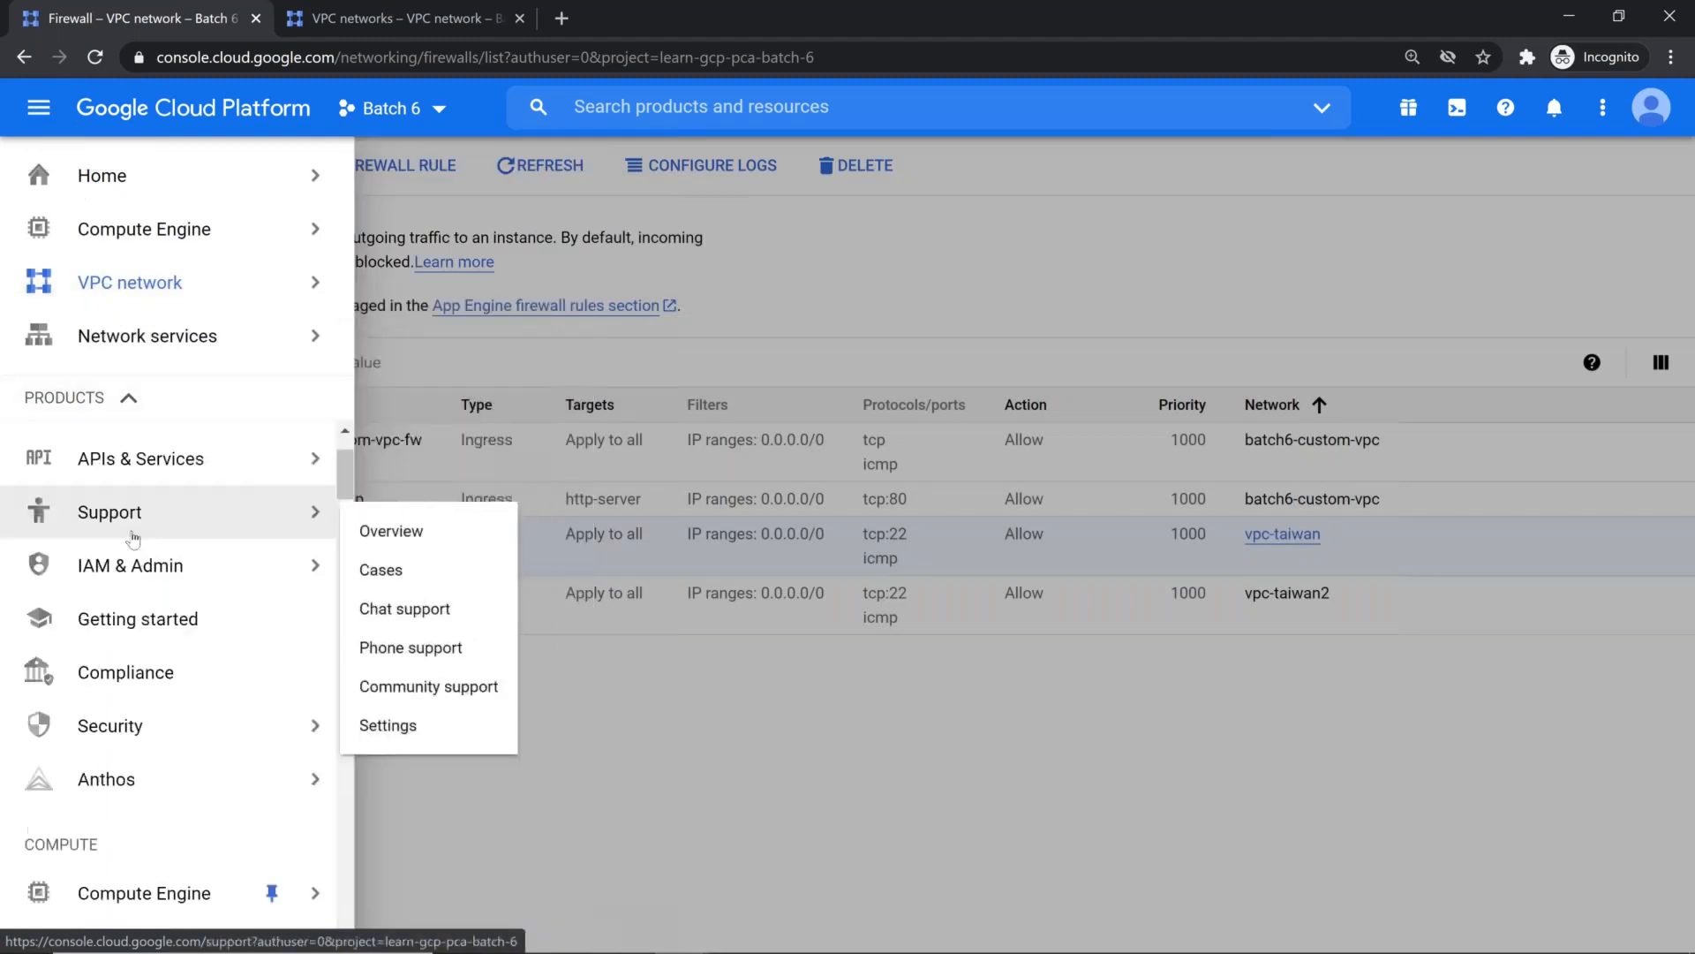
mouse_move(309, 565)
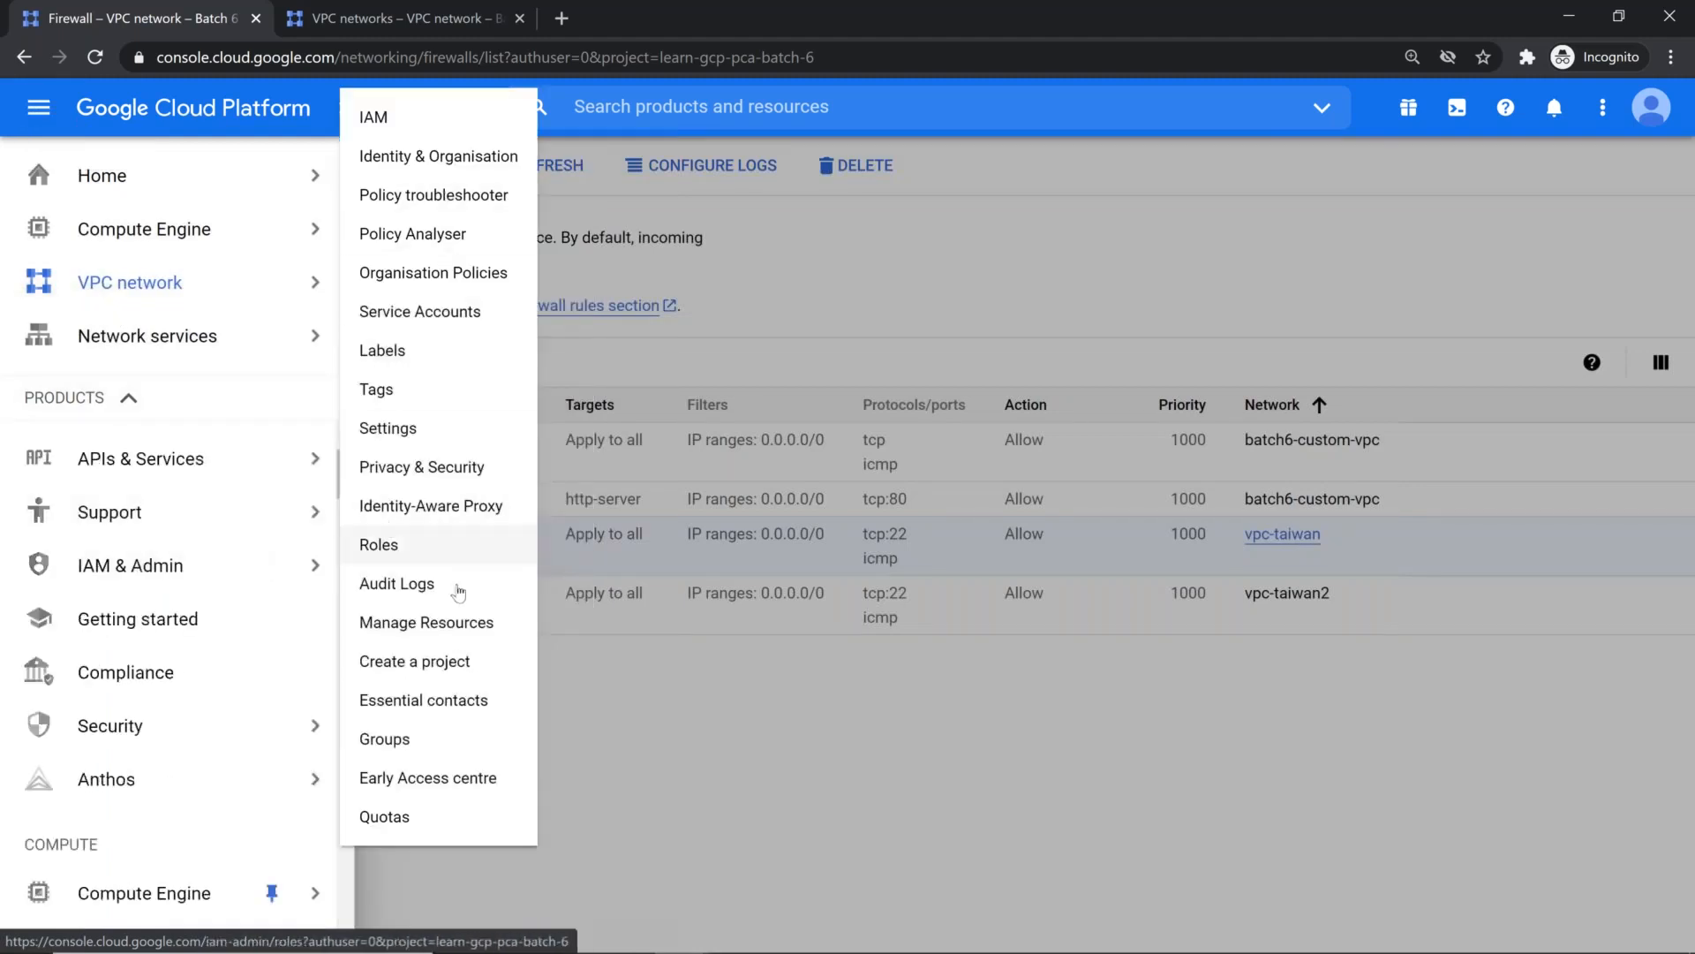
right_click(469, 508)
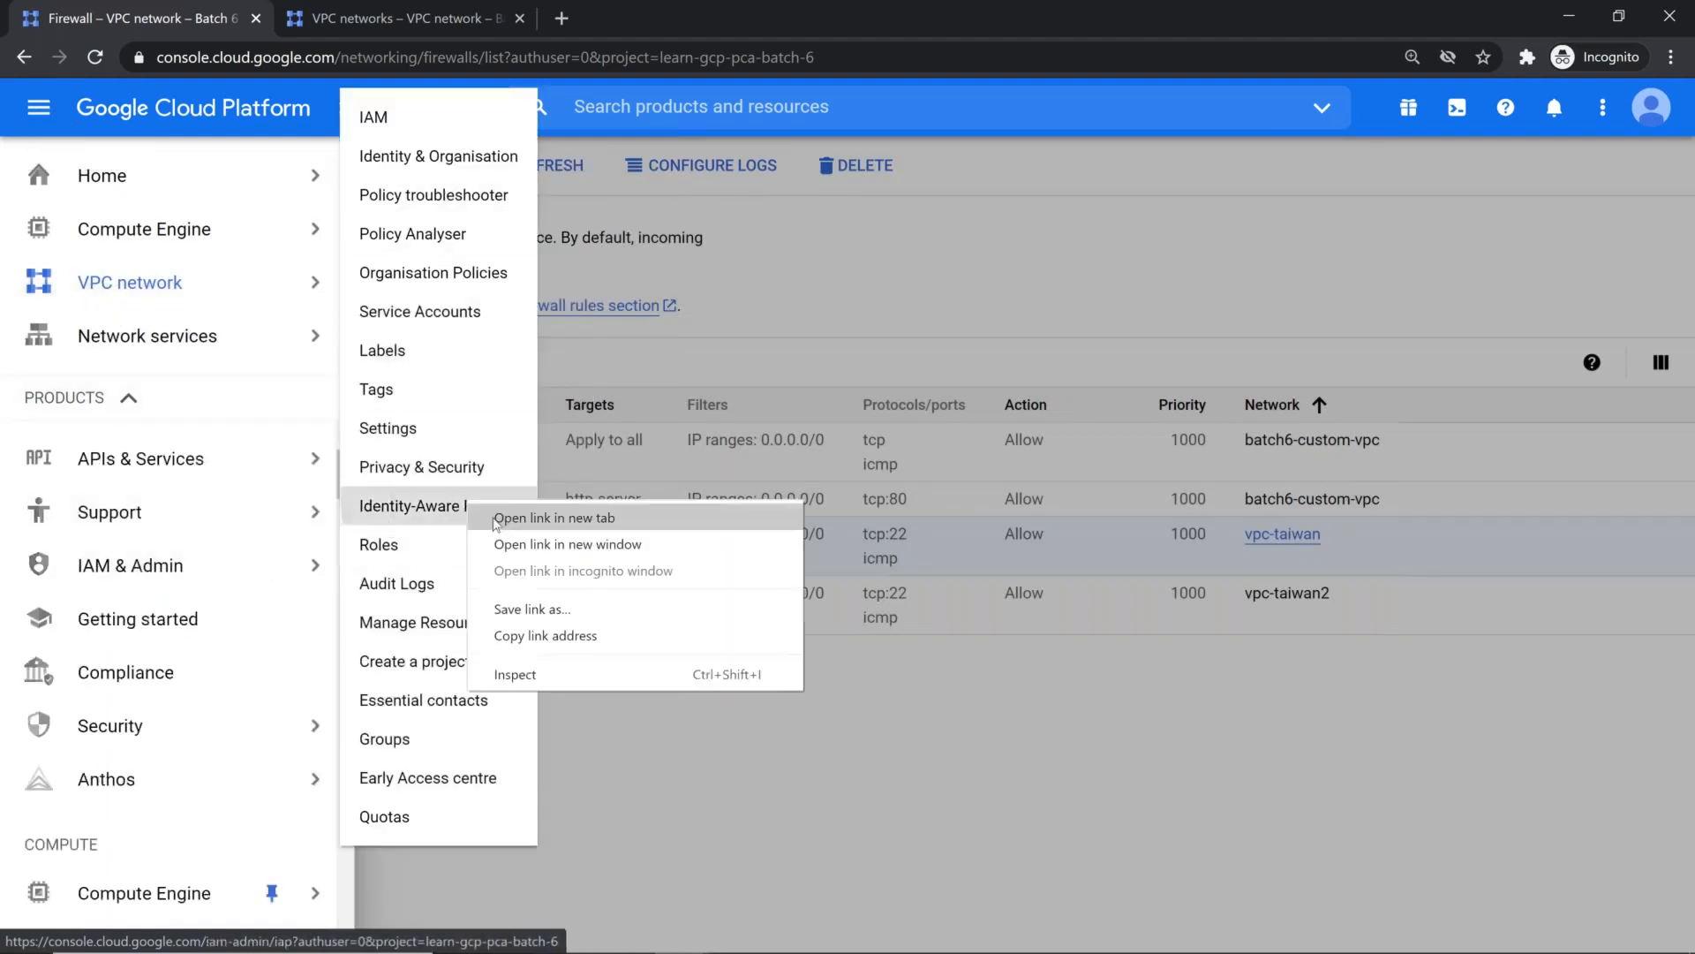
click(530, 516)
click(696, 11)
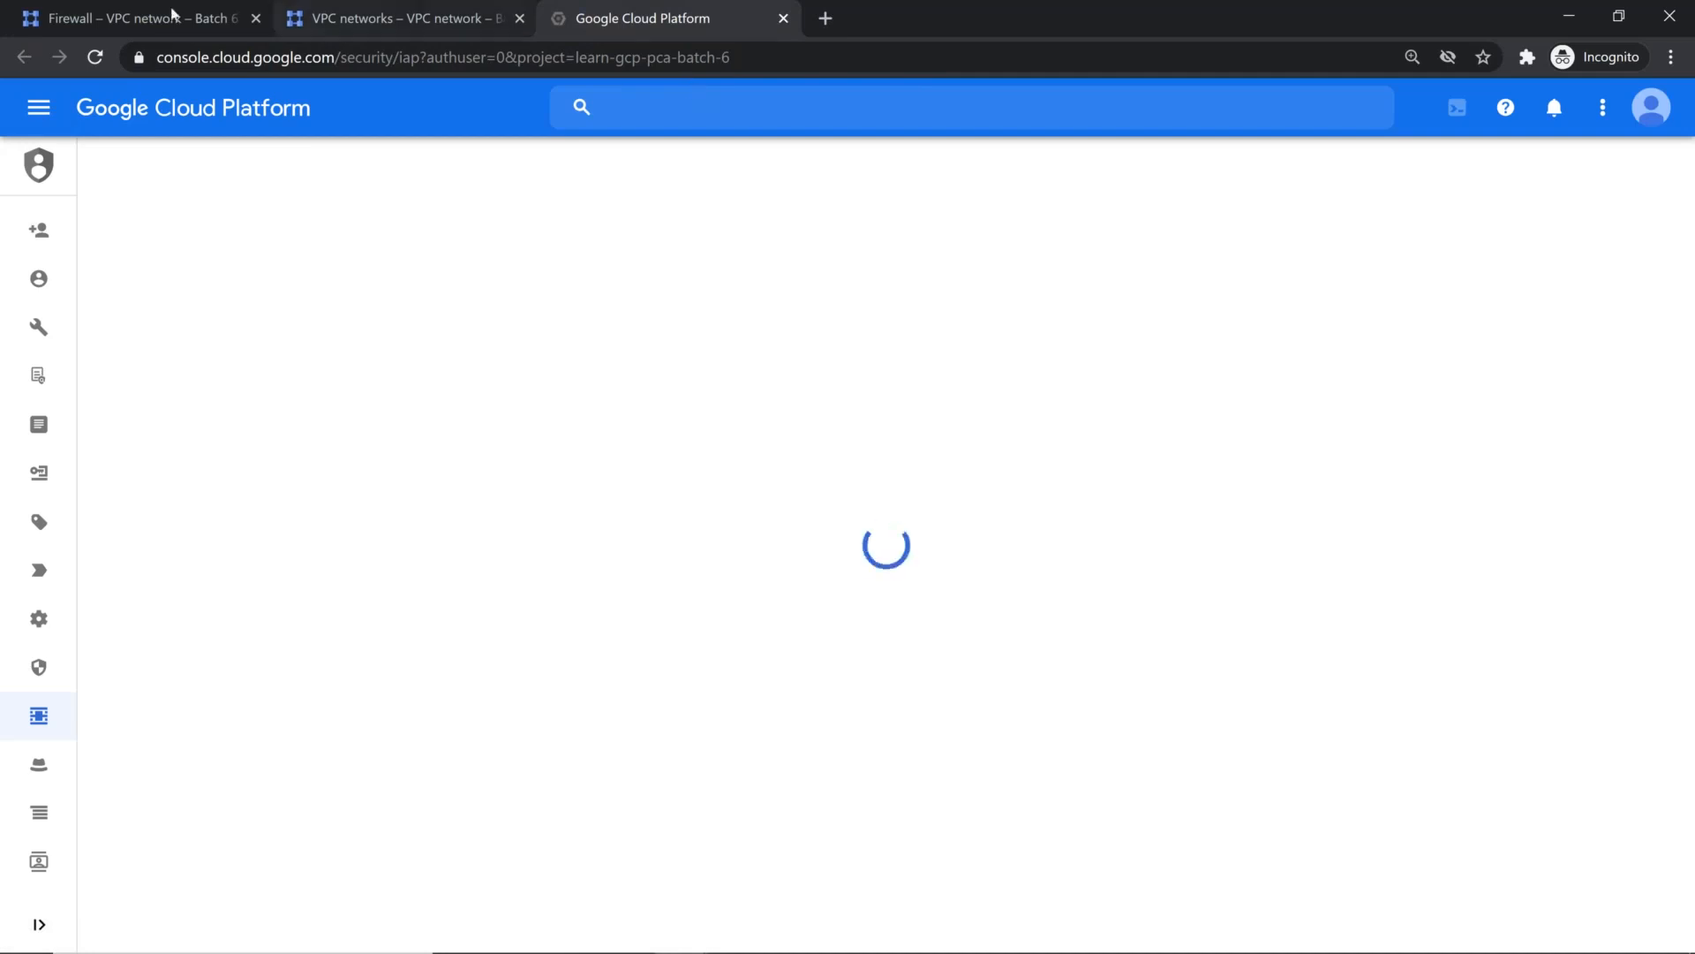
click(203, 18)
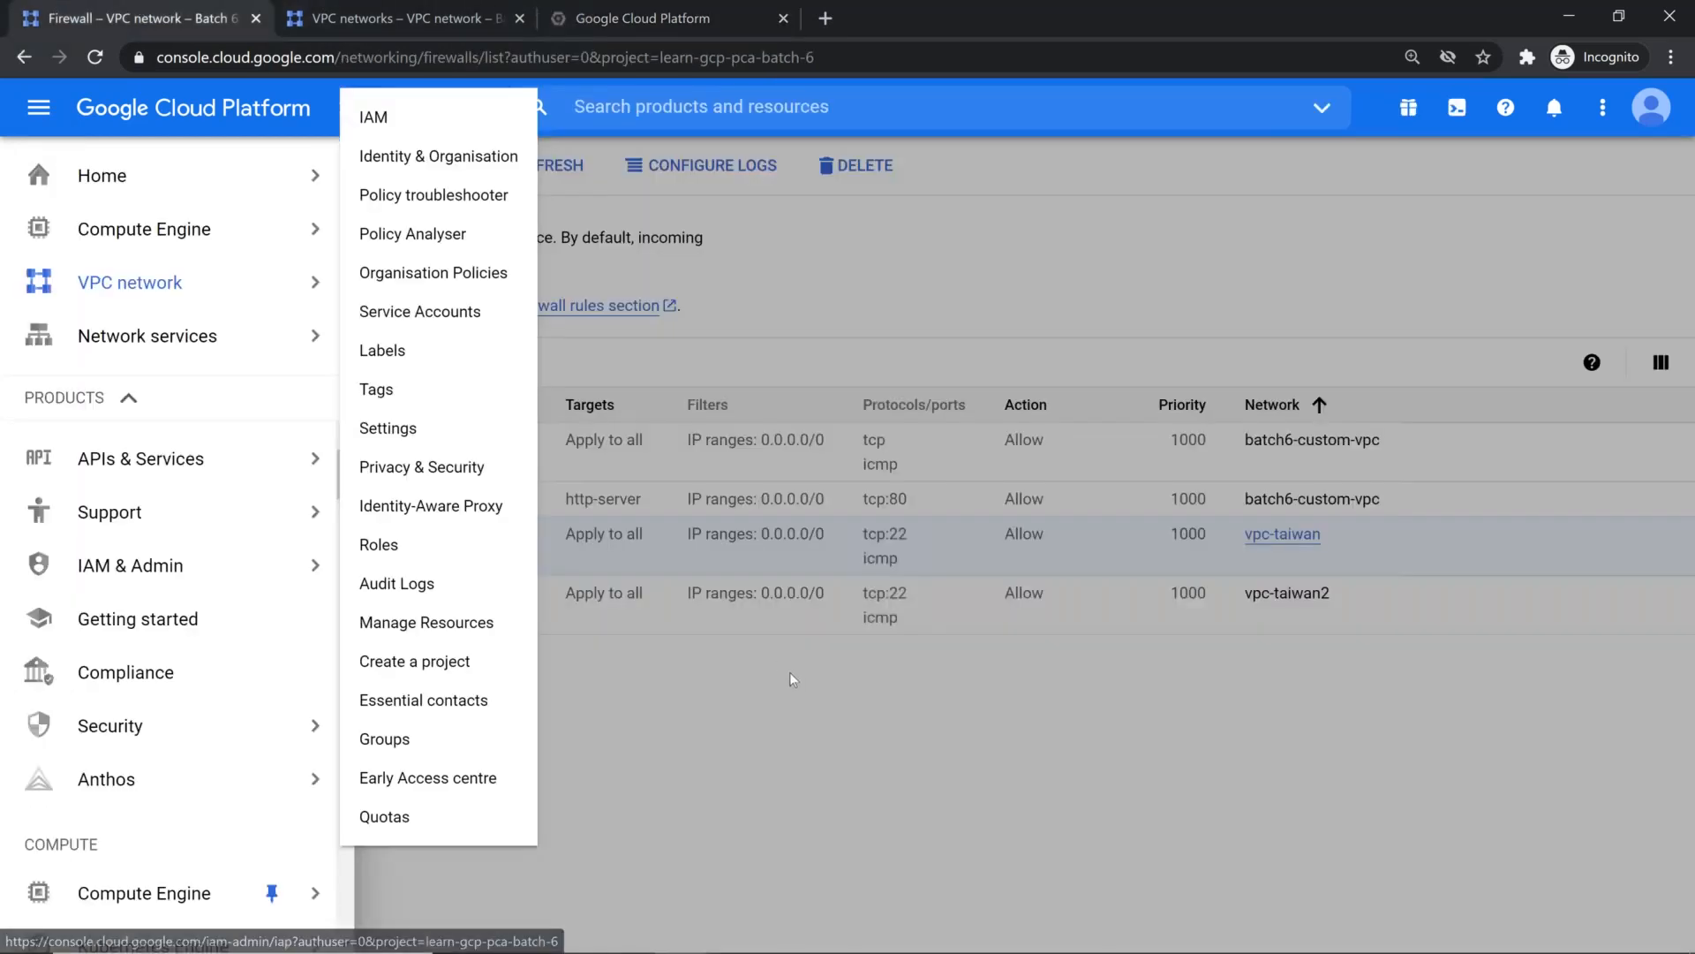
click(814, 725)
click(641, 12)
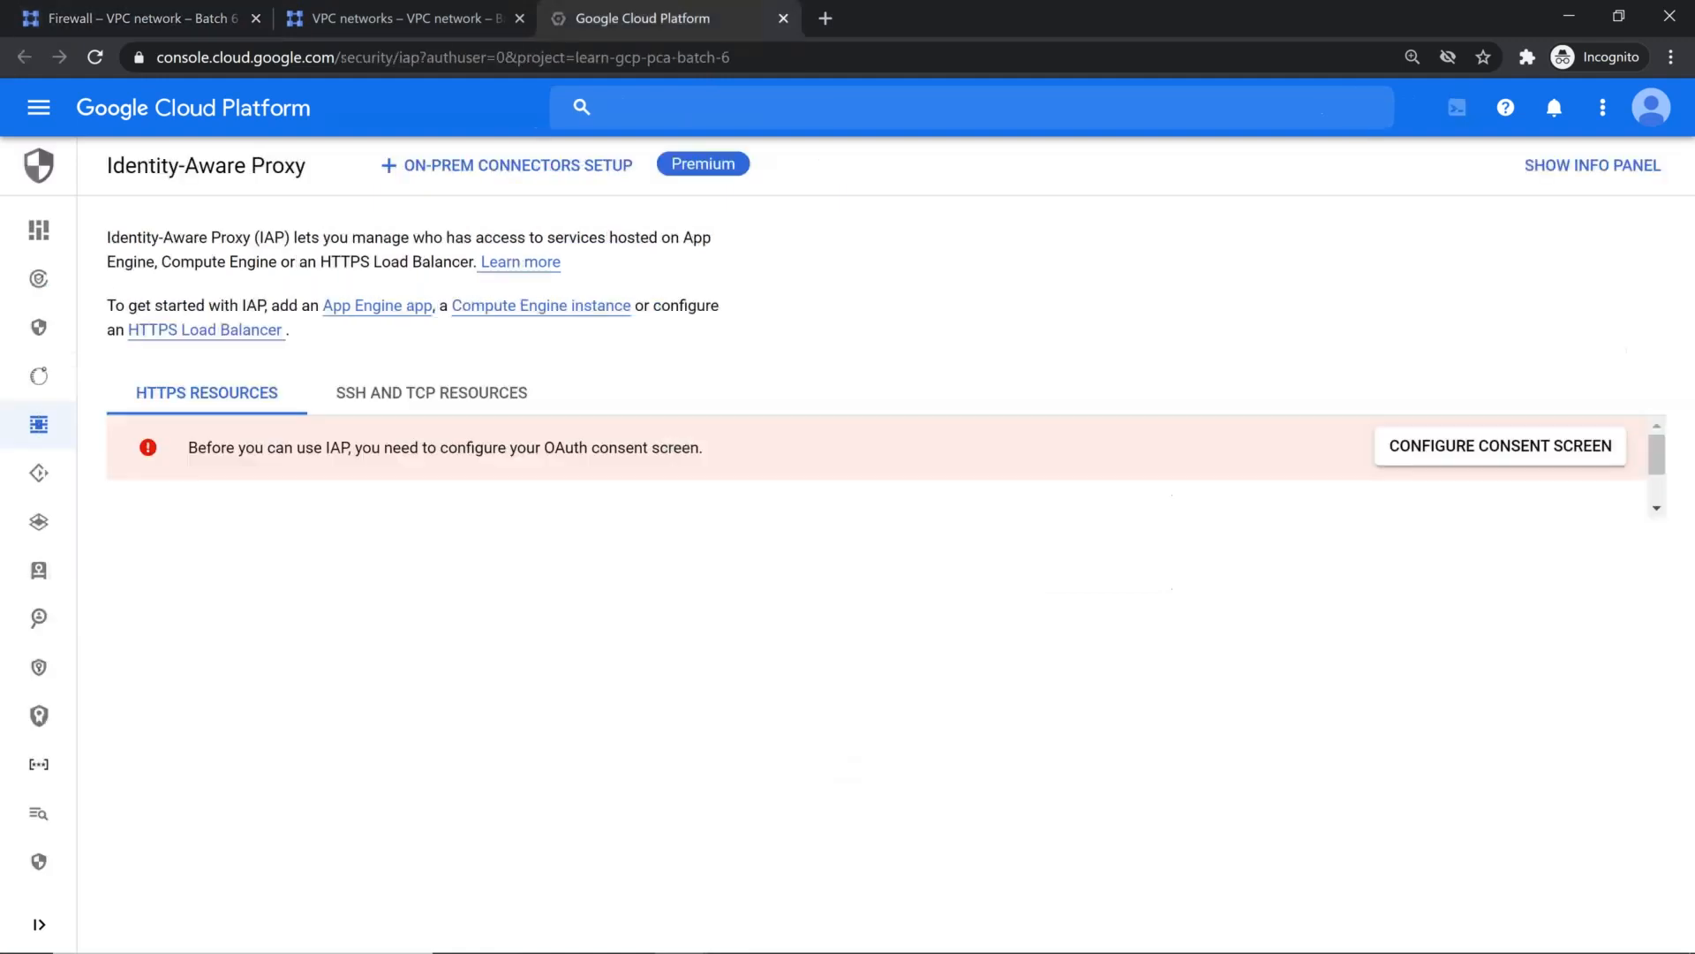
click(452, 399)
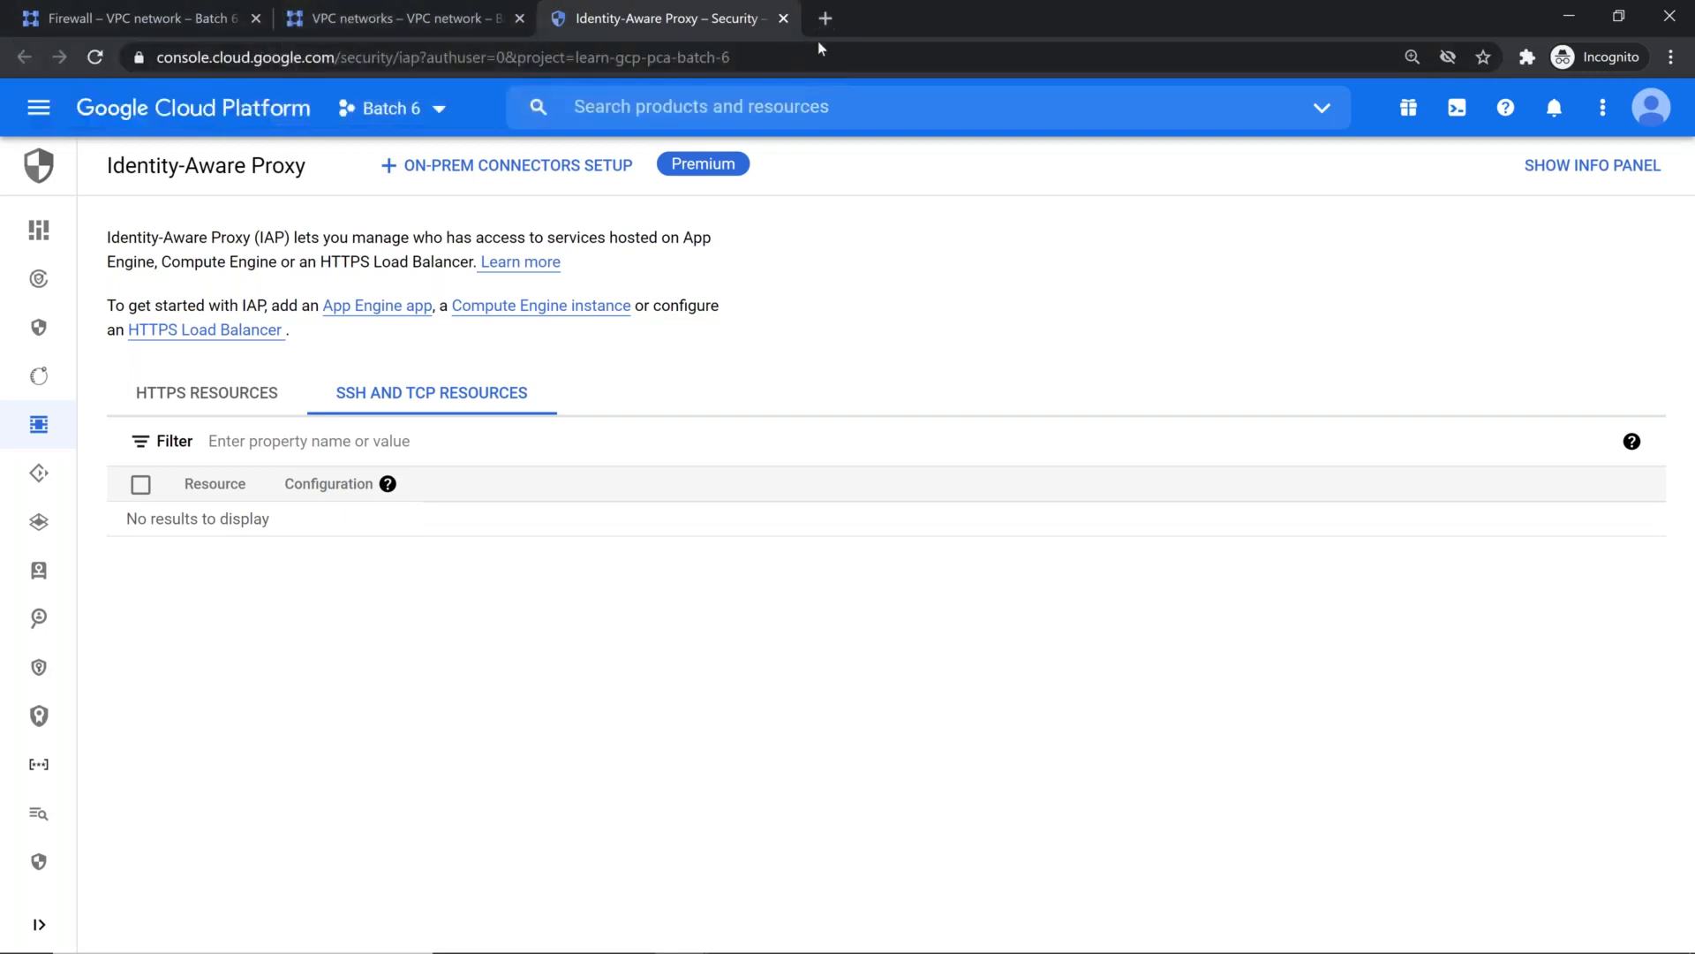
Step: Search the Examination Cheat Sheet in Google Docs for "IAP" and switch to the Real Implementation Cheat Sheet
key(alt+Tab)
key(alt+Tab)
key(alt+shift+Tab)
key(alt+Tab)
key(alt+Tab)
key(alt+Tab)
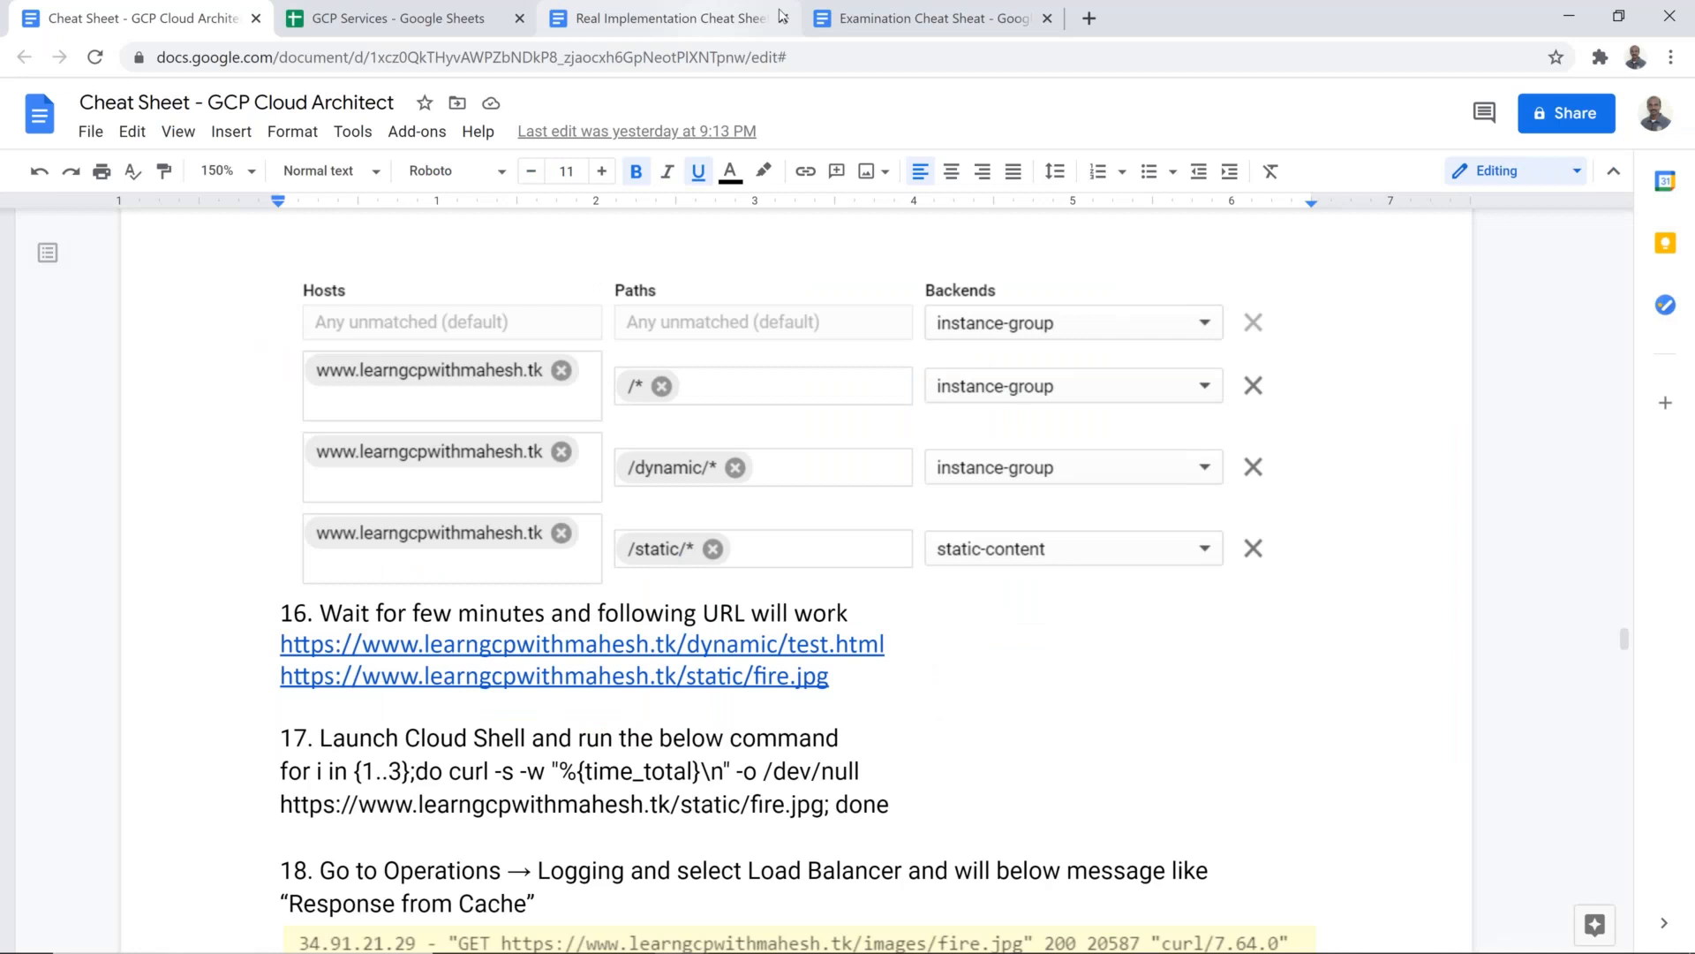
click(870, 17)
scroll(864, 427, up, 8)
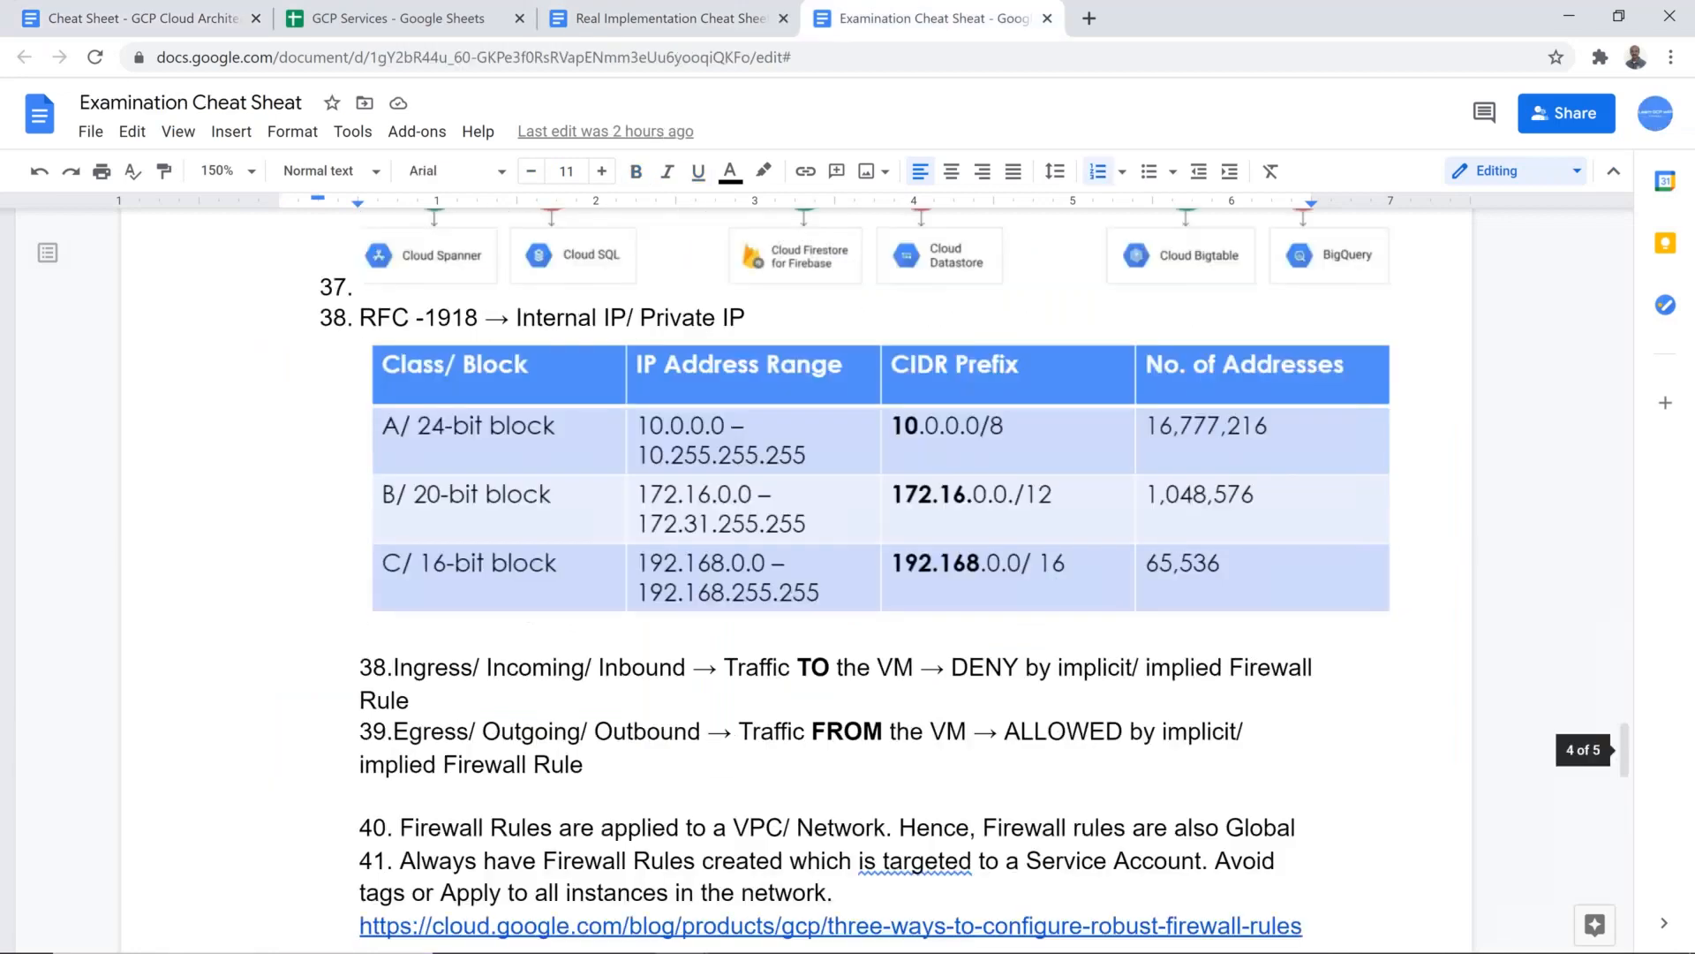
scroll(864, 428, up, 8)
scroll(865, 427, up, 5)
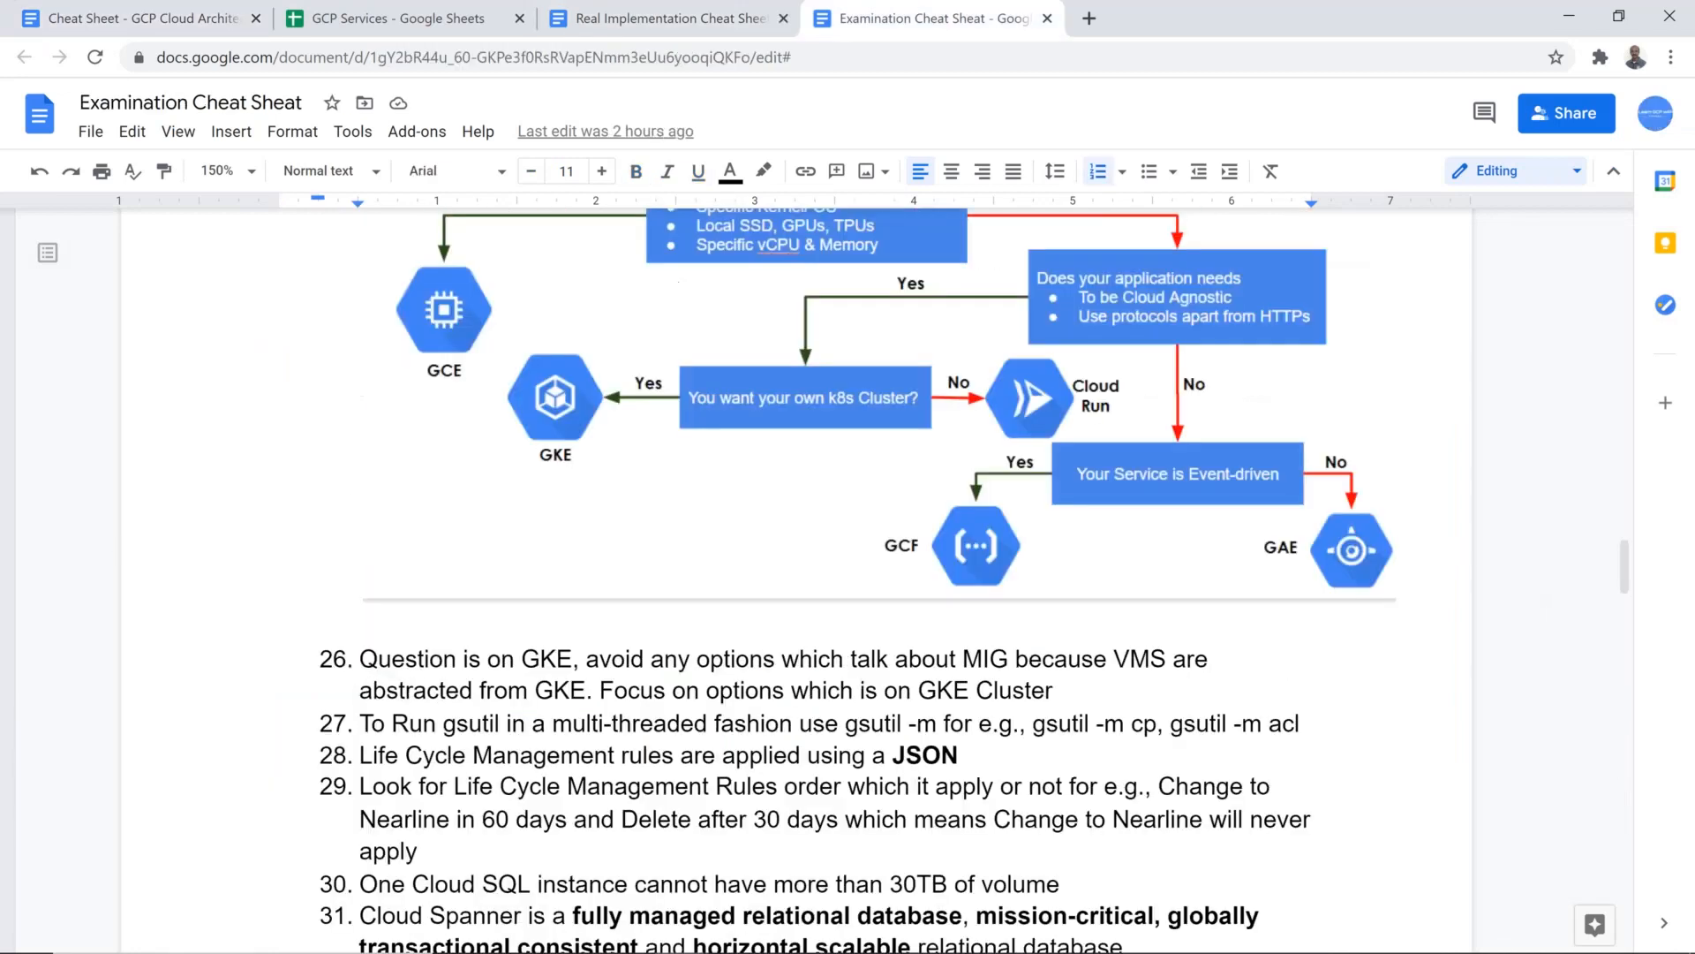
key(ctrl+f)
text(set)
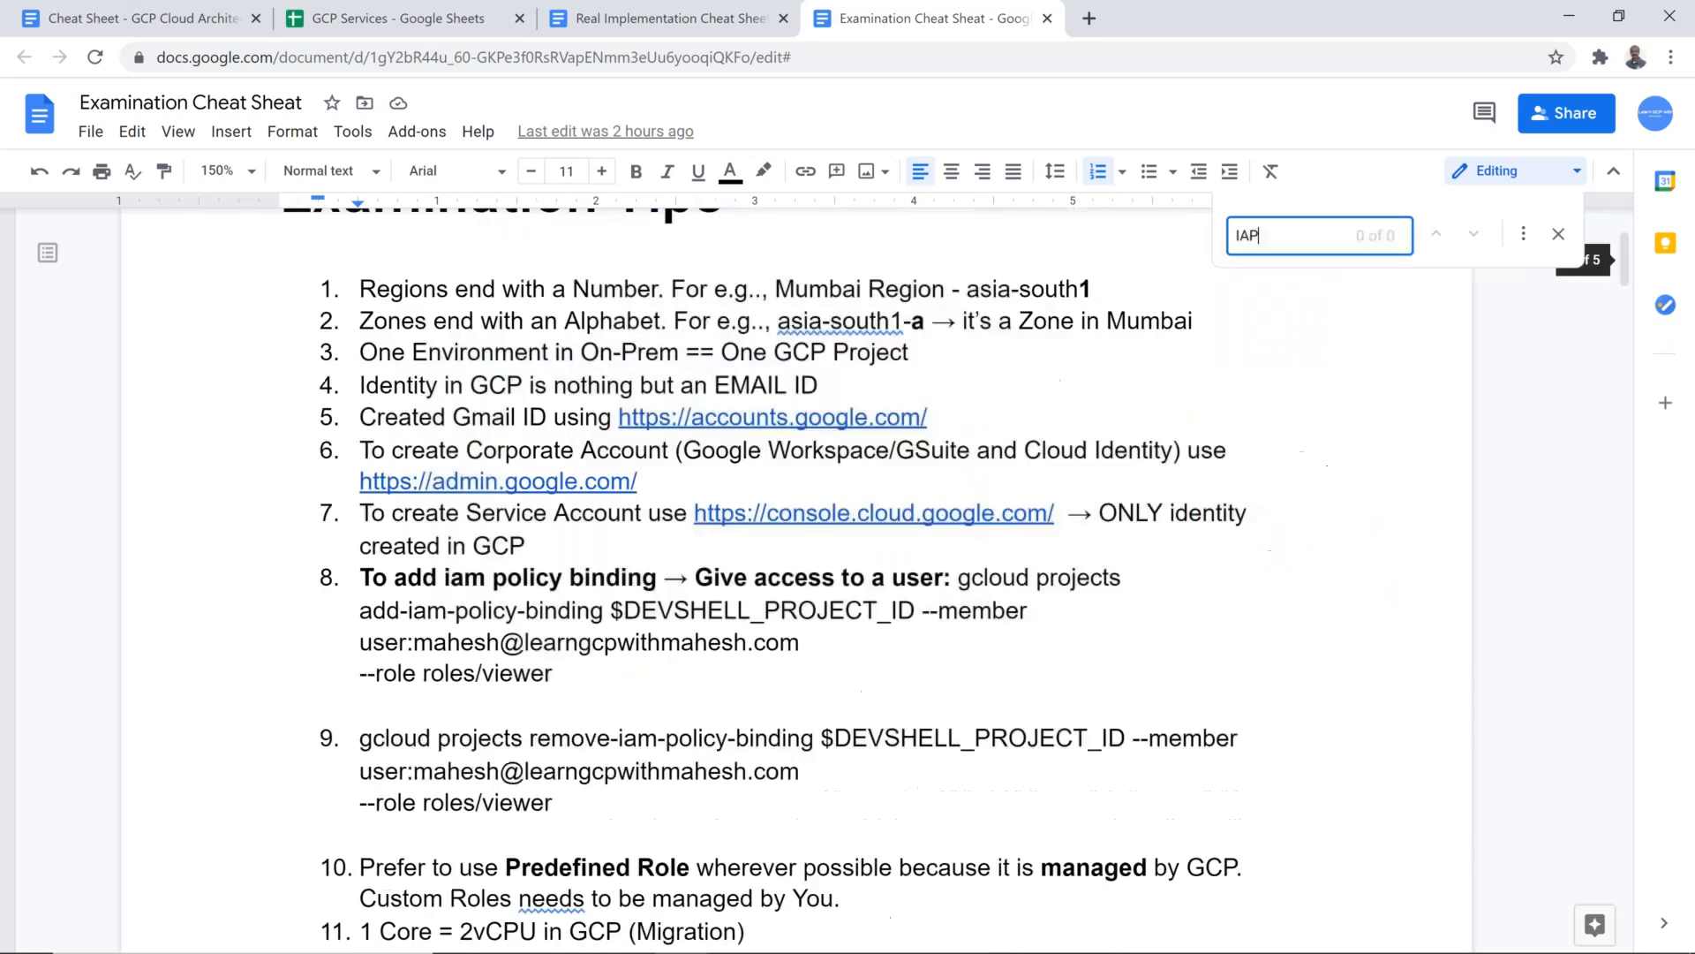
click(647, 13)
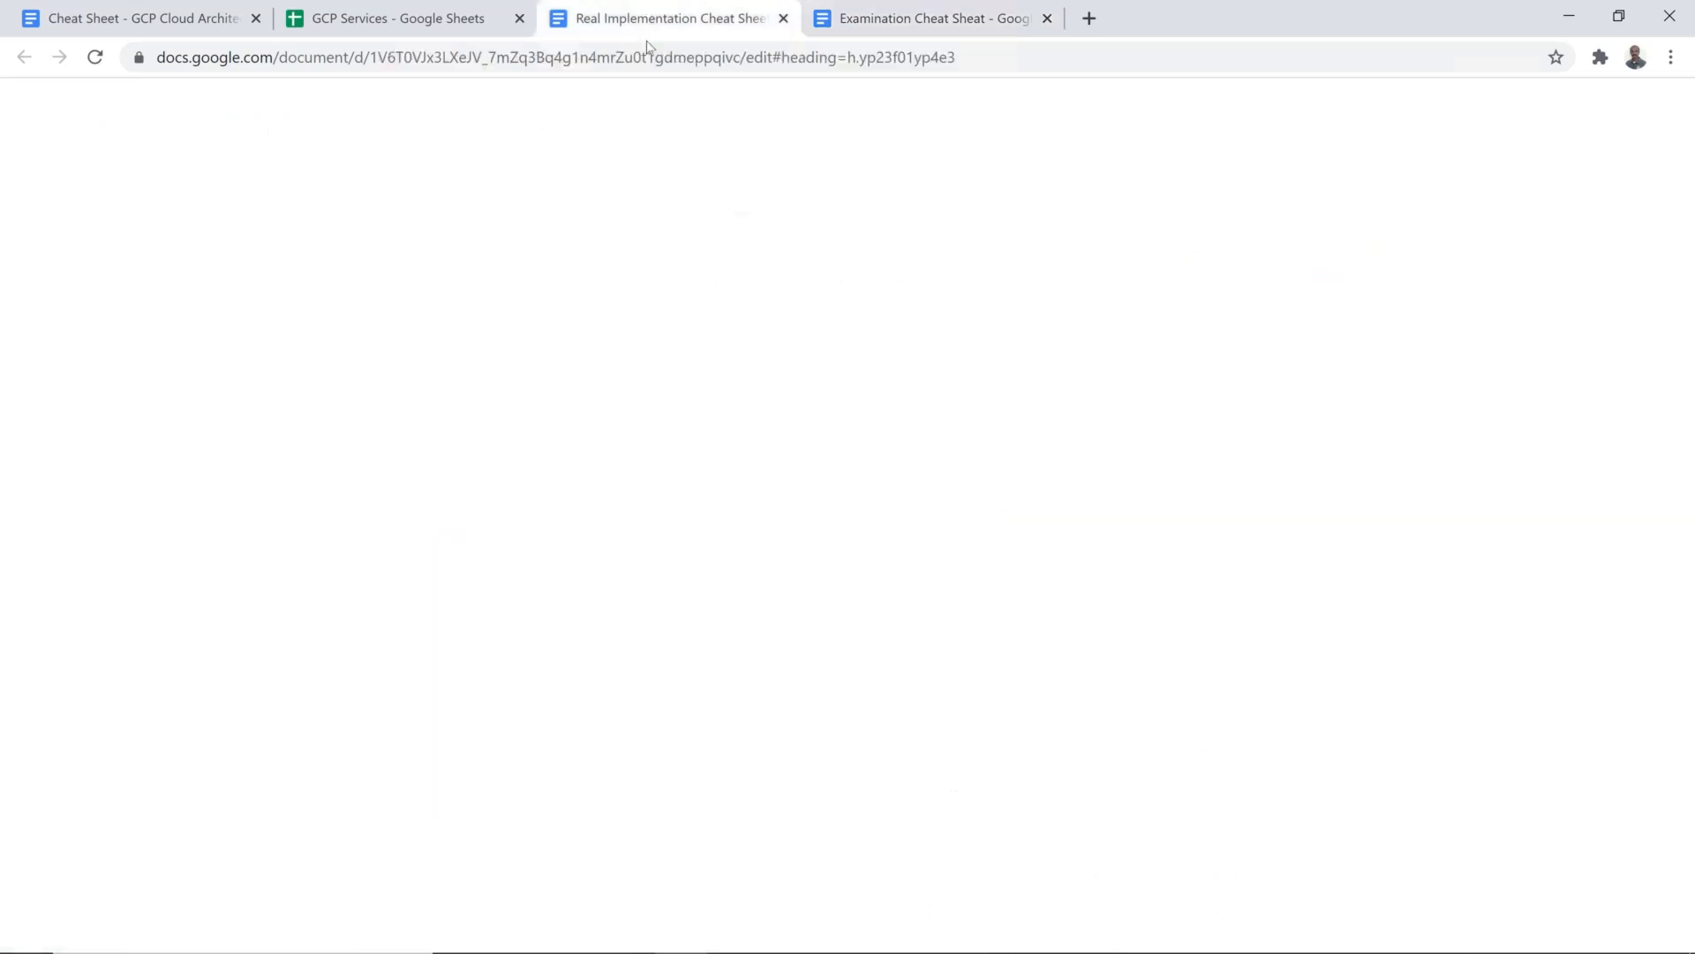
Step: Search the Real Implementation Cheat Sheet for "IAP" and show the tip about IAP source IPs
key(ctrl+f)
text(i)
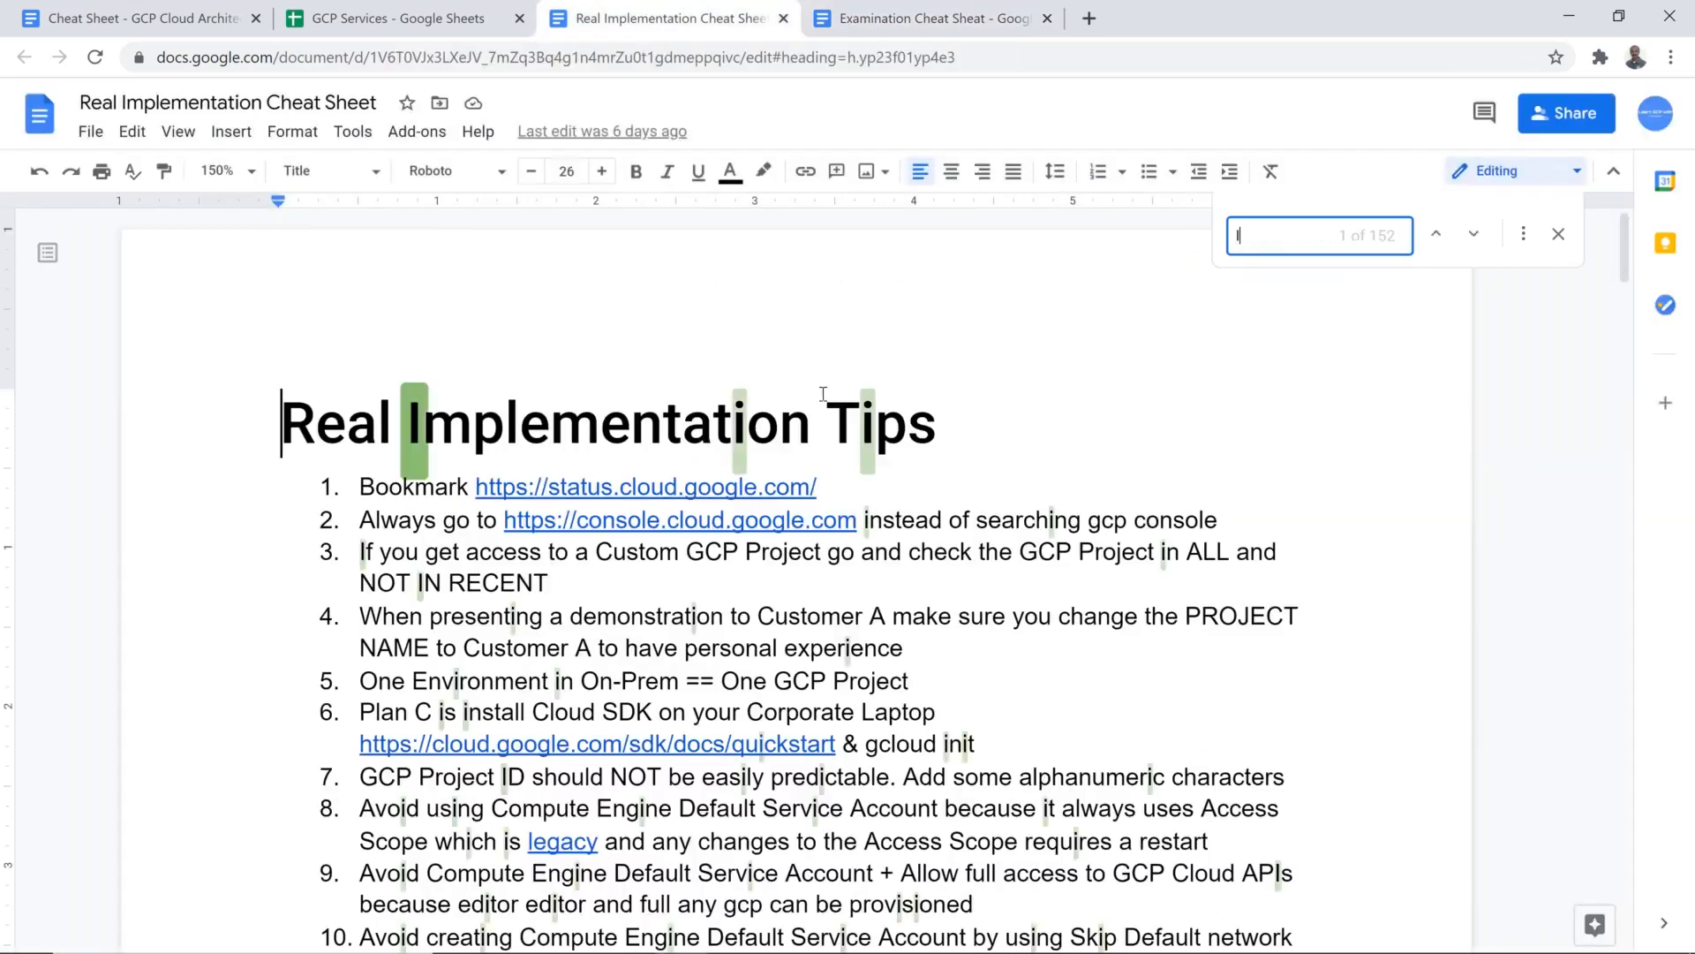
text(AP)
scroll(863, 677, down, 1)
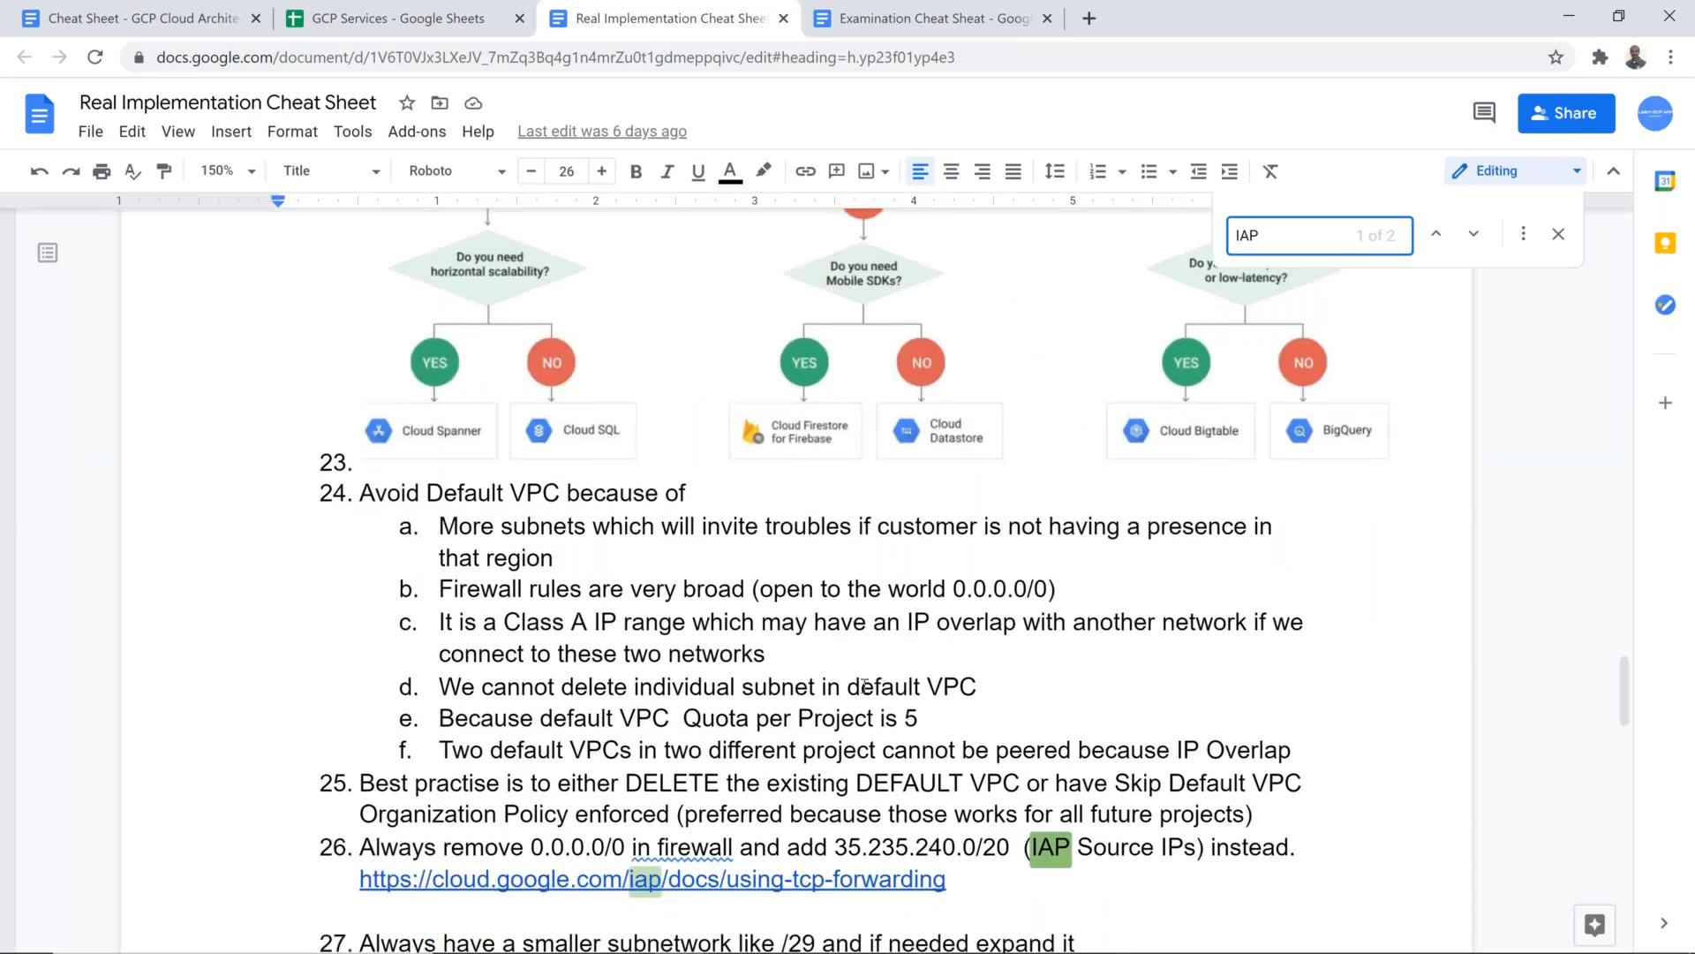
scroll(864, 686, down, 2)
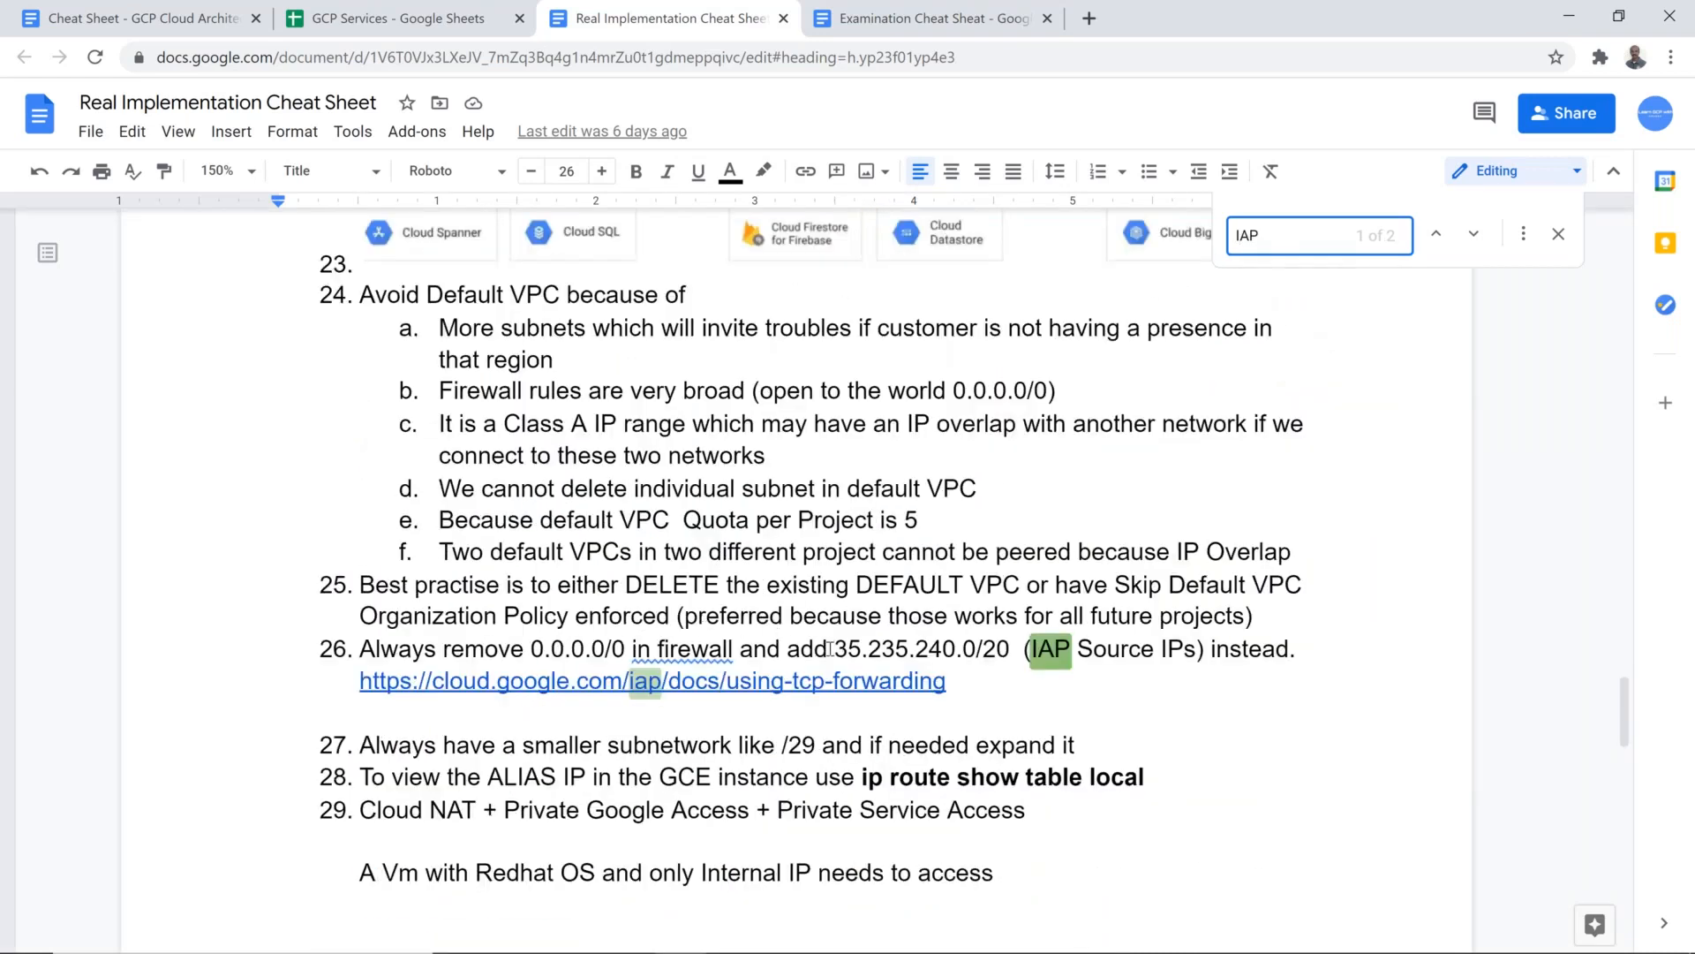
Step: Copy the IAP source range 35.235.240.0/20 from item 26 of the implementation tips
click(829, 650)
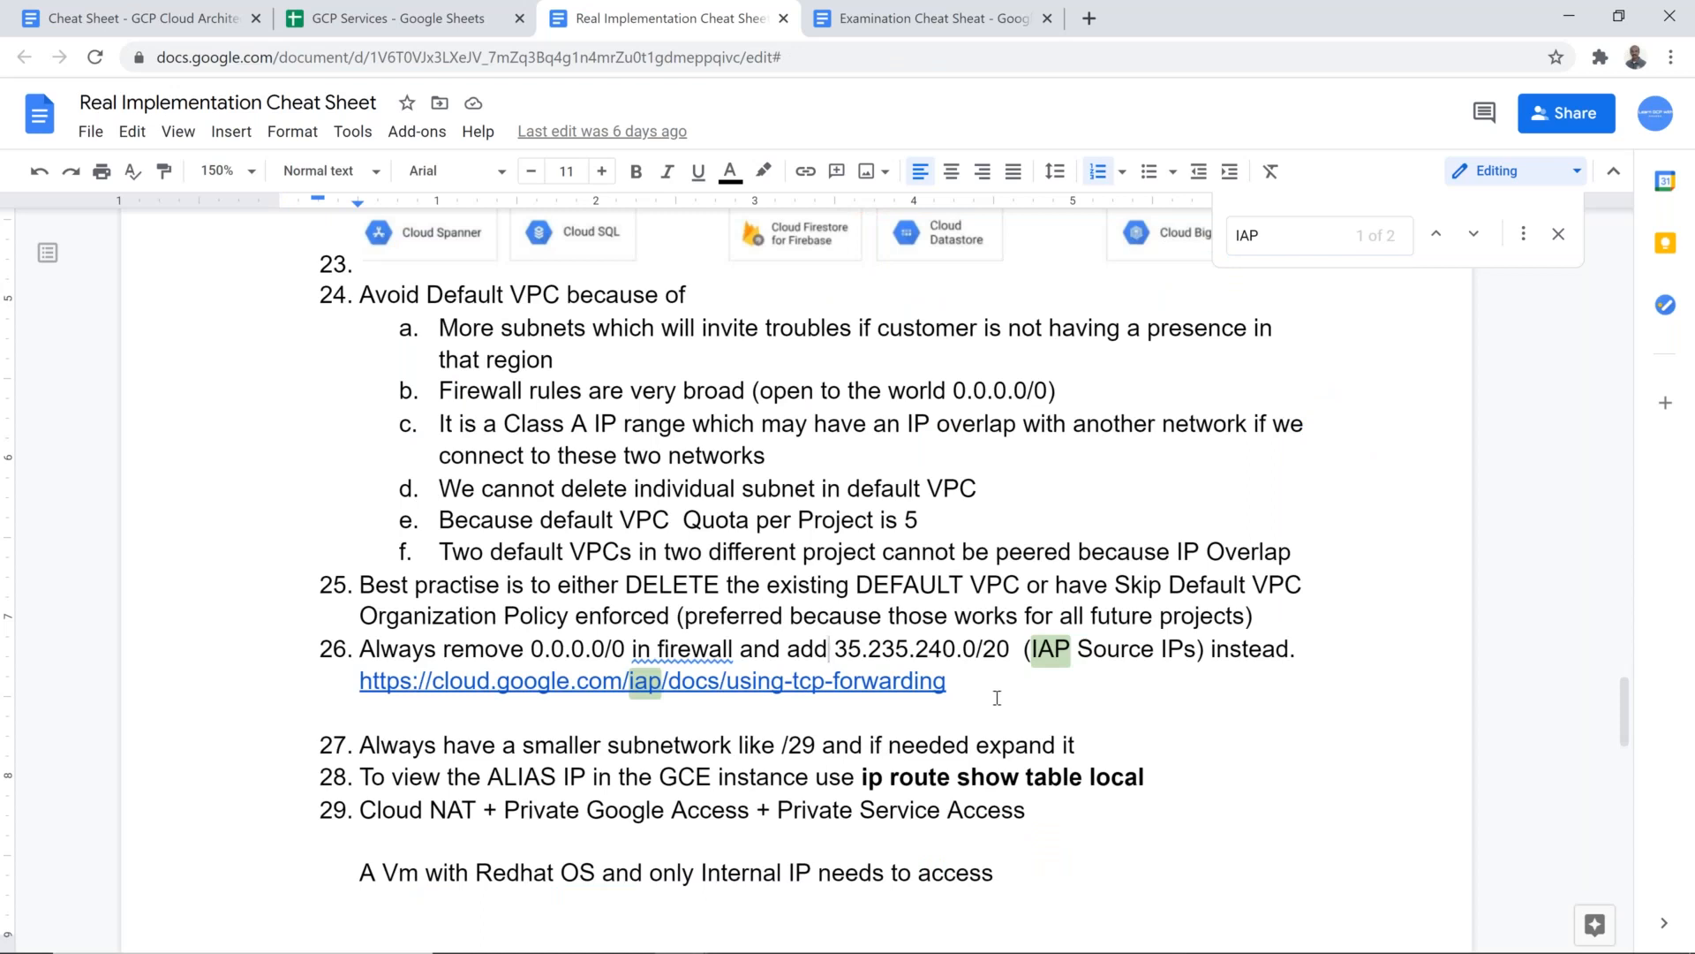
key(Right)
key(shift+Right)
key(shift+Right)
key(shift+Right)
key(shift+Right)
key(shift+Right)
key(shift+Right)
key(shift+Right)
key(shift+Right)
key(shift+Right)
key(shift+Right)
key(shift+Right)
key(shift+Right)
key(shift+Right)
key(shift+Right)
key(shift+Right)
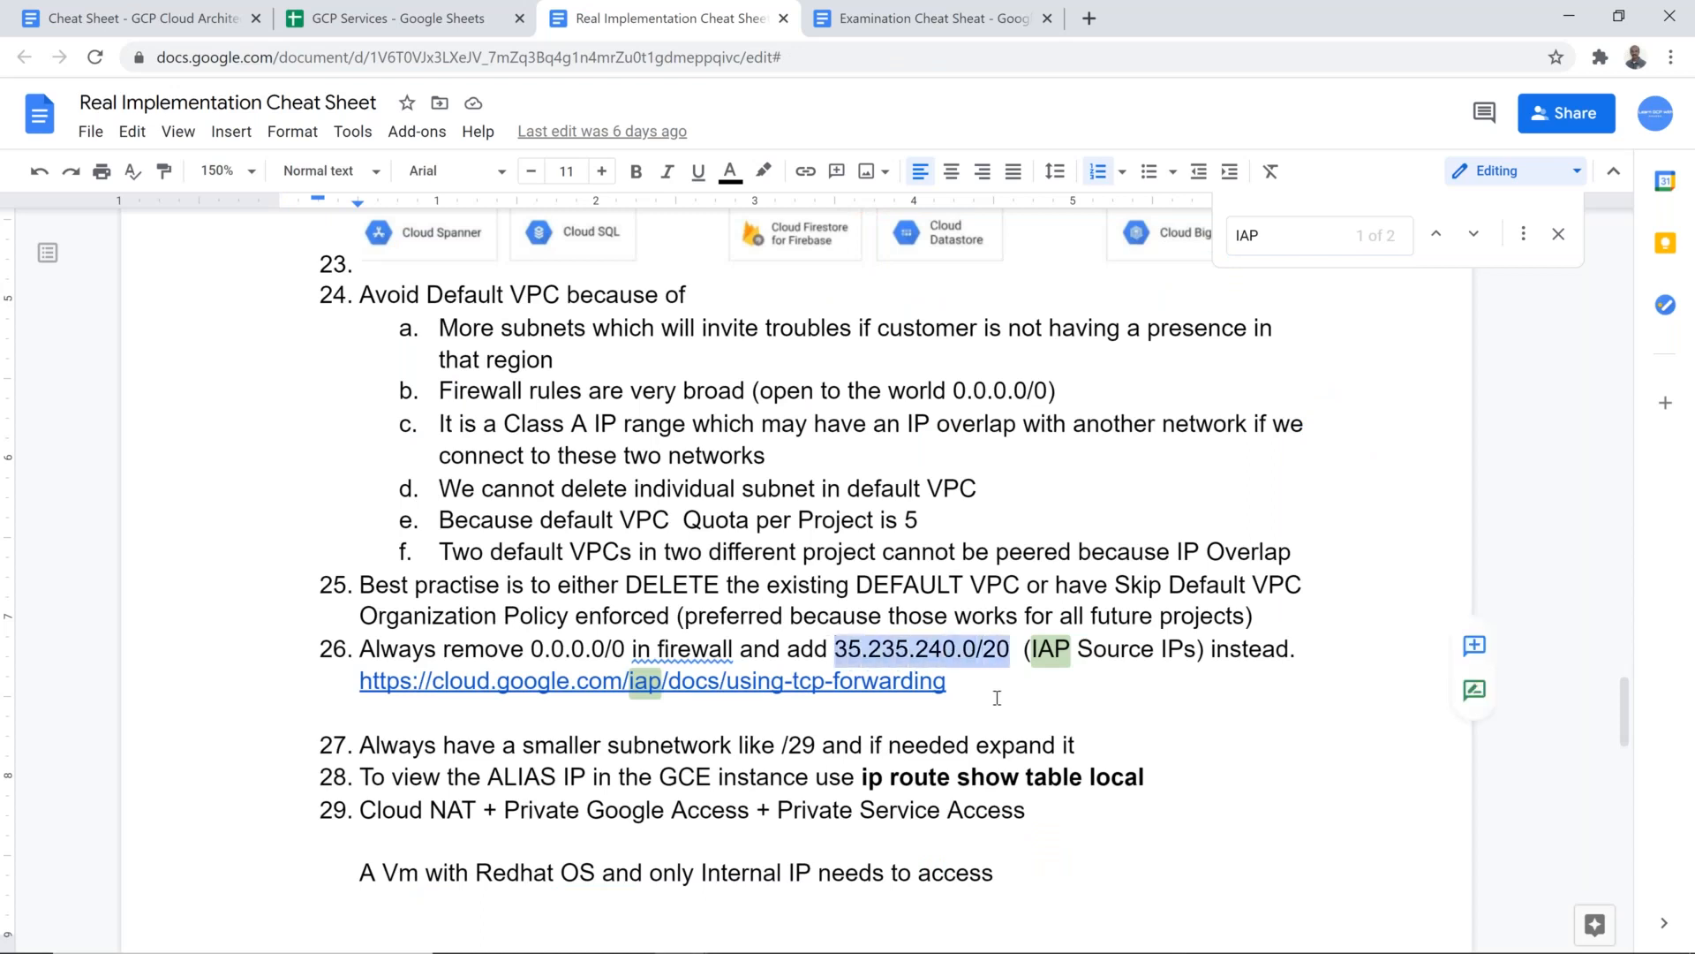
Step: Switch back to the Google Cloud console and open the vpc-taiwan-allow-ssh-icmp firewall rule for editing
key(alt+Tab)
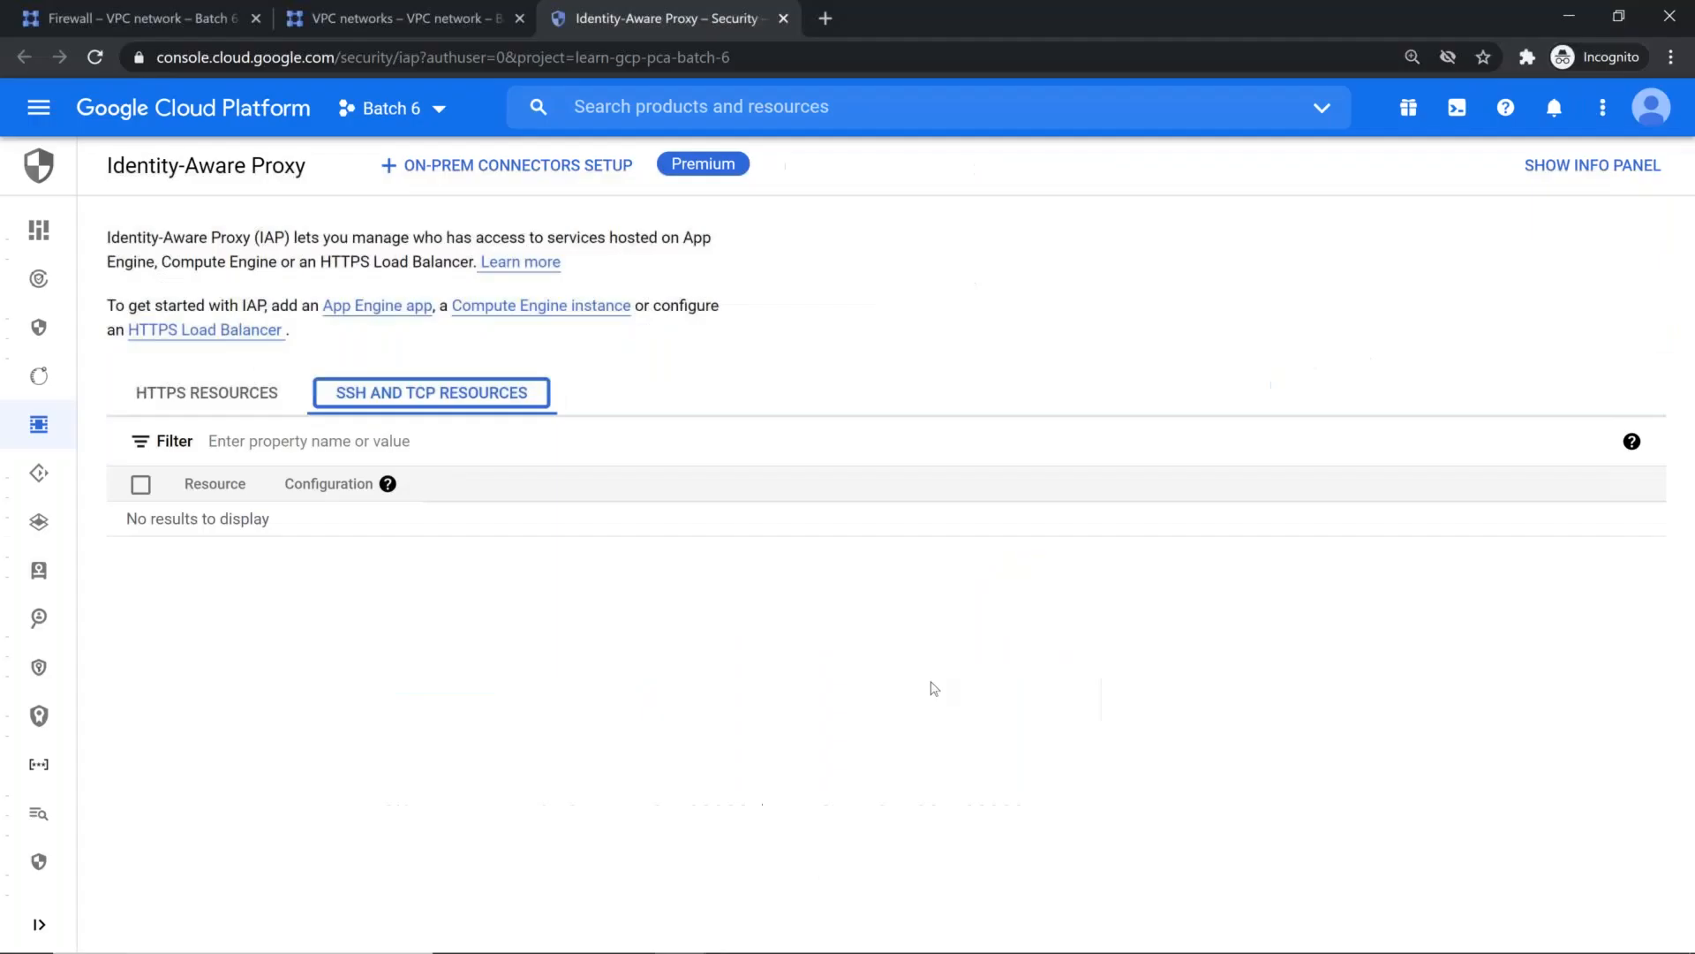
click(141, 17)
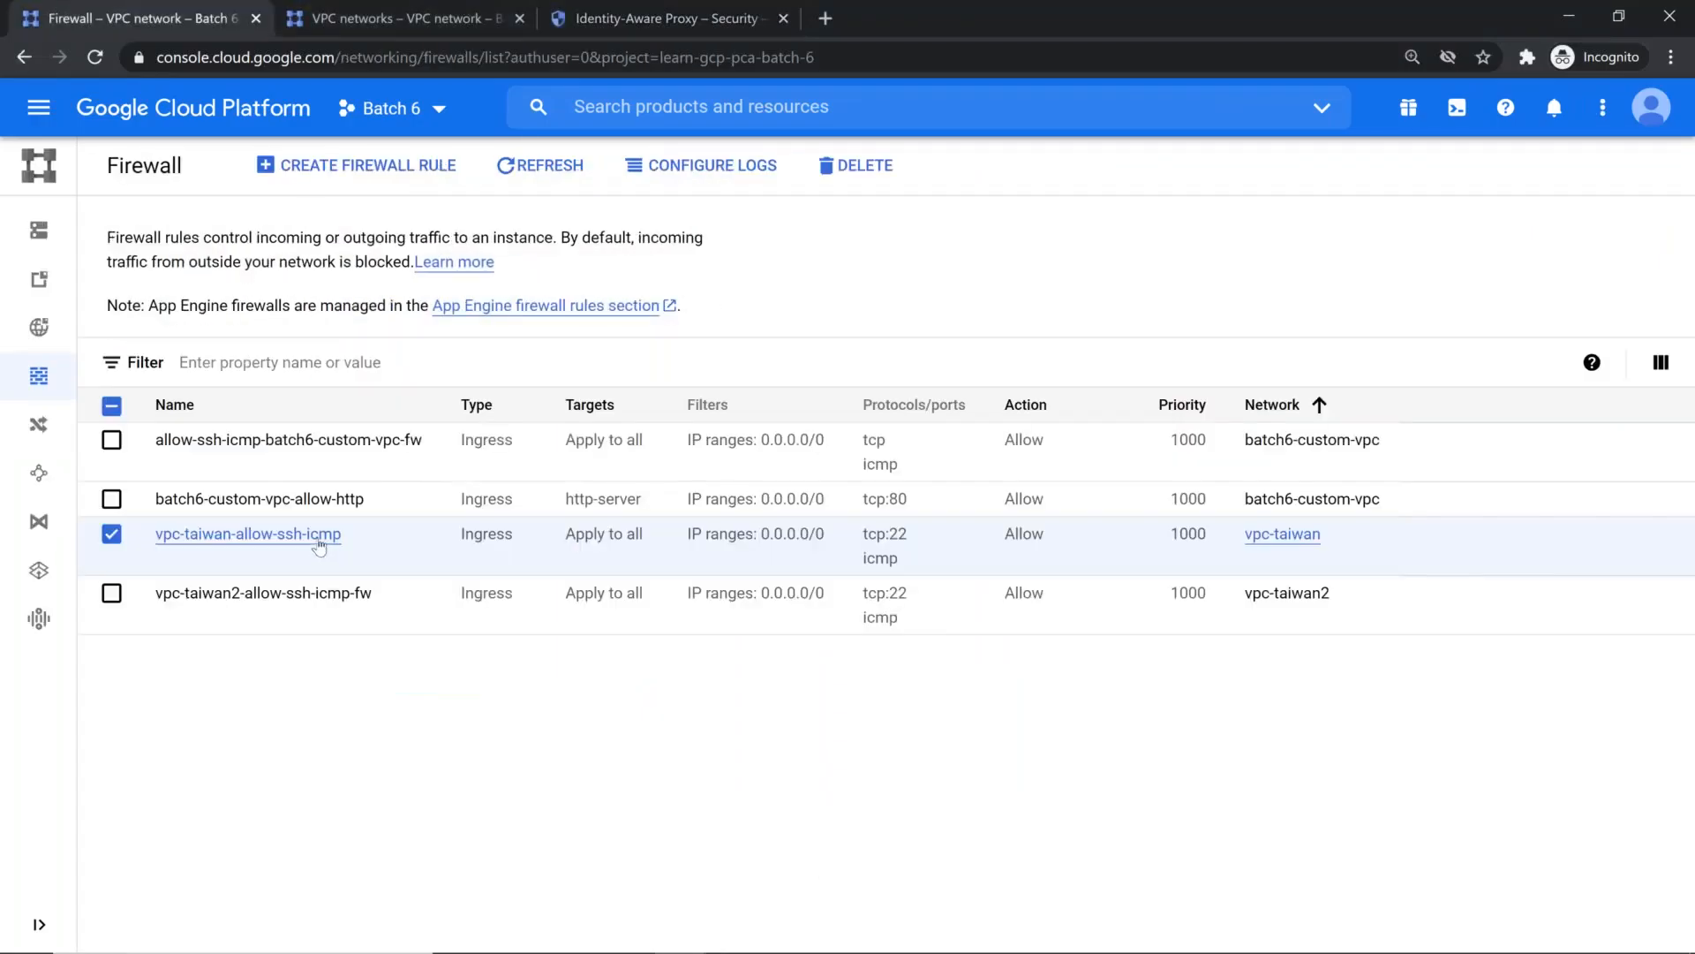
click(256, 535)
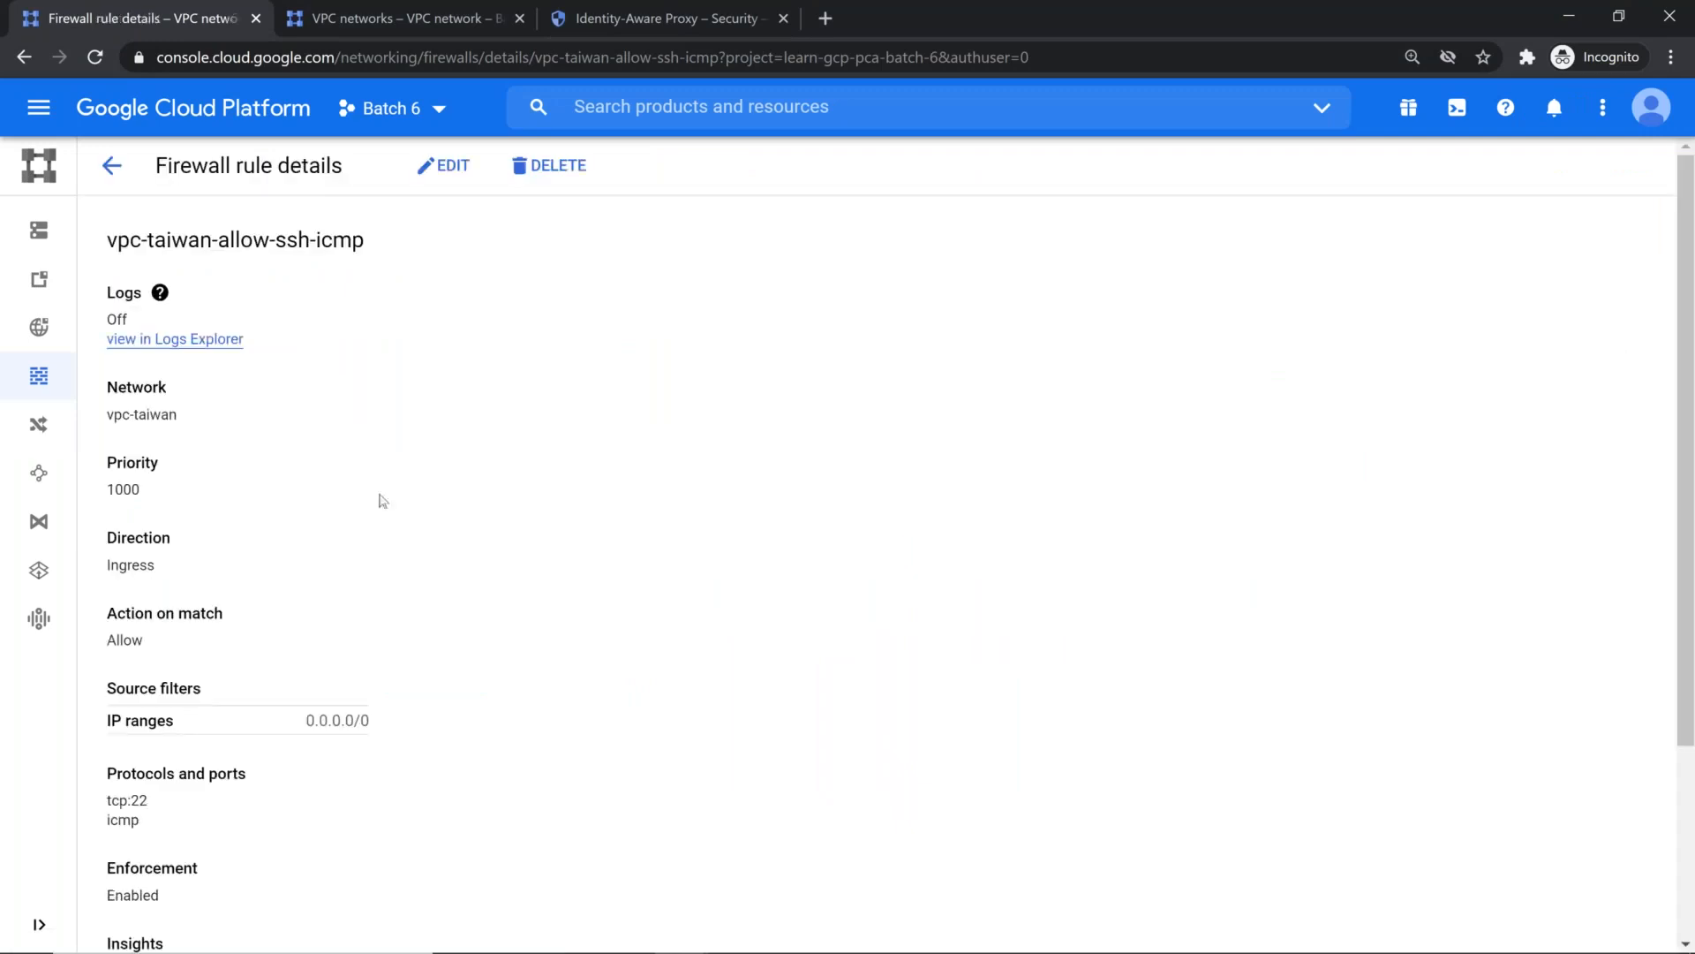
click(443, 165)
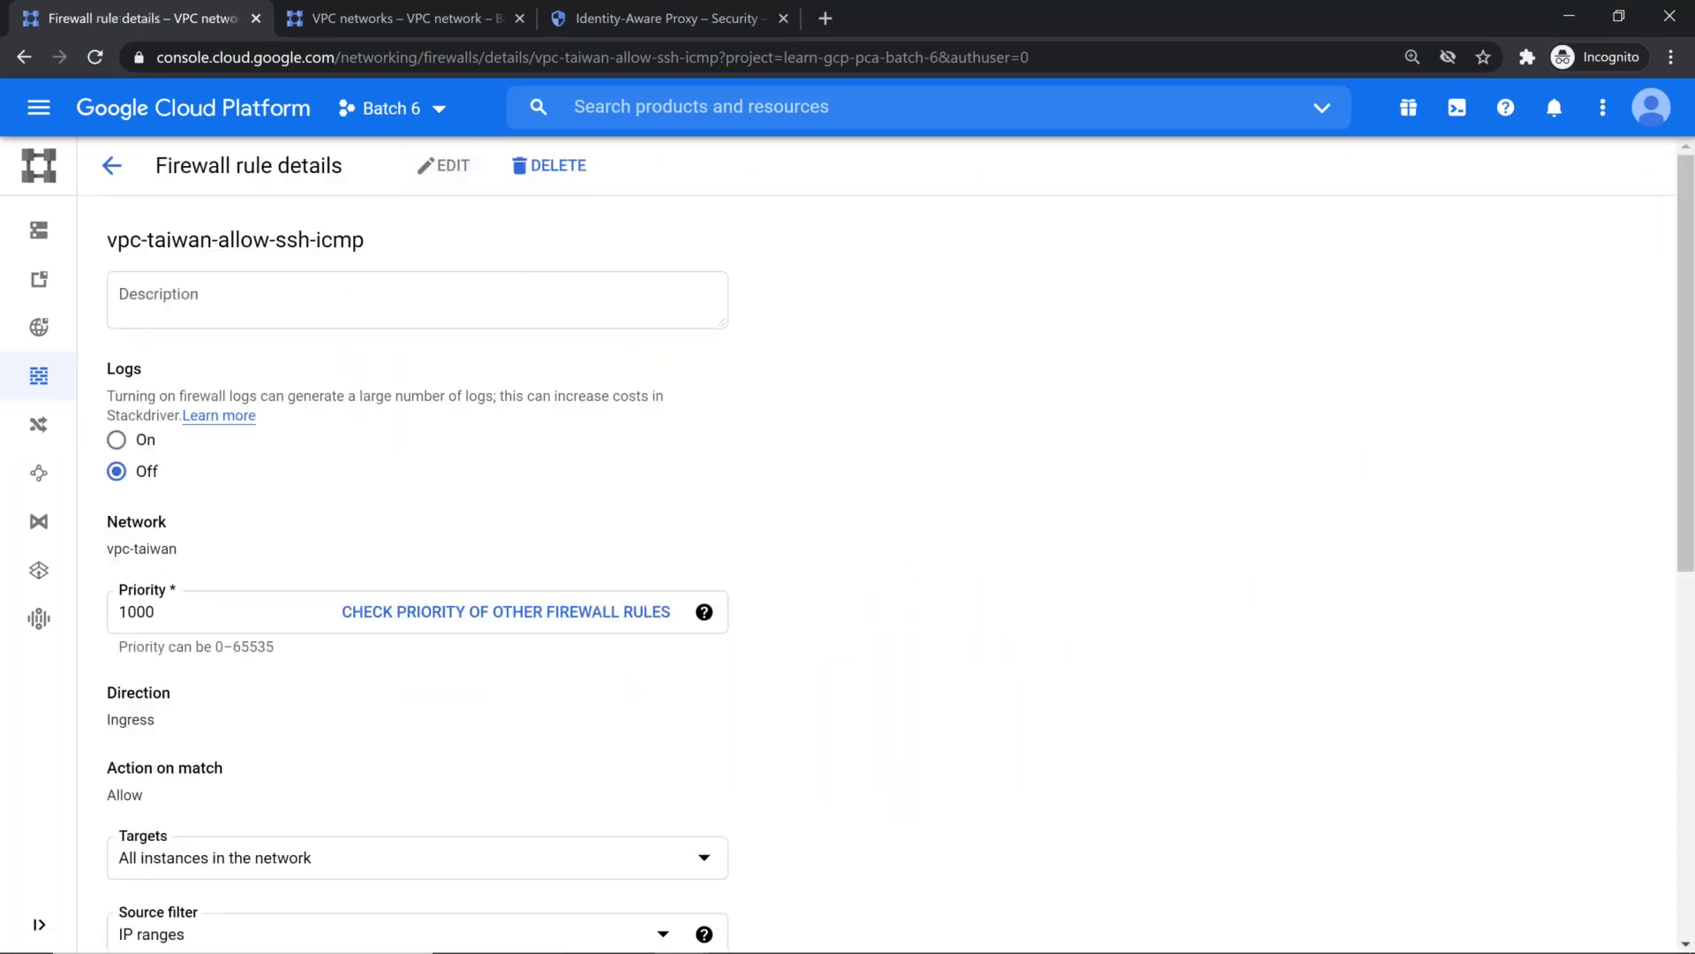
Step: Set the firewall rule's source IP range to the copied 35.235.240.0/20 and save the rule
scroll(209, 692, down, 4)
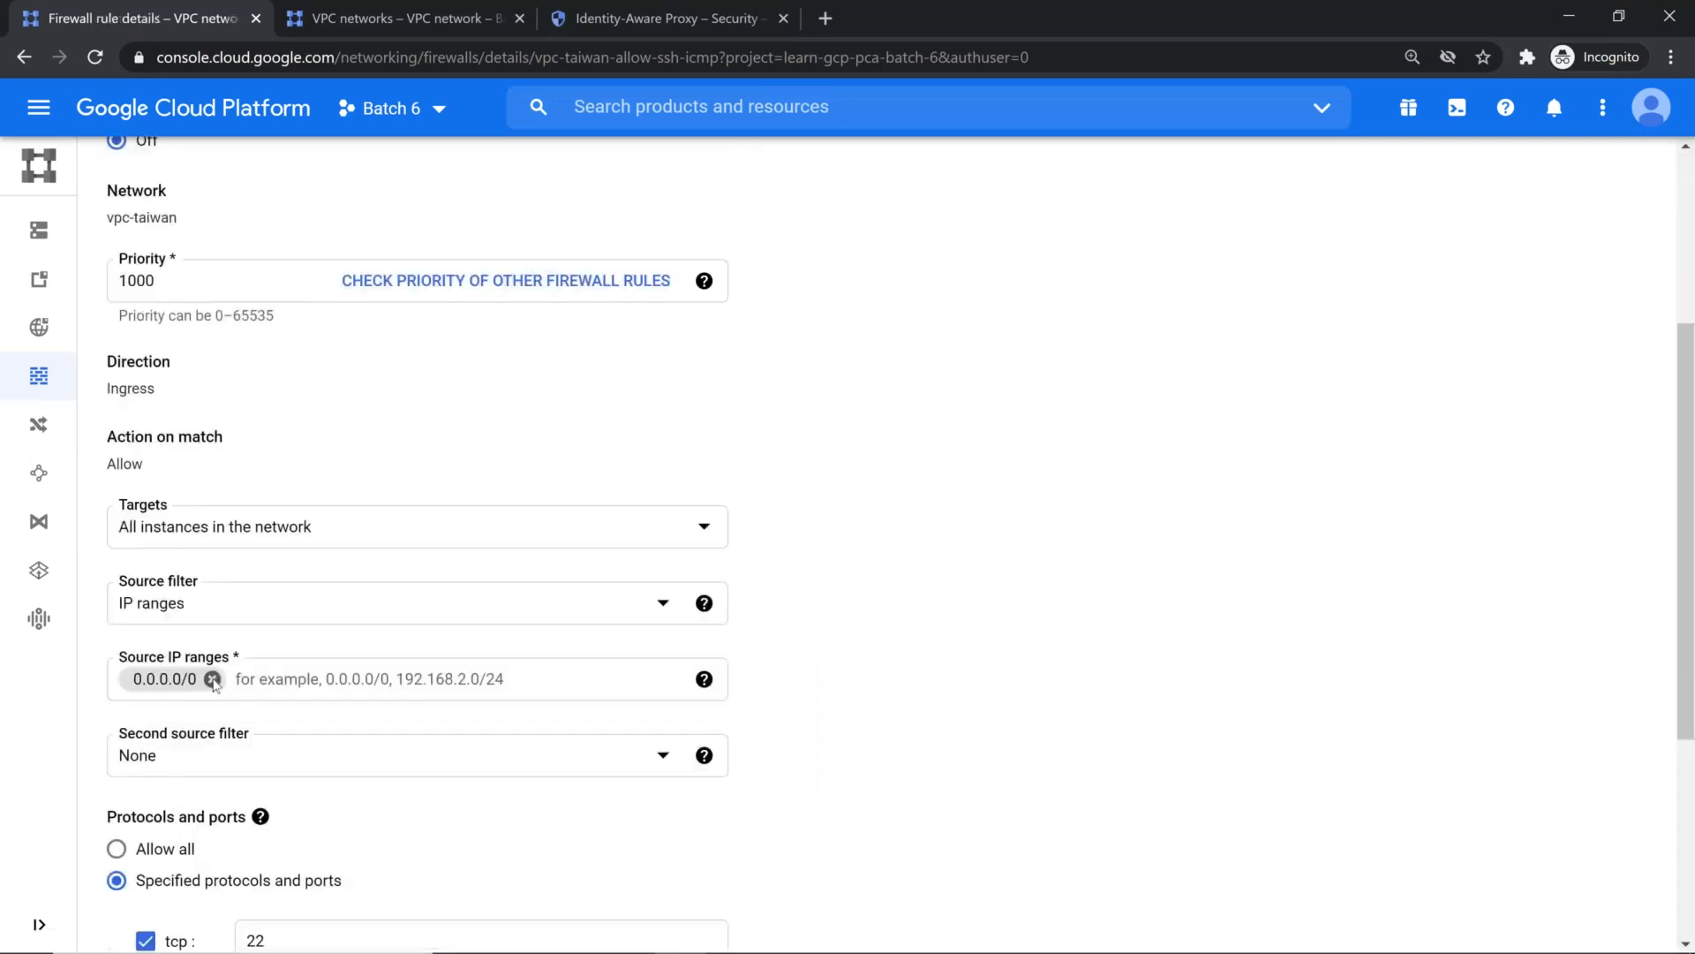
click(217, 679)
text(35.235.240.0/20)
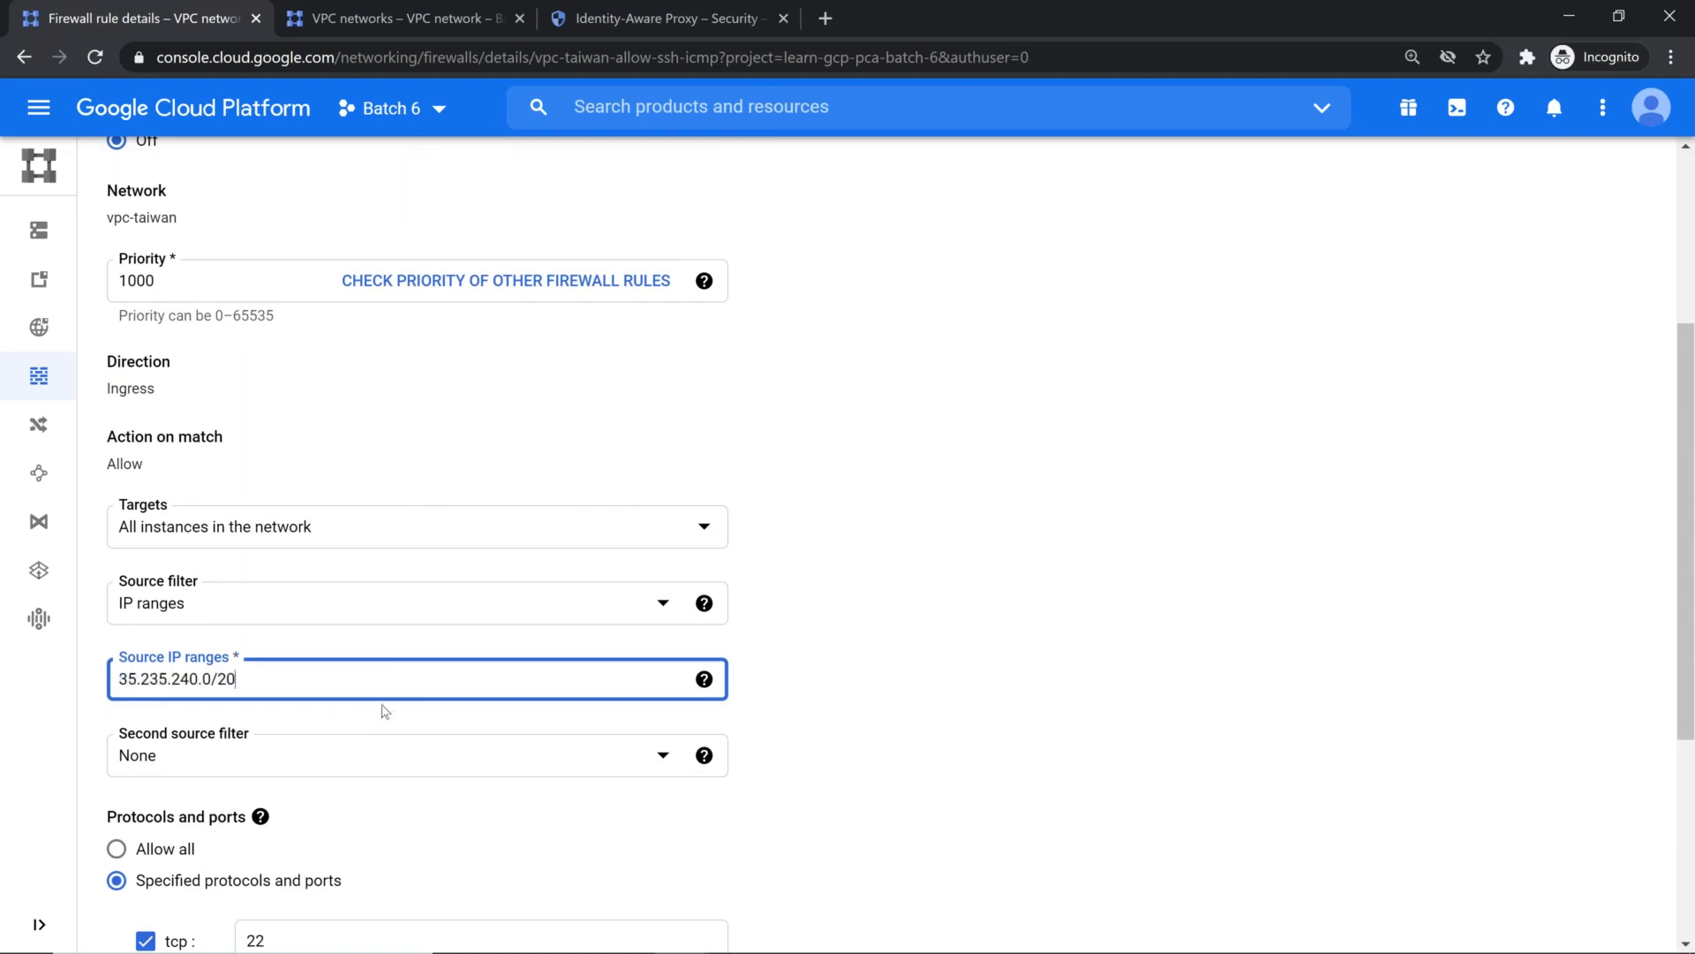
click(1052, 664)
scroll(942, 715, down, 3)
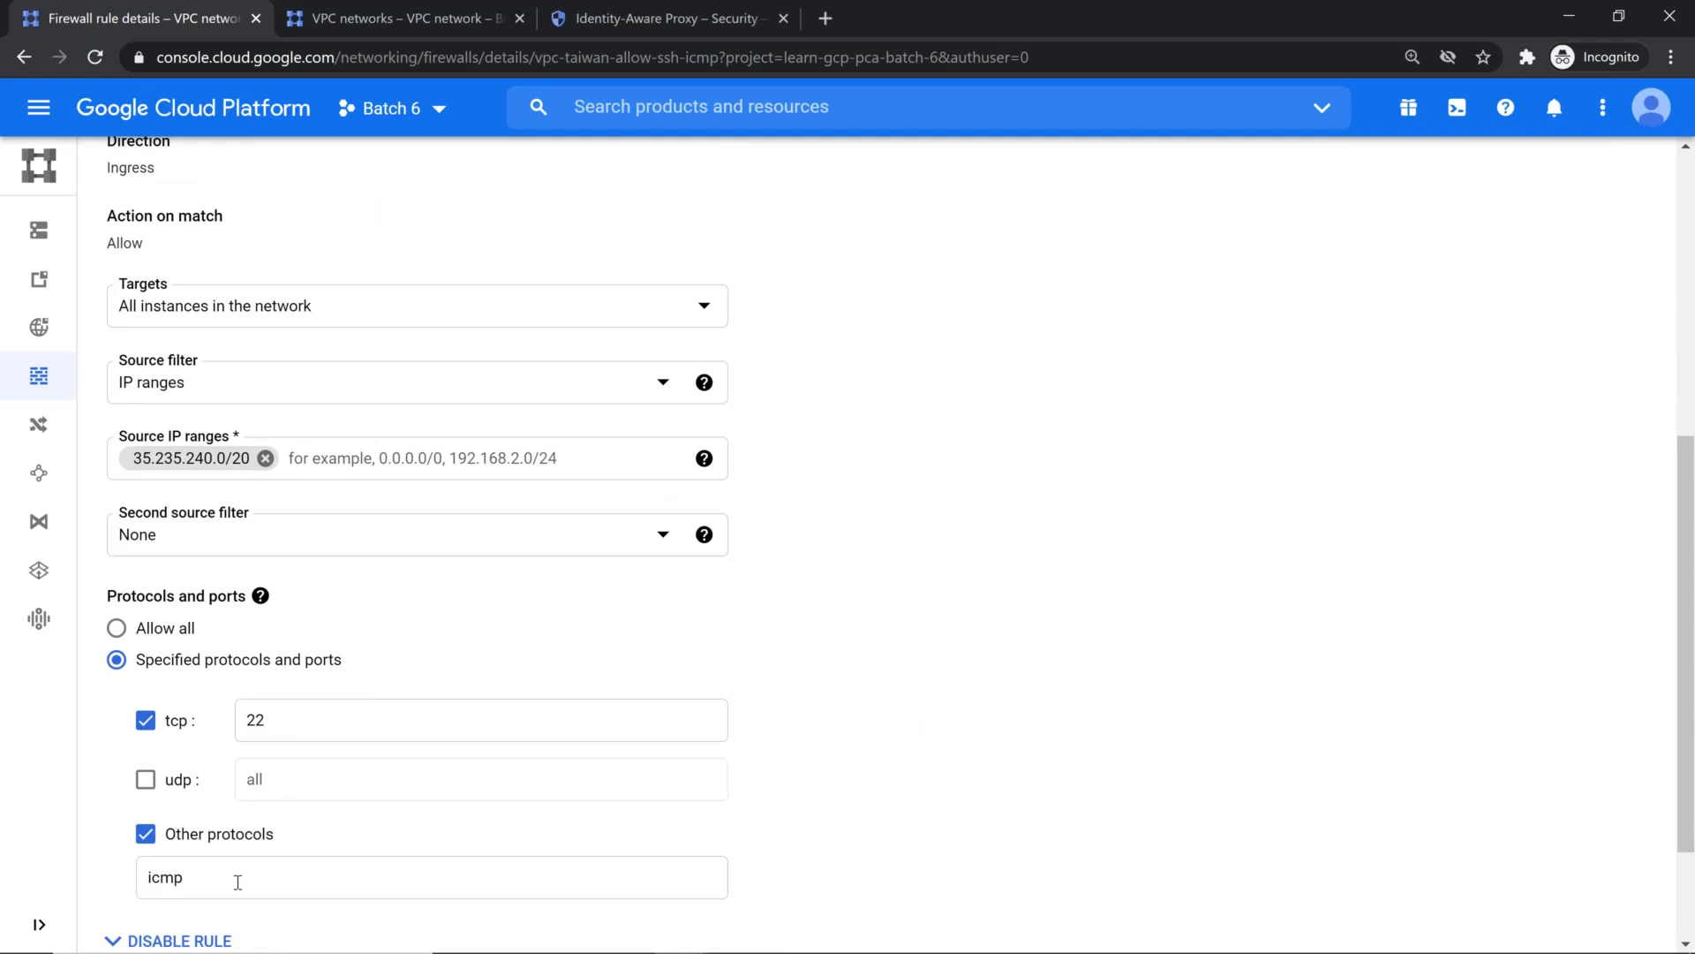
scroll(264, 848, down, 2)
click(134, 837)
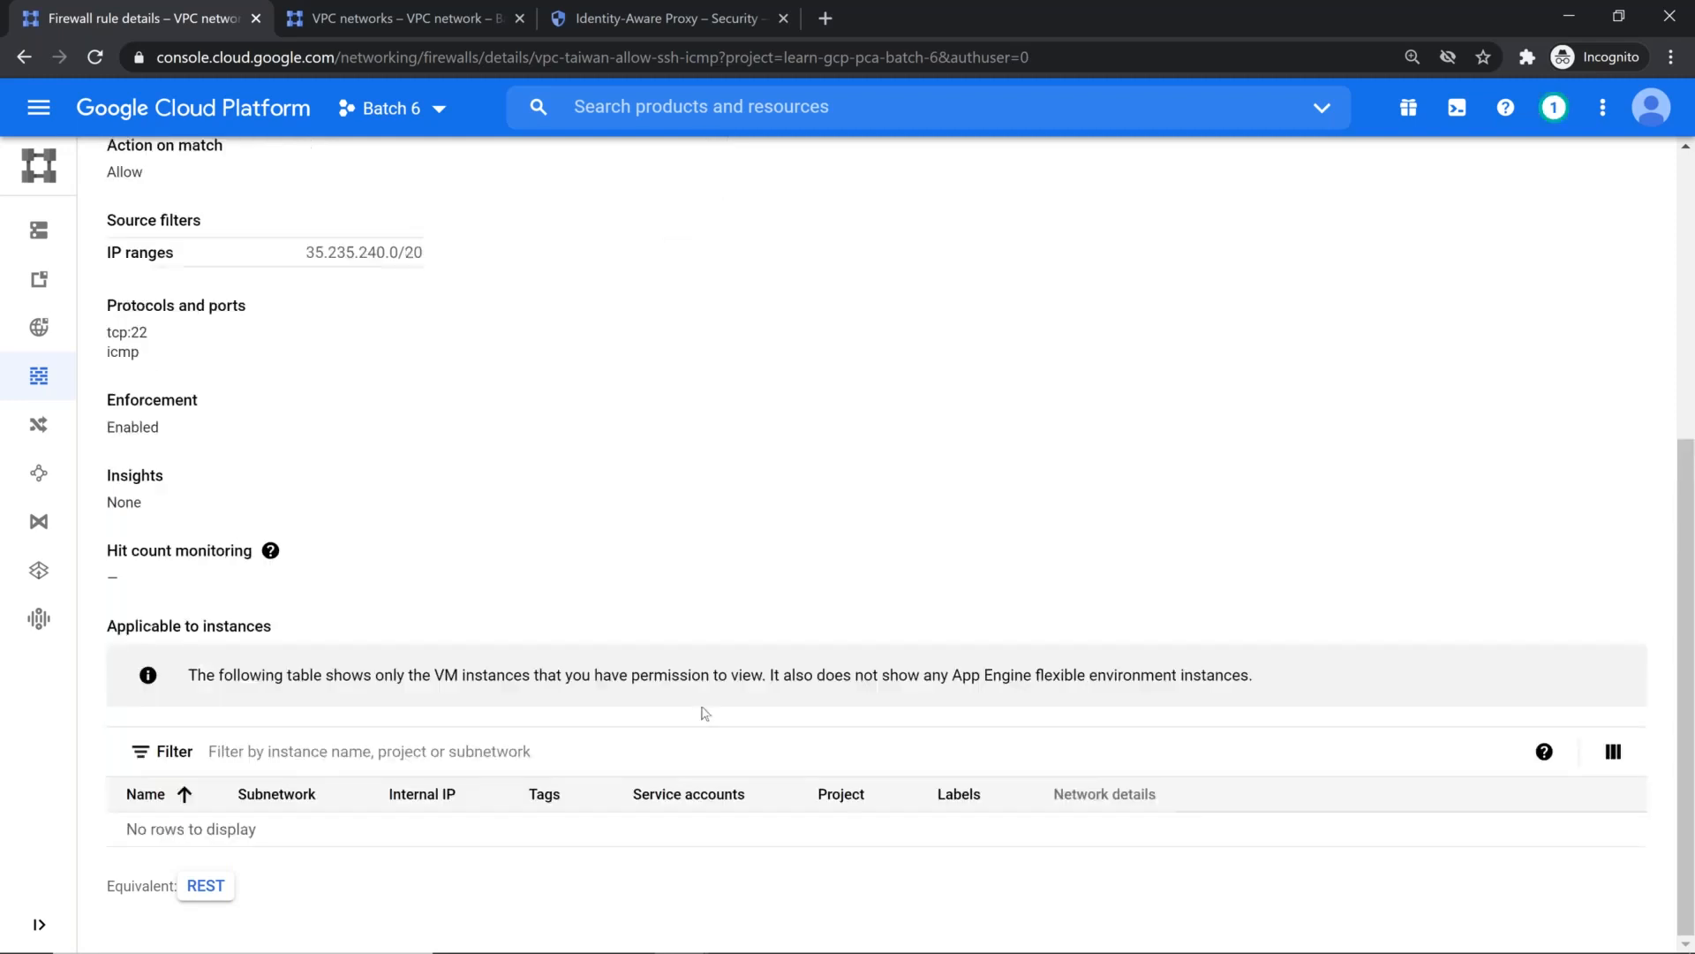
scroll(621, 583, up, 5)
Step: Go to the Compute Engine VM instances page and start a new instance named web-server
click(589, 23)
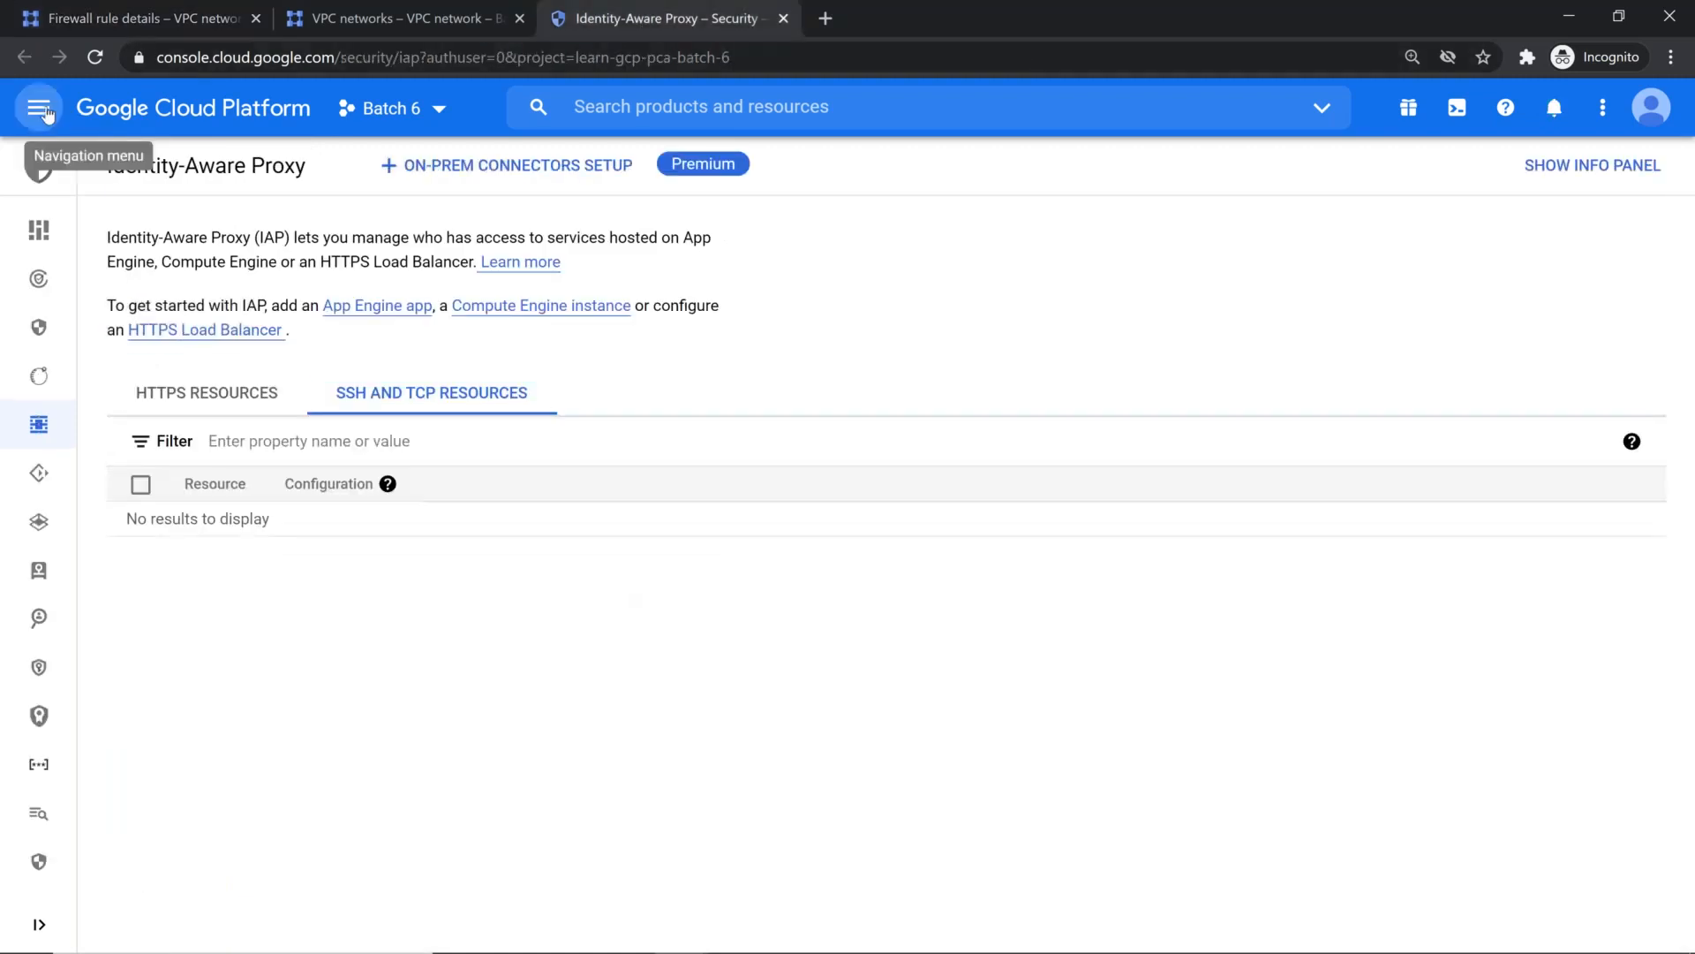
click(38, 107)
mouse_move(141, 228)
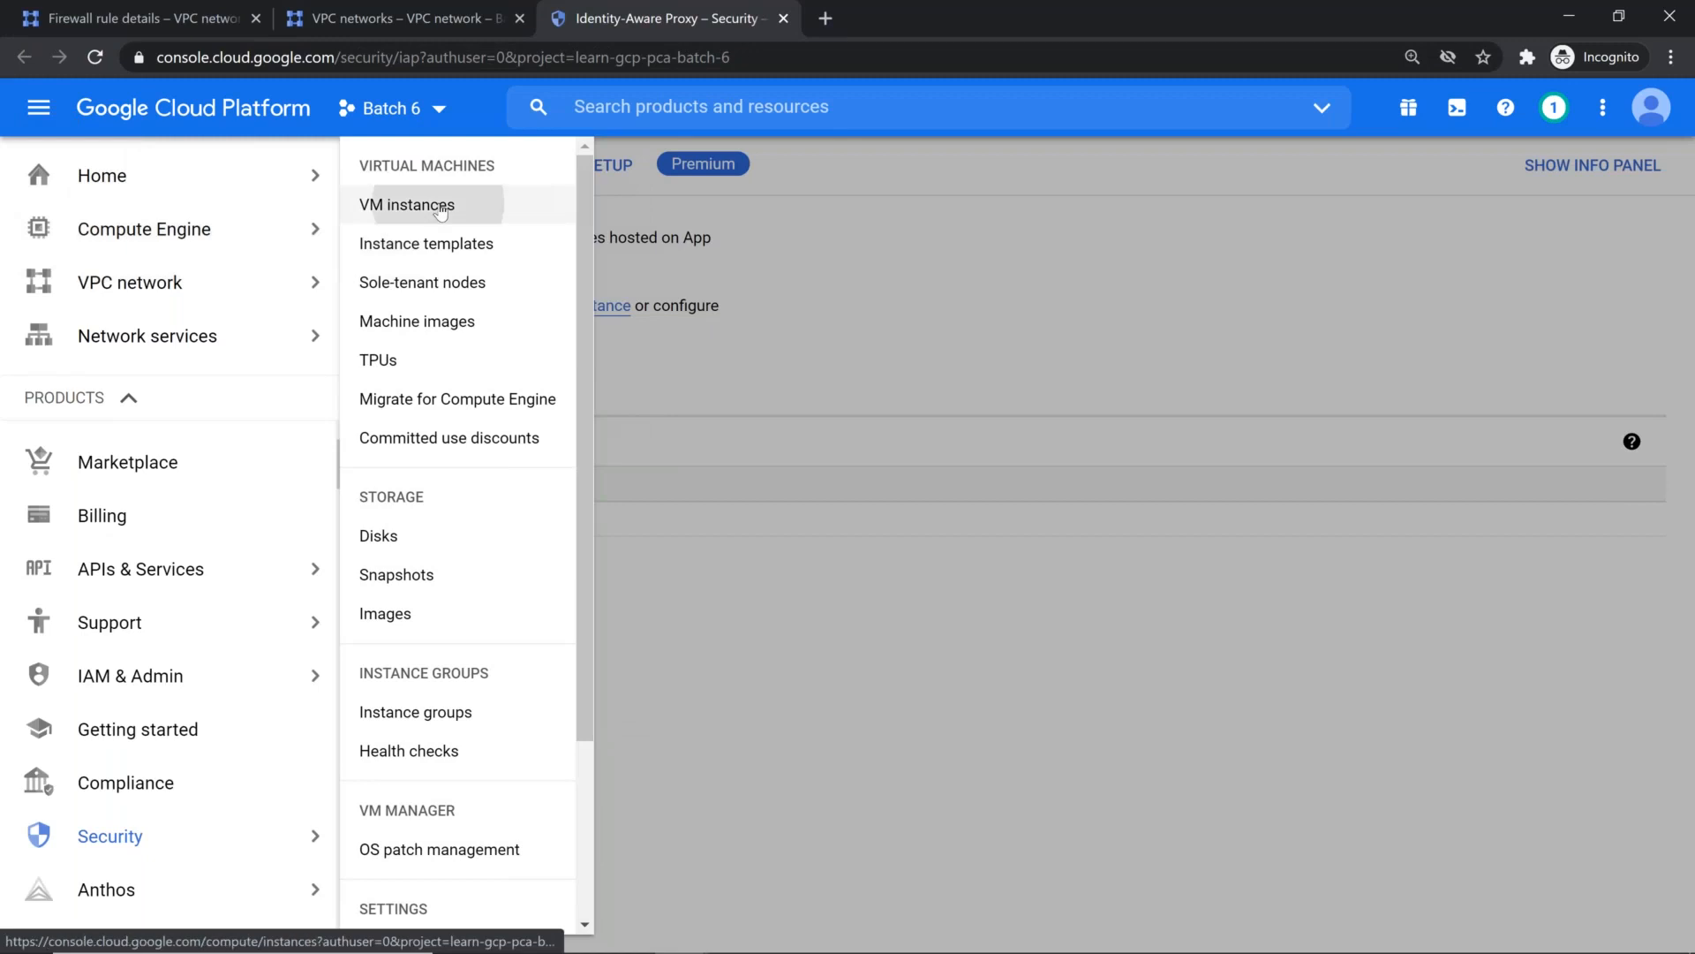
click(407, 205)
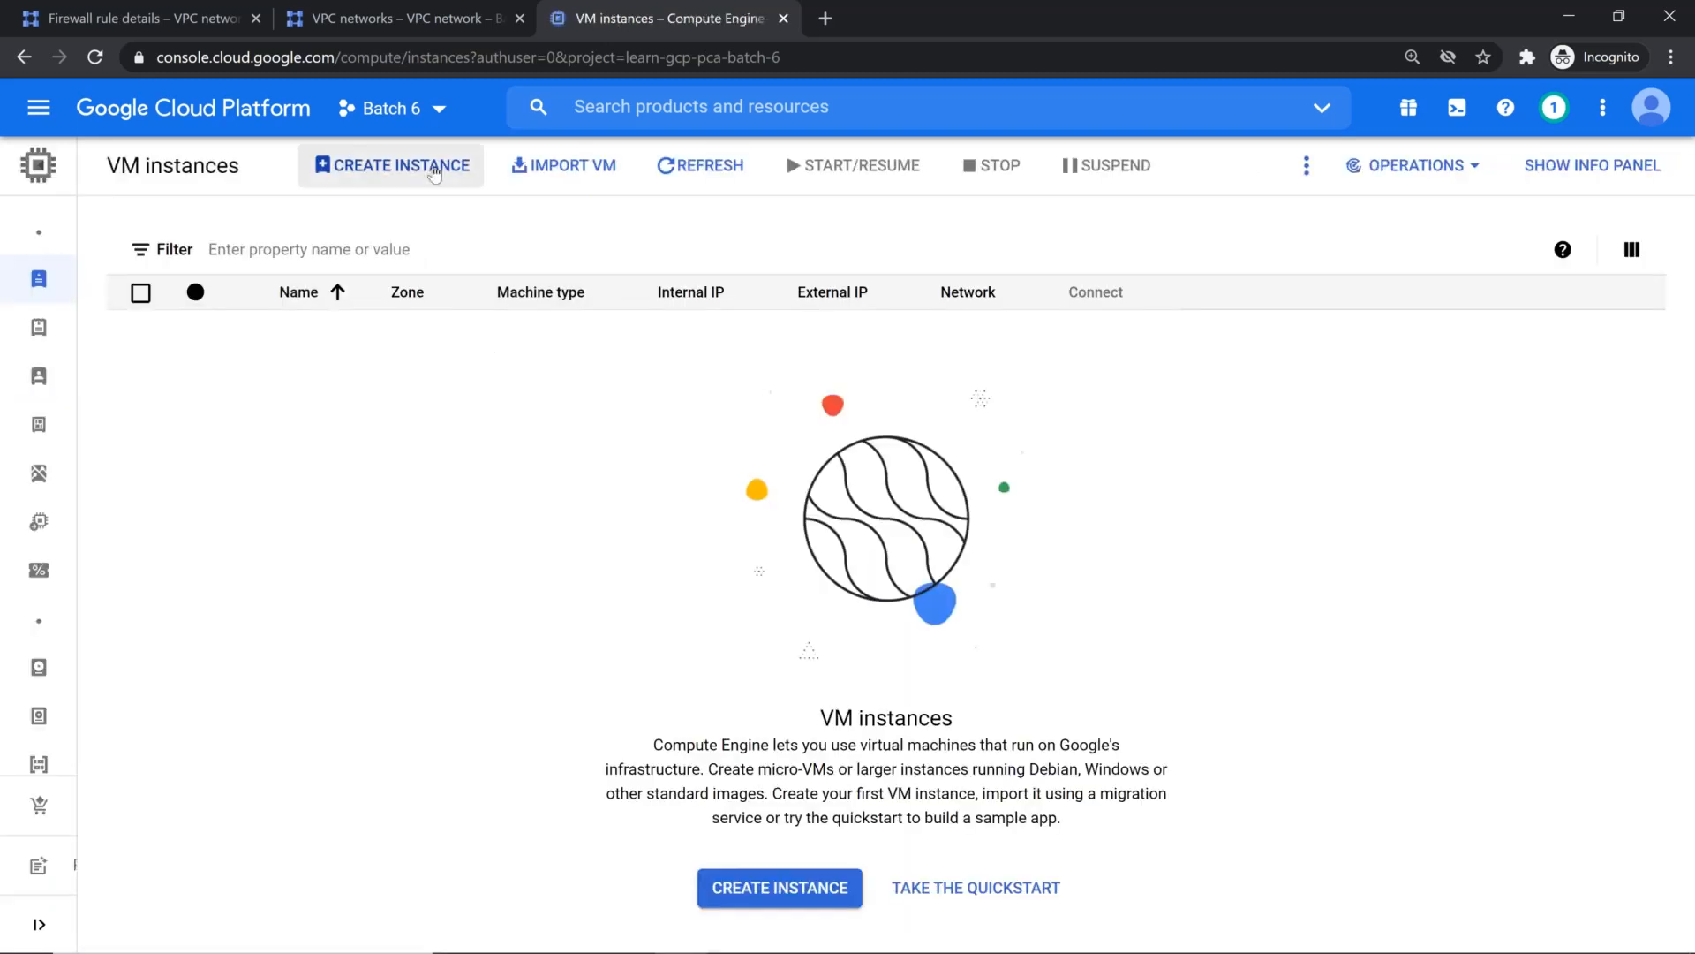
click(434, 174)
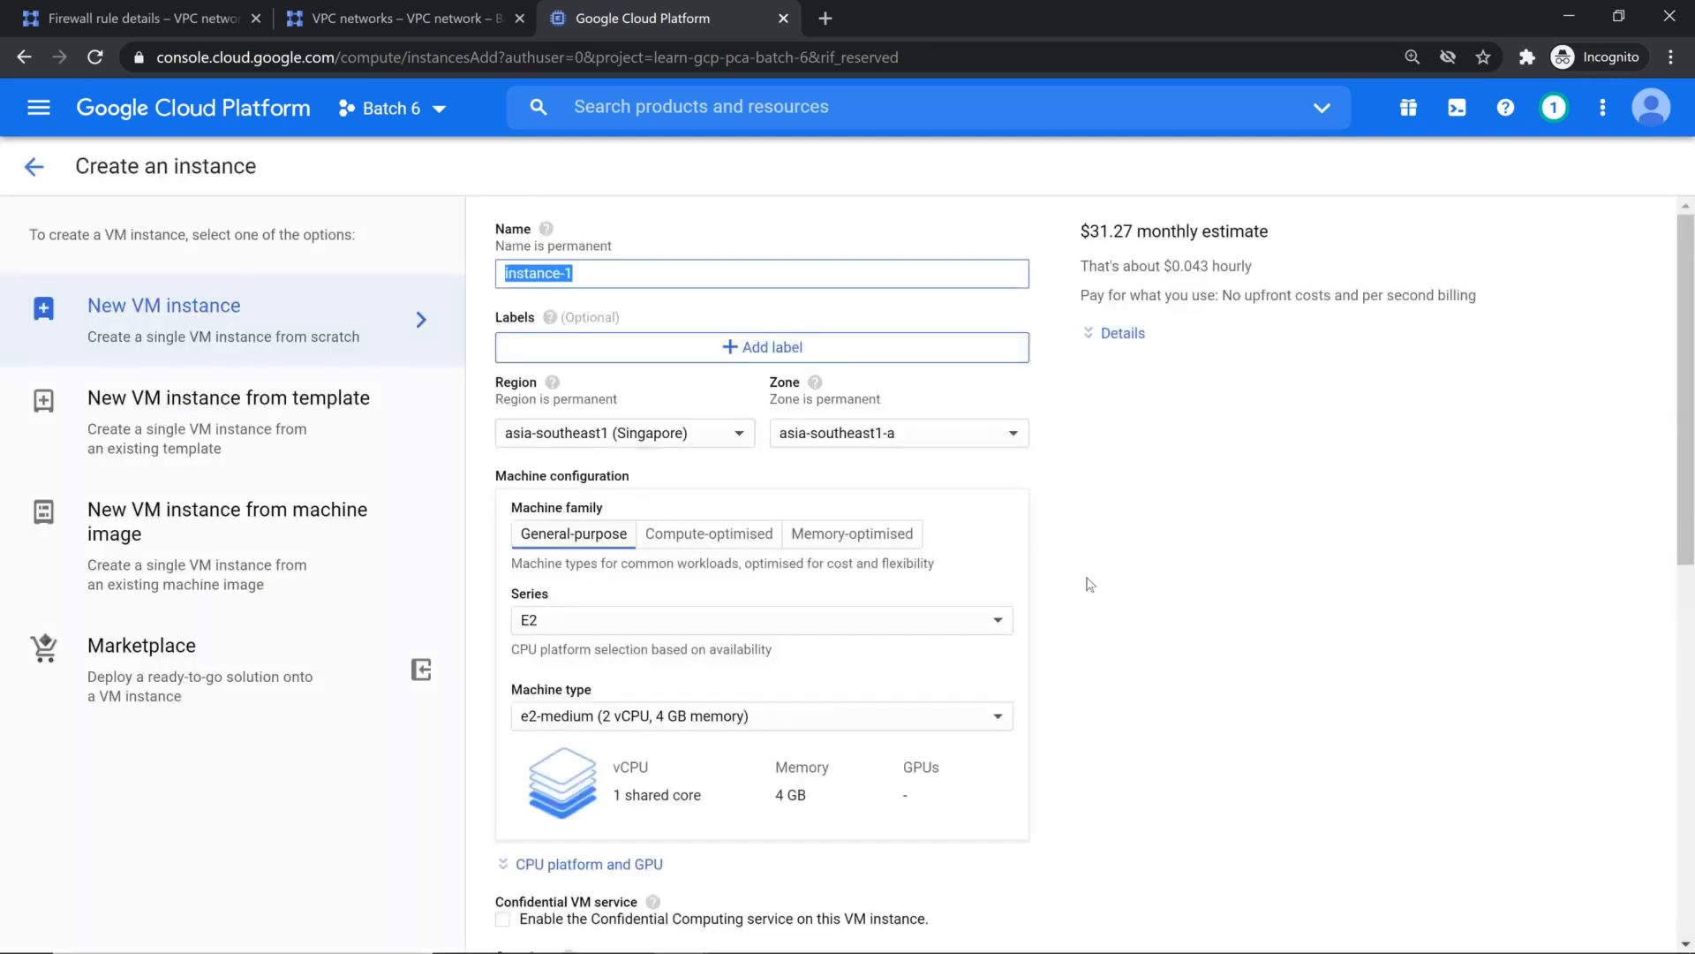
text(web-)
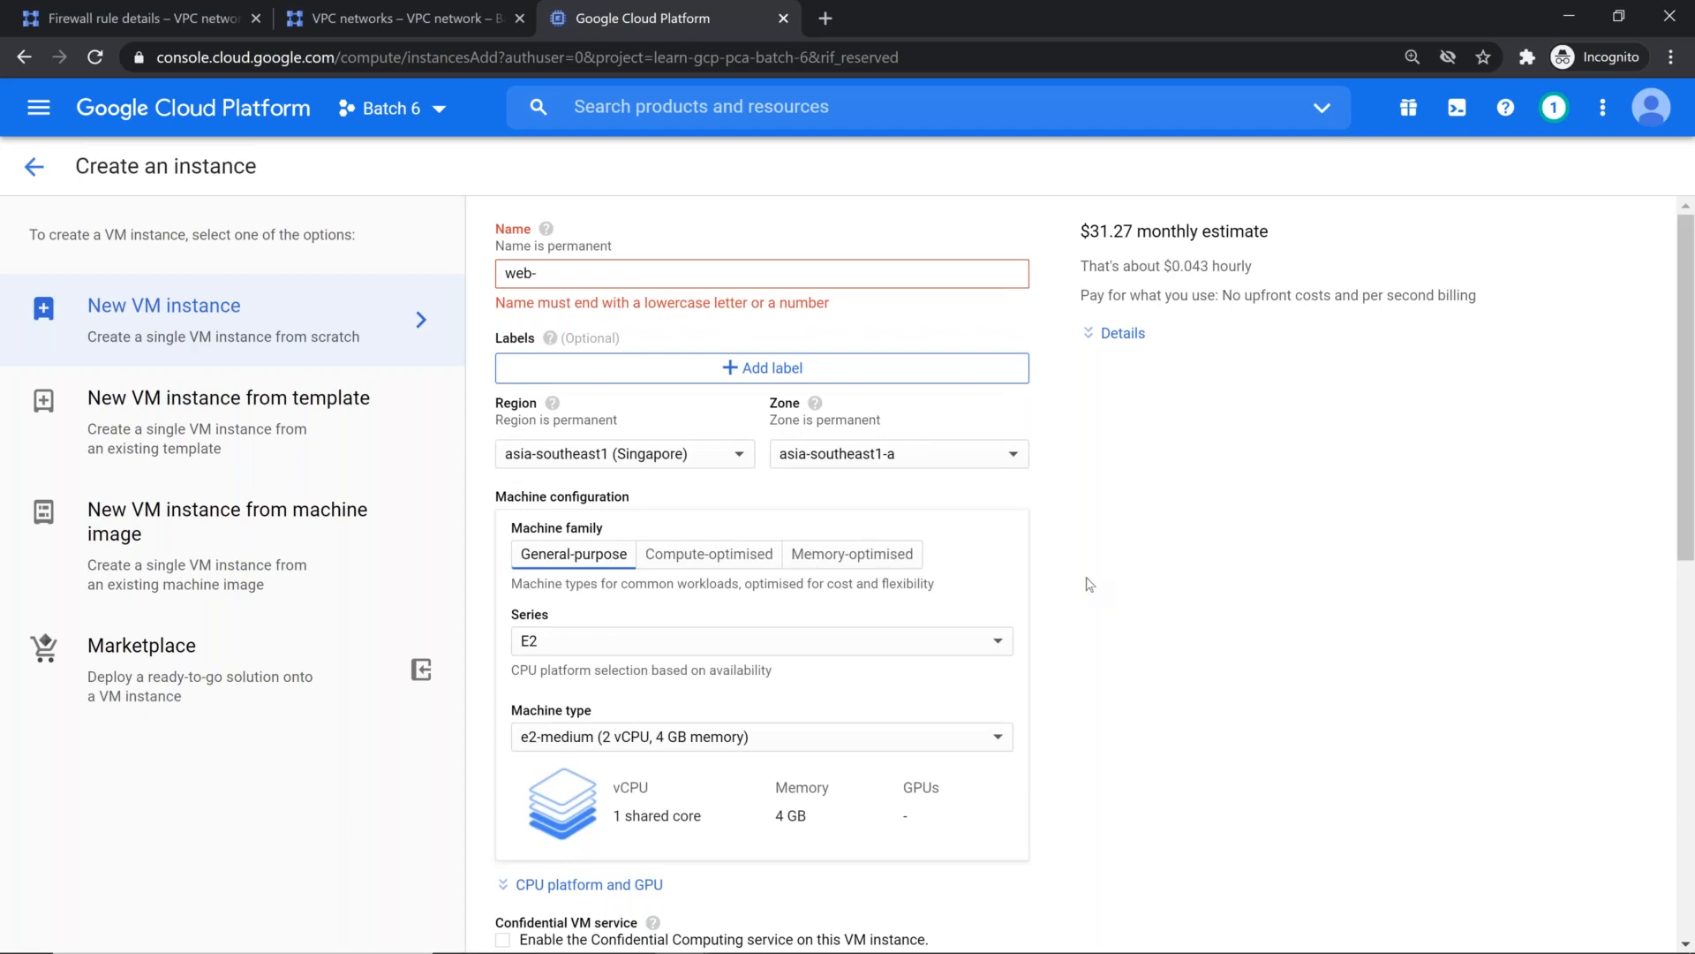
text(server)
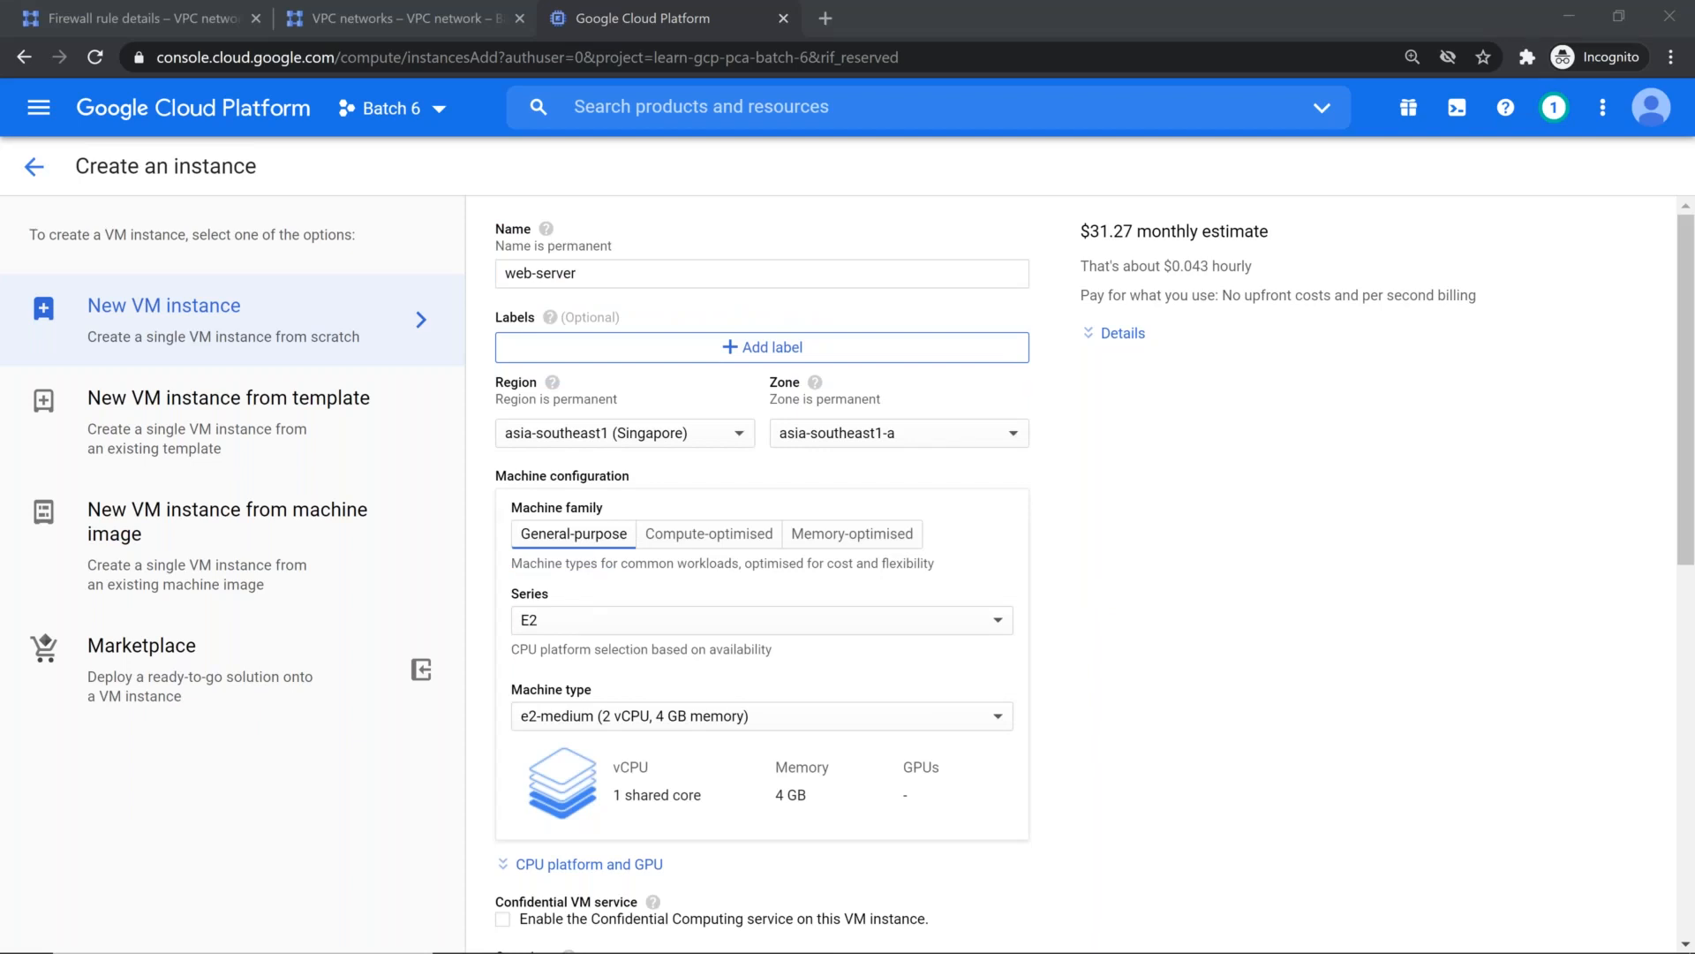
Step: Place the instance in region asia-east1 (Taiwan), zone asia-east1-a, and choose the N1 machine series
click(645, 444)
scroll(652, 728, down, 1)
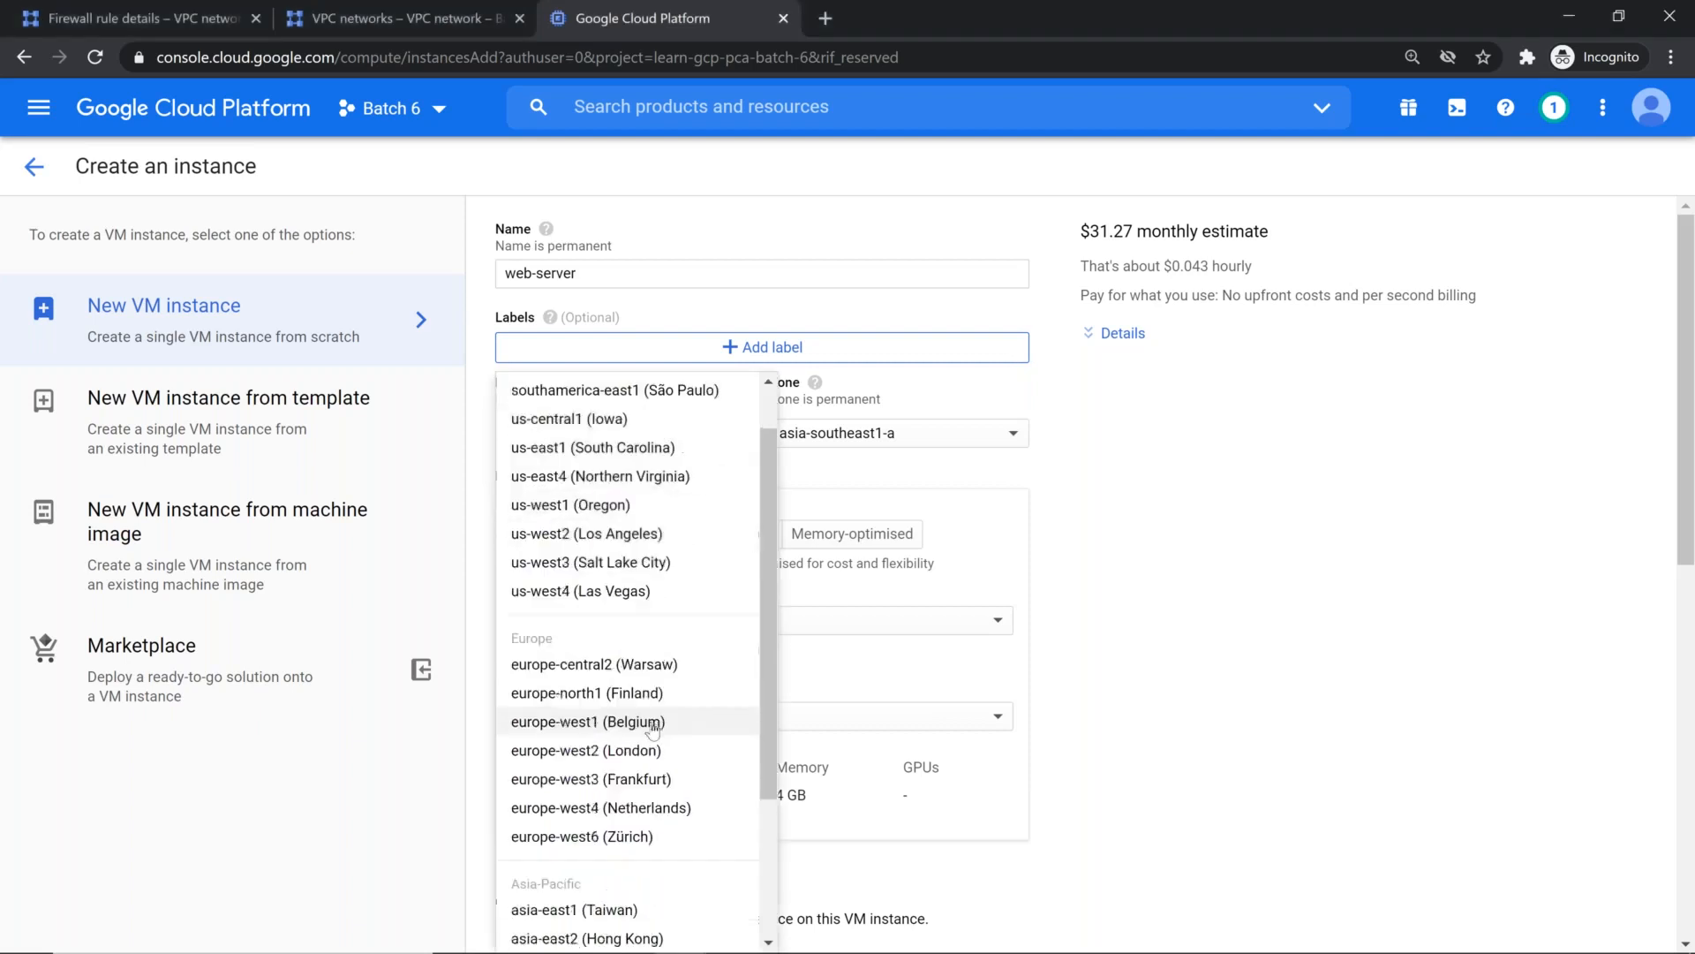
scroll(653, 733, down, 1)
click(650, 755)
click(861, 437)
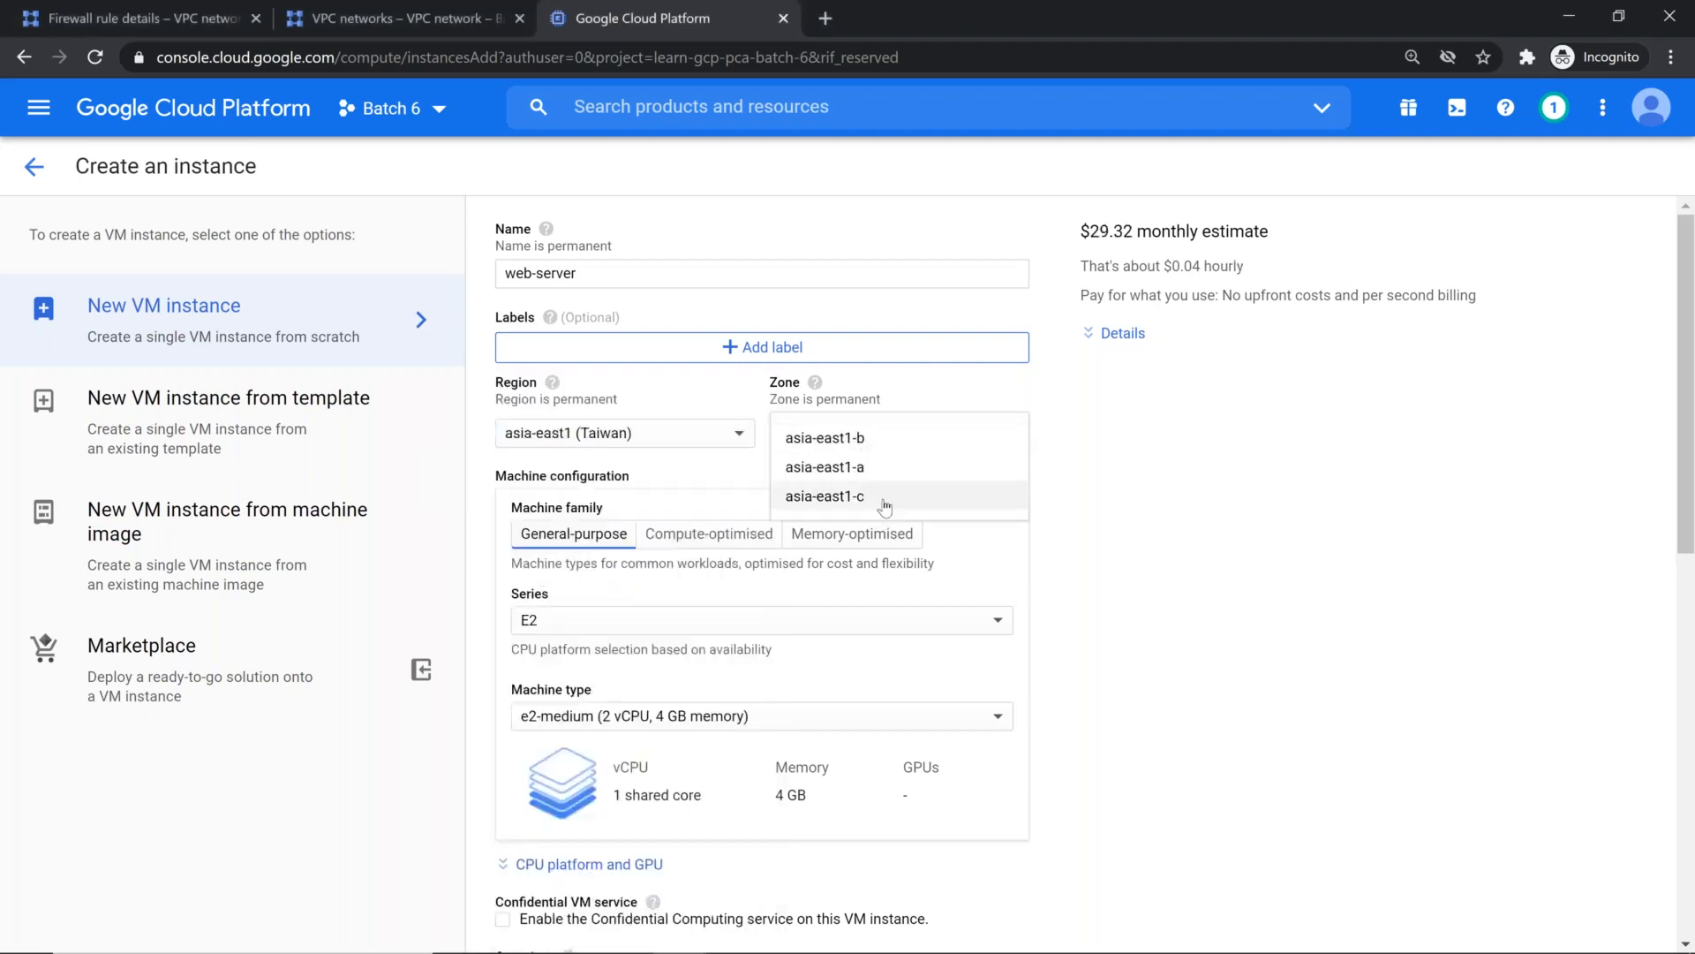
click(888, 466)
click(694, 626)
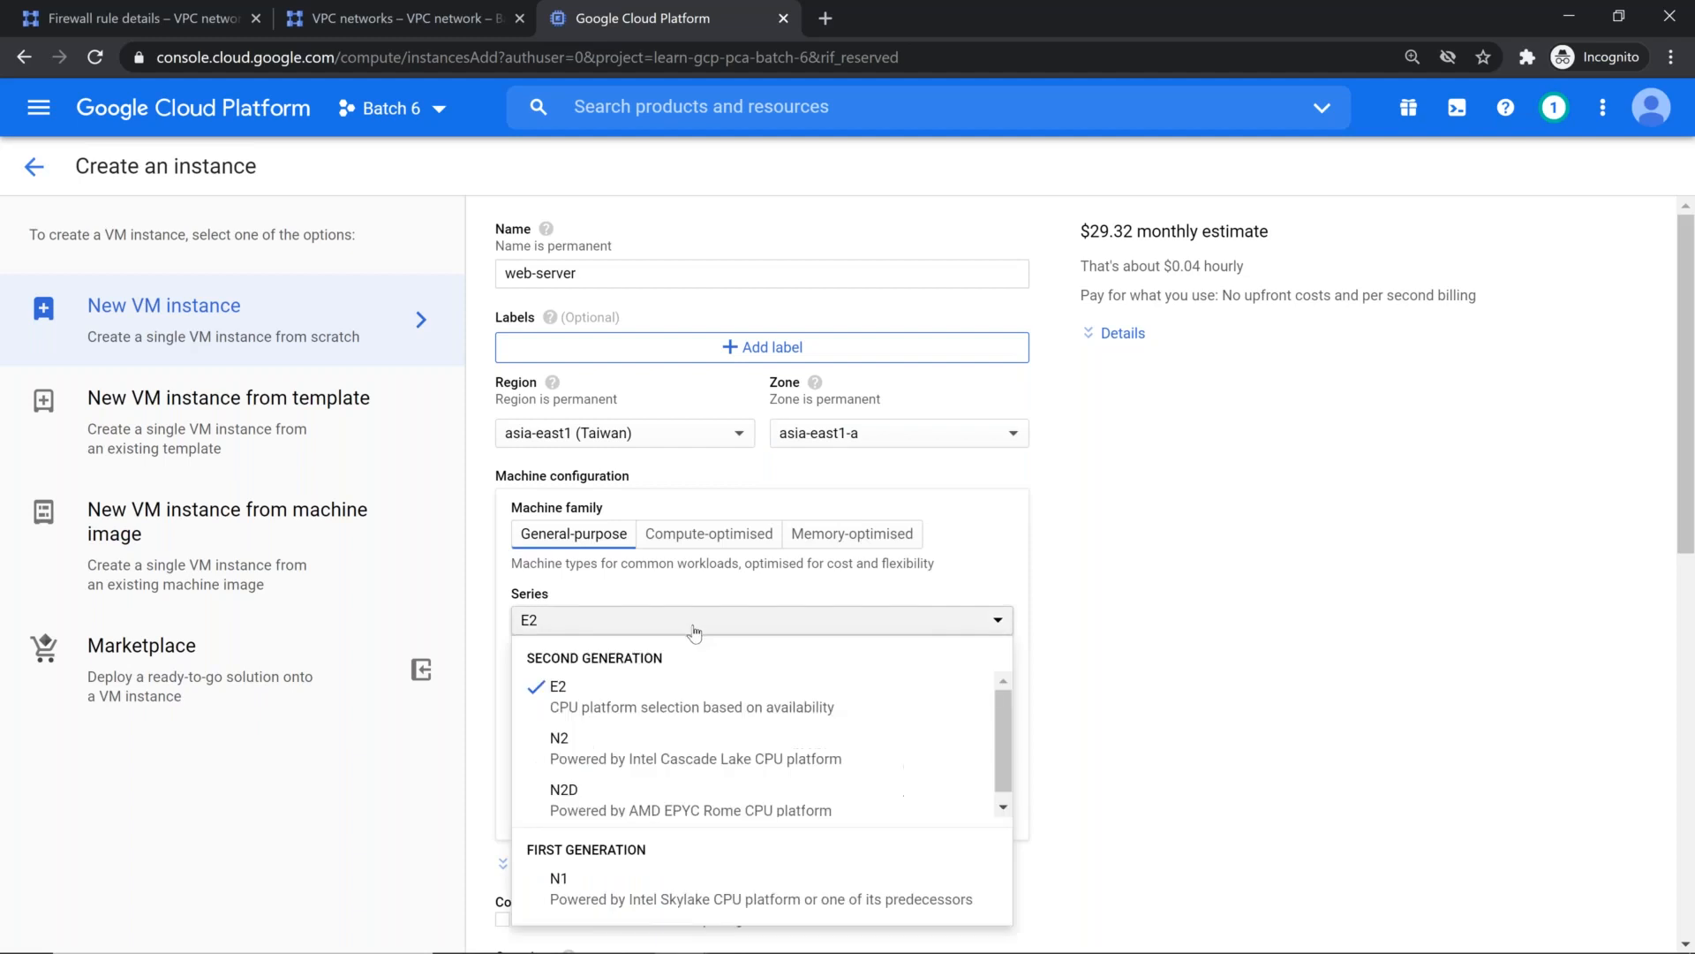
click(651, 892)
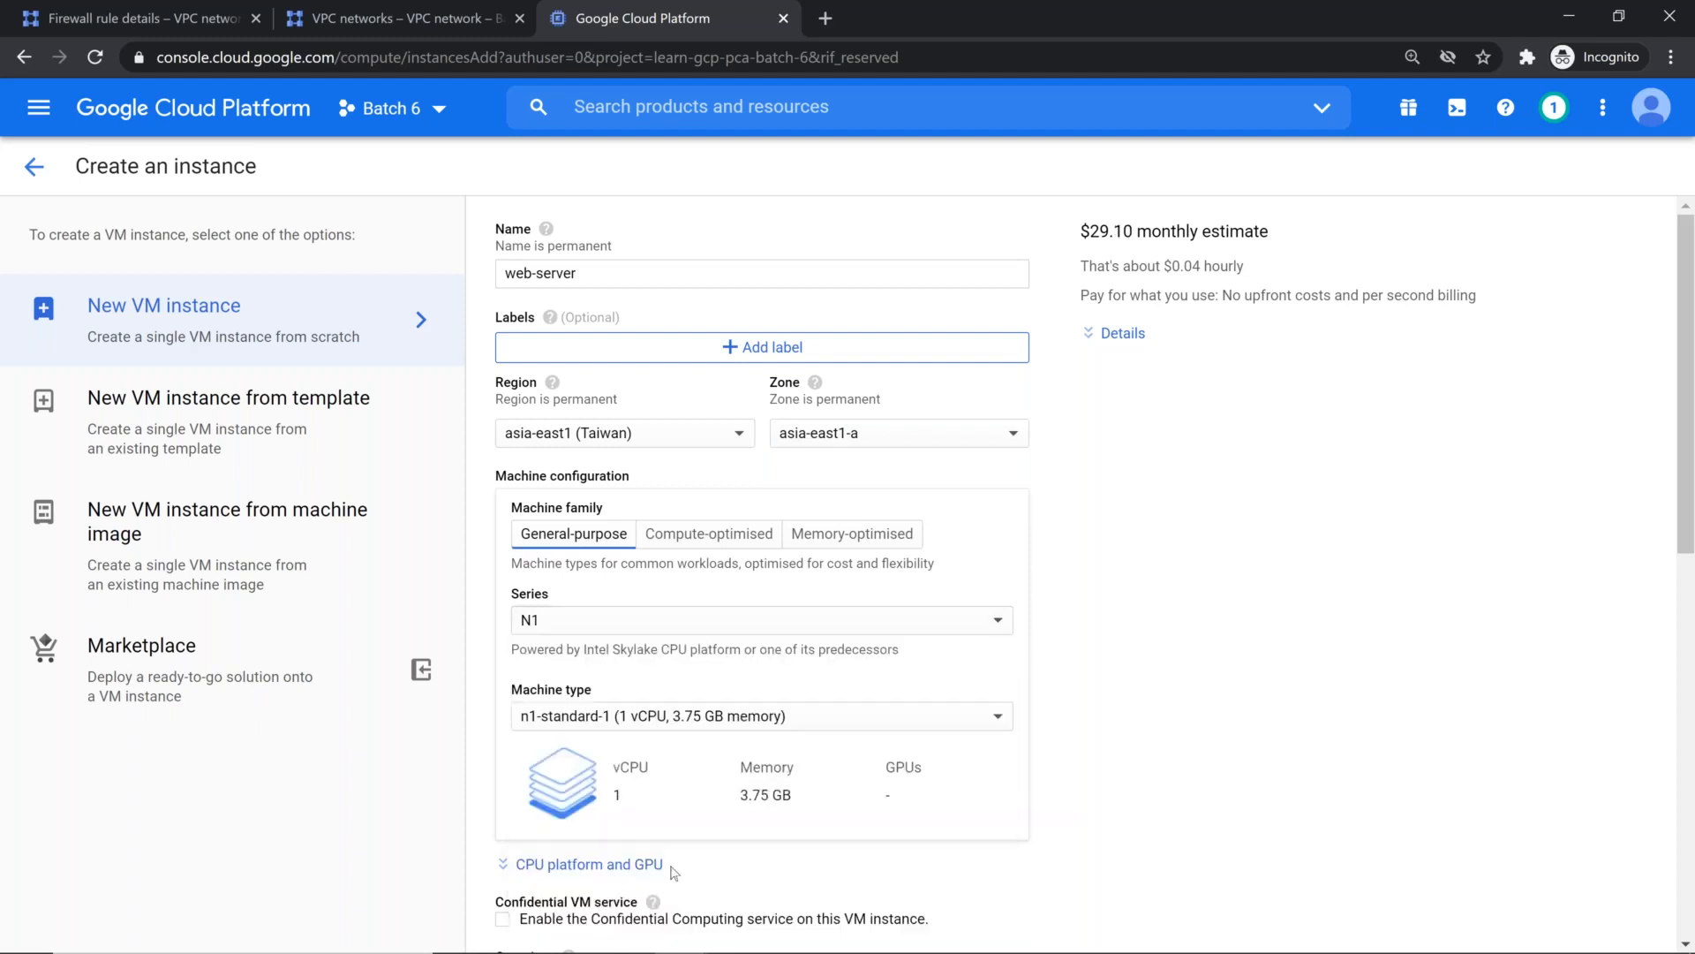
Step: Set the instance's service account to "No service account"
scroll(879, 688, down, 3)
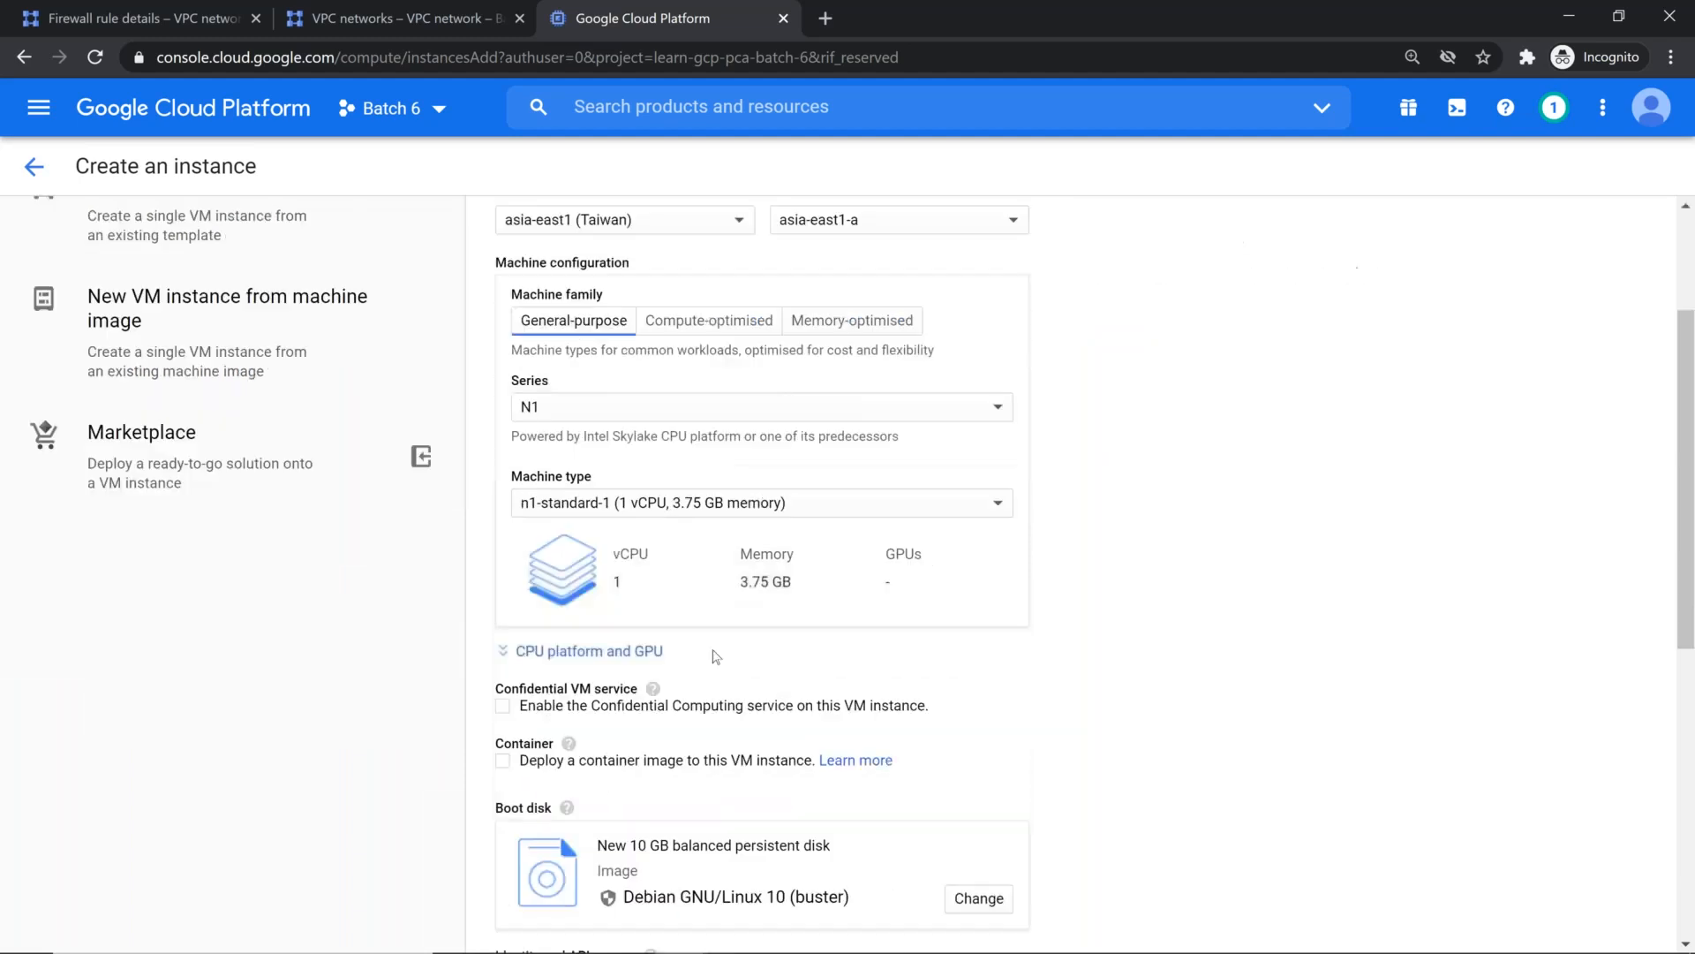
scroll(731, 628, down, 4)
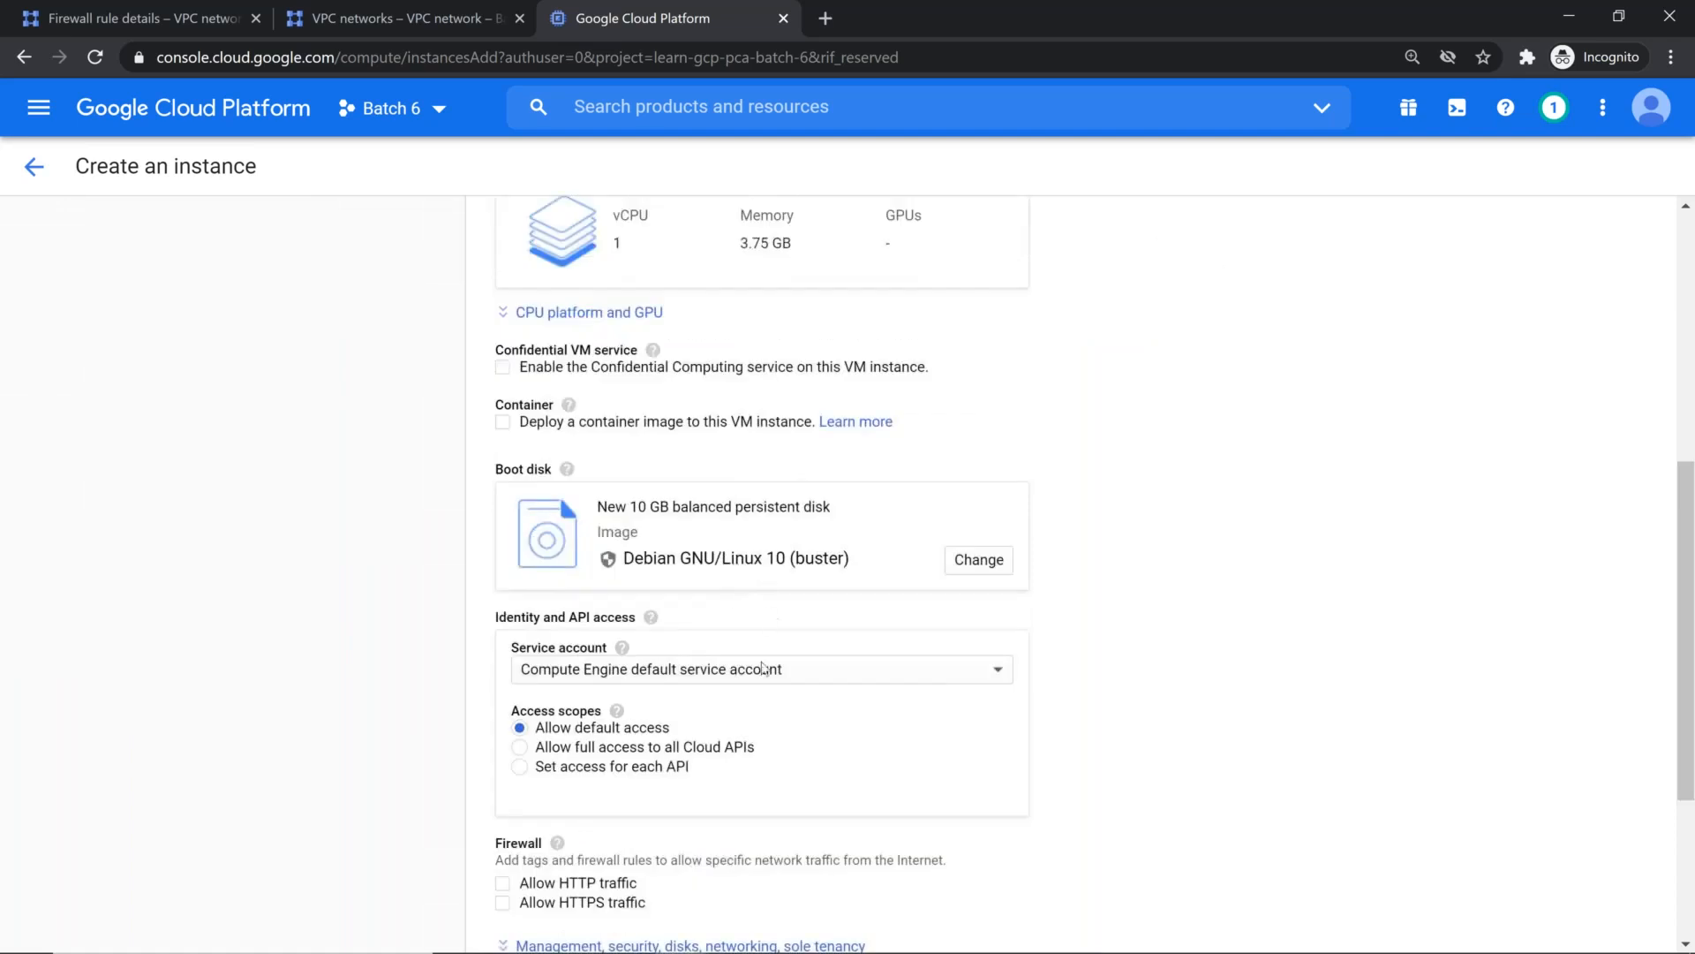
scroll(740, 699, down, 3)
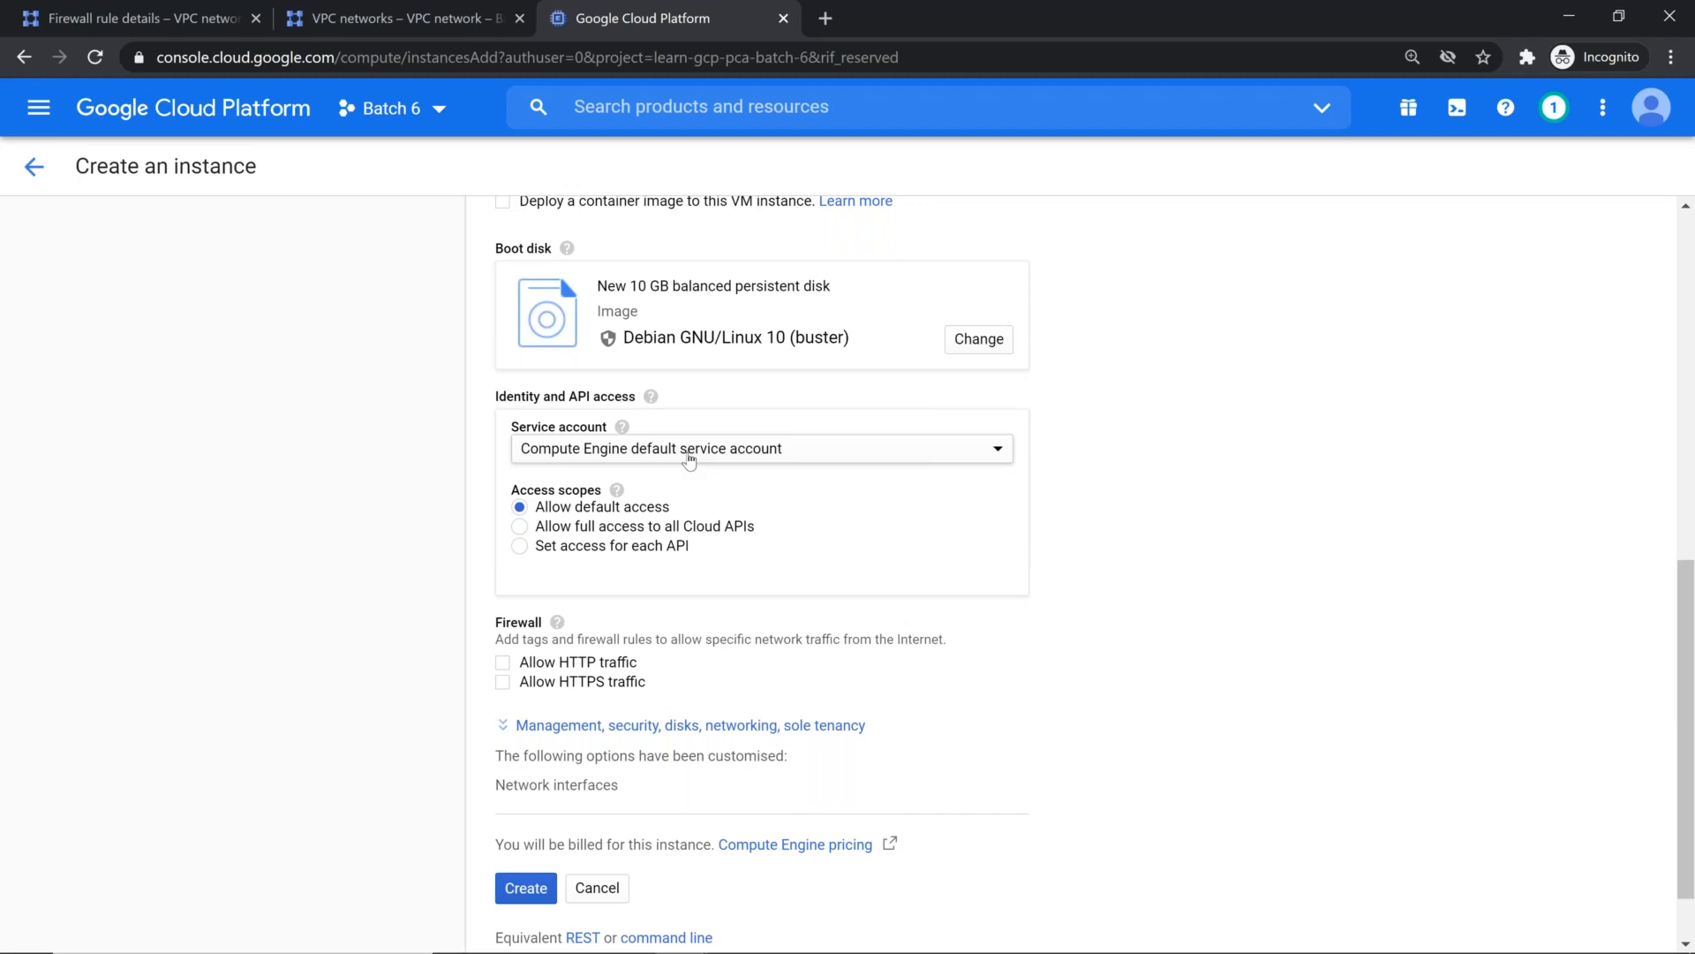
click(780, 451)
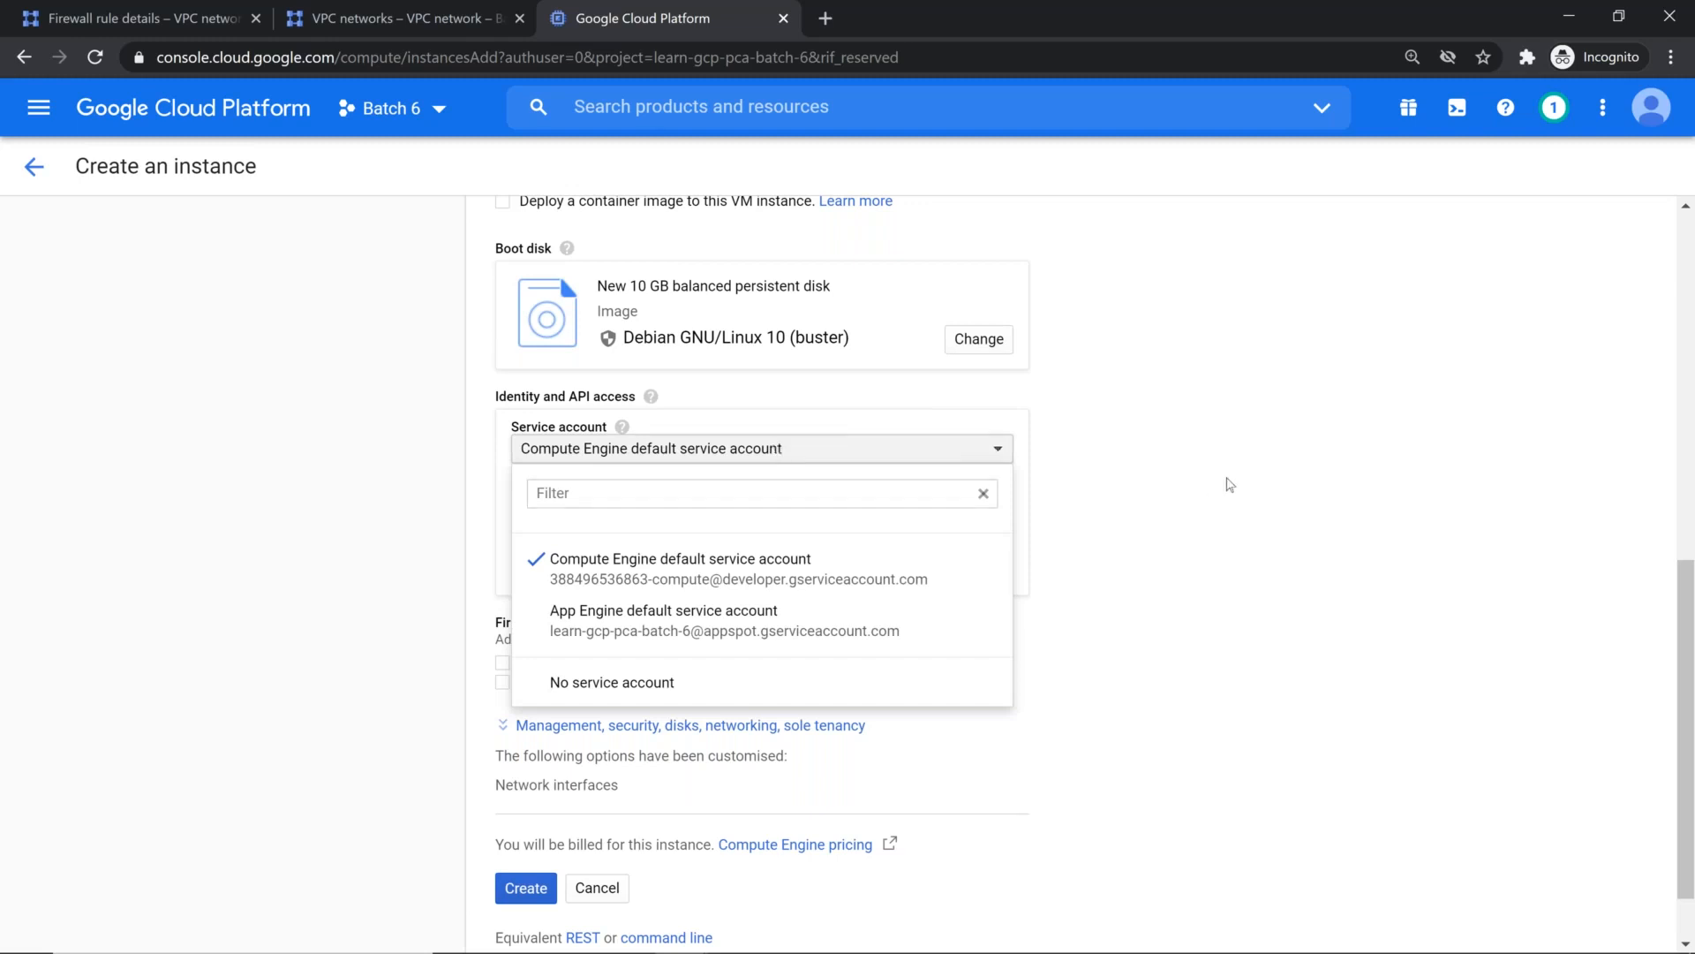
click(1227, 482)
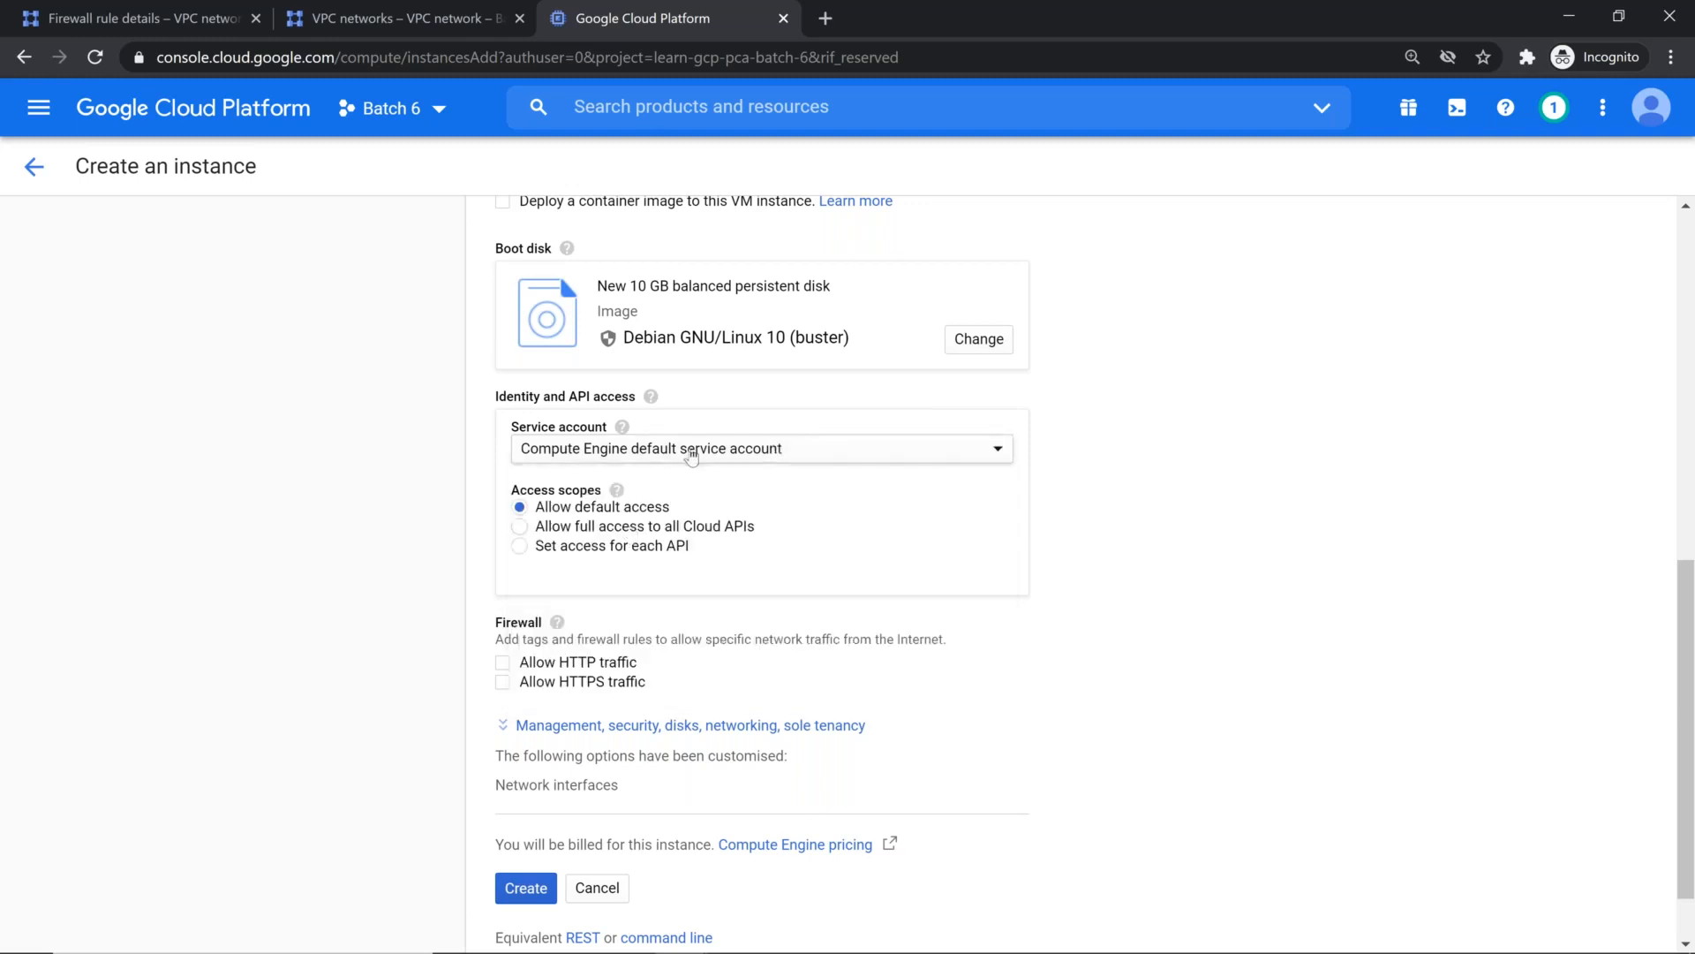
click(692, 455)
click(664, 694)
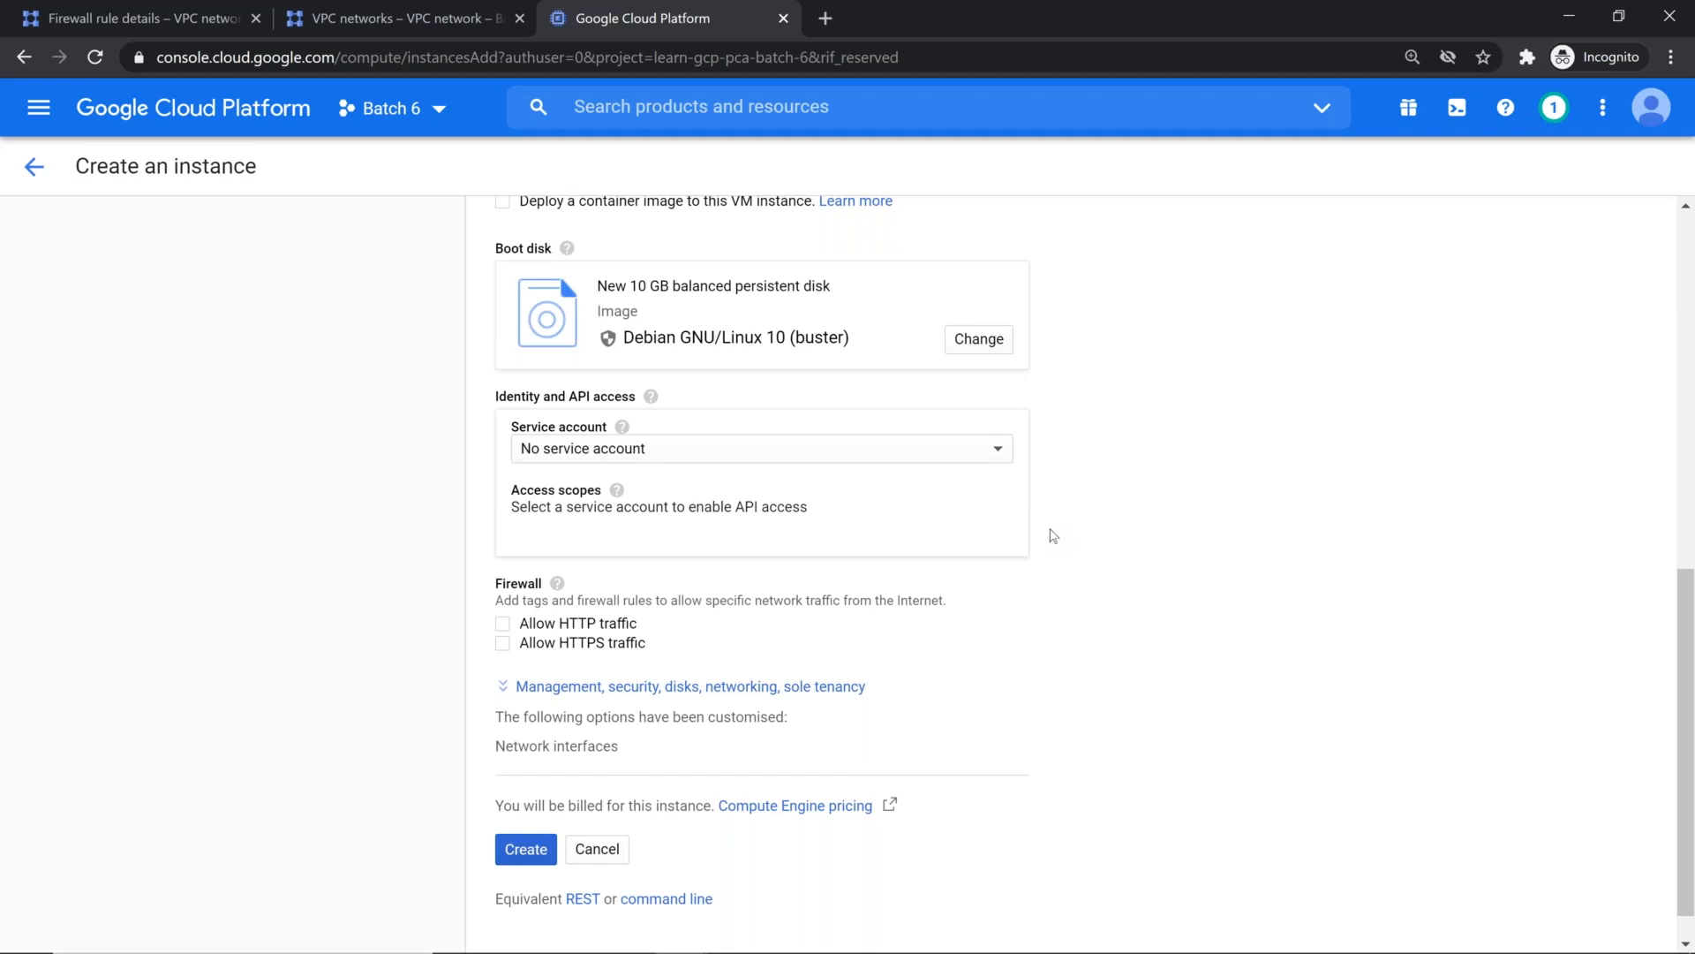
Step: Show the instance's networking settings and attach its network interface to the vpc-taiwan network
scroll(910, 578, down, 1)
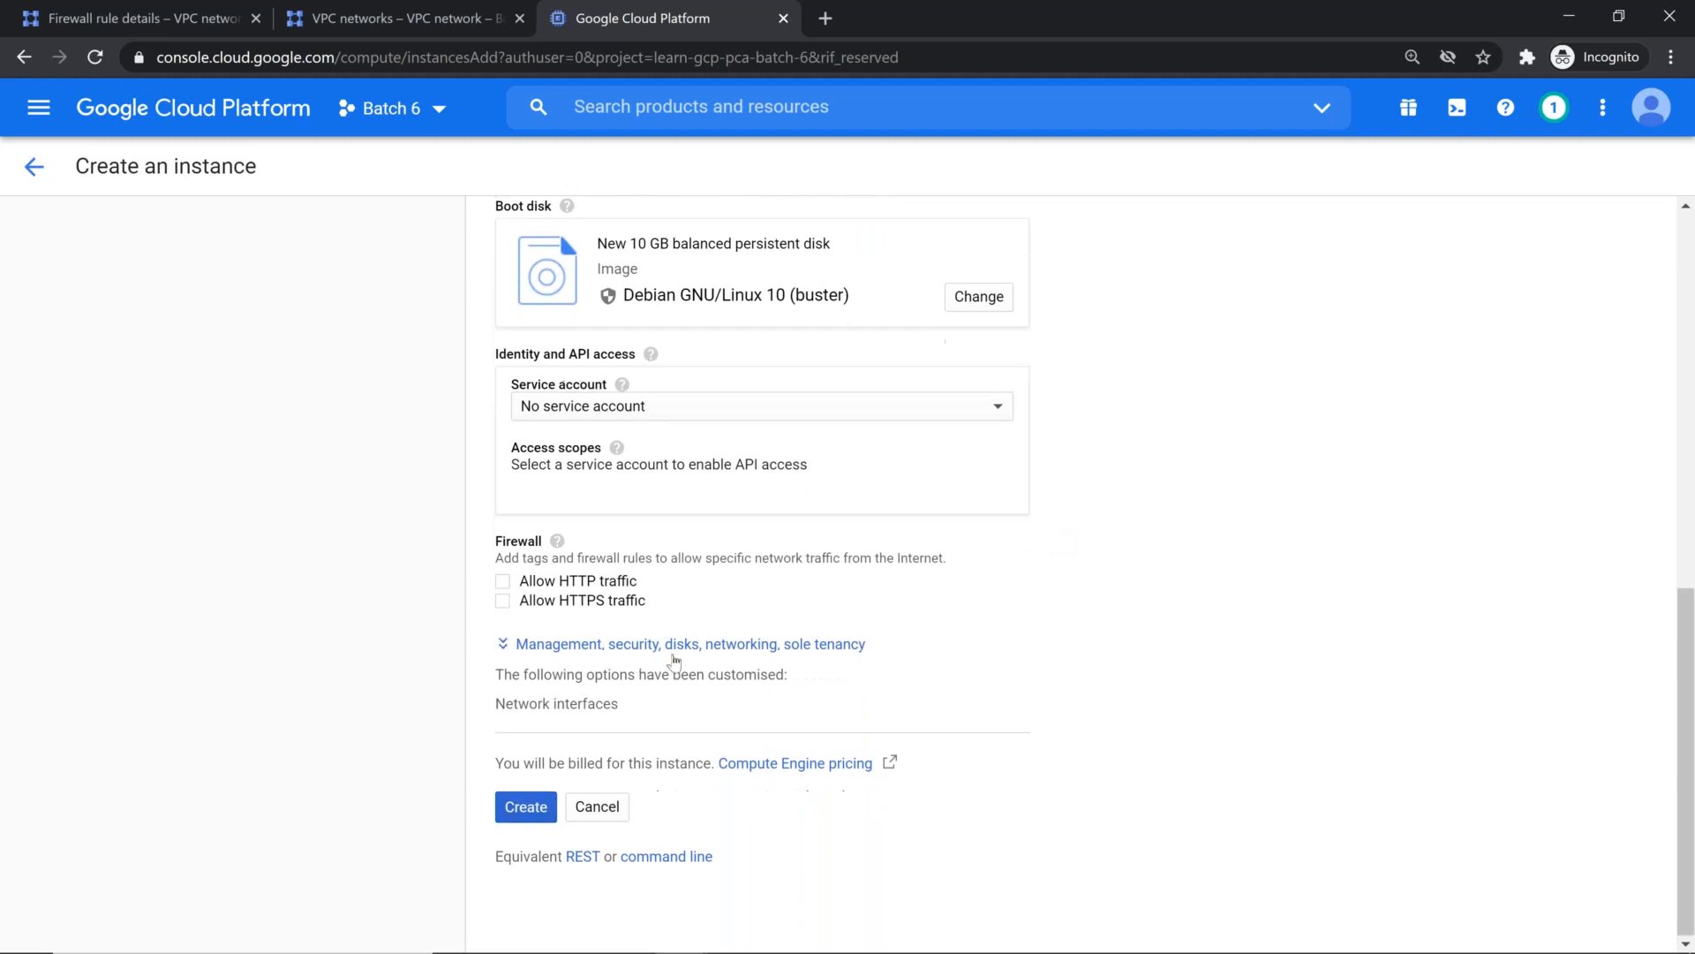
click(746, 651)
scroll(777, 653, down, 1)
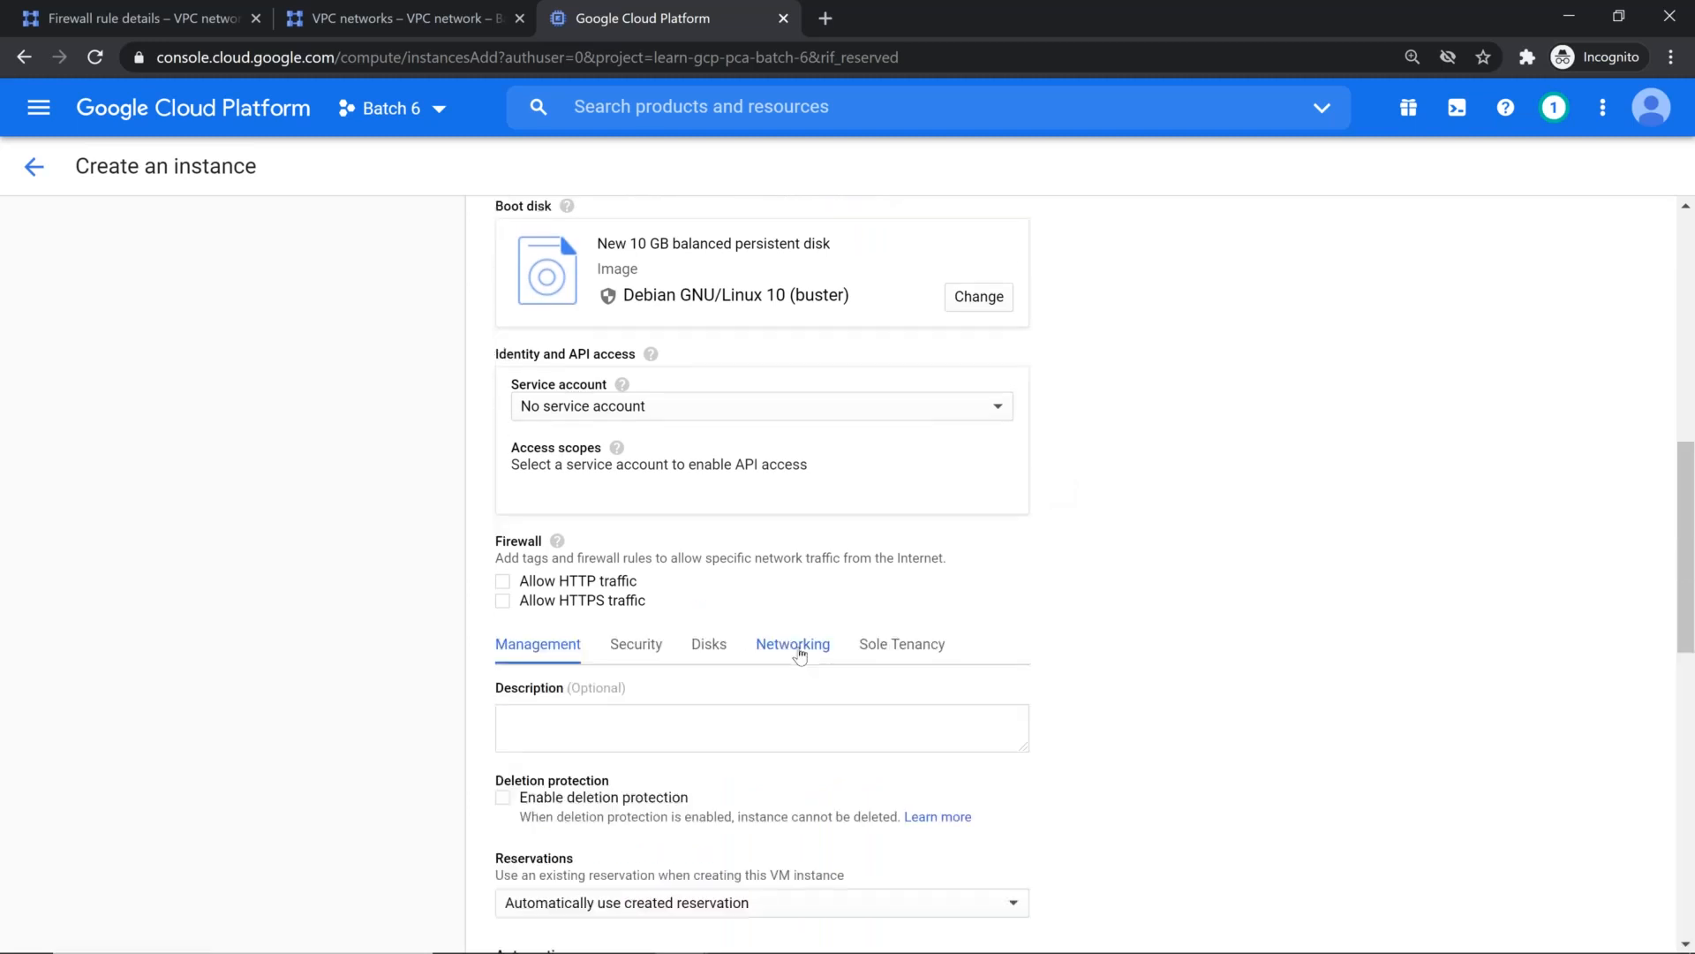
click(799, 647)
scroll(781, 715, down, 1)
scroll(776, 740, down, 2)
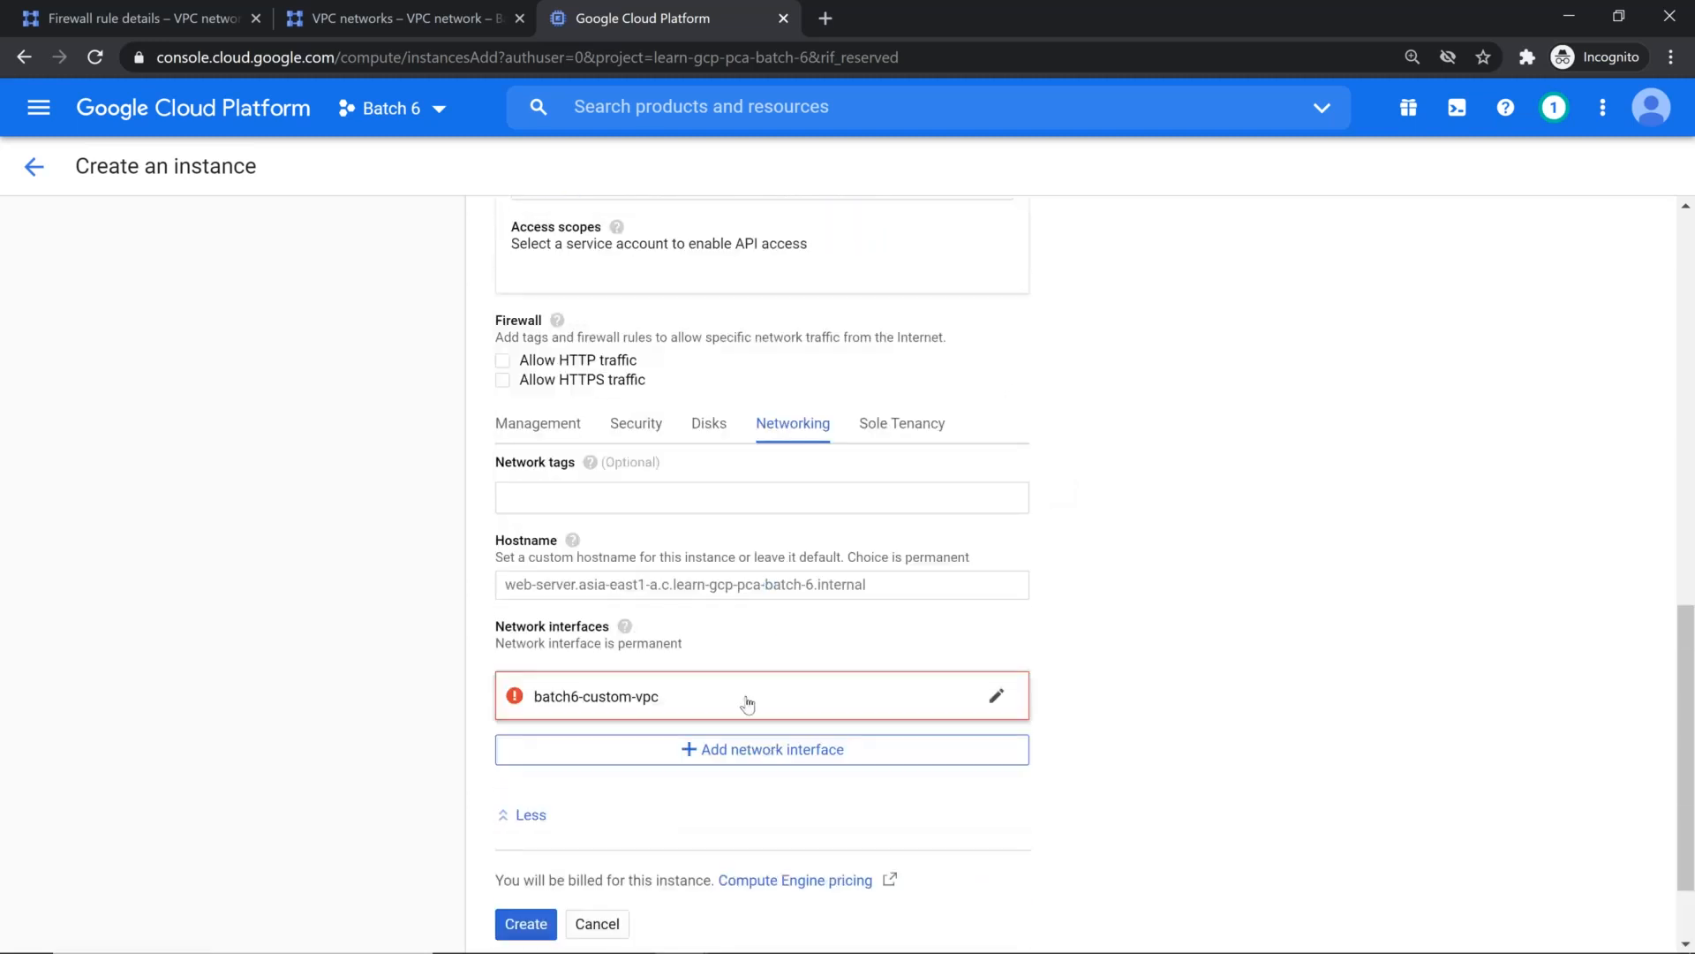
click(745, 704)
click(665, 790)
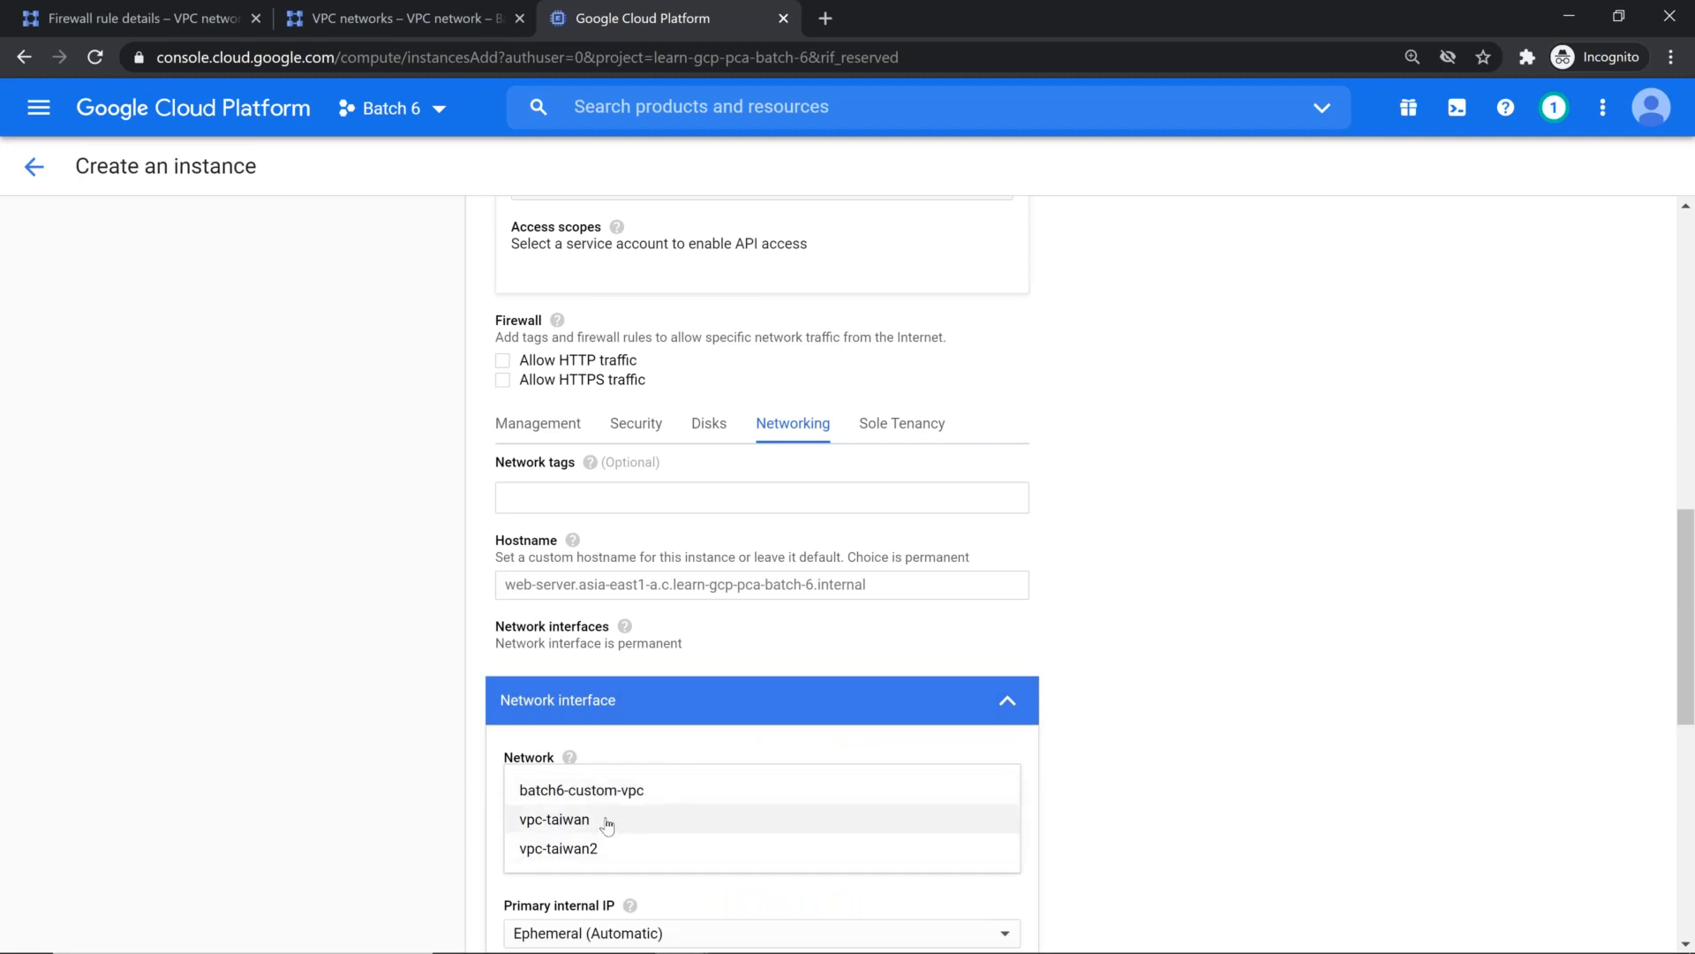
click(607, 823)
Step: Set the vpc-taiwan network interface's external IP to None and apply the interface settings
scroll(1174, 632, down, 2)
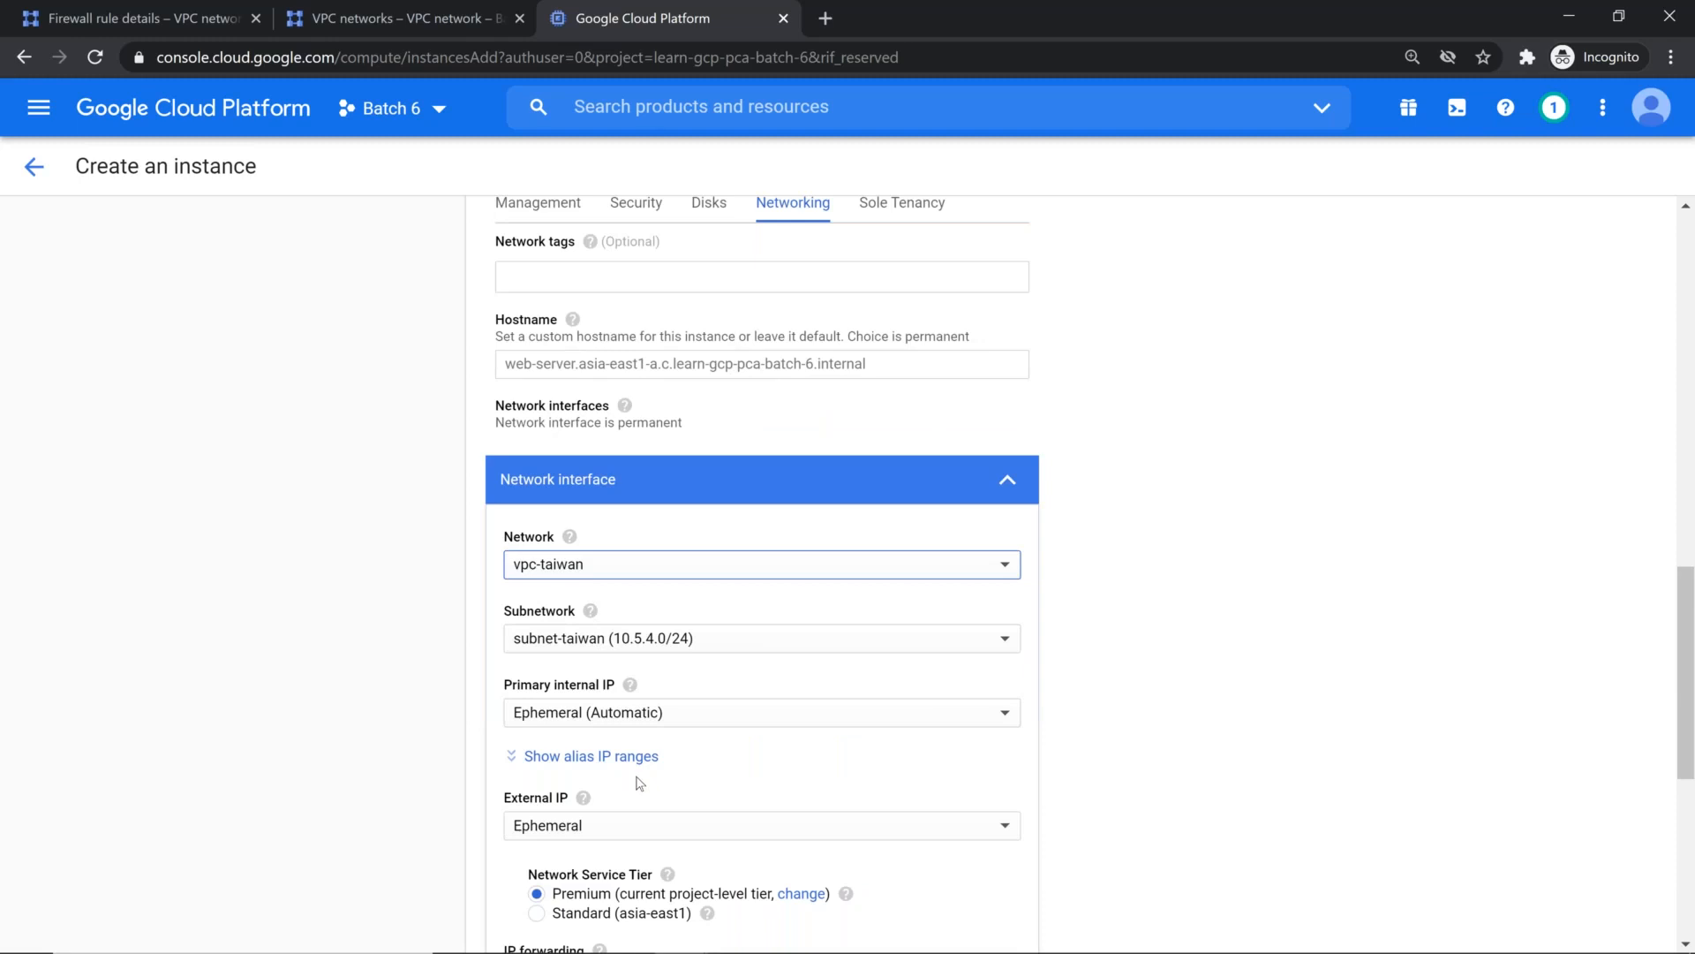
scroll(638, 784, down, 1)
click(628, 714)
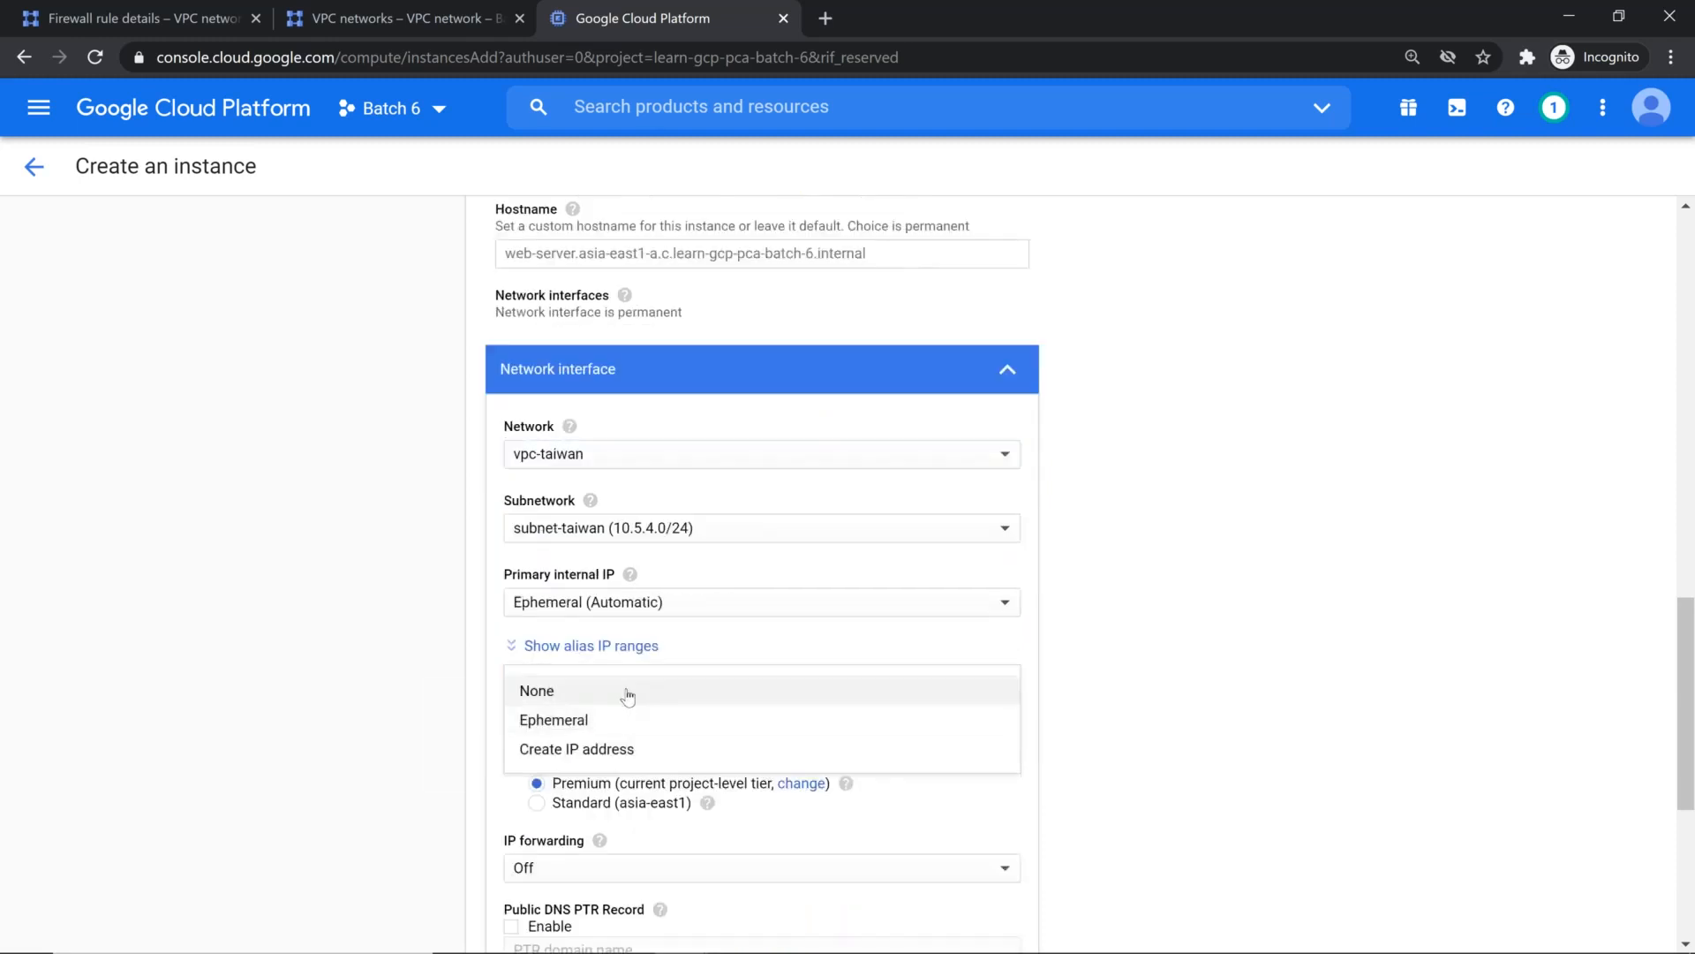
click(627, 694)
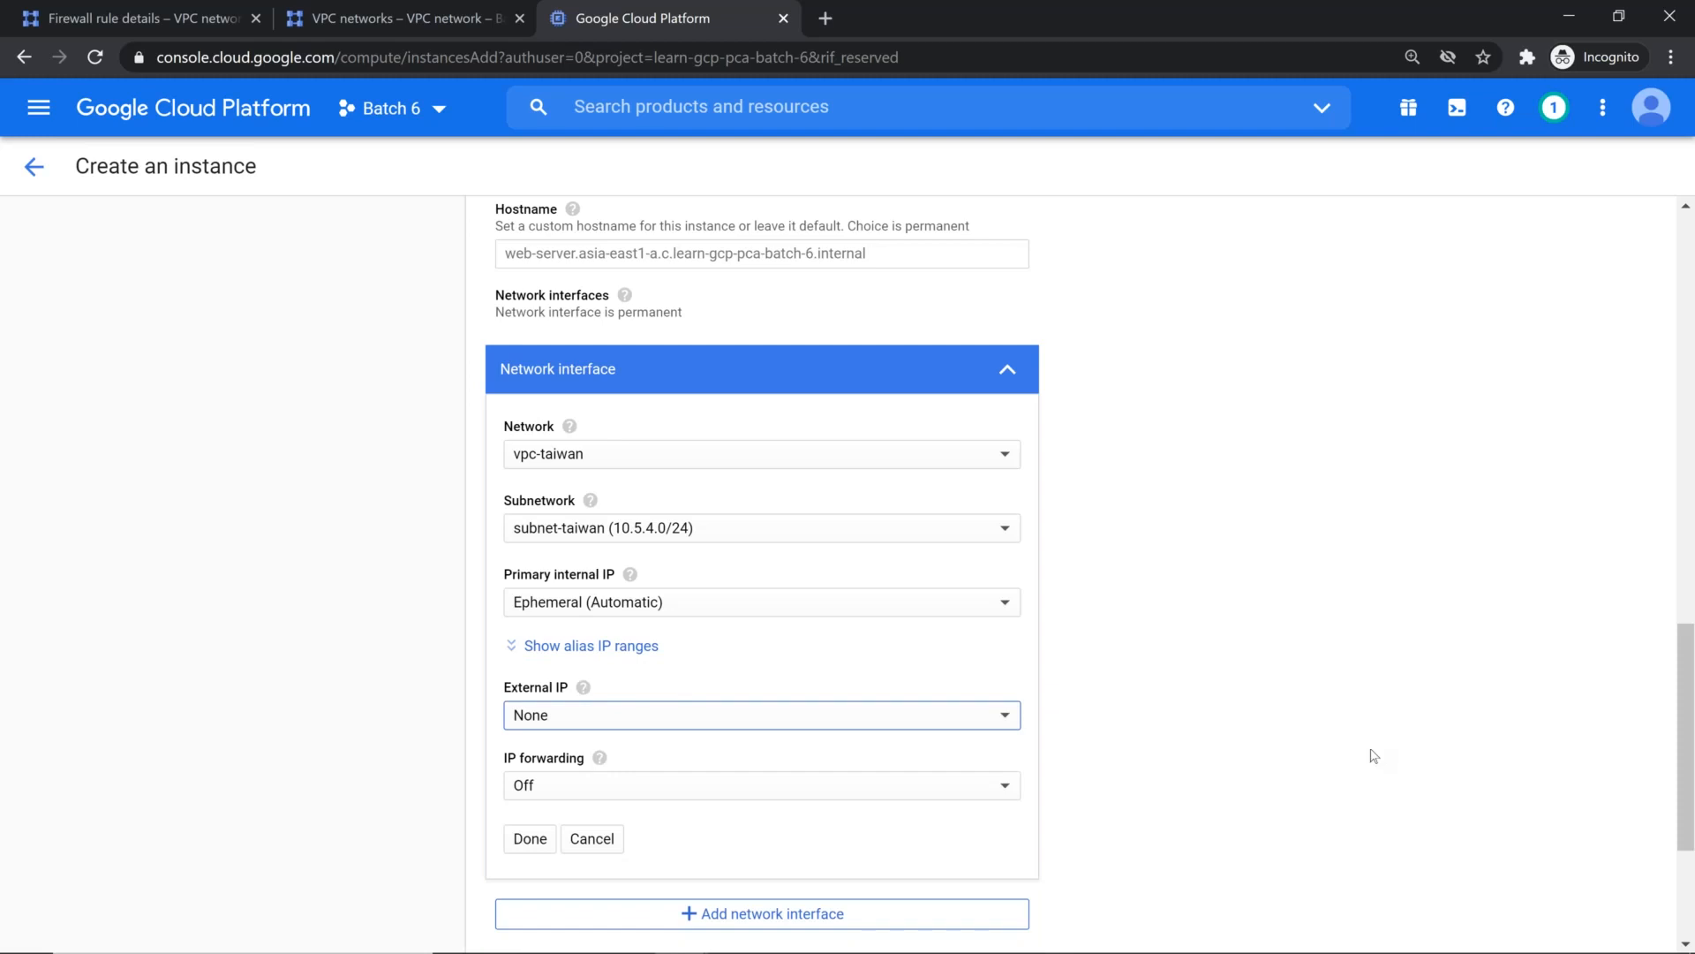
scroll(1155, 765, up, 2)
scroll(1155, 765, down, 3)
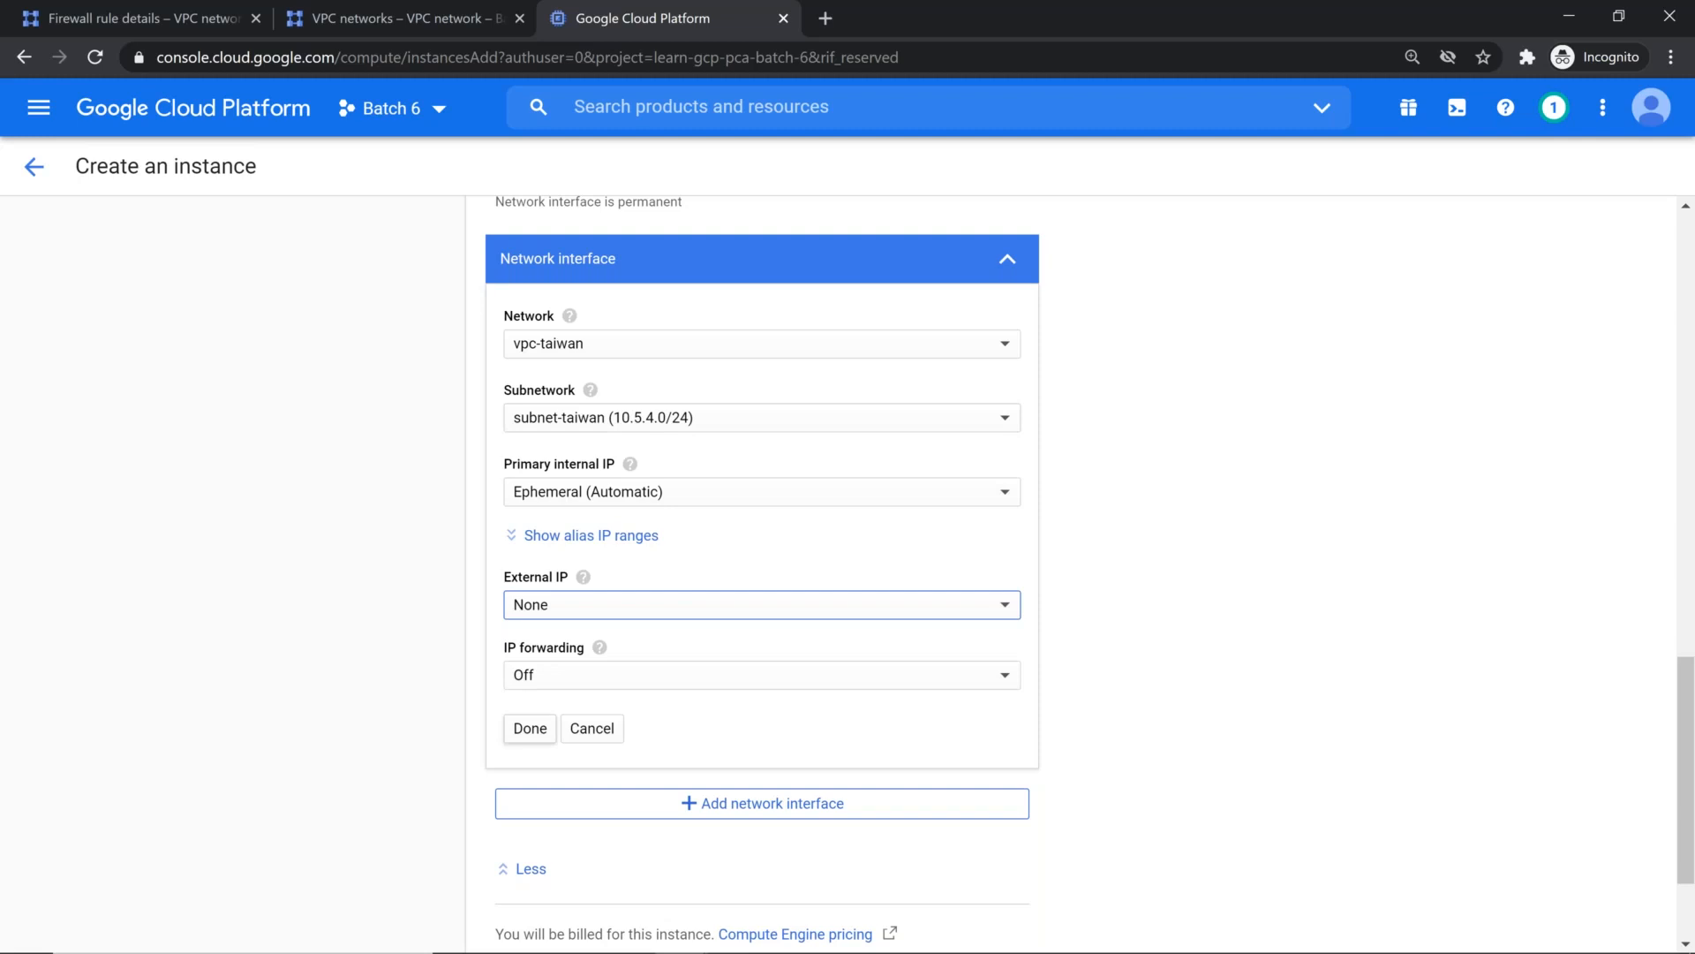
click(538, 738)
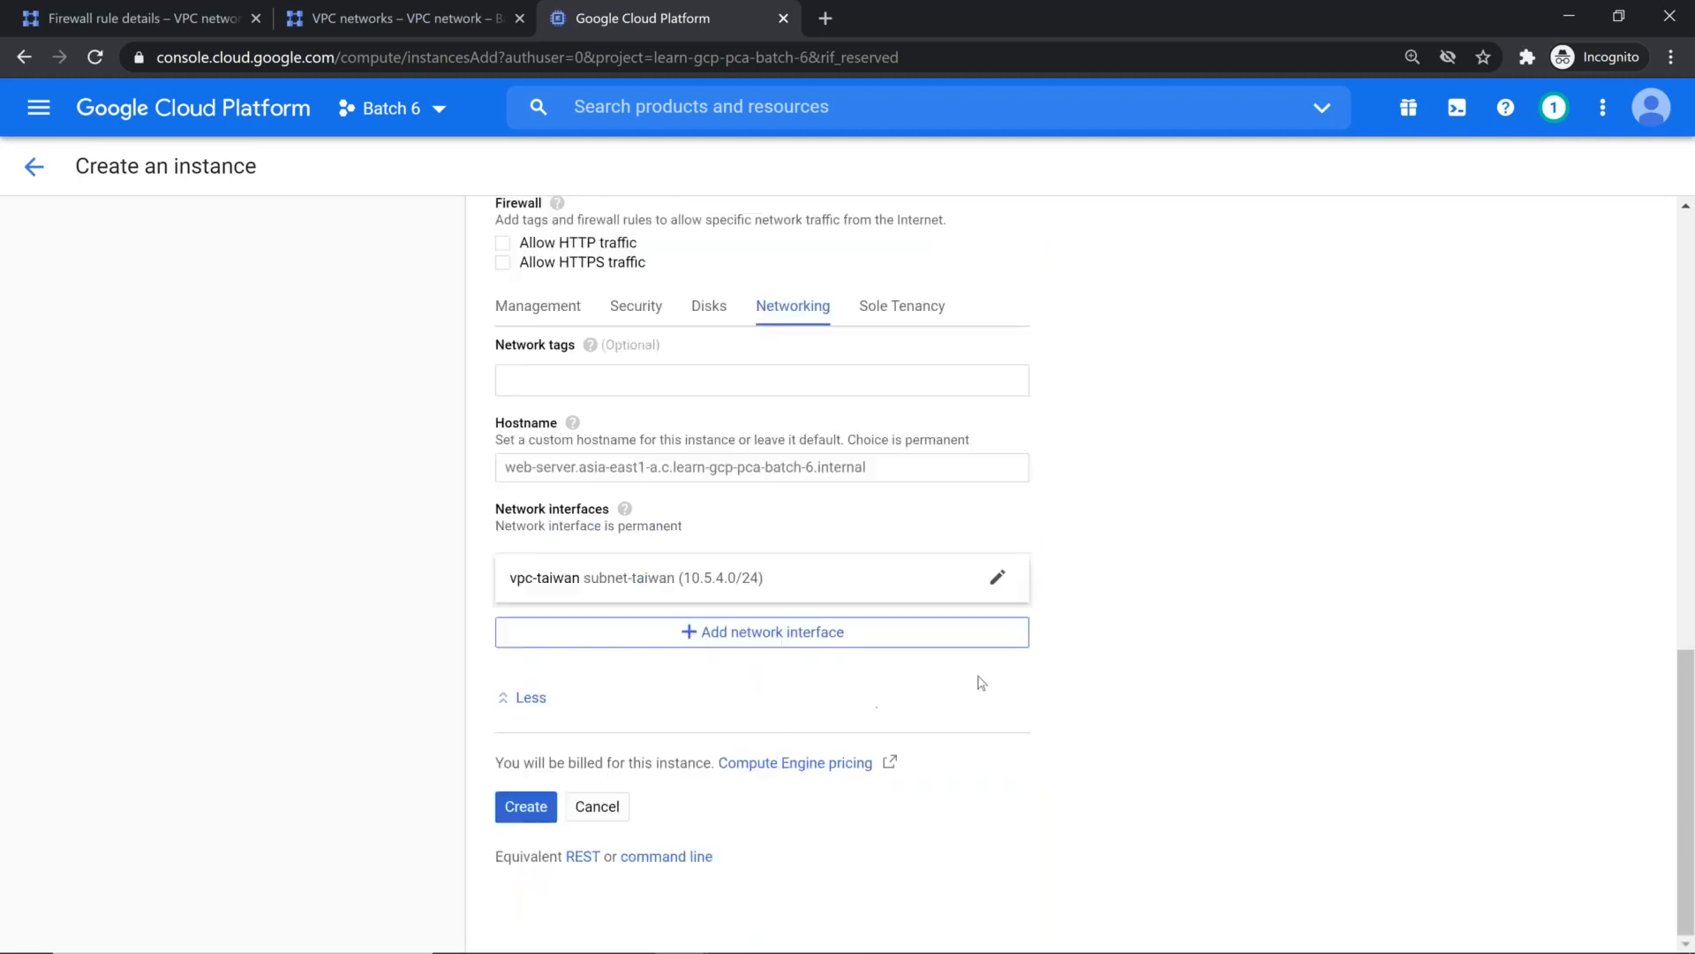
Step: Check which service accounts are available for the instance without changing the current choice
scroll(980, 683, up, 5)
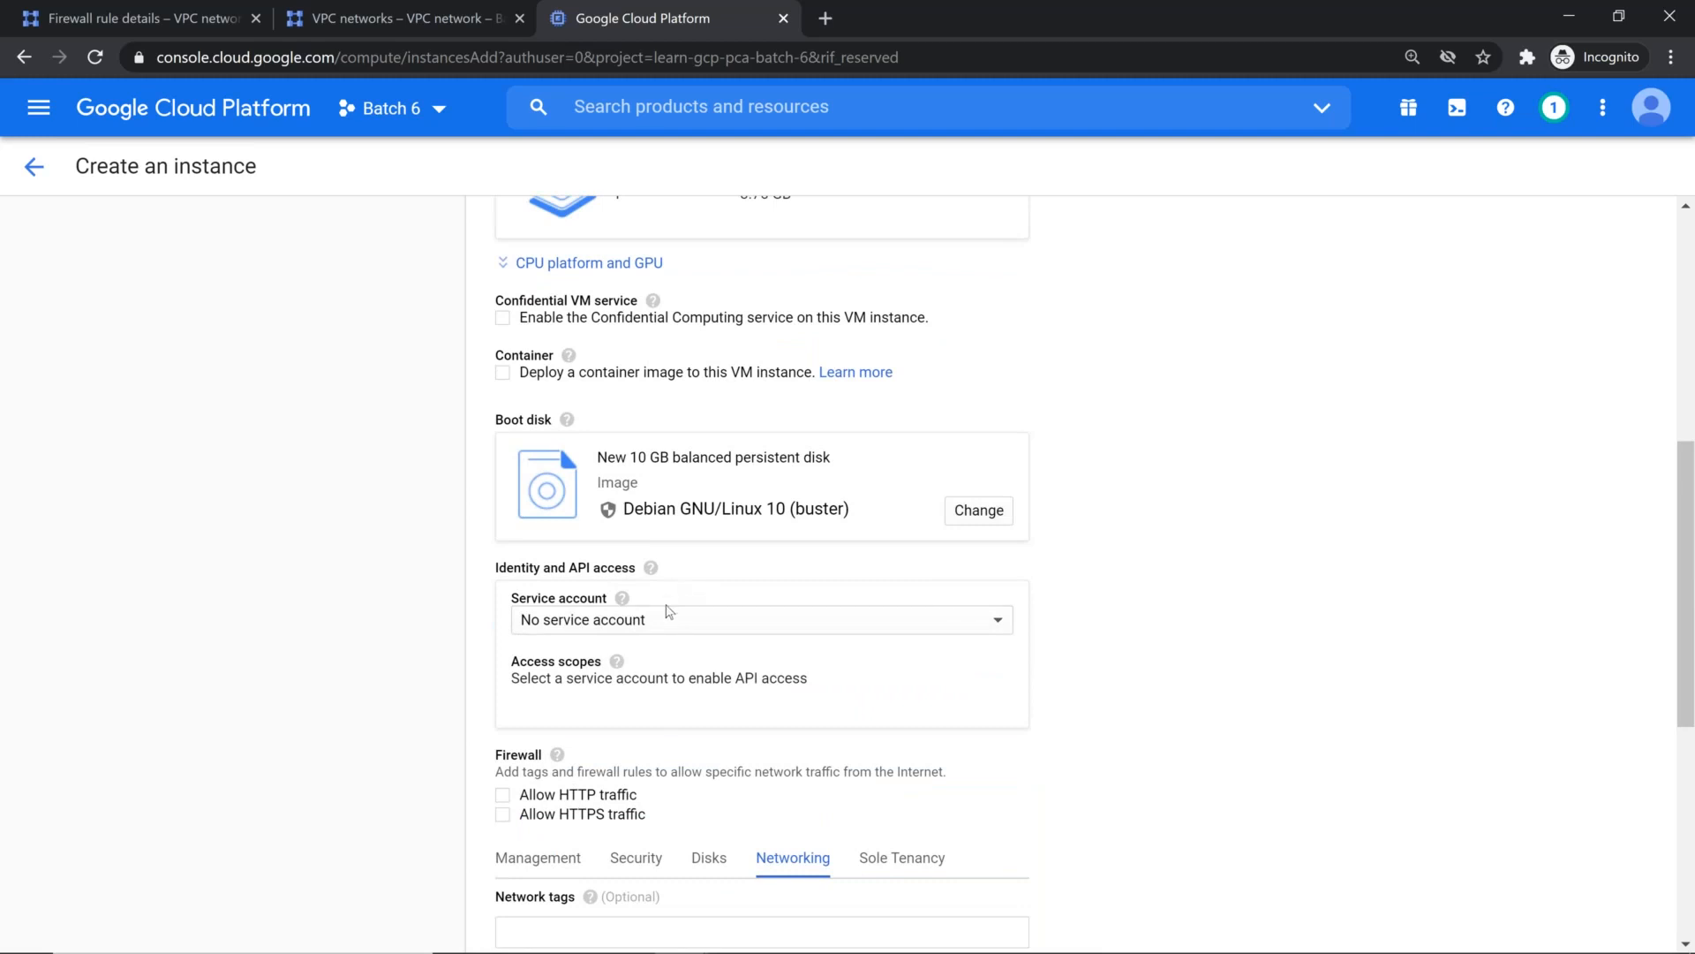
scroll(668, 611, down, 1)
click(668, 509)
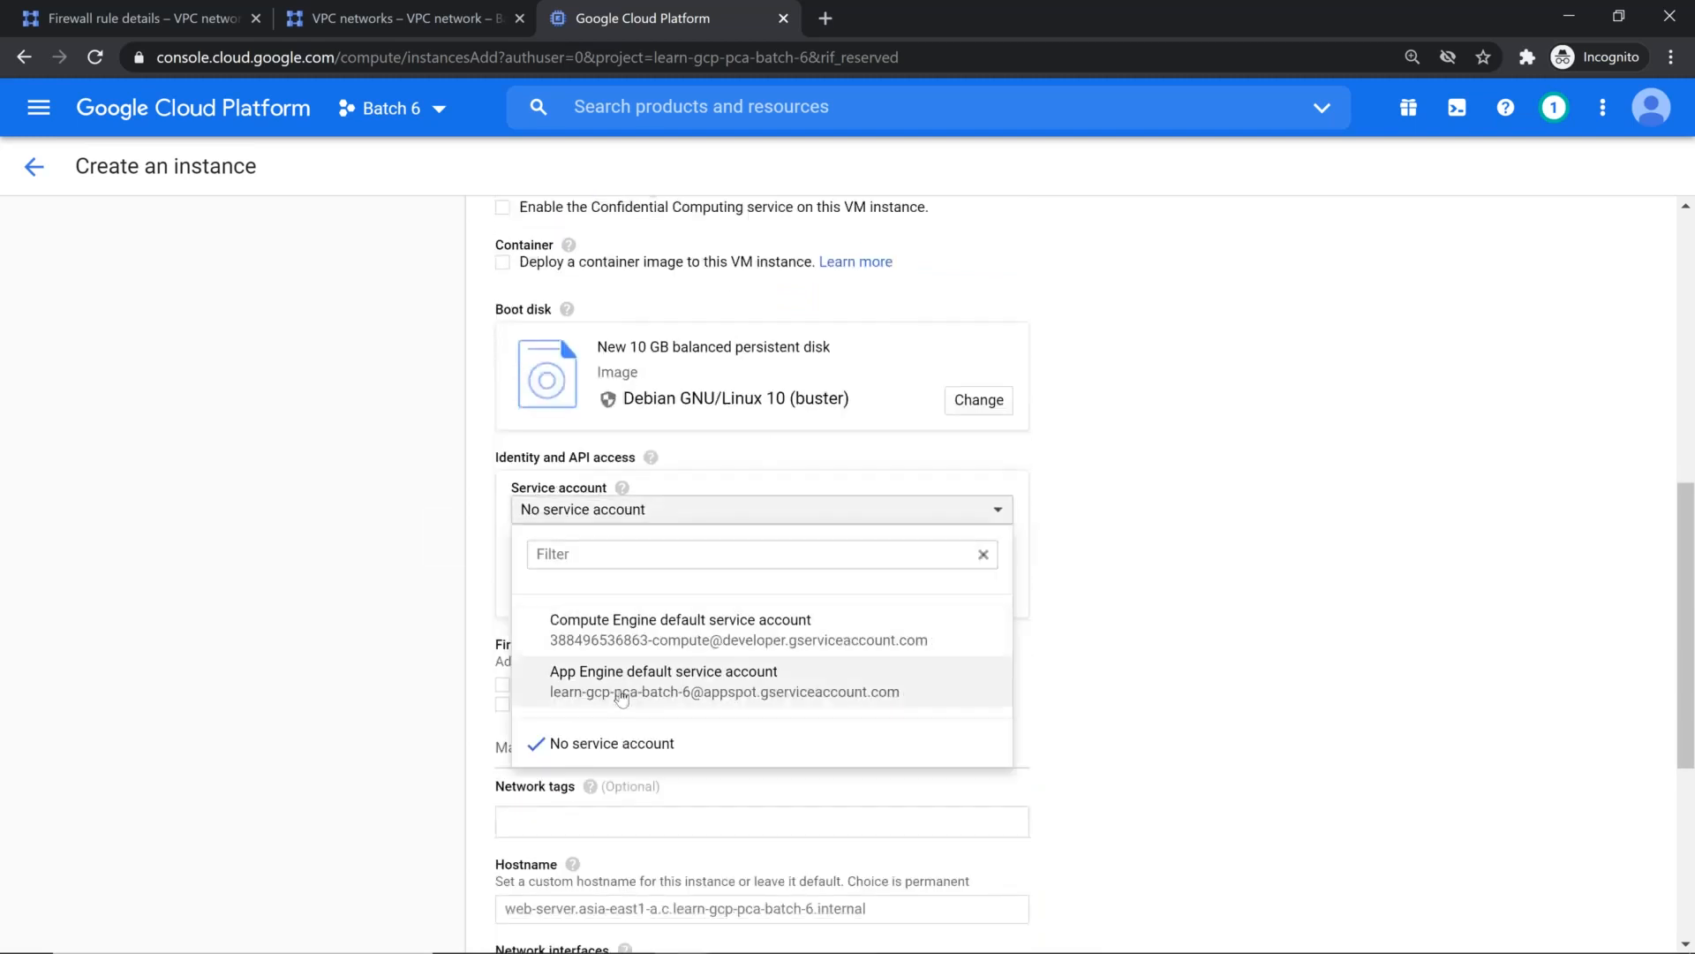
click(1321, 634)
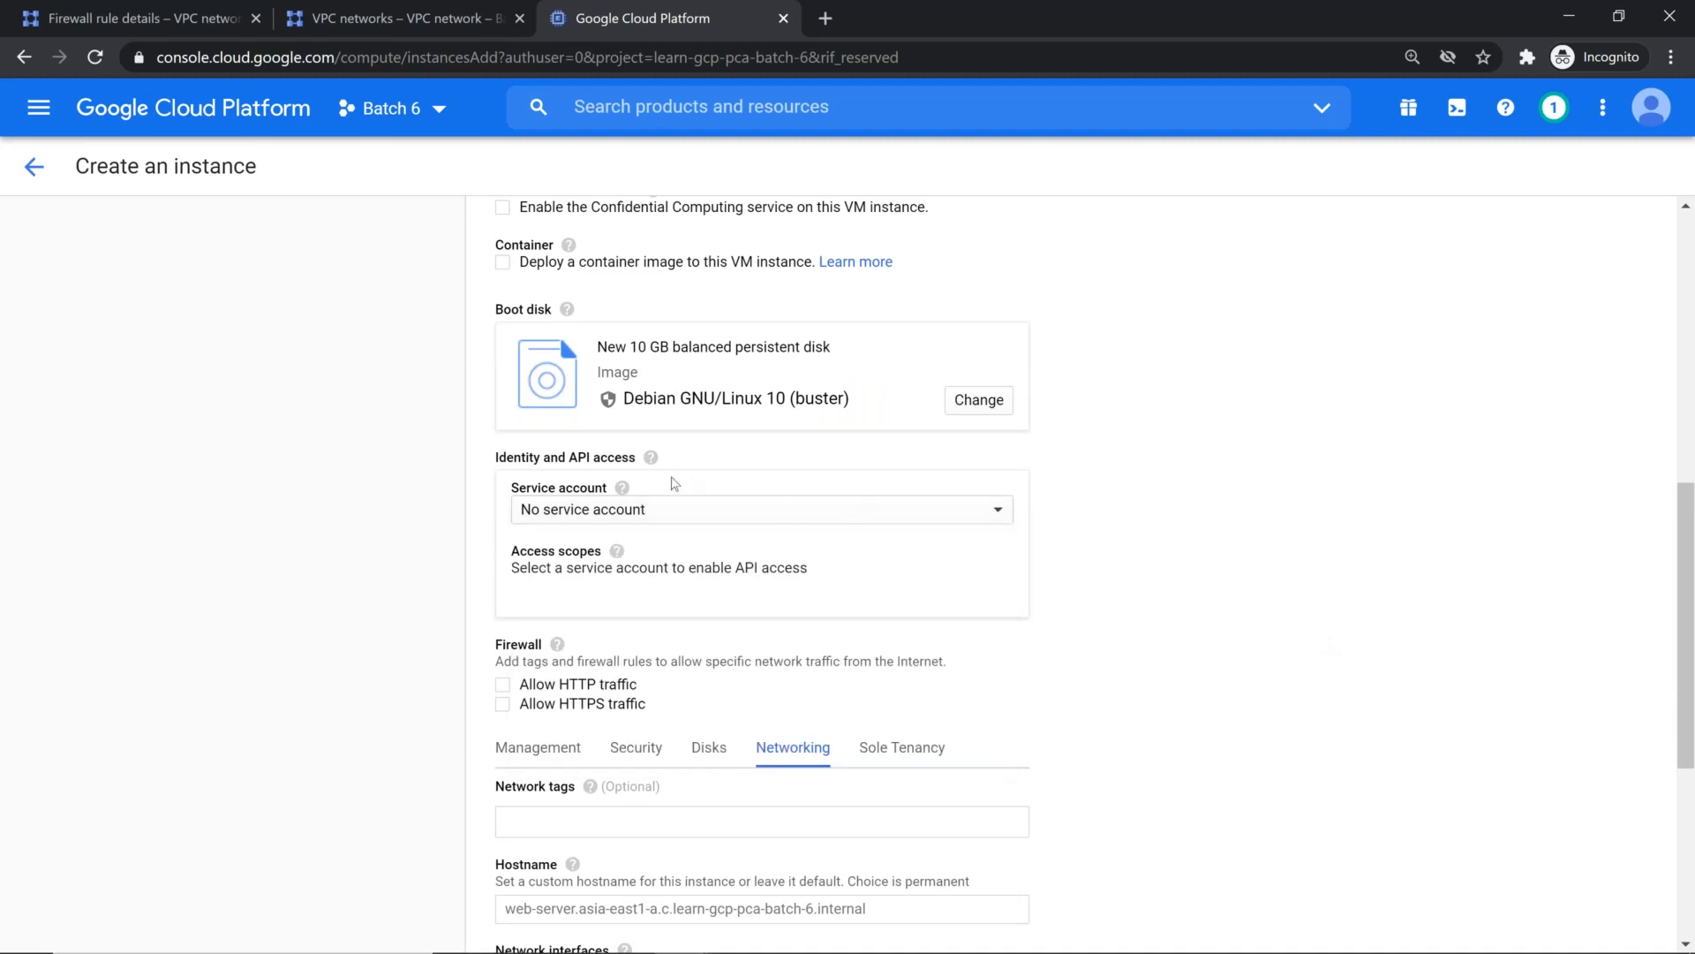
Step: Go to the IAM & Admin service accounts page and start creating a new service account
click(39, 108)
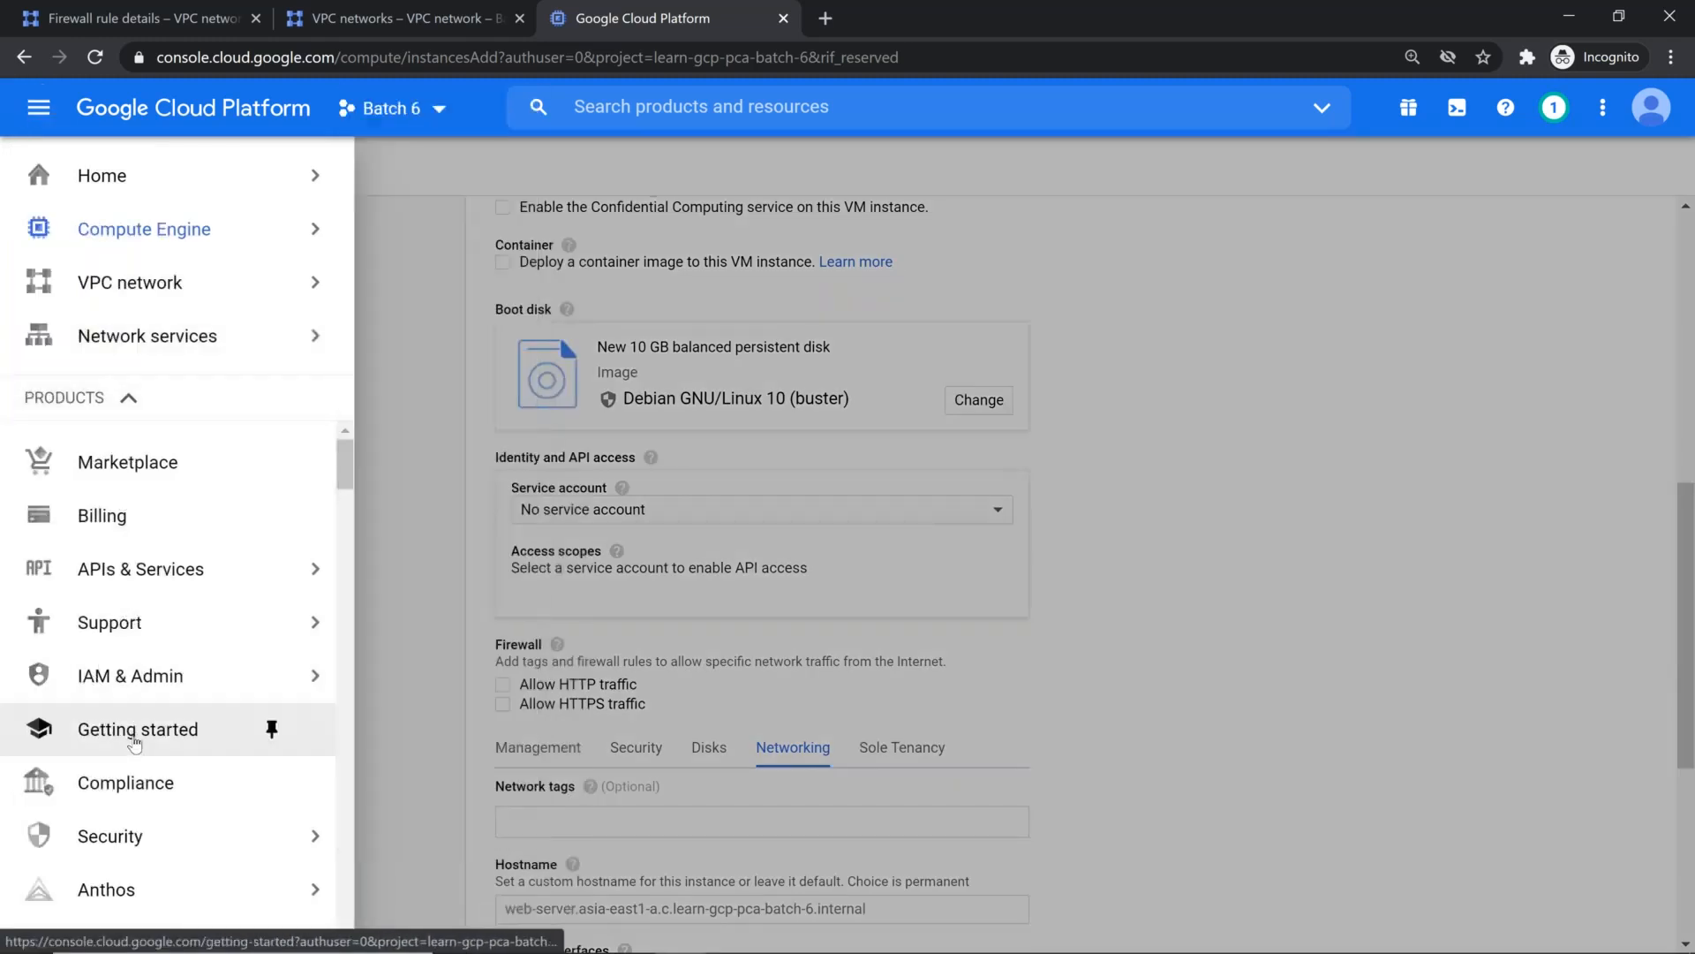
mouse_move(172, 673)
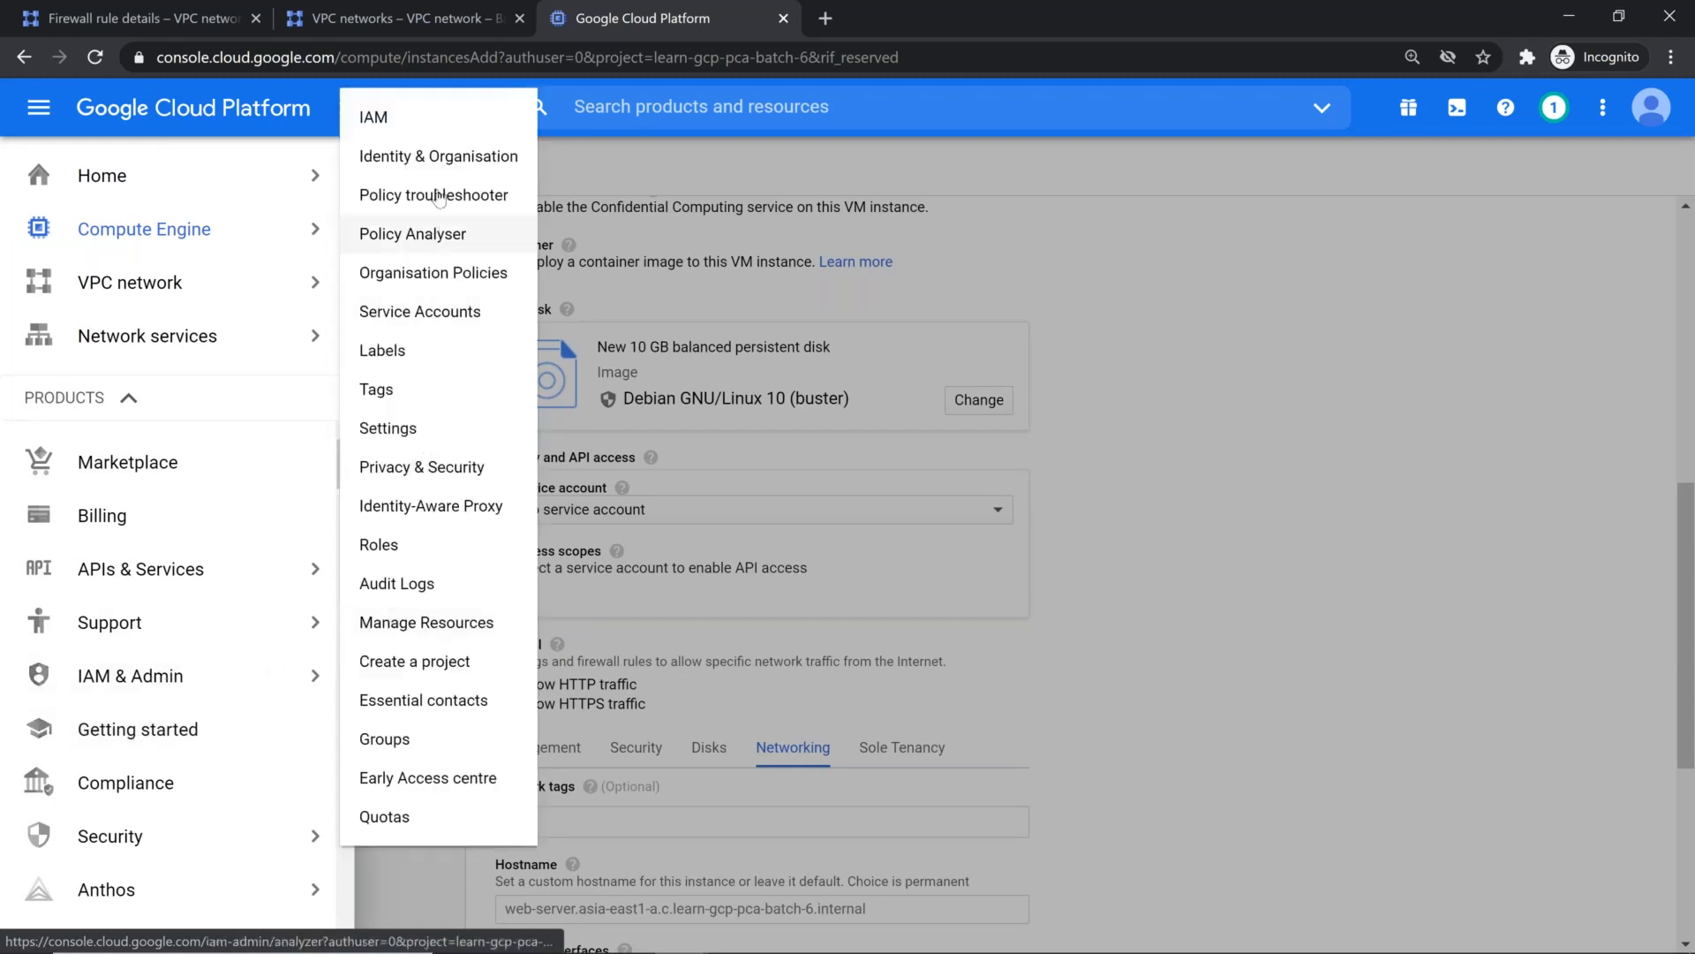
click(428, 313)
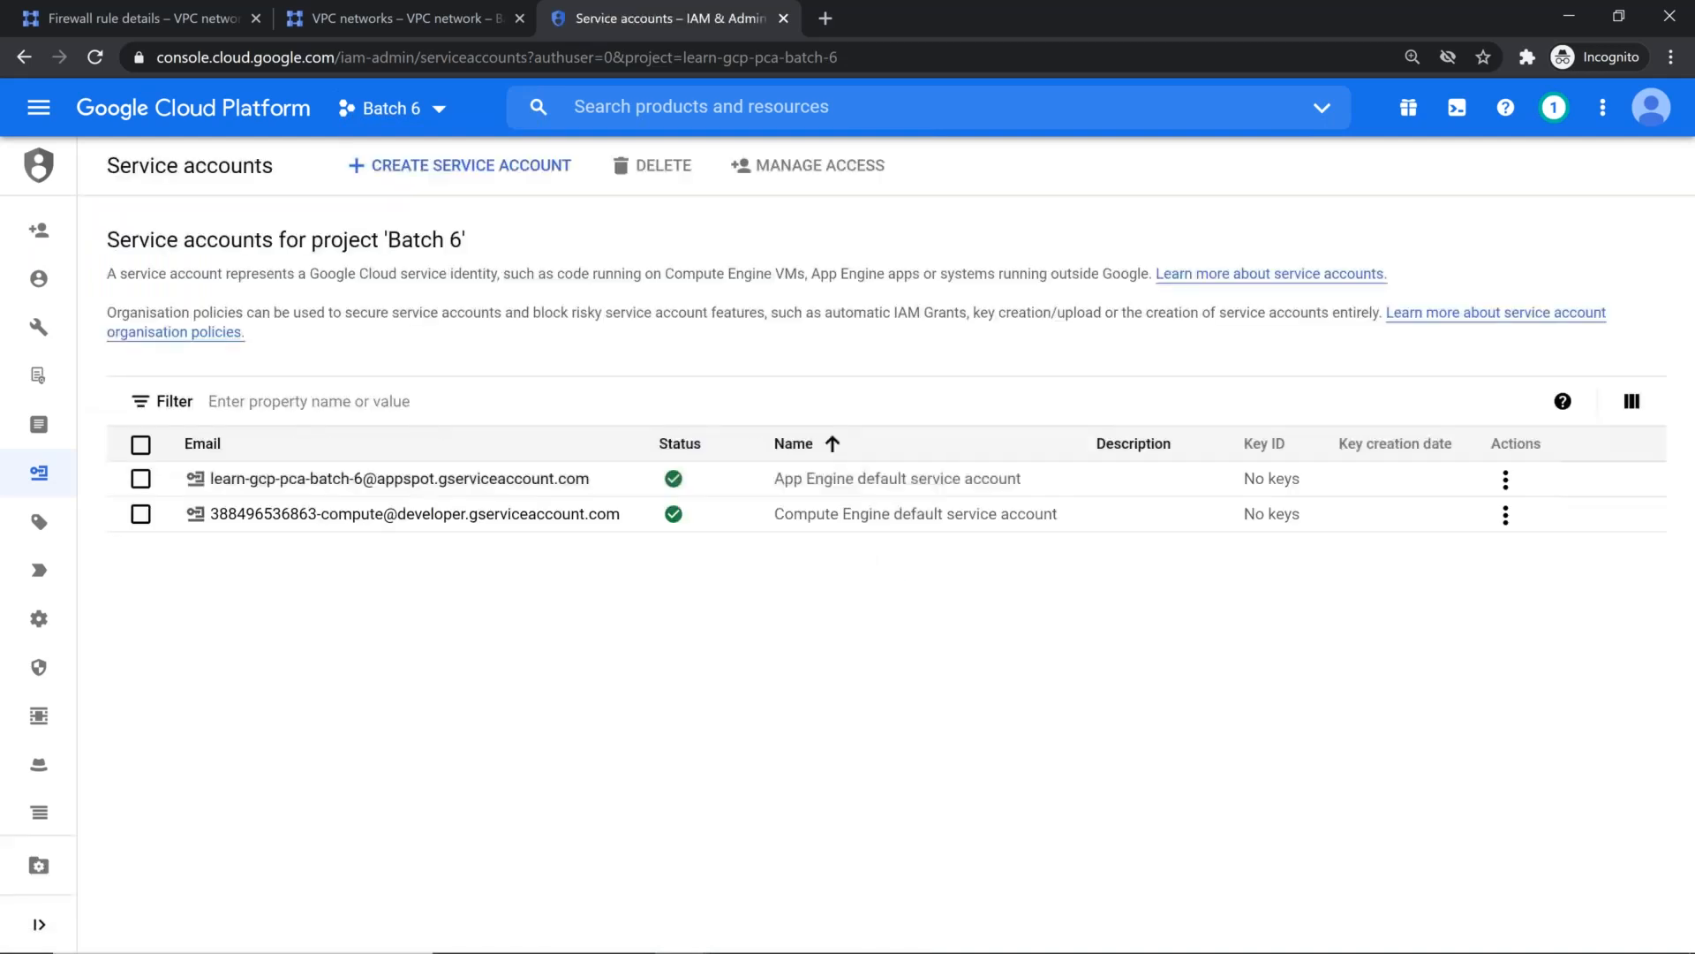
click(487, 166)
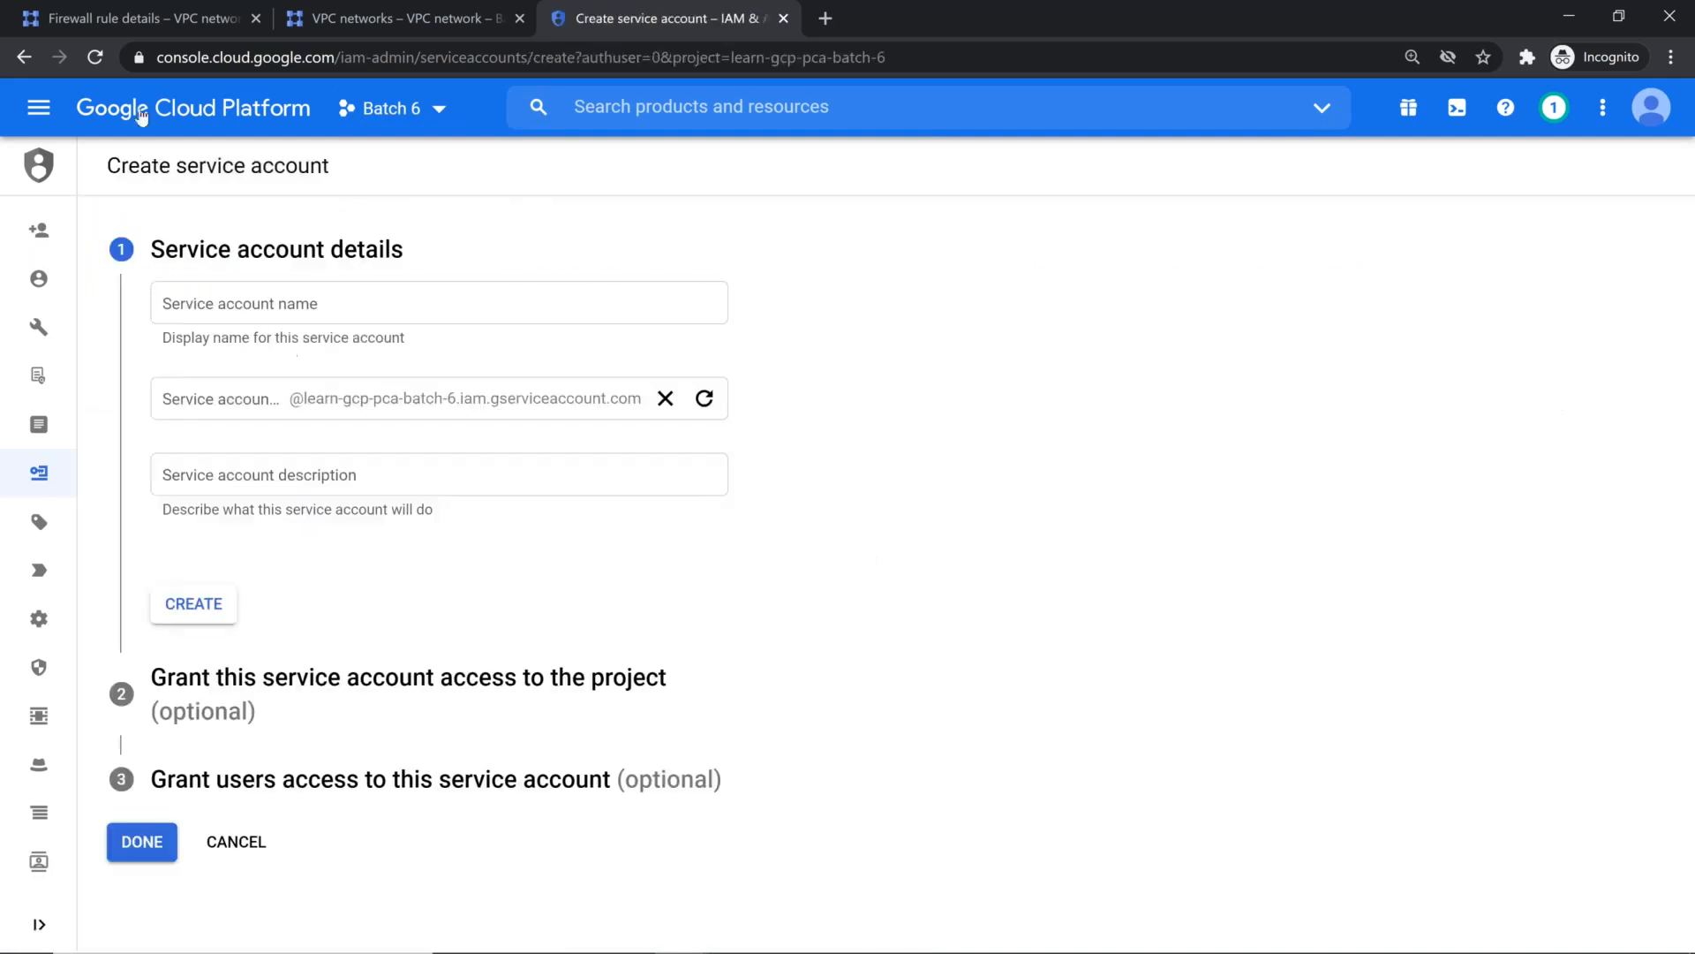
Step: Name the new service account glb-dns-cdn-demo
click(291, 303)
text(c-238-8)
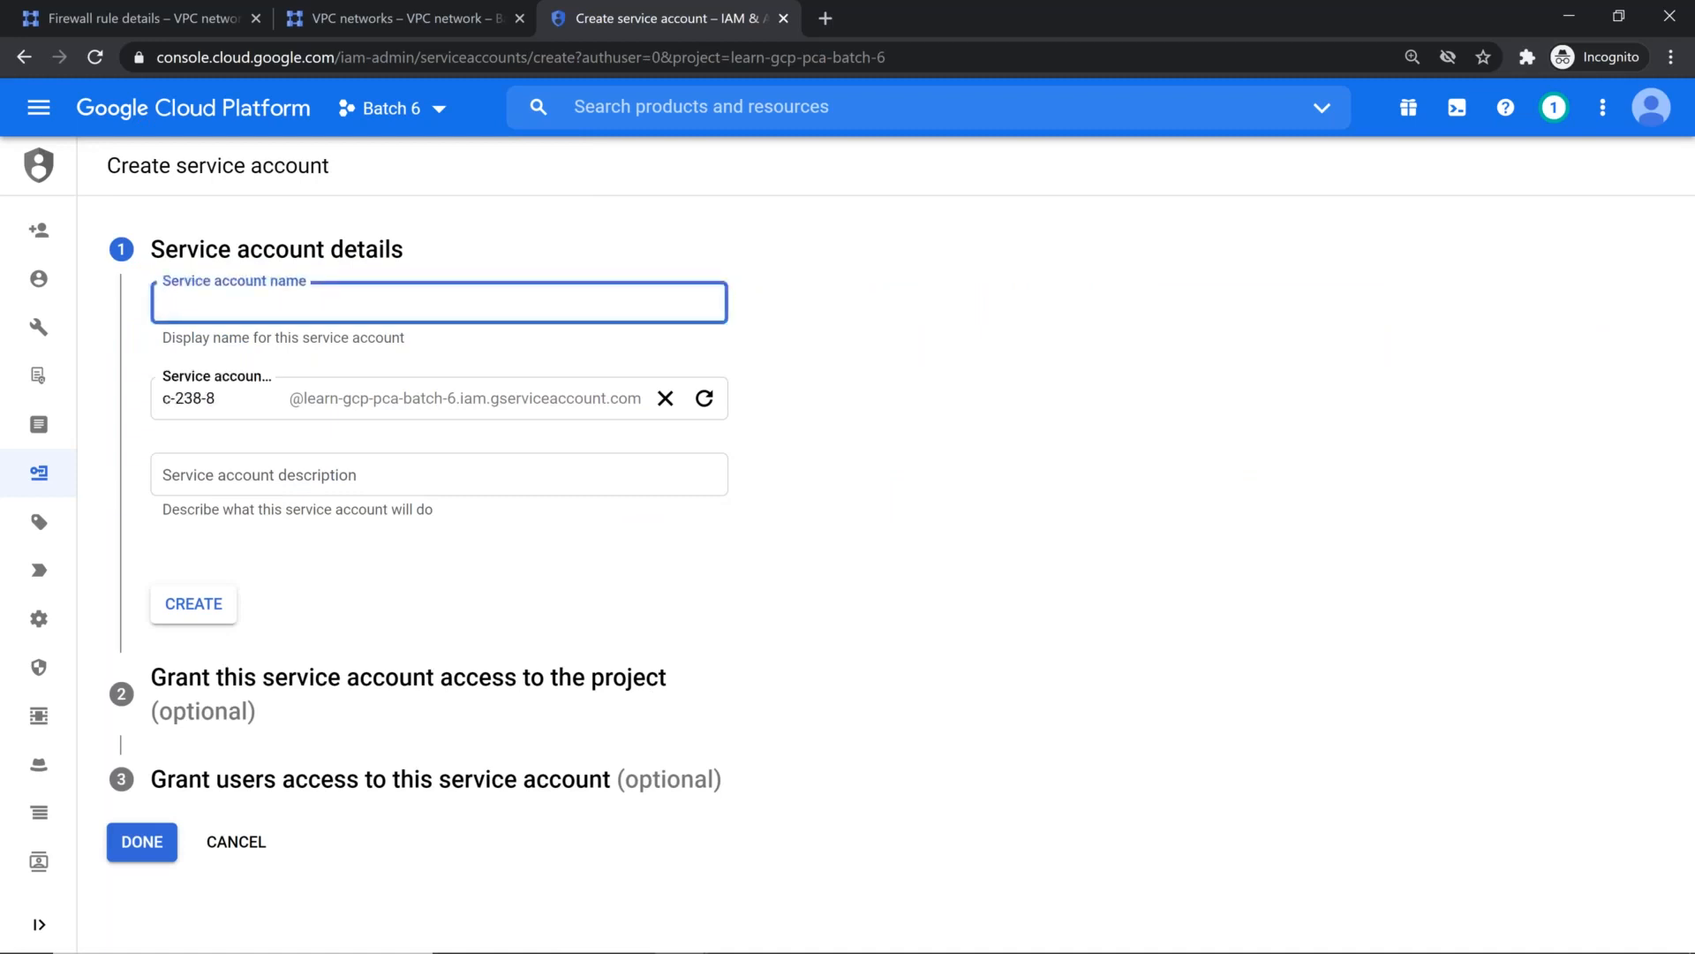
text(cloud)
text(-)
text(lb)
key(BackSpace)
key(BackSpace)
text(glb)
key(ctrl+a)
text(glb-dns-cns)
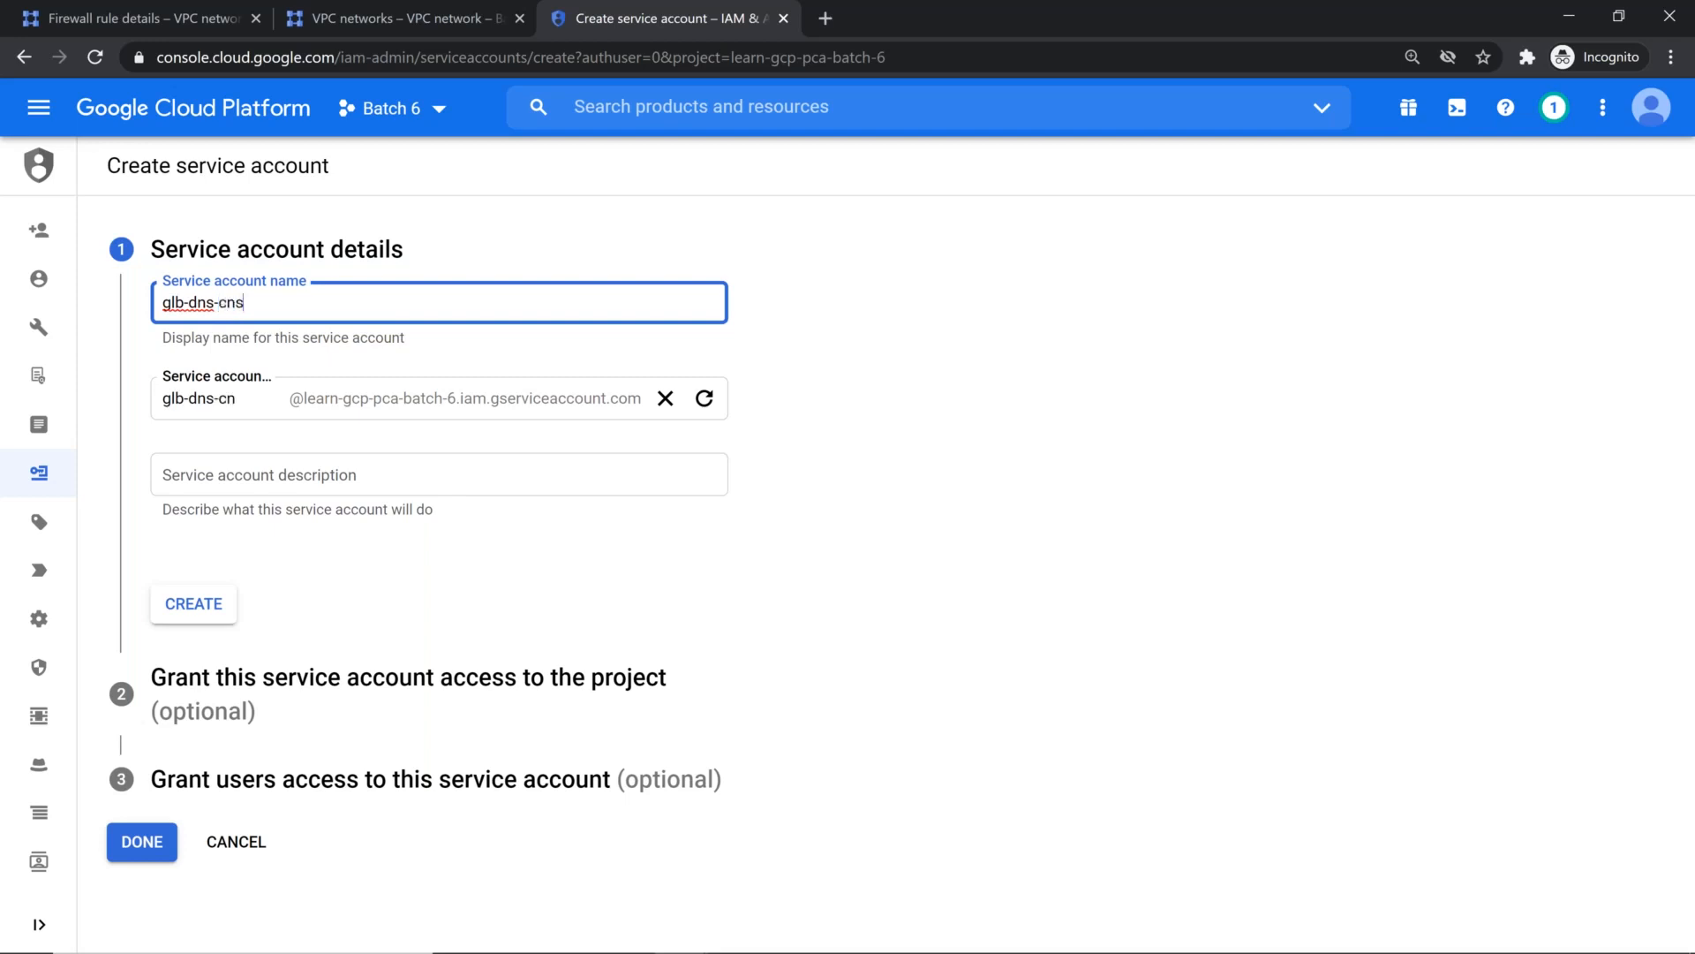
key(BackSpace)
key(BackSpace)
text(dn-demo)
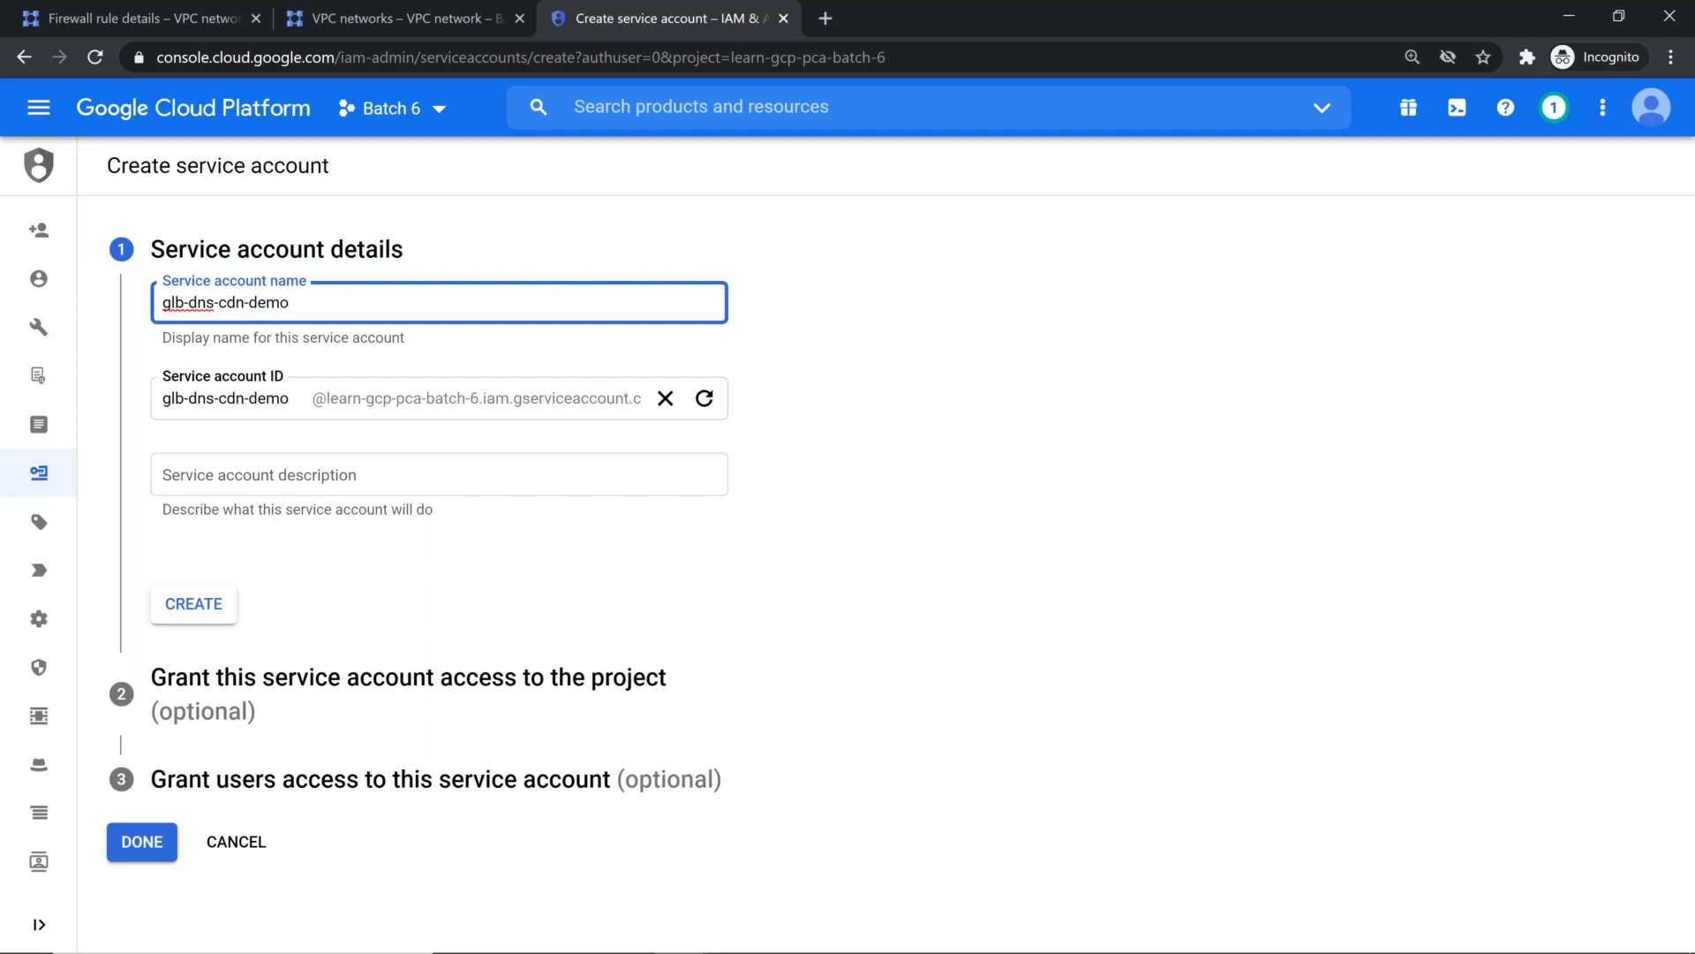
Step: Copy the service account's name into its description as glb-dns-cdn-demo and finish creating the account
click(423, 483)
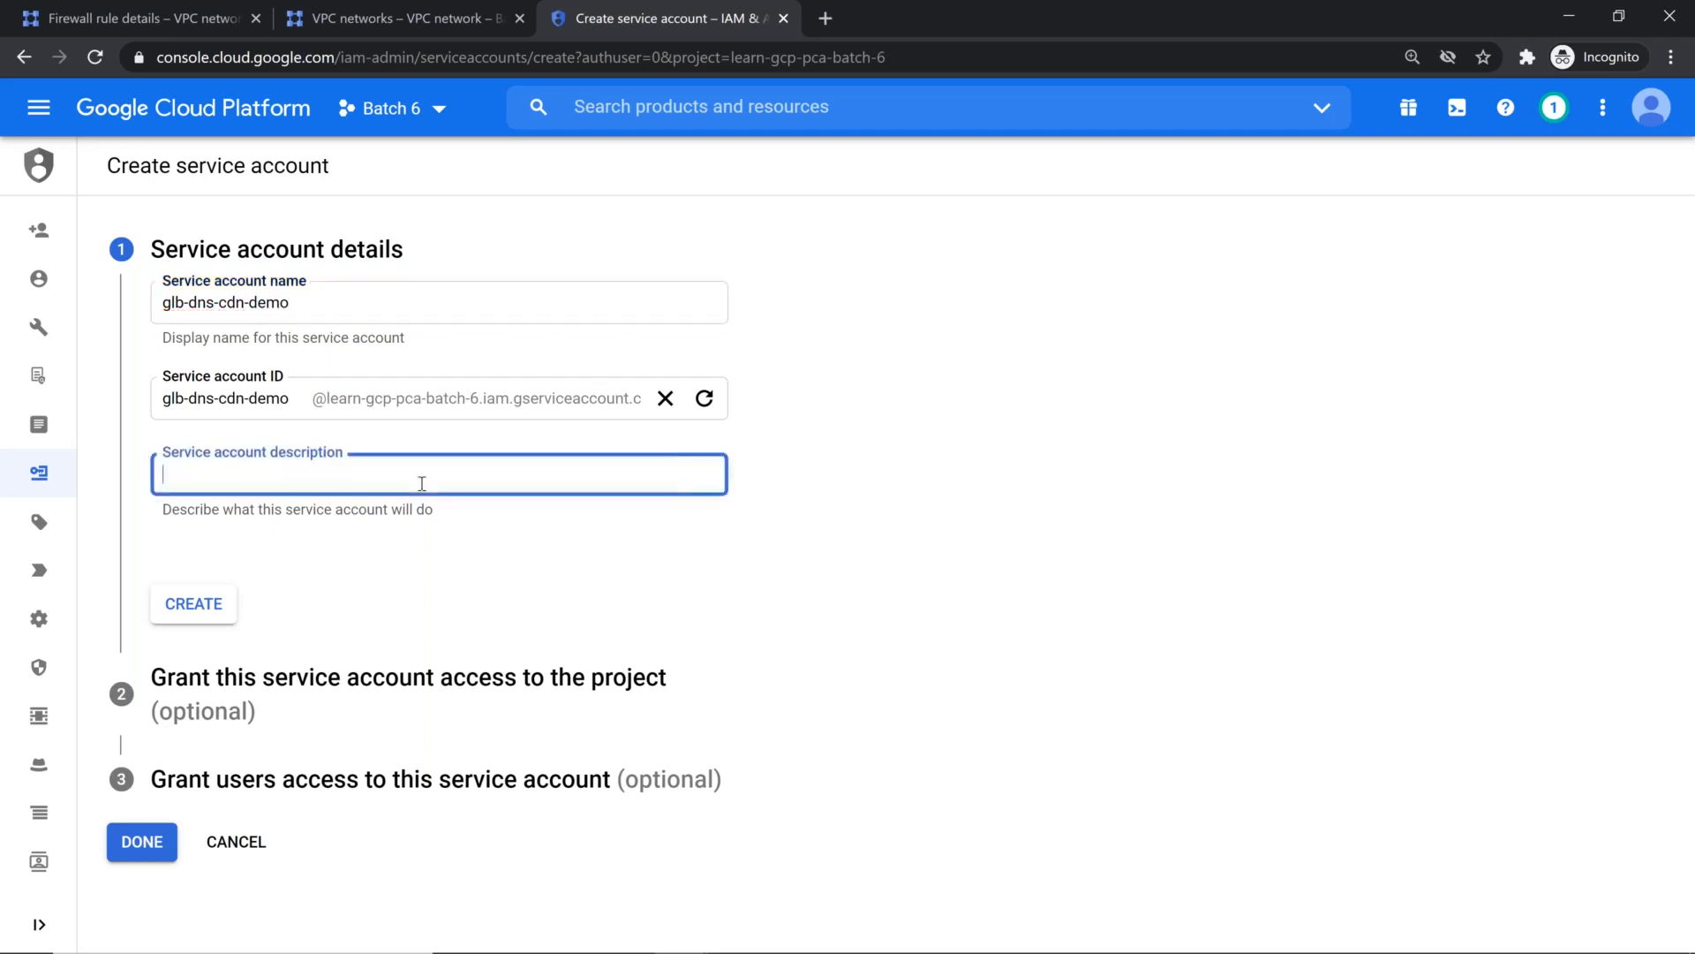
click(376, 309)
key(ctrl+a)
key(ctrl+c)
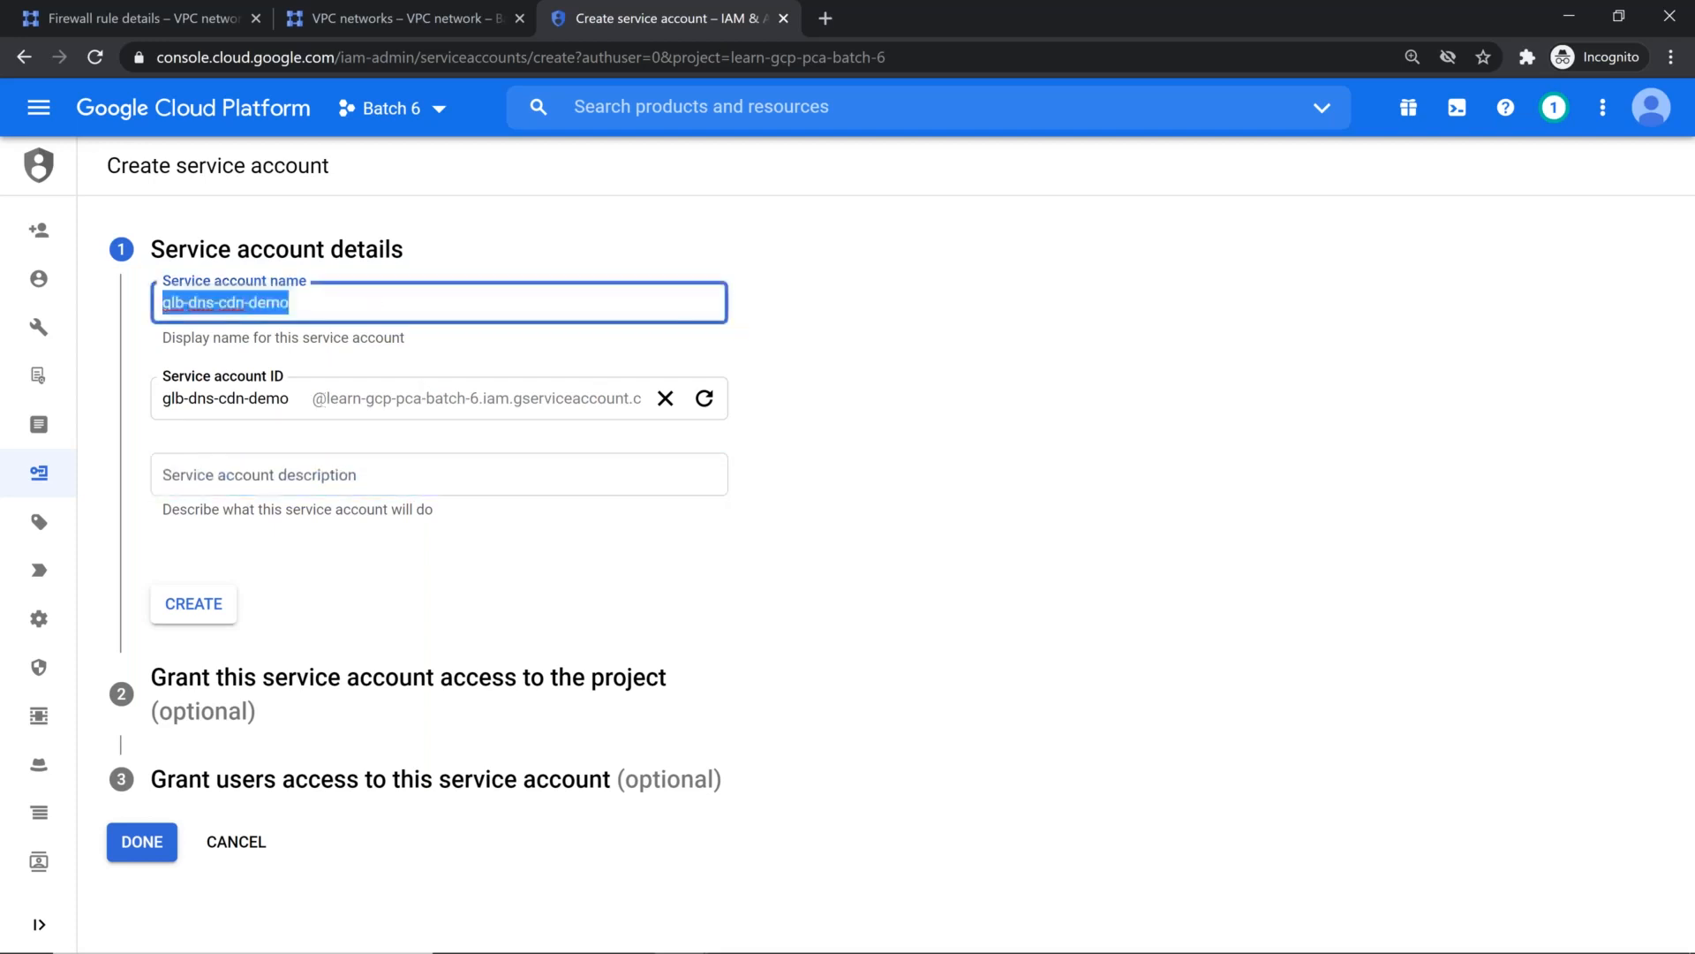
click(325, 492)
key(ctrl+v)
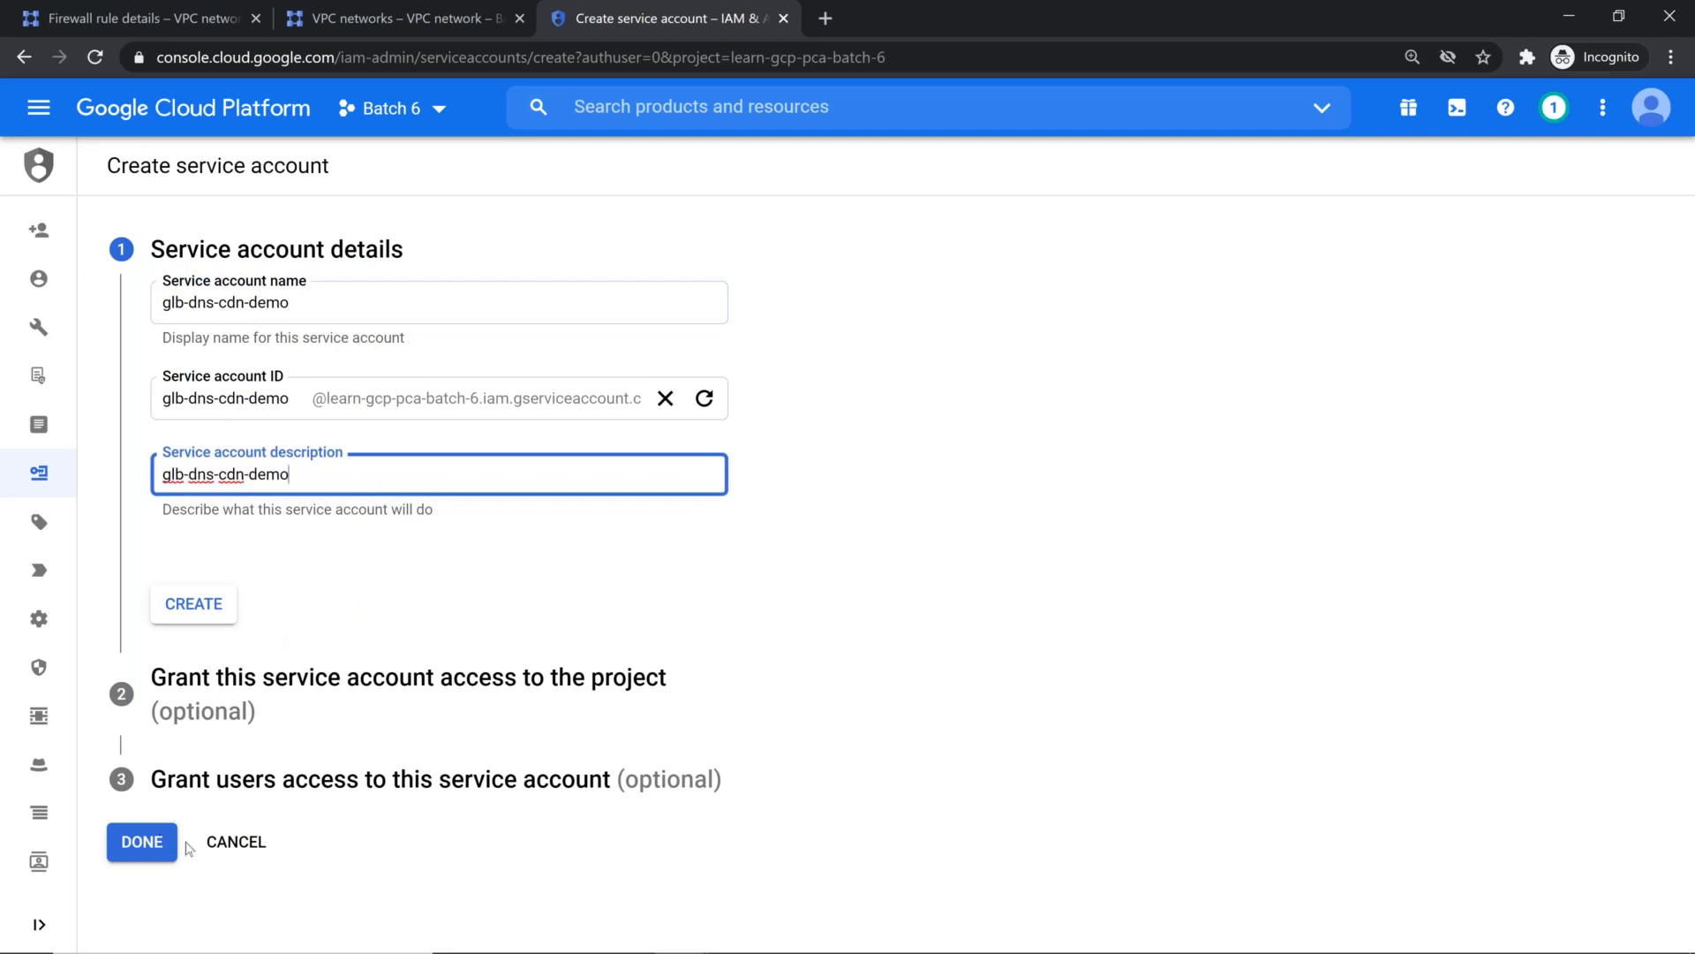
click(144, 844)
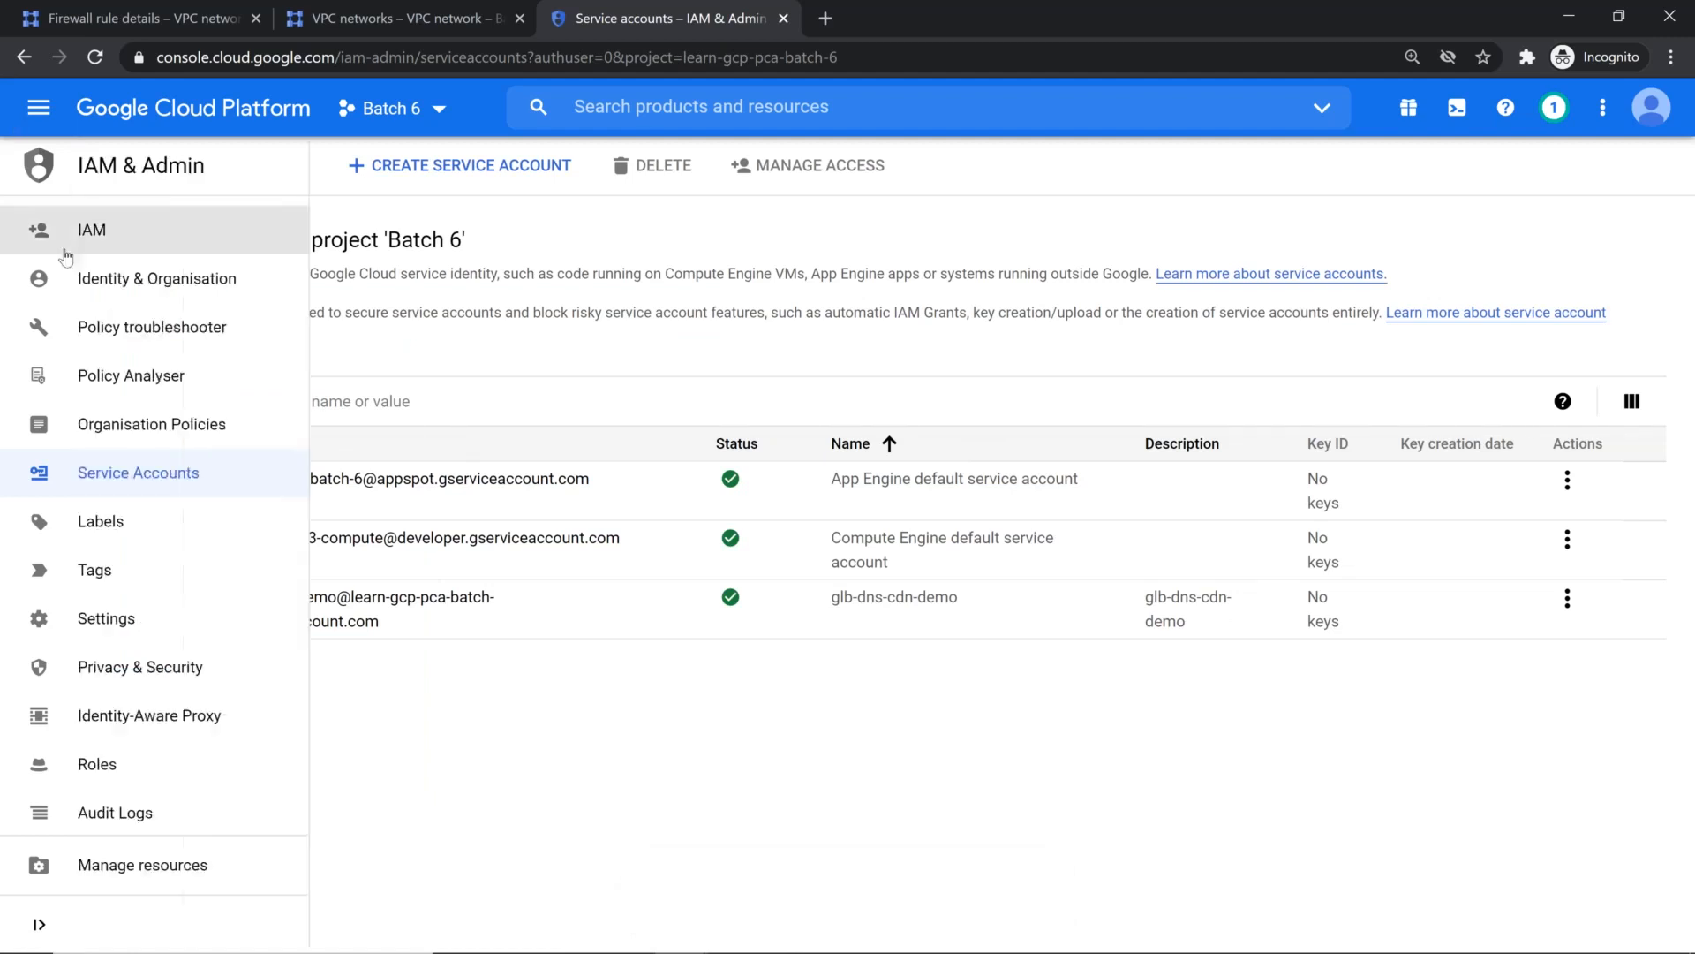
Step: Review the members and roles in the project's IAM permissions
click(76, 240)
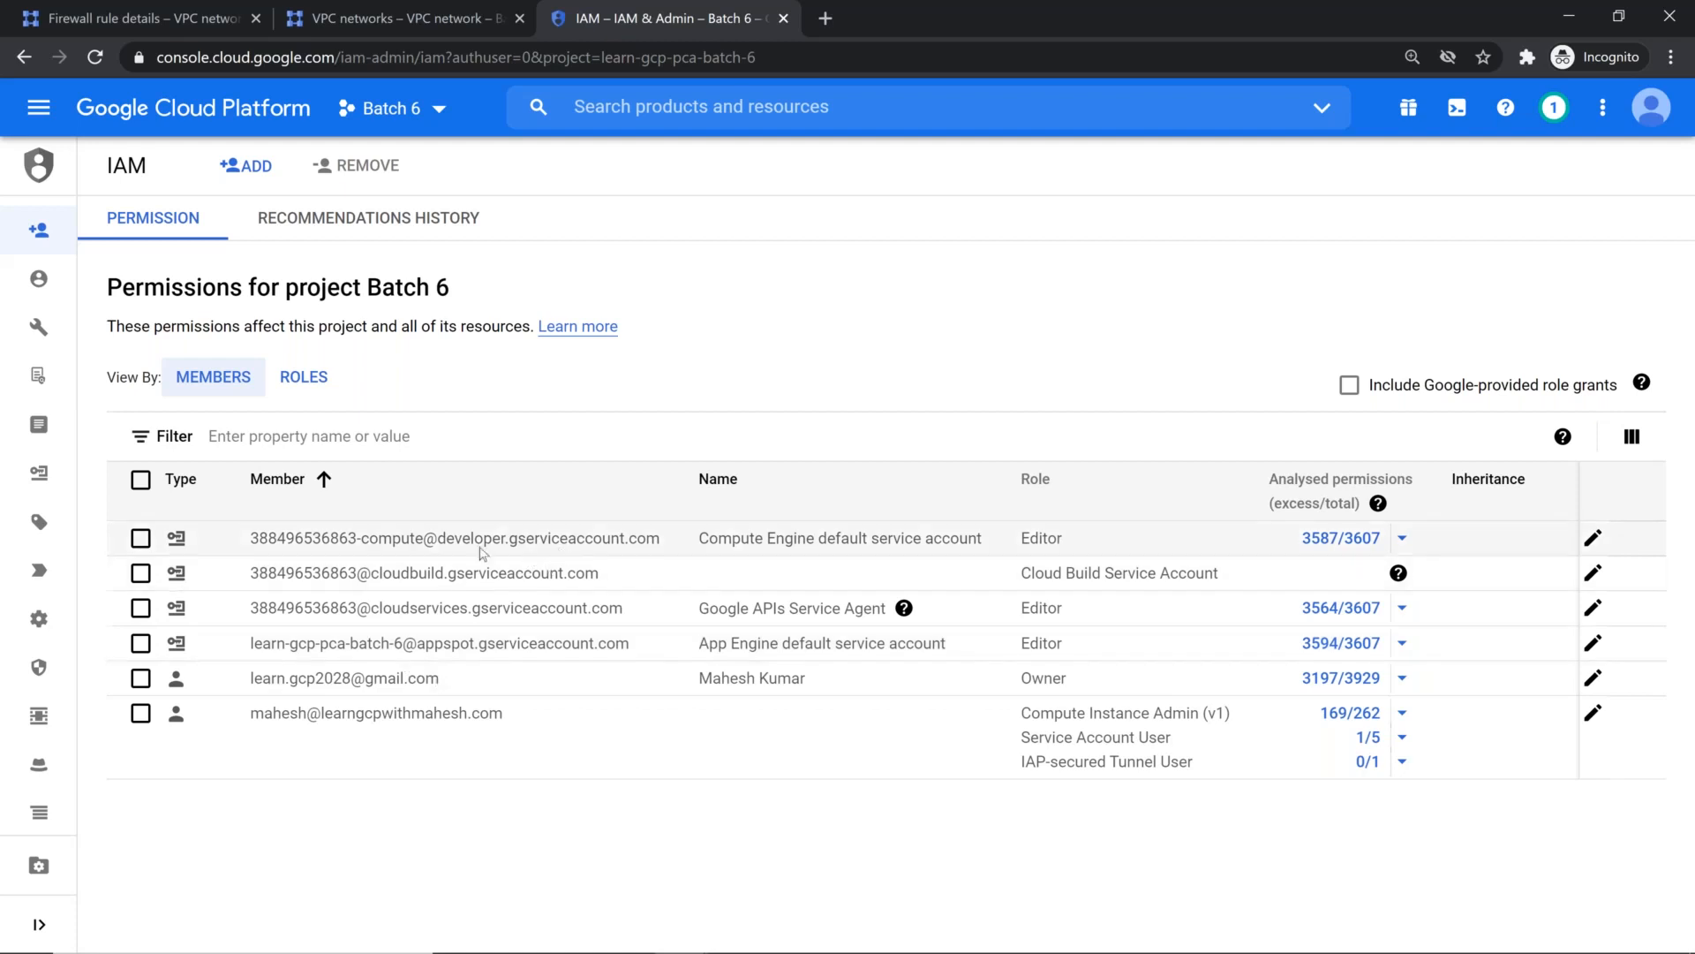
Step: Return to the Compute Engine VM instances page, start a new instance and restore the unsubmitted web-server draft
click(37, 108)
mouse_move(265, 229)
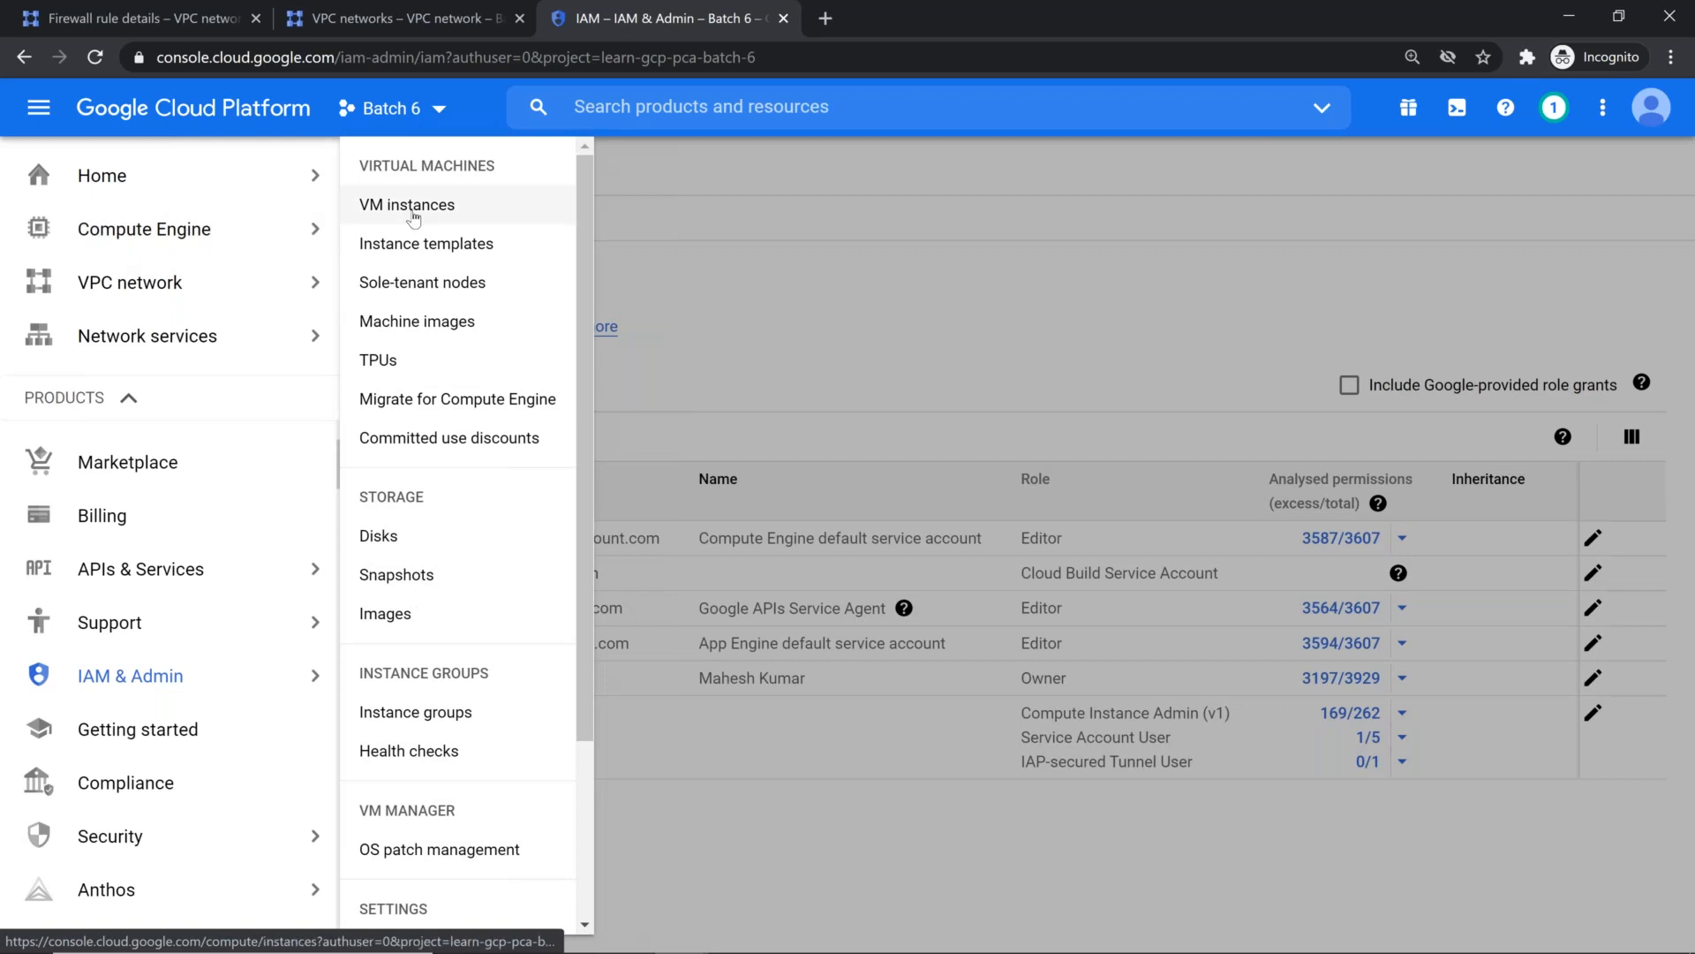
click(414, 211)
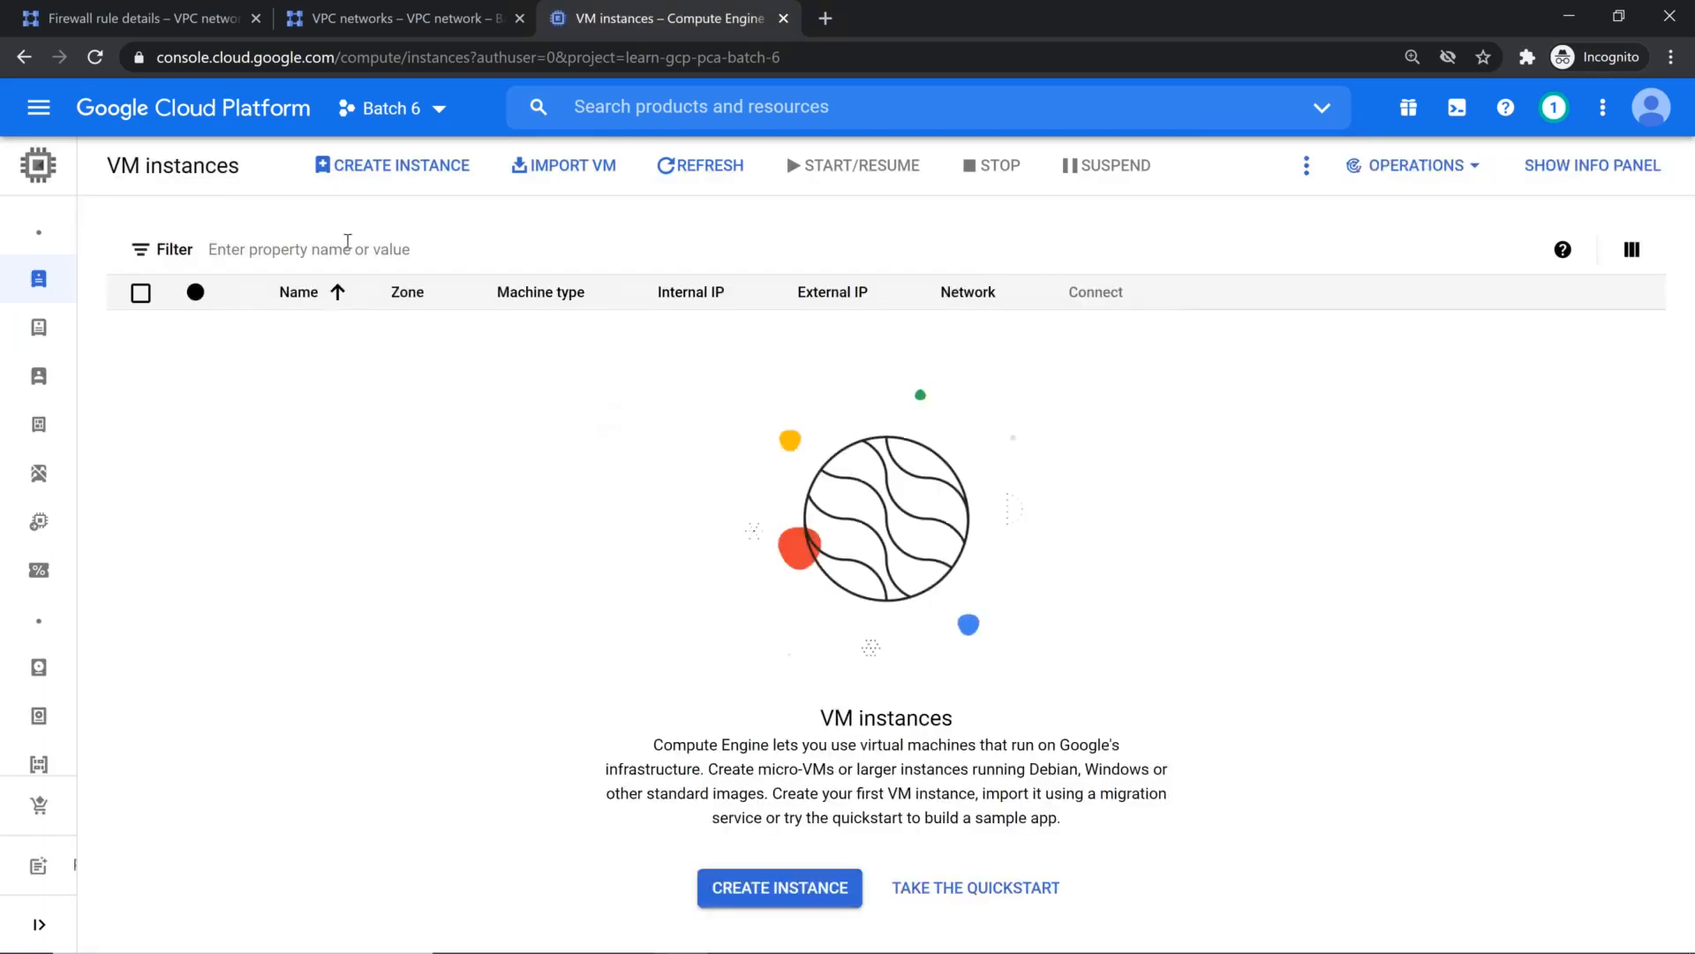
click(395, 166)
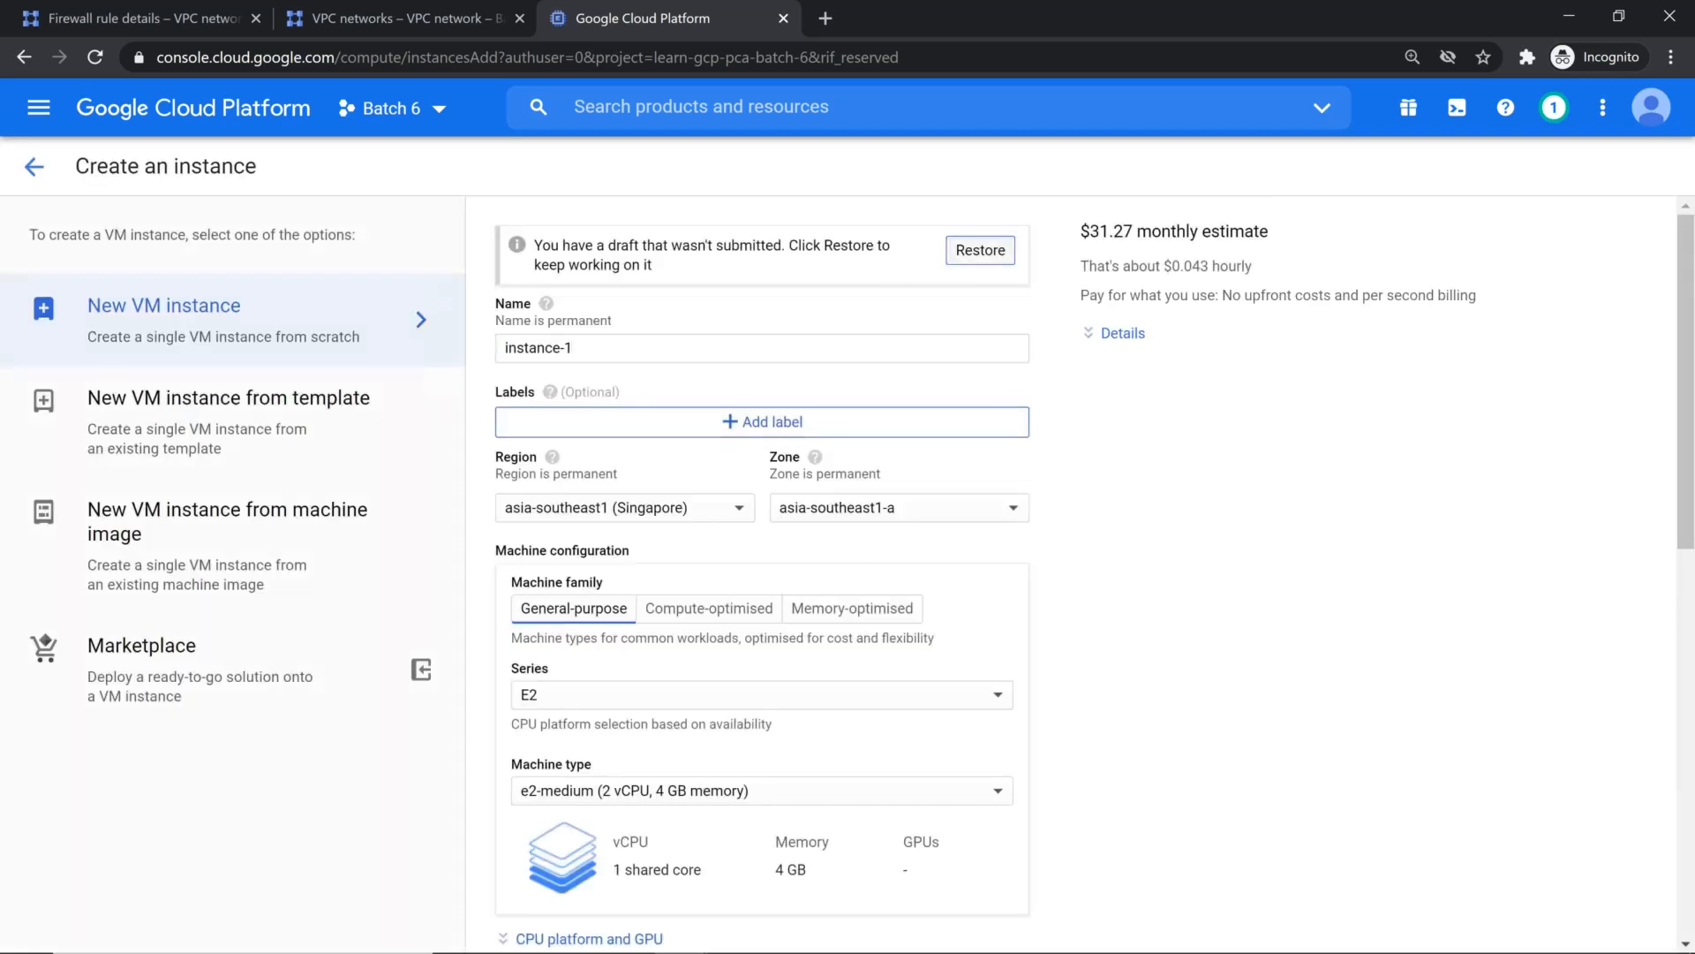
click(975, 250)
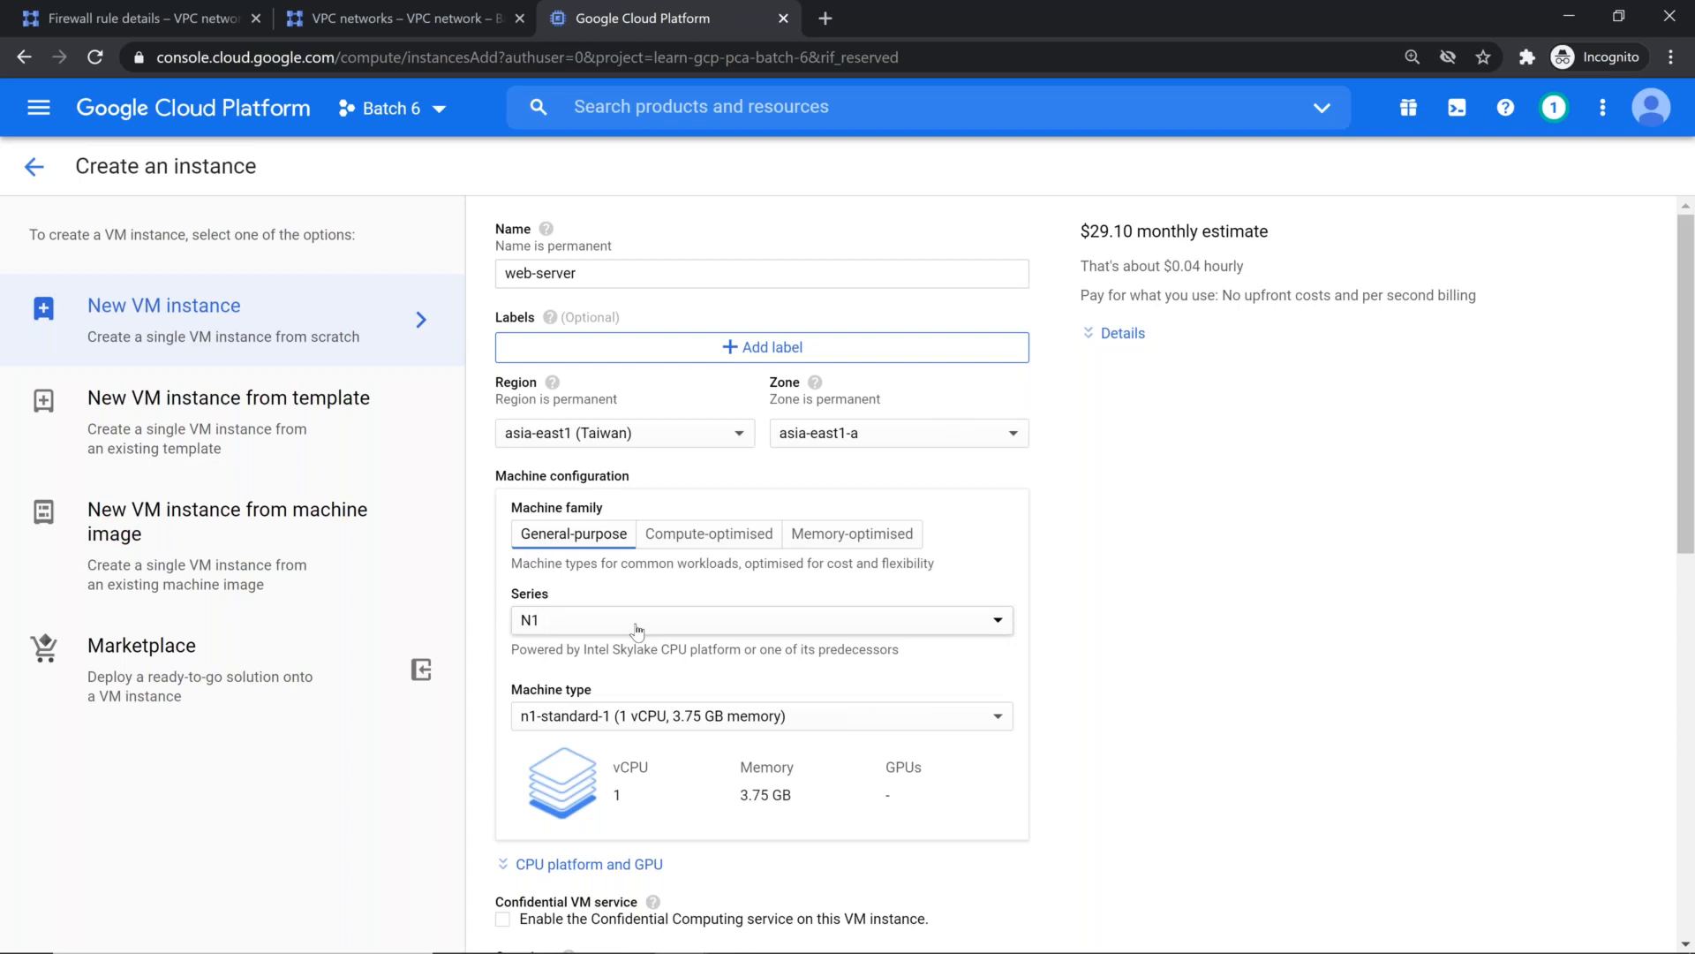
Step: Set the instance's service account to glb-dns-cdn-demo
scroll(637, 631, down, 5)
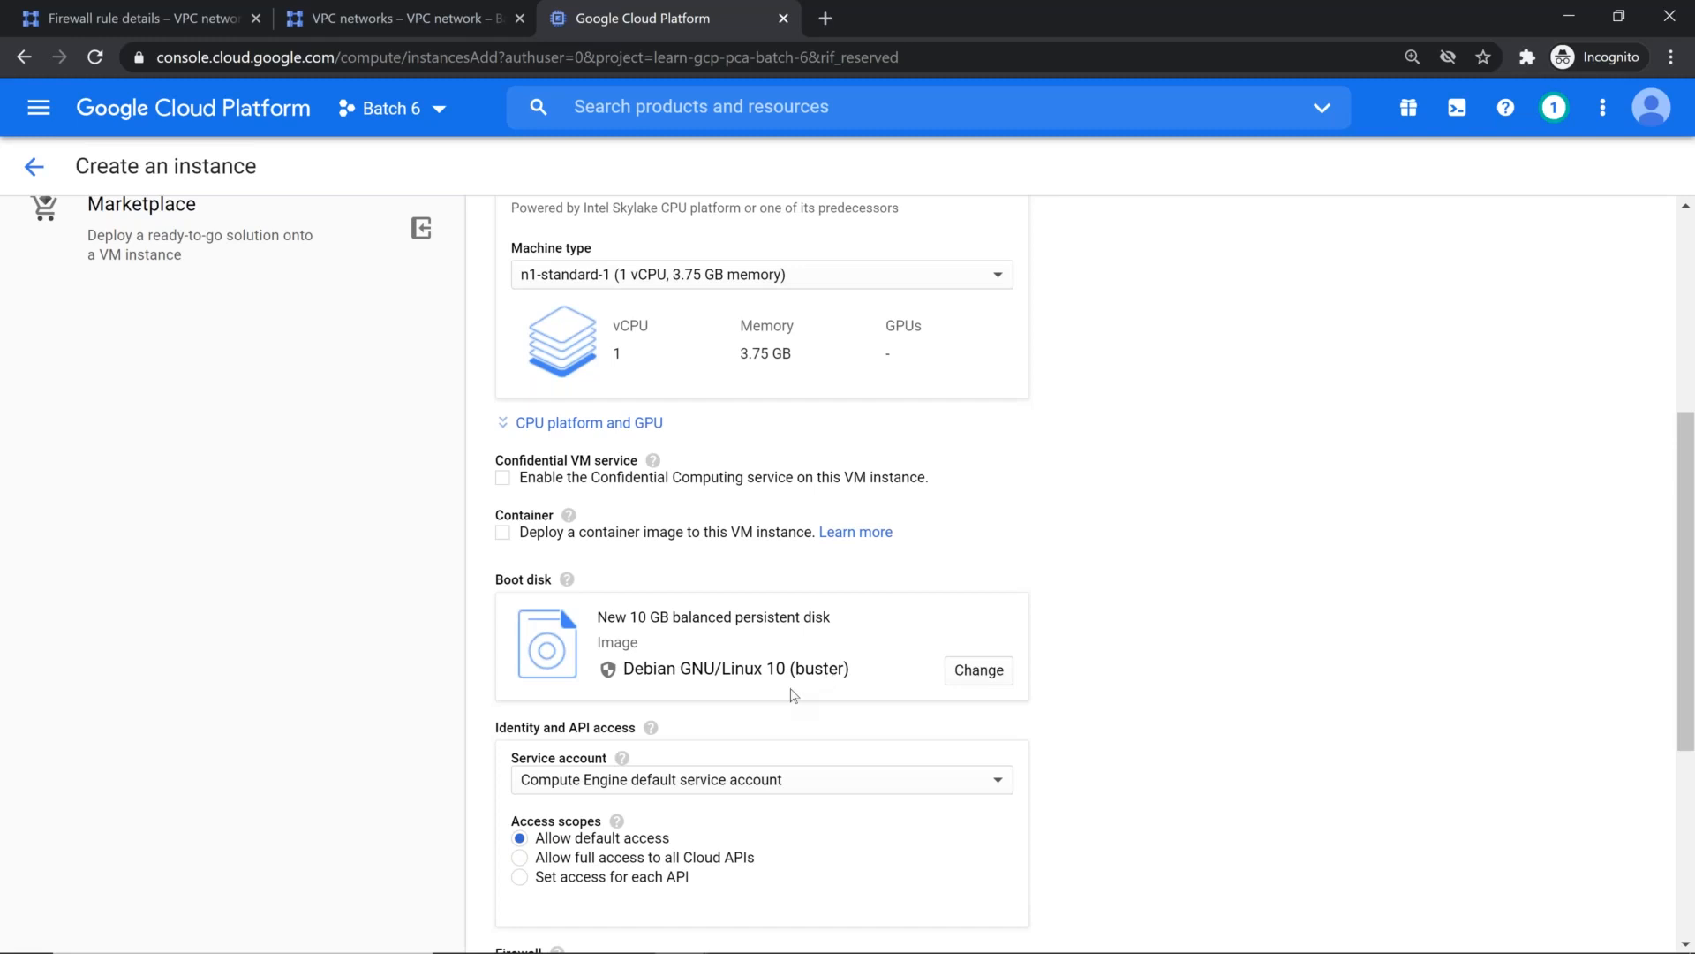
scroll(792, 695, down, 3)
click(724, 559)
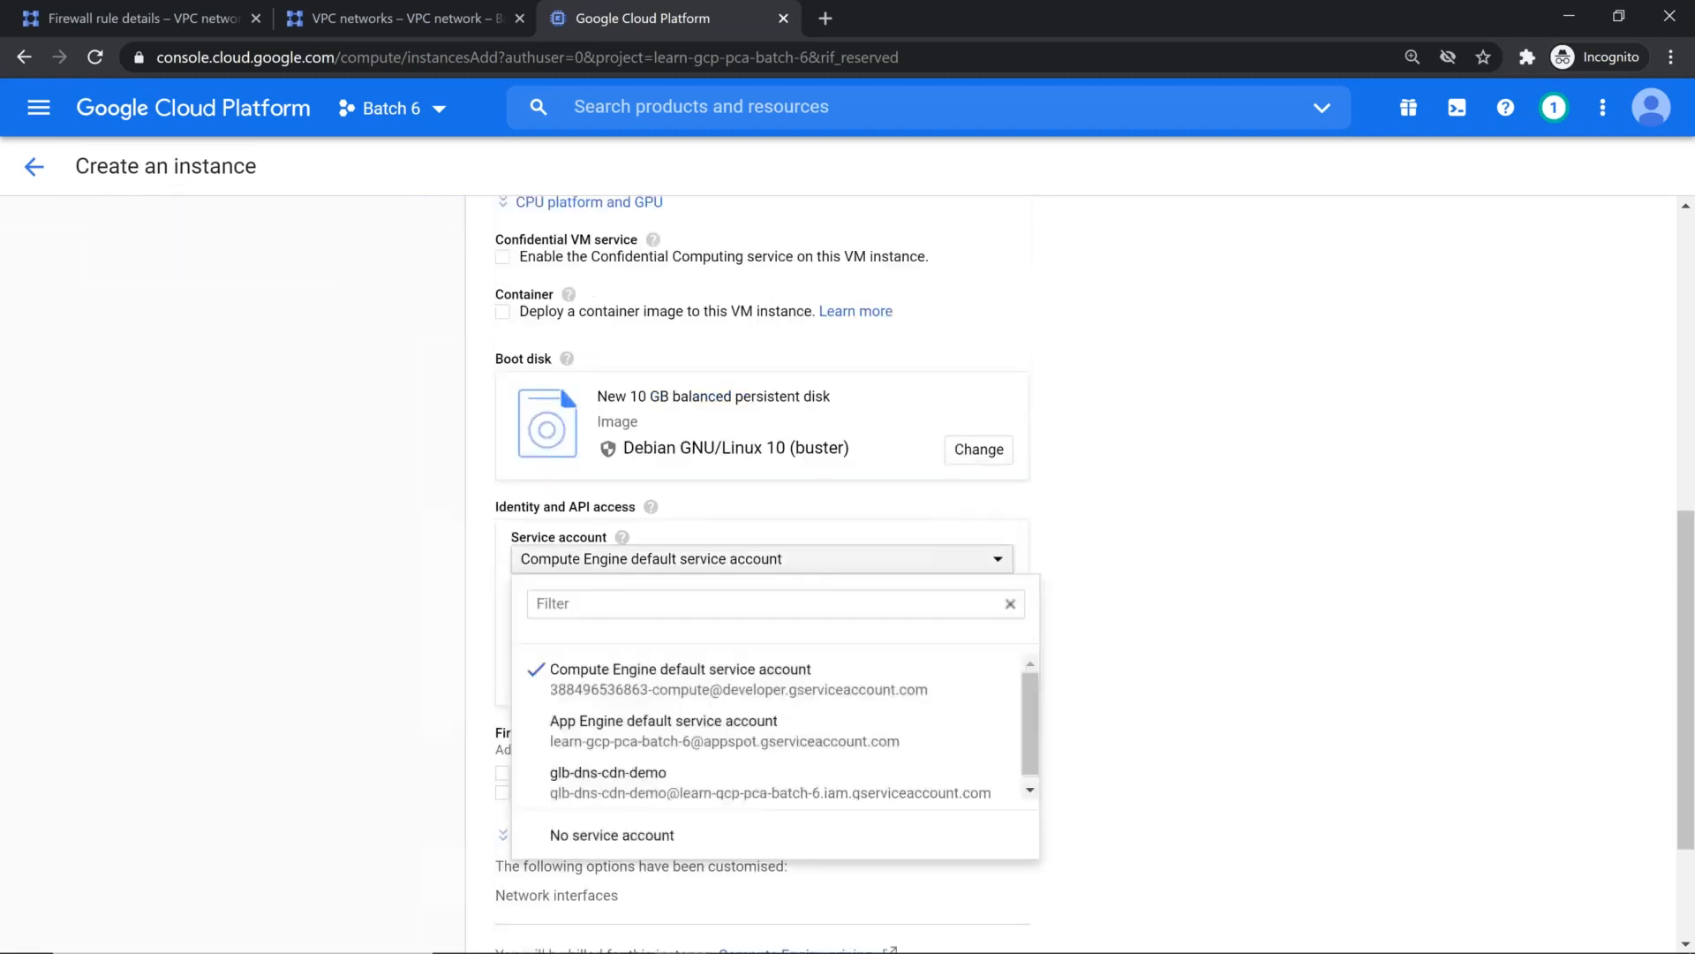
click(681, 784)
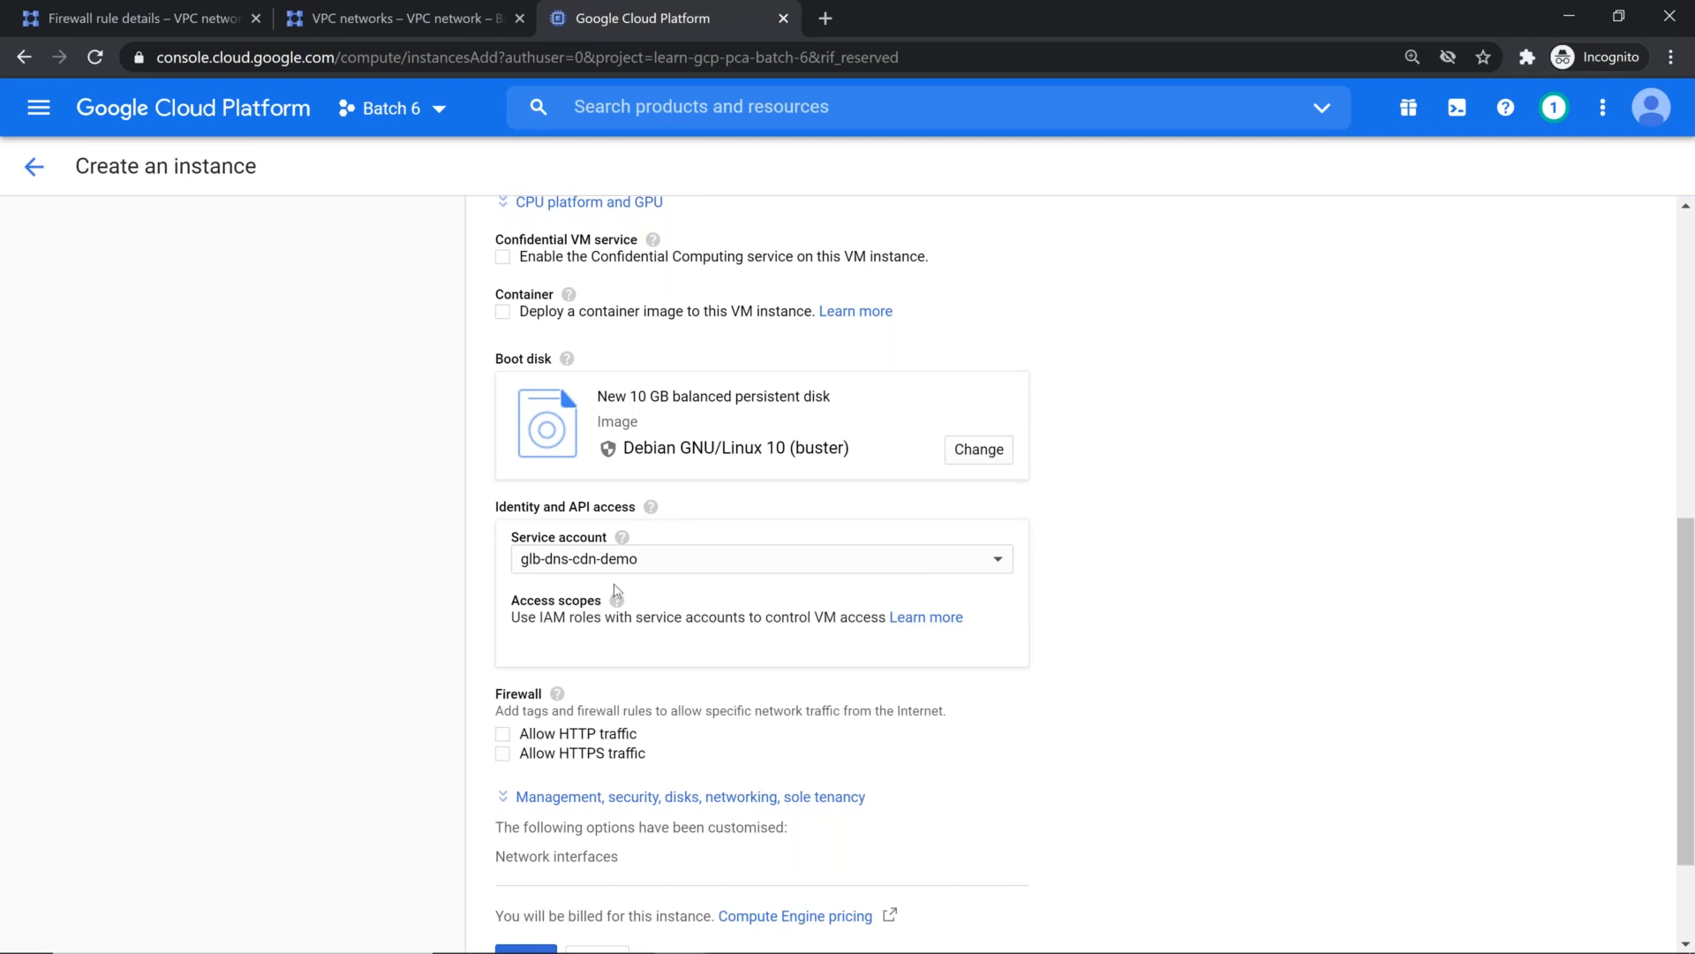
Step: Expand the instance's networking options and verify the vpc-taiwan interface's subnetwork and external IP settings
scroll(615, 590, down, 2)
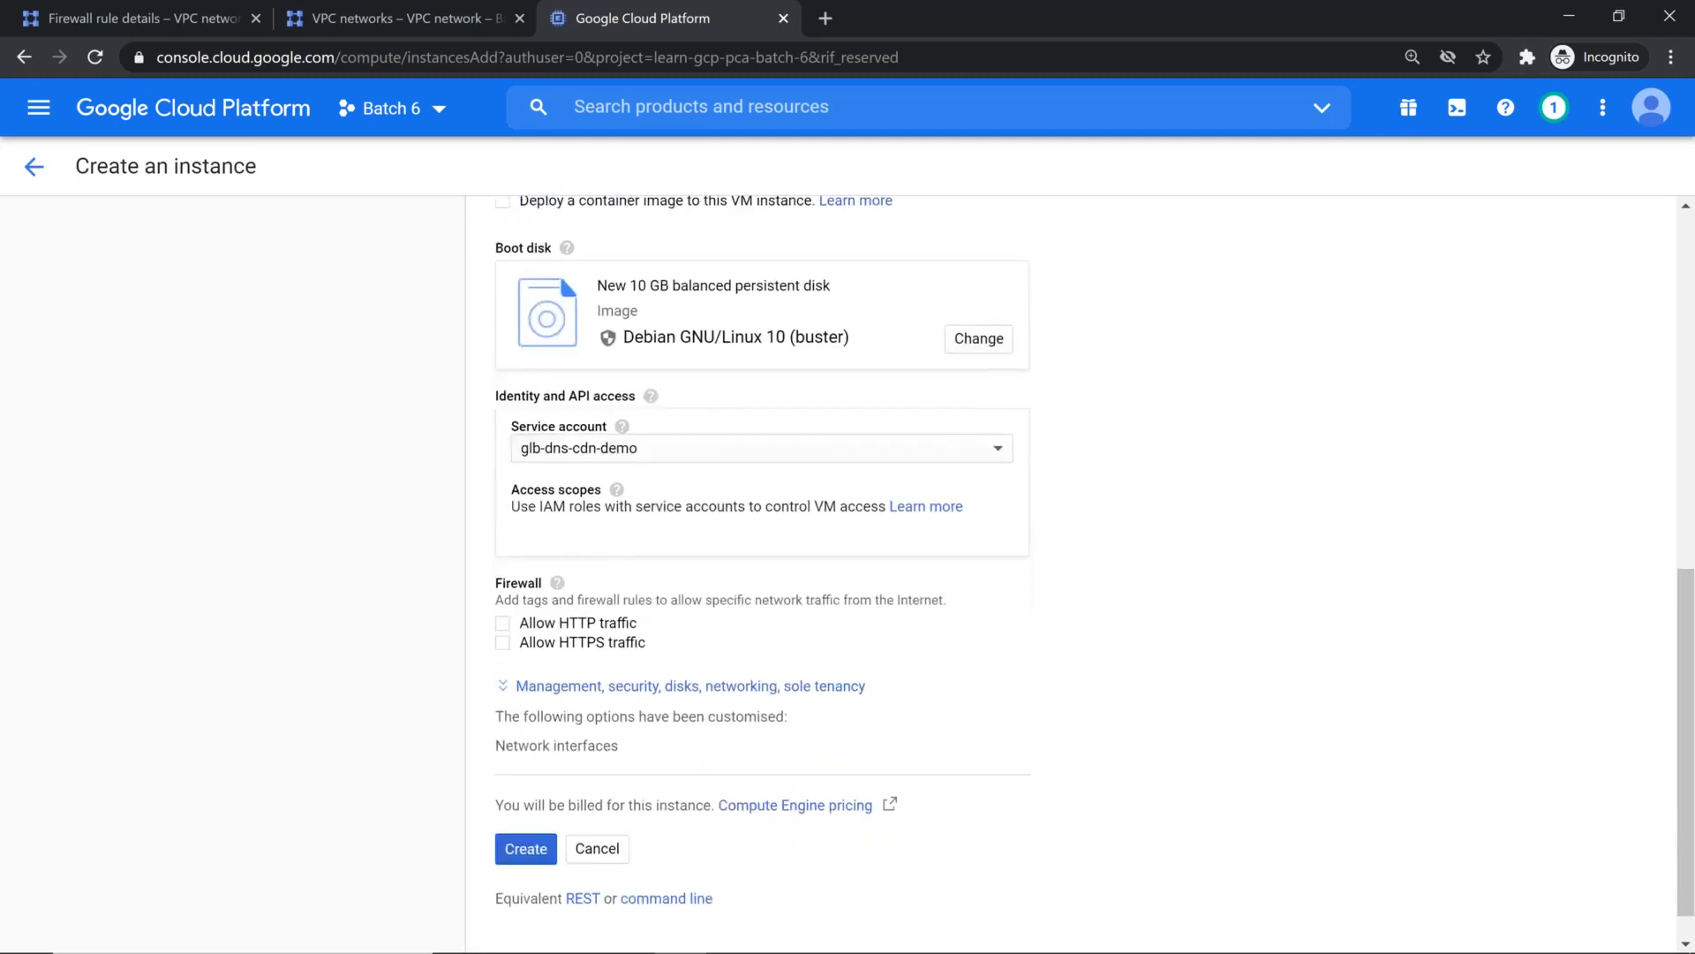
scroll(600, 556, down, 1)
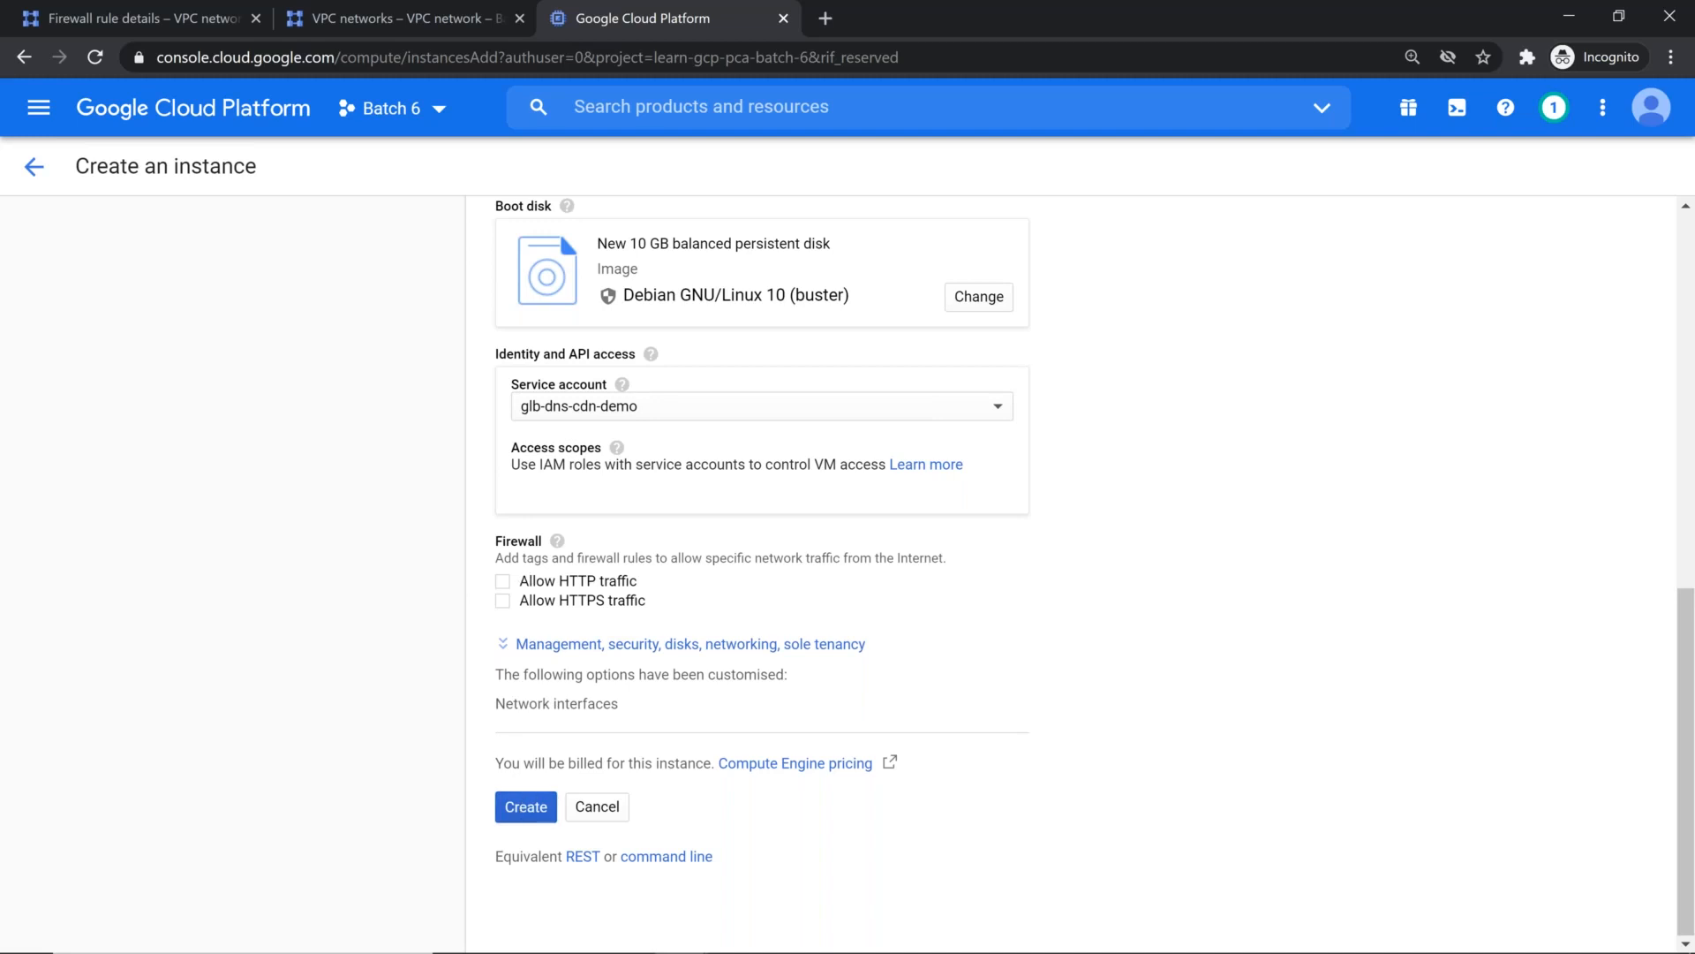
click(512, 649)
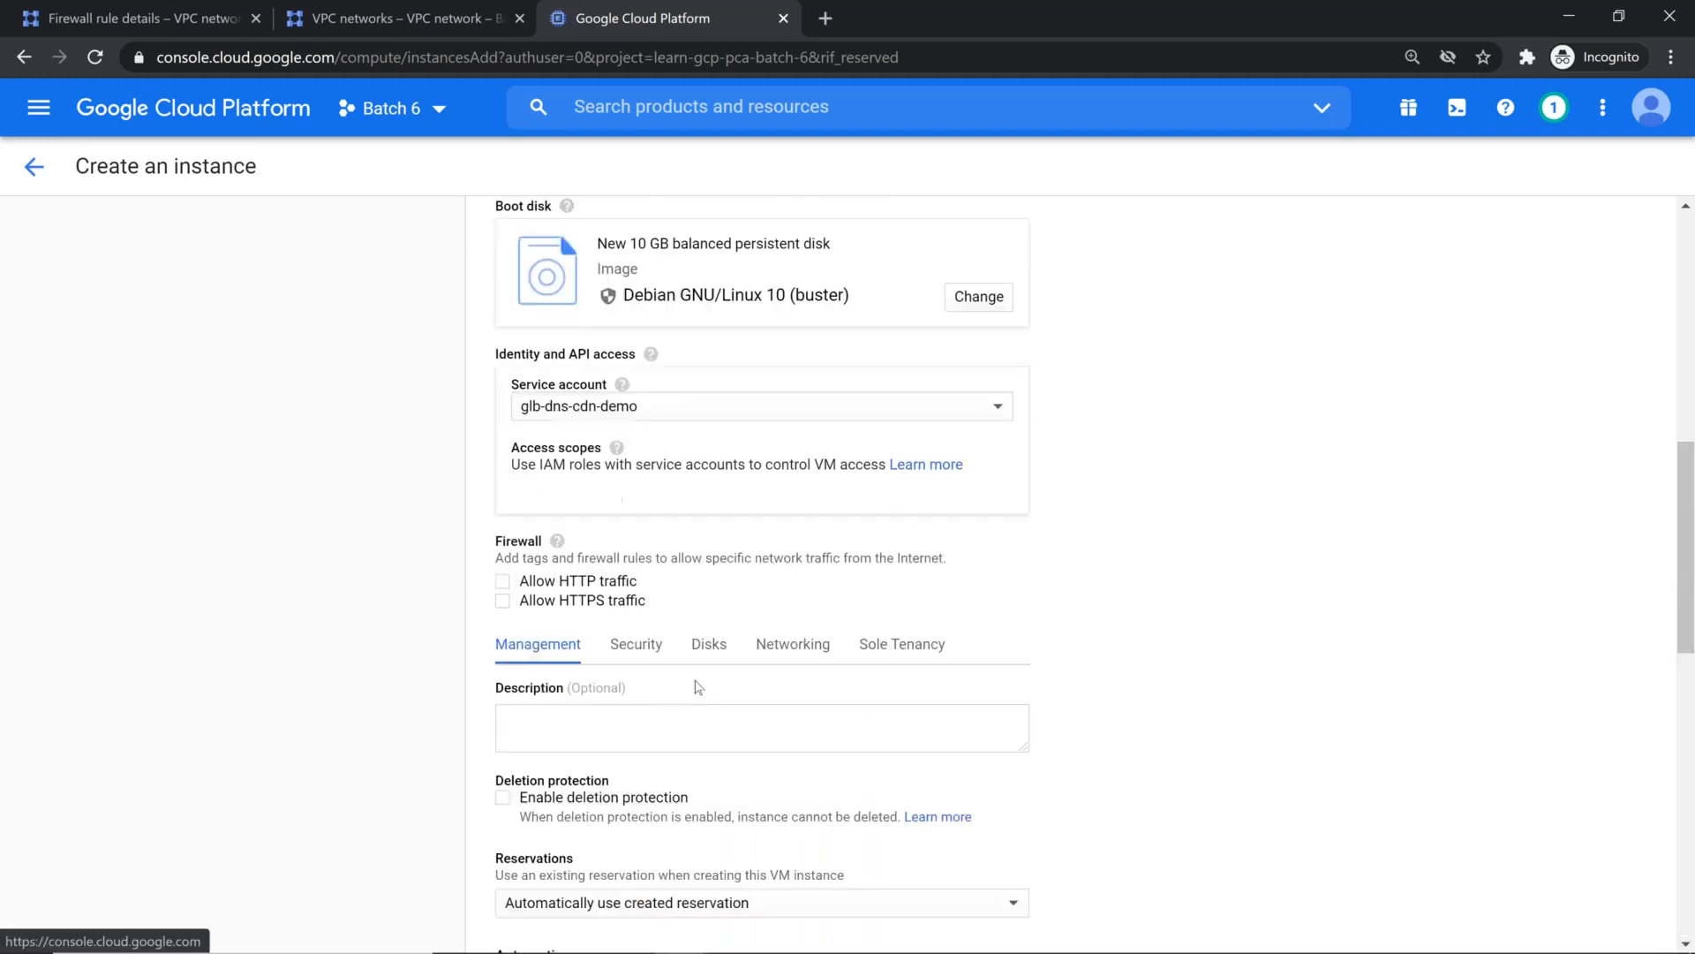
scroll(775, 653, down, 4)
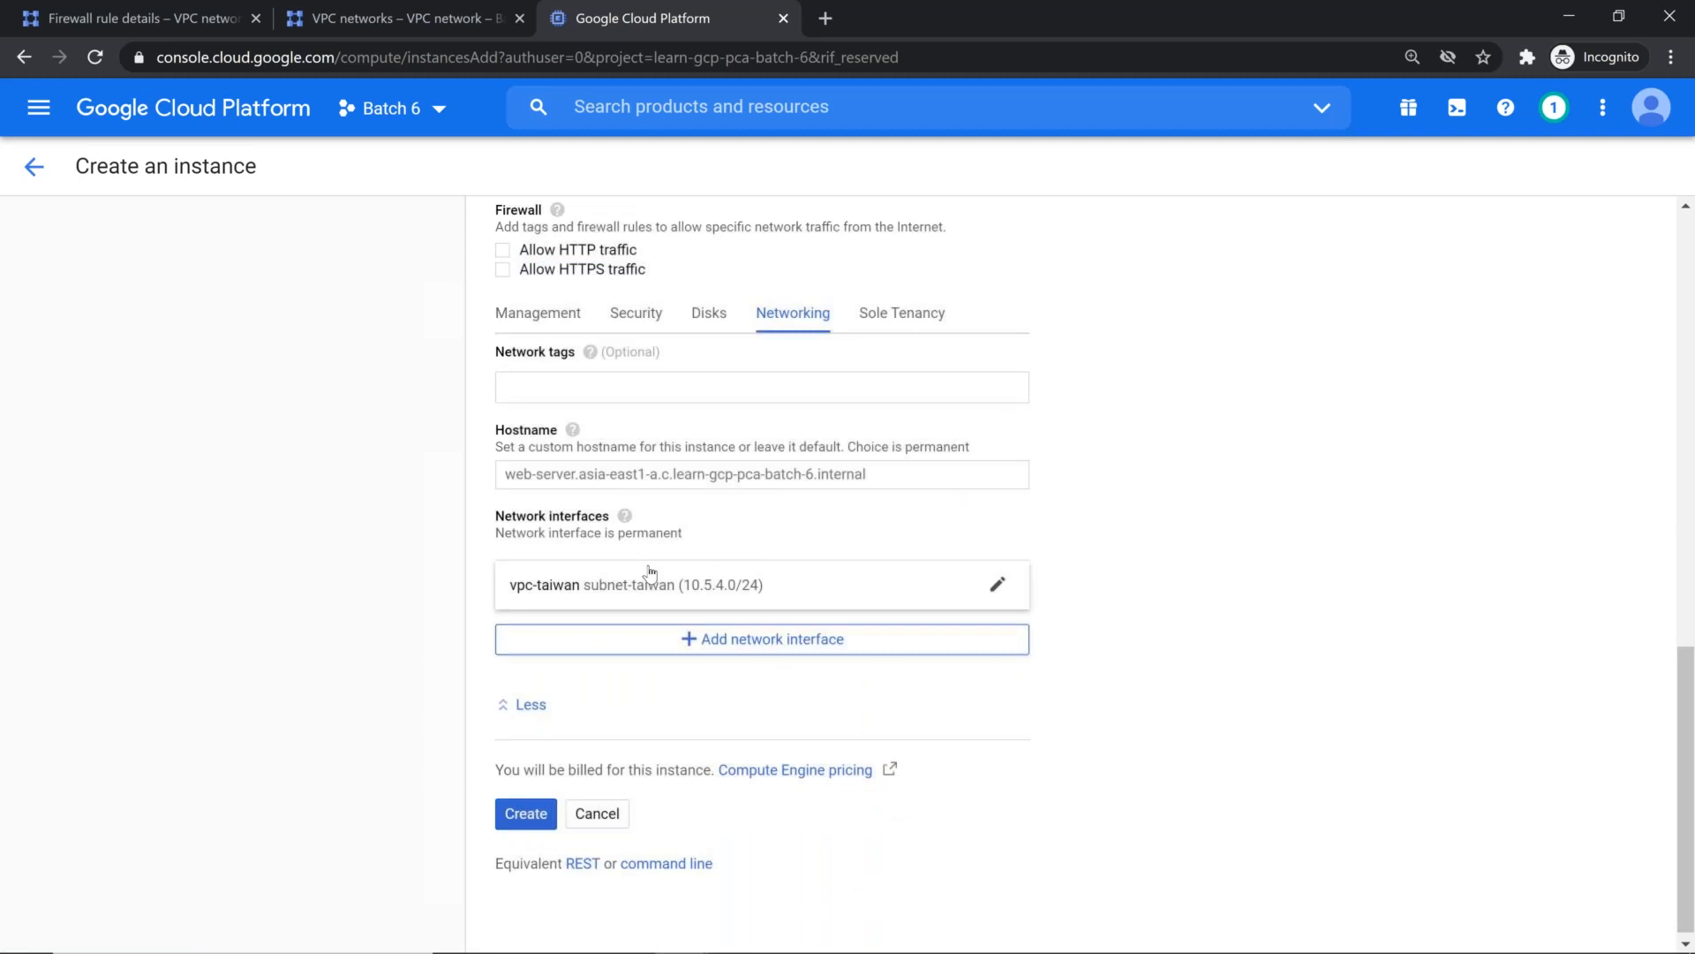
click(658, 584)
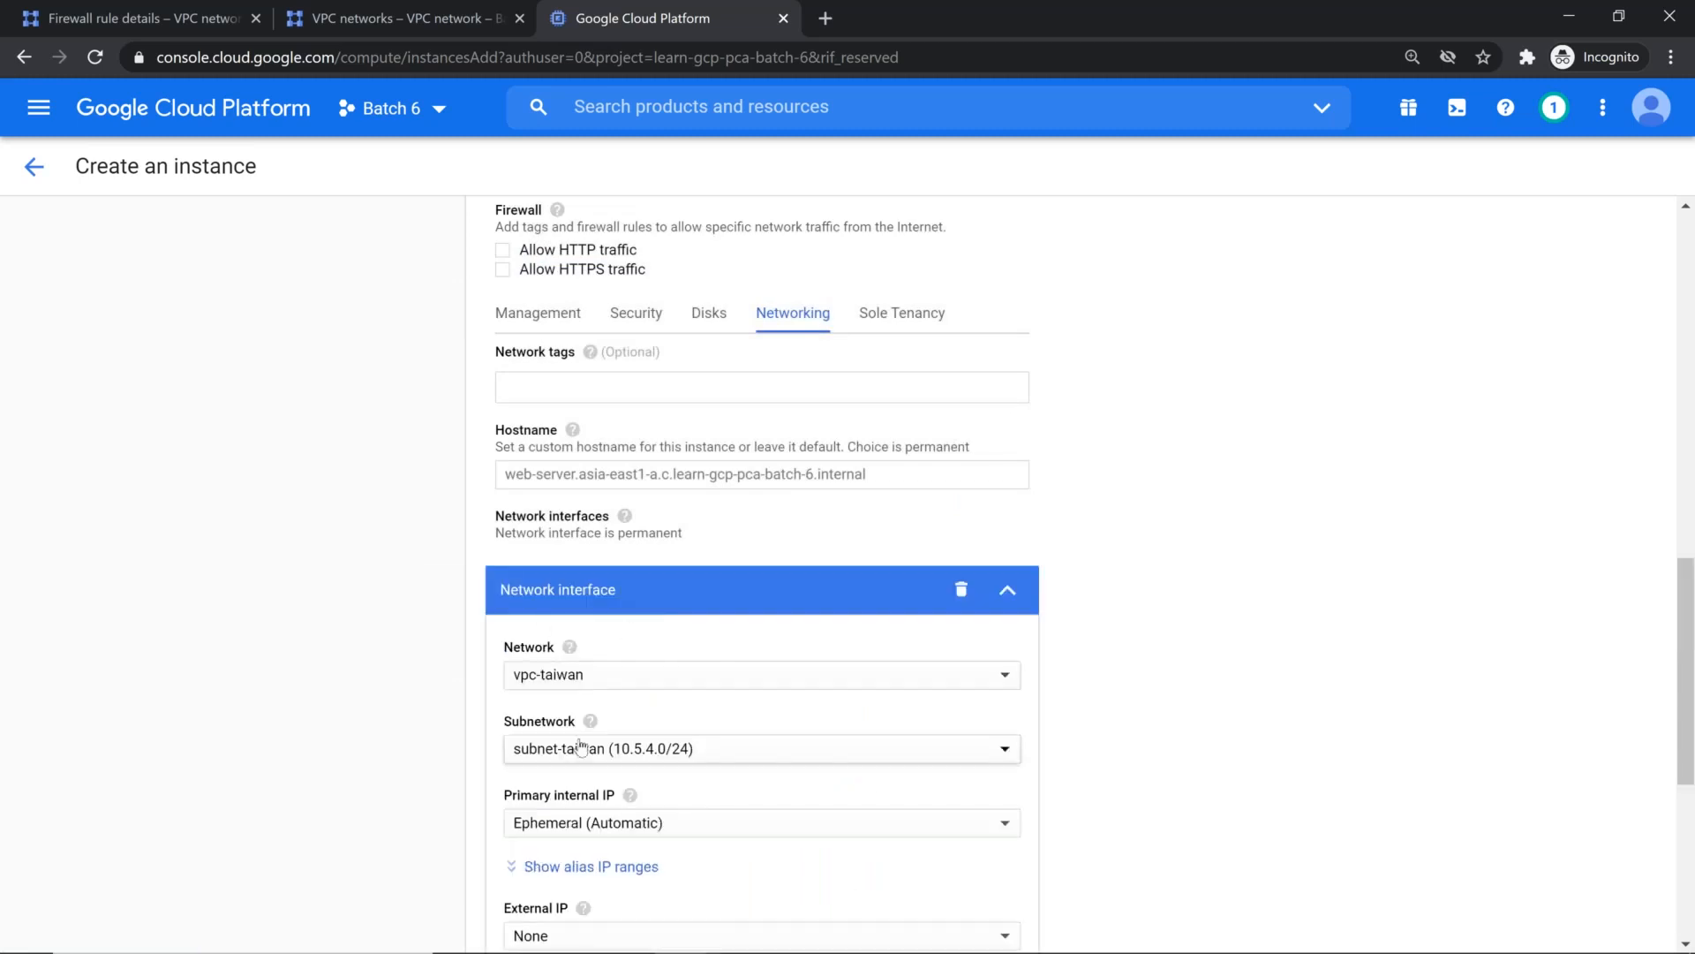
scroll(629, 633, down, 3)
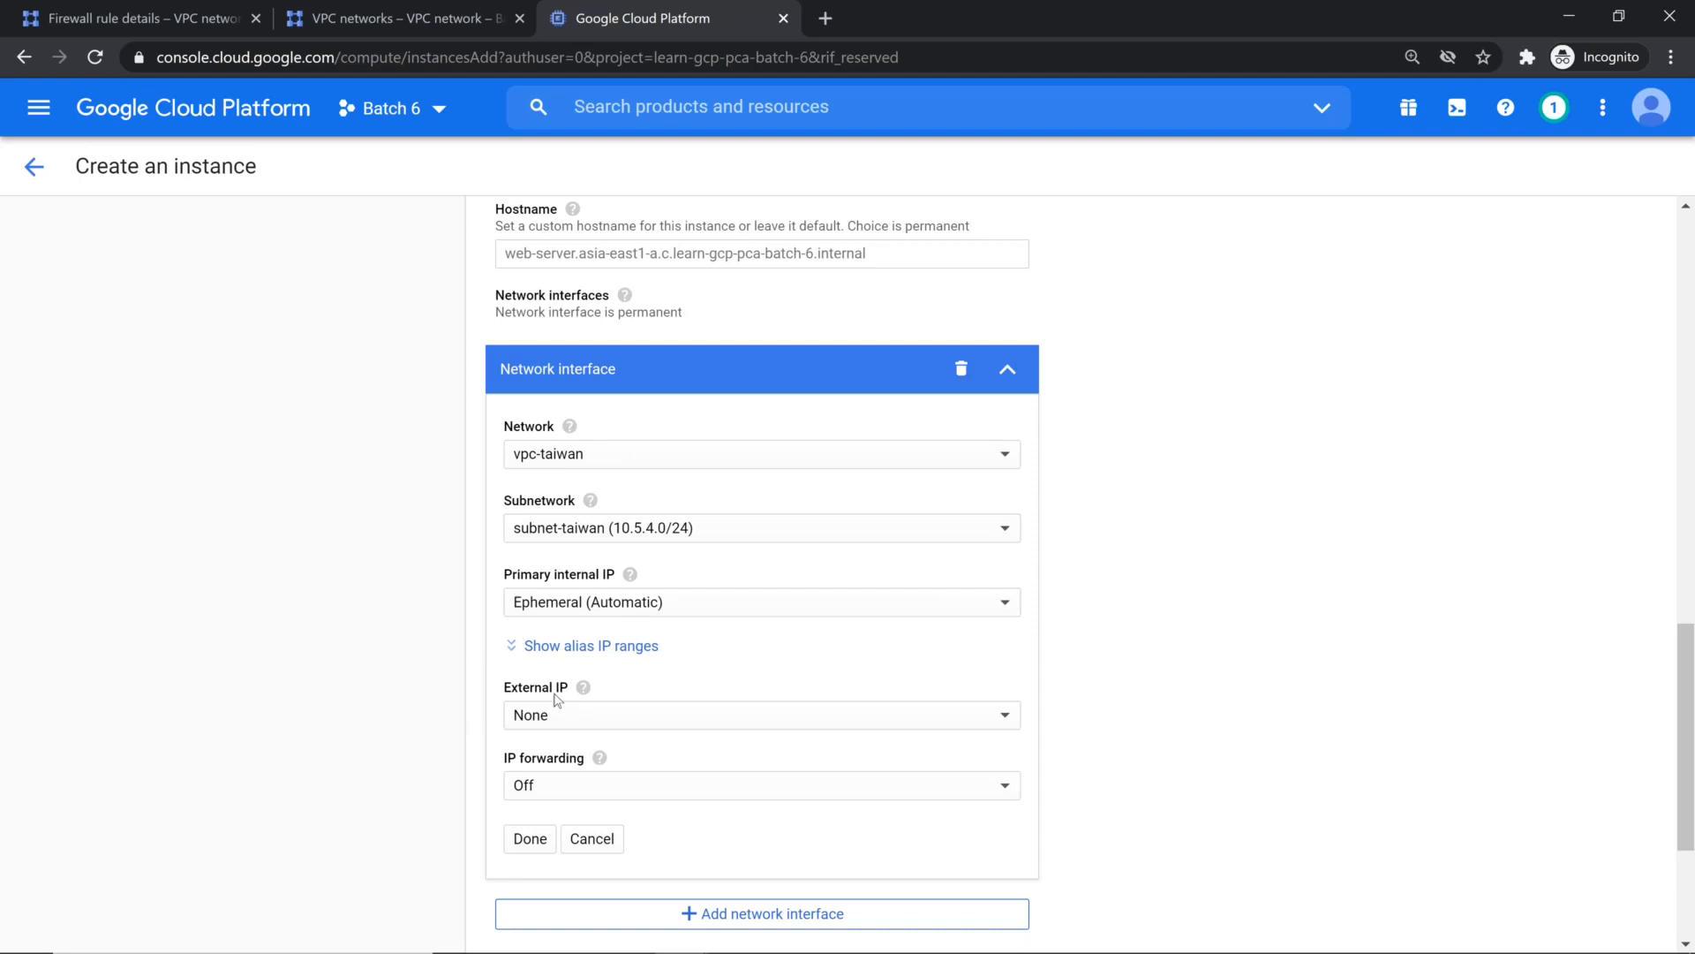
scroll(539, 671, down, 2)
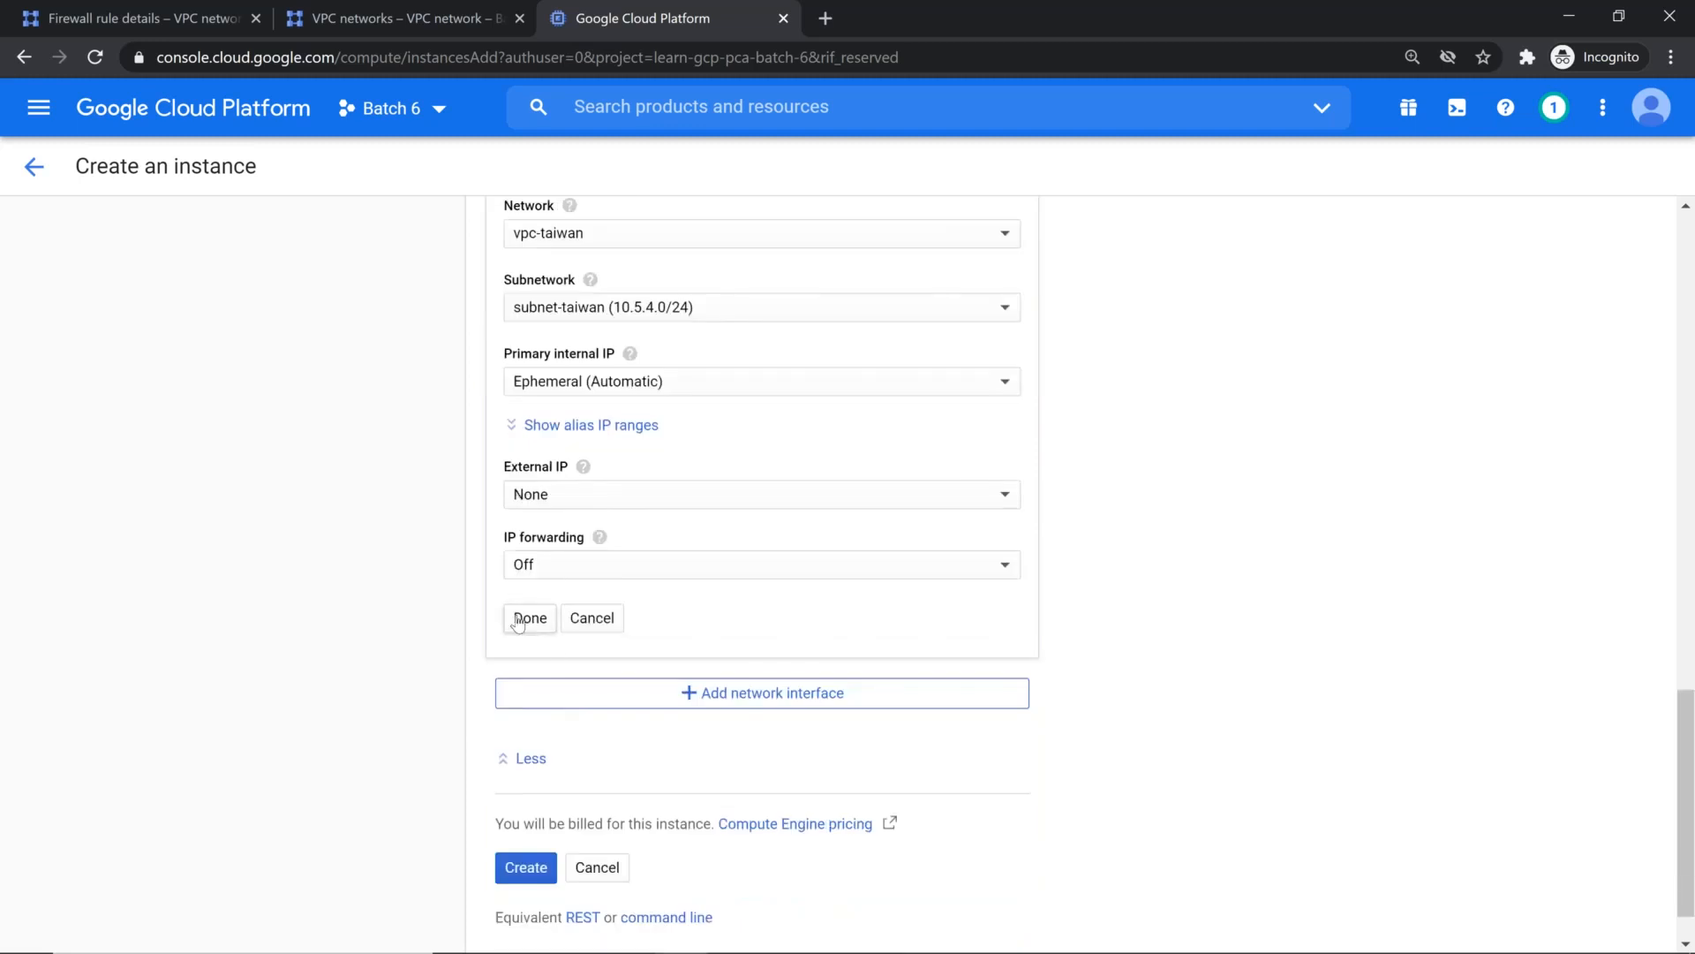
click(518, 621)
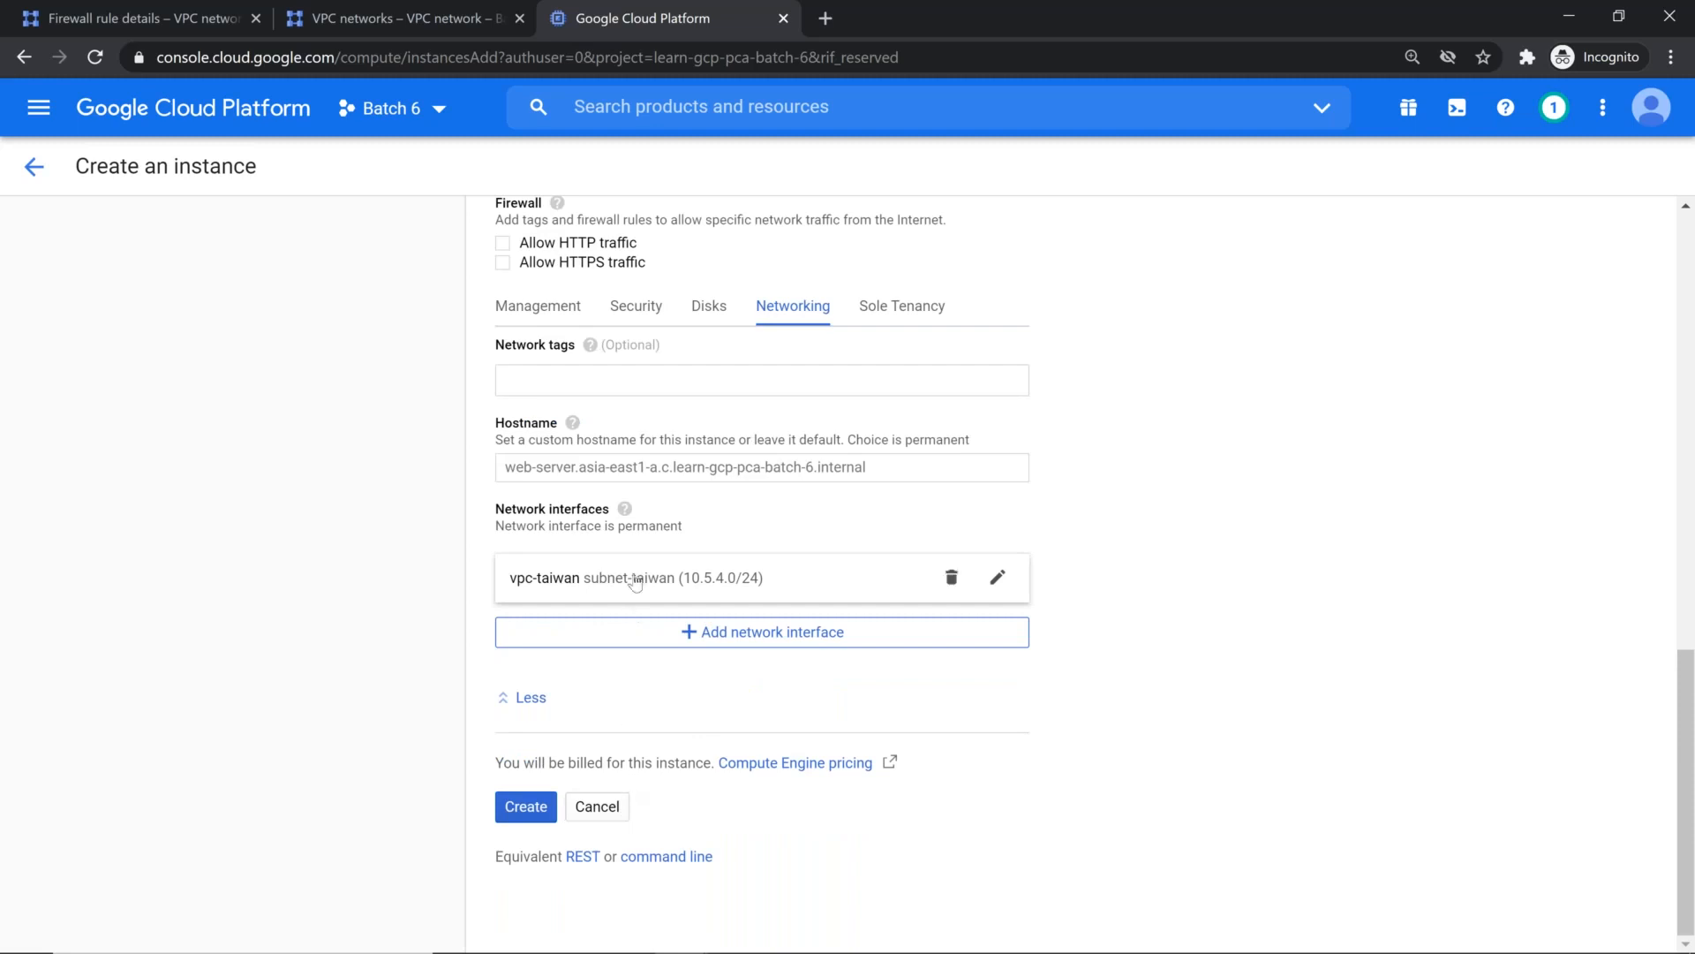
Step: Enlarge the startup script box in the instance's management settings and enter apt update as its first line
click(537, 309)
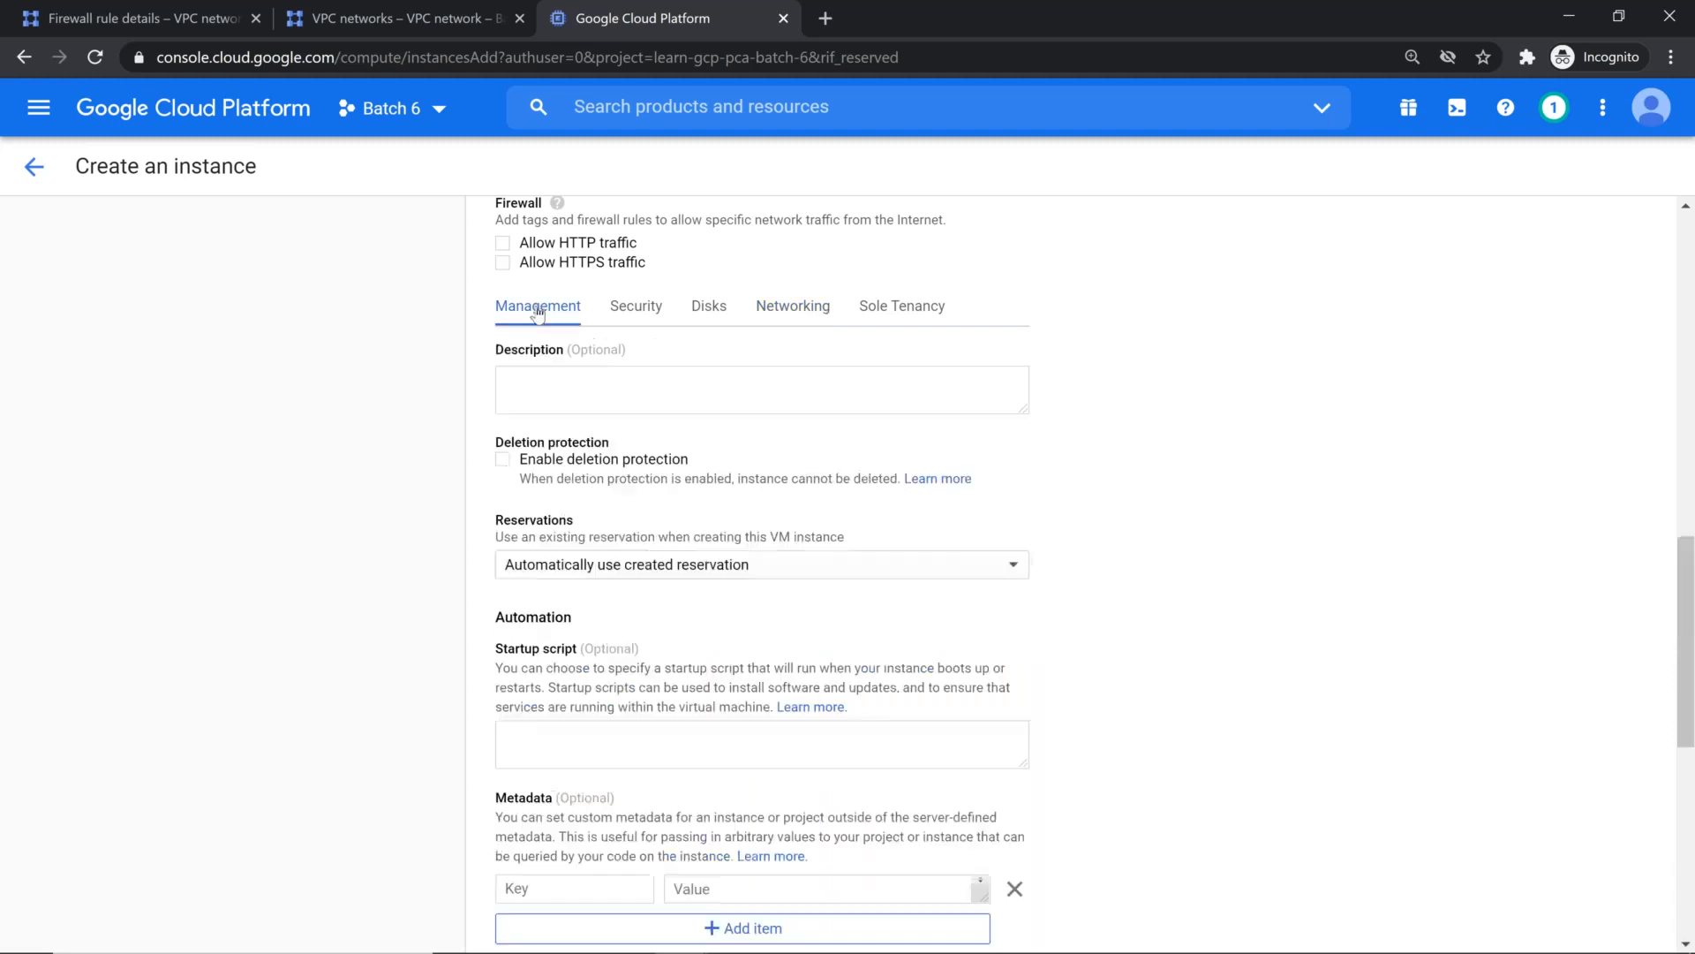
drag(1020, 759, 1024, 922)
scroll(1103, 834, down, 3)
click(744, 569)
text(su)
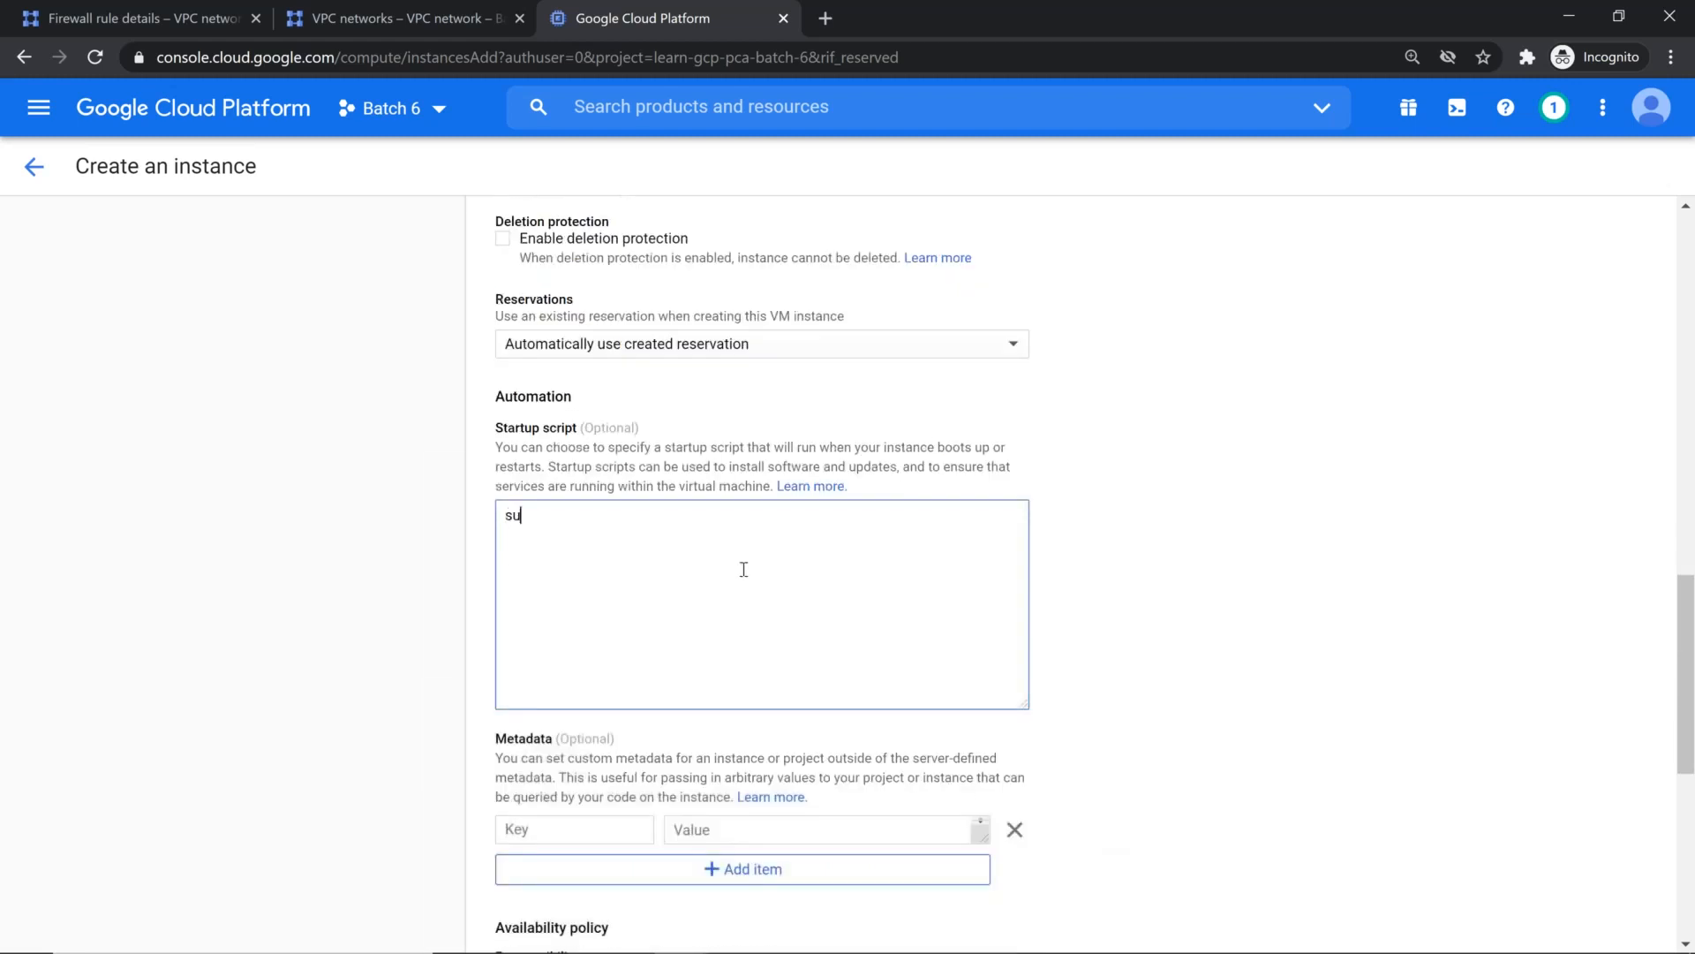
key(BackSpace)
key(BackSpace)
text(apt update)
key(Return)
Step: Add apt install -y apache2 as the second line of the startup script
text(apt install -y apacgh)
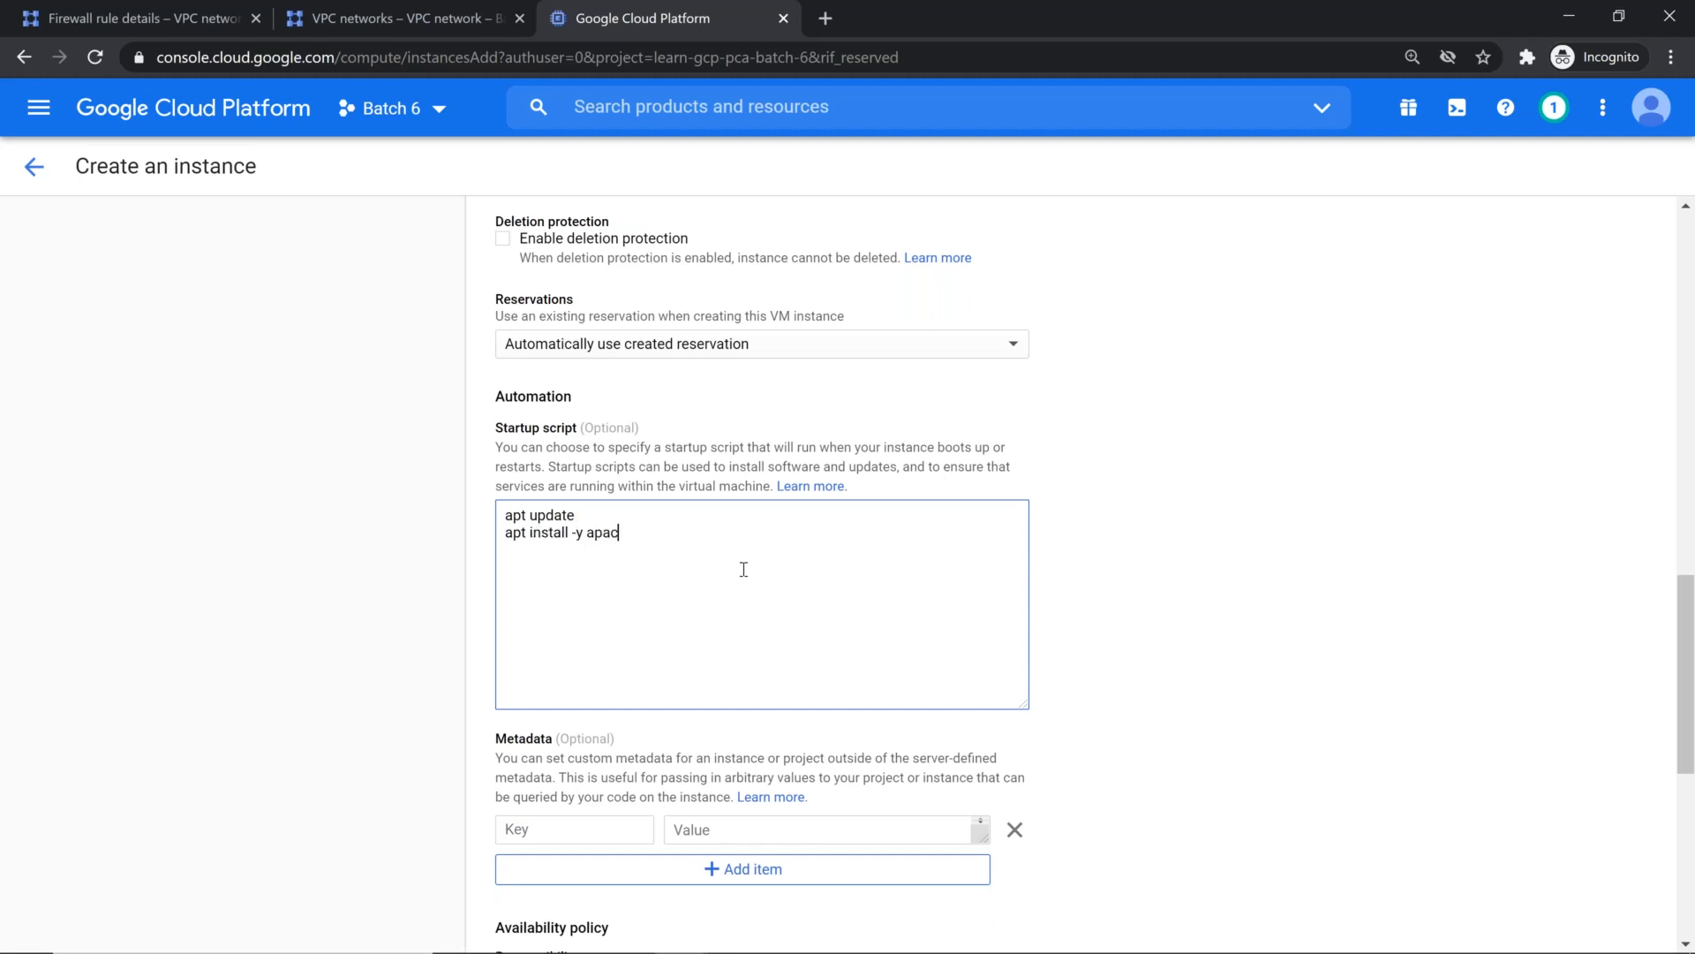
key(BackSpace)
key(BackSpace)
text(he2)
Step: Review the machine, boot disk, service account and startup script settings, and create the web-server instance
scroll(708, 579, down, 1)
scroll(708, 580, up, 2)
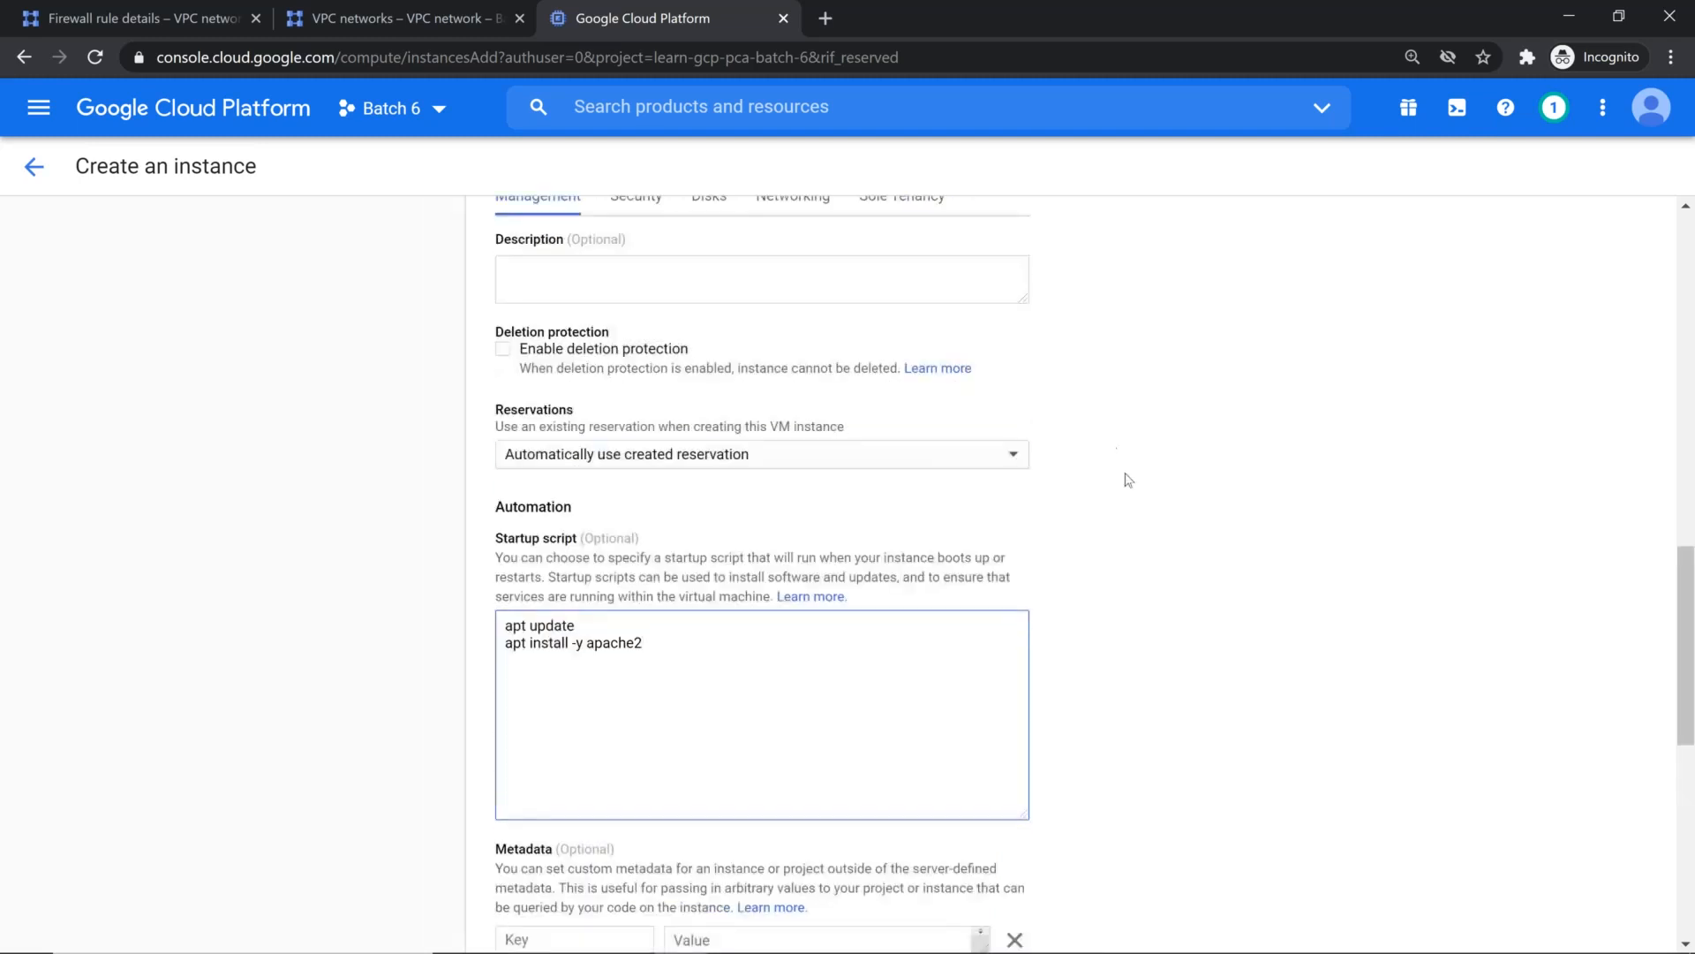
scroll(1125, 481, up, 10)
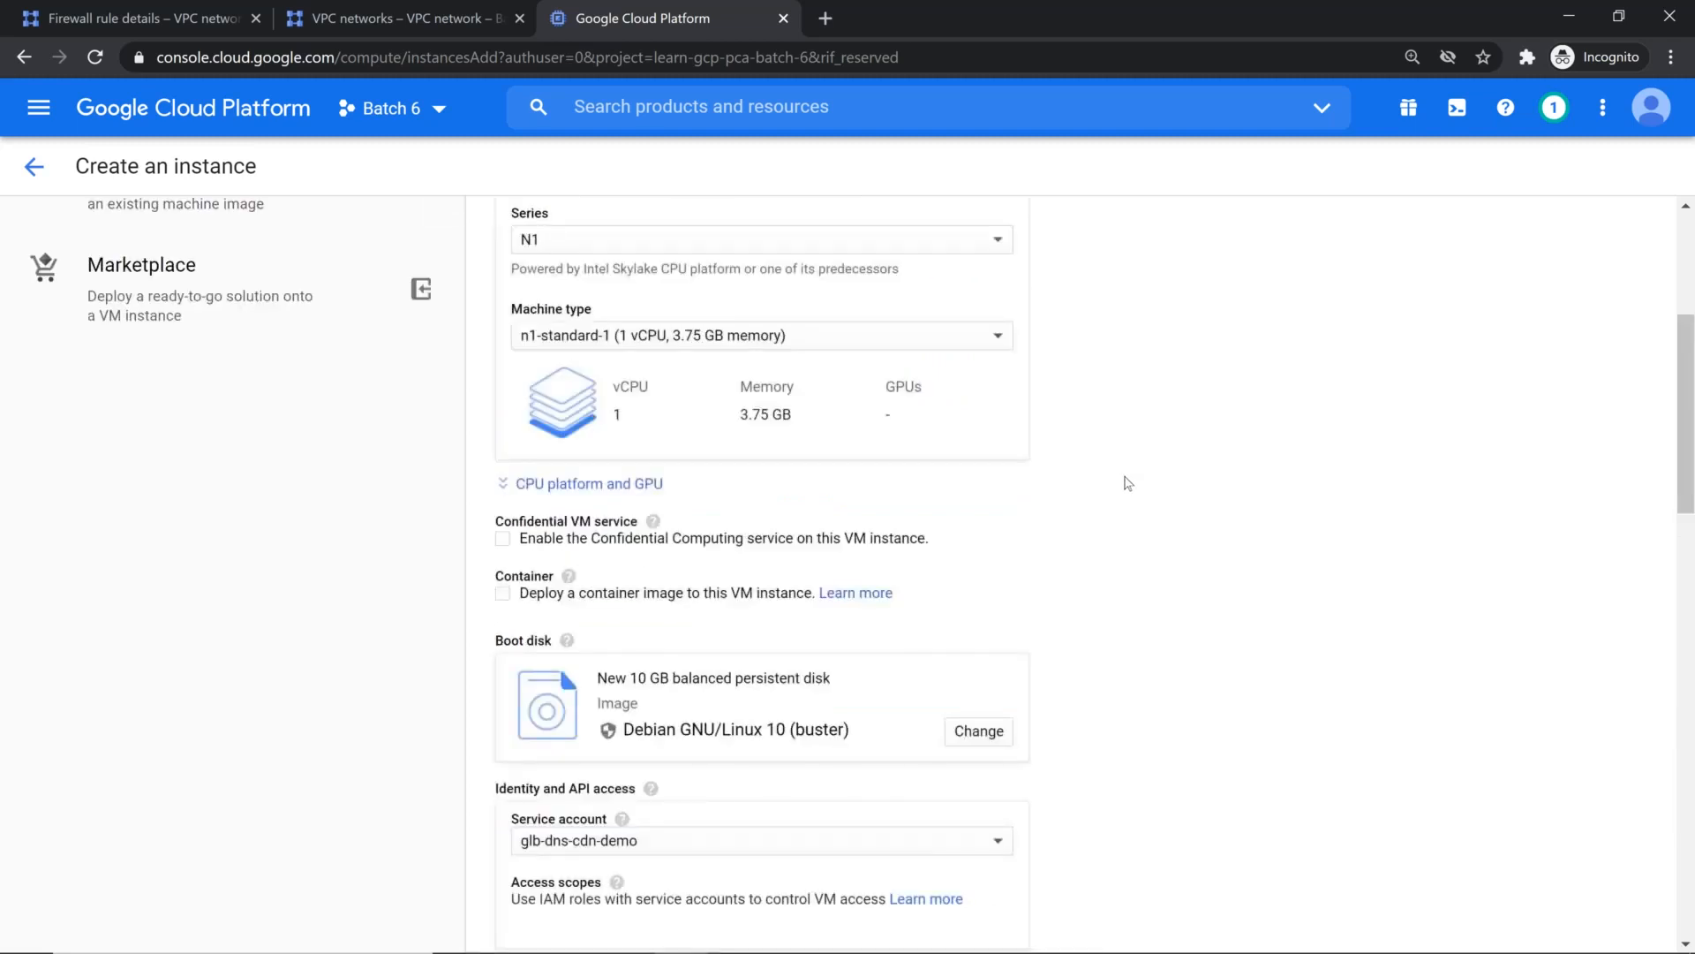
scroll(976, 526, up, 5)
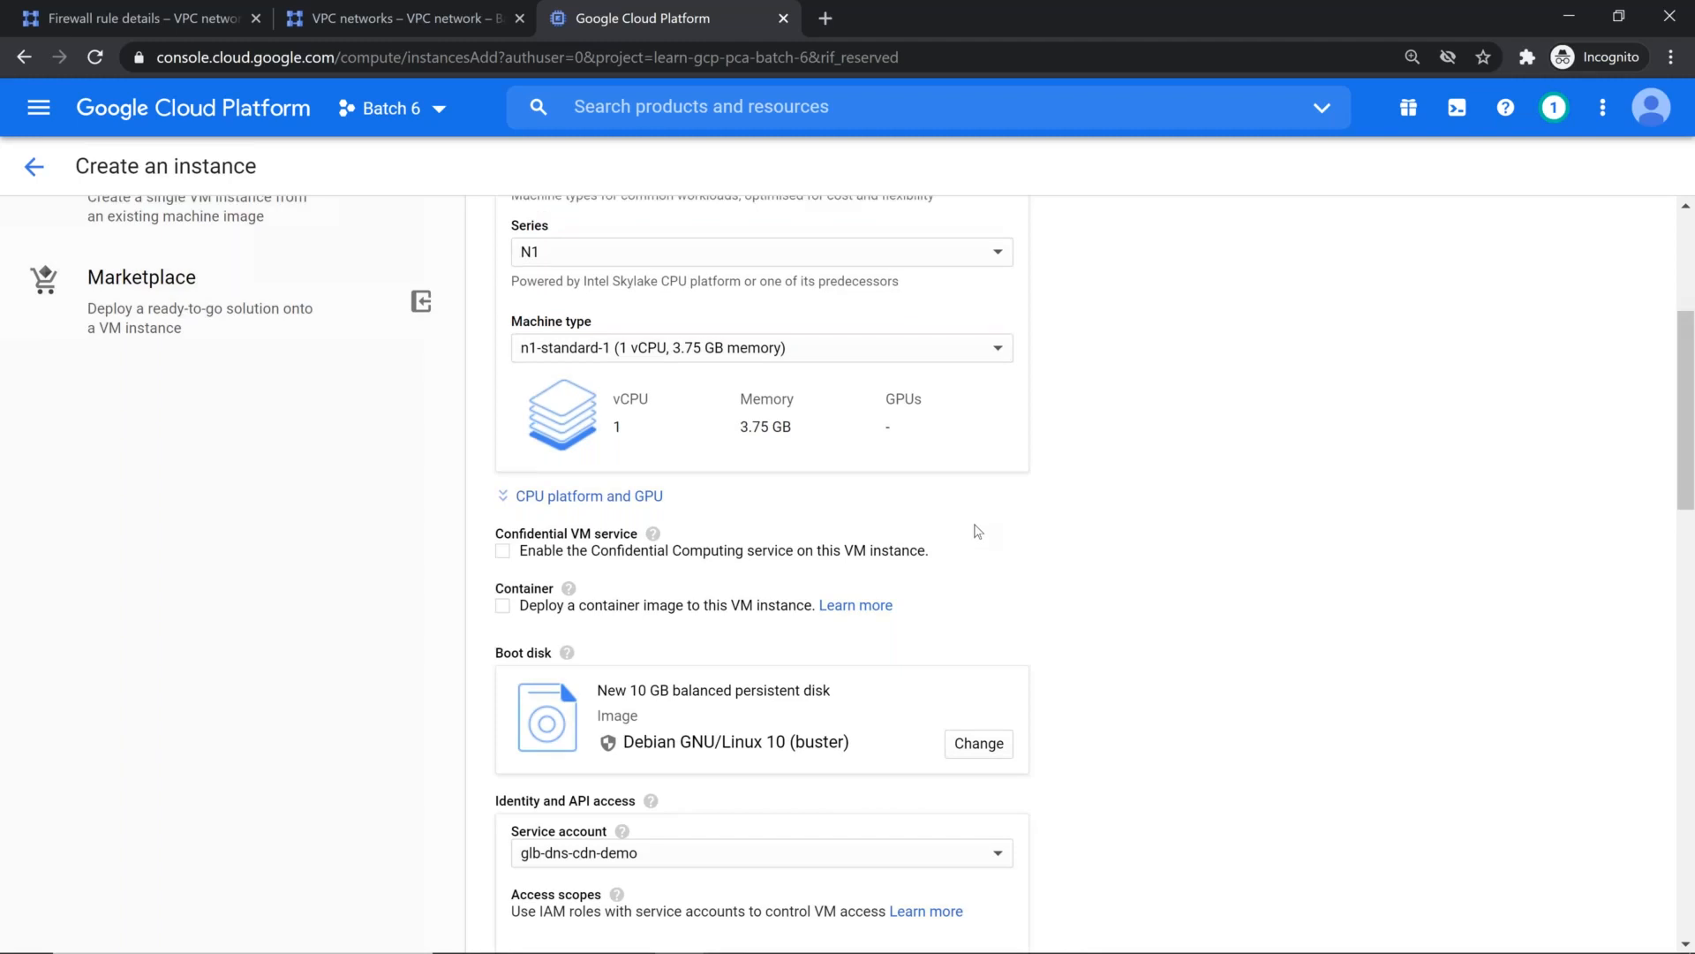
scroll(740, 447, down, 8)
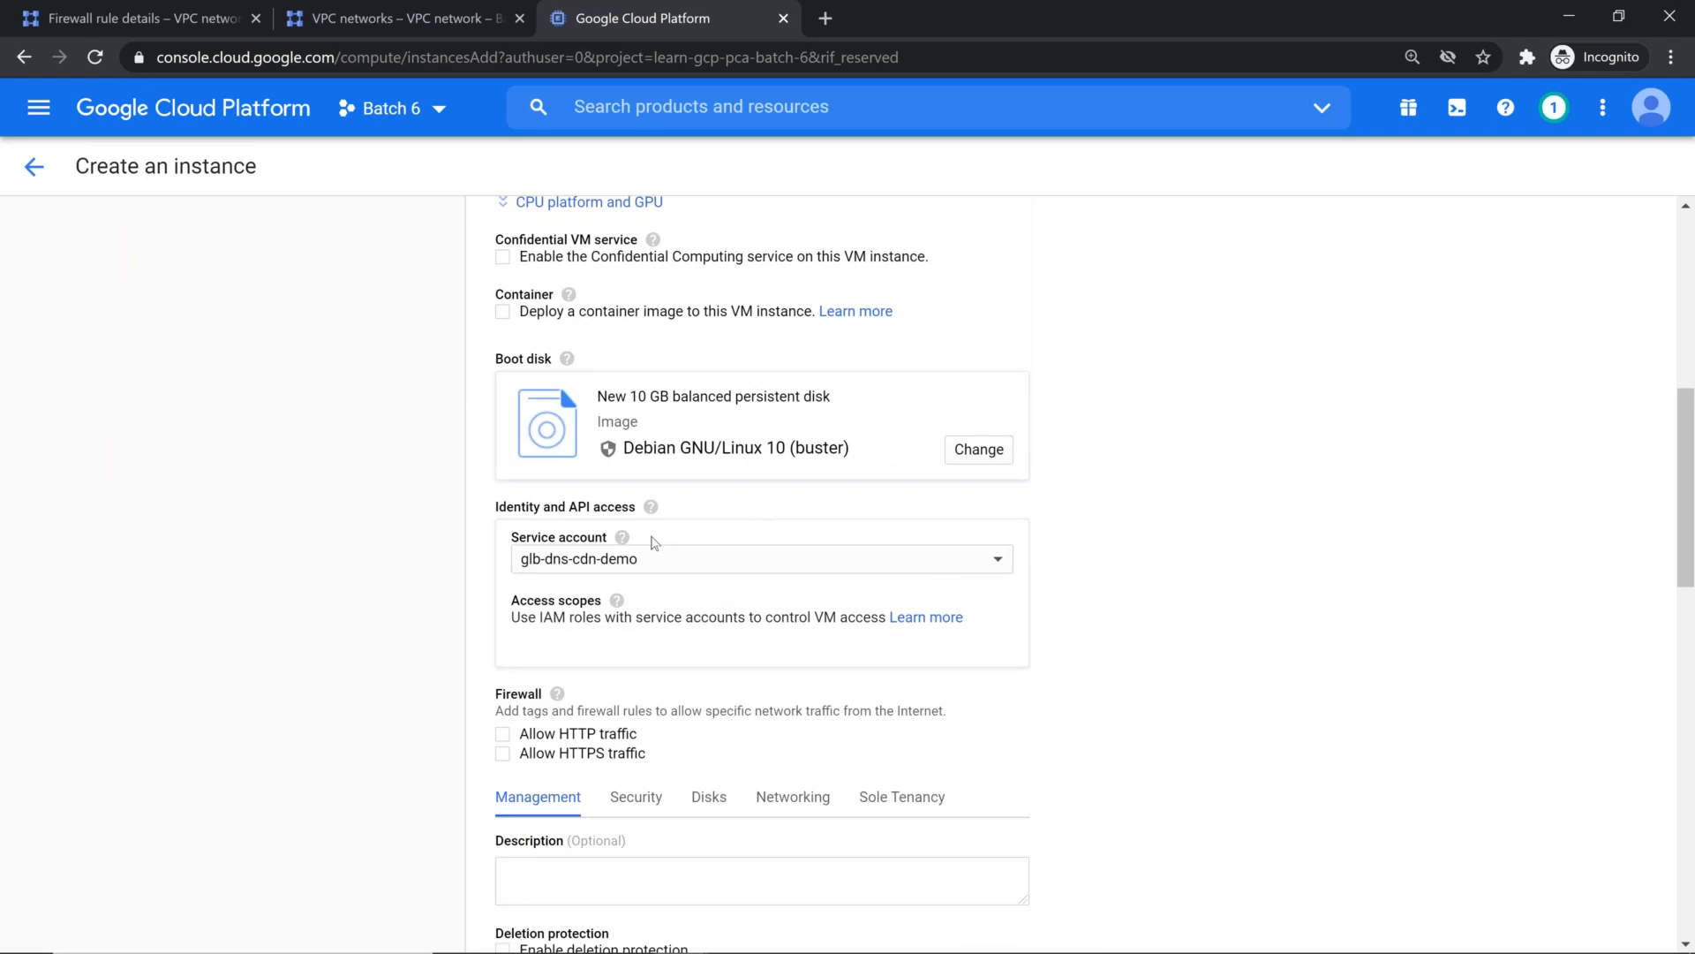
scroll(655, 544, down, 1)
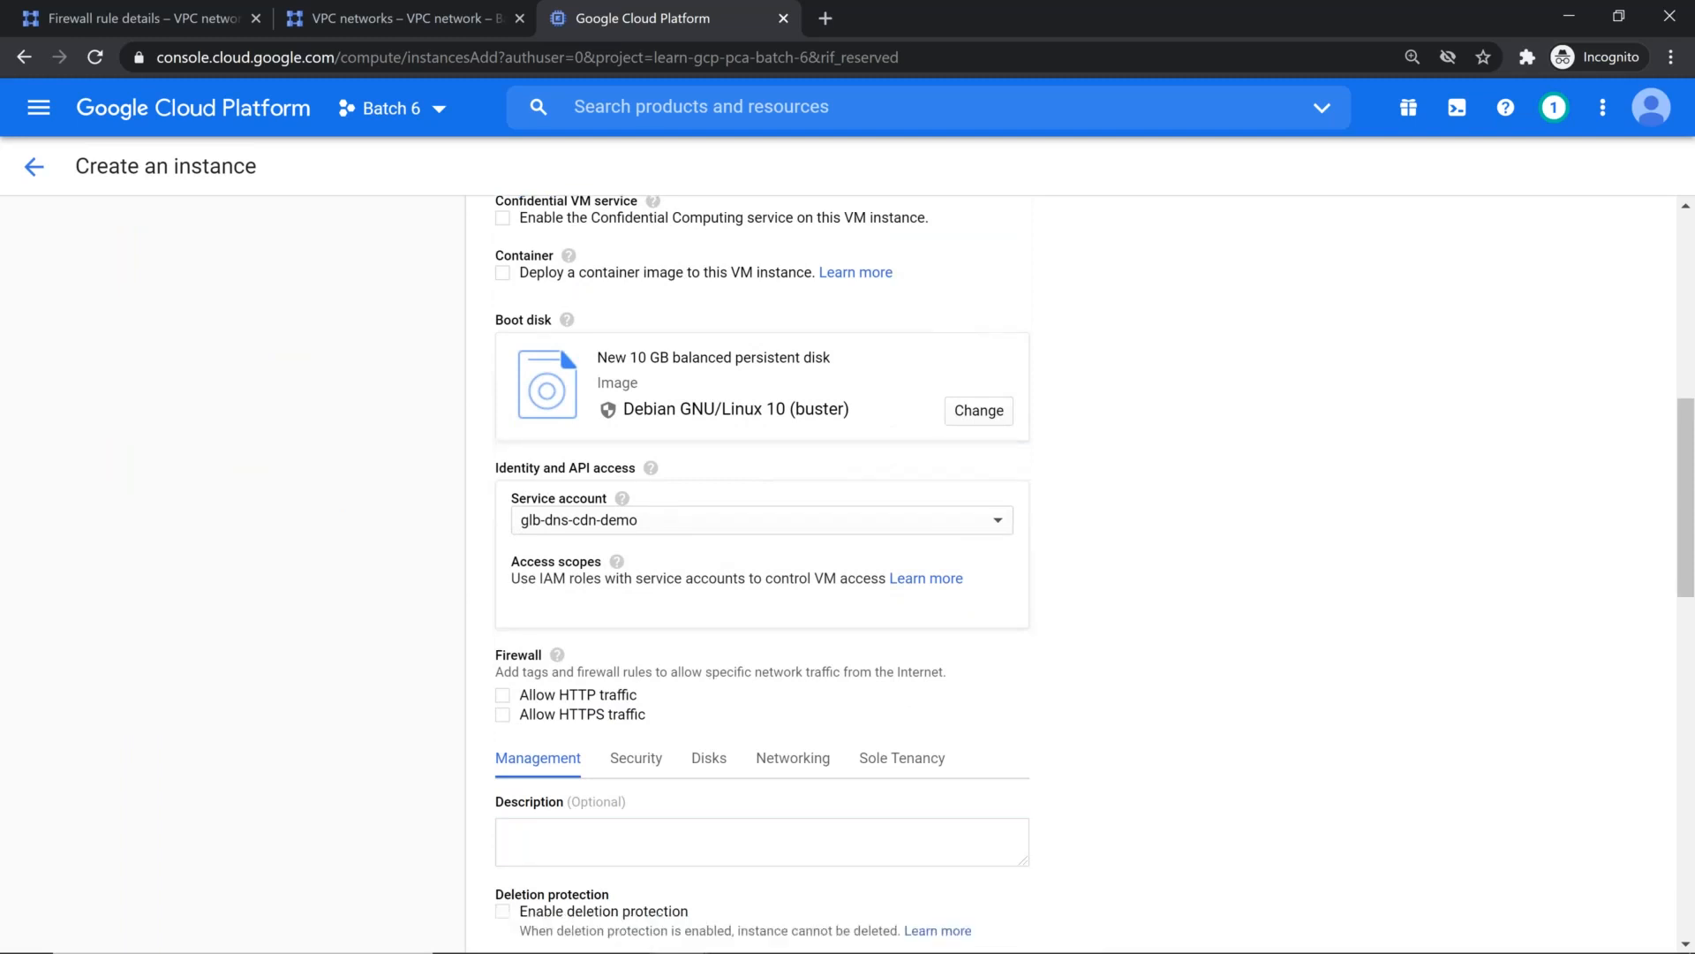
scroll(831, 480, down, 3)
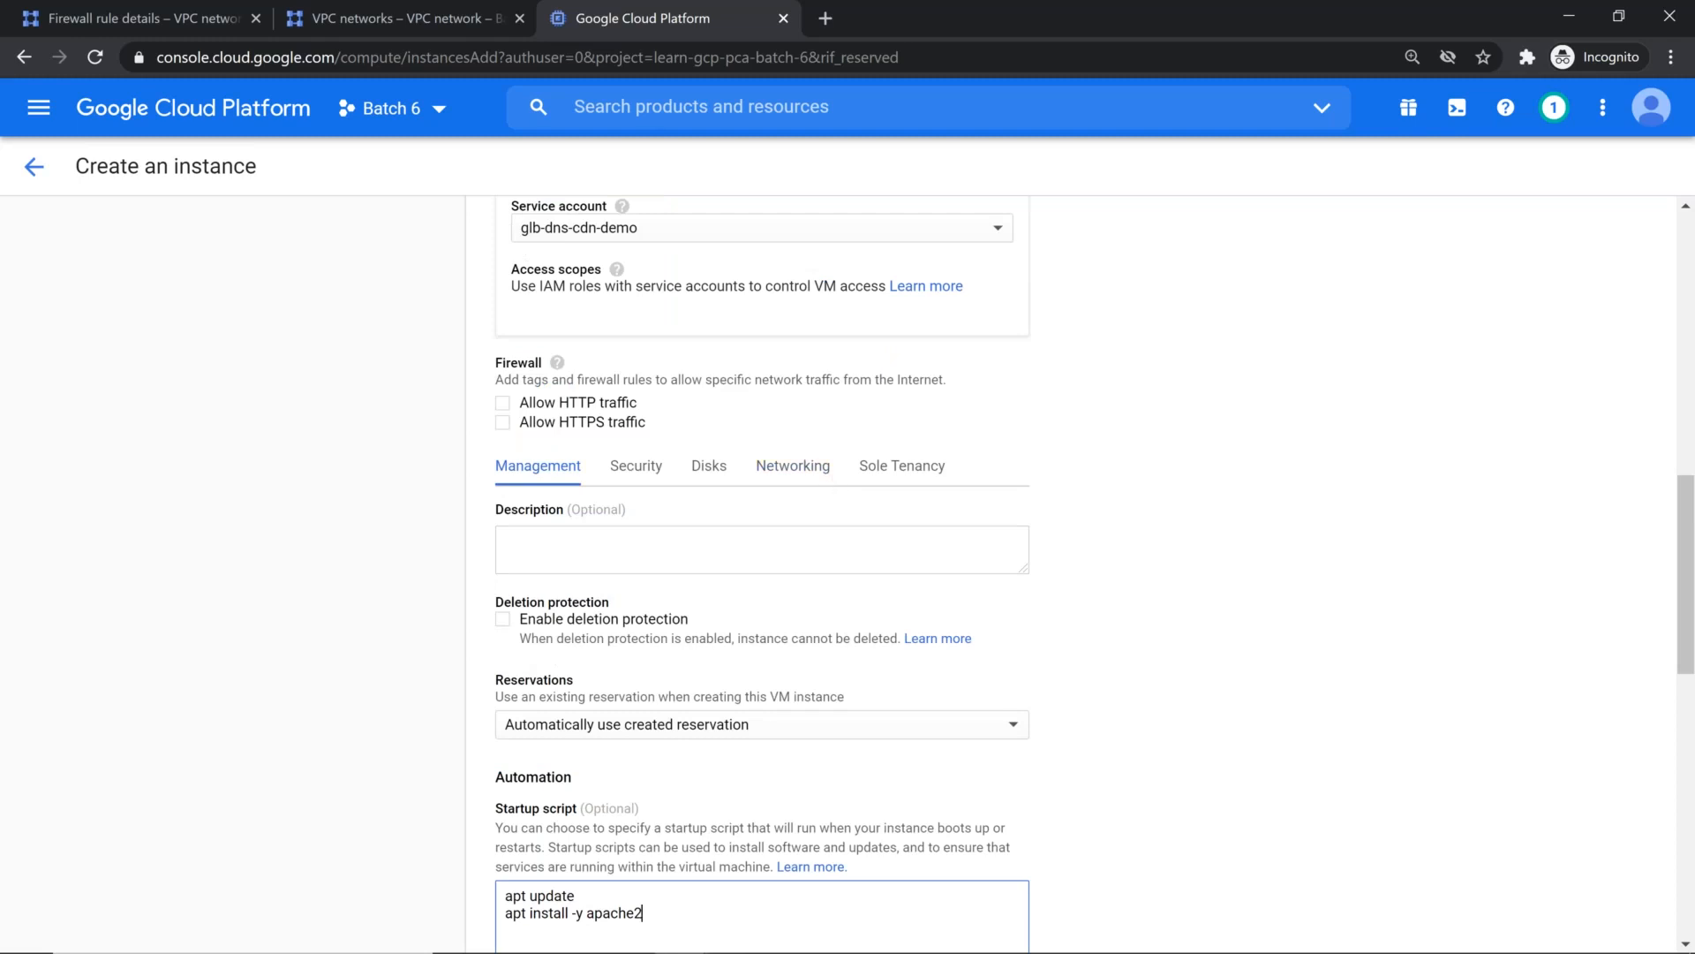
scroll(831, 481, down, 3)
scroll(881, 583, down, 10)
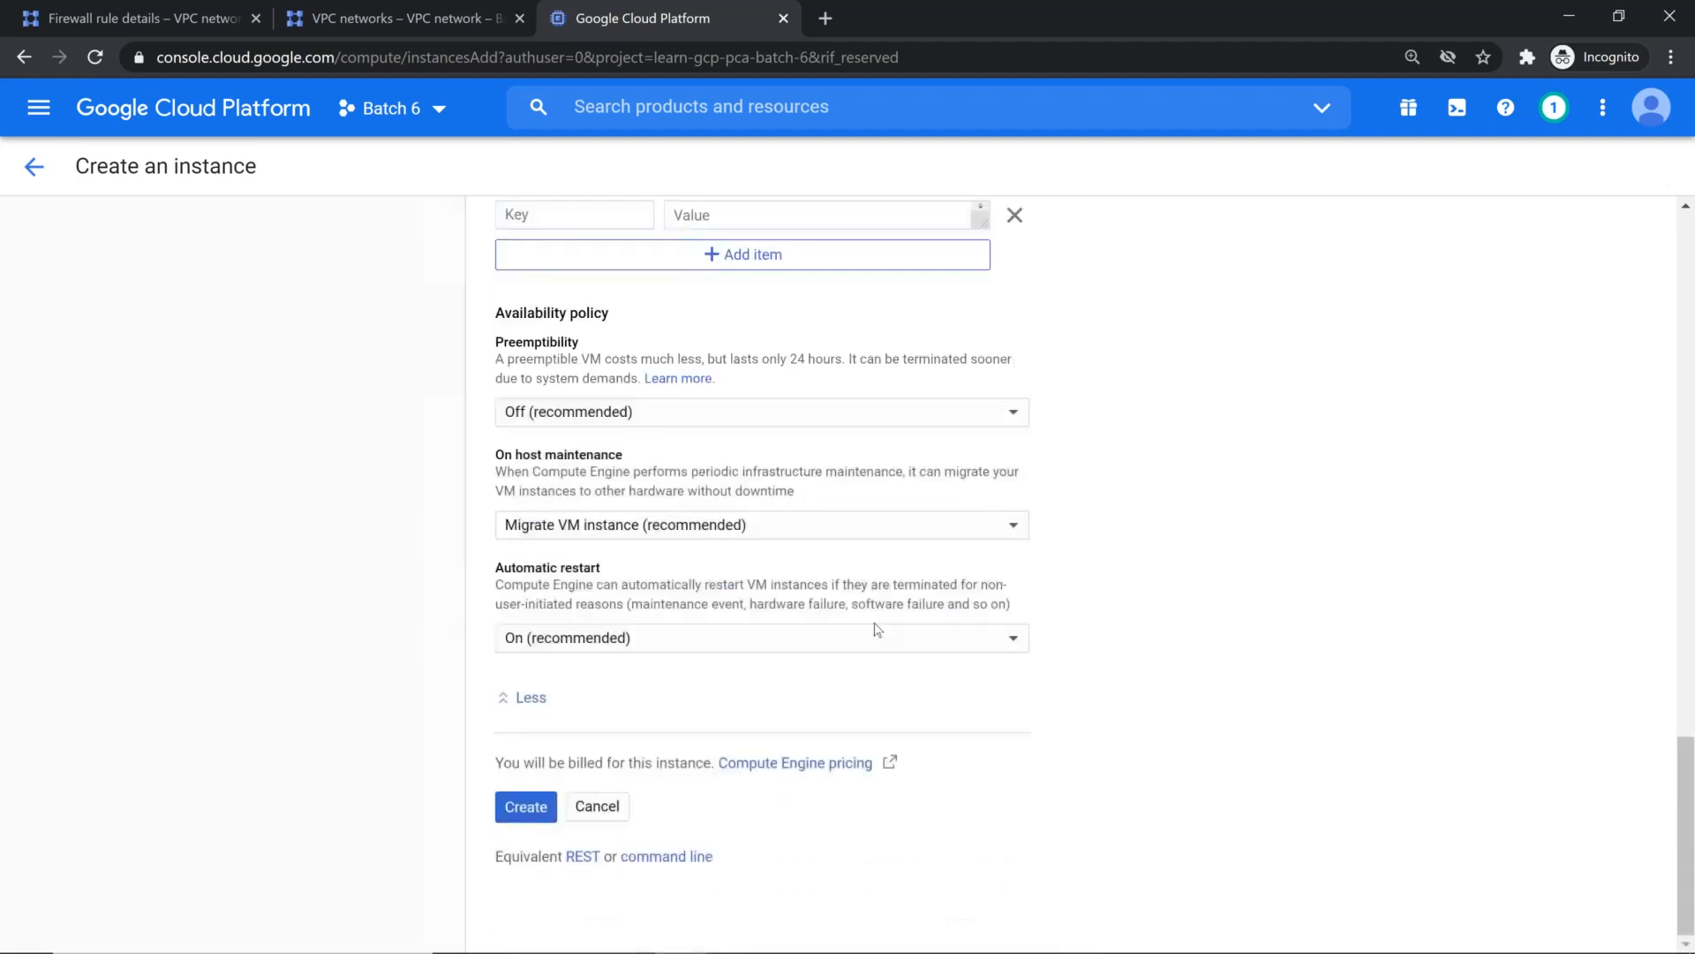
click(517, 817)
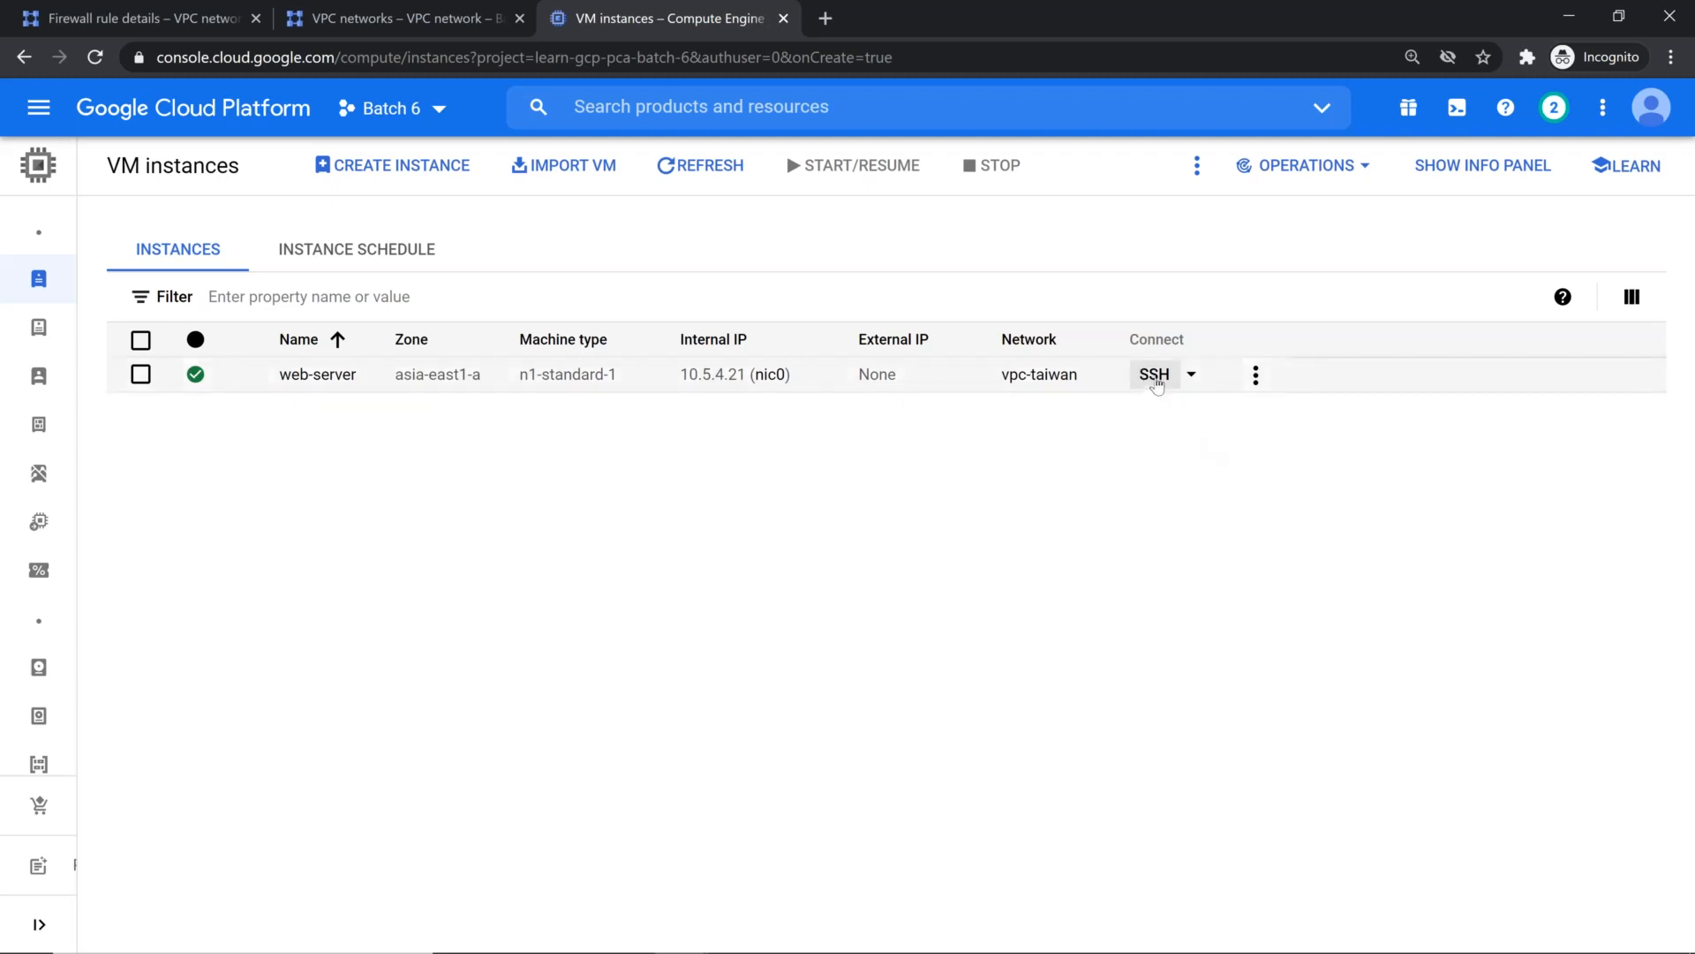
Step: Open a browser SSH session to web-server, widen its window and clear the terminal
click(1156, 375)
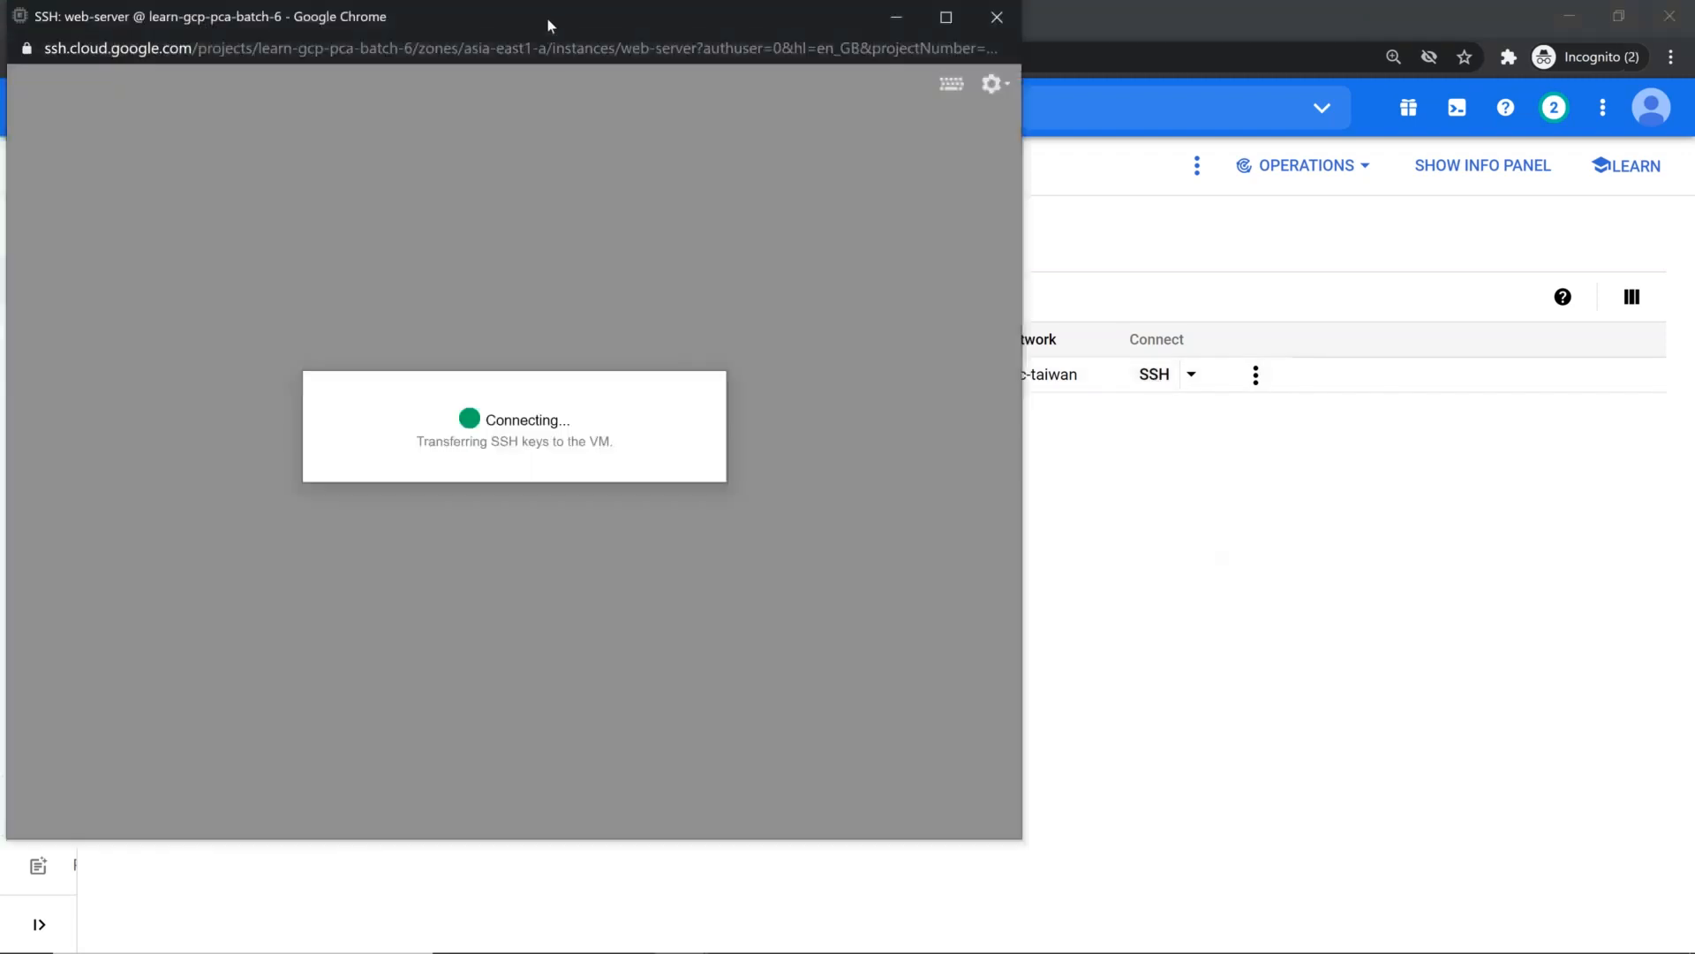
drag(547, 17, 569, 333)
drag(571, 248, 636, 246)
drag(1138, 525, 1526, 525)
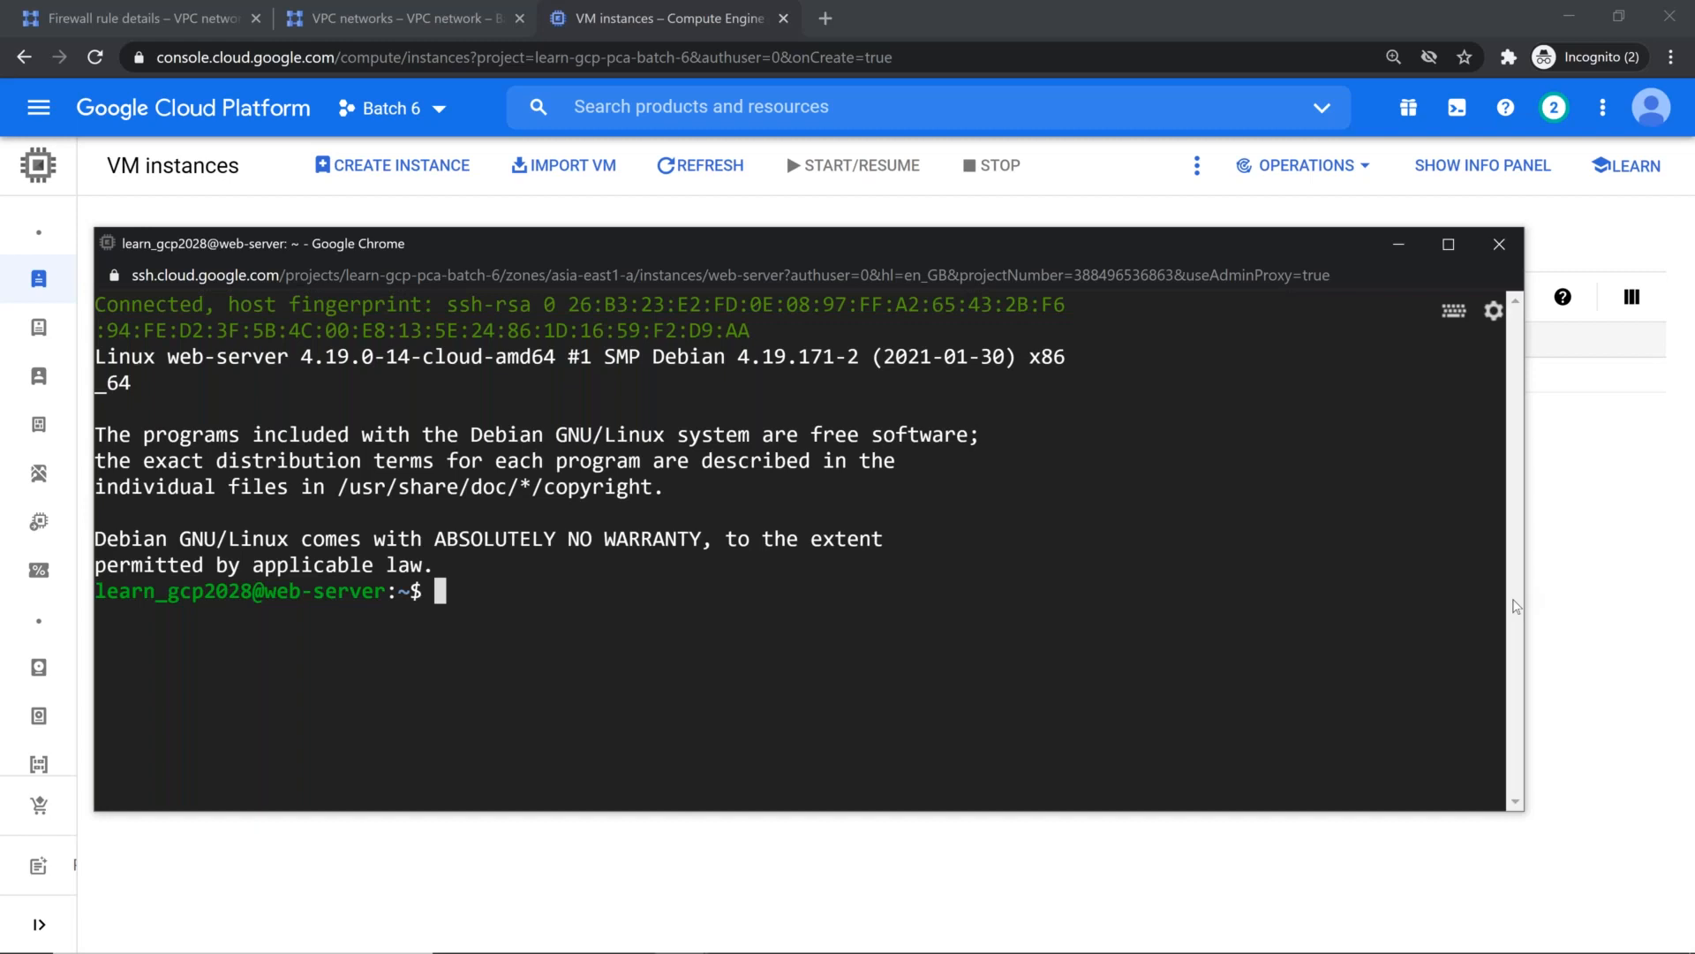
key(ctrl+l)
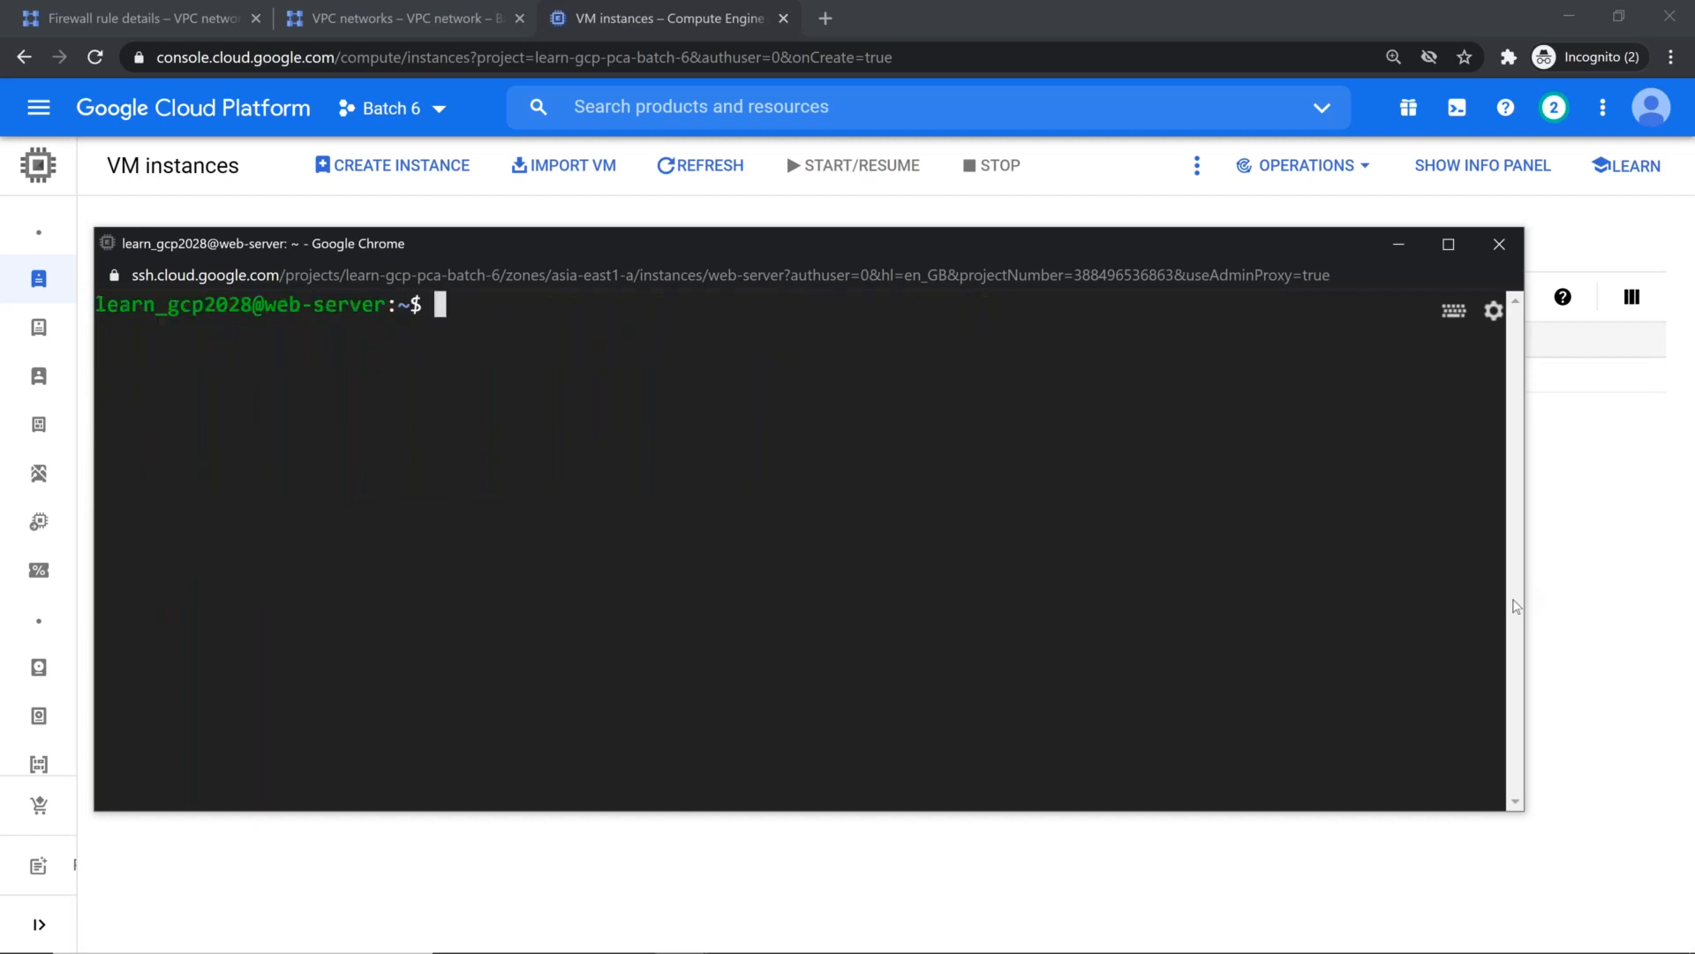
key(Return)
key(Return)
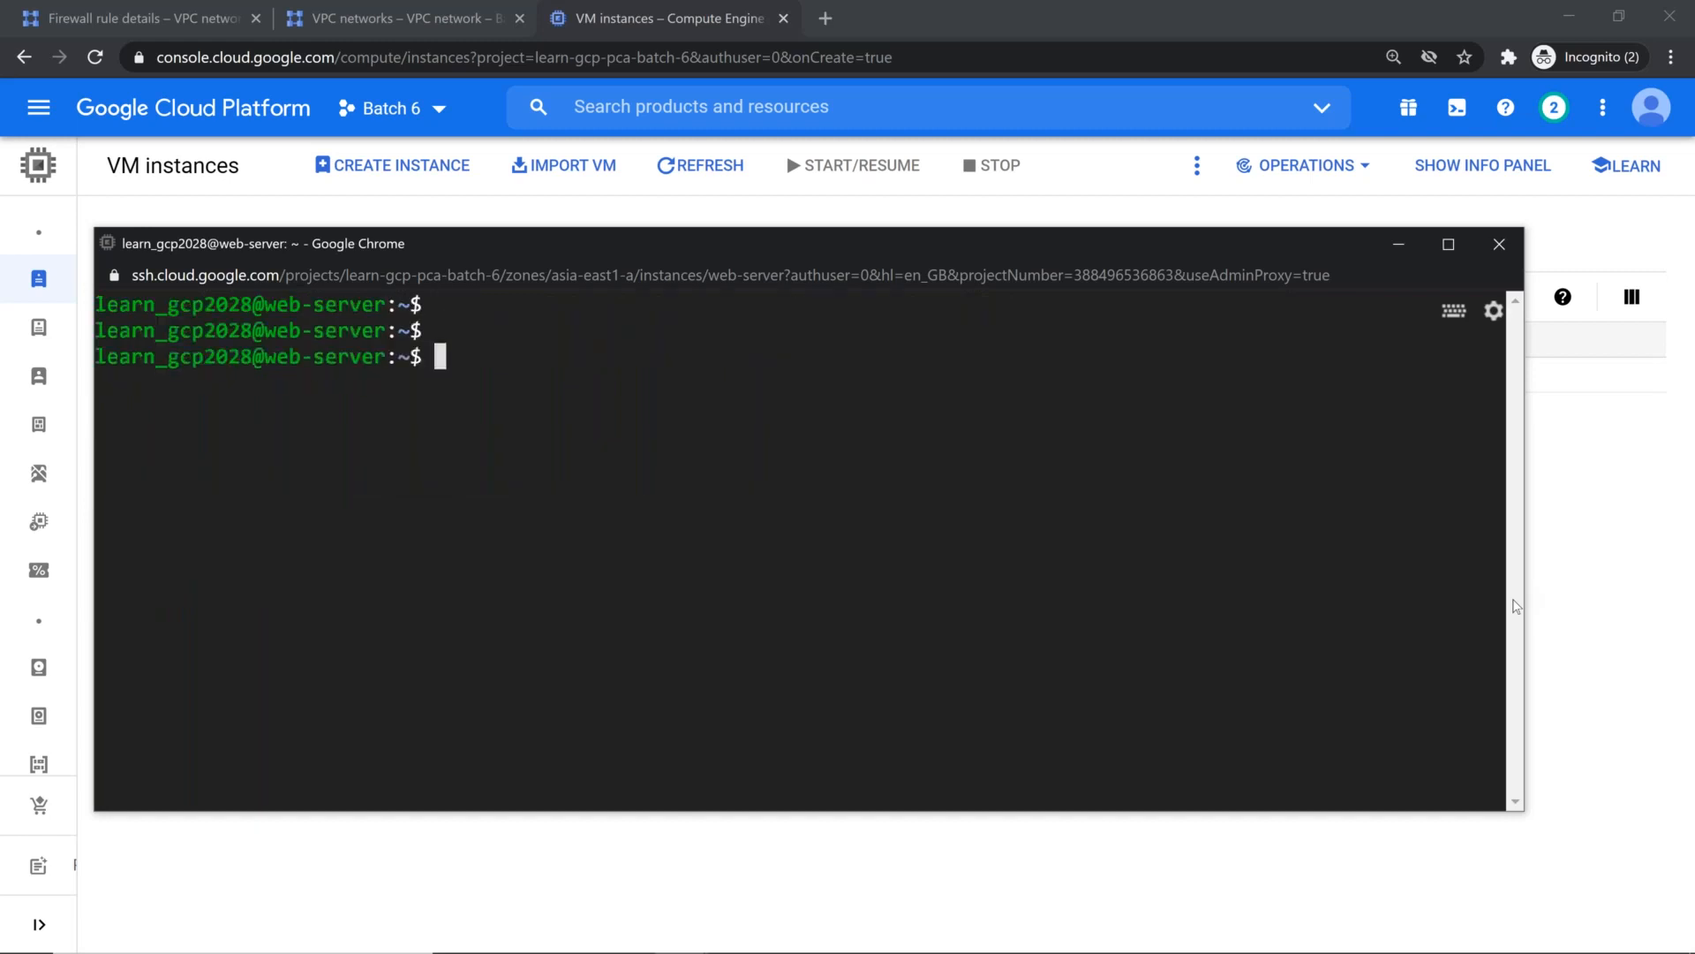
Step: Test the local web server from the SSH session with curl localhost
text(curl http)
key(BackSpace)
key(BackSpace)
key(BackSpace)
key(BackSpace)
text(loca)
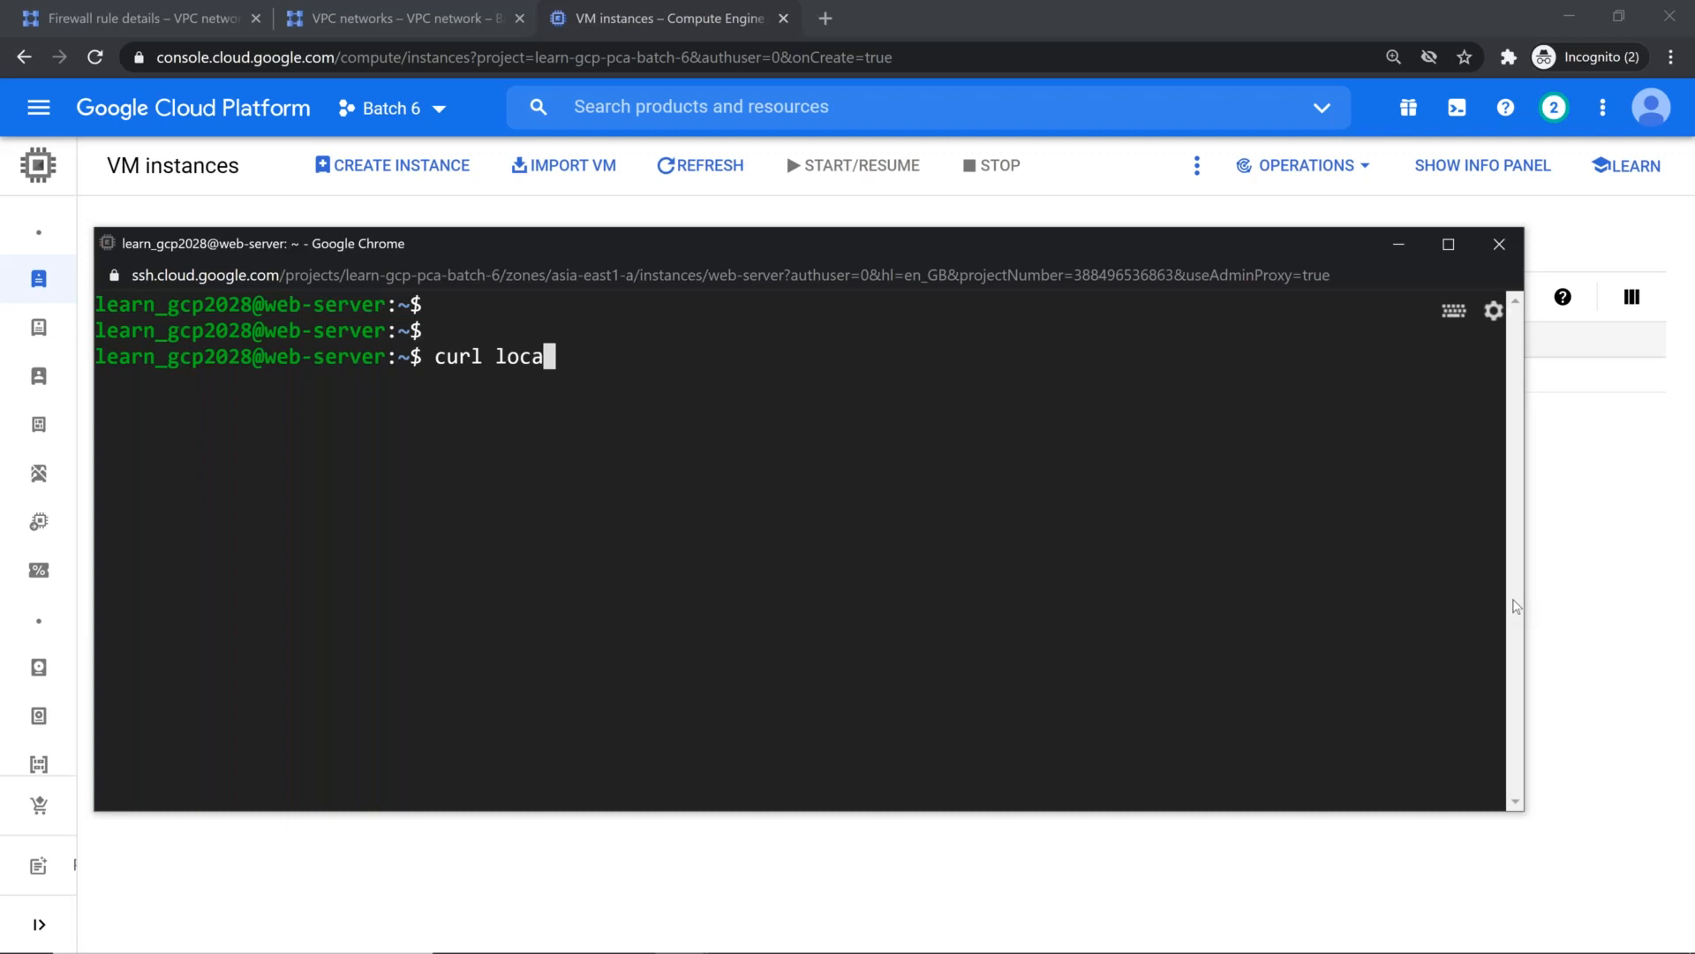
text(lhost)
key(Return)
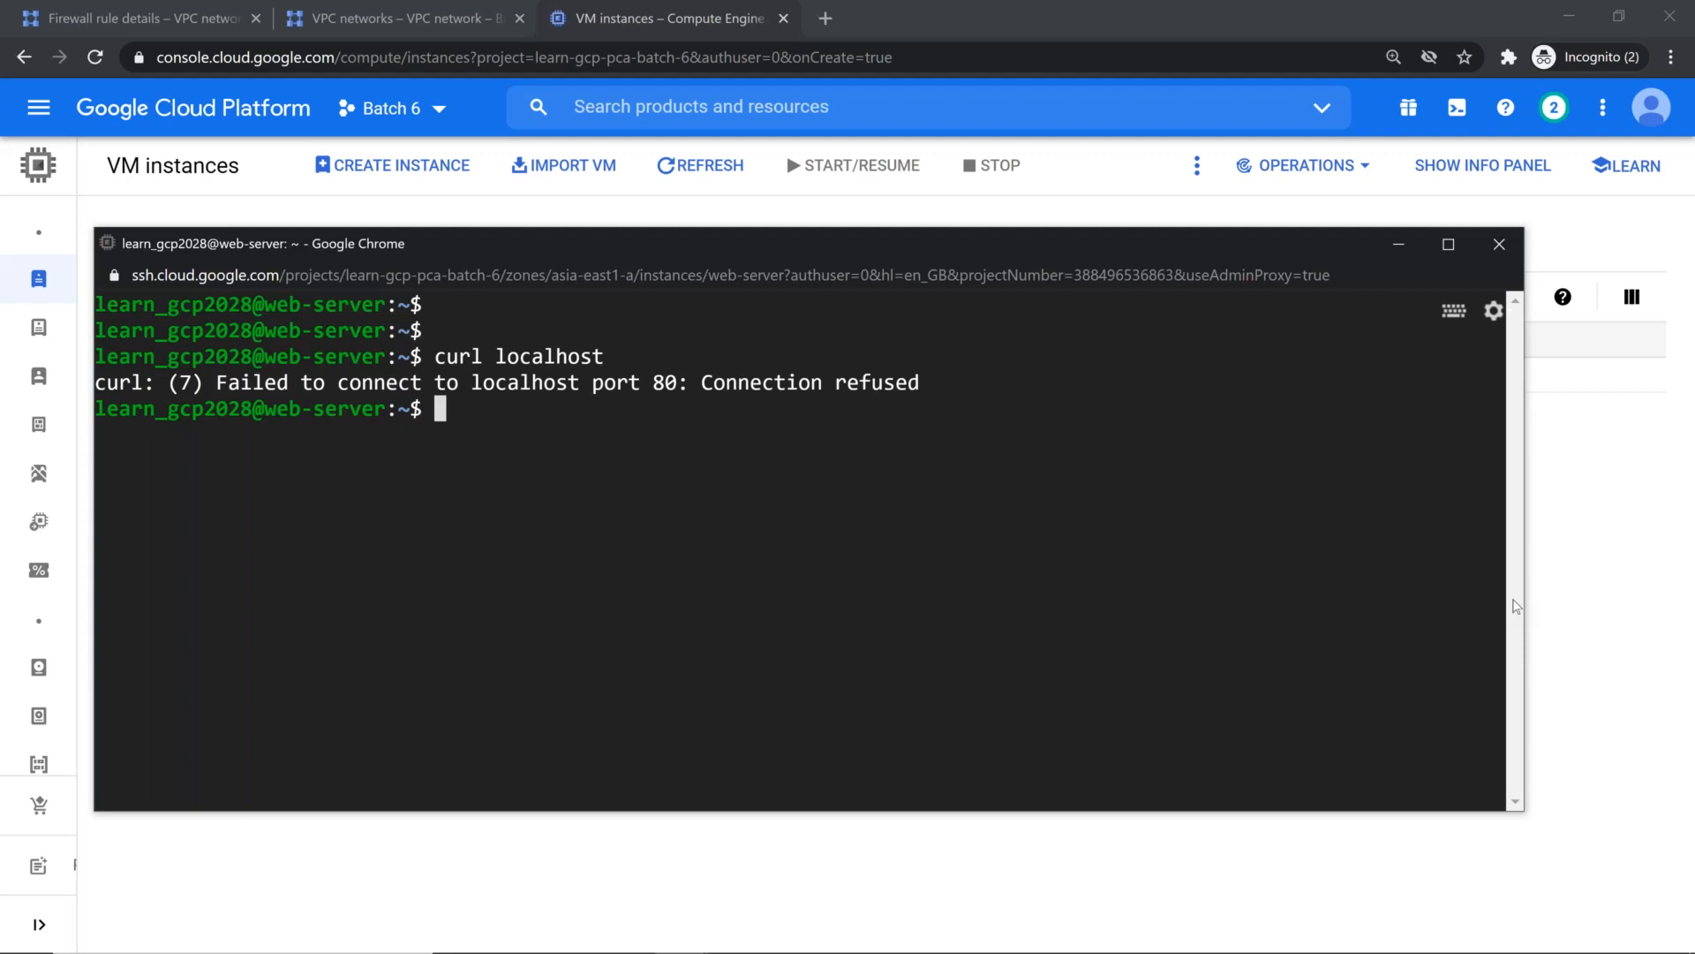
Step: Change to the /var/ directory and list its contents
text(cd /var/)
key(Return)
text(cd w)
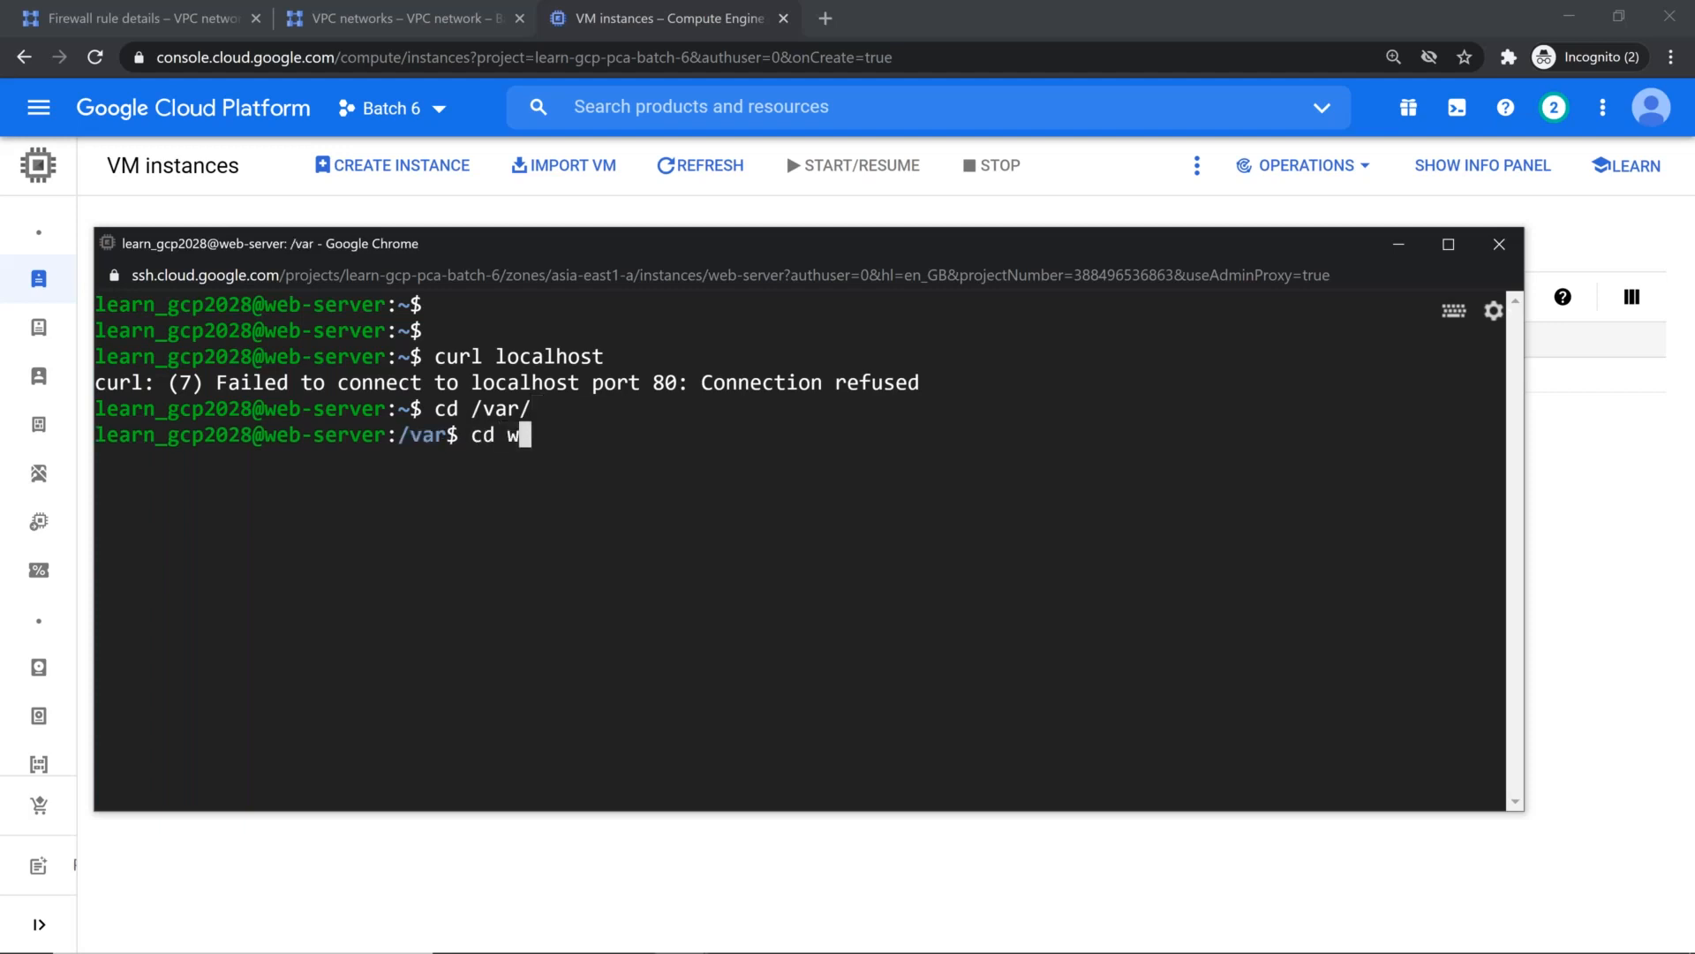
key(BackSpace)
key(BackSpace)
key(BackSpace)
key(BackSpace)
text(ls)
key(Return)
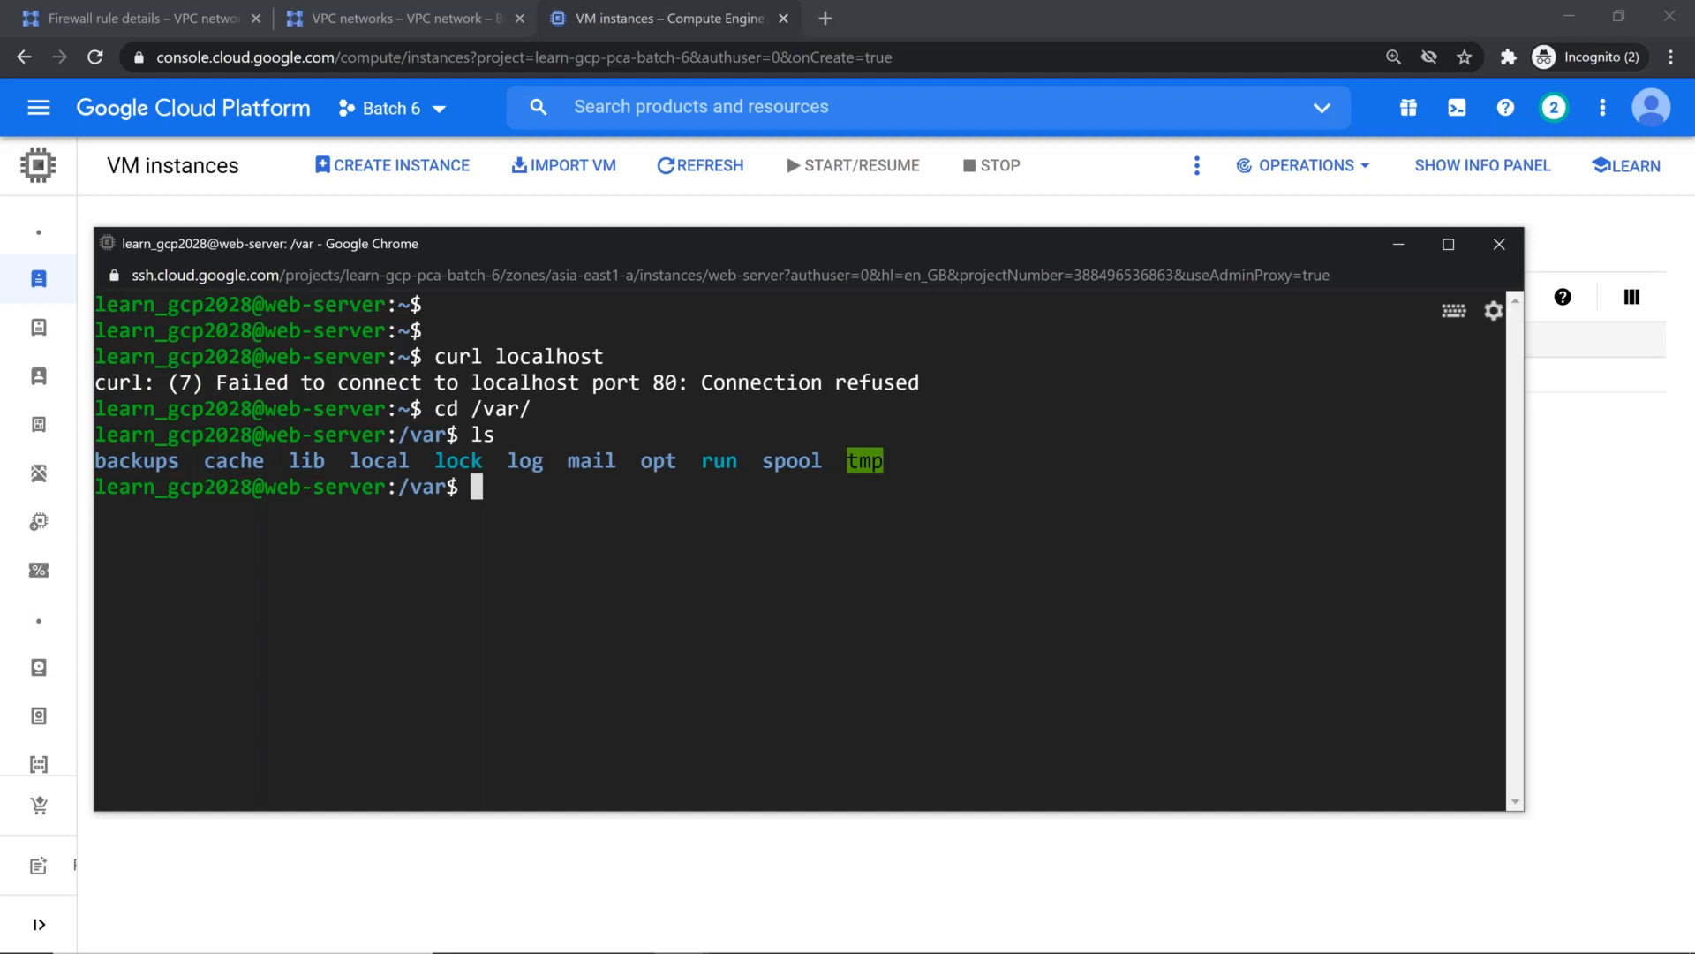
Step: Check for an Apache installation with which apache2 and which apache, and clear the terminal
text(whcih)
key(BackSpace)
key(BackSpace)
key(BackSpace)
text(ich)
text(apa)
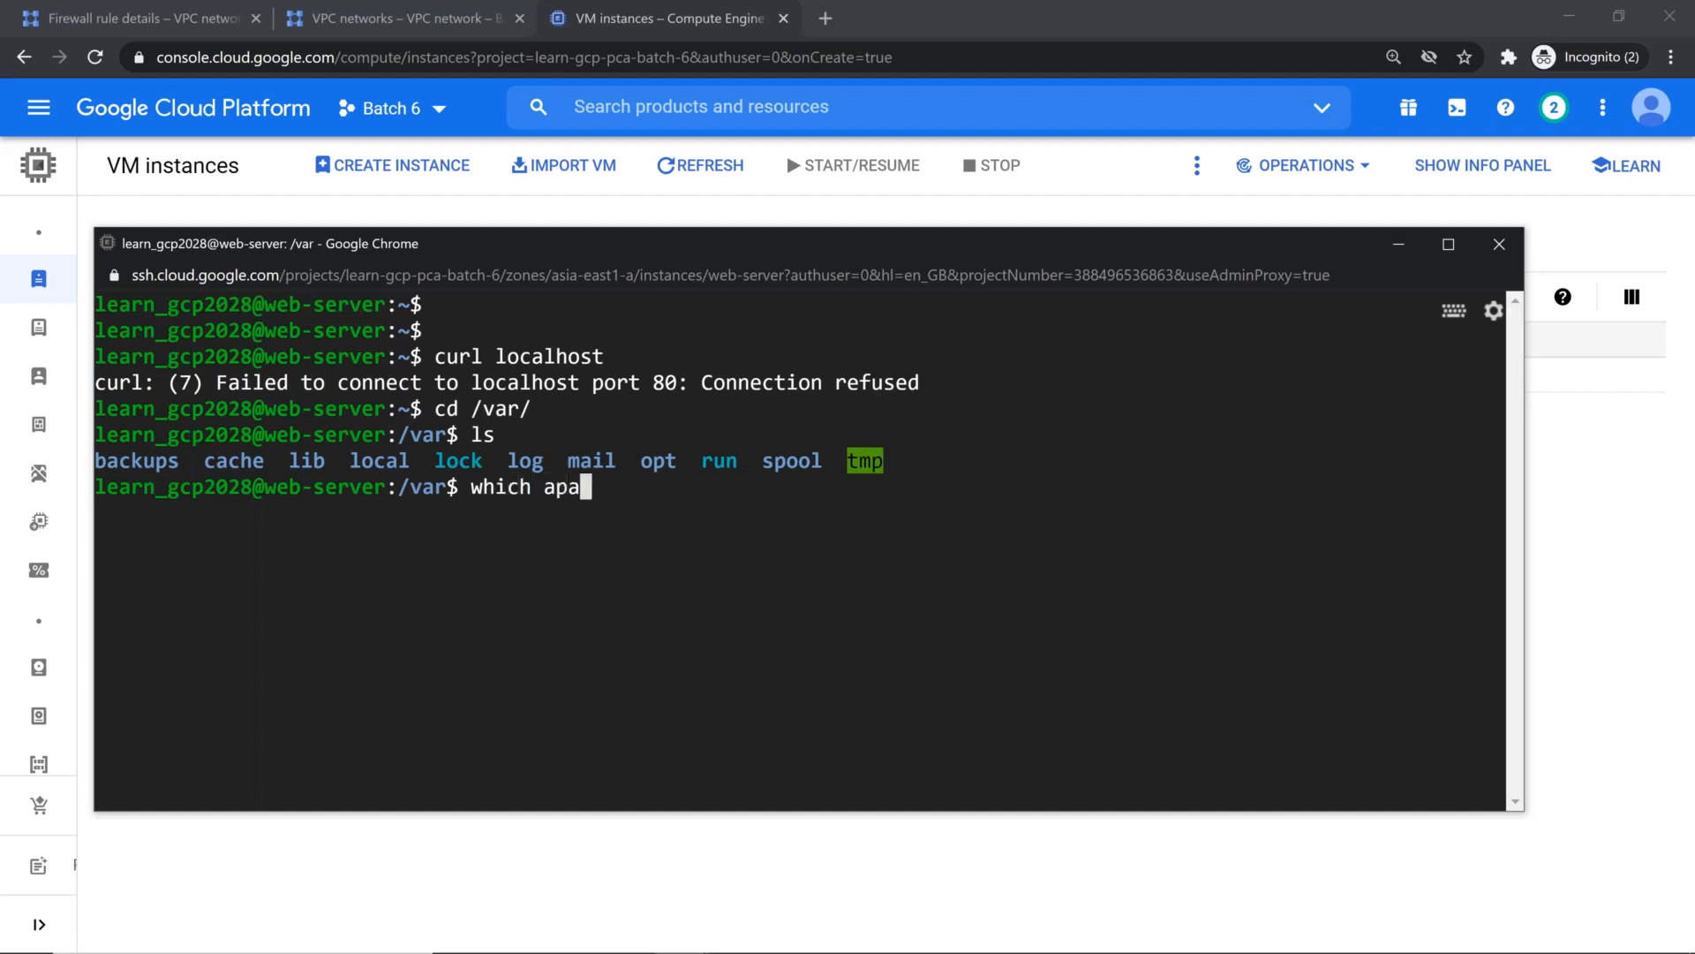
text(che2)
key(Return)
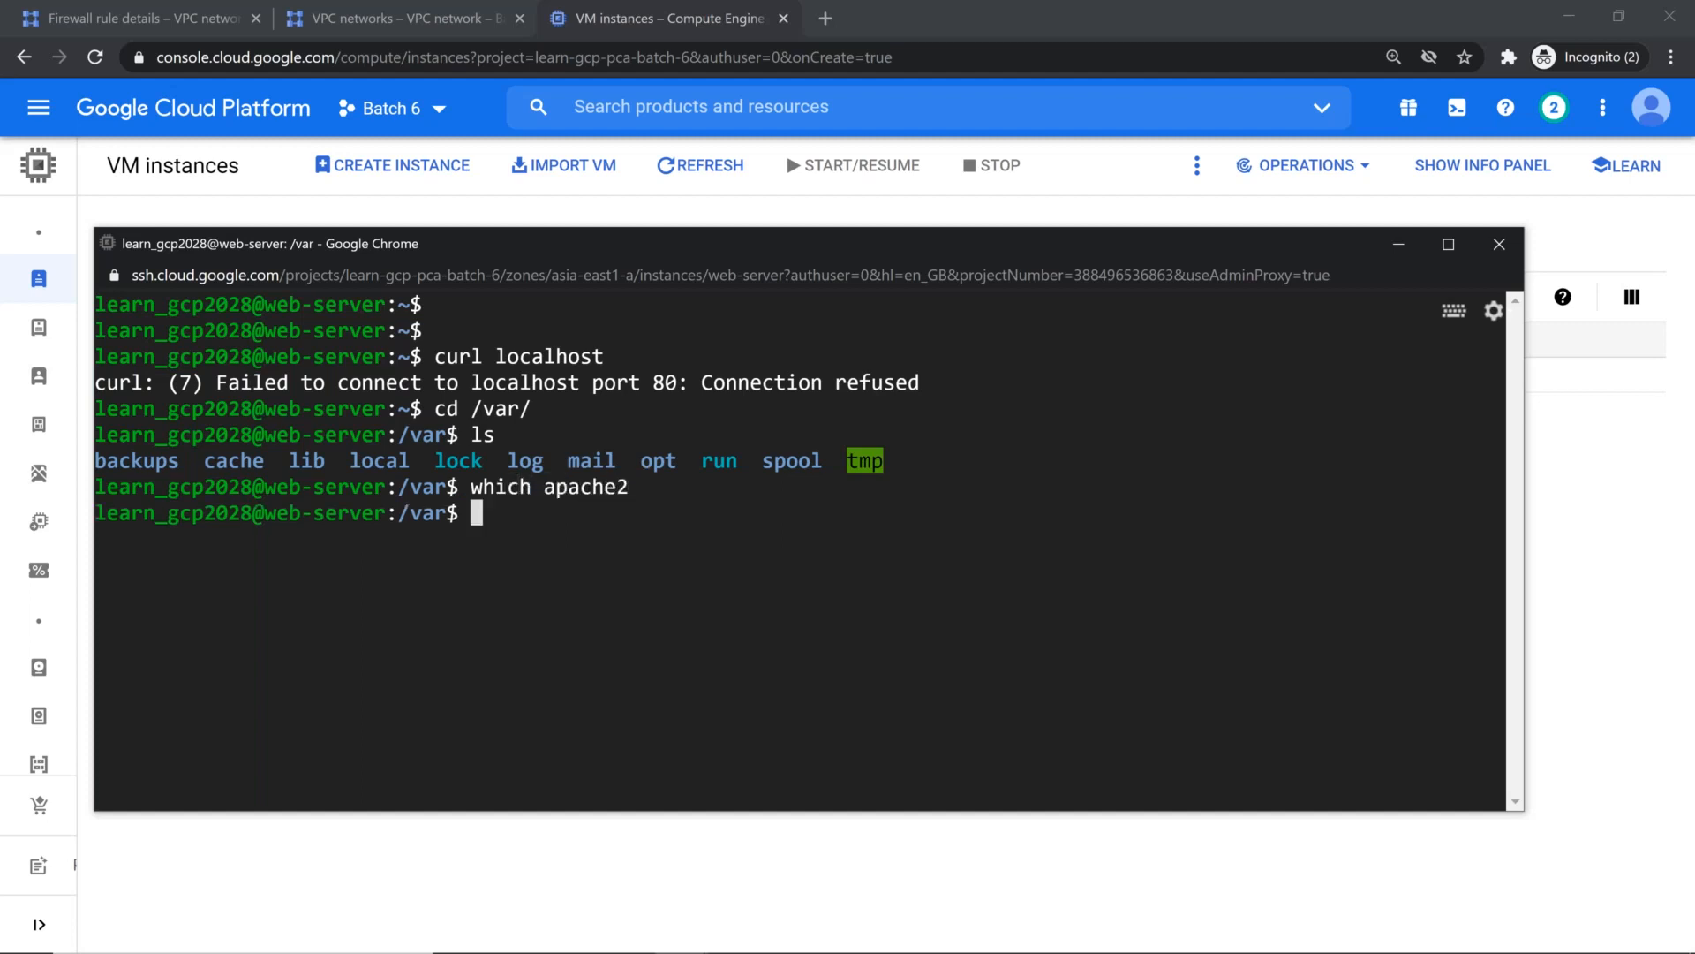
key(Up)
key(BackSpace)
key(Return)
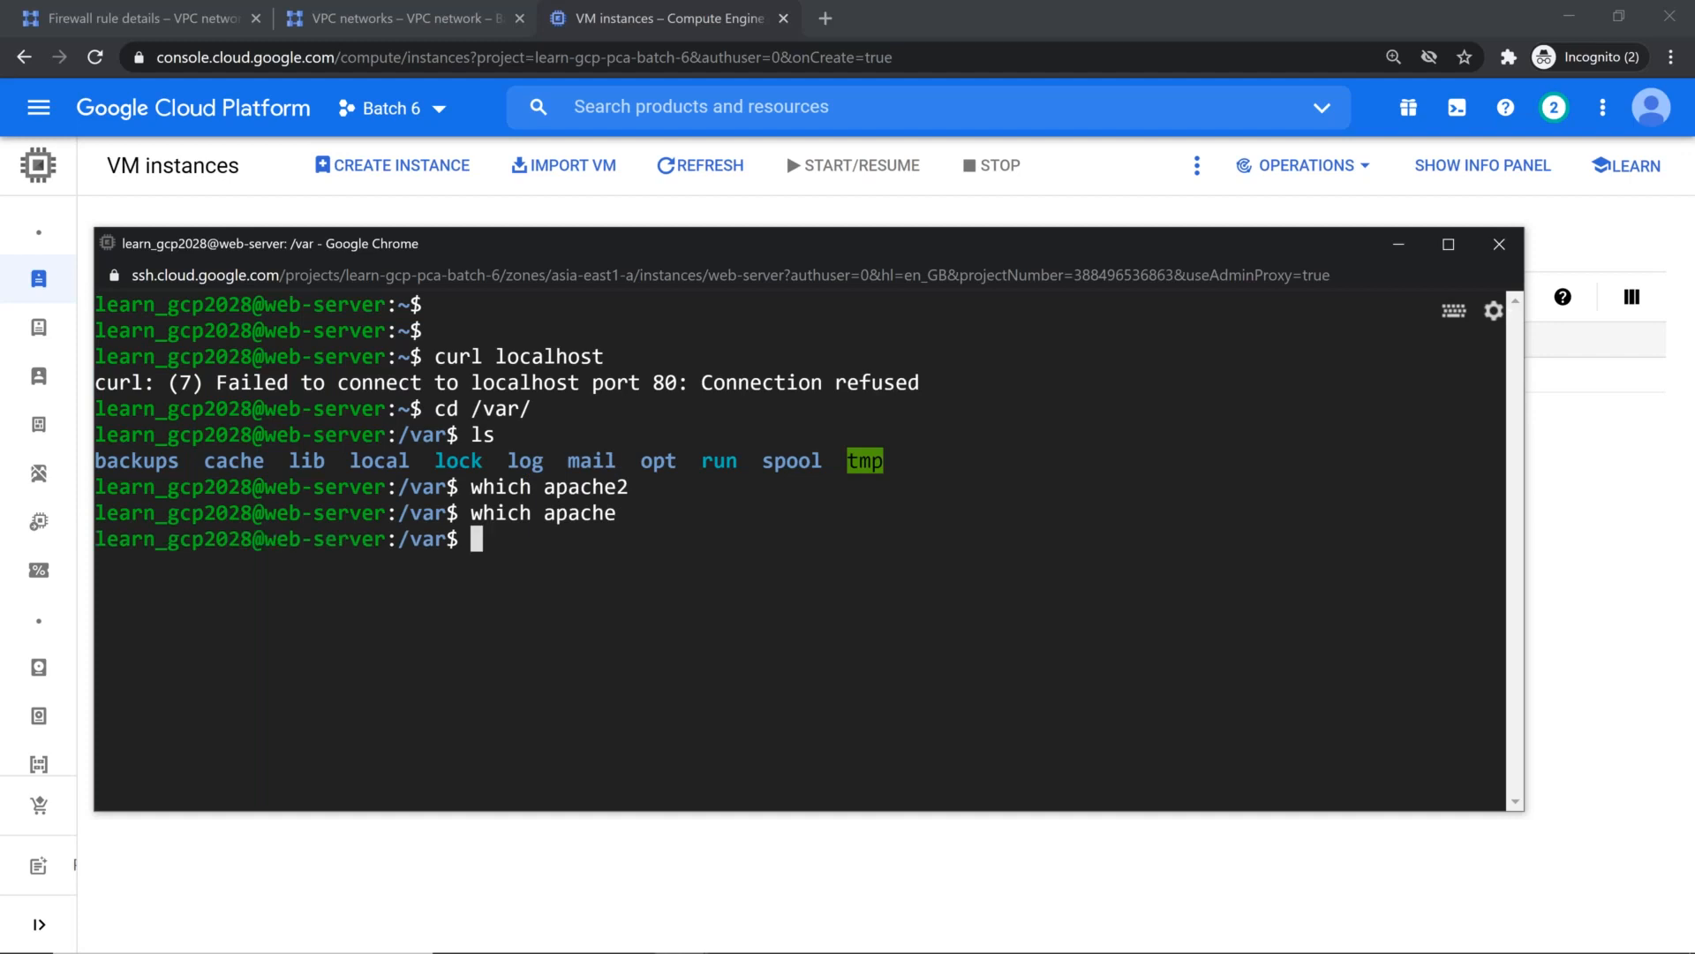
key(ctrl+l)
key(Return)
key(Return)
key(Return)
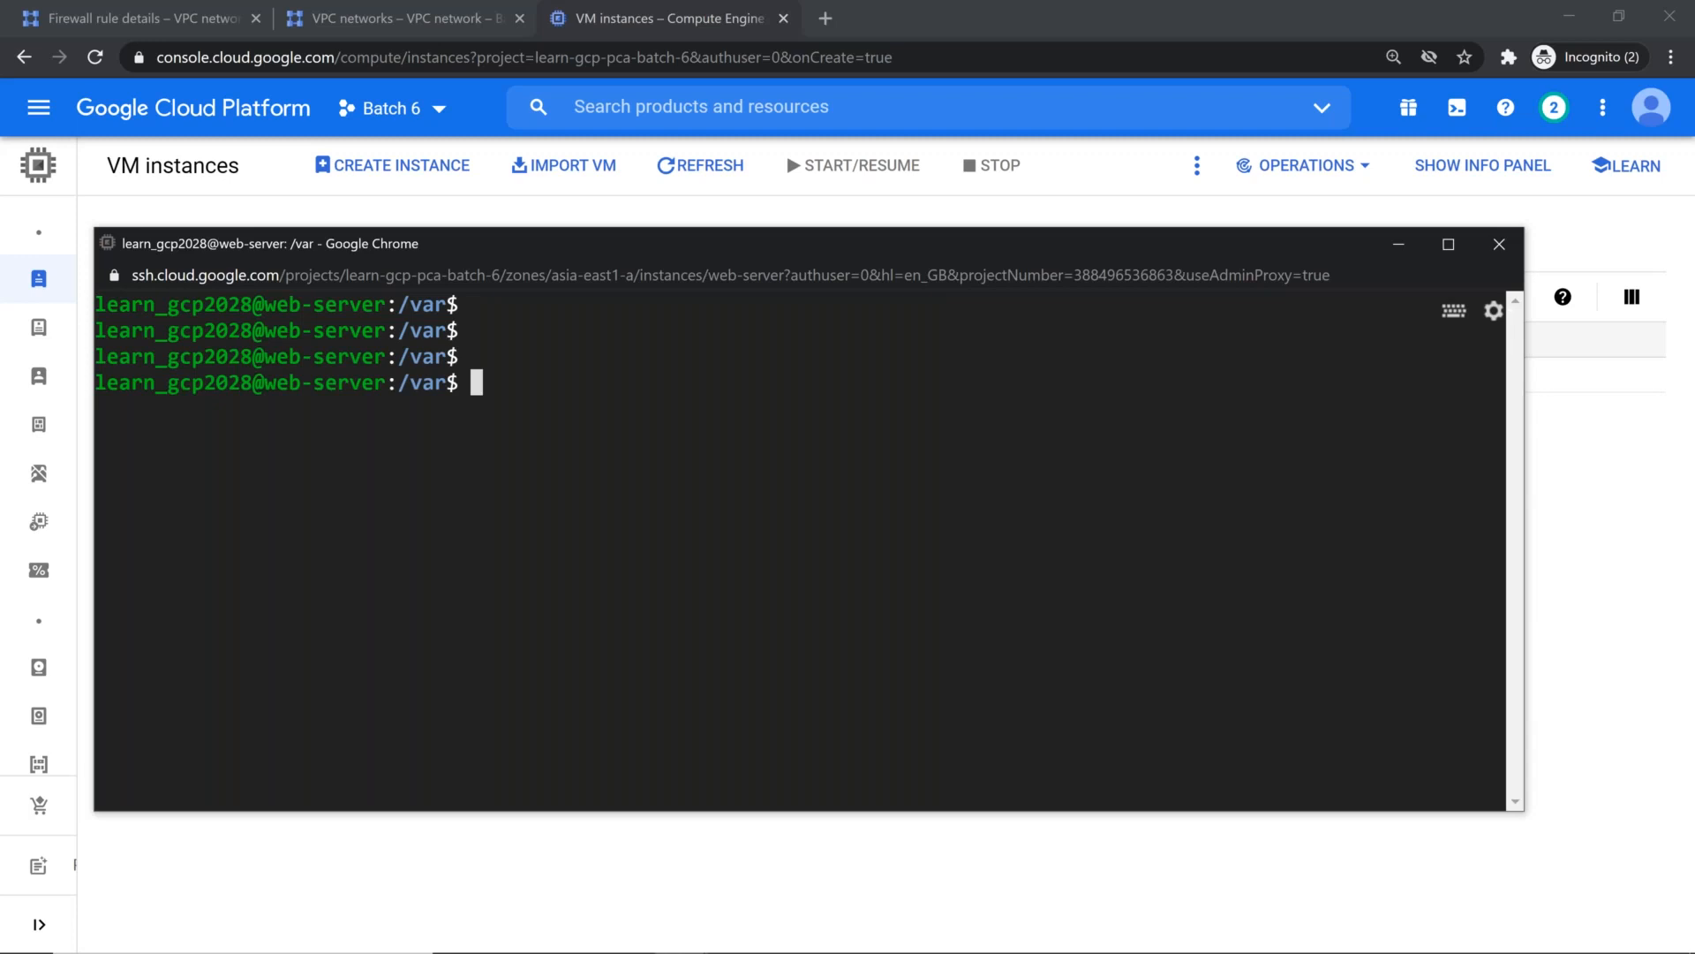
Step: Open the web-server instance's details and examine the startup-script entry in its custom metadata
click(1549, 487)
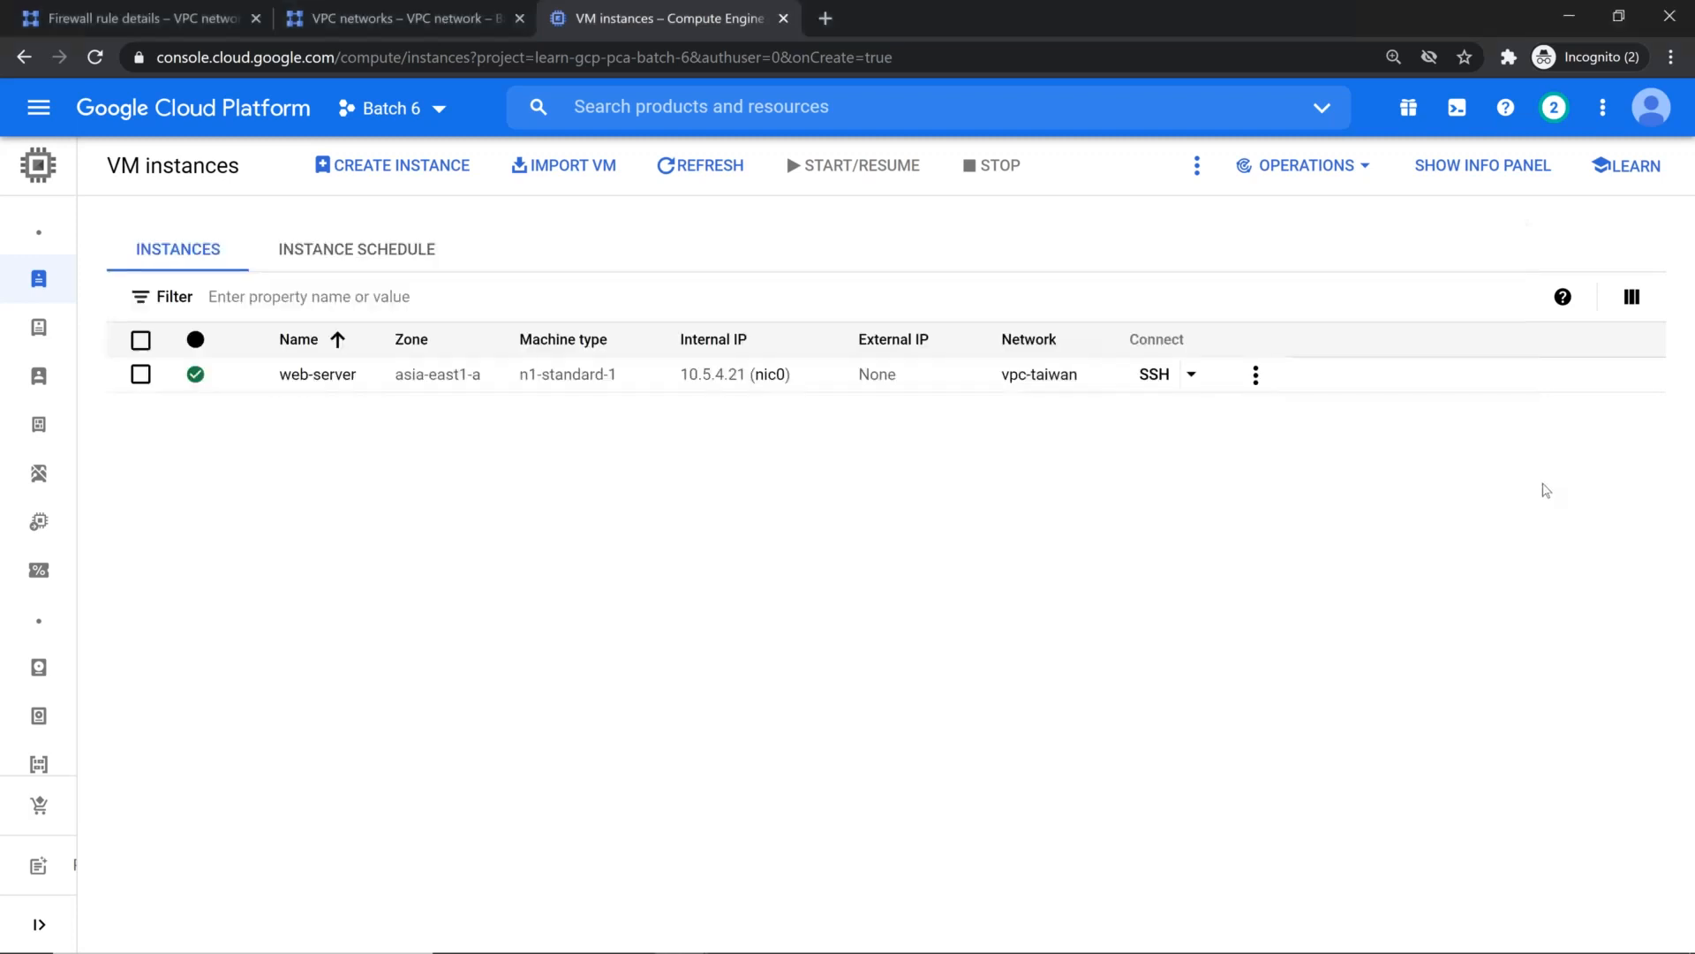
click(330, 374)
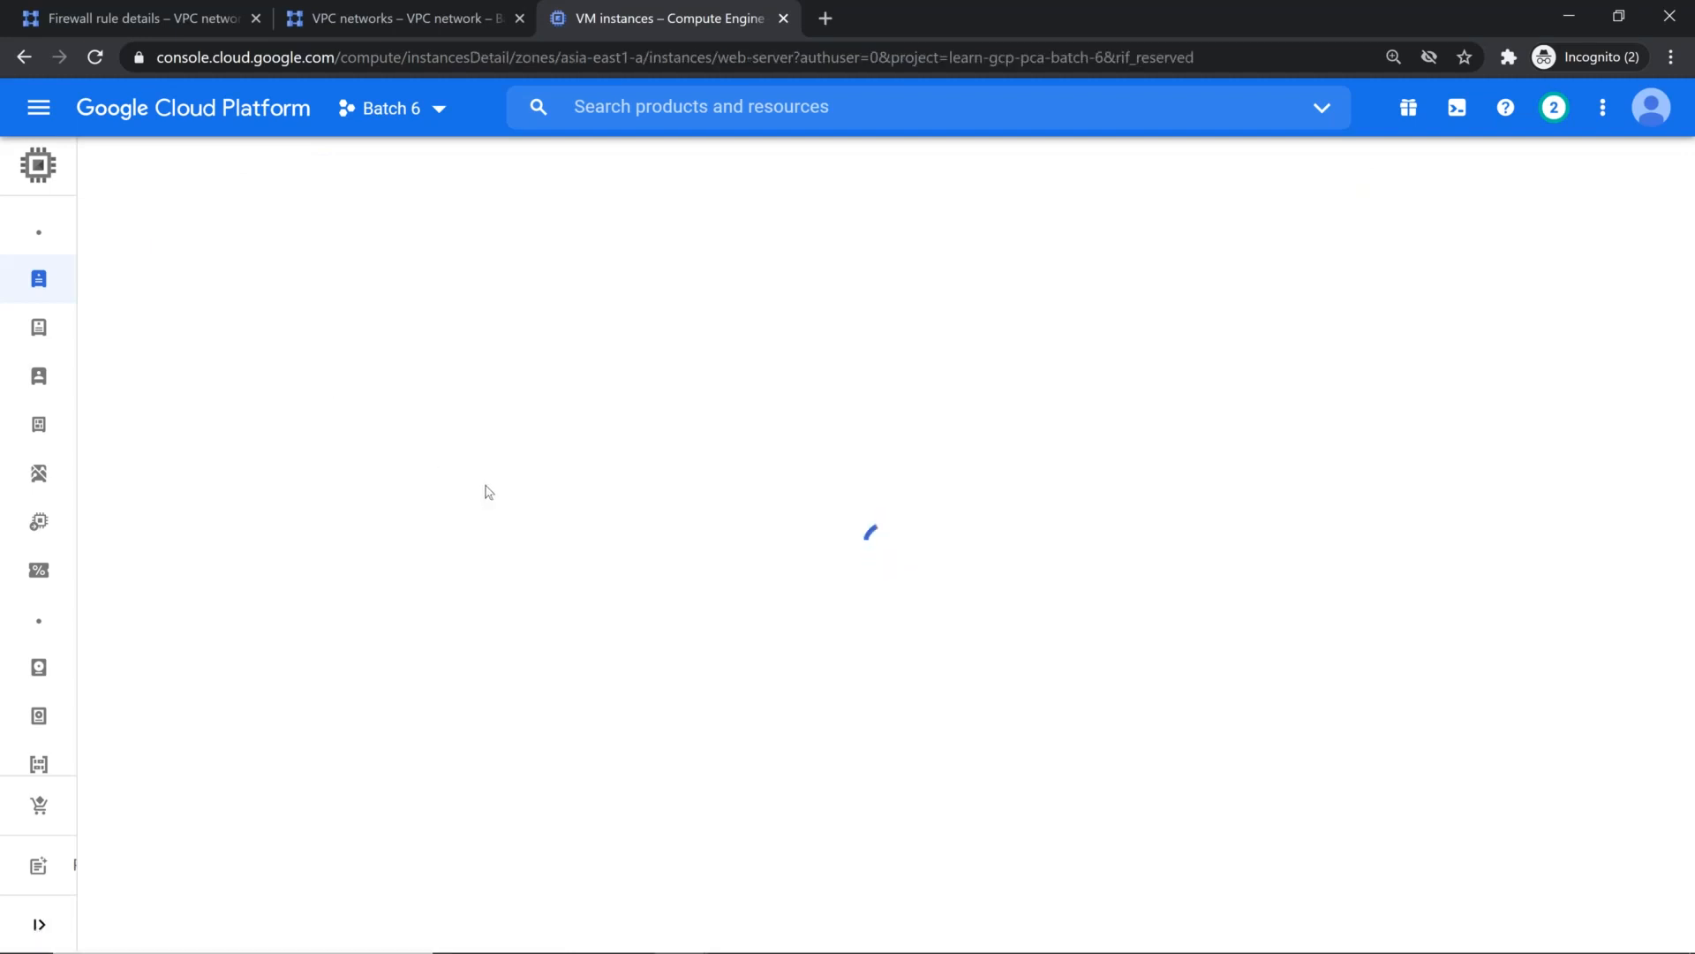
scroll(485, 492, down, 7)
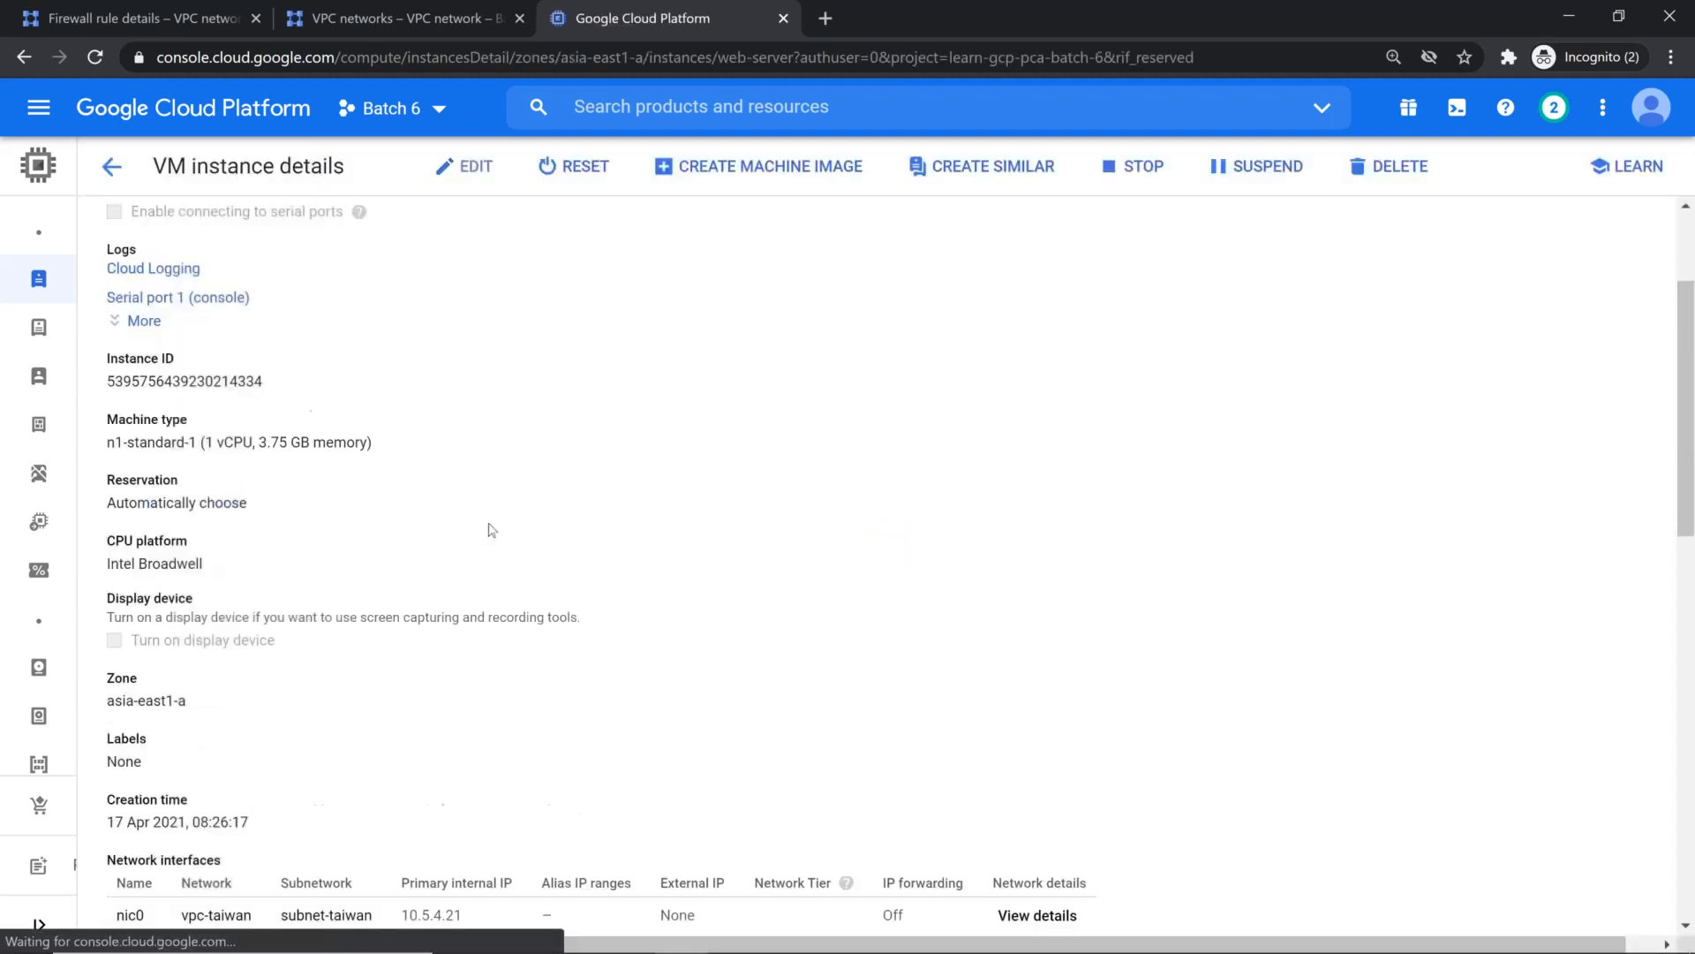
scroll(466, 601, down, 7)
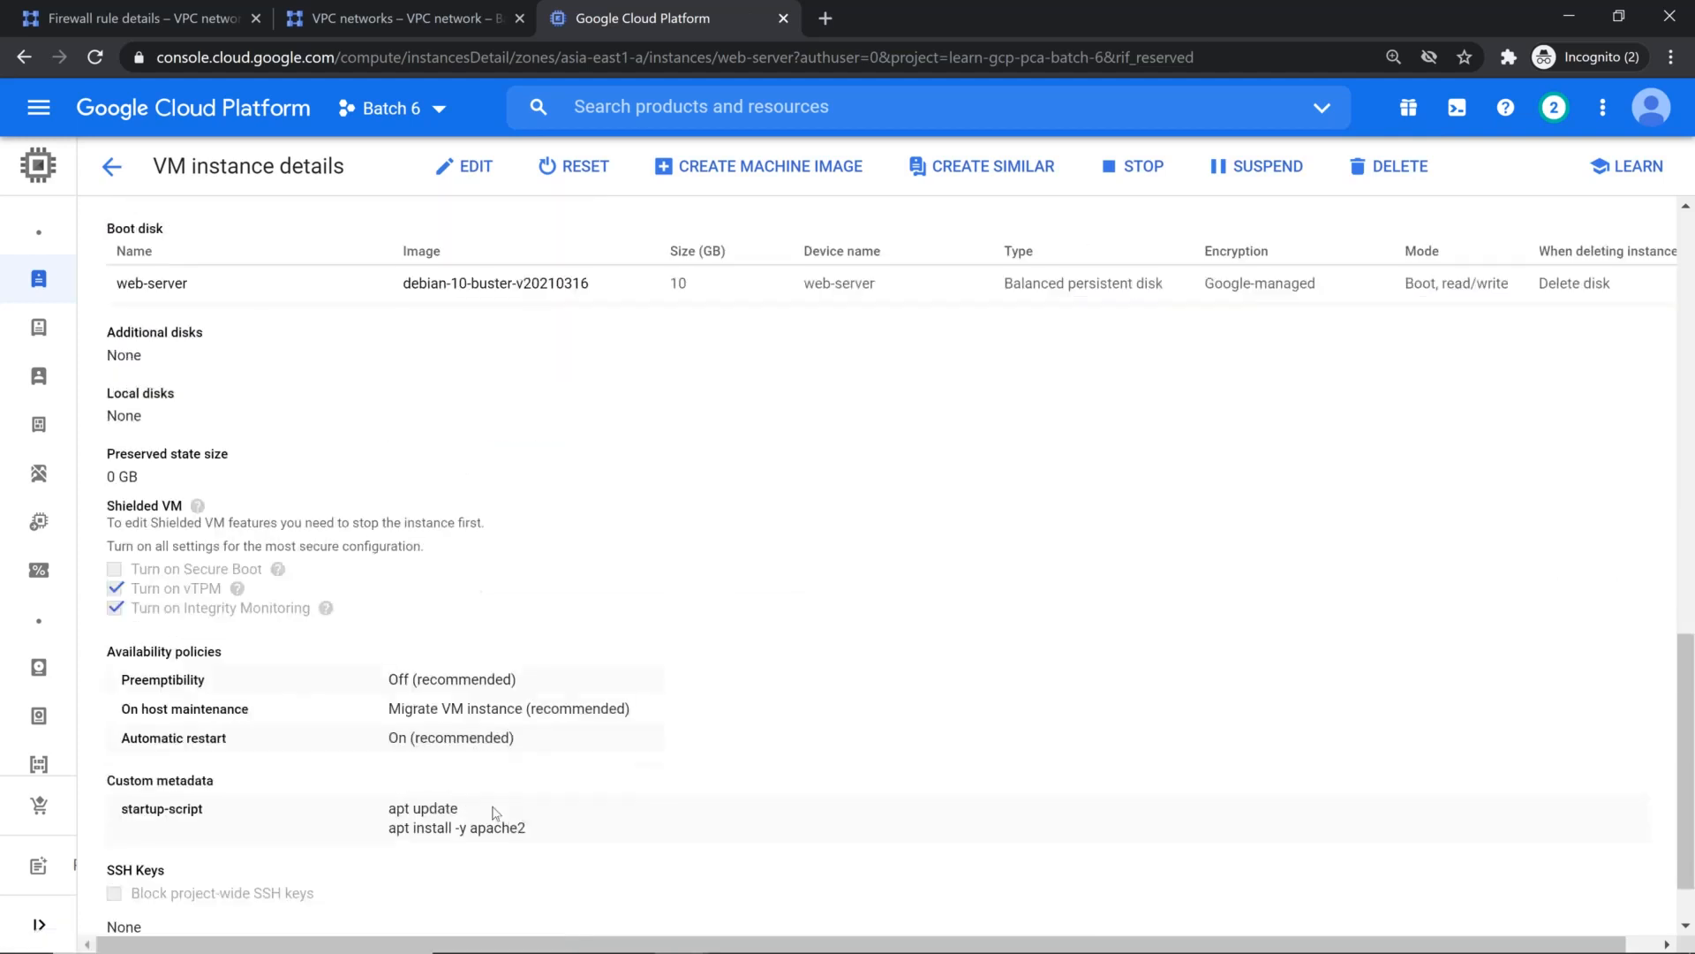
drag(552, 719, 568, 760)
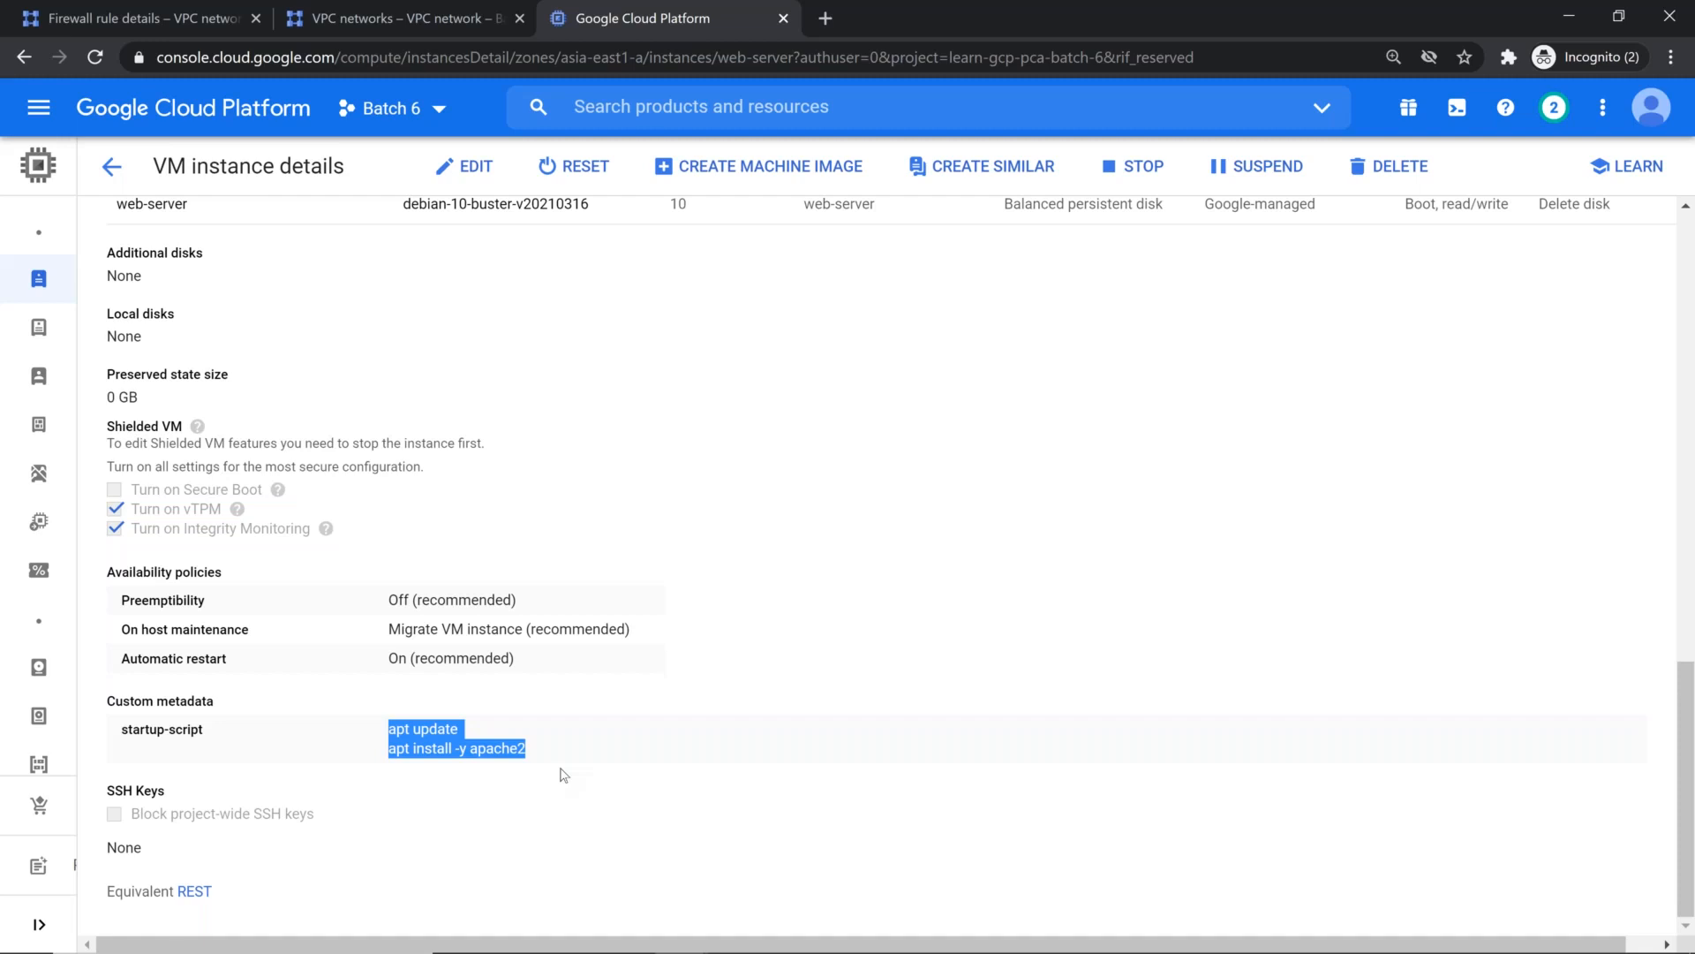
Step: Return to the SSH session, change to the home directory and clear the terminal
key(alt+Tab)
text(cd )
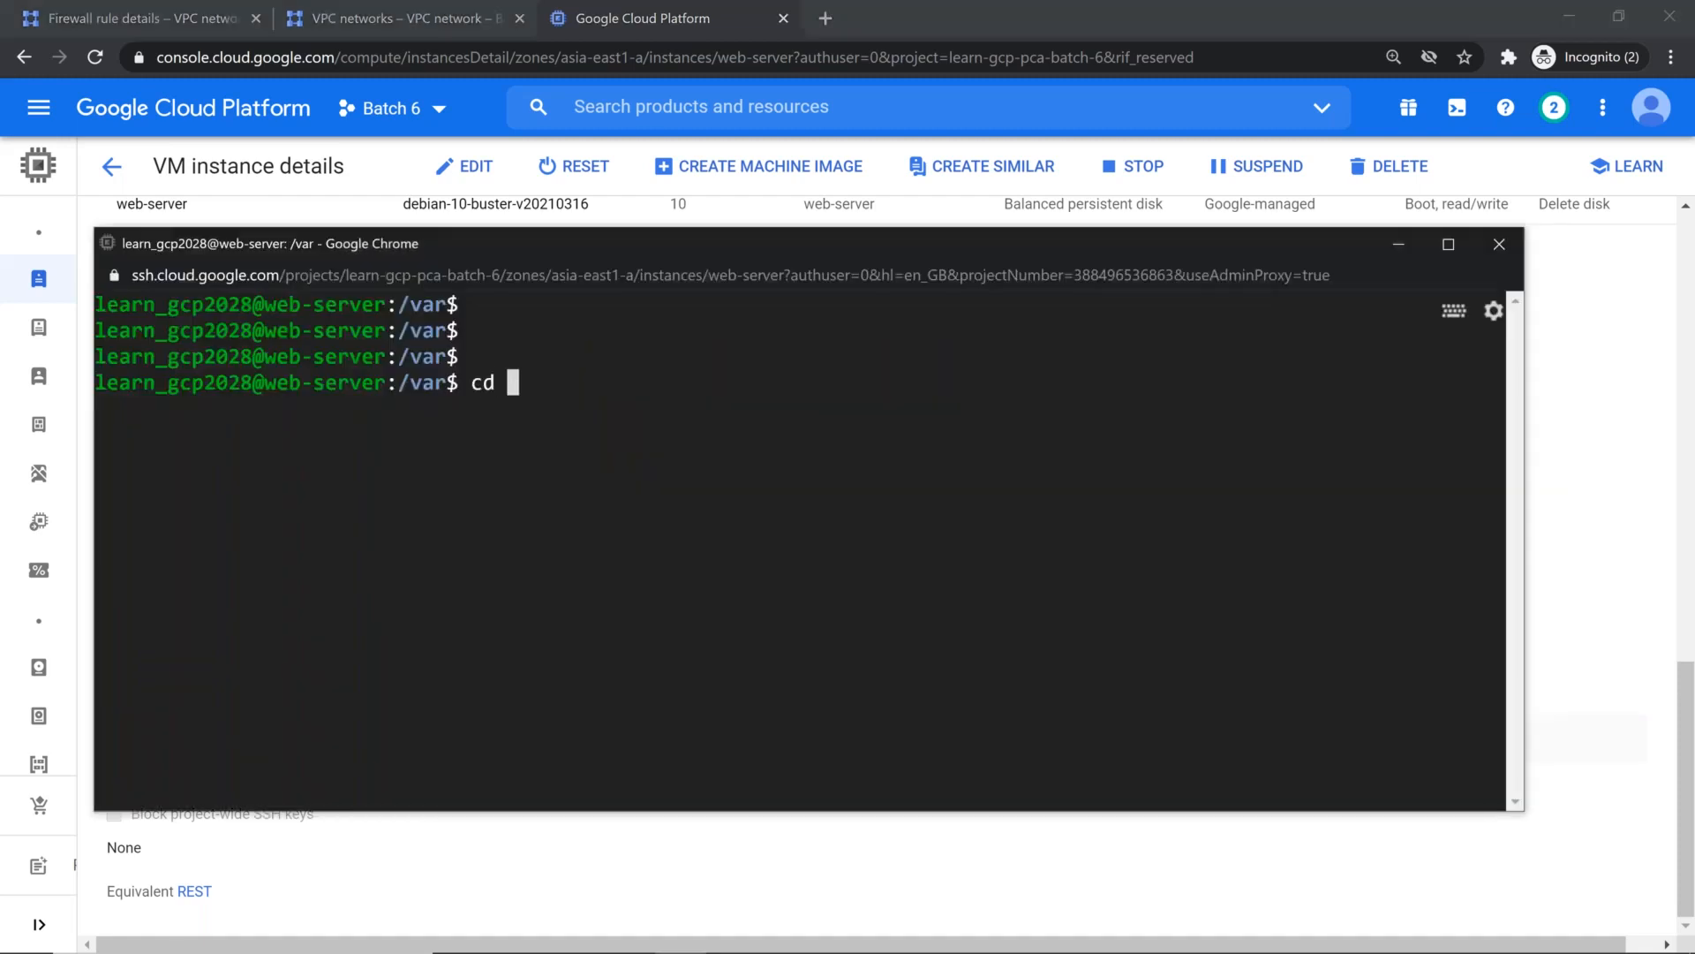
text(~)
key(Return)
key(ctrl+l)
key(Return)
key(Return)
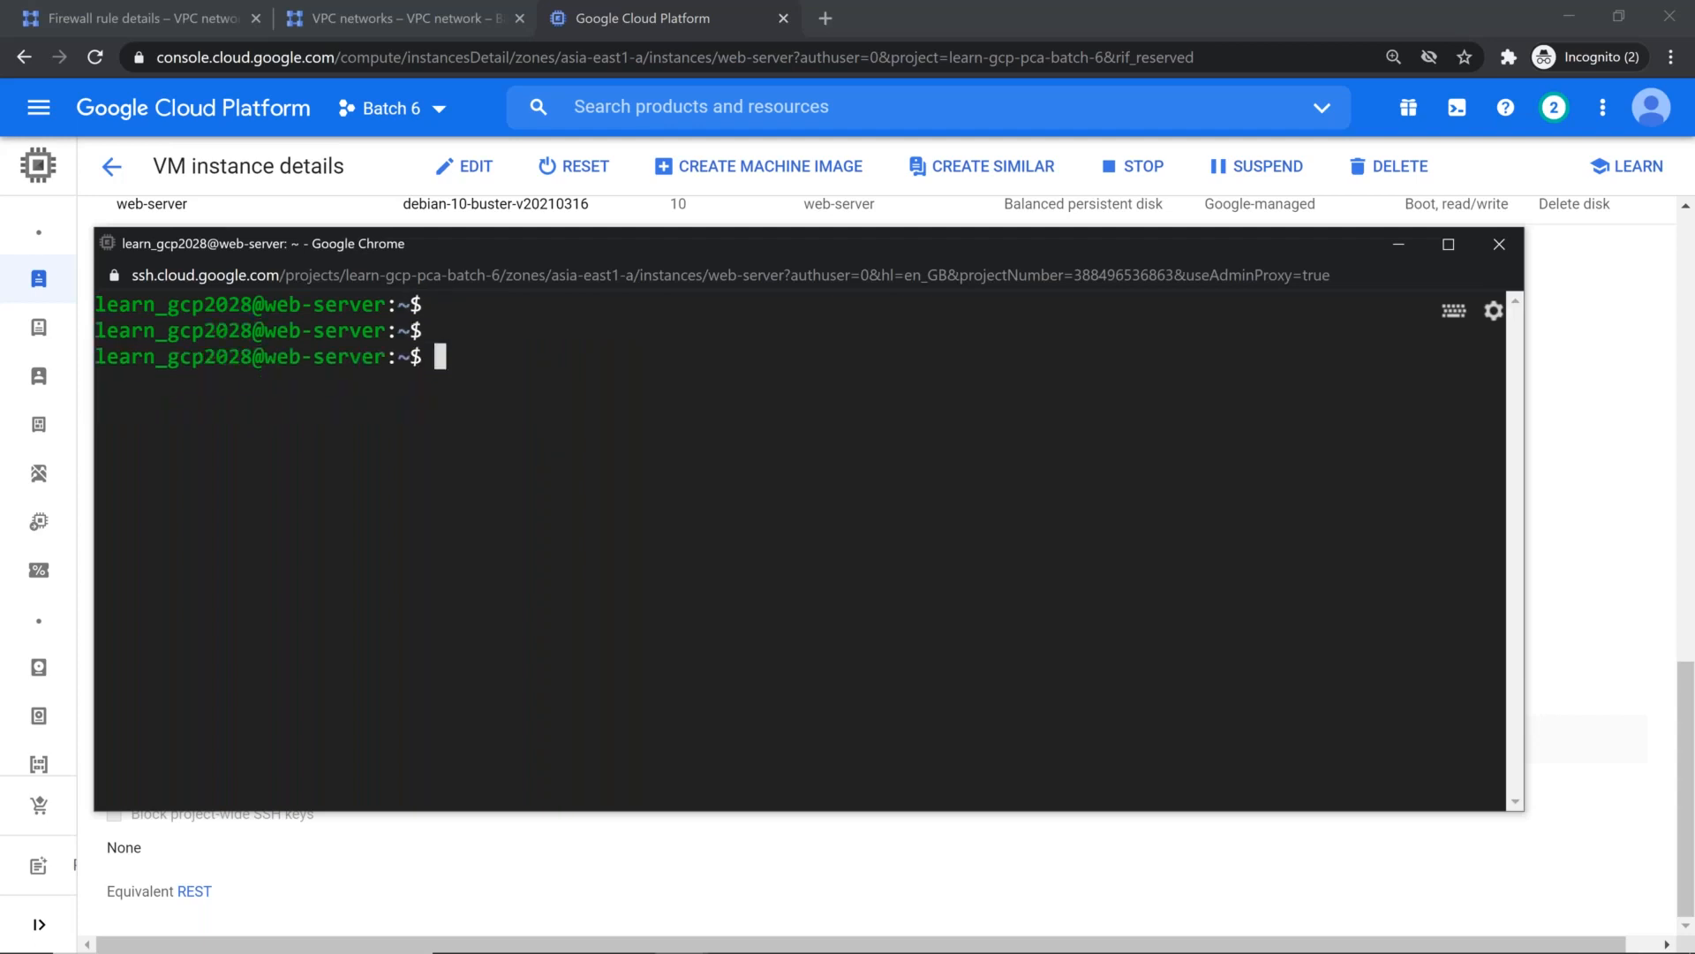
Step: Refresh the VM's package lists manually with sudo apt update
text(sudo apt update)
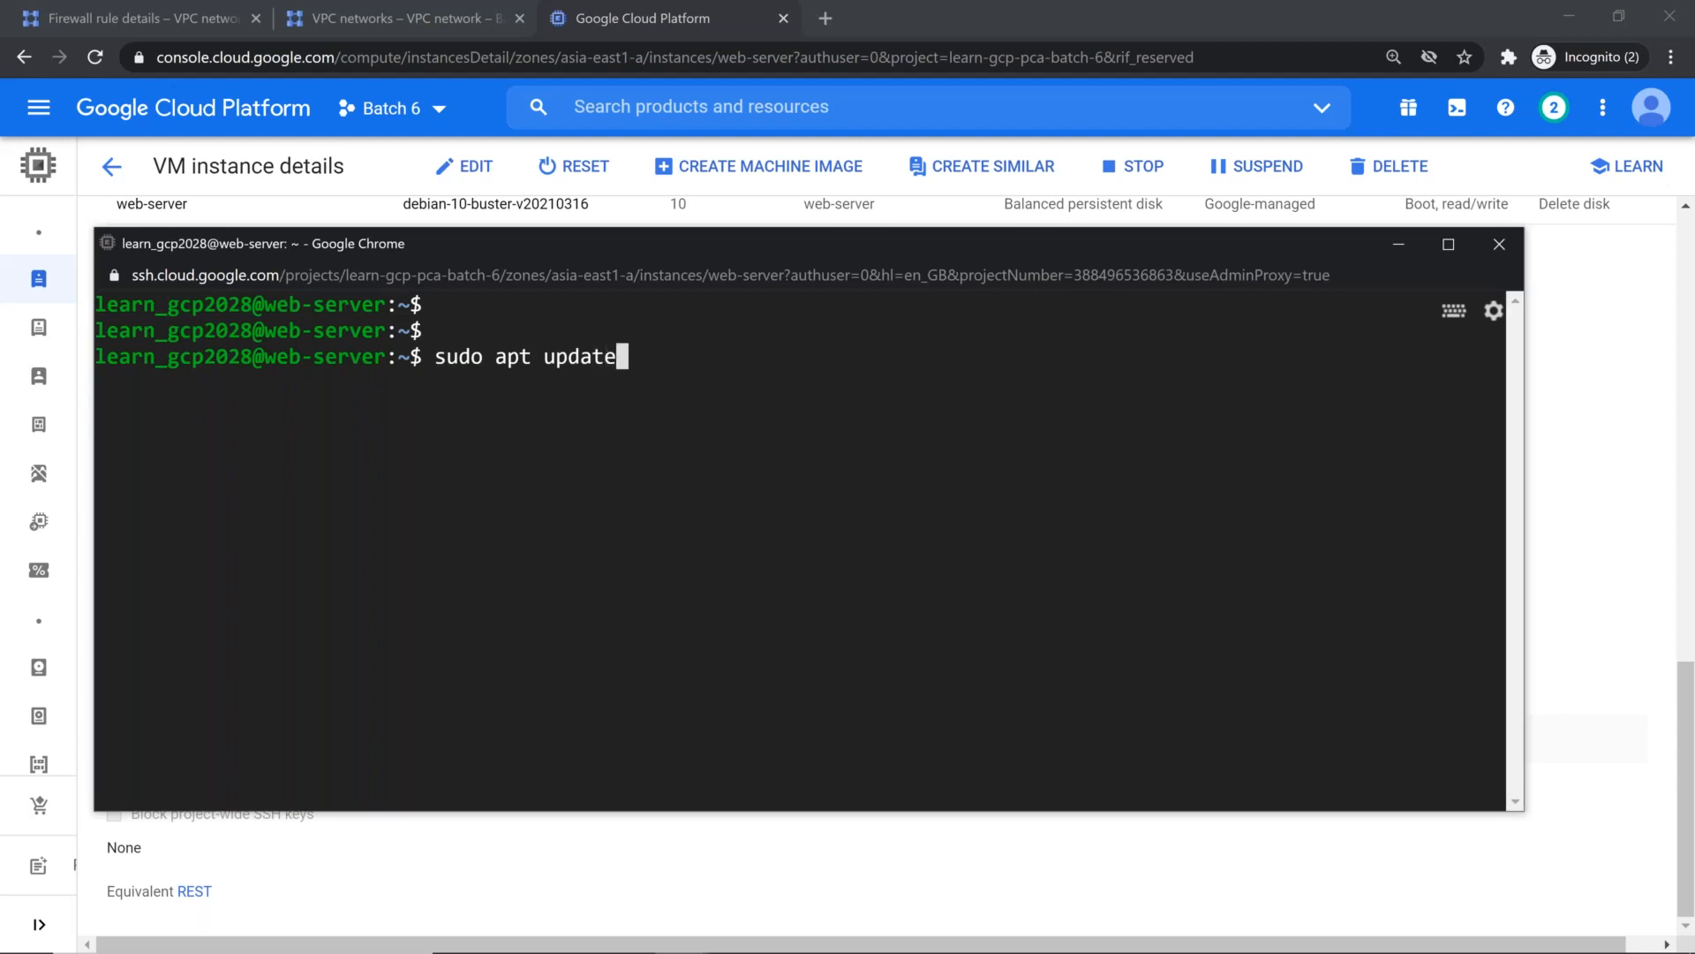
key(Return)
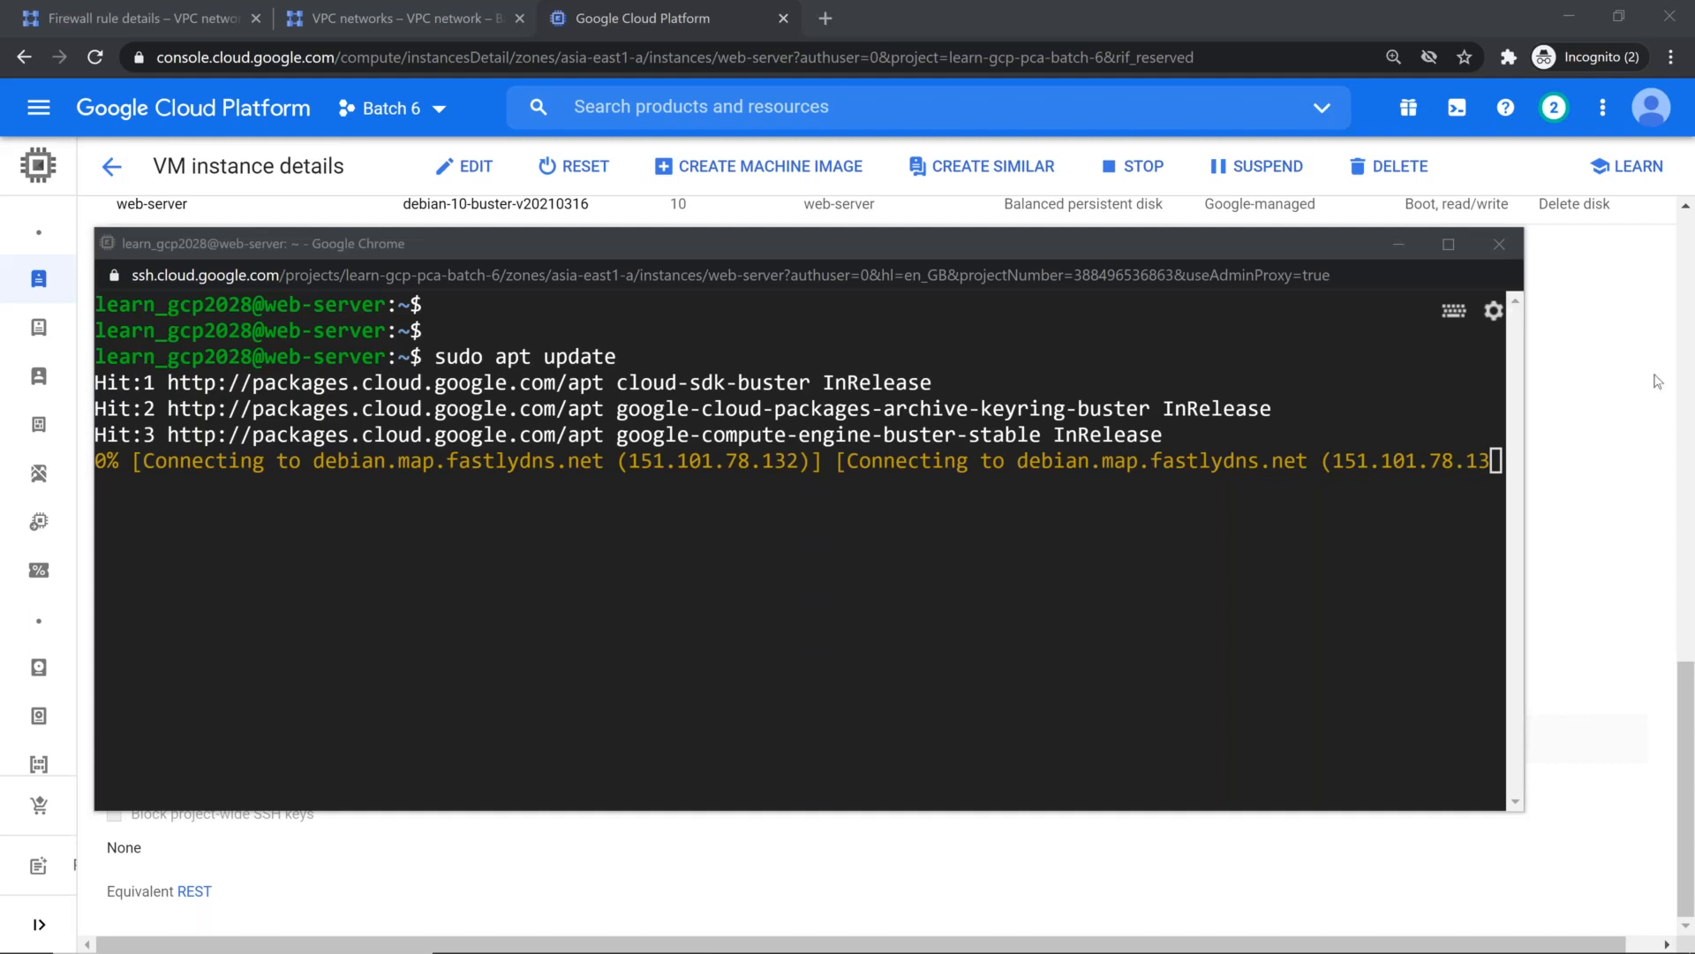
Step: Return to the VM instances list and bring the SSH session back to check the package update's progress
click(1598, 318)
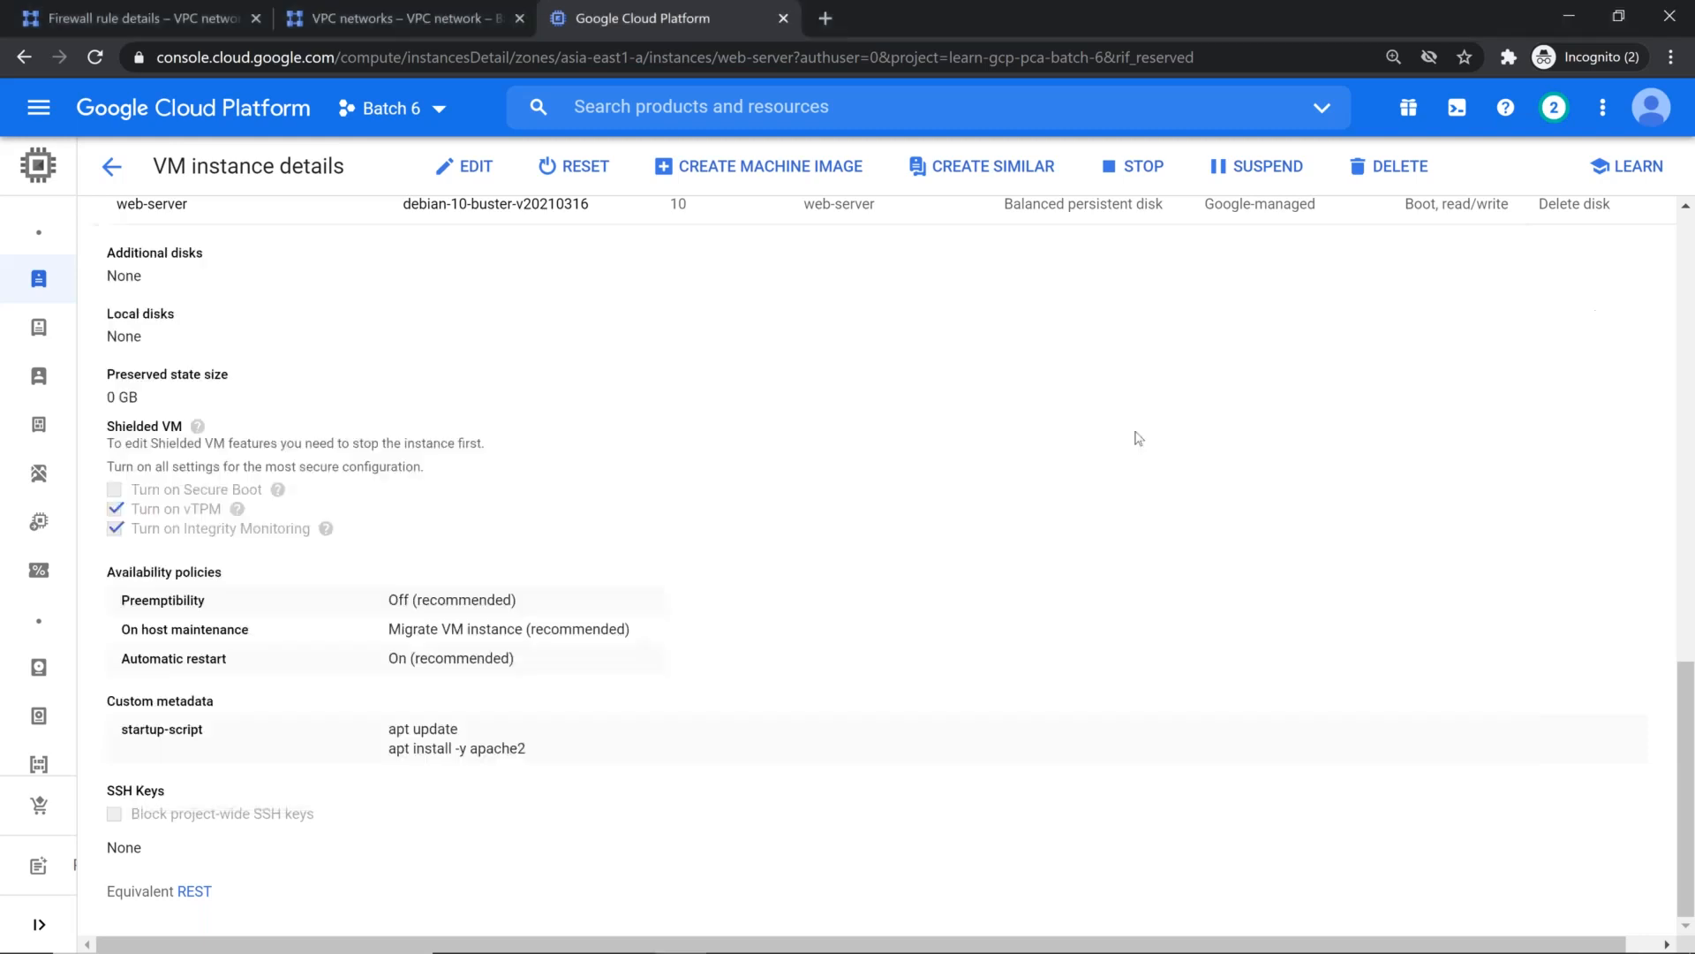
click(113, 168)
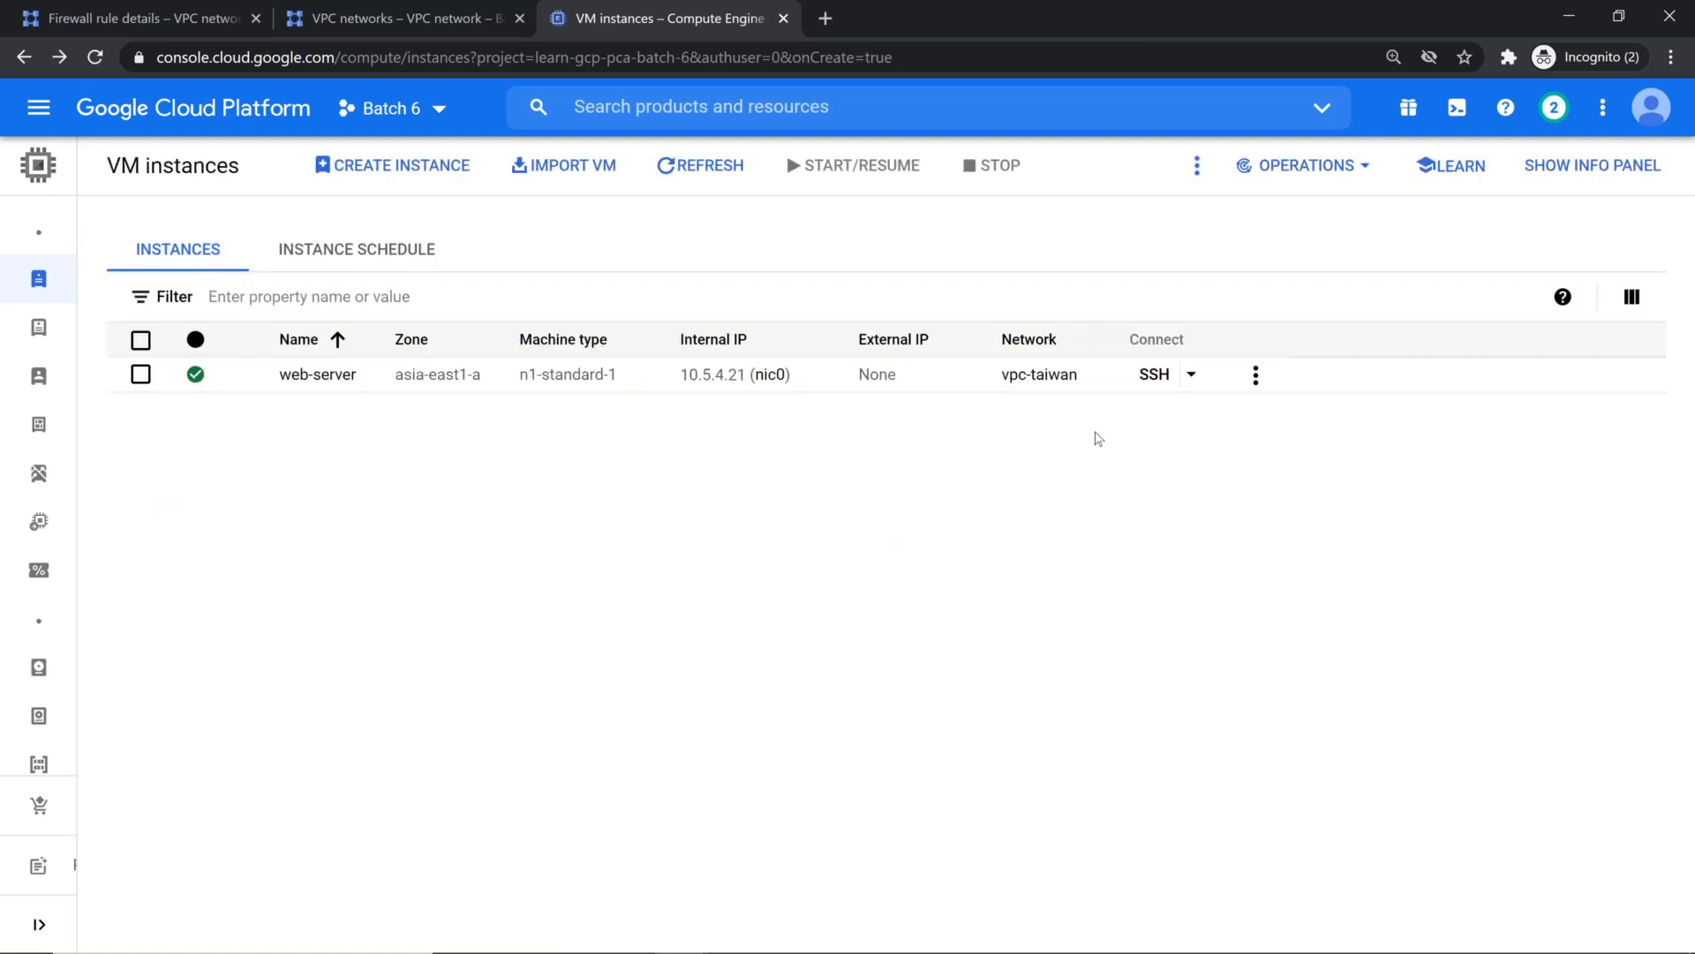
key(alt+Tab)
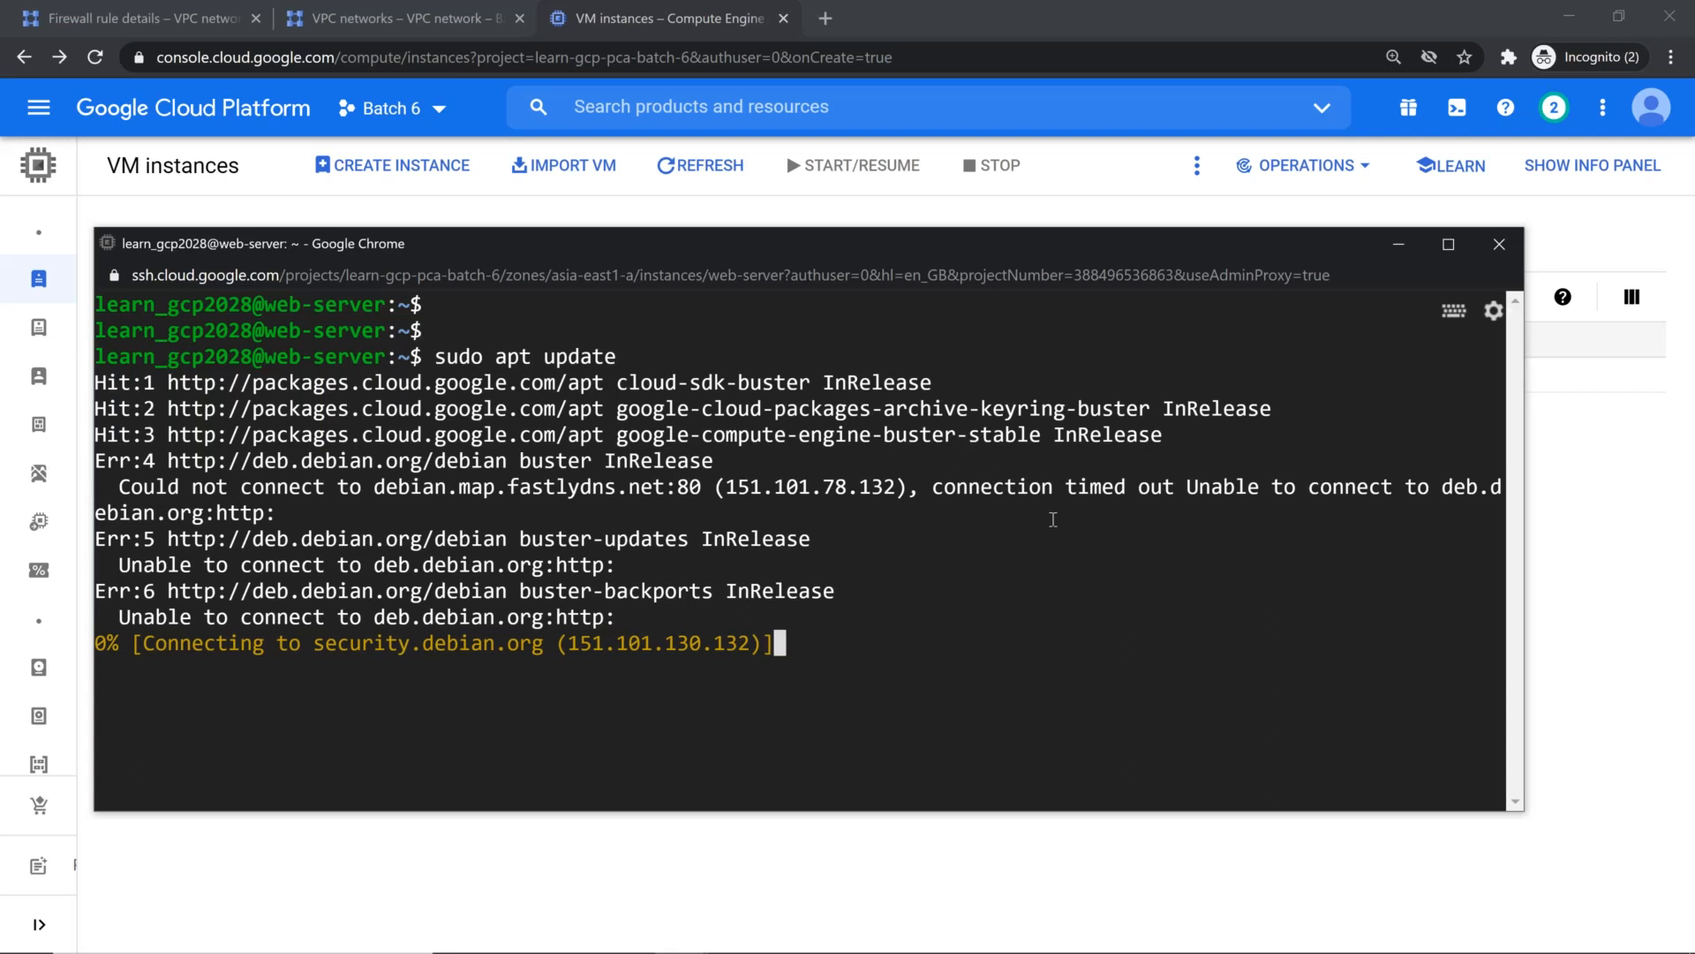
Step: Cancel the running package update, clear the terminal and return to the VM instances list
key(ctrl+c)
key(ctrl+l)
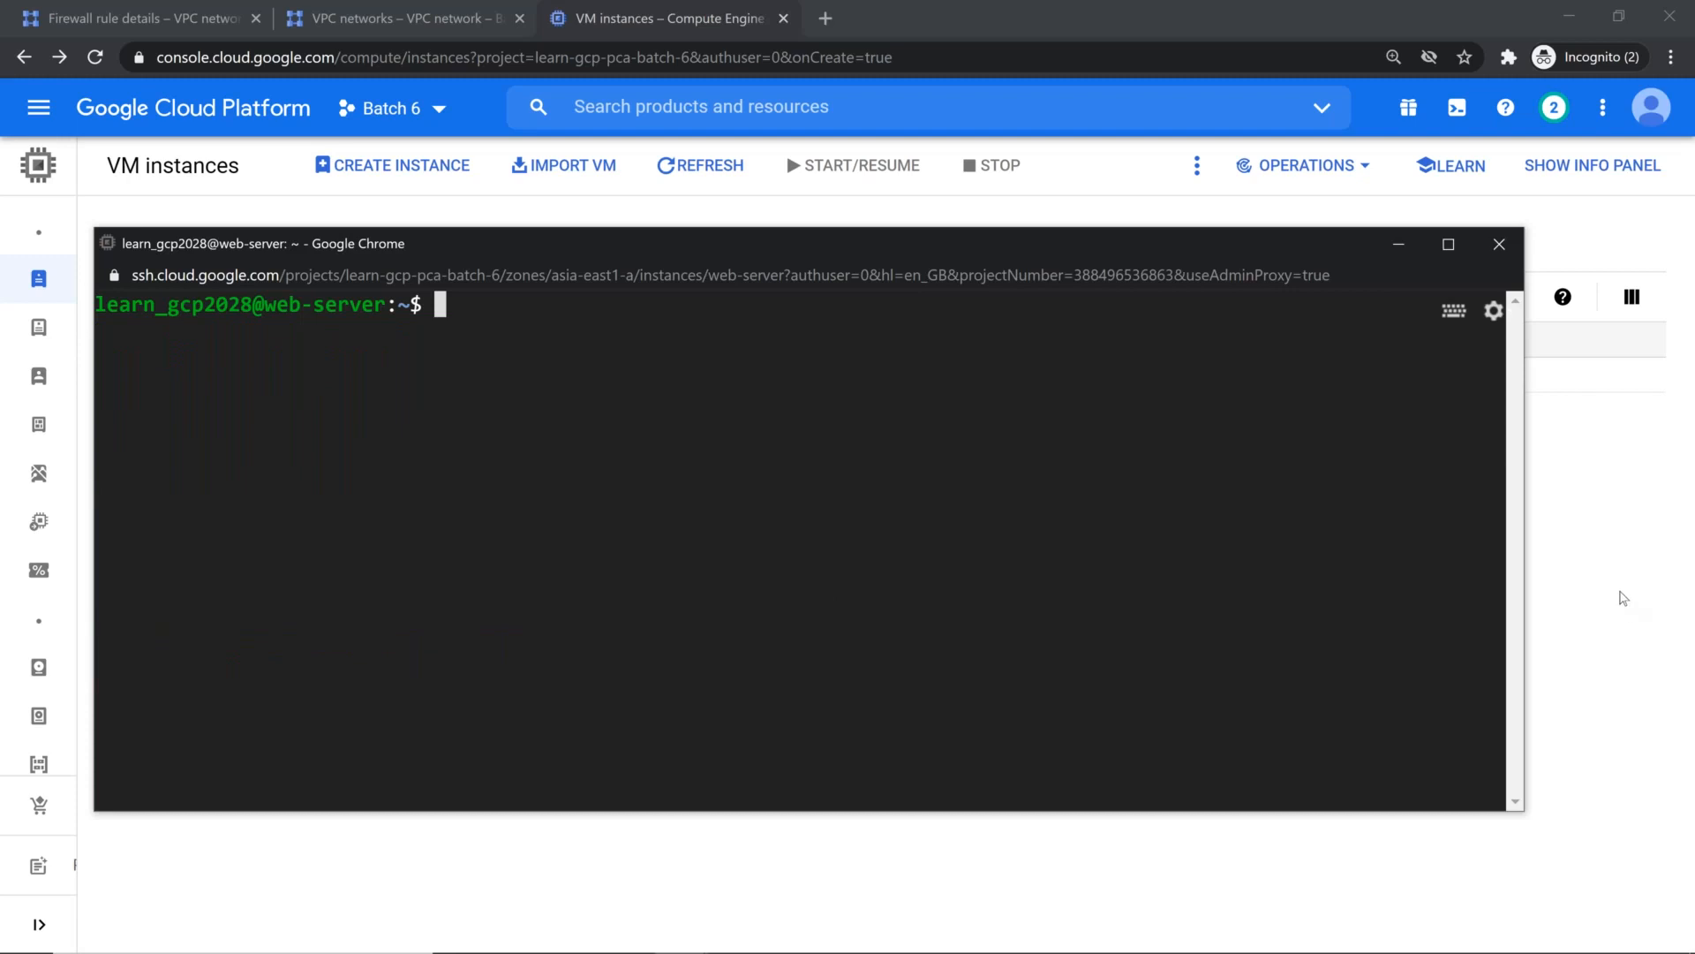
click(1589, 570)
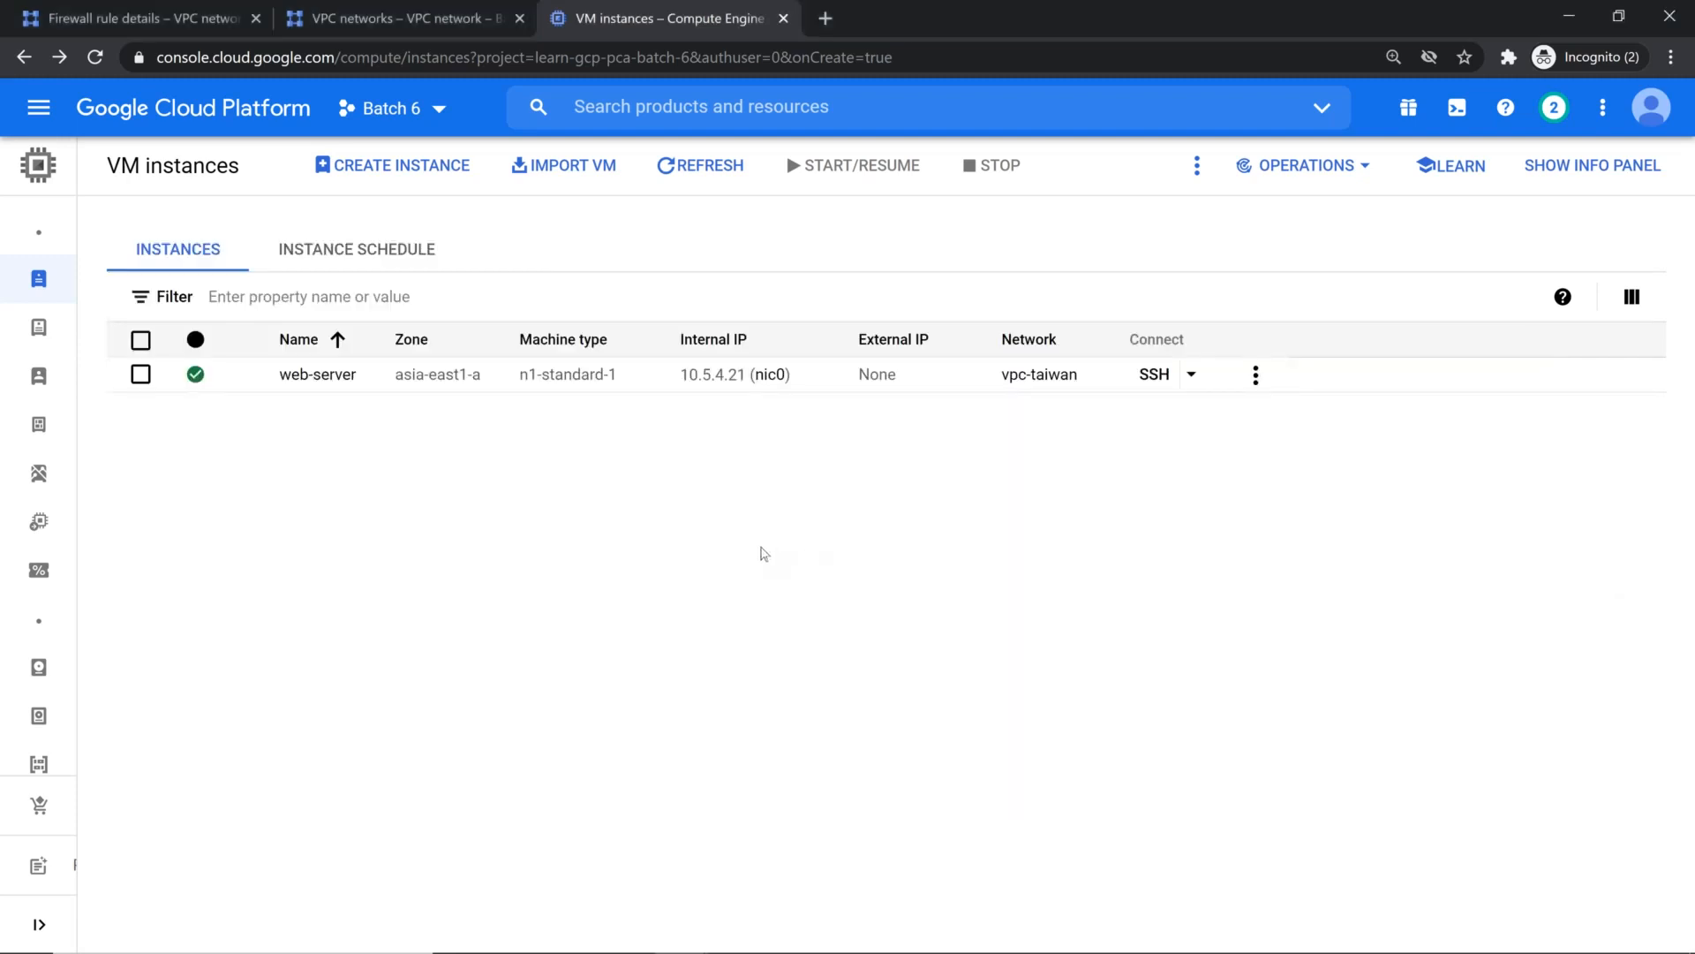
Step: Open the web-server instance's serial port 1 log and examine the startup script's package update and installation output
click(305, 375)
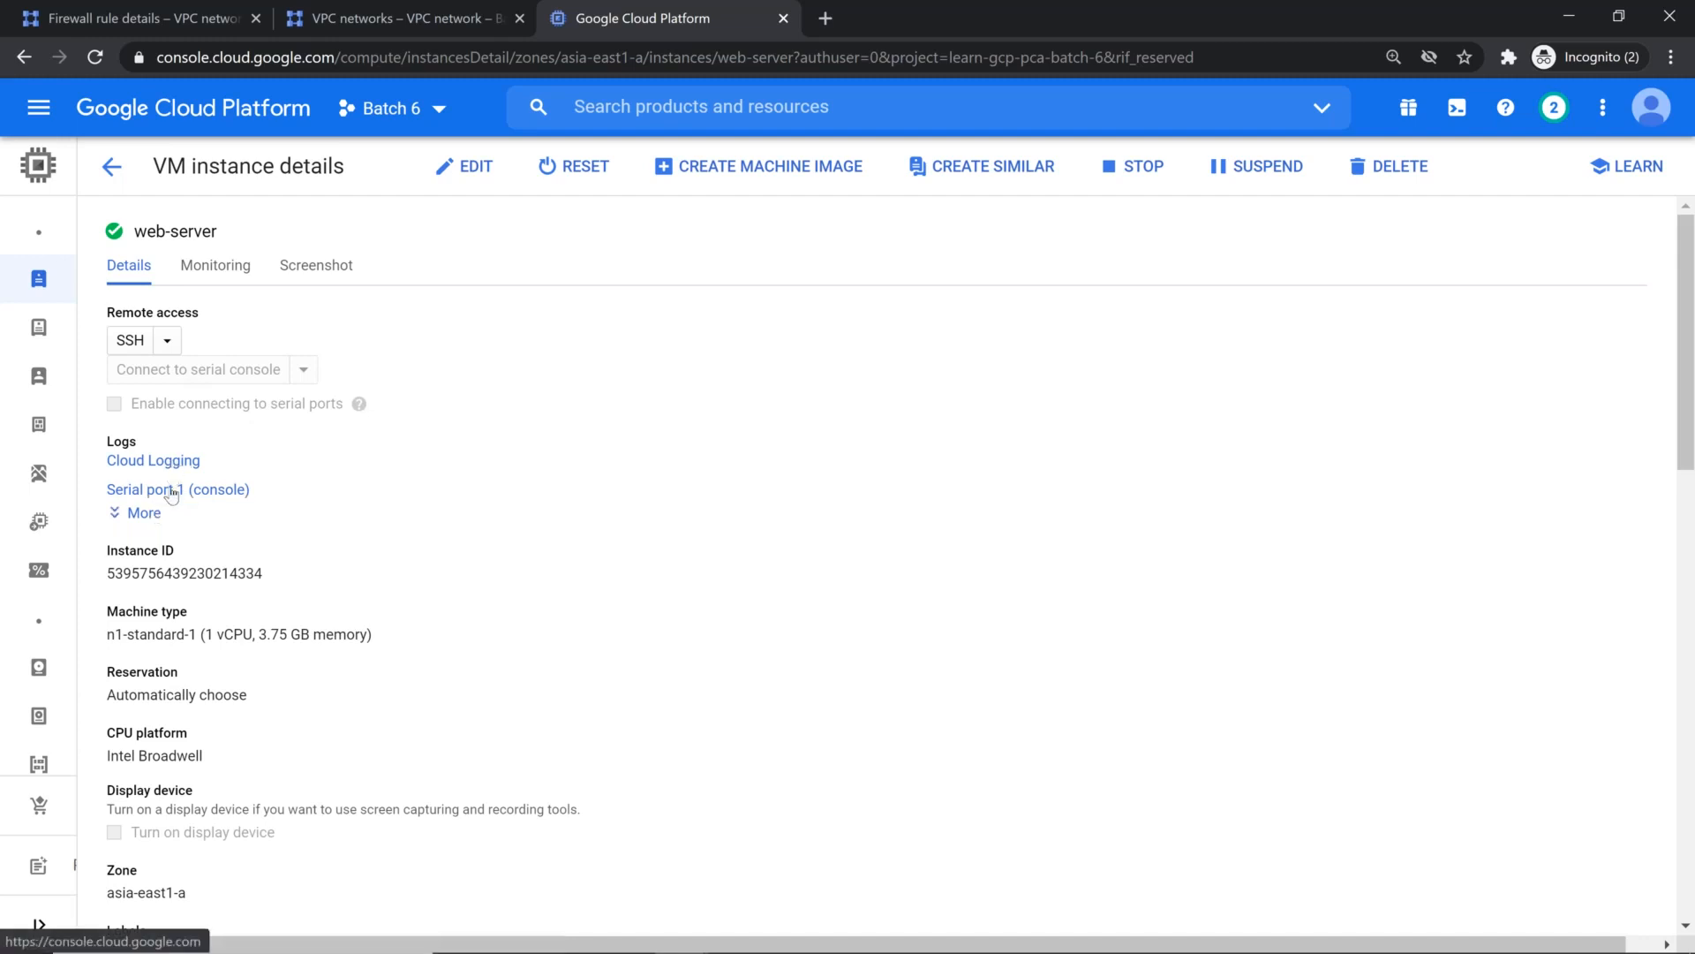
click(145, 512)
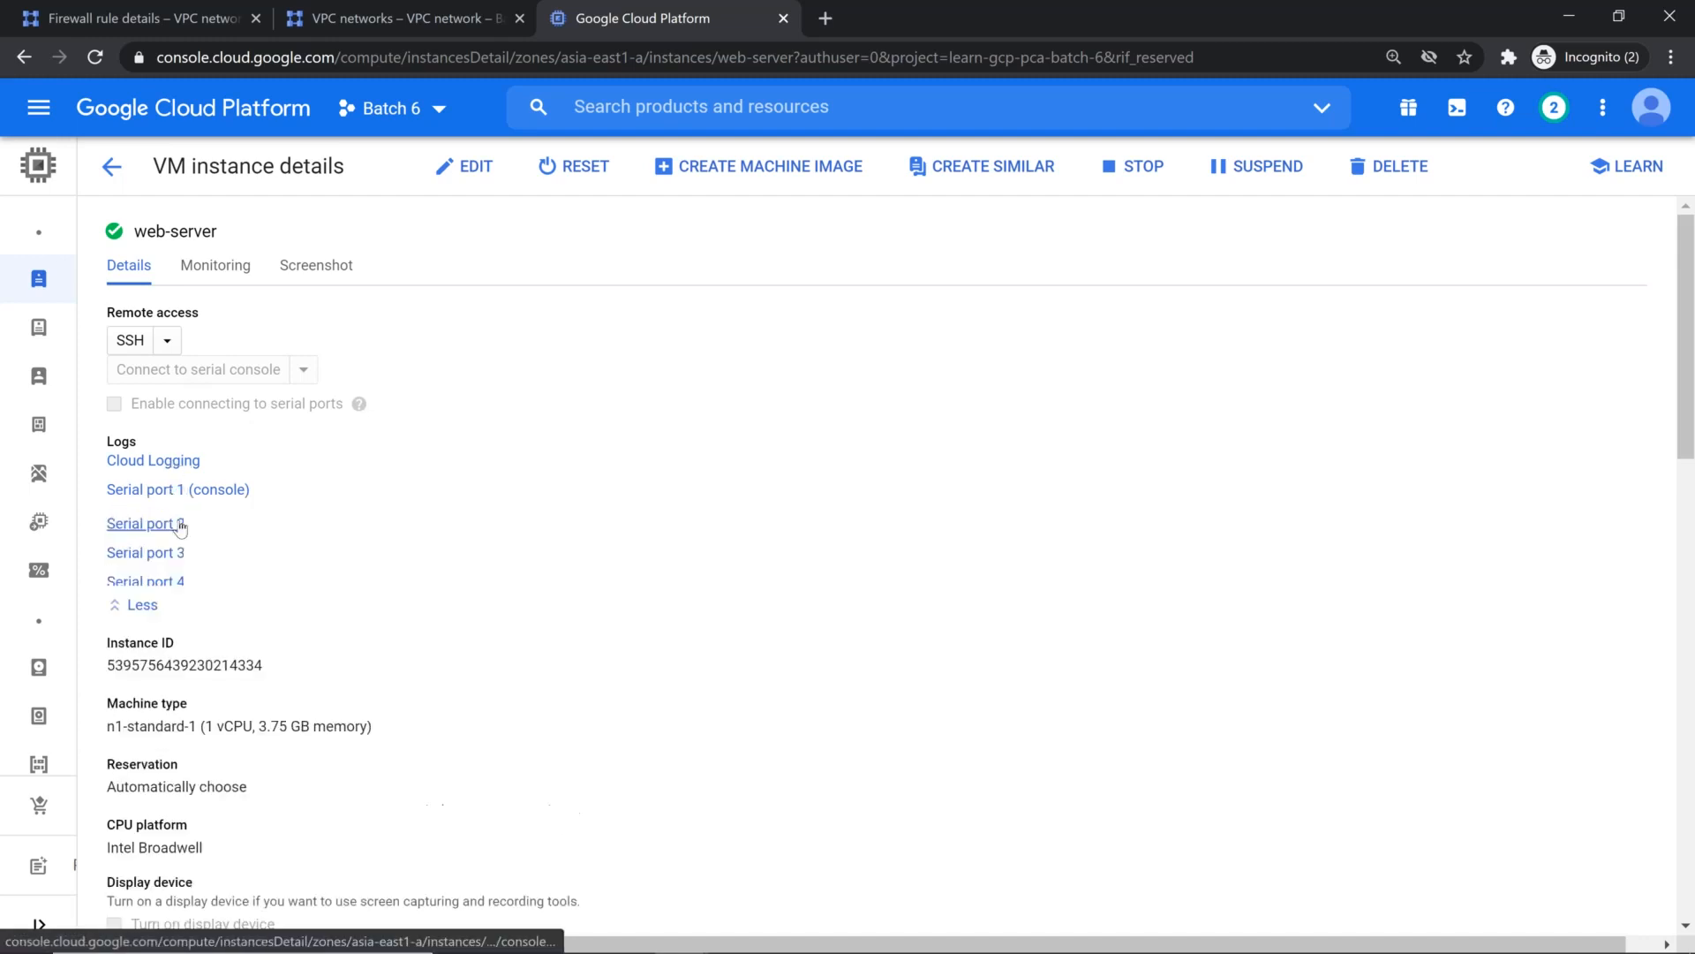
click(181, 491)
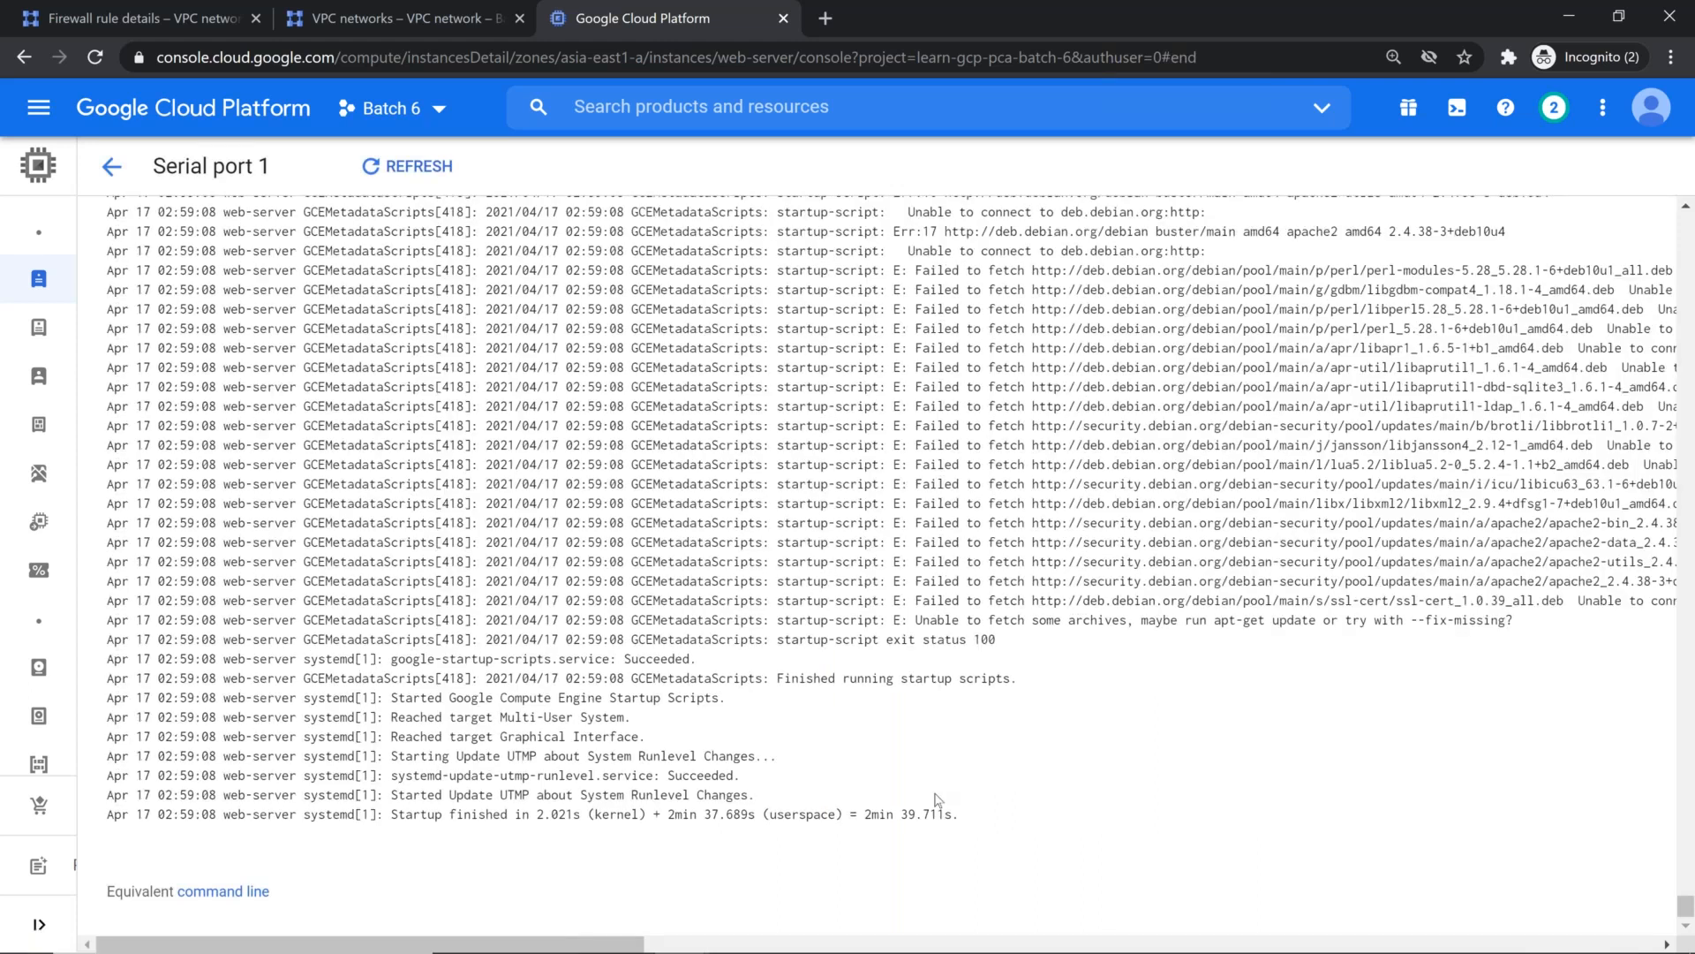
scroll(929, 603, up, 4)
scroll(929, 603, up, 10)
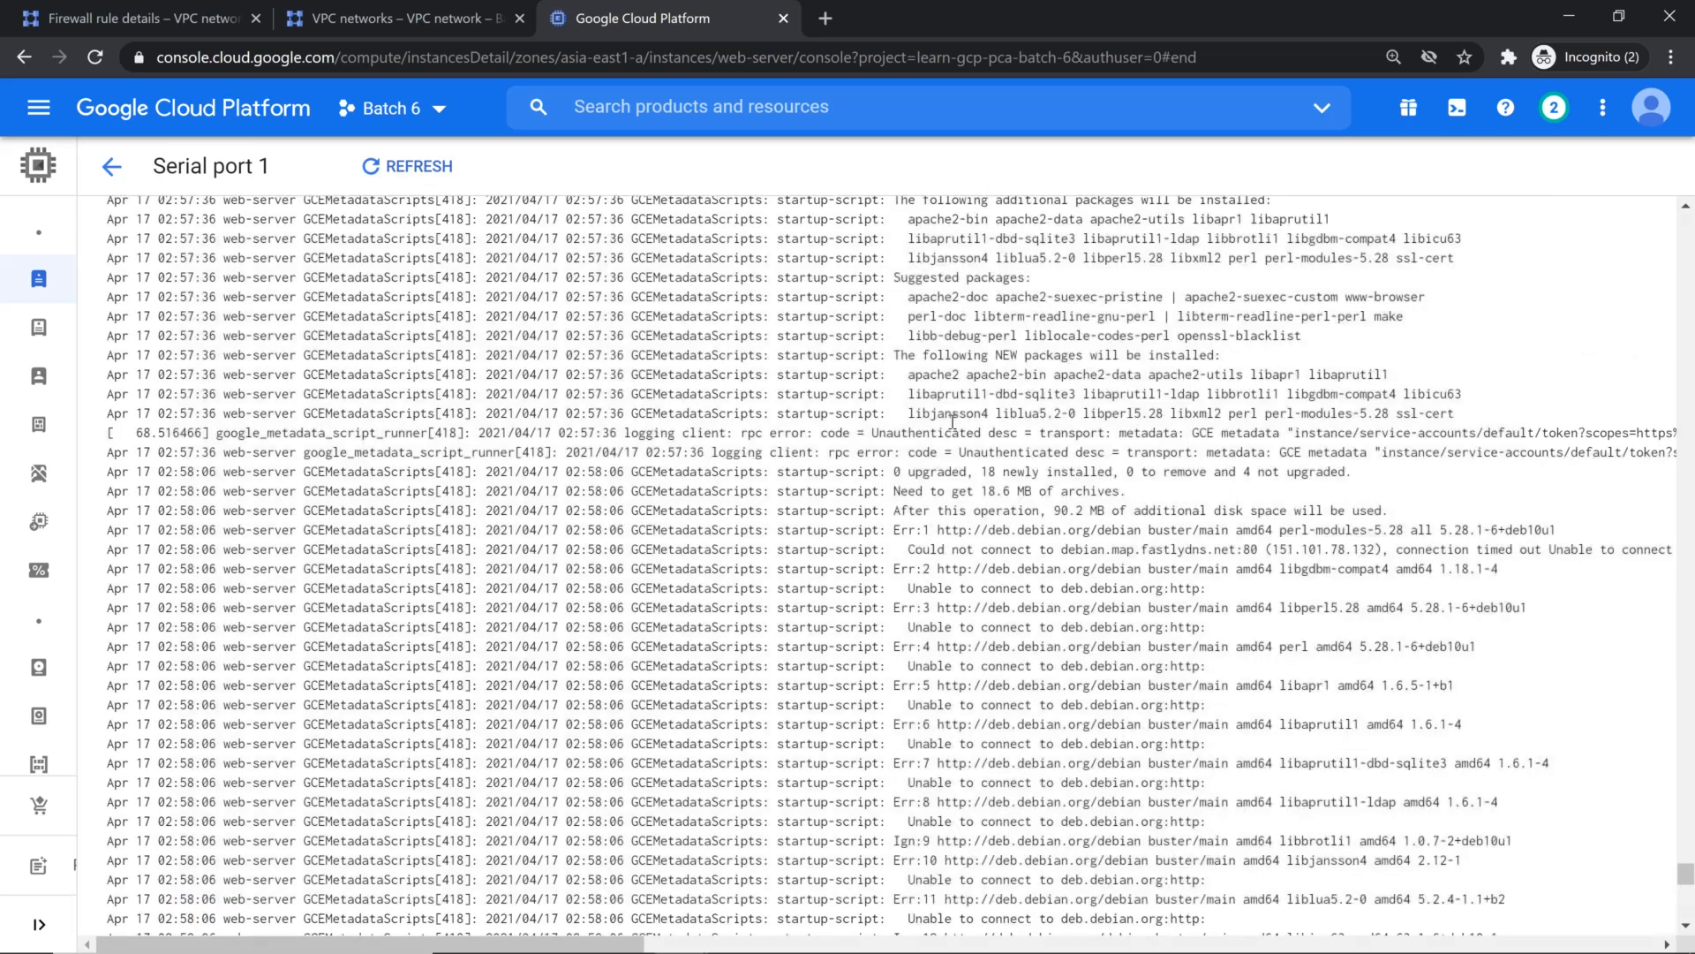
scroll(951, 422, up, 5)
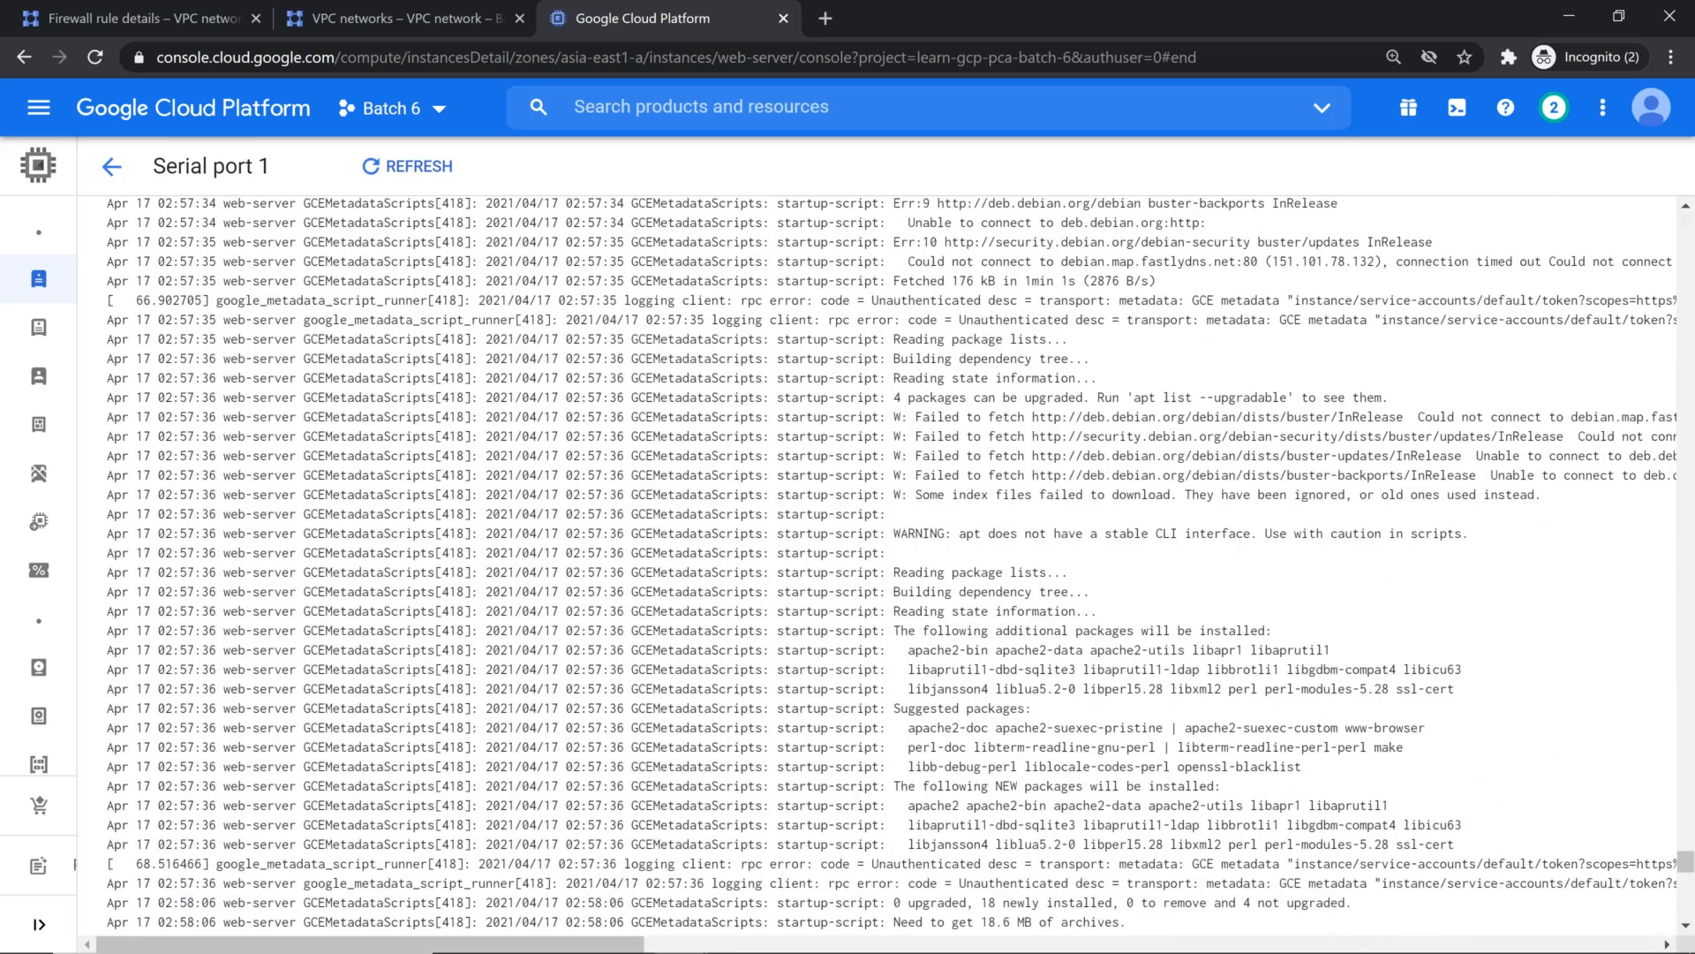
scroll(937, 633, down, 5)
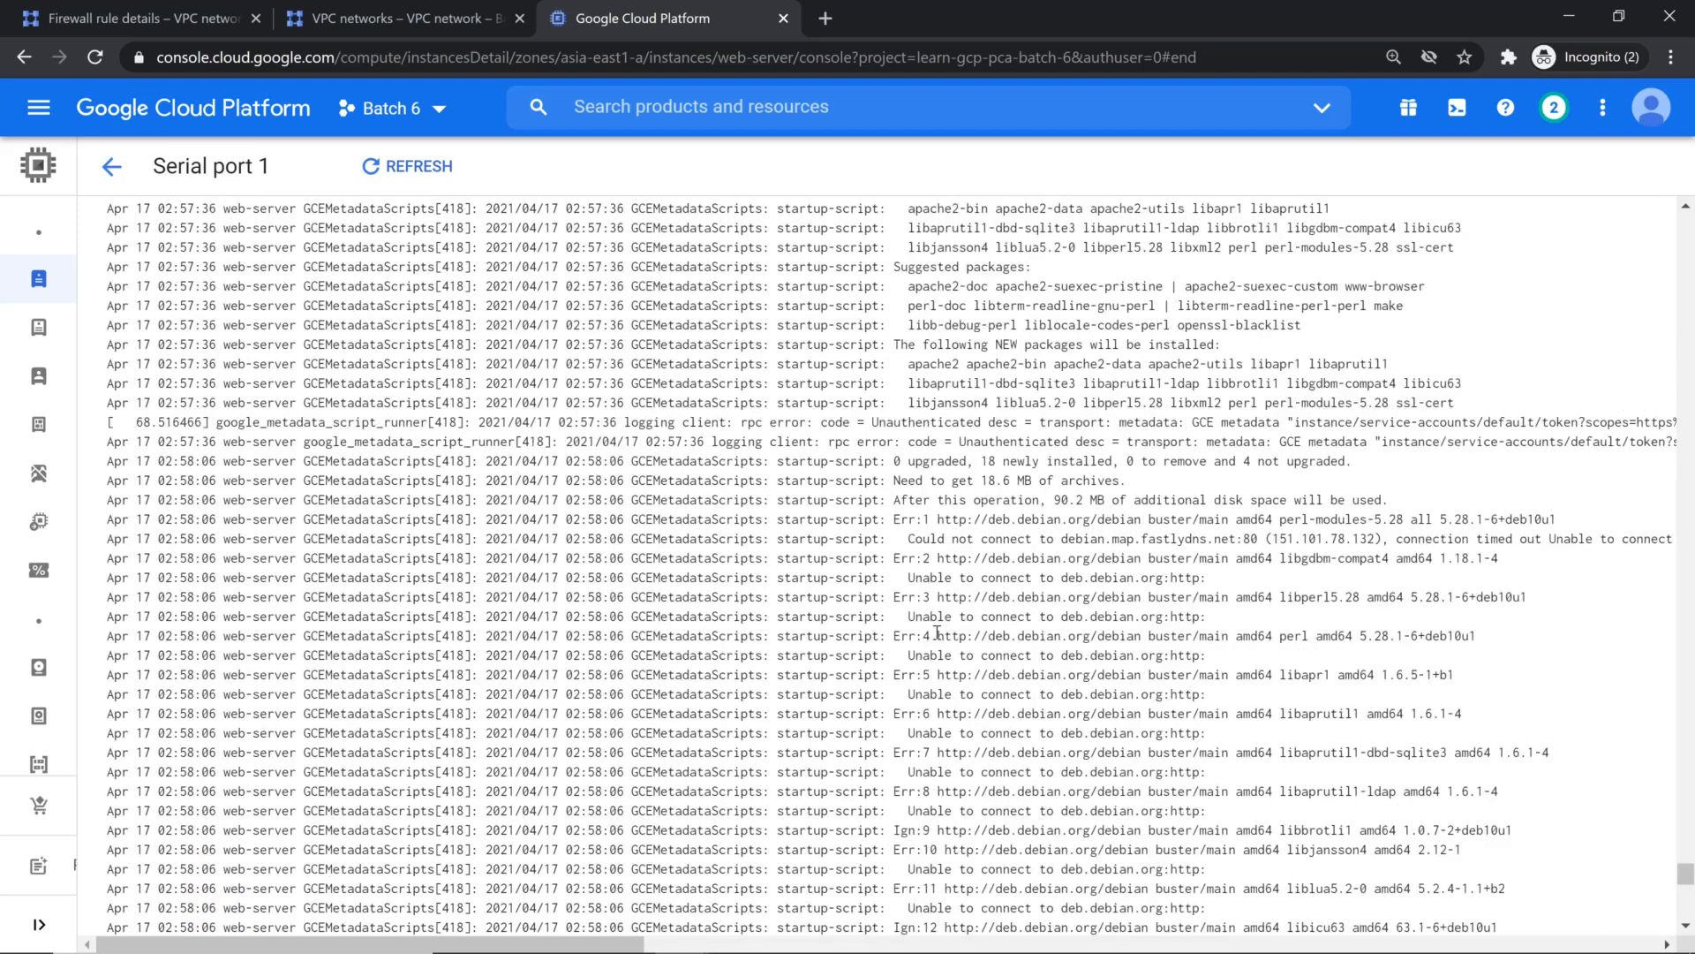
Step: Return to the VM instances list and run sudo apt update again in the web-server's SSH session
click(159, 289)
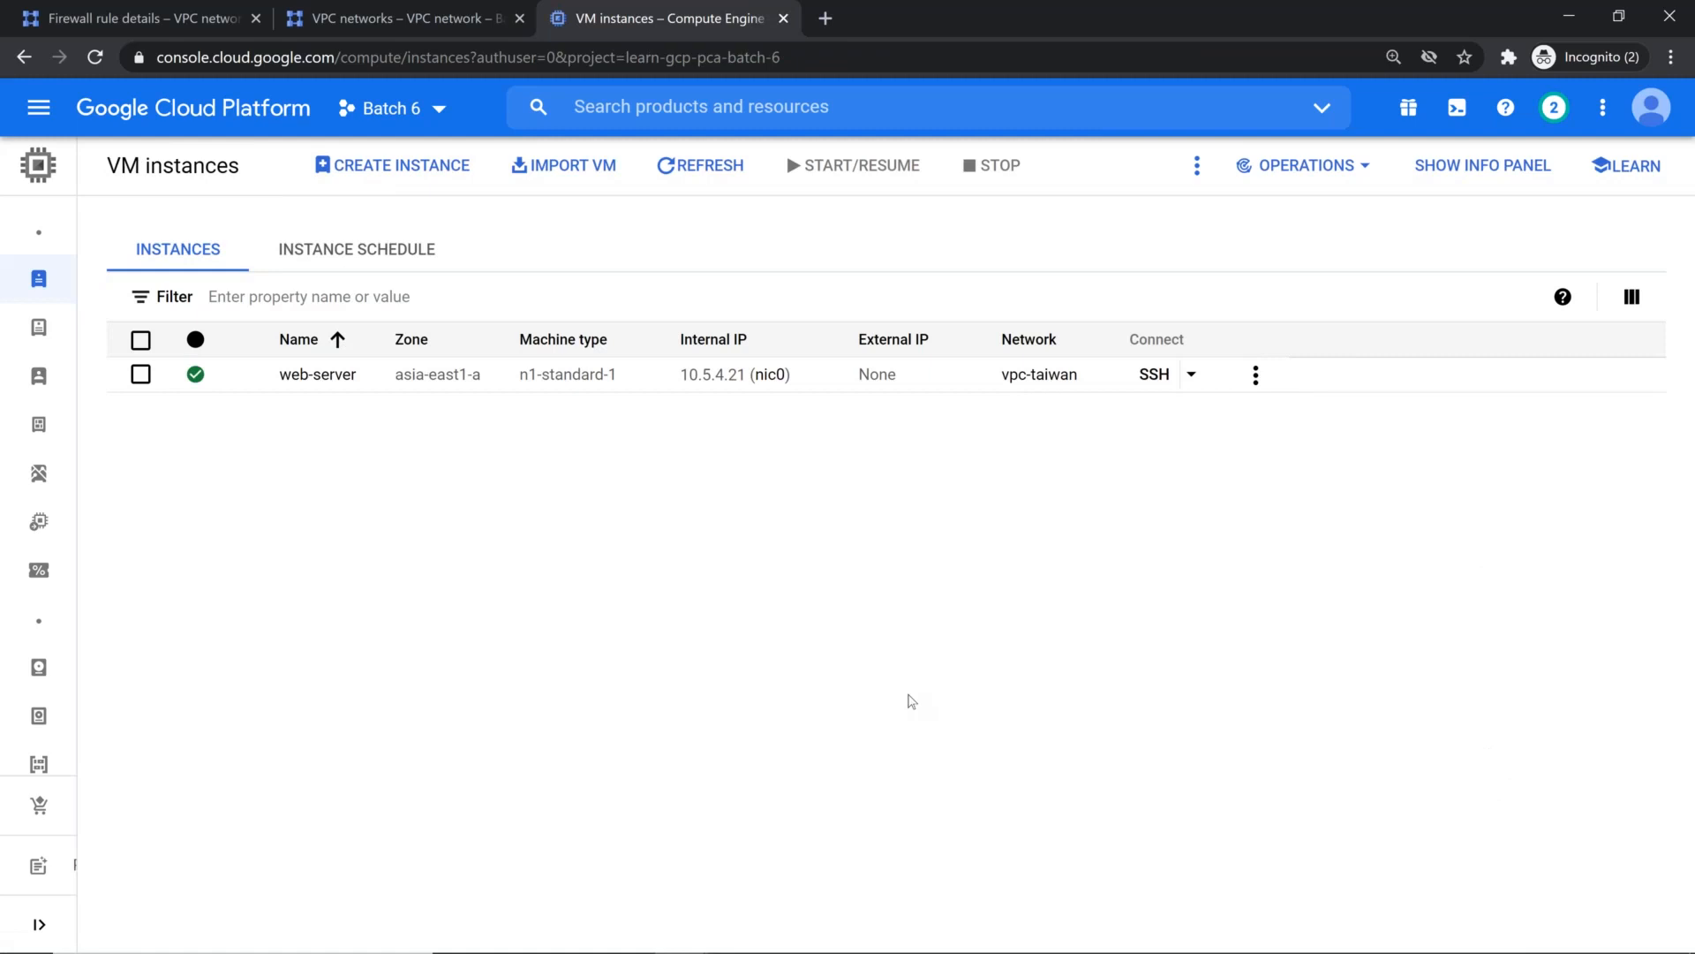
key(alt+Tab)
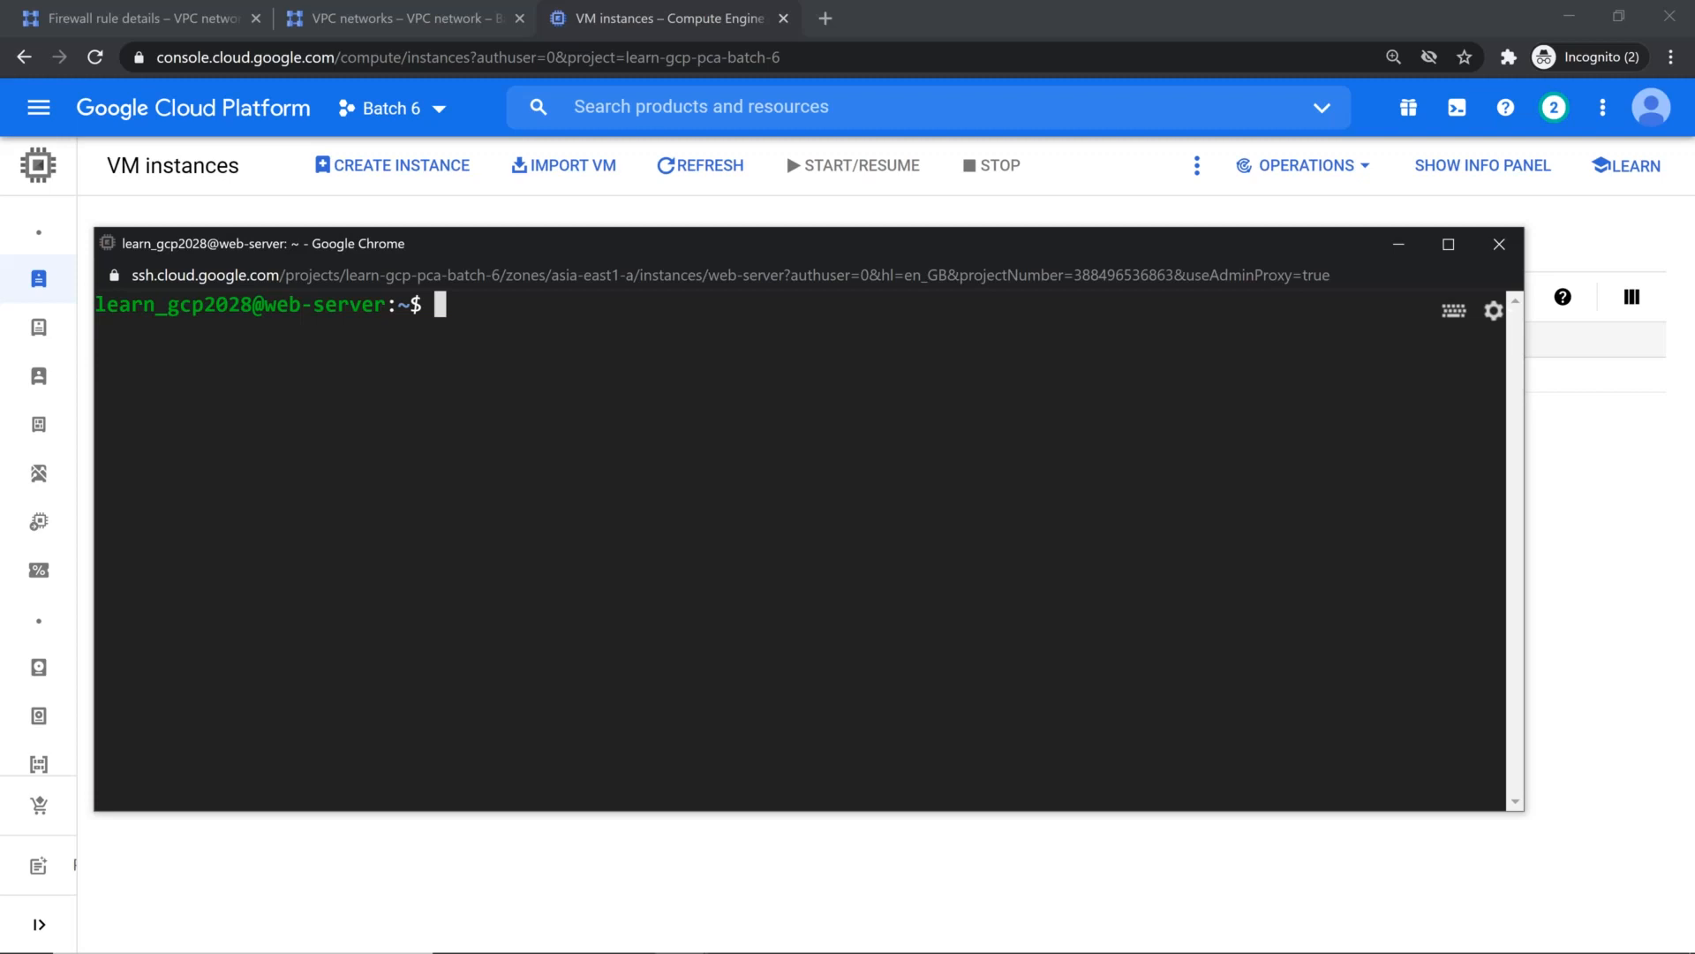
text(sudo apt update)
key(Return)
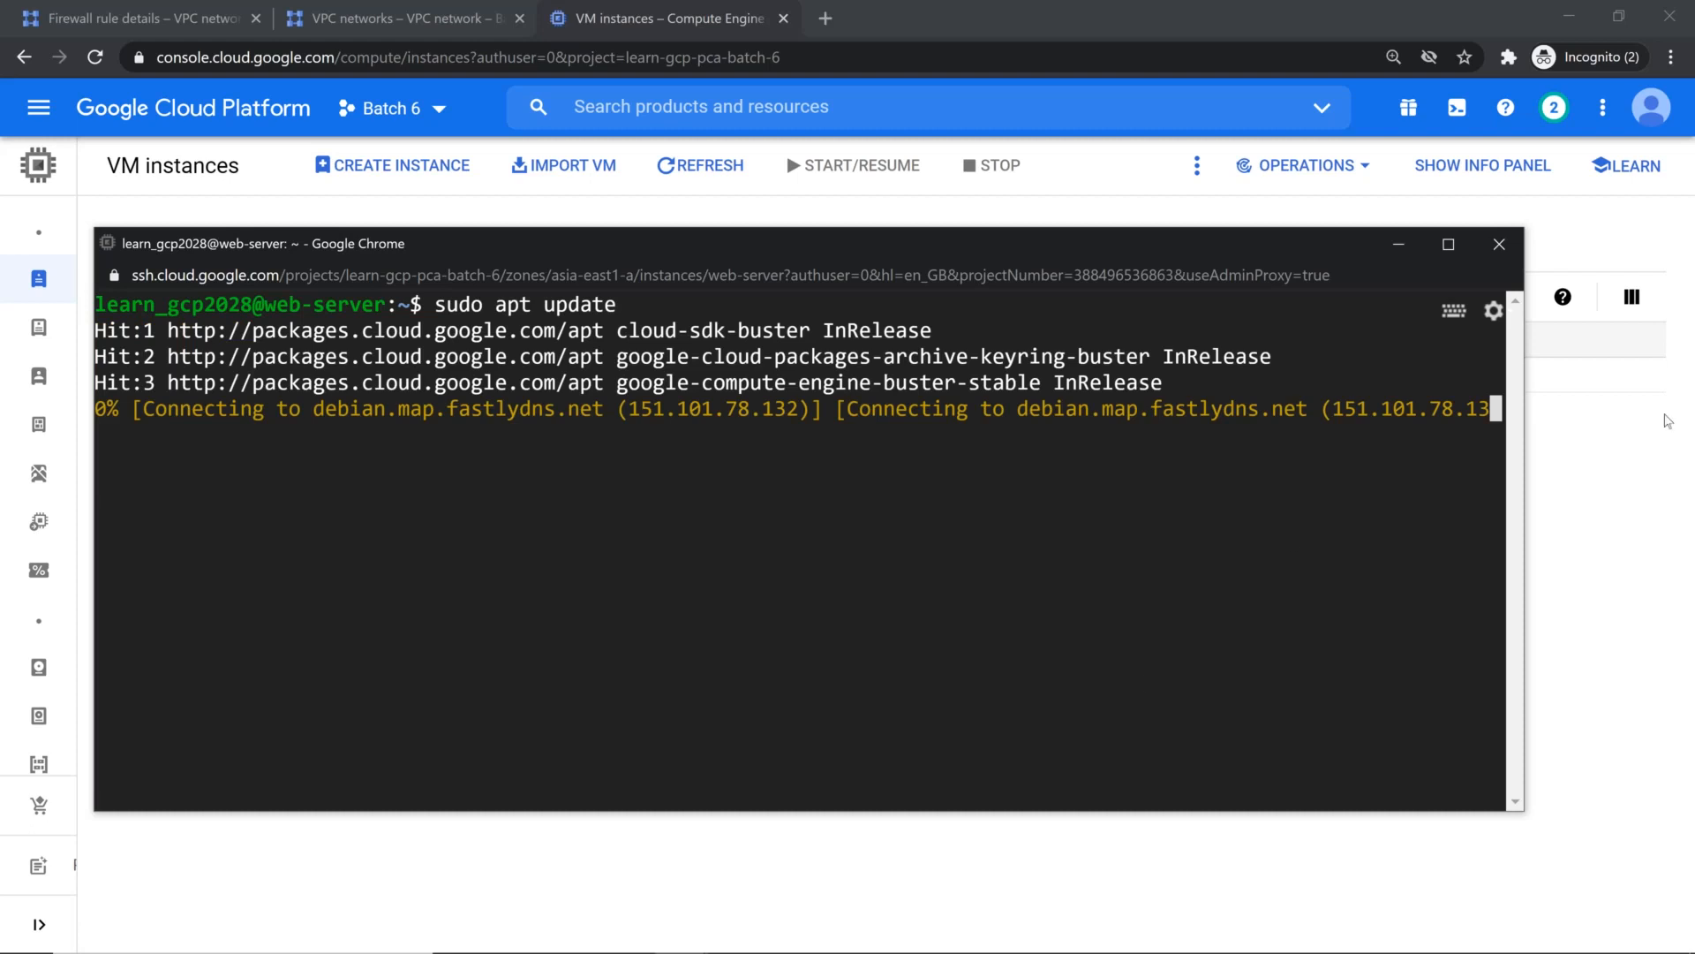
Step: Switch to the VPC networks page, go to Cloud NAT and start creating a NAT gateway
click(1642, 501)
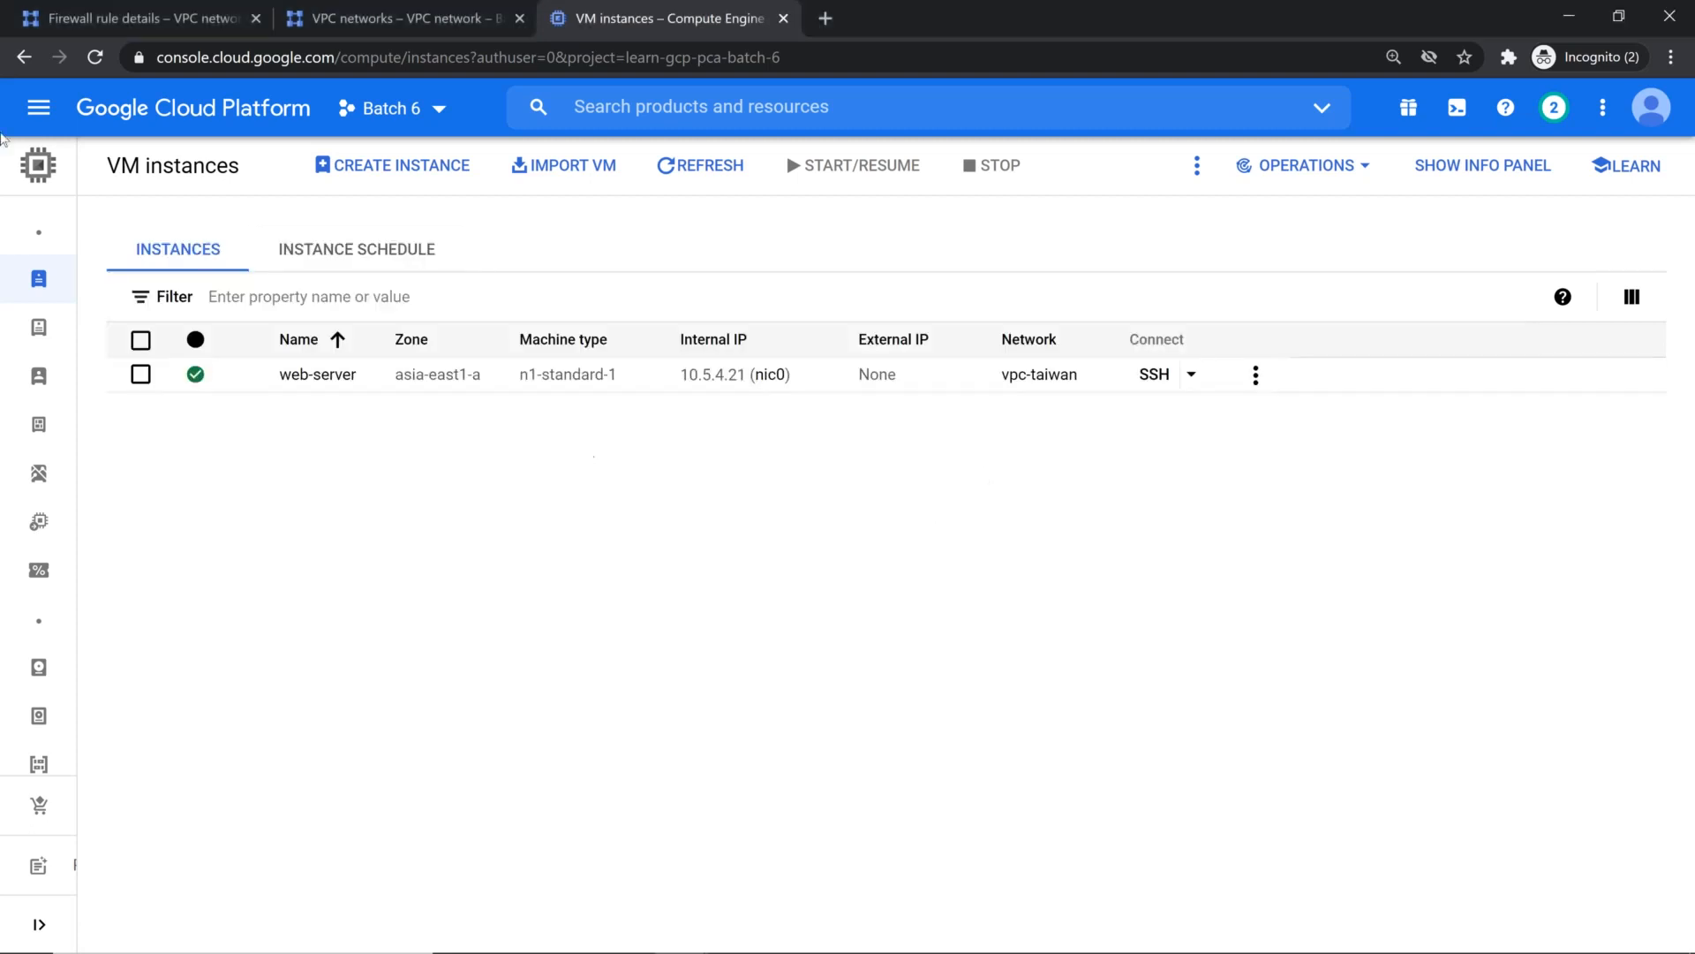
click(418, 24)
click(38, 107)
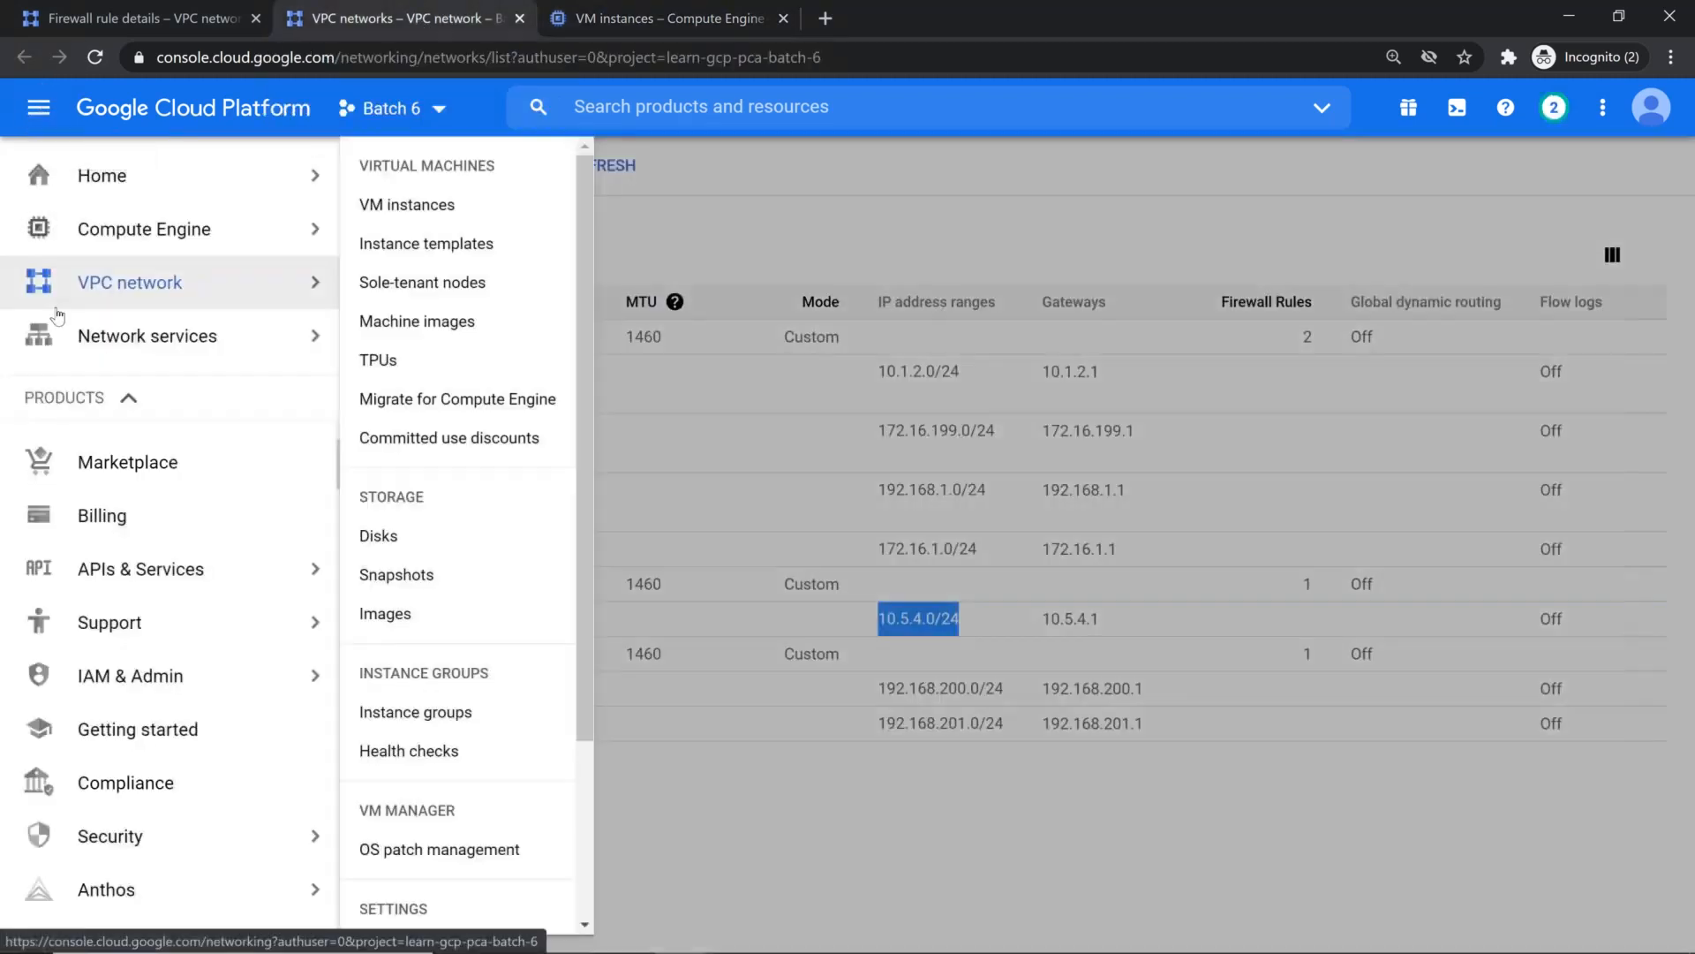
scroll(274, 573, down, 1)
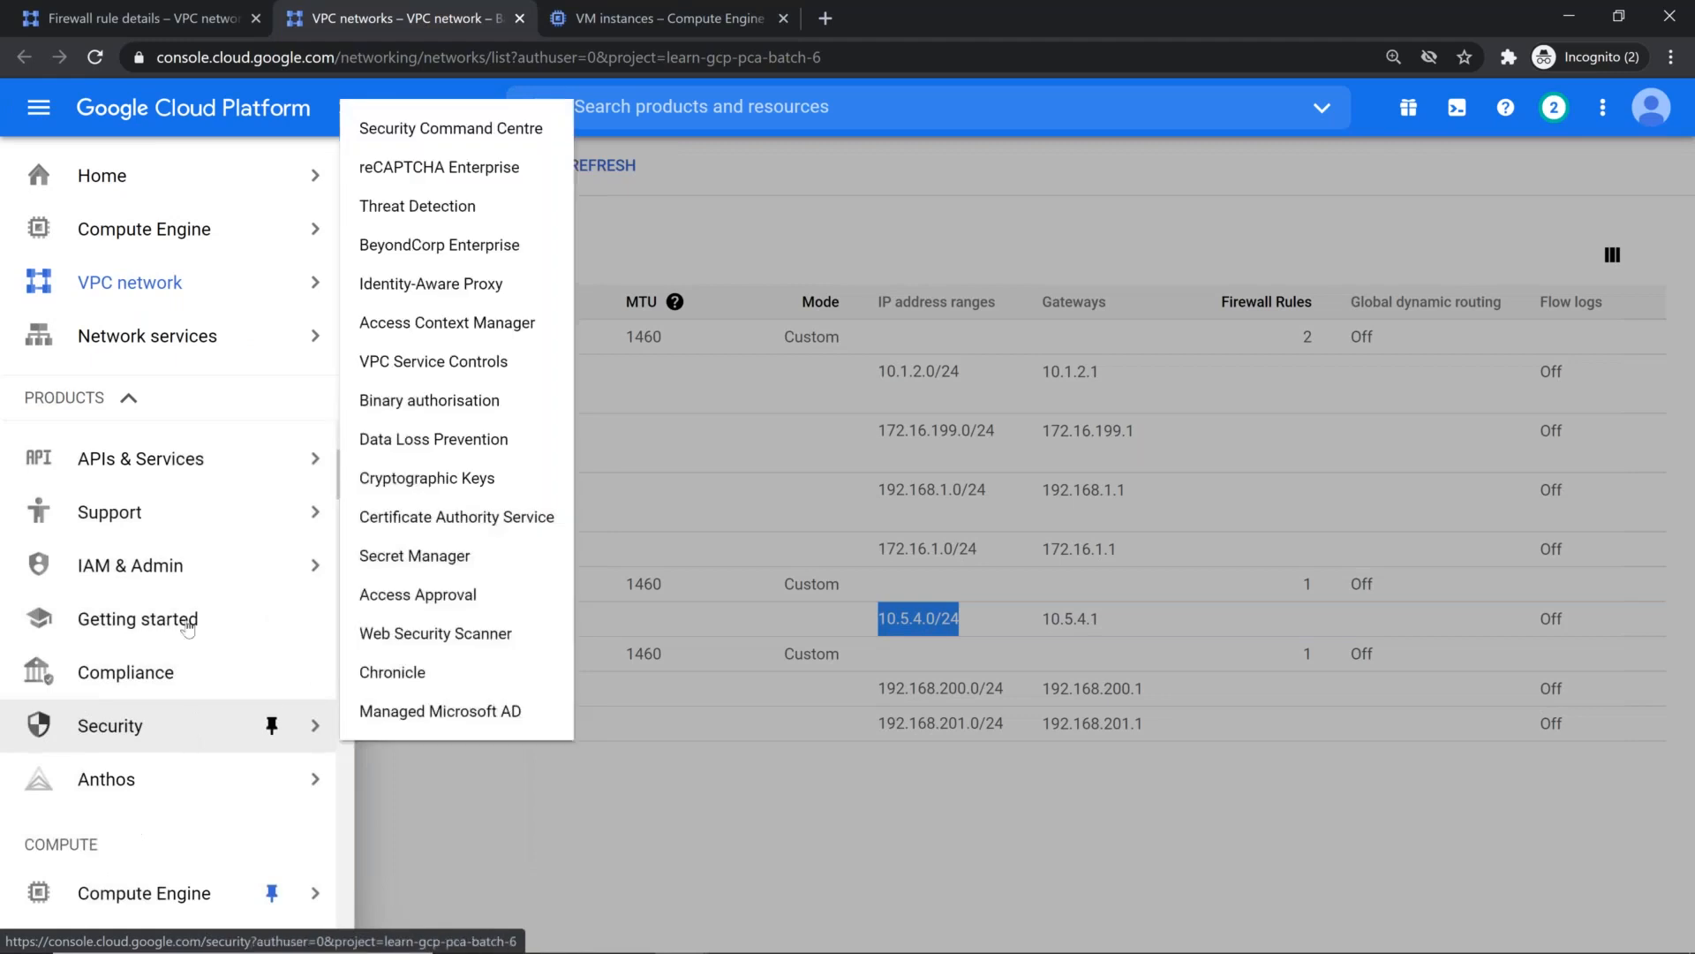
scroll(189, 441, up, 1)
mouse_move(193, 326)
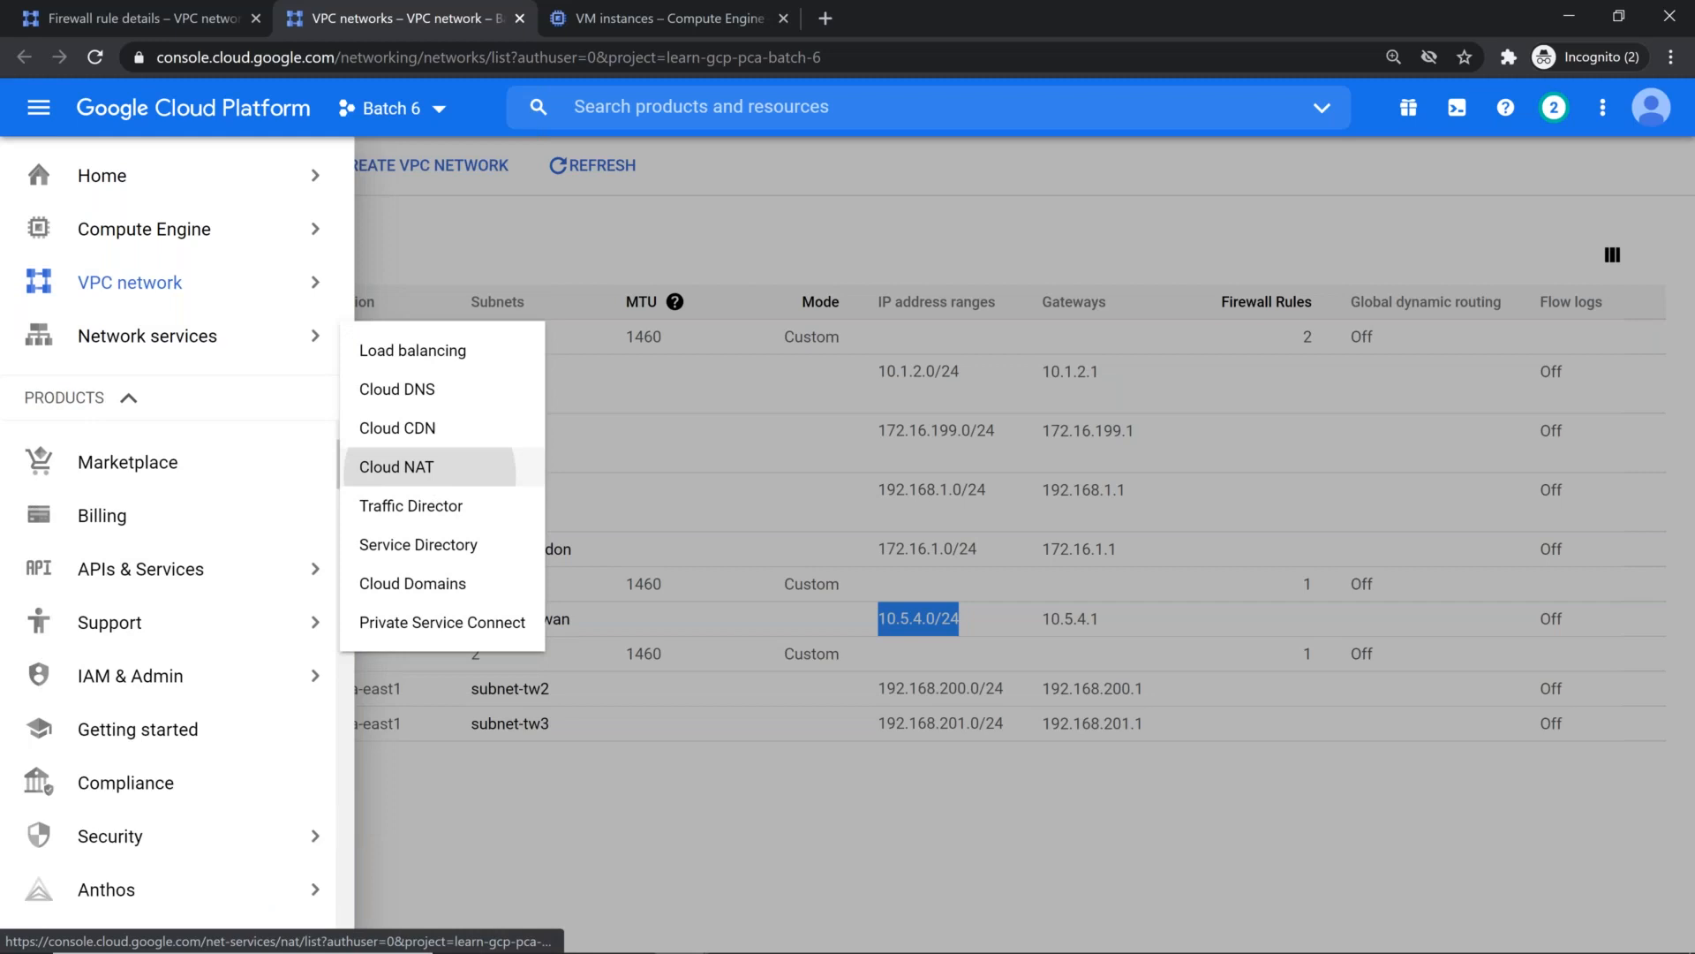
click(428, 468)
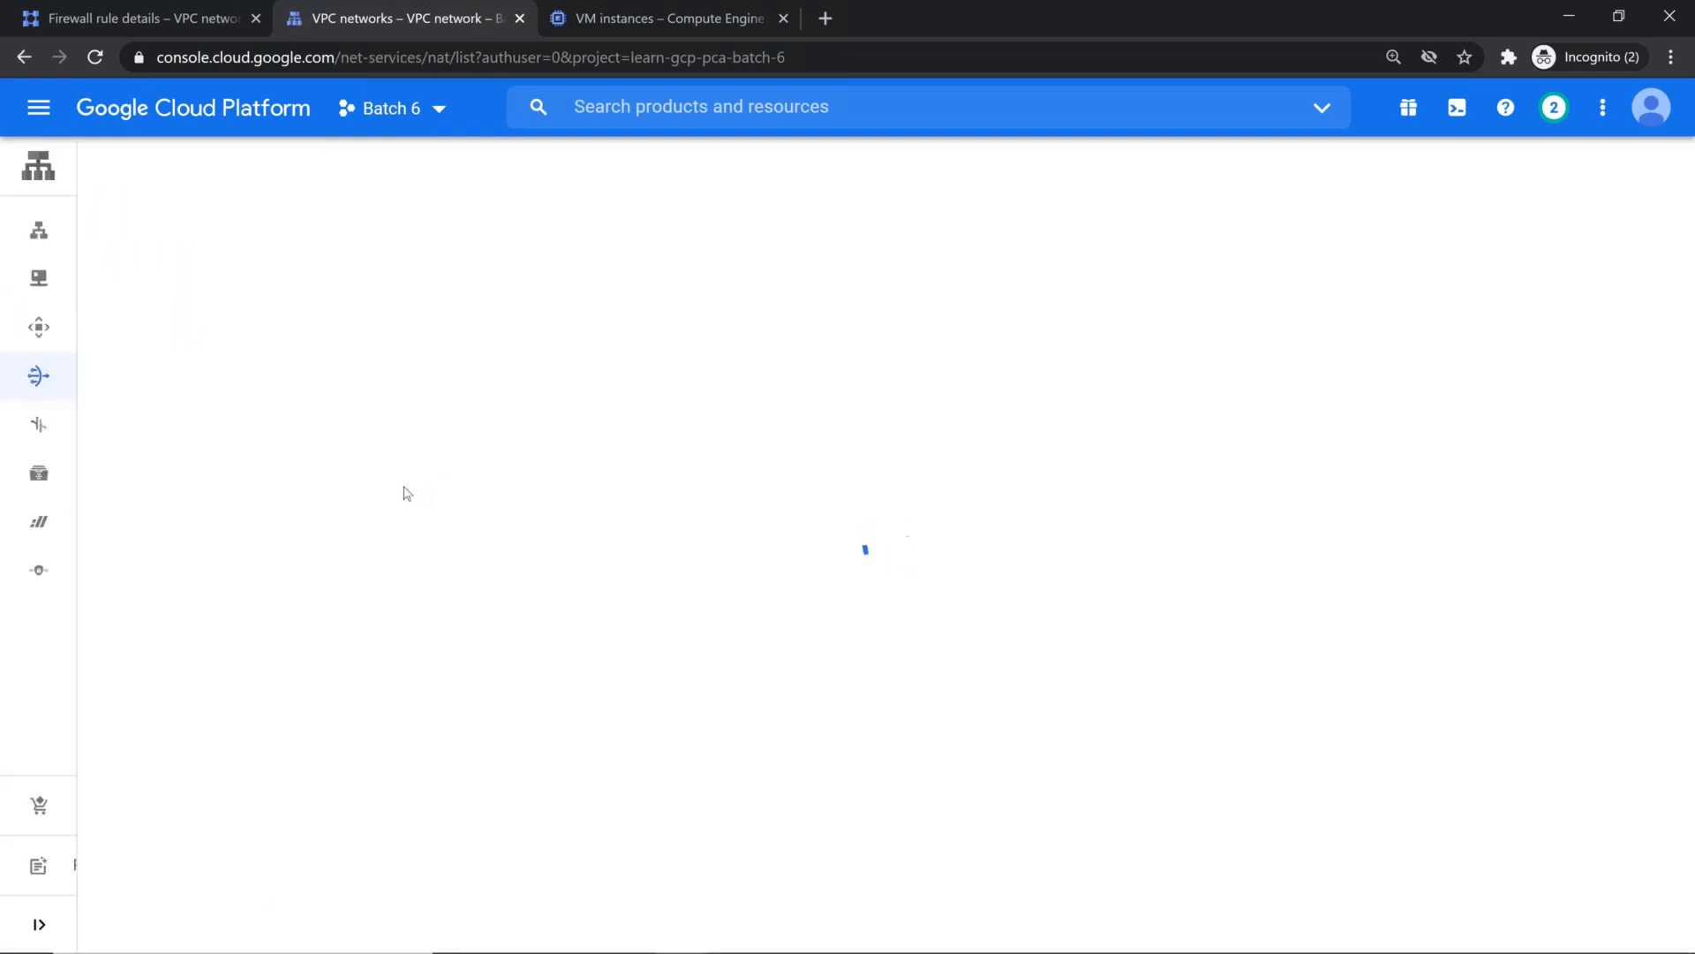
click(657, 480)
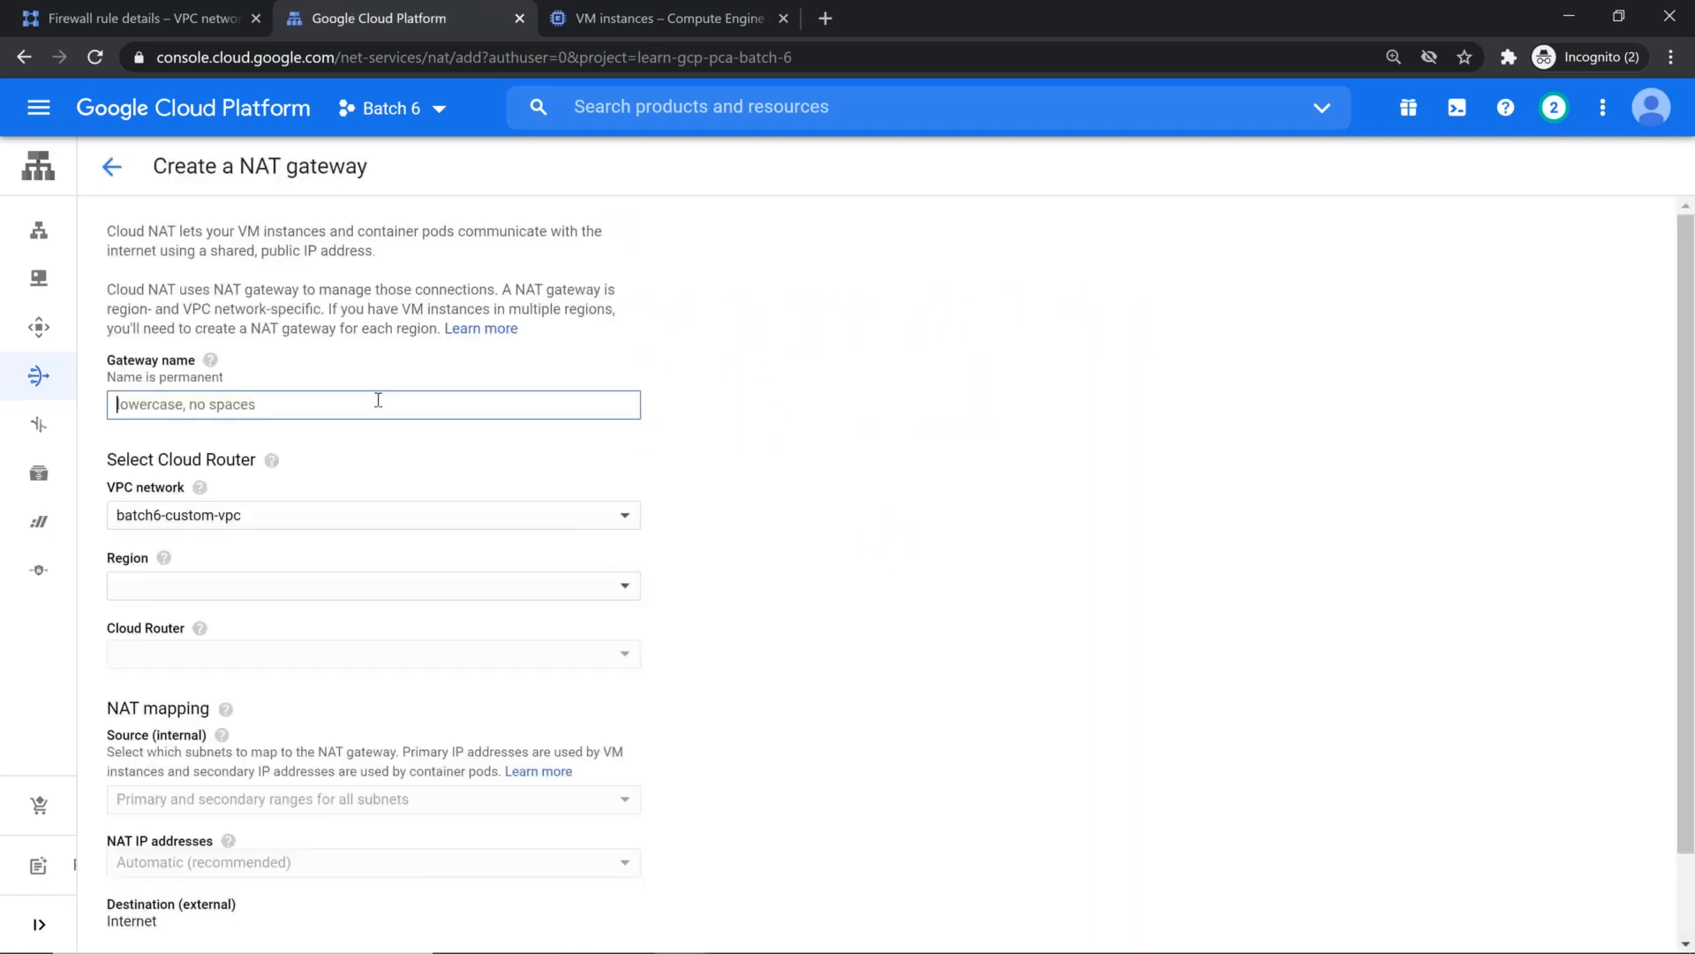
Step: Name the NAT gateway cloud-nat-tw and assign it to the vpc-taiwan network in region asia-east1
text(cloud-nat-t)
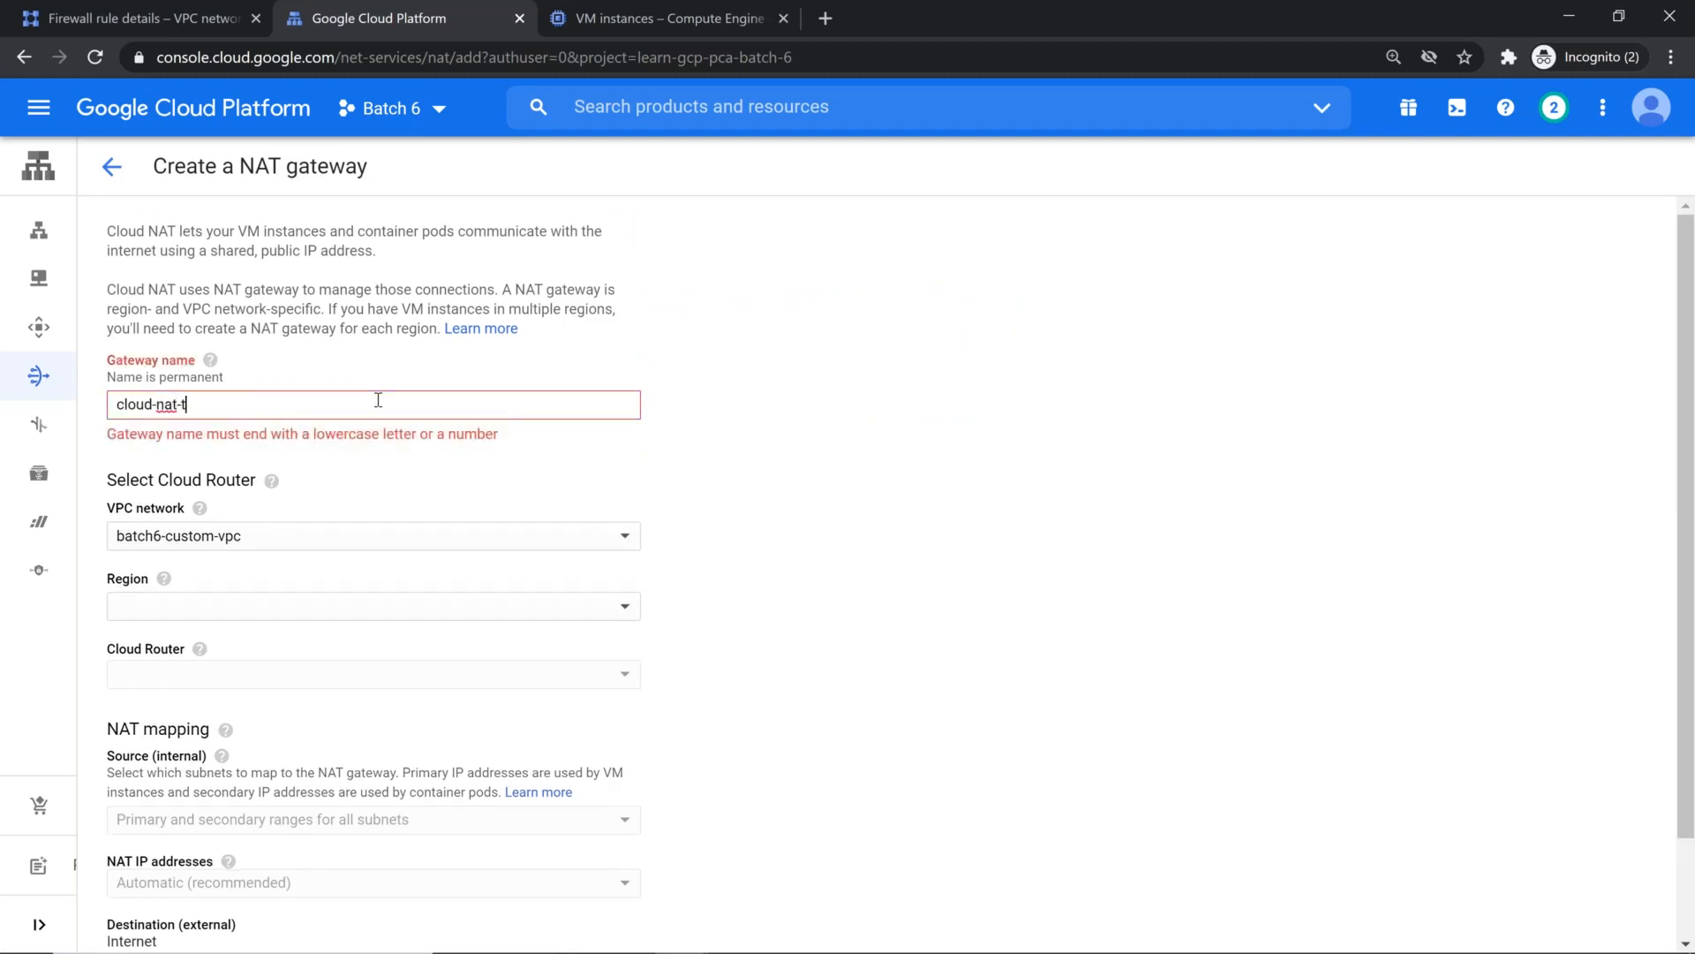
text(w)
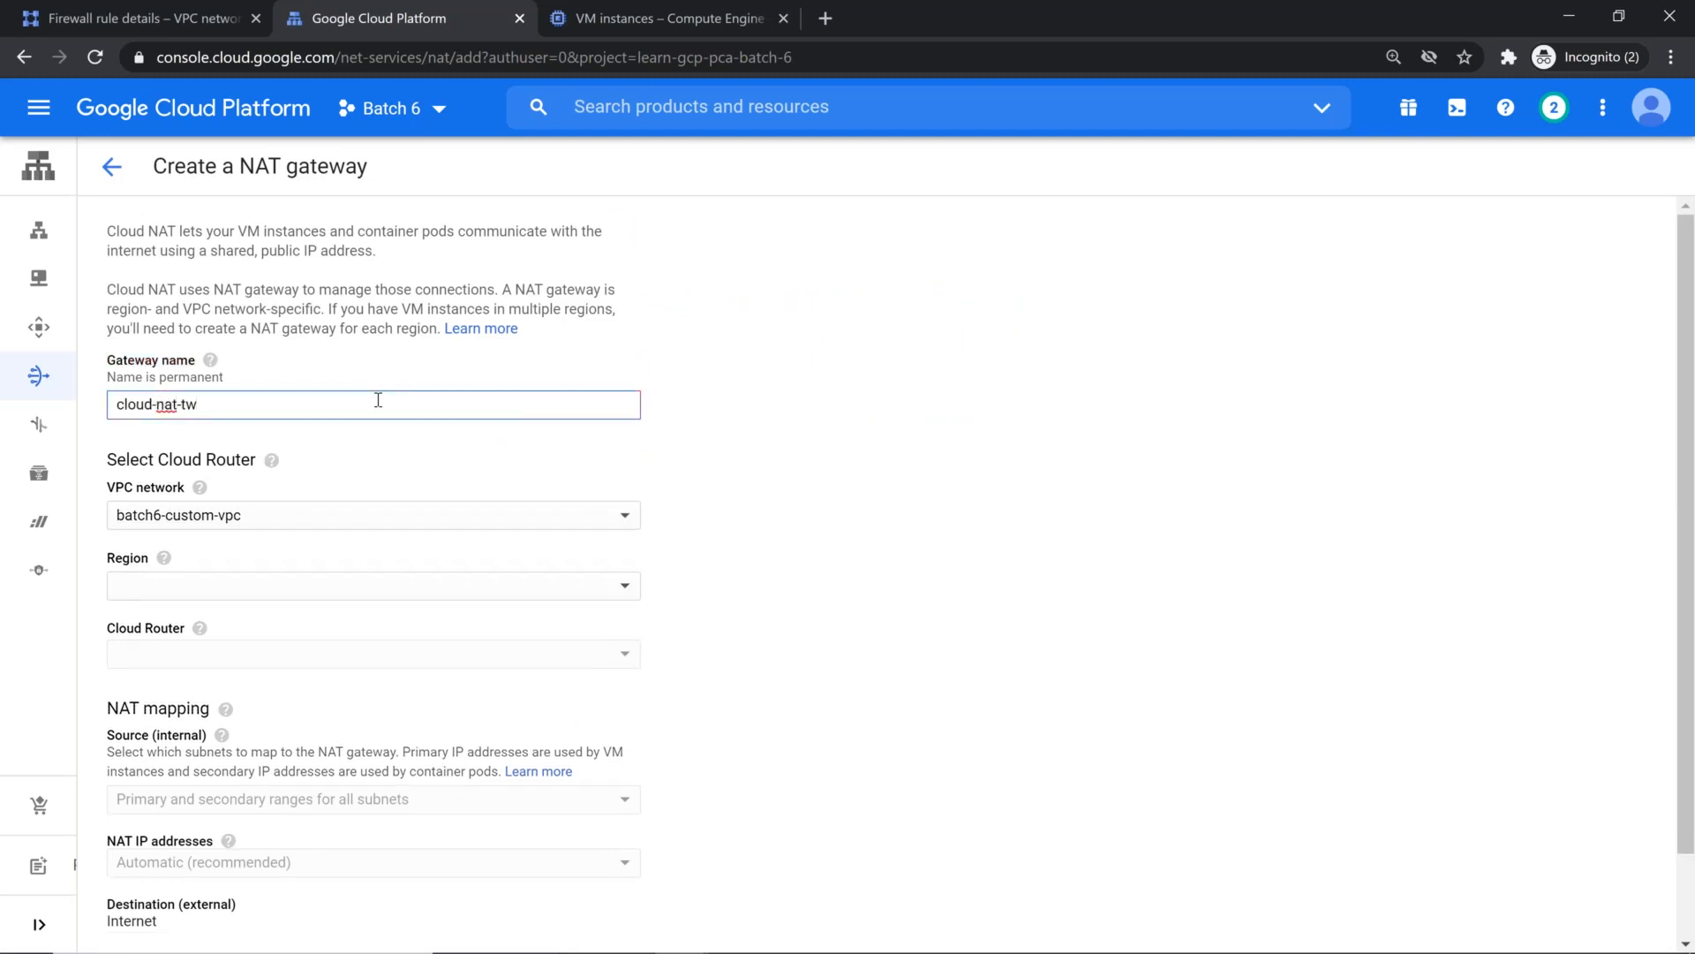
click(331, 530)
click(260, 558)
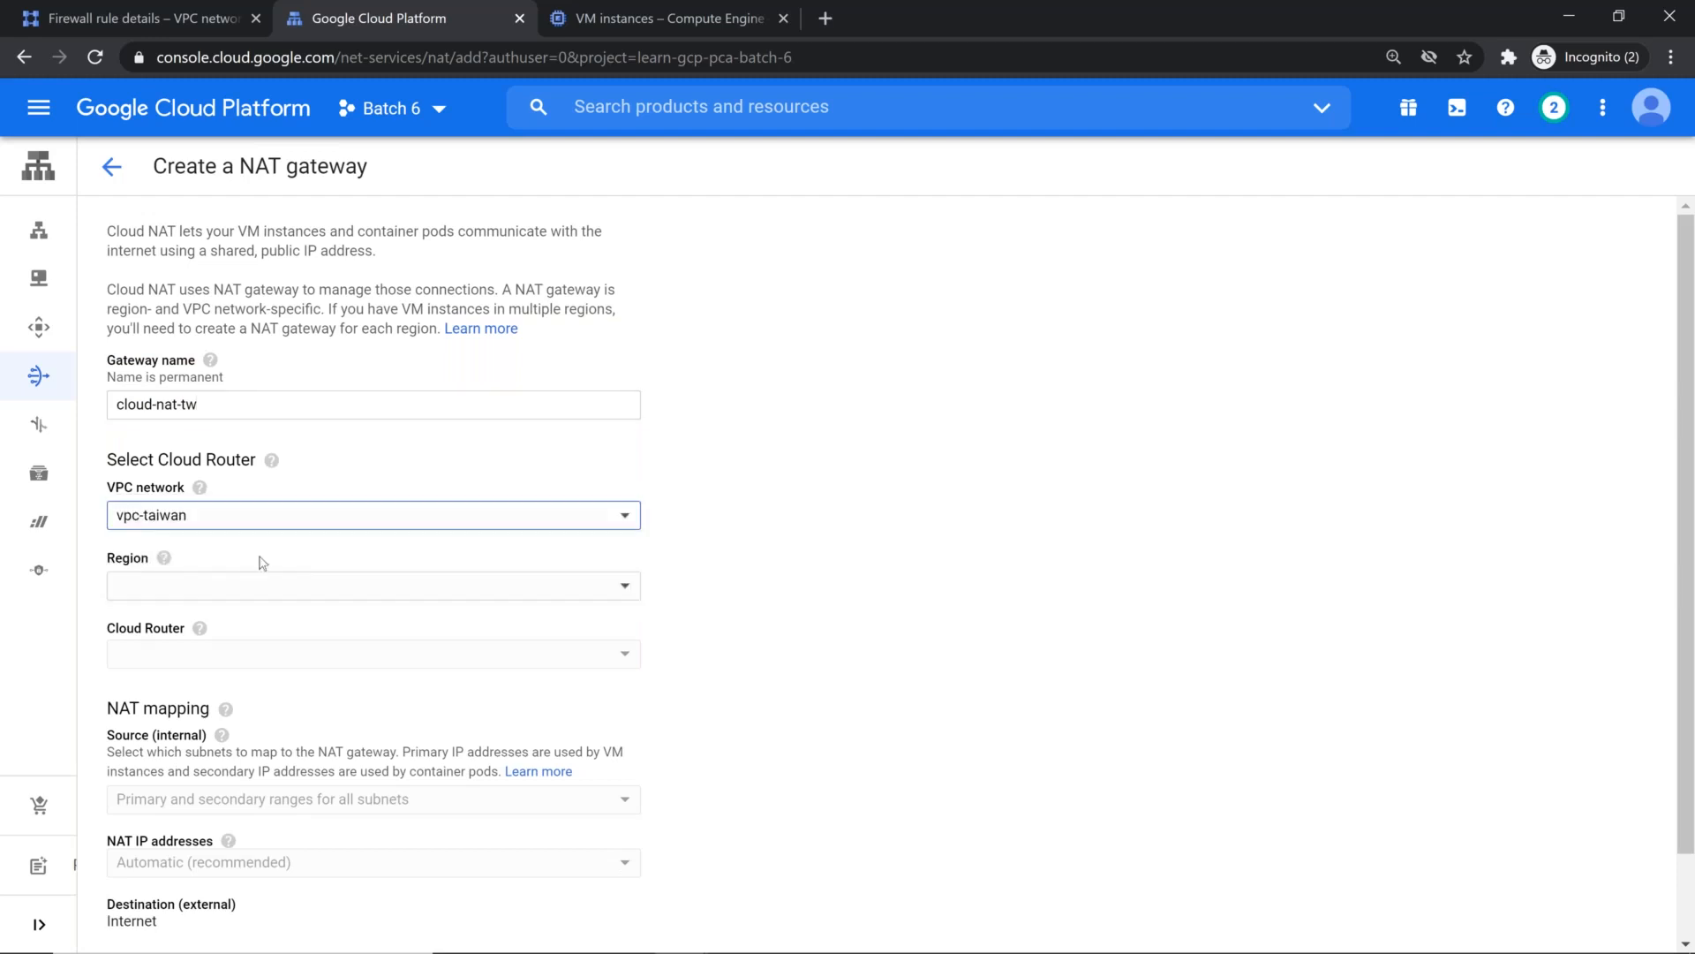
click(269, 594)
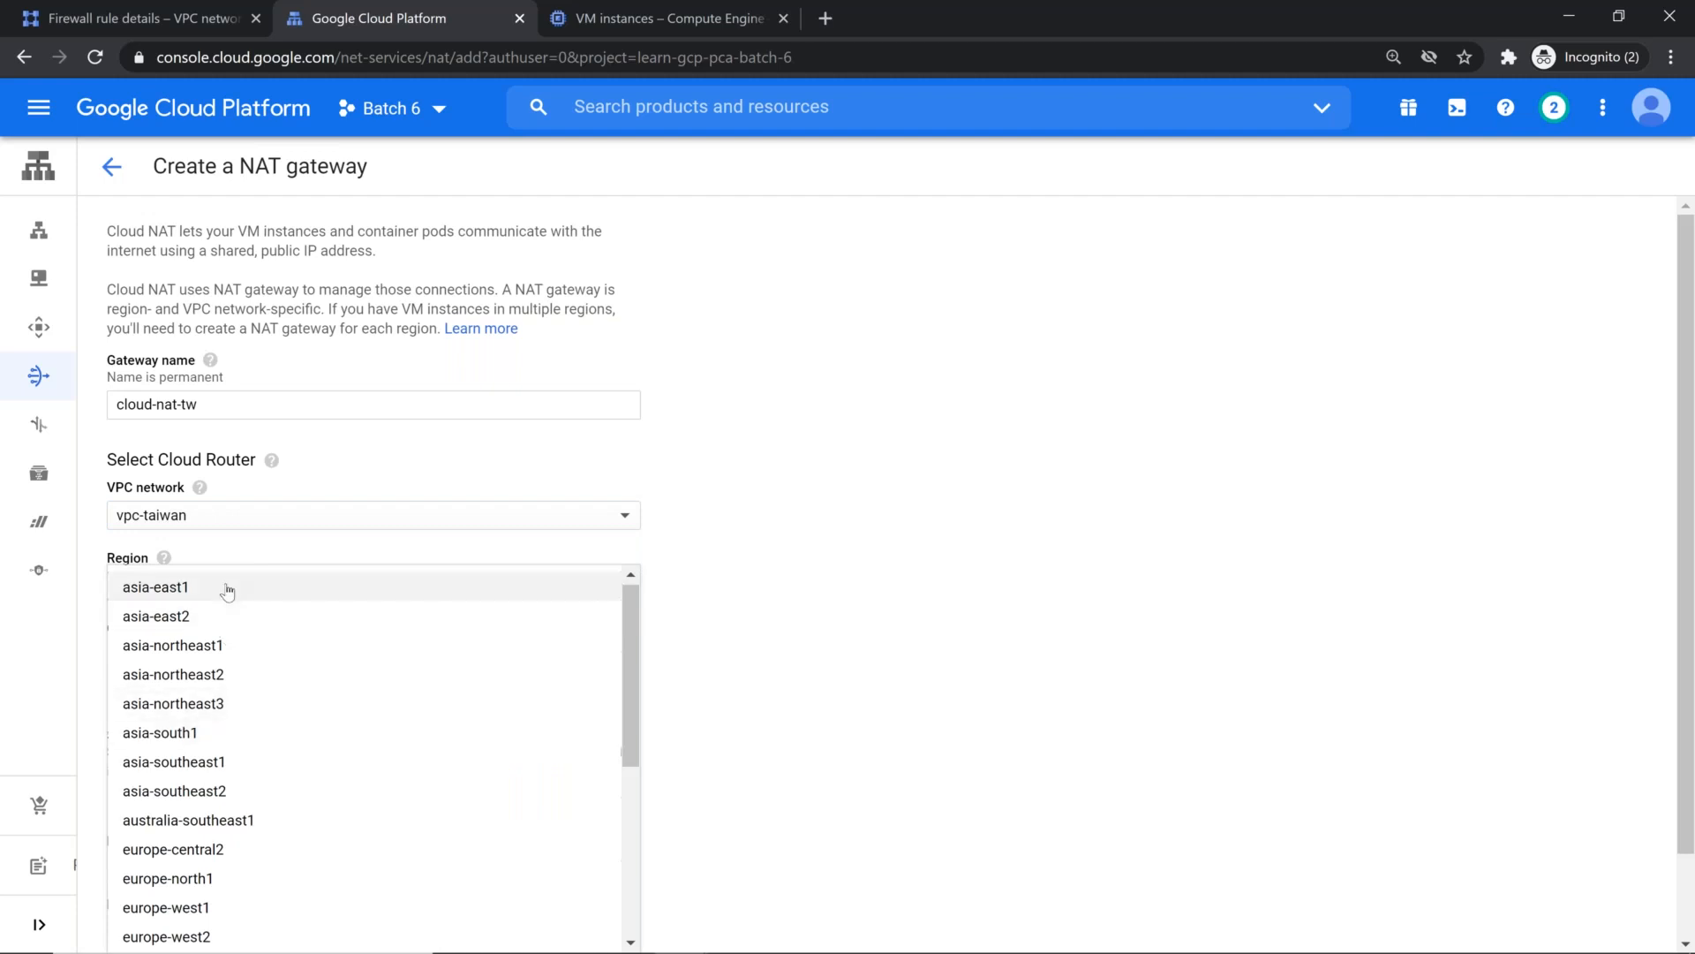
click(227, 590)
Step: Create a new Cloud Router named cloud-nat-demo for the NAT gateway
click(236, 676)
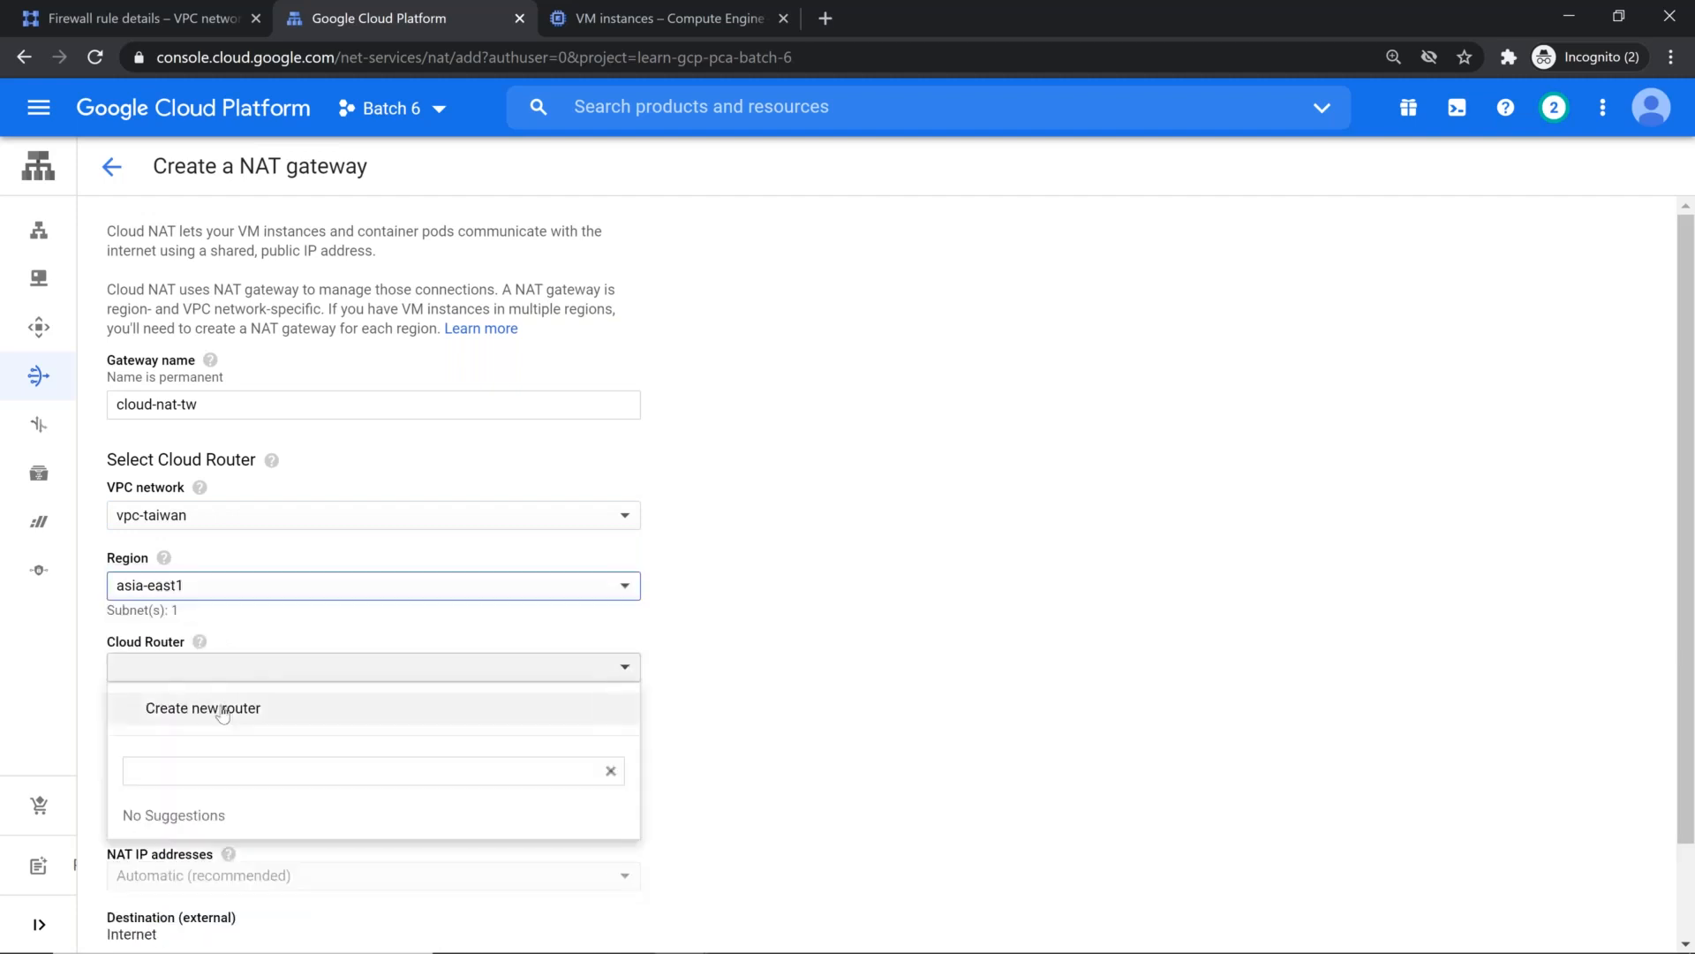
click(222, 709)
text(c)
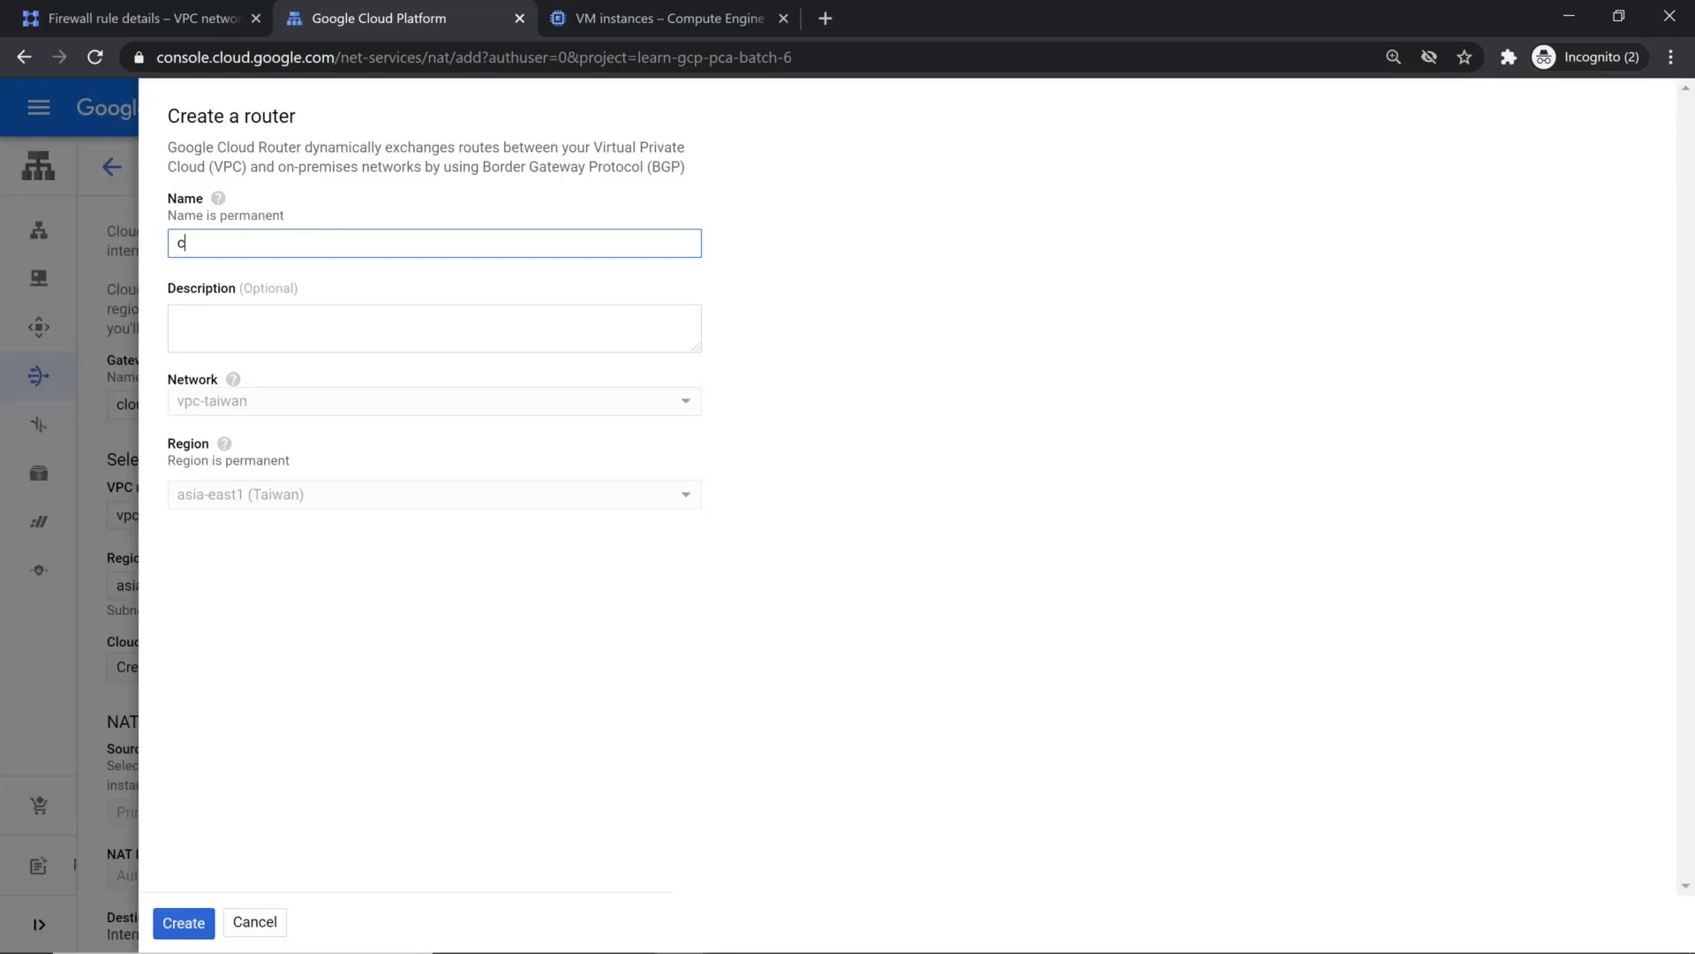
text(loud-nat-demo)
click(181, 922)
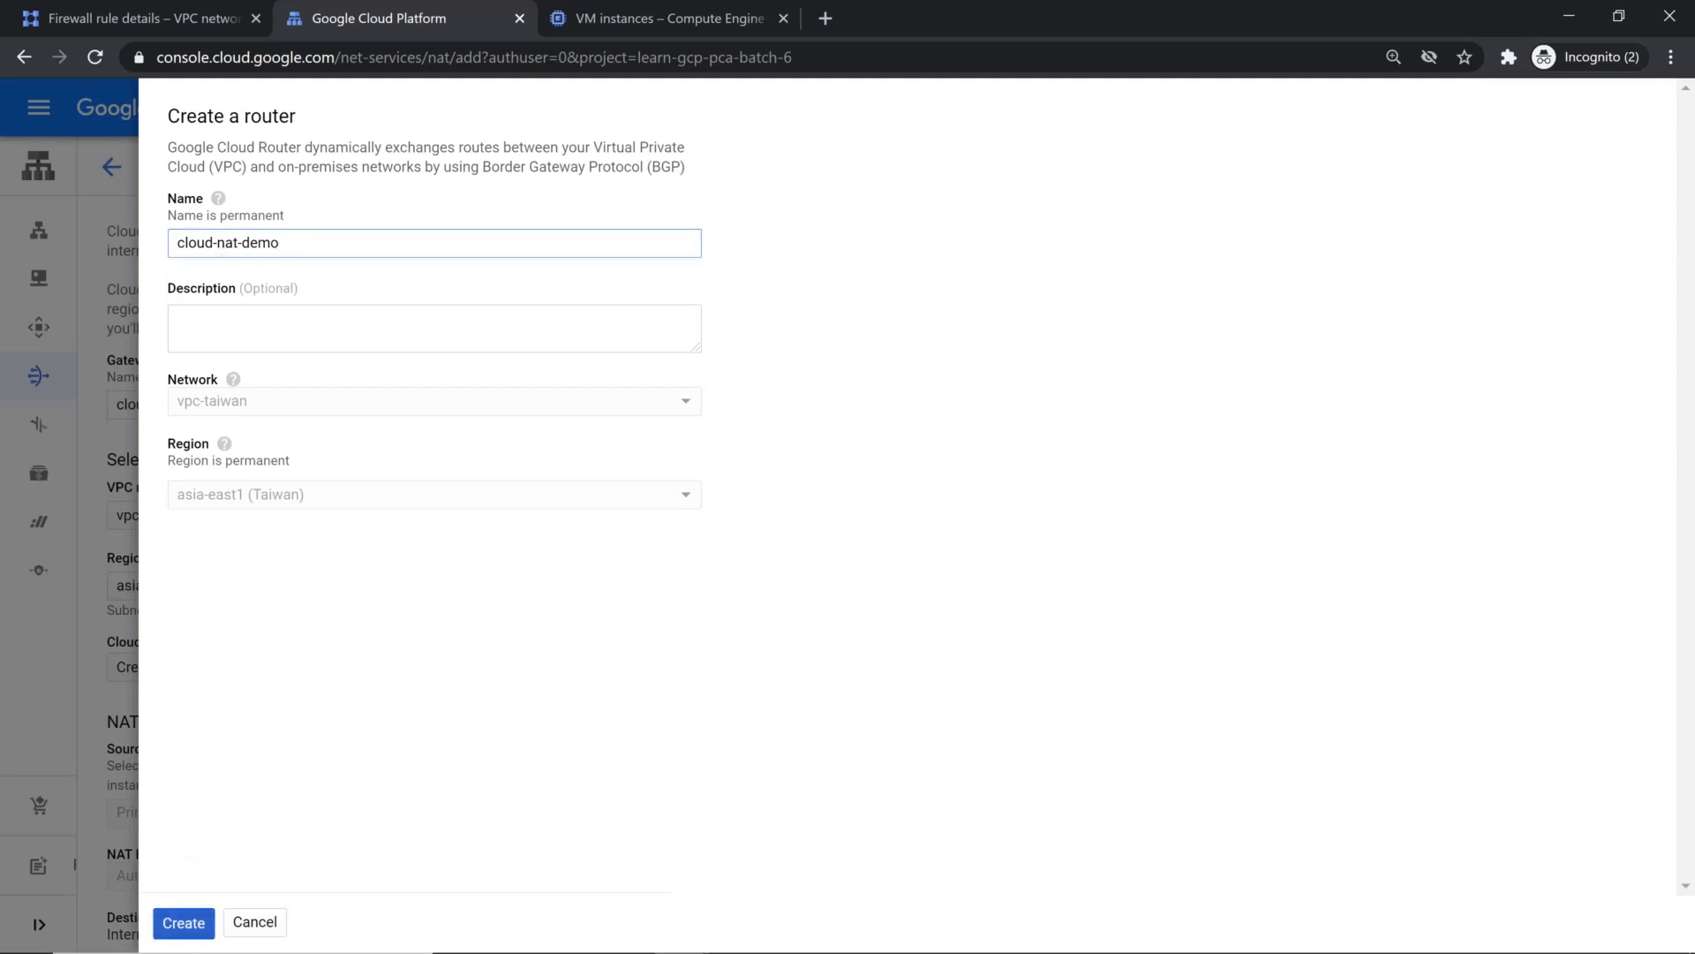
Step: Keep the NAT source mapping on primary and secondary ranges for all subnets and create the gateway
scroll(353, 618, down, 1)
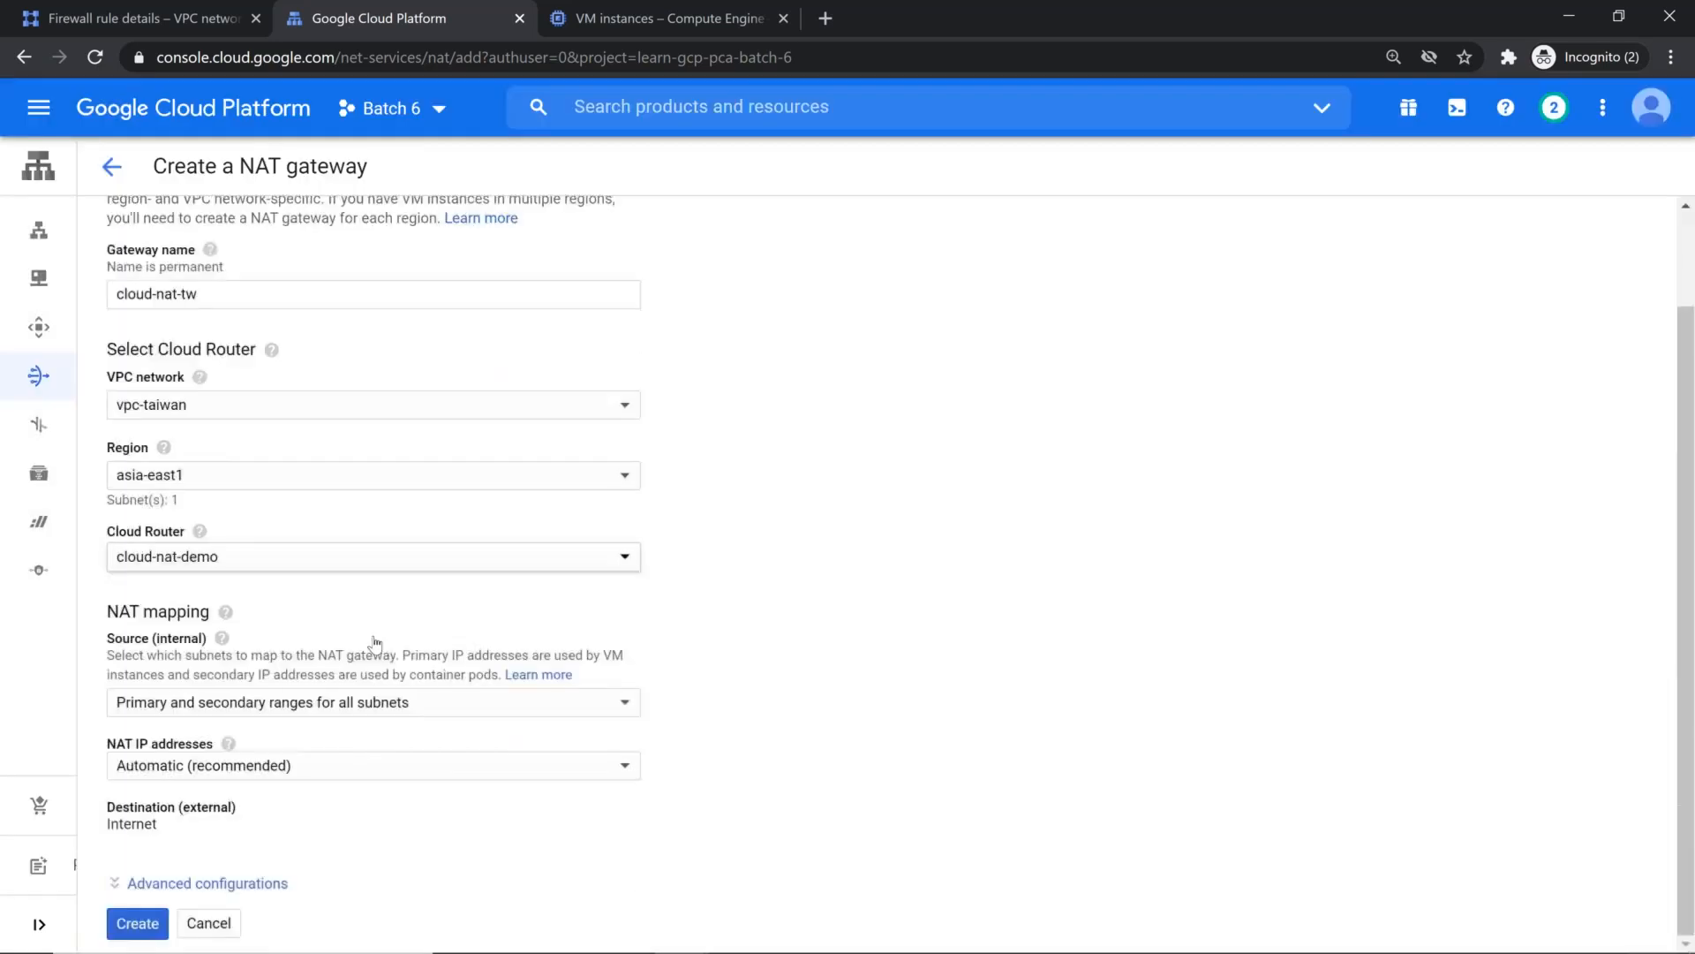
click(340, 706)
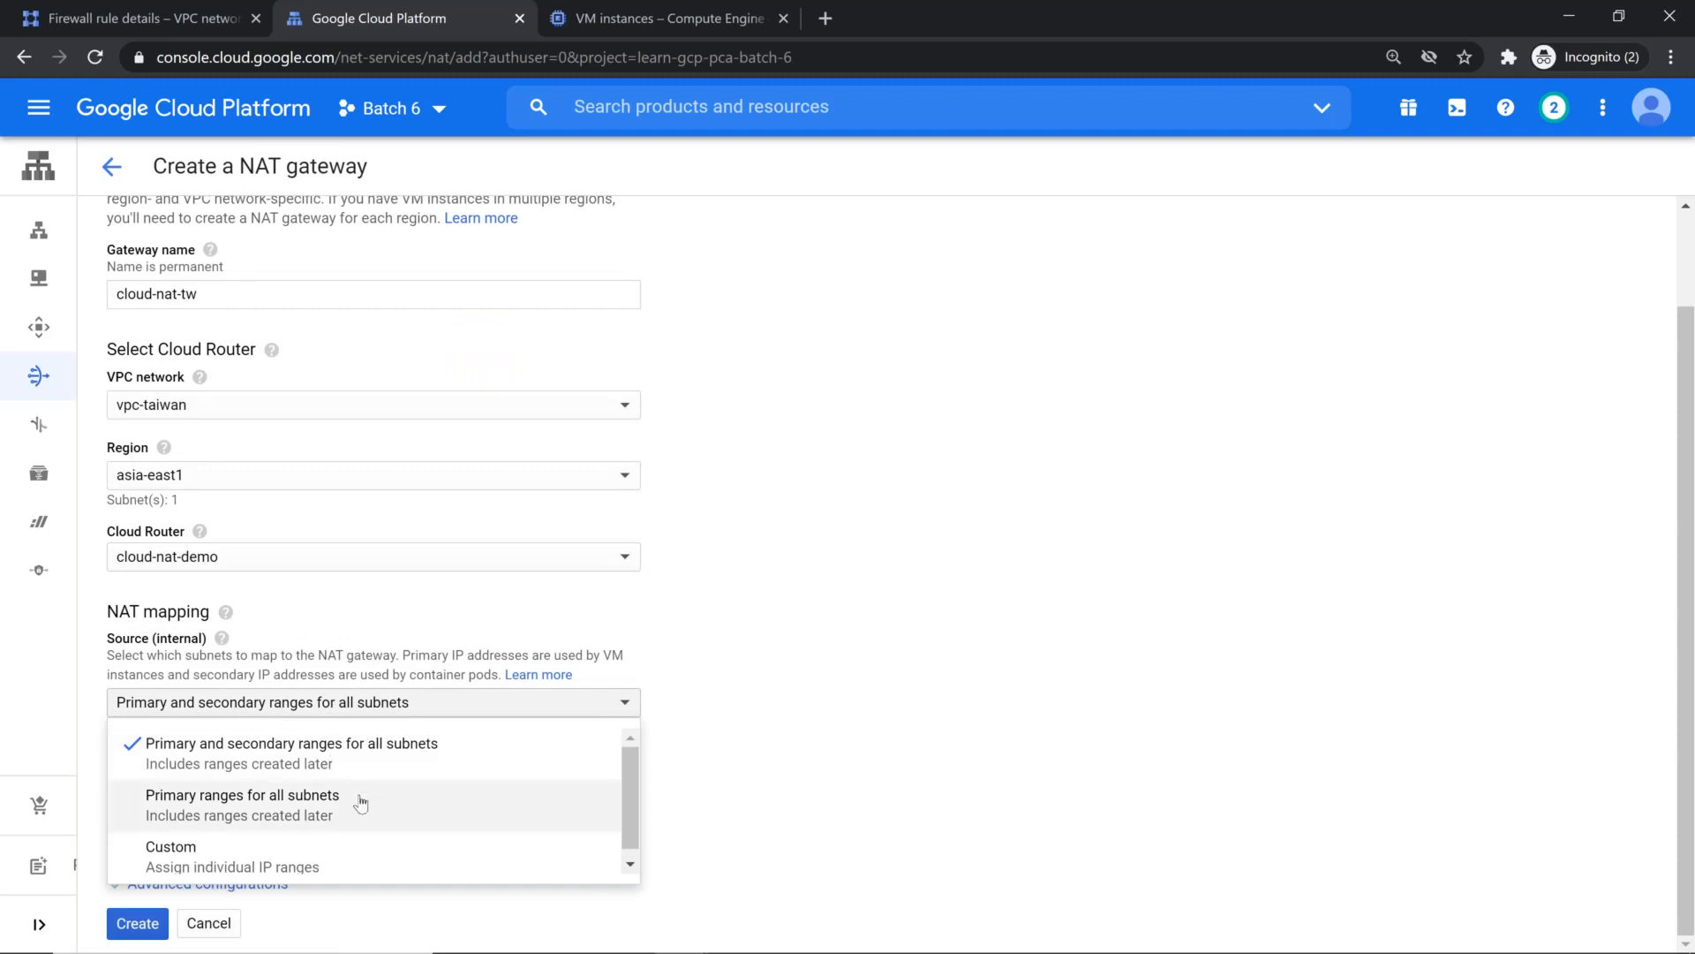
click(370, 745)
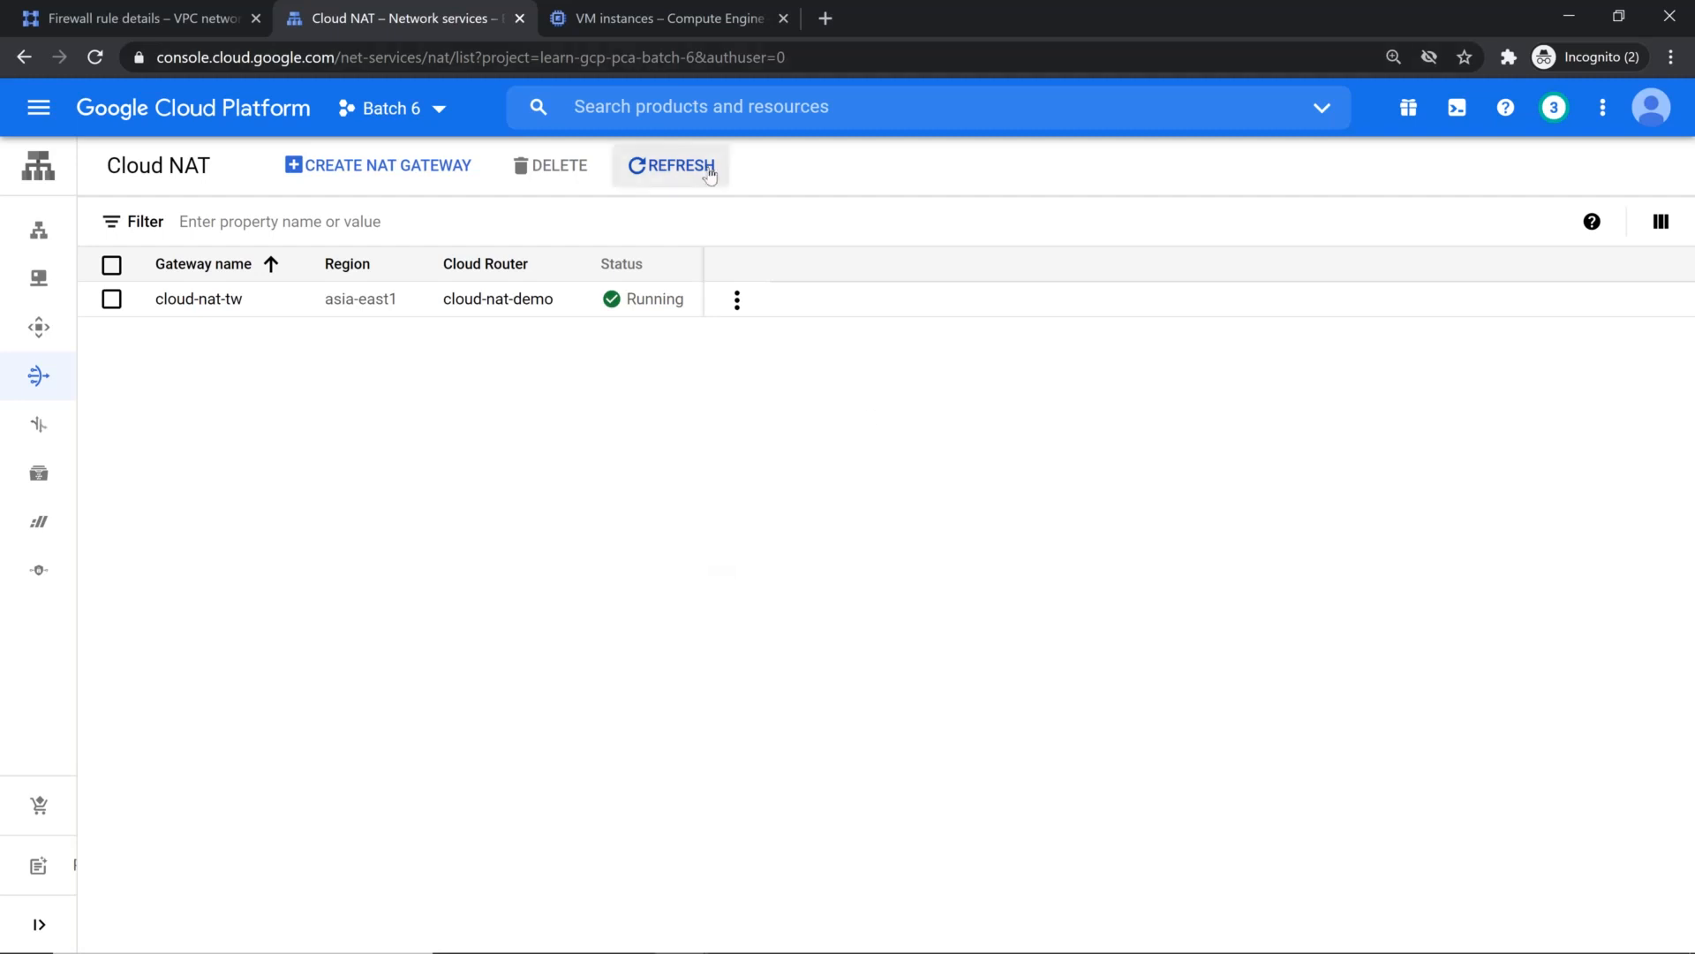
Step: Close the old SSH session, open a new one to web-server and move its window below the instance row
key(alt+Tab)
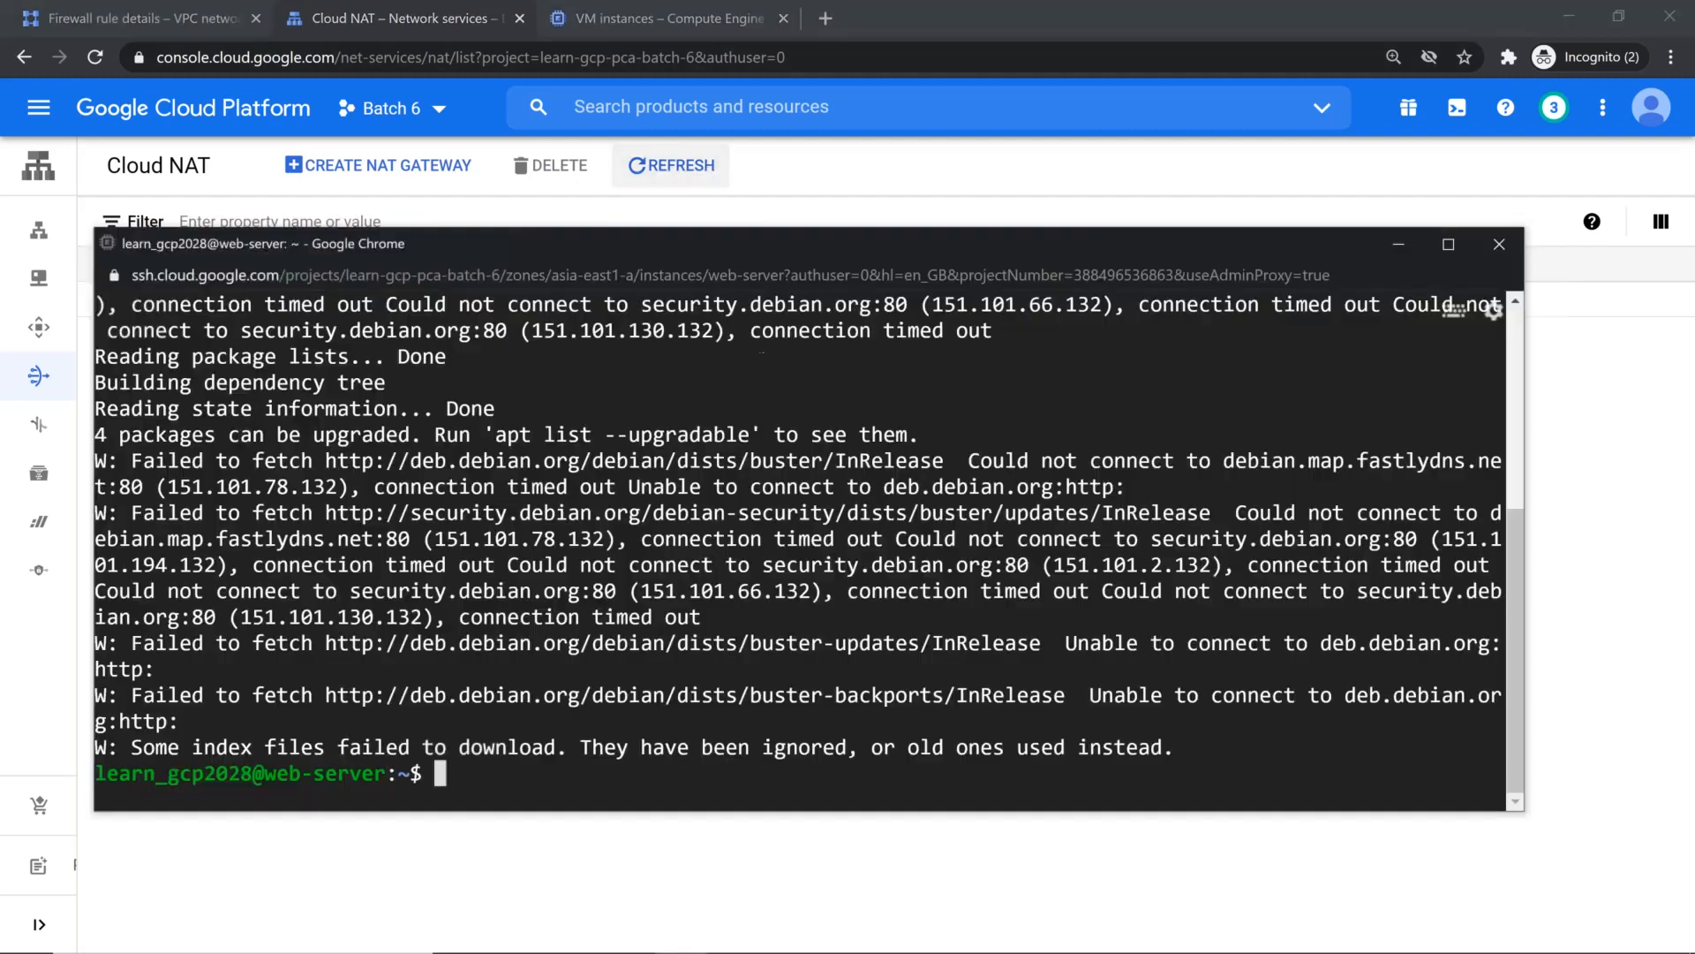
click(1499, 247)
click(899, 400)
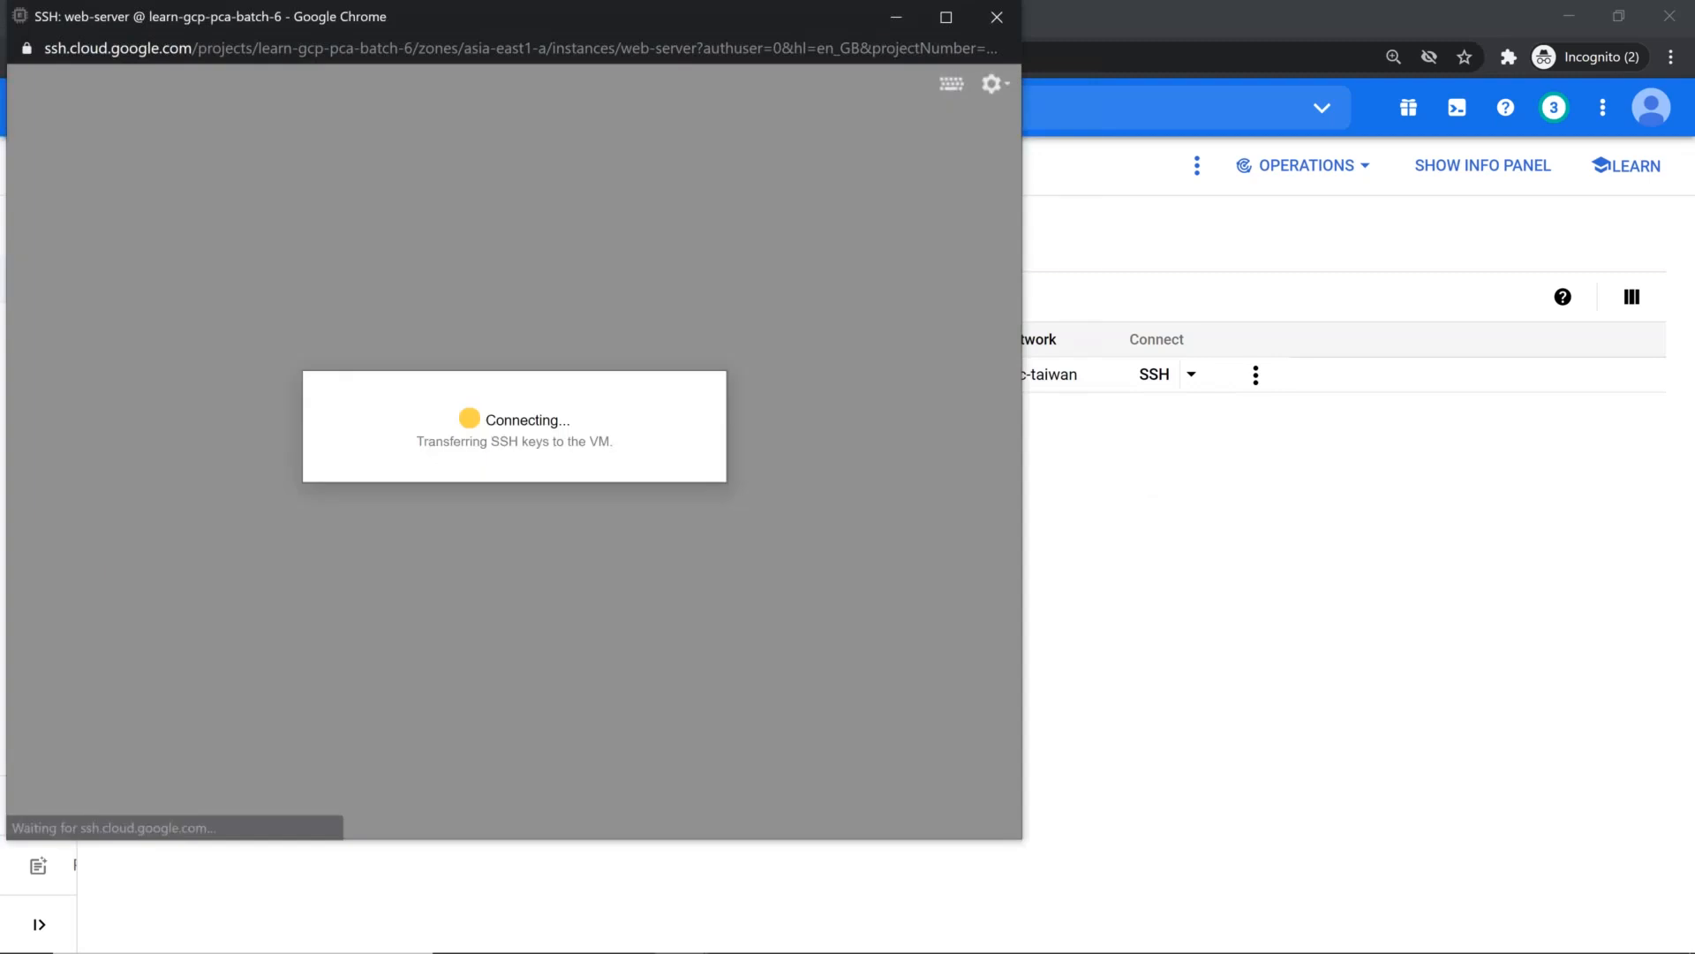
drag(694, 19, 878, 412)
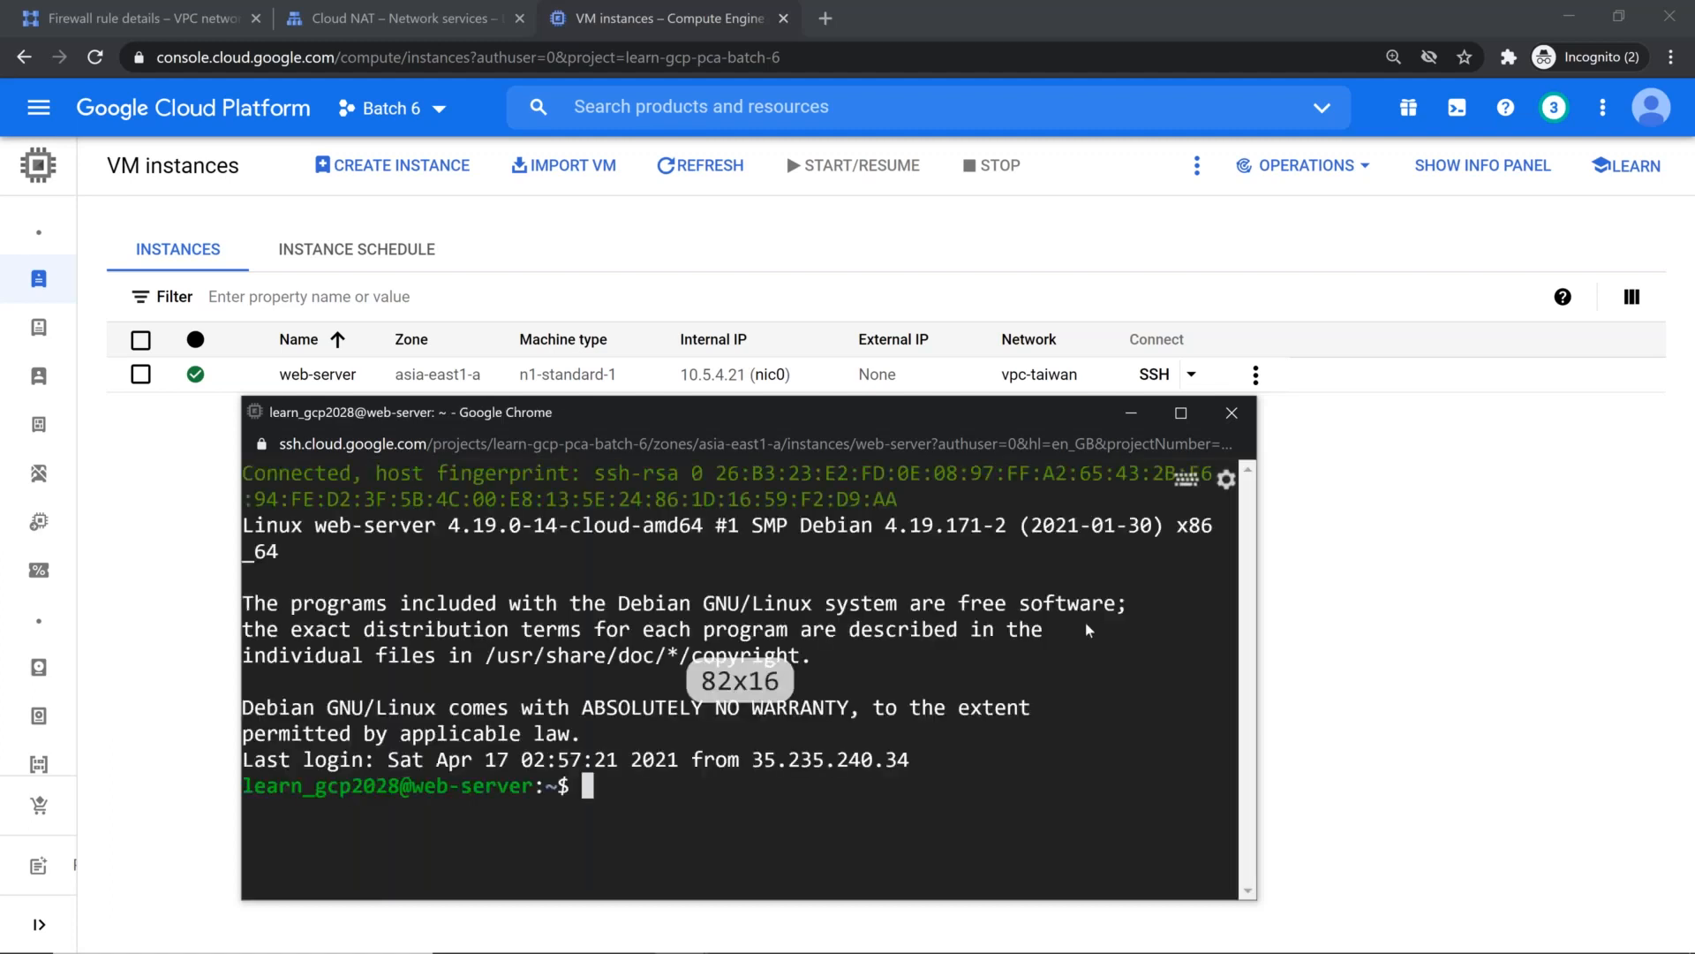
Step: Clear the terminal and list the contents of the /var/ directory
key(ctrl+l)
key(Return)
key(Return)
text(ca)
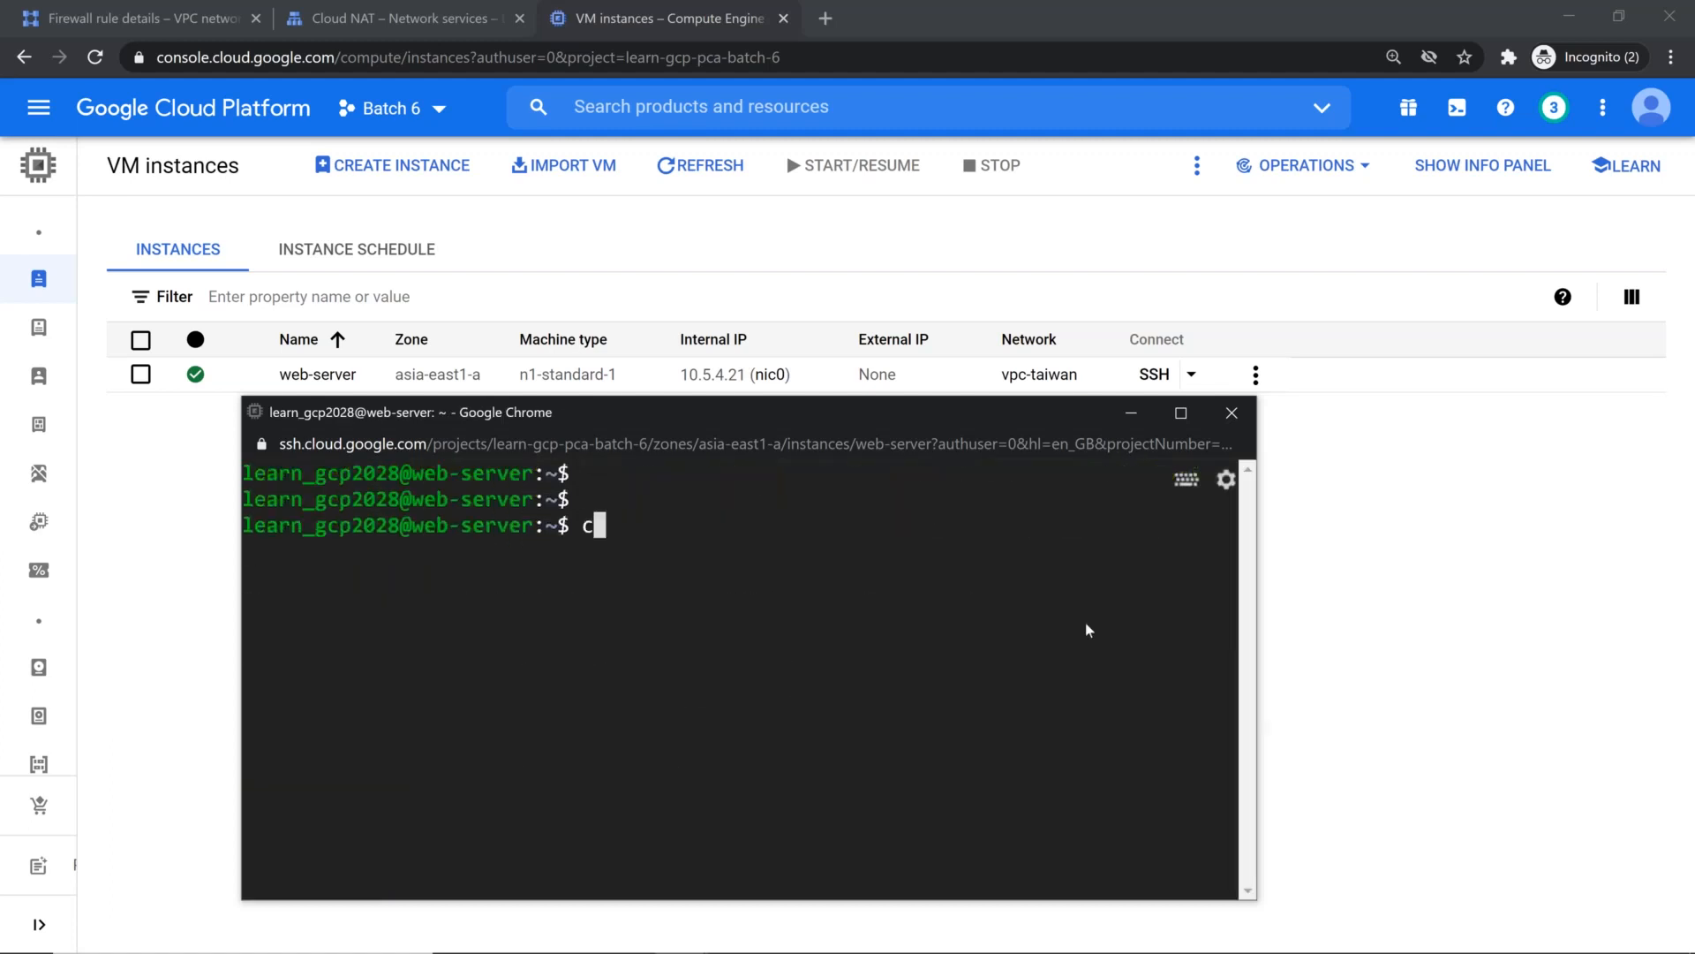
key(BackSpace)
key(BackSpace)
text(ls /var/)
key(Return)
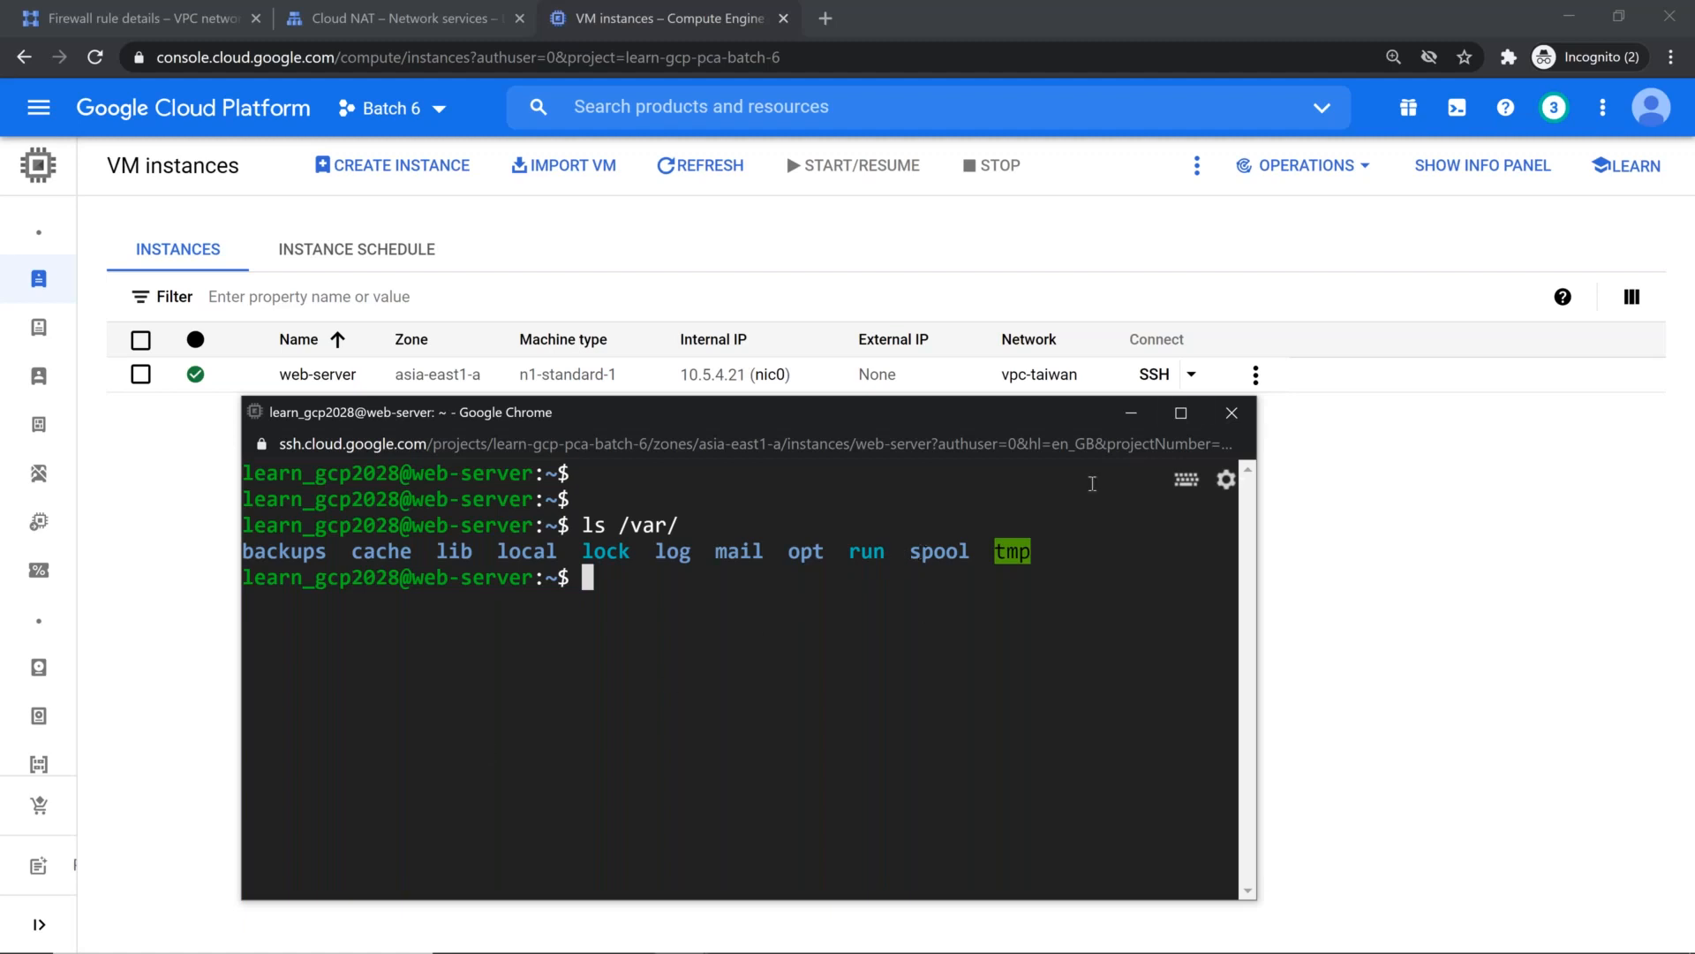
Step: Check for an Apache executable on the VM with which apache and which apache2
text(which apache)
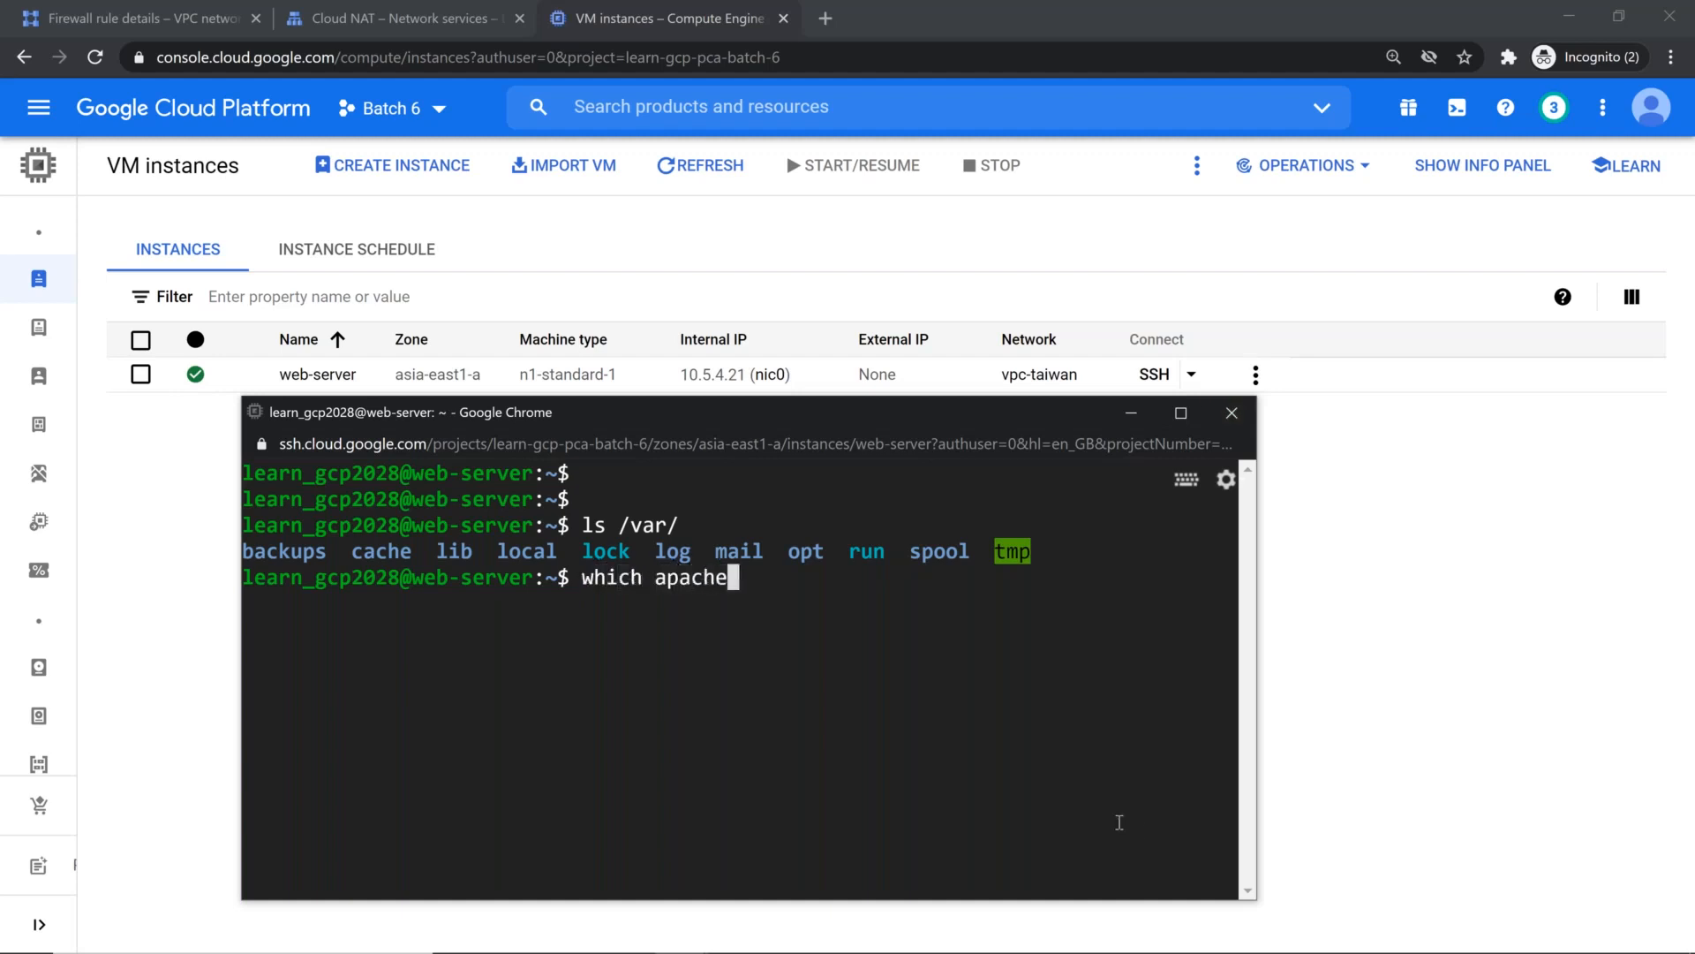
key(Return)
key(Up)
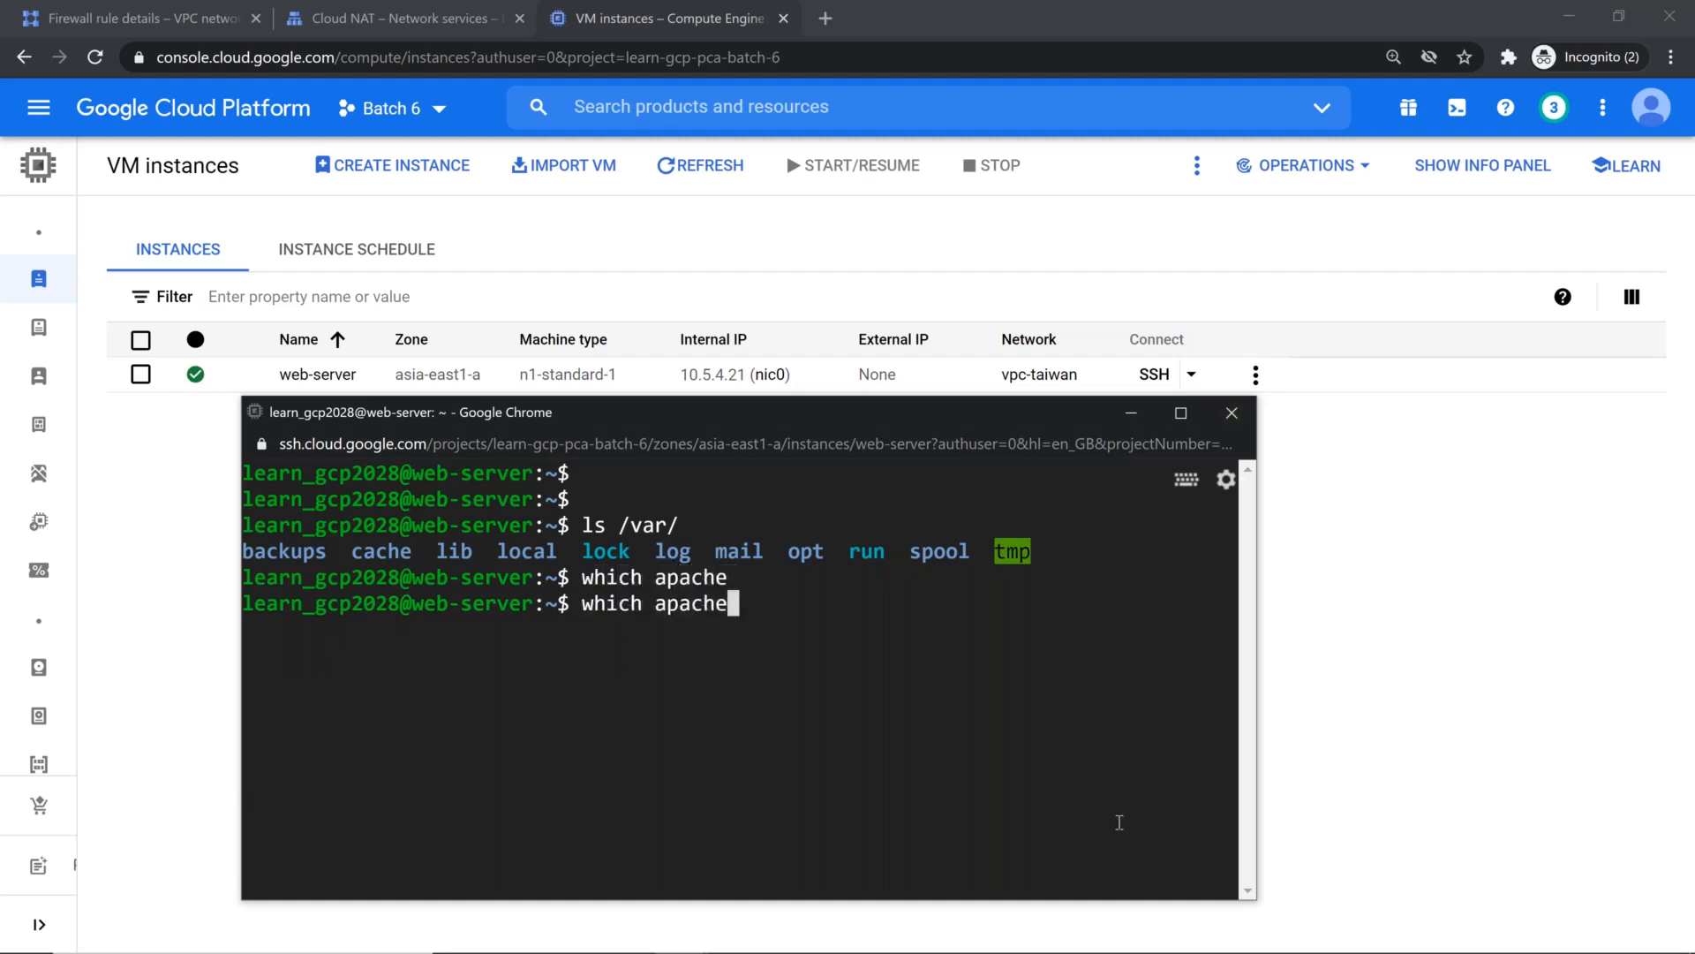
text(2)
key(Return)
Step: Check for an httpd executable on the VM with which httpd
key(Up)
key(BackSpace)
key(BackSpace)
key(BackSpace)
key(BackSpace)
key(BackSpace)
key(BackSpace)
key(BackSpace)
text(htto)
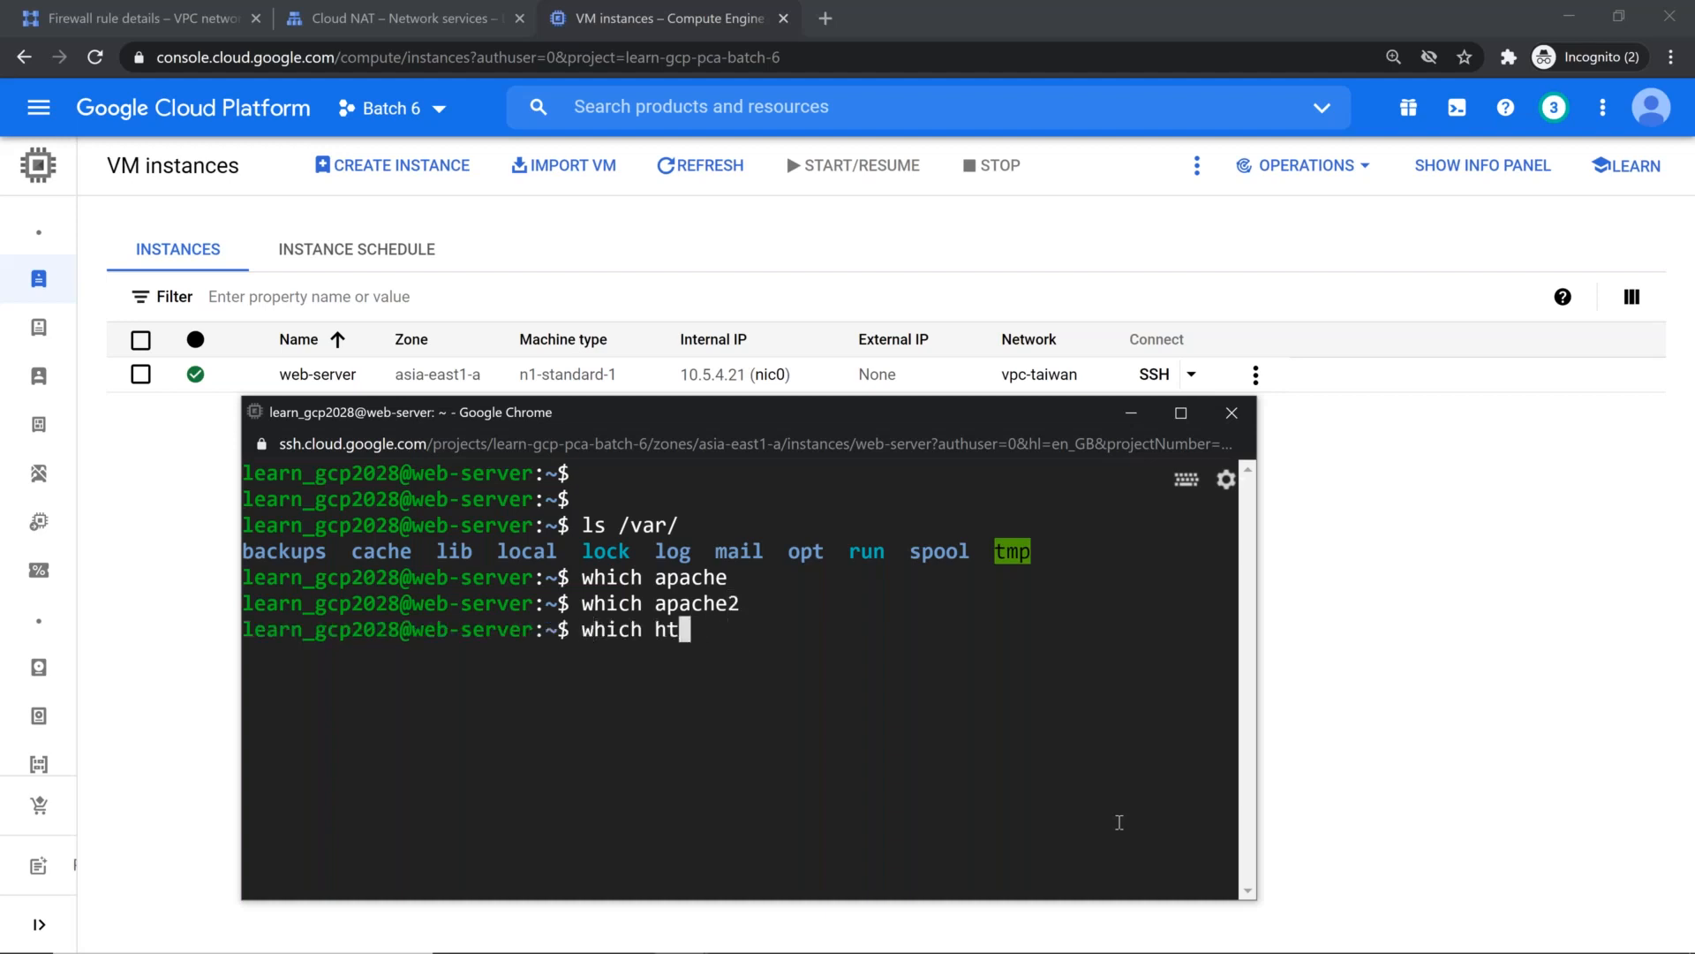
key(BackSpace)
text(pd)
key(Return)
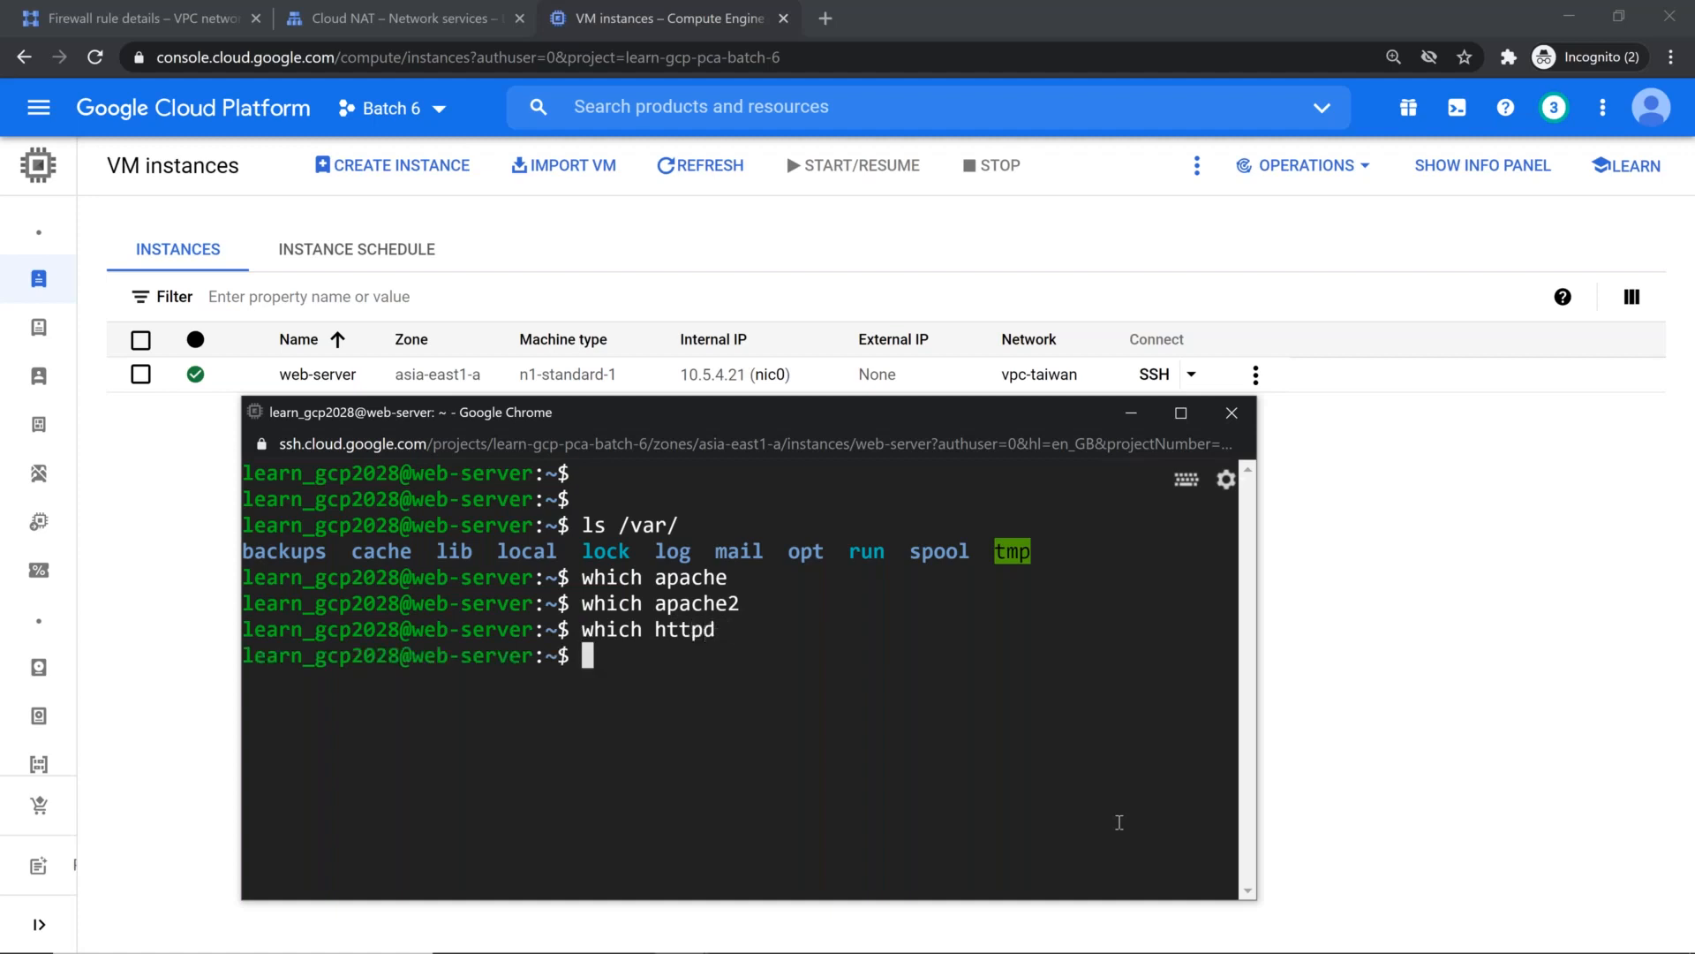
Step: Close the SSH session, reset the web-server instance and dismiss the notification
click(1232, 412)
click(855, 565)
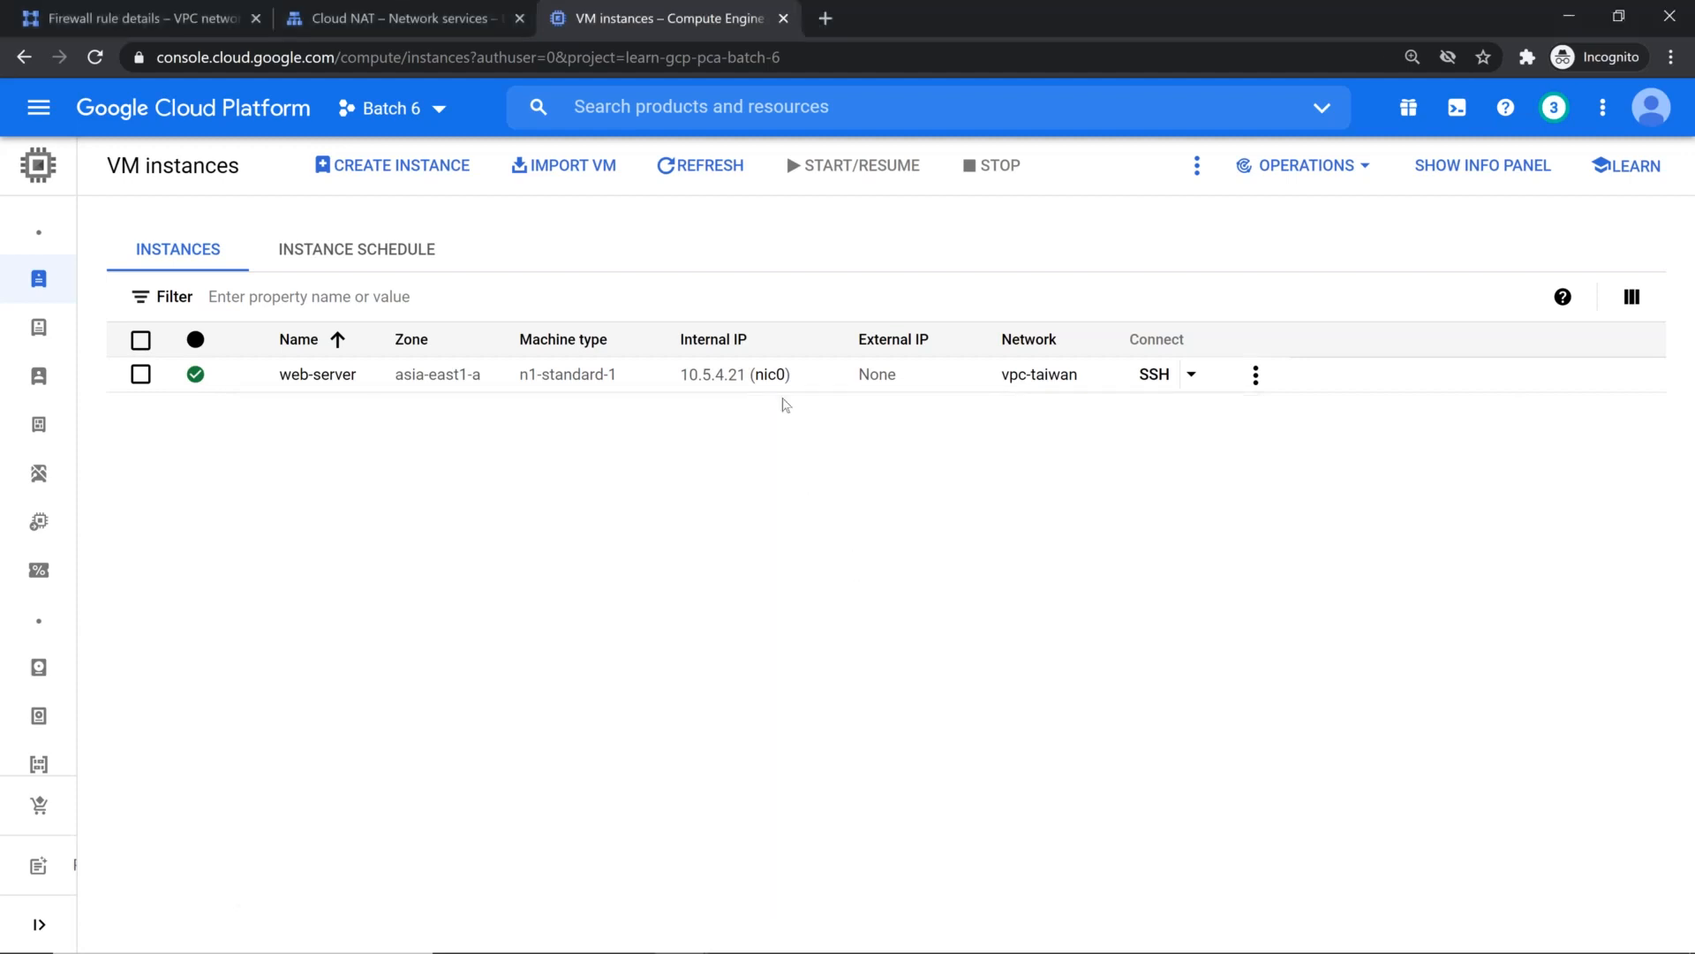
click(141, 375)
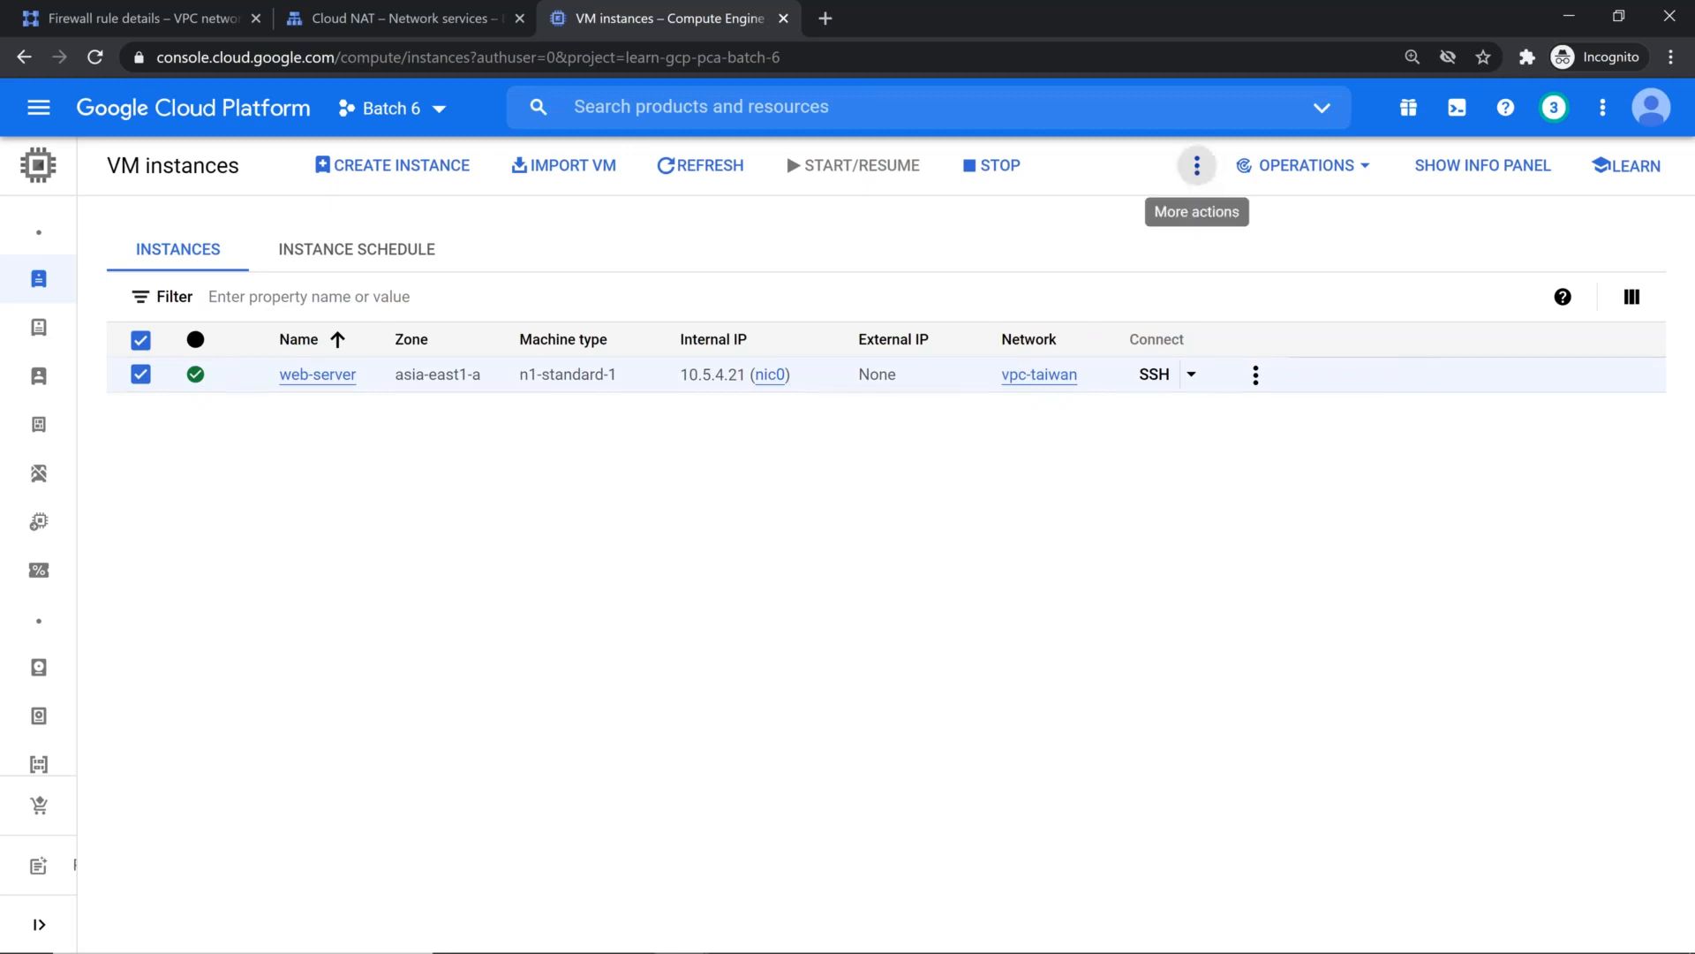
click(1197, 165)
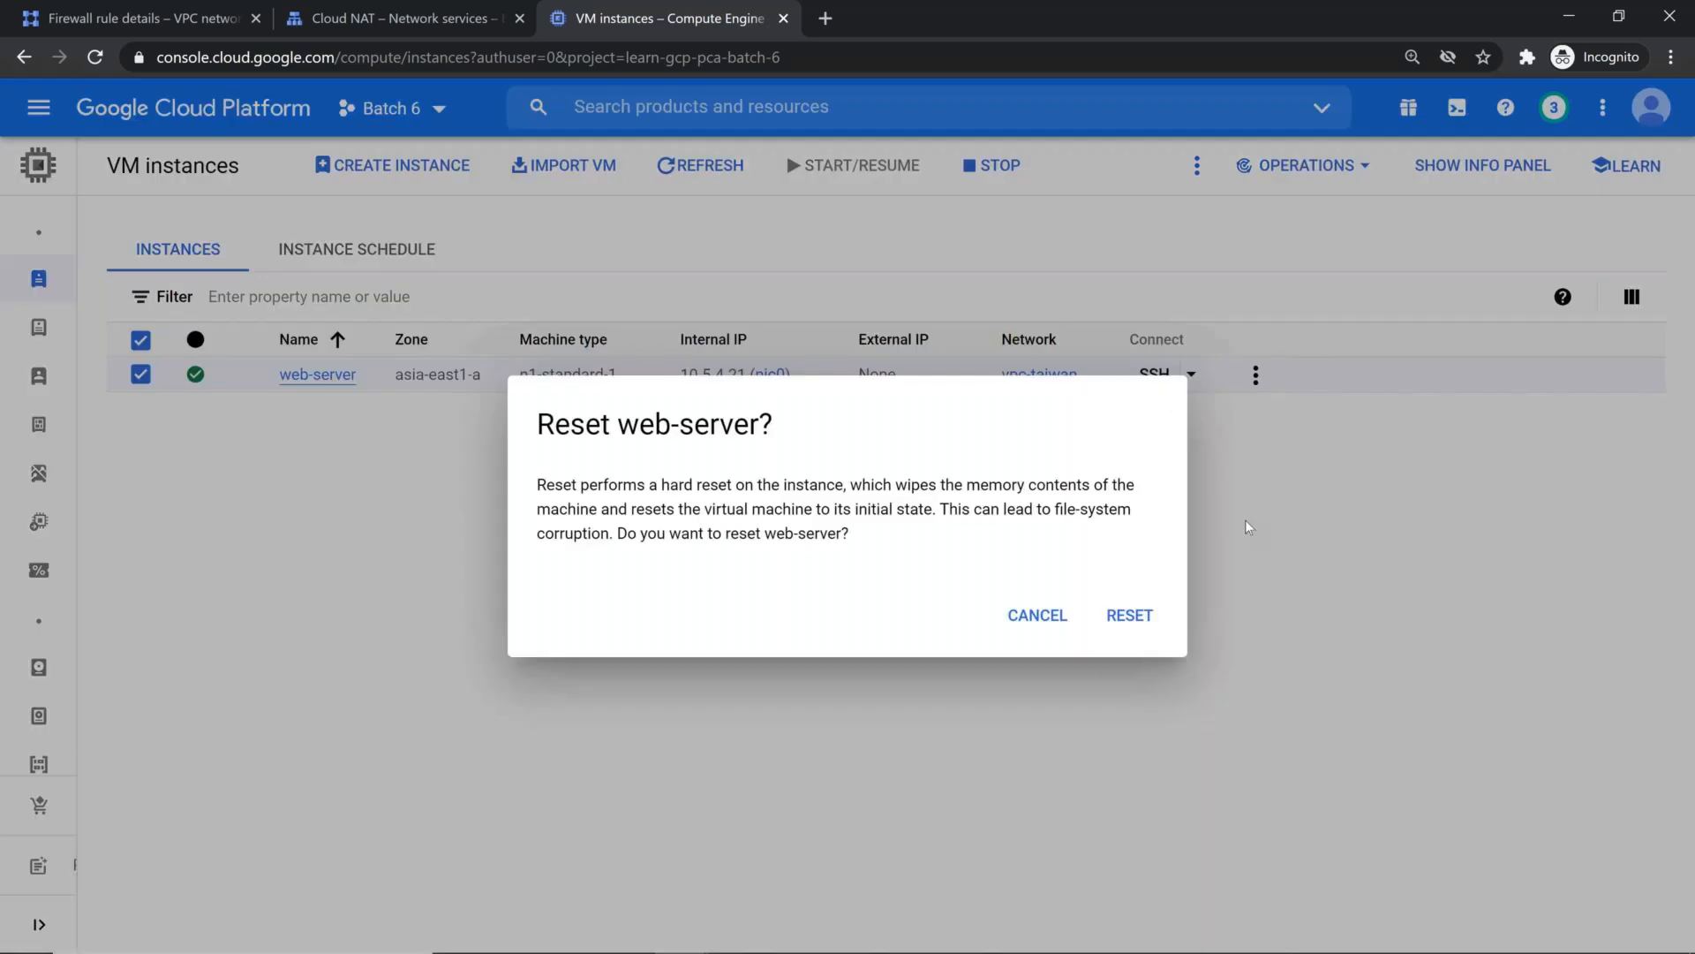
click(1126, 602)
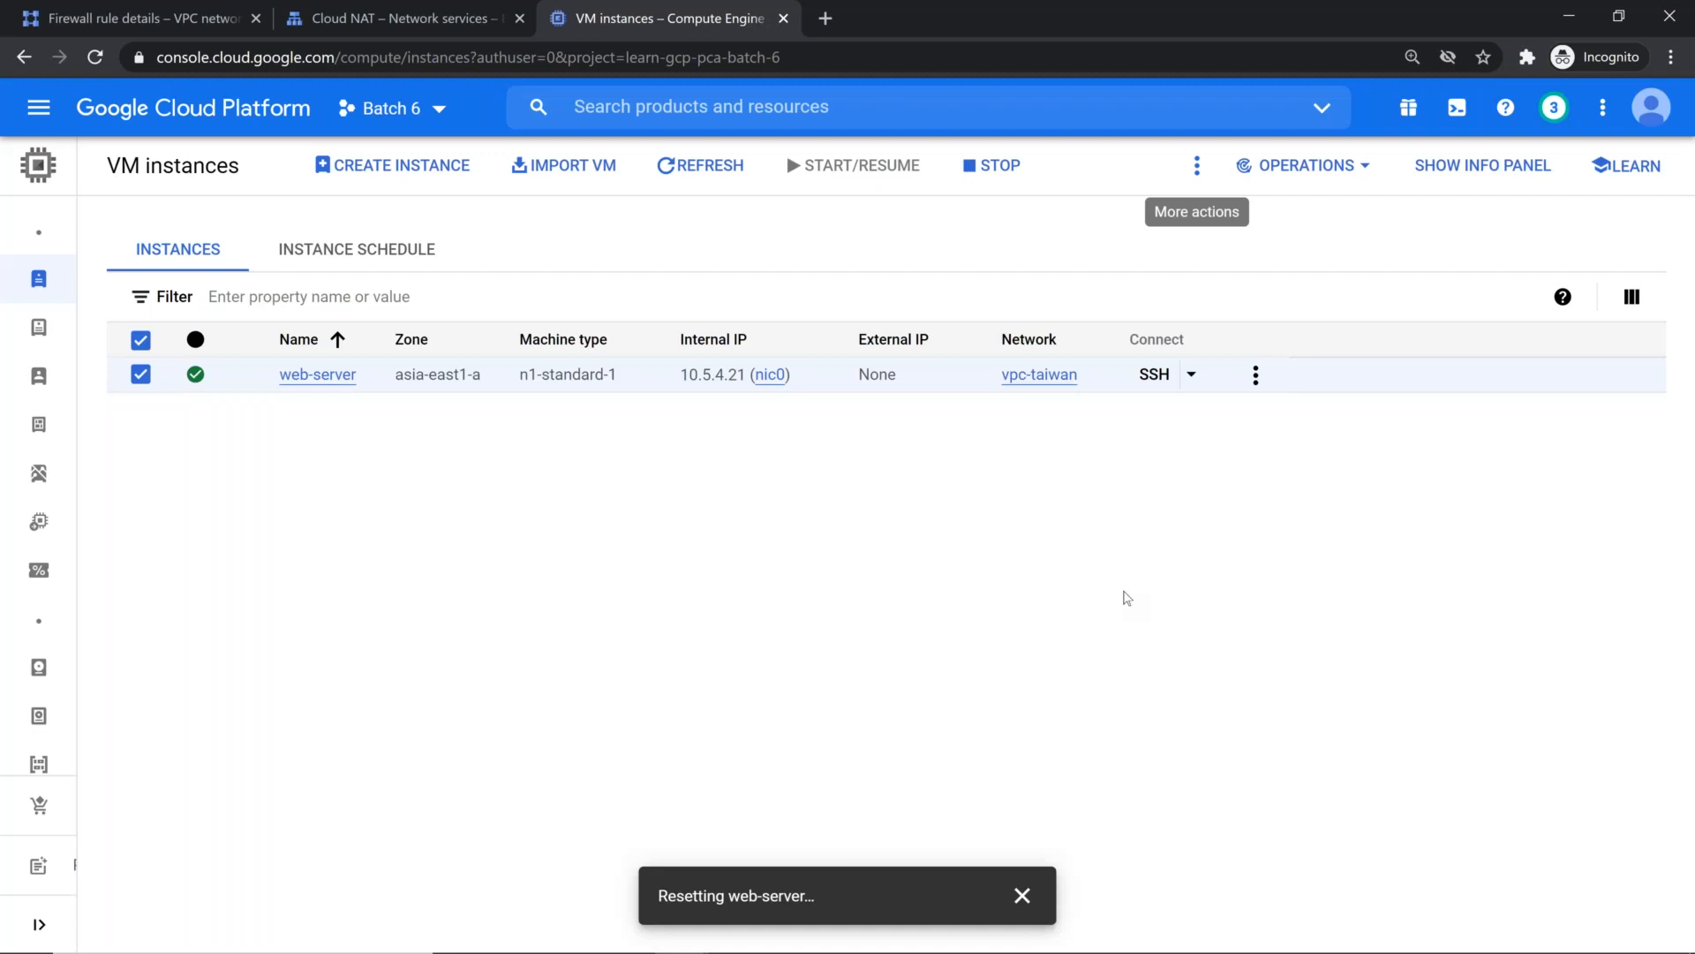
mouse_move(194, 380)
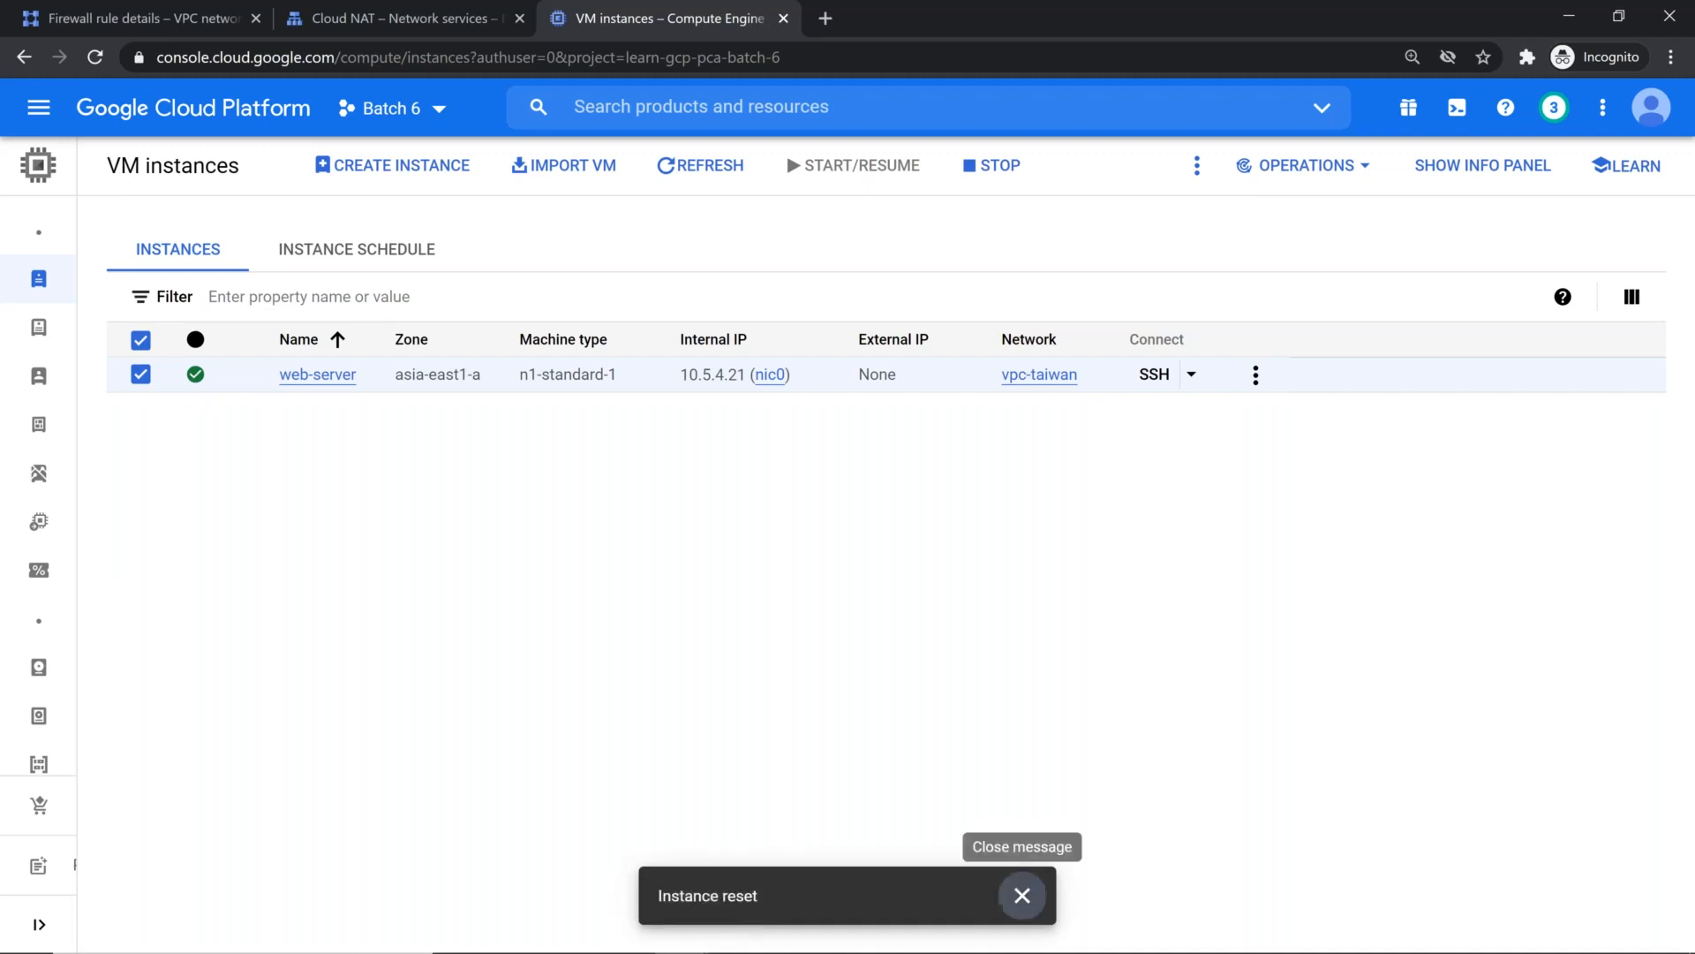
click(1021, 896)
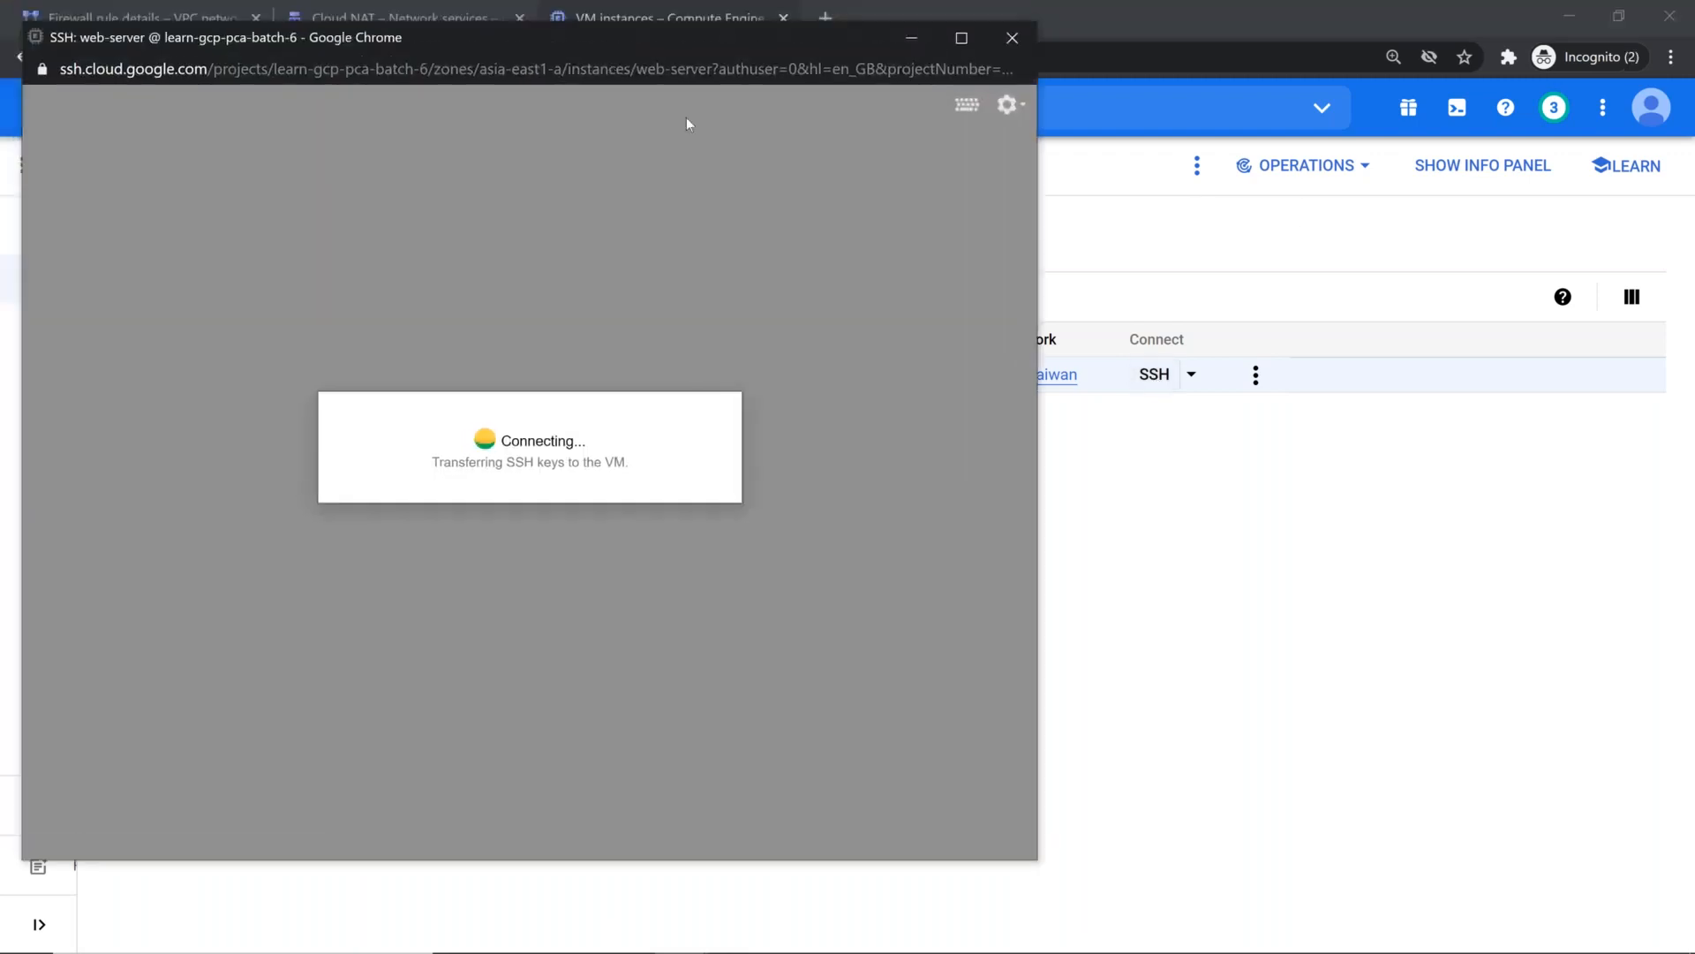
Step: Open a new SSH session to web-server in a wider window and list the contents of /var/ in a cleared terminal
drag(592, 41, 754, 335)
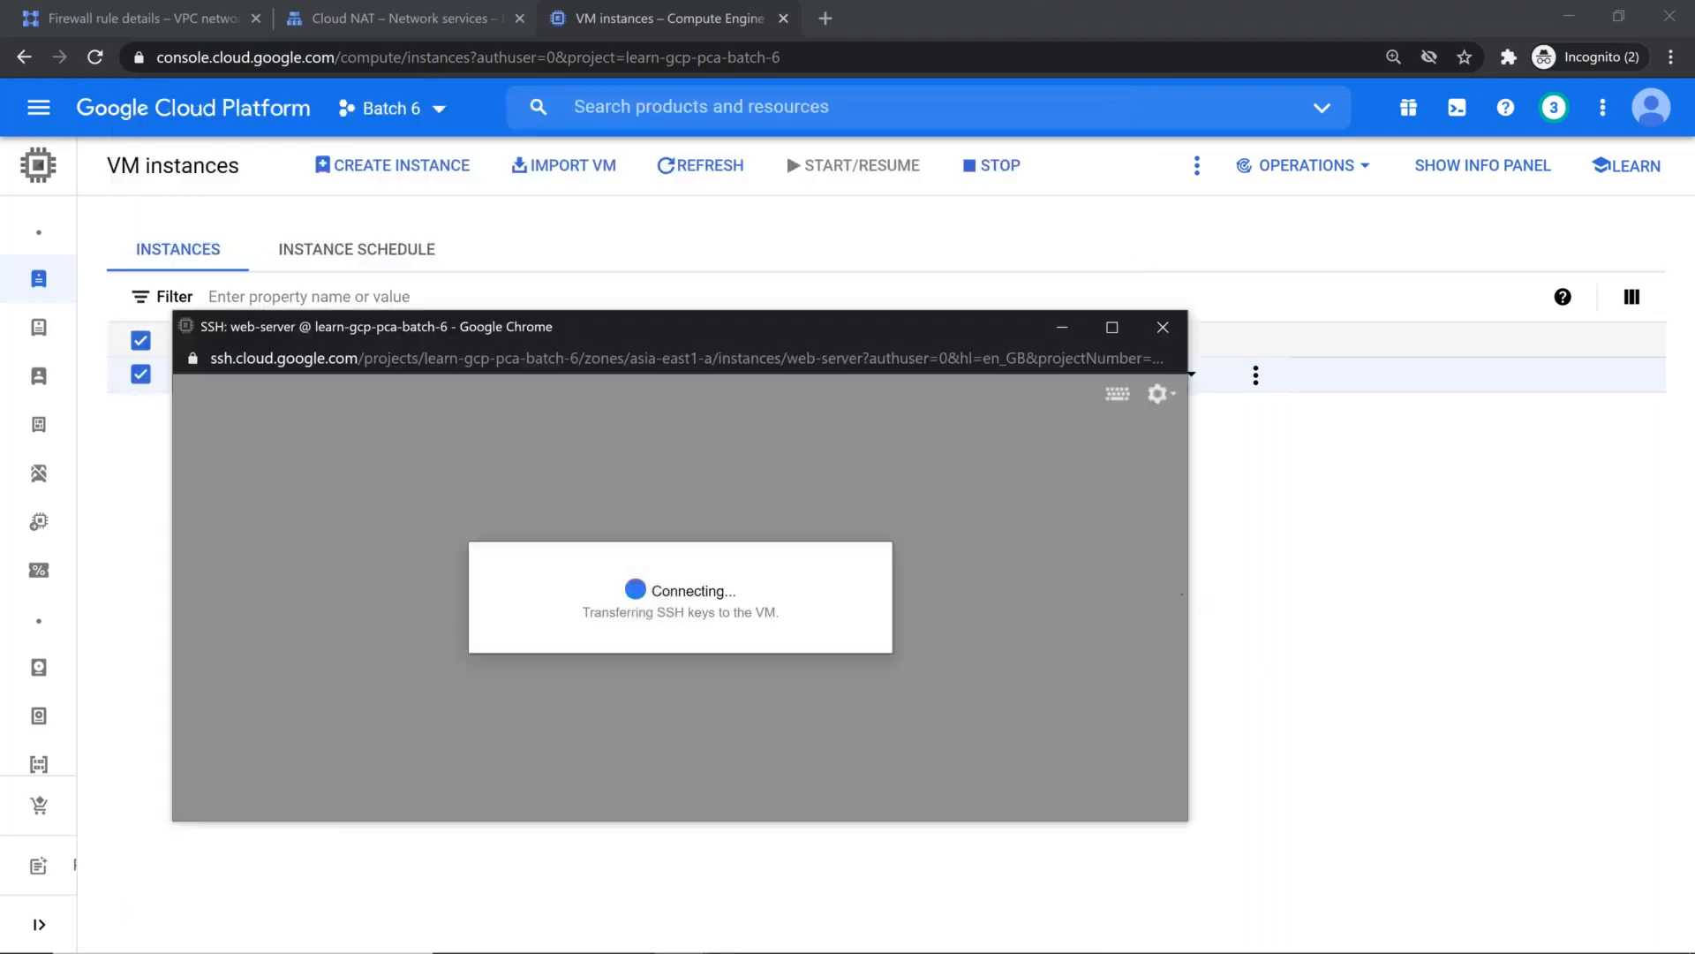
drag(1196, 609, 1579, 506)
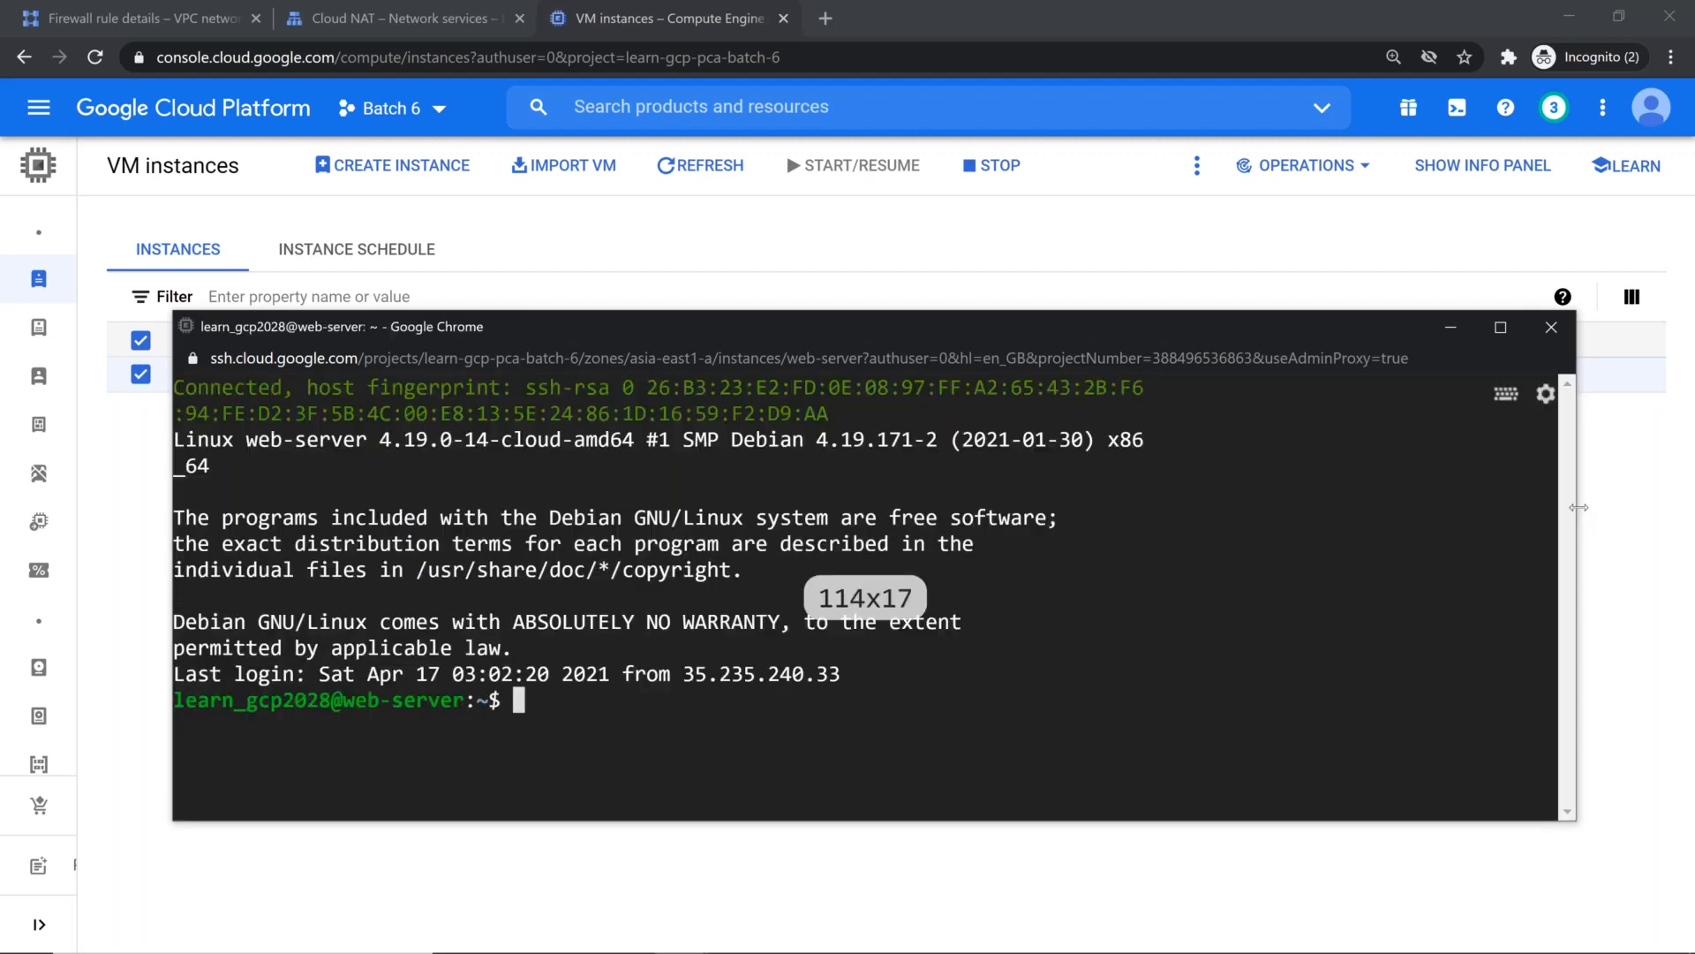
key(ctrl+l)
text(ls /var/)
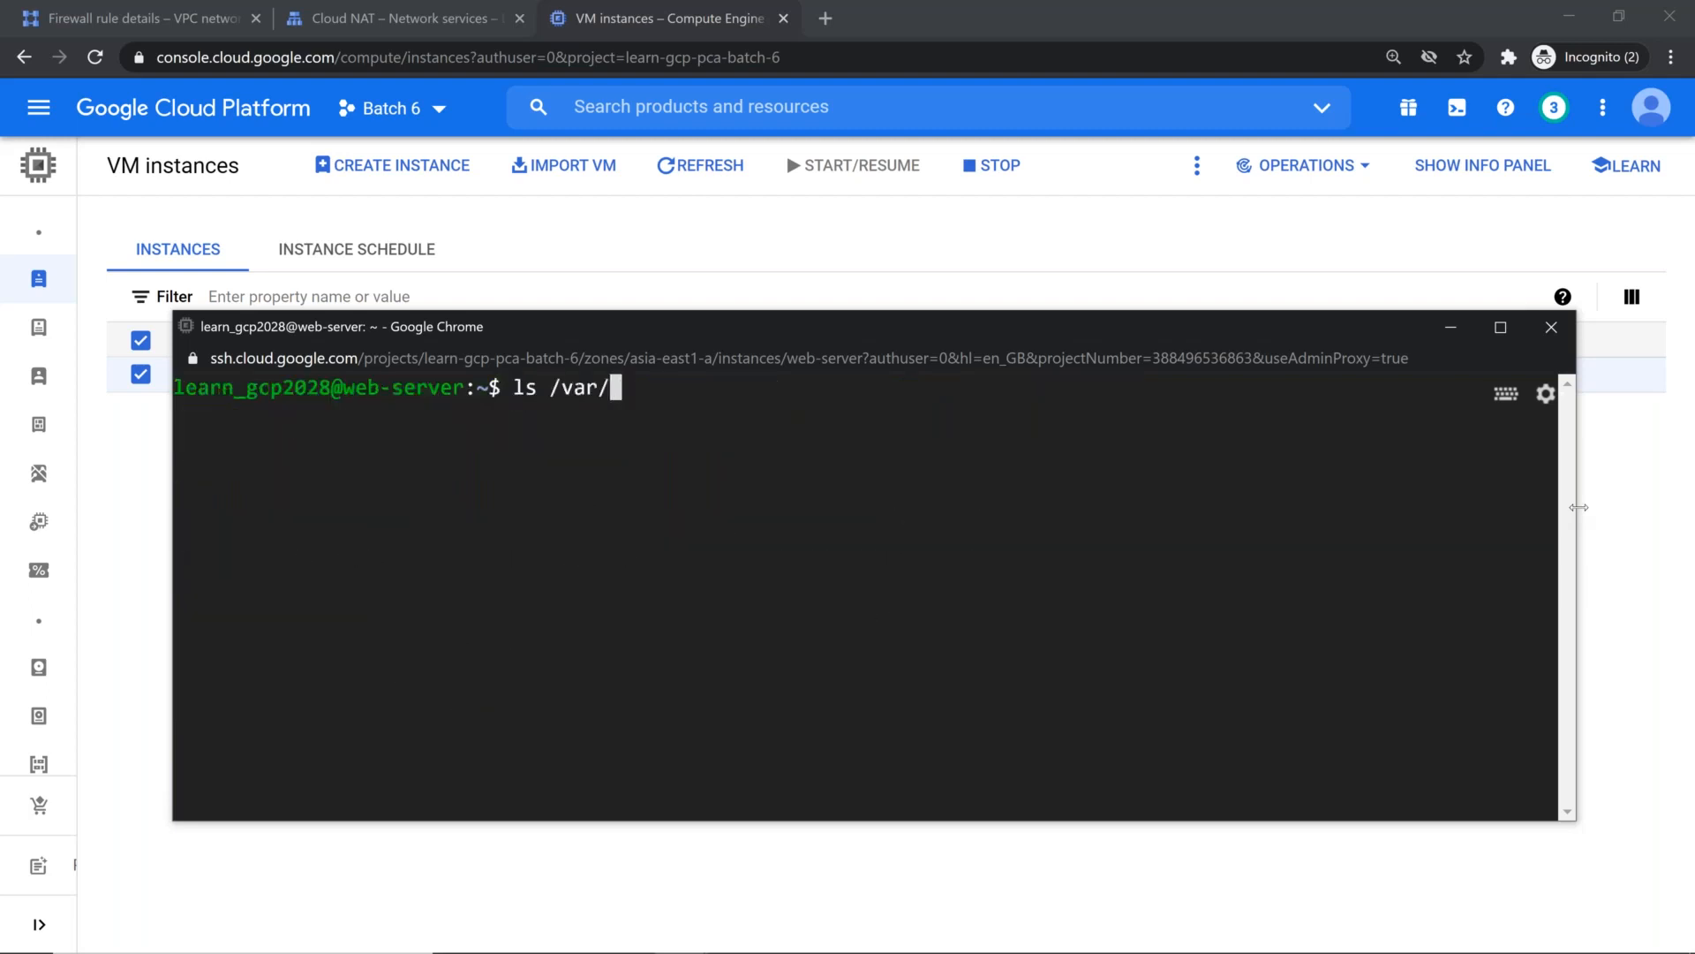
key(Return)
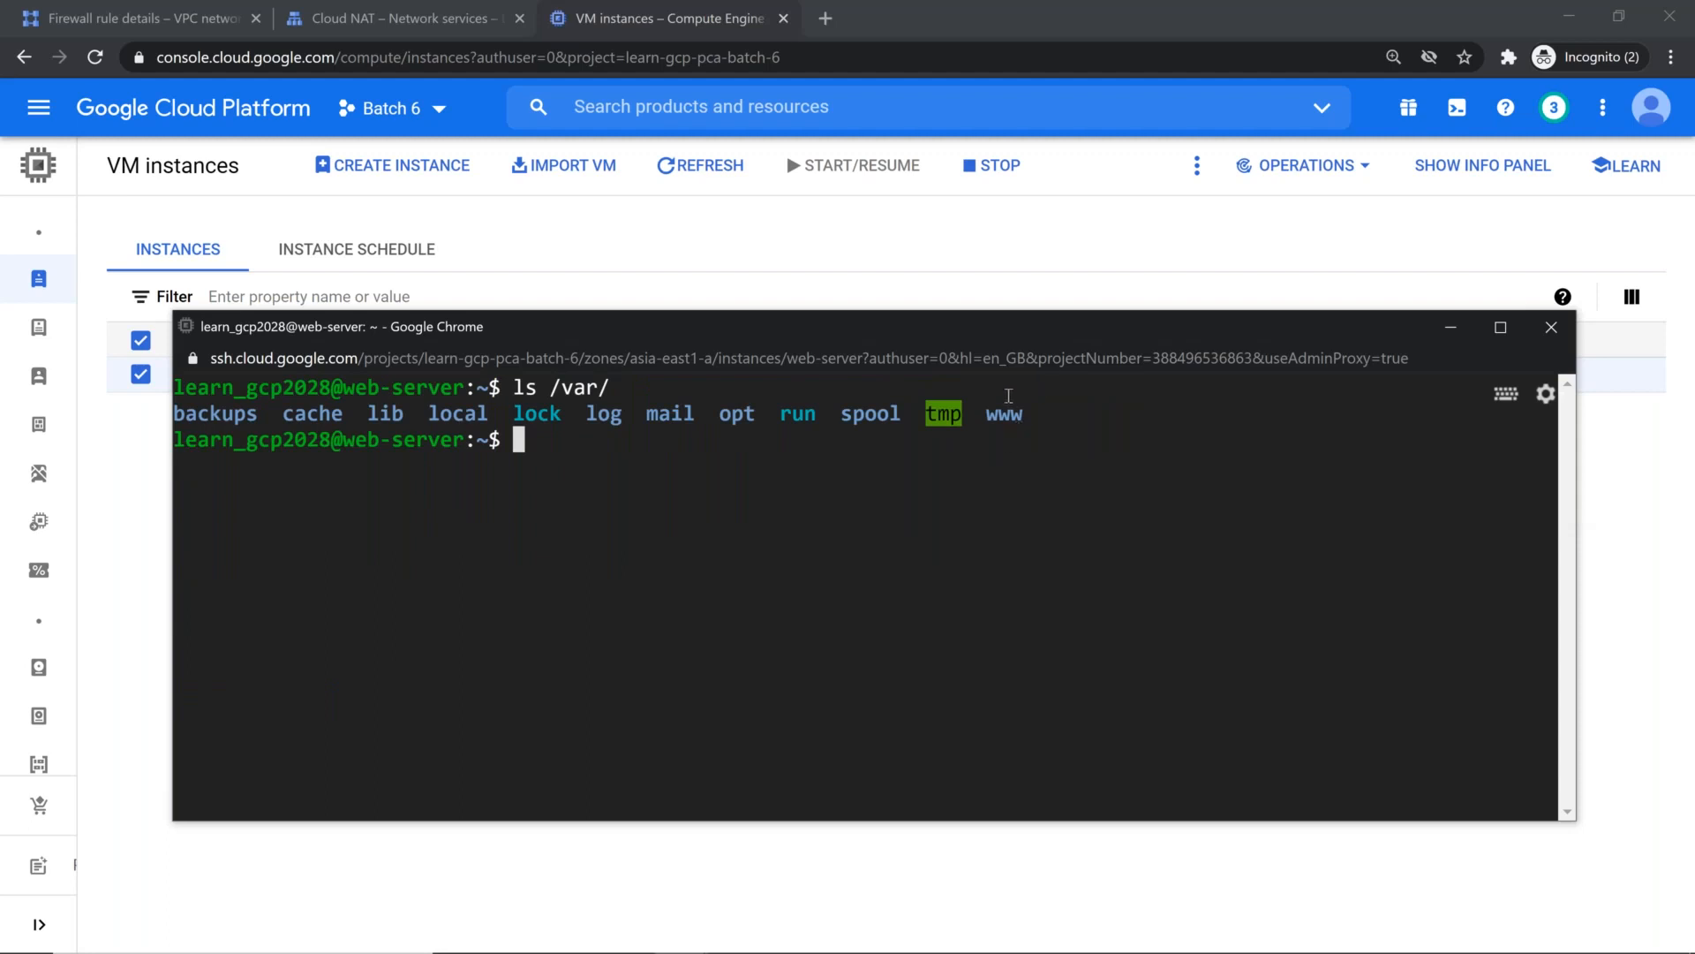
double_click(1007, 415)
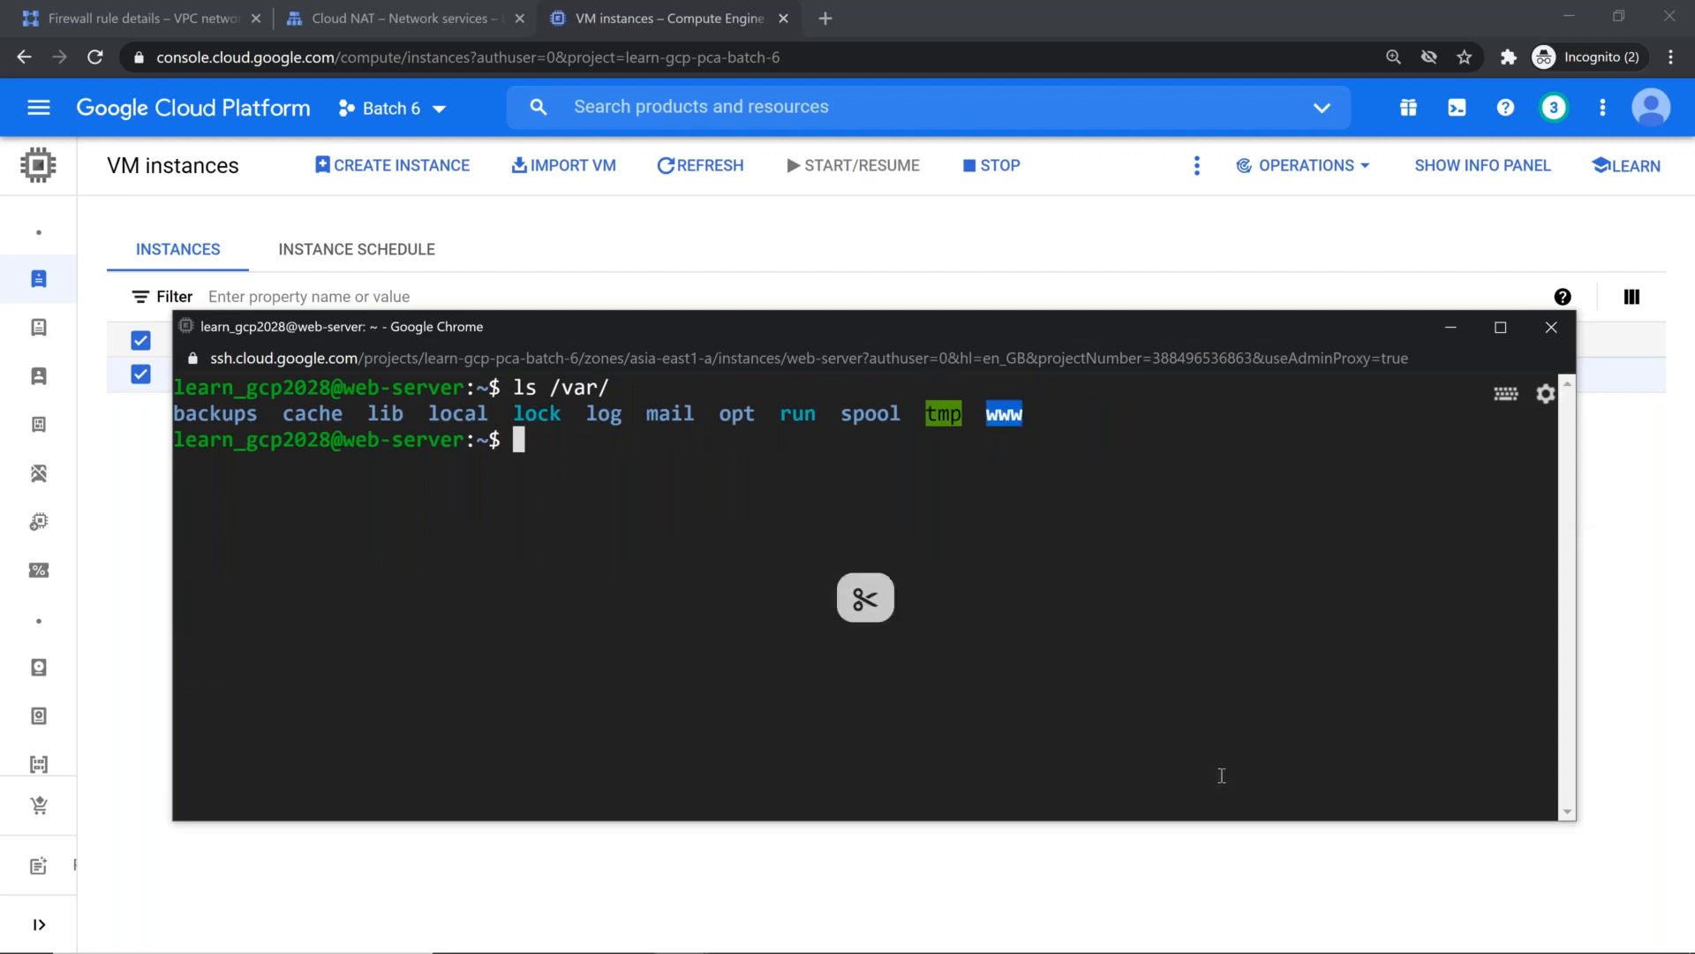
Step: Look for the Apache executable on the restarted VM with which apache2 and which apache
text(whcih)
key(BackSpace)
key(BackSpace)
key(BackSpace)
key(BackSpace)
text(ich)
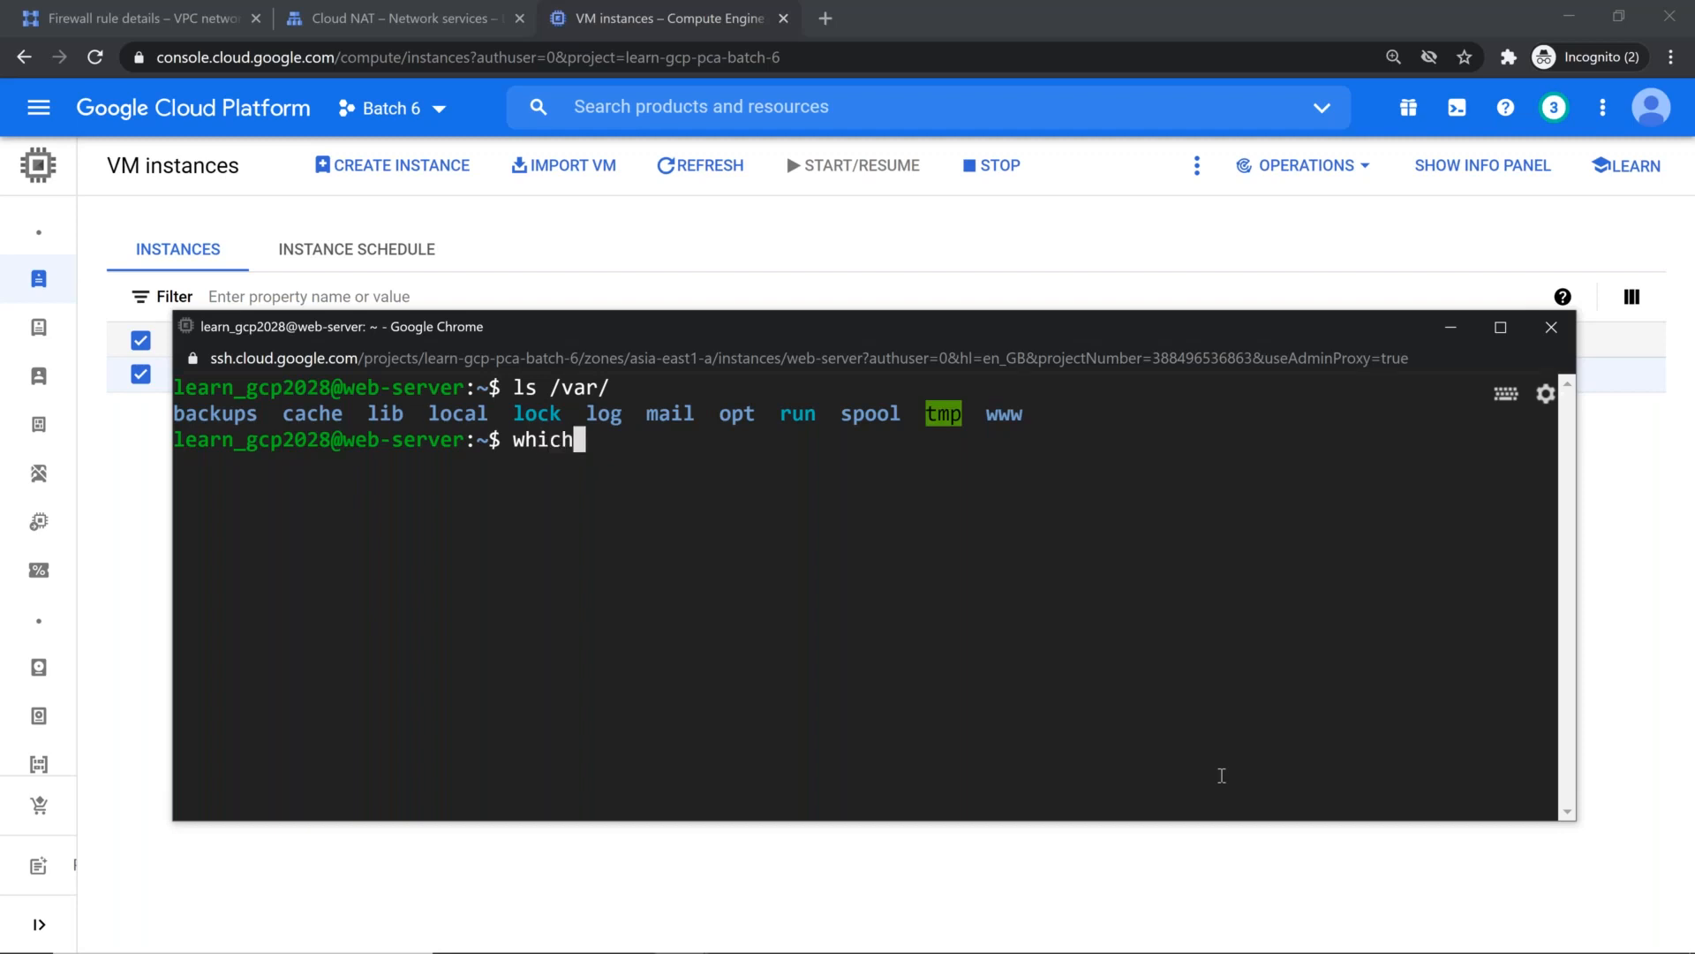
text( apache2)
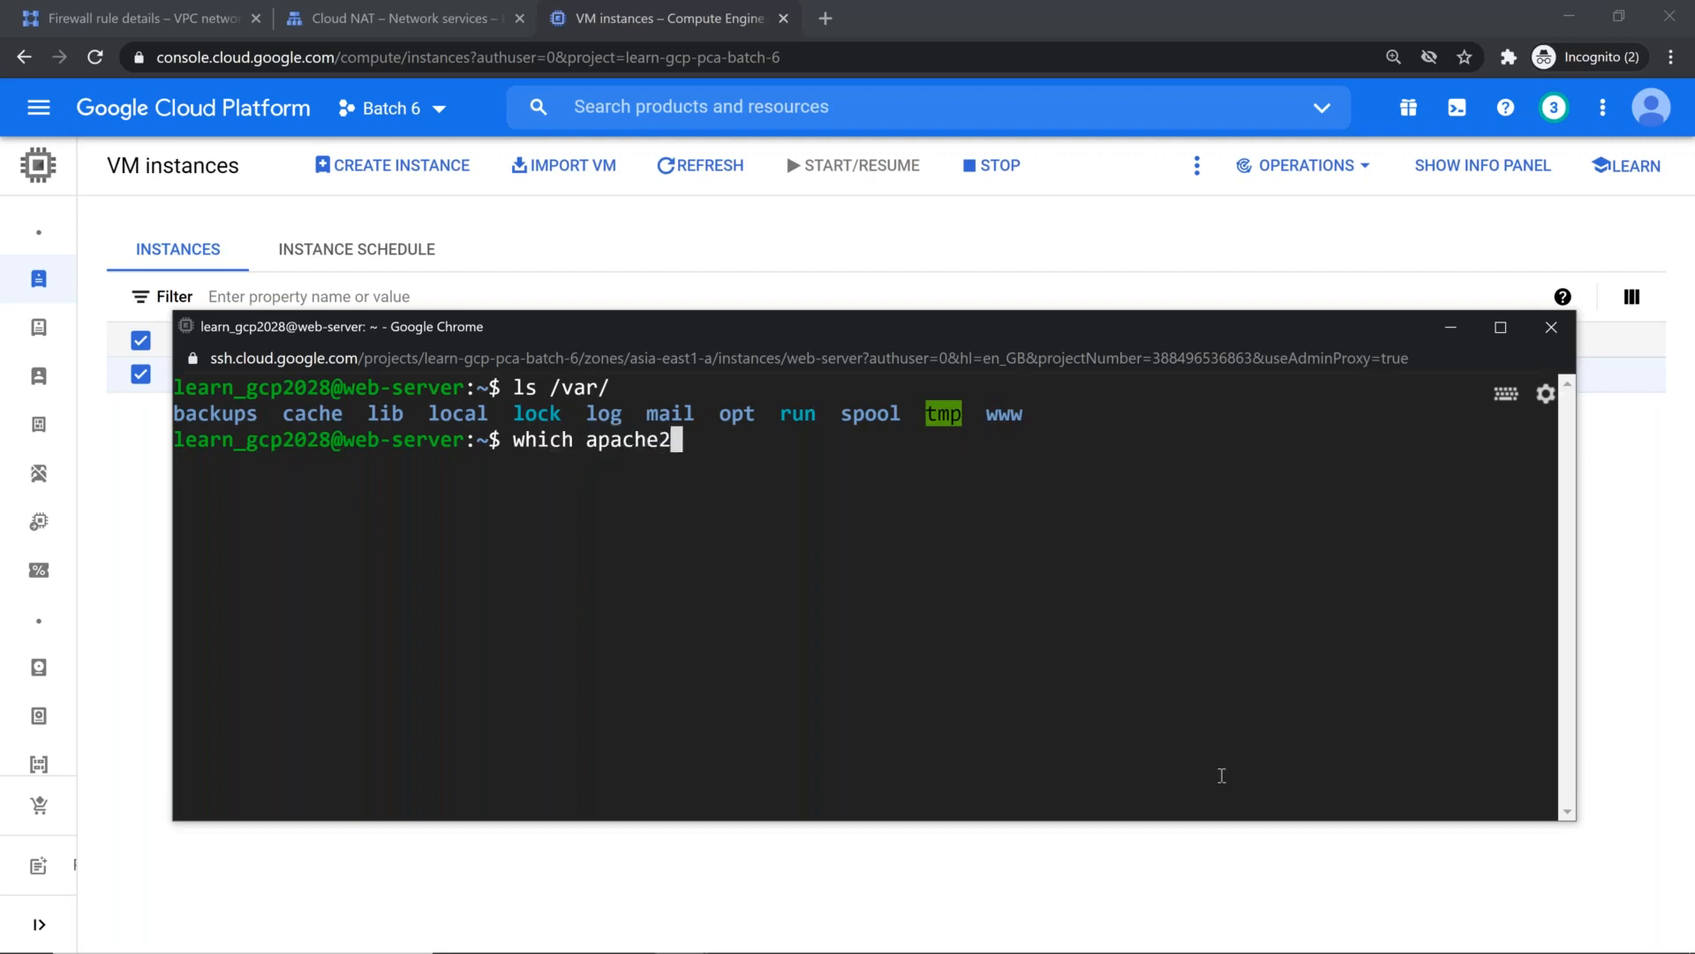
key(Return)
key(Up)
key(BackSpace)
key(Return)
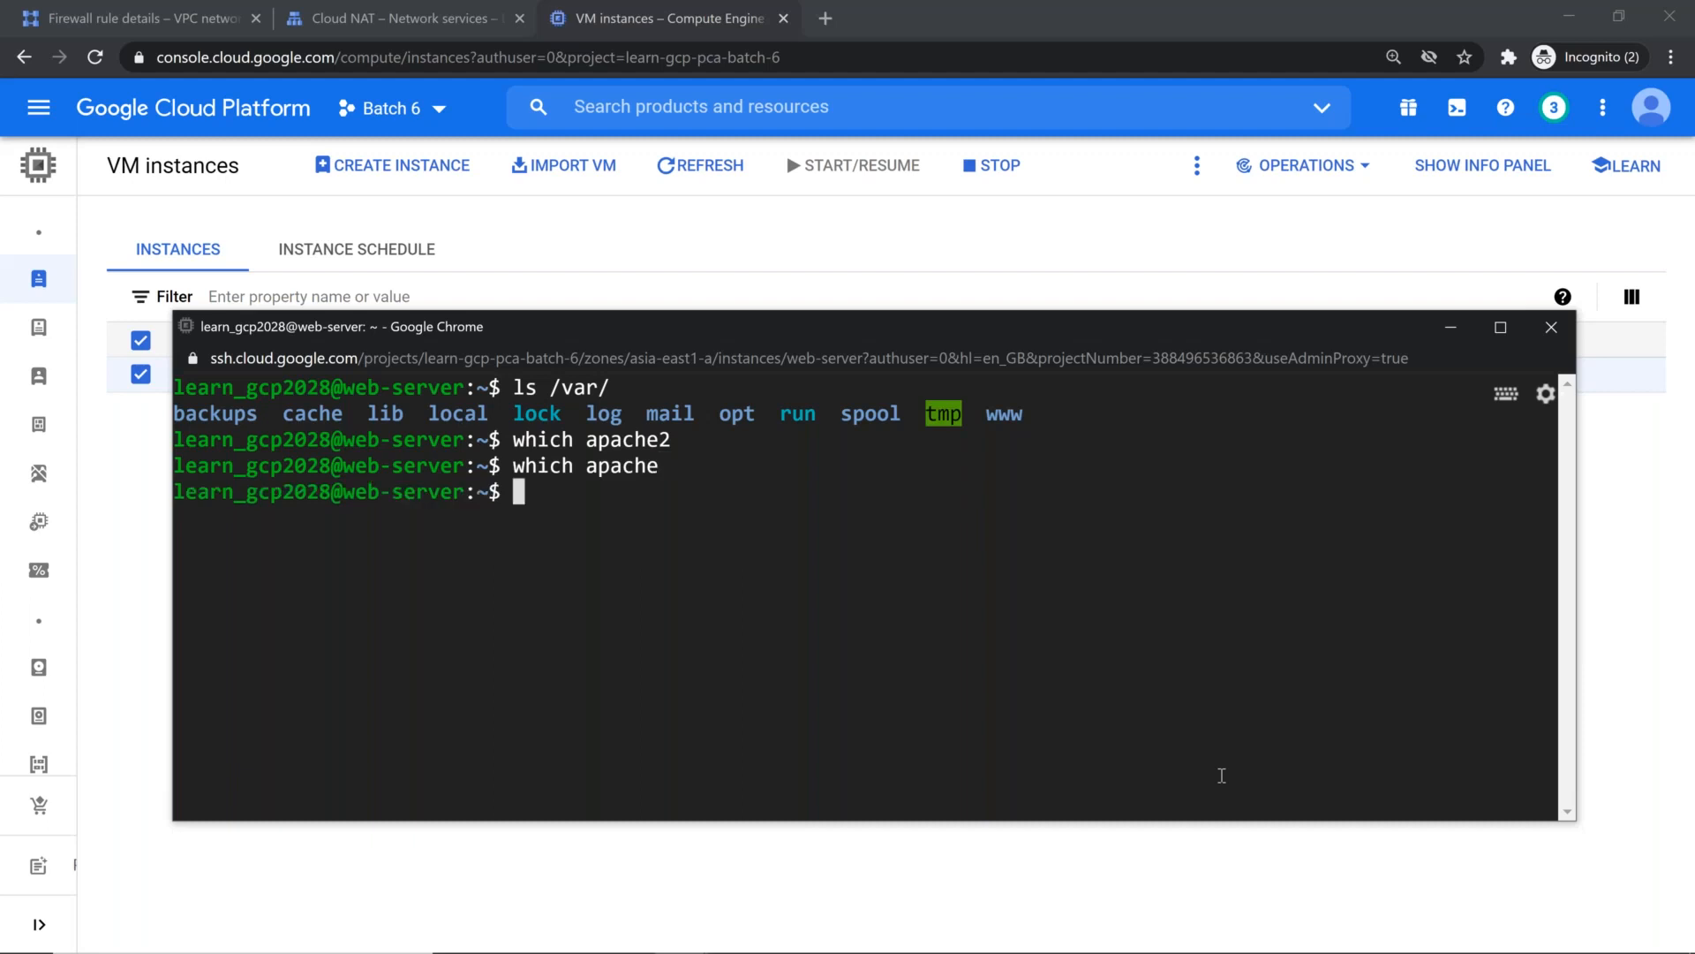
Step: Look for the httpd executable on the restarted VM with which httpd
key(Up)
key(BackSpace)
key(BackSpace)
key(BackSpace)
key(BackSpace)
key(BackSpace)
key(BackSpace)
text(httpd)
key(Return)
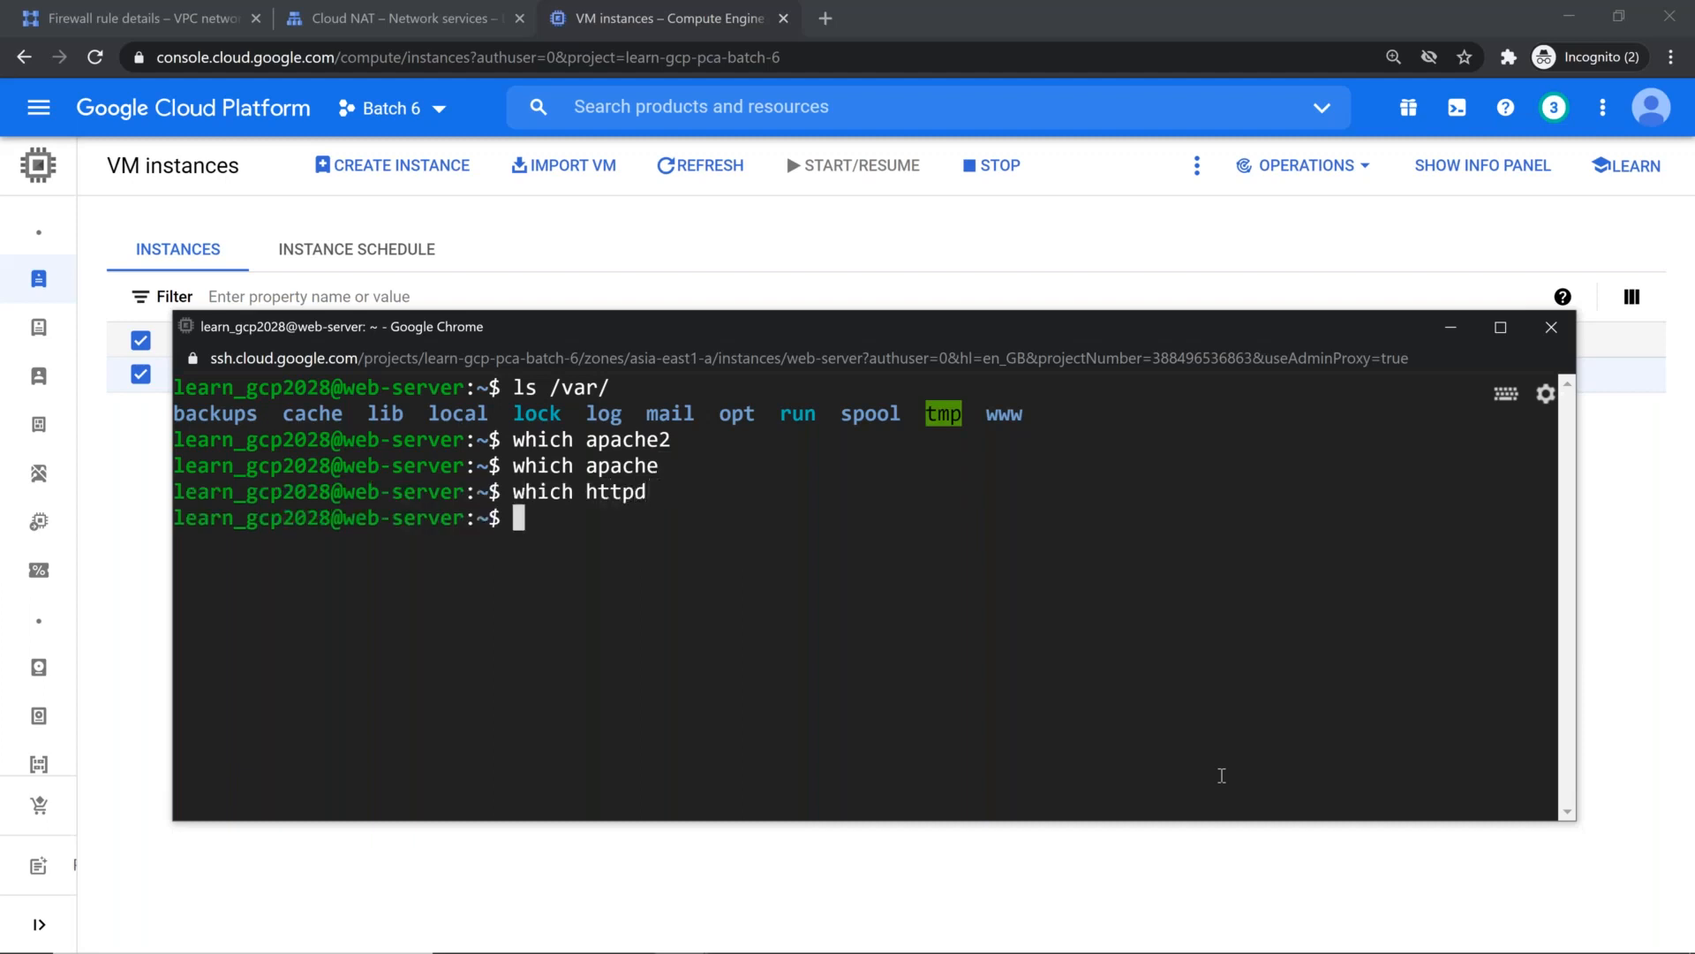
key(Return)
key(Return)
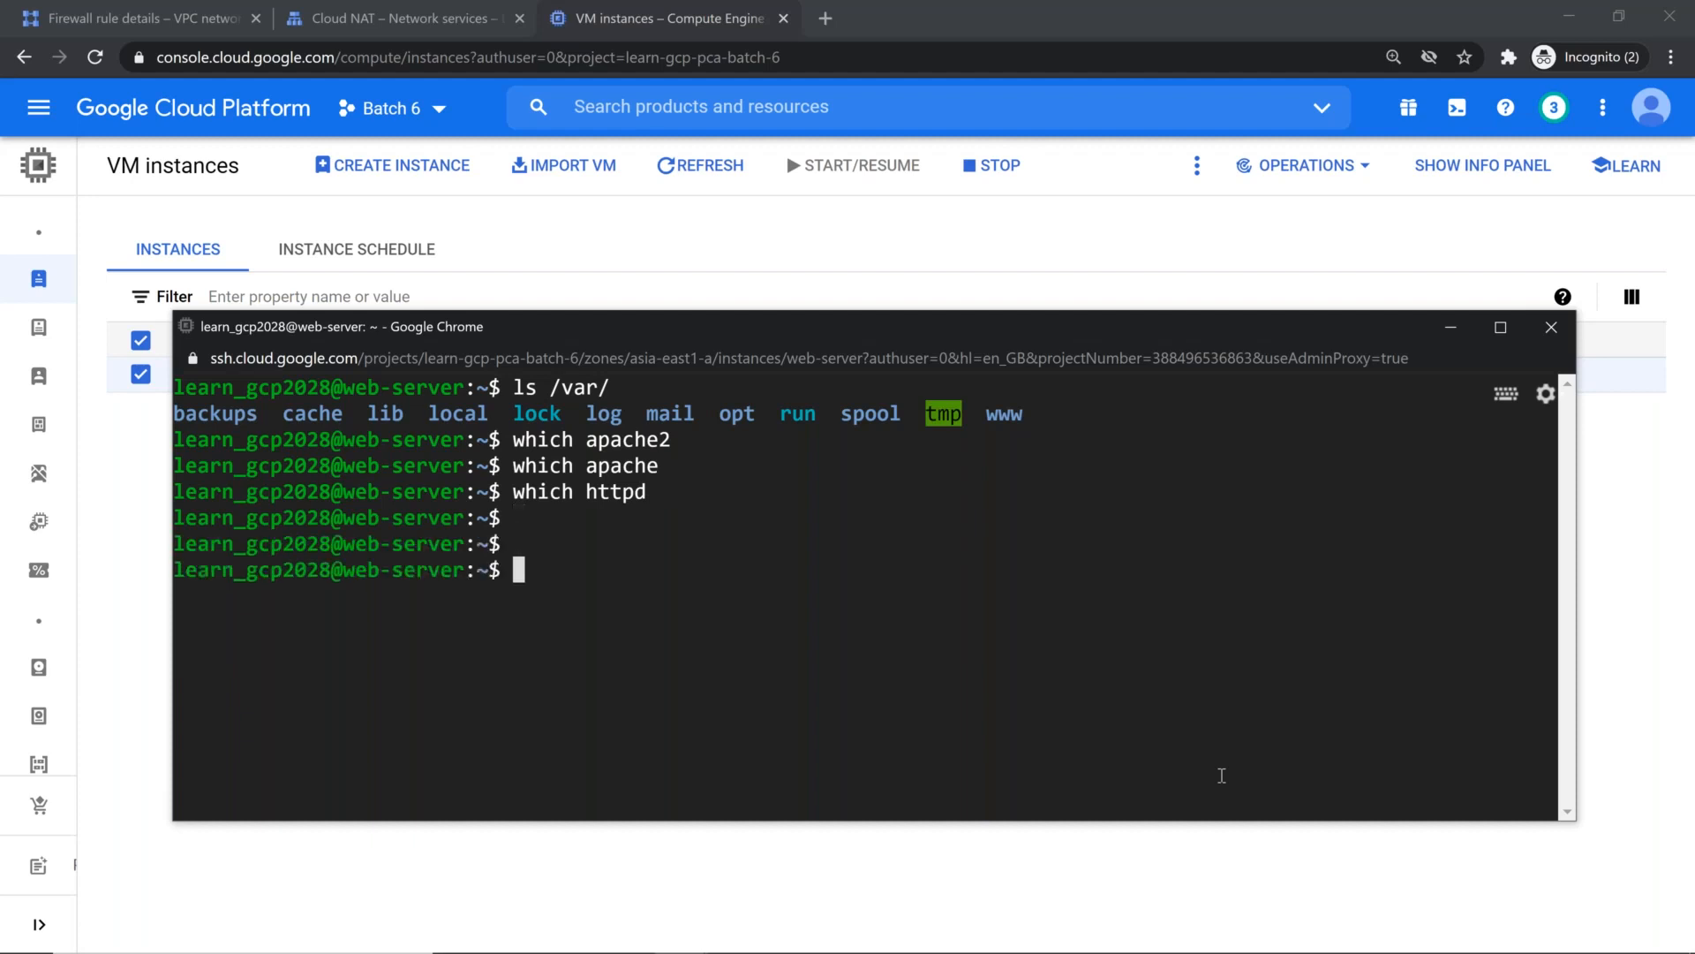
Step: Request the VM's own web page from the terminal with curl localhost
text(curl )
text(loca)
text(l)
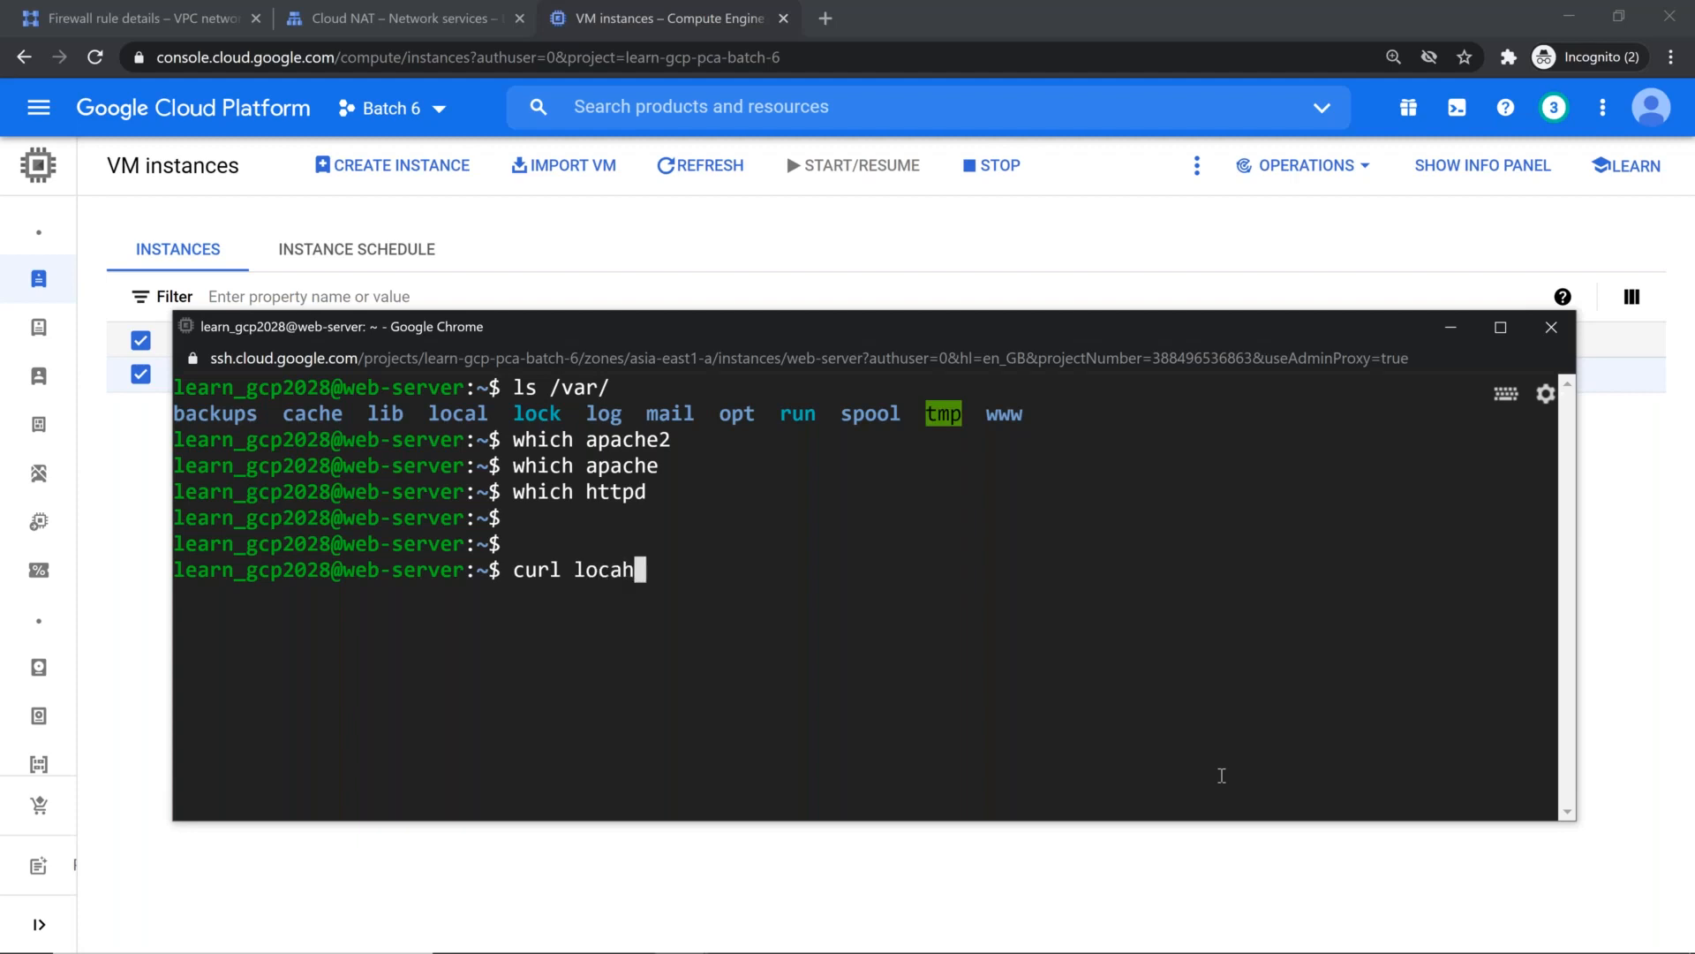
text(host)
key(Return)
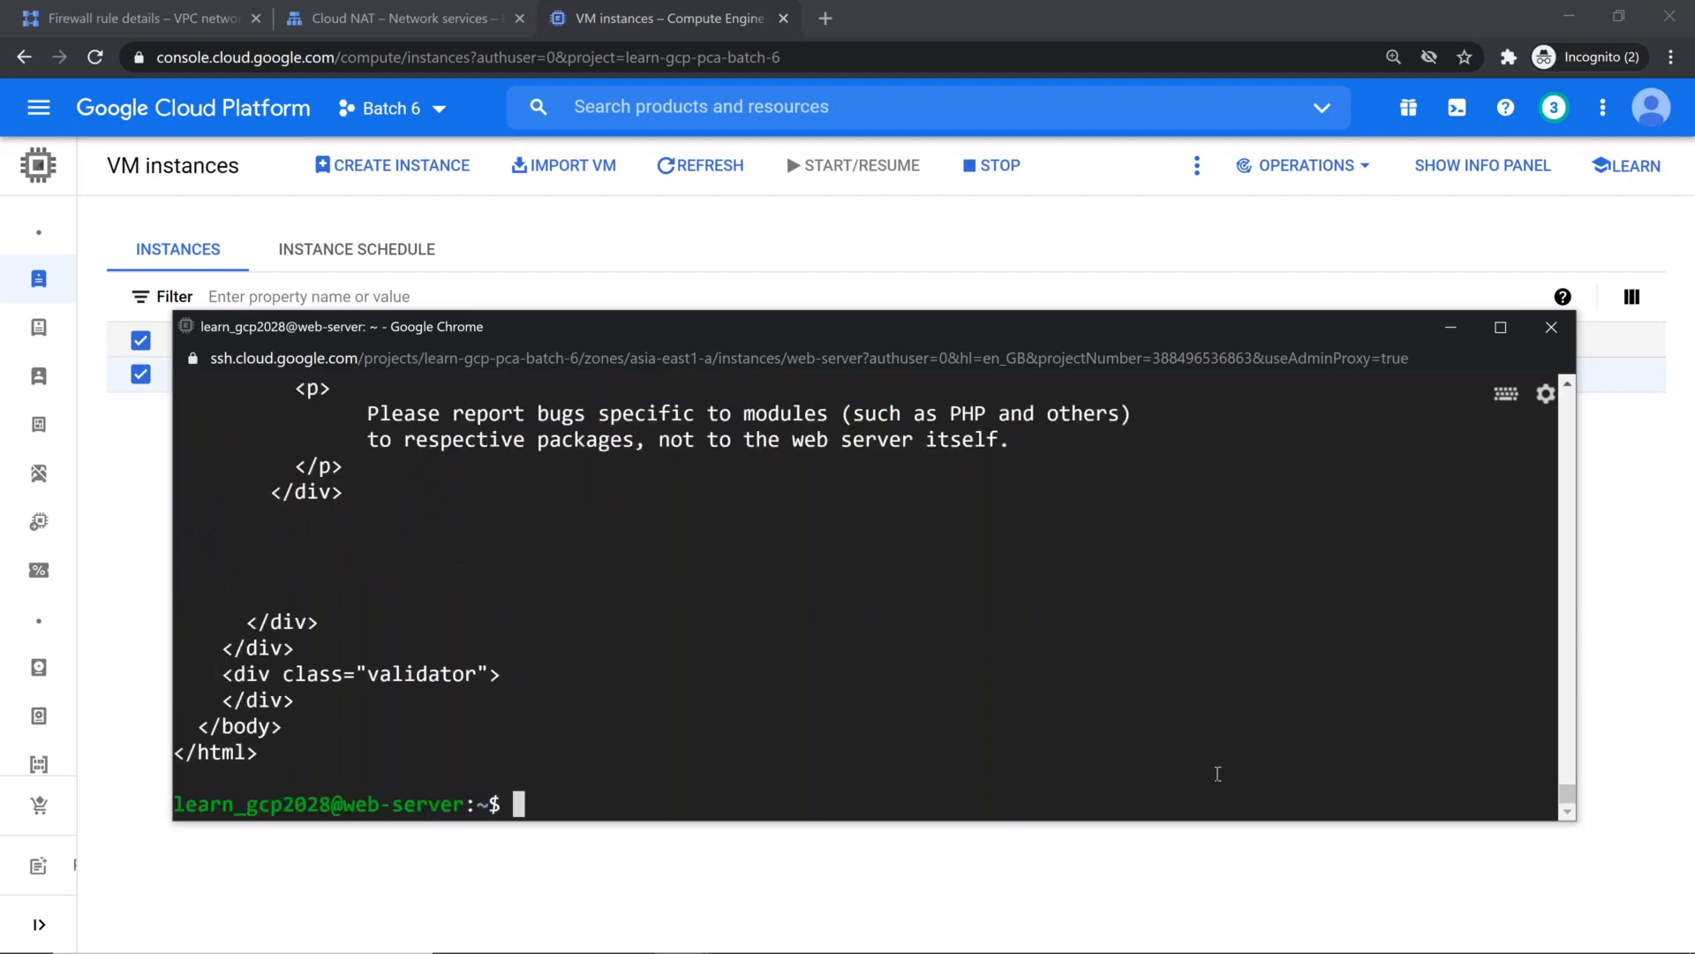
Step: Enlarge the SSH window and search the running processes for httpd with ps -ef | grep httpd
drag(879, 305, 870, 50)
drag(1568, 780, 1483, 106)
key(Return)
key(Return)
key(Return)
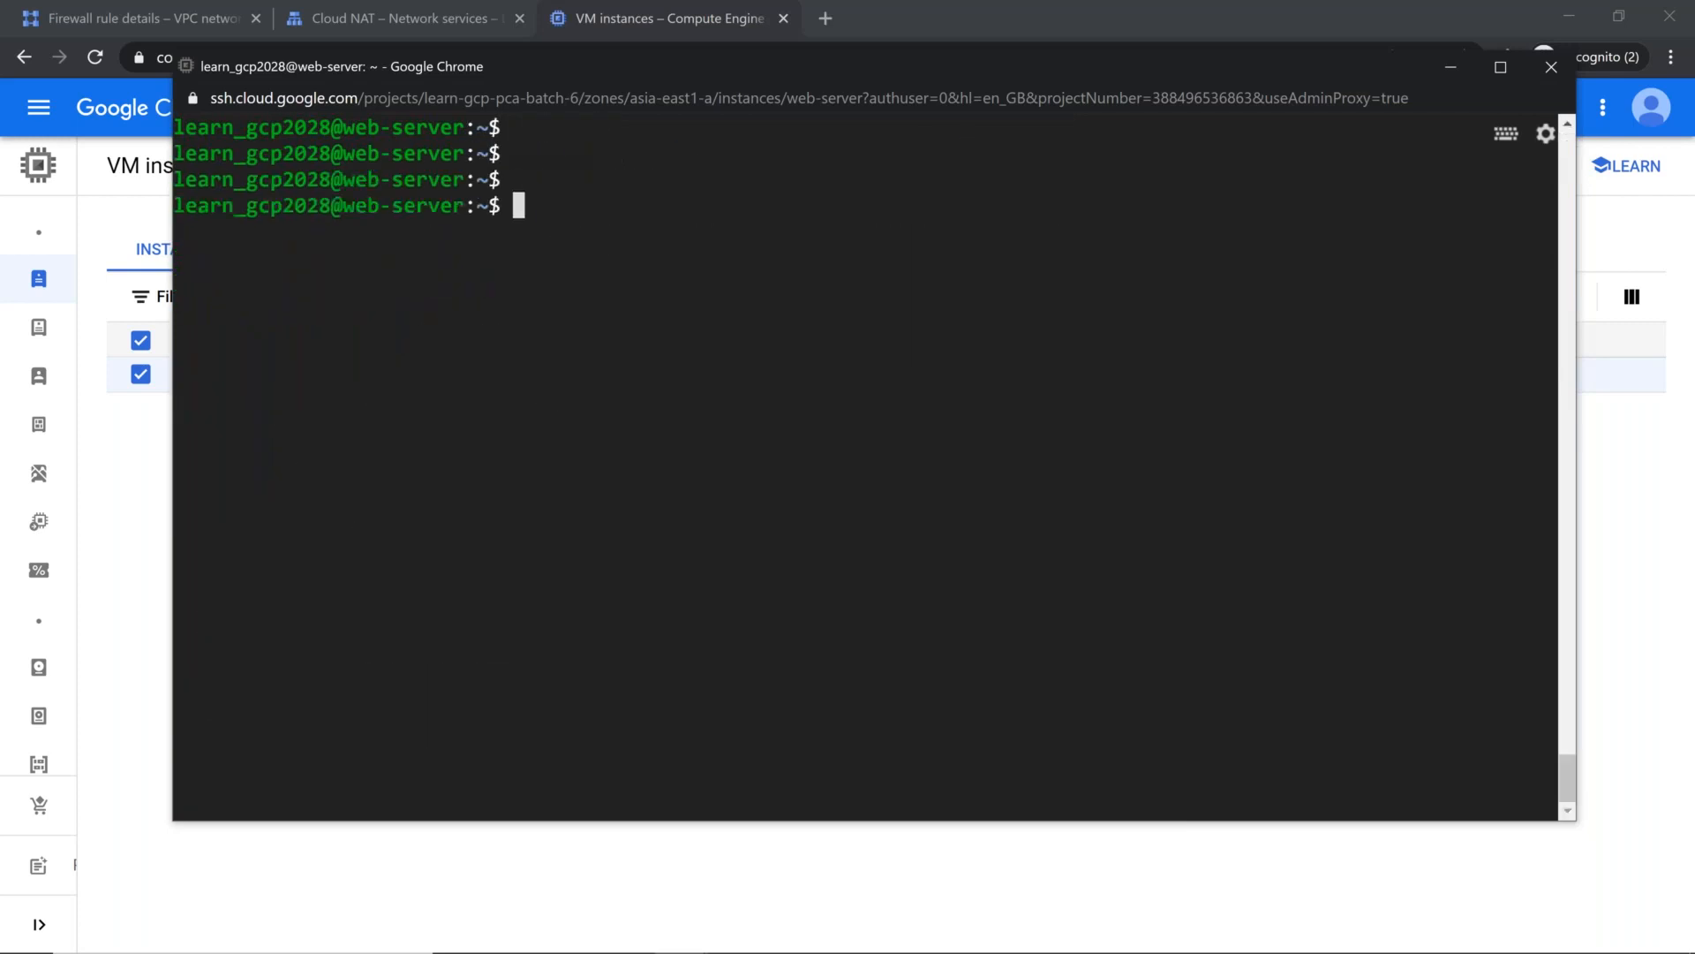
text(ps -ef | grep httpd)
key(Return)
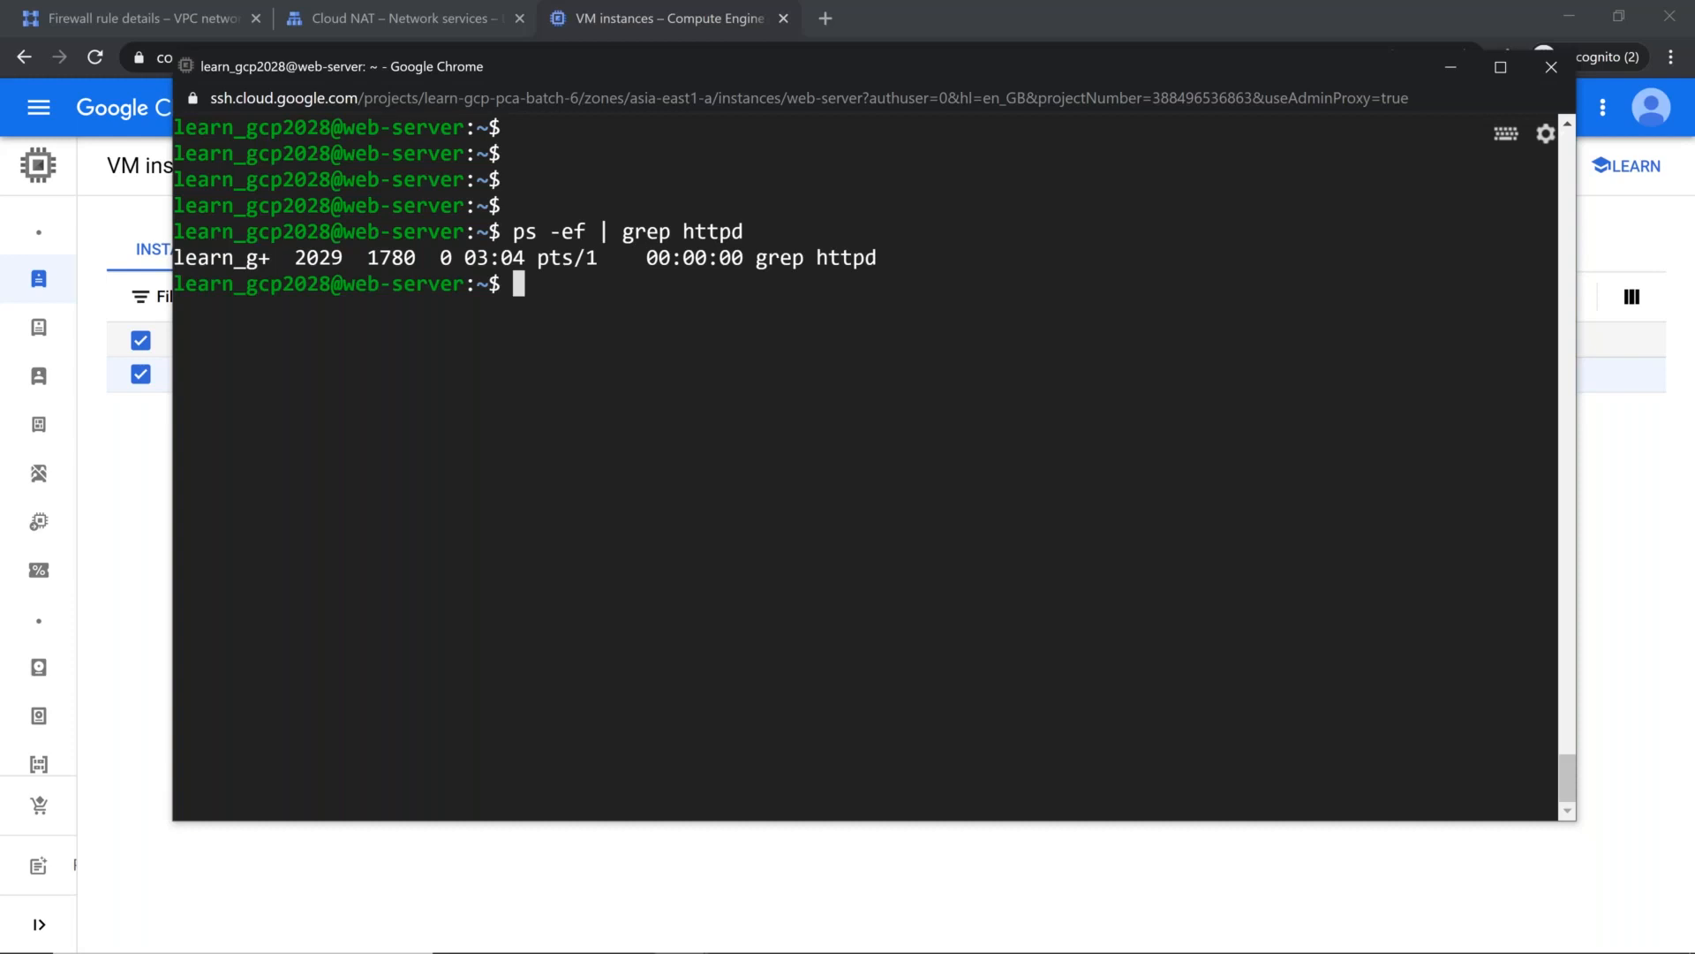
Step: Search the running processes for Apache with ps -ef | grep apache2
key(Up)
key(BackSpace)
key(BackSpace)
key(BackSpace)
key(BackSpace)
key(BackSpace)
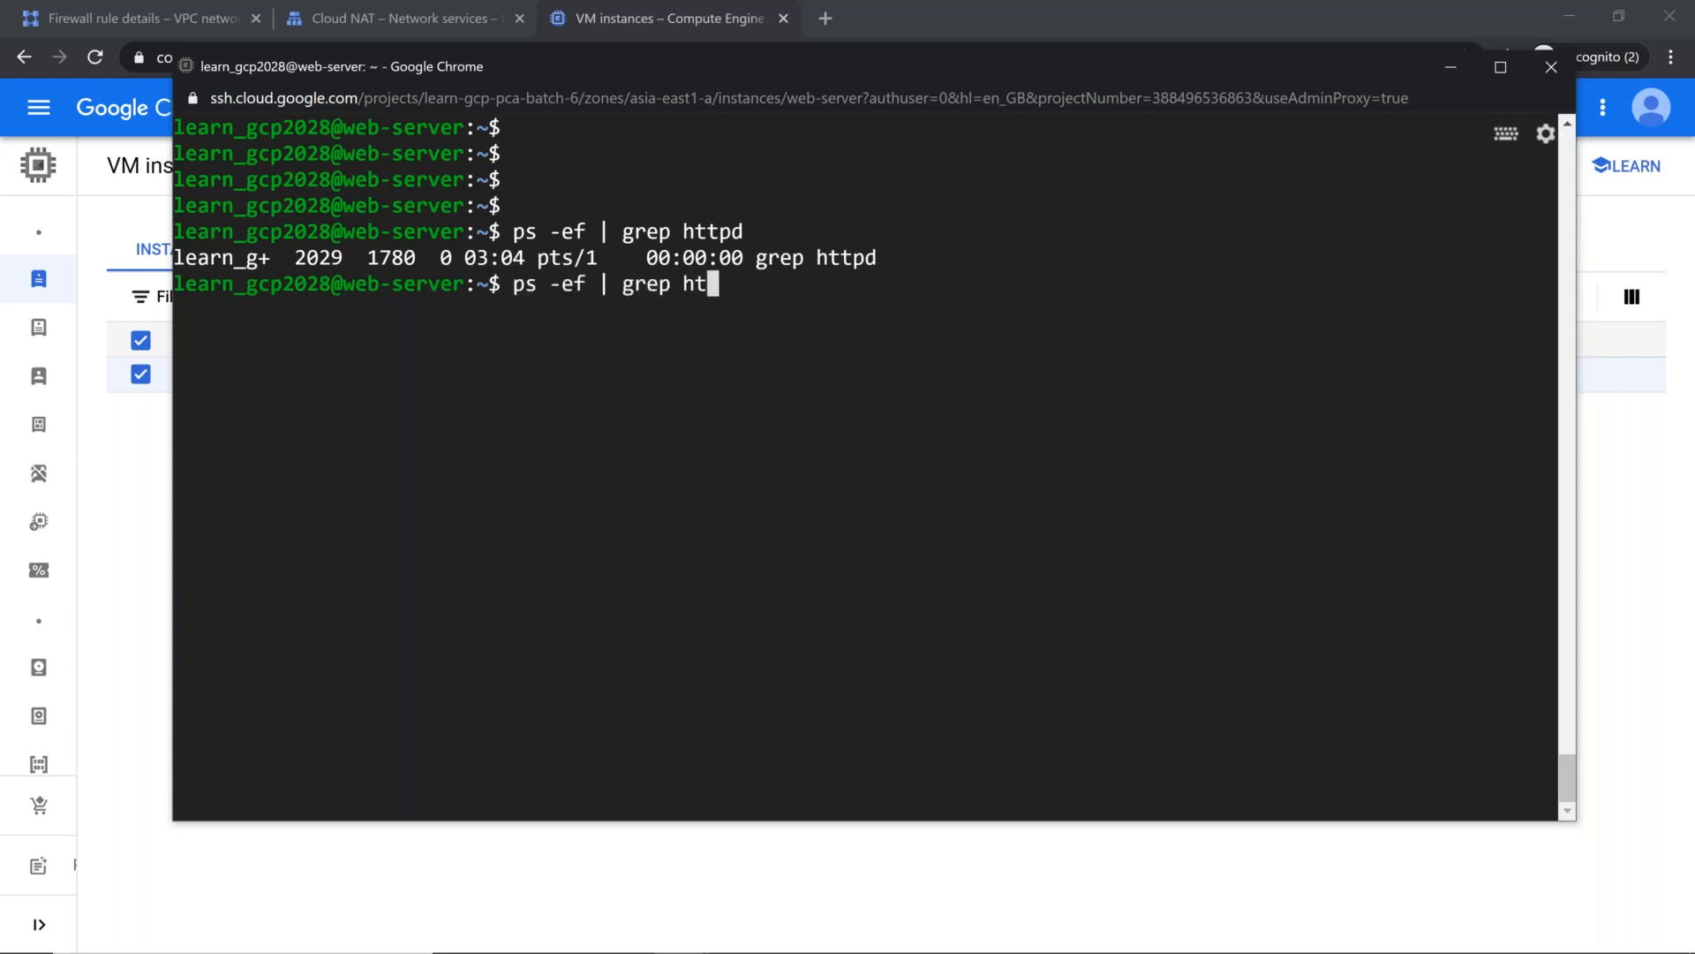
text(pache2)
key(Return)
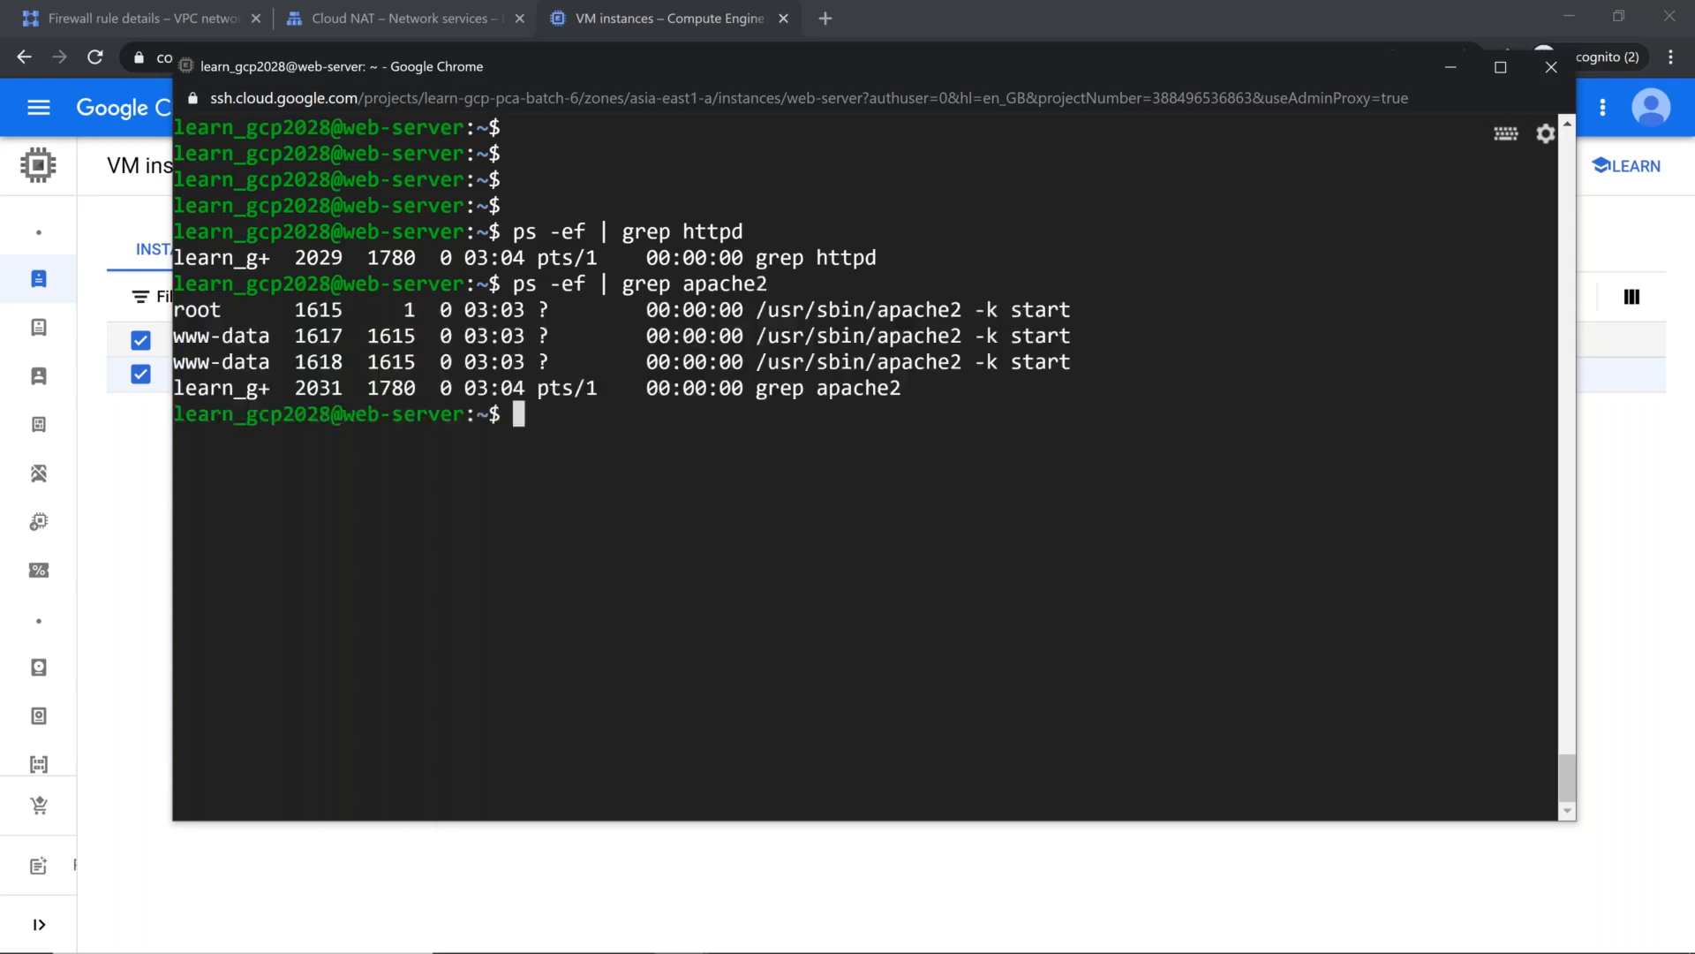
key(Return)
key(Return)
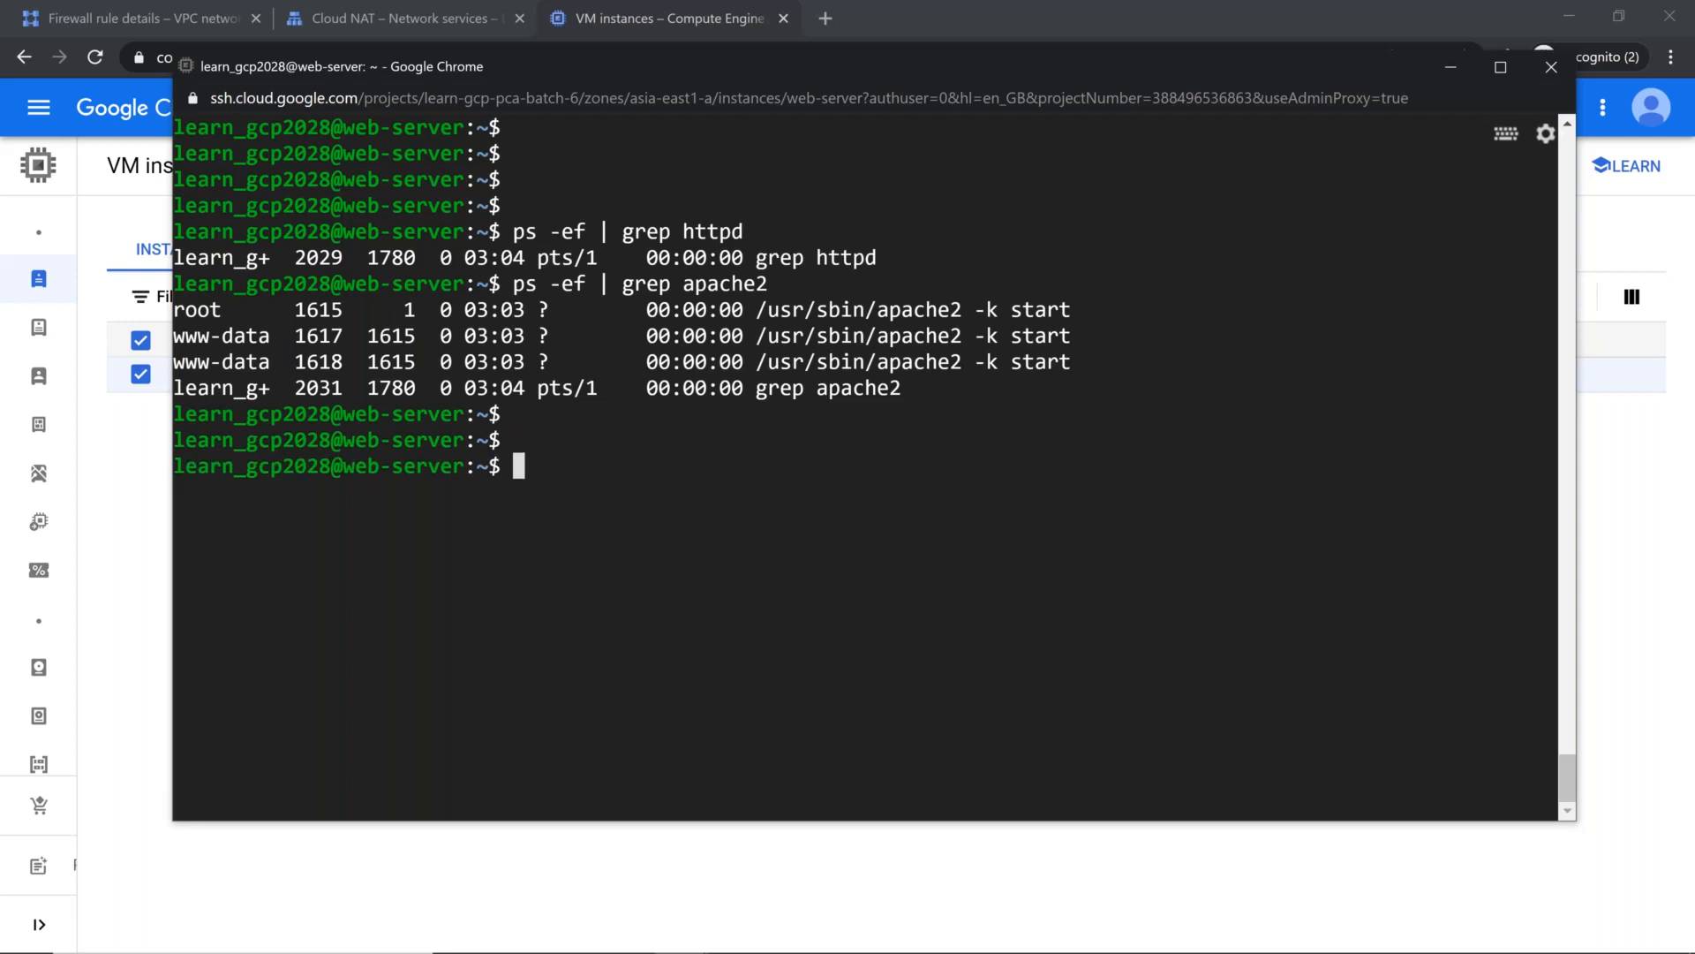
Step: Check for a listener on port 80 with netstat -nlp | grep 80
text(neysy)
key(BackSpace)
key(BackSpace)
key(BackSpace)
text(tst)
key(BackSpace)
key(BackSpace)
text(stat -nlp )
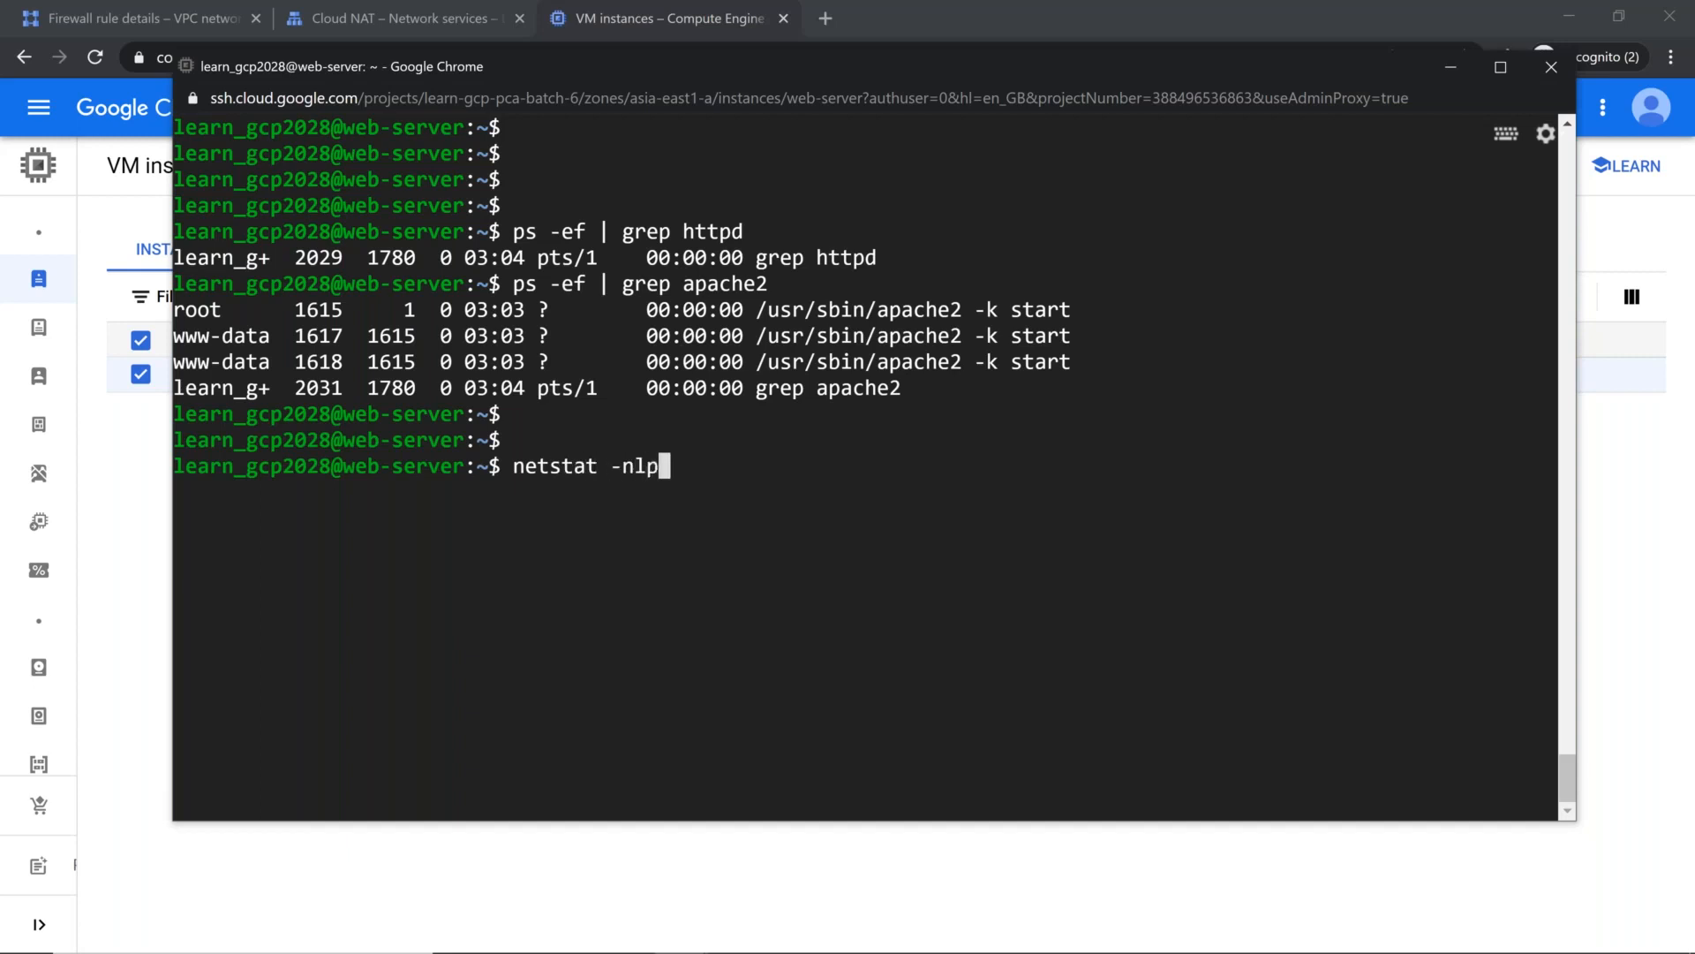
text(| grep 808)
key(BackSpace)
key(Return)
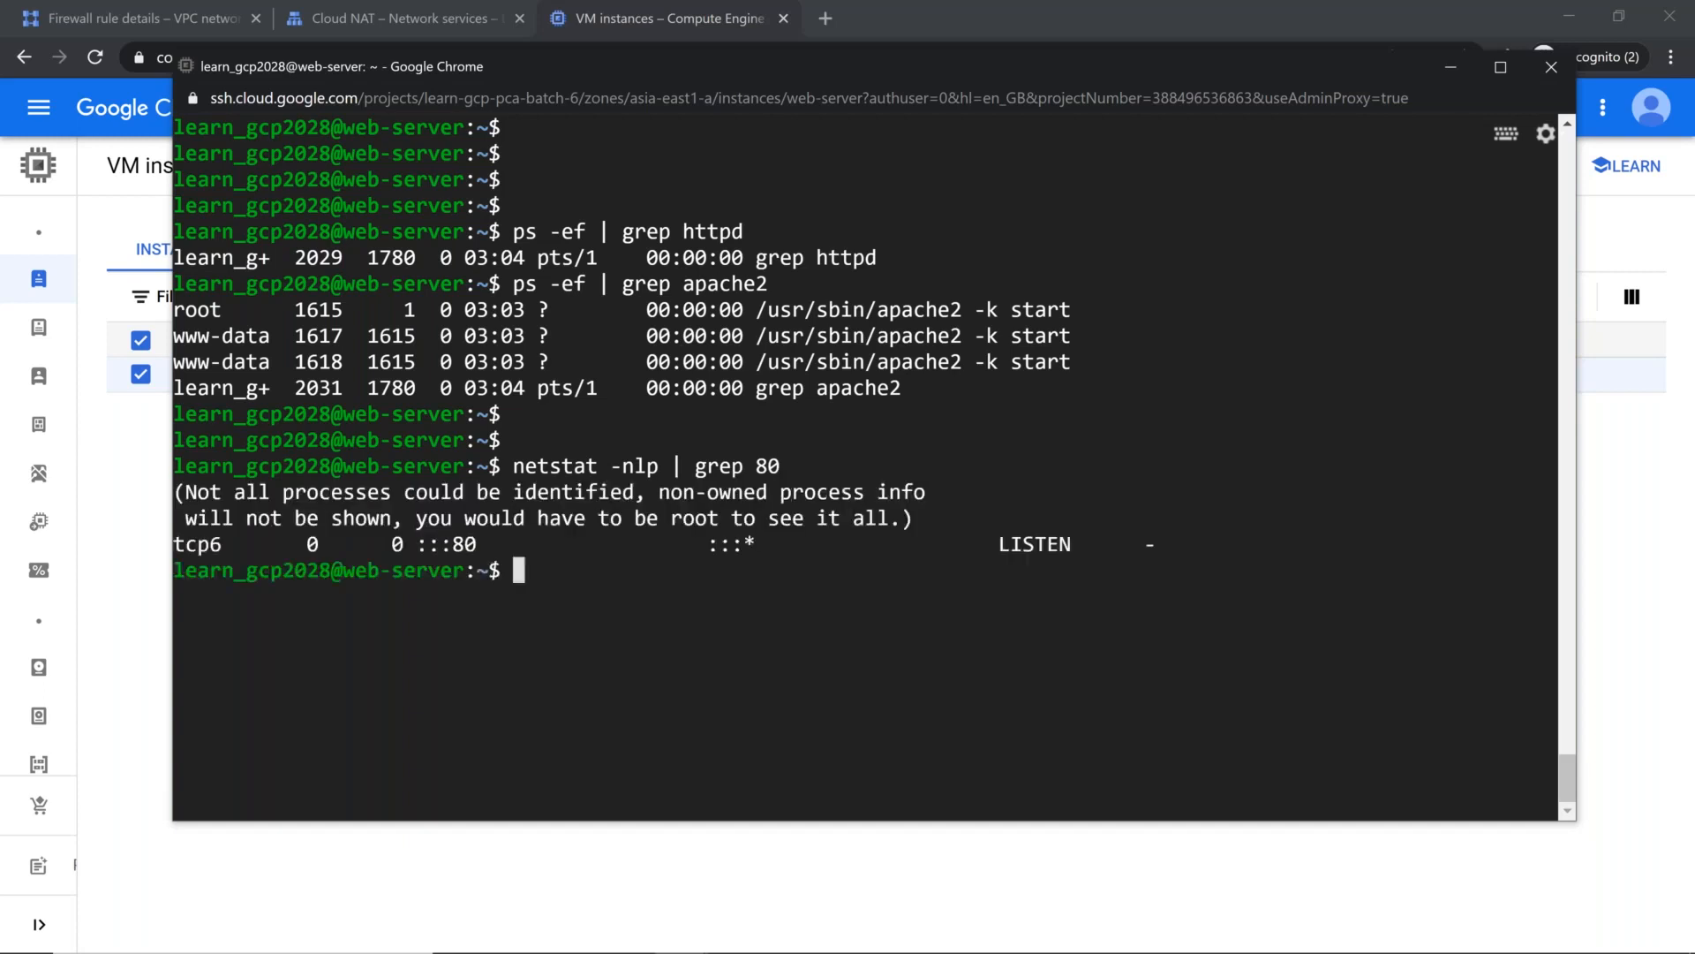
Step: Check all sockets for port 80 as root with sudo netstat -a | grep 80
key(Up)
key(Left)
key(Left)
key(Left)
key(Left)
key(Left)
key(Left)
key(Left)
key(Left)
key(Left)
key(Left)
key(Left)
key(Left)
key(Left)
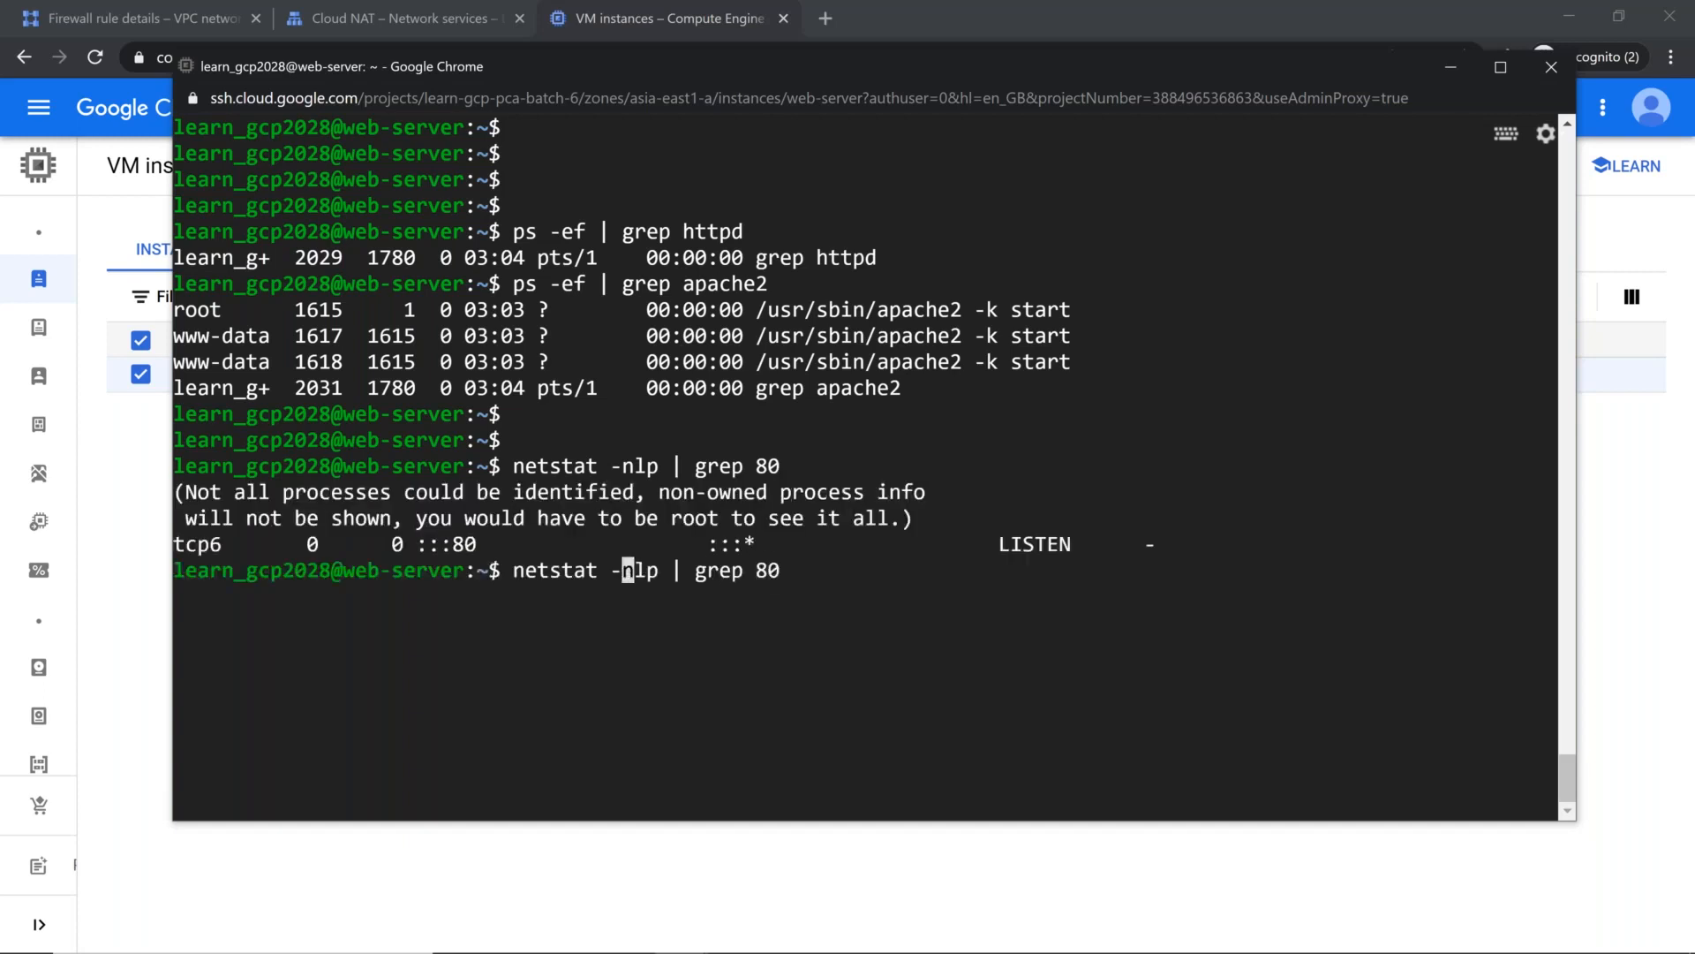
key(Delete)
key(Delete)
key(Delete)
text(a)
key(Home)
text(sudo)
key(Return)
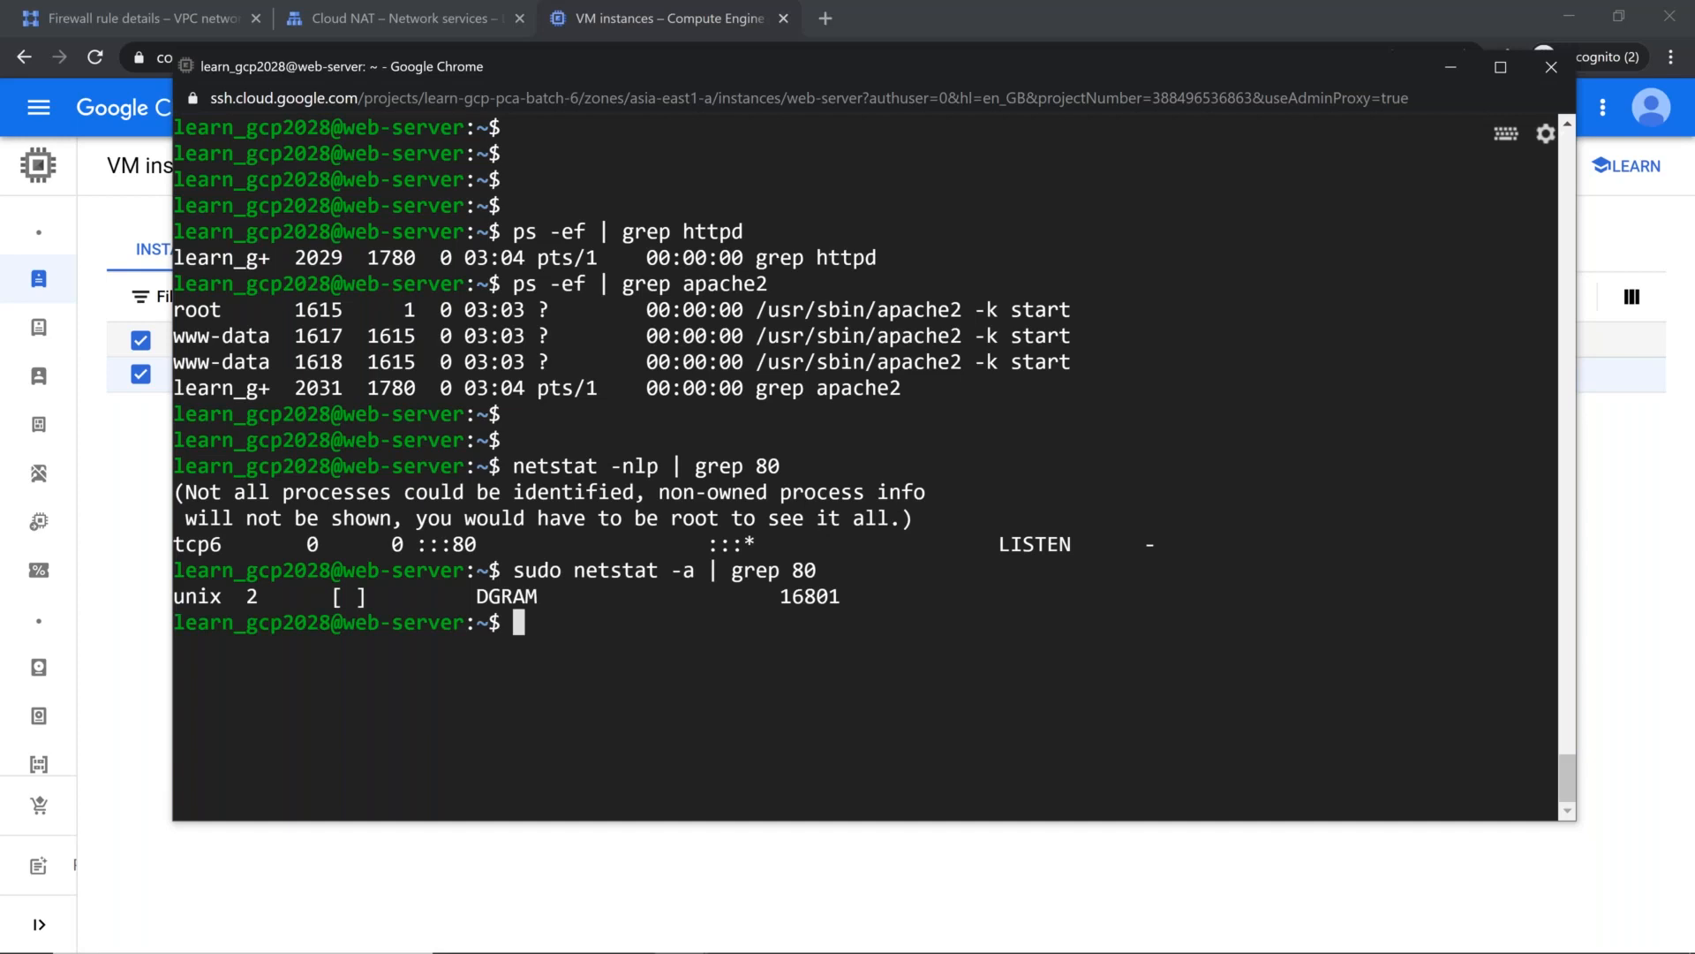
Step: Identify the process listening on port 80 with sudo netstat -nlp | grep 80 and minimize the SSH window
key(Up)
key(Left)
key(Left)
key(Left)
key(Left)
key(Left)
key(Left)
key(Left)
key(Left)
key(Left)
key(Left)
key(Left)
key(Delete)
text(nlp)
key(Return)
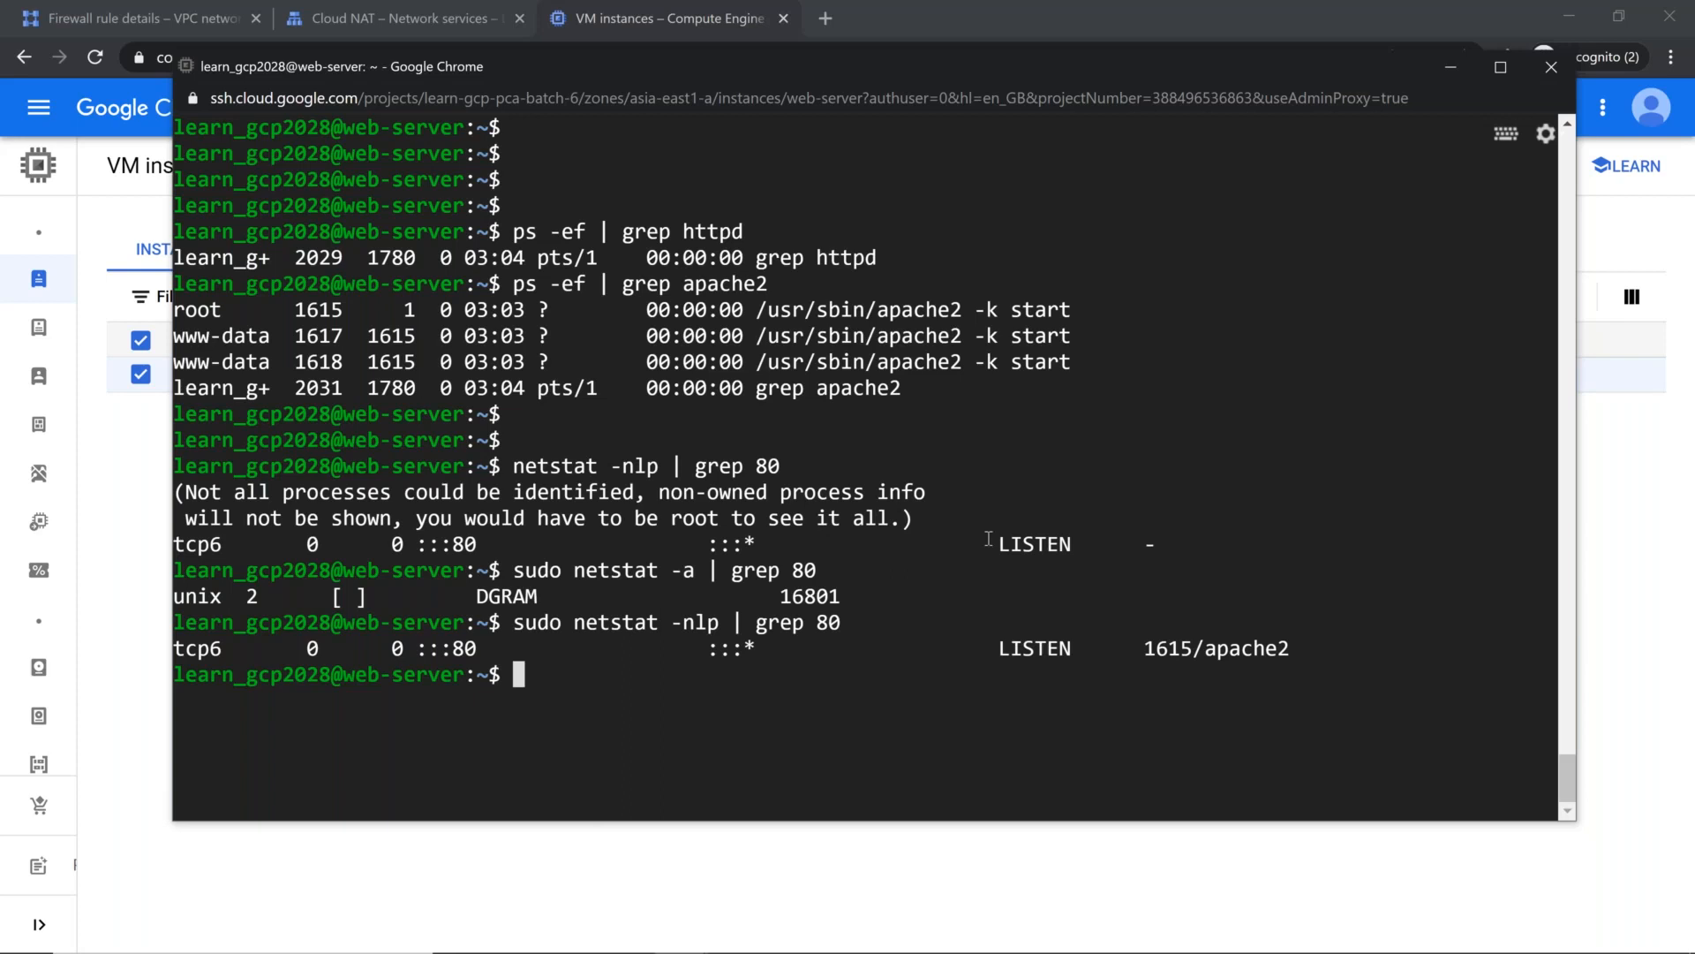
click(1451, 67)
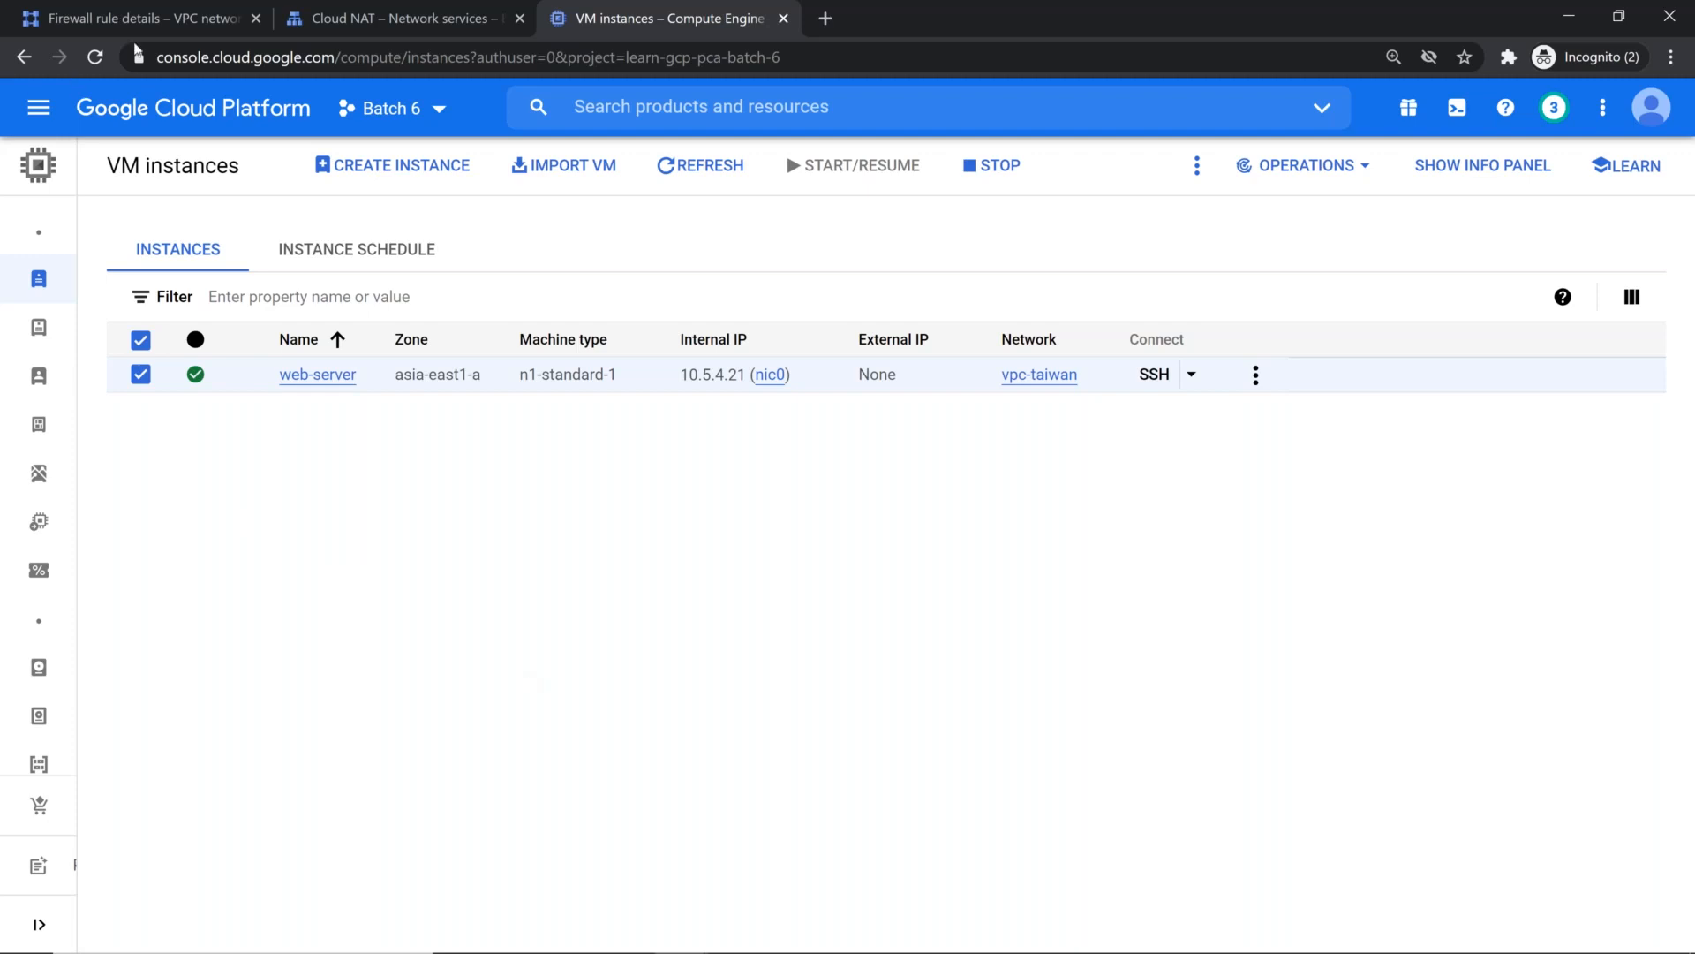
Step: Switch to Network services and start configuring an HTTP(S) load balancer for traffic from the Internet to the VMs
click(340, 33)
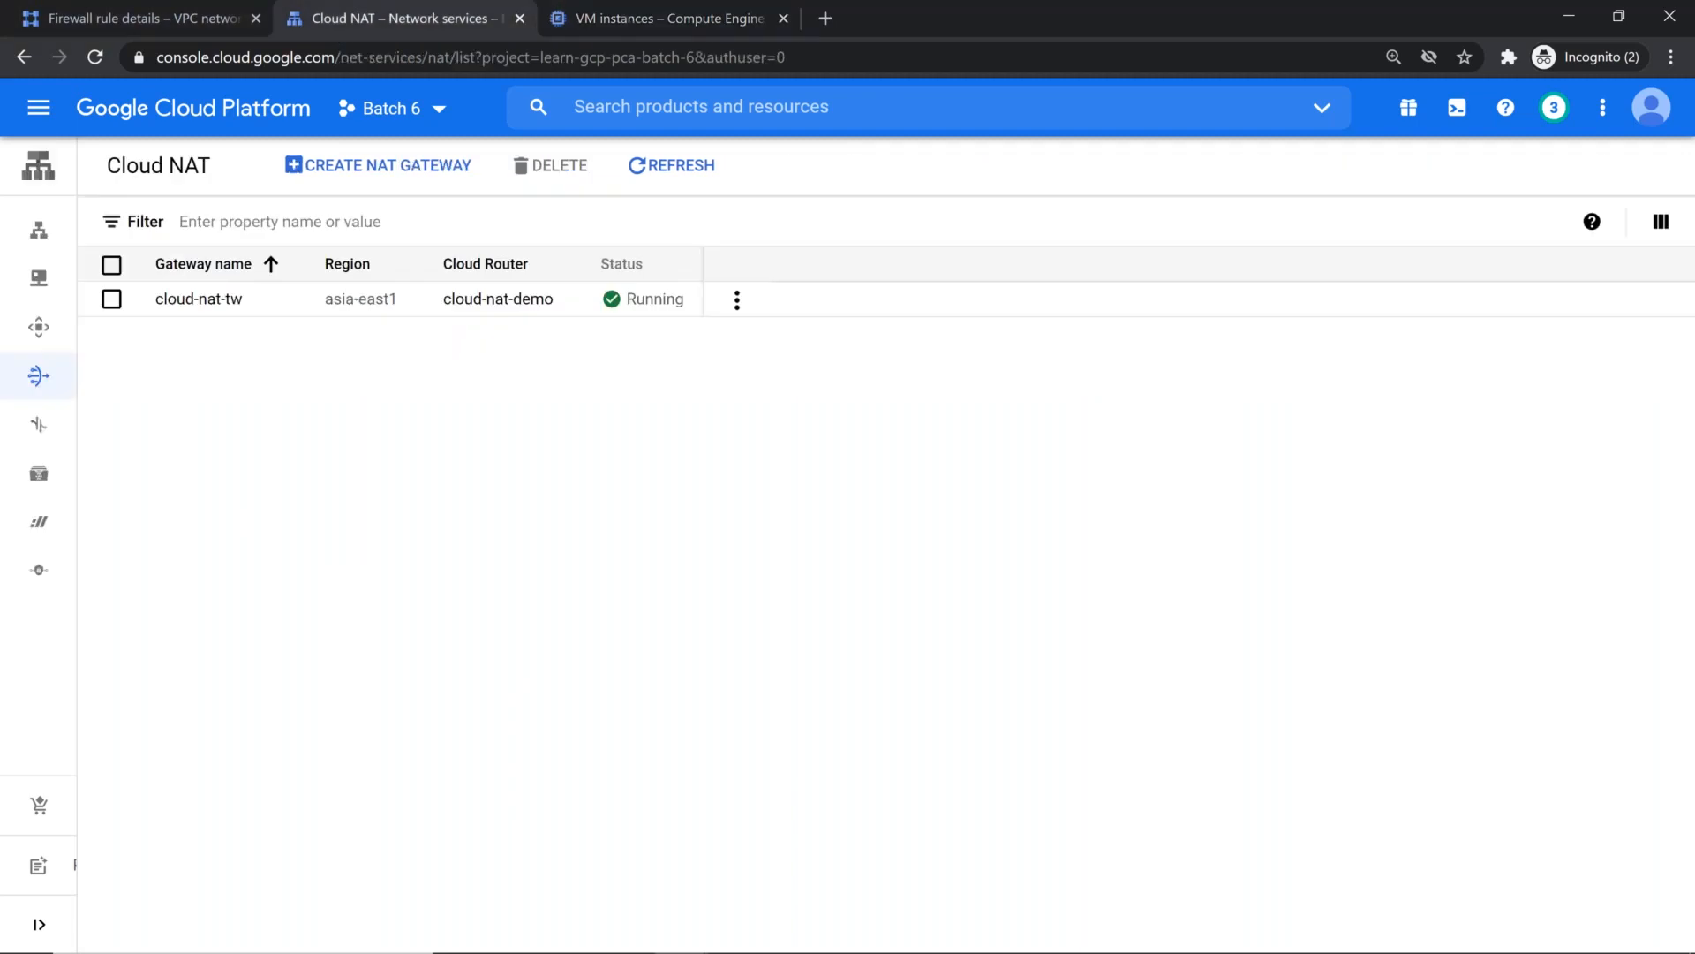
click(121, 231)
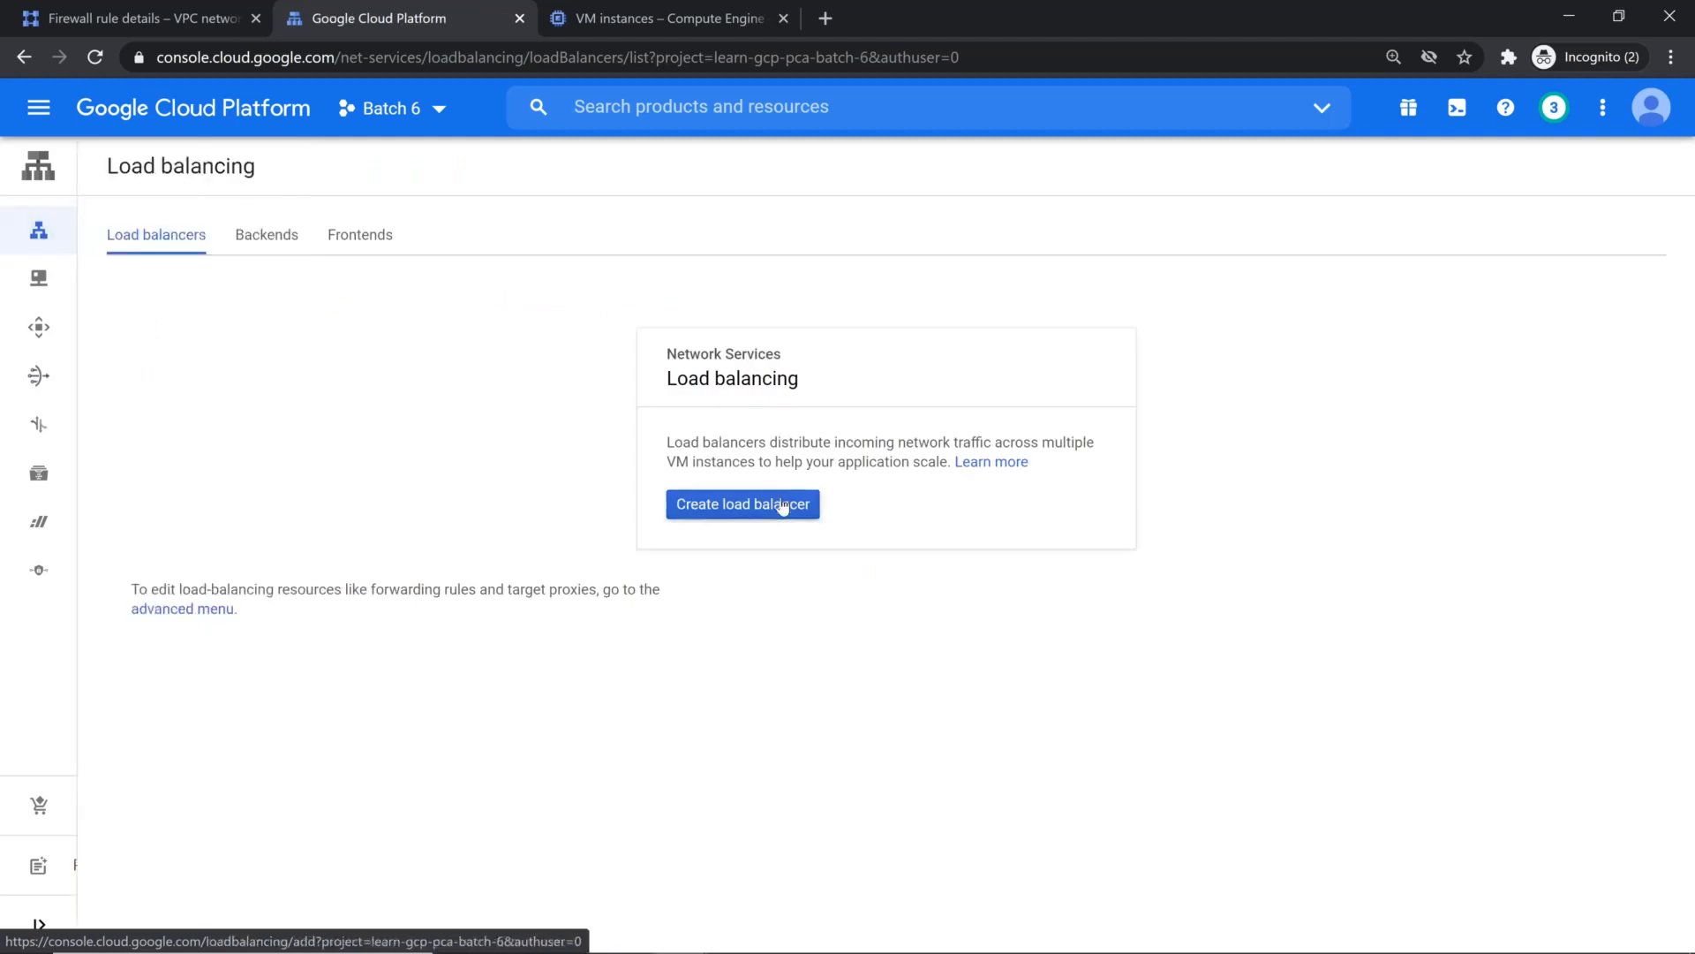
click(779, 510)
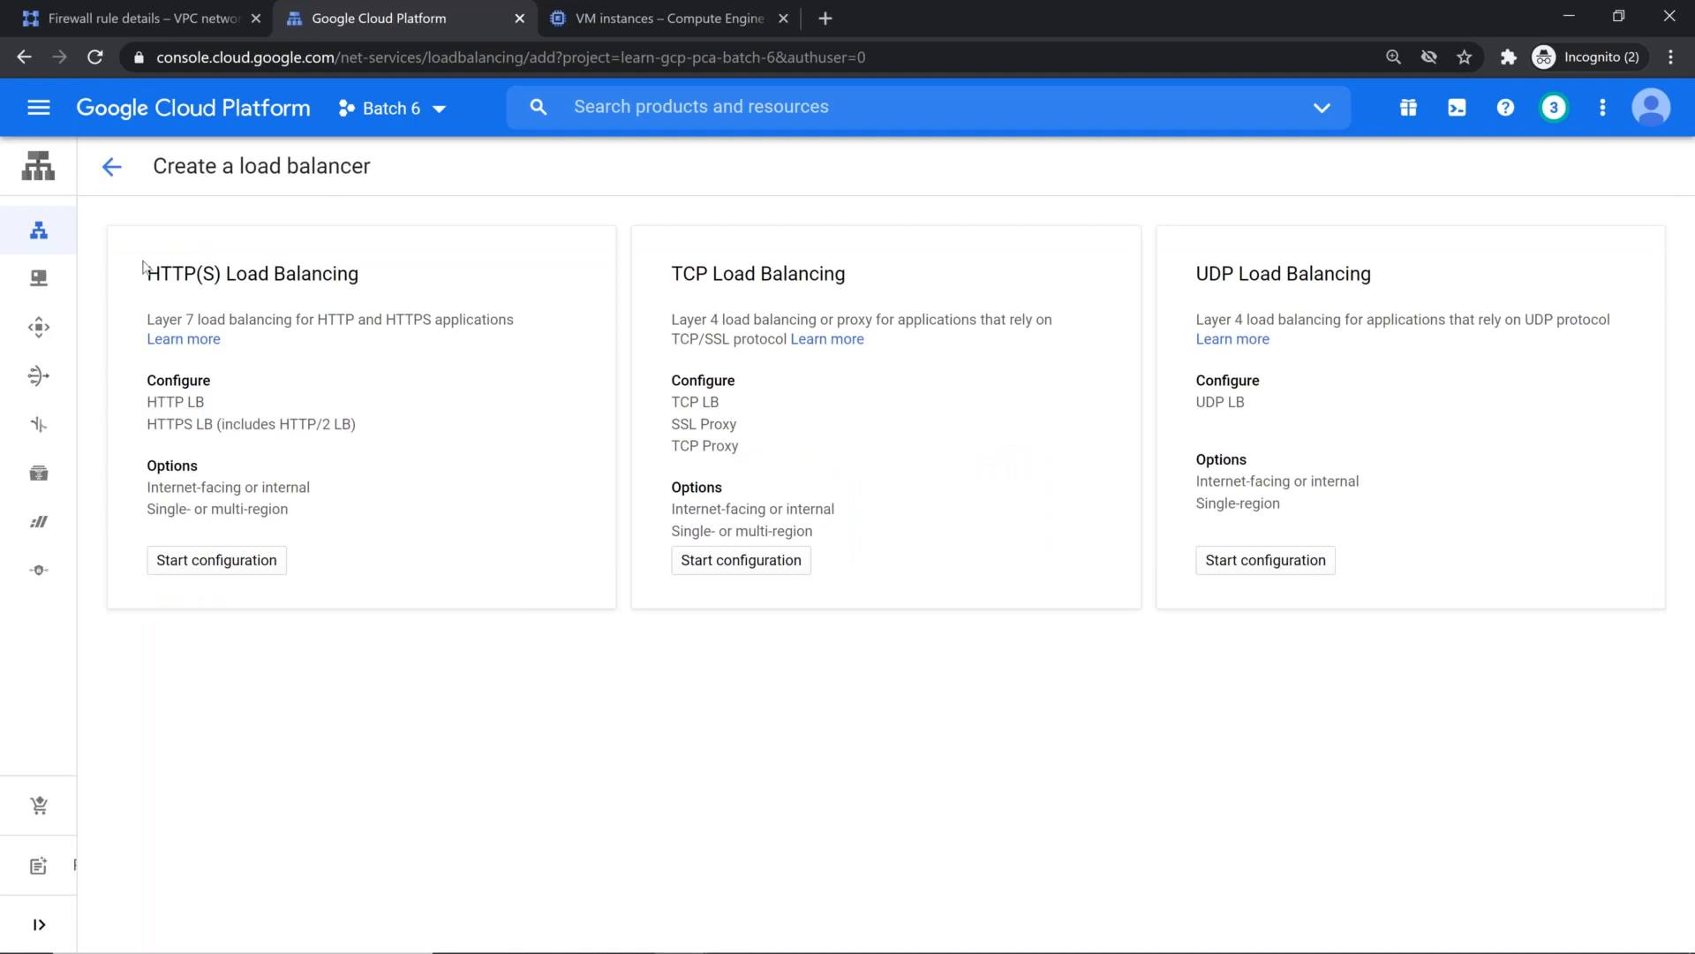
click(201, 572)
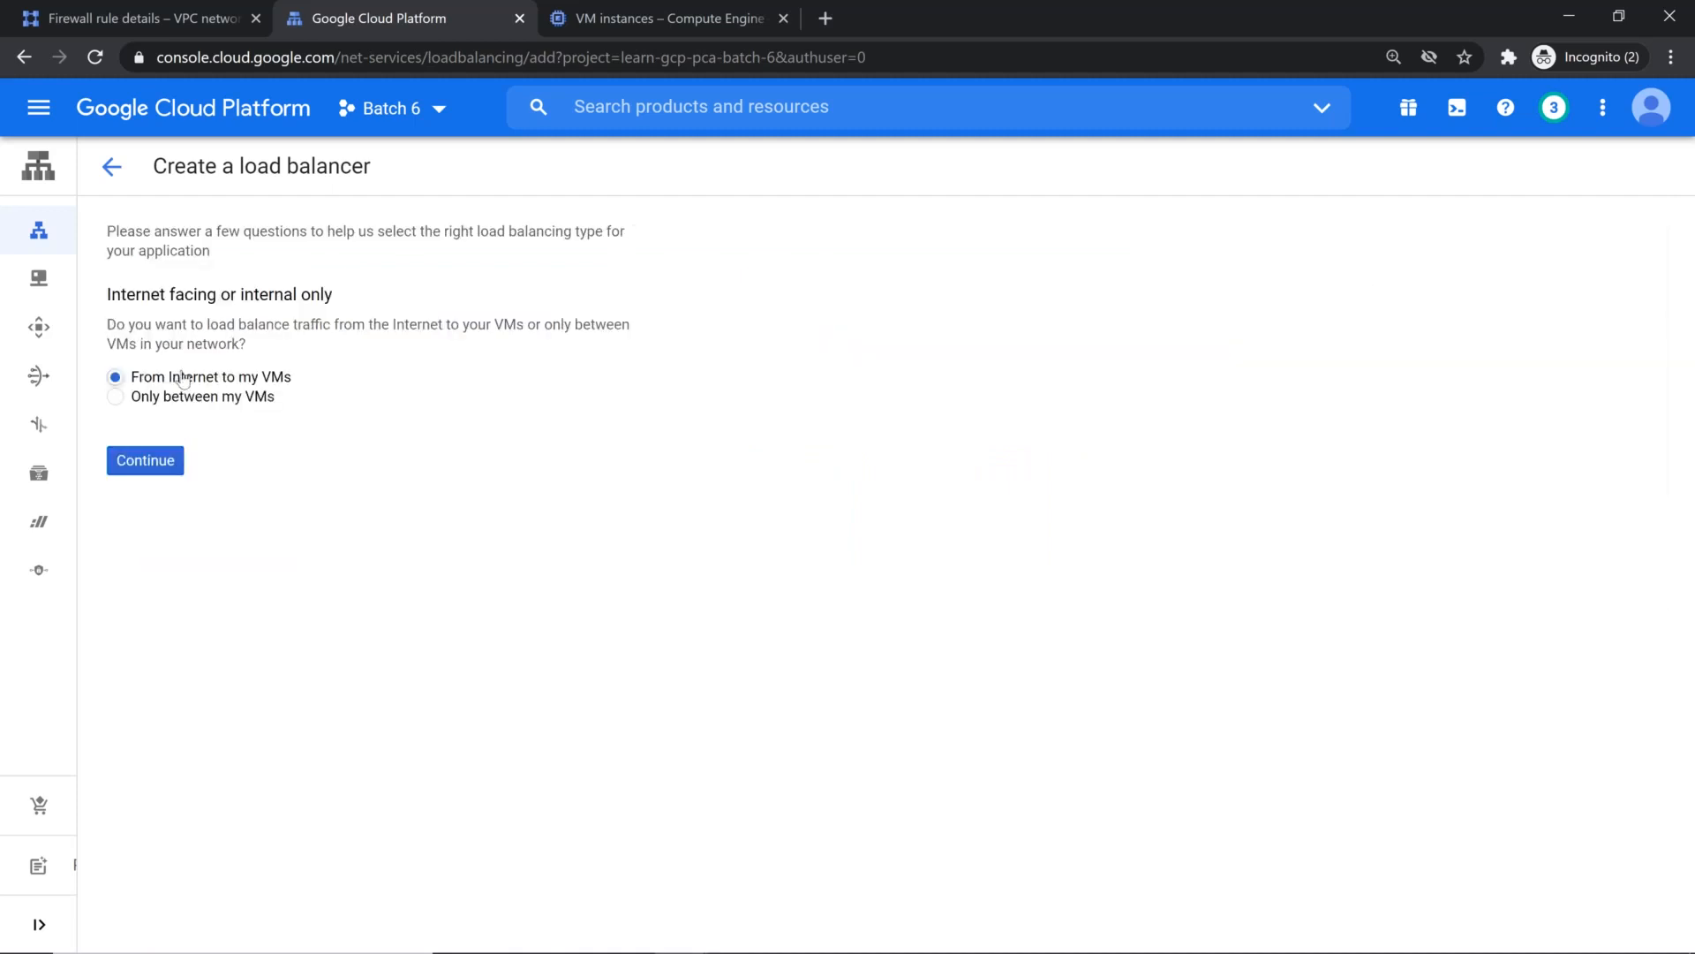
click(152, 465)
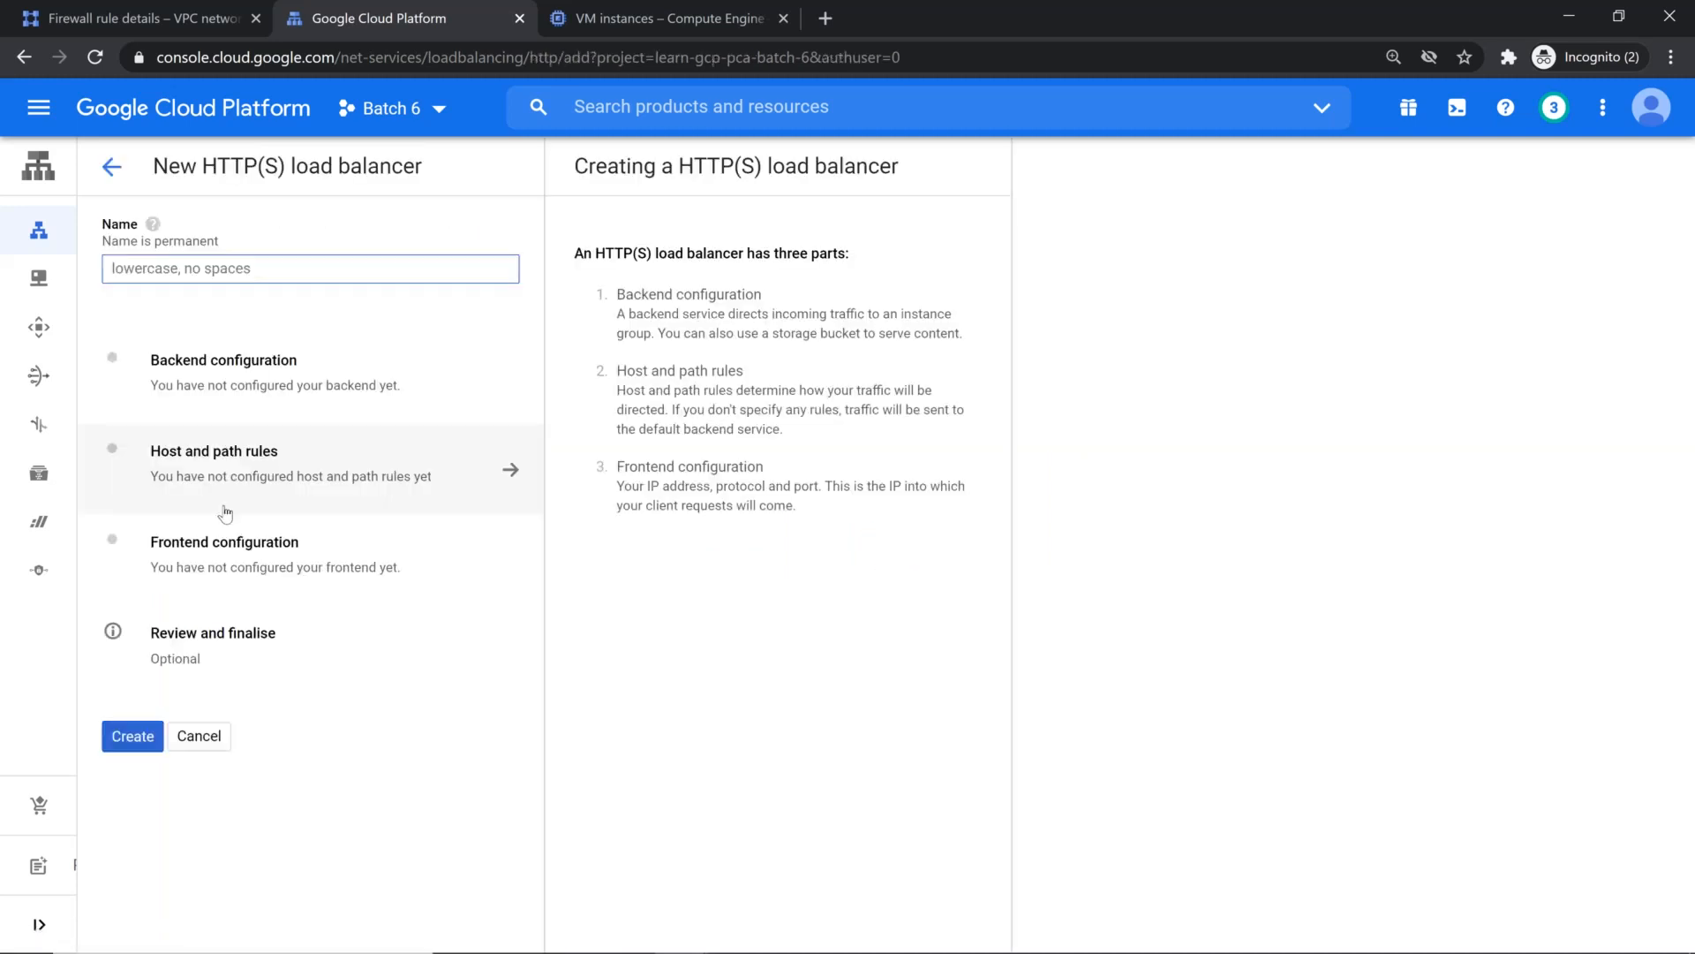
Step: Start a new backend service in the load balancer's backend configuration and examine the available backend types
click(248, 375)
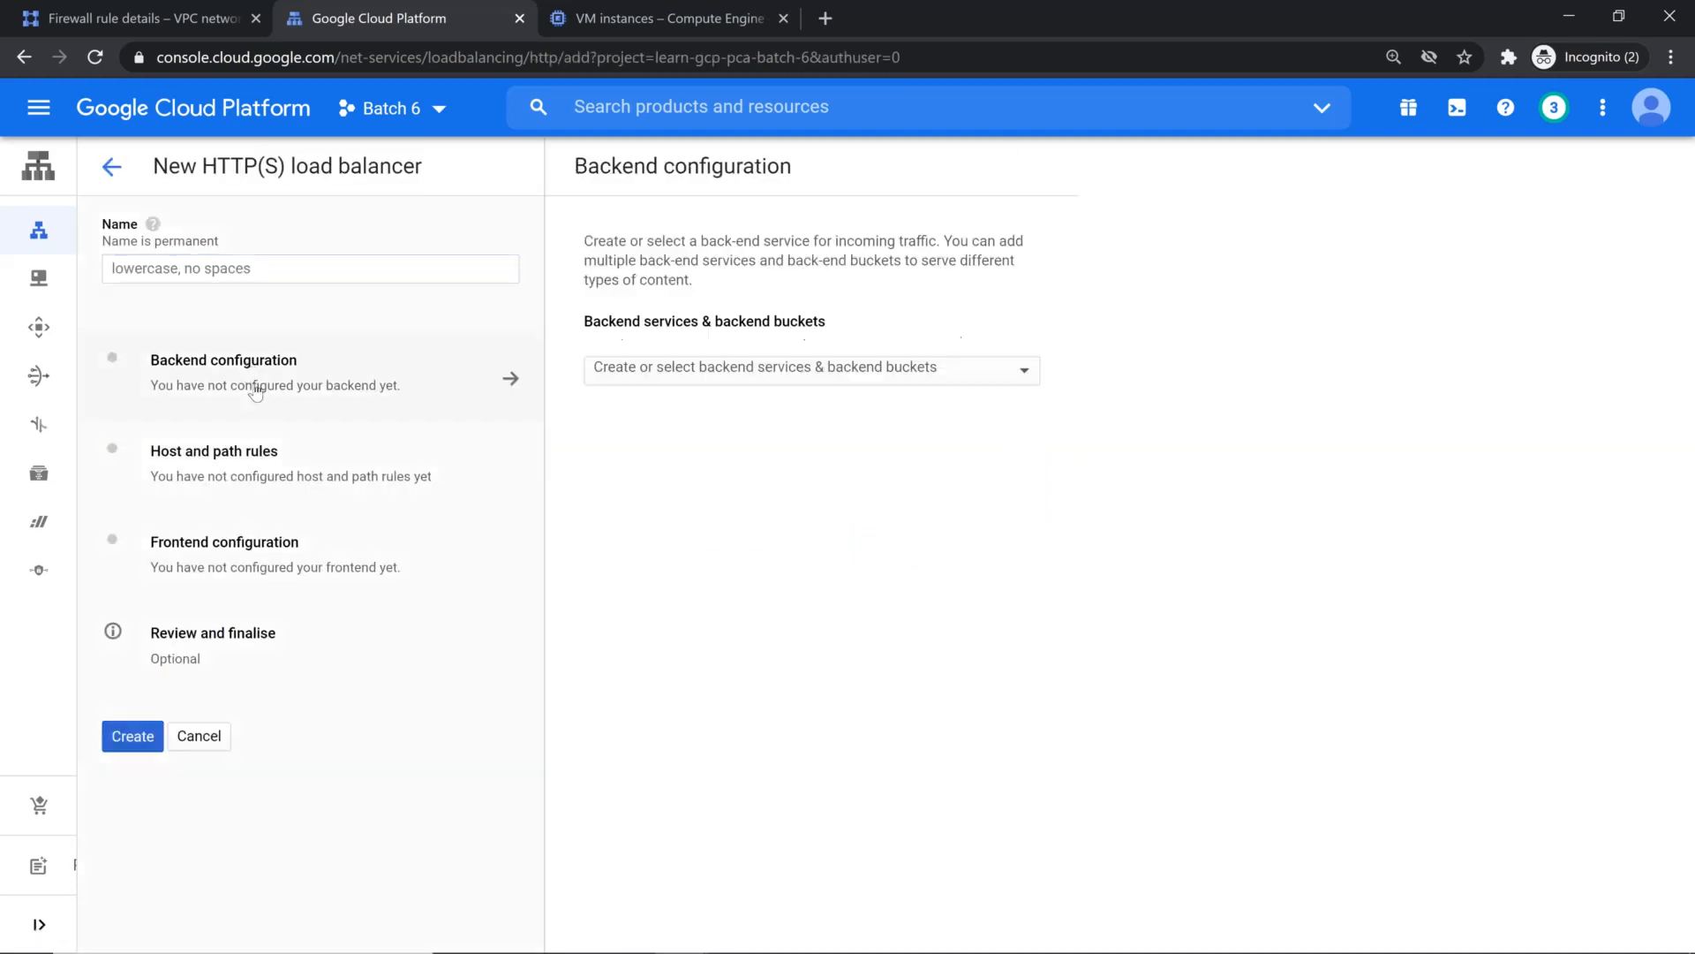
click(830, 377)
mouse_move(738, 413)
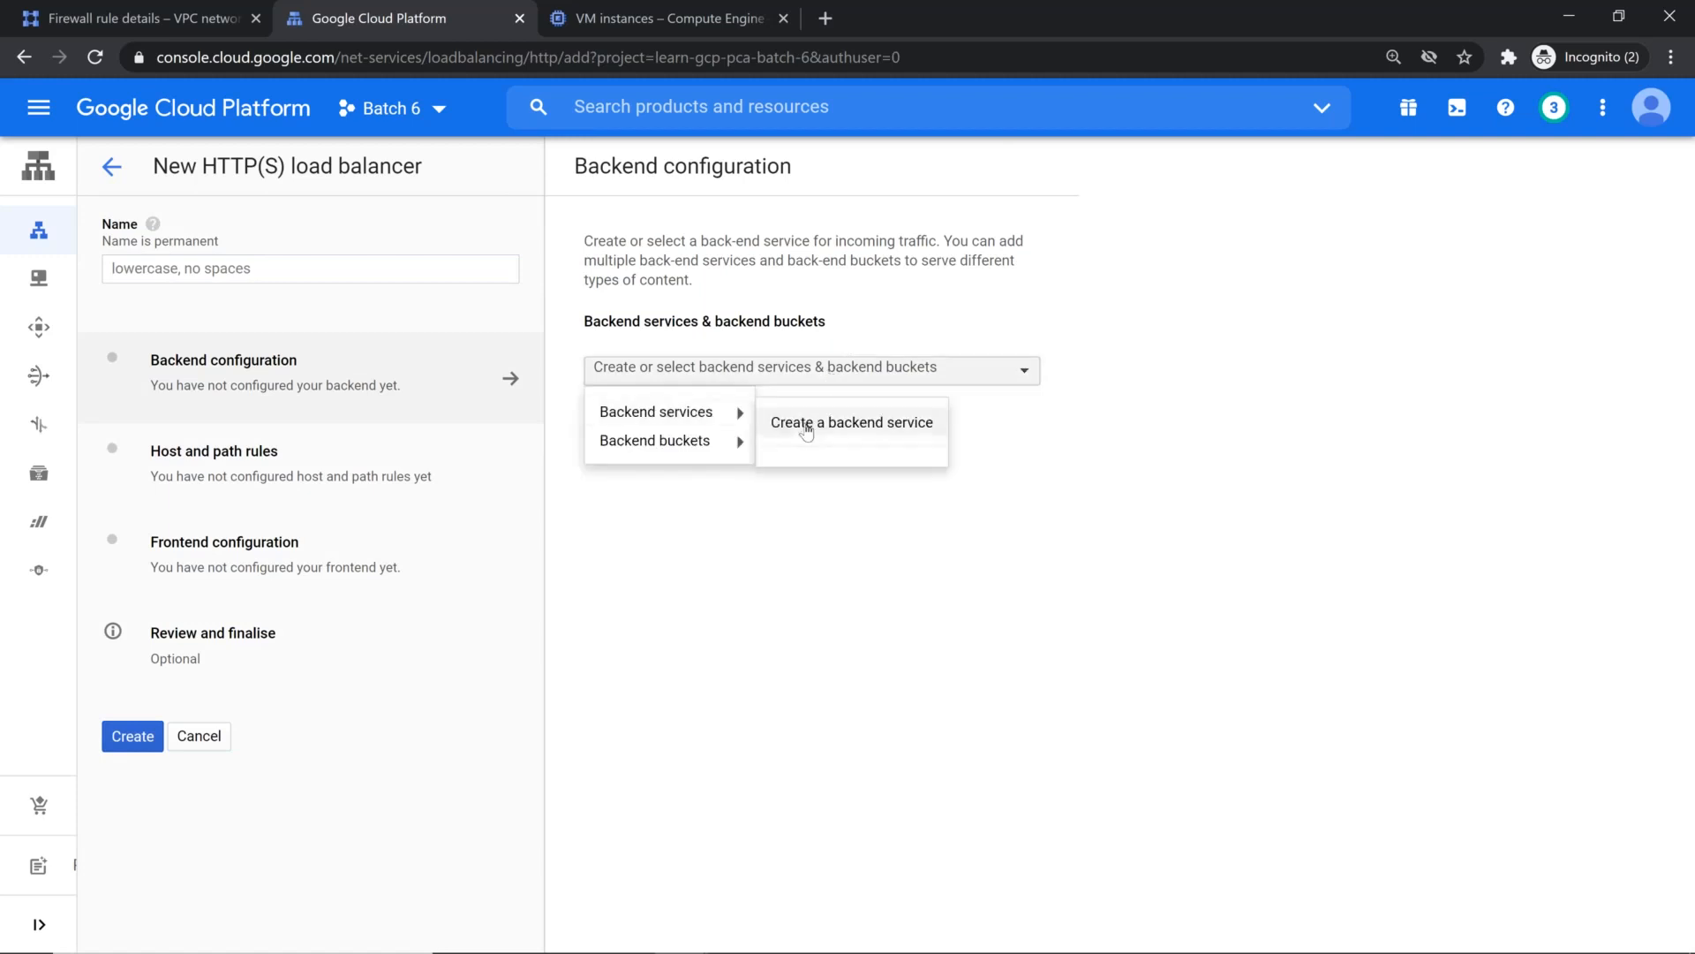
click(797, 427)
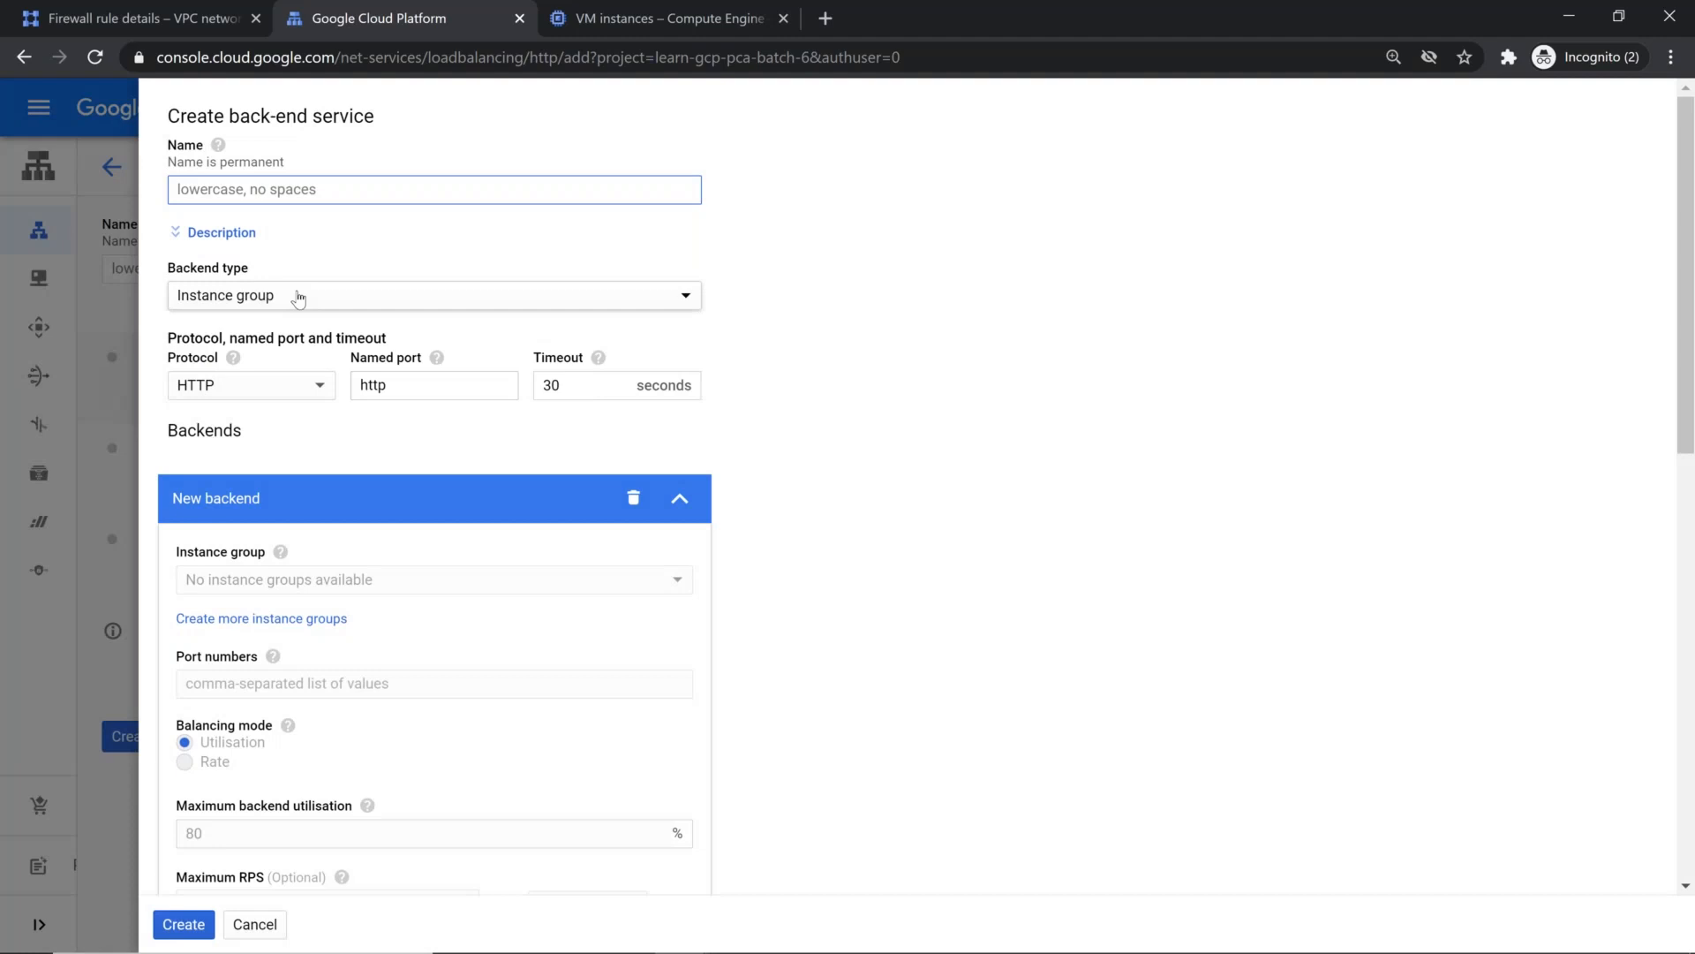
click(306, 294)
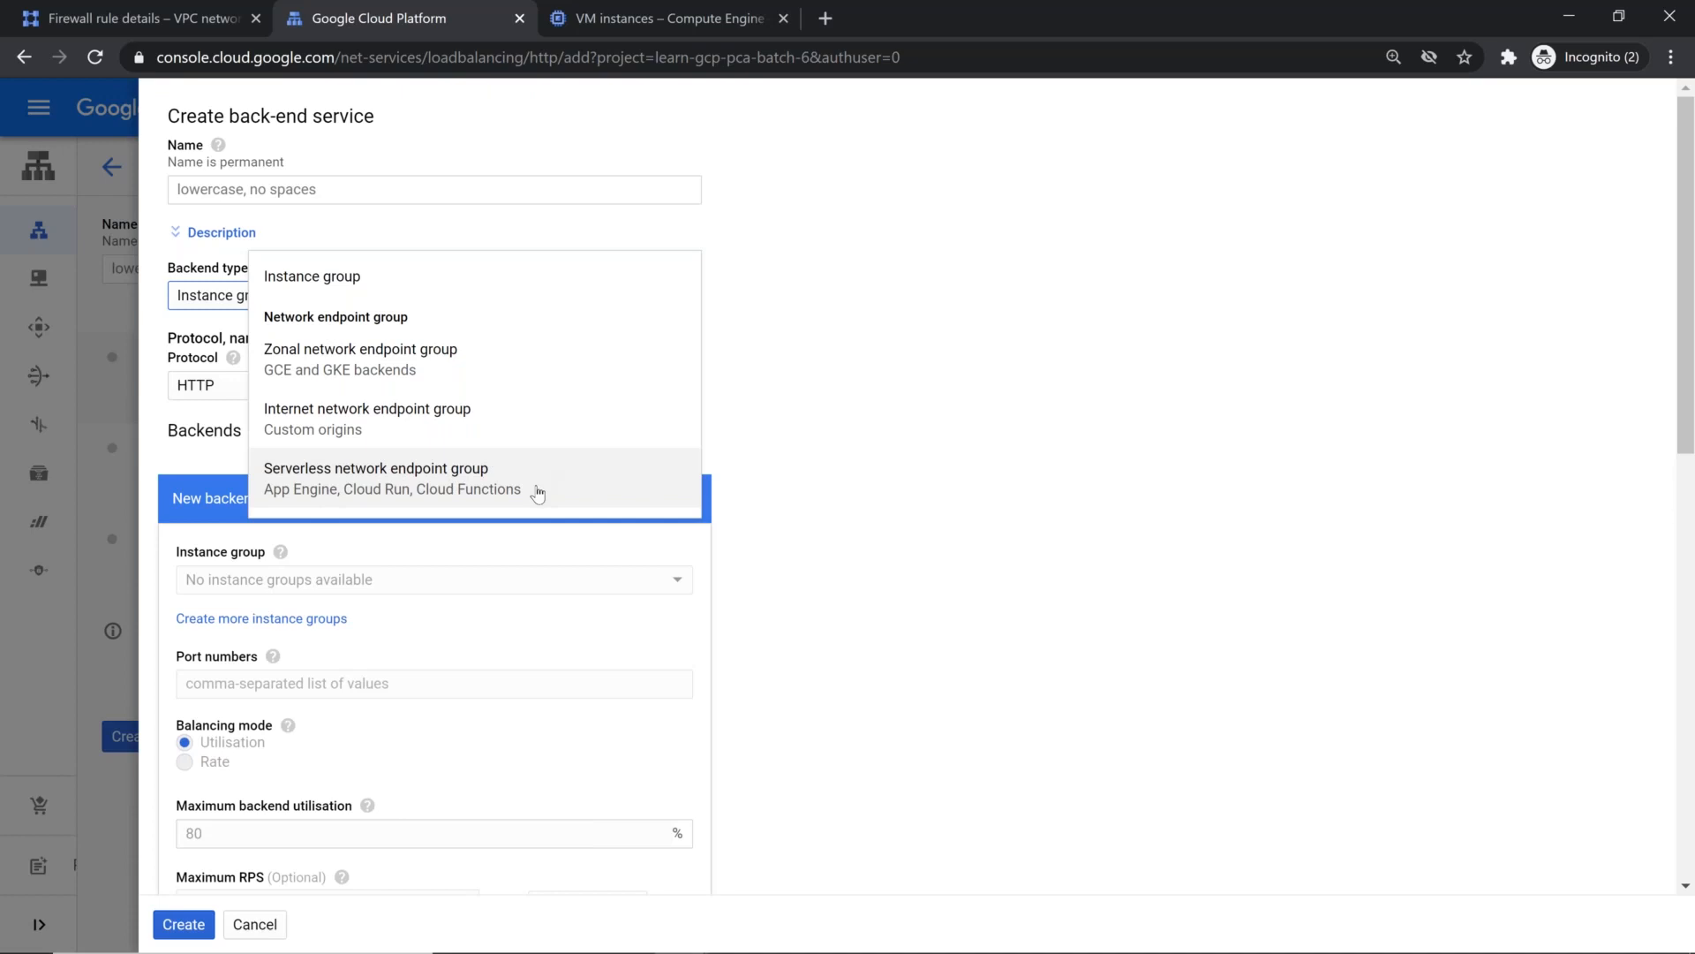
click(477, 281)
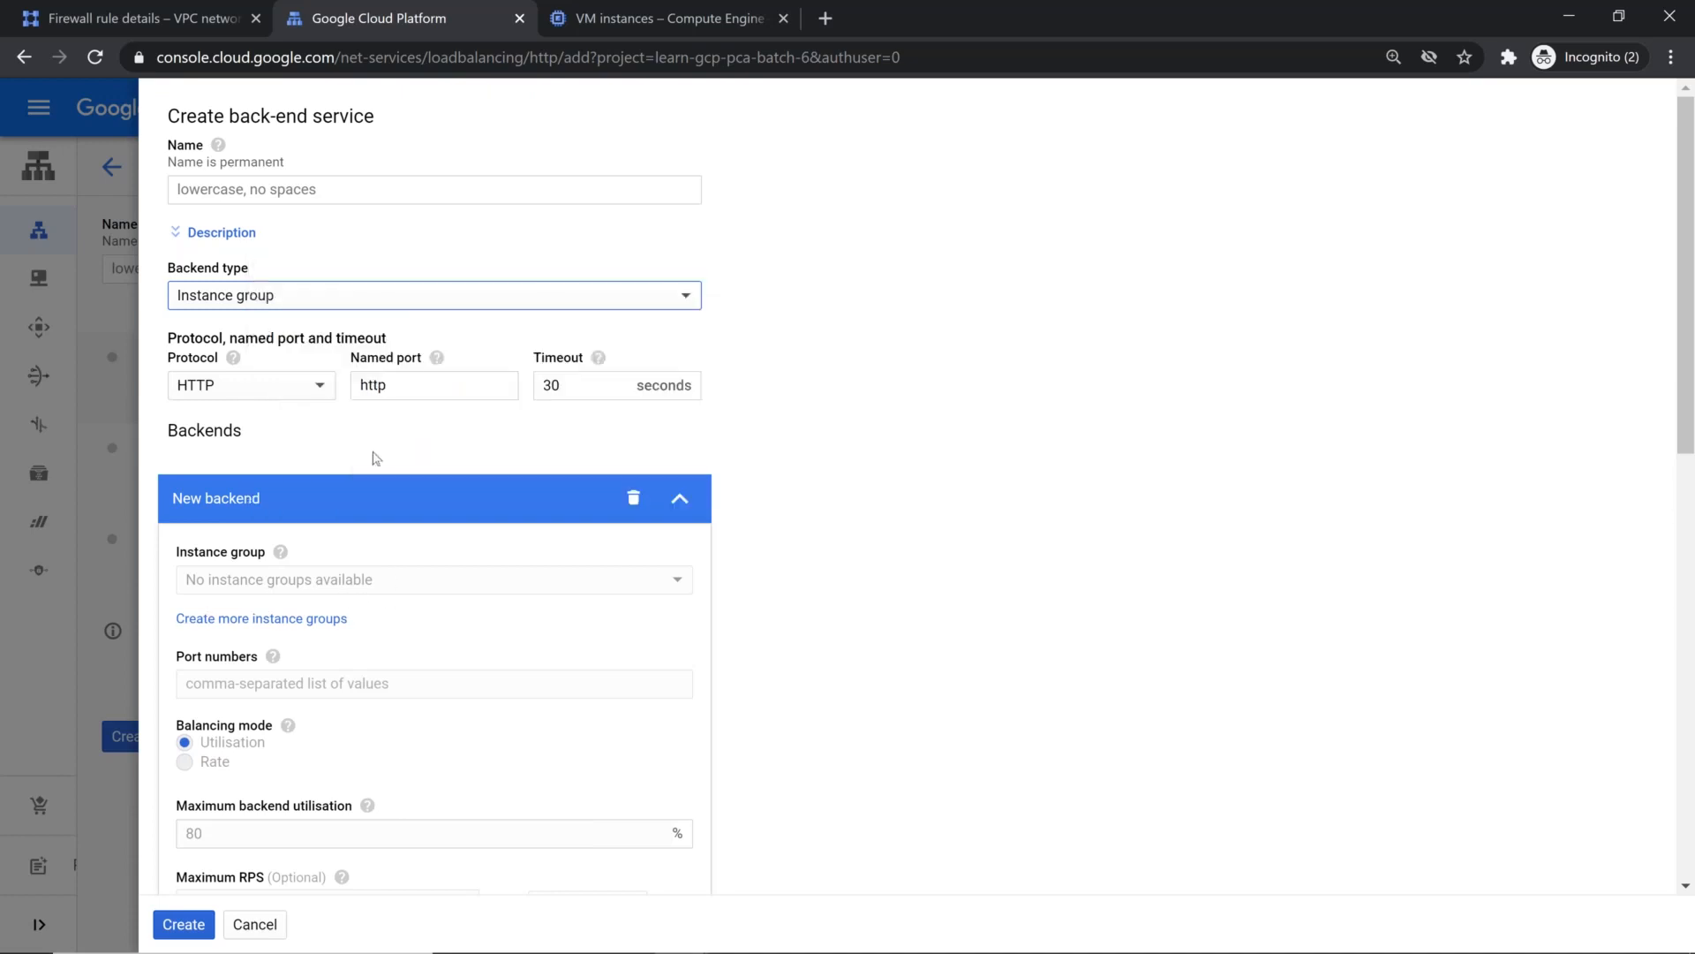
click(369, 306)
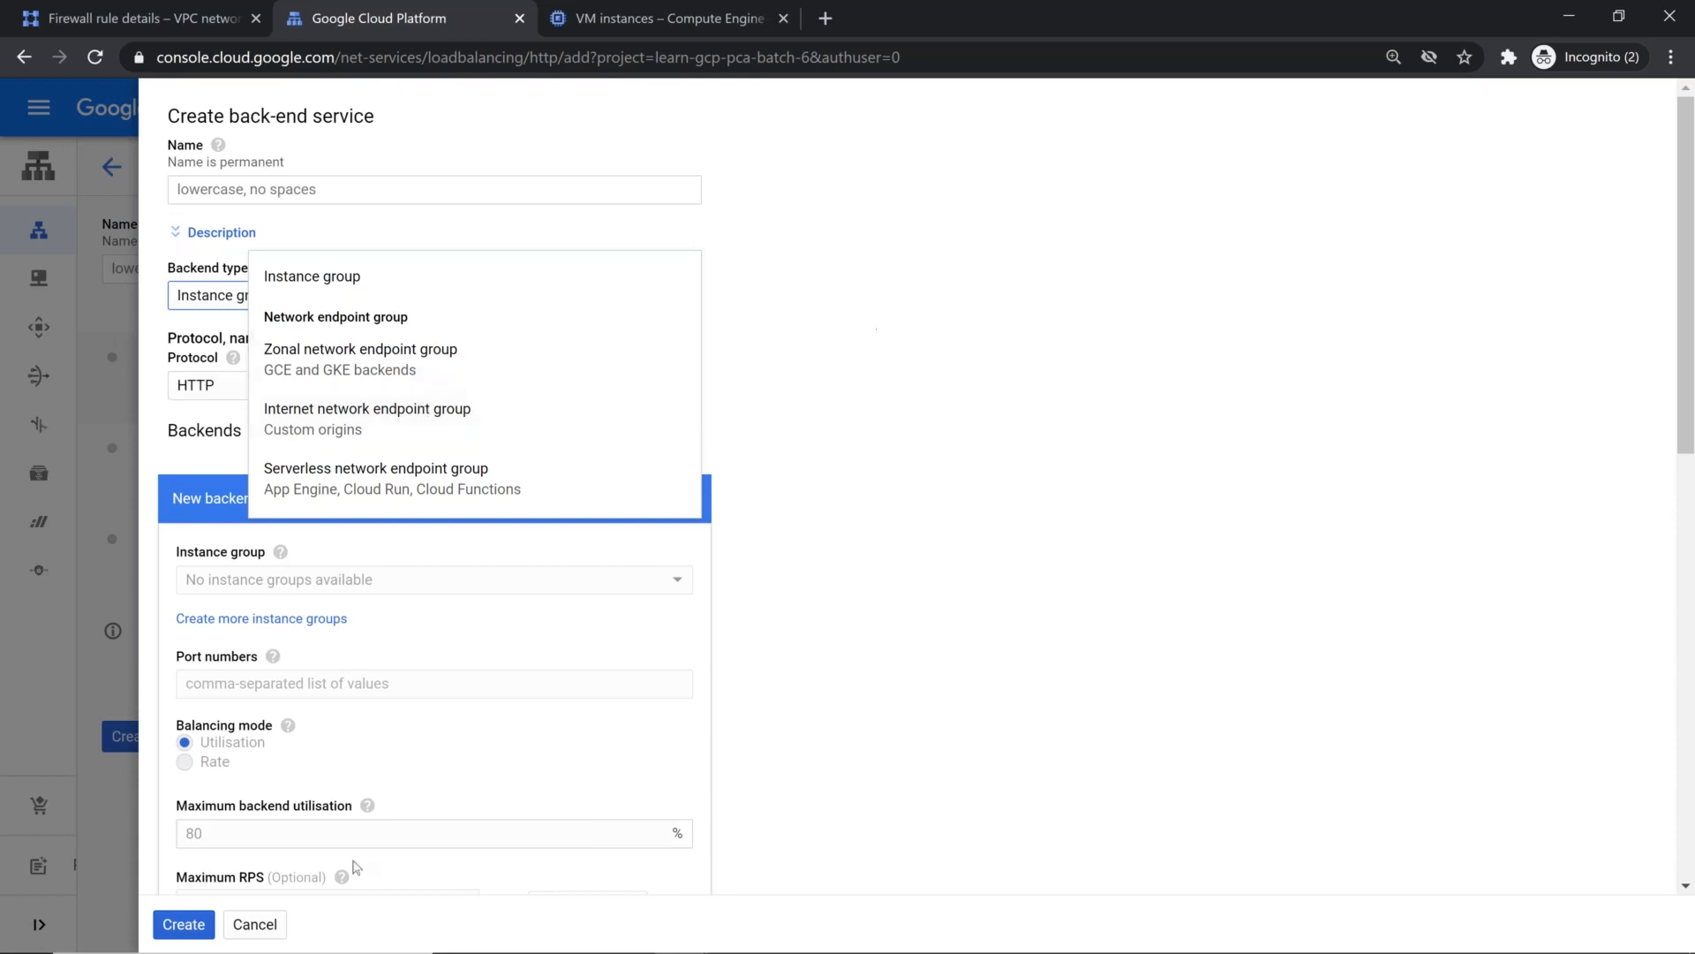
Step: Cancel the new backend service and return to the load balancers list
click(265, 934)
click(265, 934)
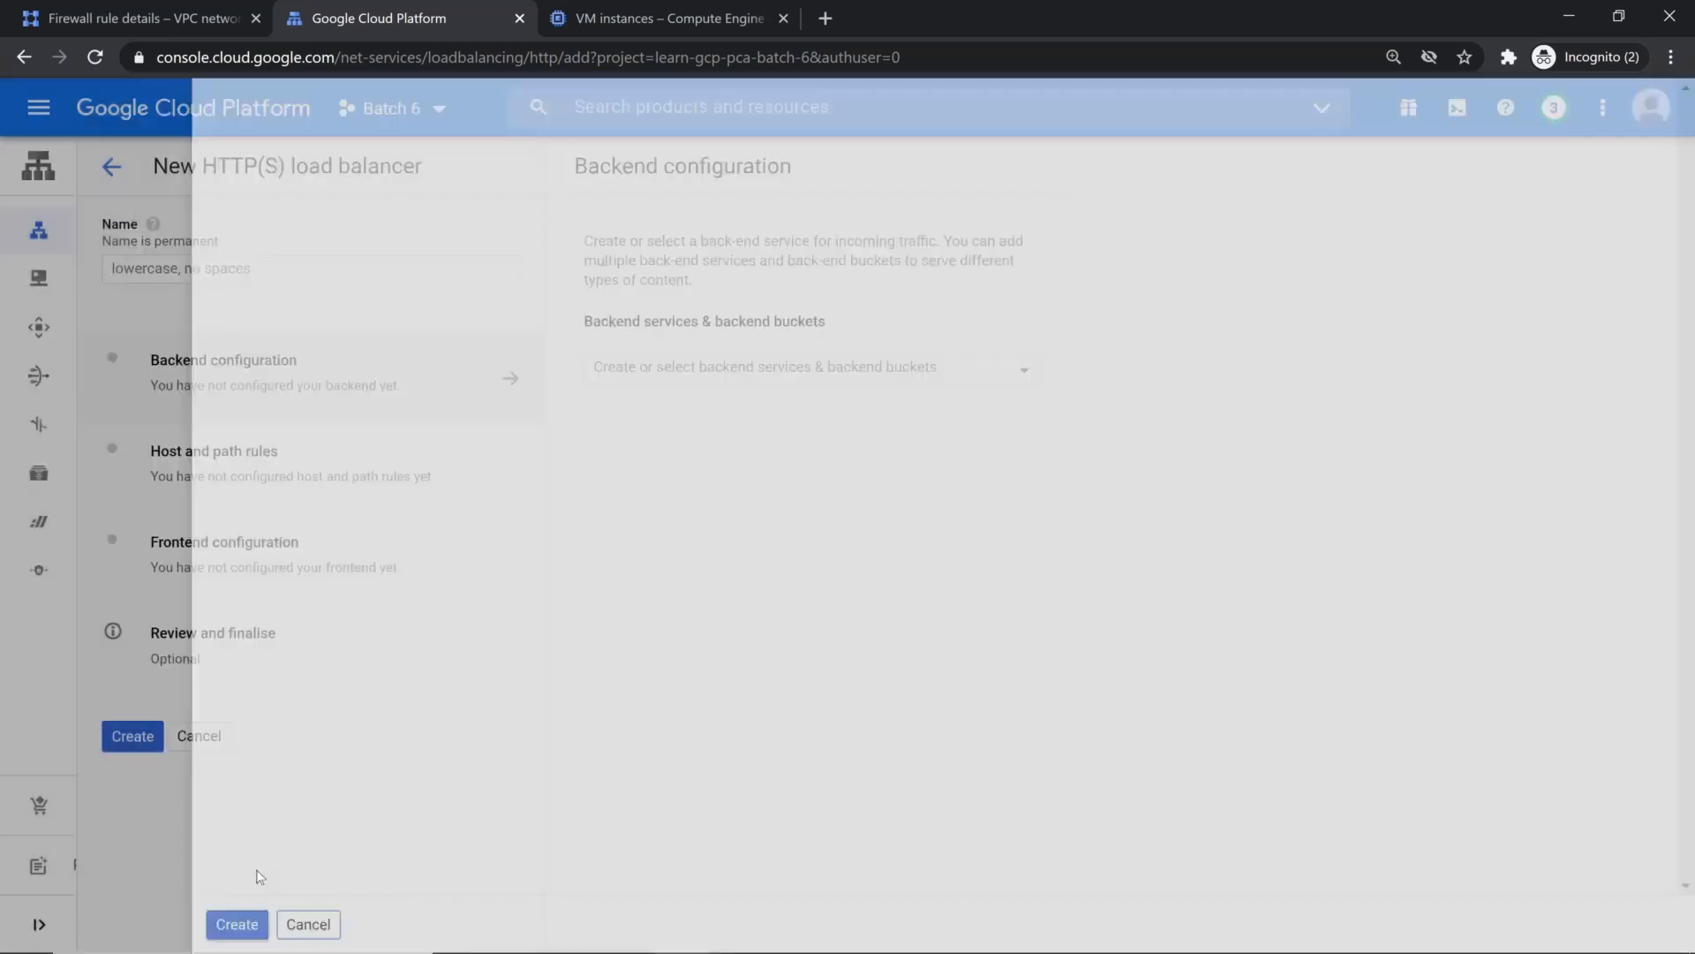
mouse_move(38, 229)
click(106, 228)
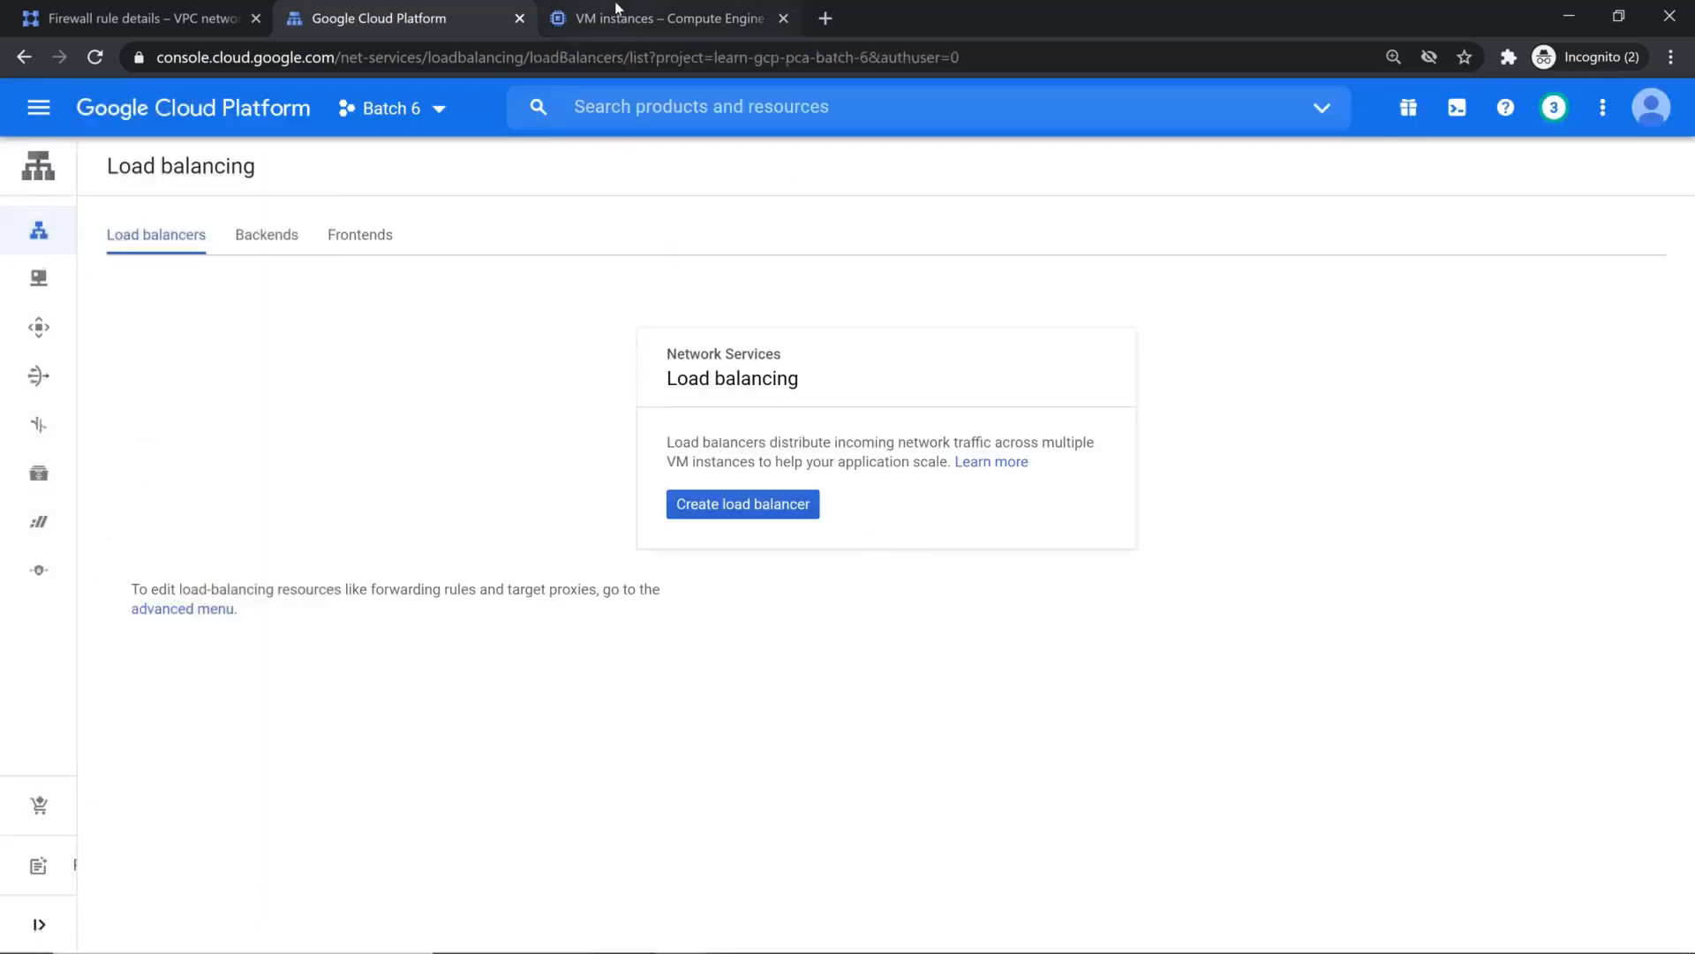
Step: Switch to Compute Engine and open the Instance groups page
click(615, 2)
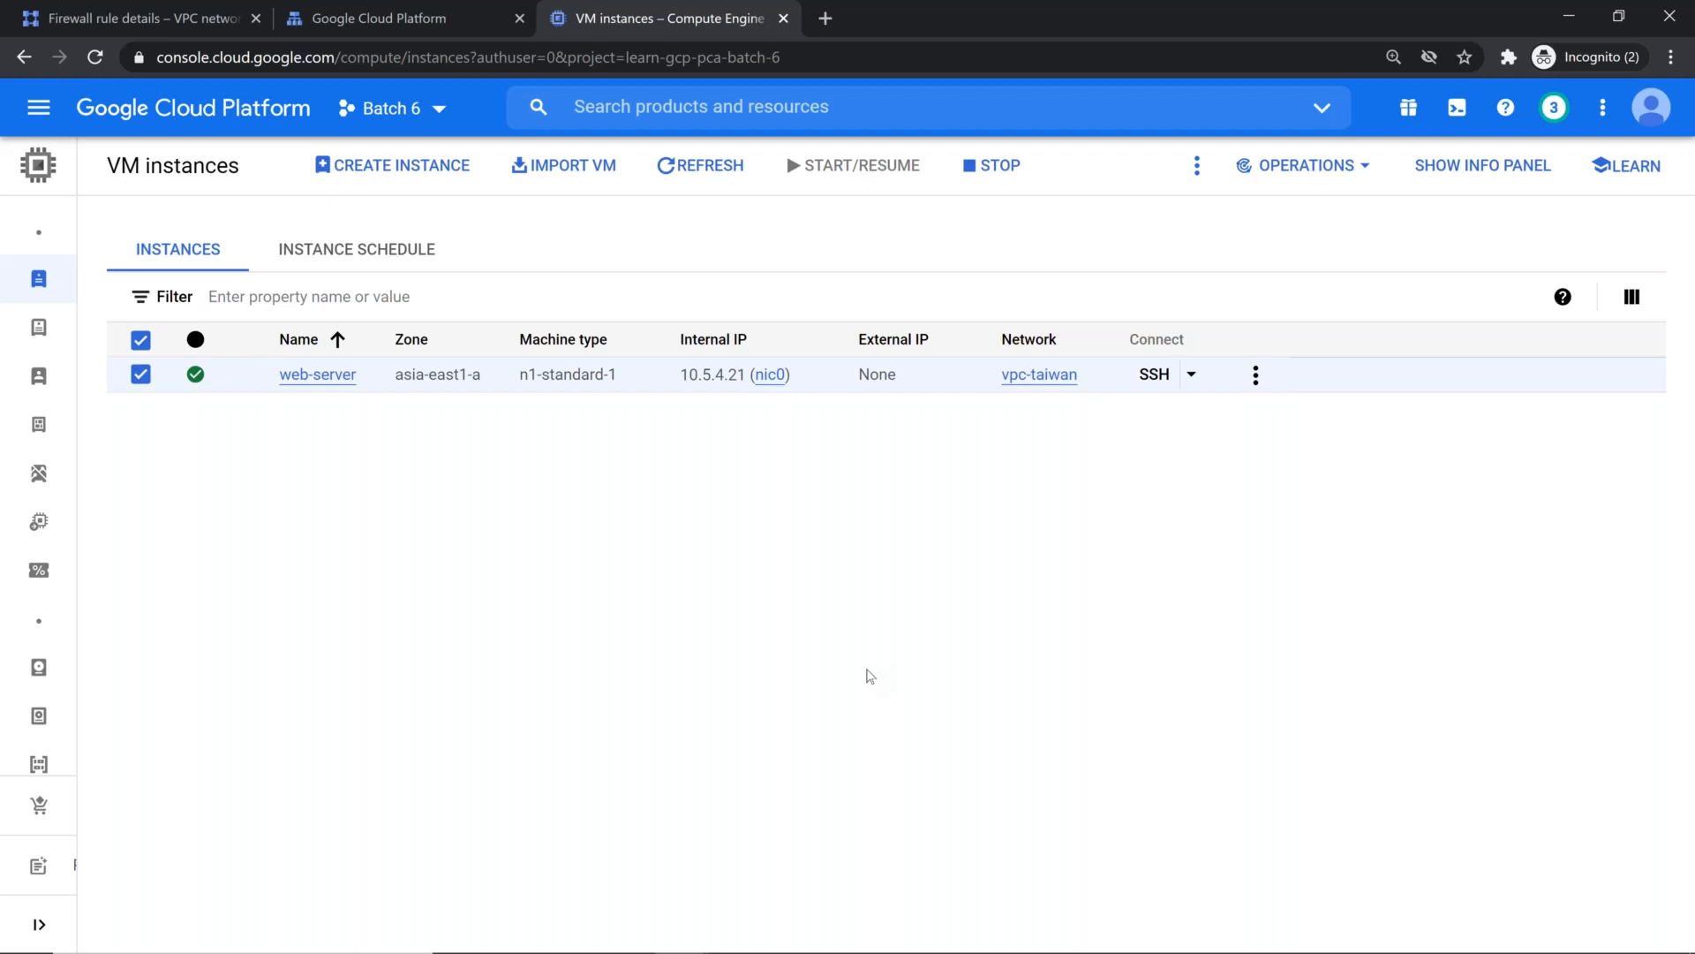
mouse_move(105, 353)
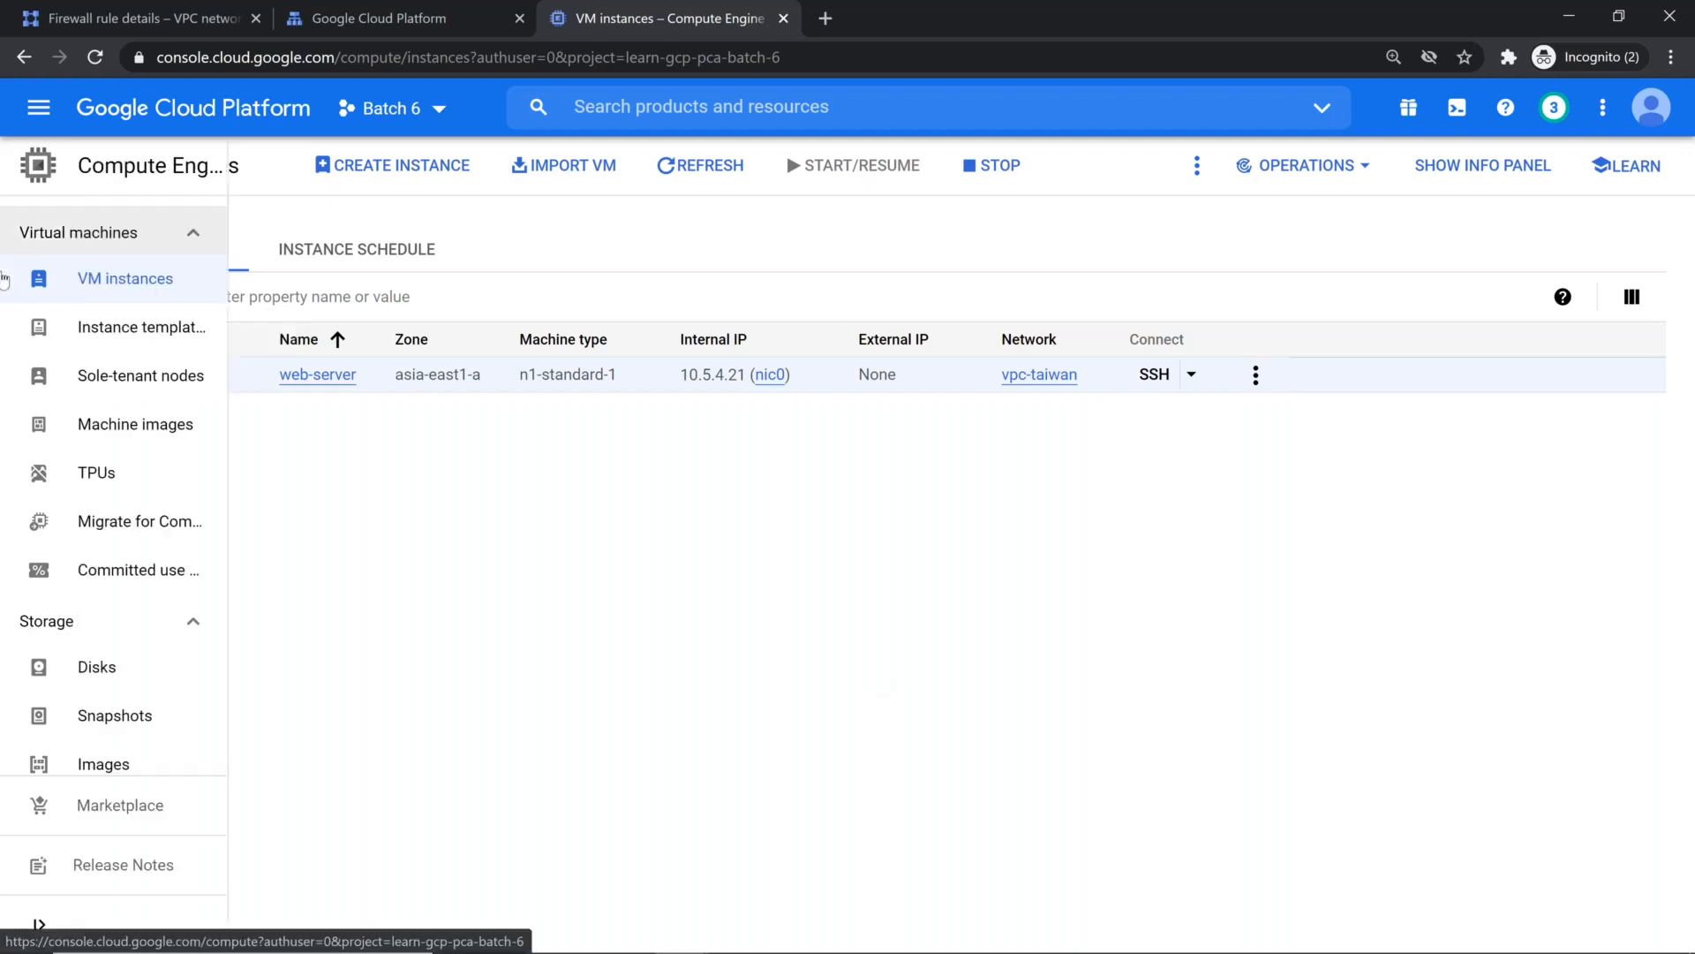
scroll(119, 380, down, 5)
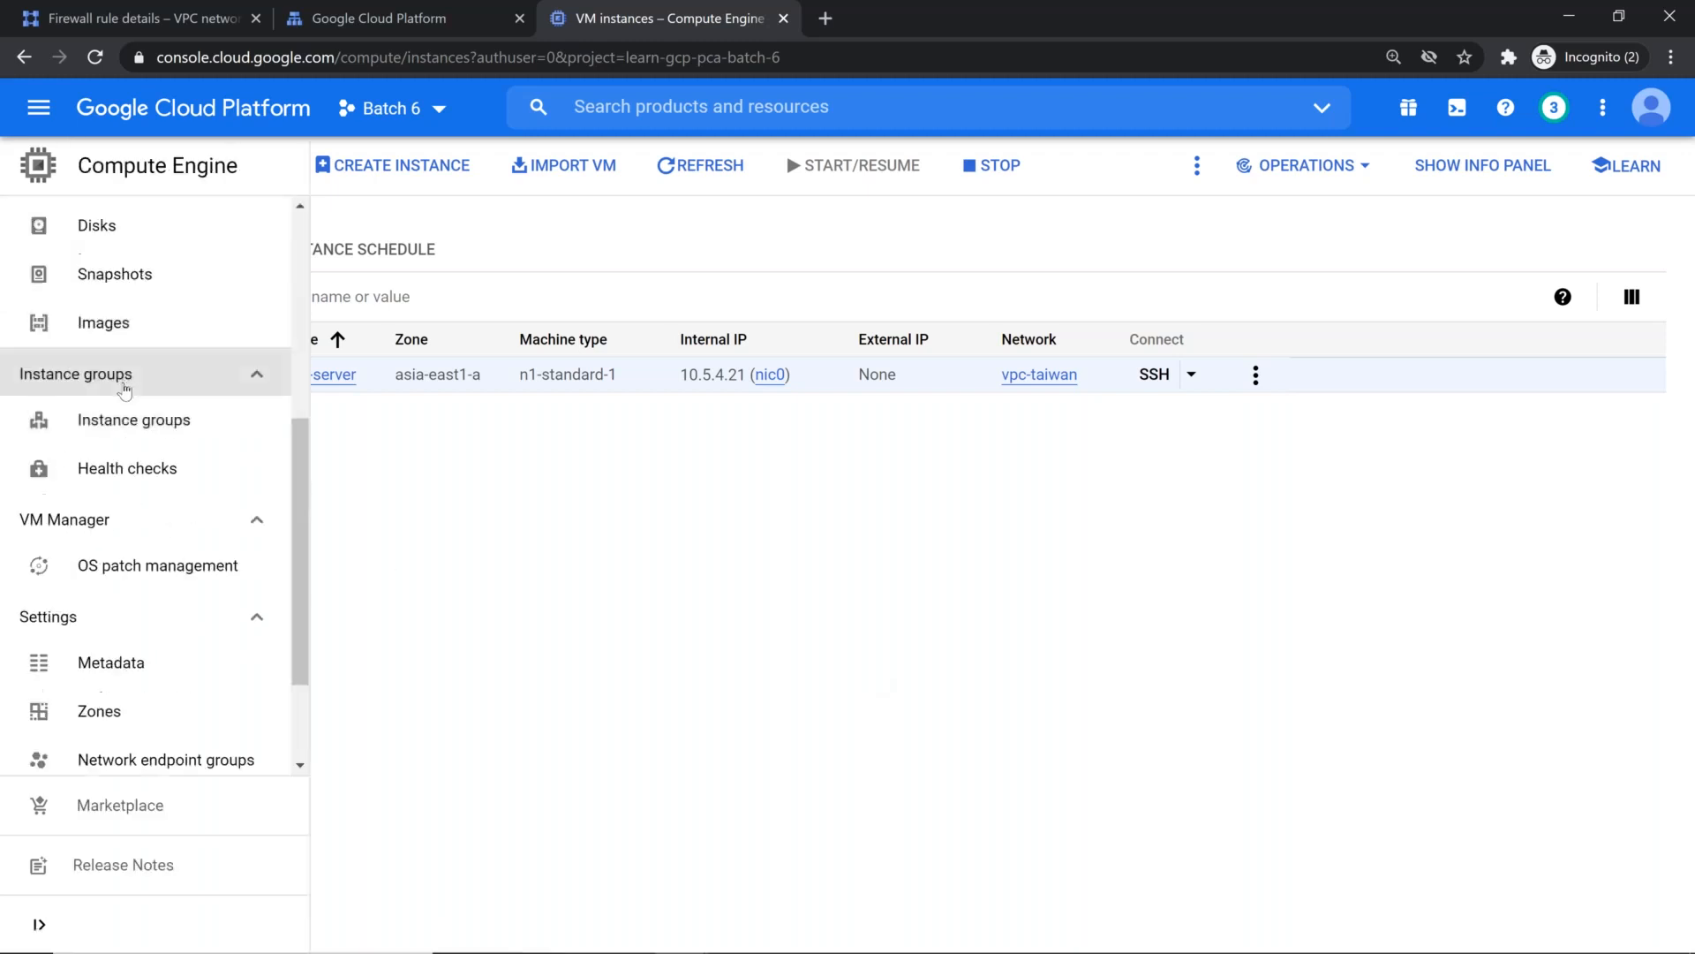
scroll(144, 420, down, 2)
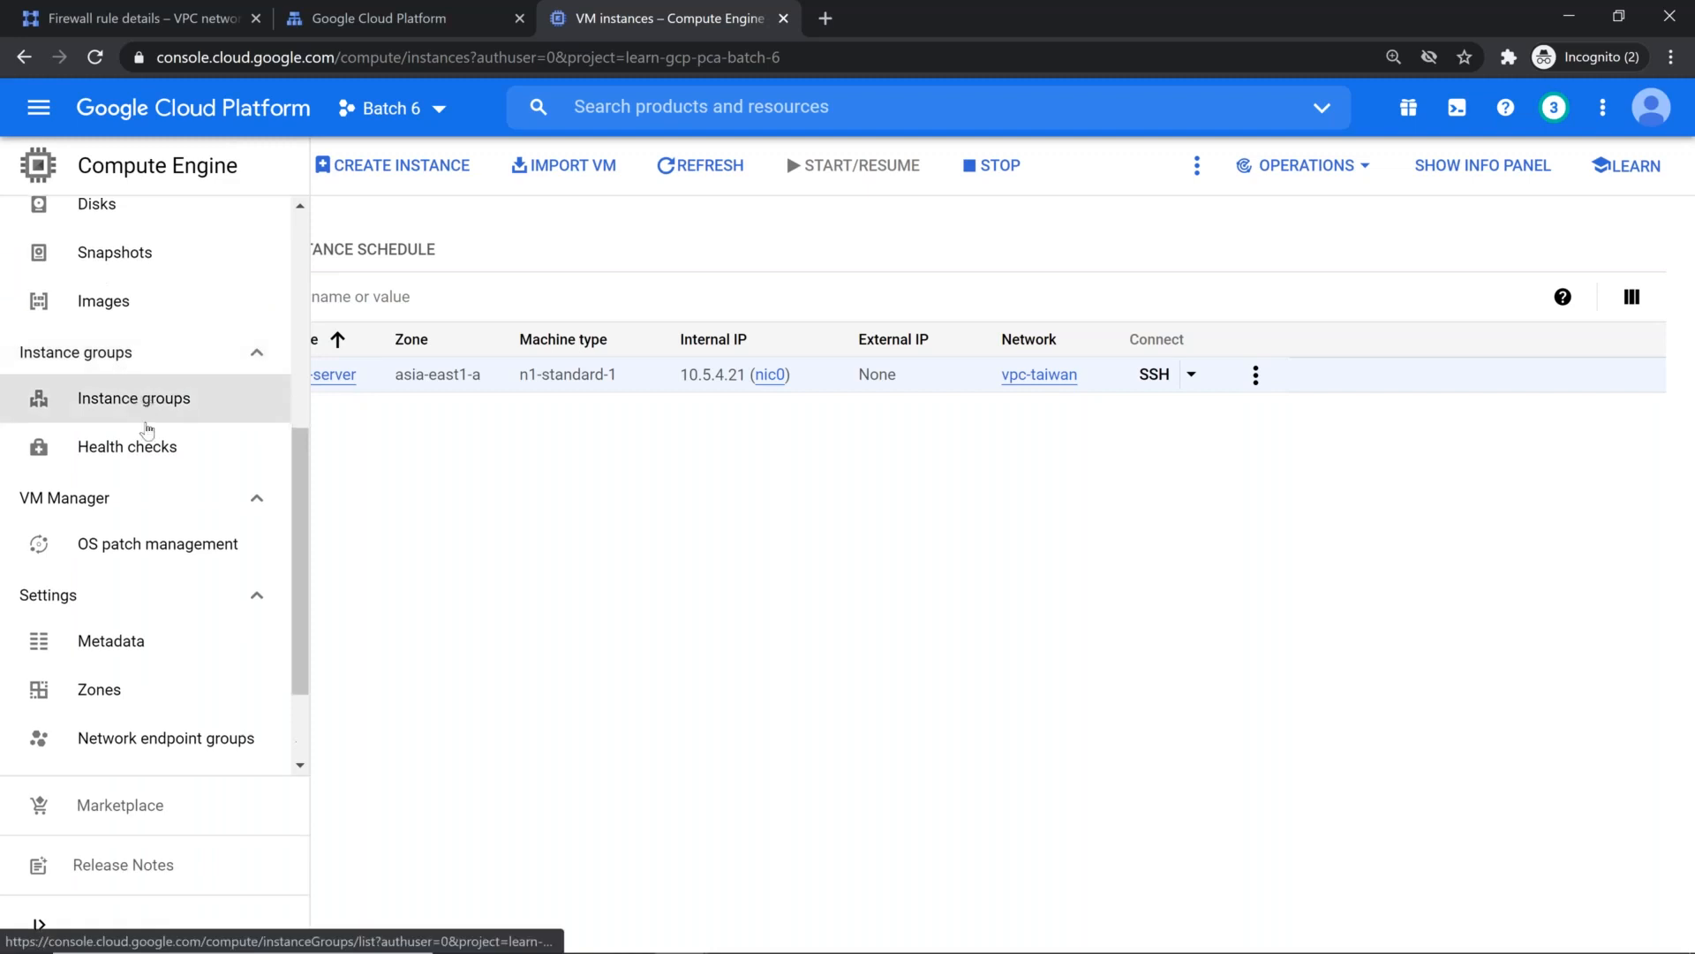
scroll(146, 507, up, 6)
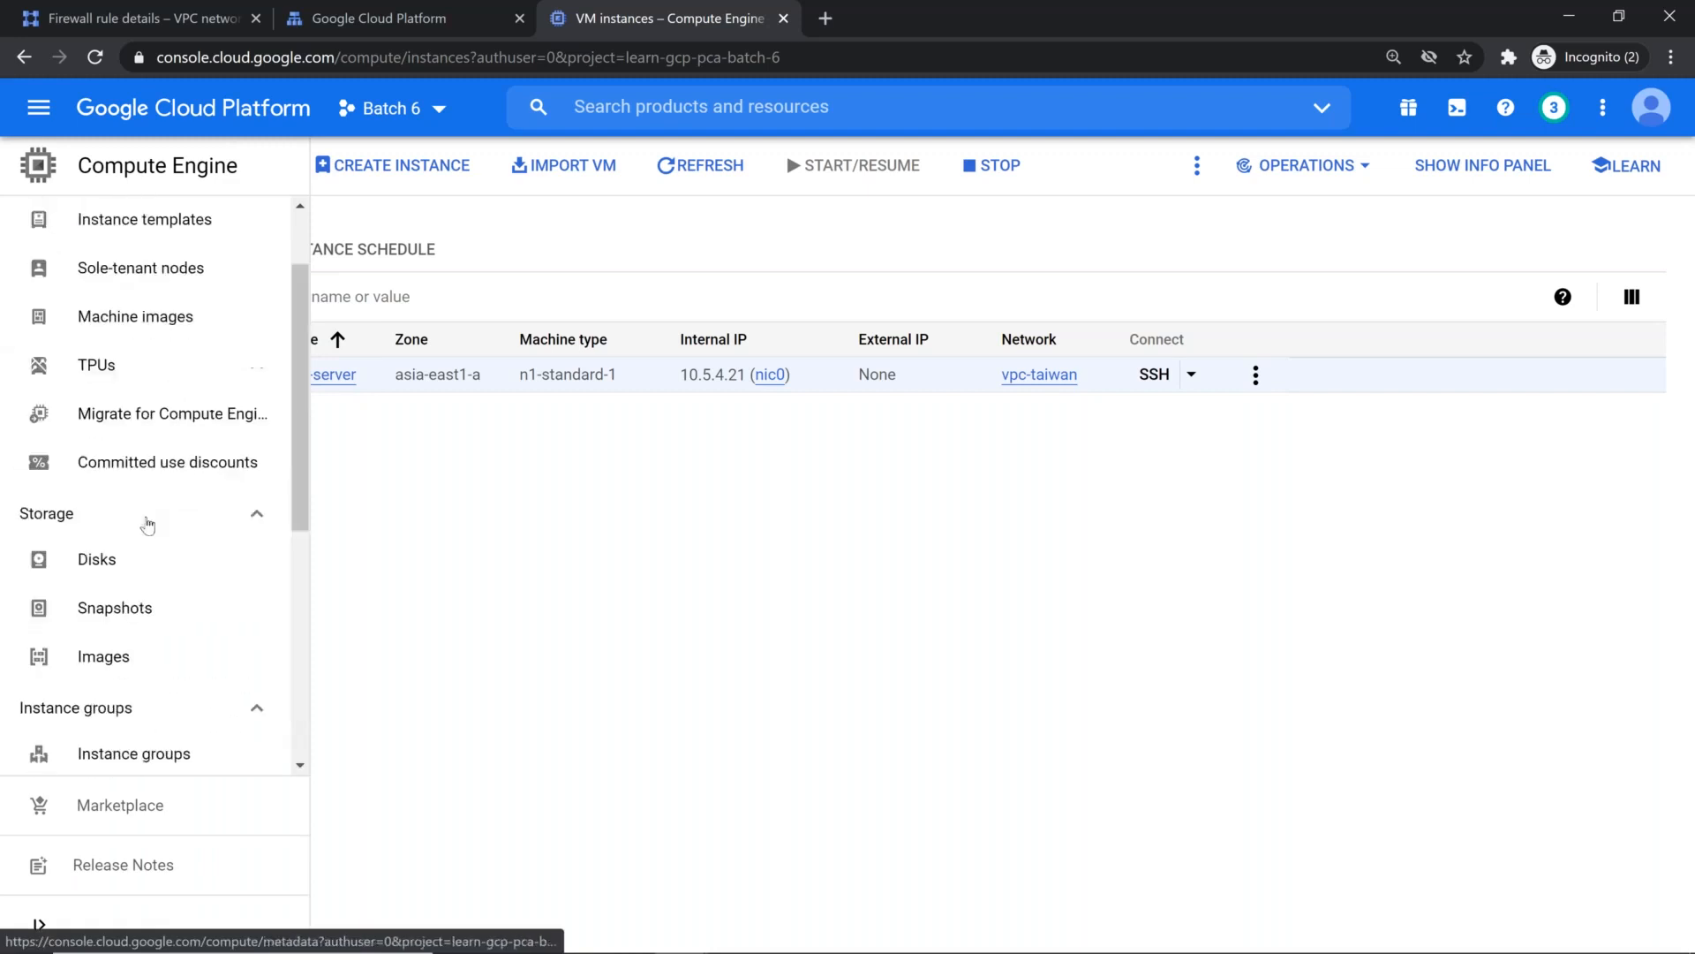
scroll(162, 603, down, 1)
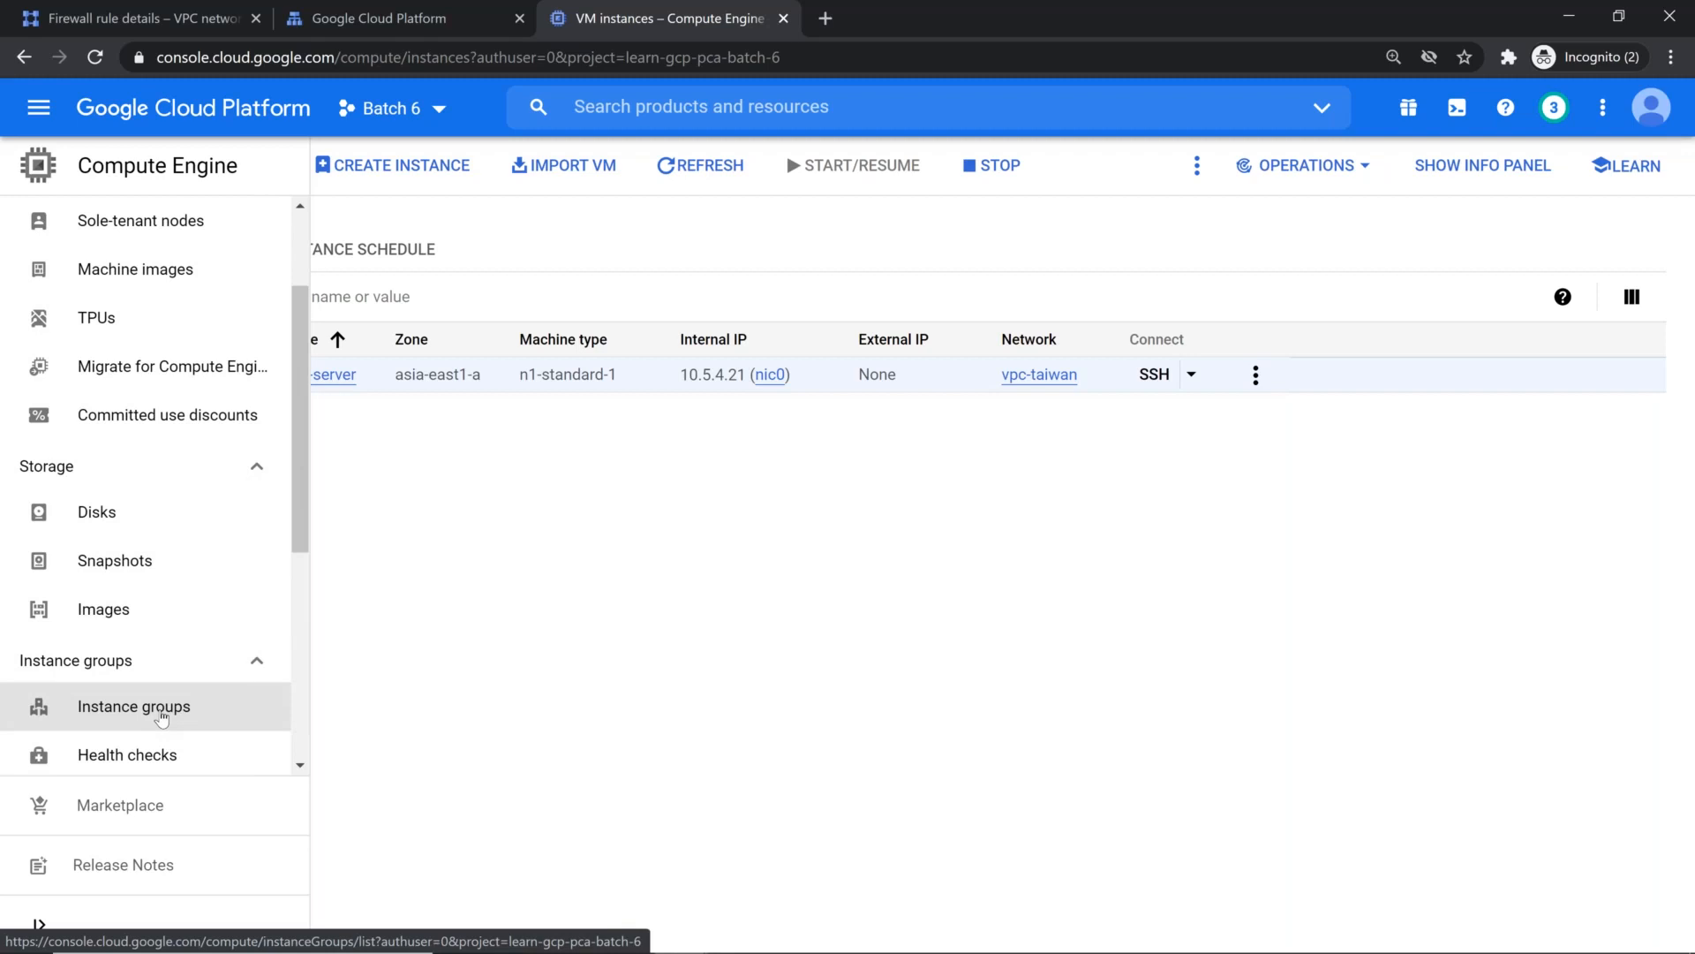
click(162, 716)
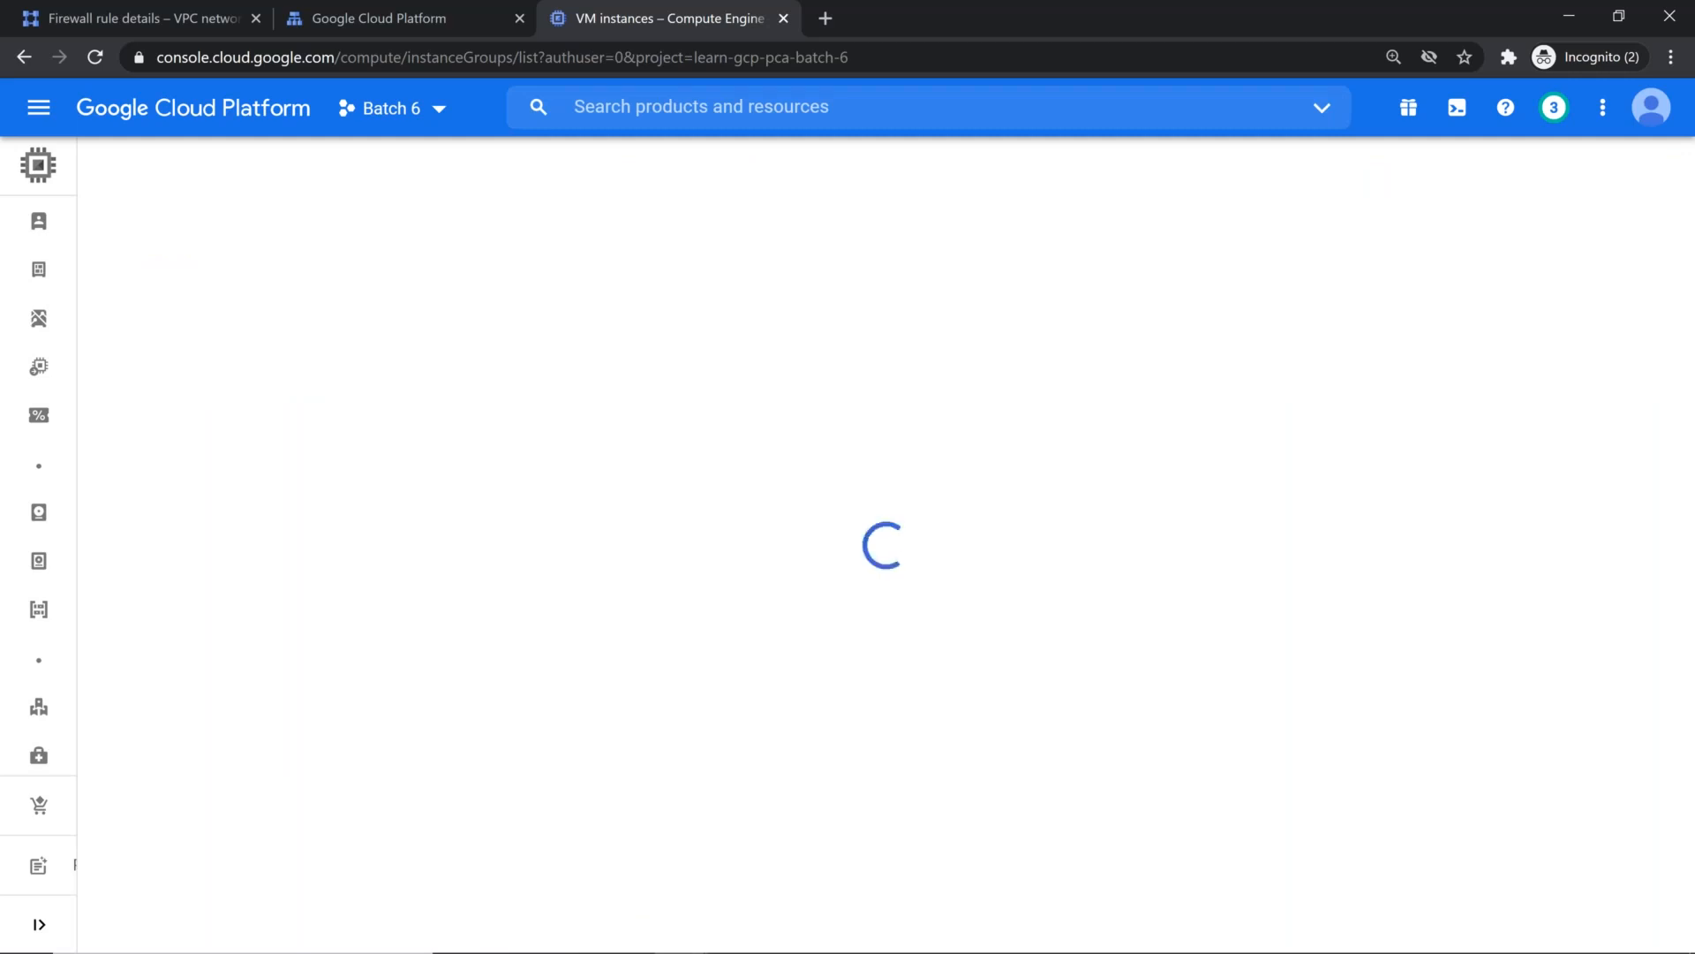
Step: Look at the creation form for an unmanaged instance group and return to the Instance groups page
click(890, 701)
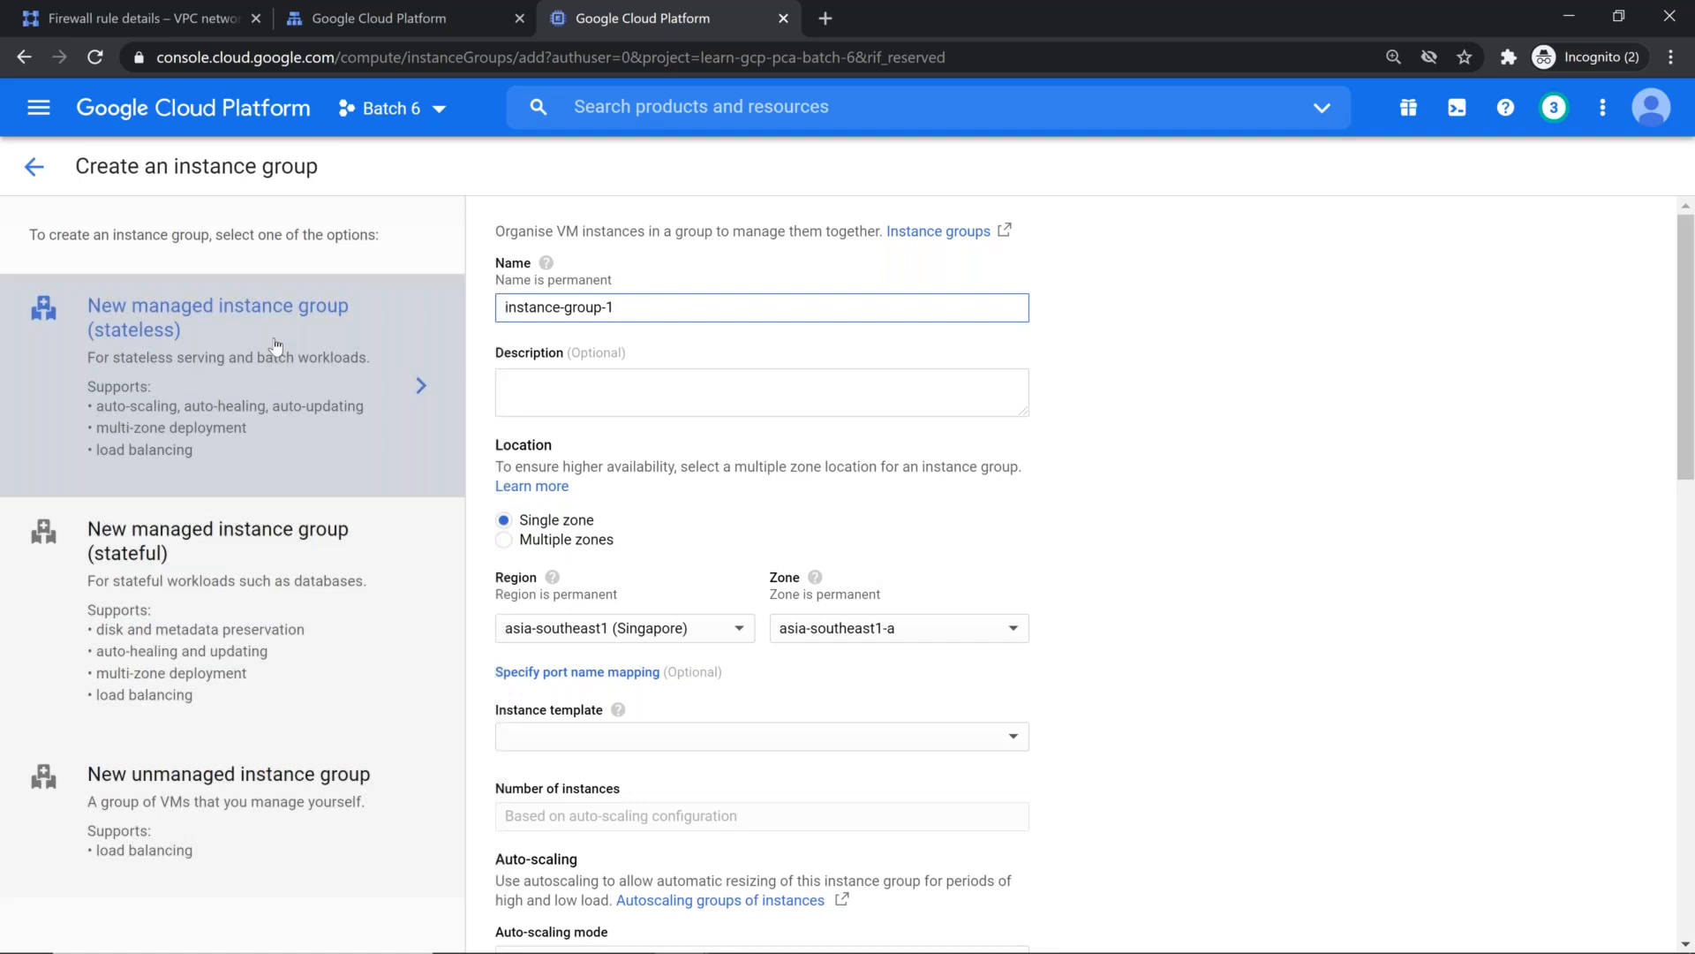
click(243, 799)
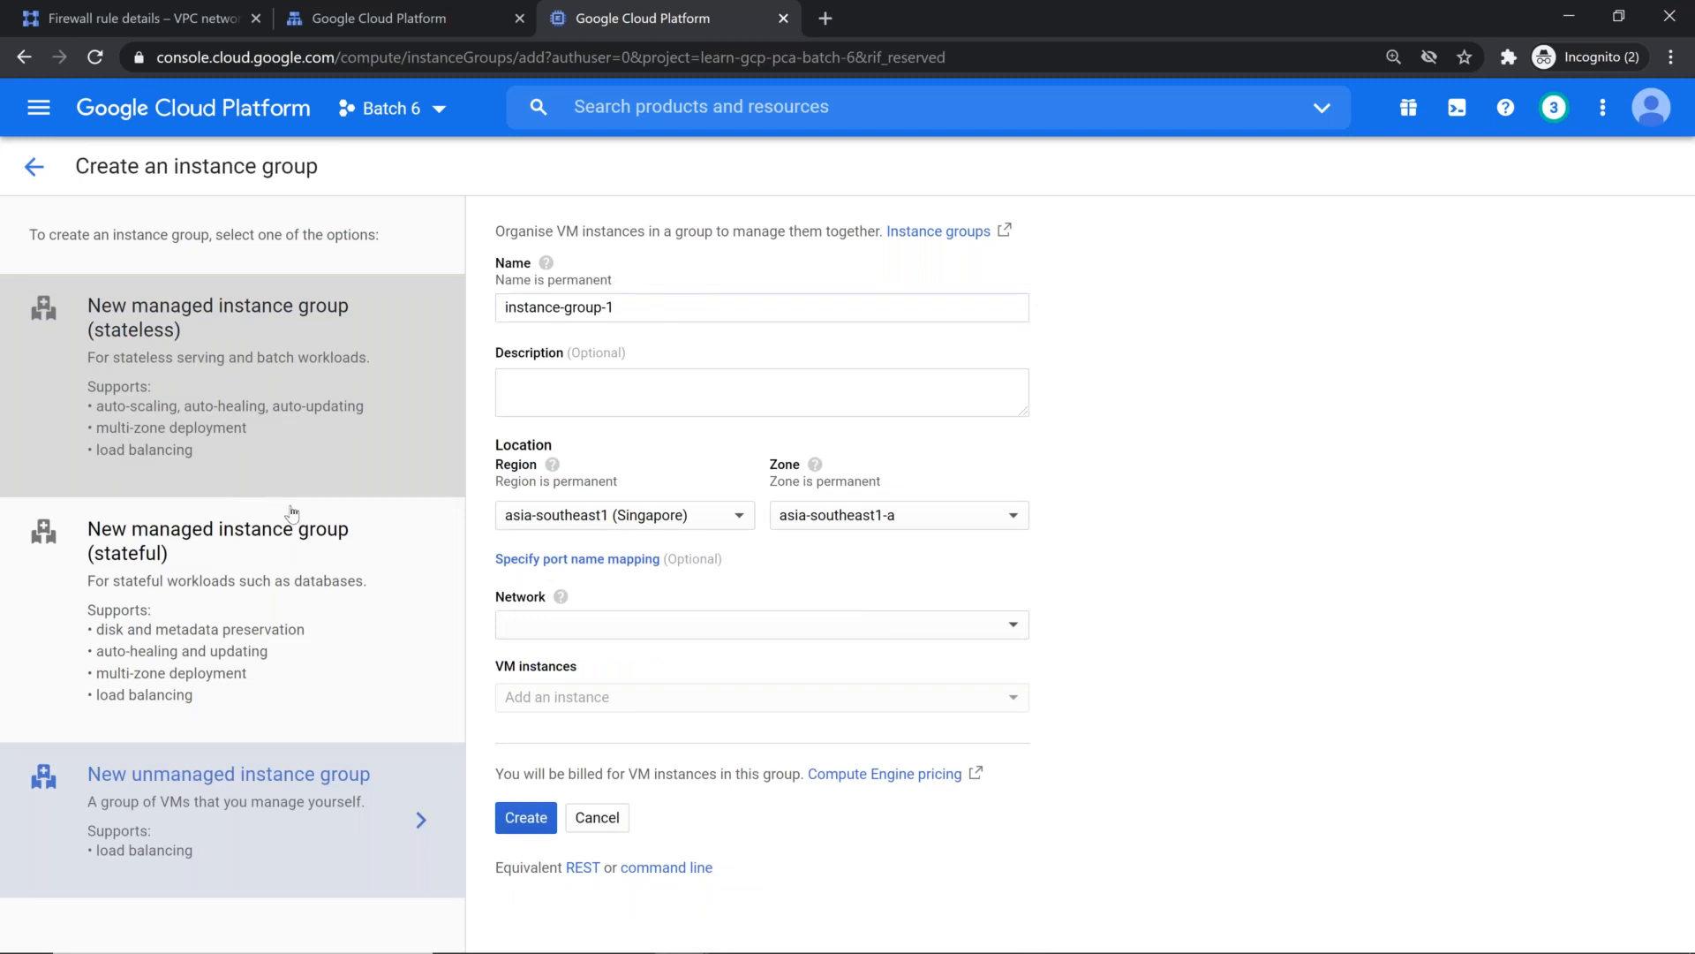
click(35, 166)
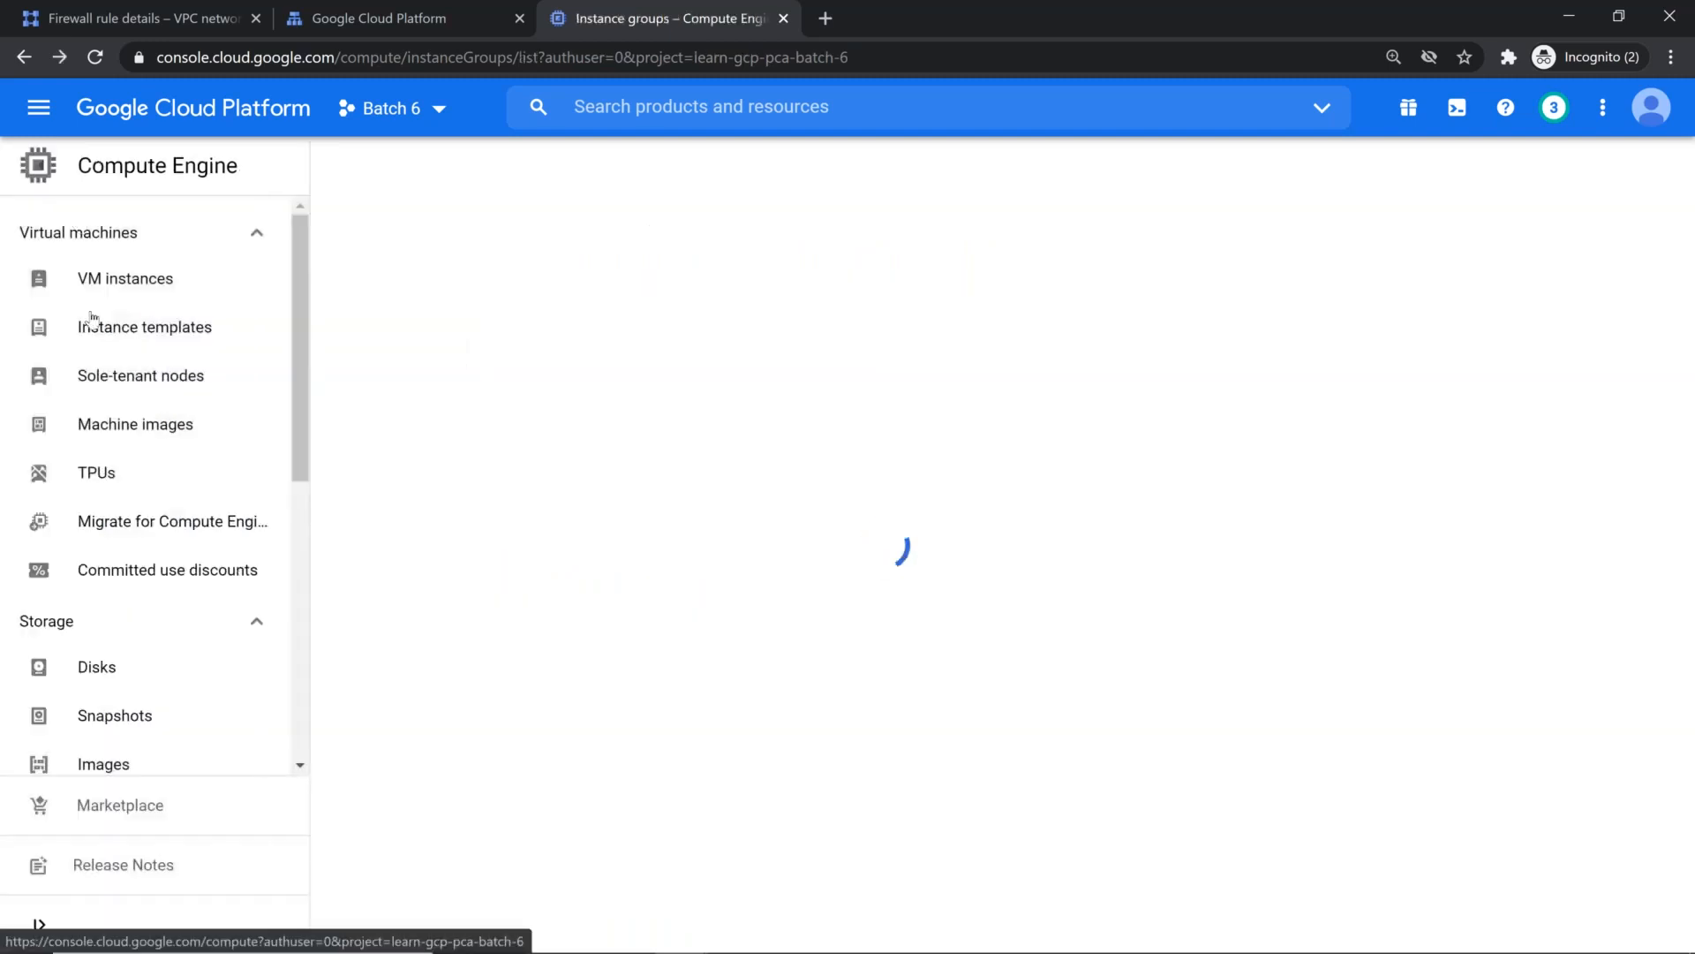
scroll(106, 477, down, 3)
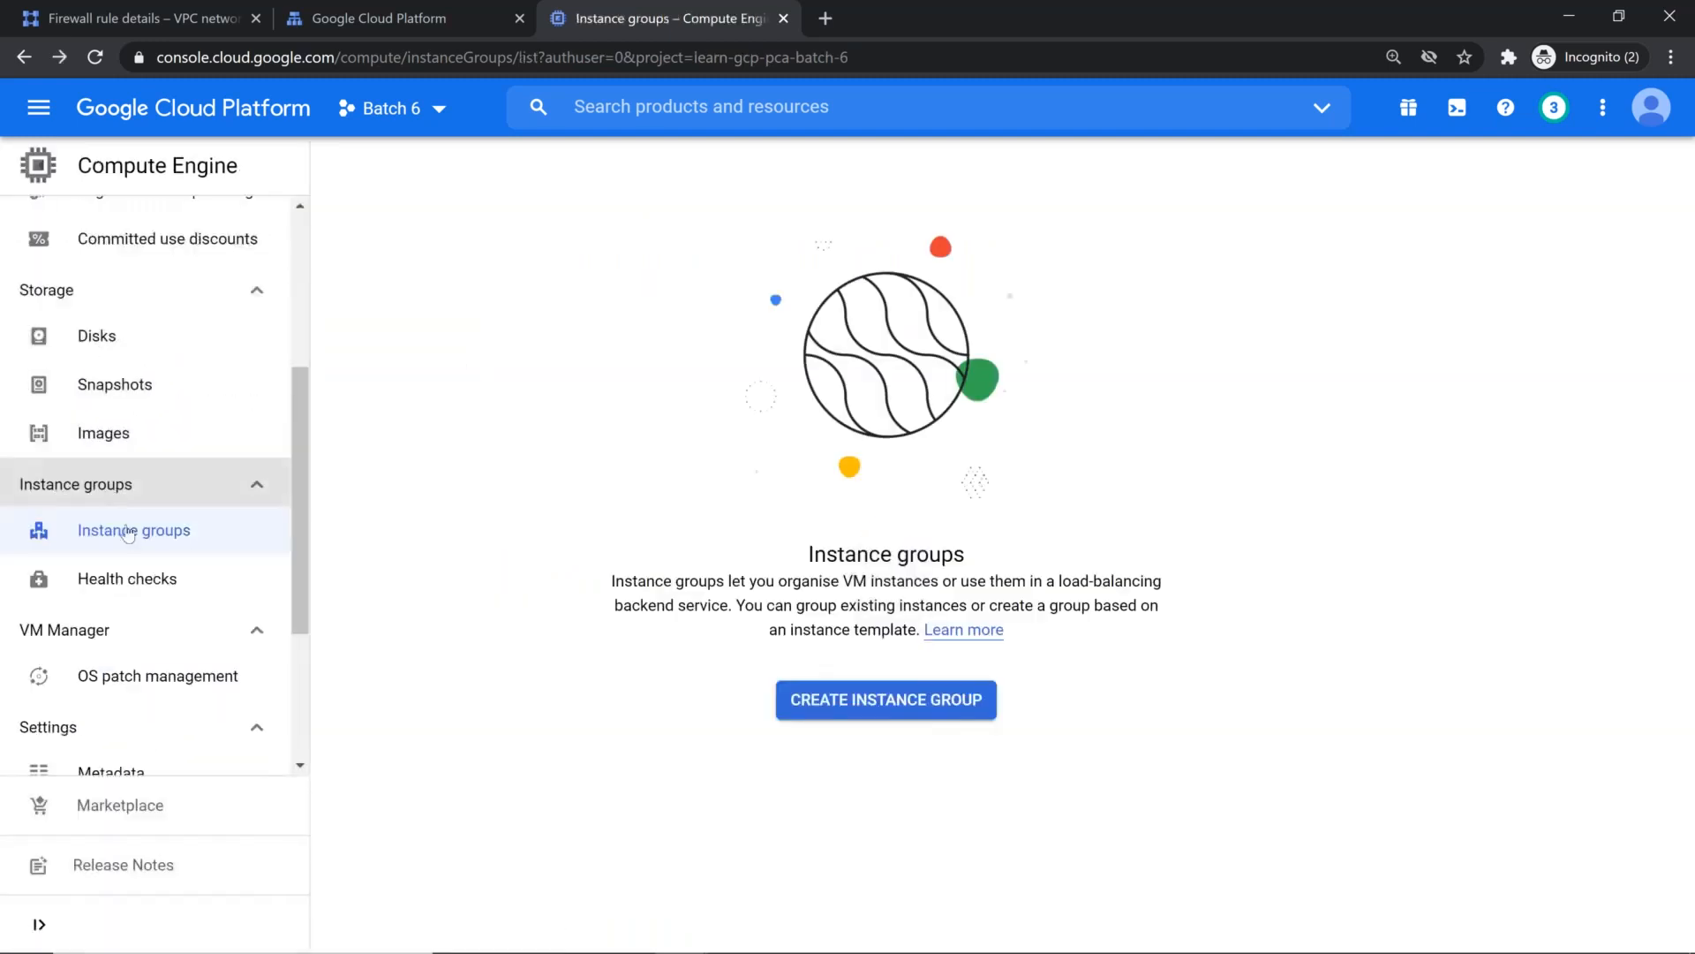
click(153, 530)
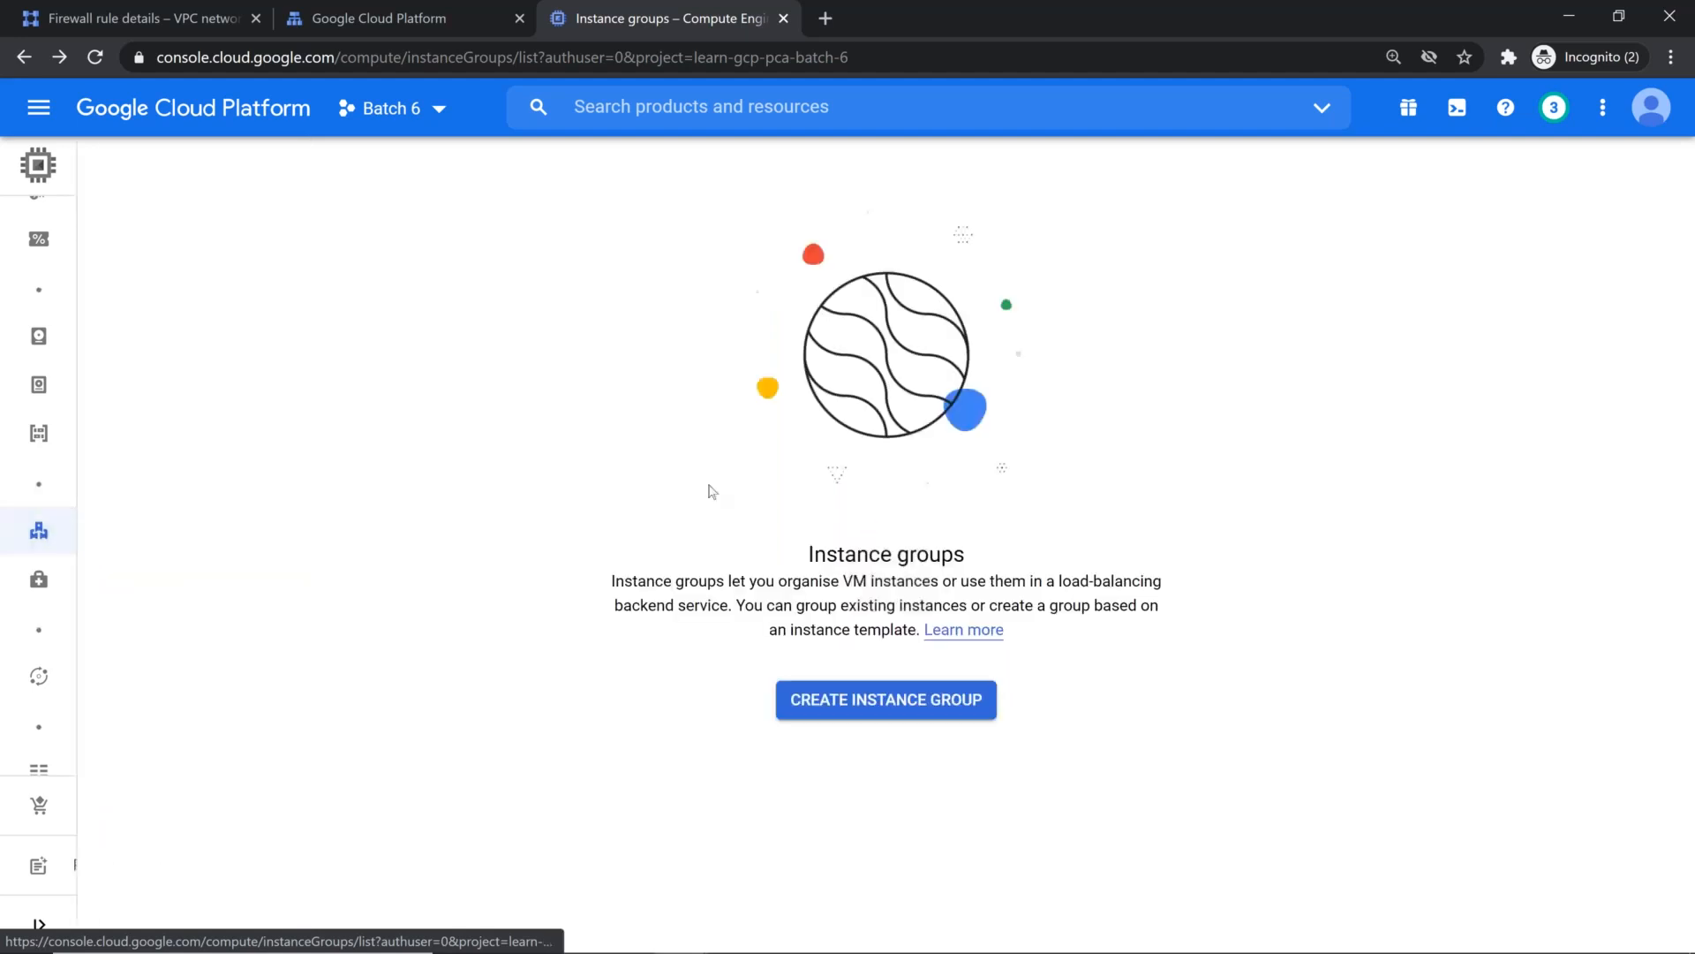
Step: Start creating a new unmanaged instance group and name it umig-batch6
click(921, 711)
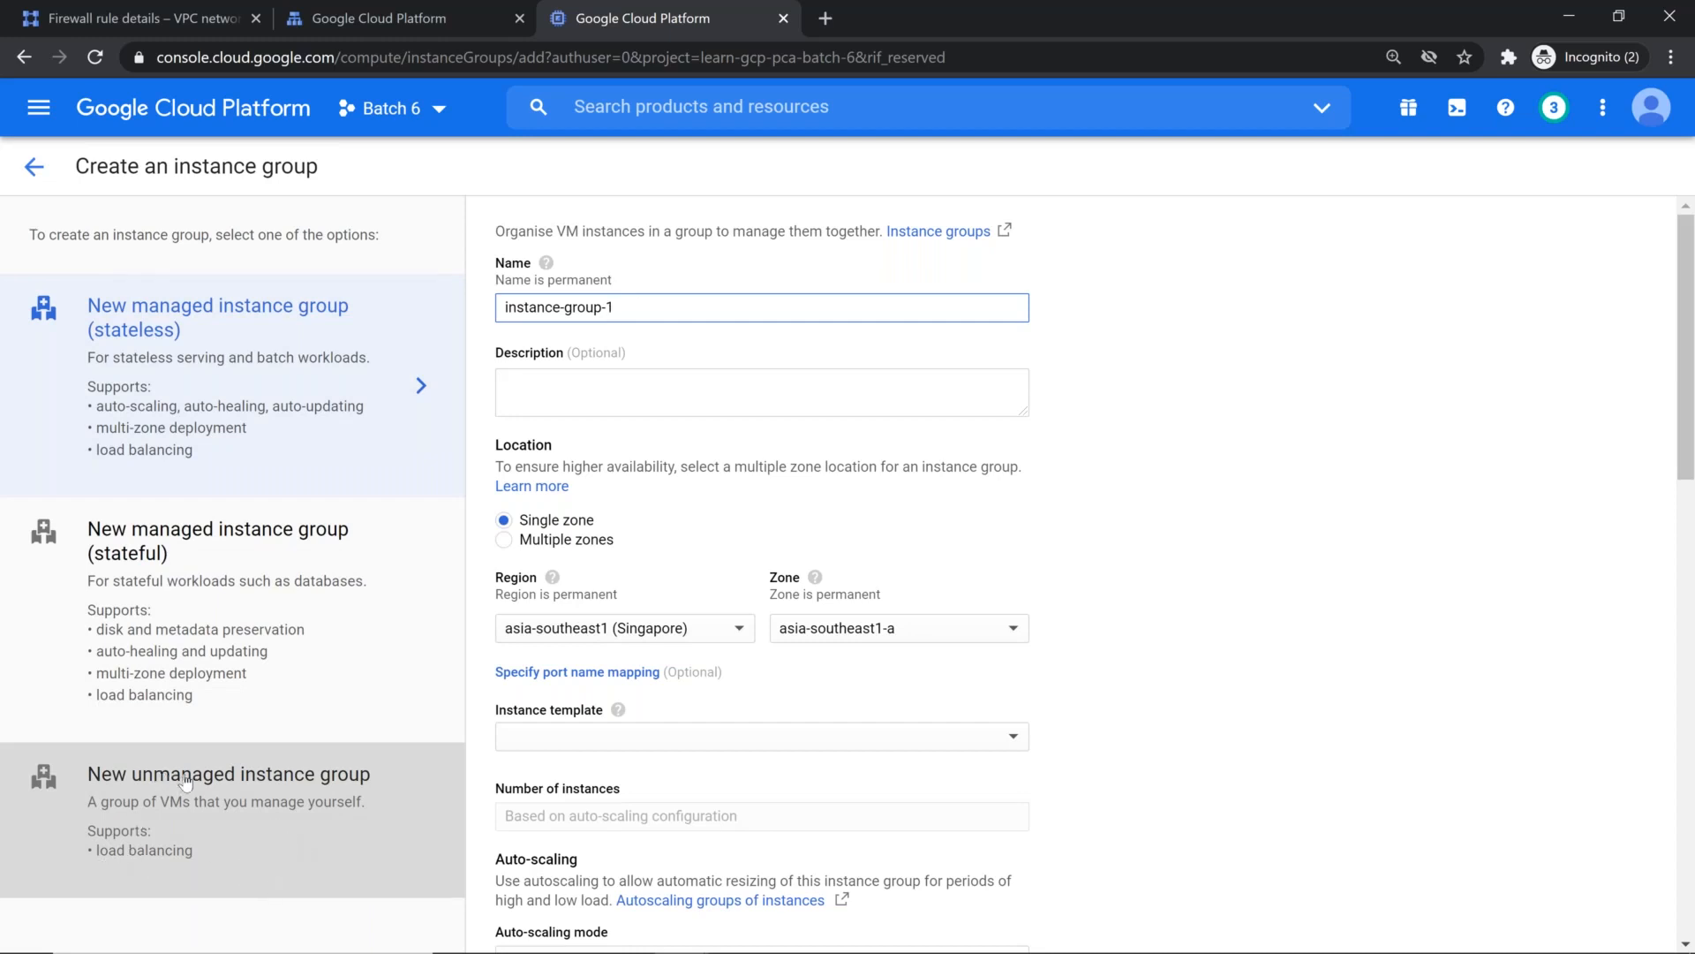
click(114, 845)
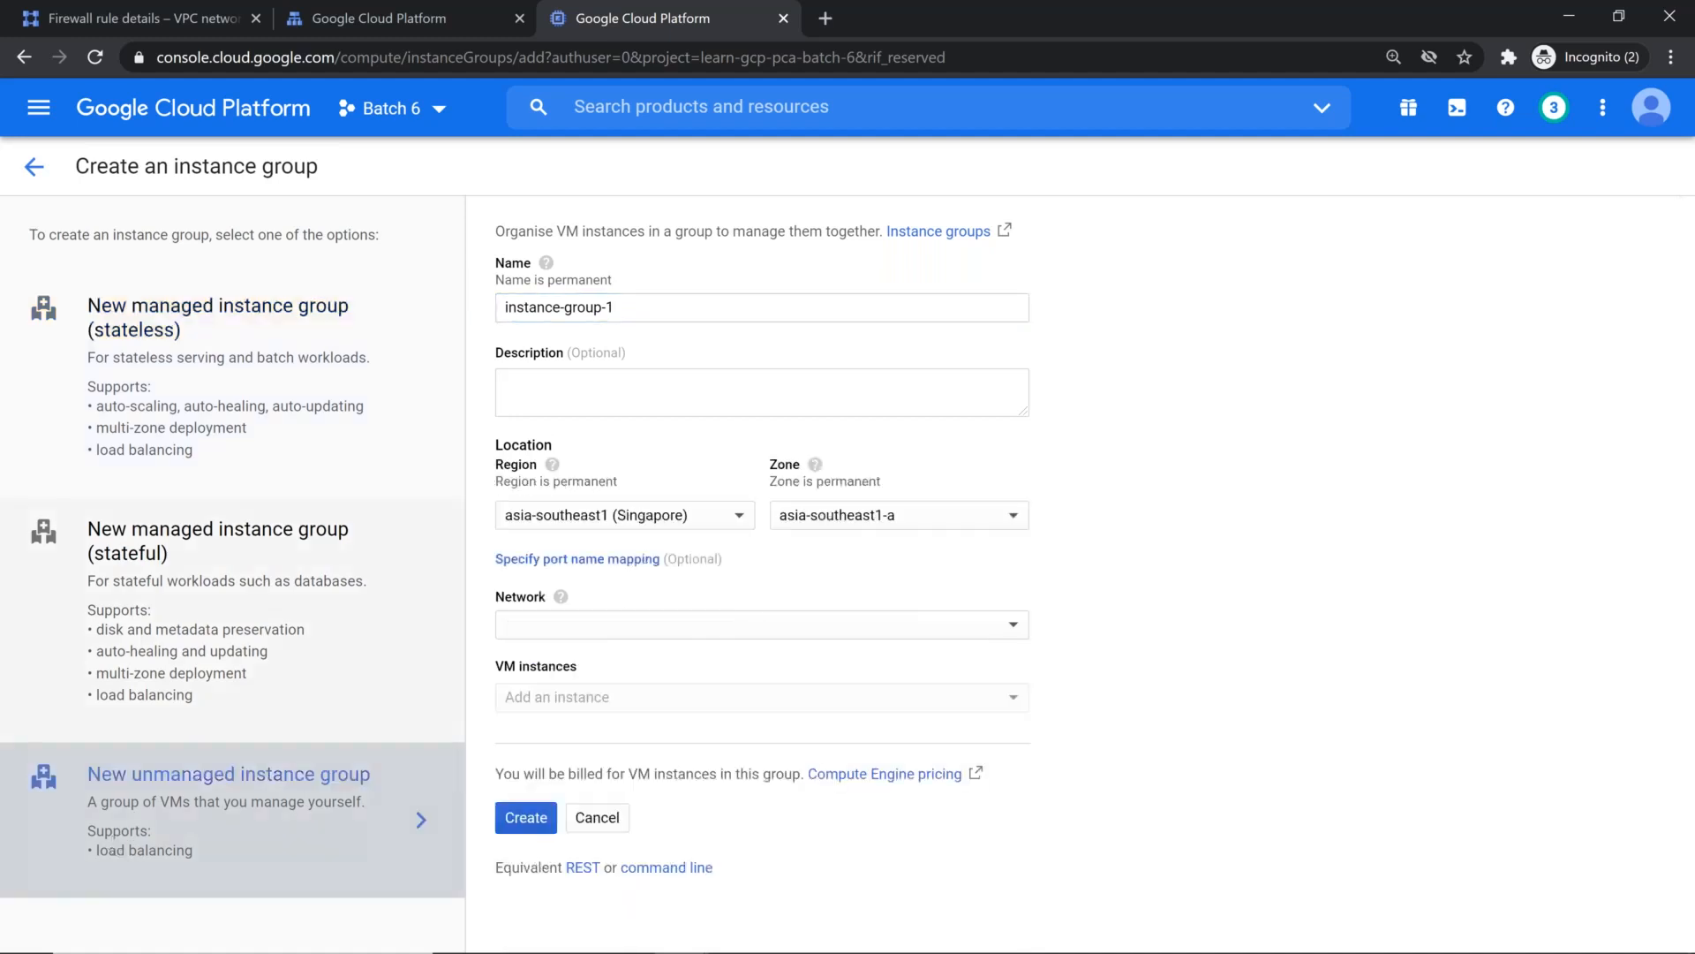
click(678, 307)
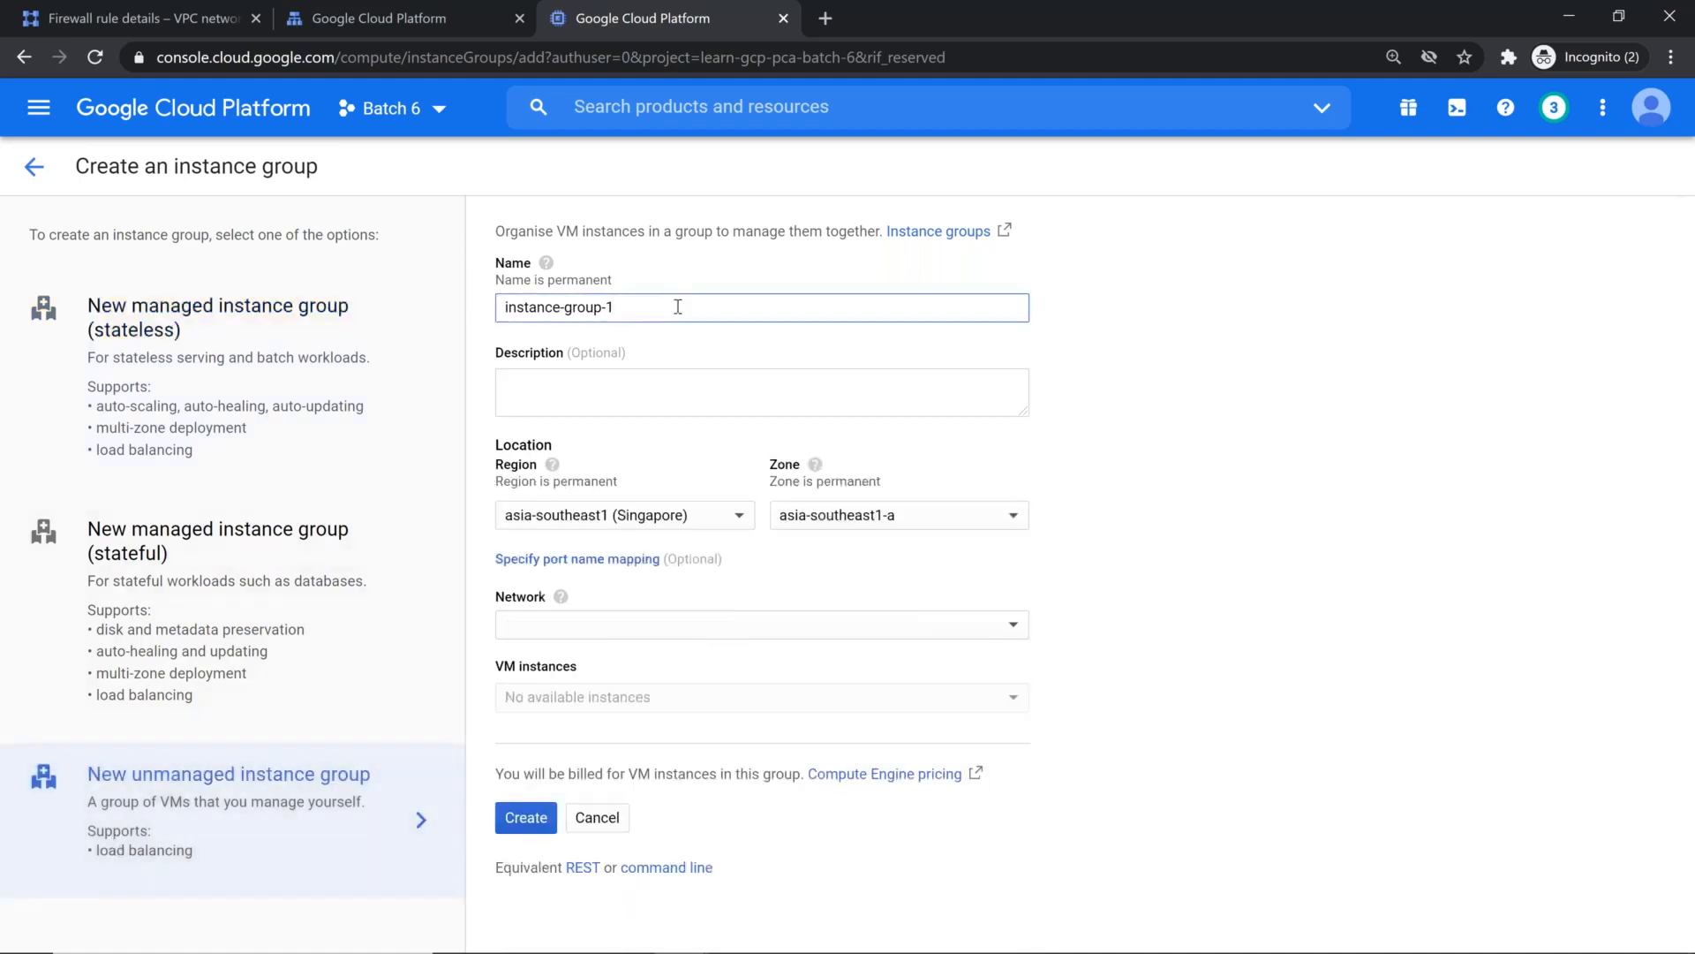
key(ctrl+a)
text(umig)
text(-batch6)
Step: Set the instance group's location to region asia-east1 (Taiwan) and zone asia-east1-a
click(664, 519)
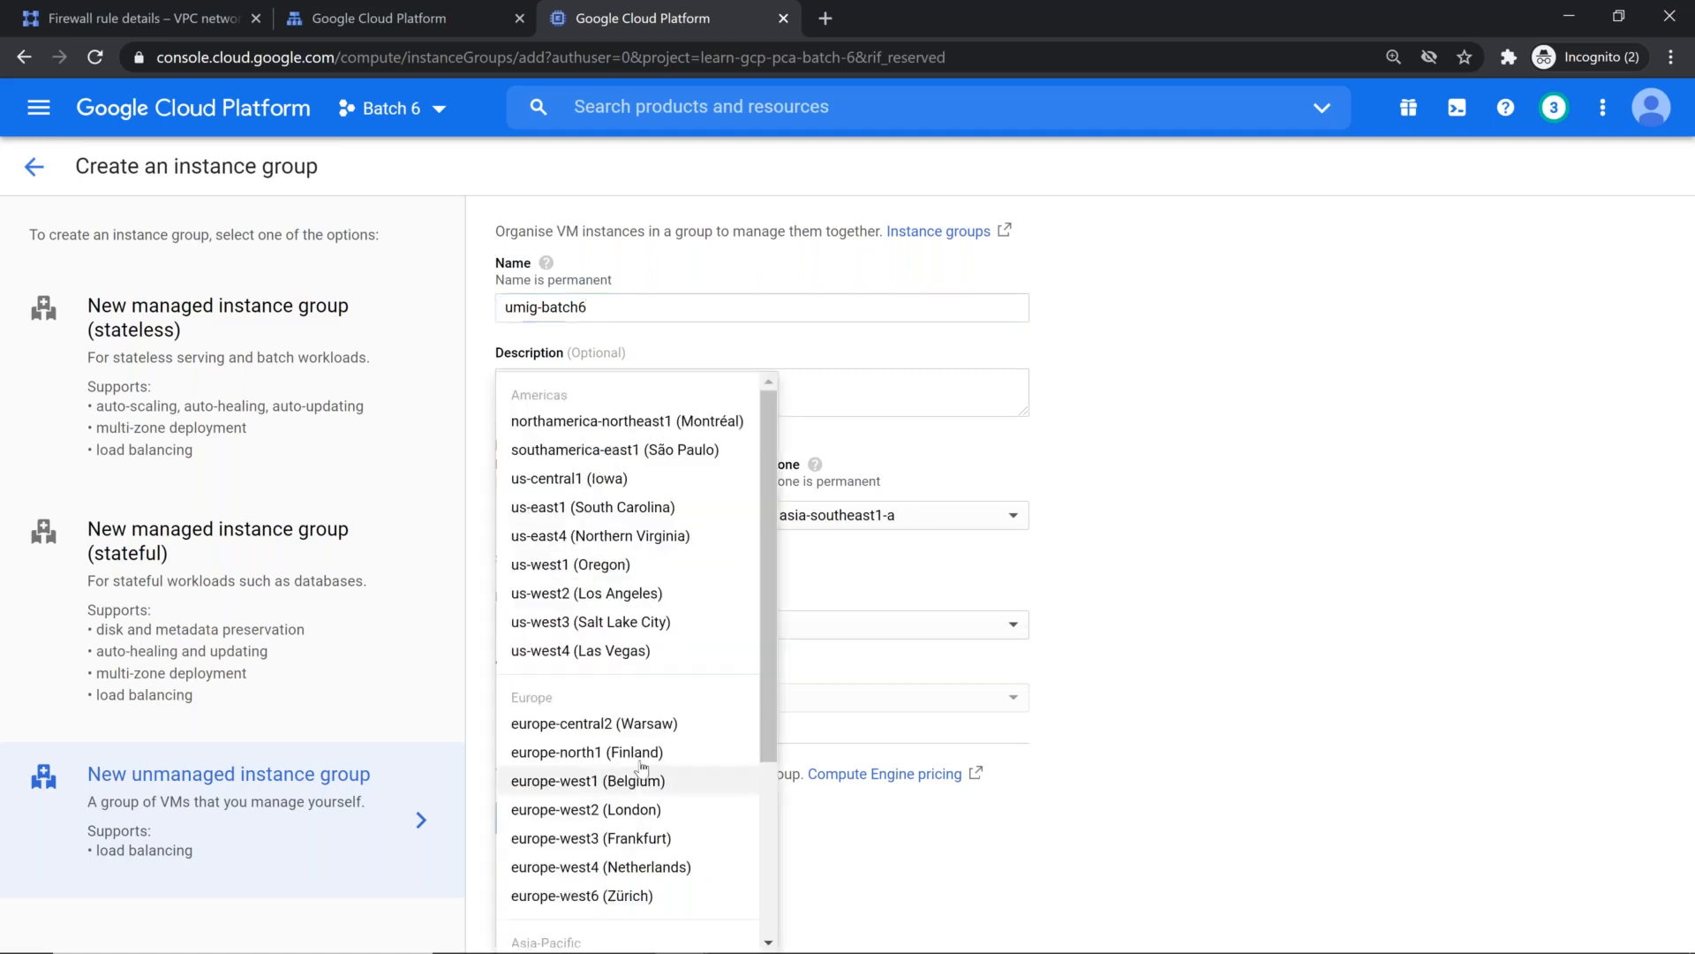
scroll(694, 748, down, 2)
click(694, 749)
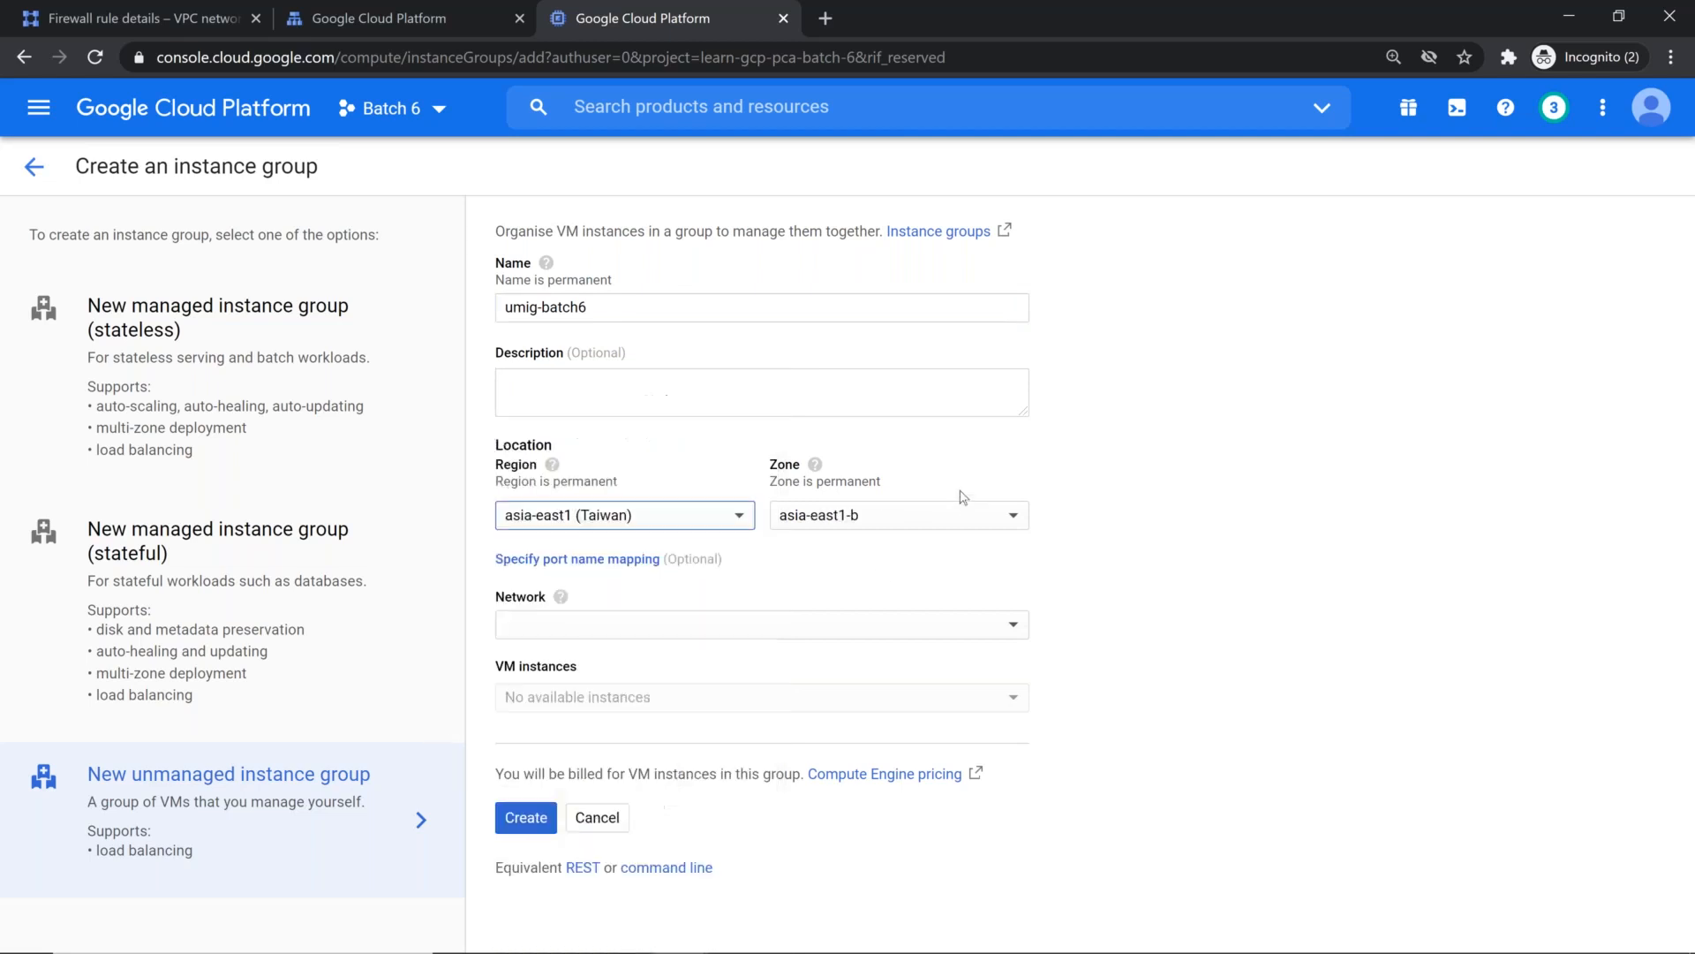
click(964, 515)
click(961, 517)
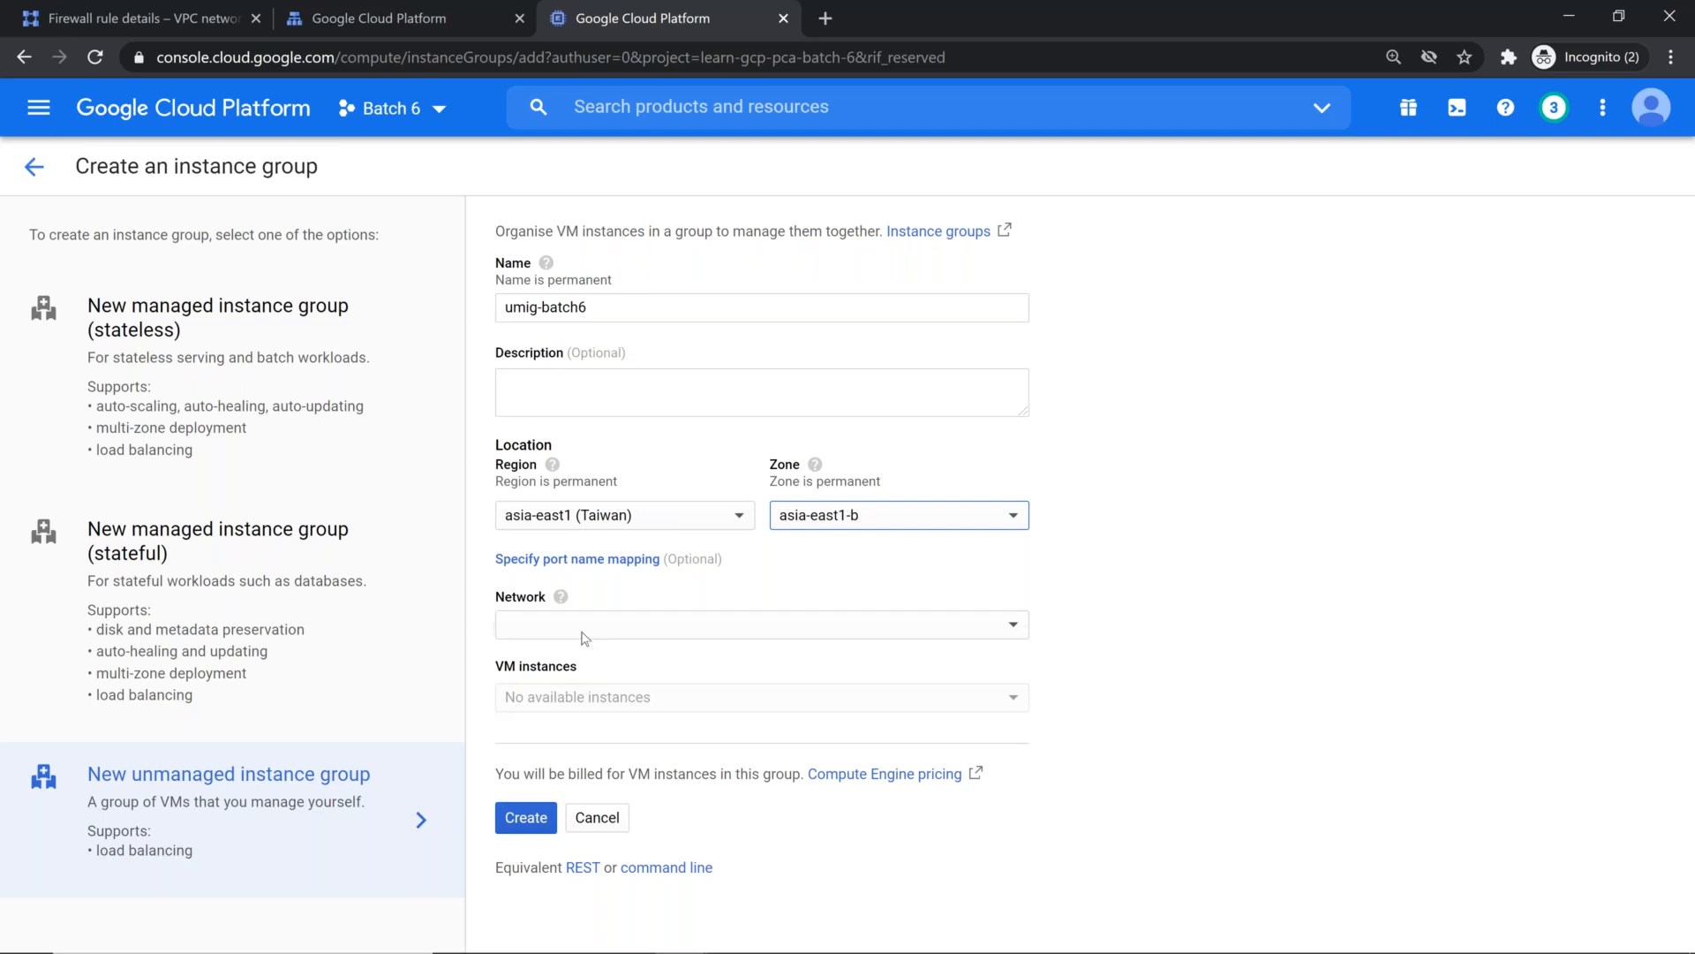
click(908, 518)
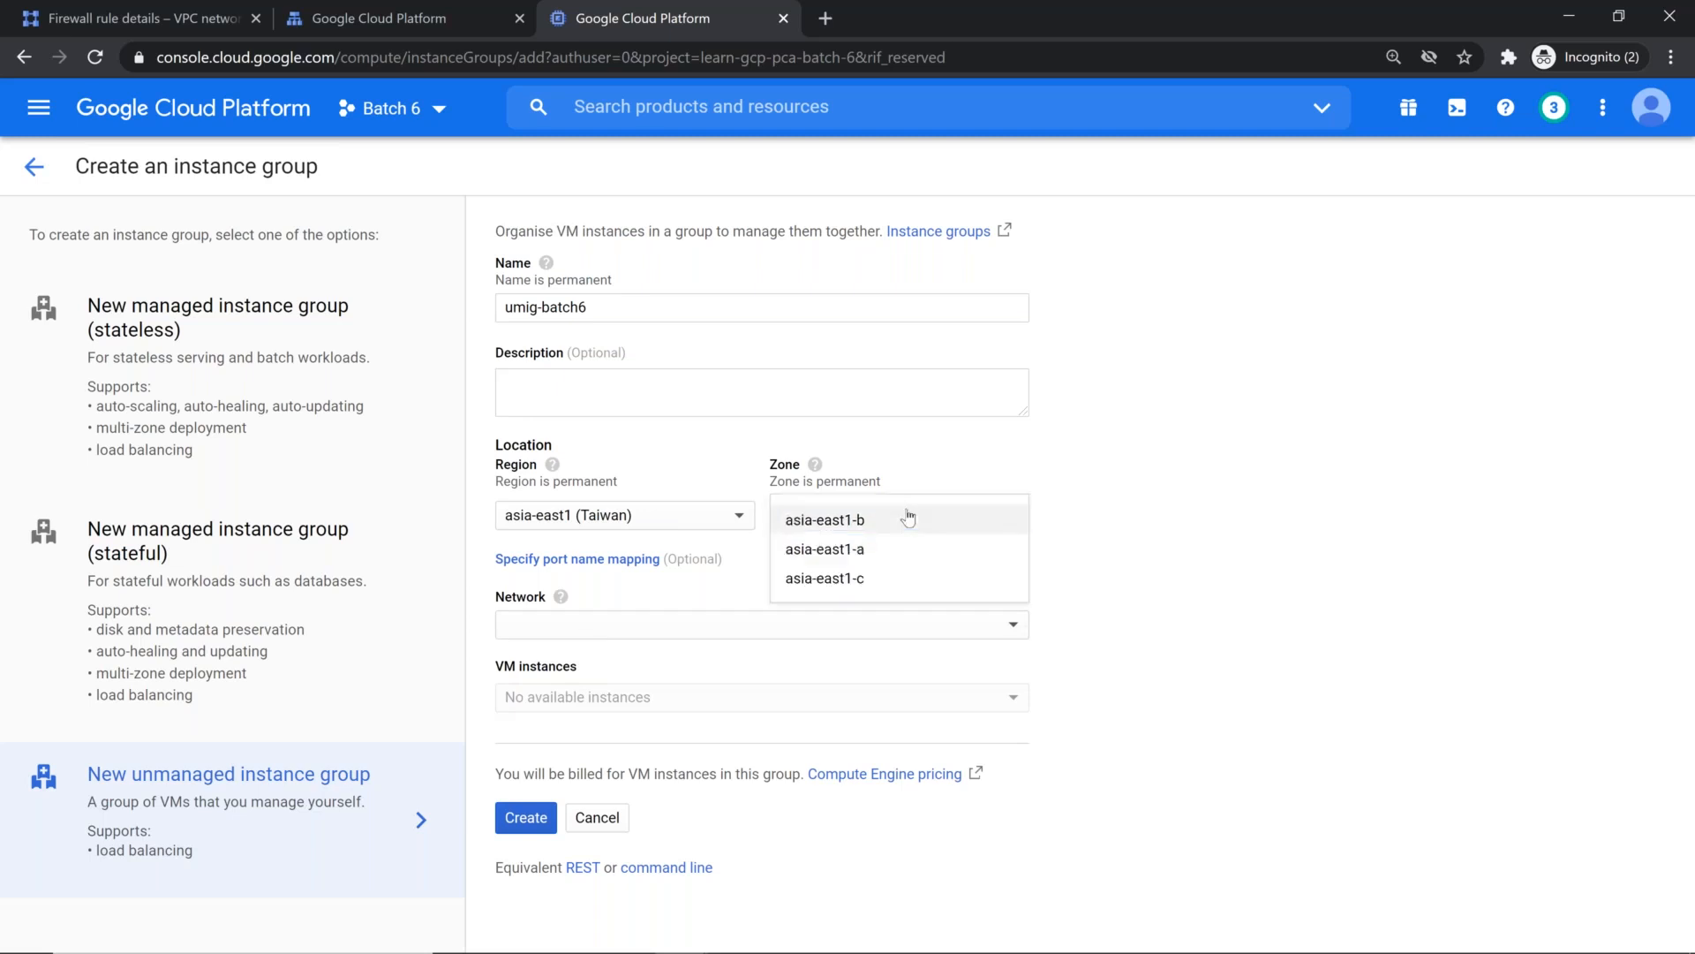
click(881, 552)
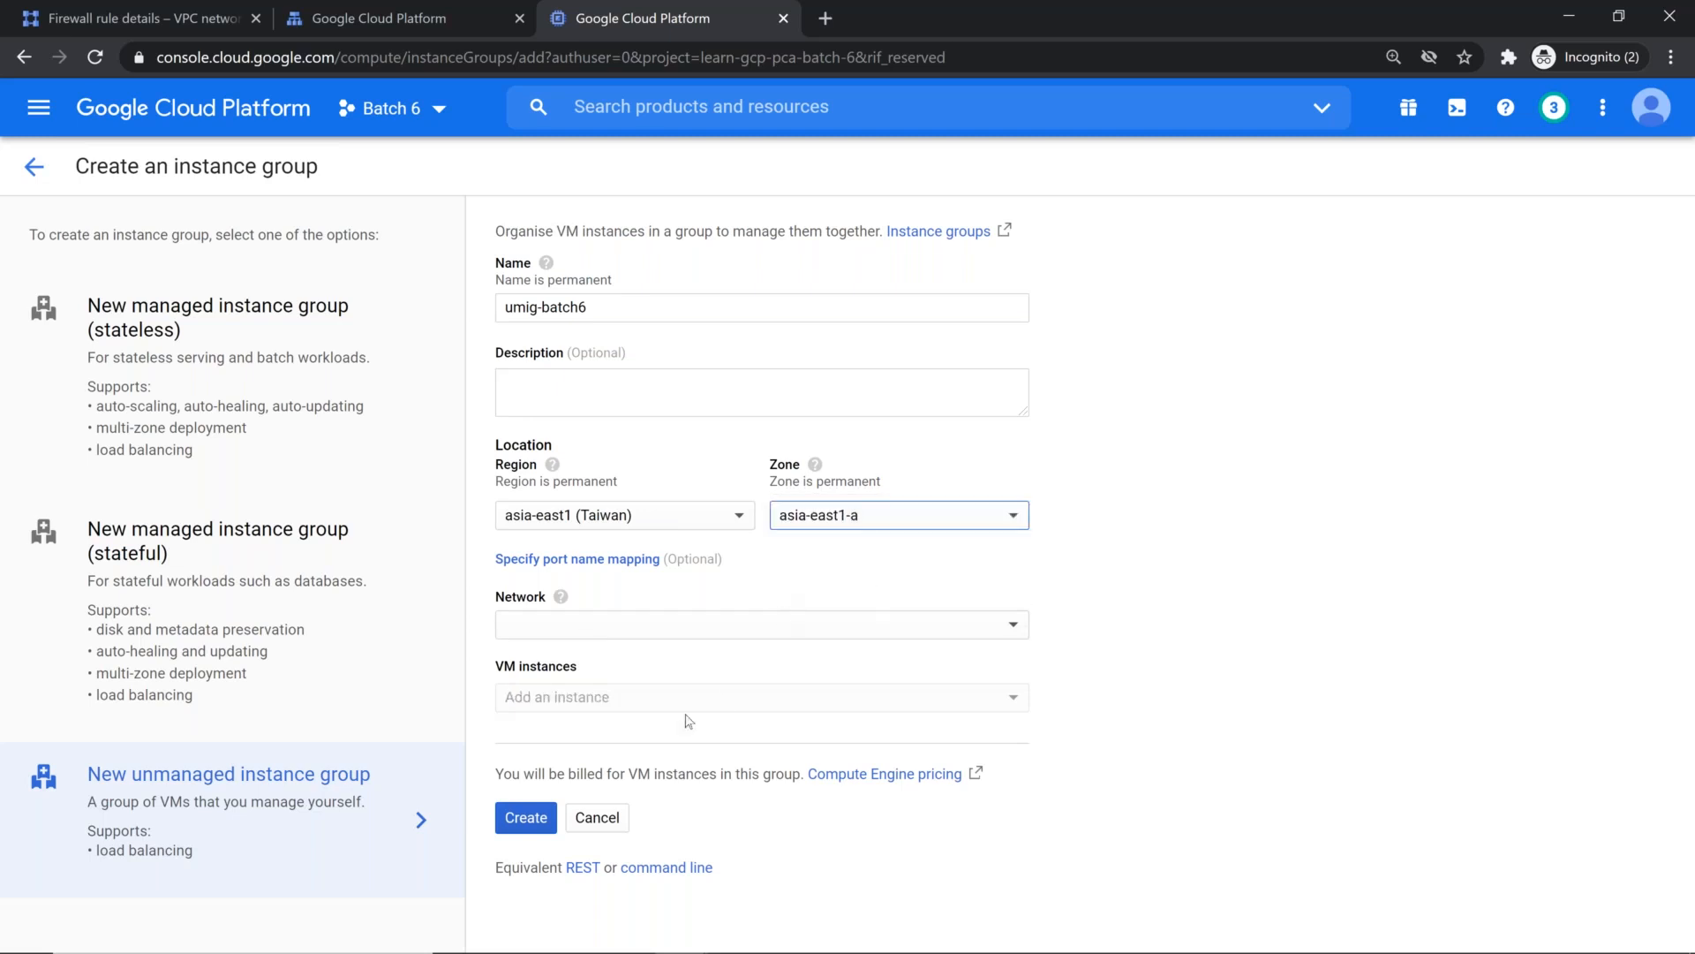
Step: Change the instance group's zone to asia-east1-c and select vpc-taiwan as its network
click(858, 510)
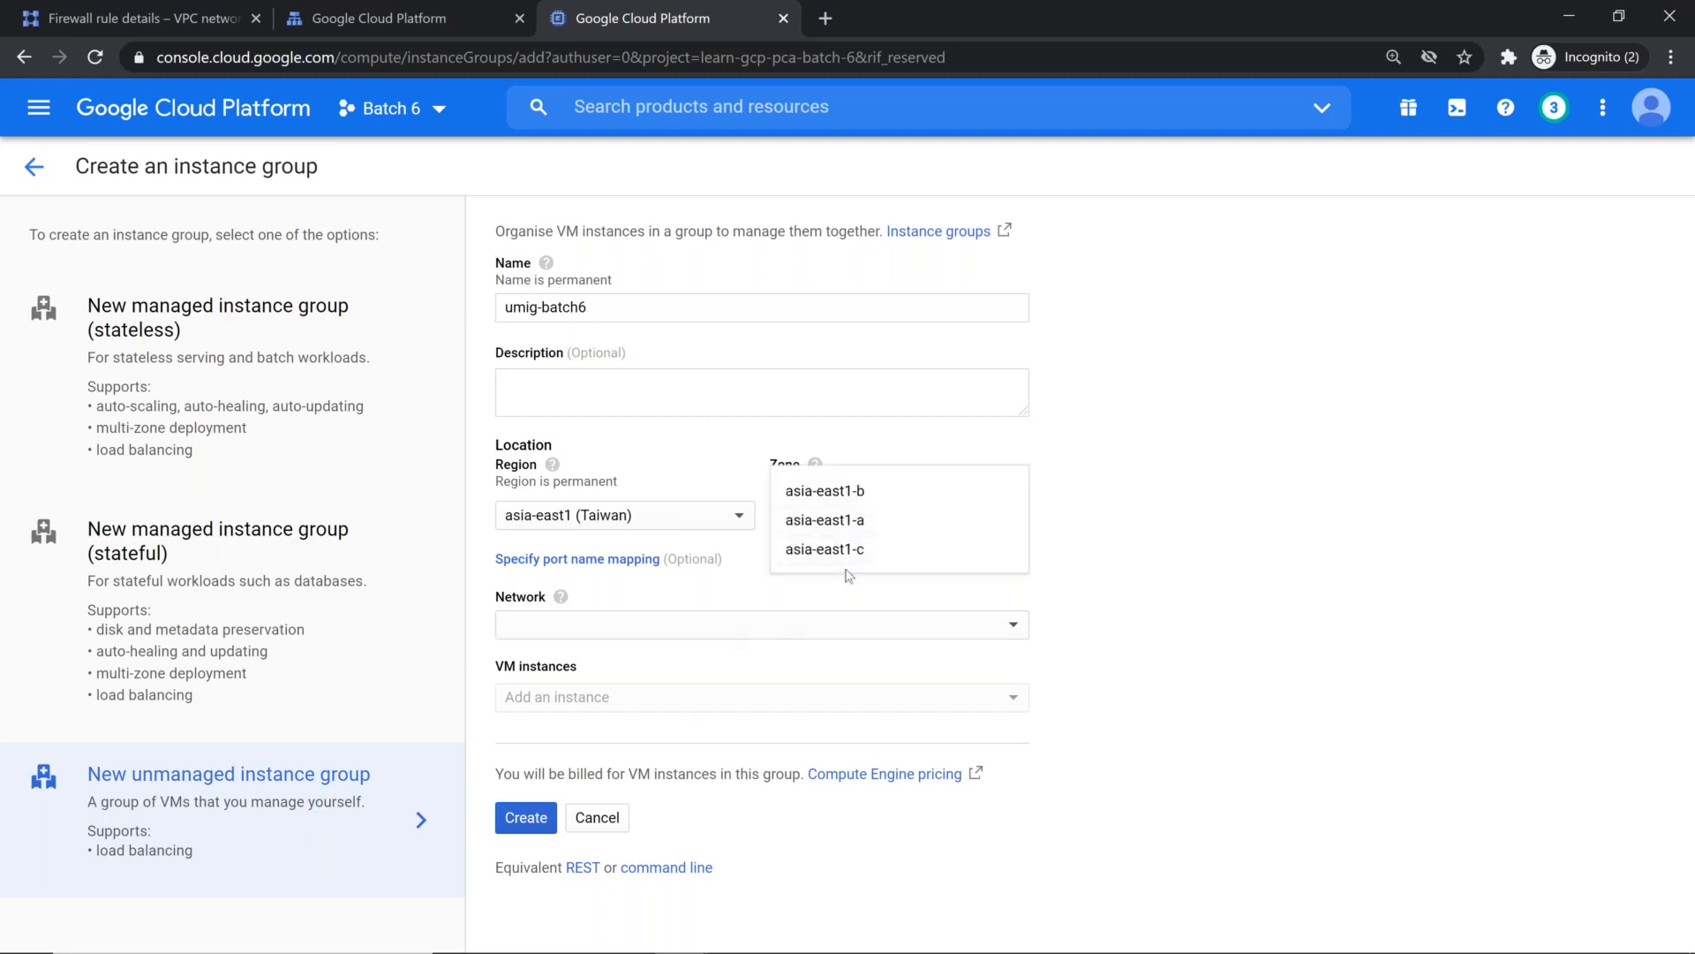
click(848, 551)
click(843, 627)
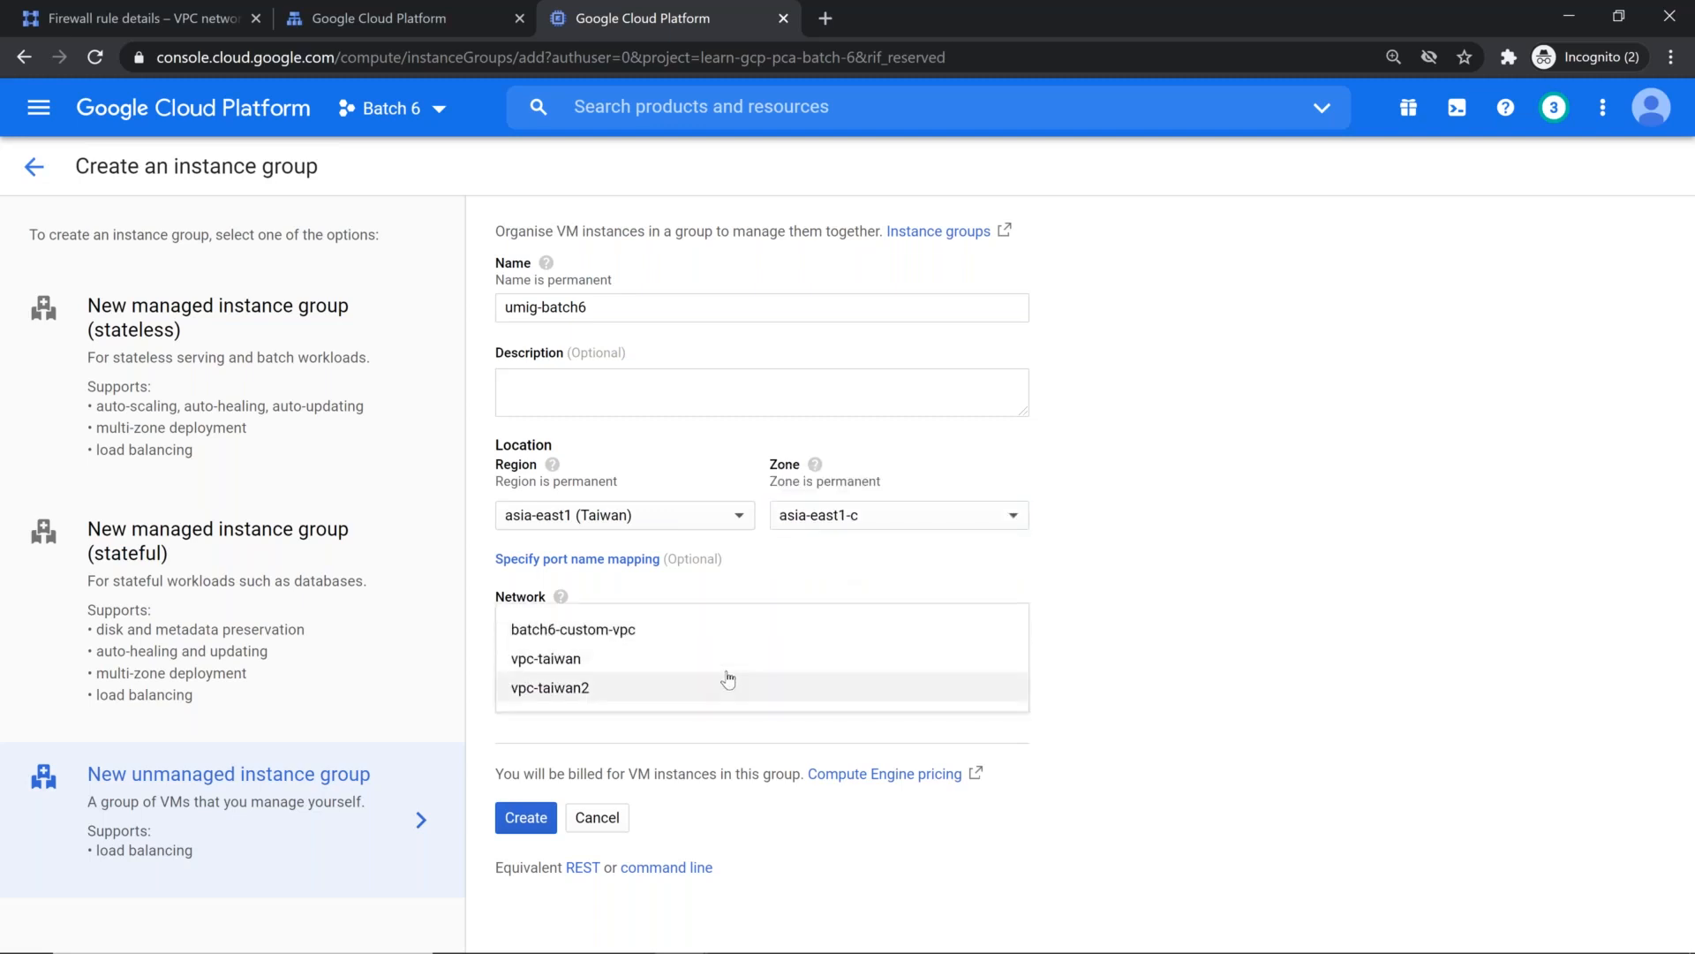
click(728, 675)
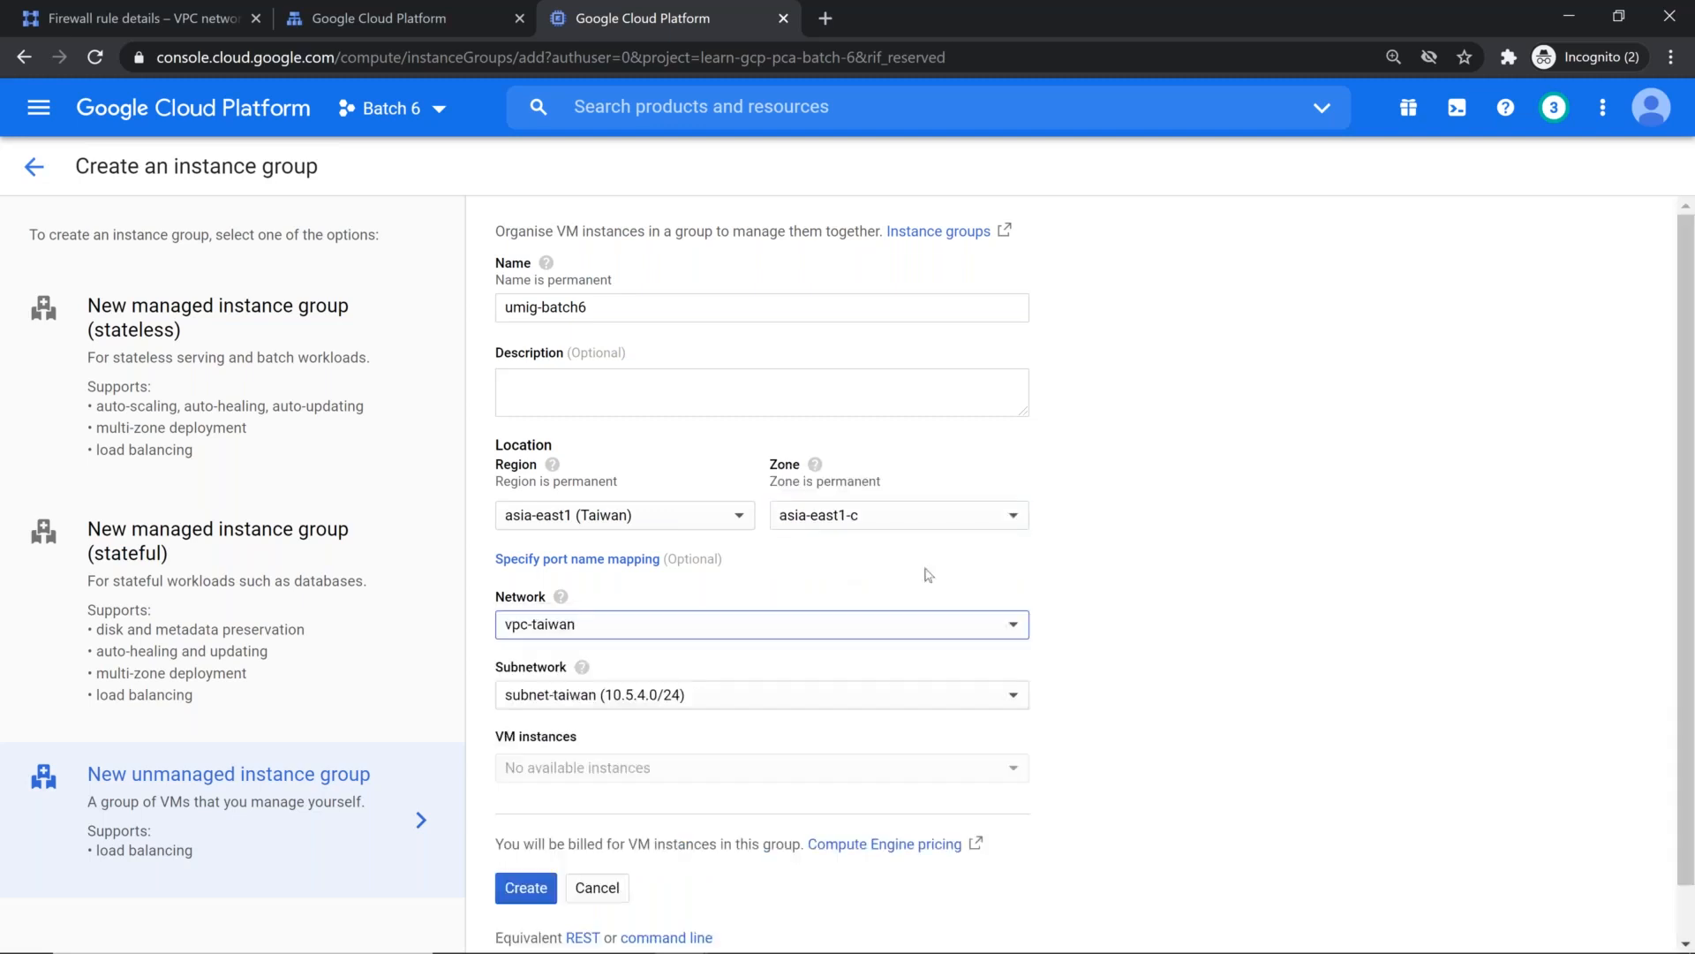
Step: Set the instance group's zone to asia-east1-a and add the web-server VM instance to the group
click(932, 517)
click(888, 472)
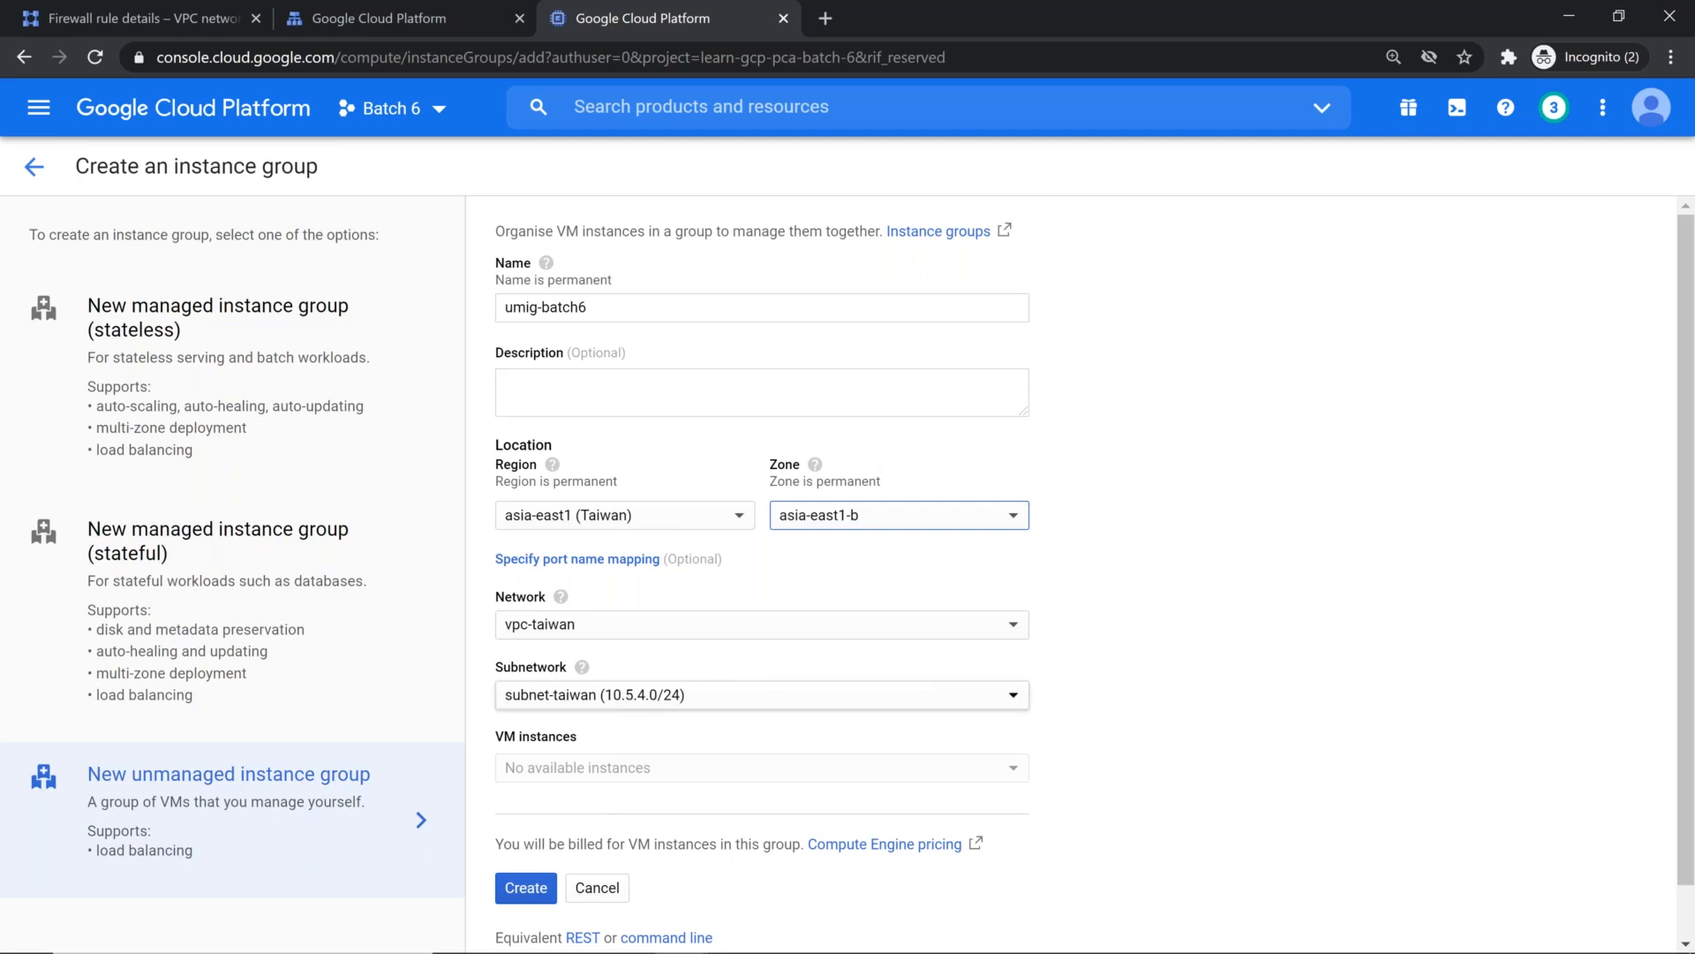
click(861, 517)
click(867, 577)
click(861, 517)
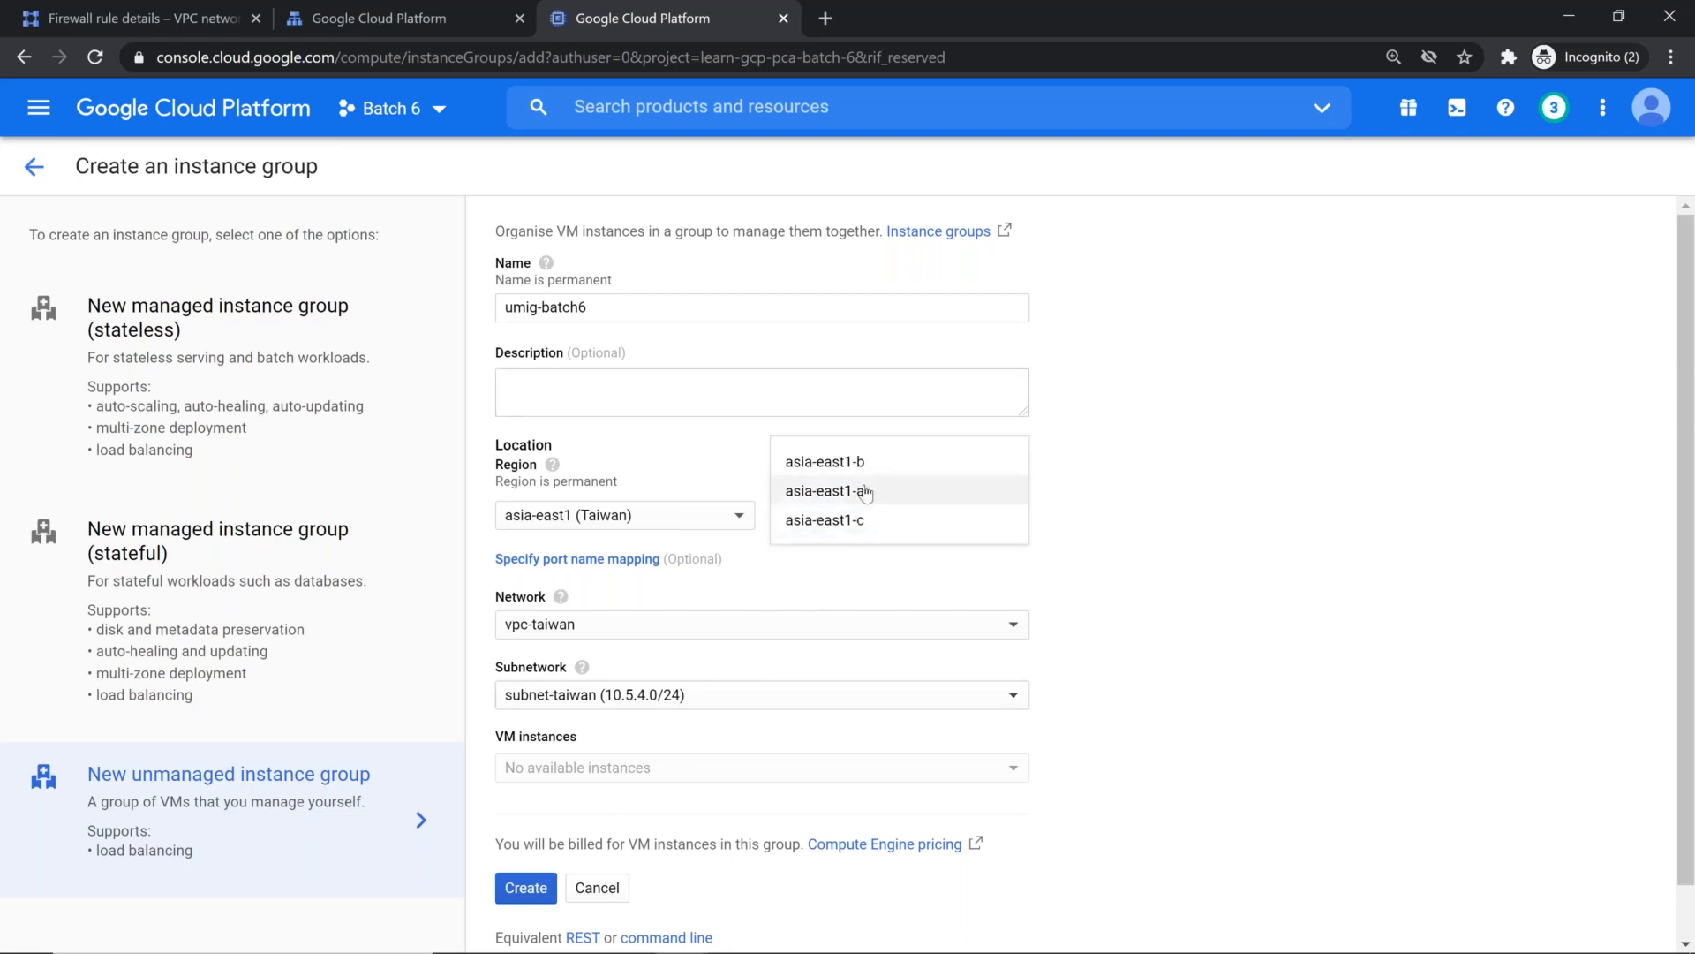
click(863, 457)
click(673, 781)
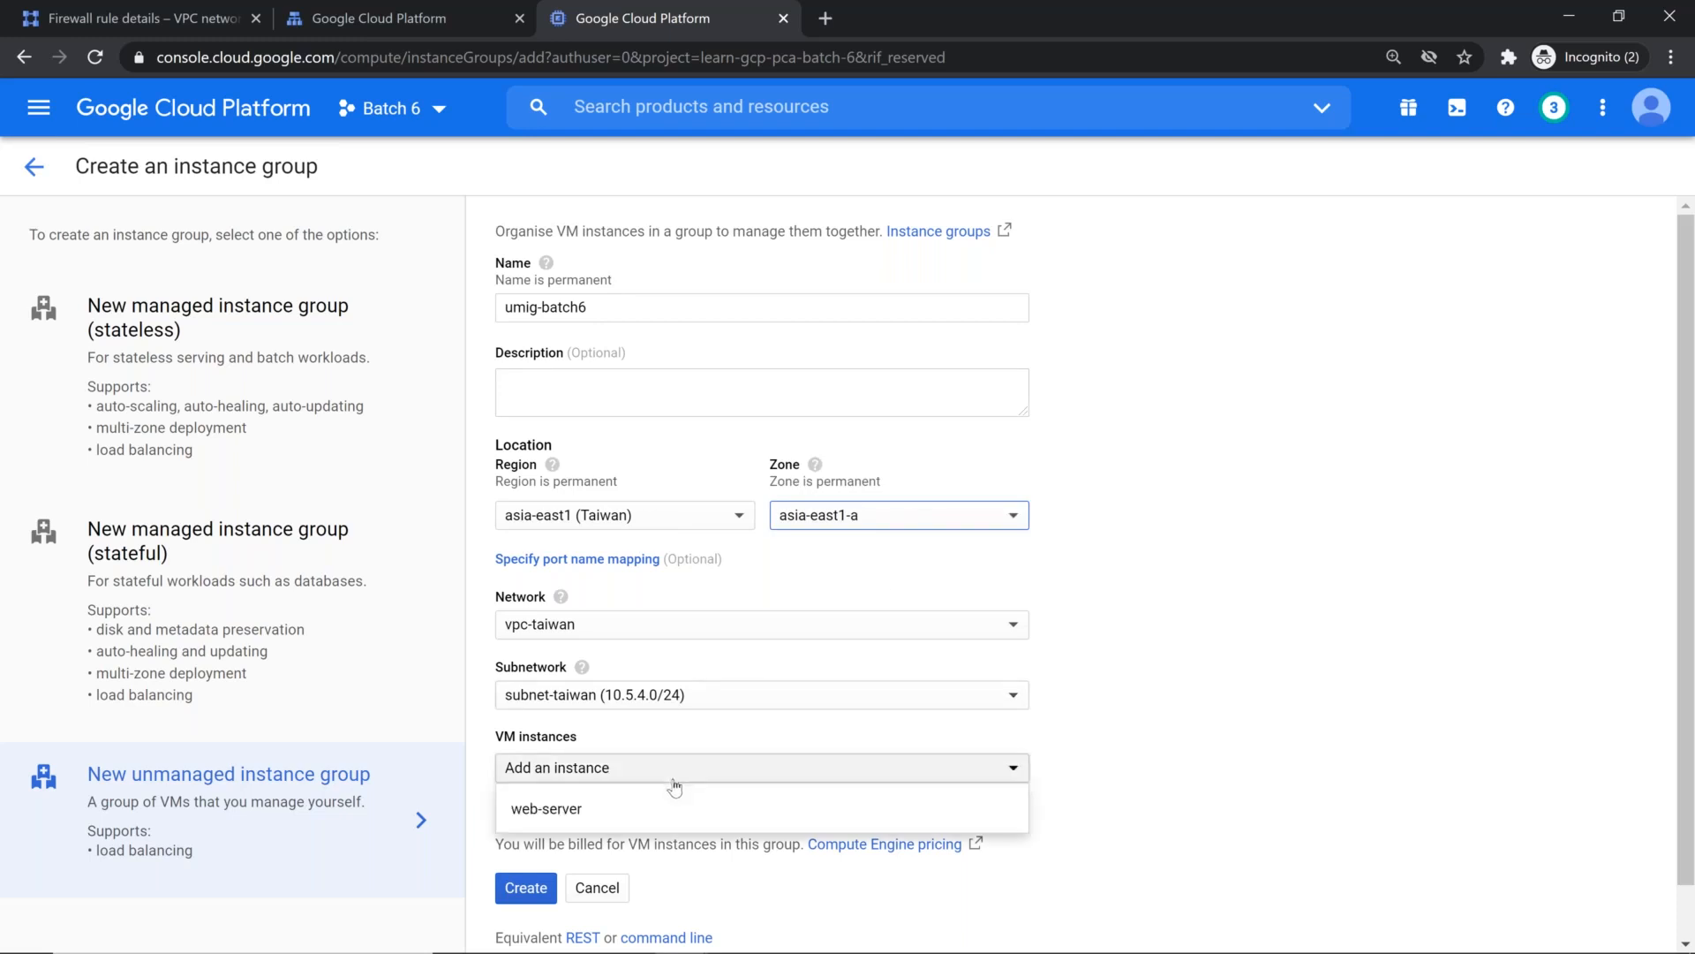
click(627, 810)
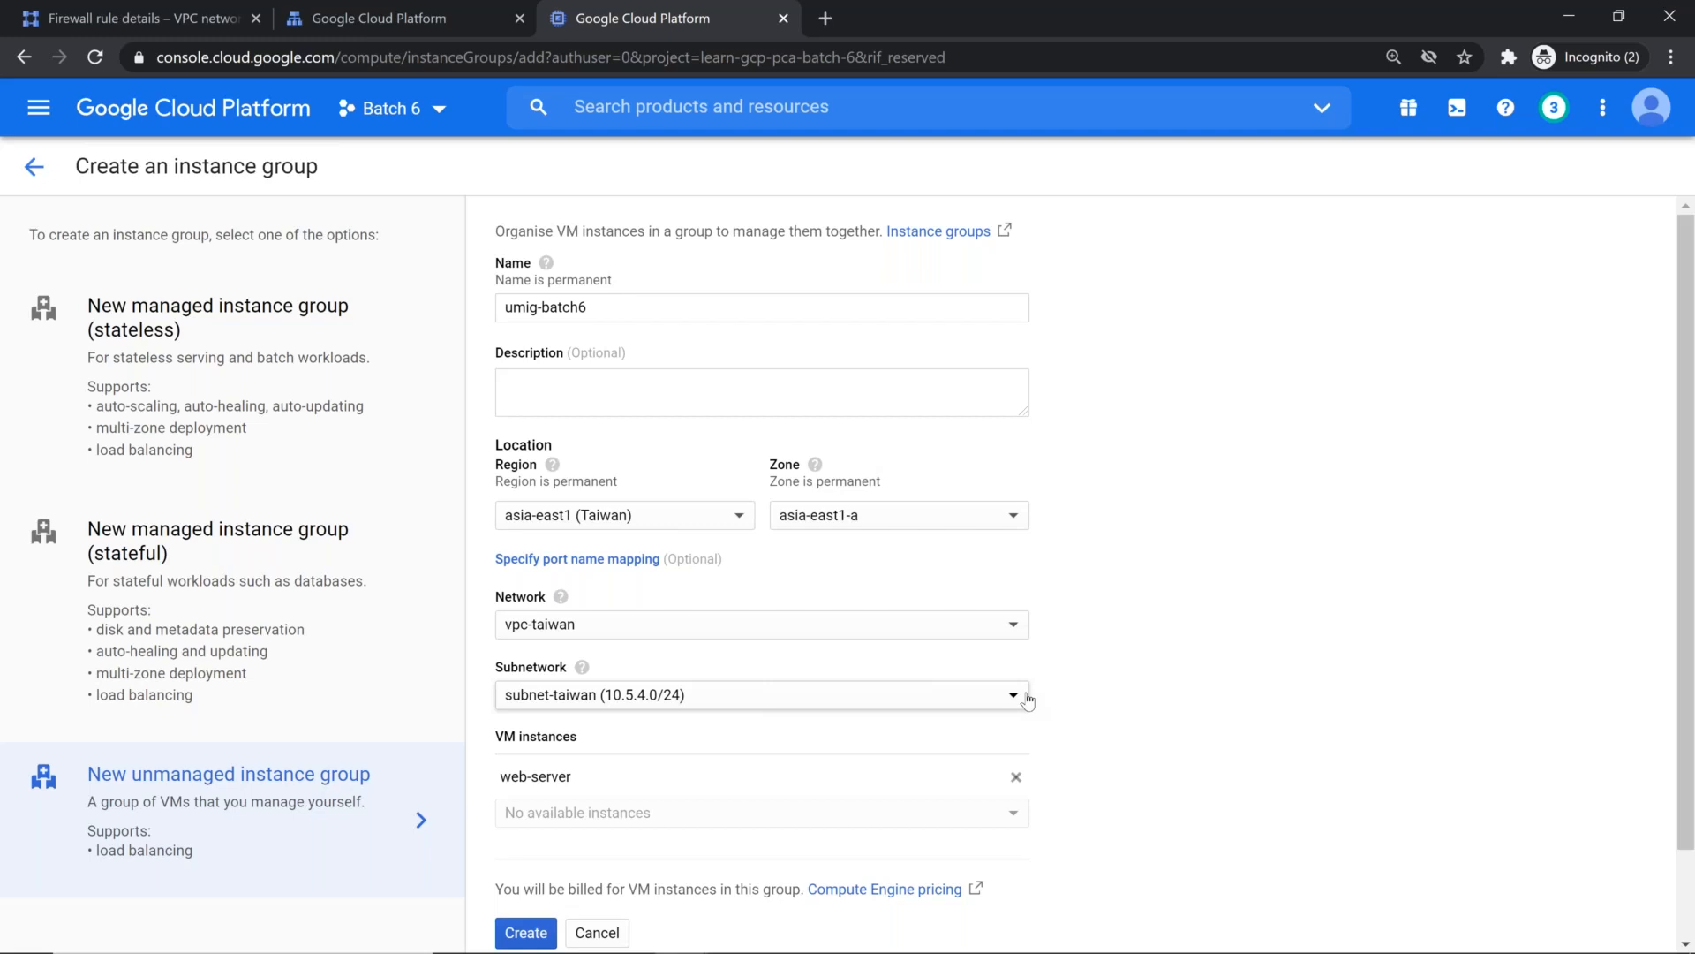
Step: Switch to the GCP Services spreadsheet in Google Sheets
key(alt+Tab)
key(Down)
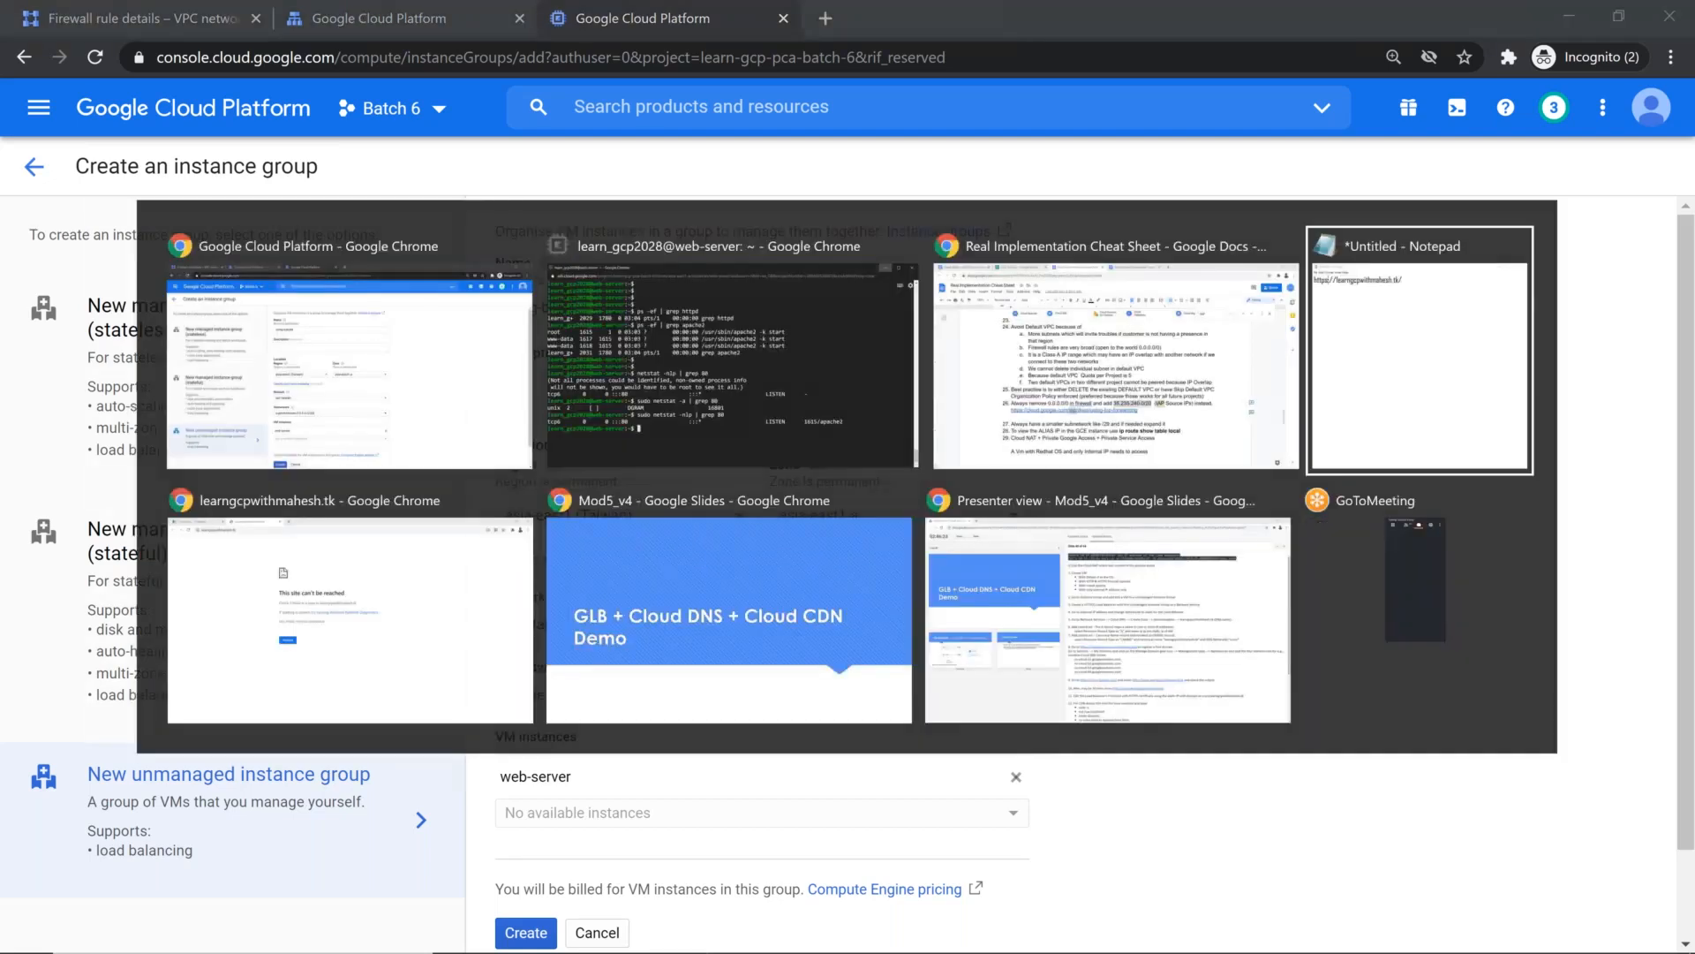
key(Left)
key(Left)
key(Left)
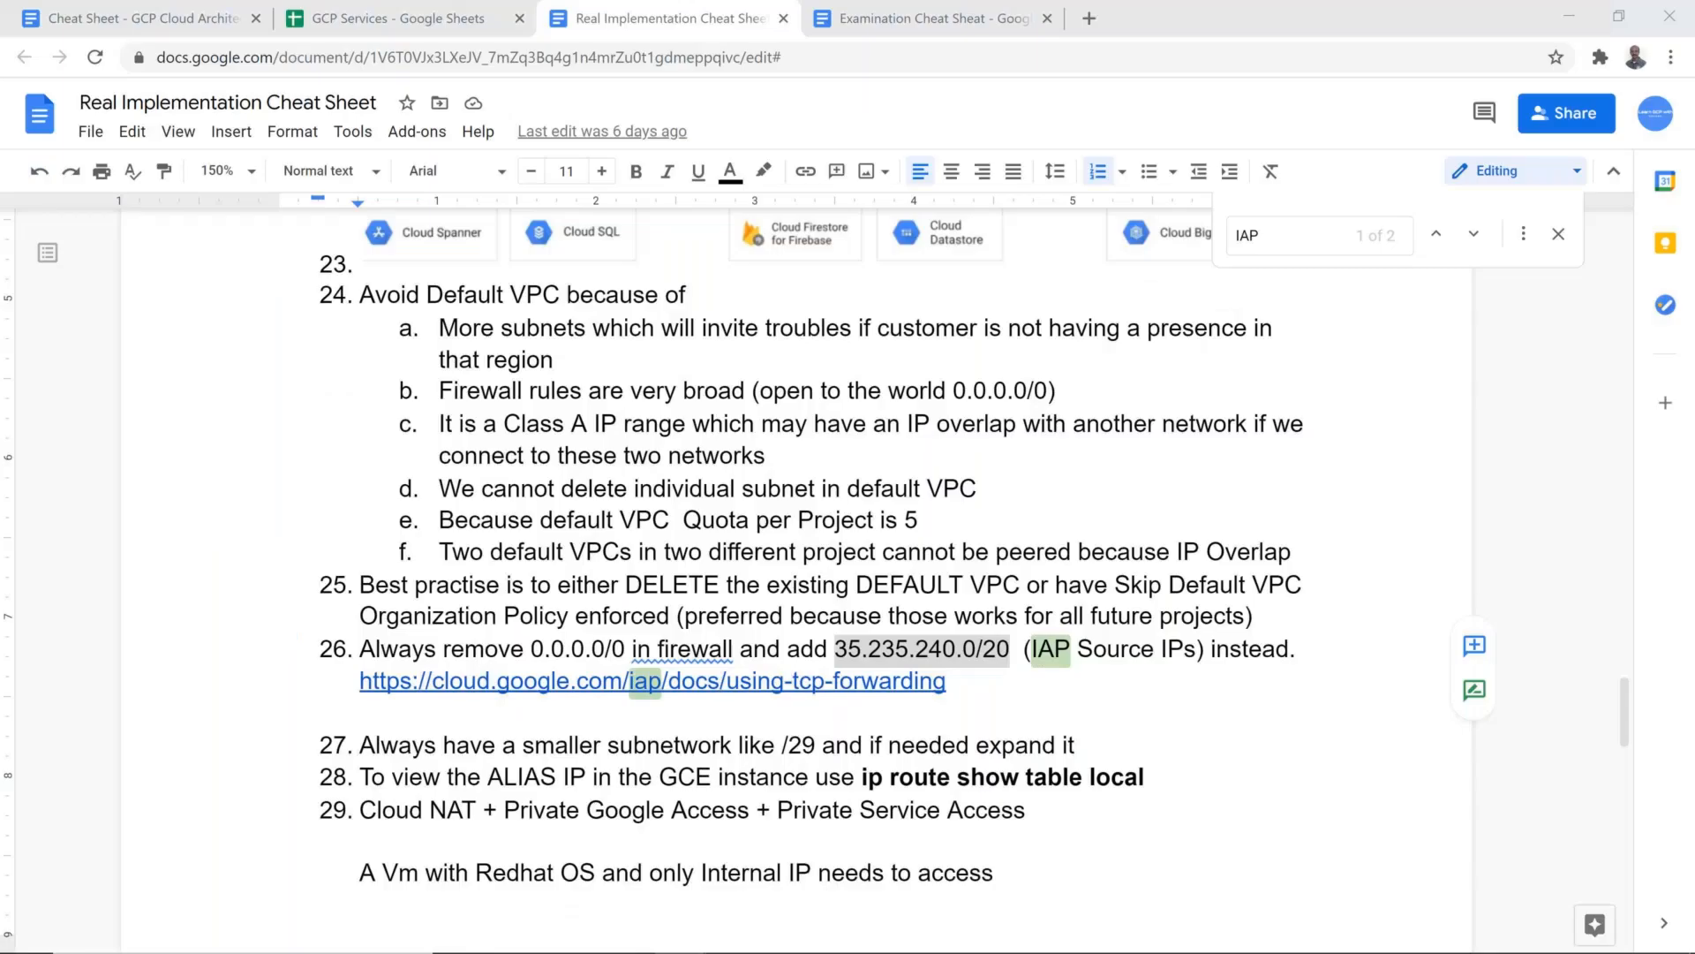
click(421, 9)
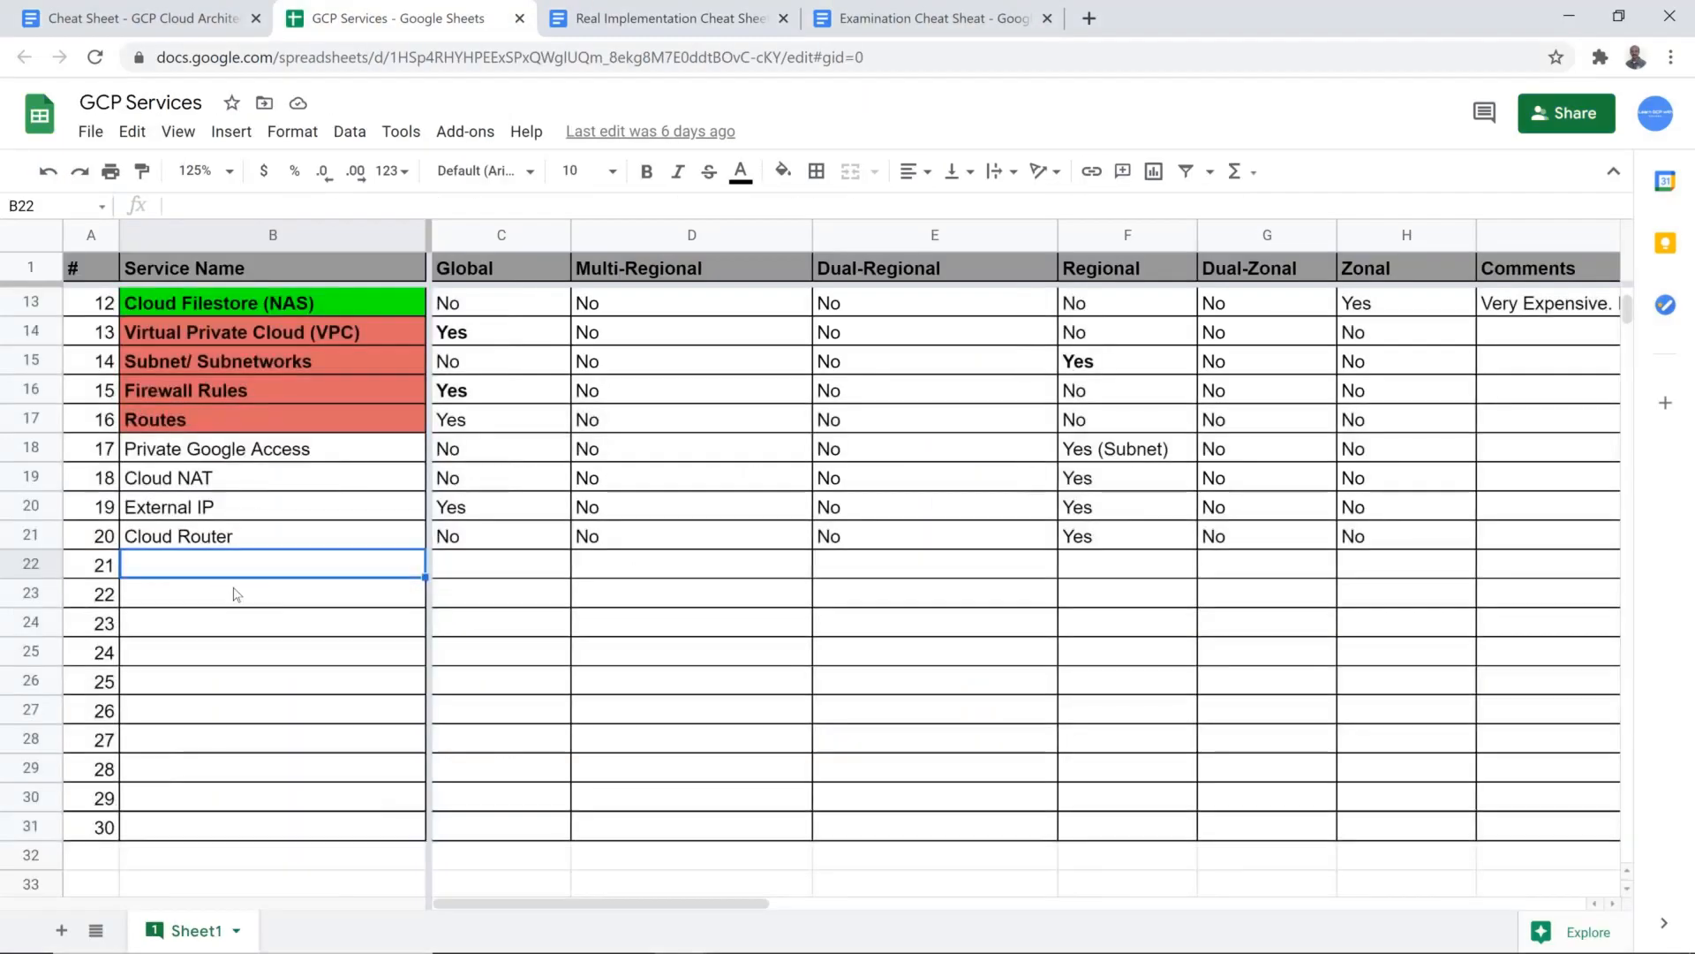
Step: Add Global LB as the service name in row 22 and enter Yes under Global
scroll(236, 594, up, 3)
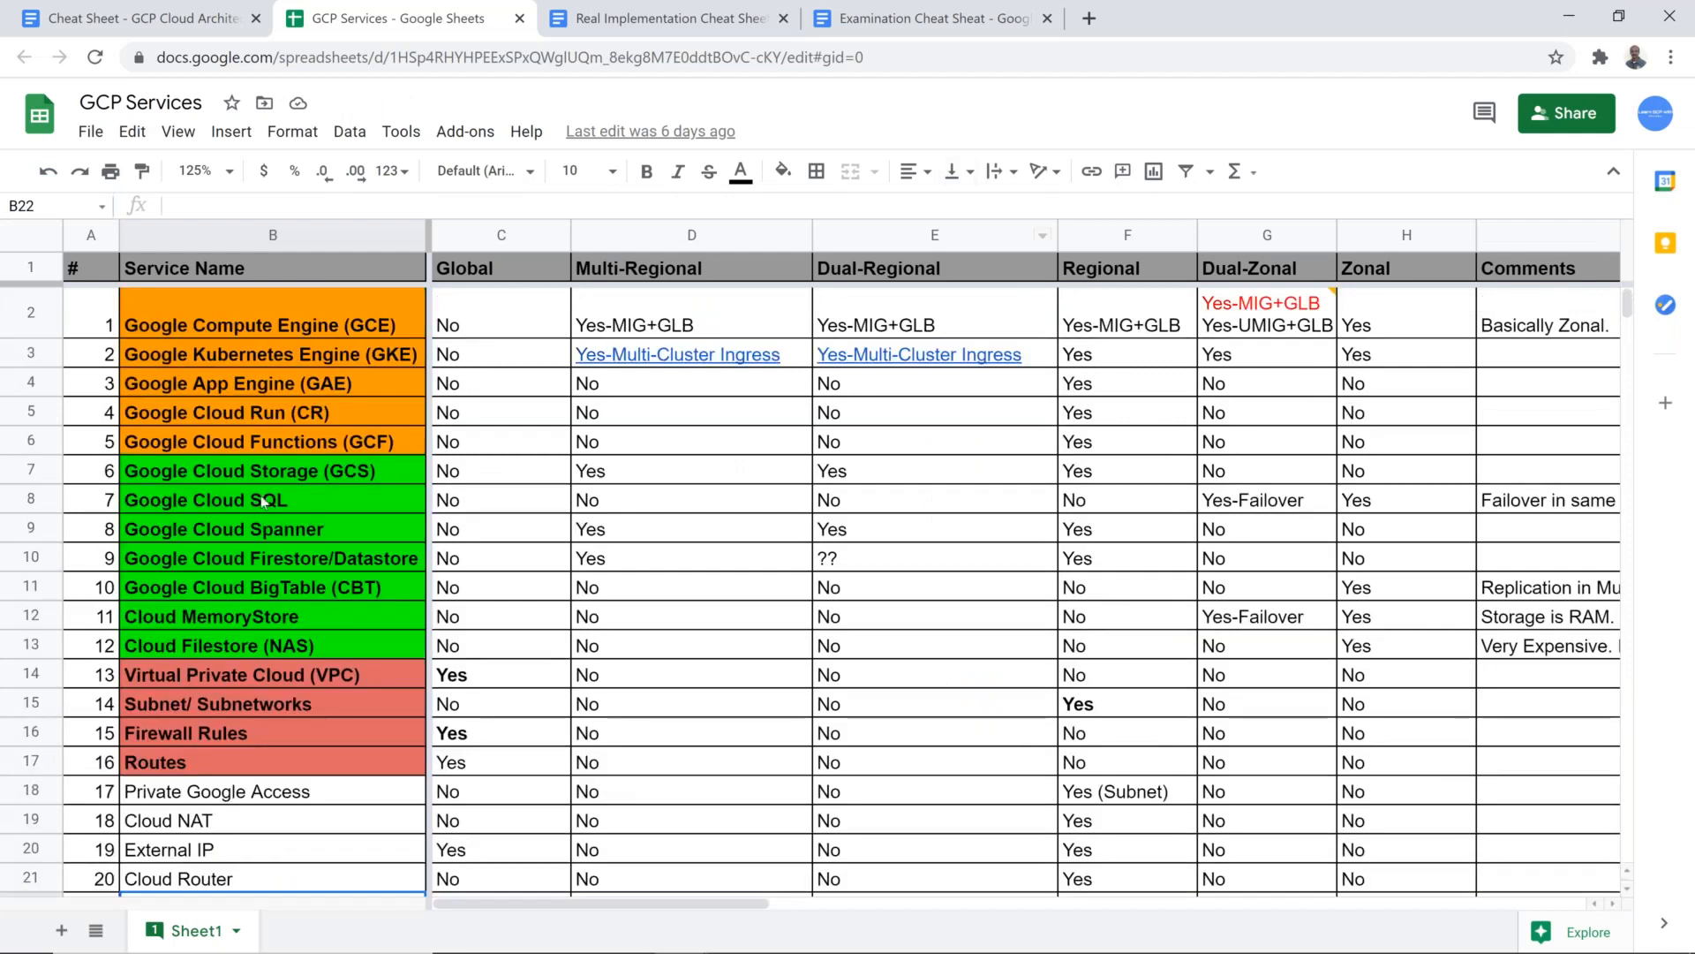
scroll(231, 539, down, 5)
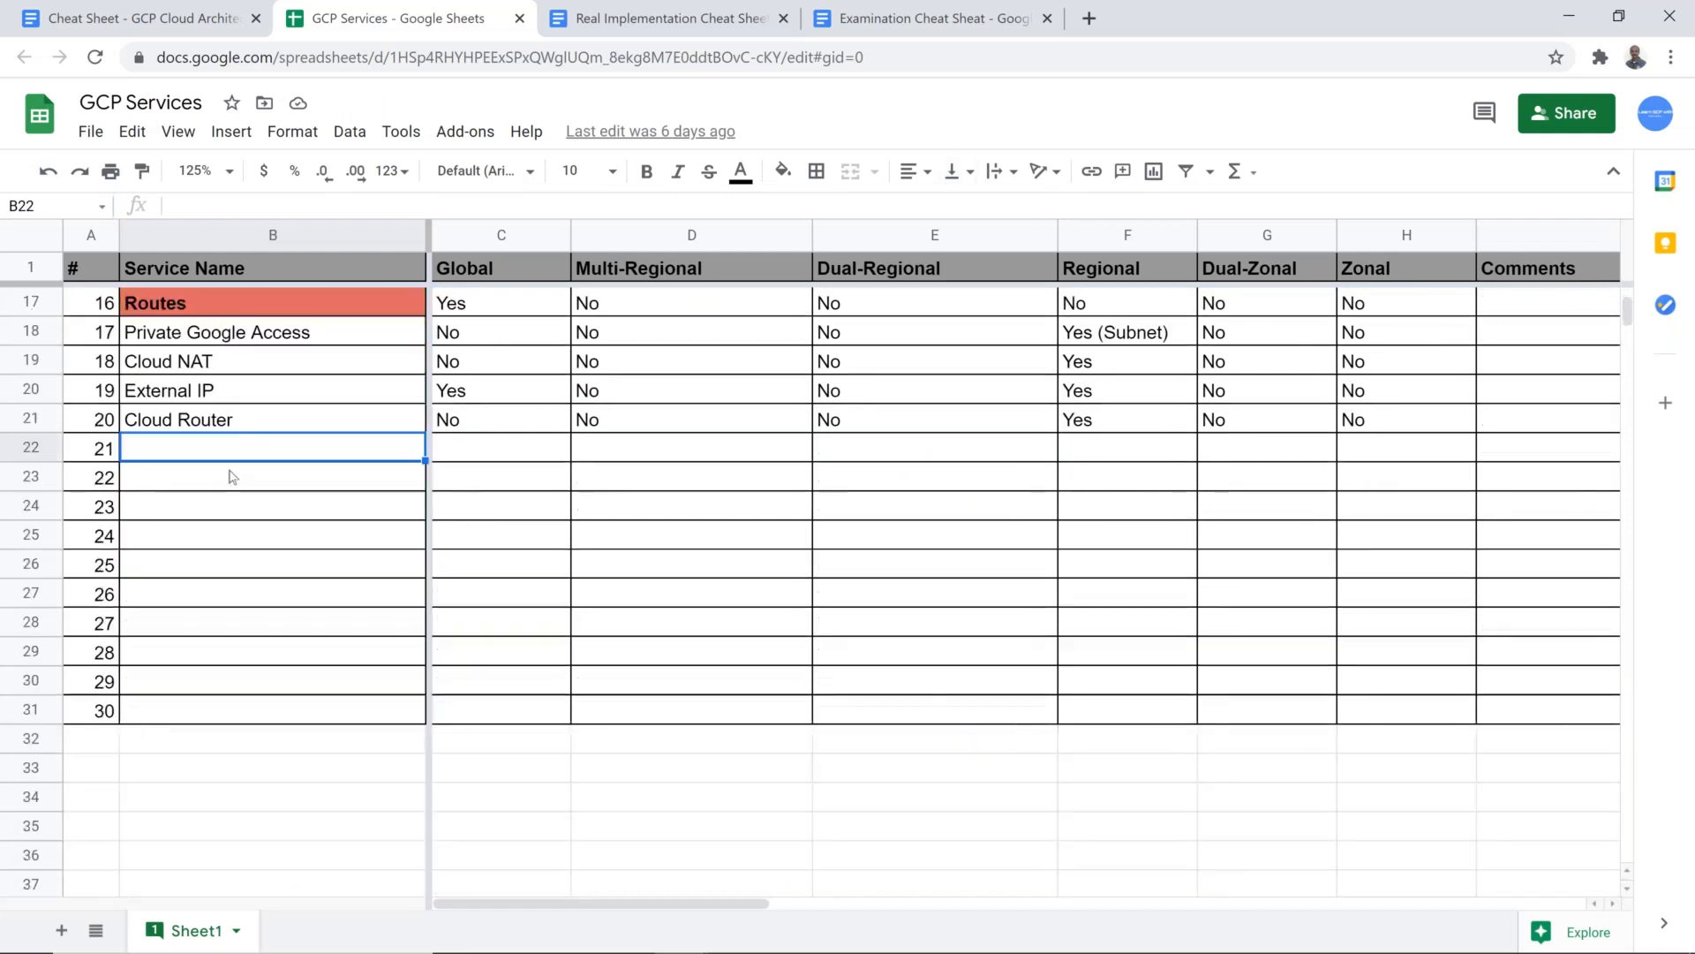
scroll(247, 464, up, 5)
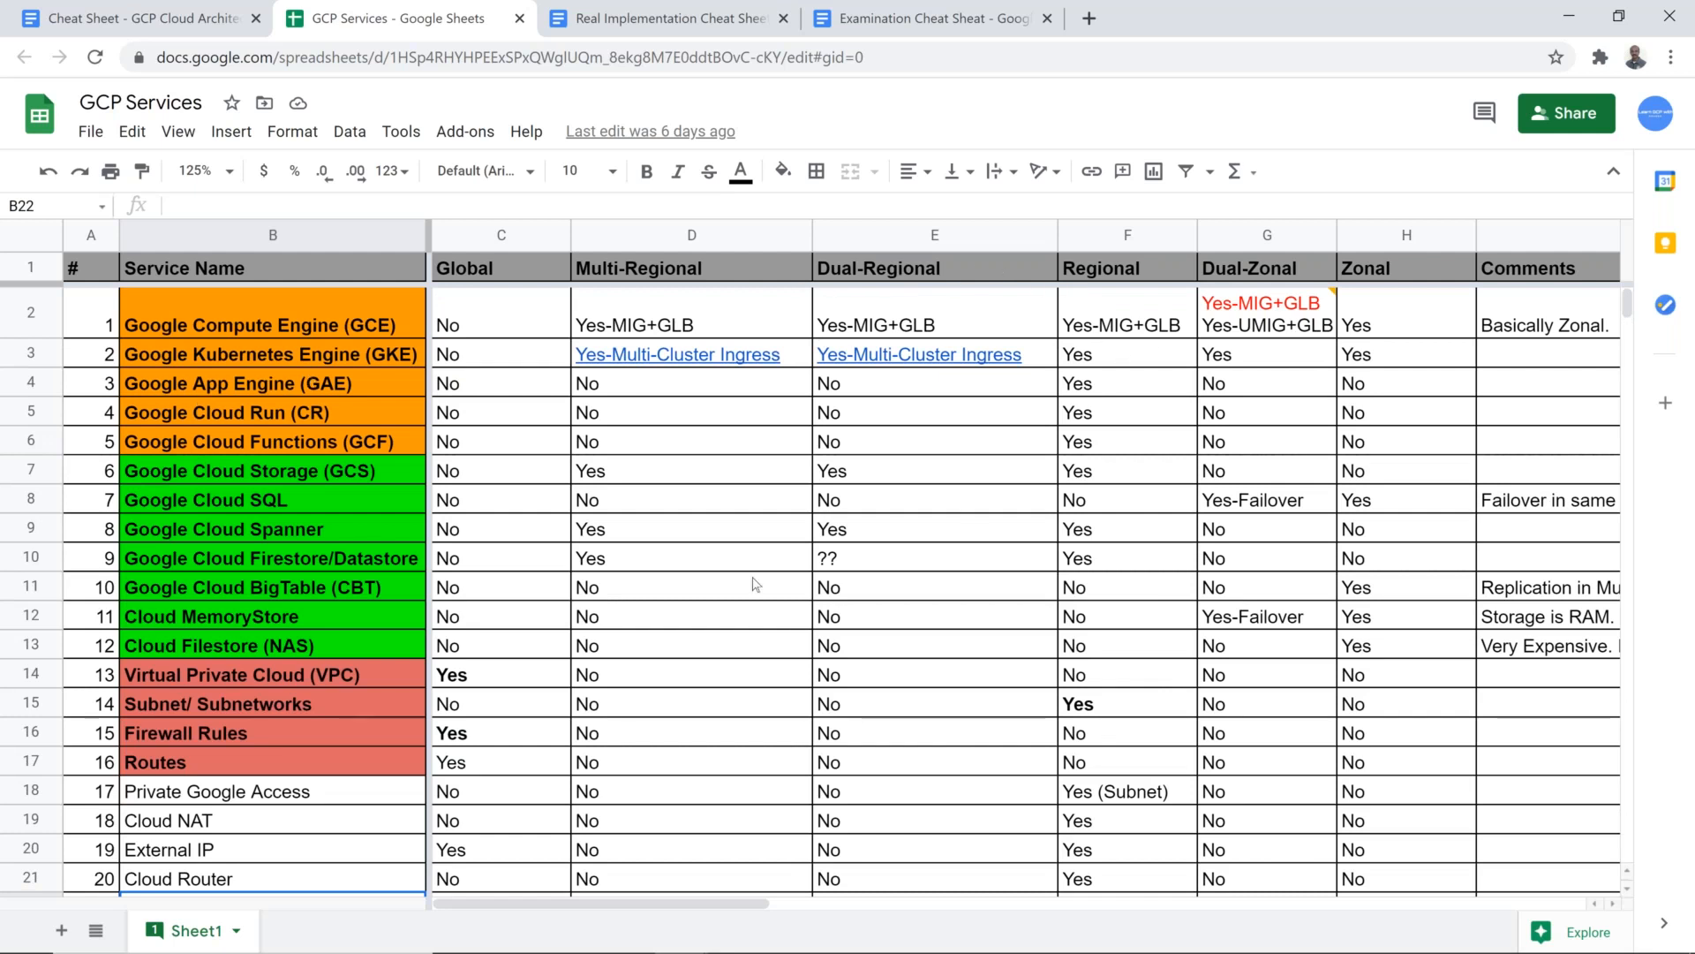
scroll(231, 640, down, 3)
double_click(231, 594)
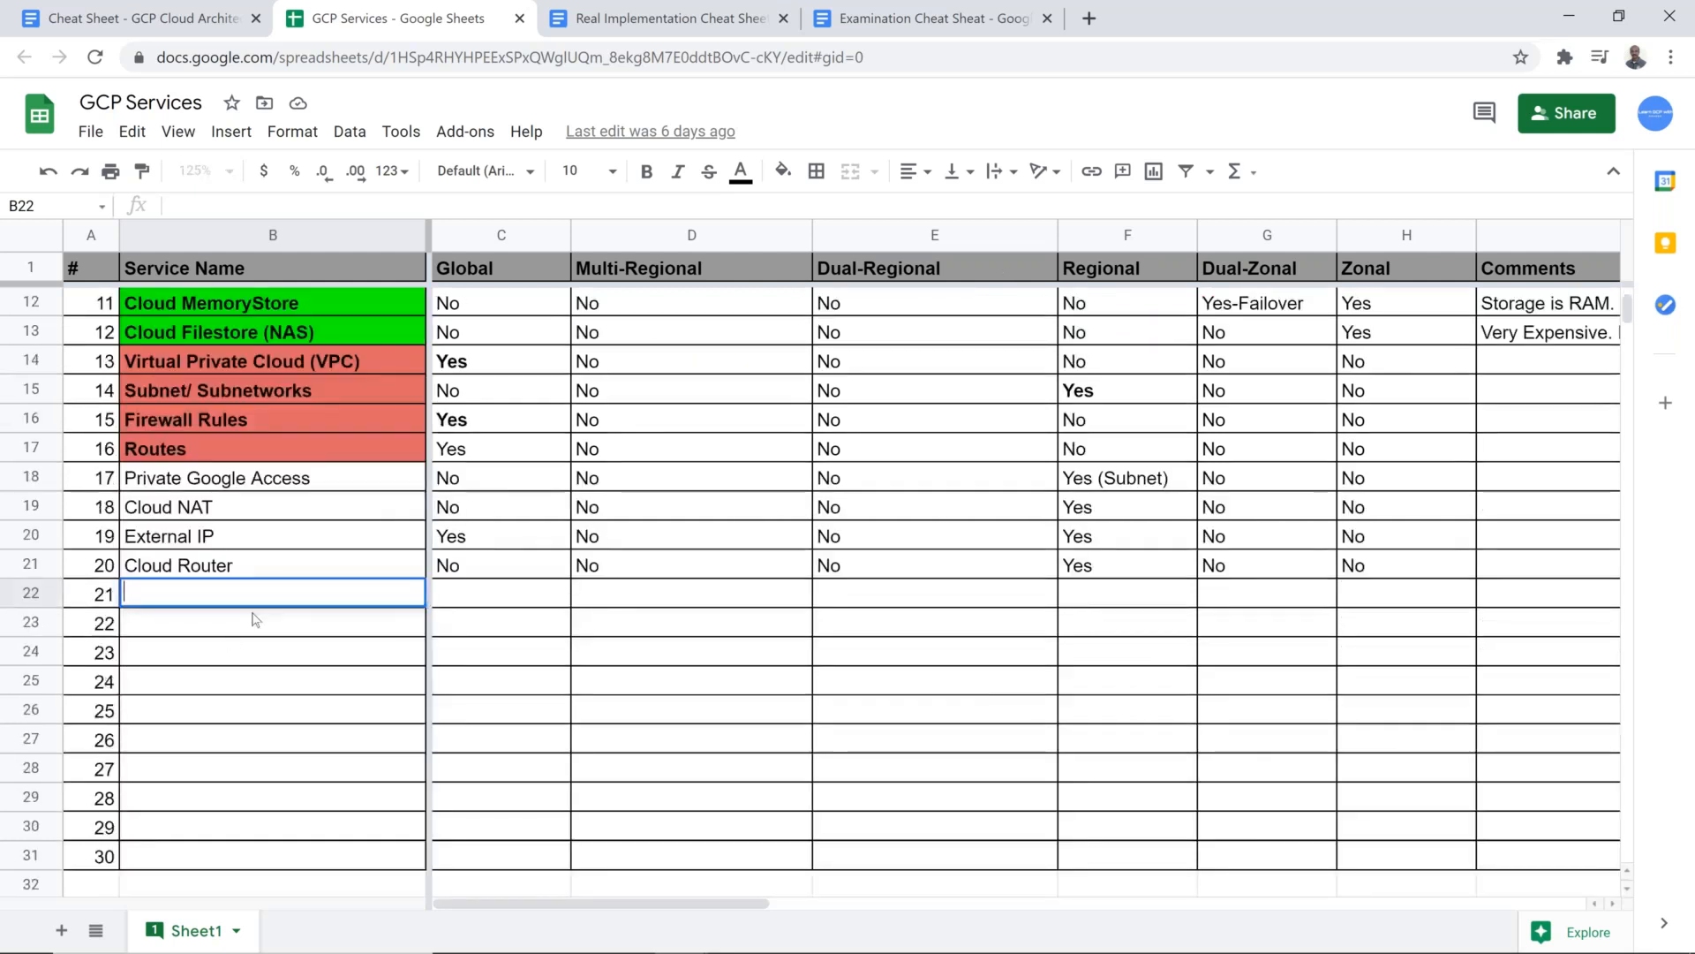
text(Global L)
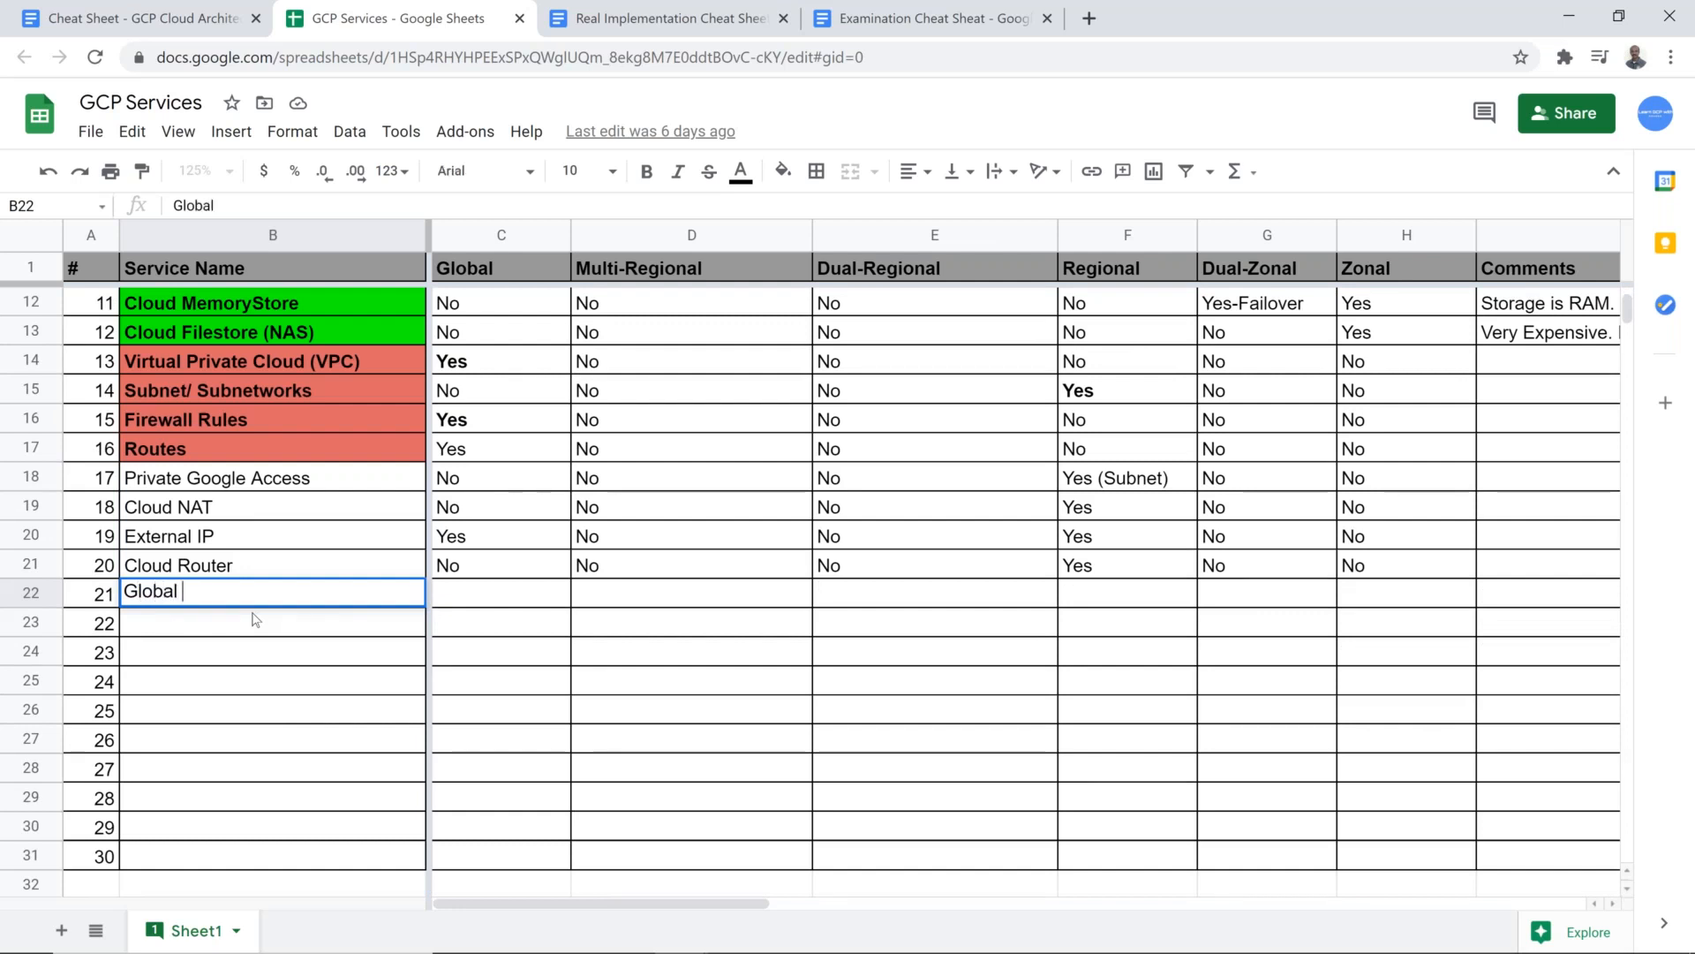
text(B)
key(Tab)
text(Yes)
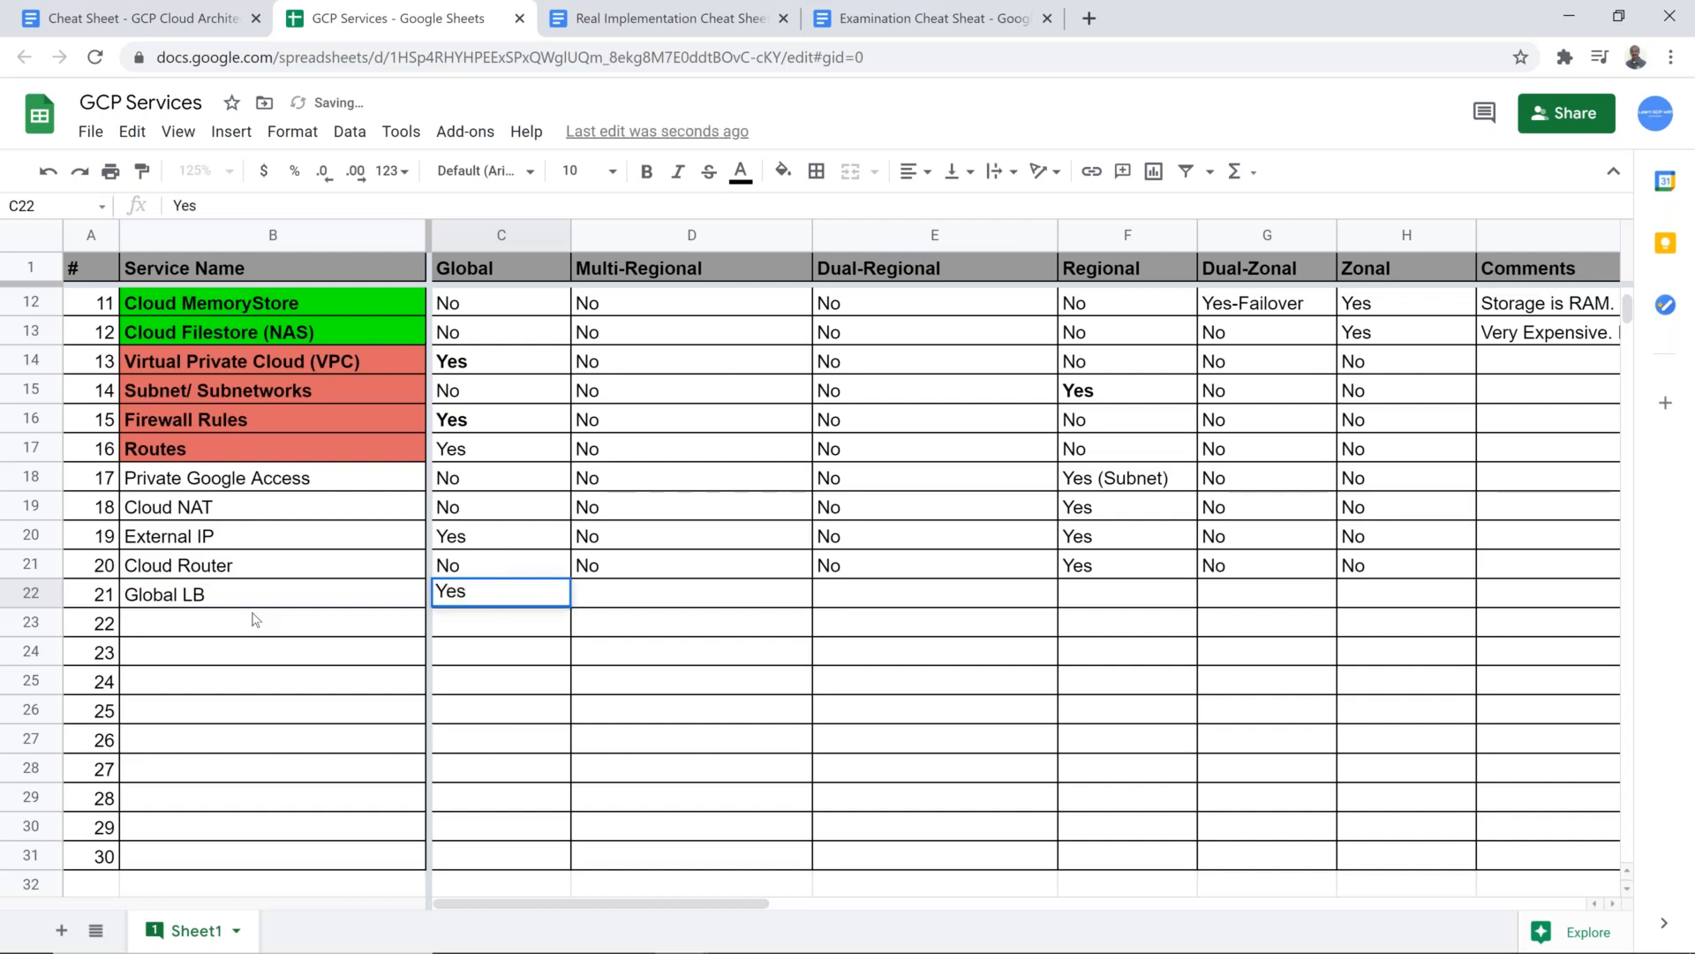
key(Tab)
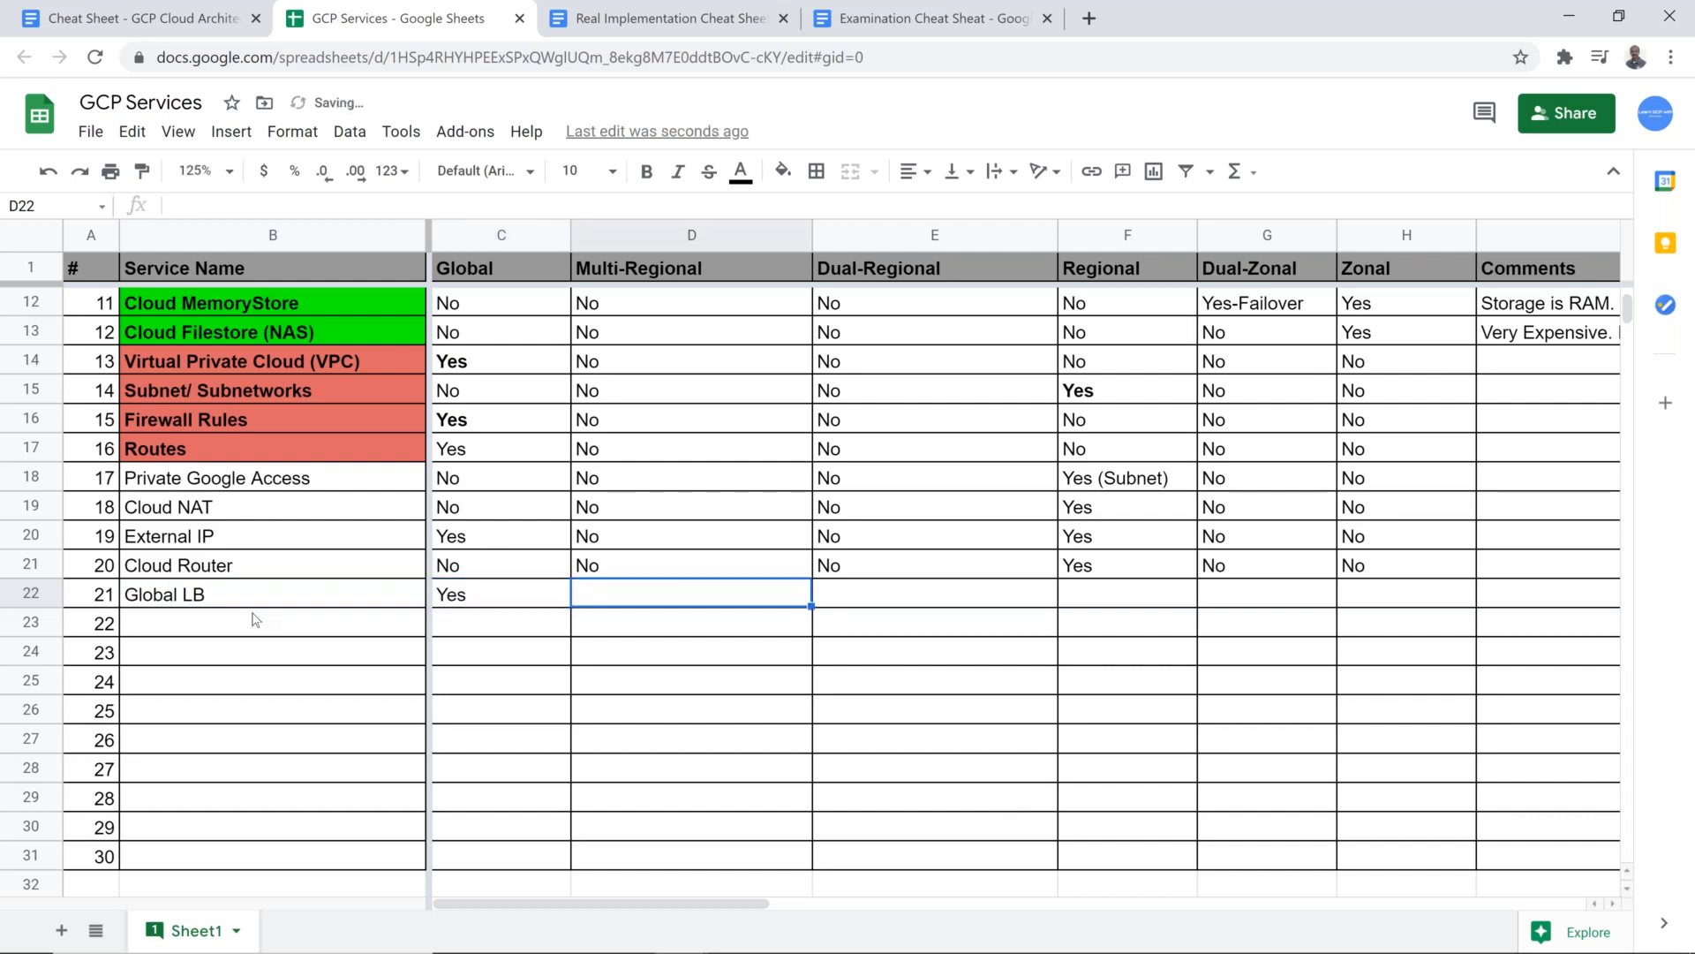
Step: Copy the No values in D14:H14 of the Virtual Private Cloud row into the Global LB row, starting at D22
key(Up)
key(Up)
key(Up)
key(Up)
key(Up)
key(Up)
key(Up)
key(Up)
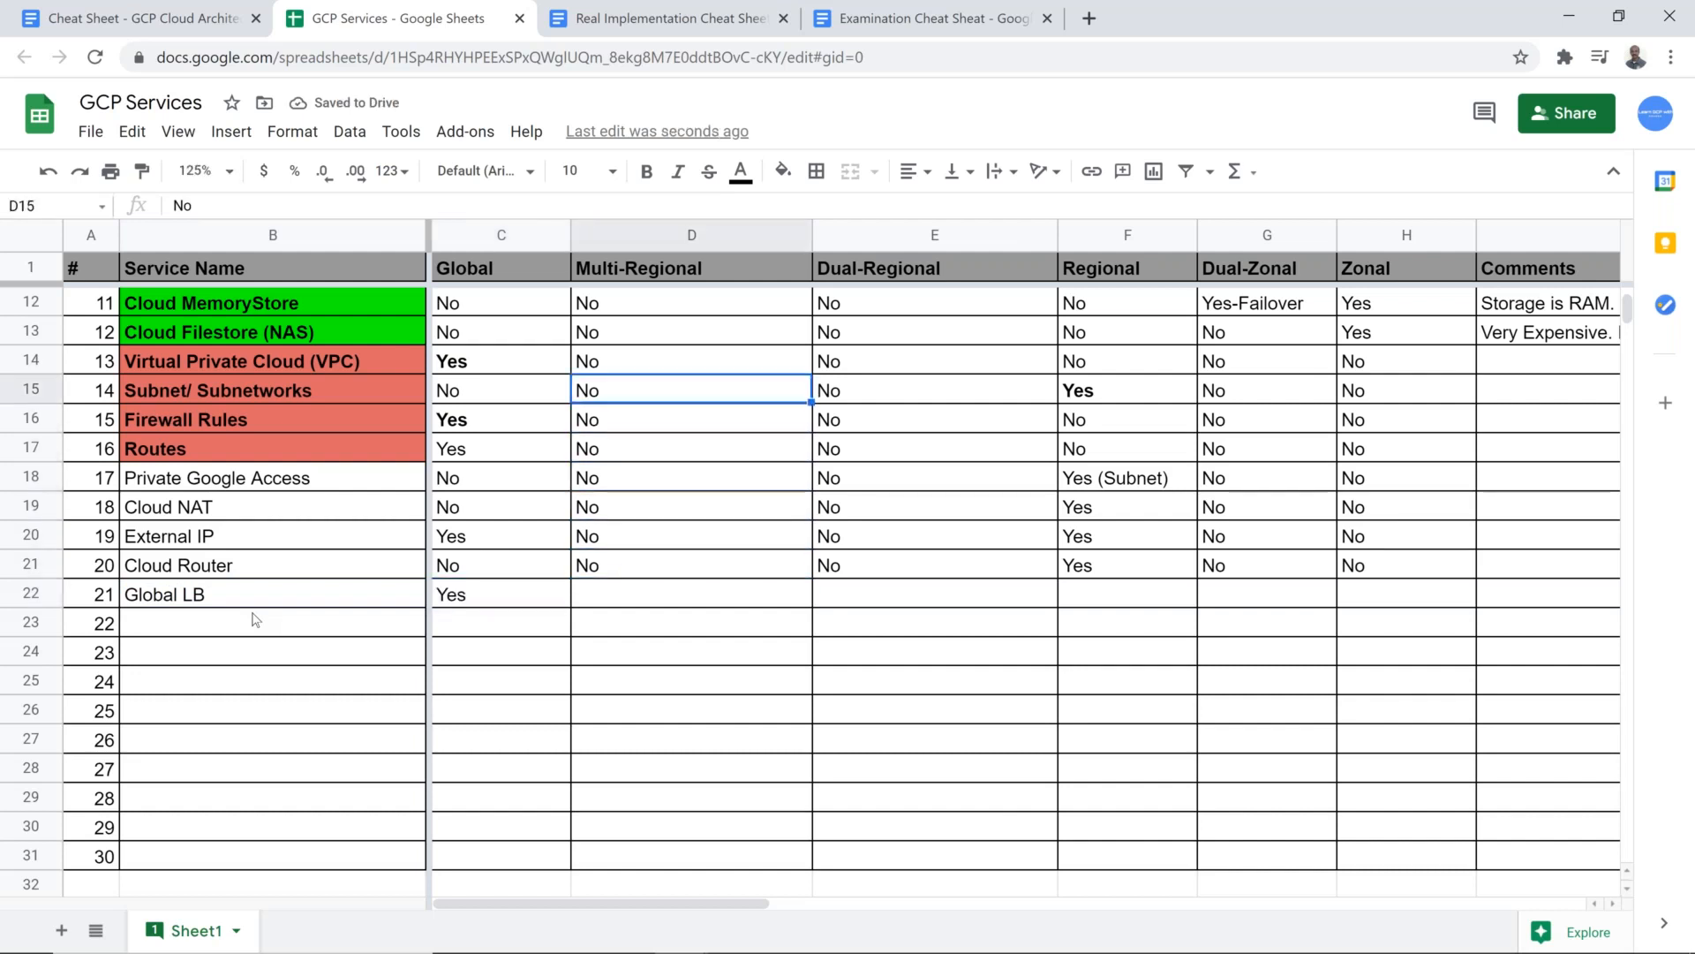
key(shift+Right)
key(shift+Right)
key(shift+Right)
key(shift+Right)
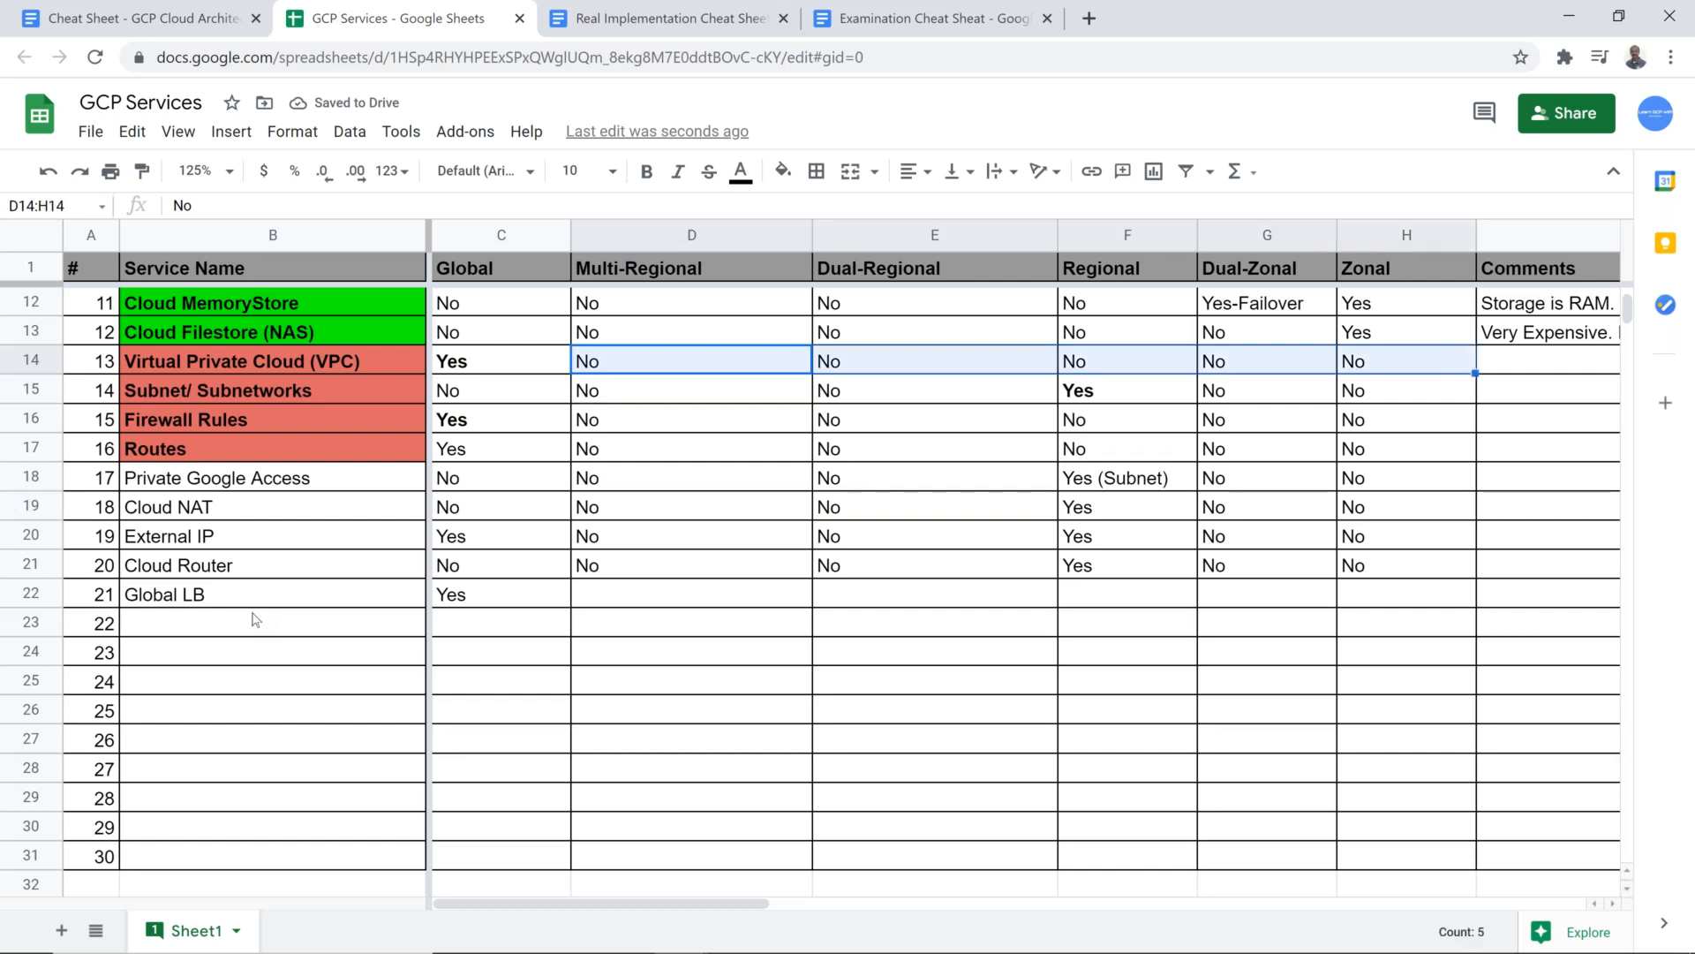
key(ctrl+c)
key(Down)
Step: Enter Regional LB as the service name in cell B23
key(Down)
key(Down)
key(Down)
key(Down)
key(Down)
key(Down)
key(Down)
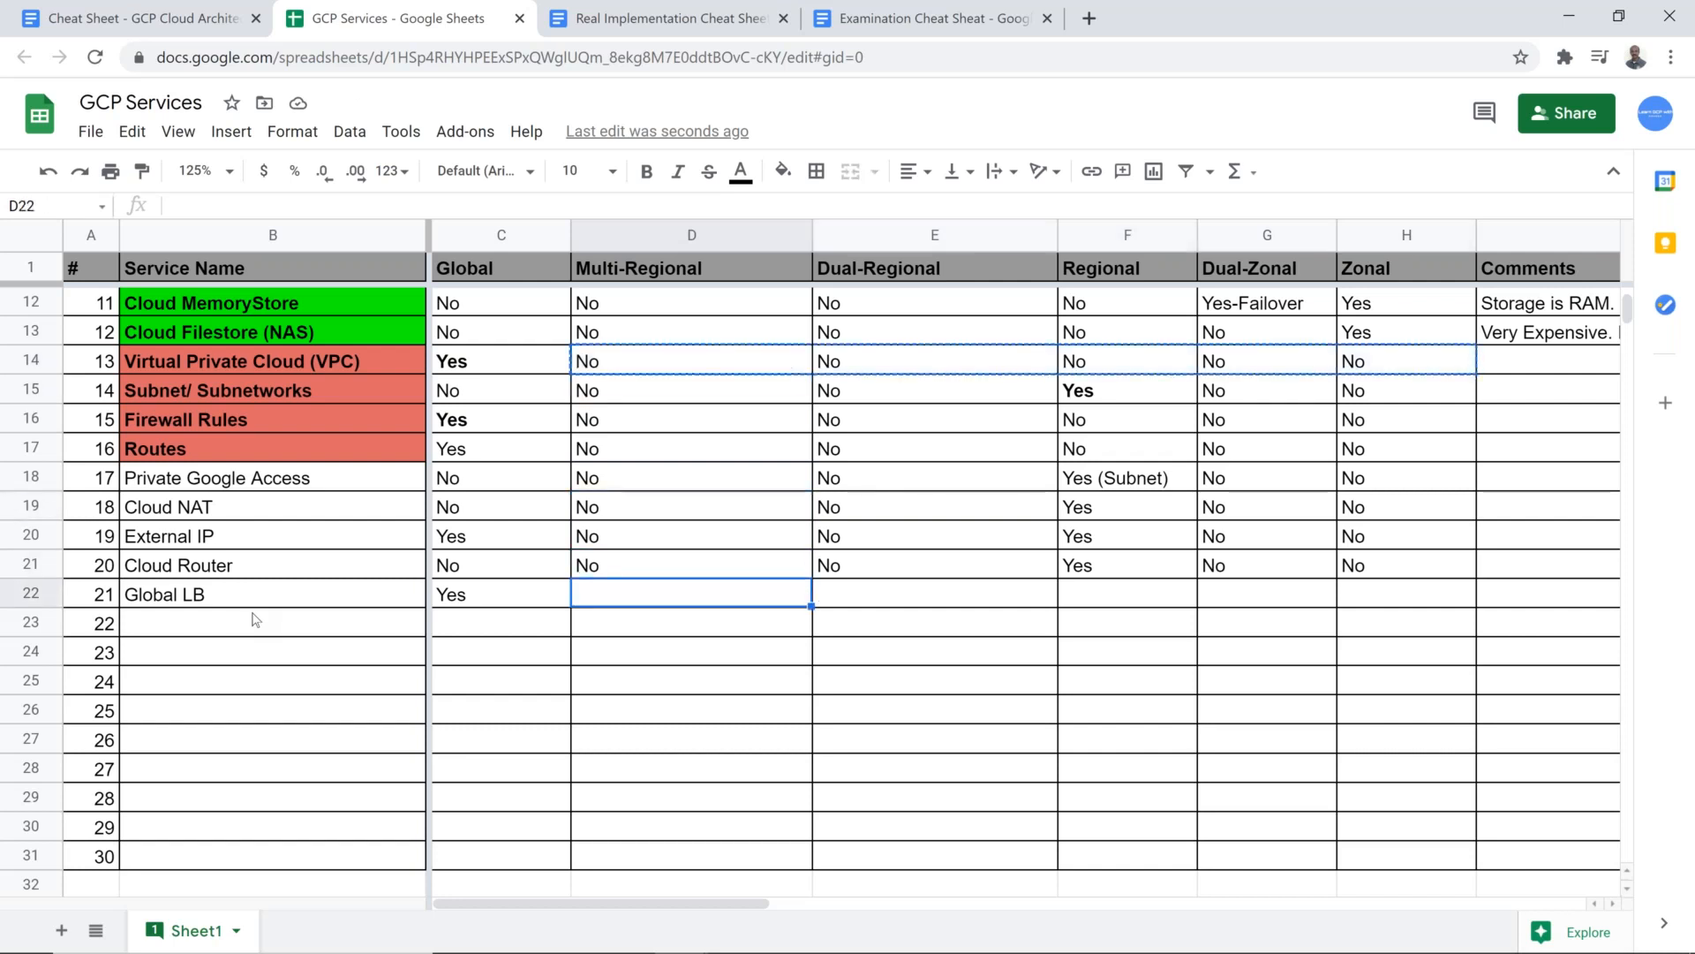
key(ctrl+v)
key(Down)
key(Left)
key(Left)
text(R)
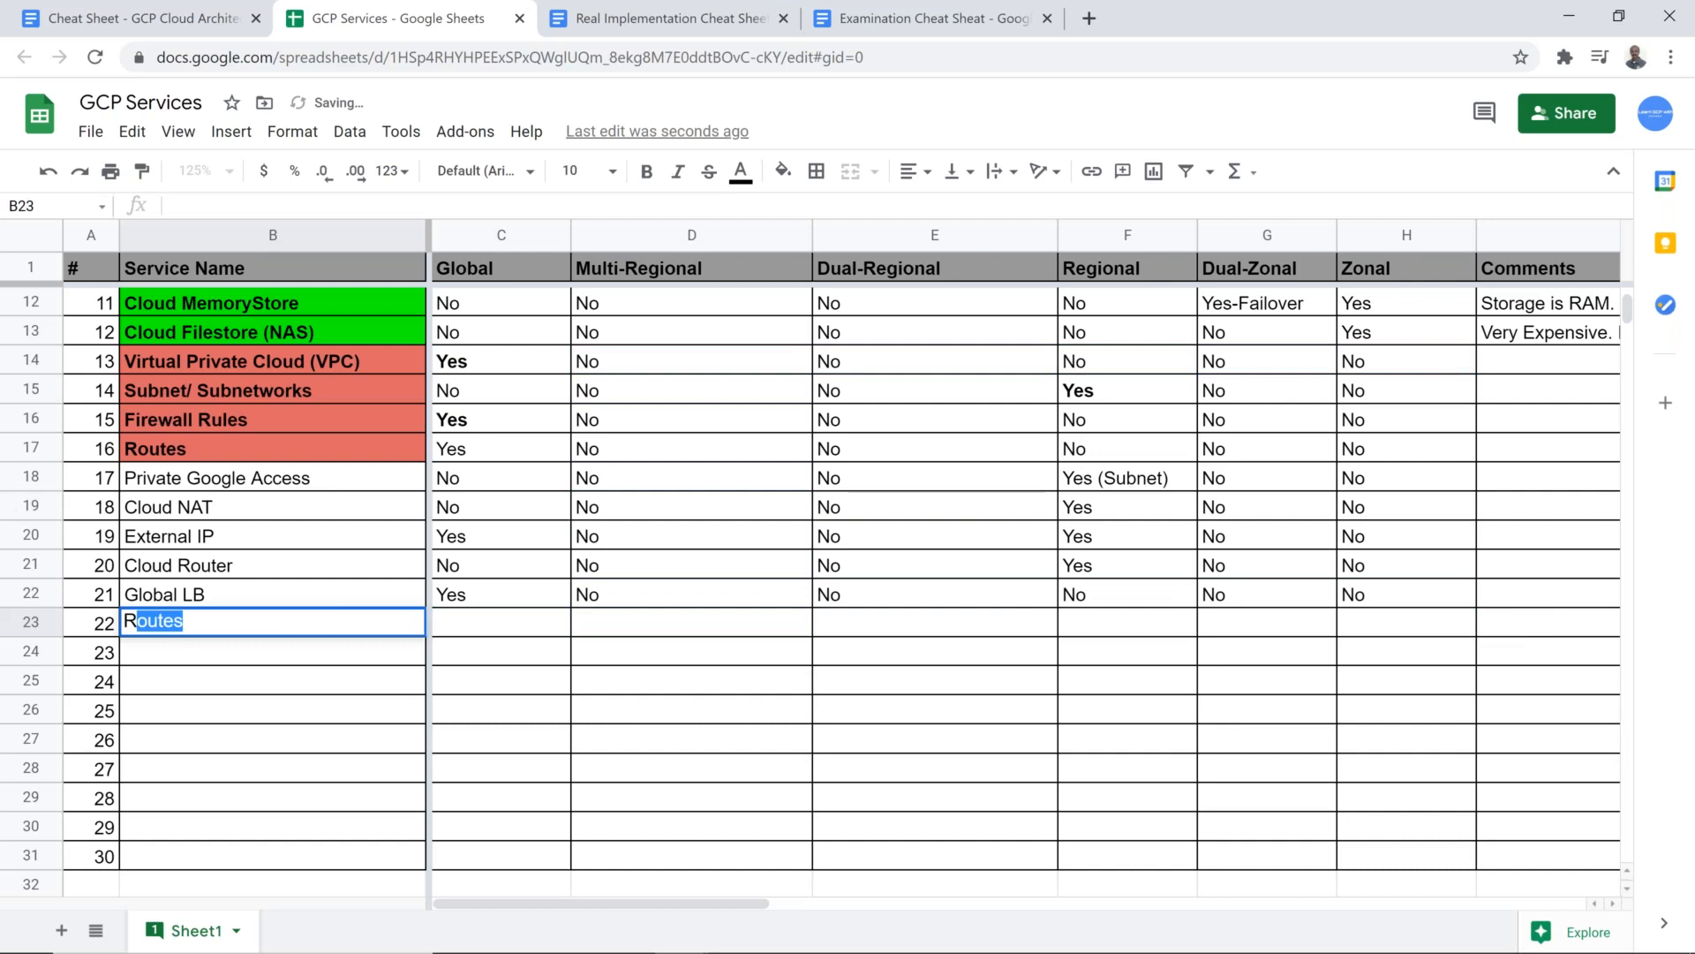
text(egional LB)
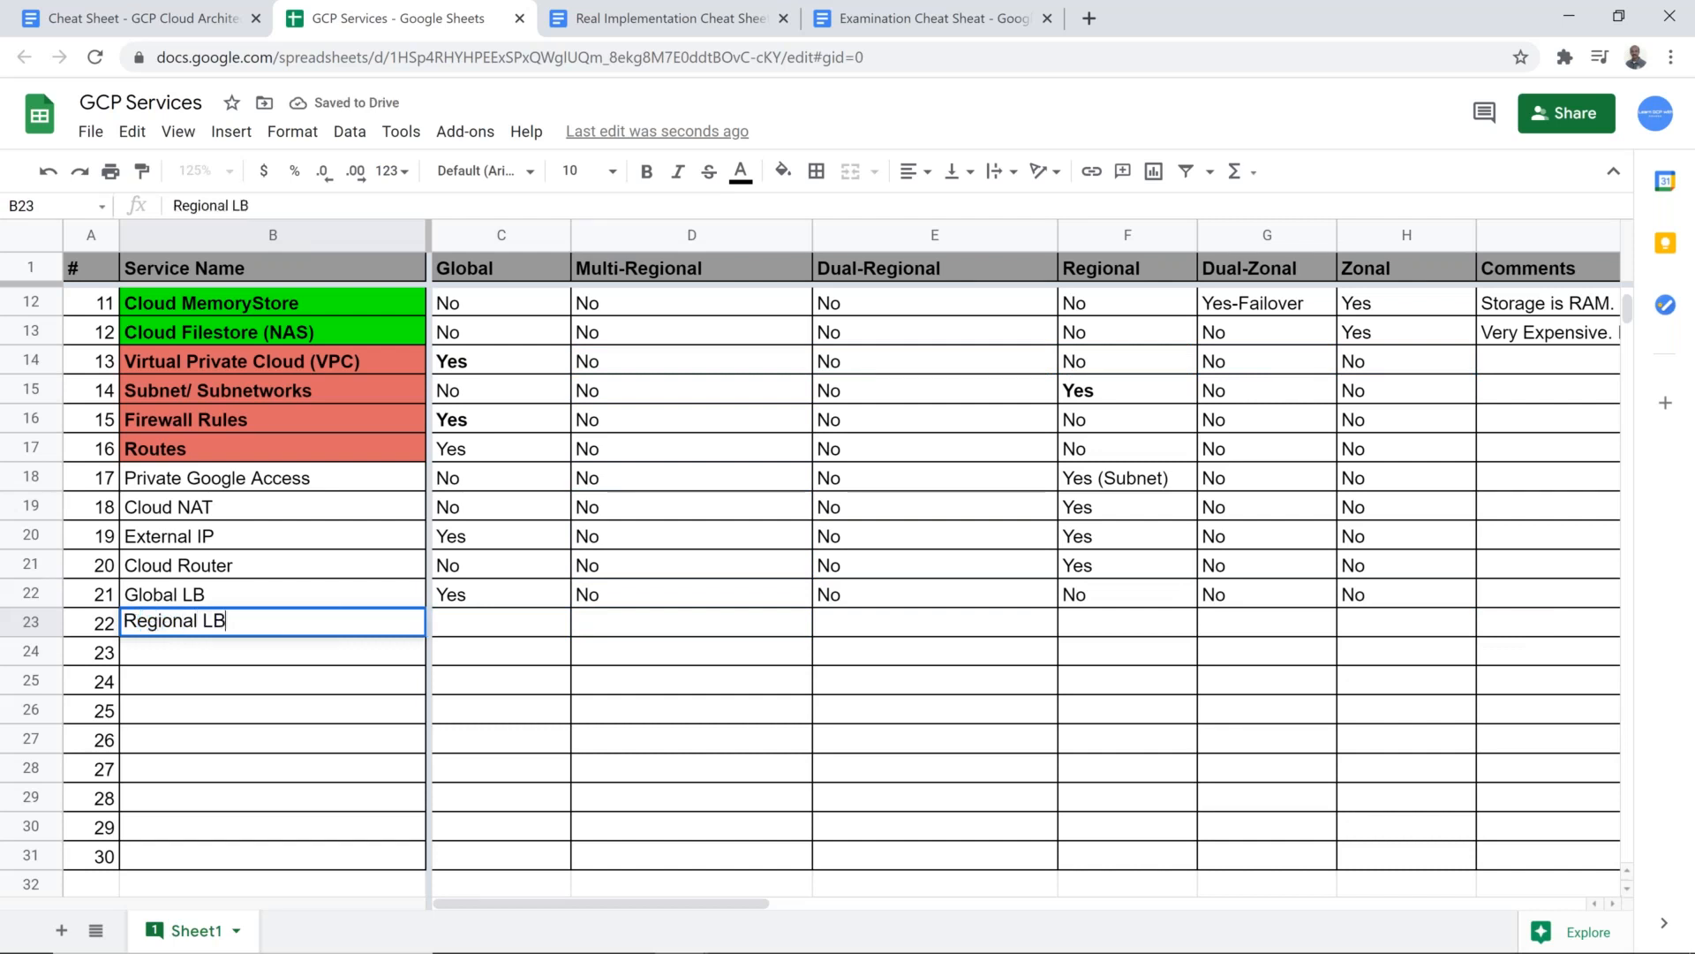
key(Tab)
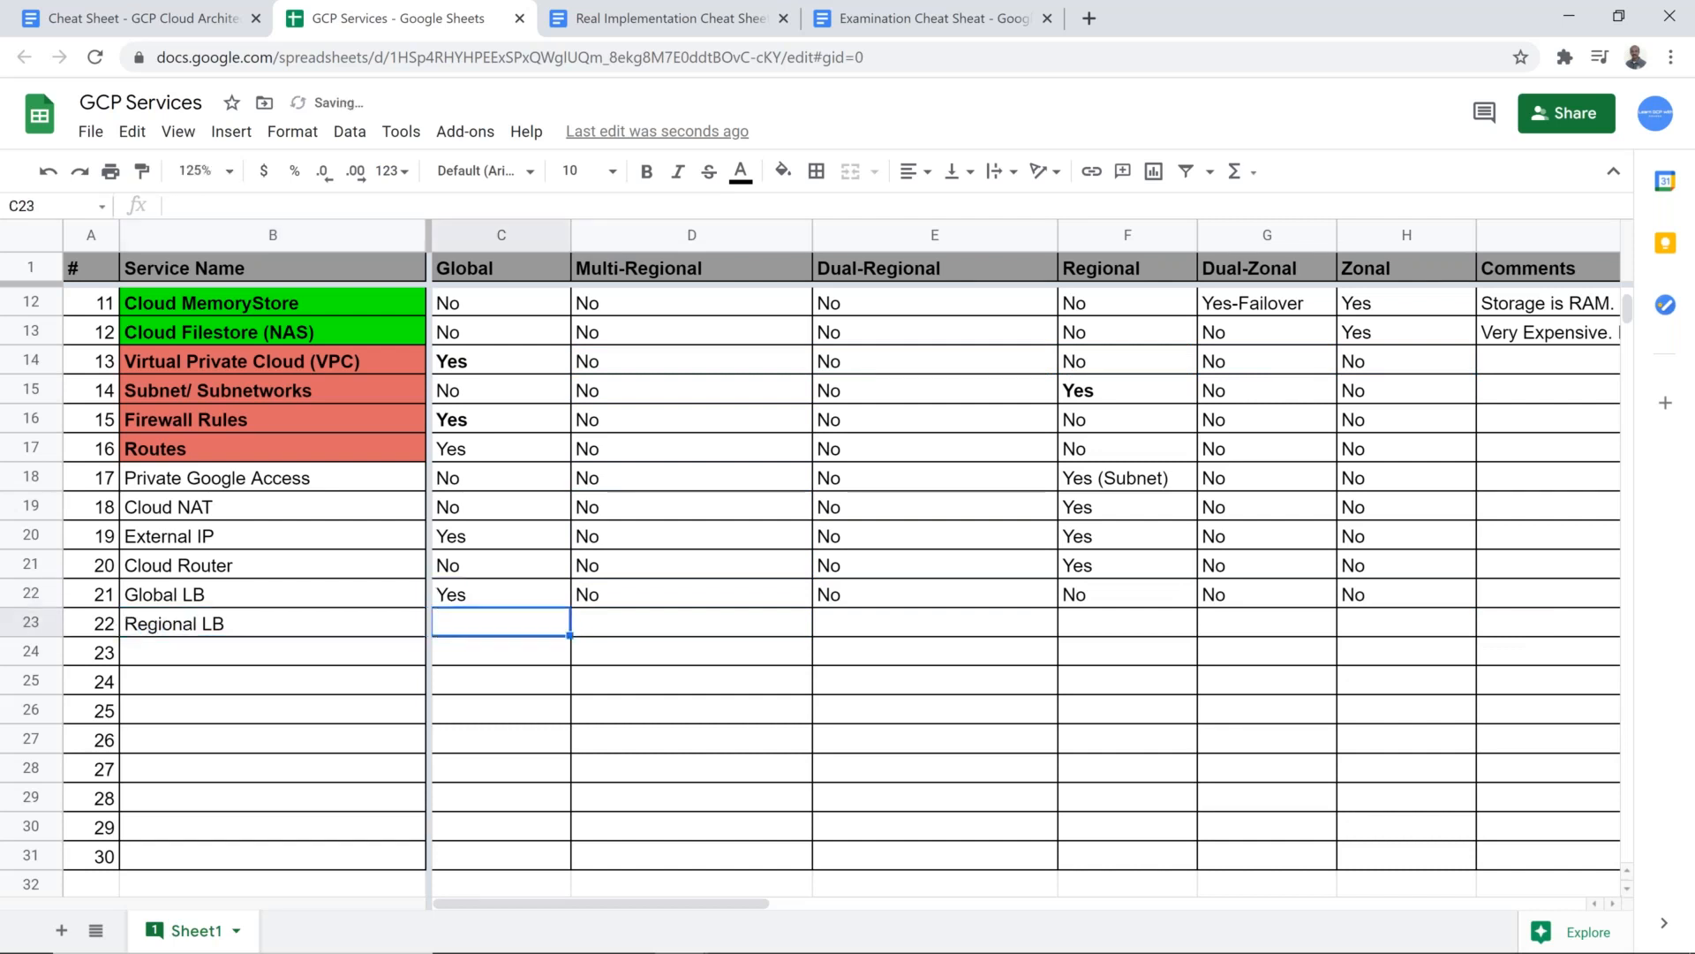
Step: Fill the Regional LB row with No in every scope column except Regional, which gets Yes
key(Right)
key(ctrl+v)
key(Left)
text(No)
key(Return)
key(Up)
key(Right)
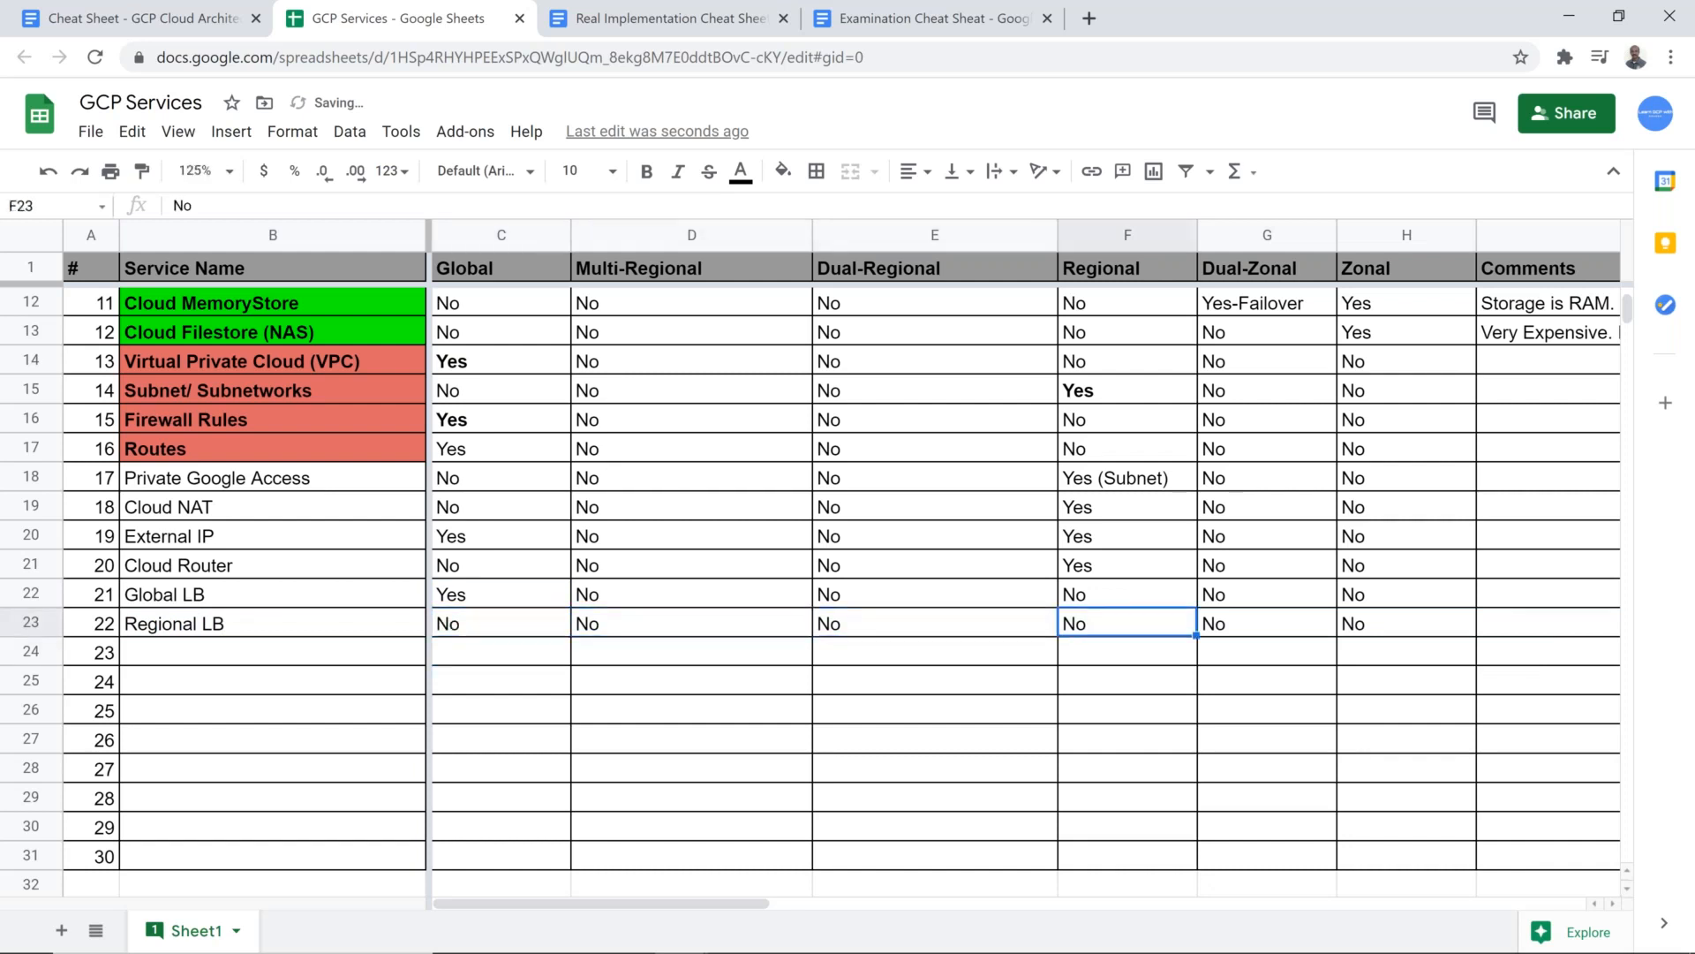
text(Yes)
key(Return)
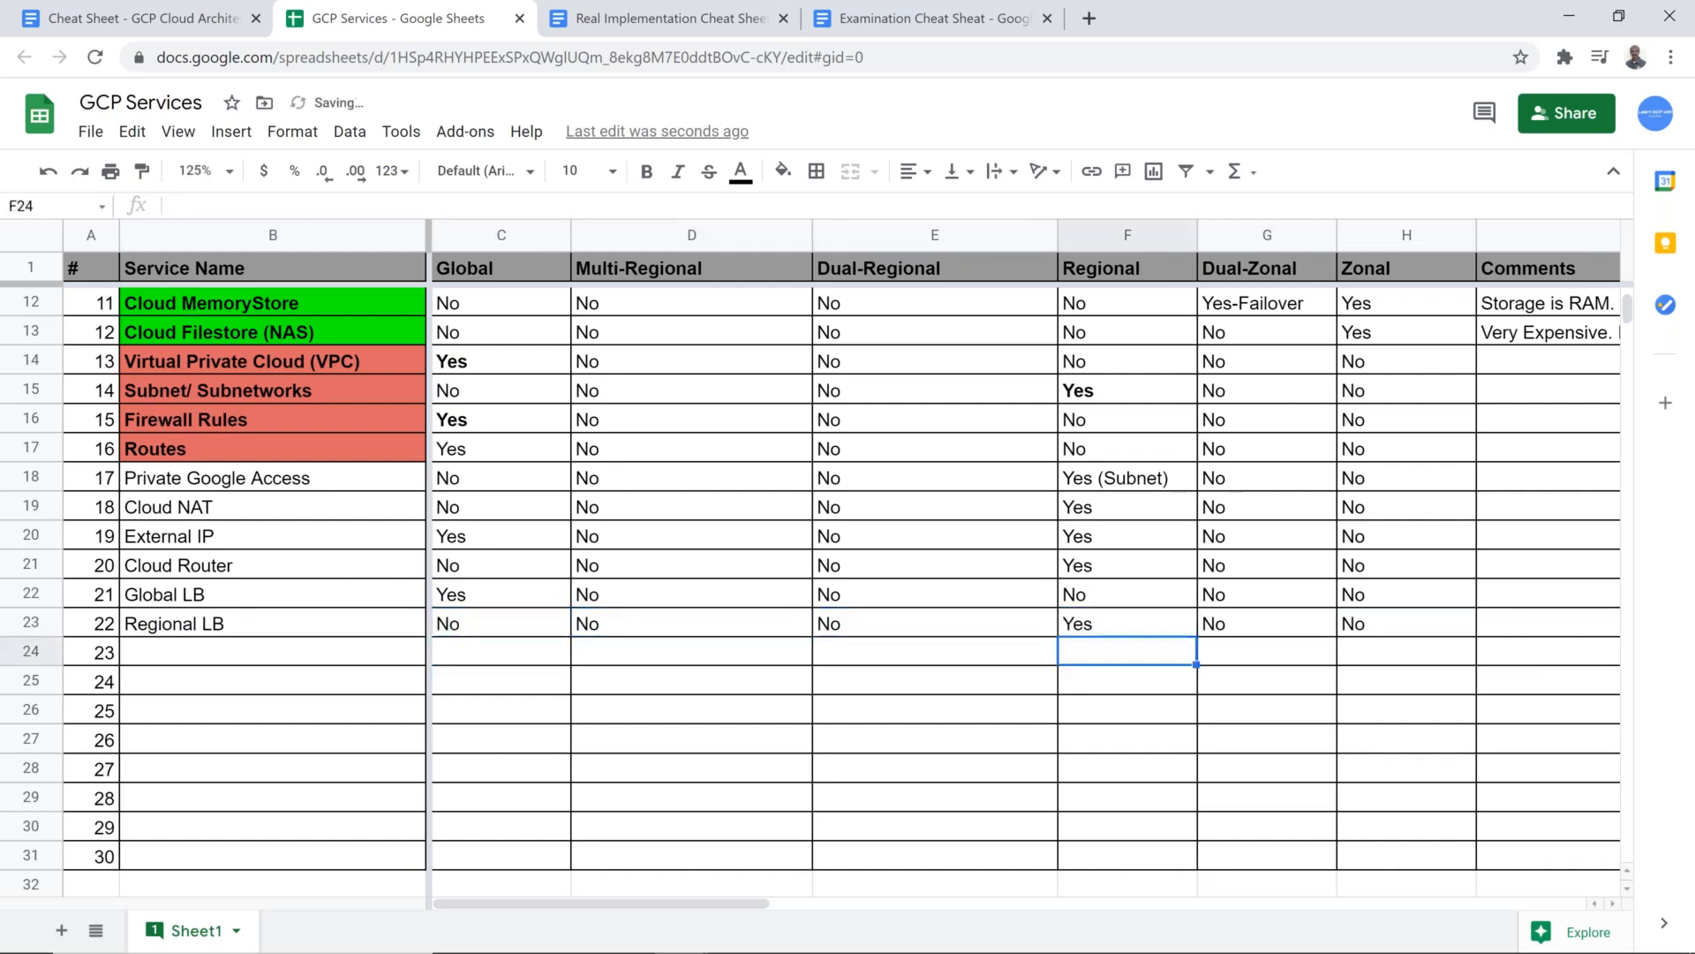
Step: Enter Unmanaged Instance Group as the service name in cell B24
key(Left)
key(Left)
key(Left)
key(Left)
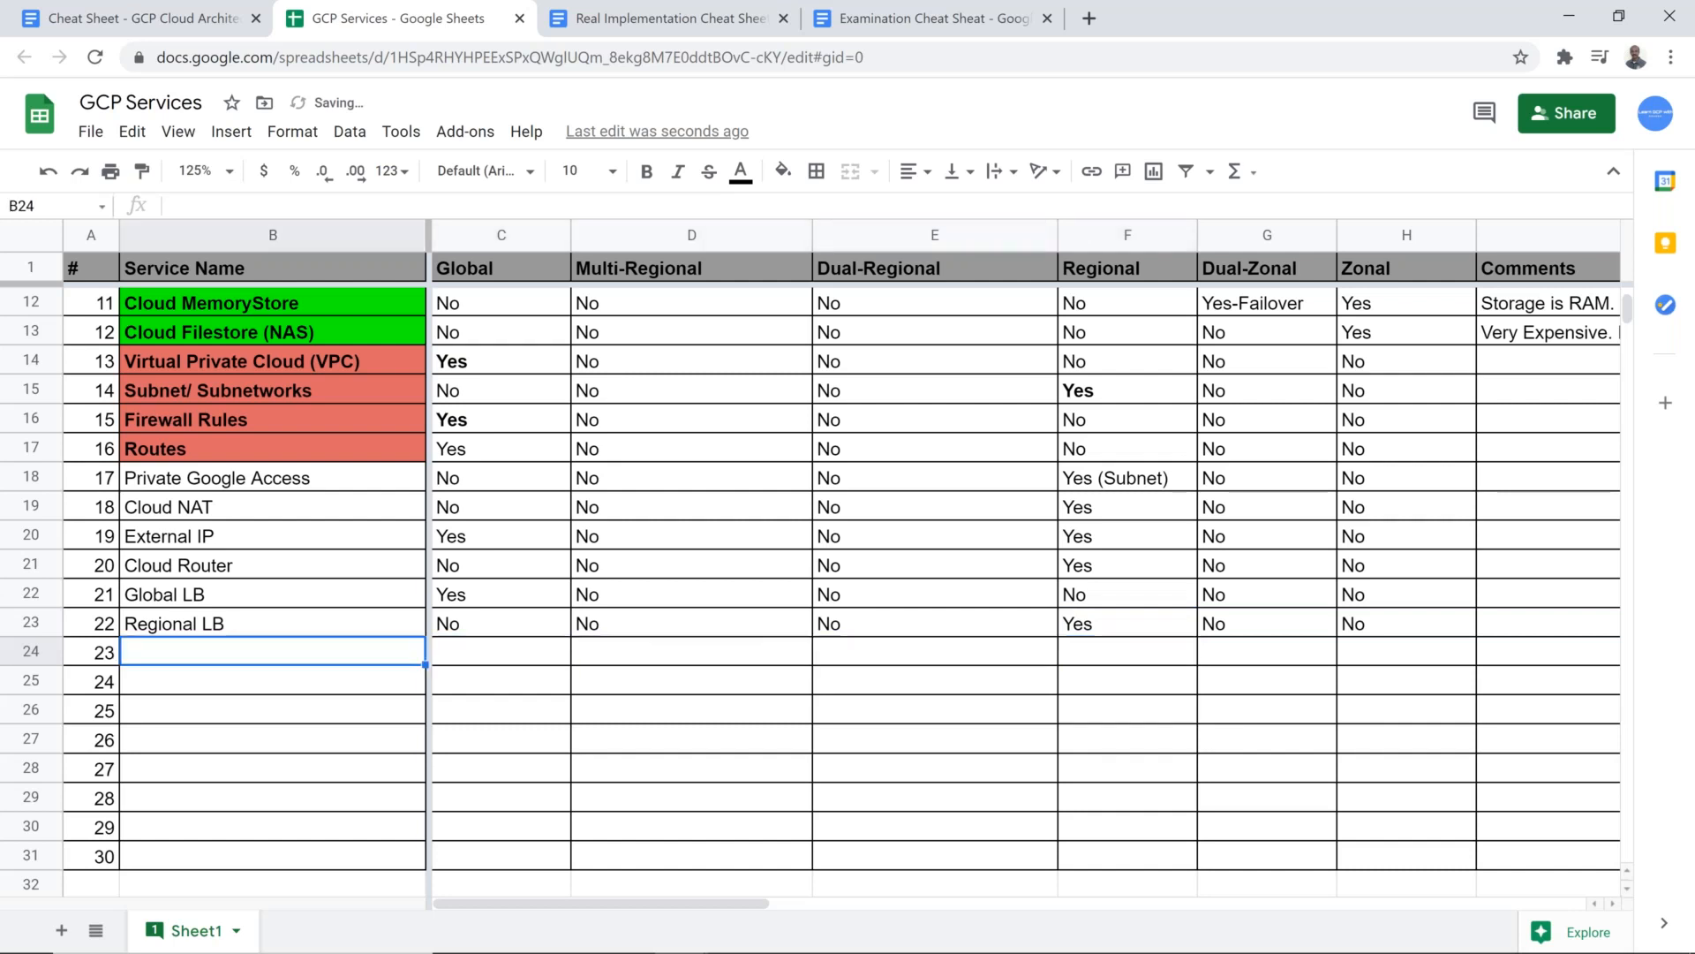
text(Unmanaged )
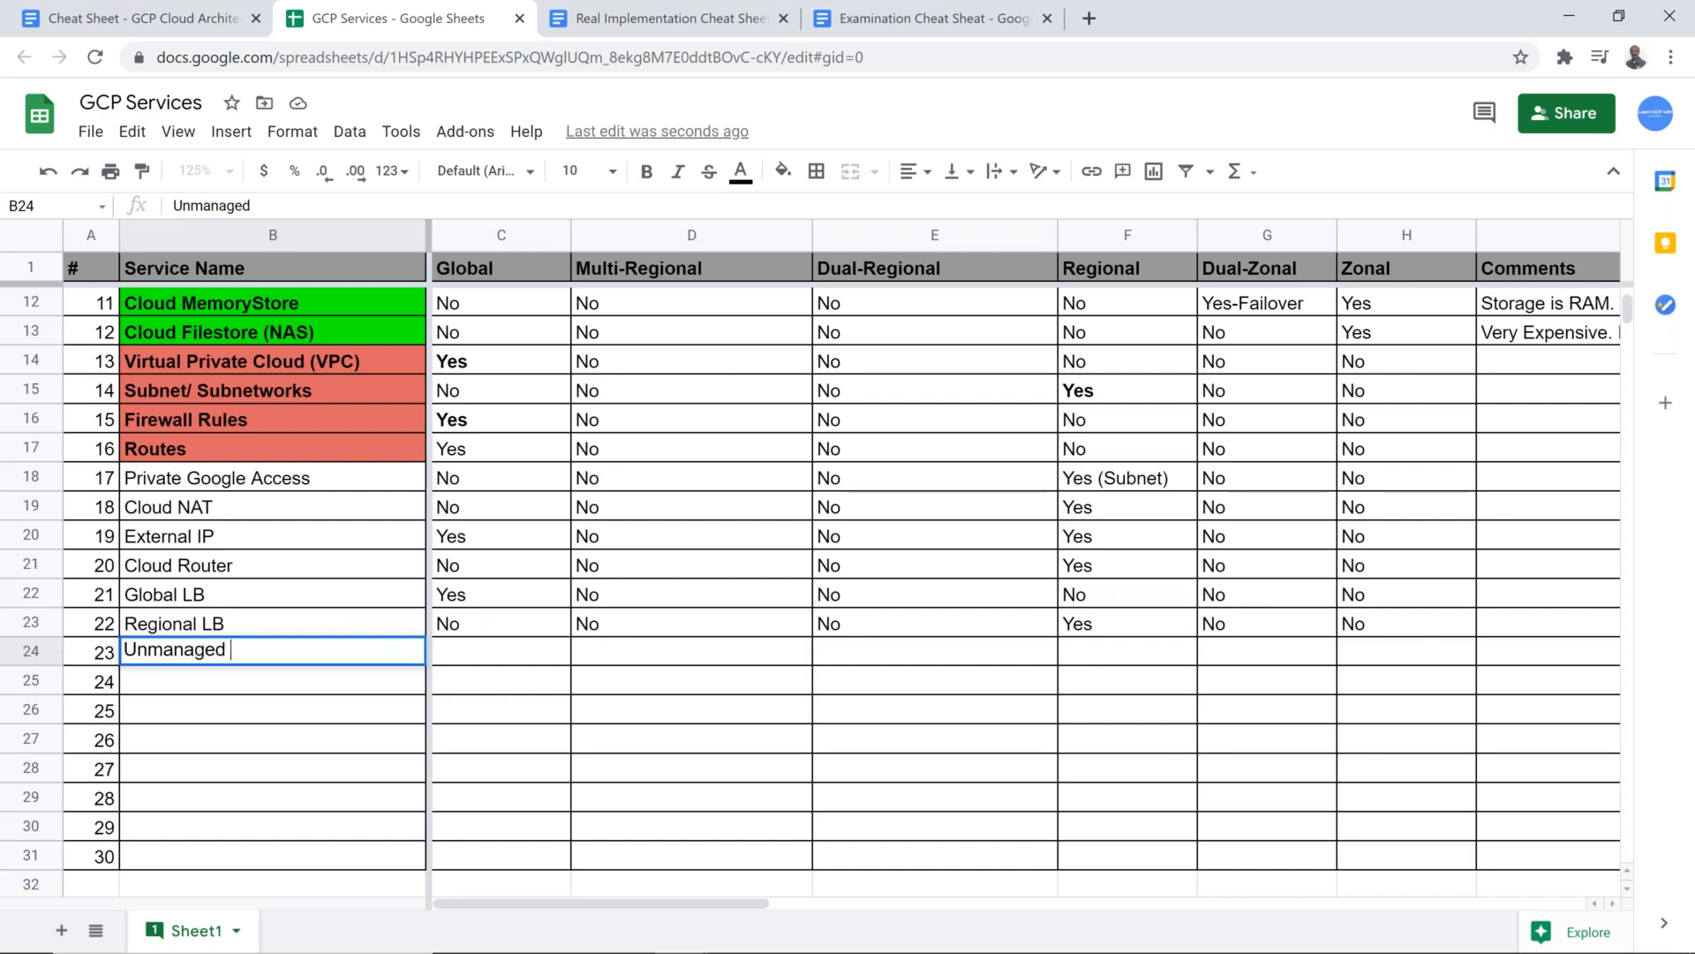
text(Instance Group)
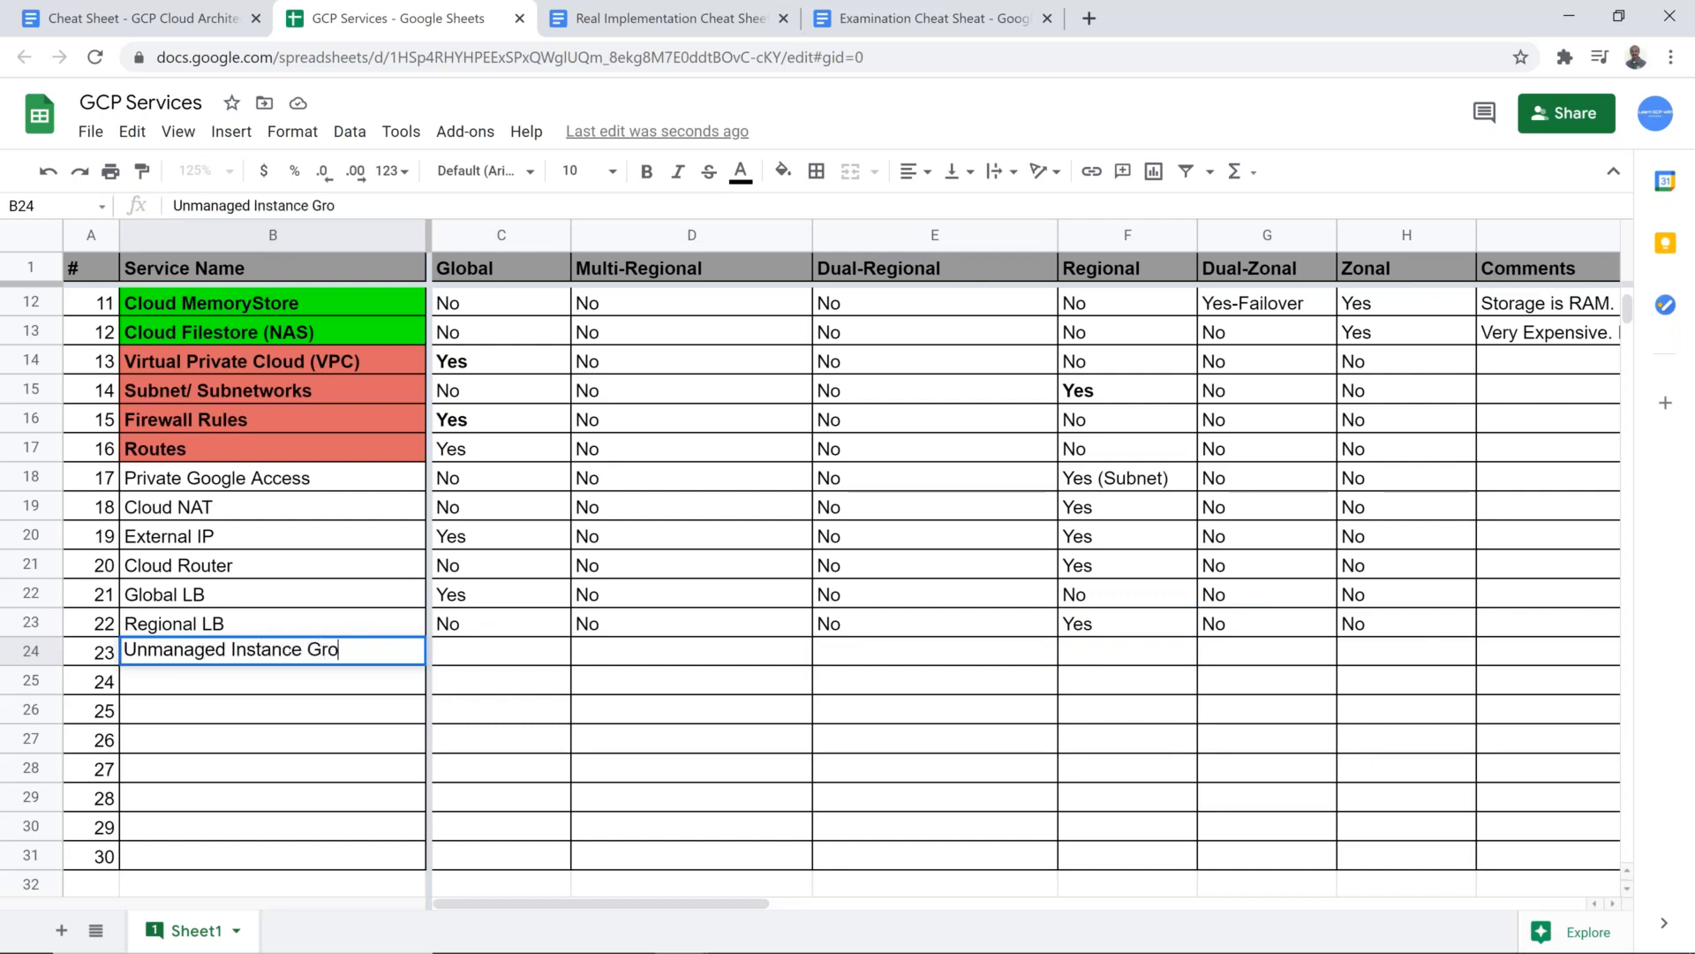
key(Tab)
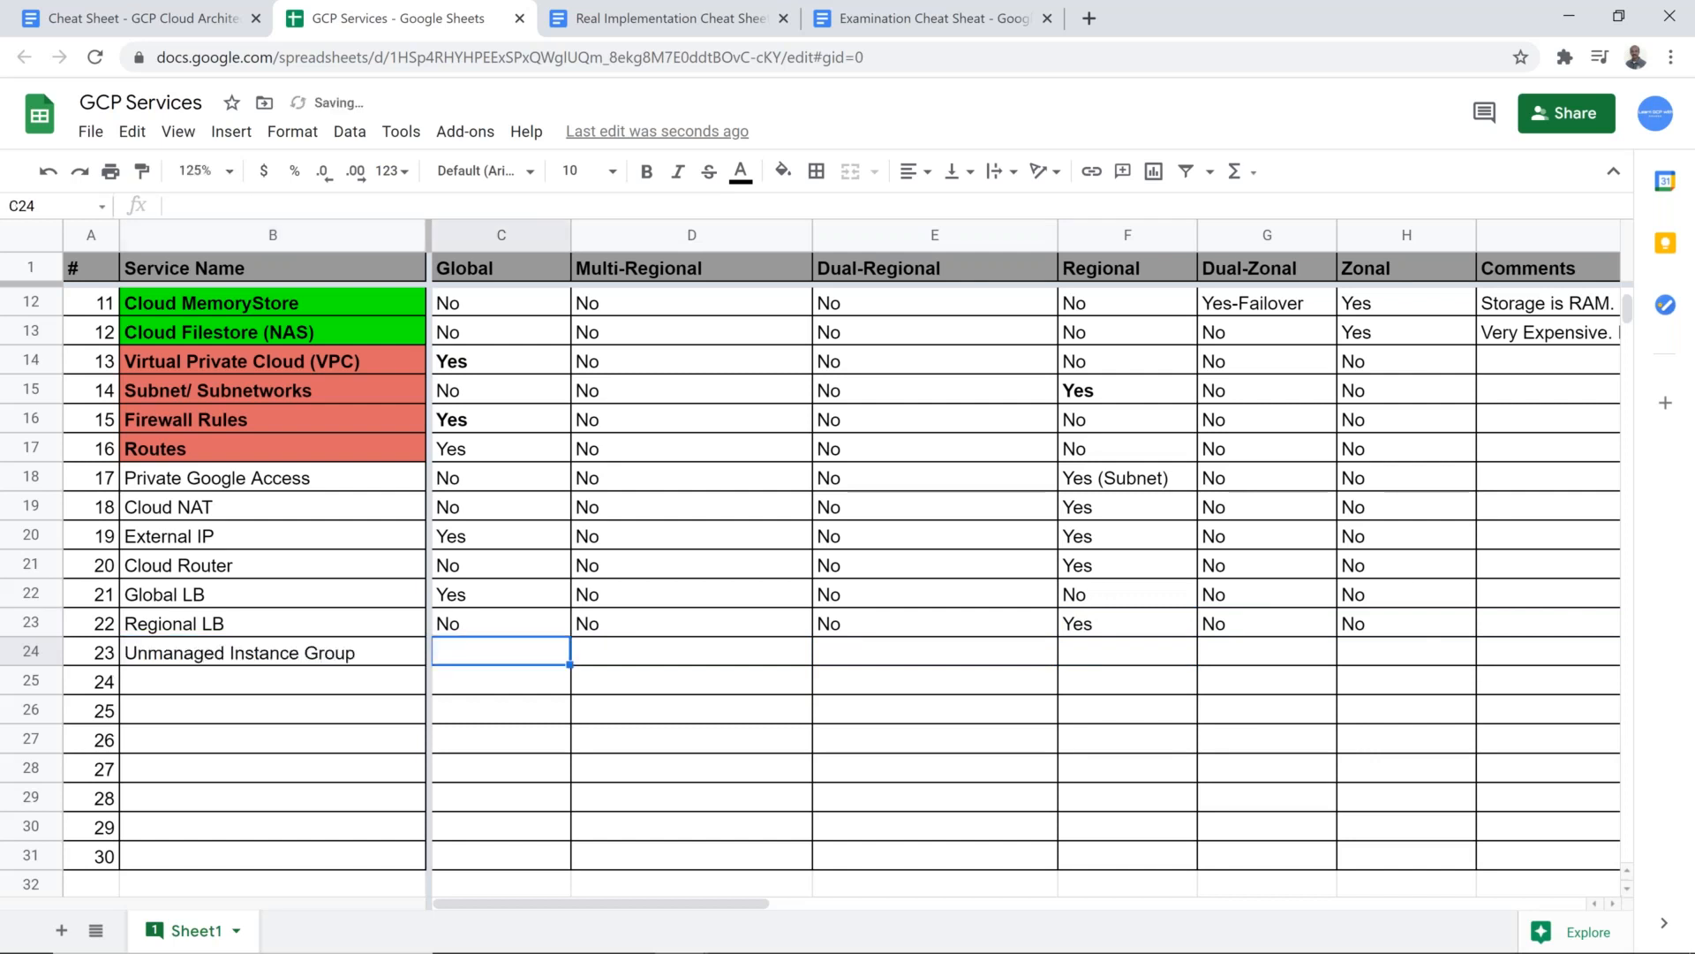
Step: Fill the Unmanaged Instance Group row with No in every scope column except Zonal, which gets Yes
key(Right)
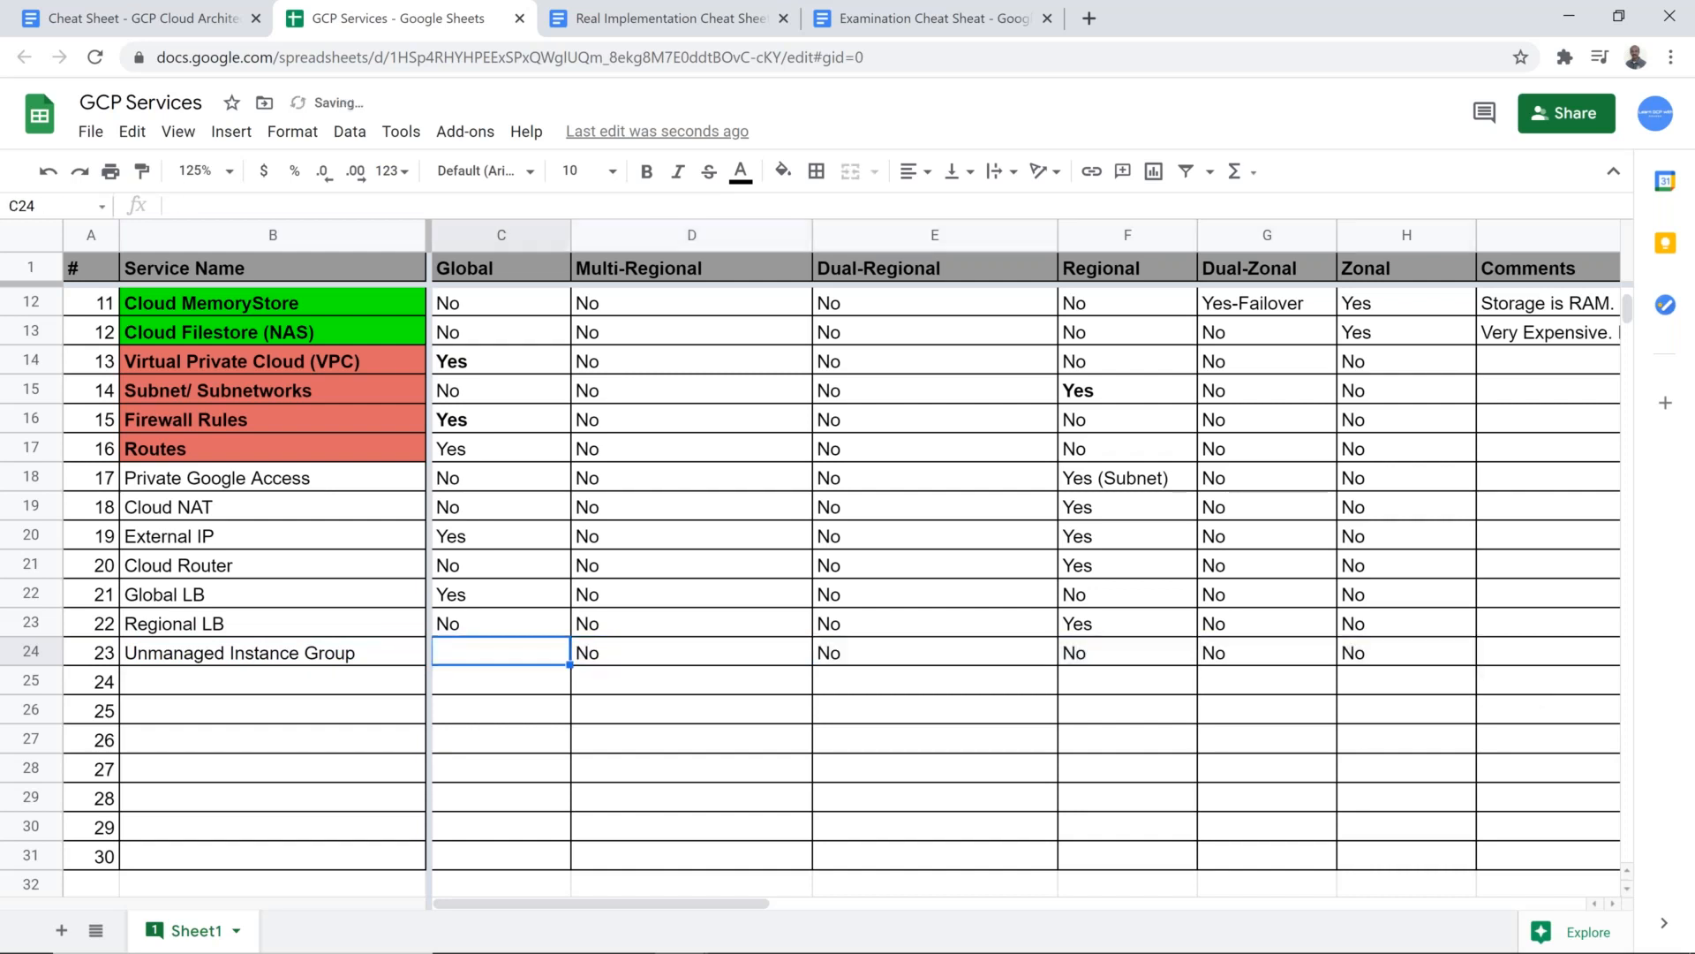
text(No)
key(Tab)
key(Right)
key(Right)
key(Right)
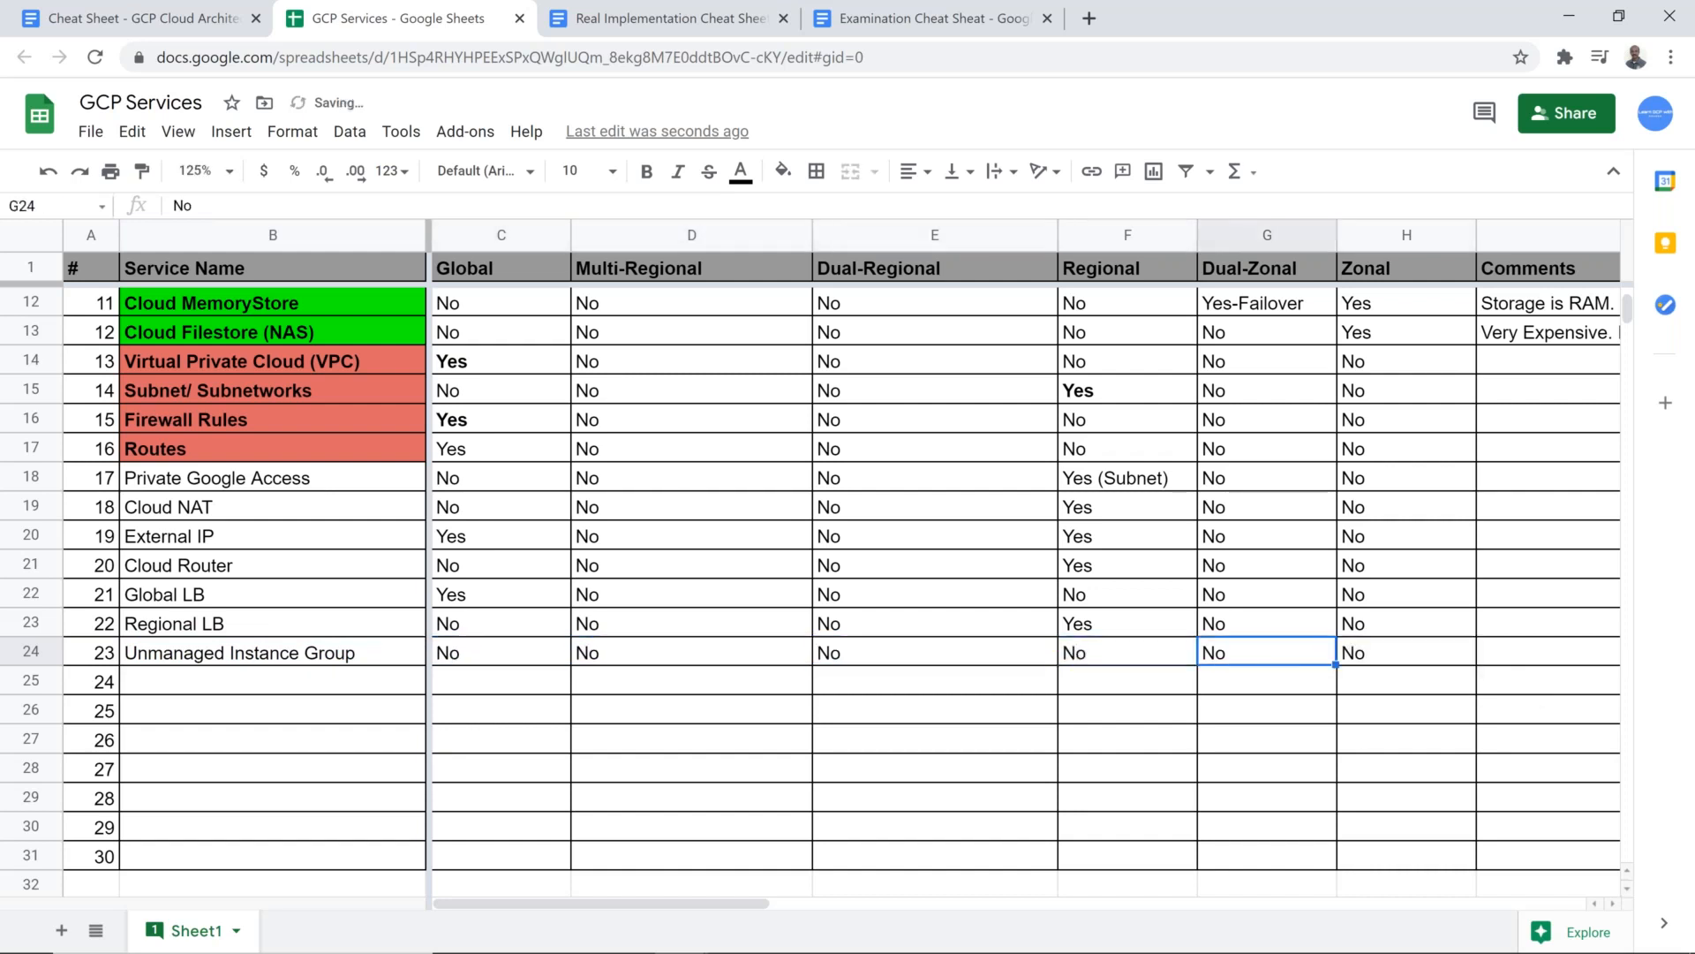
key(Right)
text(Yes)
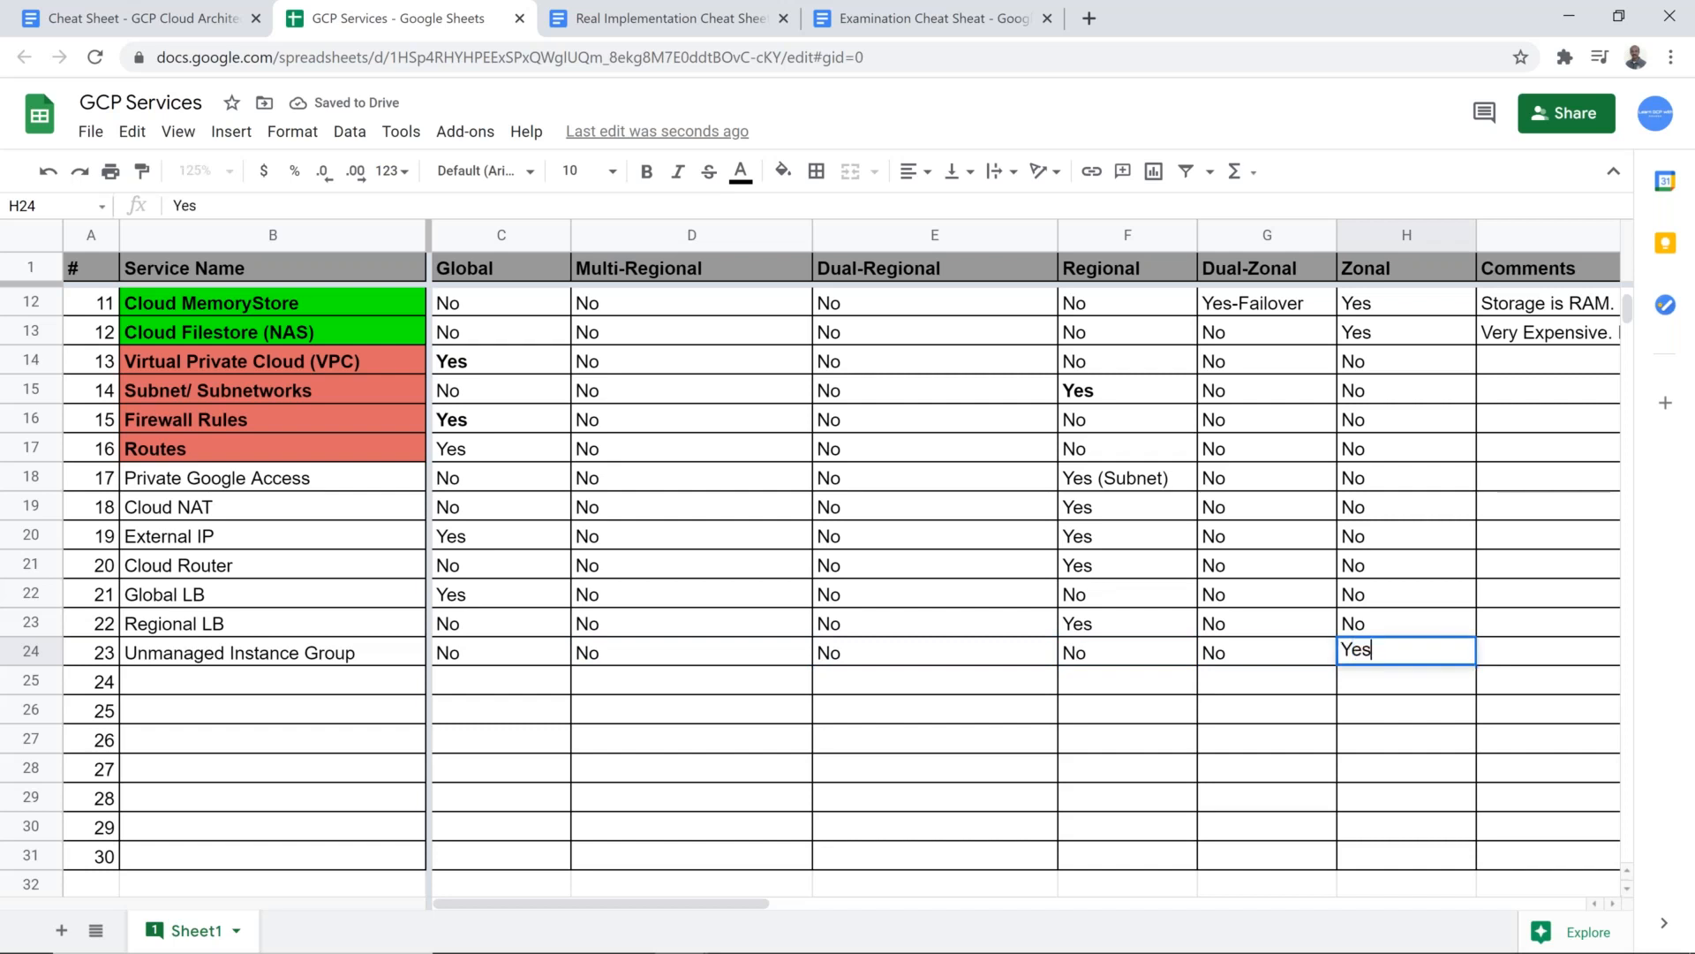
key(Return)
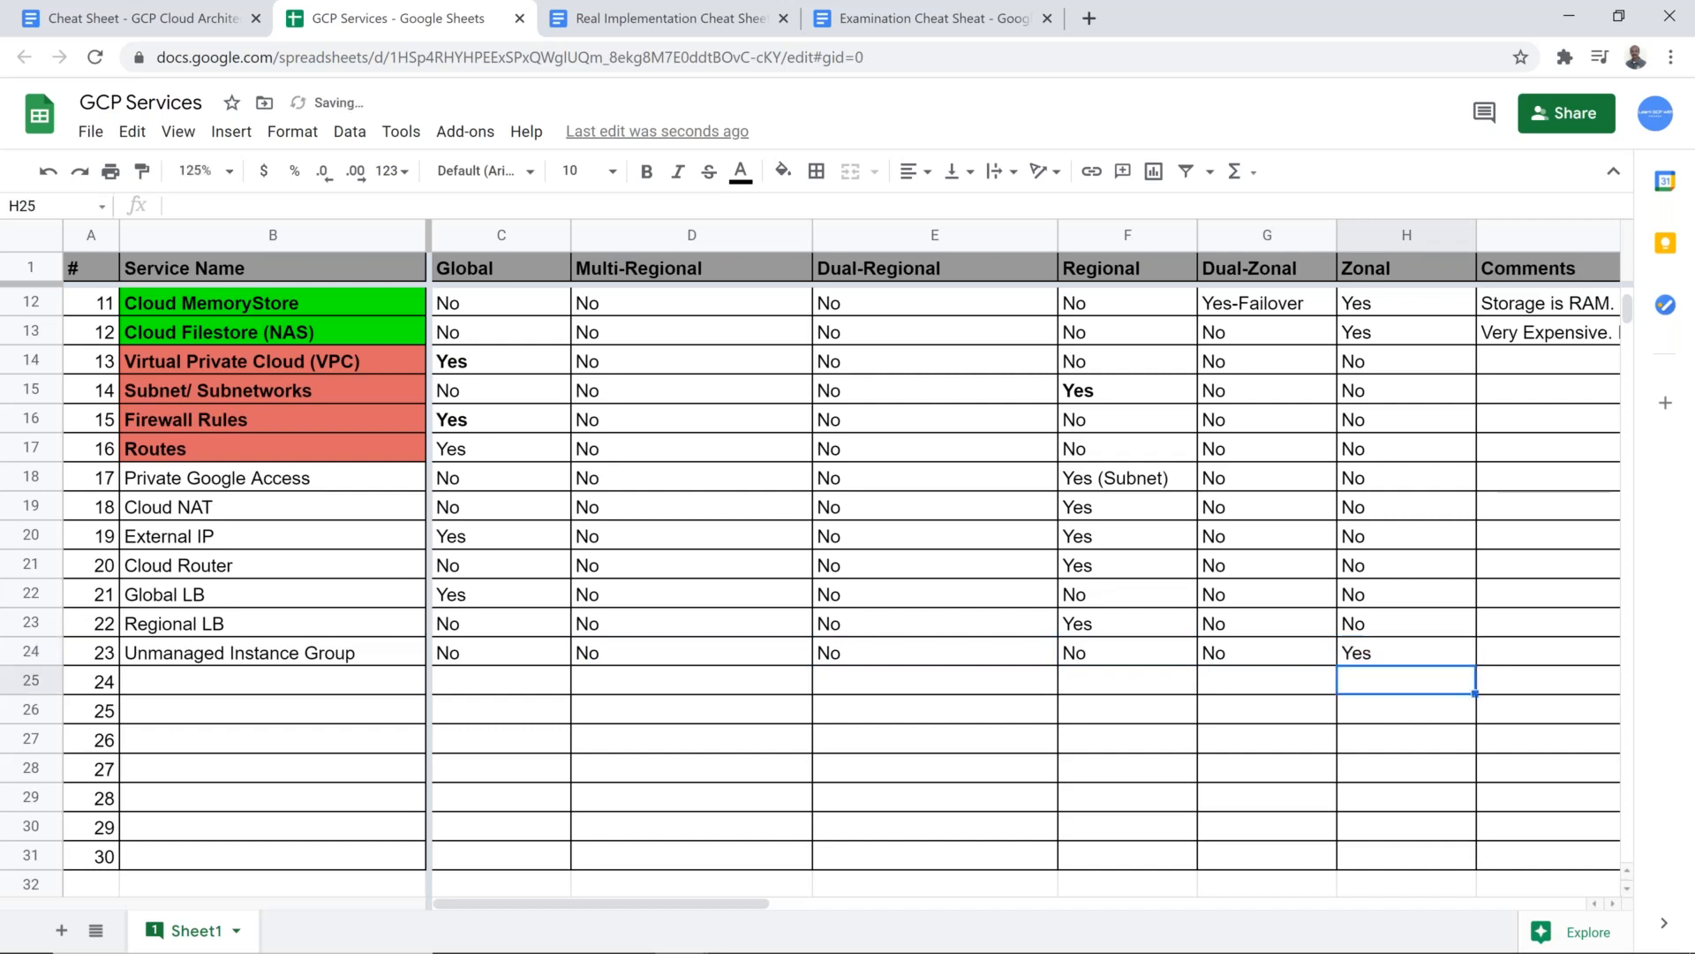
Step: Switch to the Google Cloud console, review the equivalent gcloud commands, and create the umig-batch6 unmanaged instance group
key(alt+Tab)
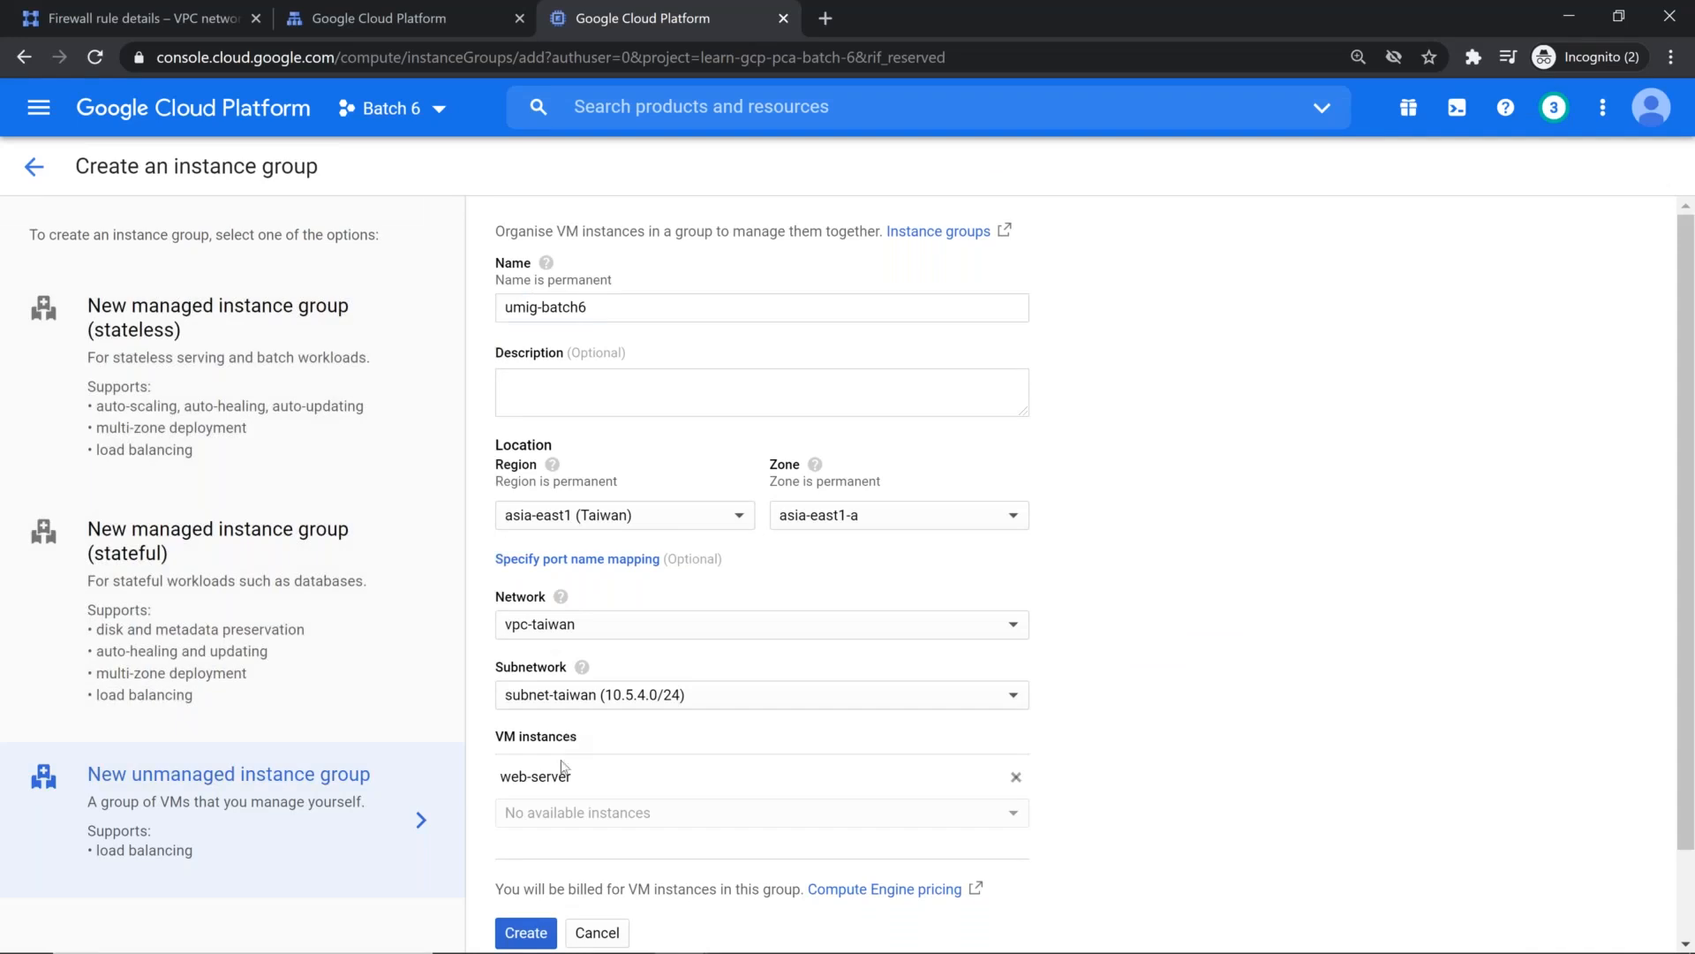
scroll(530, 830, down, 2)
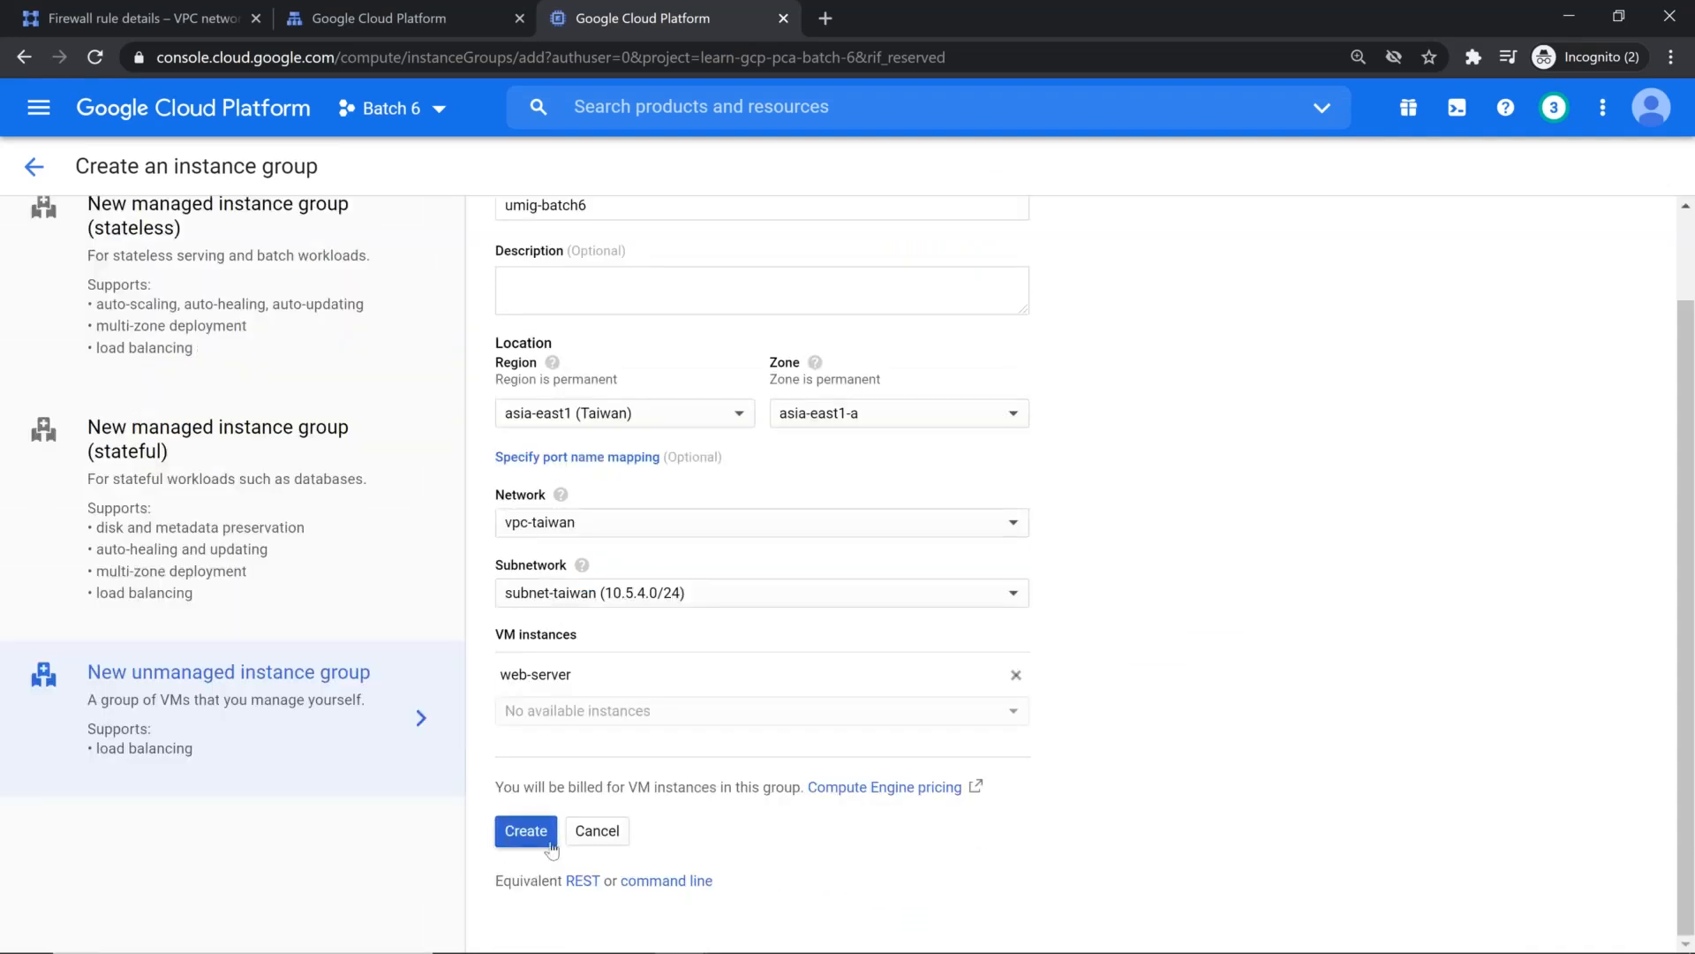
click(668, 882)
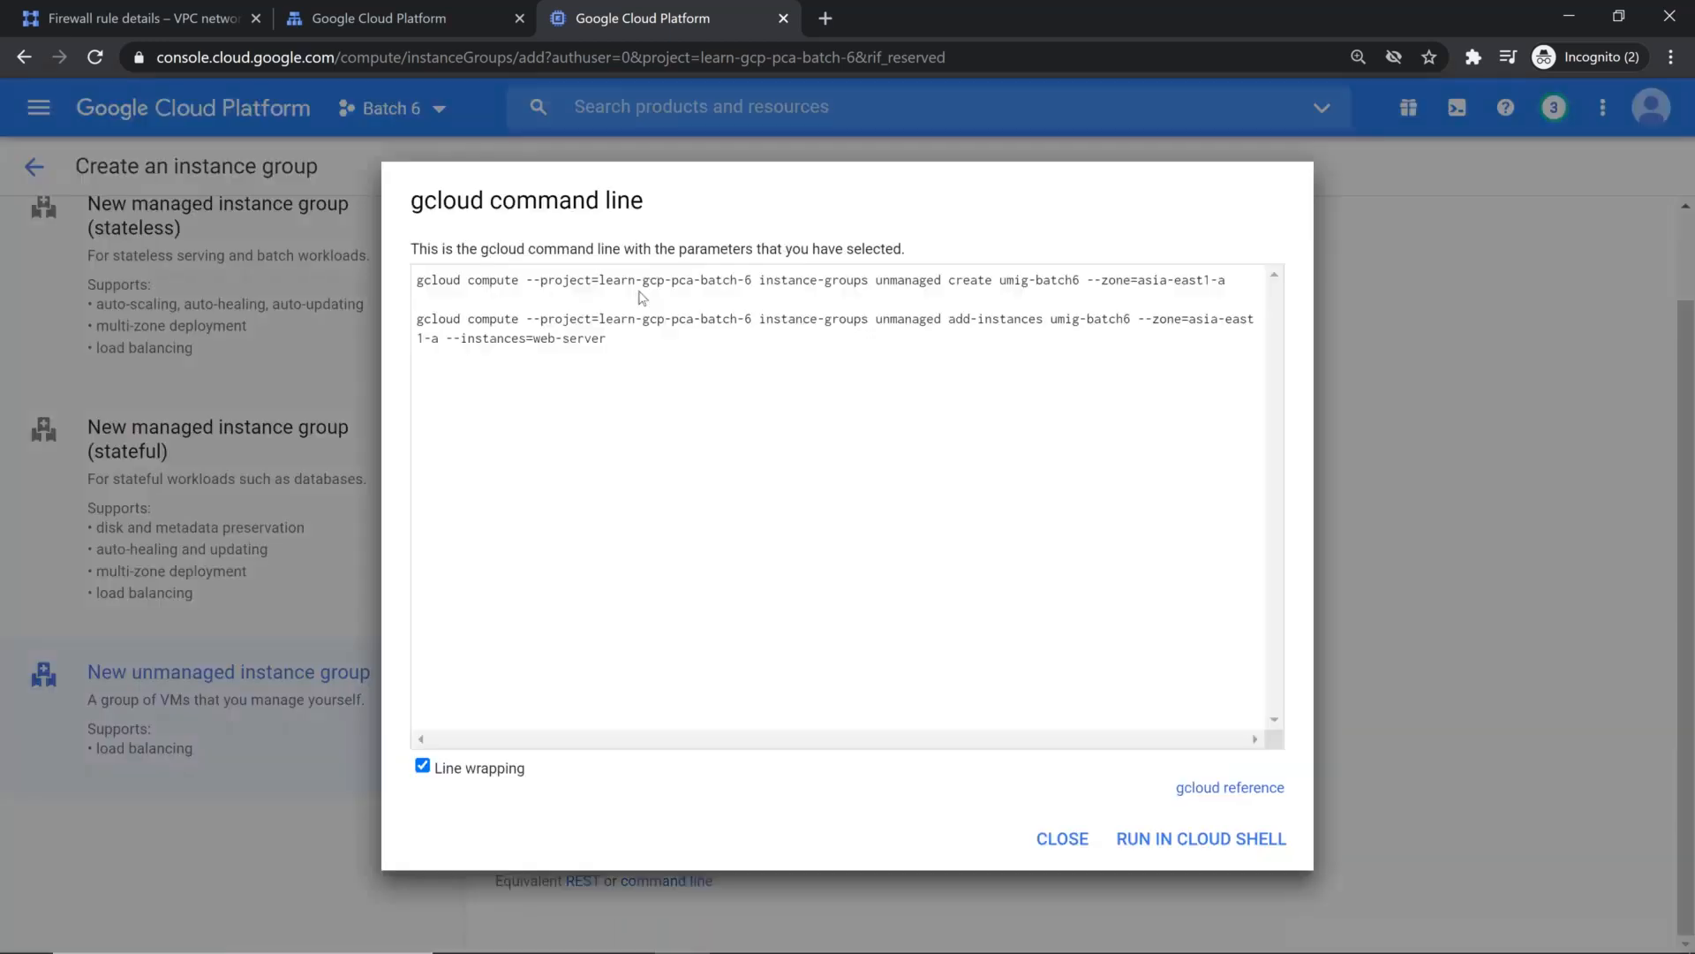
click(905, 284)
click(903, 297)
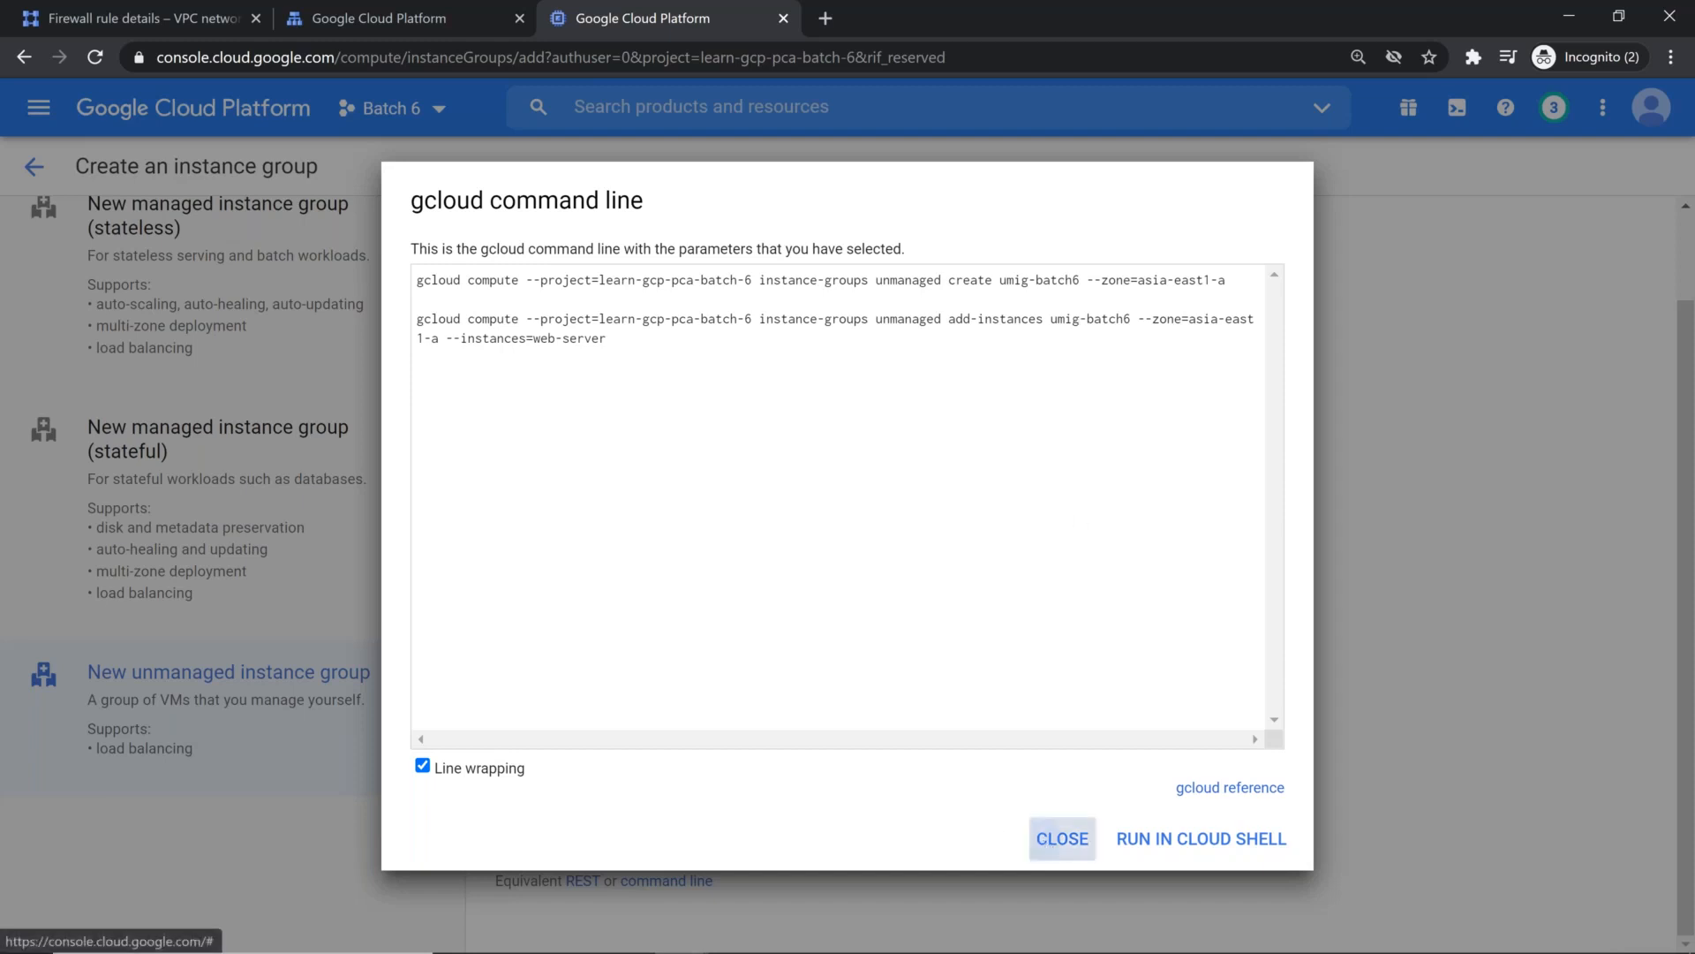
click(1062, 838)
click(536, 836)
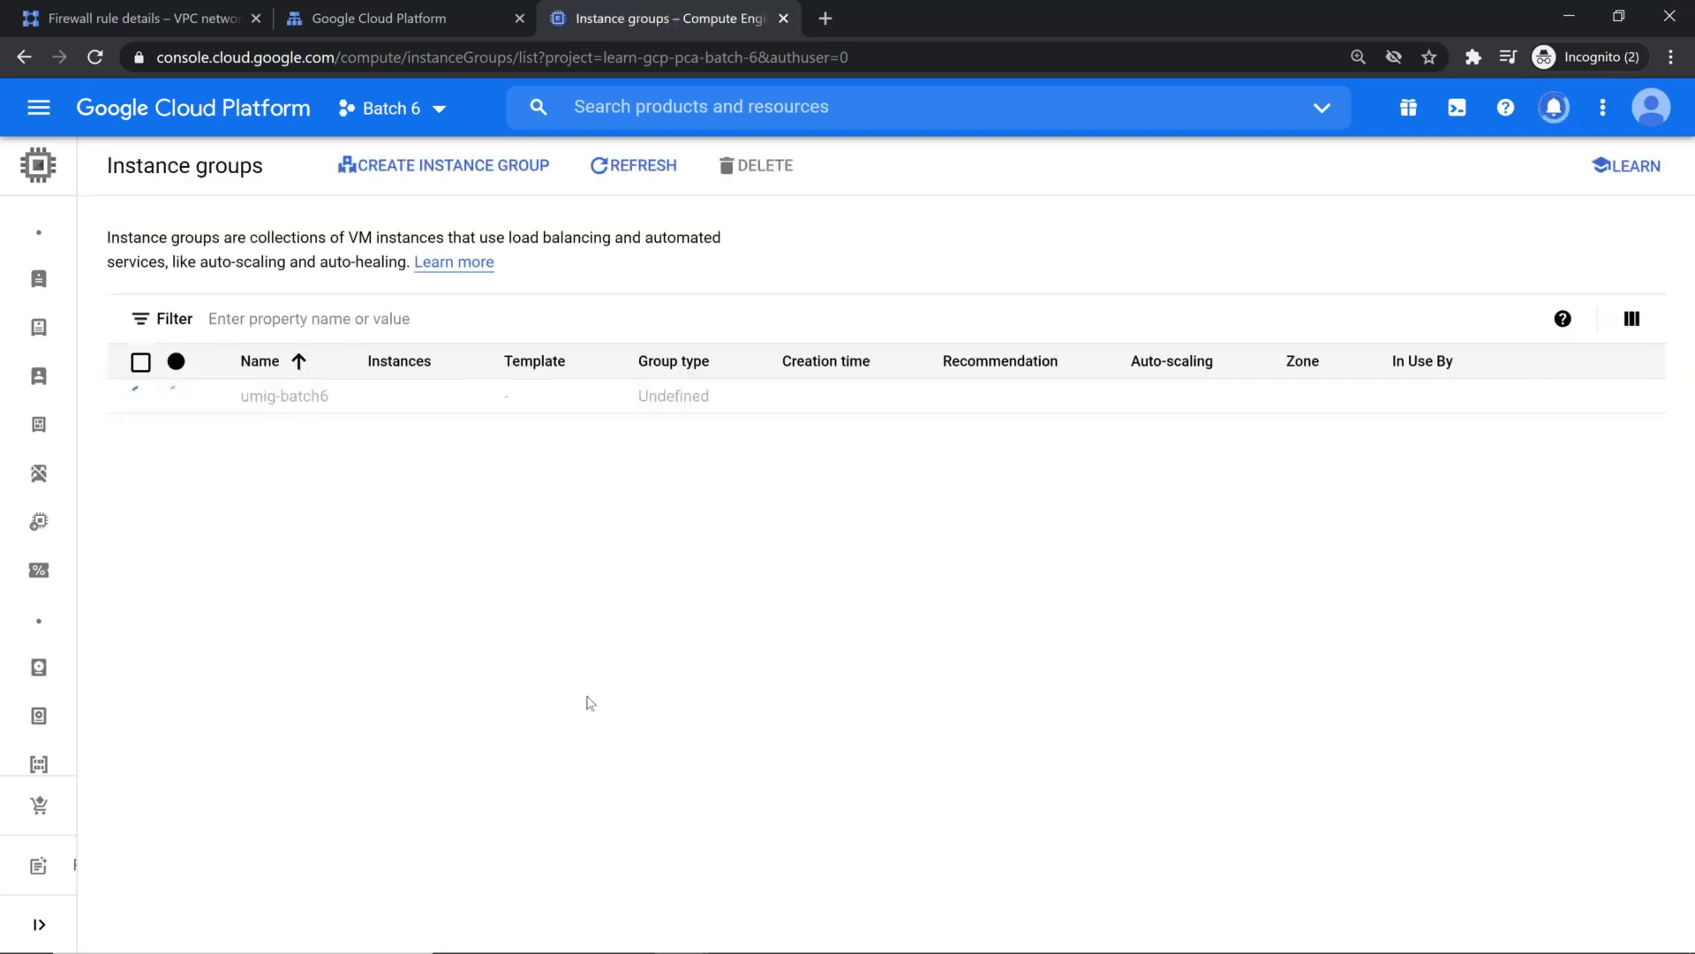
click(632, 168)
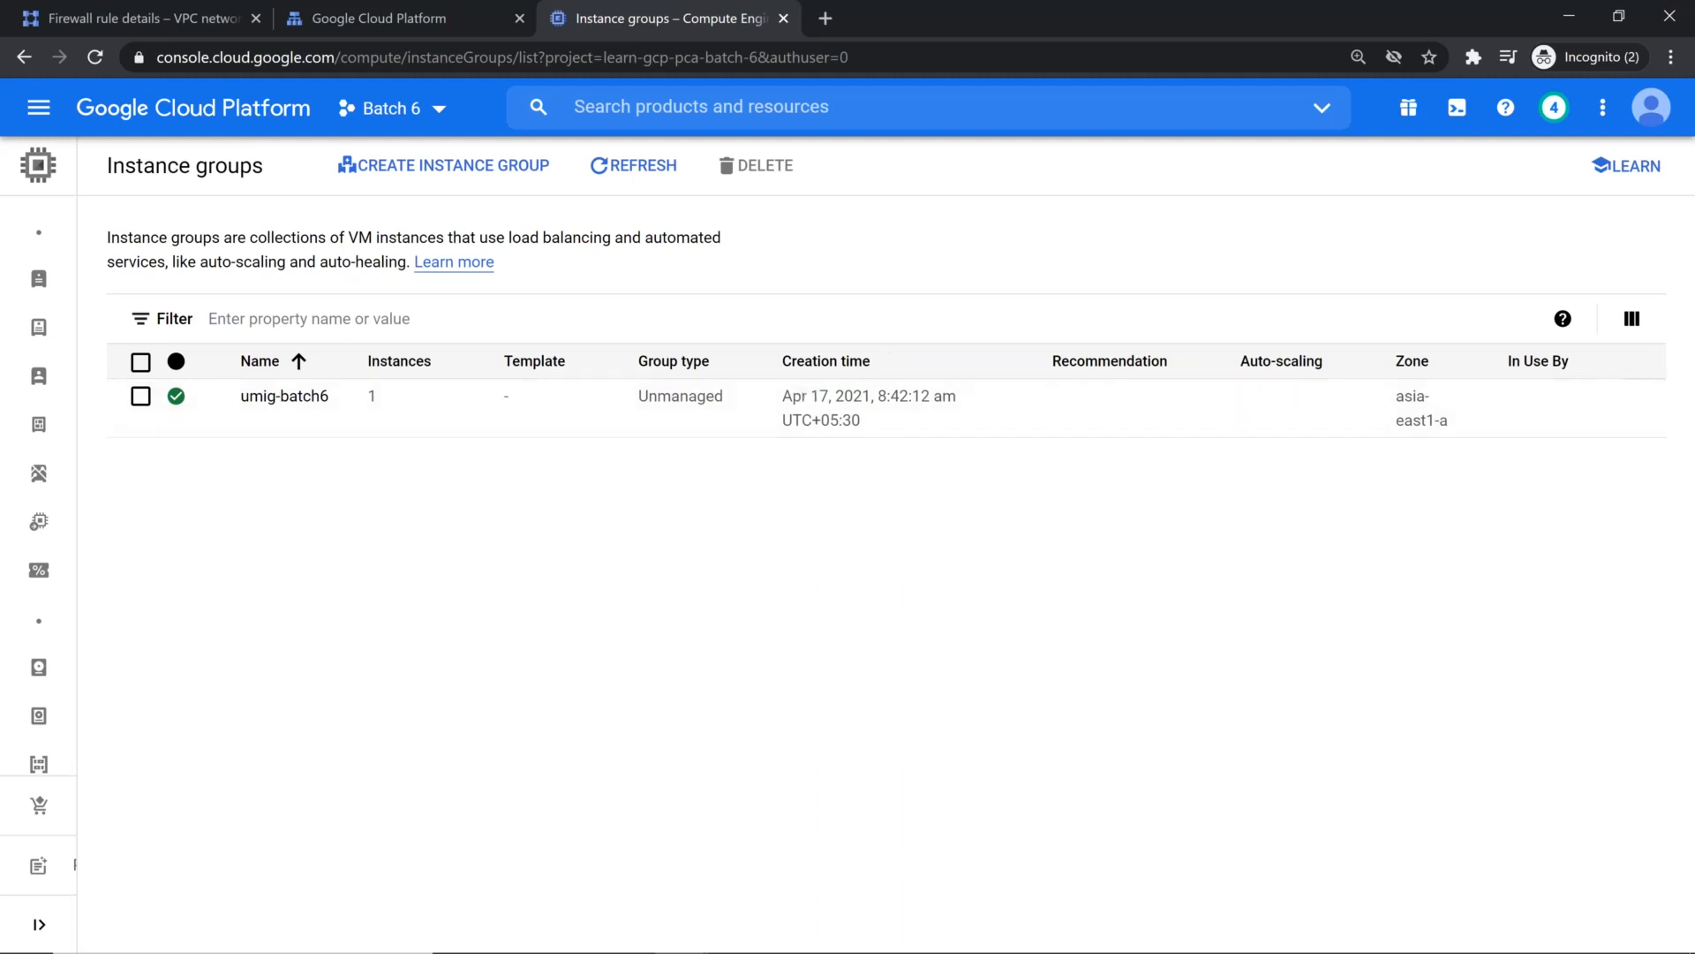
Step: Reload the Load balancing page and start creating a load balancer
click(416, 20)
click(99, 60)
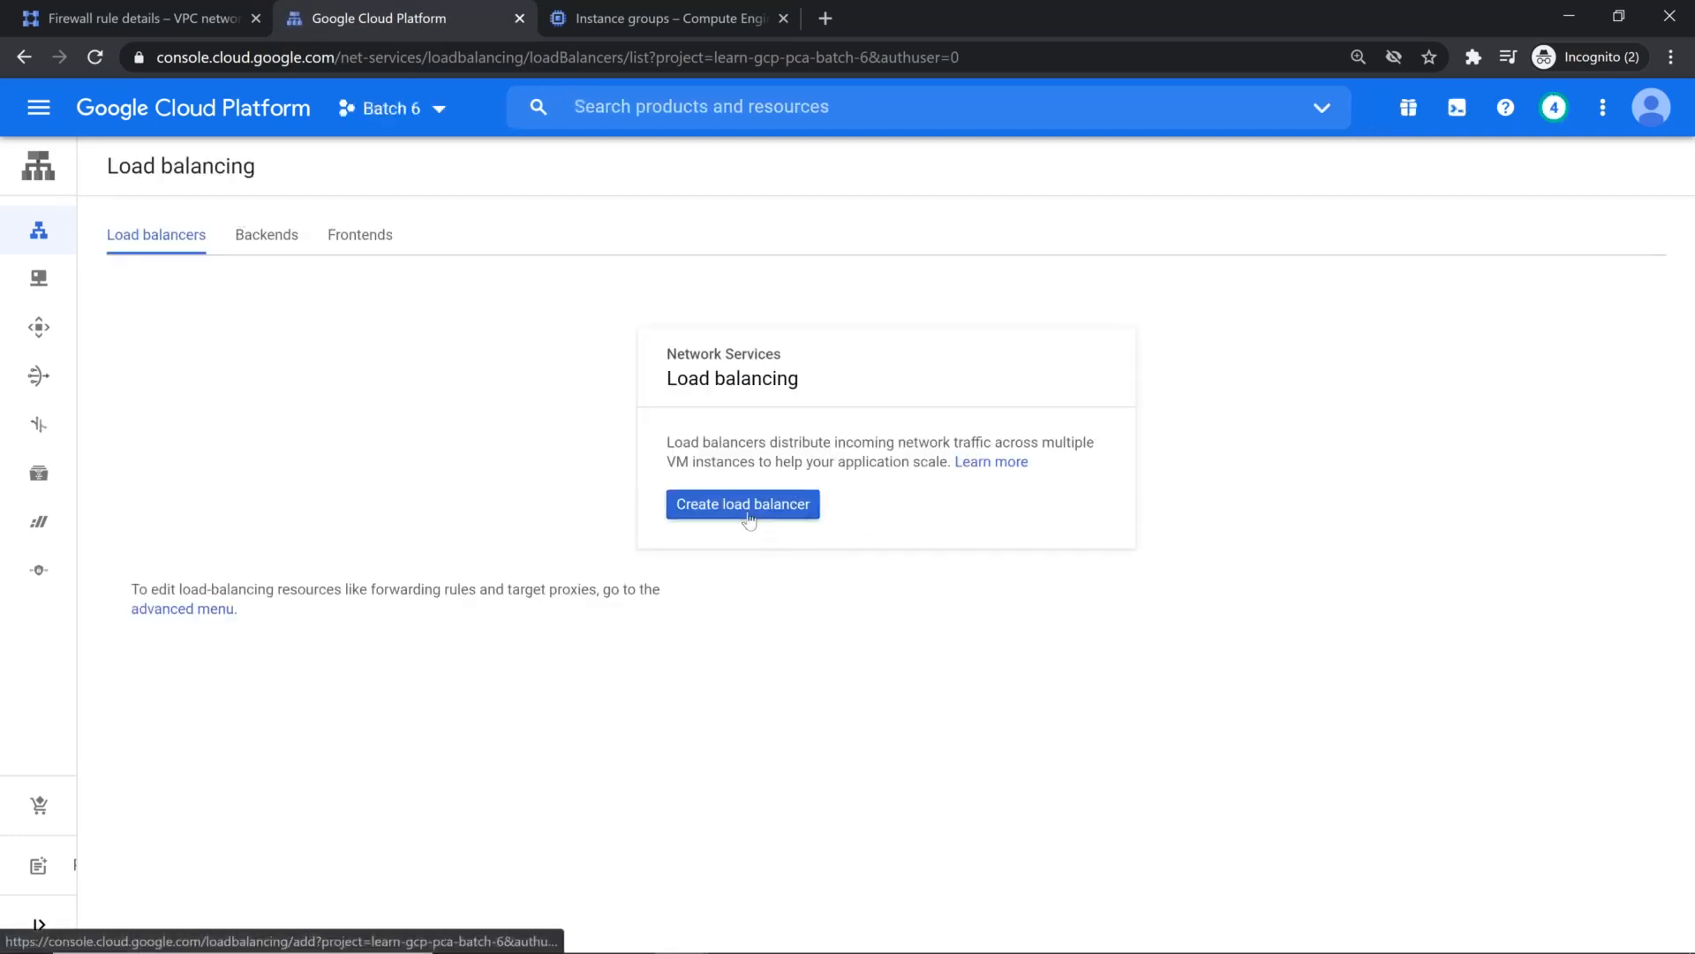
click(746, 505)
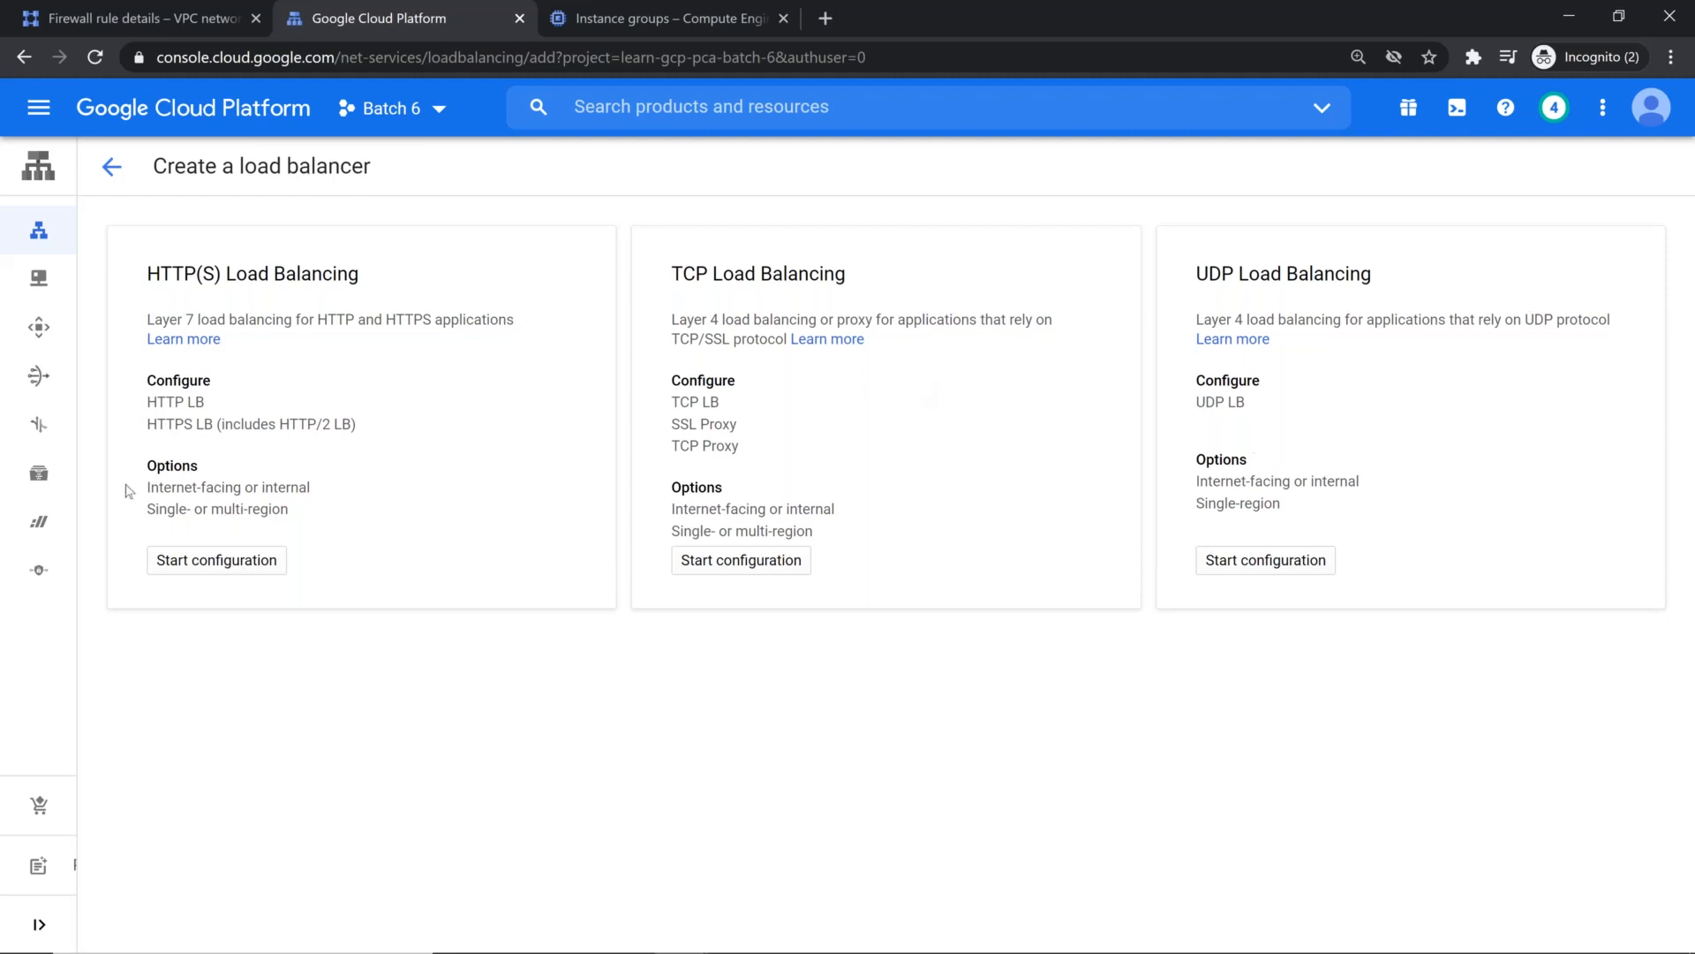
click(214, 561)
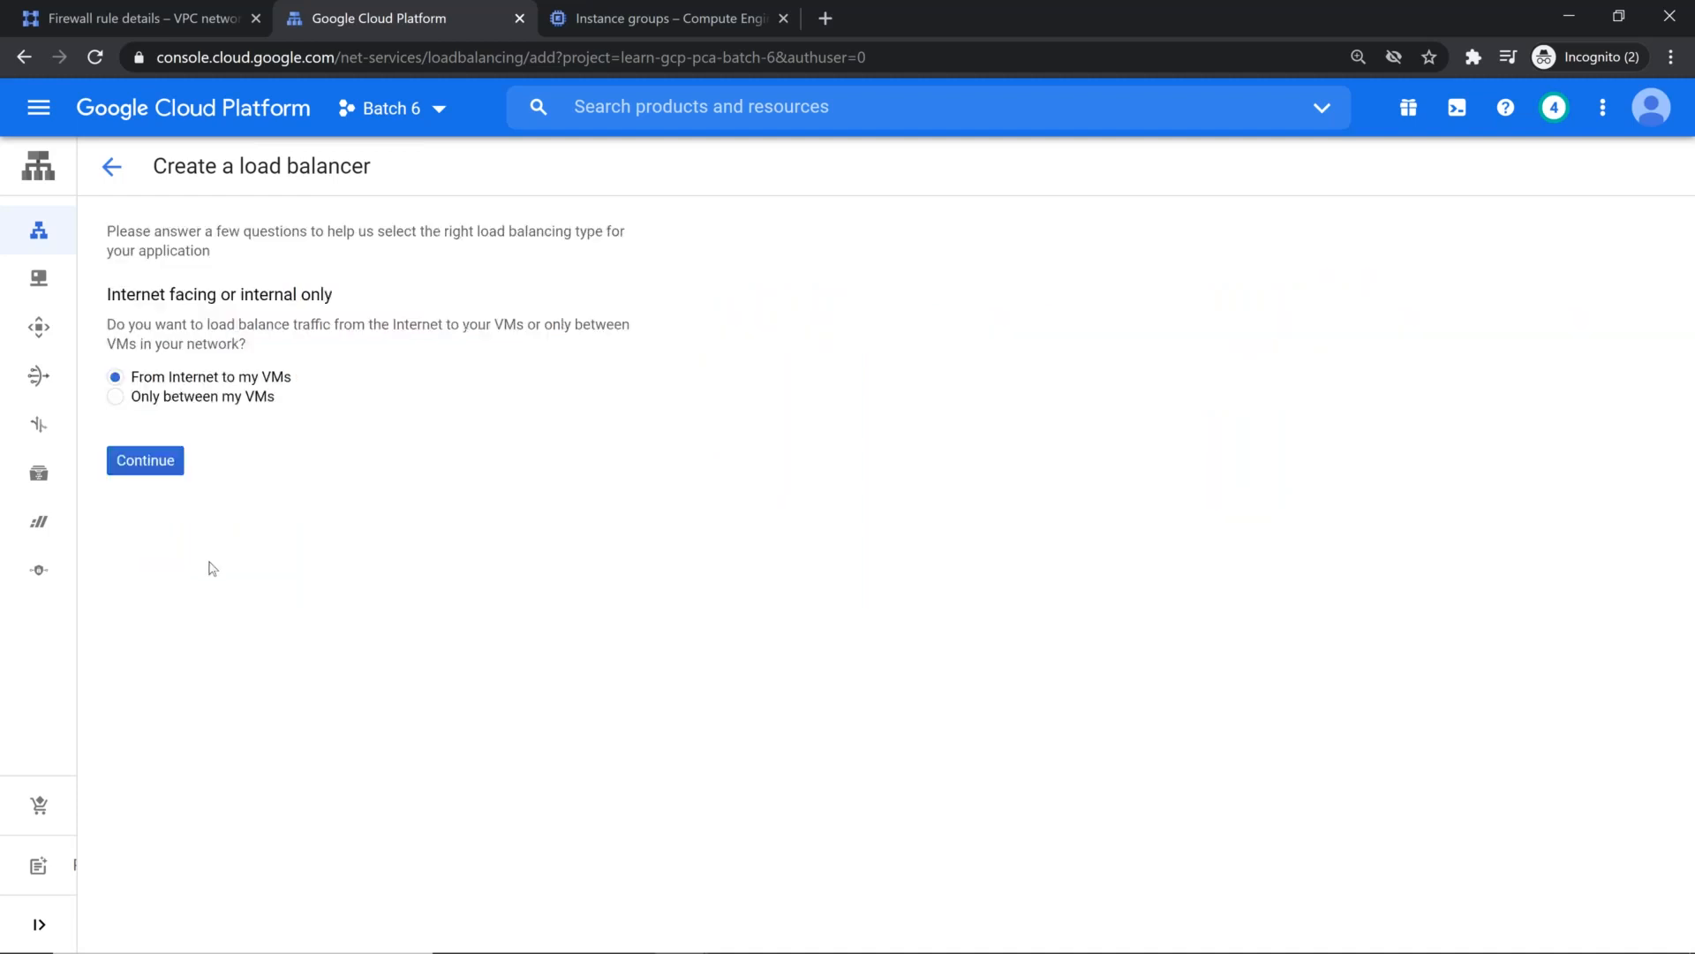
click(116, 396)
click(113, 167)
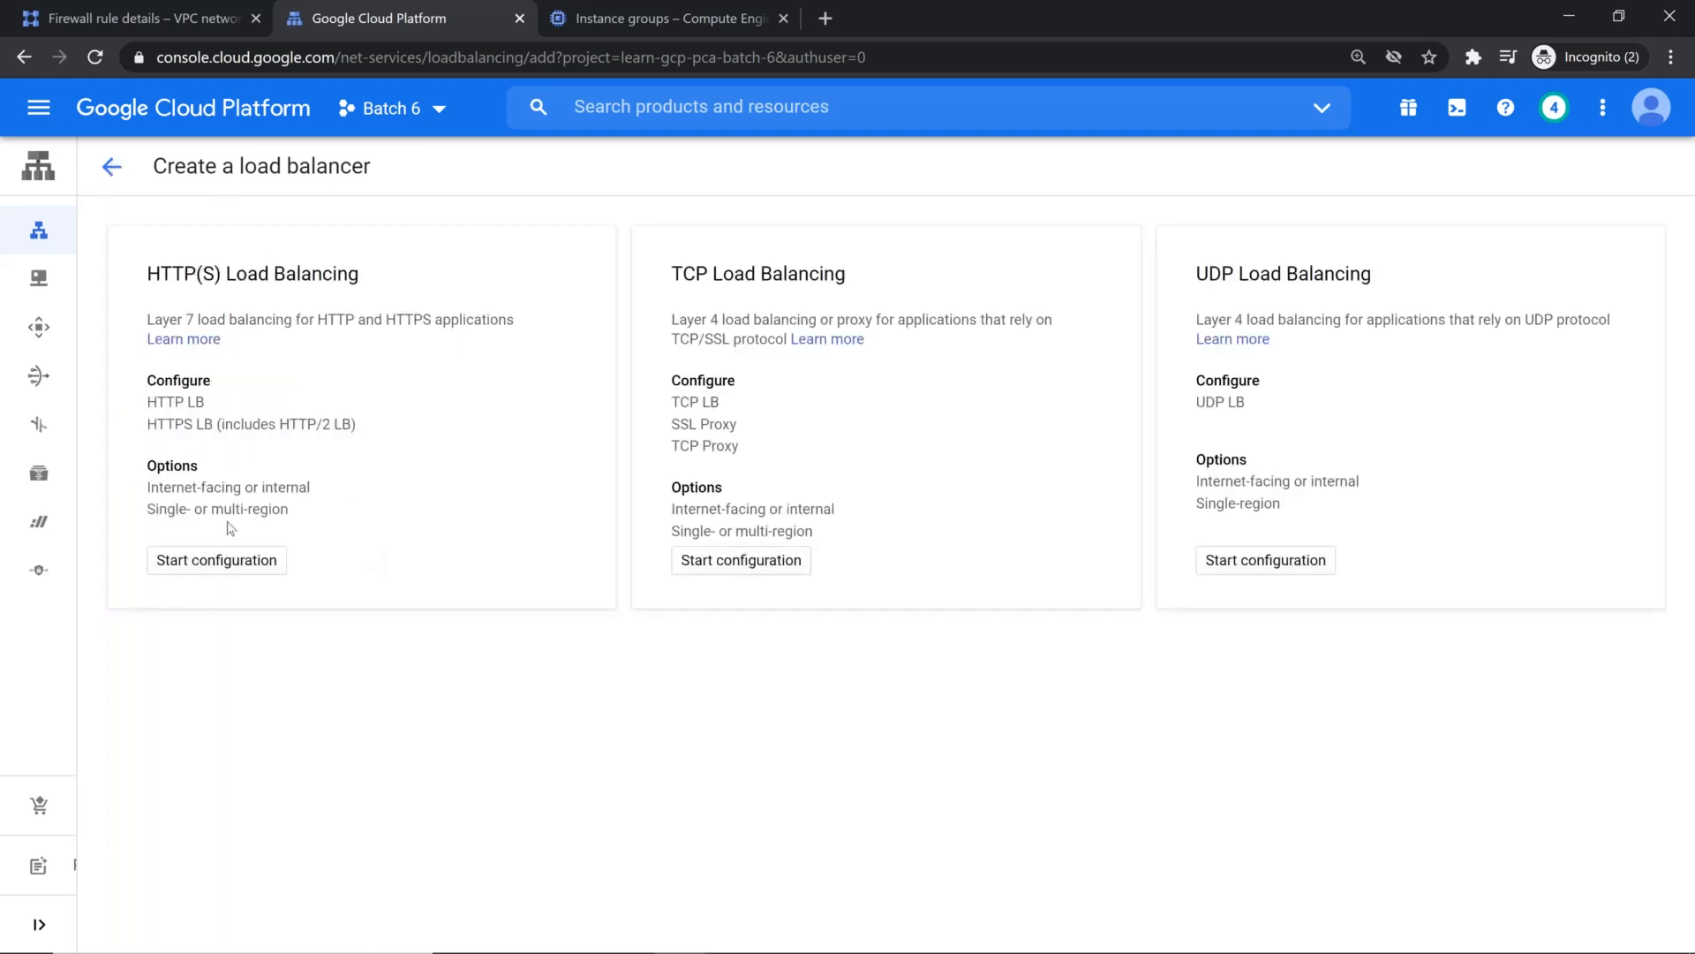
click(227, 560)
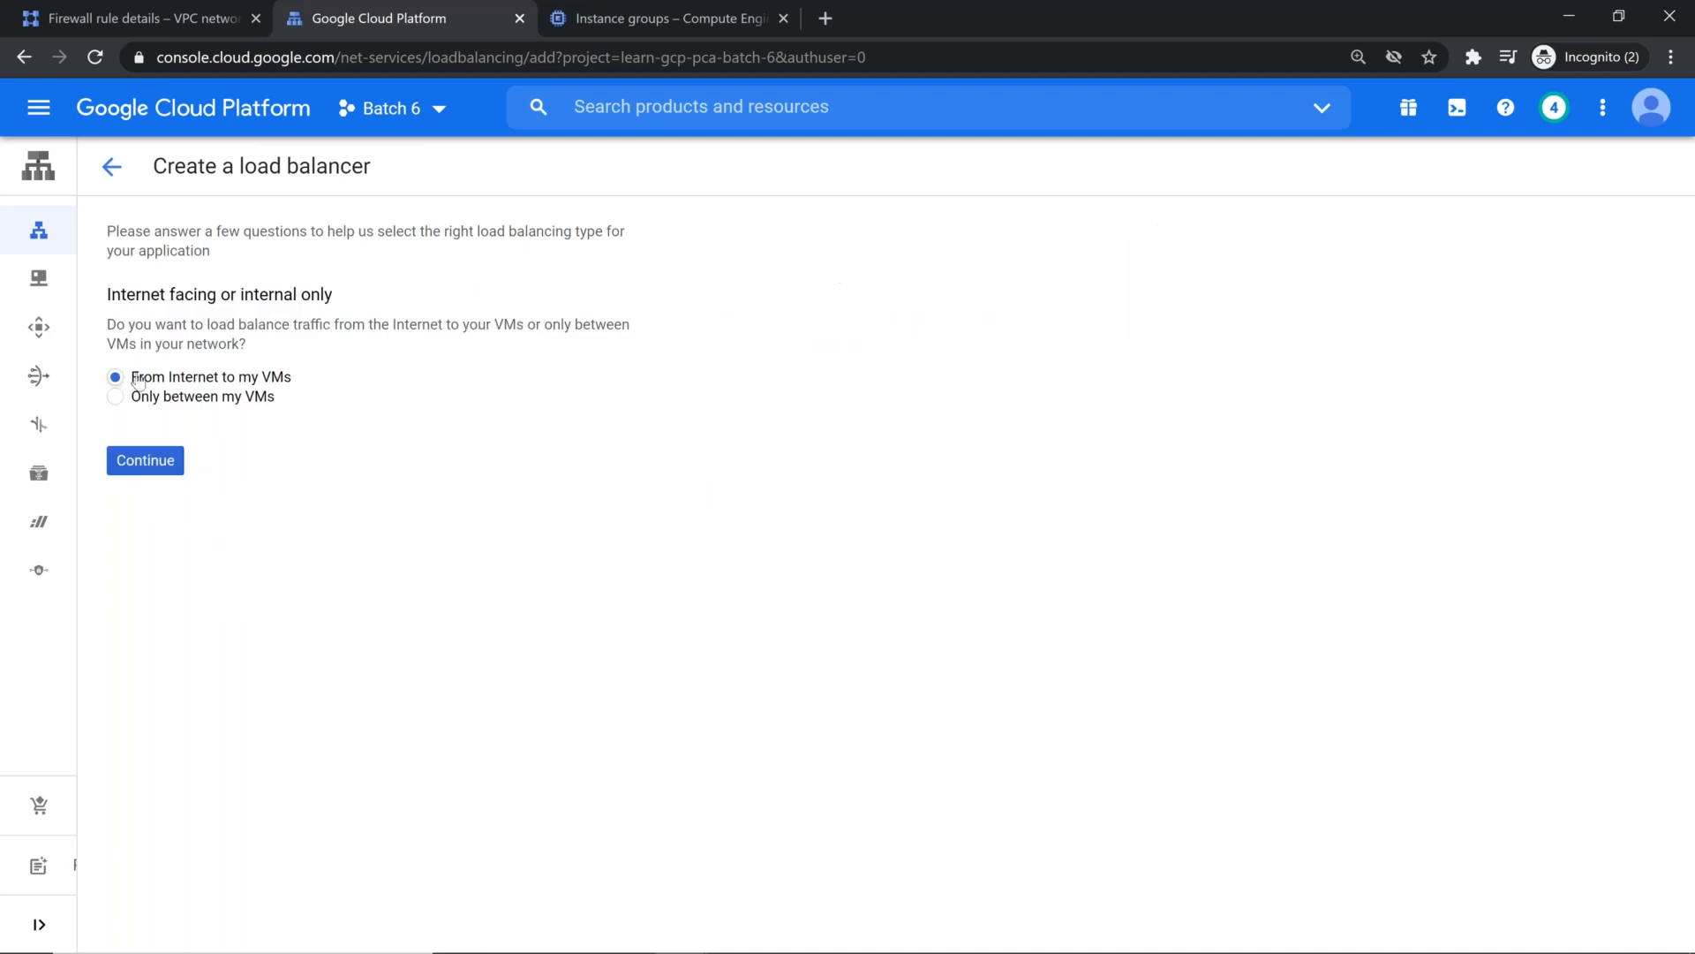
click(184, 396)
click(110, 167)
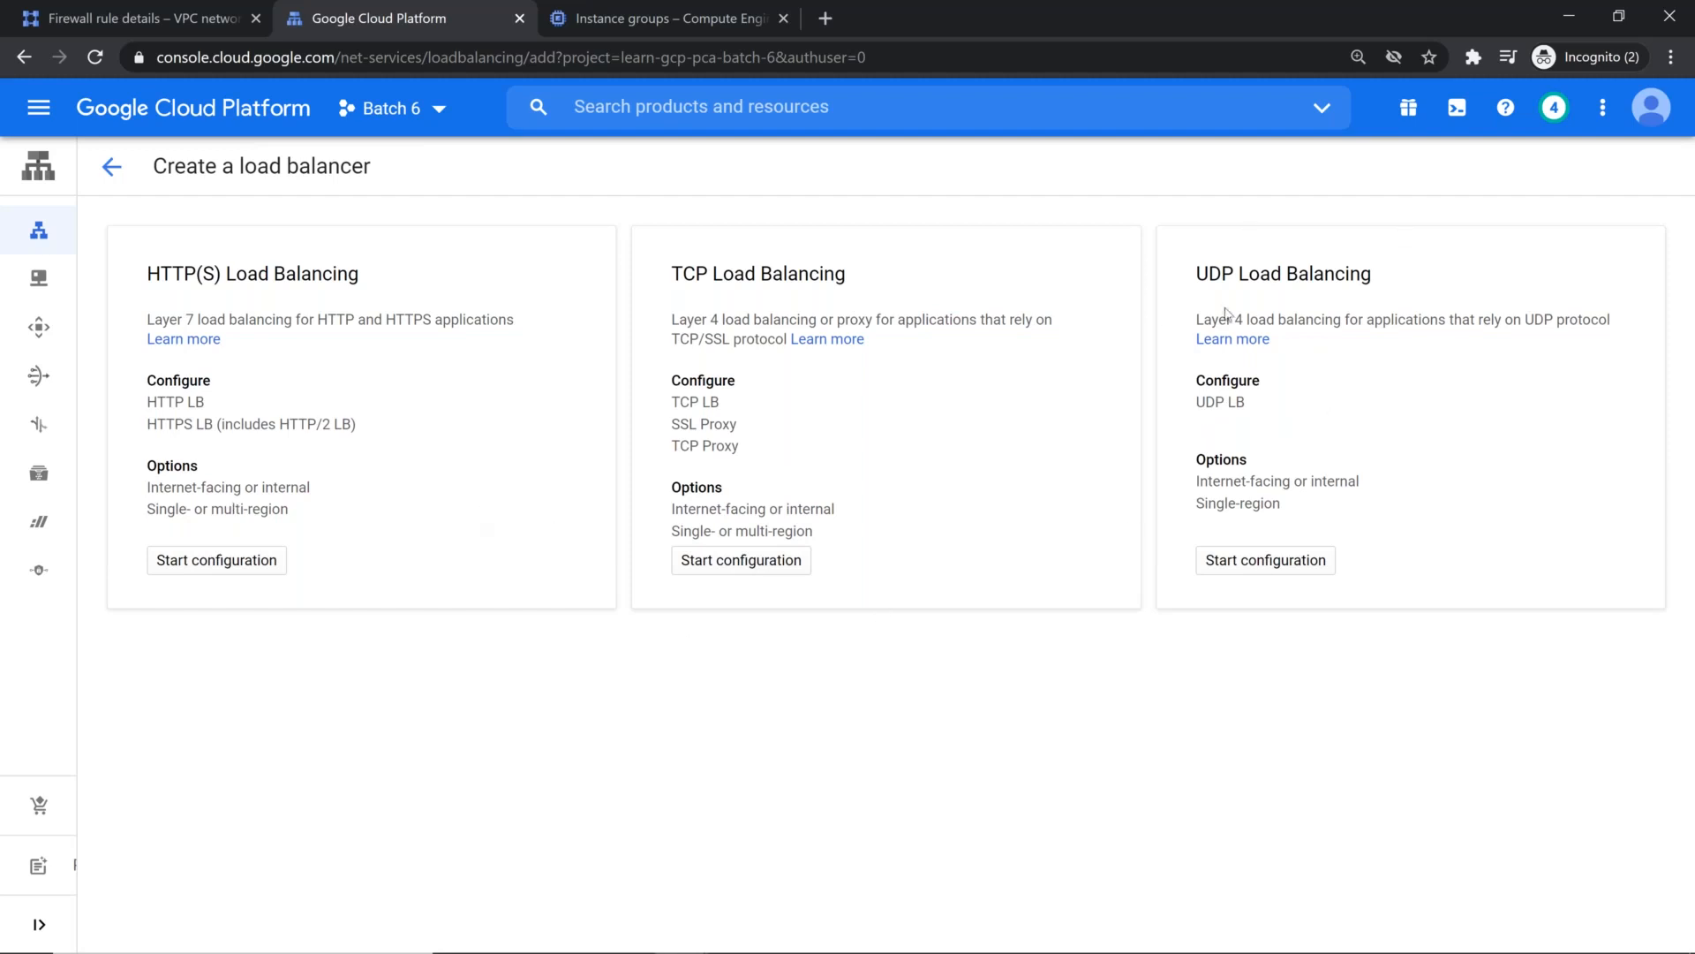
Step: Start an HTTP(S) load balancer for traffic from the Internet to the VMs and name it glb-dns-cdn
click(236, 563)
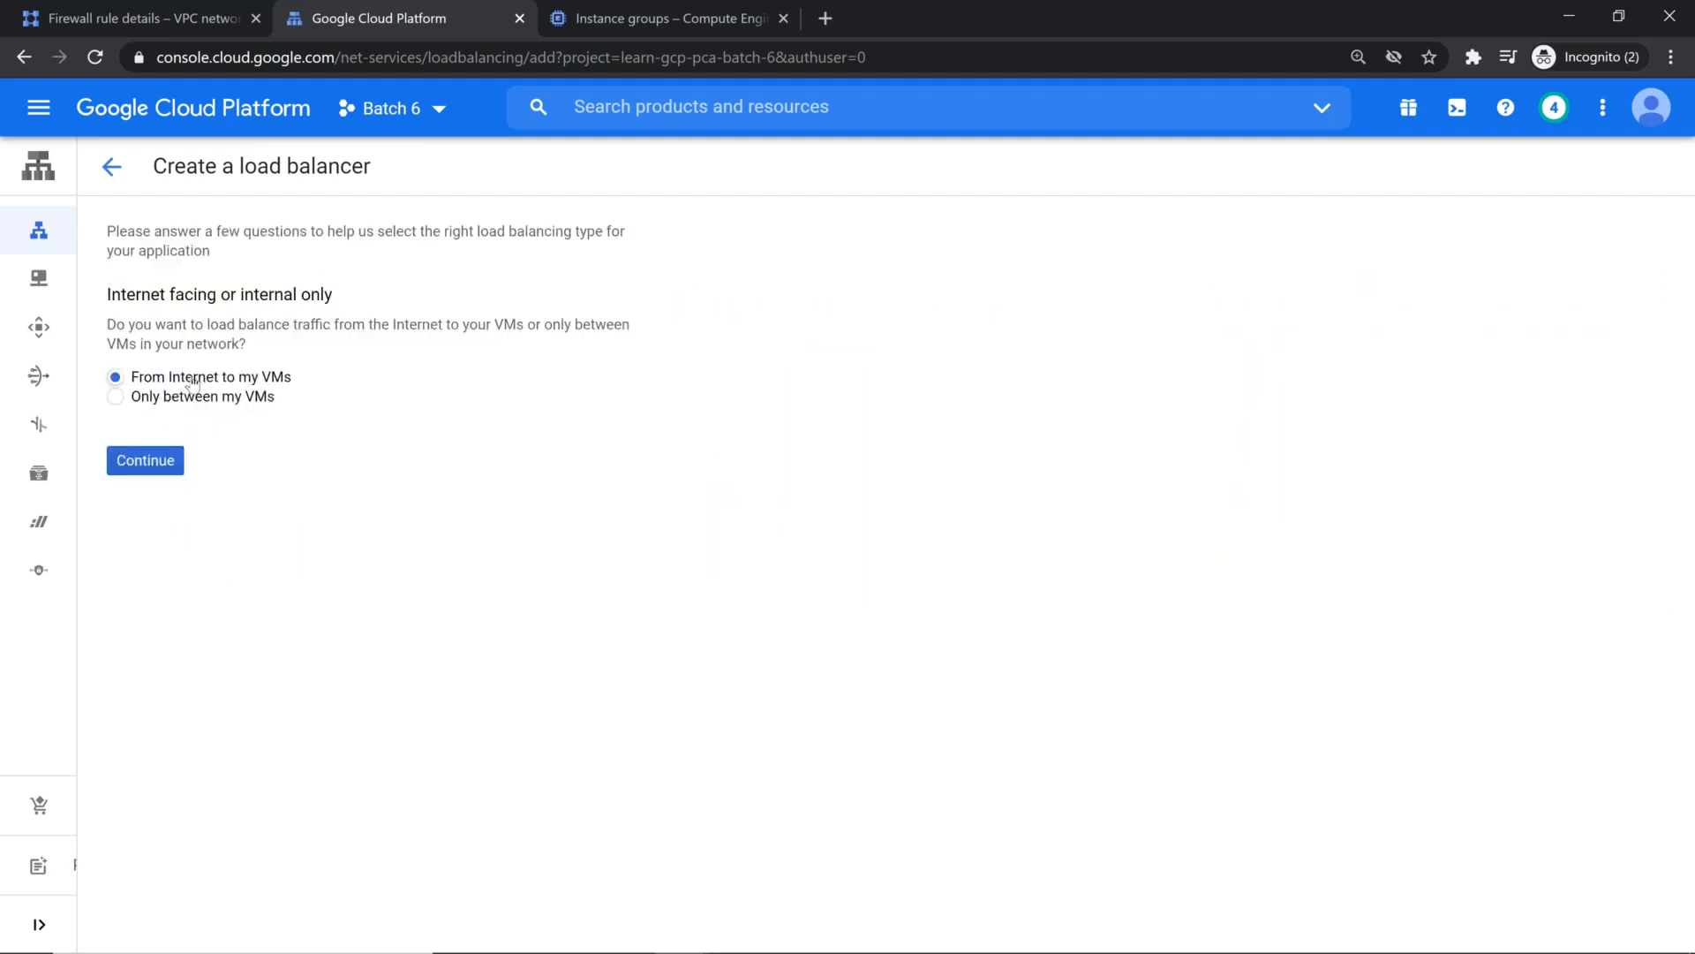
click(144, 463)
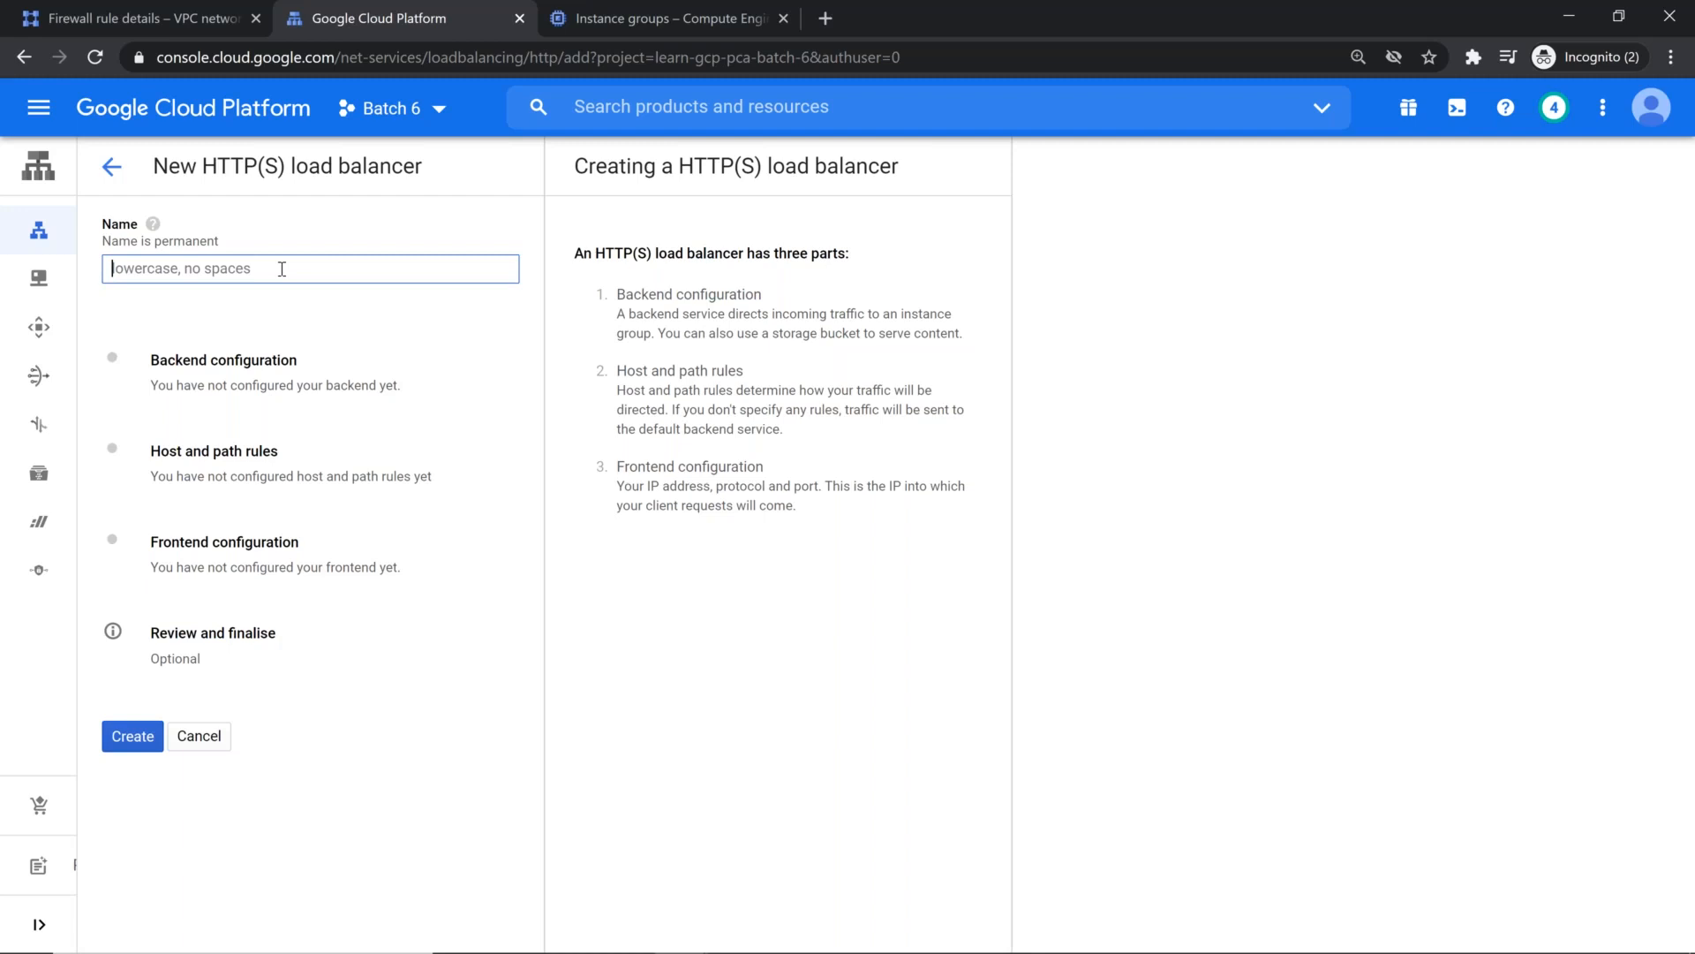
text(glb-dns-c)
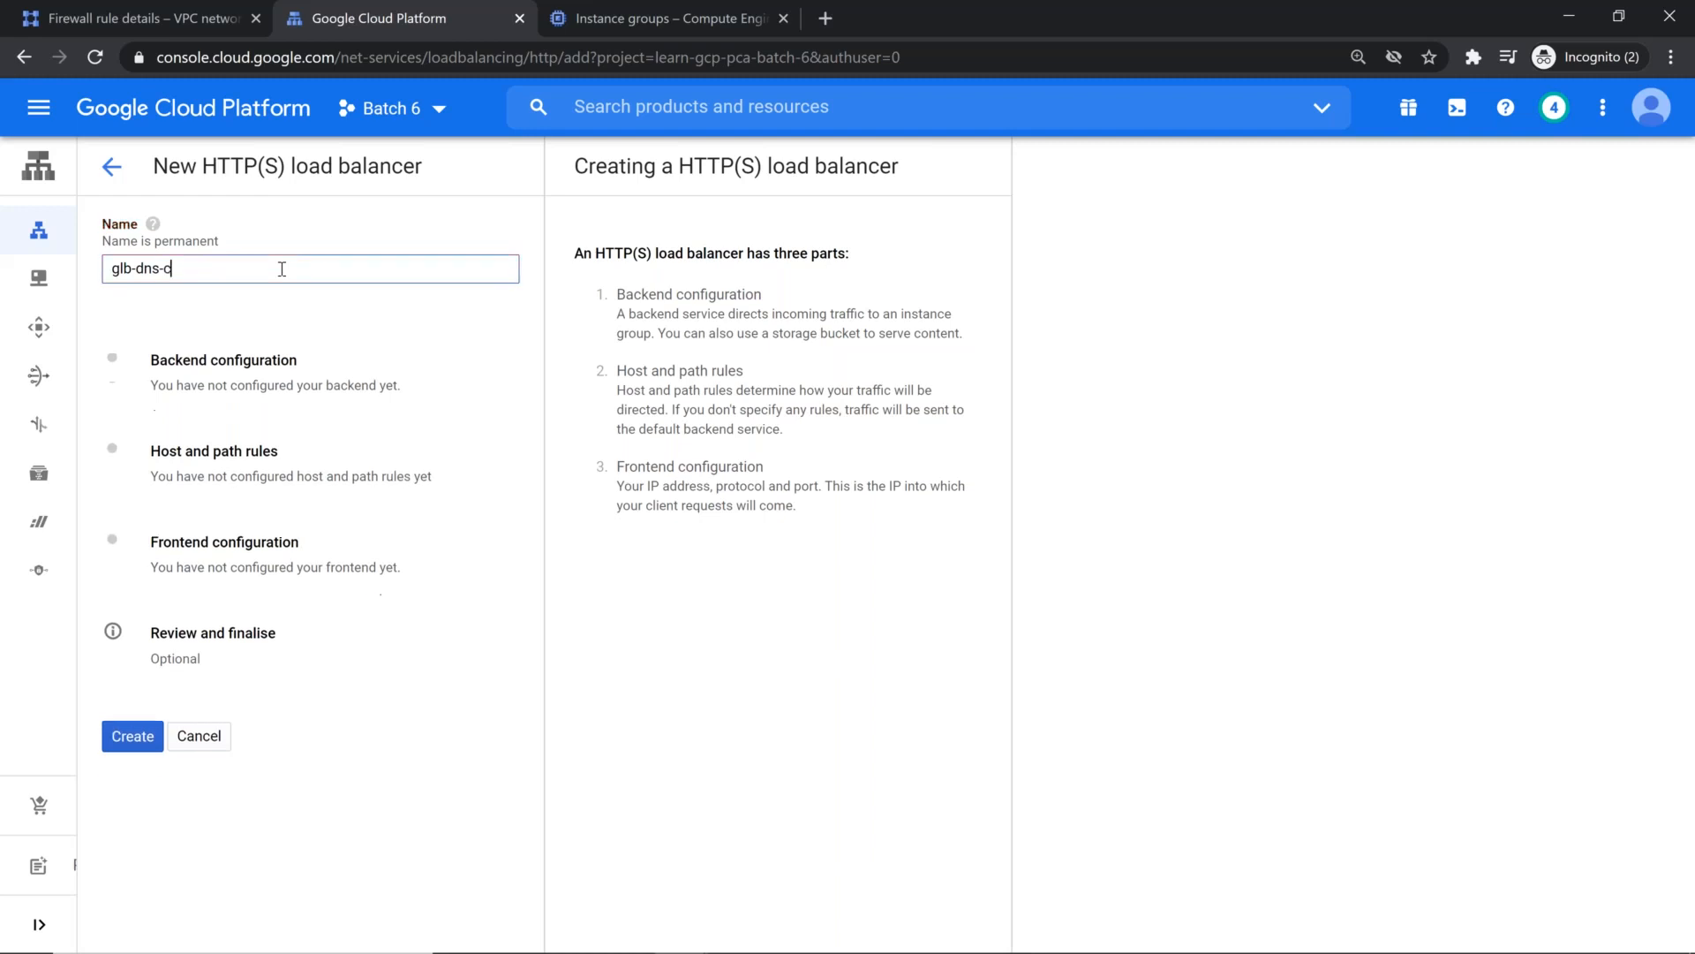
key(BackSpace)
text(cdn)
Step: Start a new backend service named backend-service in the backend configuration, with Instance group as the backend type
click(335, 378)
click(743, 374)
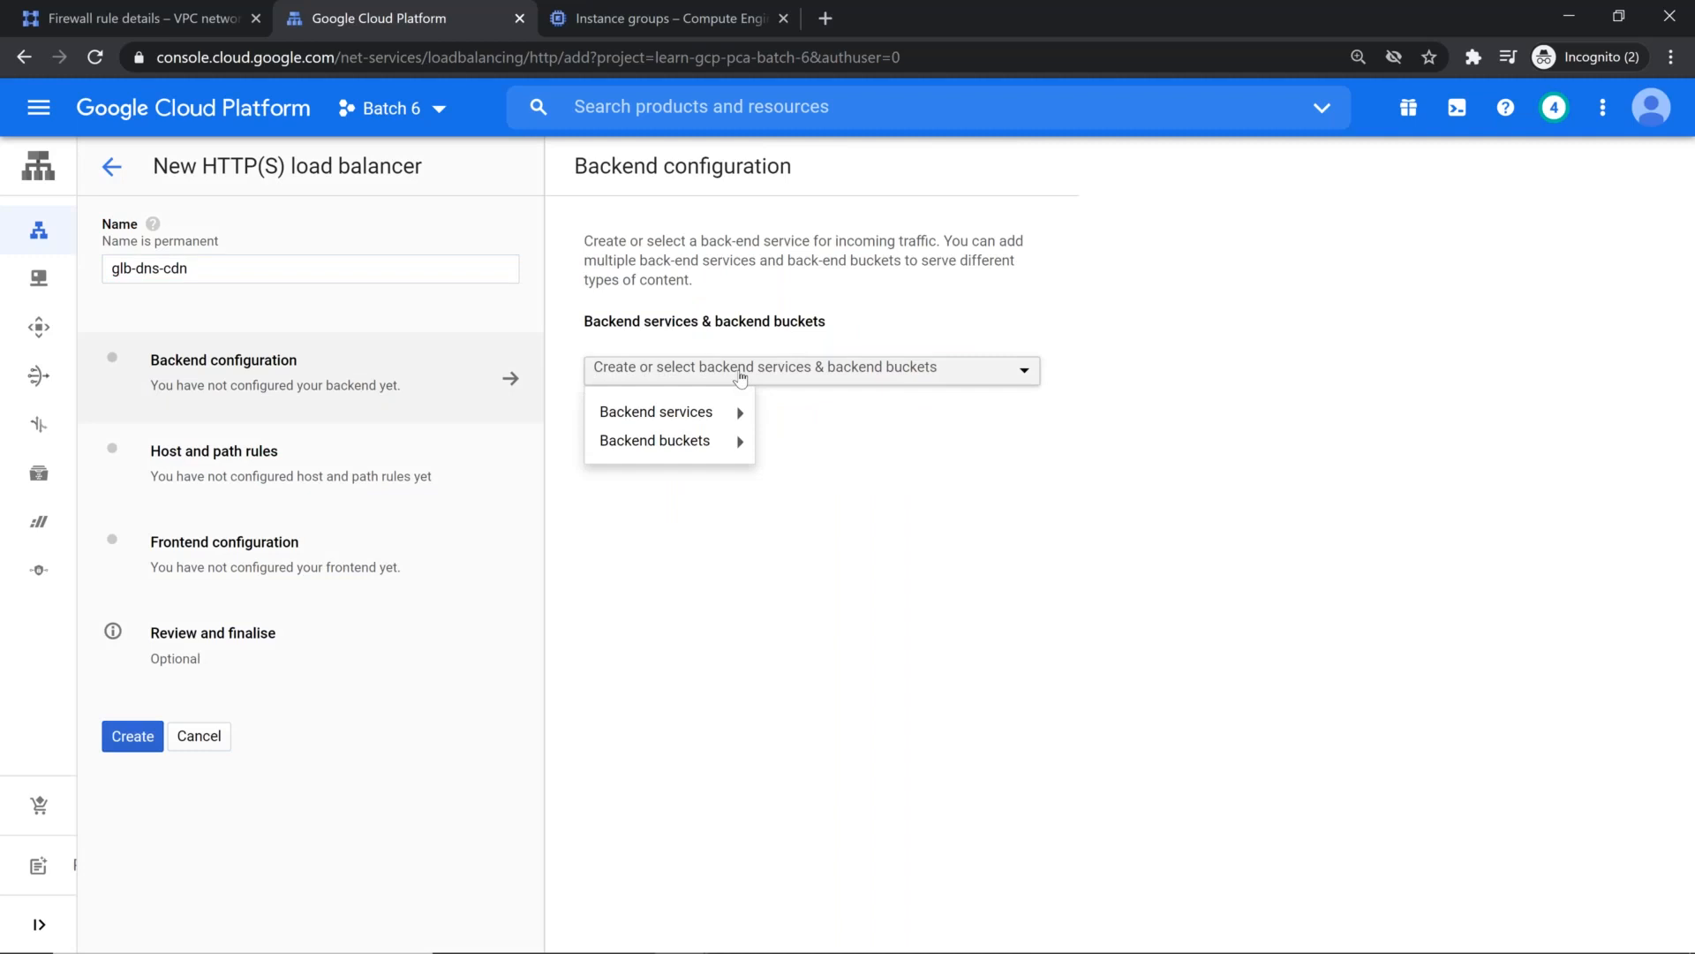
mouse_move(737, 412)
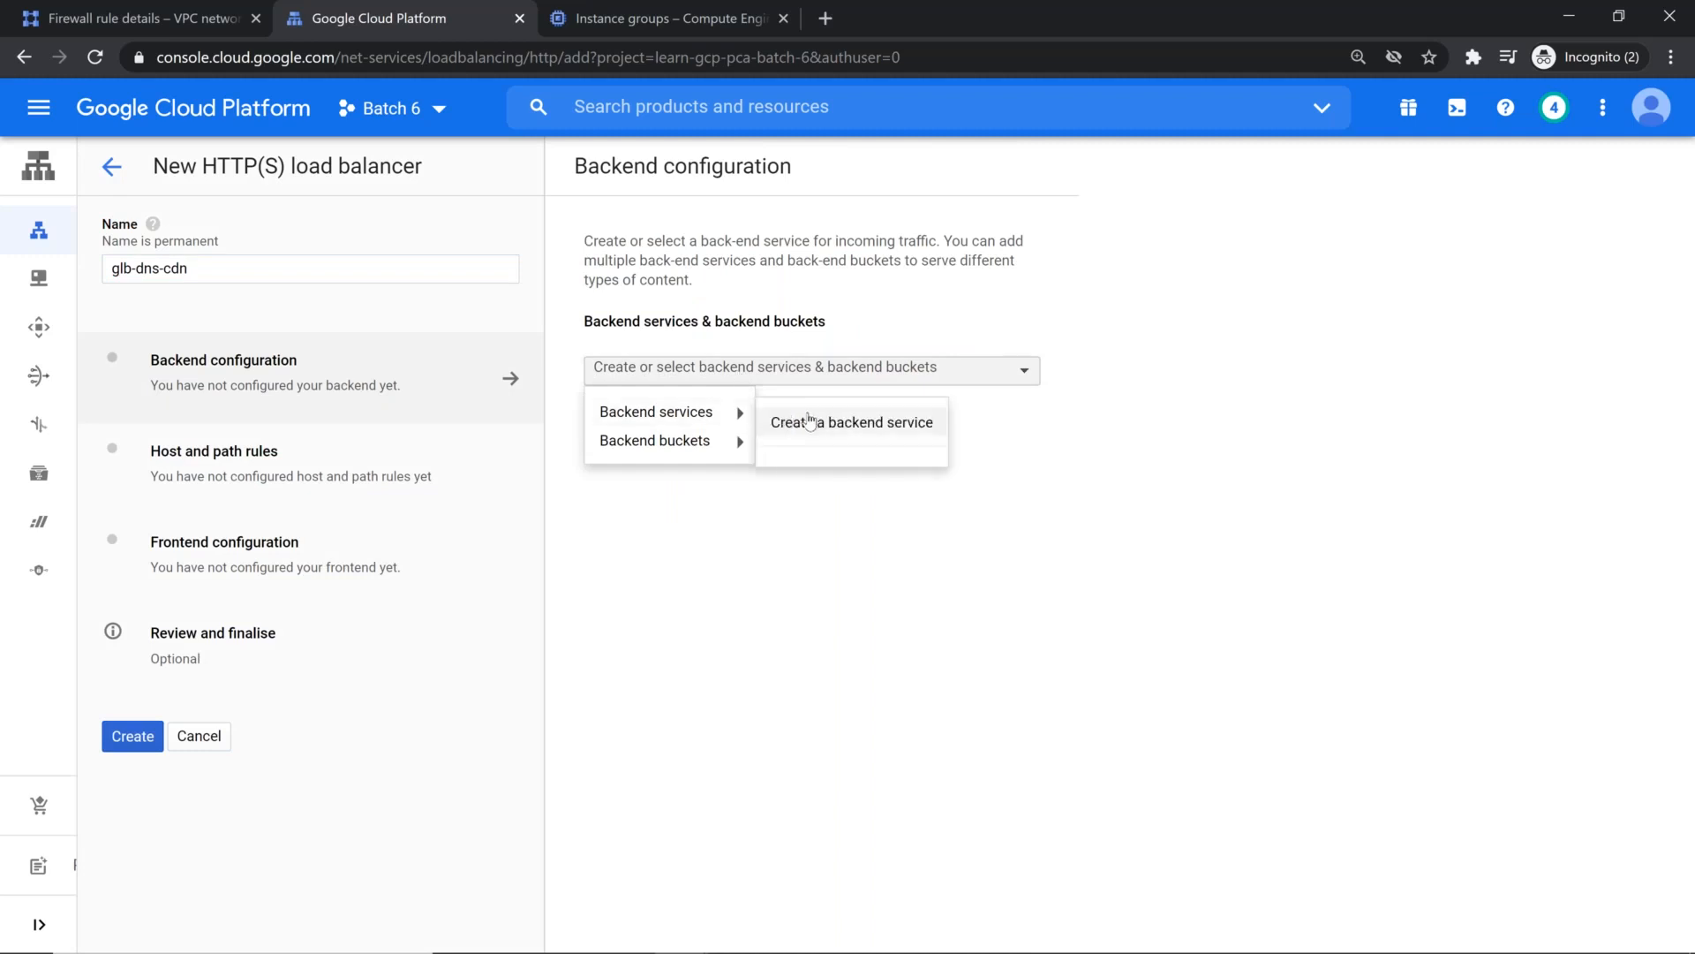
click(810, 422)
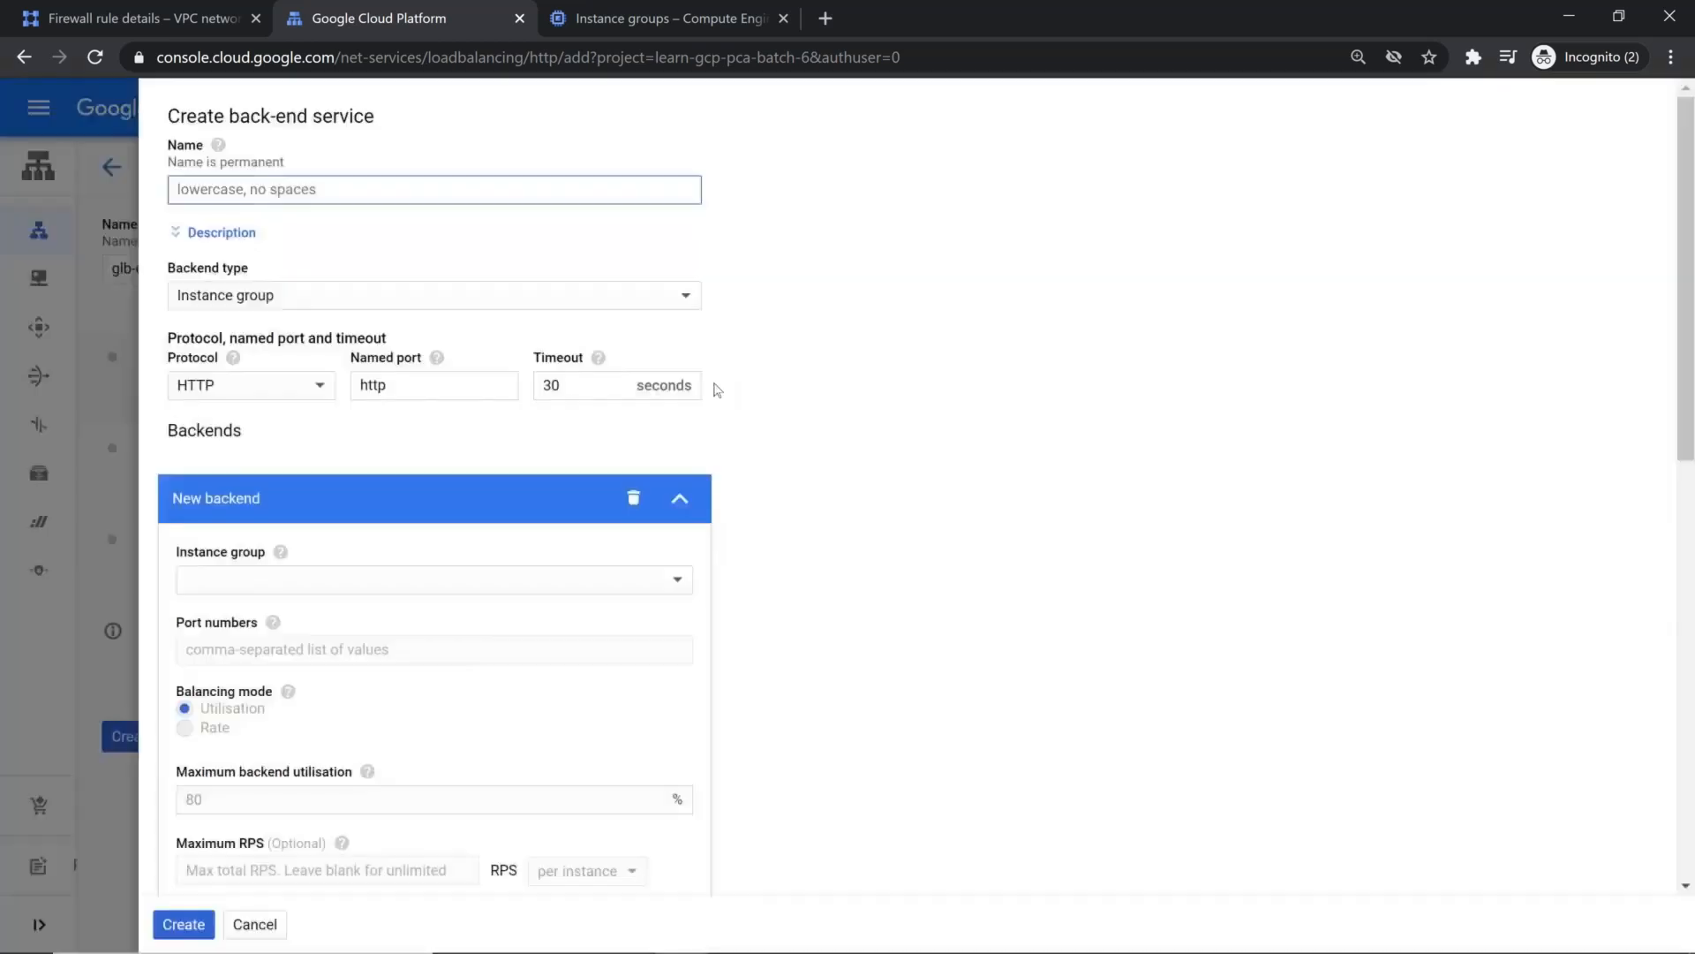
text(backed)
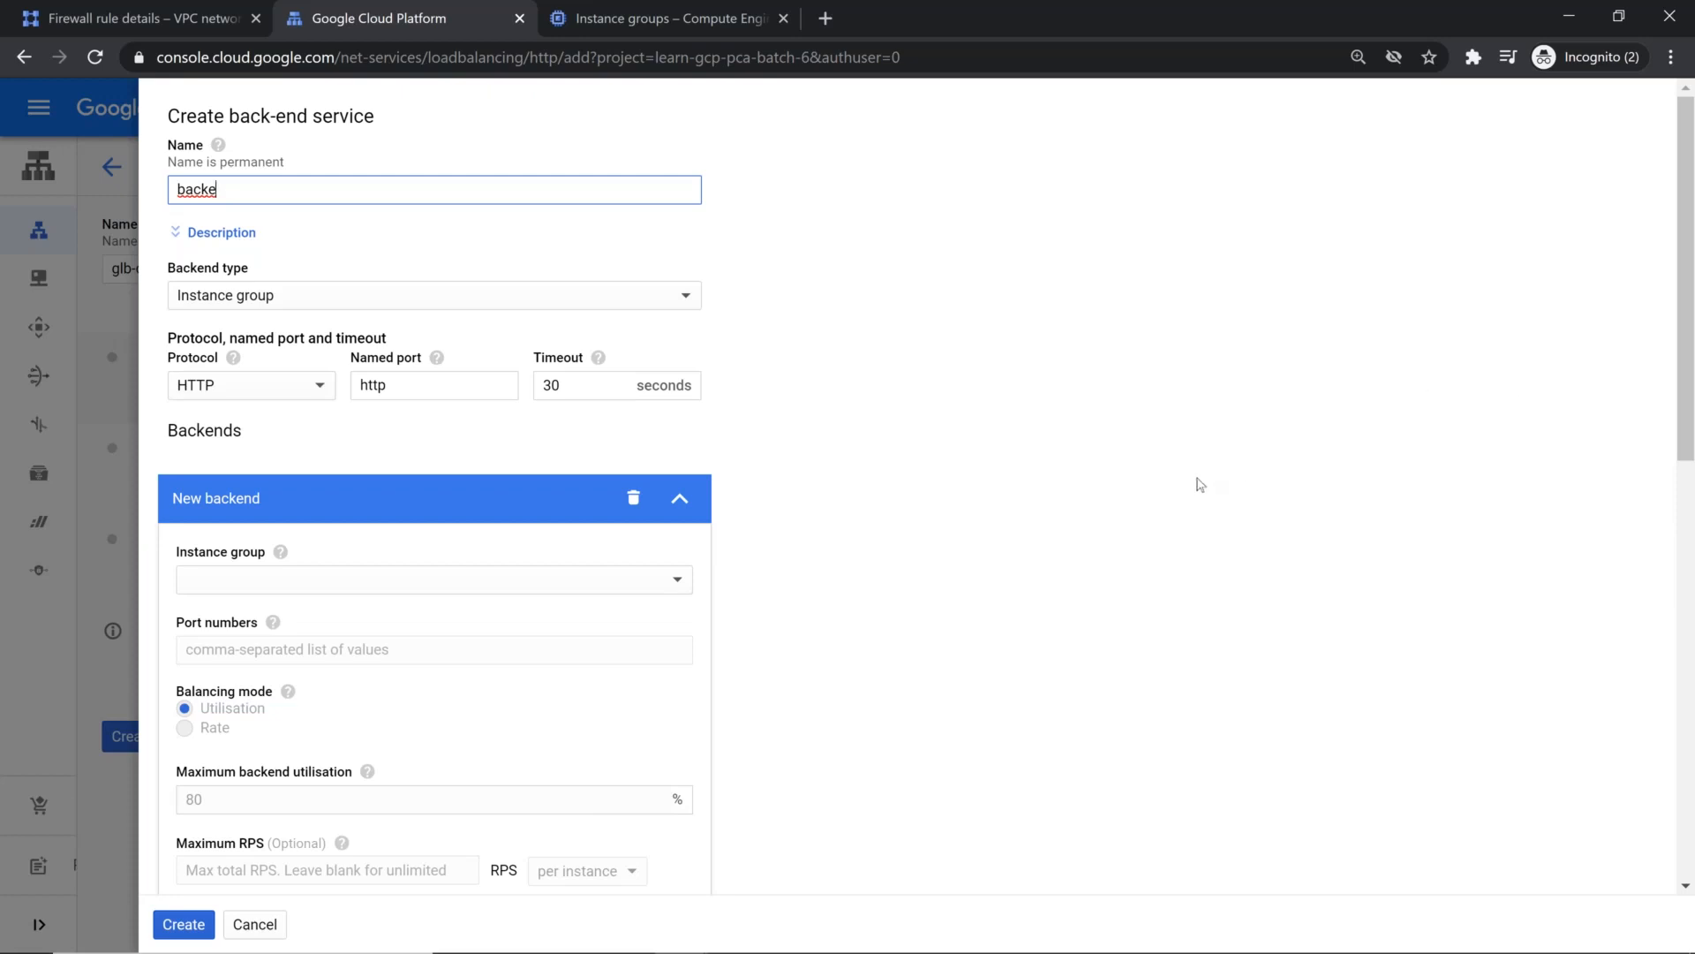
text(nd-servocece)
click(426, 303)
click(382, 281)
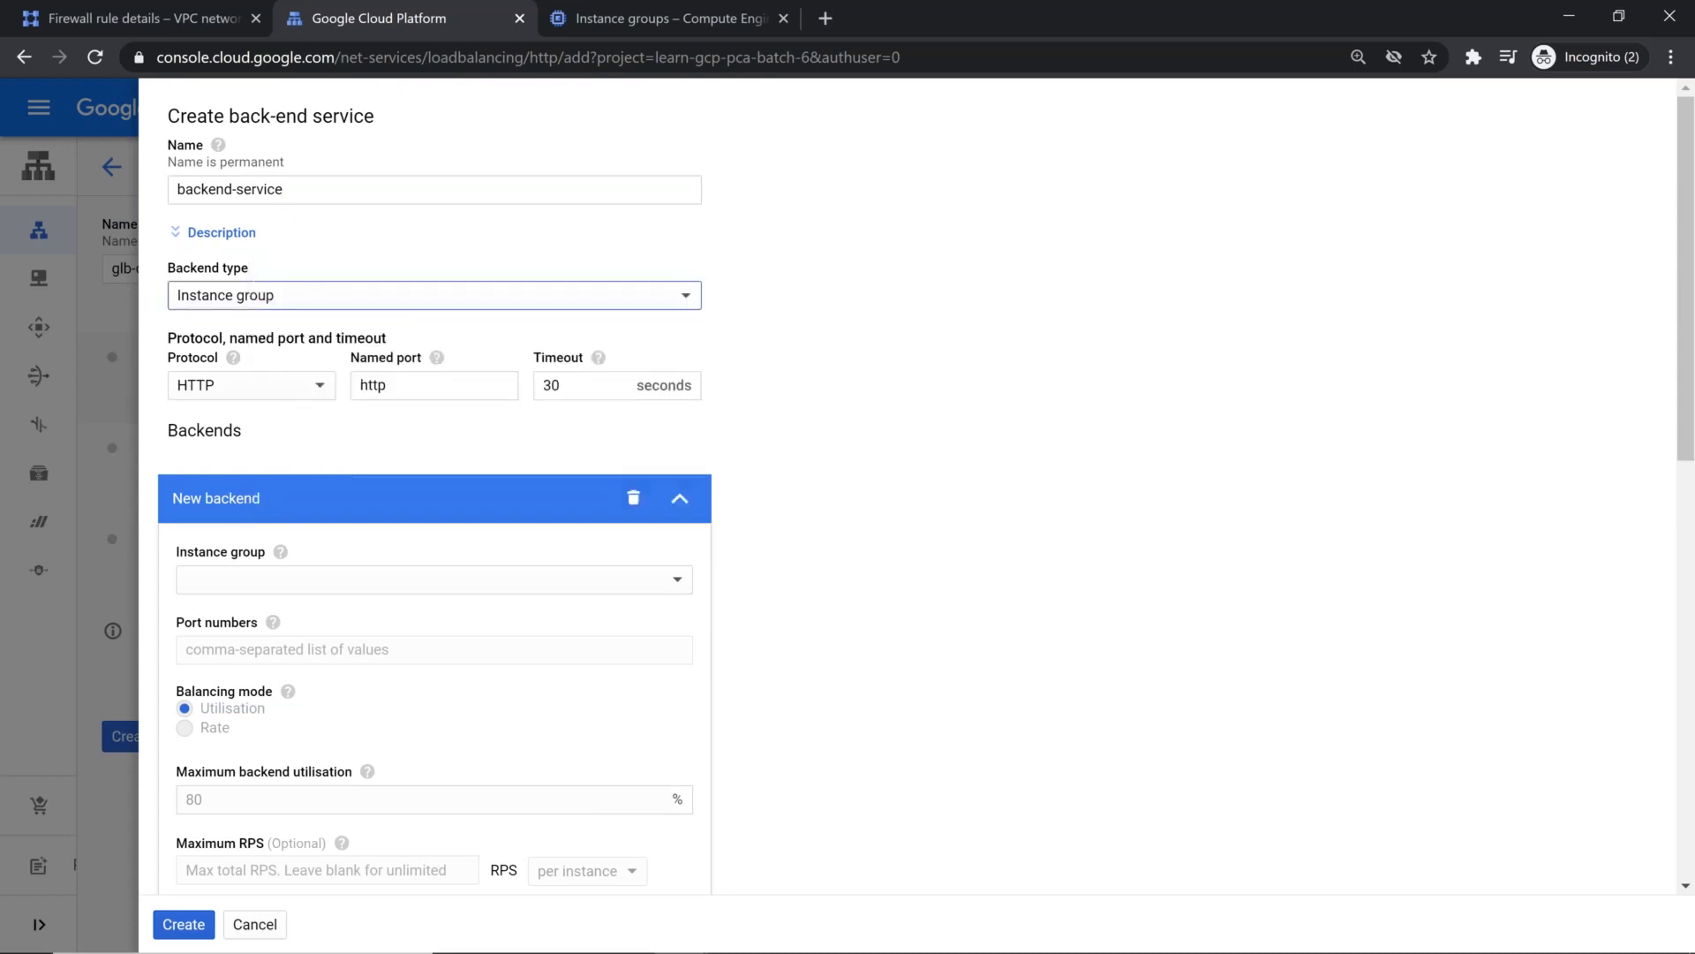
Step: Add instance group umig-batch6 (asia-east1-a) as the service's backend with port number 80
click(419, 585)
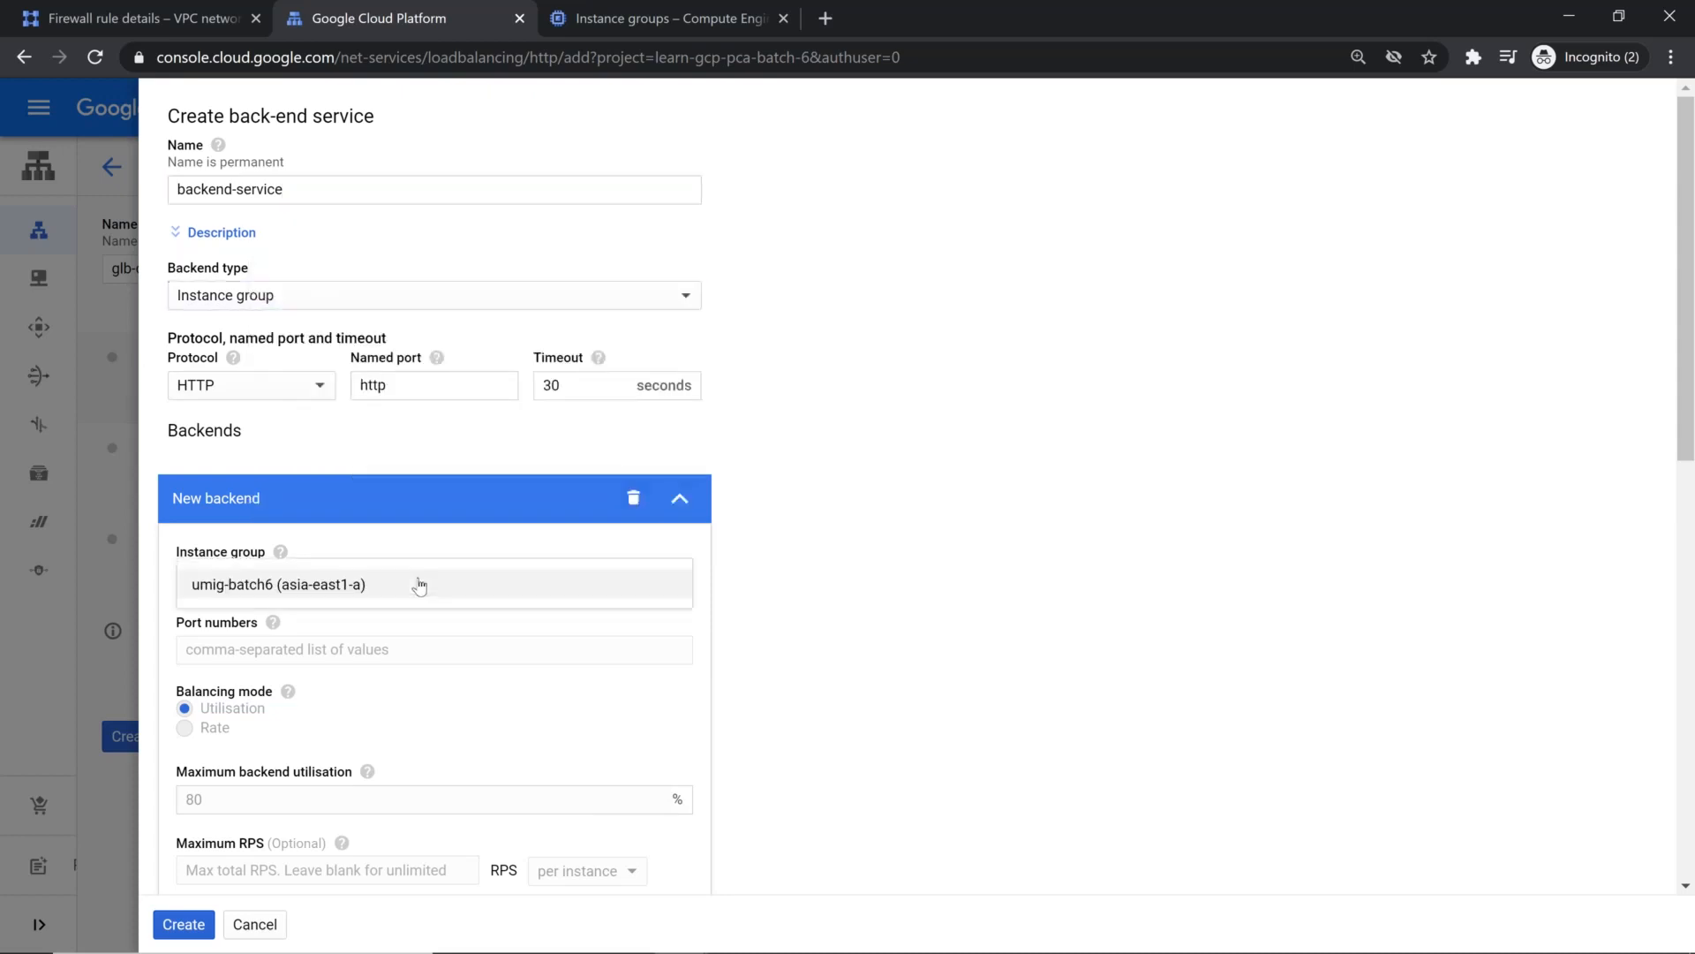
click(338, 591)
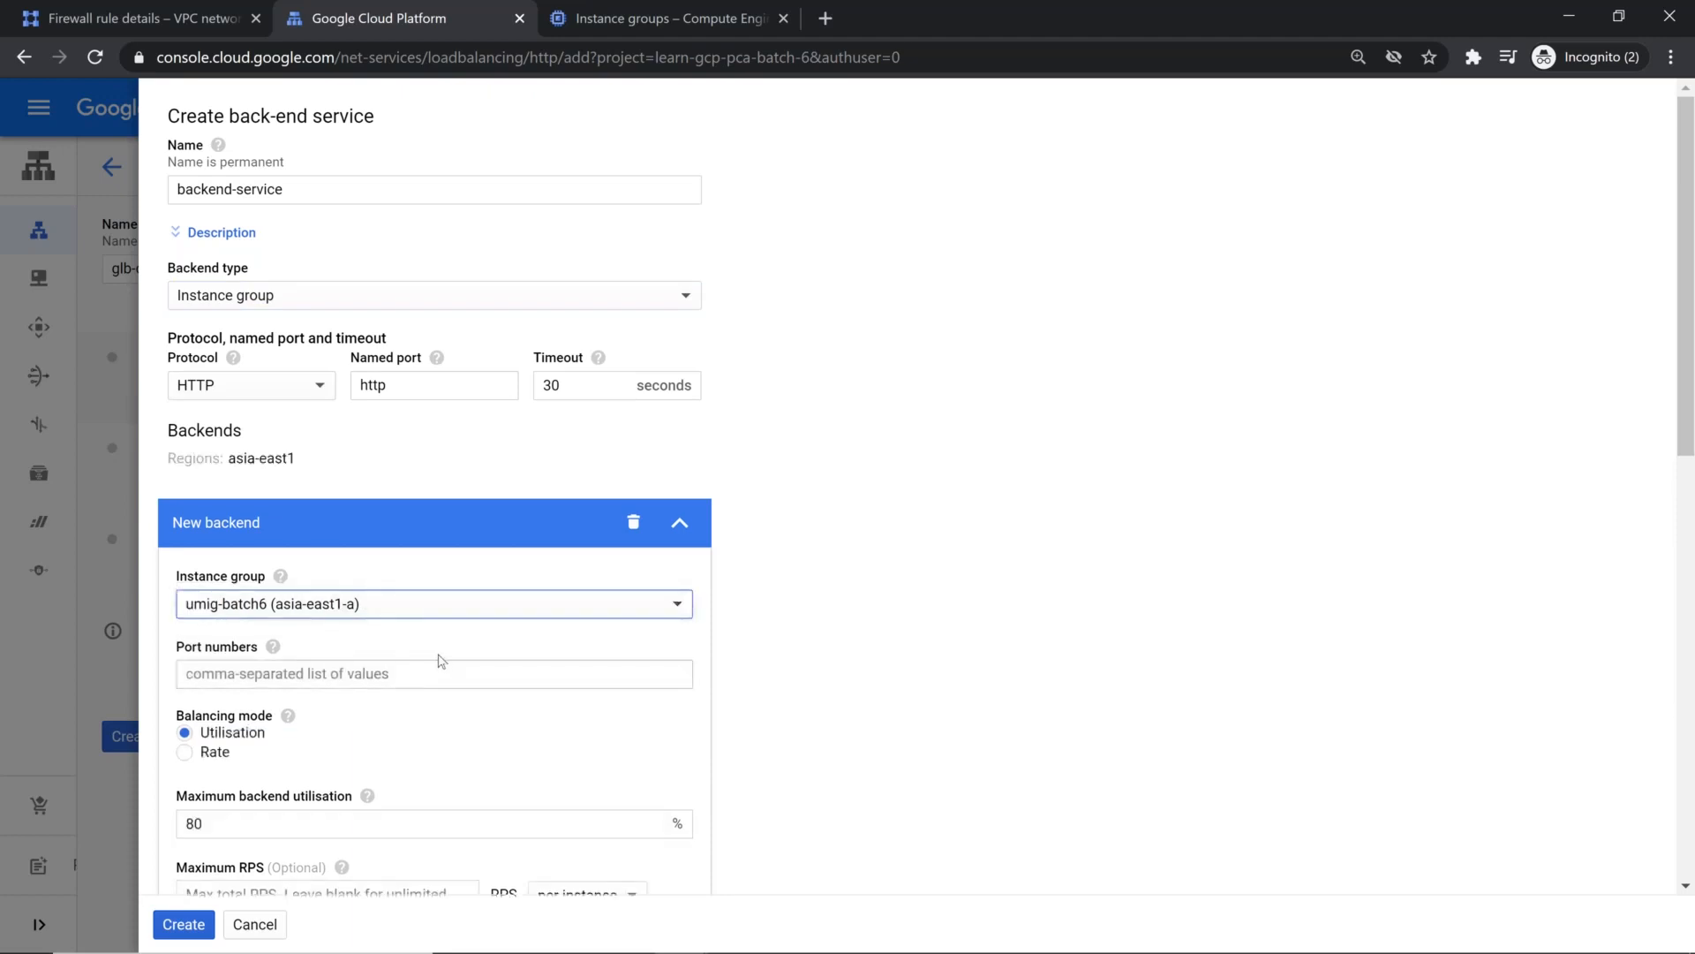
click(481, 673)
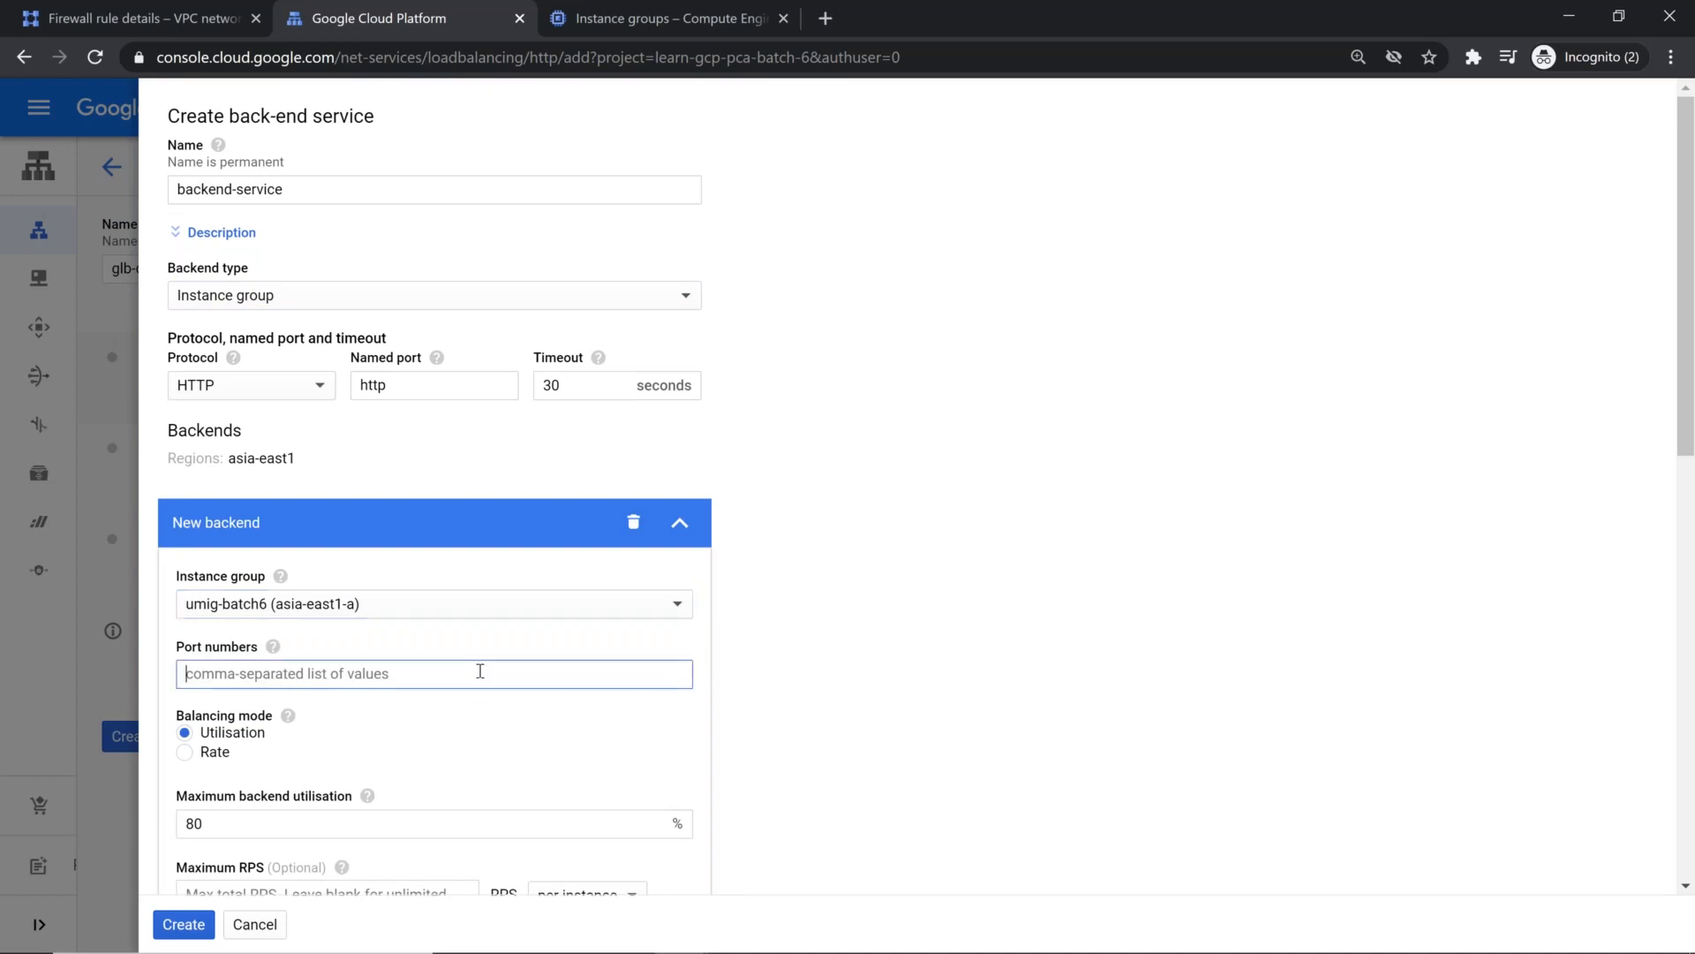
text(80)
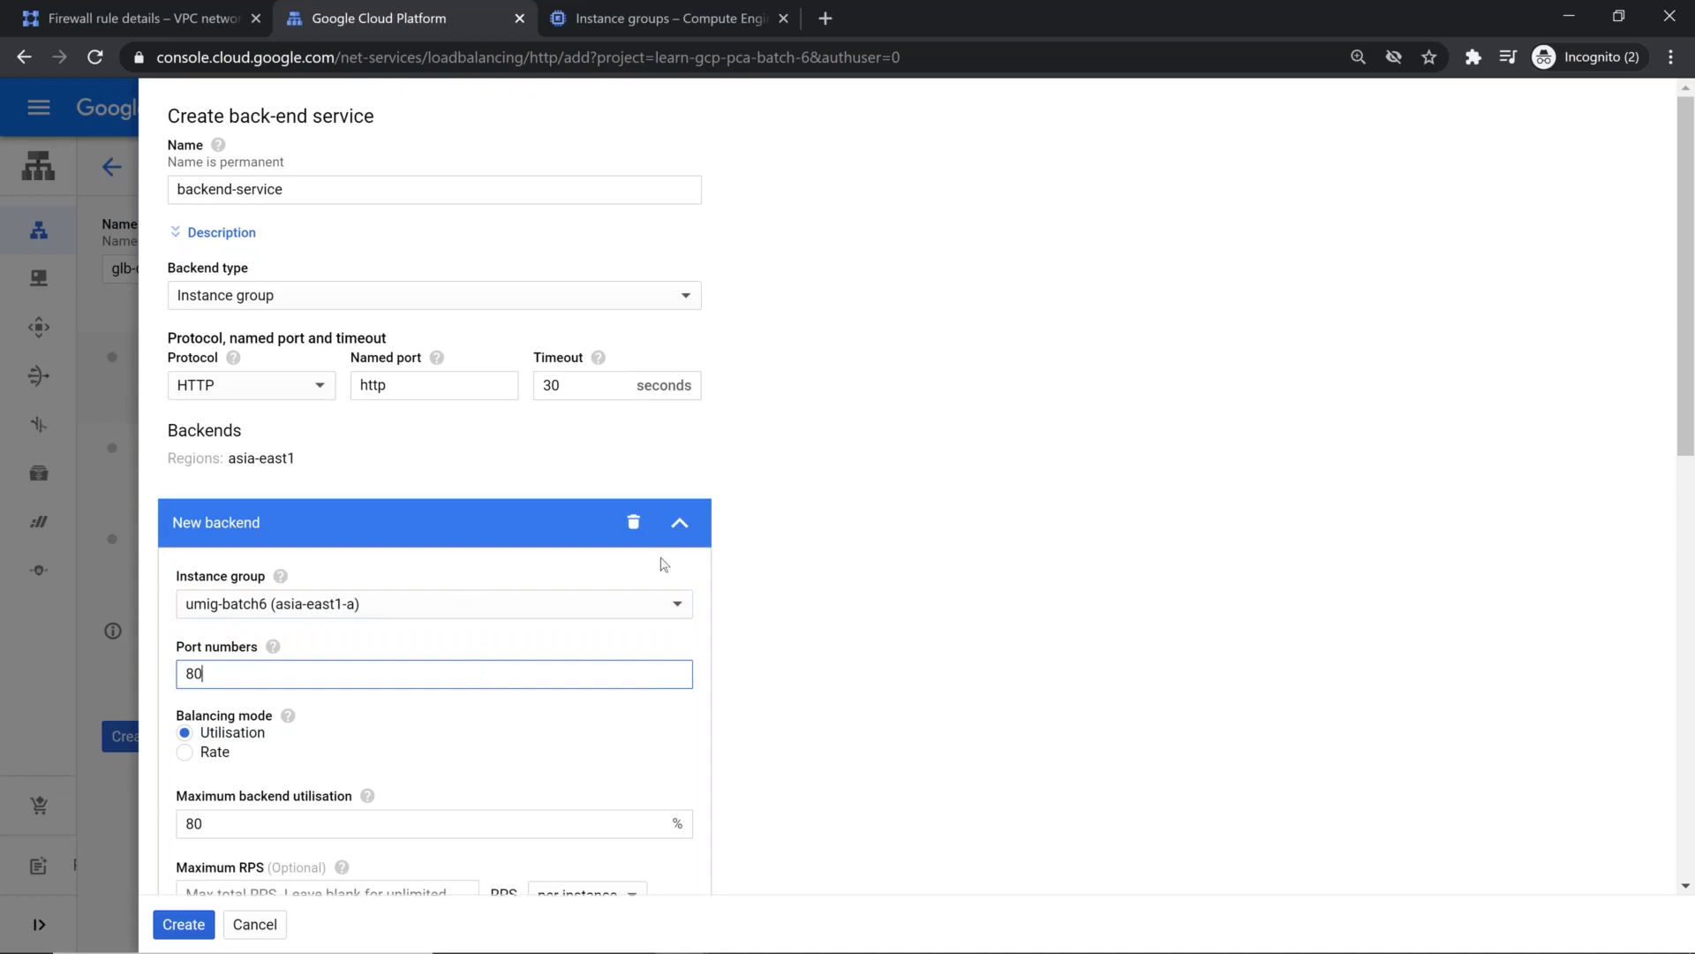
scroll(664, 563, down, 3)
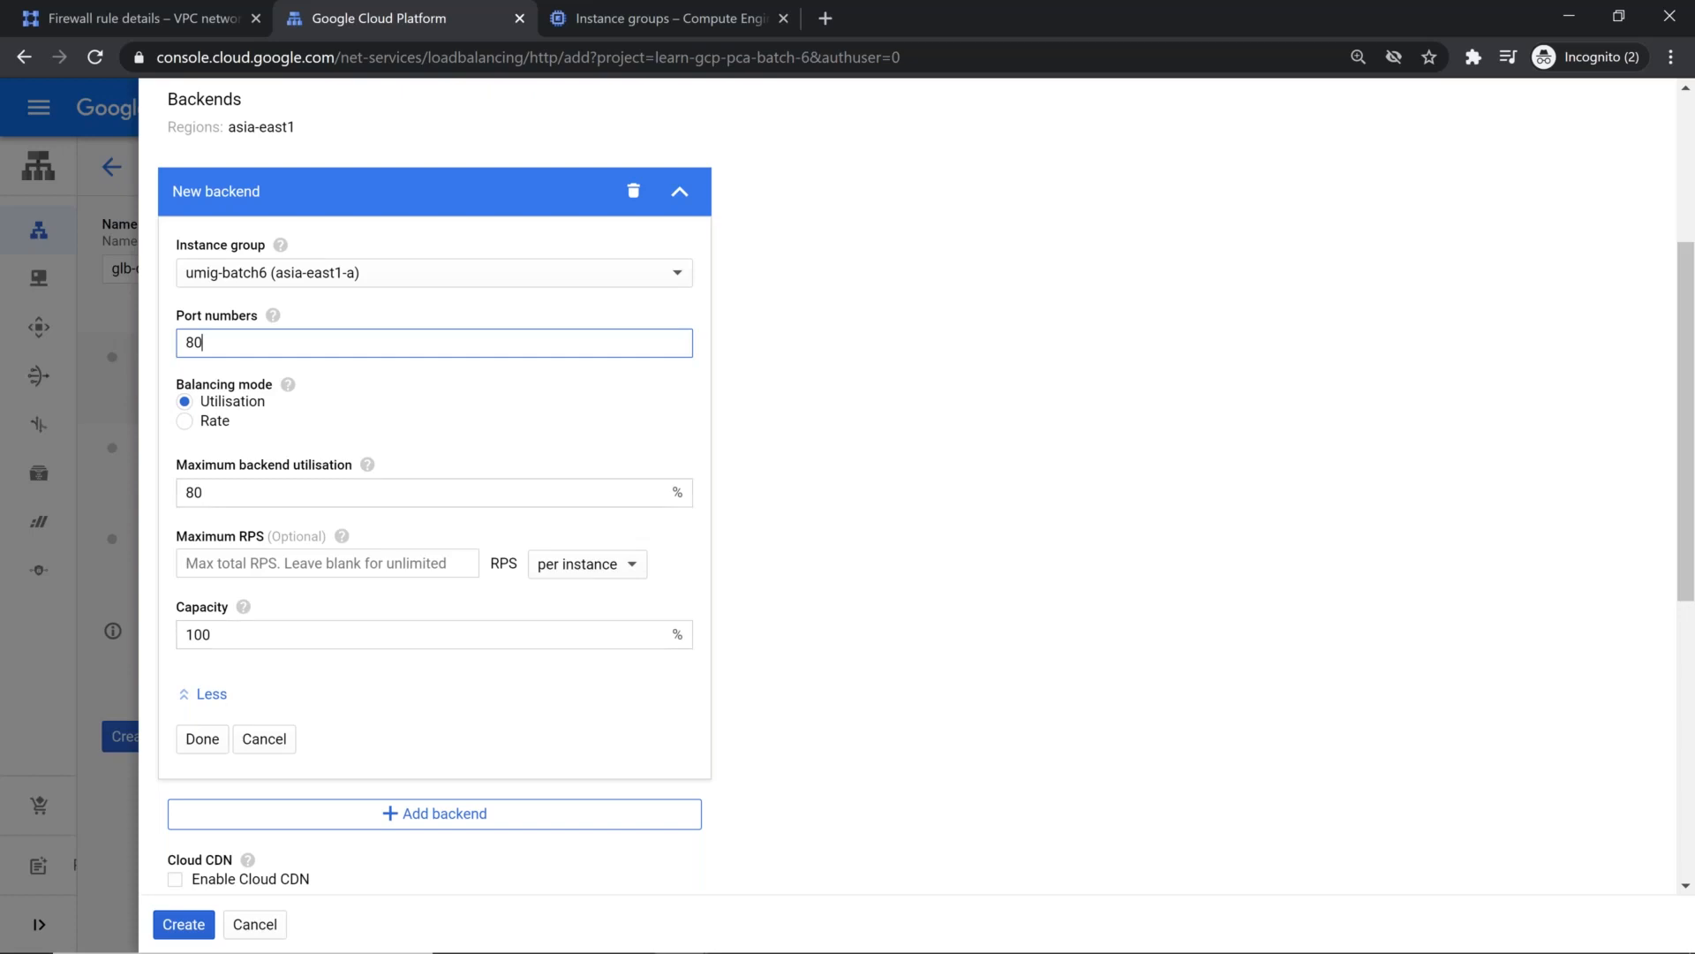
click(203, 742)
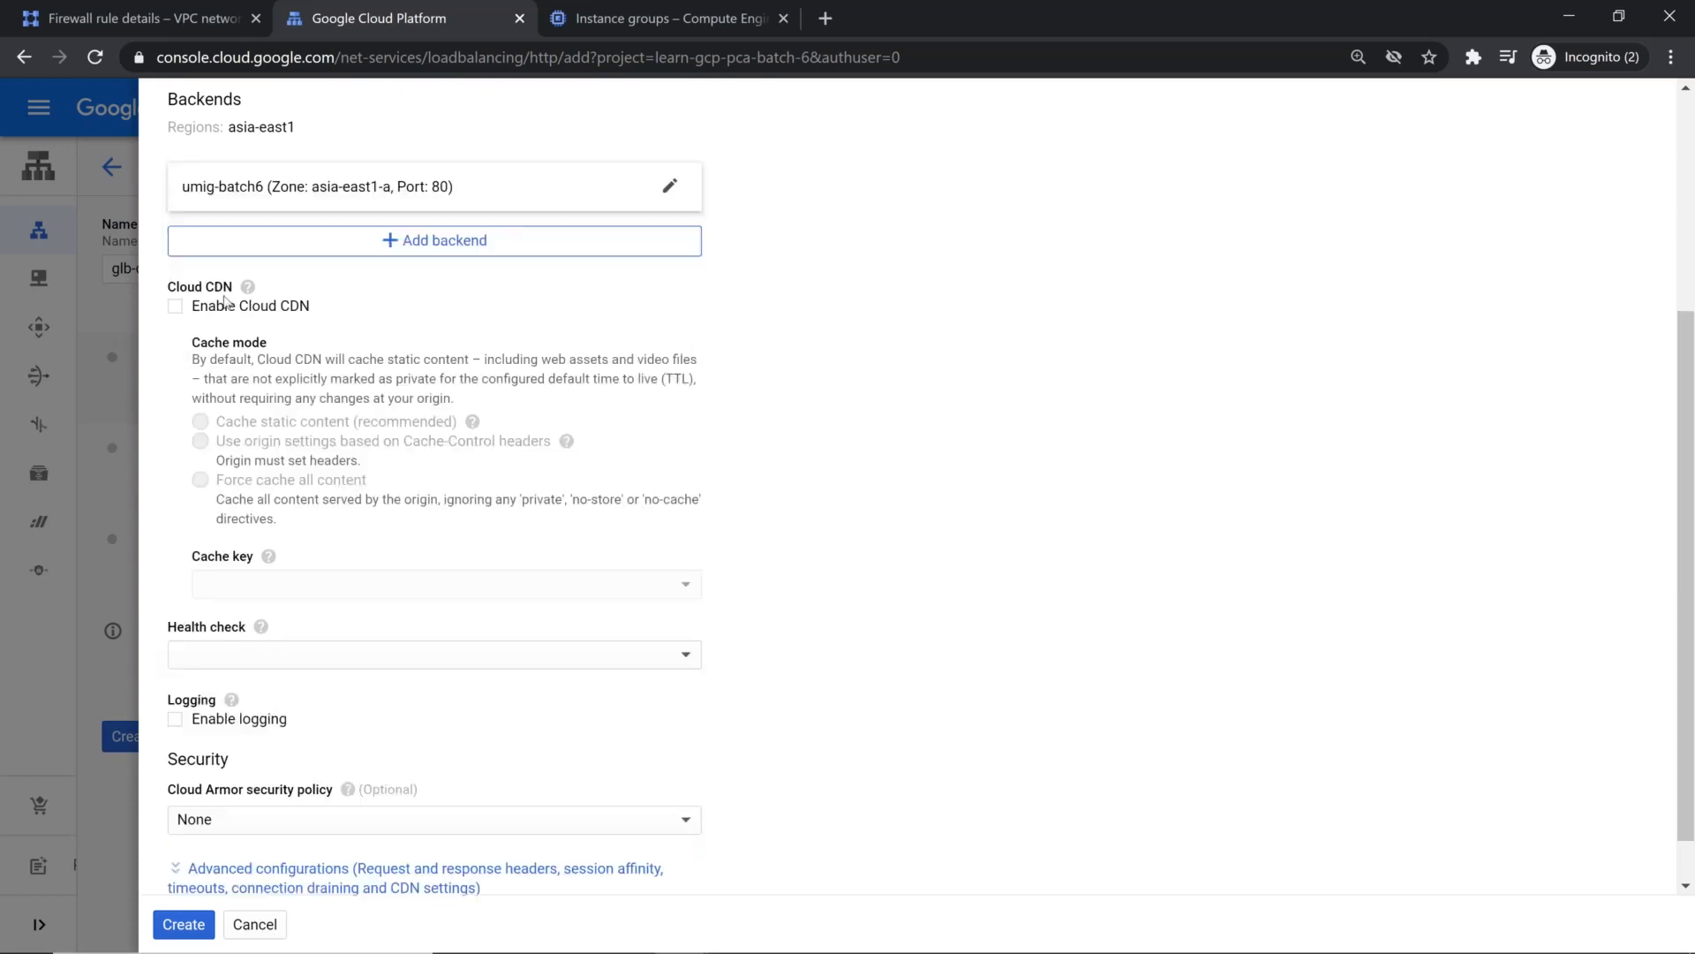
Step: Try to create the backend service without a health check or Cloud CDN
scroll(225, 303, up, 3)
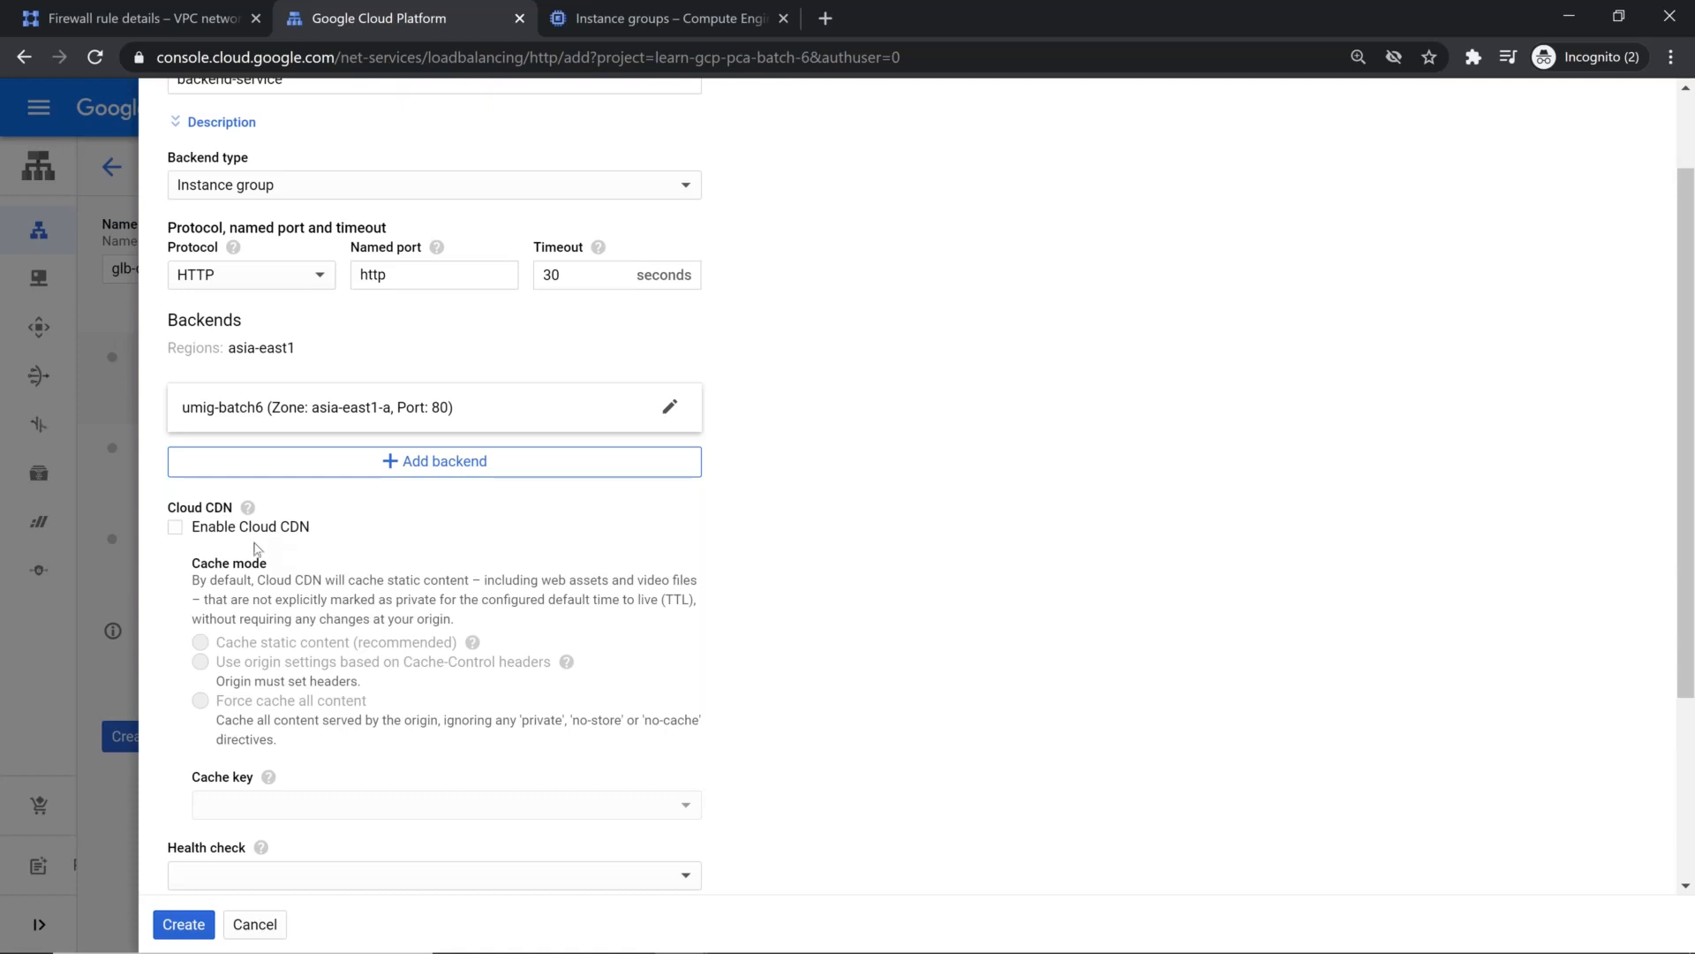
scroll(267, 541, down, 3)
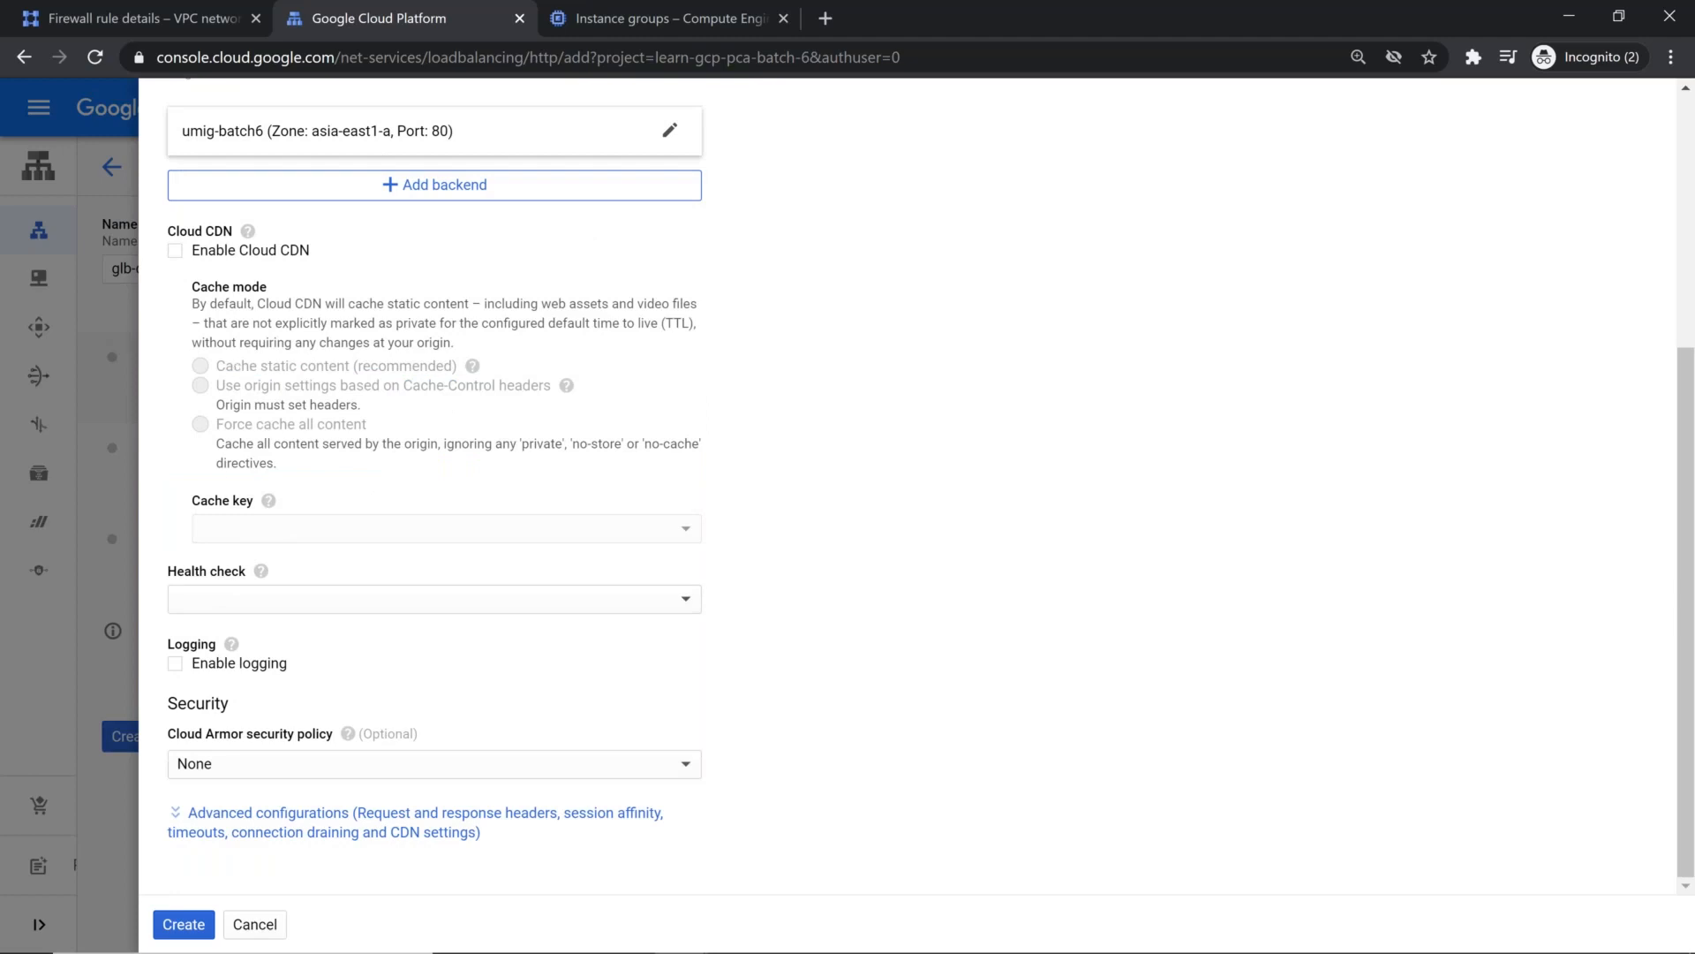
click(183, 927)
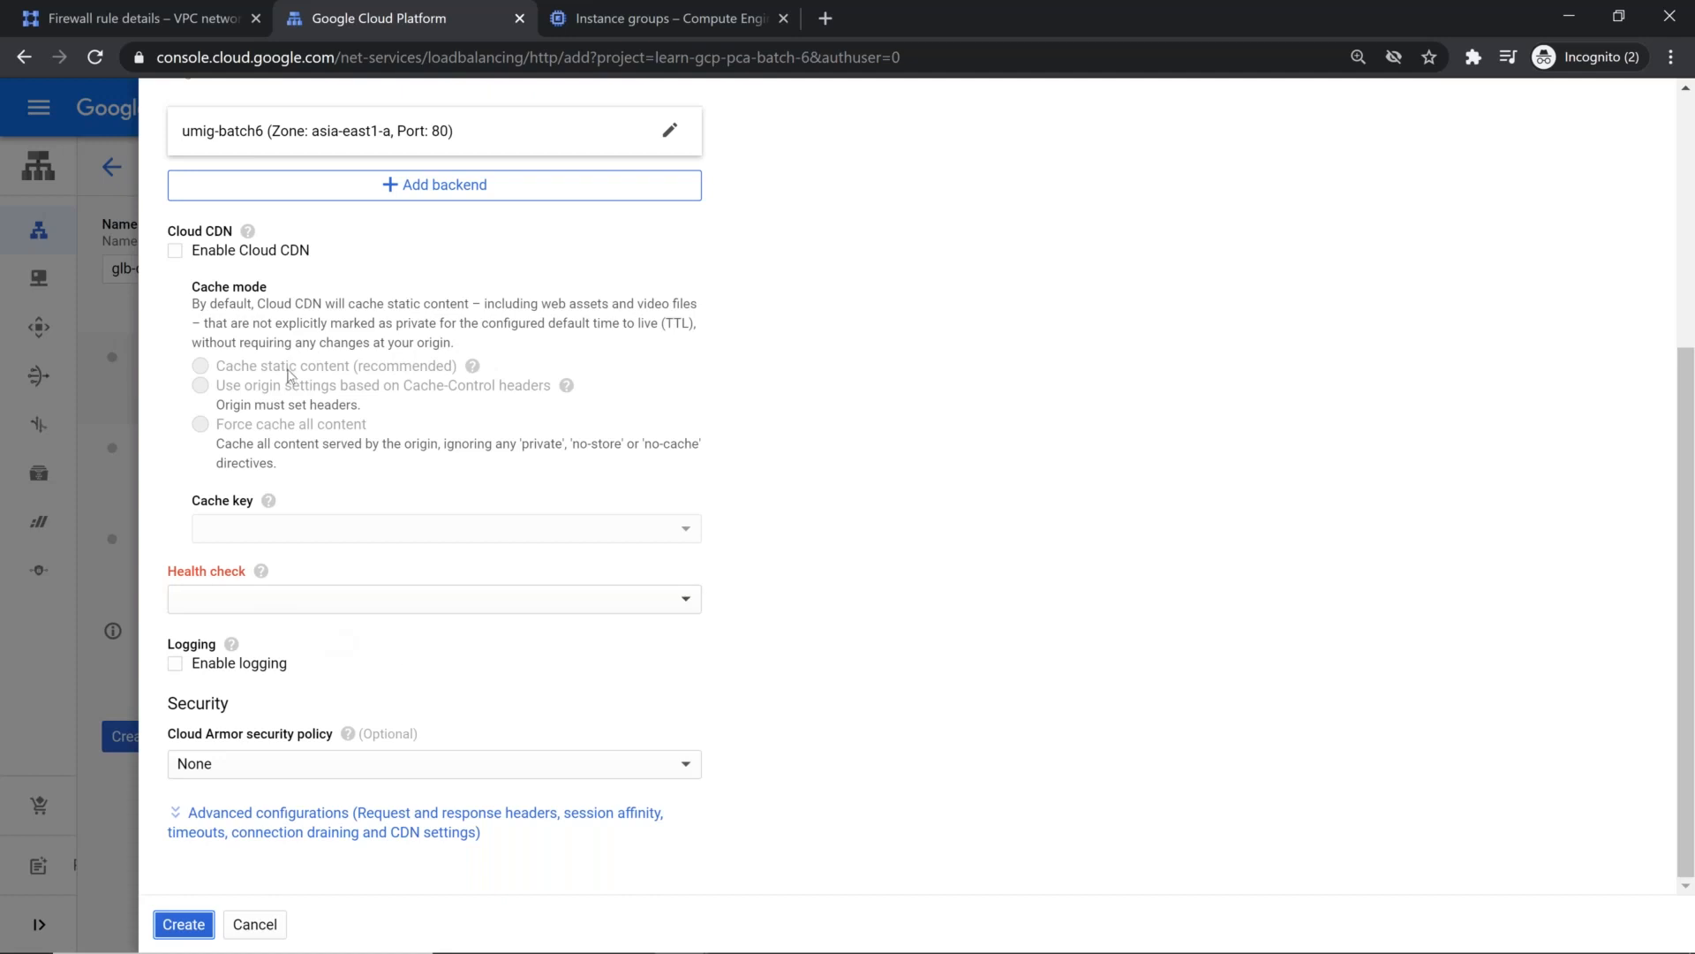
Step: Start a new health check for the backend service and name it health-check
scroll(847, 600, up, 4)
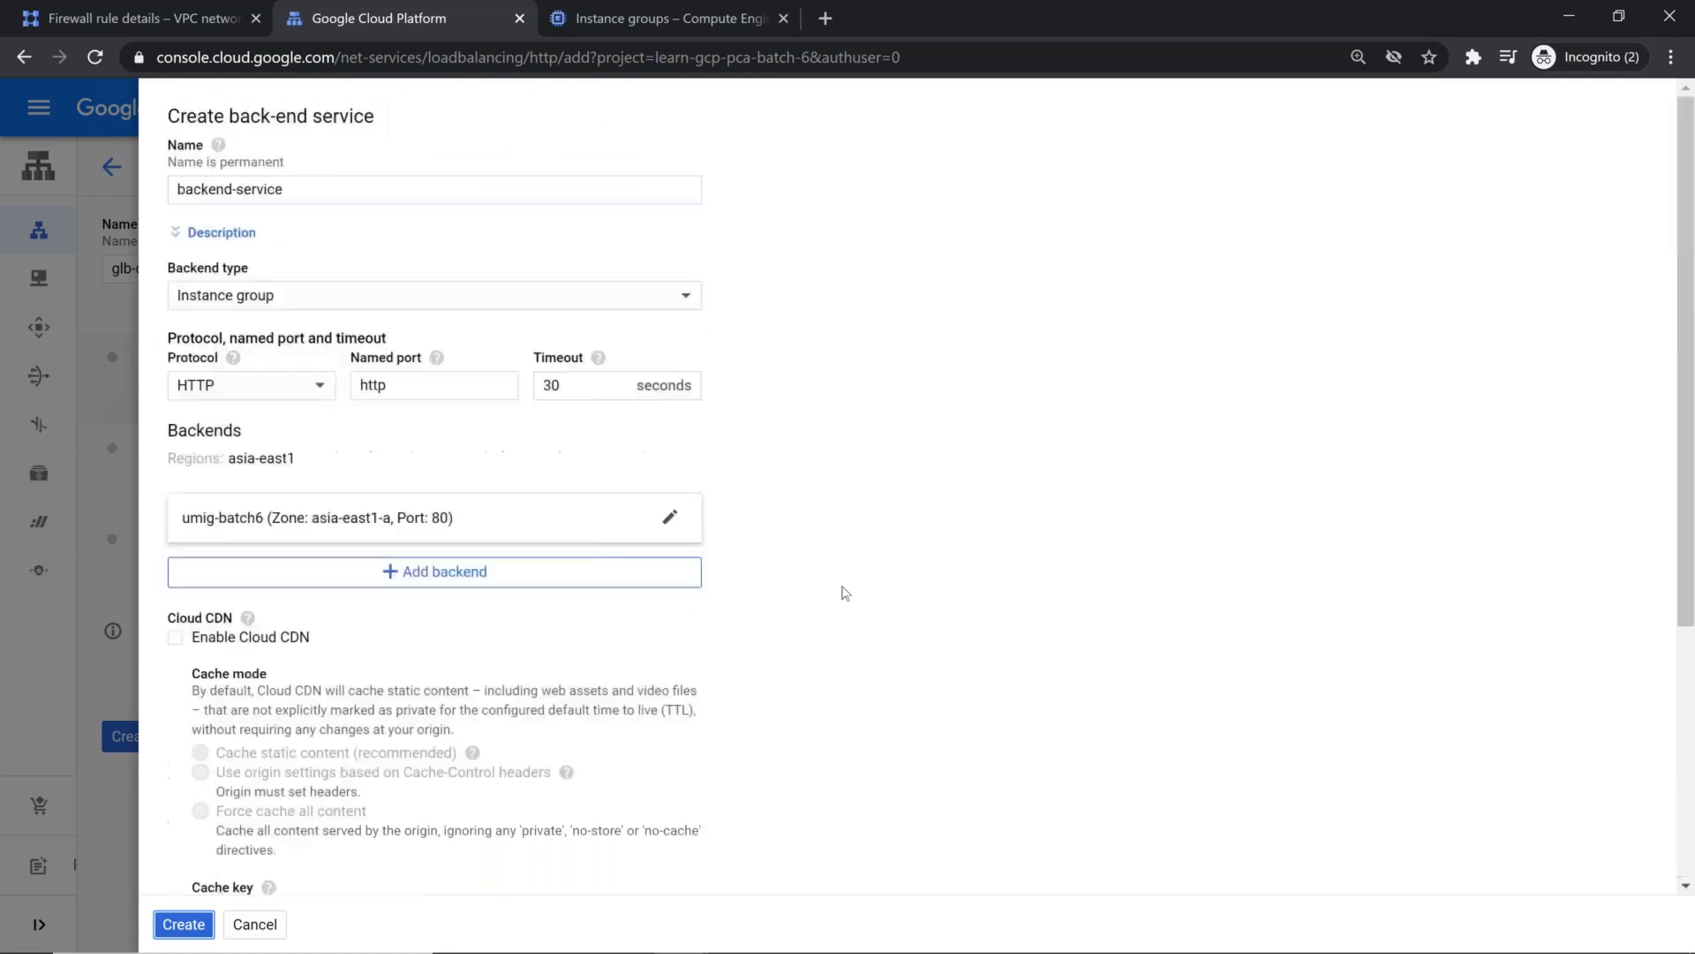
scroll(845, 592, down, 4)
click(438, 607)
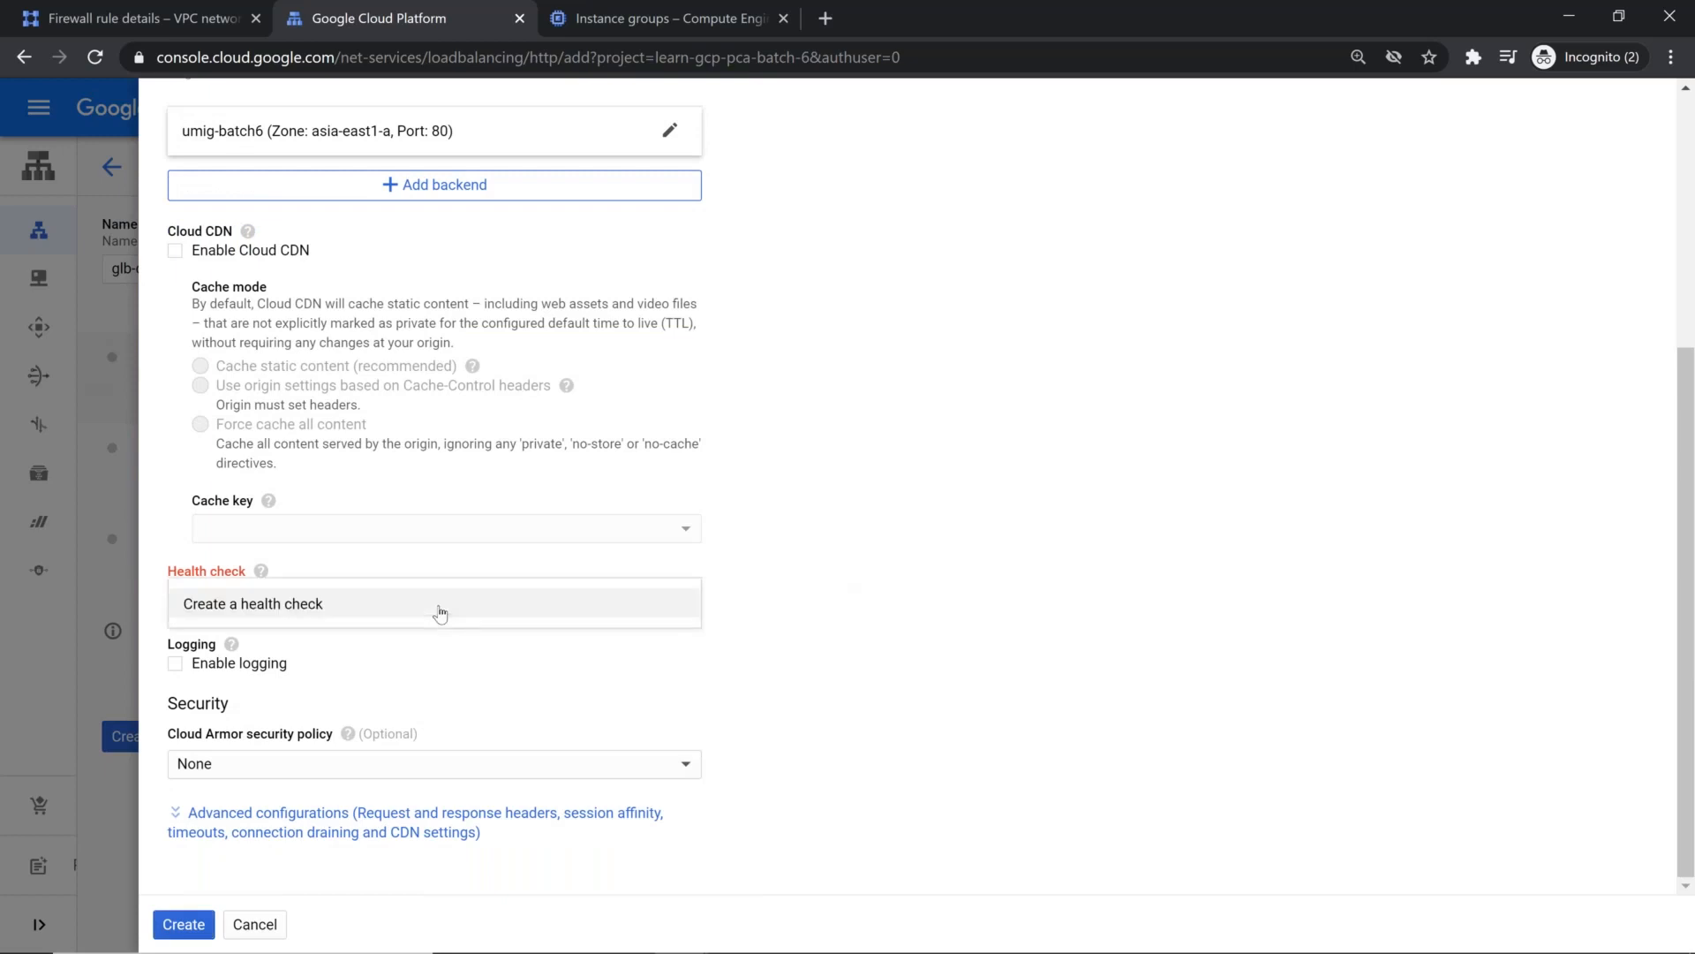
click(438, 604)
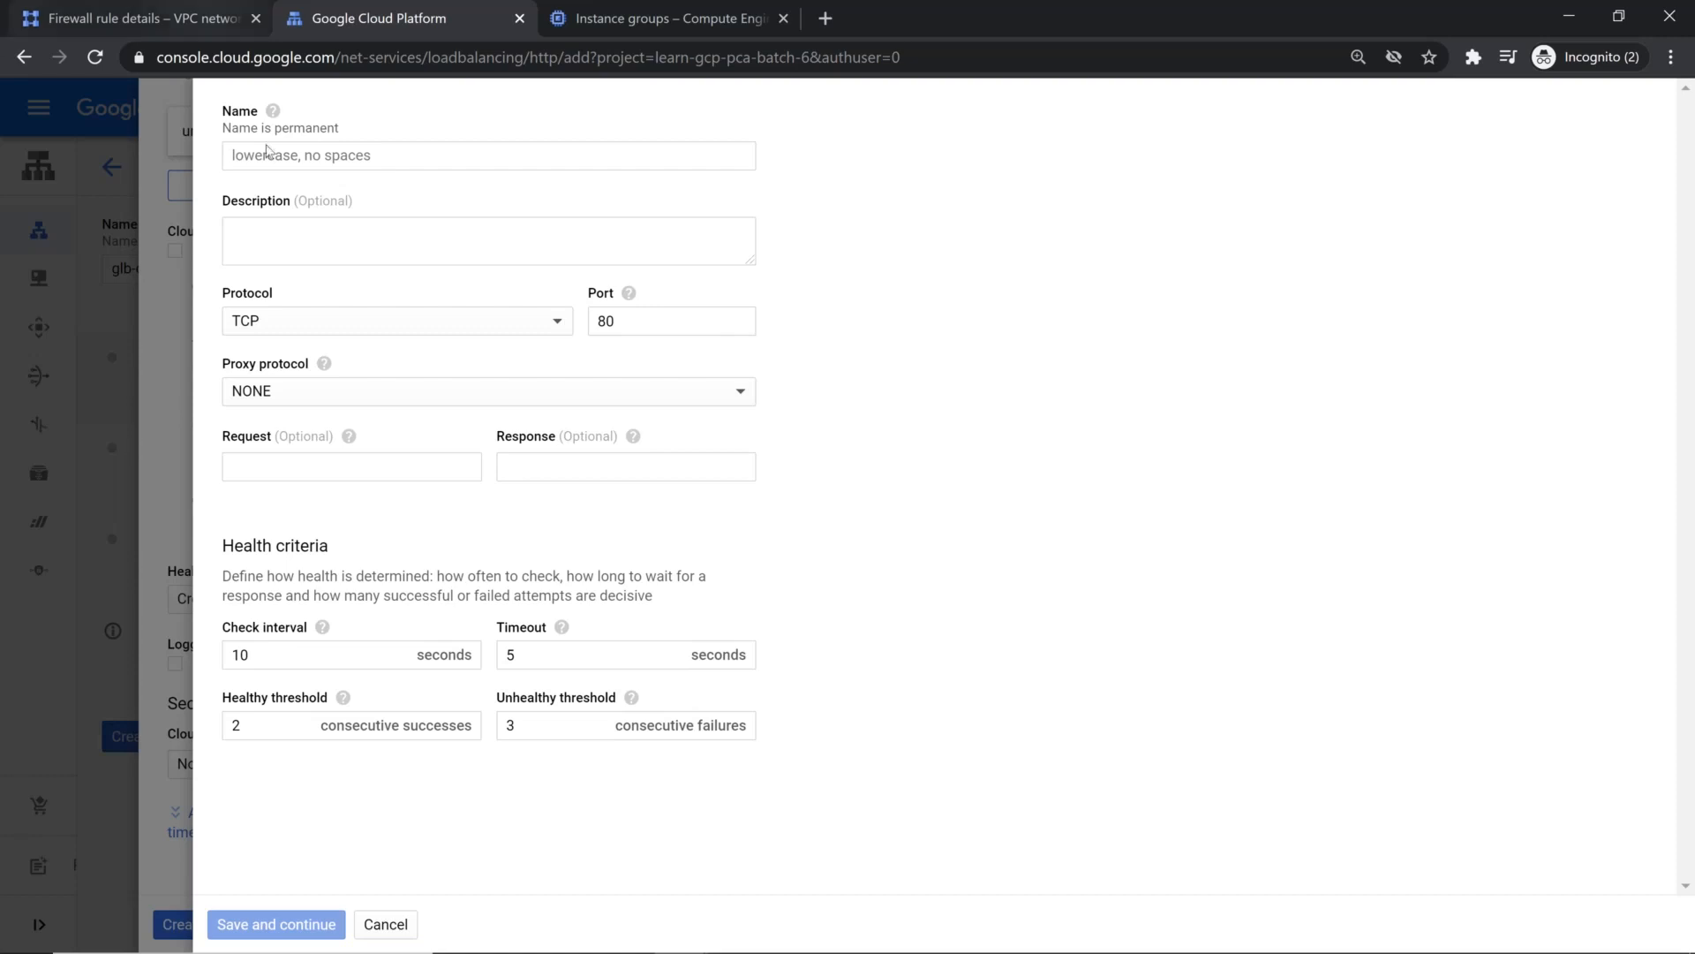
click(346, 144)
text(health-check)
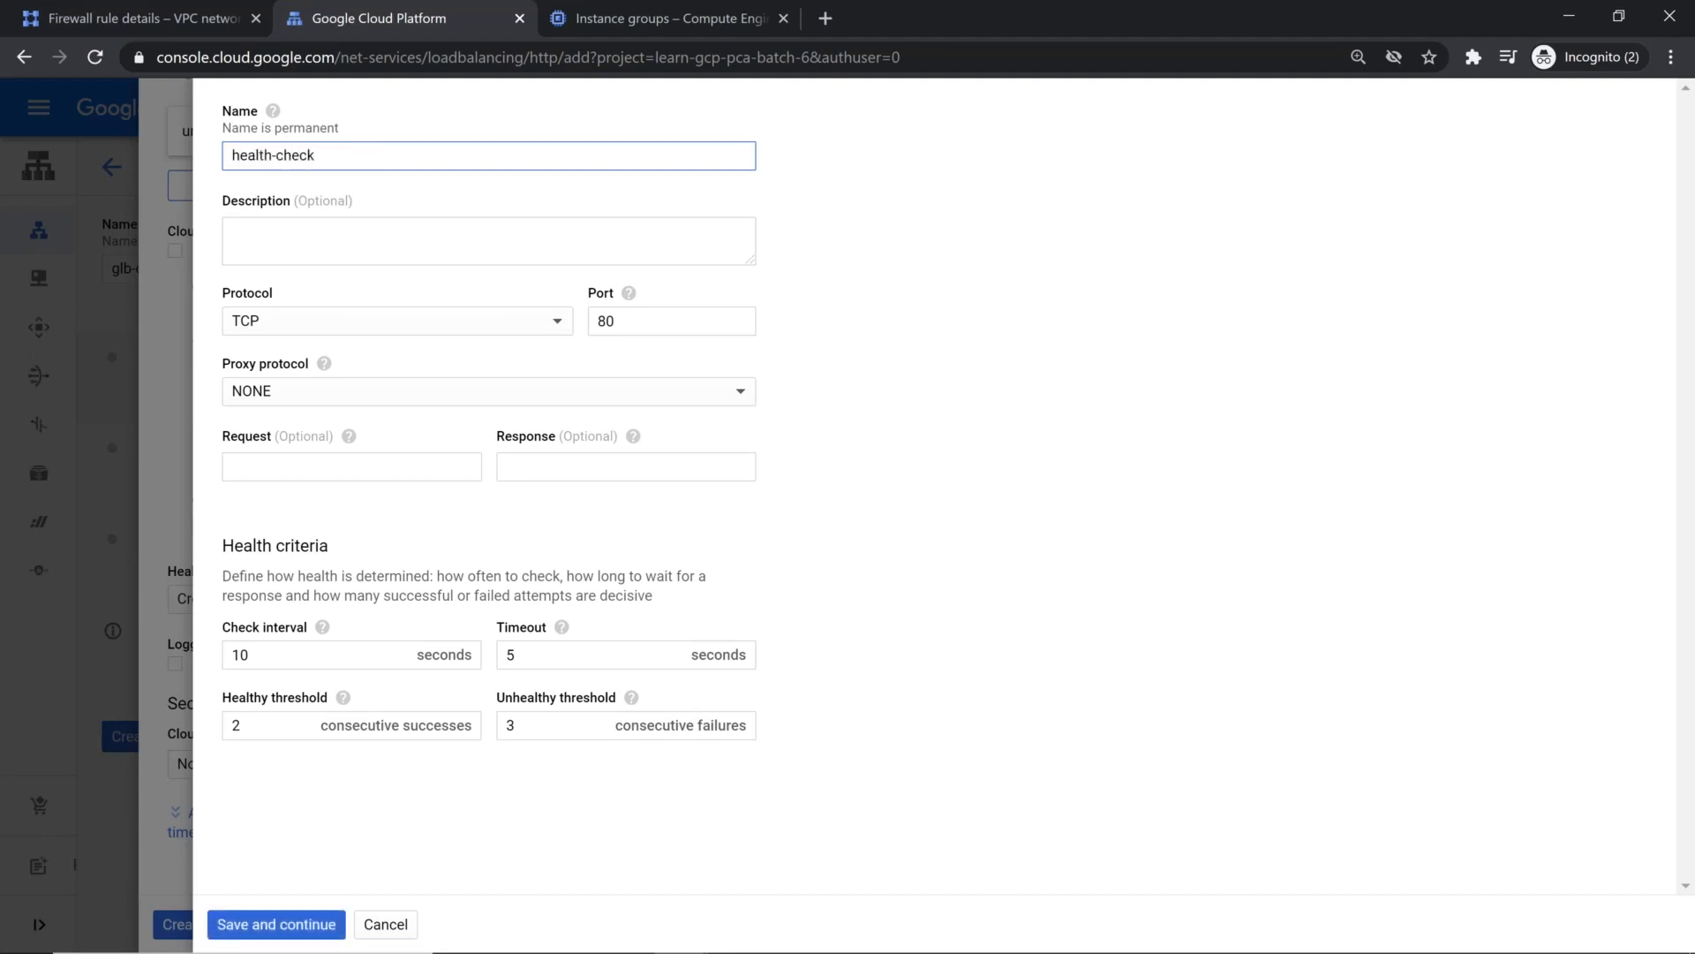
click(640, 313)
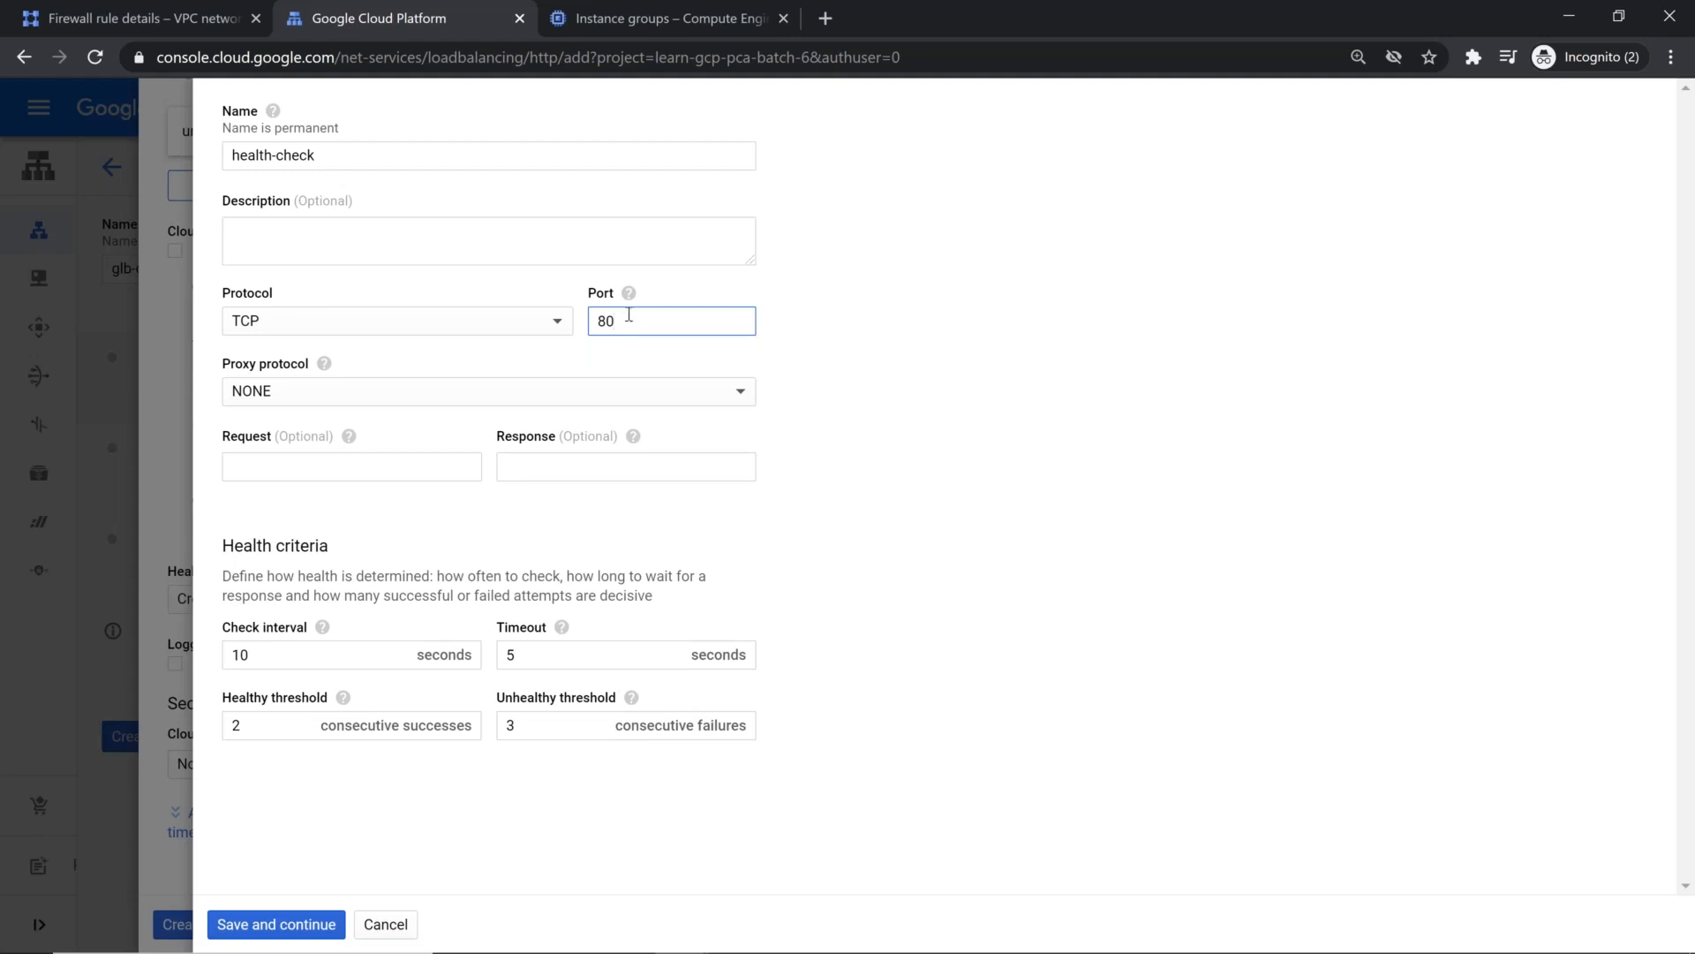
double_click(608, 321)
Step: Open the VPC network's firewall rules list and filter it by the network vpc-taiwan
click(124, 32)
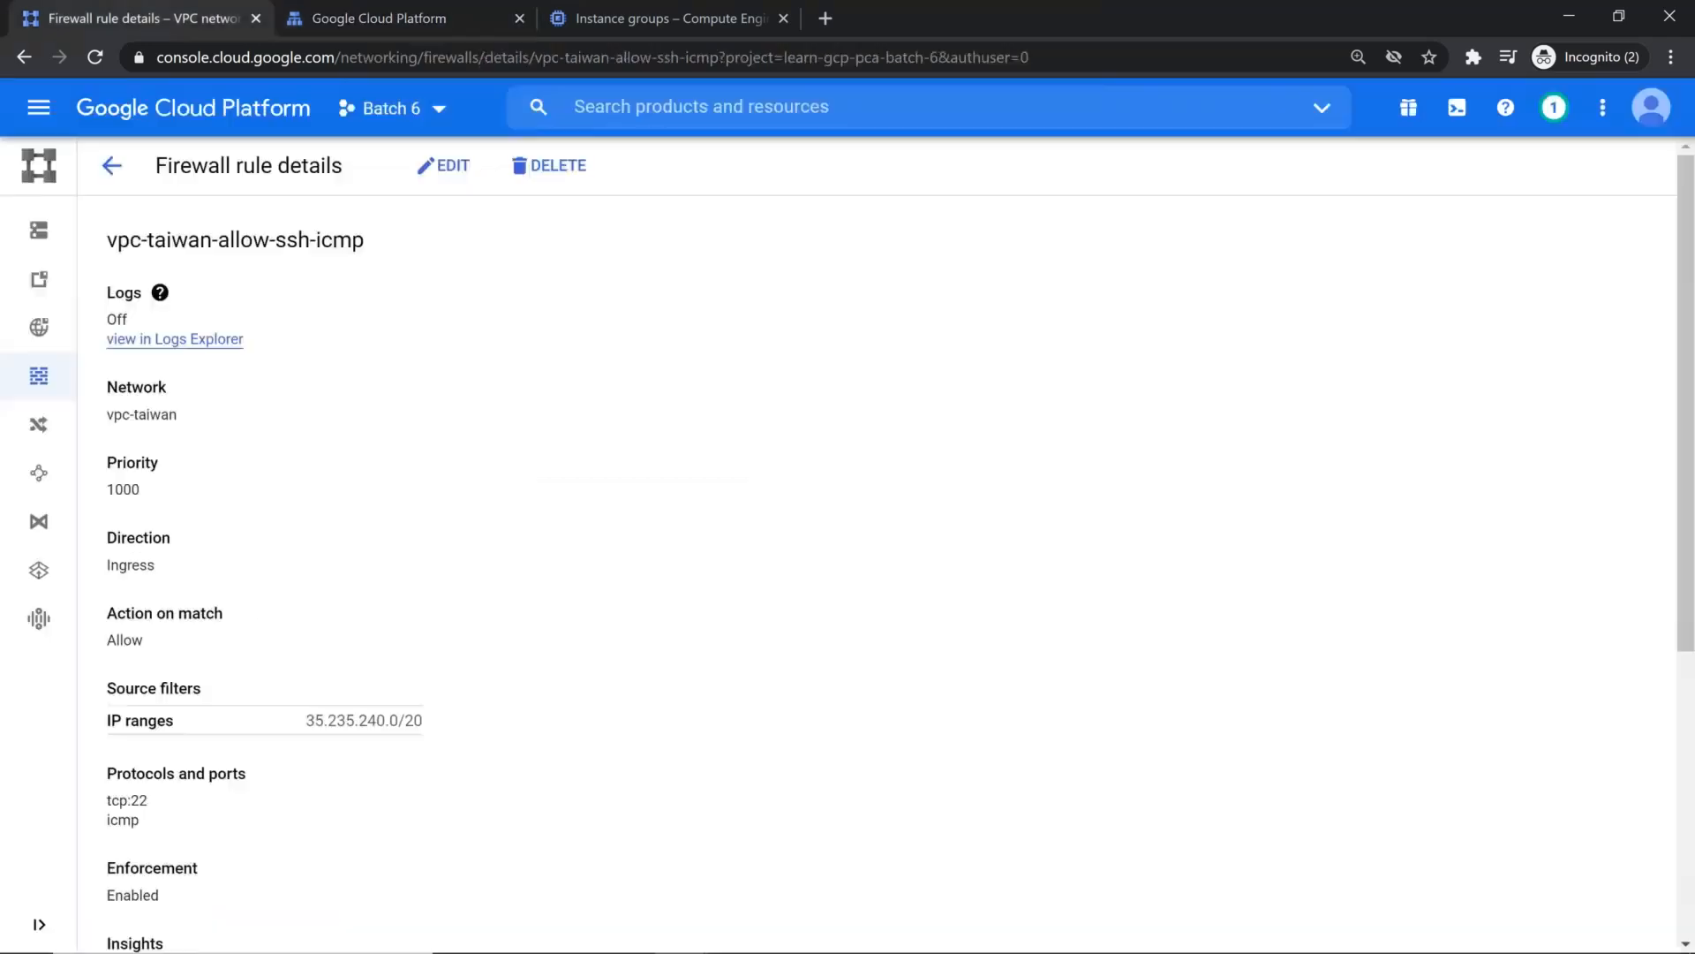
click(49, 380)
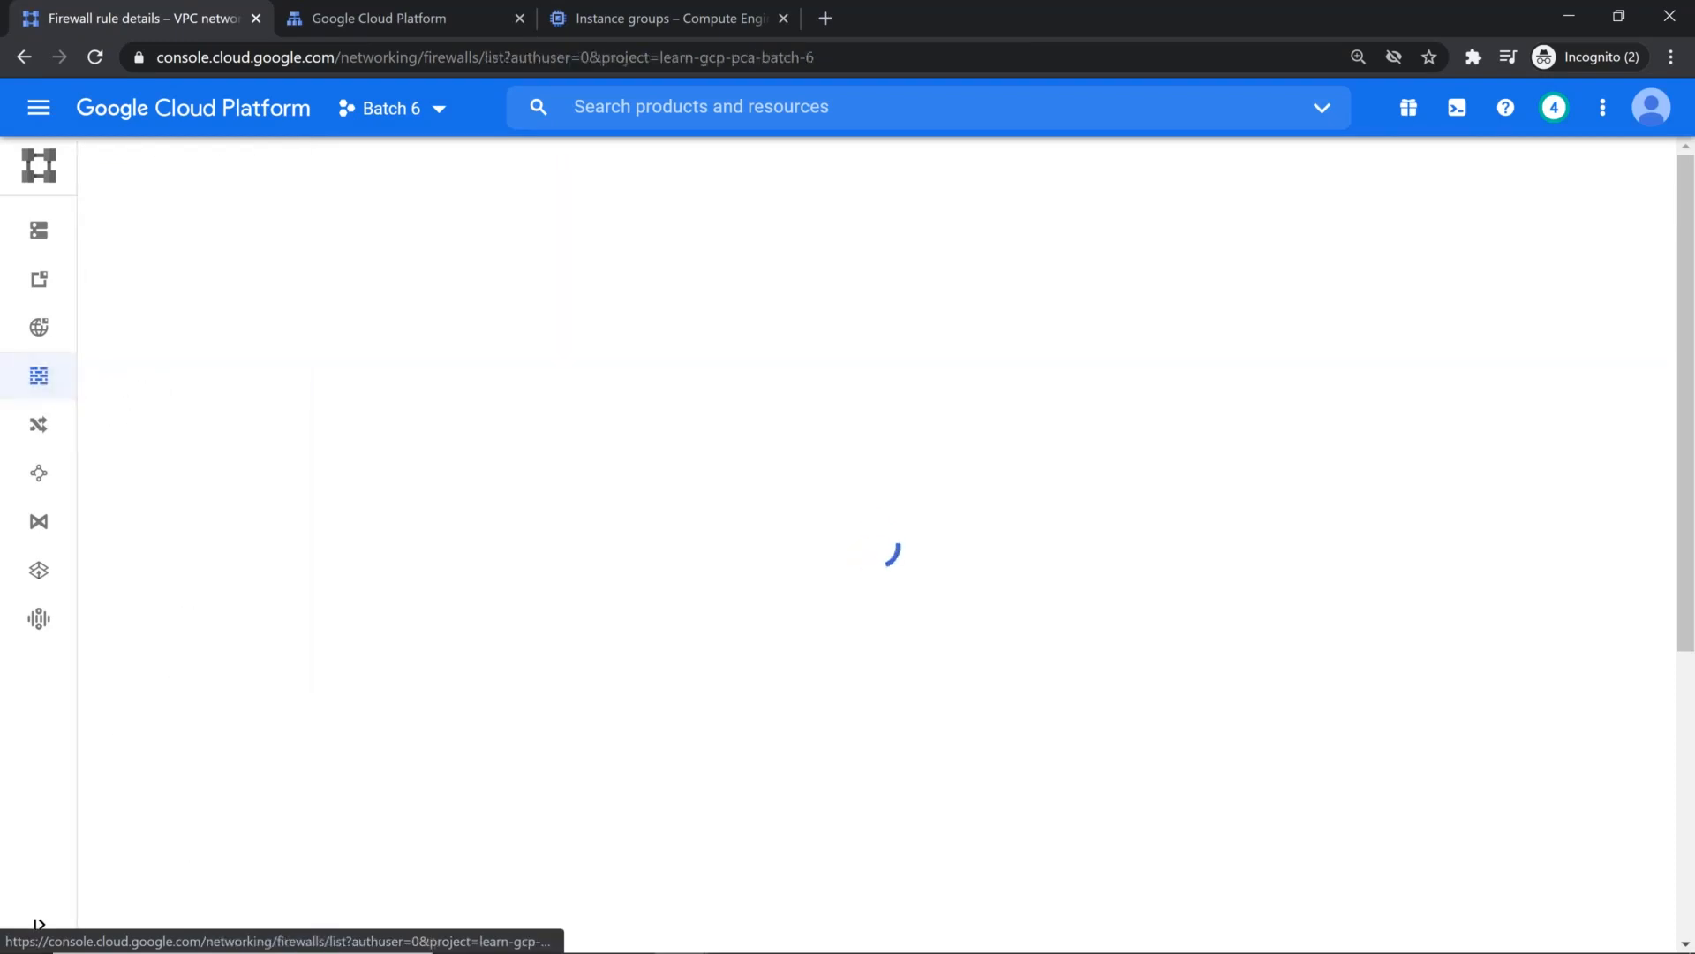
click(301, 358)
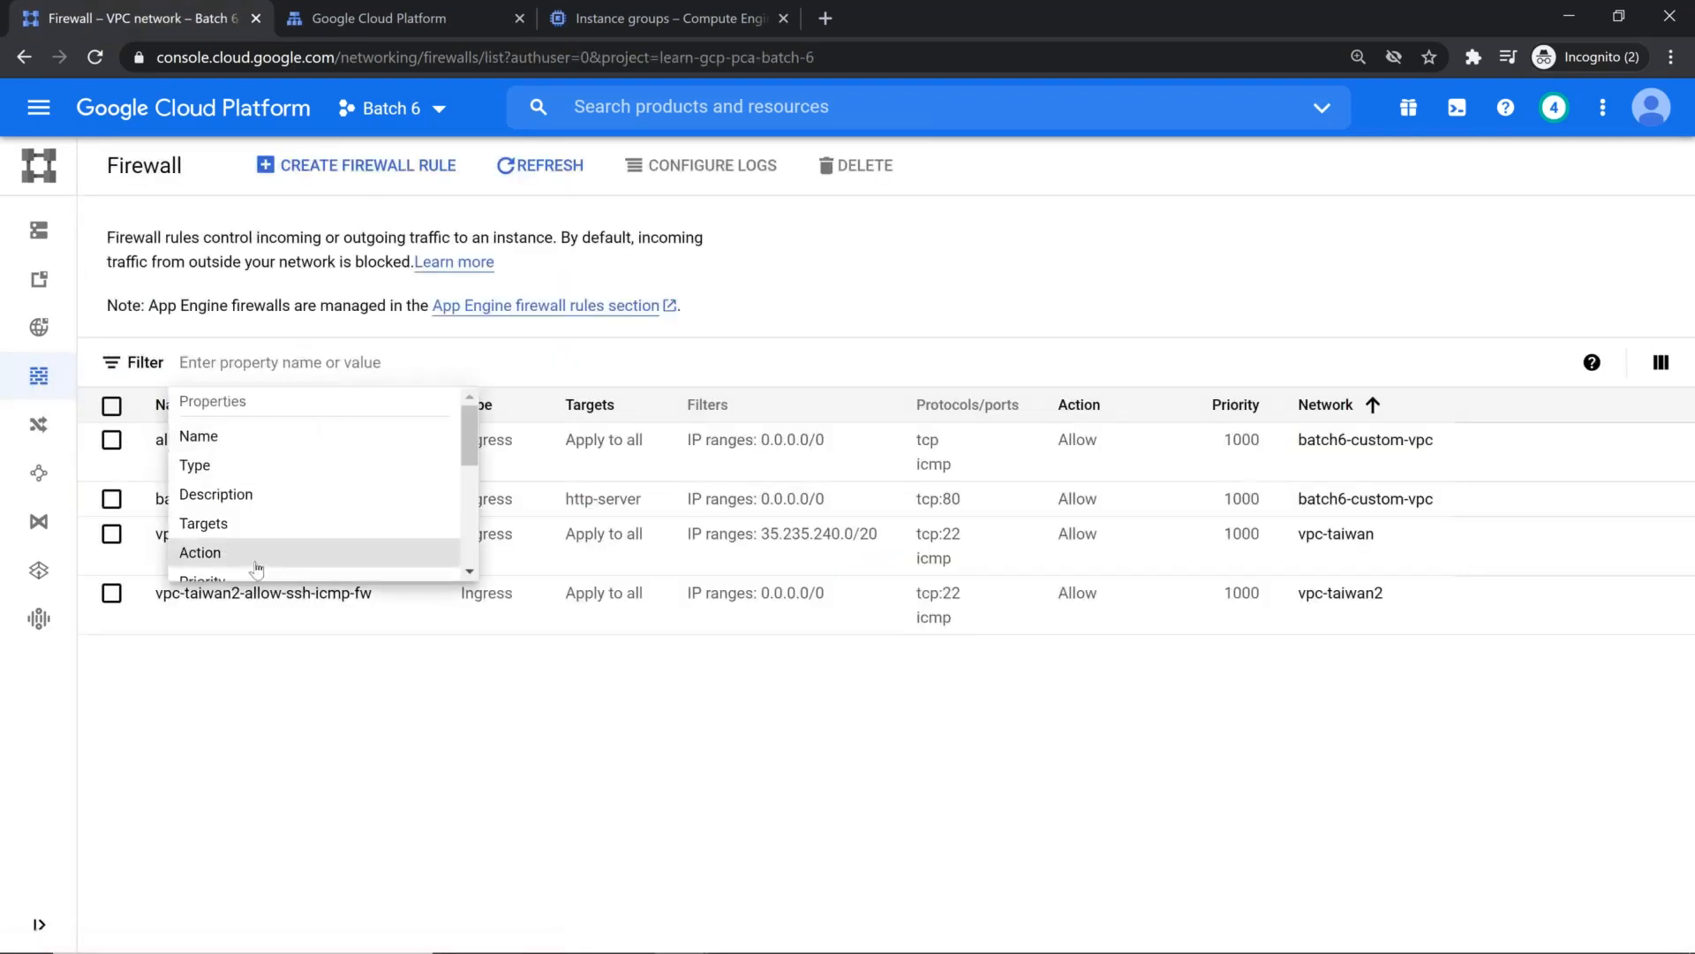
scroll(275, 510, down, 5)
scroll(269, 517, up, 5)
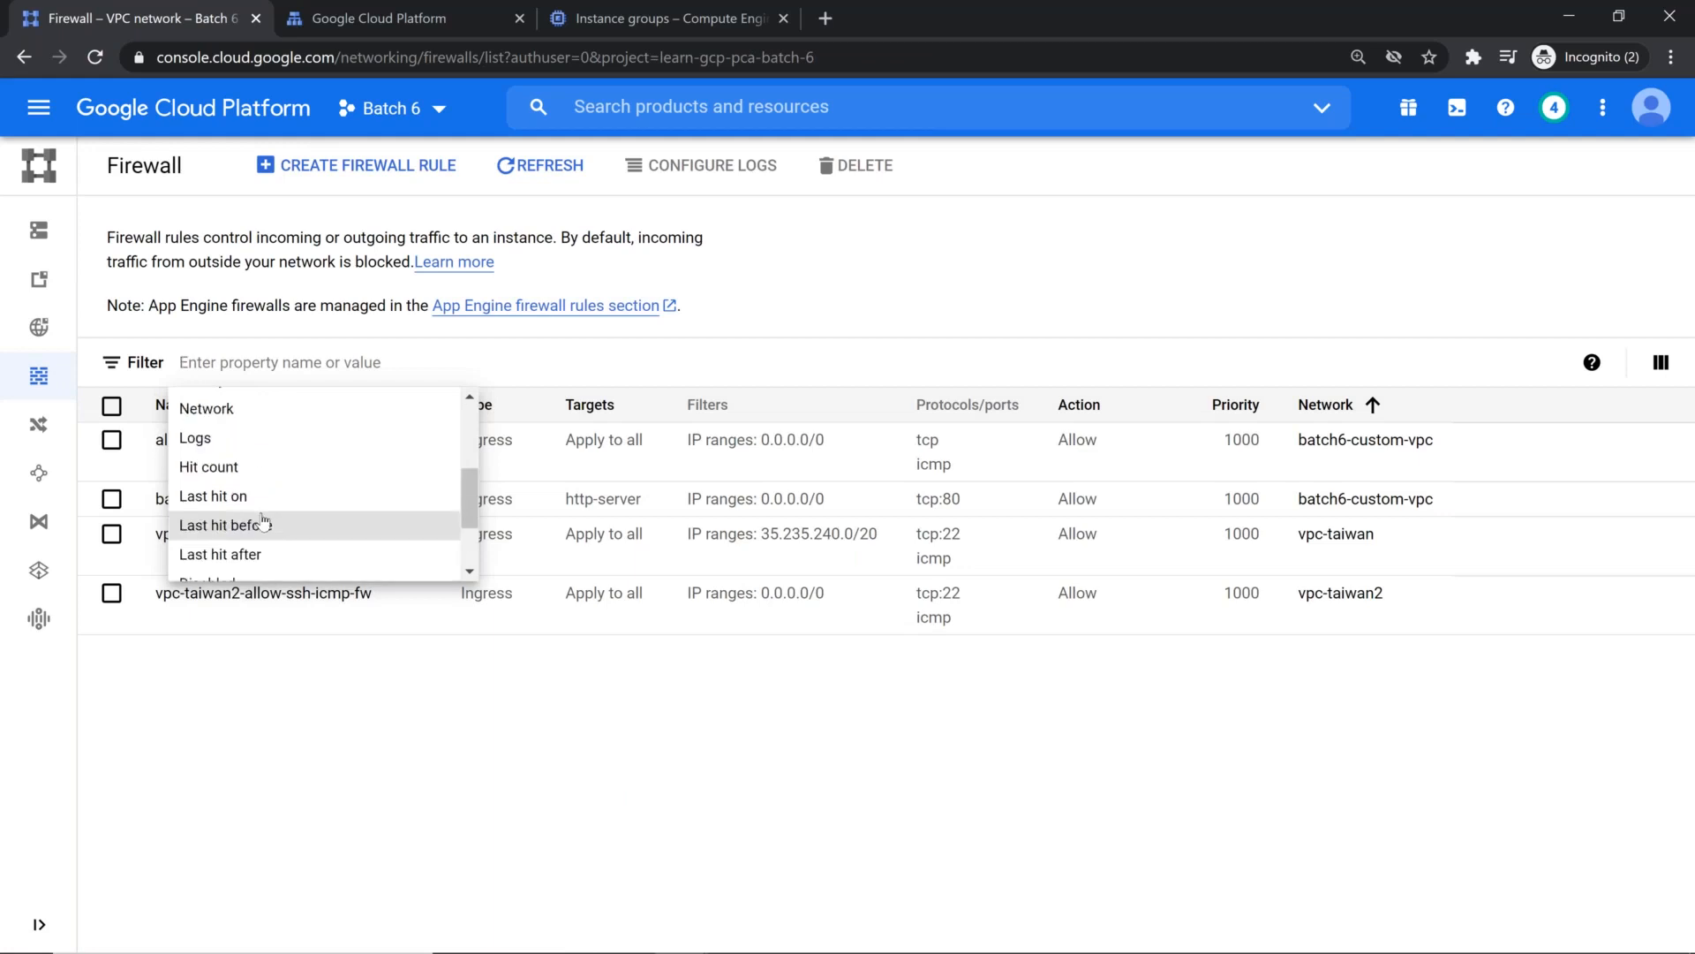
click(263, 519)
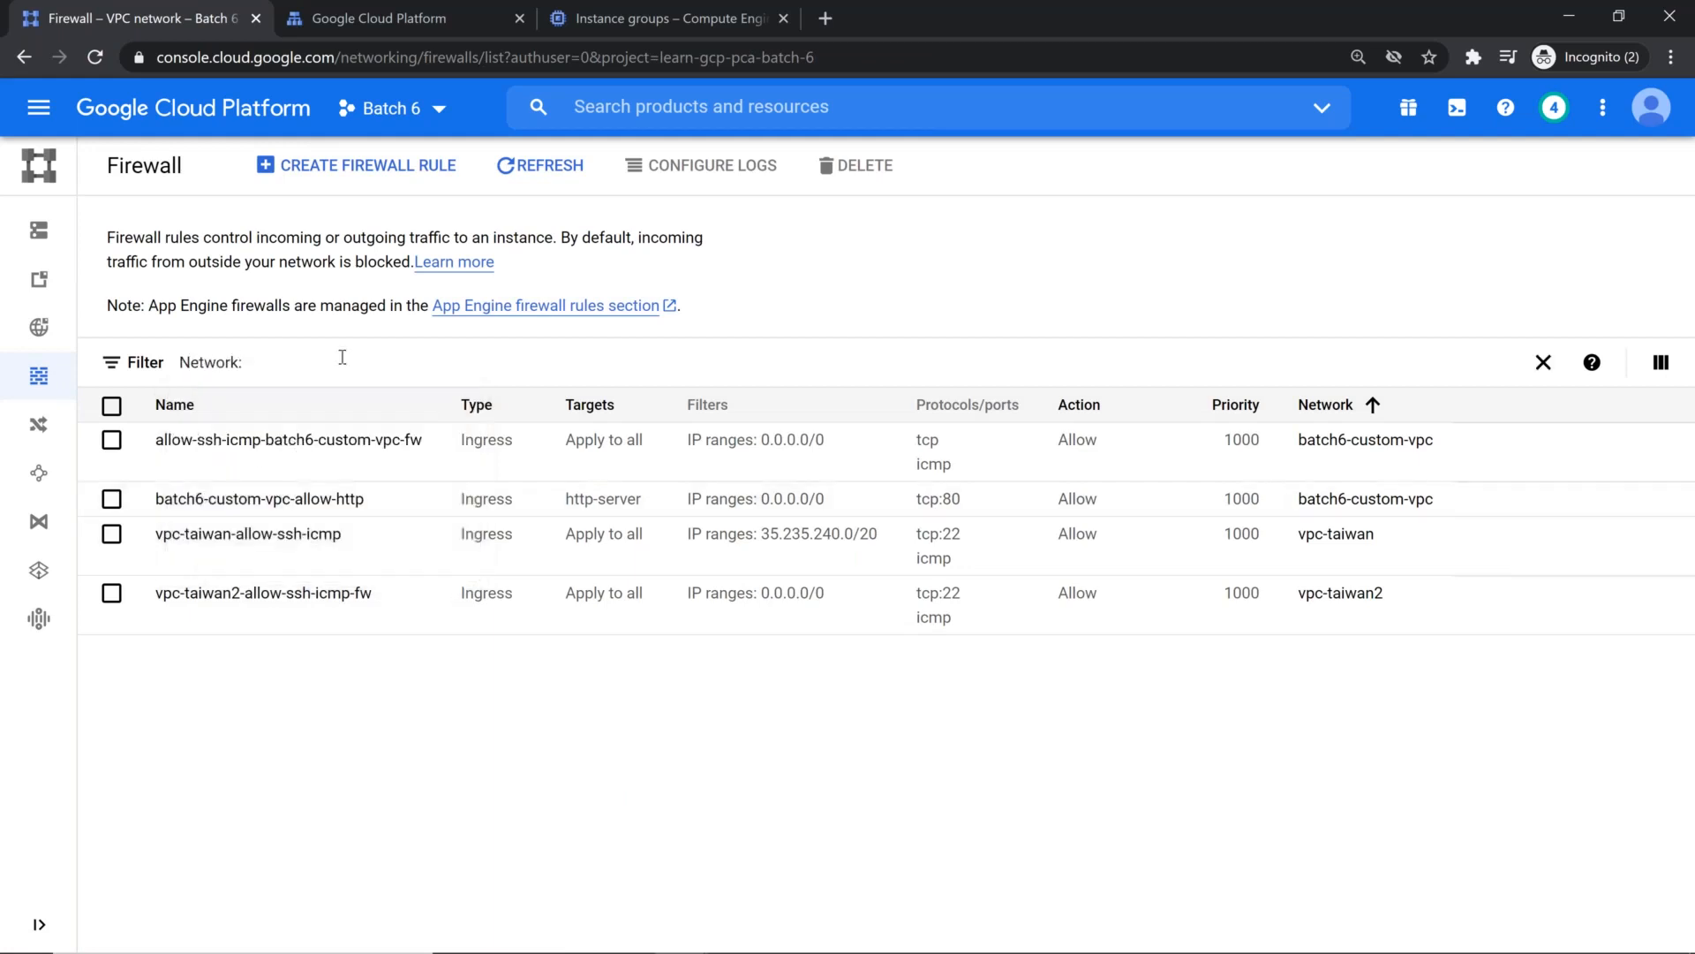
text(vp)
click(525, 486)
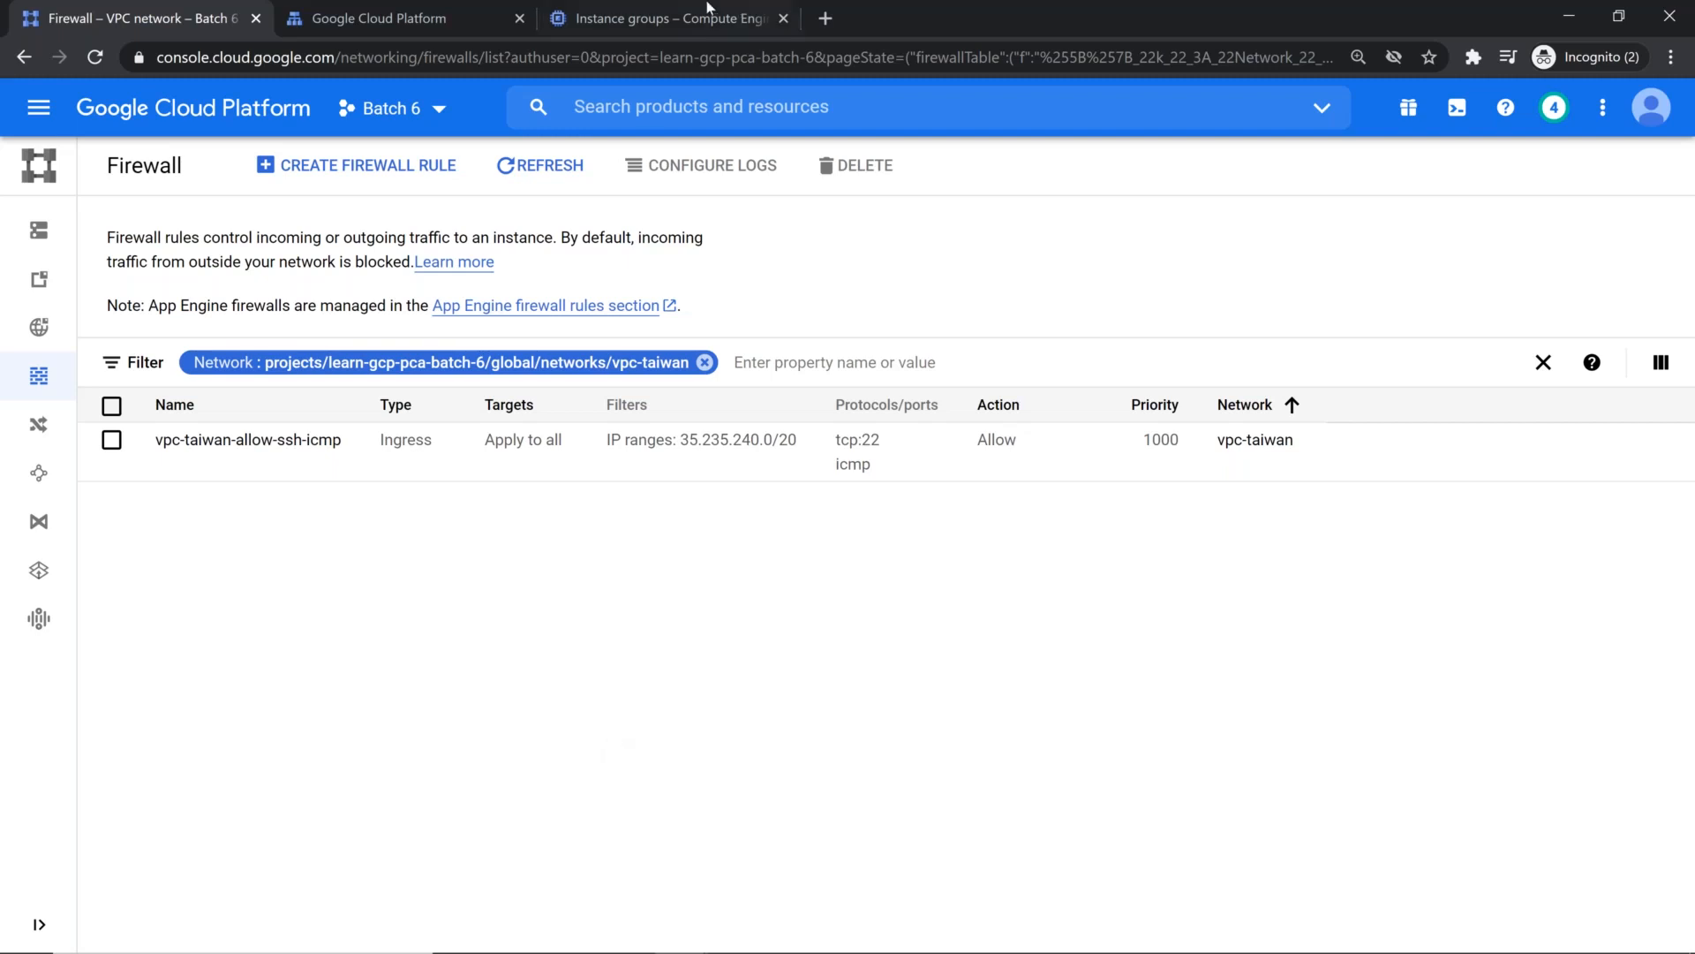
click(398, 17)
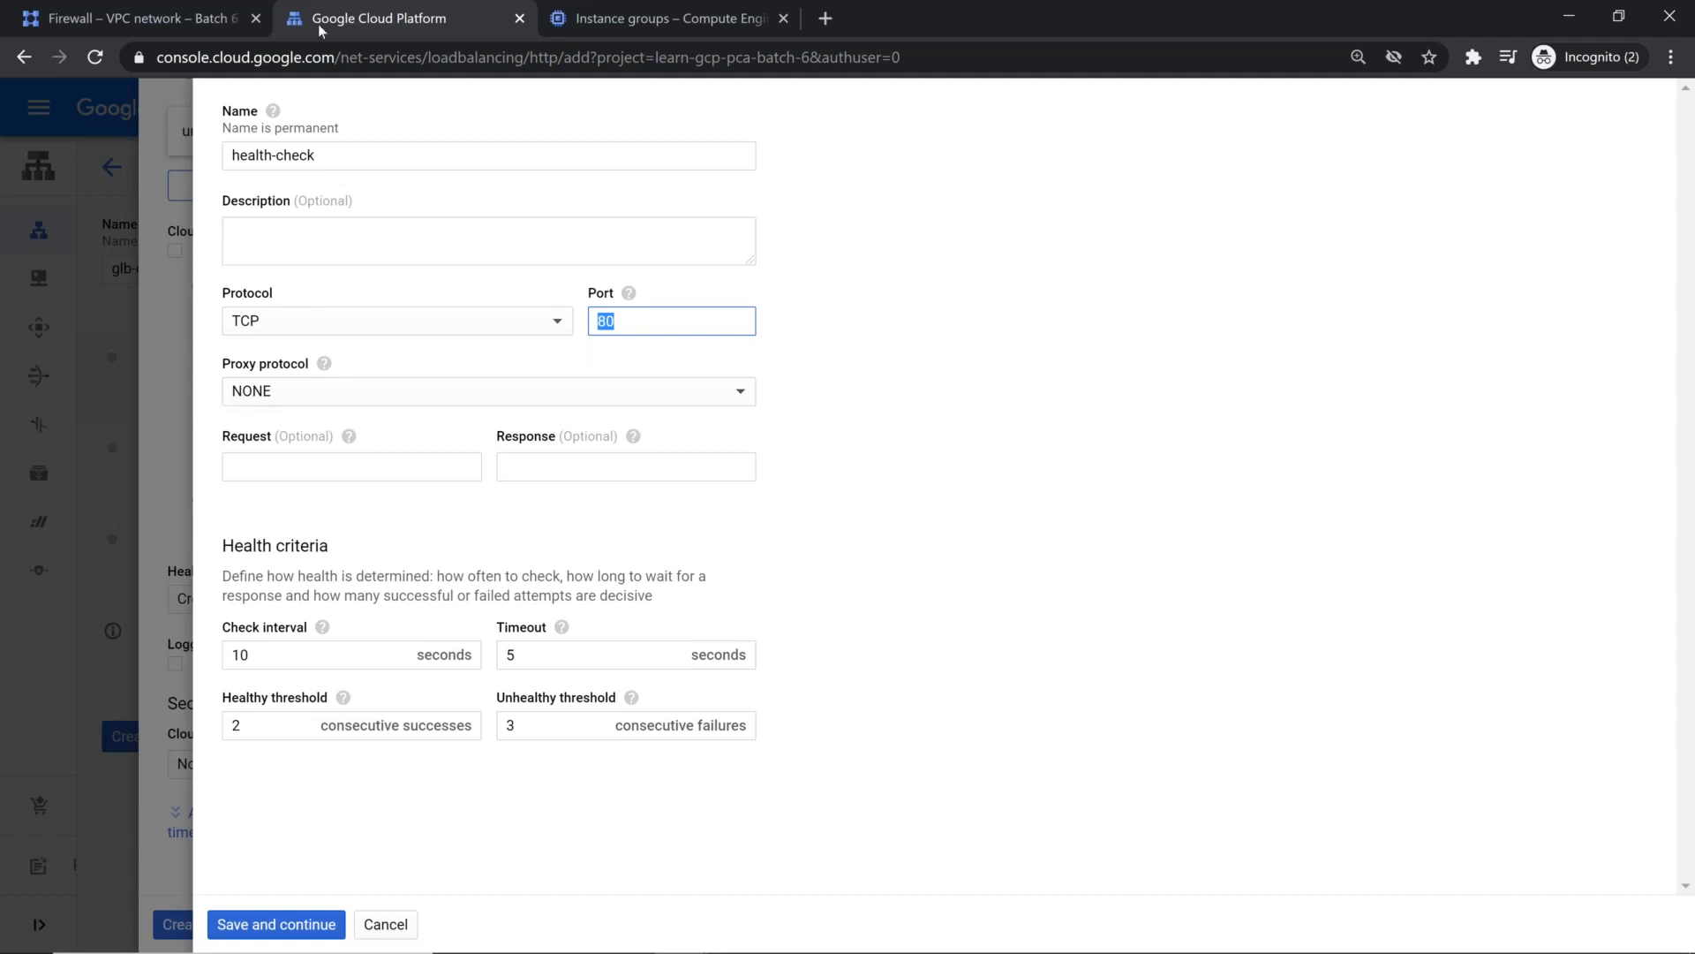
click(221, 18)
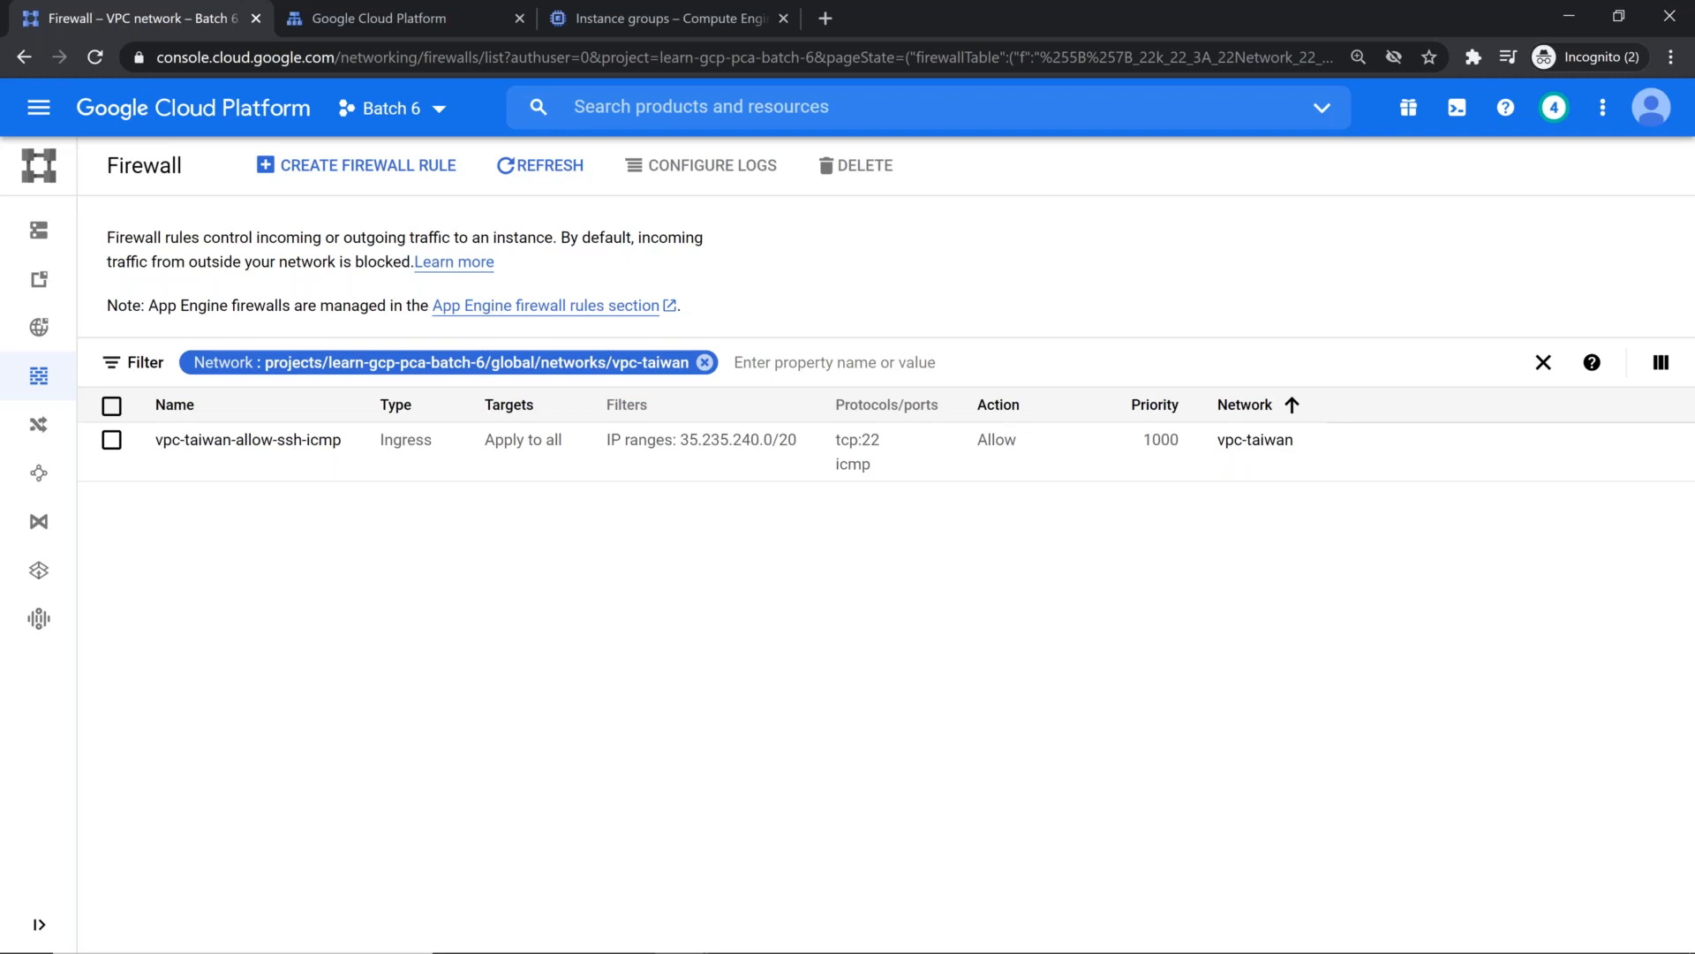
Step: Open the bookmarked Load Balancing Health Checks documentation from the Mod 5 folder in a new browser tab
click(814, 34)
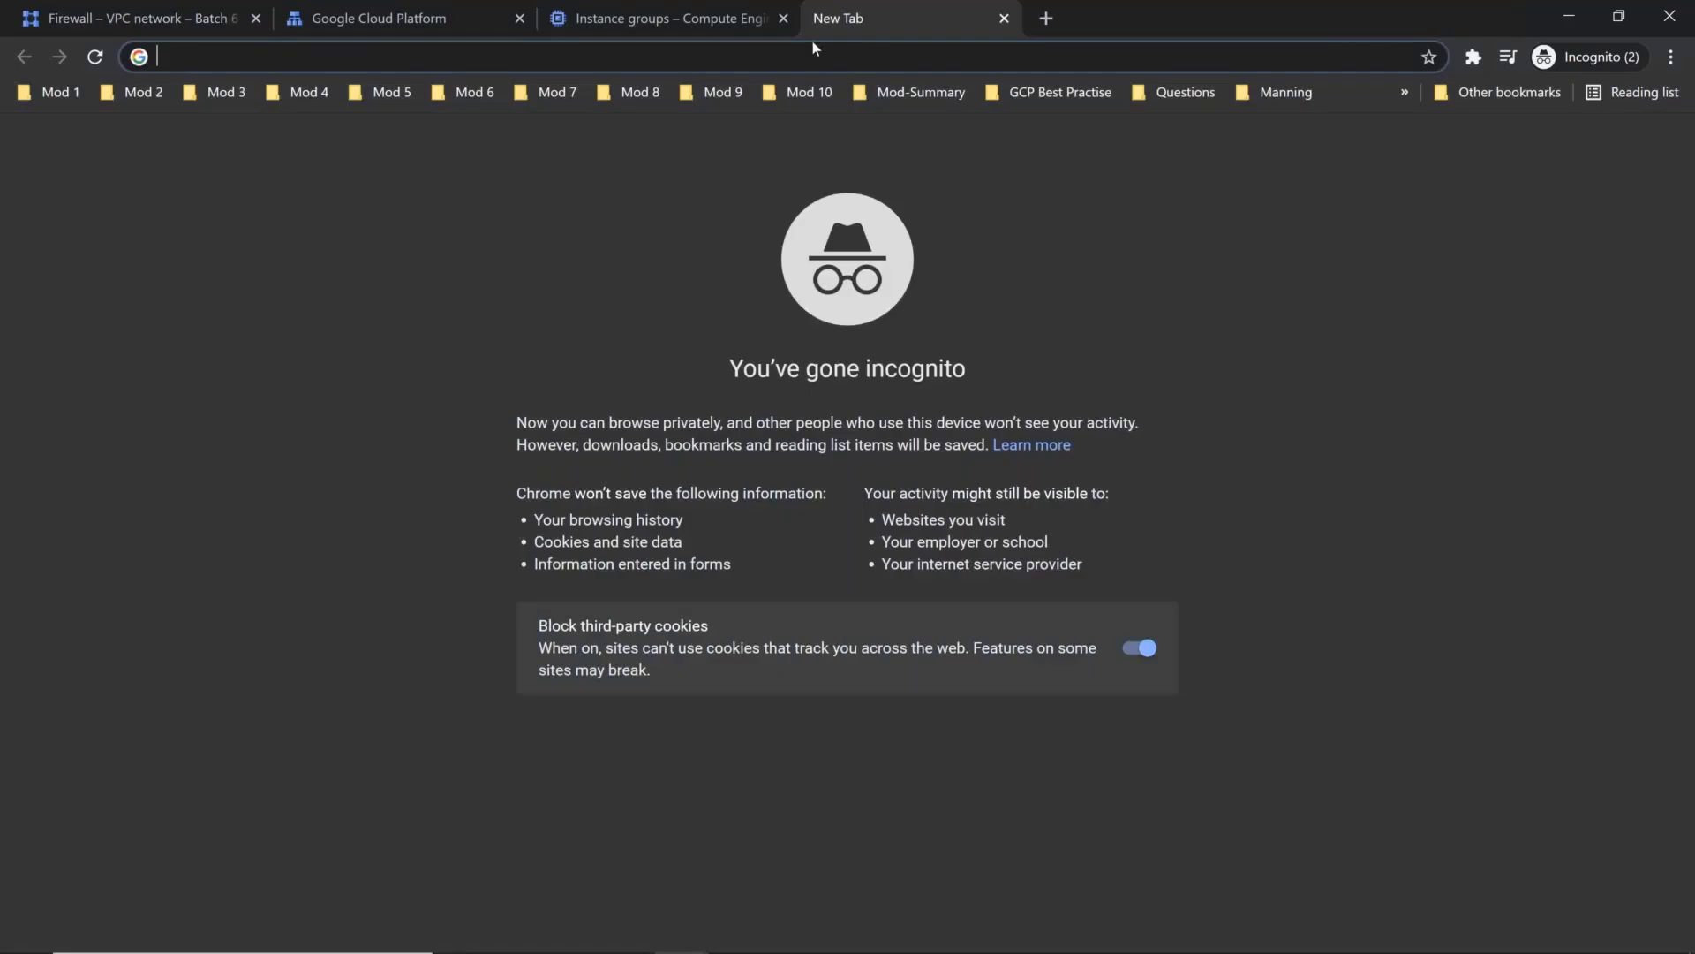
click(404, 97)
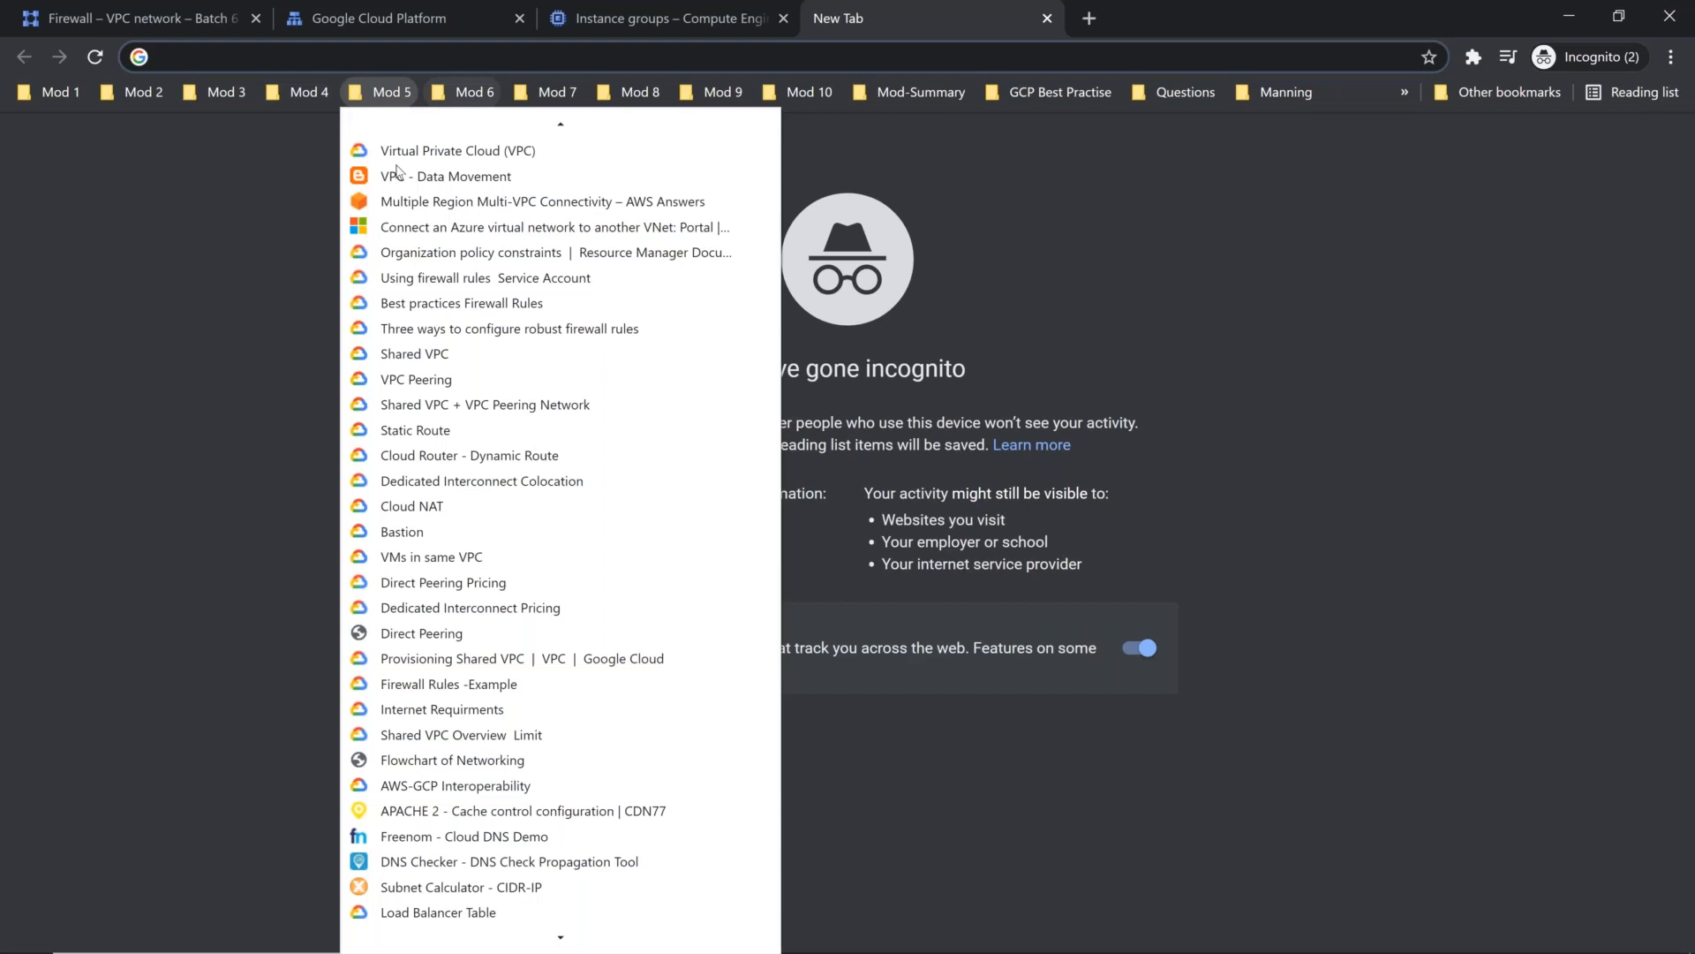
scroll(415, 582, down, 3)
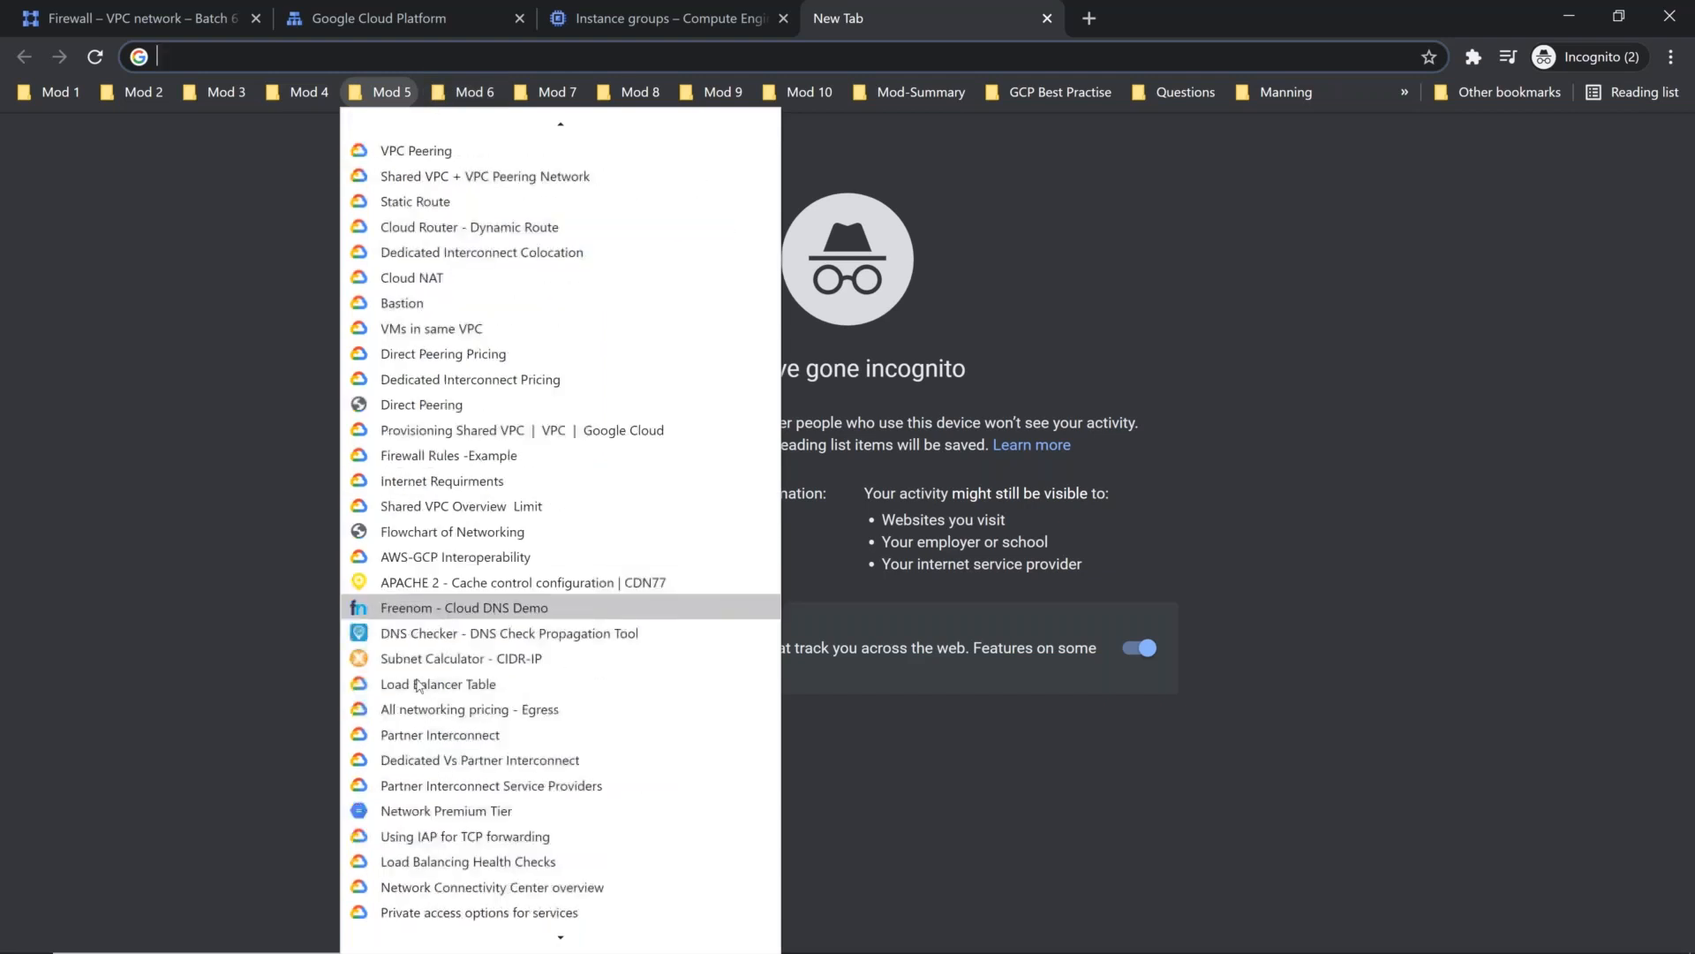
scroll(418, 685, down, 2)
click(422, 700)
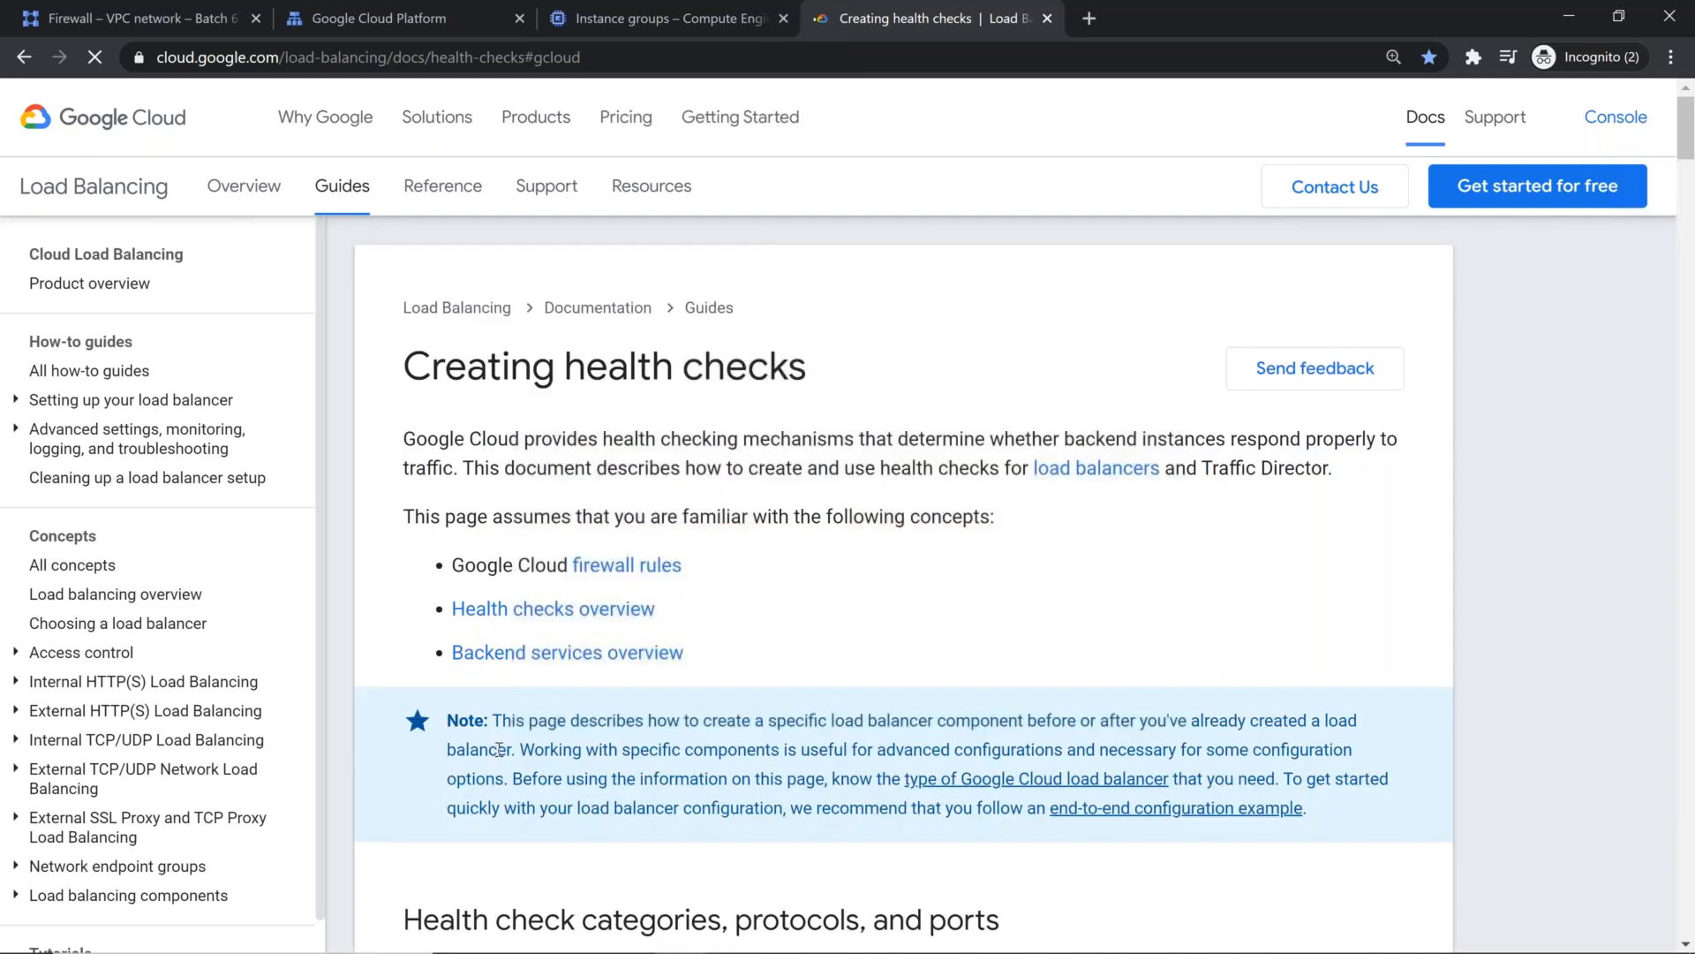
Step: Search the Creating health checks page for 35 to locate the health check source IP ranges
key(ctrl+f)
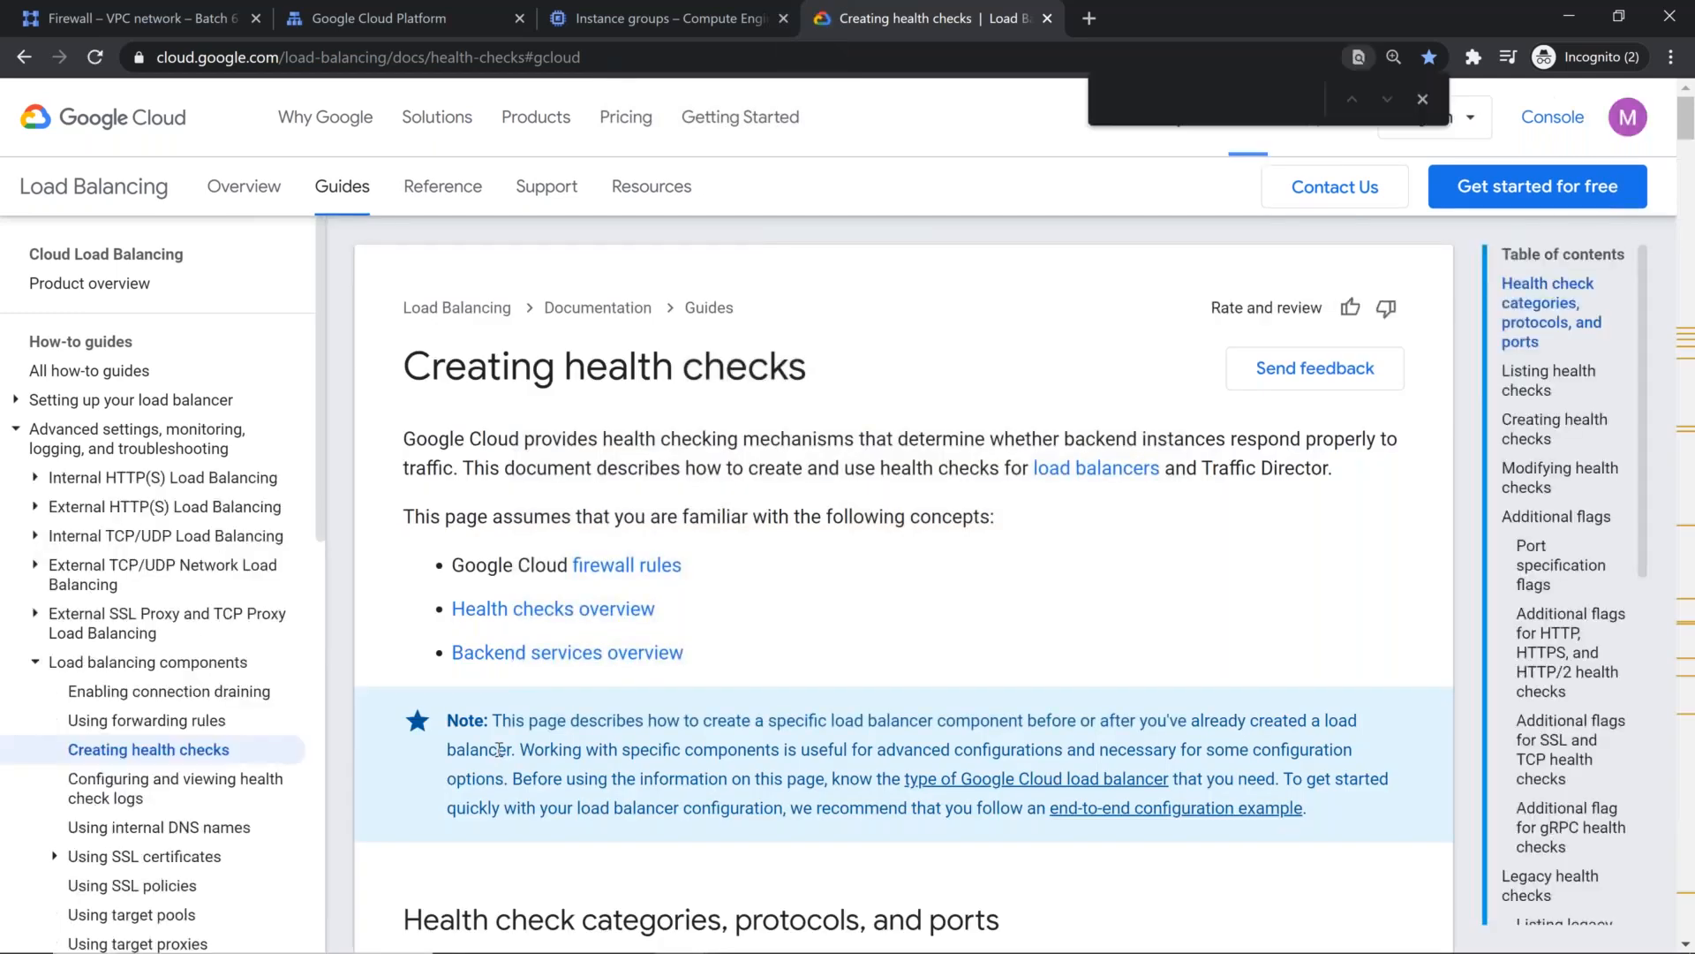
text(3)
key(Return)
key(Return)
text(5)
key(Return)
key(Return)
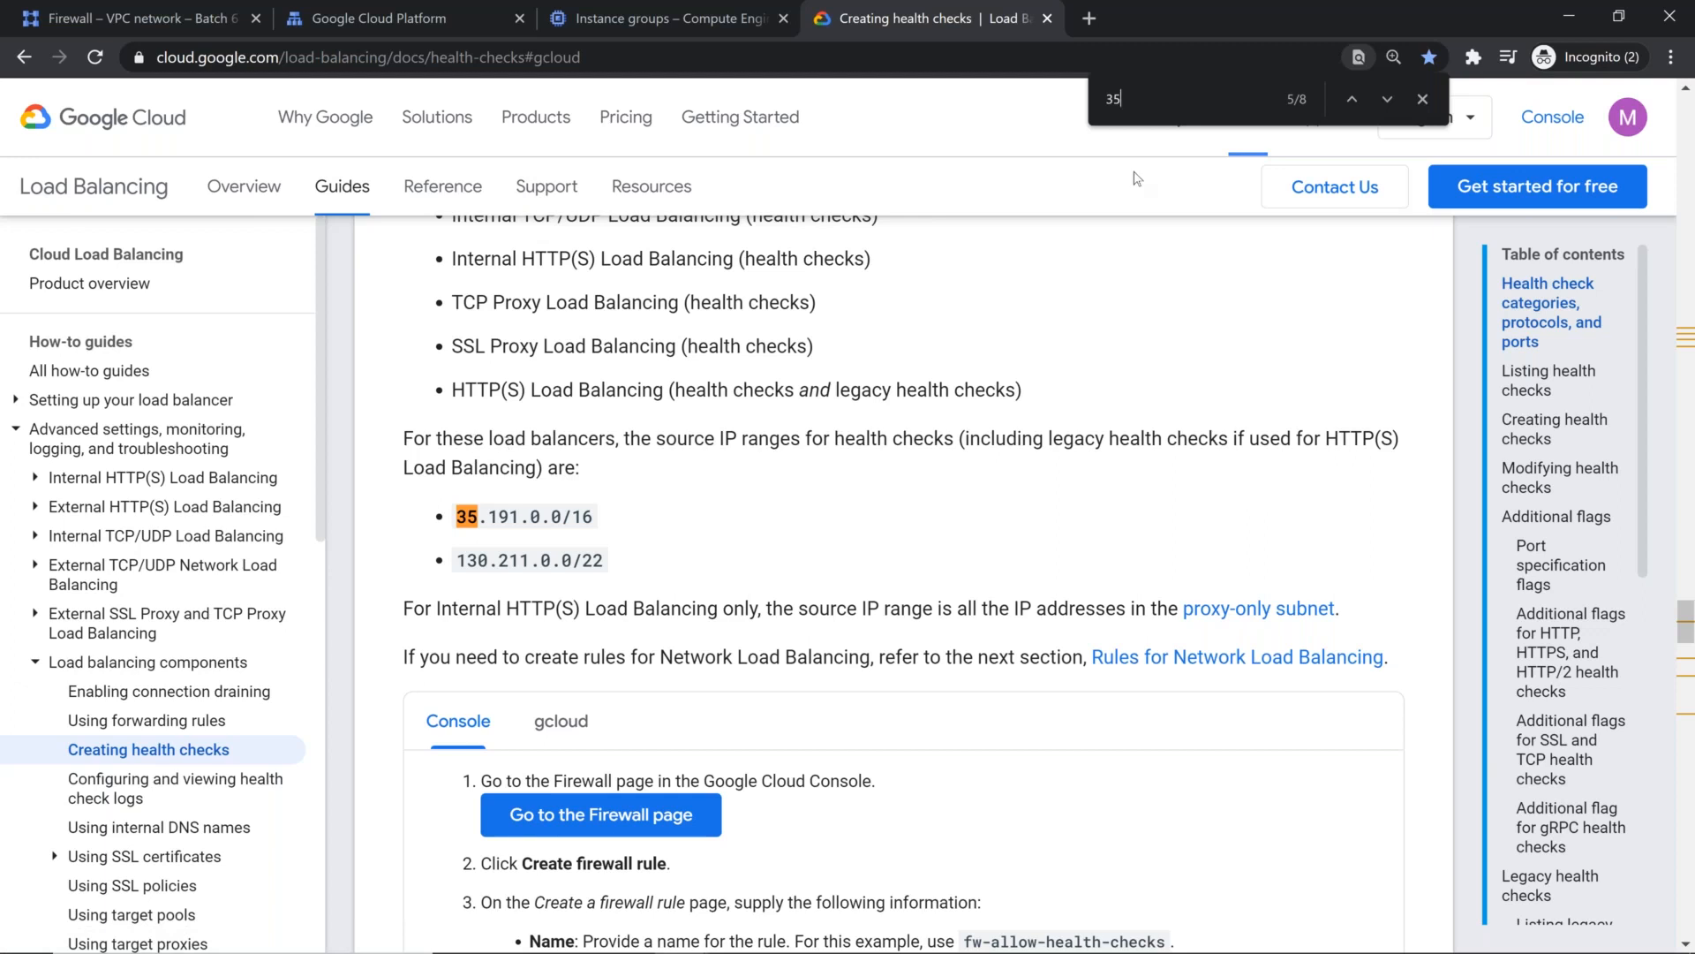
click(1422, 99)
scroll(1179, 426, down, 5)
scroll(1174, 433, up, 5)
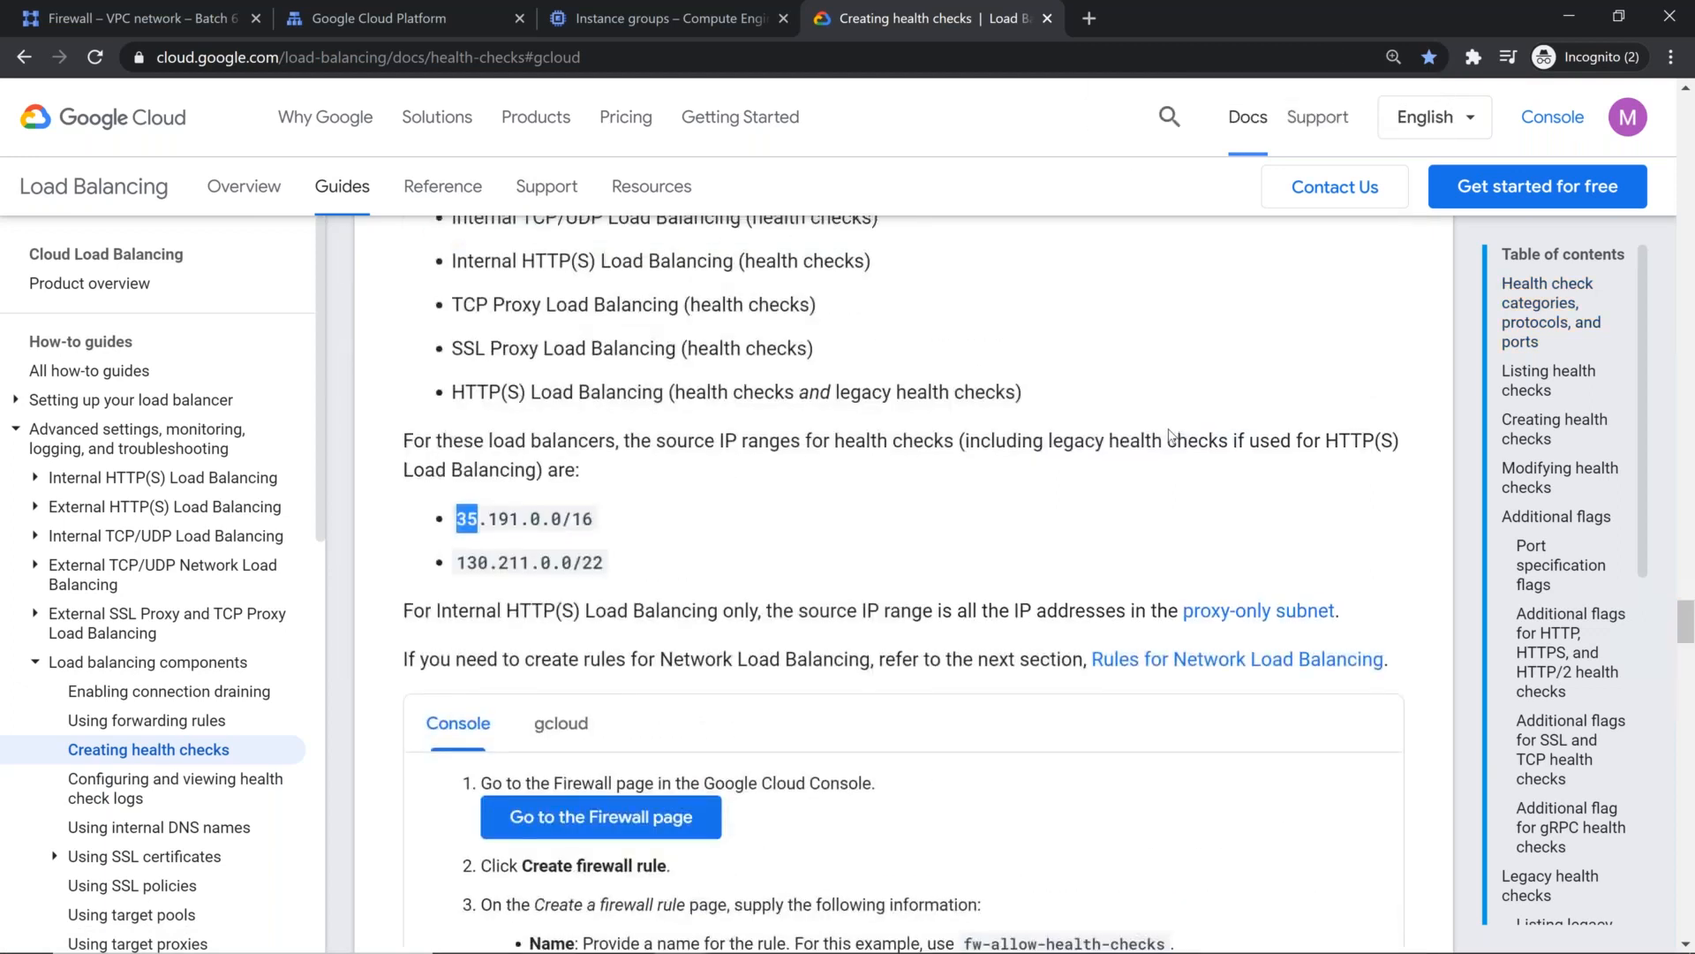
Step: Search the documentation page for 130 and go through the matches under the health check firewall rules
scroll(1170, 435, up, 1)
key(ctrl+f)
text(130)
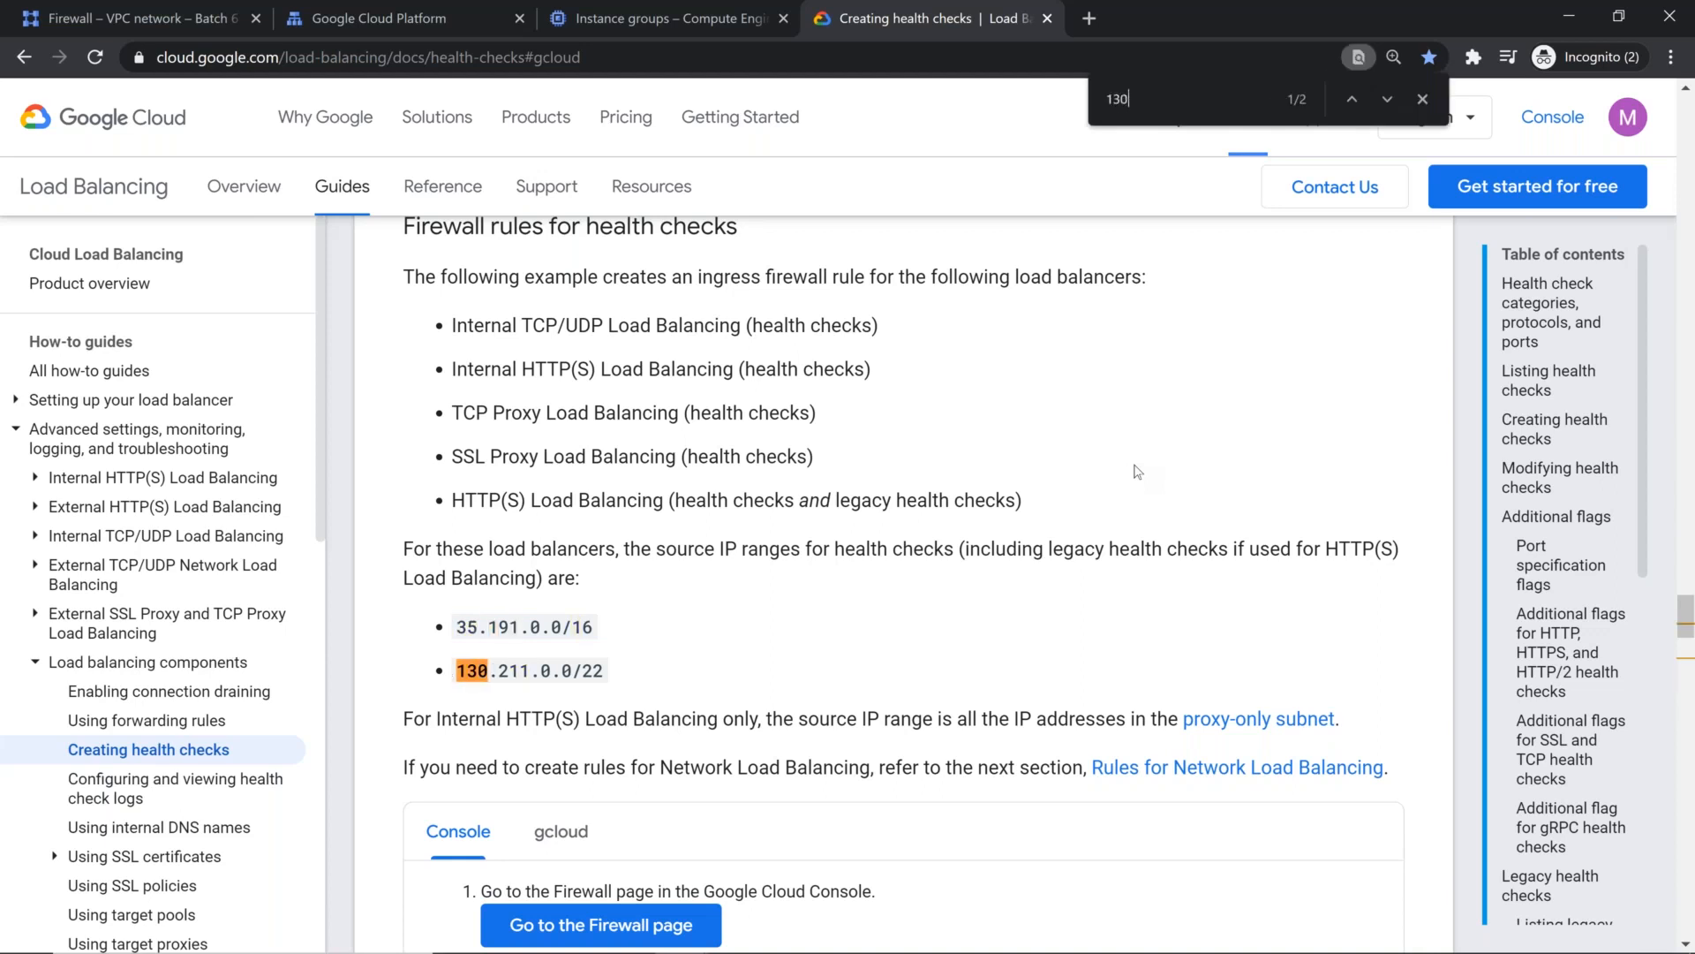
key(Return)
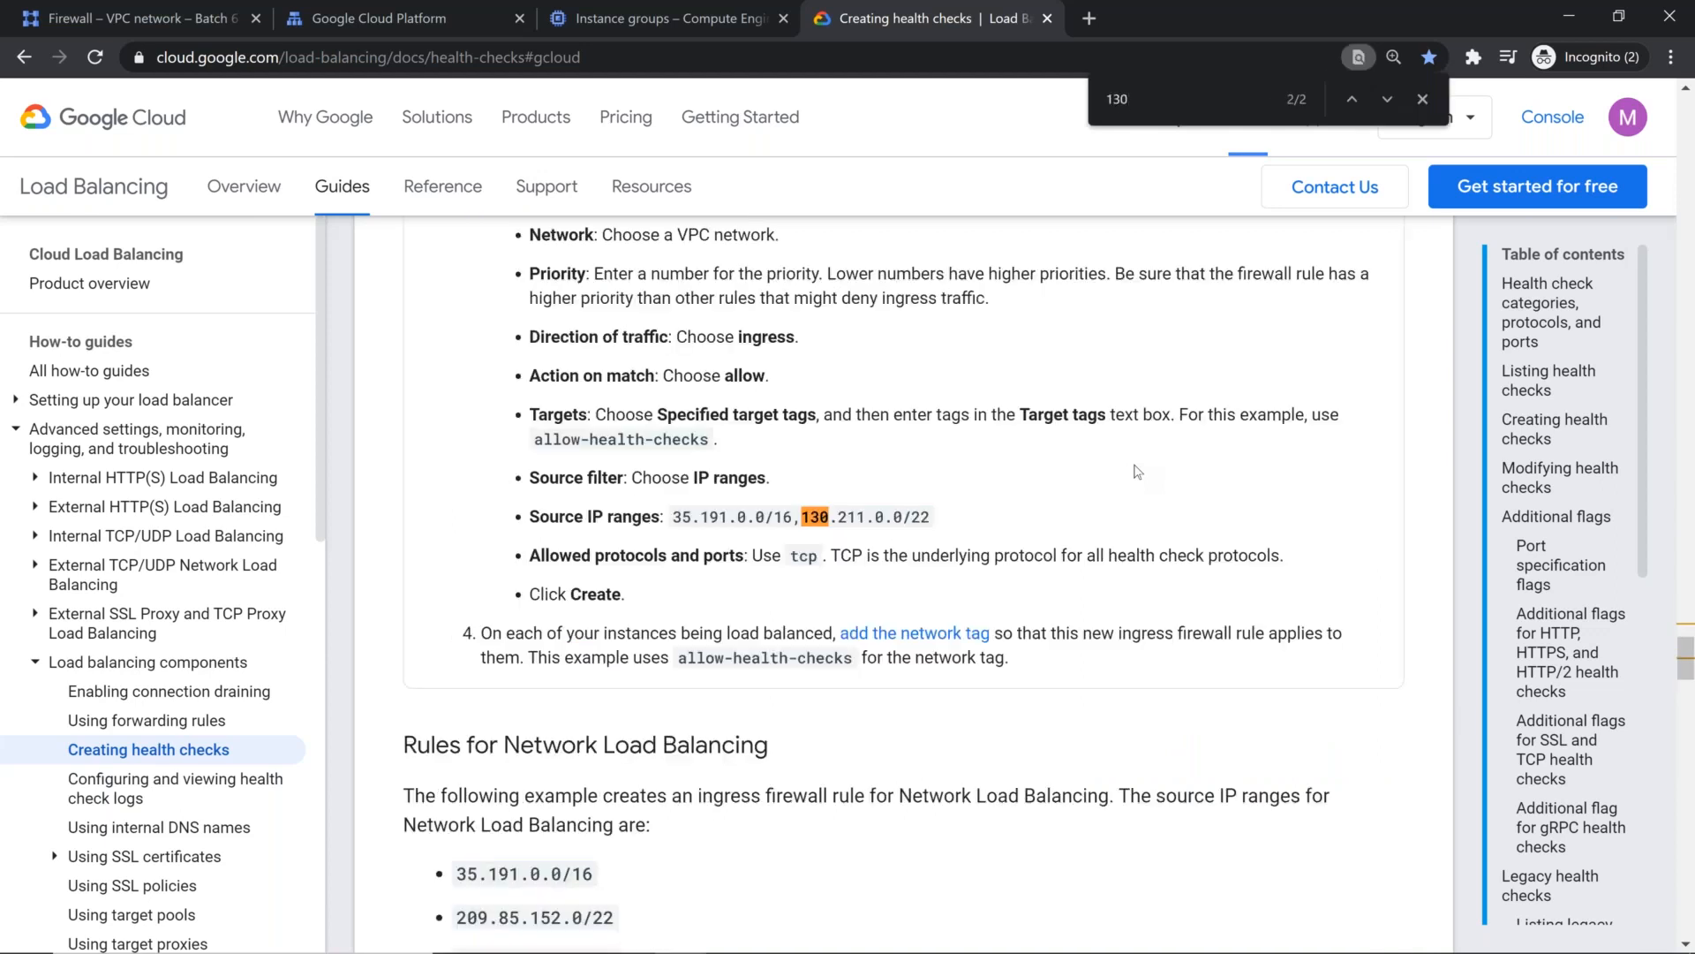
key(Return)
scroll(1055, 575, up, 2)
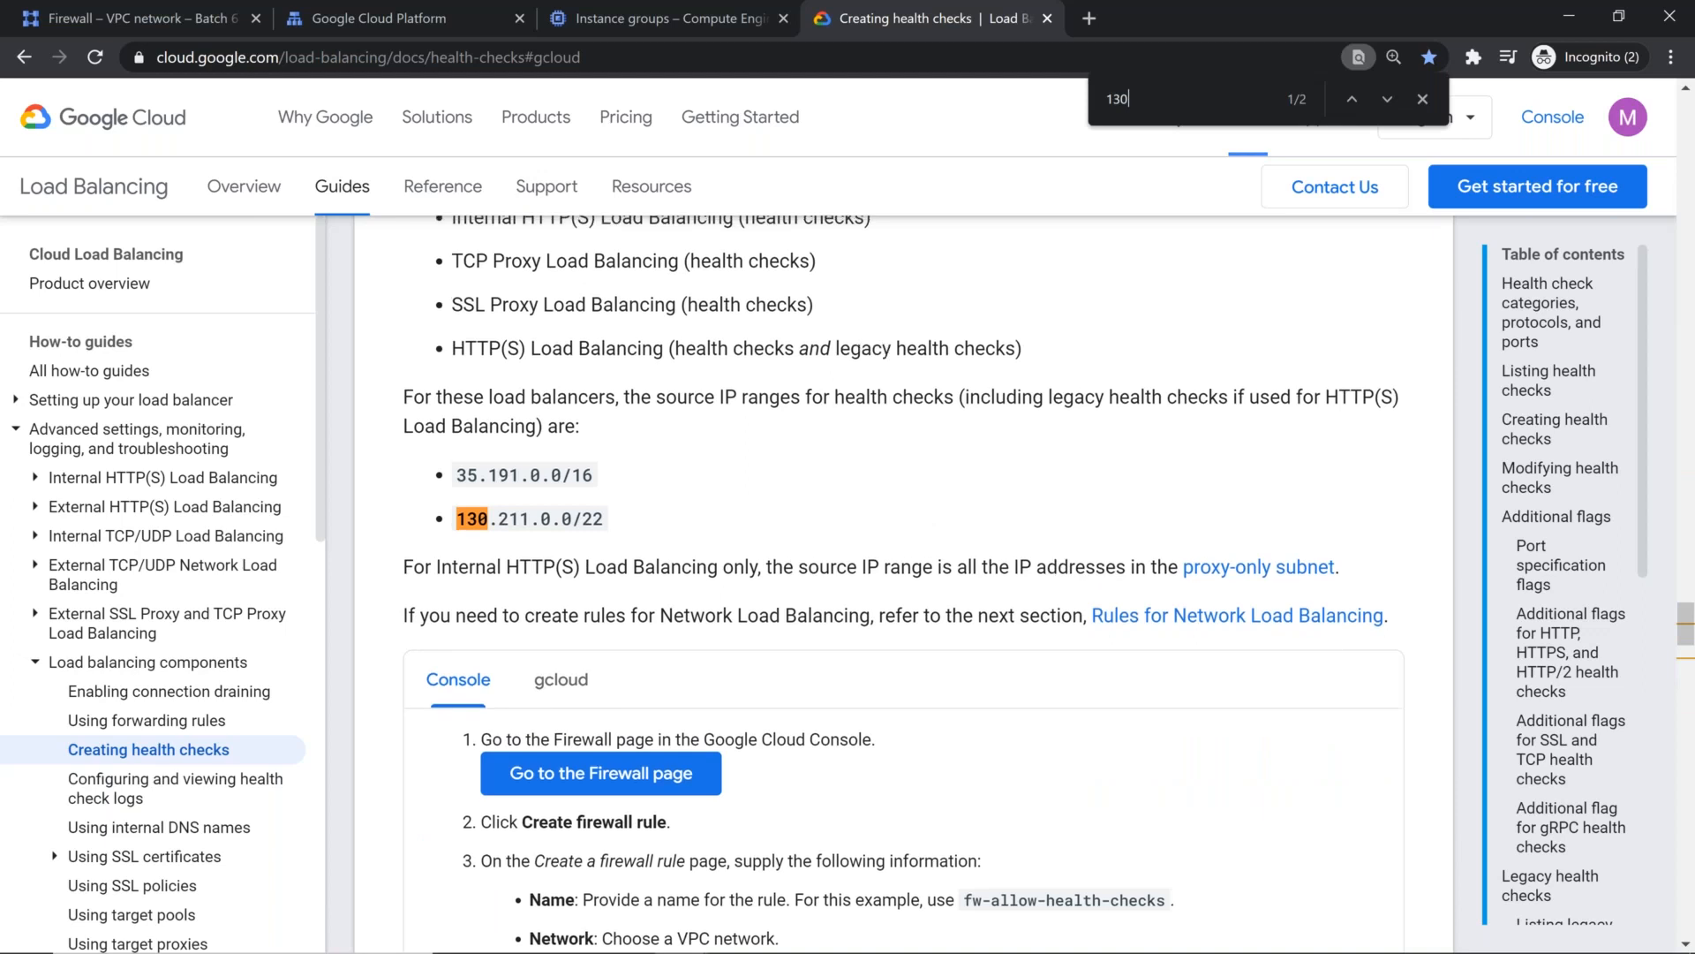
scroll(1050, 578, up, 2)
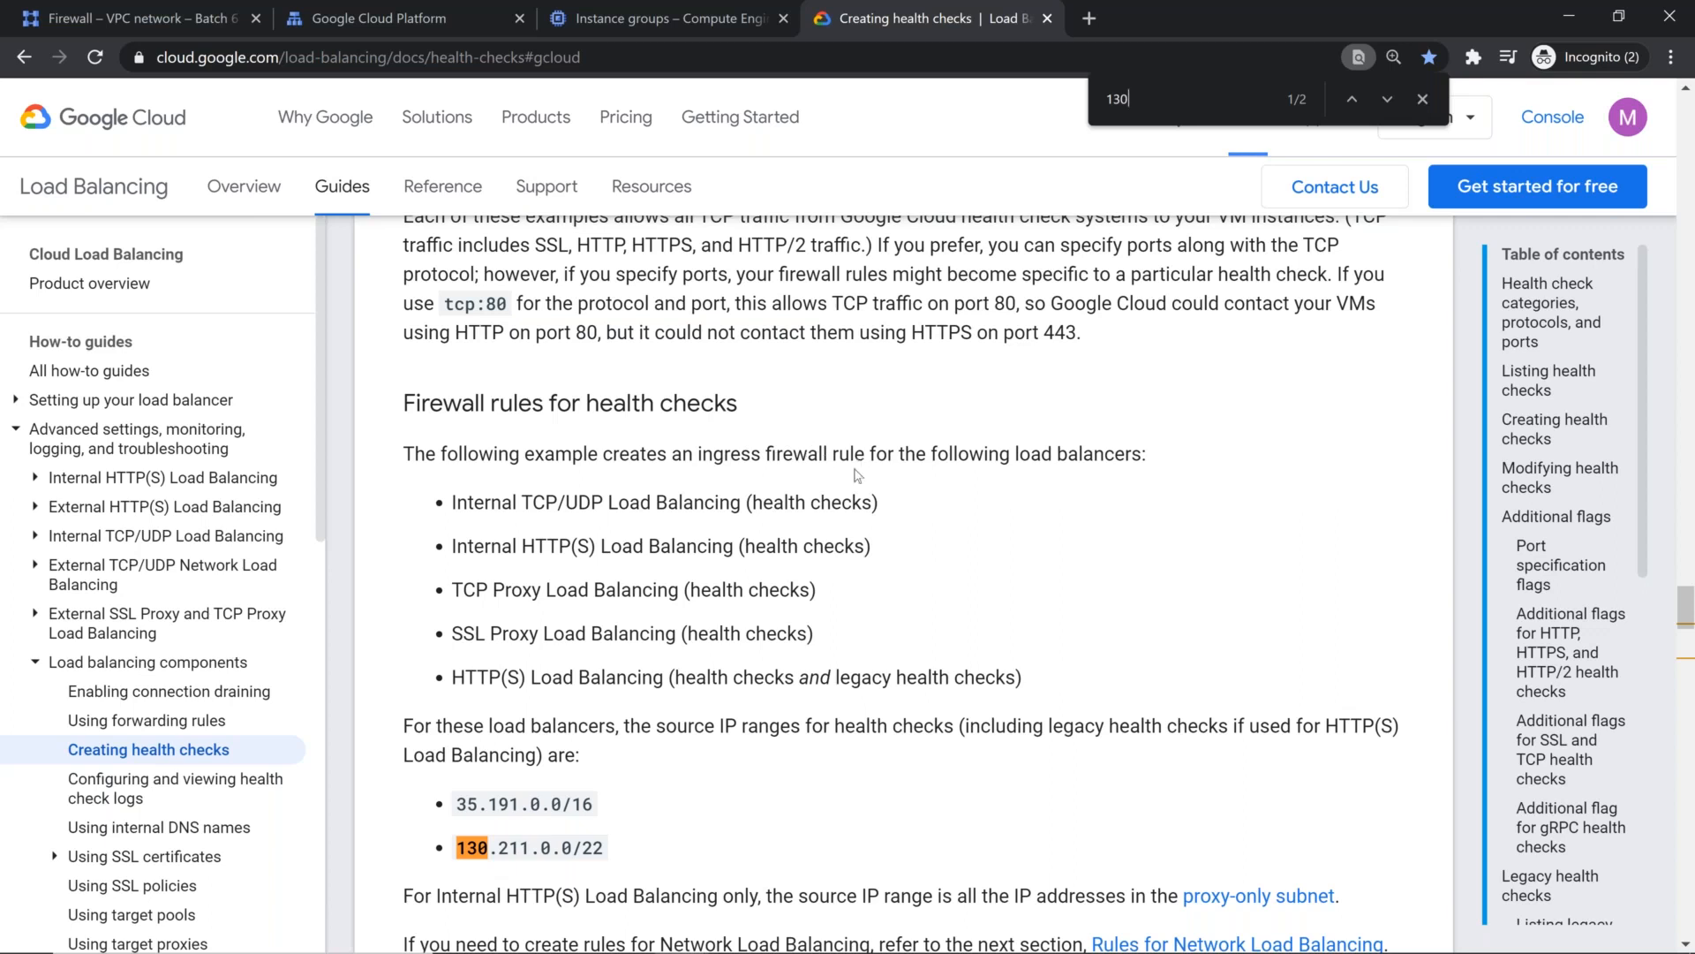
Step: Examine the source IP ranges for HTTP(S) Load Balancing health checks and the console instructions for the firewall rule
scroll(813, 532, down, 3)
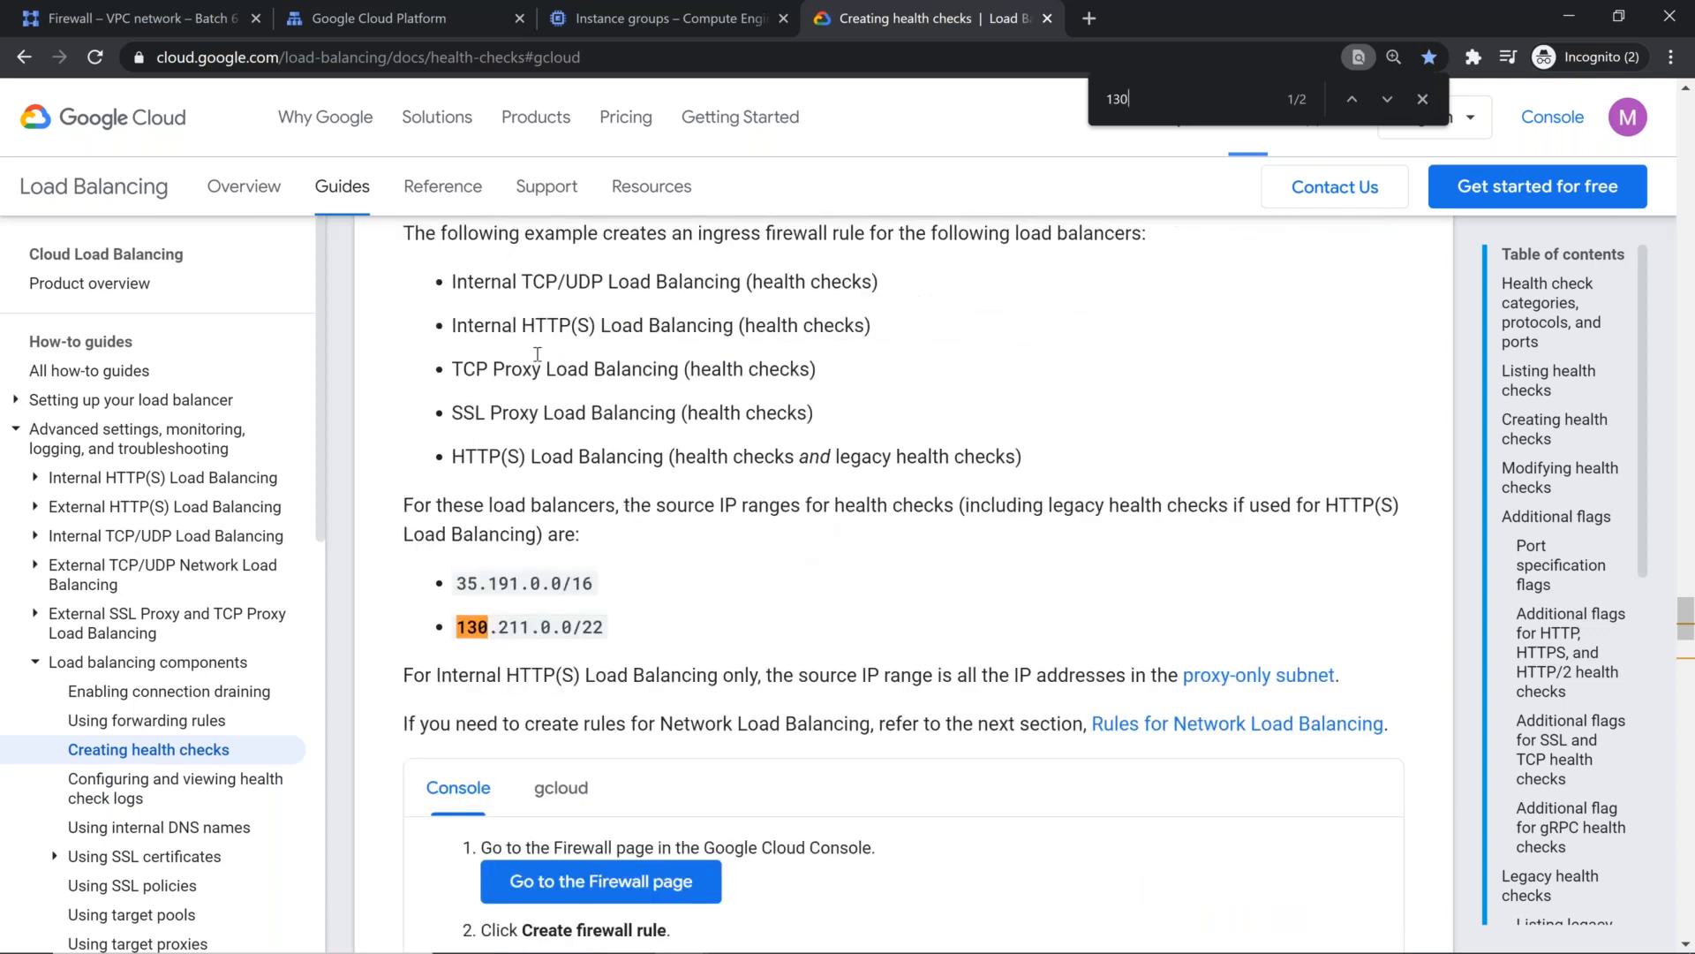
drag(448, 459, 744, 459)
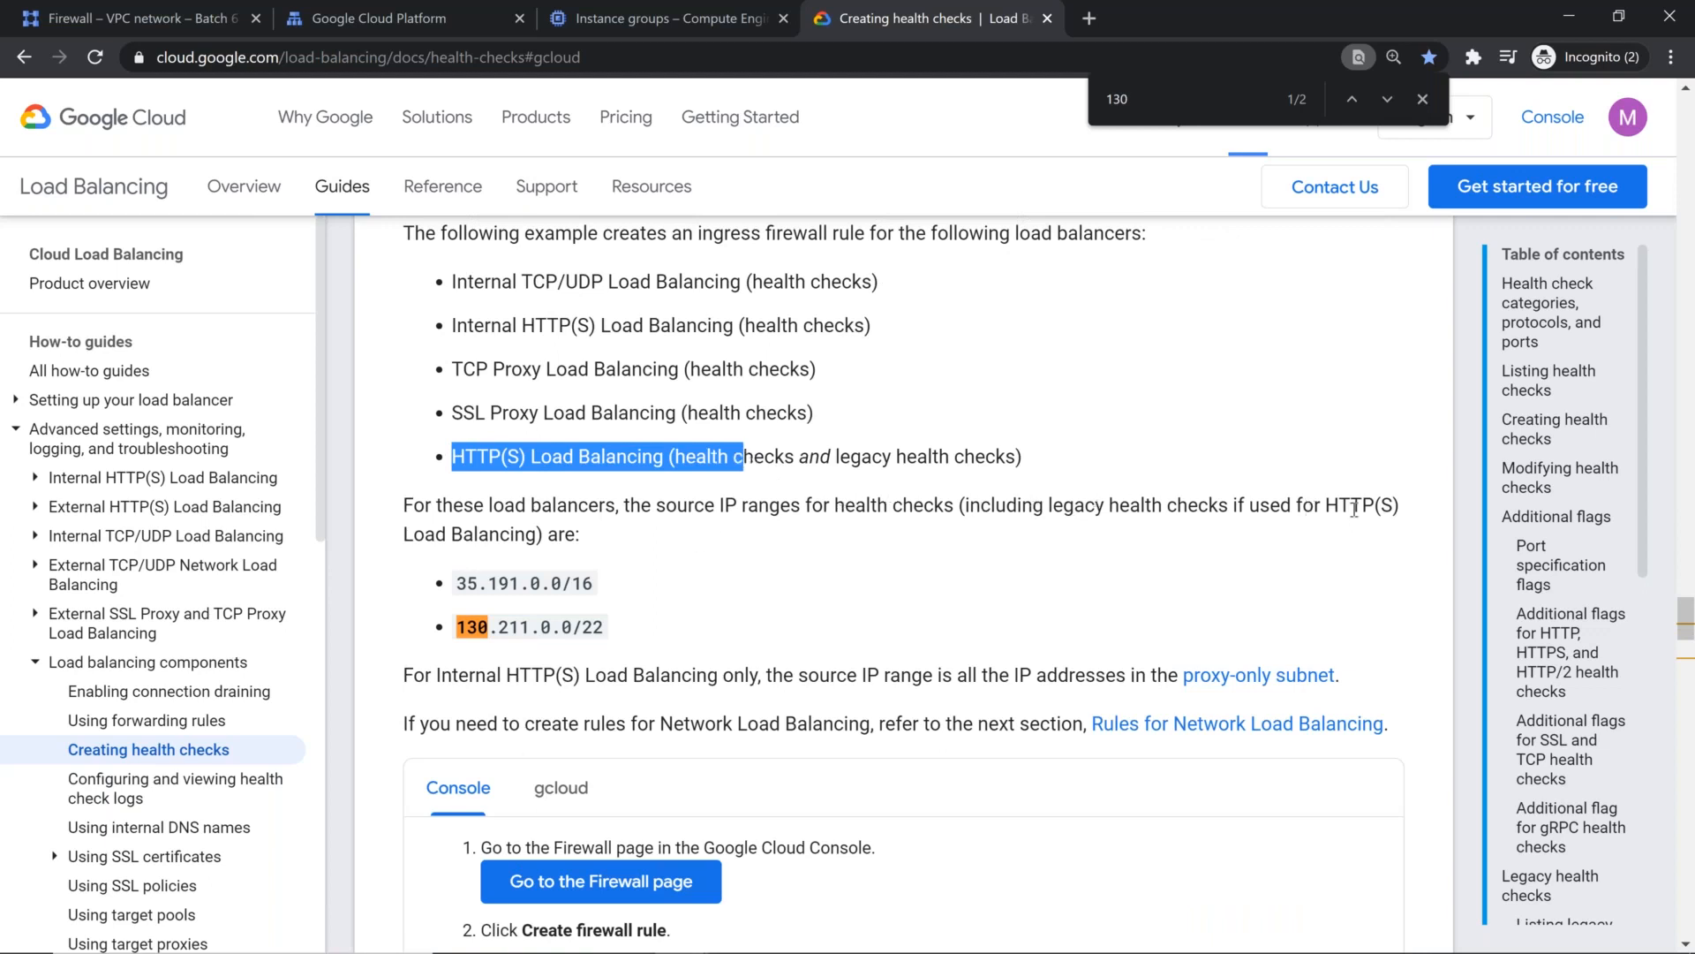
mouse_move(458, 583)
mouse_down()
mouse_move(536, 629)
mouse_move(612, 638)
mouse_up()
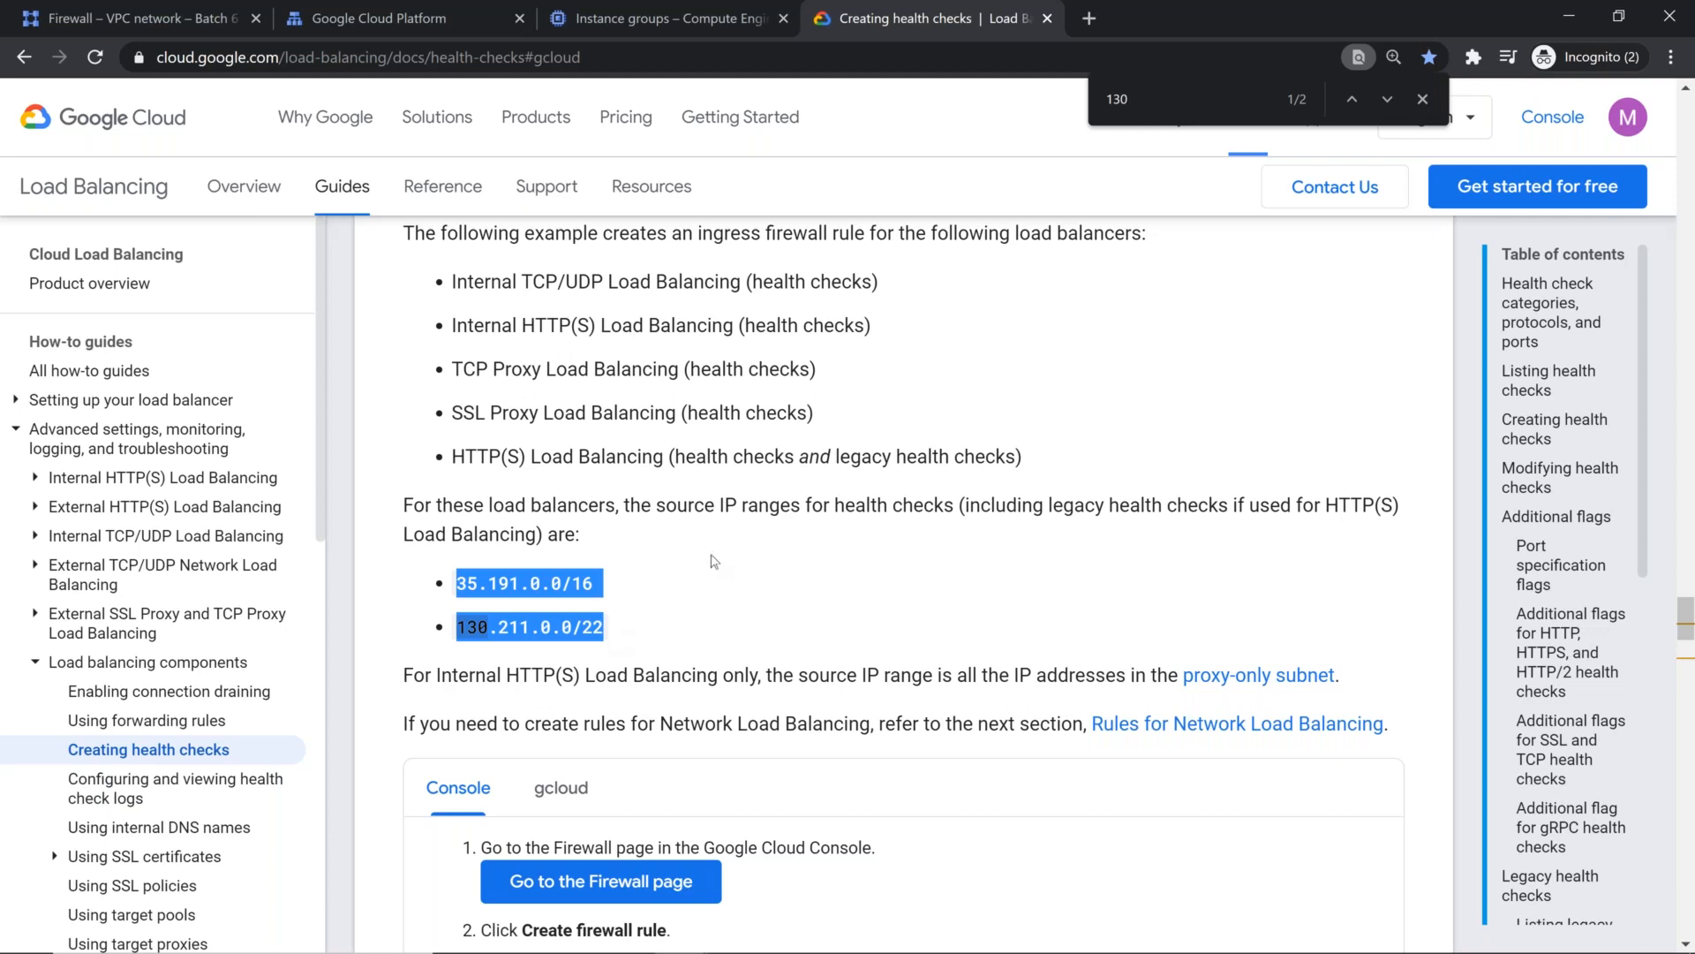
scroll(714, 561, down, 5)
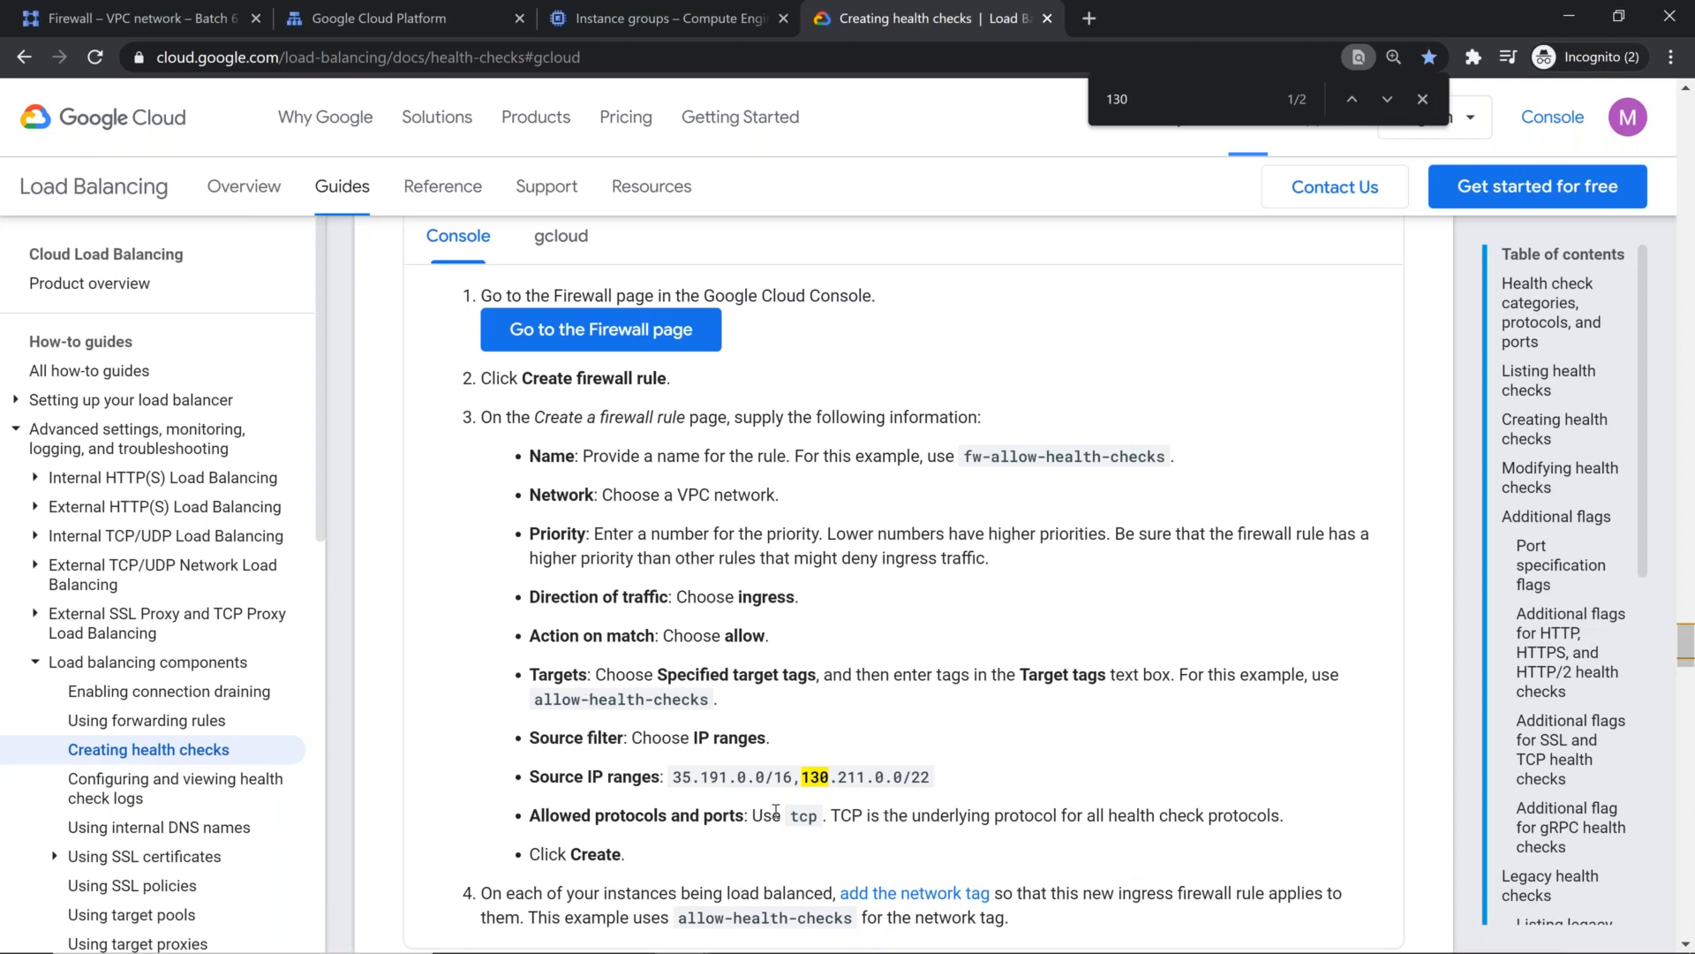
scroll(790, 812, down, 1)
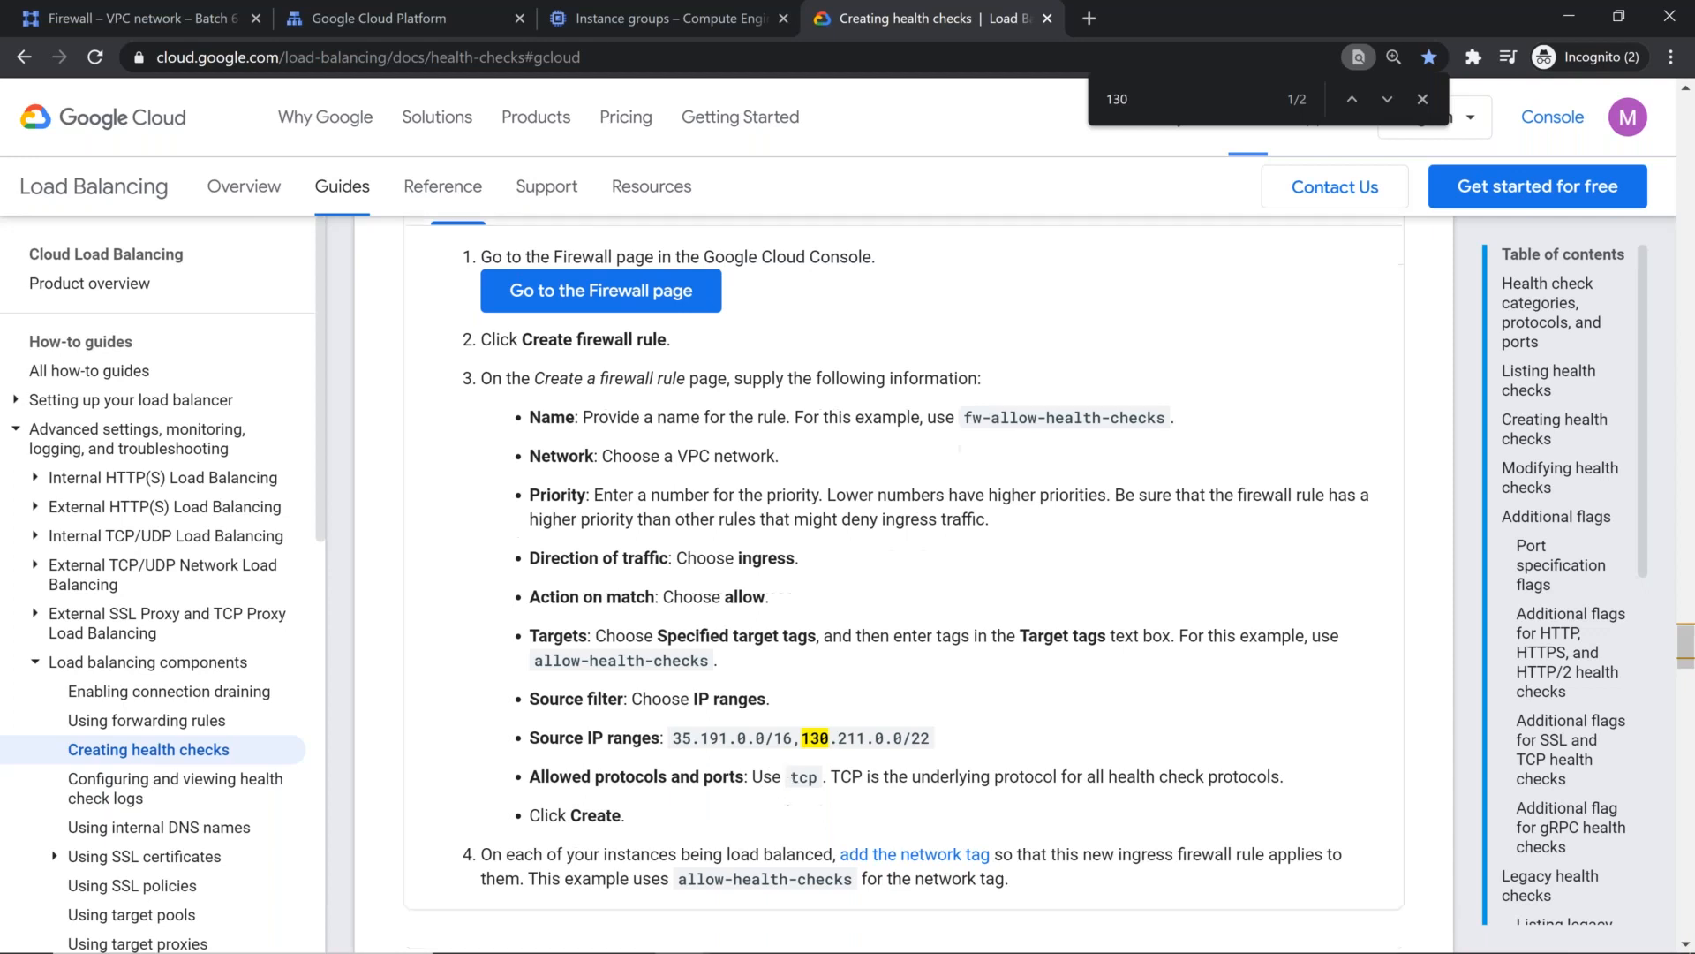
scroll(848, 704, down, 2)
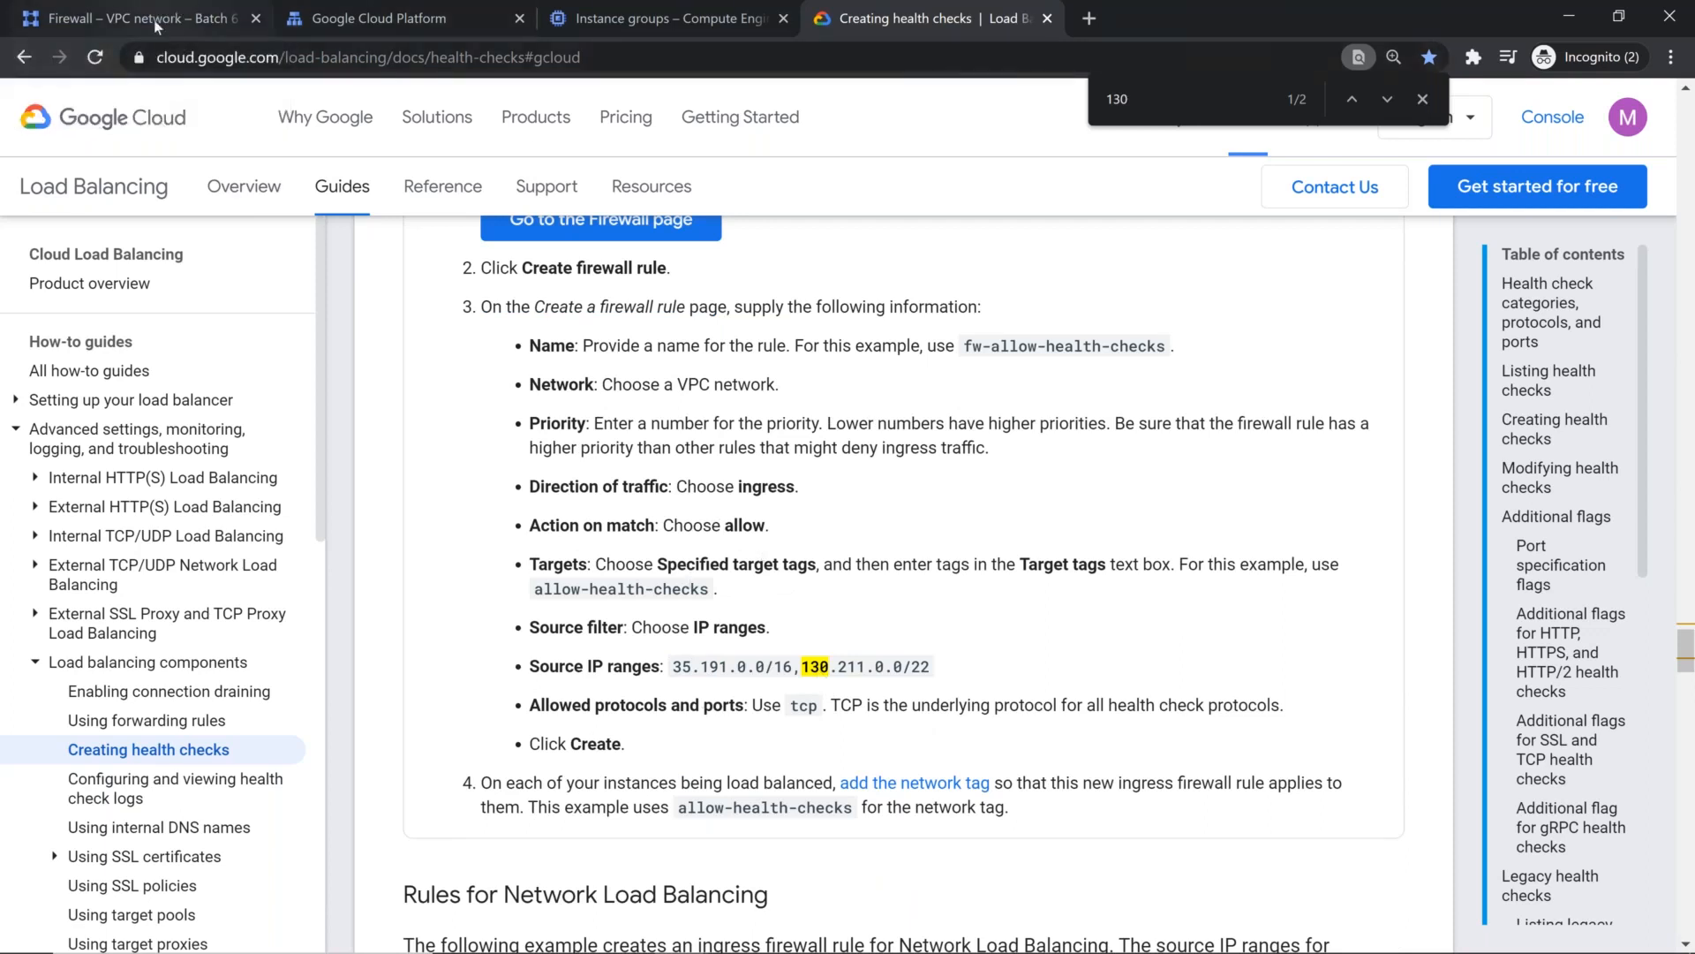
Step: Start a new firewall rule with the documentation's example name fw-allow-health-checks and select vpc-taiwan as its network
mouse_move(964, 351)
mouse_down()
mouse_move(1109, 334)
mouse_move(1165, 362)
mouse_up()
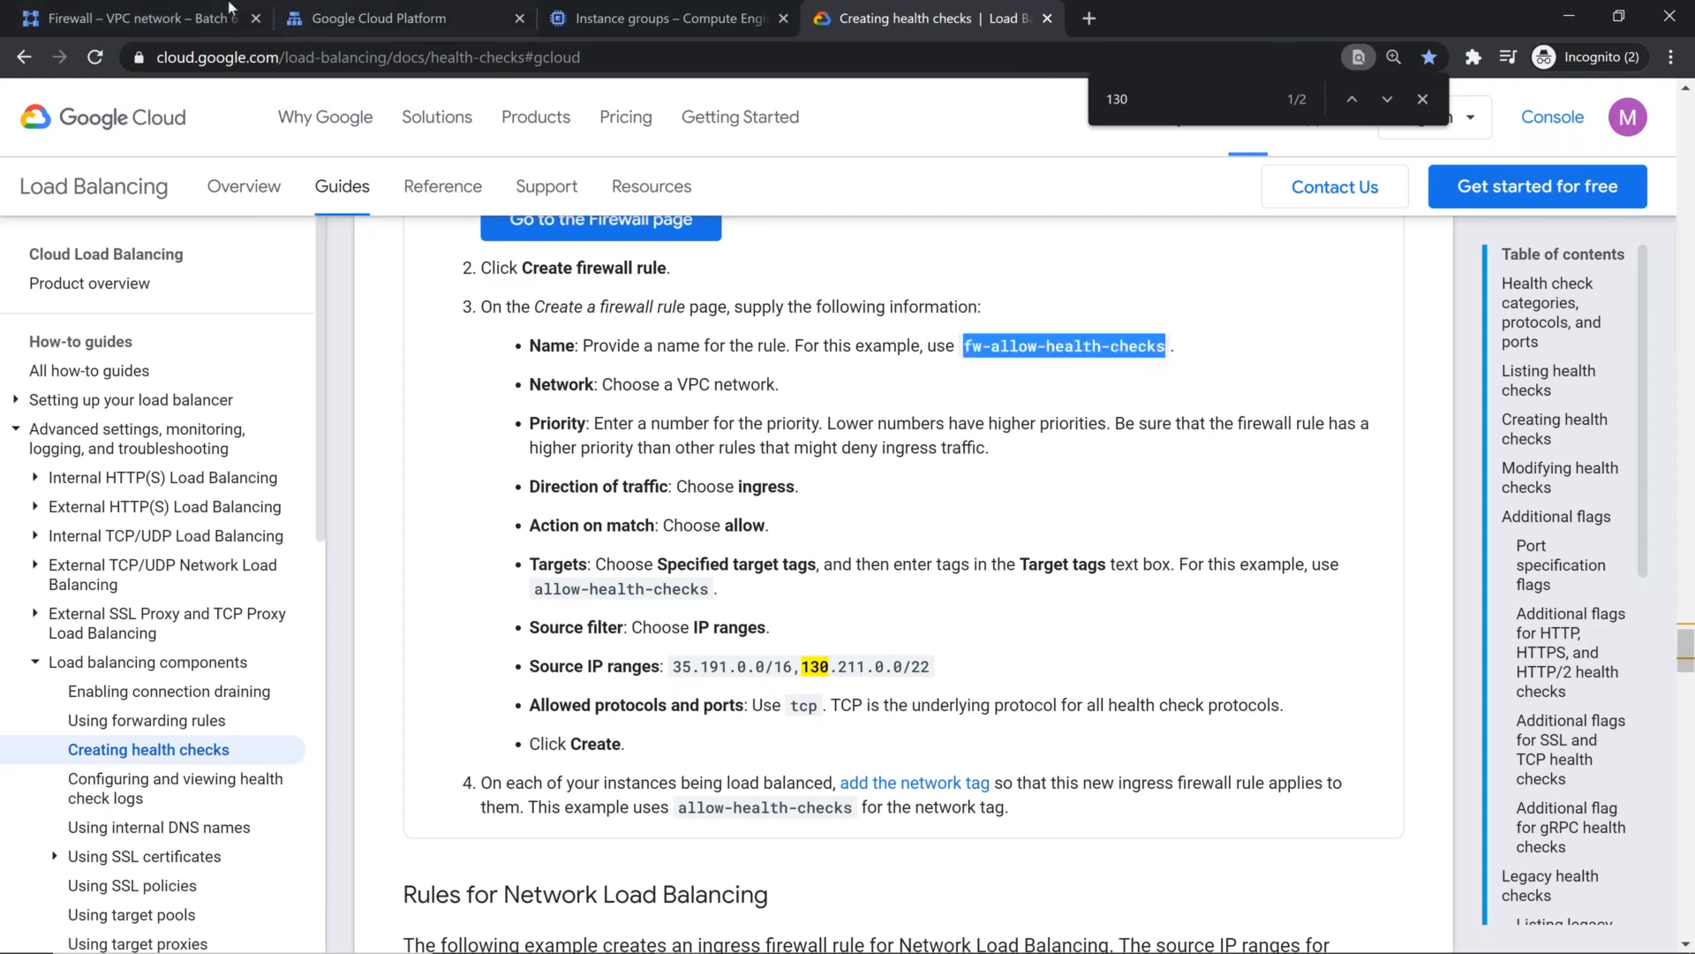
click(119, 9)
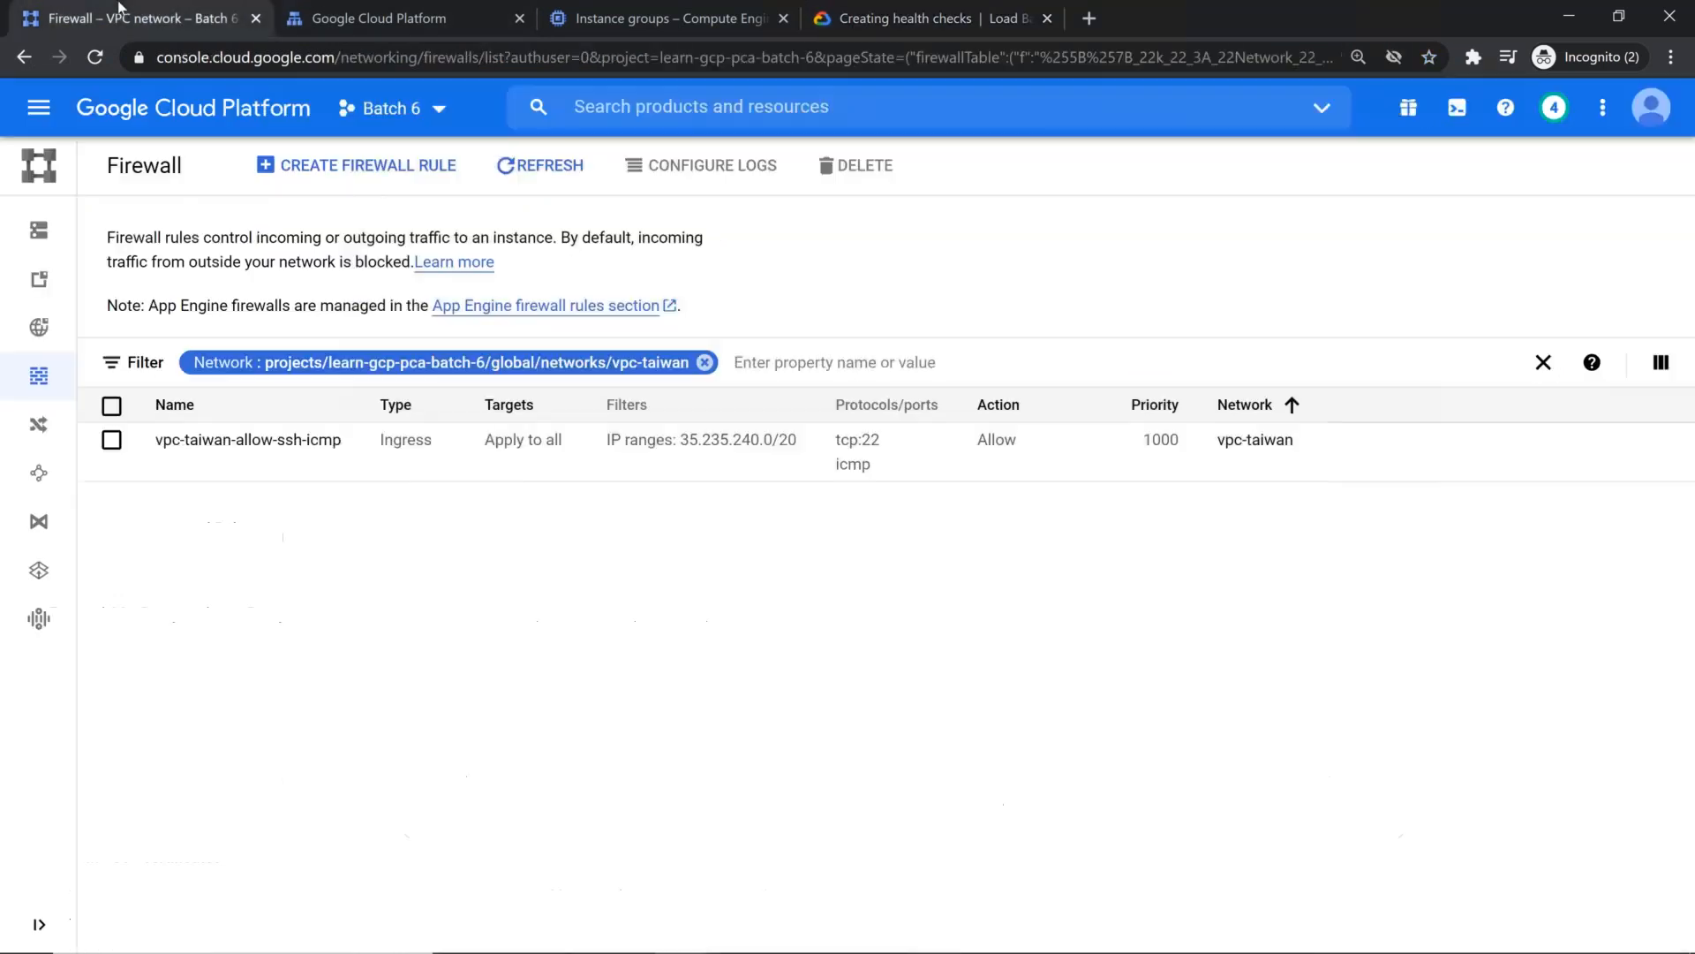
click(408, 167)
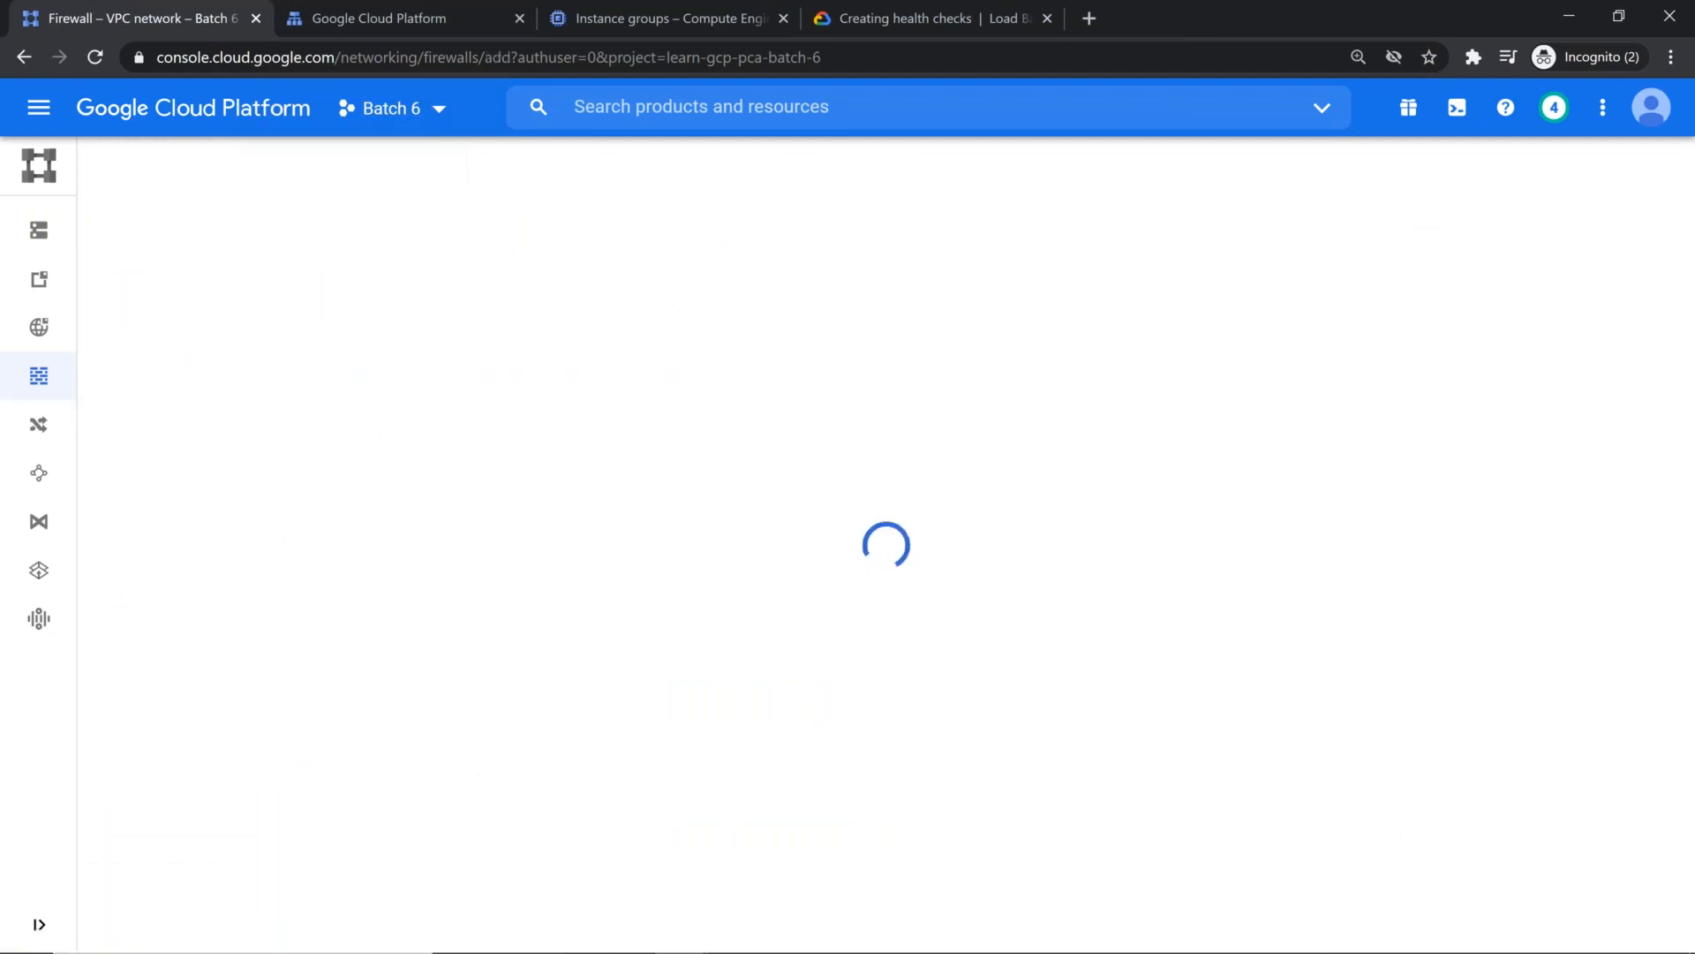
click(389, 329)
text(fw-allow-health-checks)
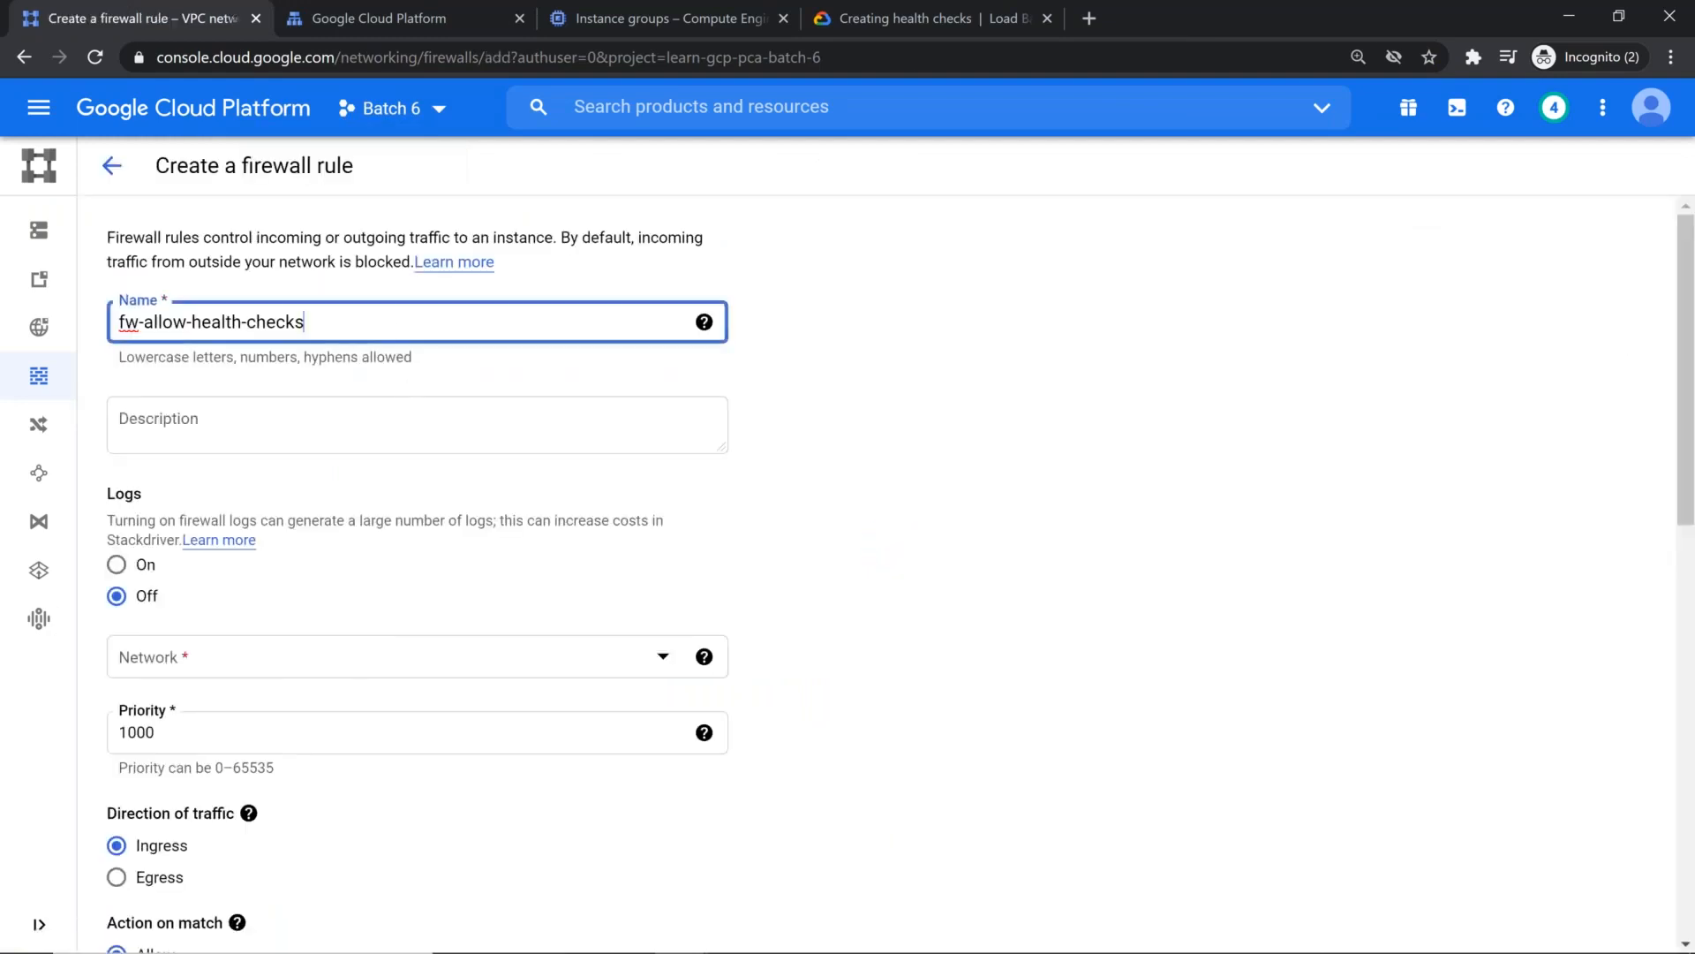
click(256, 661)
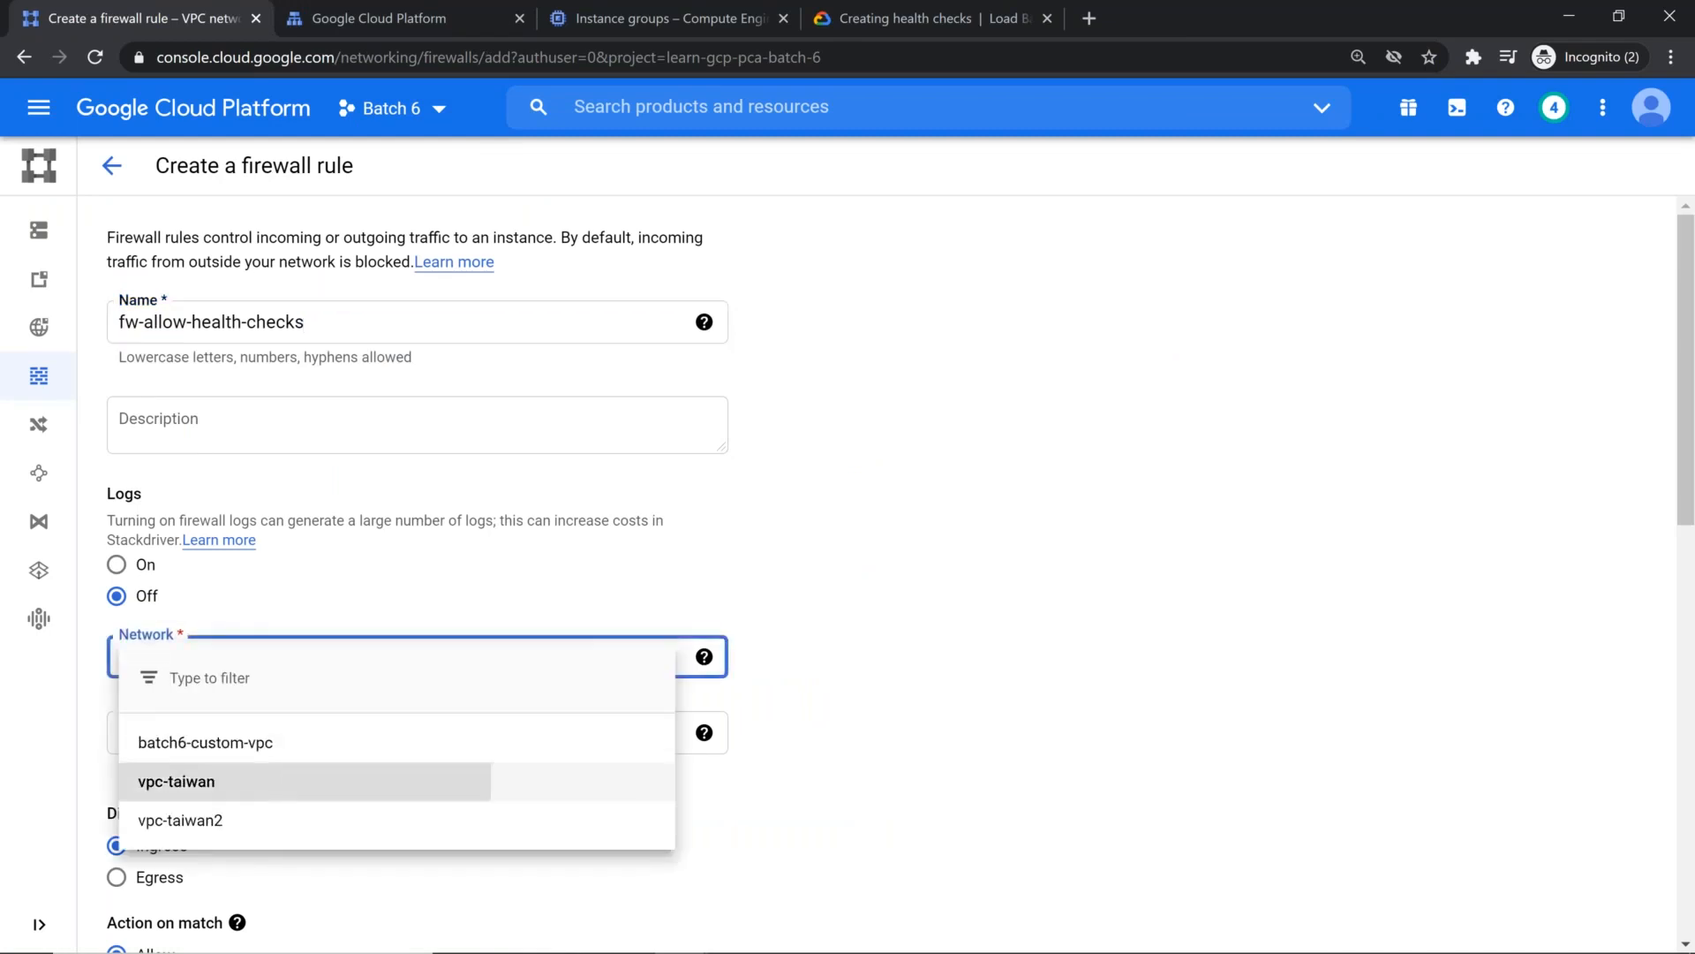
click(225, 782)
scroll(543, 710, down, 1)
scroll(546, 715, down, 3)
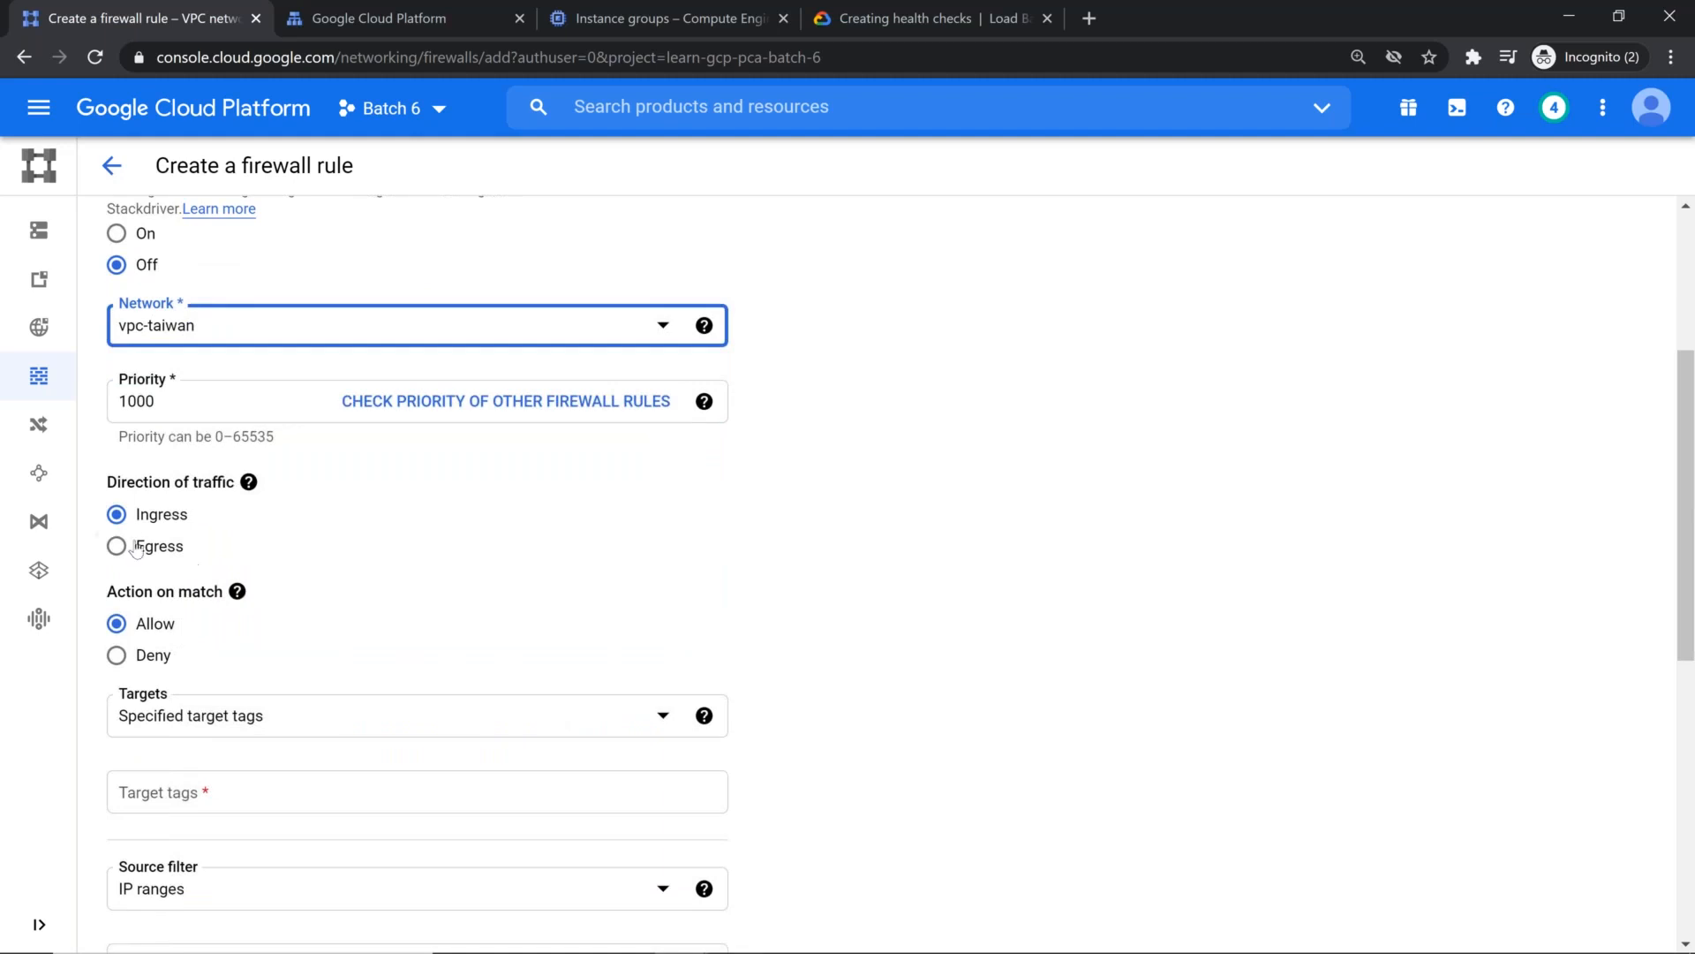
Step: Check the documented target settings, and set the firewall rule's targets to Specified service account
click(909, 18)
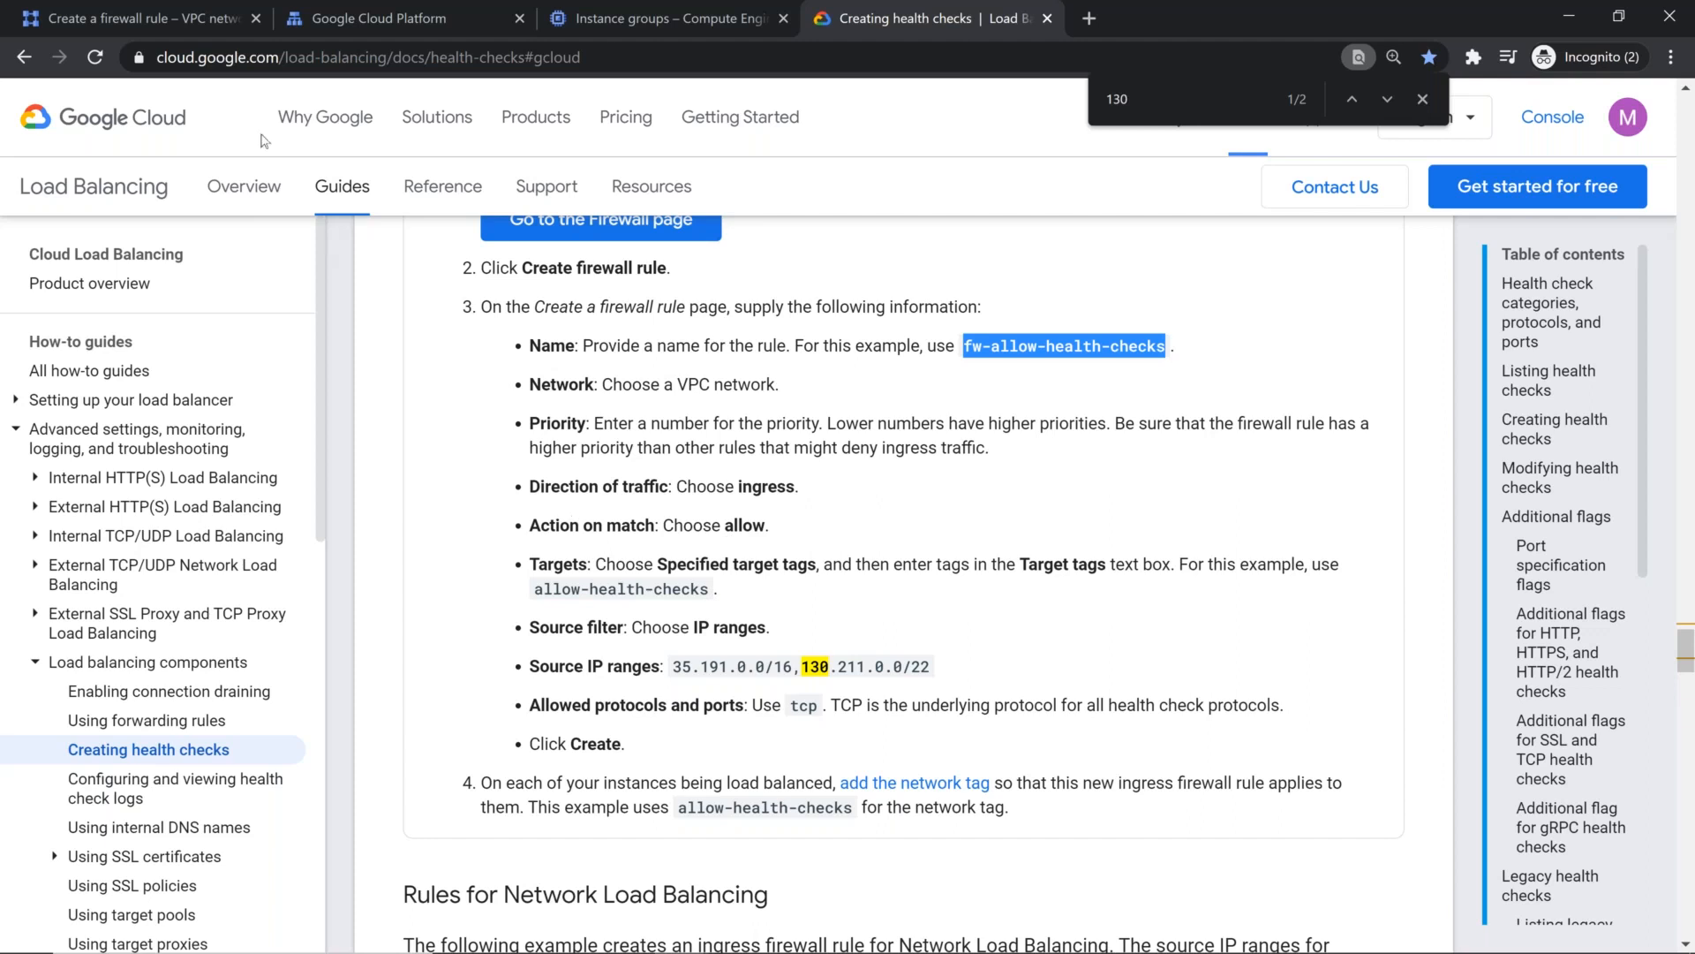
click(177, 20)
scroll(395, 505, down, 2)
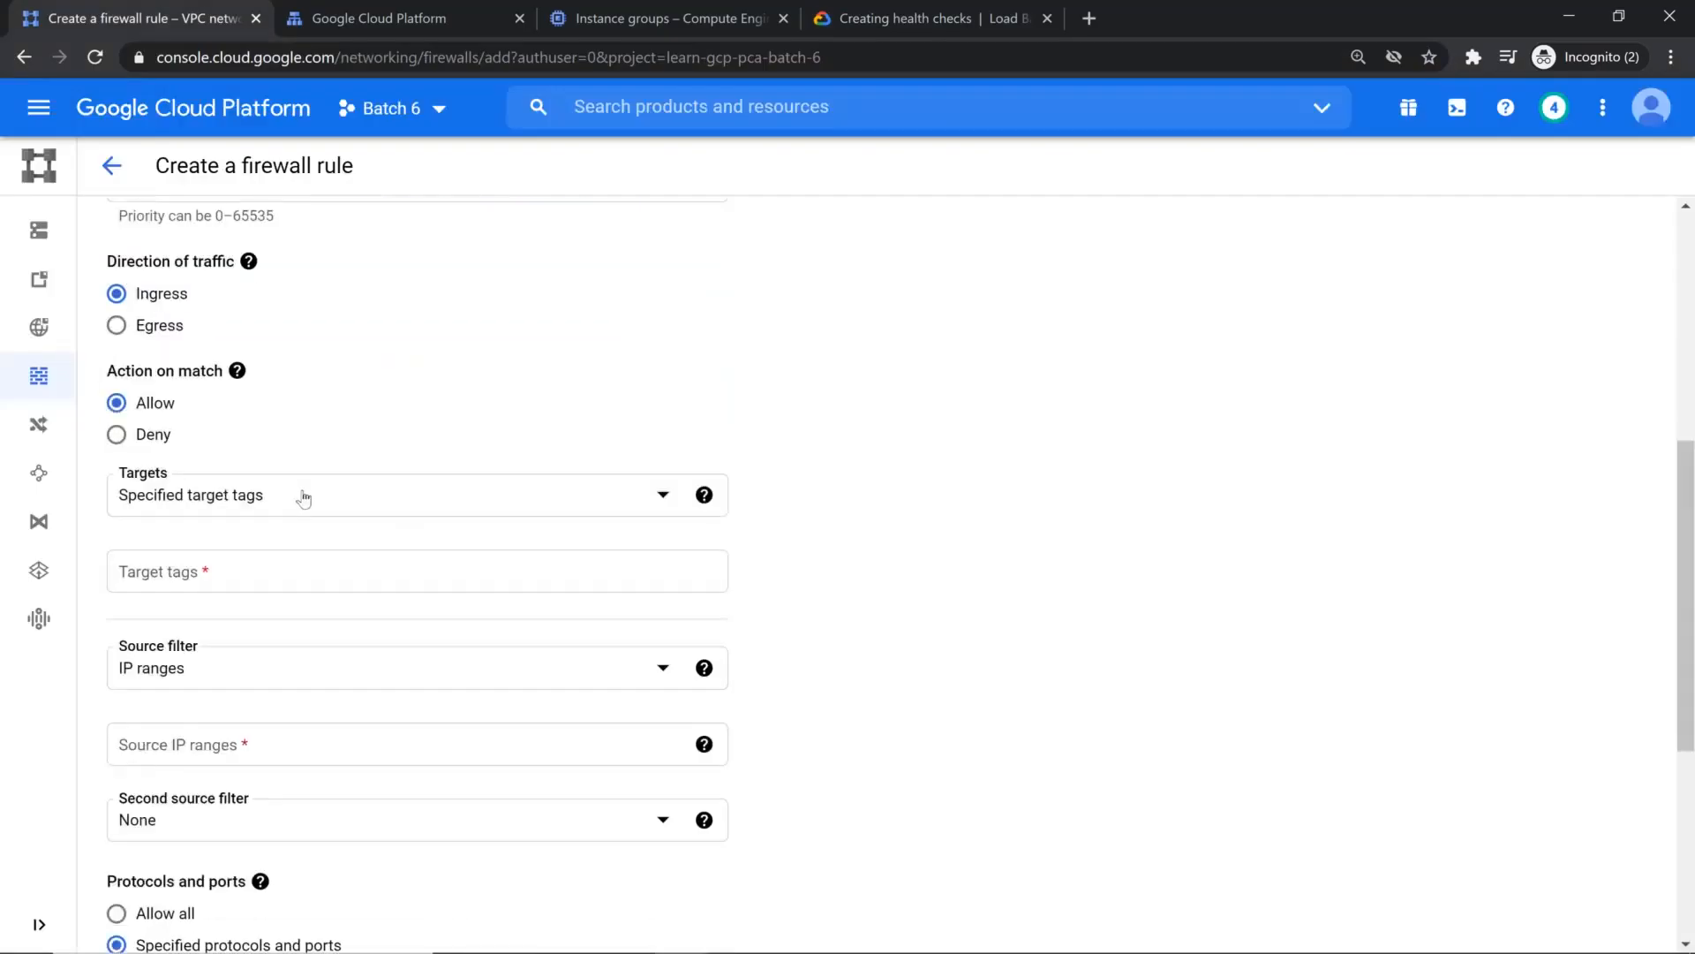
click(303, 495)
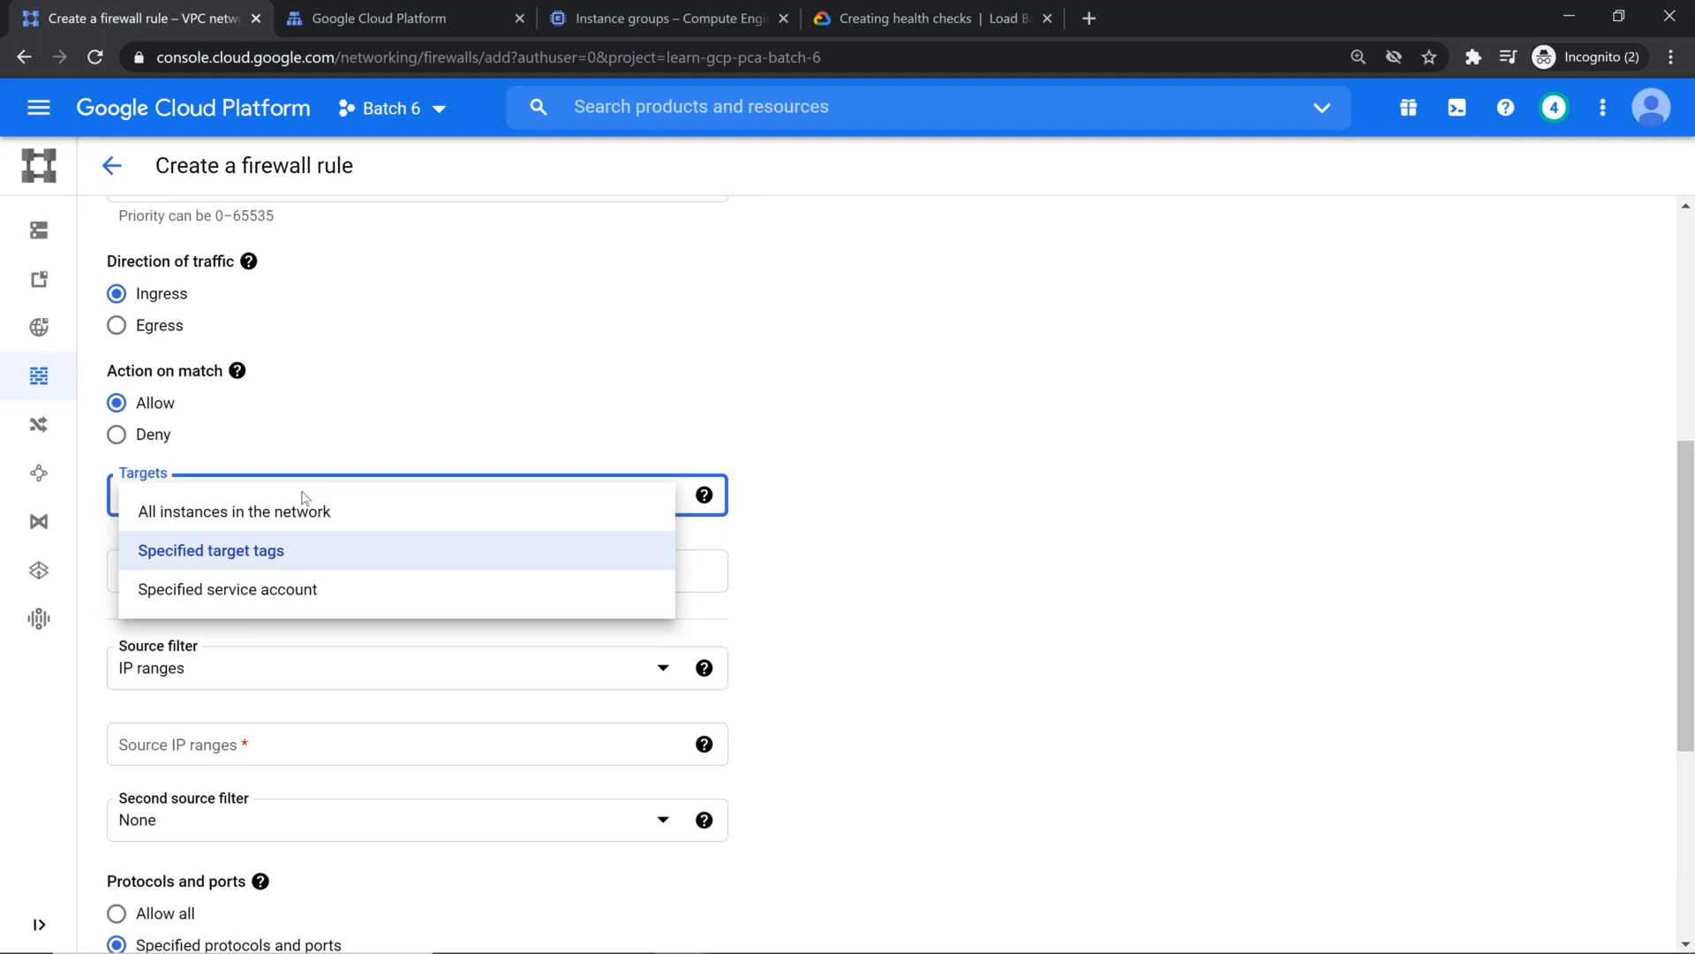
click(288, 593)
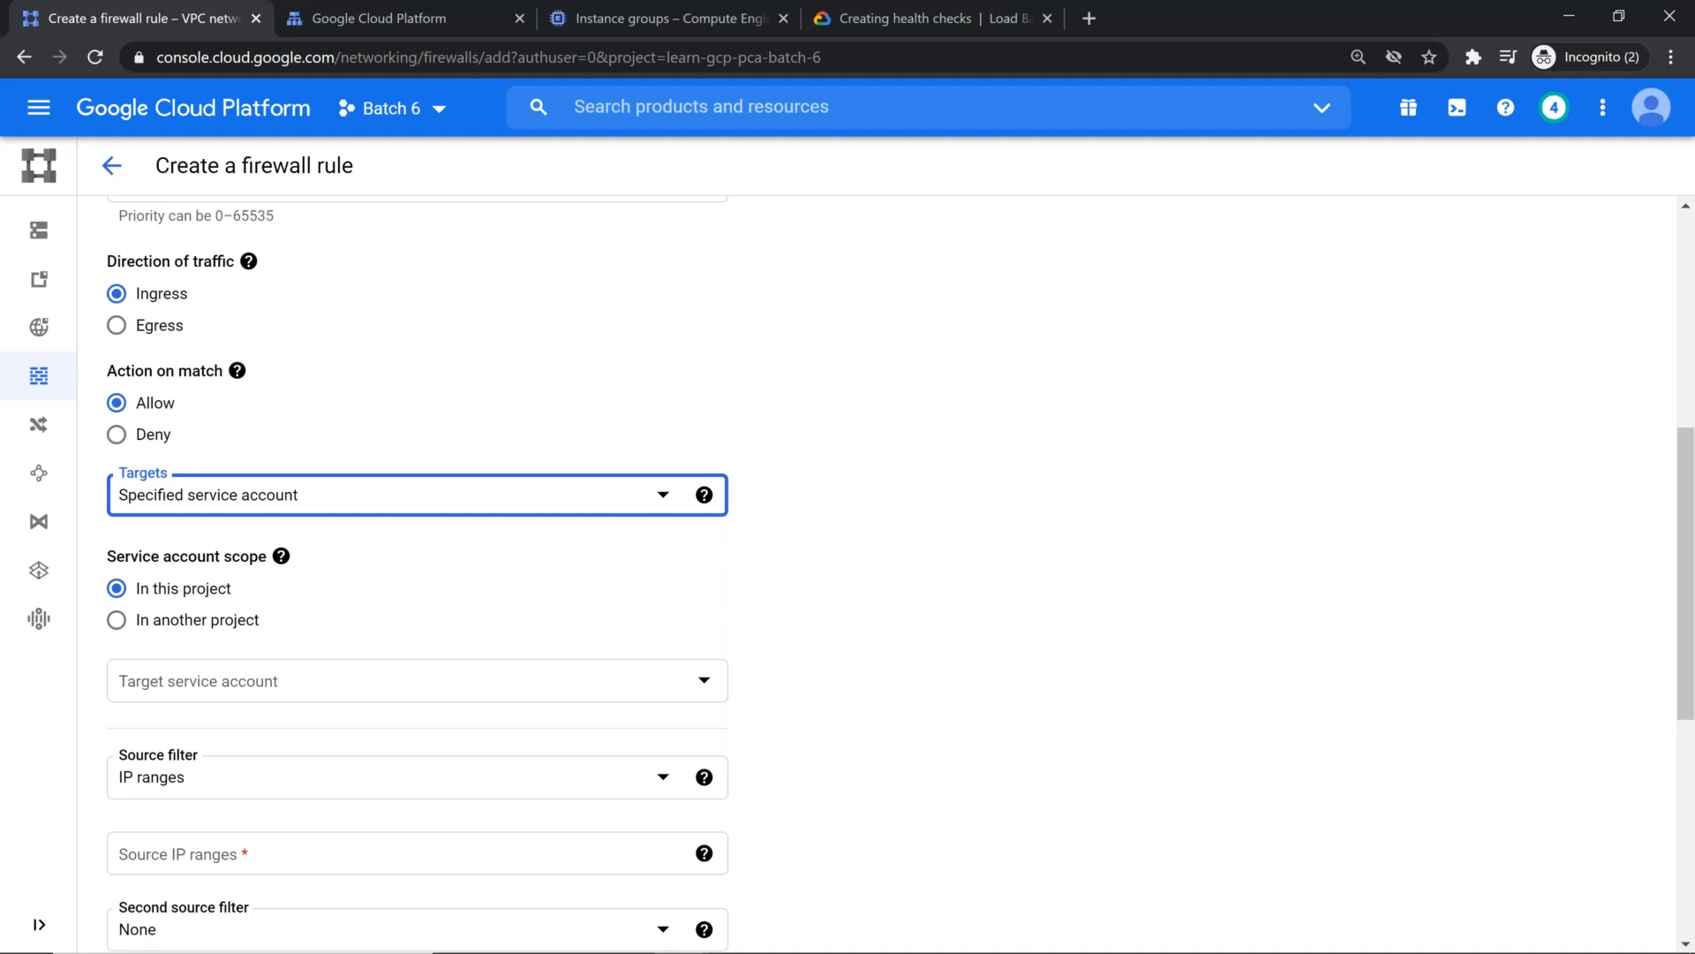
Step: Check the help for the service account scope and the target service accounts available in this project
click(280, 556)
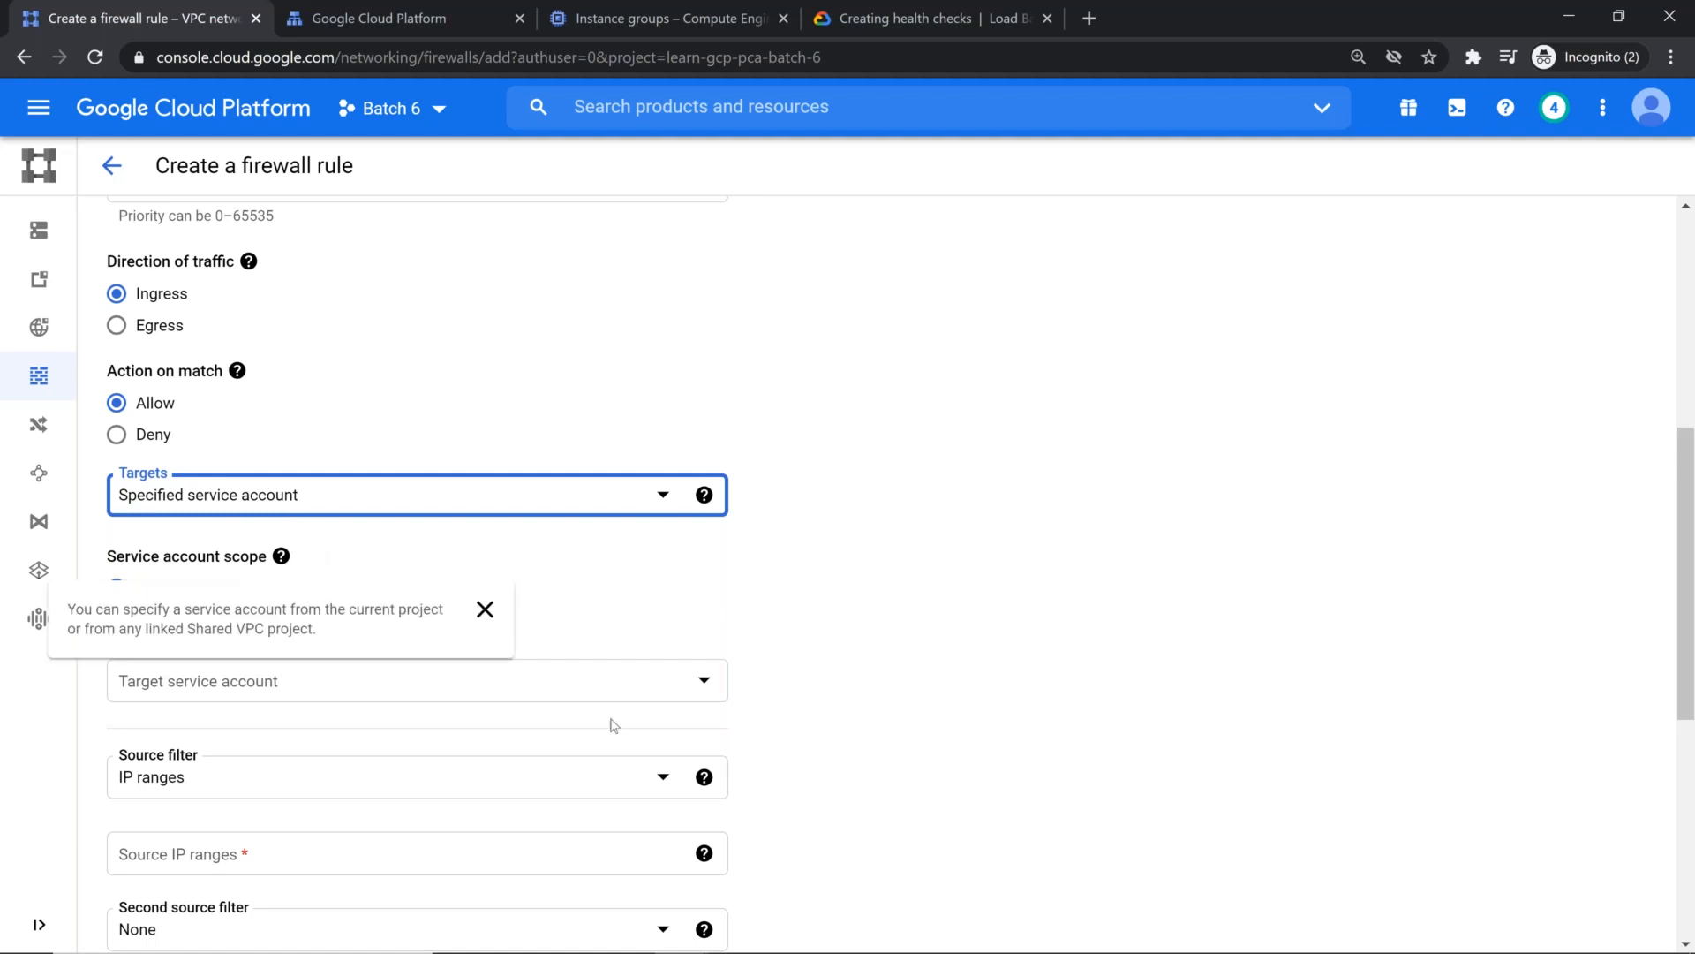
click(685, 682)
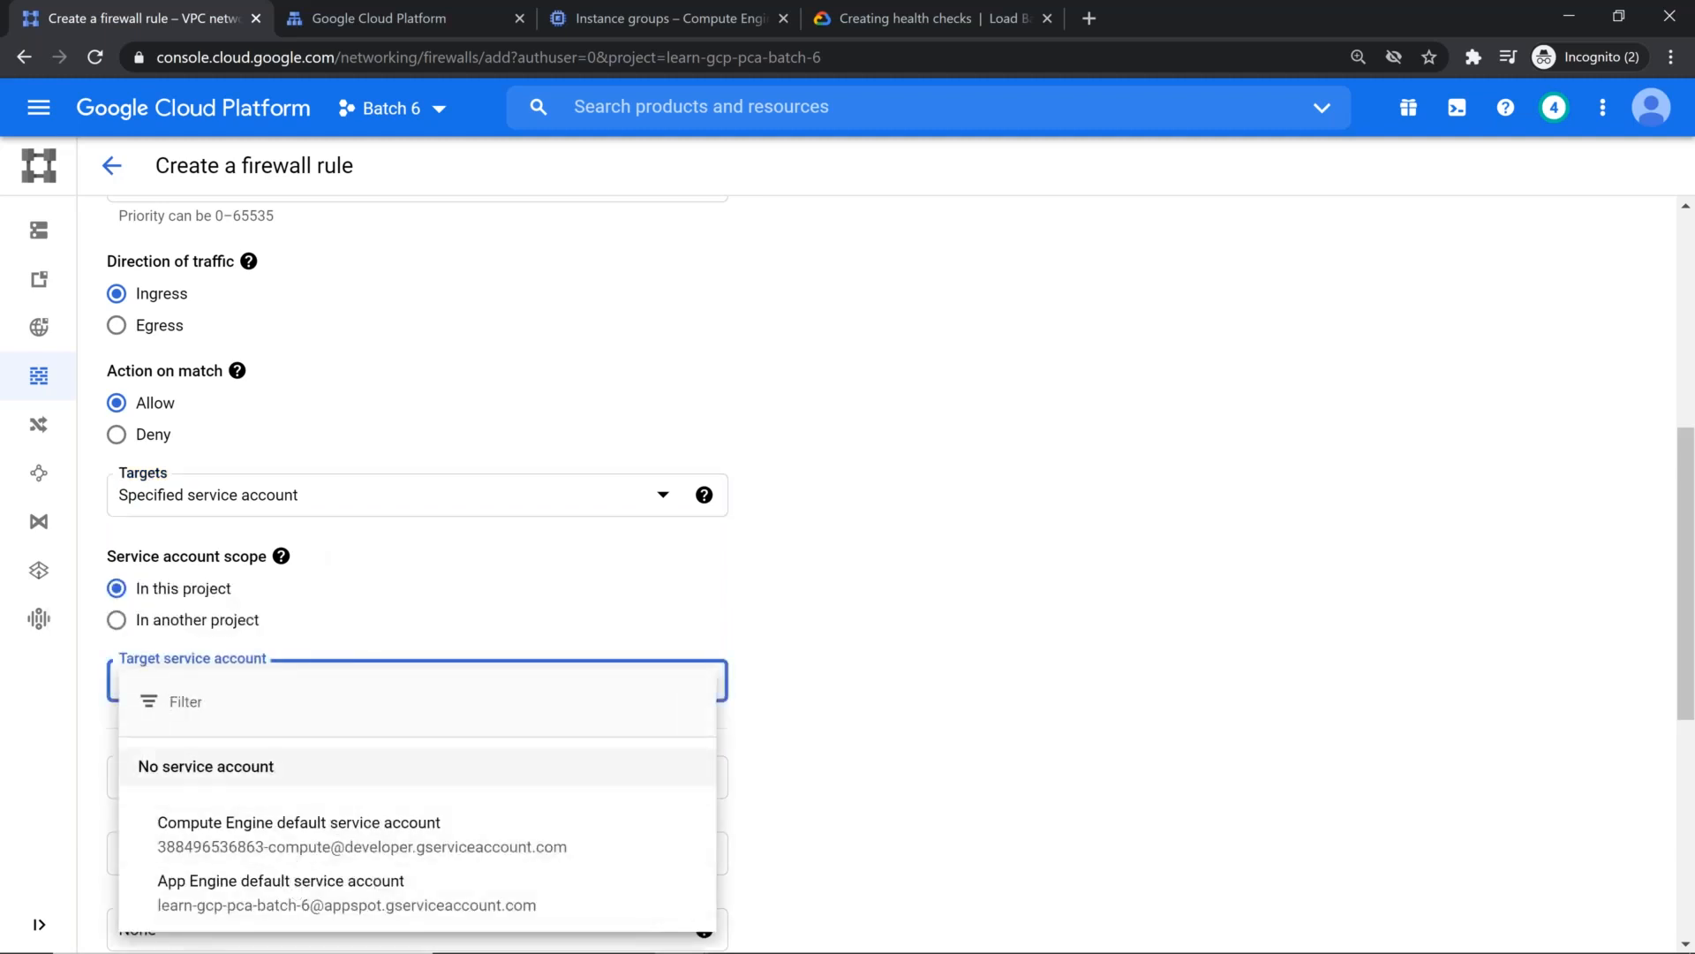
click(680, 645)
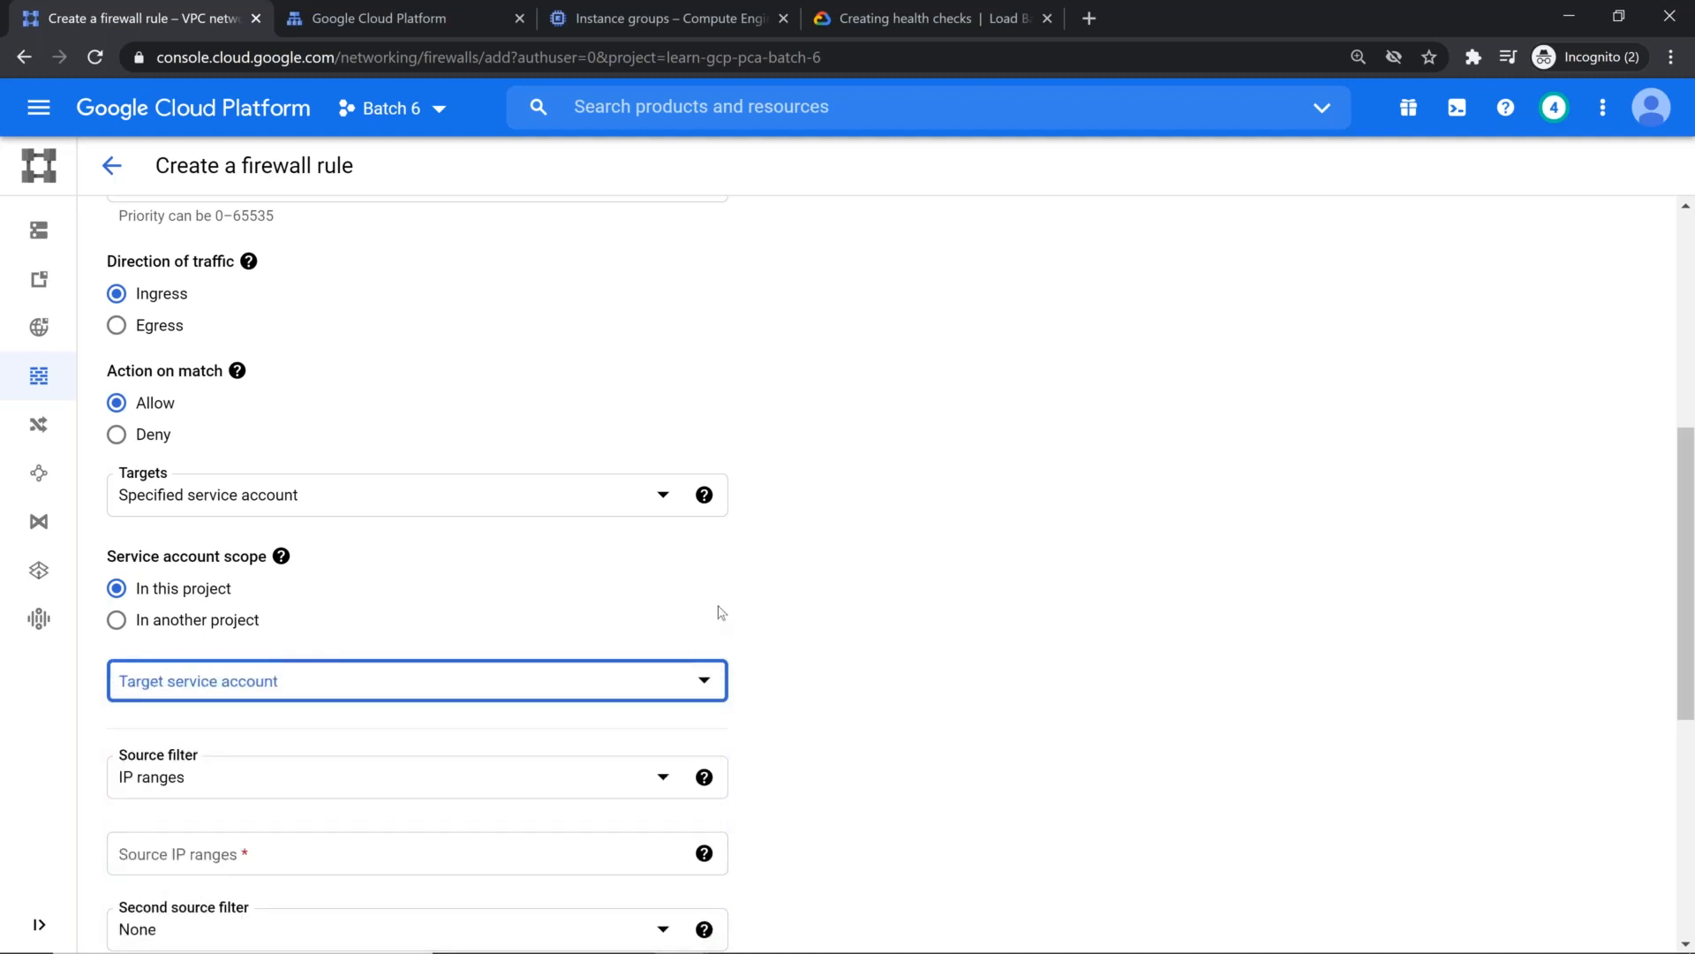
Step: Reload the firewall rule form, name the rule fw-allow-health-checks and select vpc-taiwan as its network
key(F5)
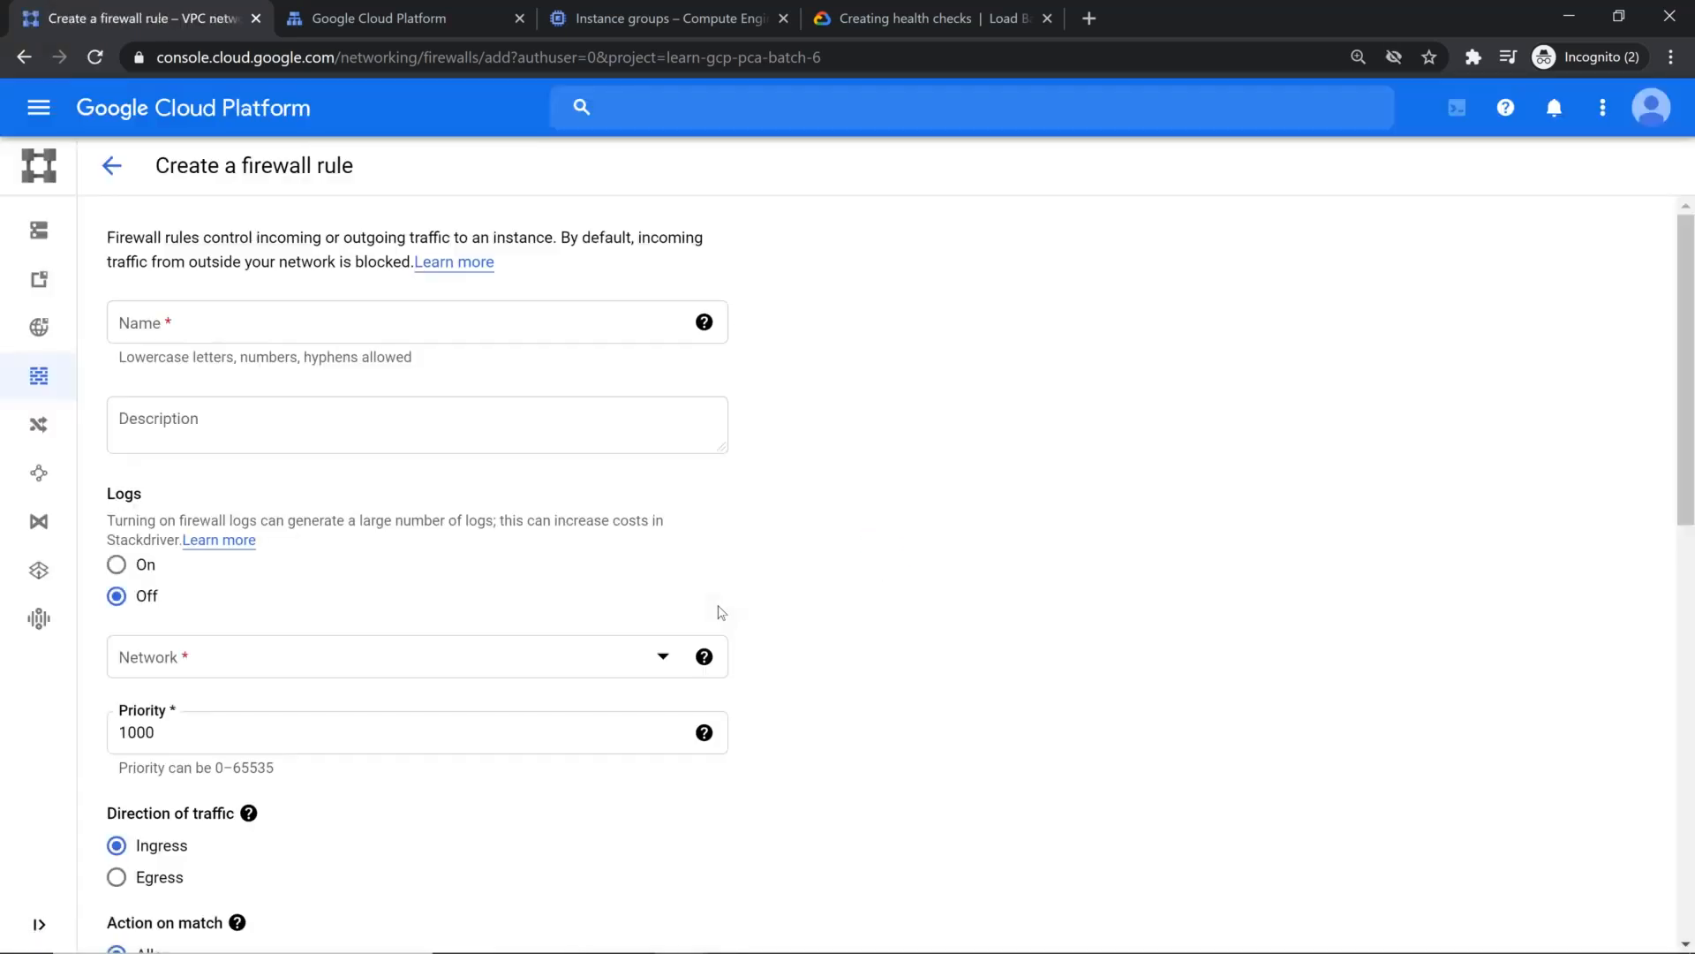
click(371, 321)
text(fw-allow-health-checks)
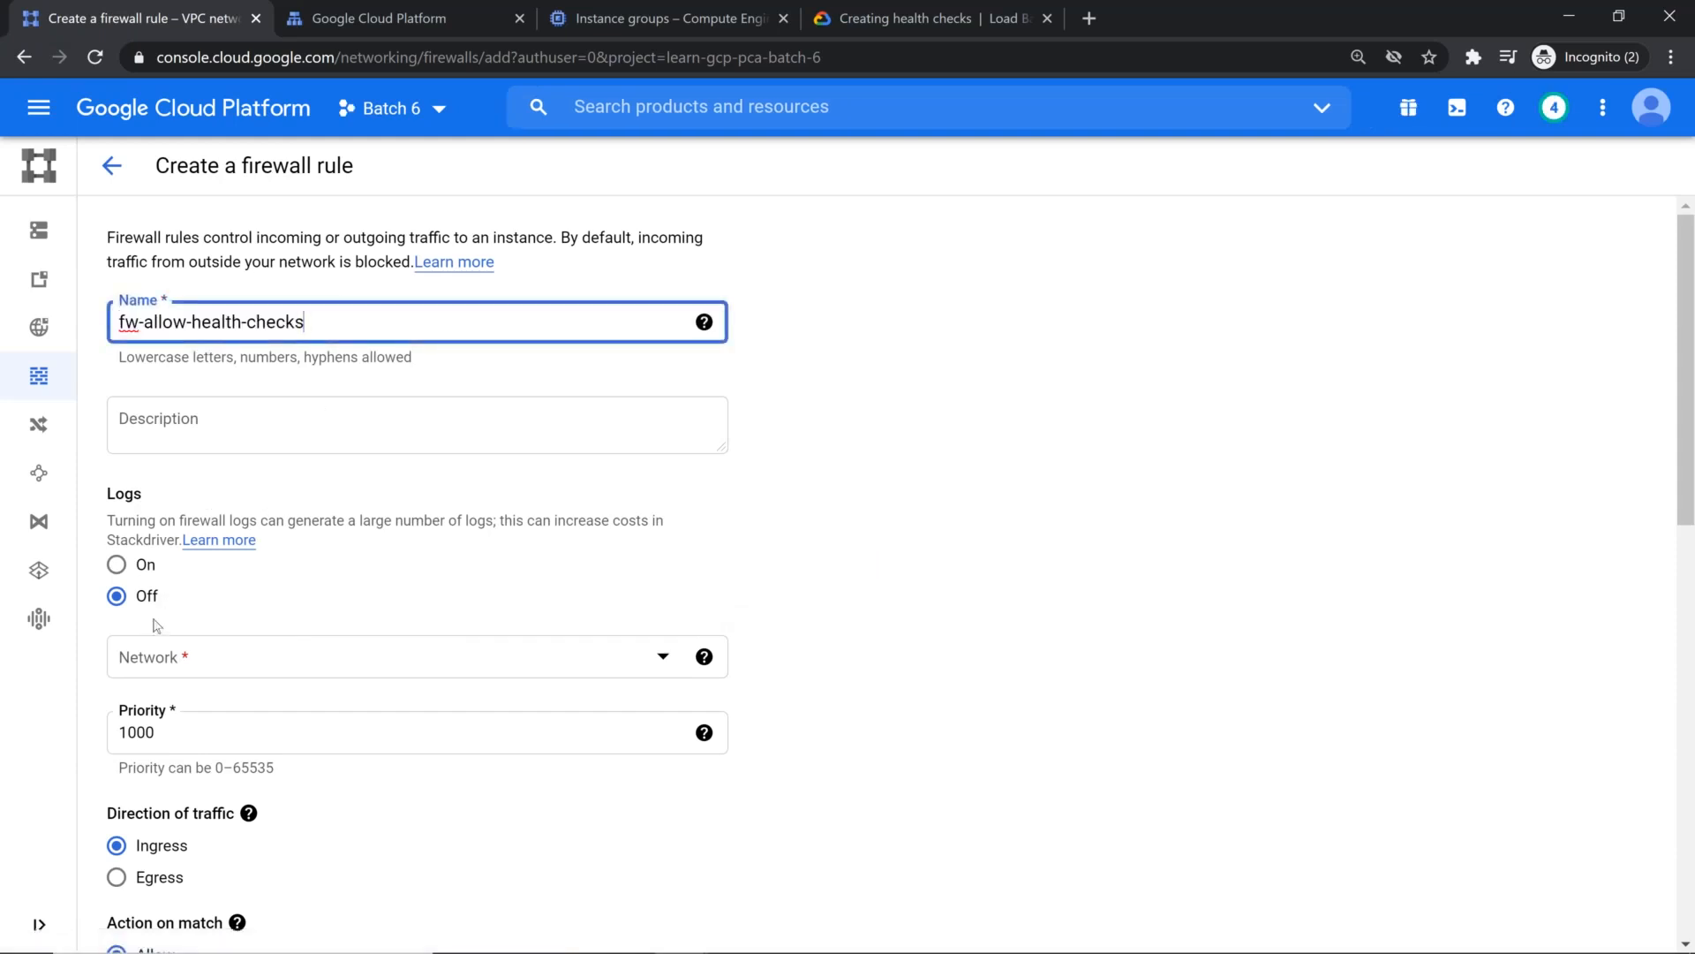
click(182, 655)
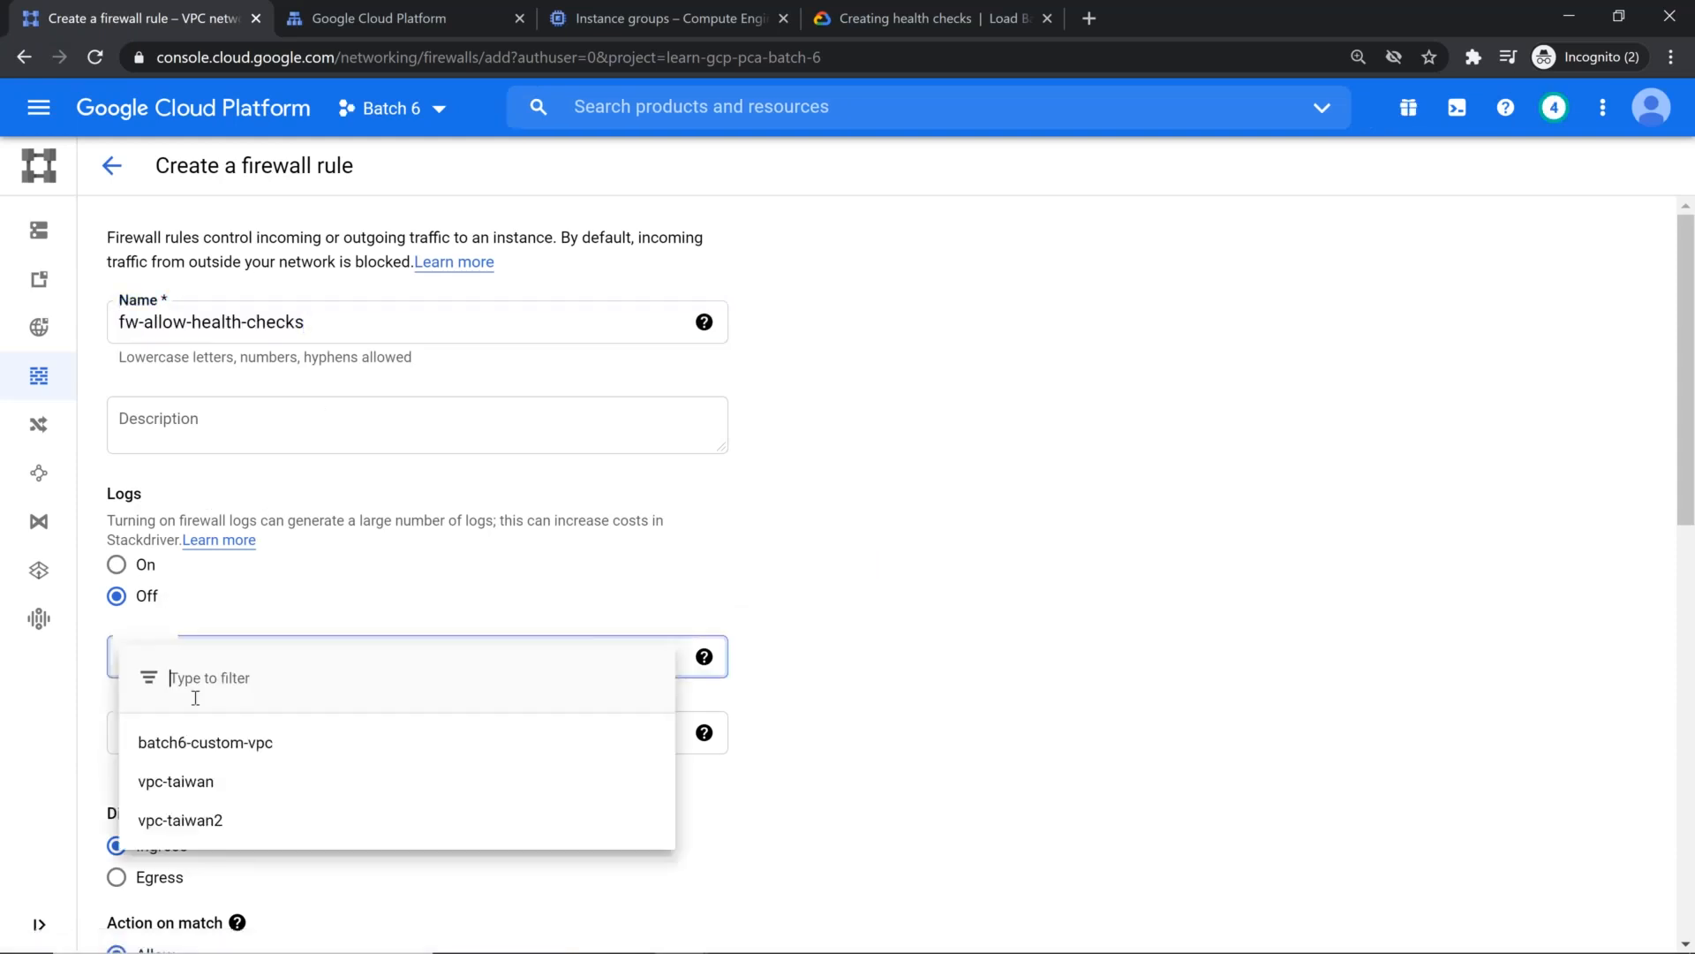
click(222, 792)
Step: Set the rule's targets to Specified service account and choose glb-dns-cdn-demo as the target service account
scroll(280, 477, down, 4)
mouse_move(252, 605)
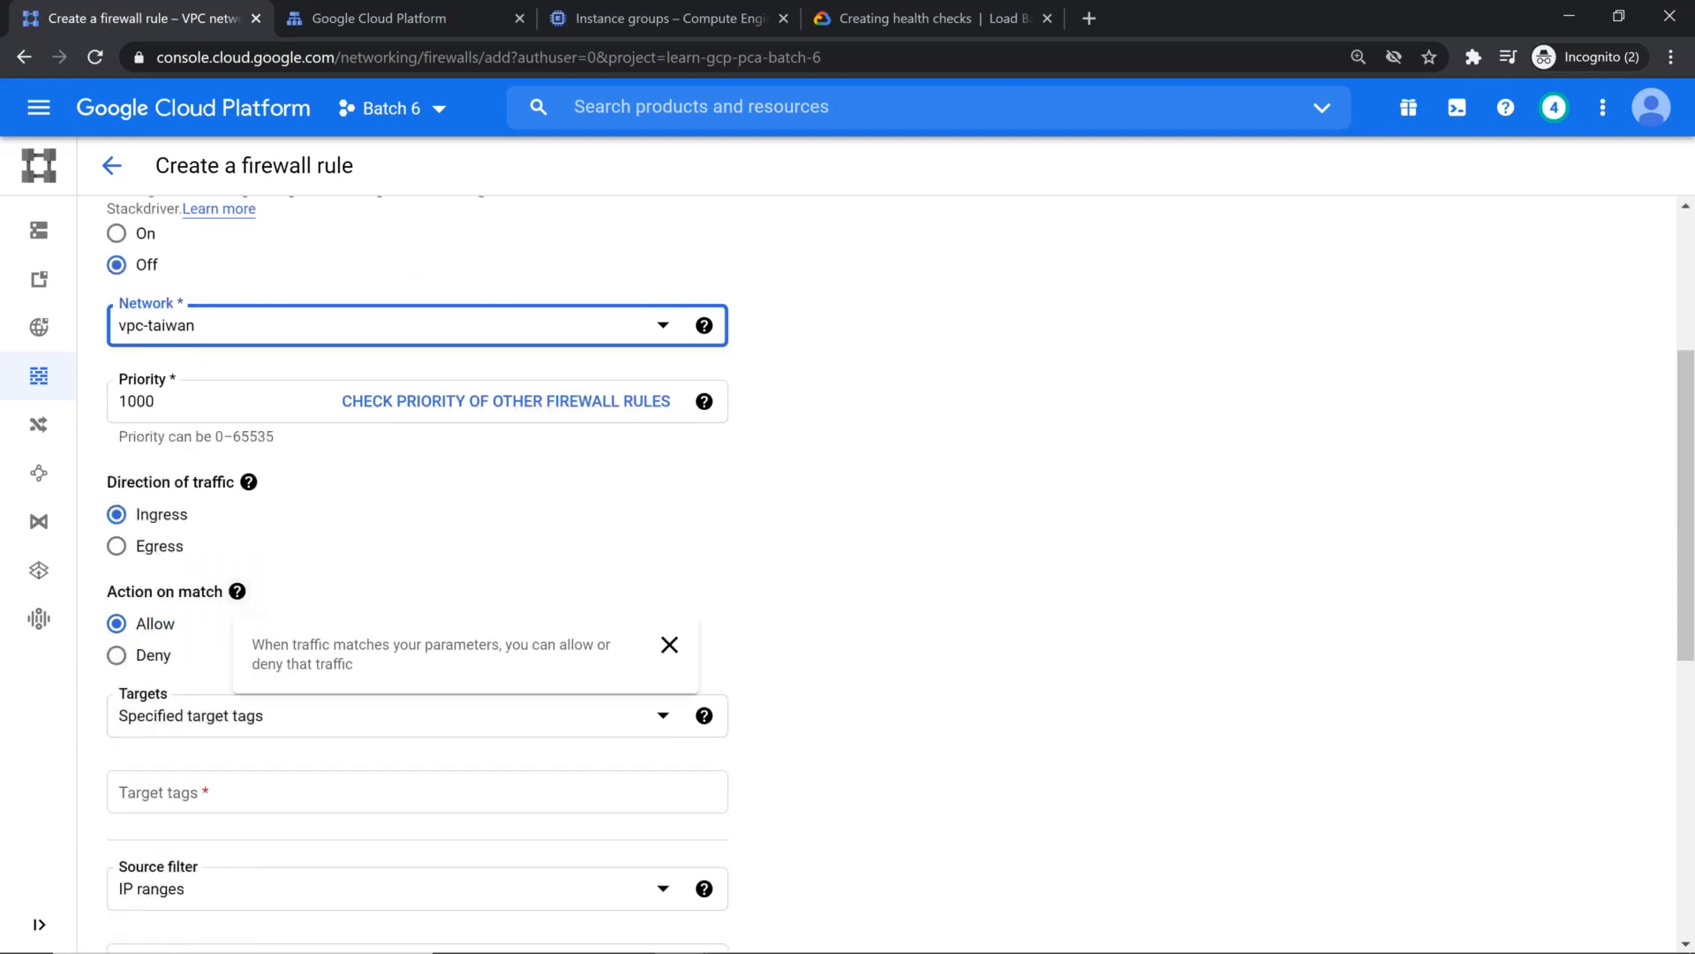
scroll(202, 497, down, 3)
click(198, 492)
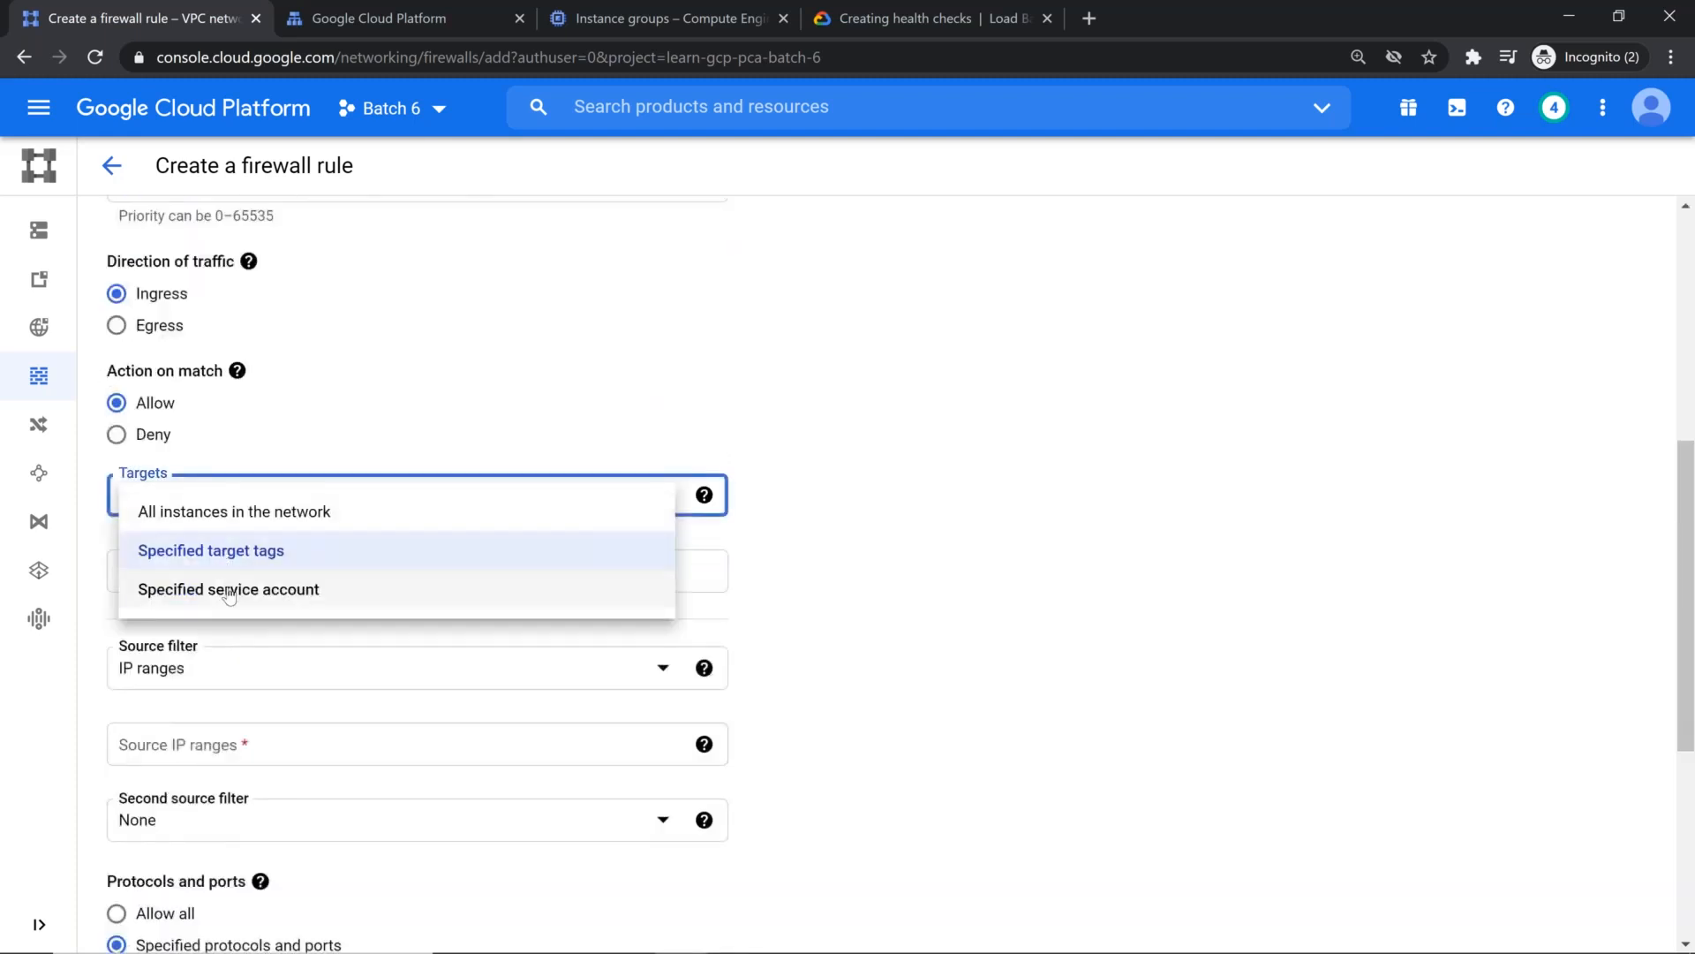
click(229, 592)
click(260, 681)
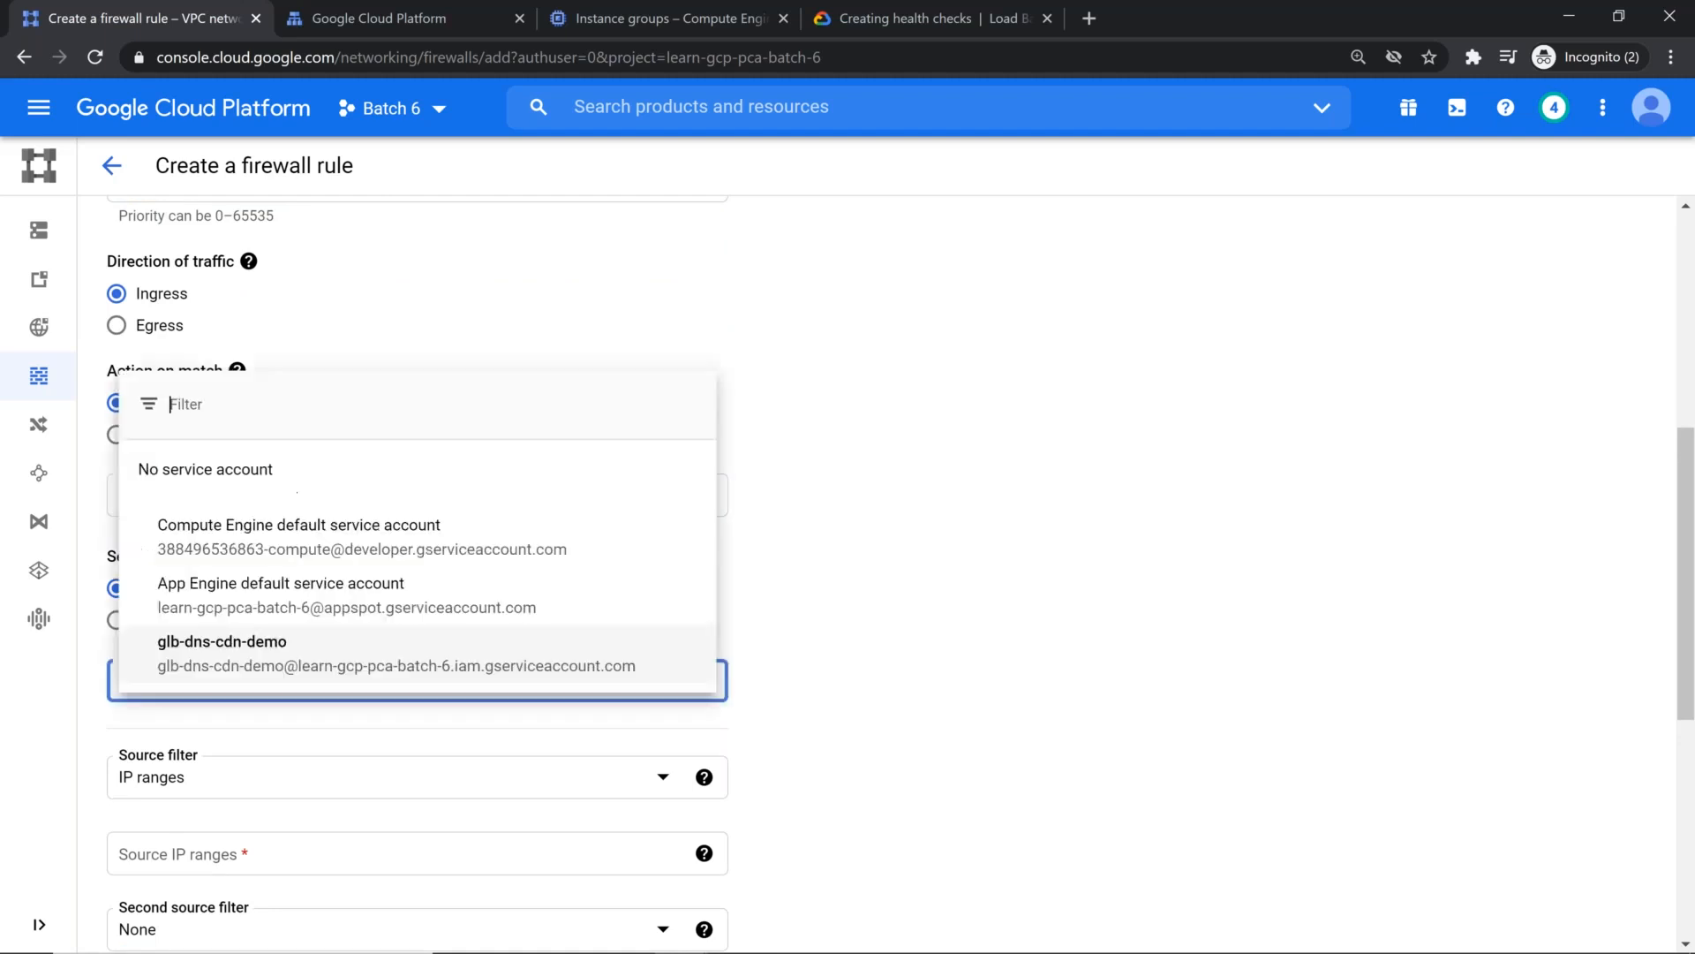
click(265, 653)
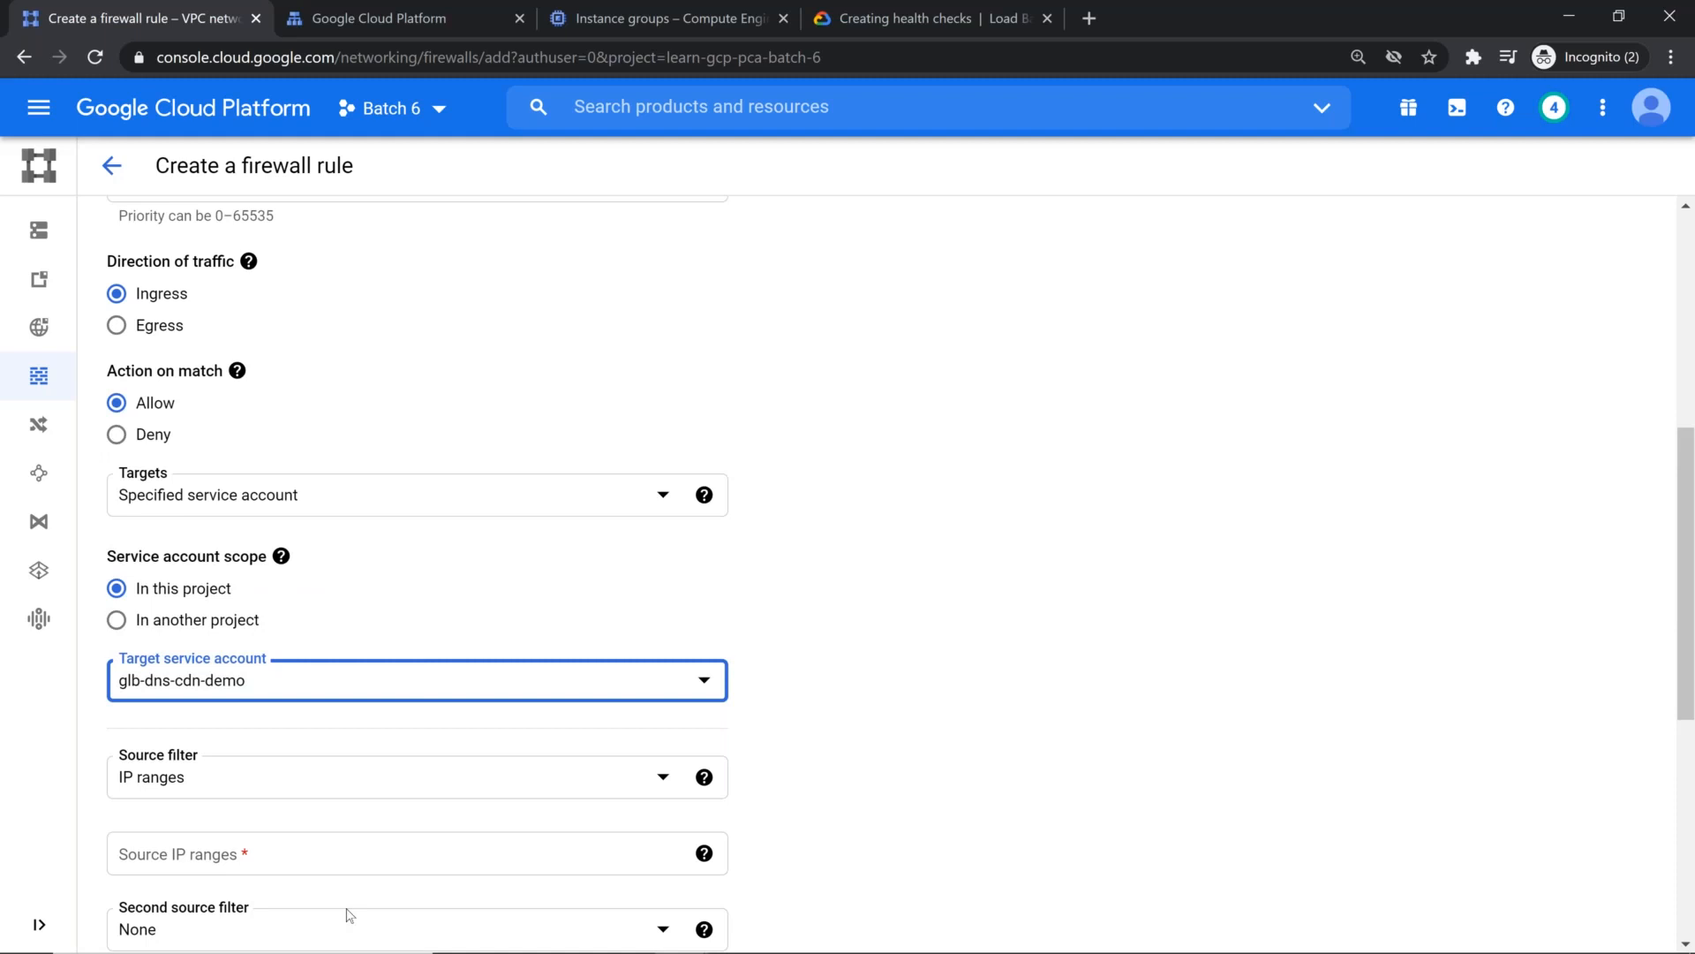
Step: Copy the first health check range from the documentation and enter 35.191.0.0/16 as a source IP range of the rule
scroll(356, 786, down, 1)
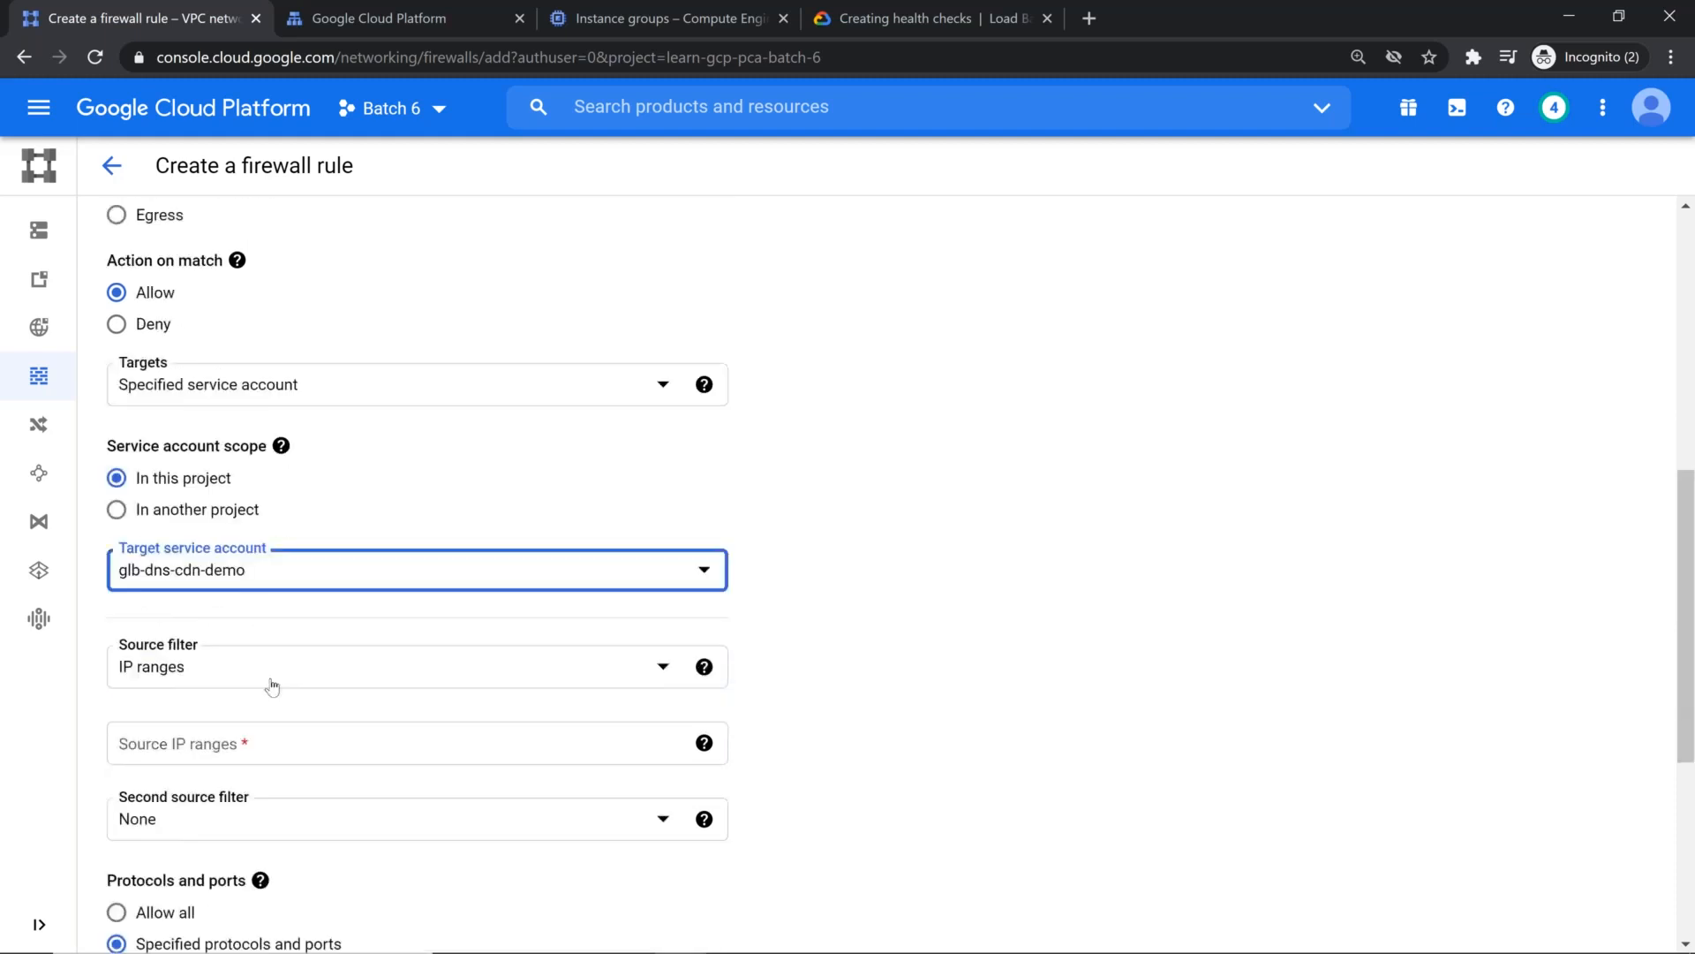
click(890, 19)
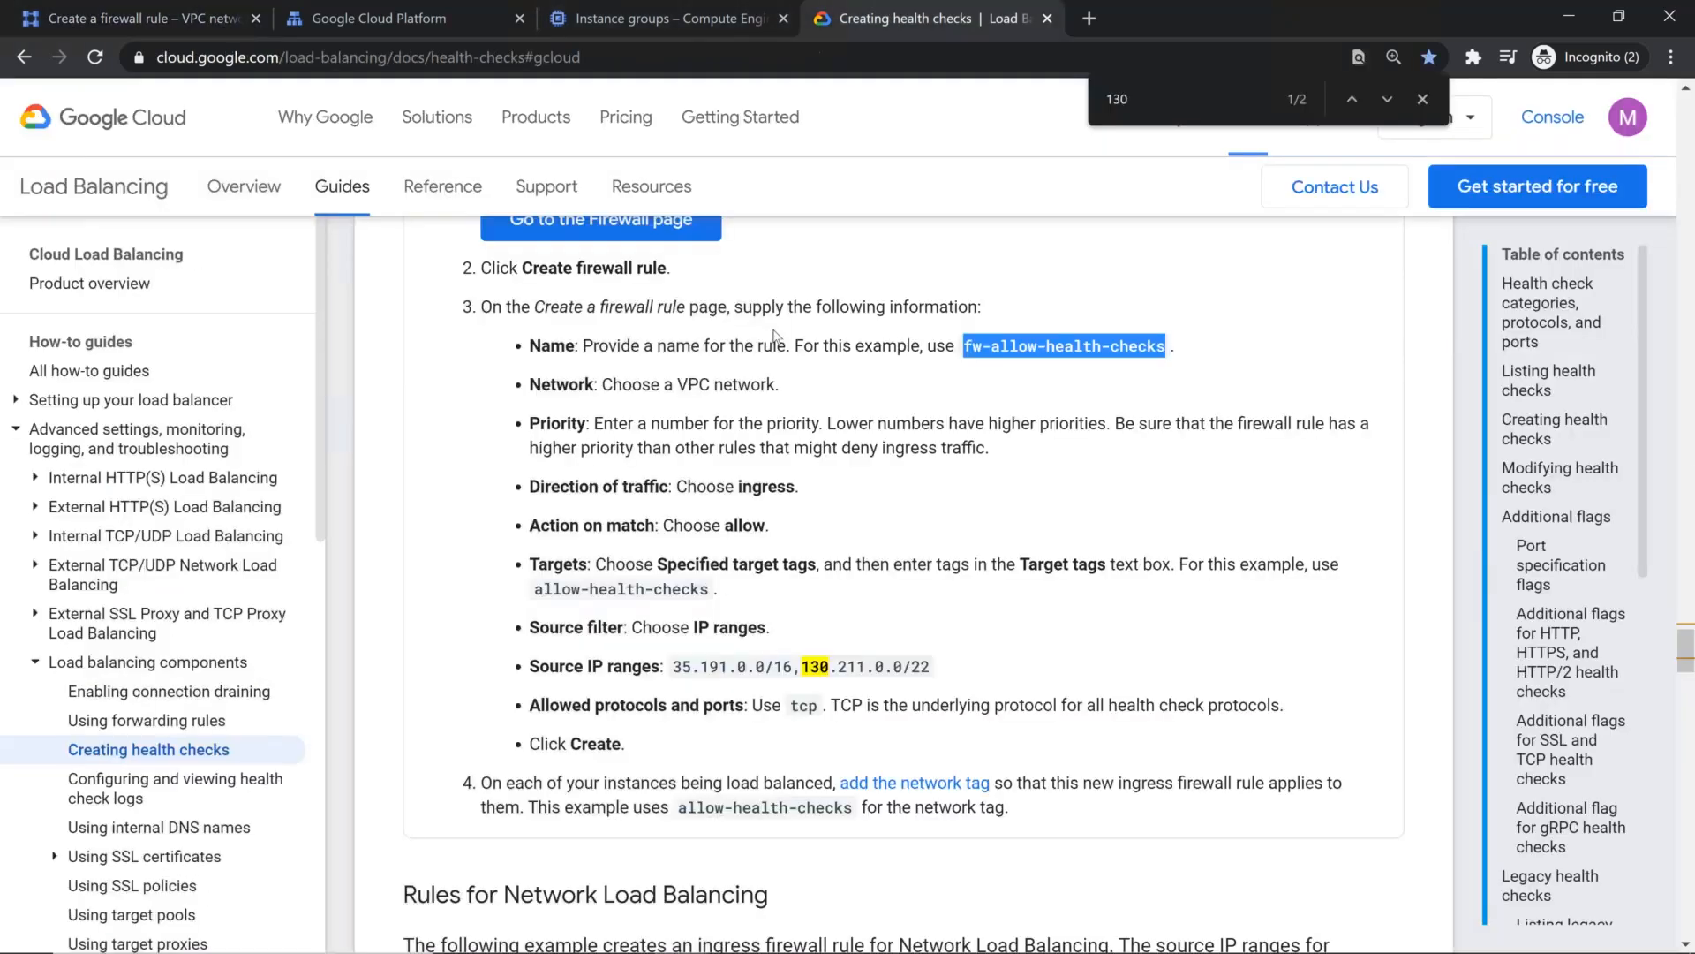
drag(673, 666, 786, 666)
key(ctrl+c)
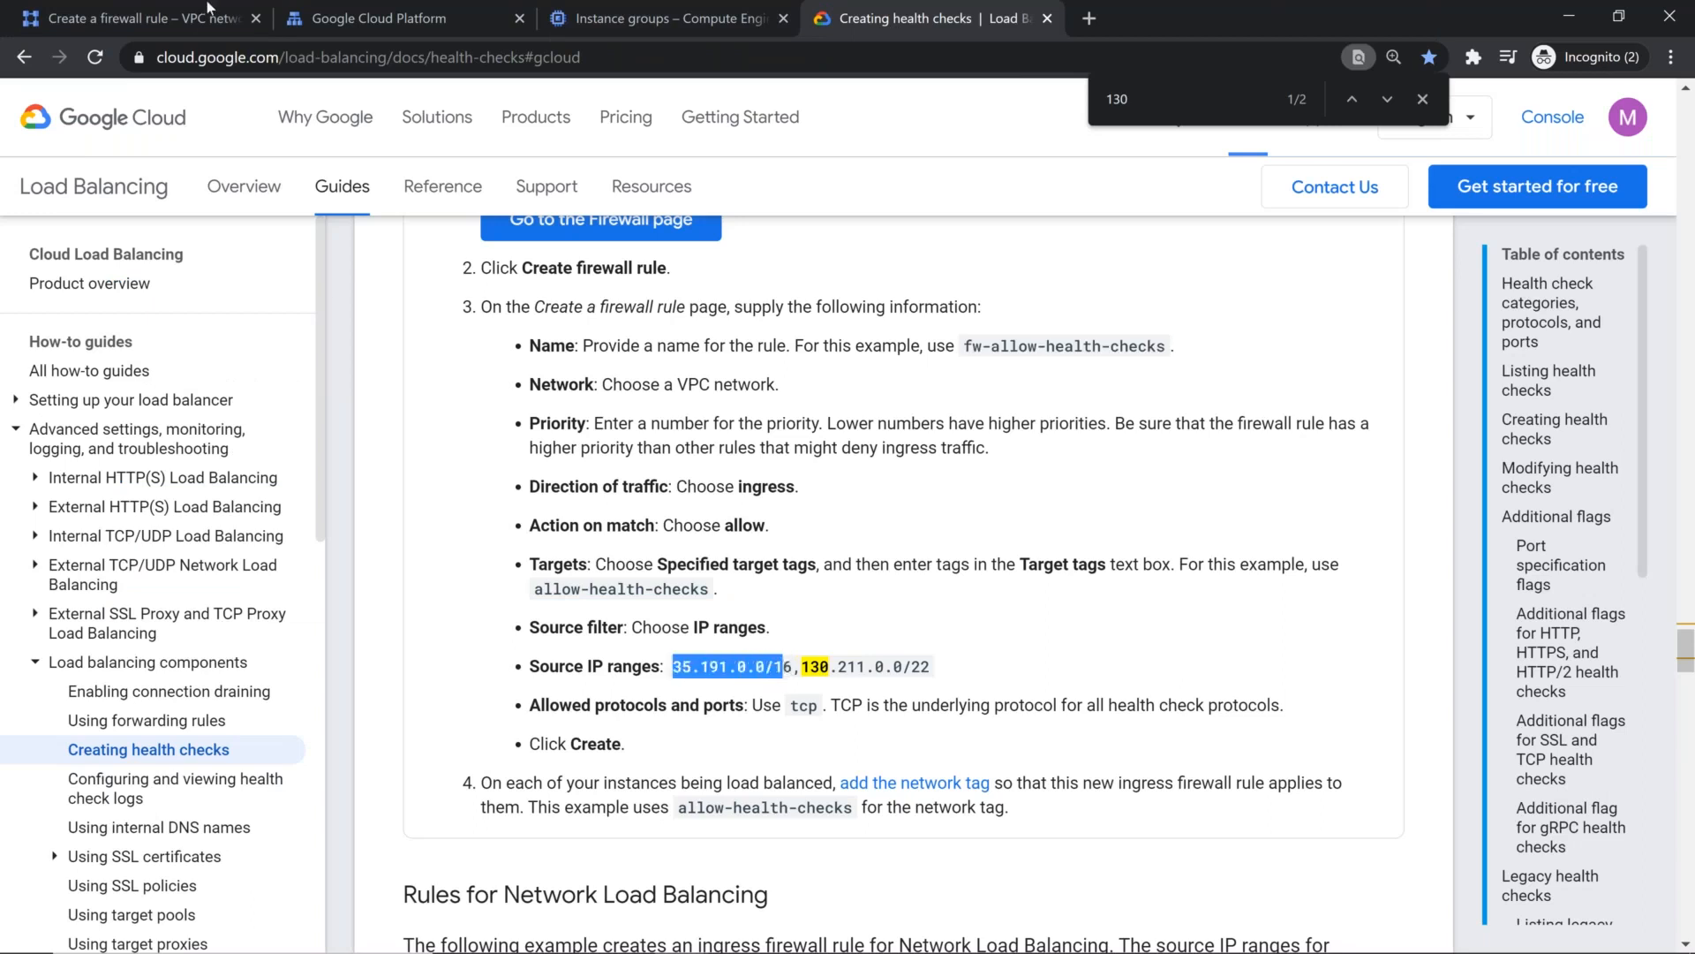
click(141, 18)
click(288, 745)
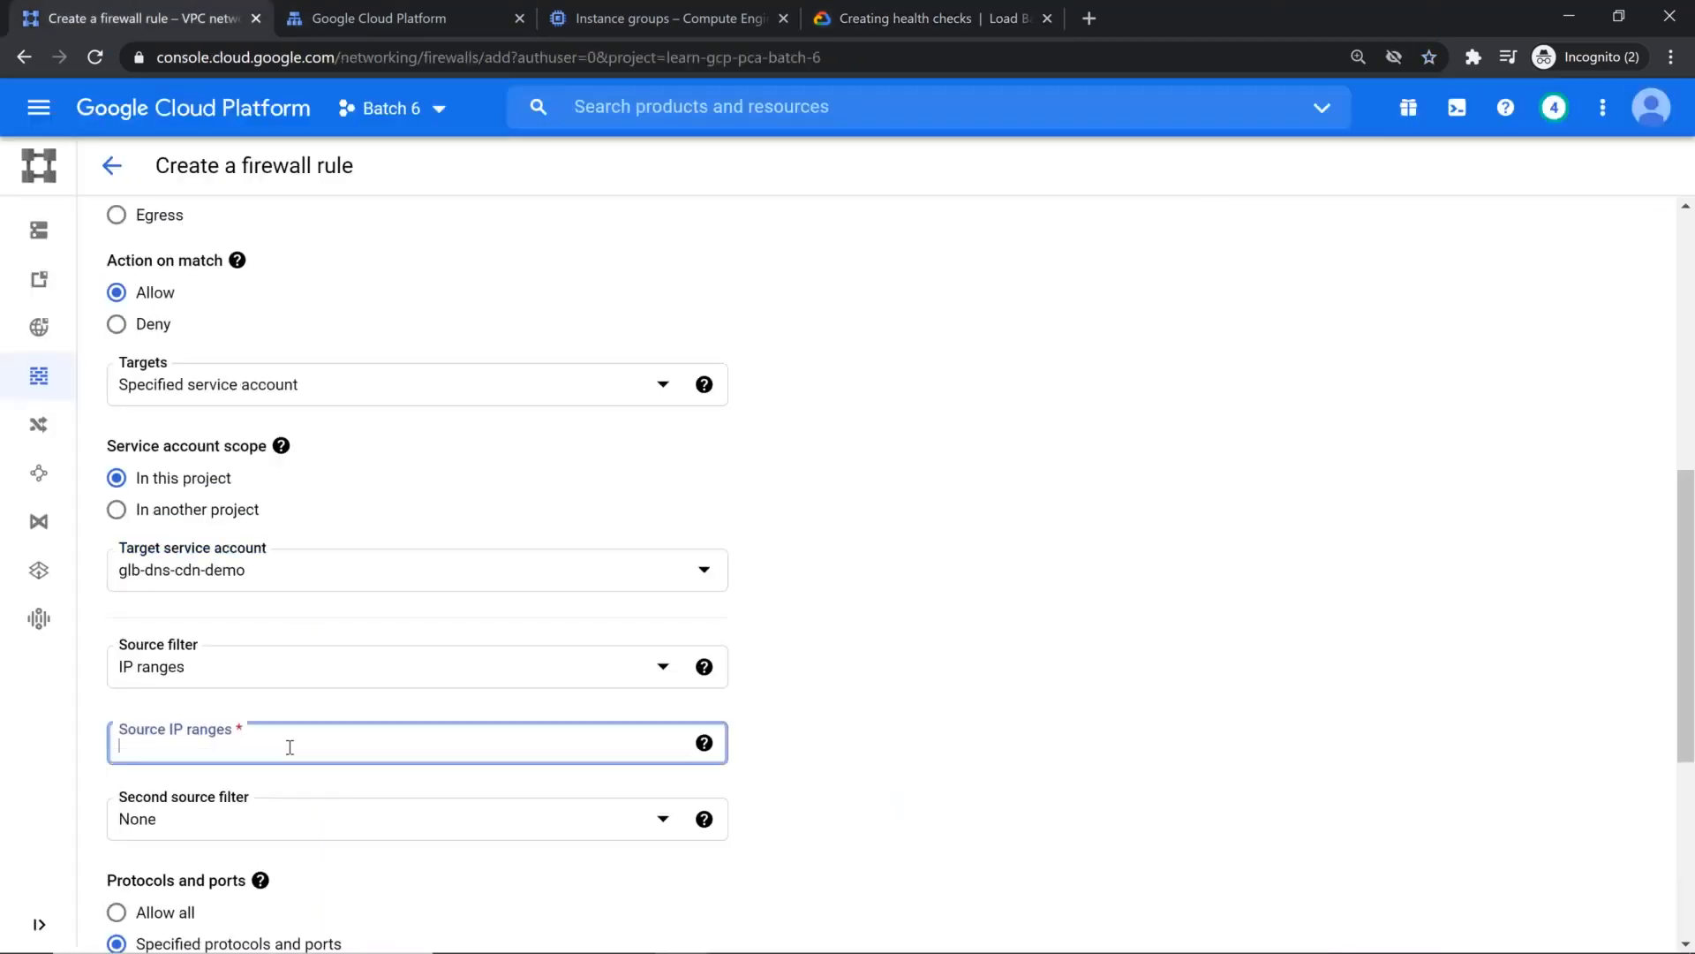
key(ctrl+v)
key(Return)
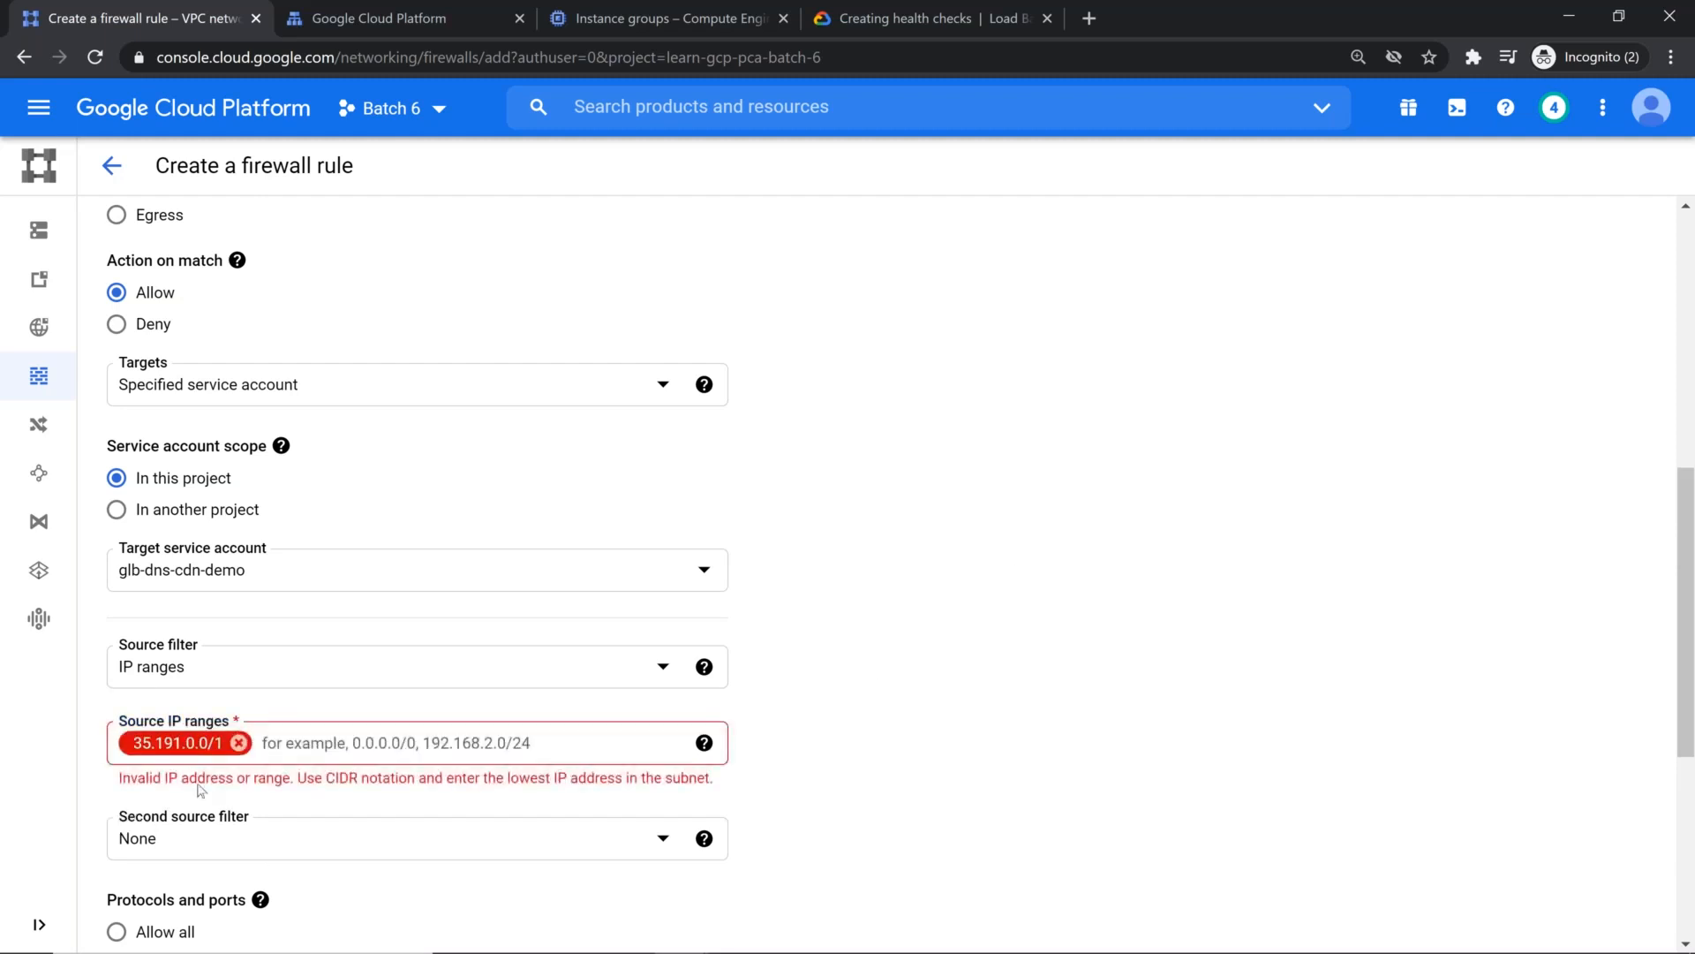
click(238, 743)
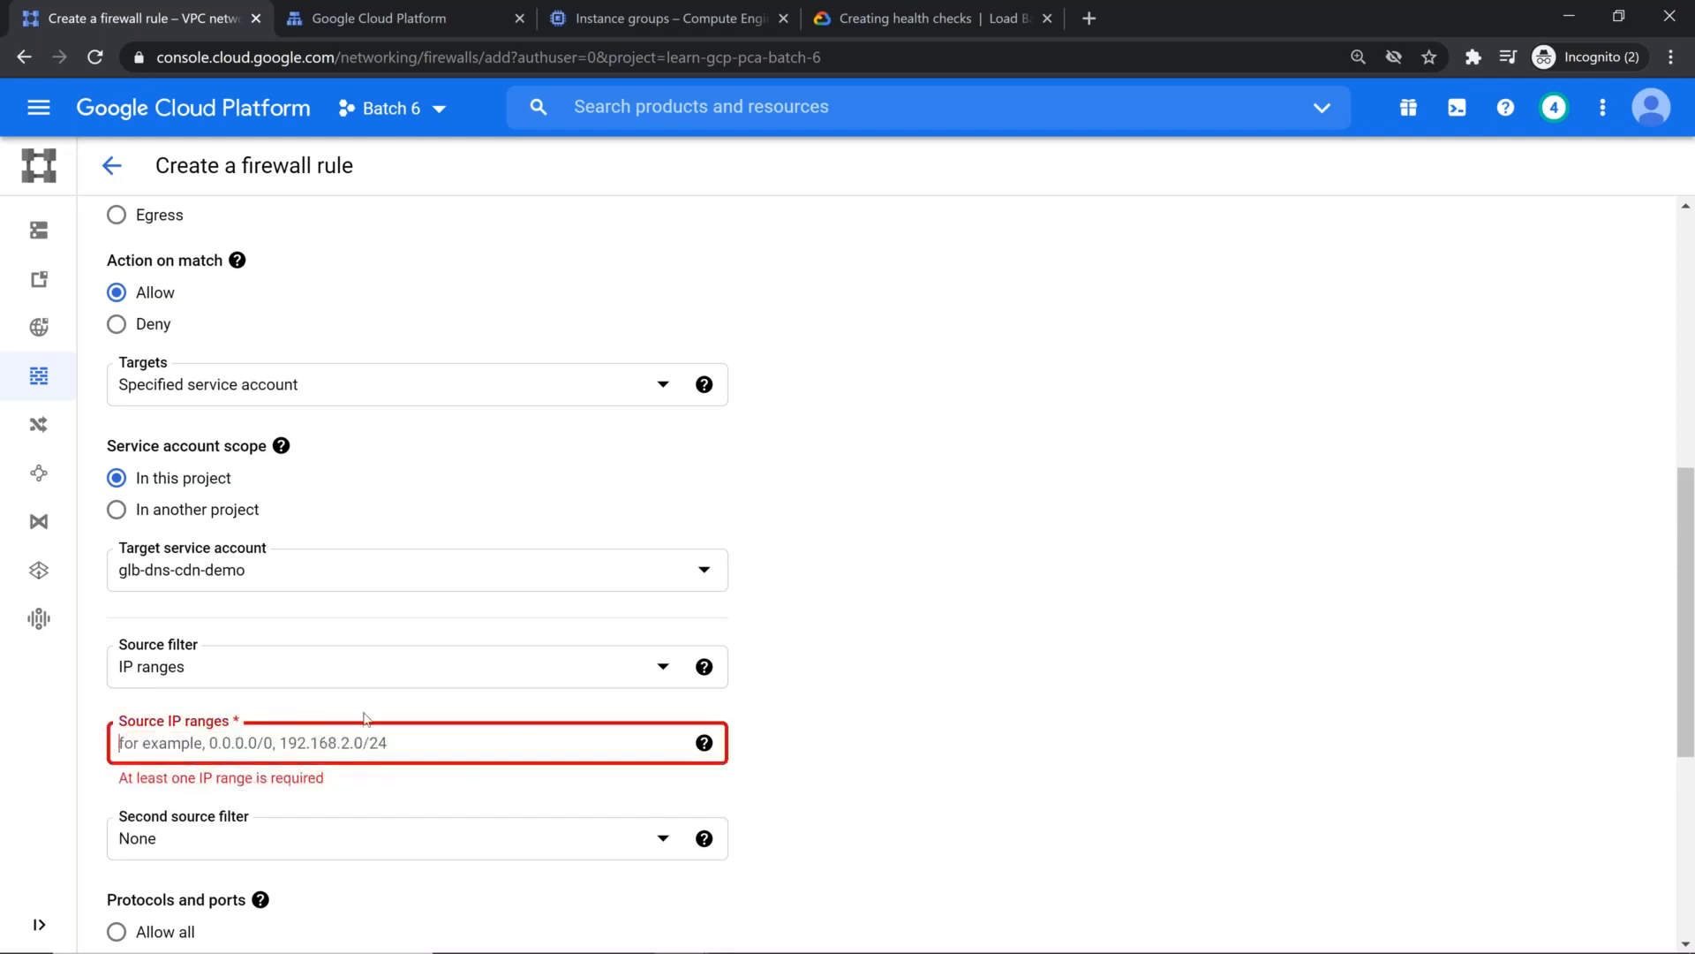
key(ctrl+v)
text(6)
key(Return)
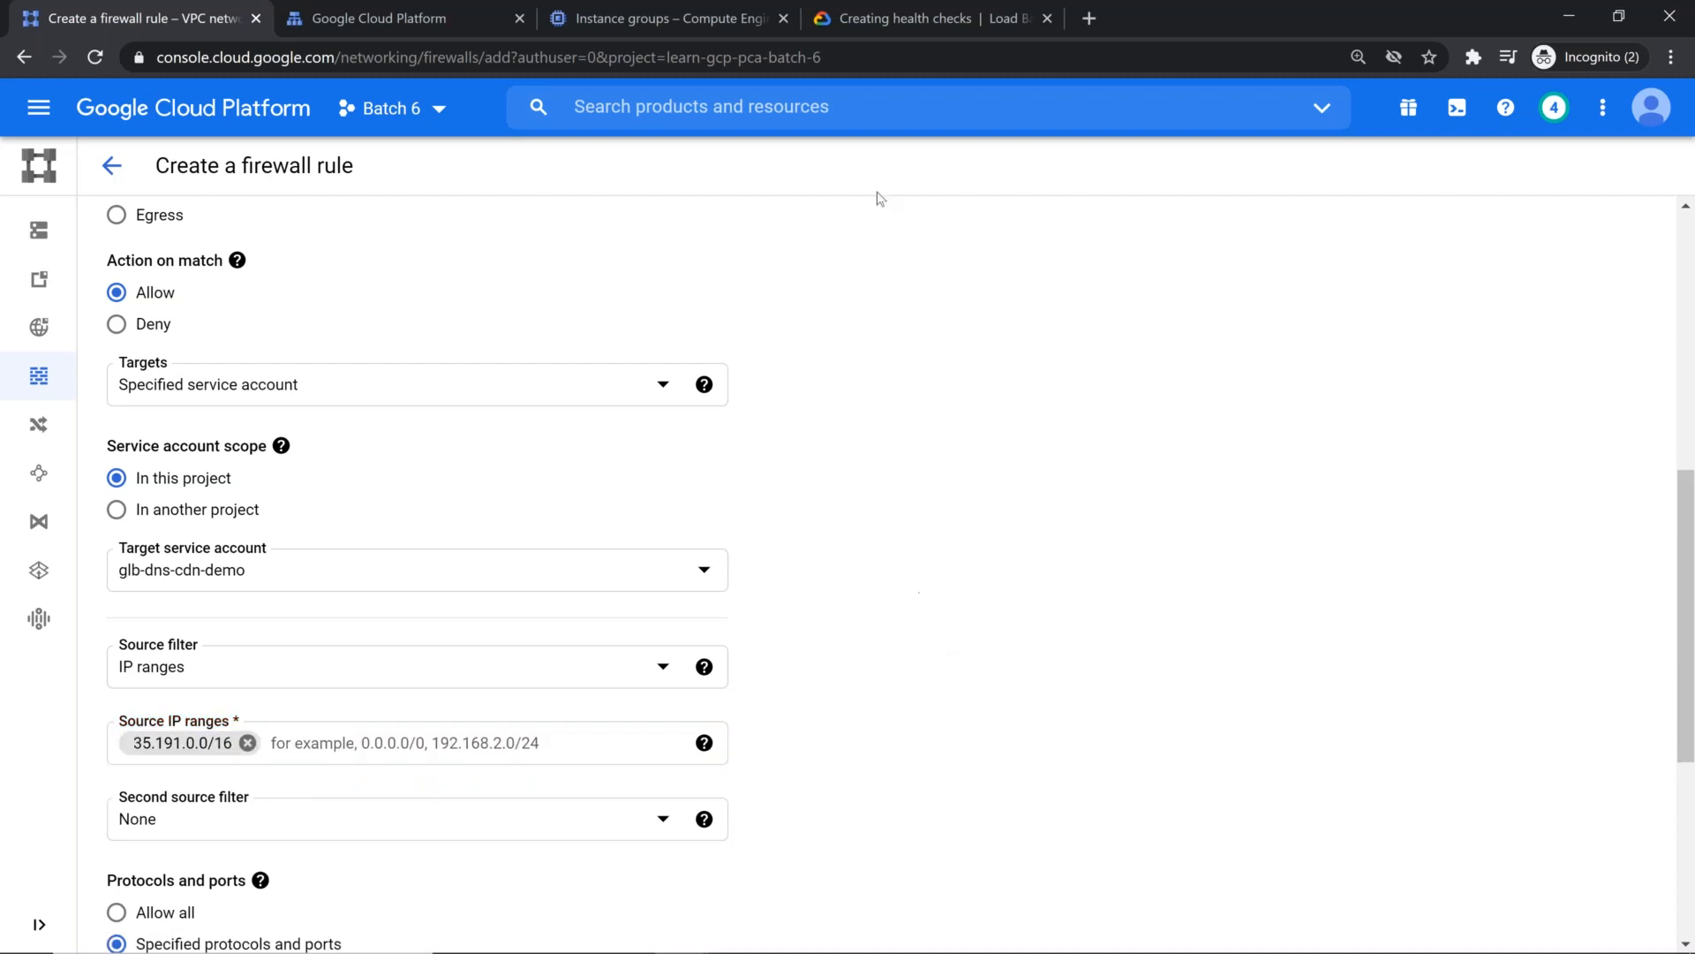
Step: Copy the second health check range from the documentation and add 130.211.0.0/22 to the rule's source IP ranges
click(896, 18)
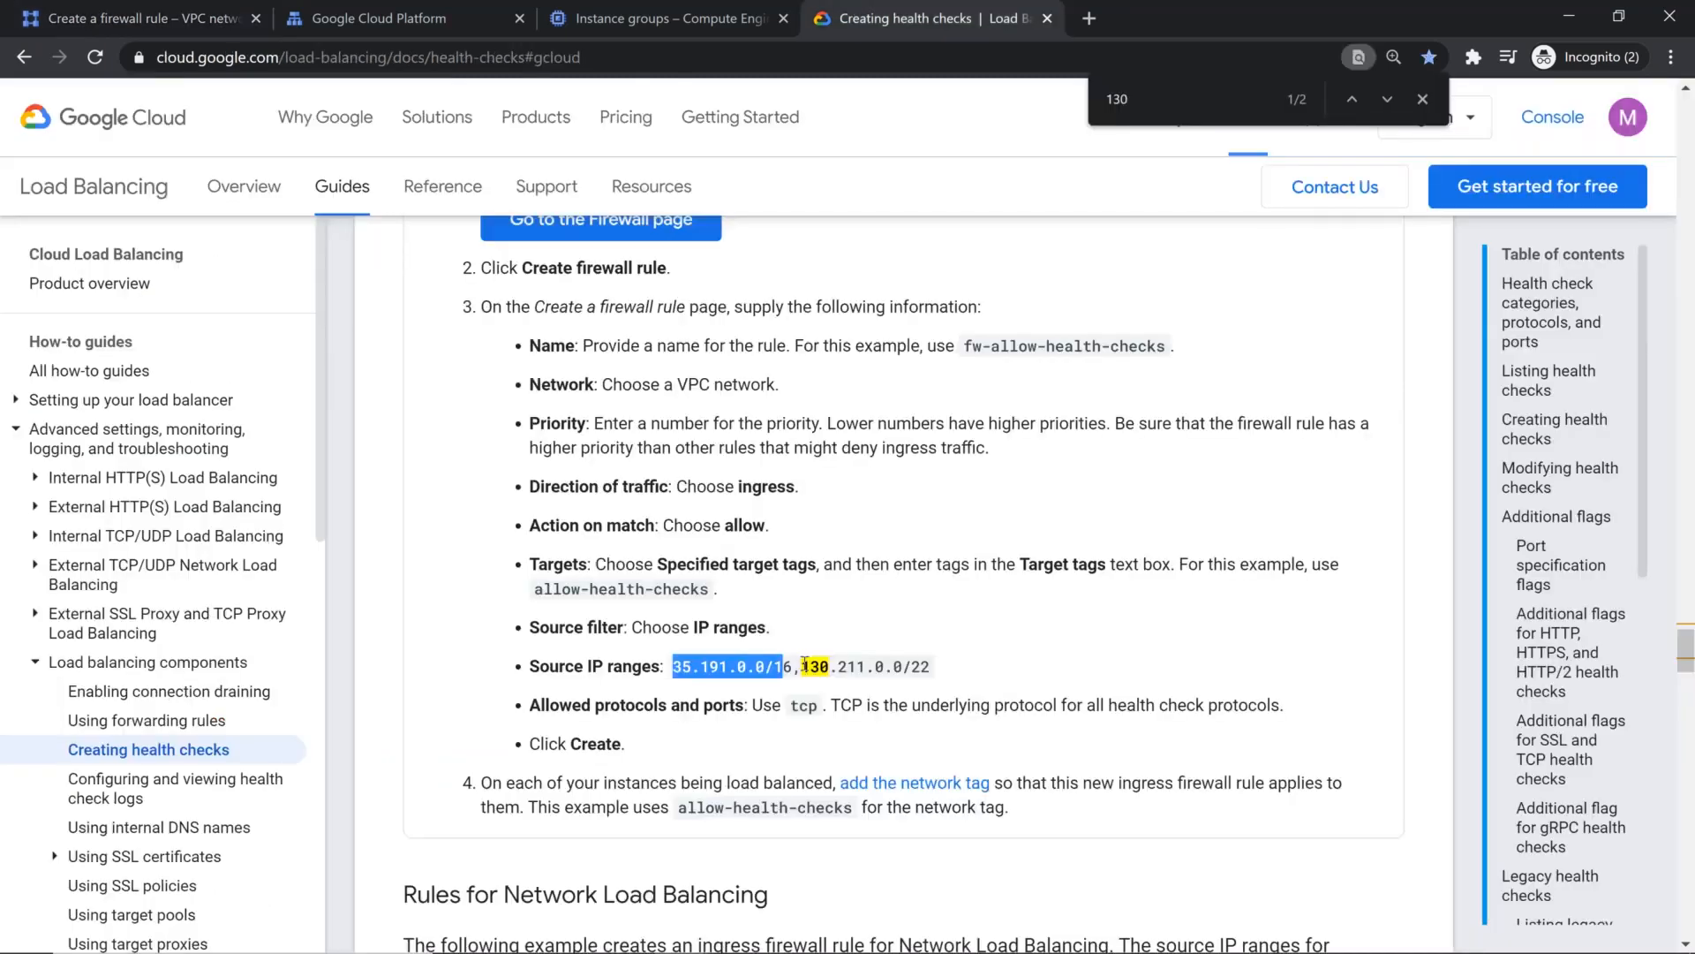
drag(800, 666, 924, 670)
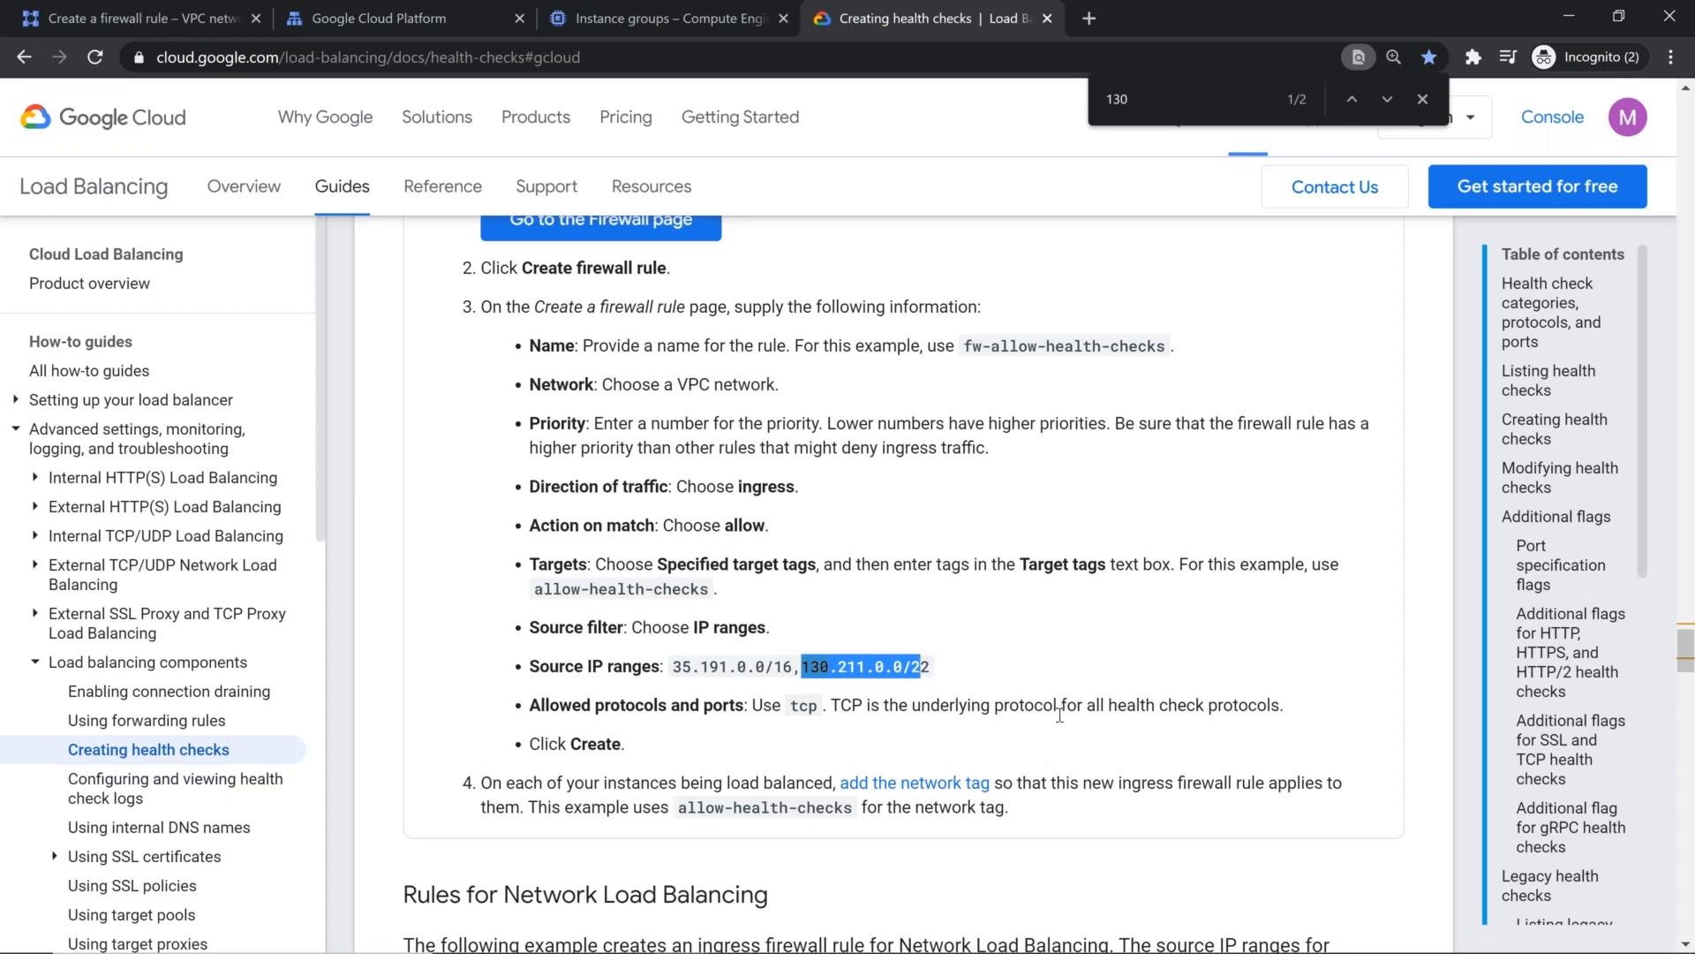
key(shift+Right)
key(ctrl+c)
click(194, 22)
click(403, 737)
key(ctrl+v)
click(1025, 482)
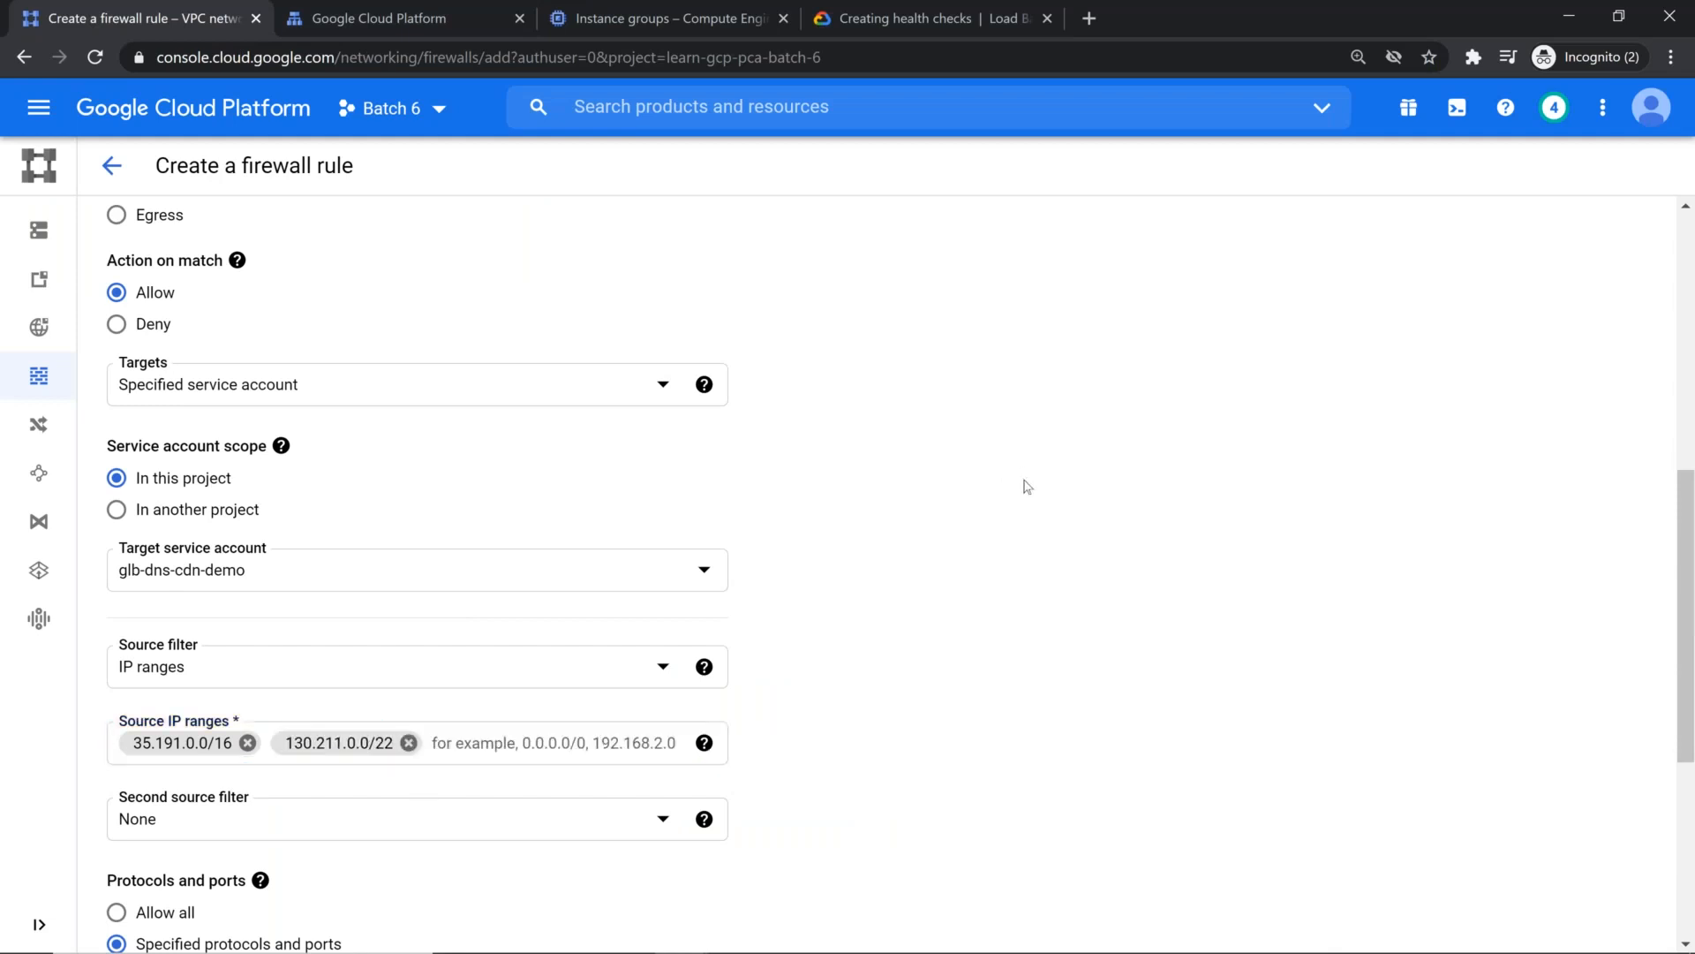
Step: Check the documented protocol for health checks, and allow TCP on port 80 in the firewall rule
scroll(919, 586, down, 1)
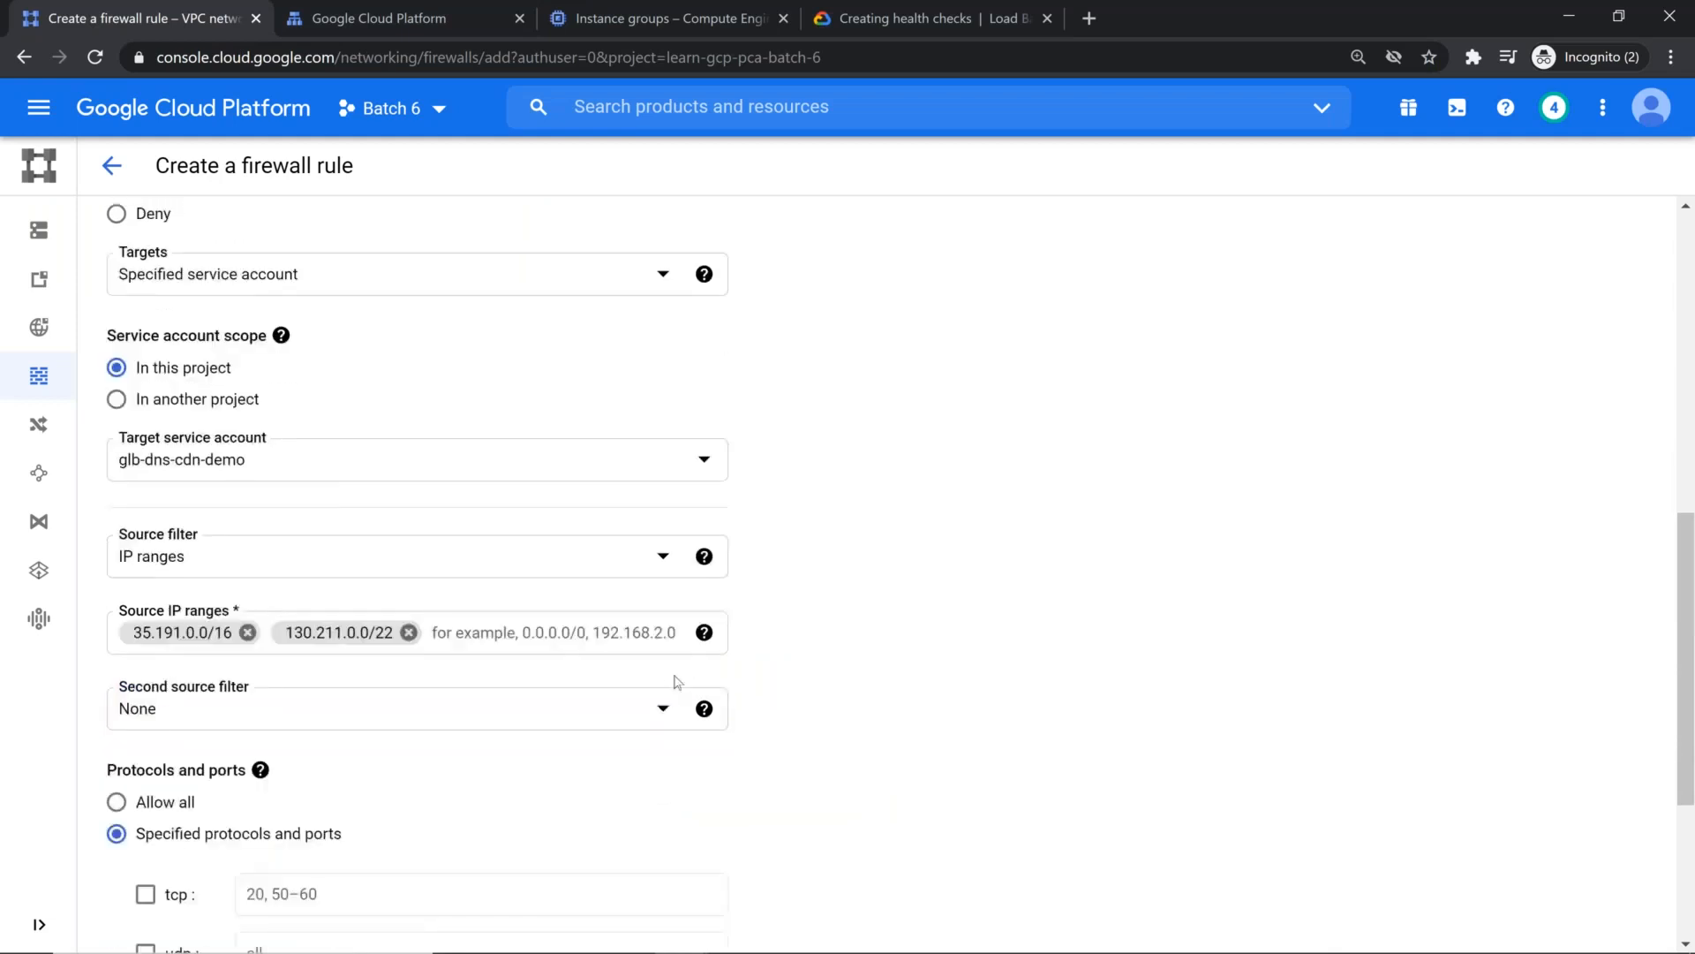
click(923, 18)
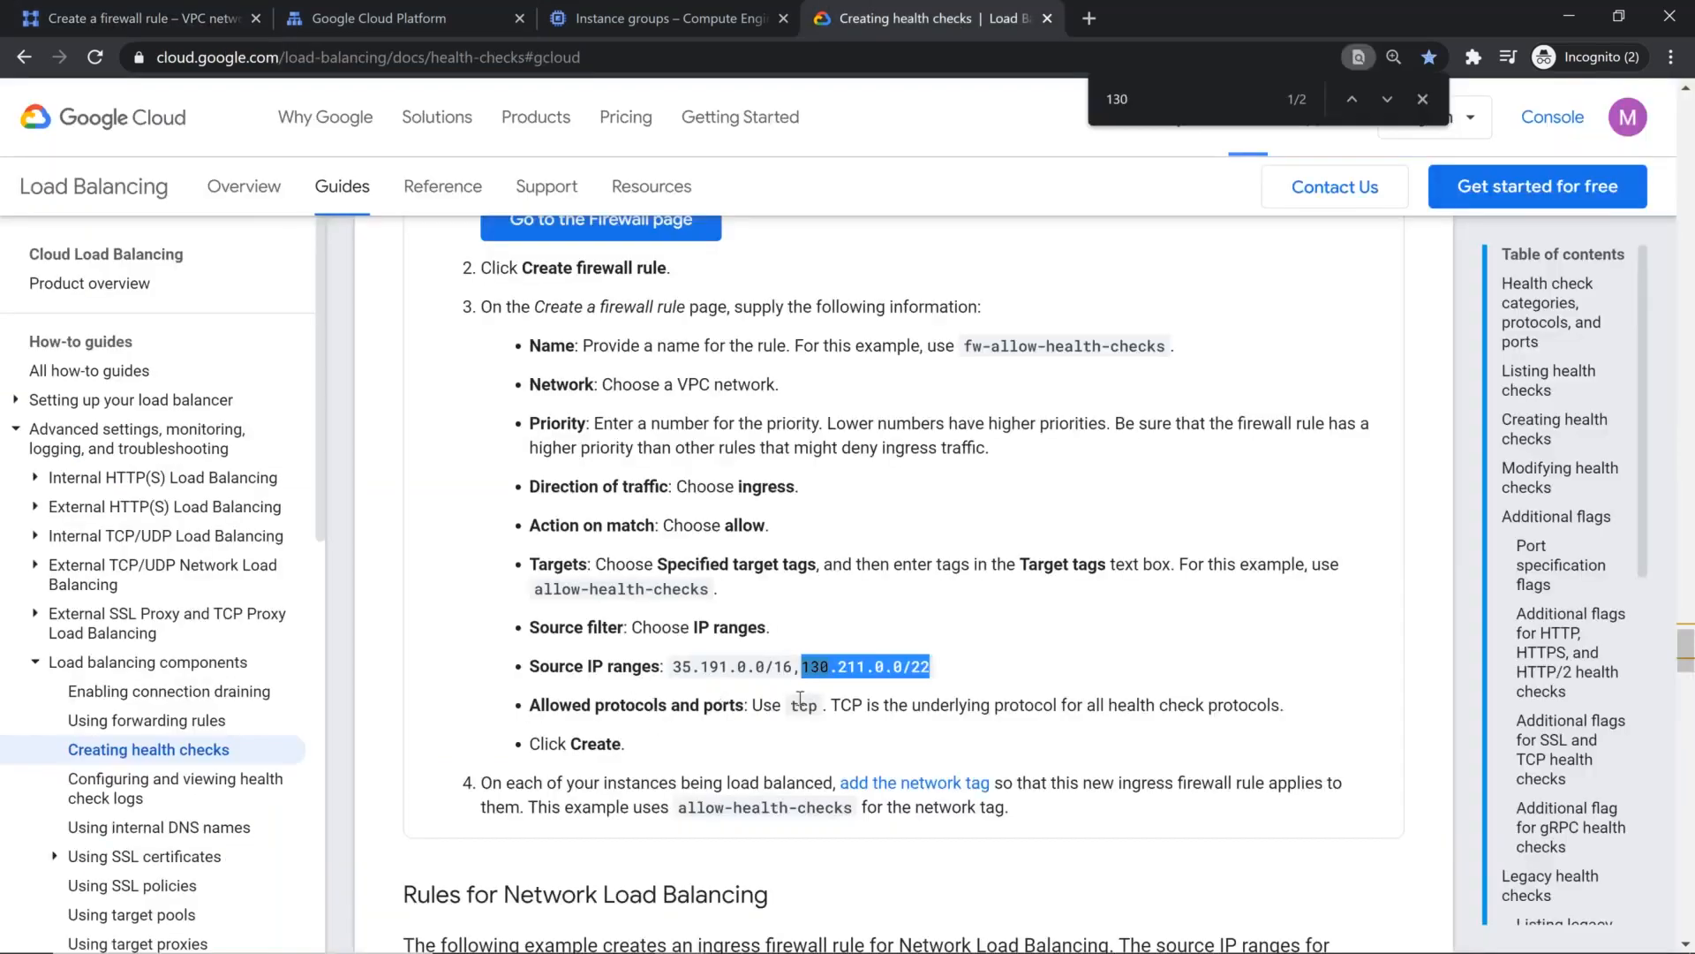
click(204, 19)
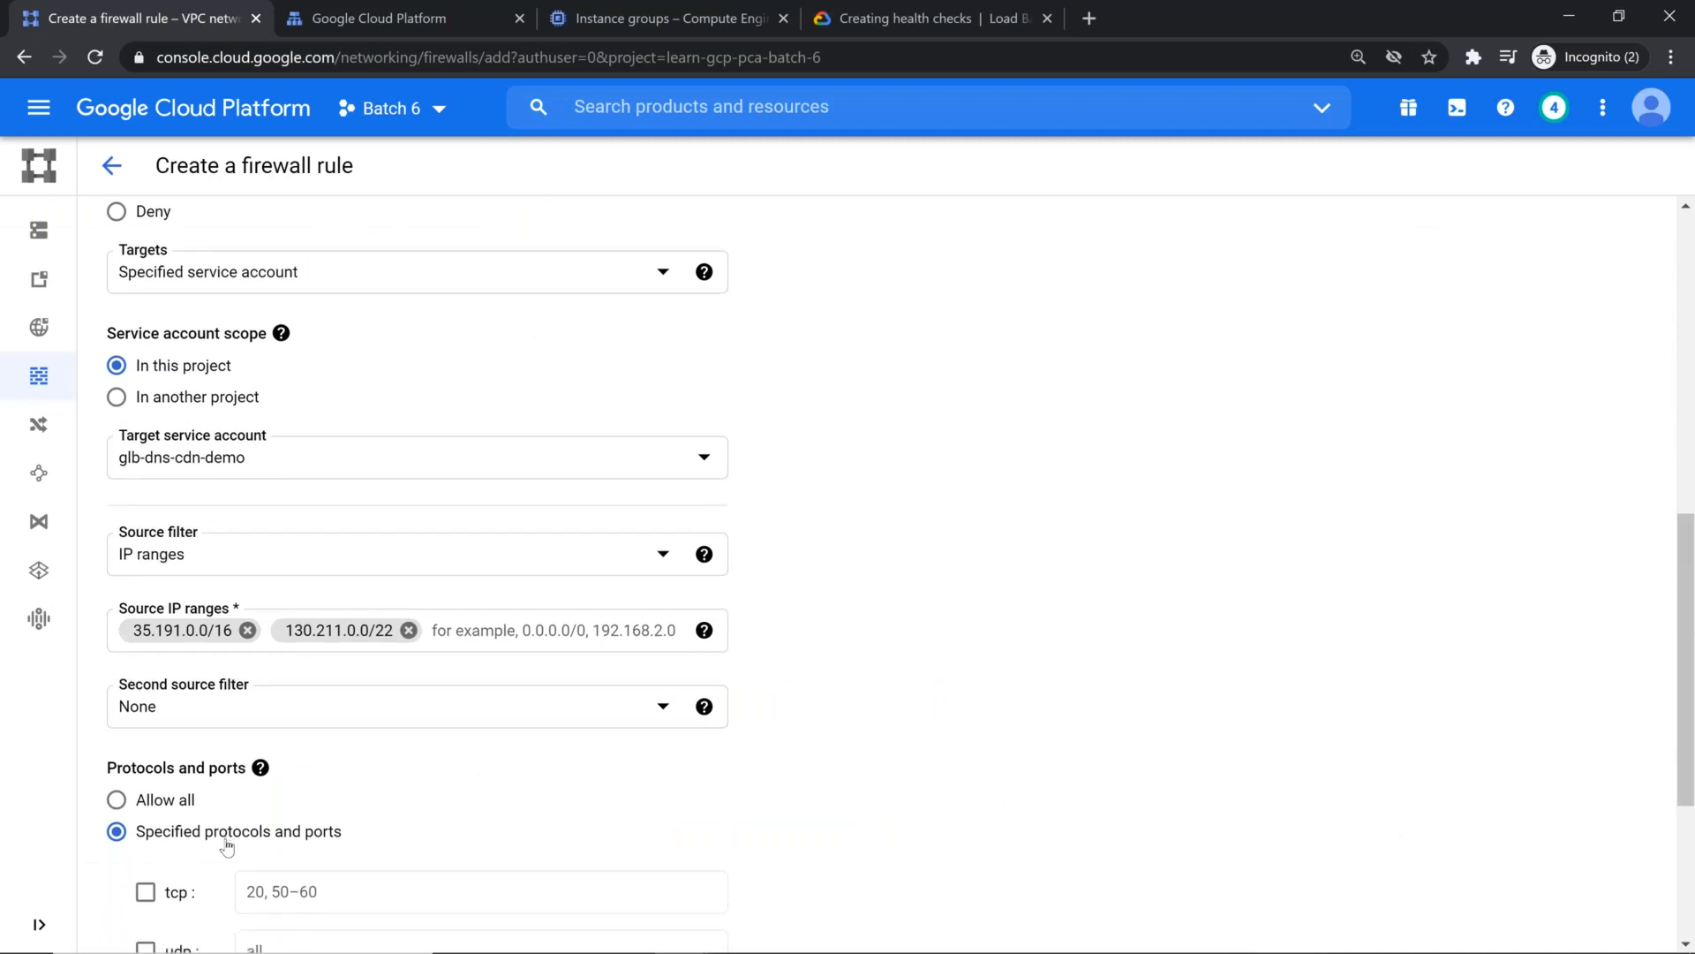
scroll(227, 846, down, 3)
click(145, 673)
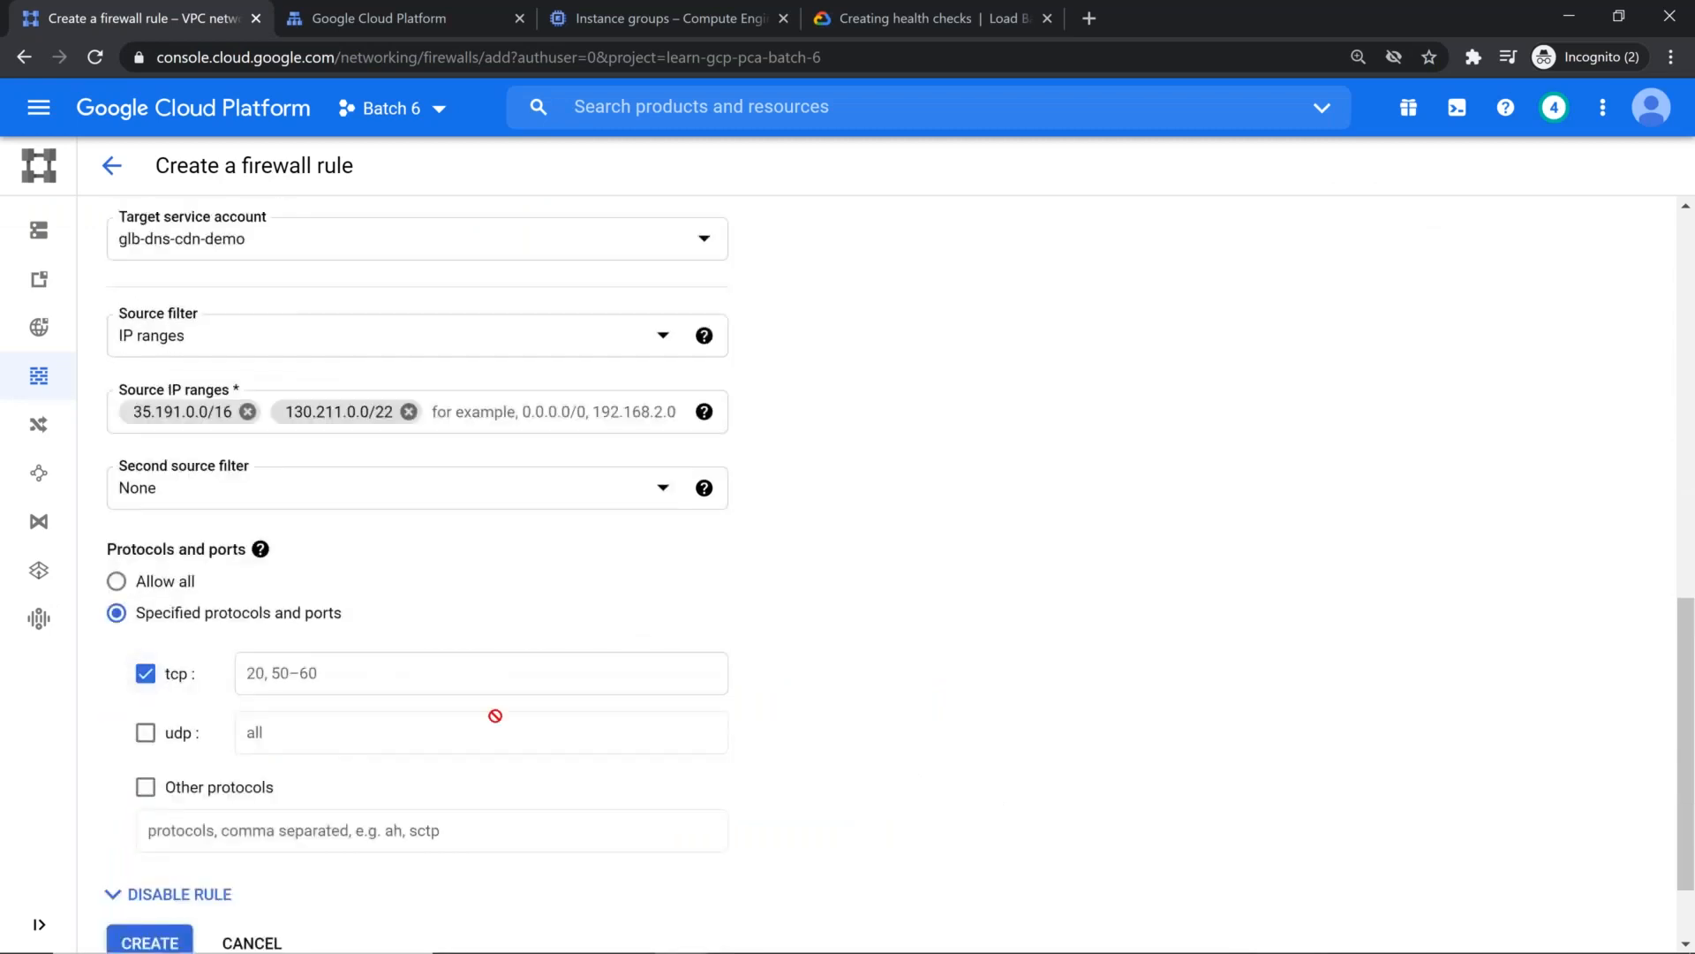
click(484, 673)
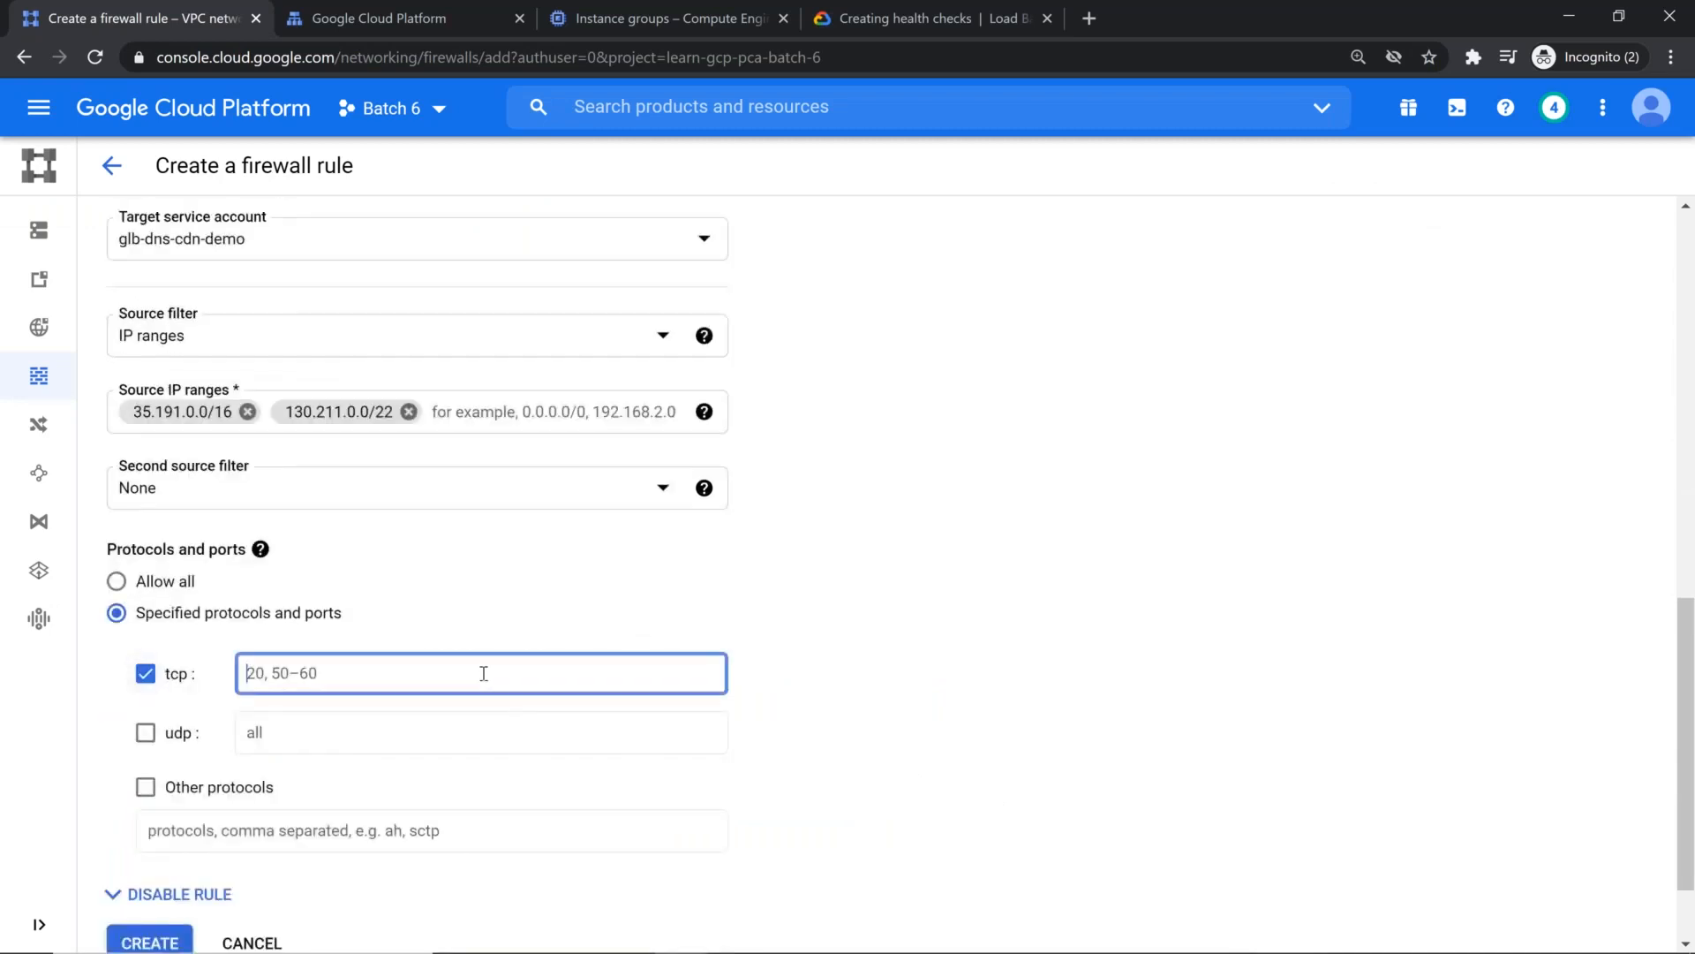
text(80)
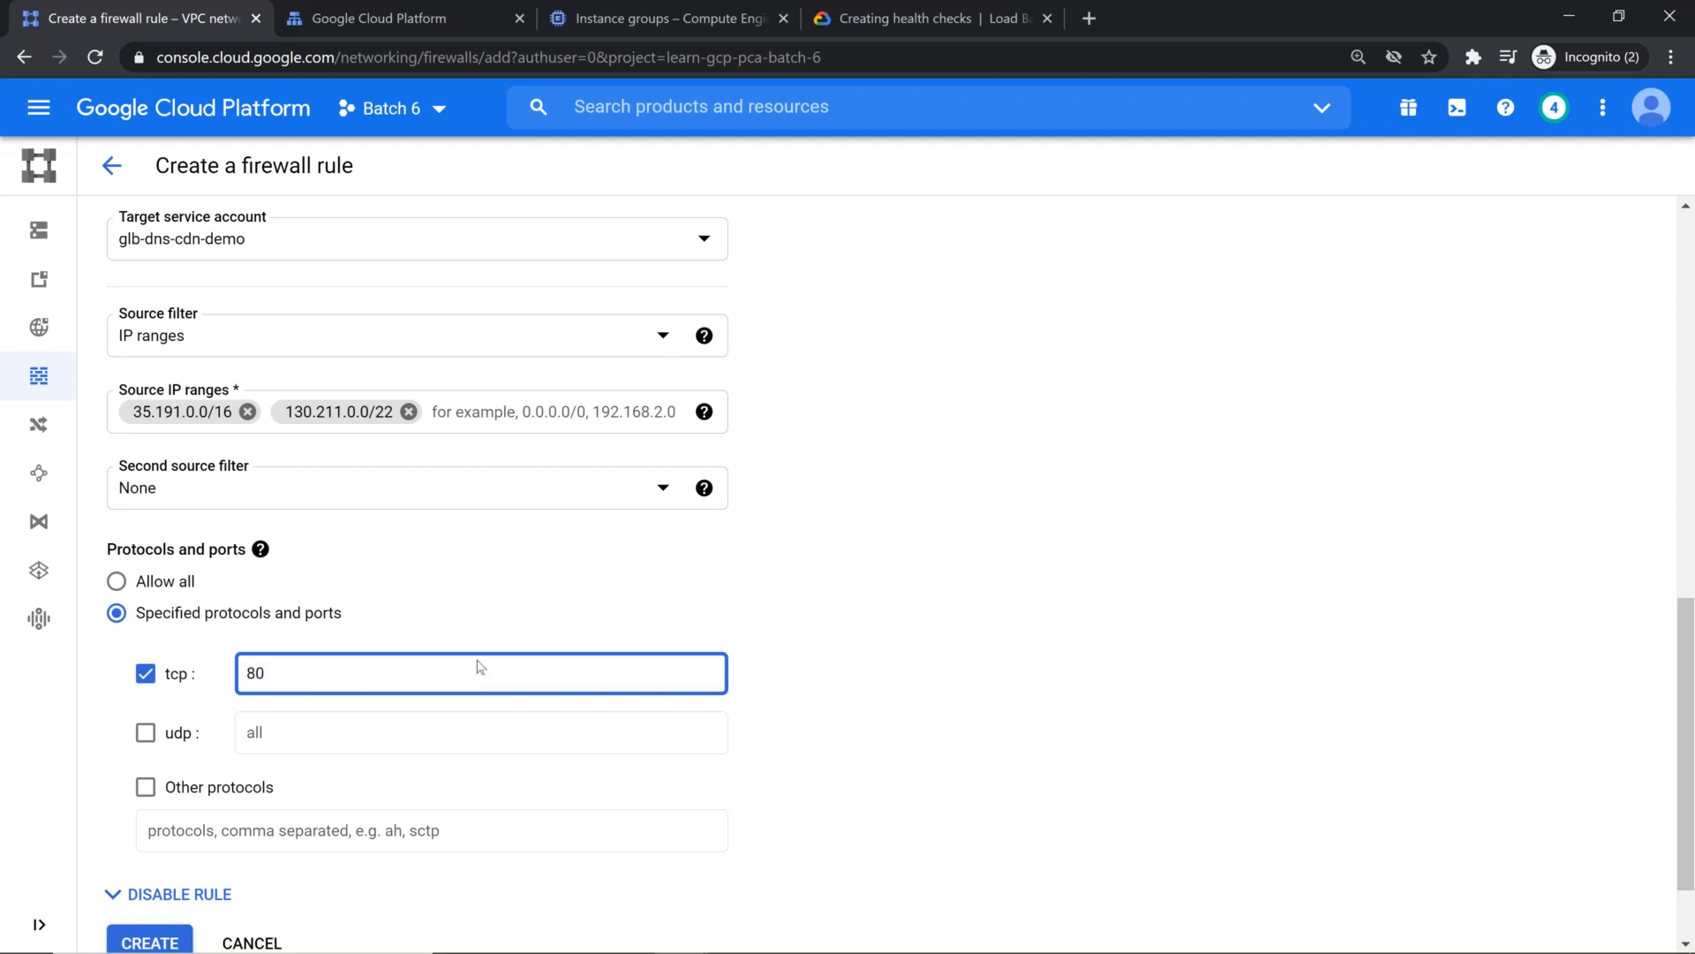
Step: Review the equivalent gcloud command line for the health check rule, and create the firewall rule
scroll(276, 754, down, 3)
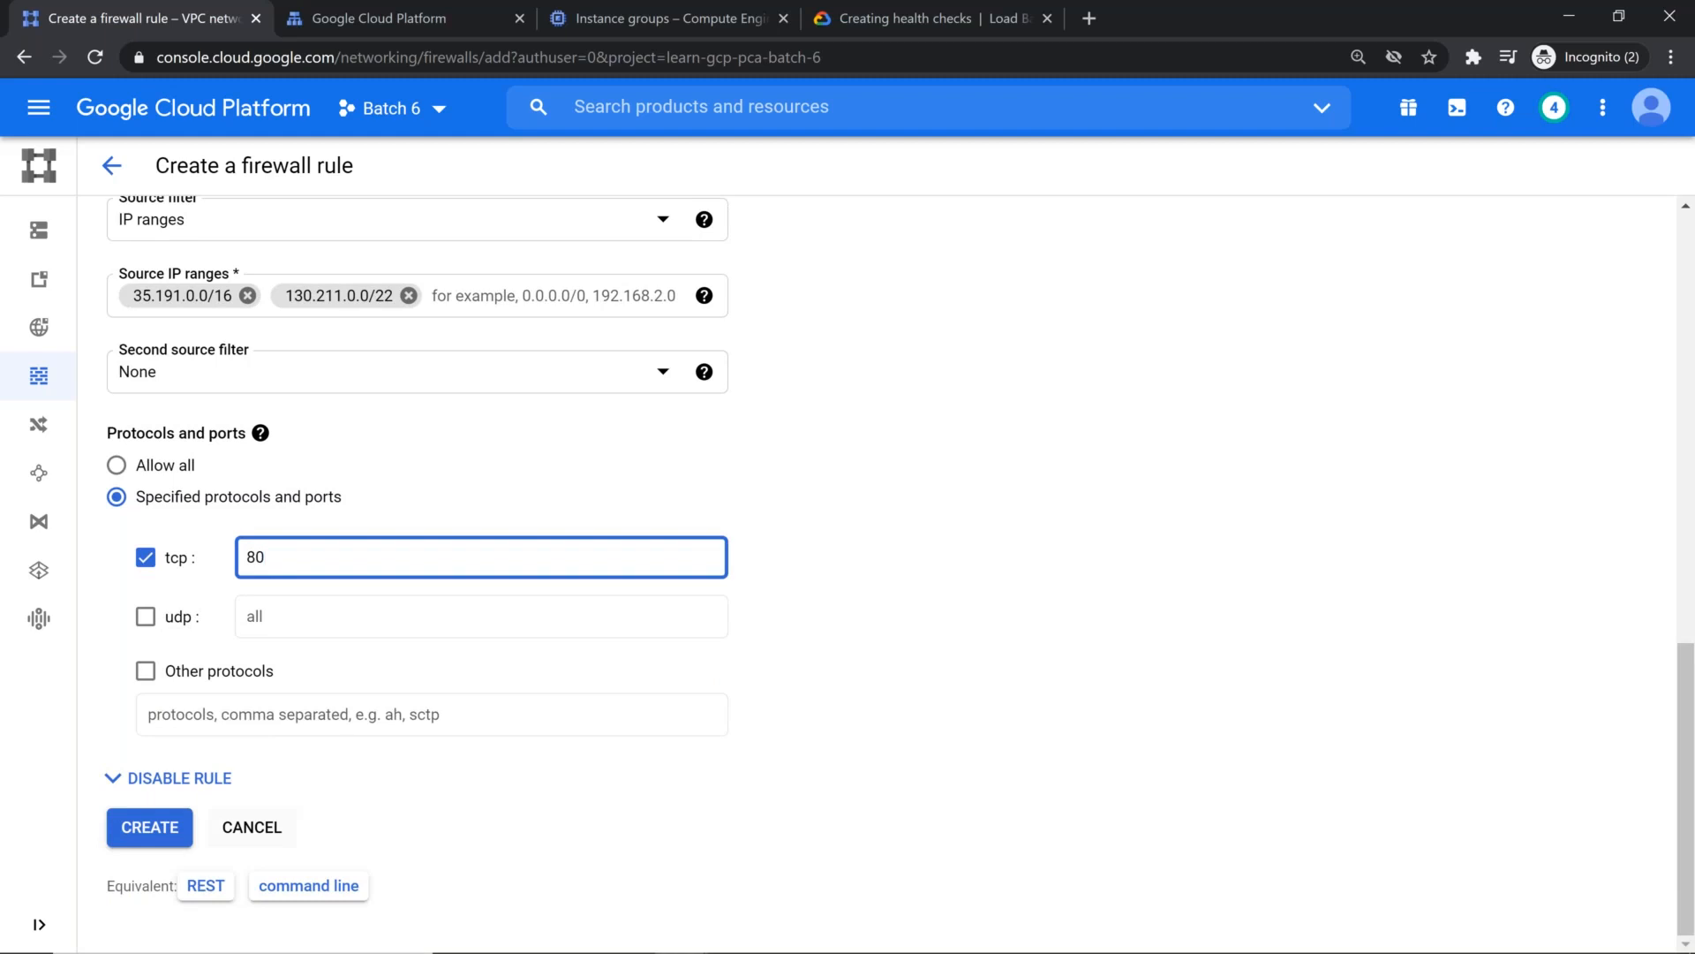
click(327, 888)
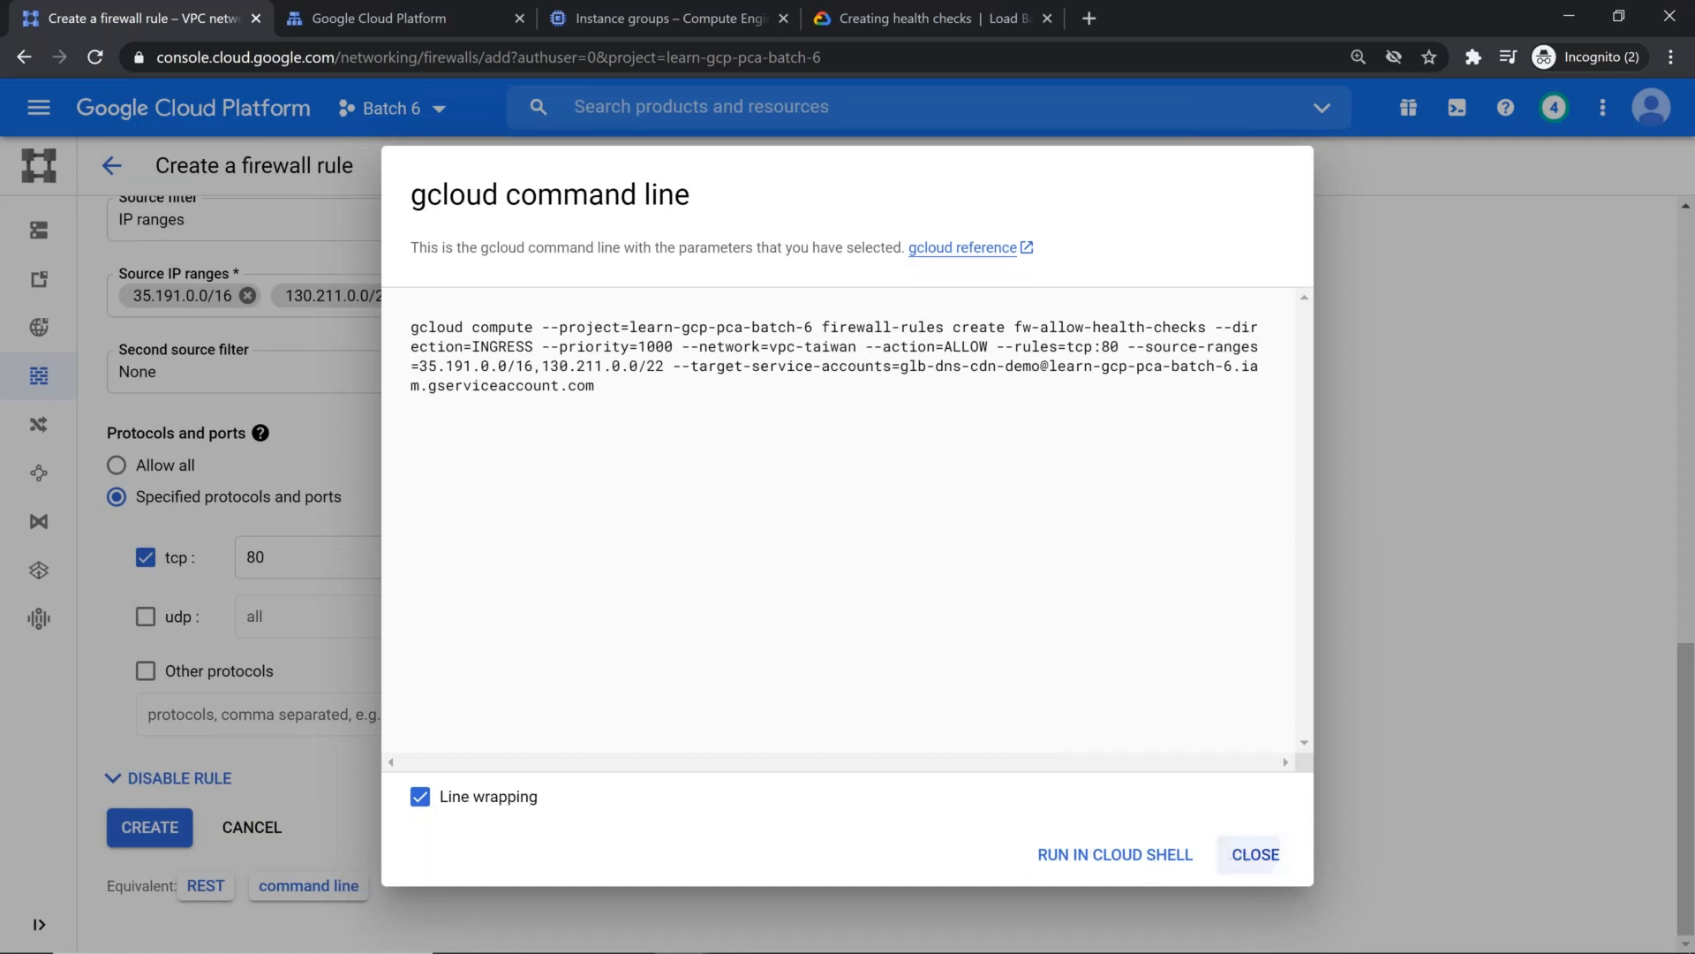
click(1245, 853)
click(176, 833)
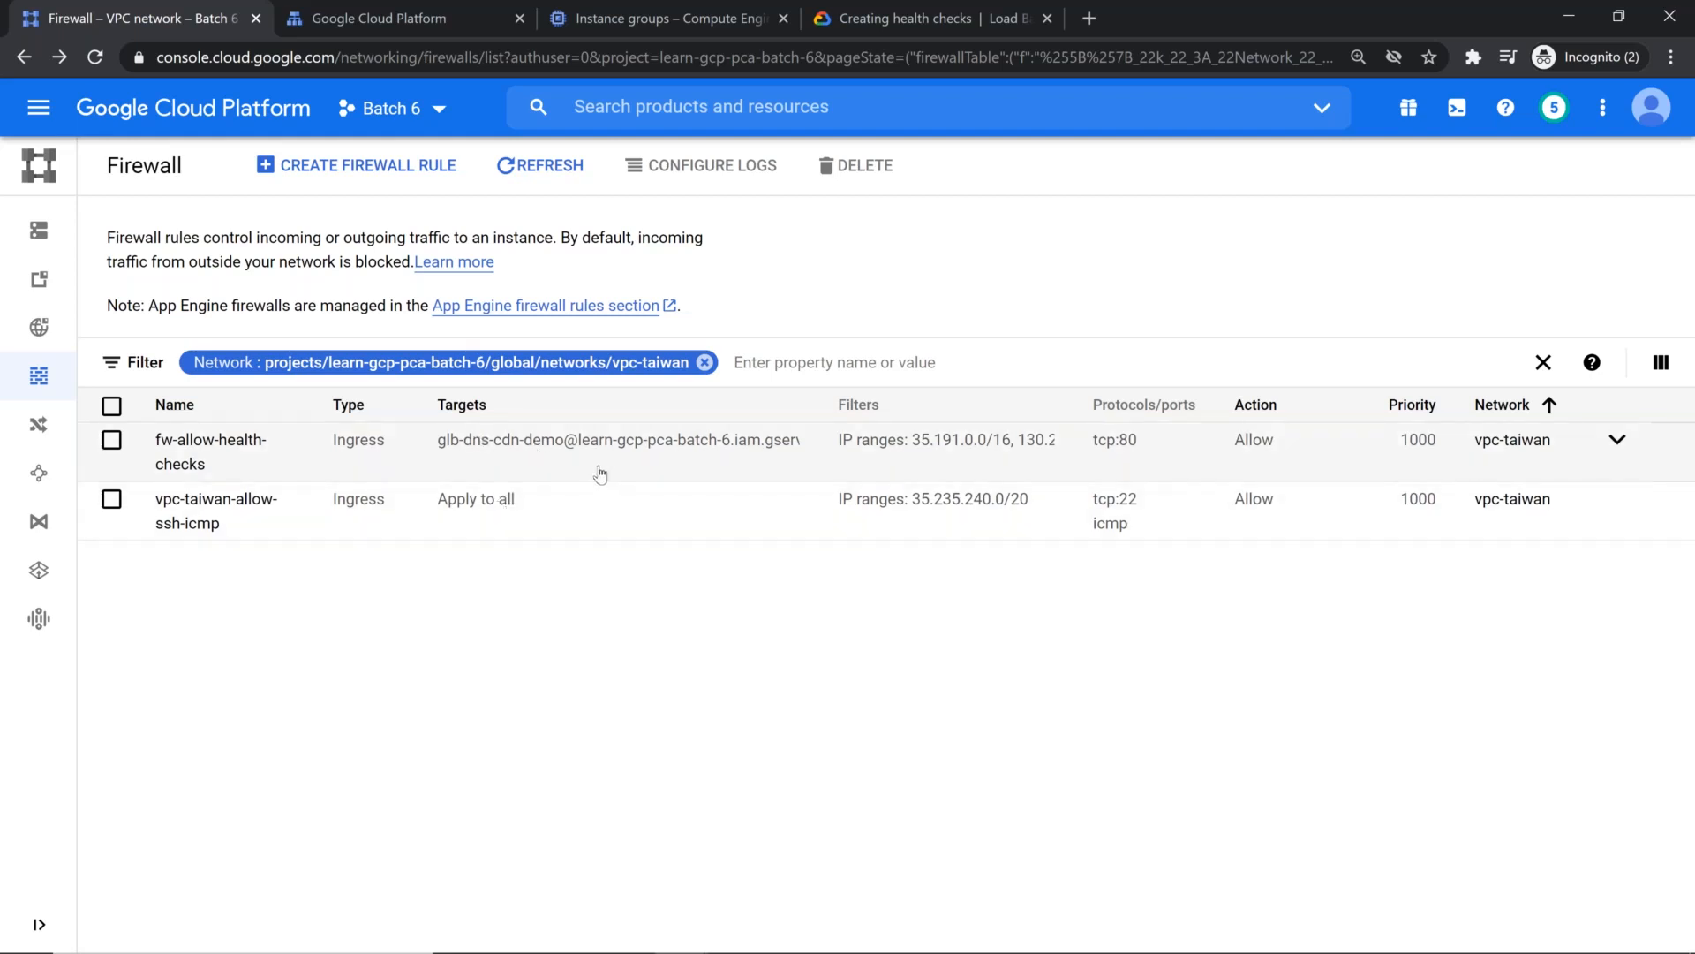
Step: Edit the vpc-taiwan-allow-ssh-icmp firewall rule and set its targets to Specified service account
click(256, 511)
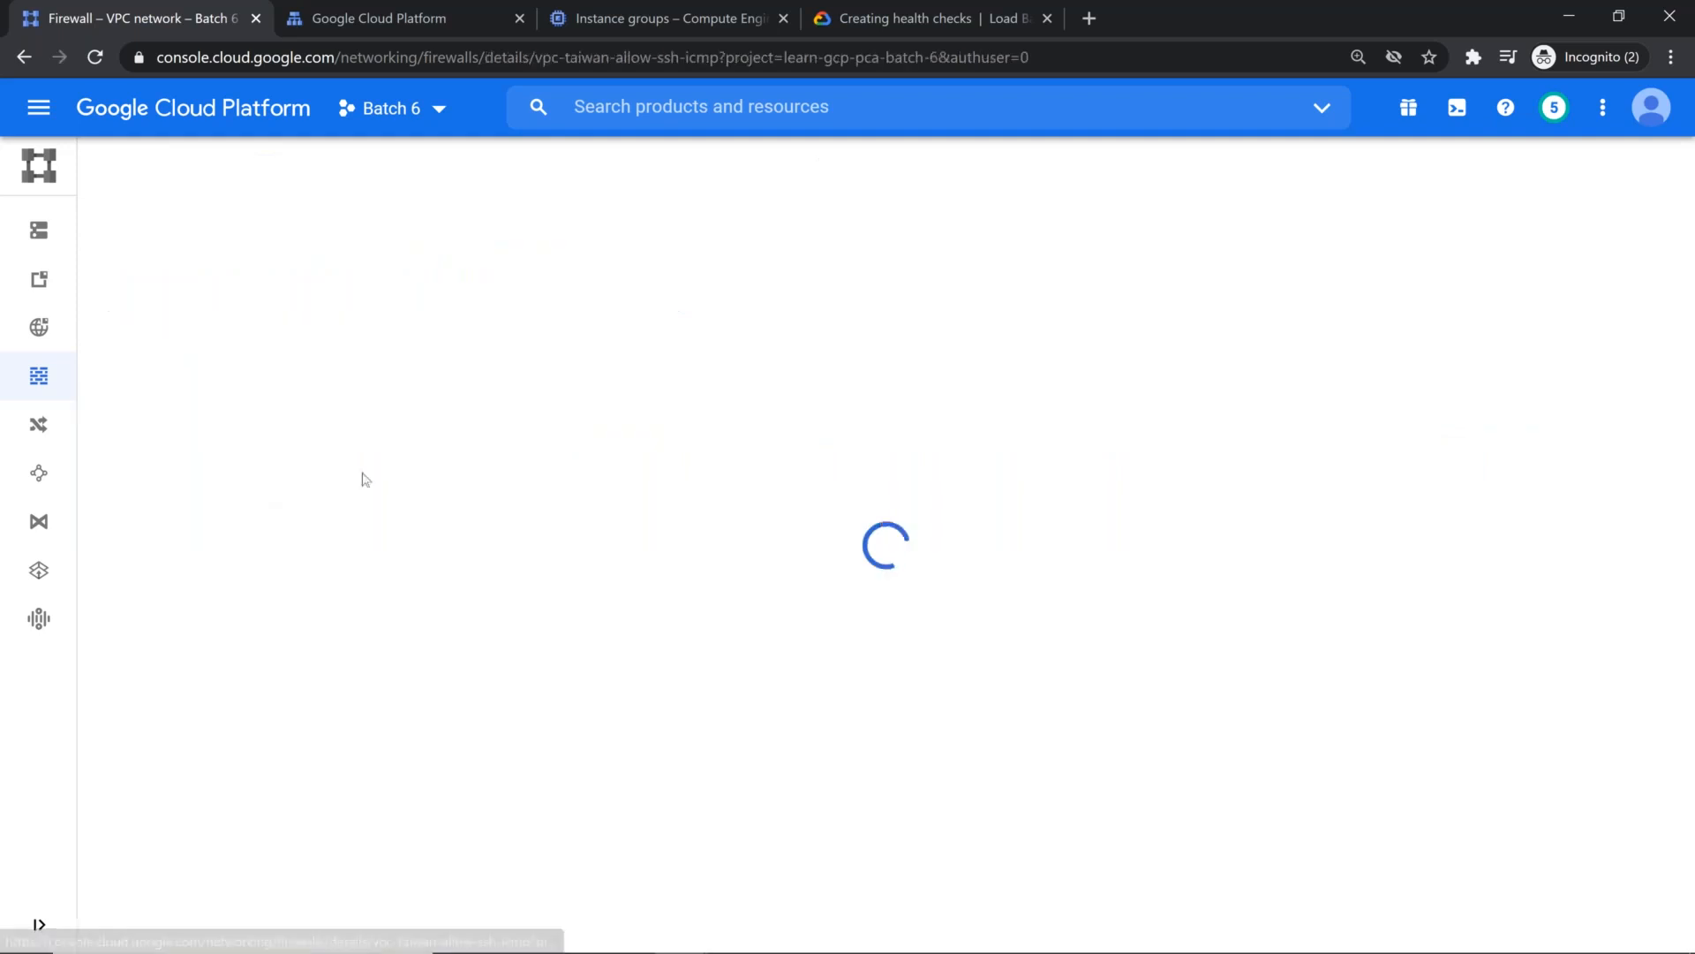
click(436, 181)
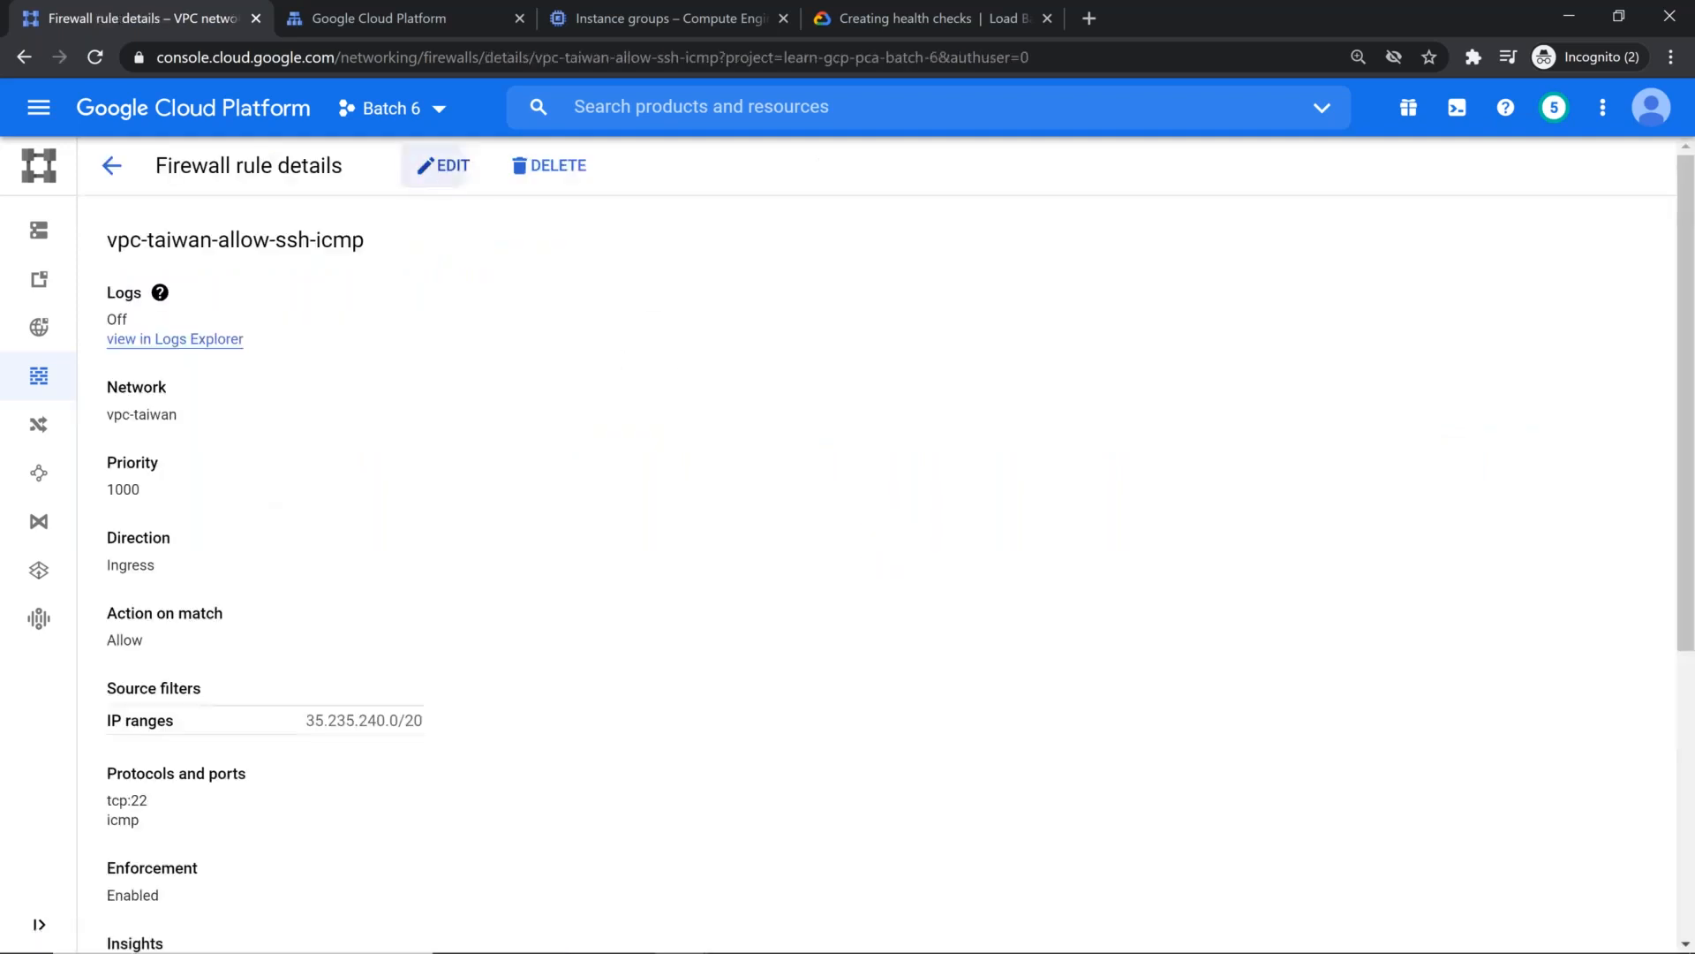
scroll(261, 443, down, 5)
scroll(261, 443, down, 4)
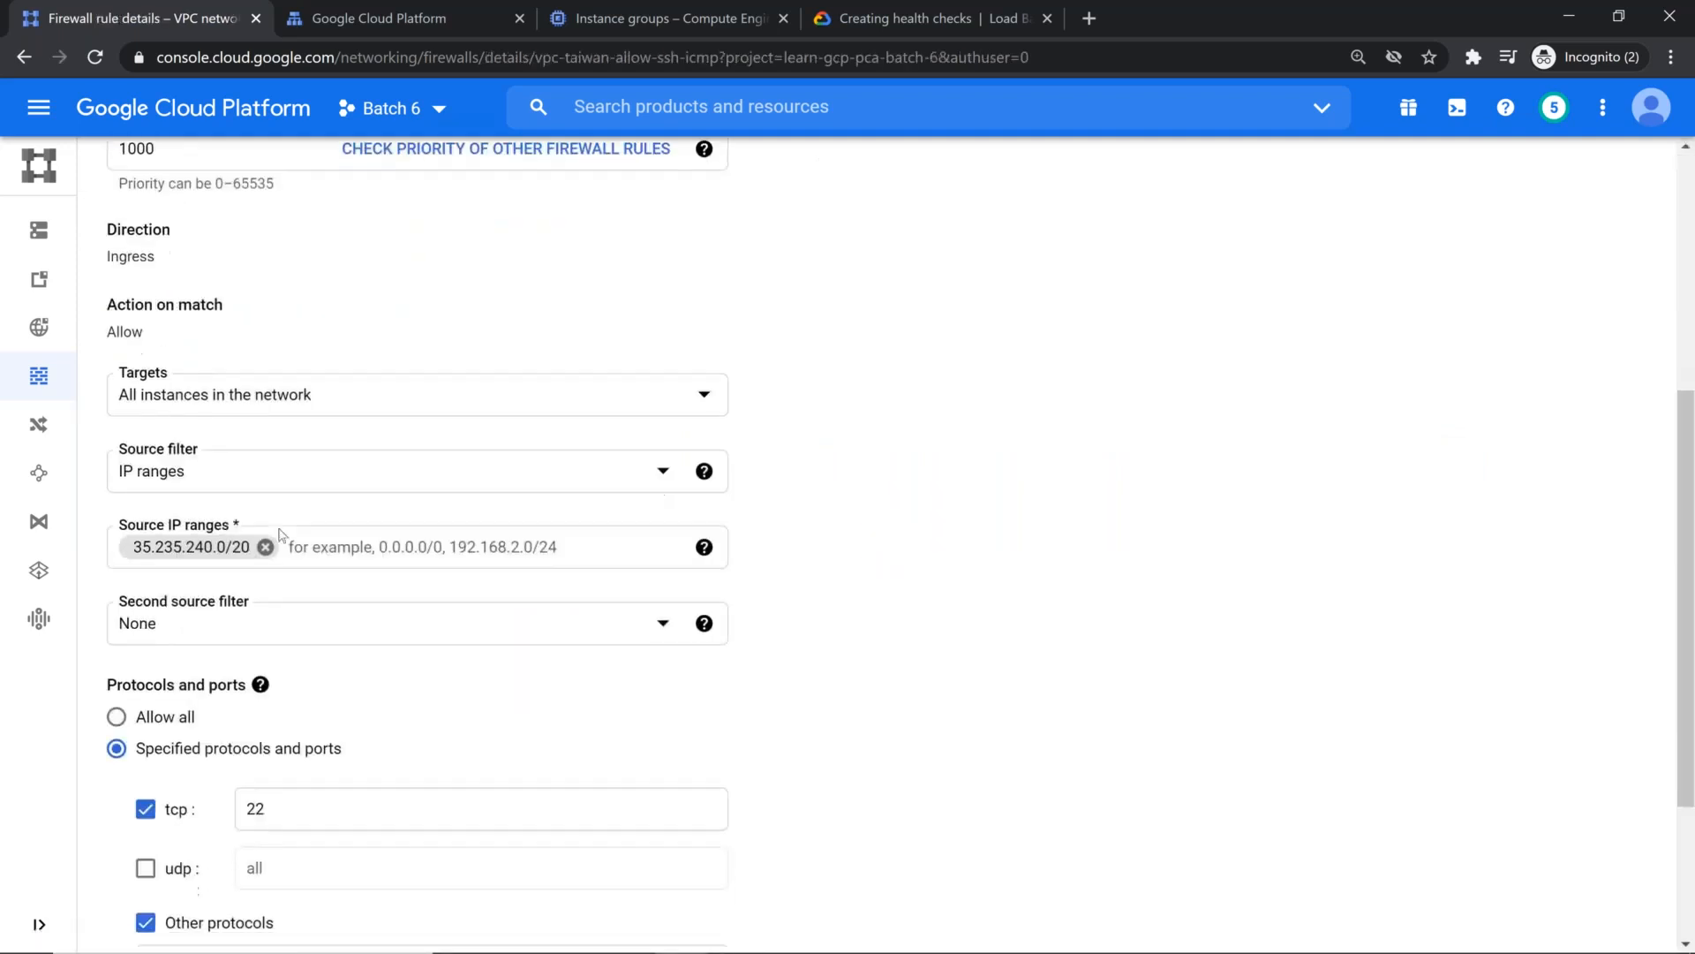
scroll(308, 431, up, 6)
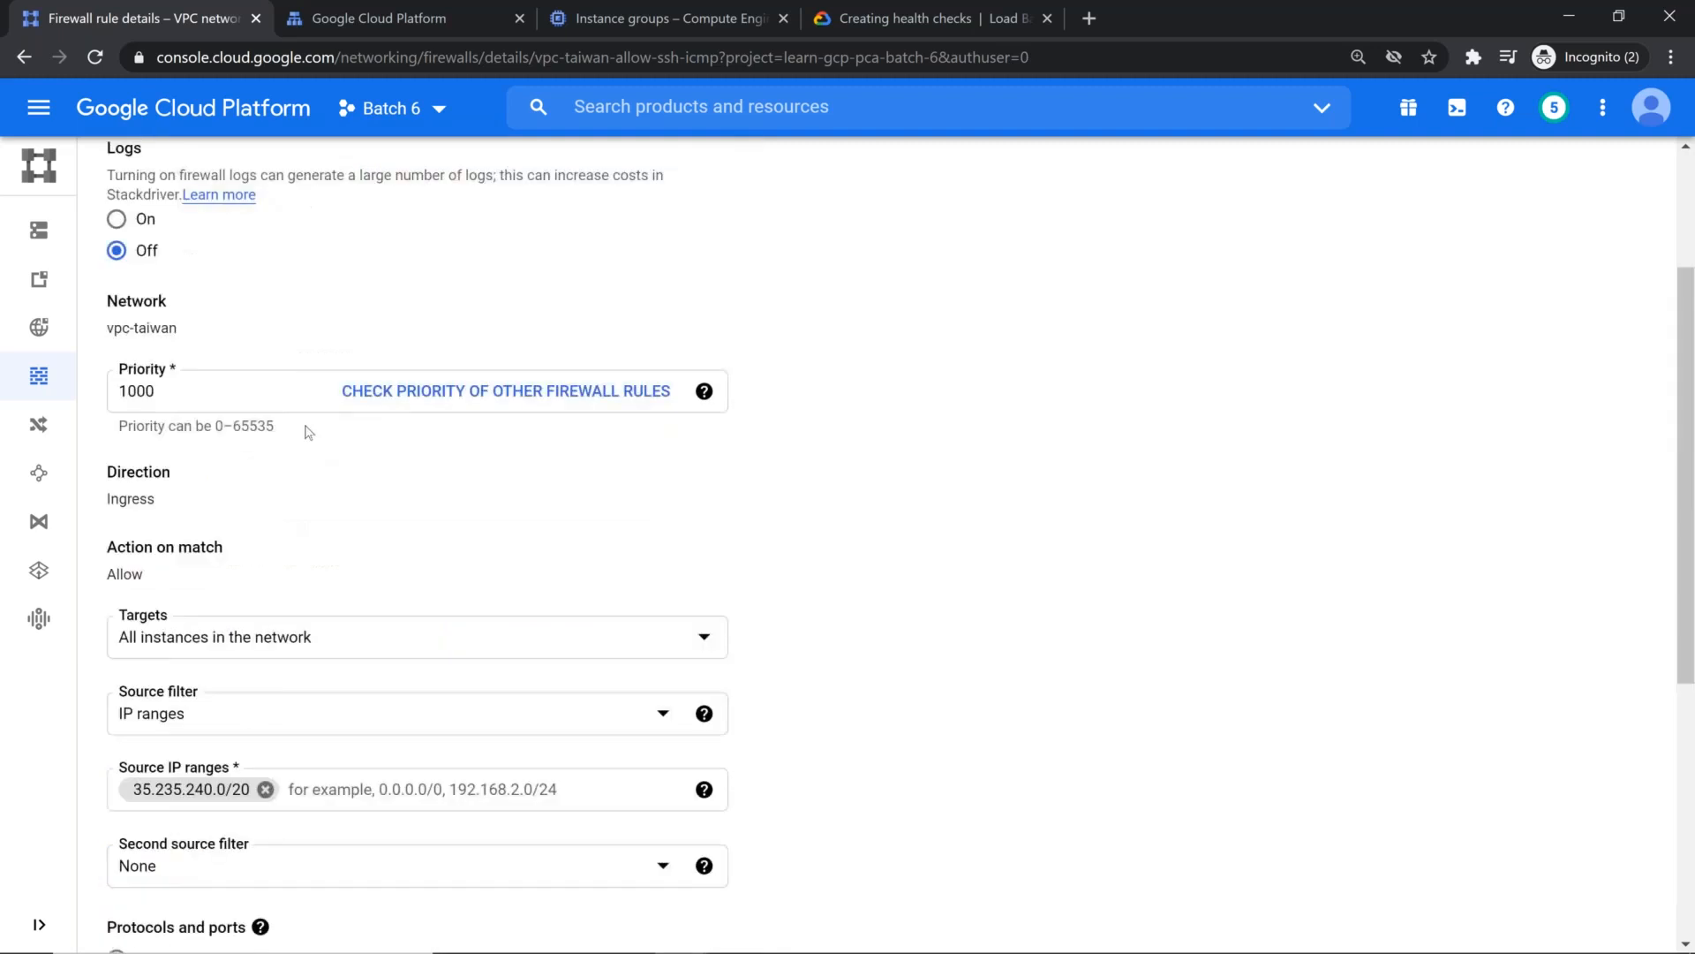
click(294, 640)
click(278, 732)
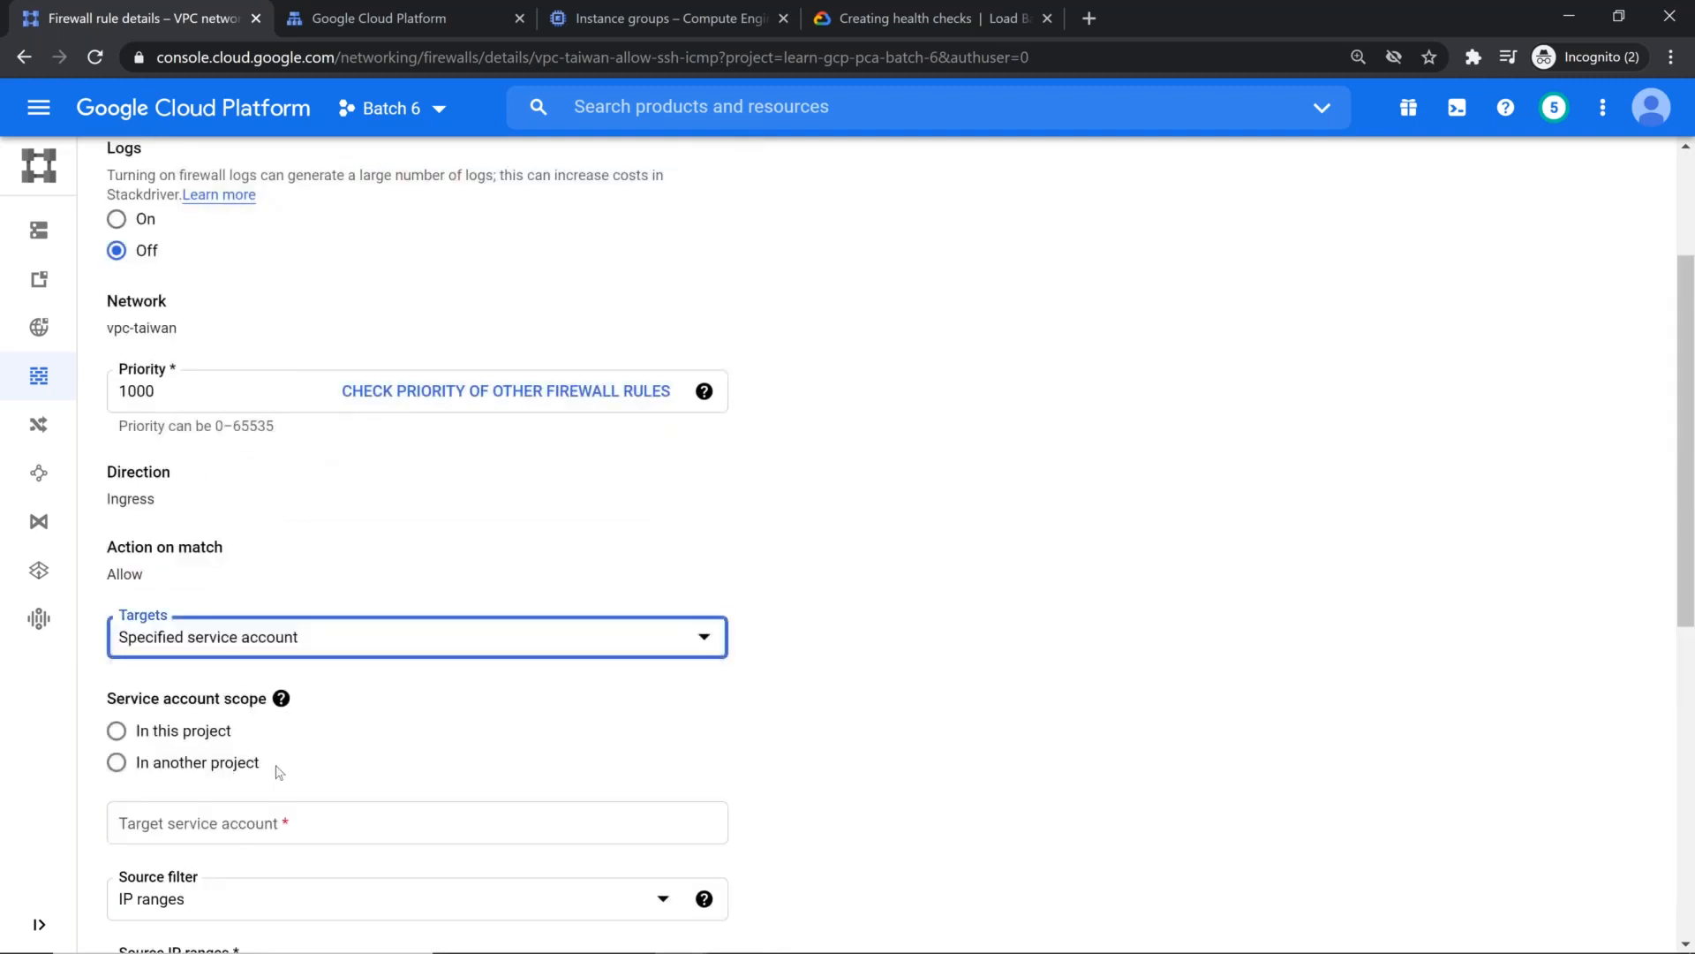
scroll(282, 781, down, 5)
scroll(335, 307, up, 1)
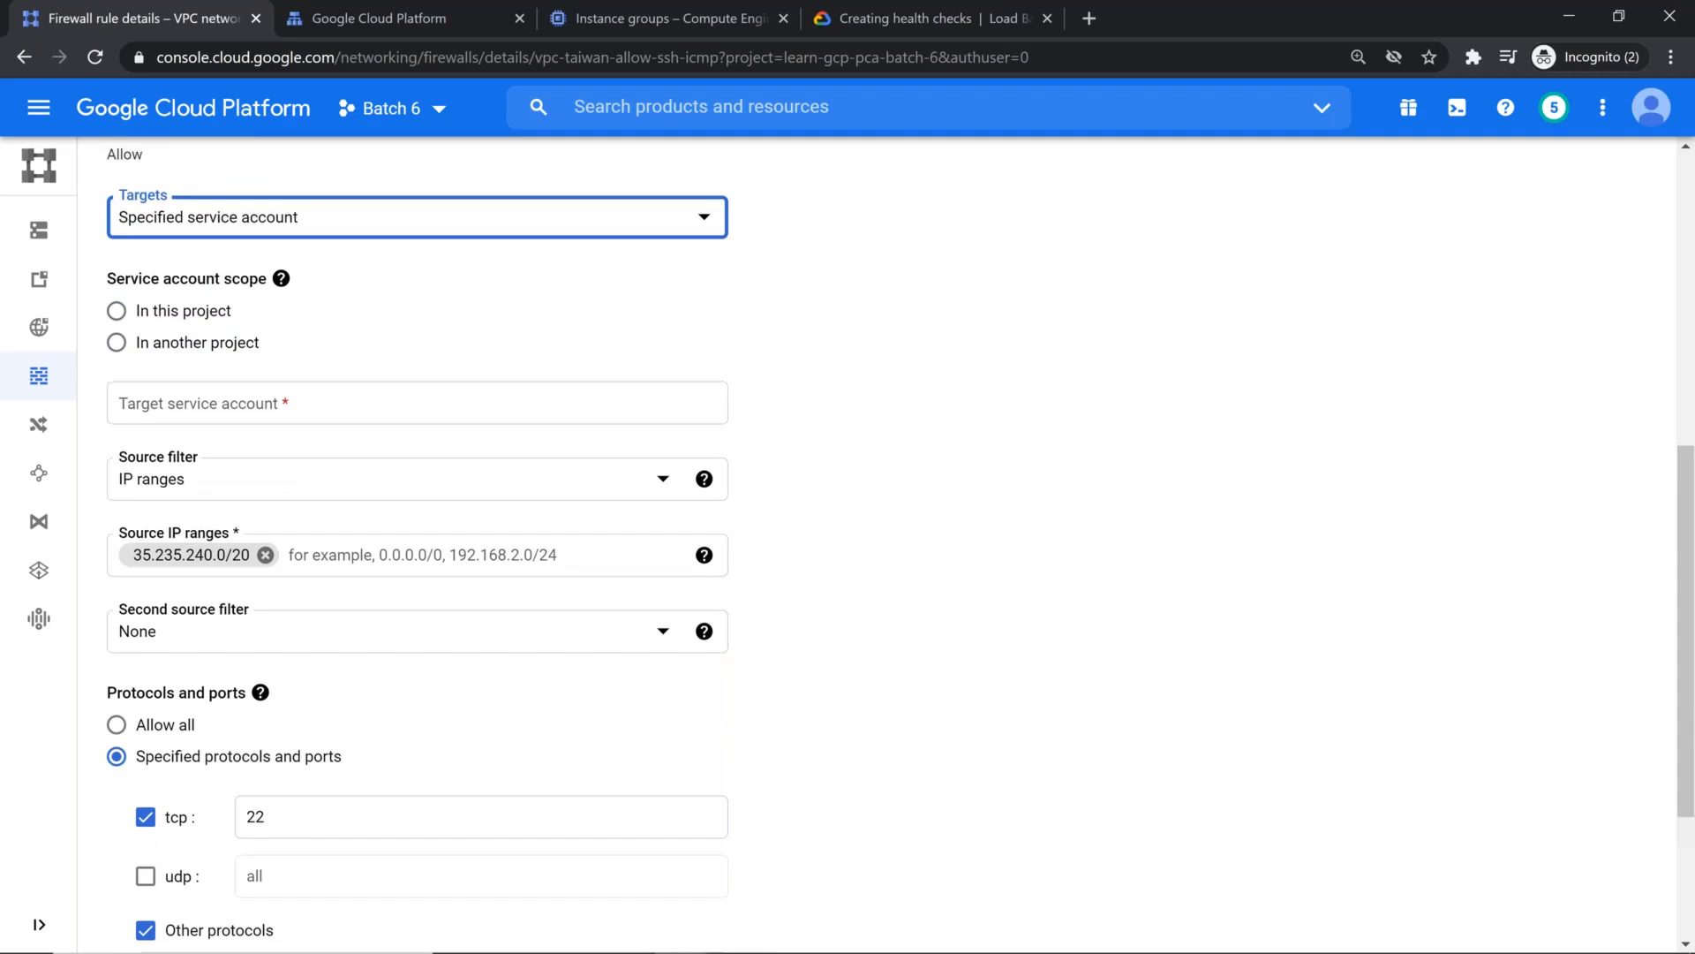
click(281, 500)
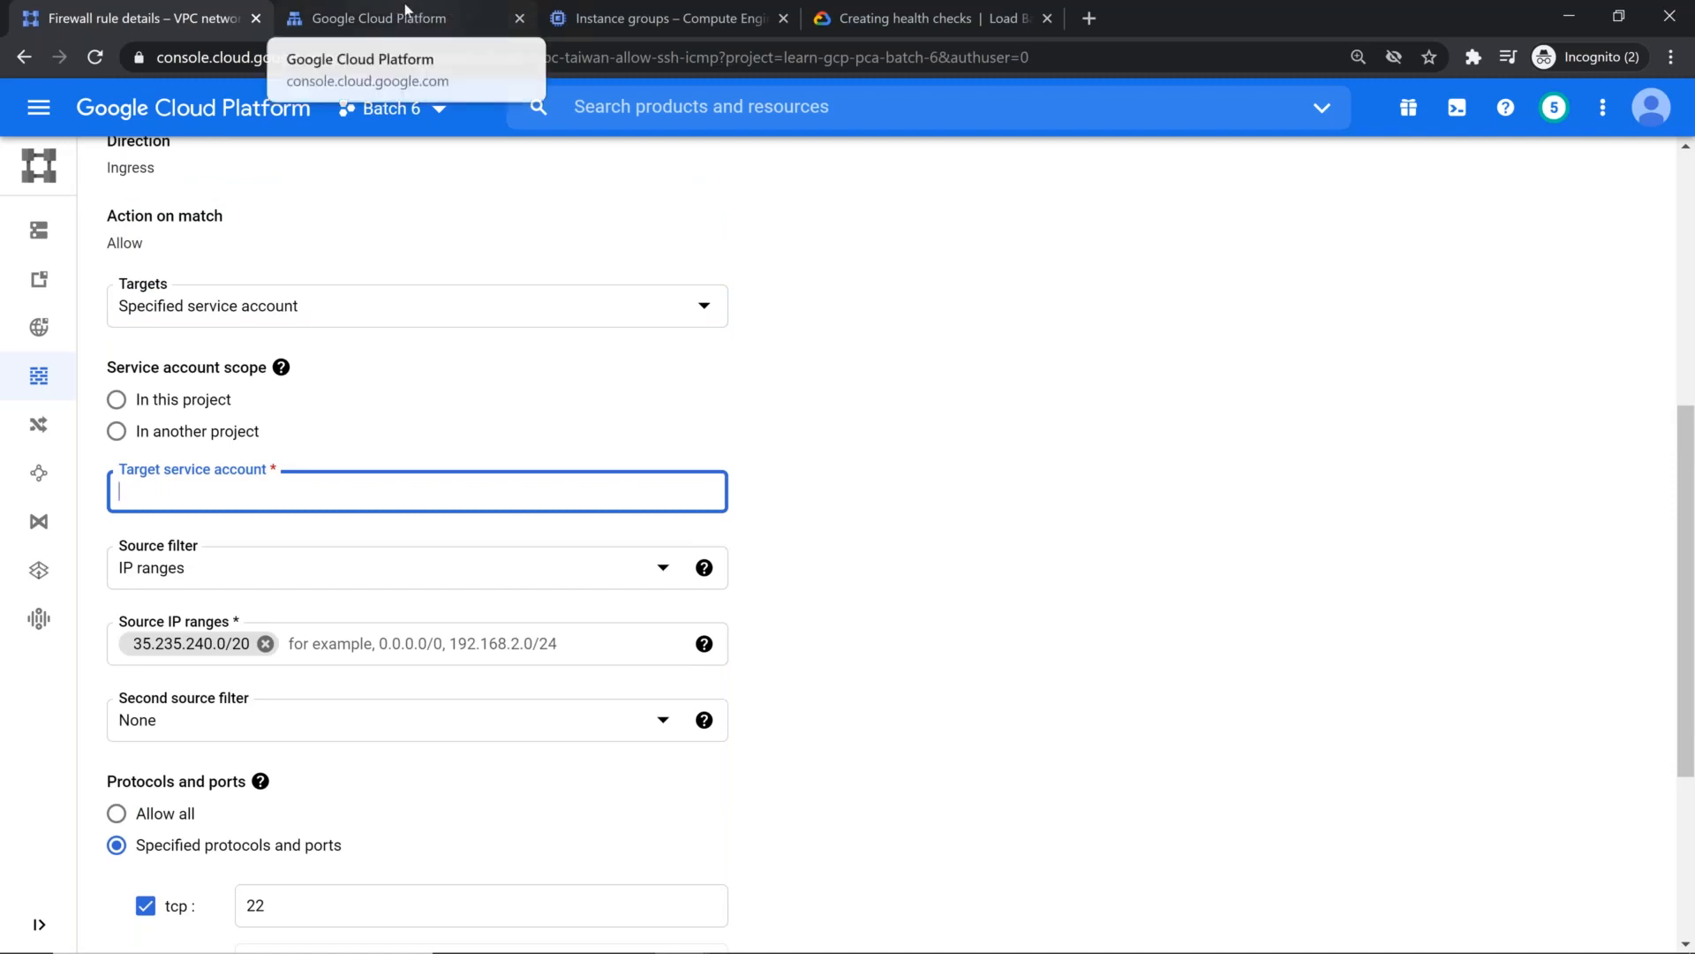
Step: Go to the project's IAM service accounts list and copy the email of the glb-dns-cdn-demo service account
click(630, 11)
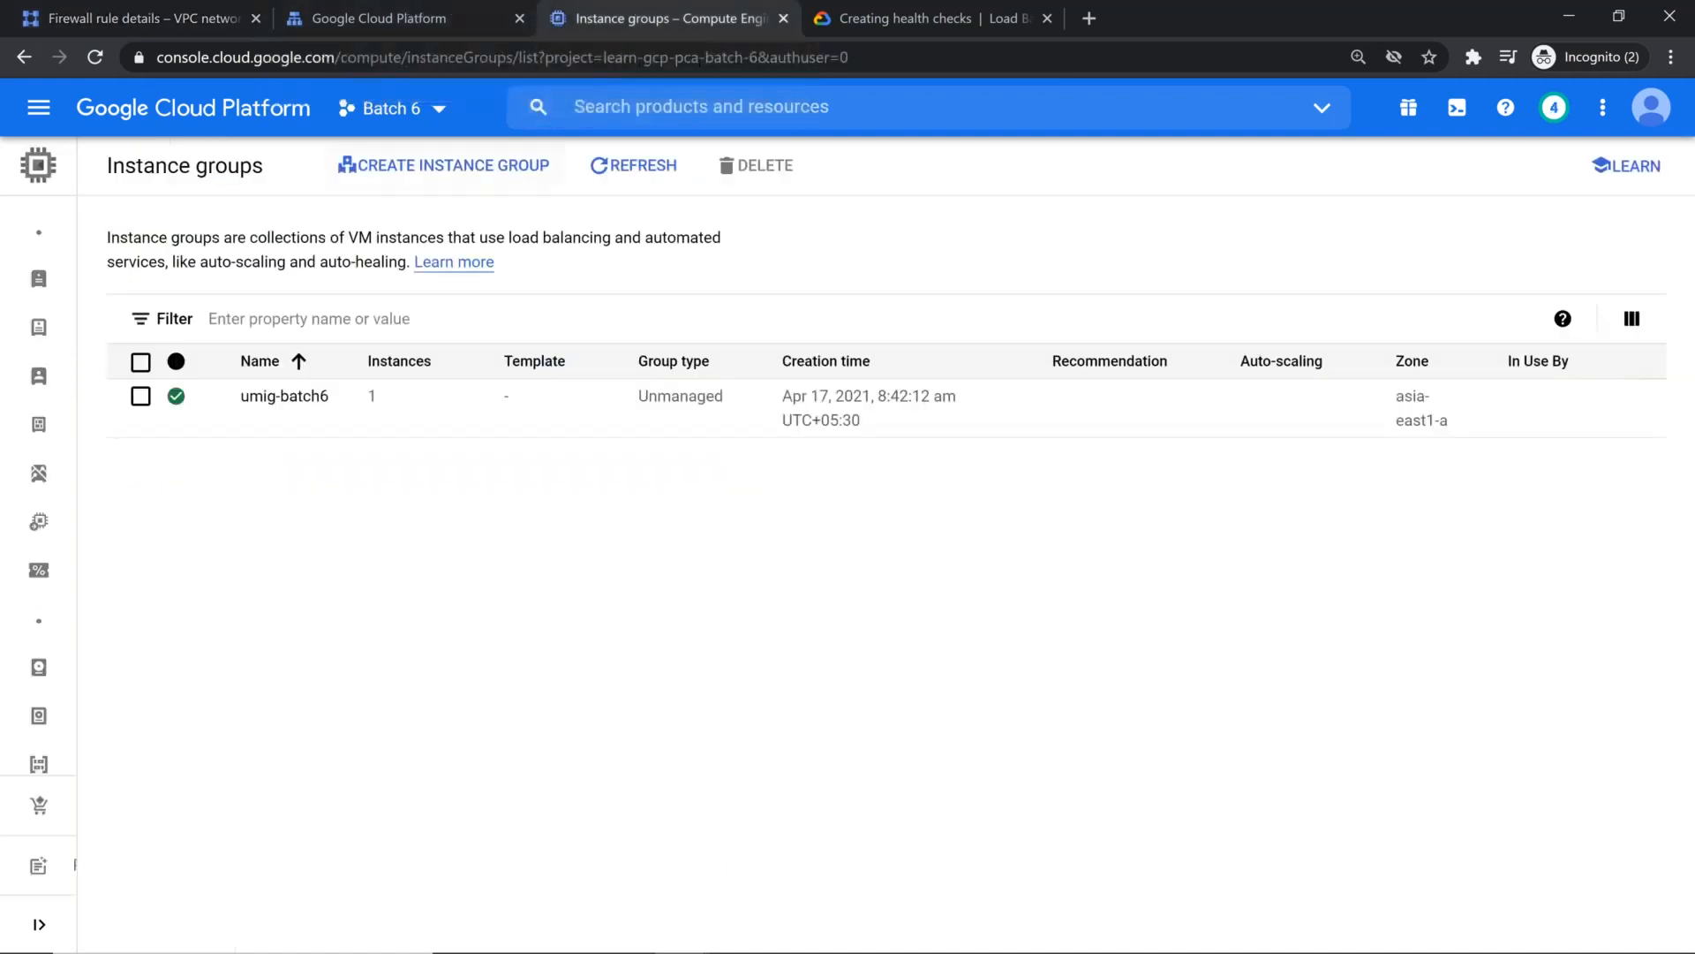
click(40, 108)
click(634, 582)
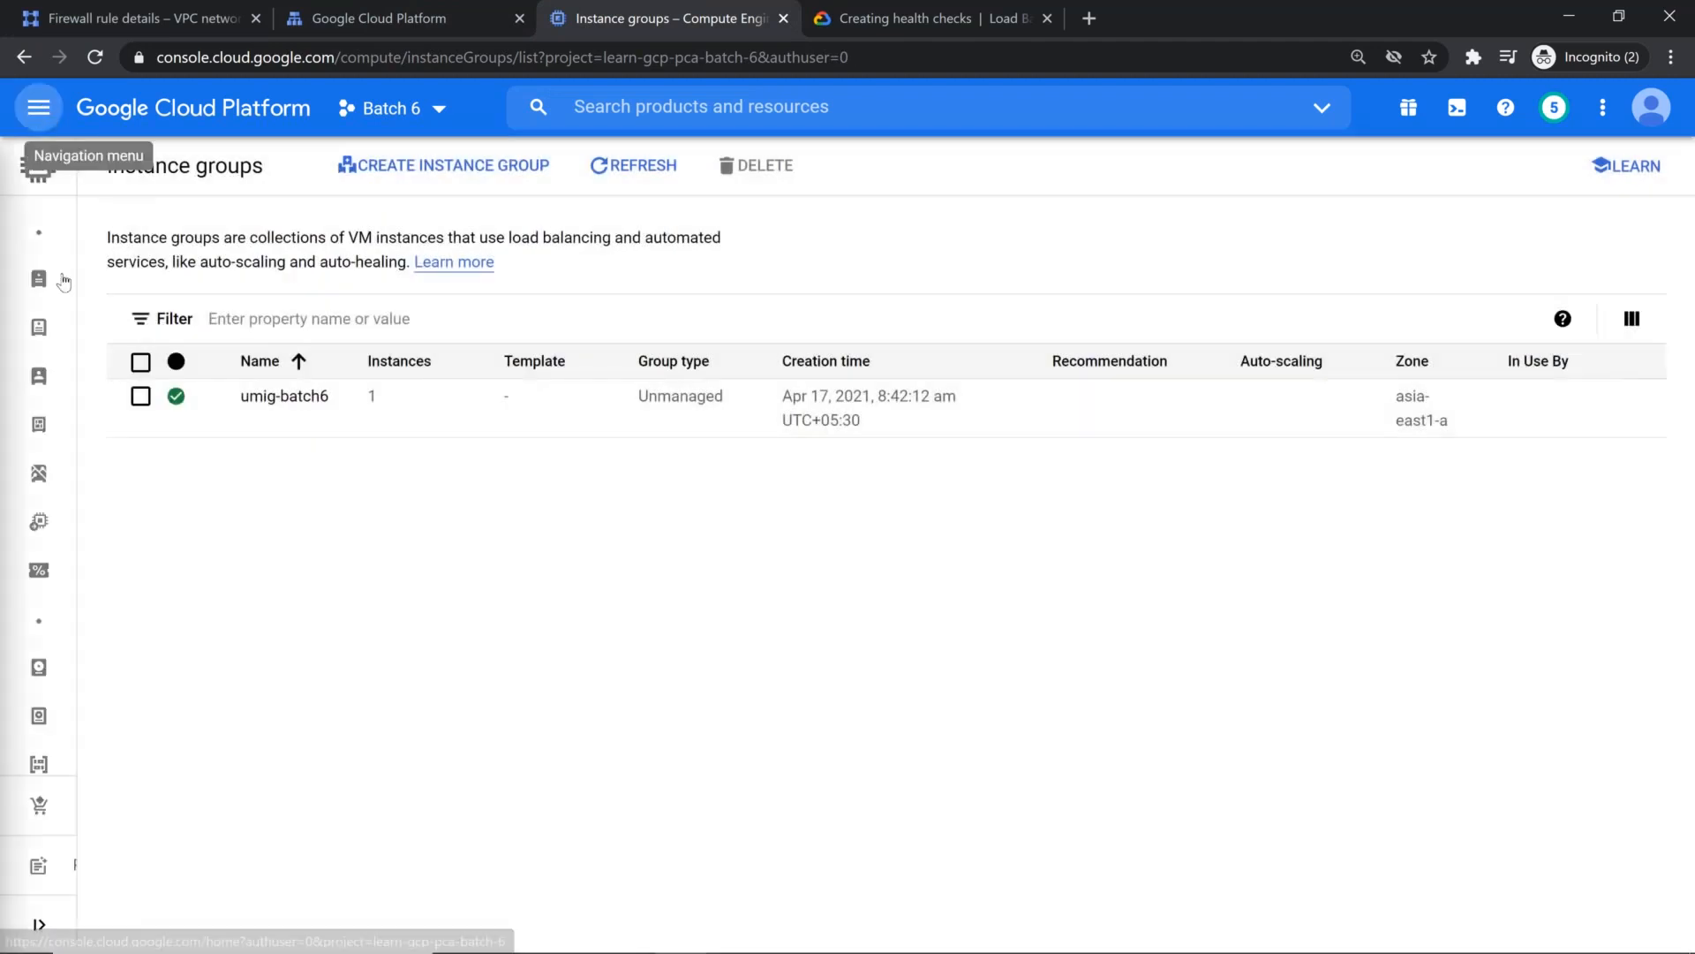
click(38, 108)
mouse_move(276, 672)
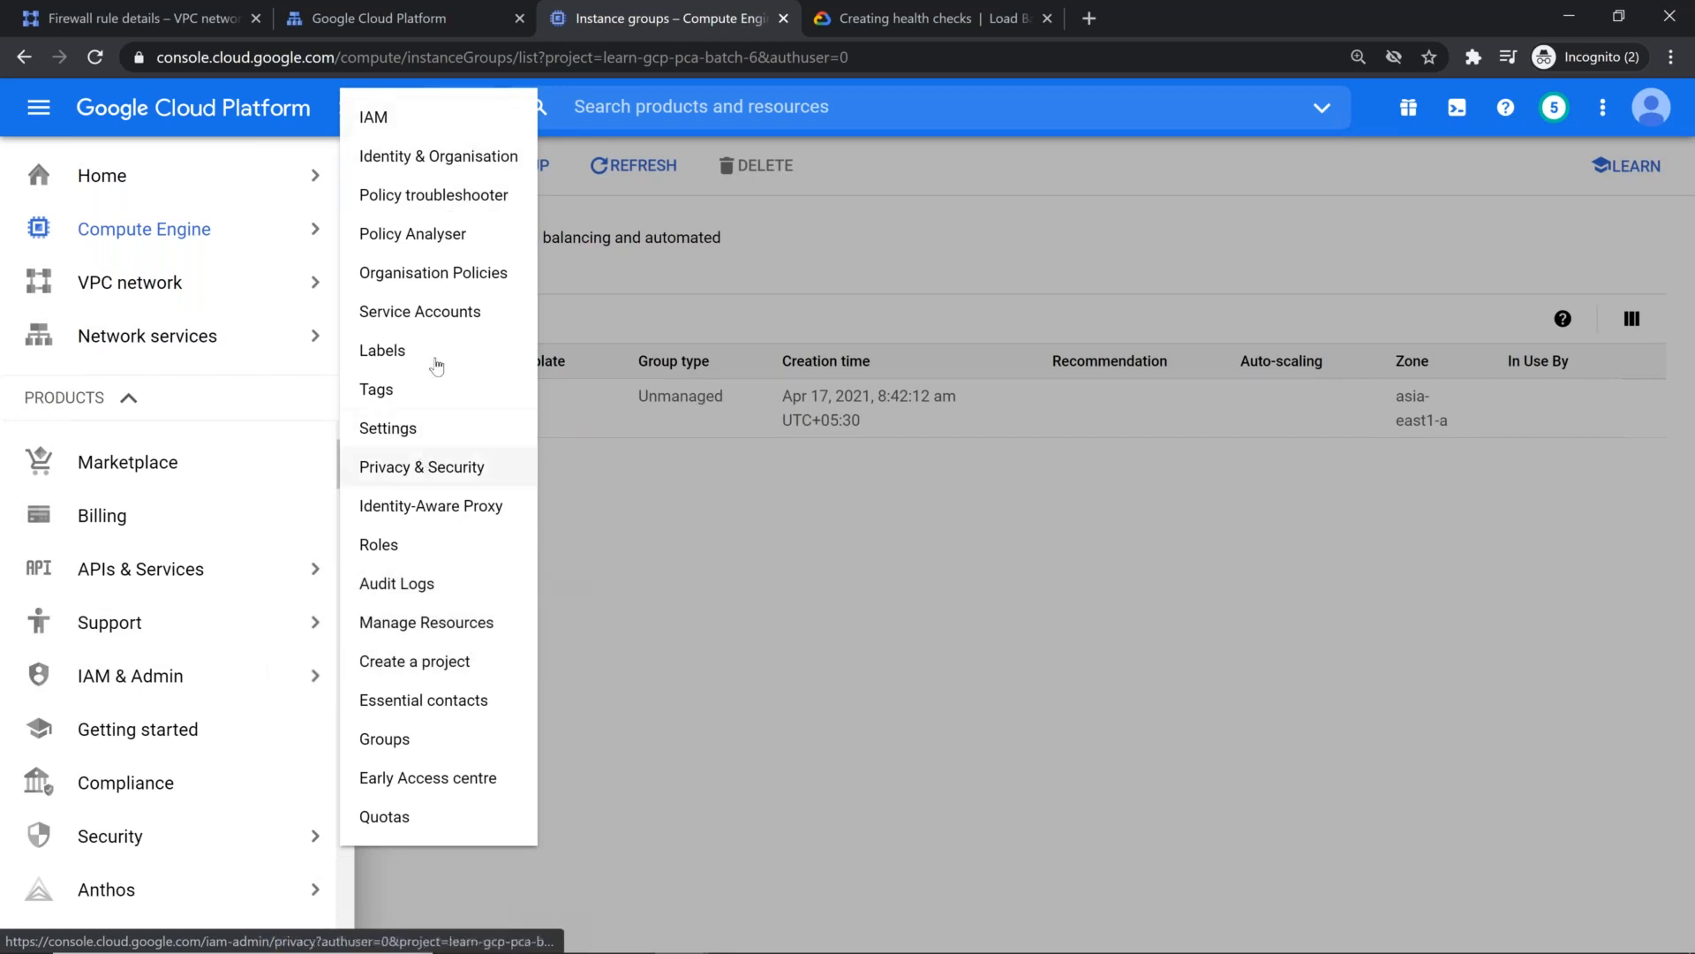
click(436, 328)
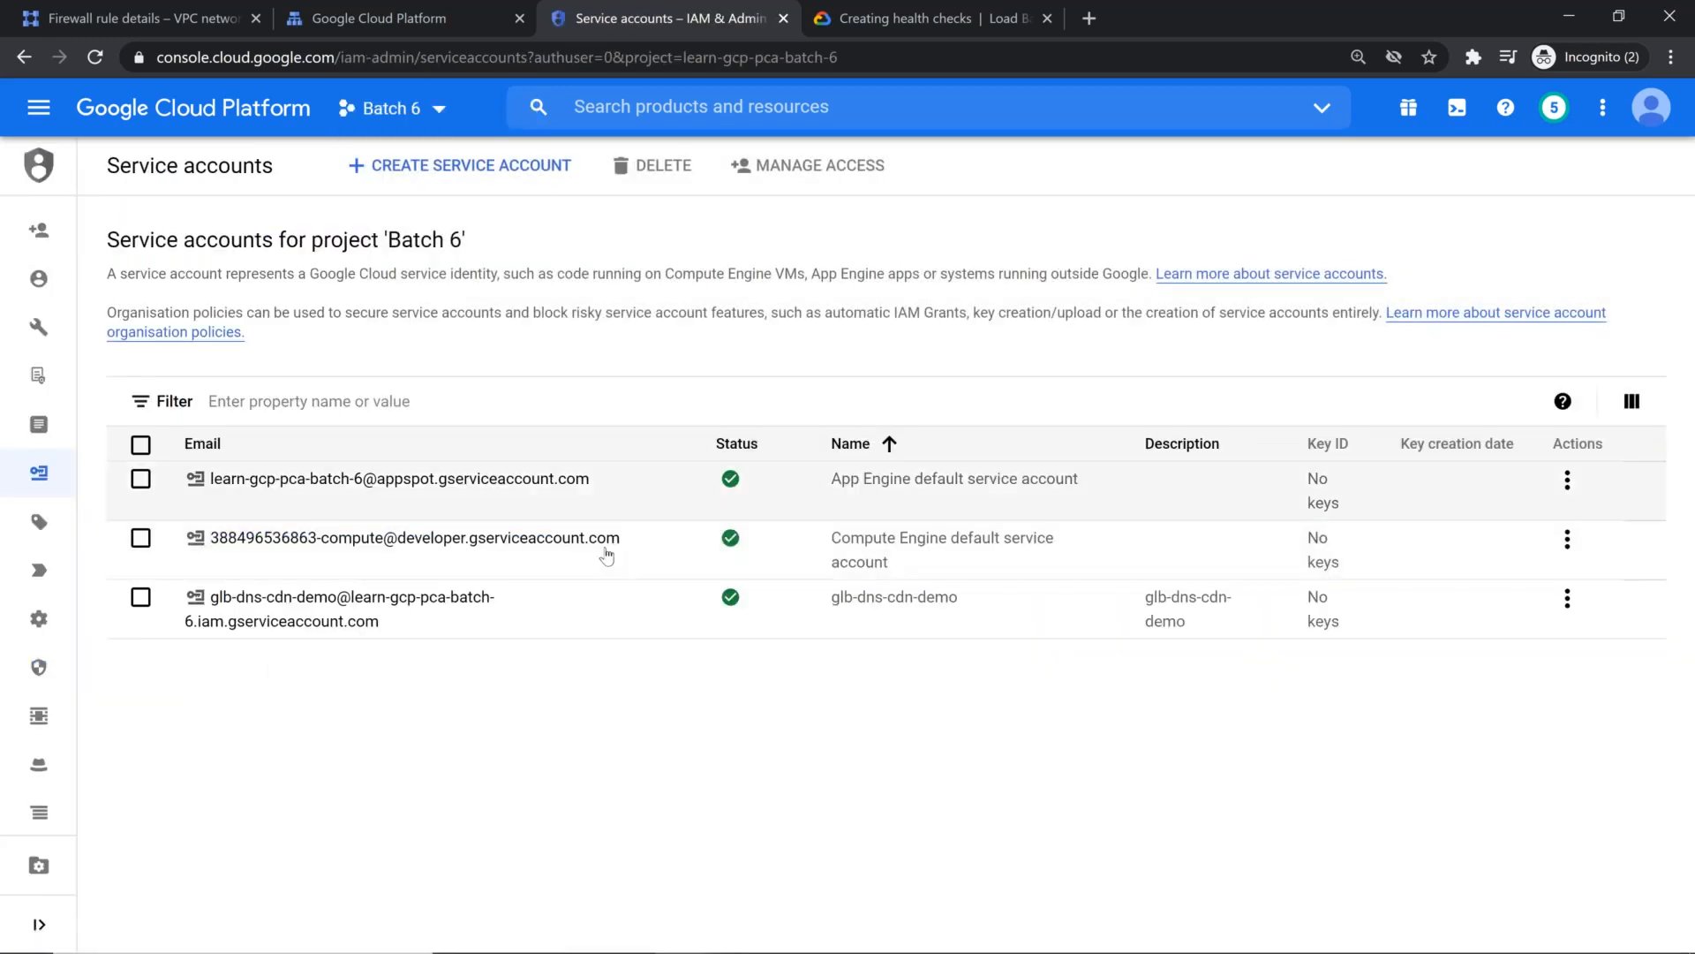
drag(380, 624, 207, 594)
key(ctrl+c)
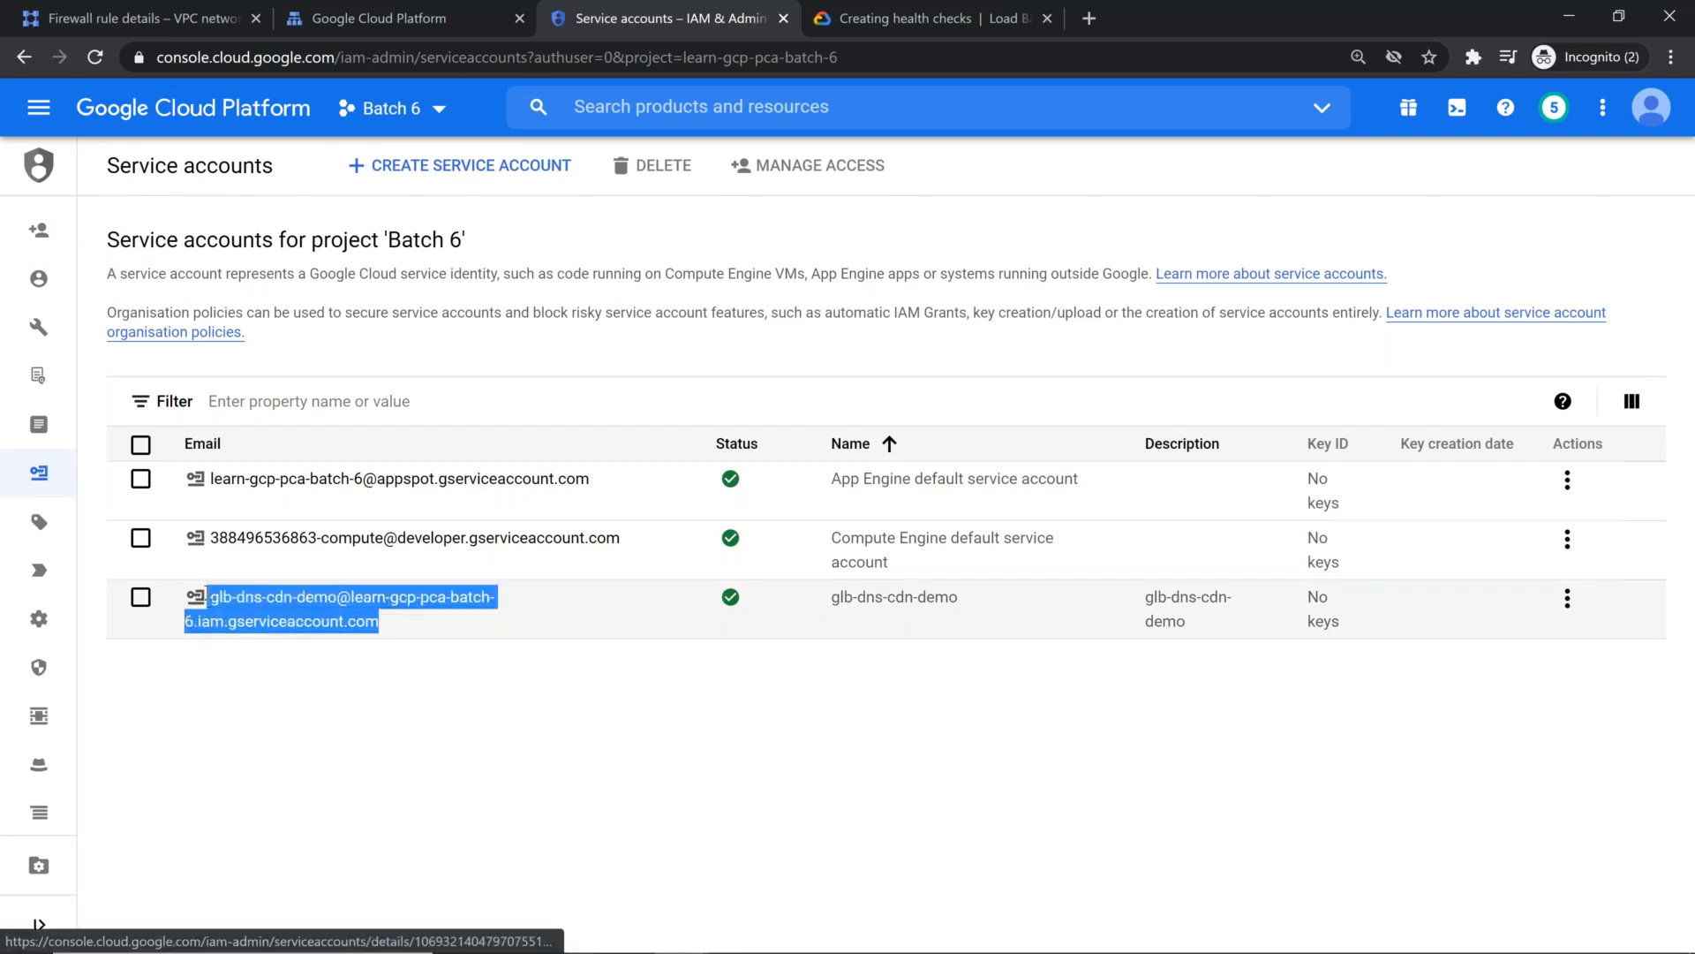
Step: Try to save the vpc-taiwan-allow-ssh-icmp rule with the copied glb-dns-cdn-demo email as target service account
click(161, 17)
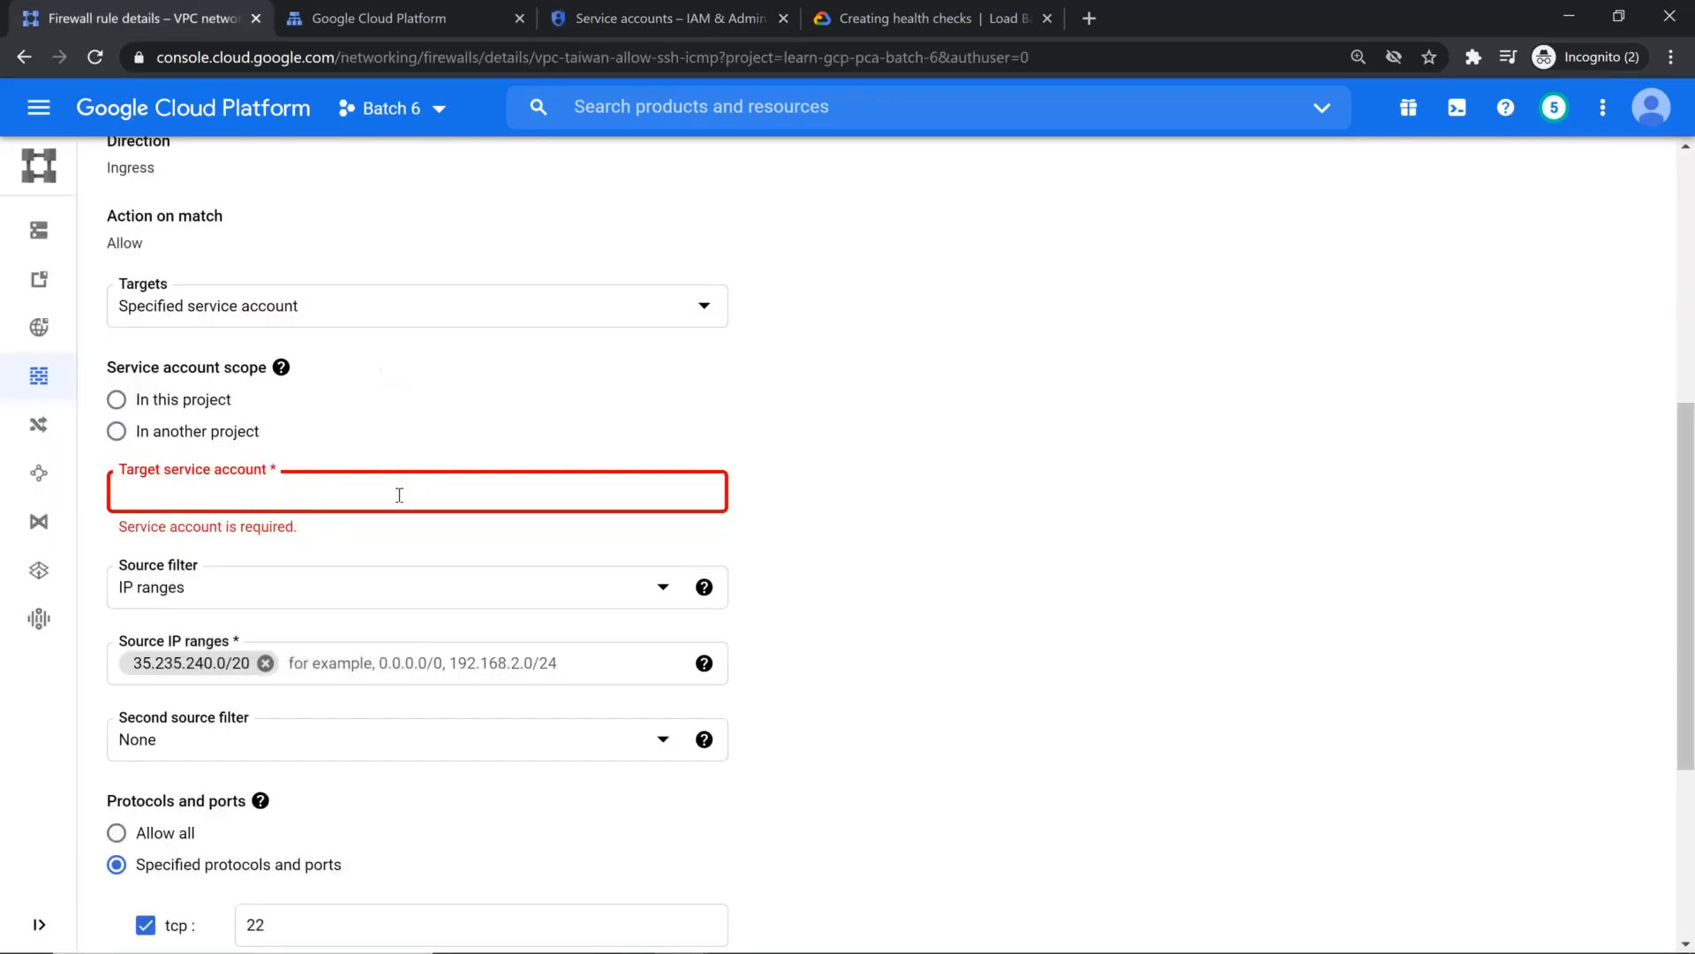
key(ctrl+v)
scroll(904, 488, down, 4)
click(140, 825)
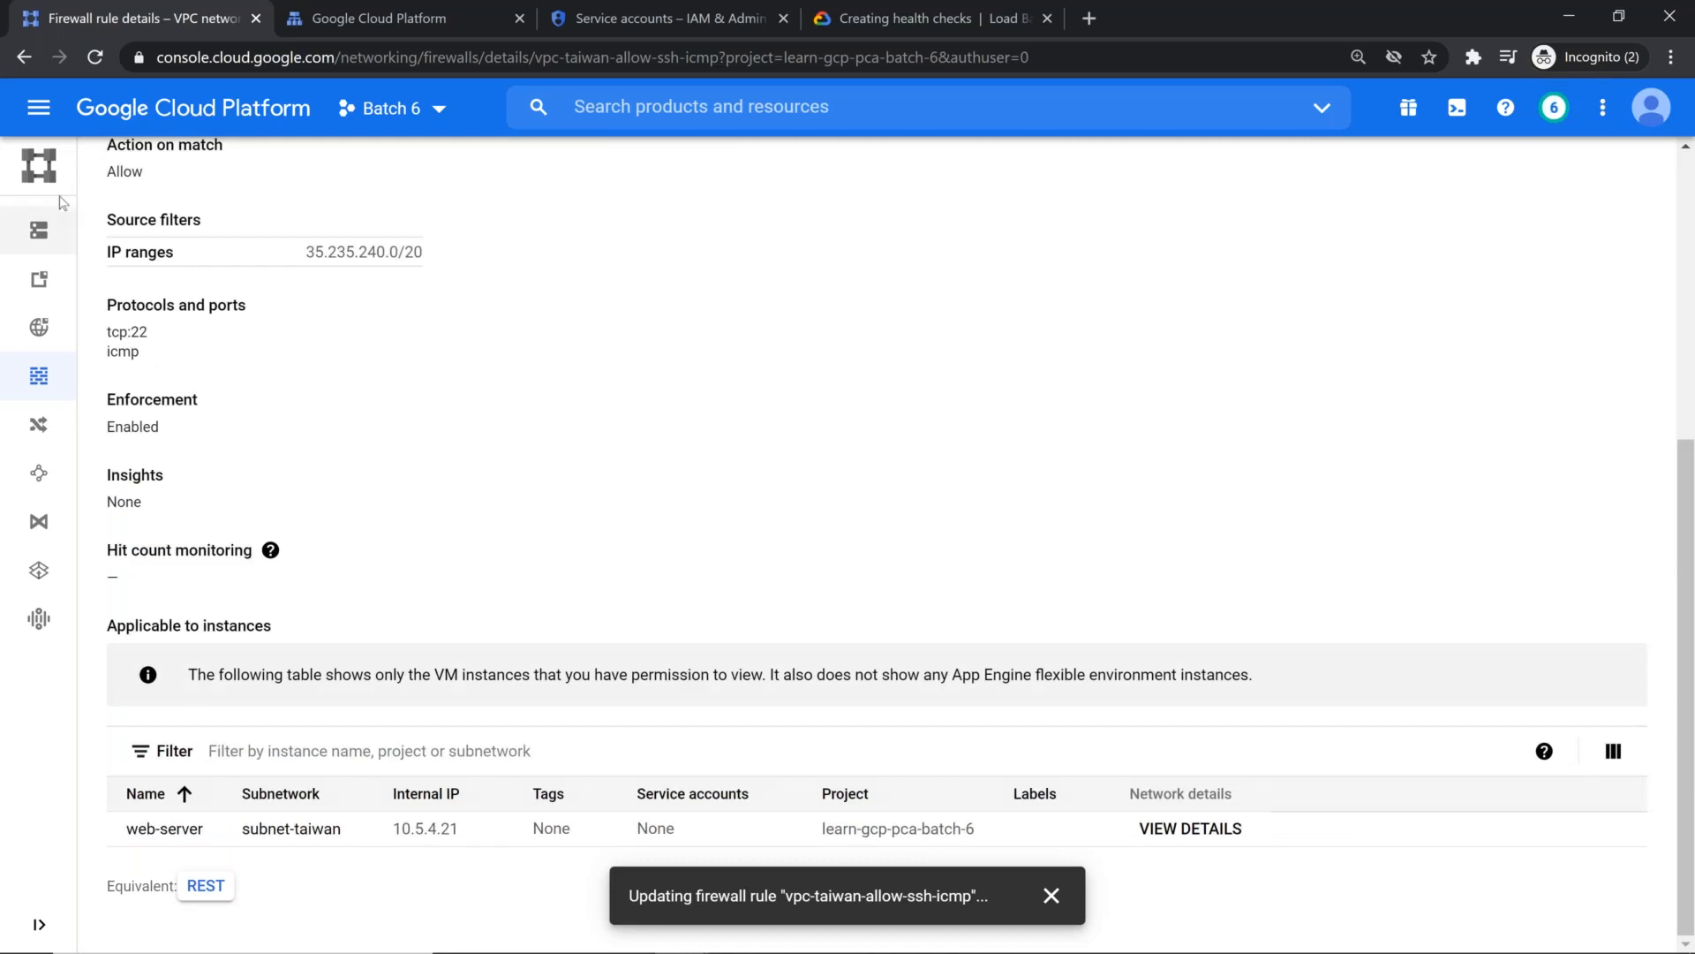
Step: Filter the firewall rules list by network vpc-taiwan and refresh it to check the edited rule's targets
mouse_move(64, 221)
click(146, 396)
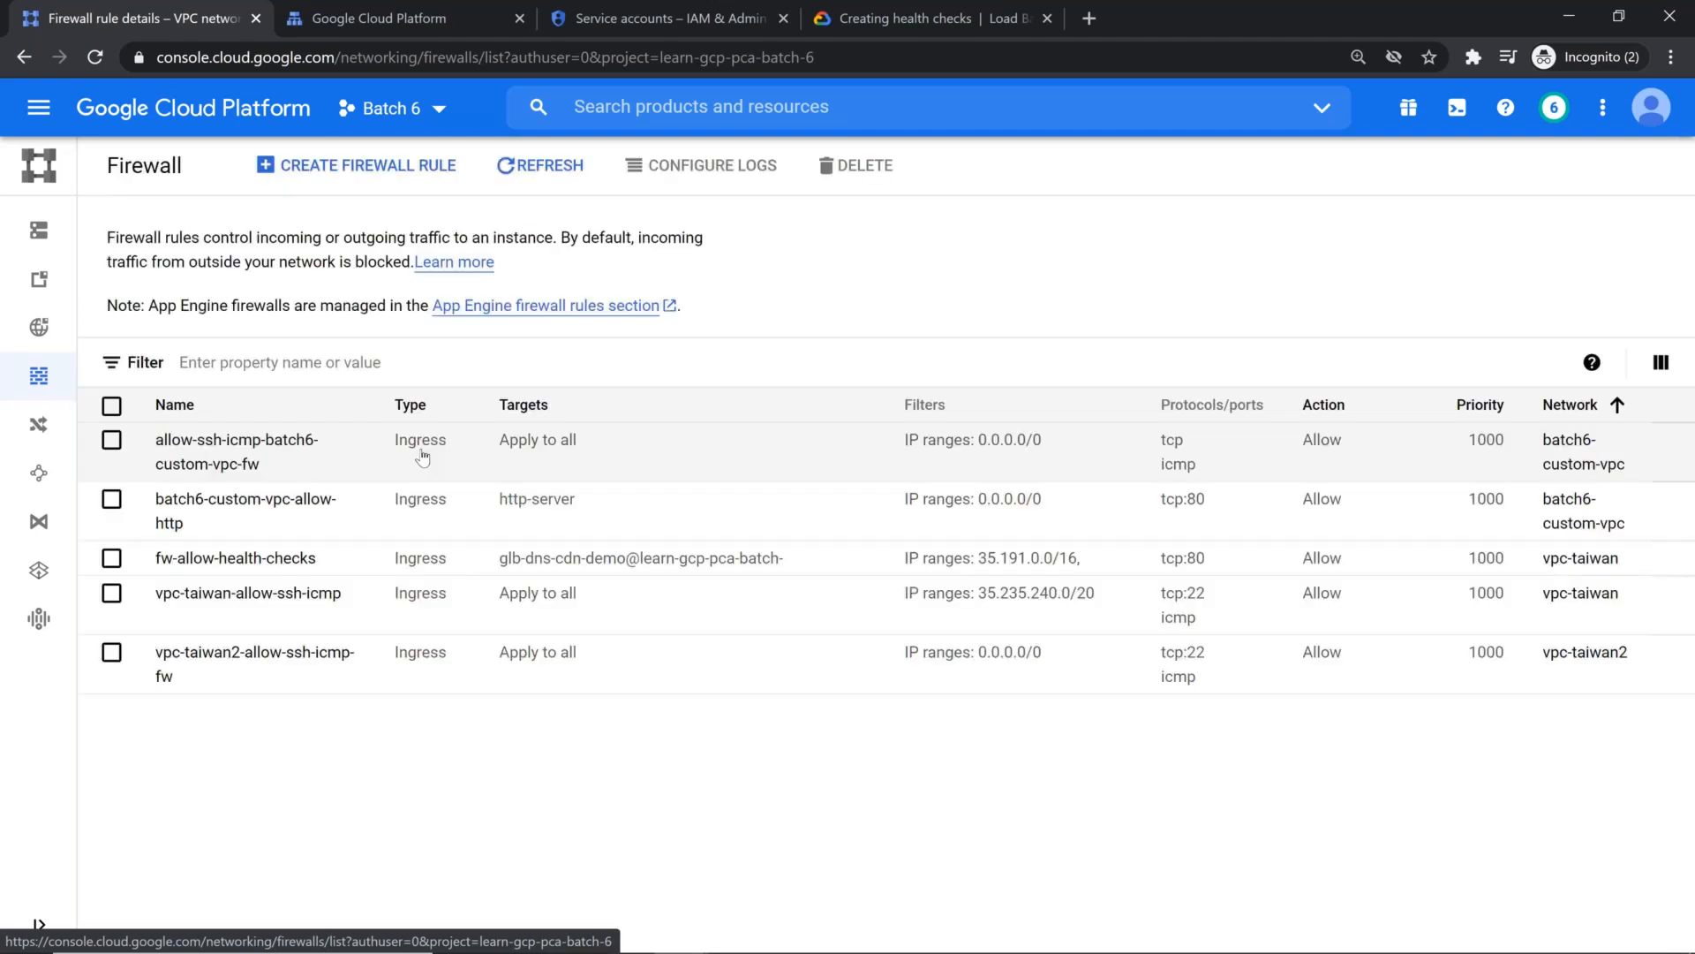
click(265, 362)
scroll(256, 494, down, 3)
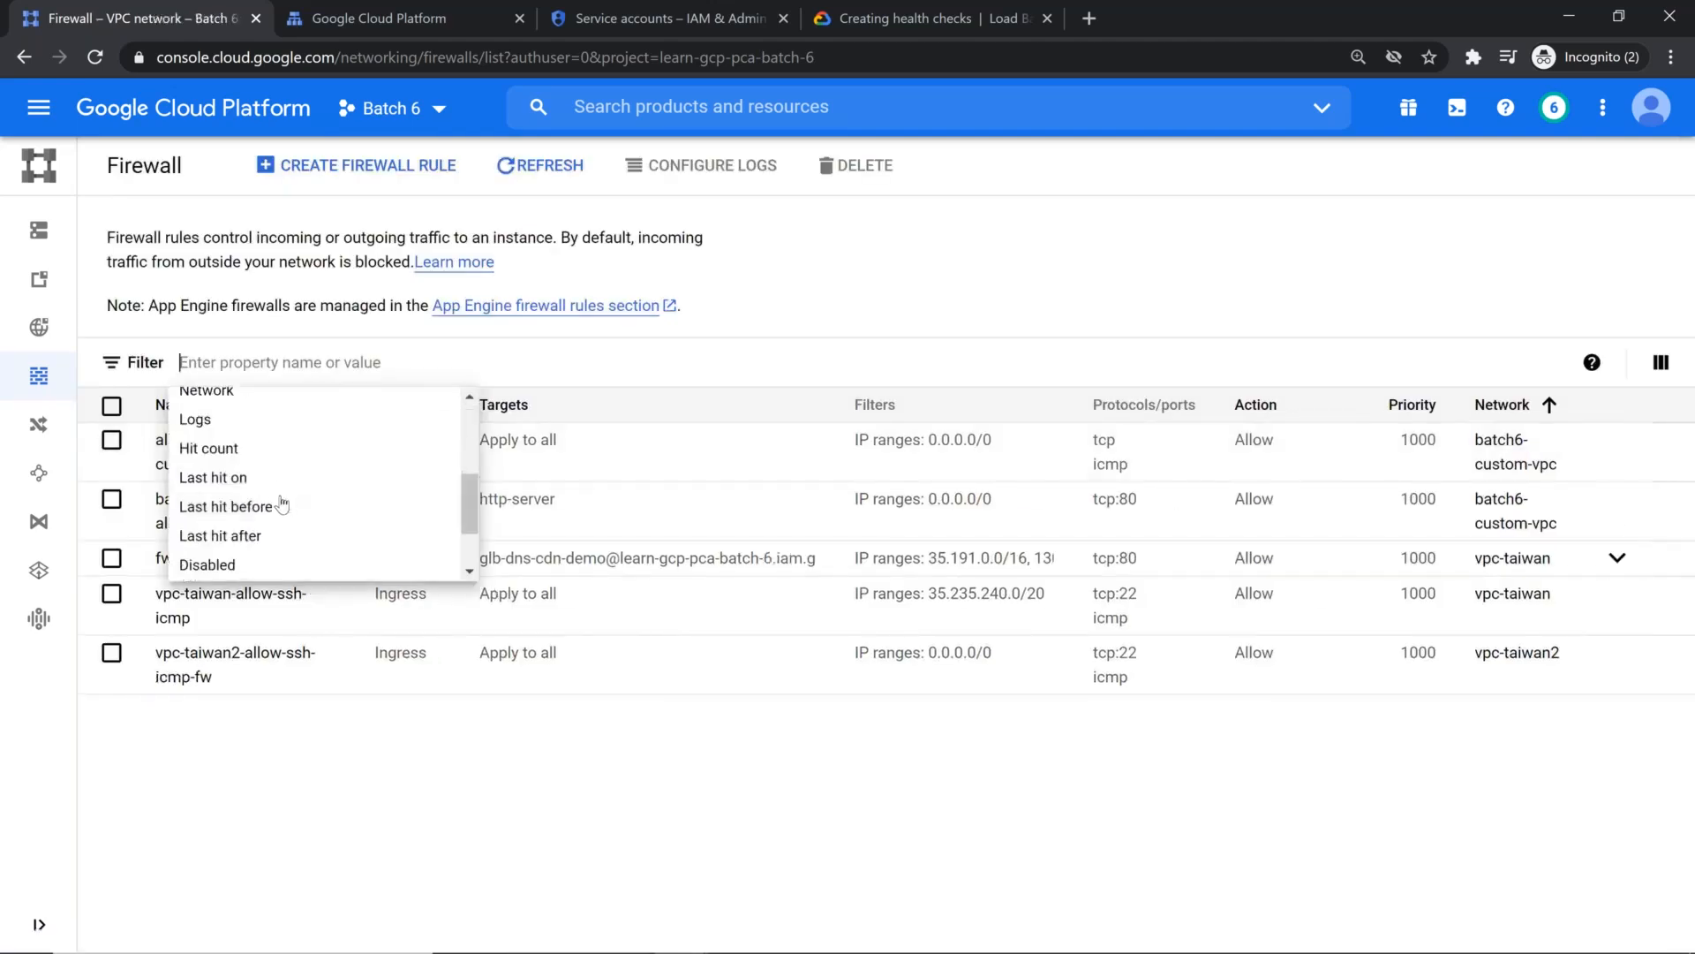
click(236, 393)
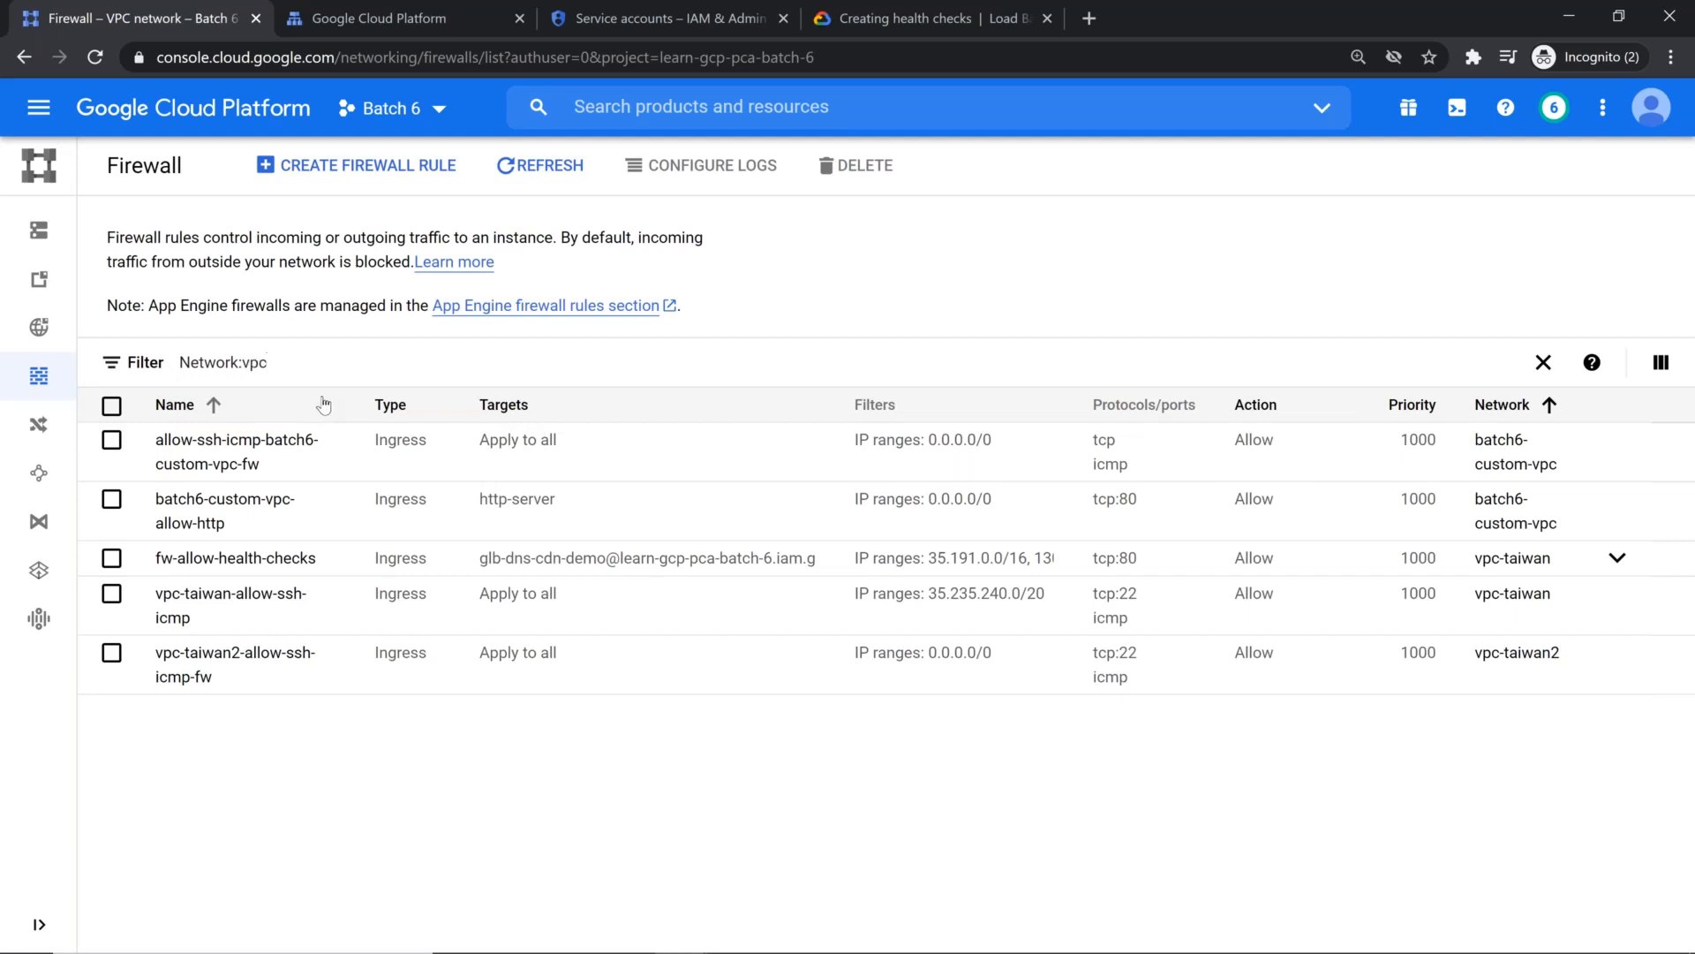
click(517, 462)
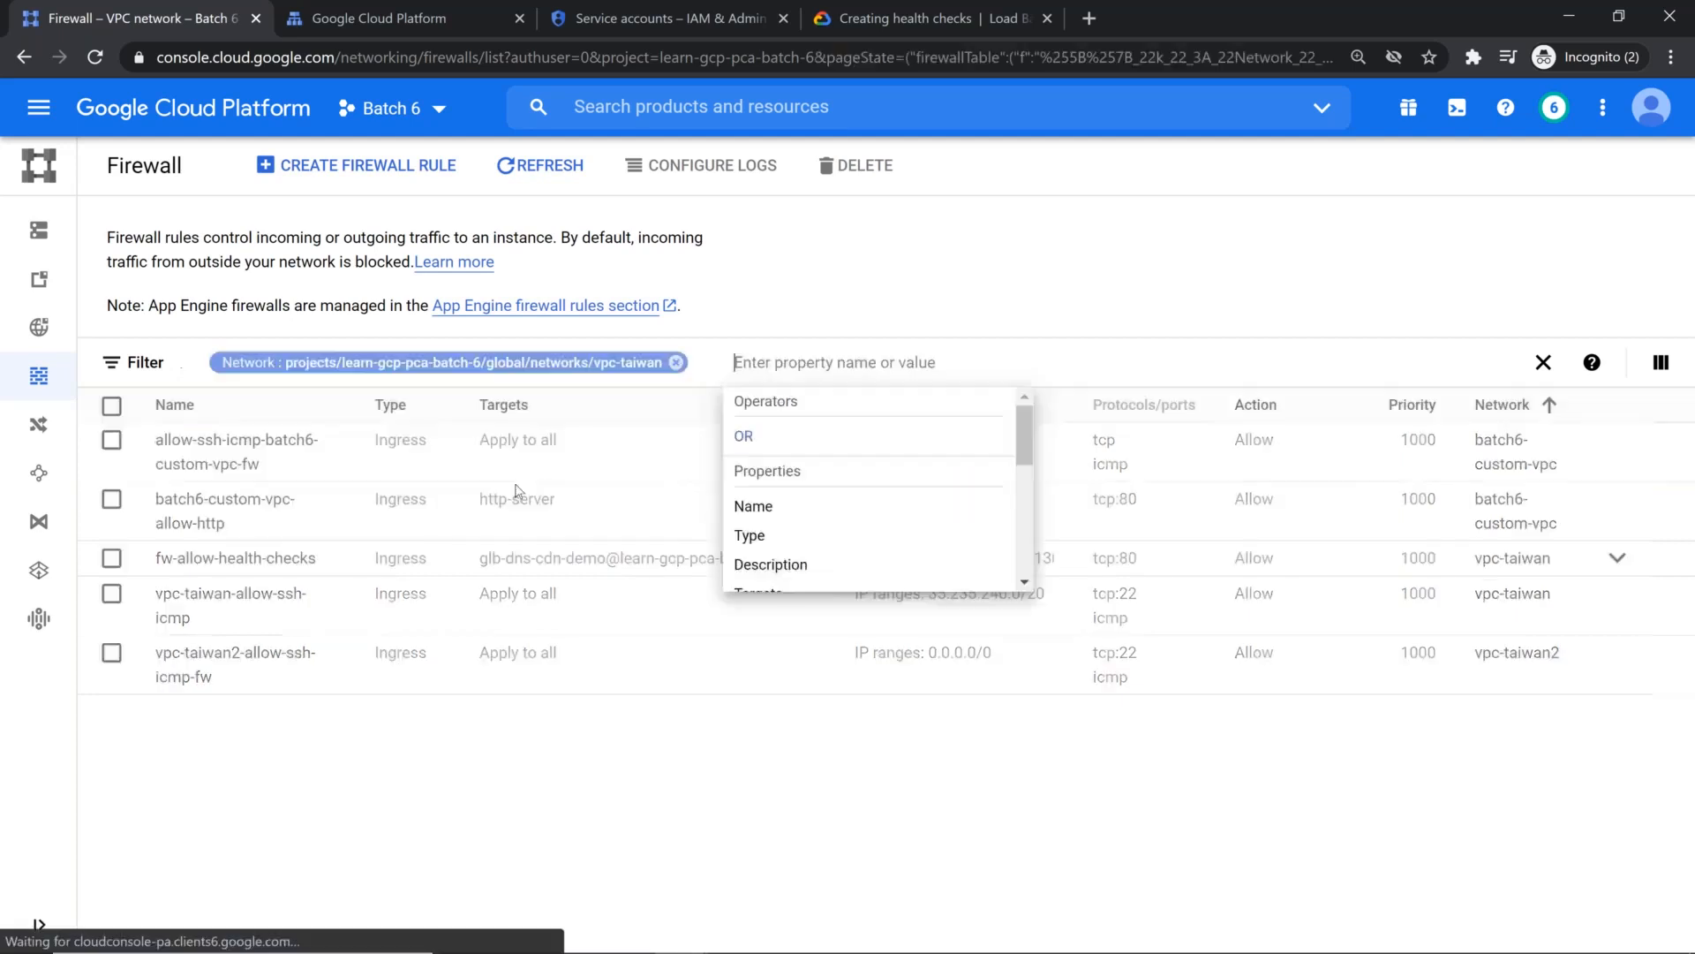
click(713, 783)
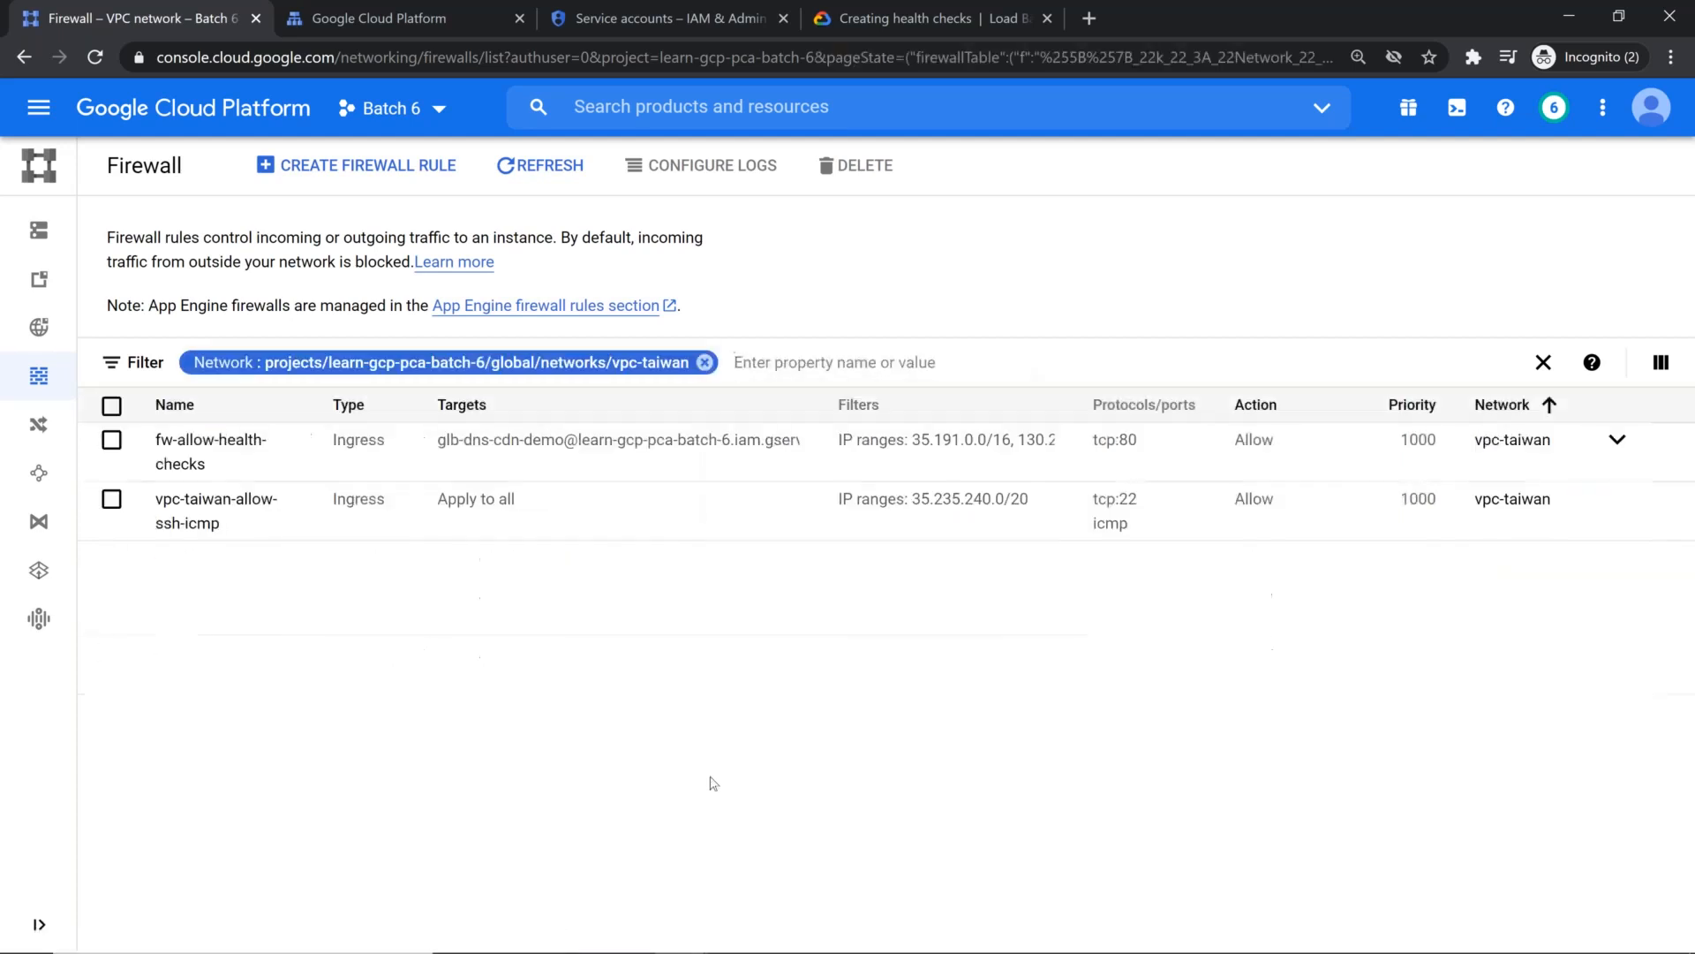
click(537, 159)
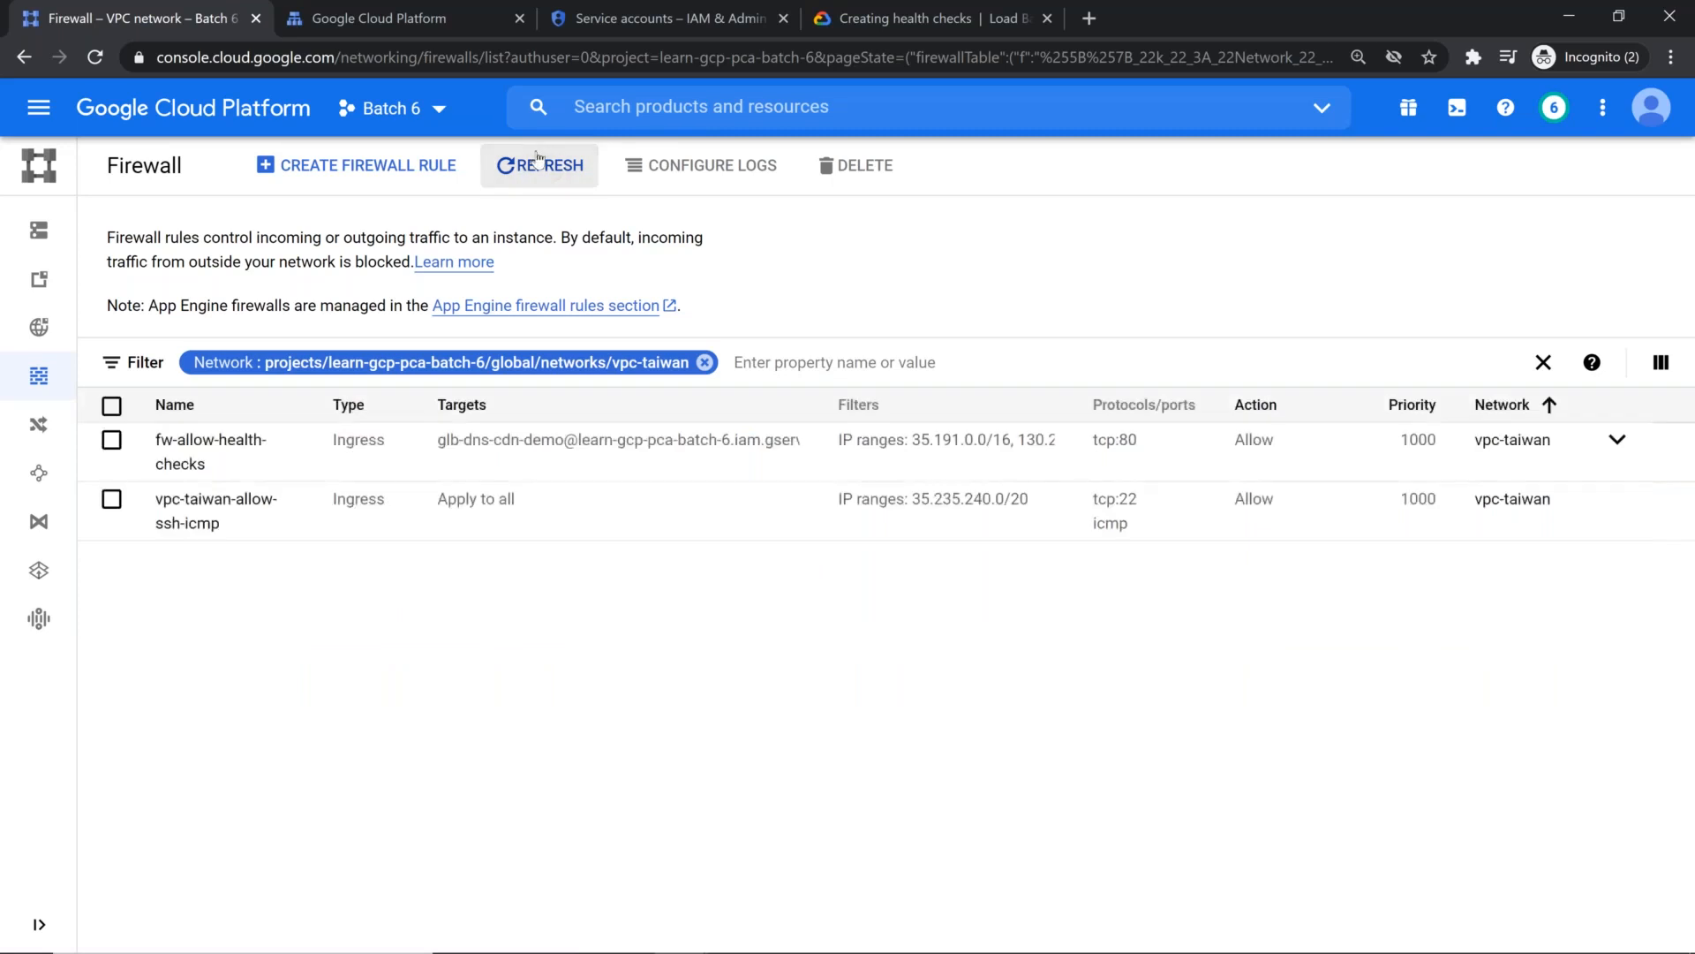
Step: Try again to target the vpc-taiwan-allow-ssh-icmp rule at the specified service account glb-dns-cdn-demo, and save the rule
click(238, 521)
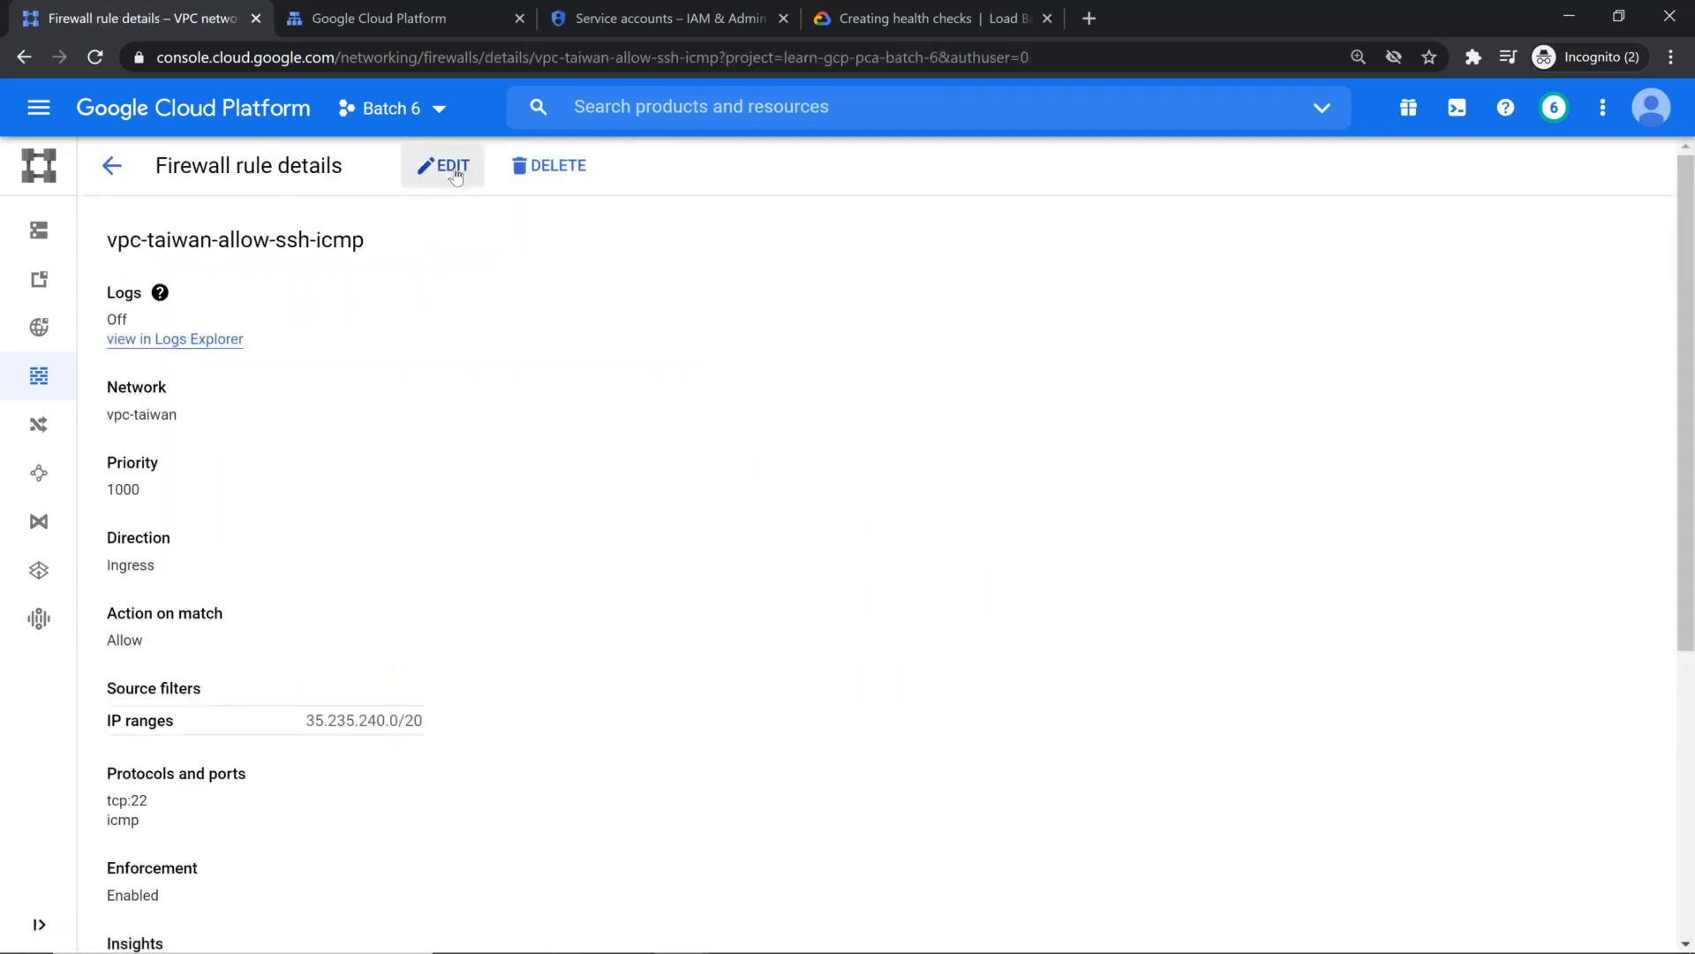
scroll(482, 340, down, 1)
scroll(477, 326, up, 1)
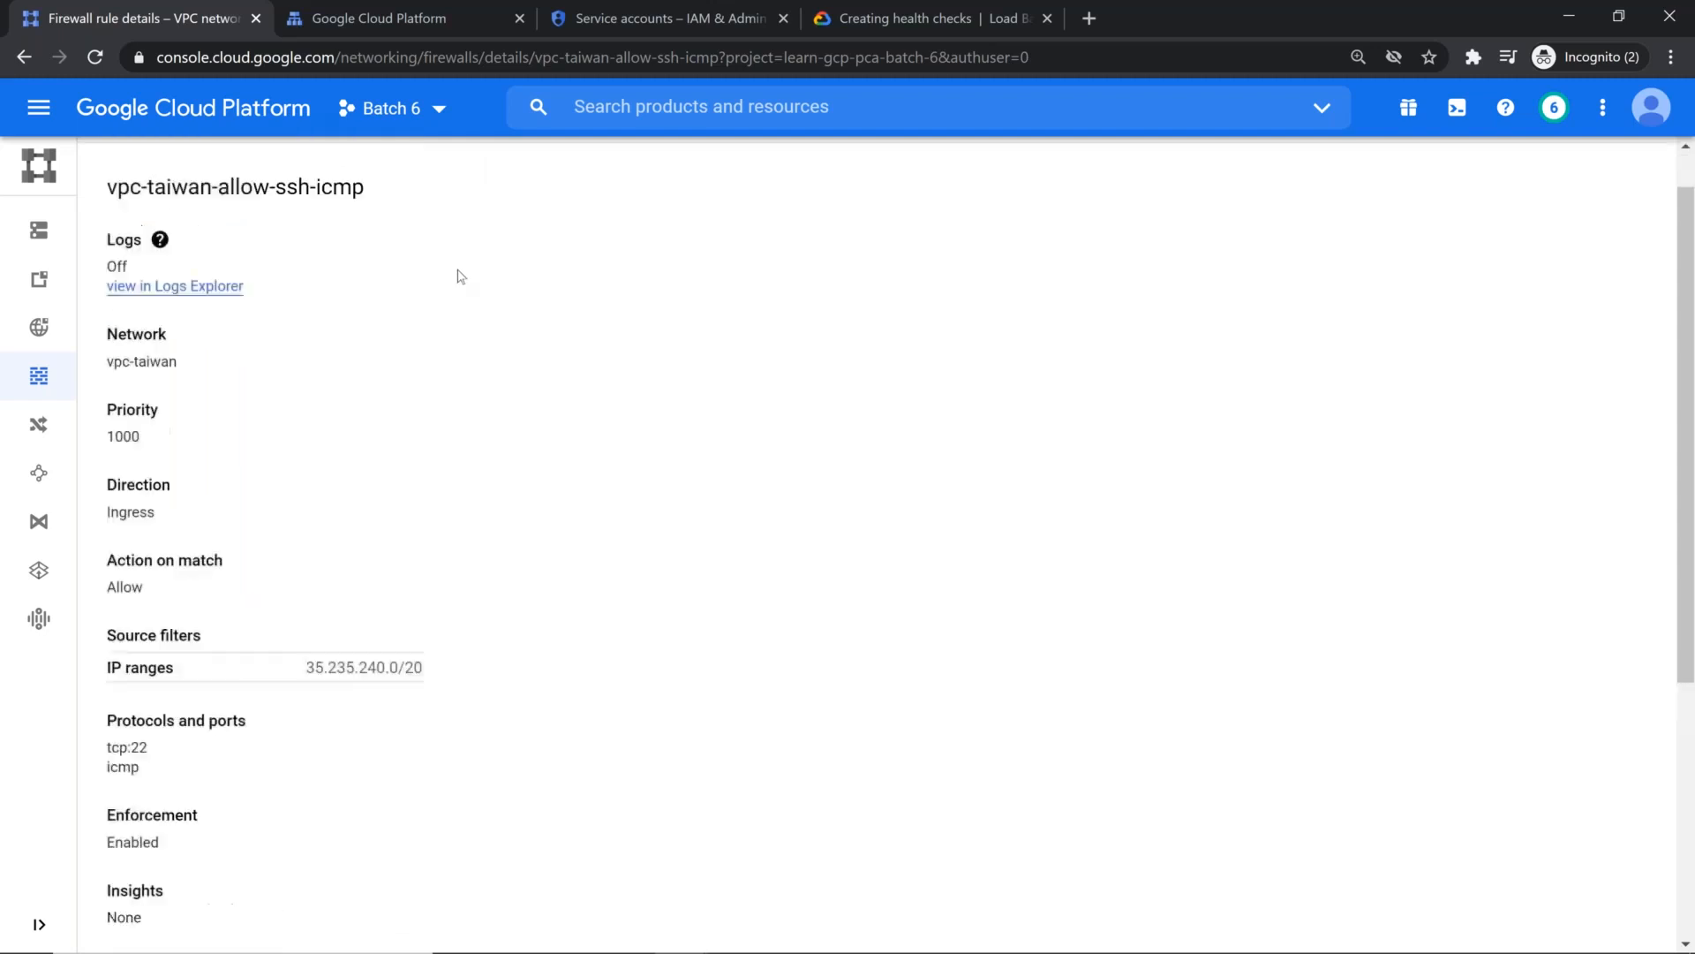
click(446, 166)
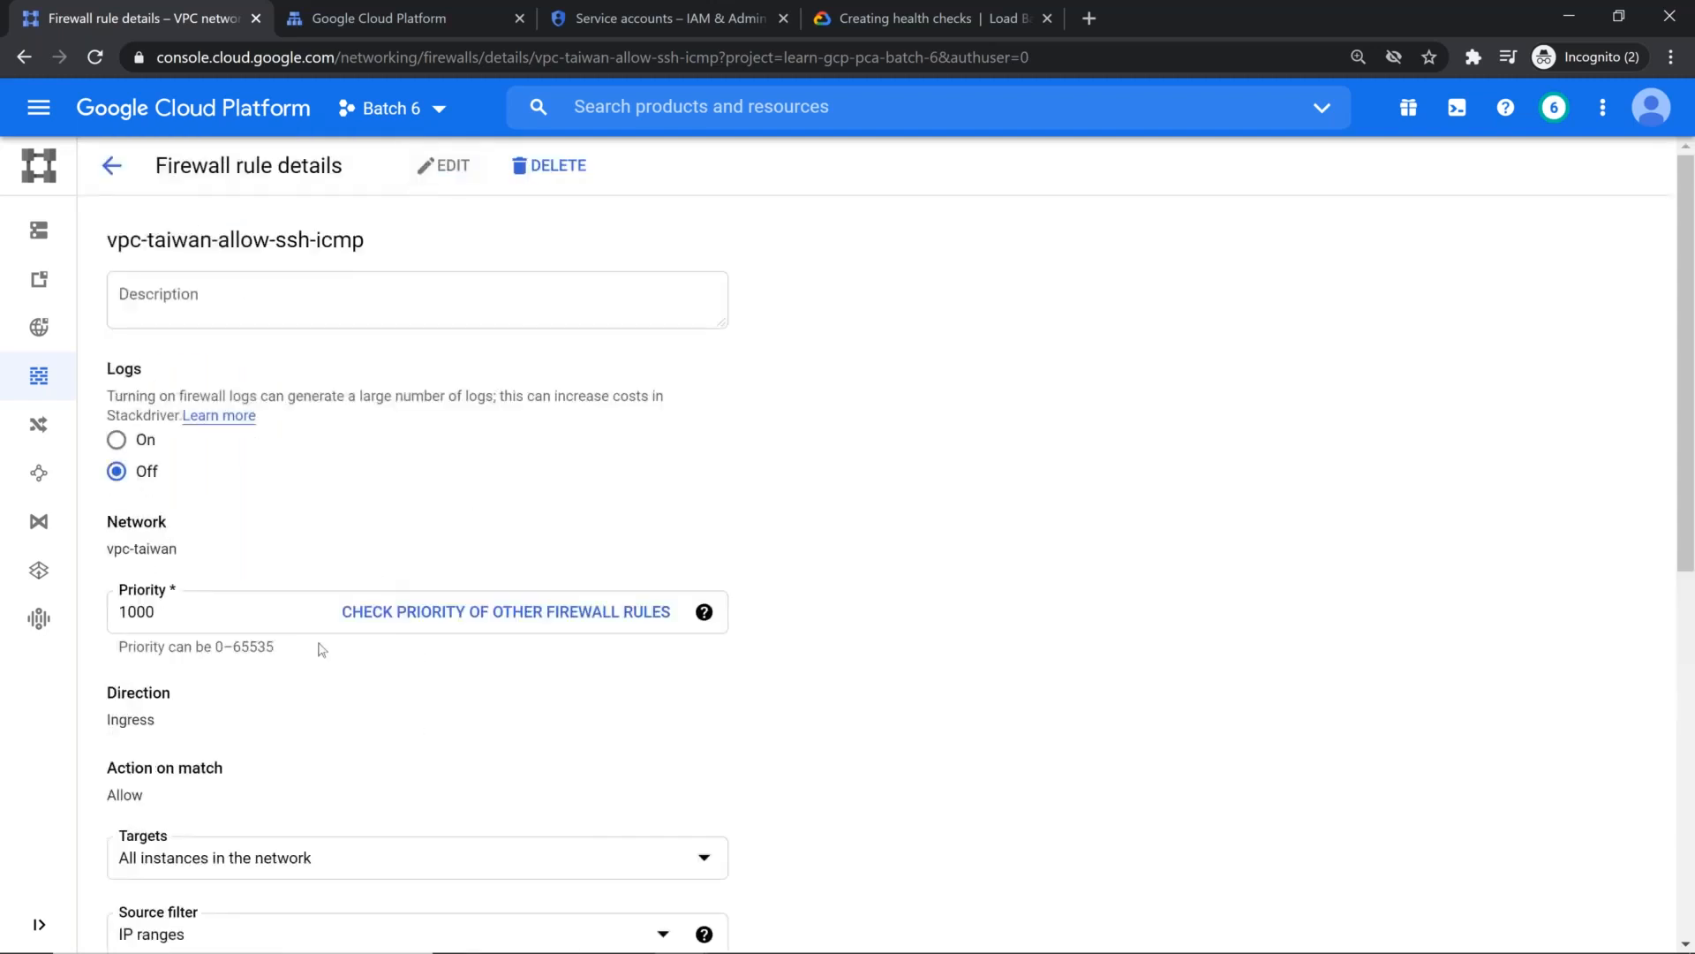
scroll(323, 649, down, 4)
click(265, 530)
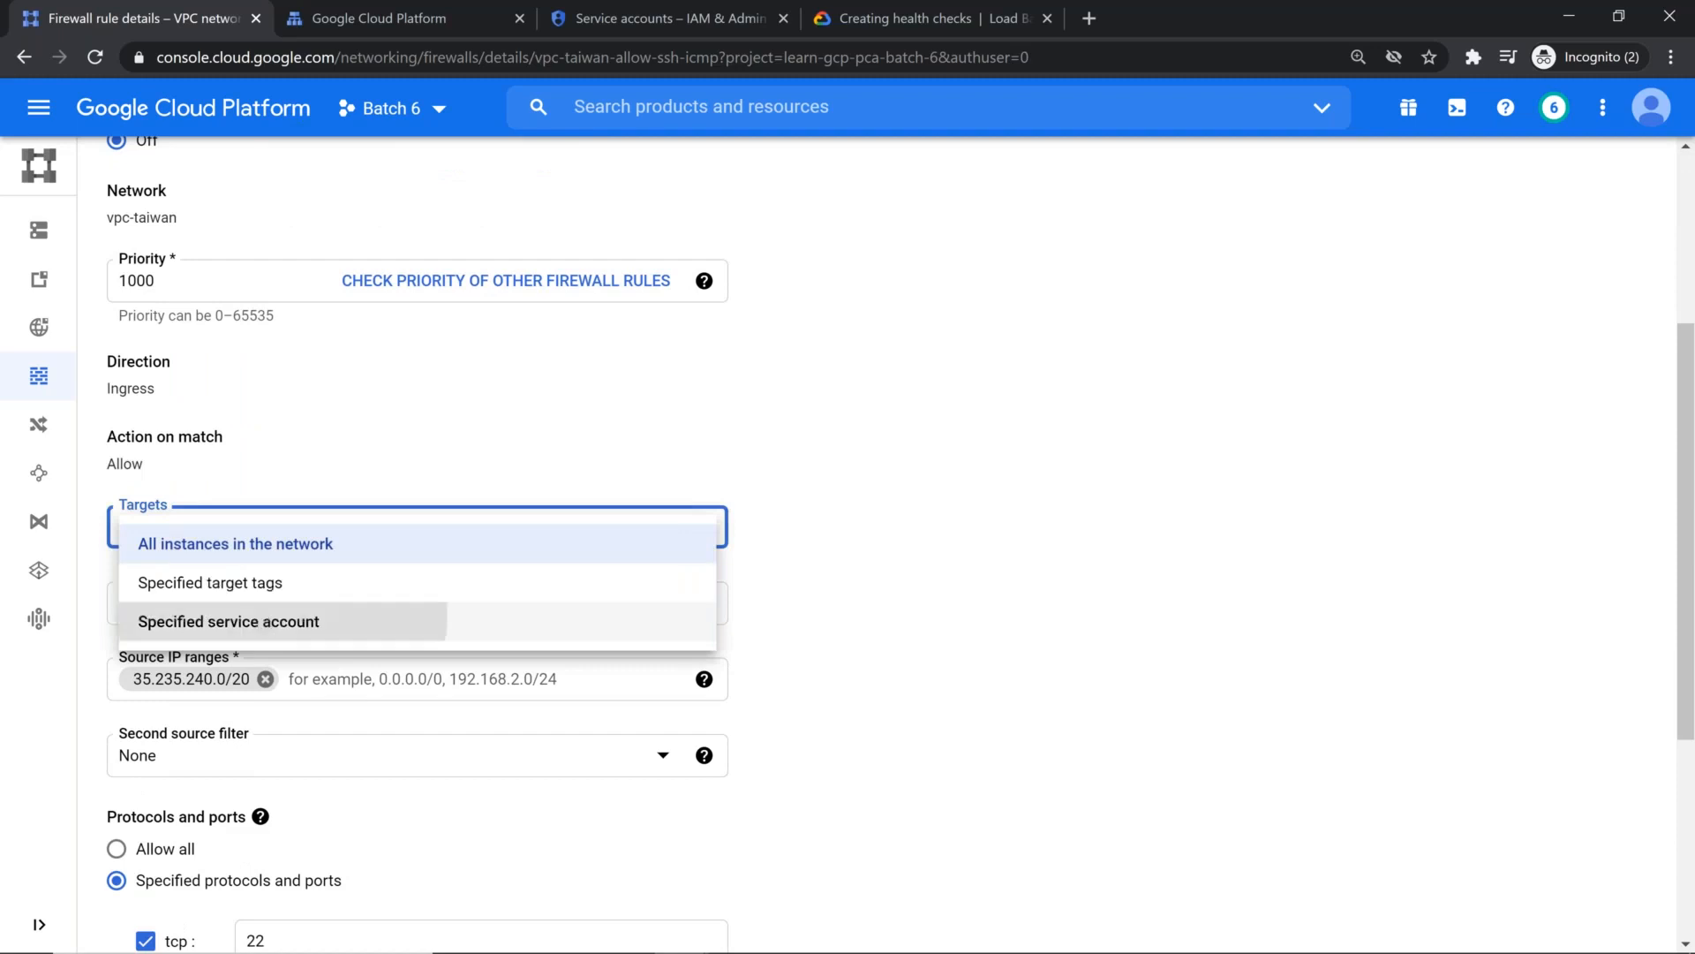
click(267, 622)
click(409, 710)
key(ctrl+v)
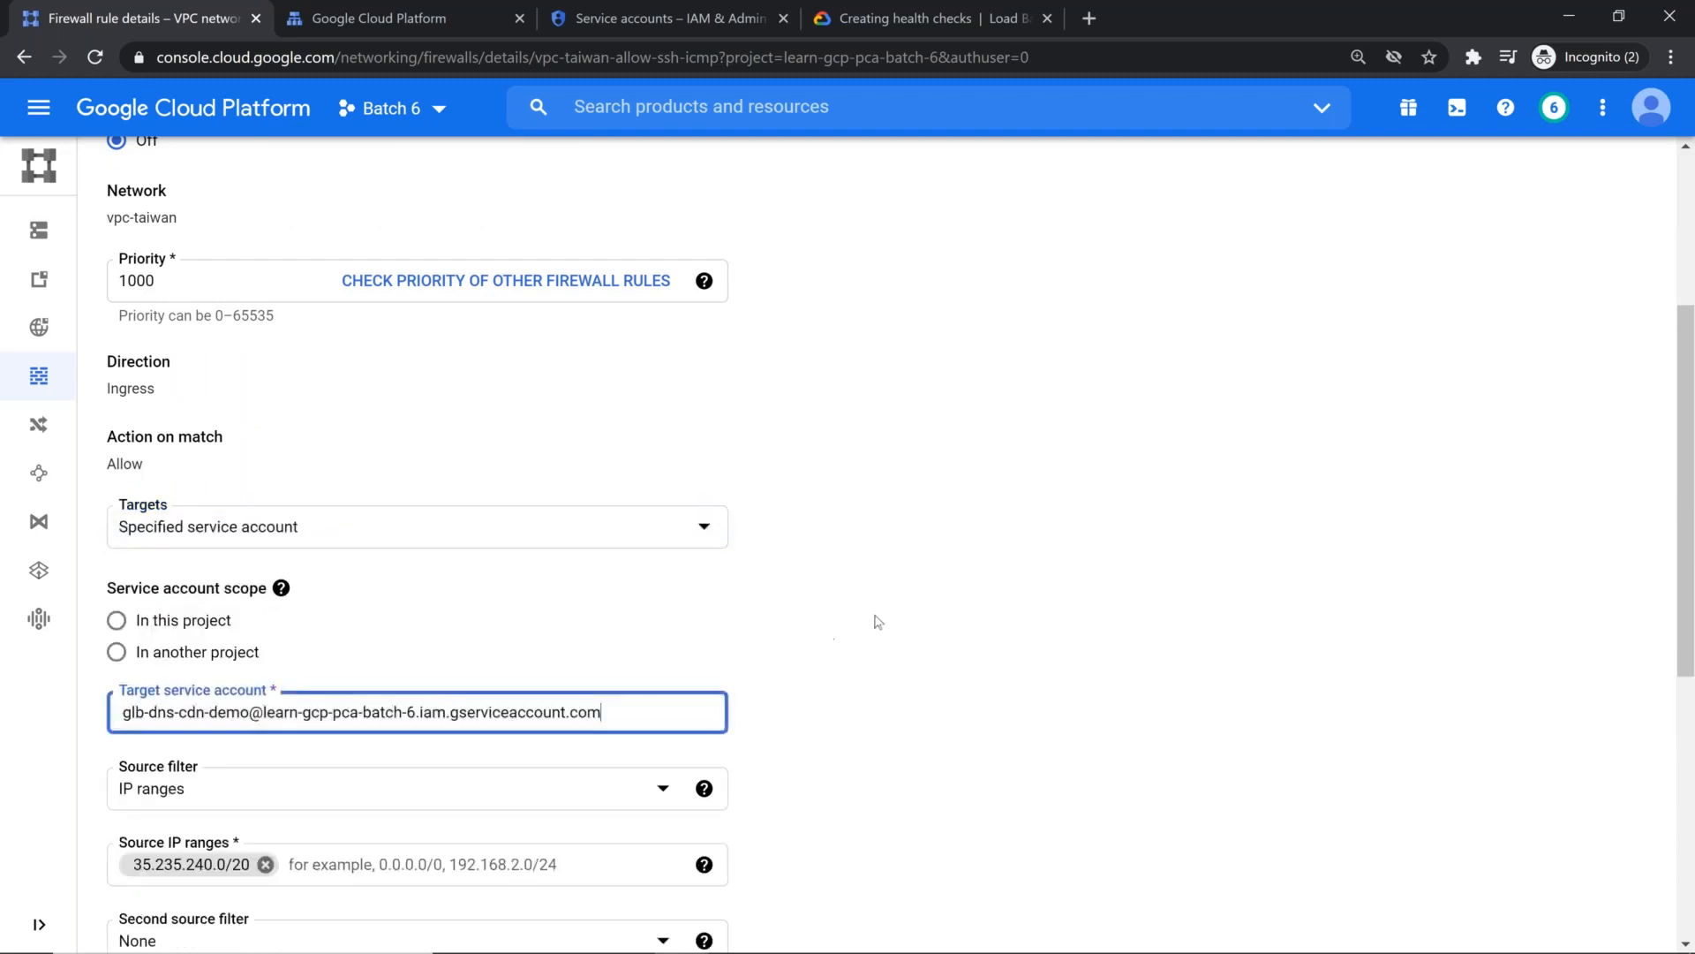
scroll(881, 617, down, 7)
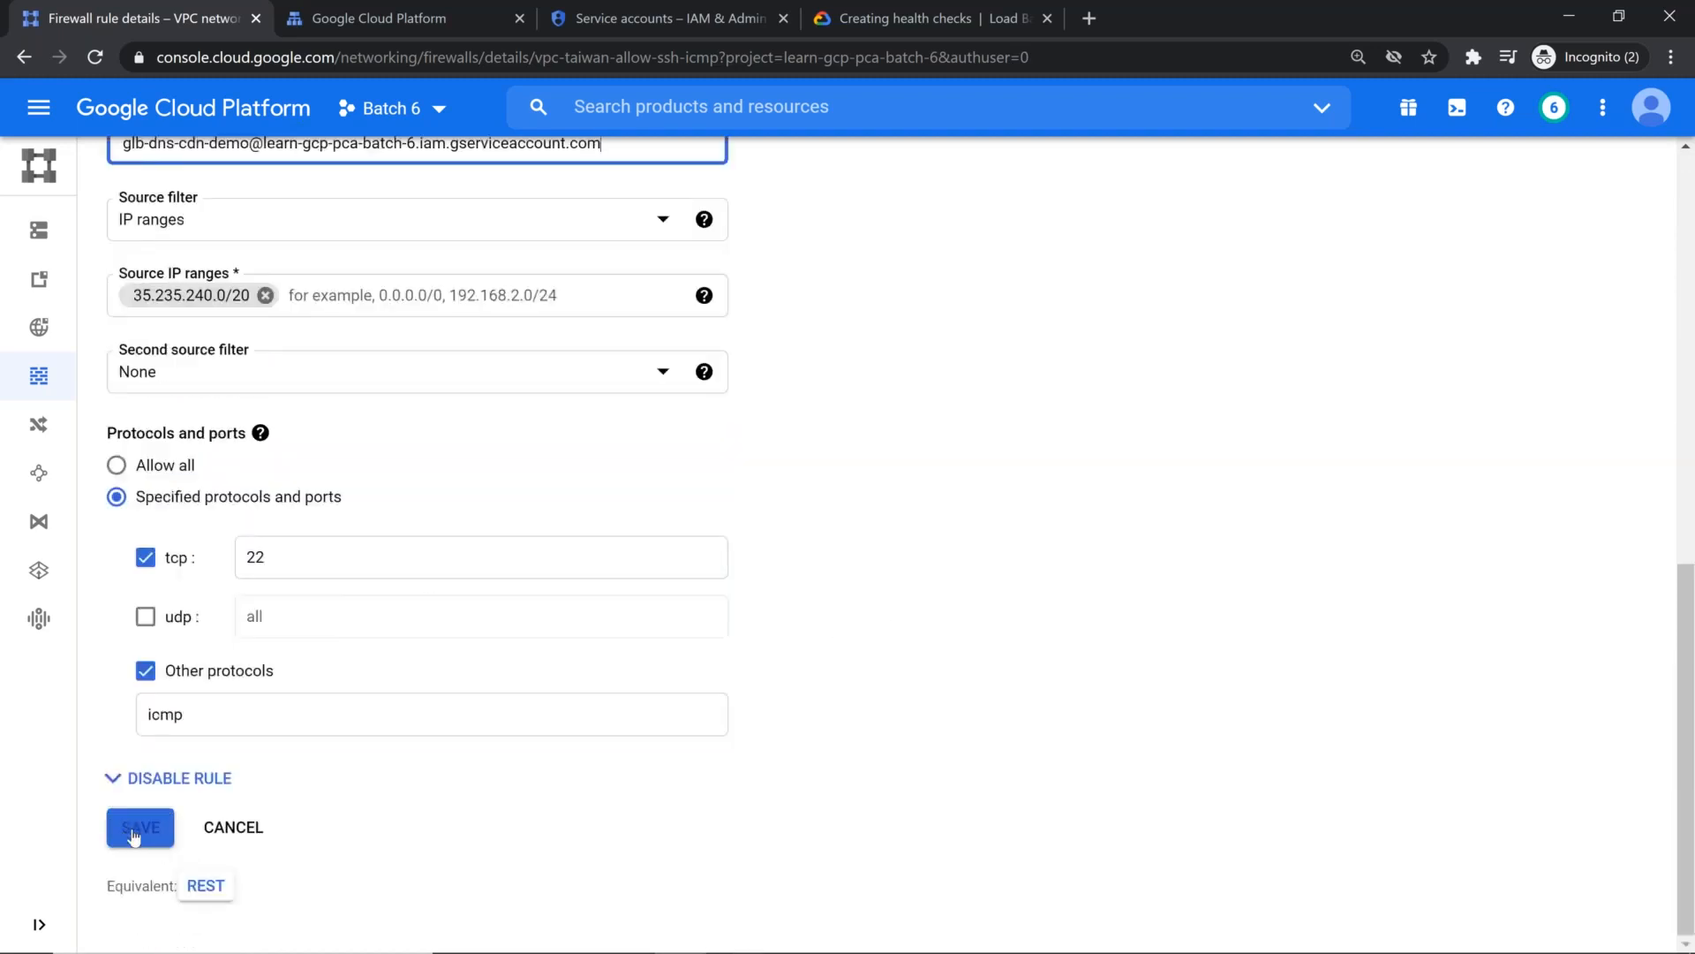
click(134, 836)
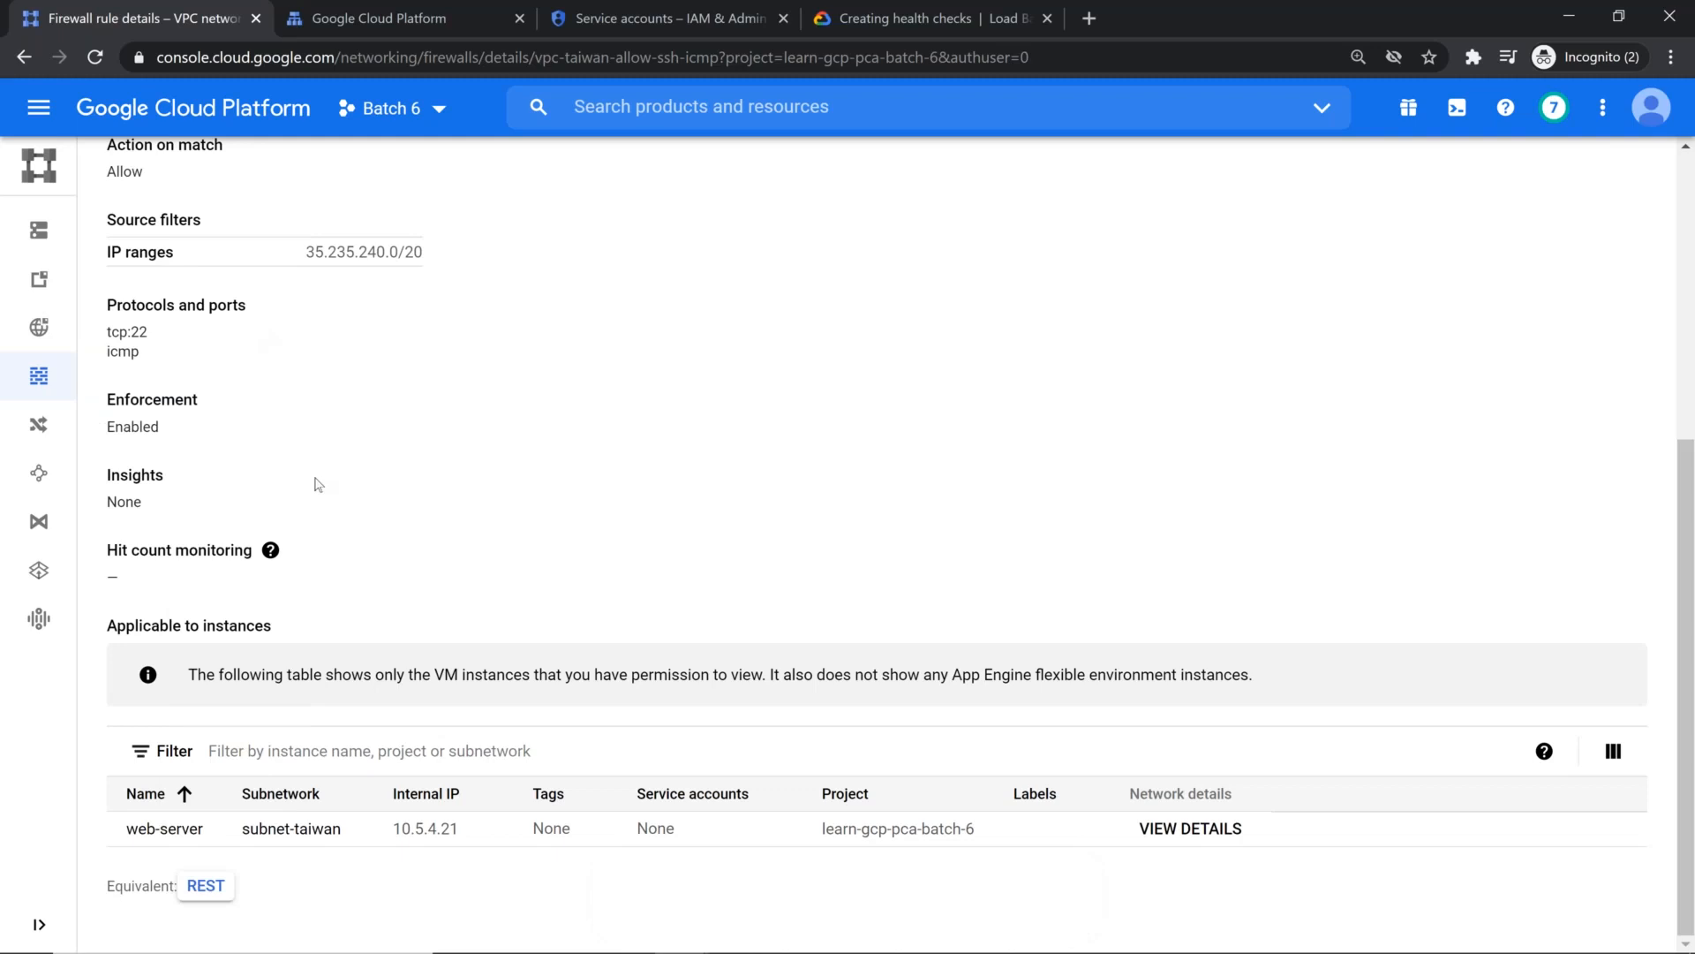
Step: Return to the firewall rules, filter them by network vpc-taiwan, and reload the page to recheck the rule's targets
click(75, 382)
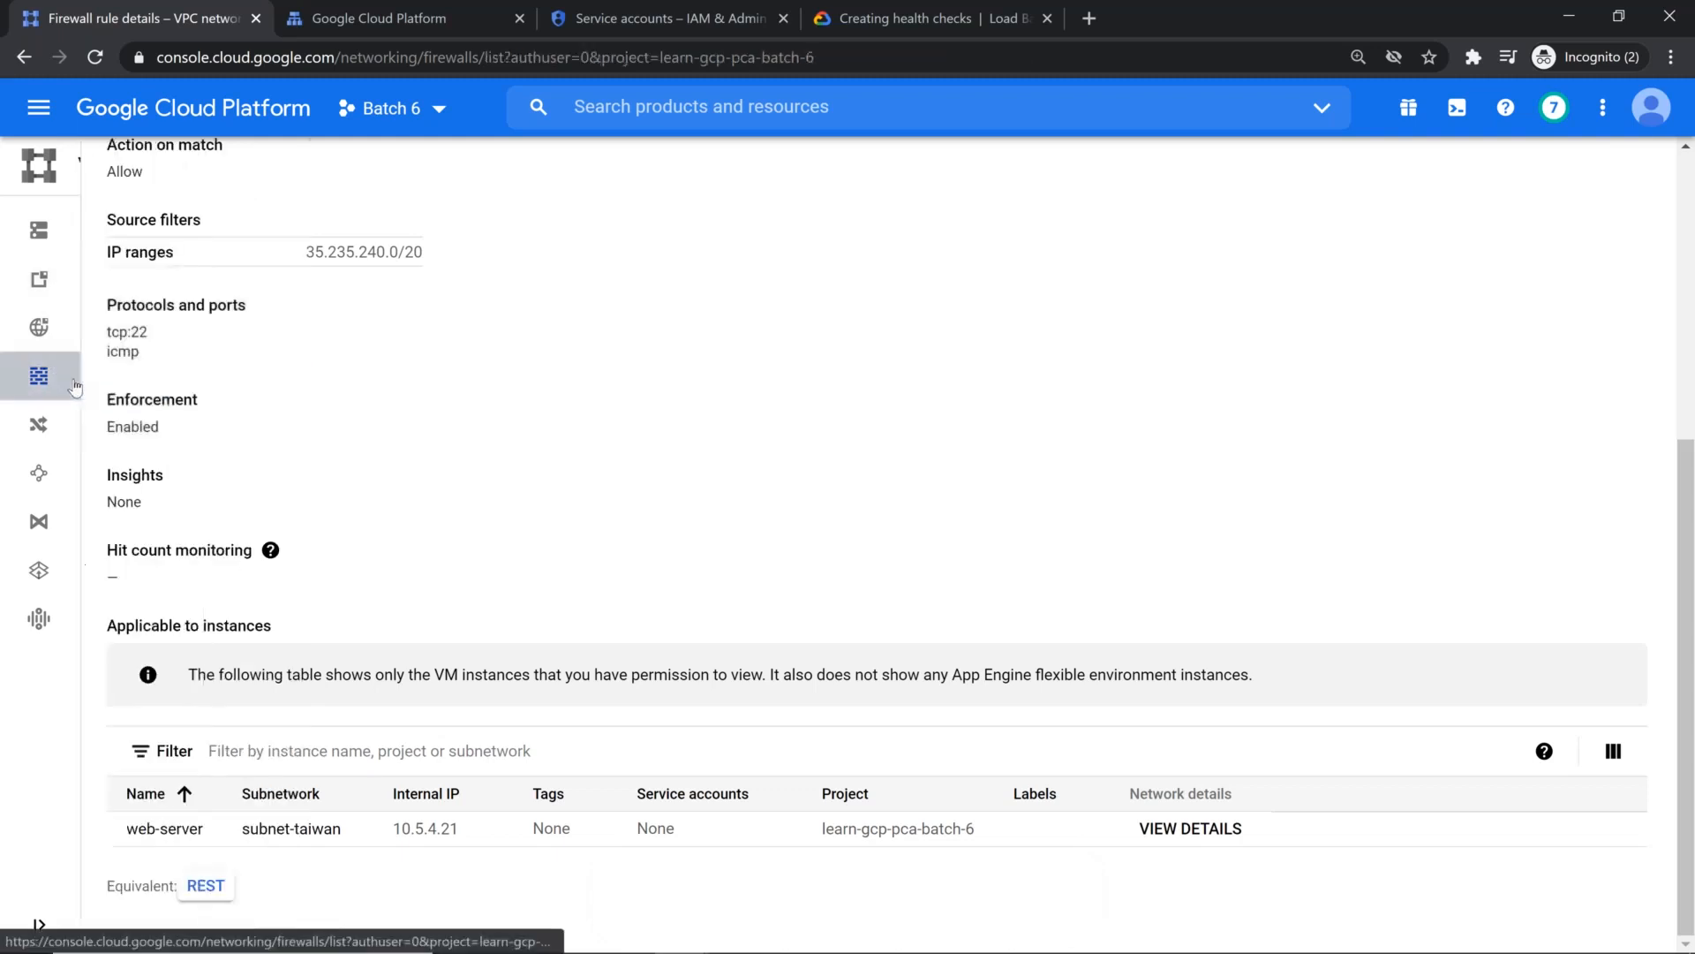
click(290, 354)
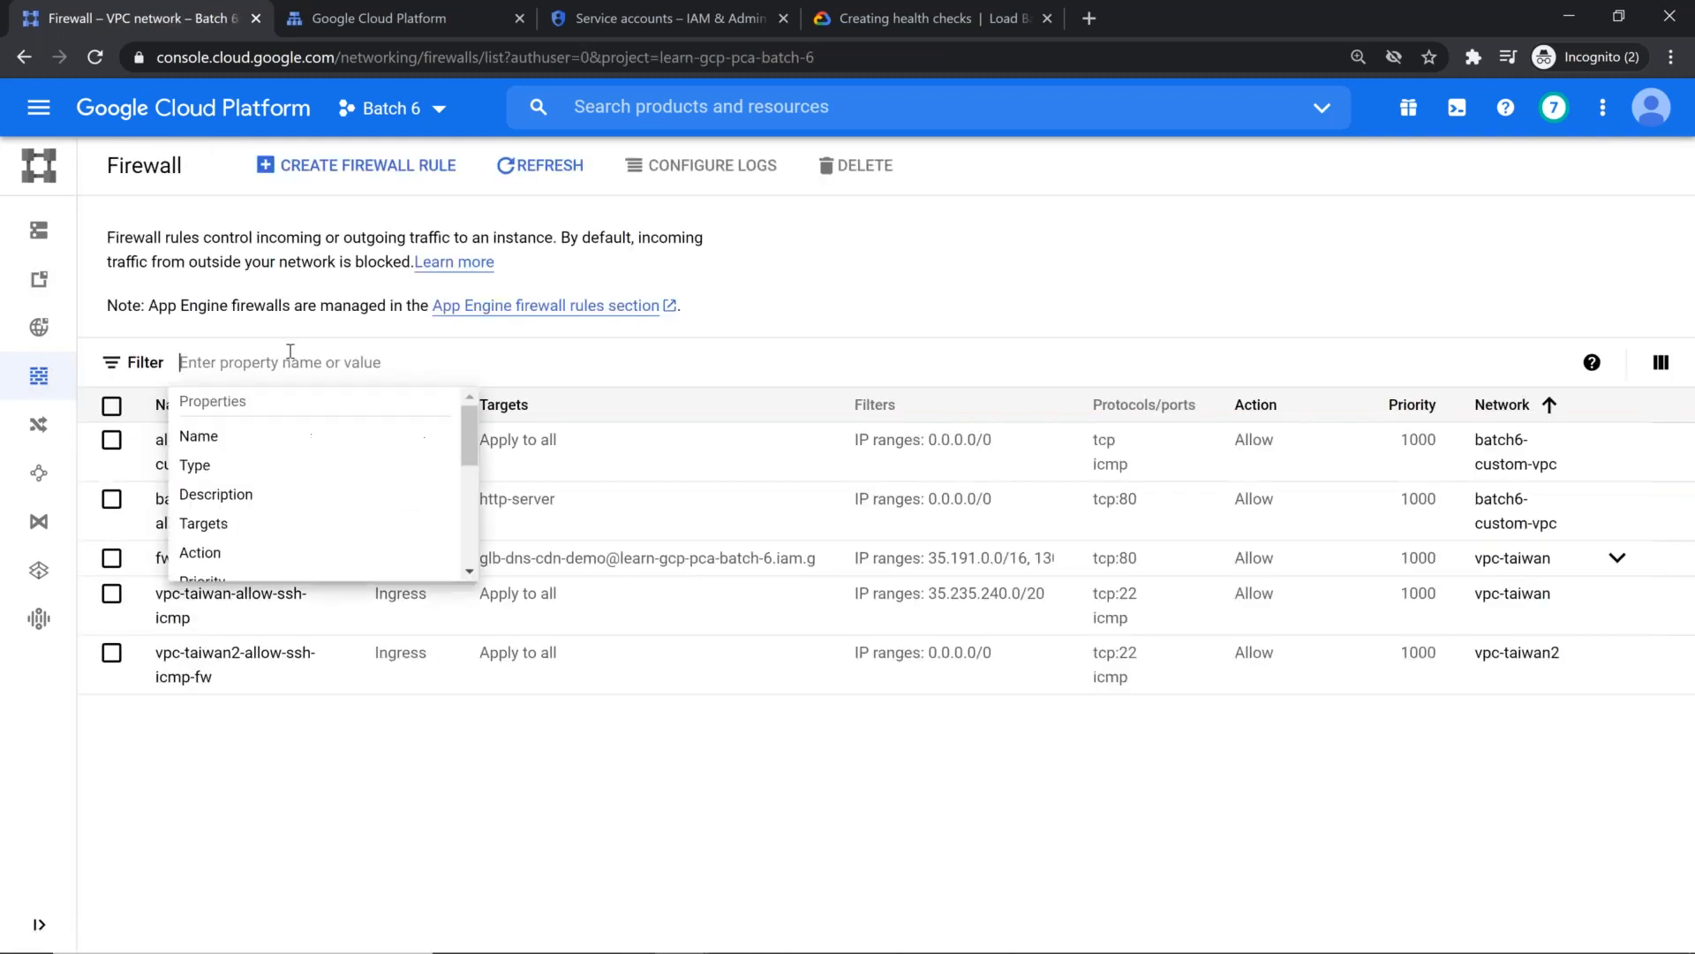
scroll(282, 441, down, 3)
click(261, 496)
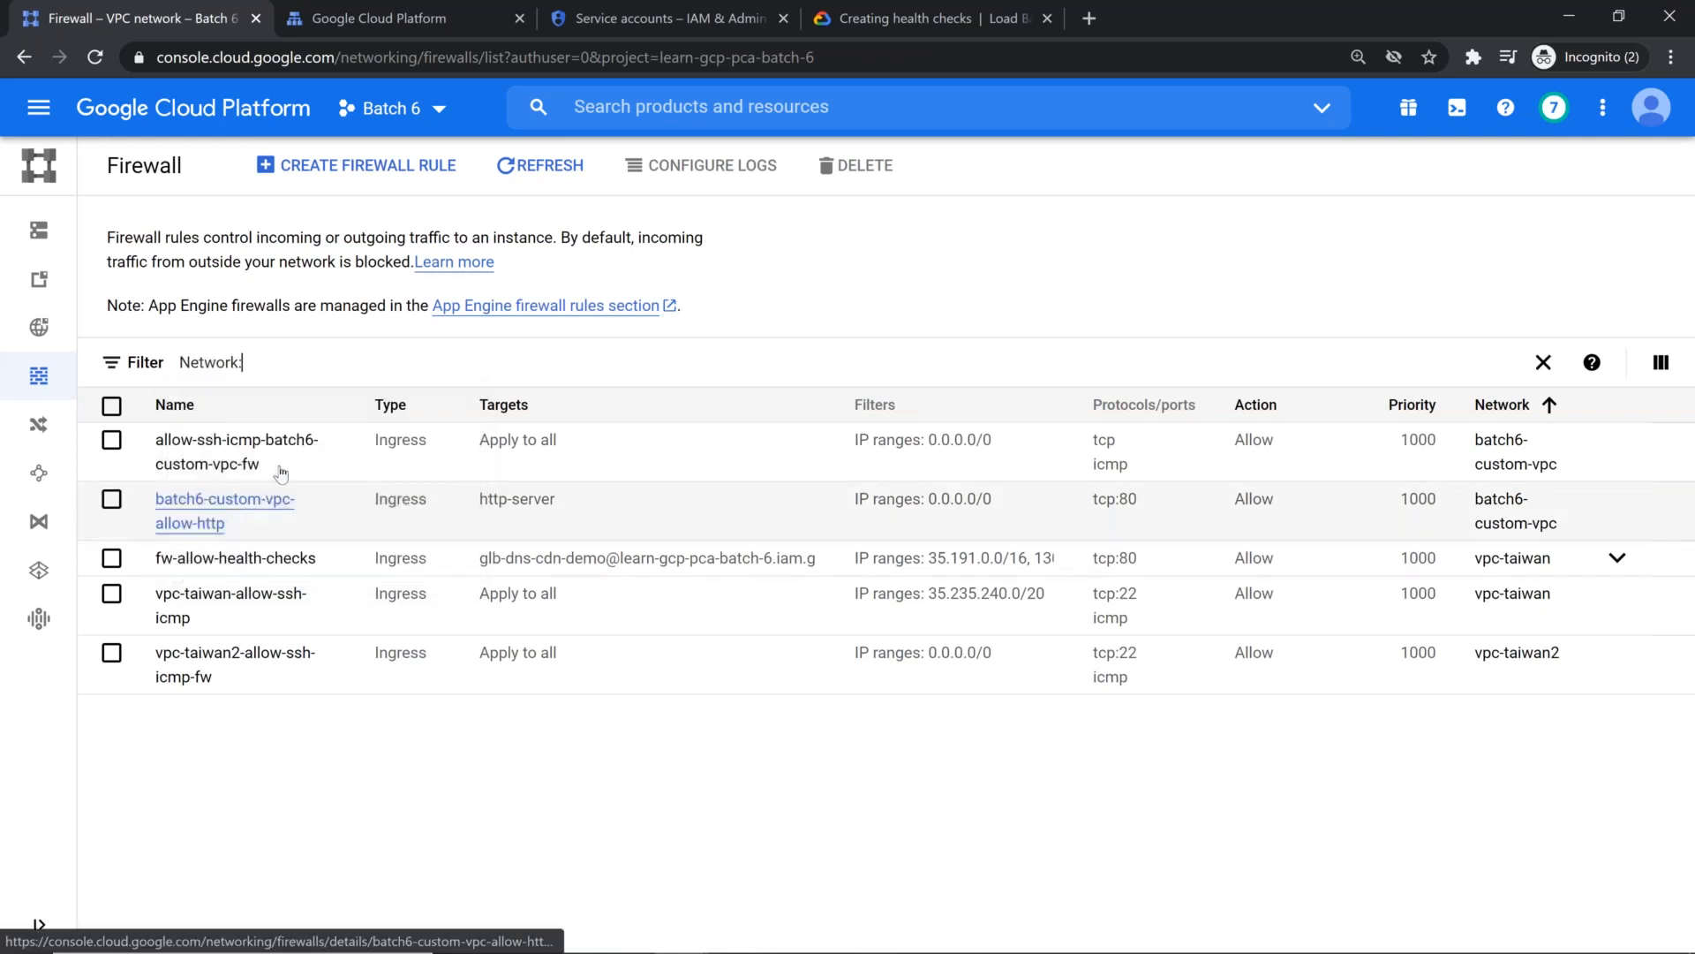
text(vpc)
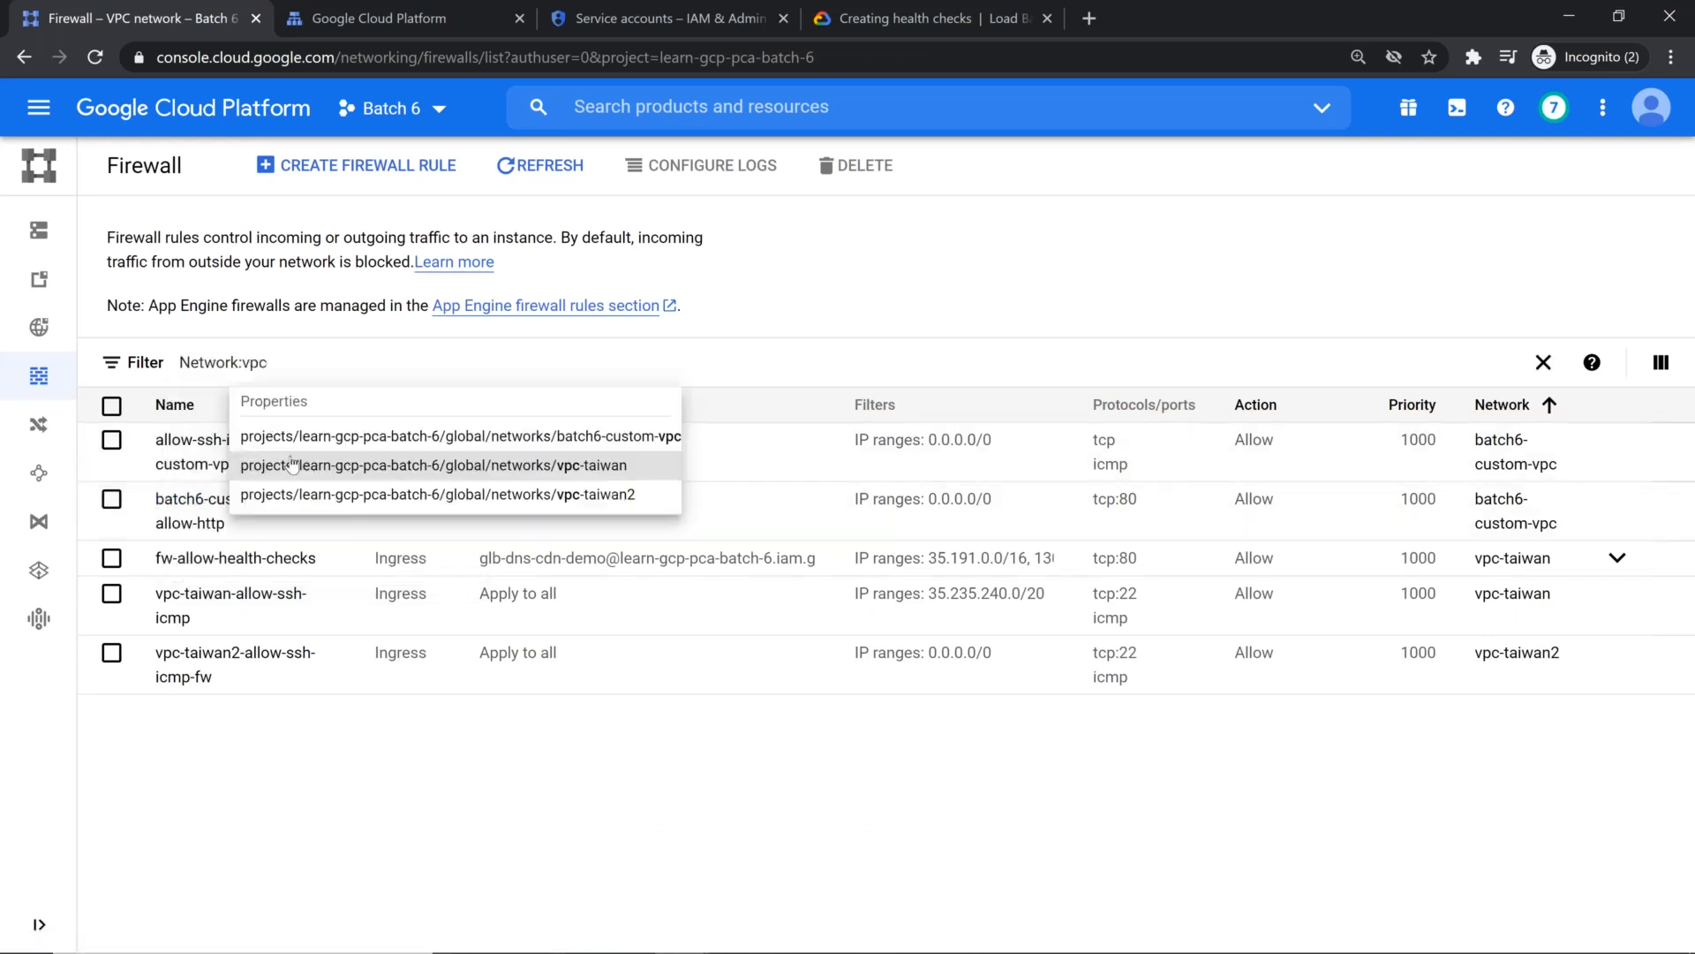
click(336, 470)
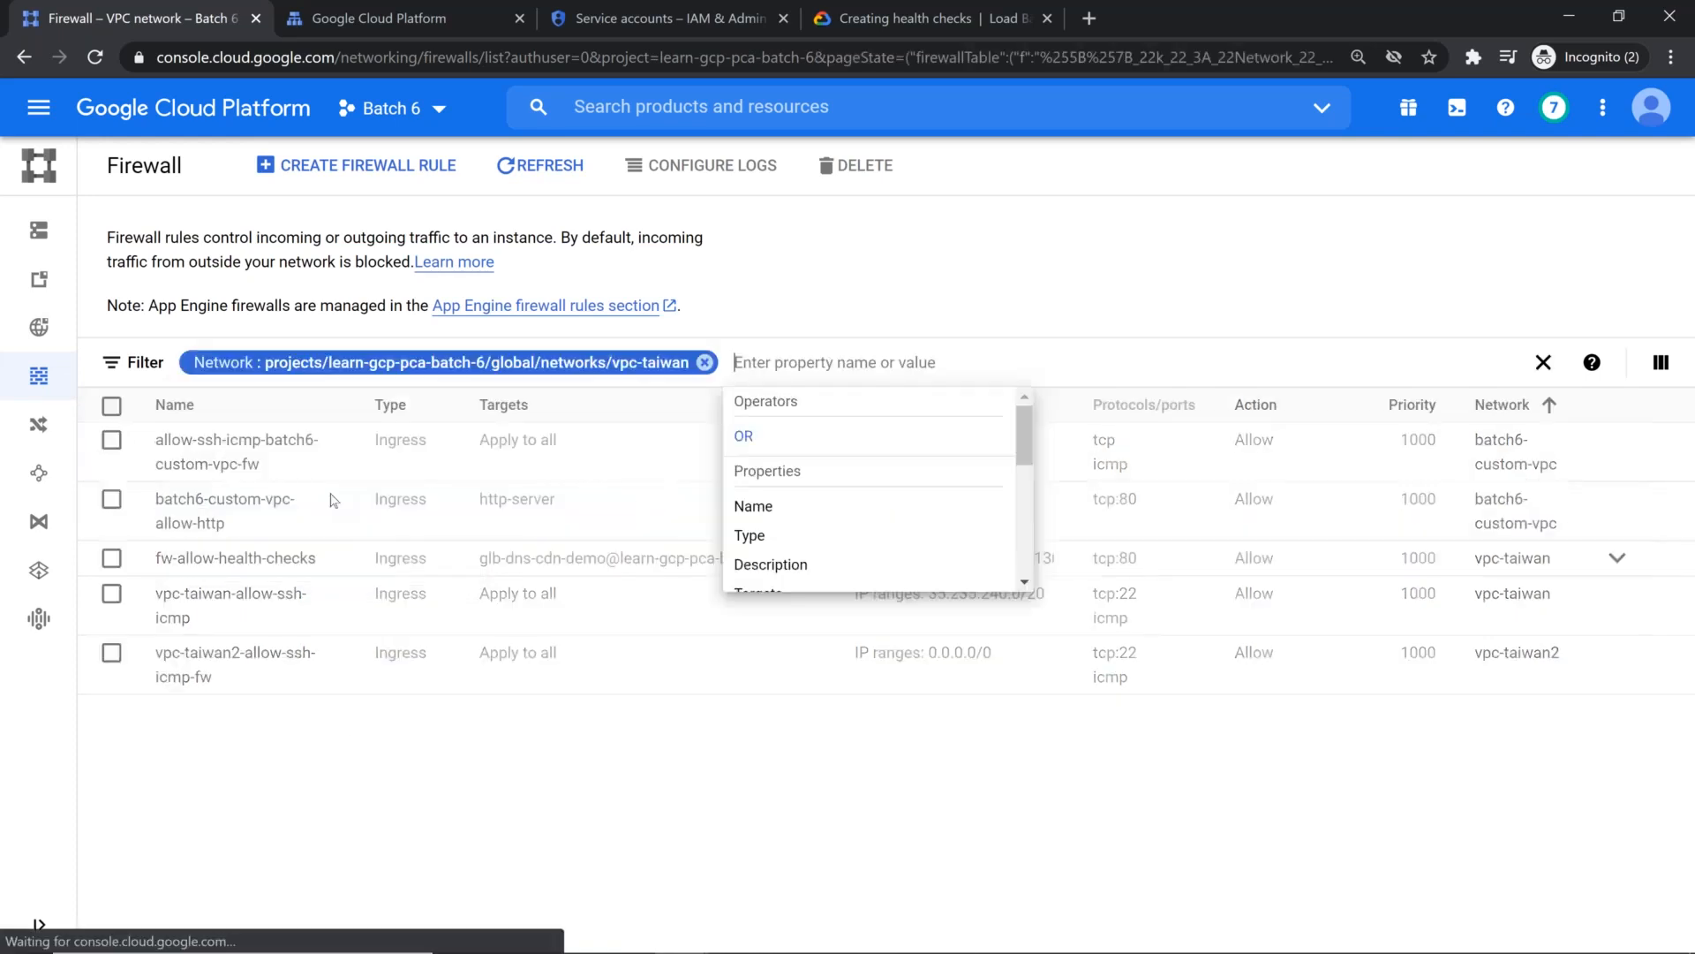
click(350, 732)
click(568, 173)
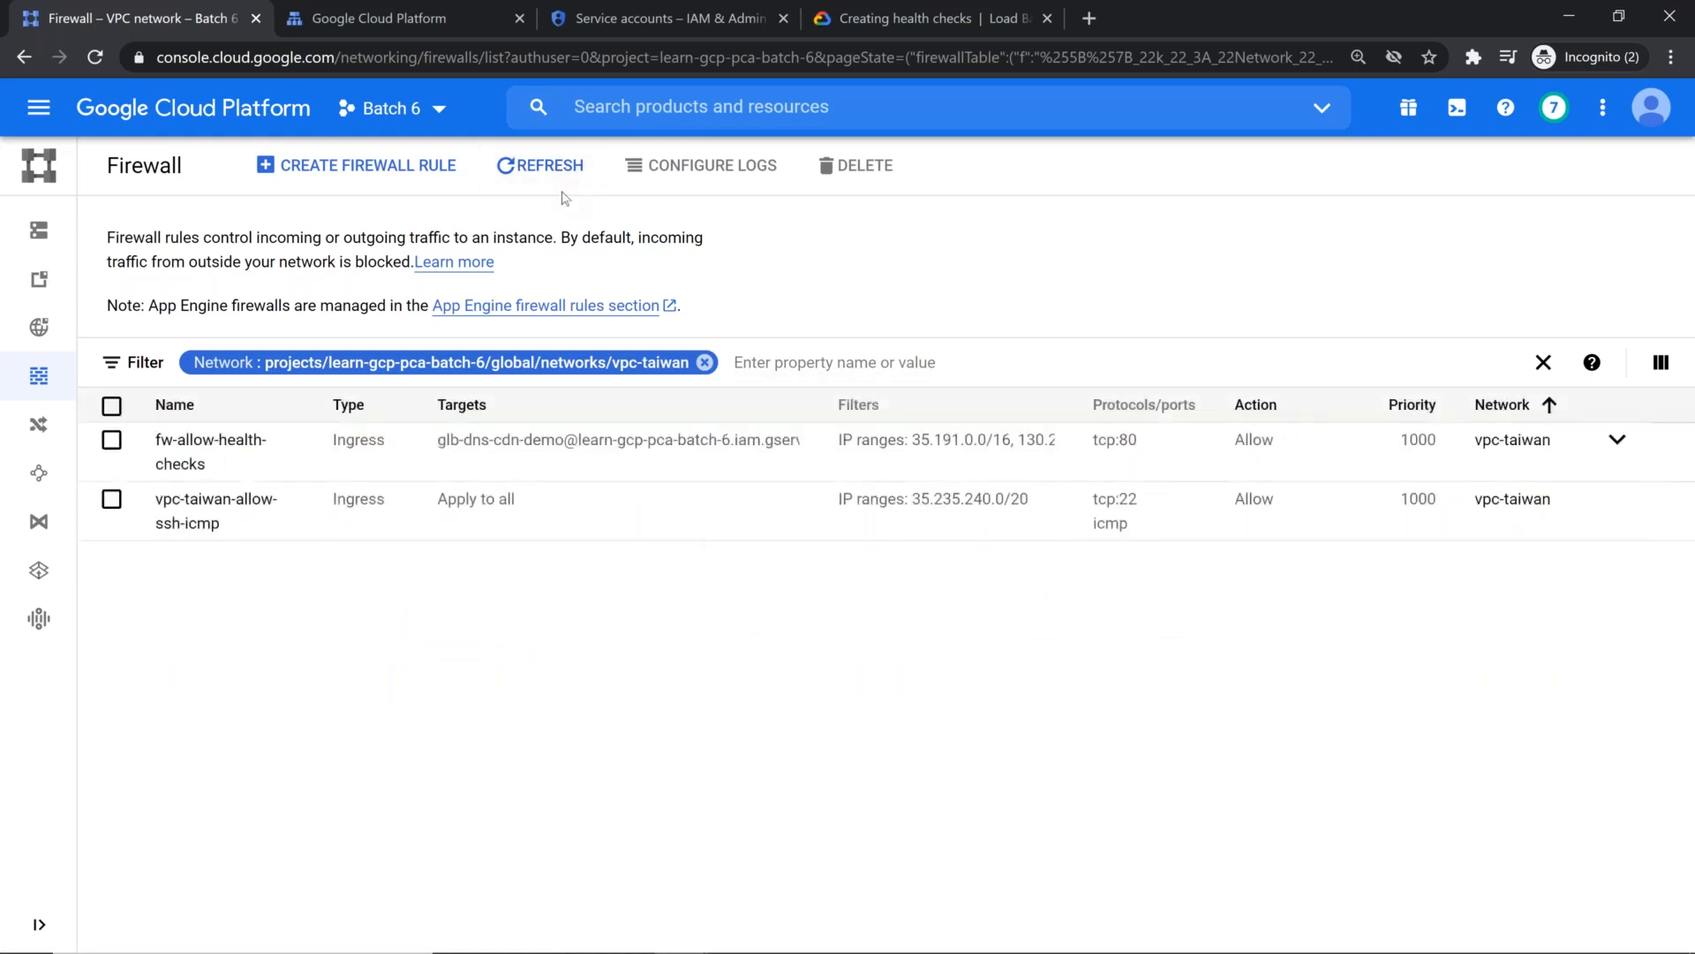
key(F5)
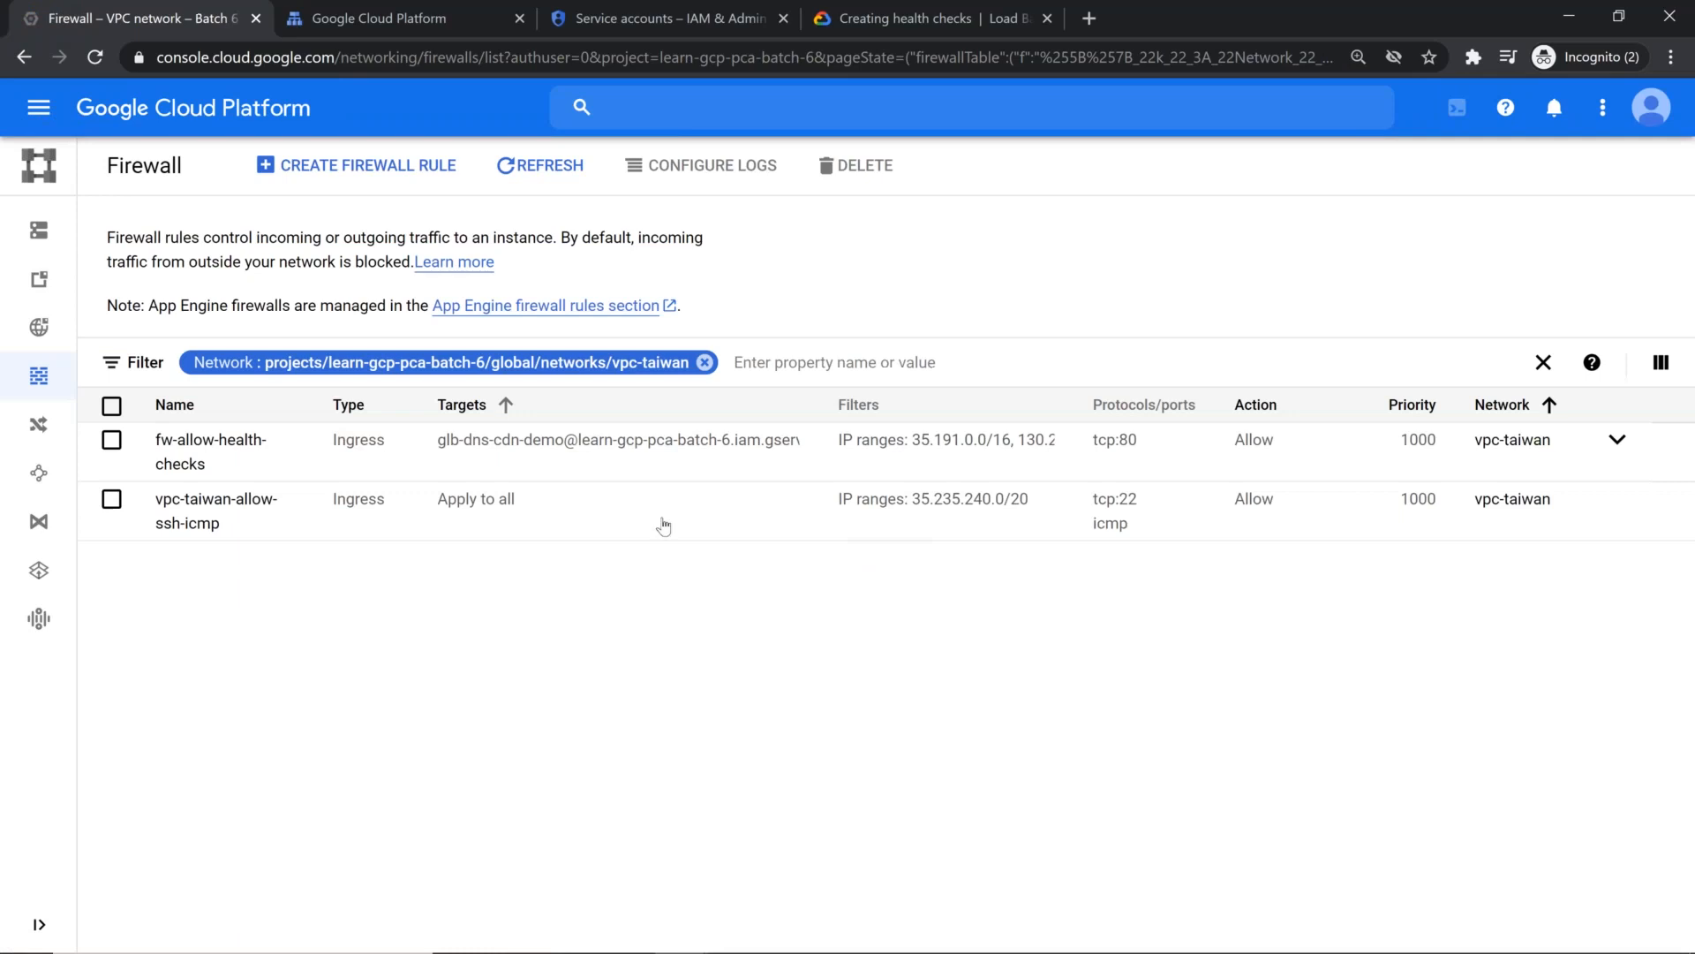
Step: Reopen the vpc-taiwan-allow-ssh-icmp firewall rule for editing and set its targets to Specified service account
click(216, 510)
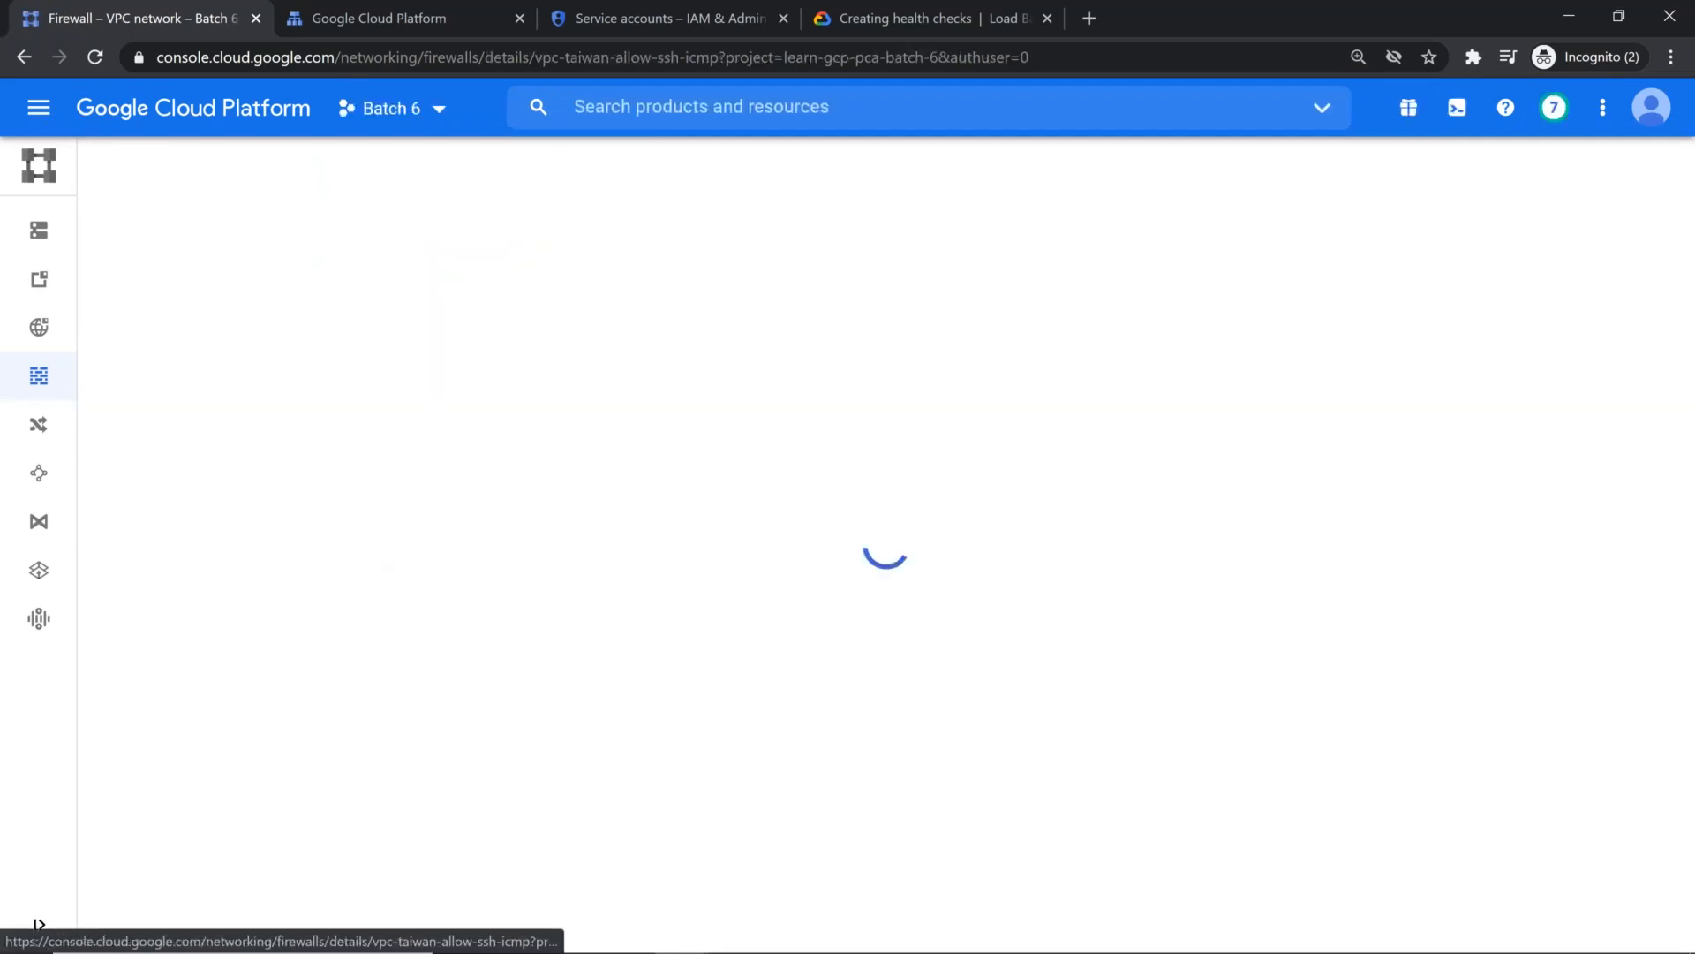
scroll(503, 507, down, 3)
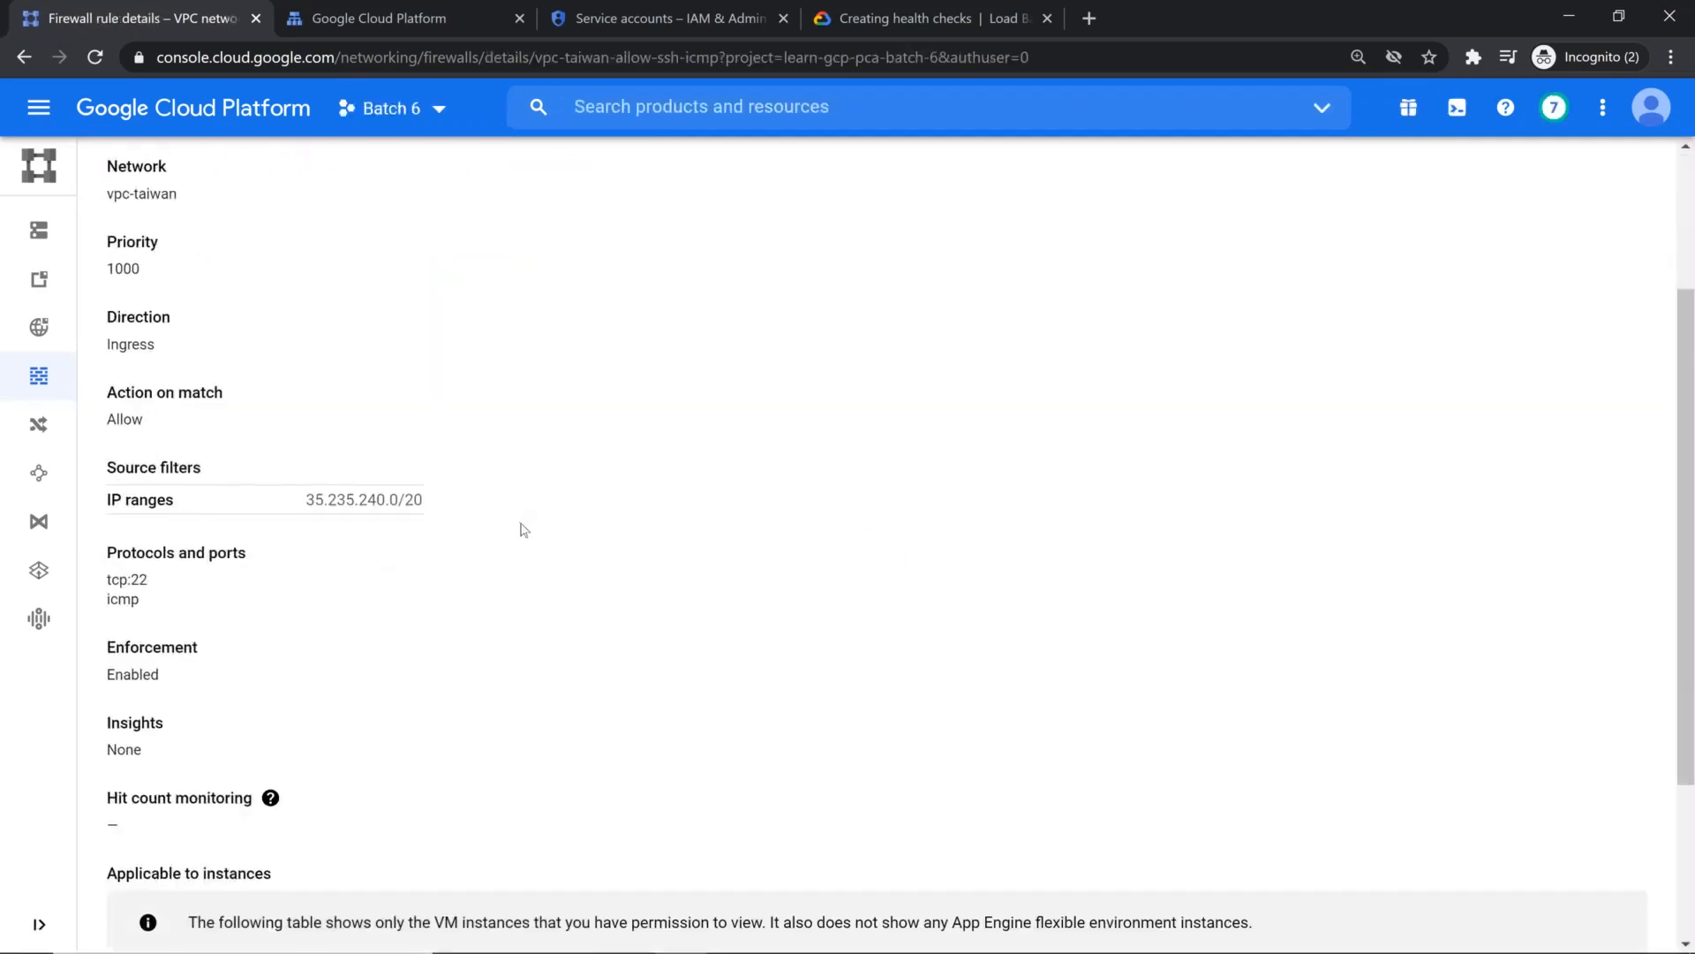
scroll(520, 528, down, 3)
scroll(528, 535, up, 5)
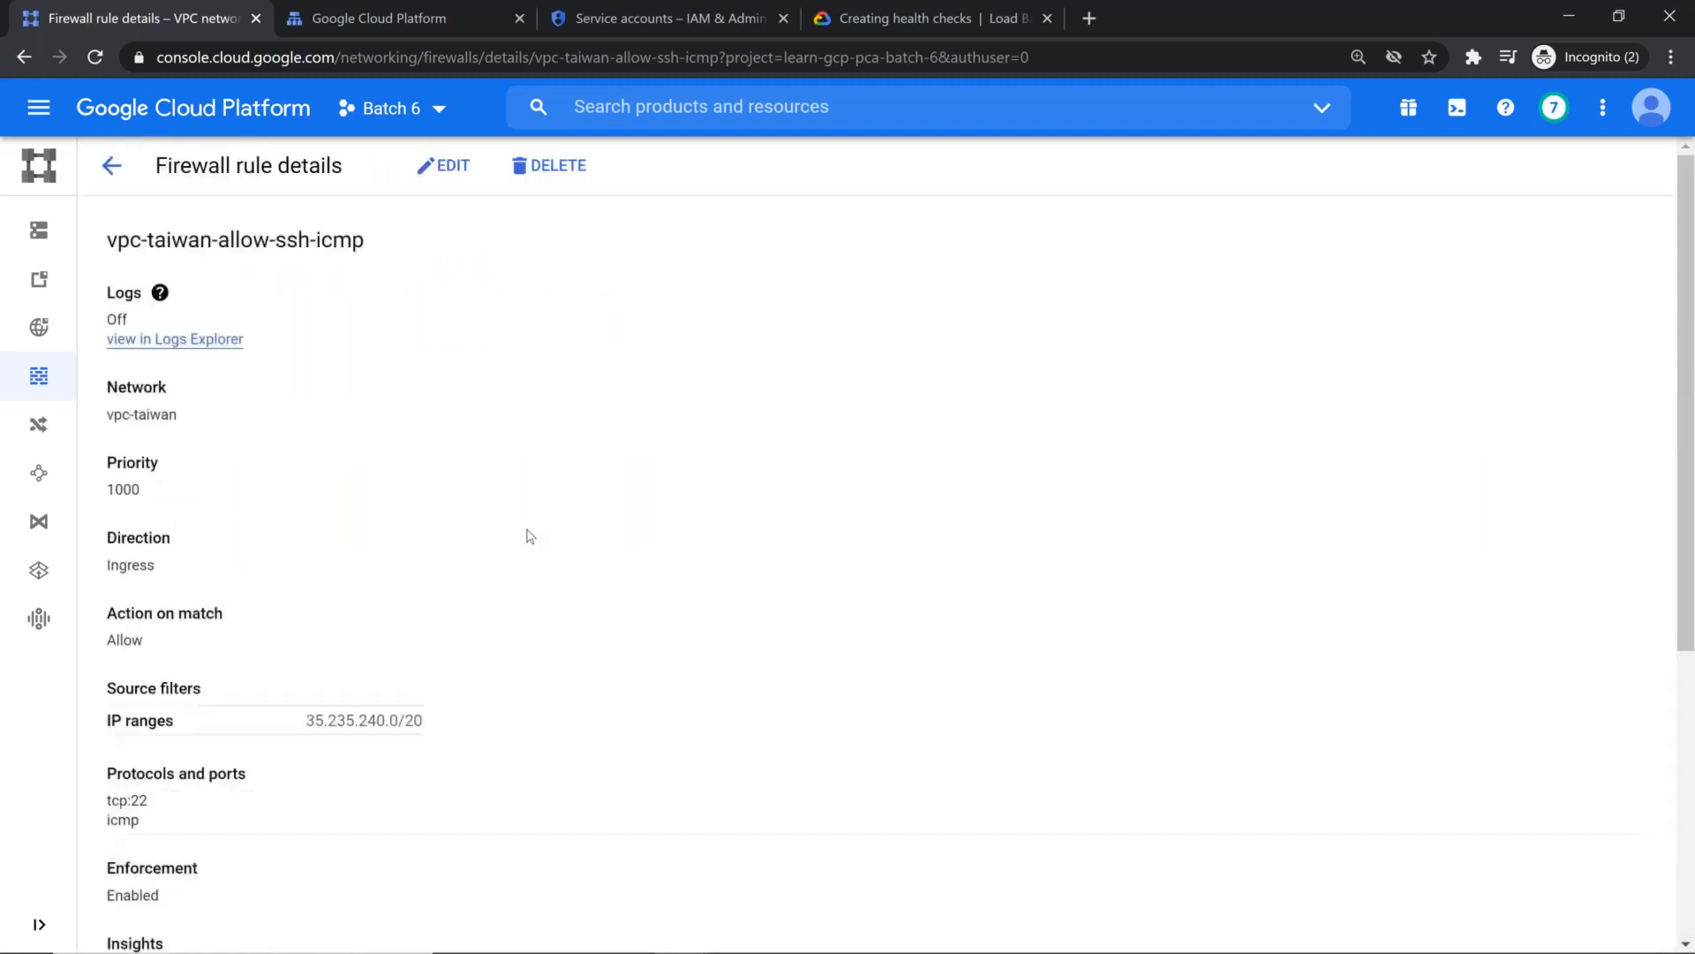
click(441, 172)
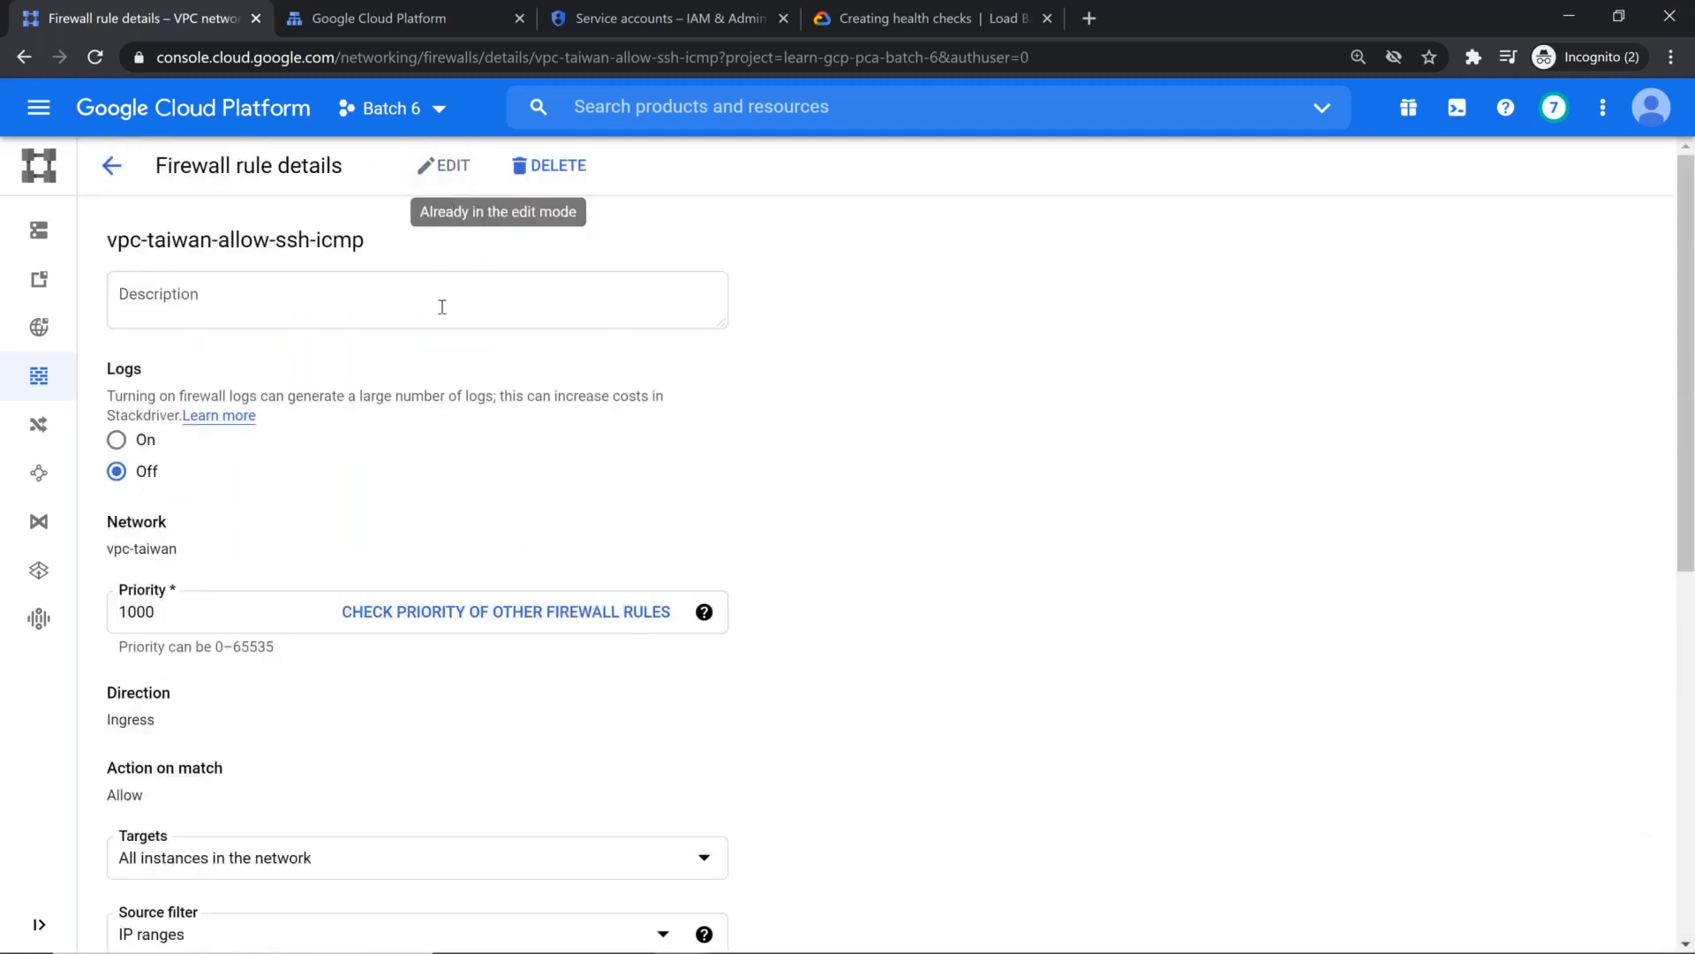
scroll(575, 451, down, 4)
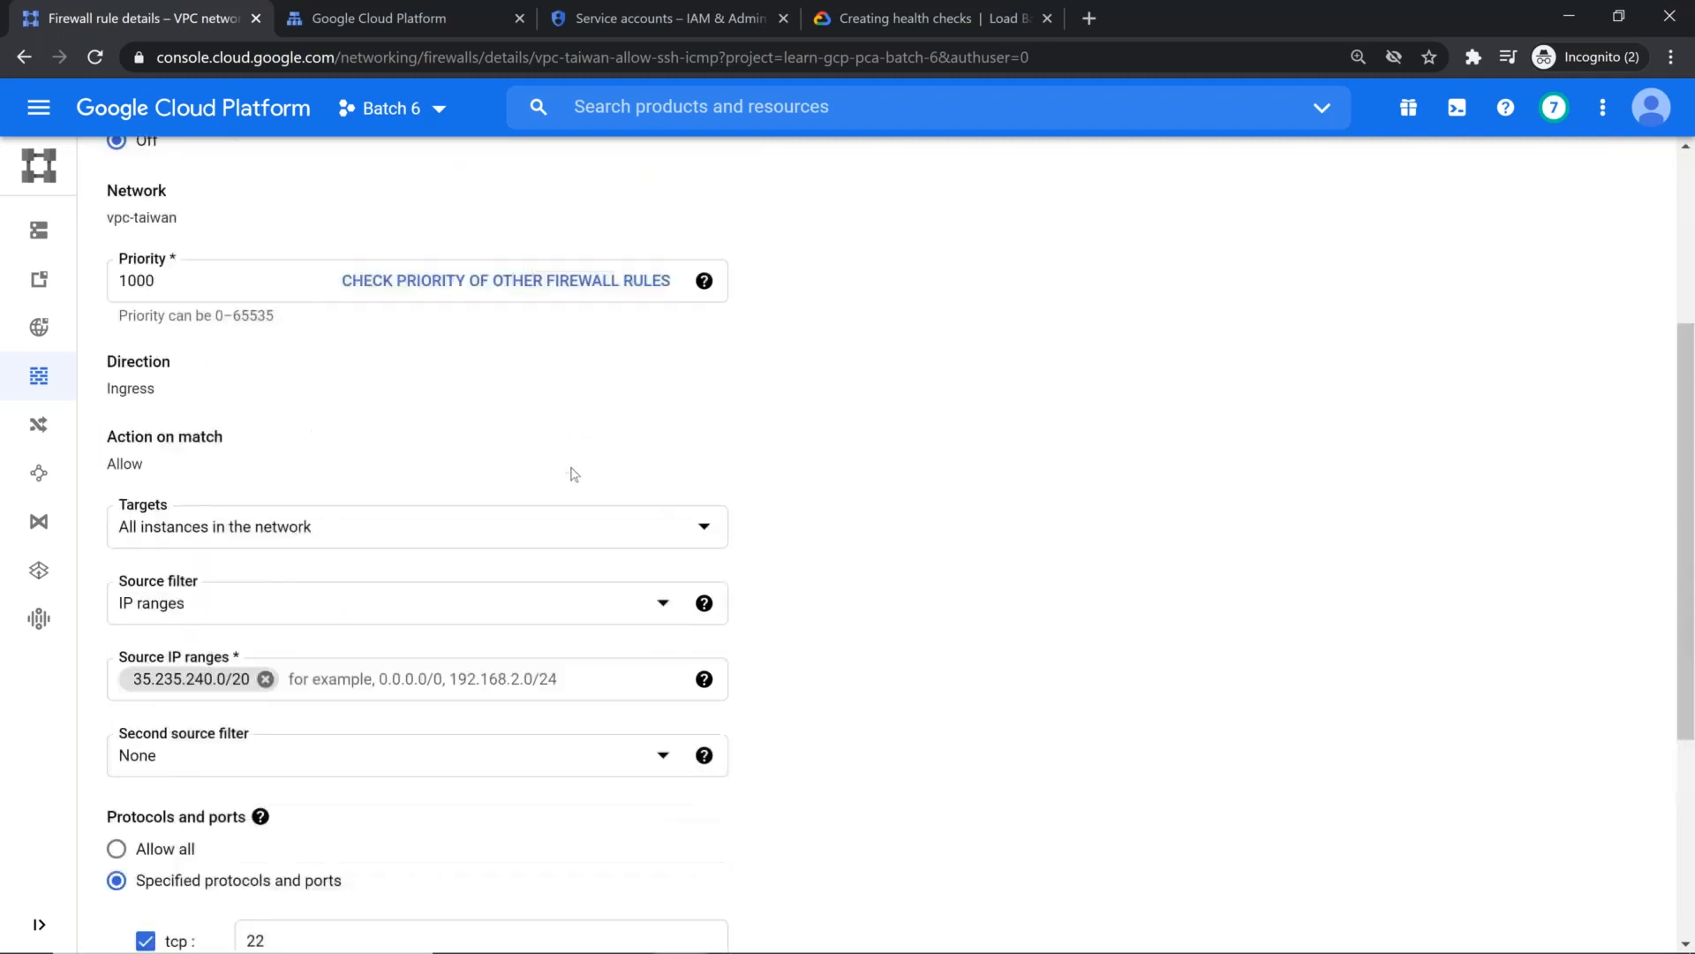
click(490, 536)
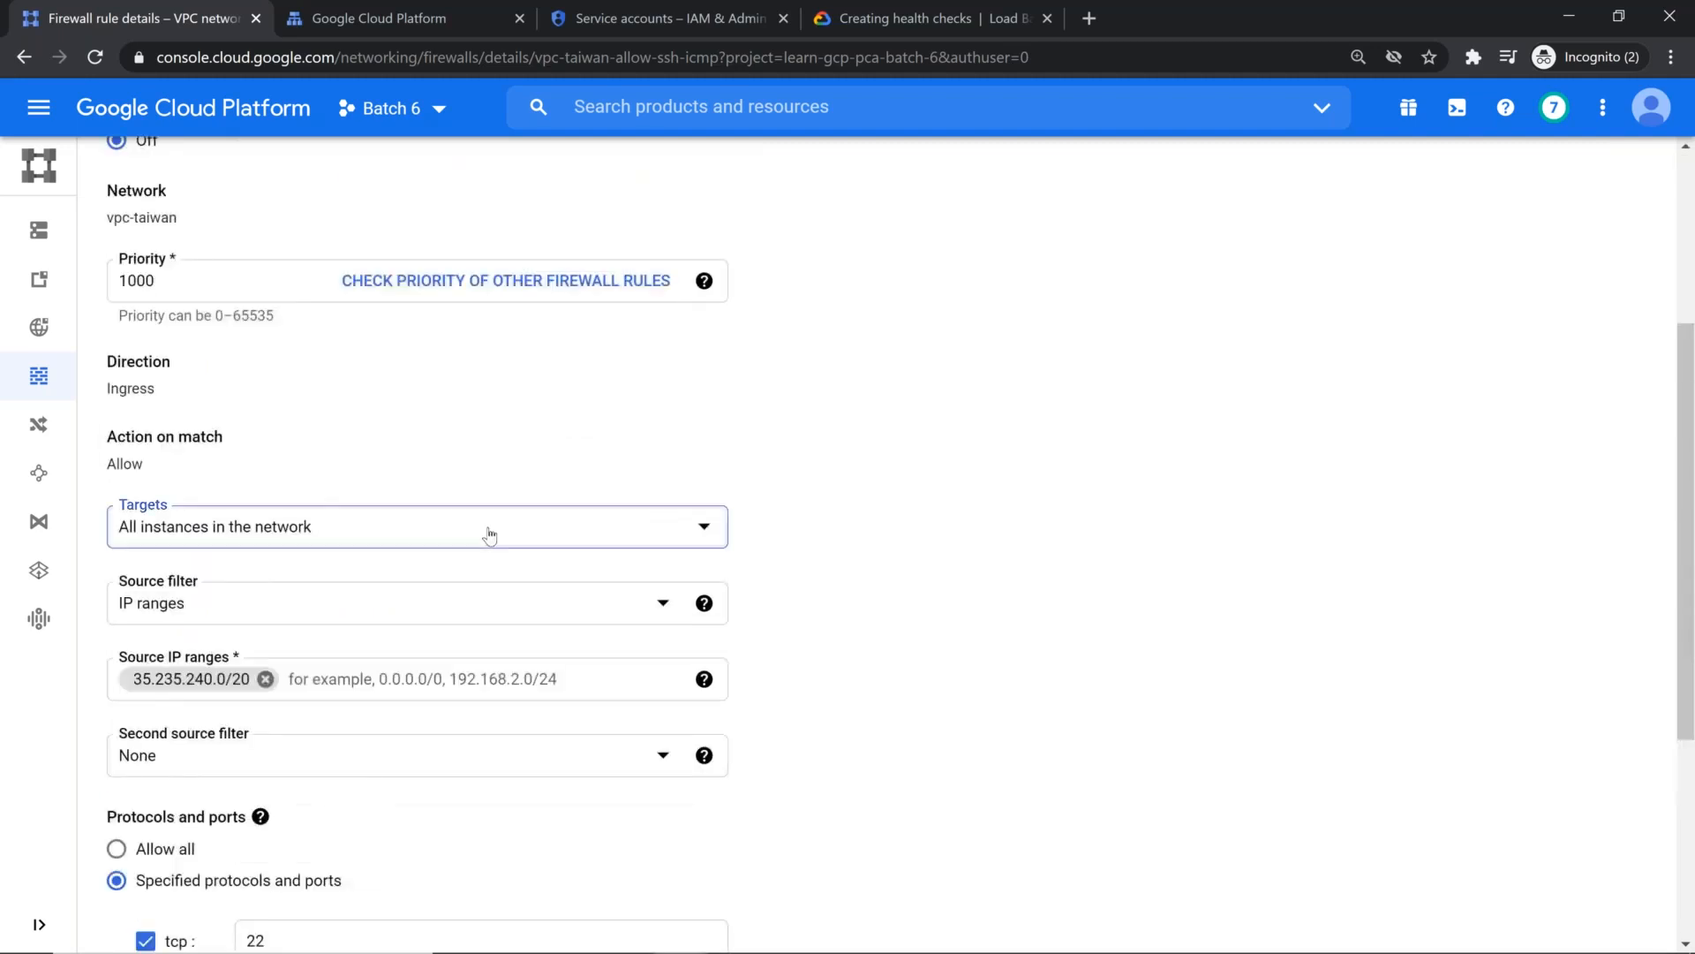
click(257, 634)
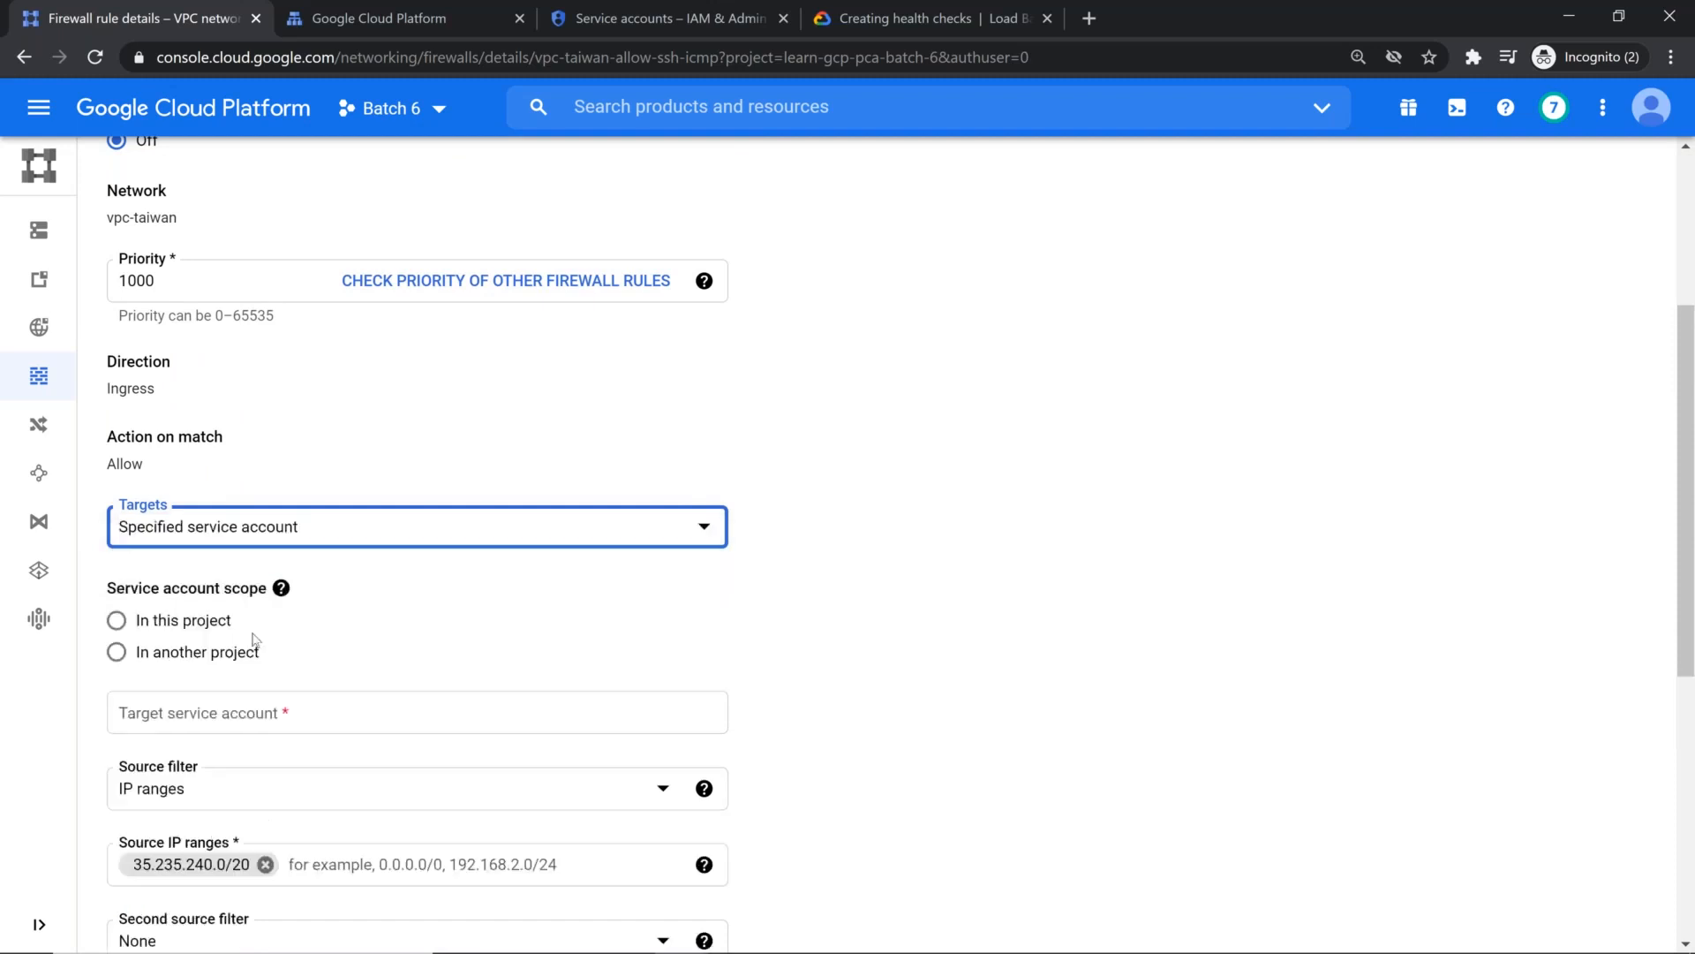
Step: Set the service account scope to this project, choose glb-dns-cdn-demo as target service account, and save the rule
click(132, 622)
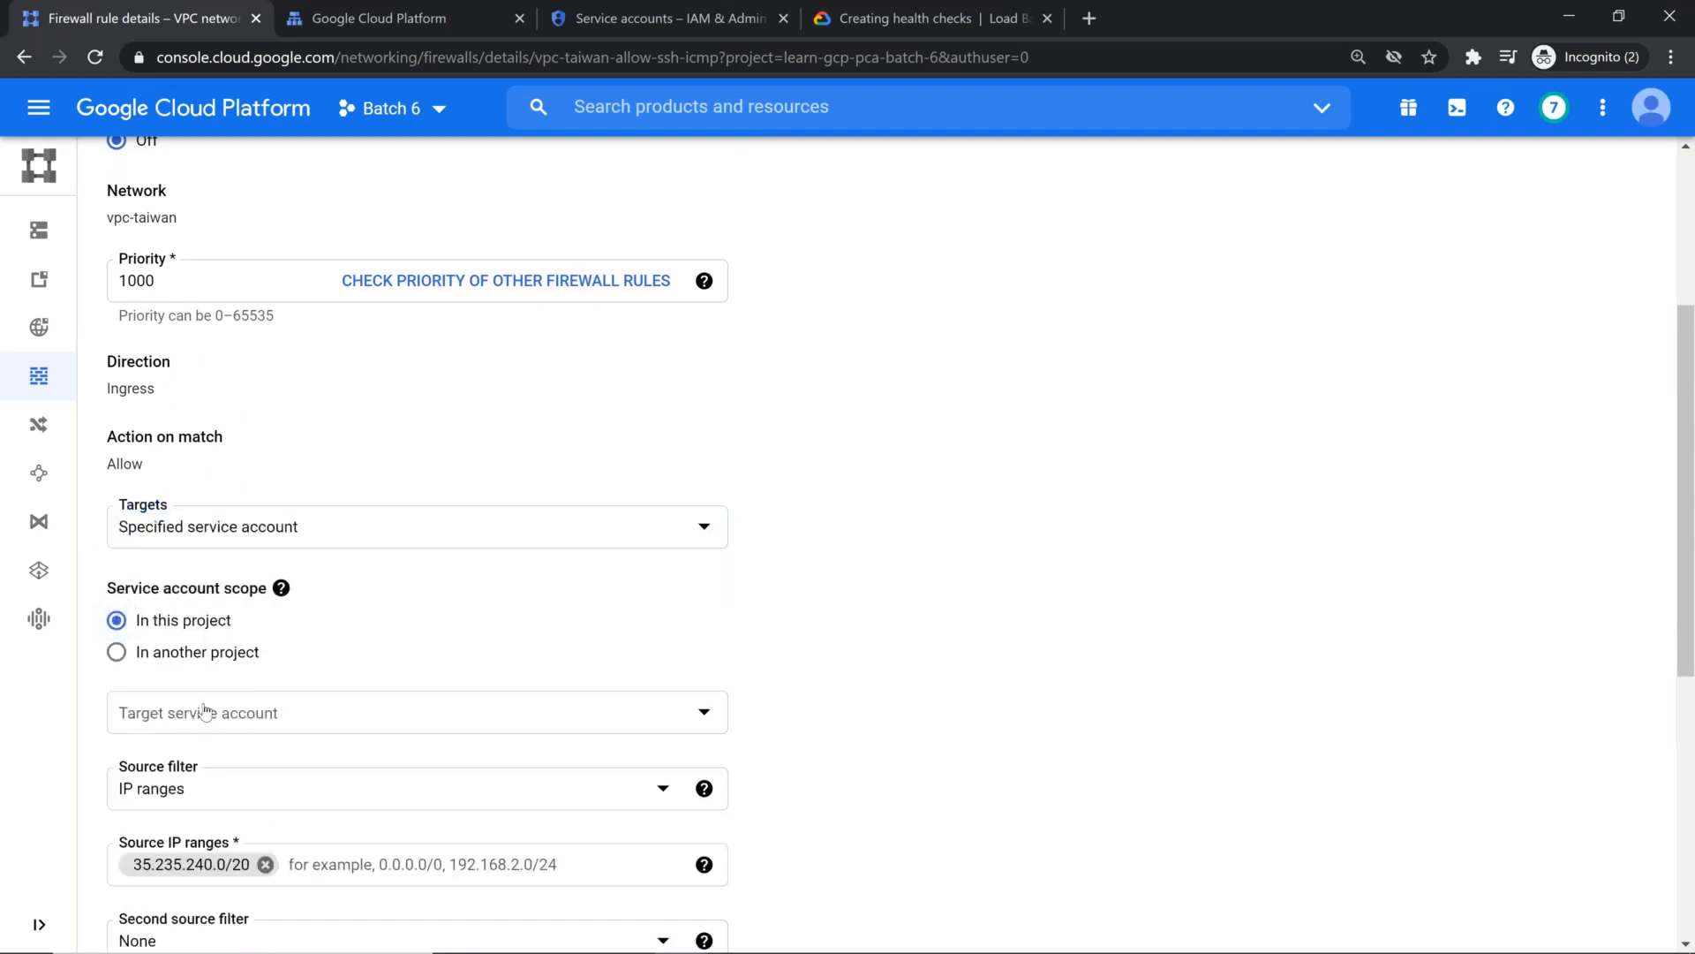
click(205, 712)
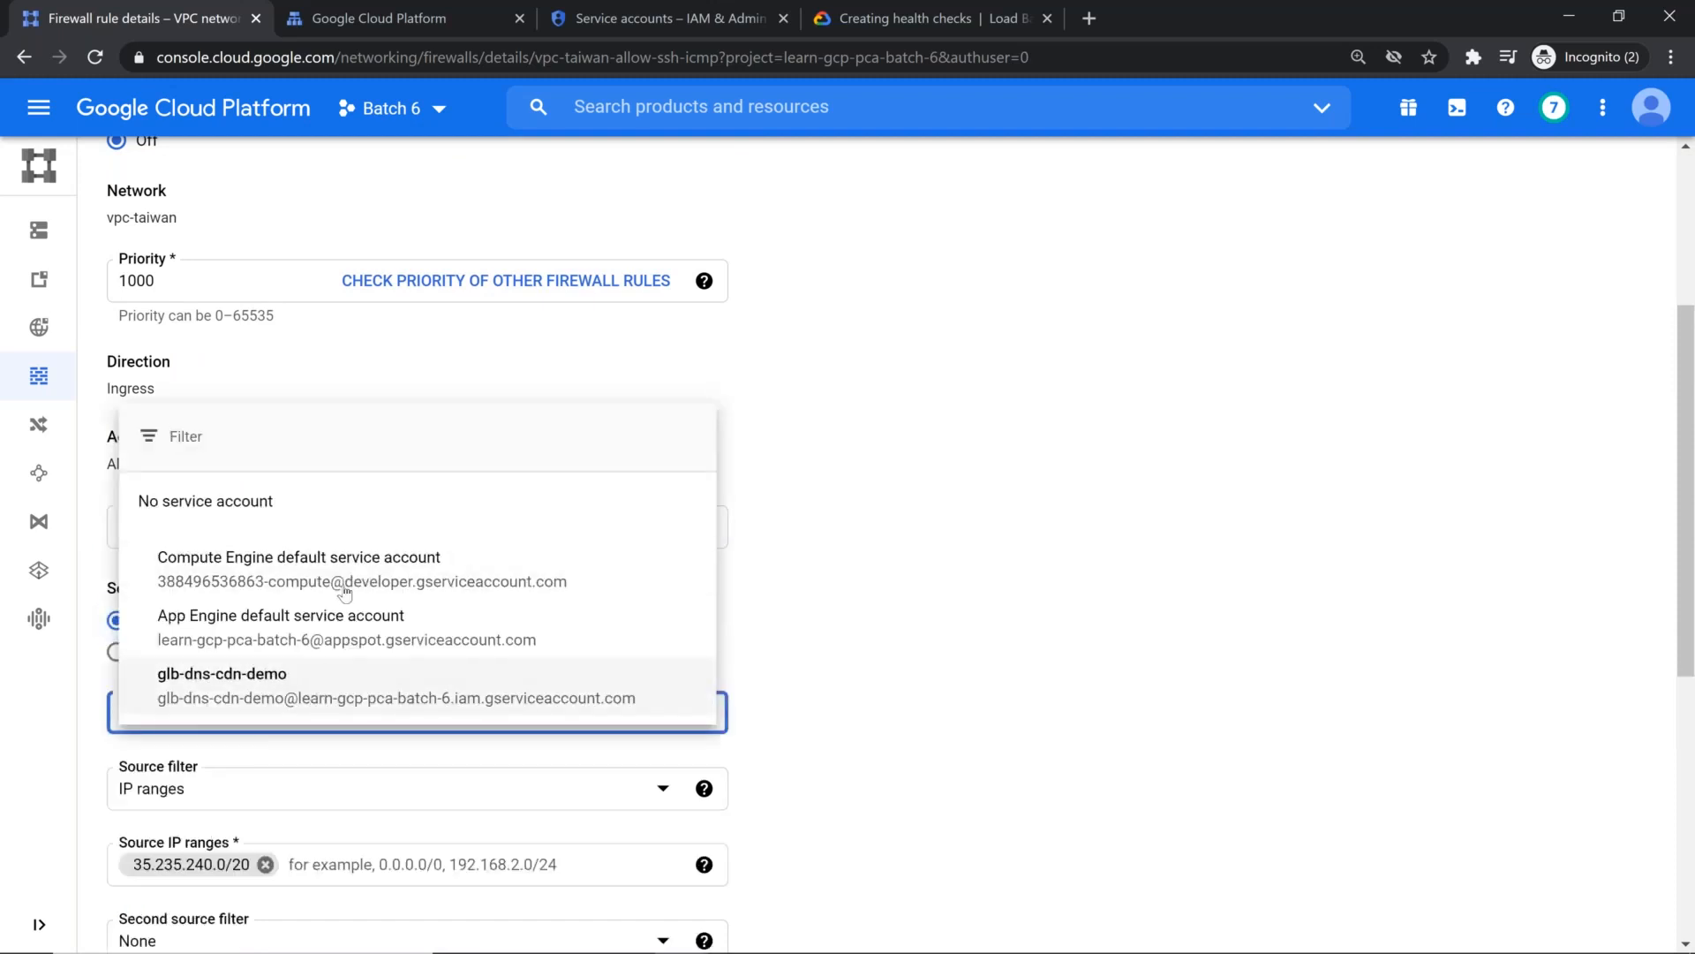
click(323, 676)
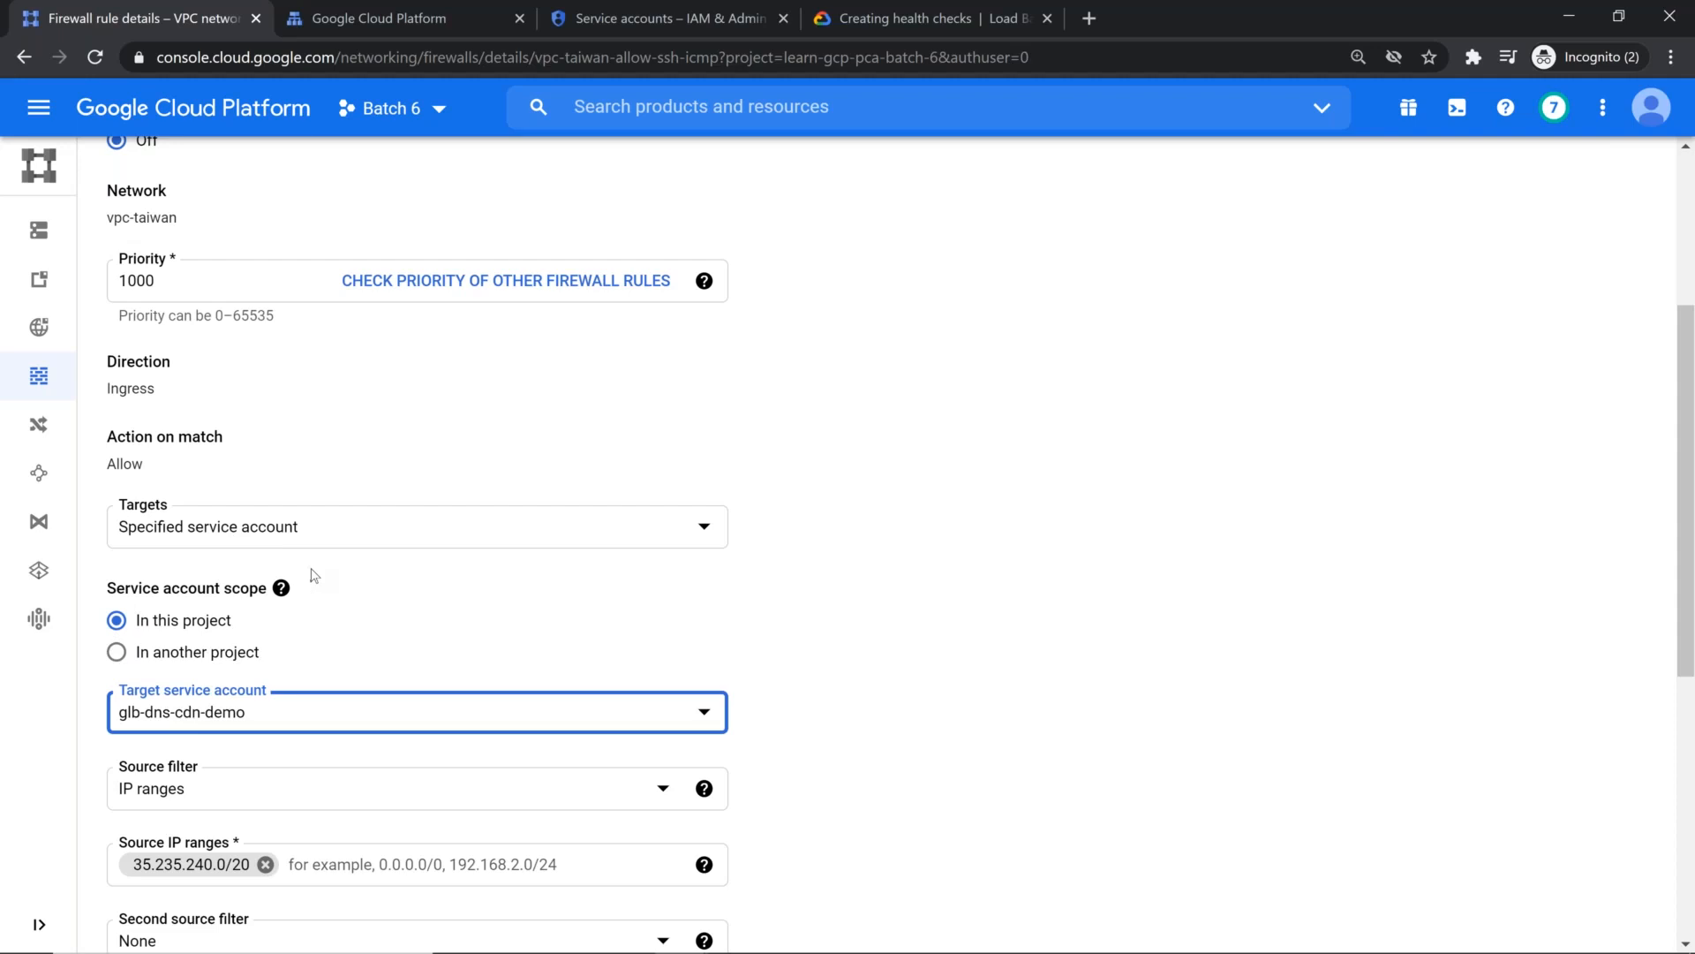
scroll(313, 575, down, 6)
click(141, 827)
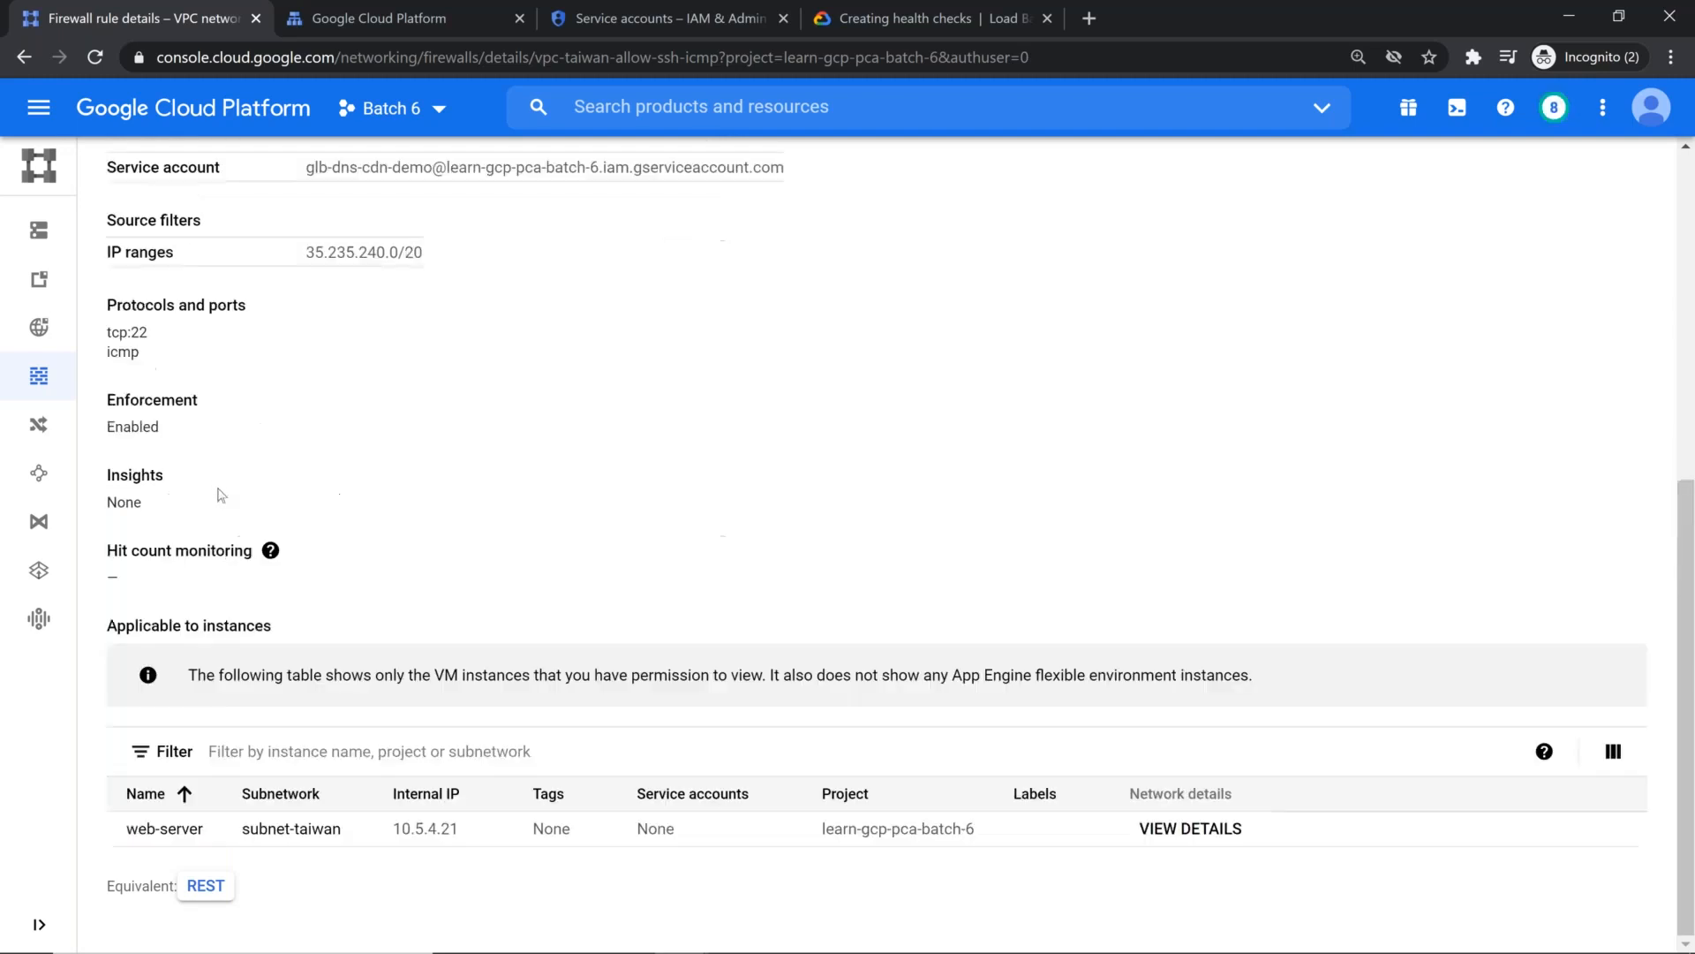
Step: Return to the firewall rules, filter them by network vpc-taiwan, and expand the fw-allow-health-checks row to check its targets and filters
scroll(395, 432, up, 5)
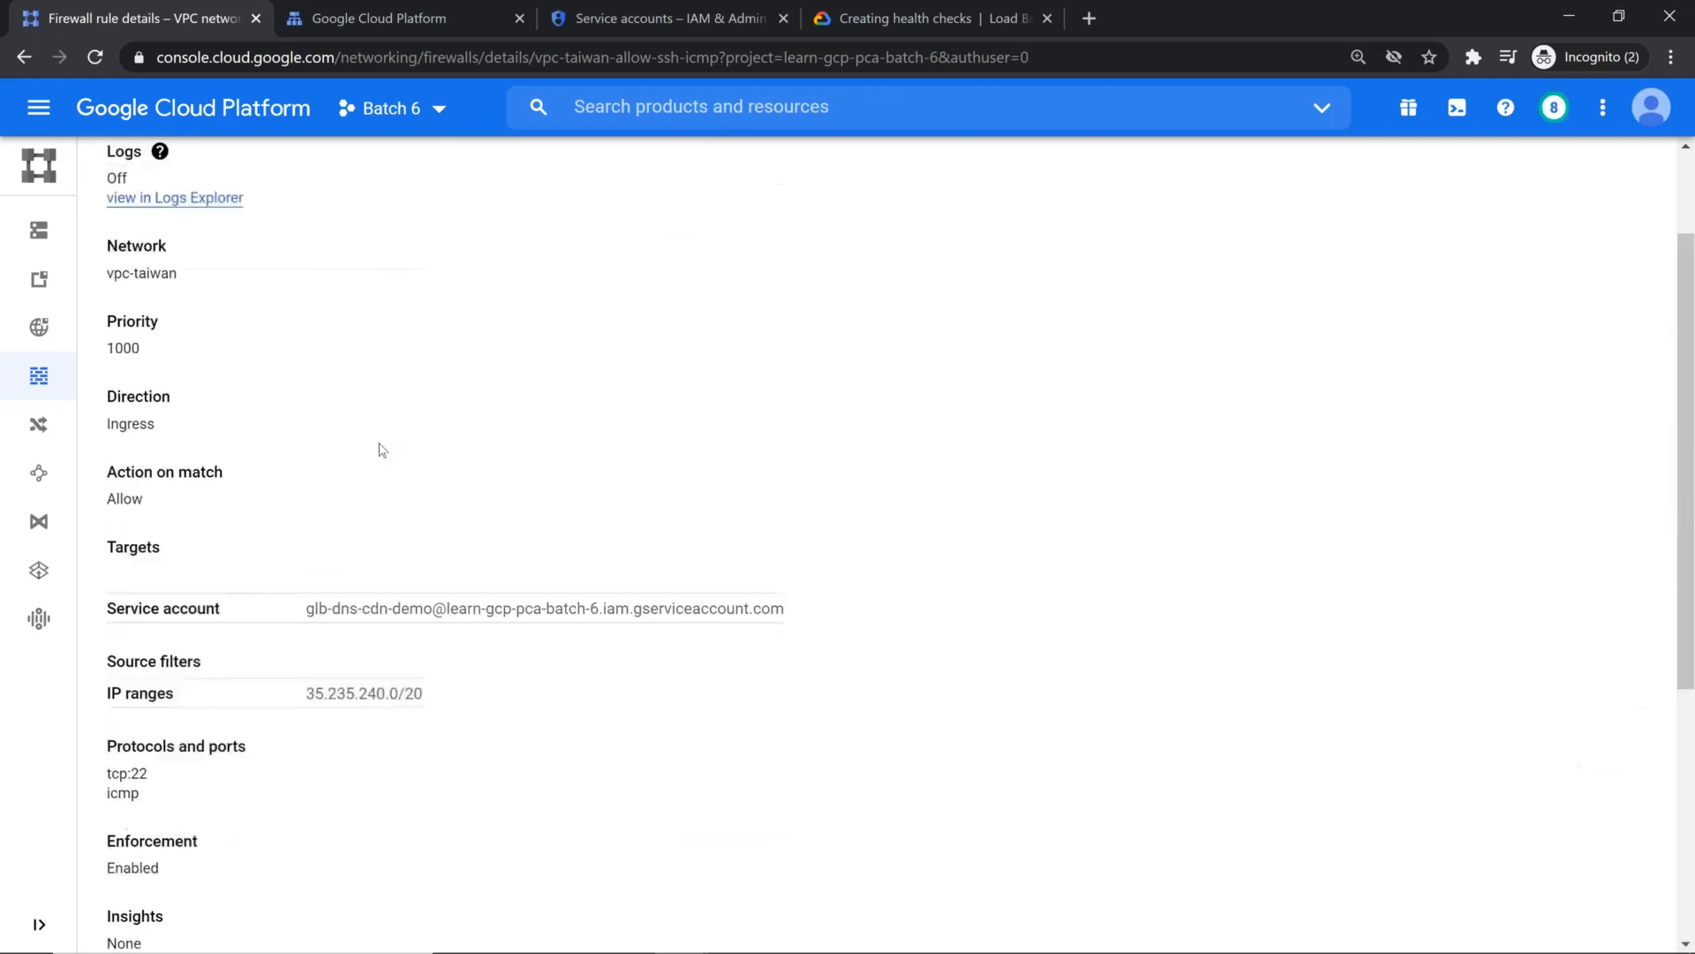
mouse_move(72, 380)
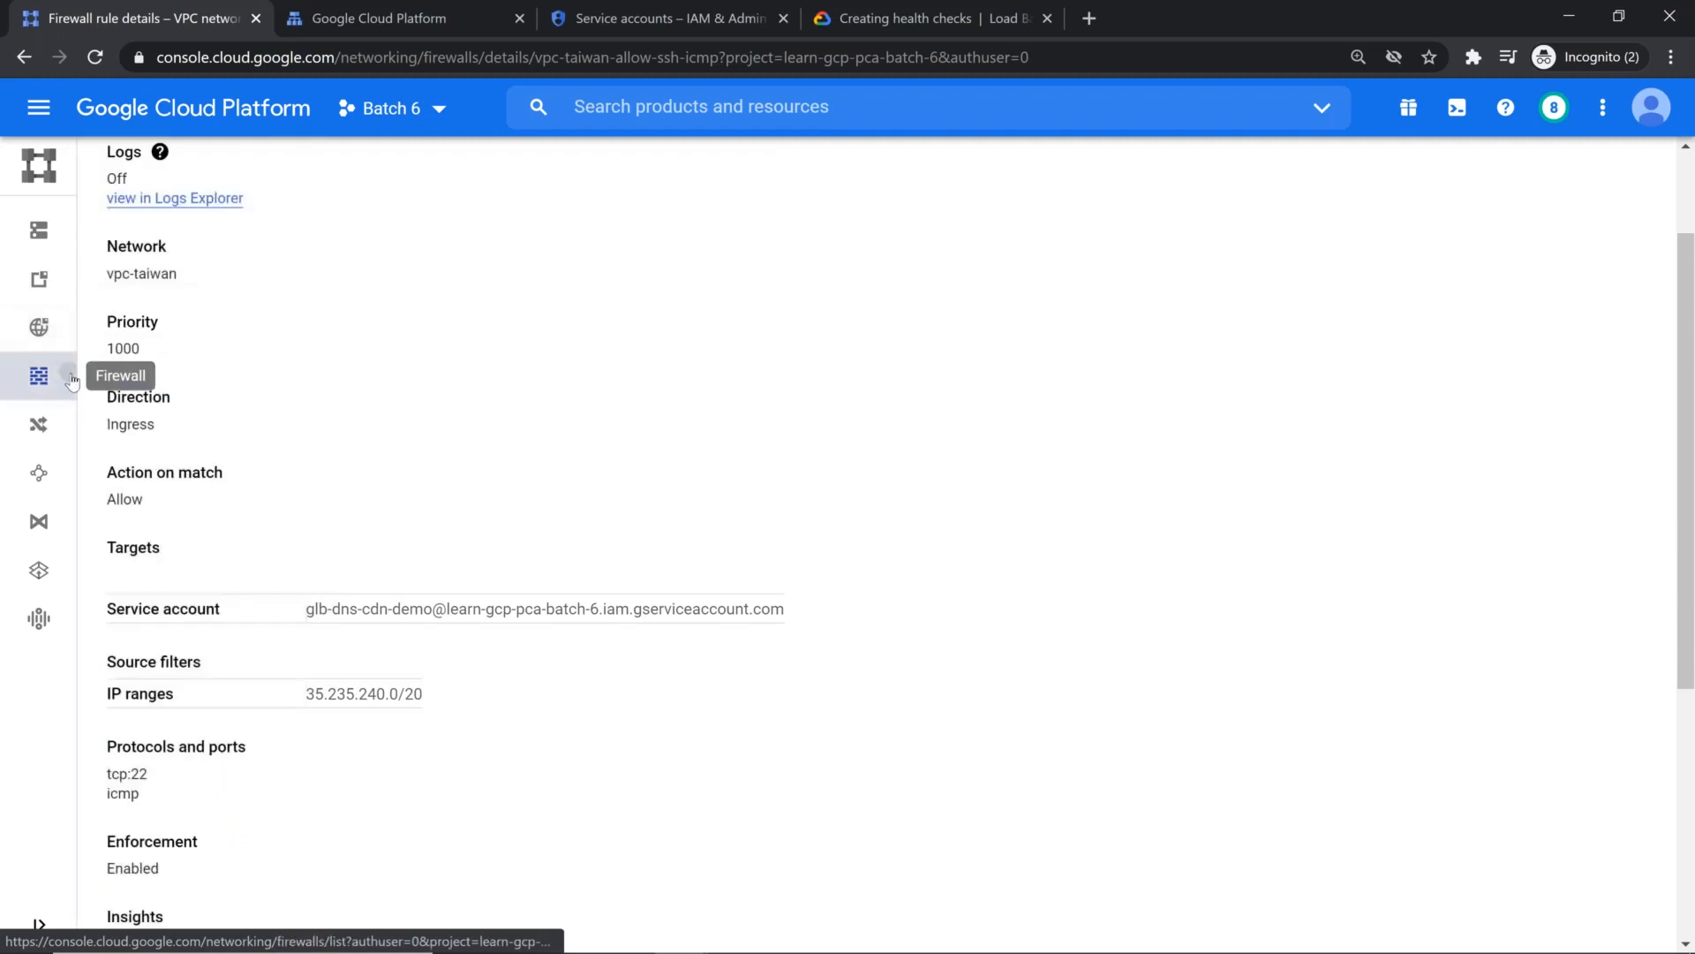
click(68, 378)
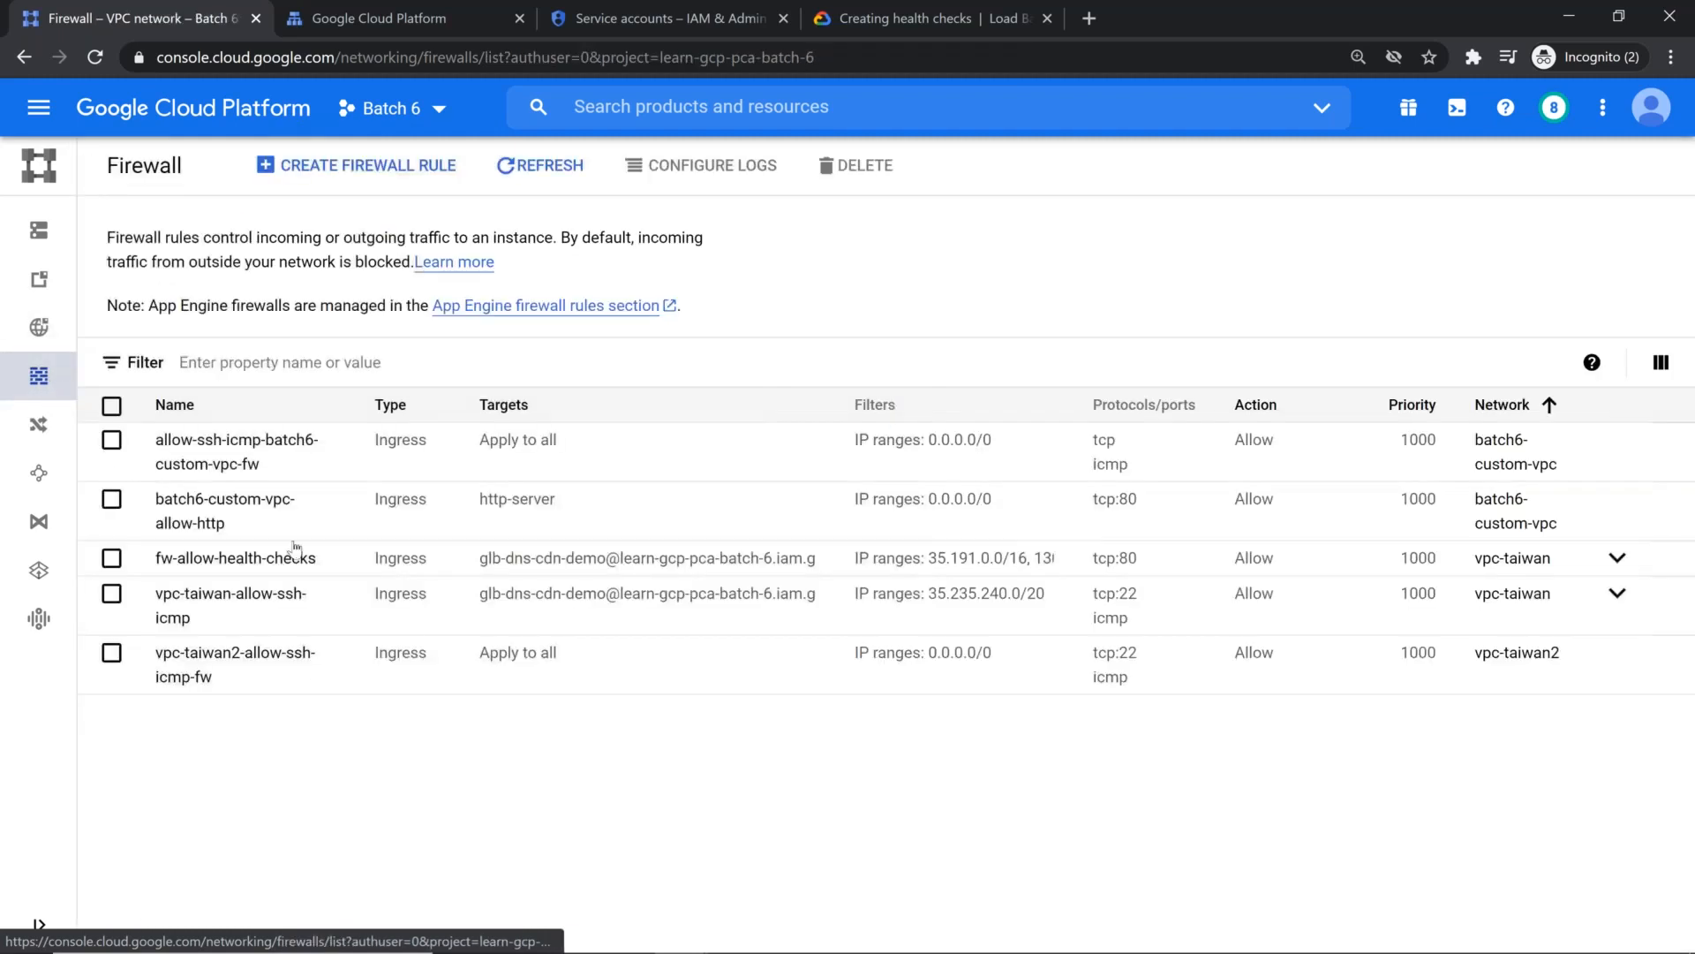
click(530, 363)
scroll(336, 446, down, 2)
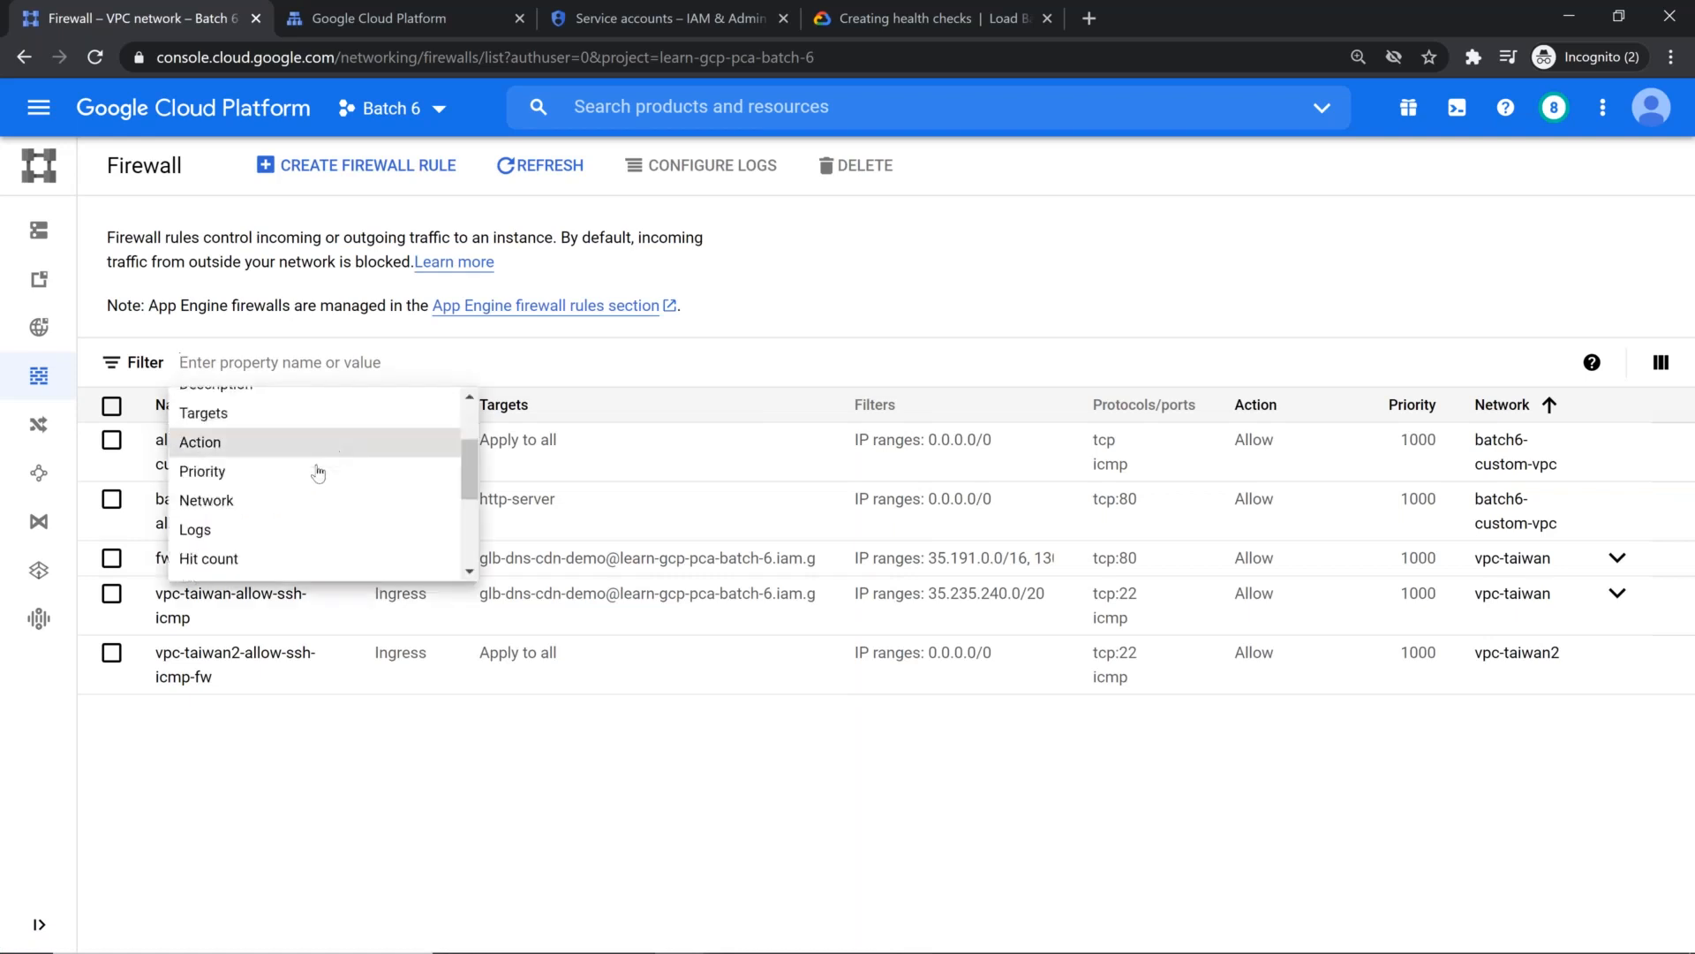
scroll(311, 480, down, 2)
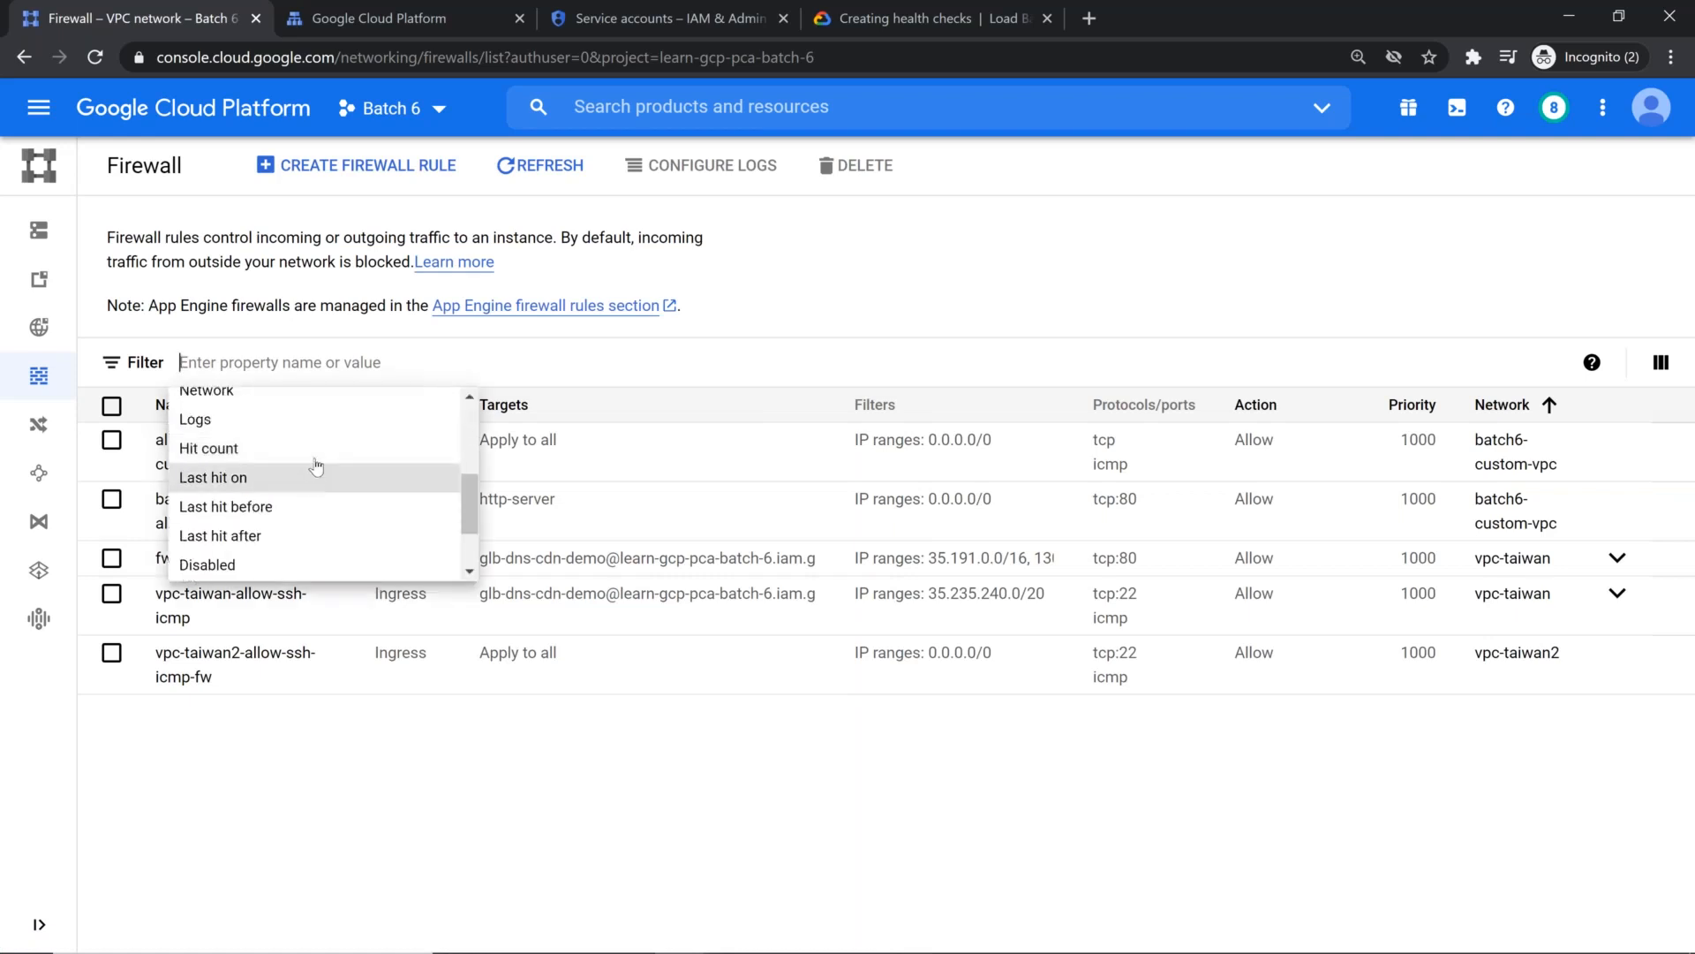
scroll(274, 512, up, 4)
scroll(270, 521, down, 2)
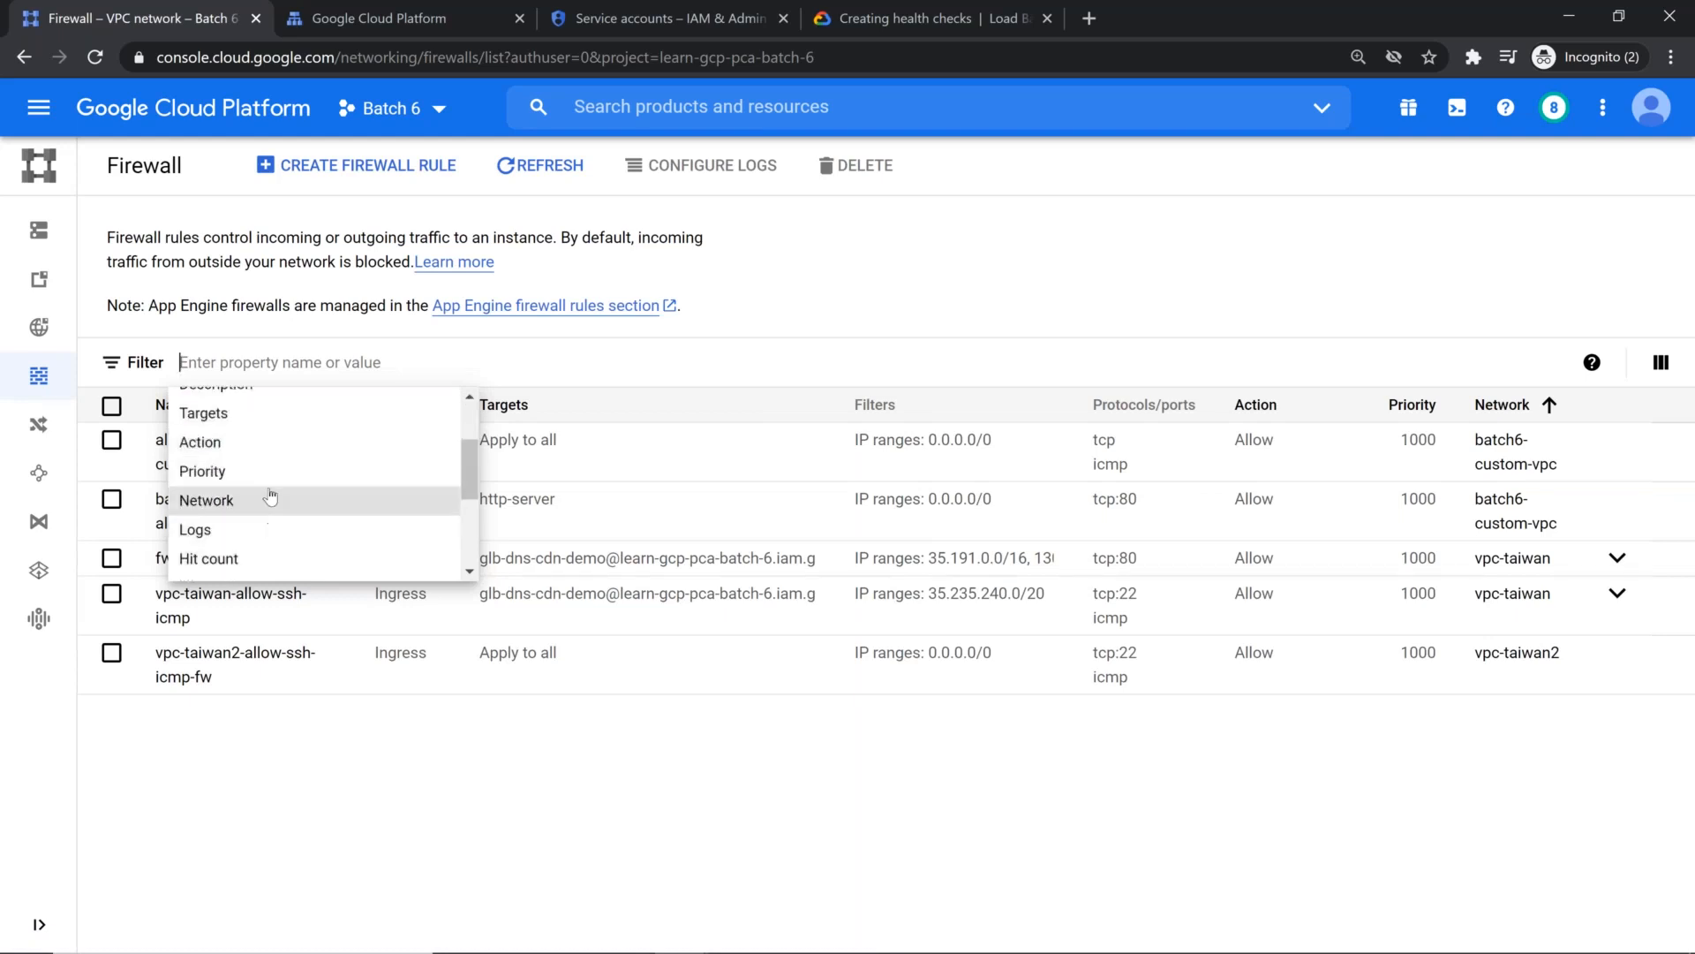
click(248, 496)
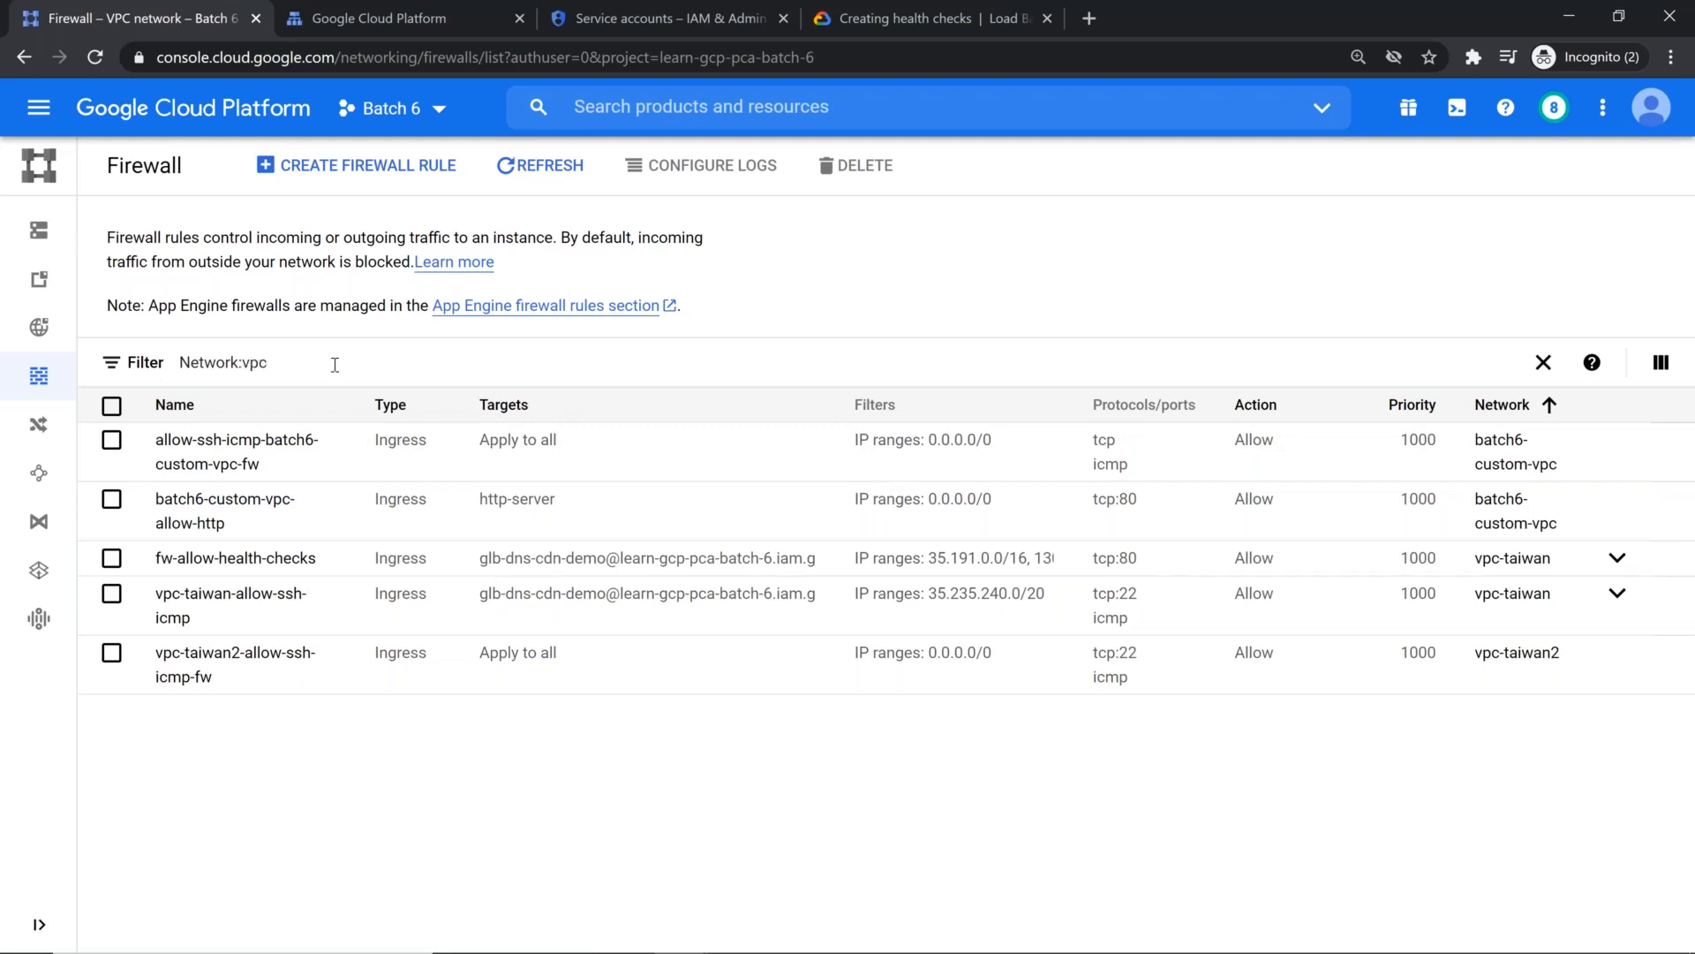
click(459, 465)
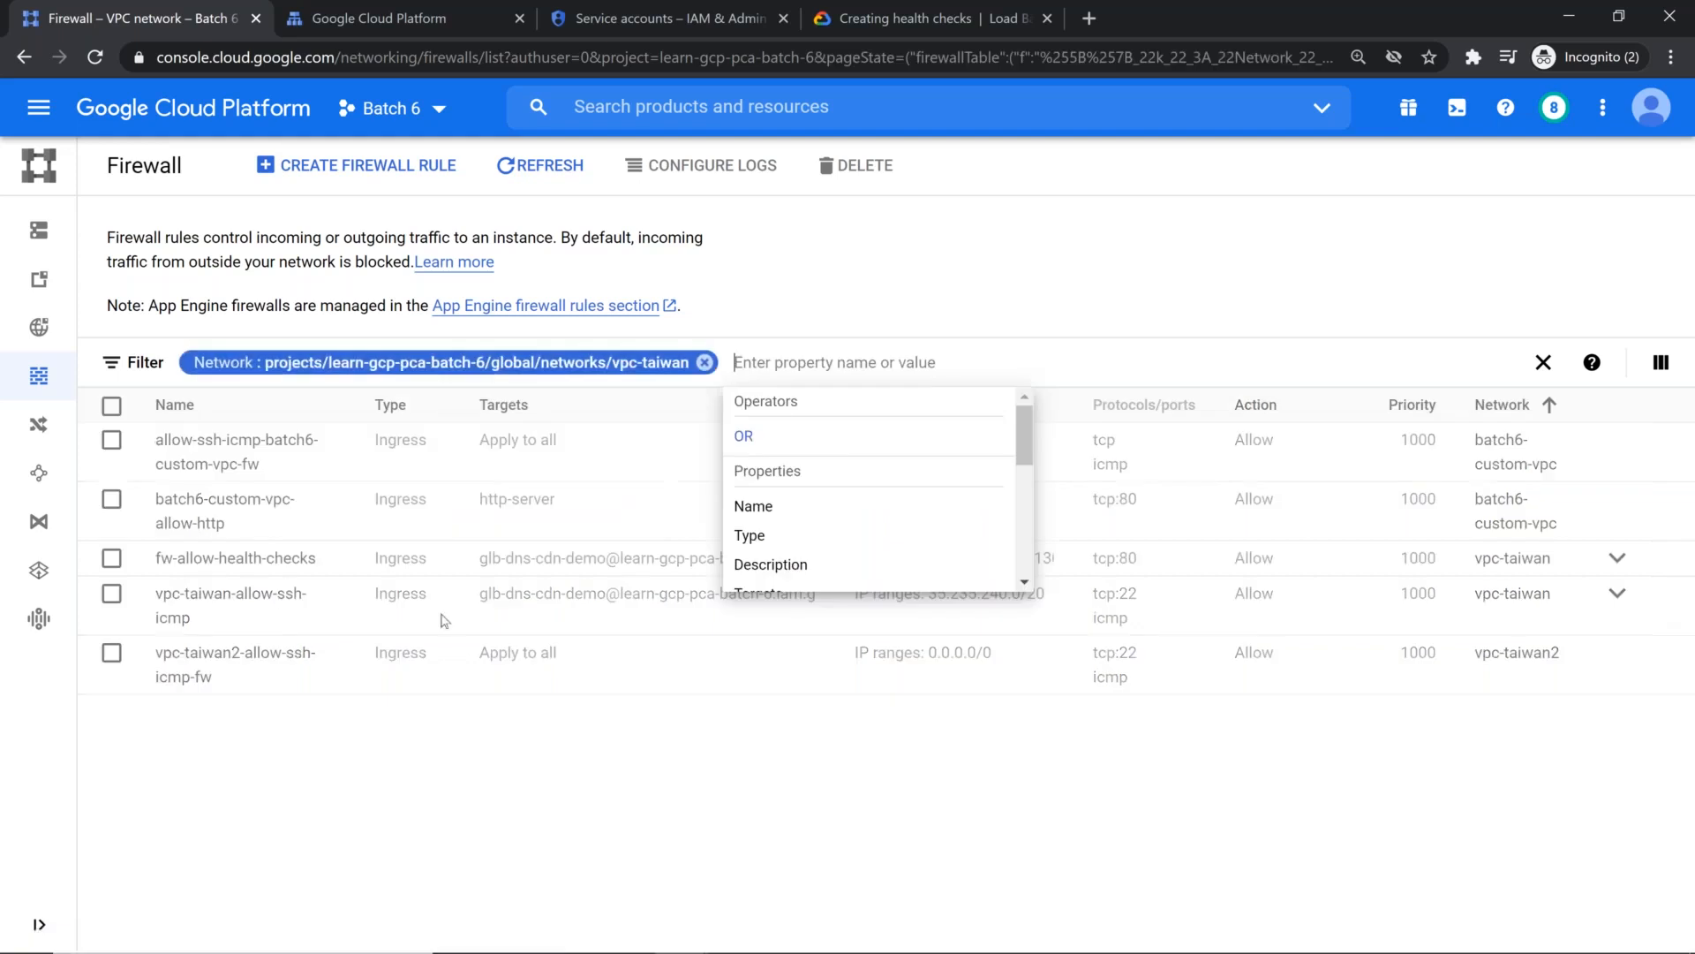
click(546, 716)
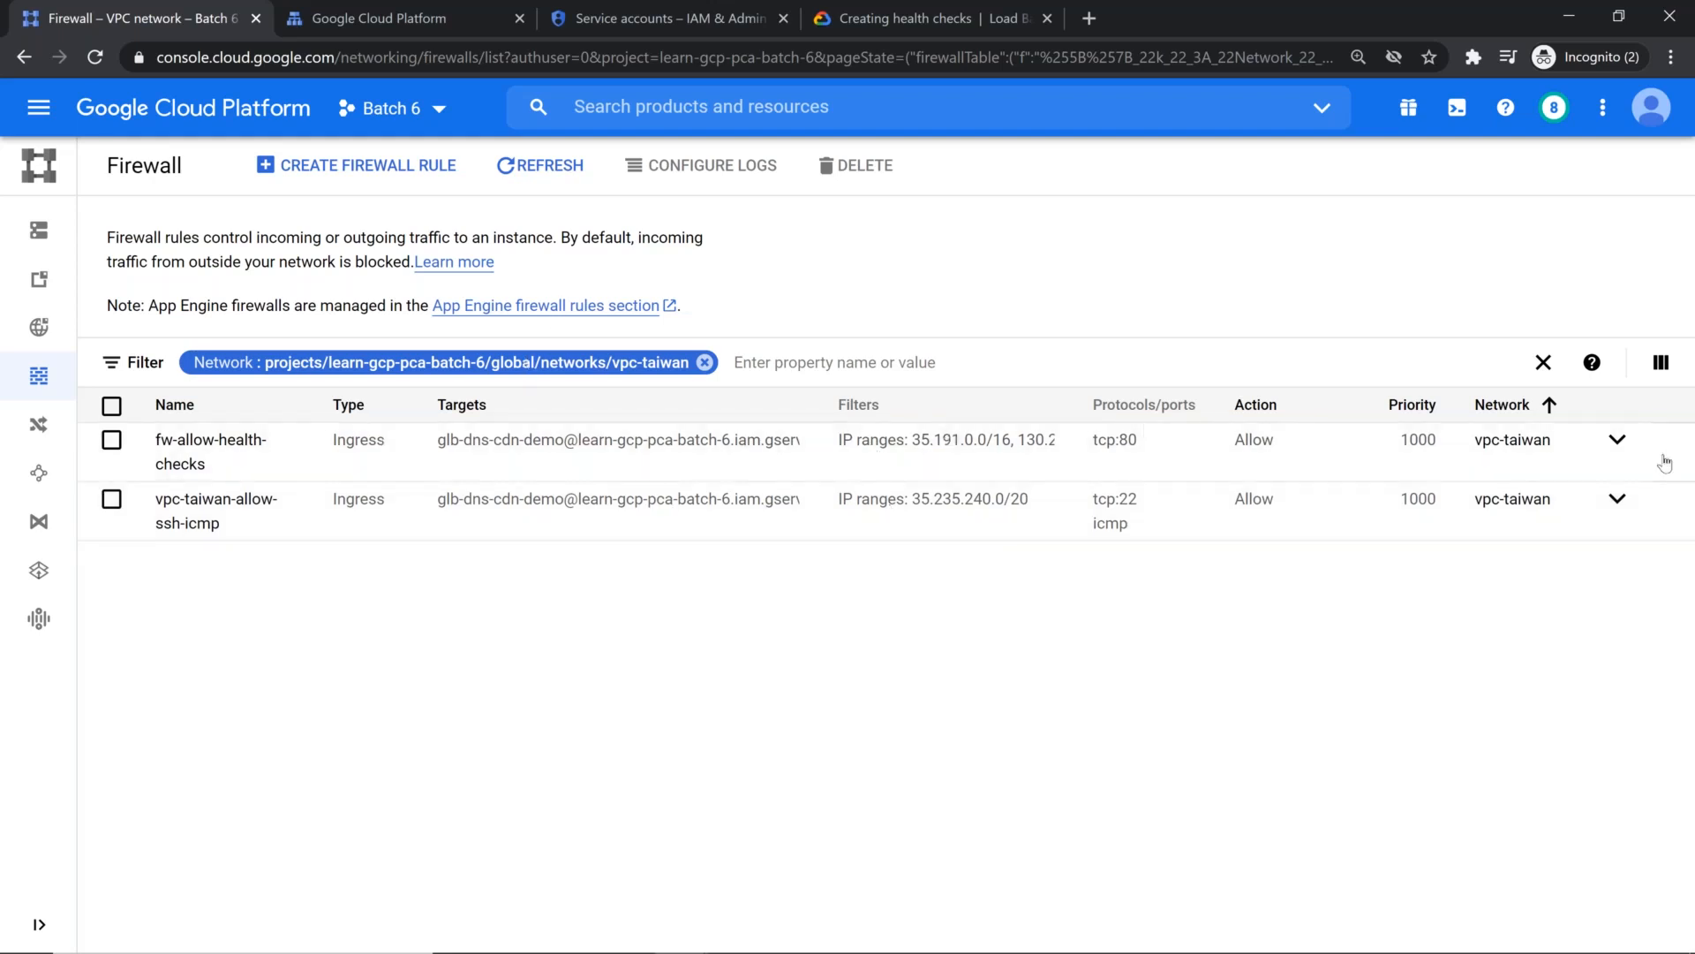
click(1616, 442)
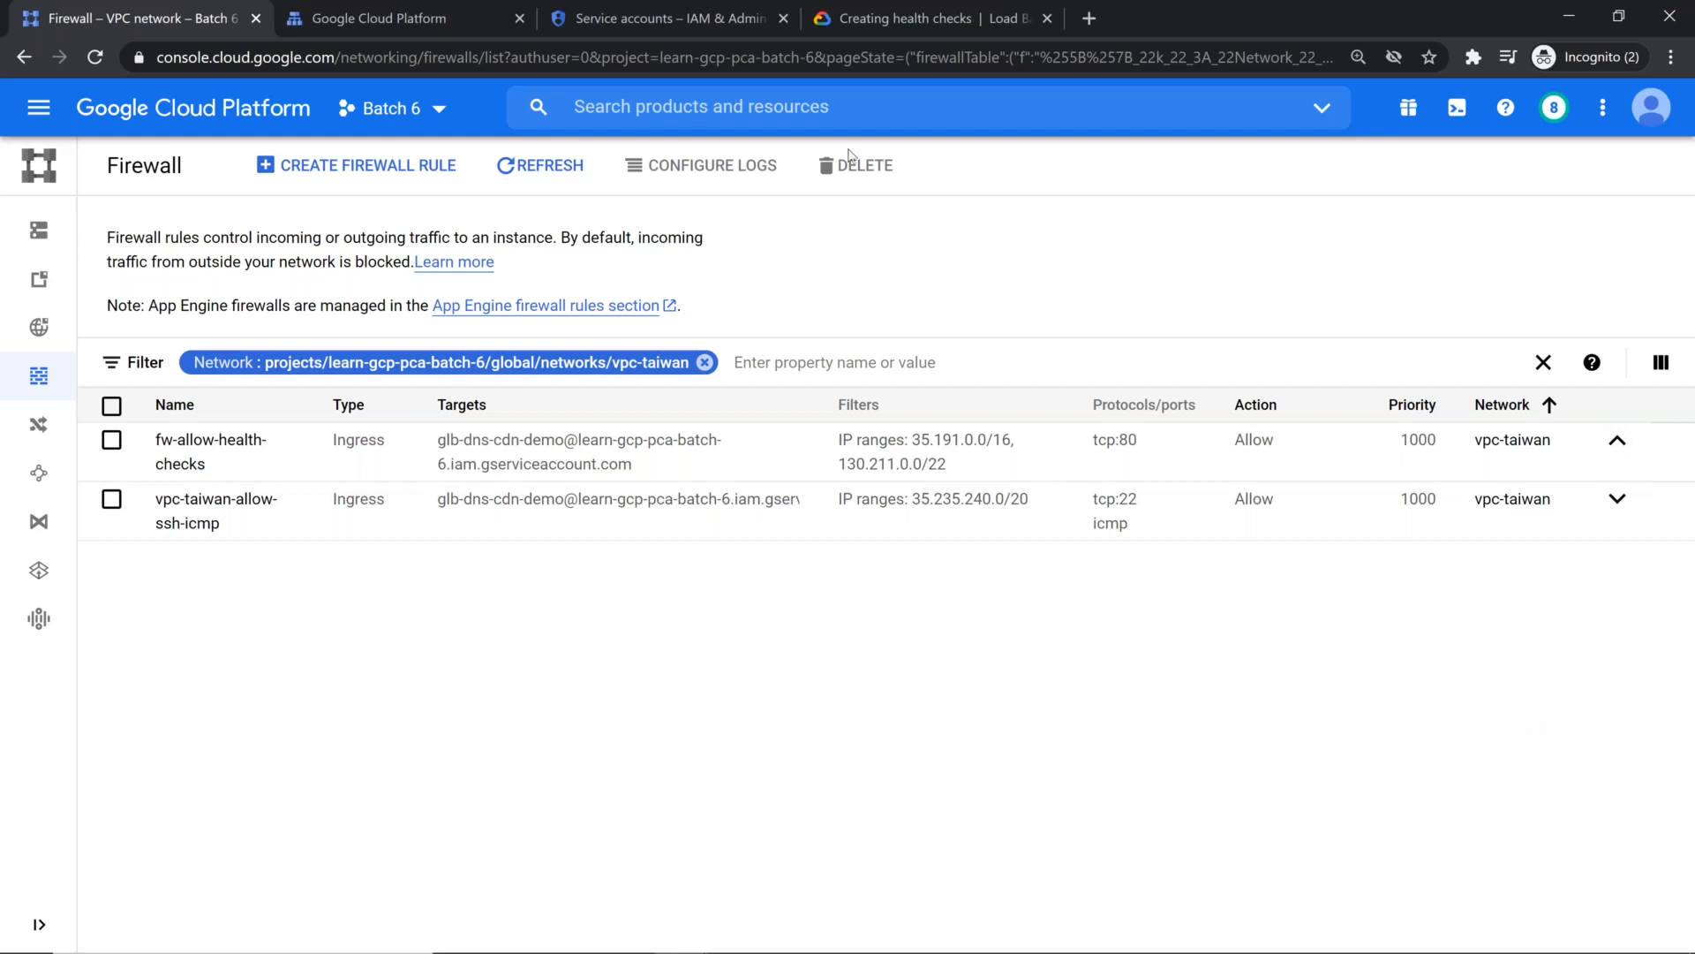
Step: Back in the load balancer setup, save the TCP health check on port 80 and create the backend service with it
click(358, 2)
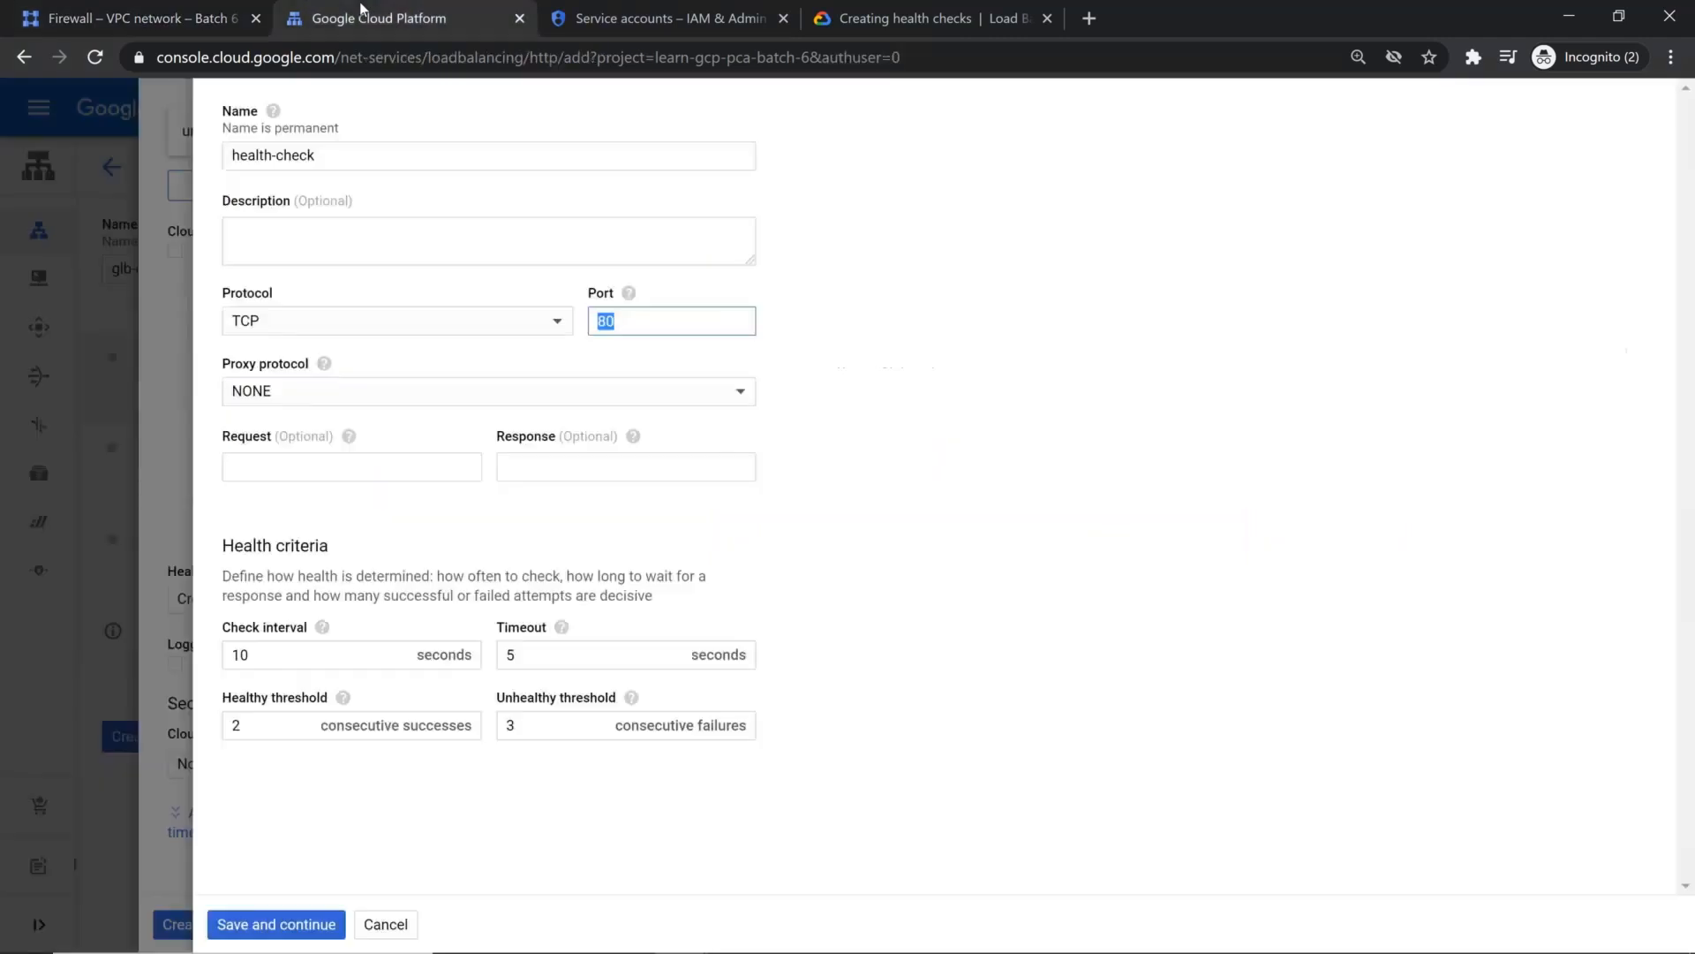
click(300, 925)
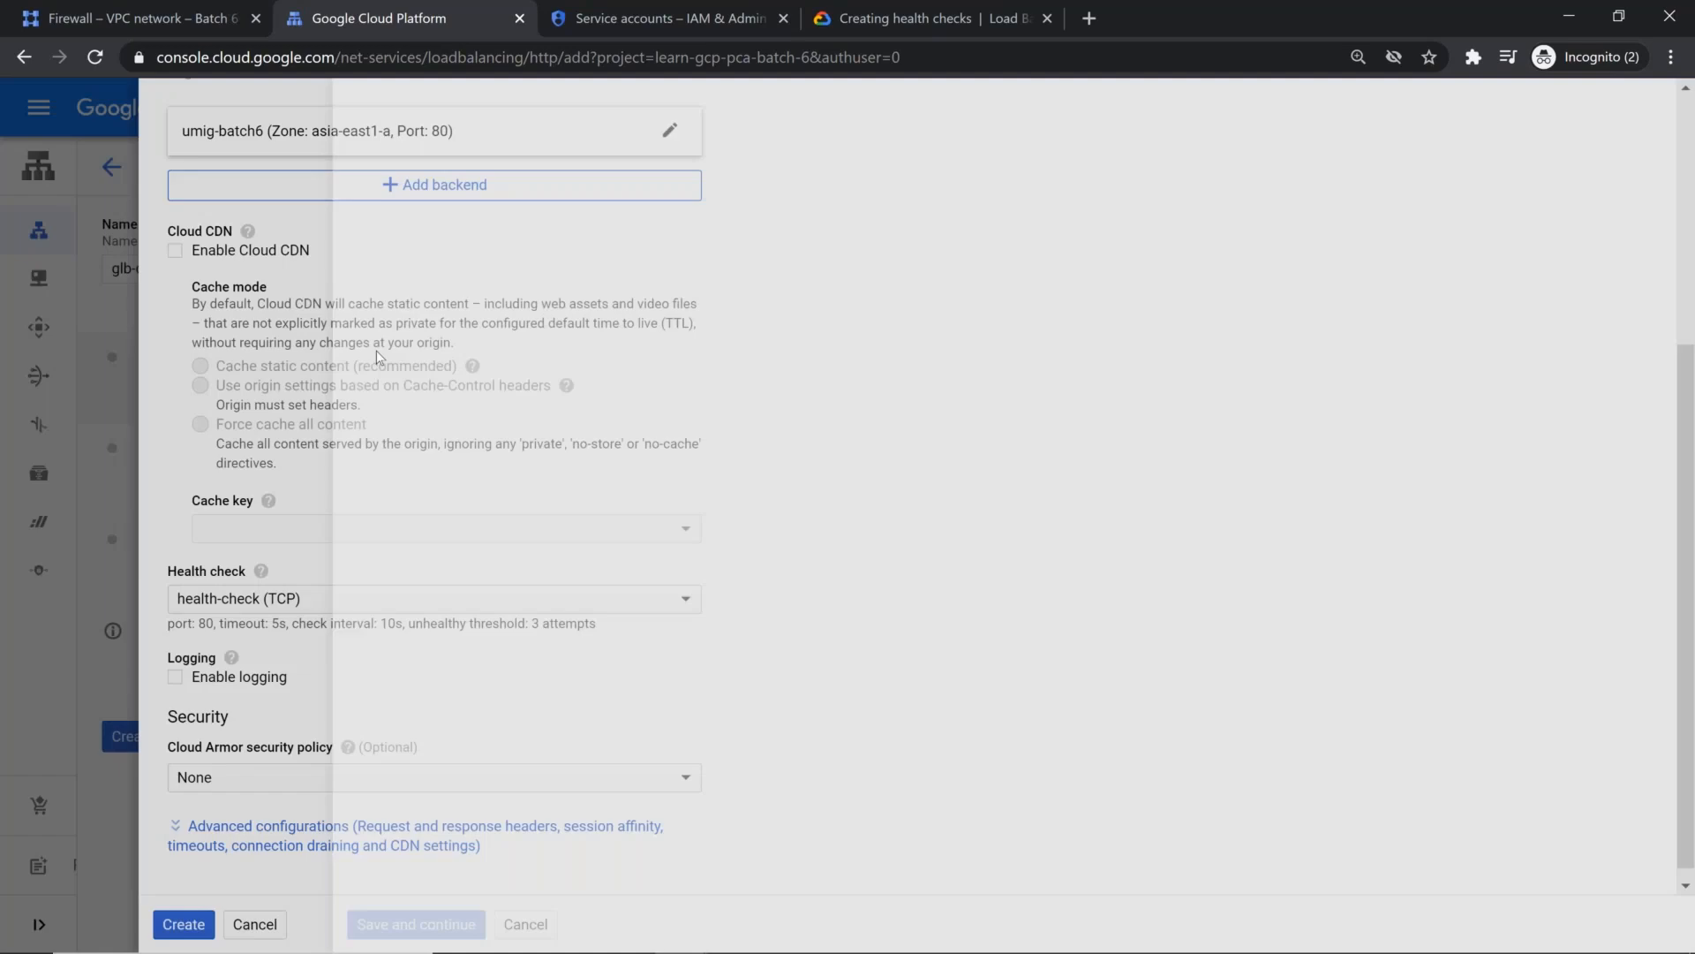
scroll(458, 579, up, 5)
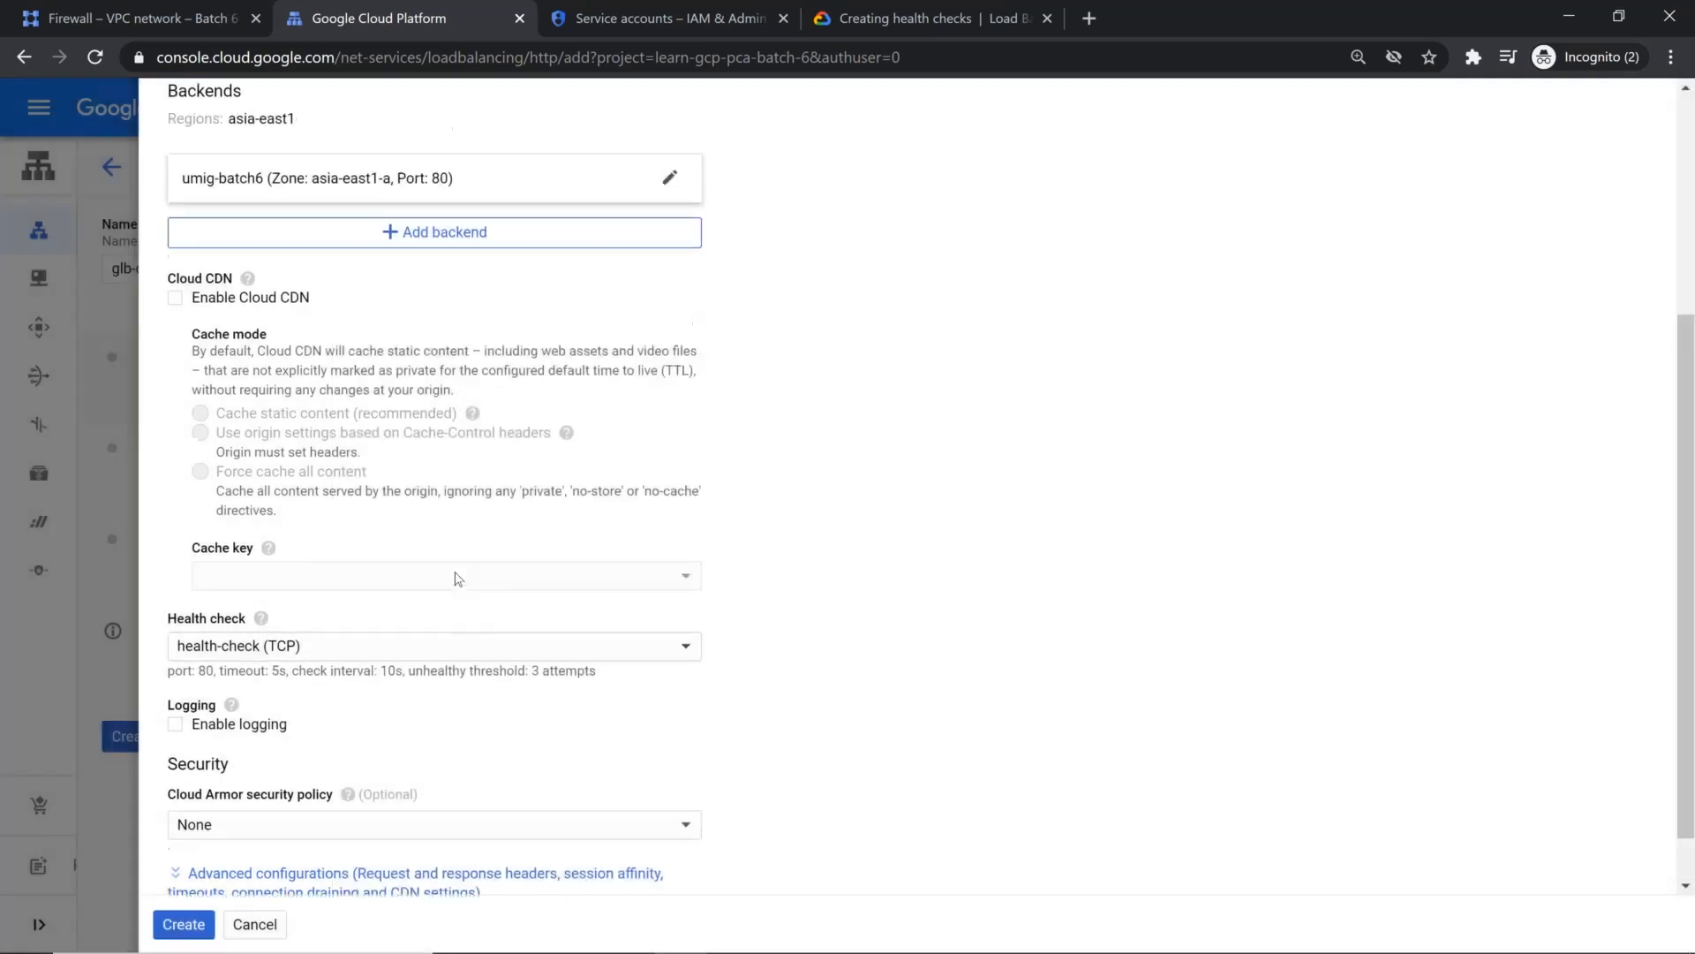
scroll(454, 589, down, 1)
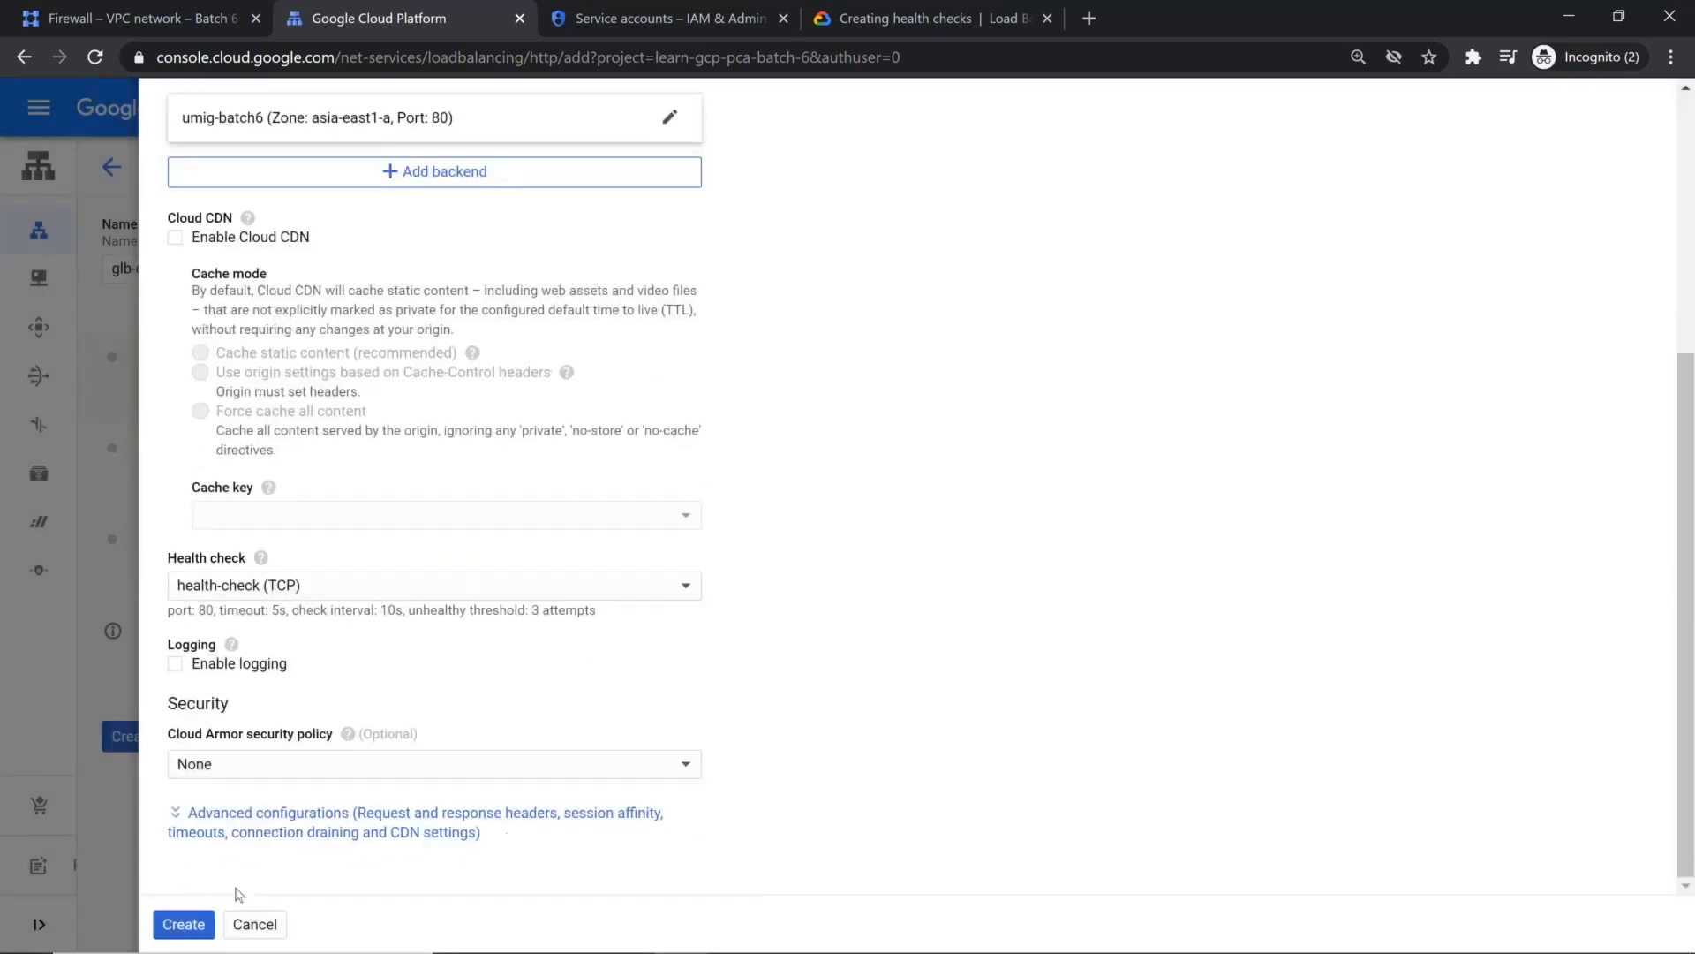
click(202, 925)
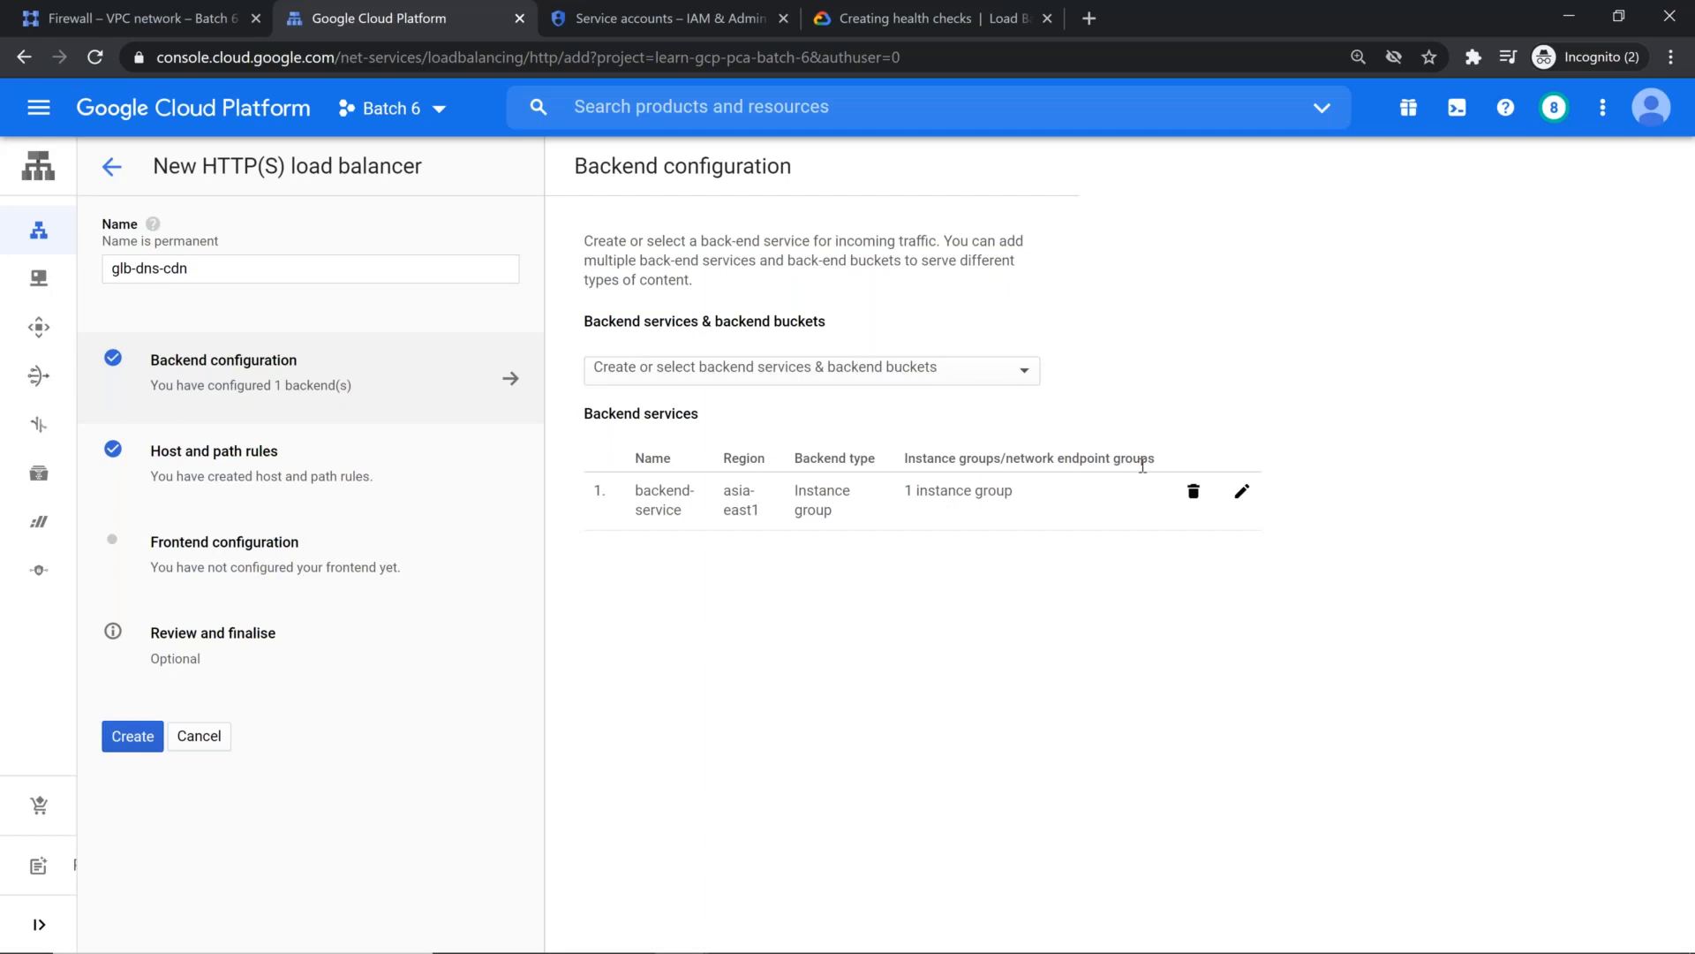
Step: Review the backend-service settings without changing them, and check the load balancer's host and path rules
click(1242, 491)
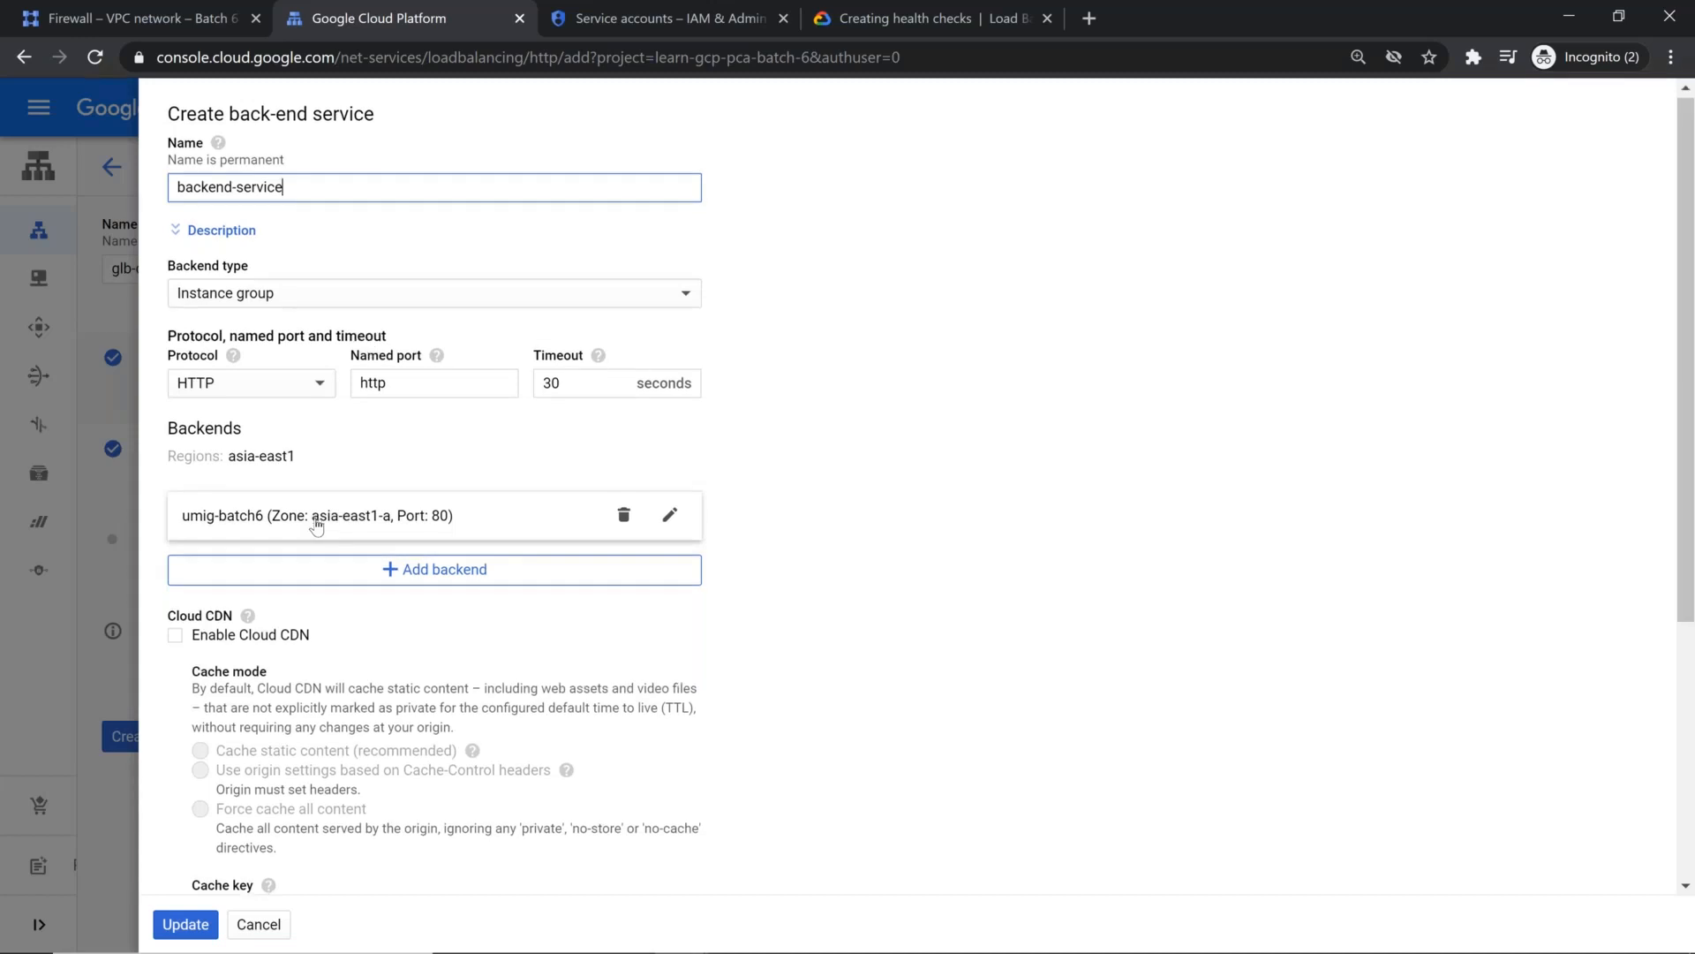
scroll(316, 523, down, 3)
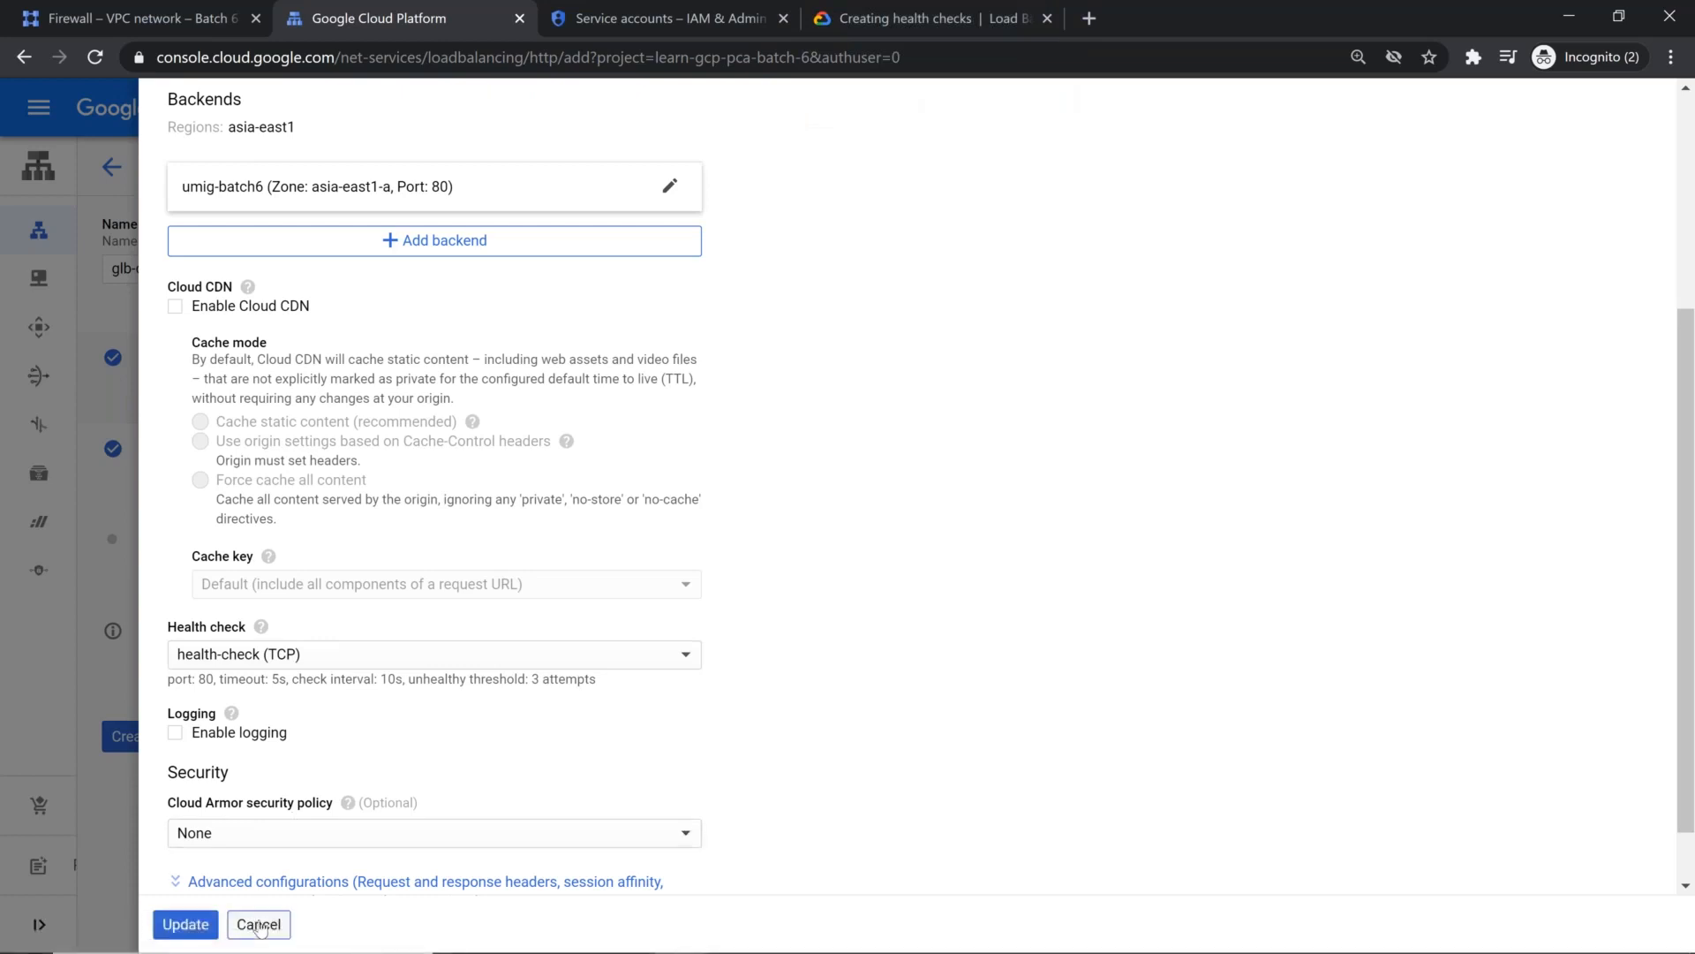
click(259, 924)
click(308, 480)
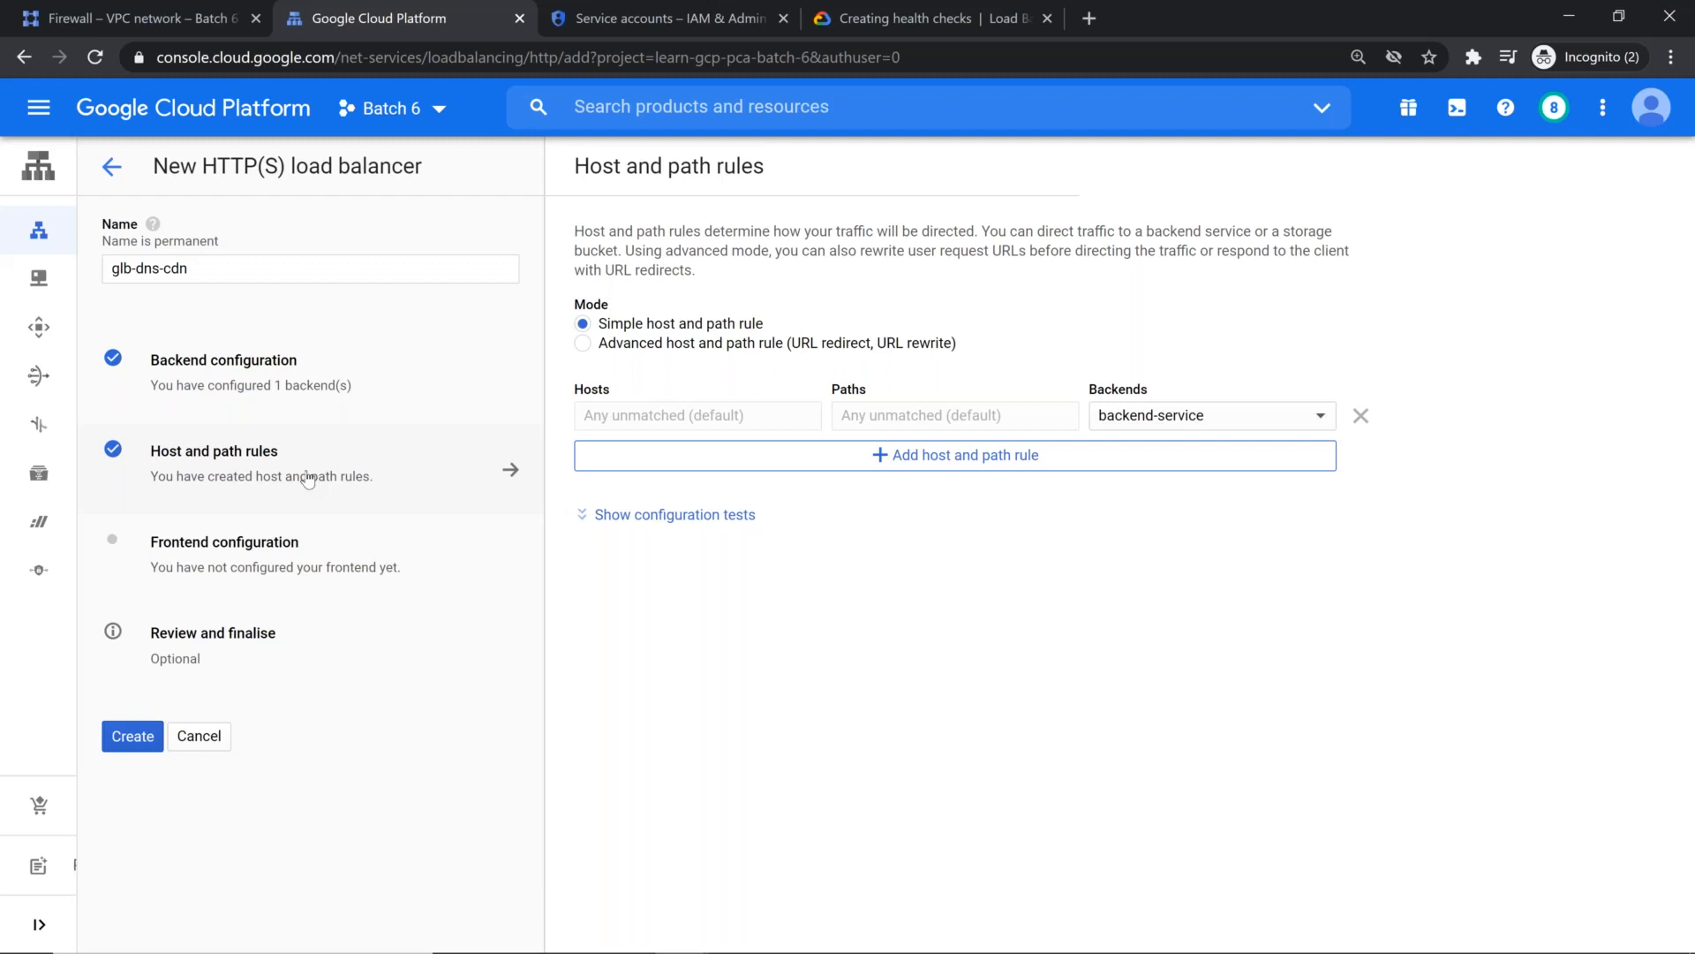
Step: In the load balancer's frontend configuration, name the new frontend frontend-service and set its protocol to HTTP
click(266, 569)
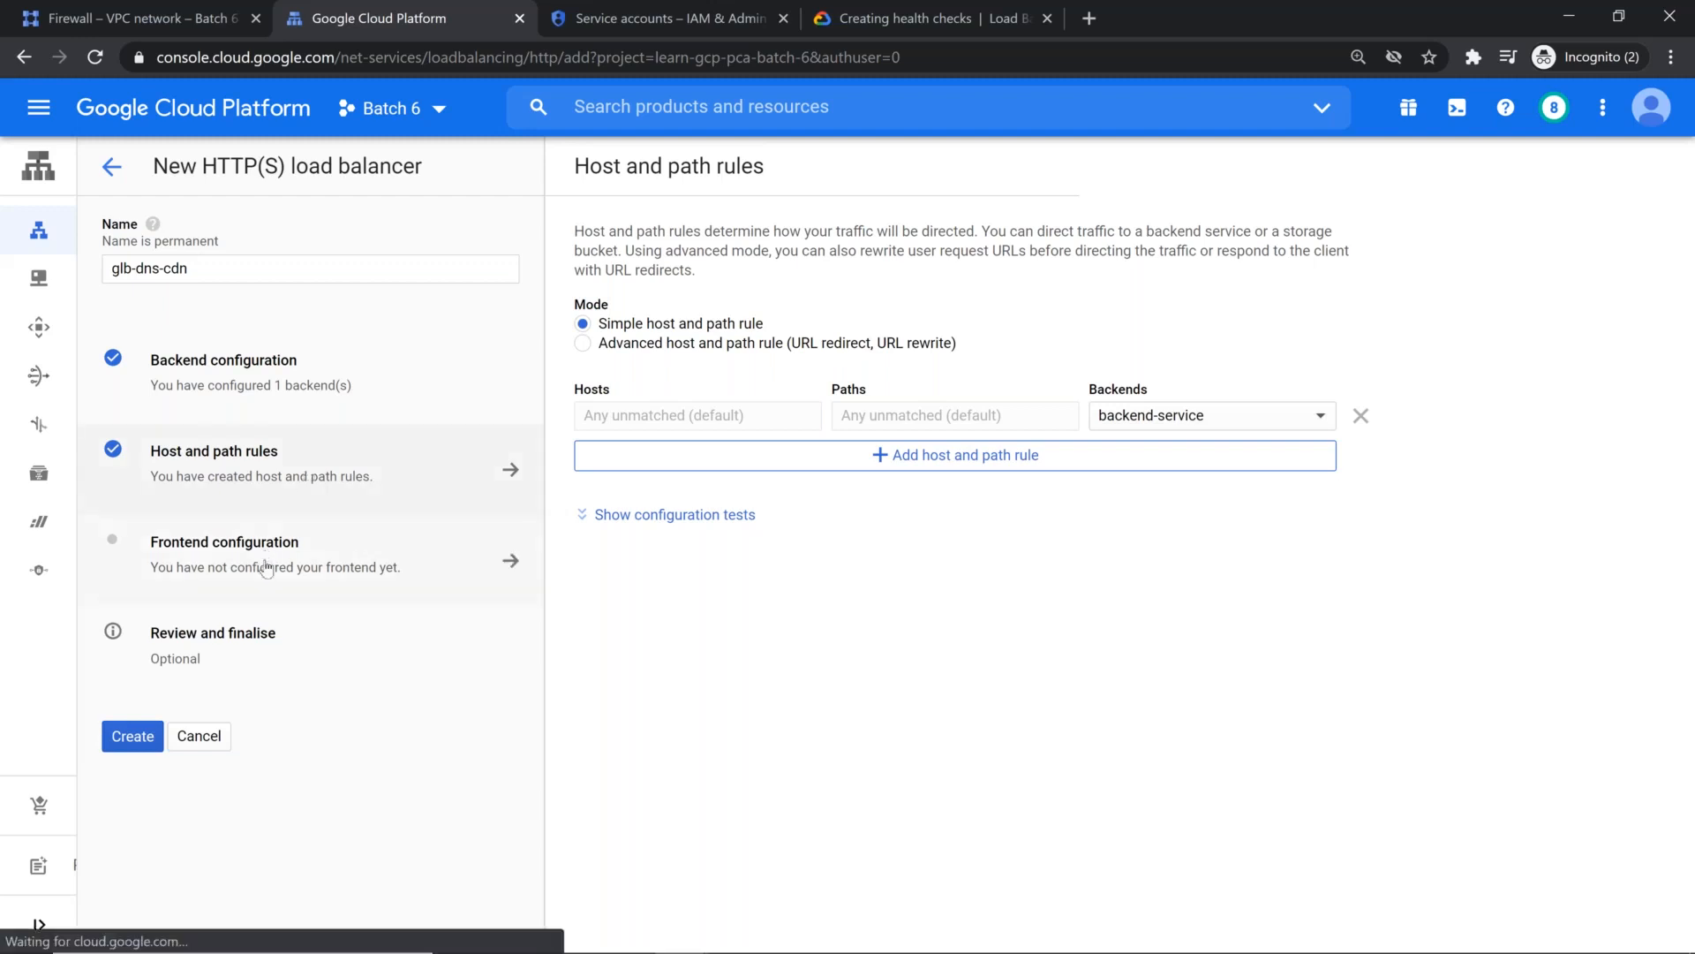
text(front)
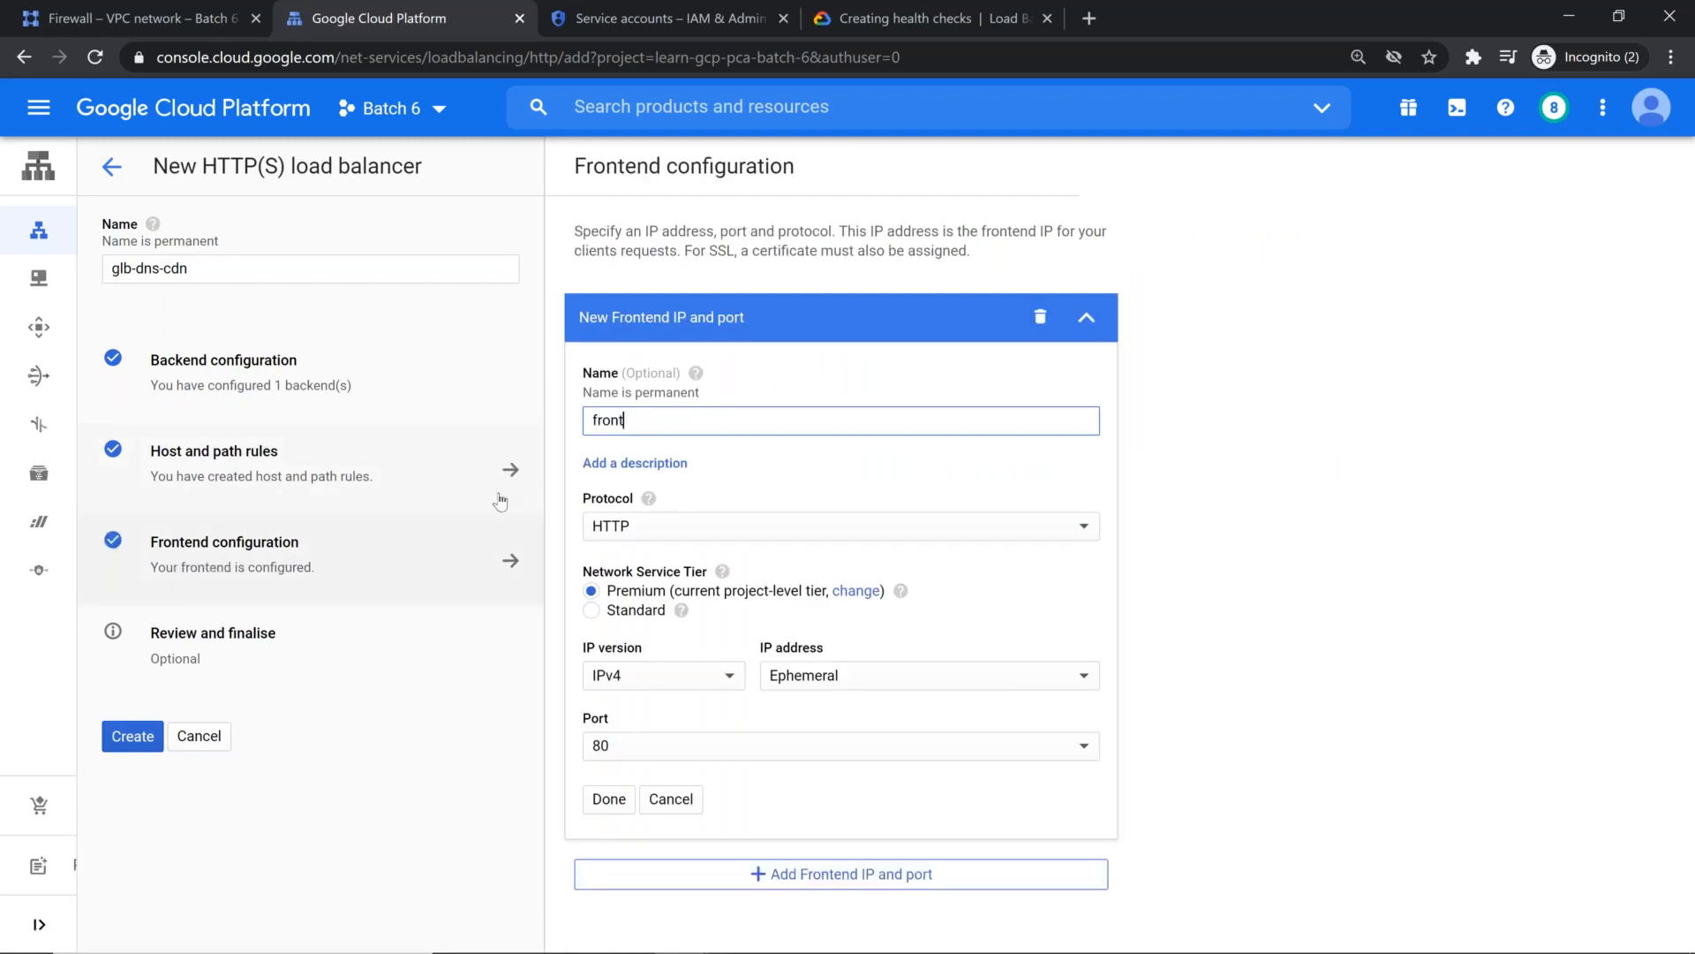
text(end)
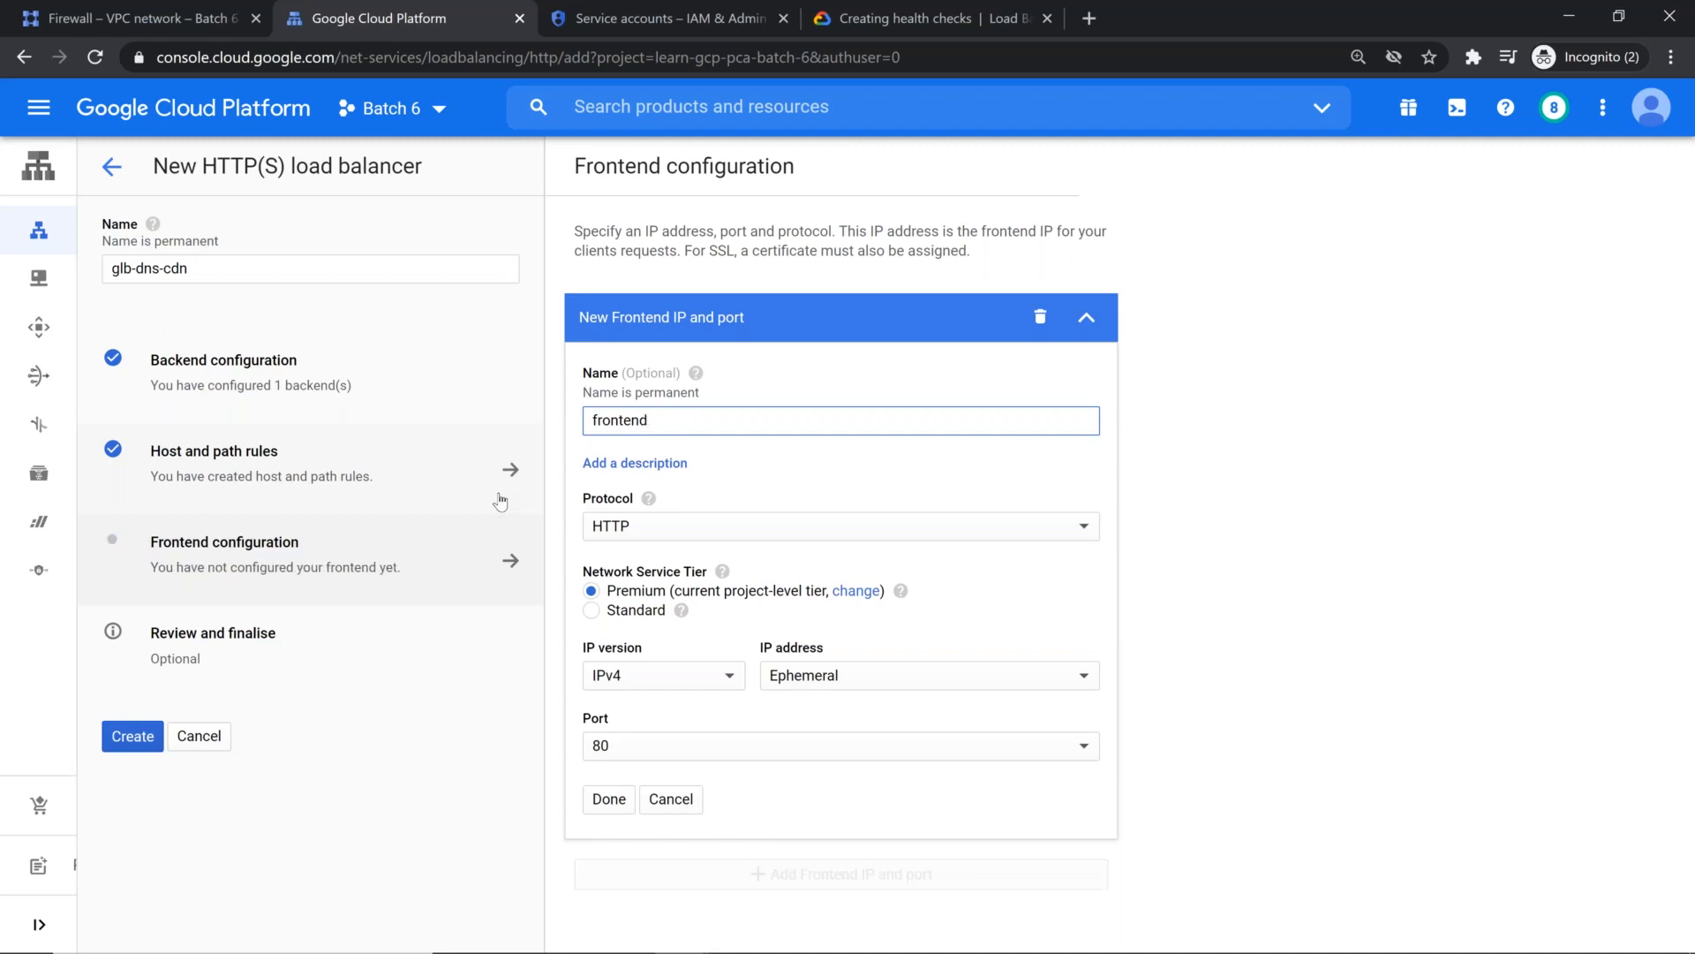
text(-service)
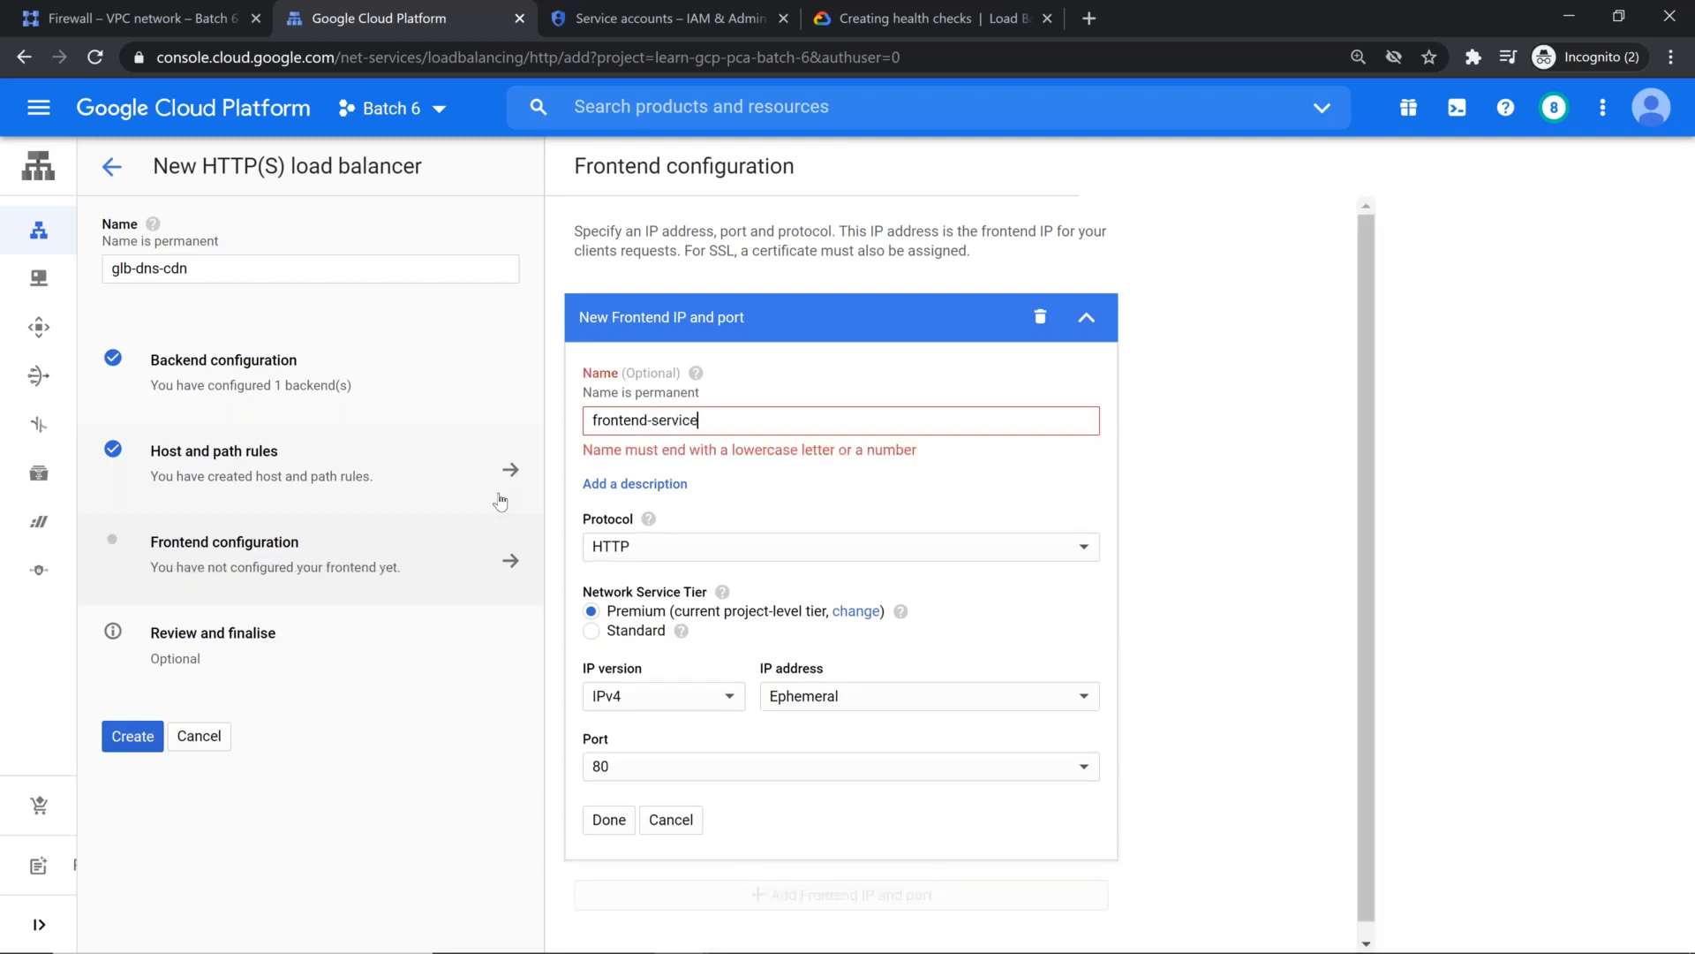
click(755, 530)
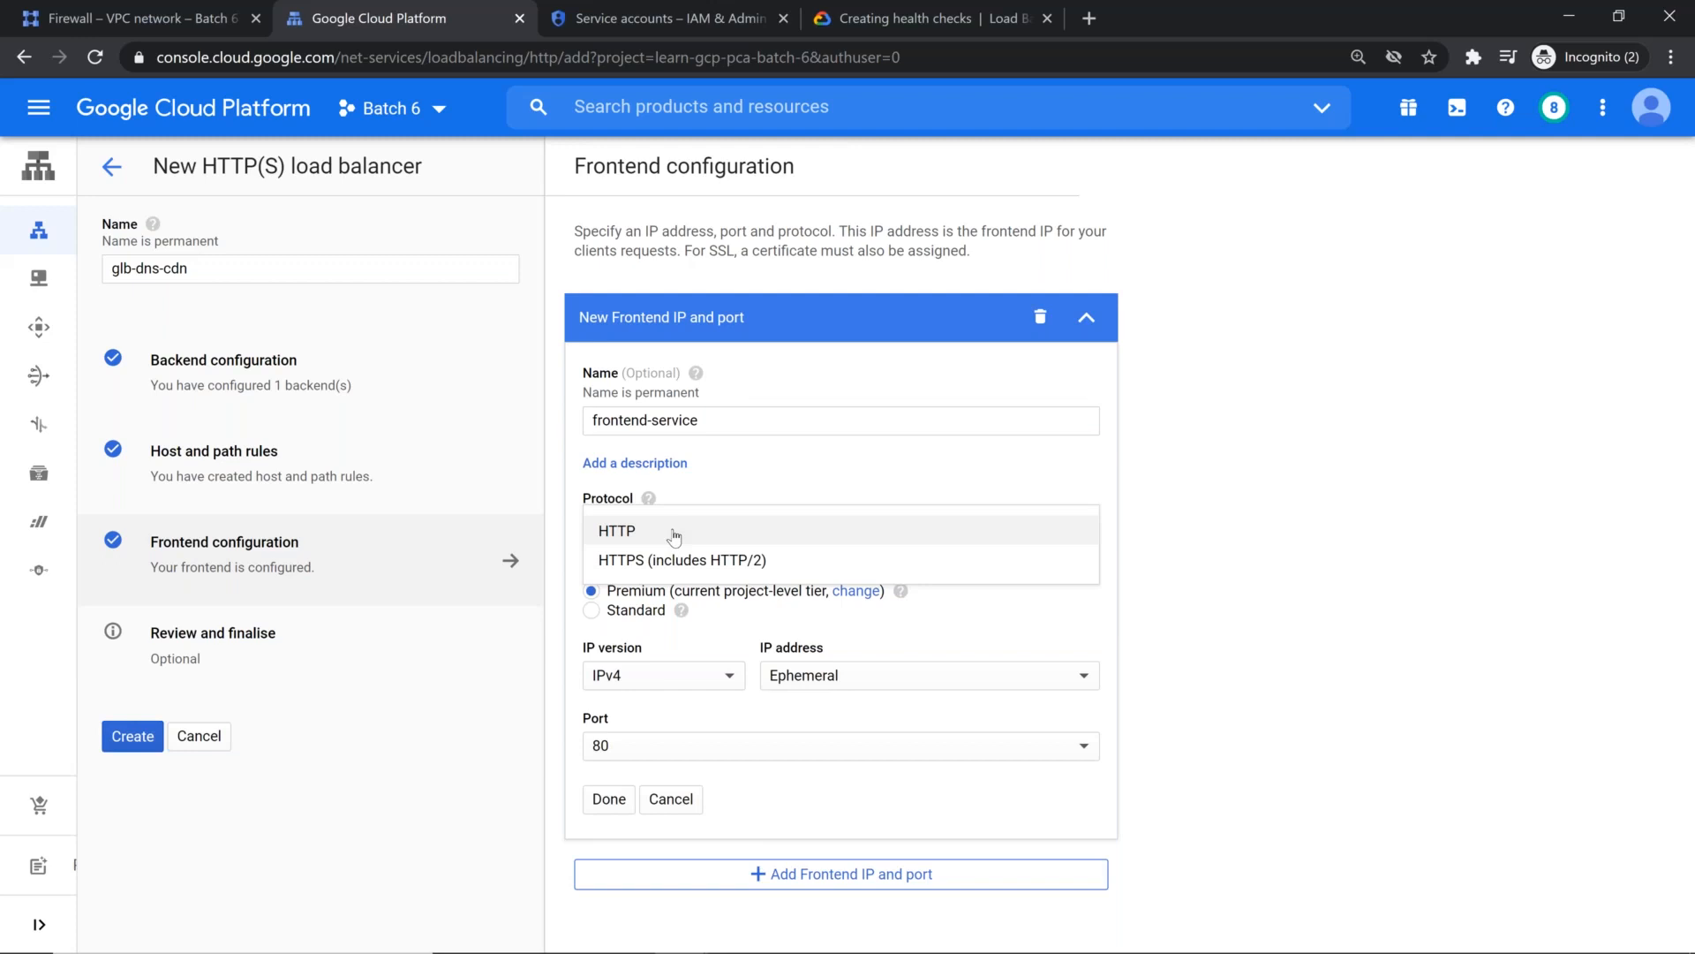
click(674, 534)
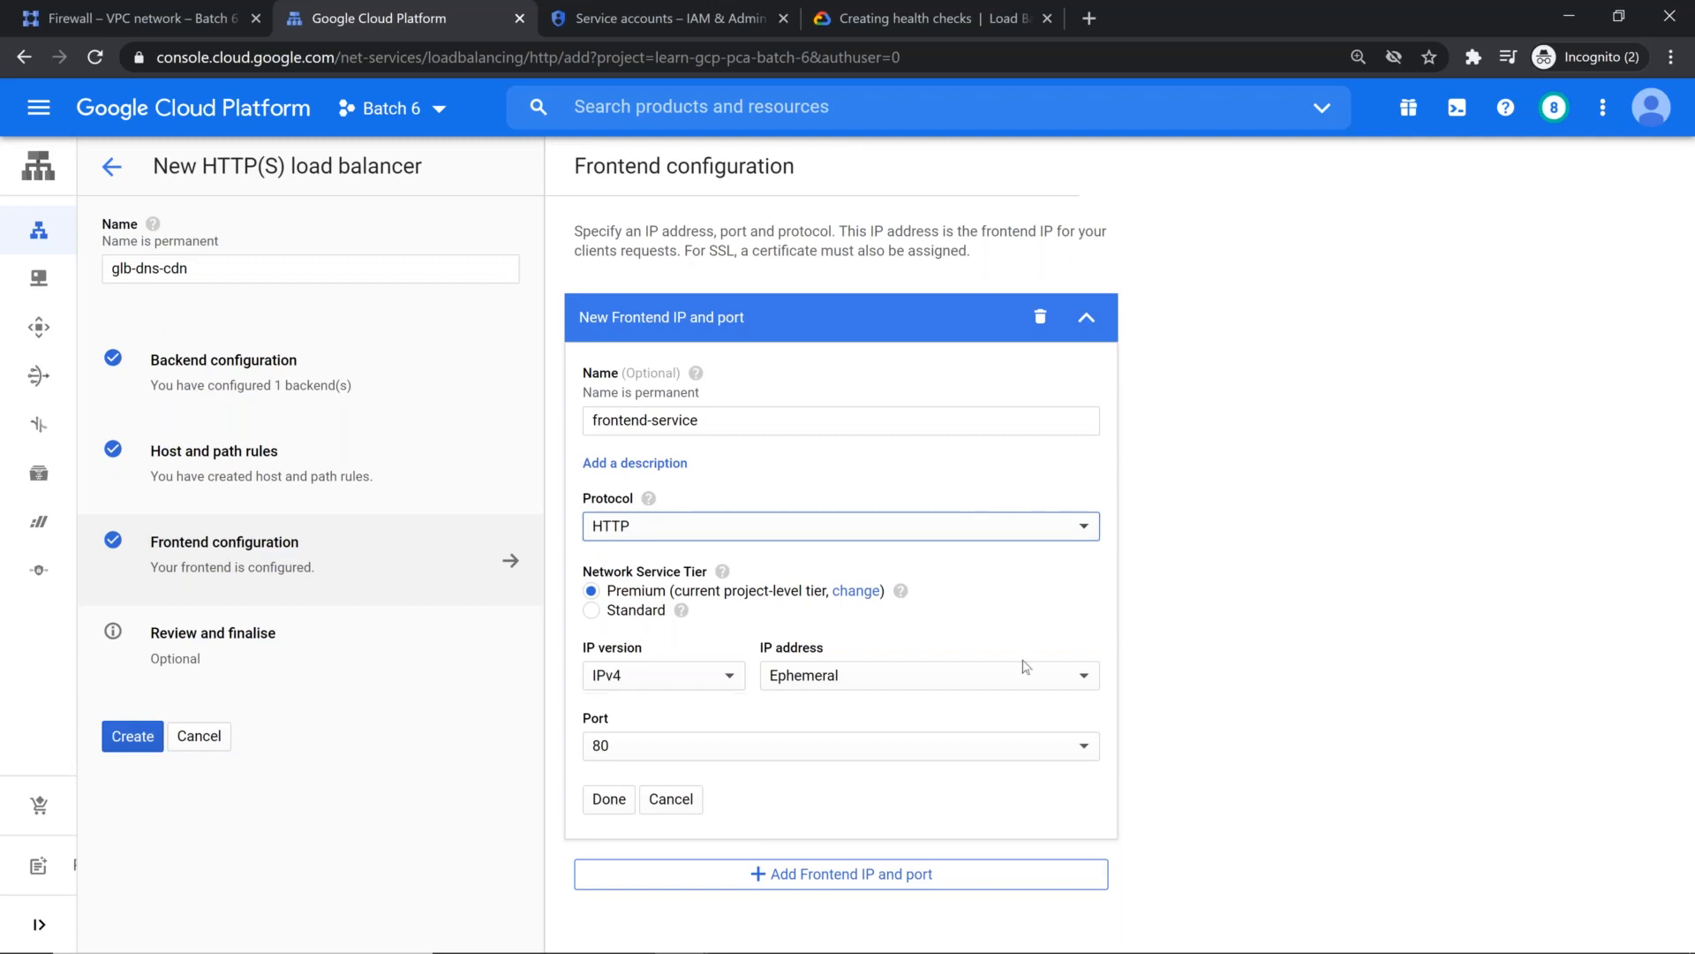
Step: Complete the frontend with an ephemeral IPv4 address on port 80, and create the load balancer after reviewing its configuration
click(931, 678)
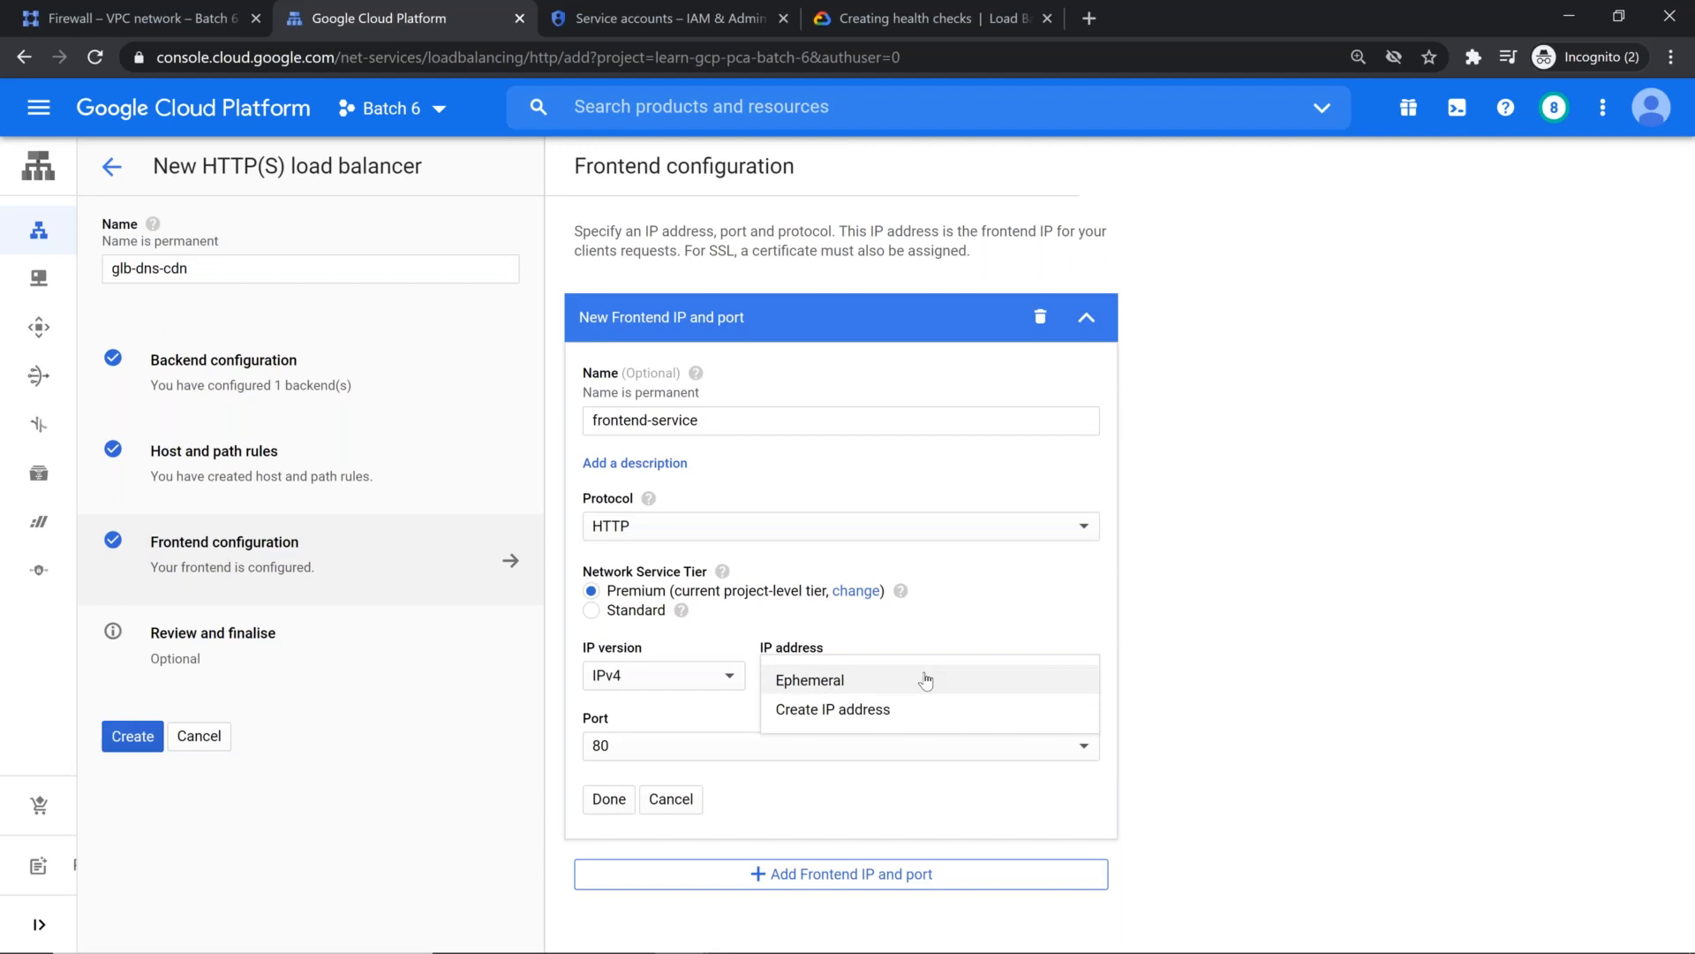
click(925, 679)
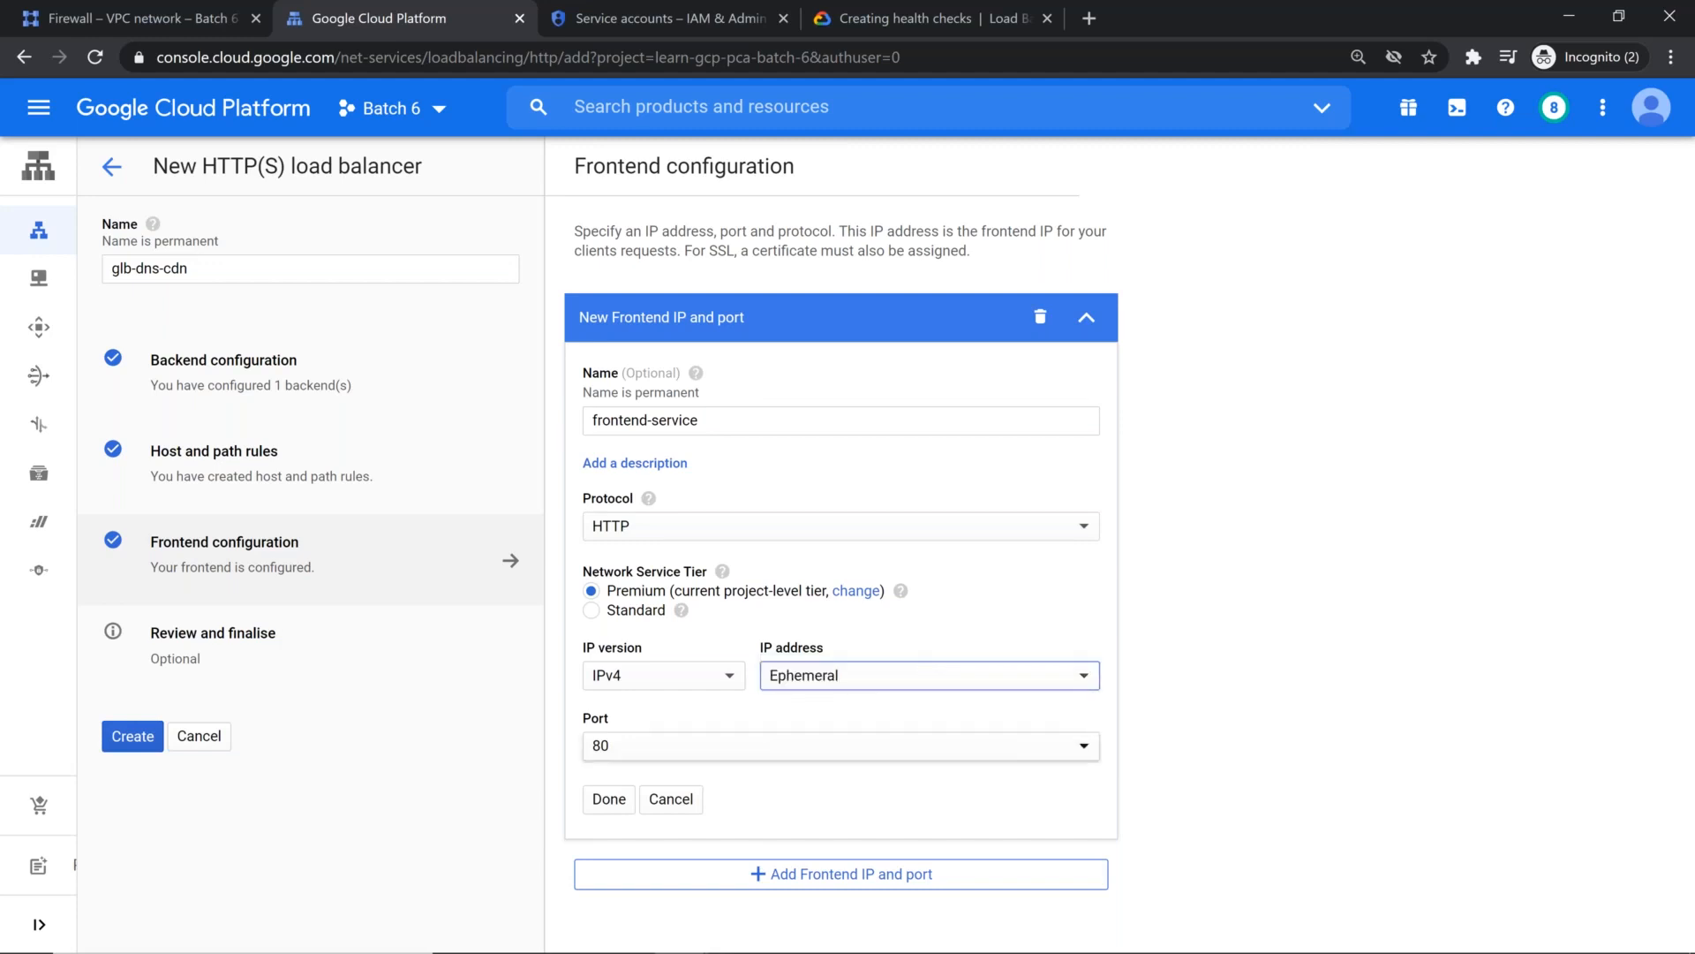
click(607, 799)
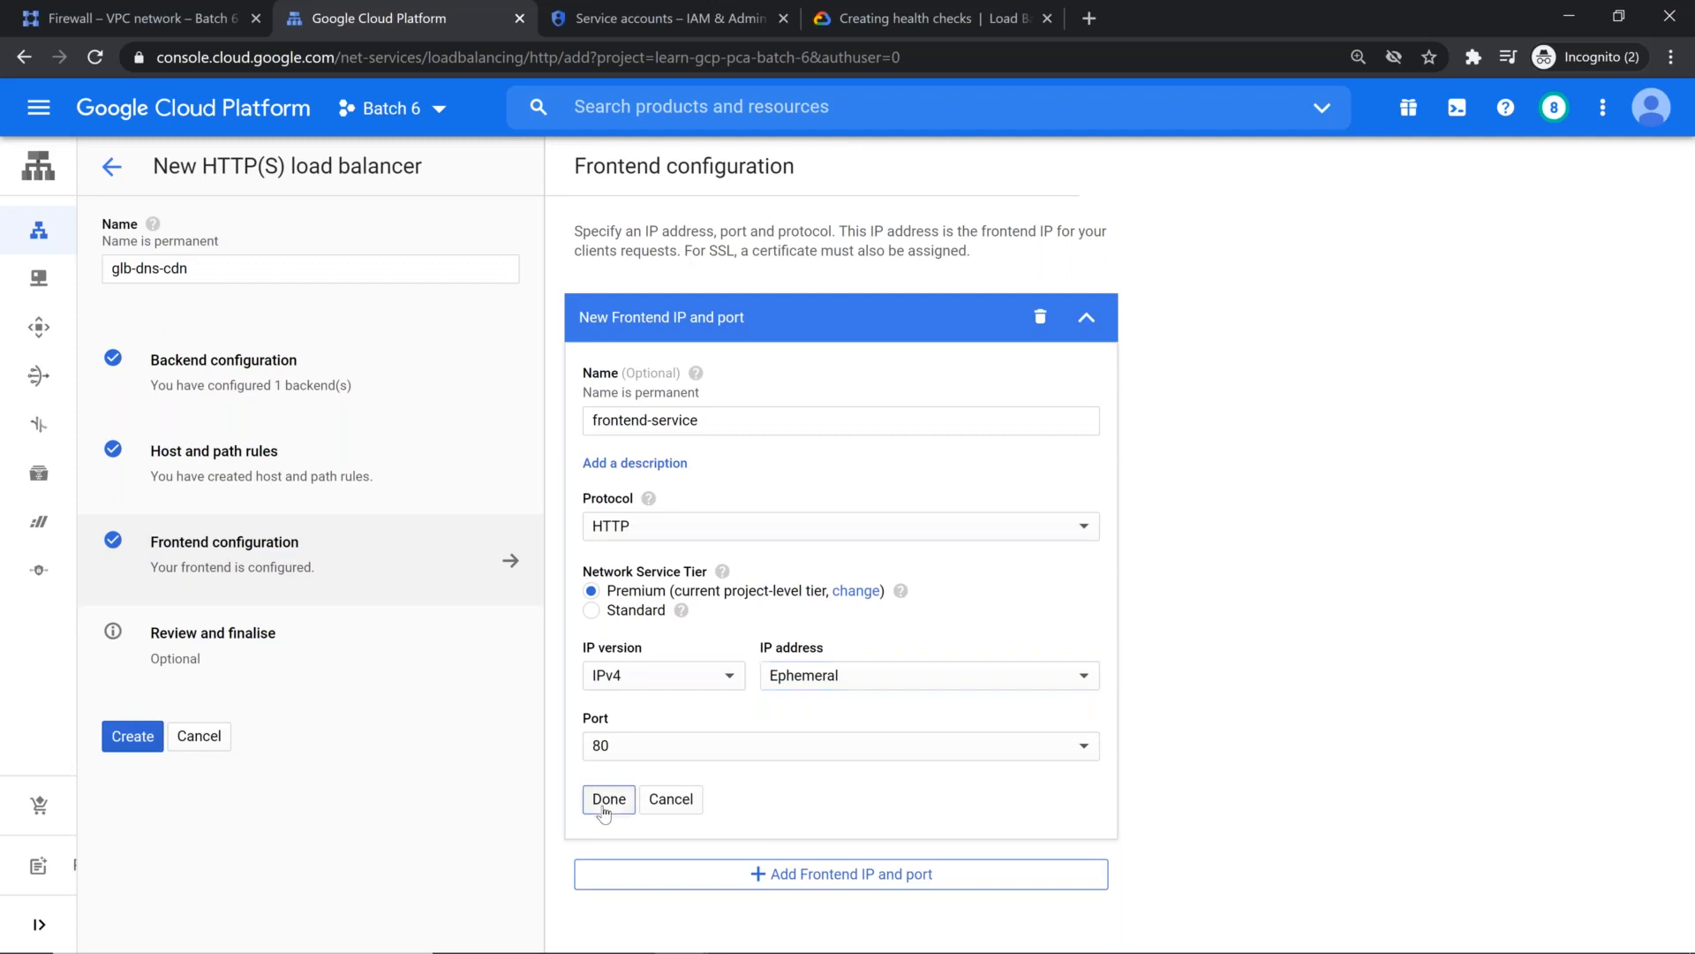
click(257, 658)
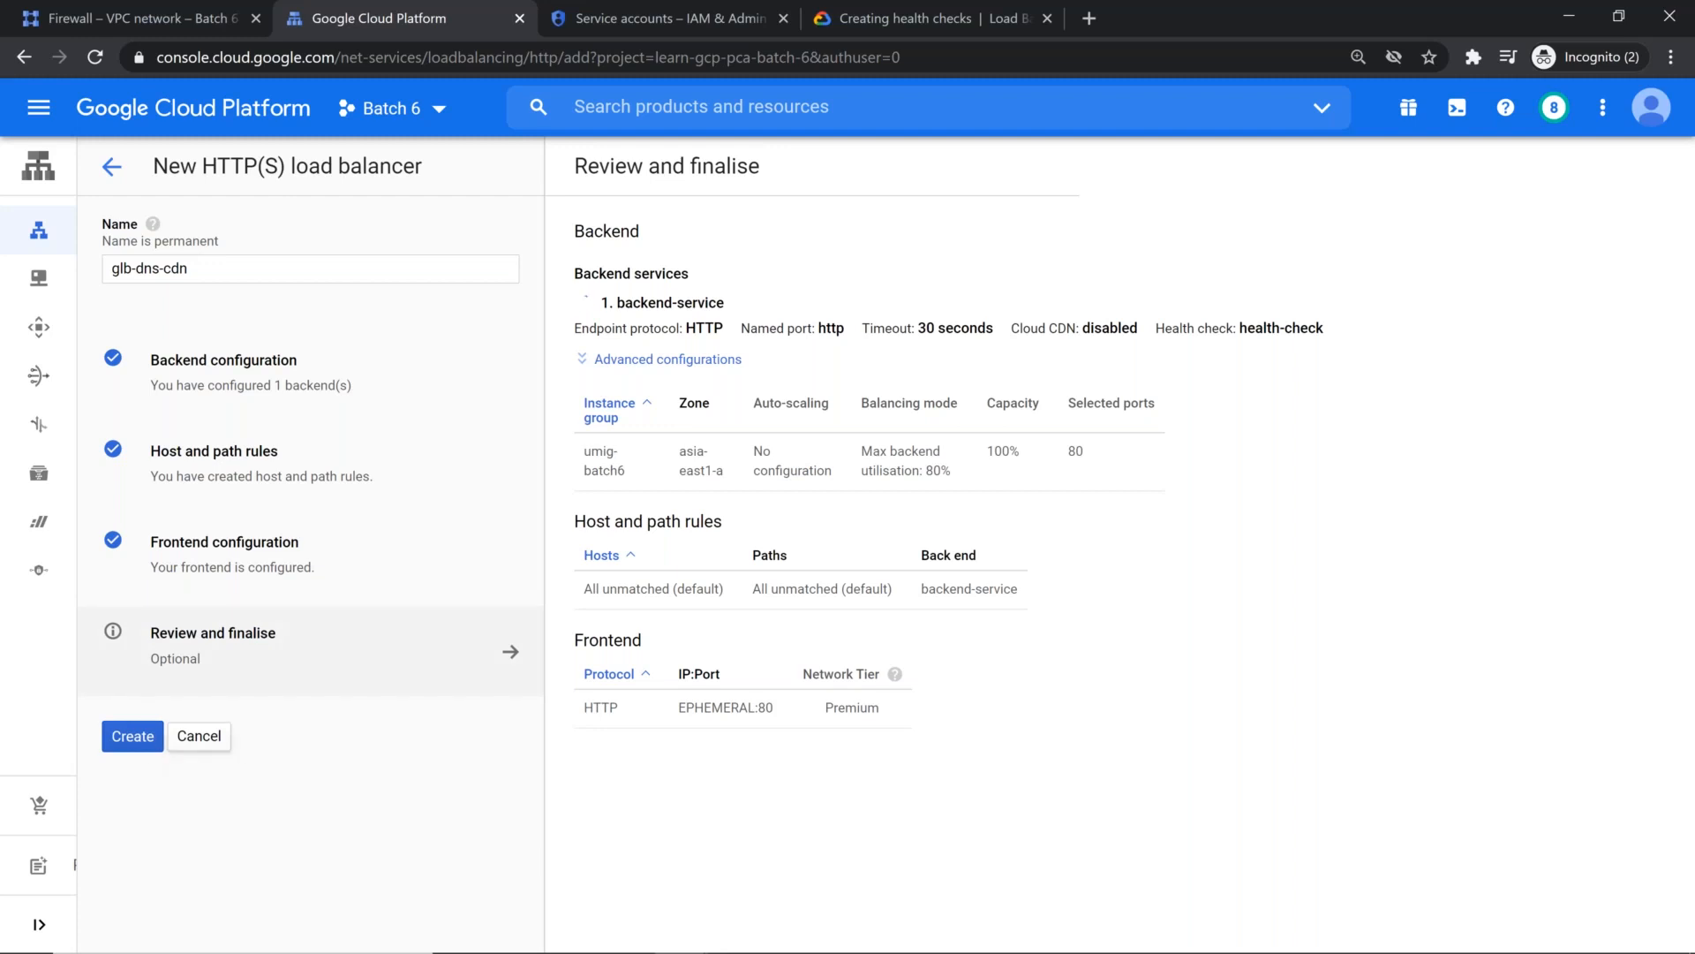
click(143, 742)
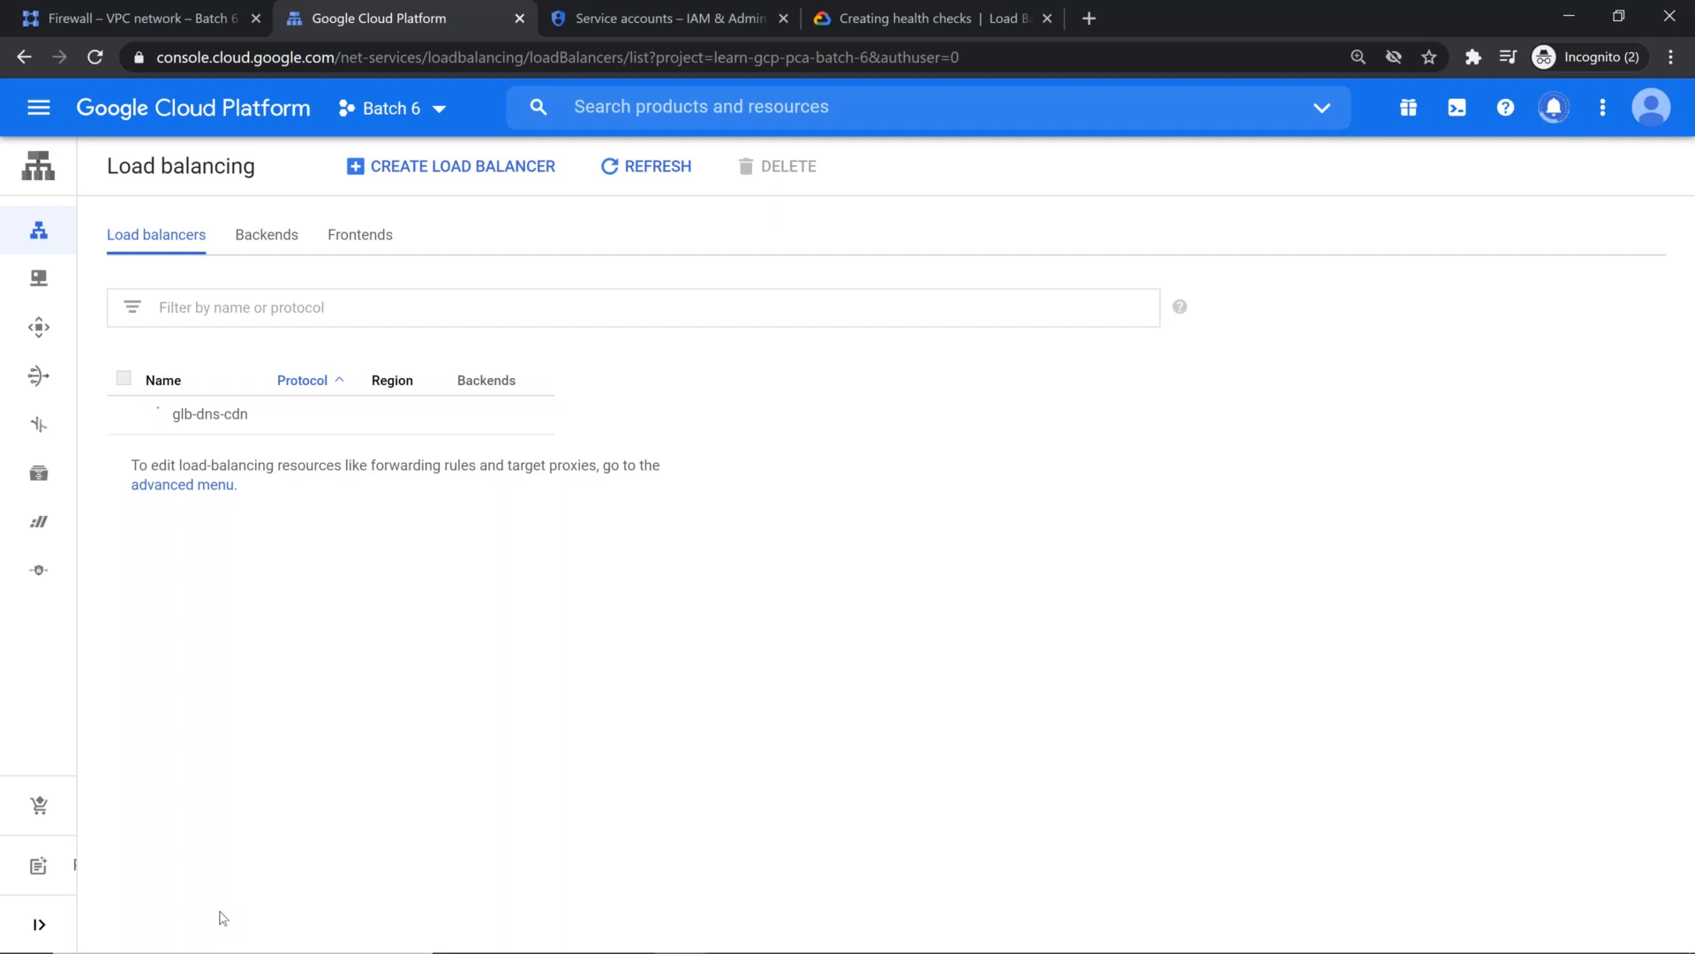
Step: Refresh the load balancer list and open the frontend-service address from the advanced forwarding rules in the browser to test it
click(681, 172)
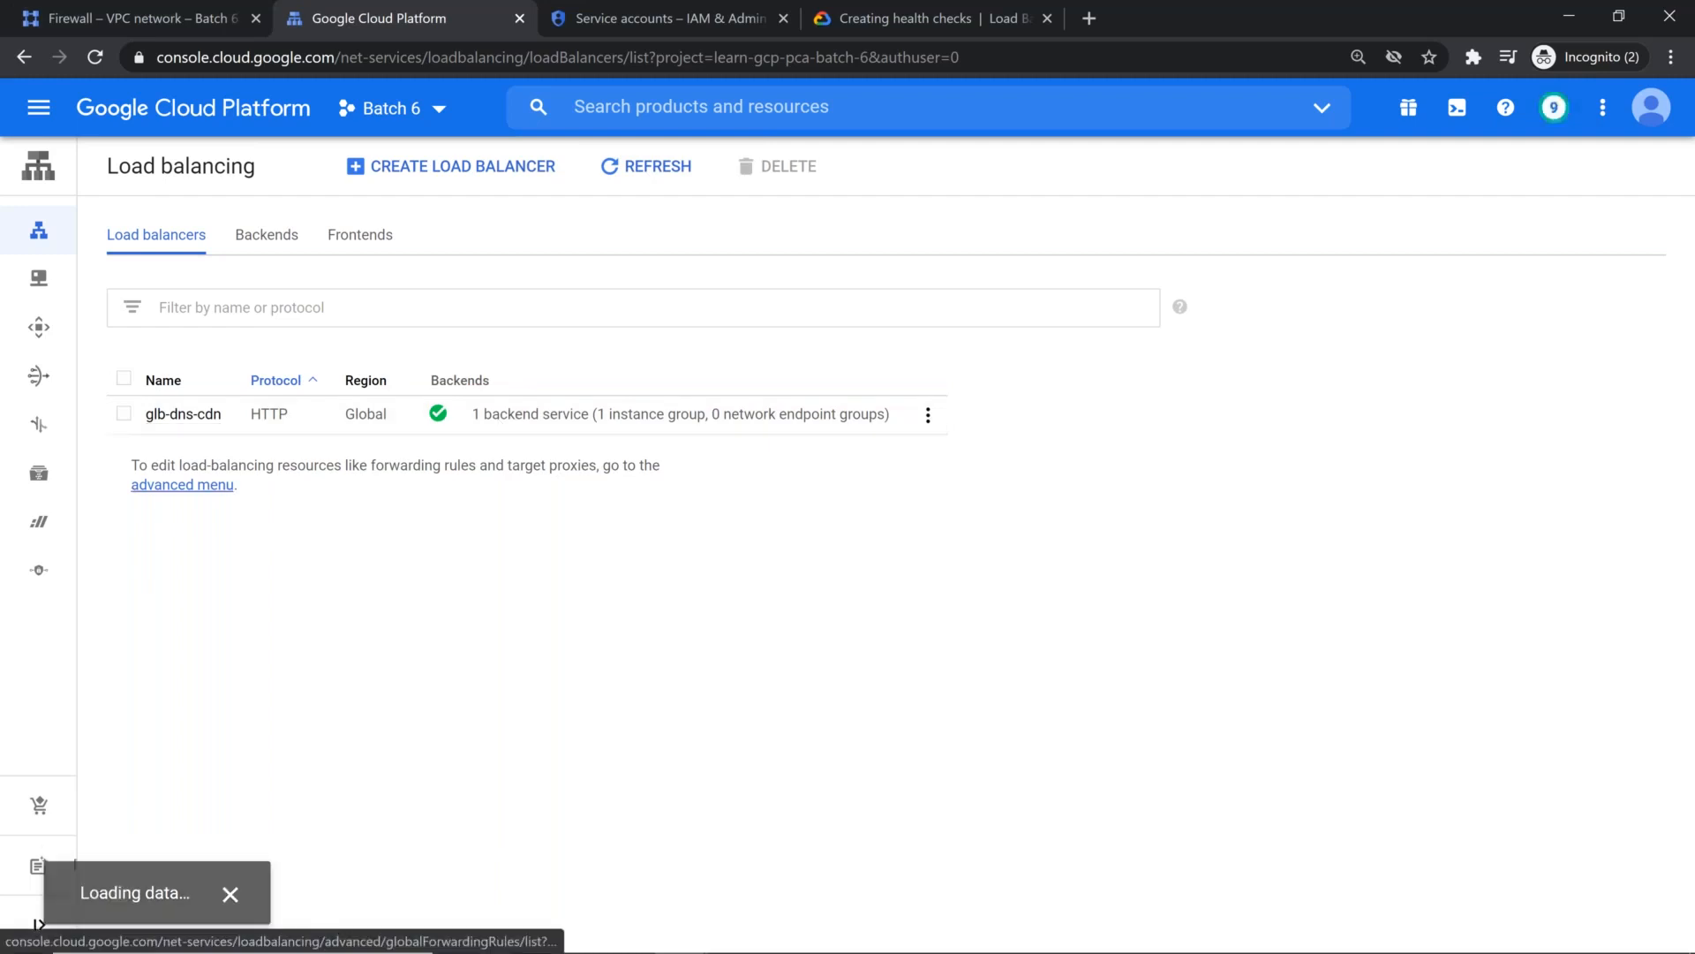
click(204, 485)
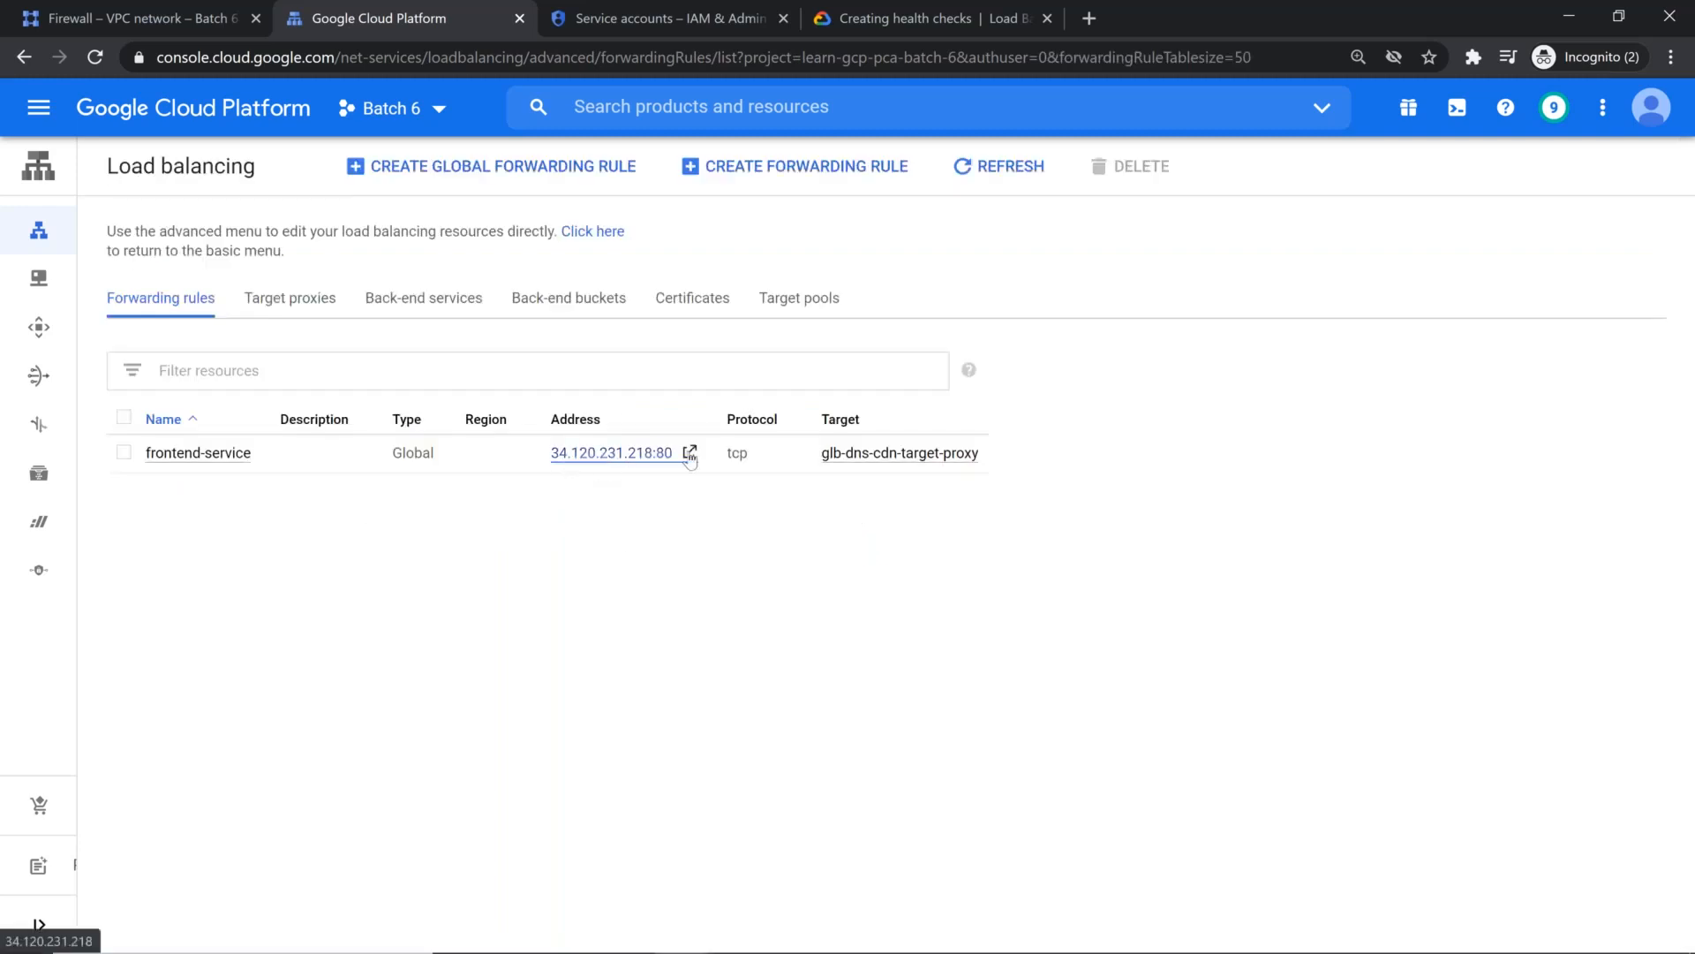
click(610, 452)
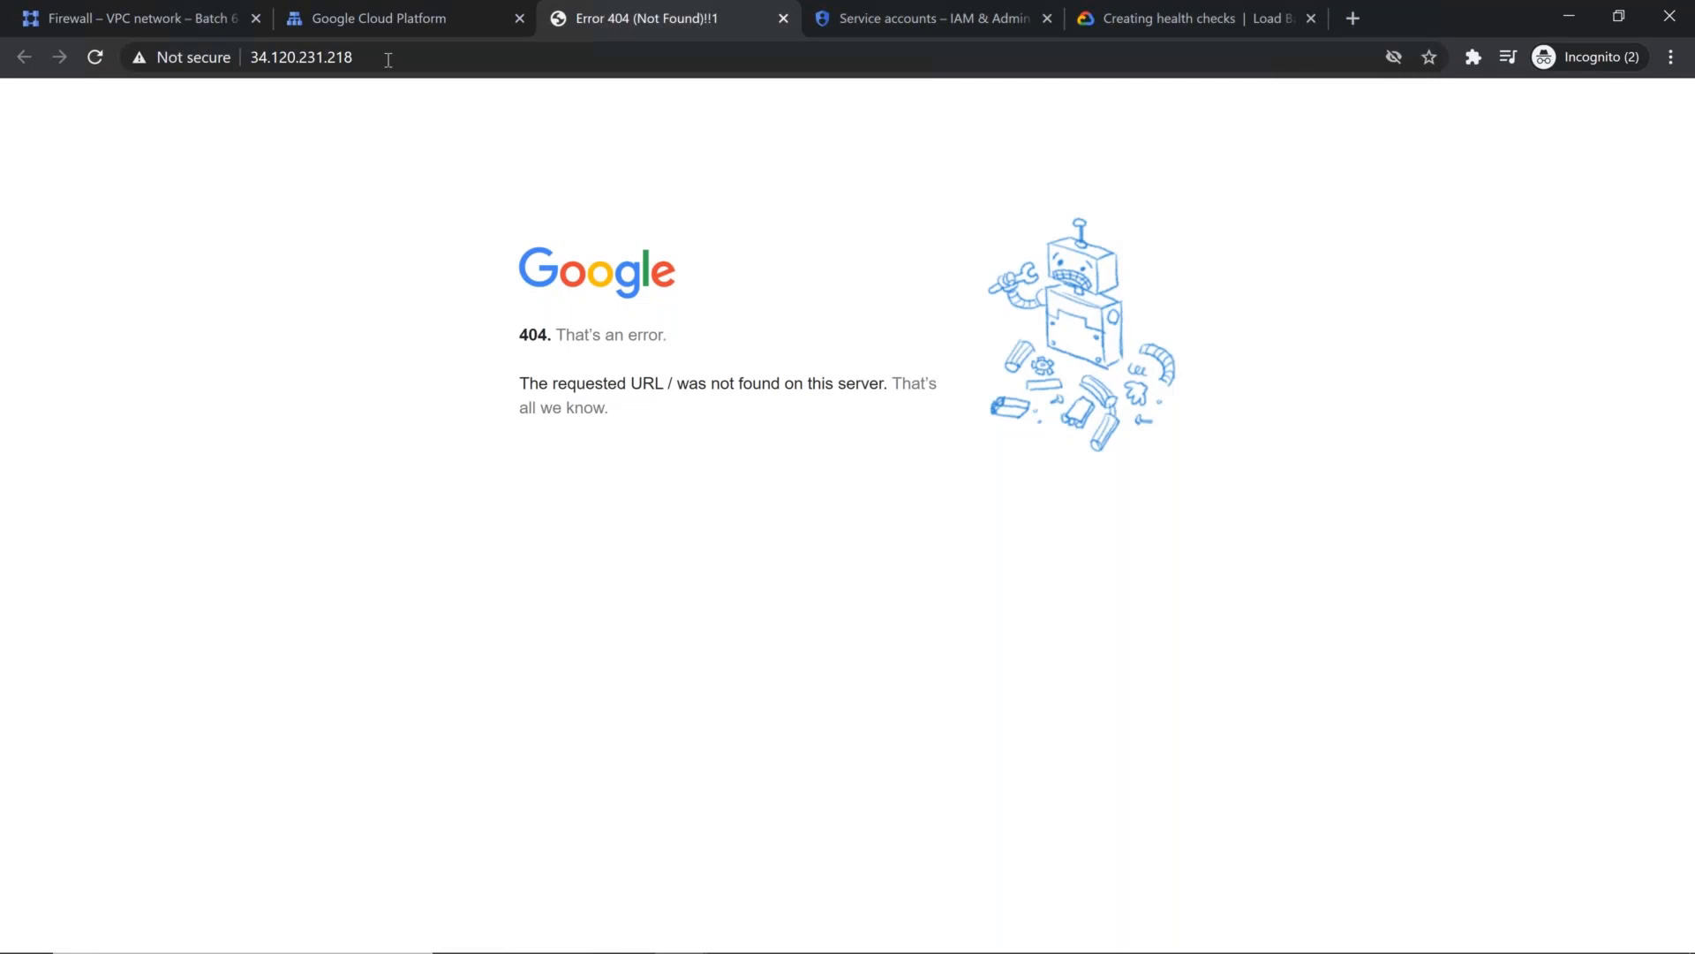
click(389, 57)
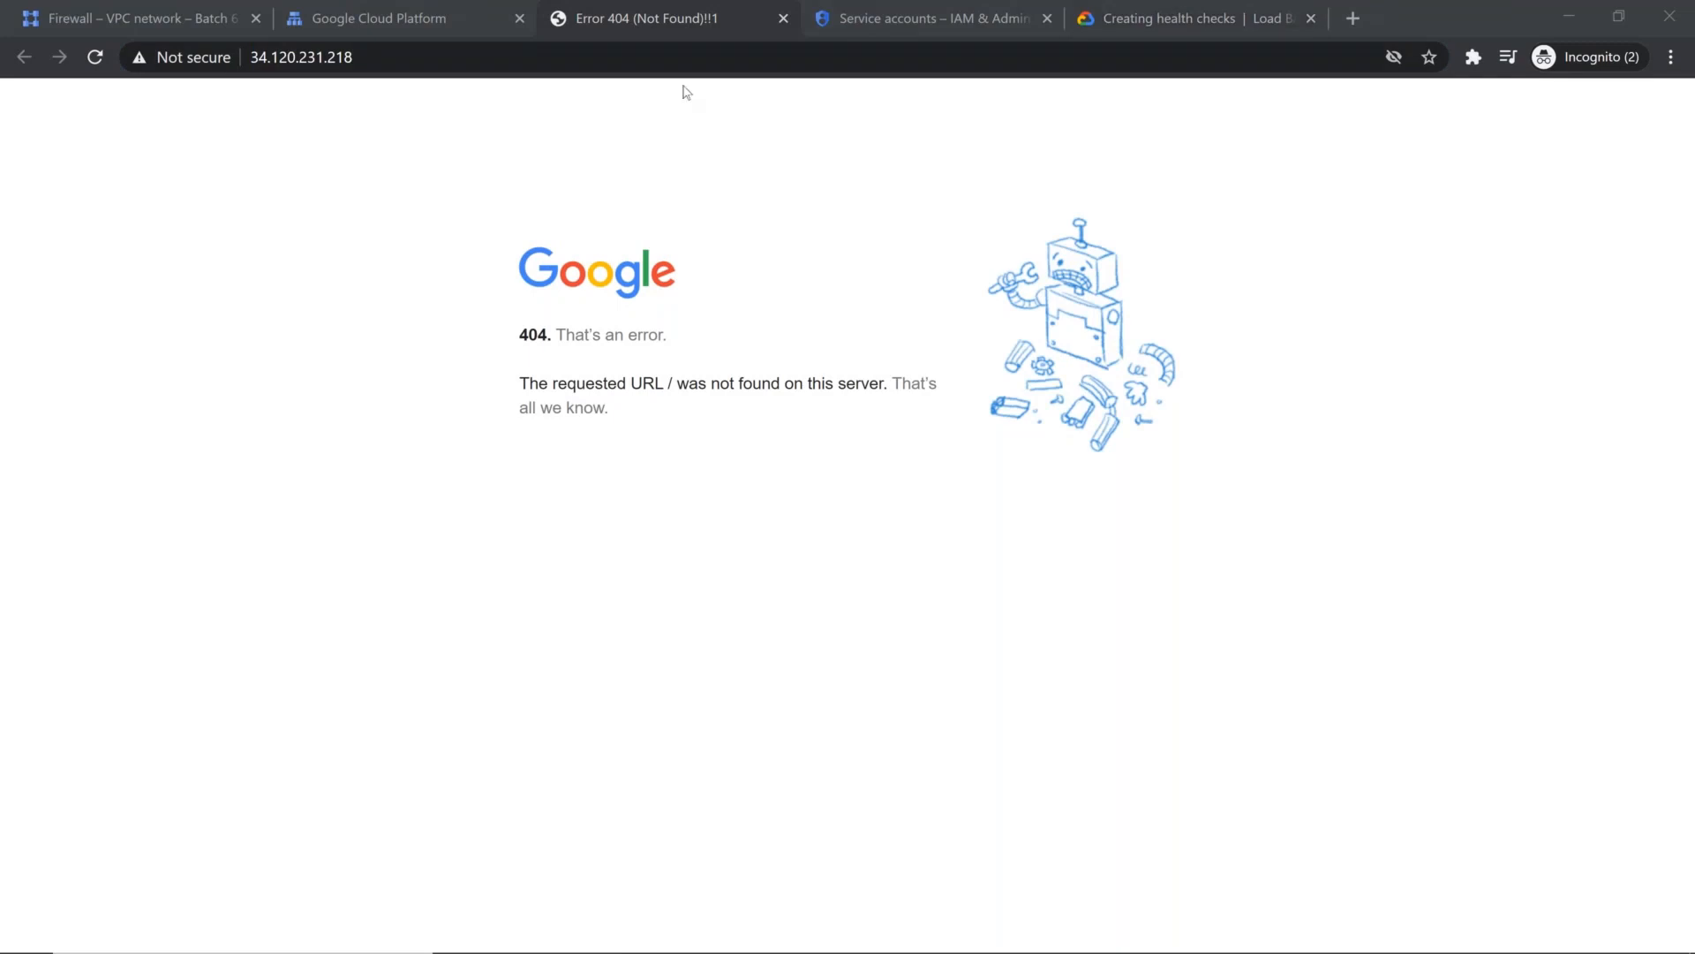
Step: Switch to the Freenom browser window and view the registered .tk domain in the client area's domain list
click(135, 13)
click(371, 18)
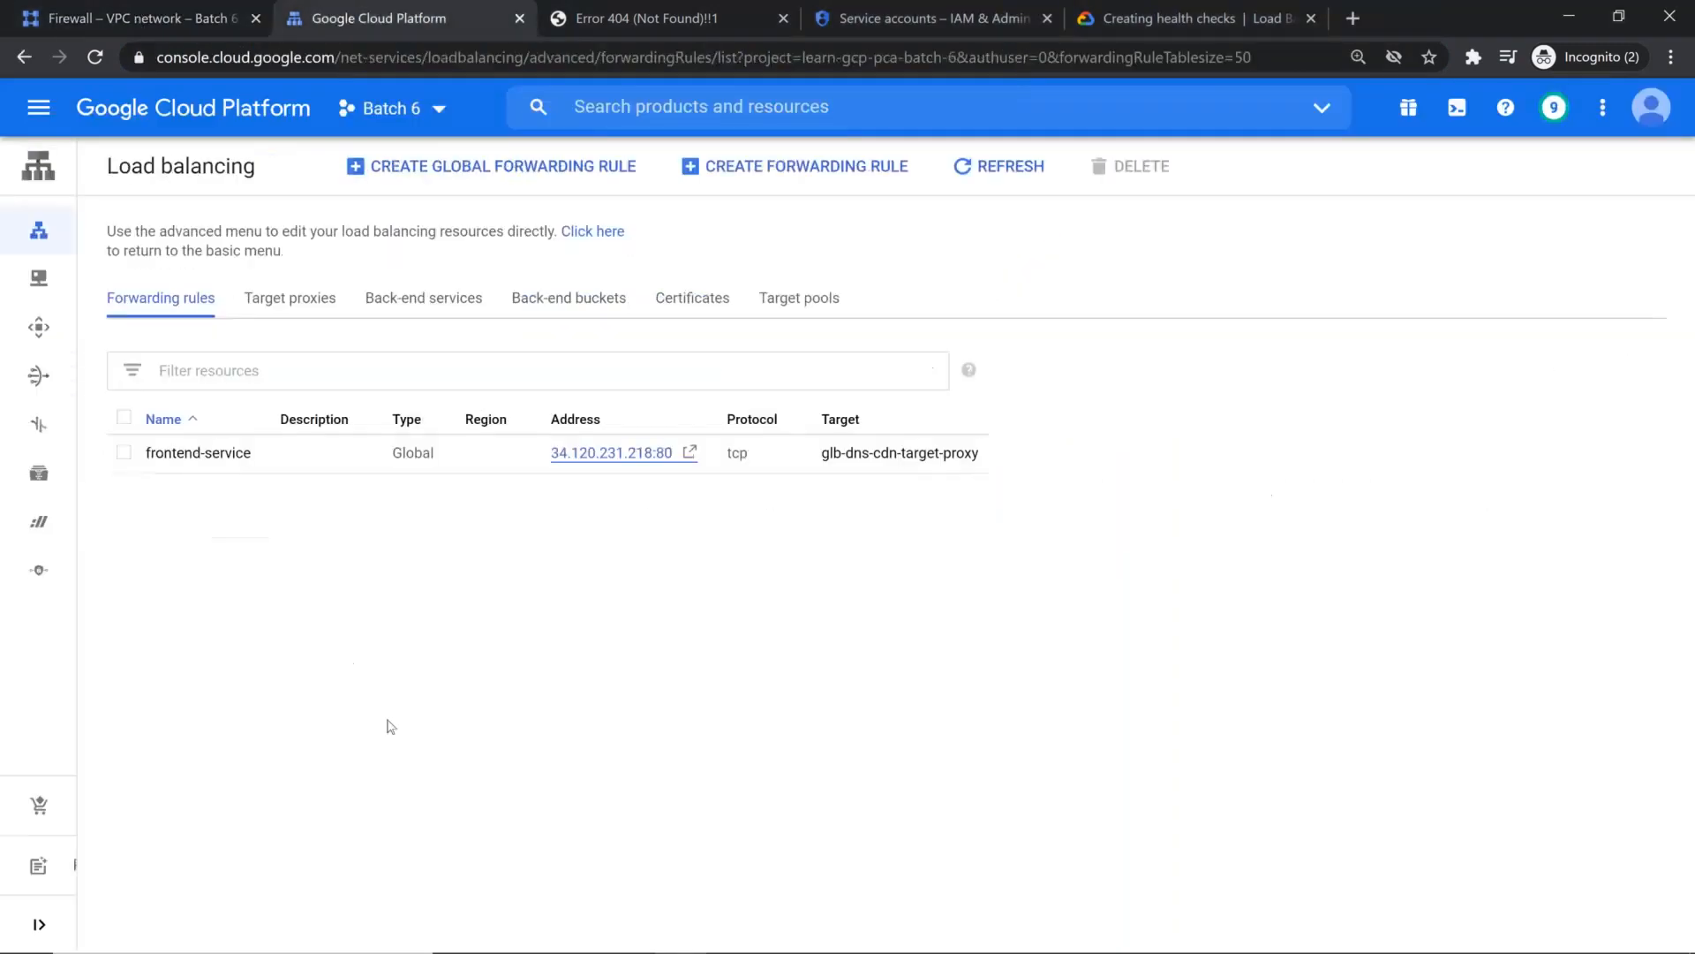
key(alt+Tab)
key(alt+Tab)
click(500, 610)
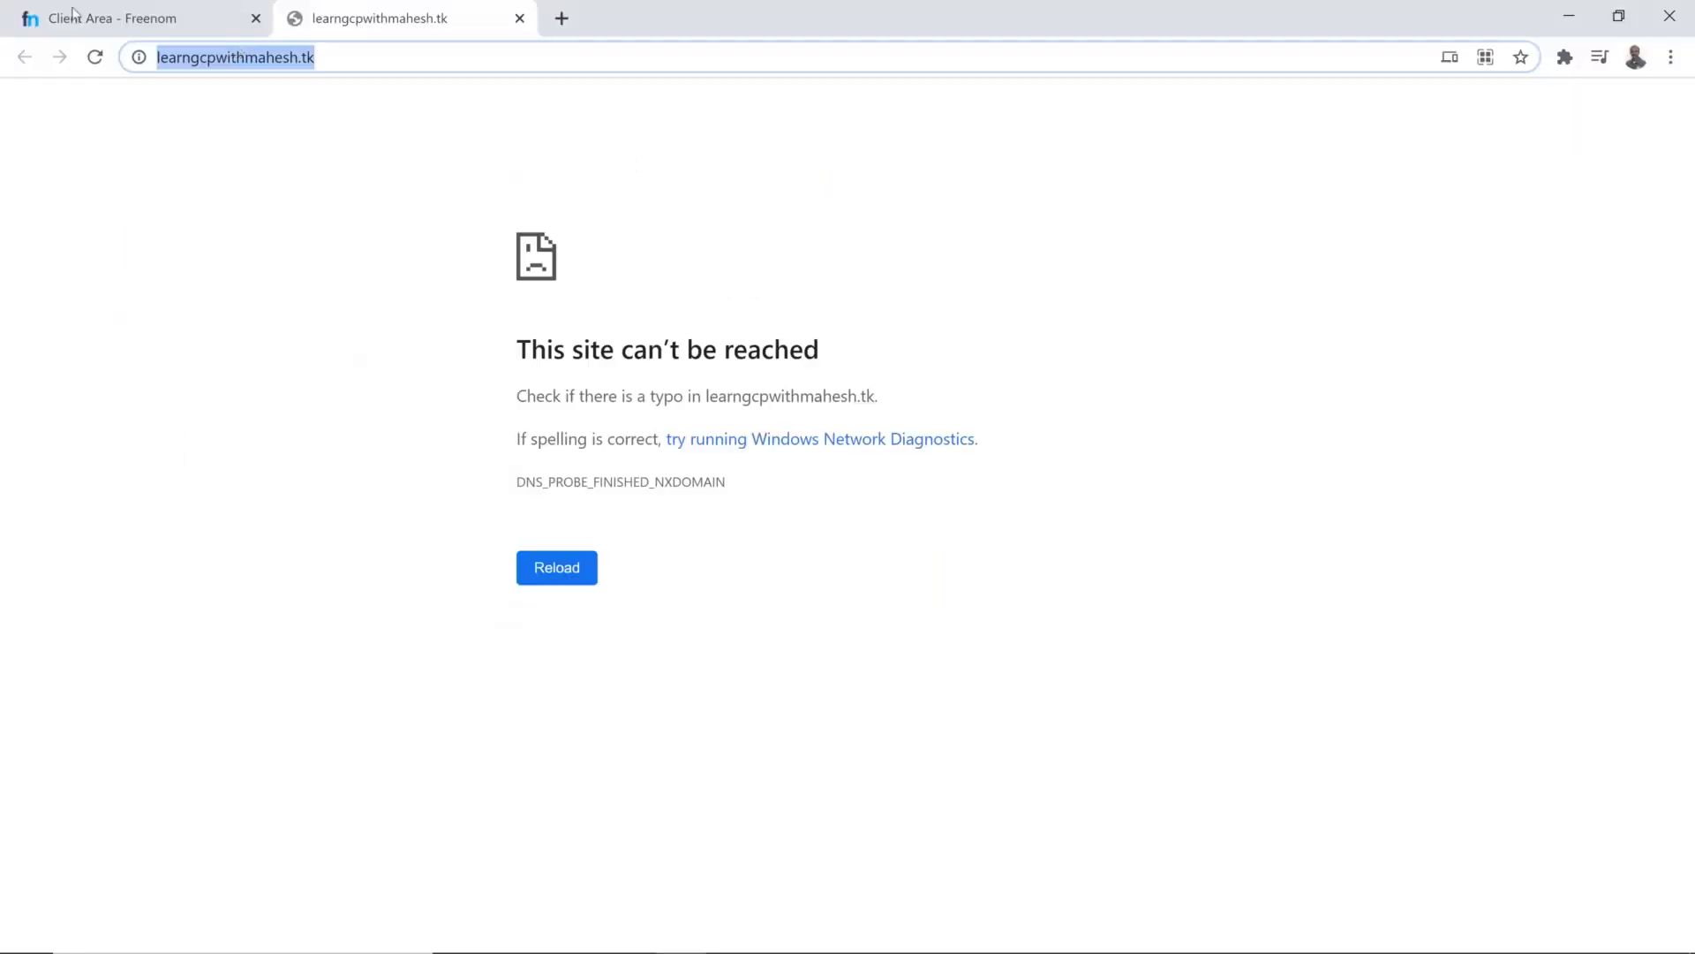
click(97, 13)
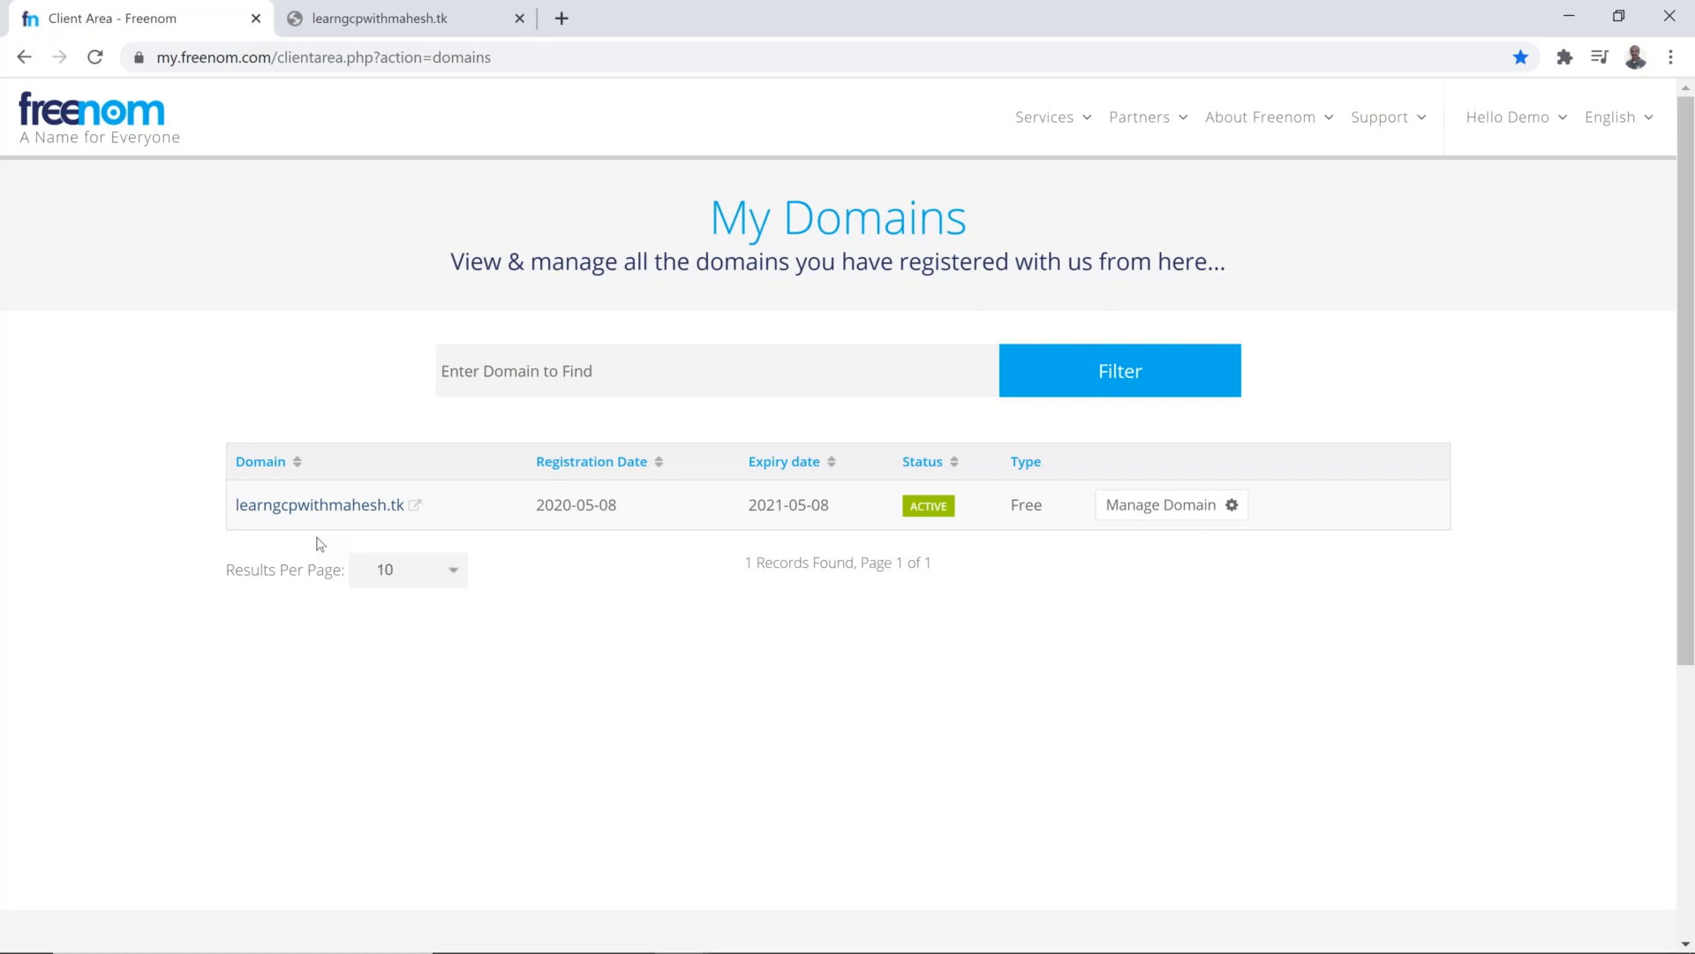
key(alt+Tab)
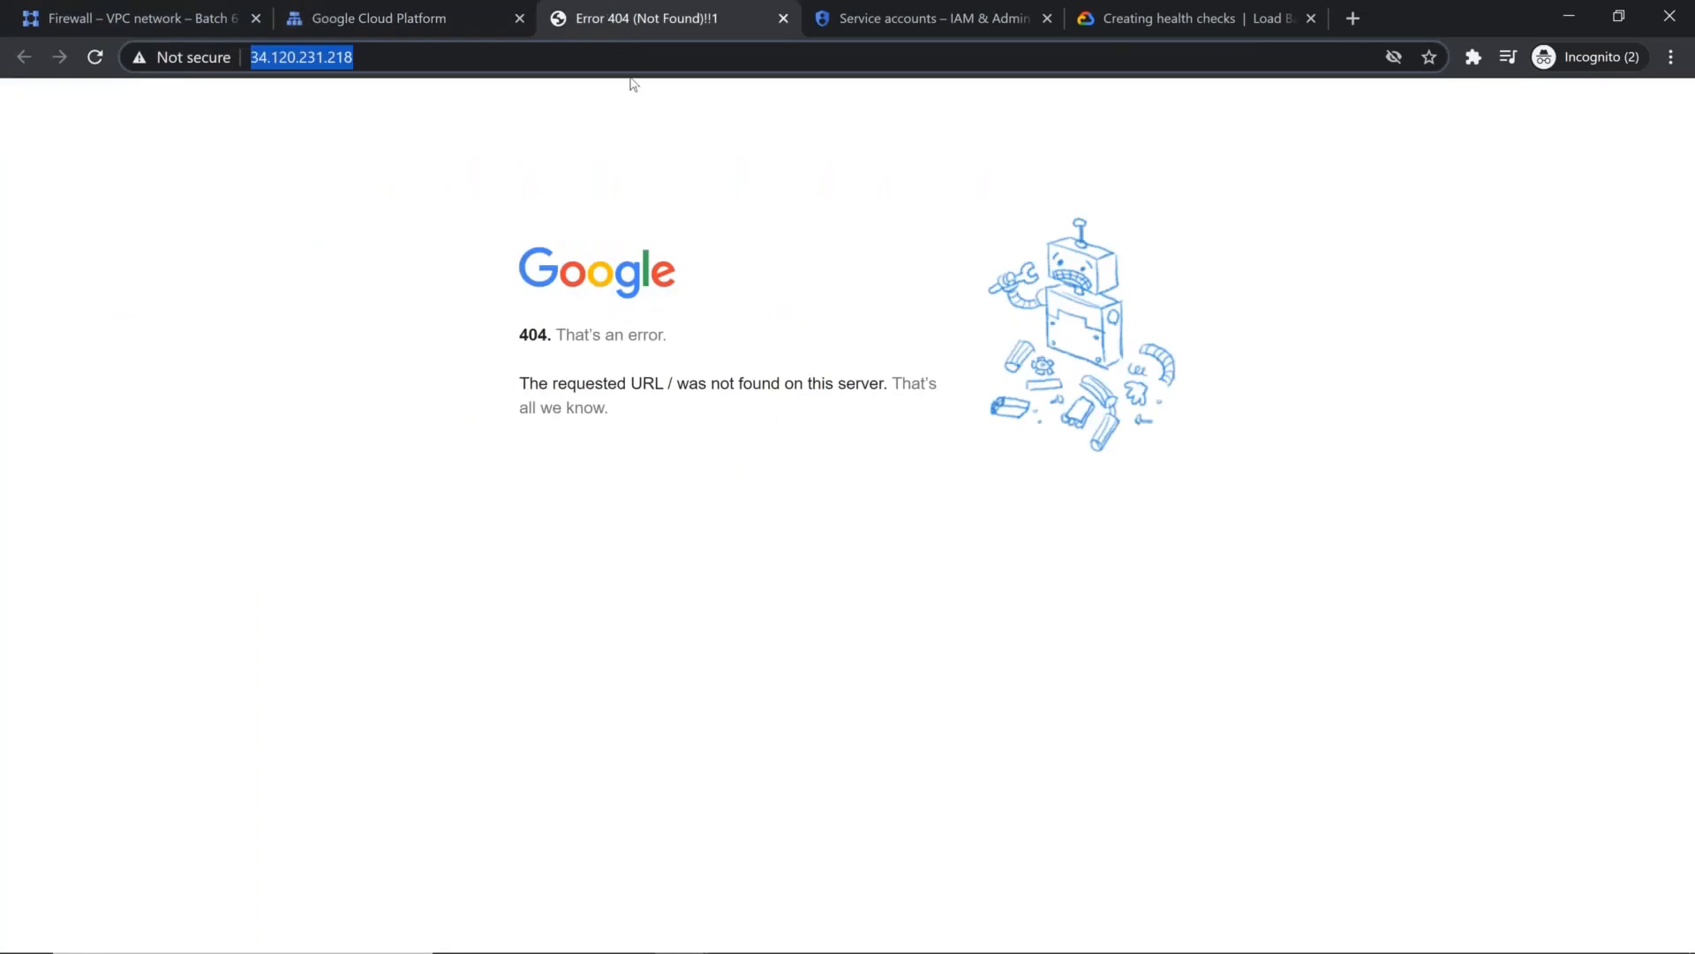
click(634, 84)
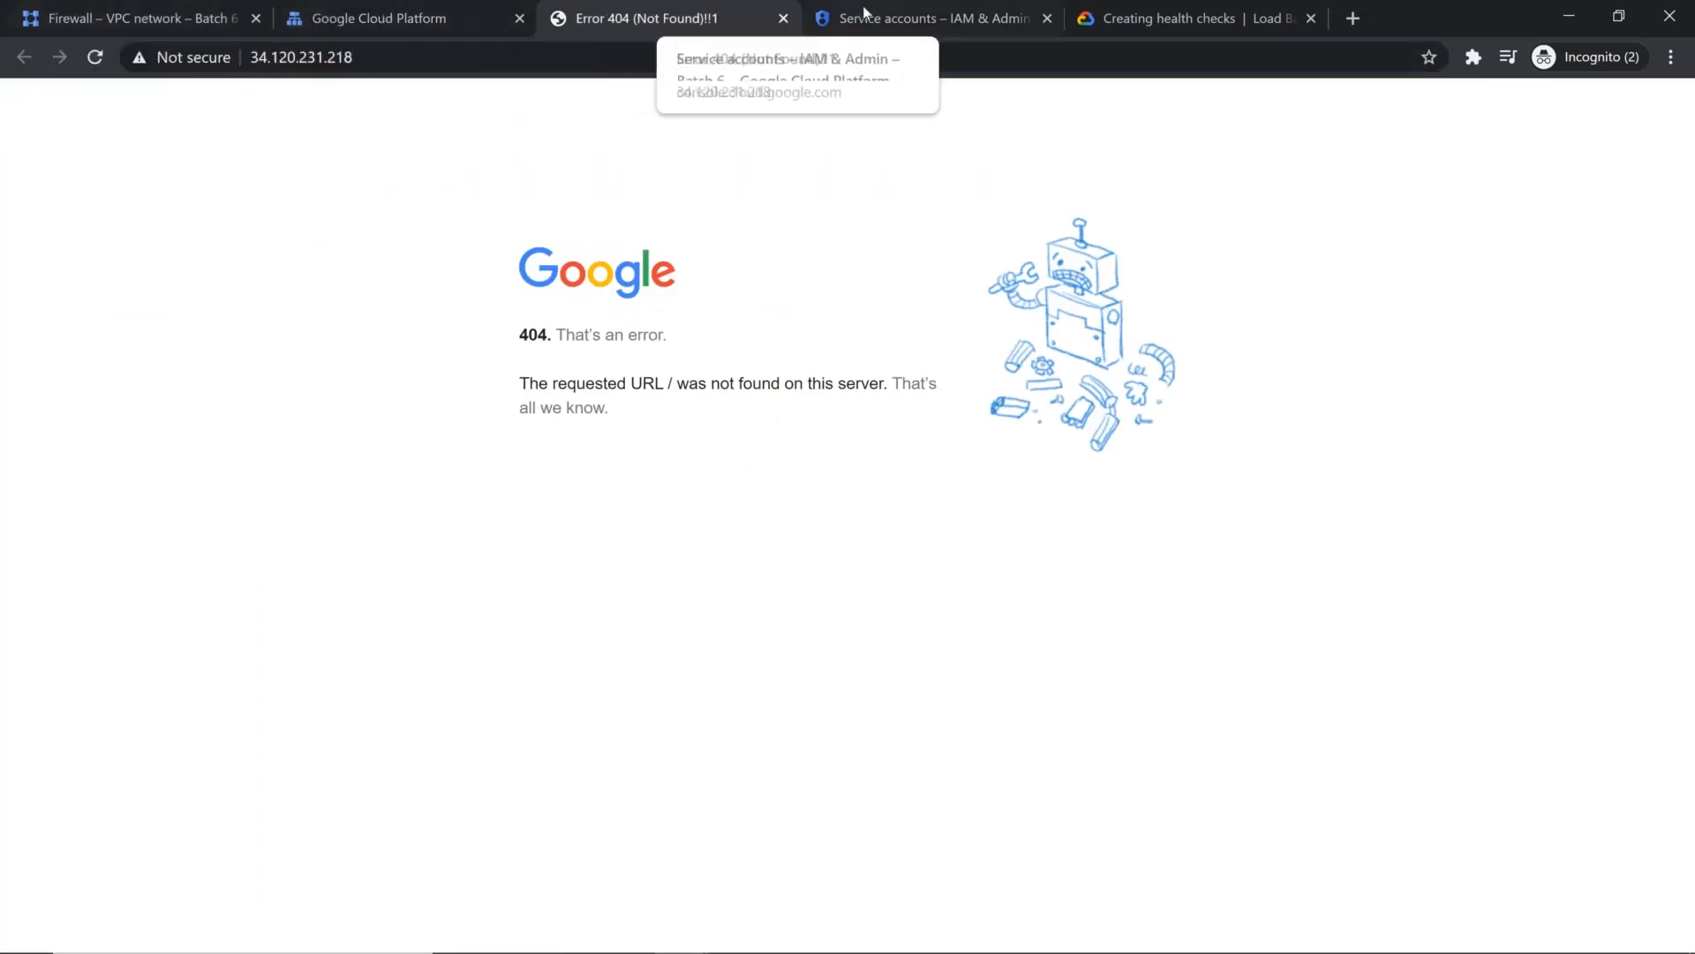
click(869, 18)
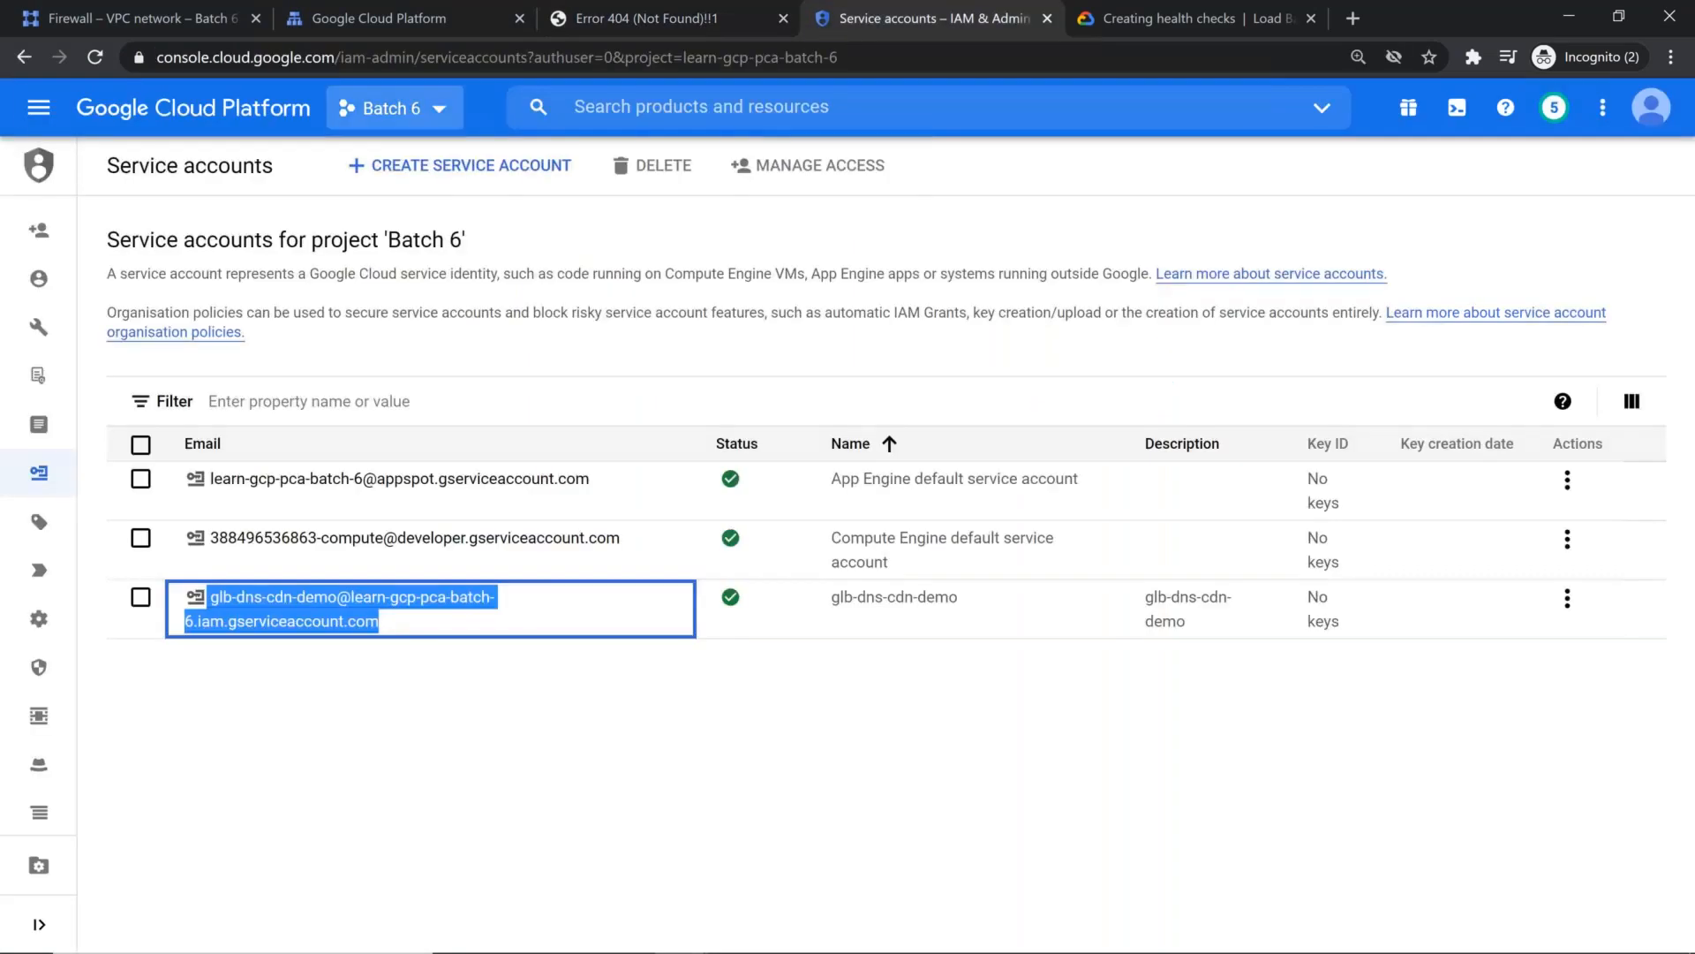
click(41, 113)
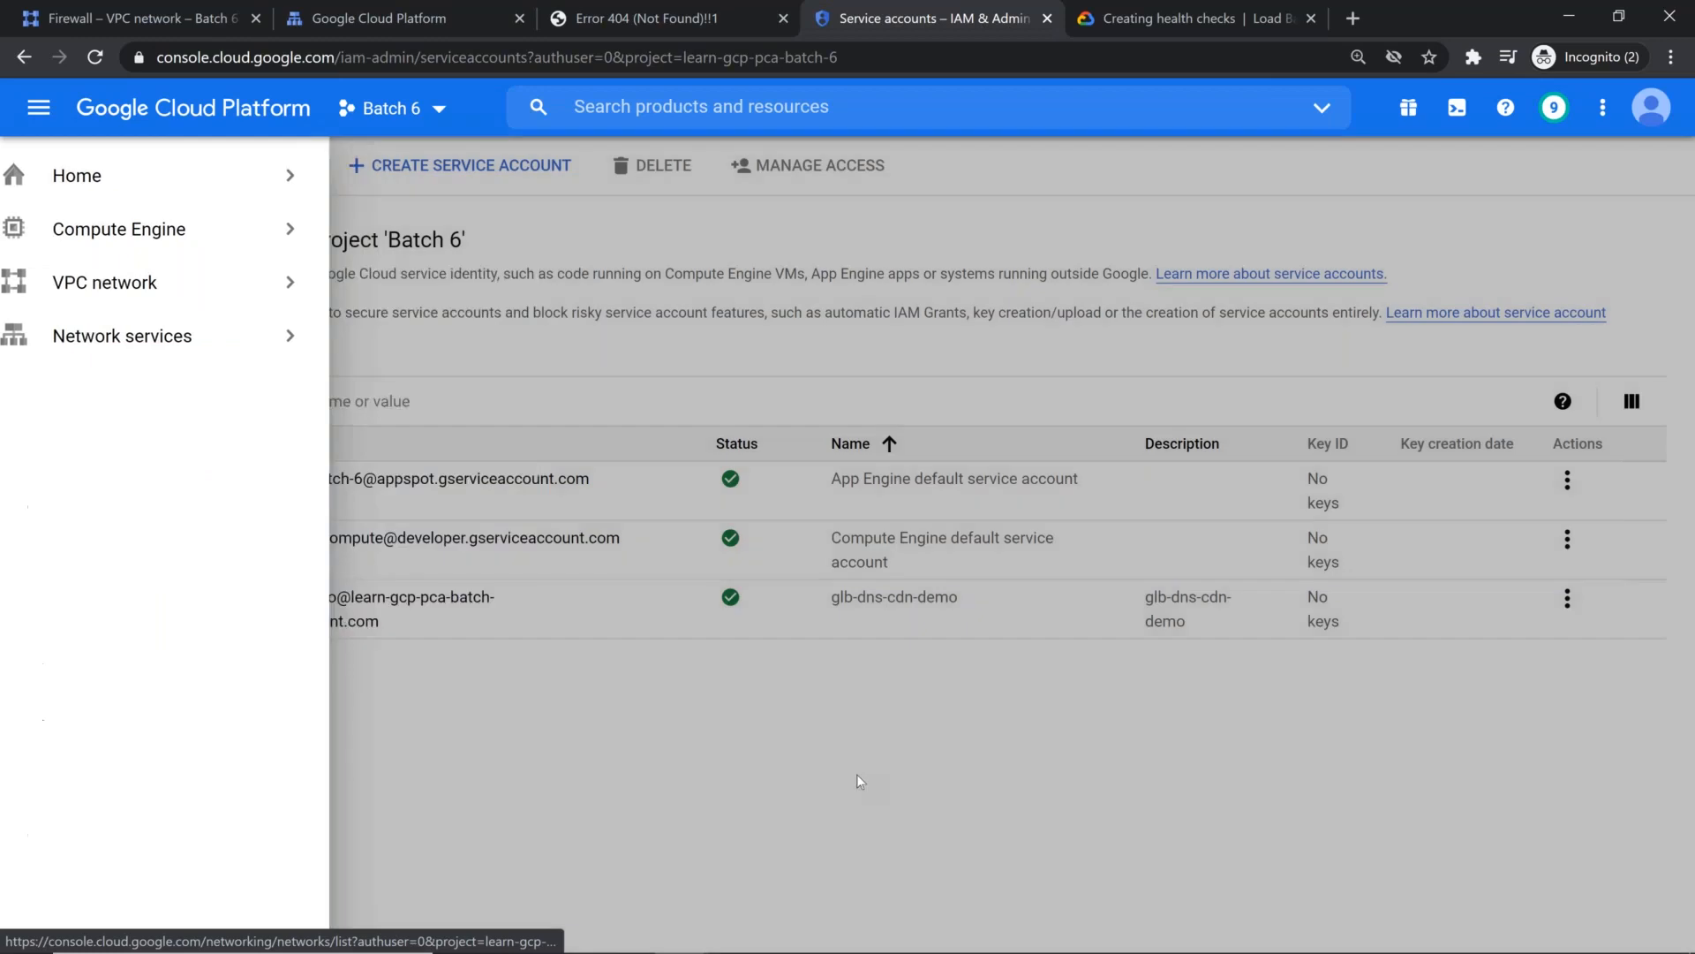
click(857, 774)
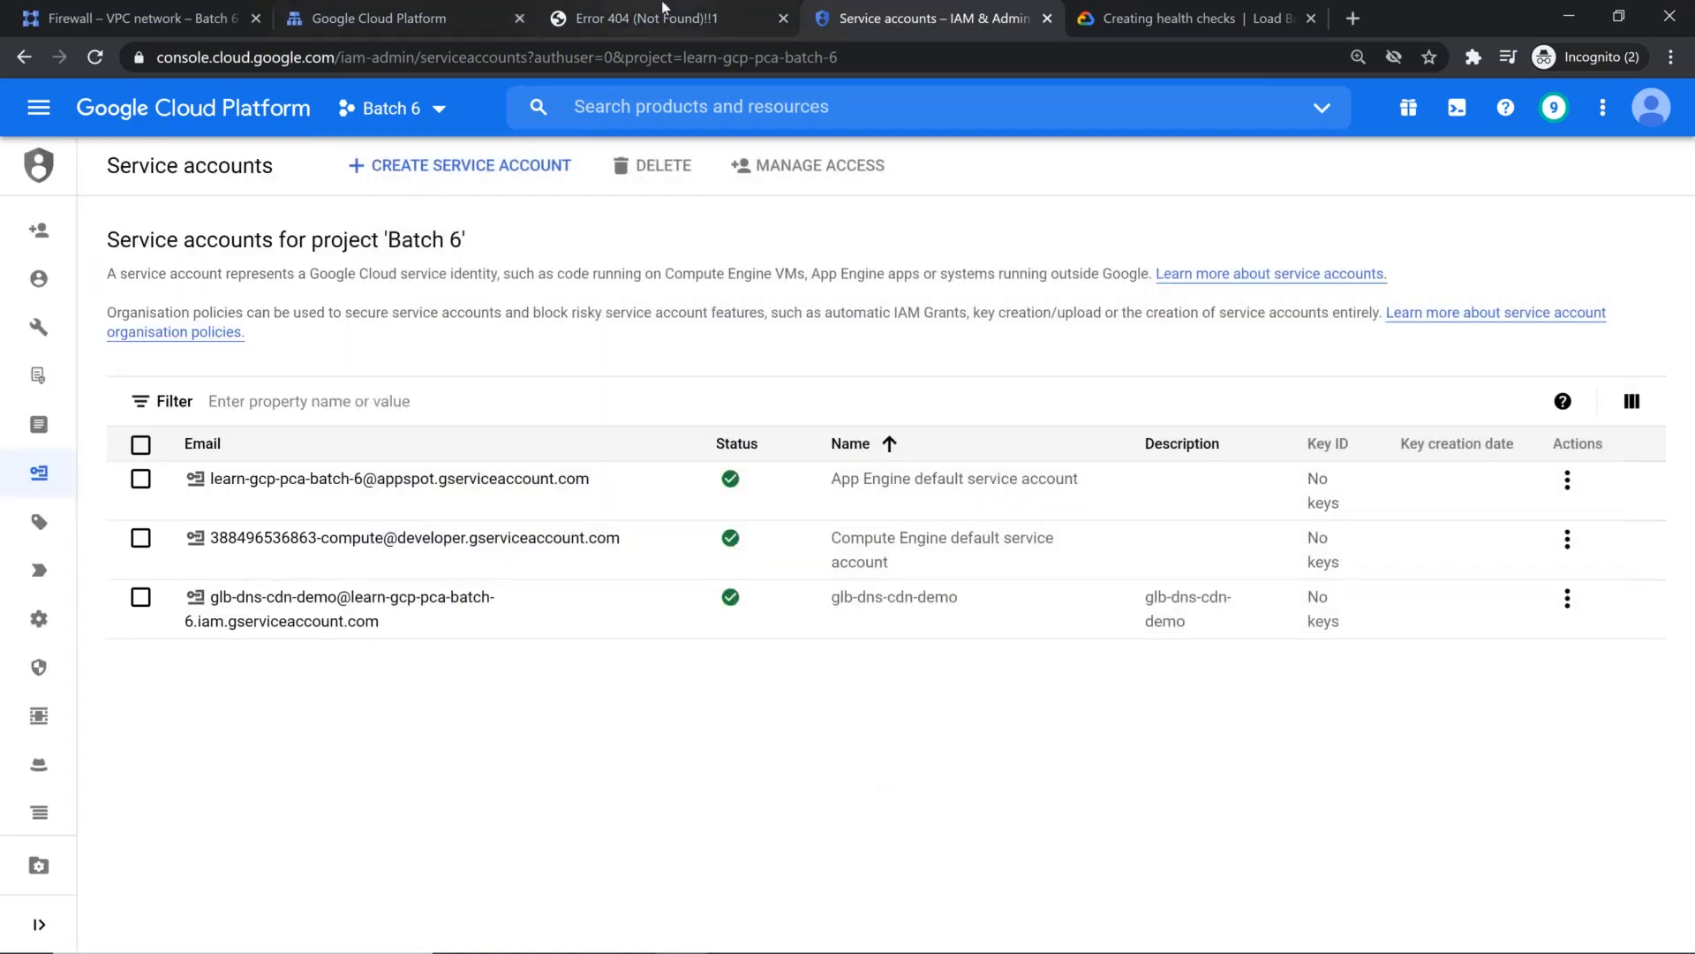
click(761, 12)
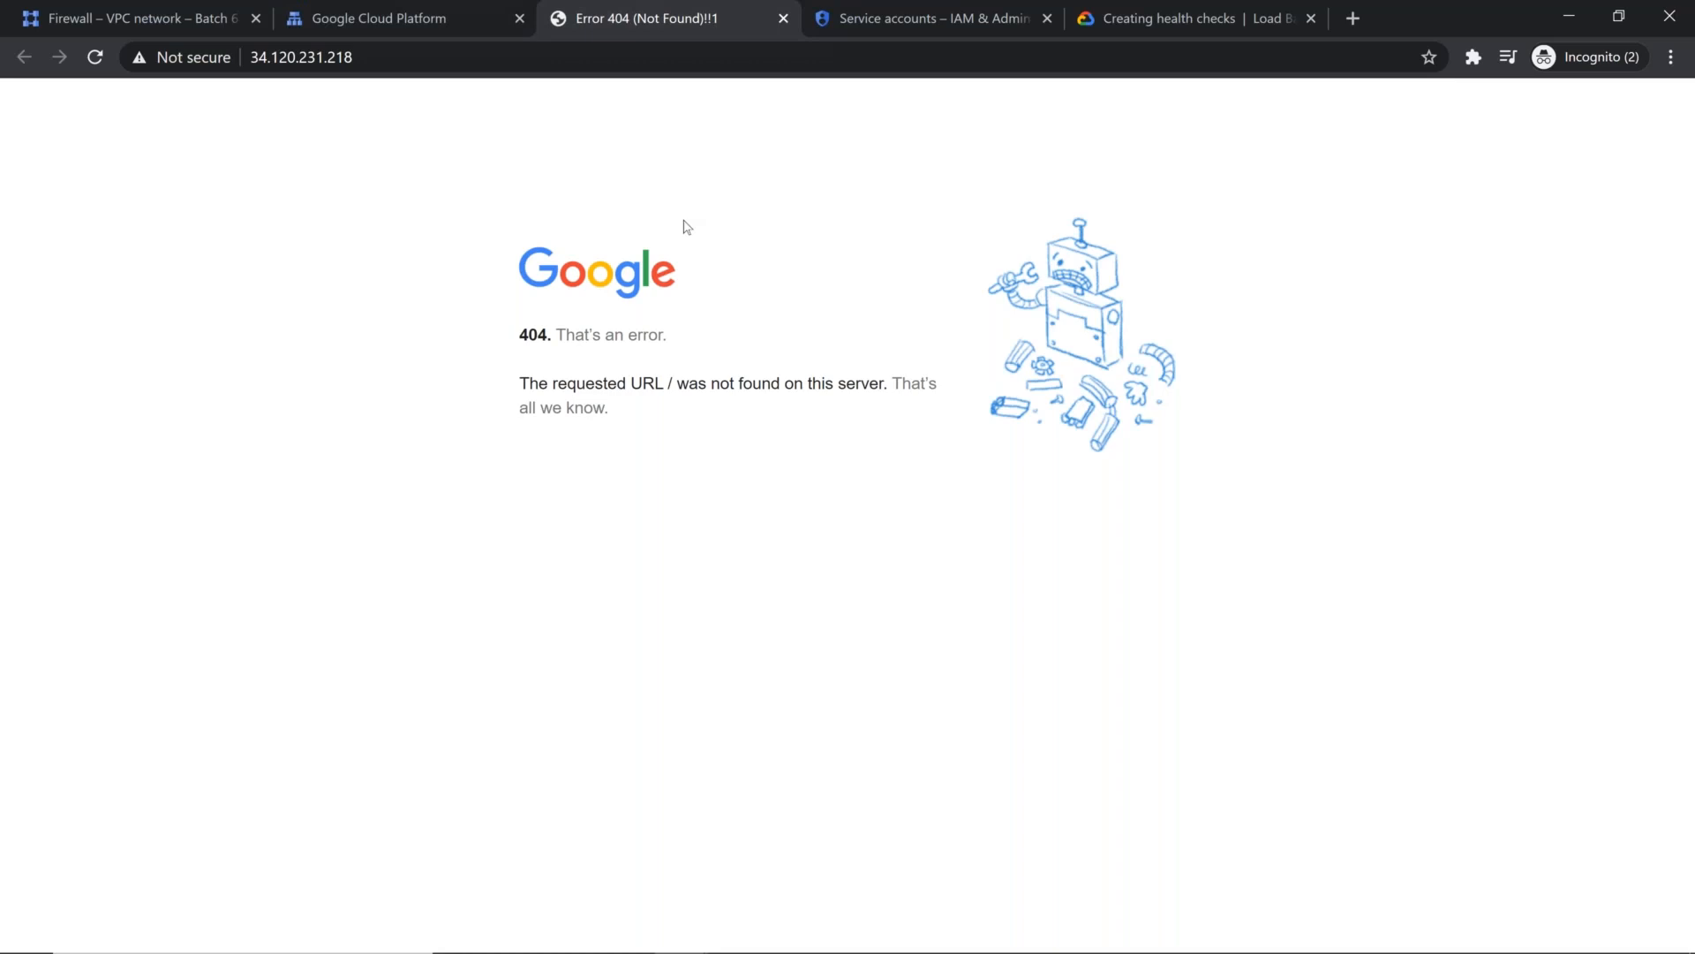
Step: From the Google Cloud console's service accounts page, open Cloud DNS under Network services and enable the Cloud DNS API
click(904, 16)
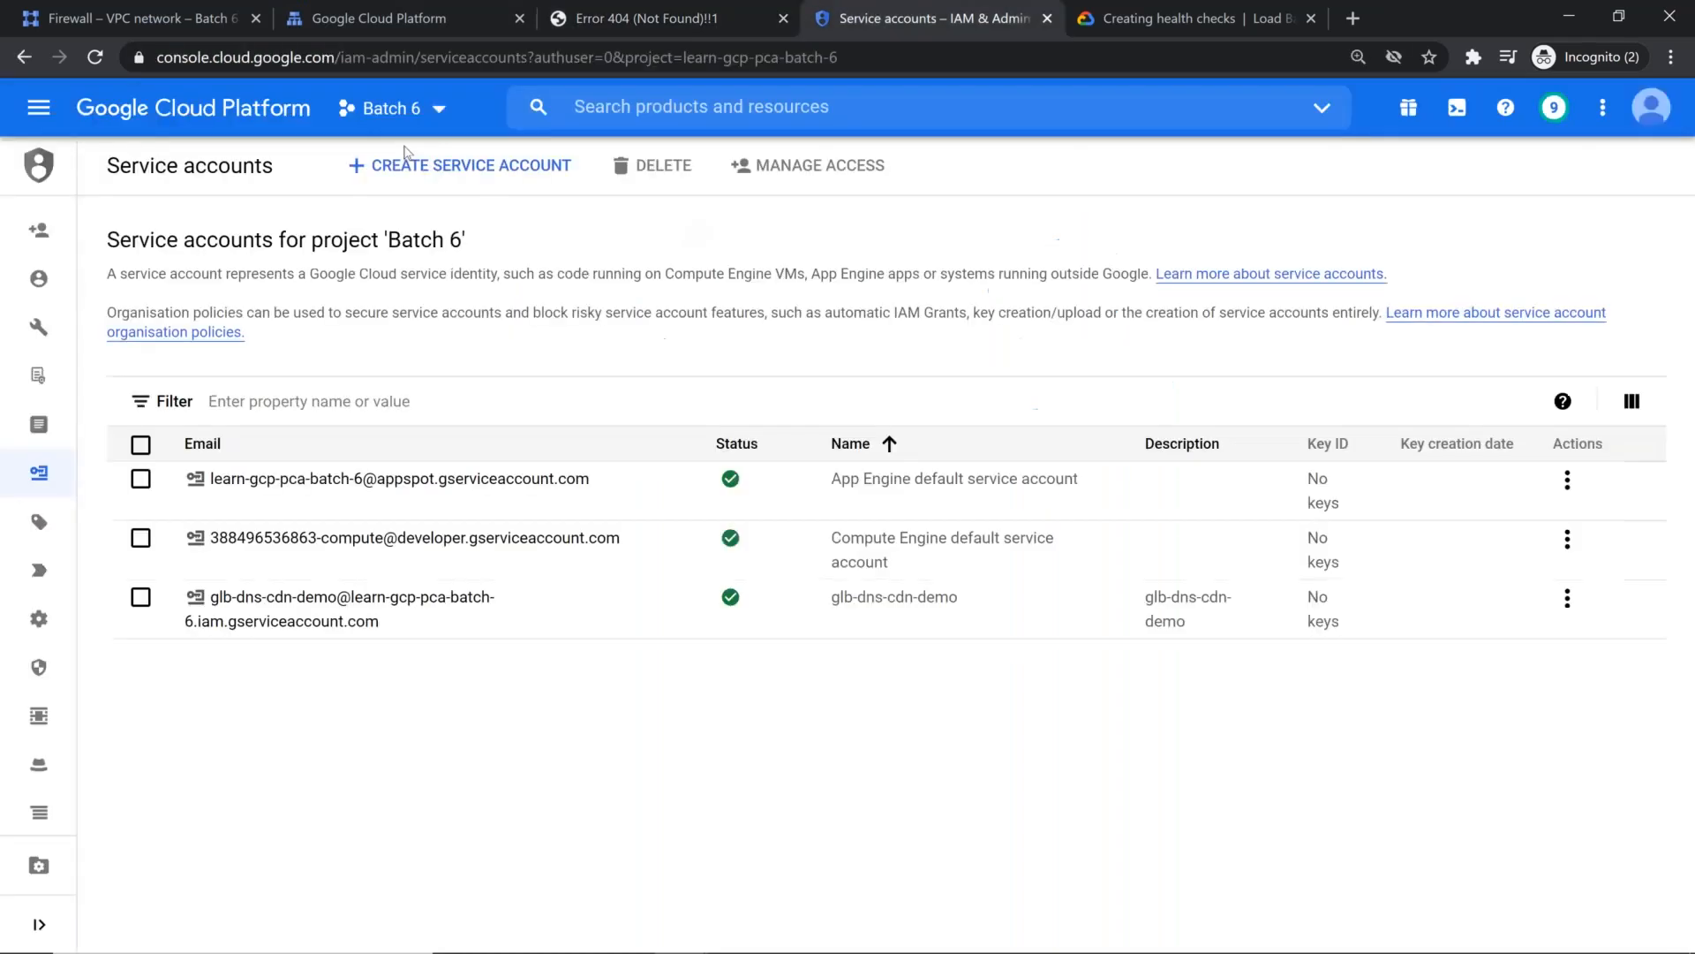
click(41, 110)
mouse_move(164, 284)
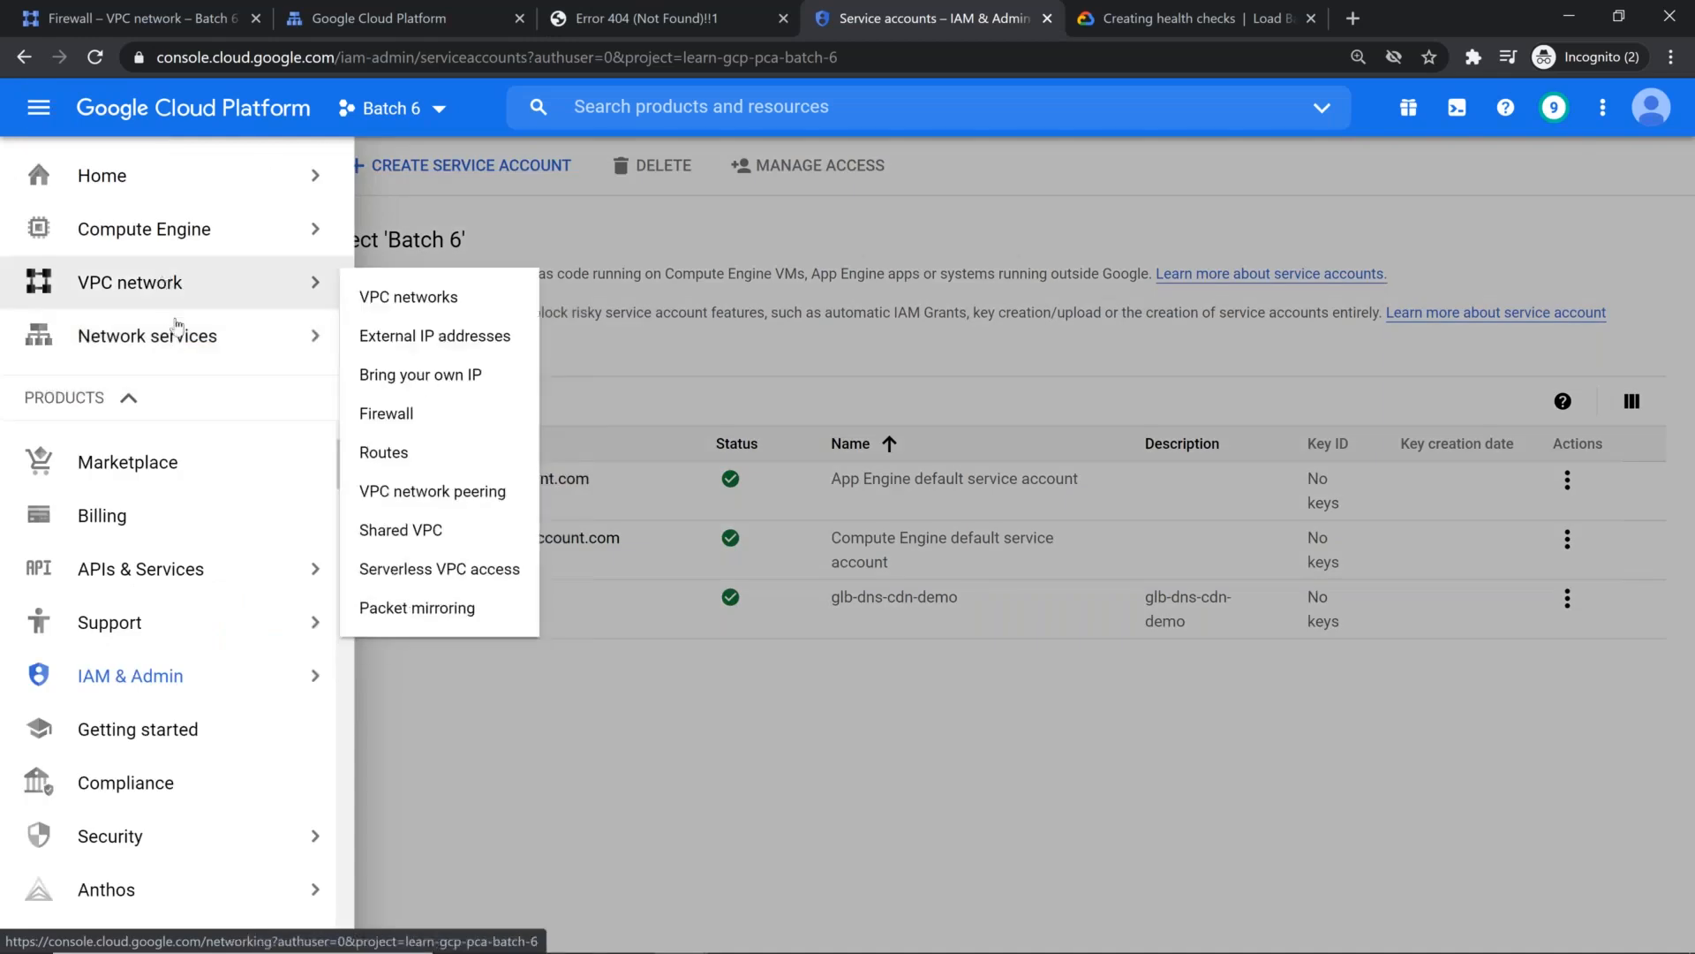
mouse_move(179, 330)
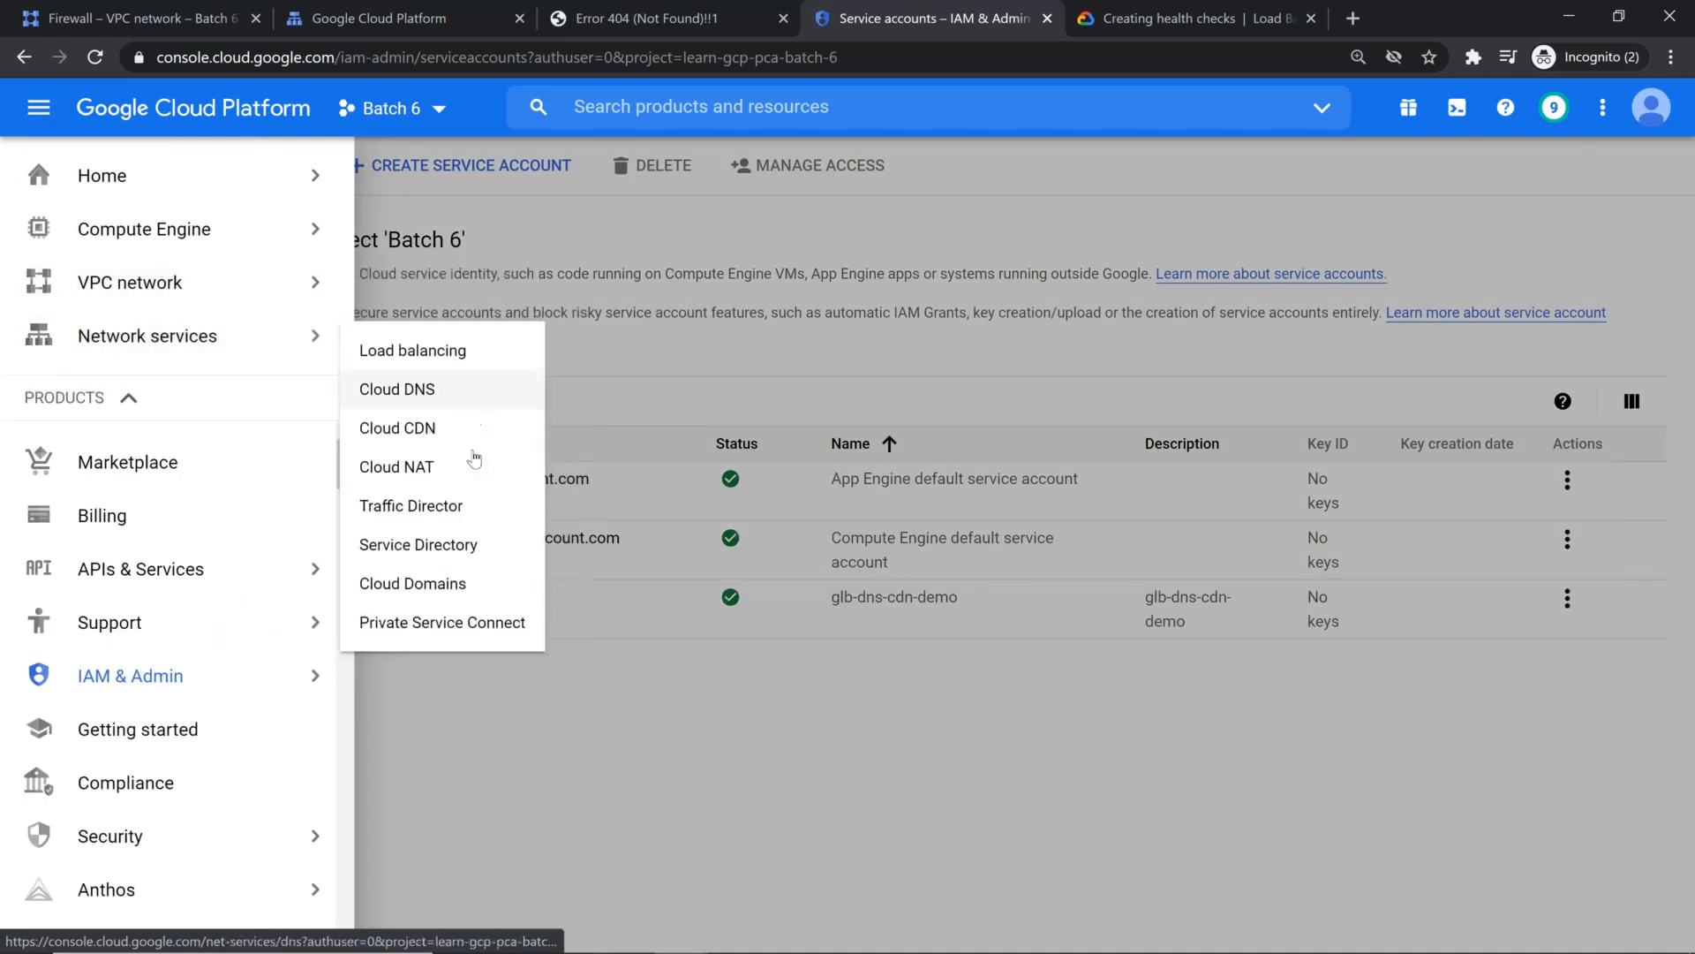
click(454, 390)
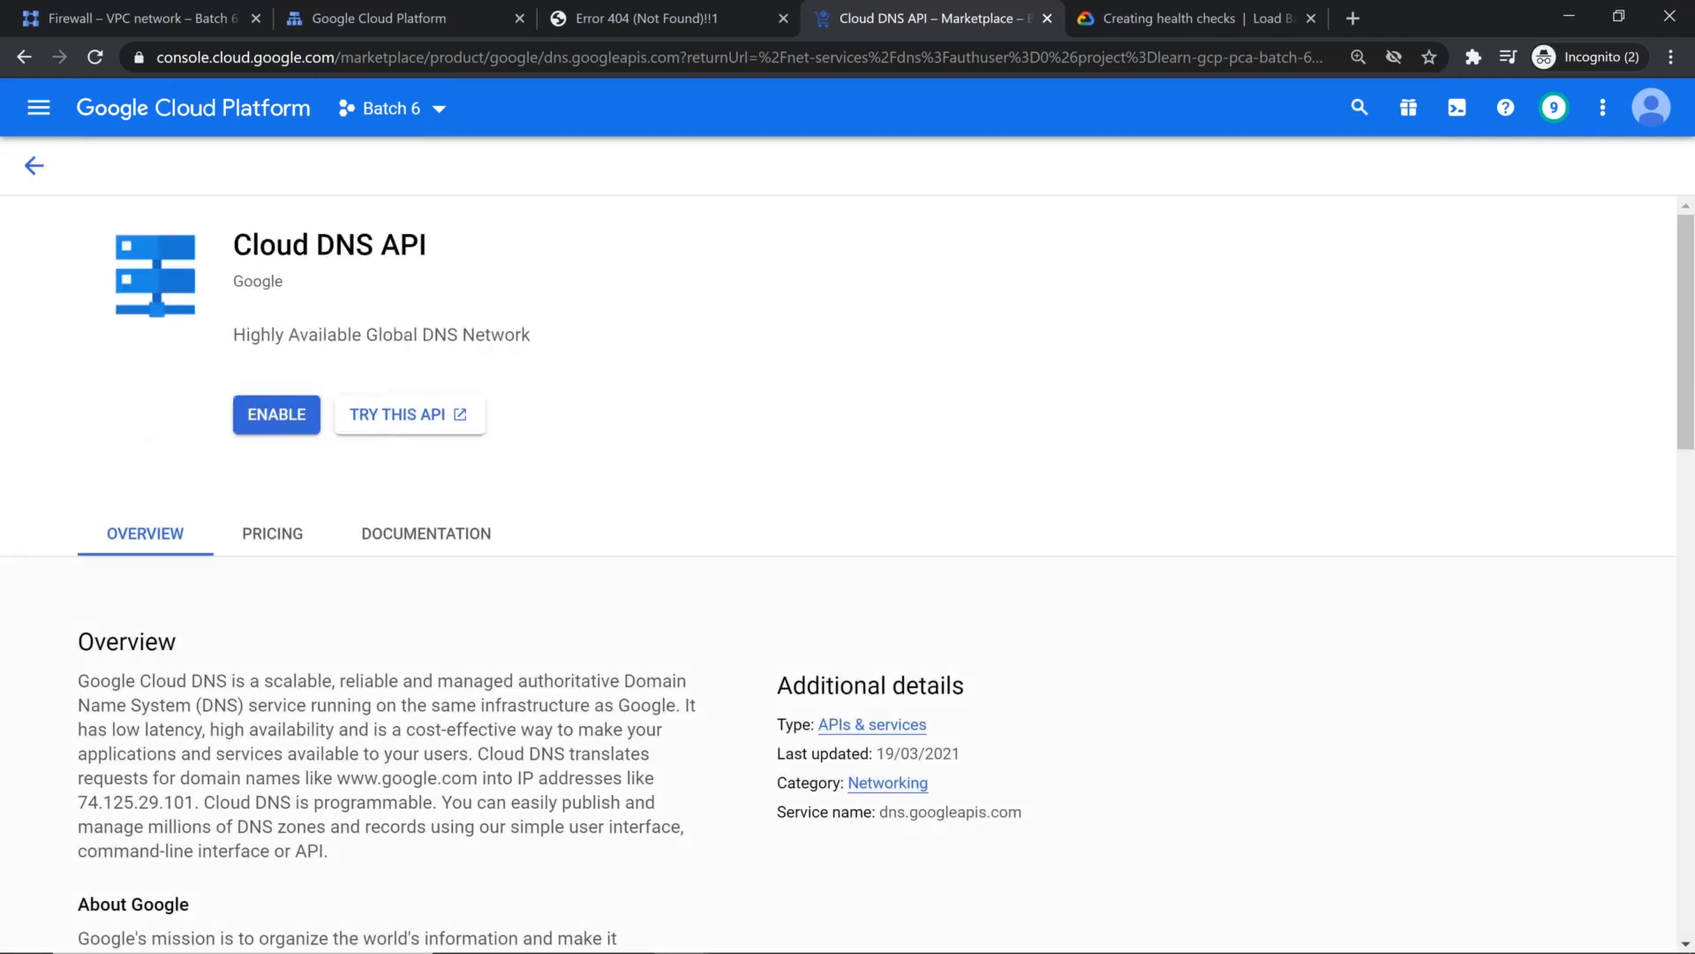
click(288, 422)
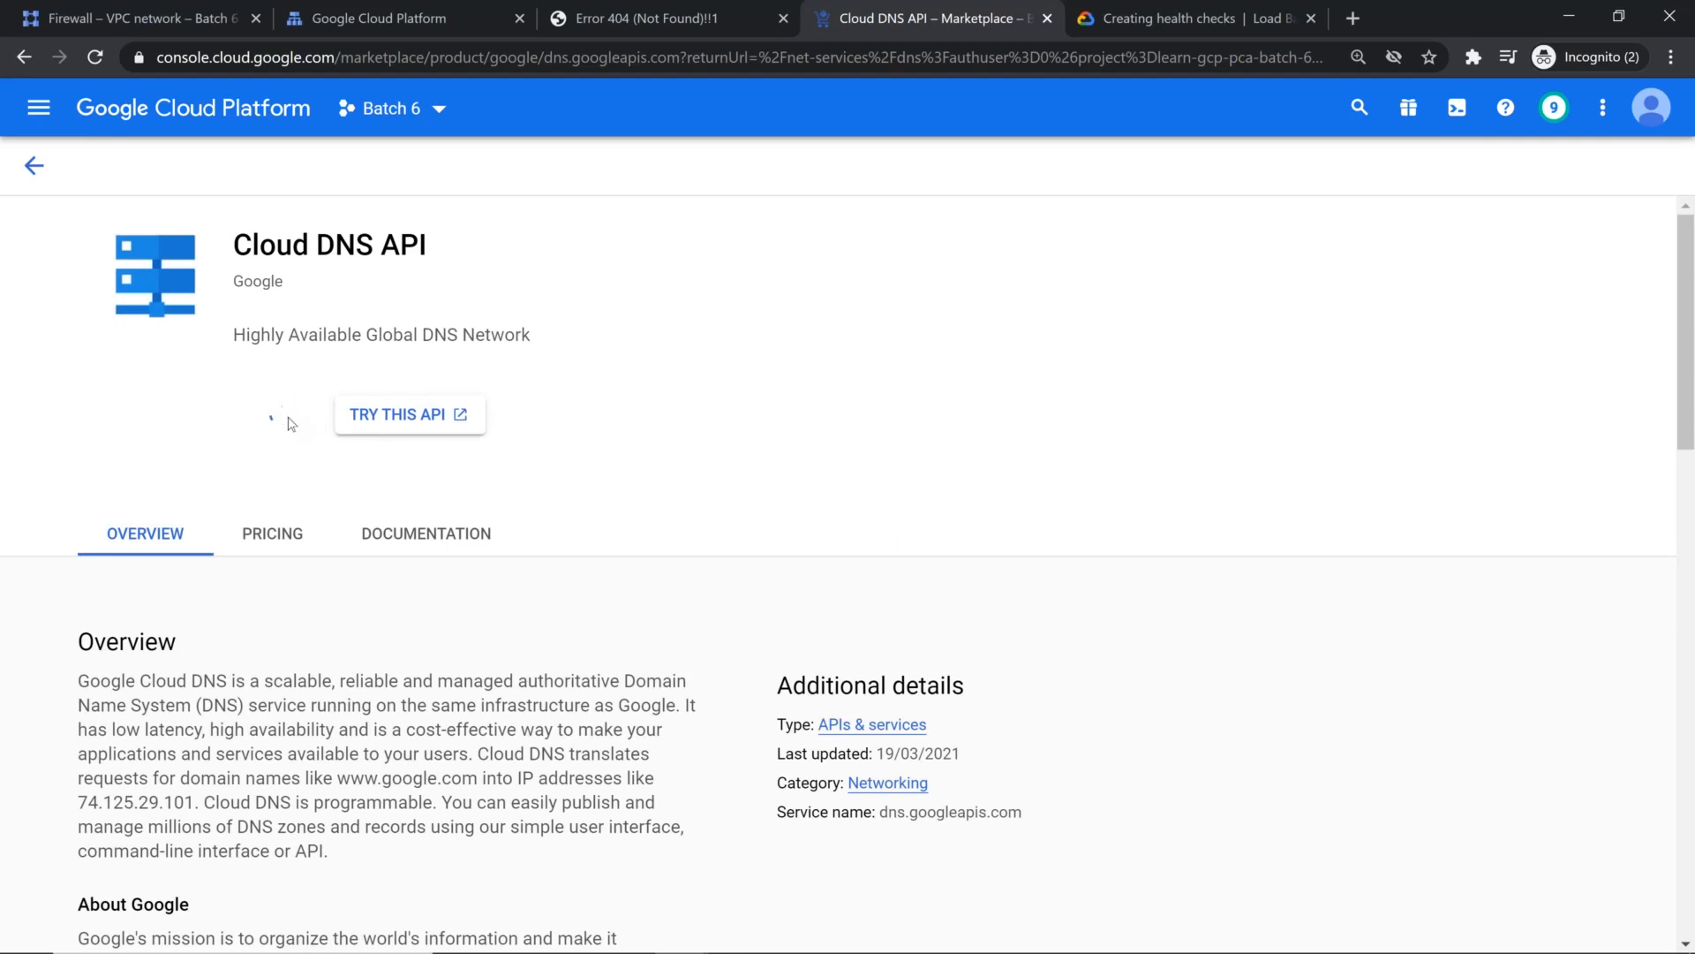
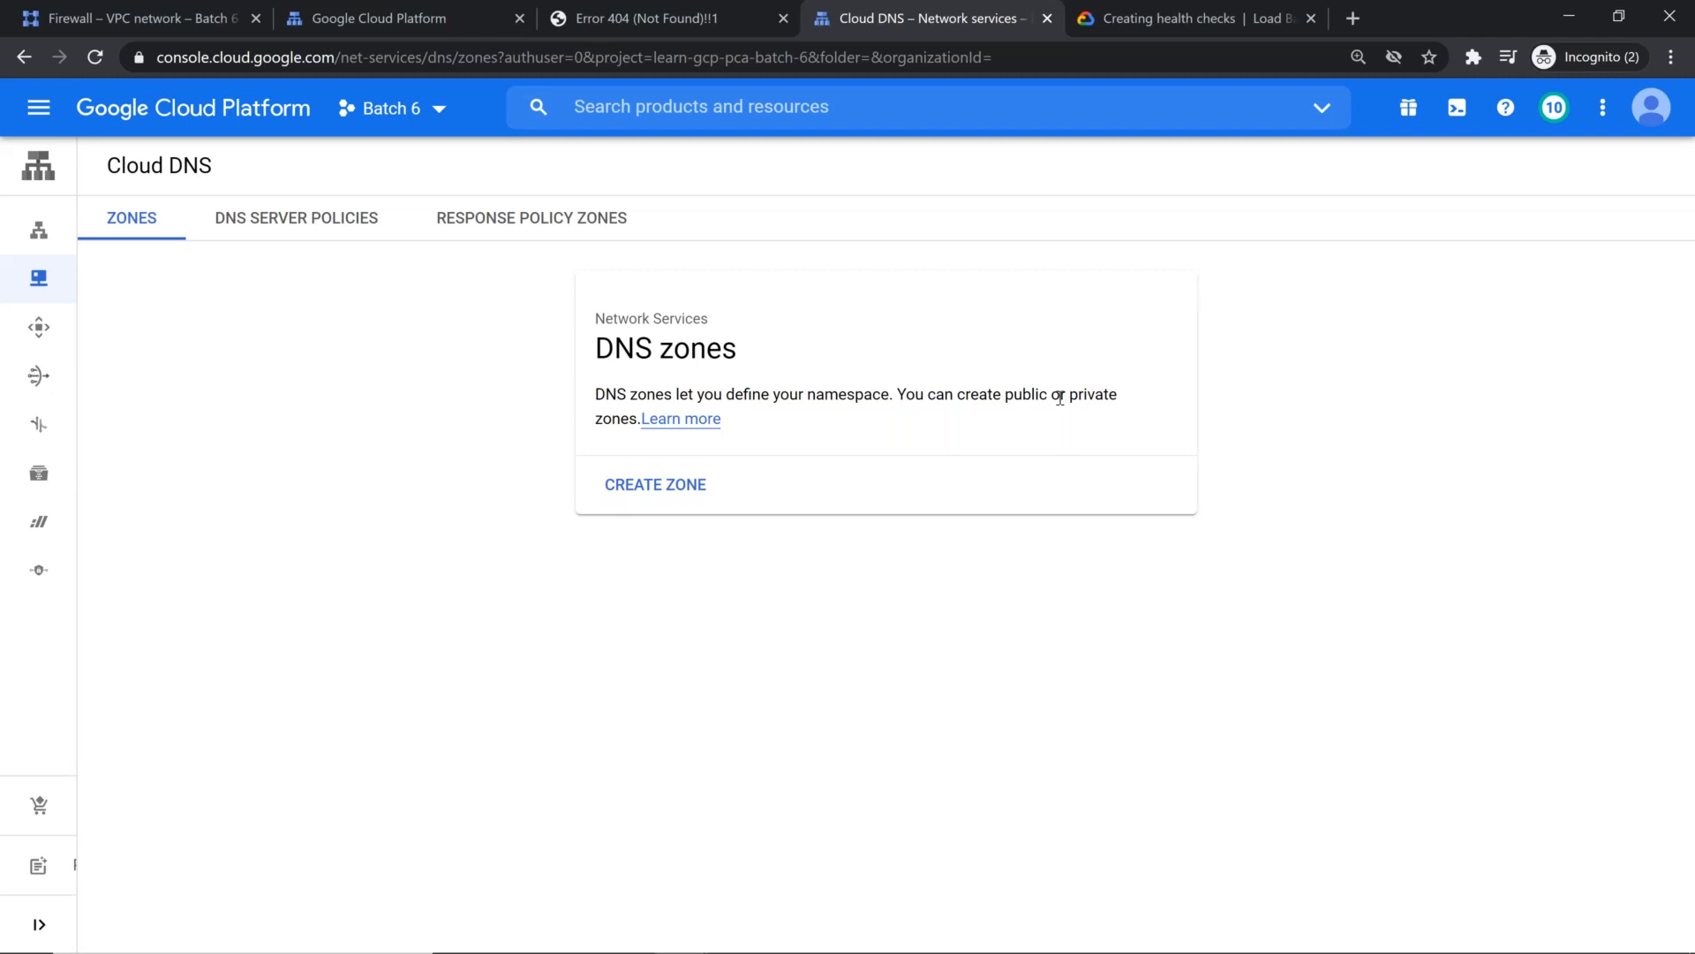
Step: Start a new public DNS zone and name it after the registered .tk domain, with a dash replacing the dot before tk
click(653, 484)
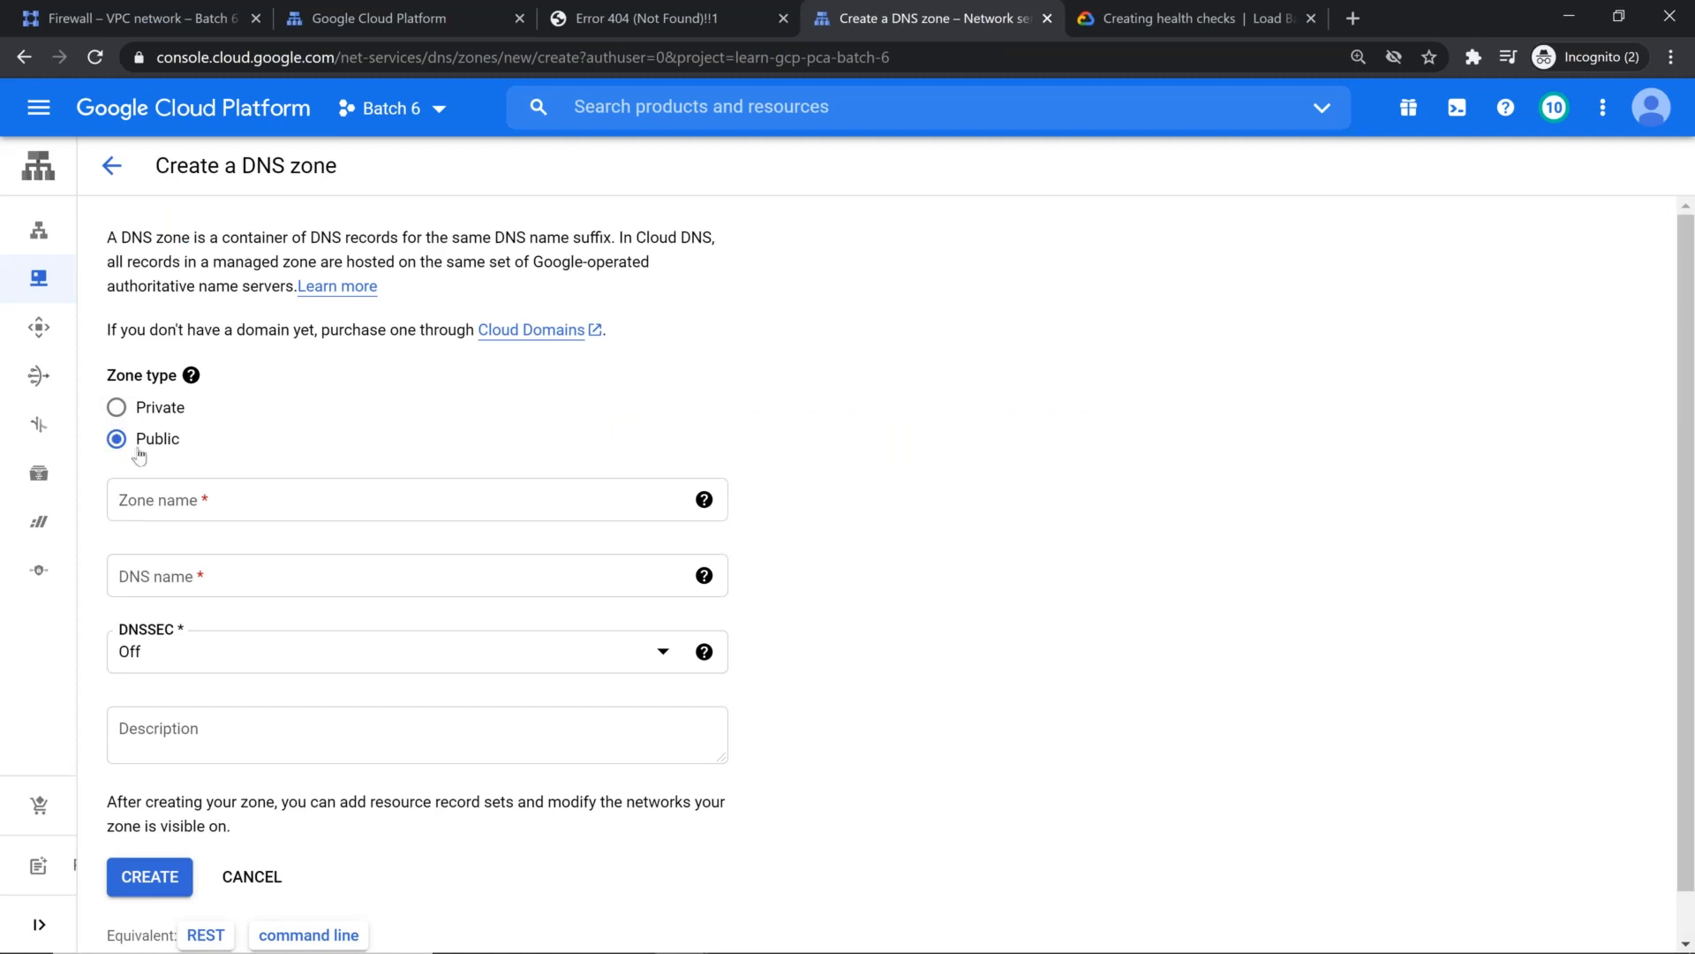
click(220, 500)
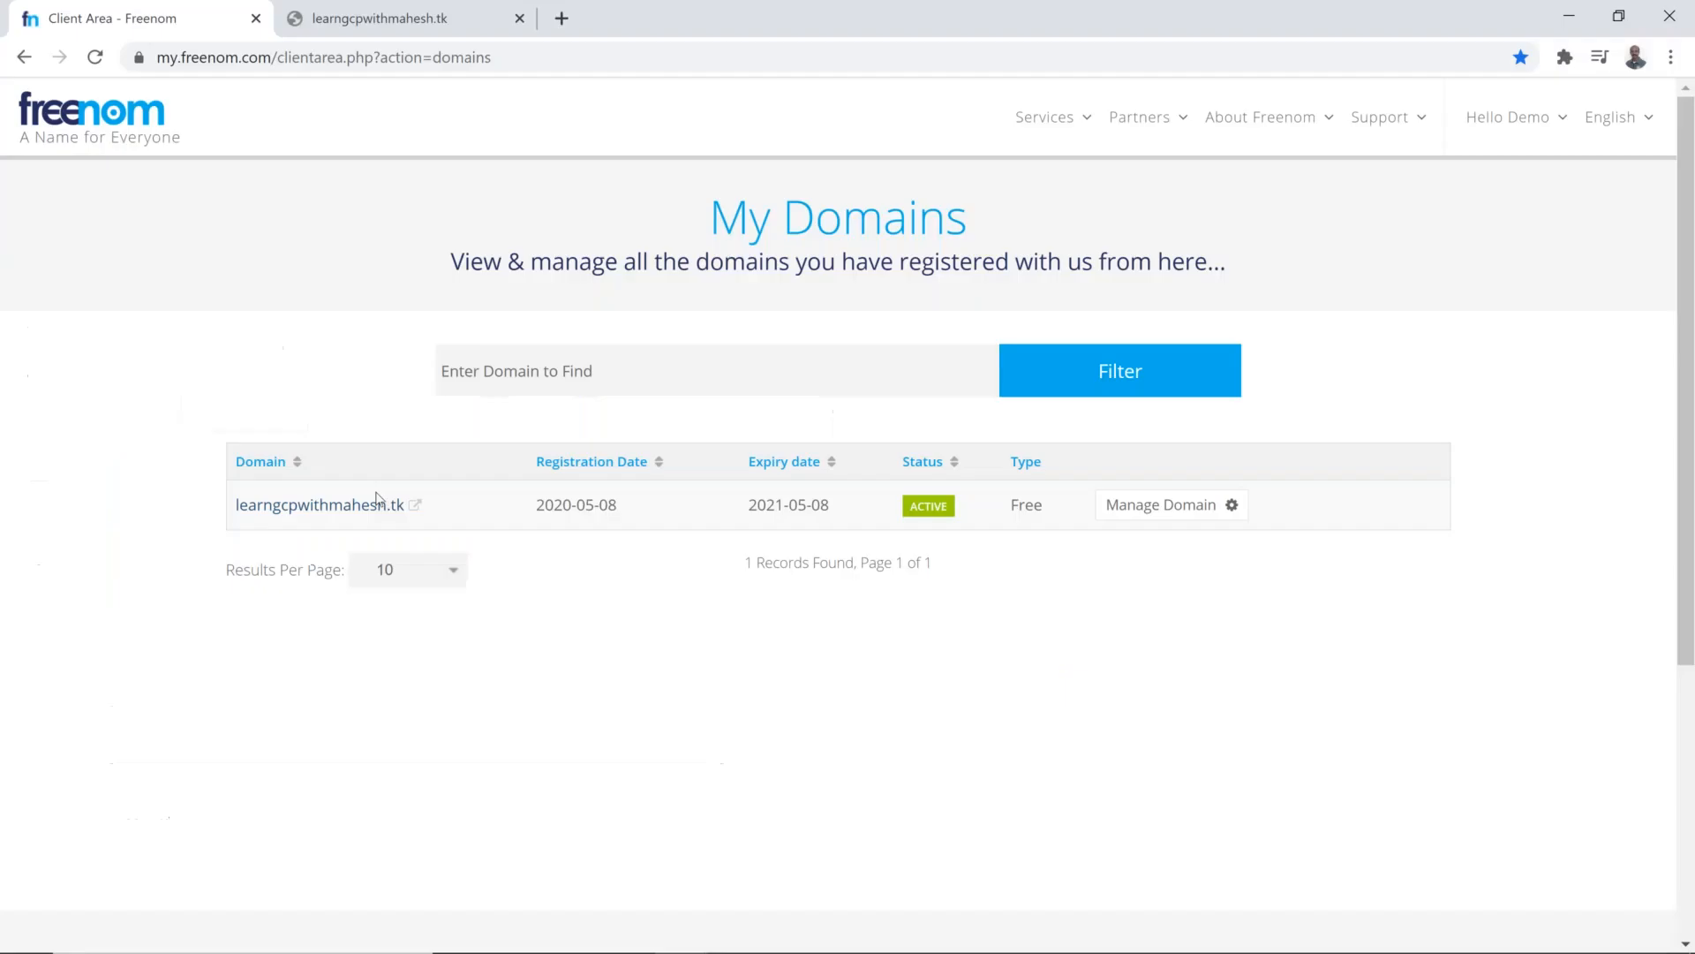
click(423, 13)
click(317, 58)
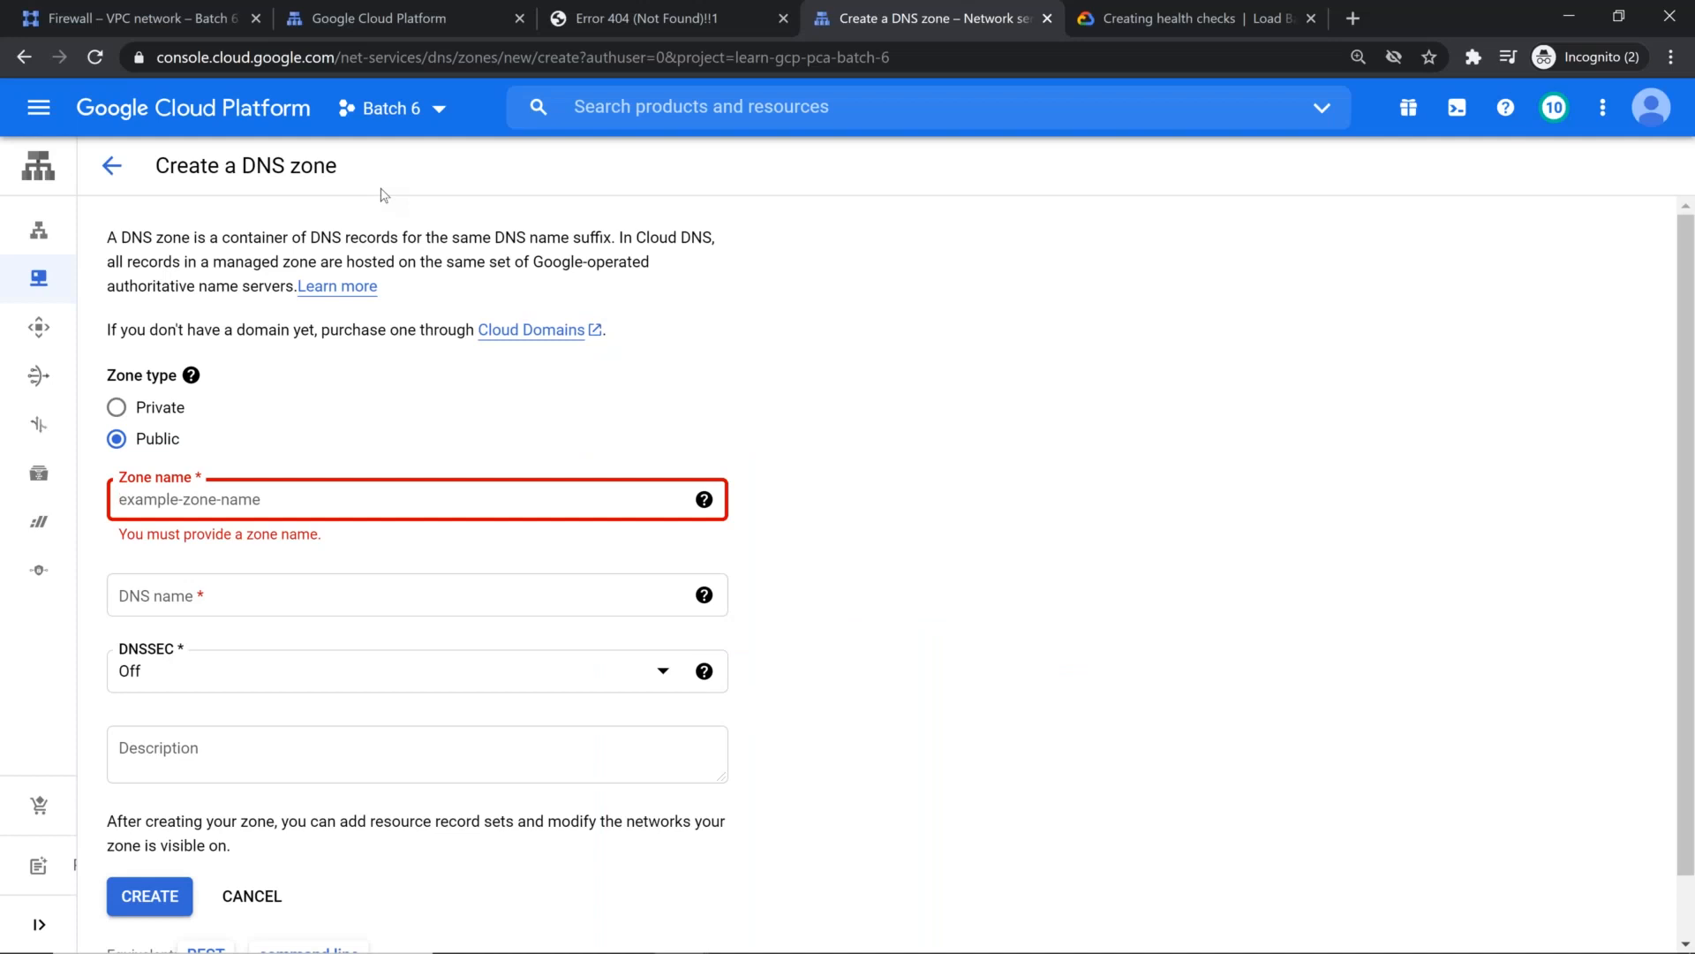
text(http://learngcpwithmahesh.tk)
key(Home)
key(Delete)
key(Delete)
key(Delete)
key(Delete)
key(Delete)
key(Delete)
key(Delete)
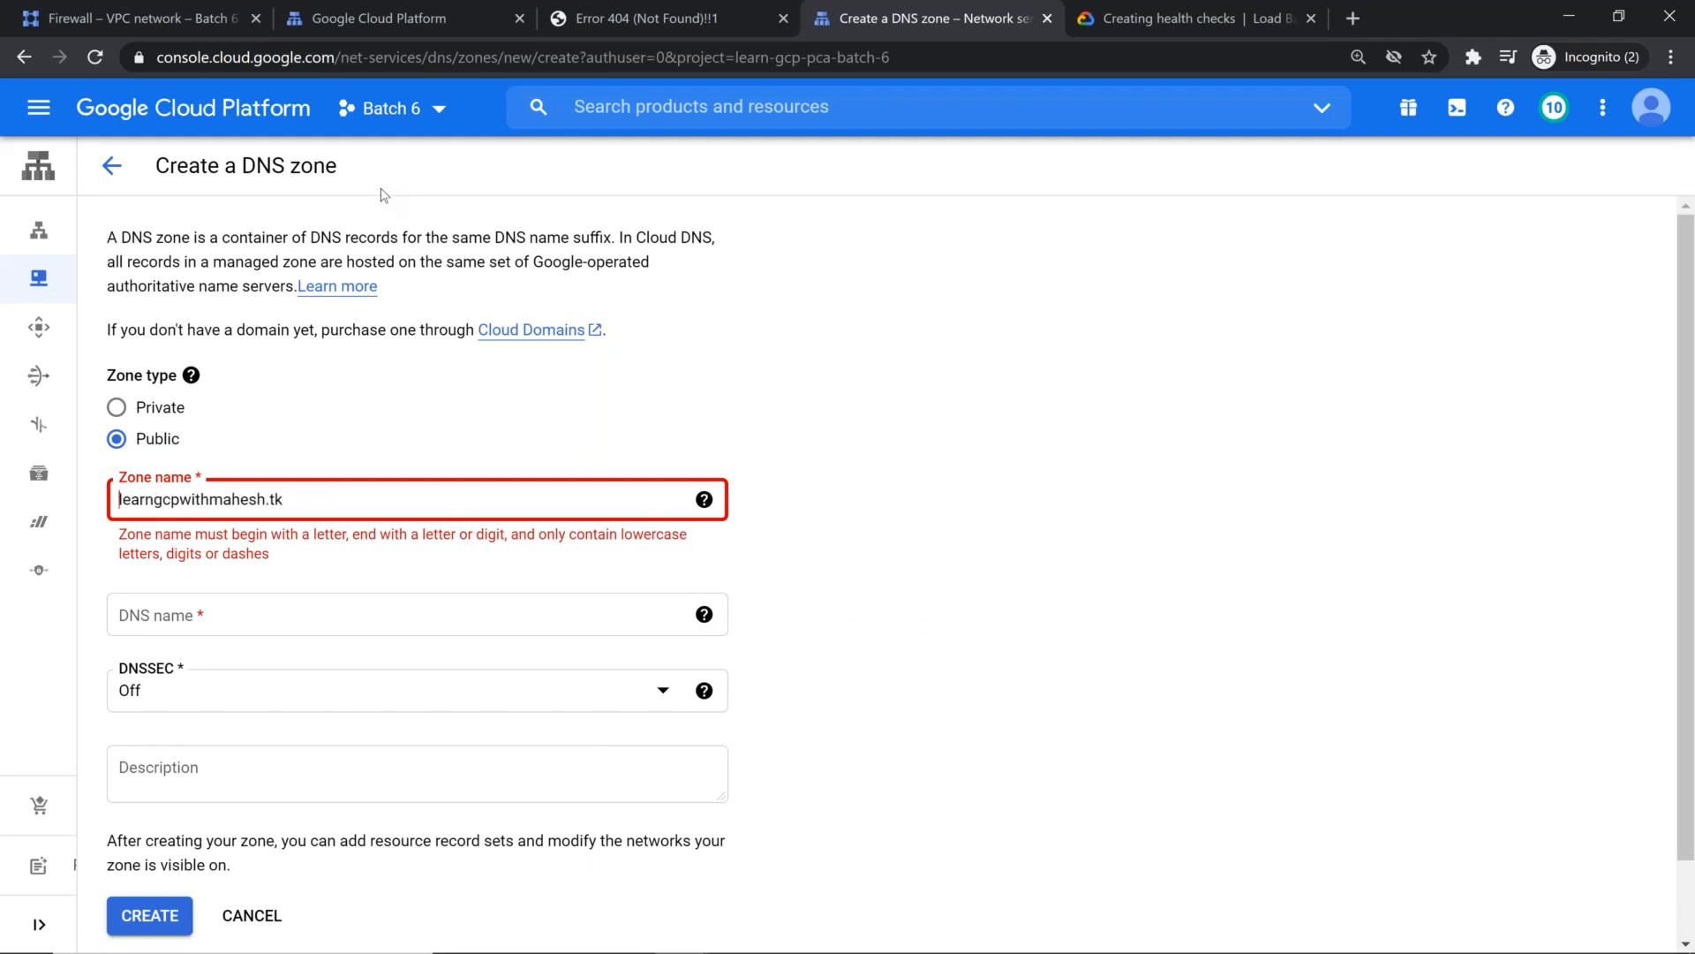
key(Delete)
text(-)
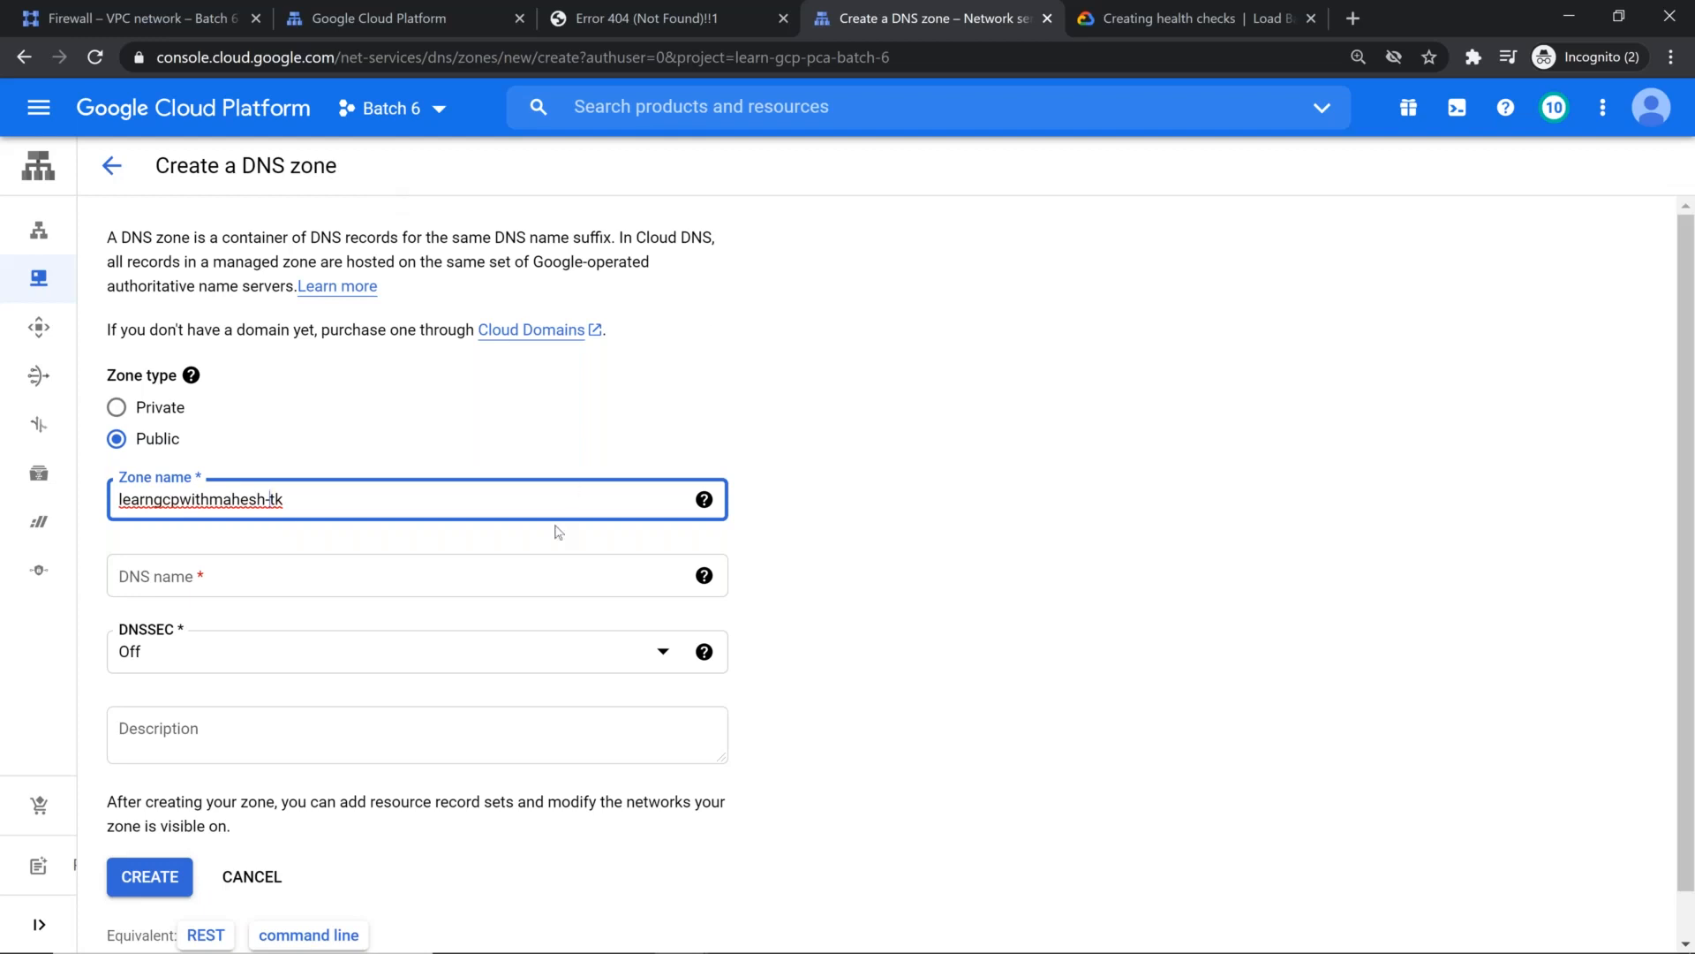
click(507, 587)
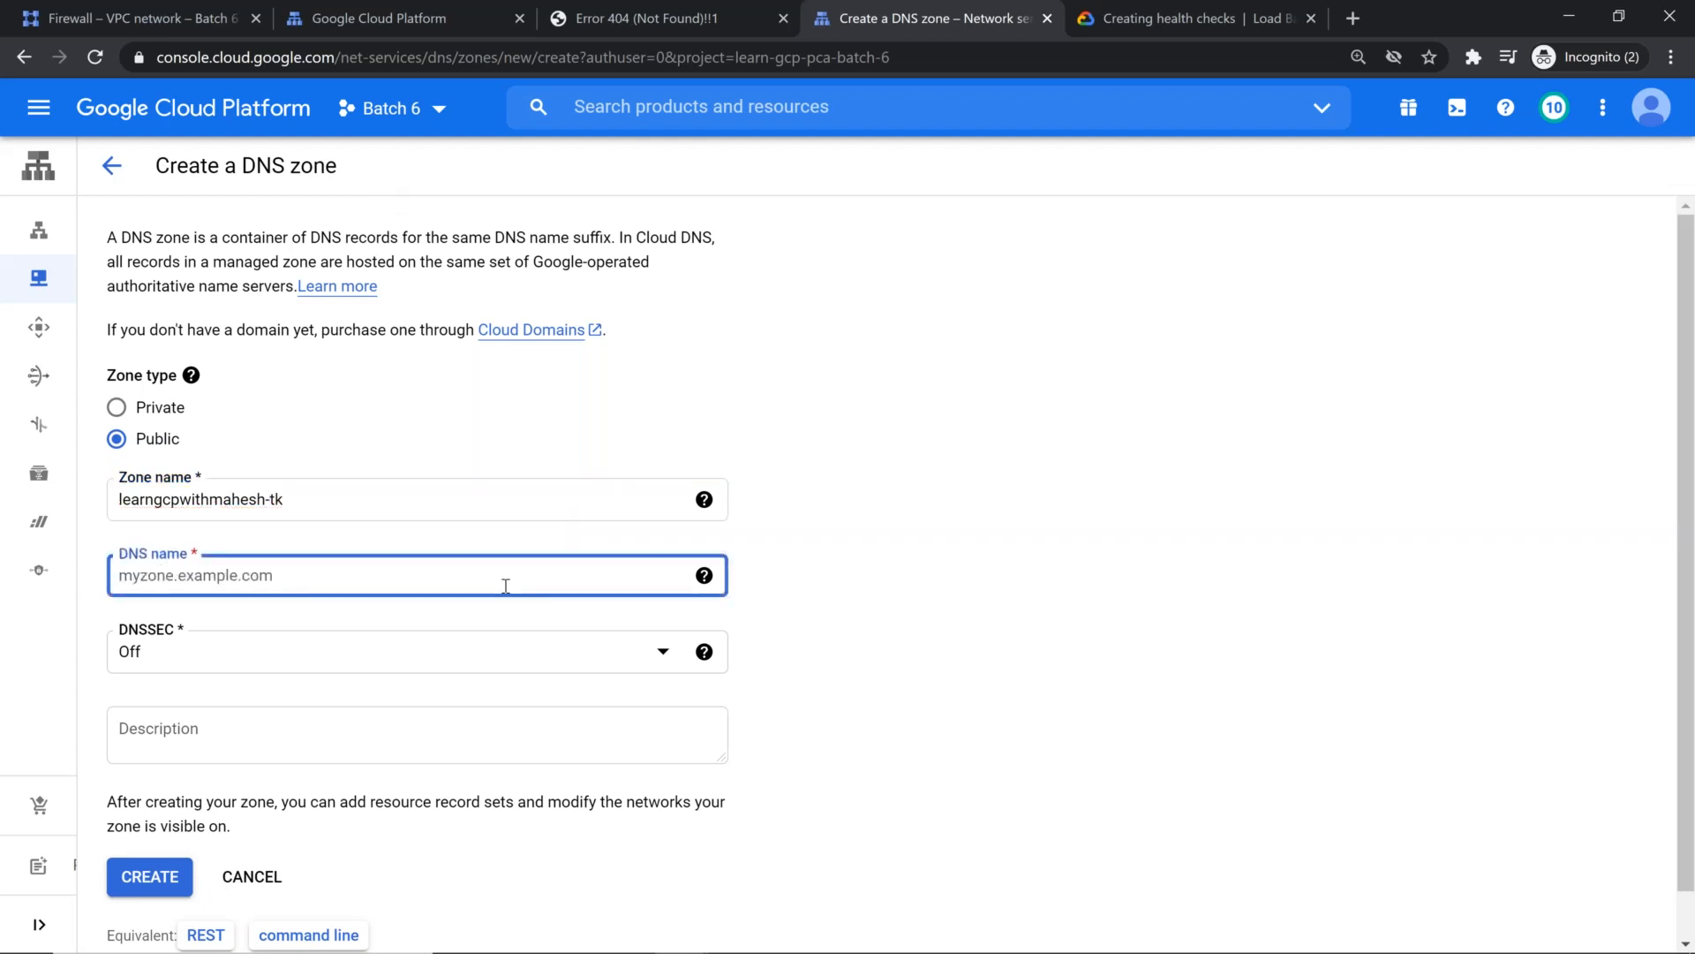
text(http://learngcpwithmahesh.tk/)
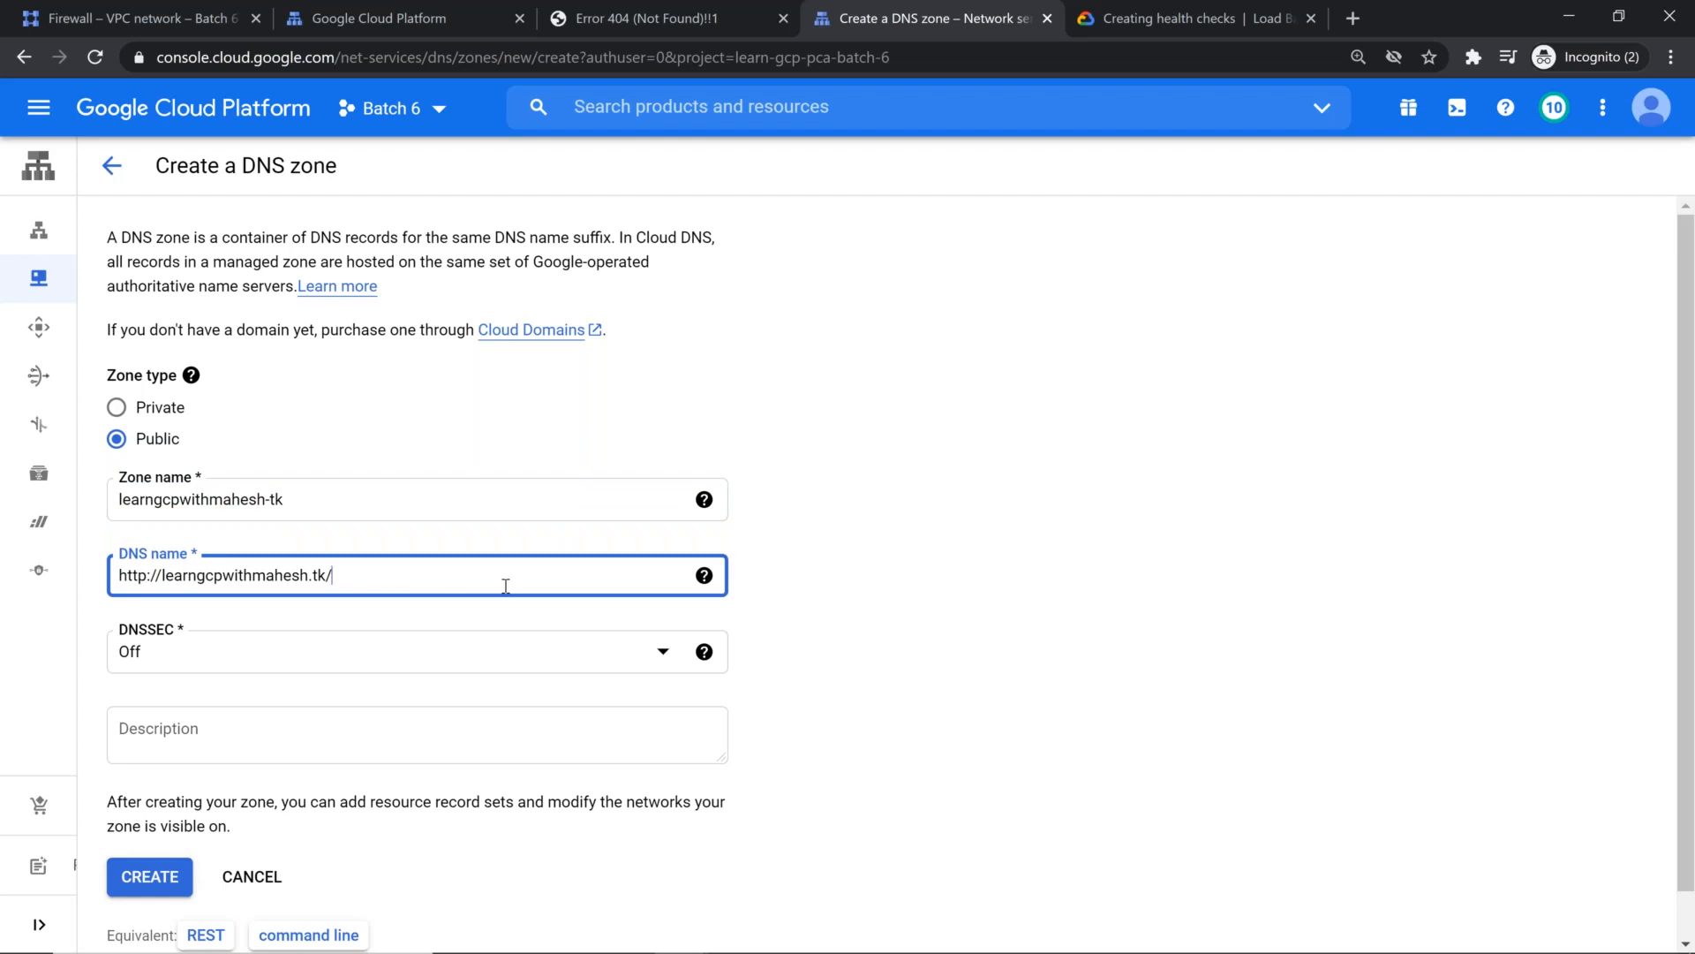
key(Home)
key(Delete)
key(Delete)
key(Delete)
key(Delete)
key(Delete)
key(Delete)
key(Delete)
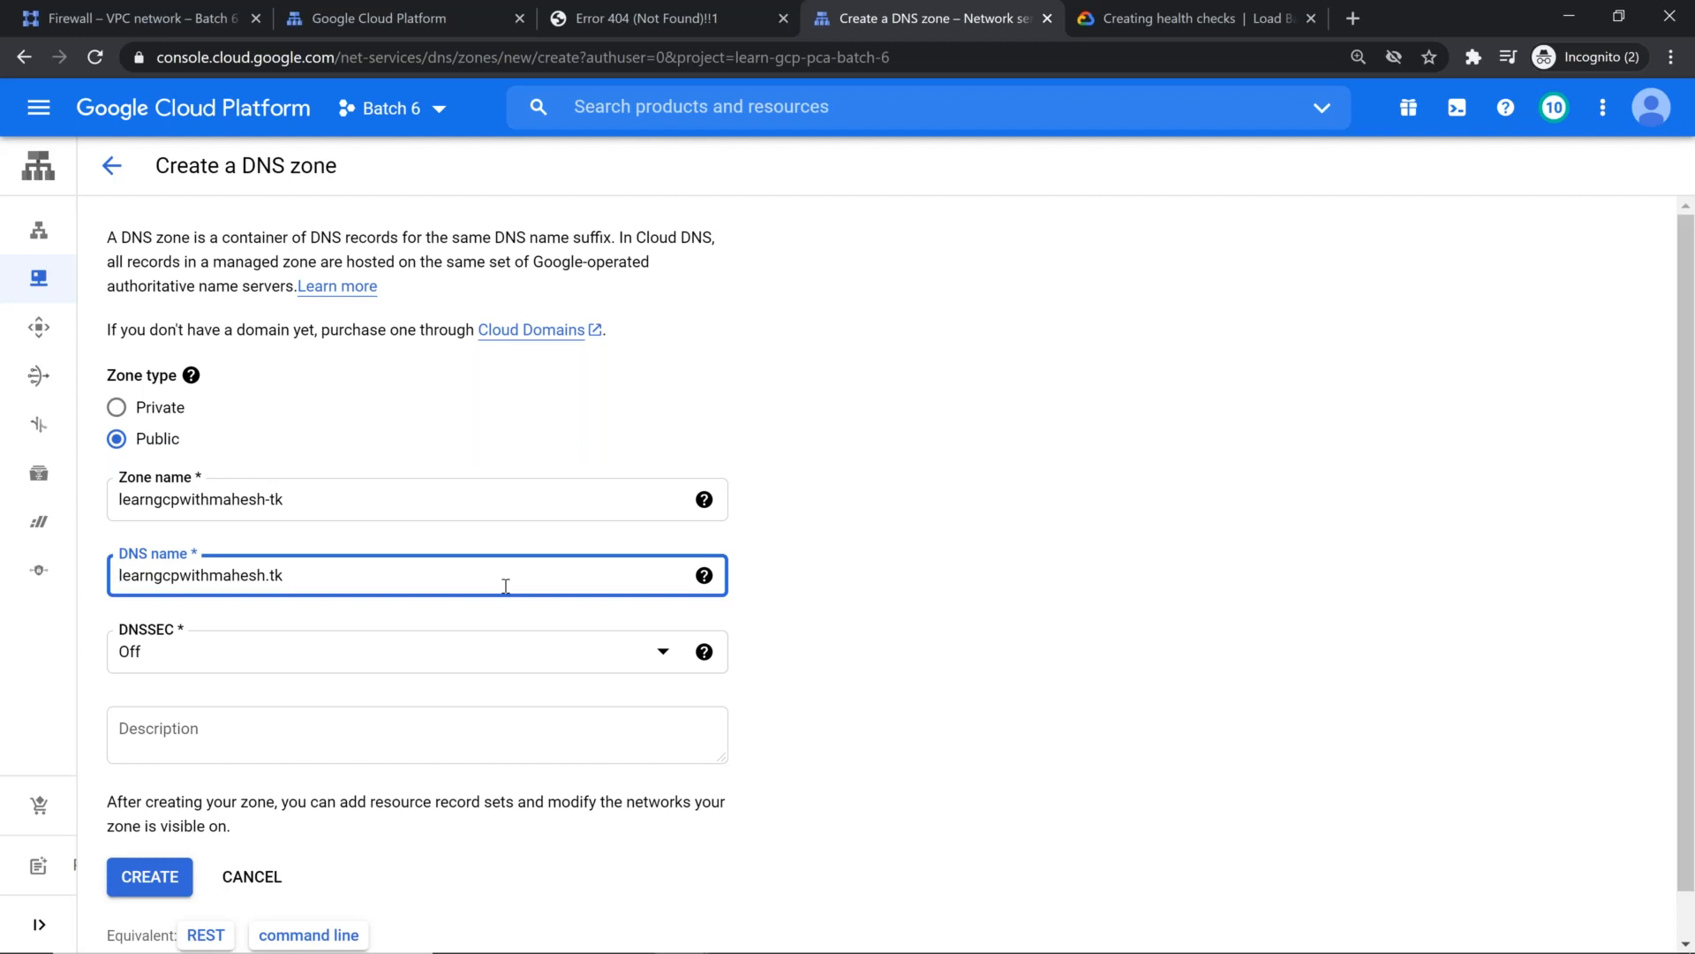
Step: Set DNSSEC to On, review the equivalent gcloud command line, and create the zone
click(410, 667)
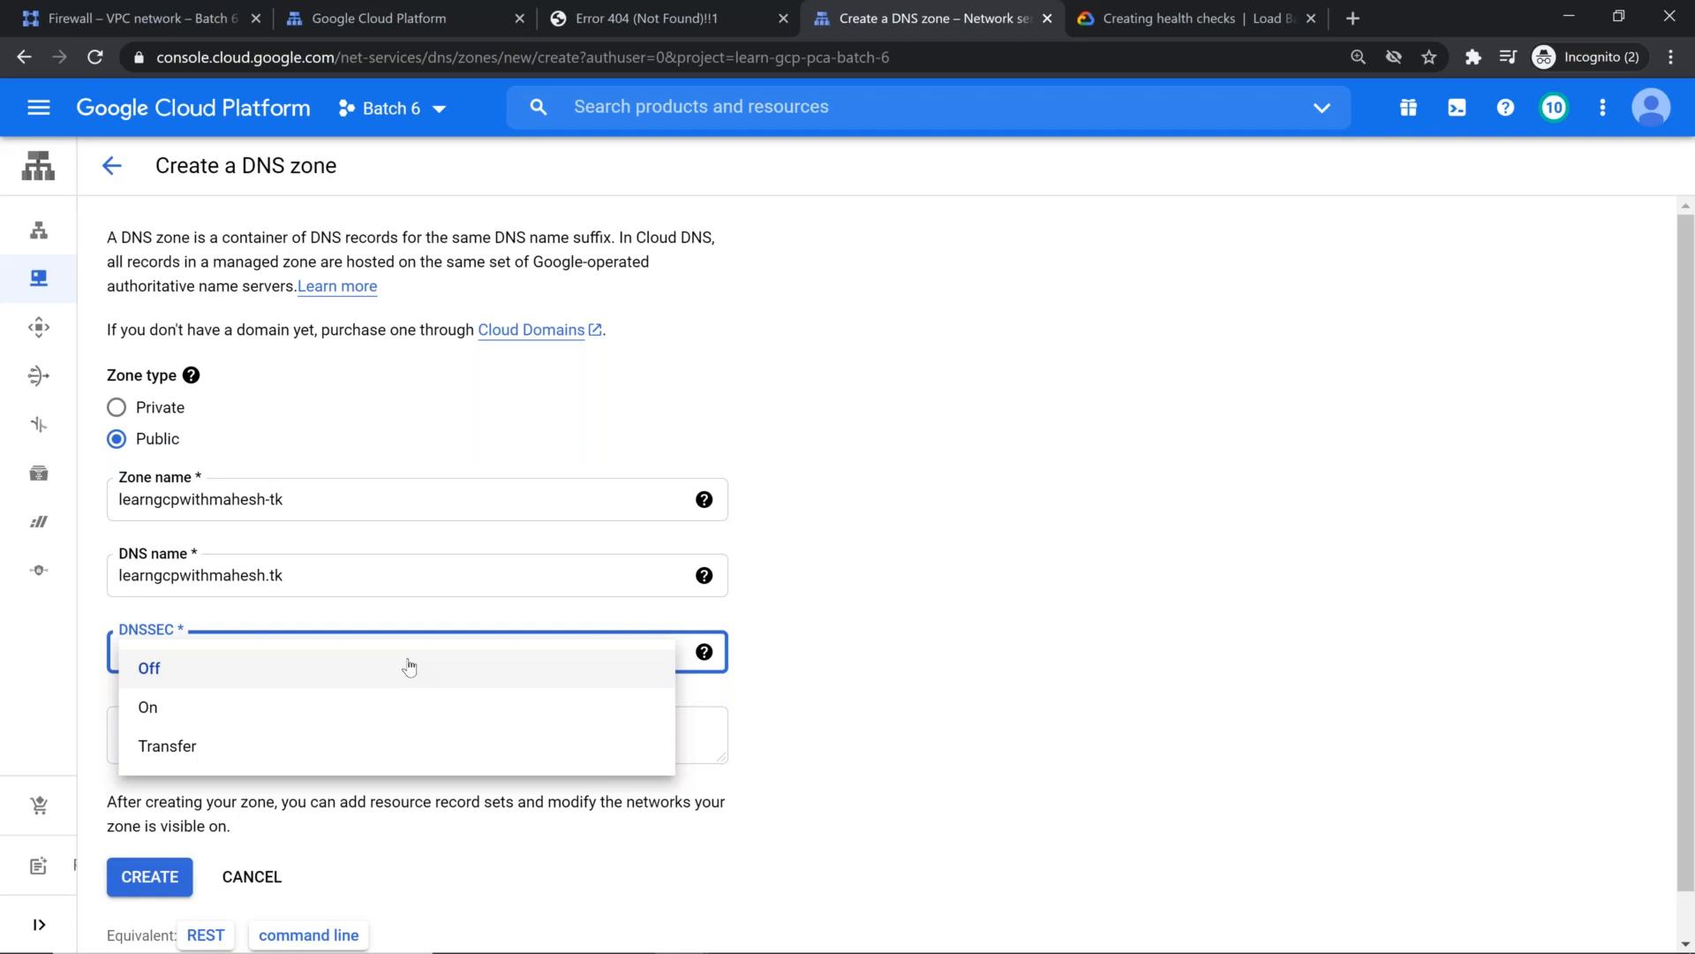
click(314, 709)
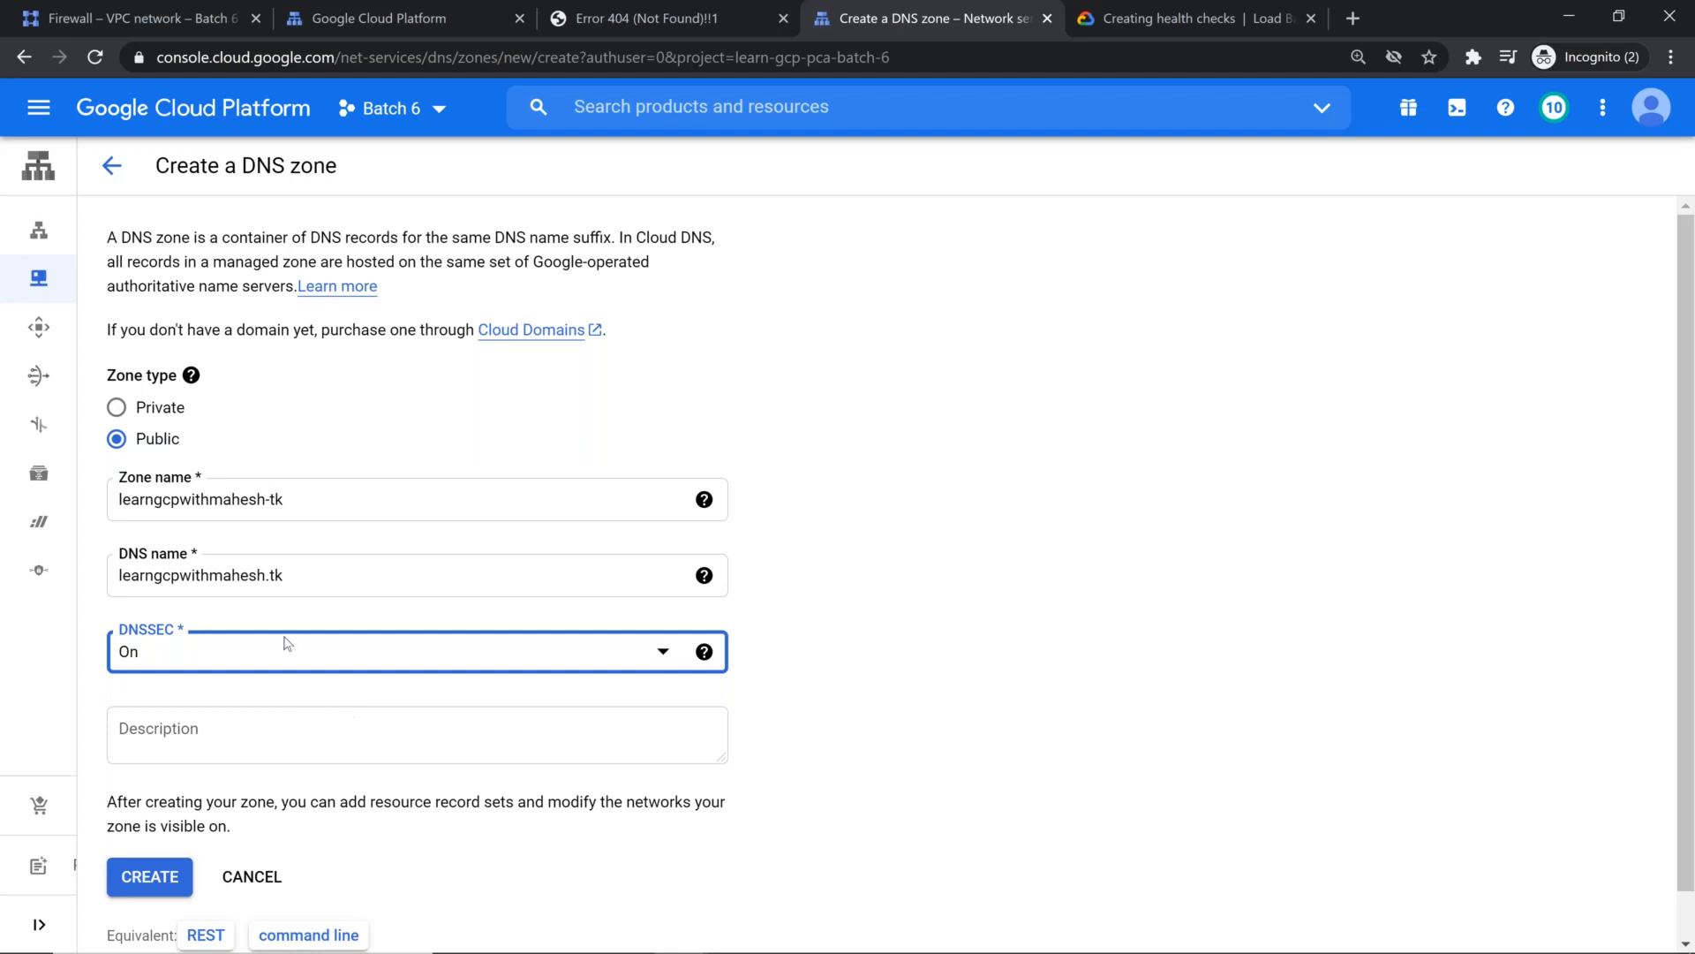
scroll(286, 642, down, 1)
click(339, 891)
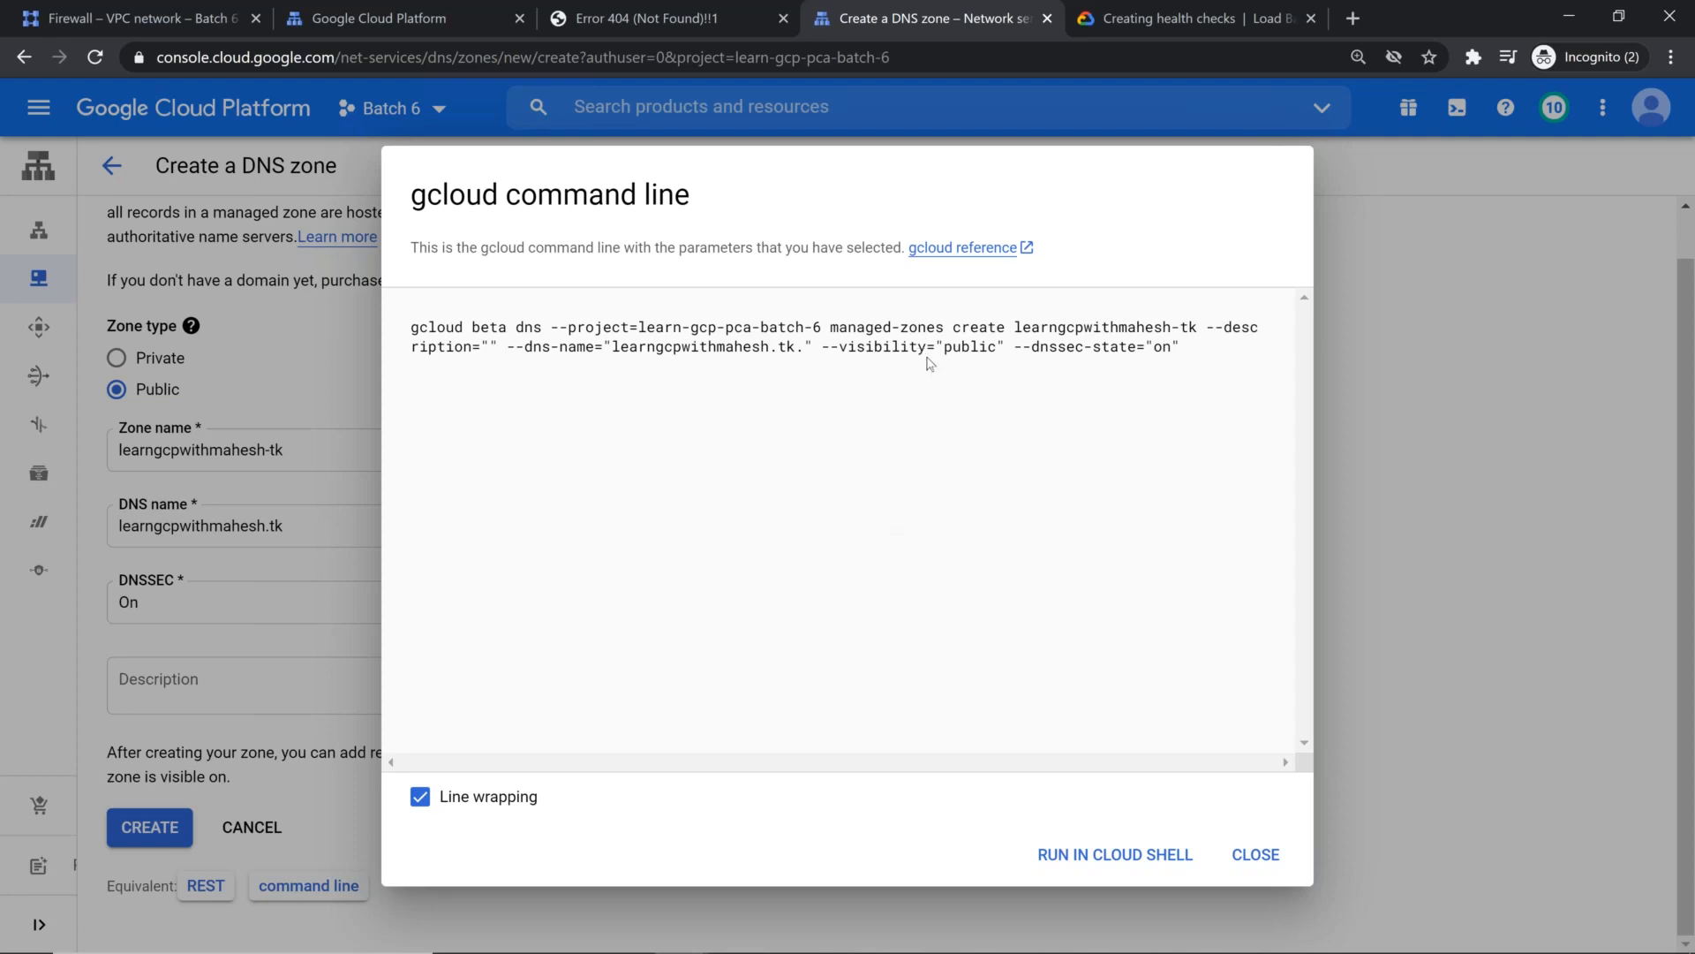
click(1284, 857)
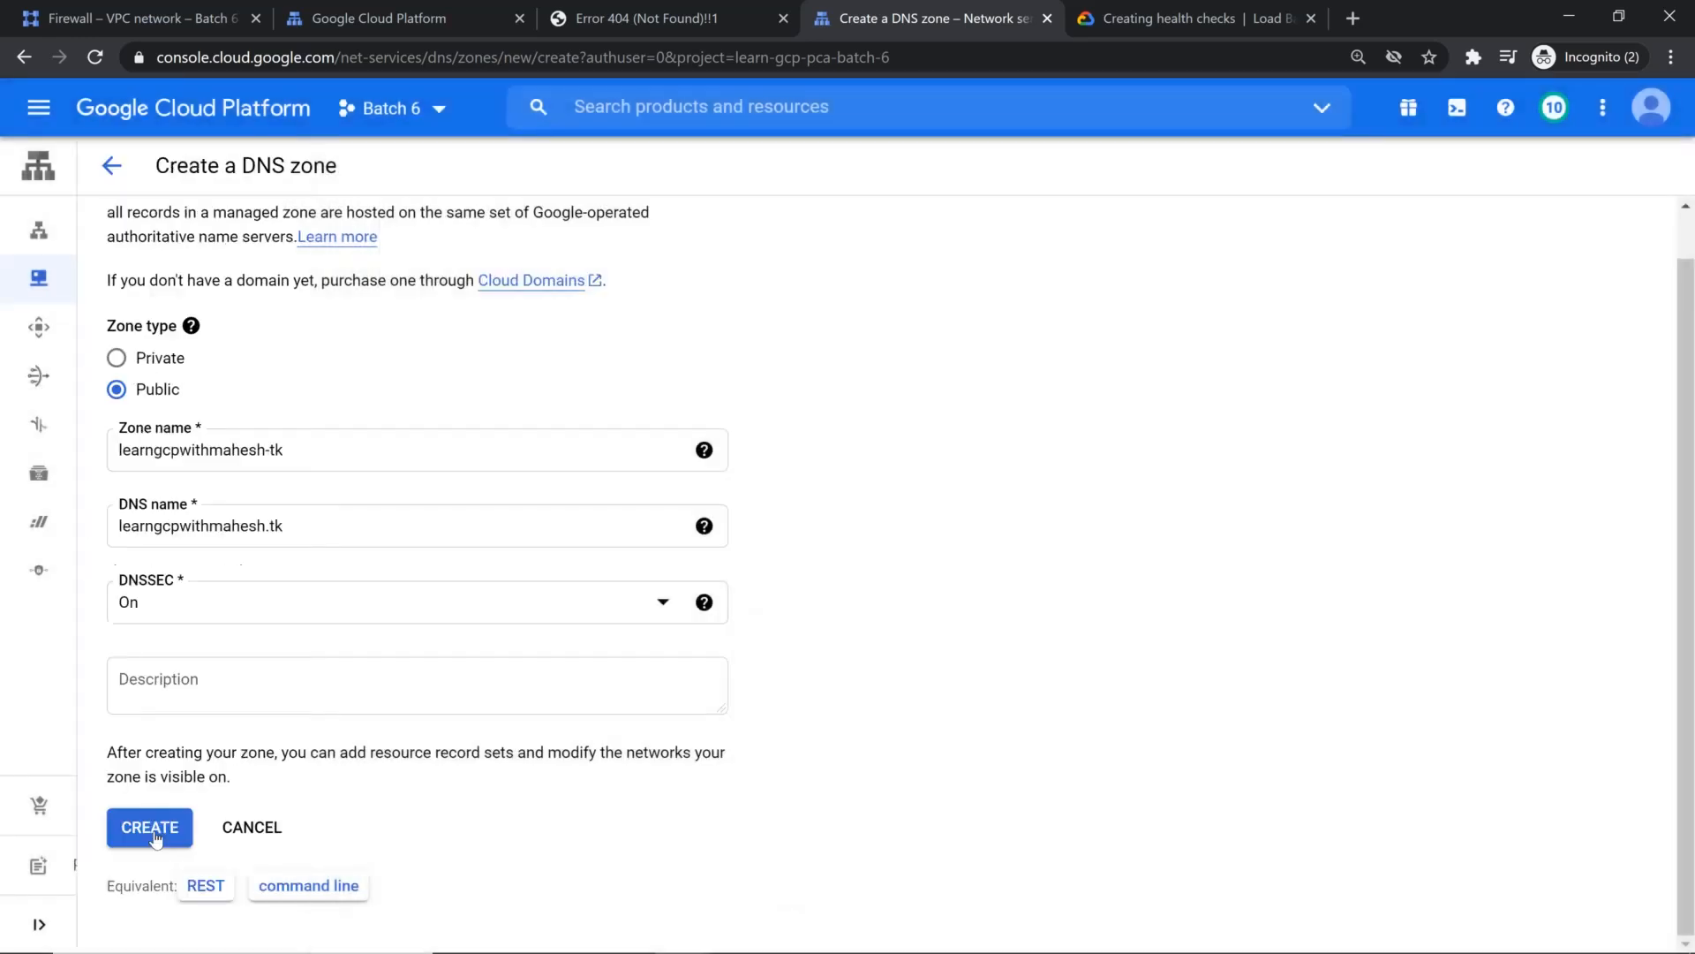
click(150, 827)
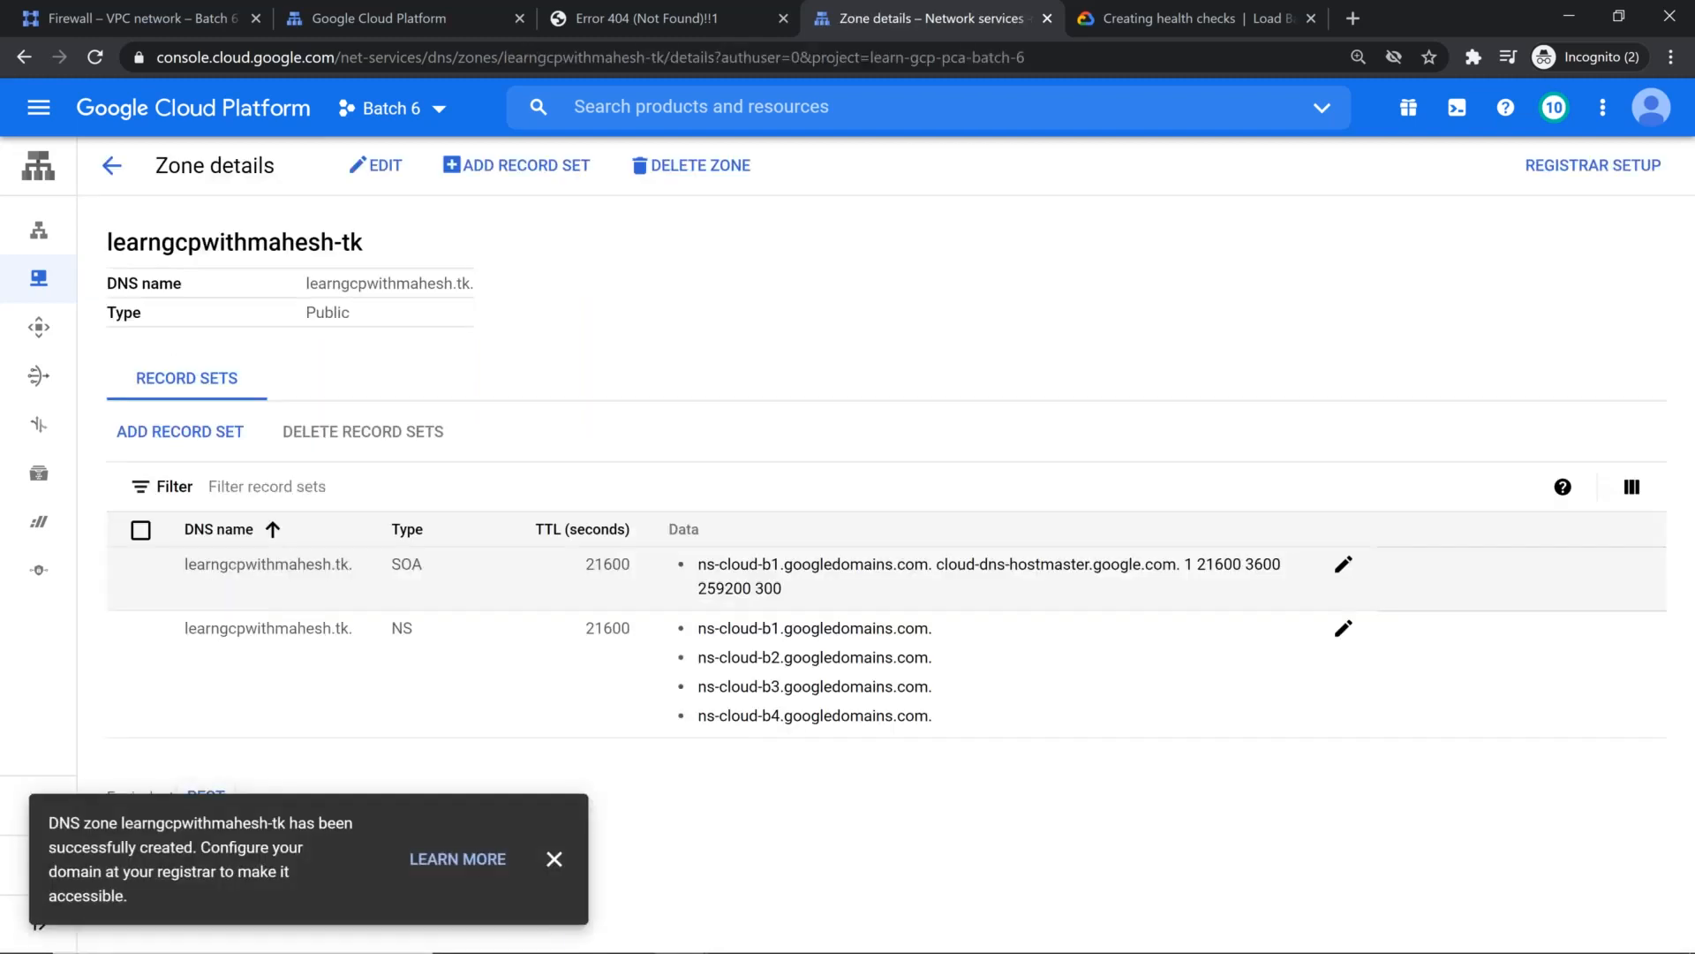
click(554, 858)
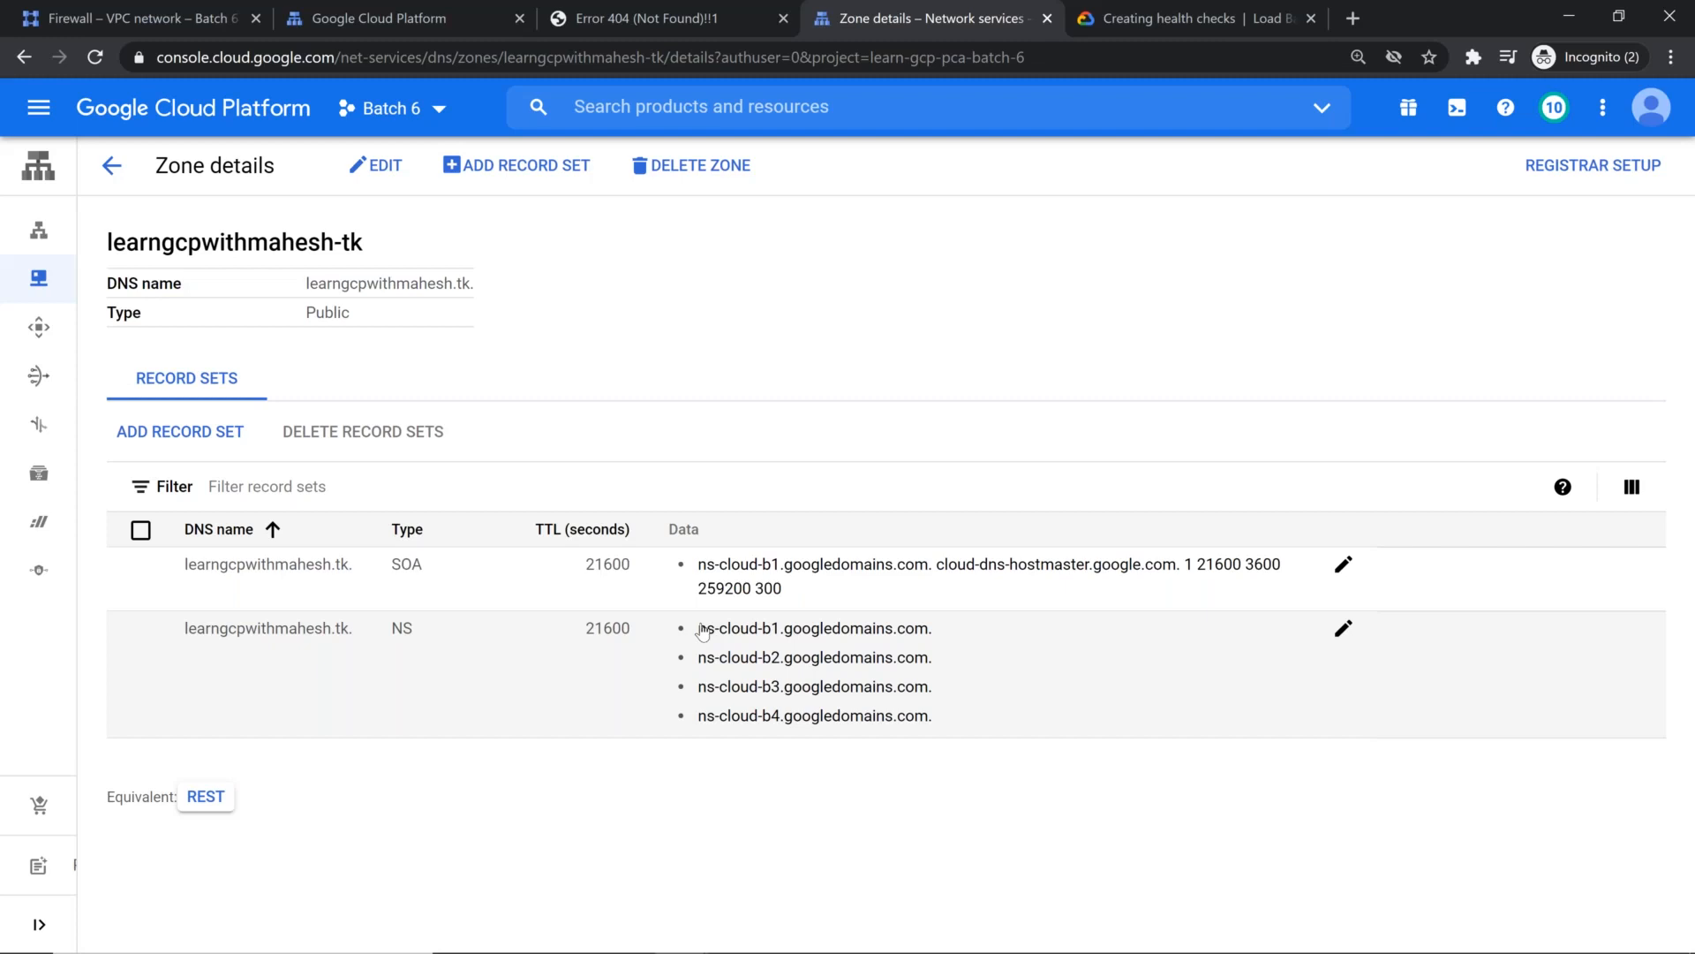
Step: Copy the first nameserver from the zone's NS record, ns-cloud-b1.googledomains.com., and switch to the domain list in the Freenom browser window
drag(701, 631, 941, 642)
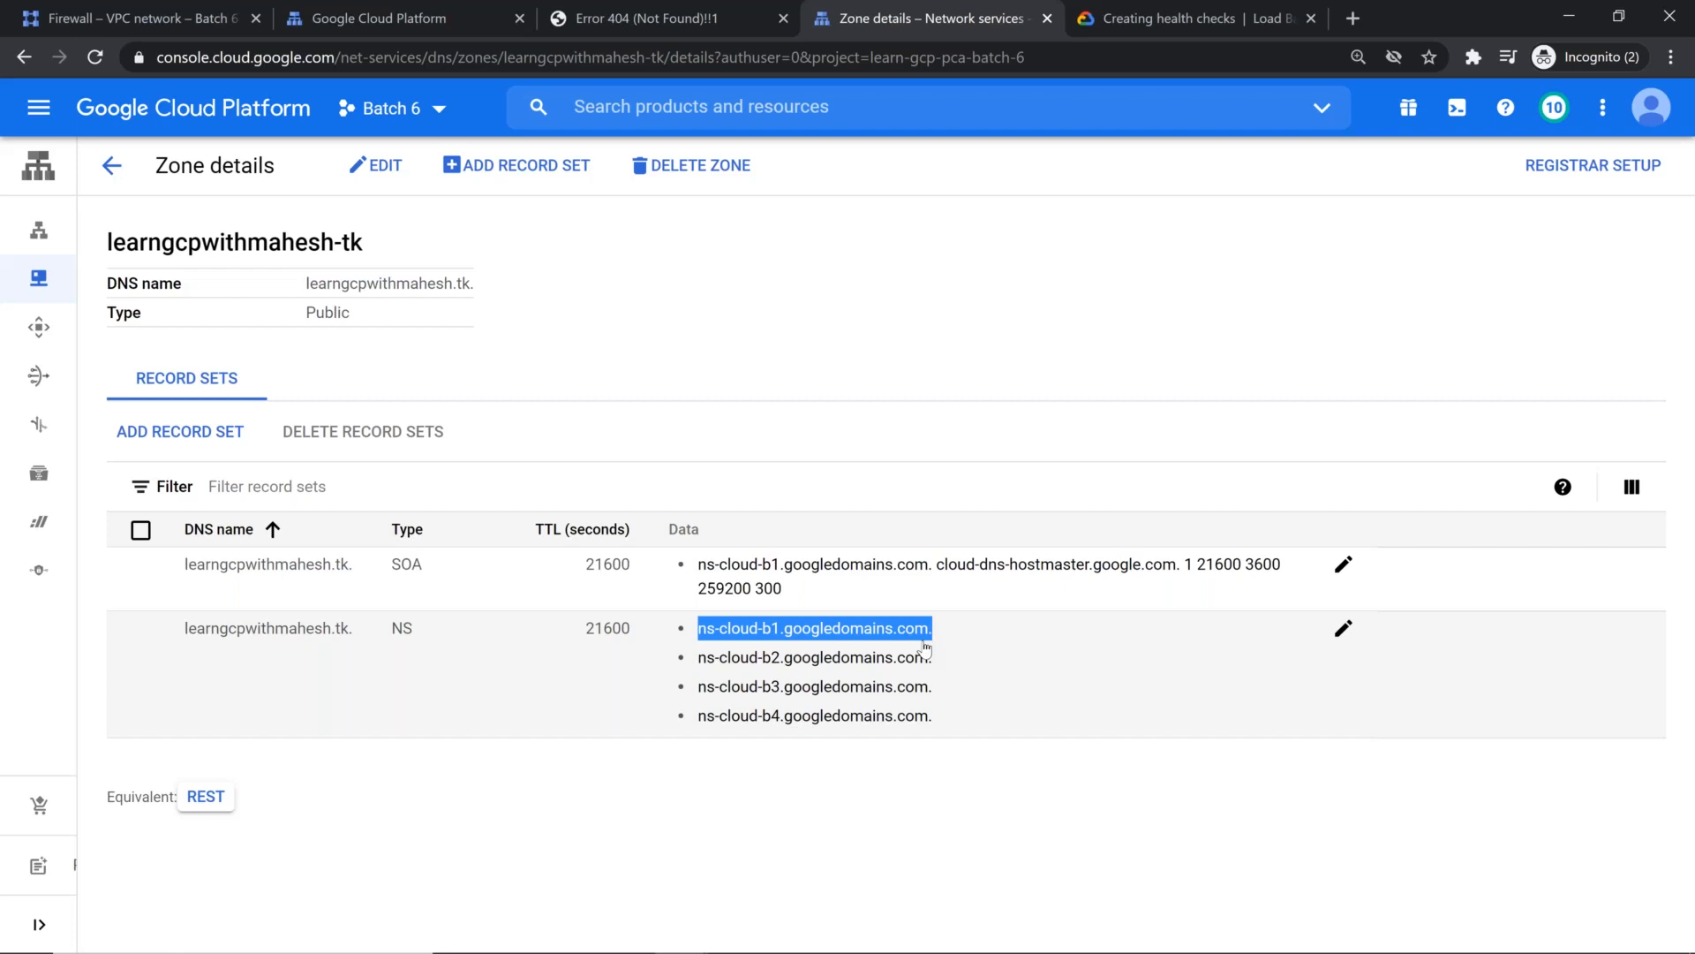
key(alt+Tab)
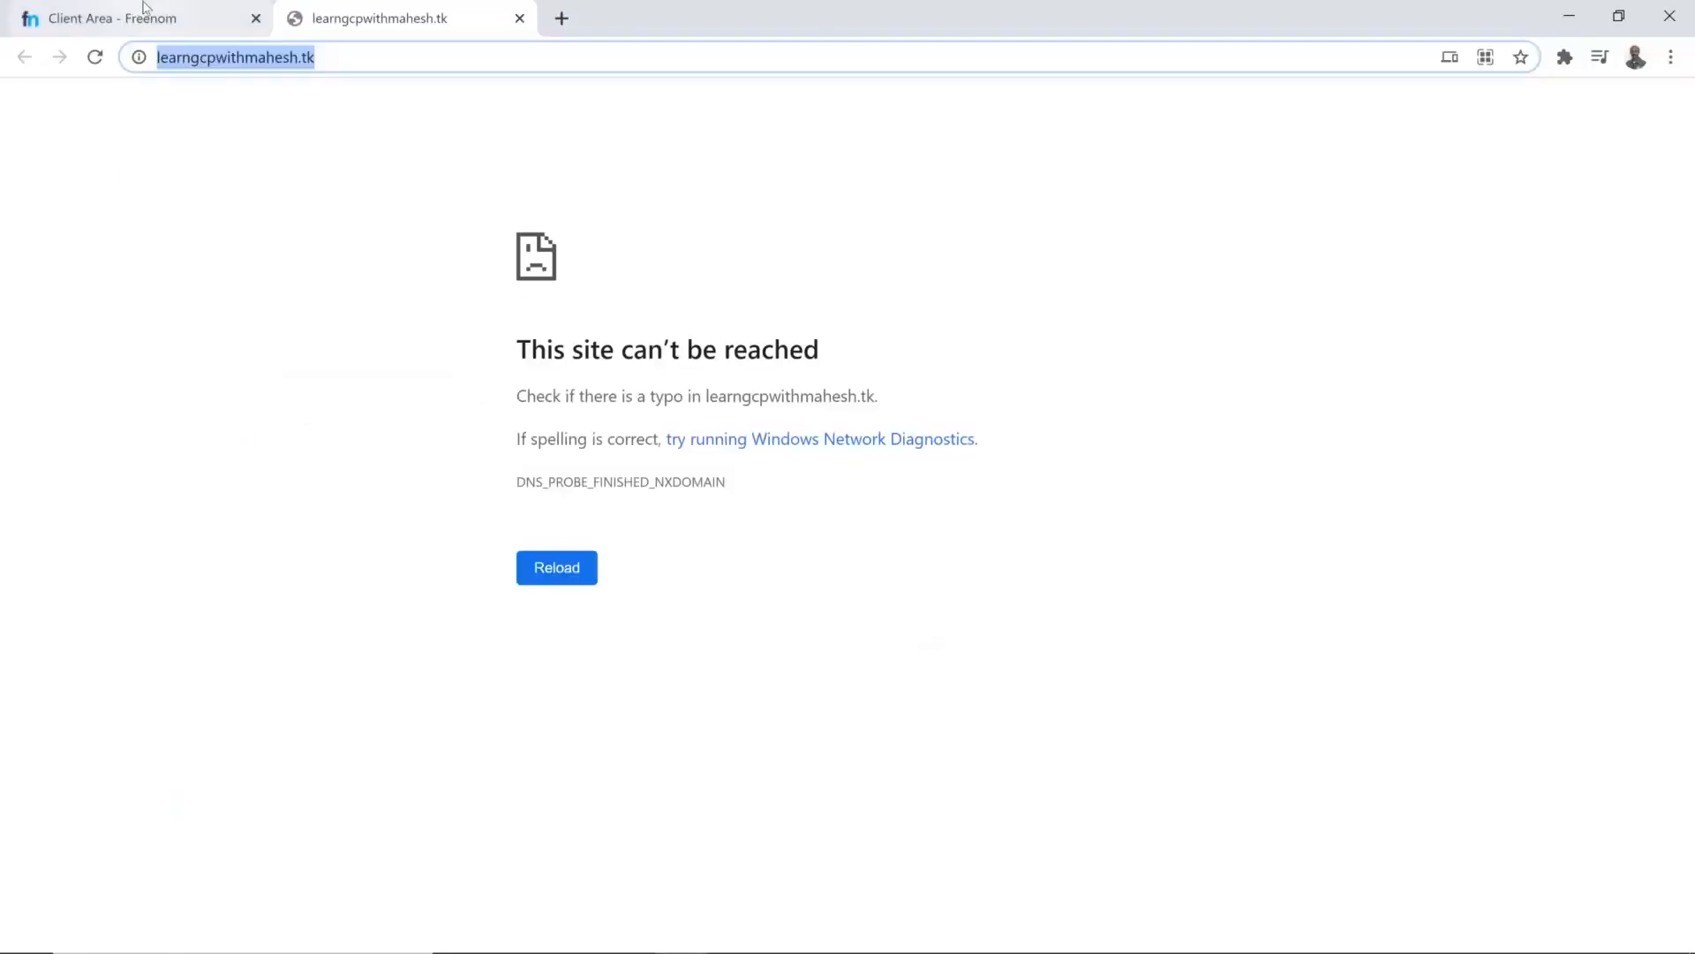
click(152, 11)
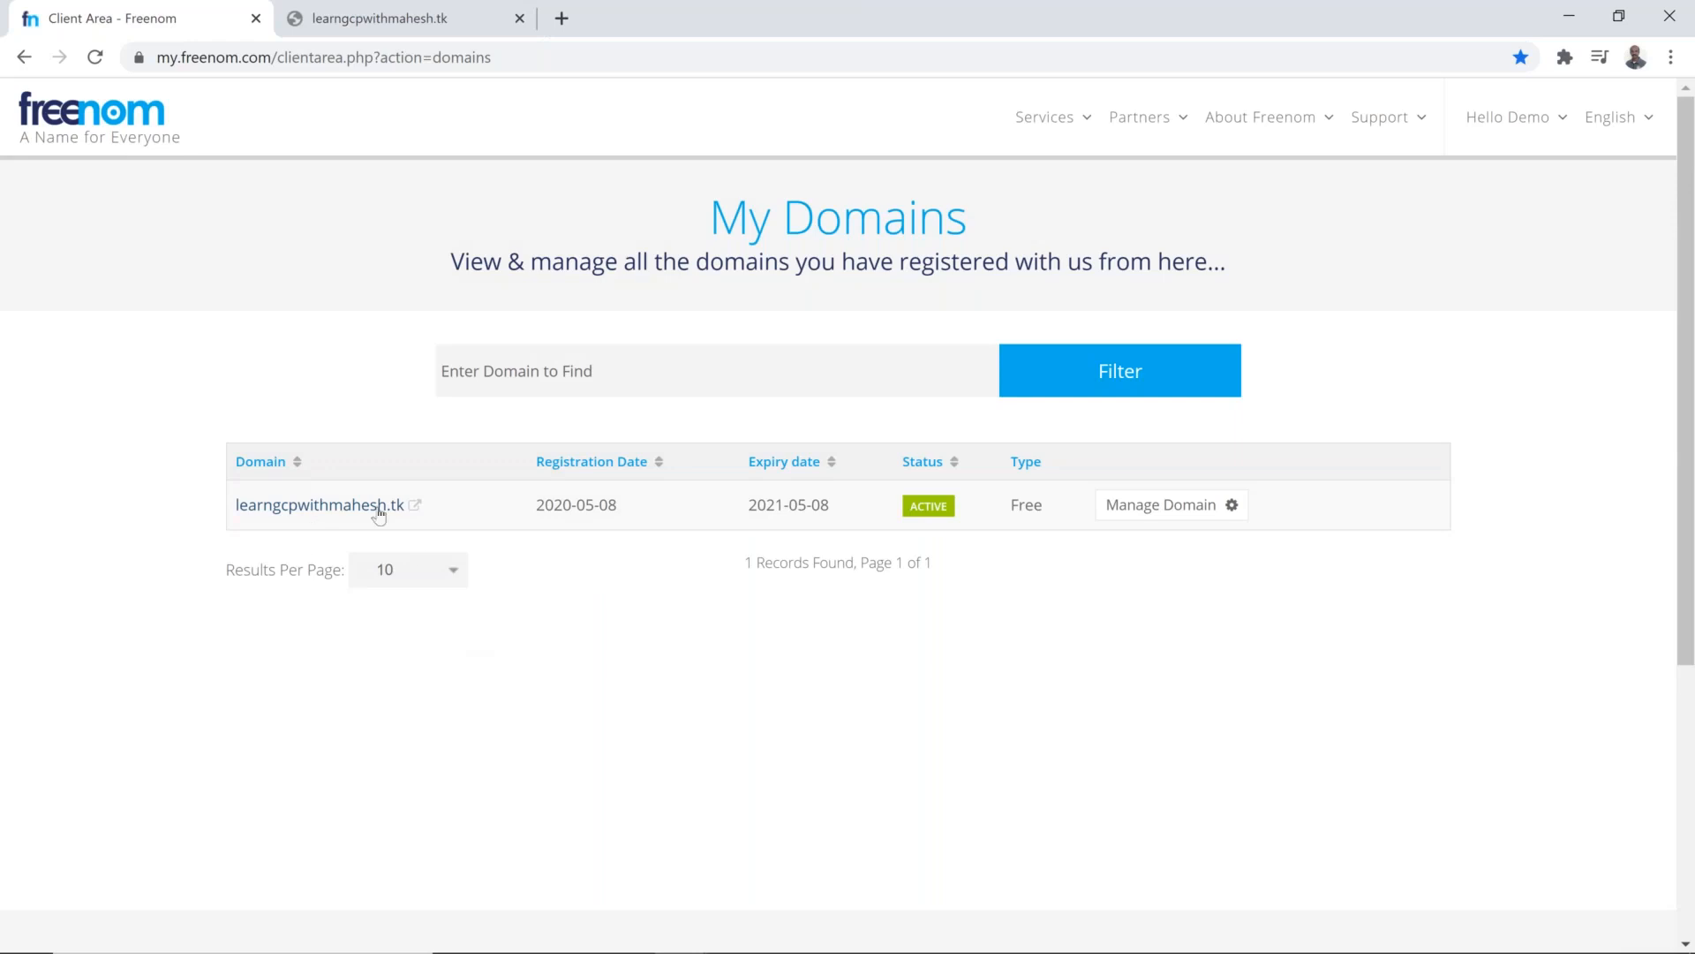
Step: Open the .tk domain's nameserver settings and save it with the default Freenom nameservers
click(1191, 508)
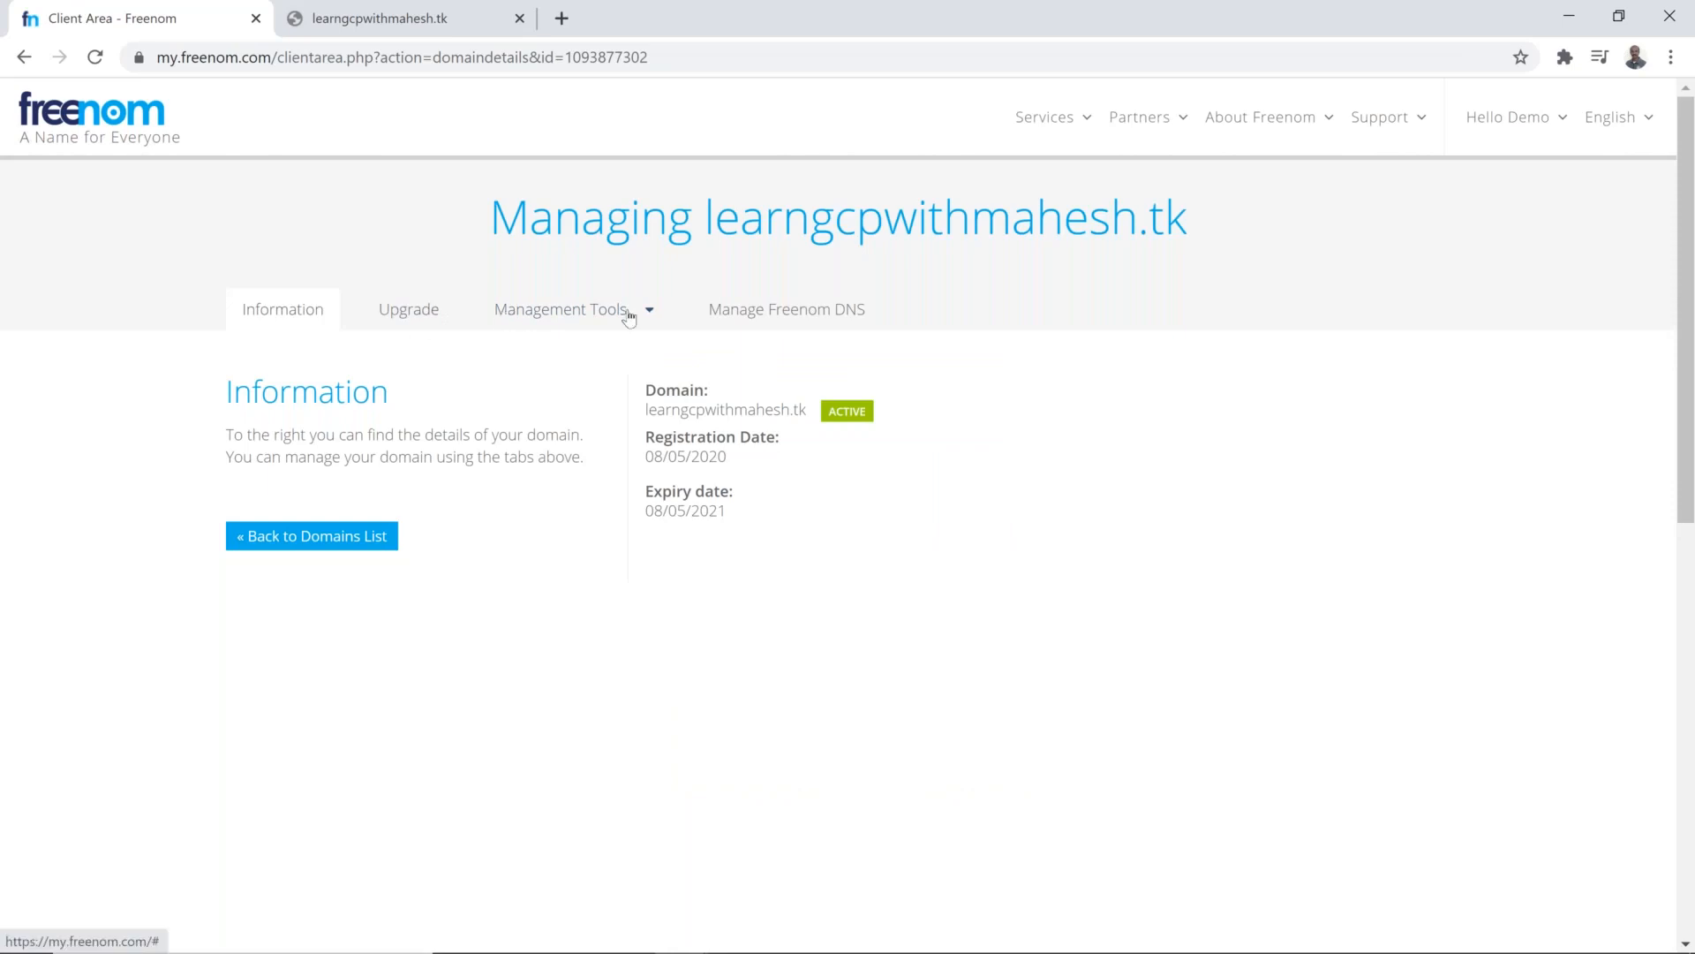
click(650, 315)
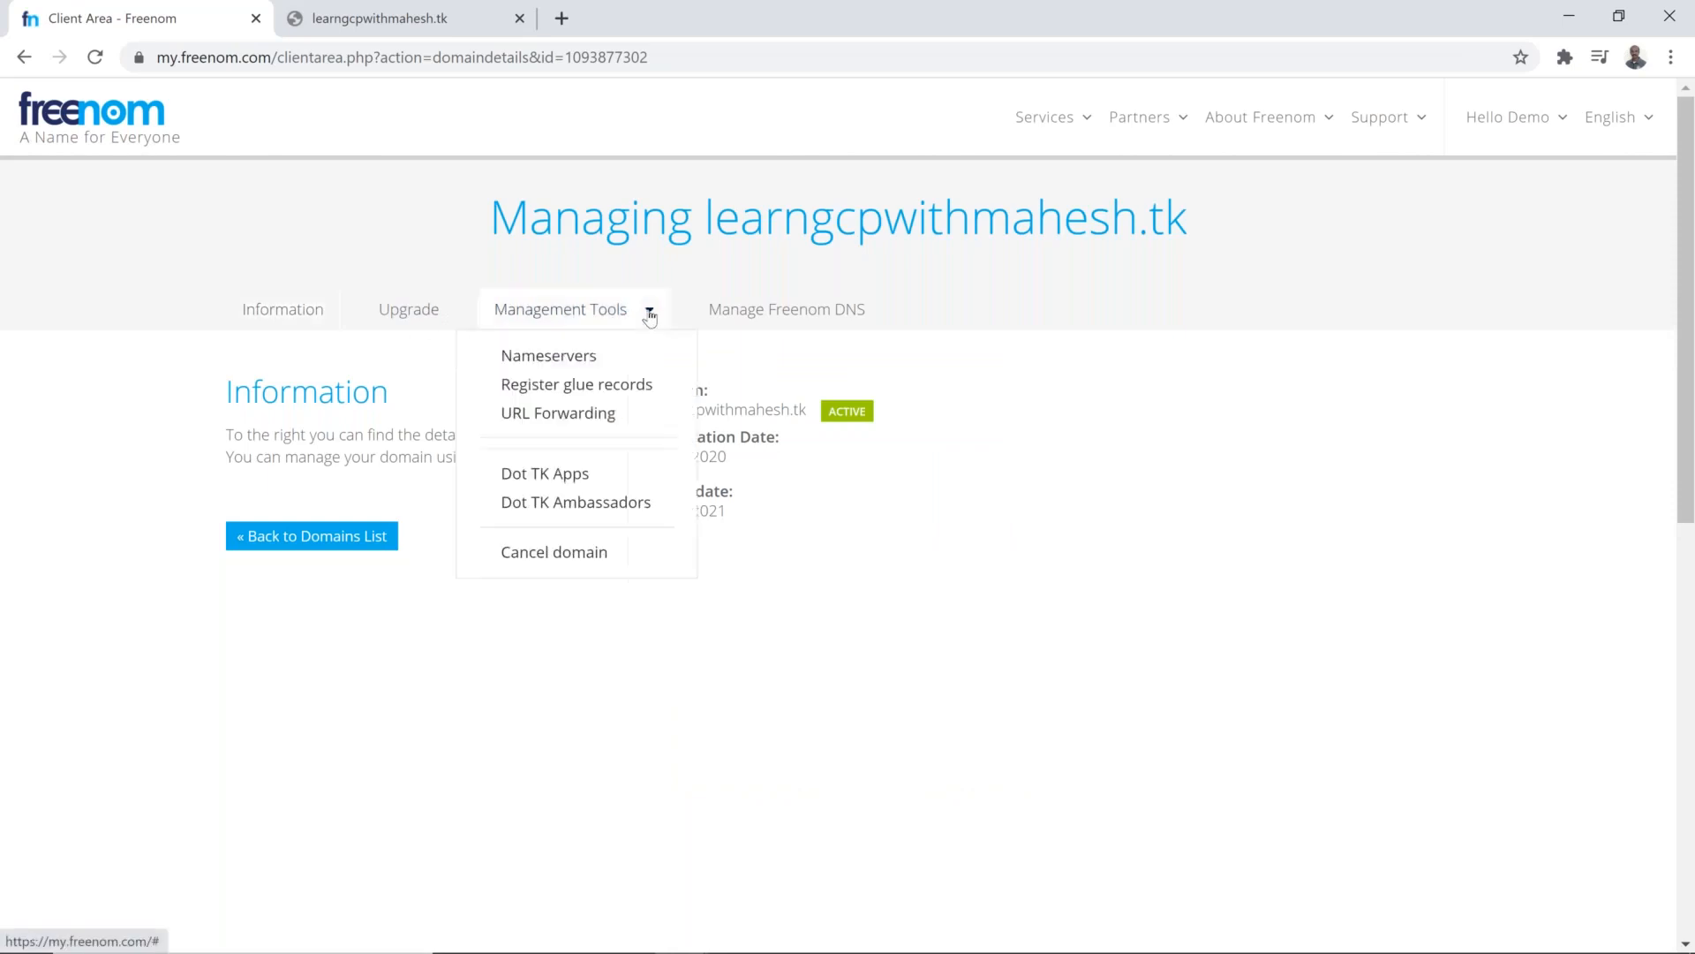
click(606, 358)
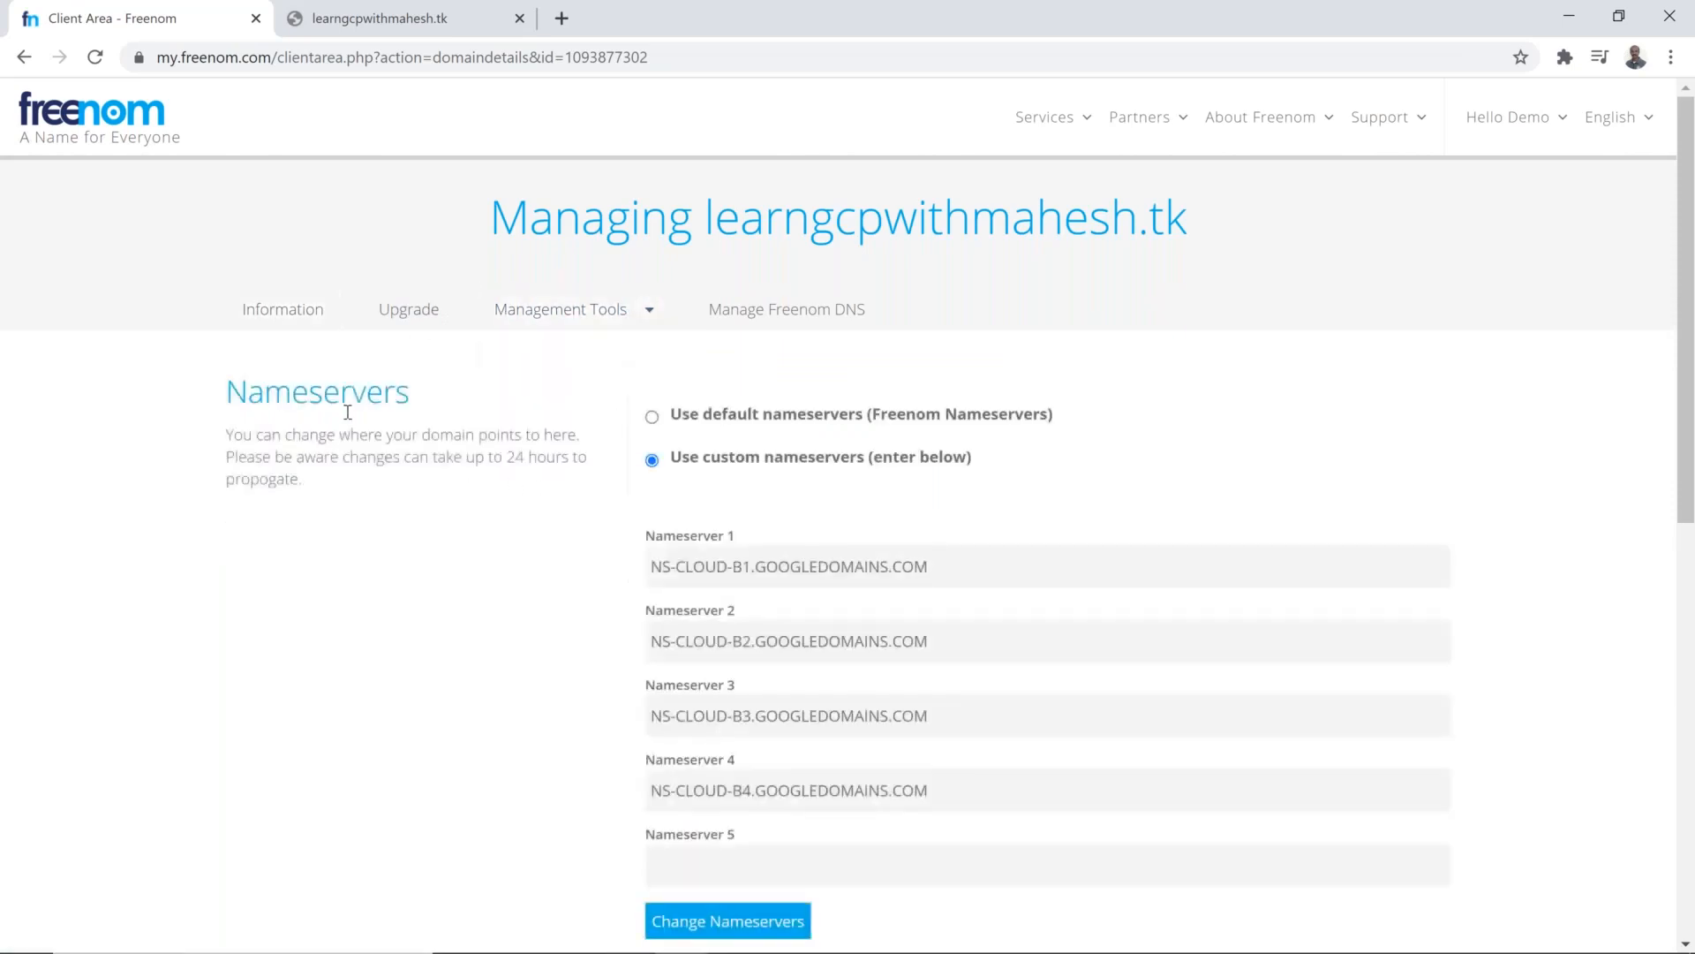
click(653, 417)
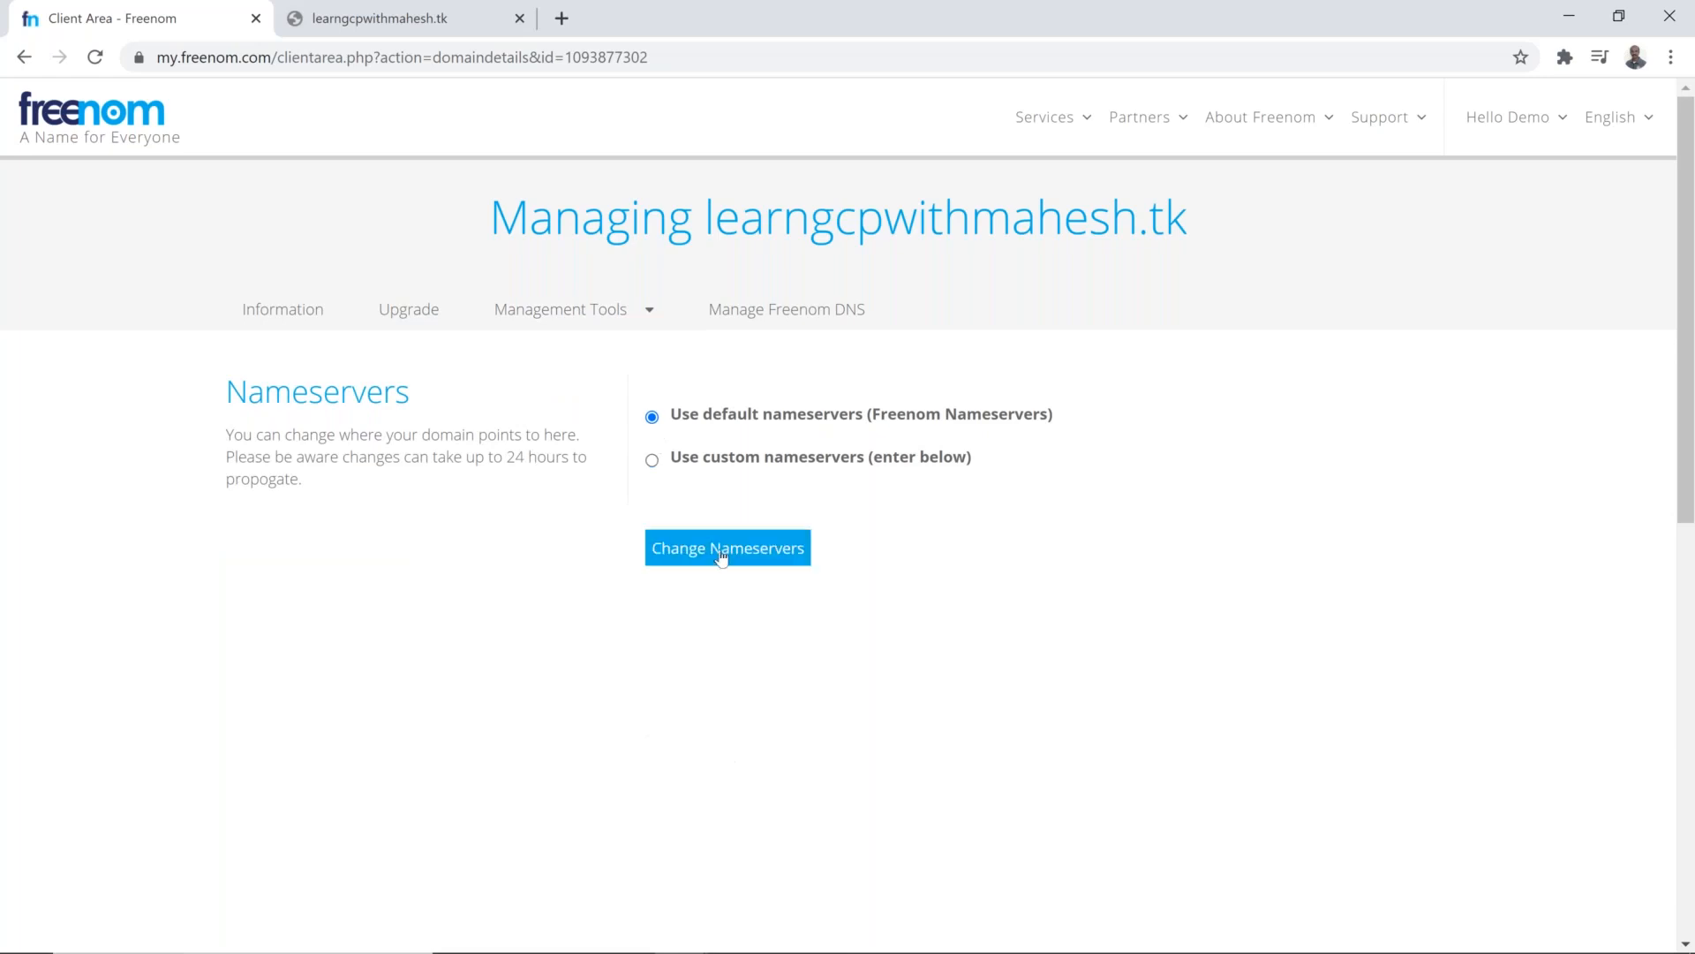
click(722, 551)
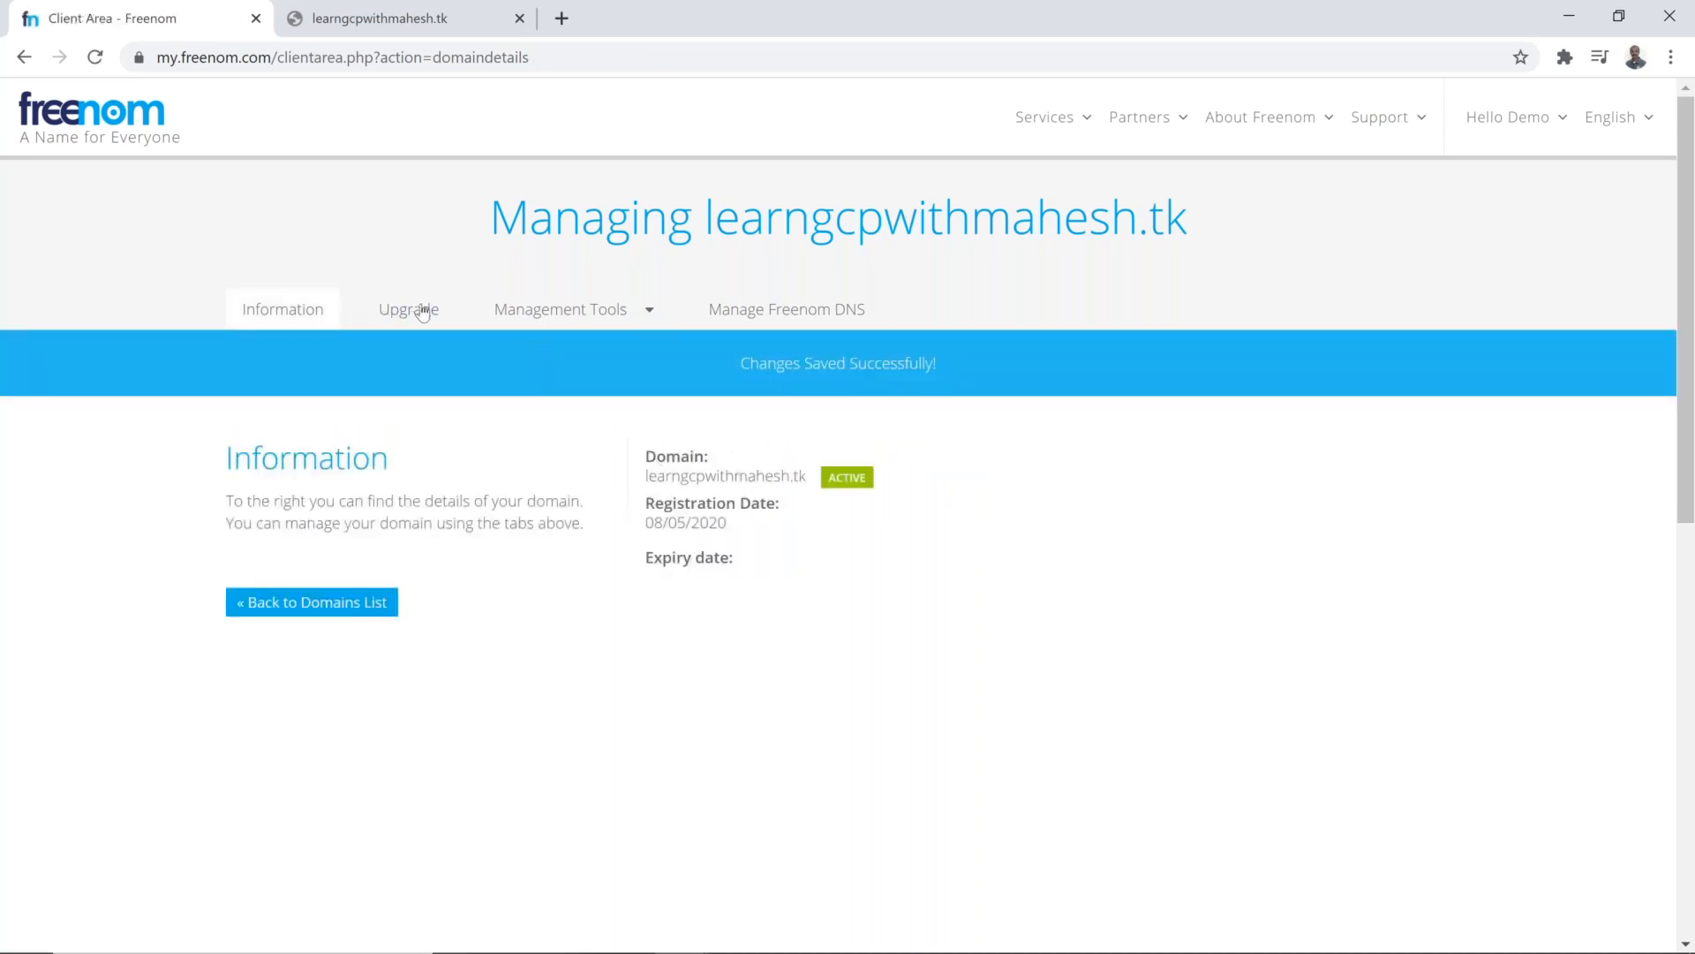
Step: Reopen the domain's nameserver settings, choose custom nameservers, and enter ns-cloud-b1.googledomains.com as Nameserver 1
click(598, 316)
click(598, 357)
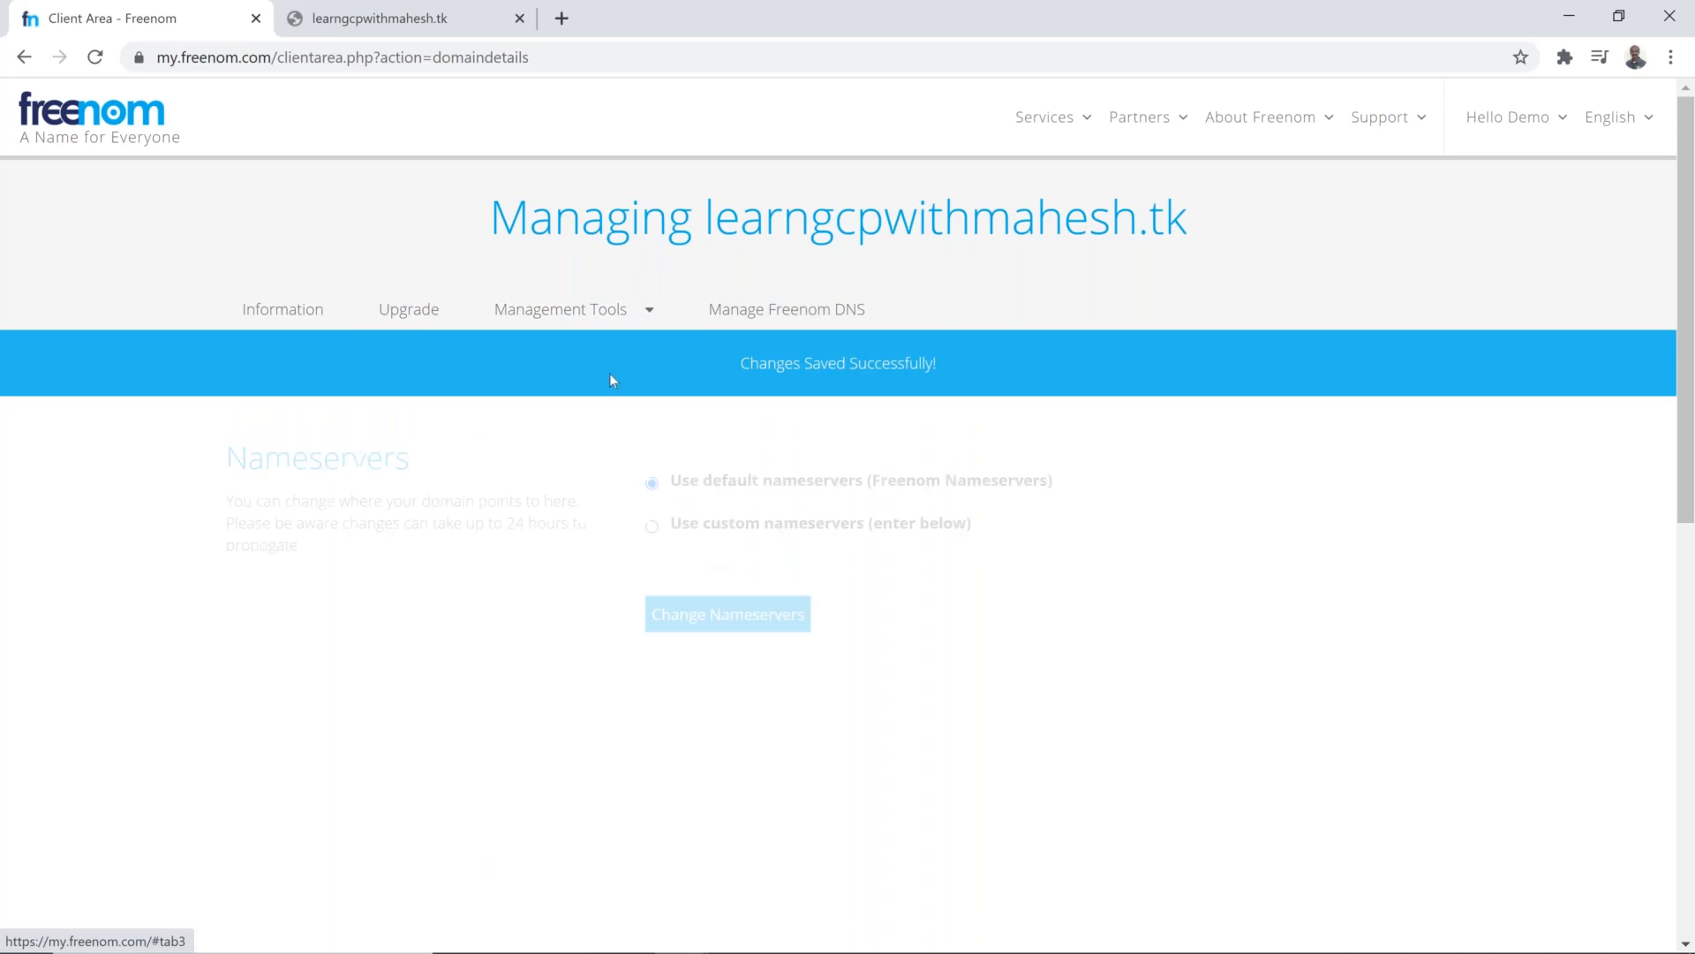
click(651, 528)
click(767, 625)
scroll(801, 614, down, 1)
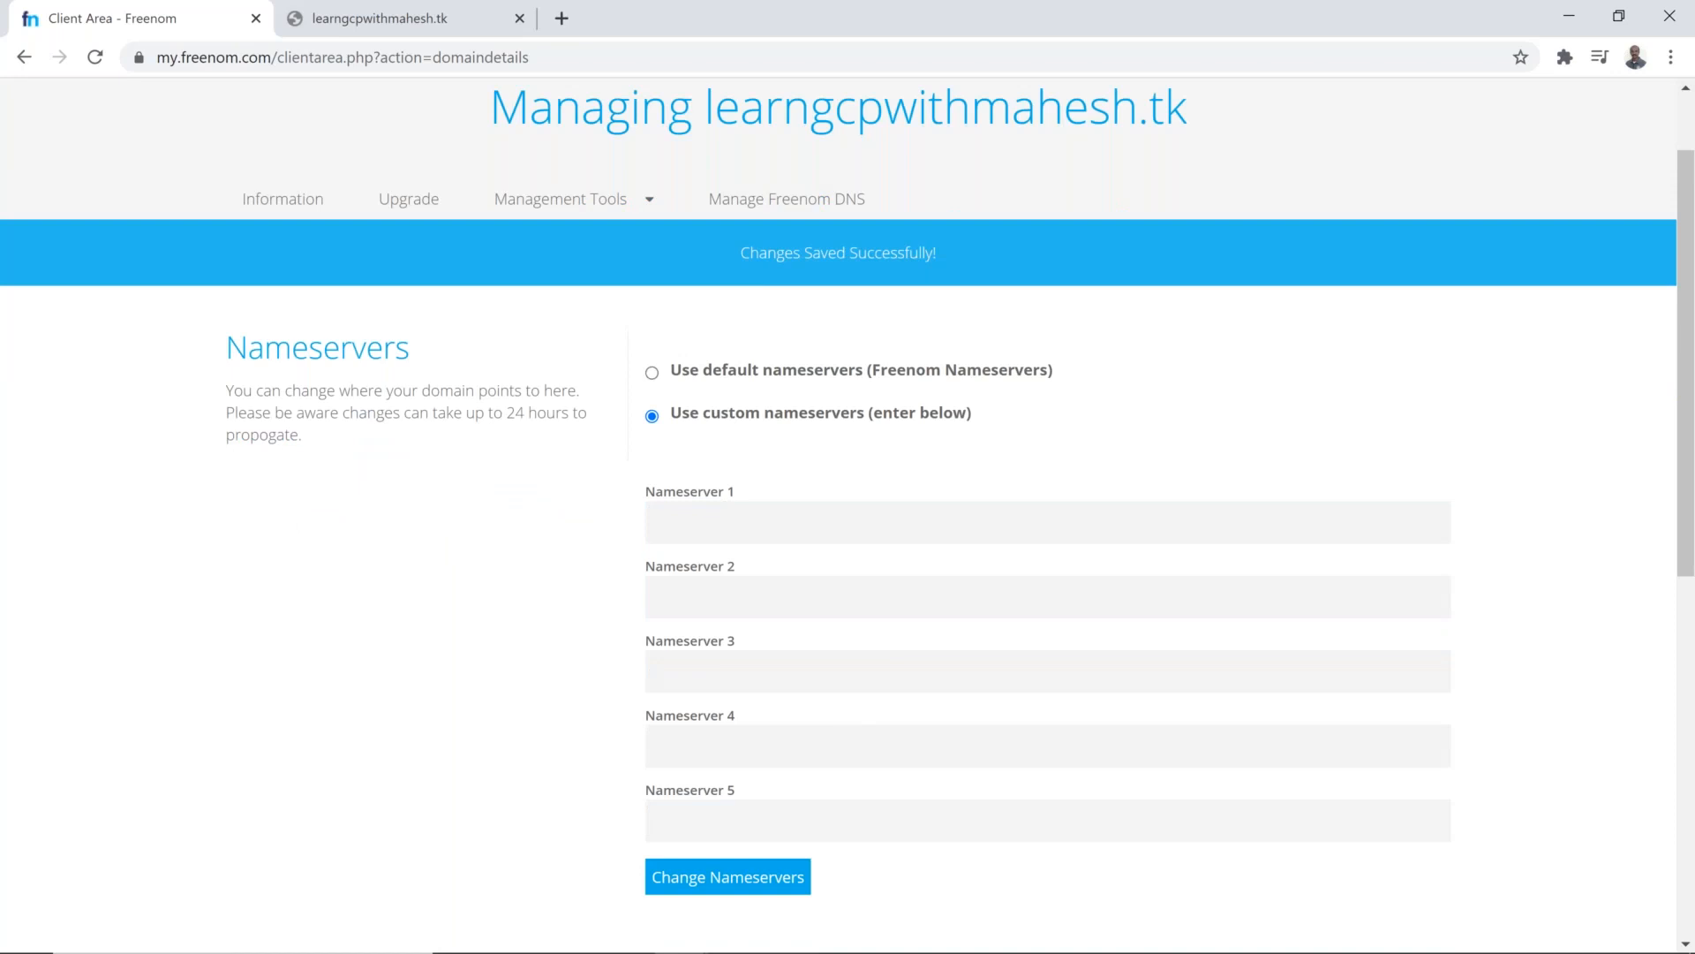
key(alt+Tab)
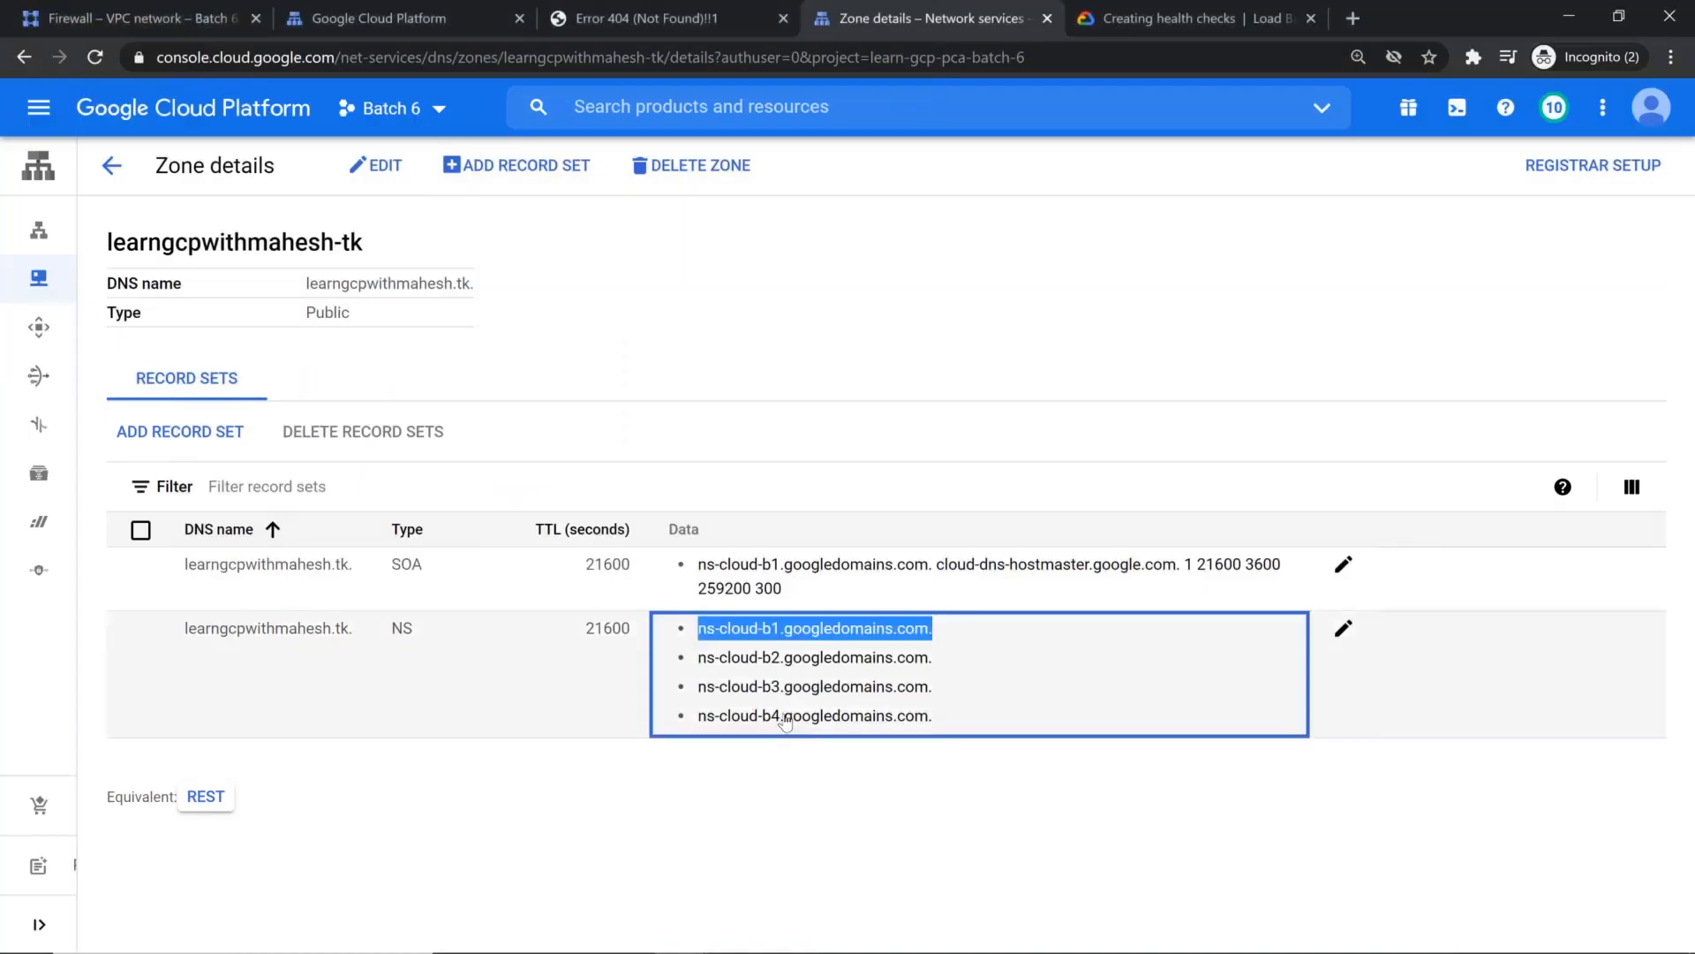
key(alt+Tab)
text(ns-cloud-b1.googledomains.com.)
click(802, 591)
click(907, 525)
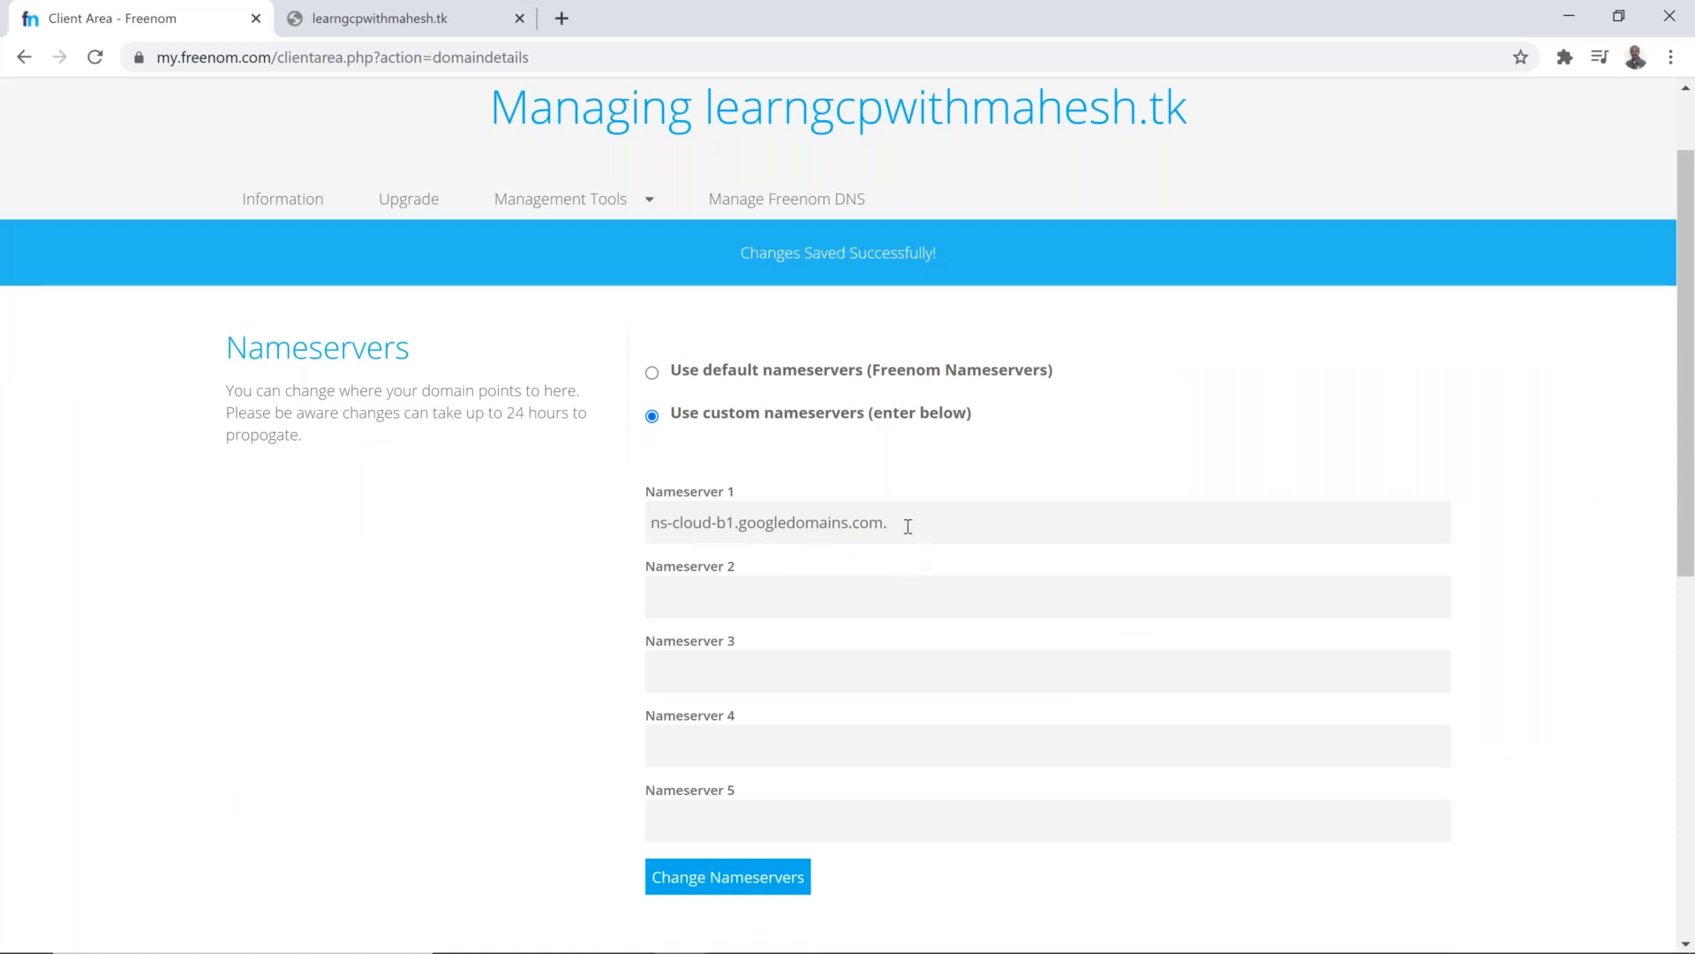
Step: Fill Nameservers 2, 3 and 4 with copies of ns-cloud-b1.googledomains.com, without the trailing dot
click(904, 603)
text(ns-cloud-b1.googledomains.com.)
key(BackSpace)
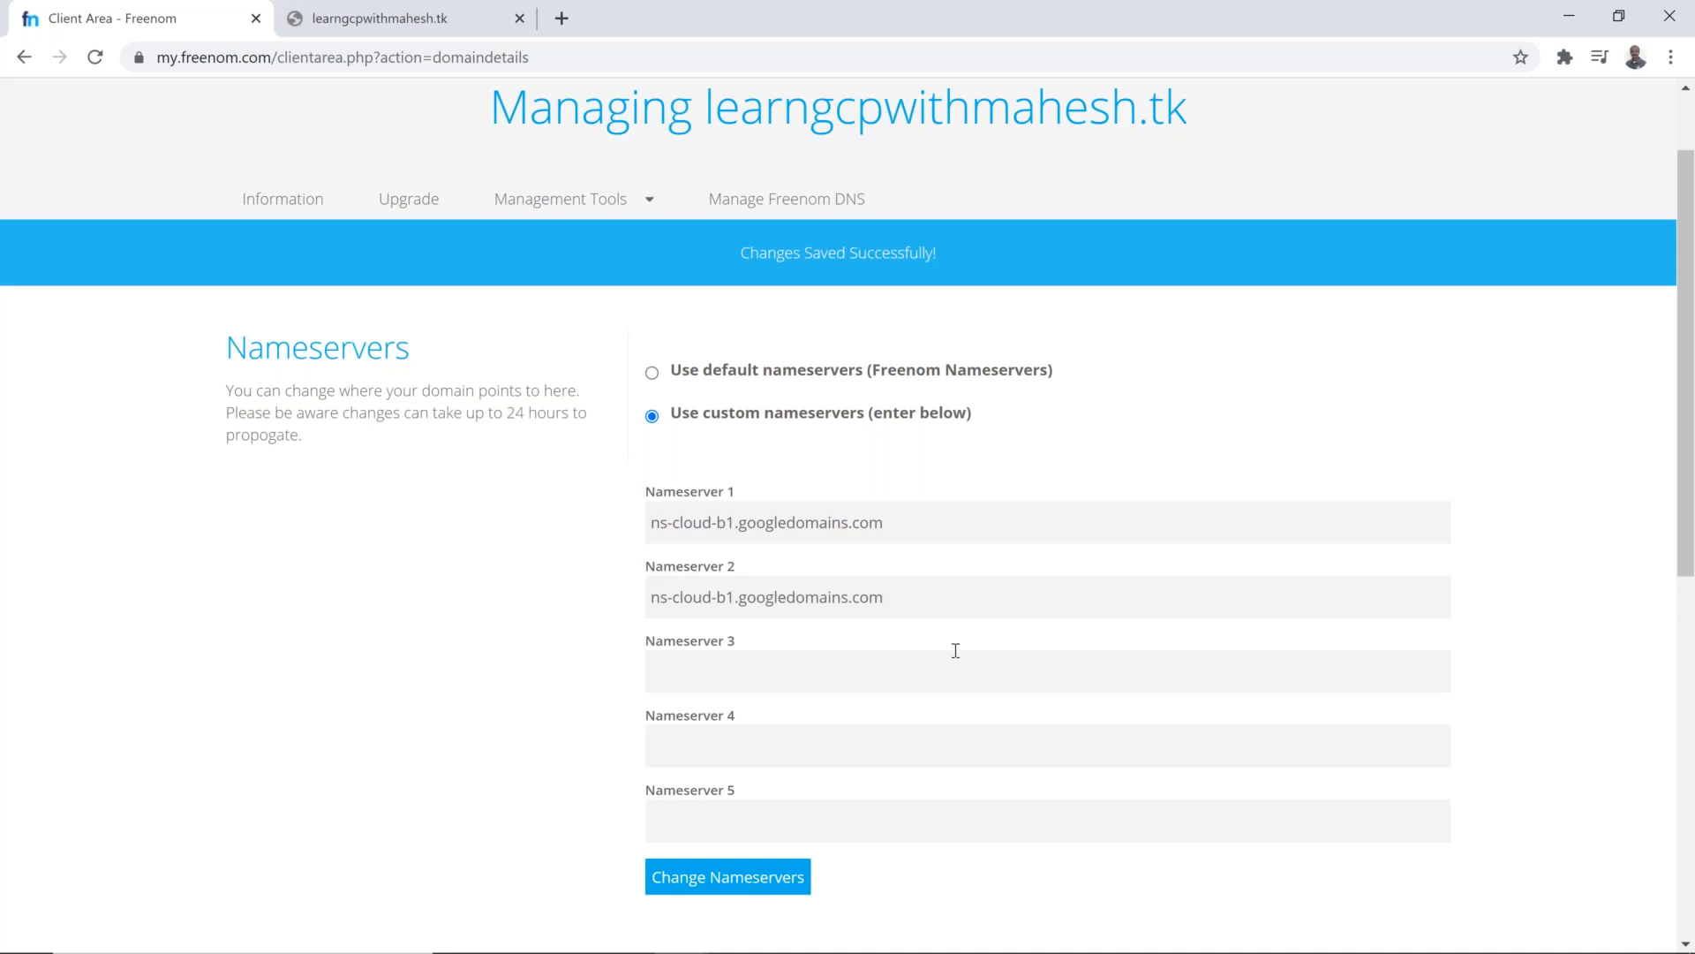
key(ctrl+a)
key(ctrl+c)
click(823, 673)
key(ctrl+v)
click(761, 748)
key(ctrl+v)
Step: Change Nameservers 2, 3 and 4 to ns-cloud-b2, ns-cloud-b3 and ns-cloud-b4.googledomains.com, and save the nameserver change
click(730, 597)
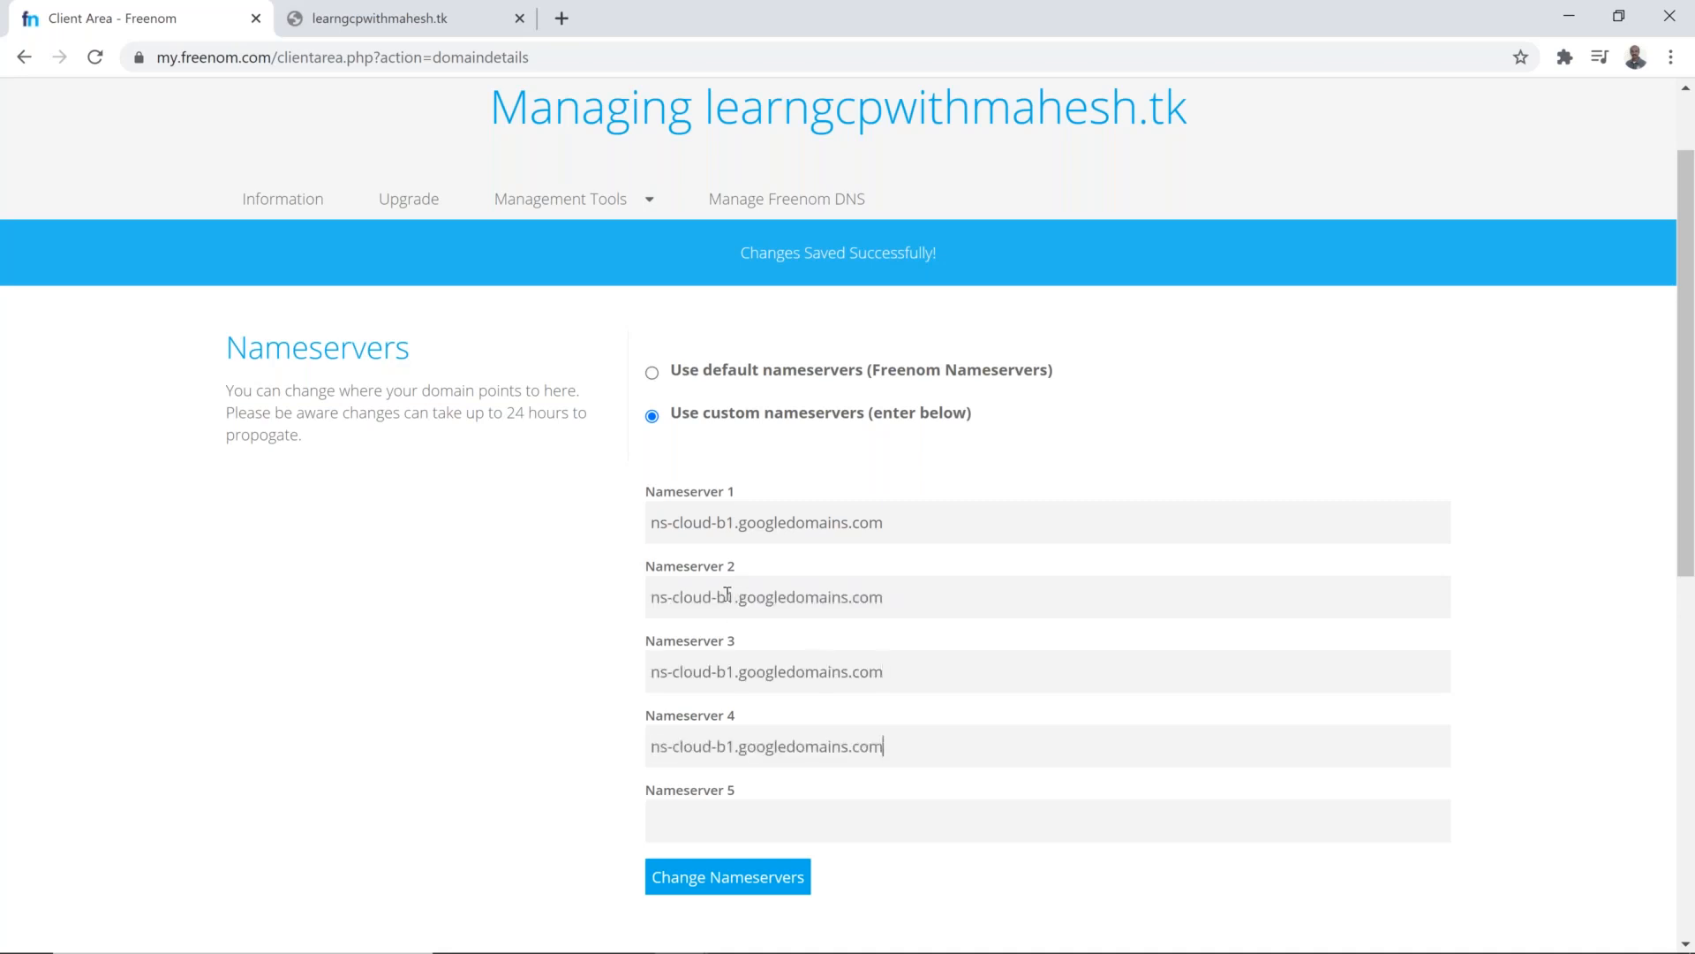
key(Delete)
text(2)
click(726, 672)
key(Delete)
text(3)
click(727, 748)
key(Delete)
text(4)
scroll(862, 644, down, 2)
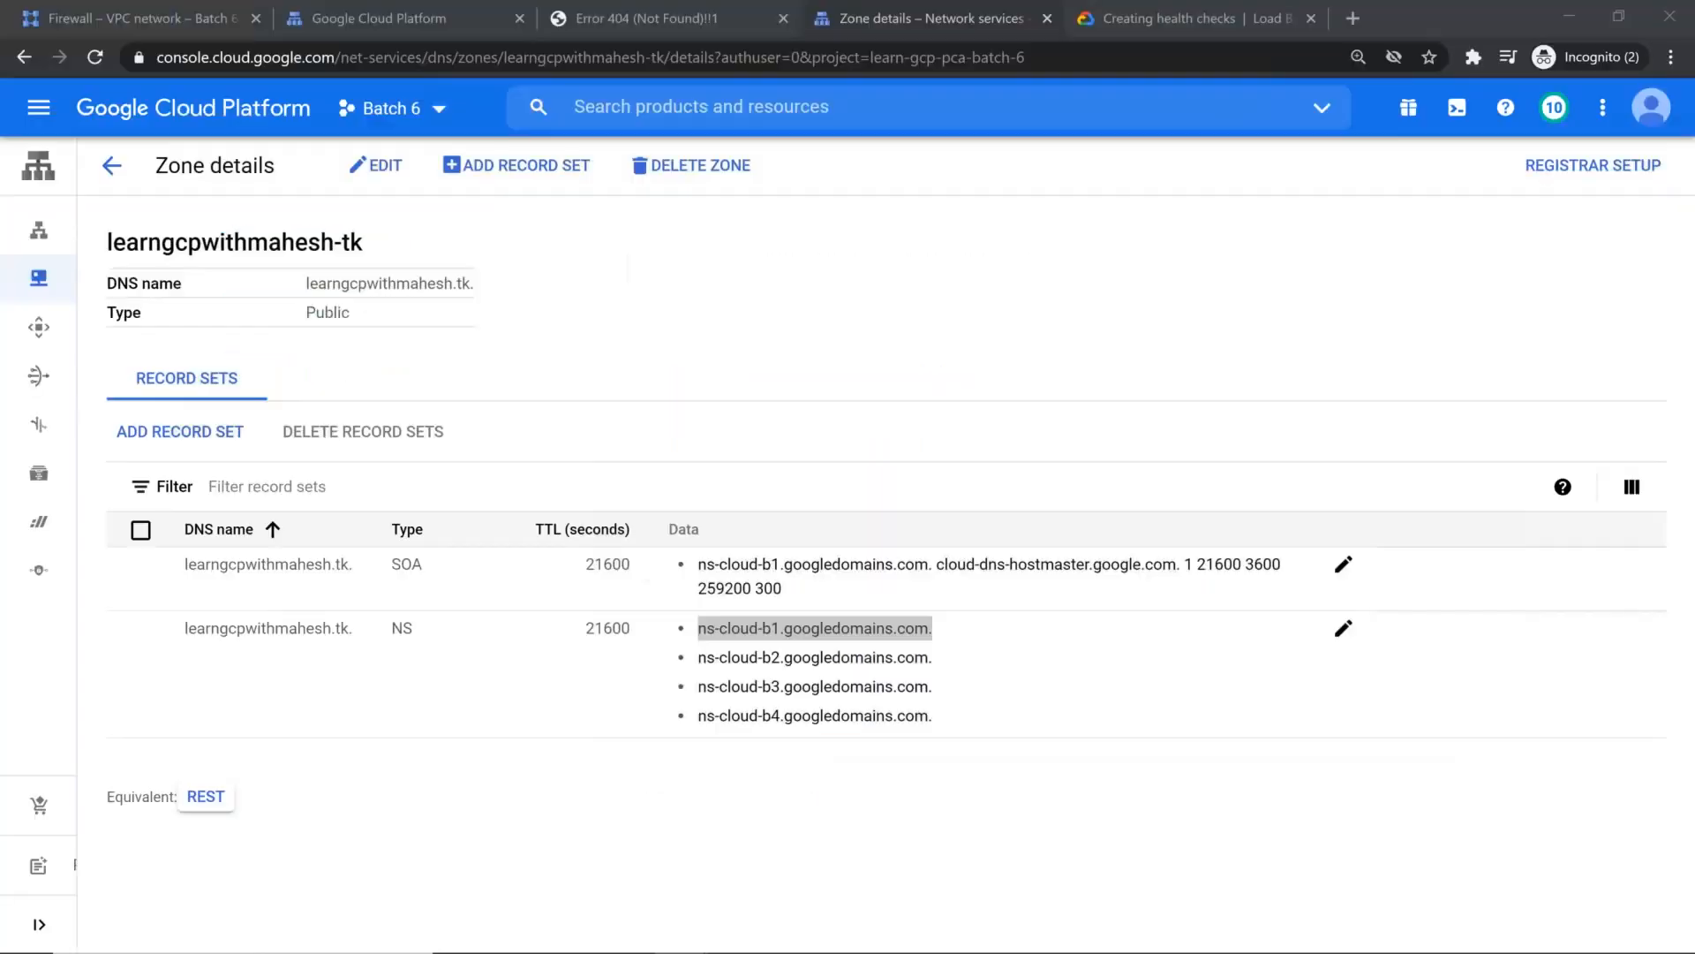
click(863, 784)
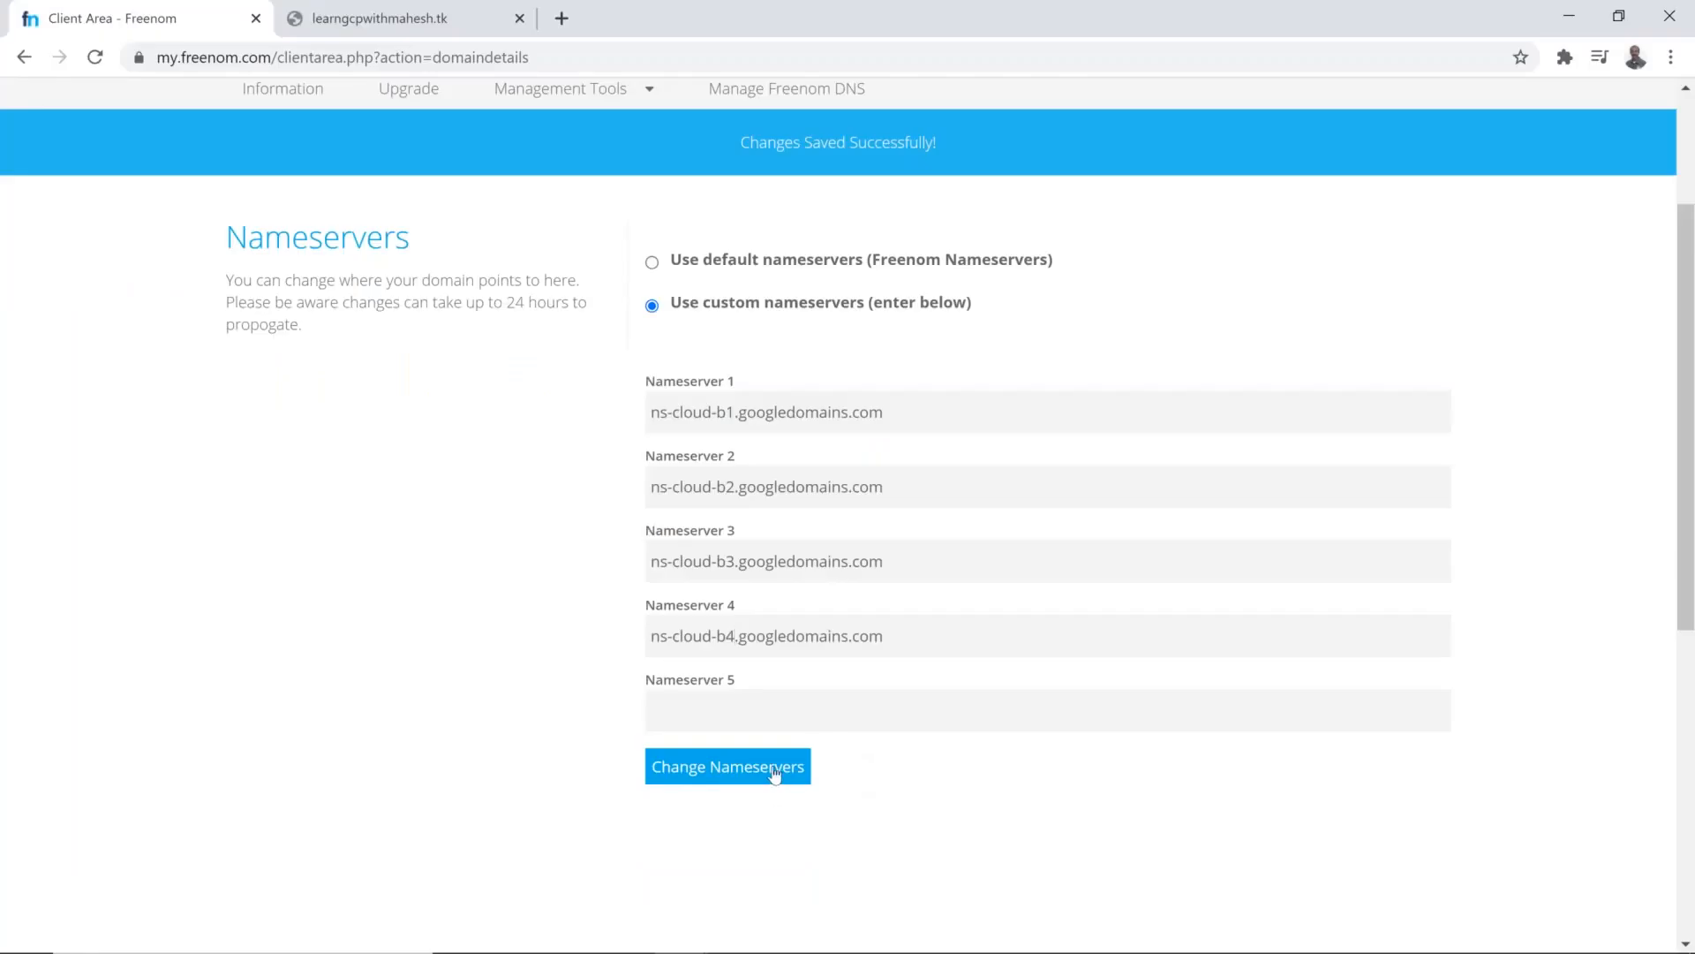
click(774, 769)
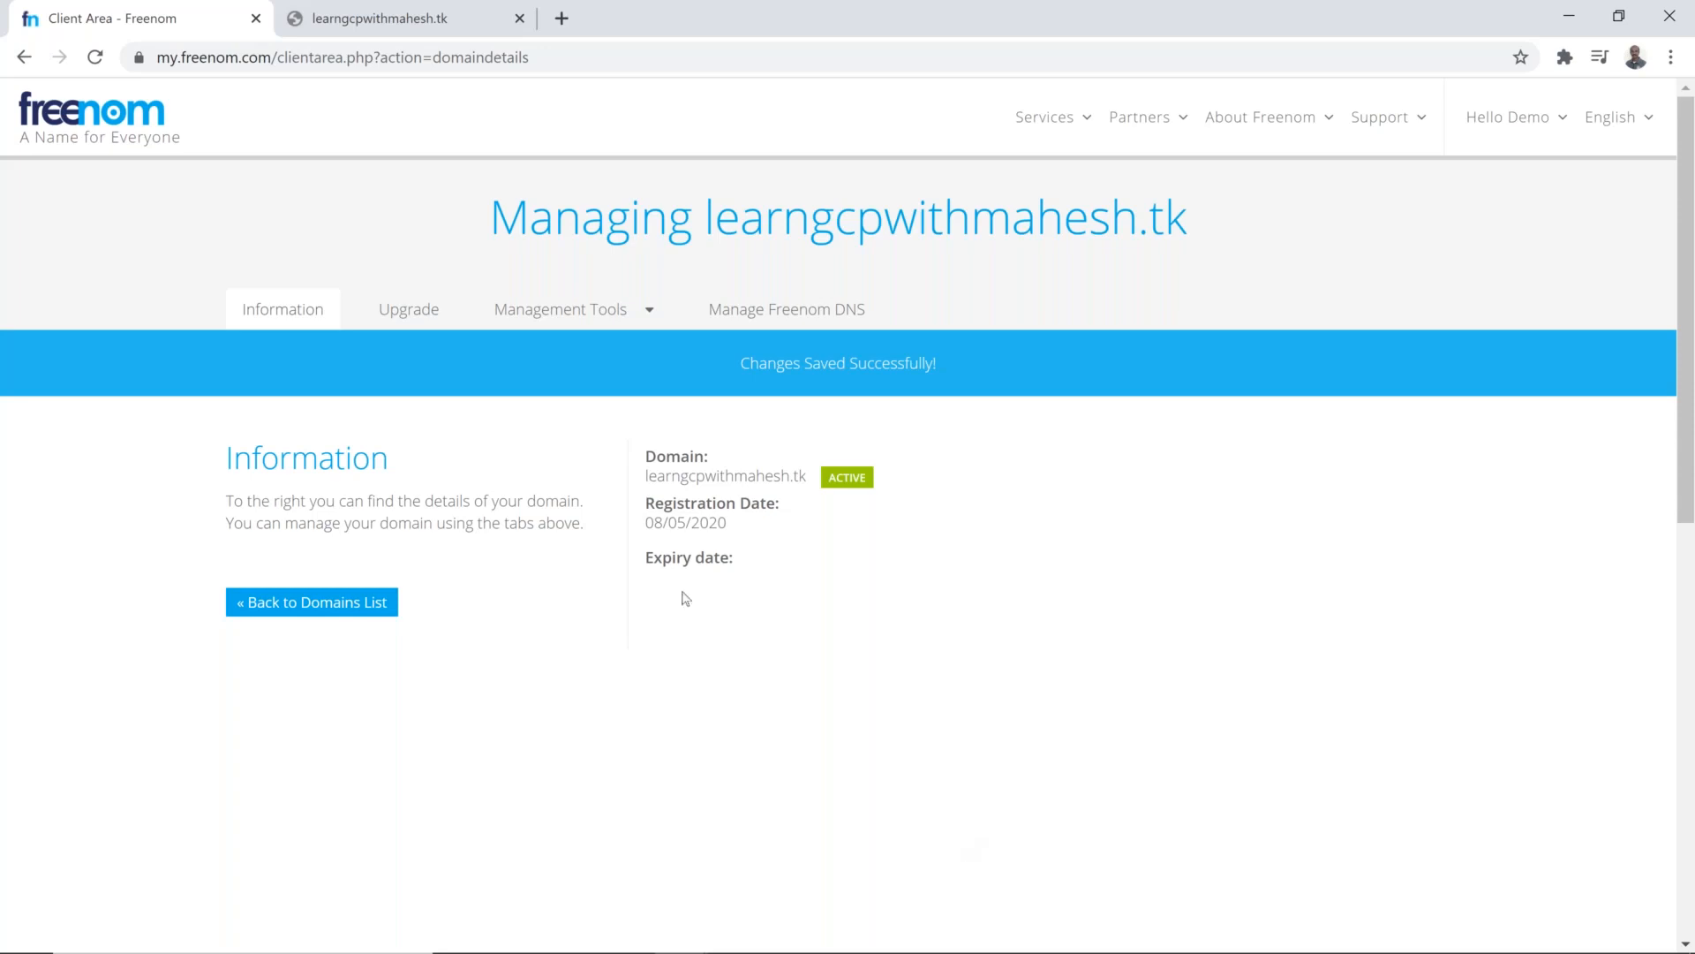
Step: Reopen the domain's nameserver settings and check the saved custom nameservers
click(613, 320)
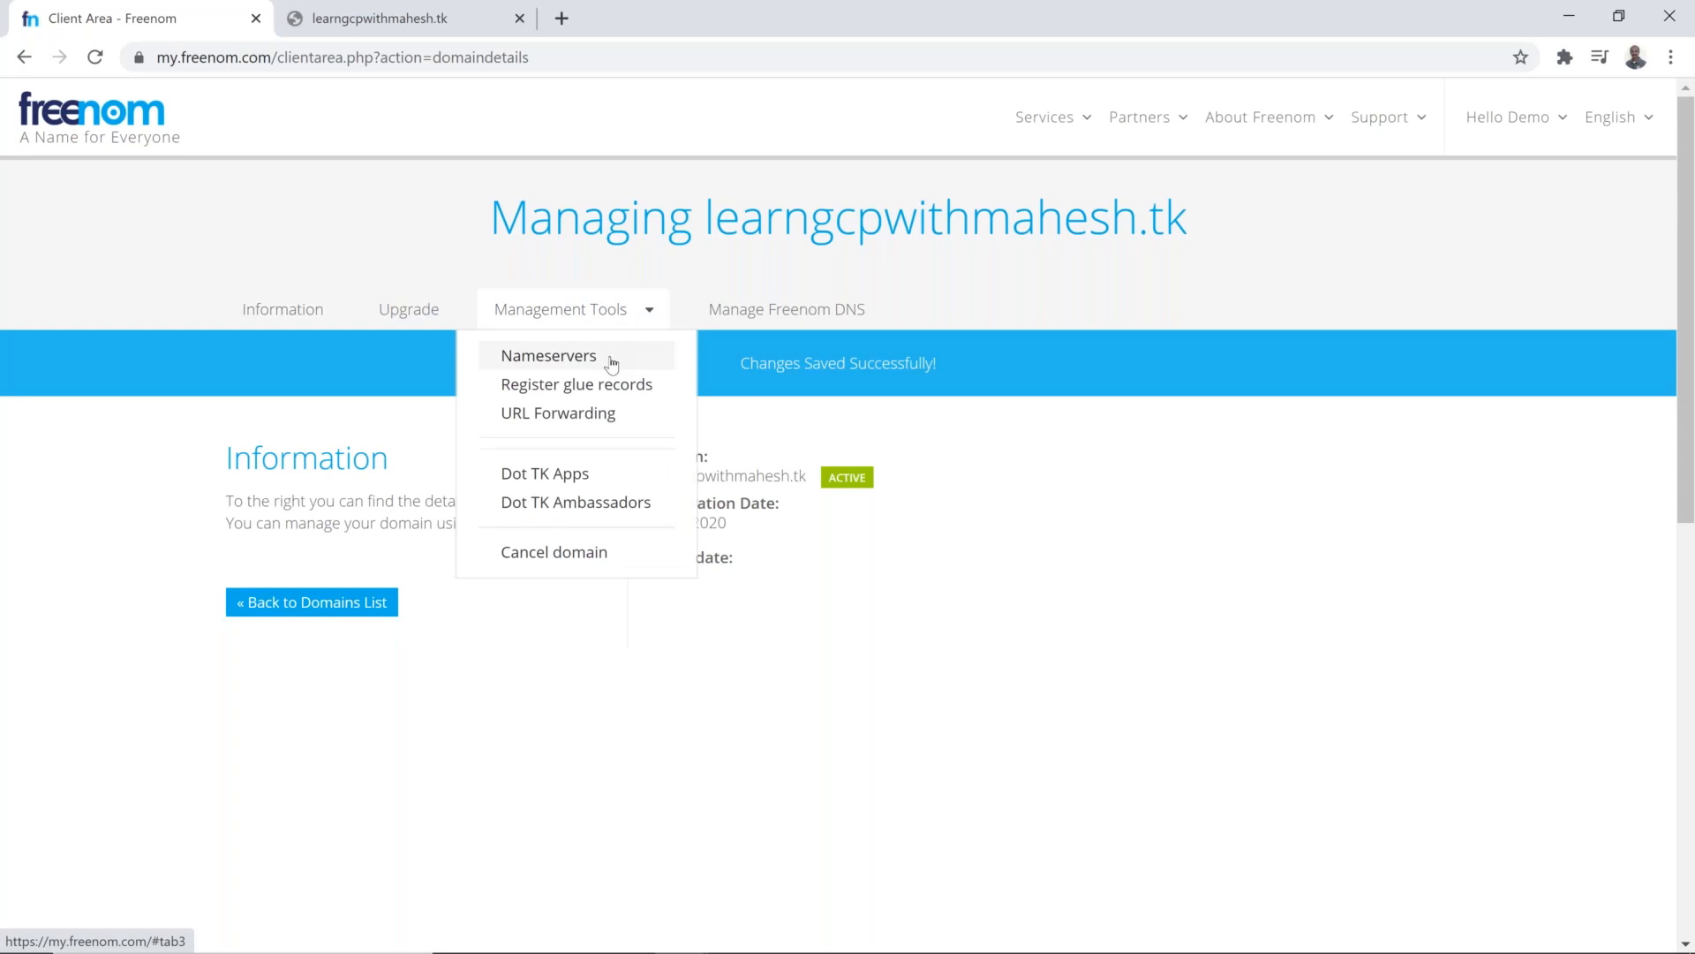
click(548, 356)
scroll(848, 687, down, 3)
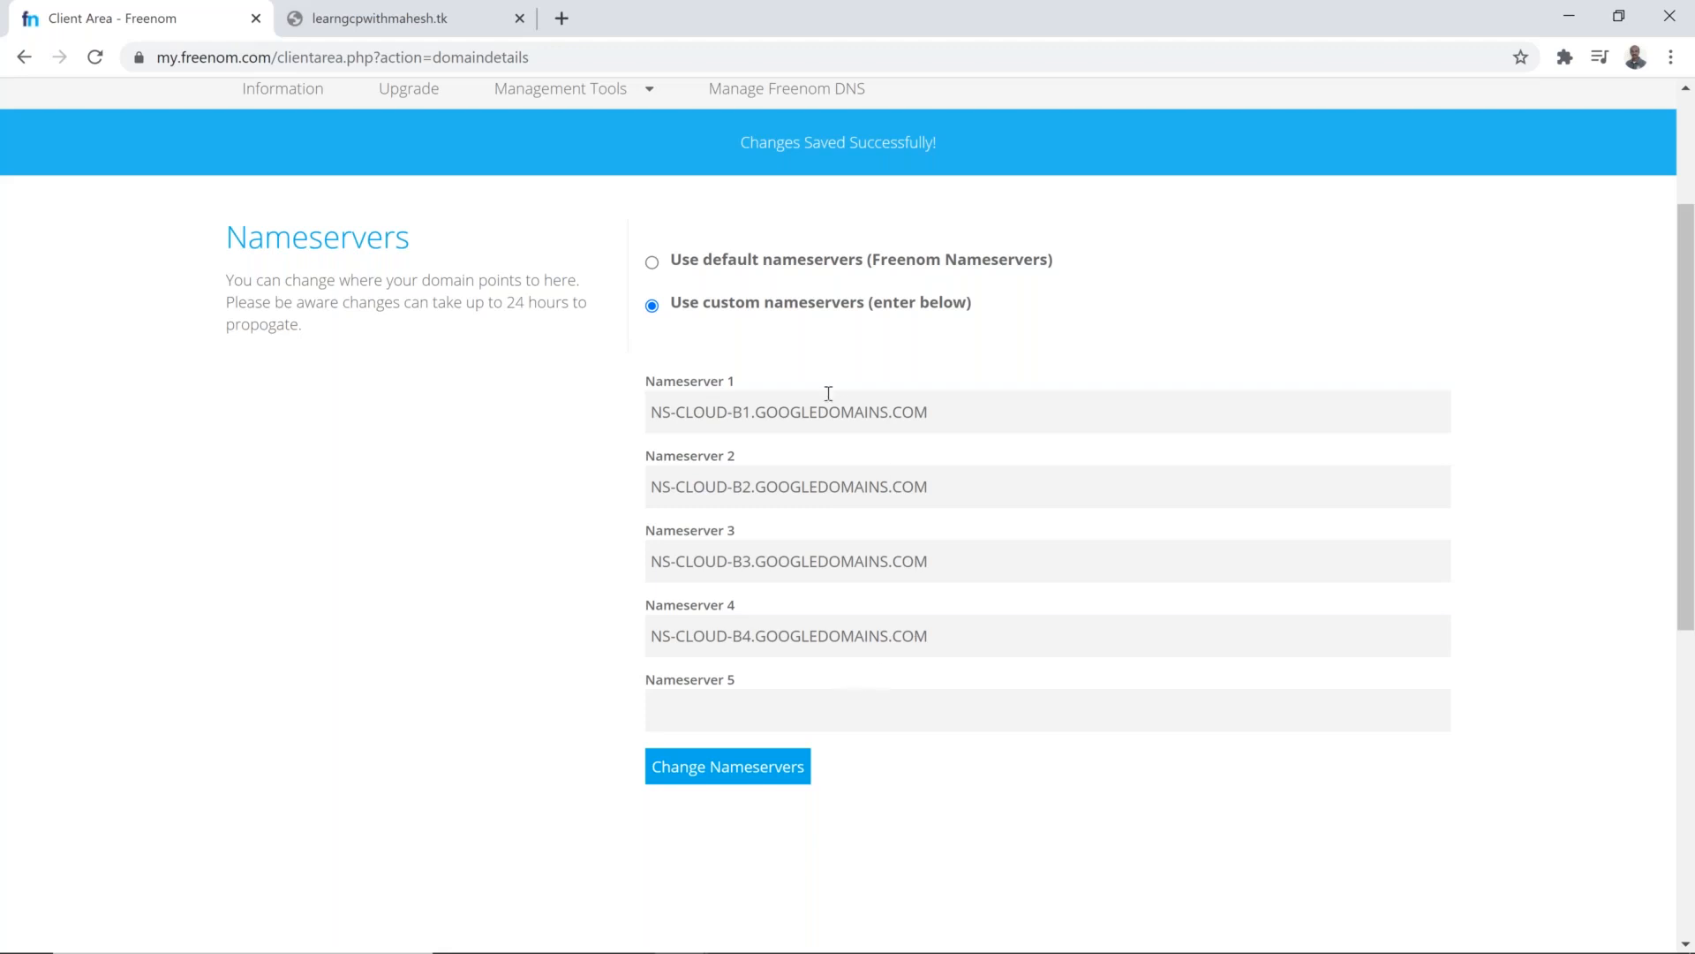
Step: Switch back to the Google Cloud browser window, reload the load balancer's test page, and select its address 34.120.231.218
key(alt+Tab)
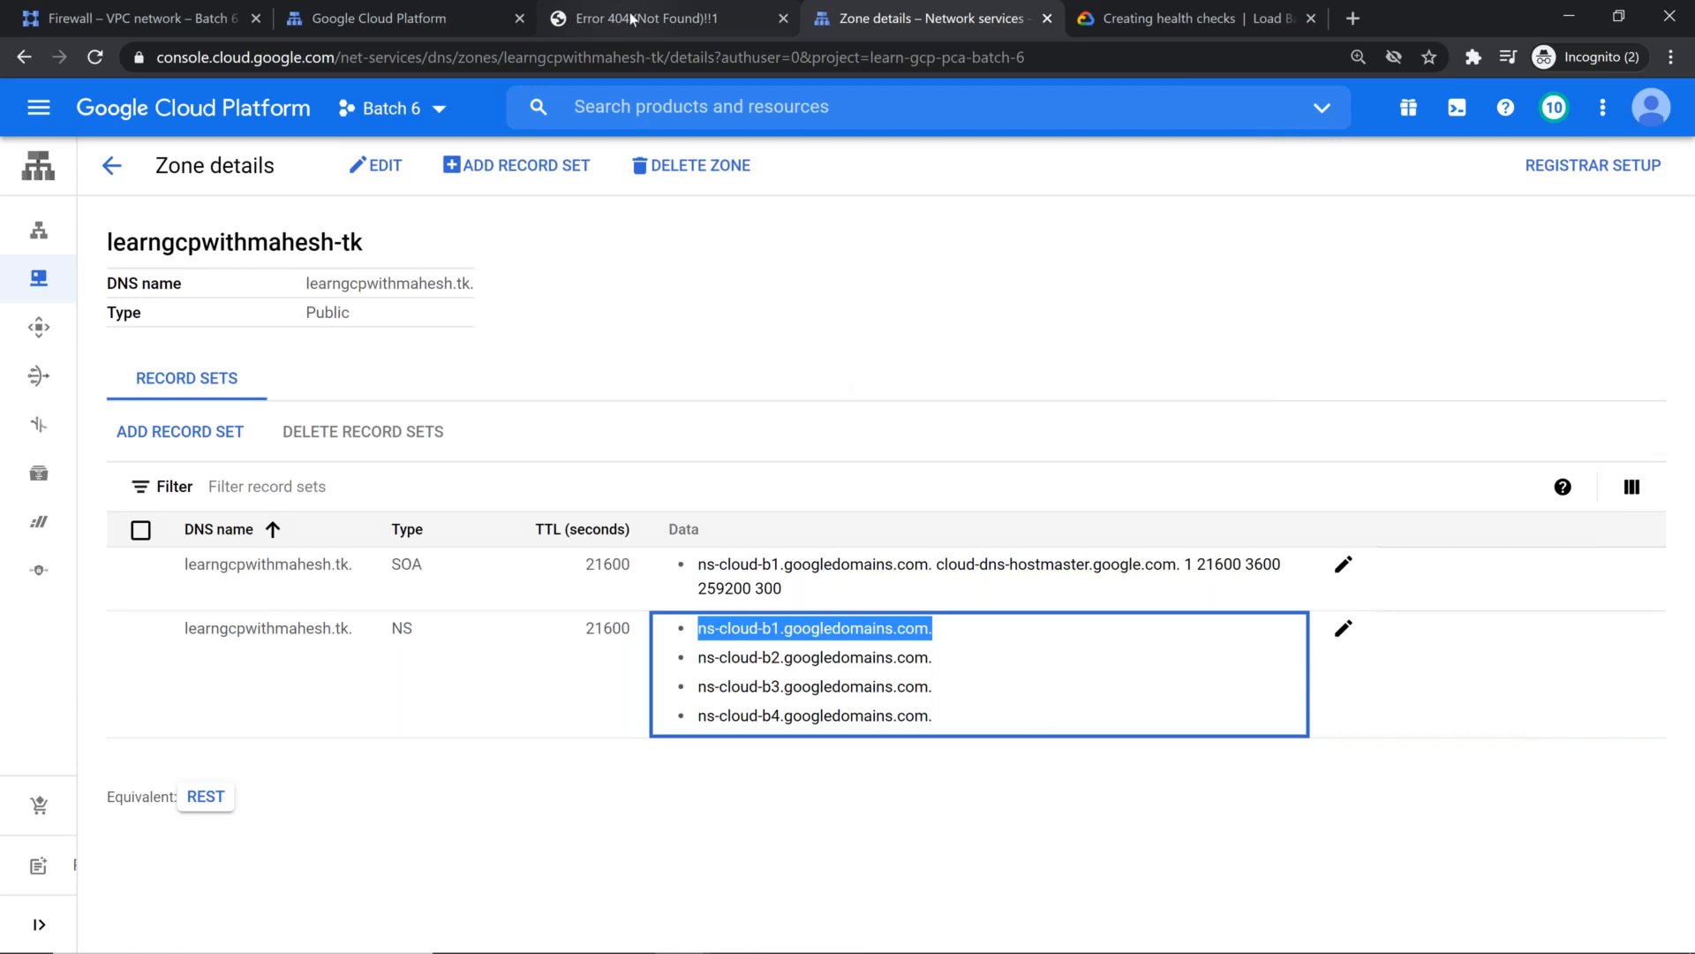
click(634, 19)
key(F5)
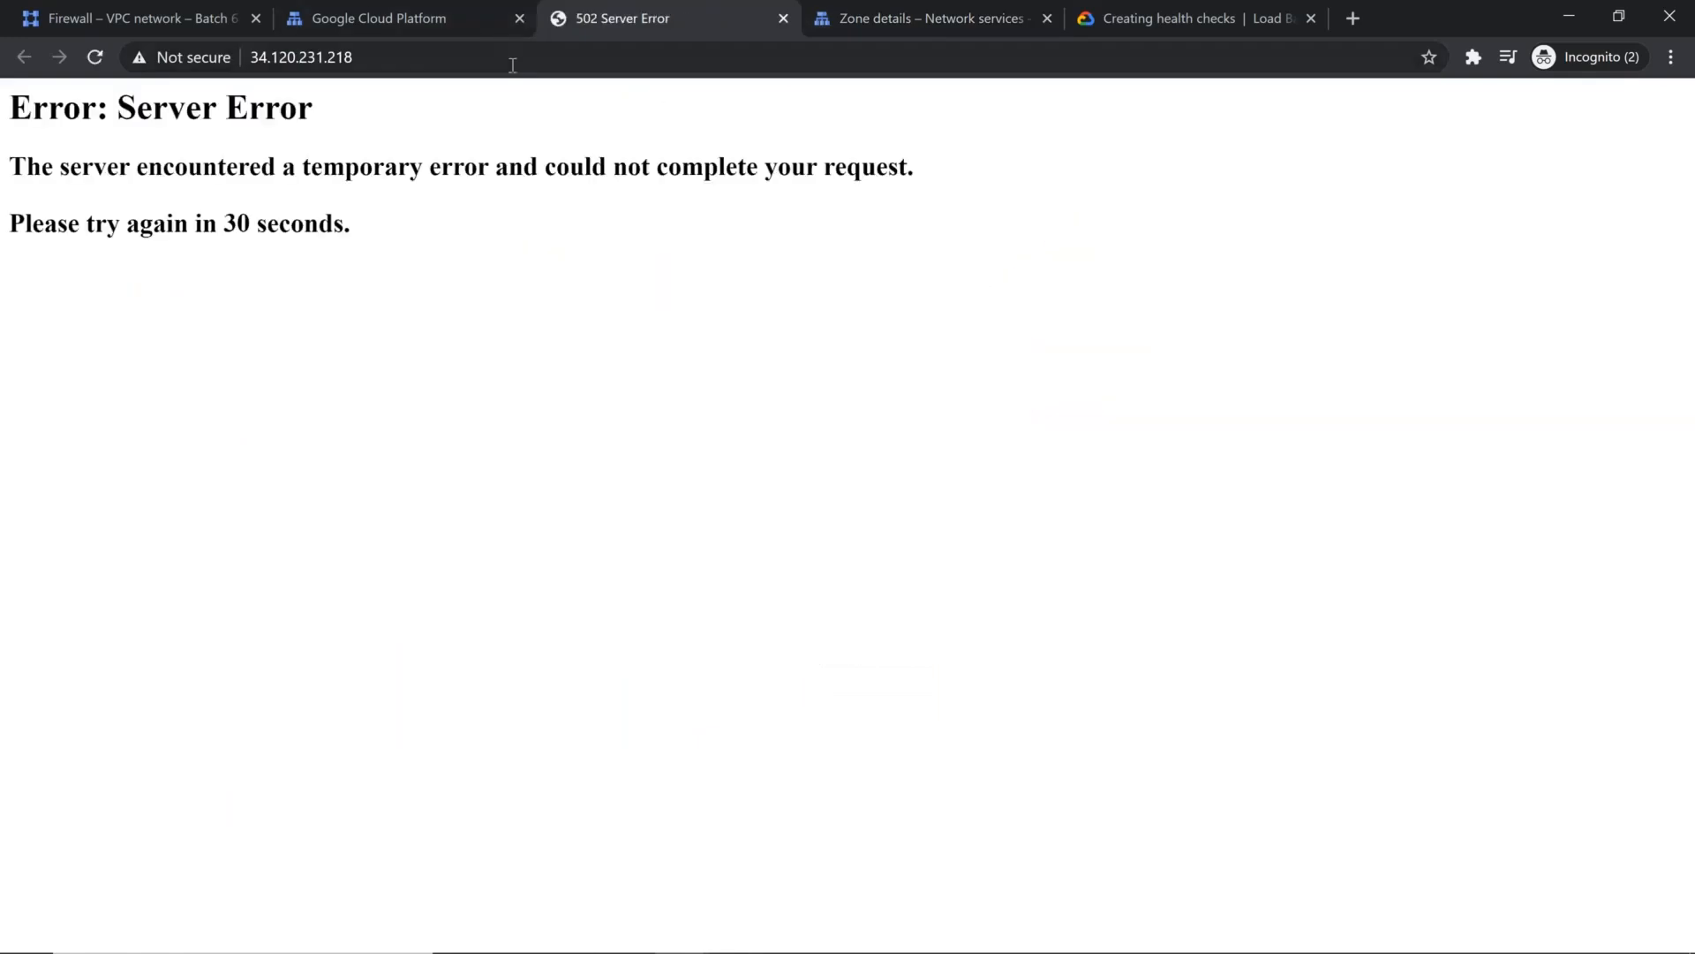
click(406, 59)
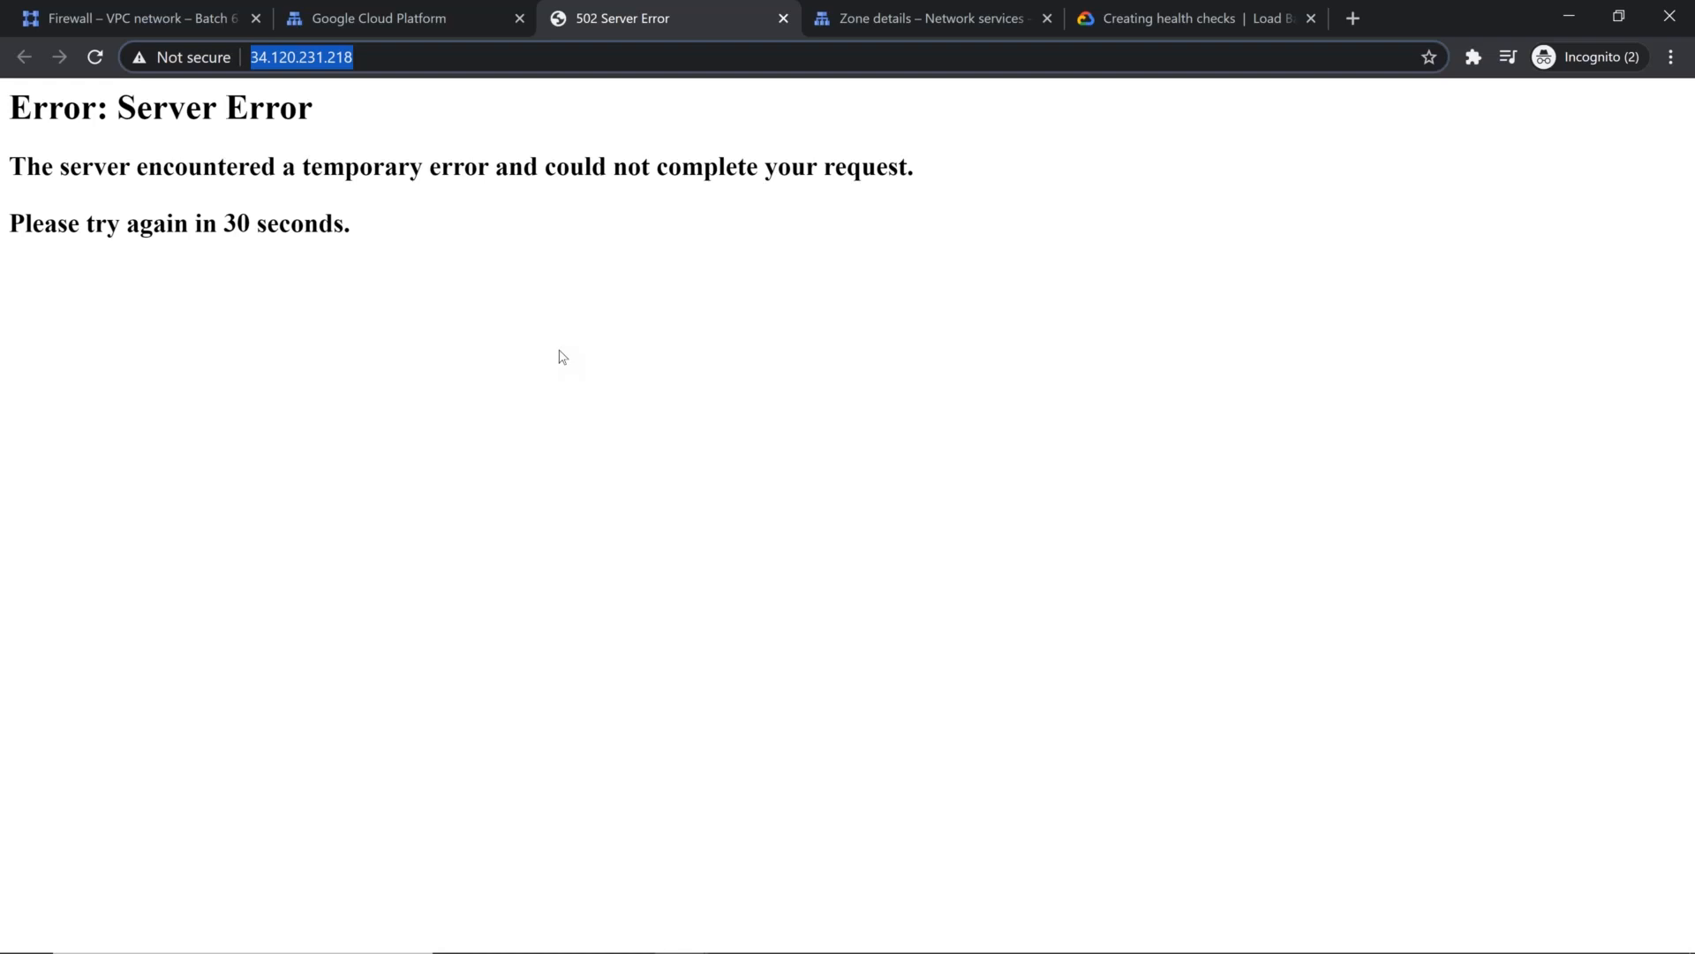
Step: Return to the Cloud DNS zone details and start a new record set with resource record type A
key(alt+Tab)
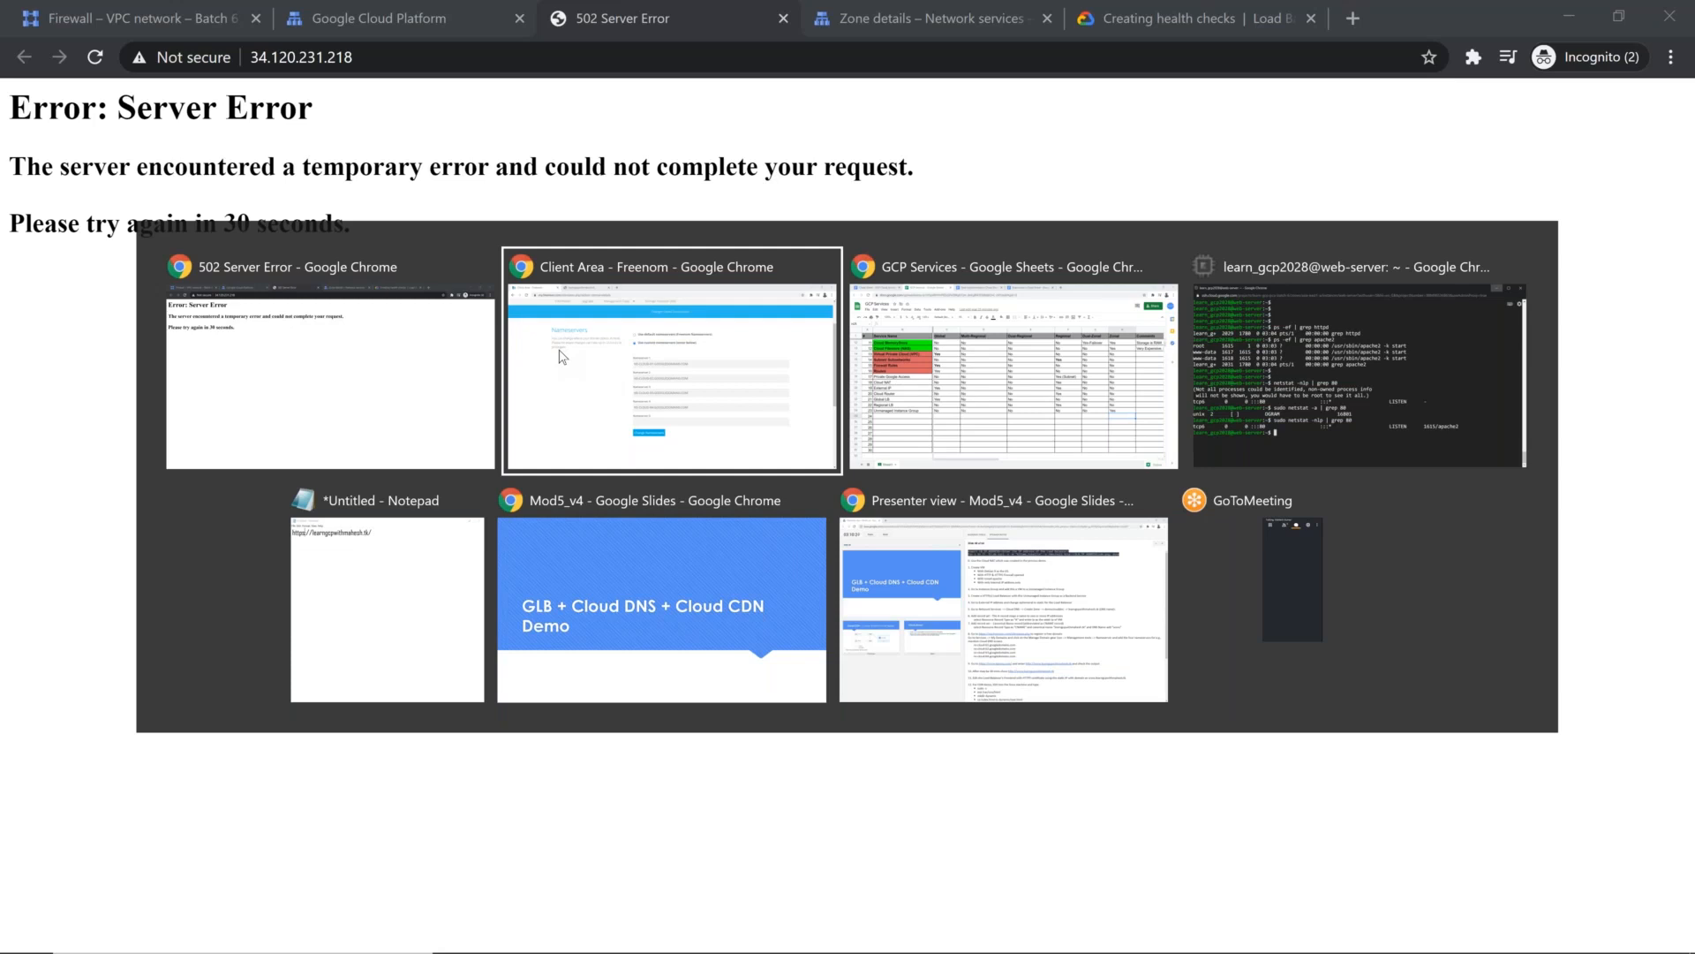
key(Escape)
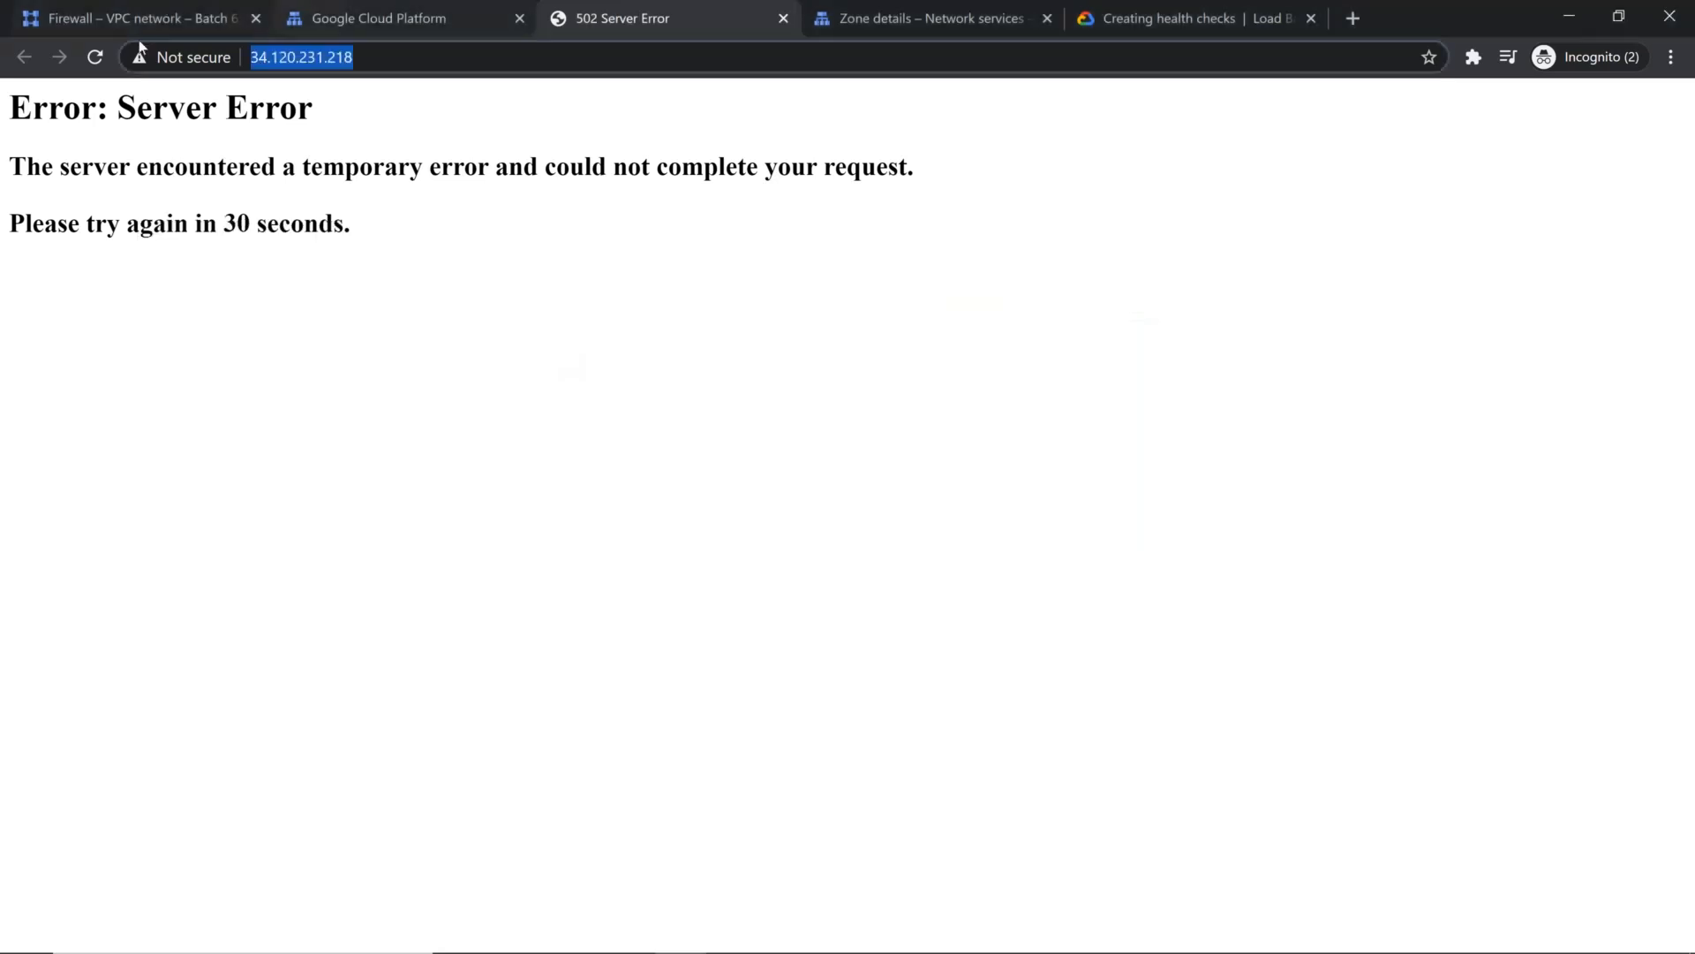
click(870, 14)
click(459, 770)
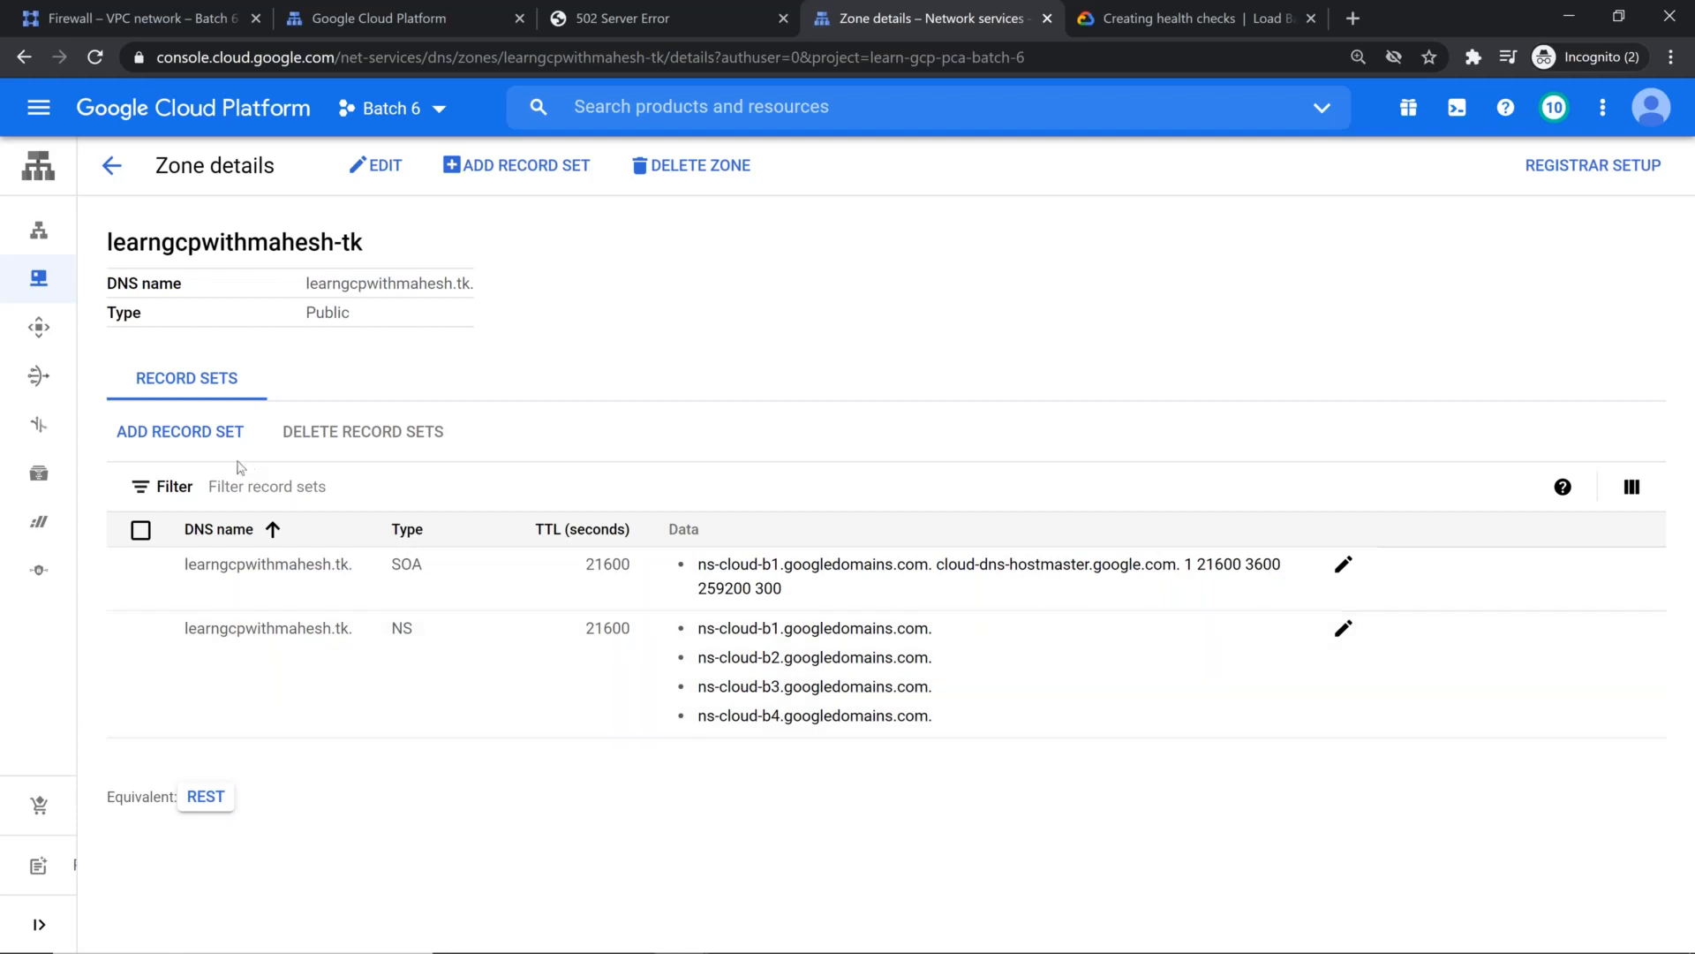
click(227, 433)
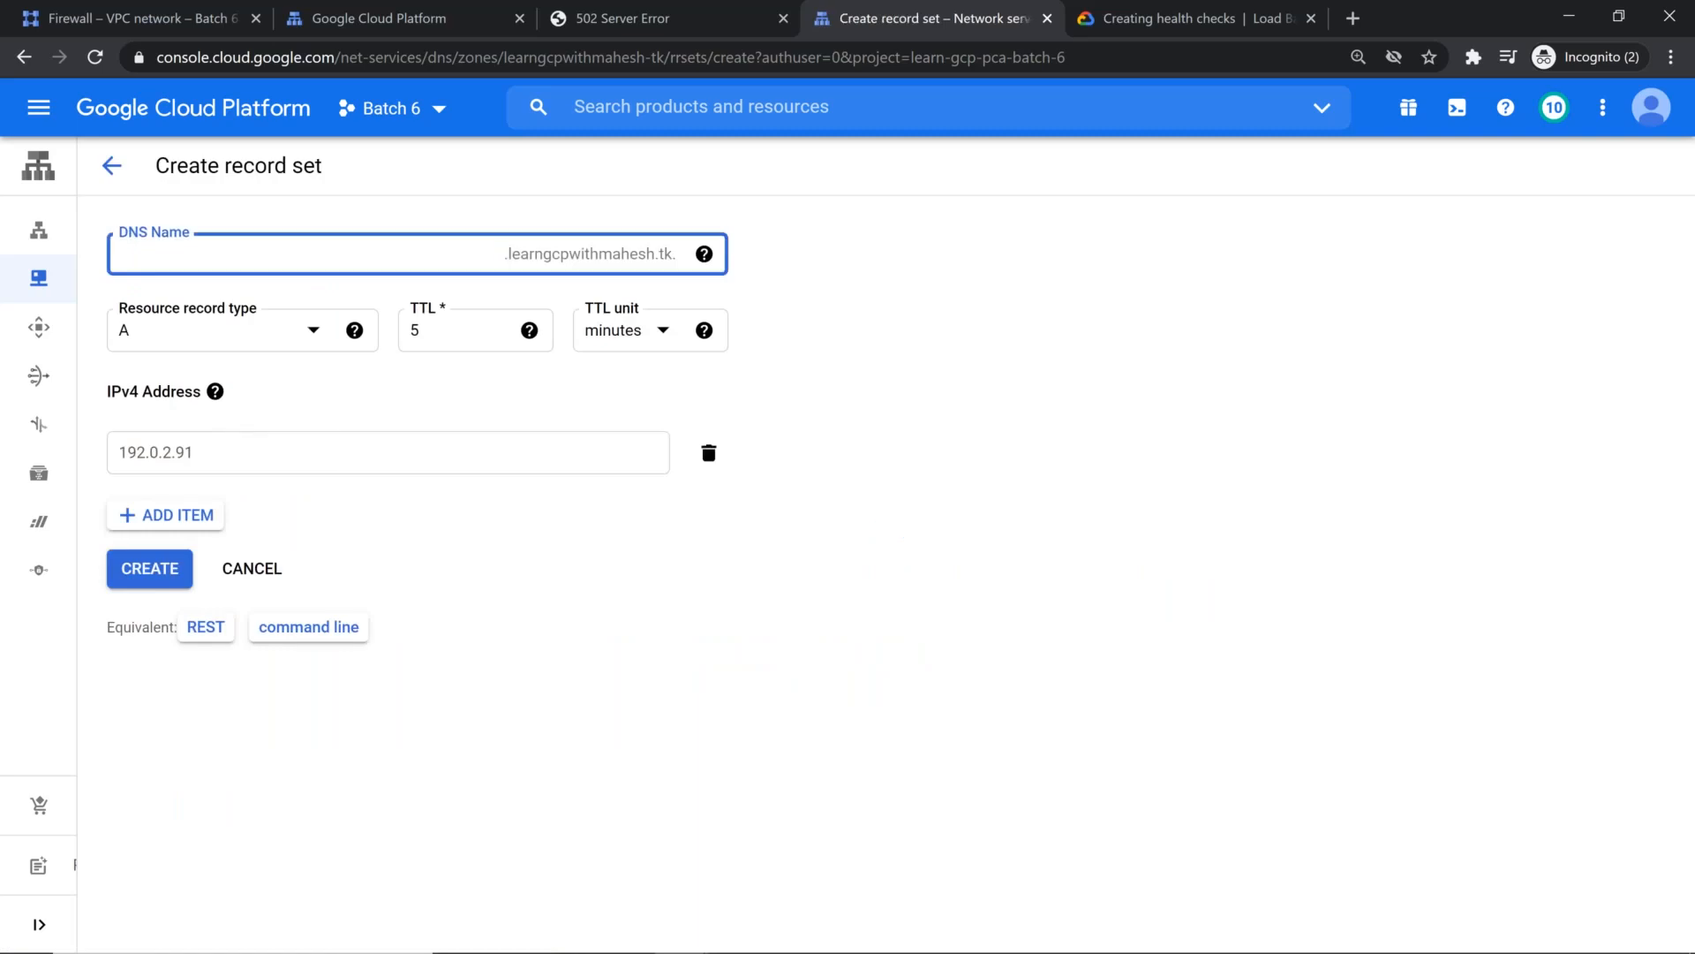
click(238, 337)
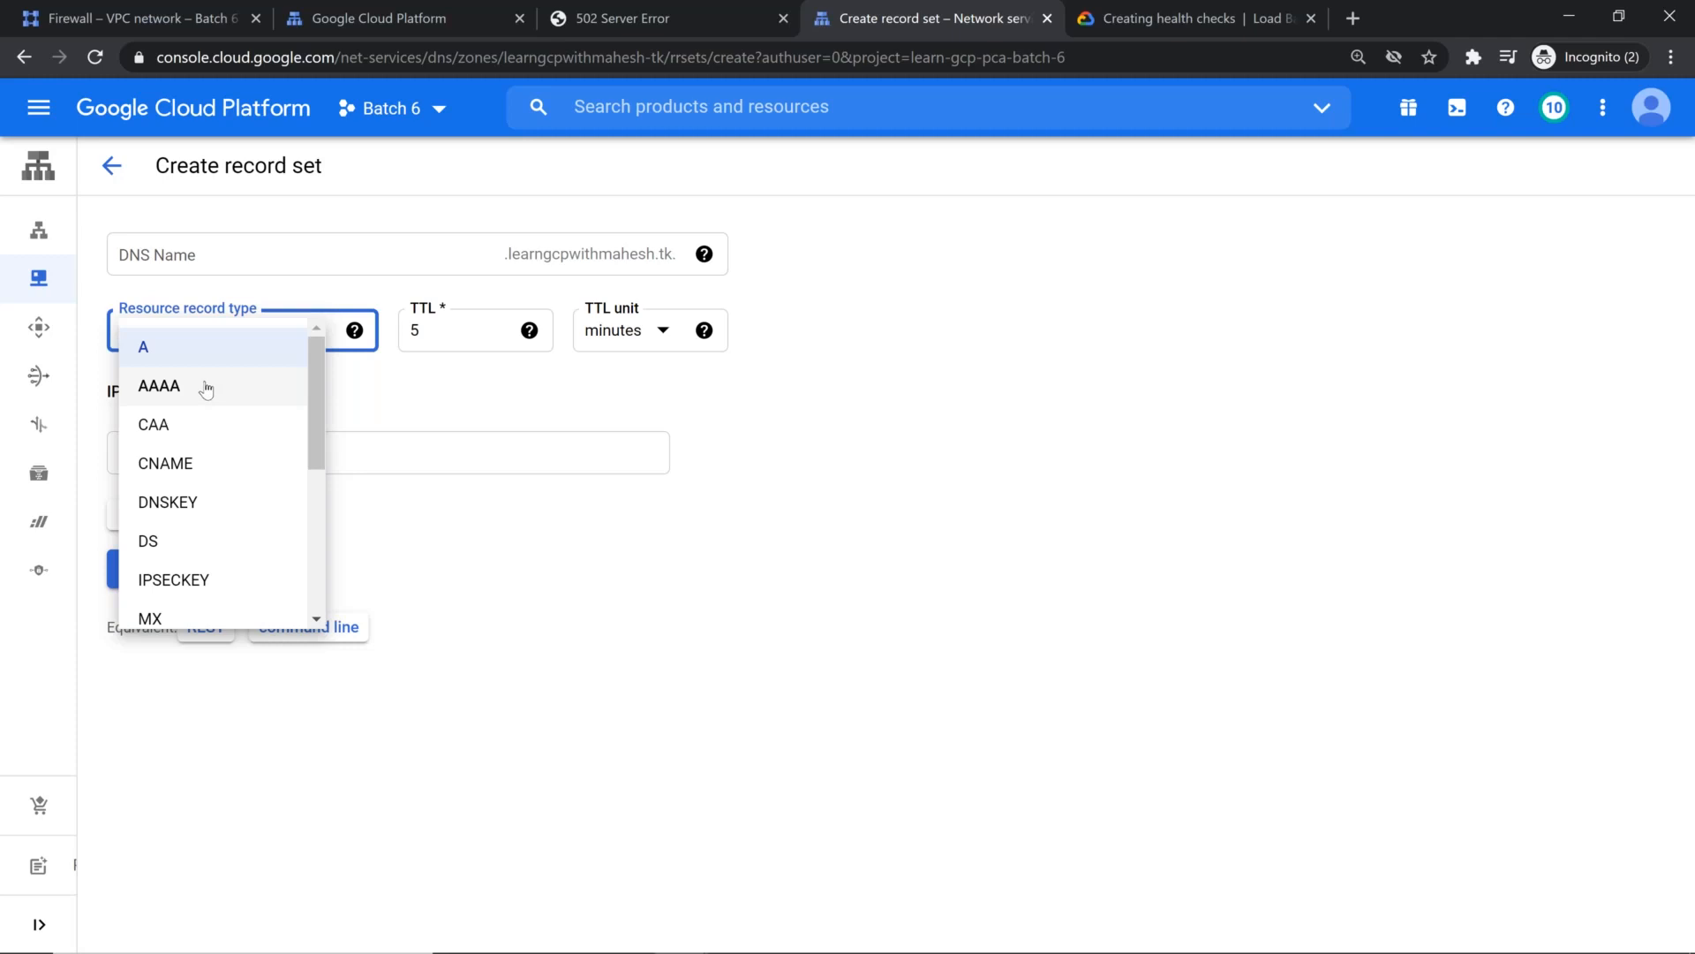
click(221, 353)
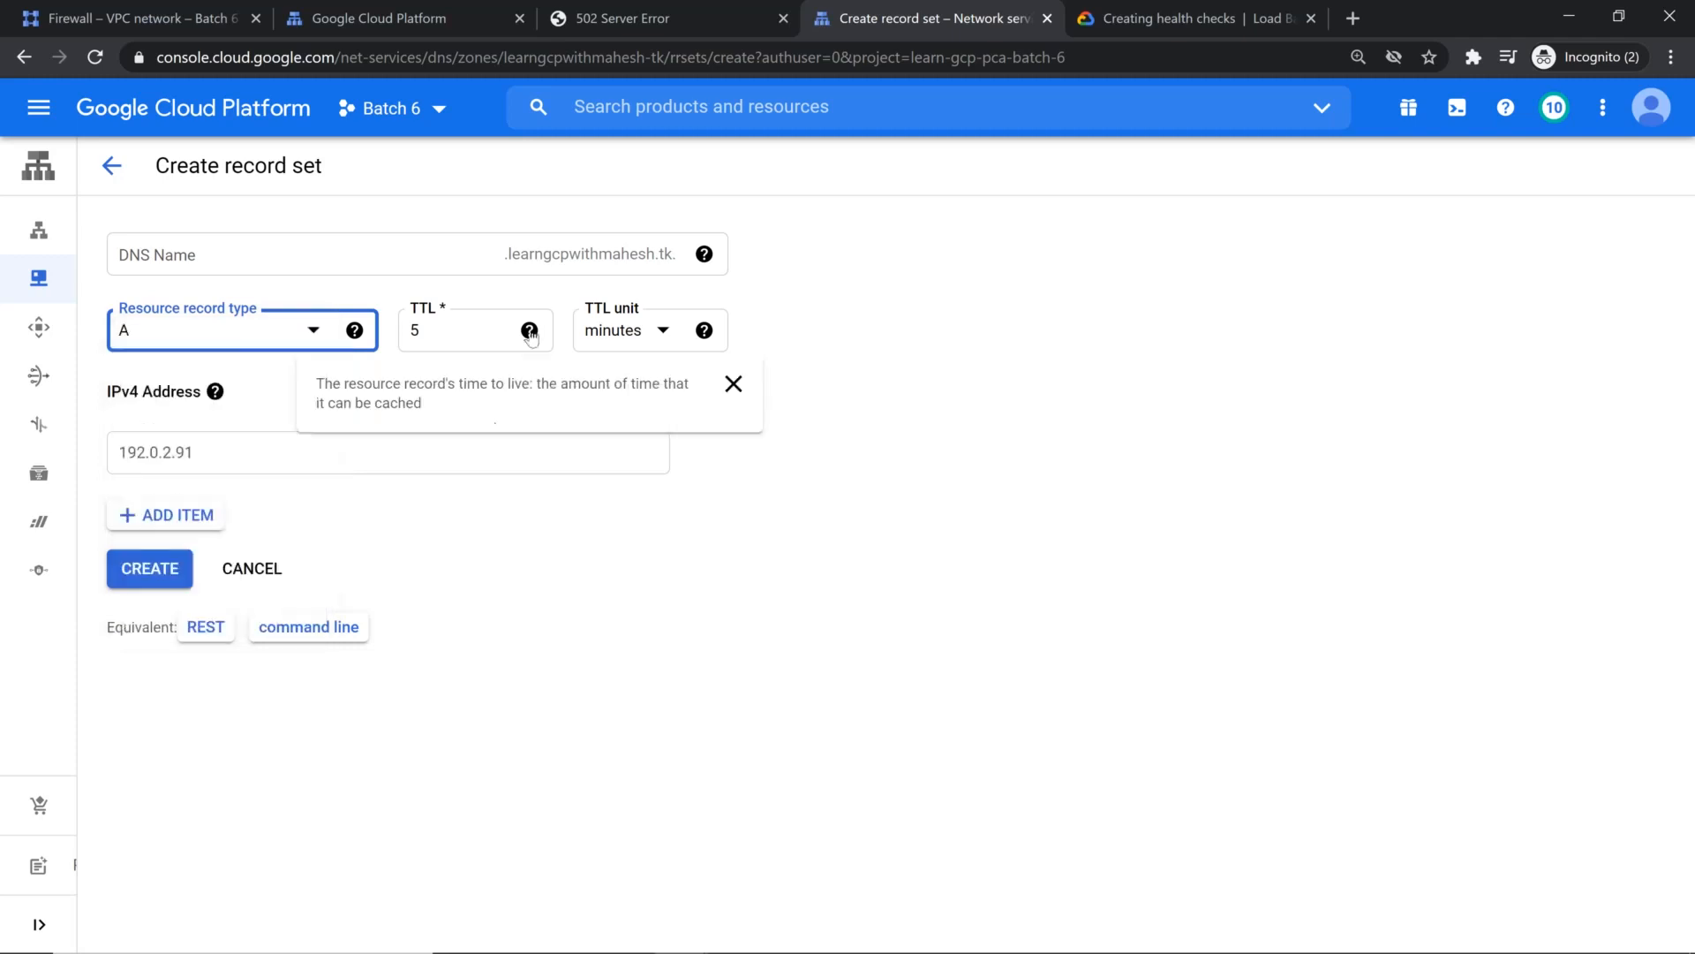
Step: Set the new A record's TTL to 1 second
mouse_move(530, 330)
click(528, 331)
key(BackSpace)
text(1)
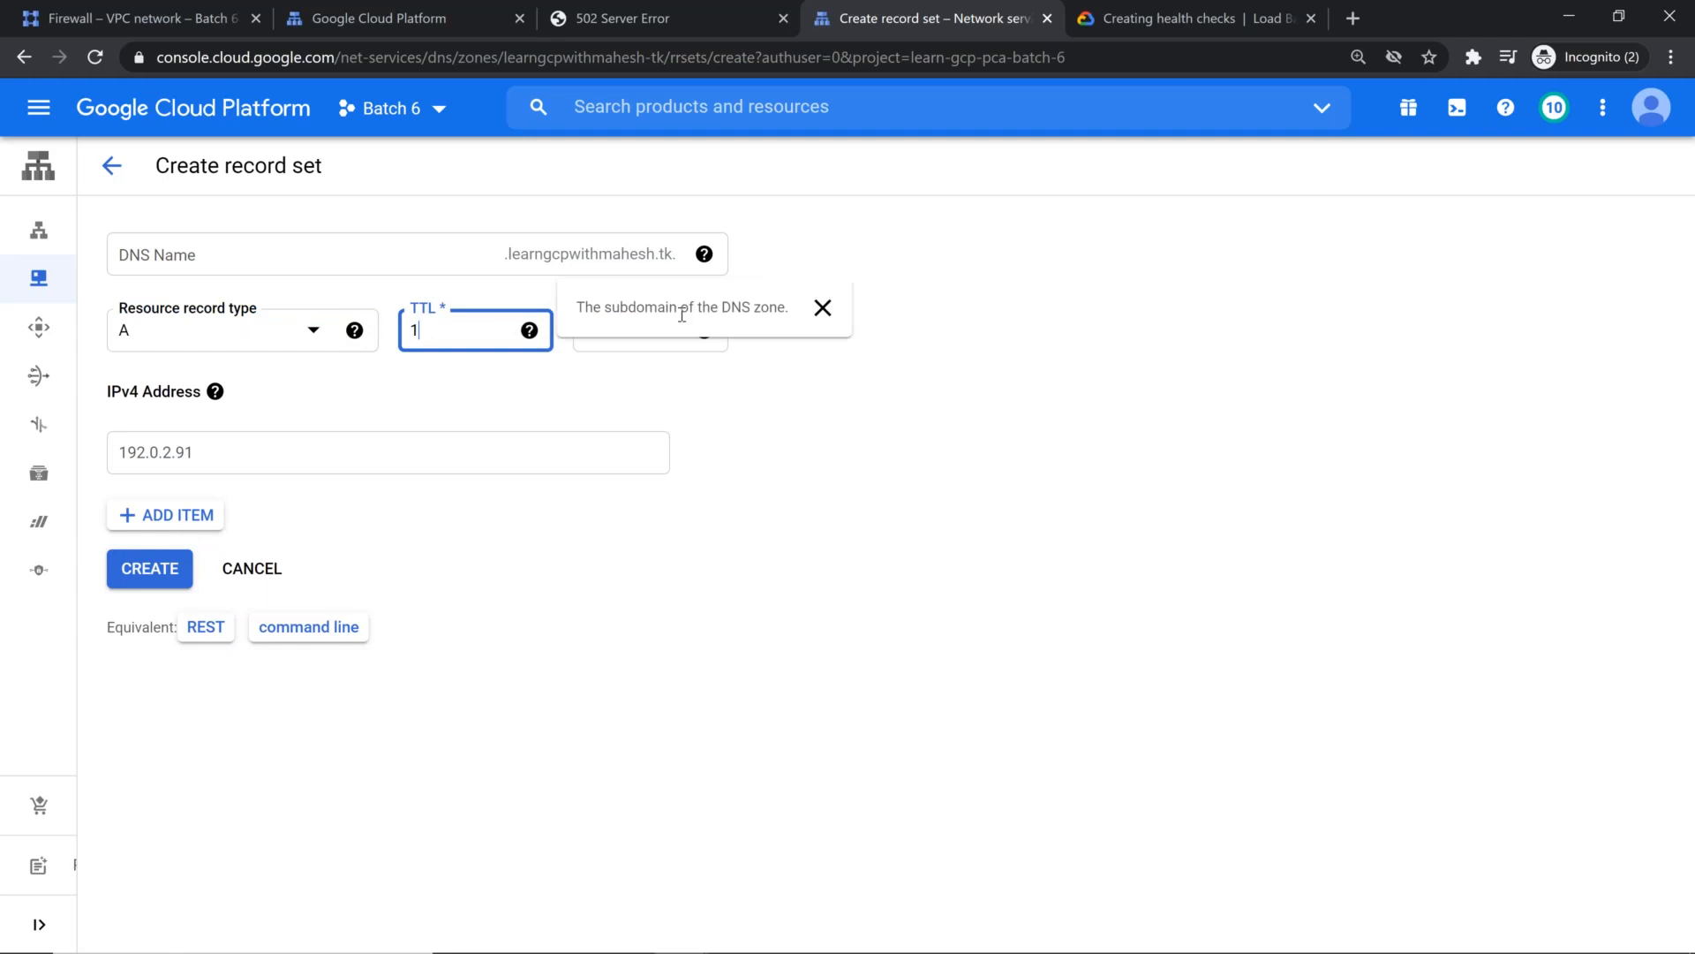
click(643, 334)
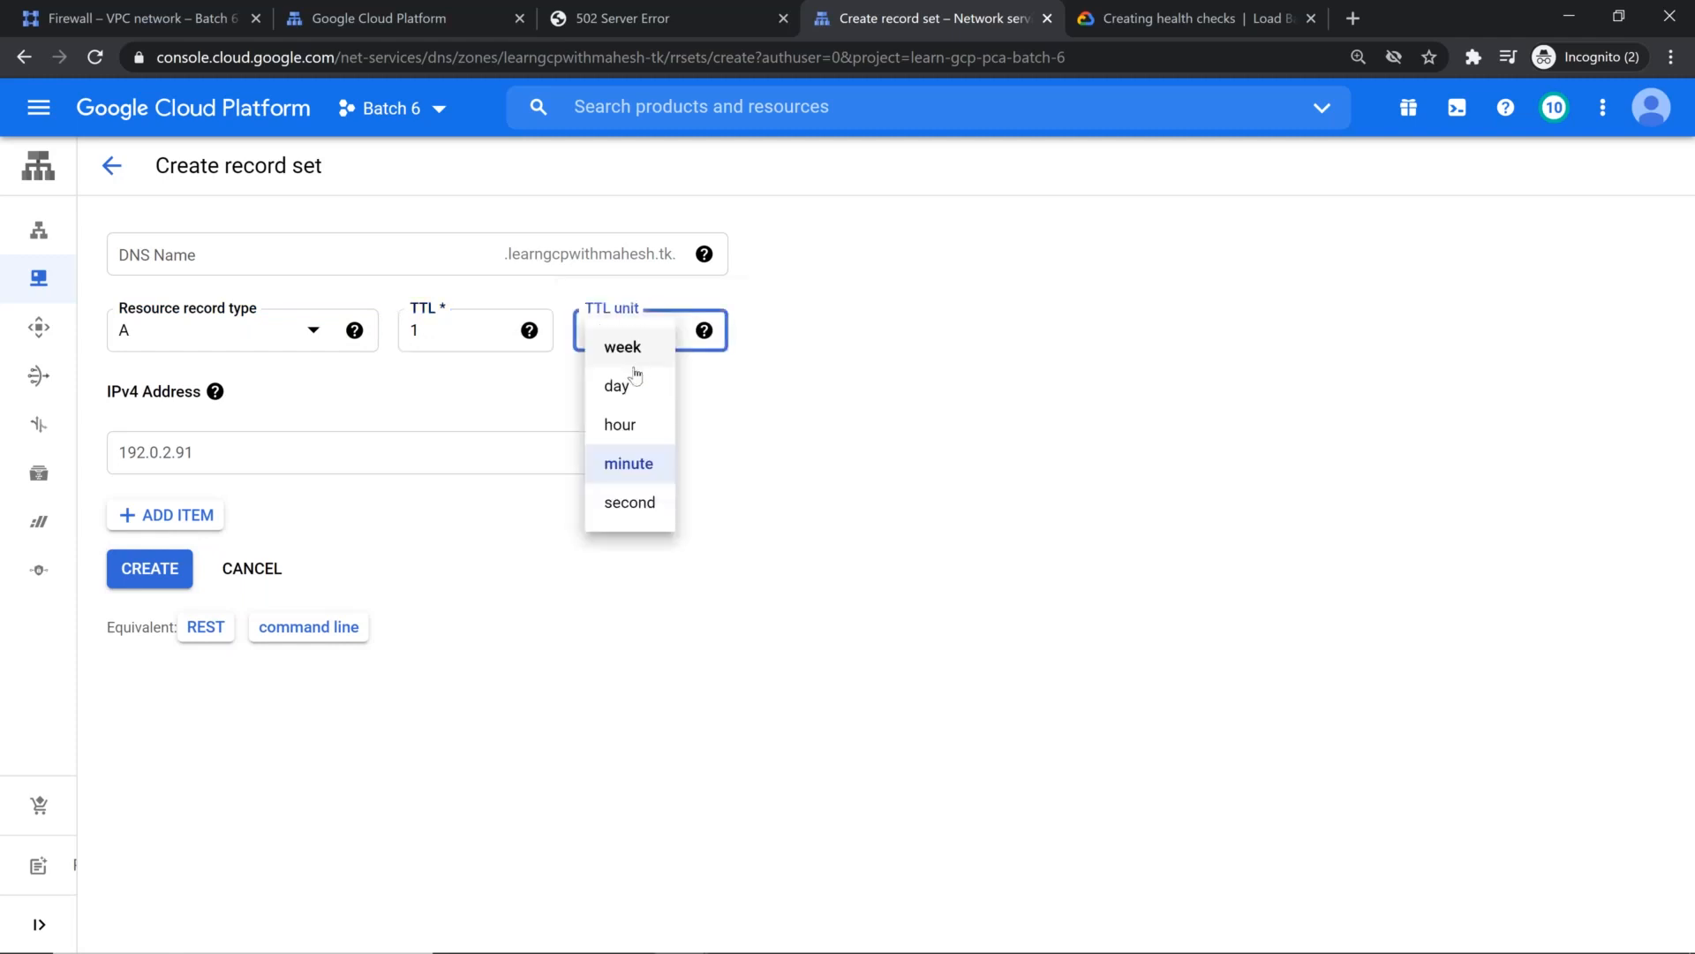
click(627, 504)
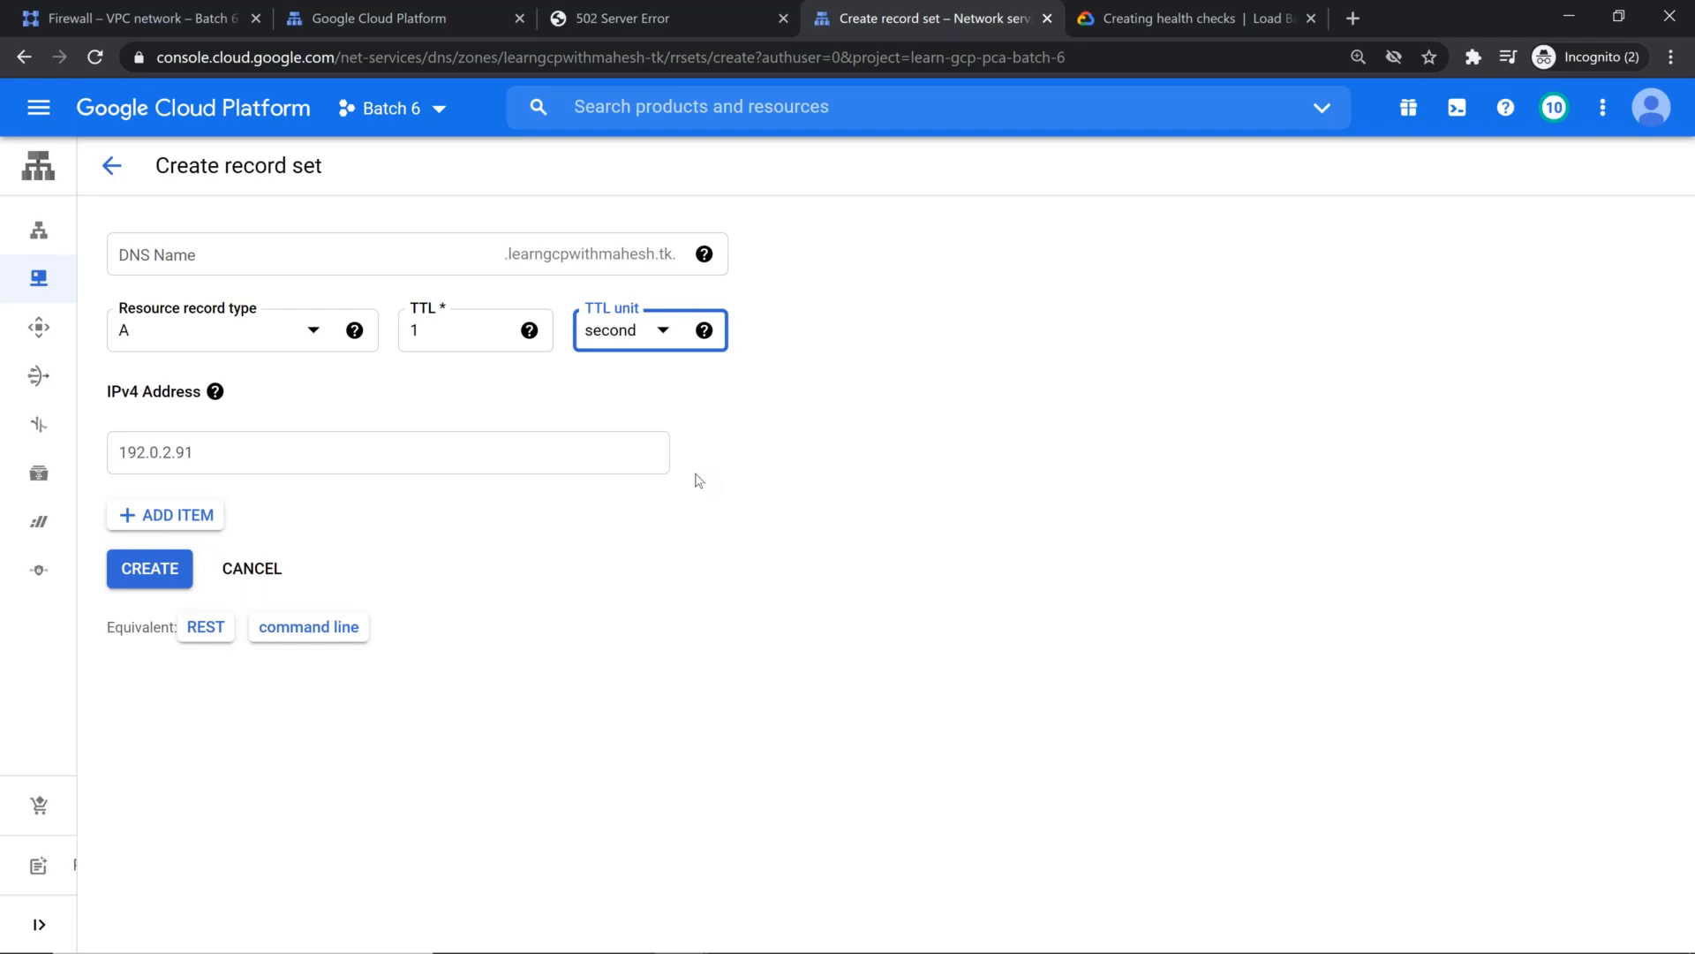
Step: Set the new A record's TTL back to 5 minutes
click(486, 333)
click(663, 329)
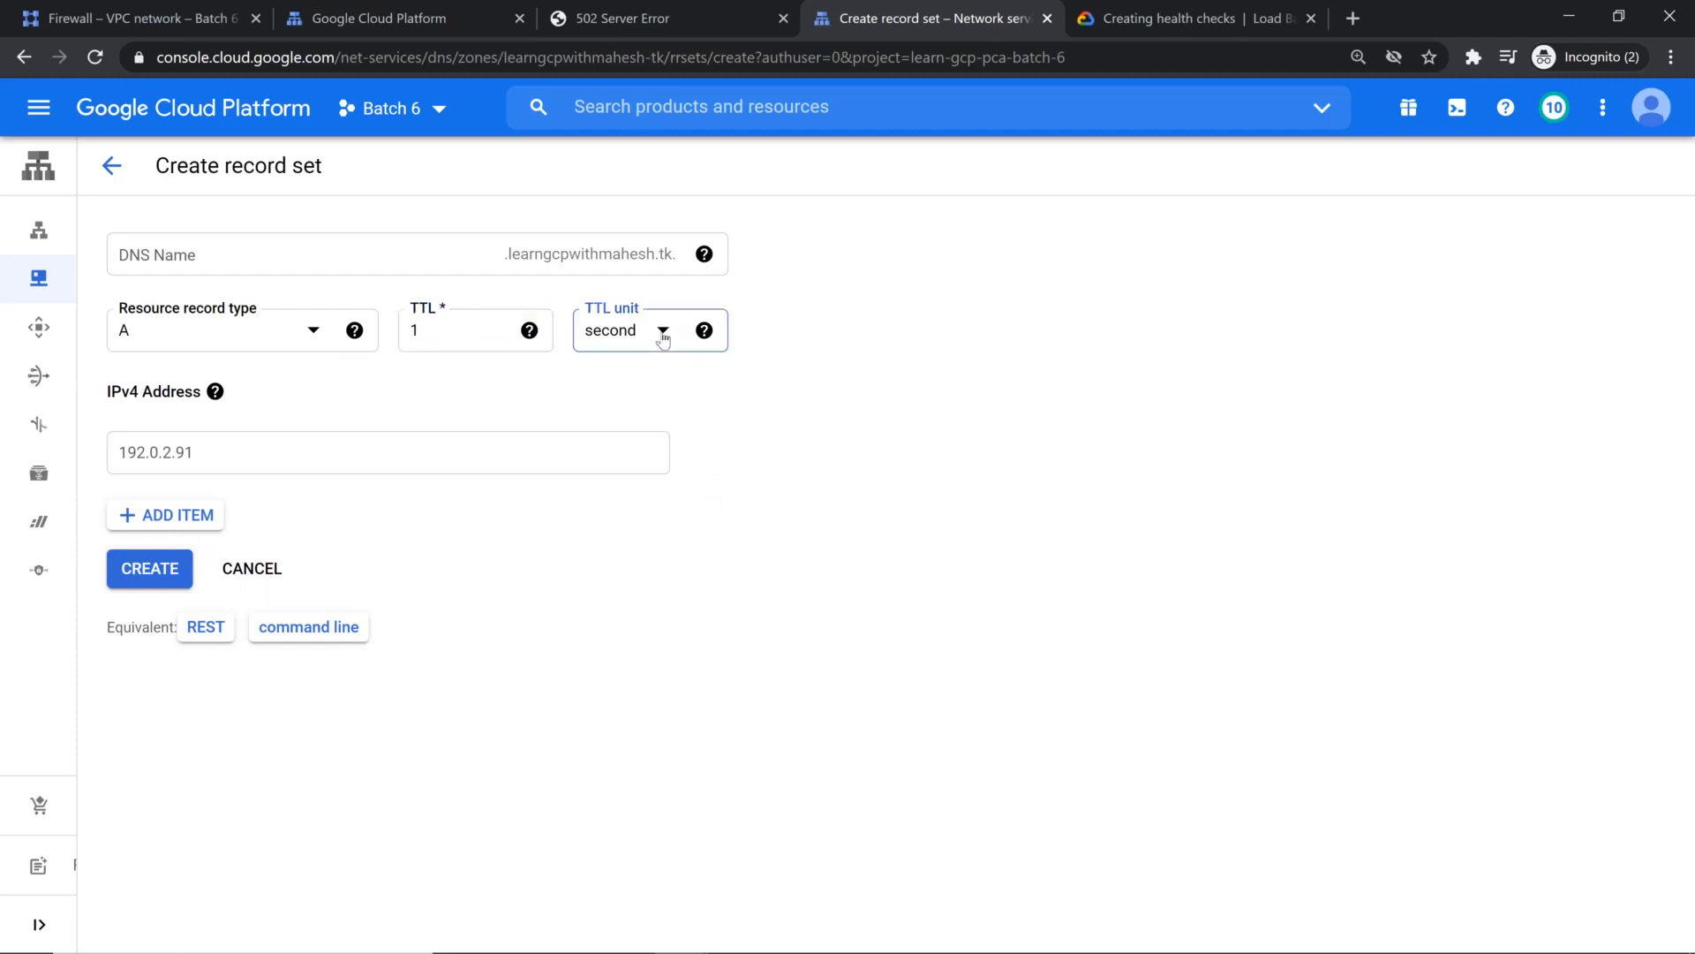
click(636, 464)
double_click(473, 335)
text(5)
click(927, 406)
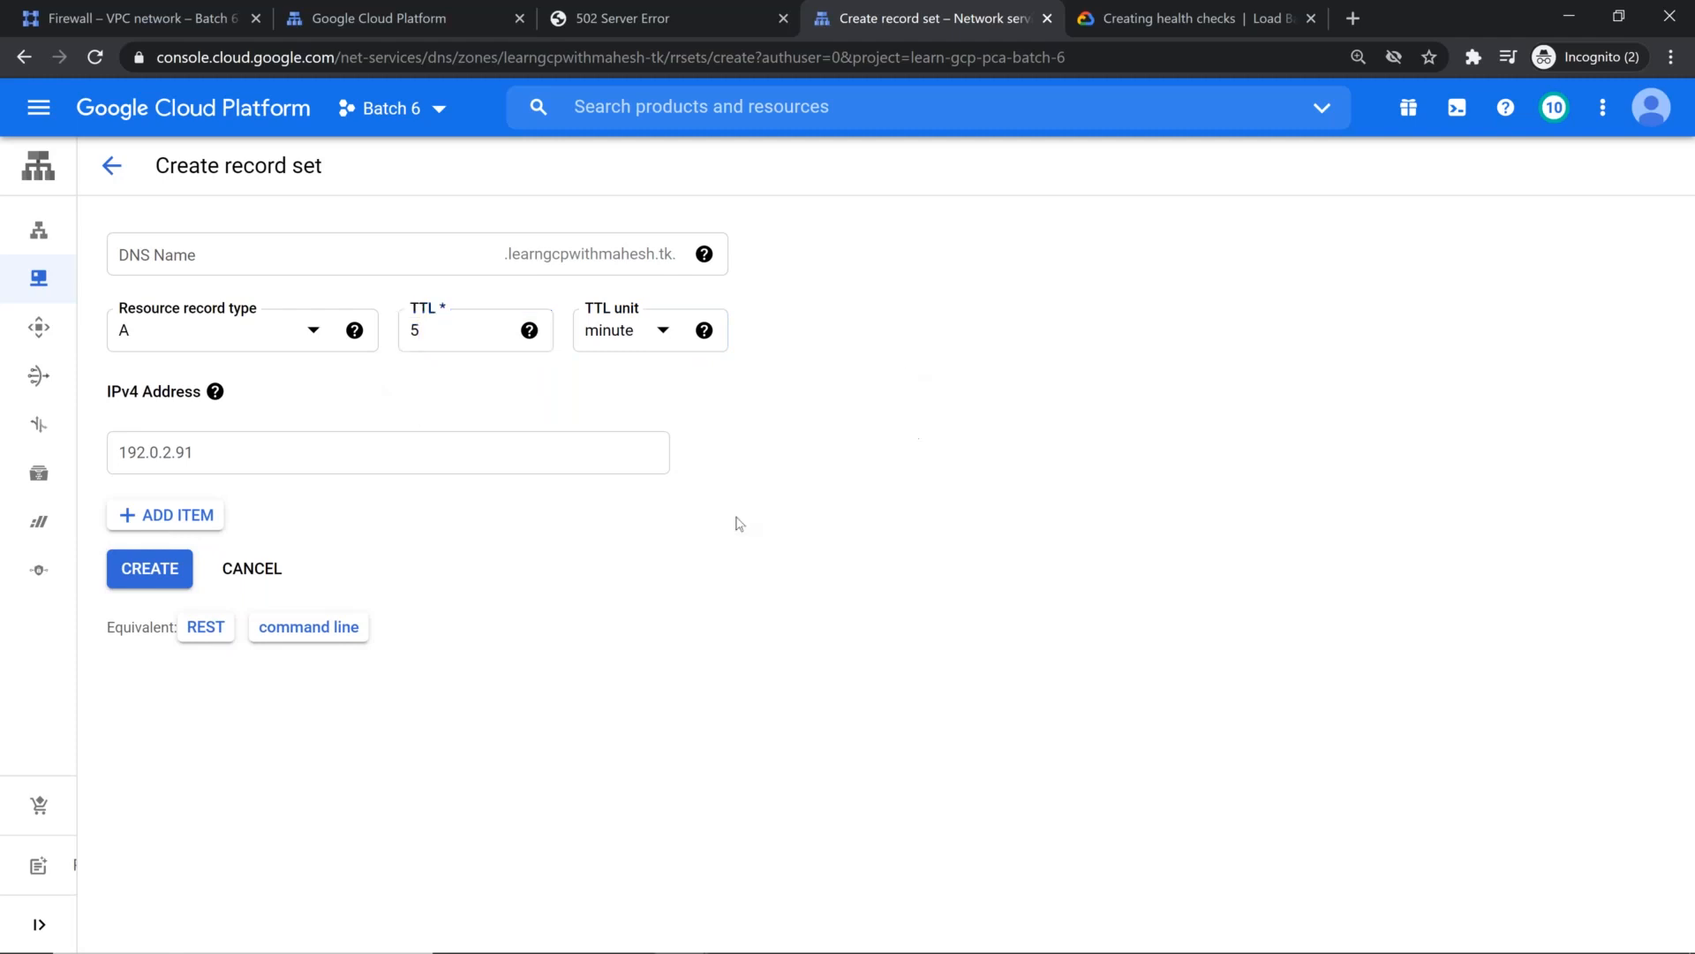
Step: Enter the load balancer's IPv4 address 34.120.231.218, without the URL prefix or trailing slash, and create the A record set
click(160, 453)
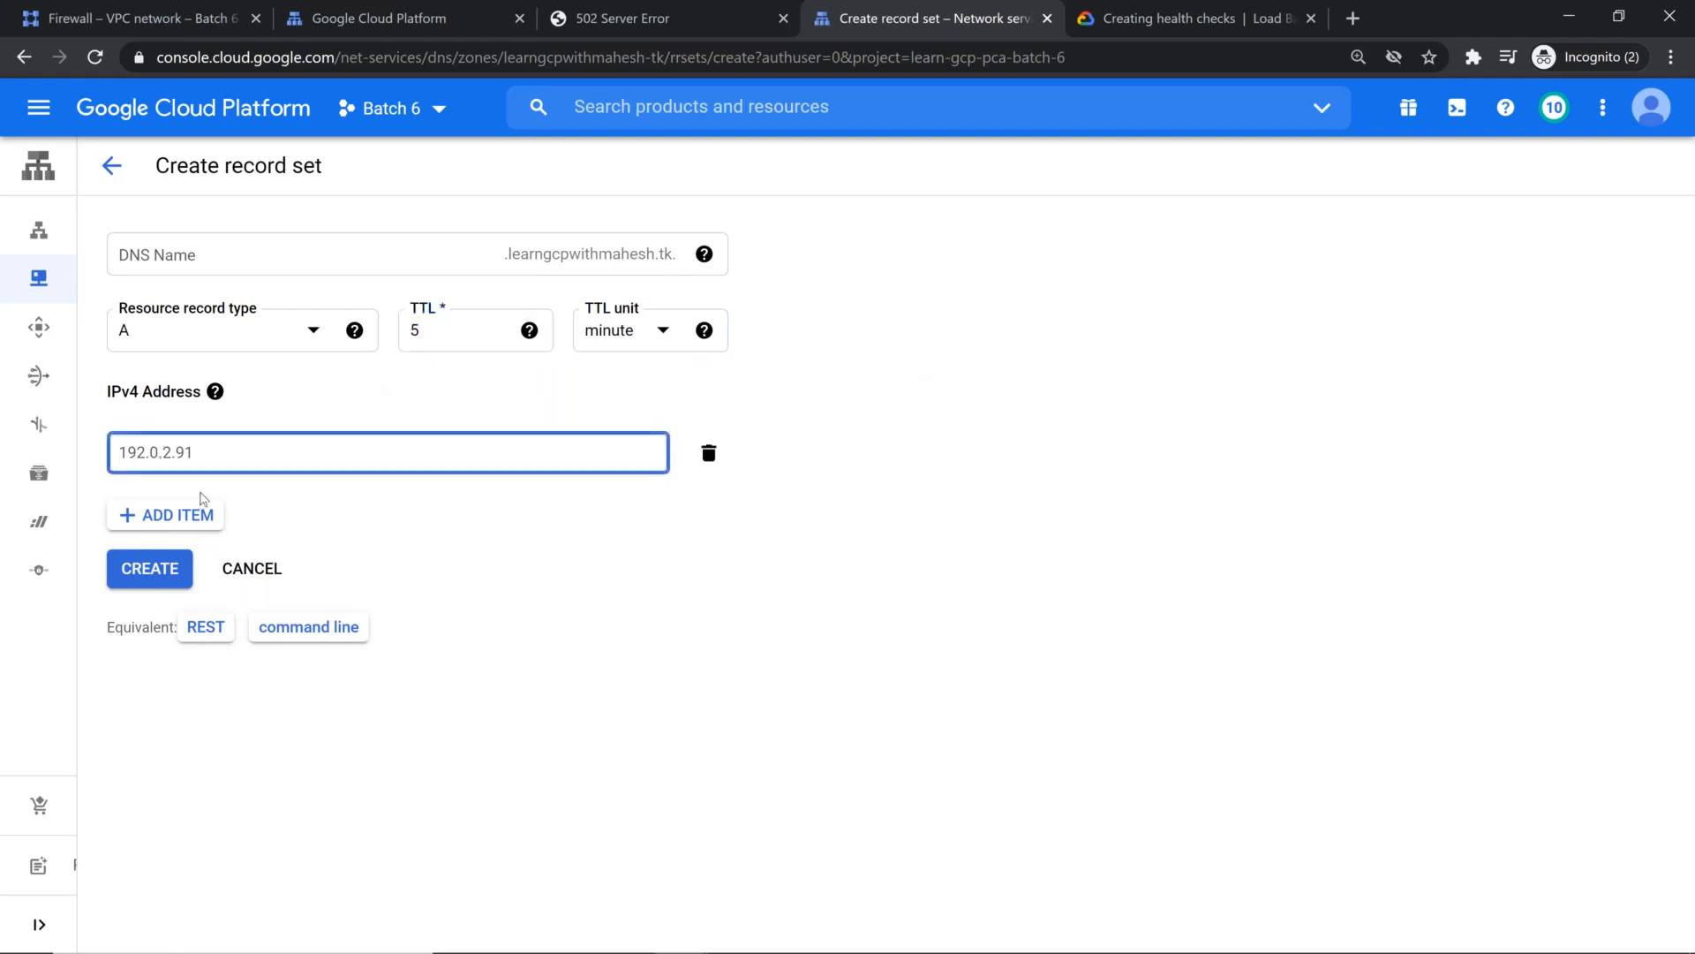
text(http://34.120.231.218/)
key(BackSpace)
key(Home)
key(Delete)
key(Delete)
key(Delete)
key(Delete)
key(Delete)
key(Delete)
key(Delete)
click(834, 616)
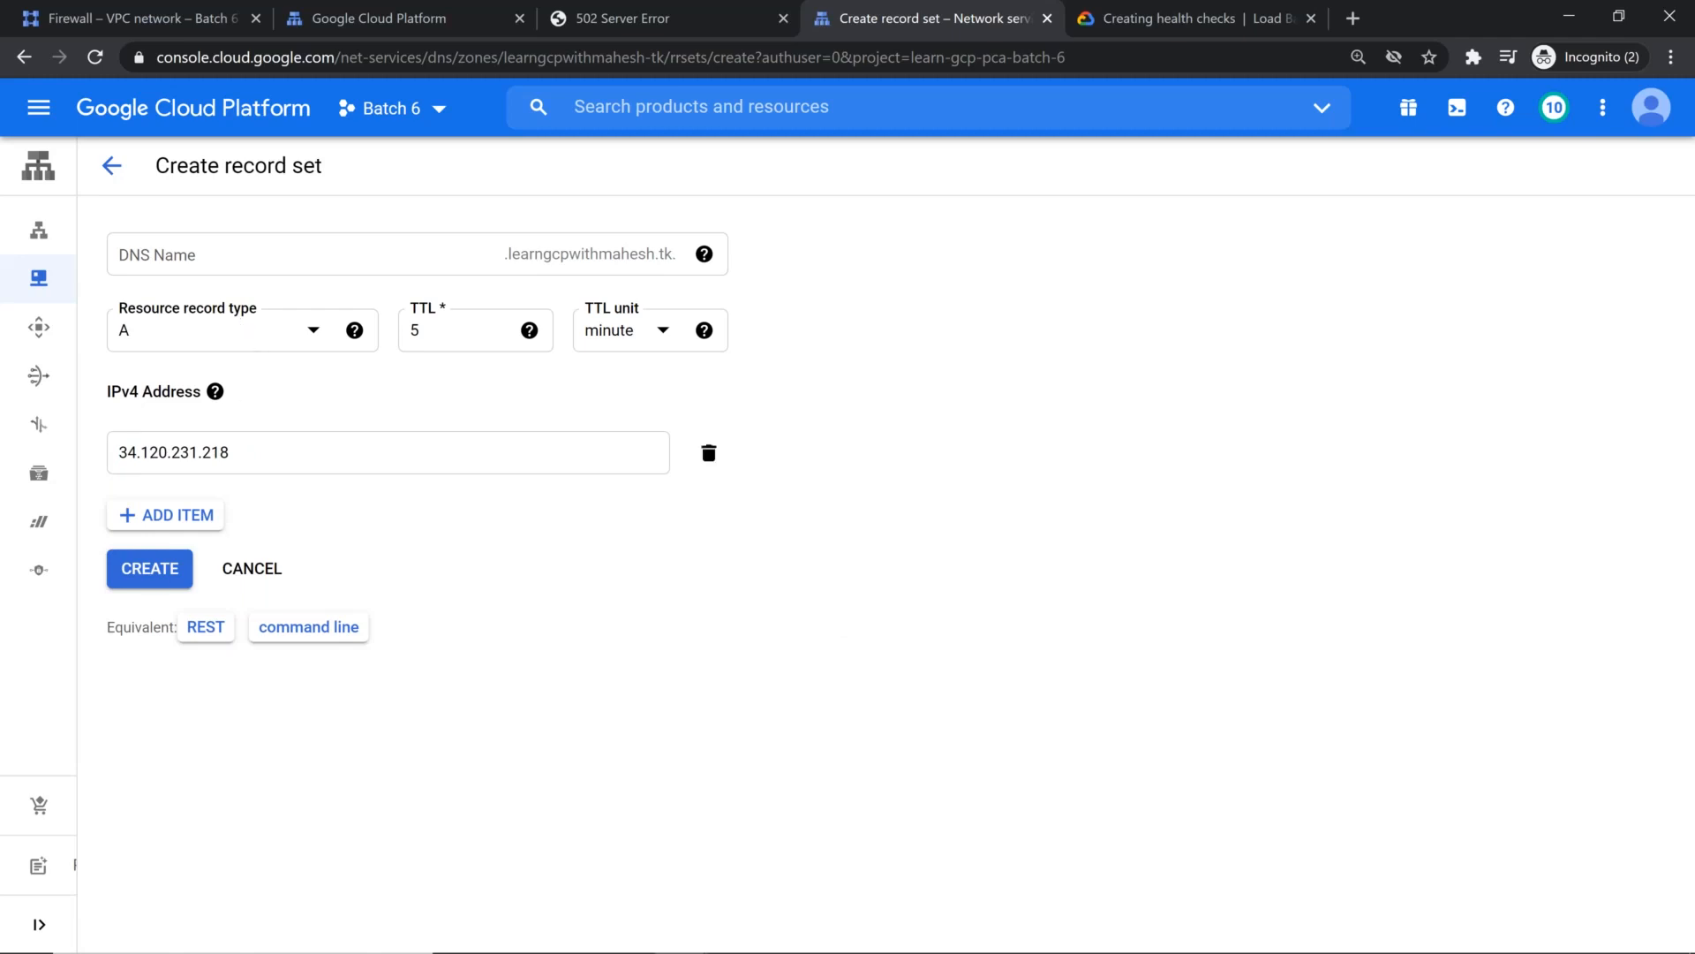
click(154, 575)
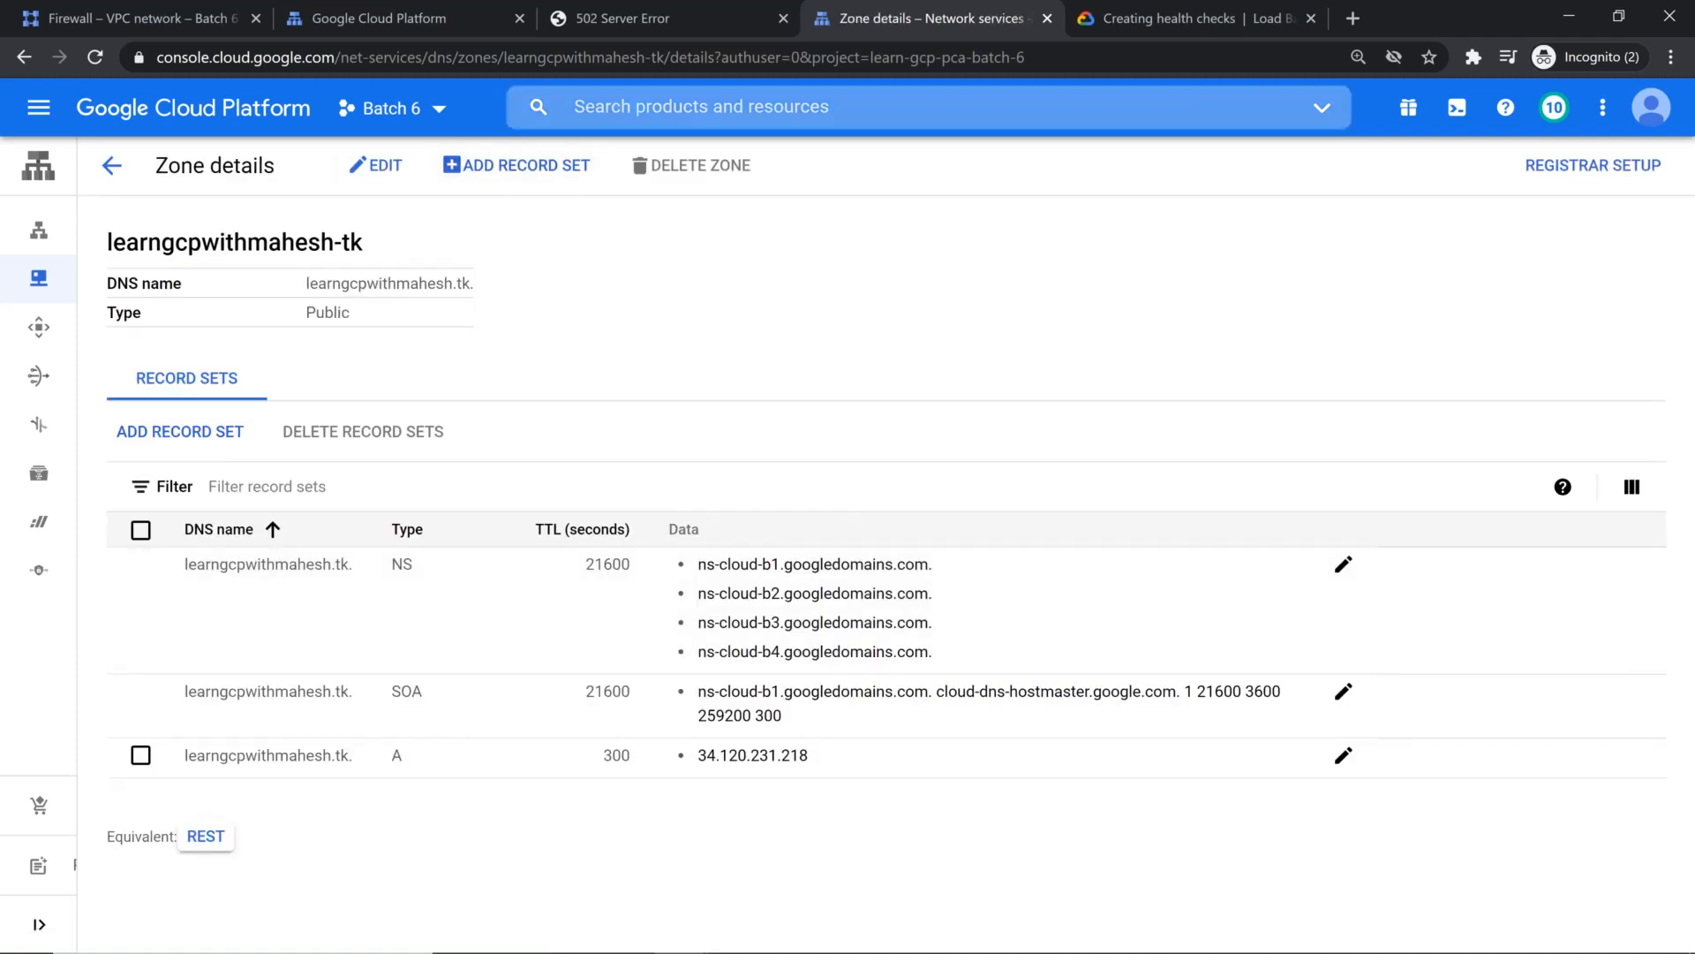
Step: Draft another A record set in the zone with IPv4 address 34.120.231.218
click(219, 434)
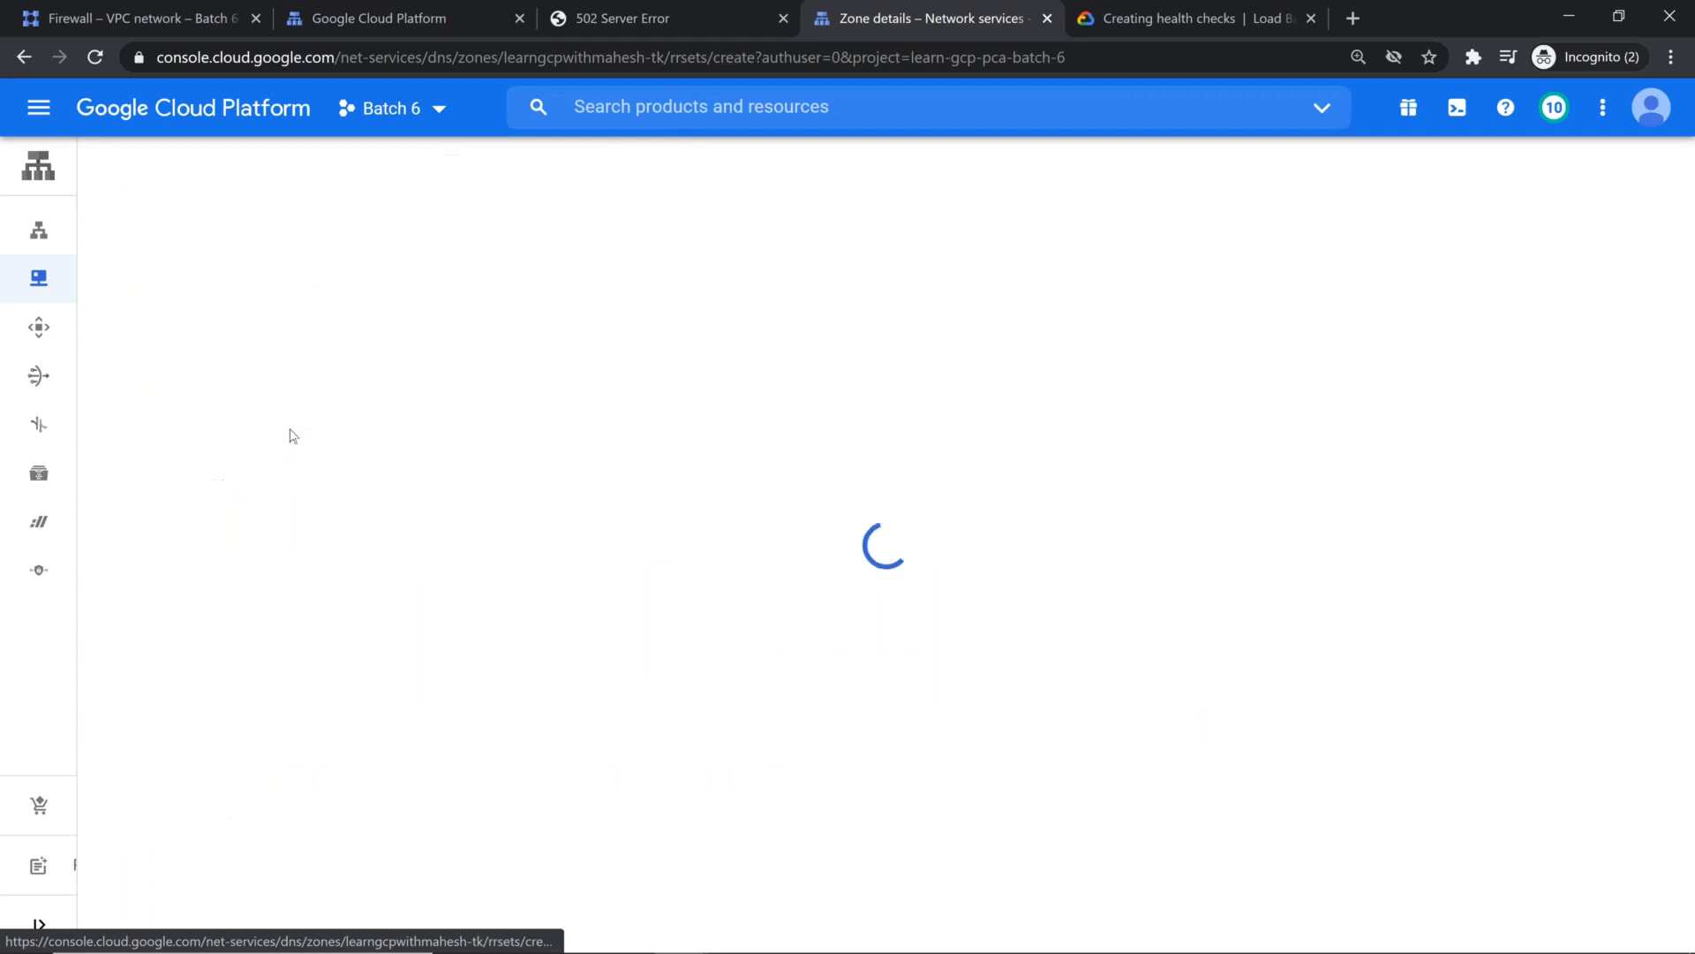
click(227, 450)
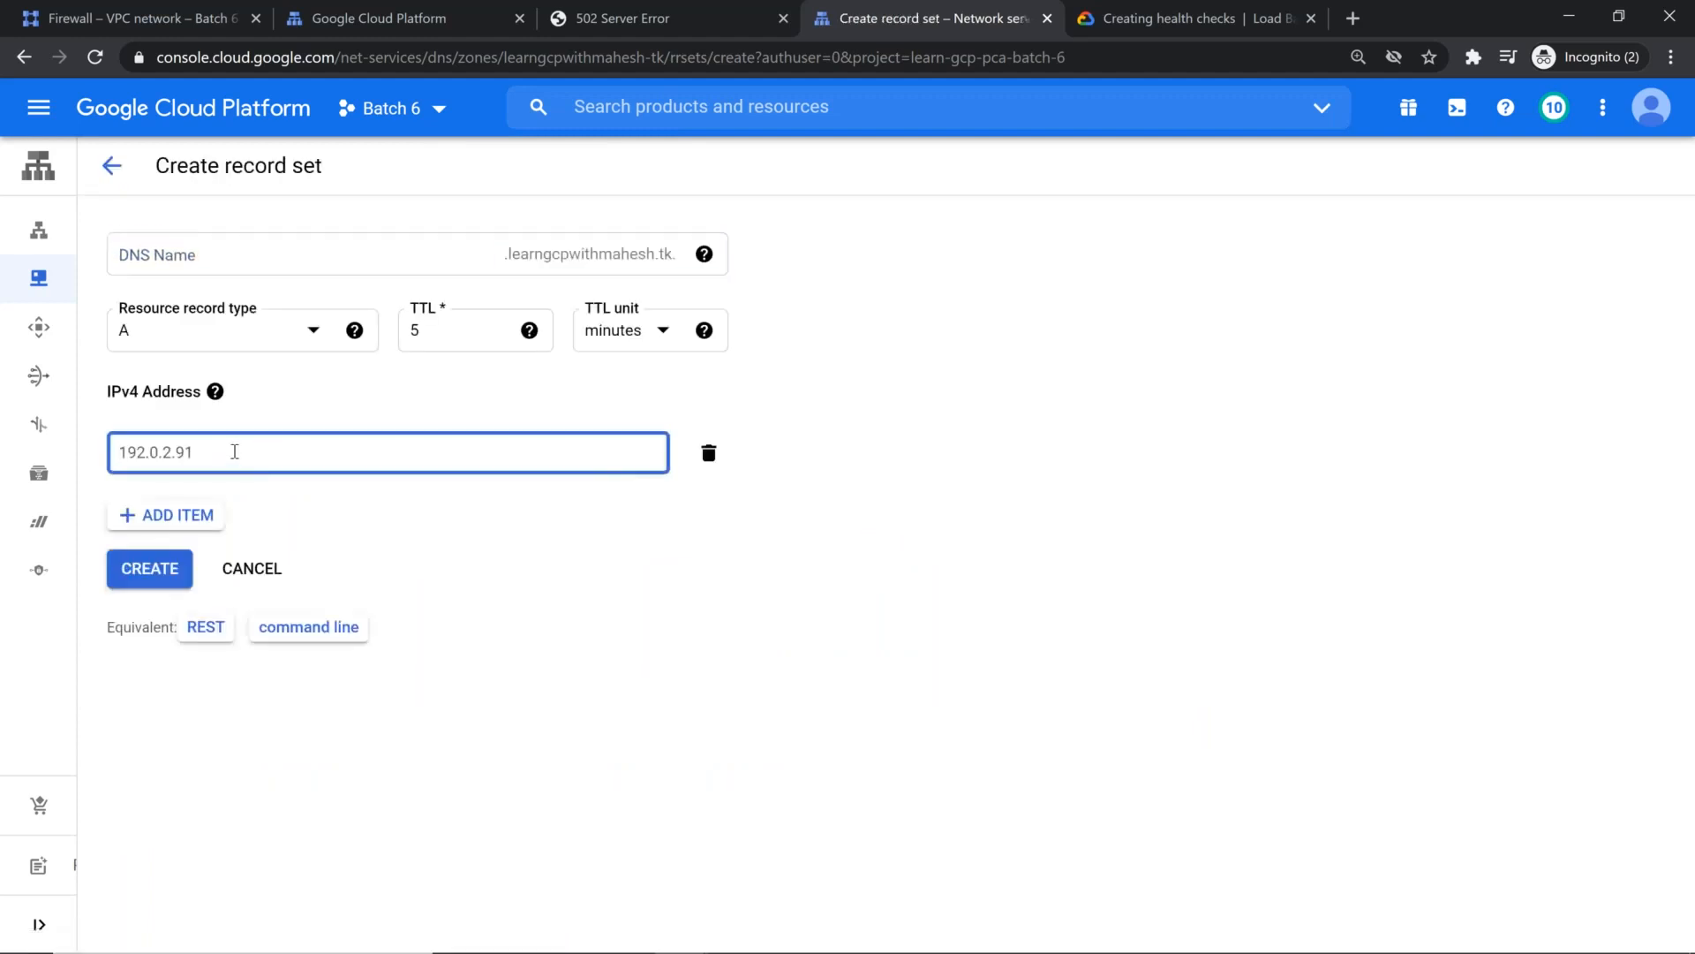
text(http://34.120.231.218/)
key(BackSpace)
key(Home)
key(Delete)
key(Delete)
key(Delete)
key(Delete)
key(Delete)
key(Delete)
key(Delete)
click(630, 578)
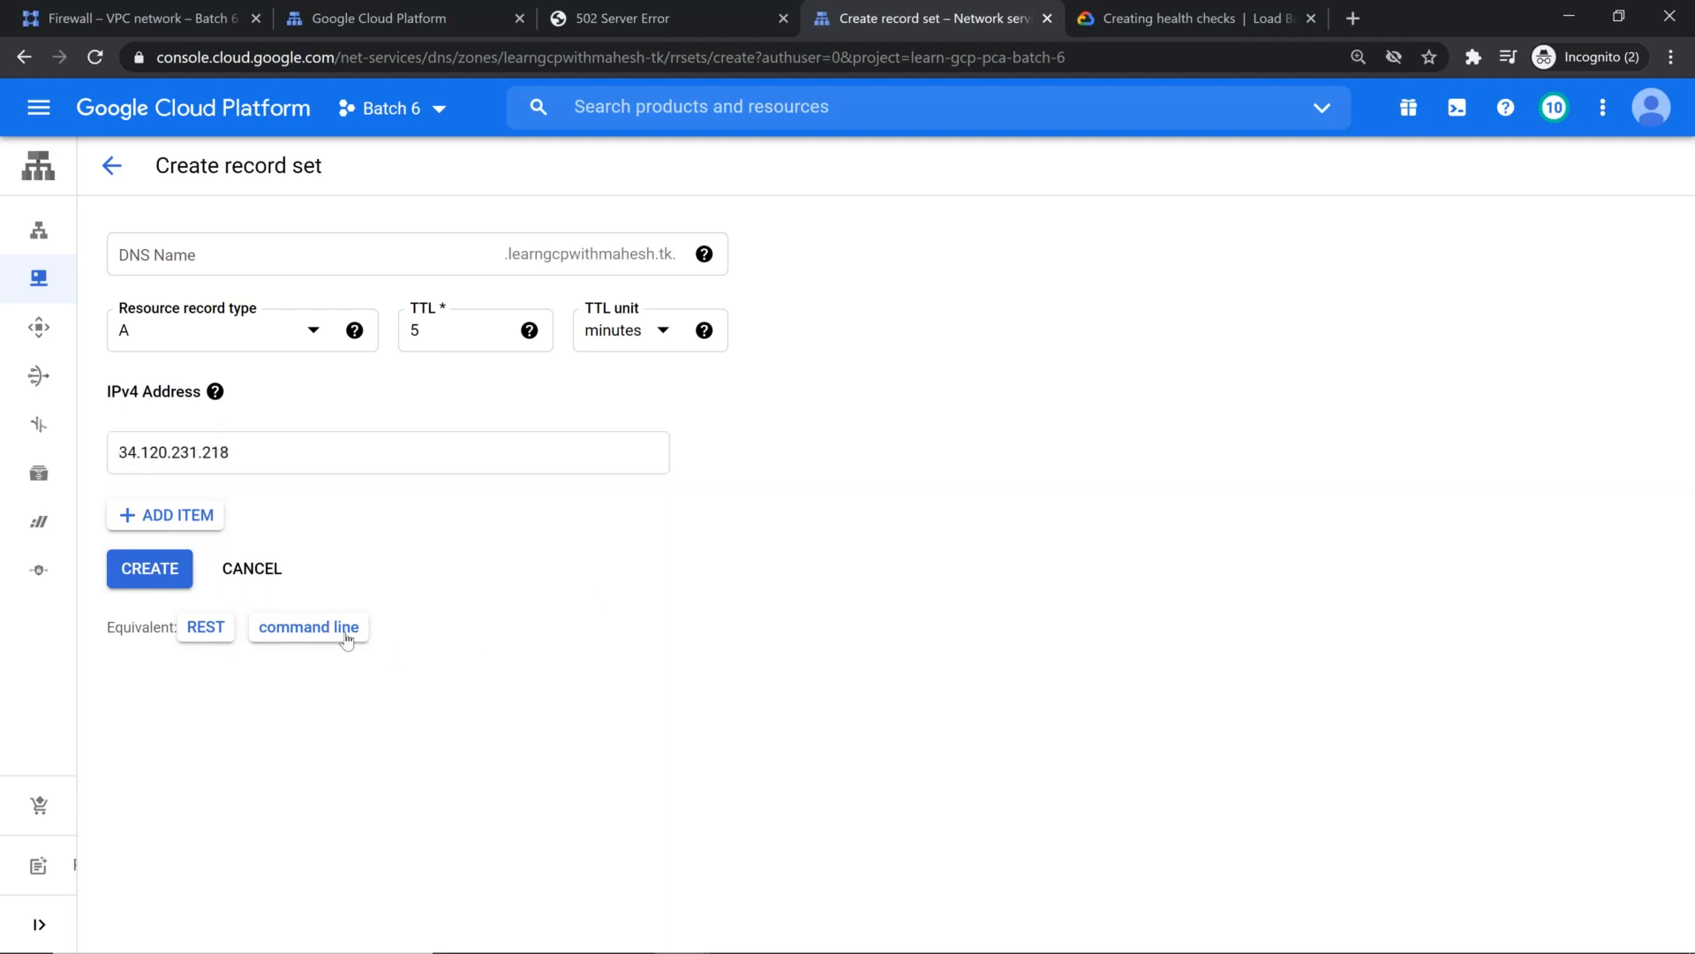
Step: Examine the equivalent gcloud commands and REST request for the drafted A record, and return to the zone details
click(308, 626)
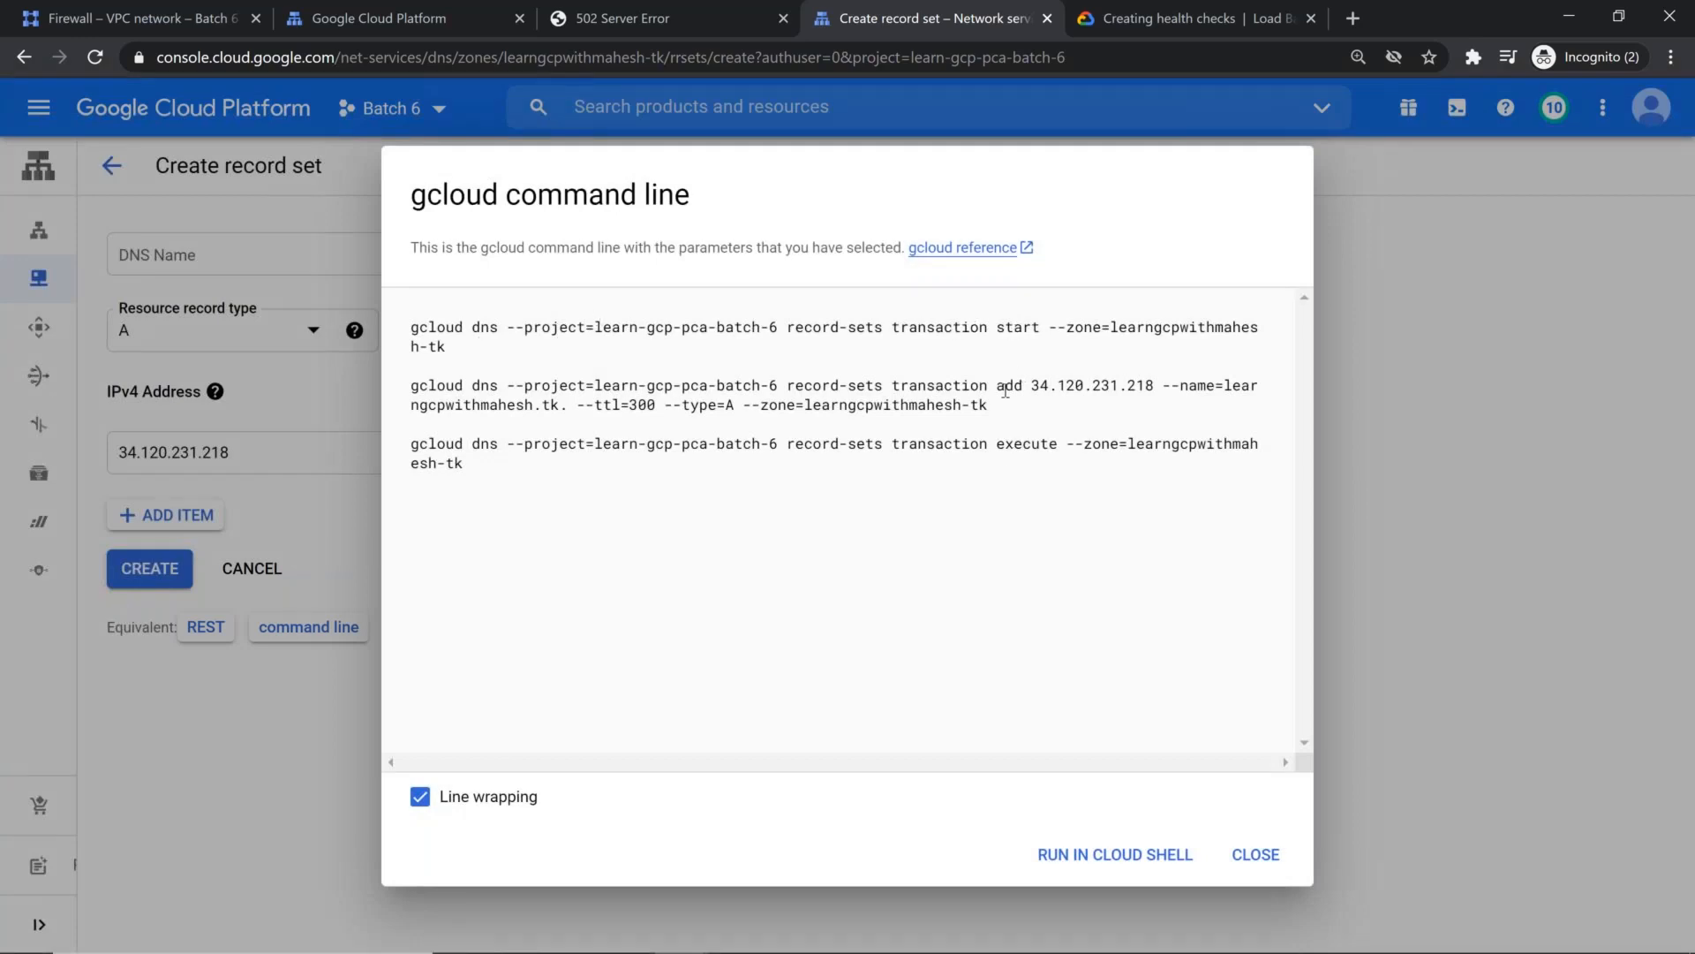
drag(989, 384, 1022, 385)
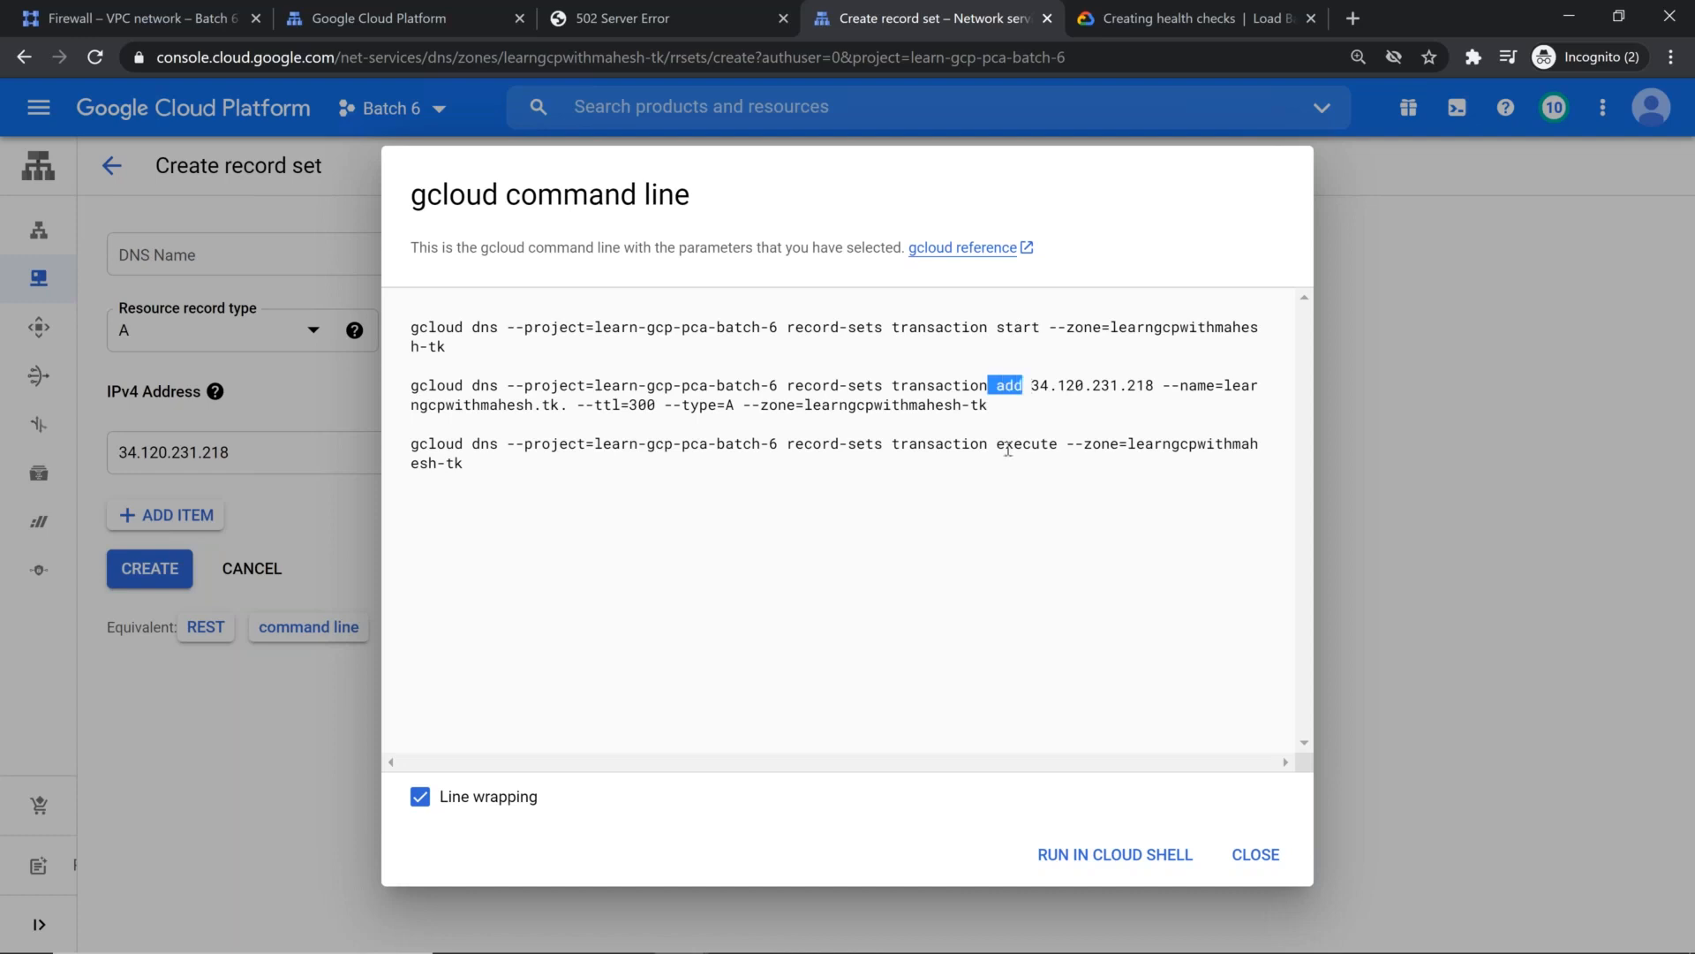
triple_click(1050, 469)
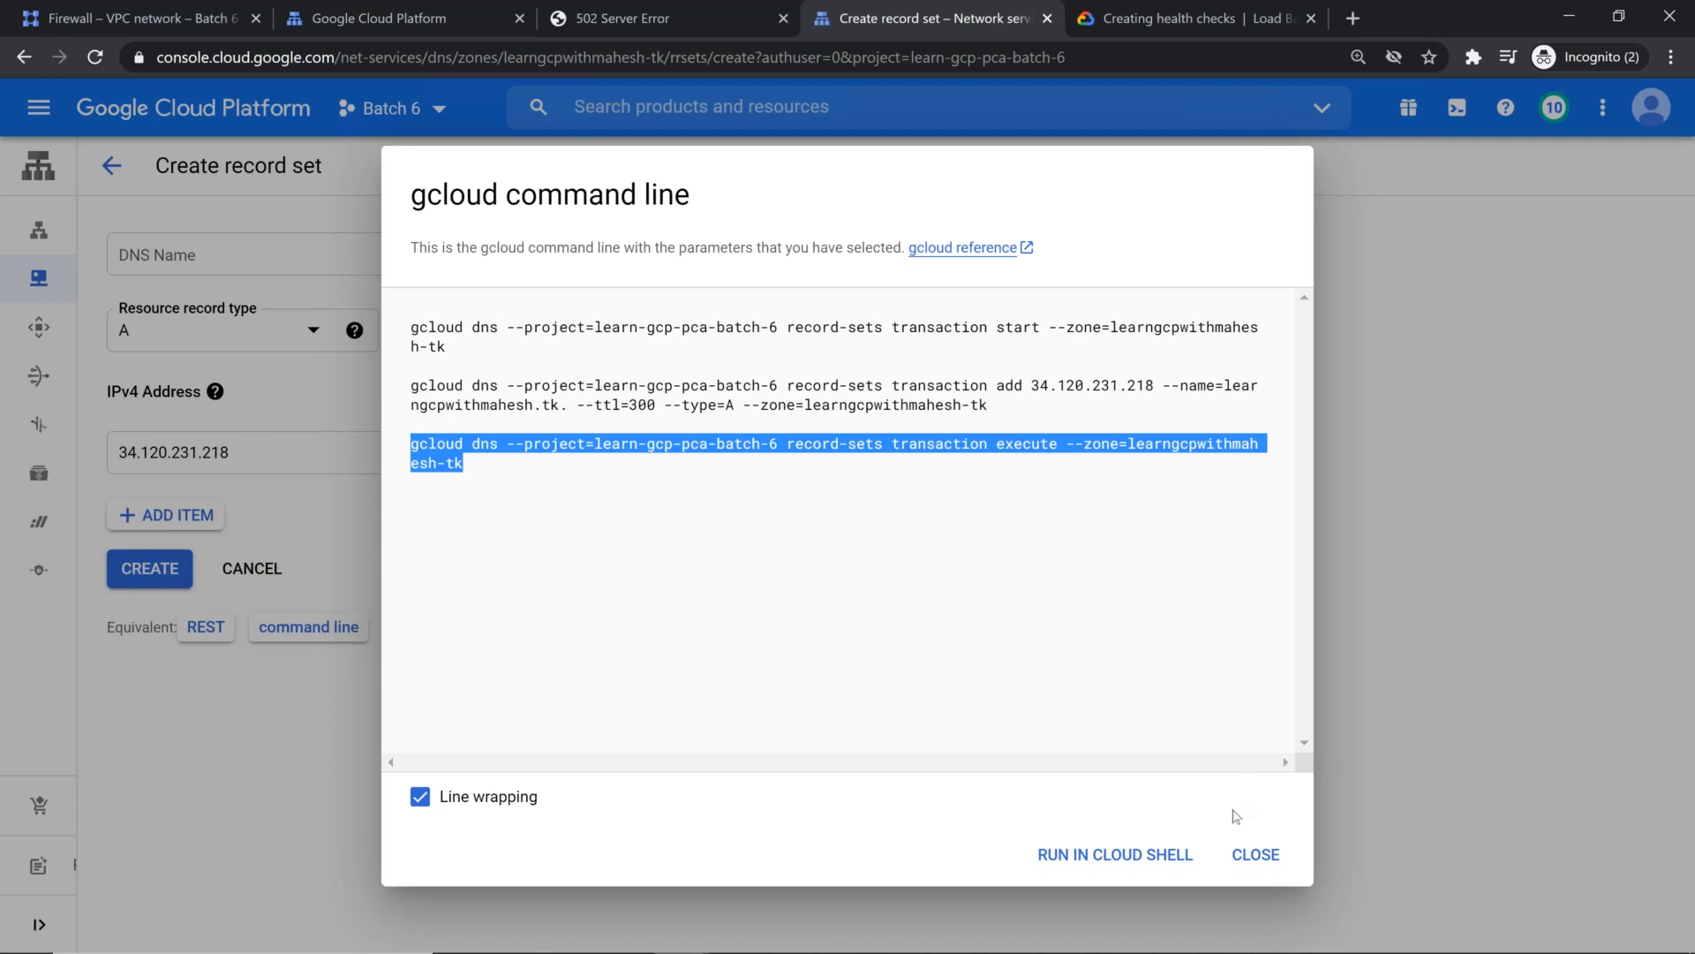
click(1256, 854)
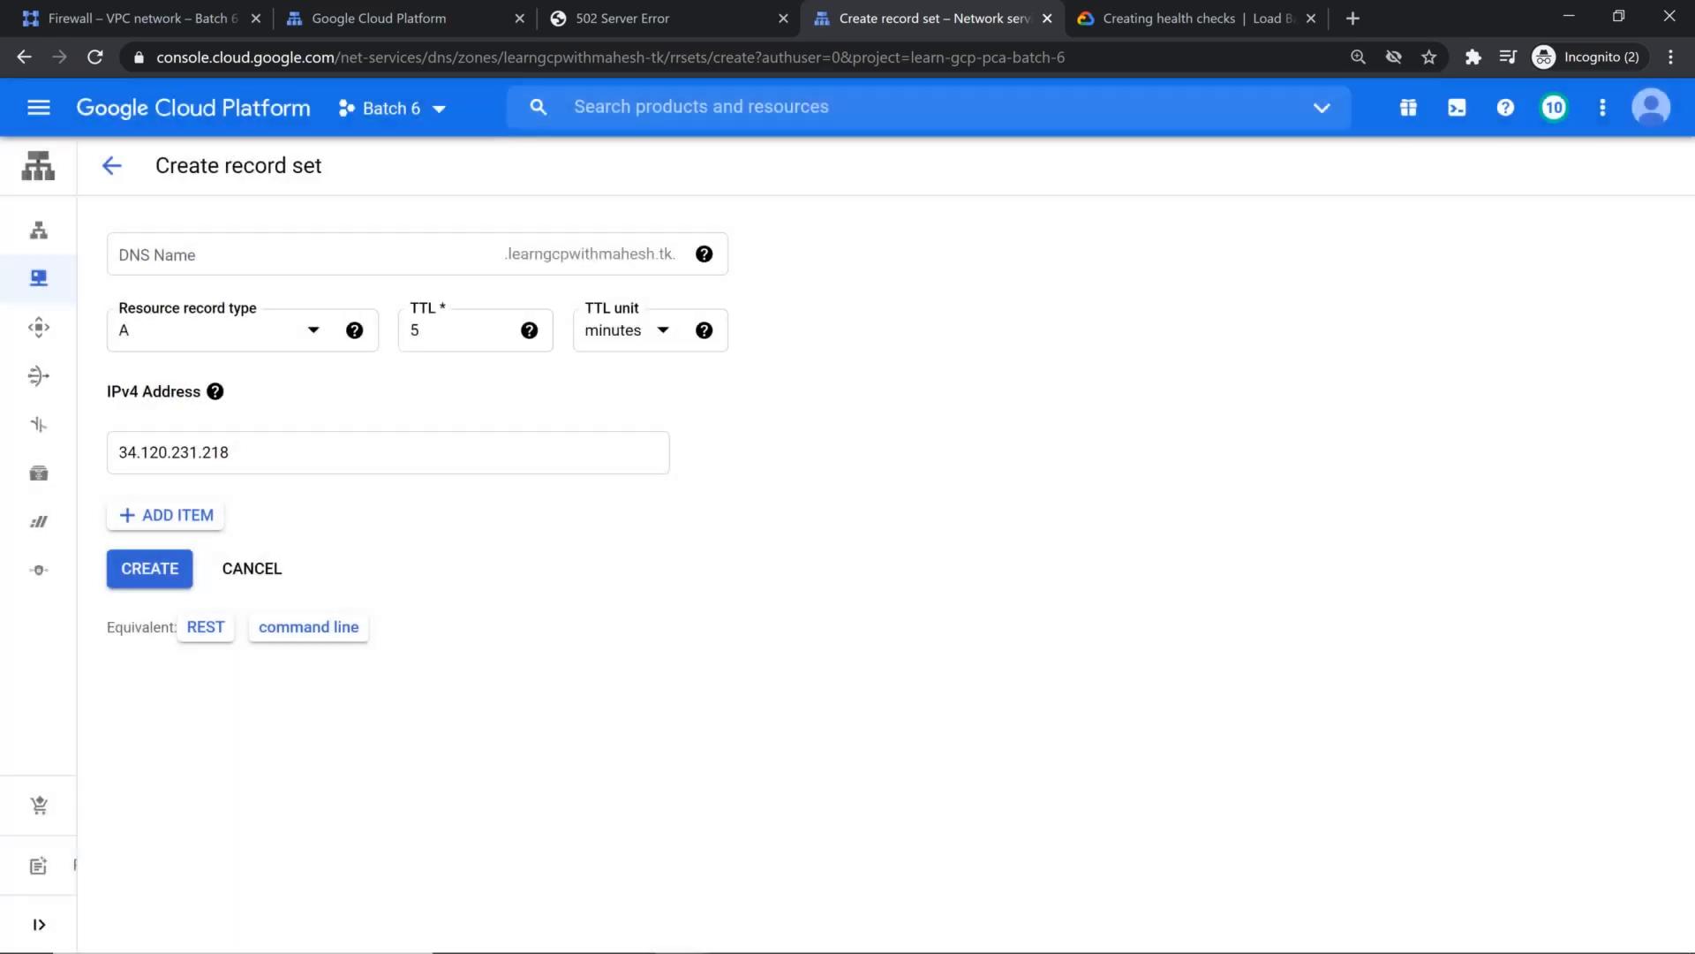
click(206, 627)
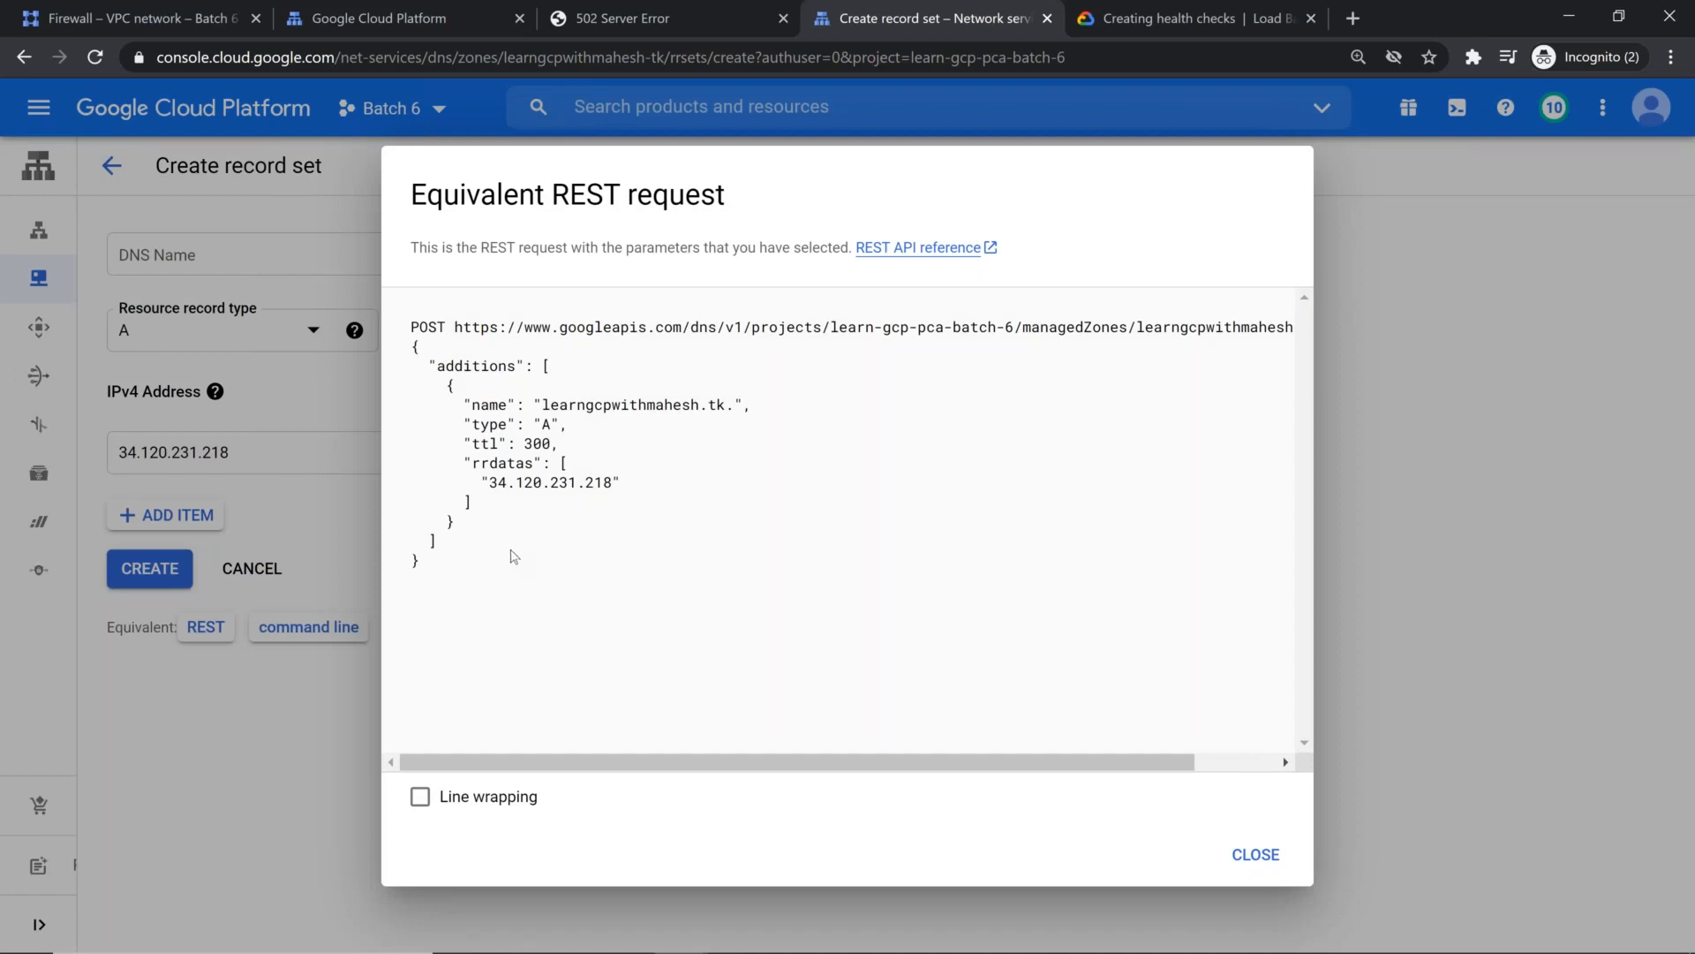
click(1268, 861)
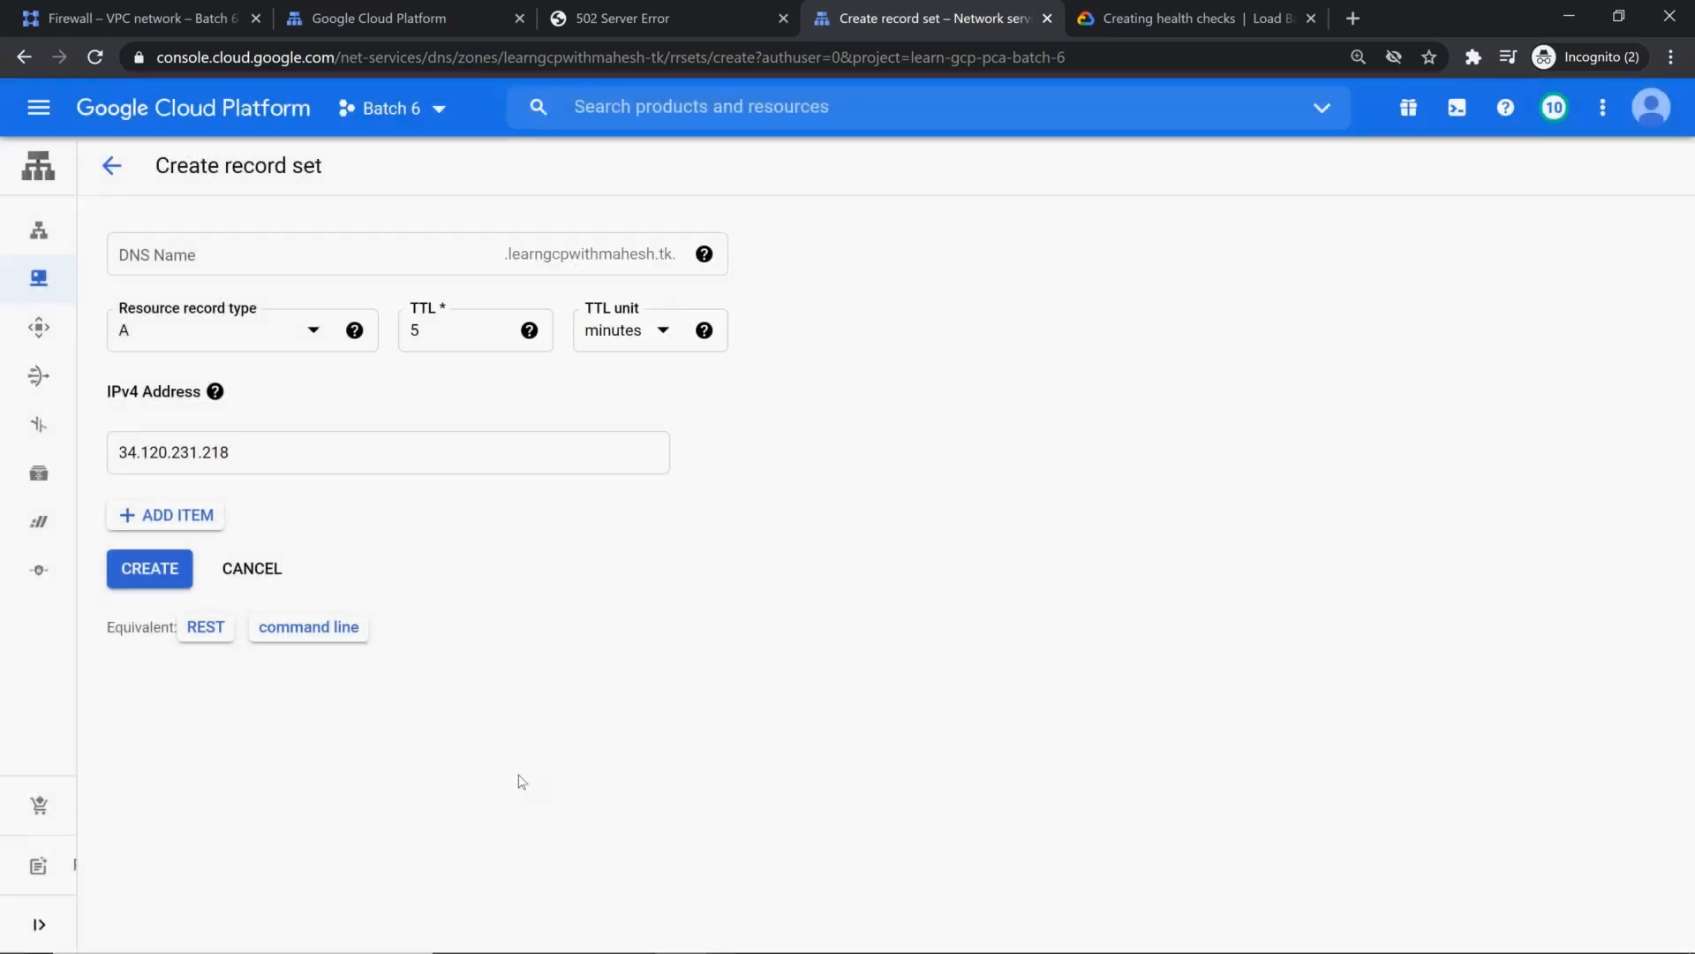
click(149, 567)
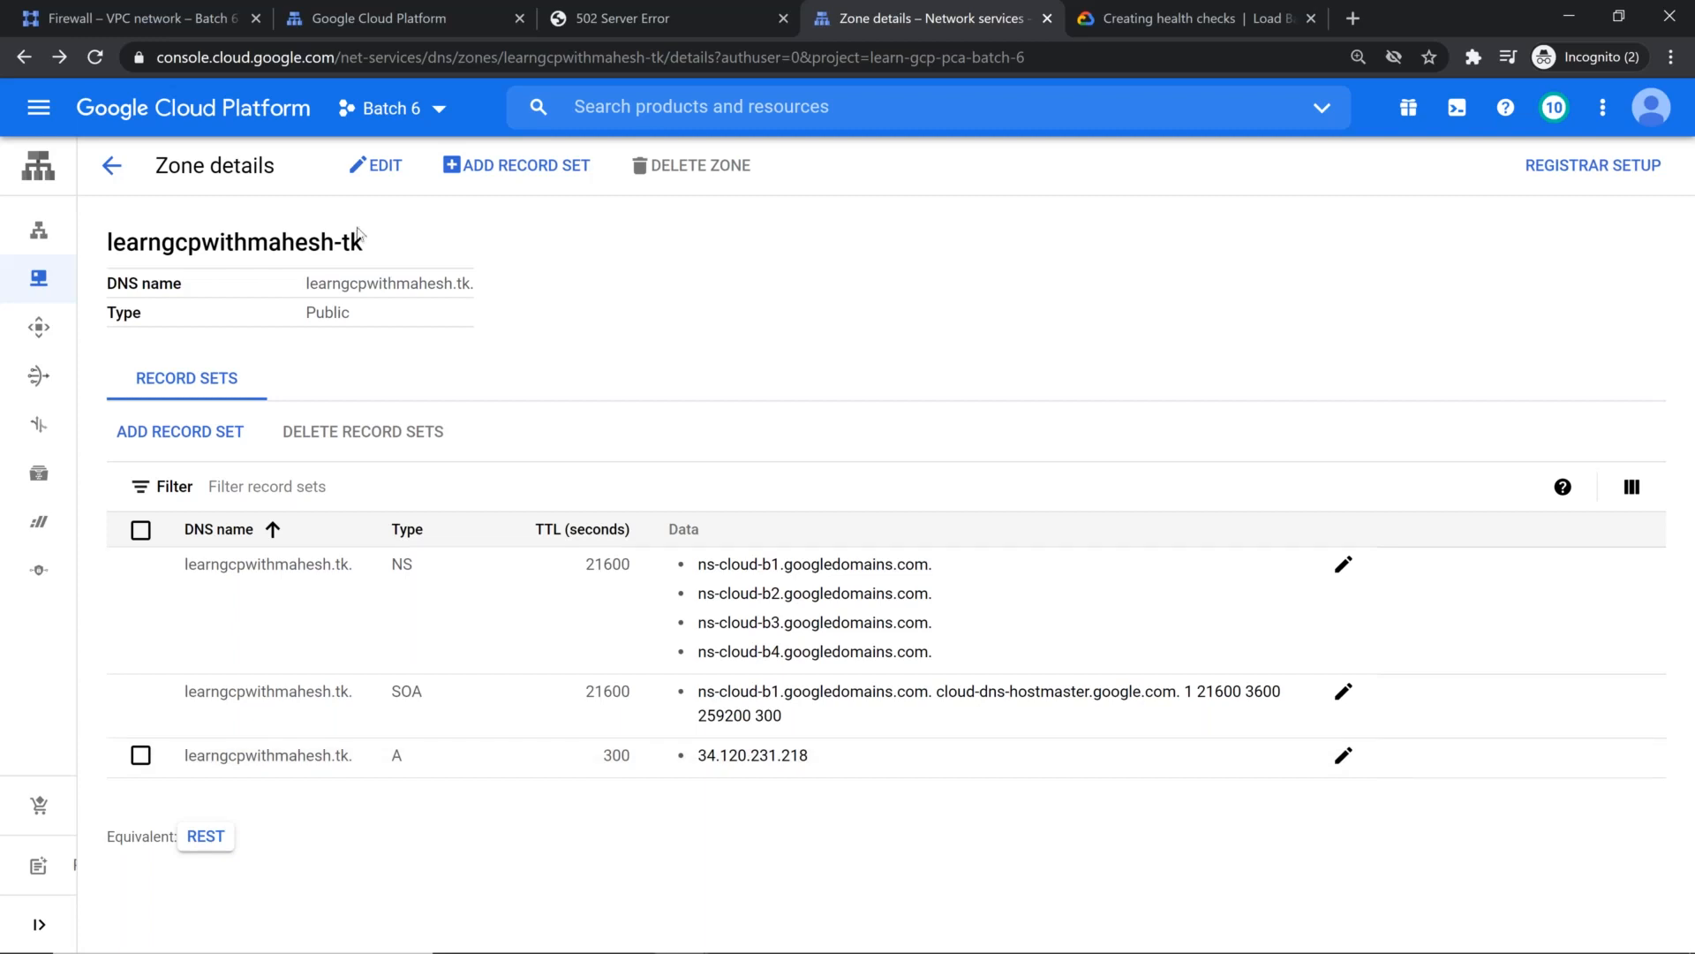
Step: Start a CNAME record set for the www subdomain, with the zone's root domain as its canonical name
click(181, 434)
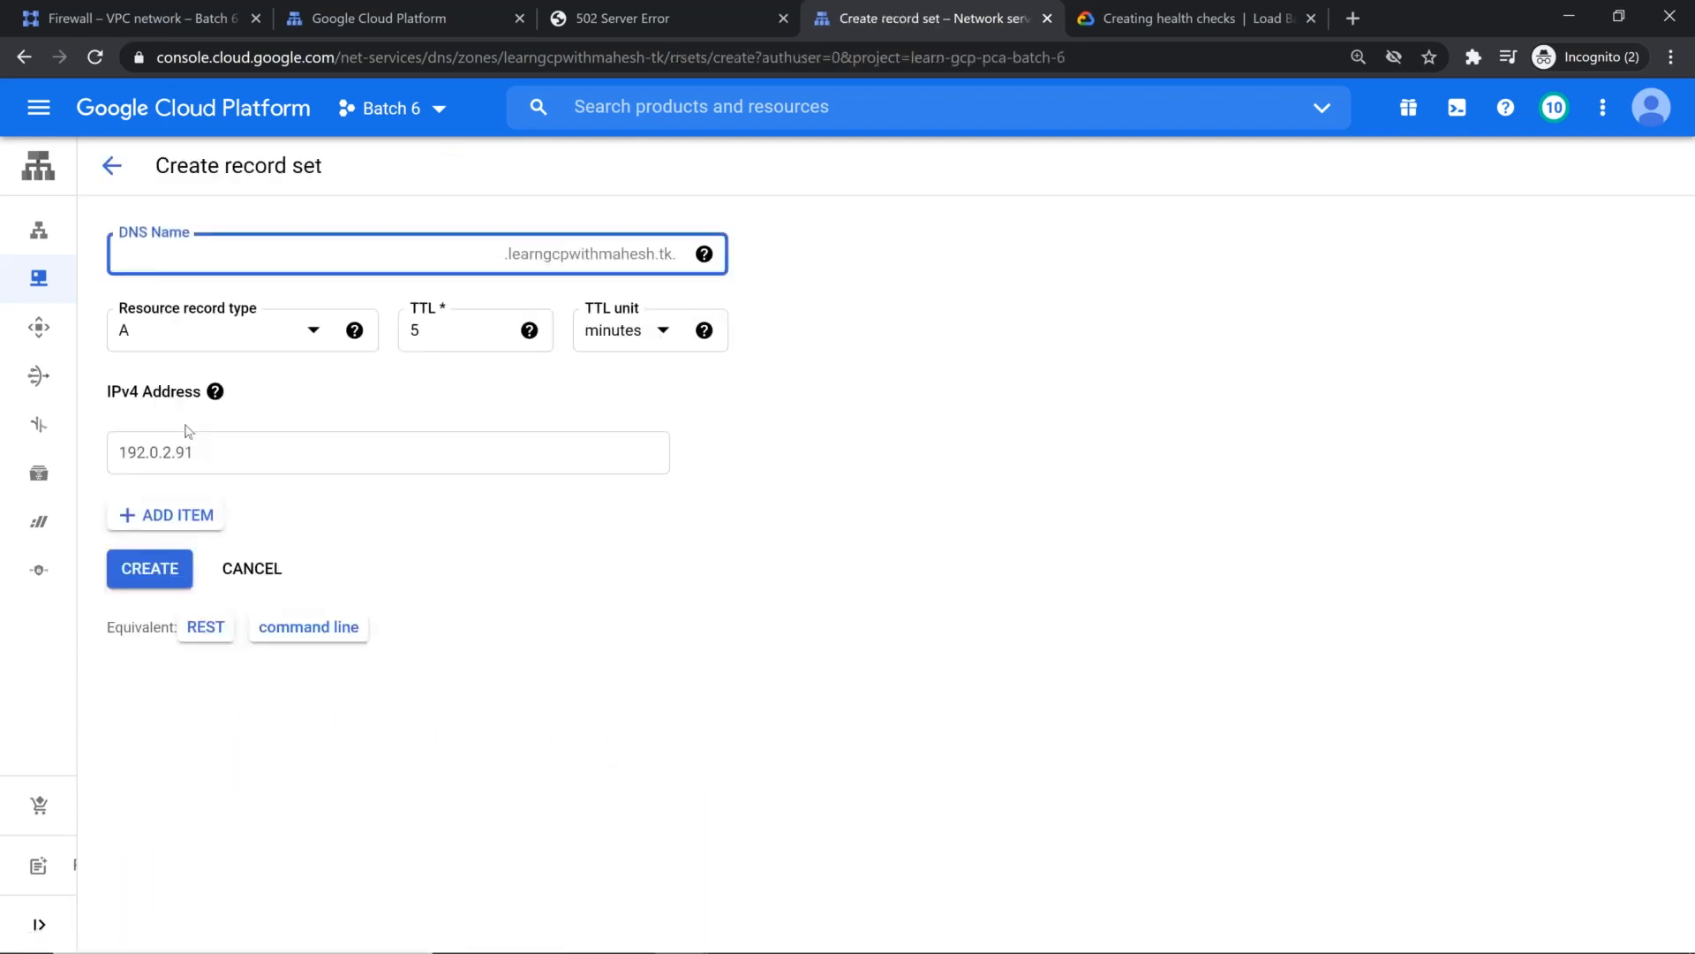
click(314, 338)
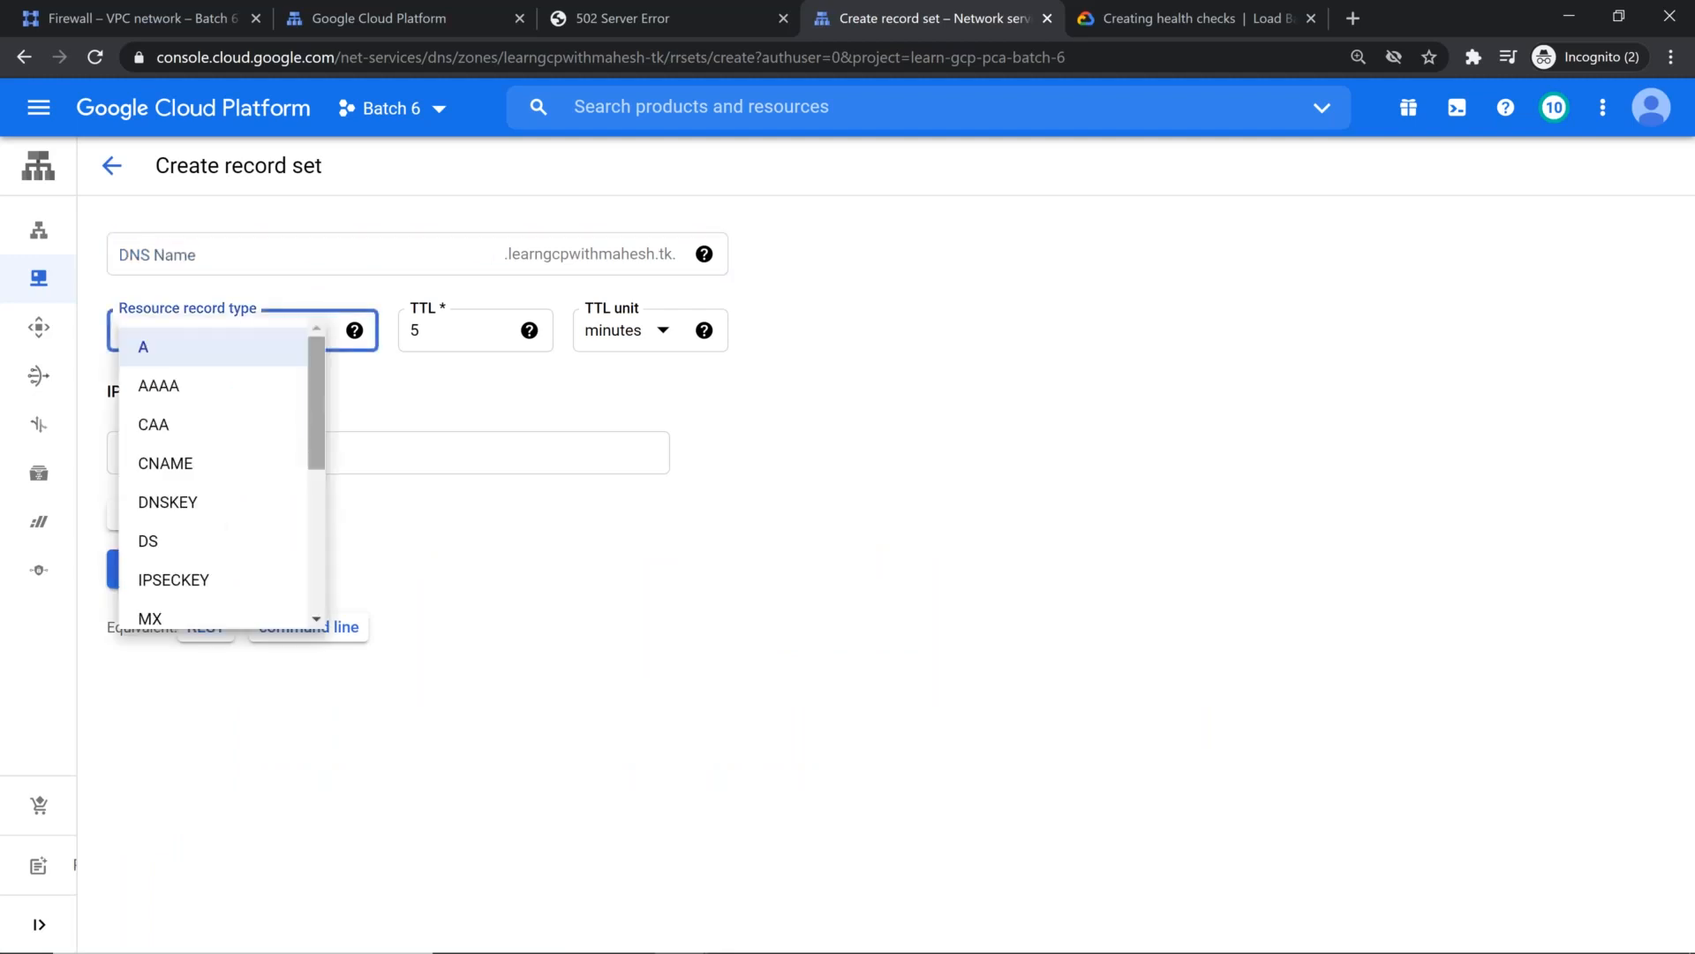
click(196, 461)
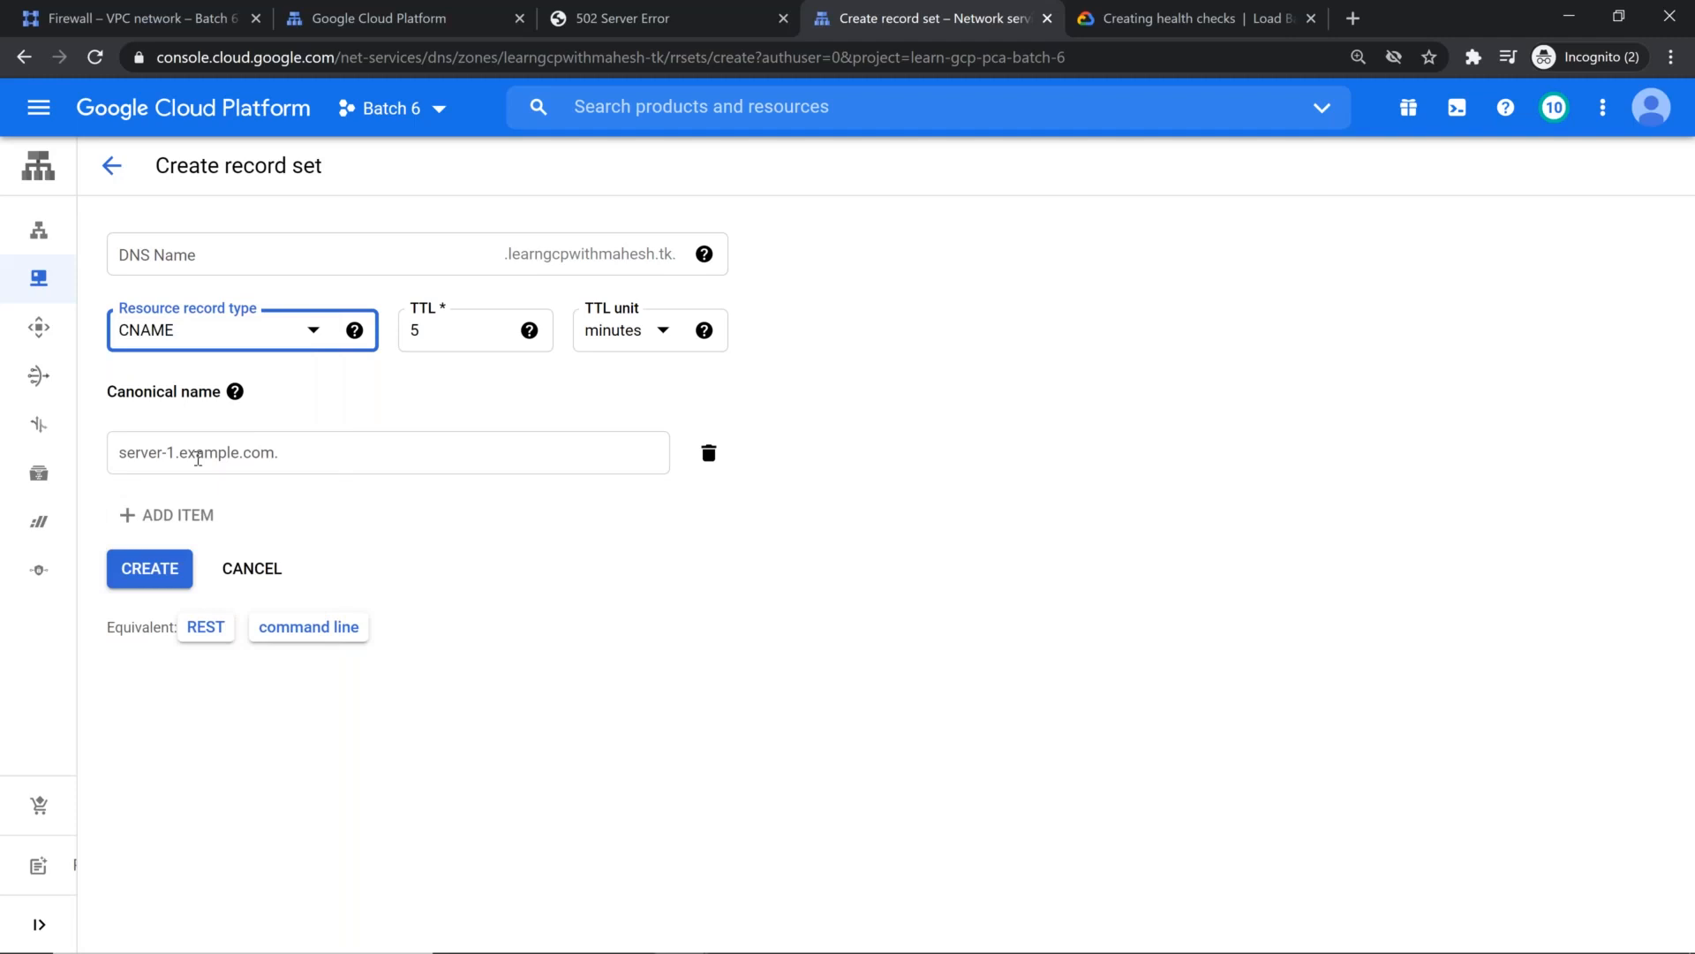
click(485, 248)
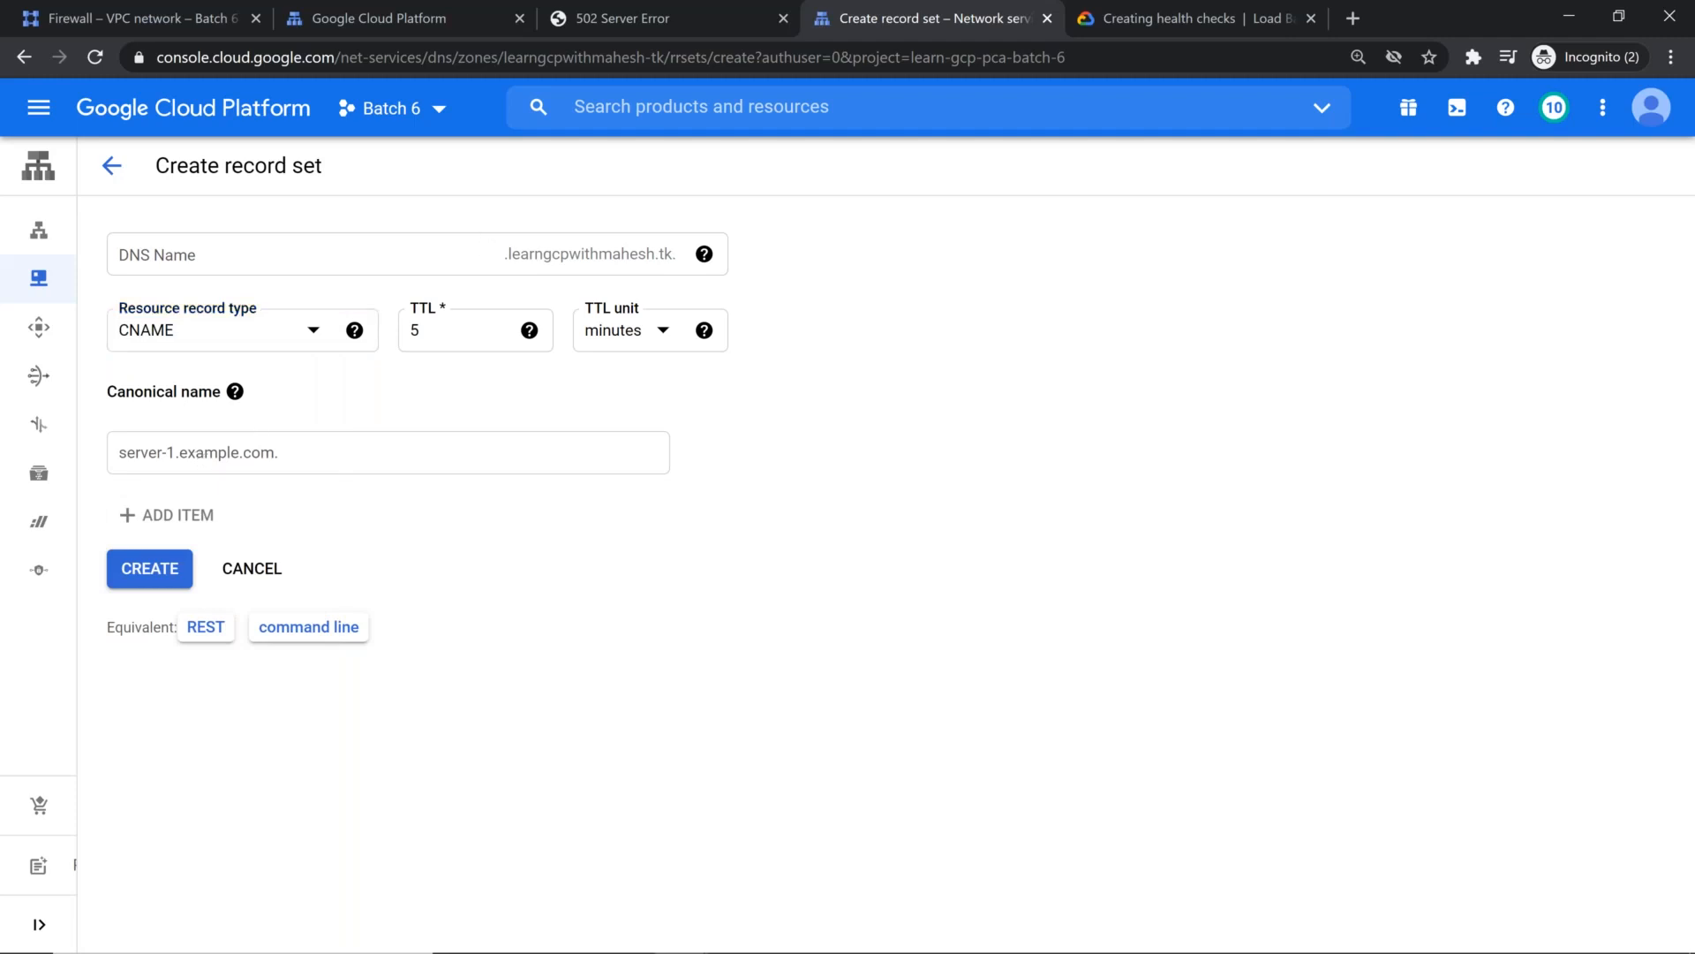
mouse_move(529, 332)
text(ww)
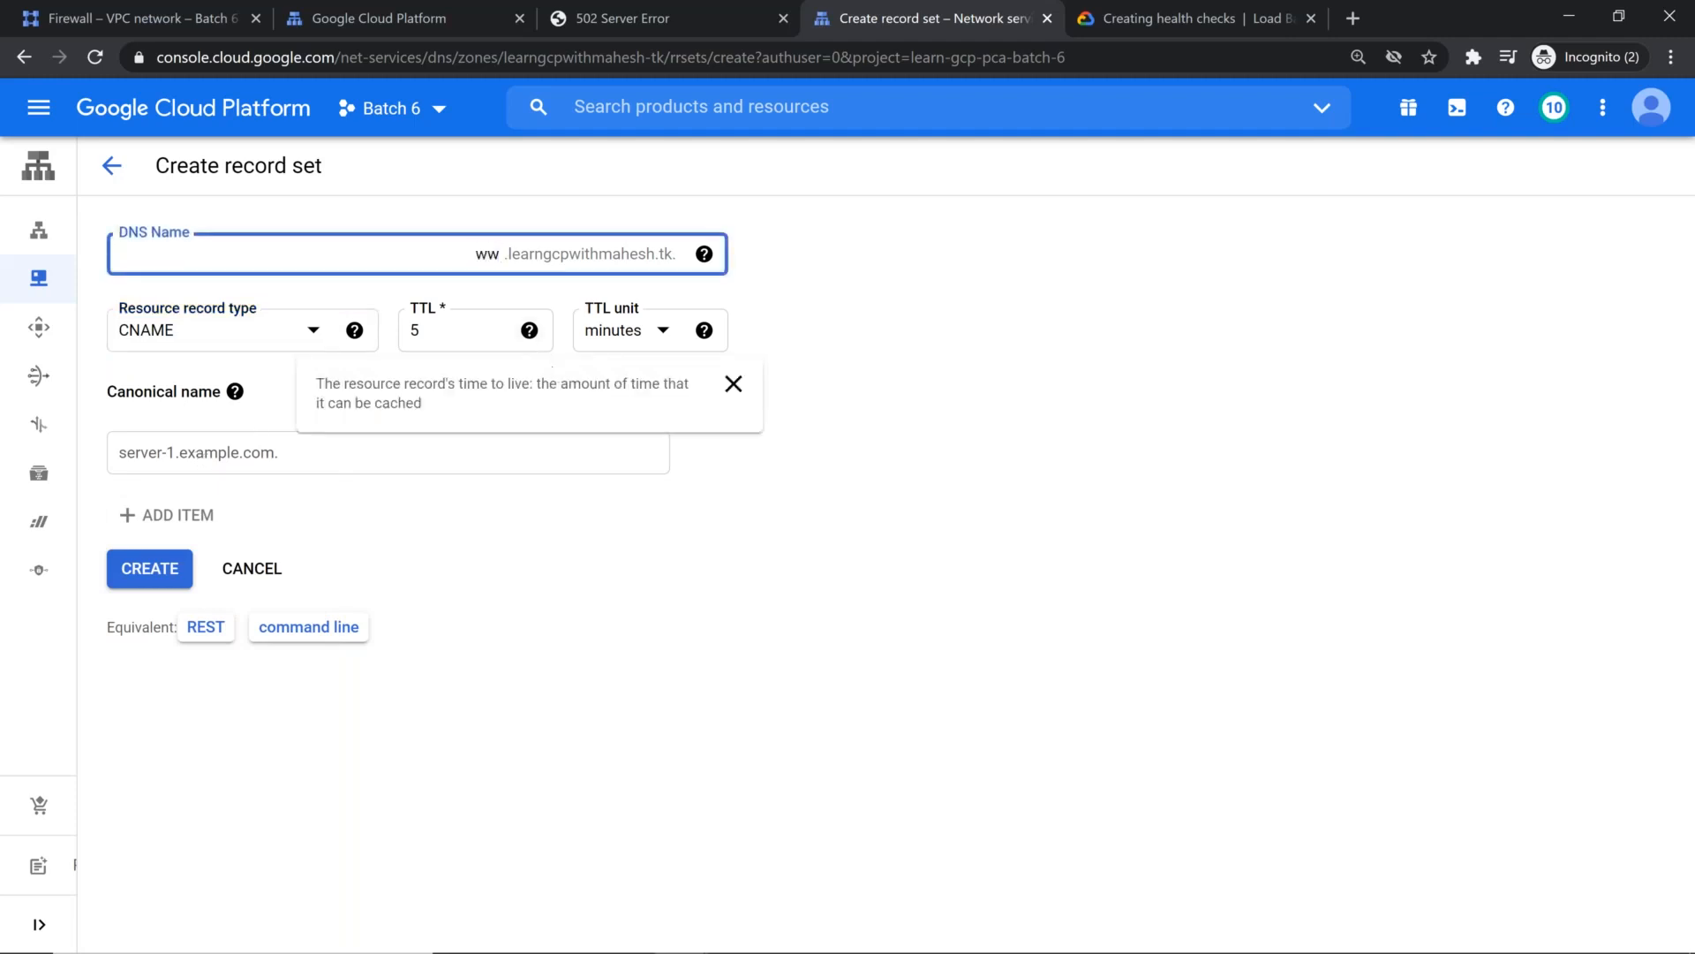
text(w)
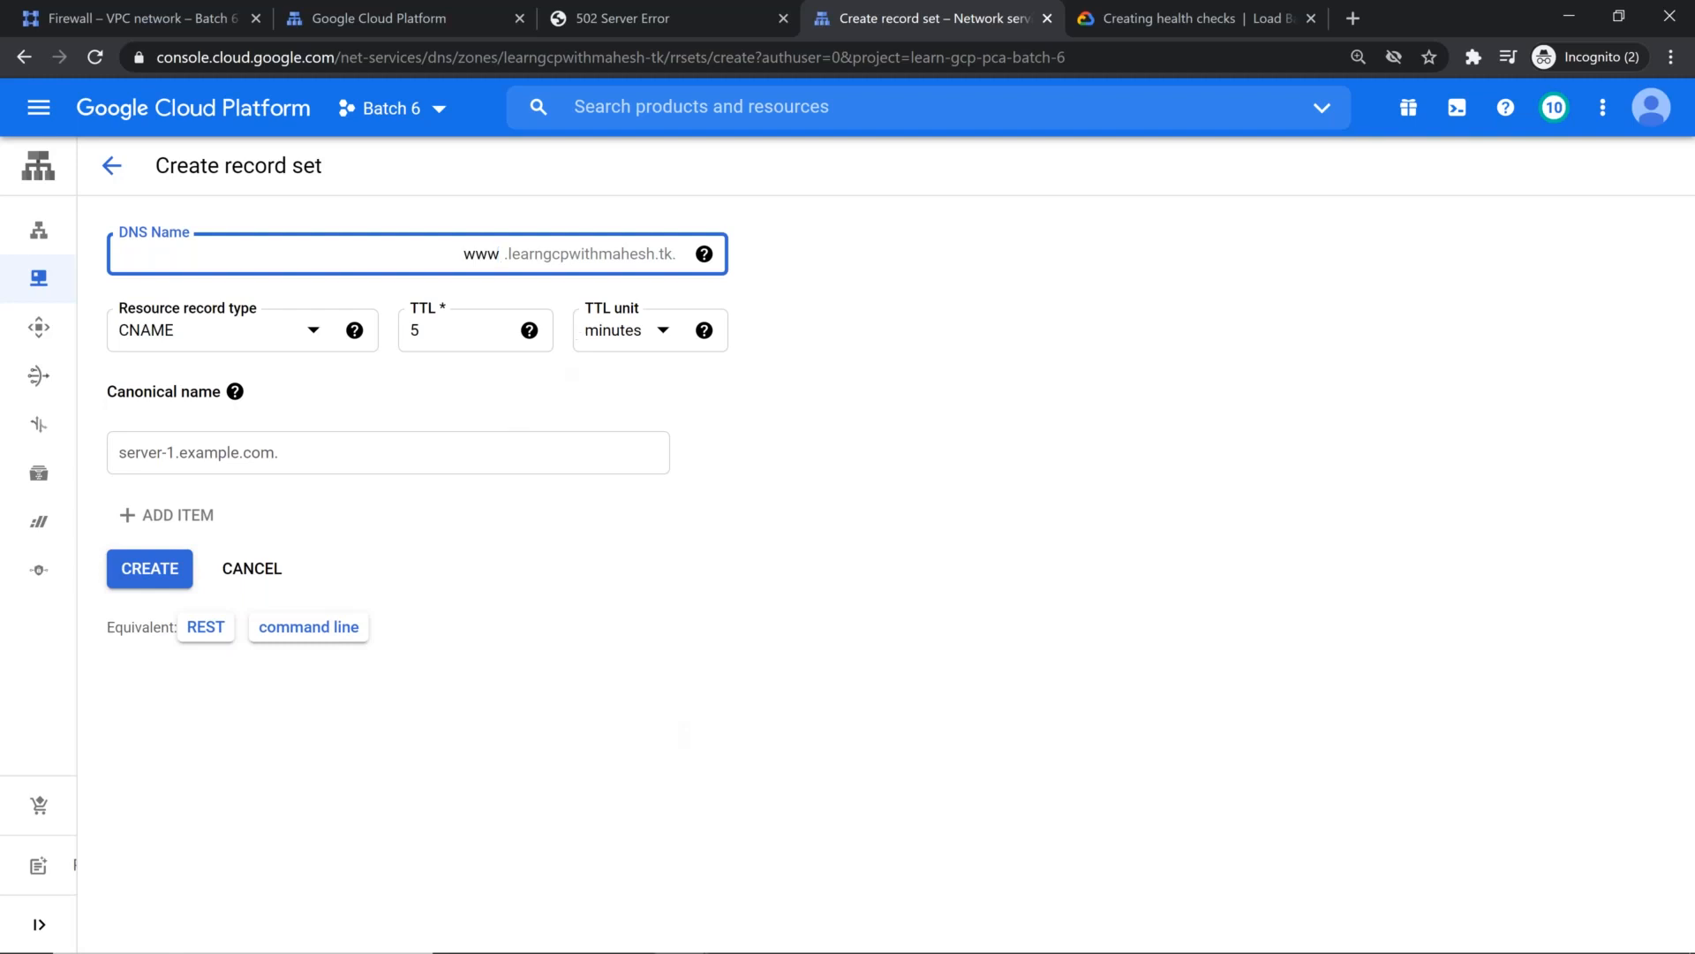
click(378, 448)
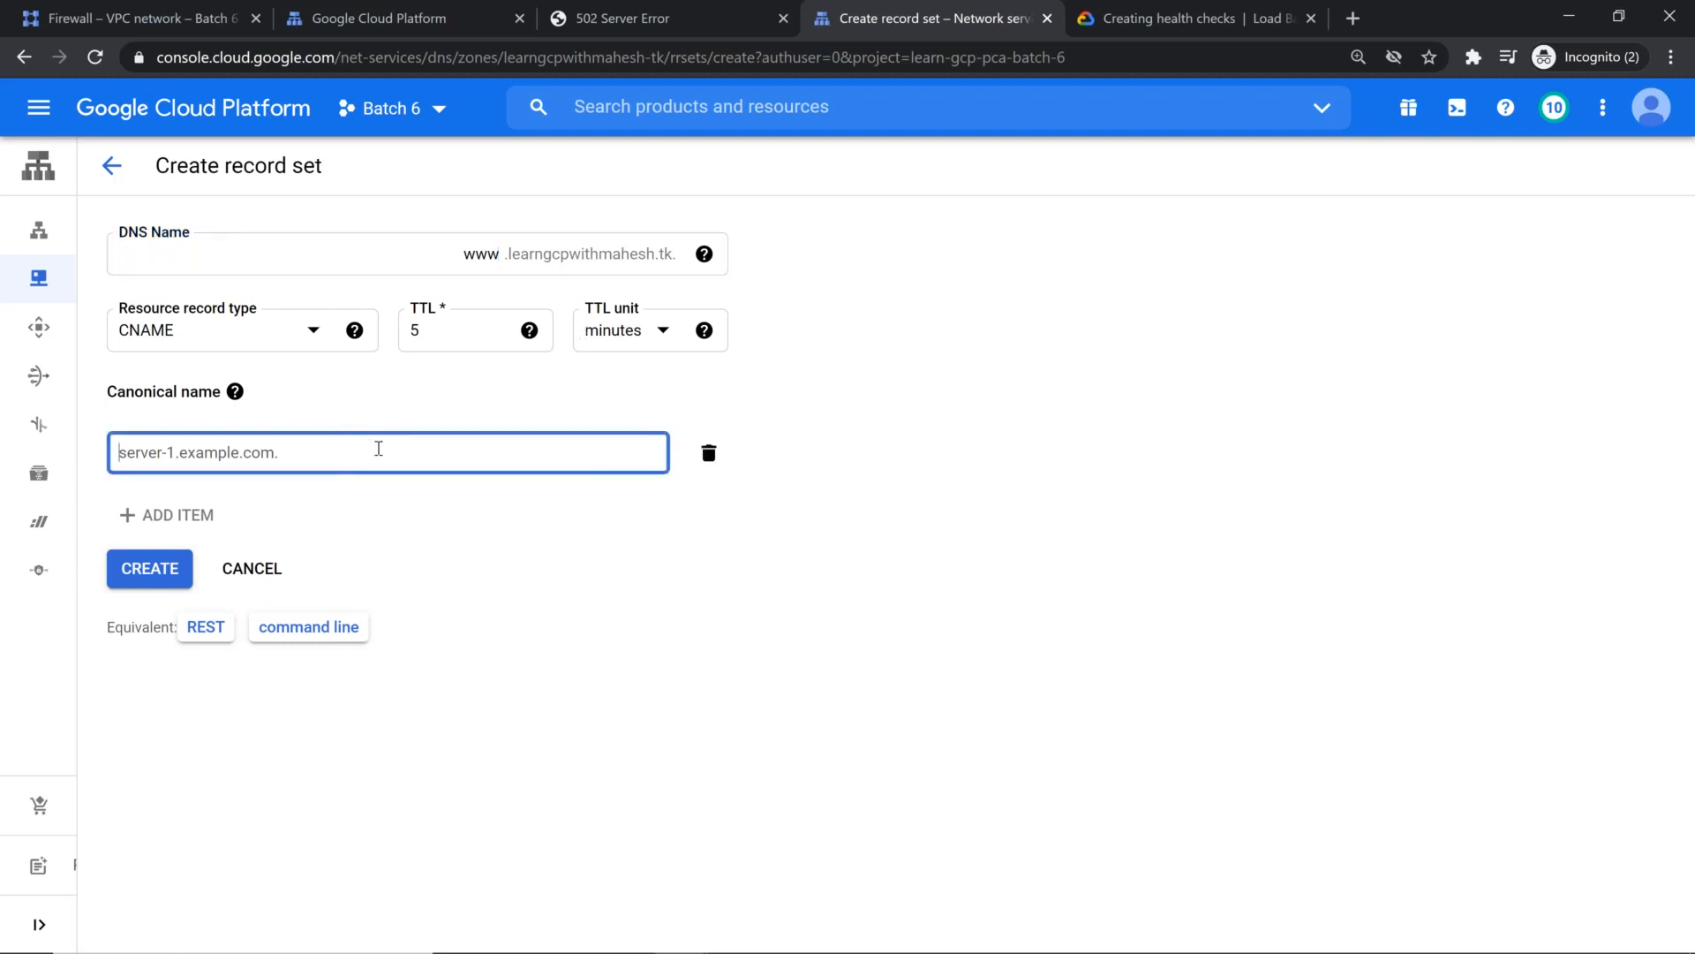
text(learngcpwithmahesh.tk)
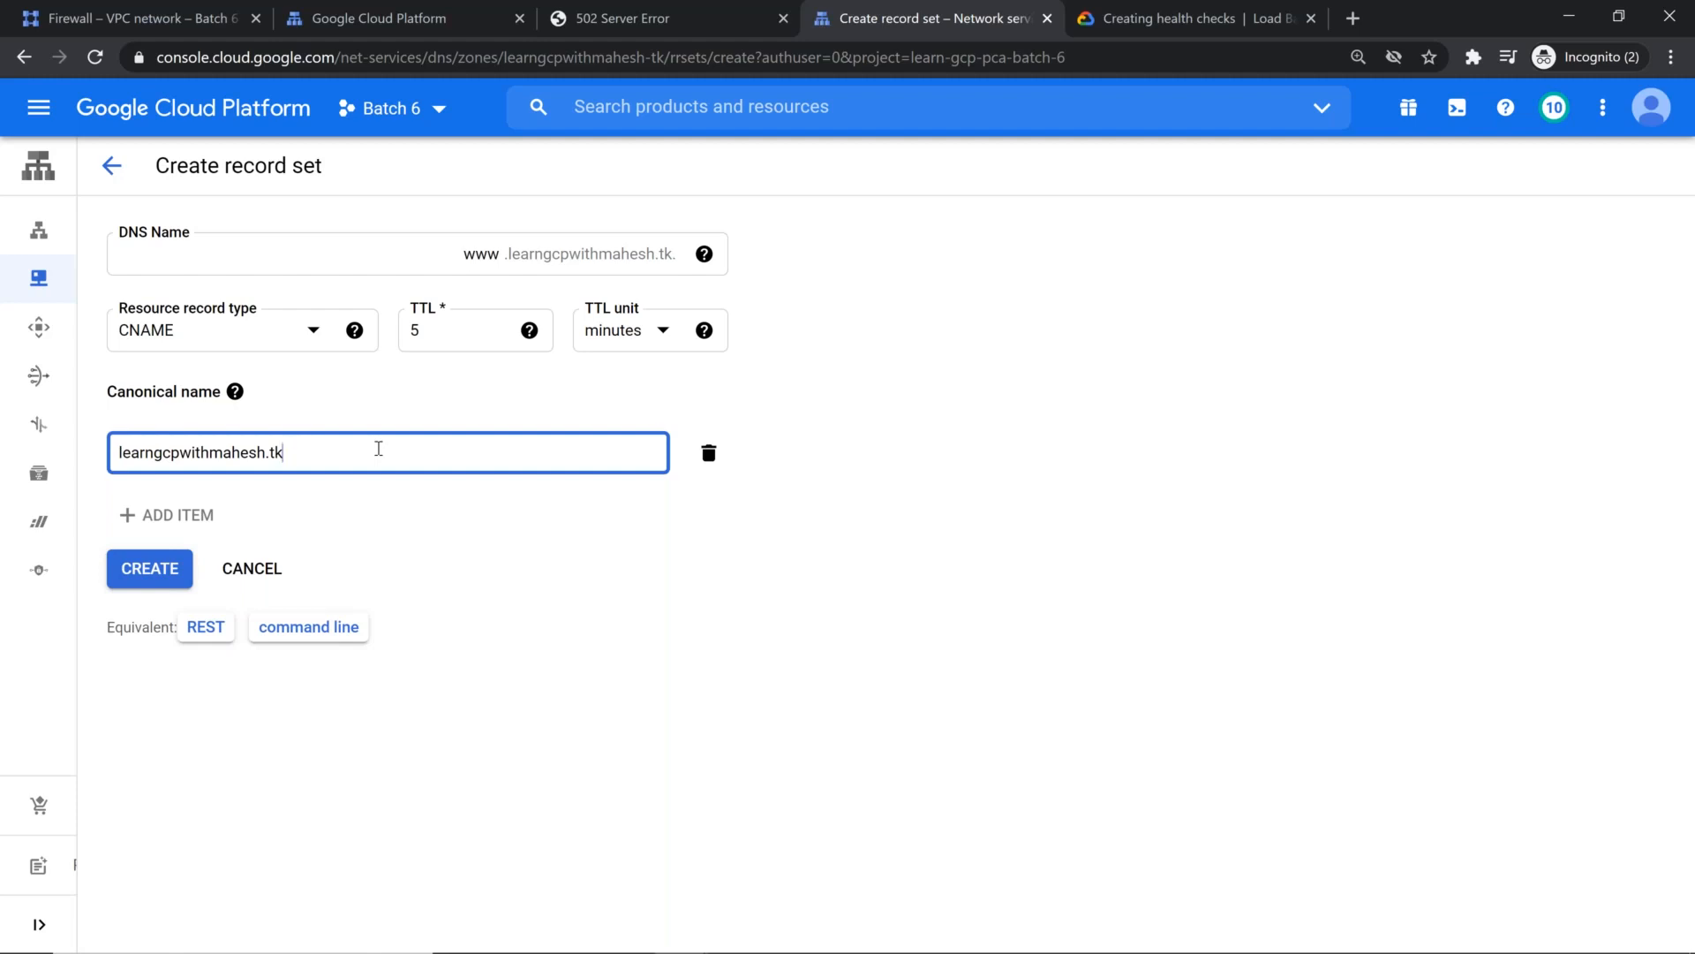
Step: Check the equivalent gcloud commands for the www CNAME record and create the record set
click(349, 632)
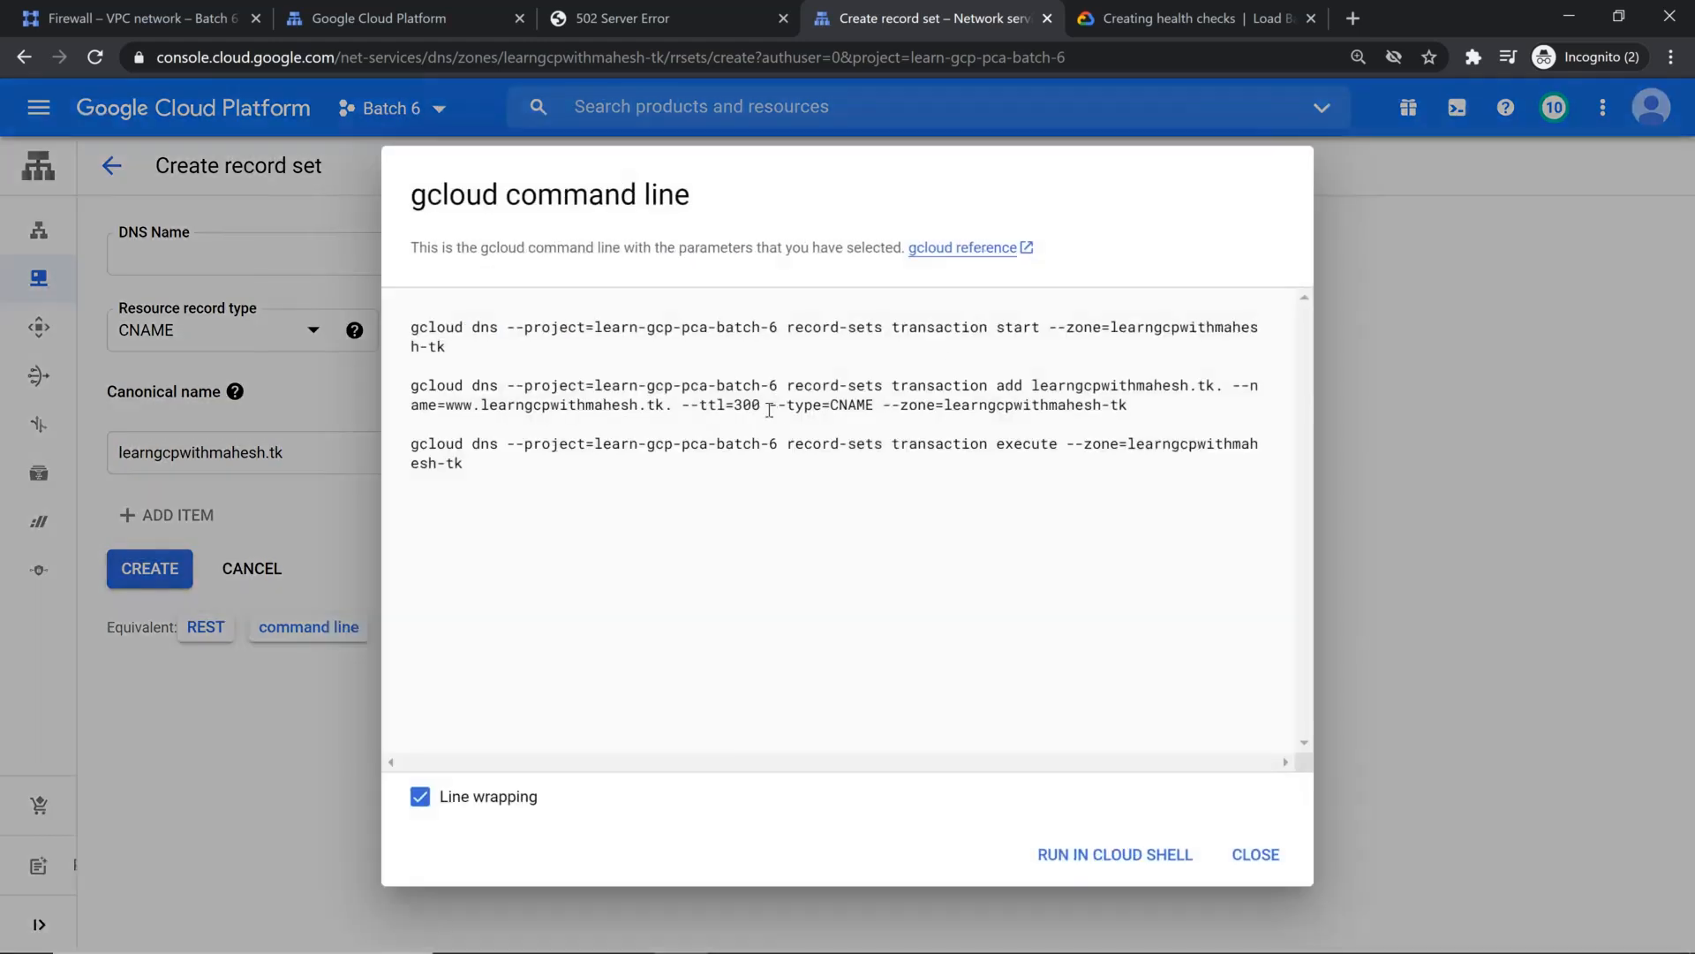
drag(764, 407, 869, 404)
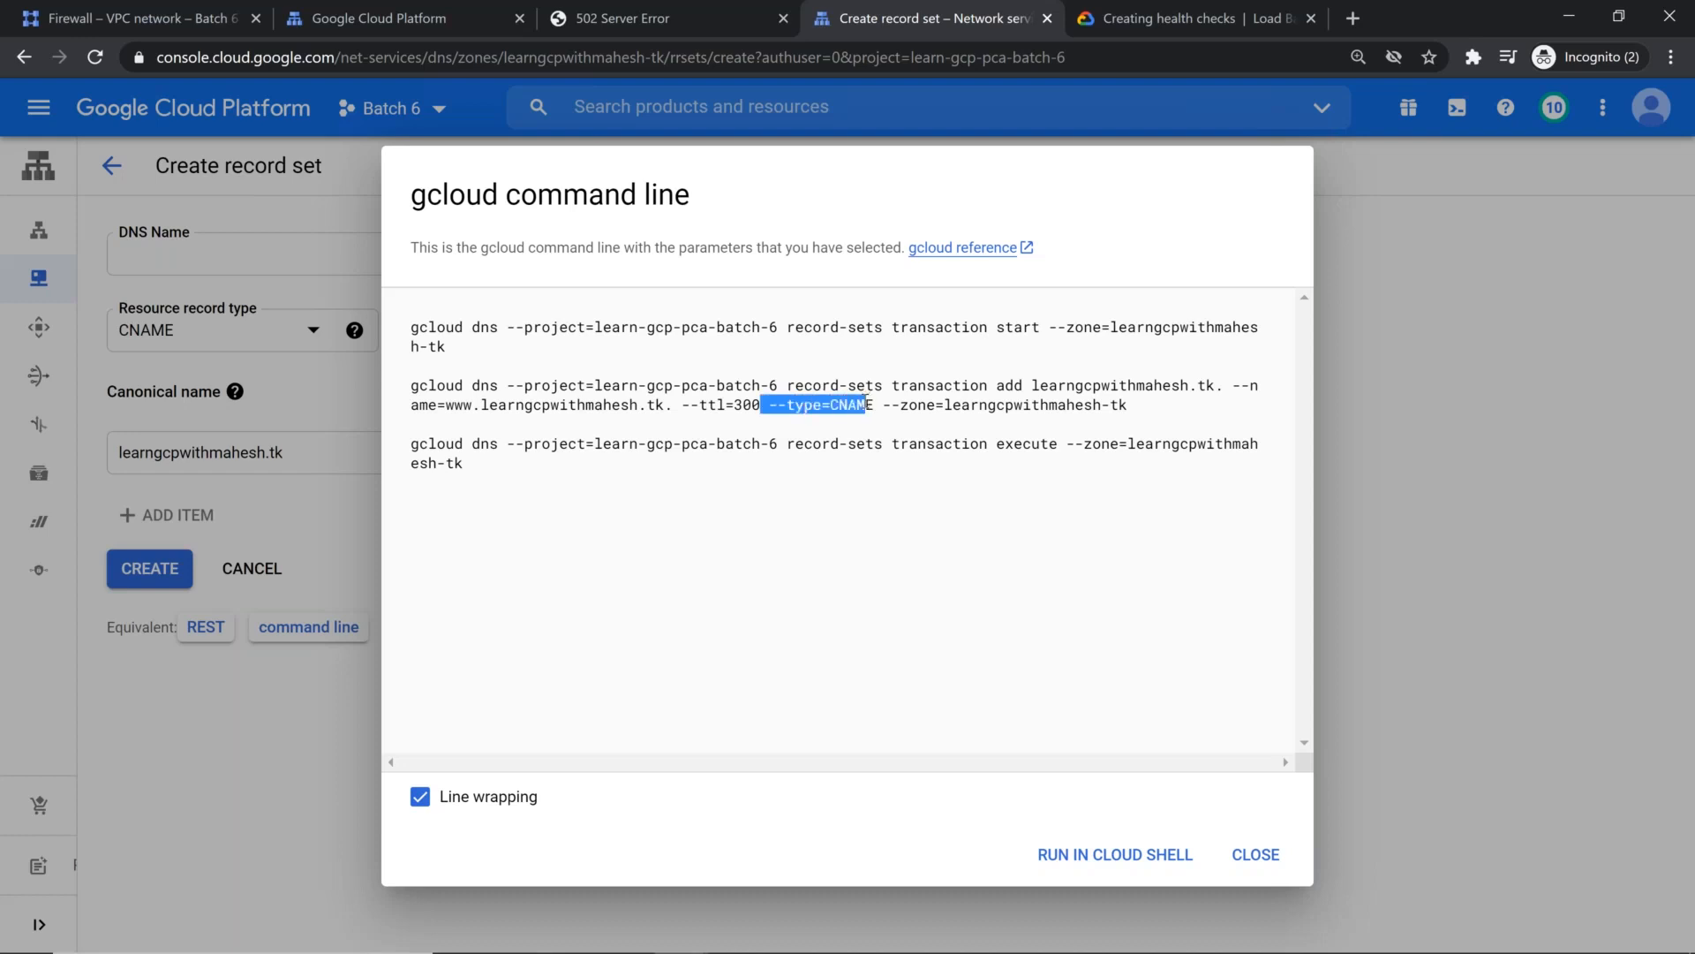
click(1256, 854)
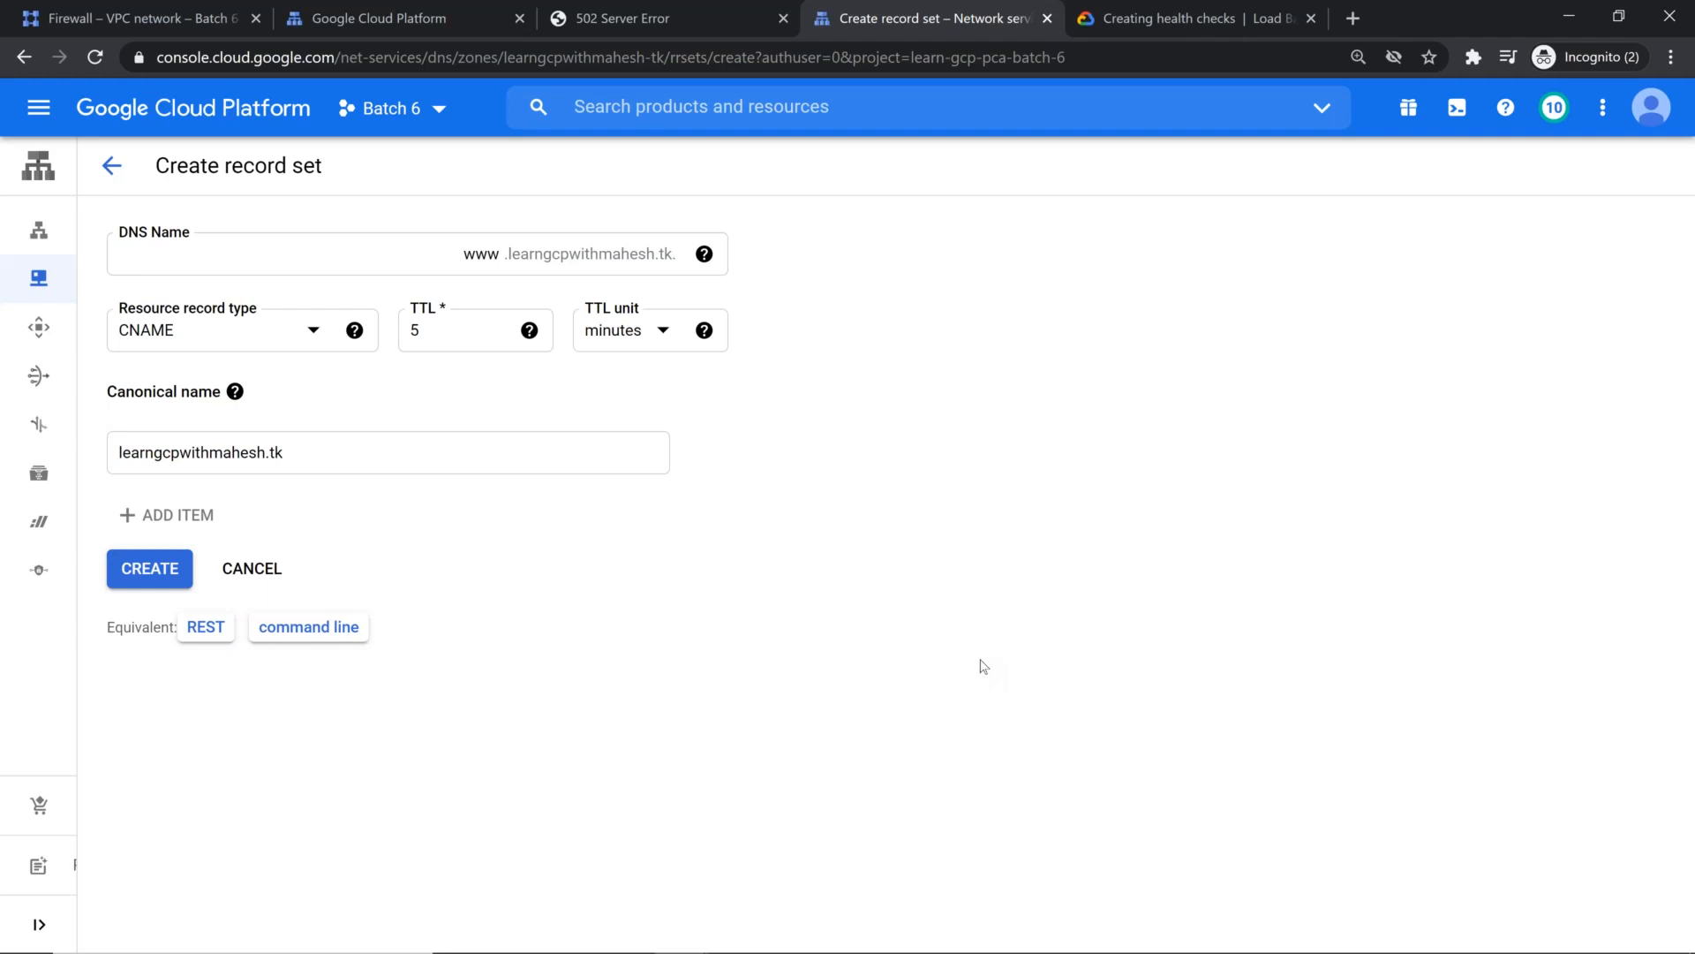
click(141, 575)
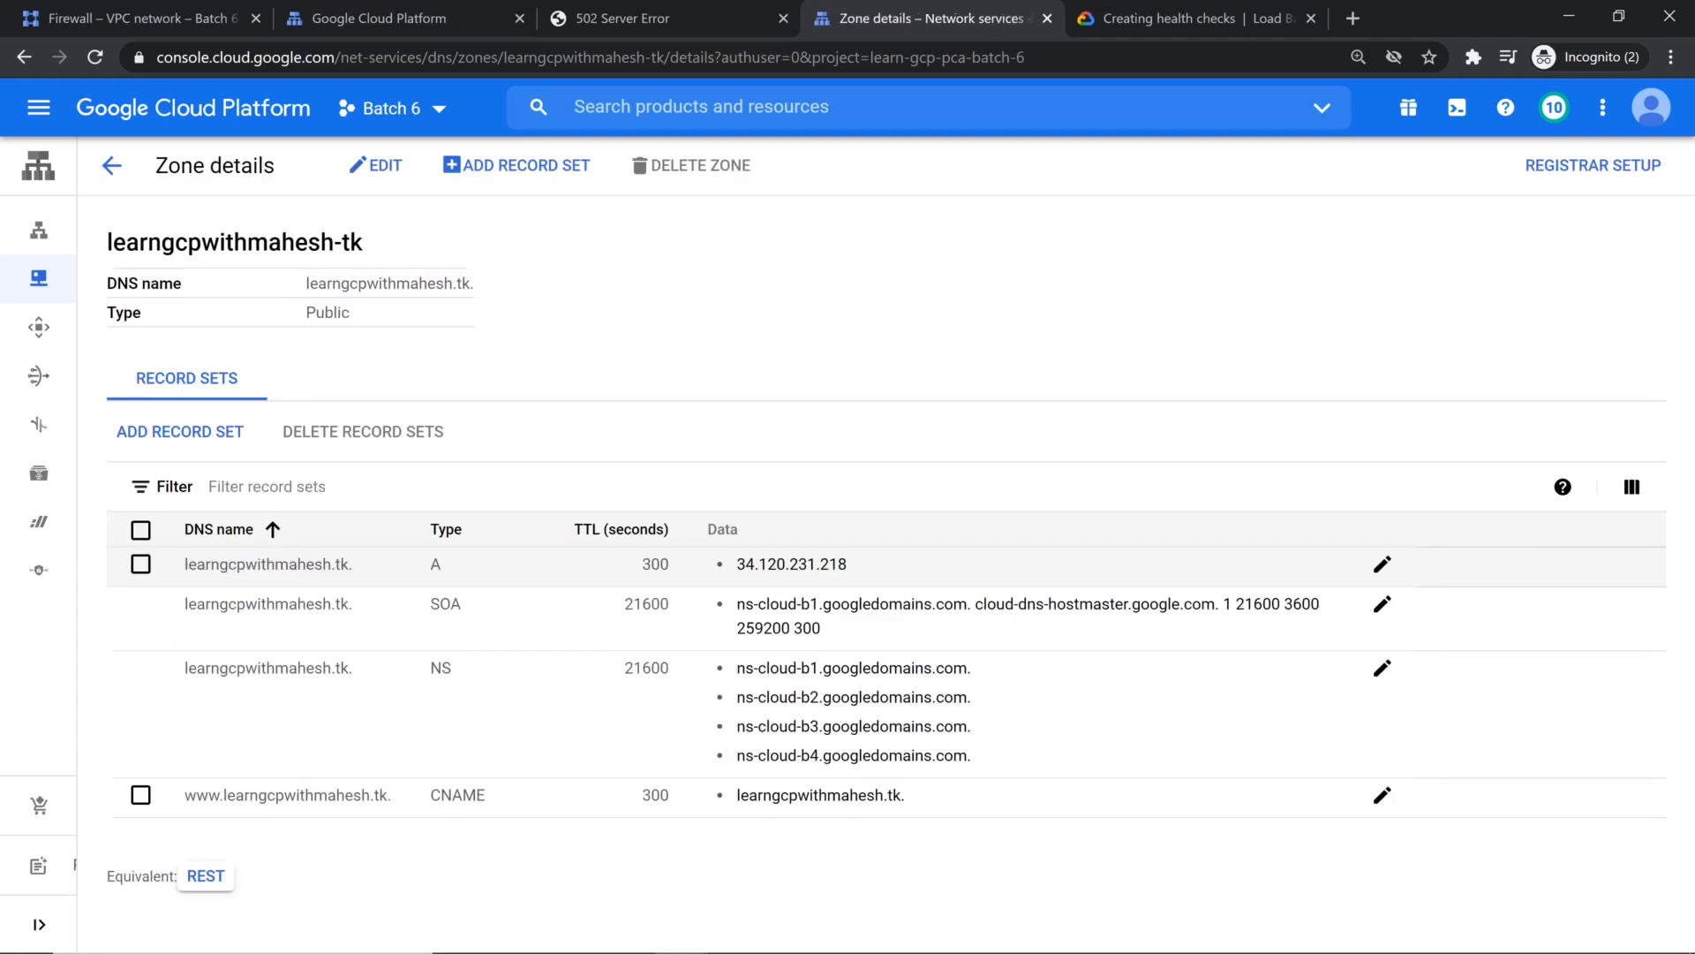
Step: Look through the resource record types offered for another record set, and return to the zone details without creating one
click(204, 440)
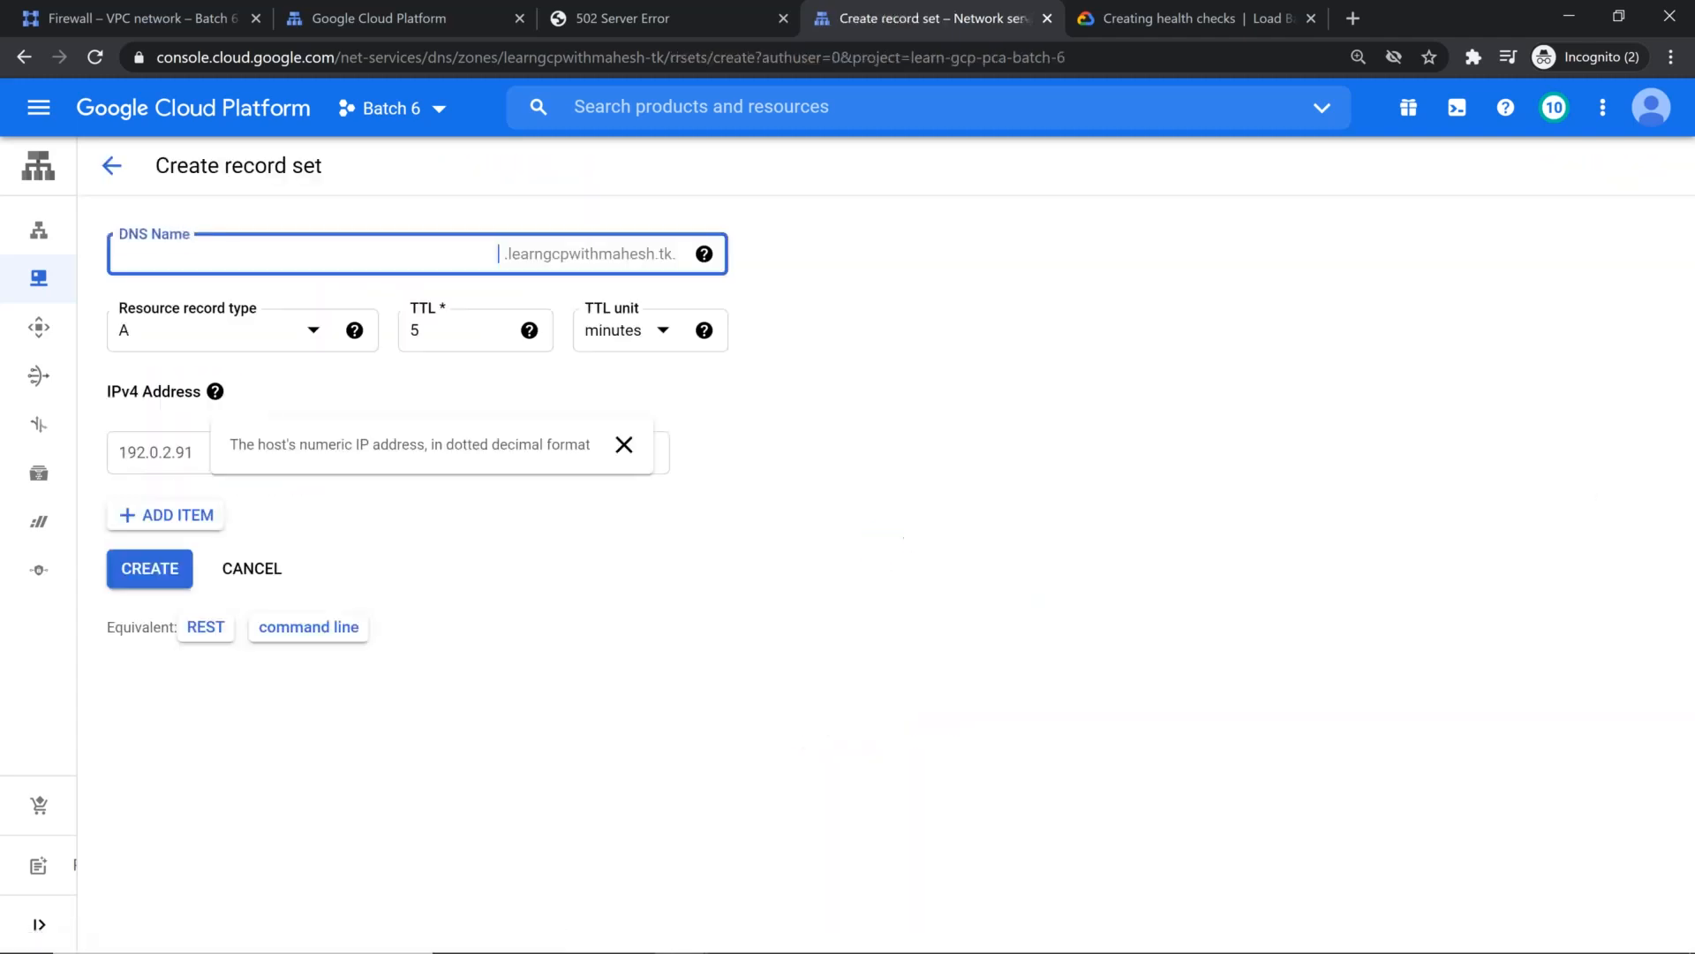
click(265, 332)
scroll(212, 582, down, 1)
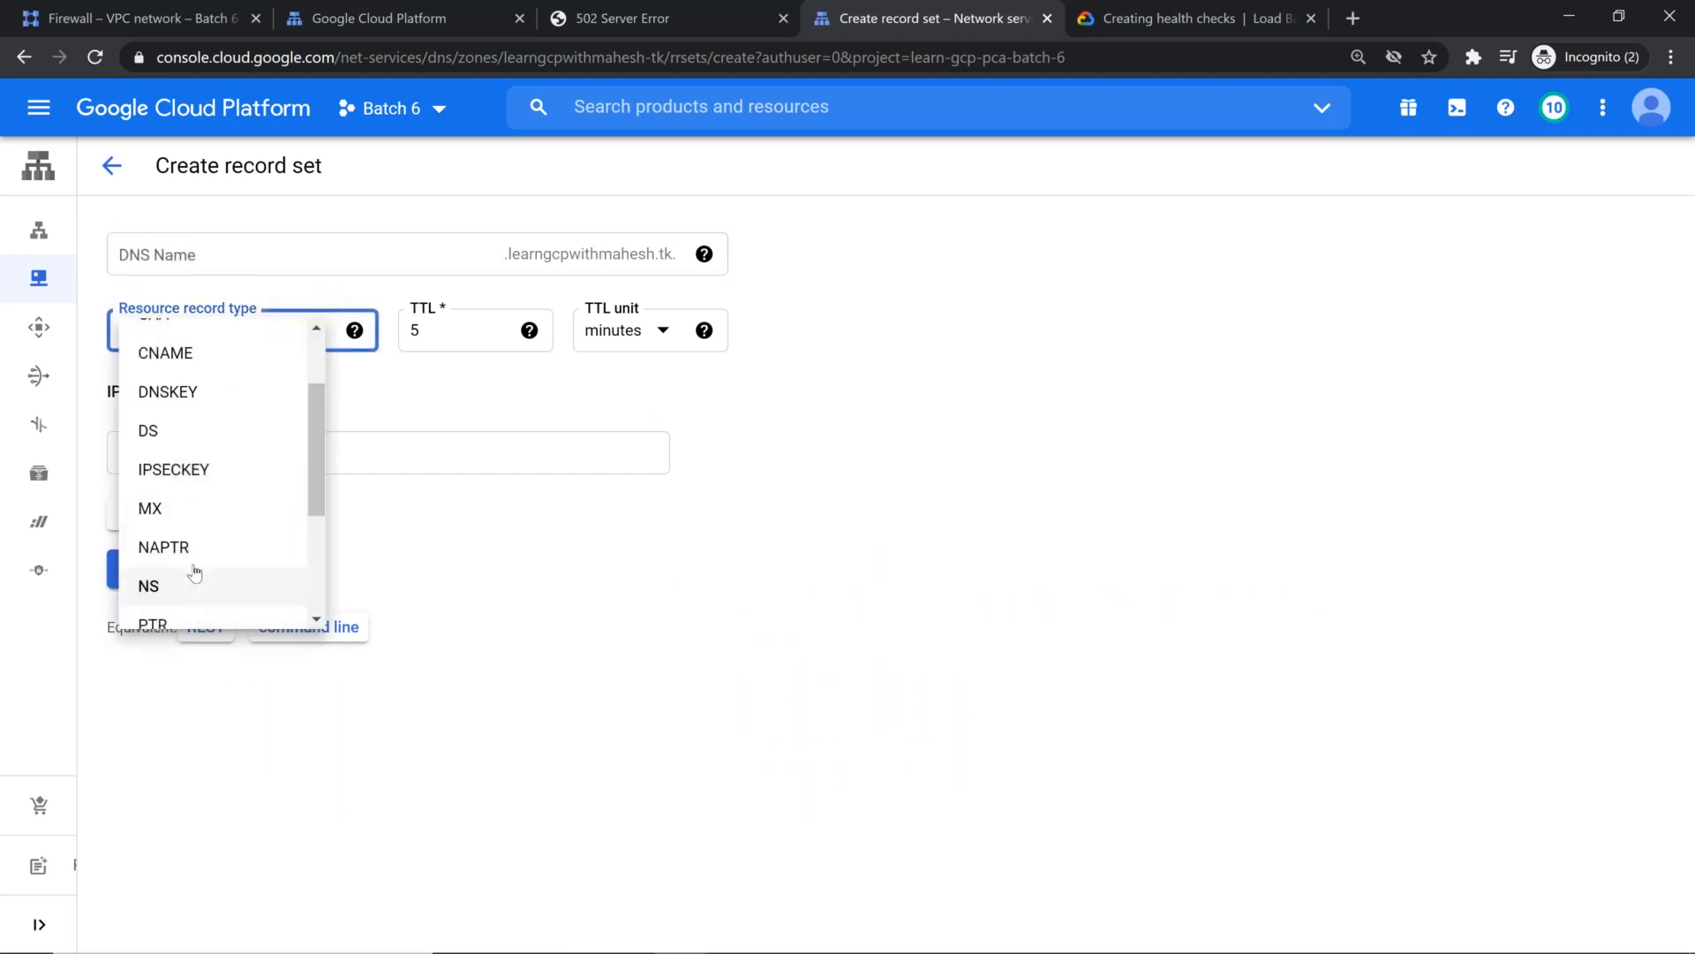
scroll(184, 539, down, 1)
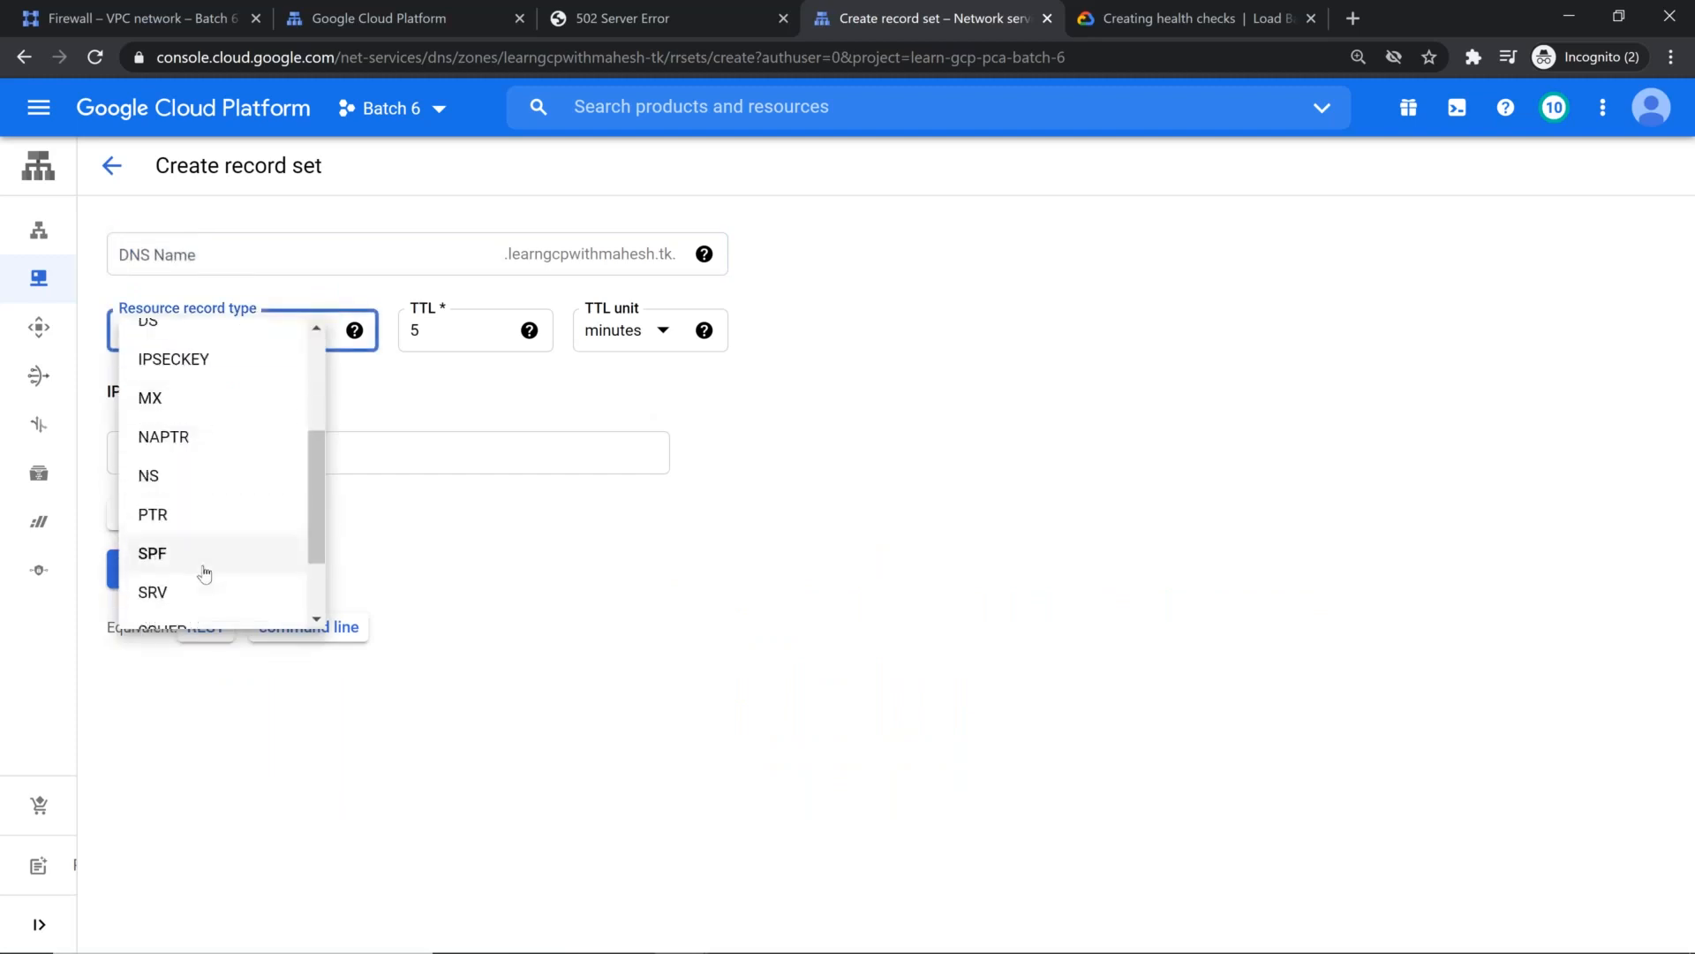
scroll(199, 587, down, 1)
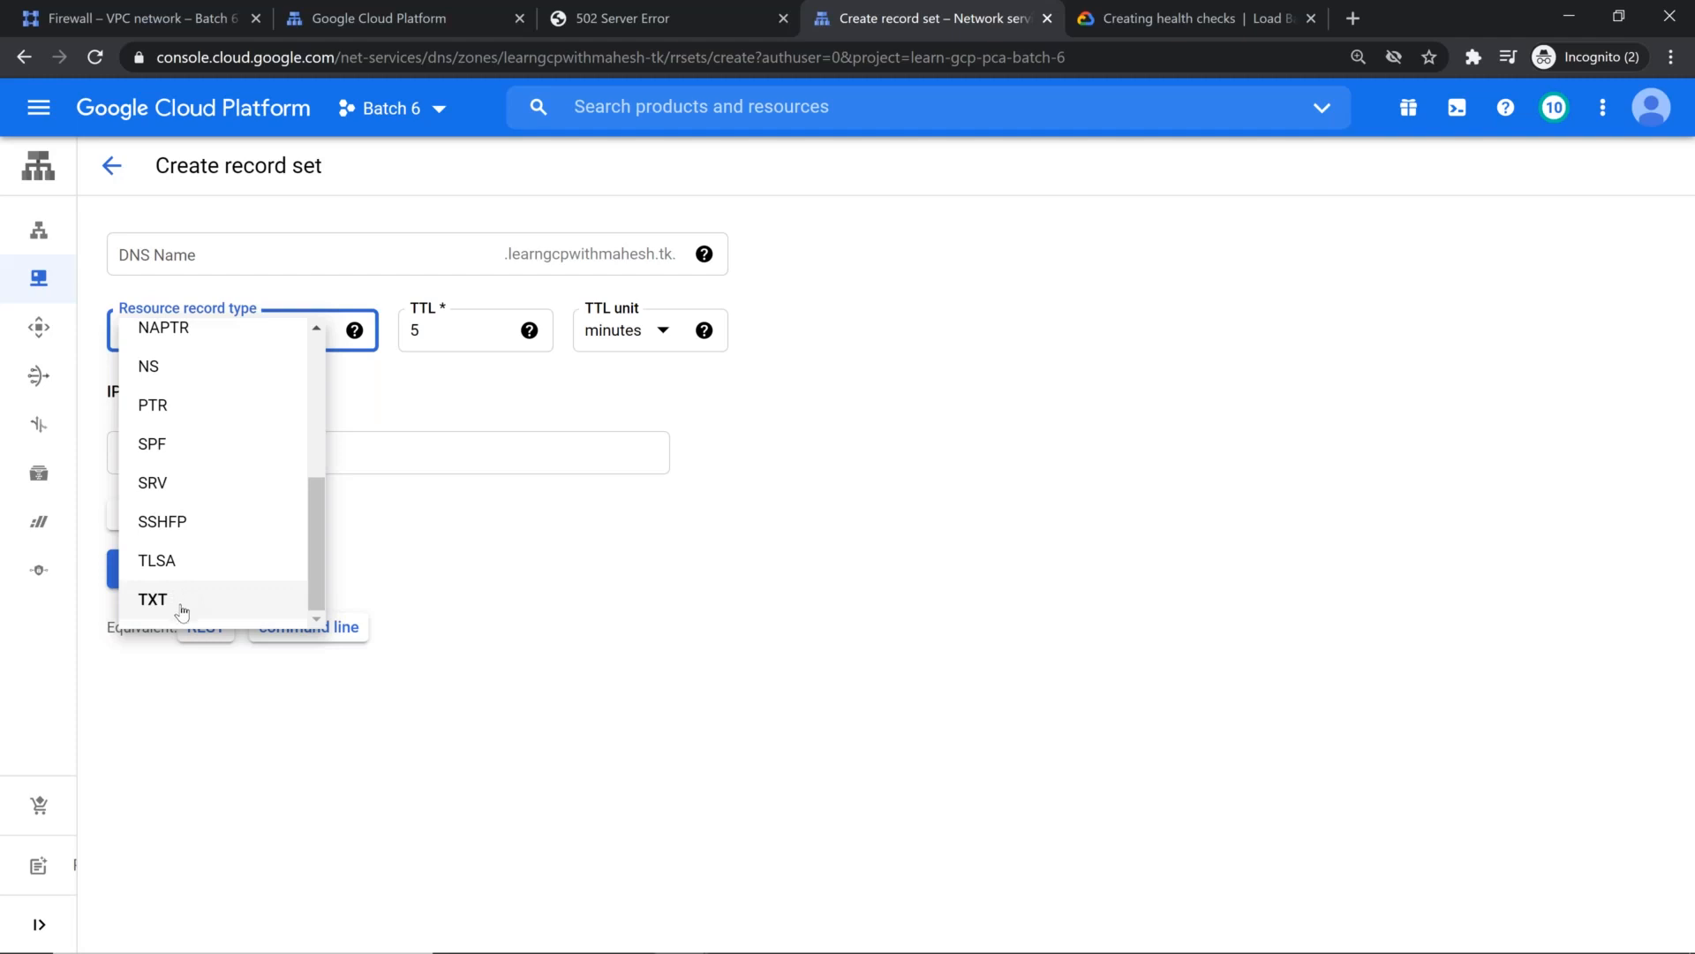
scroll(217, 534, up, 3)
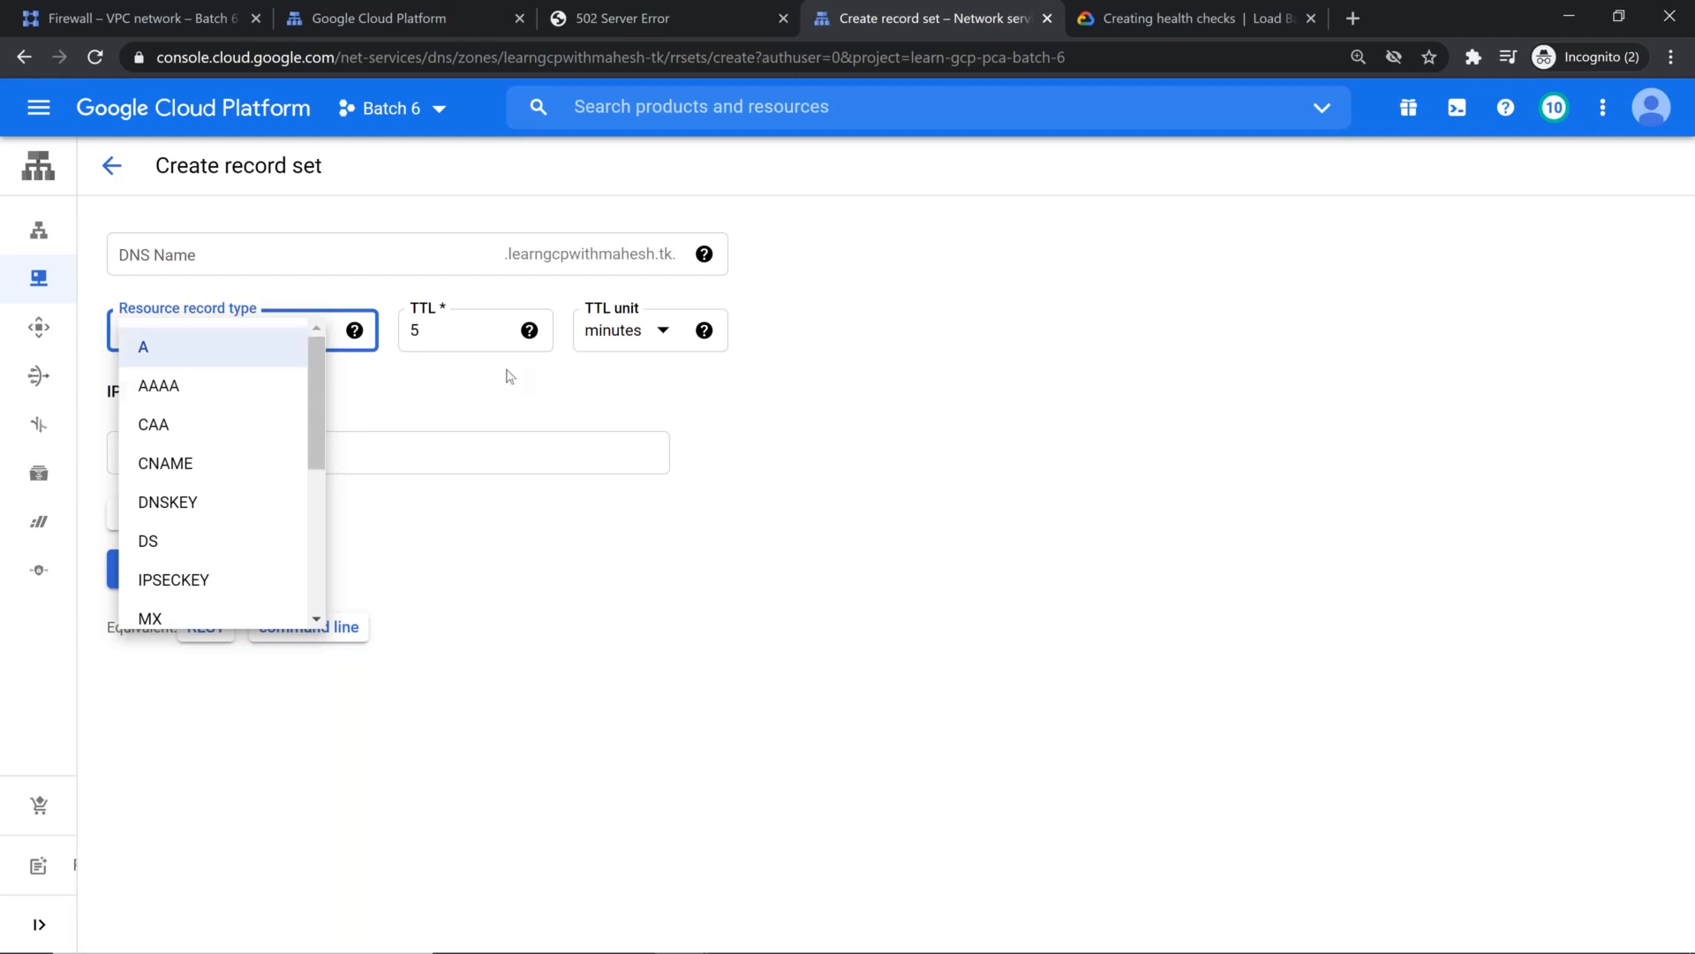
click(492, 405)
click(109, 165)
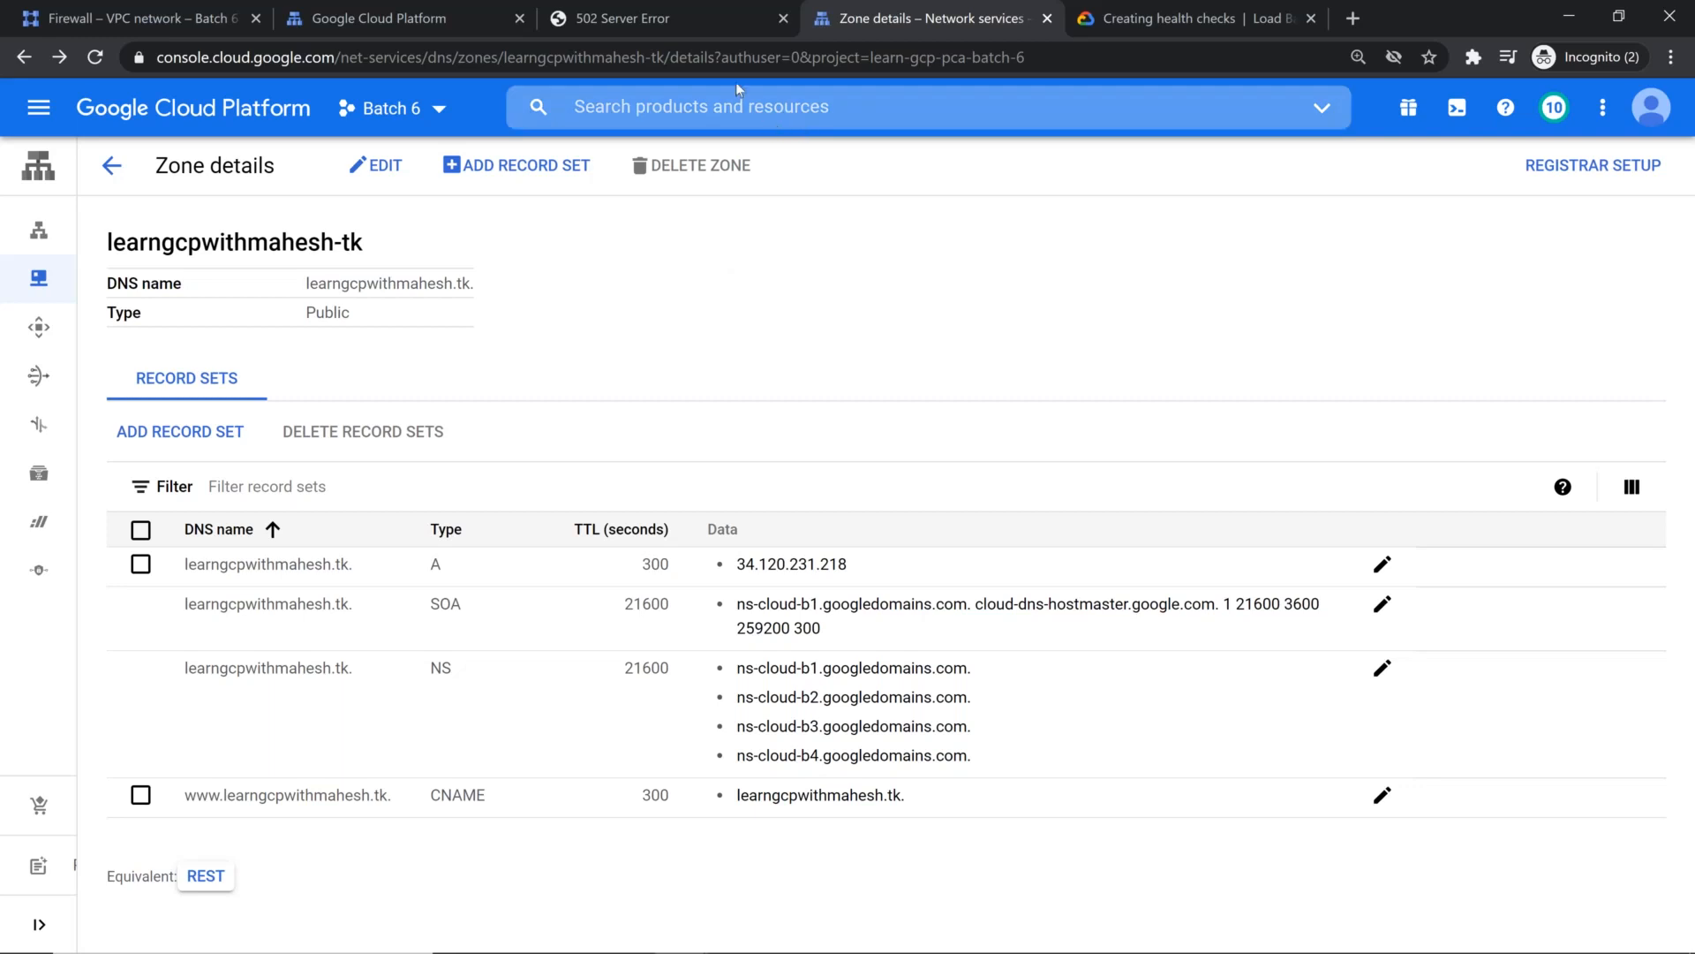
Step: Reload the load balancer's page at 34.120.231.218 to test whether it responds
click(681, 12)
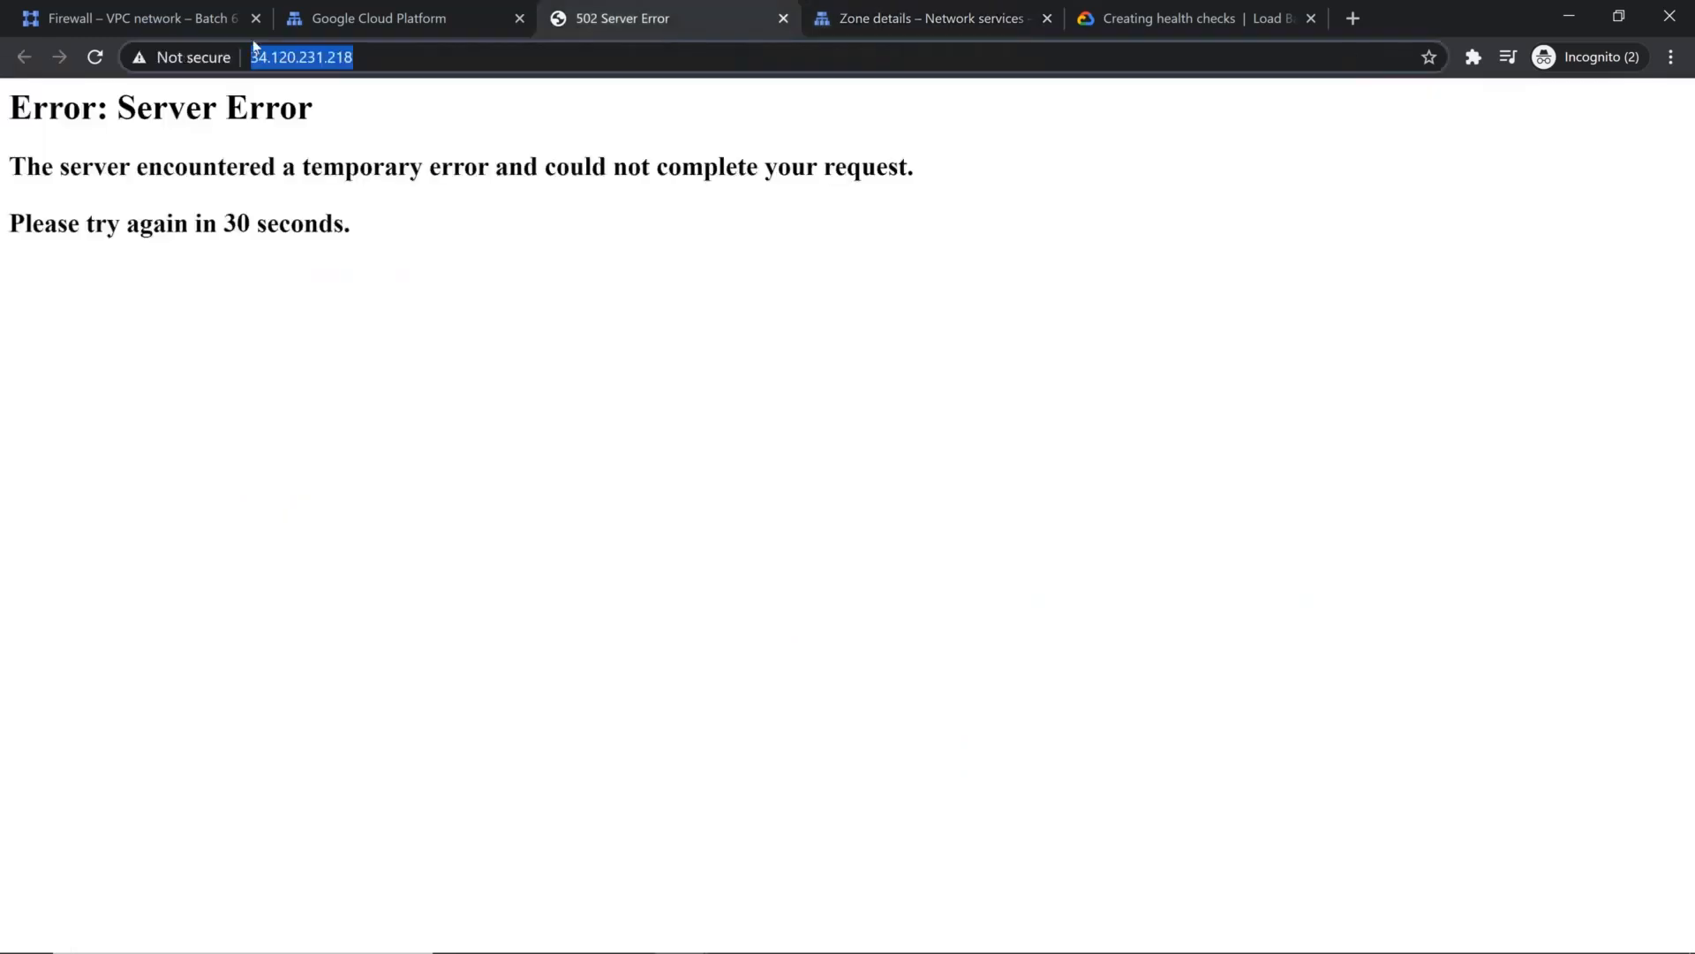
click(94, 57)
click(95, 56)
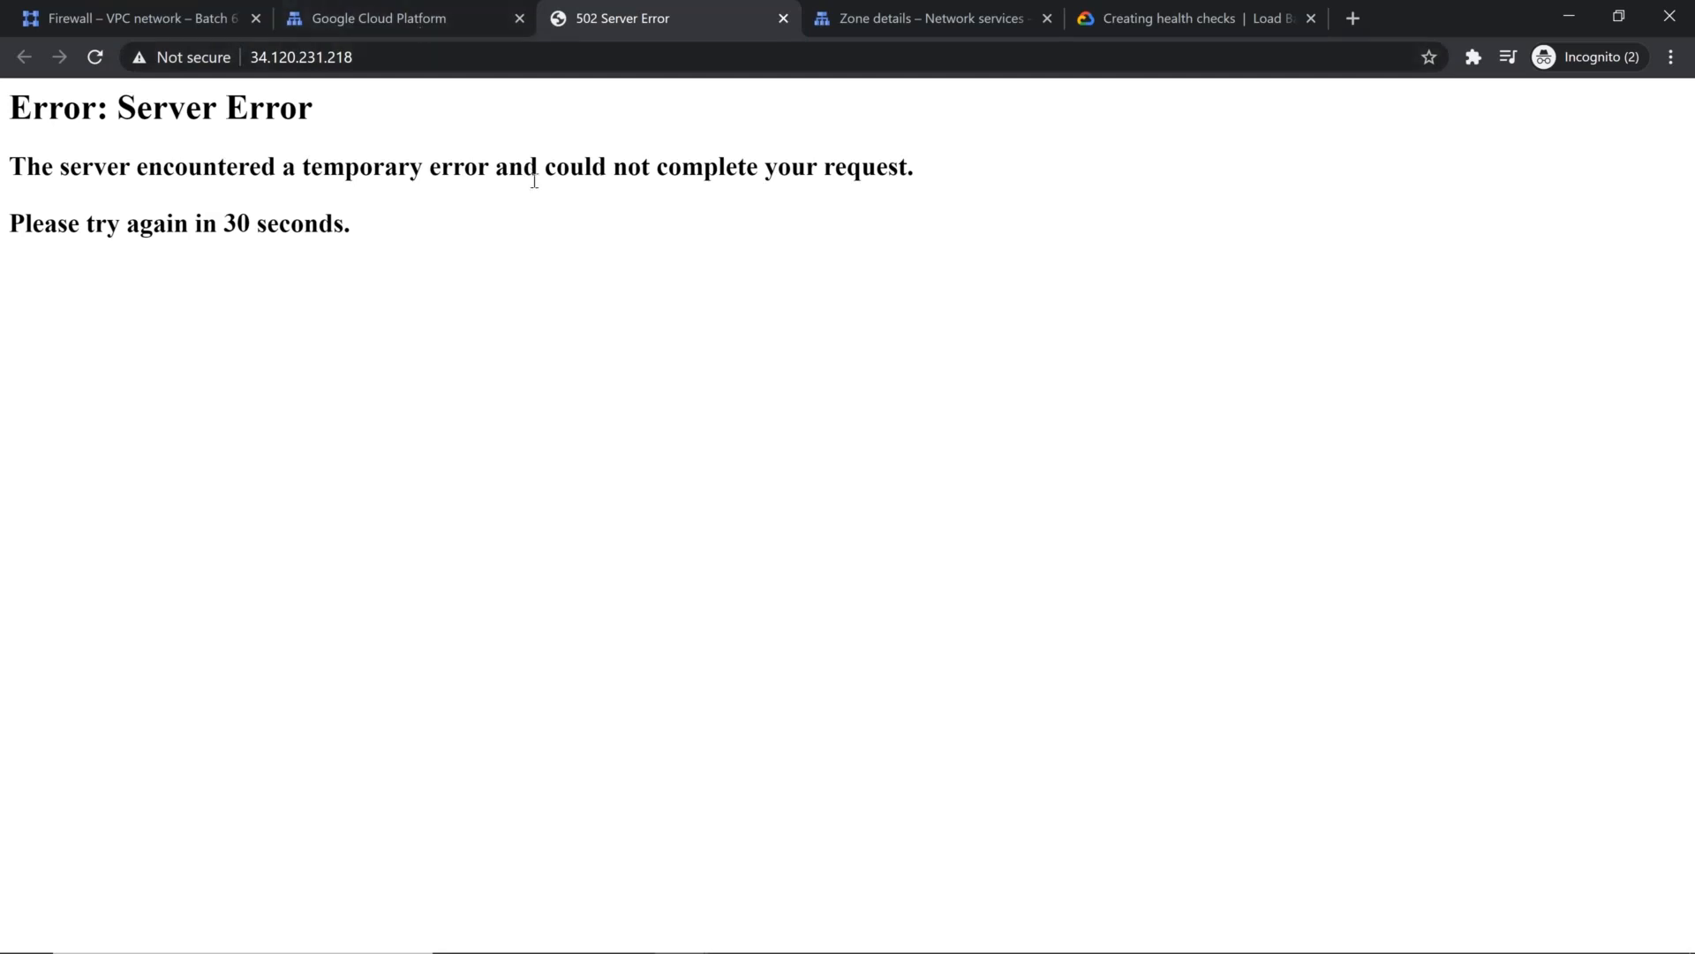
Step: Switch to the Freenom browser window and load the registered root domain again in its existing page
key(alt+Tab)
key(alt+Tab)
key(alt+shift+Tab)
click(417, 15)
click(435, 69)
click(436, 68)
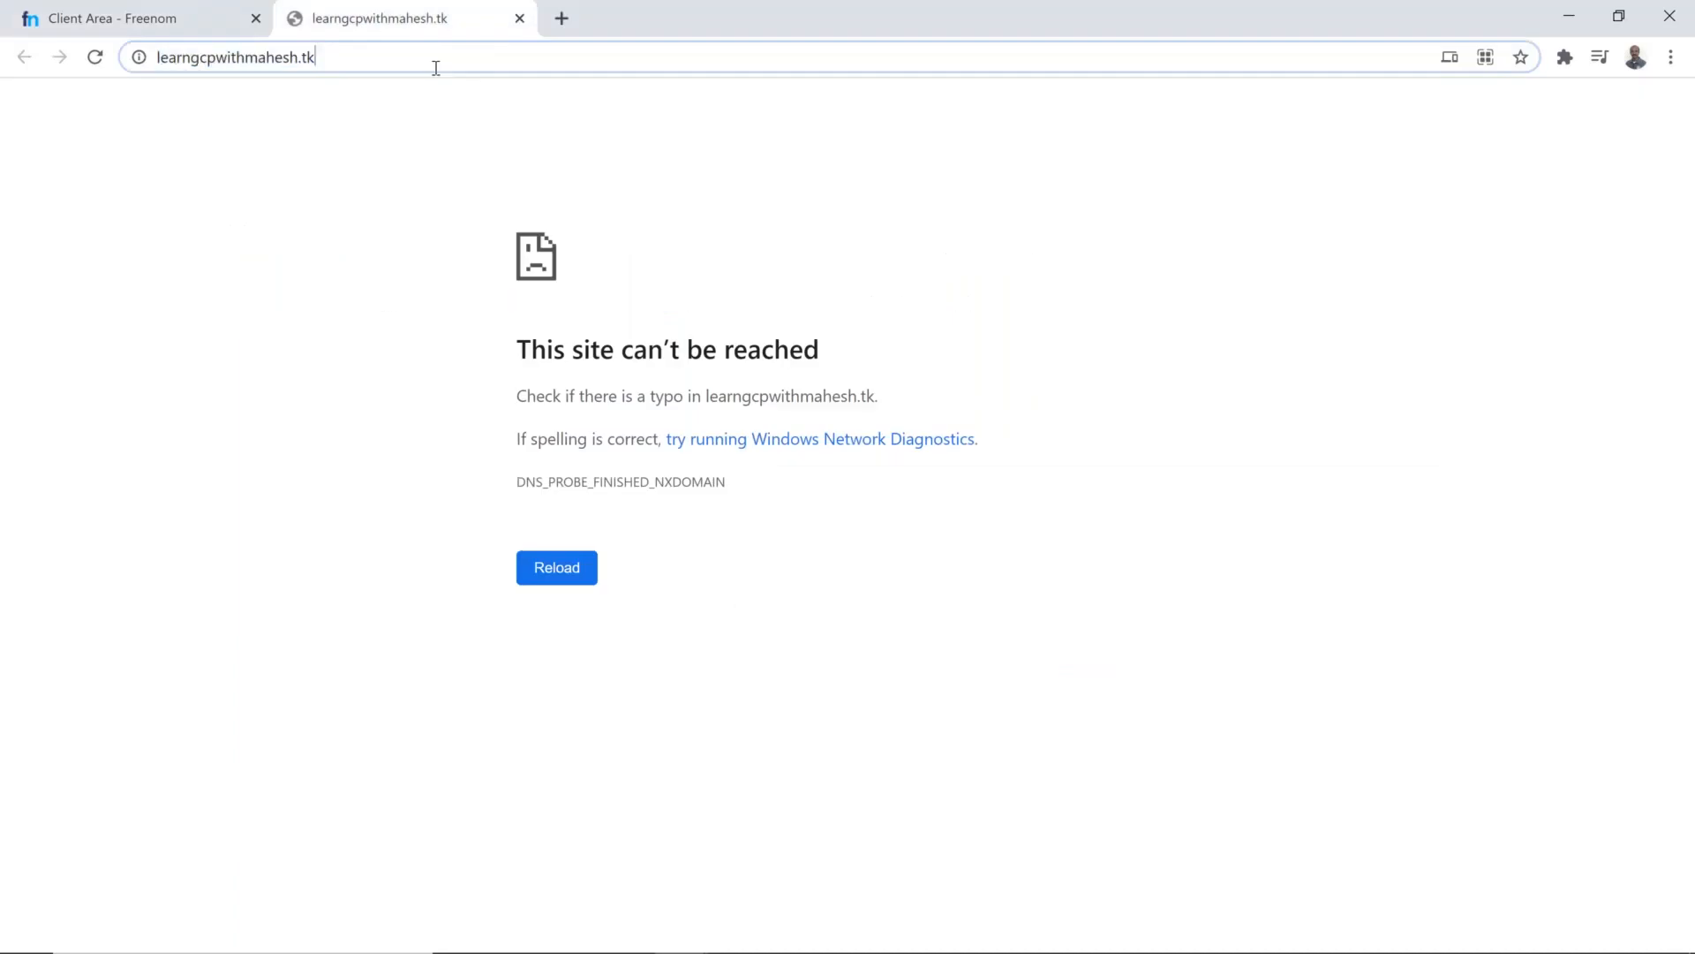
key(Return)
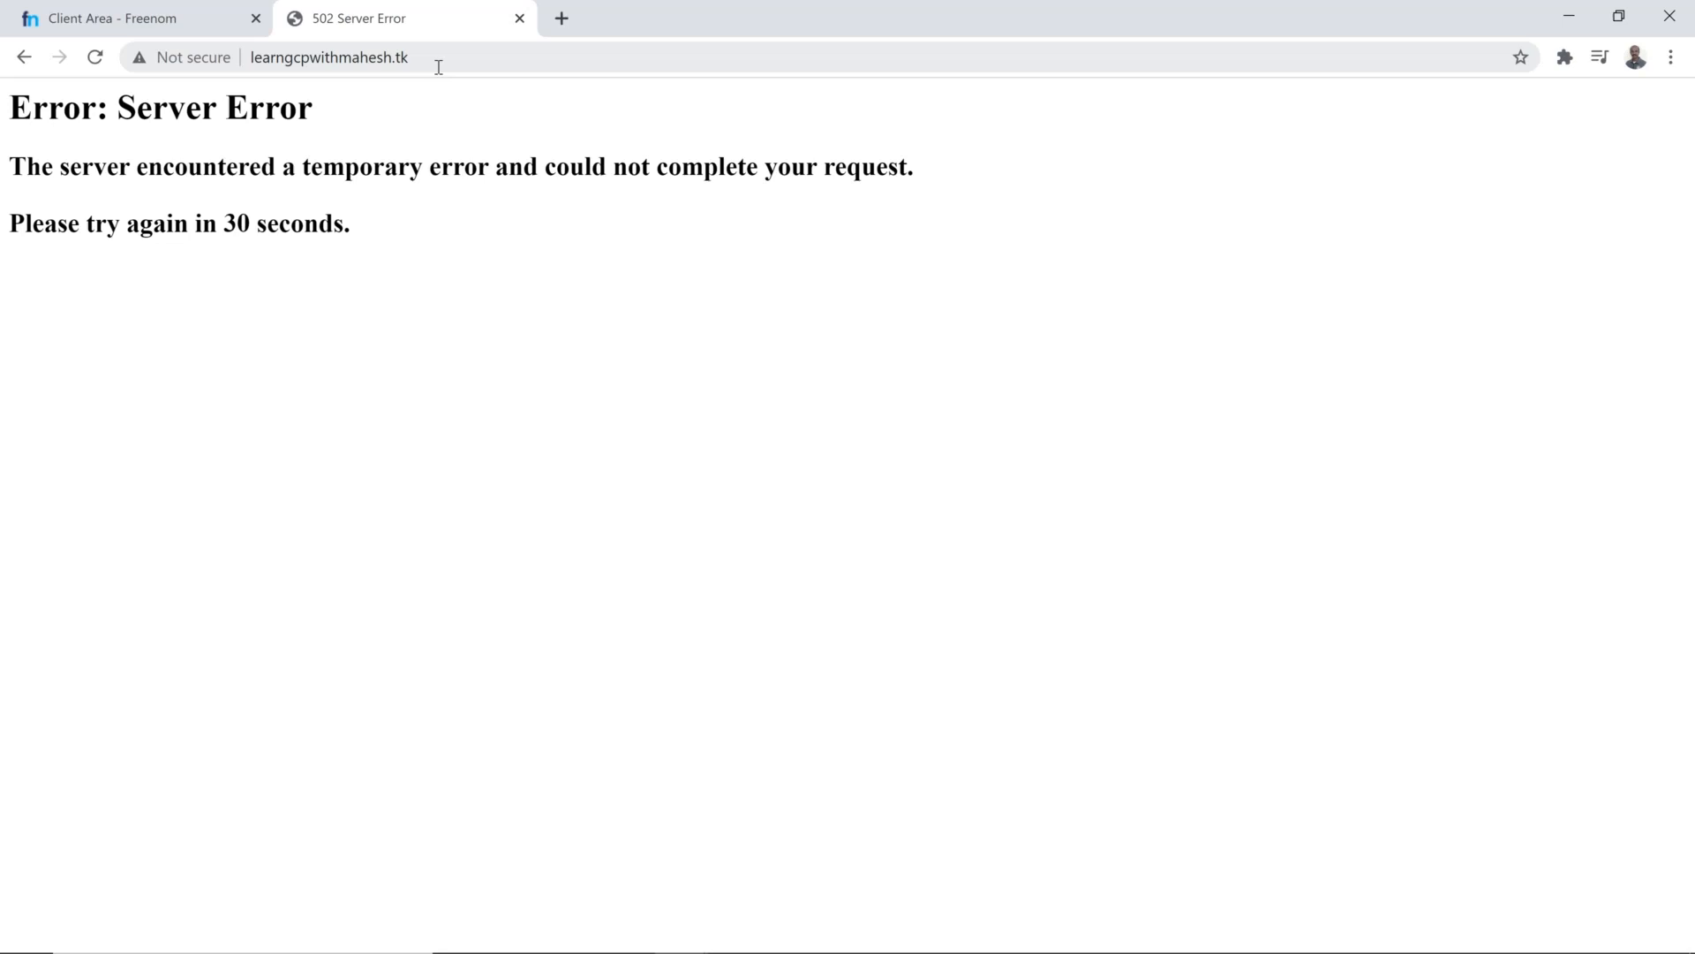
click(439, 68)
key(ctrl+c)
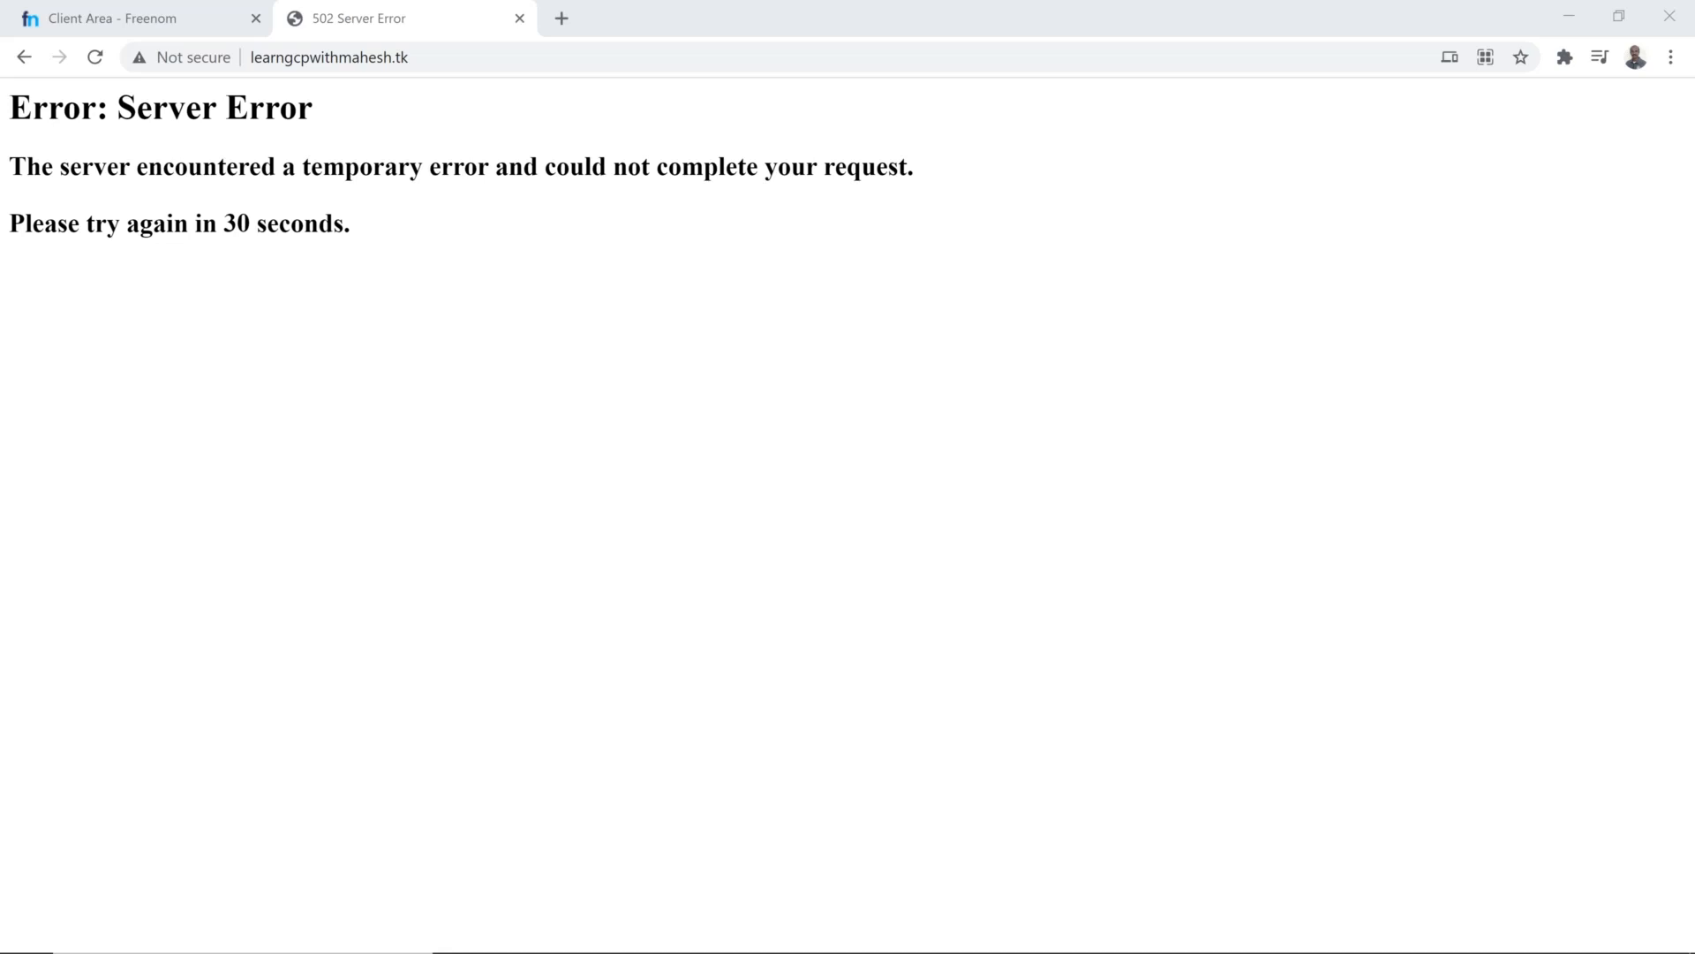
click(569, 18)
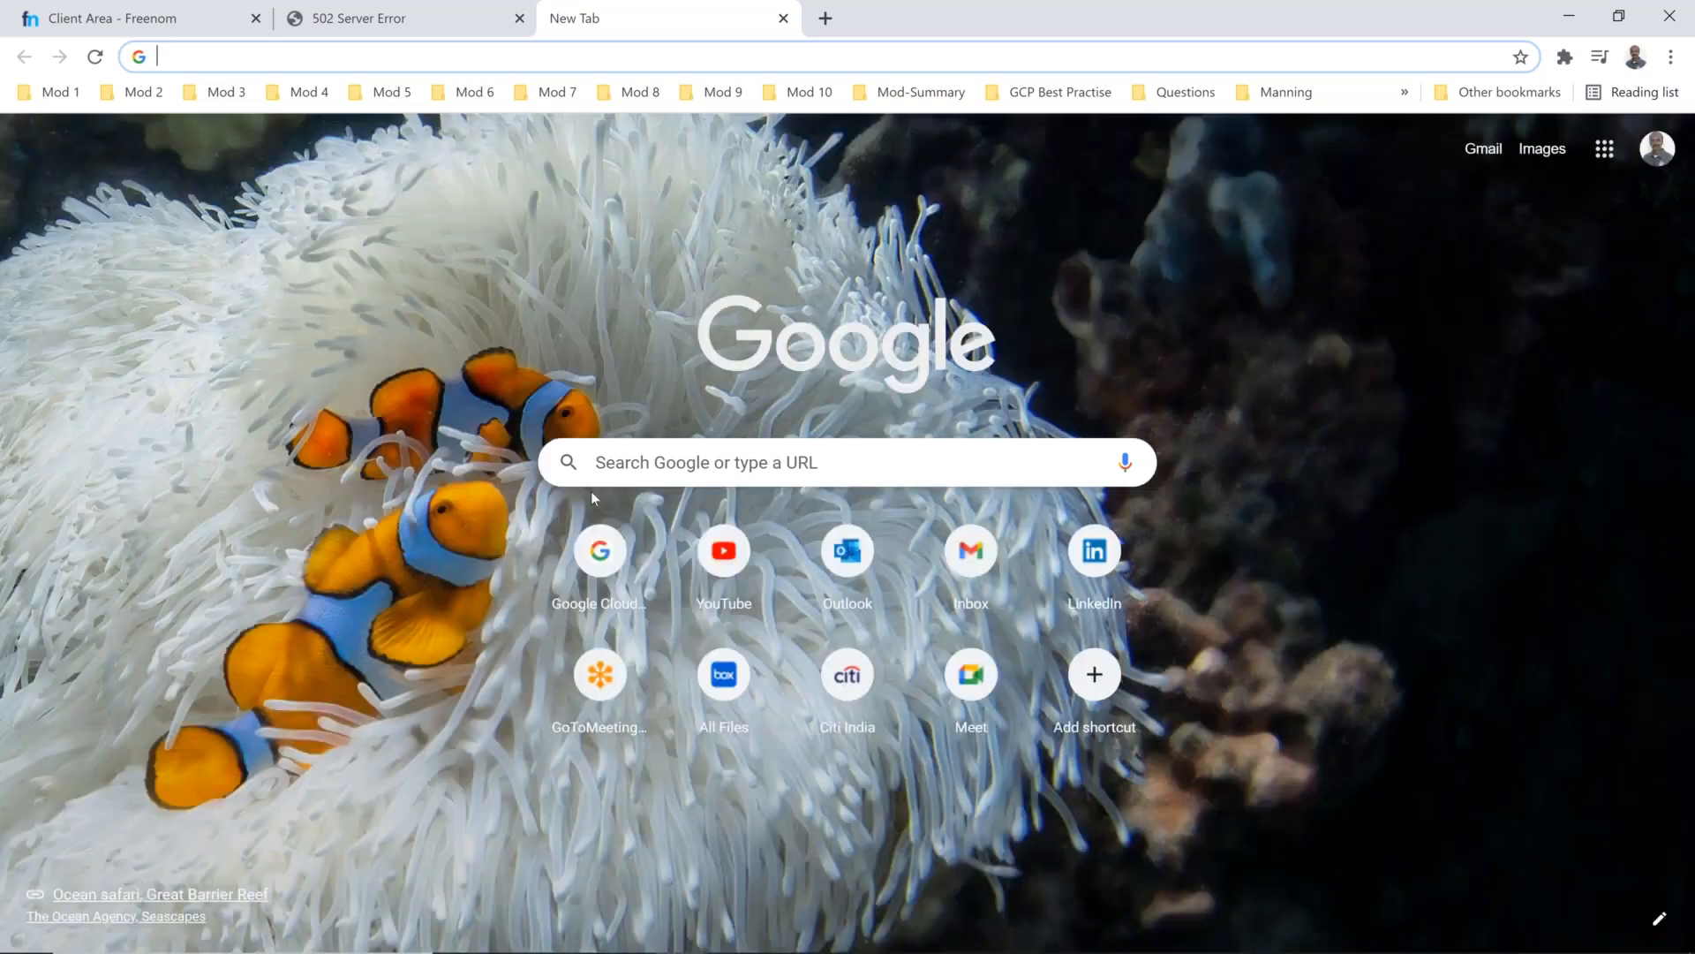
text(dns.google.com)
key(Return)
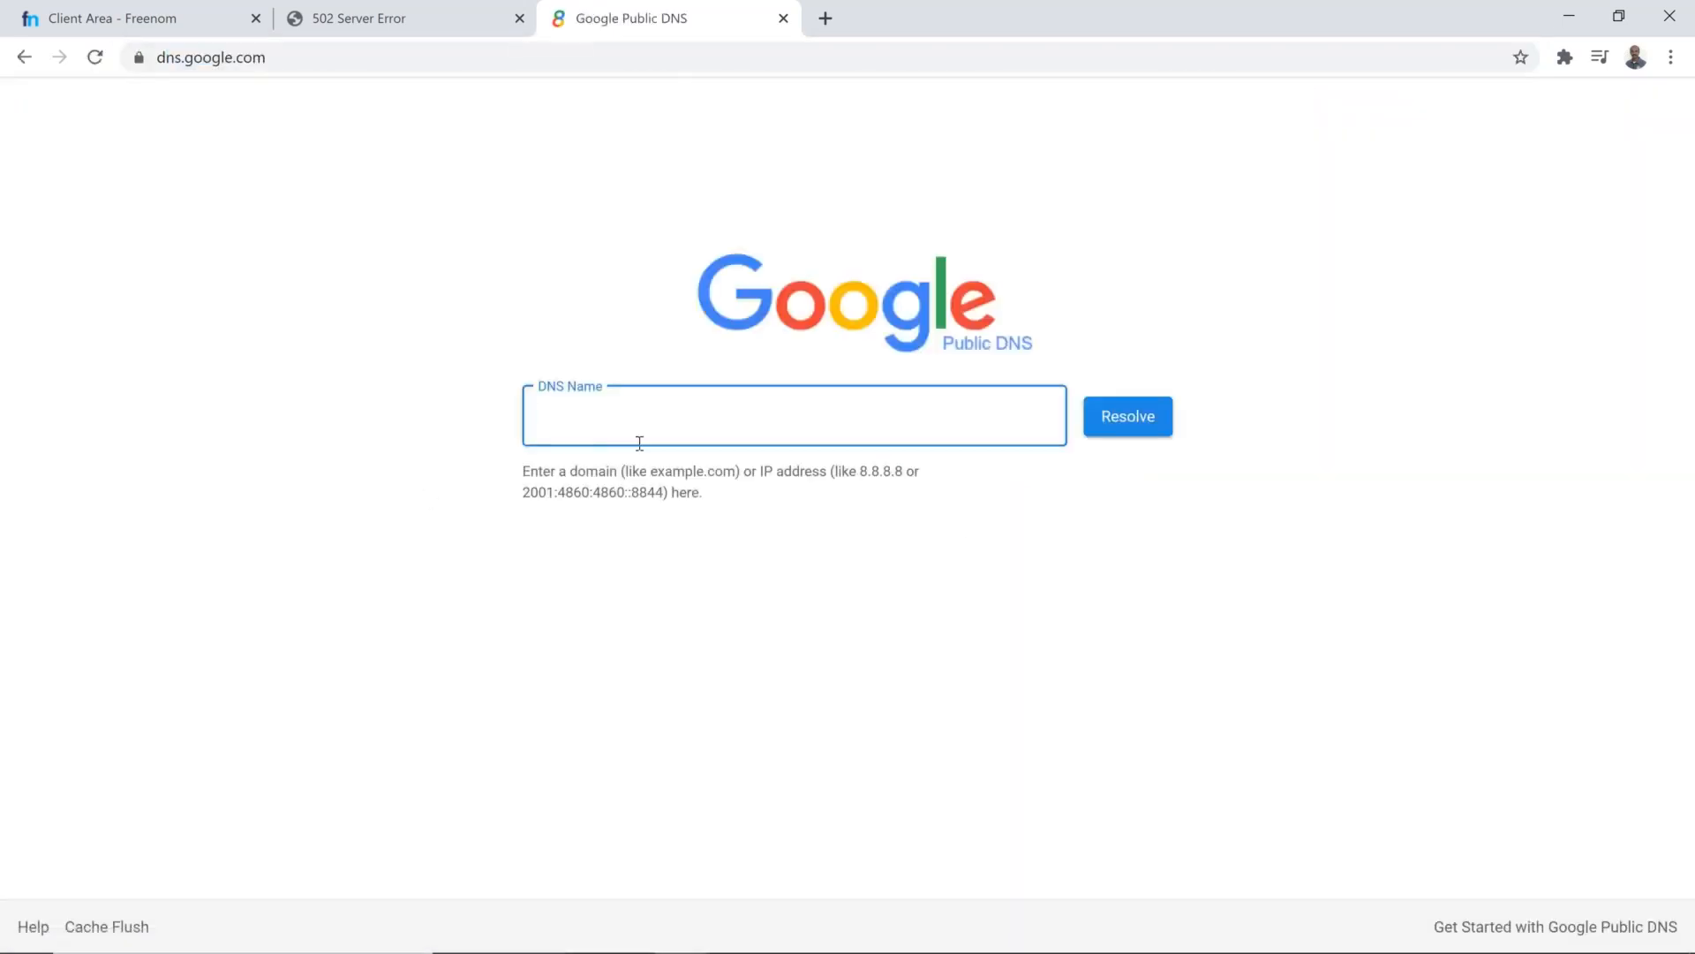
key(ctrl+v)
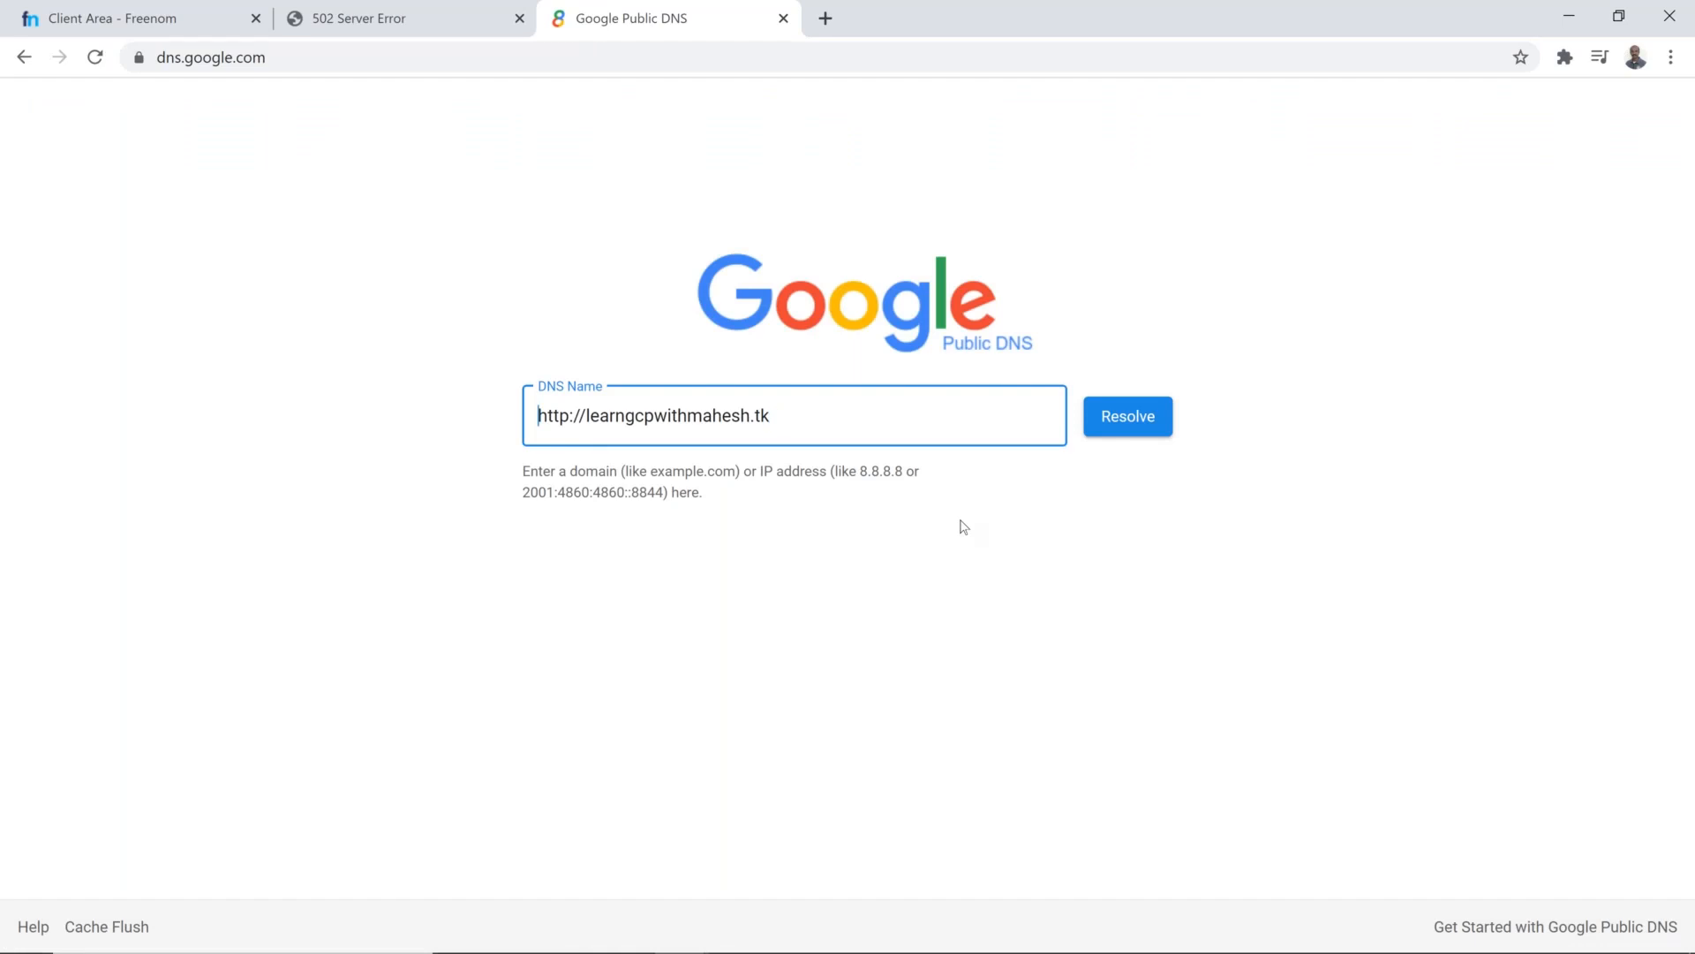
click(1130, 423)
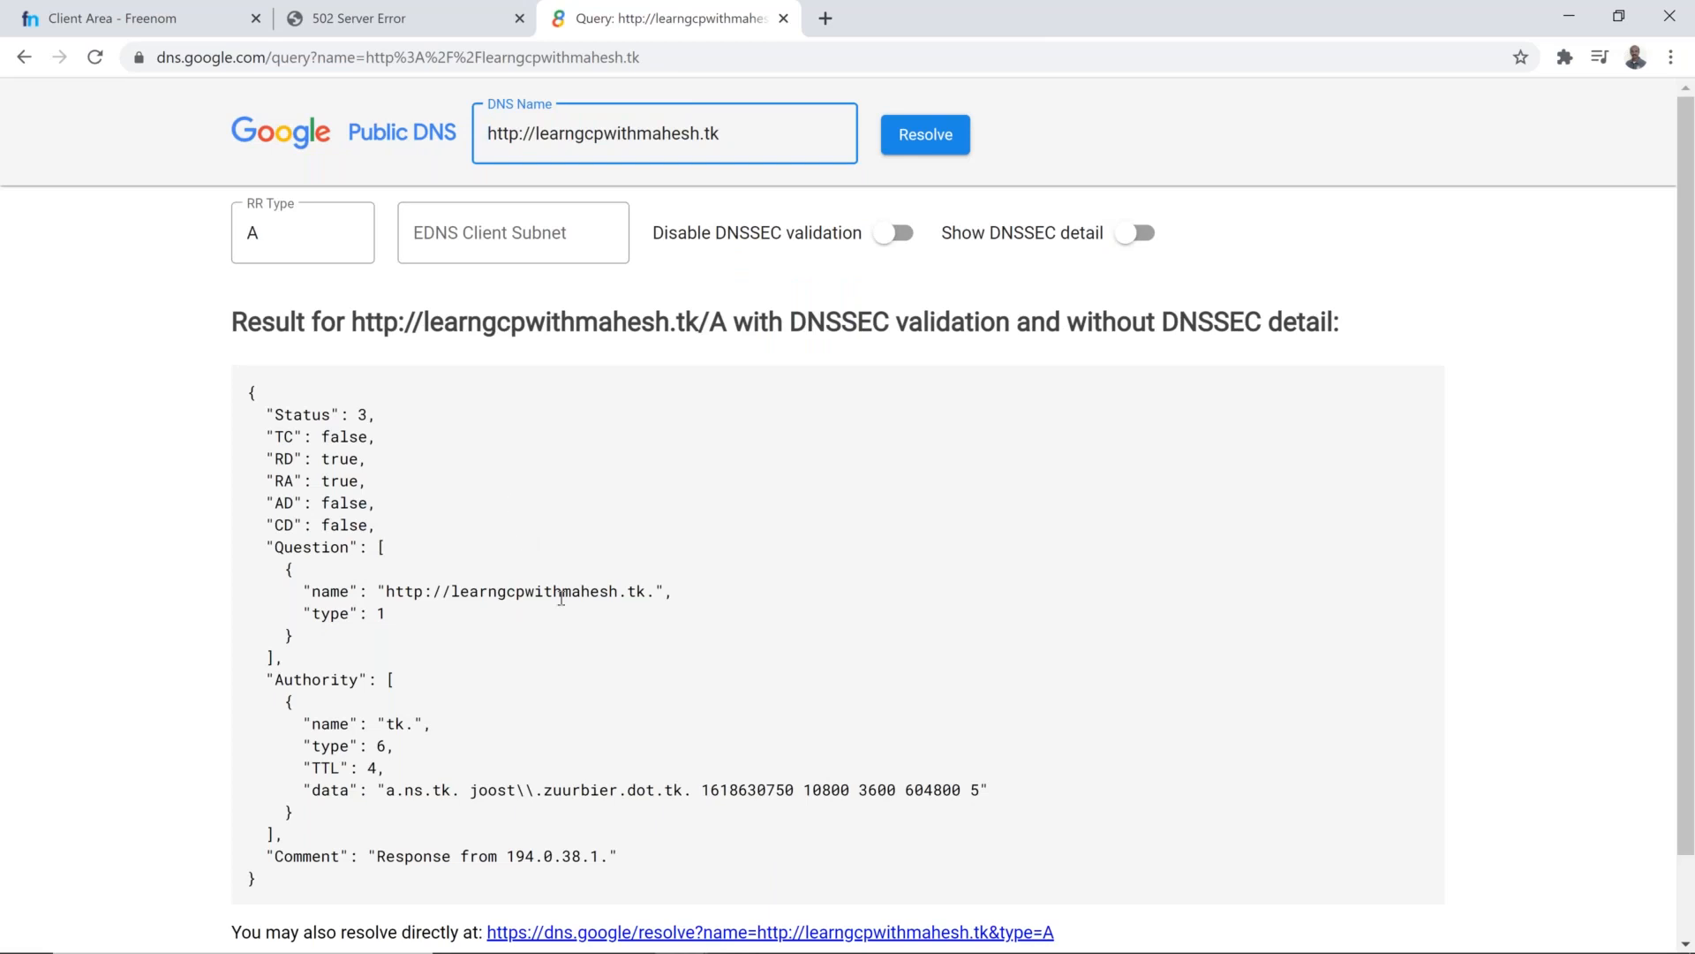
scroll(561, 598, down, 2)
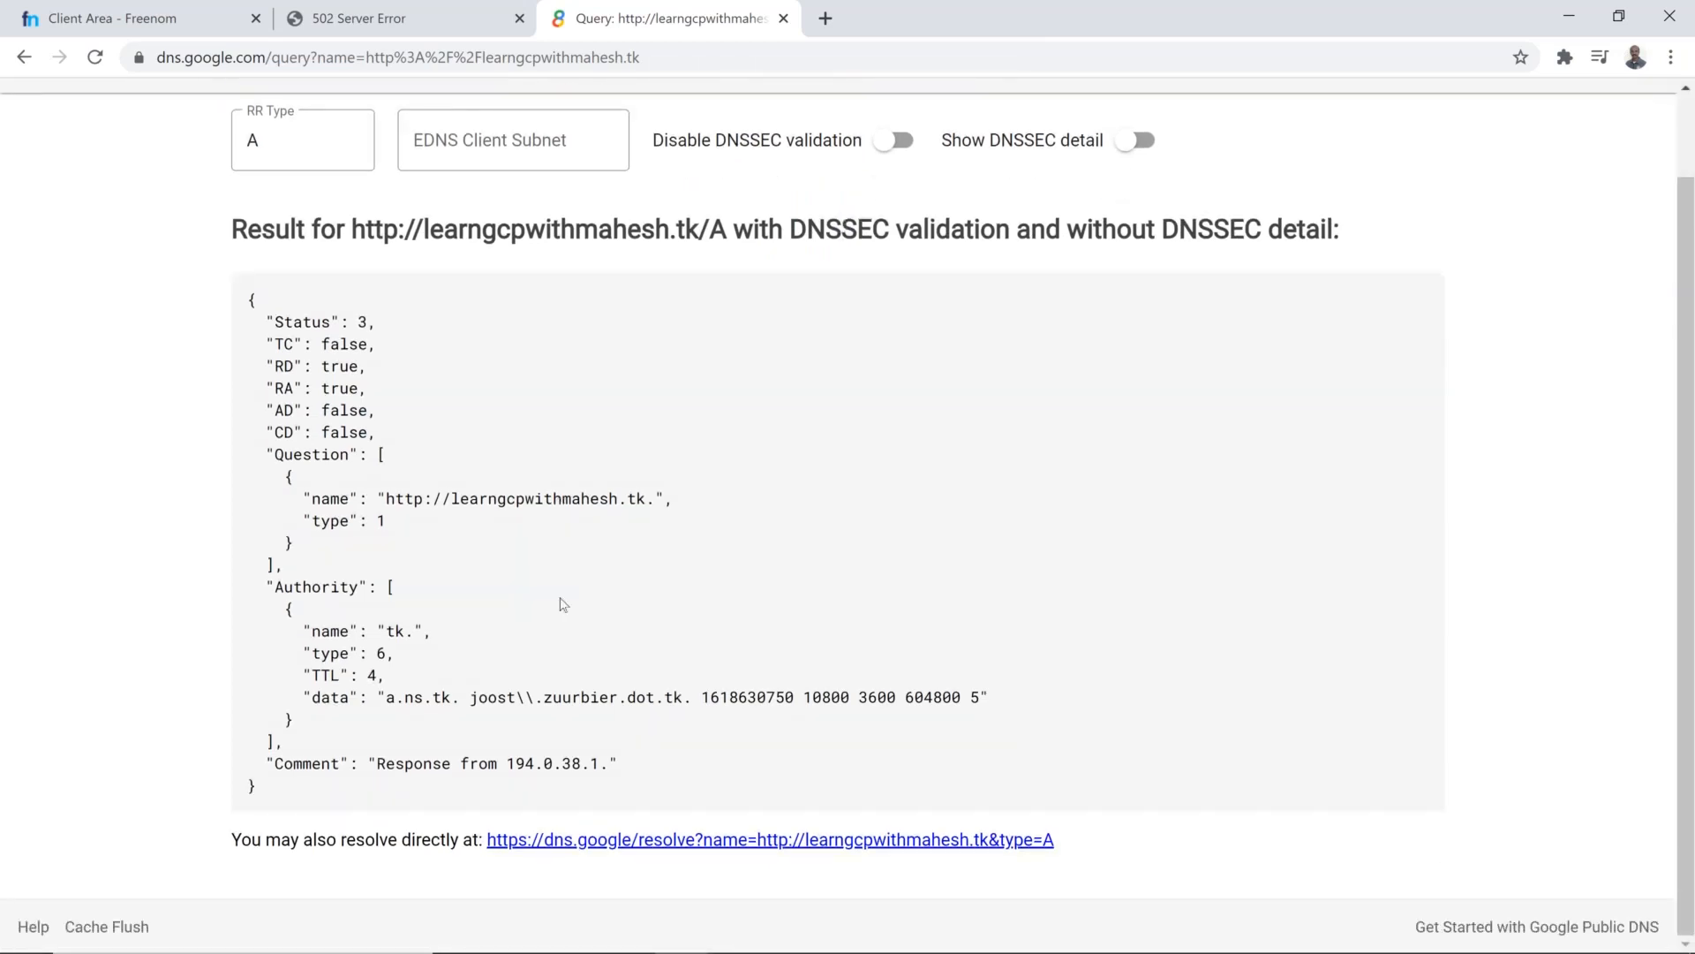
scroll(562, 604, up, 1)
scroll(561, 604, up, 1)
key(Delete)
key(Delete)
key(Delete)
key(Delete)
key(Delete)
key(Delete)
key(Delete)
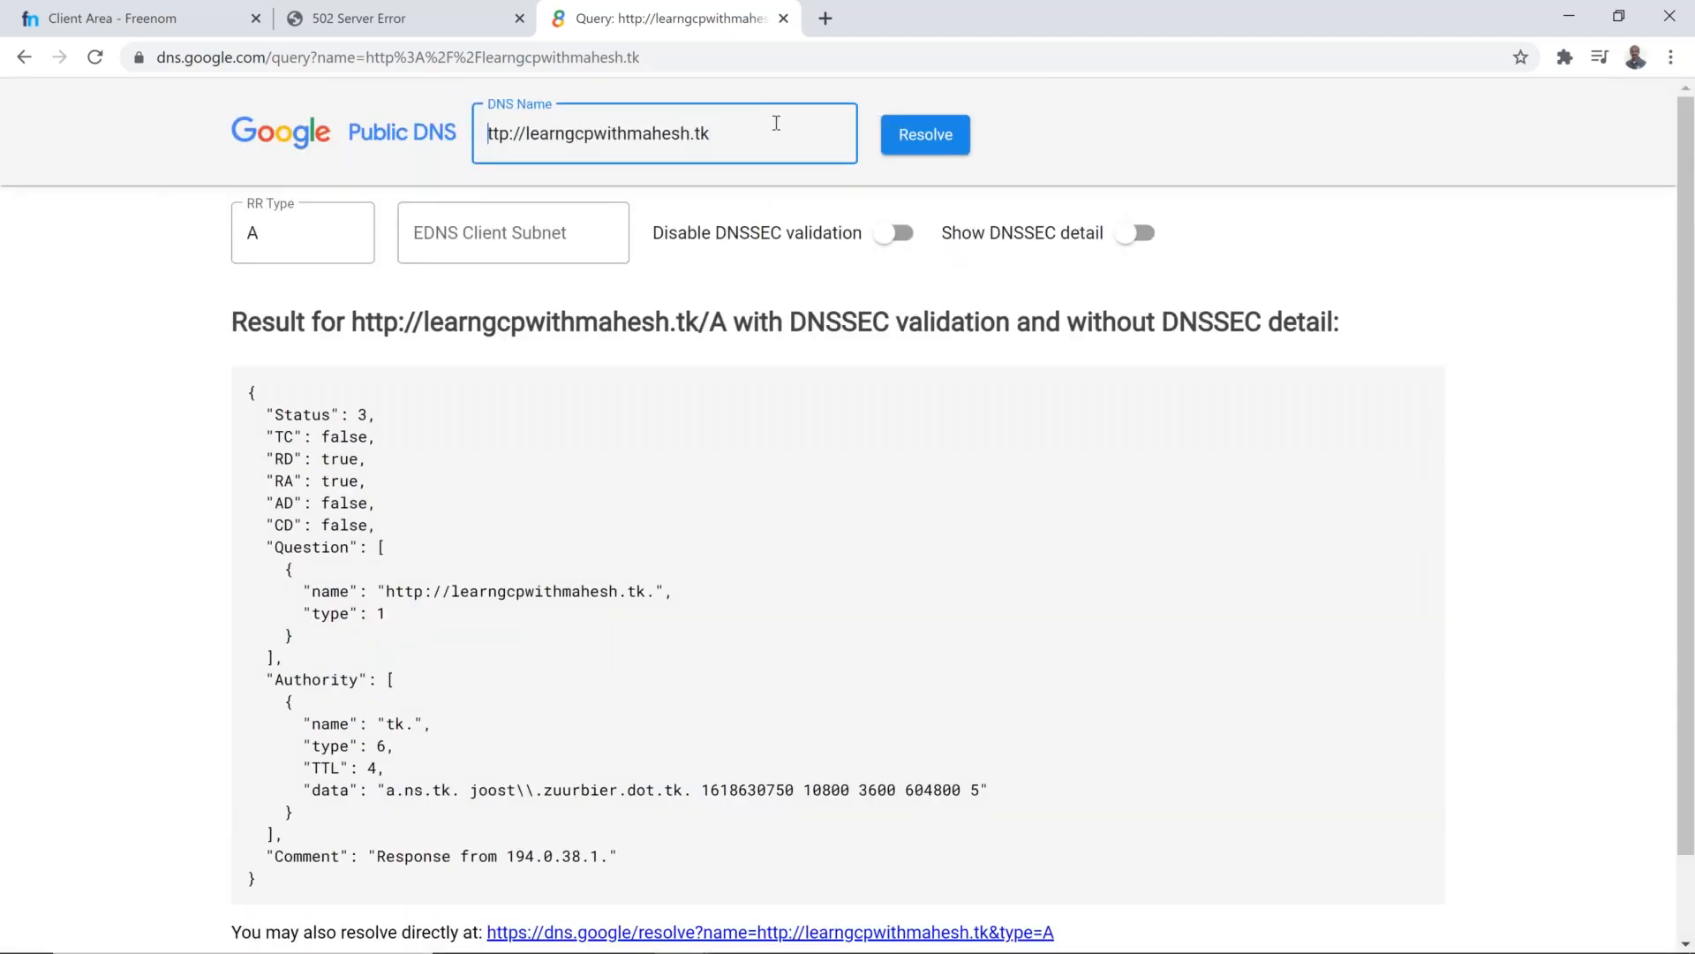
click(905, 144)
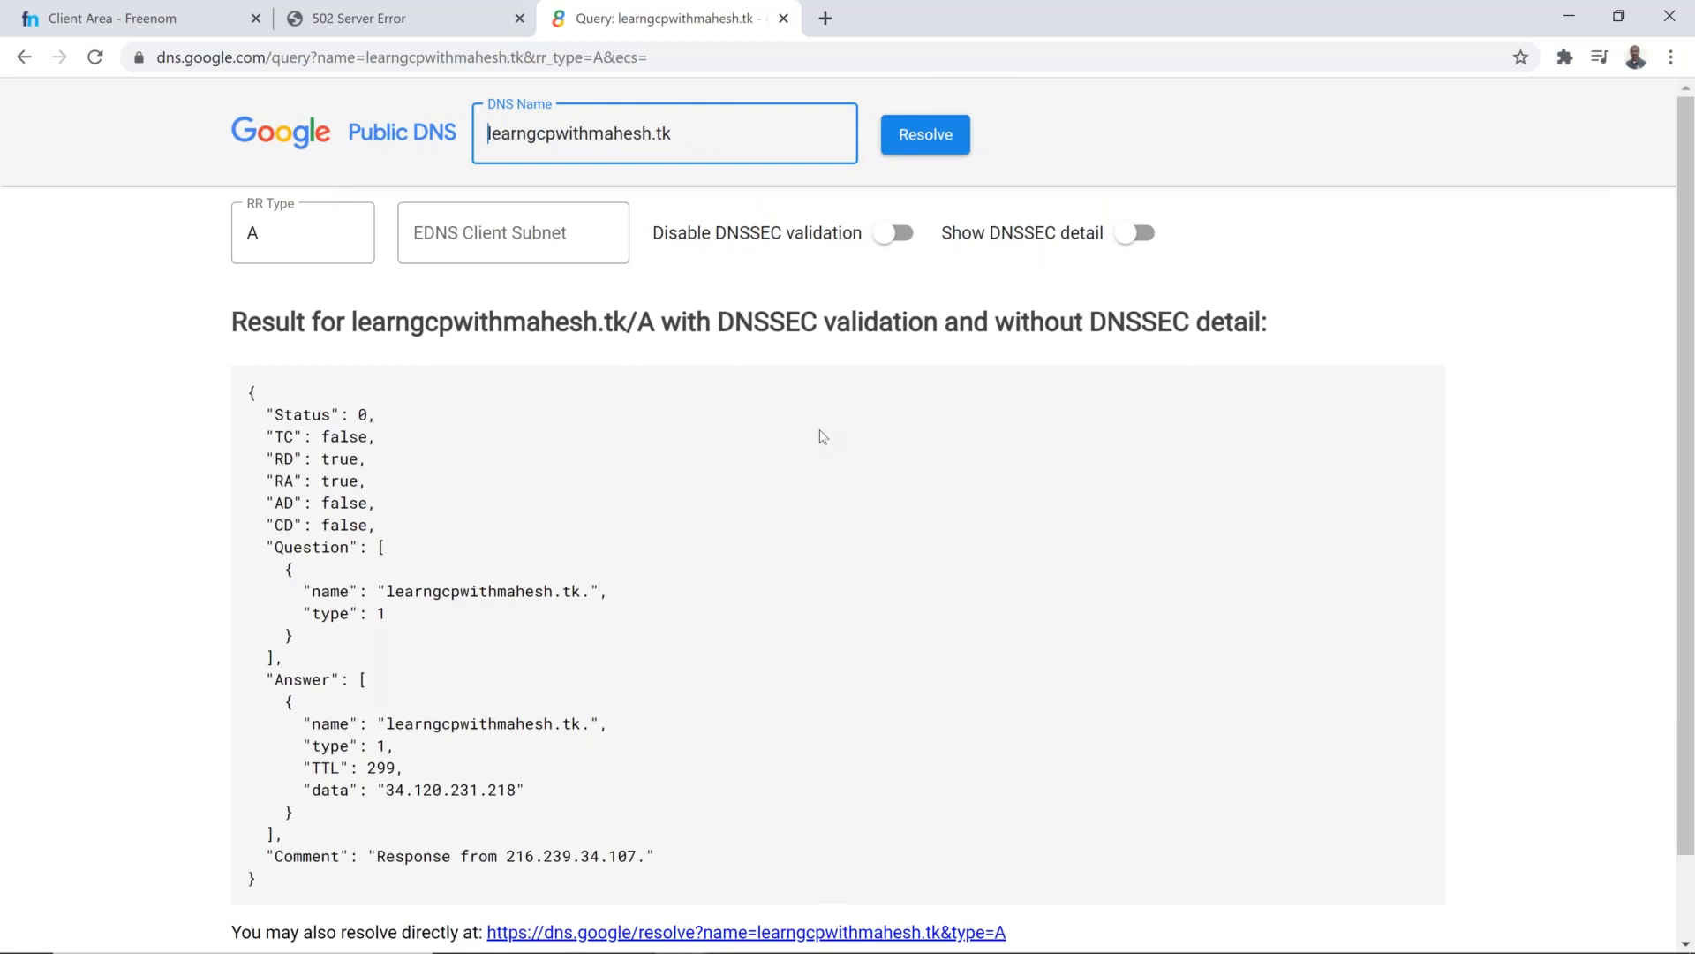
drag(379, 791, 507, 797)
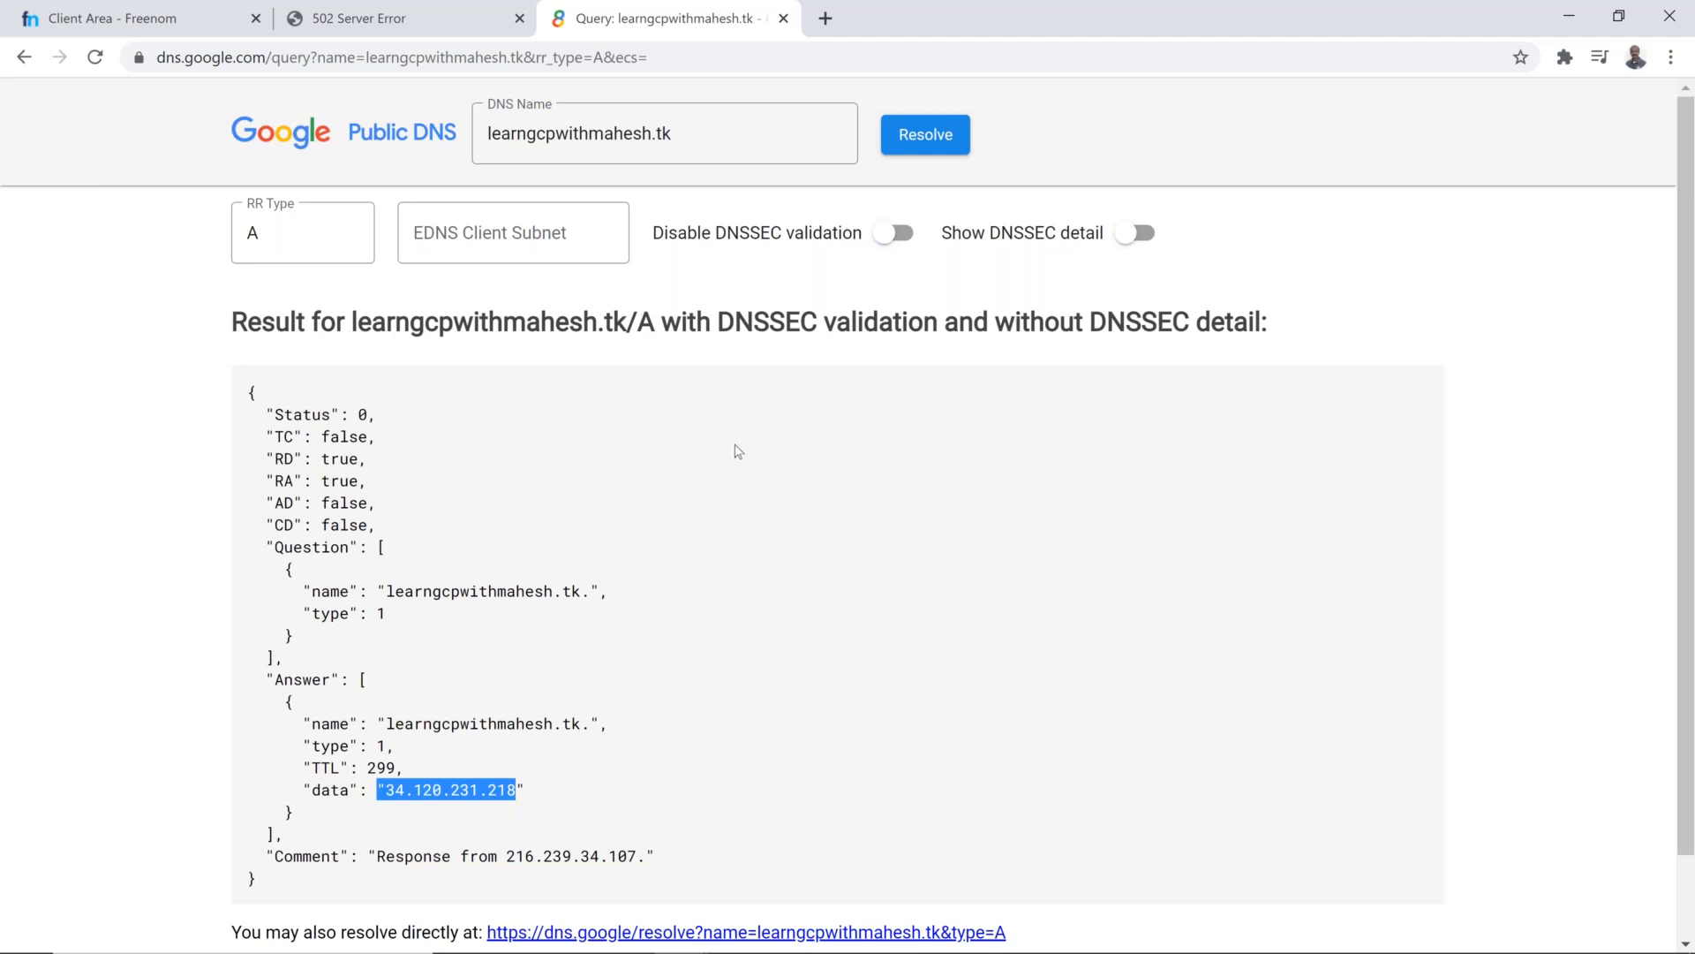
Step: Switch back to the Google Cloud console window and show the load balancing forwarding rules
key(alt+Tab)
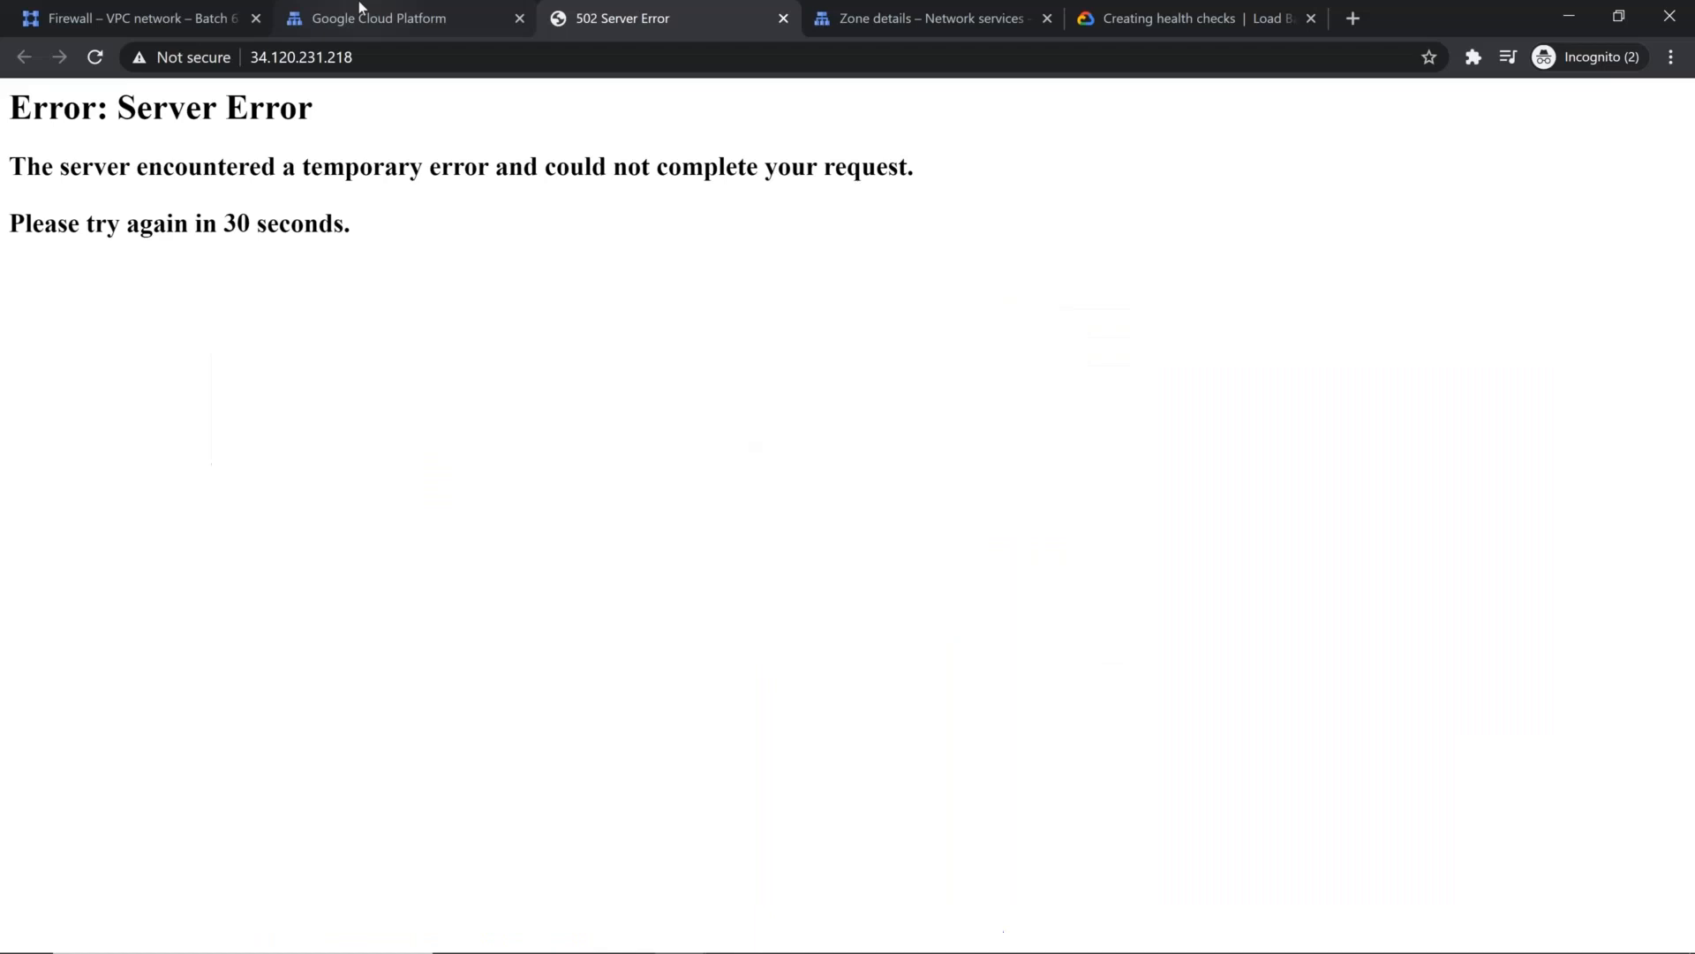
click(310, 33)
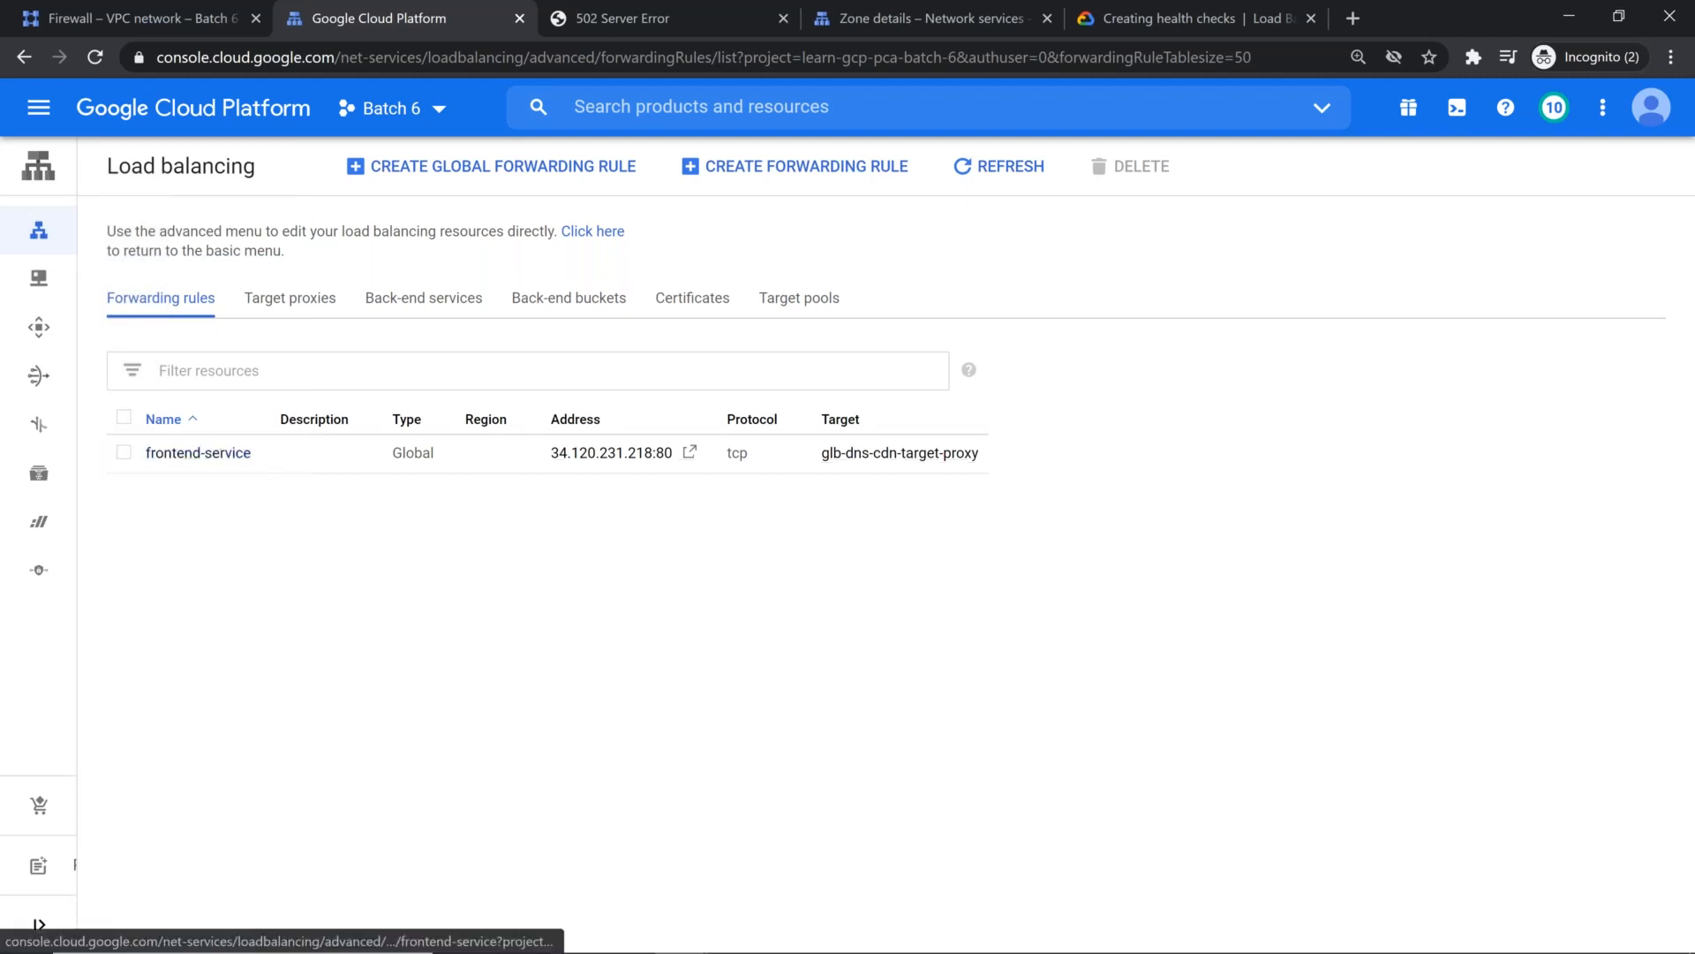
click(44, 115)
scroll(132, 600, down, 5)
scroll(137, 644, down, 6)
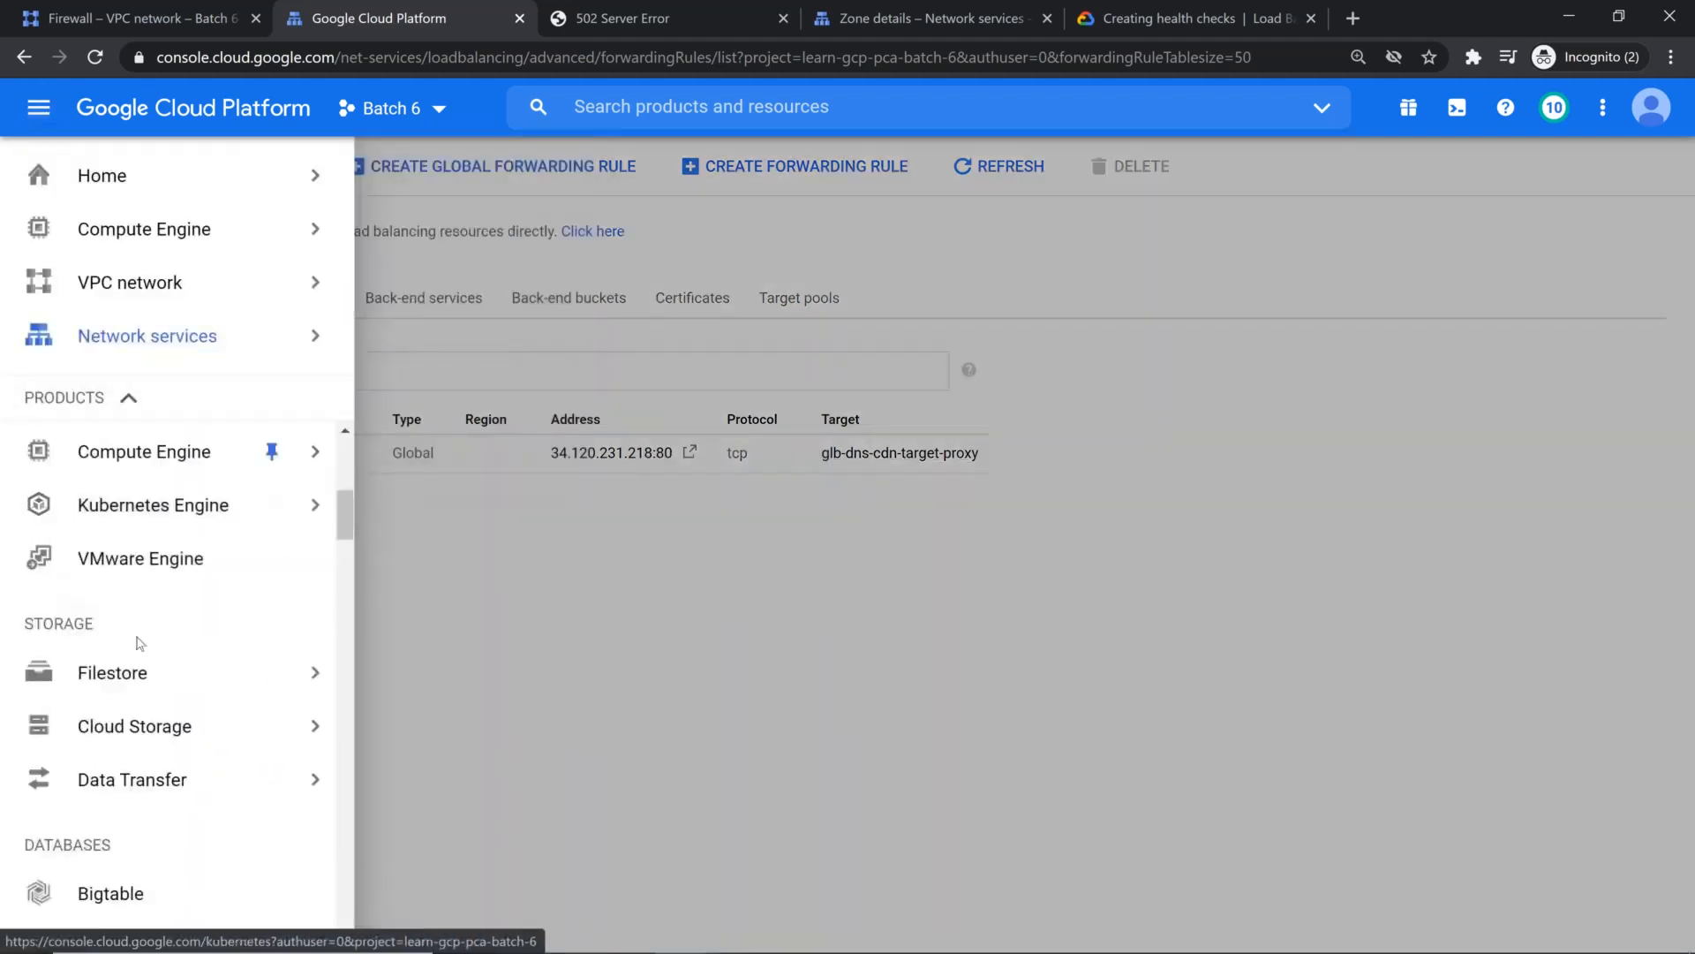
scroll(159, 697, down, 3)
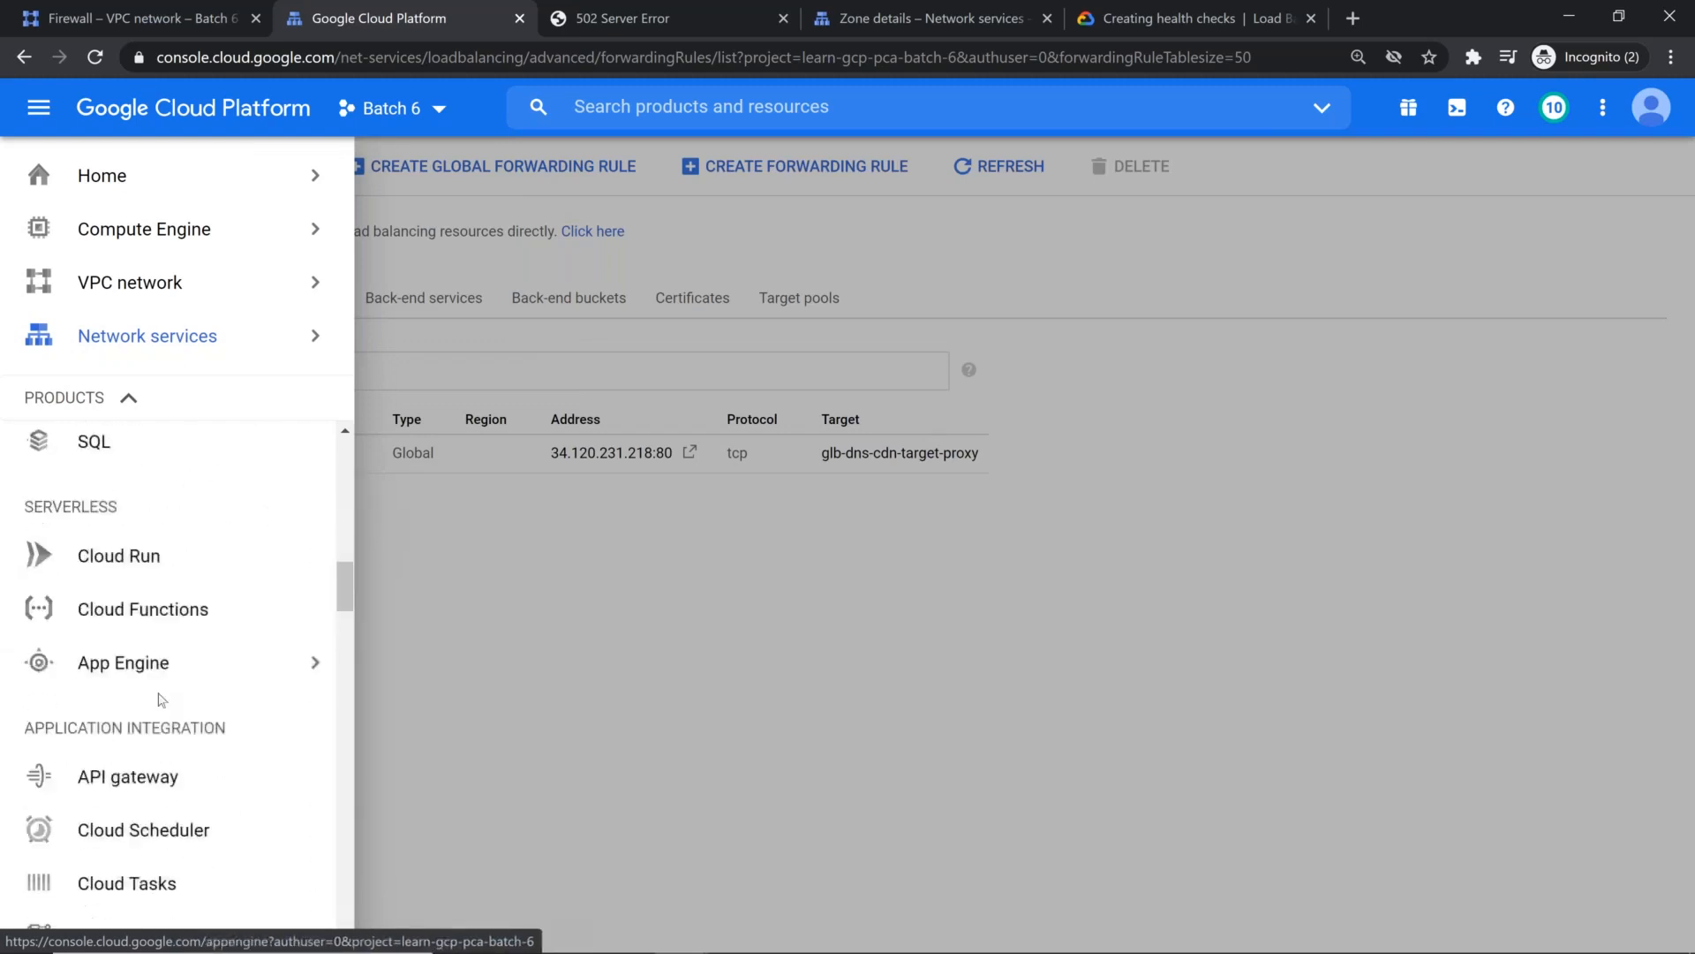
scroll(159, 662, down, 4)
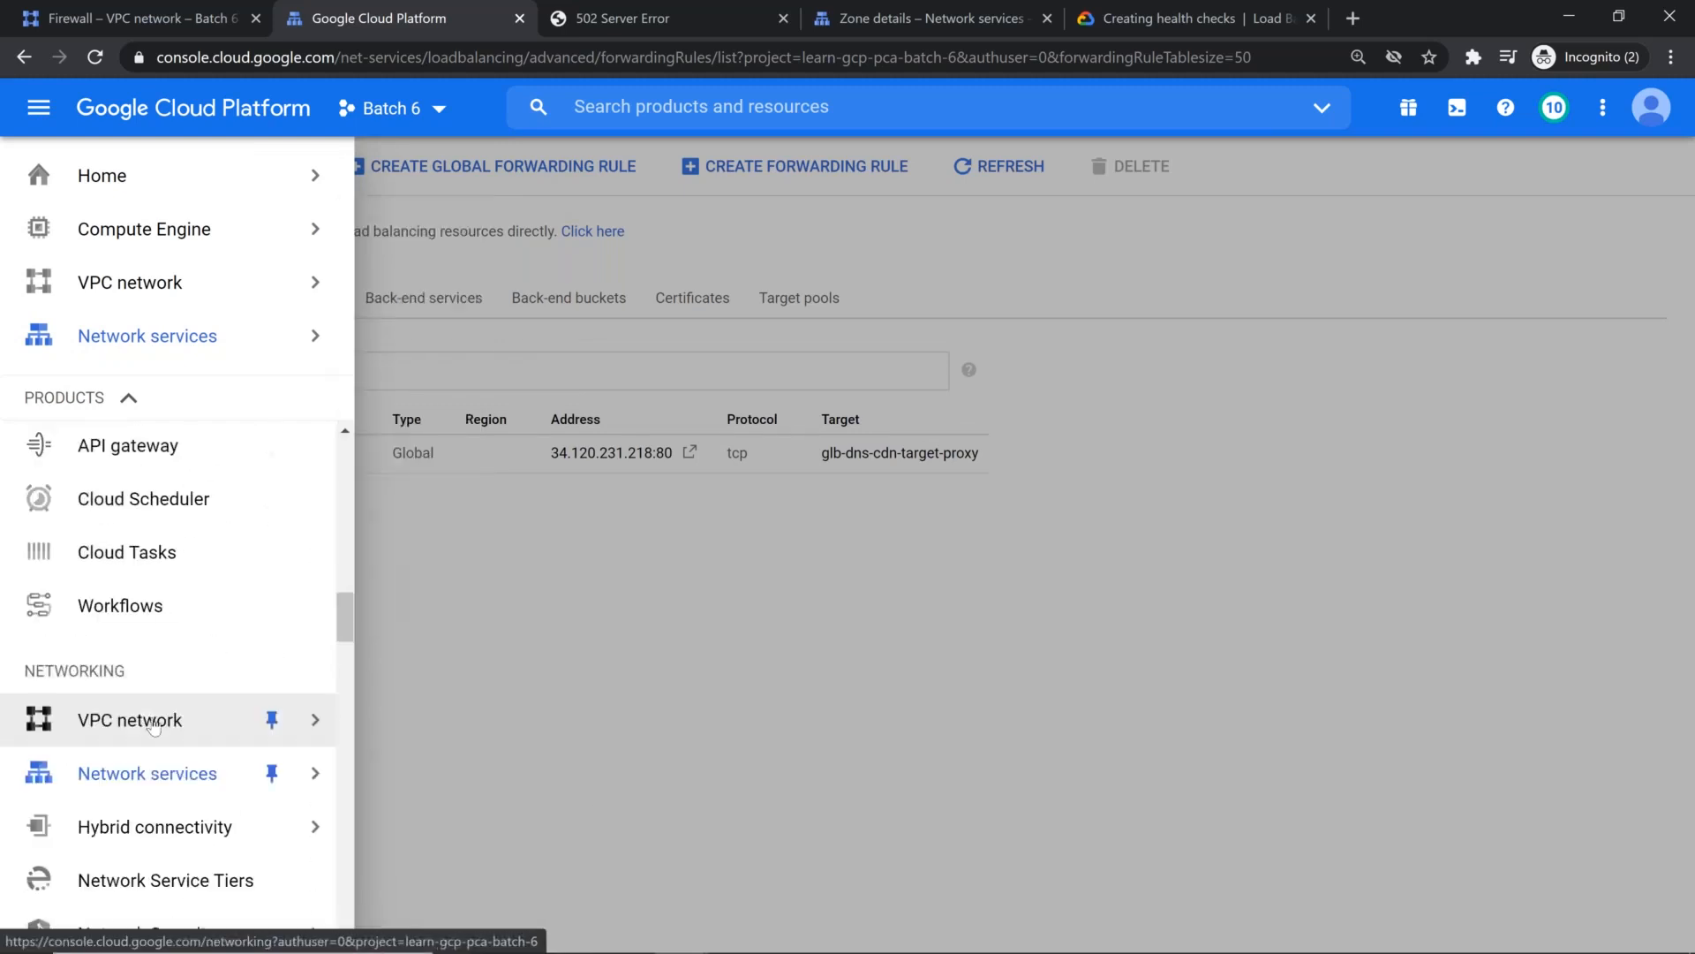
scroll(155, 720, down, 2)
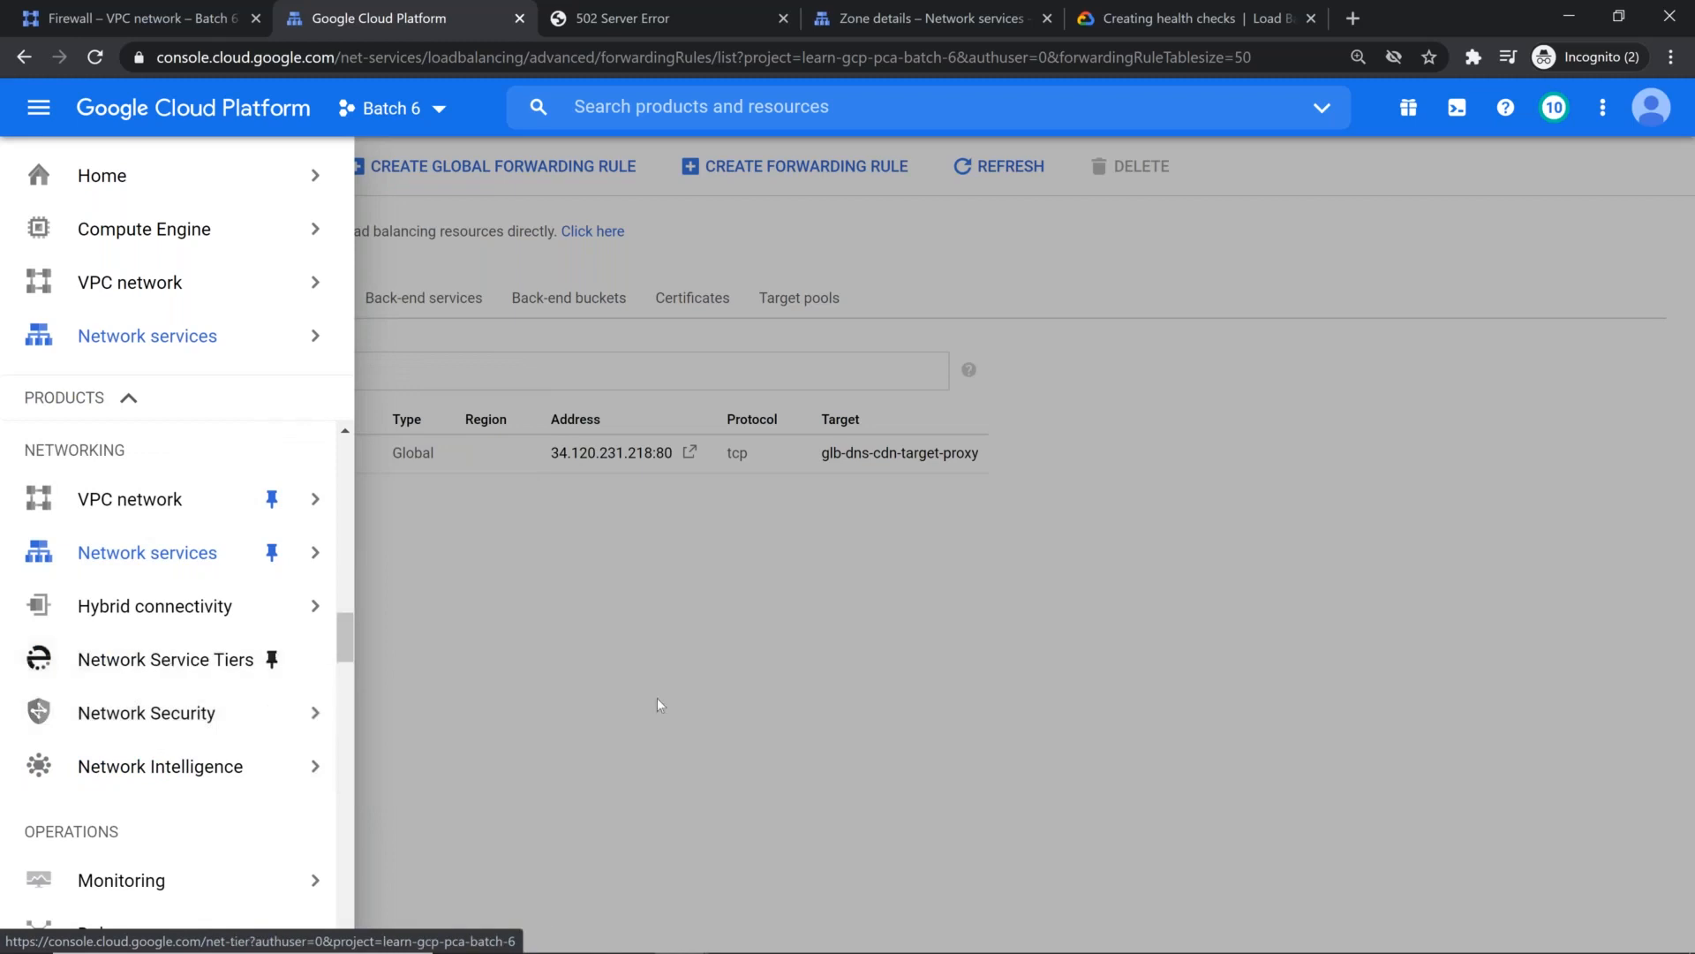
click(668, 602)
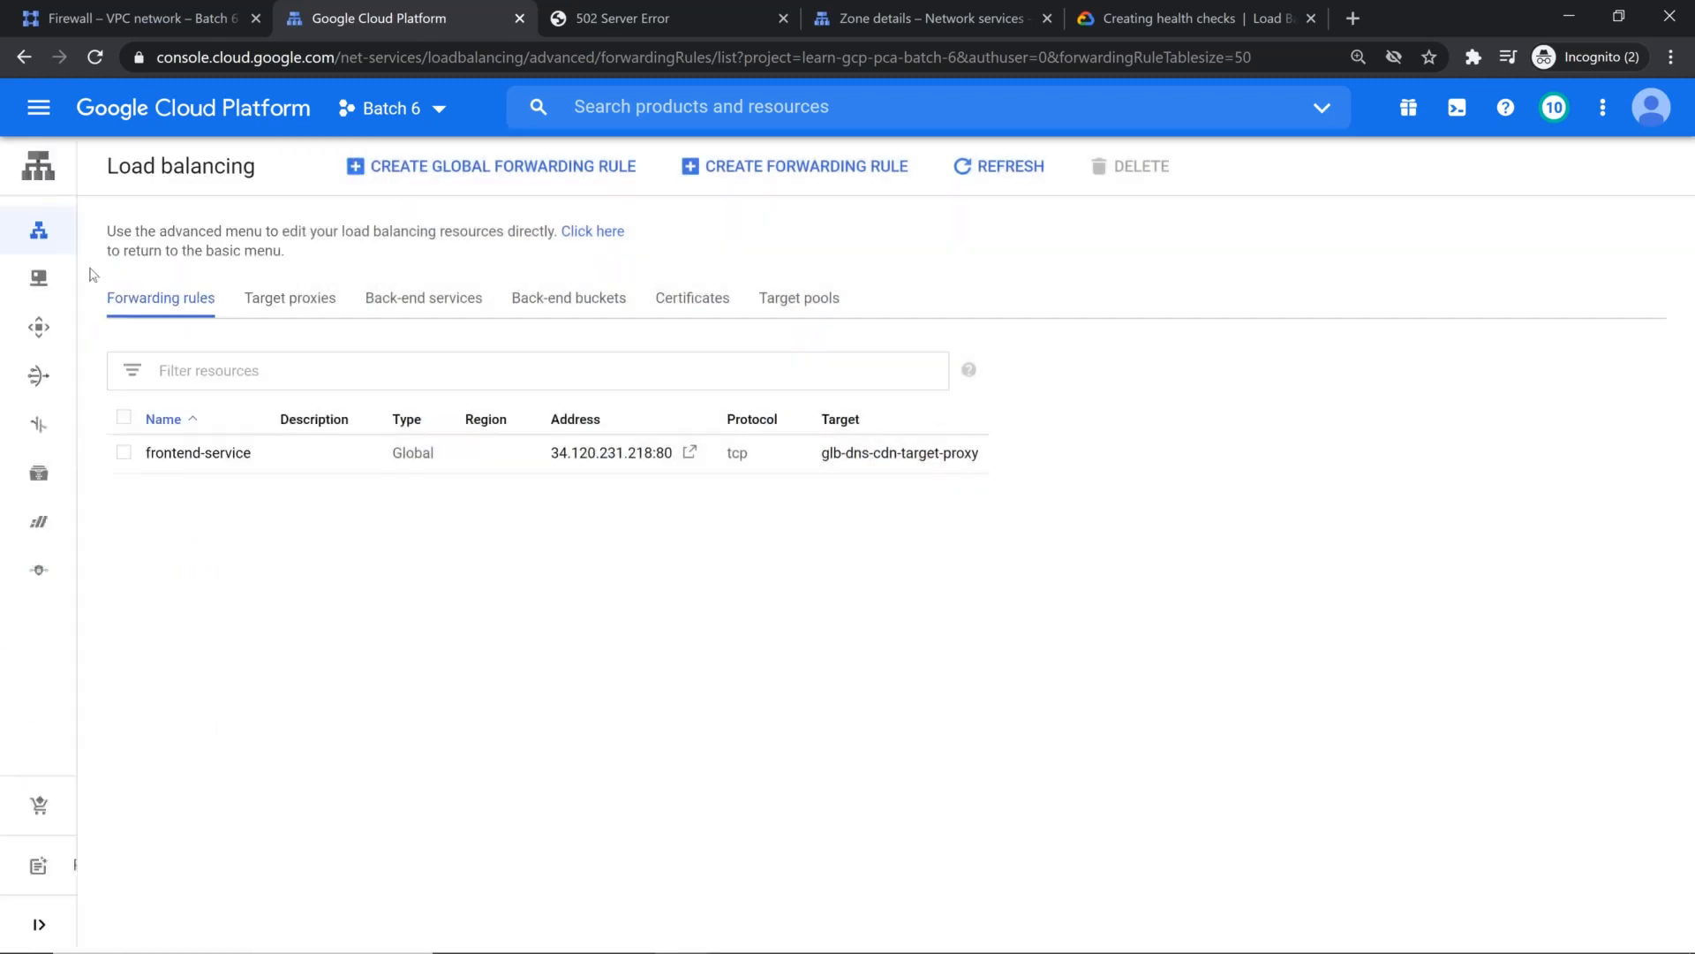
Step: View the details of the frontend-service global forwarding rule and return to the forwarding rules list
click(216, 454)
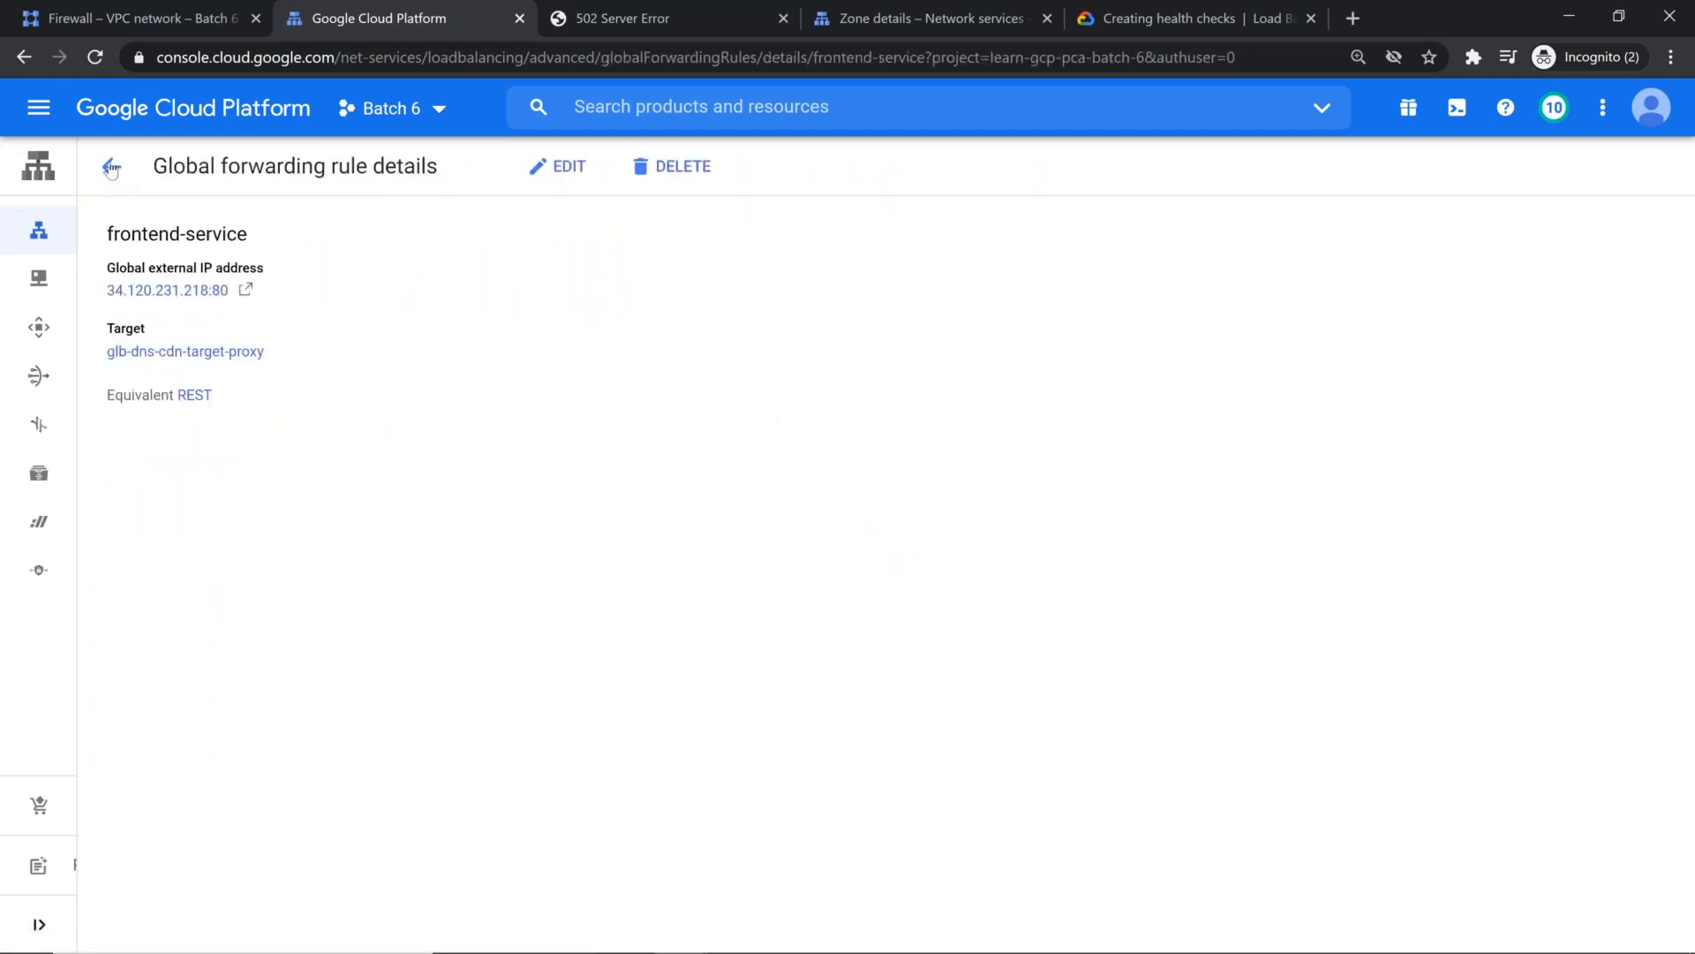
click(111, 168)
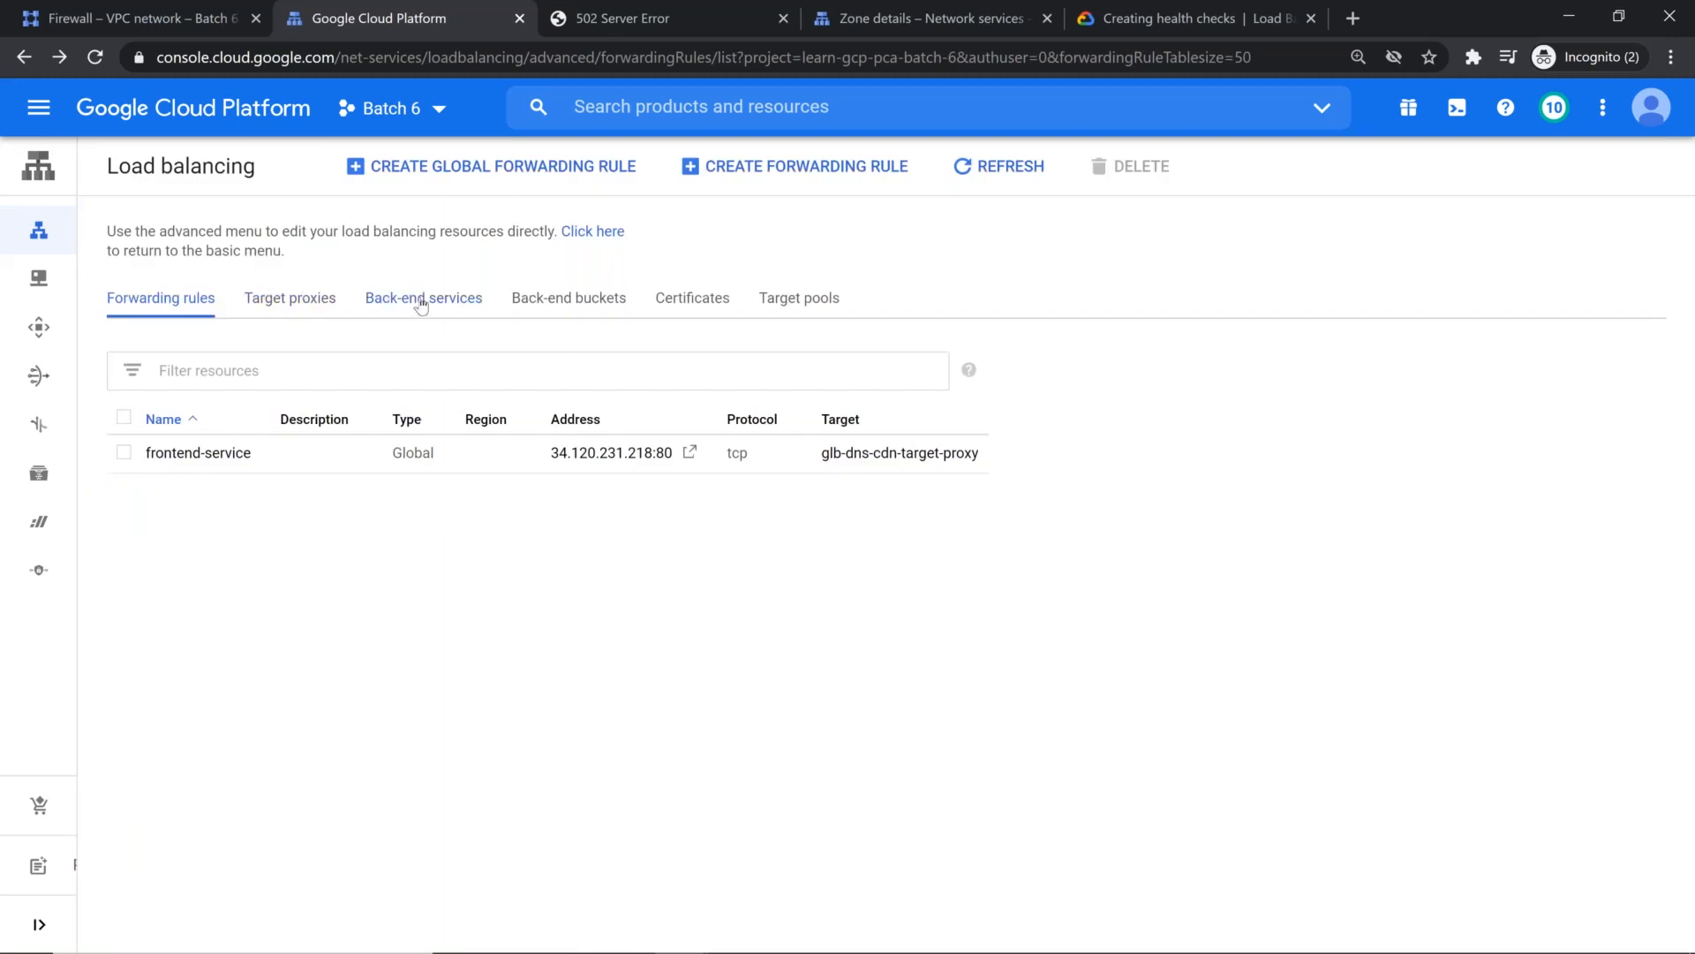
Step: Open Logs explorer for the project and look back through the earlier log entries
mouse_move(39, 231)
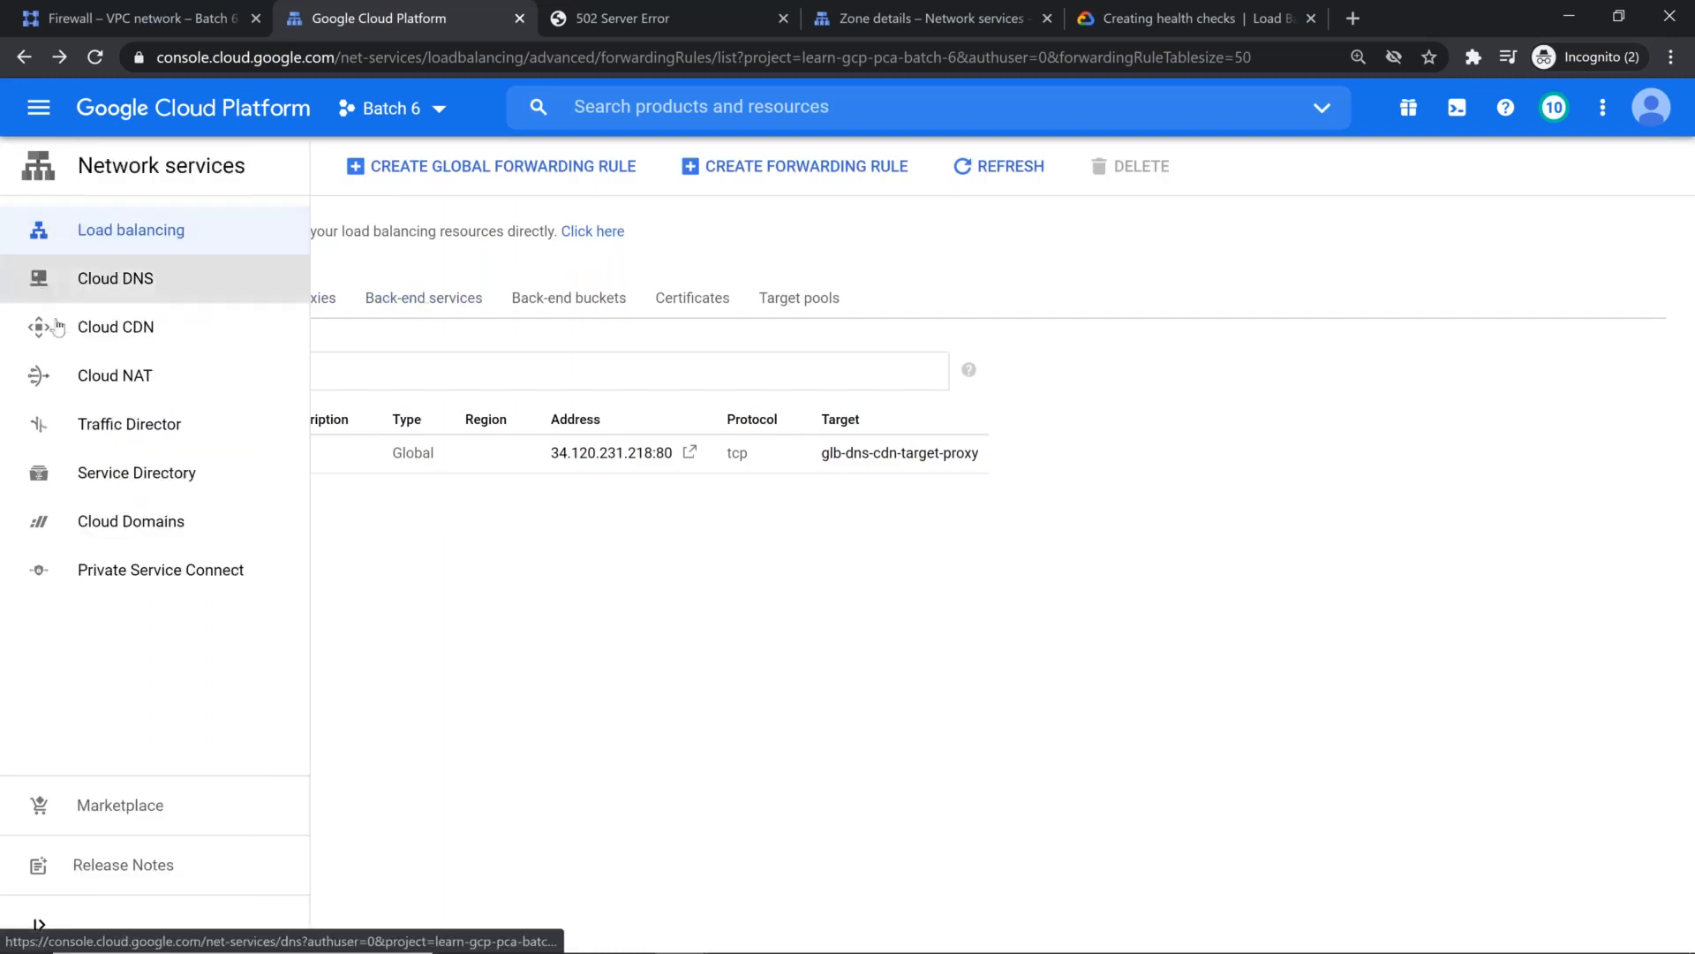
click(39, 107)
scroll(154, 631, down, 1)
scroll(154, 631, down, 8)
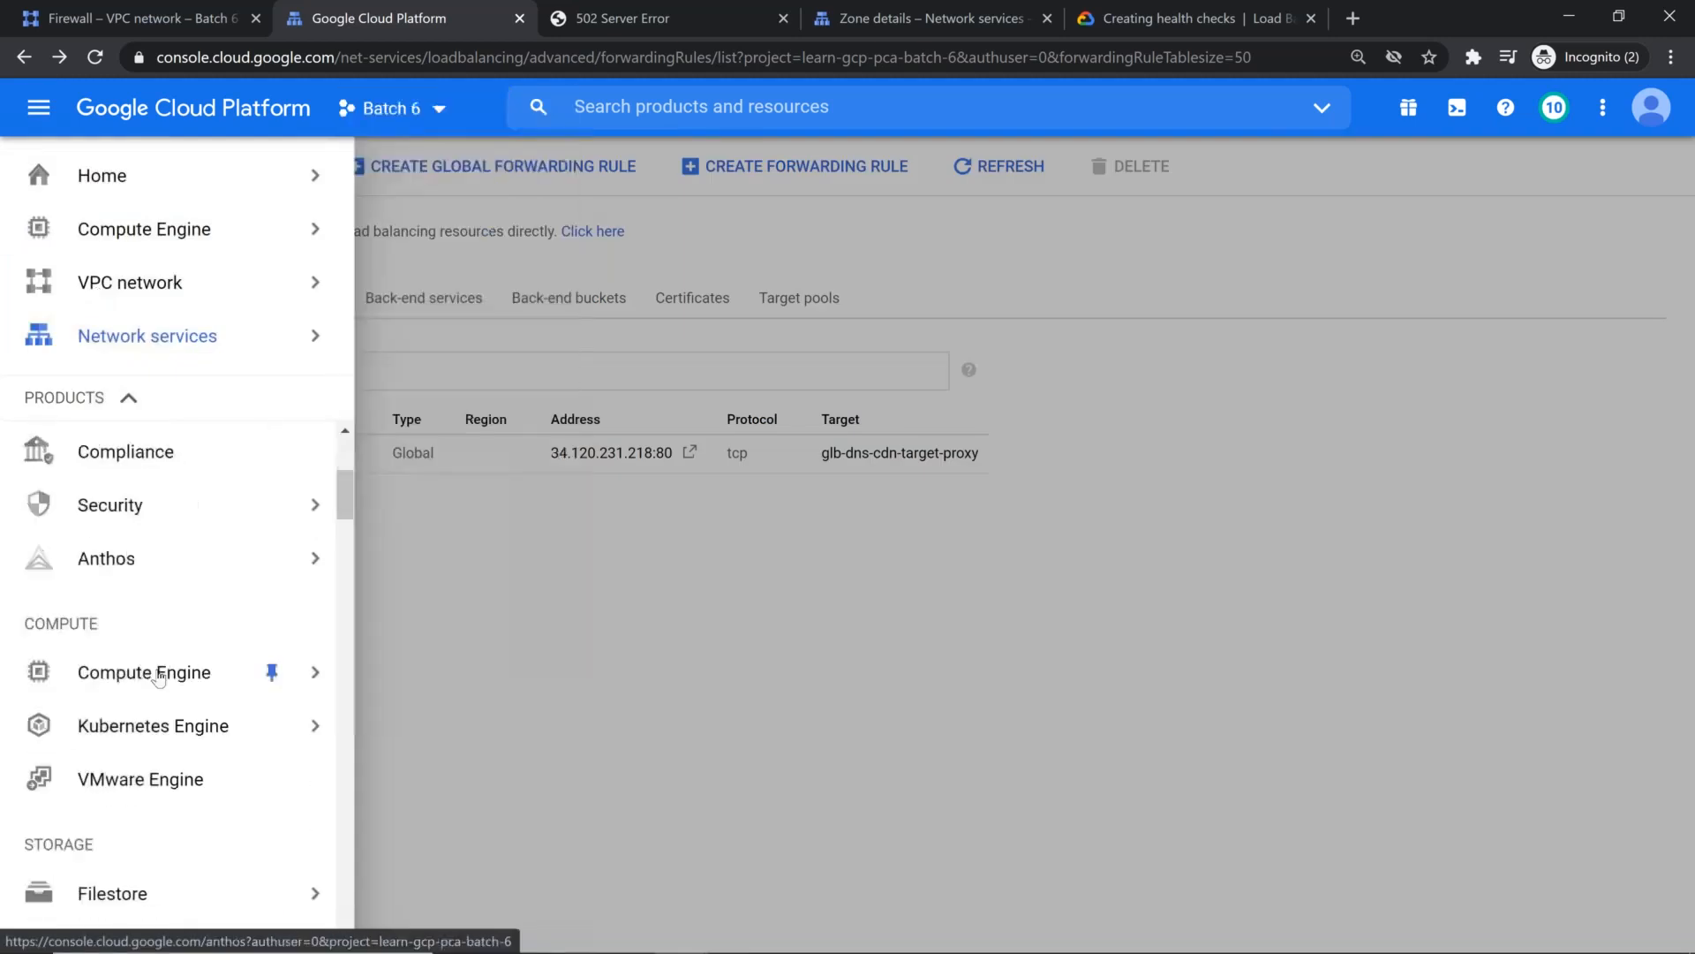
scroll(157, 729, down, 10)
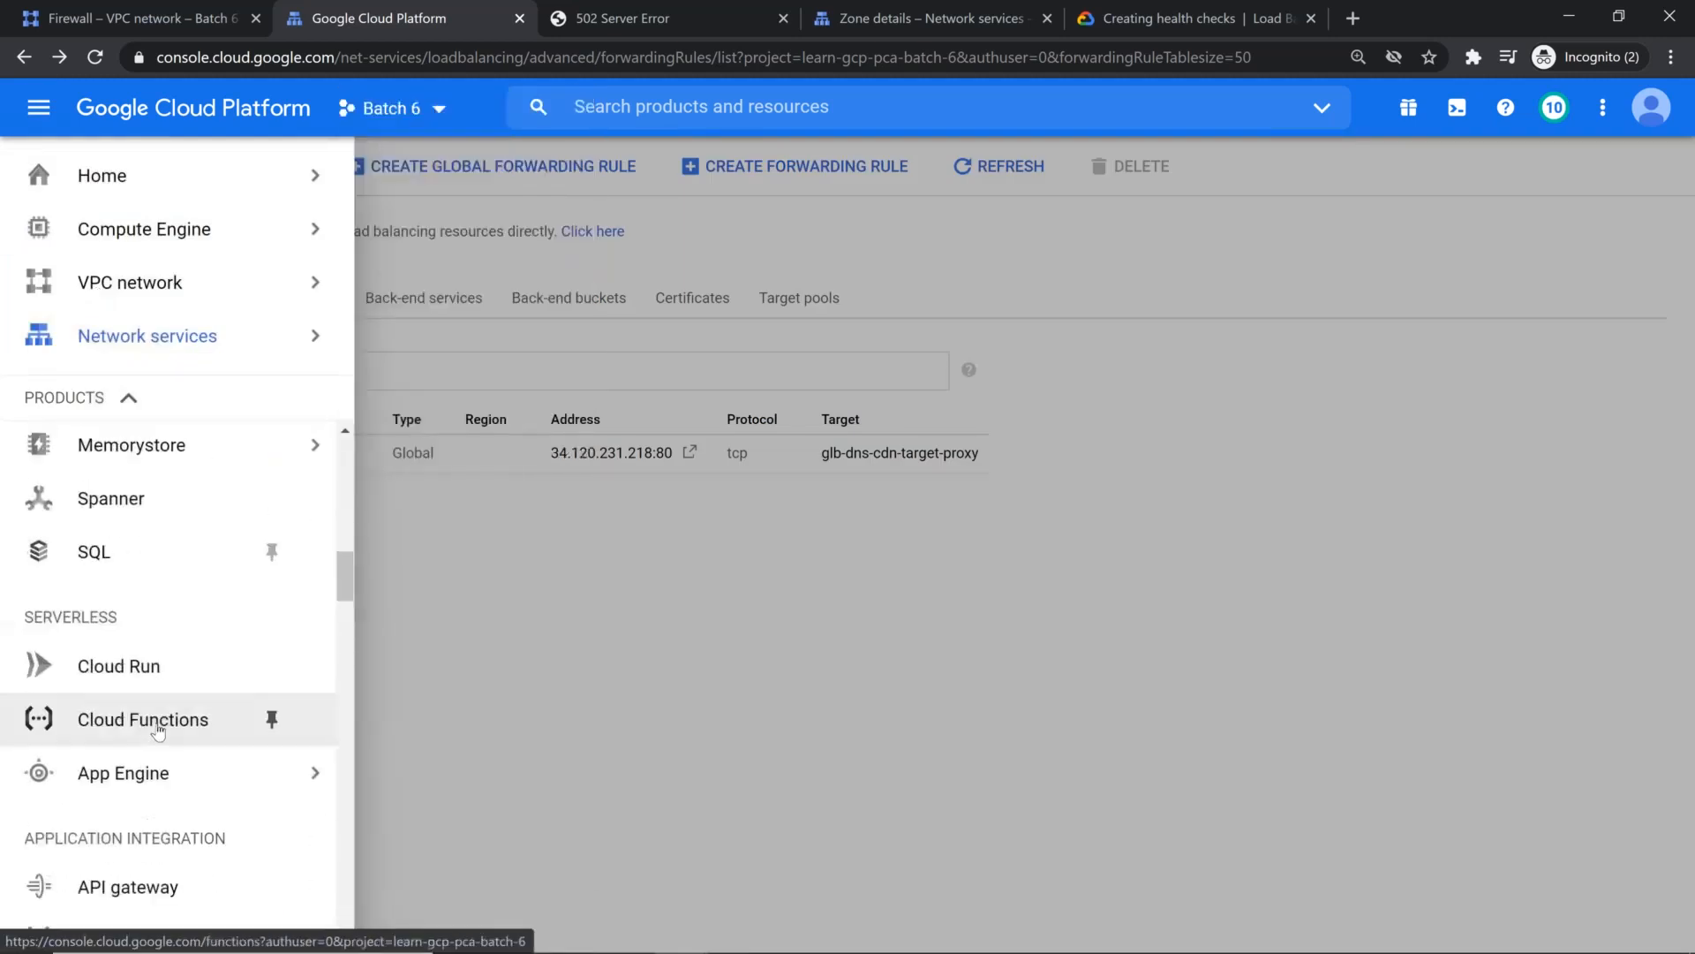
scroll(194, 650, down, 5)
mouse_move(173, 558)
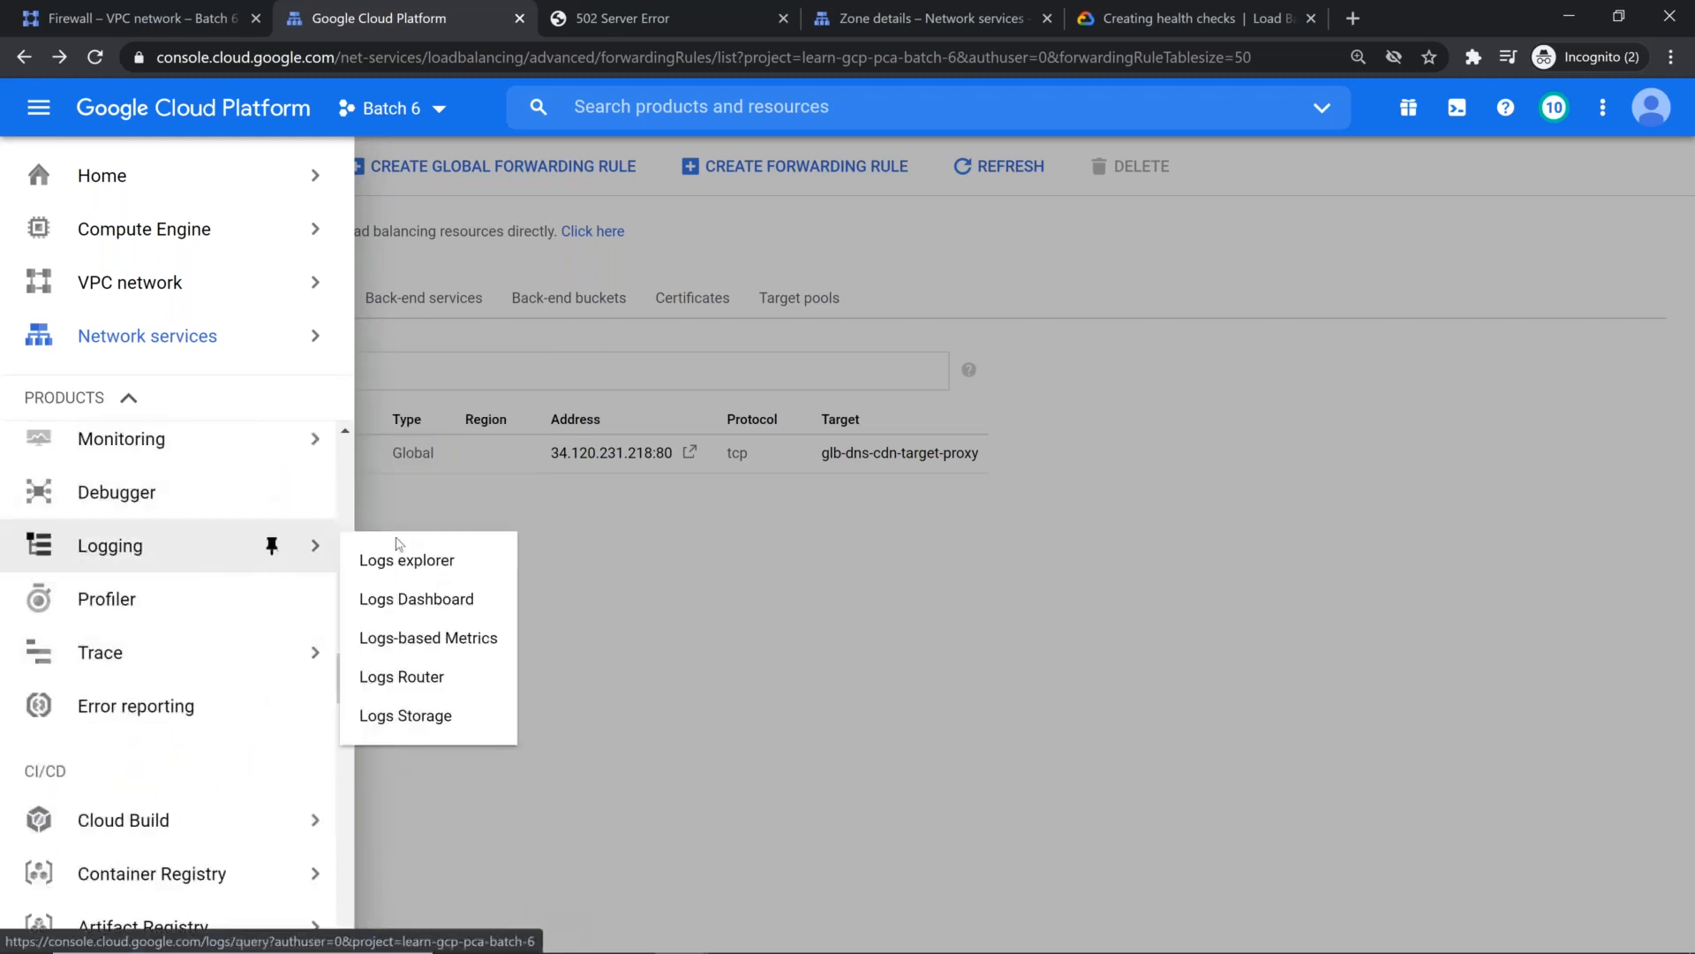
click(413, 572)
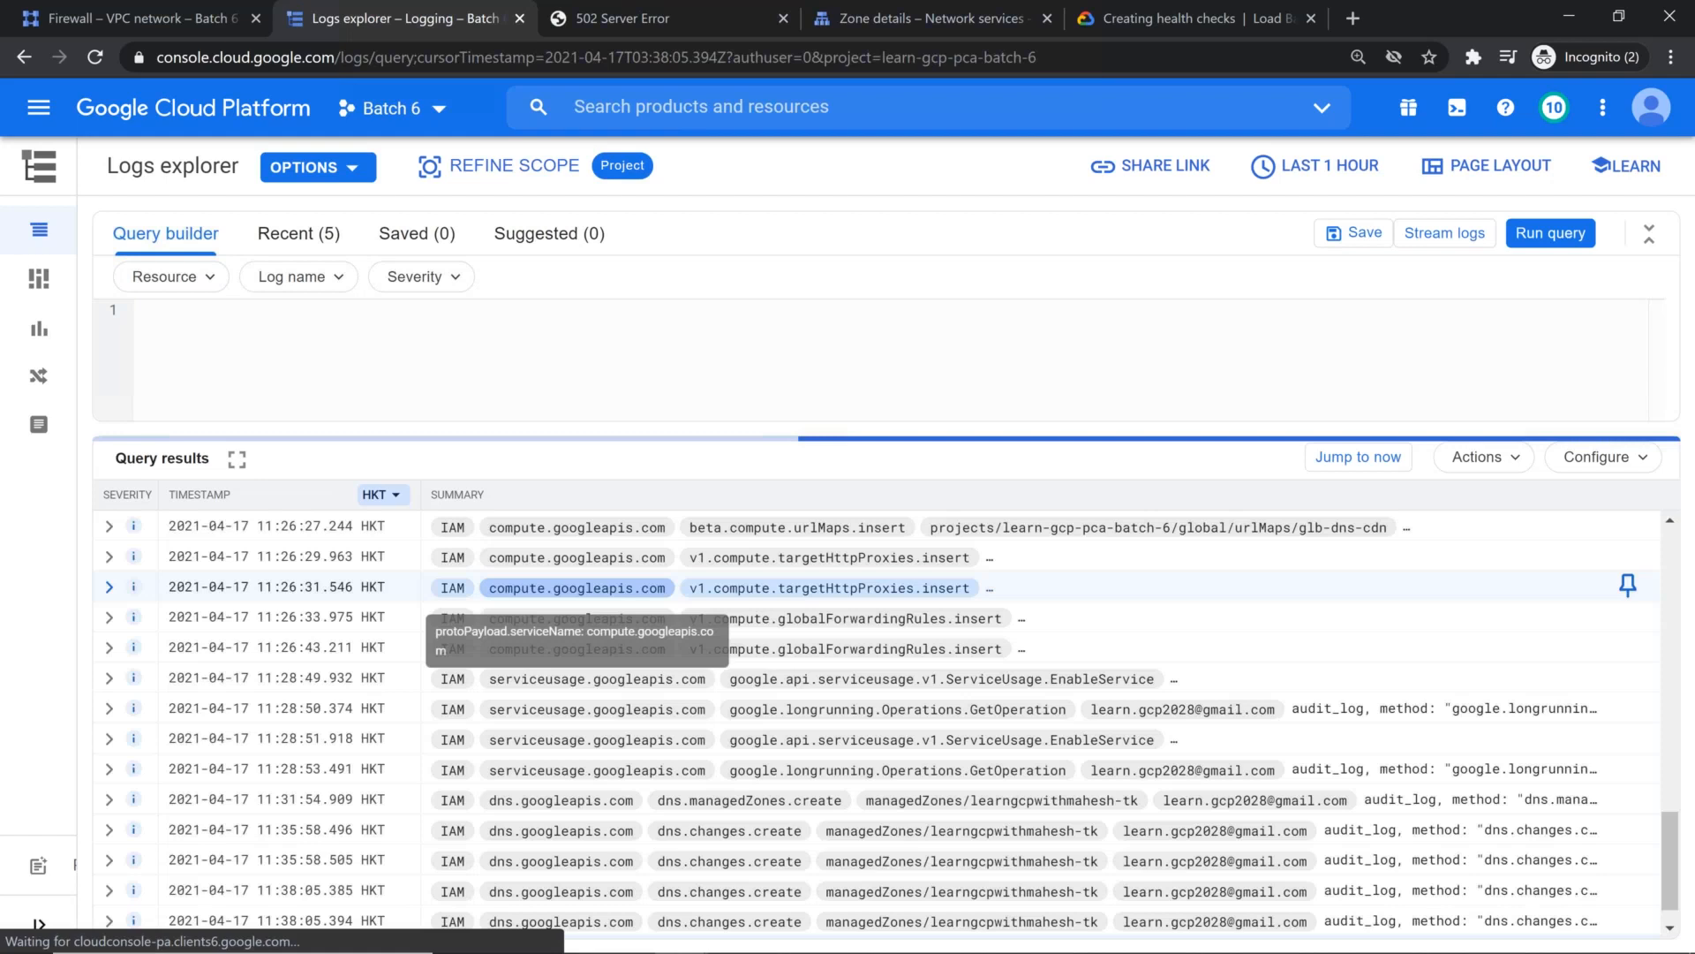
scroll(1024, 651, up, 2)
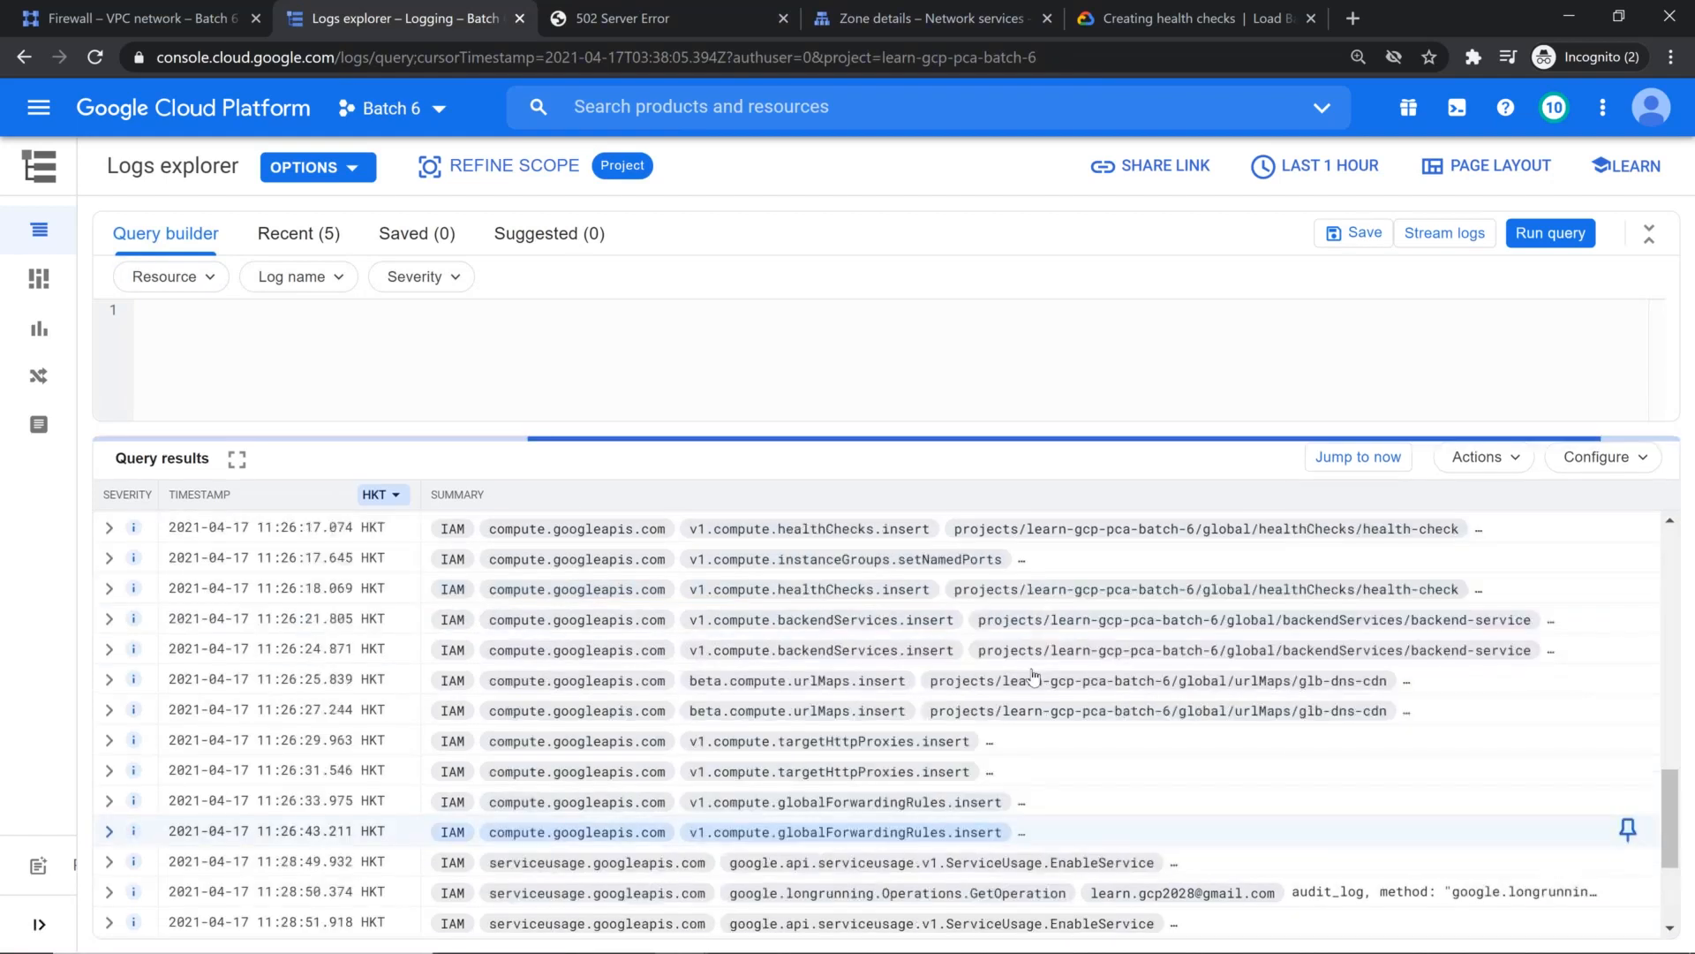
scroll(1033, 676, up, 5)
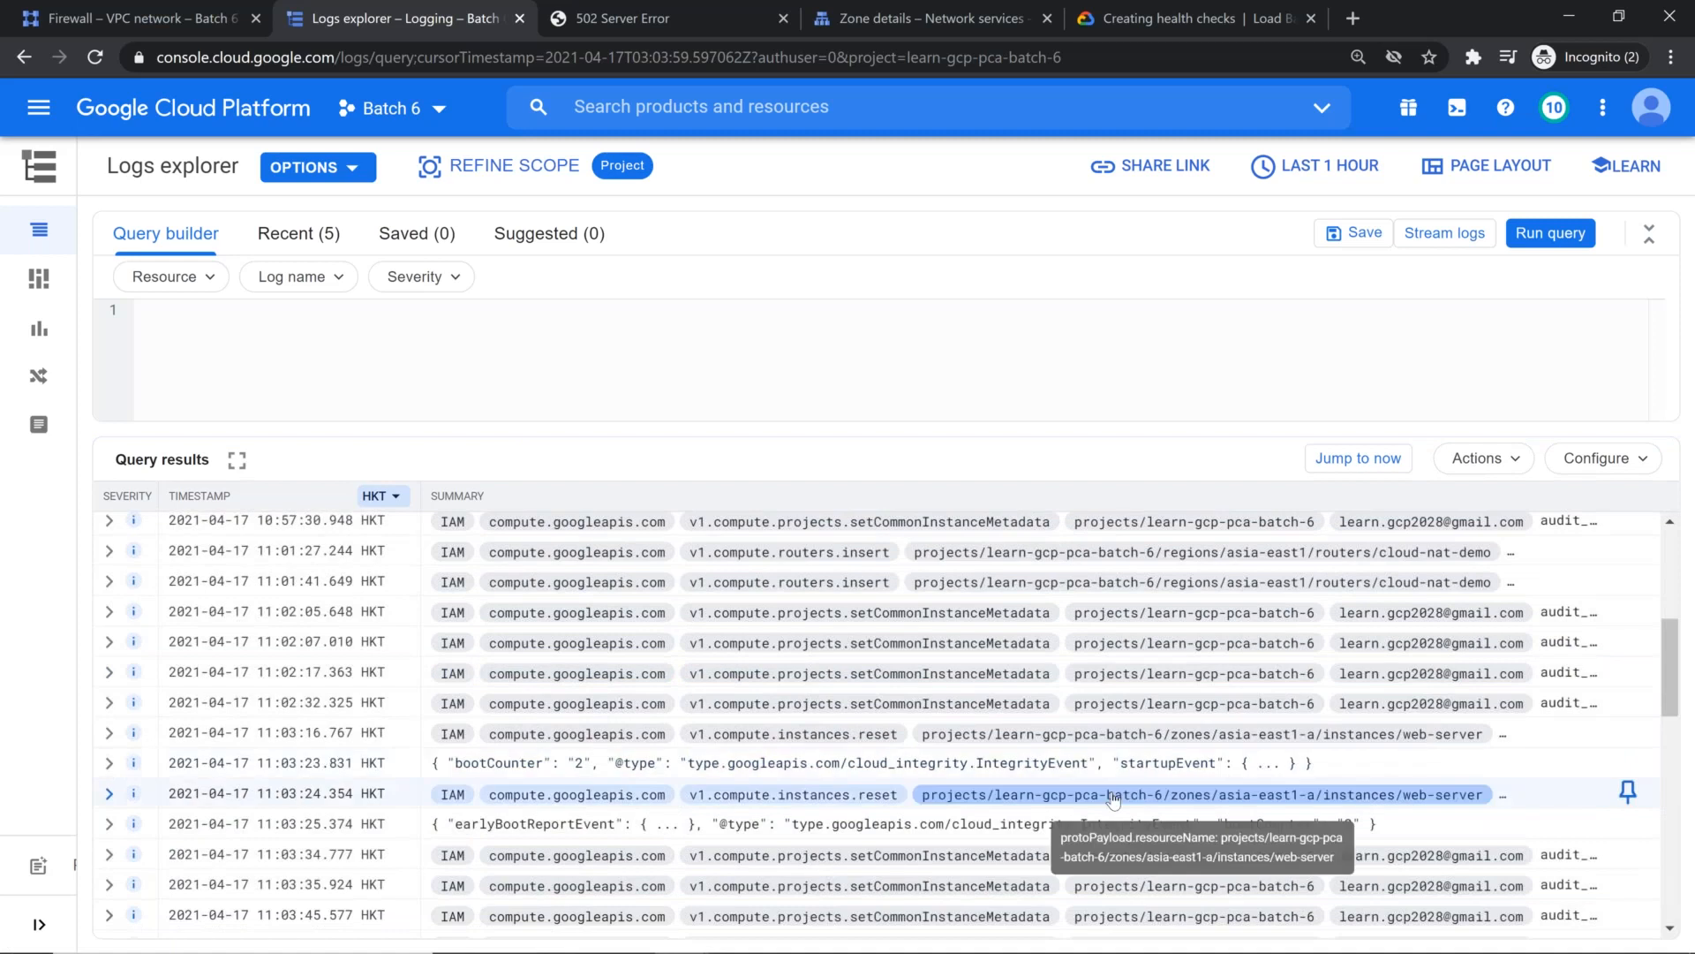
Step: Expand the error-severity setCommonInstanceMetadata log entry from 10:57:07 to inspect its details
scroll(618, 653, up, 3)
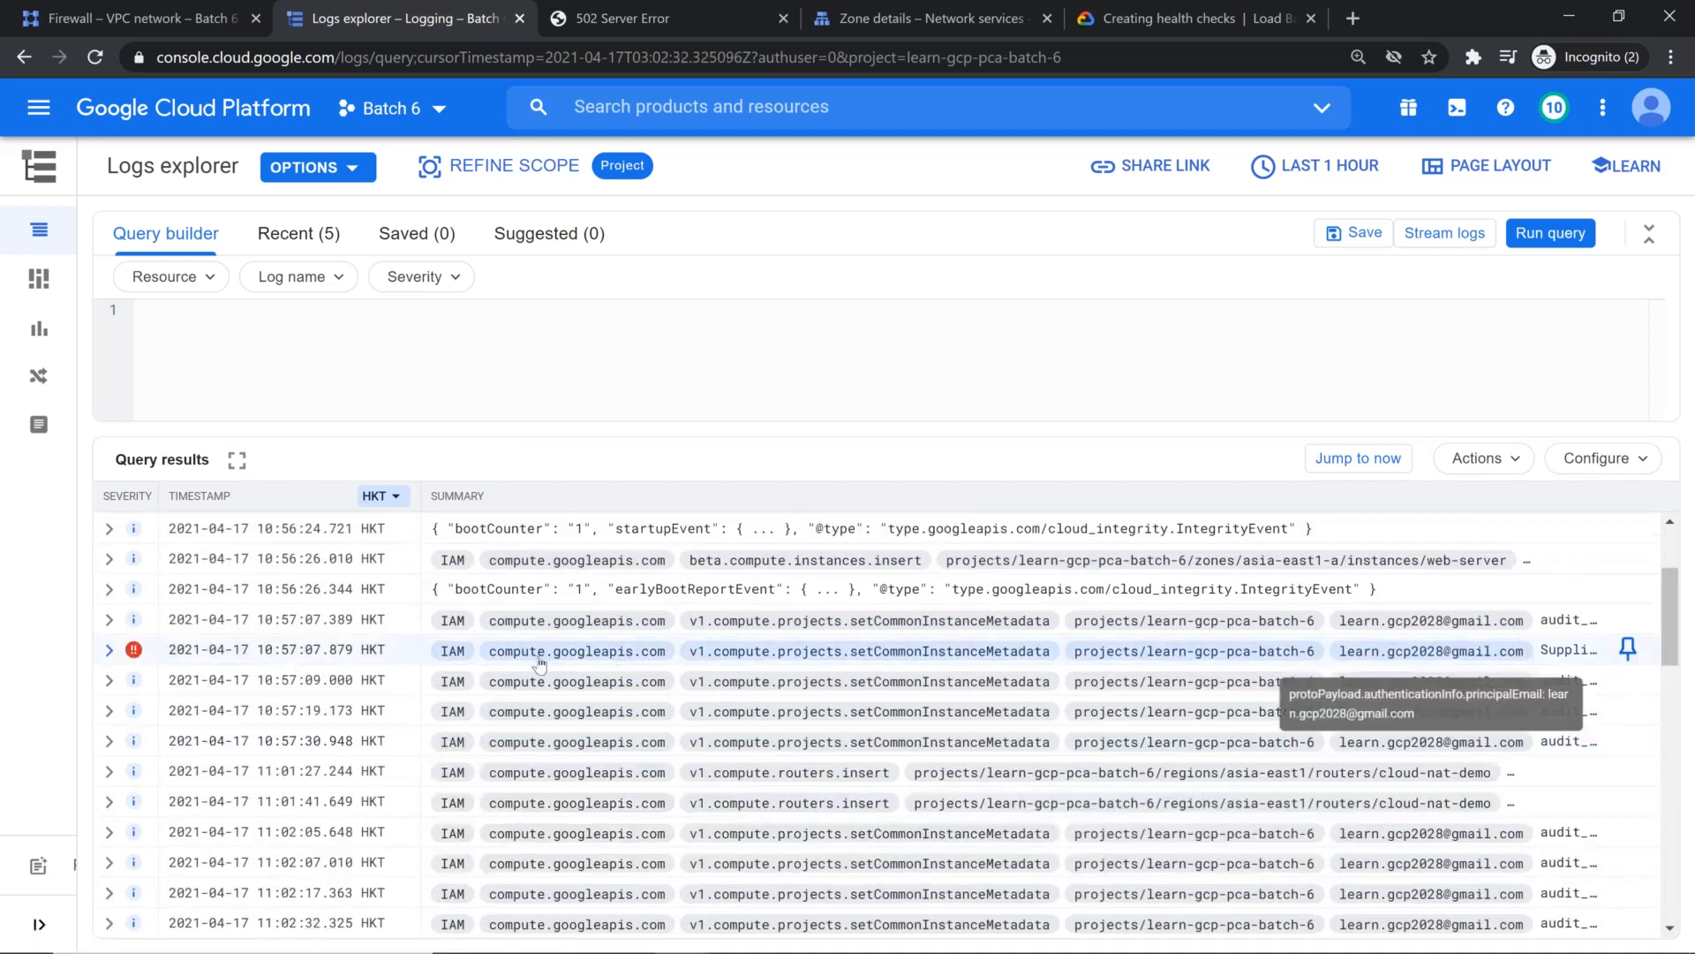
click(110, 650)
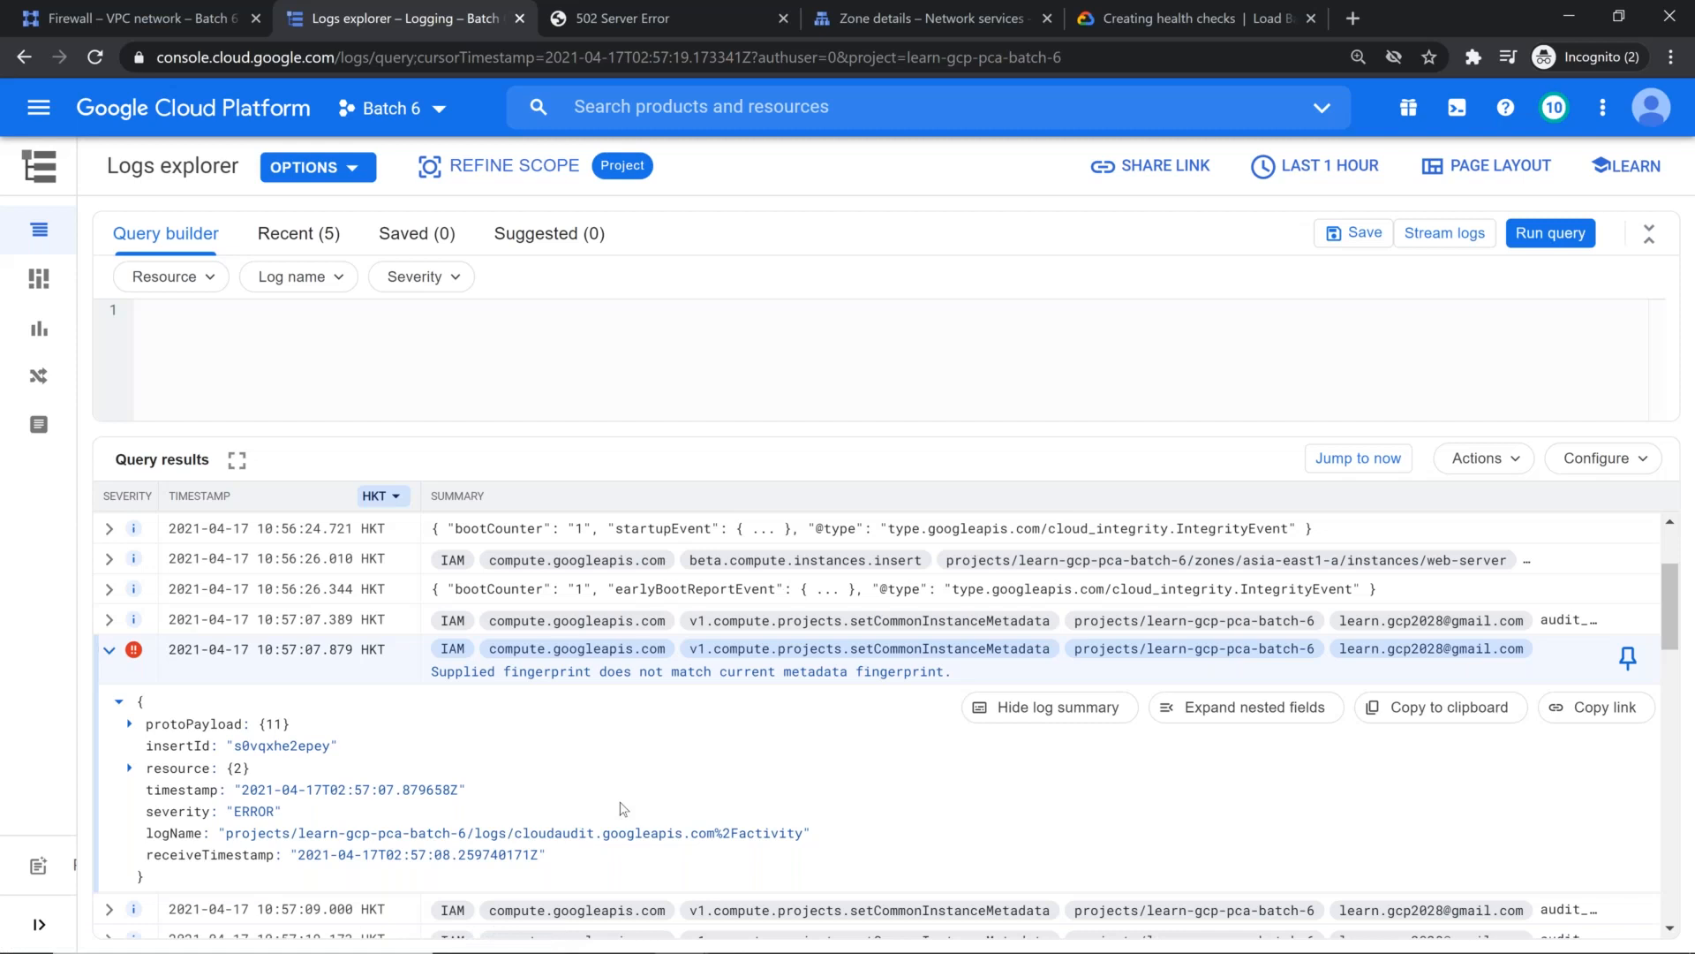
Step: Filter the logs to the GCE Health Check resource named health-check and run the query
click(208, 279)
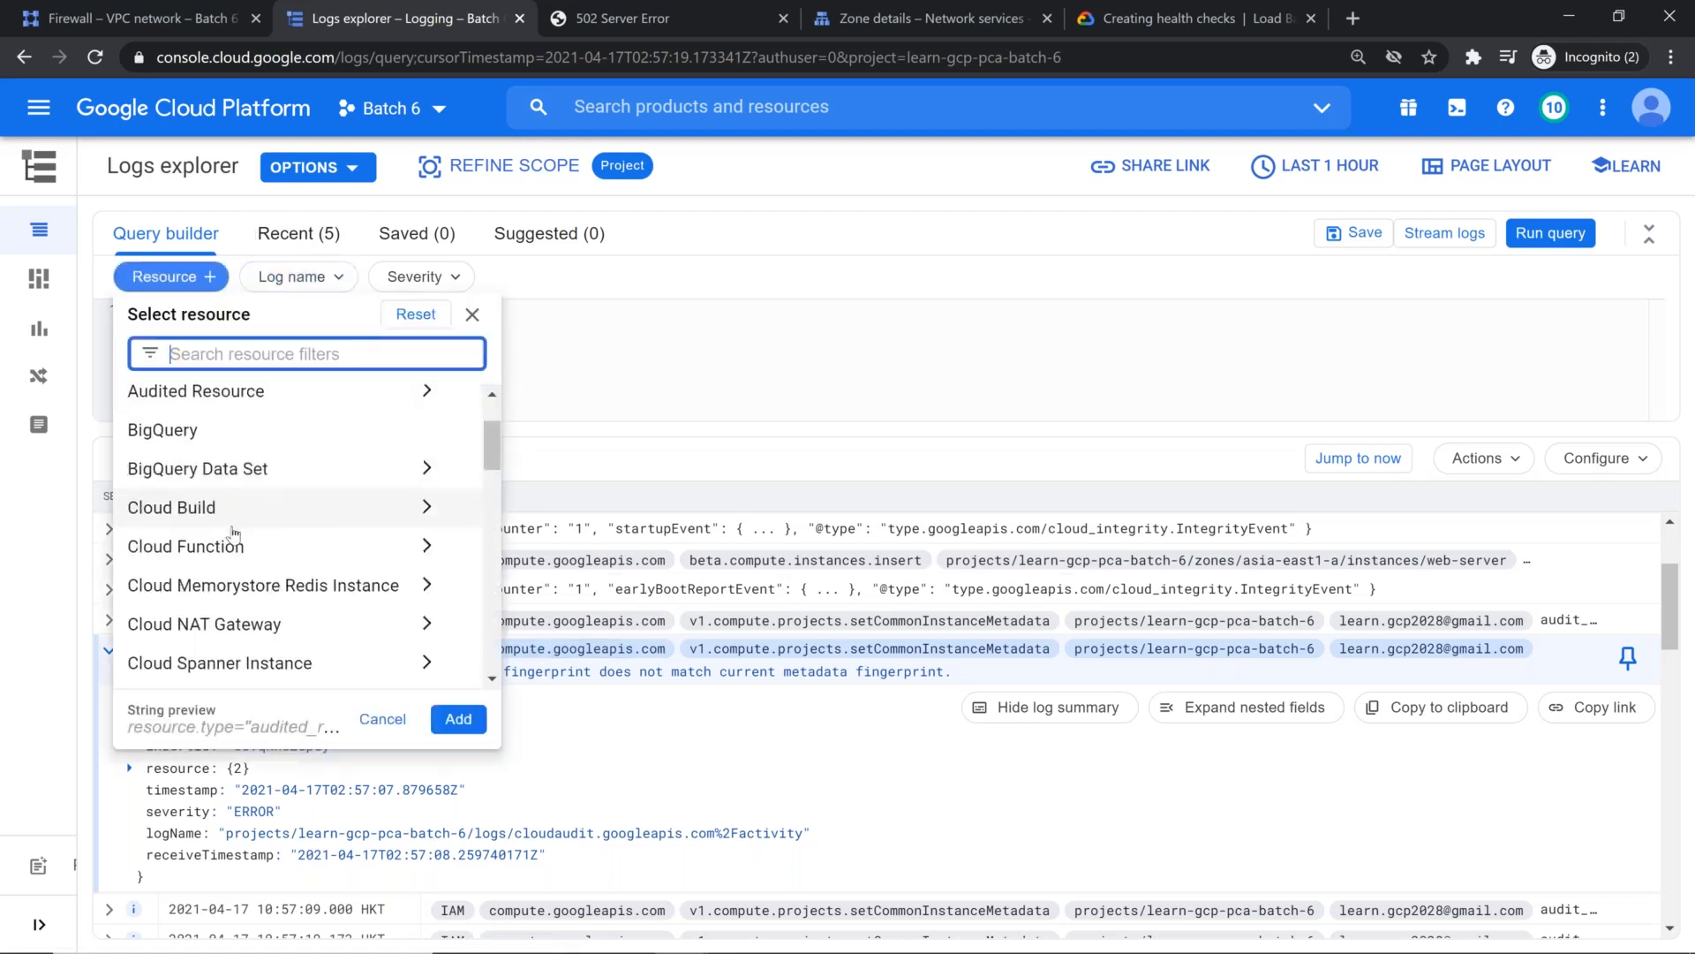
scroll(234, 532, down, 2)
scroll(234, 534, down, 5)
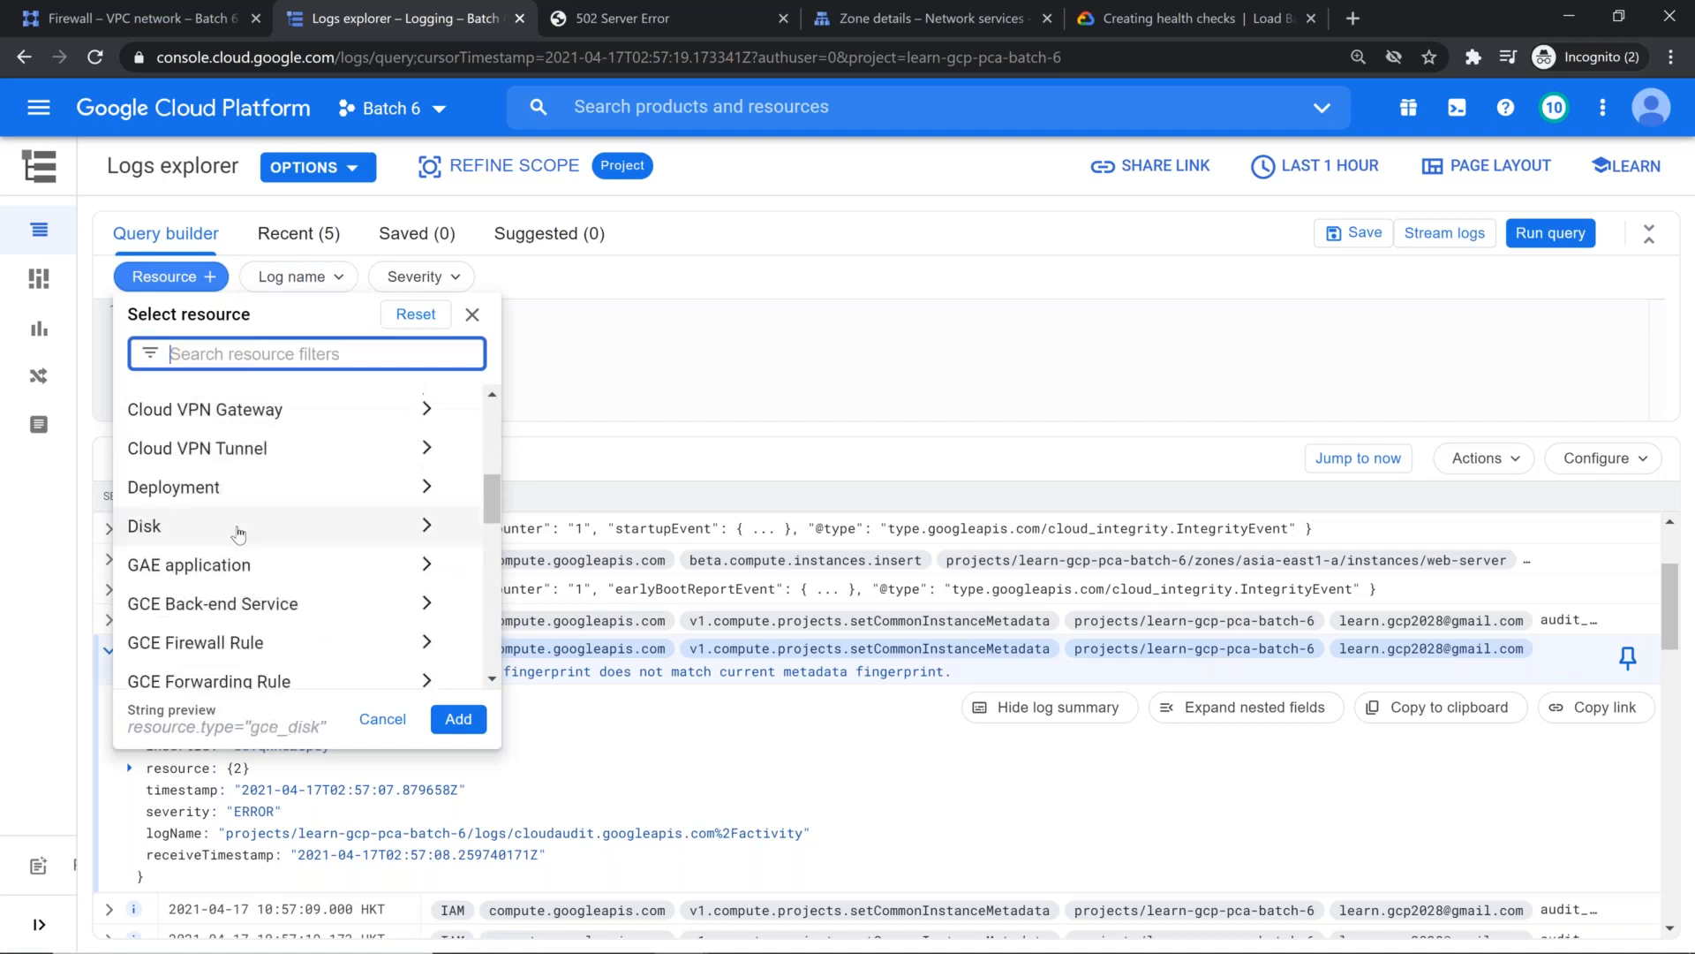
scroll(240, 530, down, 8)
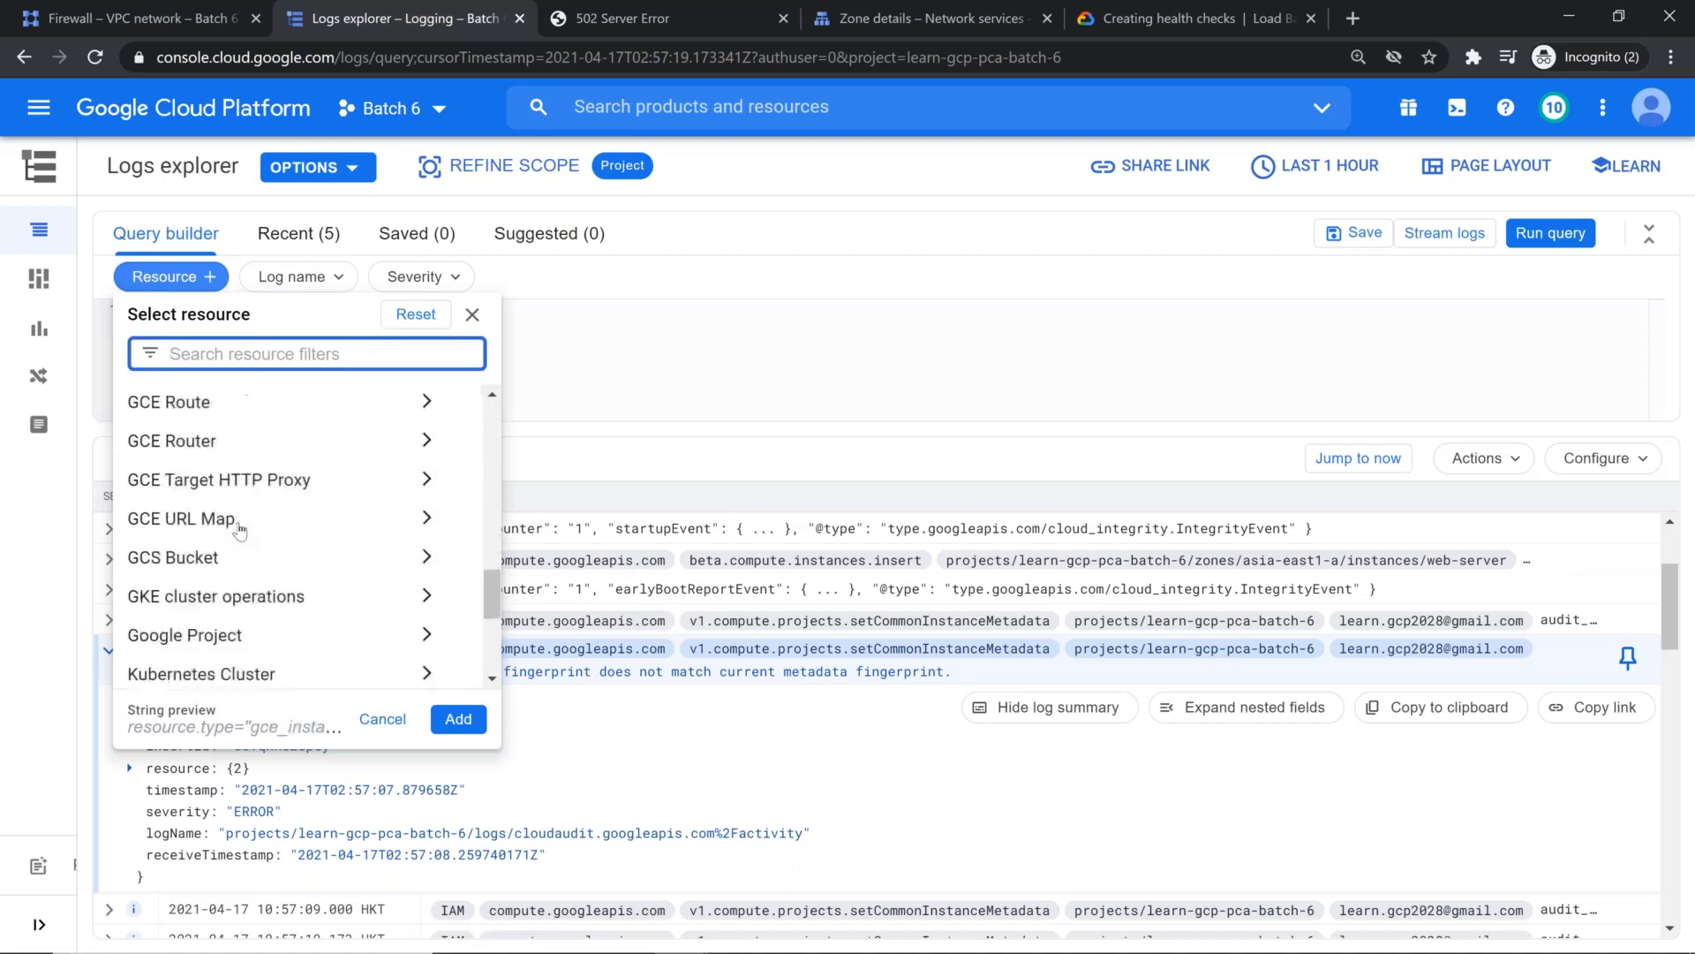
scroll(240, 526, up, 15)
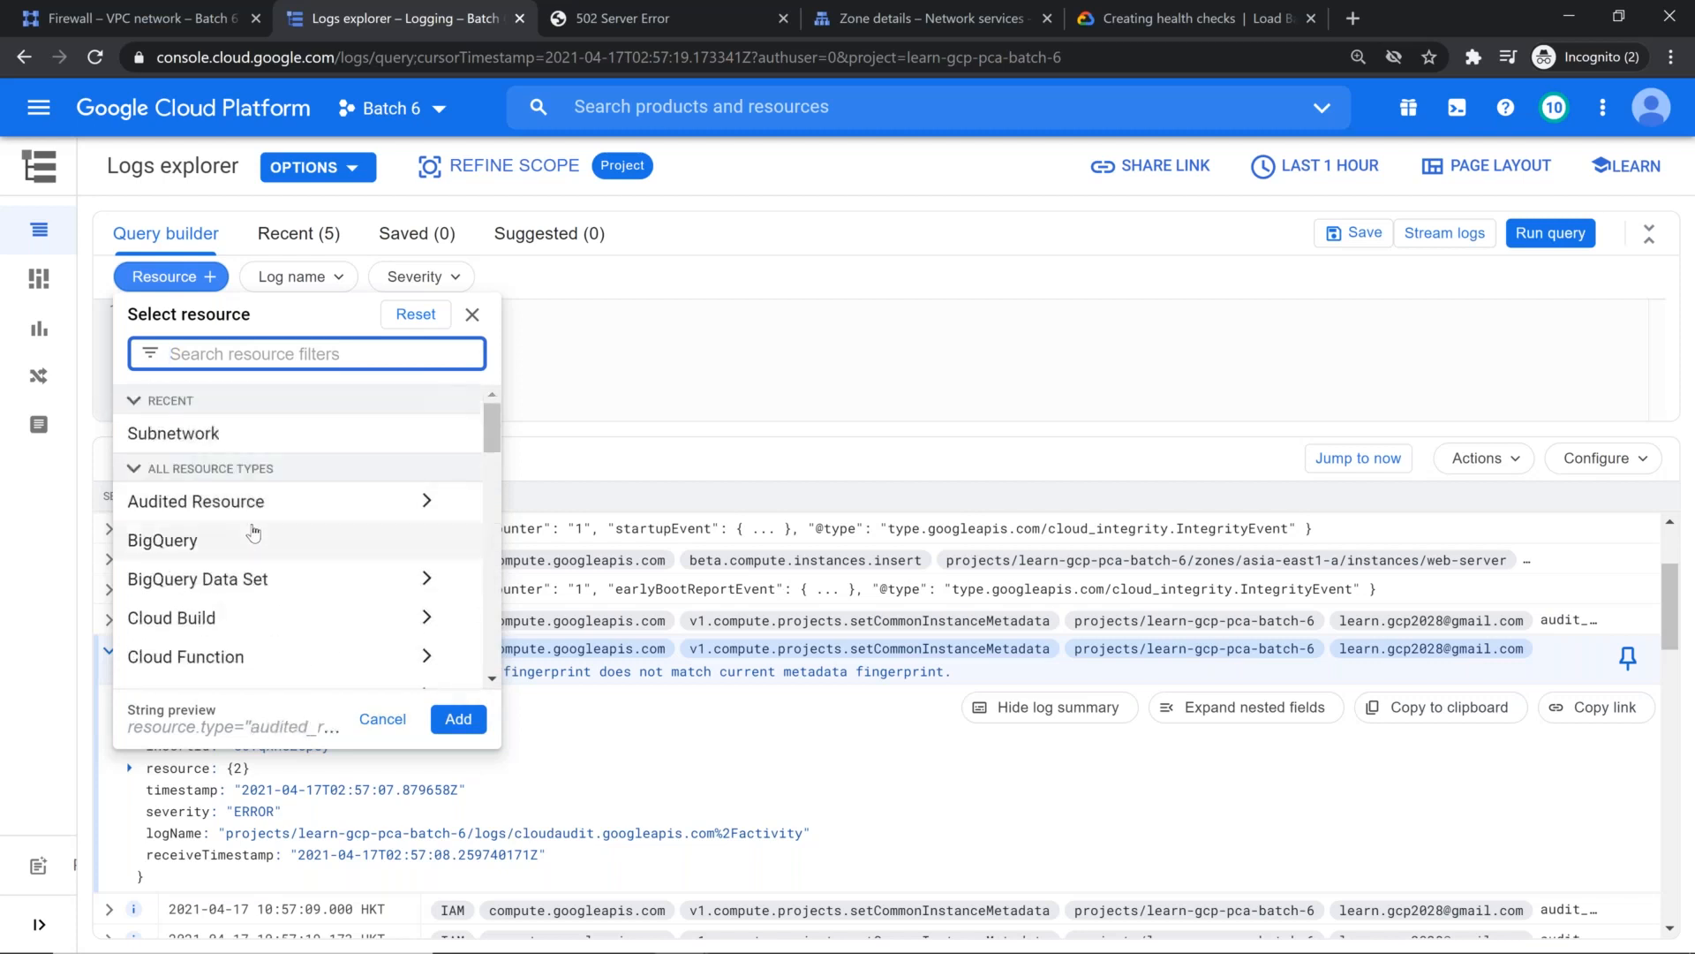
scroll(248, 527, down, 1)
text(Cl)
key(BackSpace)
key(BackSpace)
text(H)
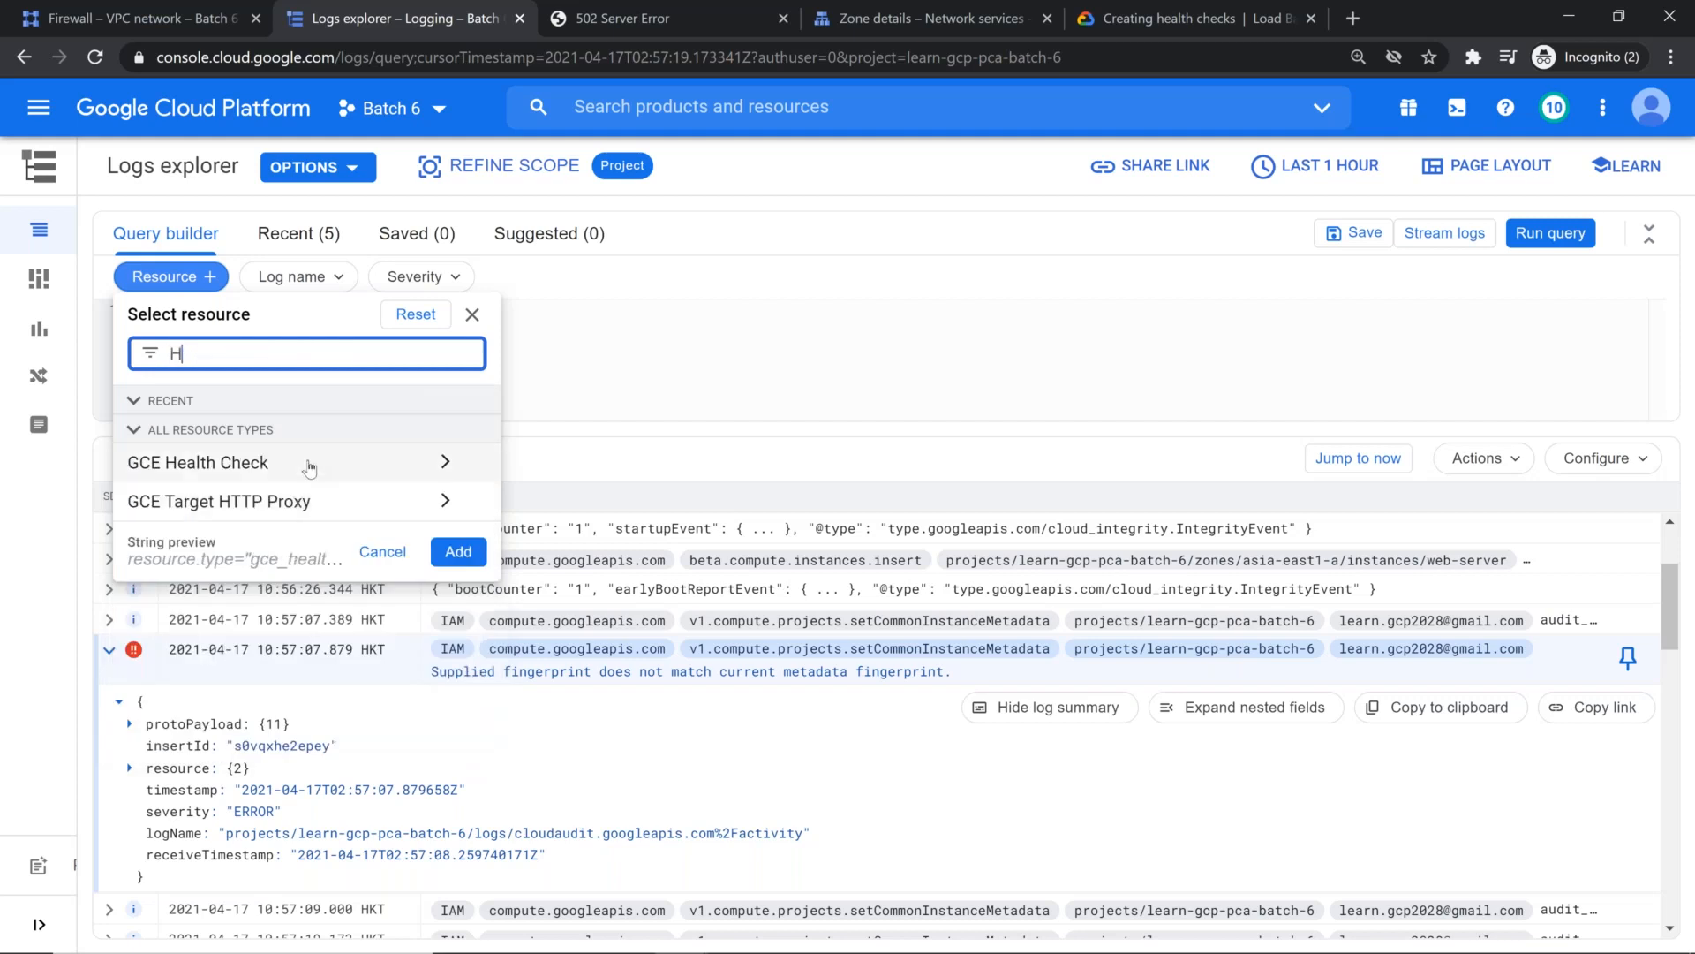
click(424, 464)
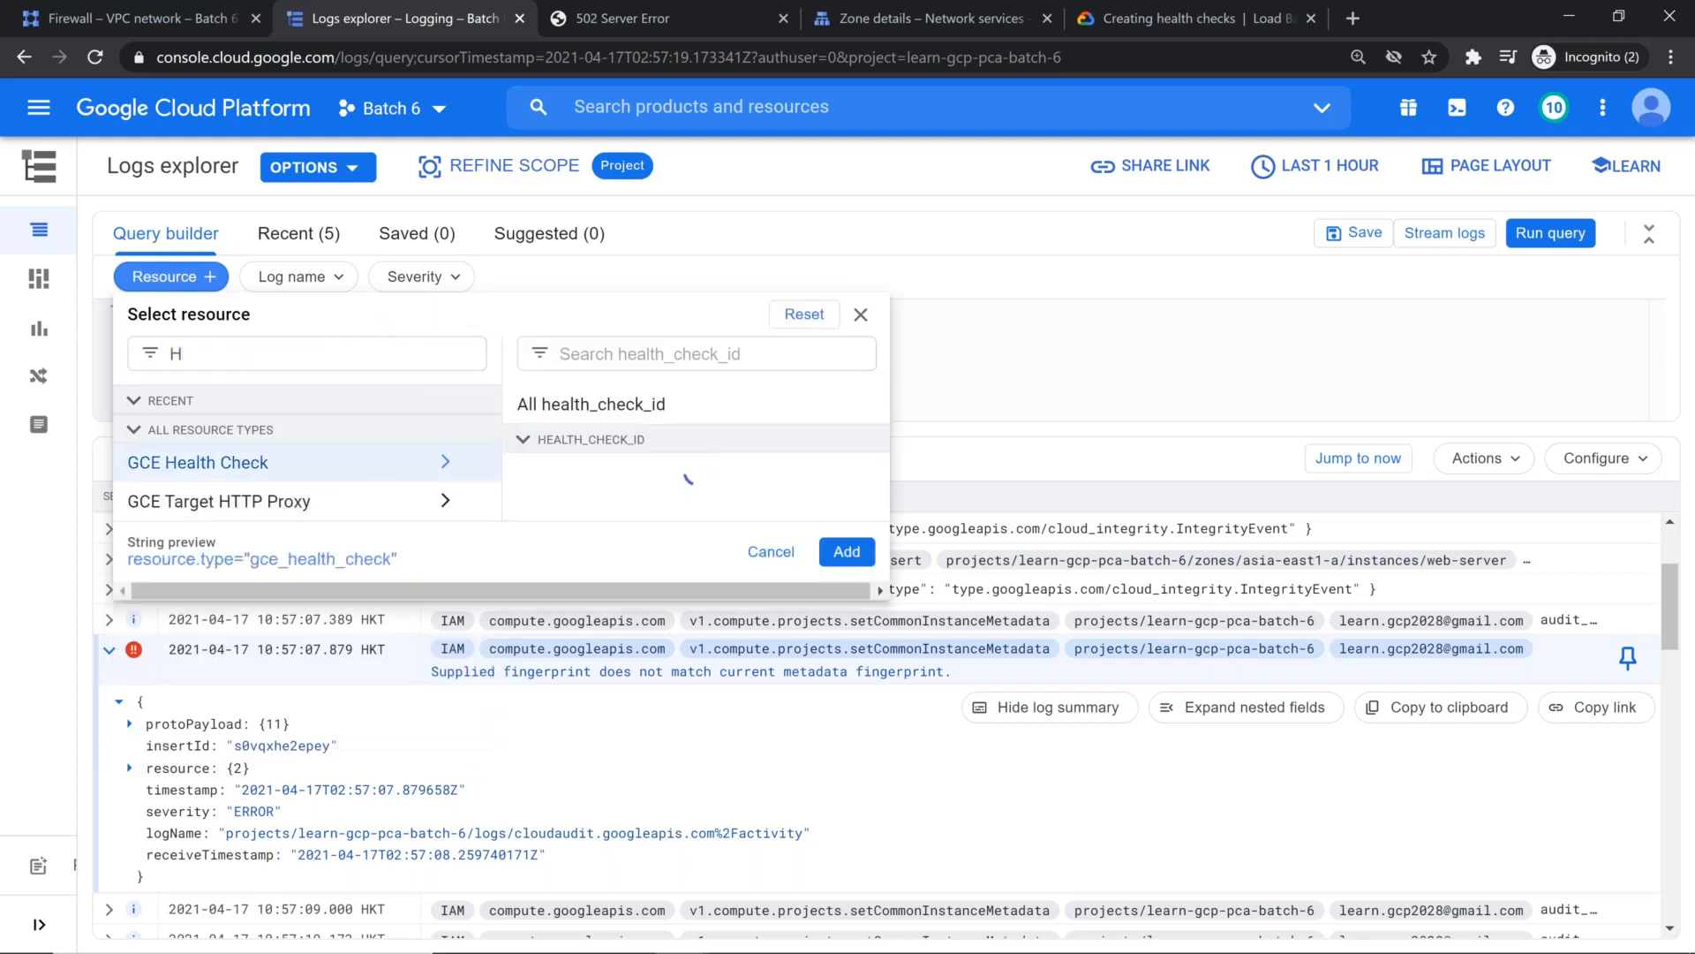
click(622, 510)
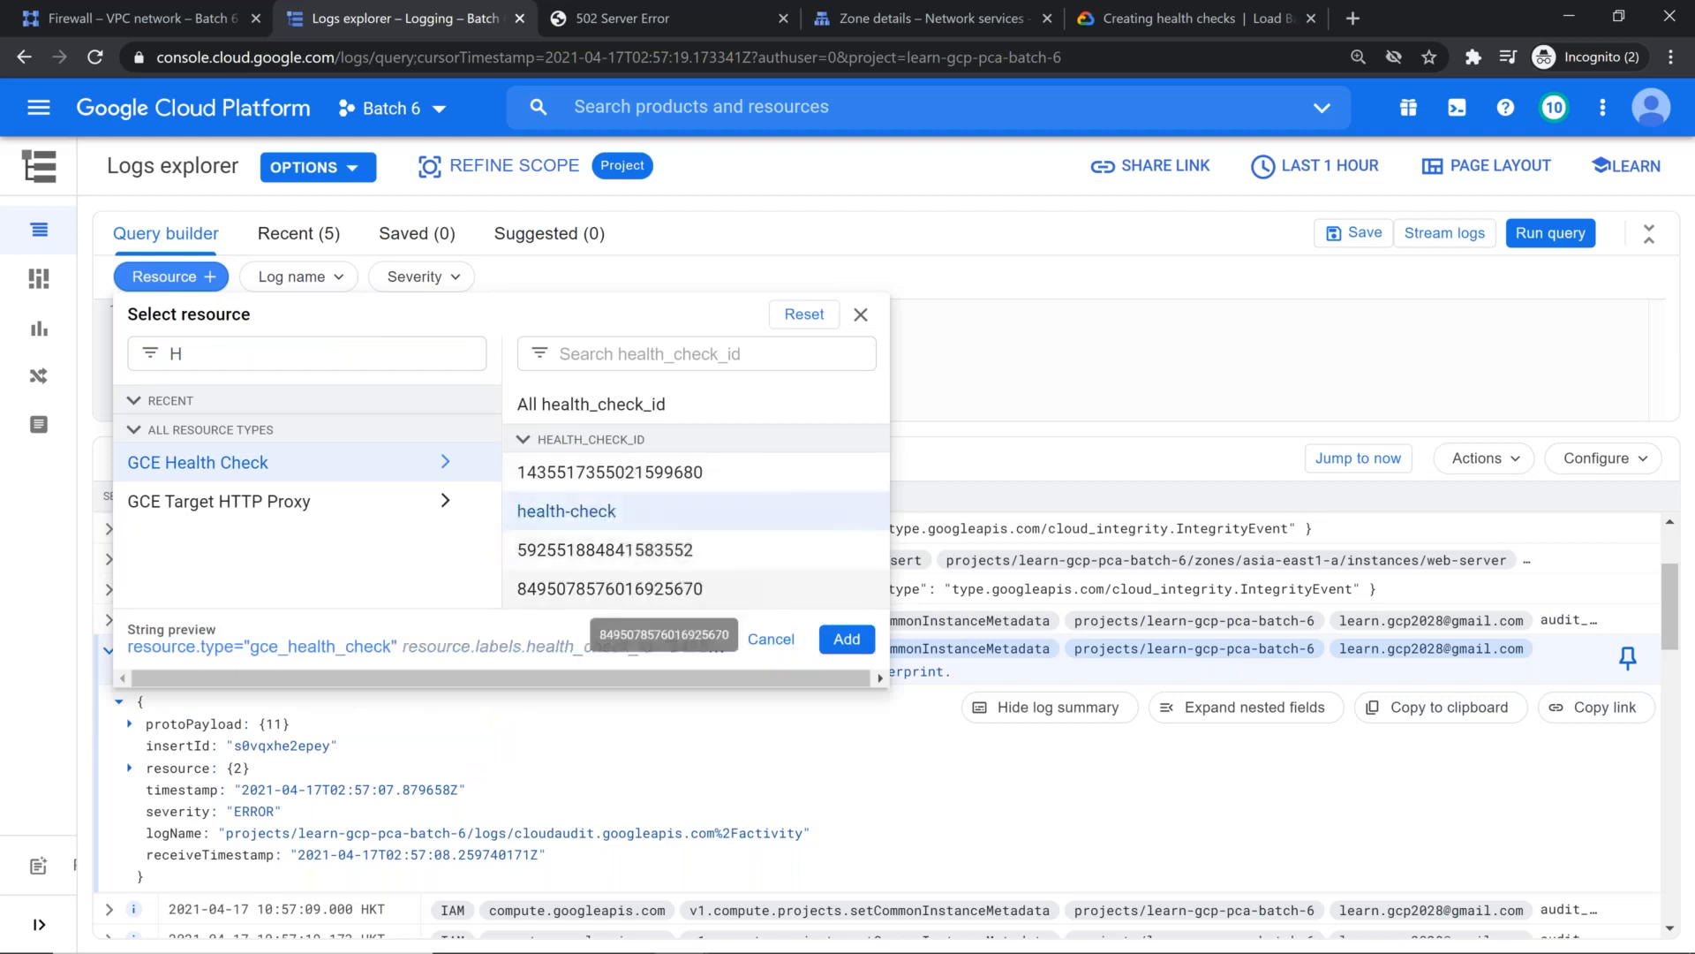
click(845, 641)
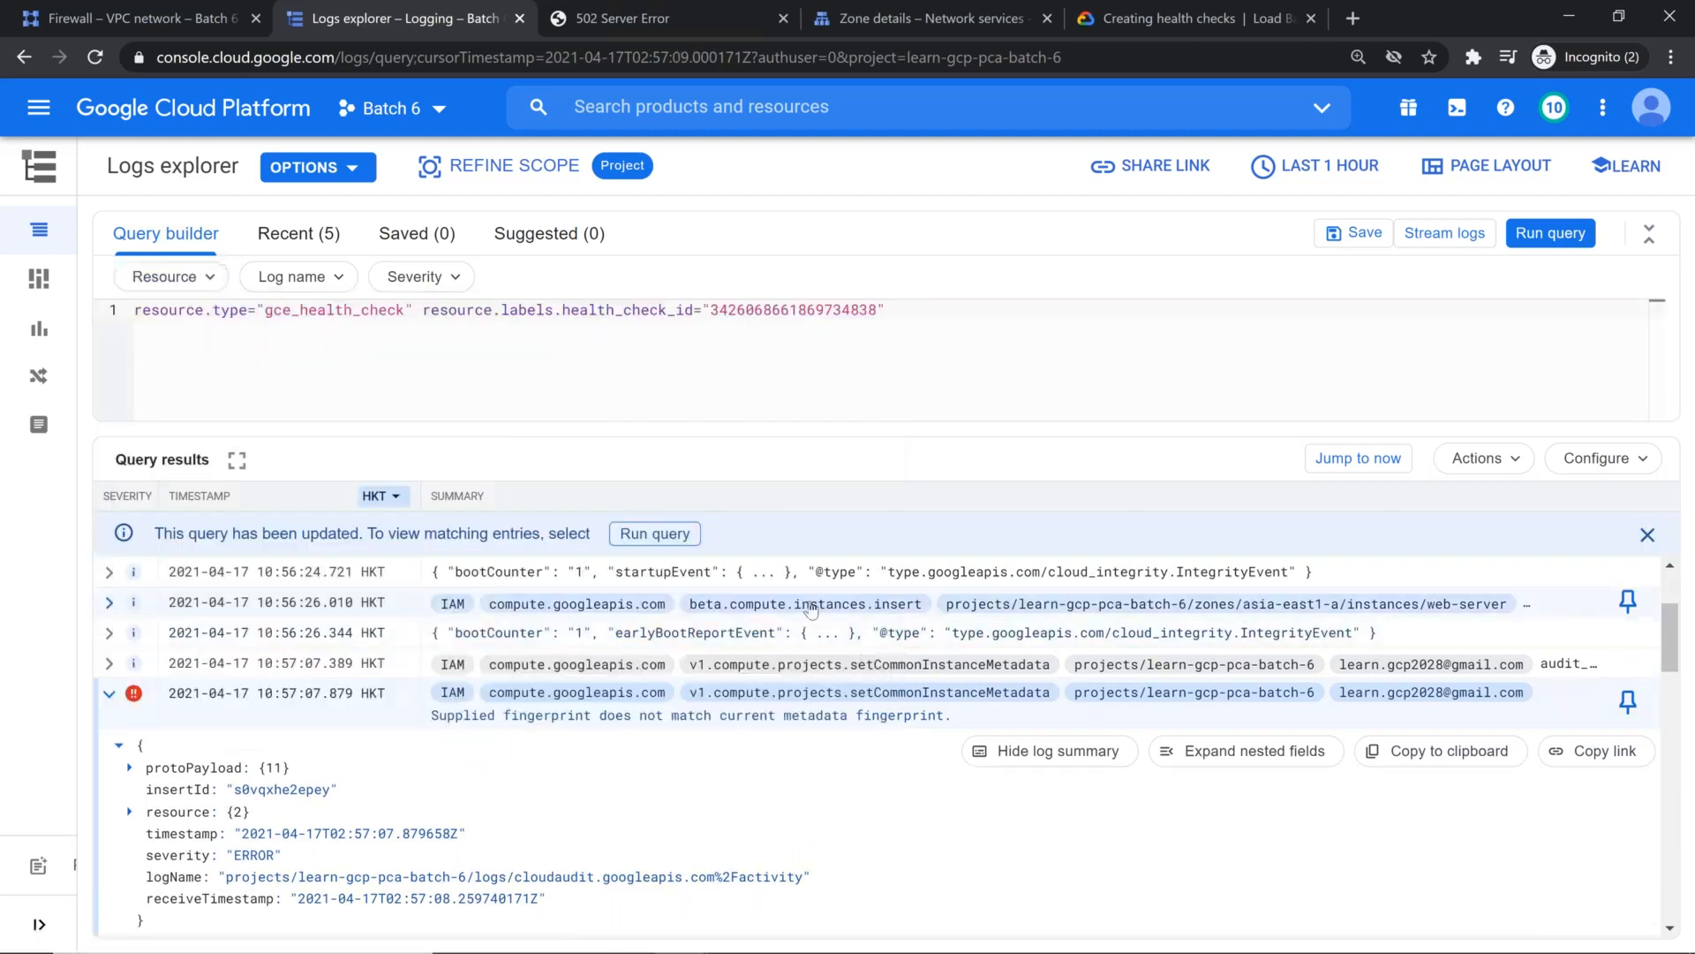
click(1550, 233)
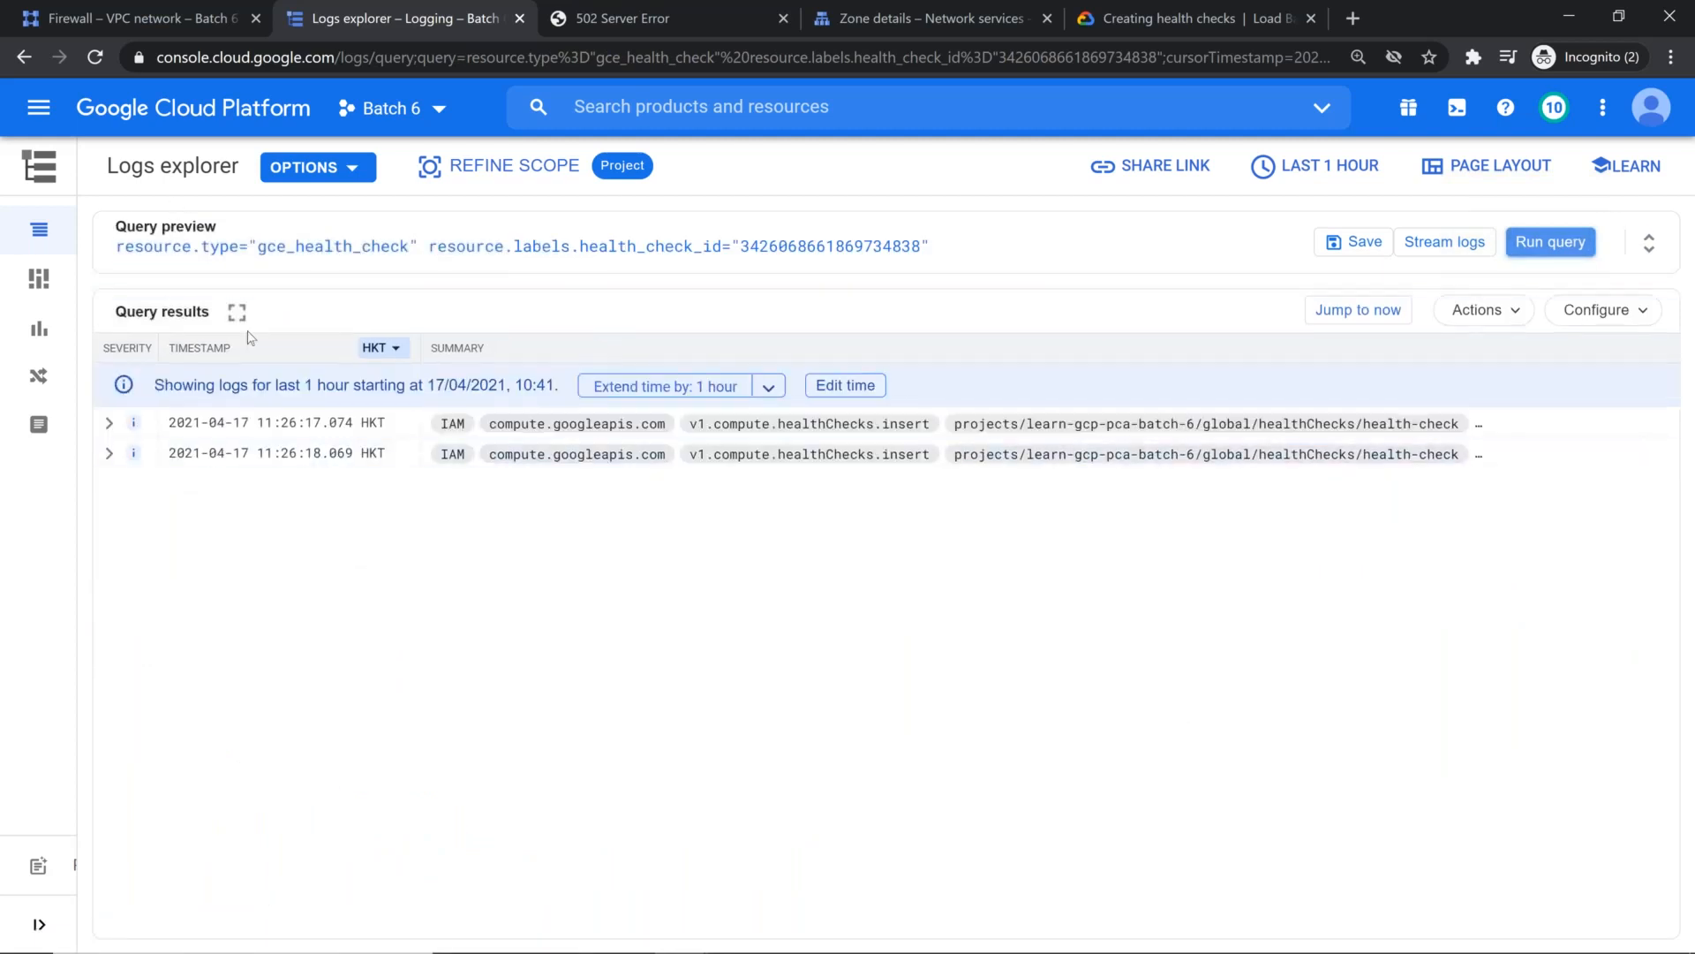
Step: Reopen the query builder and add a resource filter for GCE Target HTTP Proxy glb-dns-cdn-target-proxy
click(1648, 243)
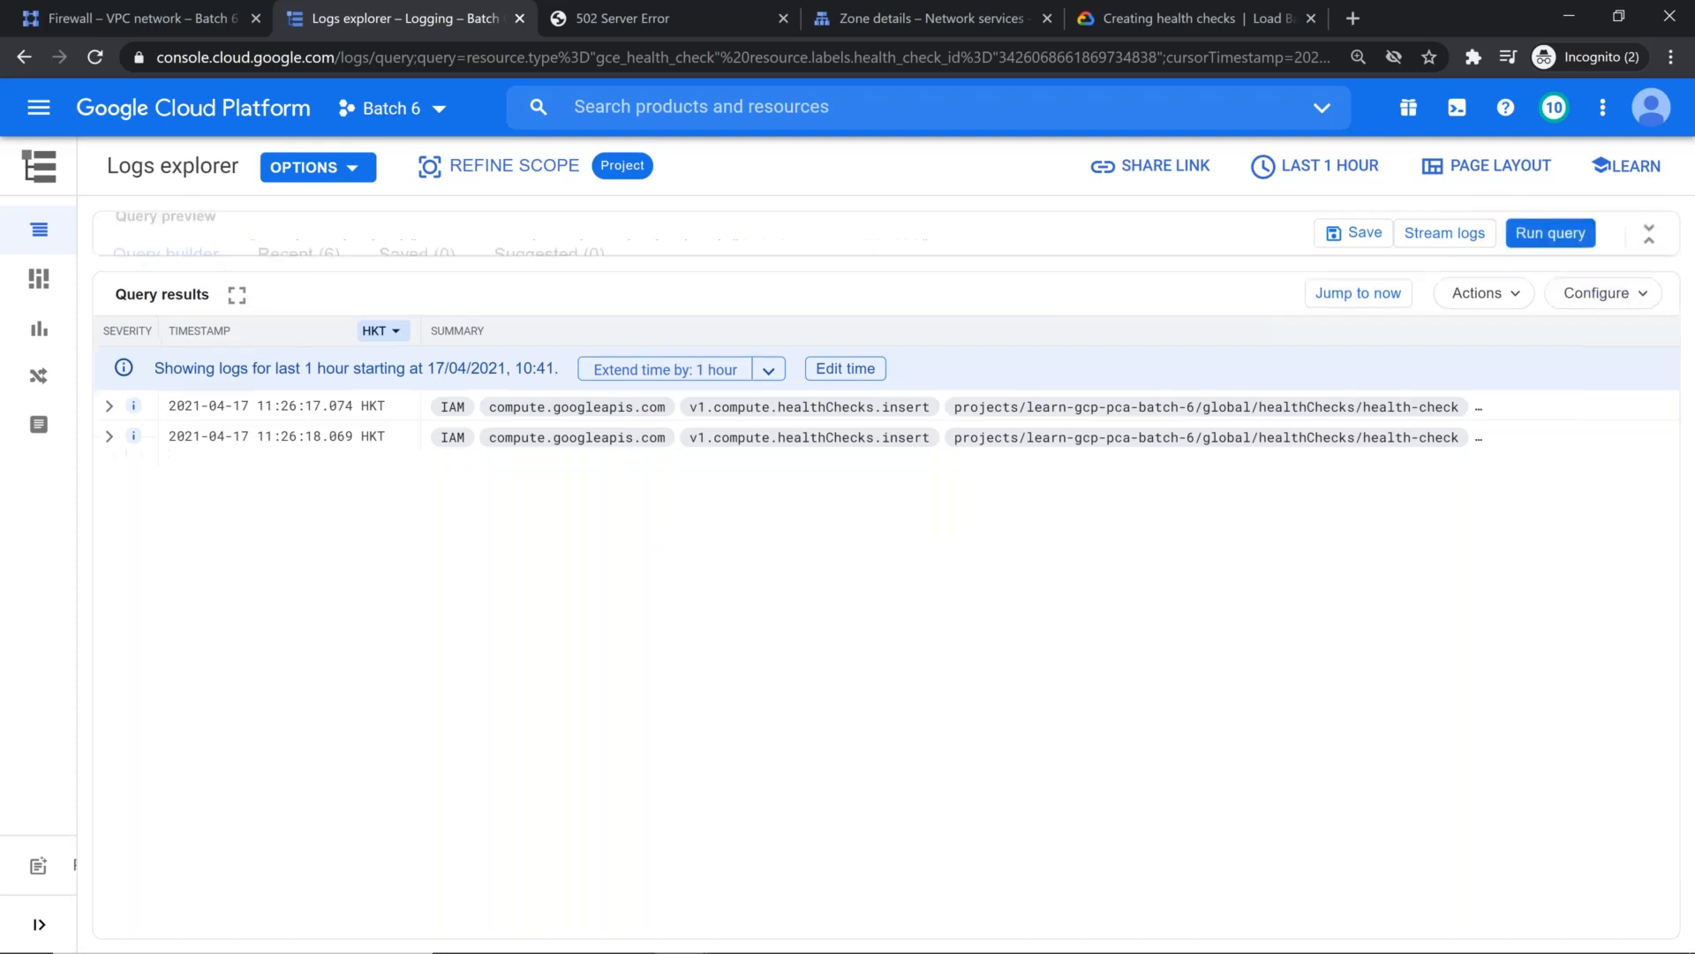
click(203, 281)
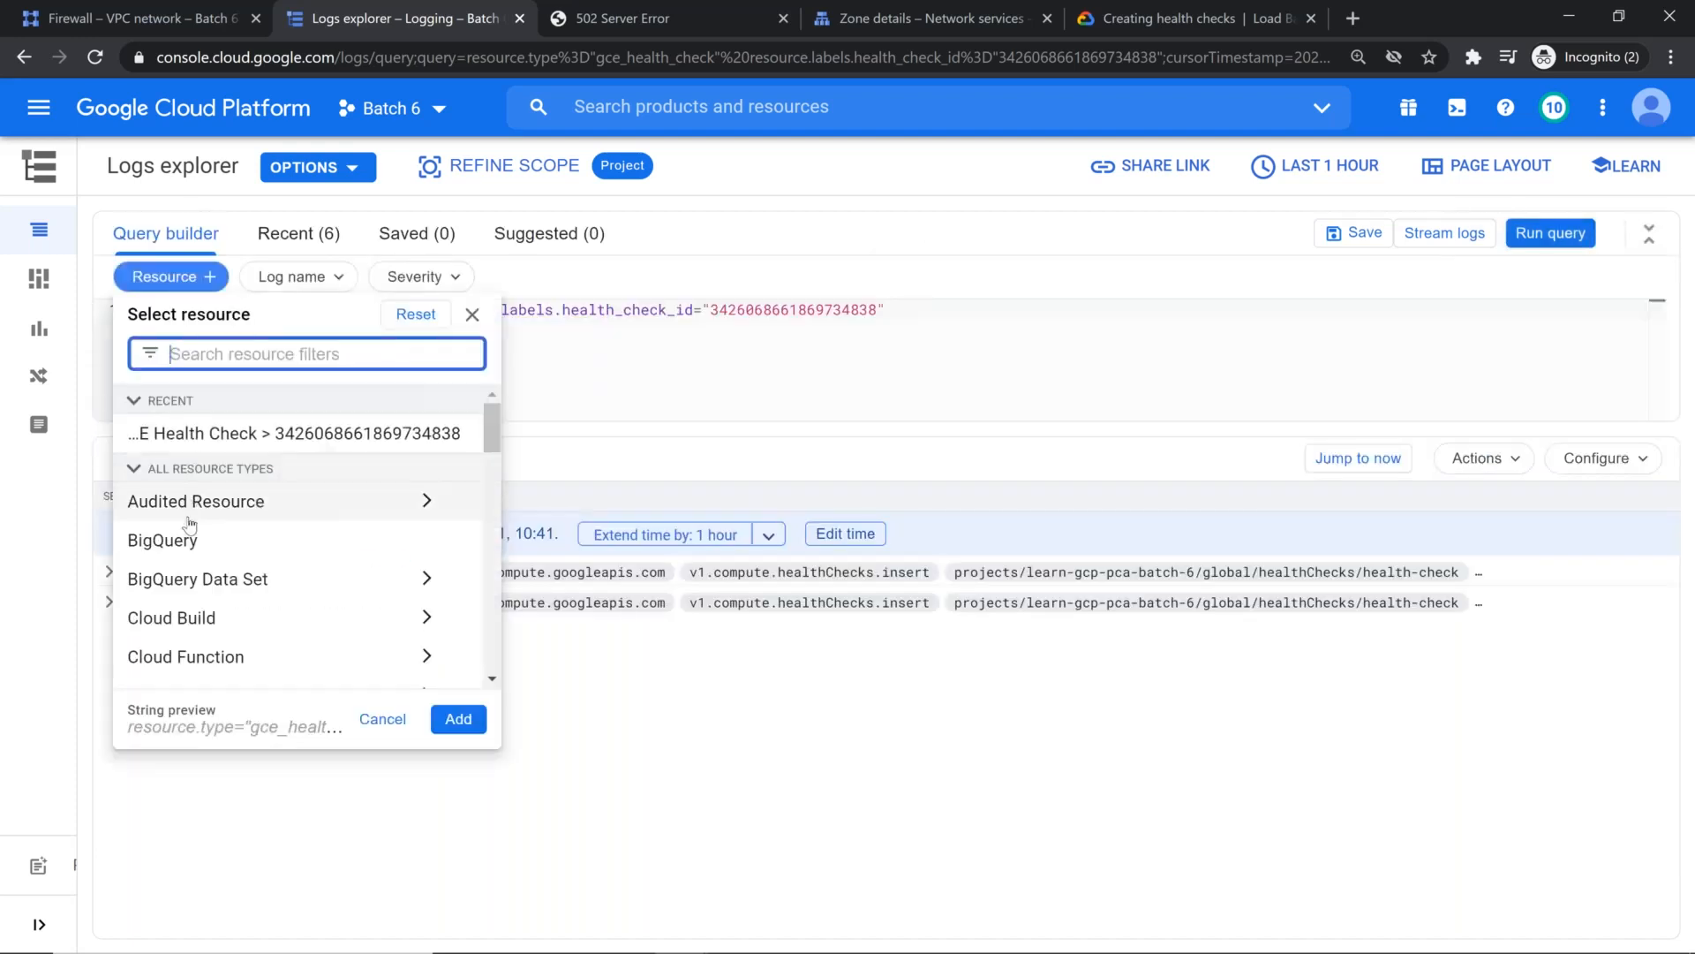
scroll(219, 566, down, 3)
scroll(219, 567, down, 4)
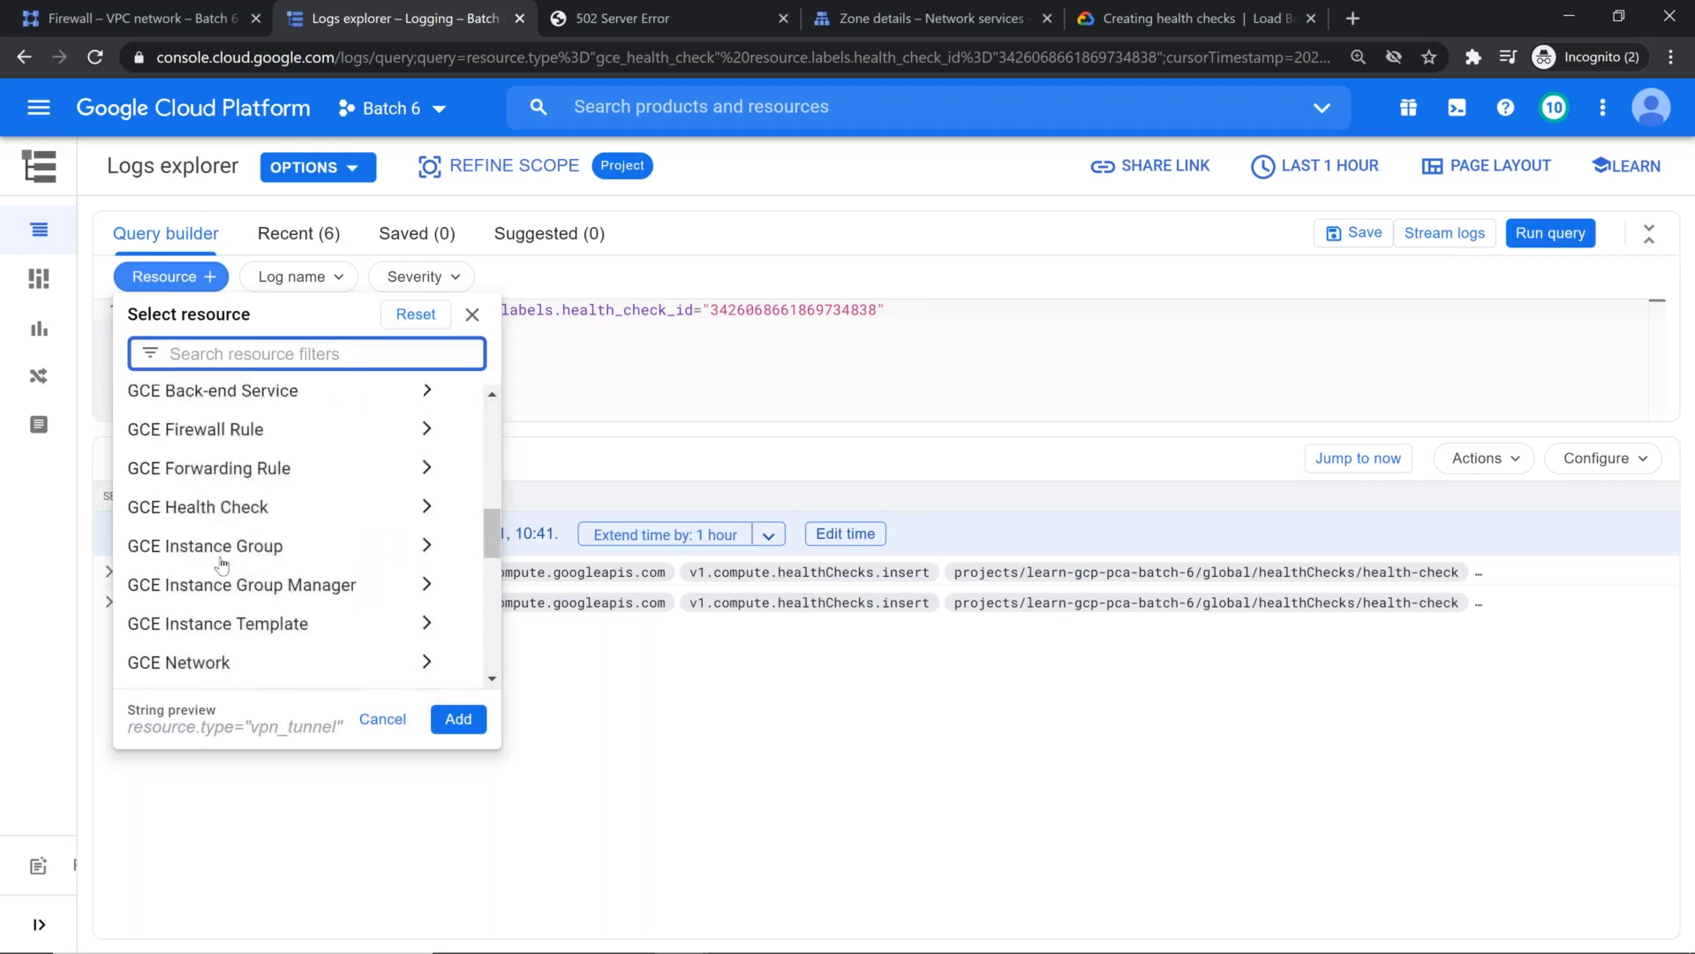
scroll(265, 520, down, 4)
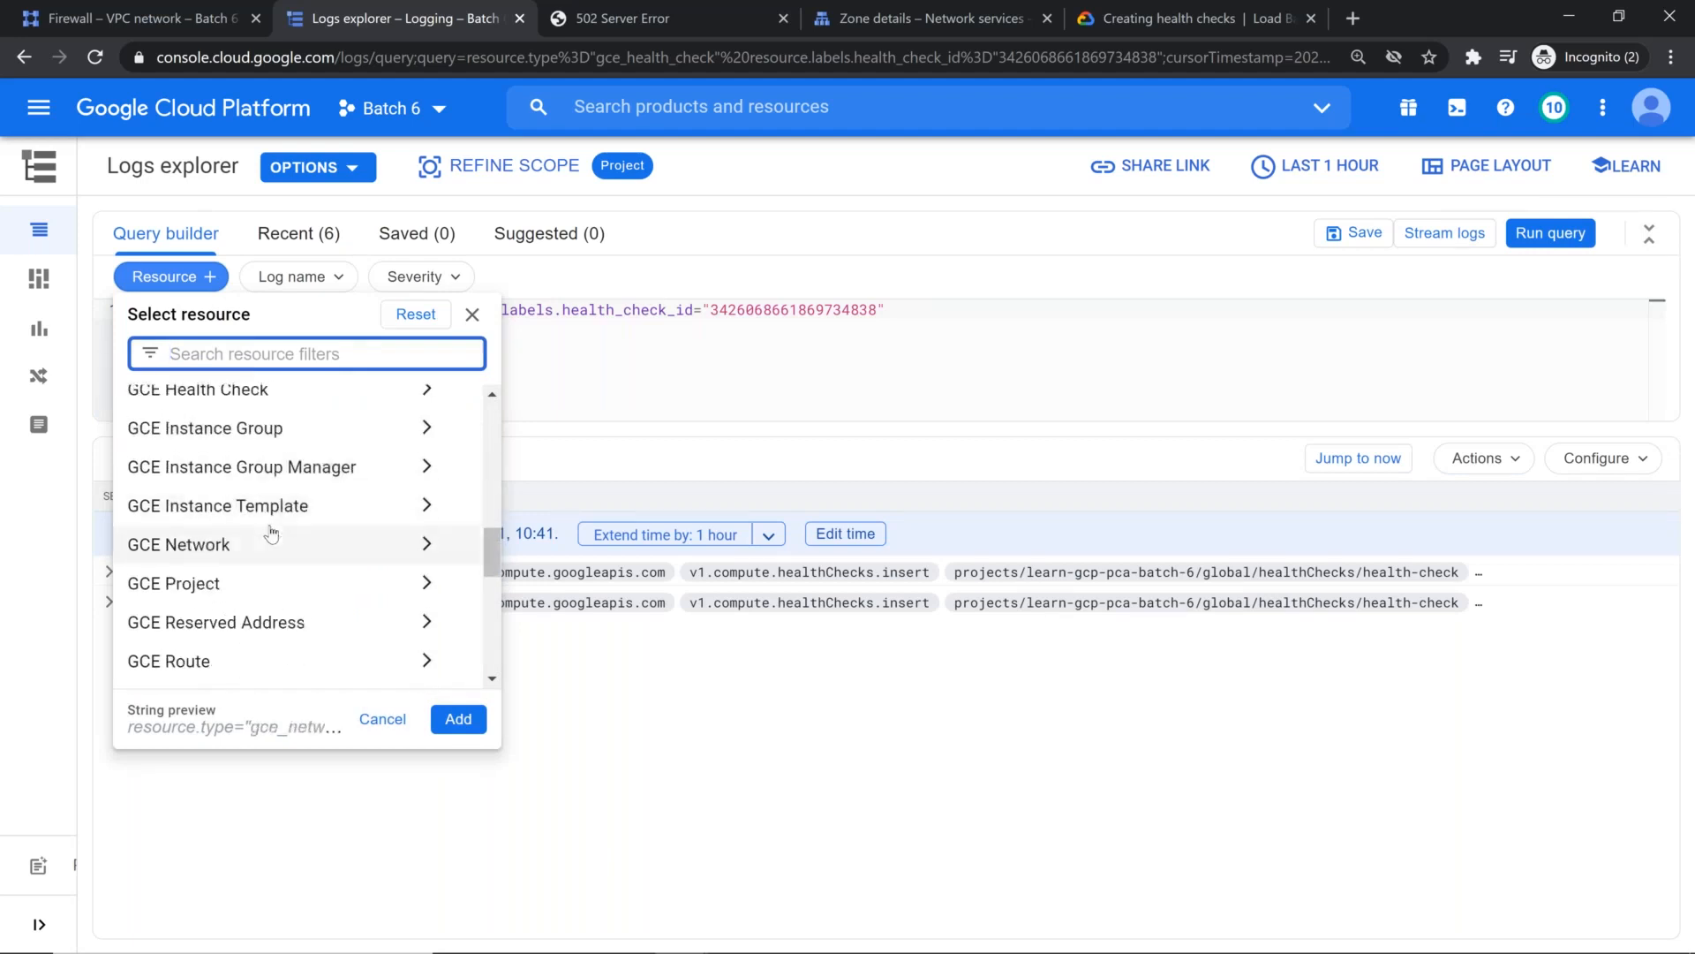
scroll(271, 532, down, 3)
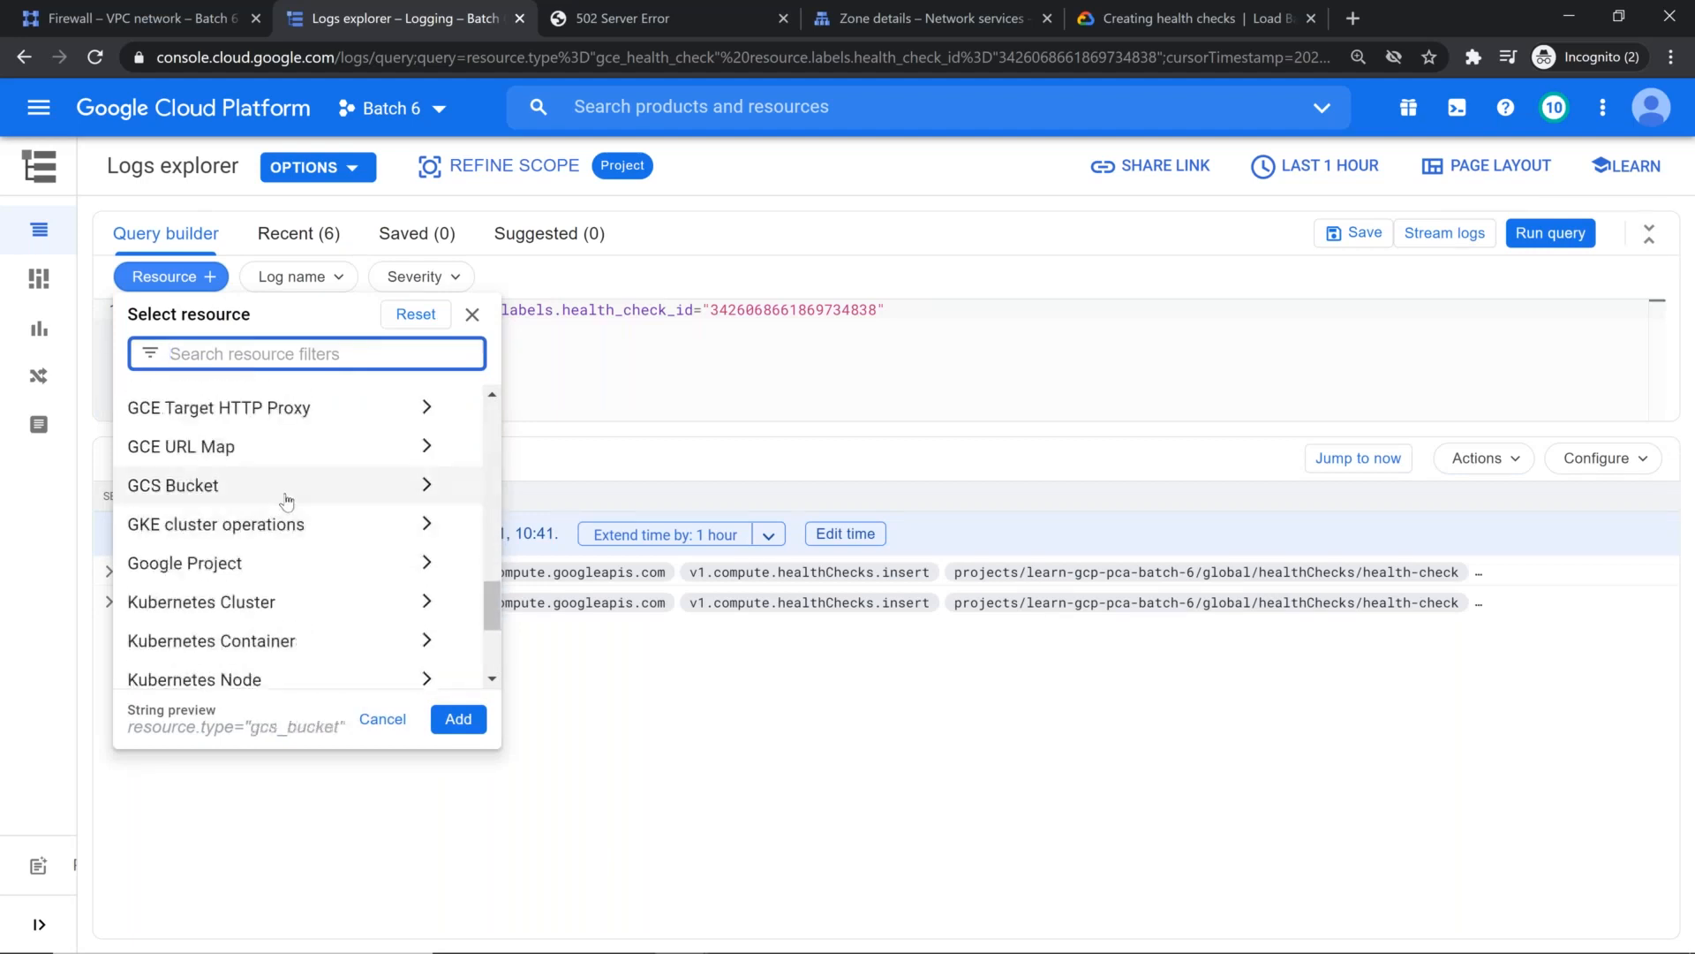
scroll(287, 500, up, 12)
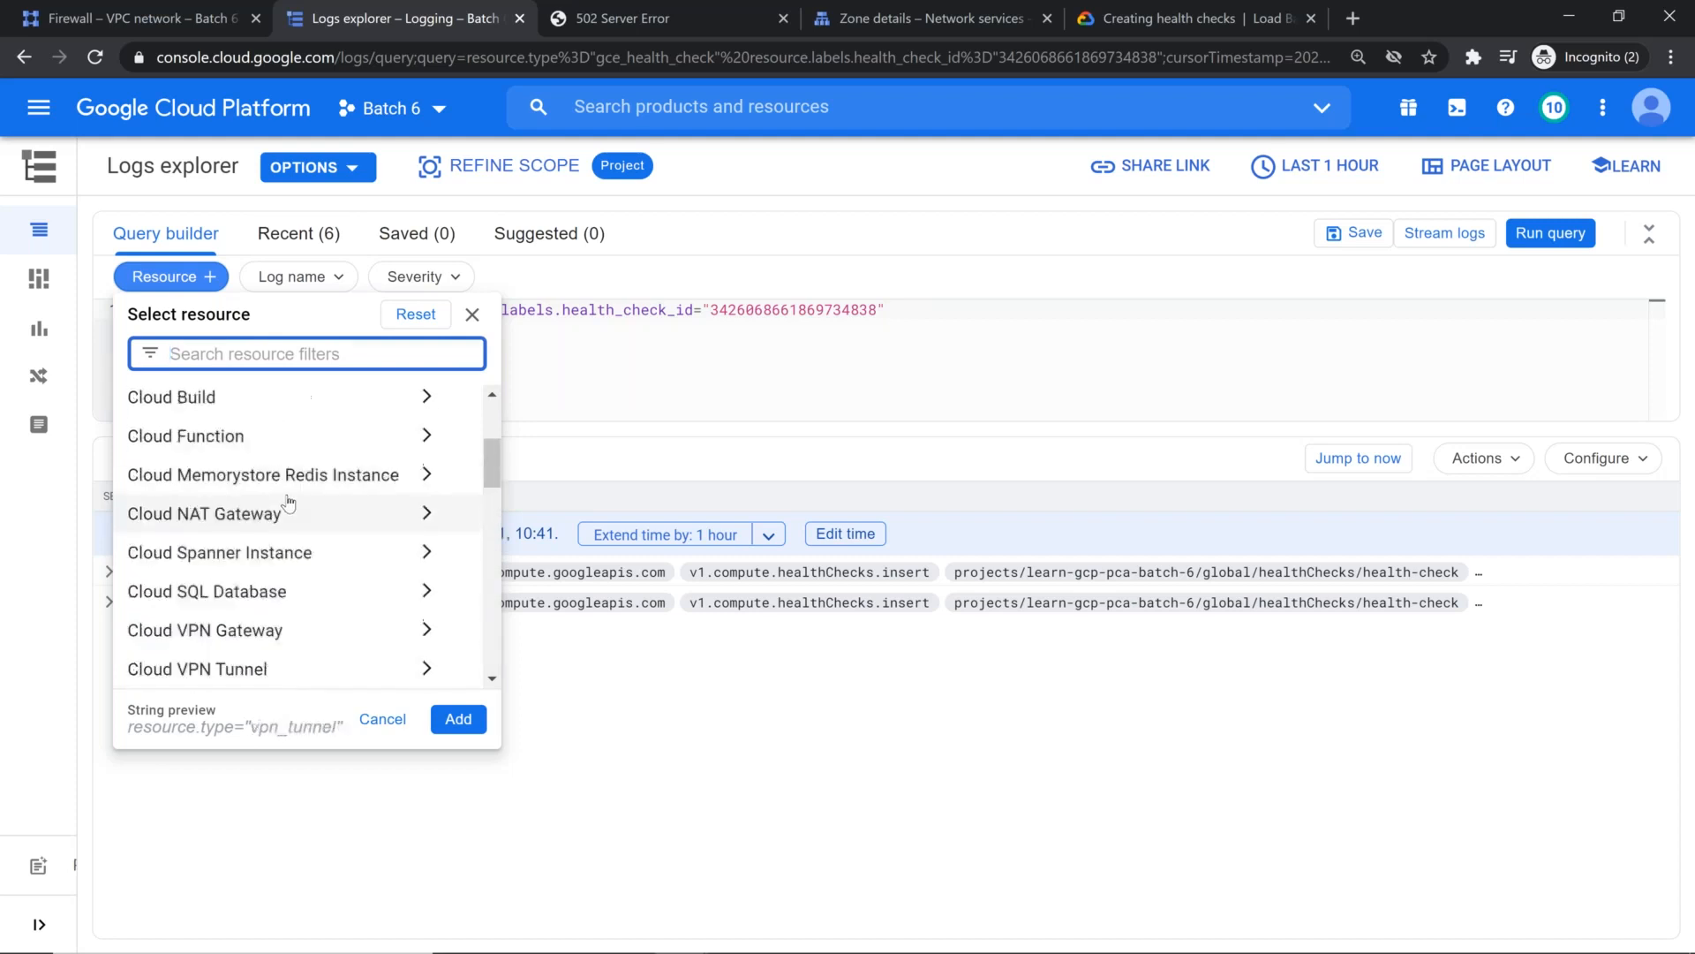
scroll(331, 530, down, 5)
scroll(335, 536, down, 8)
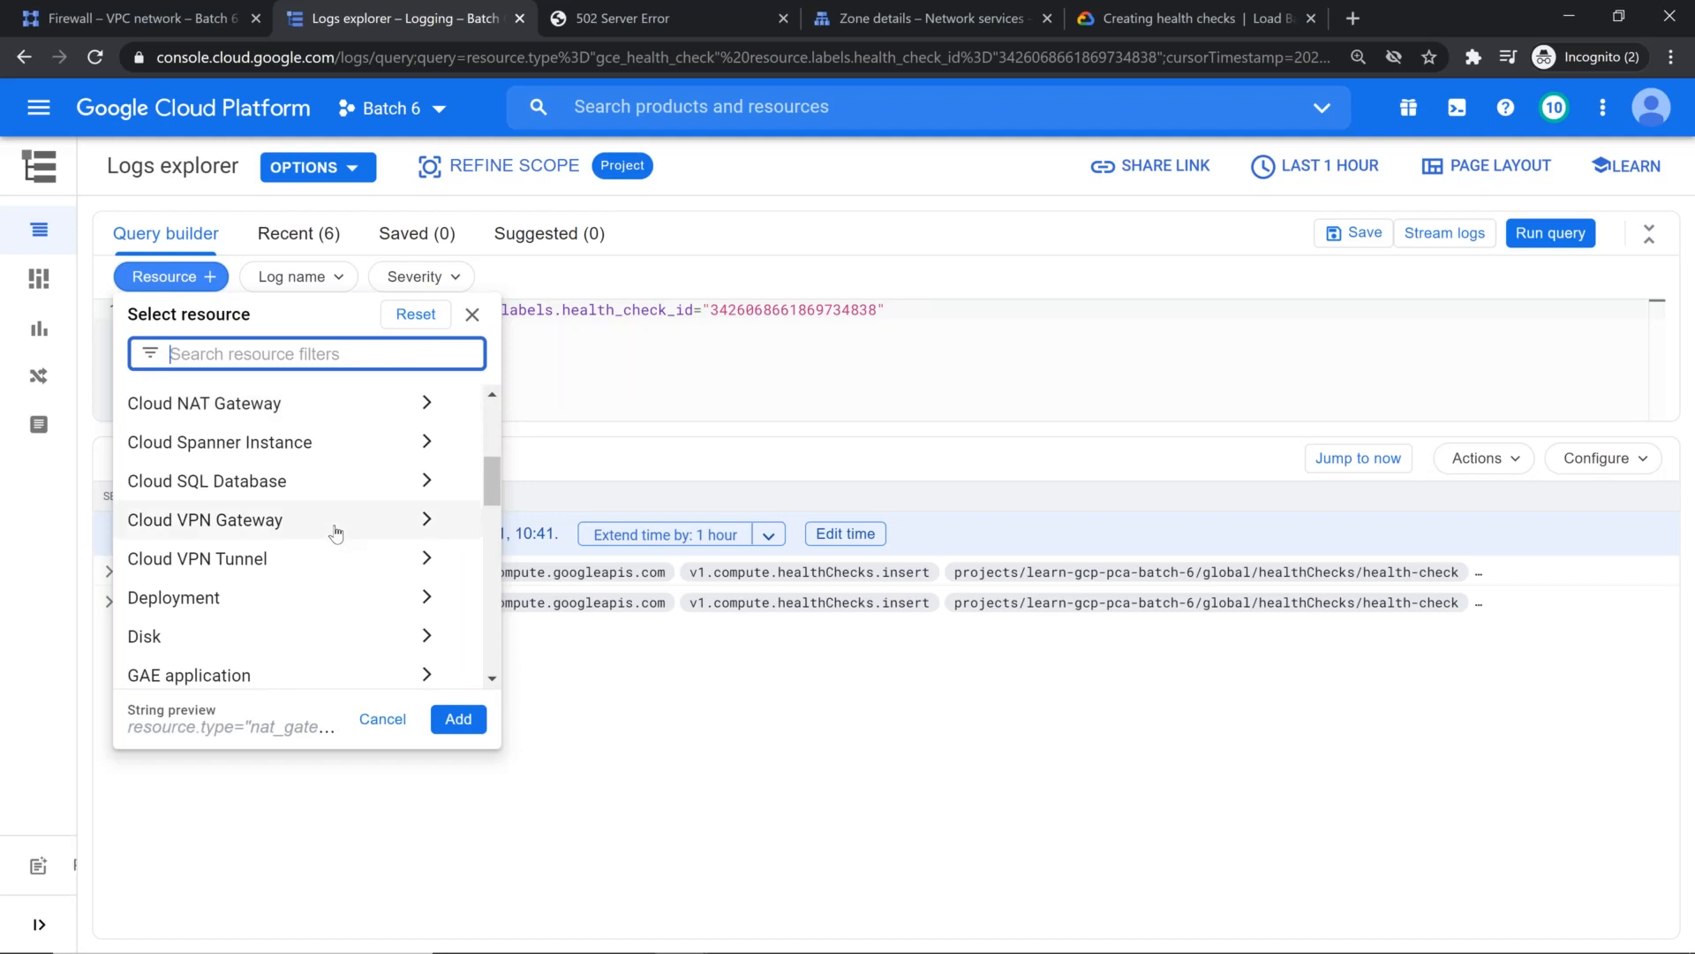
scroll(335, 530, down, 3)
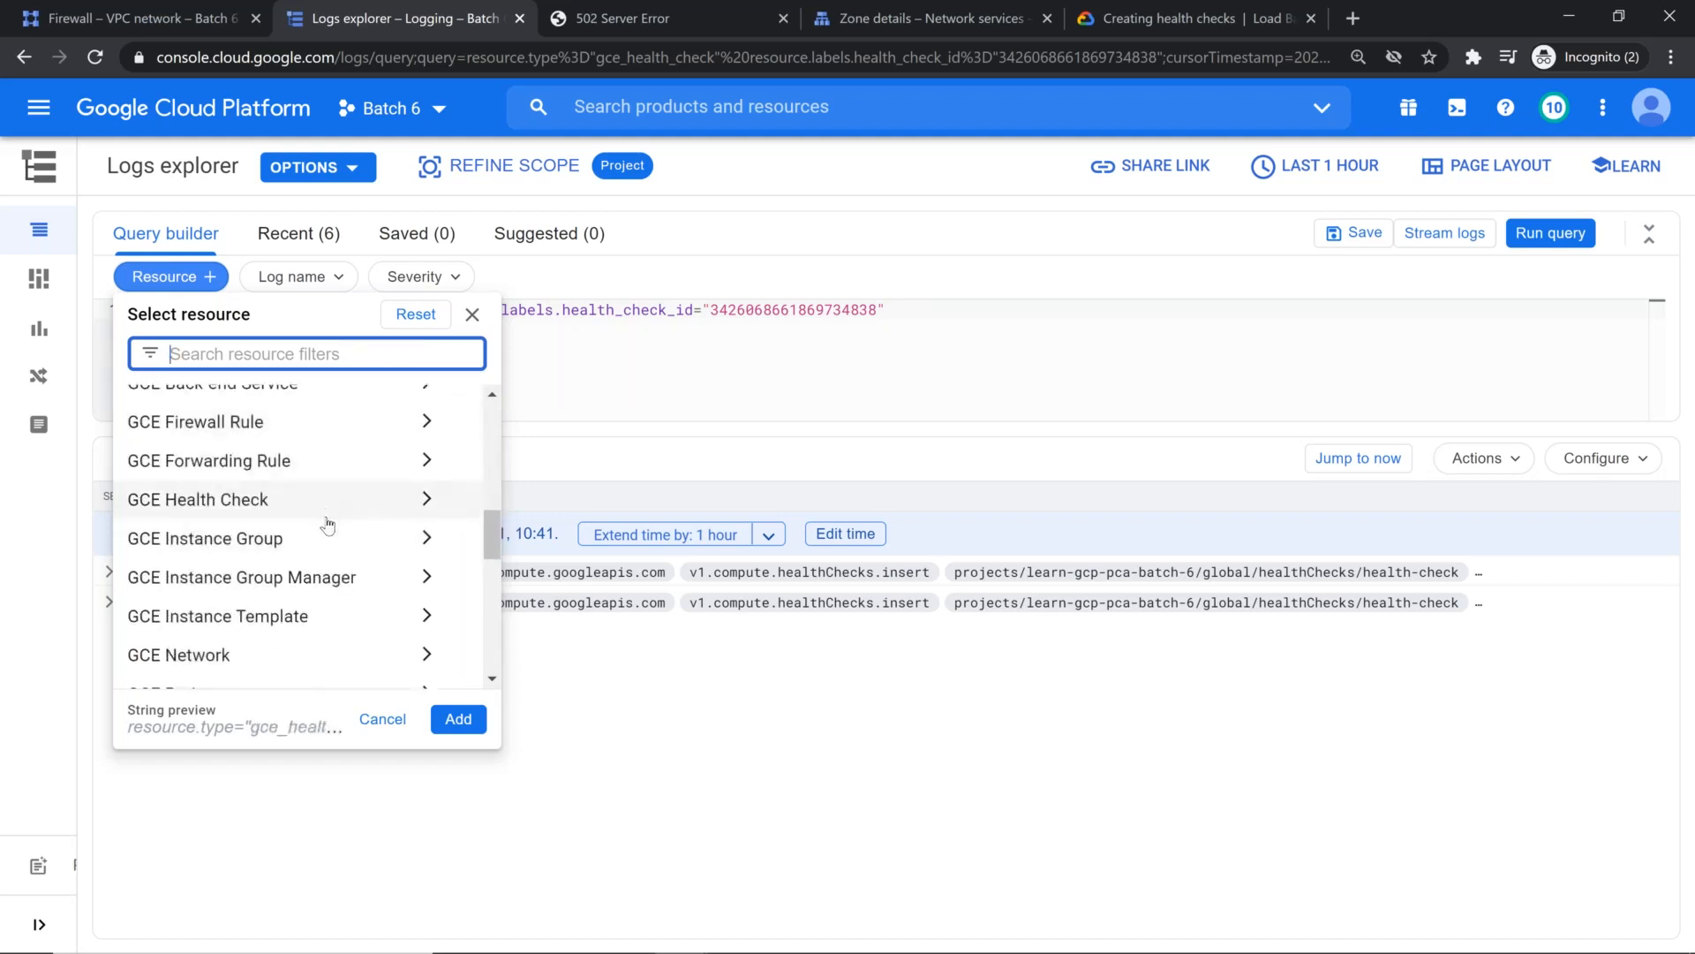
scroll(325, 538, down, 3)
scroll(327, 535, down, 5)
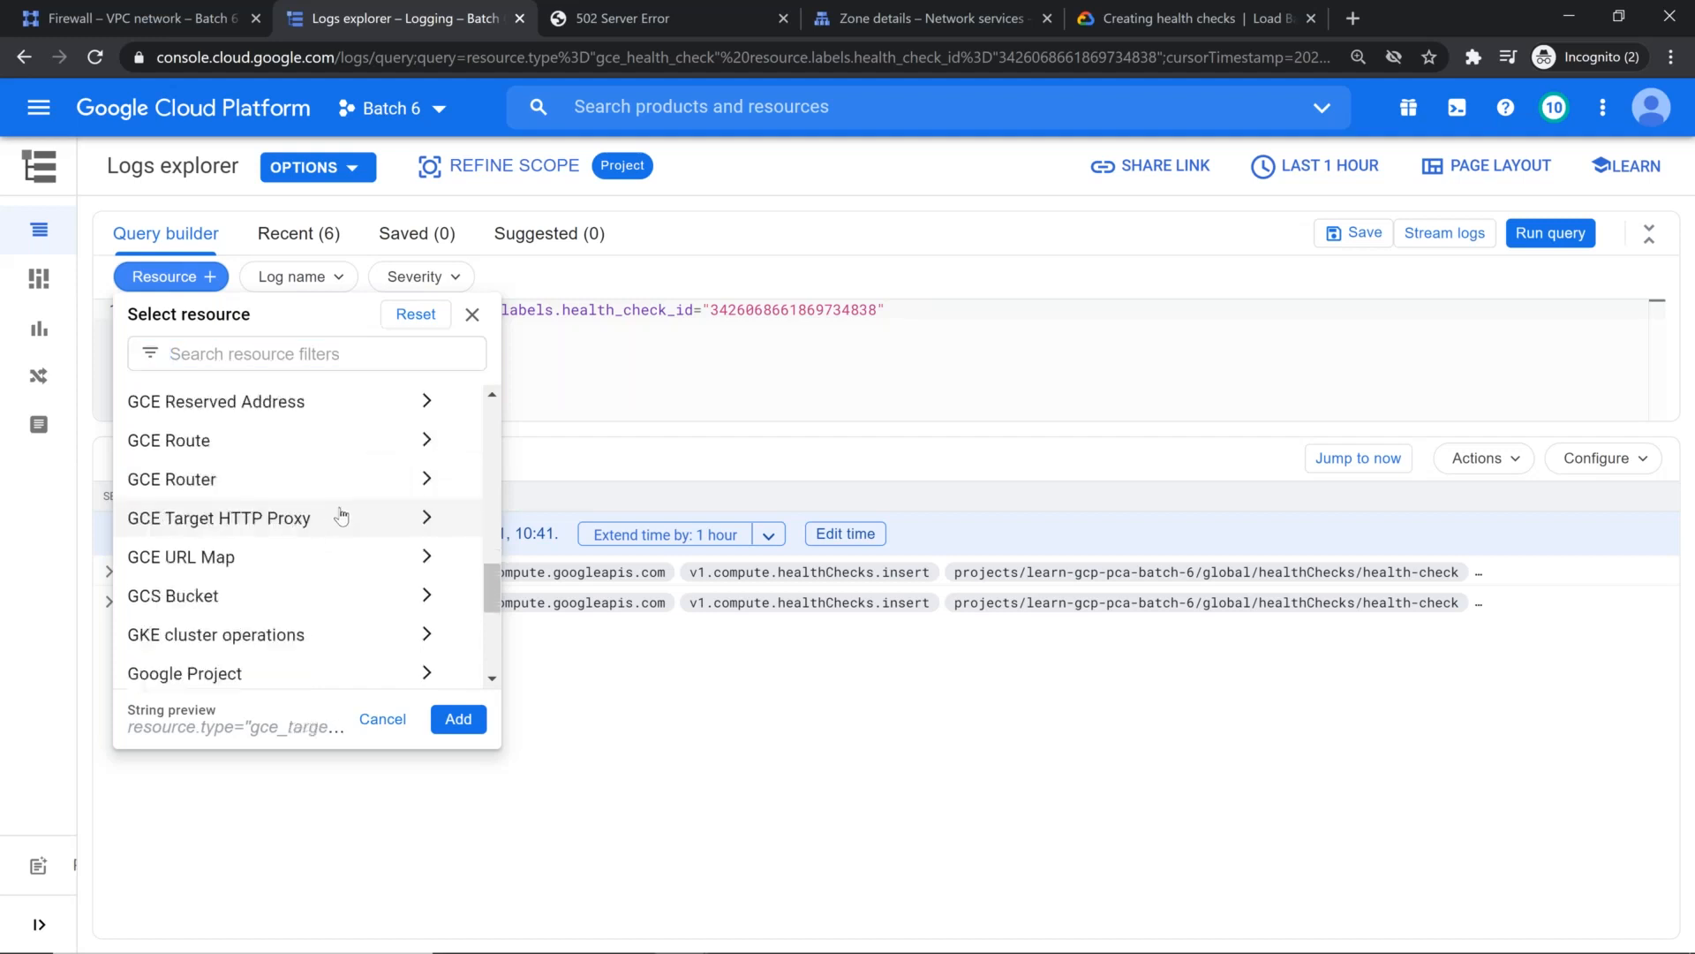
click(341, 516)
click(647, 474)
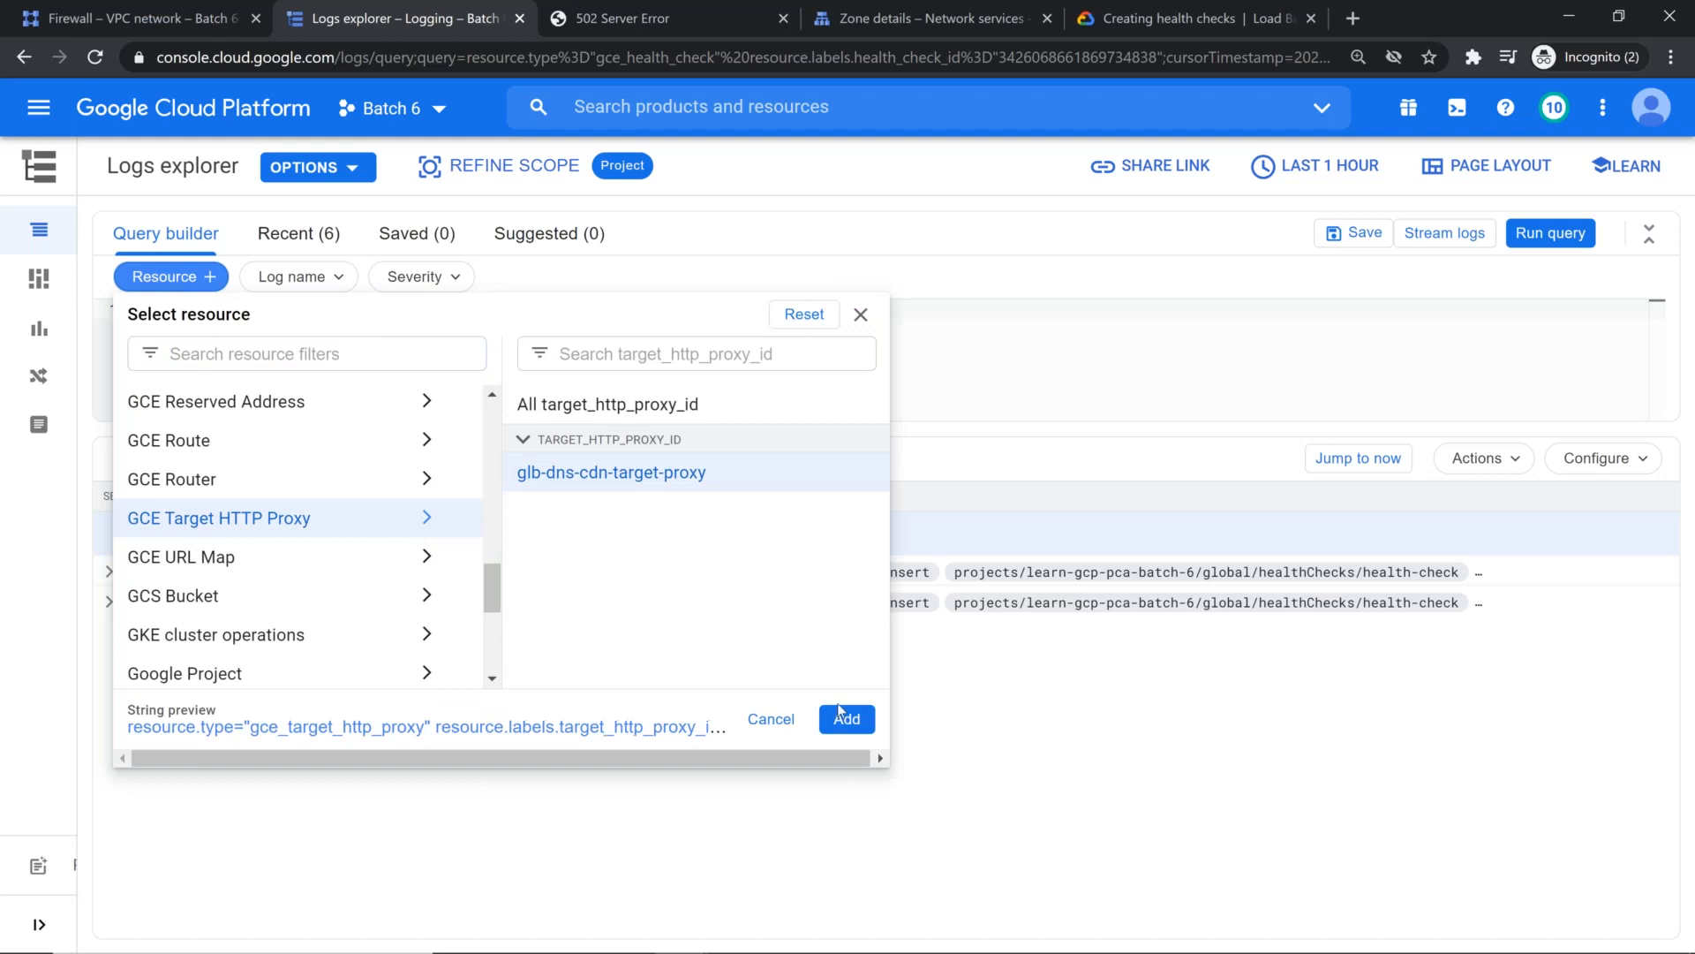
click(847, 719)
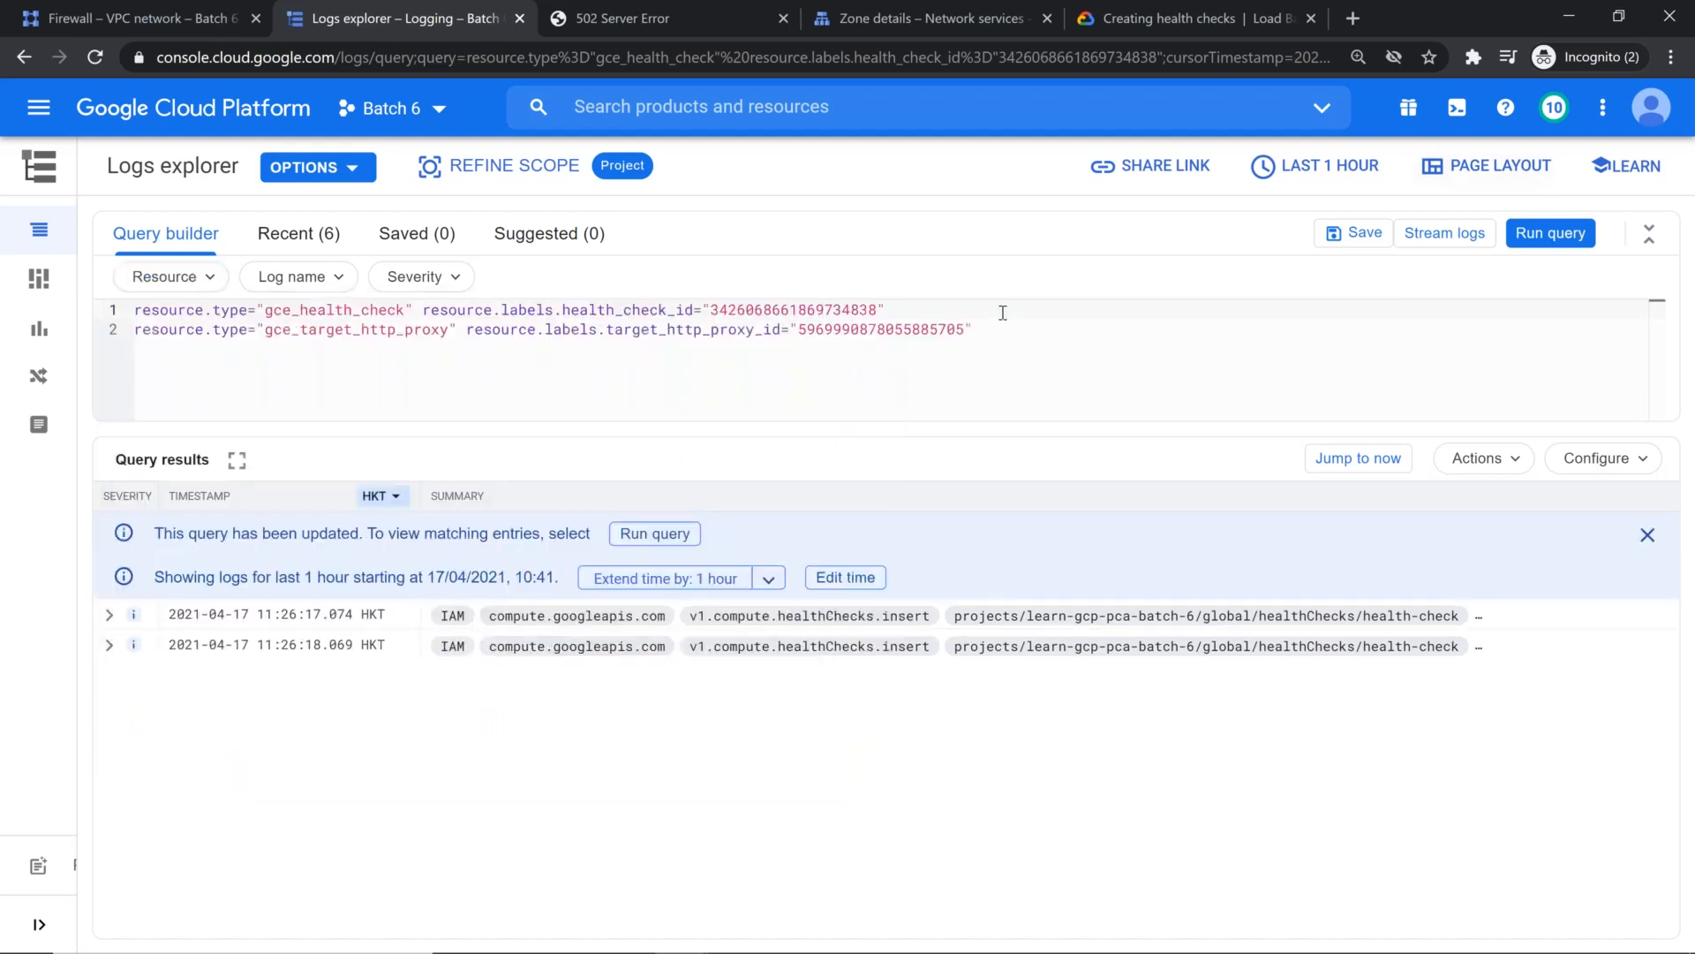
Step: Run the query for the target HTTP proxy alone, without the health check line, and inspect the first log entry
key(BackSpace)
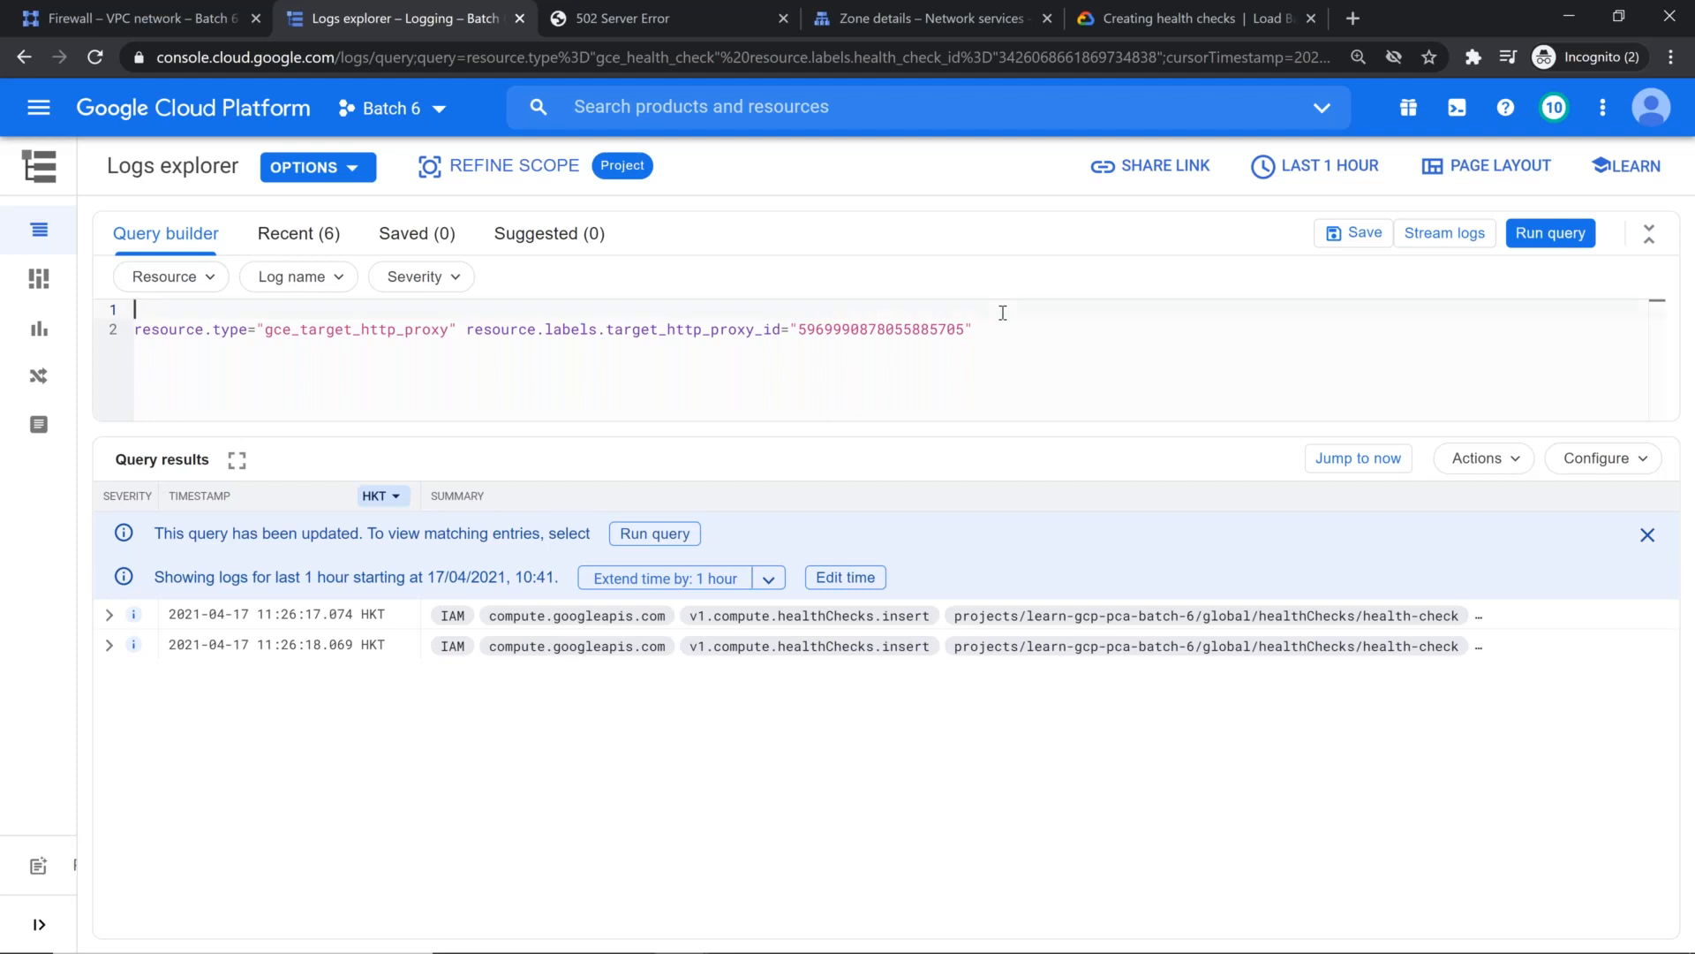
key(Delete)
click(1551, 232)
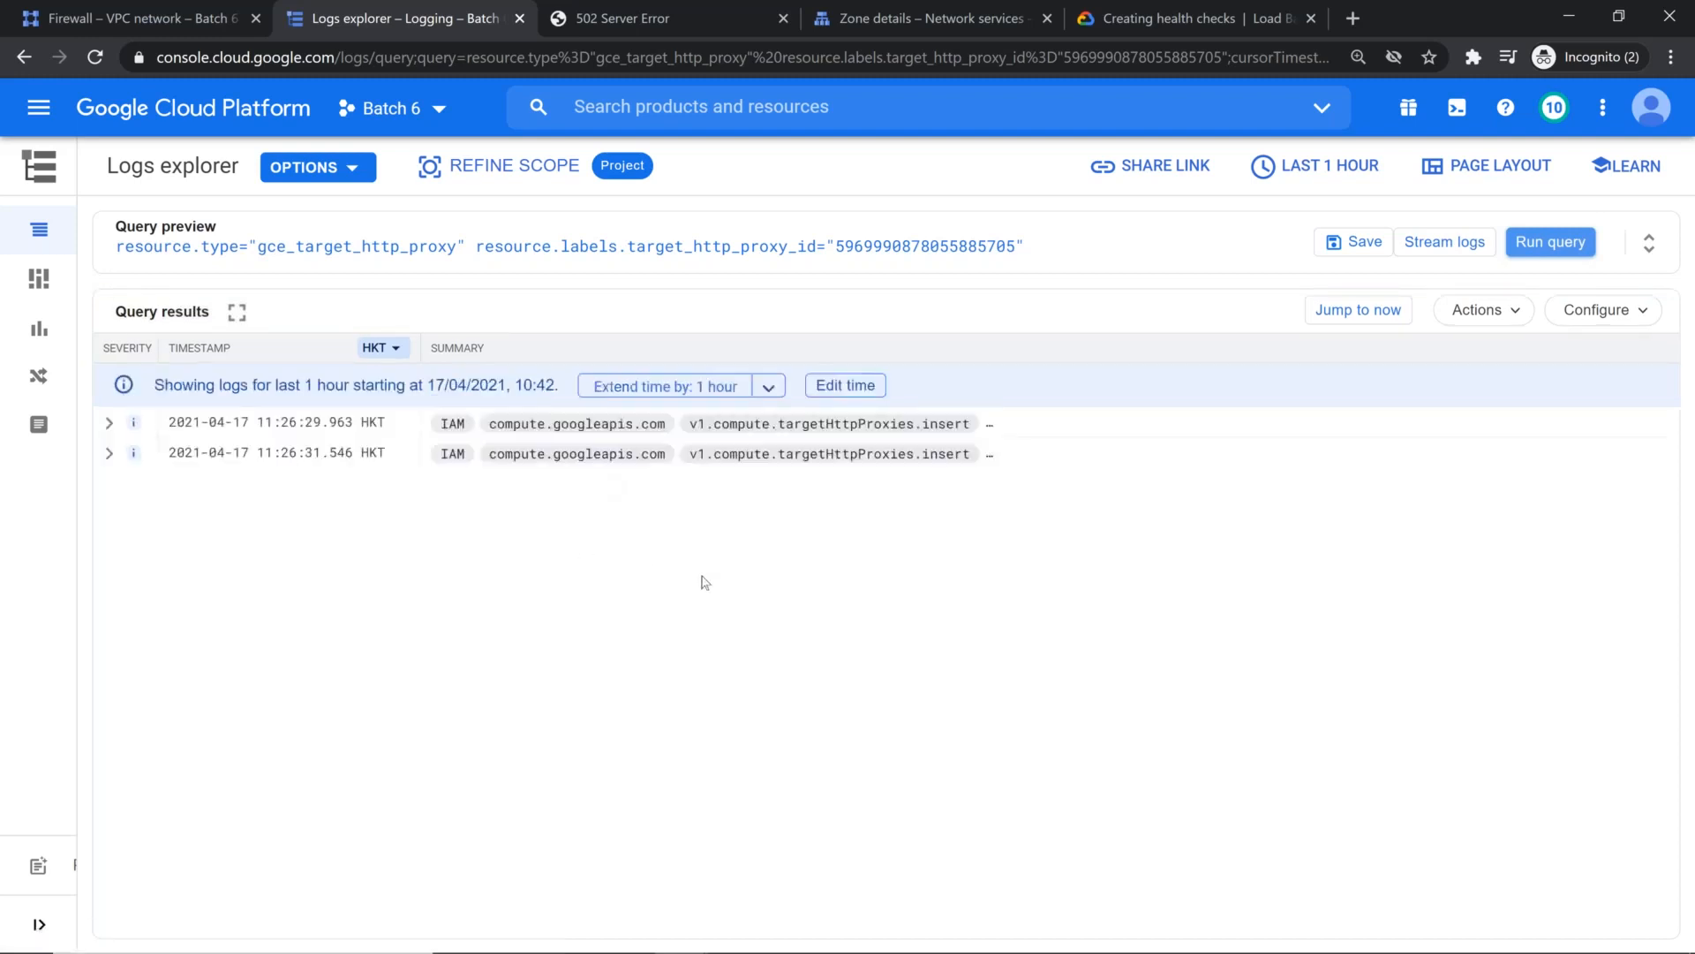
click(109, 423)
click(109, 424)
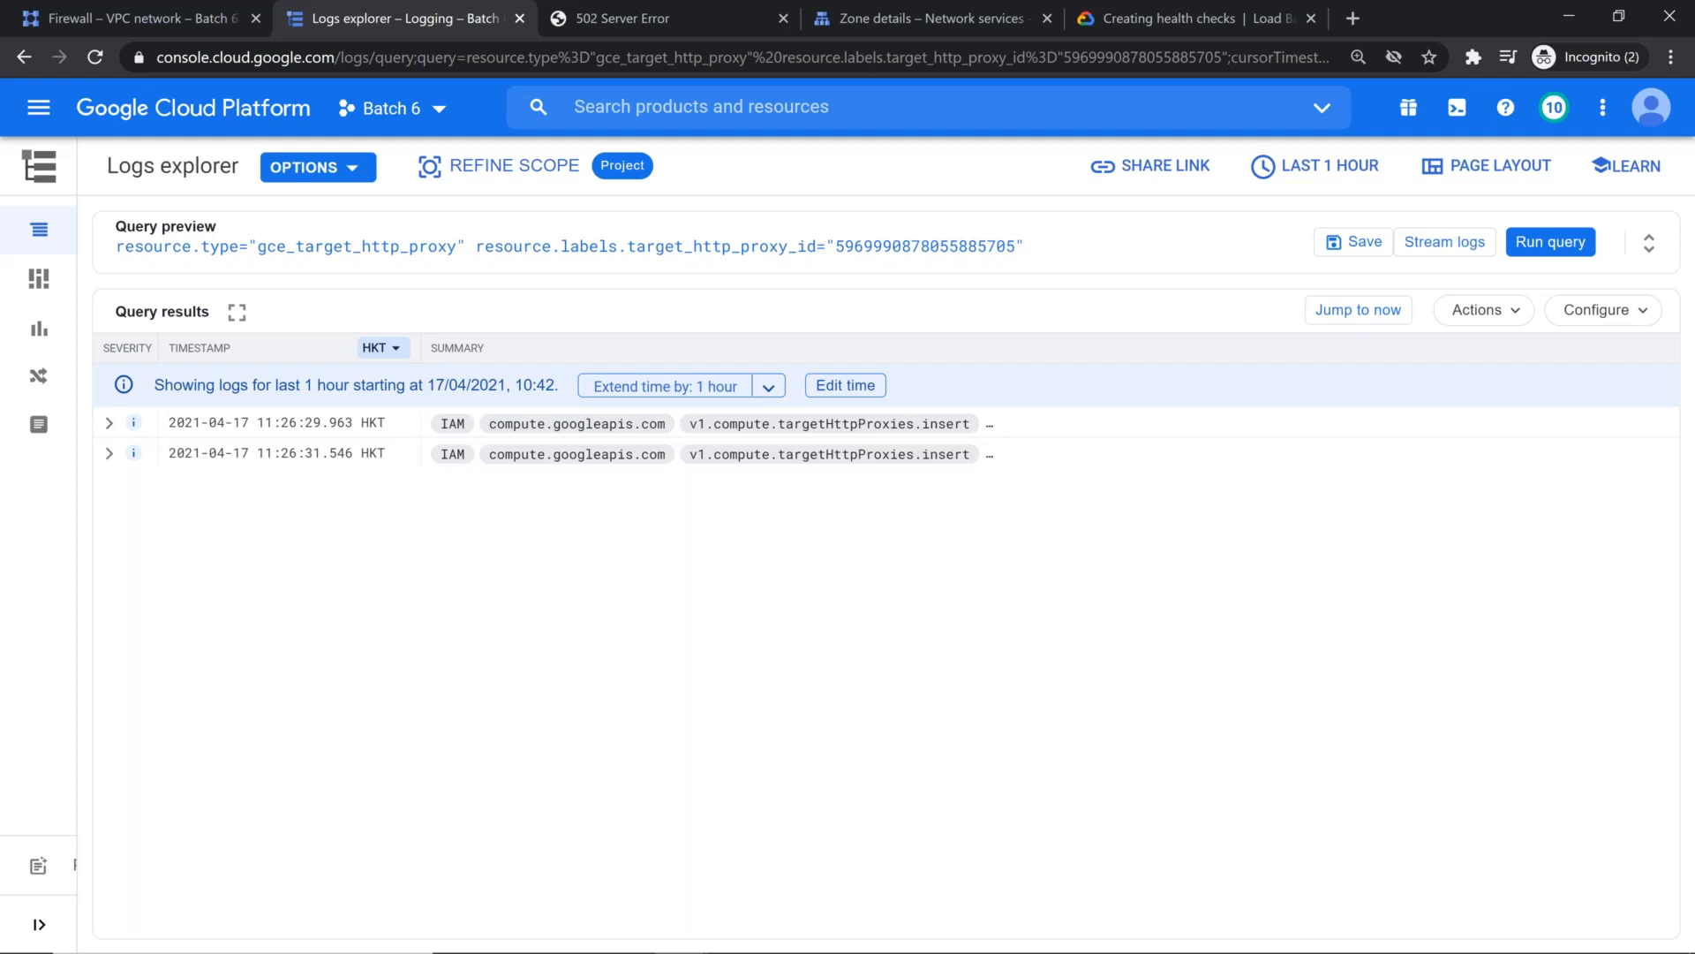
Step: Reload the 502 Server Error page at 34.120.231.218 and return to Logs explorer
click(623, 18)
key(F5)
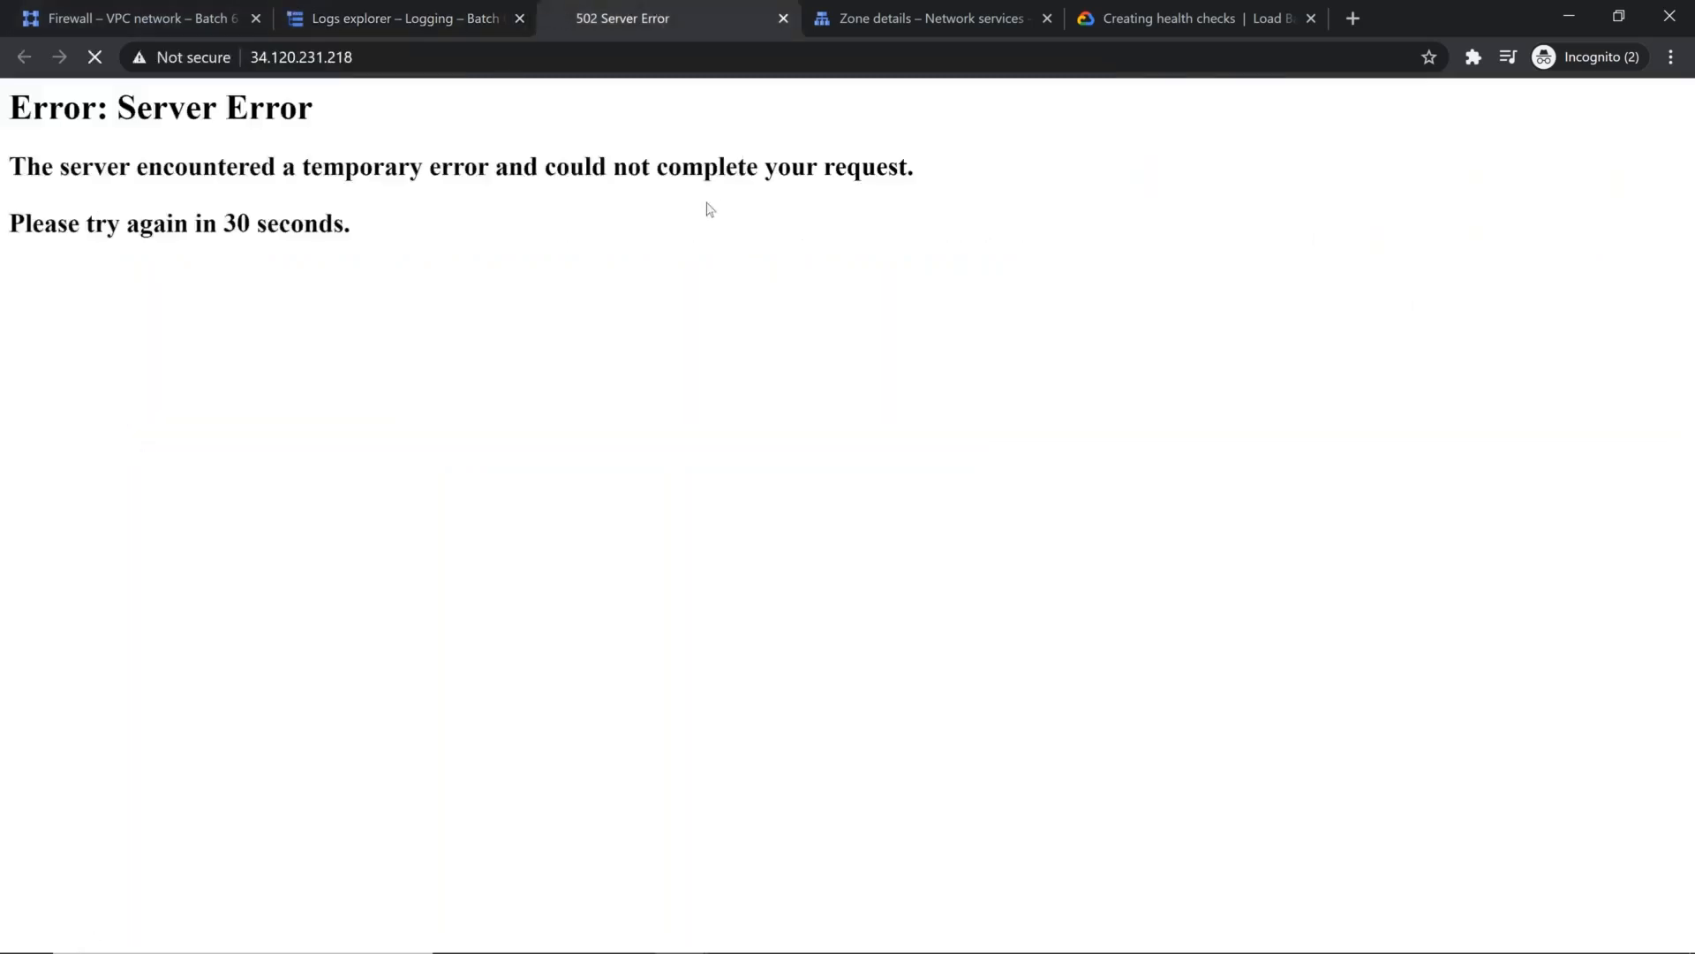
click(353, 23)
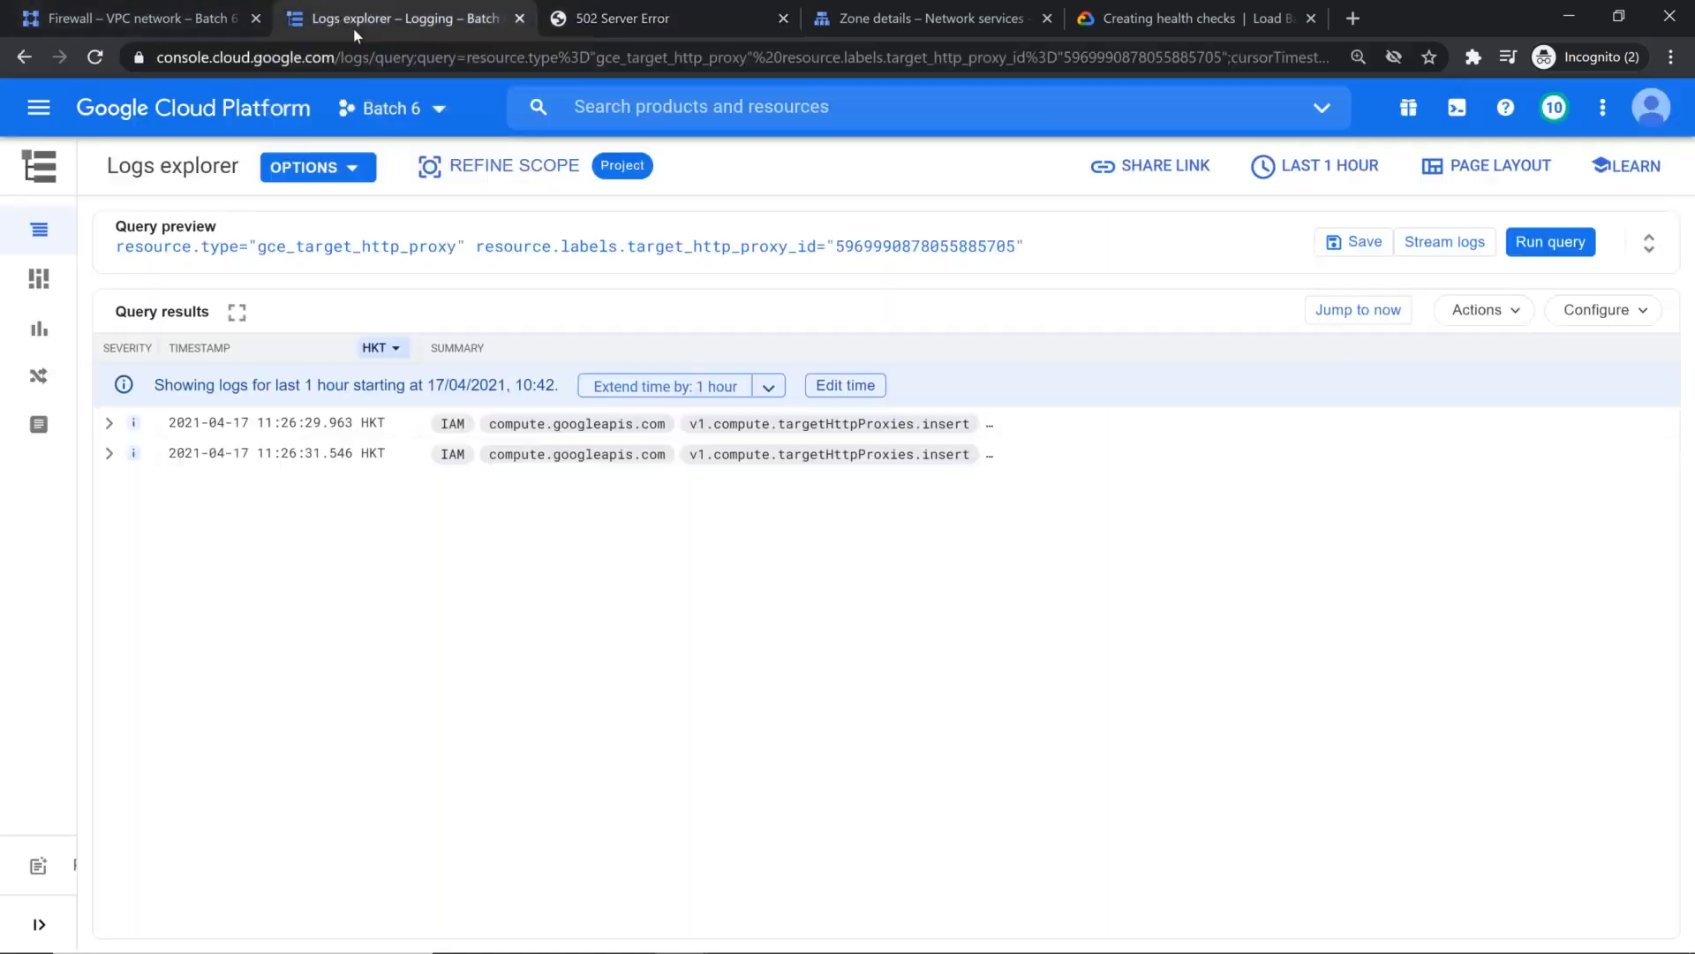
Step: Go to the Network services load balancers list and view the details of glb-dns-cdn
click(21, 113)
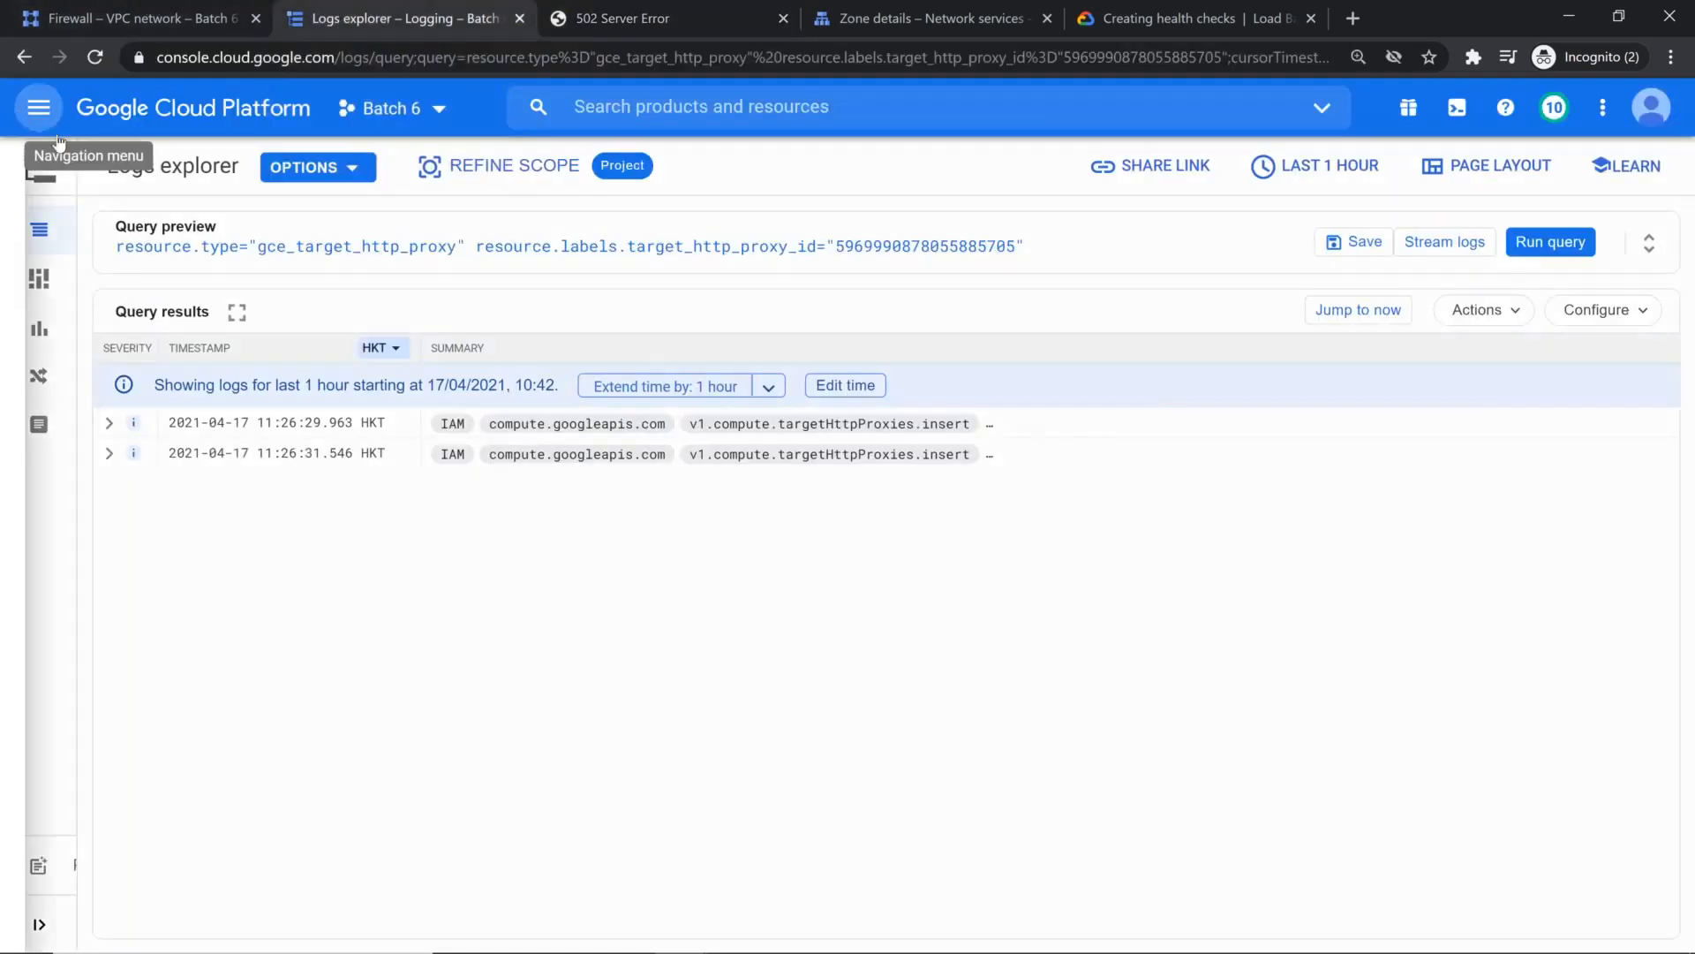
mouse_move(292, 282)
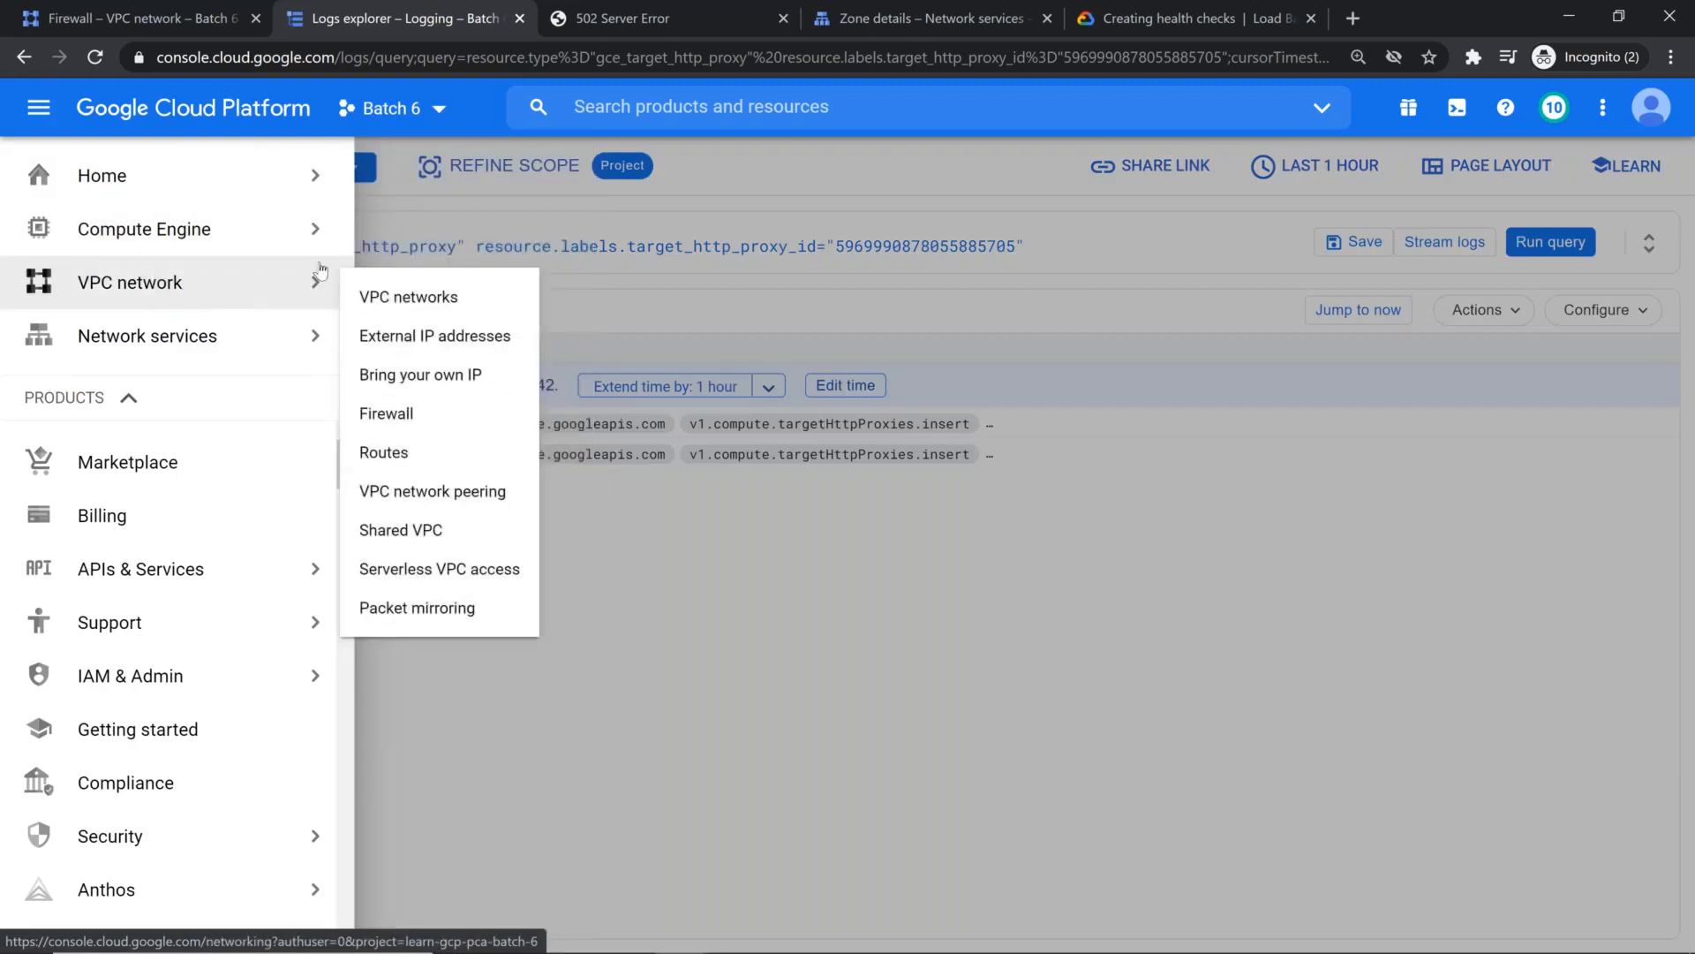
mouse_move(265, 336)
click(453, 351)
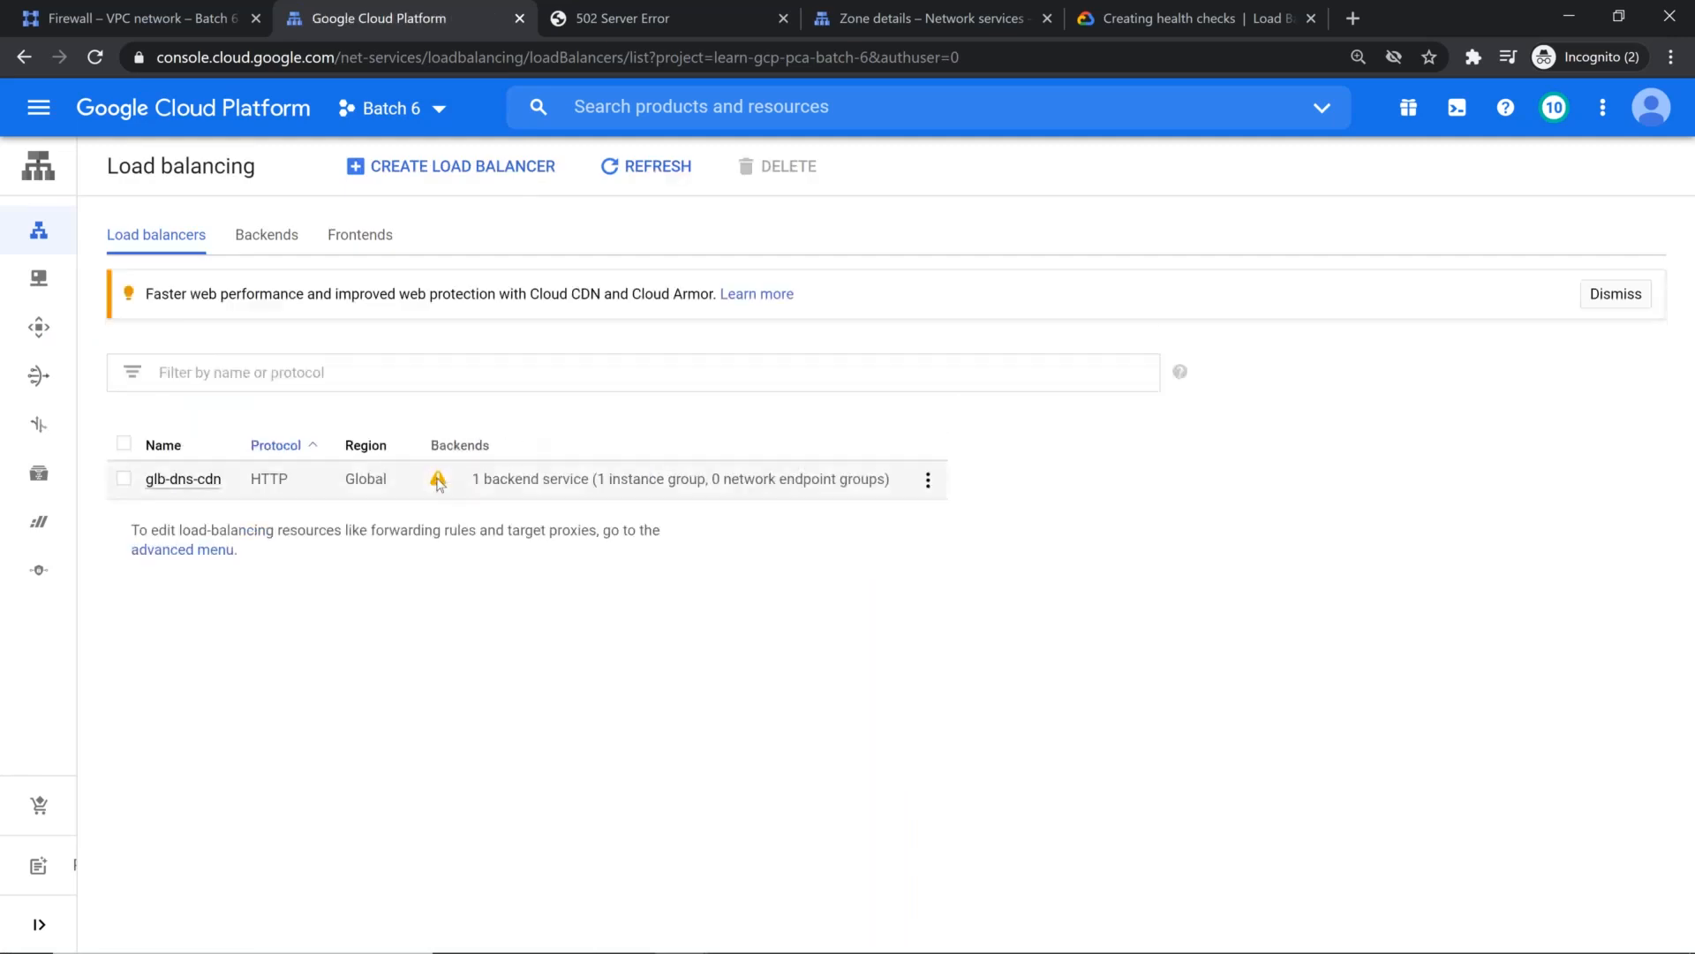
mouse_move(439, 483)
click(439, 484)
click(181, 485)
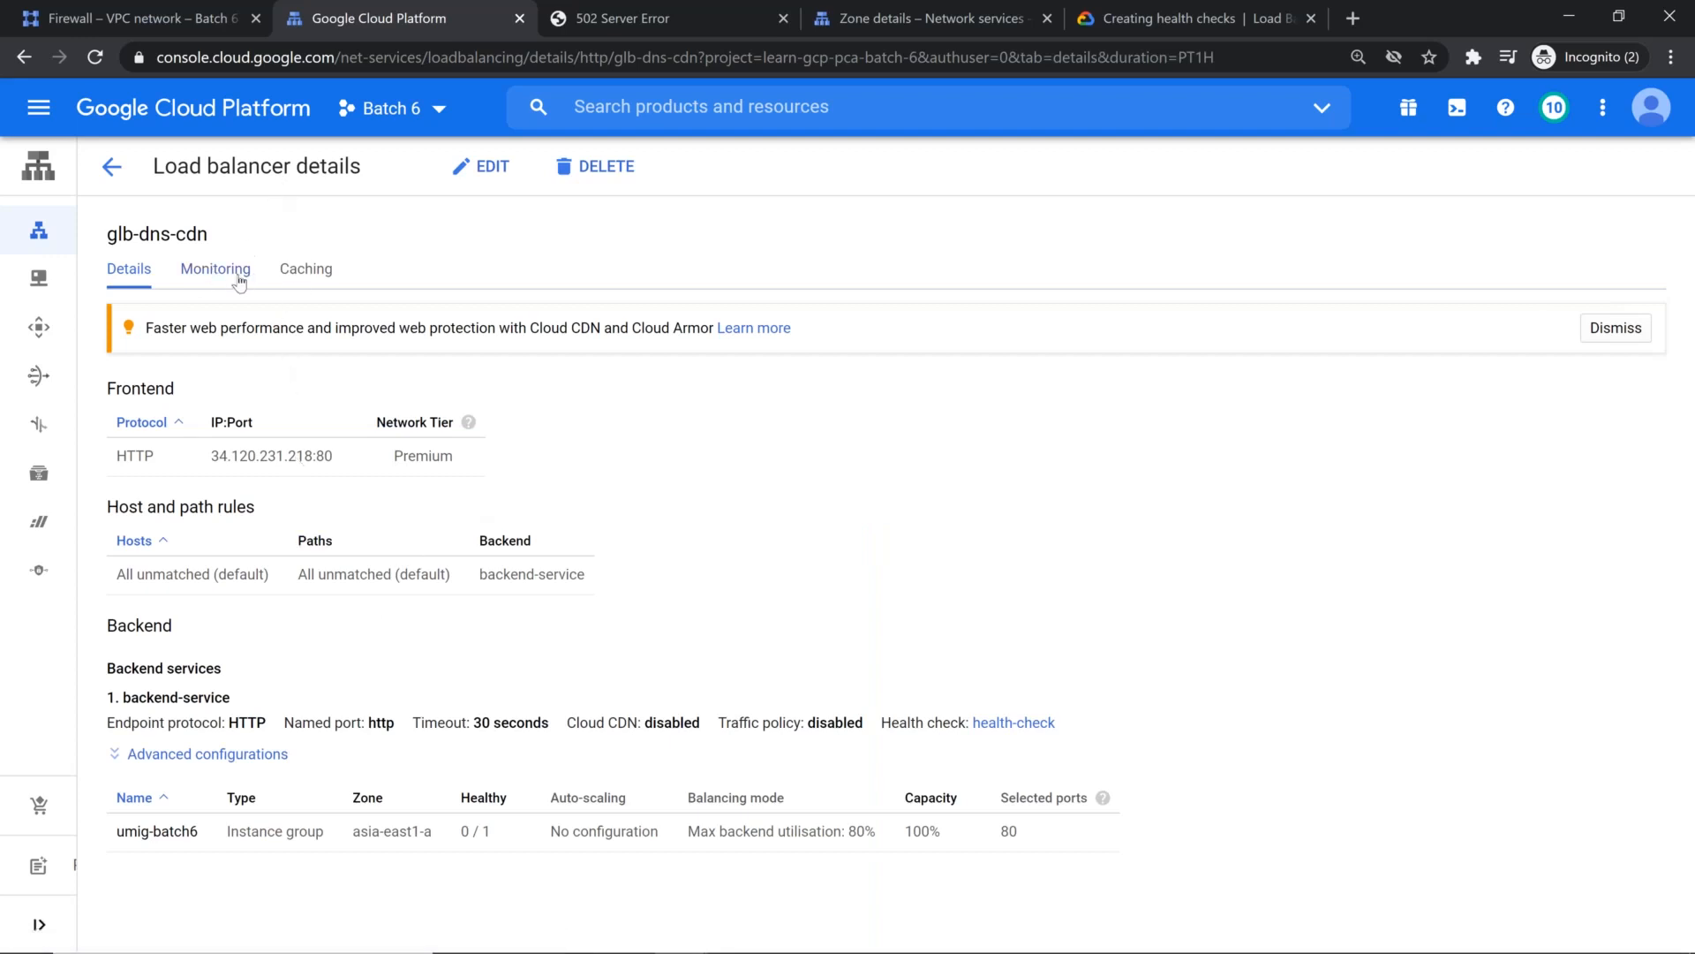
Step: Check the monitoring data of glb-dns-cdn and expand the advanced configurations of backend-service in its details
click(230, 275)
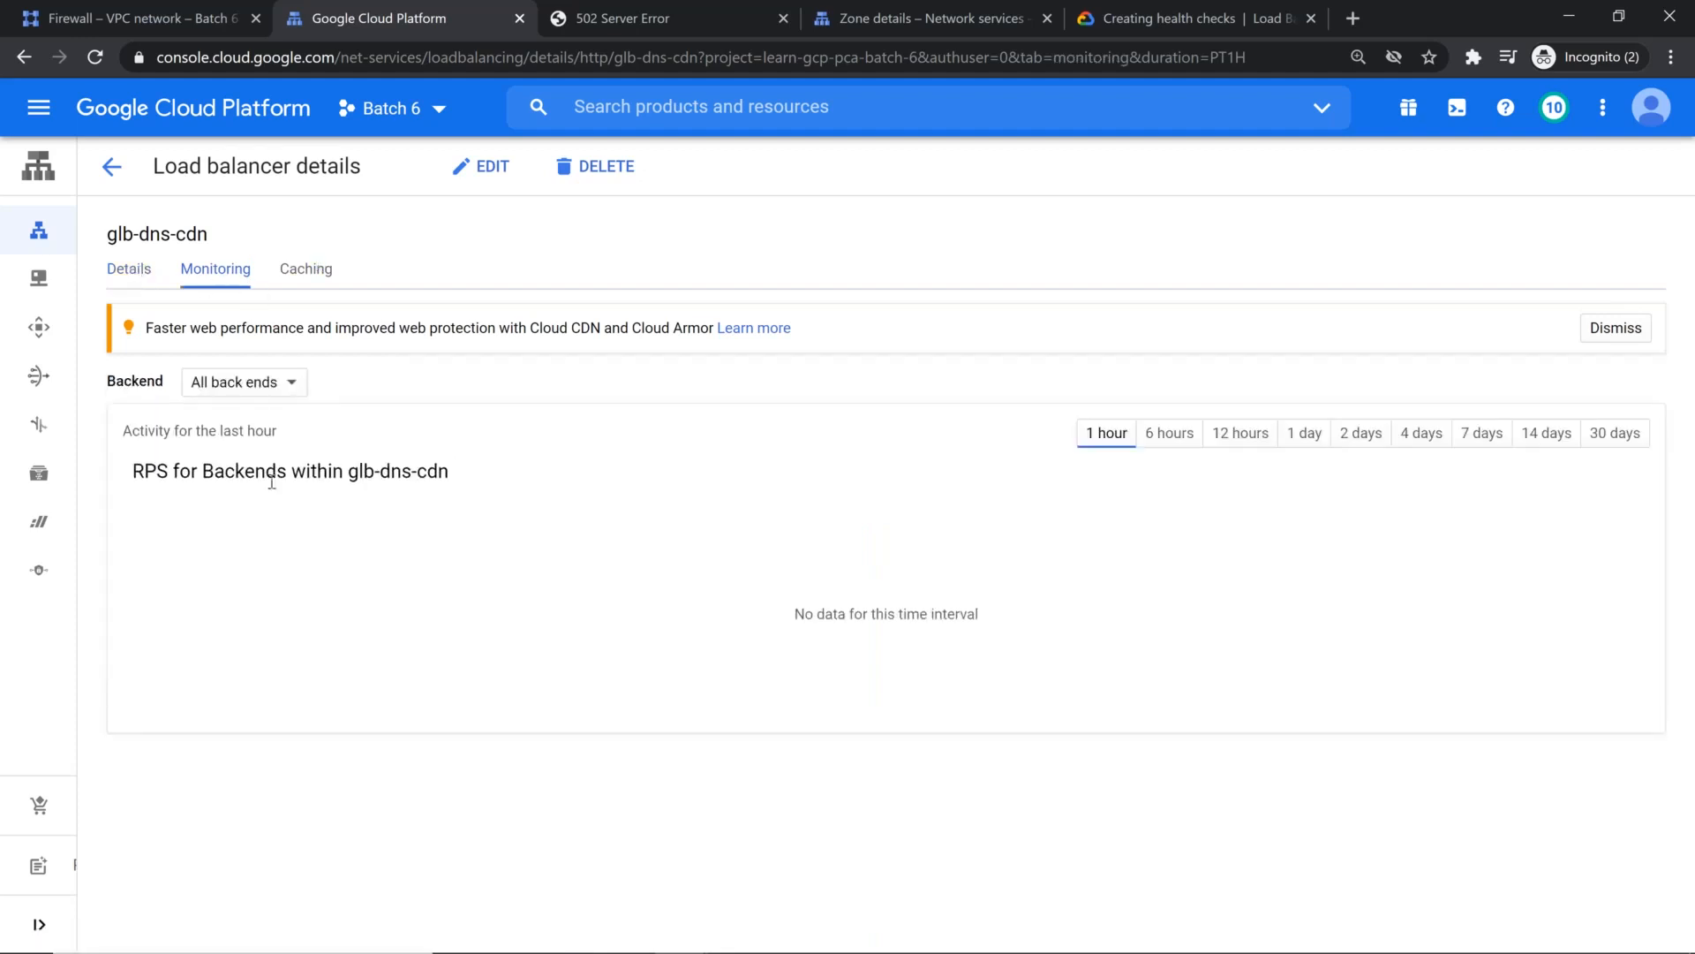
click(130, 272)
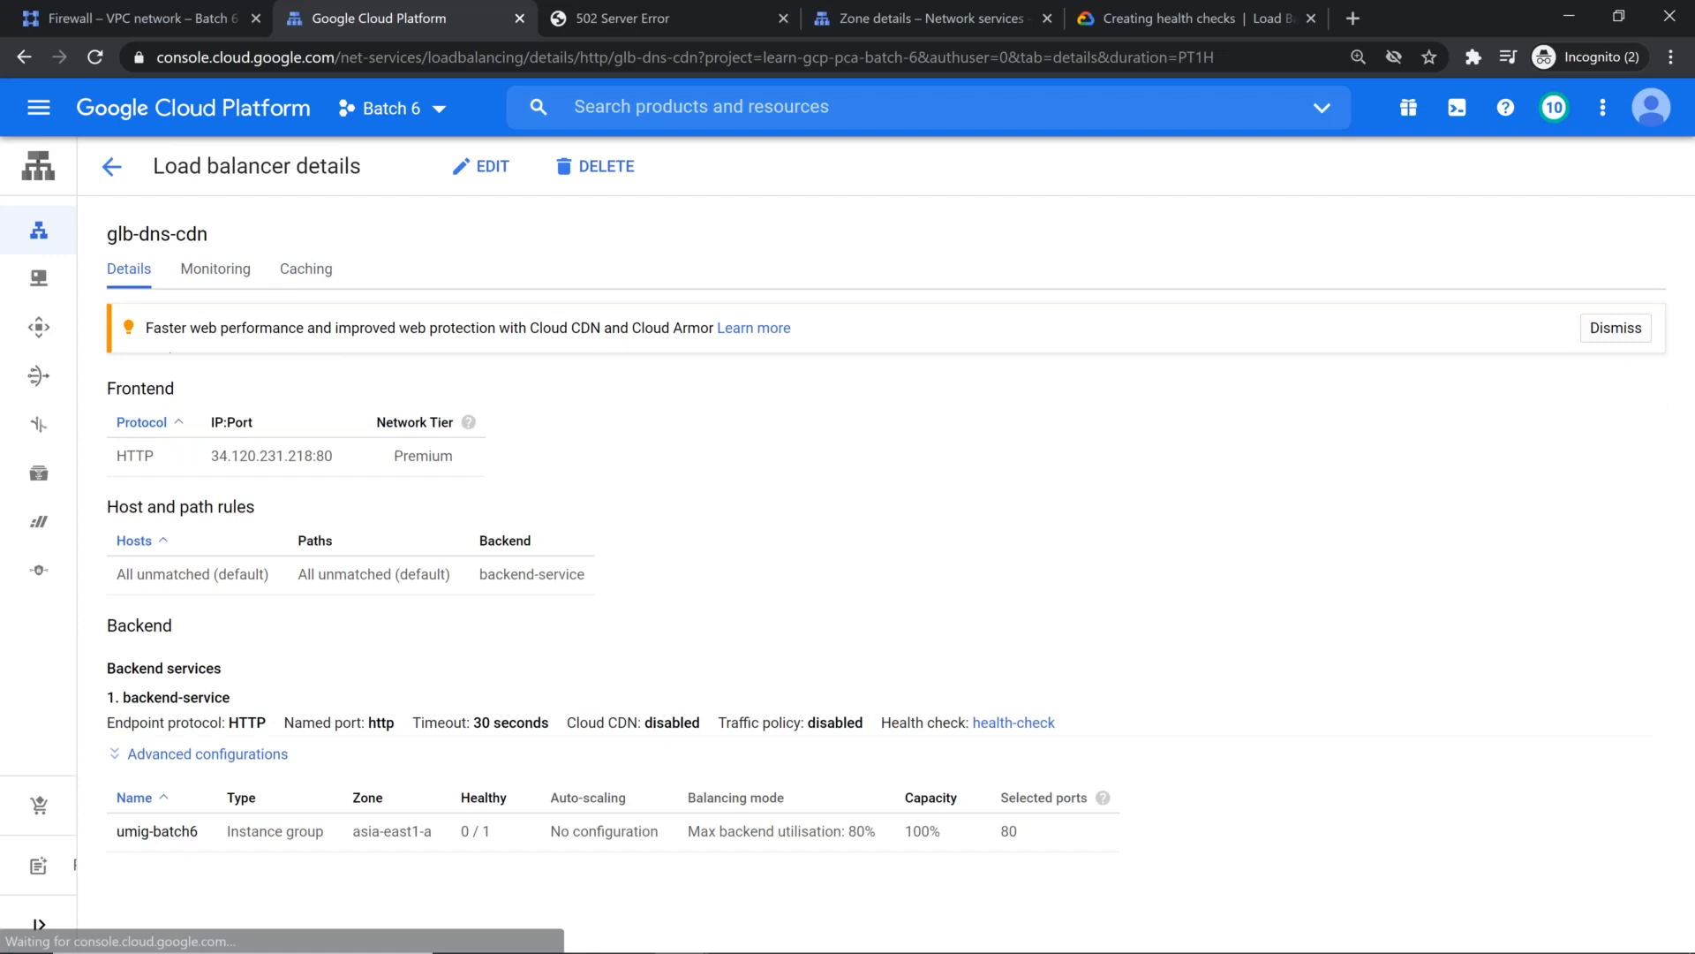
click(199, 755)
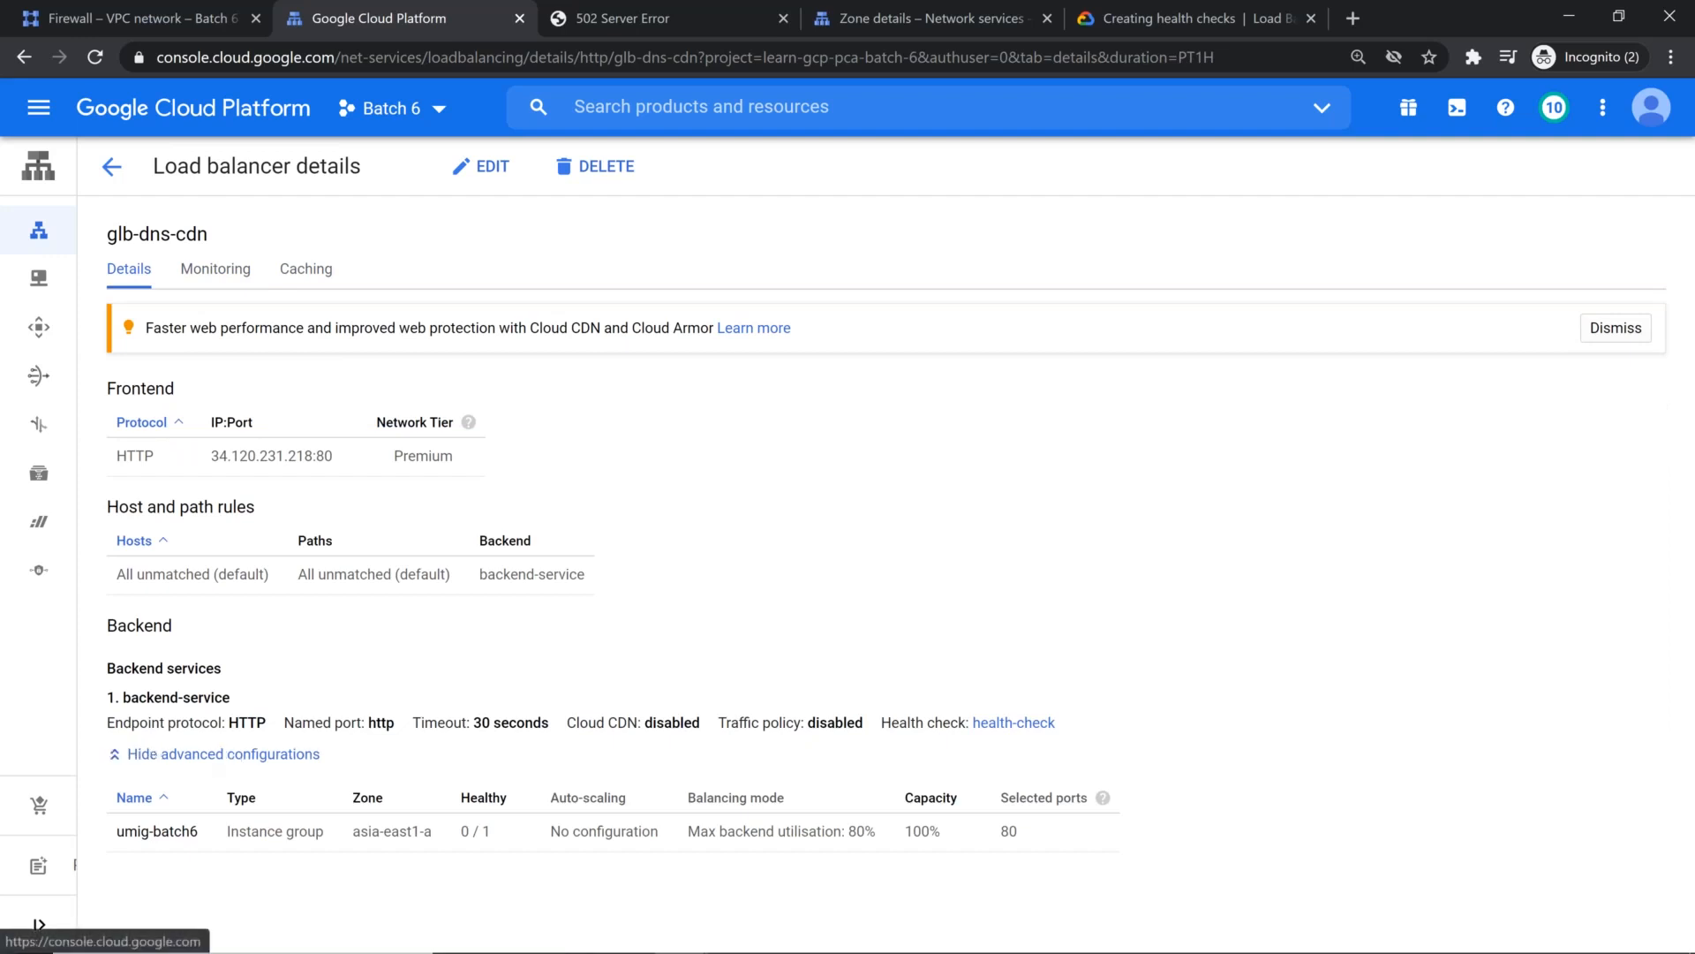
Step: Review the settings of the health check used by backend-service and return to the load balancer details
scroll(542, 686, down, 1)
click(1013, 713)
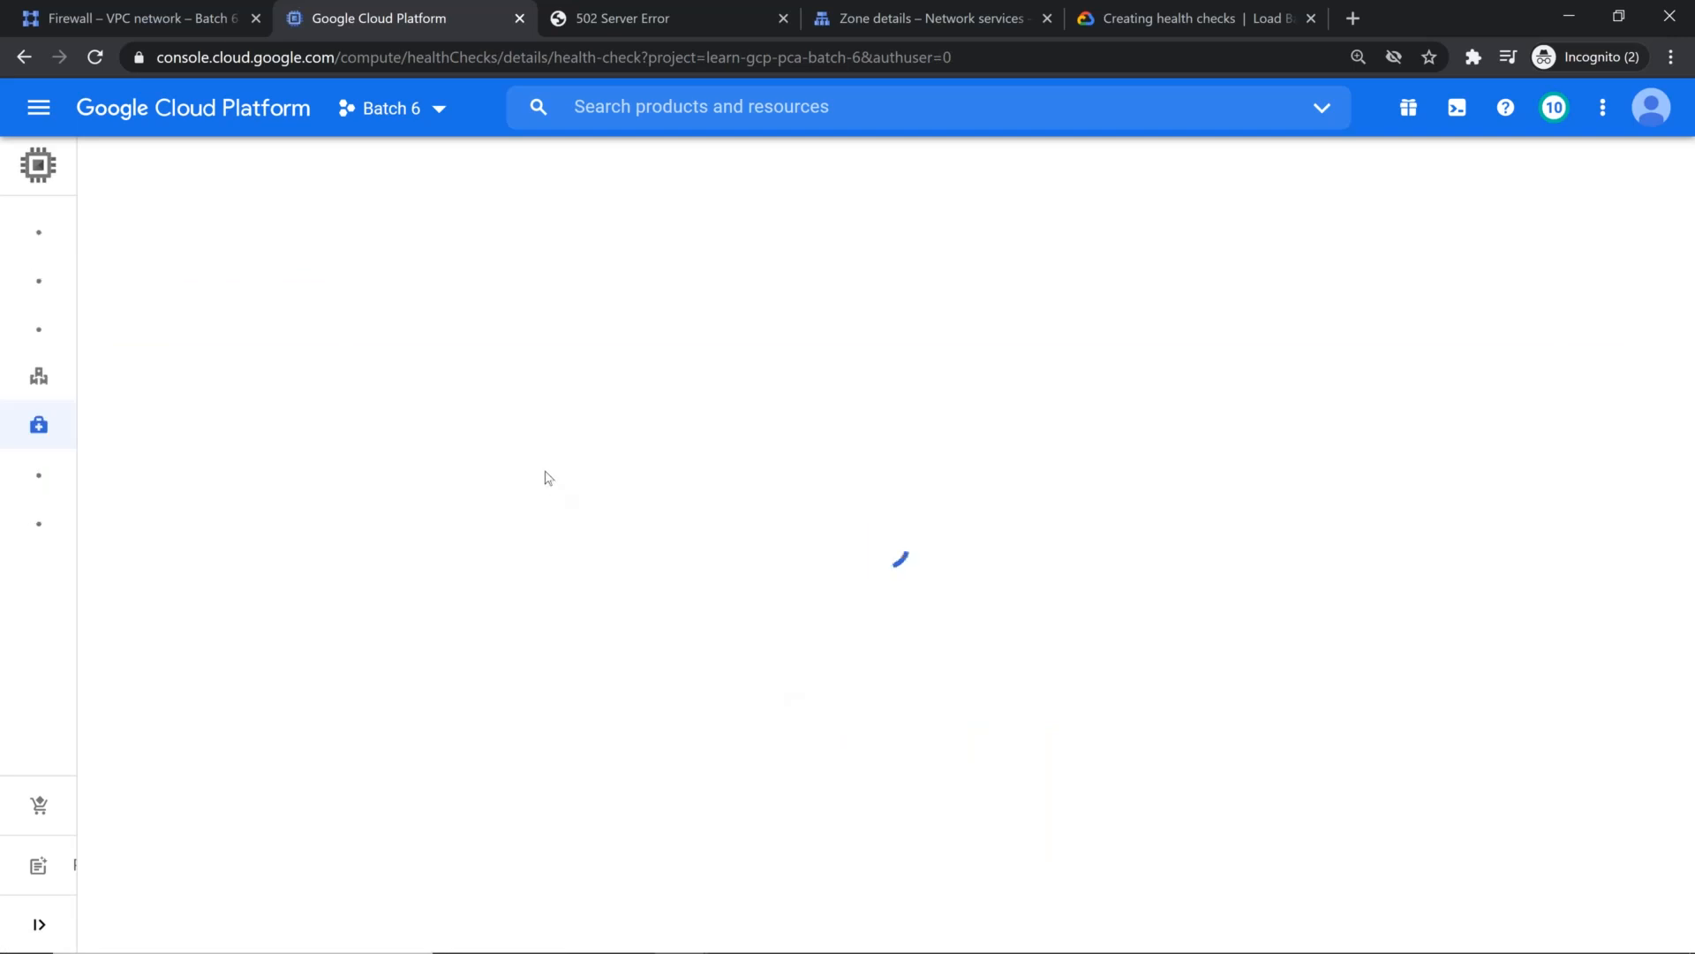
scroll(502, 495, down, 1)
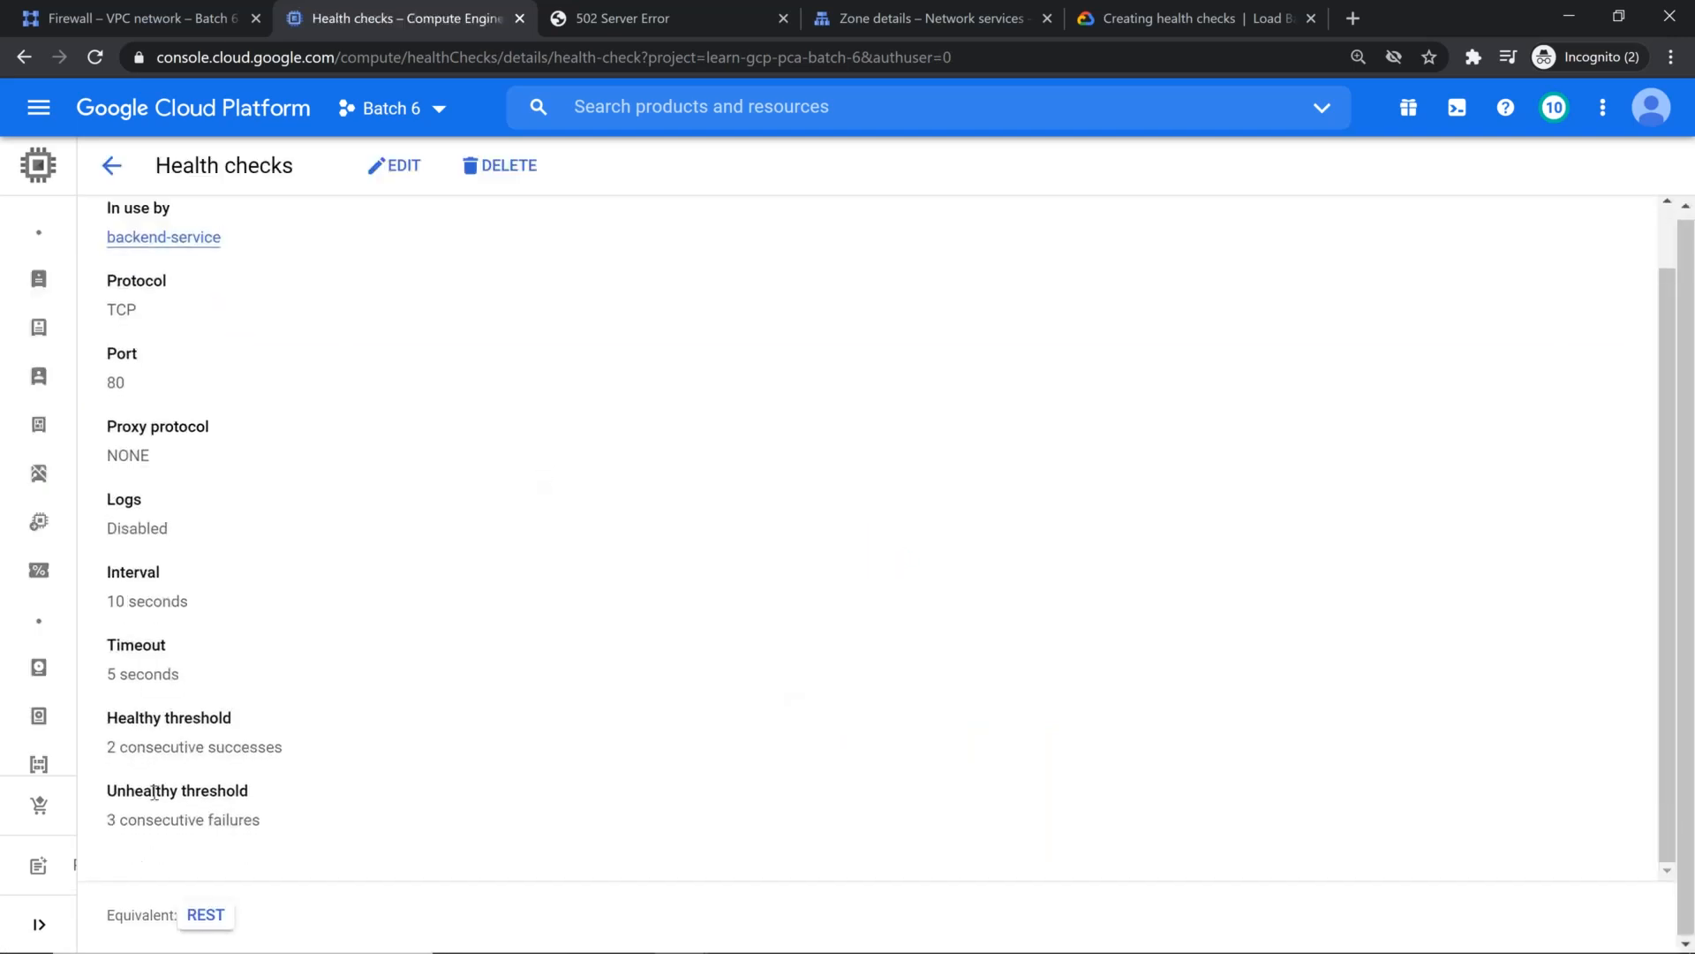
scroll(155, 699, up, 1)
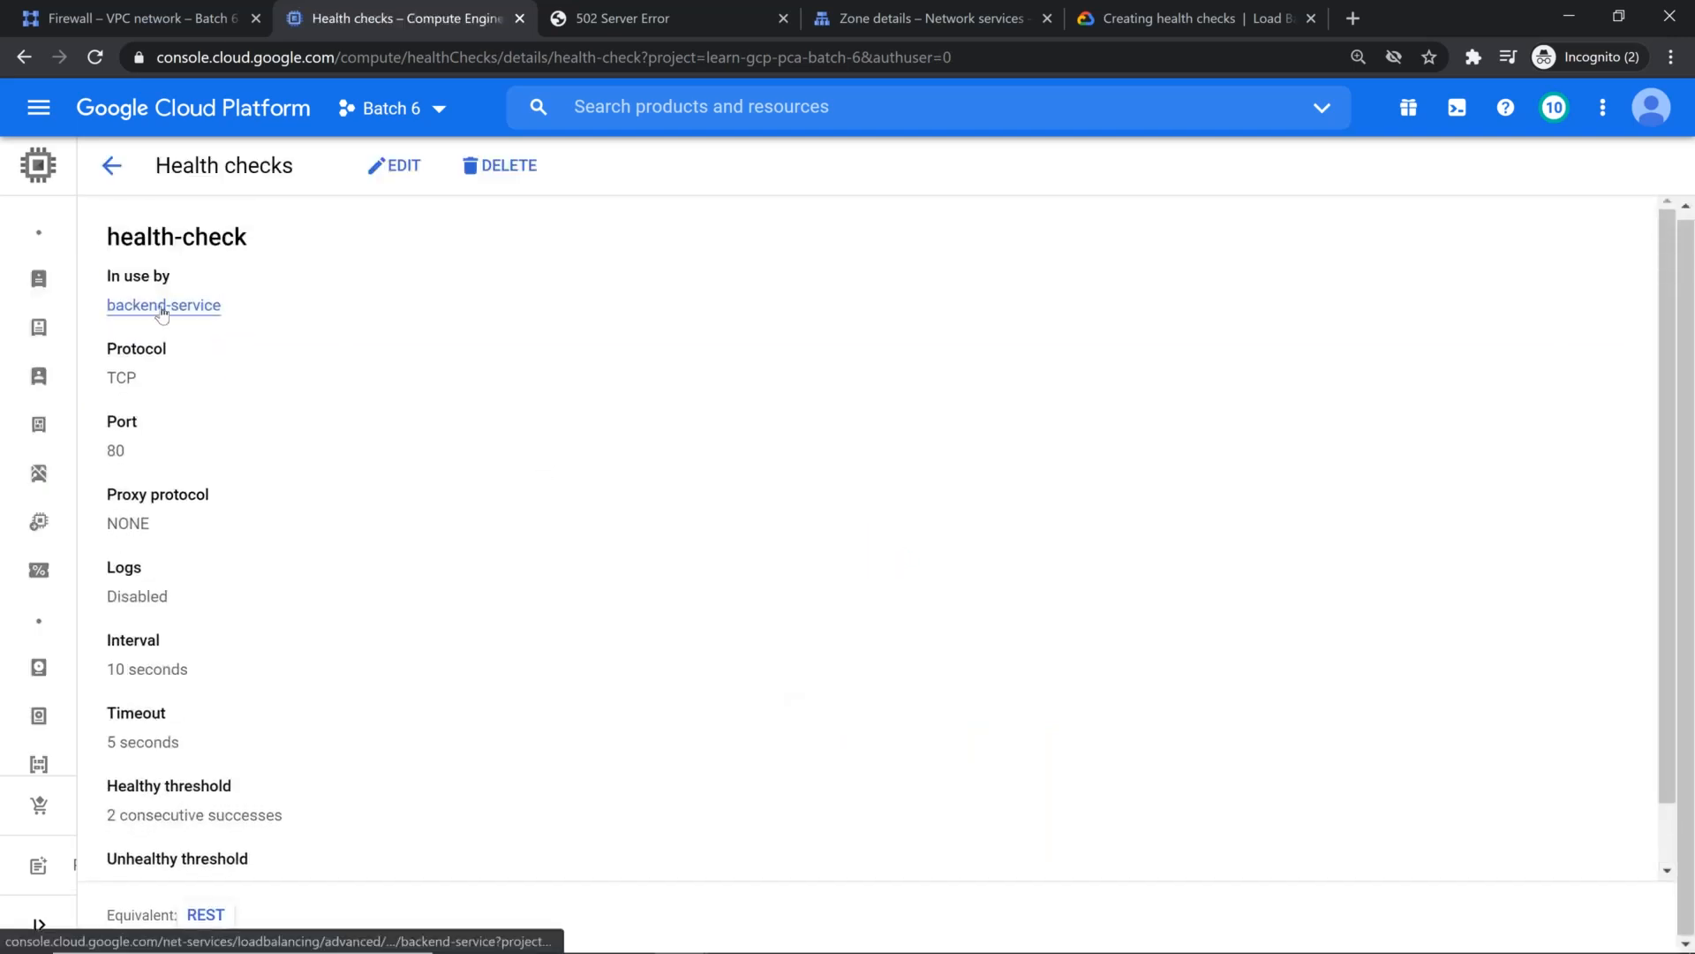
click(112, 166)
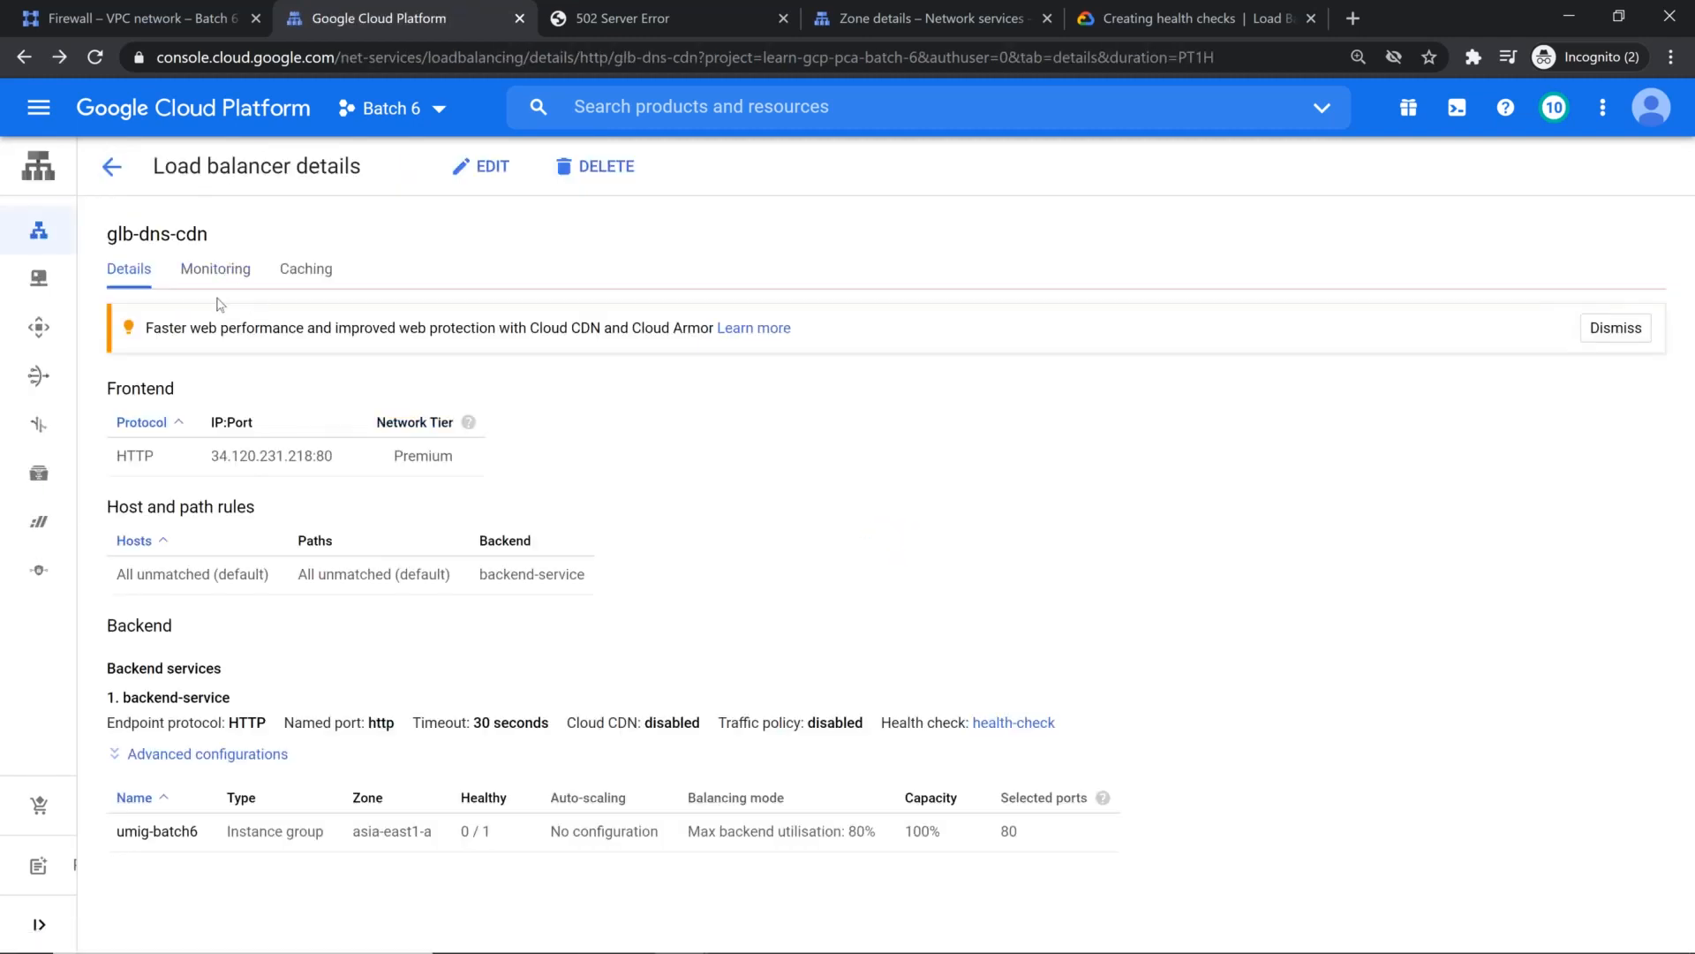
Step: Examine the advanced configurations of backend-service and recheck the protocol, port and thresholds of its health check
click(181, 755)
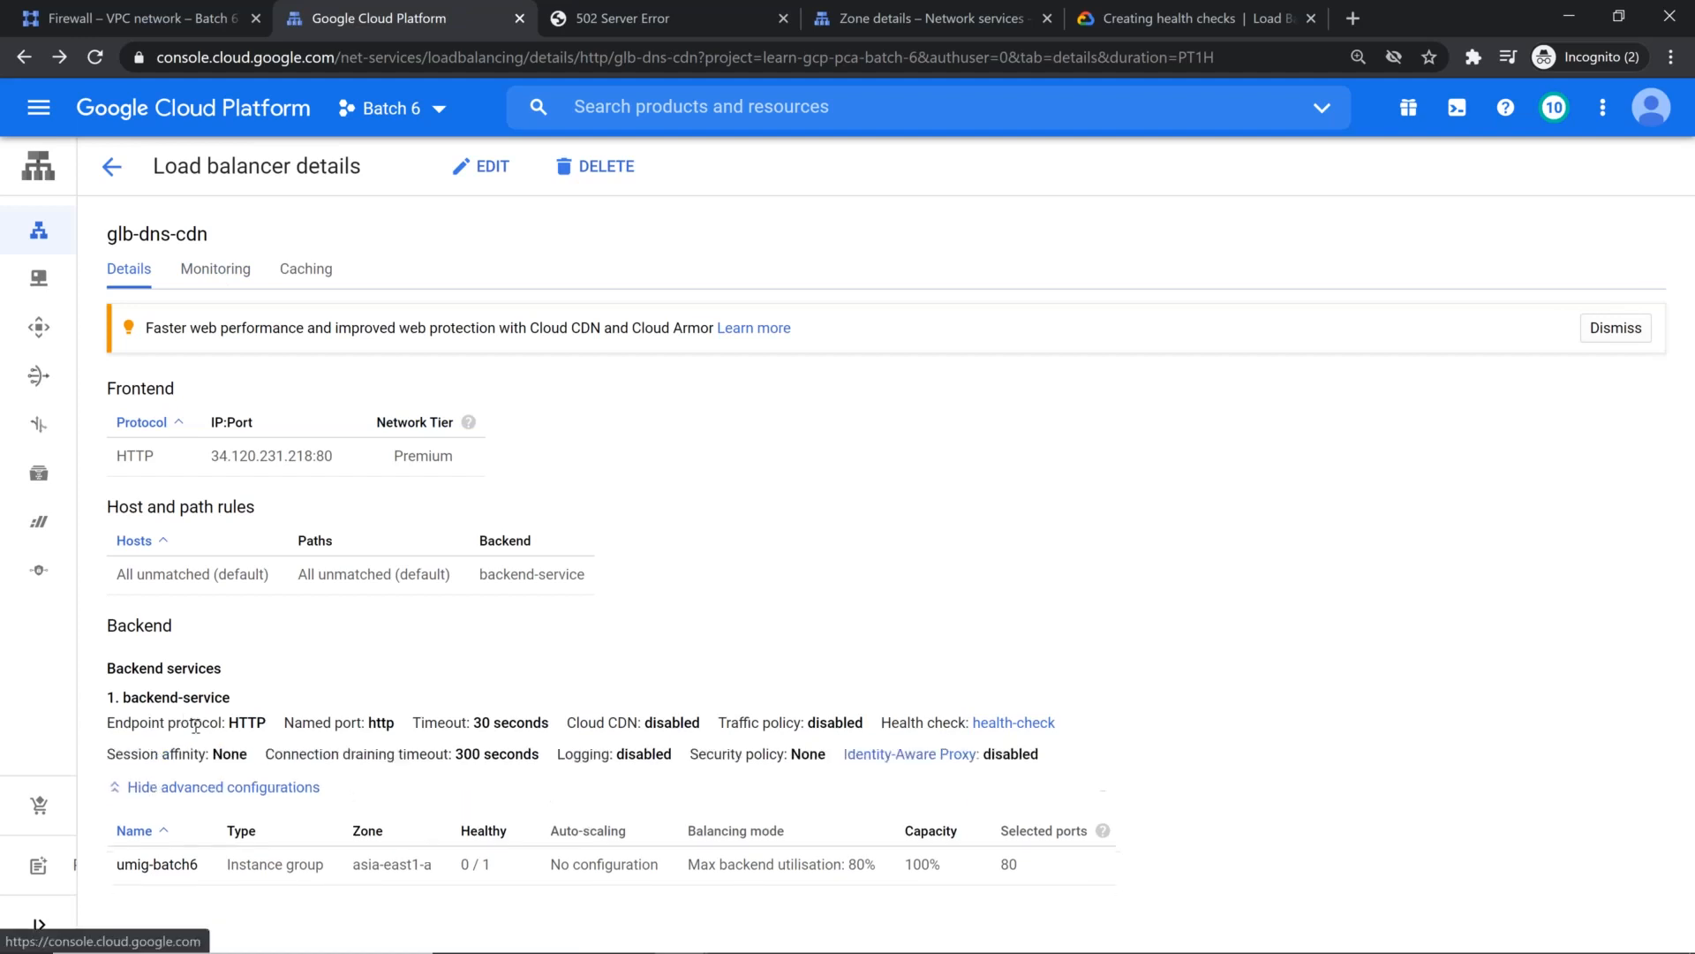
scroll(279, 672, down, 1)
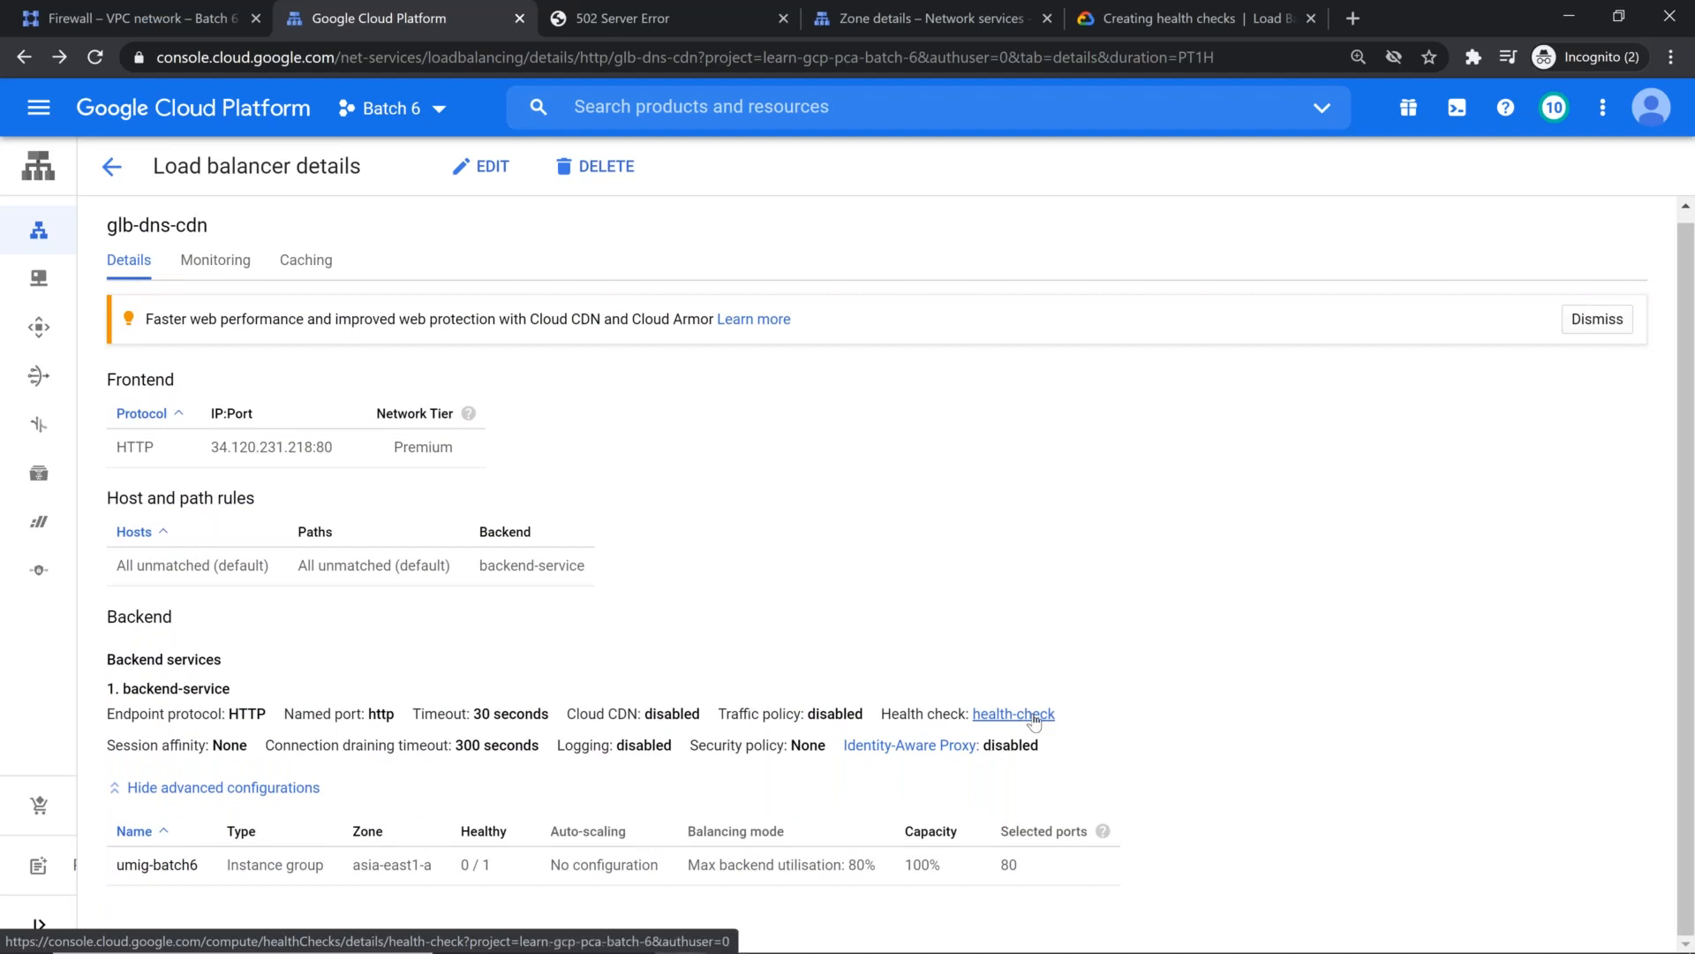
click(1033, 715)
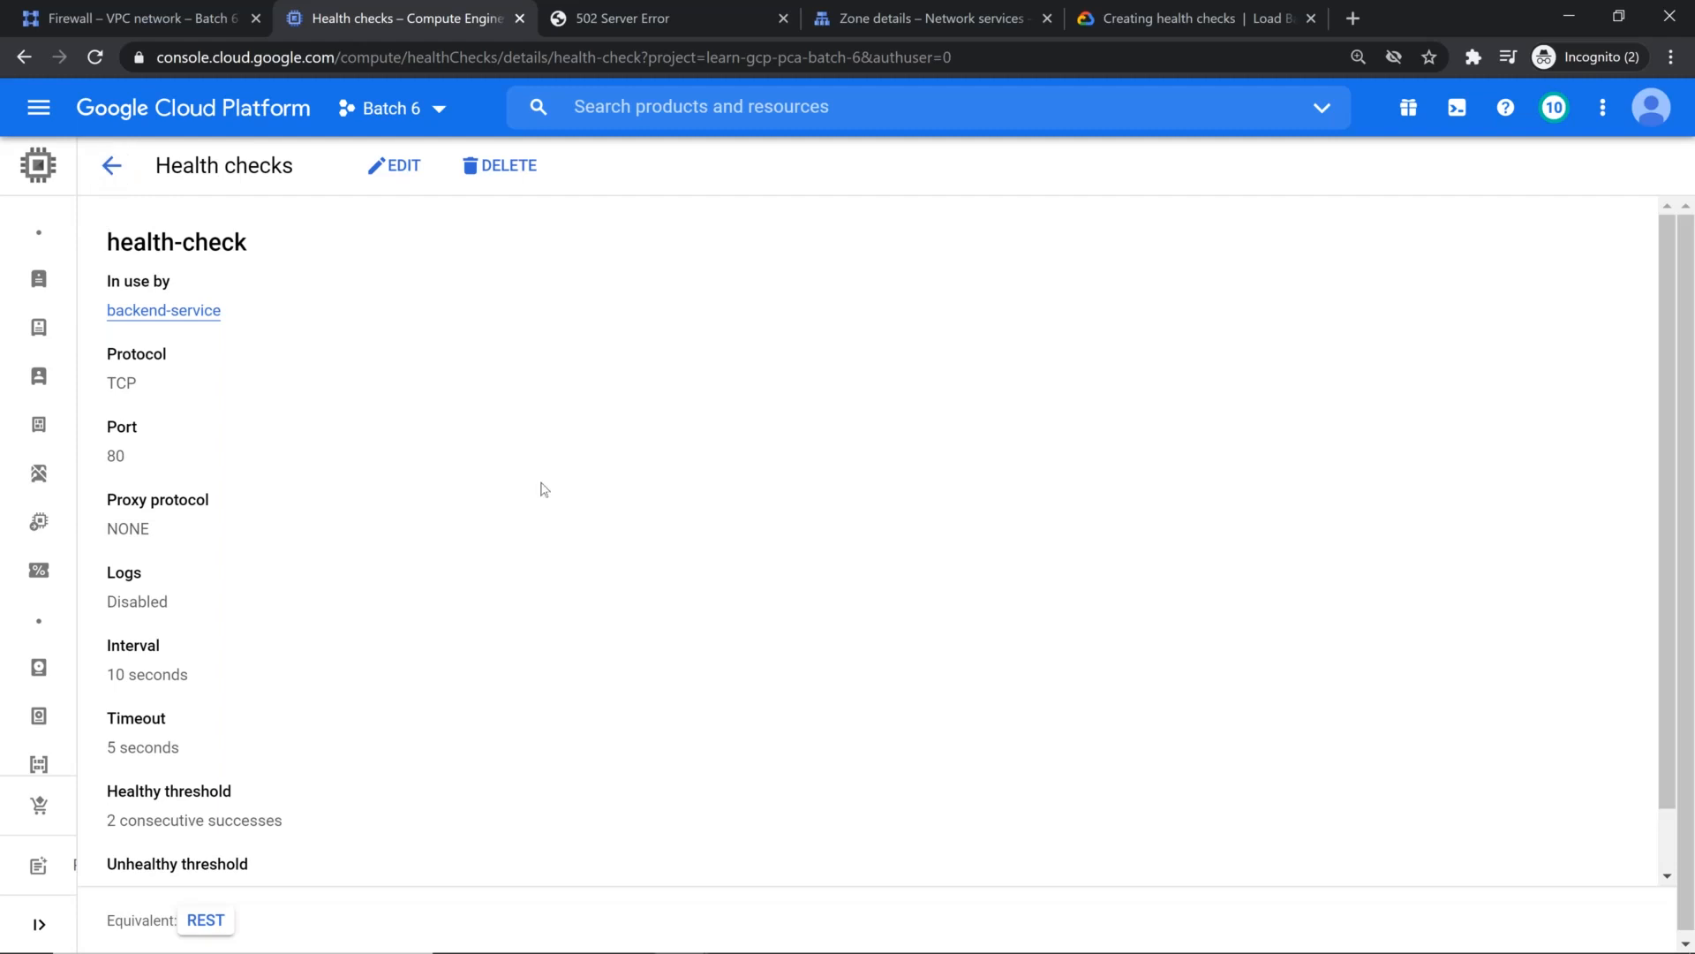
scroll(541, 488, down, 1)
scroll(544, 490, up, 1)
click(112, 172)
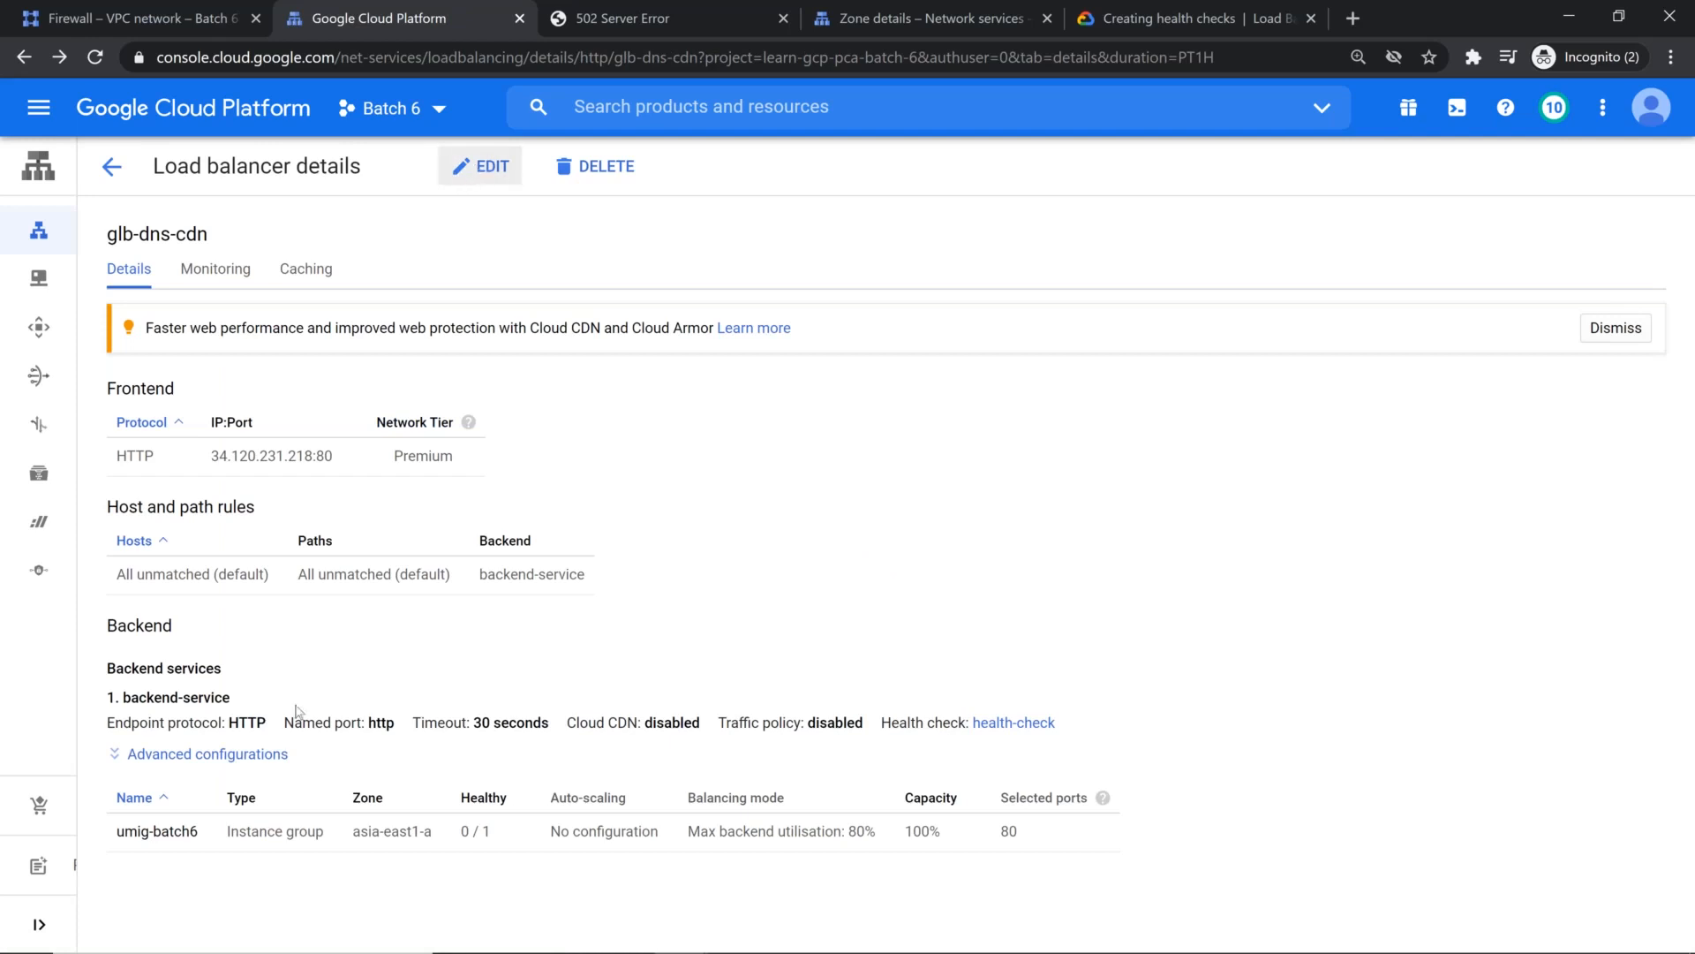
click(207, 753)
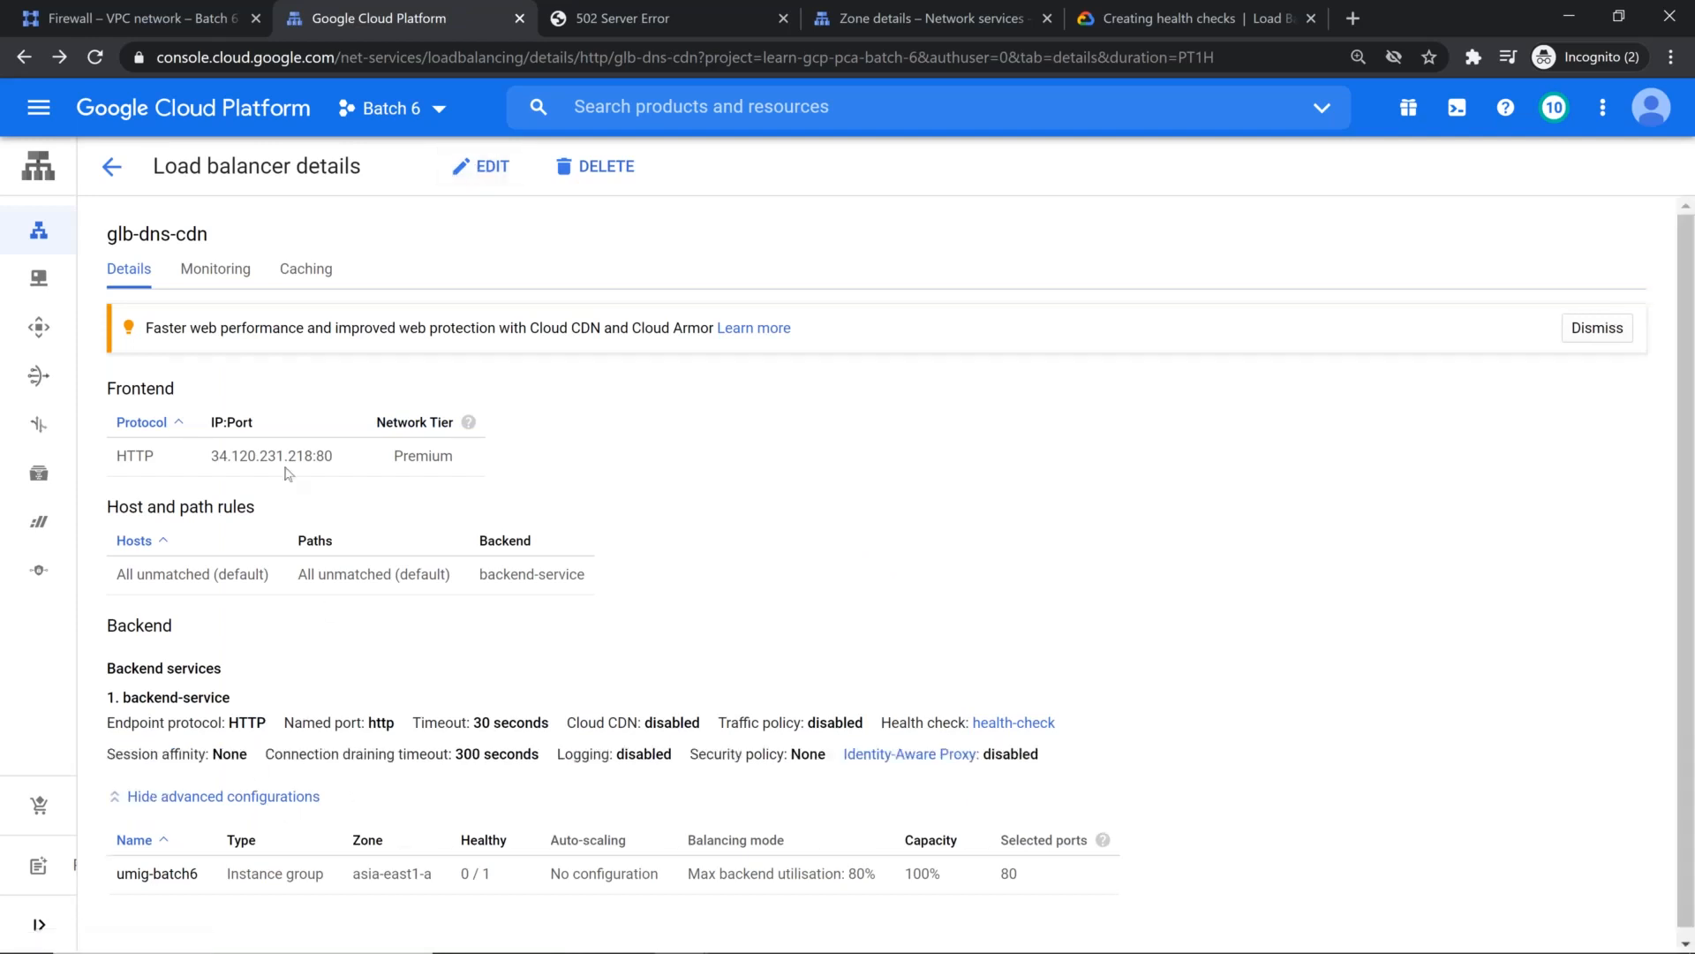
Step: Look through the advanced load-balancing resources: forwarding rules, target proxies, back-end services and back-end buckets
click(122, 169)
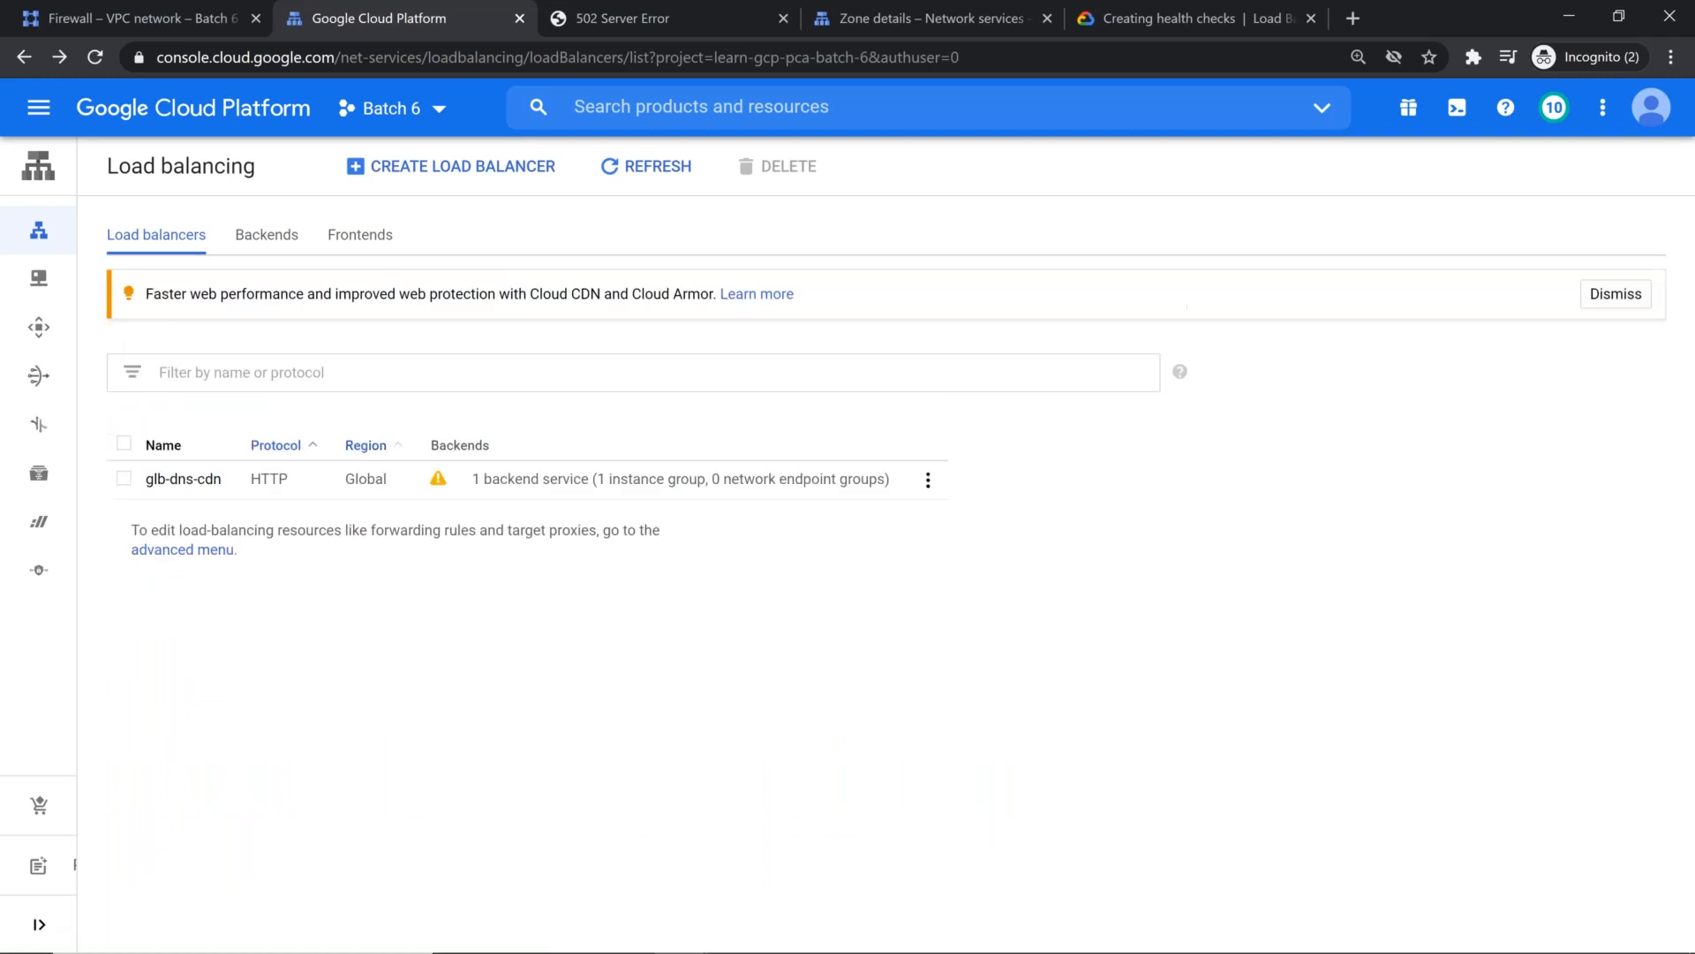
mouse_move(441, 483)
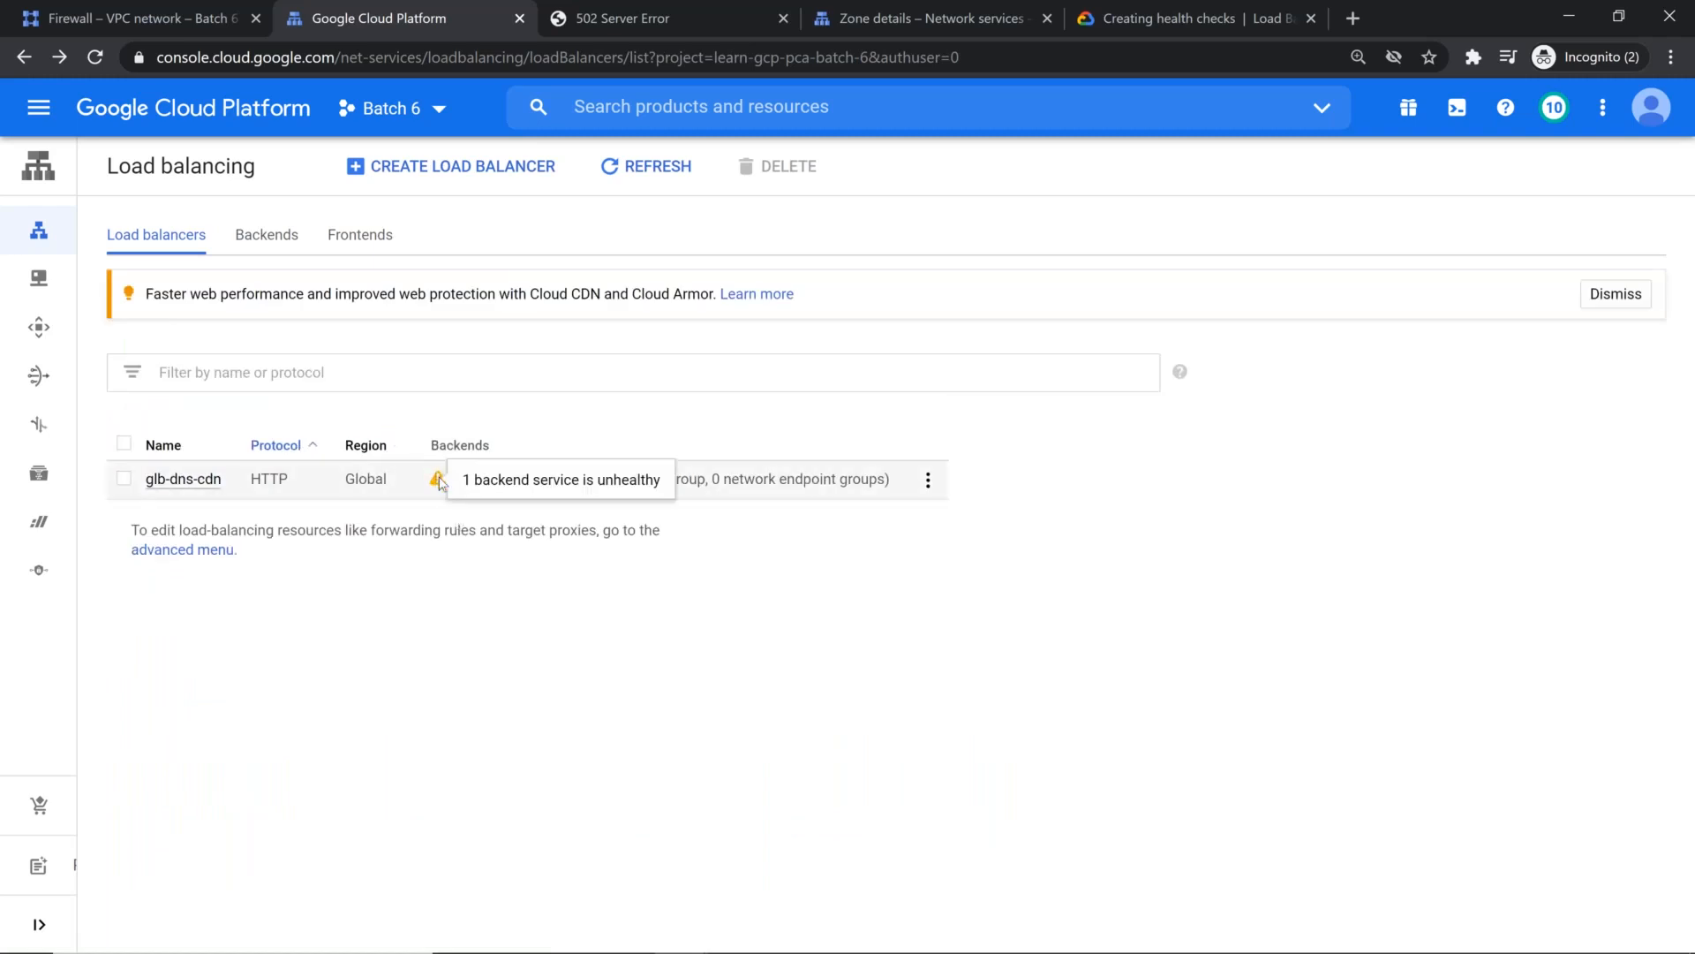
click(198, 547)
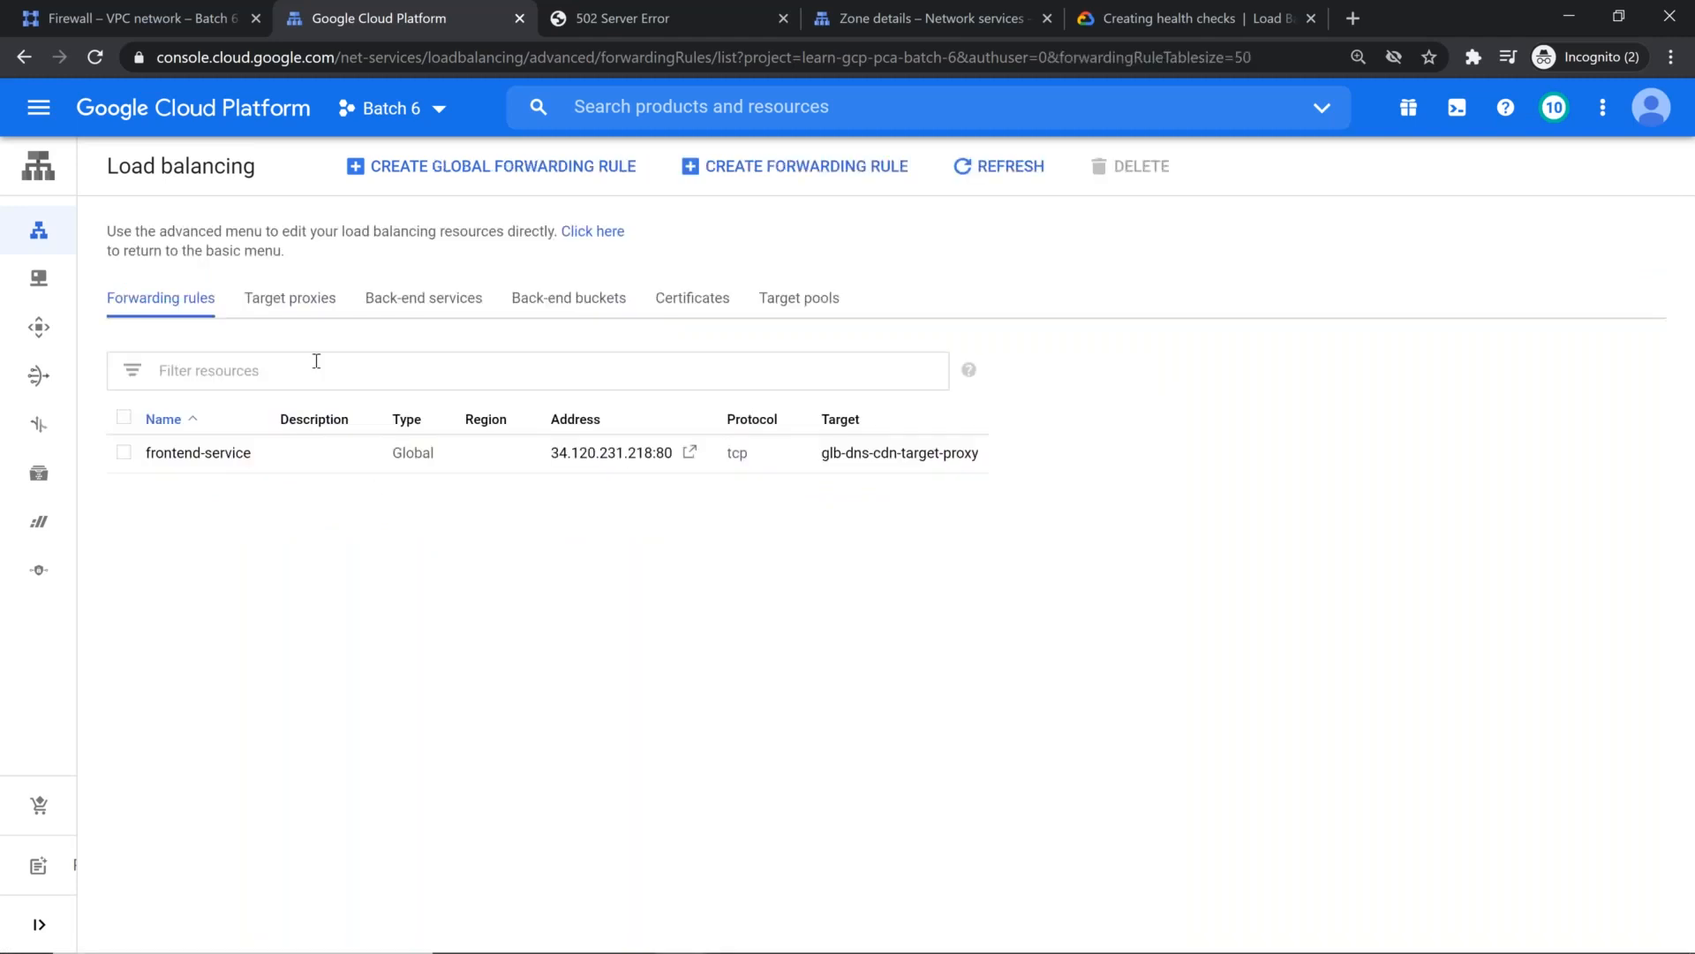
click(325, 300)
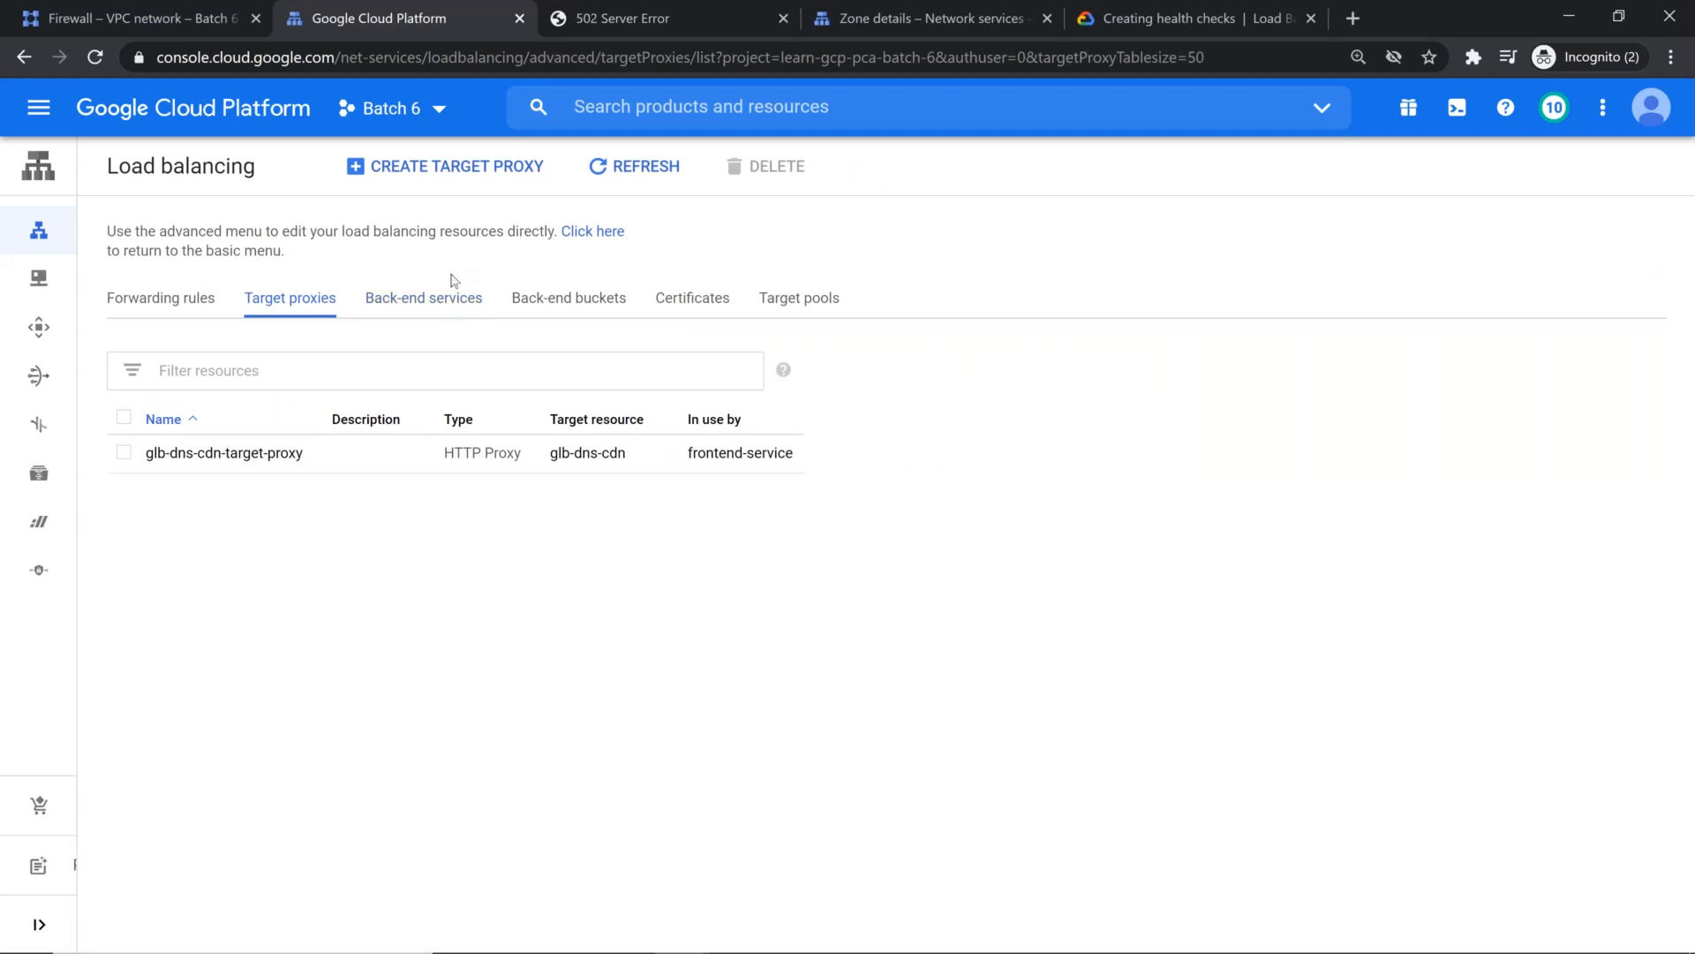
click(439, 305)
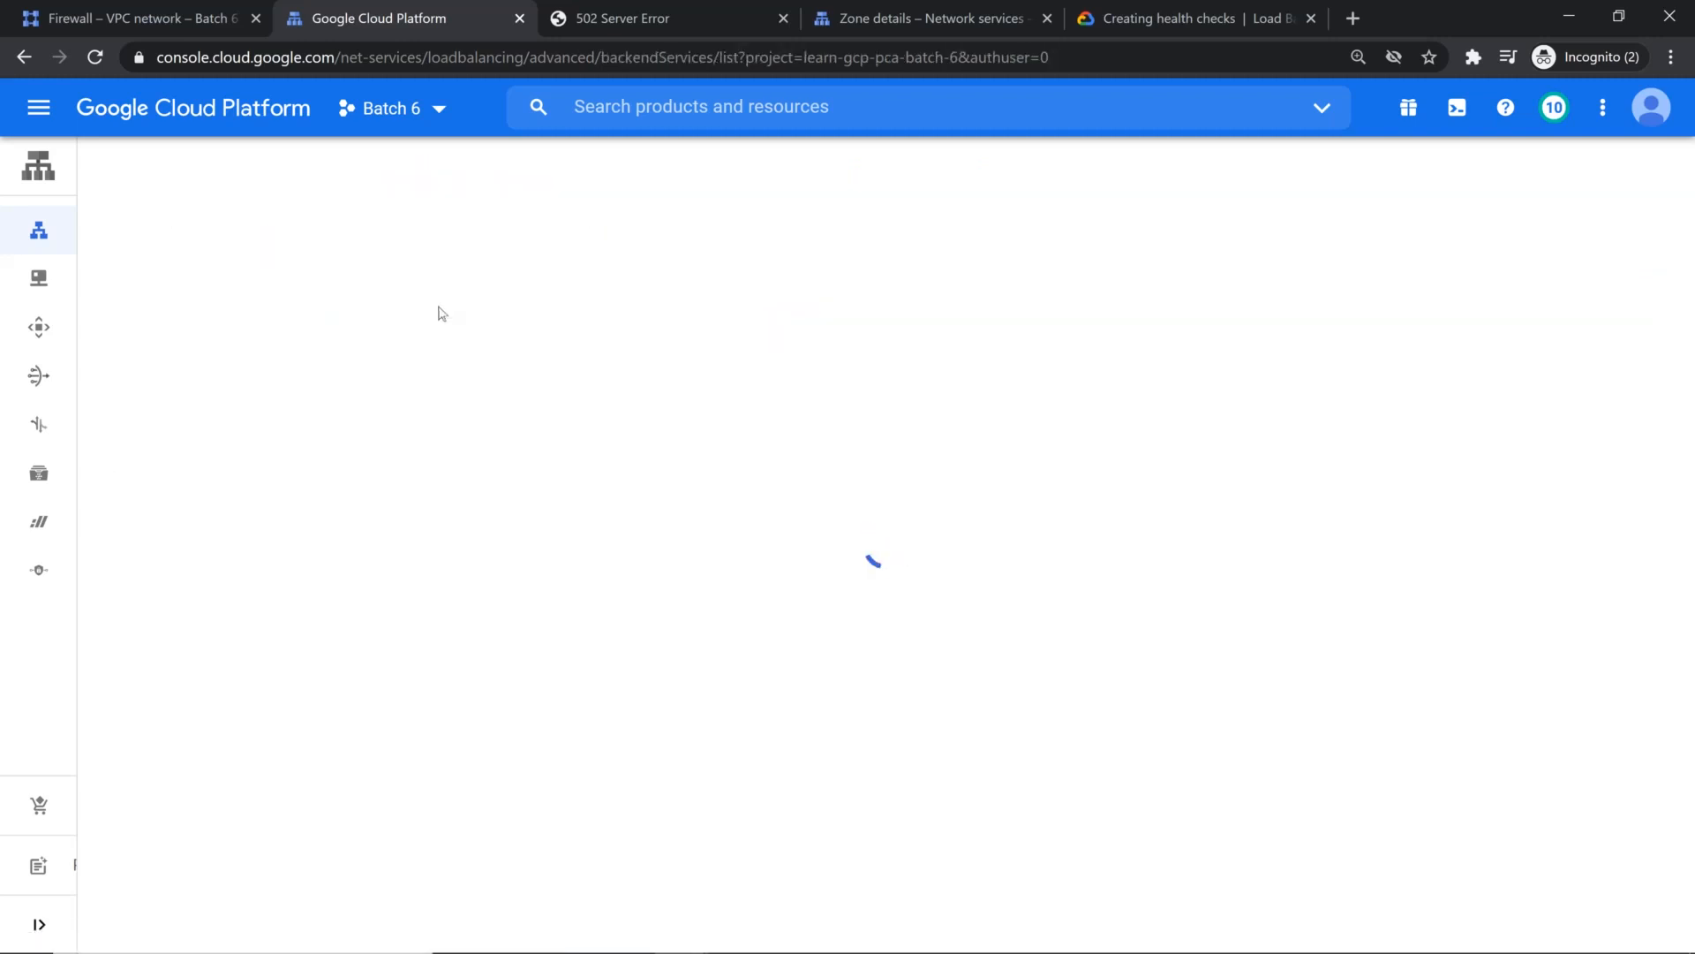
click(582, 305)
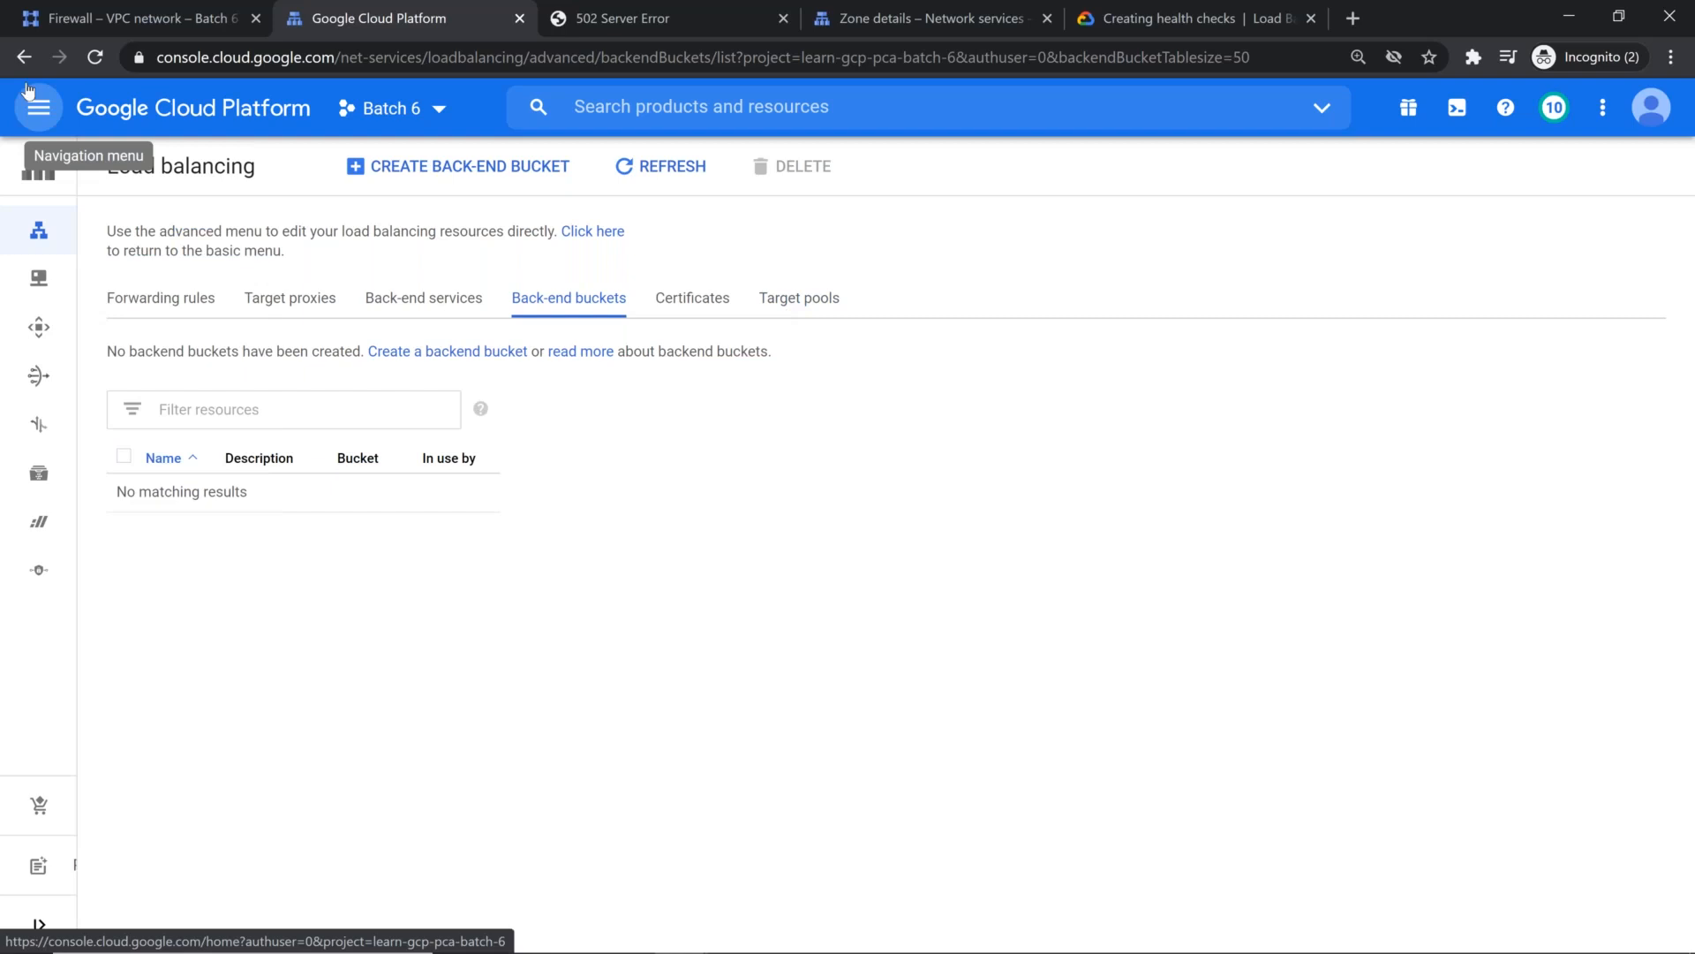
Step: Copy the source range 35.191.0.0/16 from the health checks documentation and find it in the vpc-taiwan firewall rules
click(133, 19)
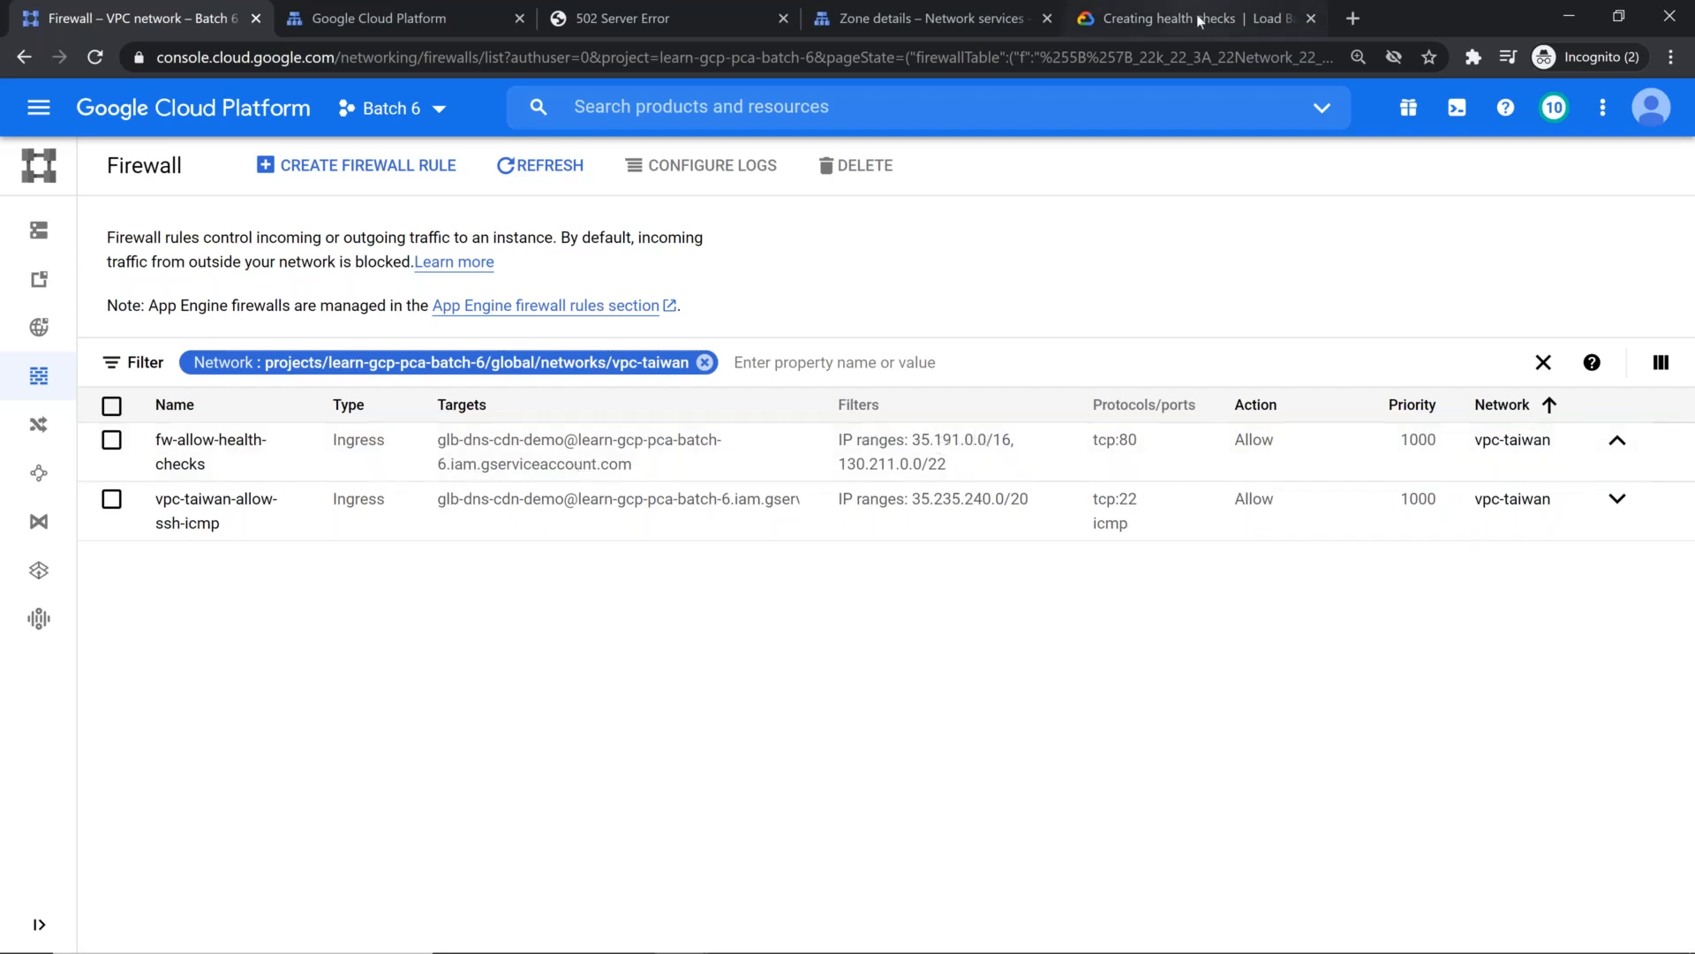
click(1164, 19)
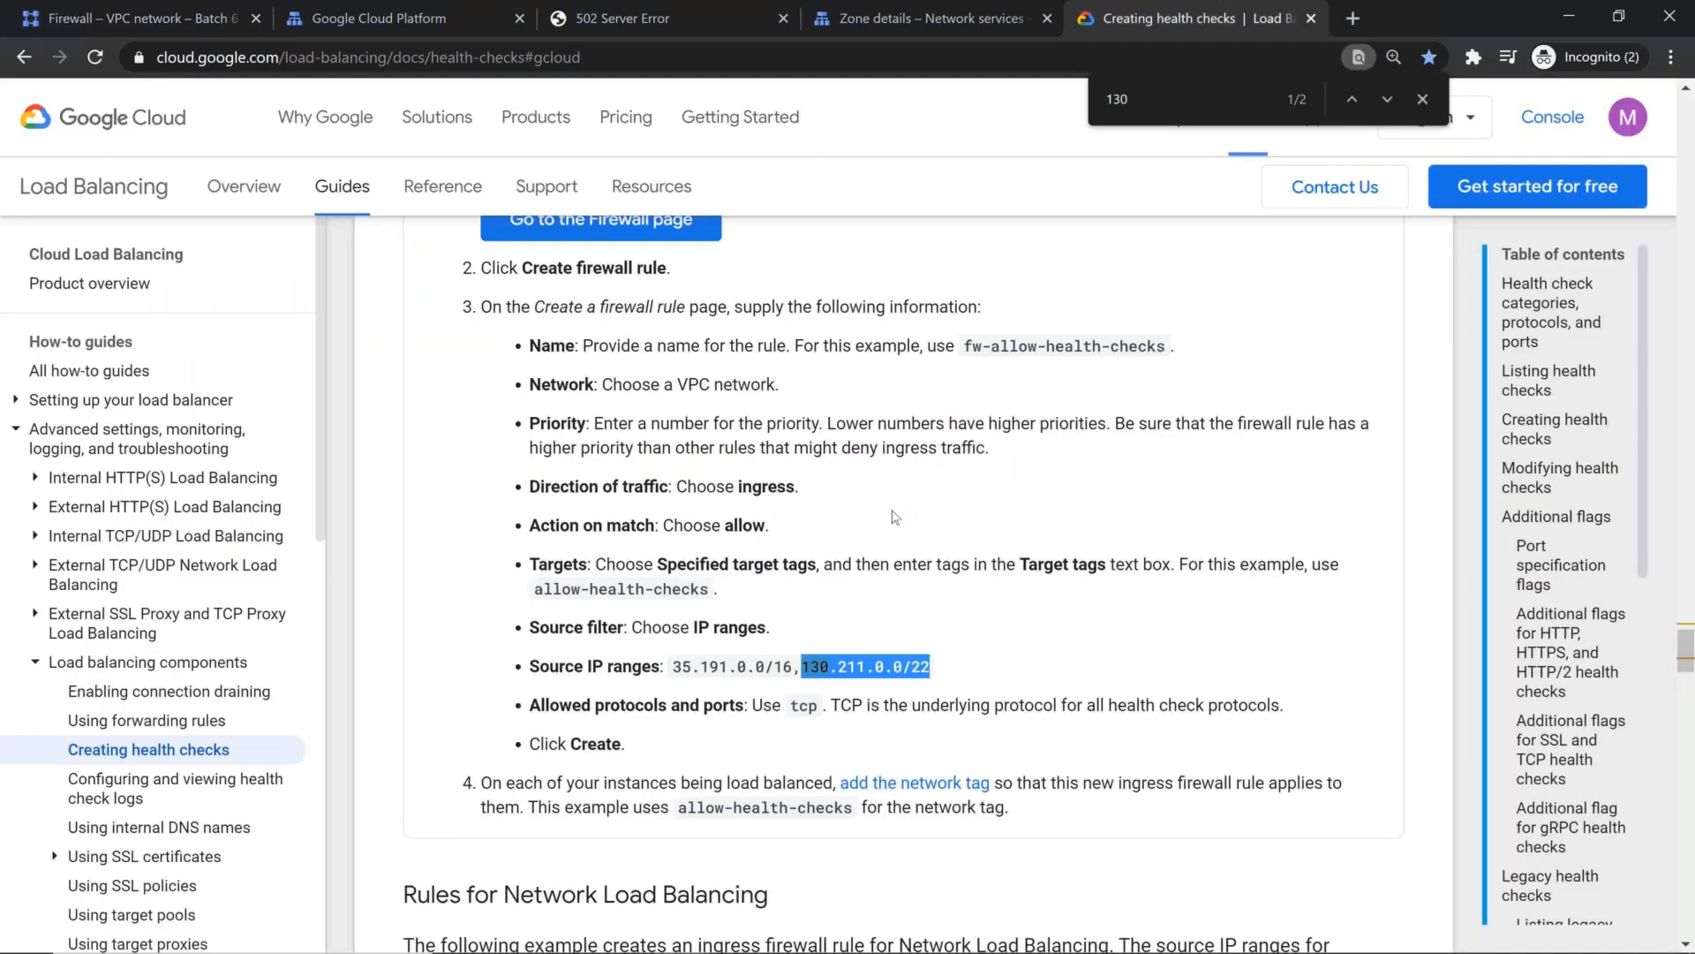
drag(673, 667, 783, 669)
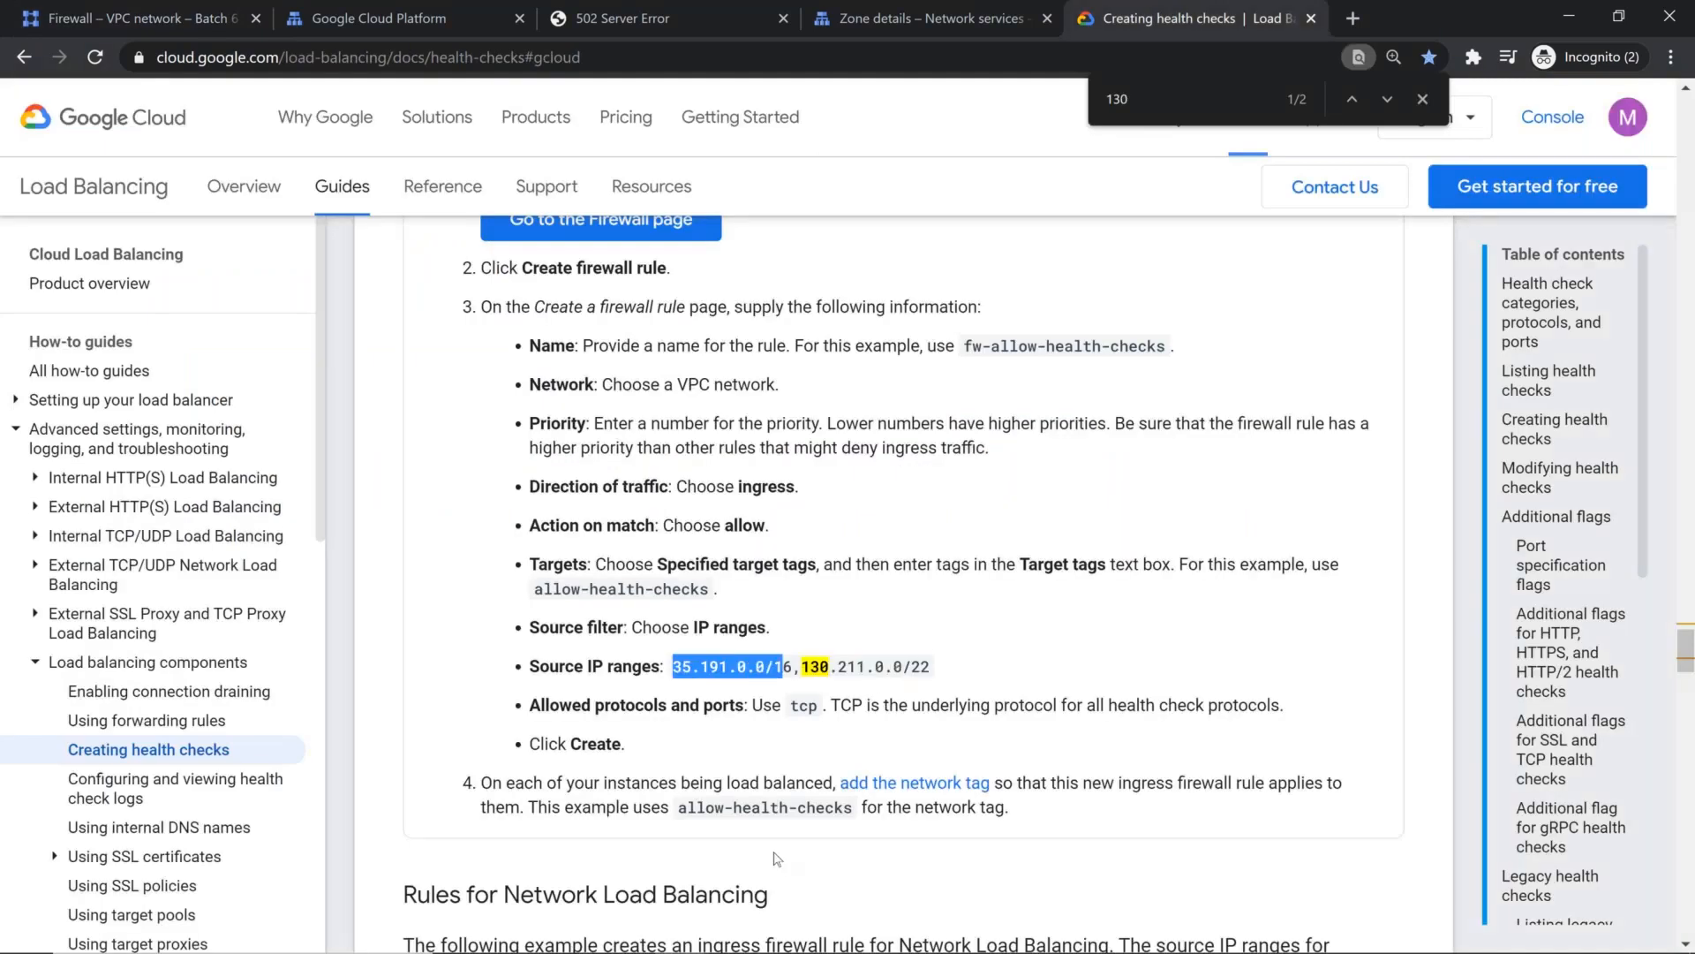
key(ctrl+c)
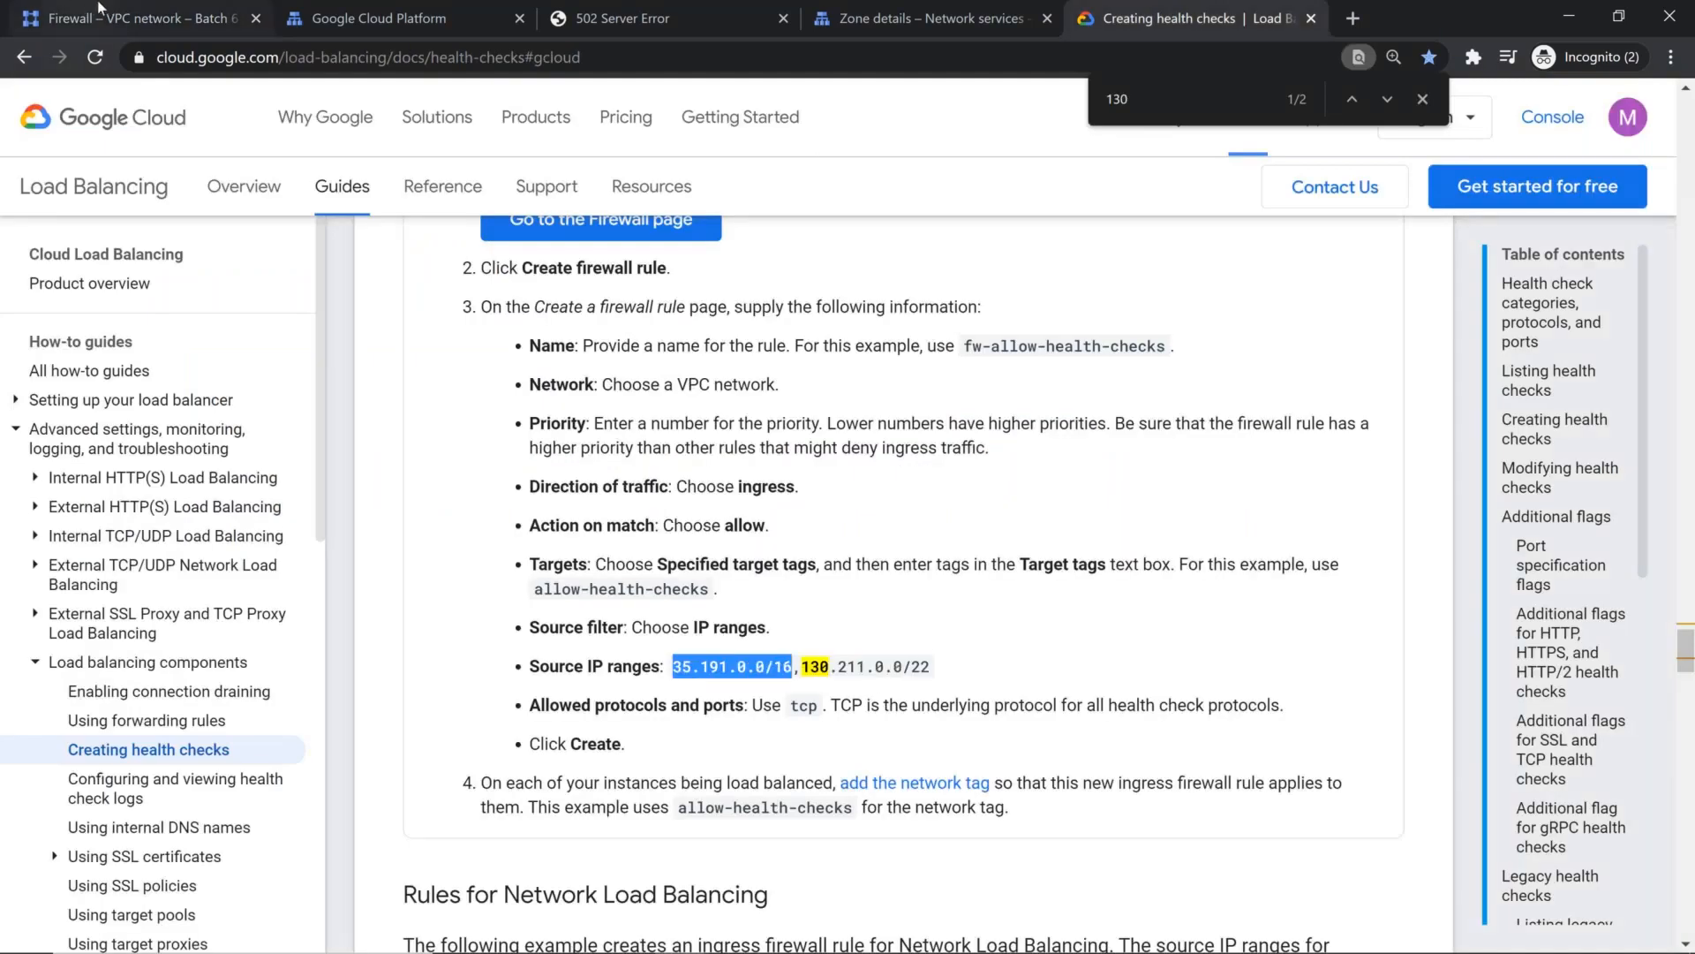
key(ctrl+1)
key(ctrl+f)
key(ctrl+v)
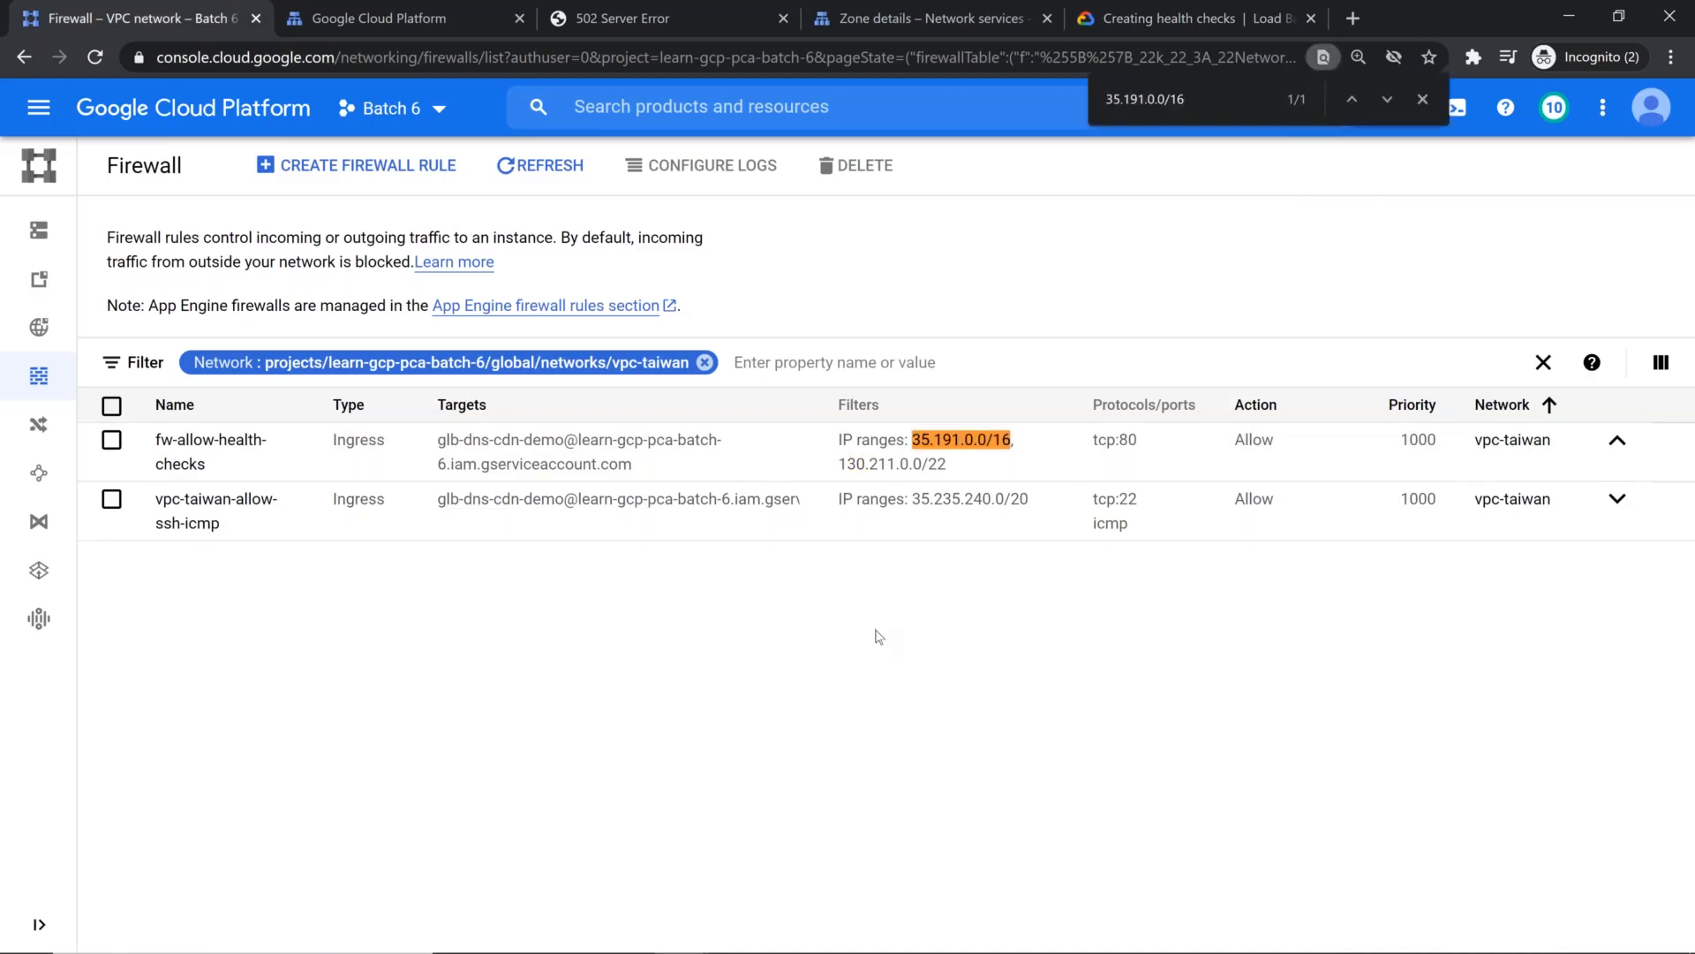
Step: Copy the source range 130.211.0.0/22 from the documentation and find it in the vpc-taiwan firewall rules
click(1171, 10)
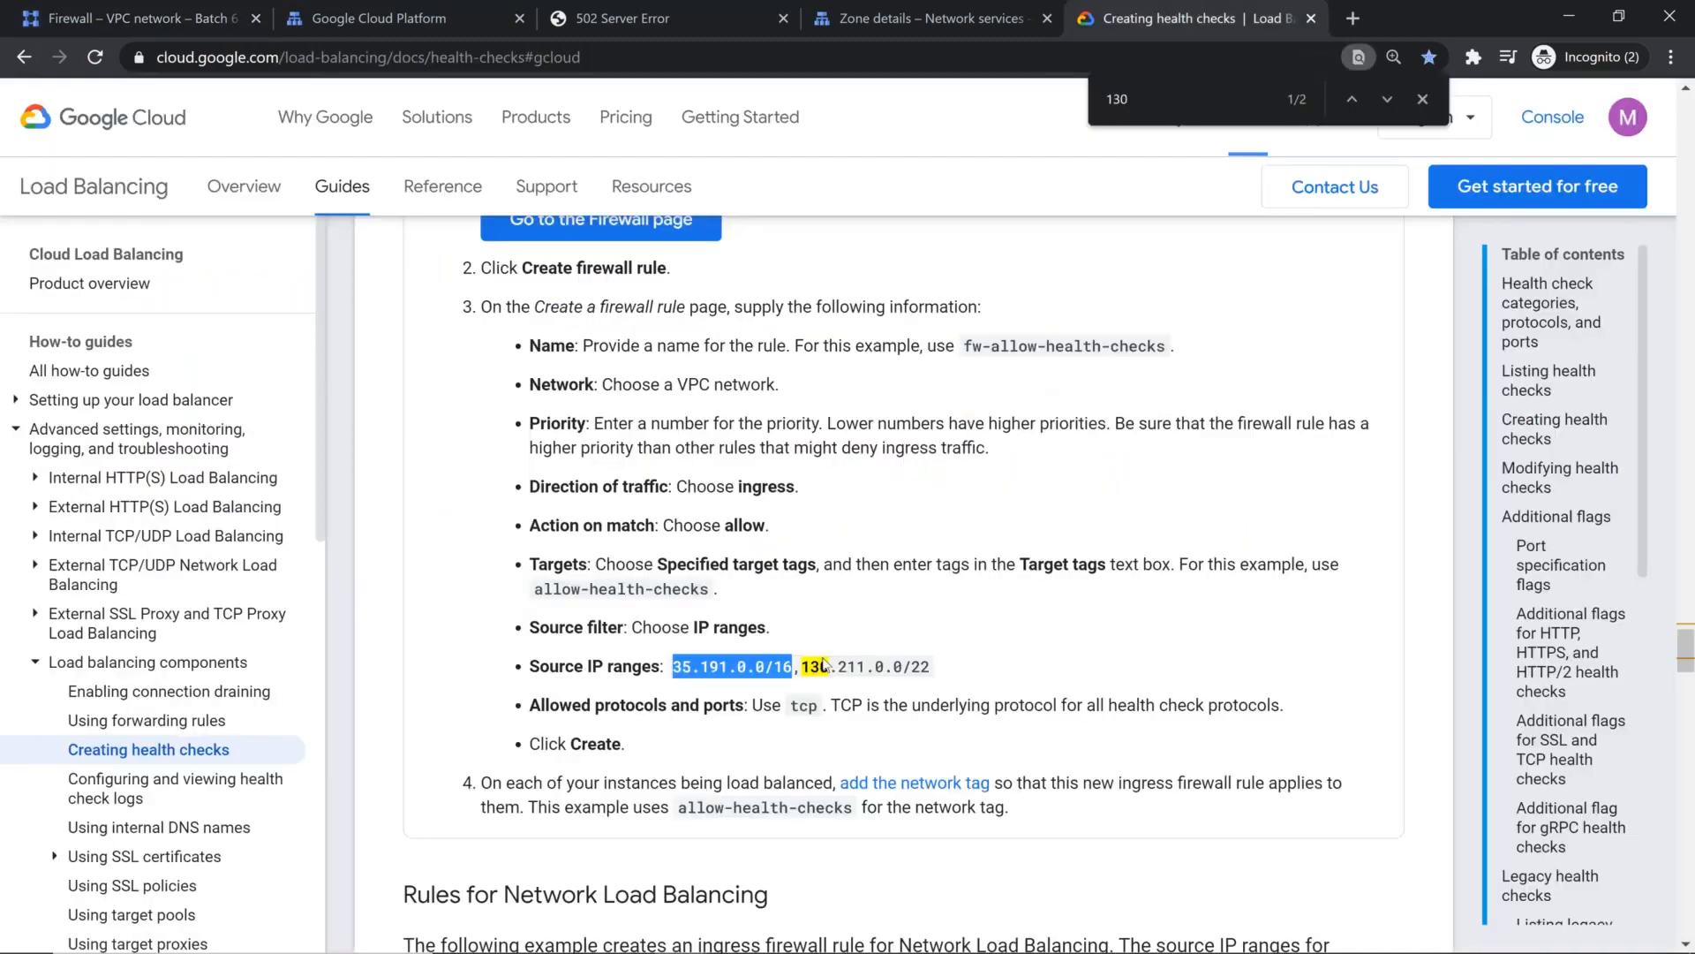
drag(802, 667, 931, 667)
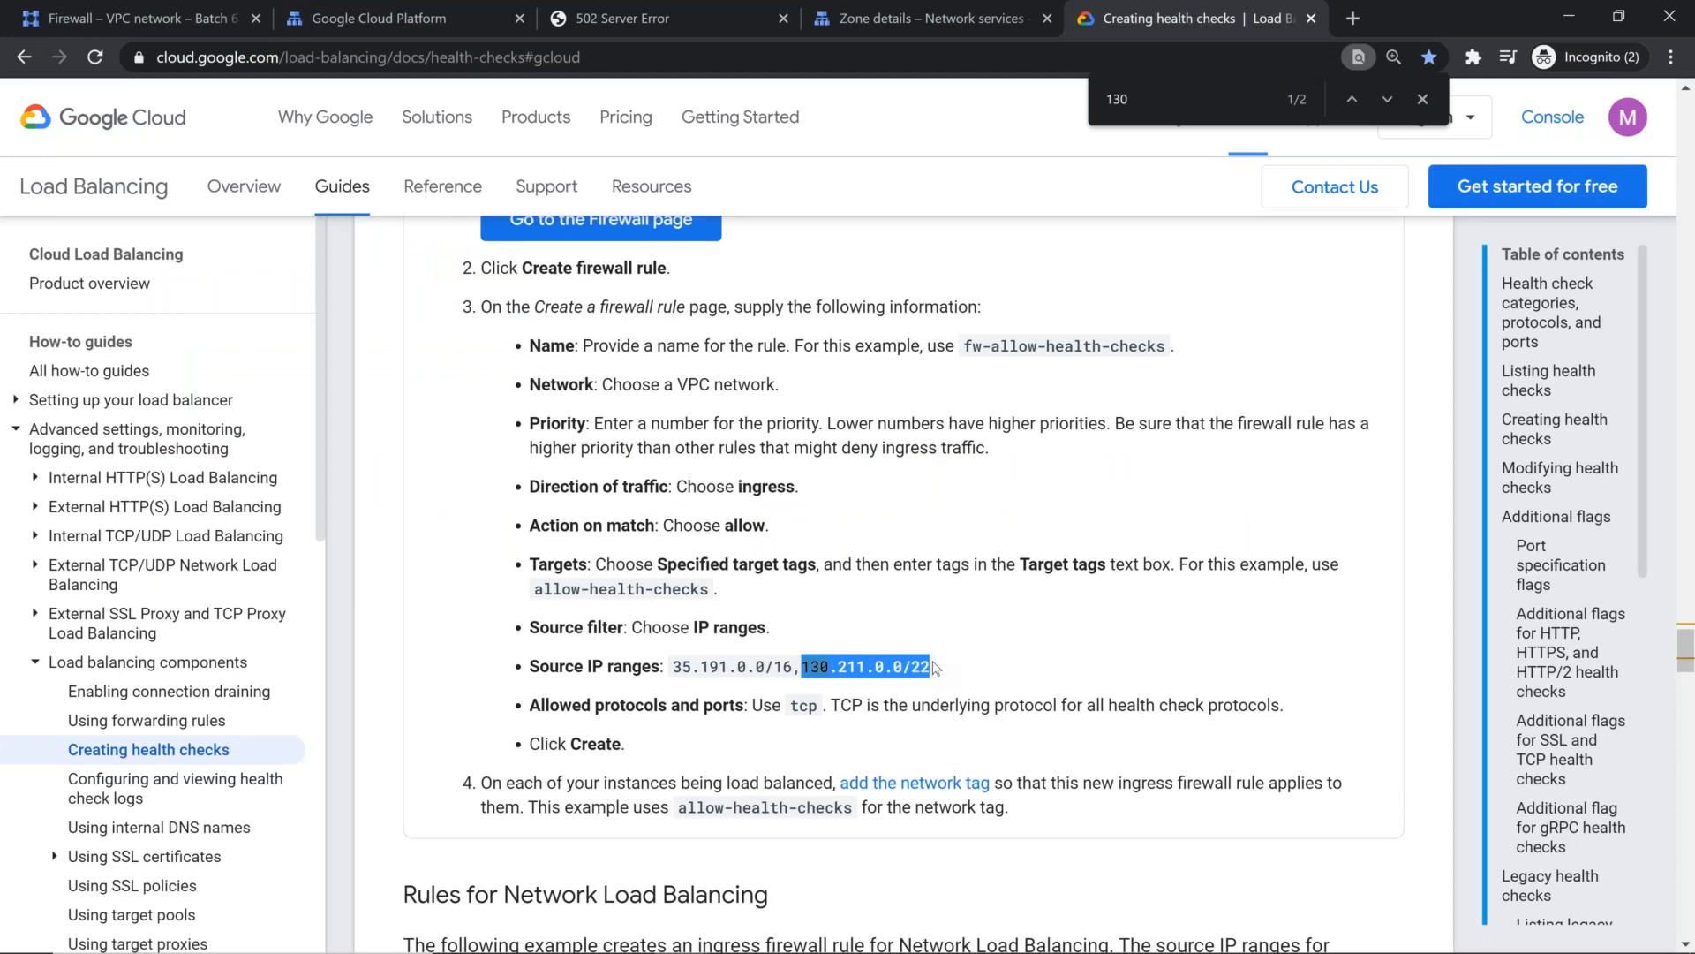
click(138, 9)
key(ctrl+f)
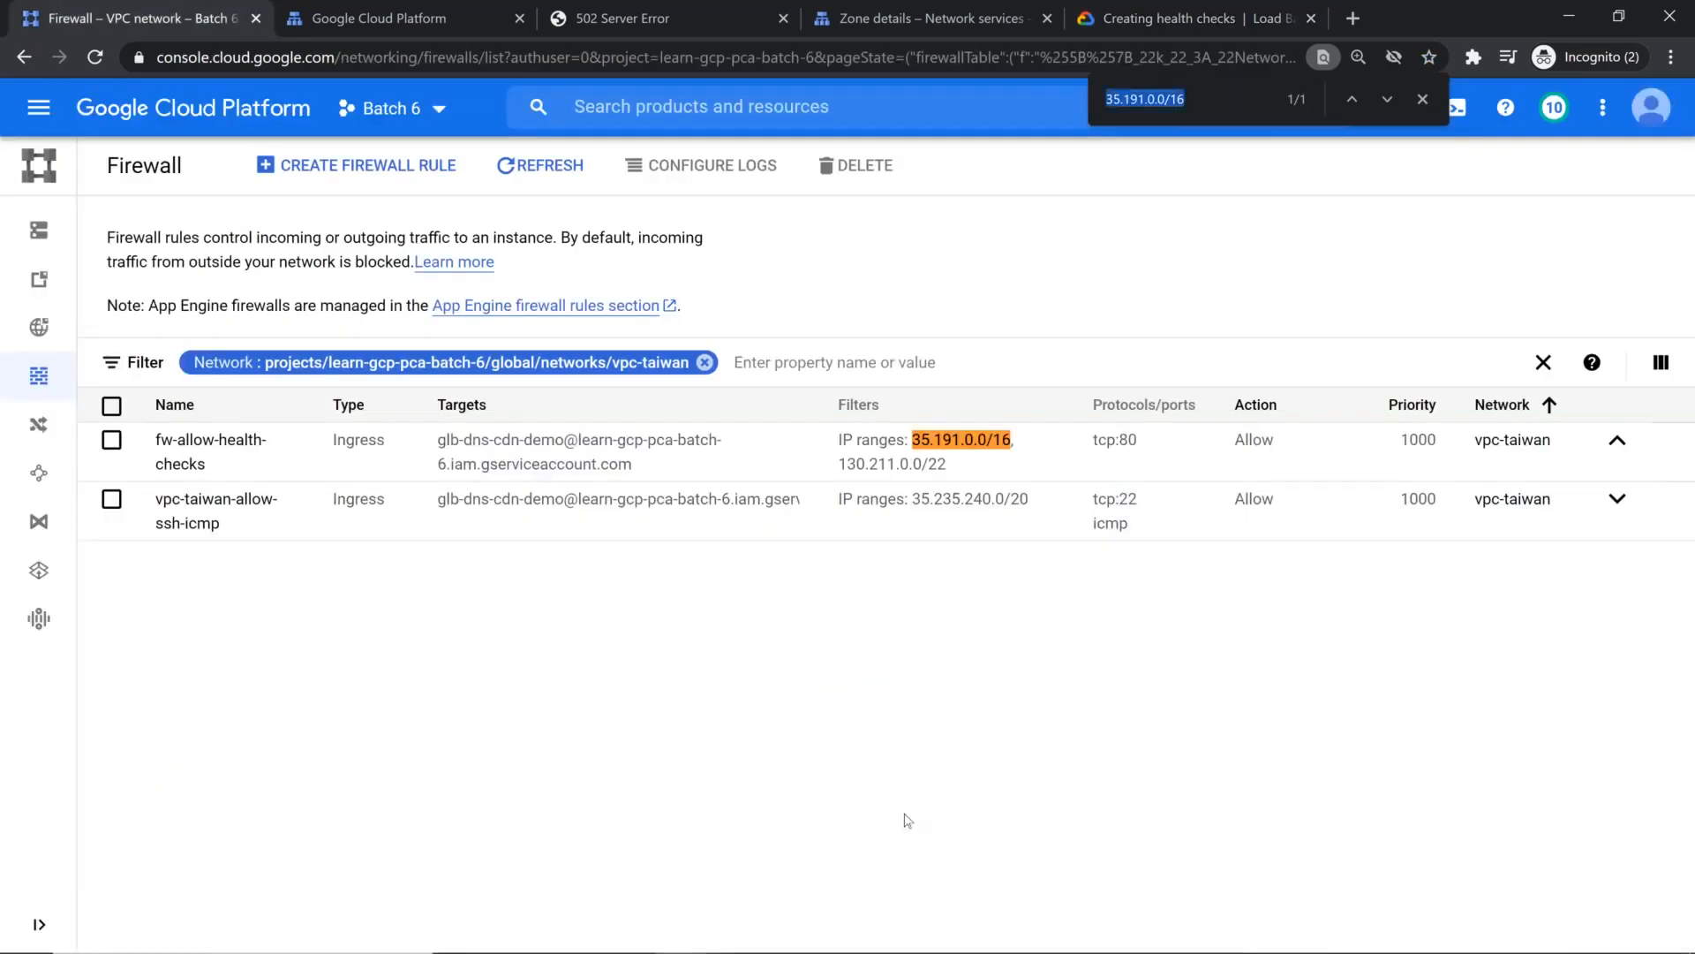
key(ctrl+v)
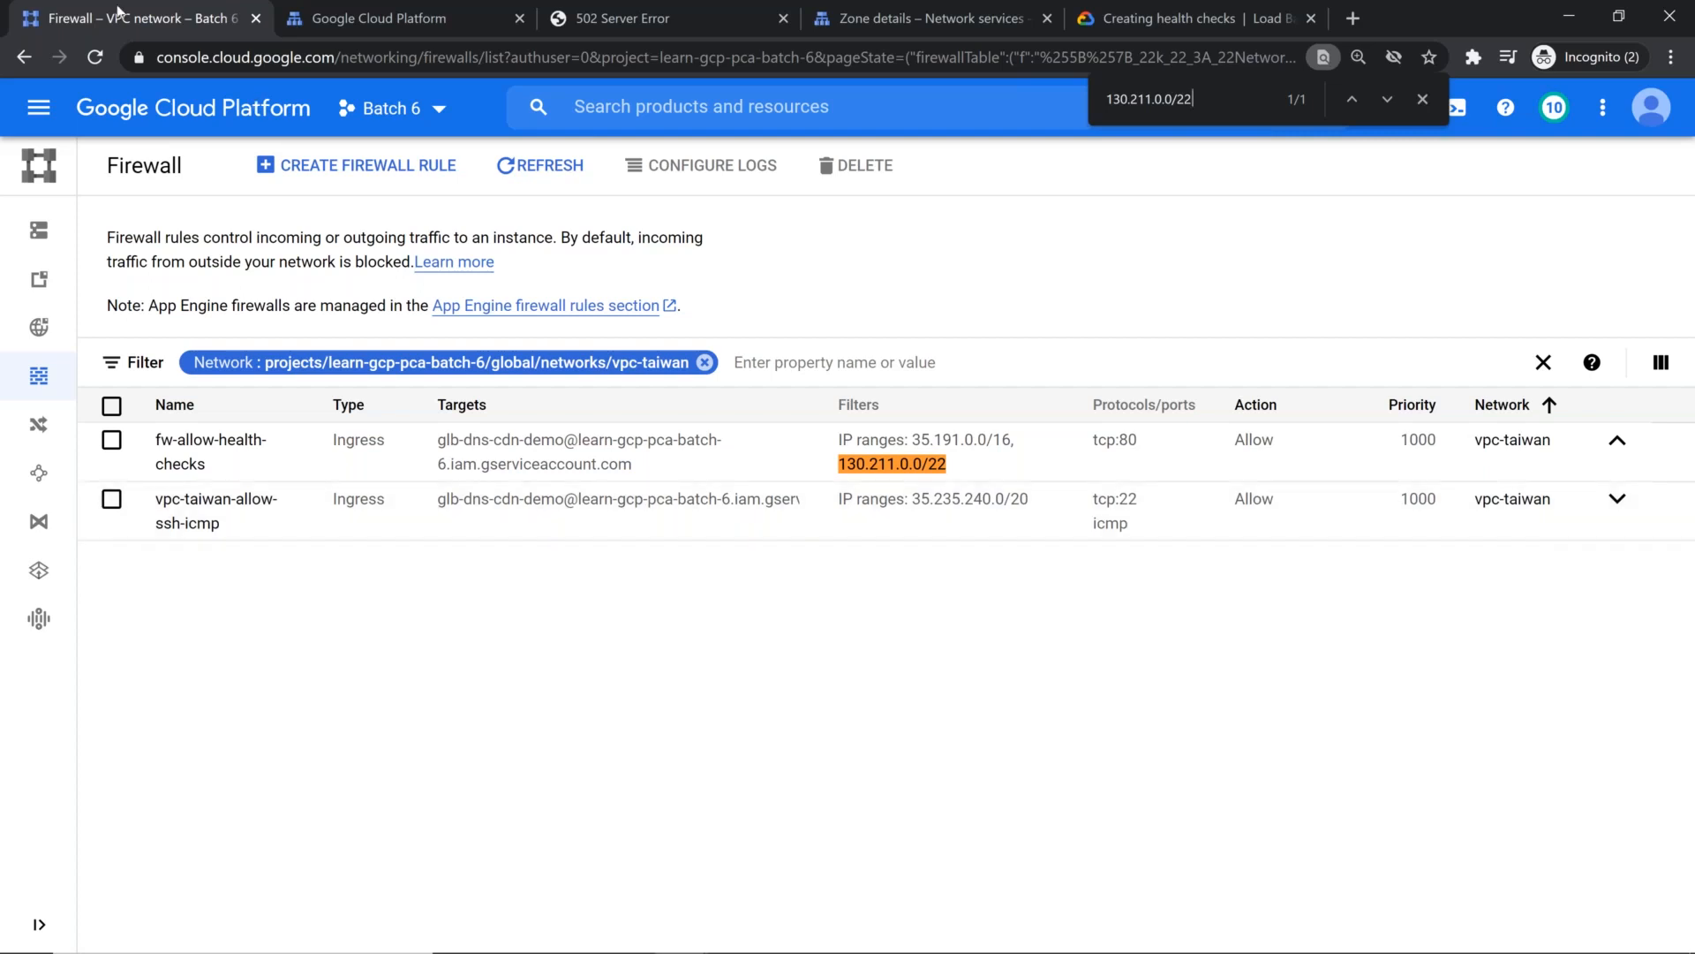
Step: Return to the details of load balancer glb-dns-cdn and check the logging setting in backend-service's advanced configurations
click(396, 12)
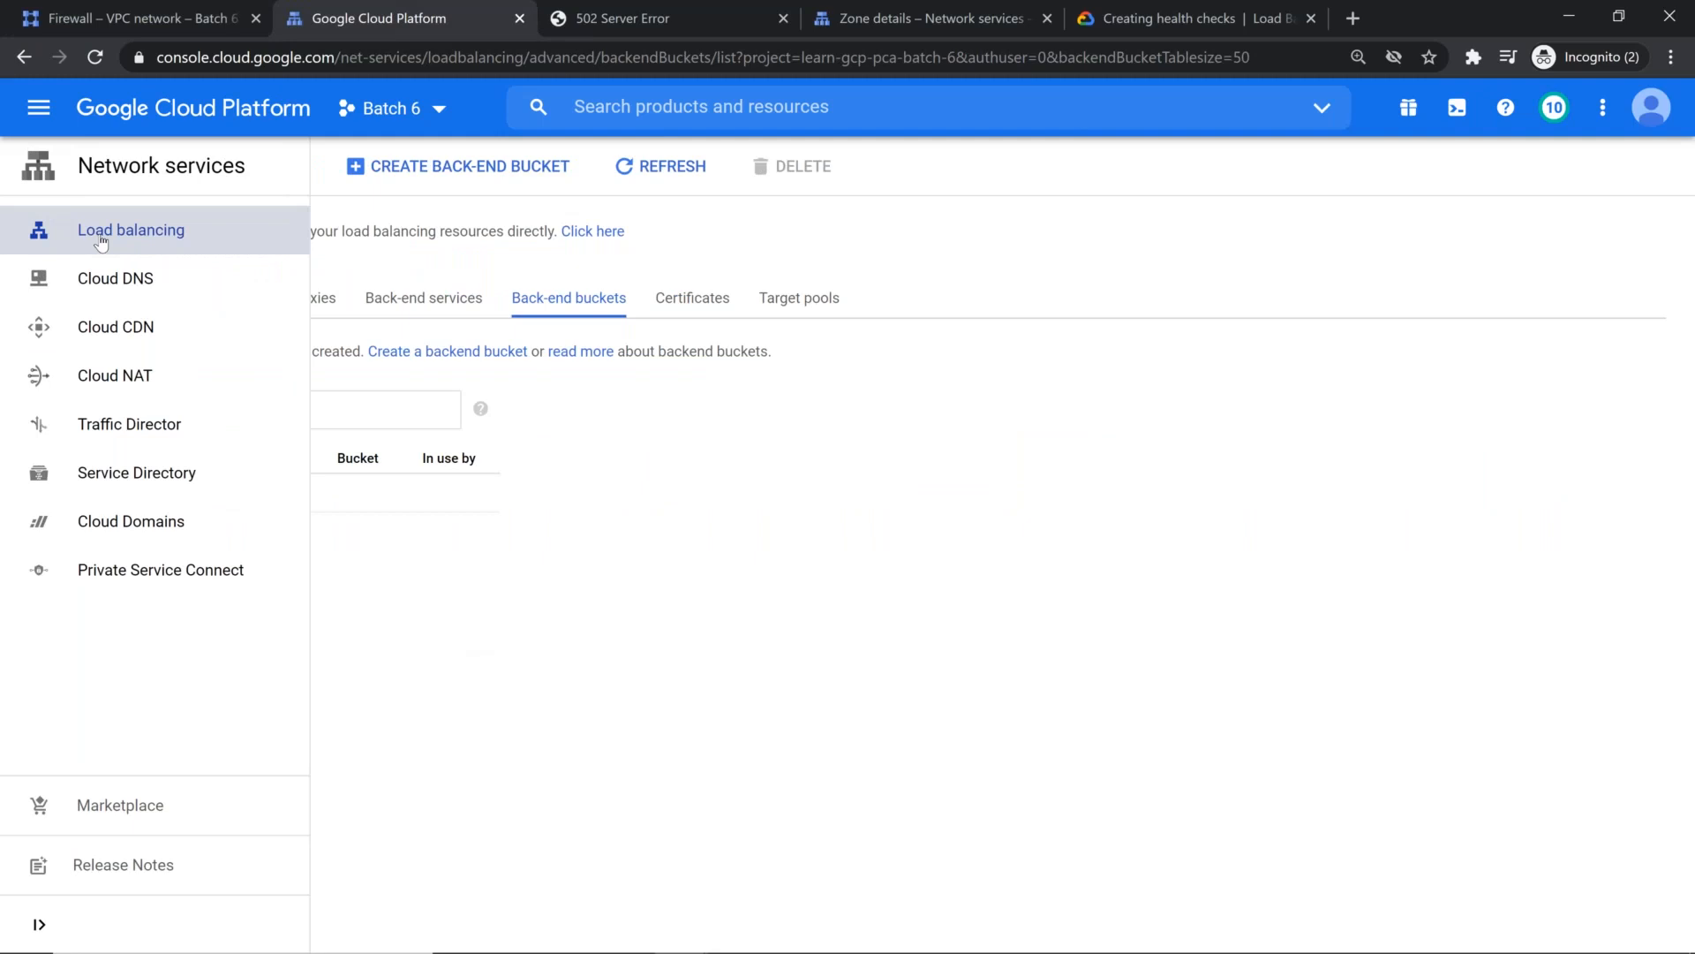
click(100, 231)
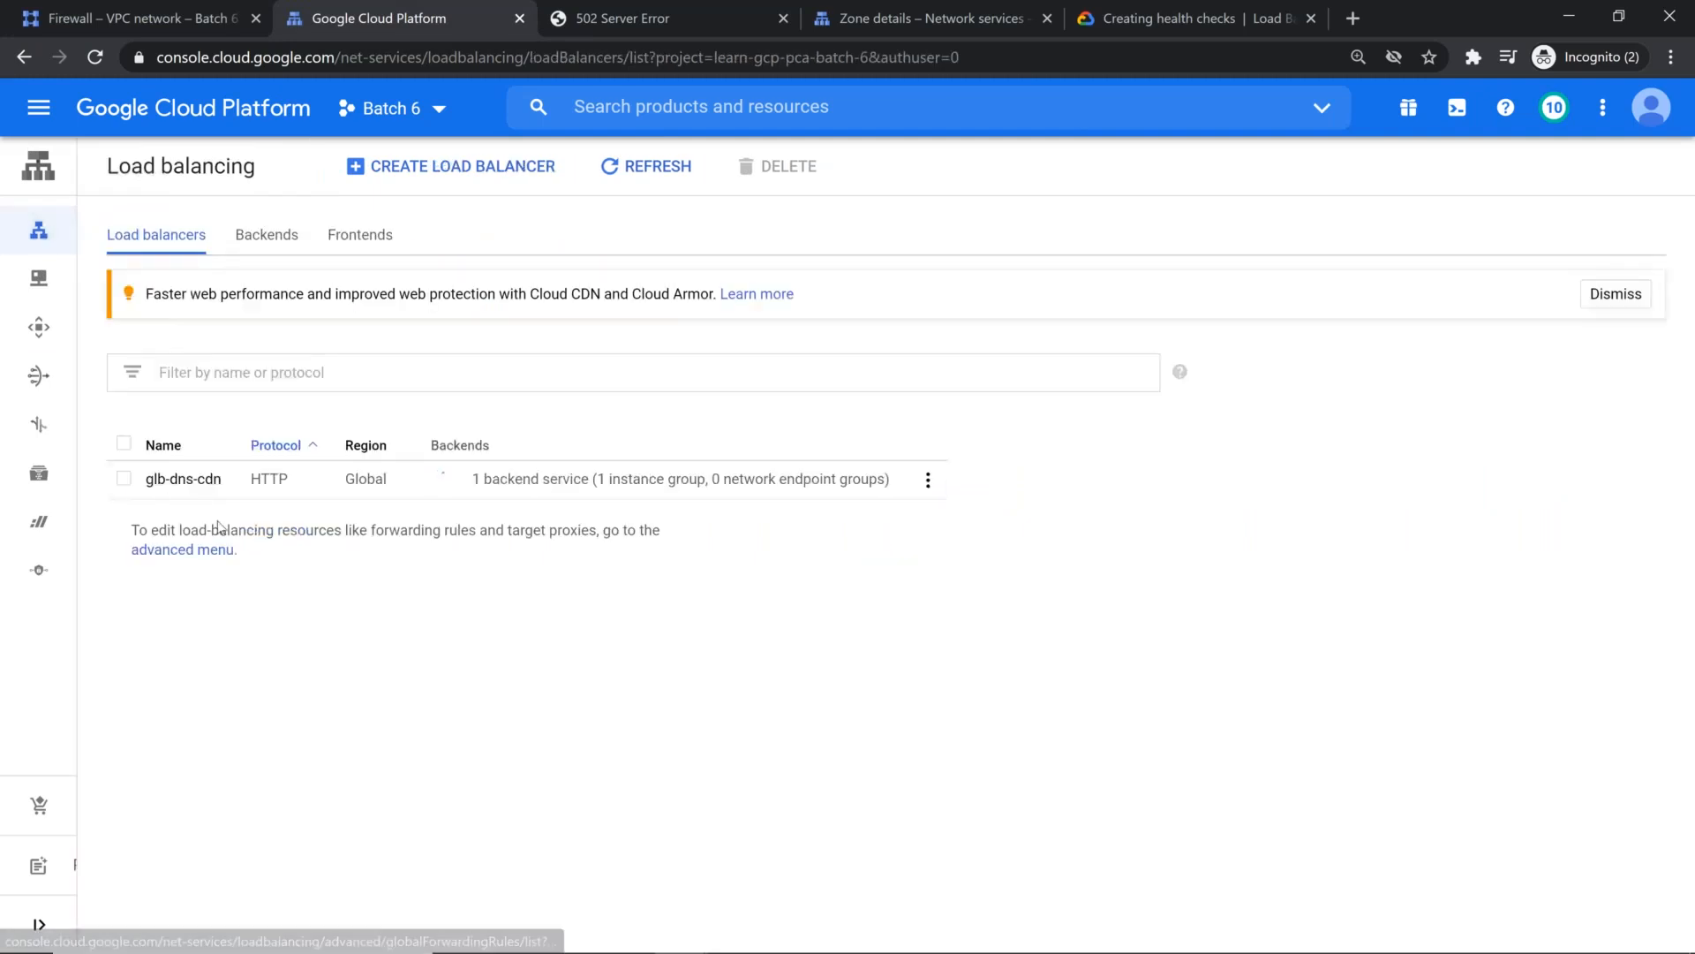
click(199, 485)
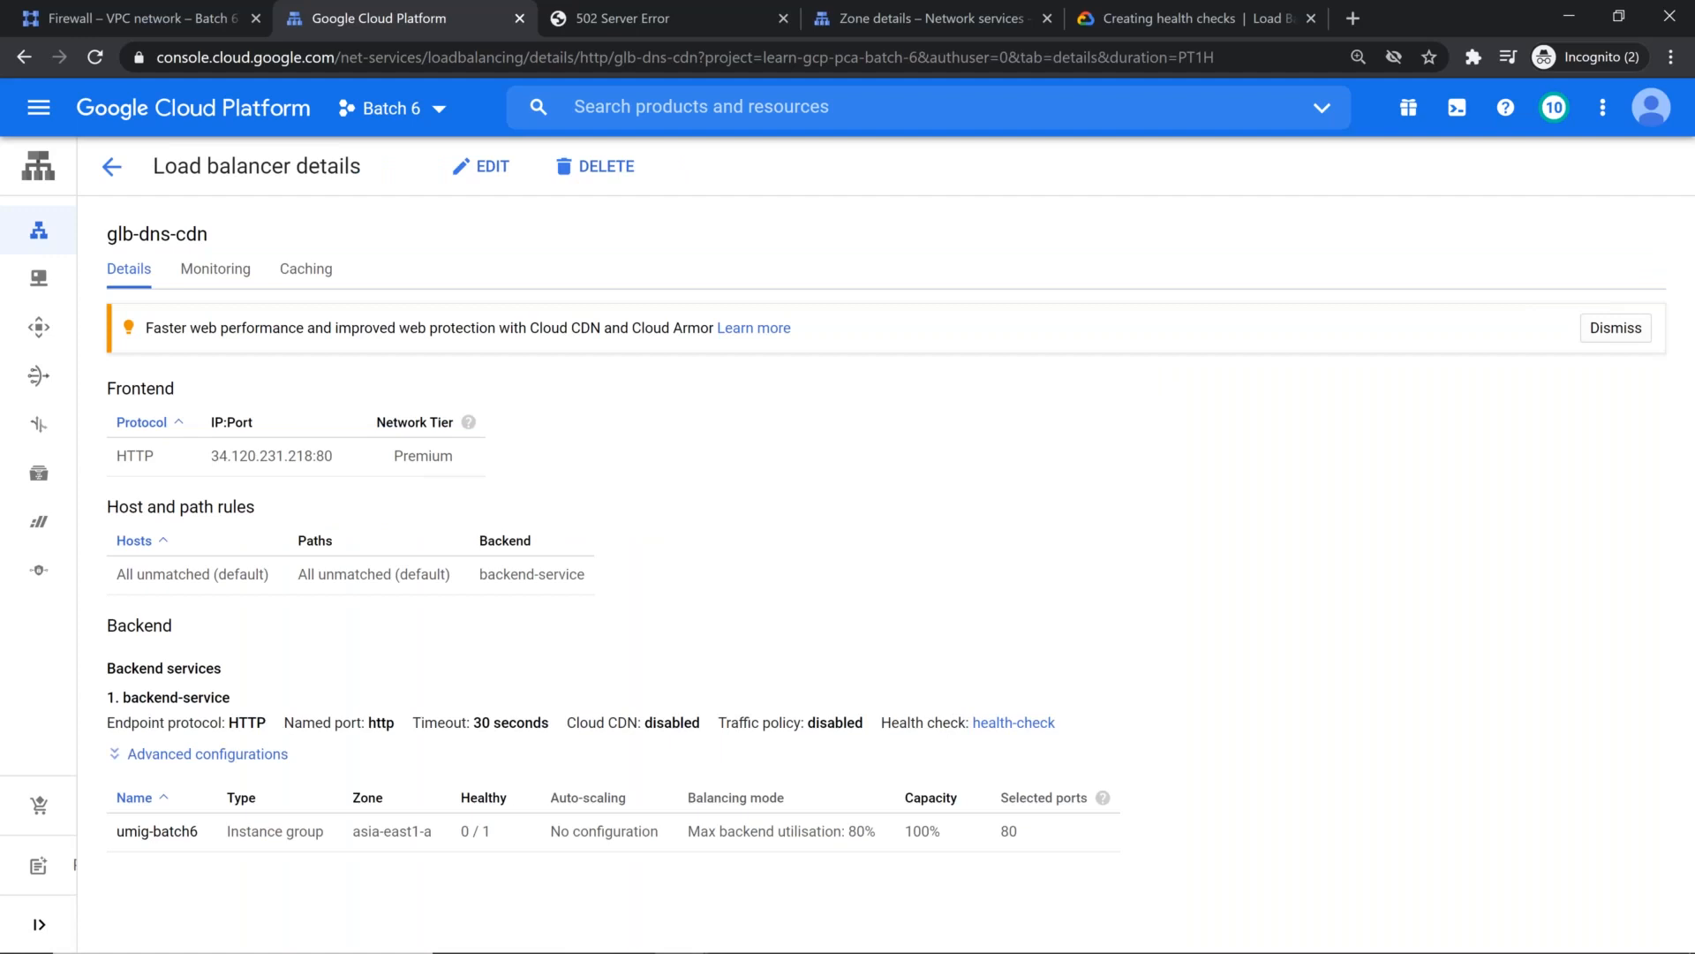
click(218, 756)
double_click(644, 744)
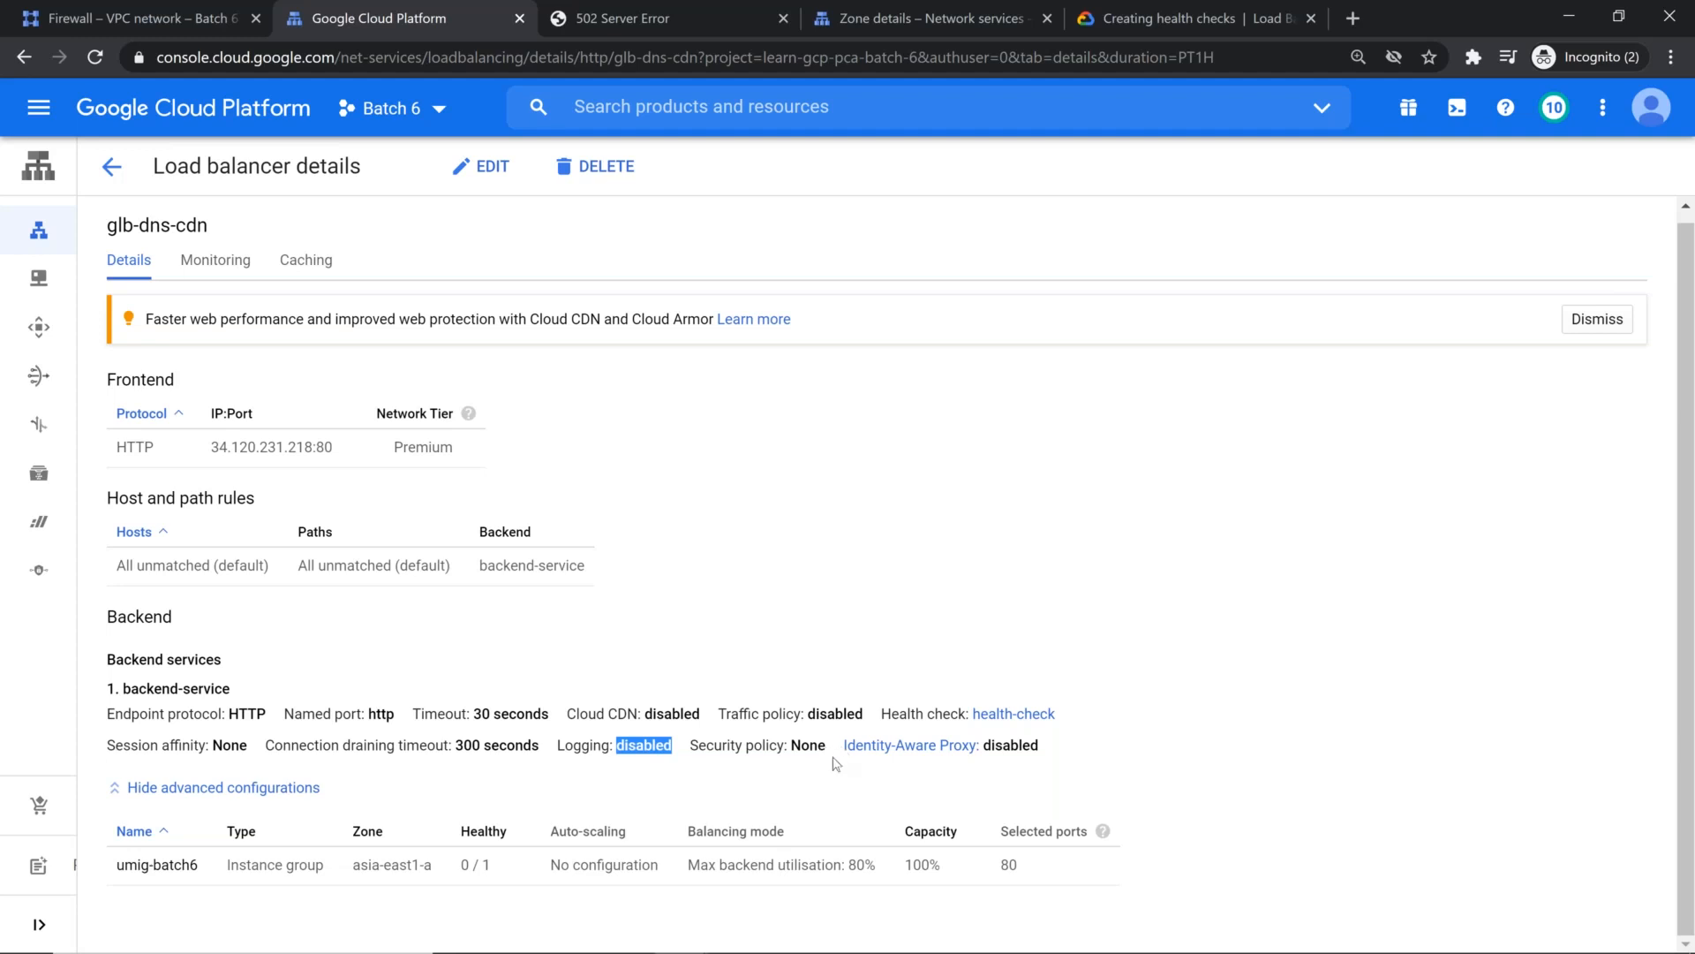
Step: Edit backend-service in the backend configuration of glb-dns-cdn, look over its advanced configurations and enable logging
click(481, 168)
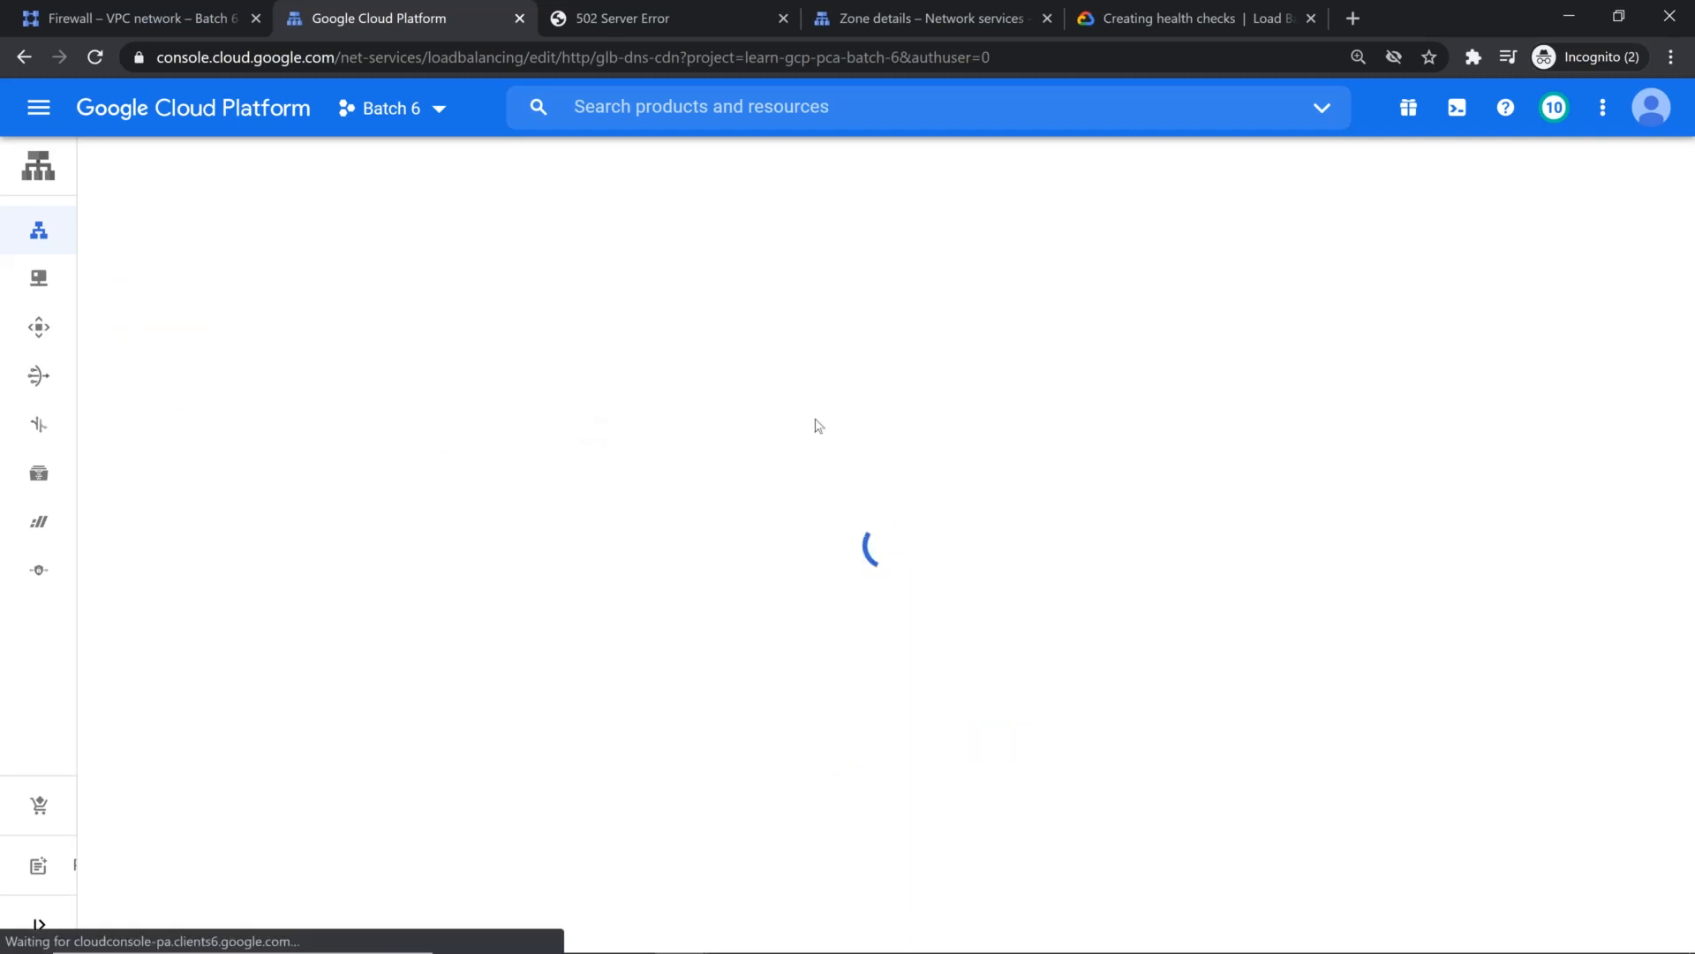
click(216, 334)
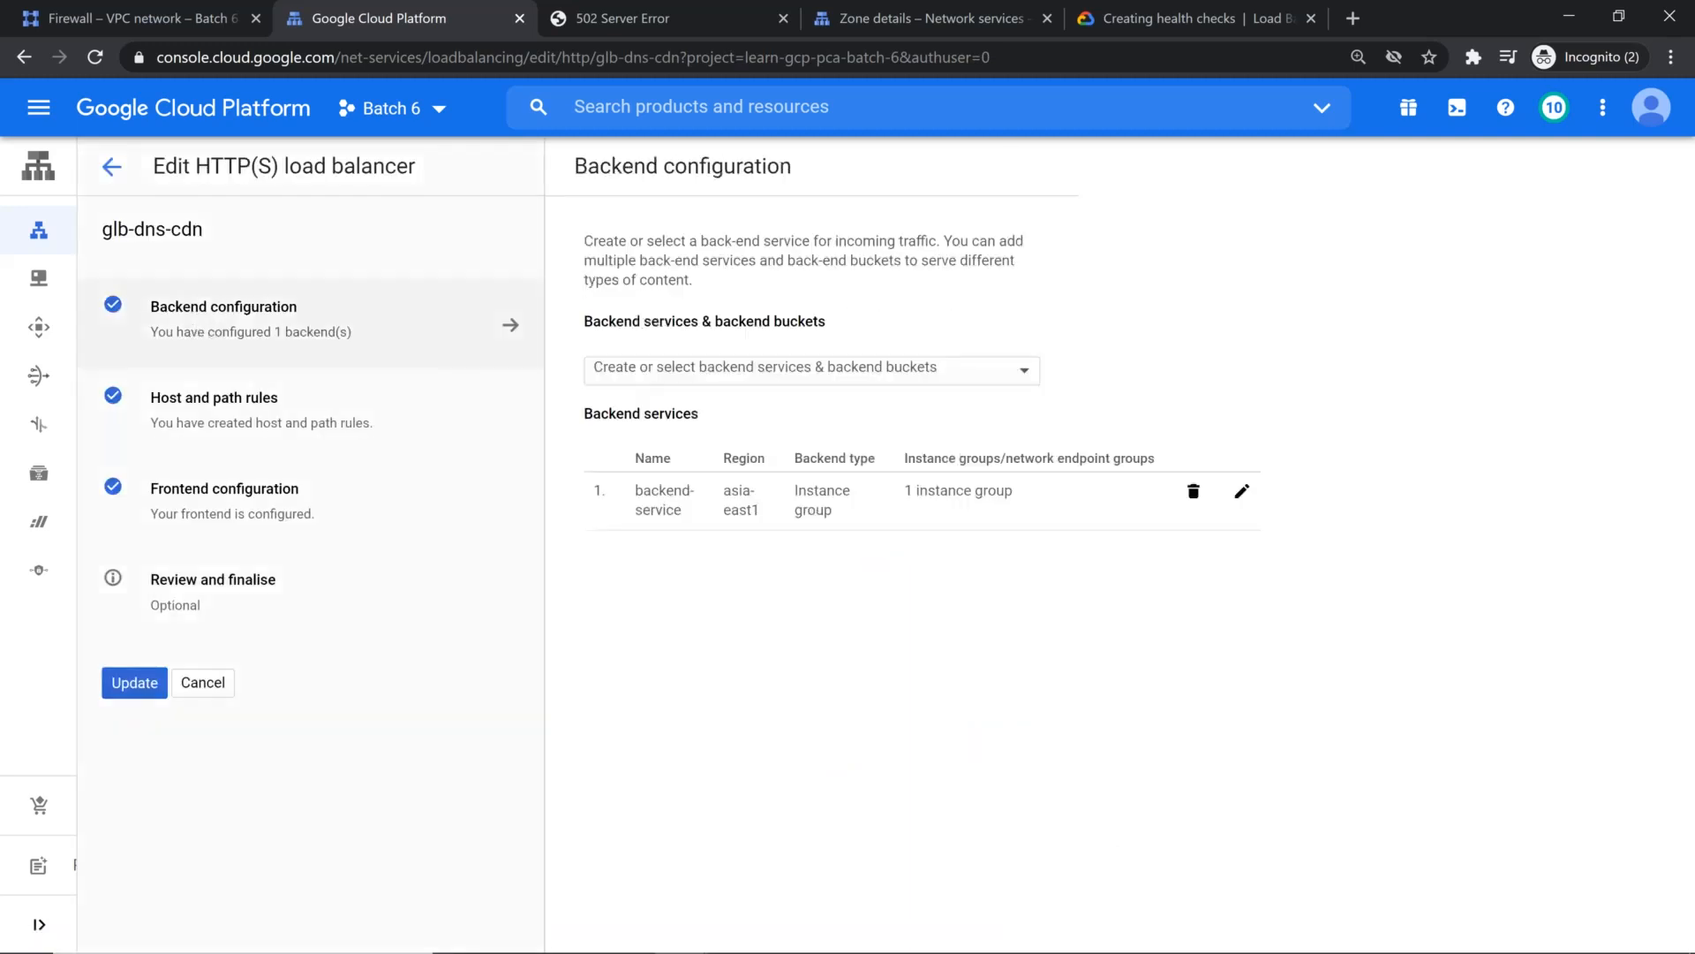
click(1242, 491)
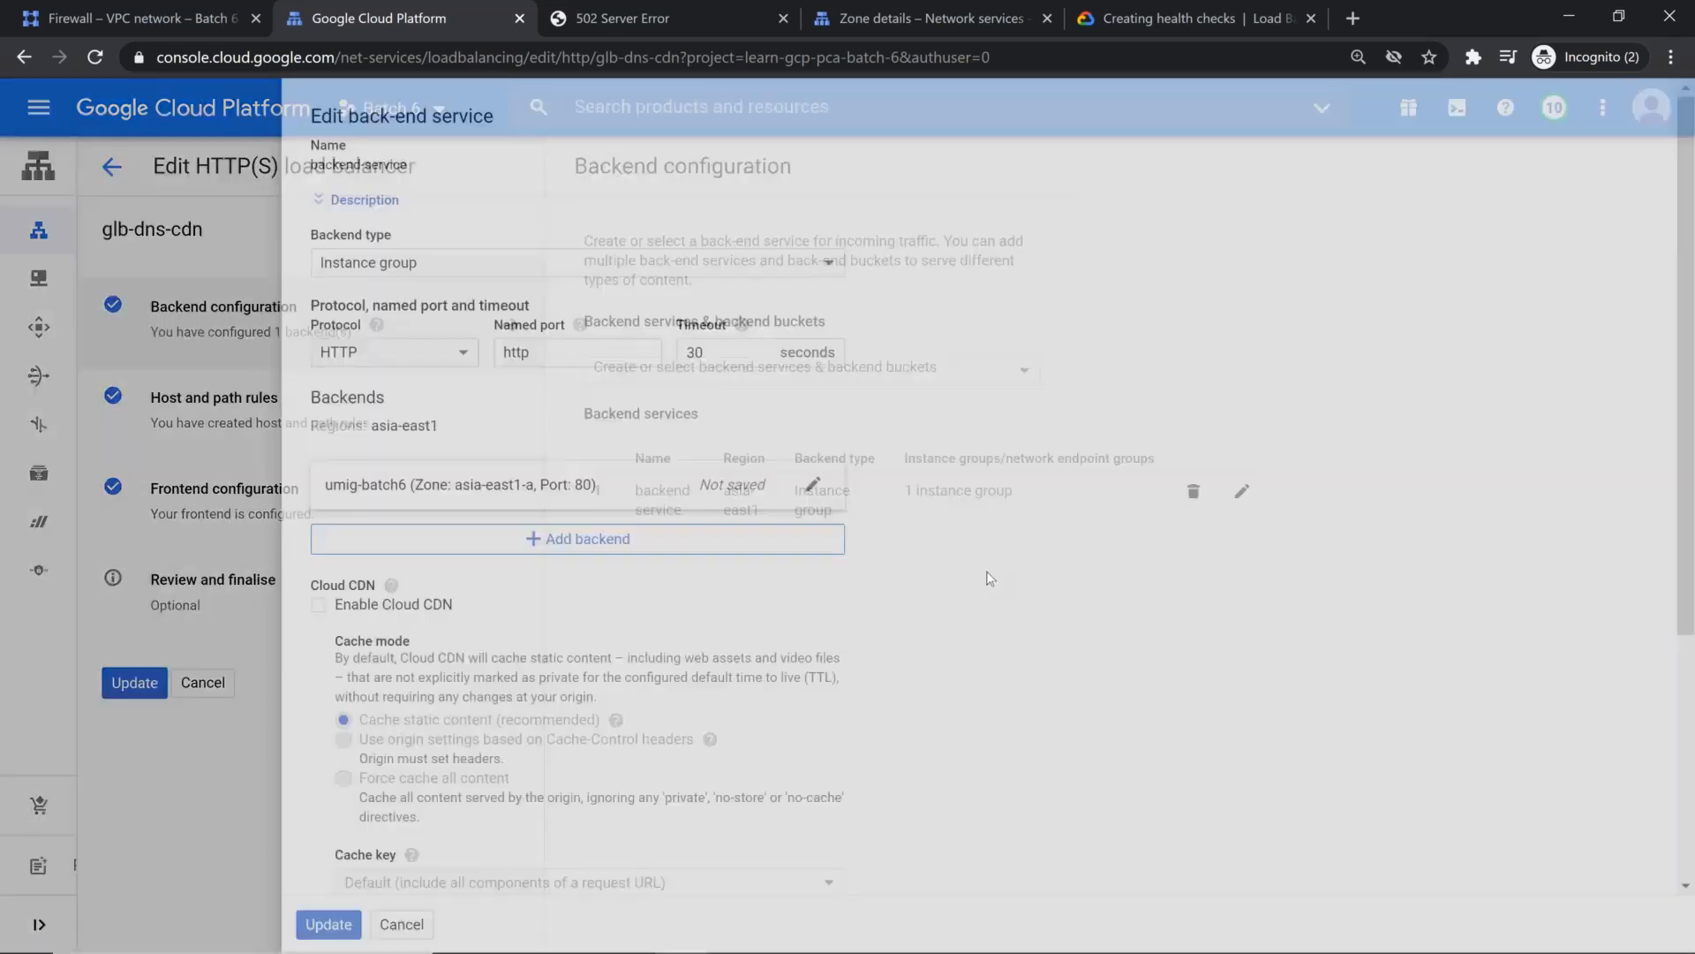
scroll(618, 530, down, 5)
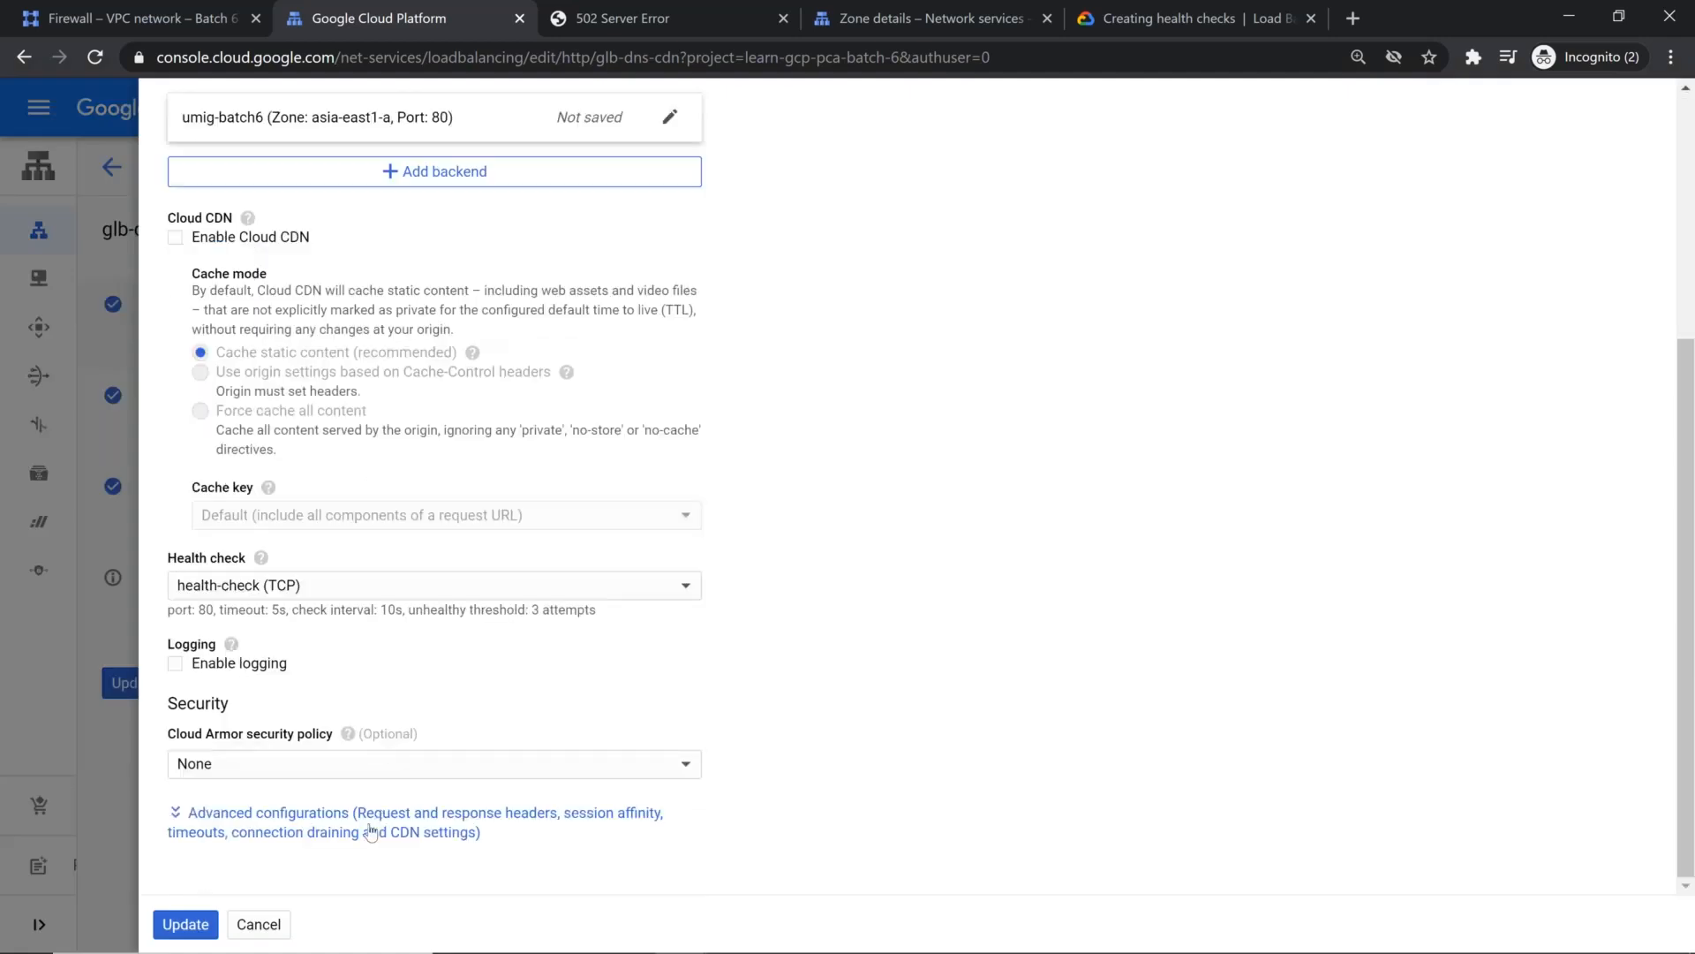
click(320, 829)
scroll(367, 792, down, 6)
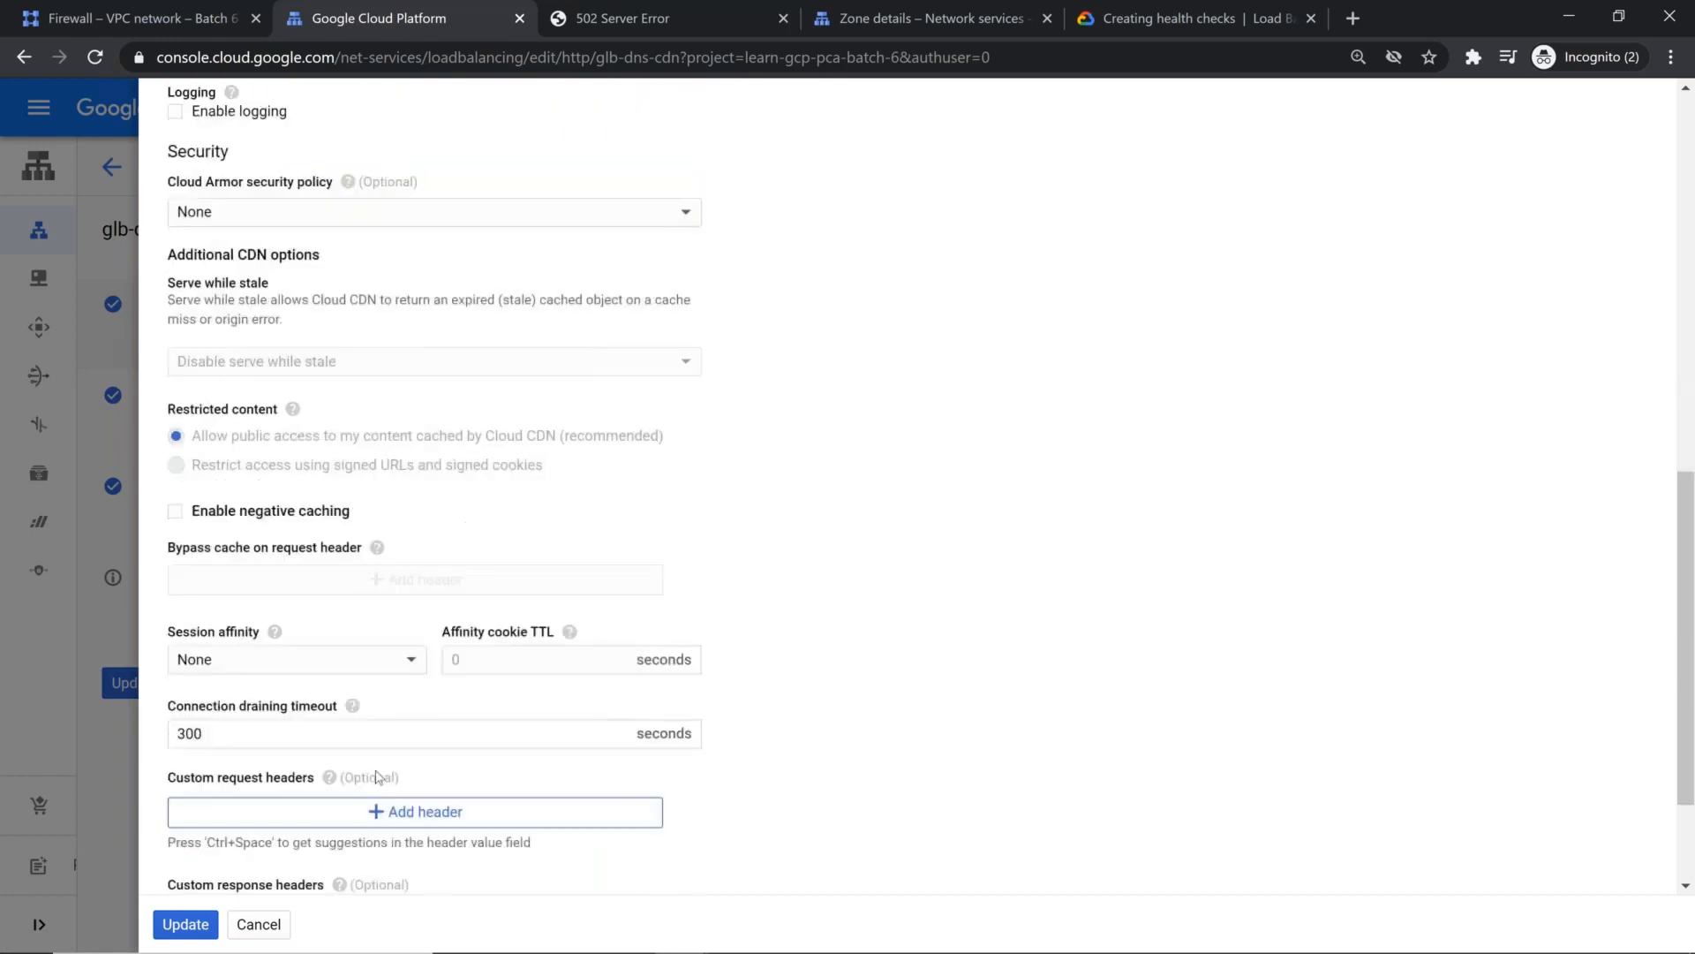
scroll(386, 765, down, 2)
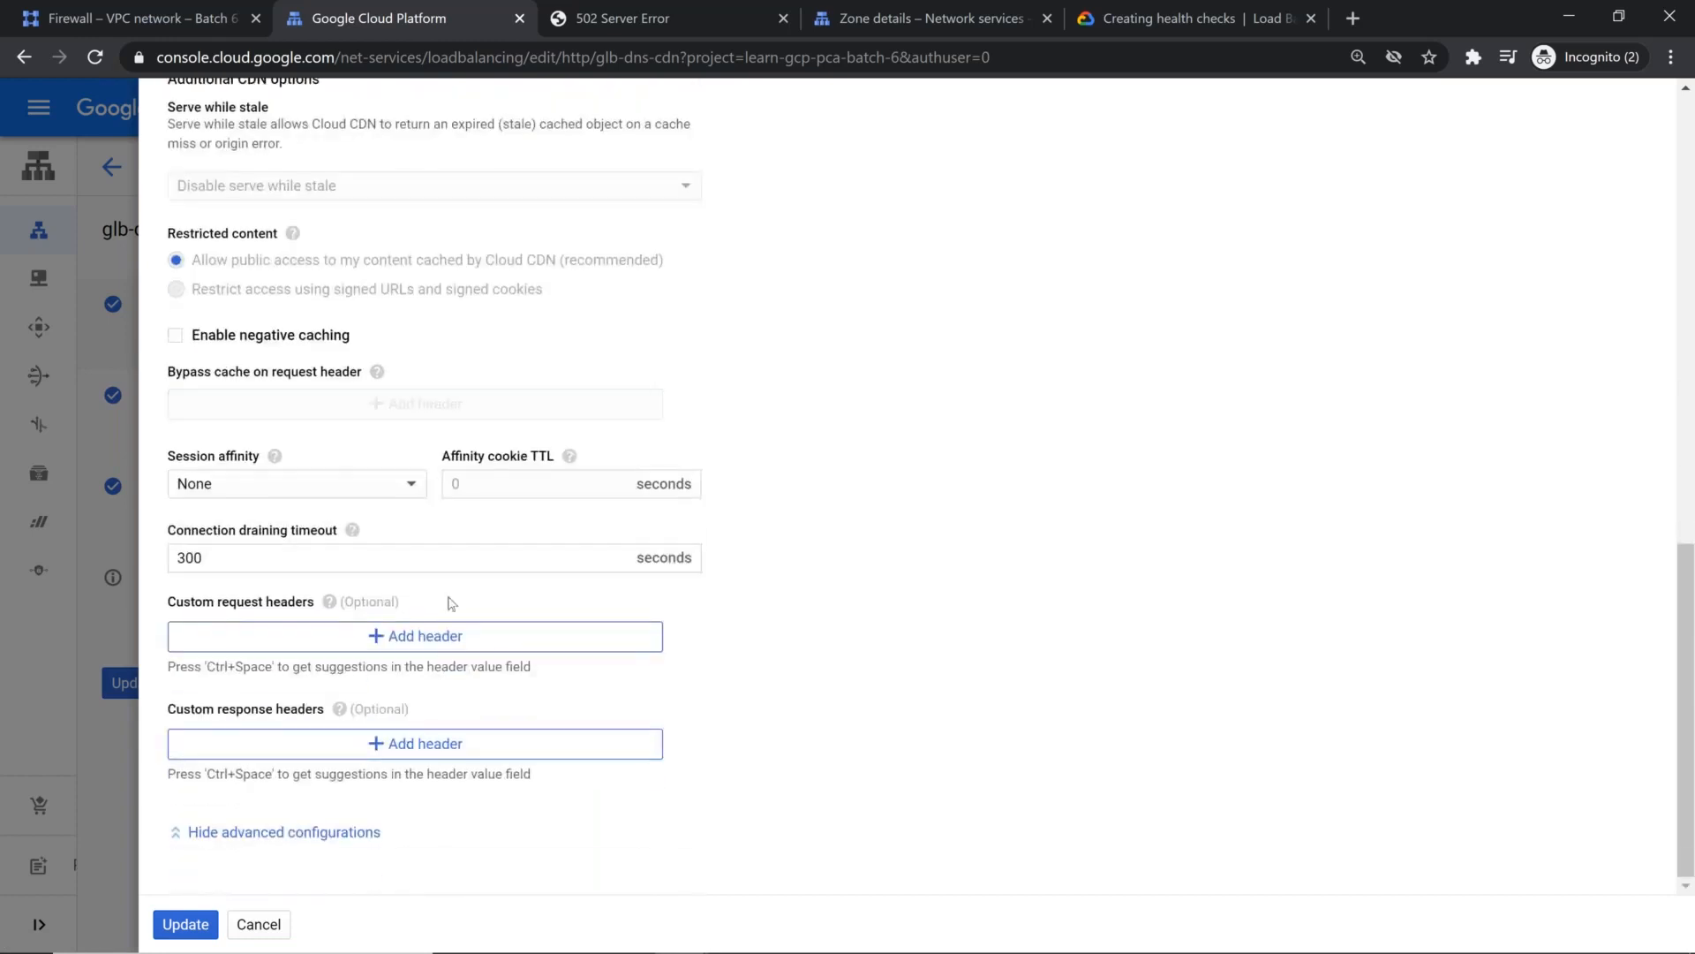
scroll(447, 600, up, 3)
scroll(447, 604, up, 1)
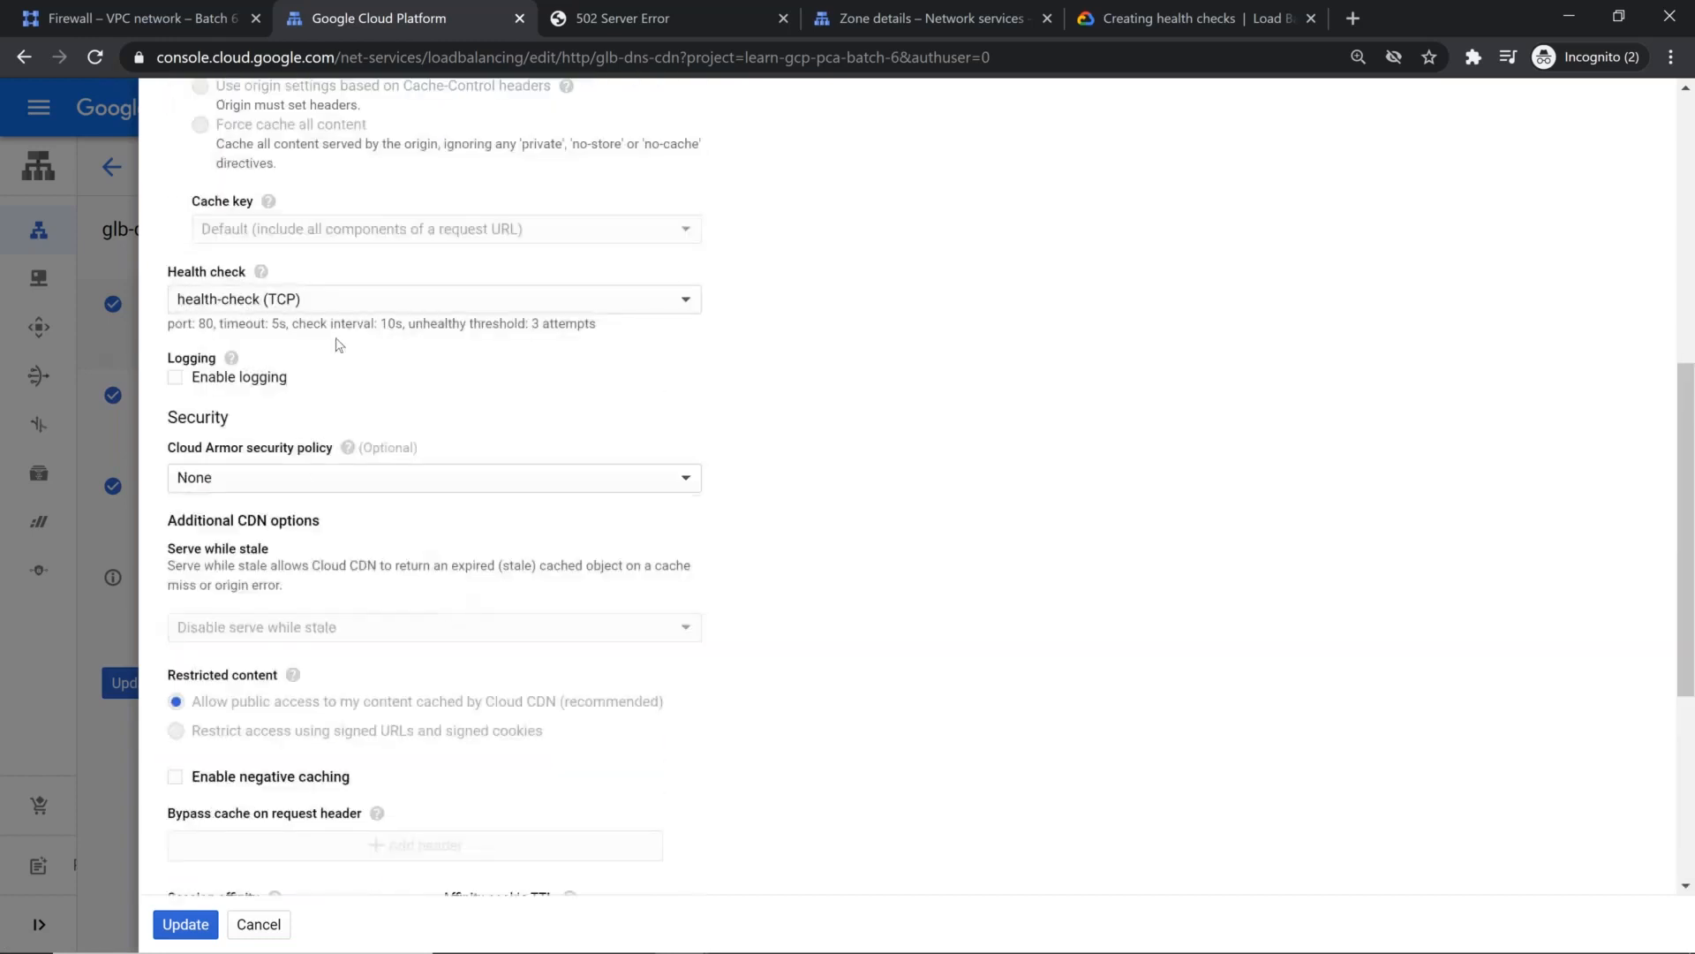
click(176, 378)
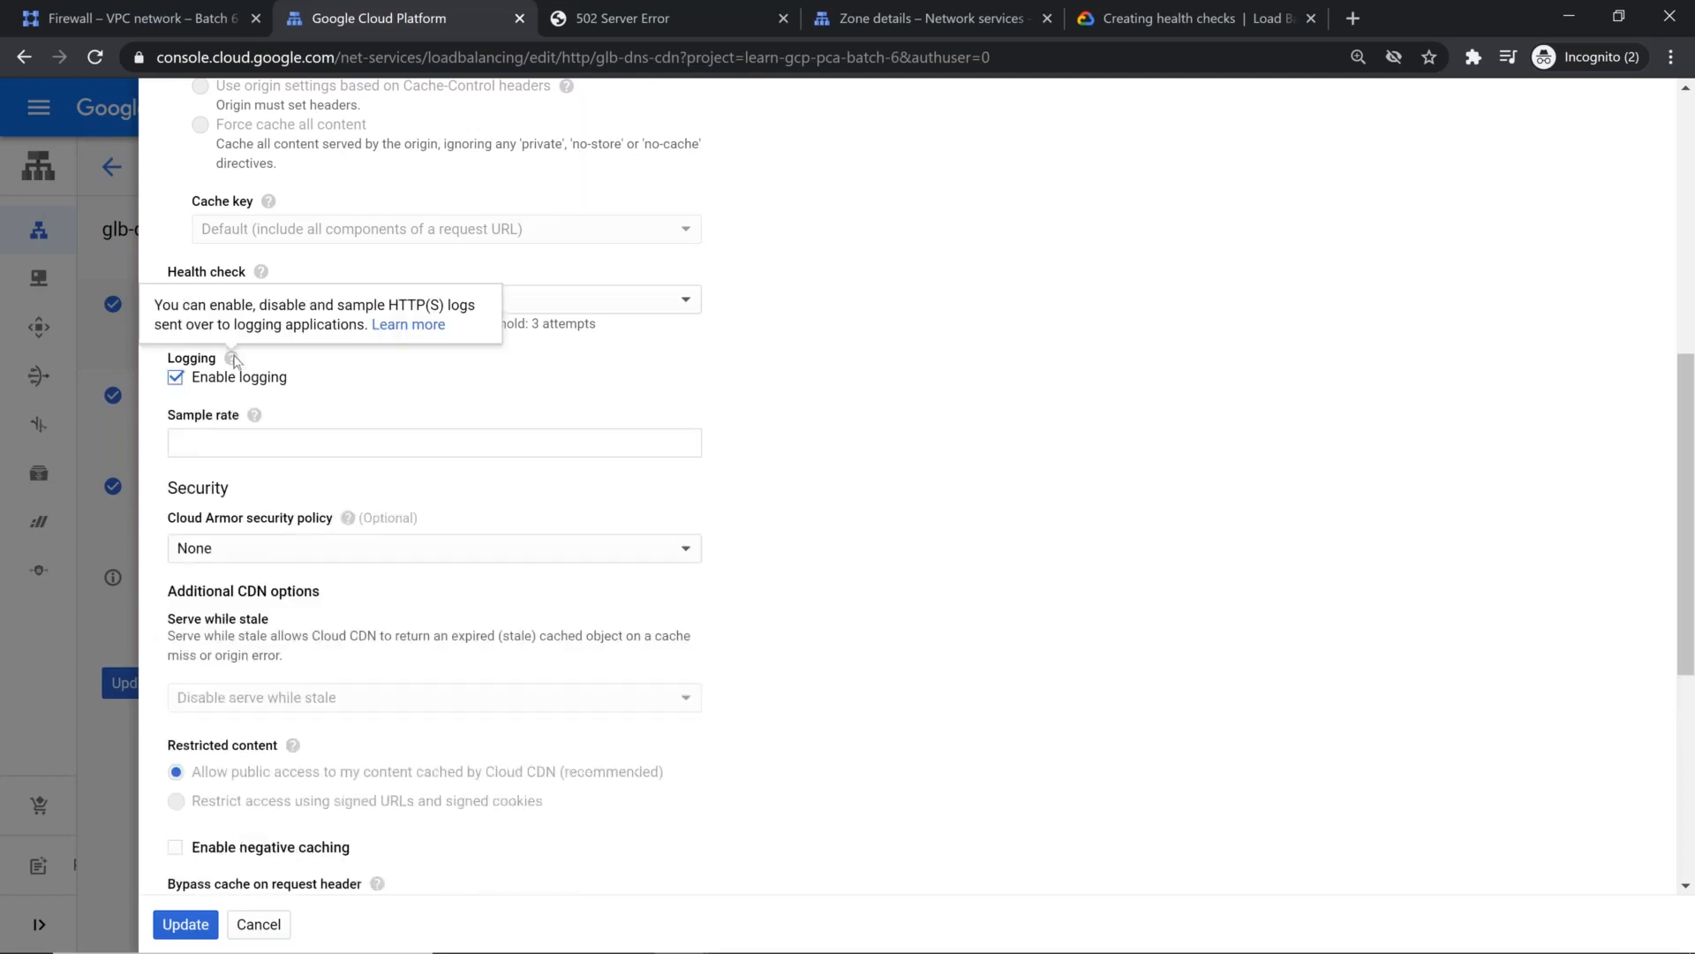
Step: Set backend-service's logging sample rate to 0.75, update the backend service and save the changes to glb-dns-cdn
scroll(328, 543, down, 1)
scroll(328, 549, down, 4)
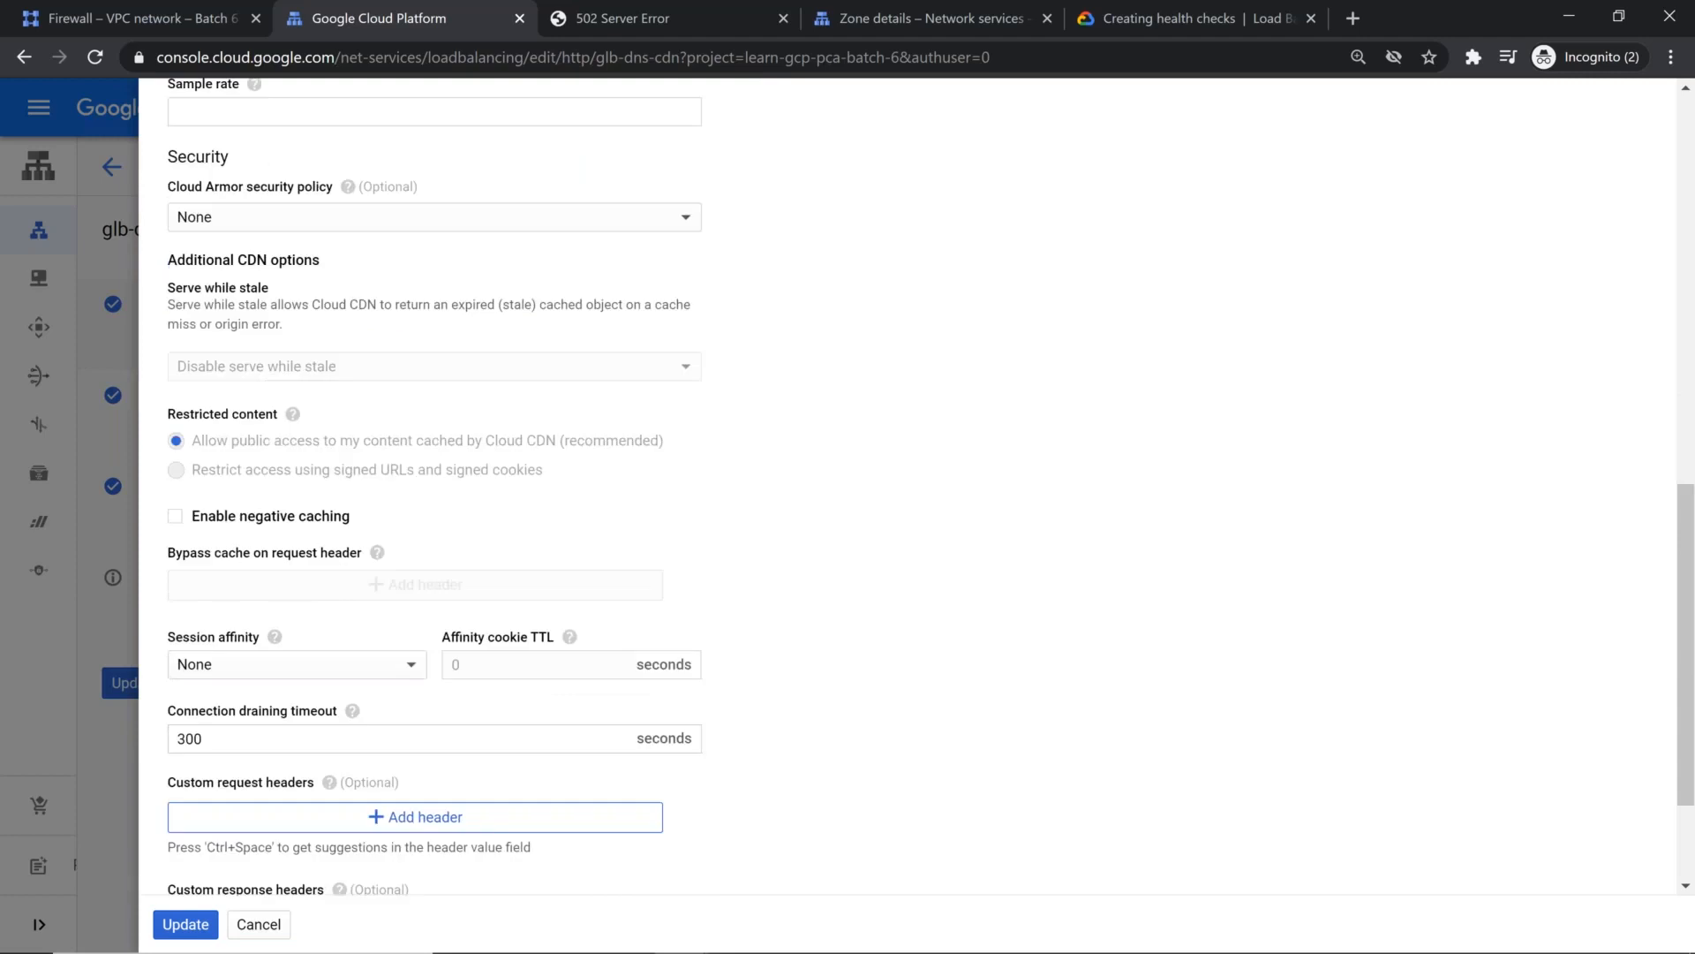
click(168, 924)
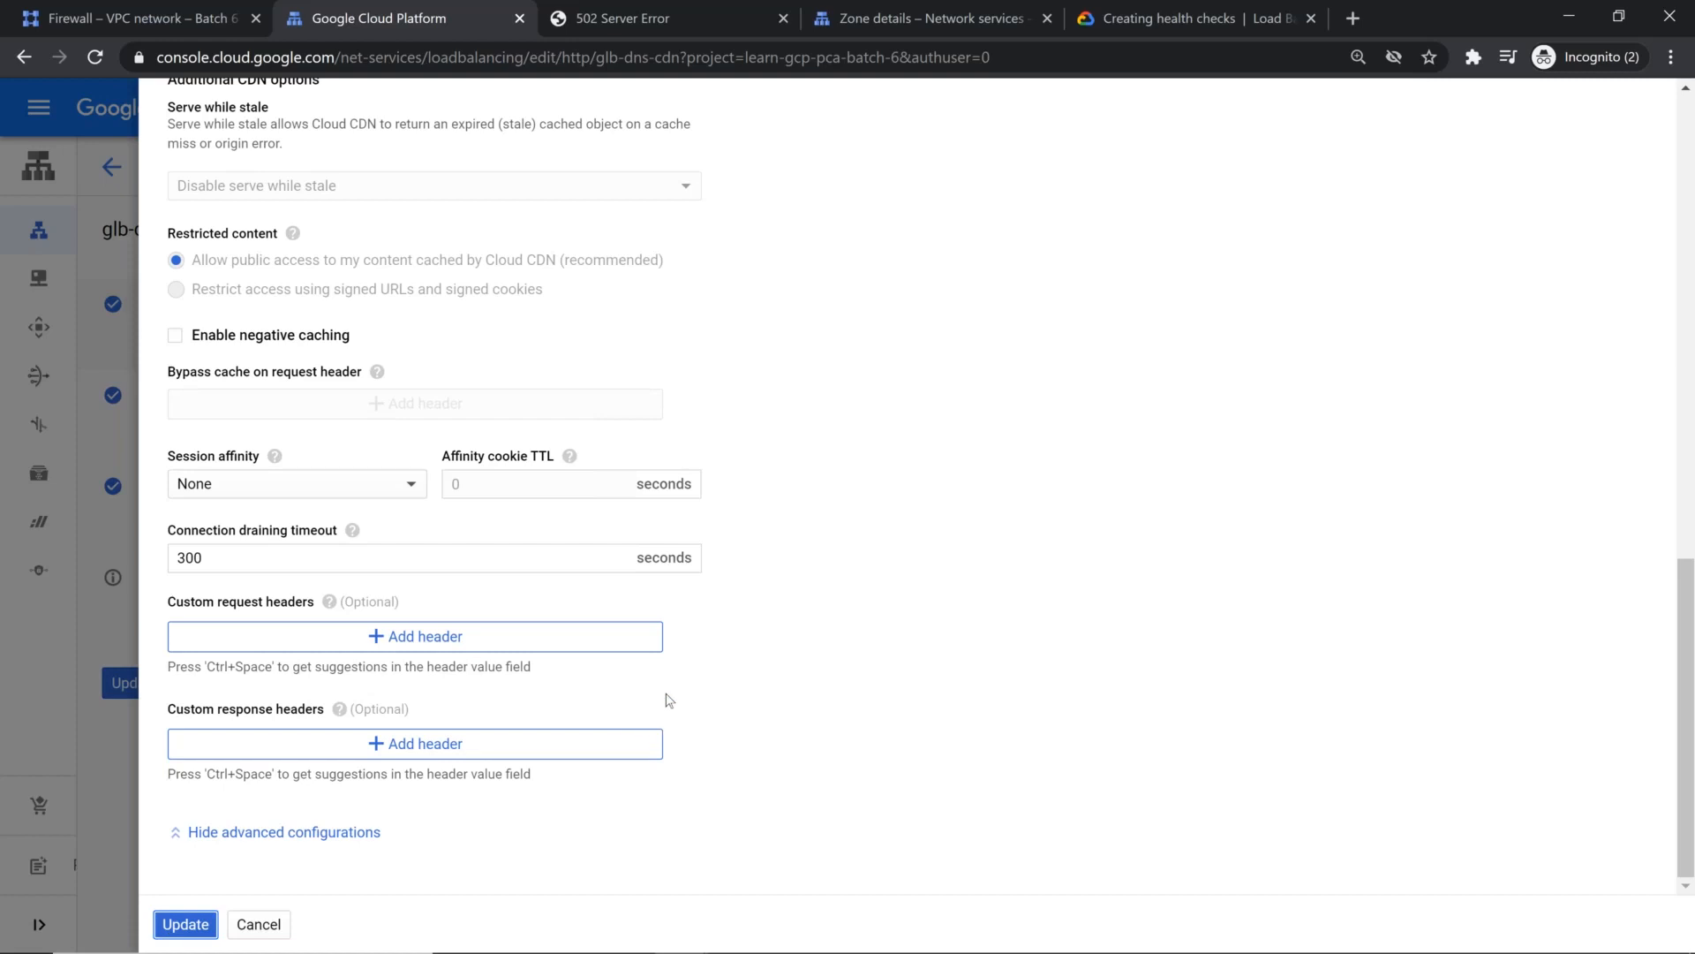
click(186, 925)
click(565, 579)
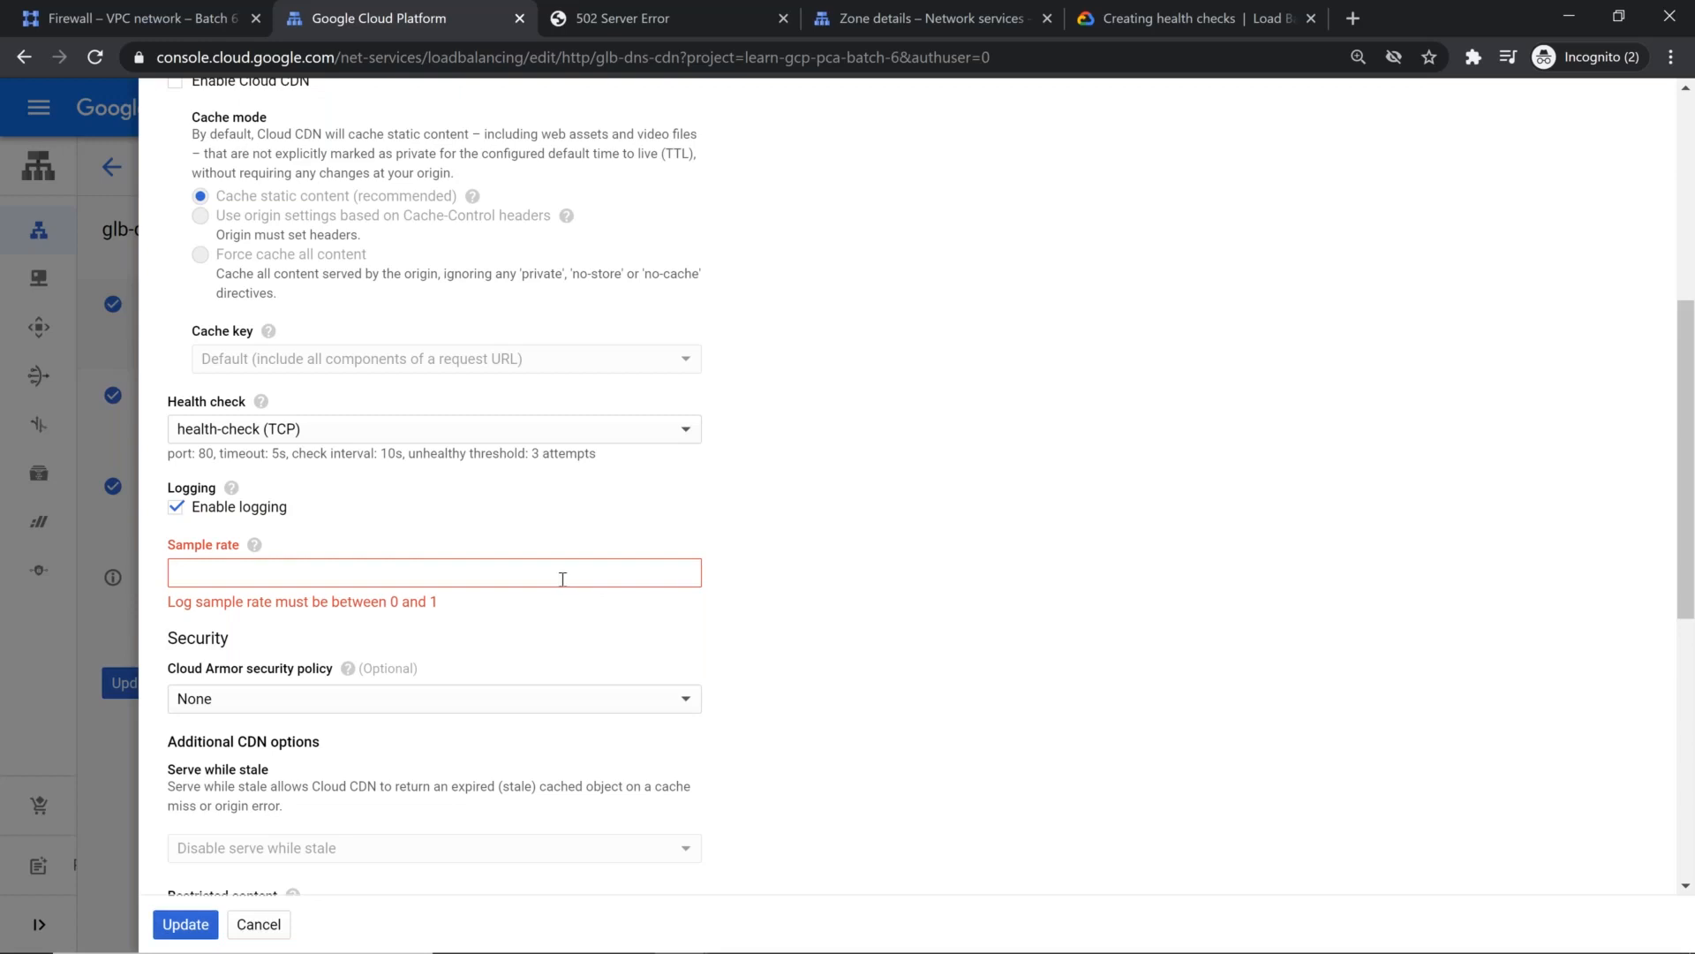
text(0.75)
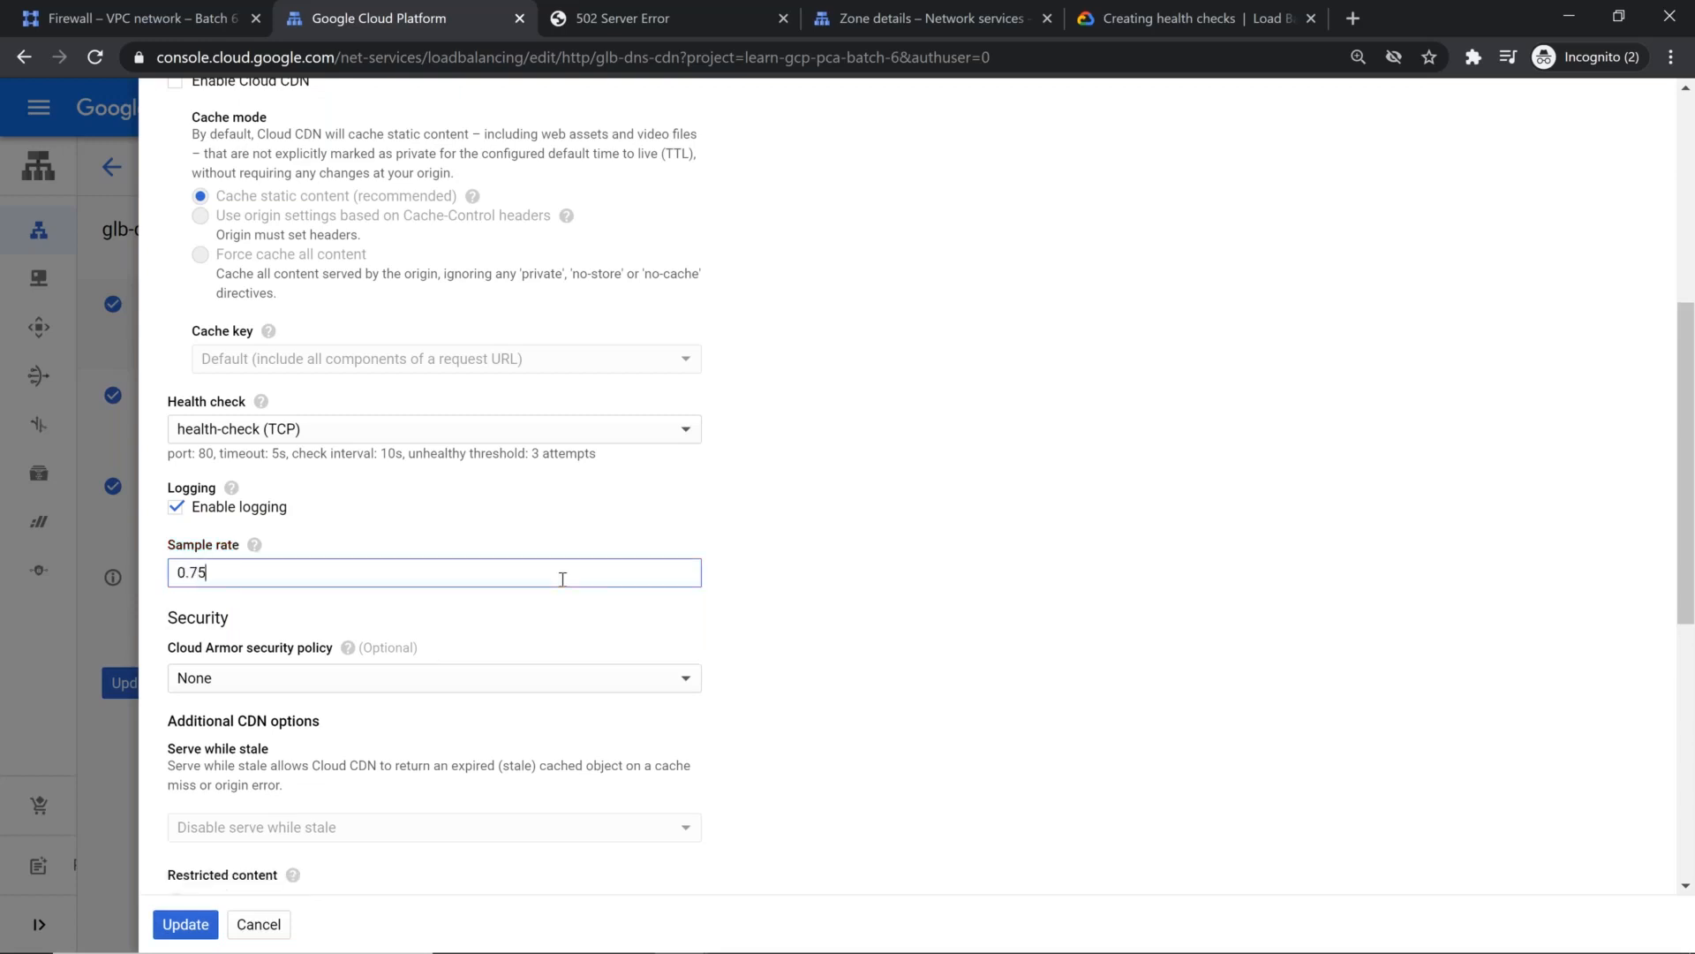
scroll(514, 613, down, 5)
click(182, 923)
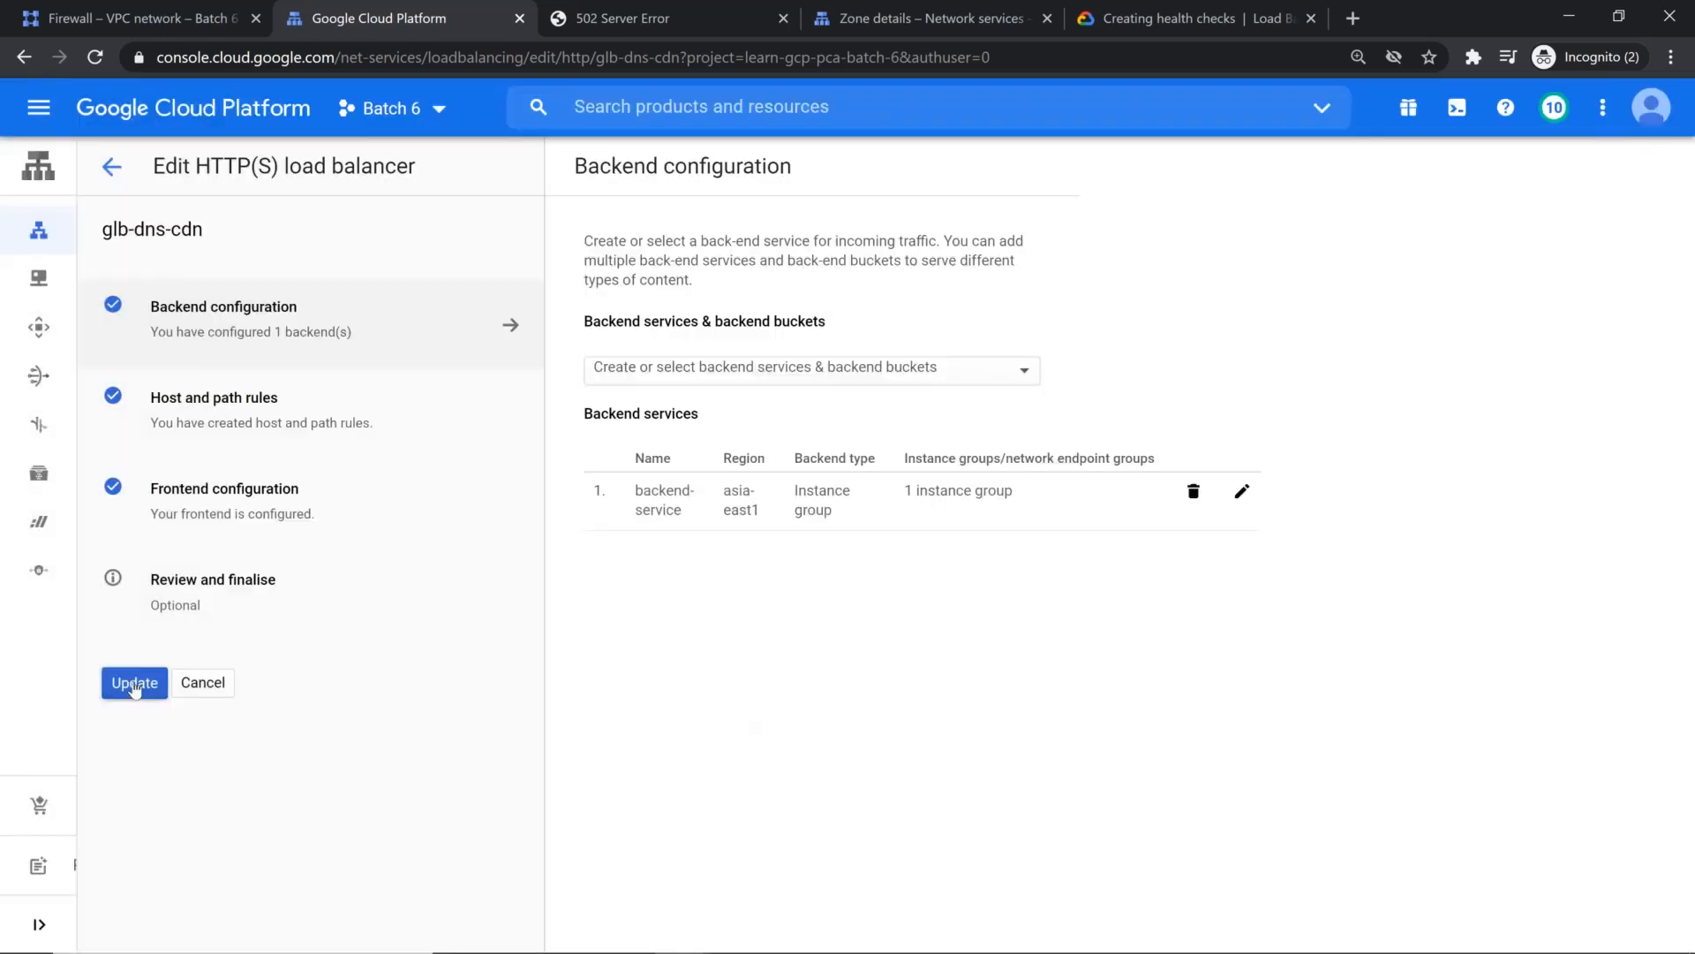
click(134, 682)
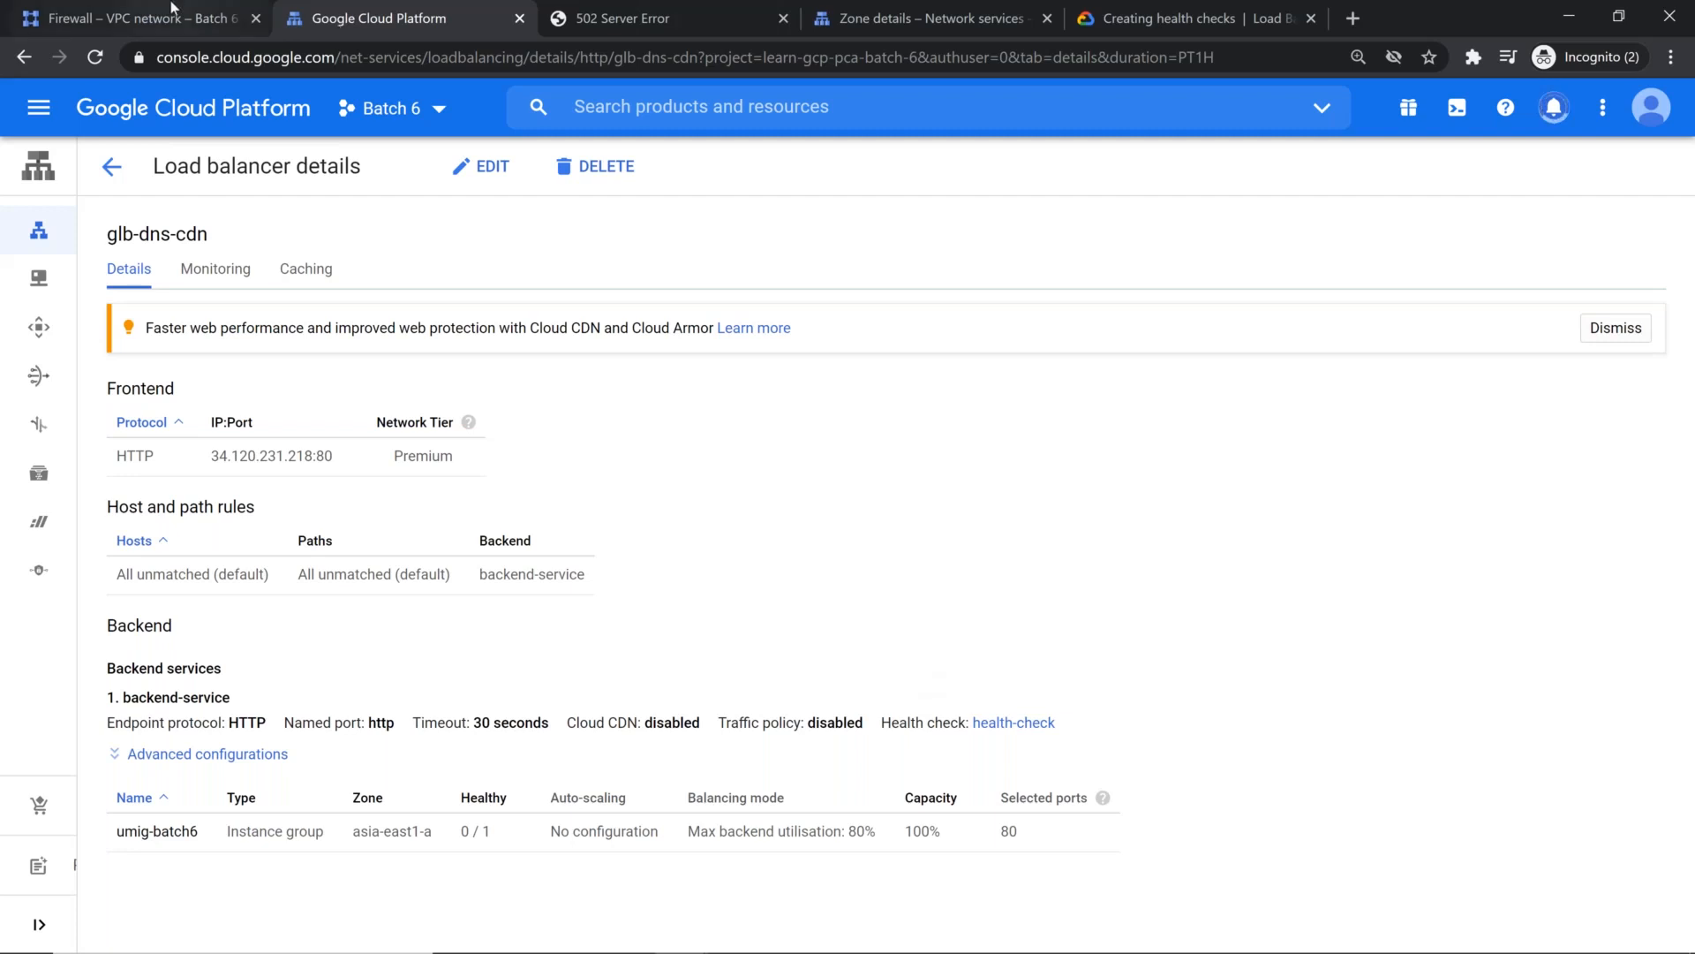
Step: Revisit the vpc-taiwan firewall rules, and check the backend status of glb-dns-cdn in the load balancer list
click(234, 15)
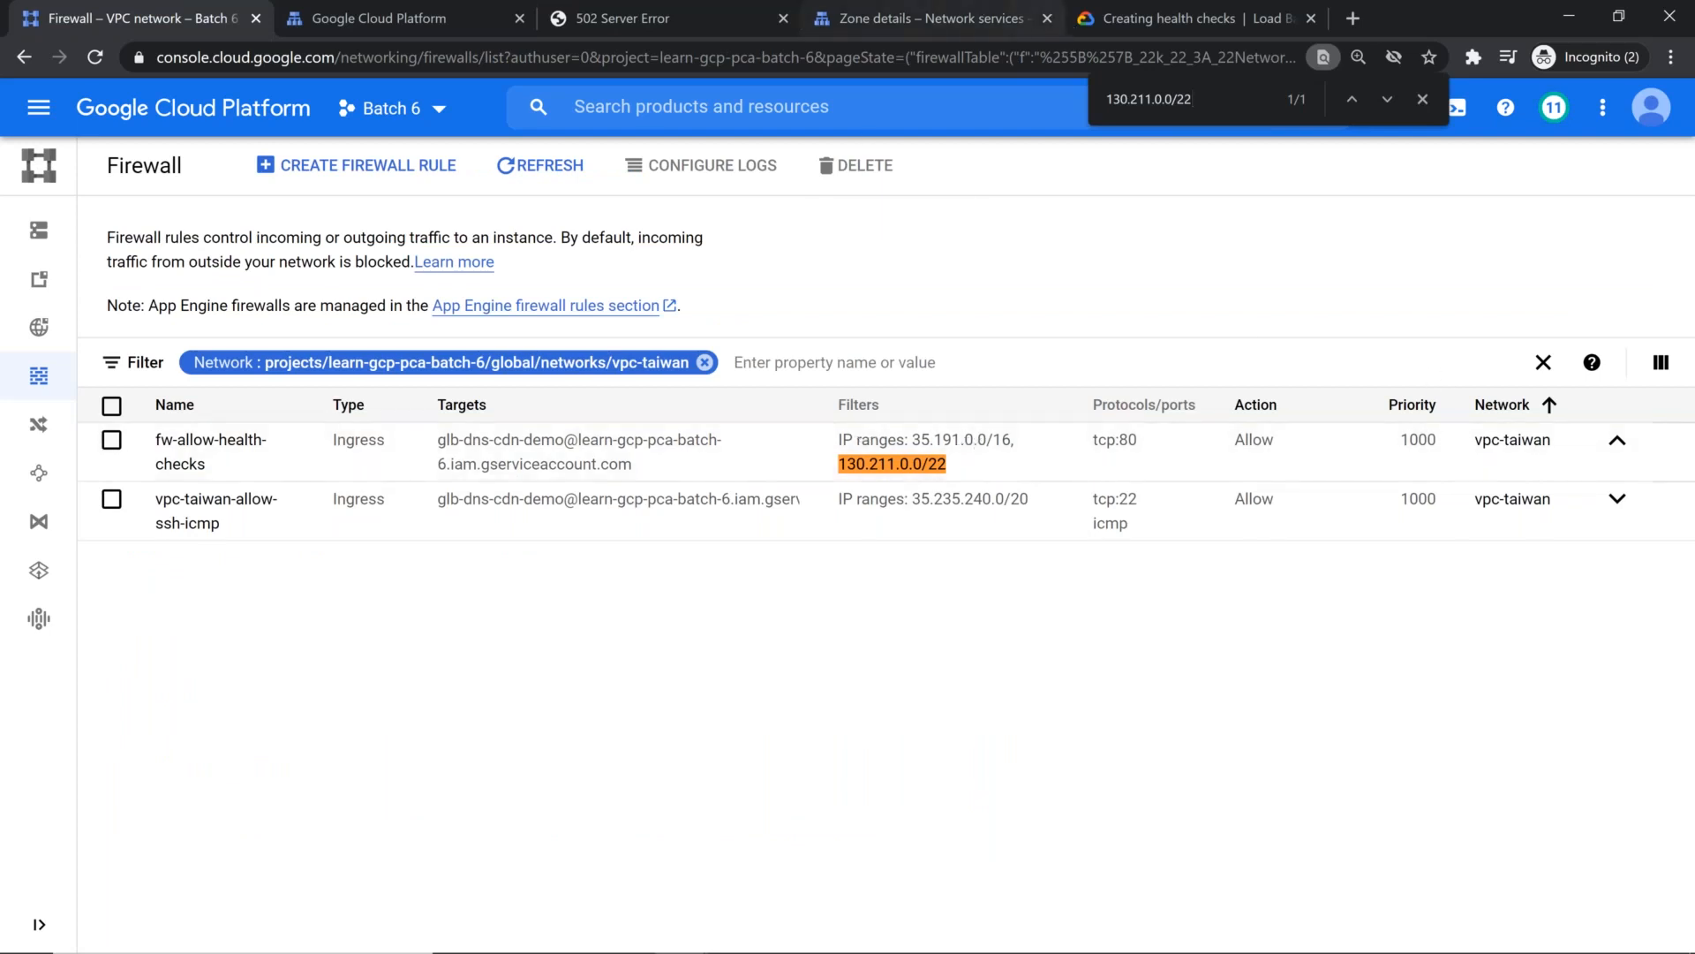
click(388, 18)
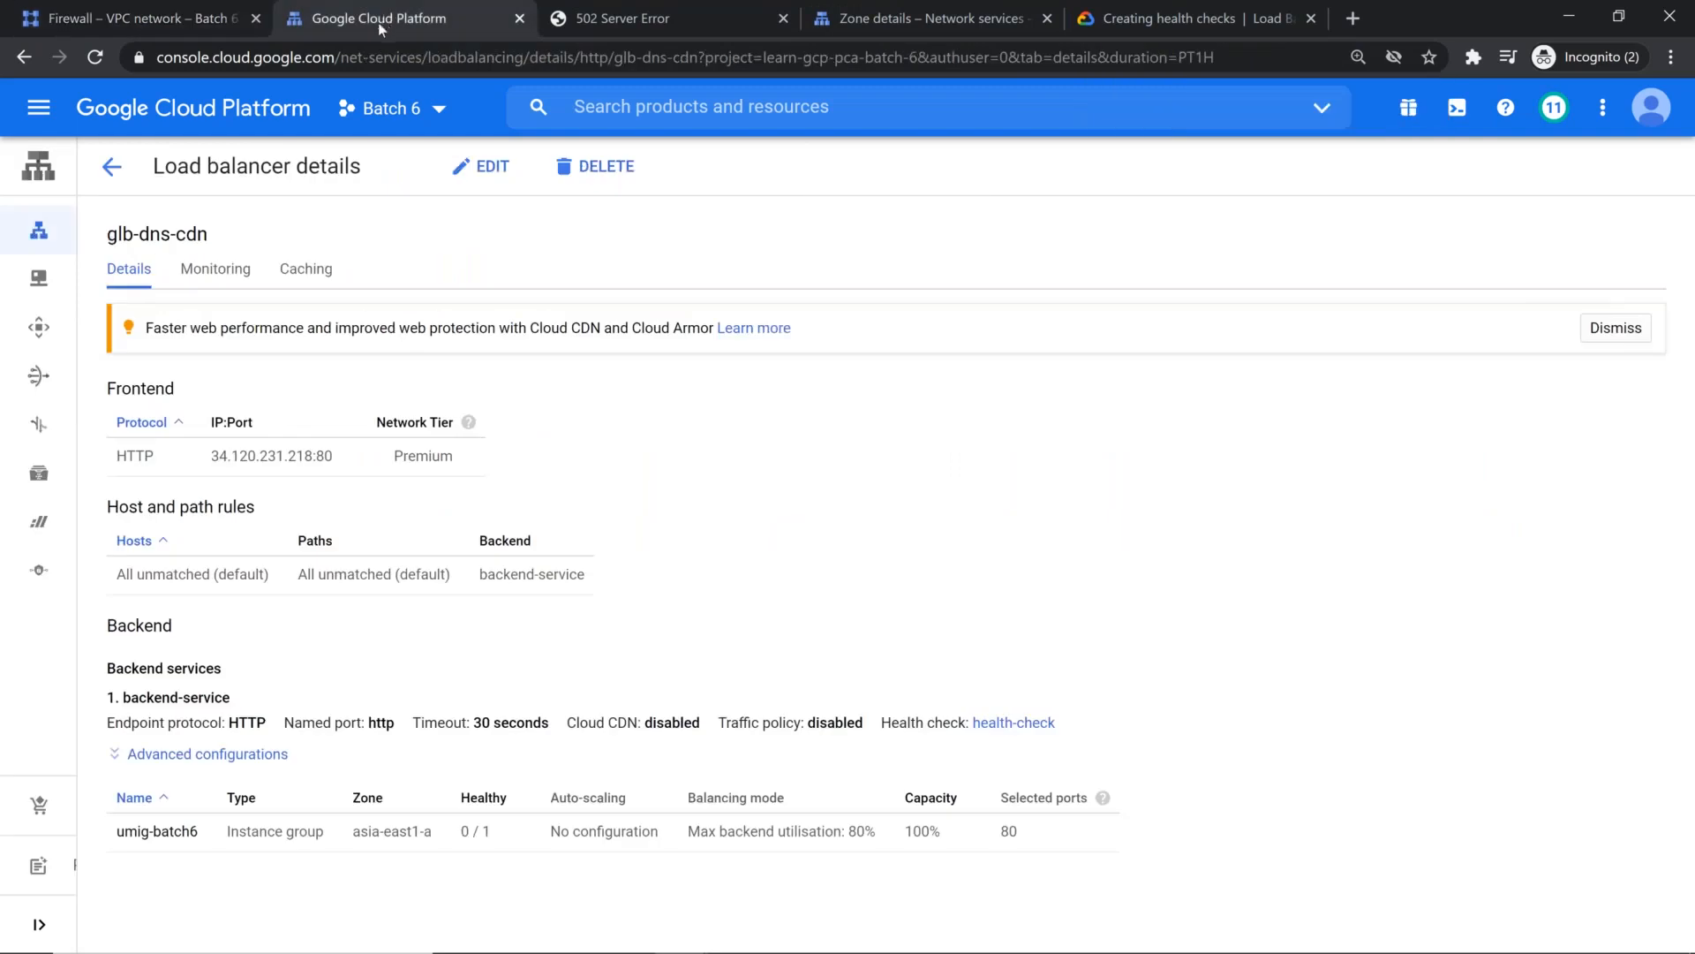
mouse_move(39, 231)
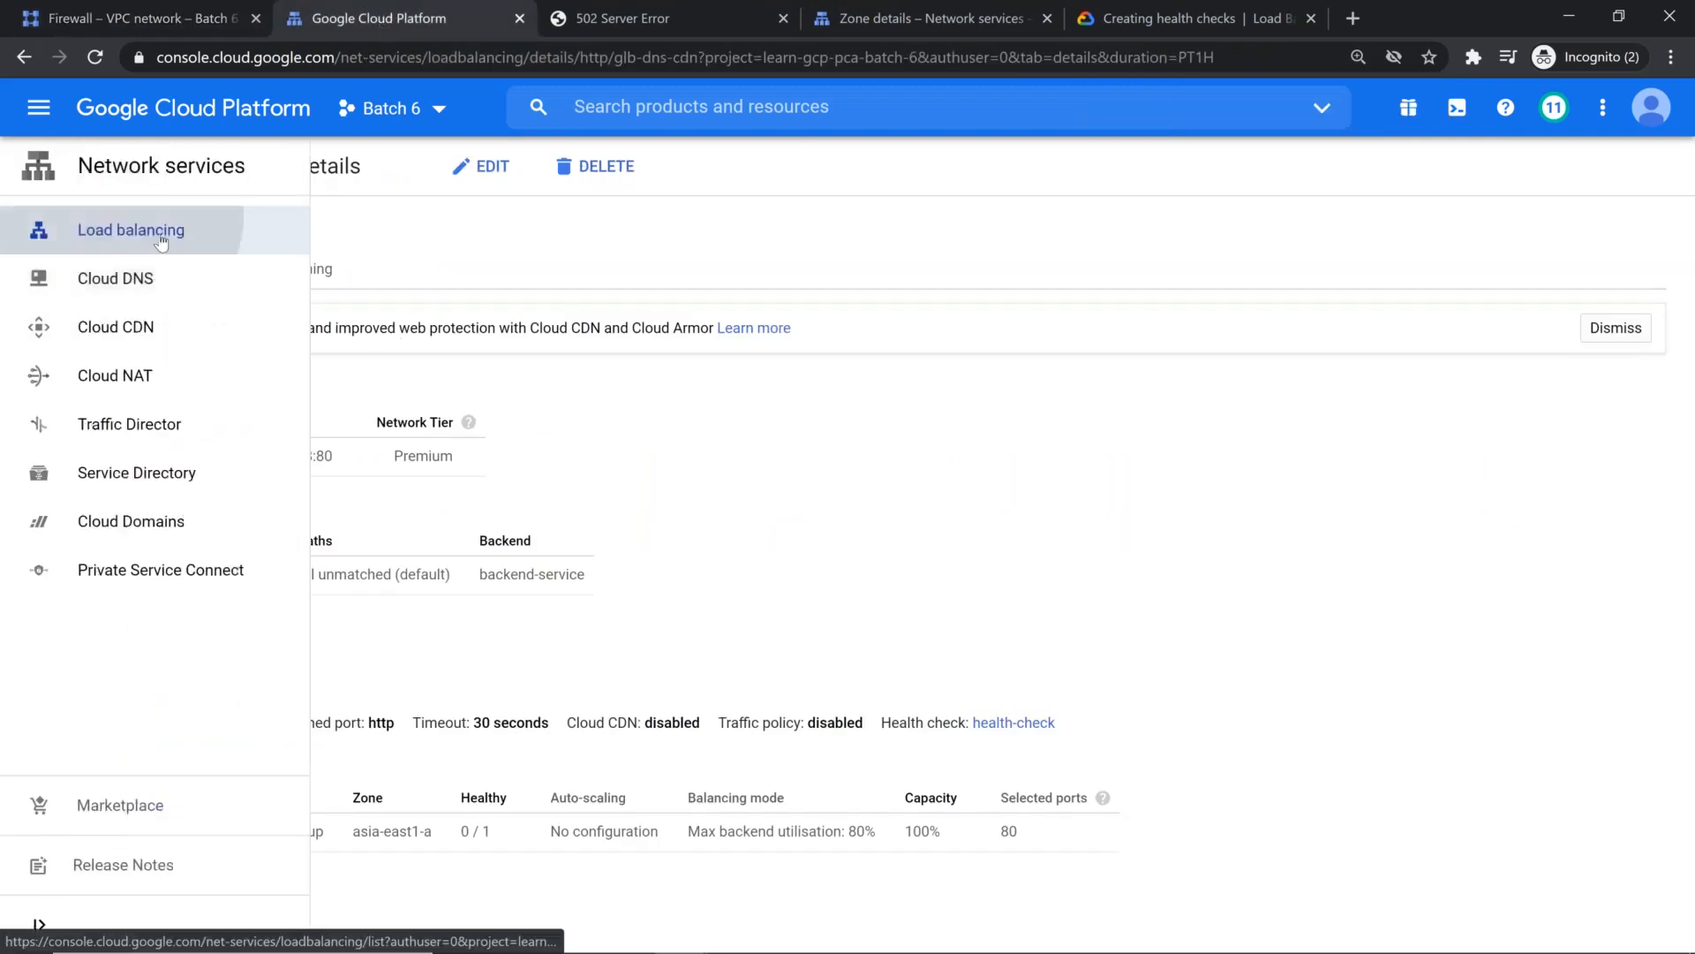
click(234, 229)
mouse_move(438, 419)
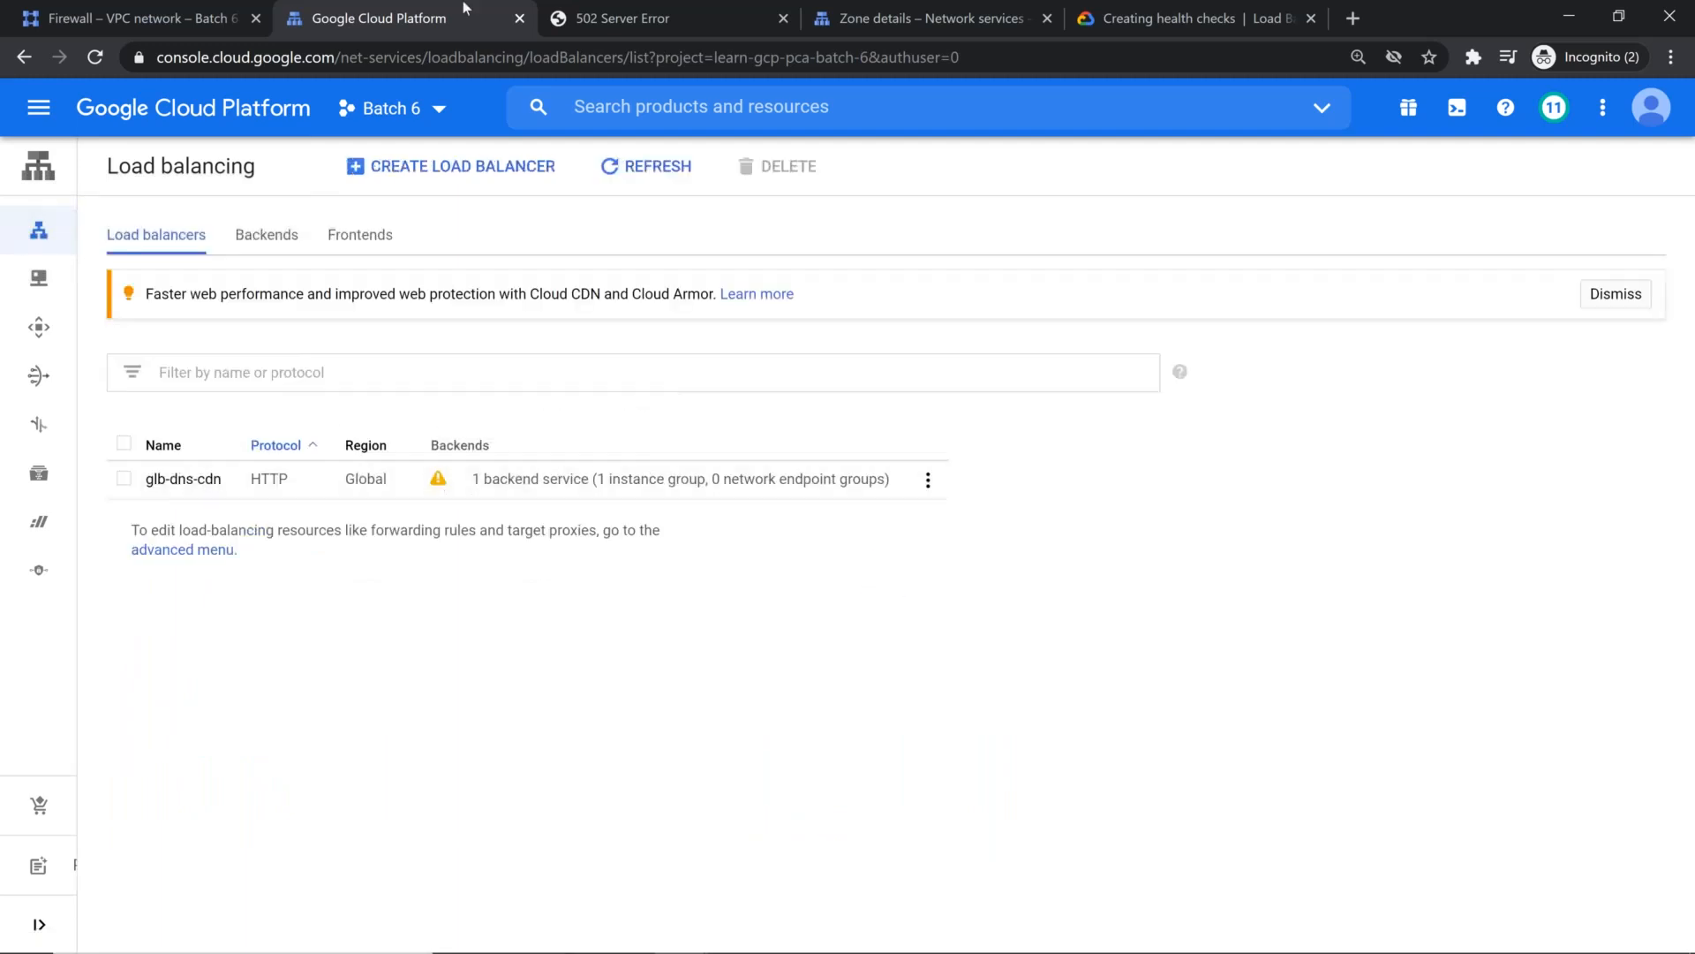
Step: Open Logs explorer from the Logging product in a new browser tab
click(39, 117)
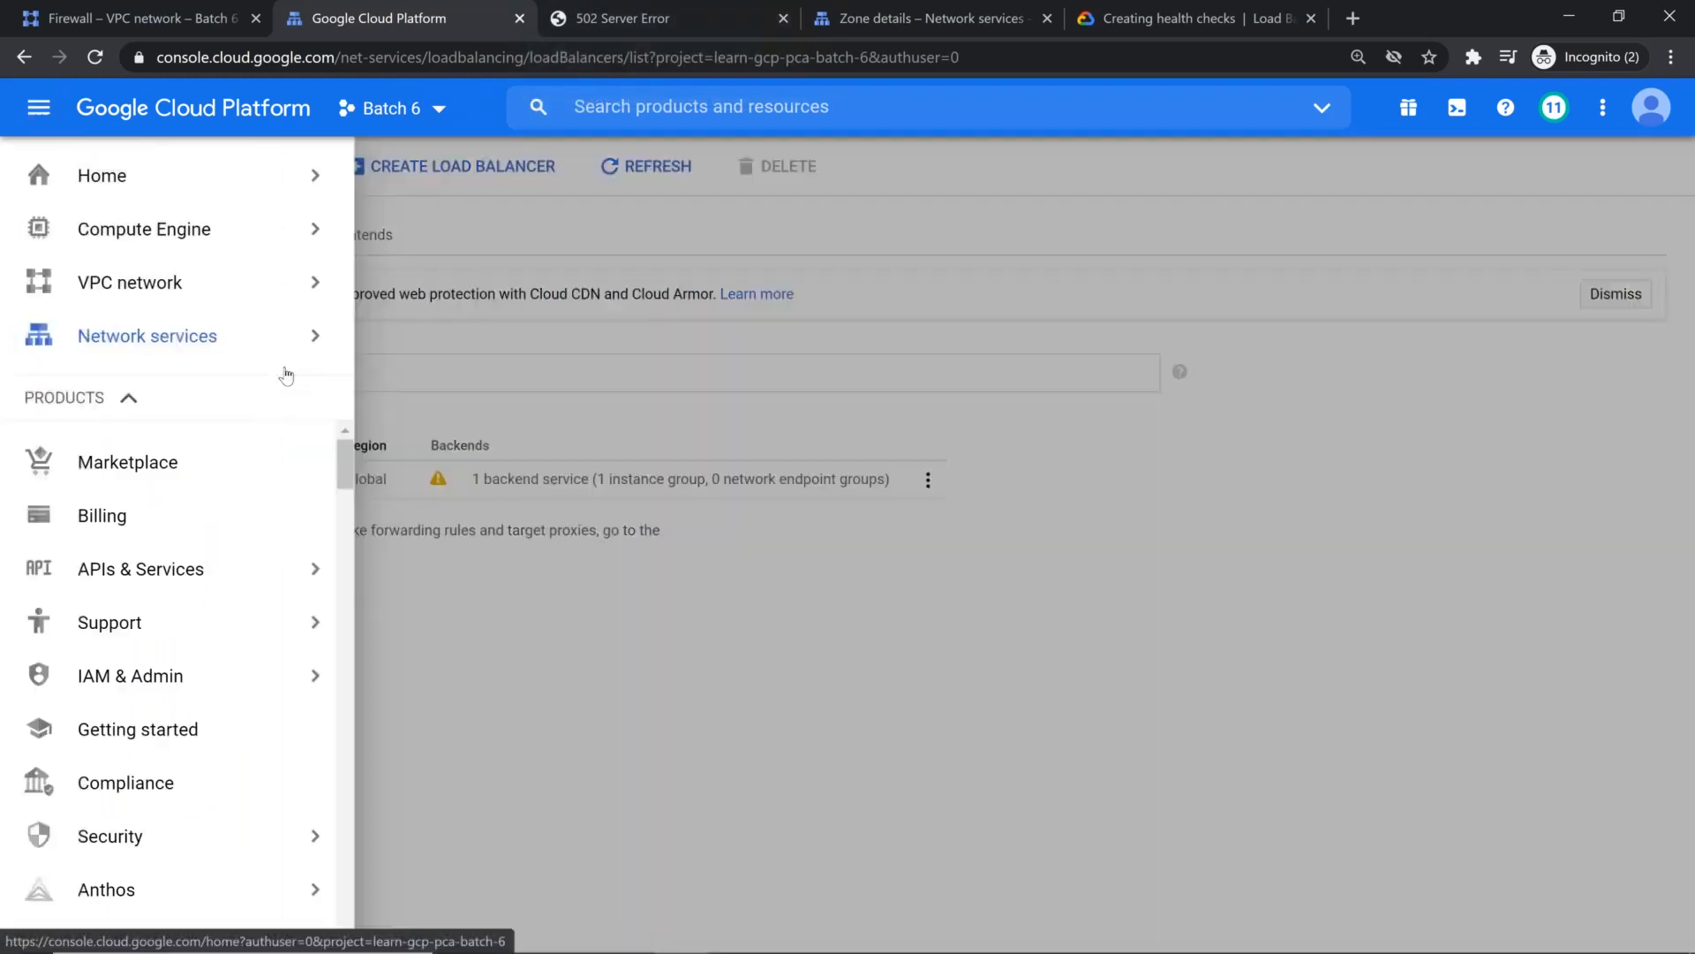
scroll(184, 635, down, 6)
scroll(168, 684, down, 6)
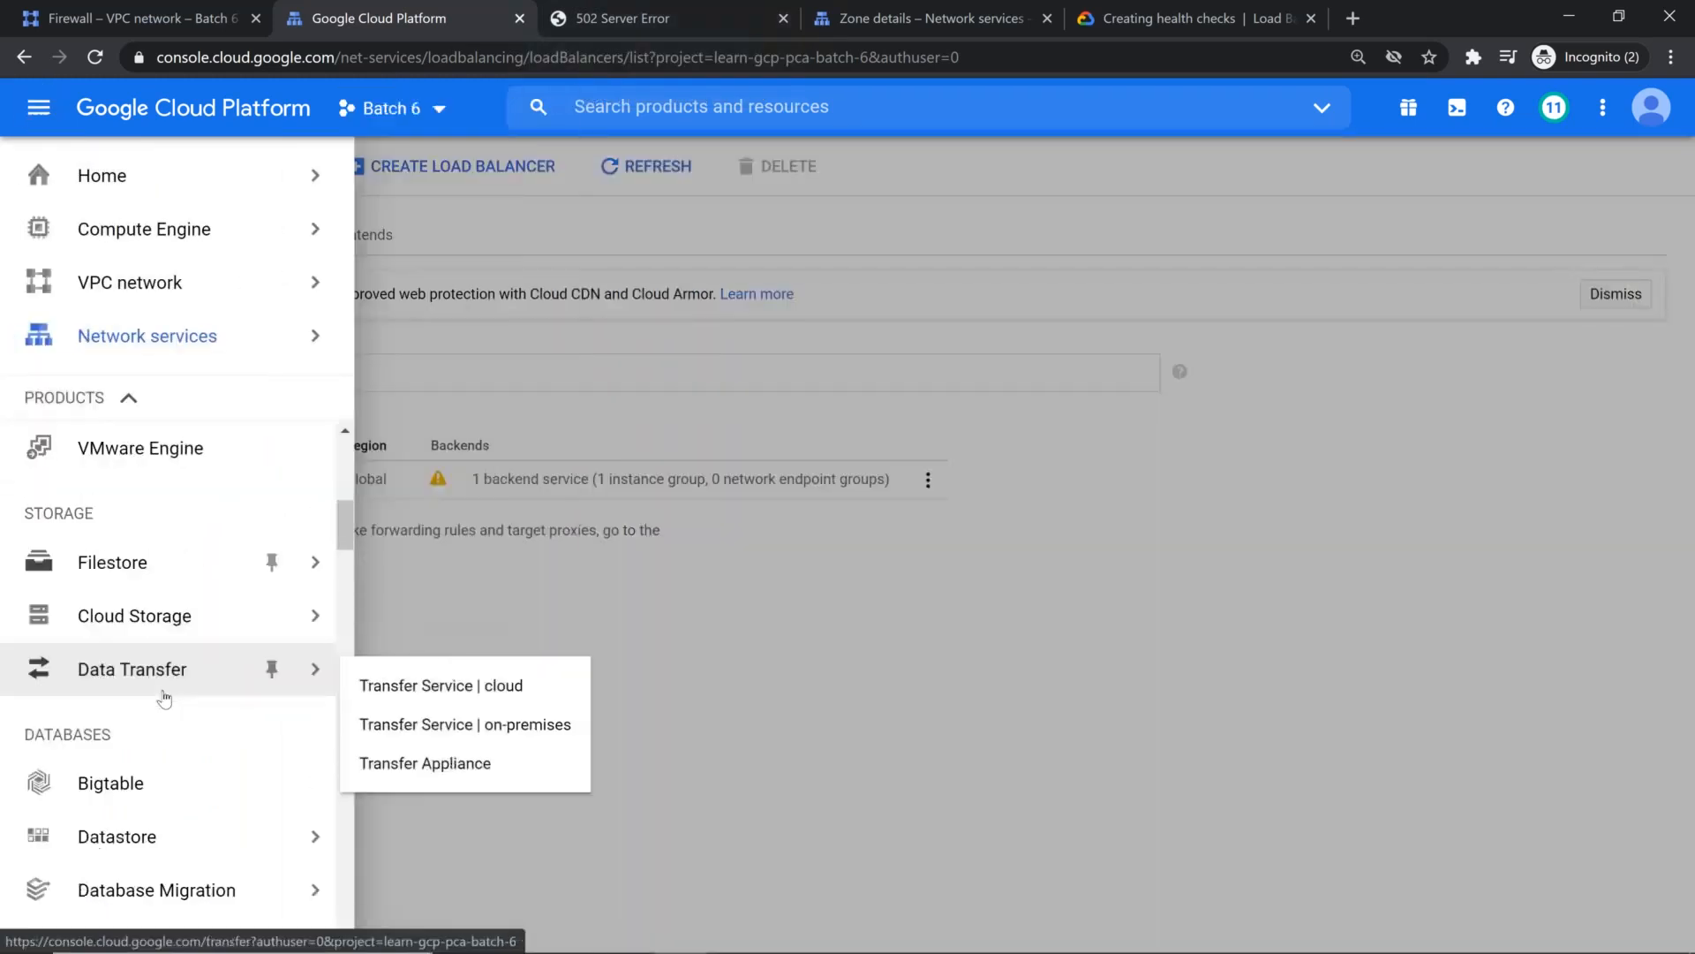
scroll(168, 684, down, 10)
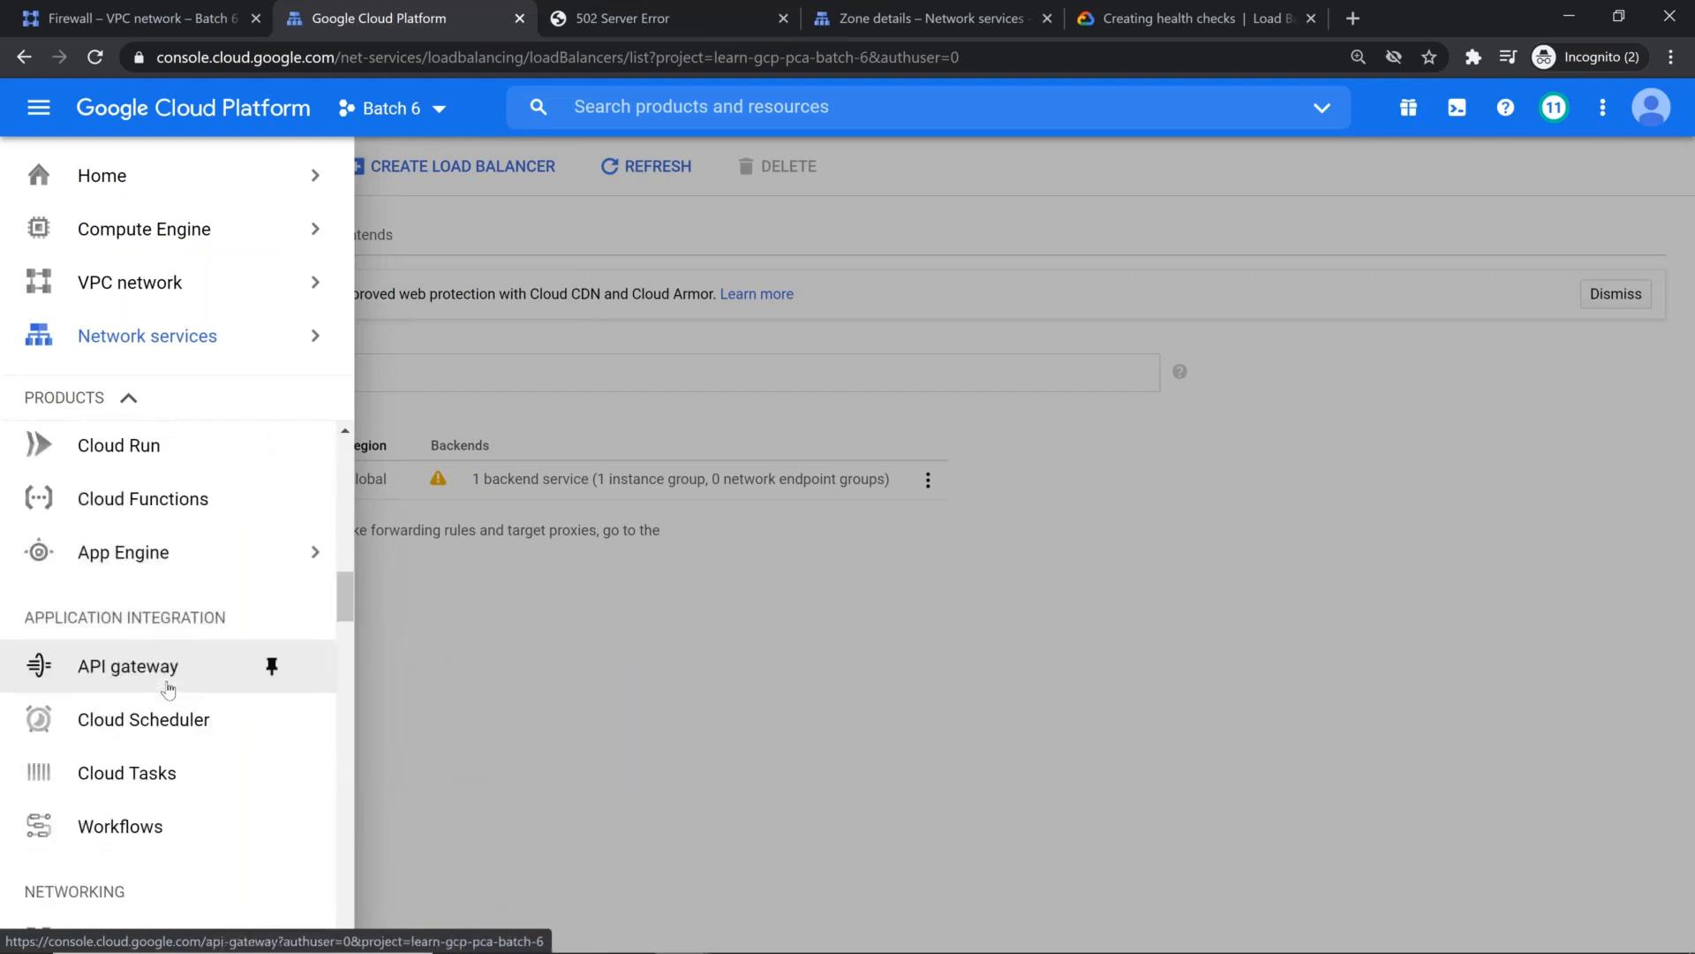
scroll(172, 687, down, 3)
mouse_move(264, 655)
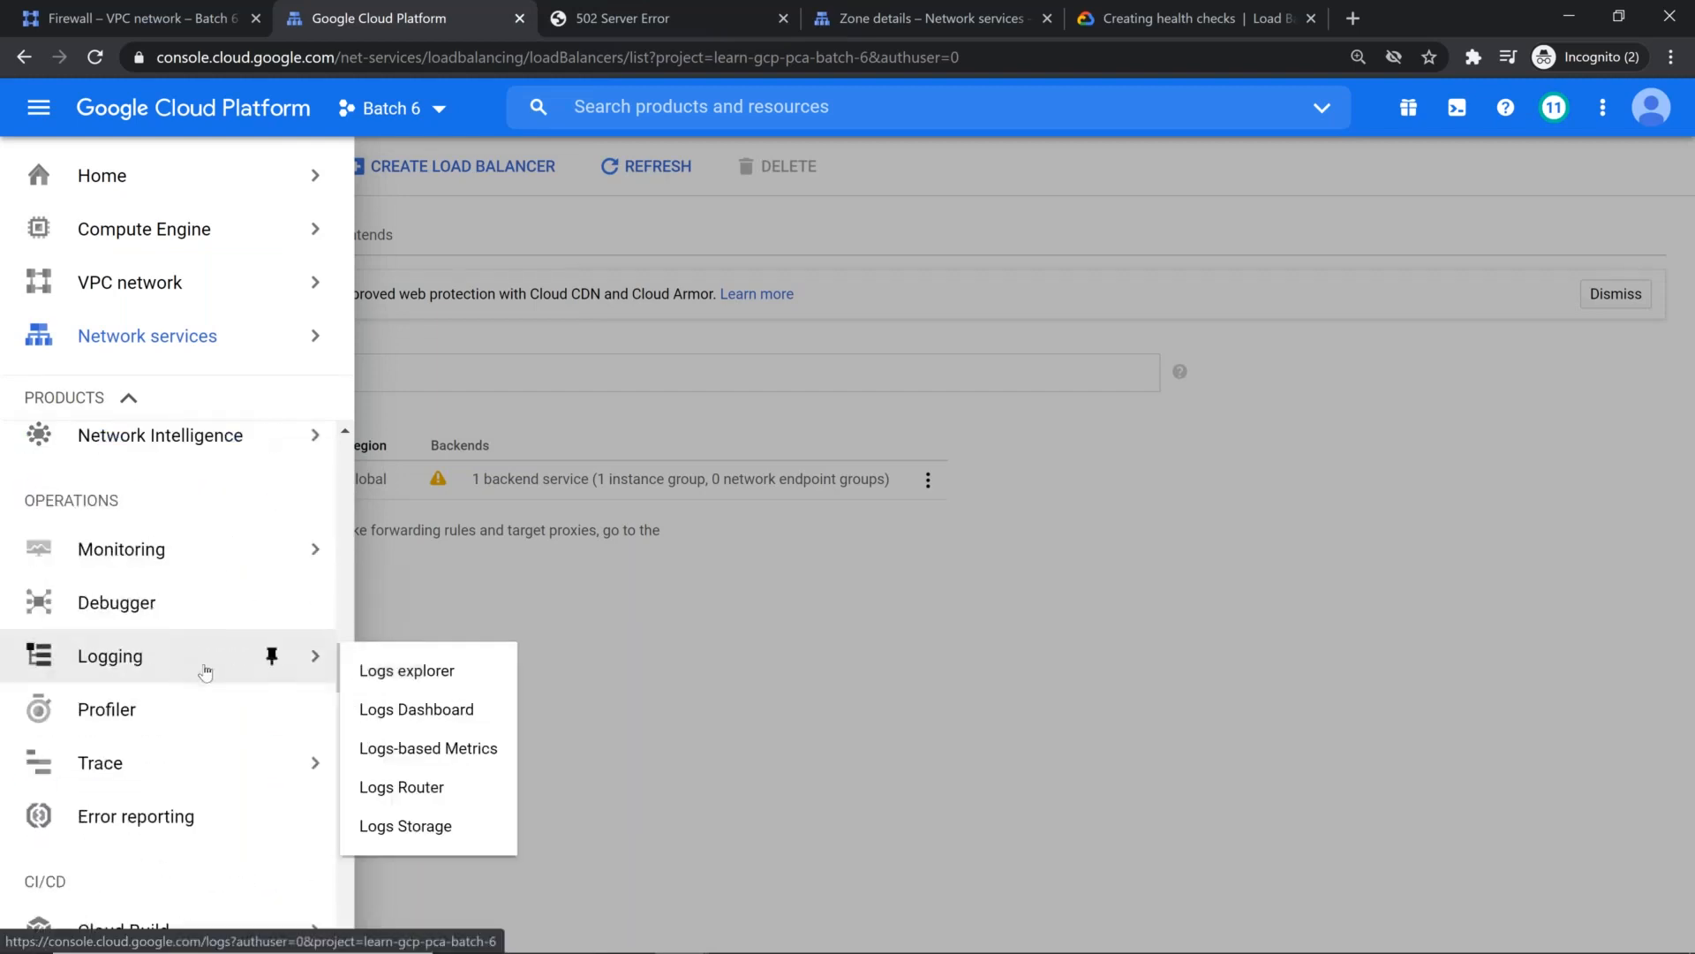
click(437, 671)
right_click(437, 670)
click(512, 685)
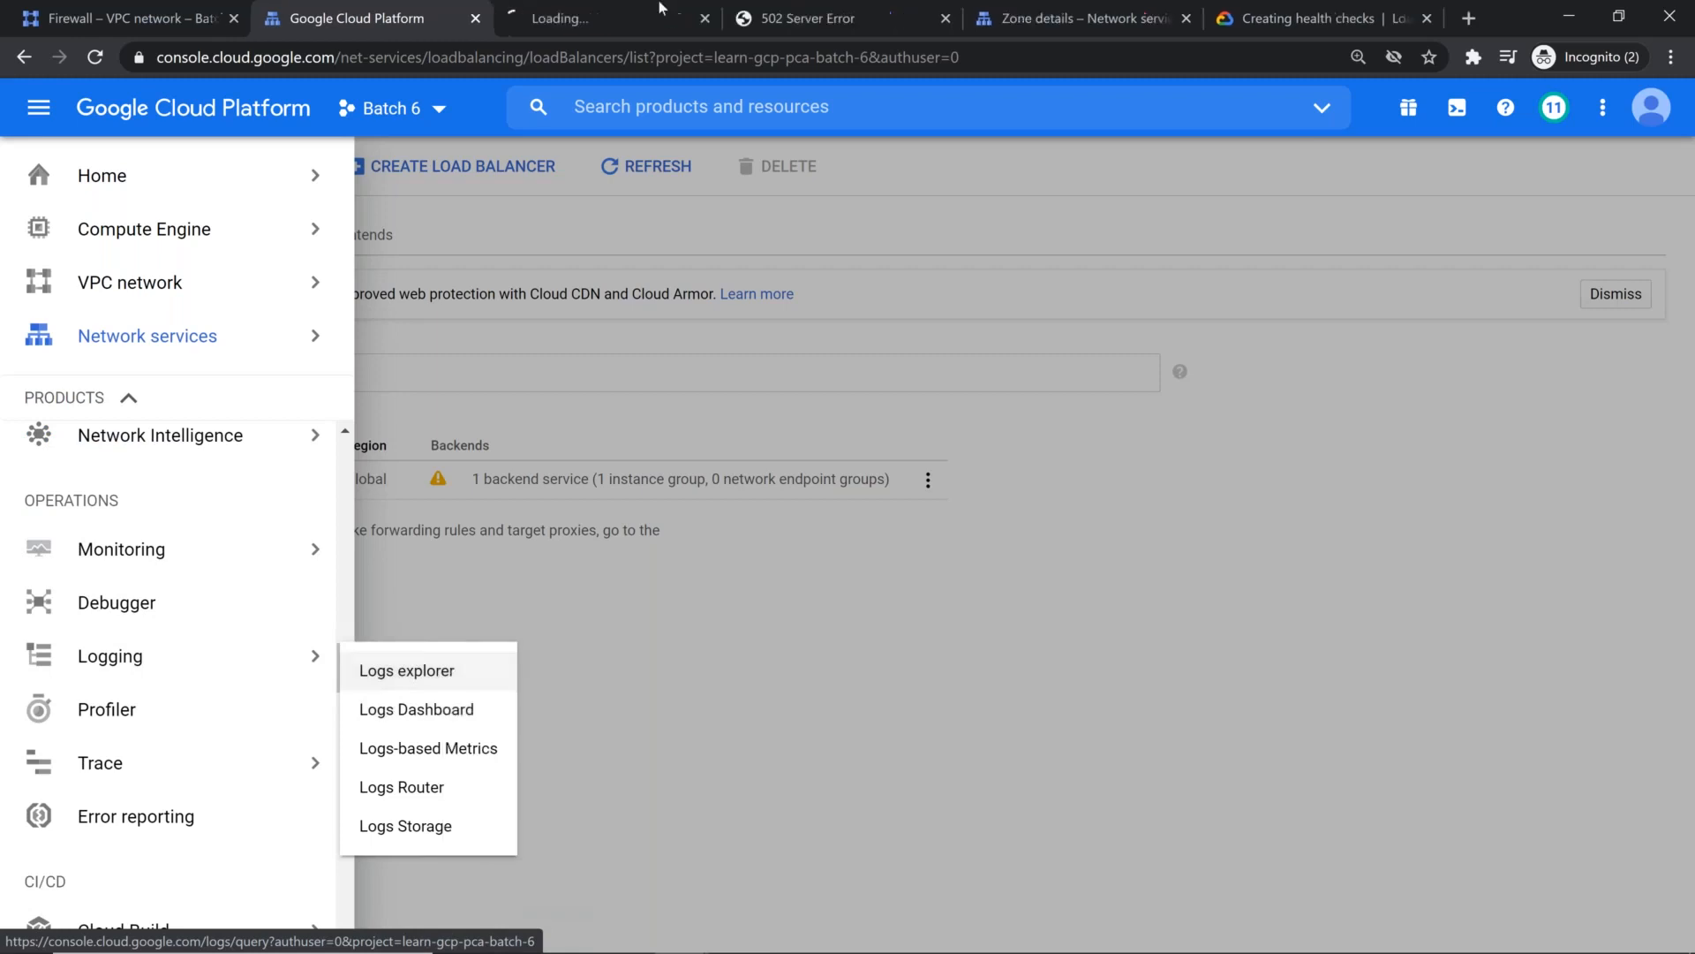
click(658, 4)
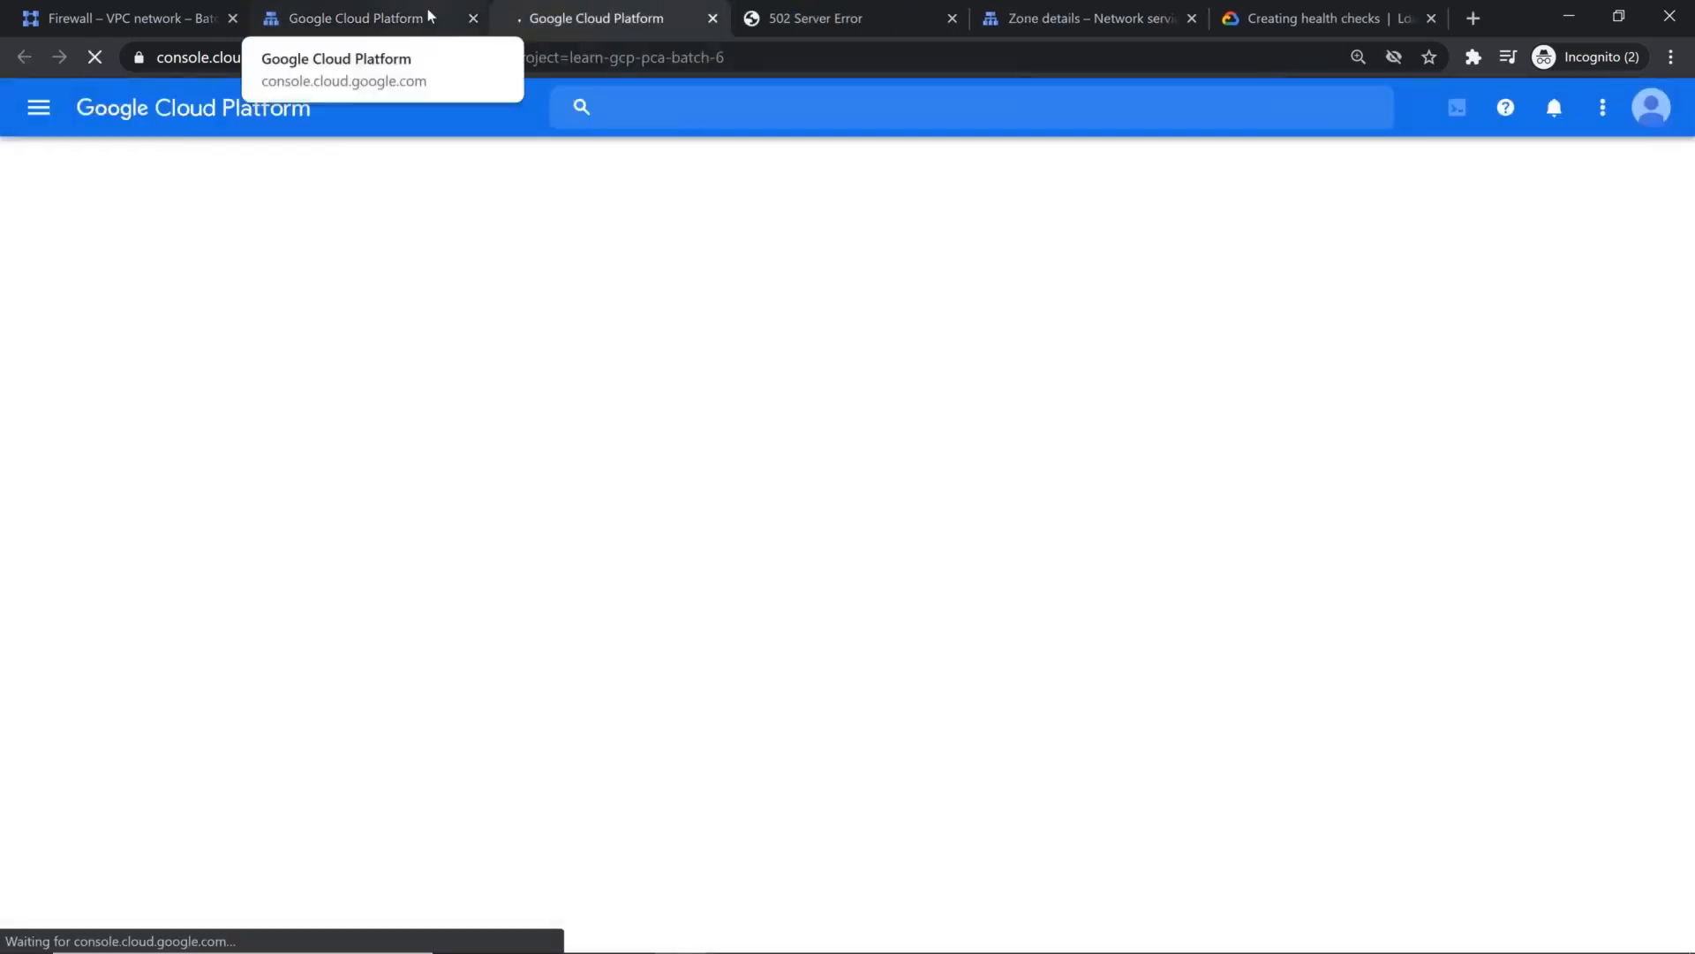
Step: Look through the resource types available for filtering the project's logs in Logs explorer
click(124, 17)
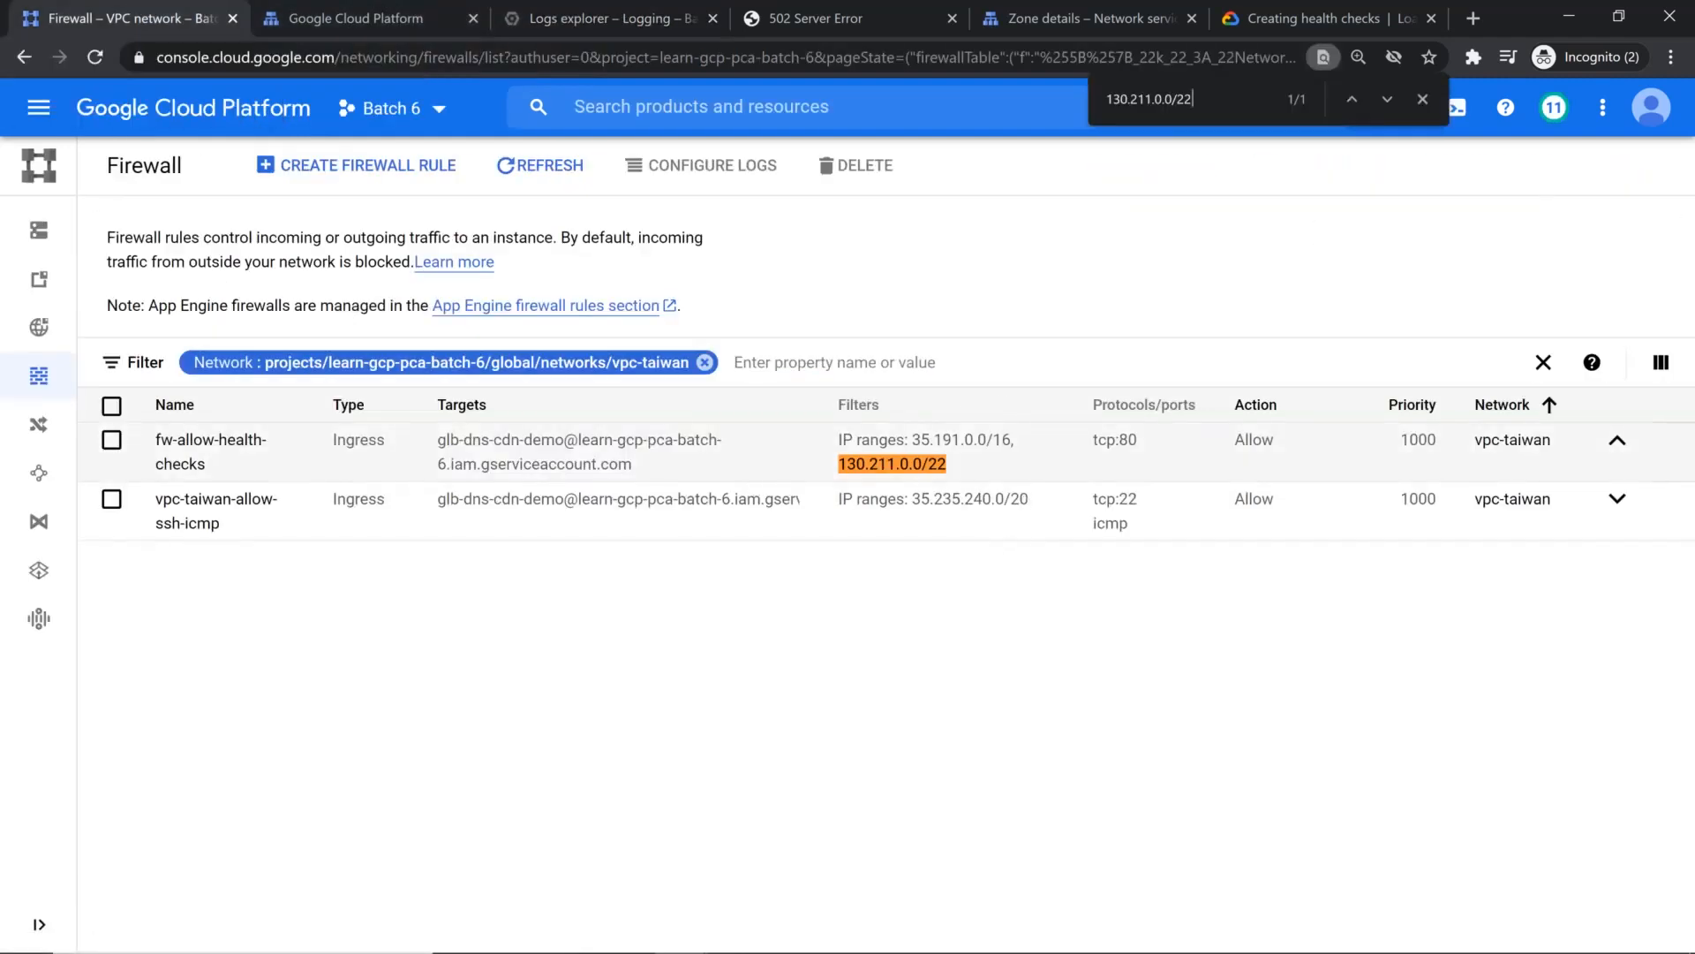
click(624, 16)
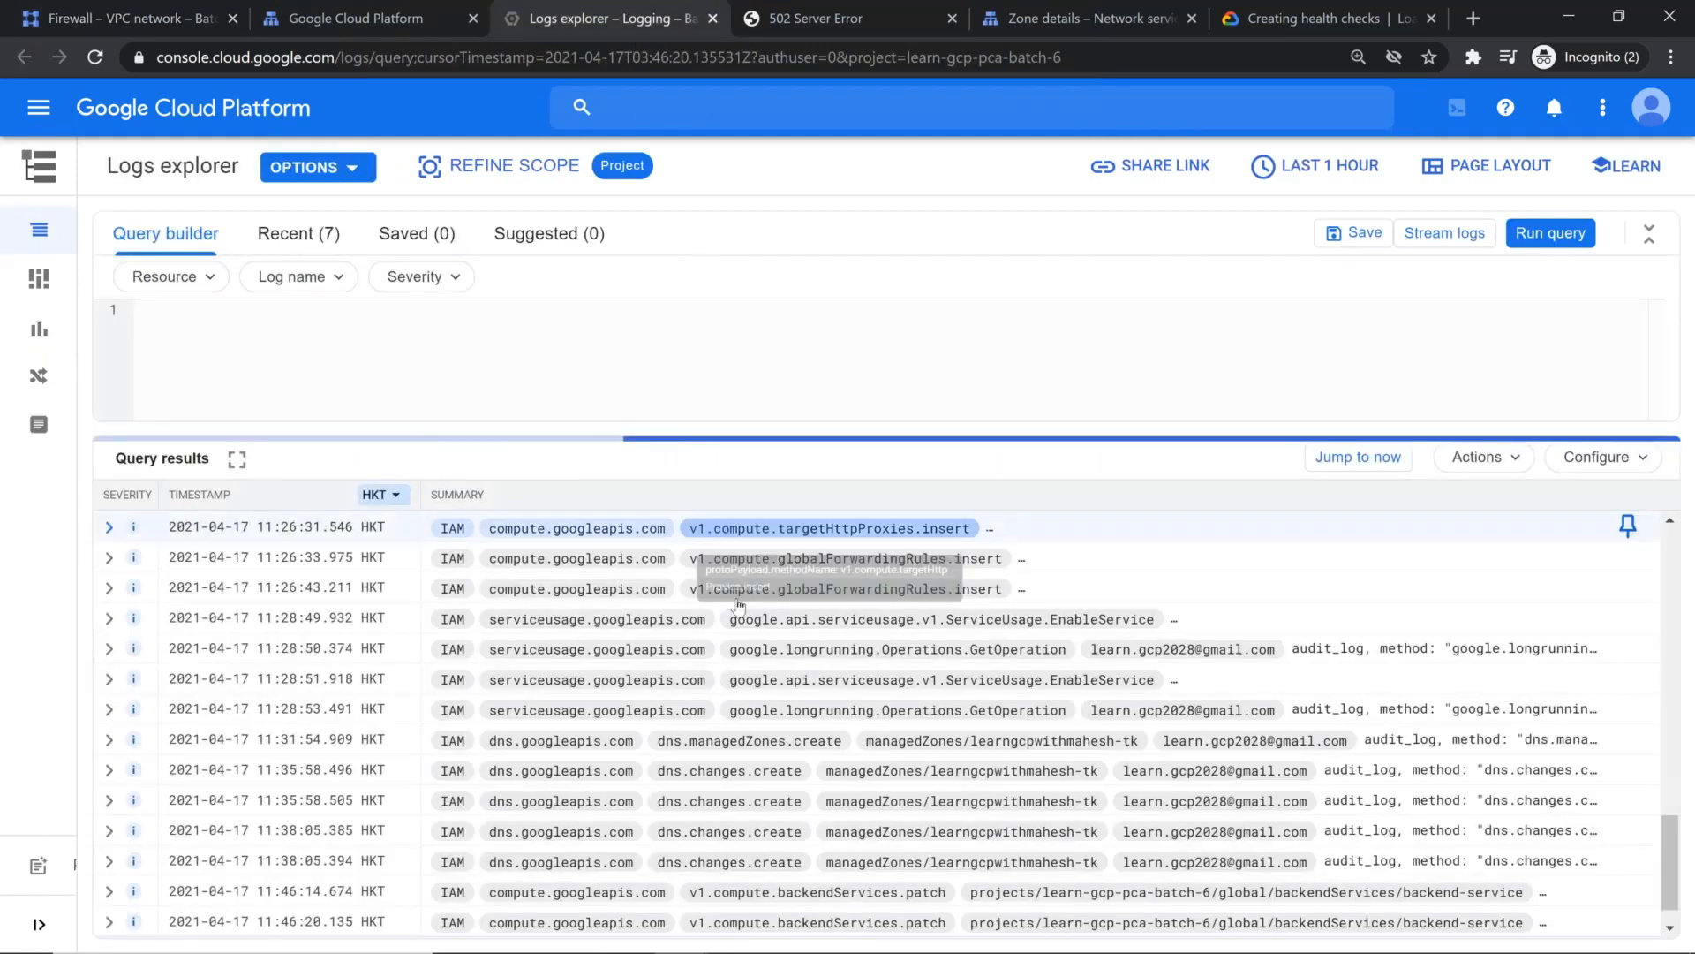
click(212, 279)
scroll(344, 545, down, 8)
scroll(344, 545, down, 5)
scroll(345, 545, down, 5)
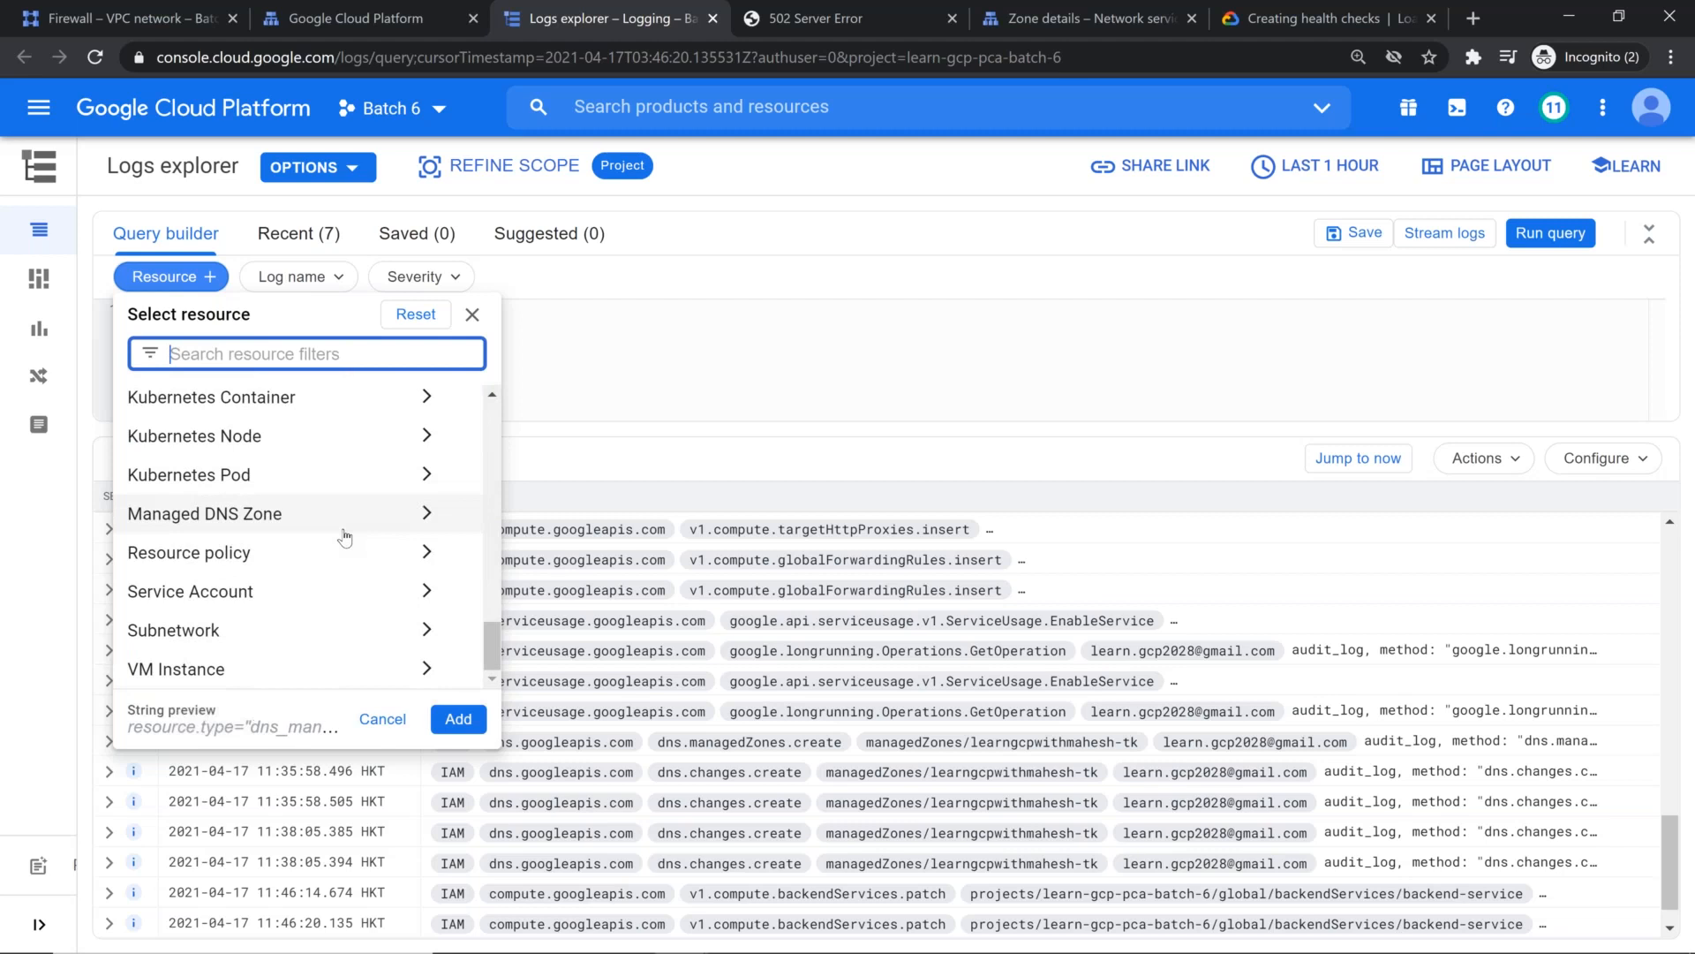
scroll(344, 536, up, 5)
click(870, 367)
Step: Reload the load balancer's page at 34.120.231.218 and bring the Logs explorer results up to the current time
click(1371, 464)
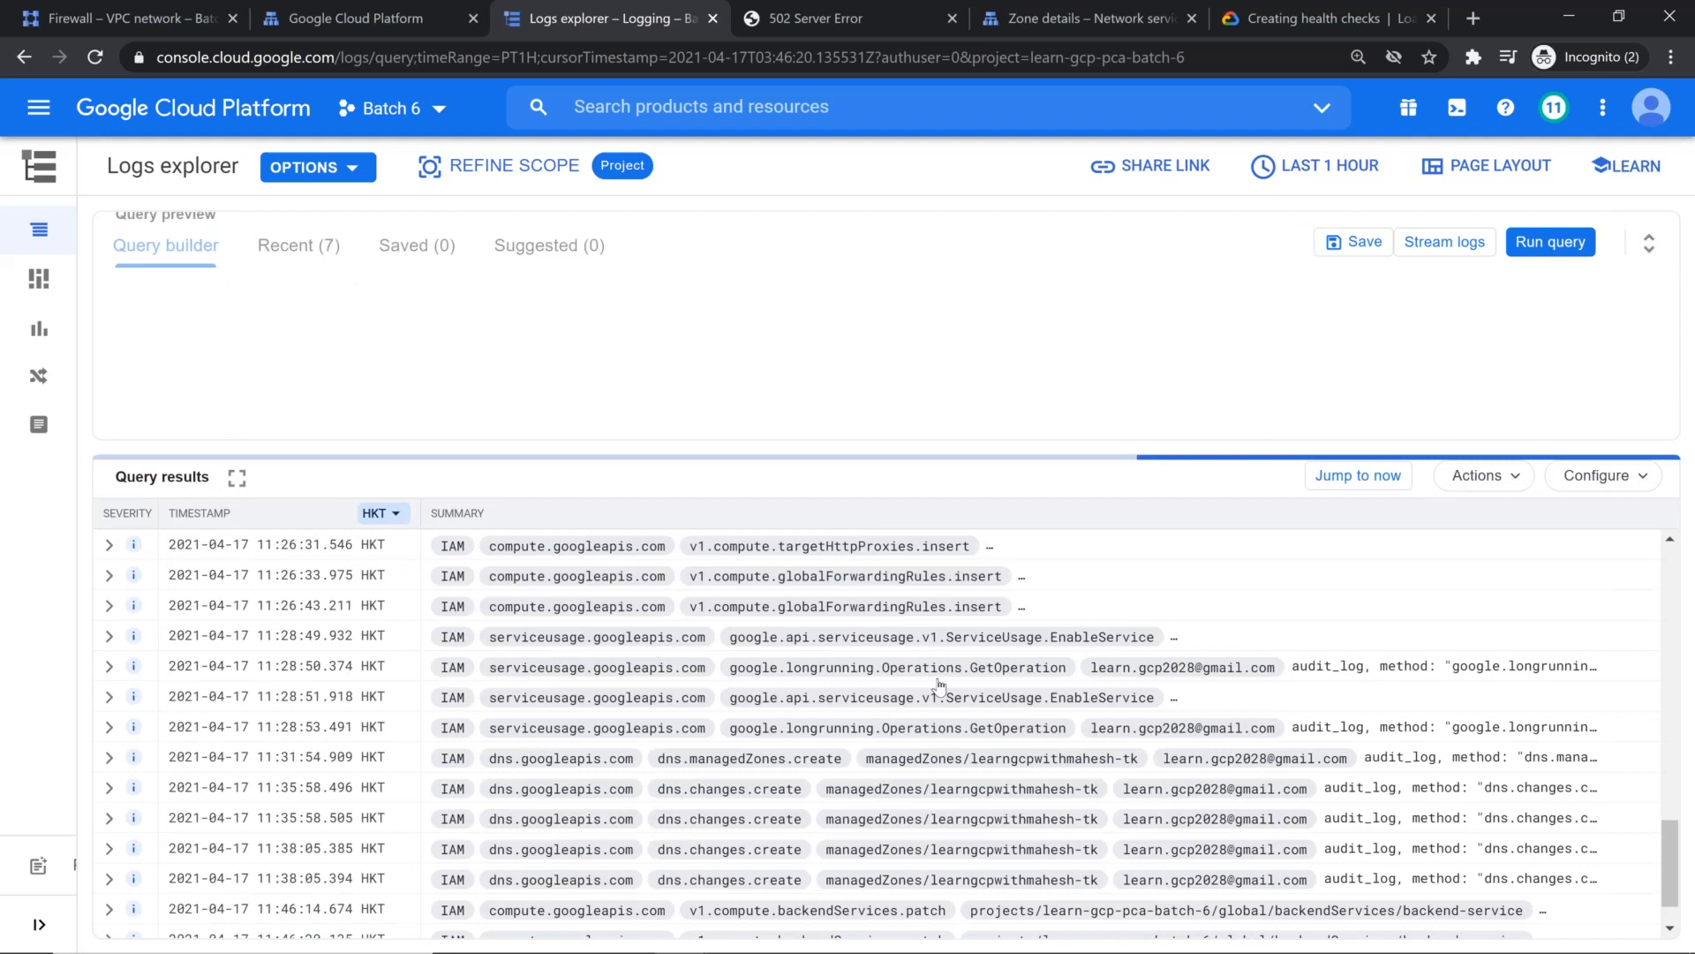
click(795, 22)
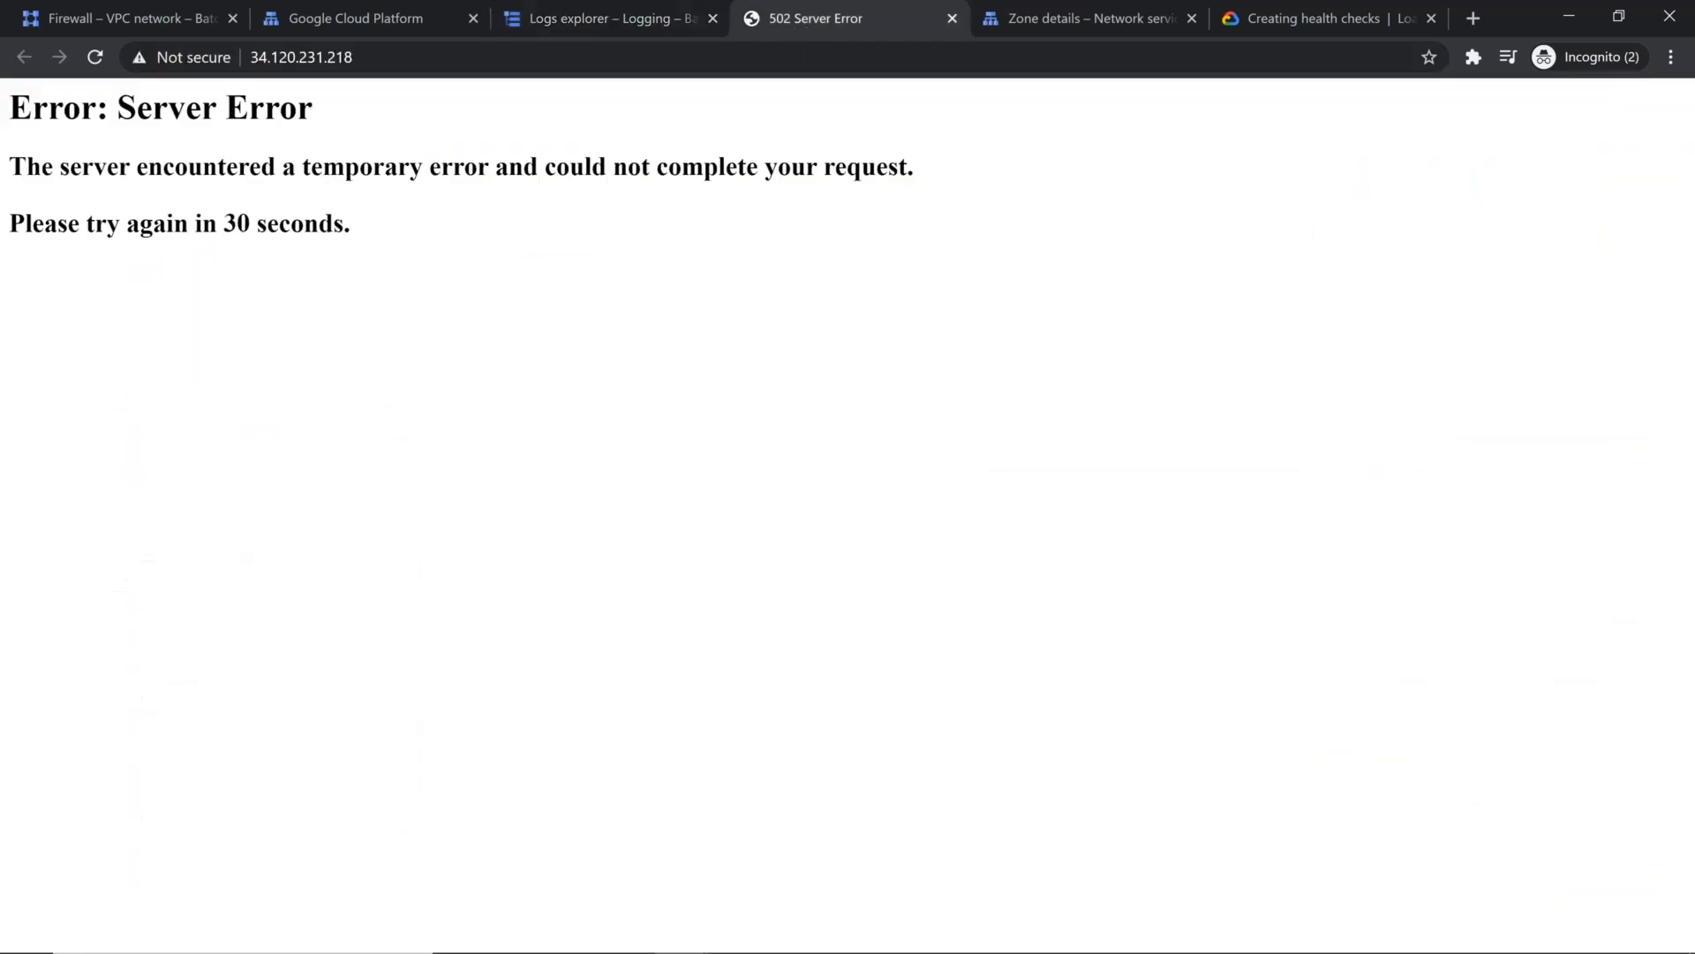
click(95, 56)
click(333, 18)
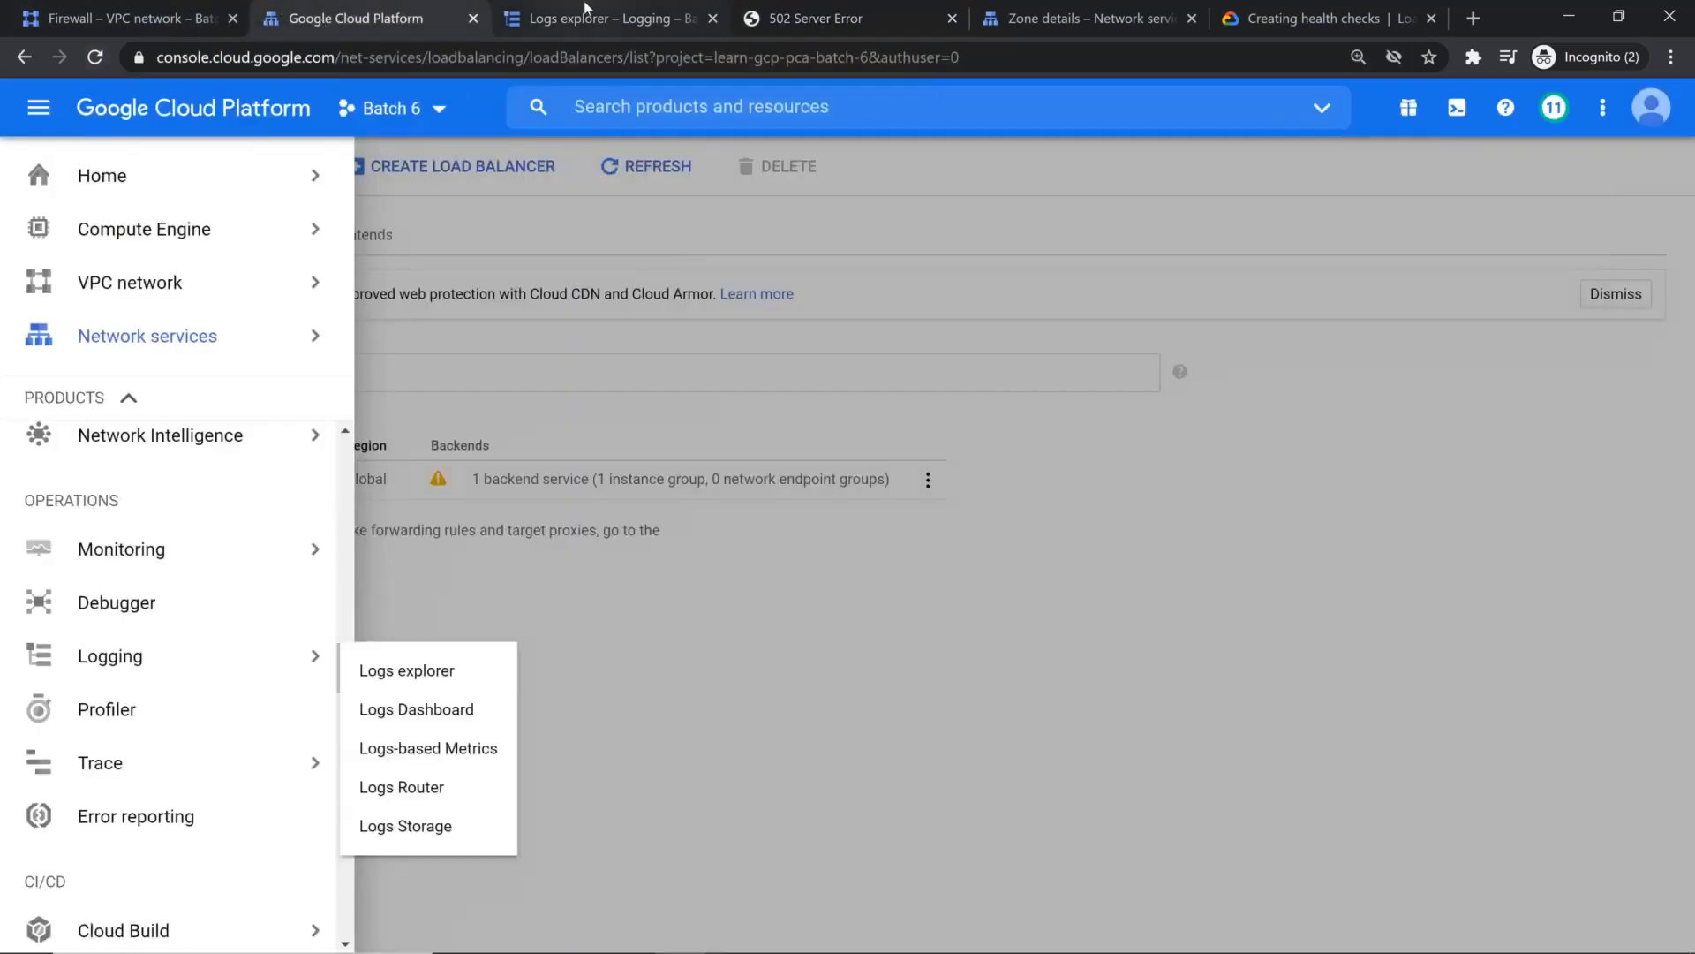
click(583, 16)
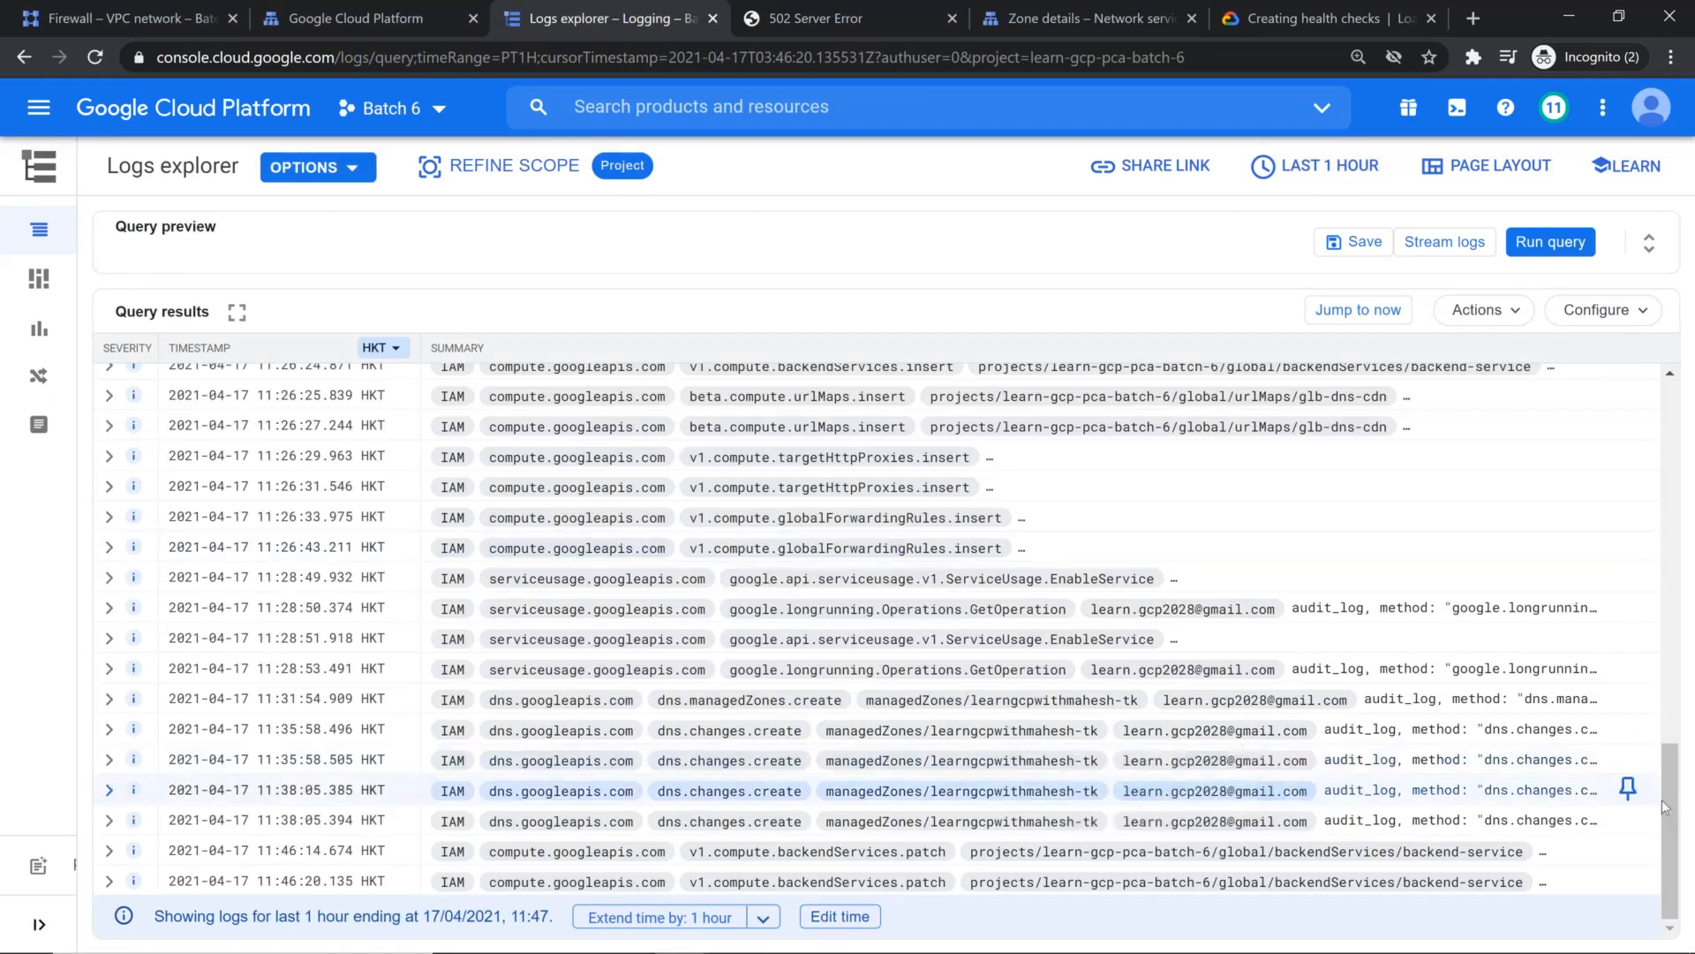
drag(1665, 805, 1669, 545)
scroll(873, 649, down, 8)
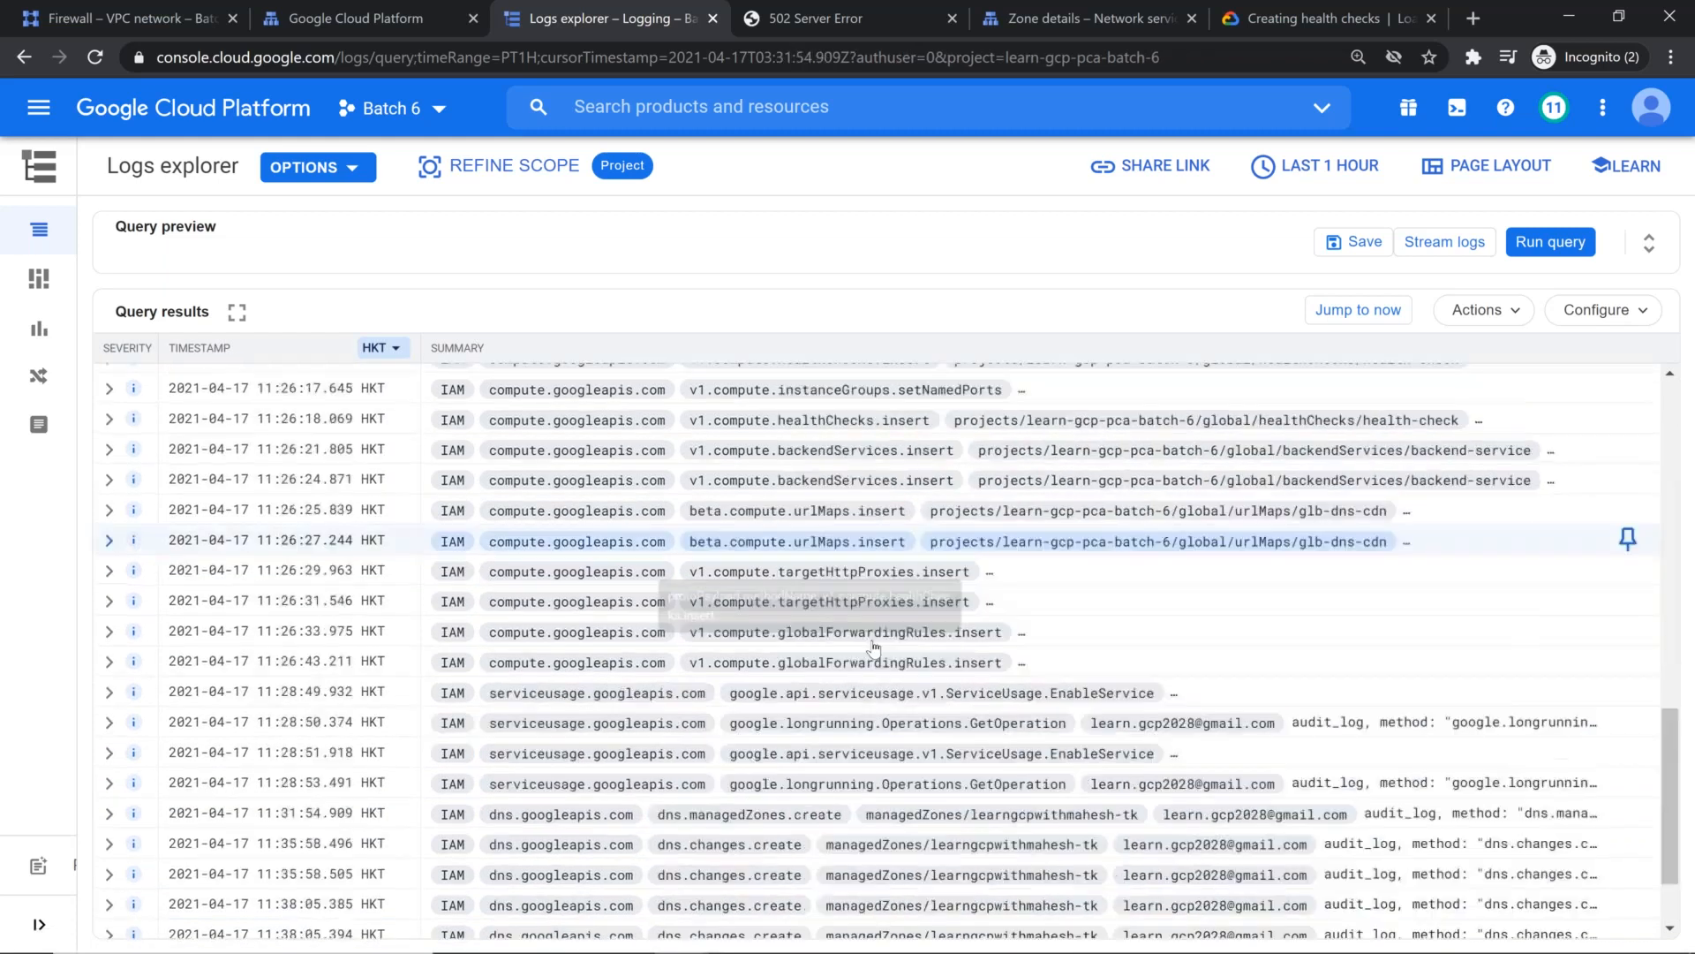
scroll(873, 648, down, 3)
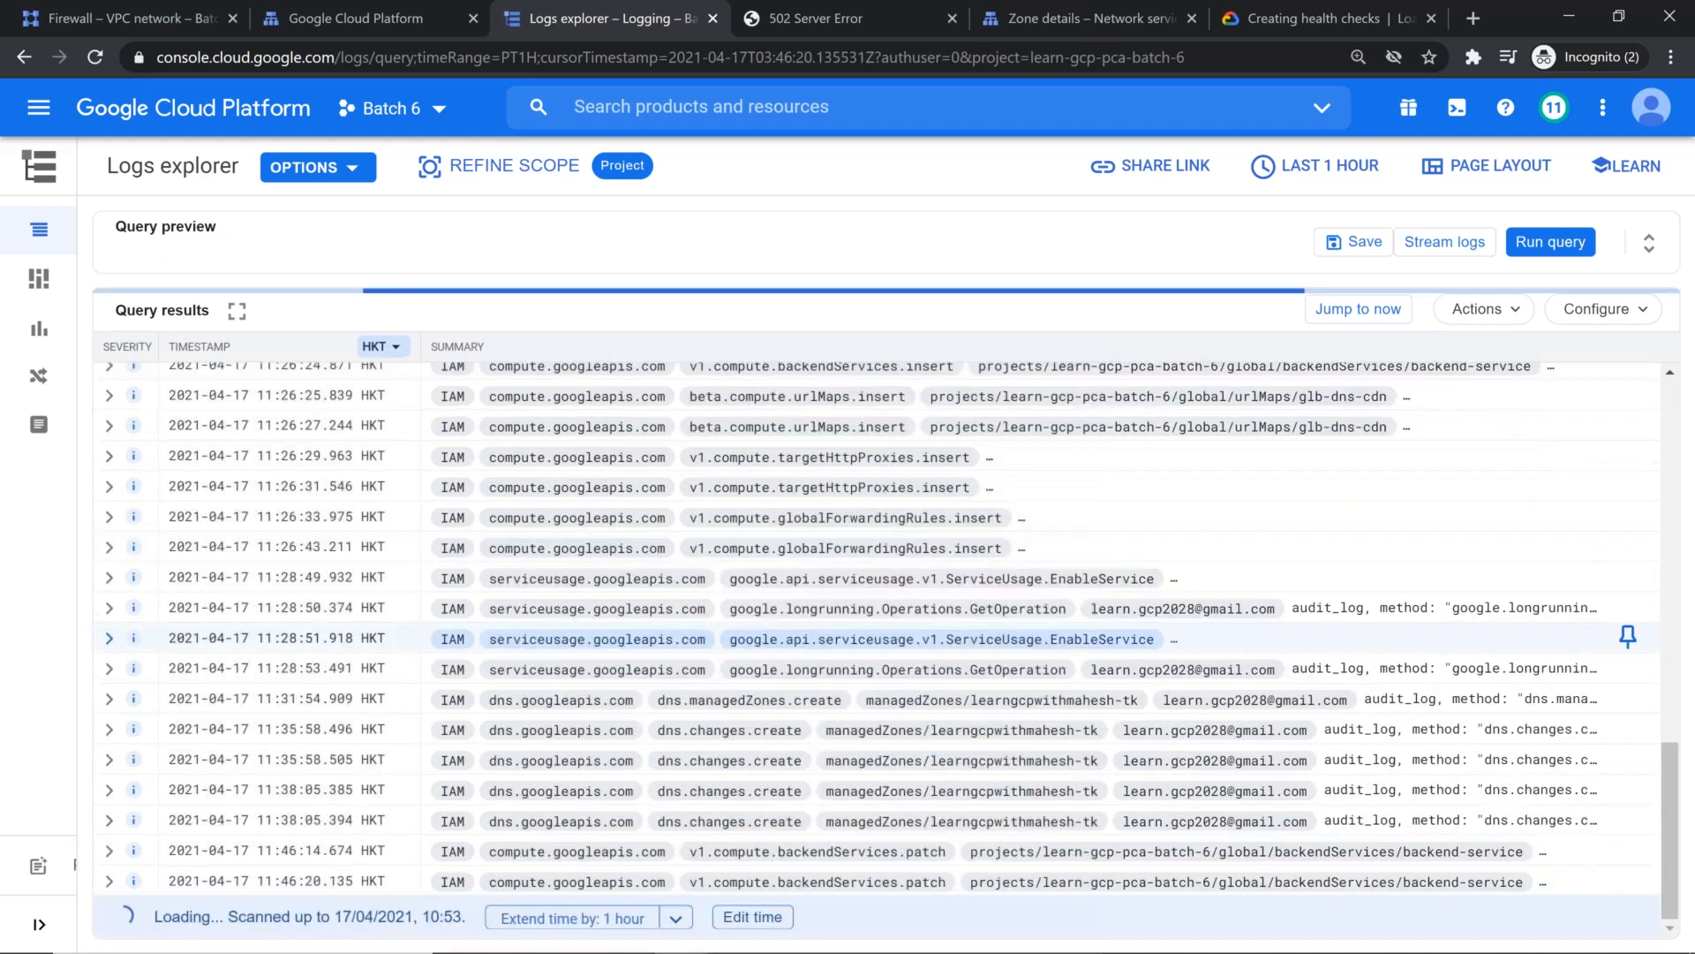
click(1360, 310)
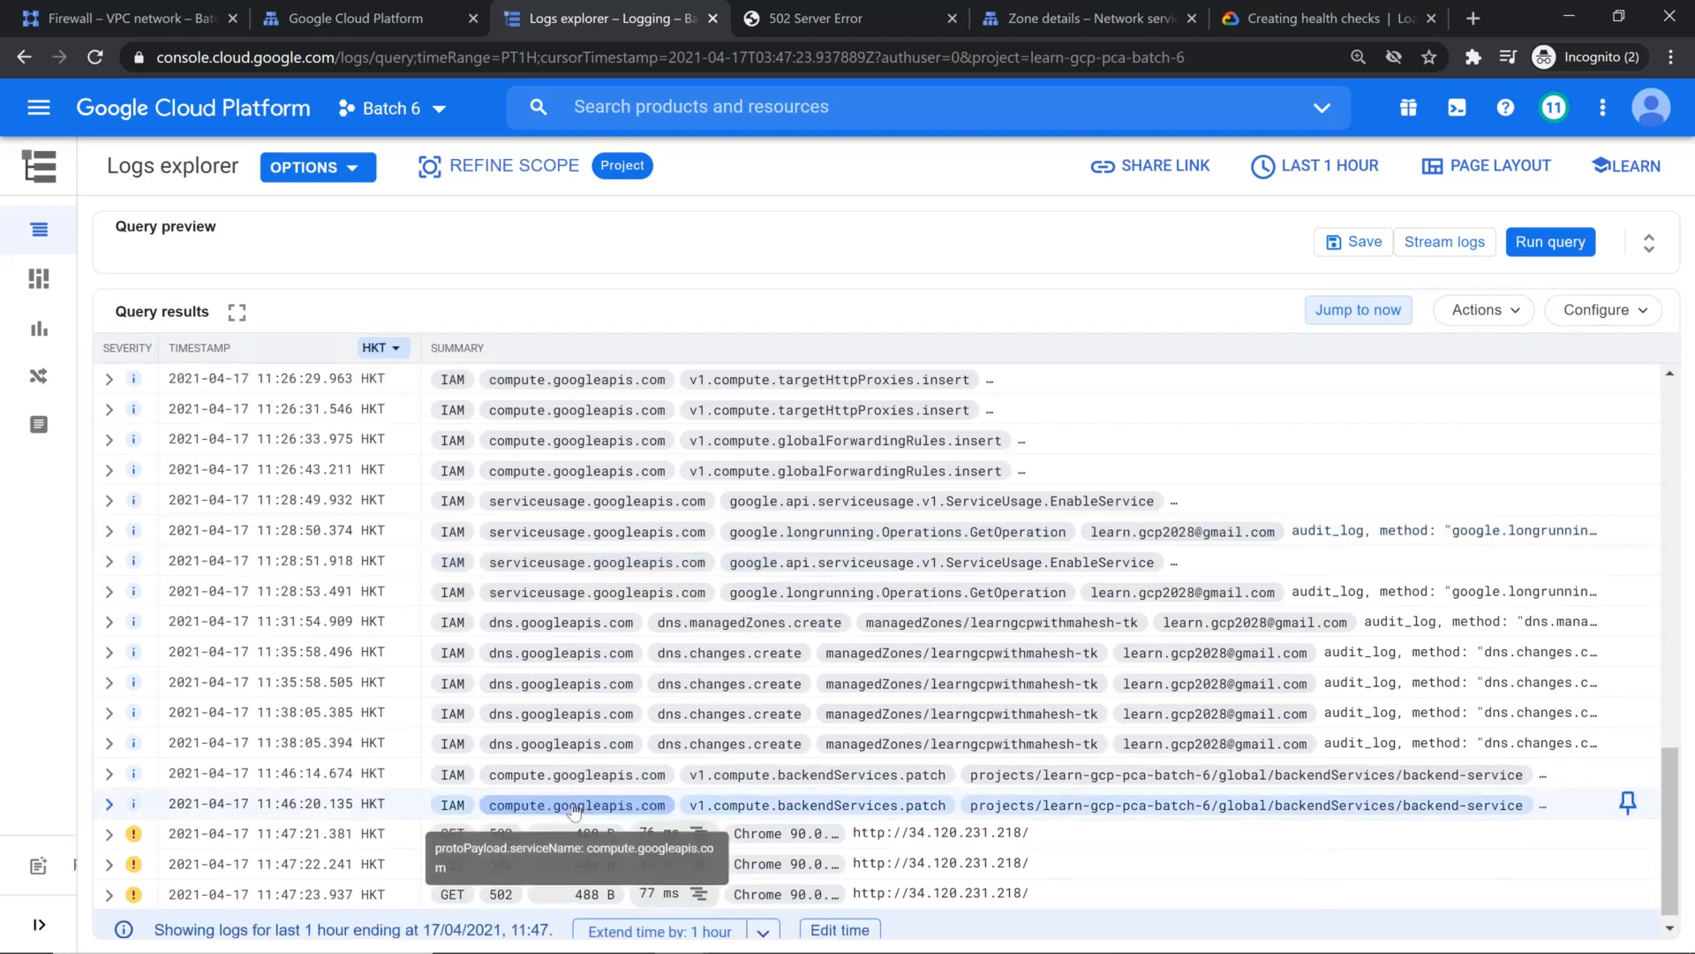
Step: Expand all nested fields of the 11:47:21.381 request entry, examine its status details and resource labels, and collapse it
click(110, 820)
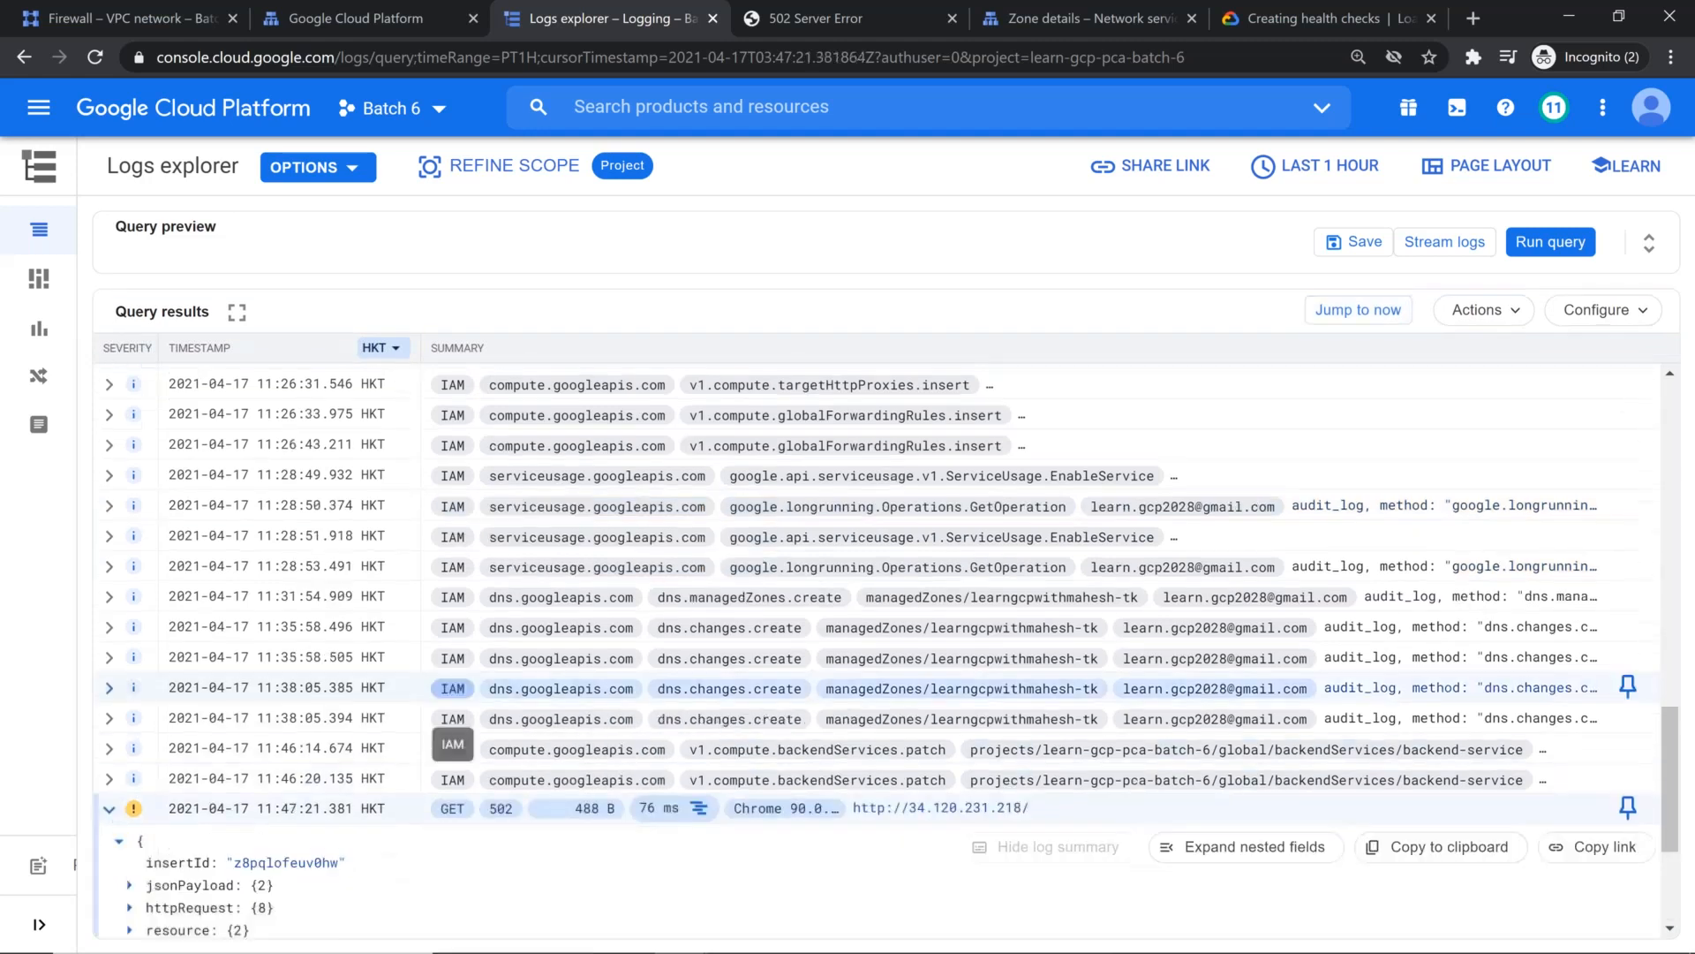
scroll(1250, 645, down, 2)
click(1250, 641)
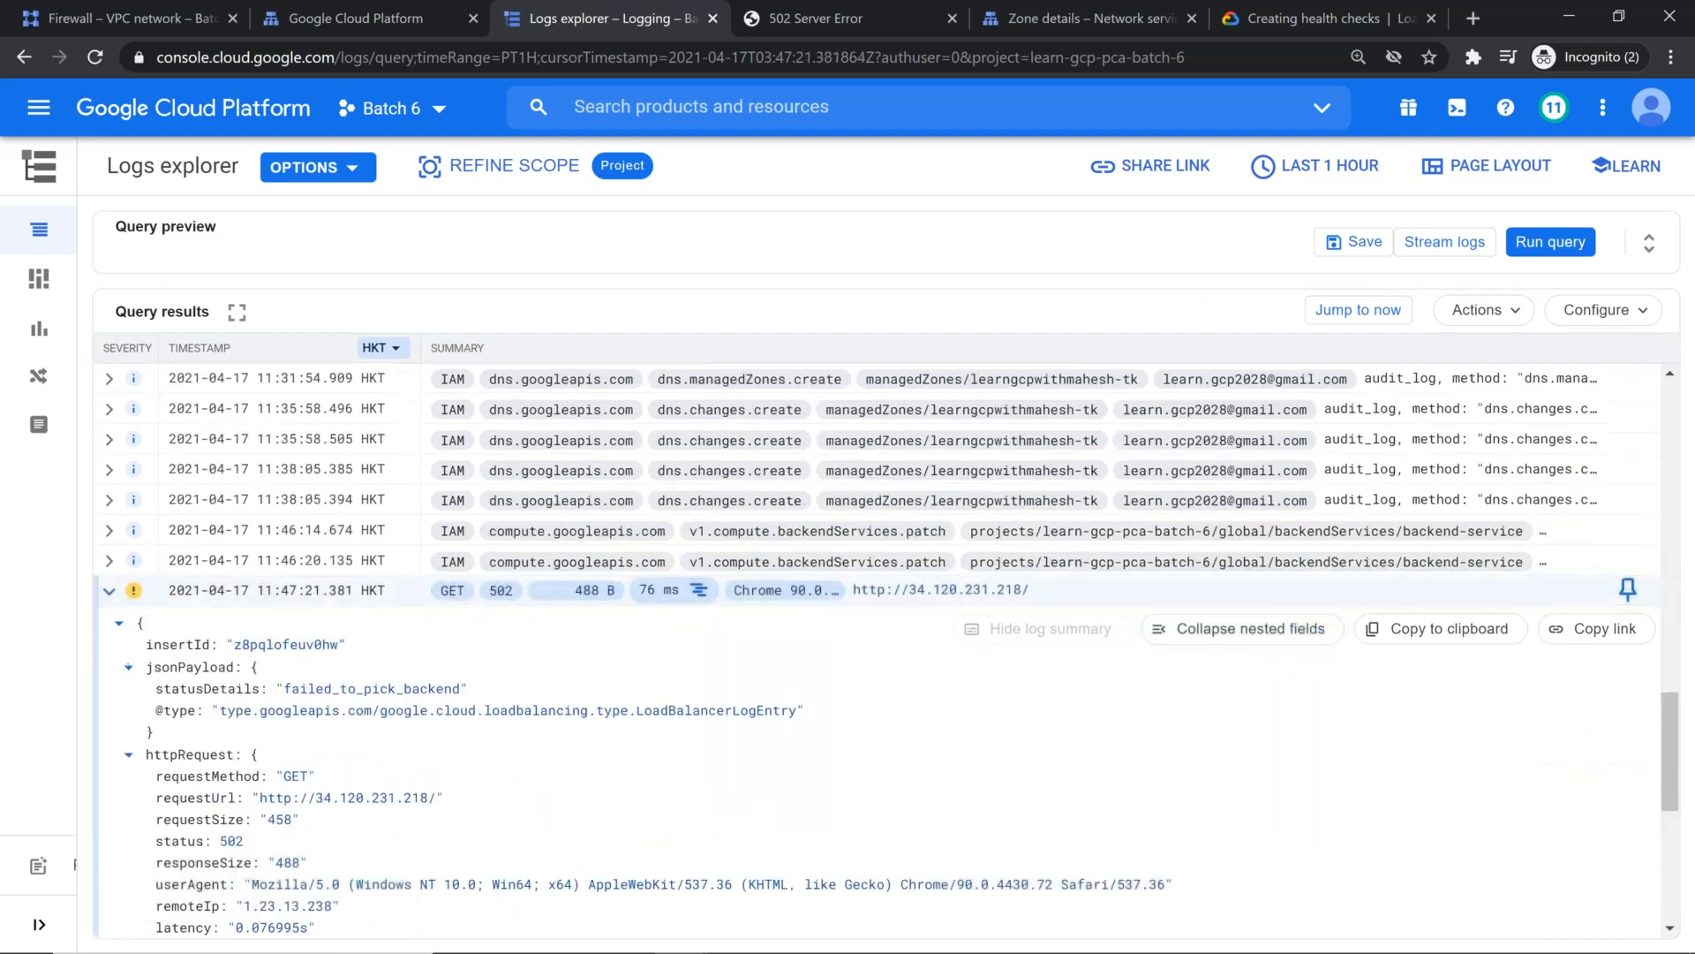
scroll(875, 644, down, 1)
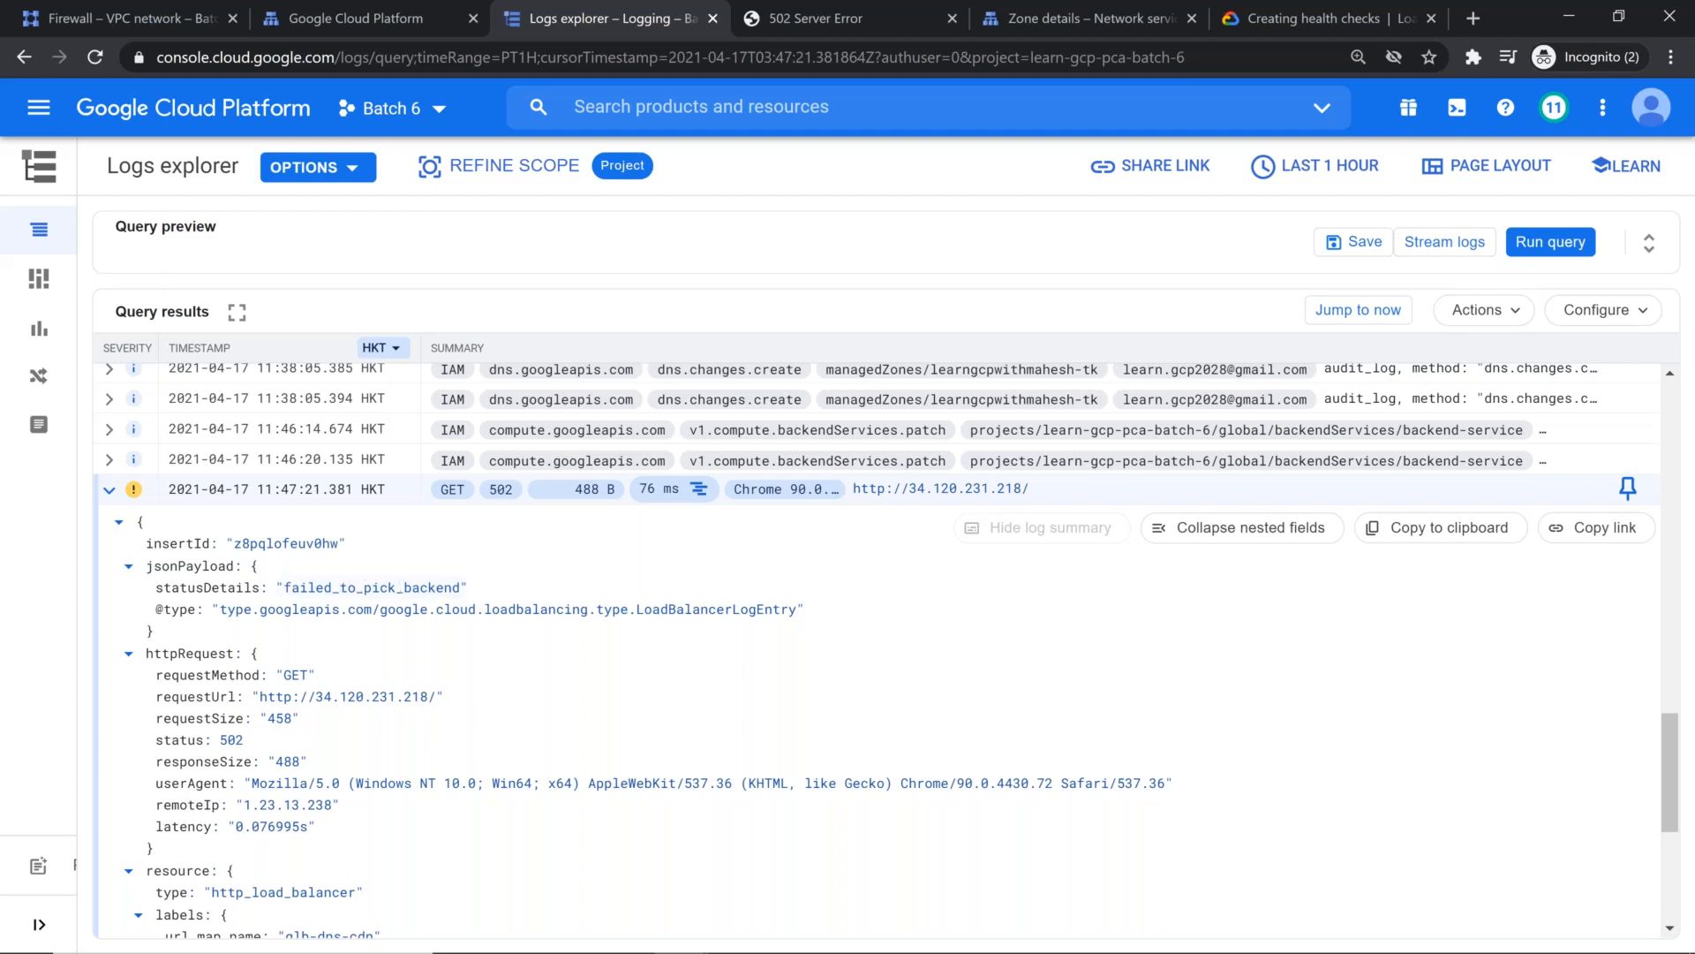
scroll(386, 583, down, 1)
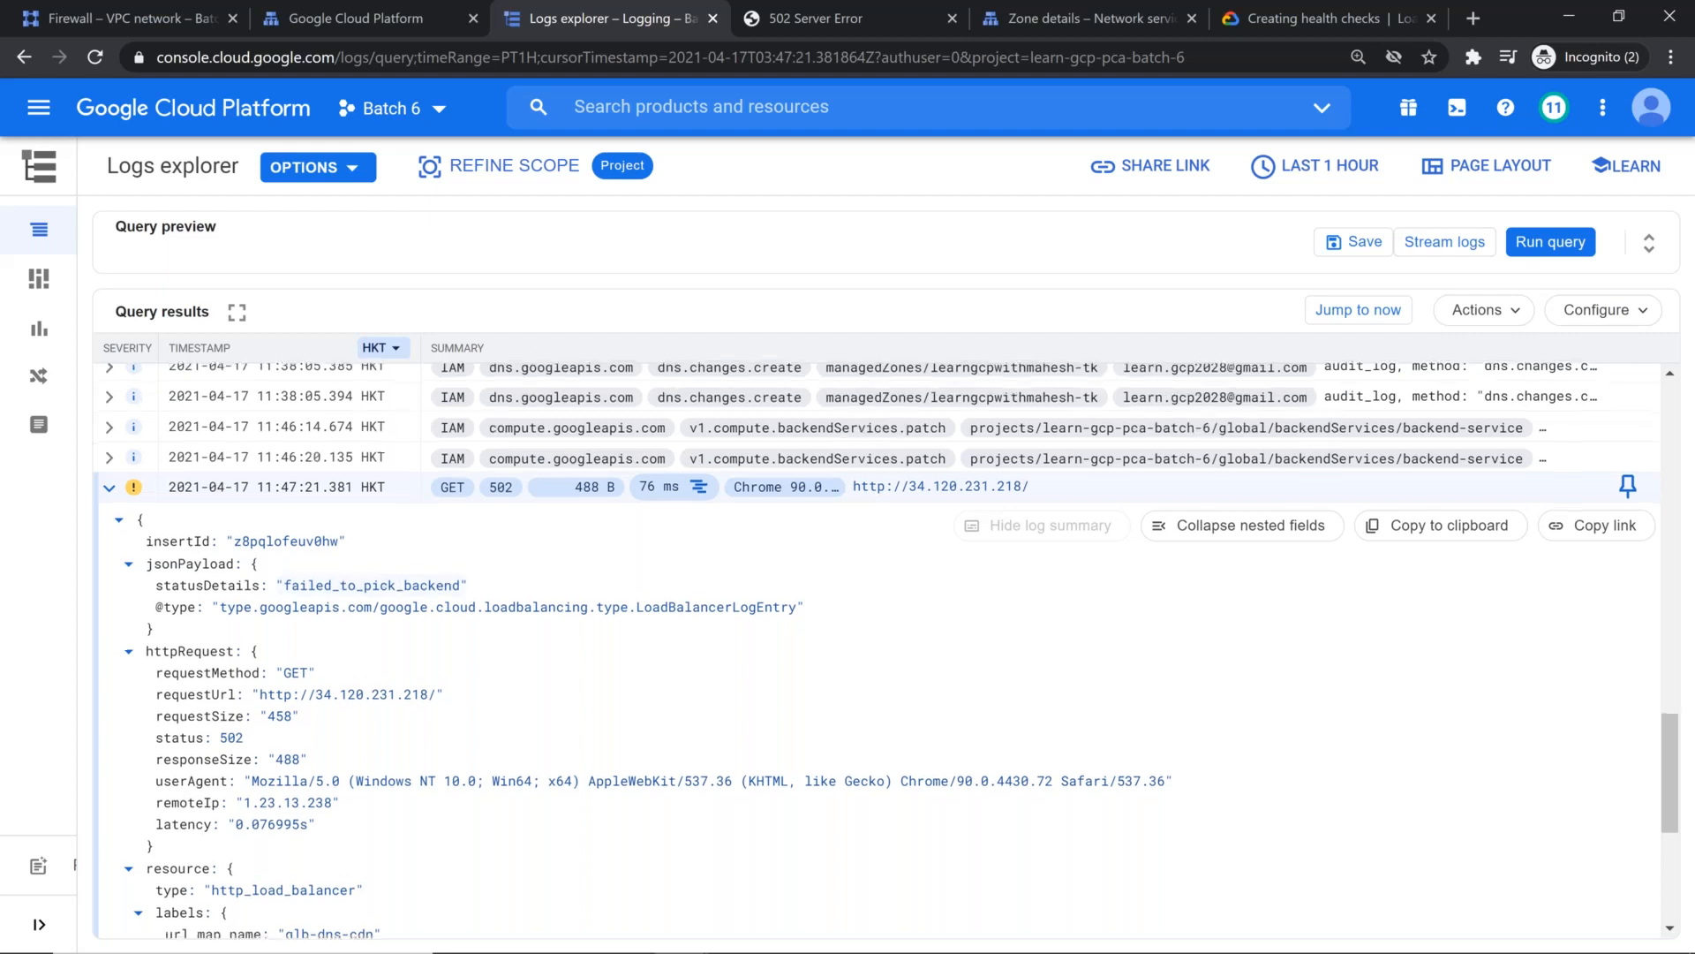
scroll(331, 617, down, 3)
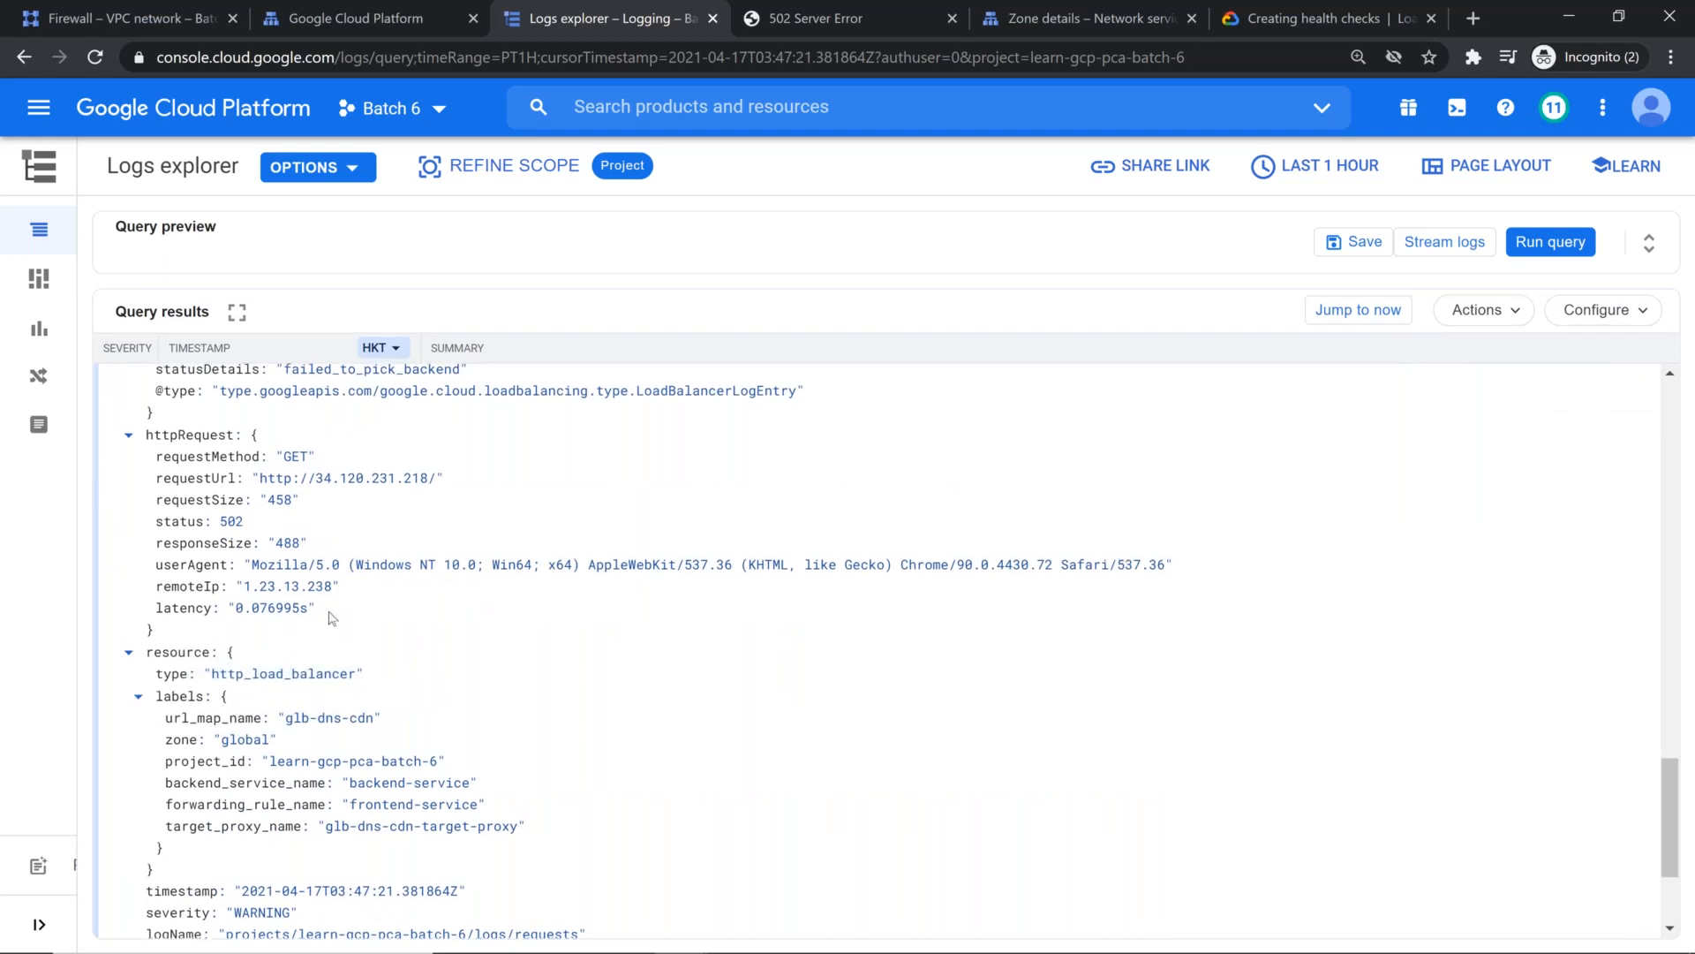
scroll(332, 618, up, 4)
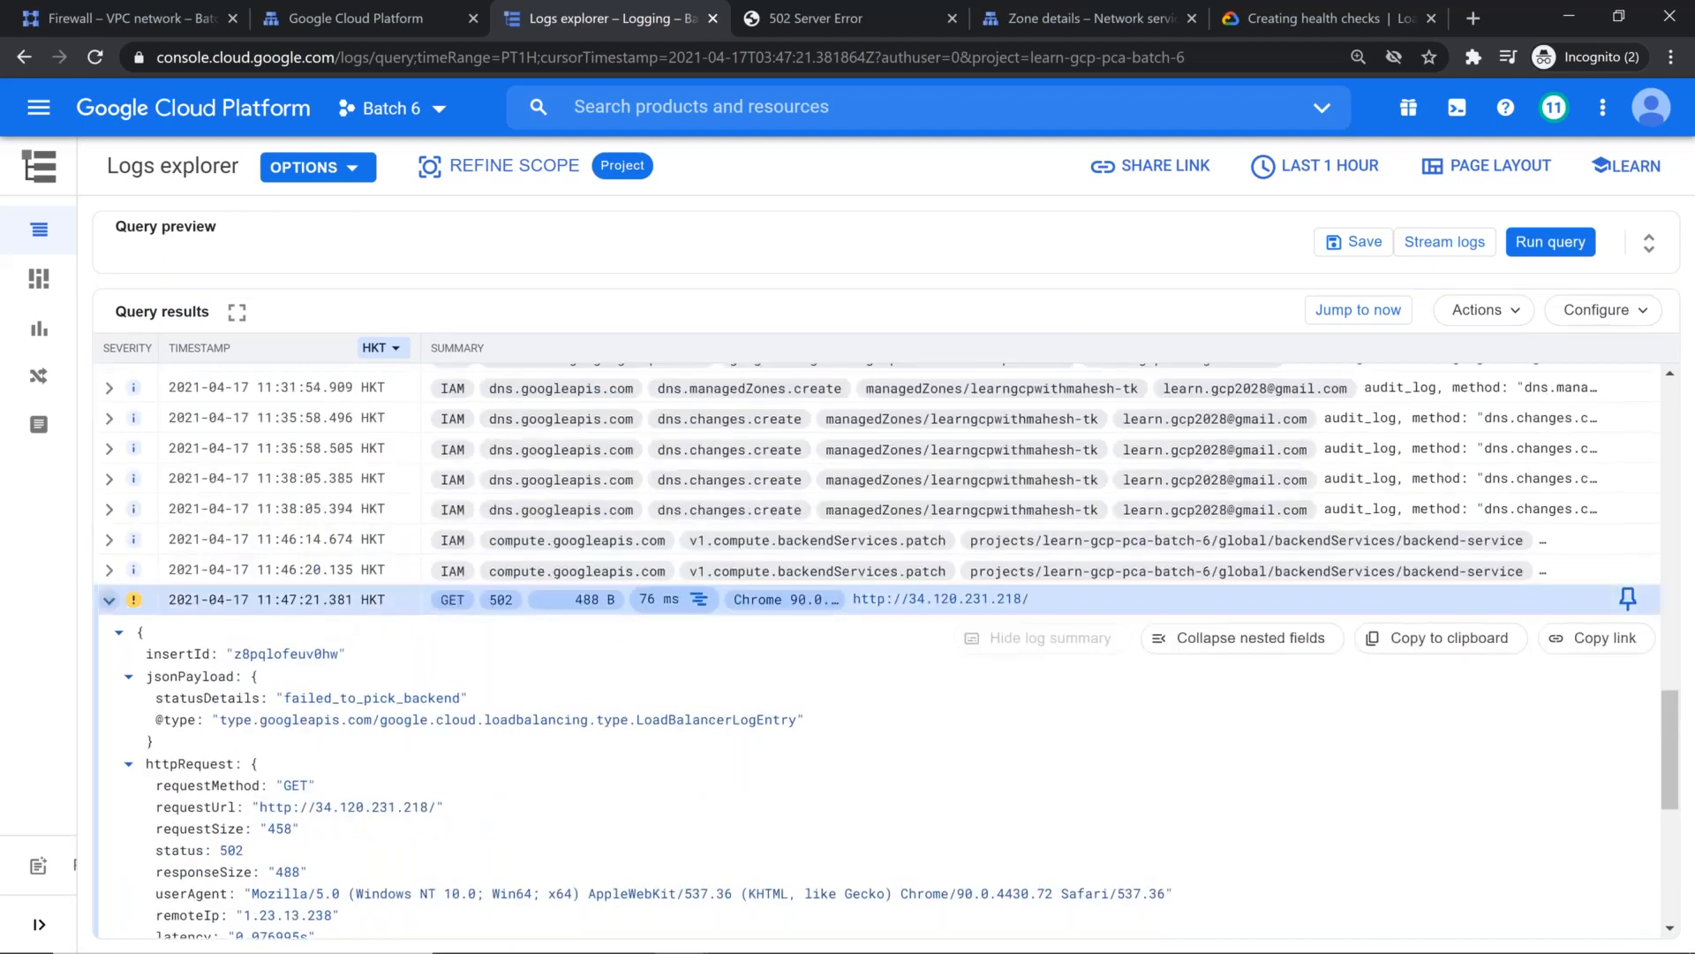
click(110, 601)
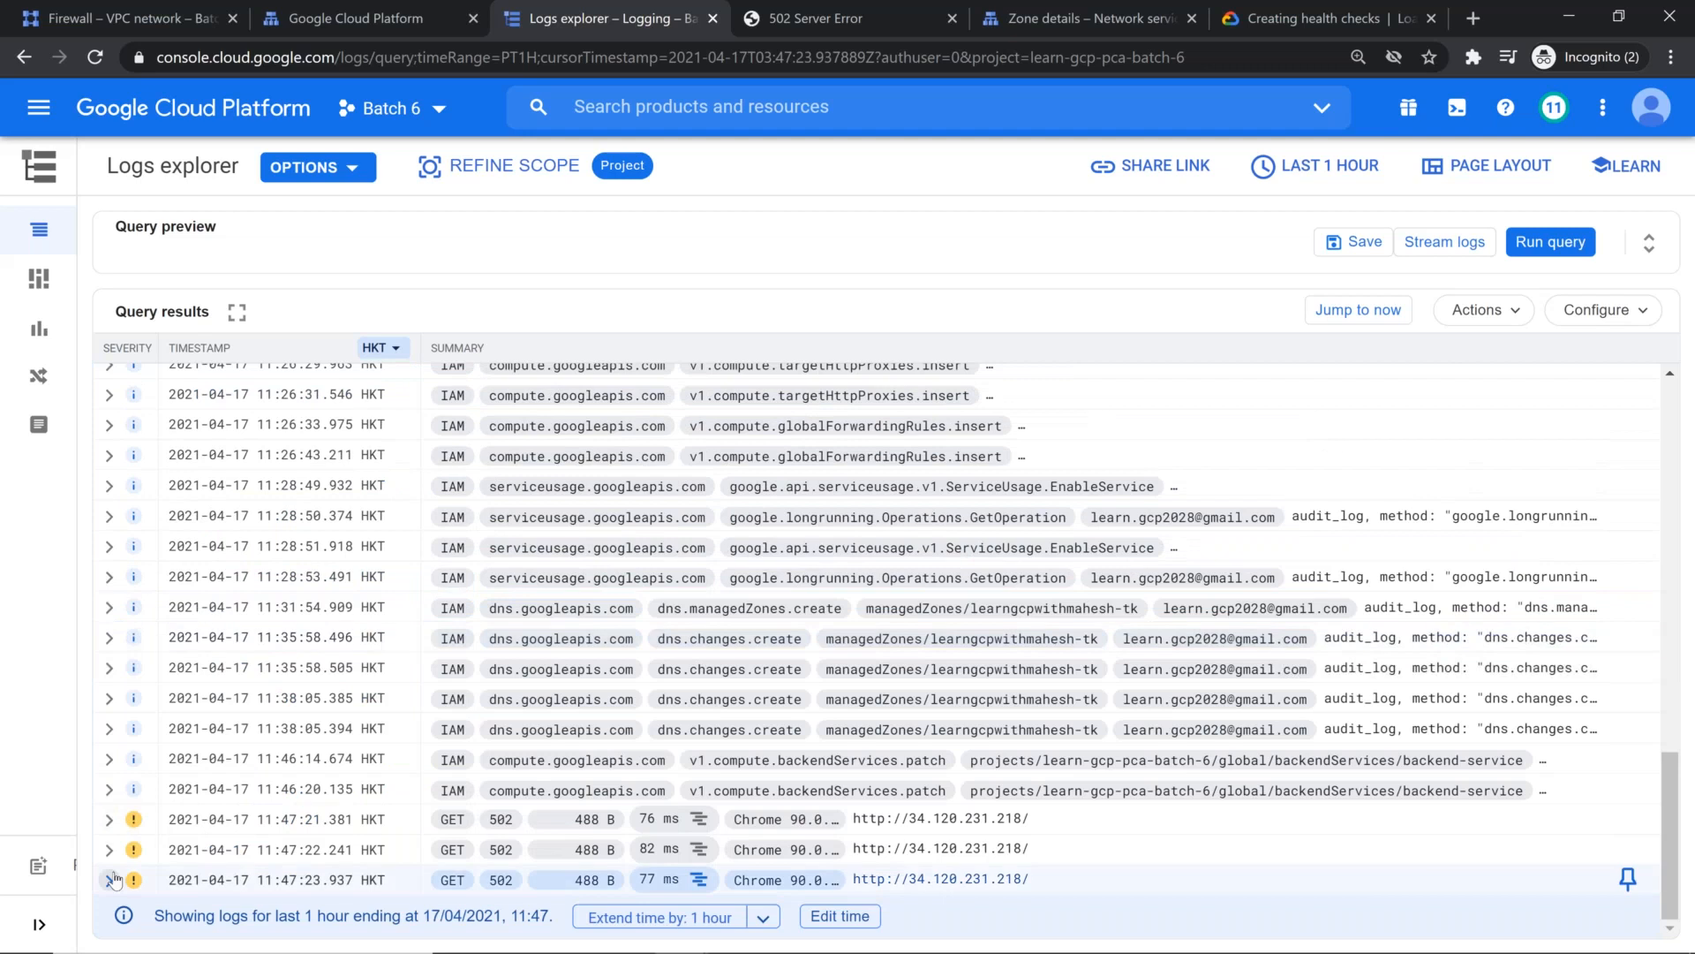
Step: Expand all nested fields of the 11:47:23.937 request entry and examine its status details, HTTP request and resource labels
click(618, 880)
scroll(650, 565, down, 1)
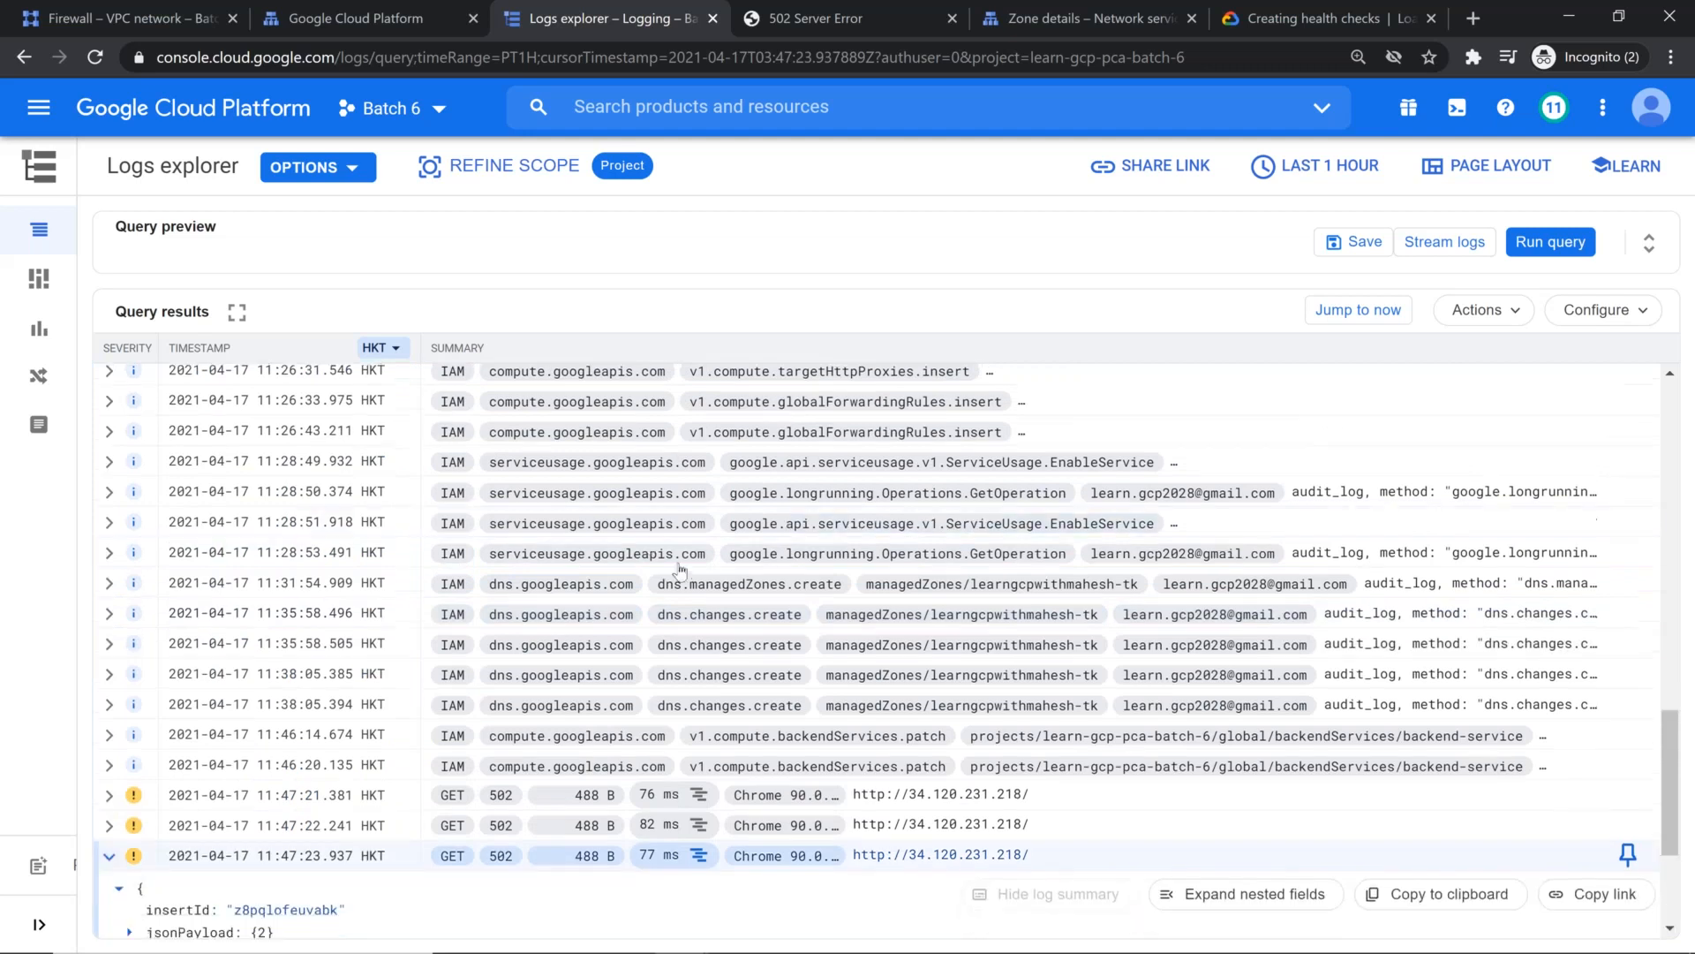
scroll(680, 570, down, 3)
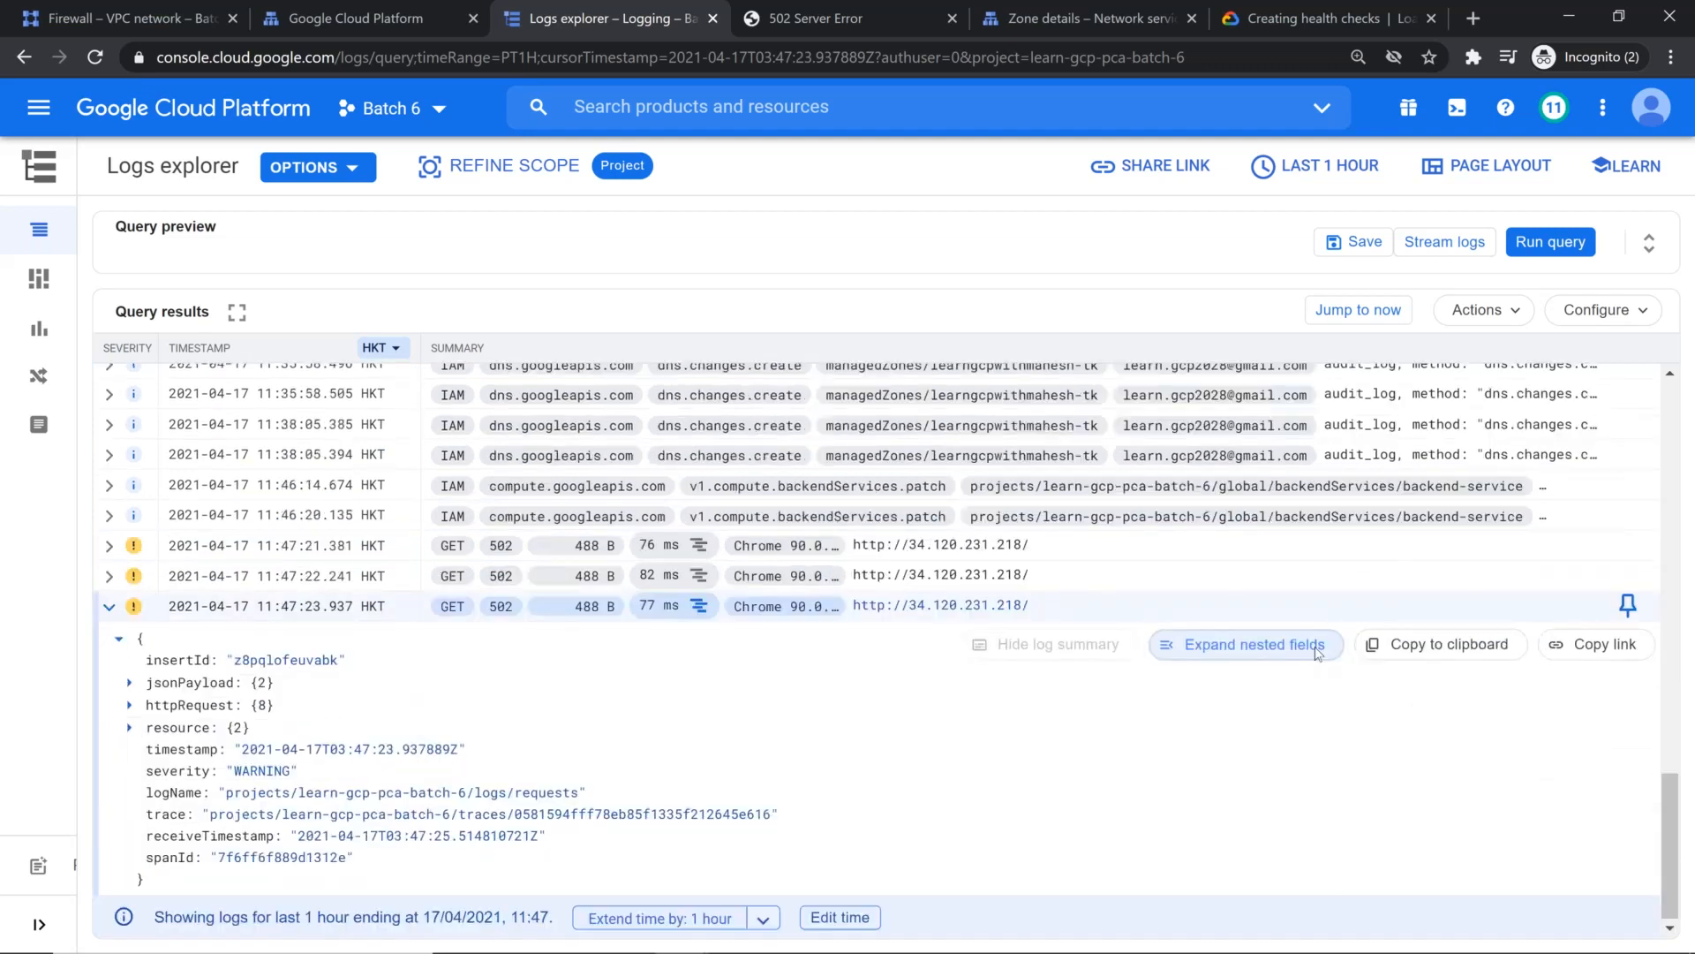
click(1318, 652)
scroll(402, 623, down, 1)
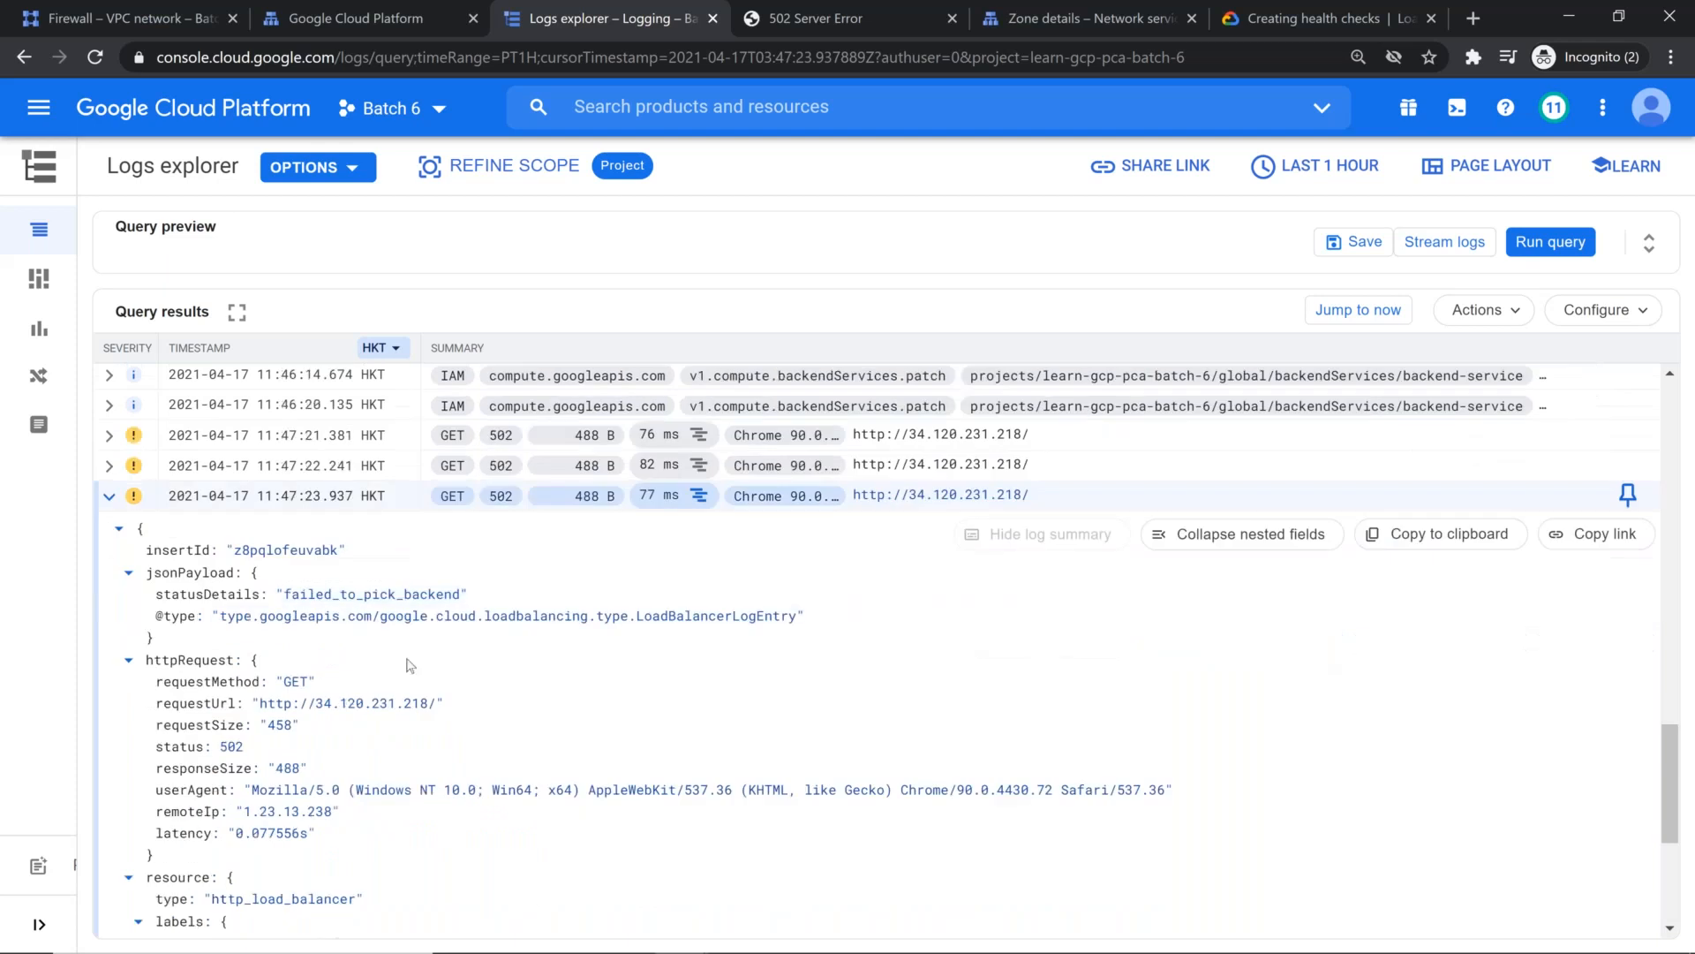
scroll(408, 664, down, 2)
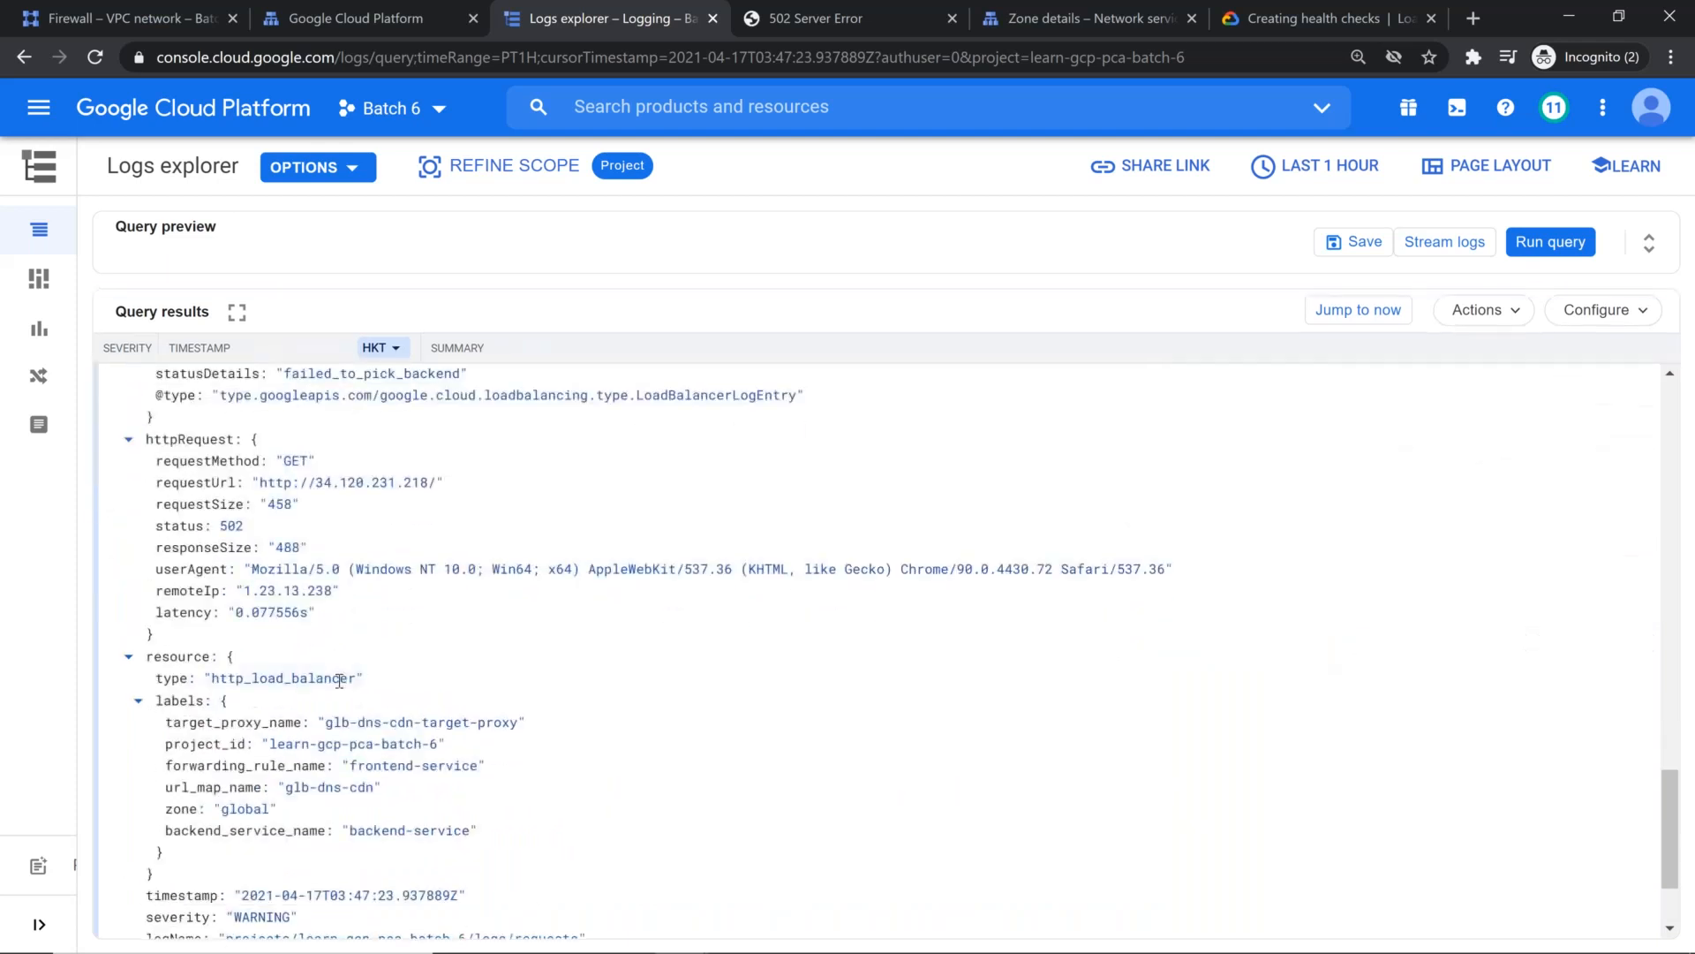
scroll(354, 698, down, 1)
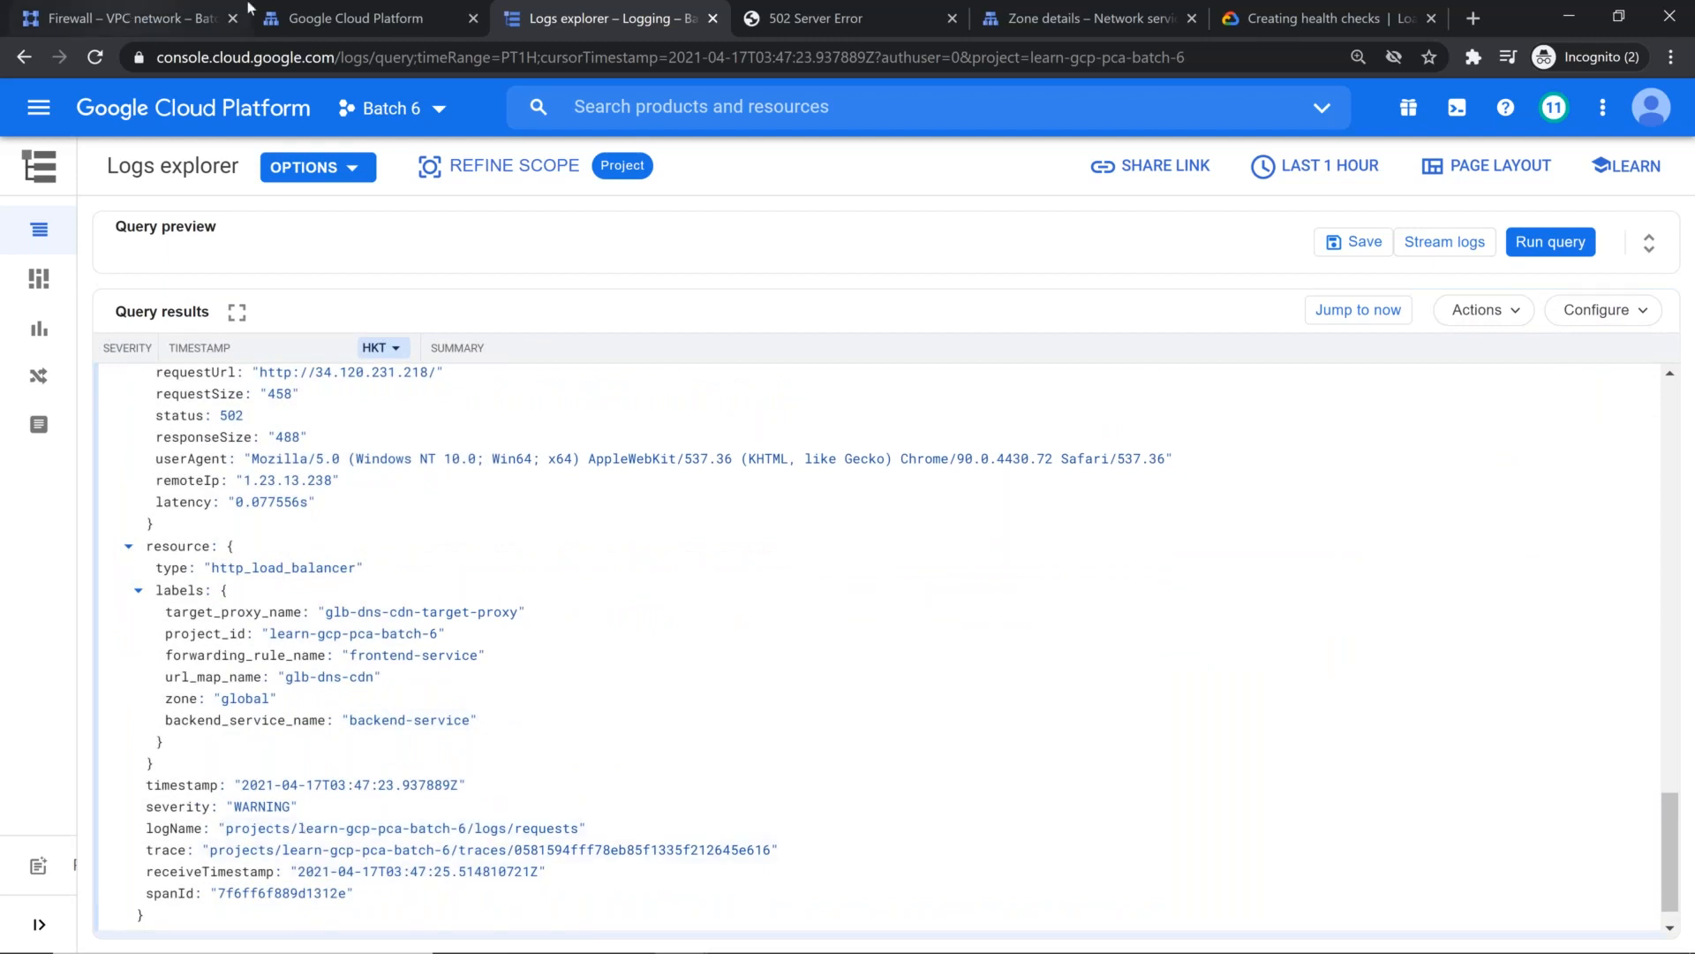
Step: Switch to the load balancers list and open backend-service of load balancer glb-dns-cdn for editing
click(326, 9)
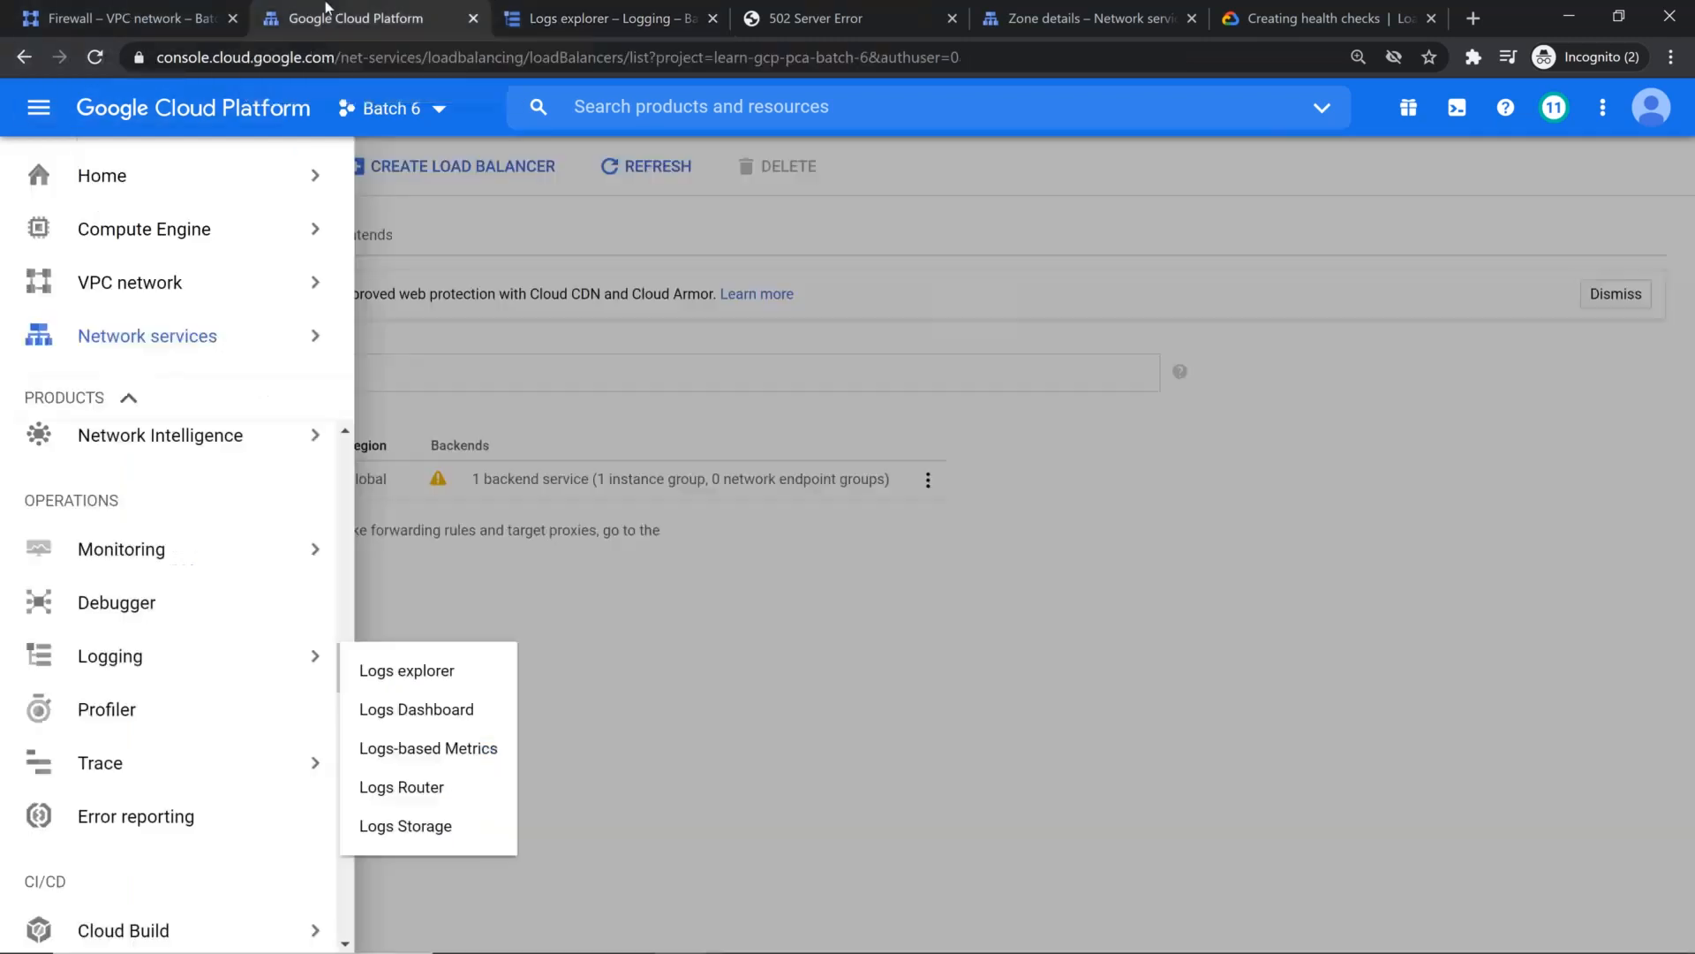
click(861, 586)
click(183, 479)
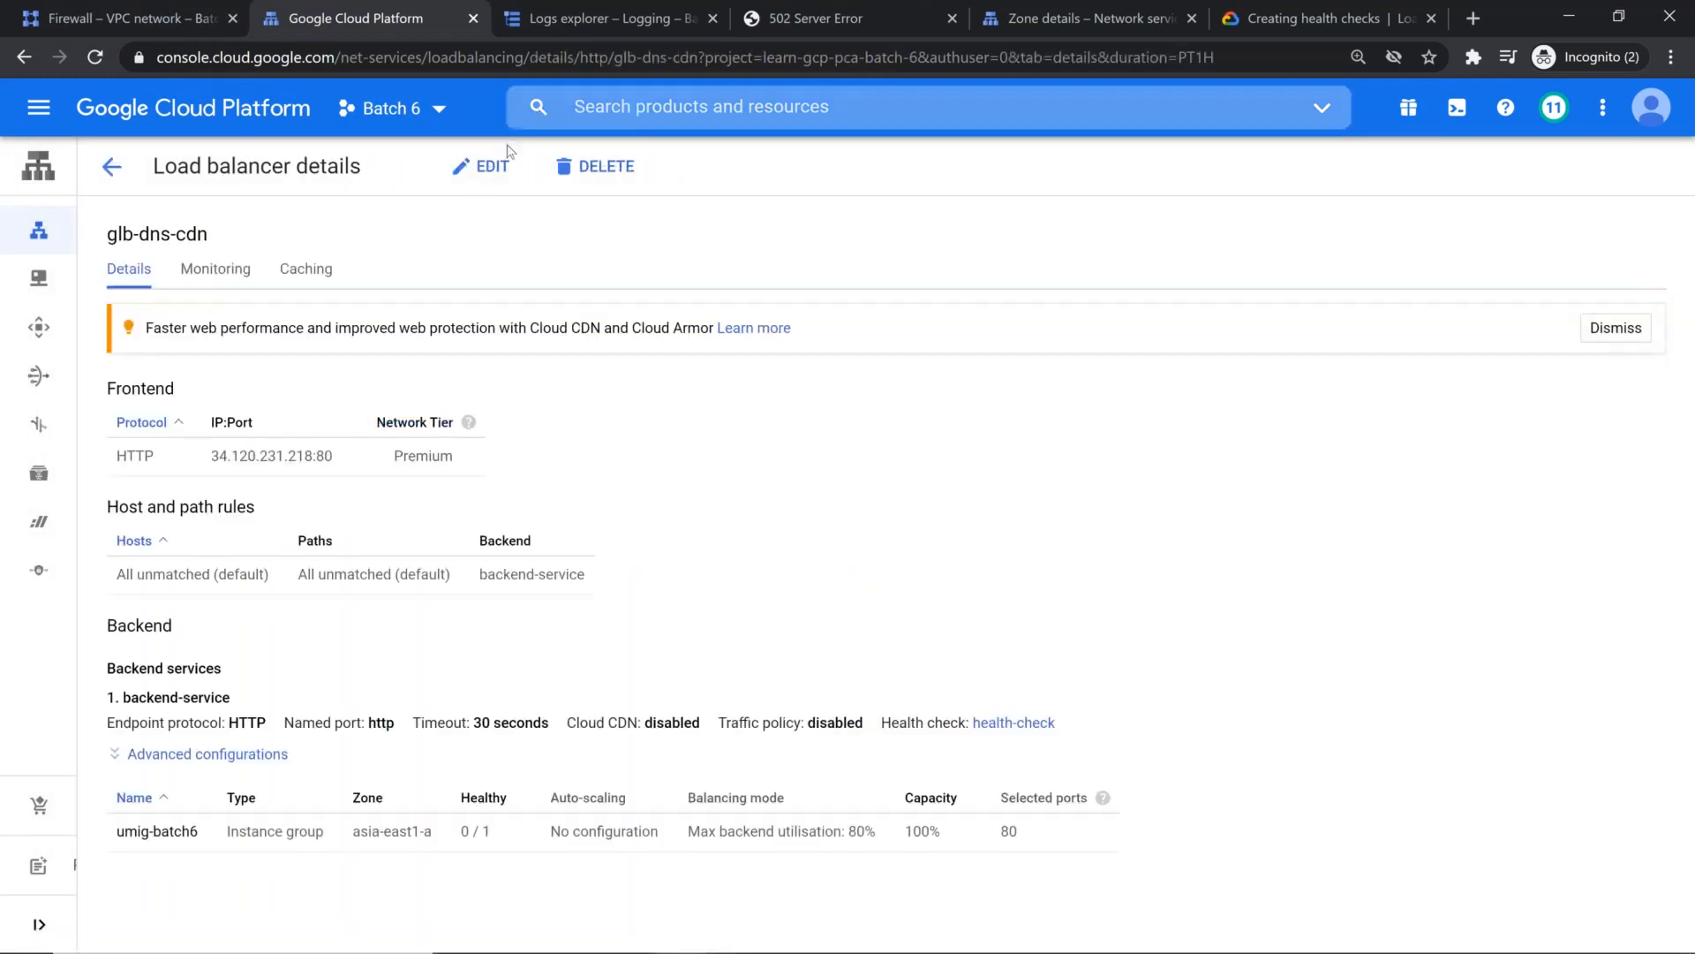
click(487, 166)
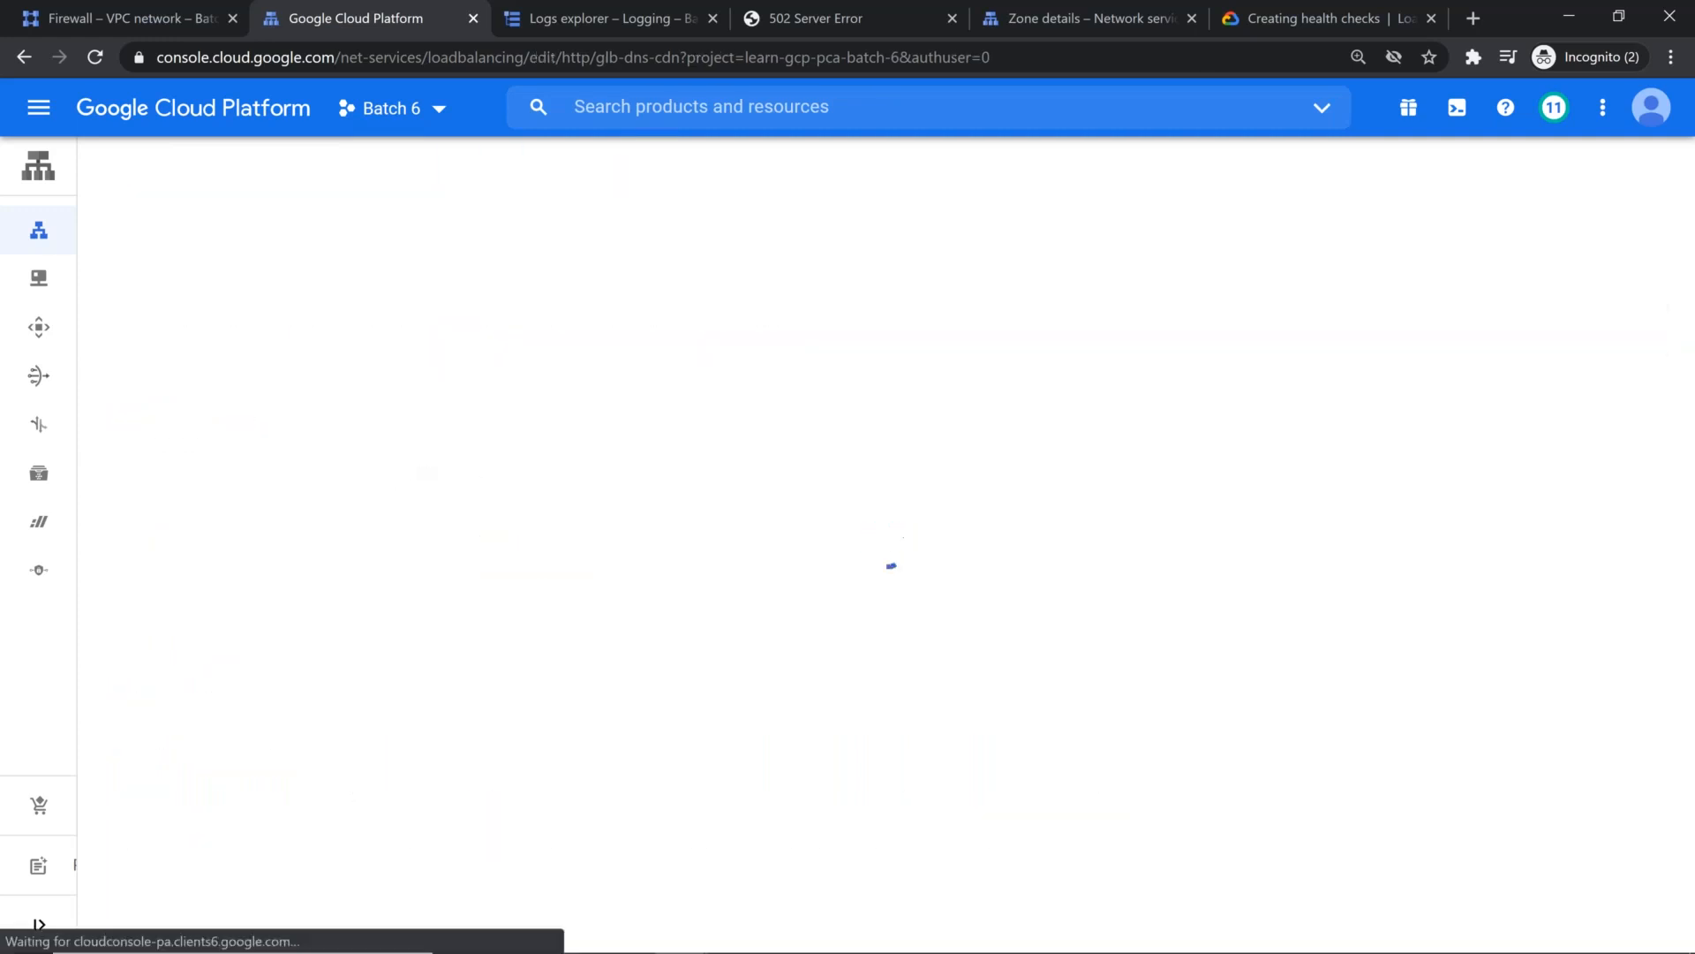
click(281, 333)
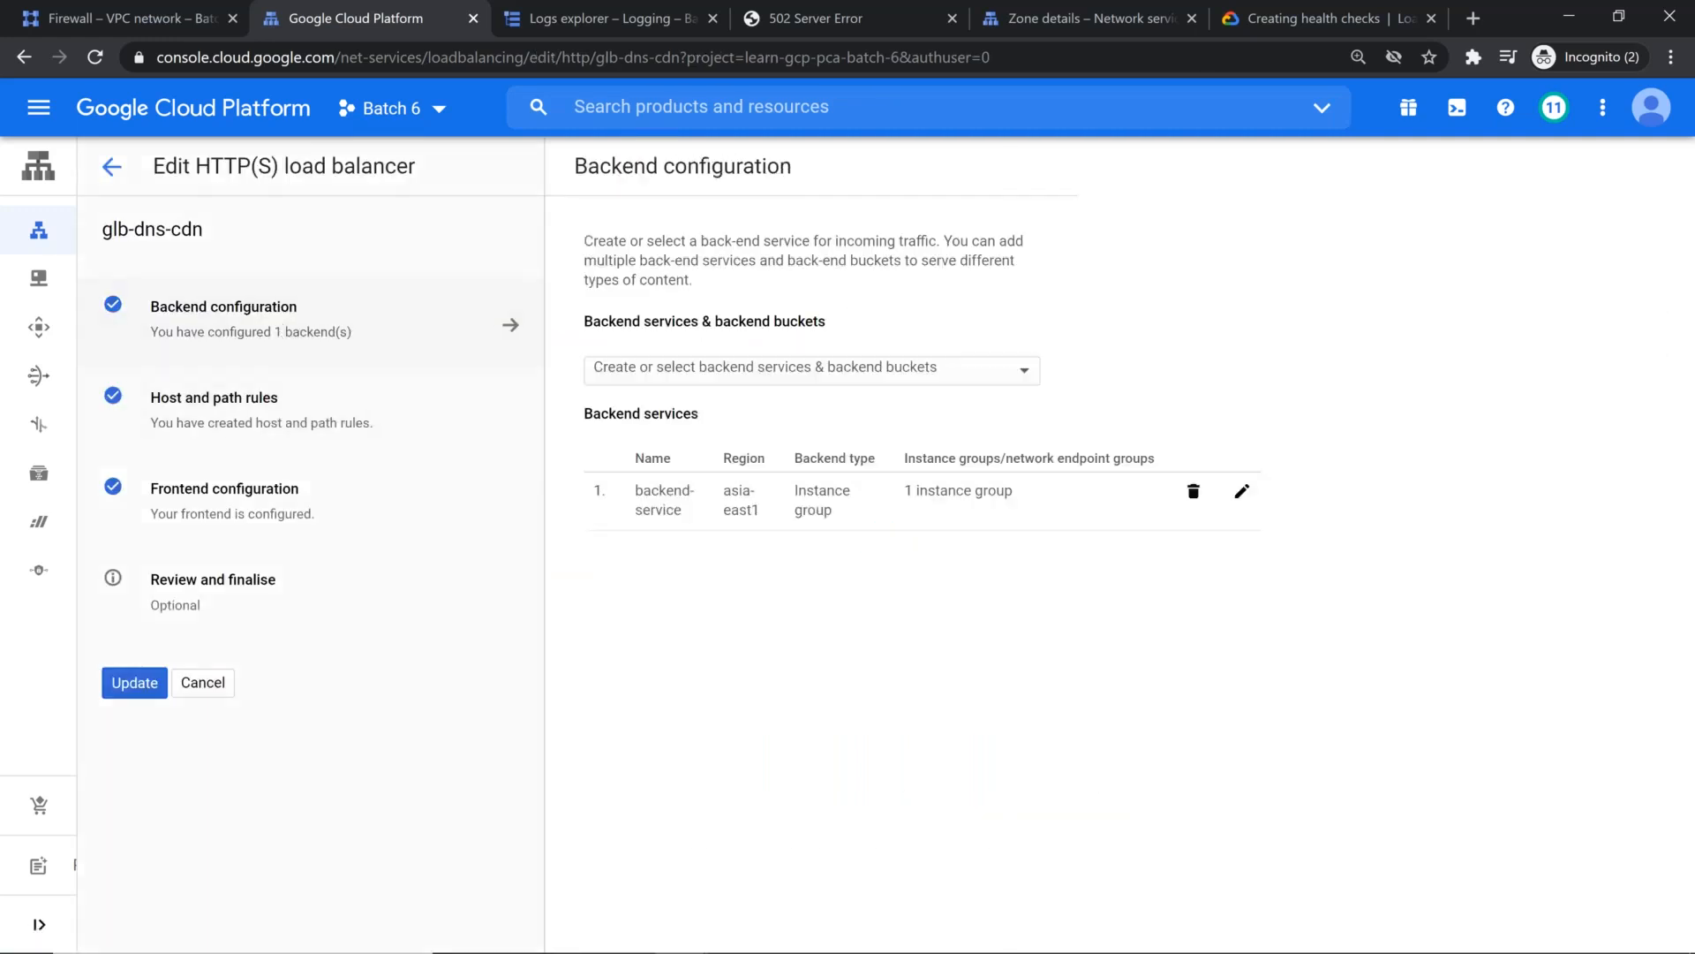
click(1241, 491)
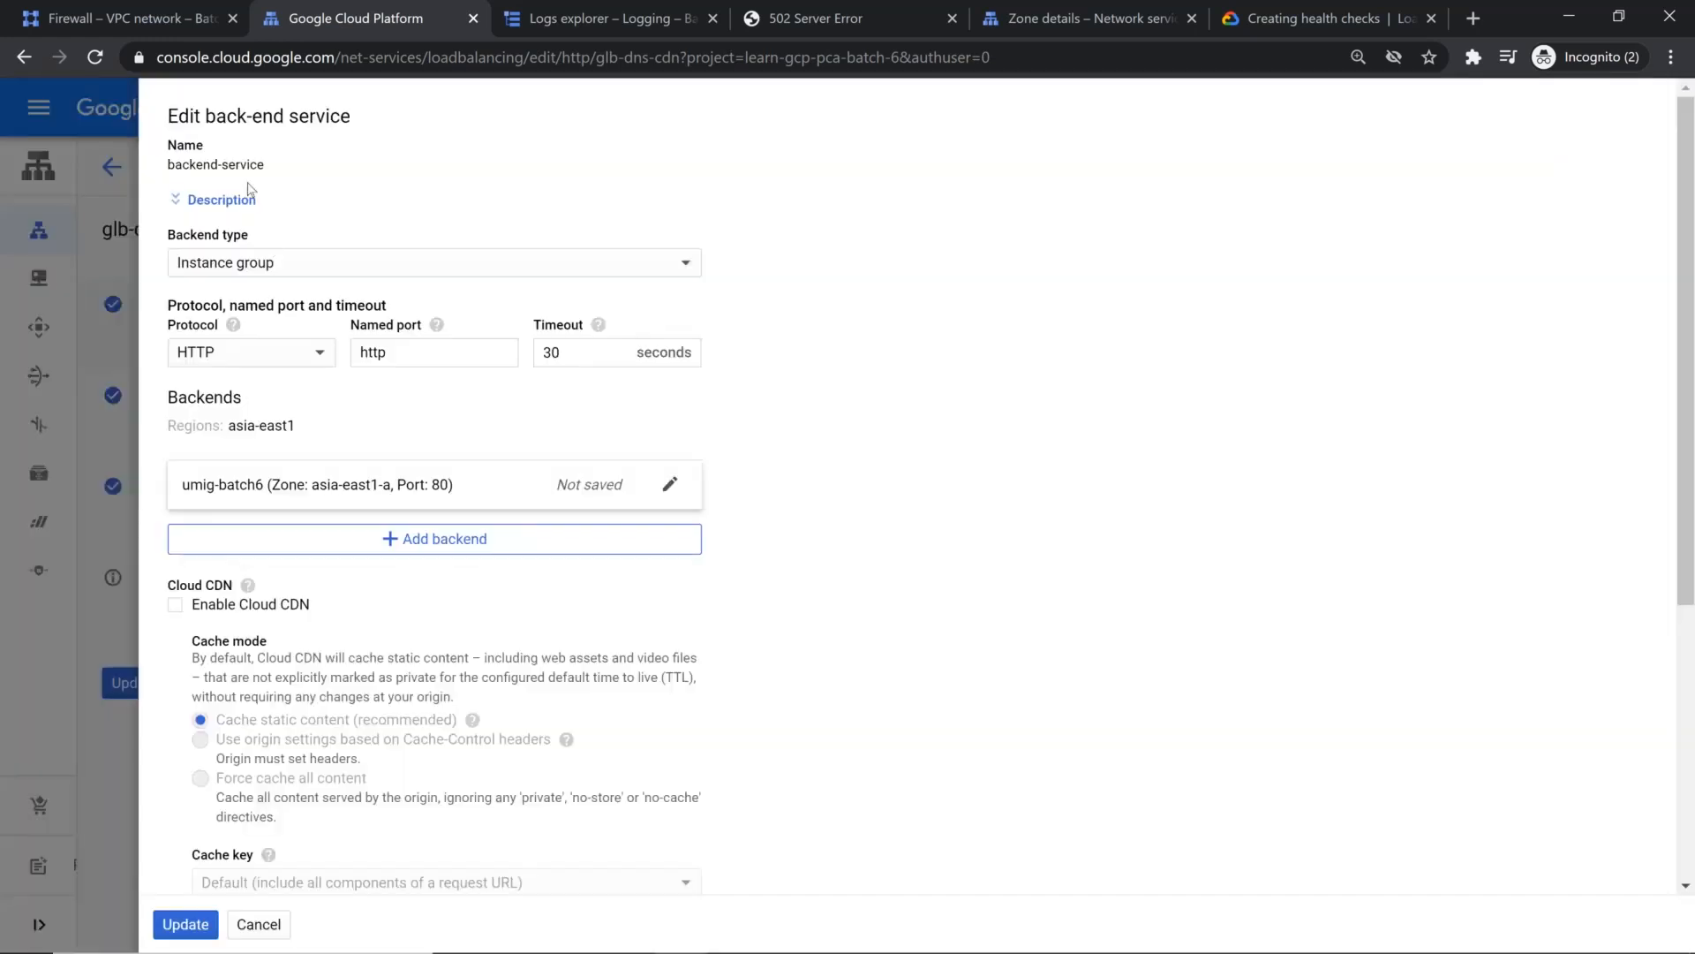
Step: Review the backend service's description, Cloud CDN, health check, logging and advanced configuration settings
click(235, 212)
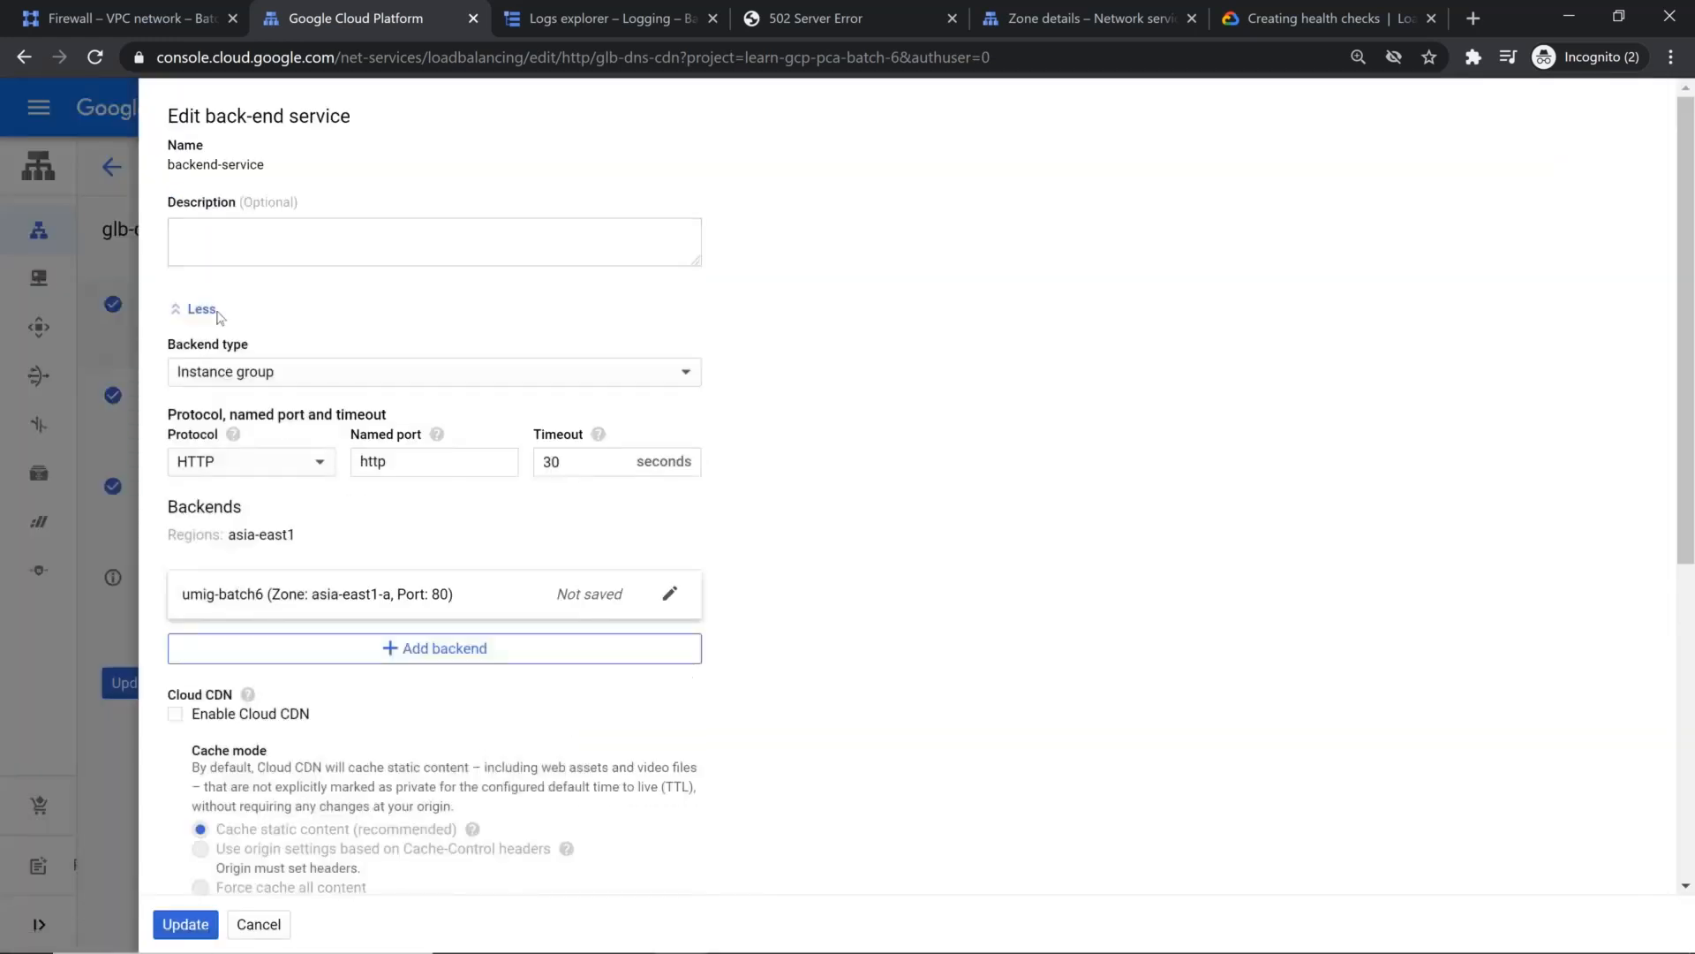
click(212, 309)
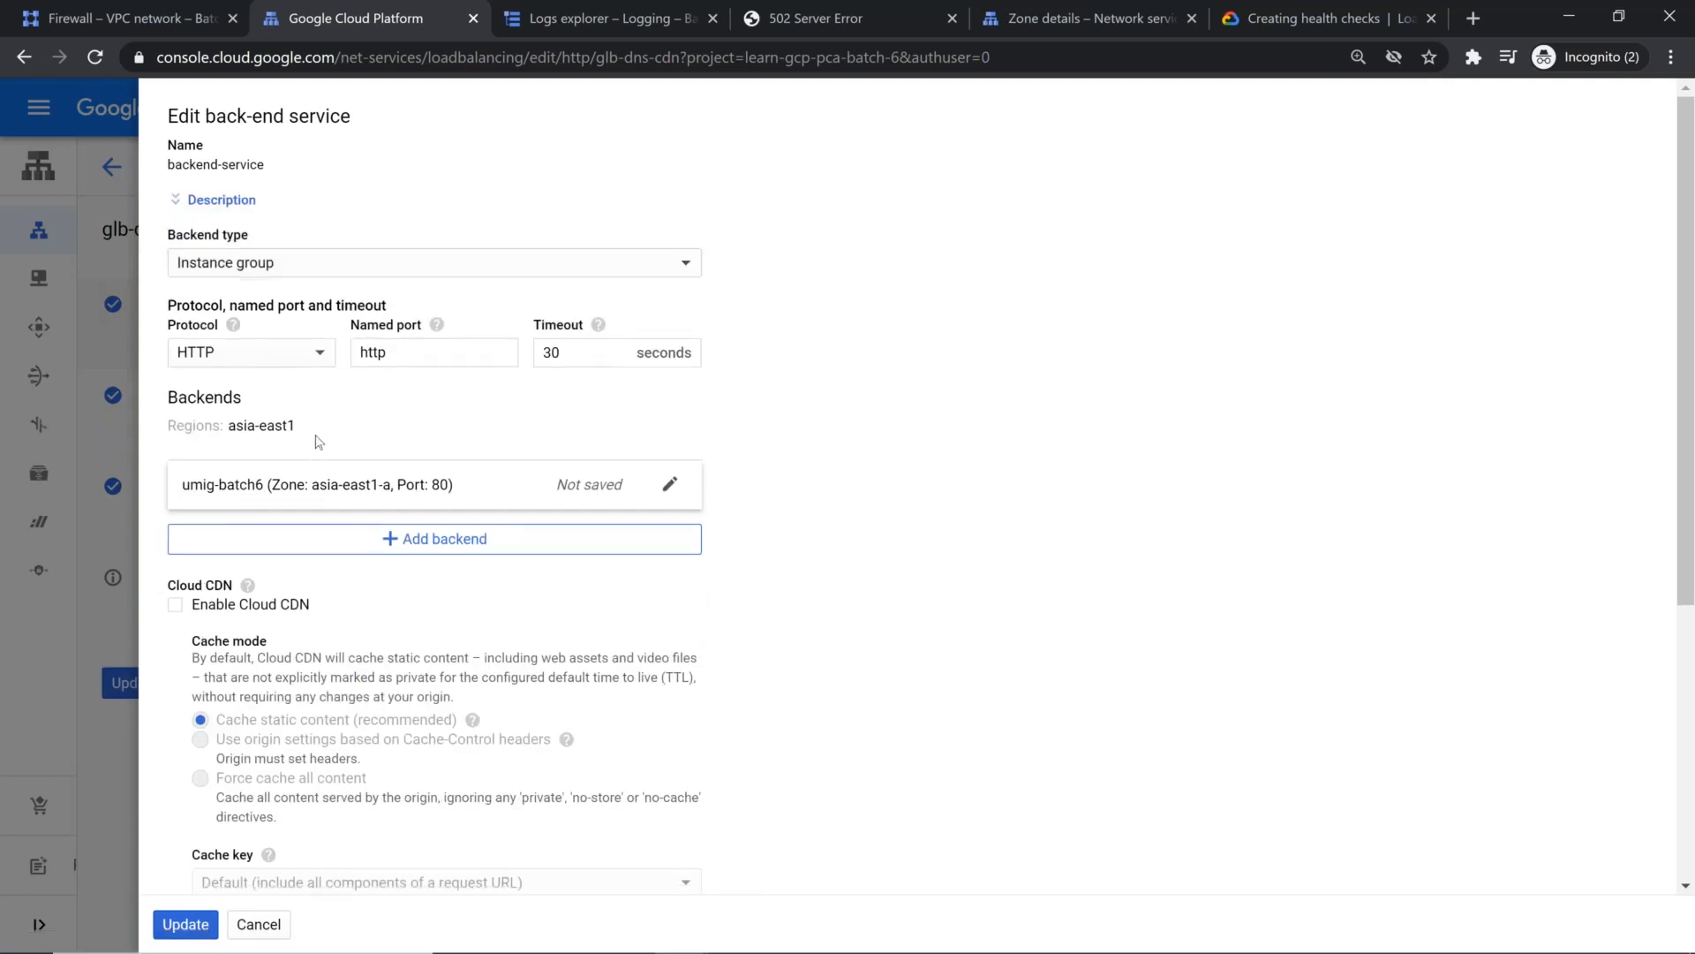
scroll(378, 437, down, 1)
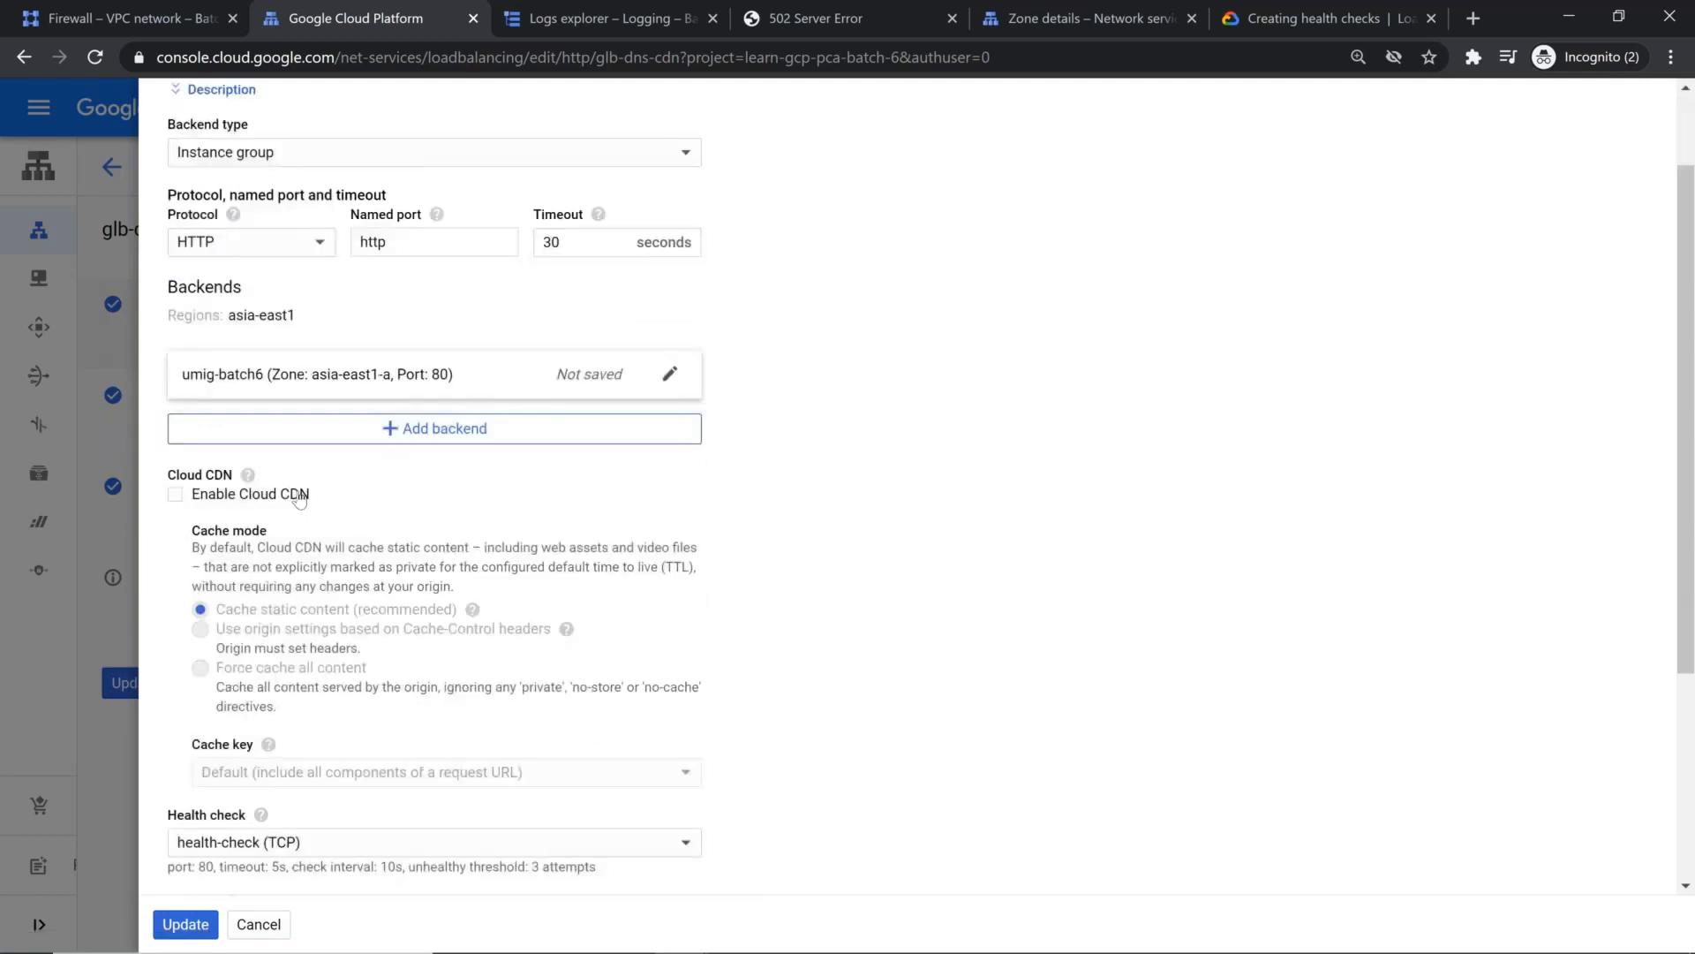
scroll(333, 562, down, 2)
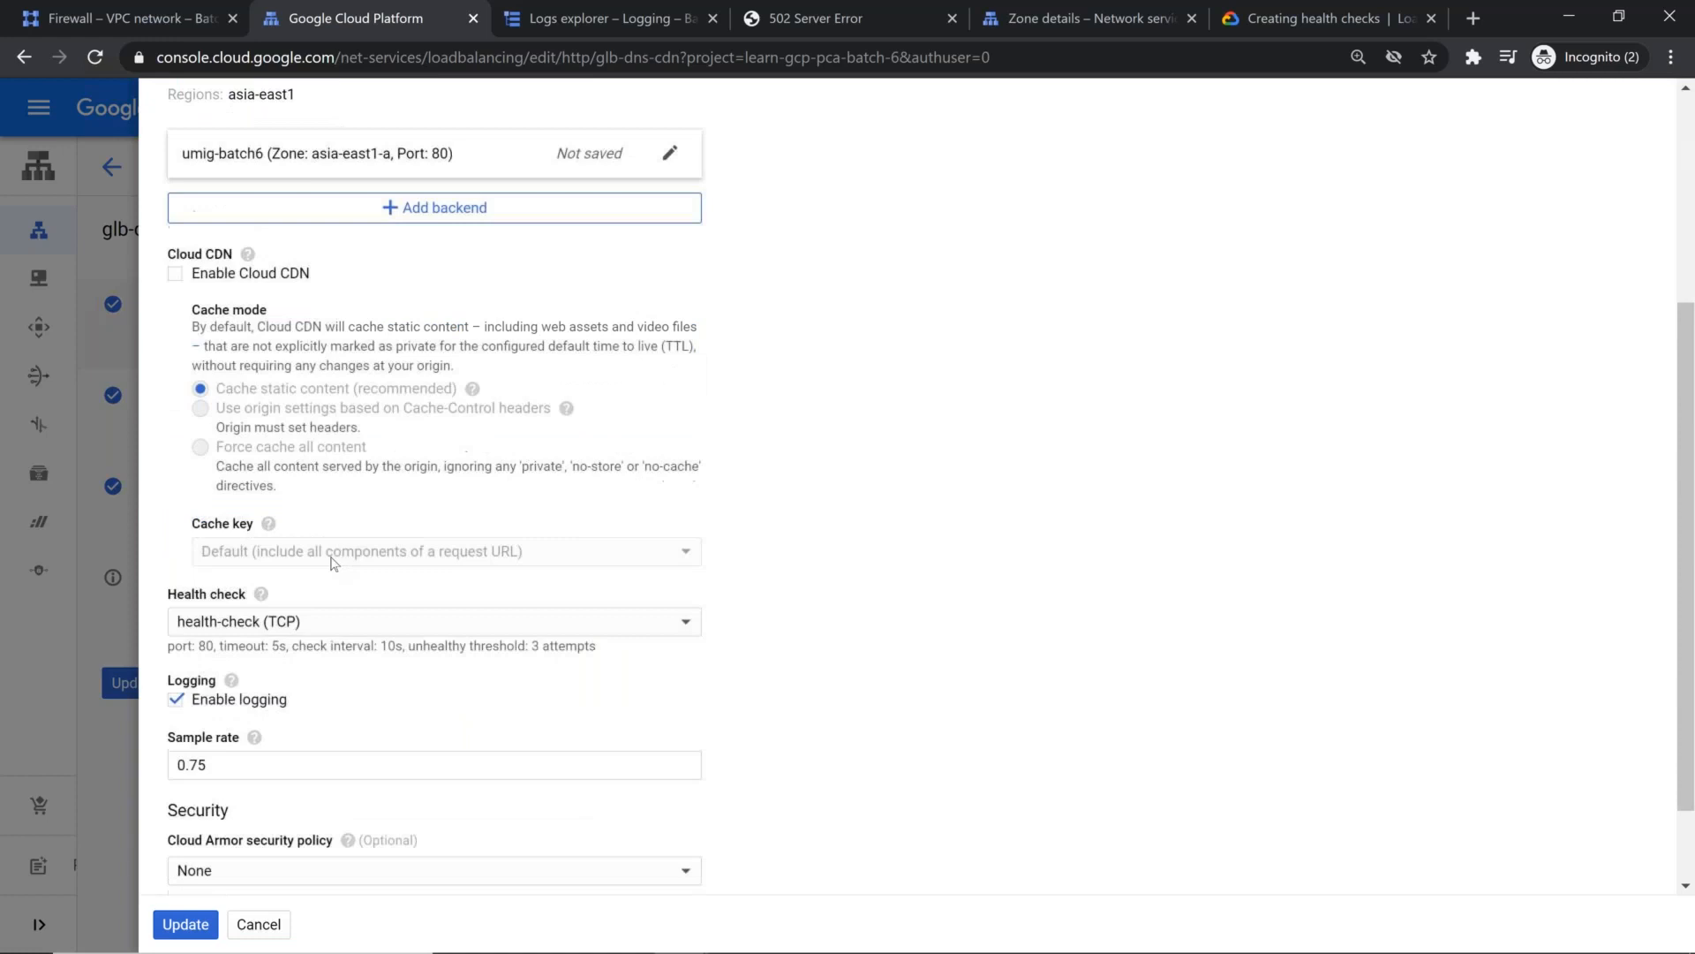
click(306, 623)
click(323, 651)
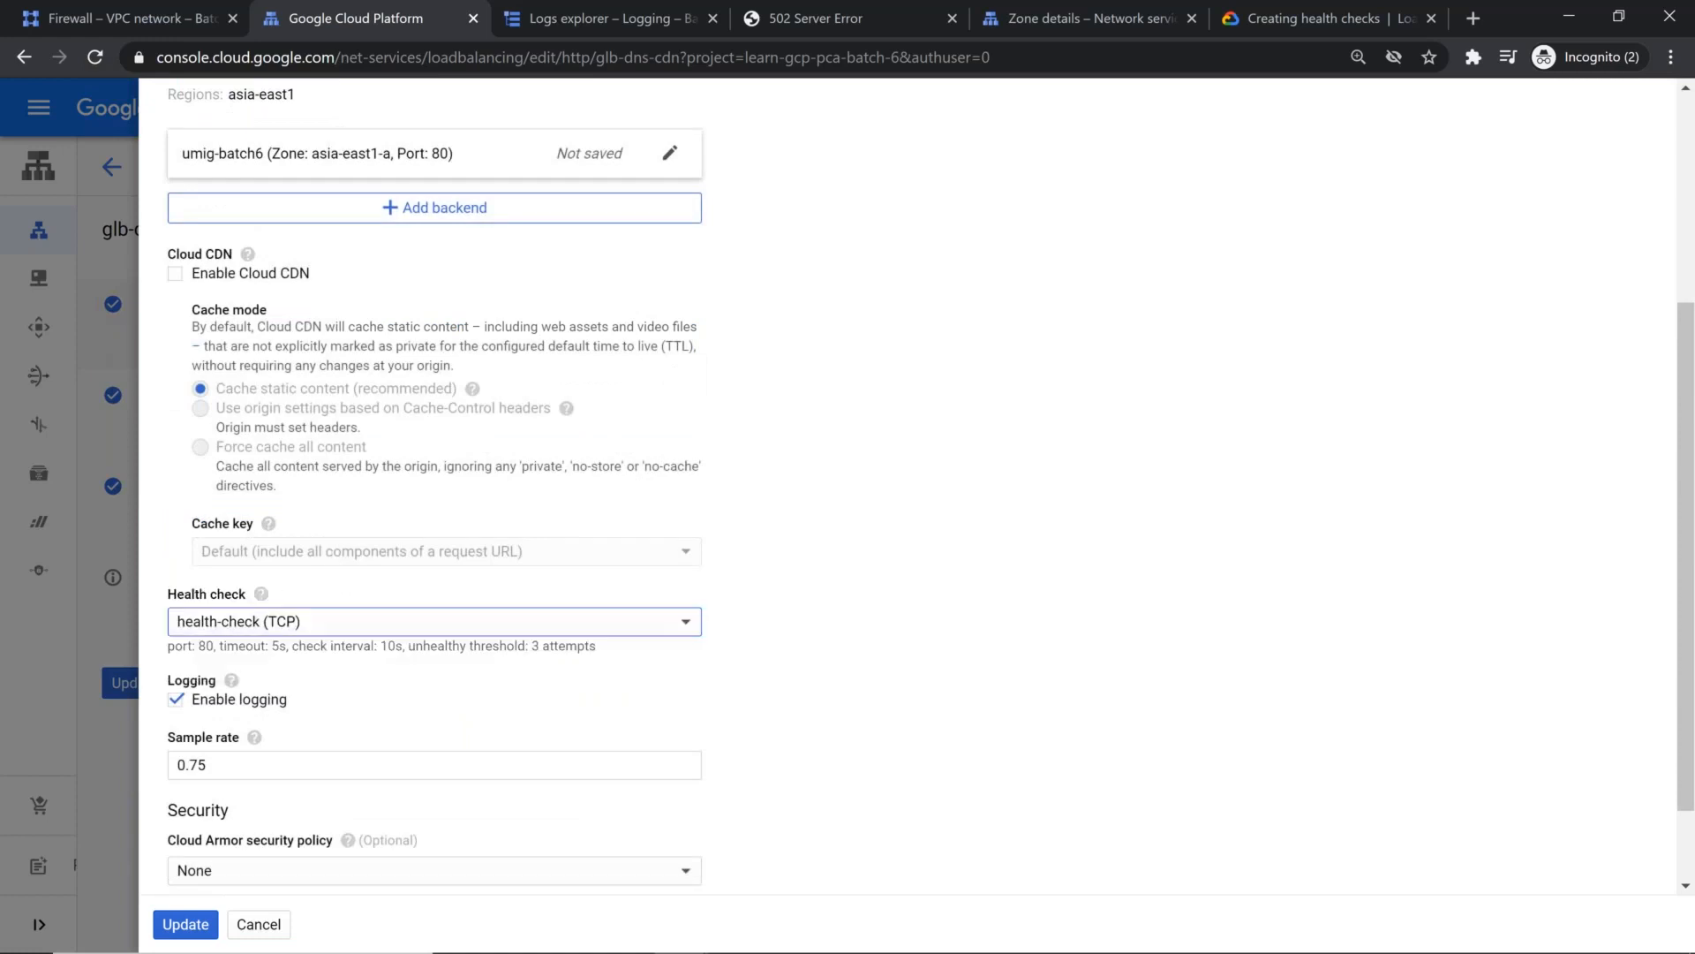
click(346, 618)
click(944, 525)
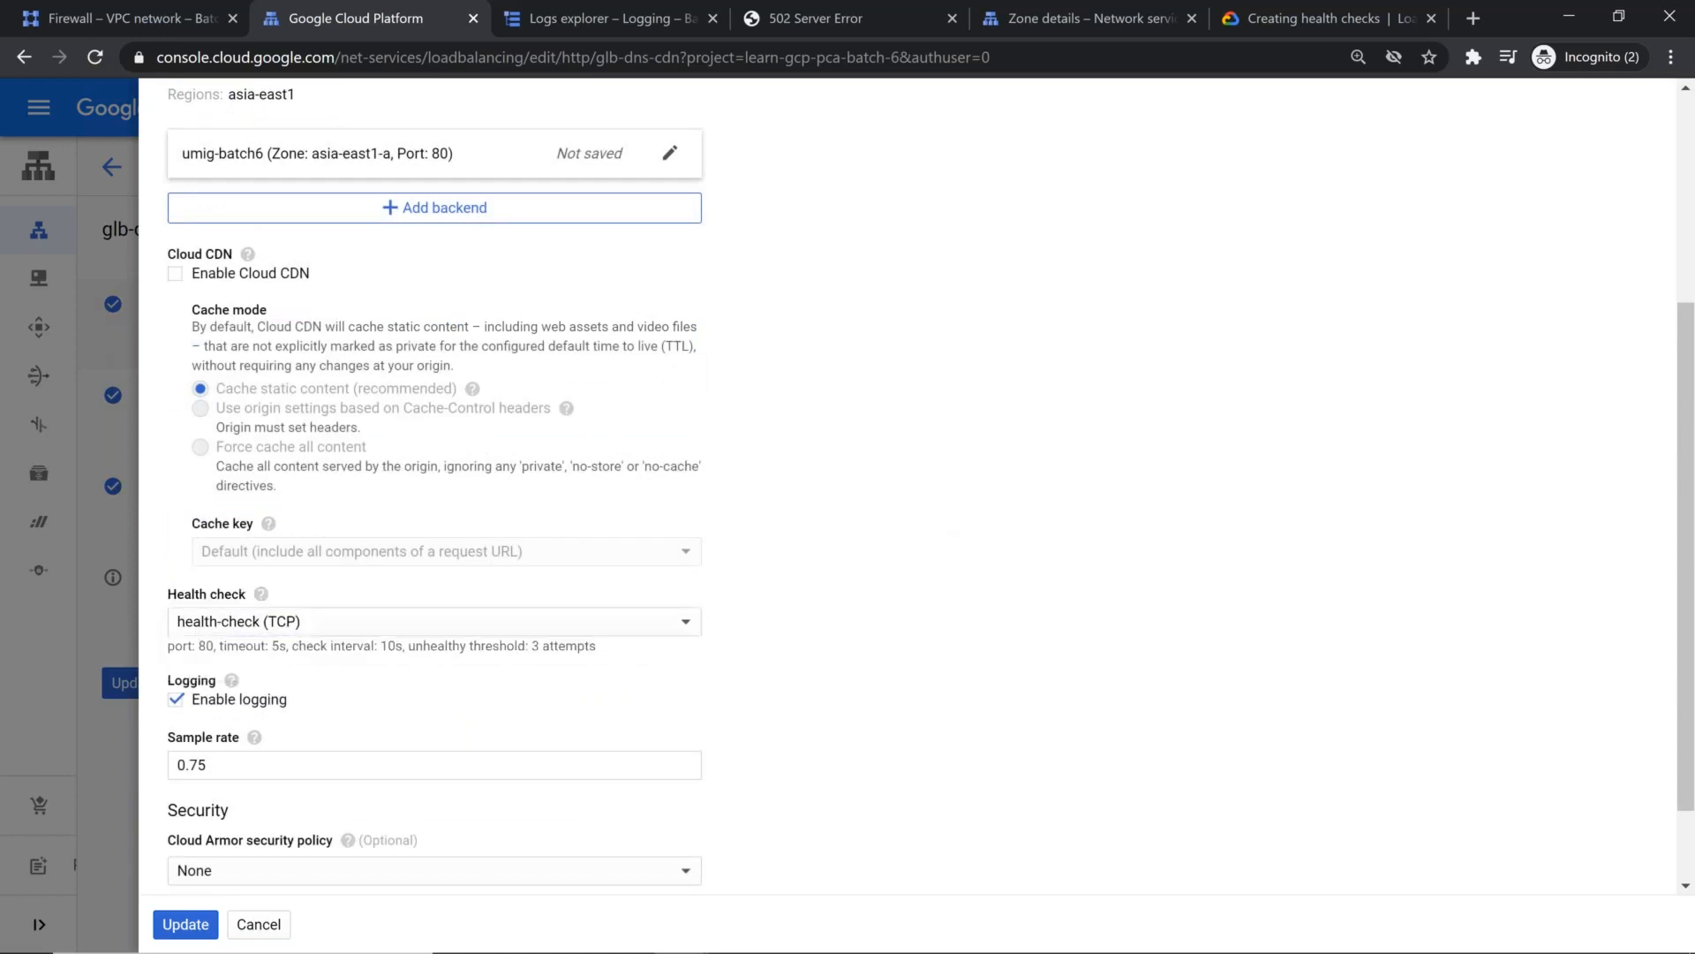
scroll(522, 627, down, 1)
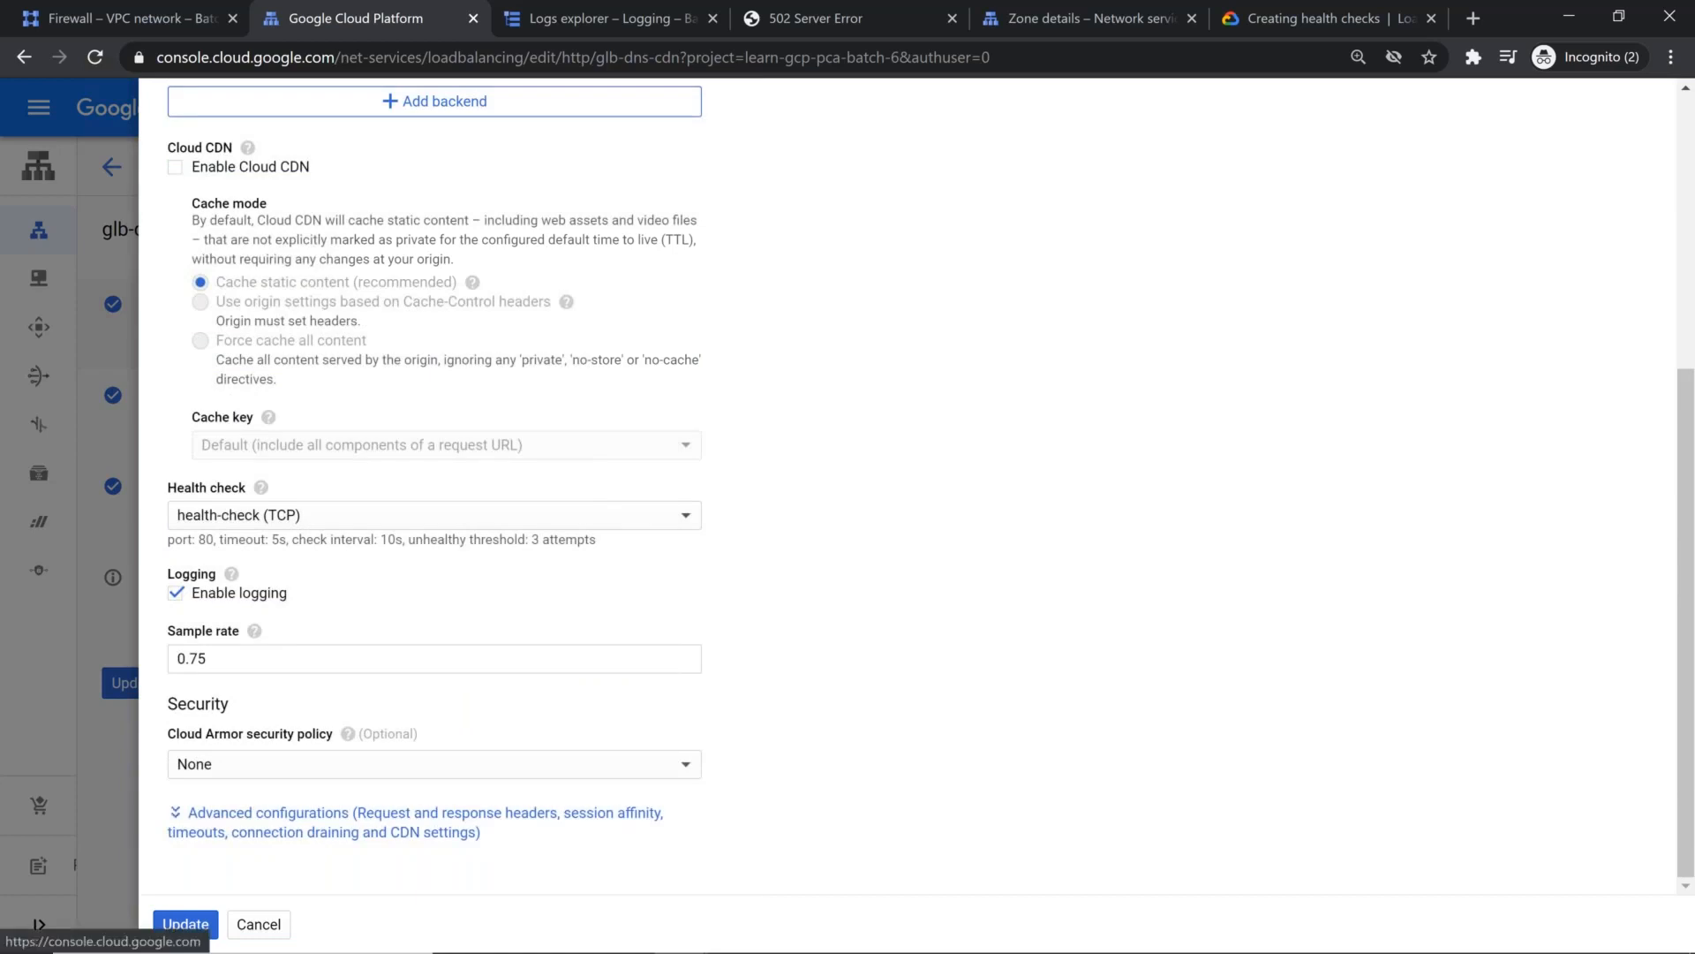
click(415, 821)
scroll(739, 654, down, 6)
scroll(739, 654, up, 8)
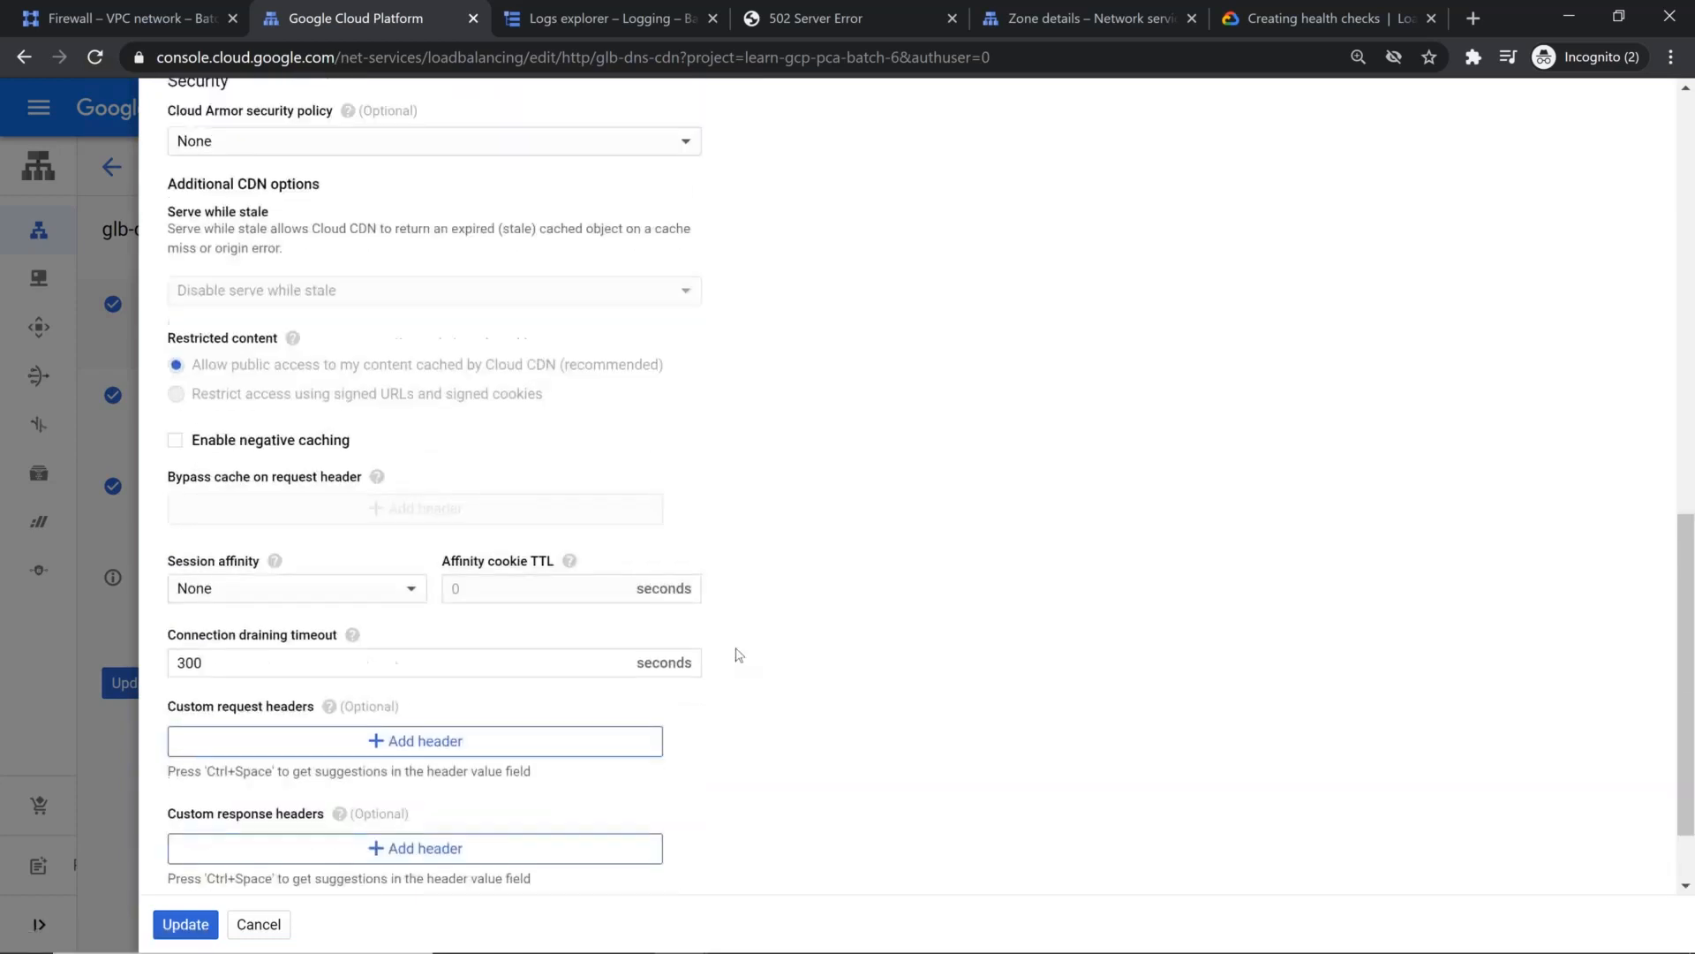
scroll(738, 653, up, 2)
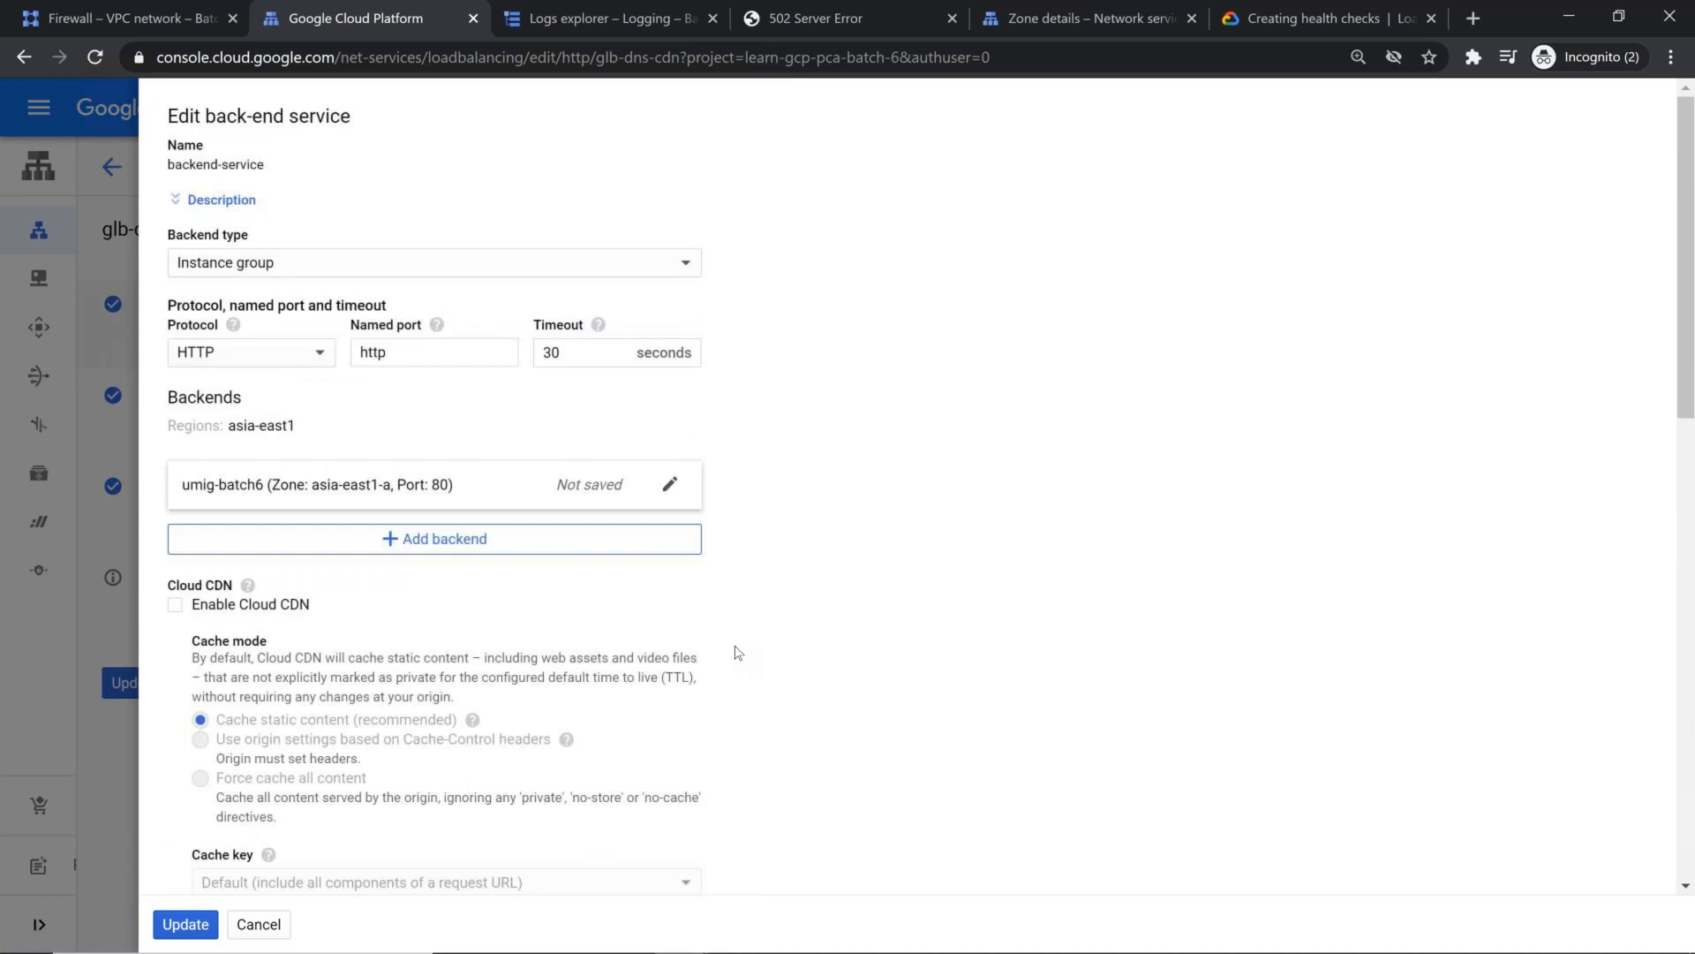
Step: Examine the umig-batch6 backend's port, balancing mode and capacity settings, and leave the backend service editor without saving
click(669, 485)
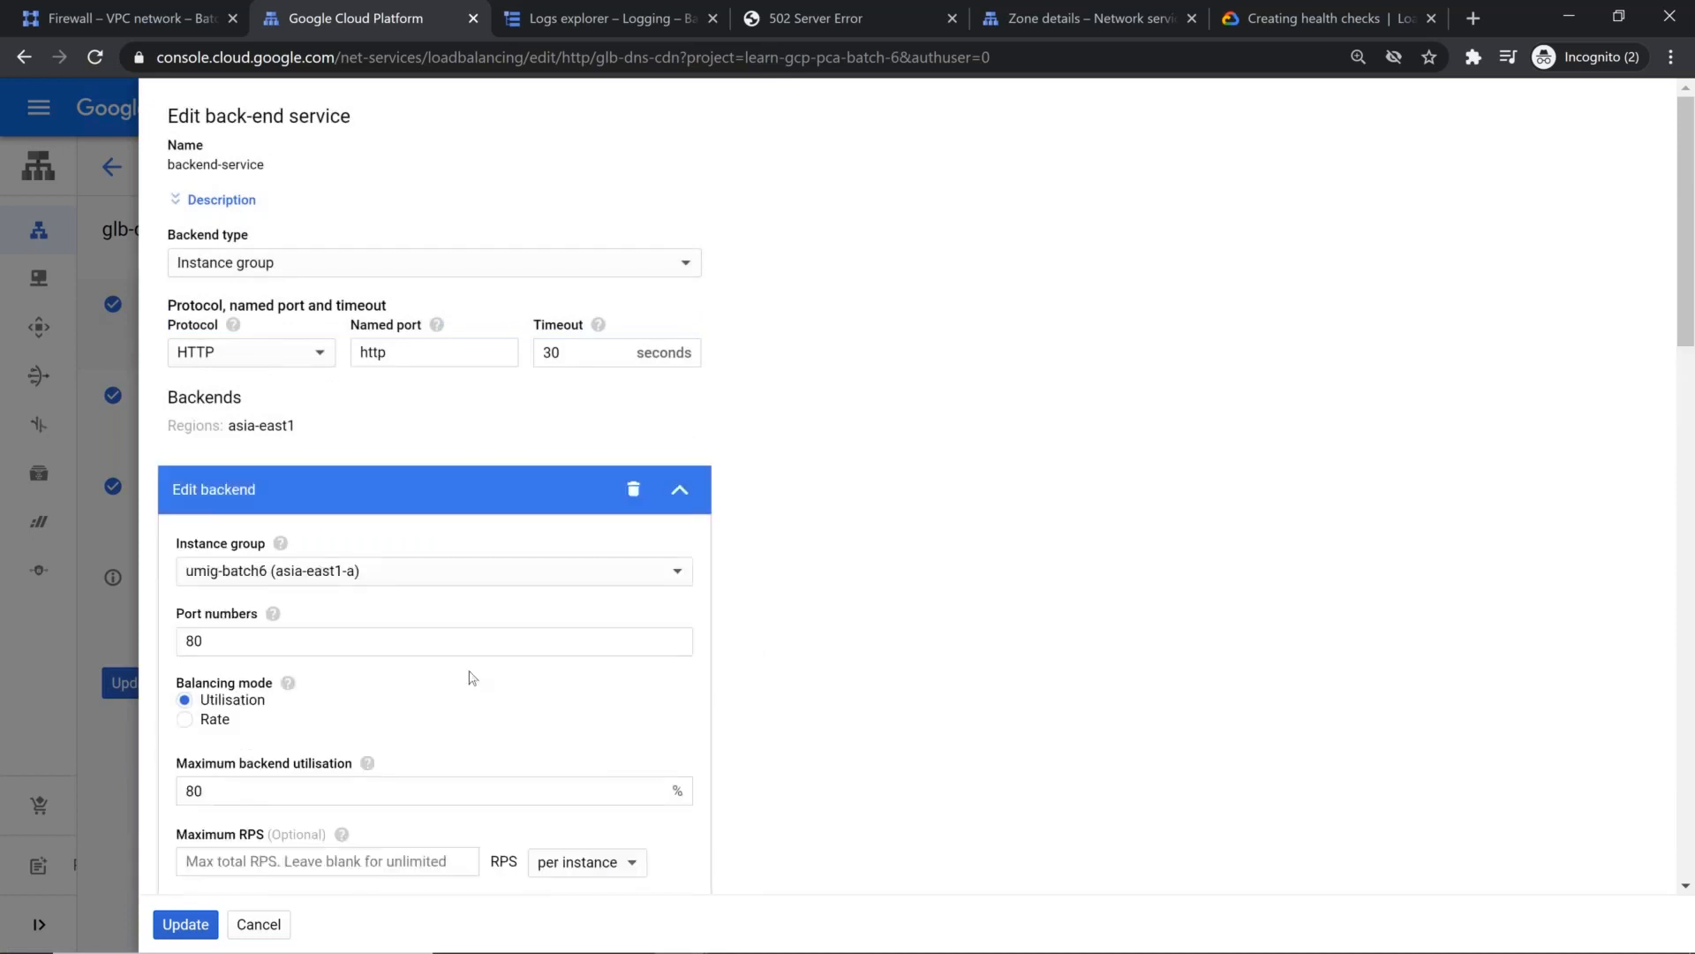
scroll(472, 678, down, 2)
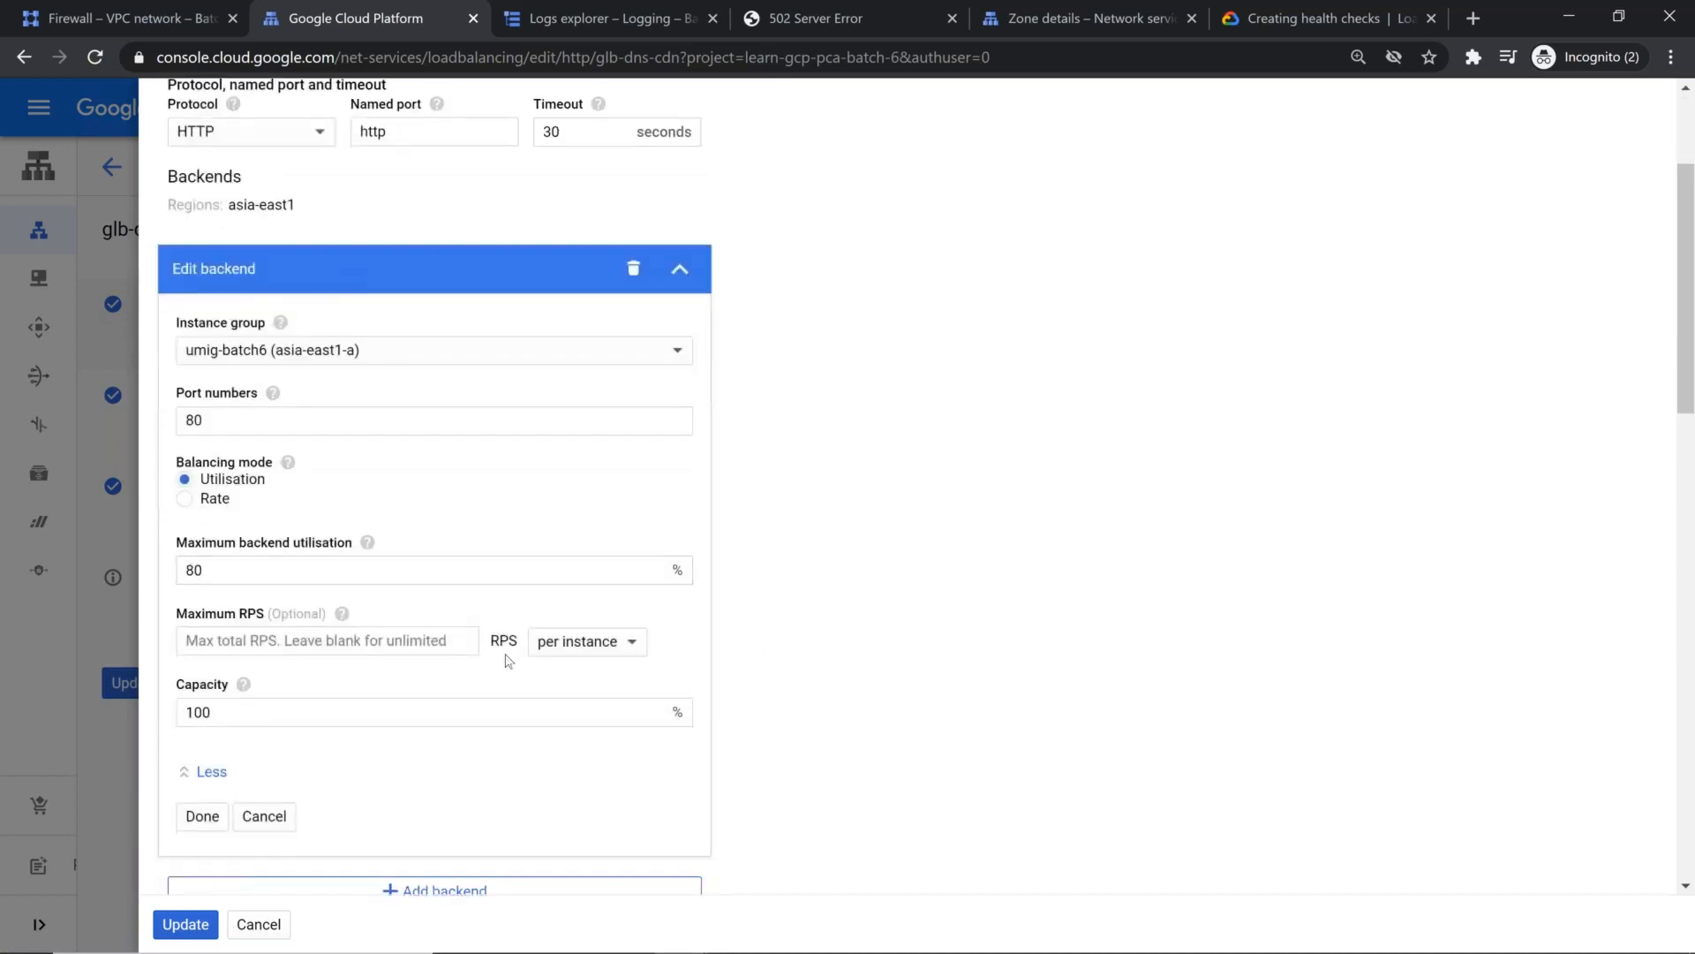
scroll(746, 627, down, 4)
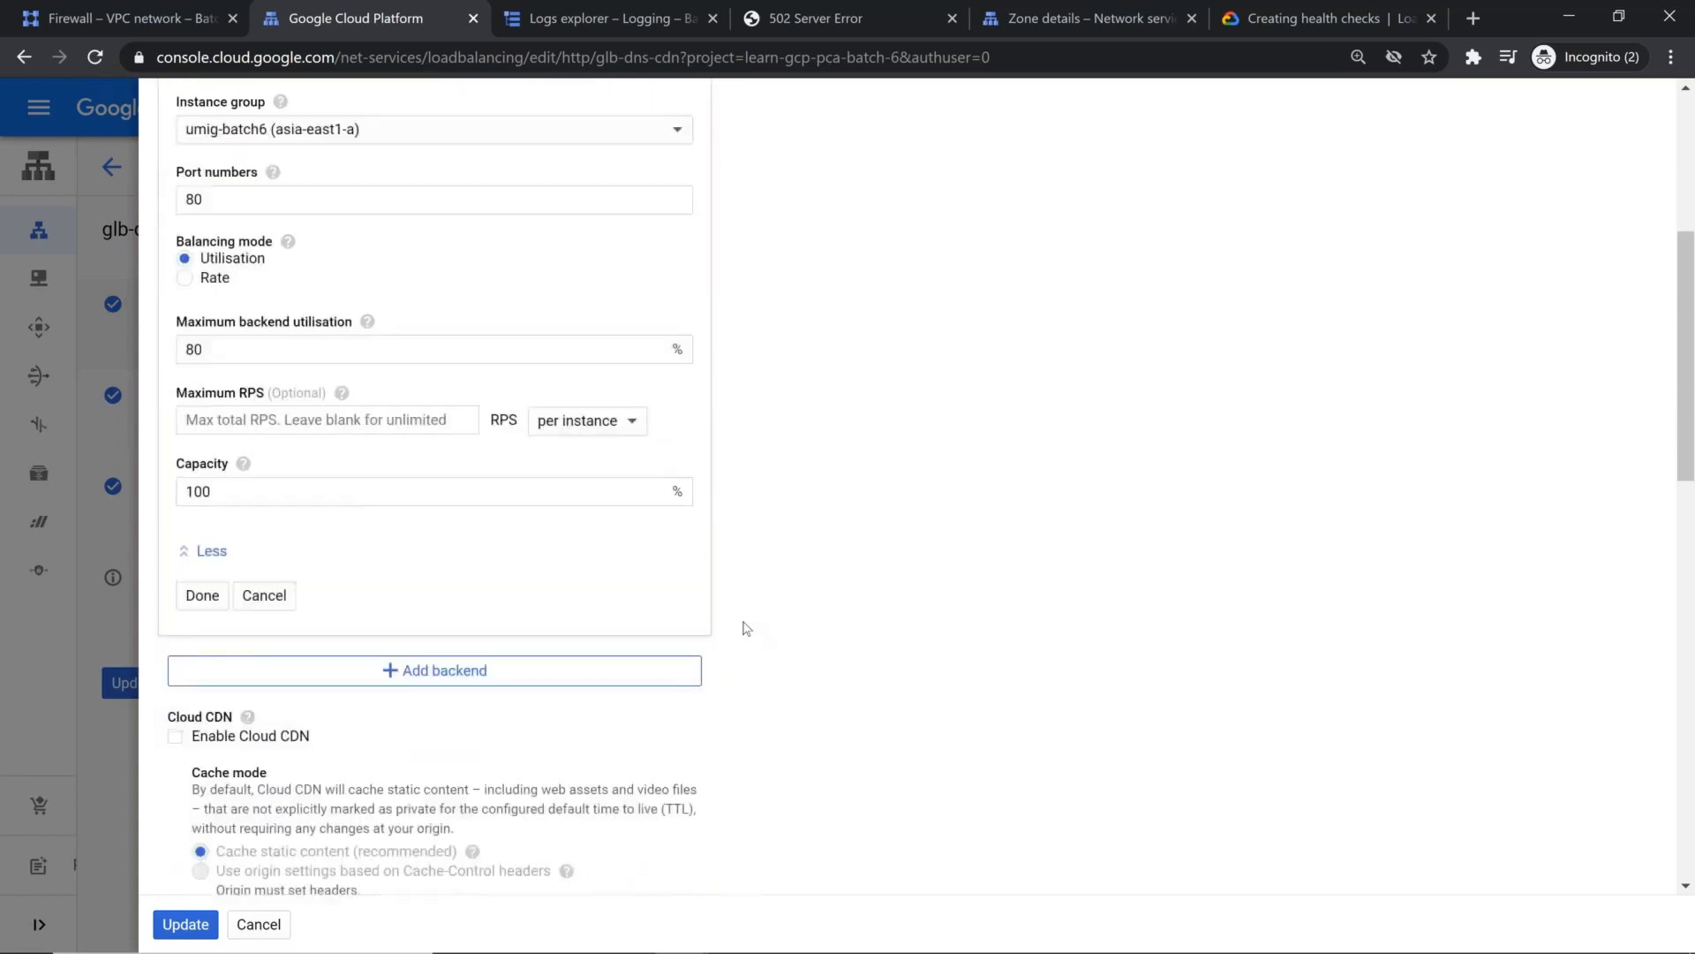
scroll(746, 628, up, 3)
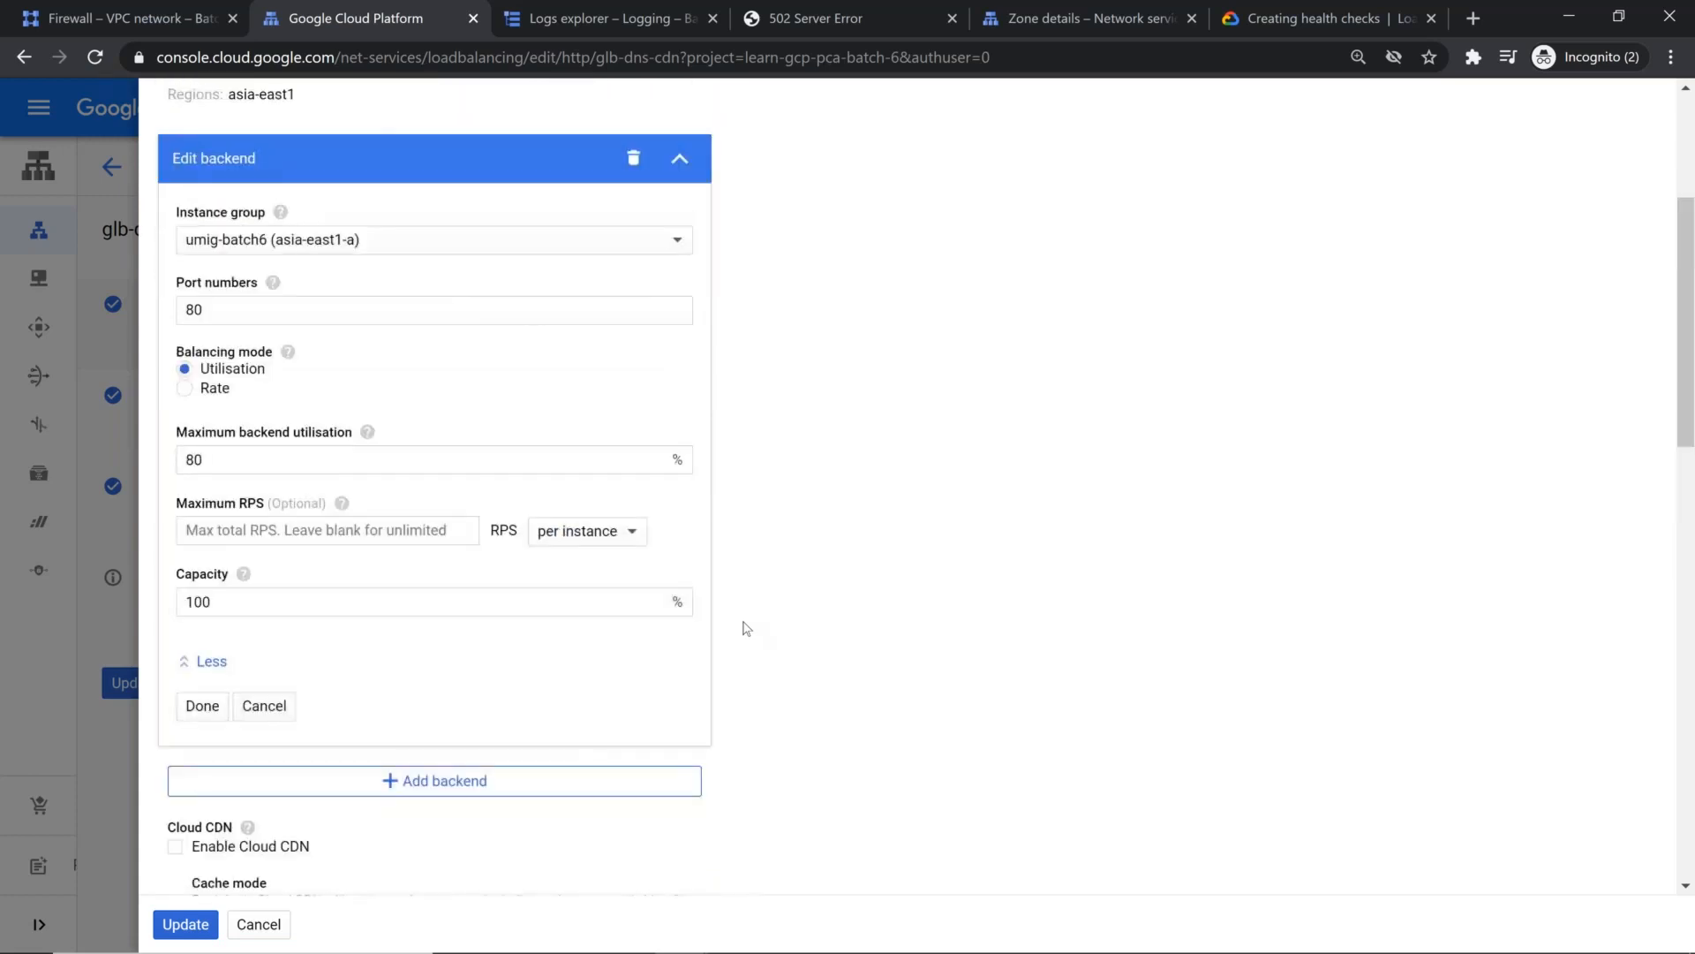
click(264, 705)
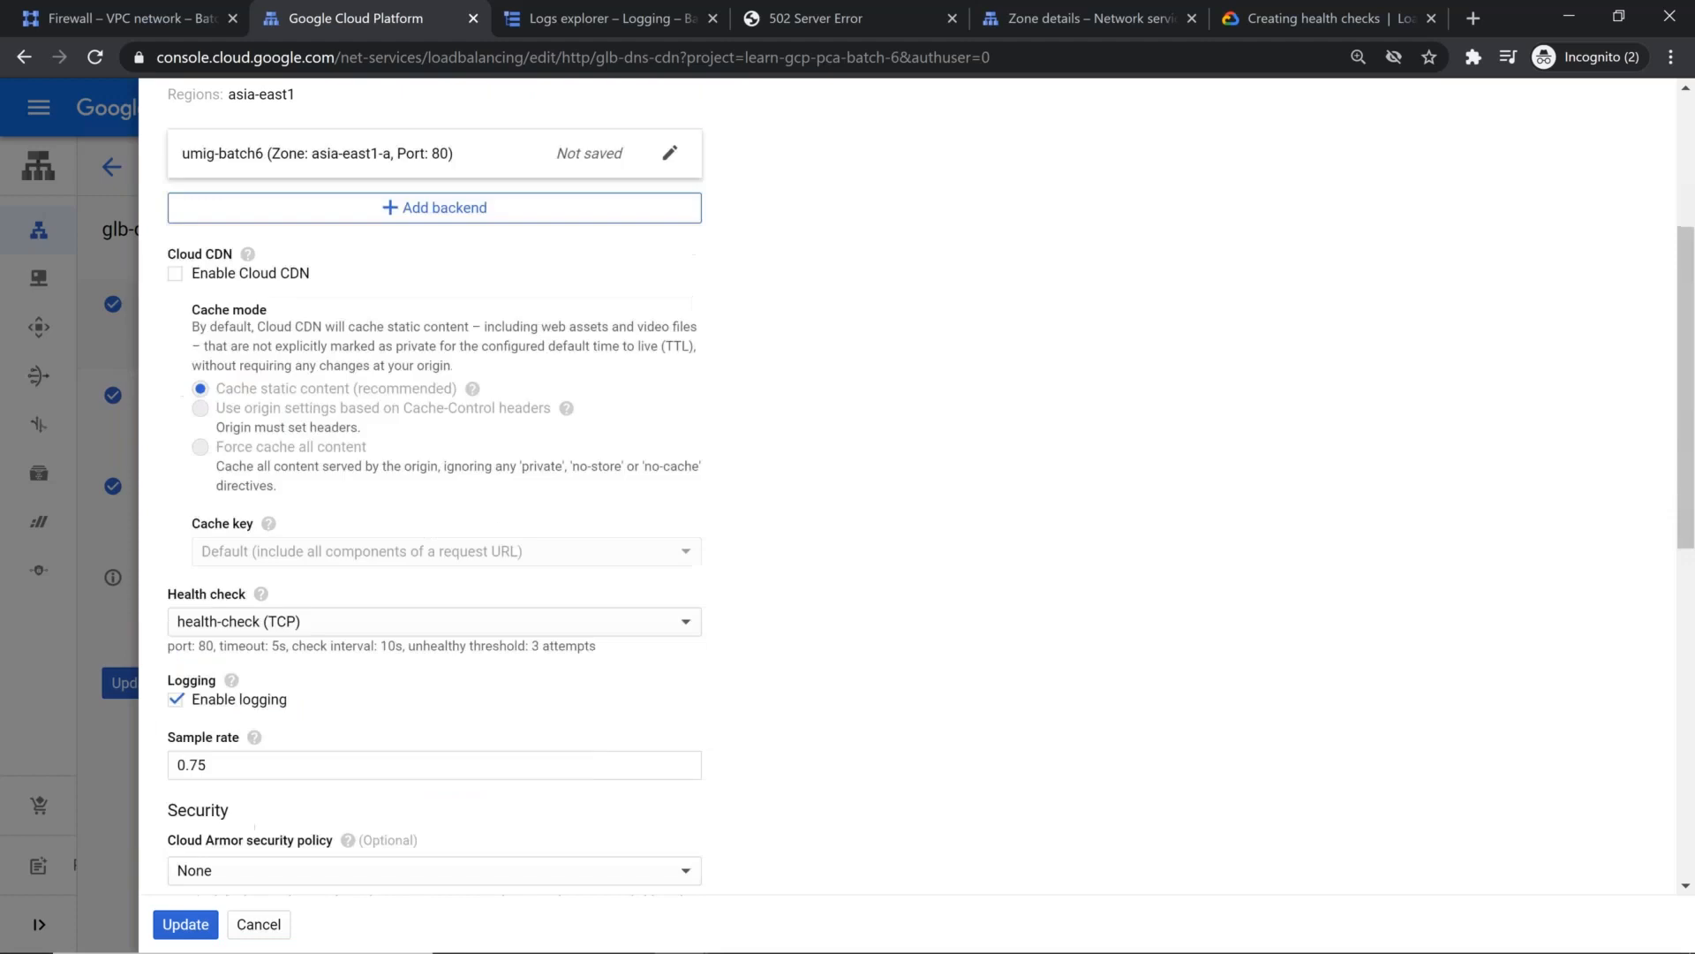
scroll(350, 658, down, 6)
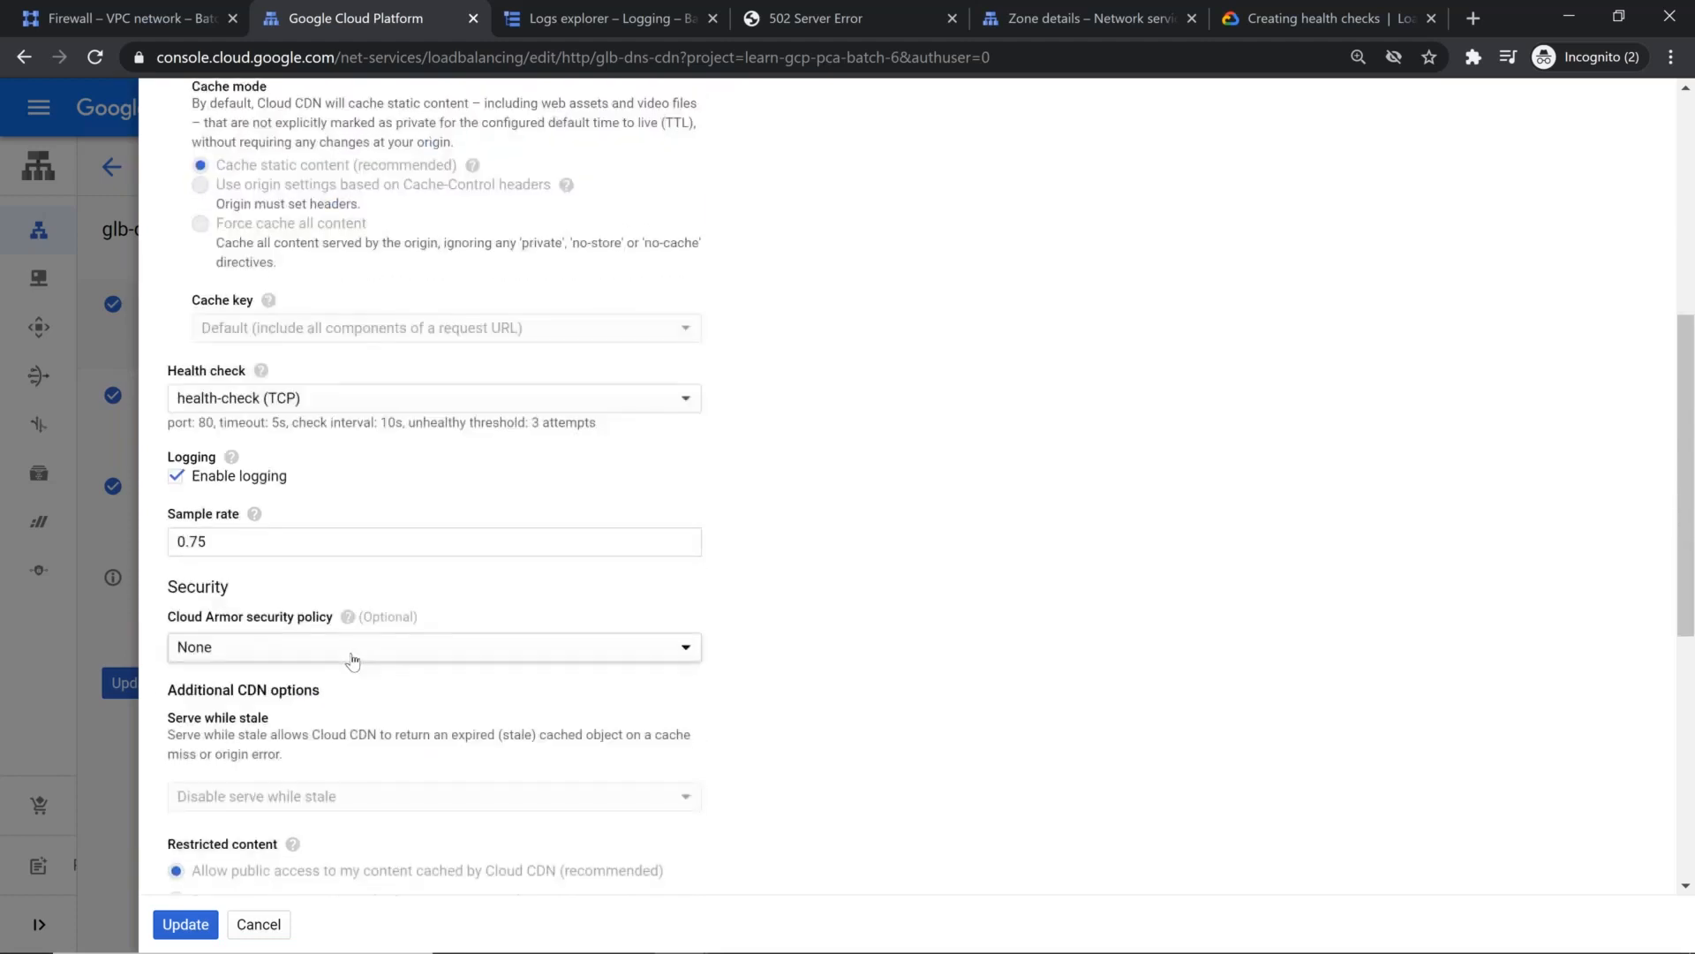
scroll(357, 658, down, 2)
scroll(328, 861, up, 10)
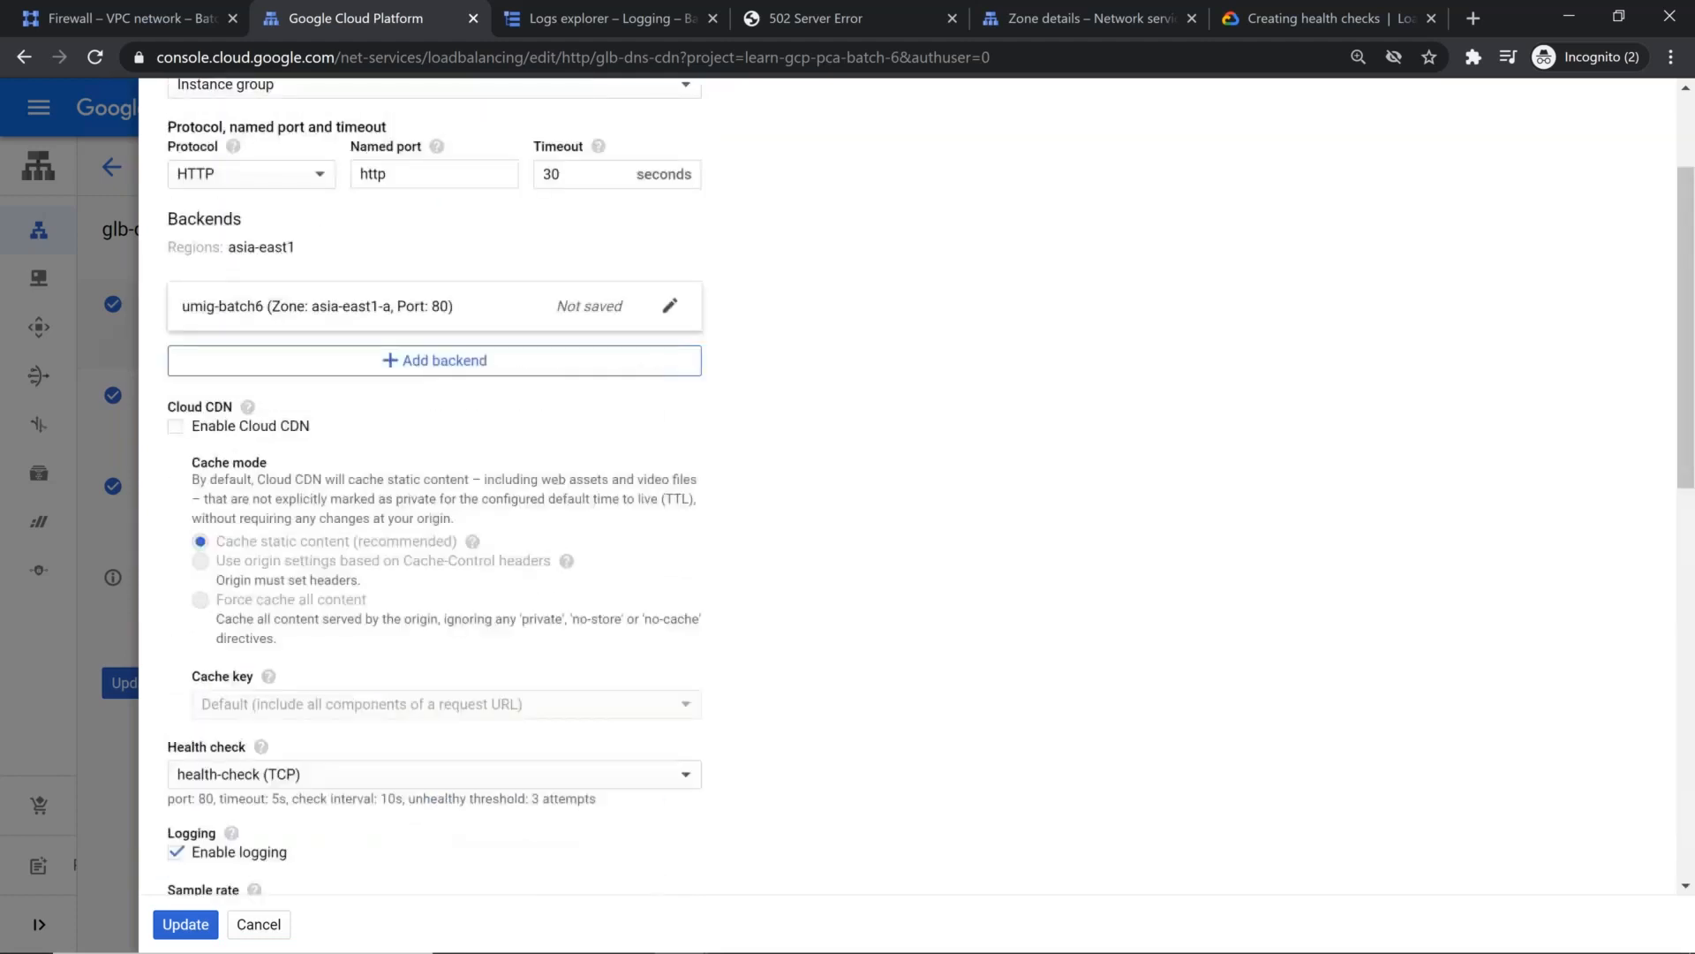
click(277, 925)
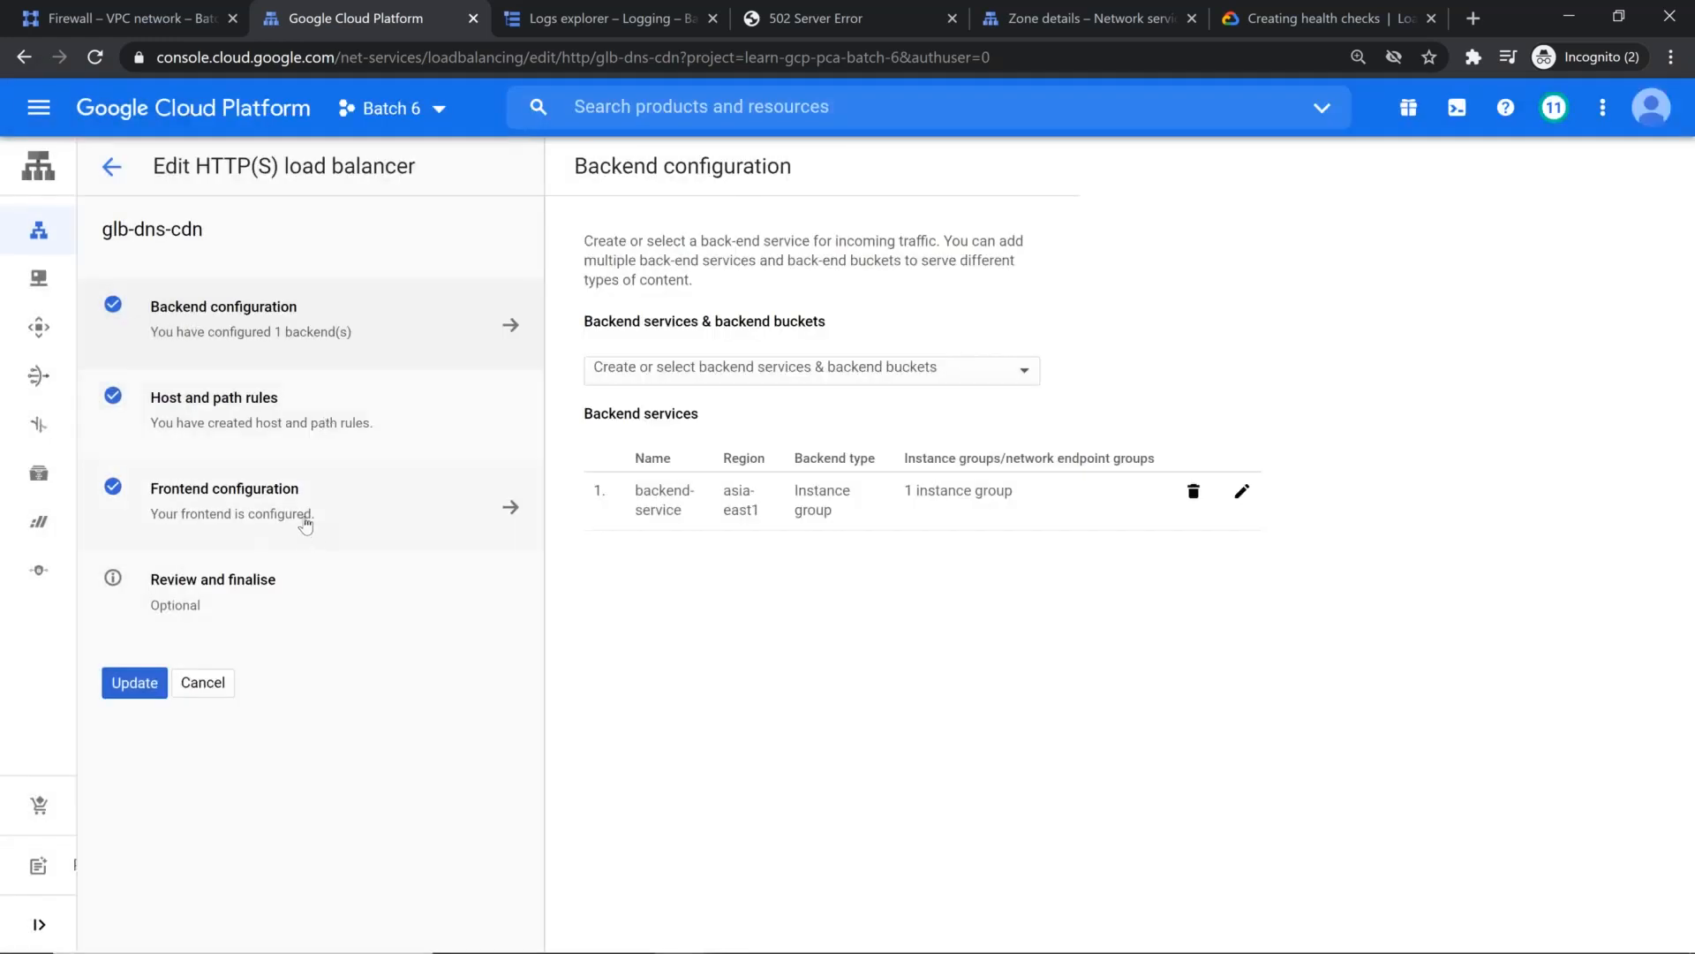
Step: Open firewall rule fw-allow-health-checks of vpc-taiwan for editing and examine its targets, source IP ranges and ports
click(78, 2)
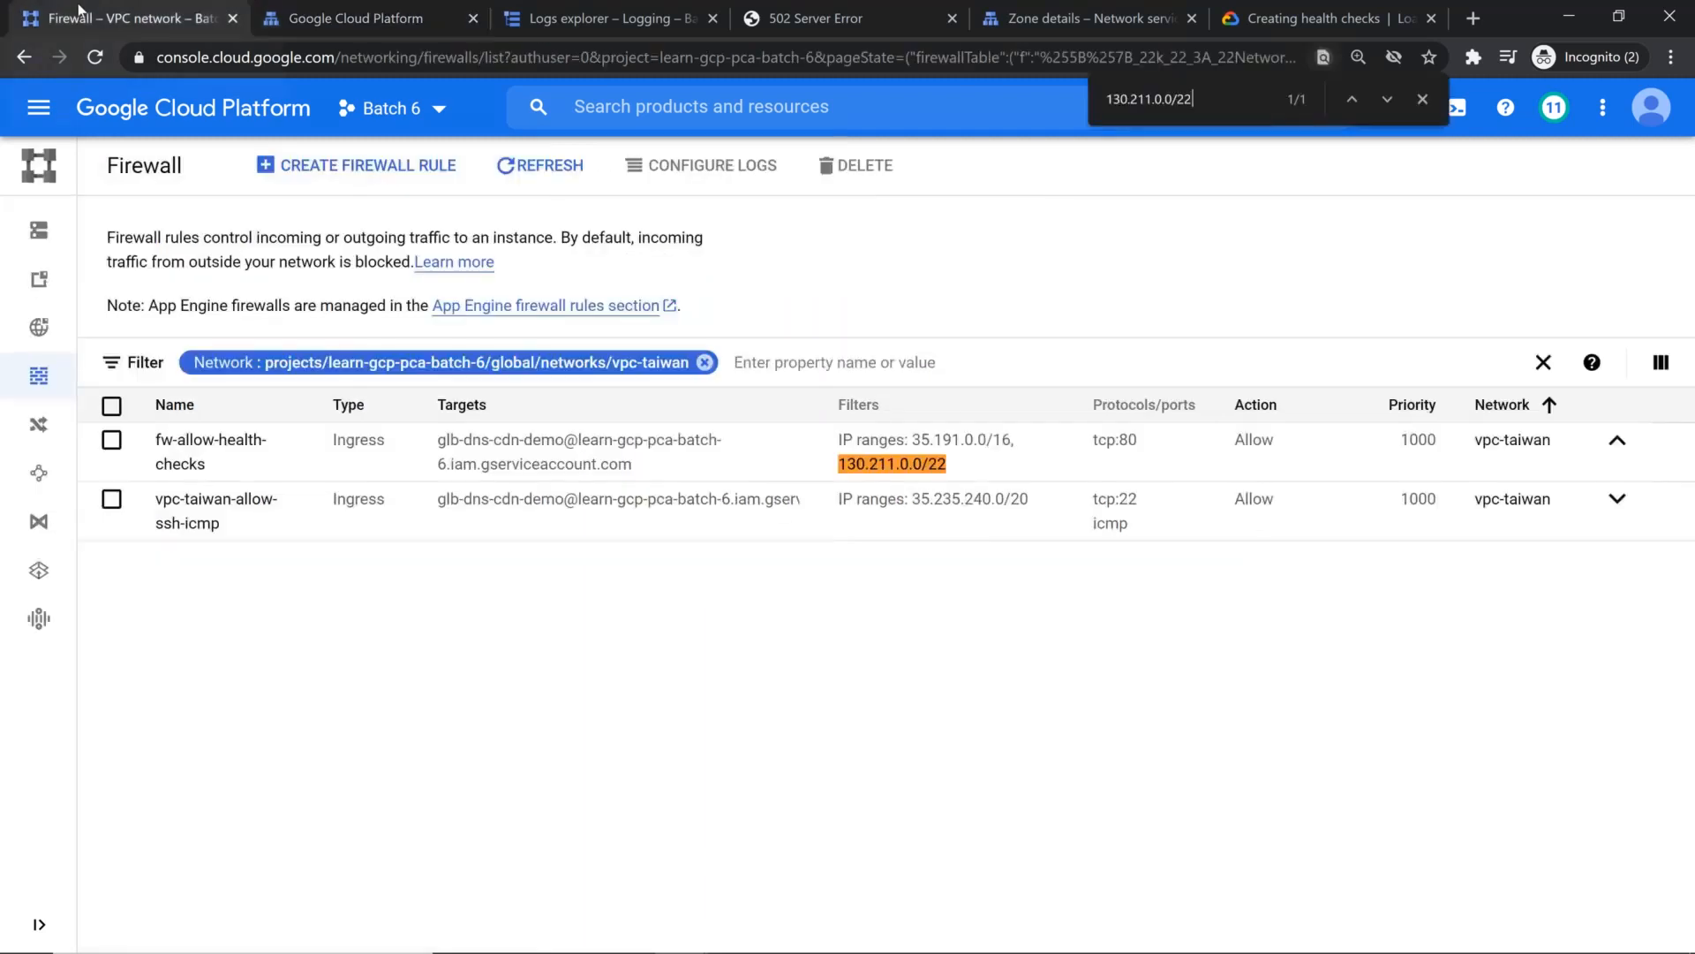
click(962, 272)
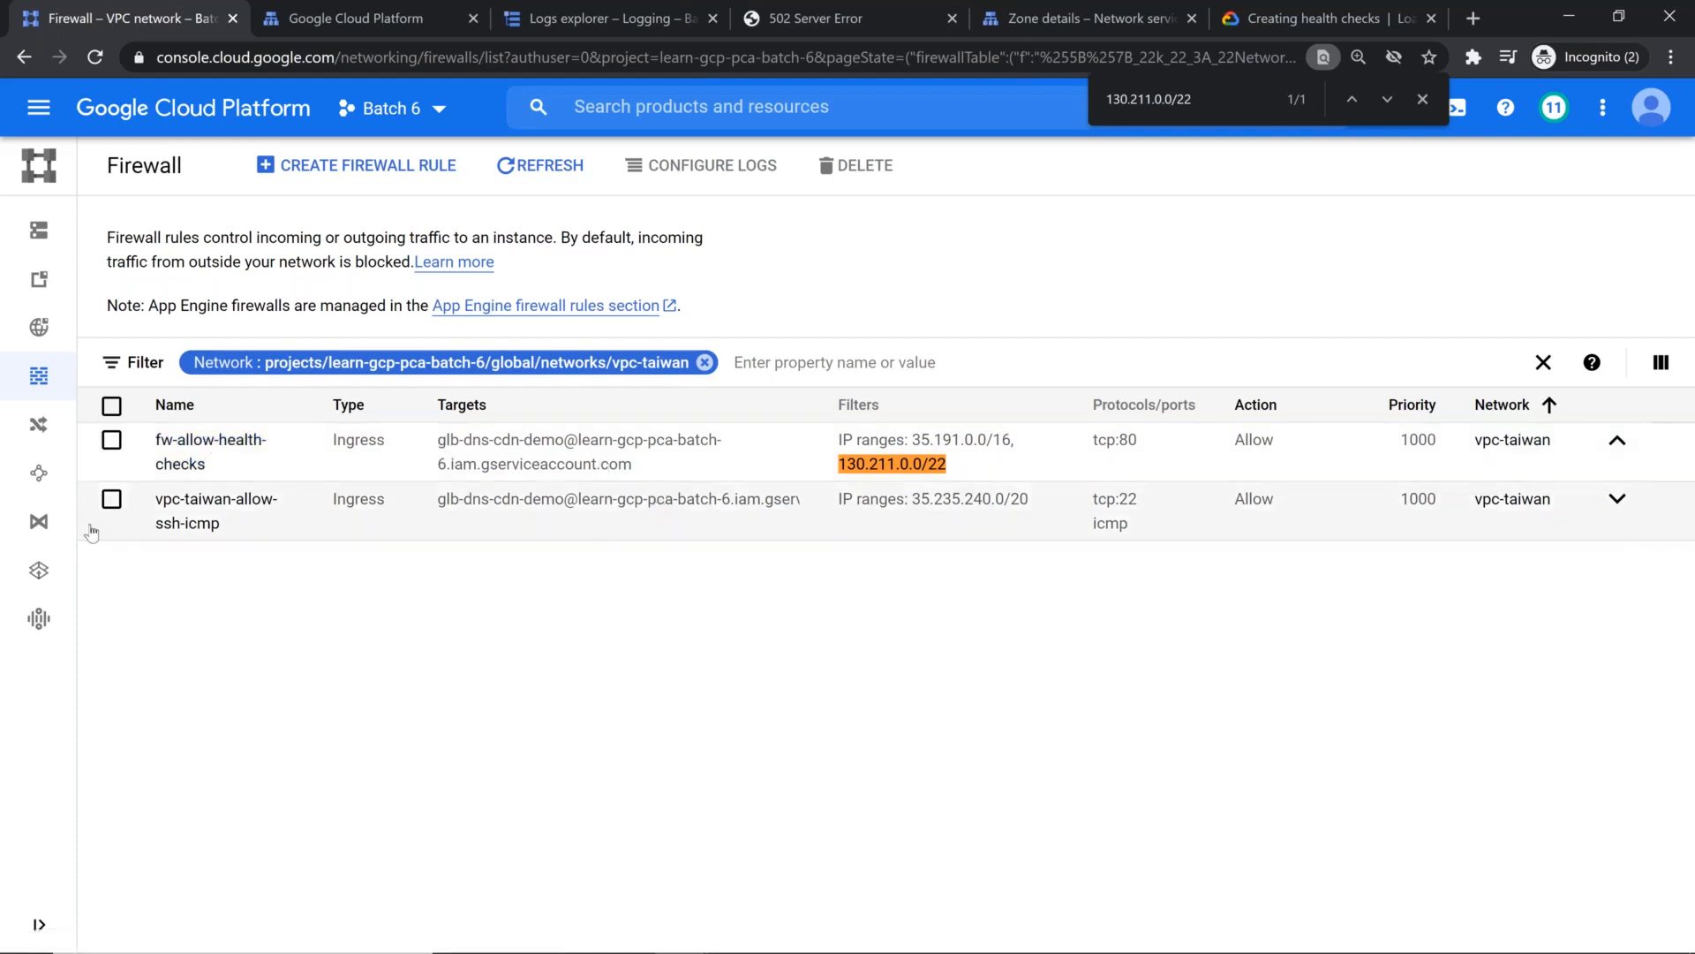
click(196, 445)
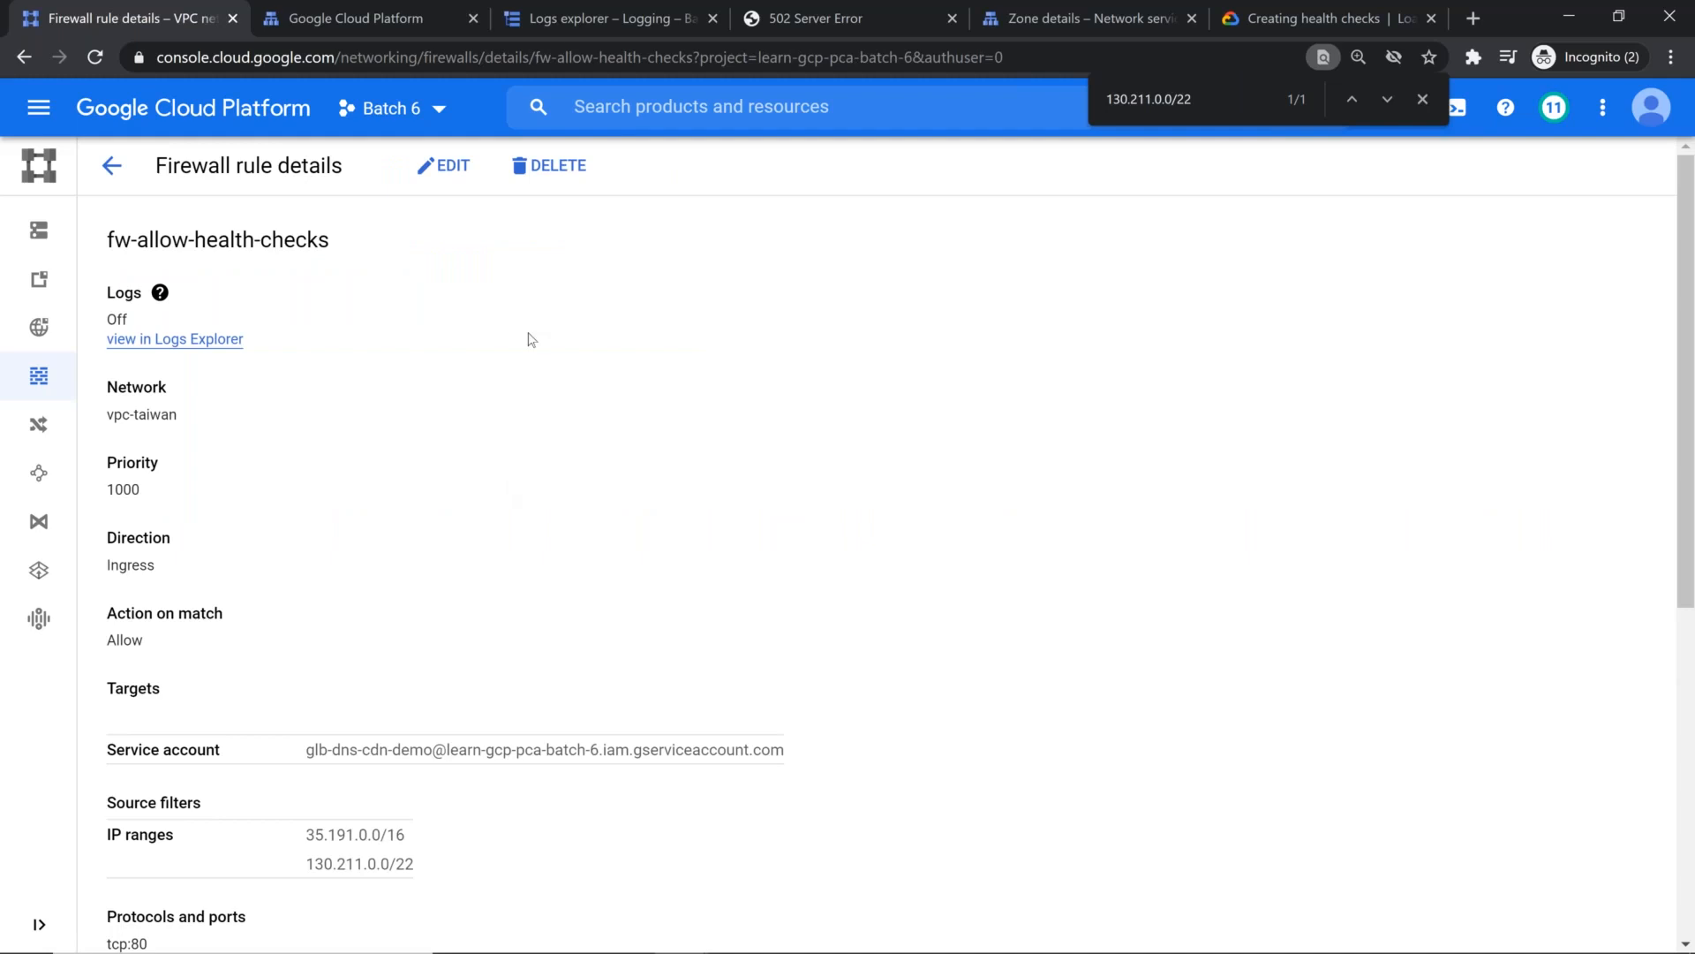
click(445, 169)
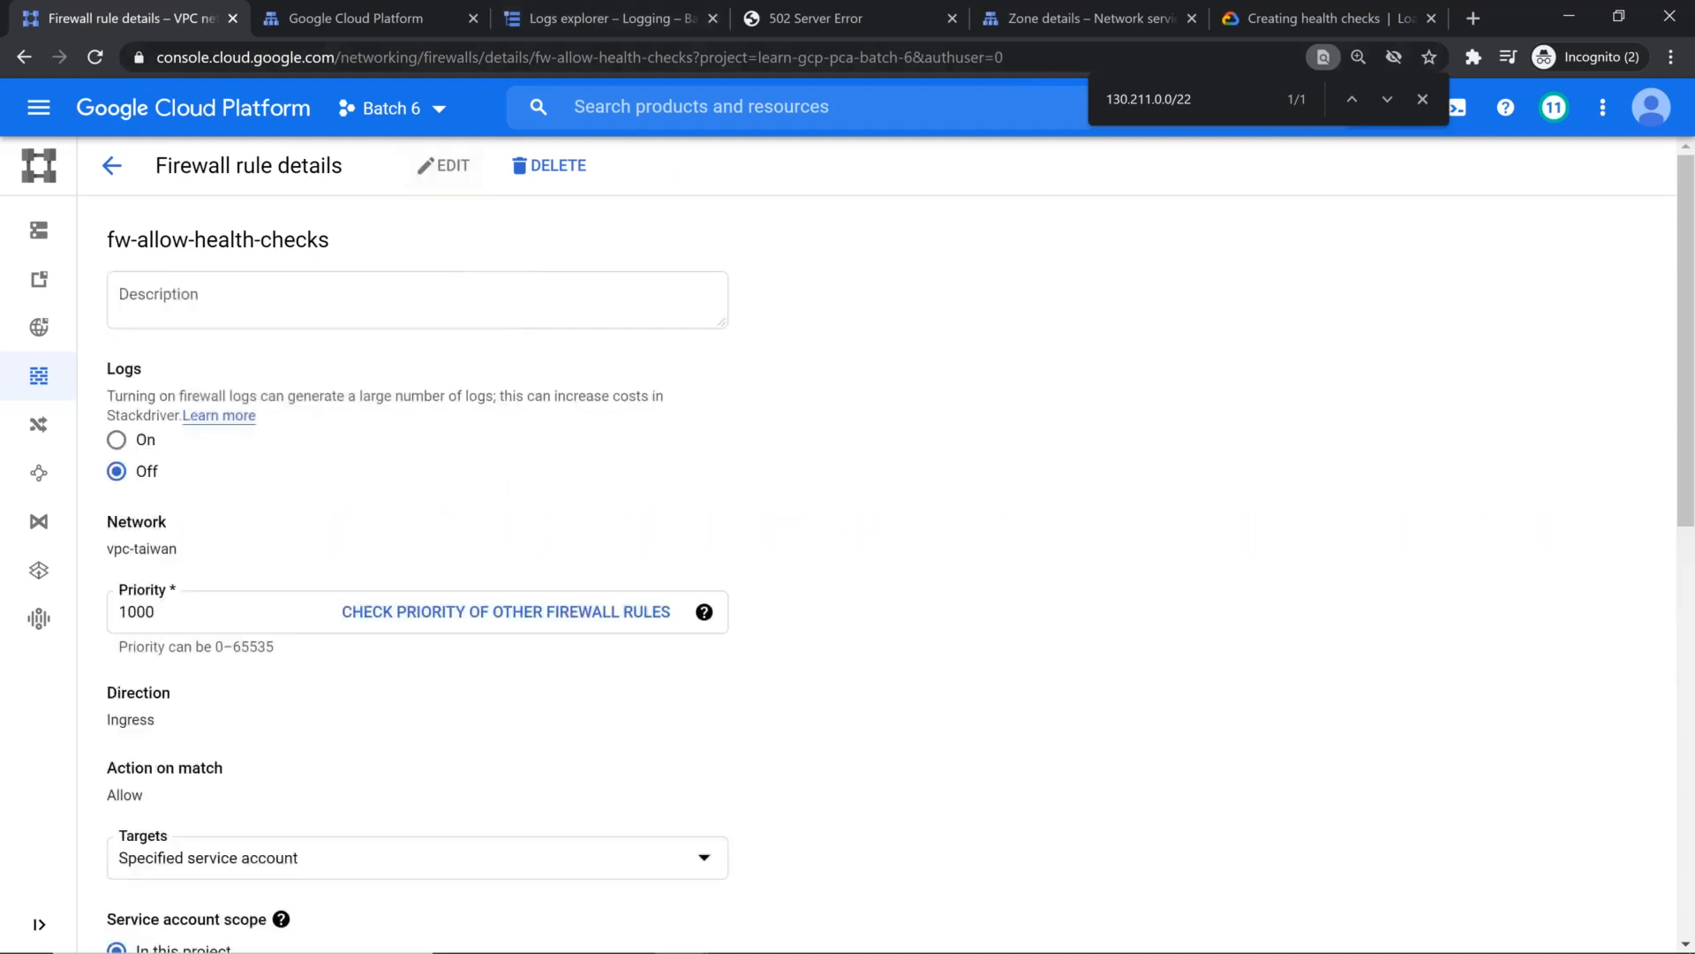
scroll(418, 521, down, 1)
scroll(419, 522, down, 3)
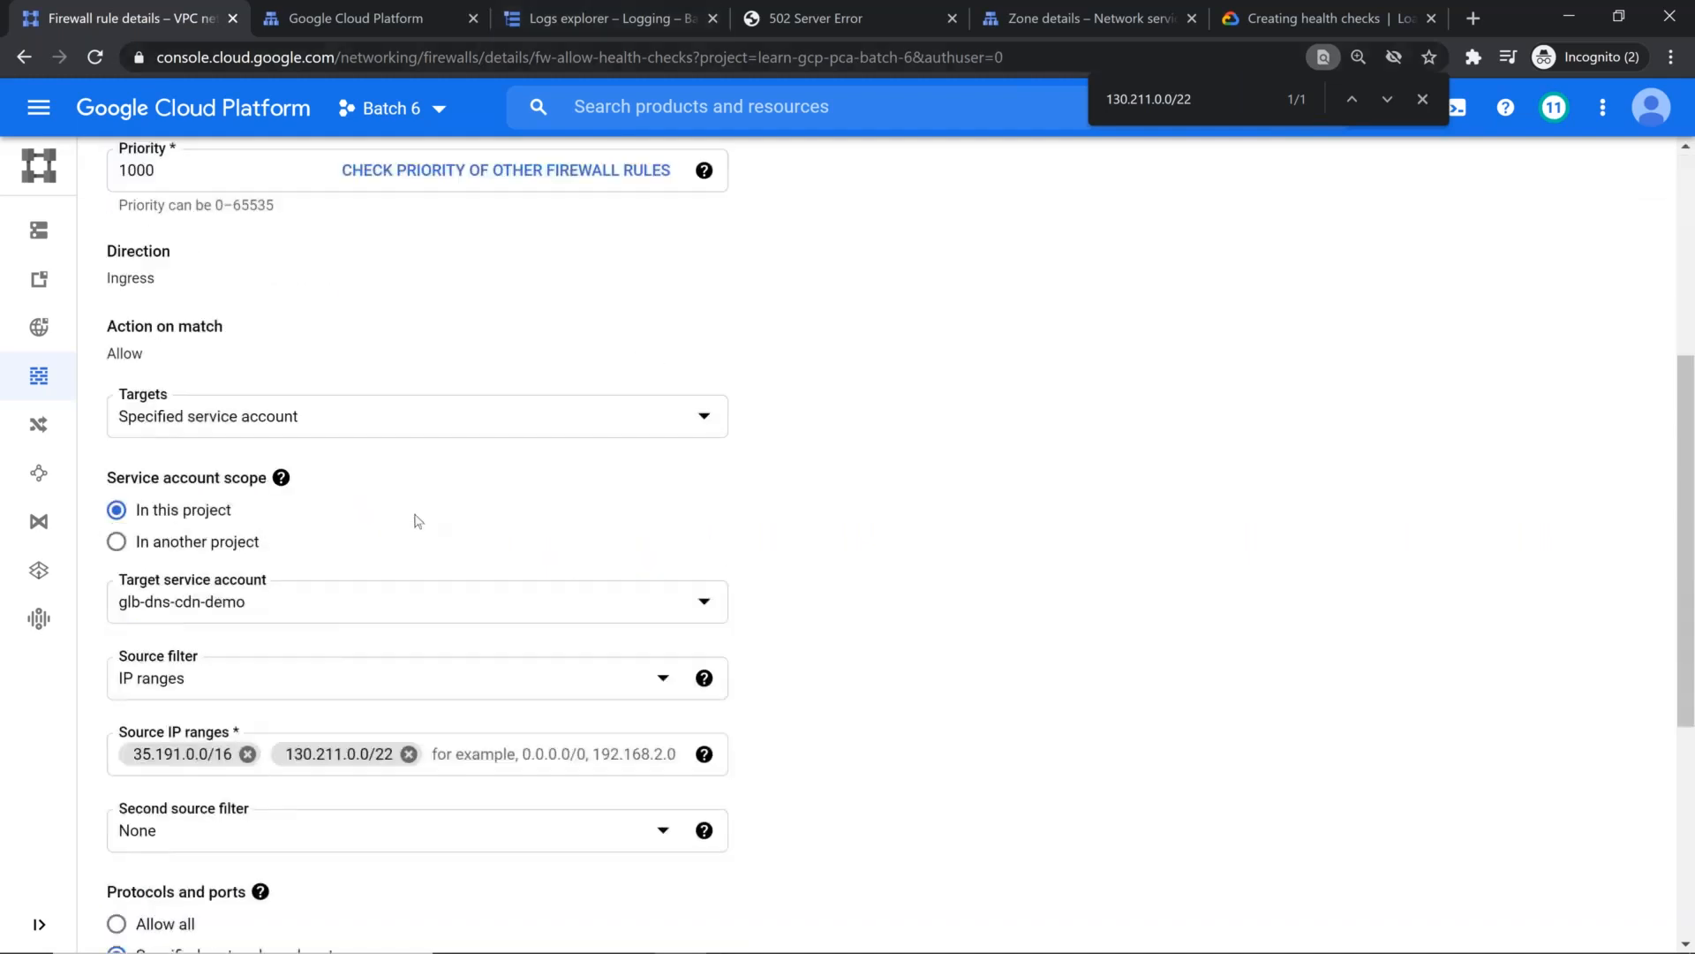
scroll(419, 522, down, 2)
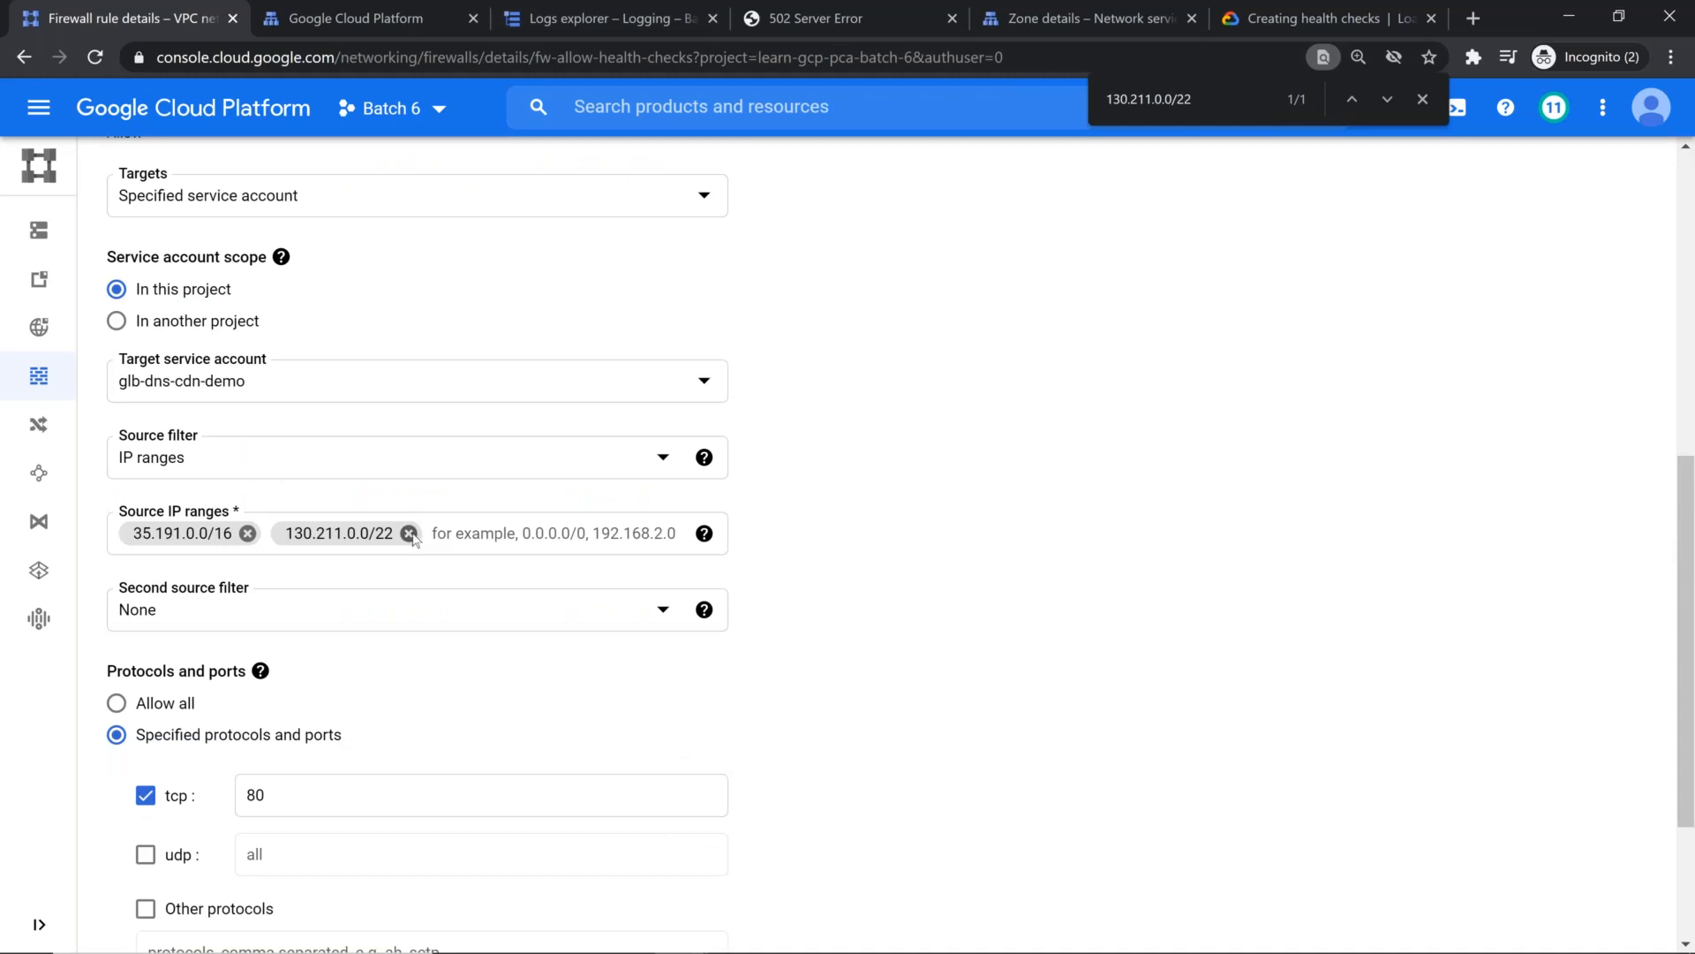
Step: Try removing 130.211.0.0/22 from the source IP ranges of fw-allow-health-checks, and discard the edit
click(409, 533)
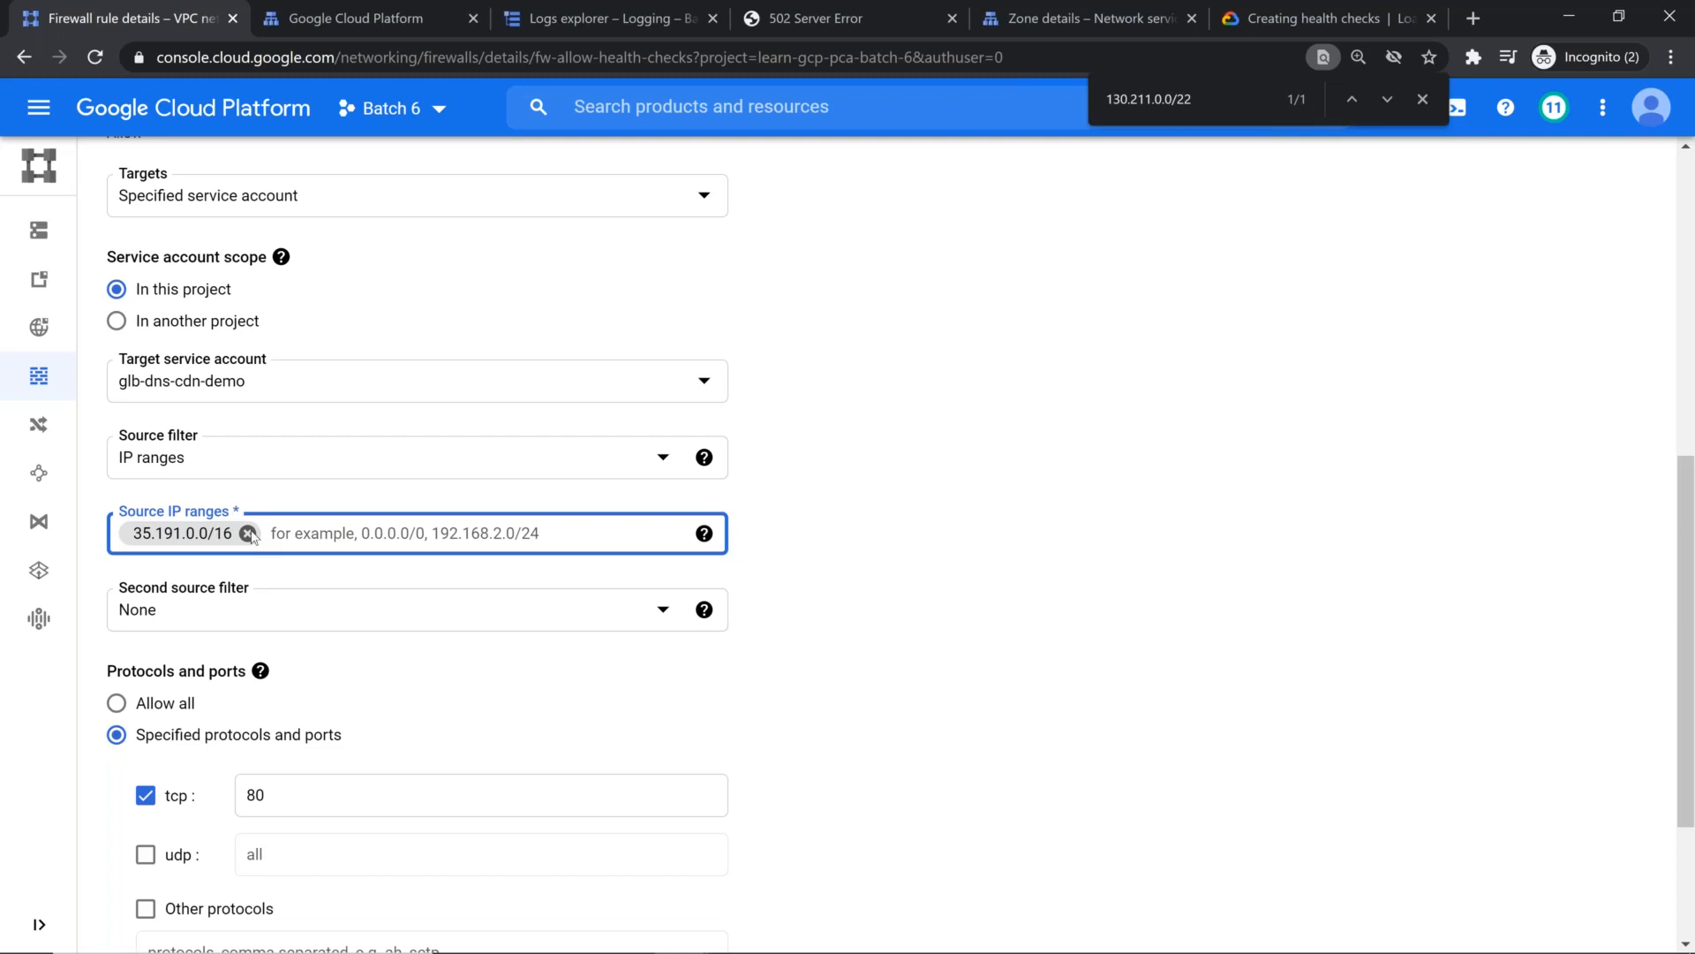
scroll(265, 706, down, 3)
click(238, 827)
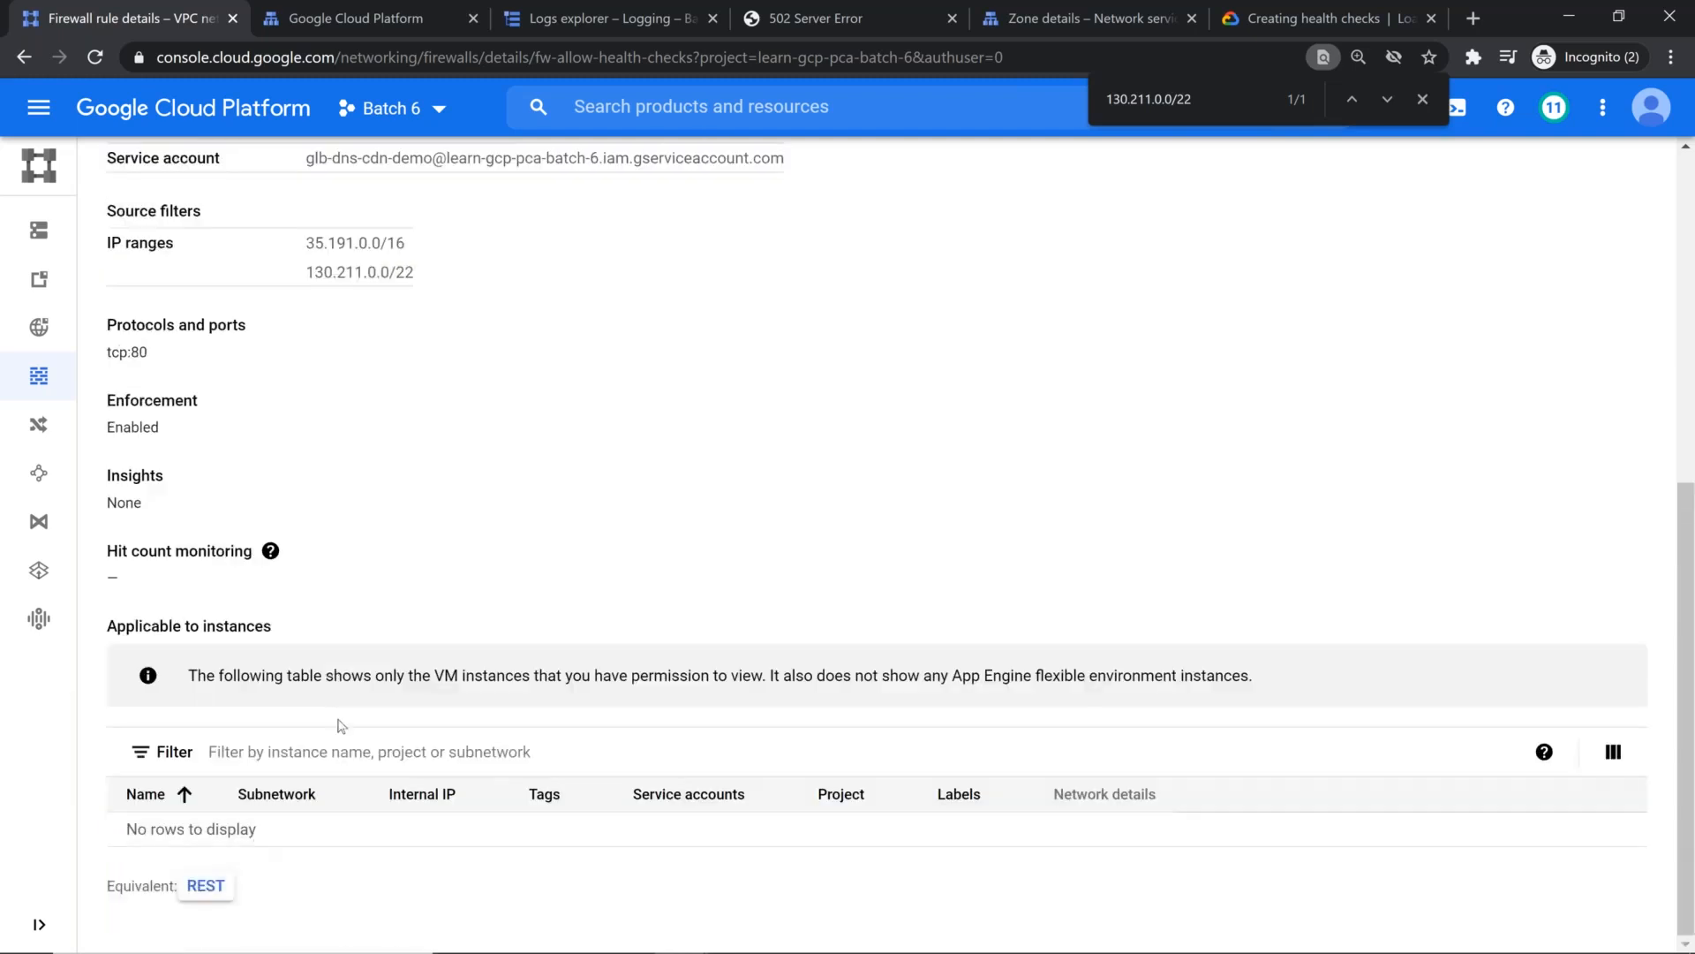
Step: Edit firewall rule fw-allow-health-checks so it targets all instances in the network, and save the rule
click(447, 171)
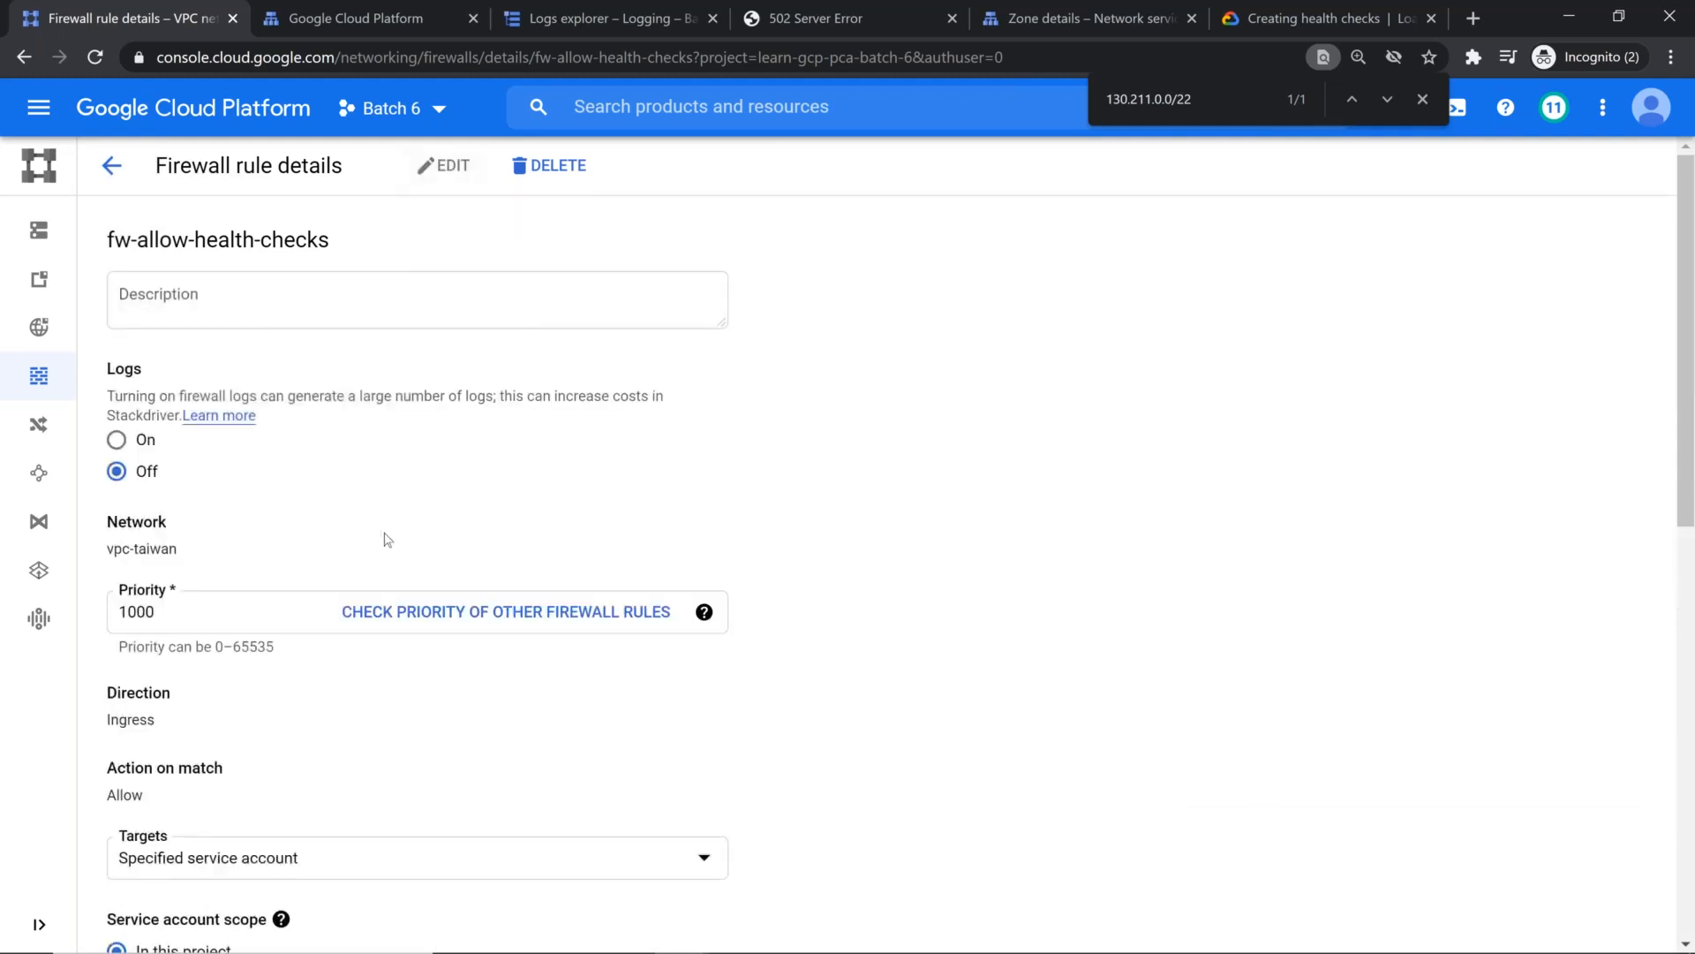
scroll(526, 544, down, 5)
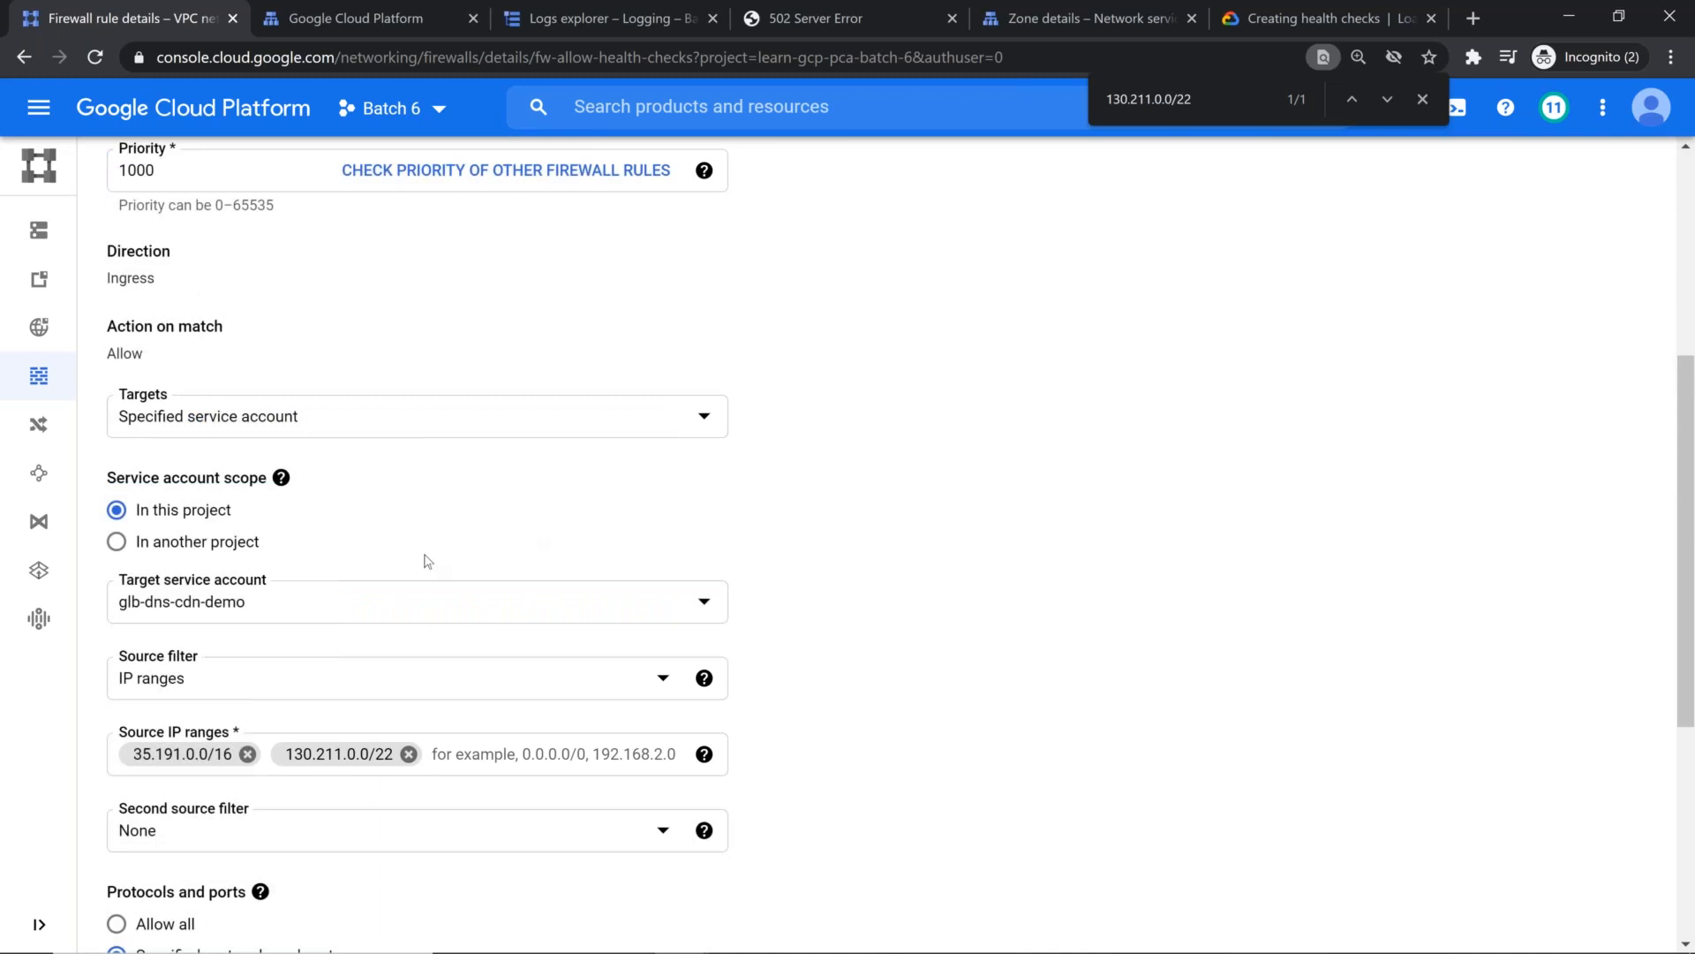
click(664, 434)
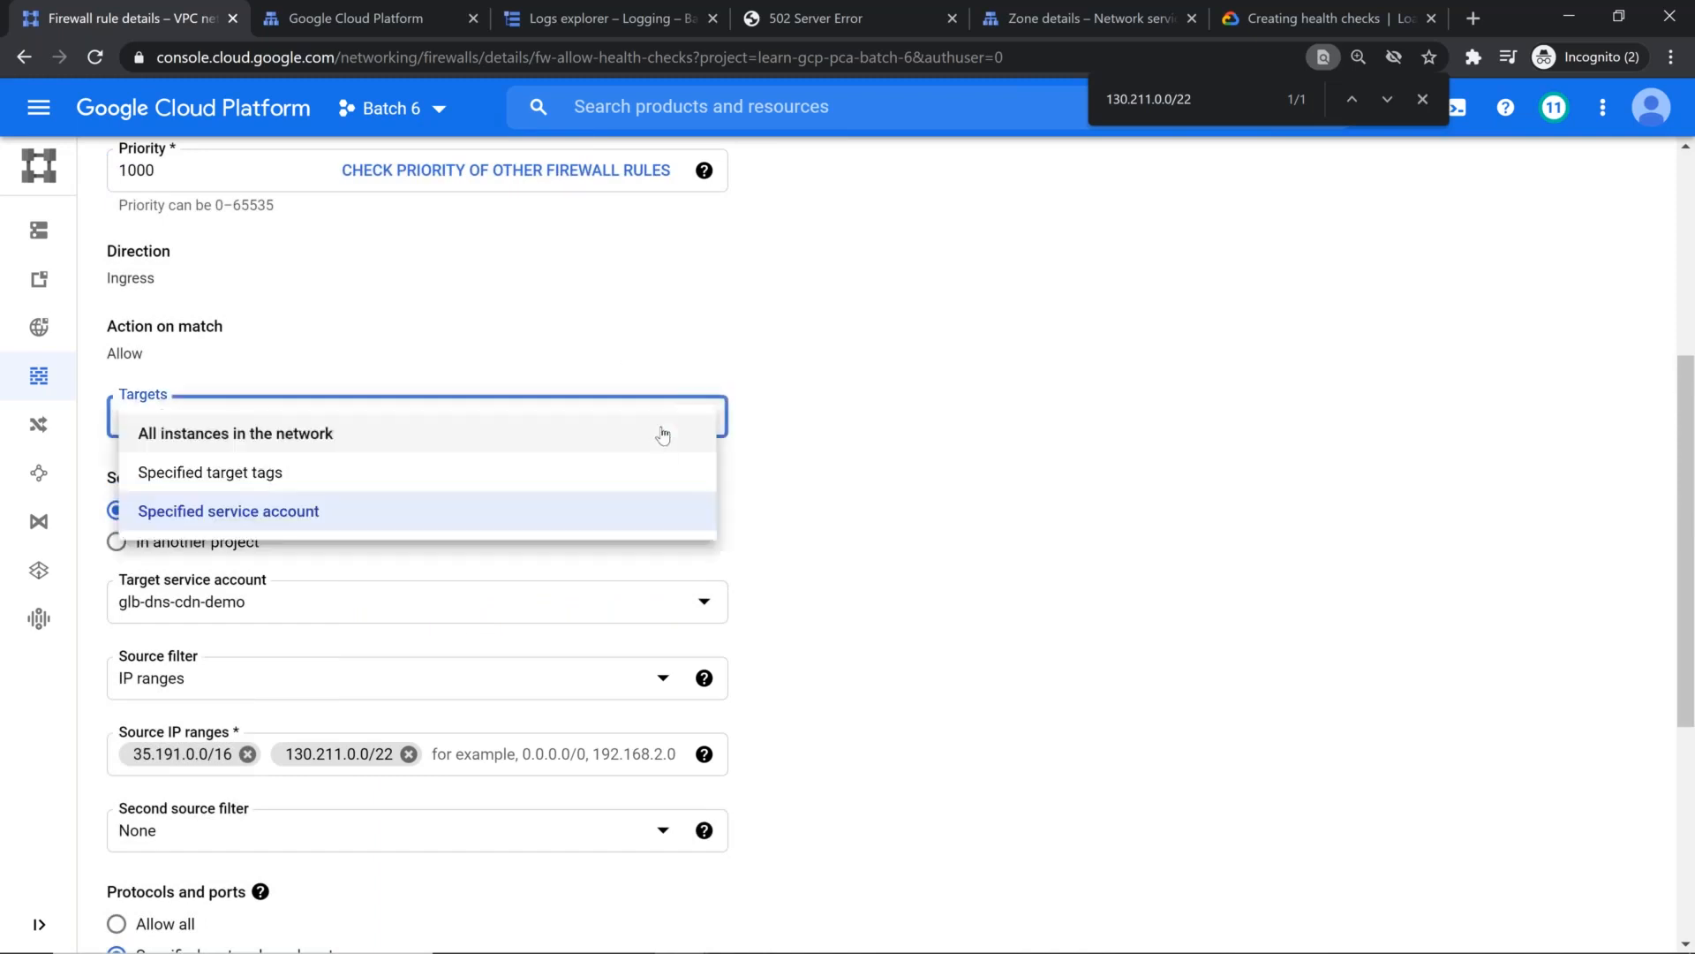
click(386, 442)
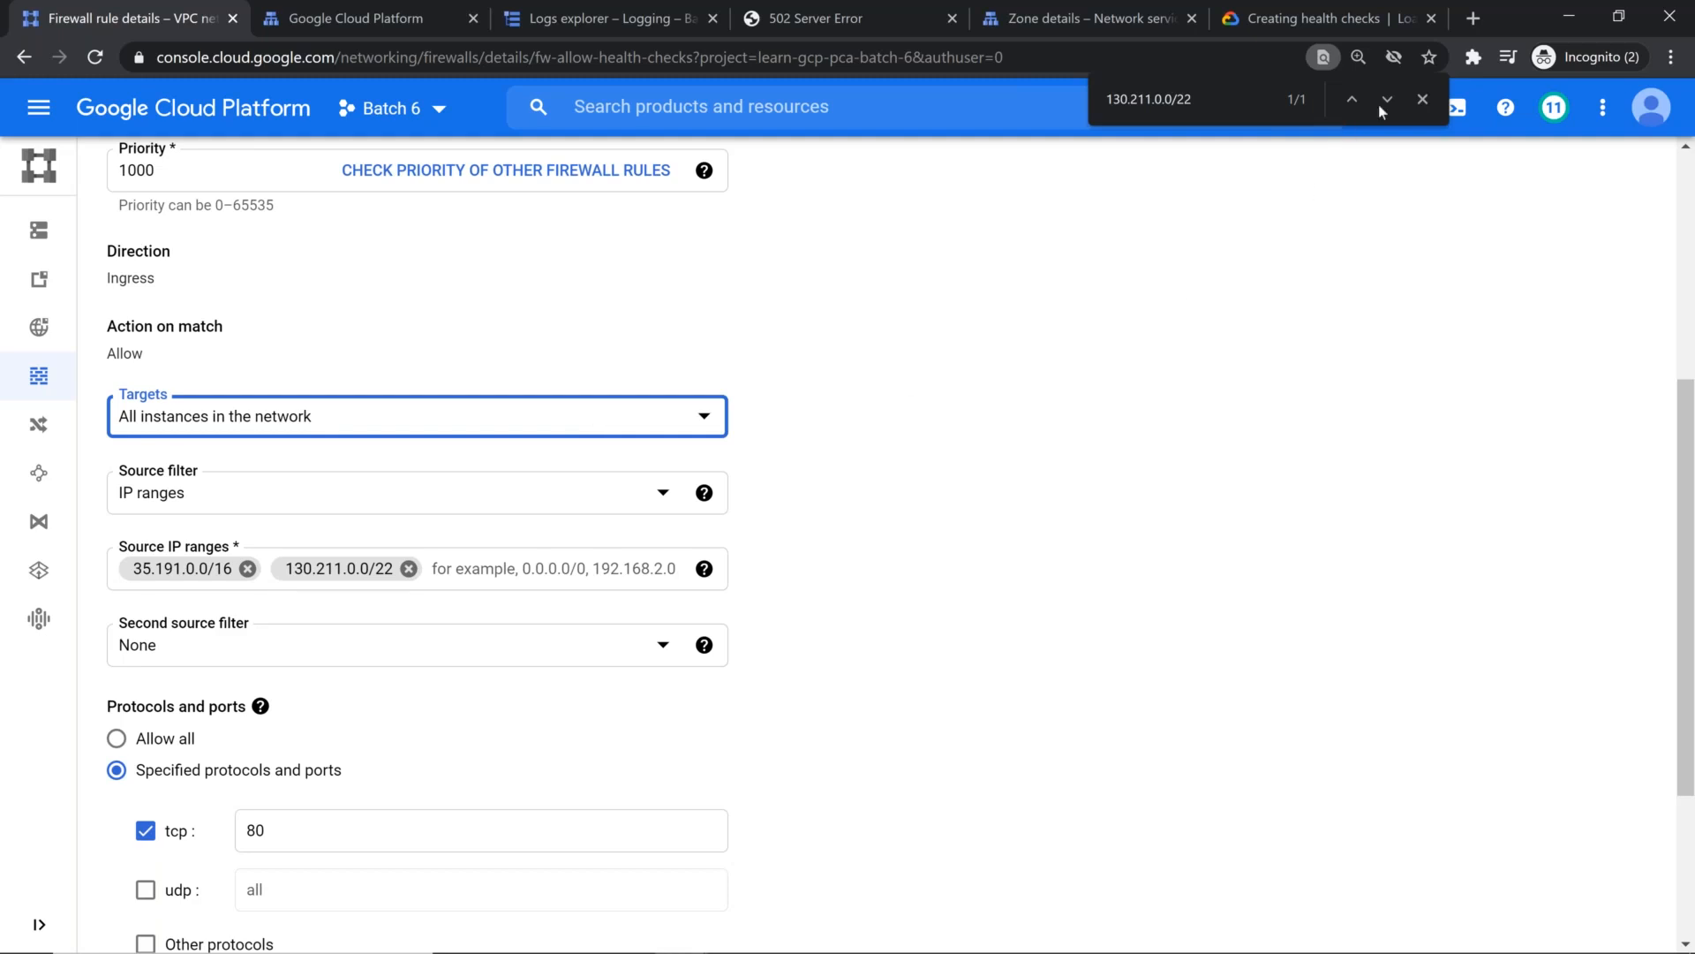
click(1423, 99)
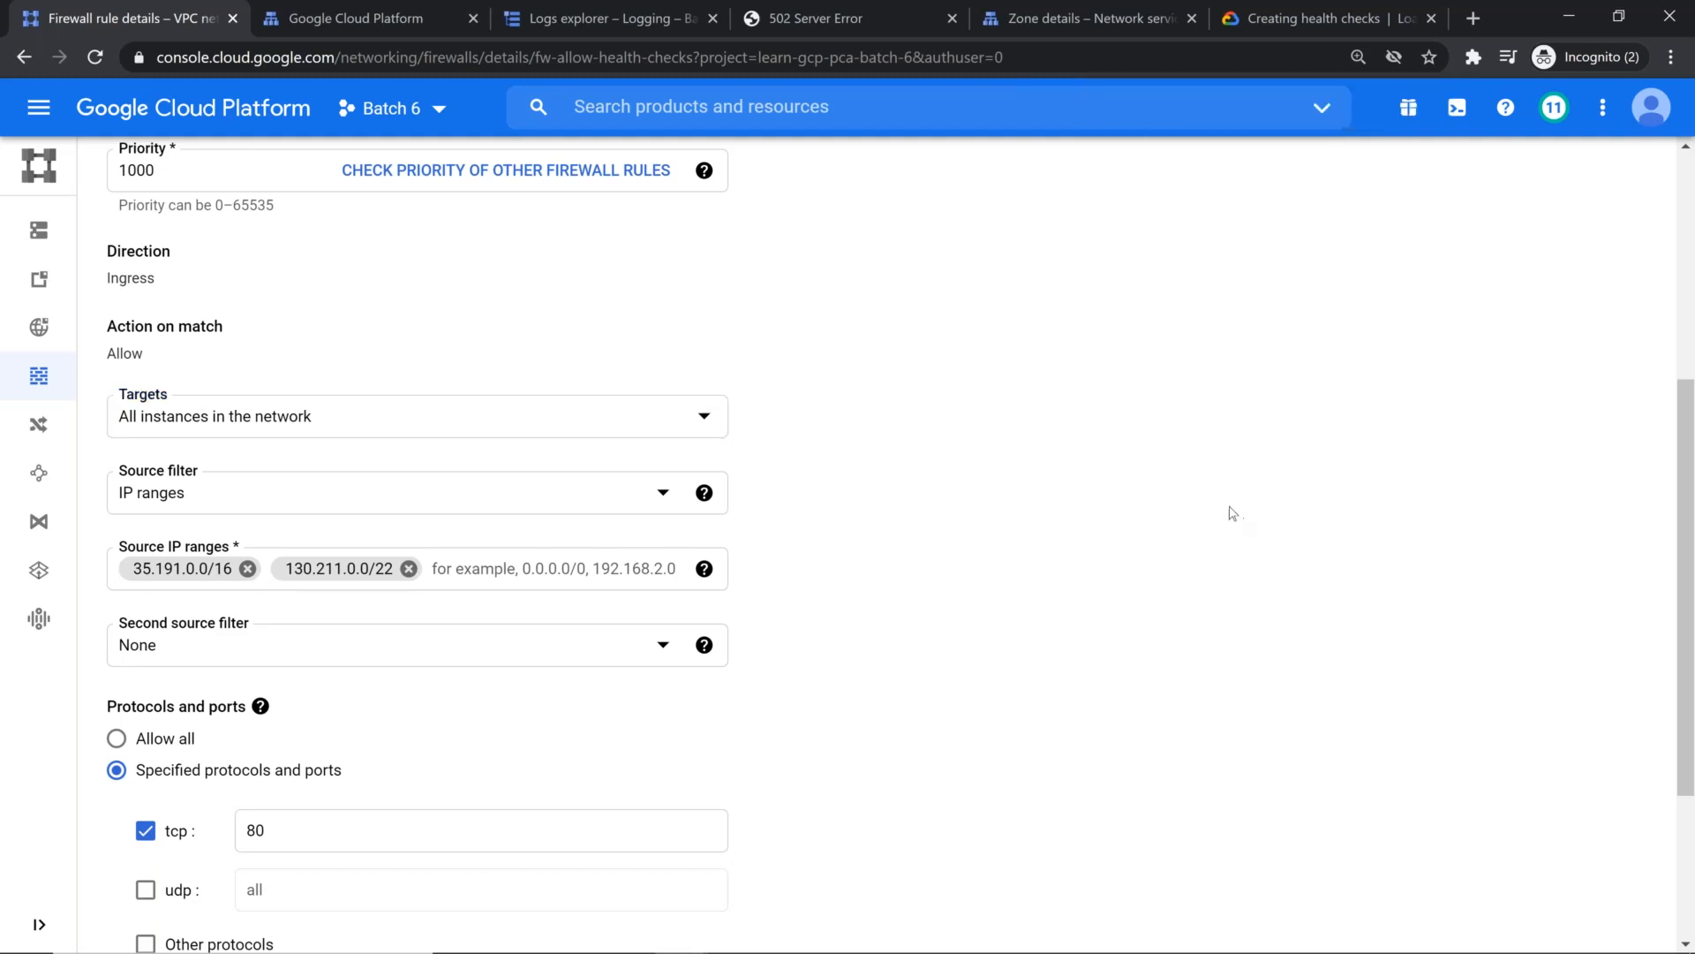
scroll(1228, 521, down, 3)
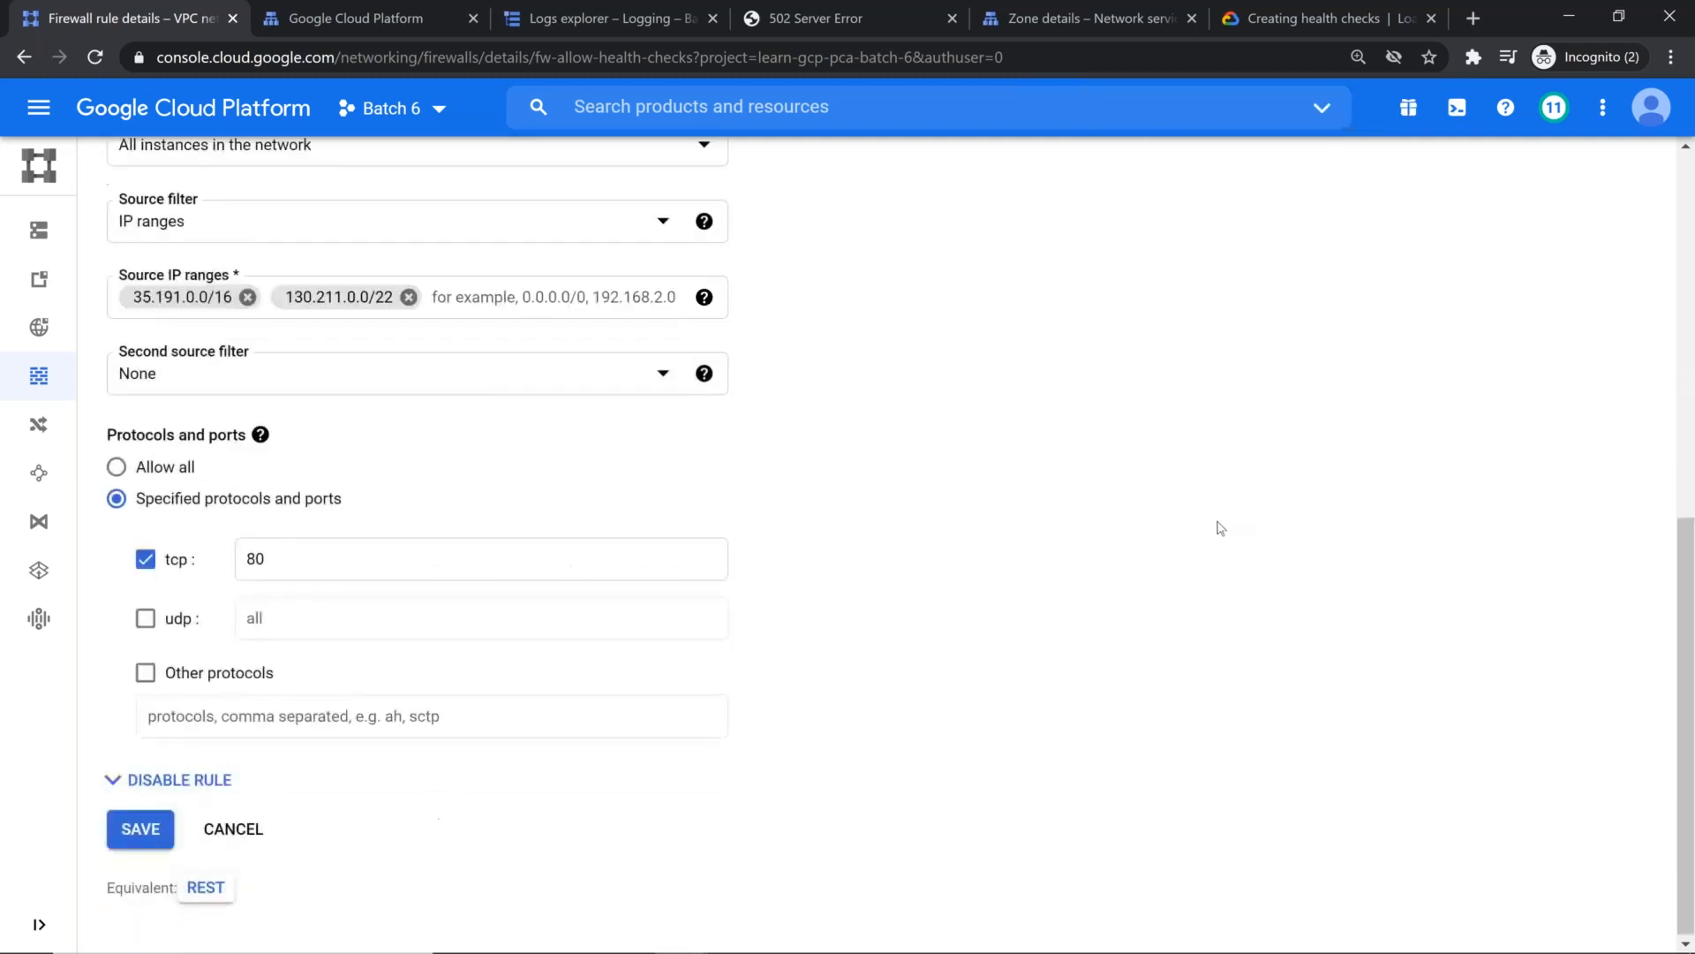
click(146, 830)
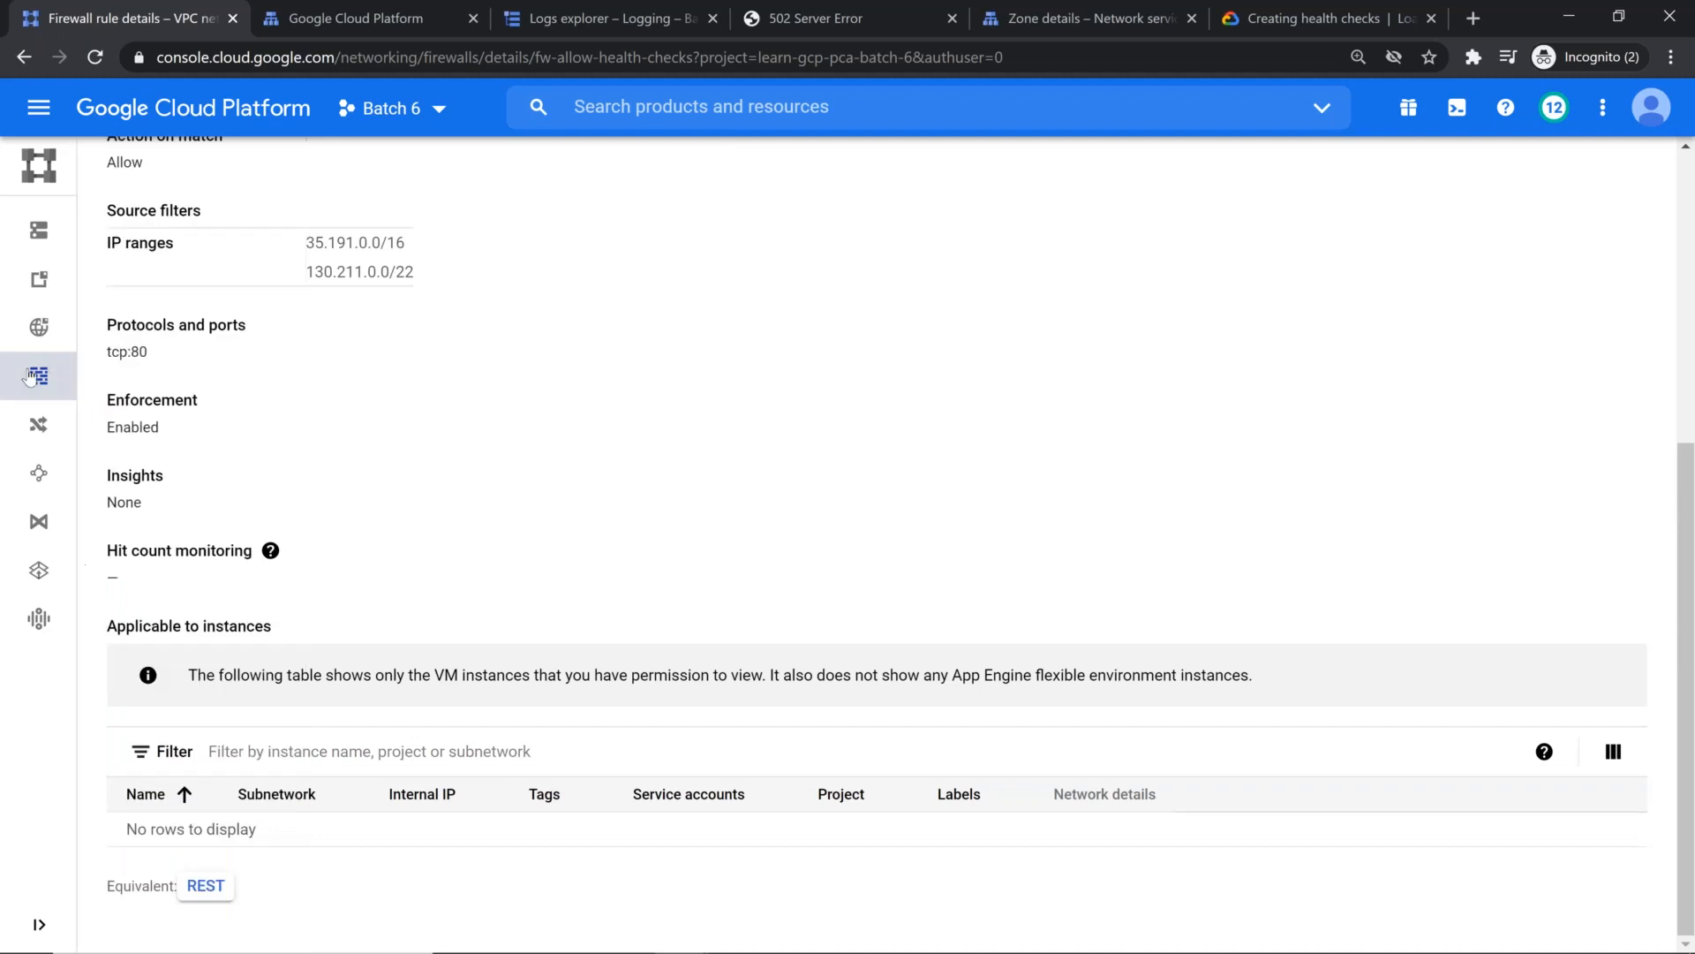
Step: Filter the firewall rules list by network to show only the rules of vpc-taiwan
click(62, 381)
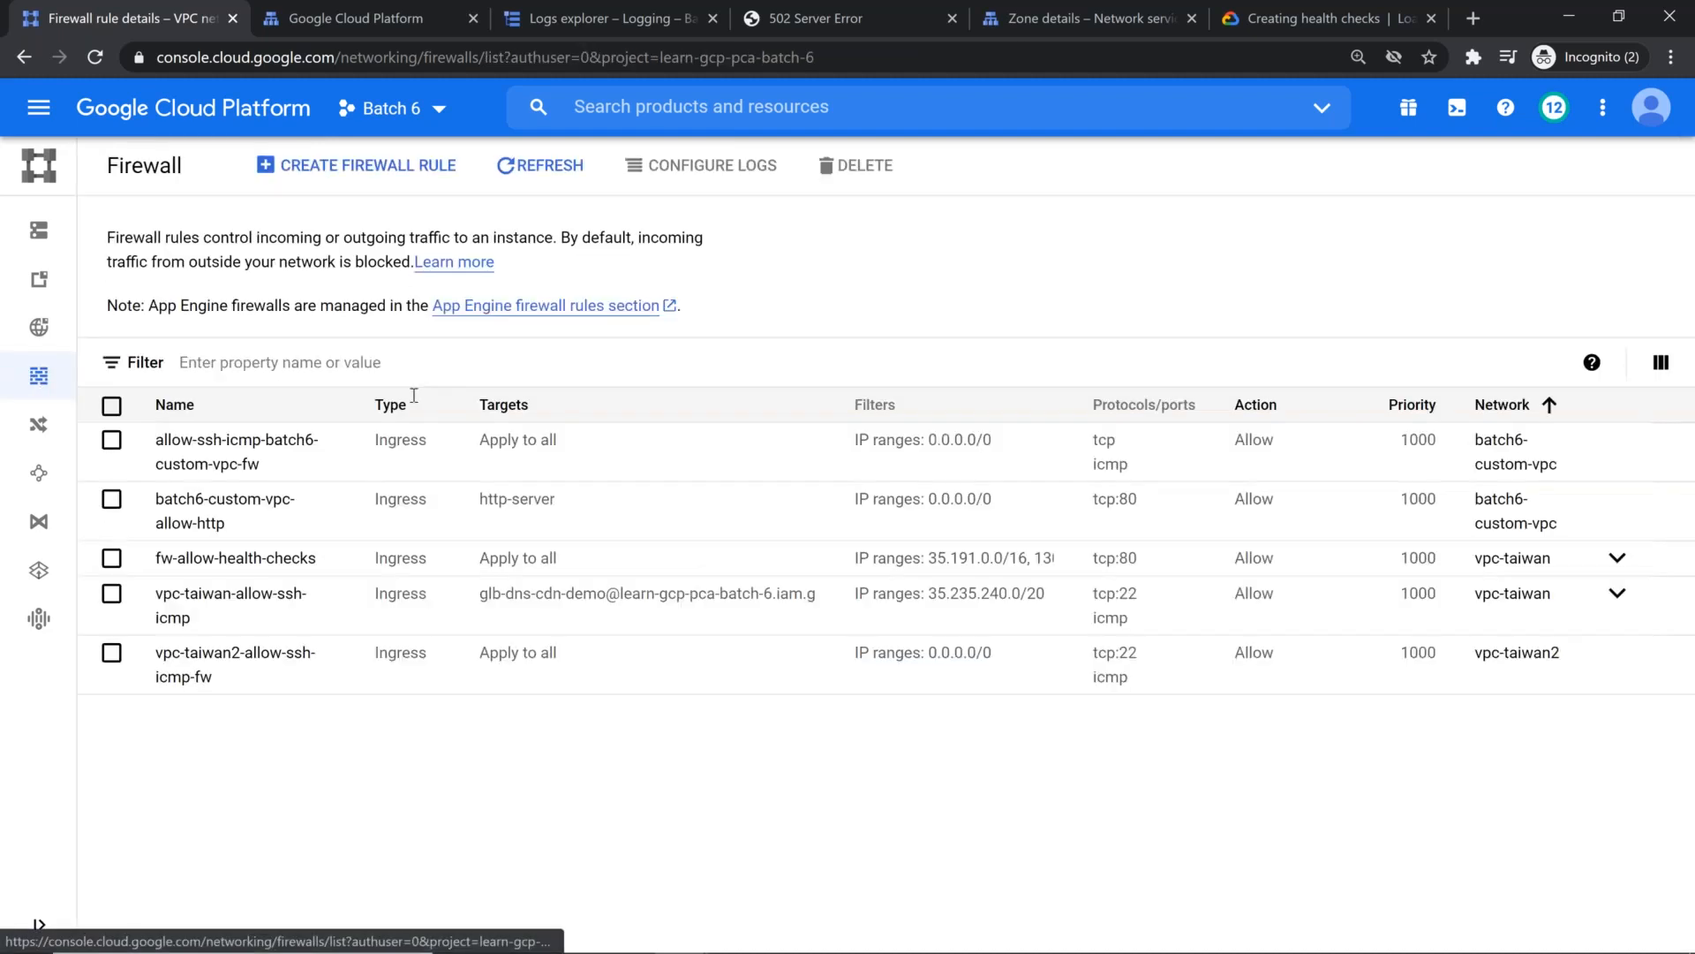
click(249, 363)
scroll(293, 520, down, 1)
scroll(294, 521, down, 3)
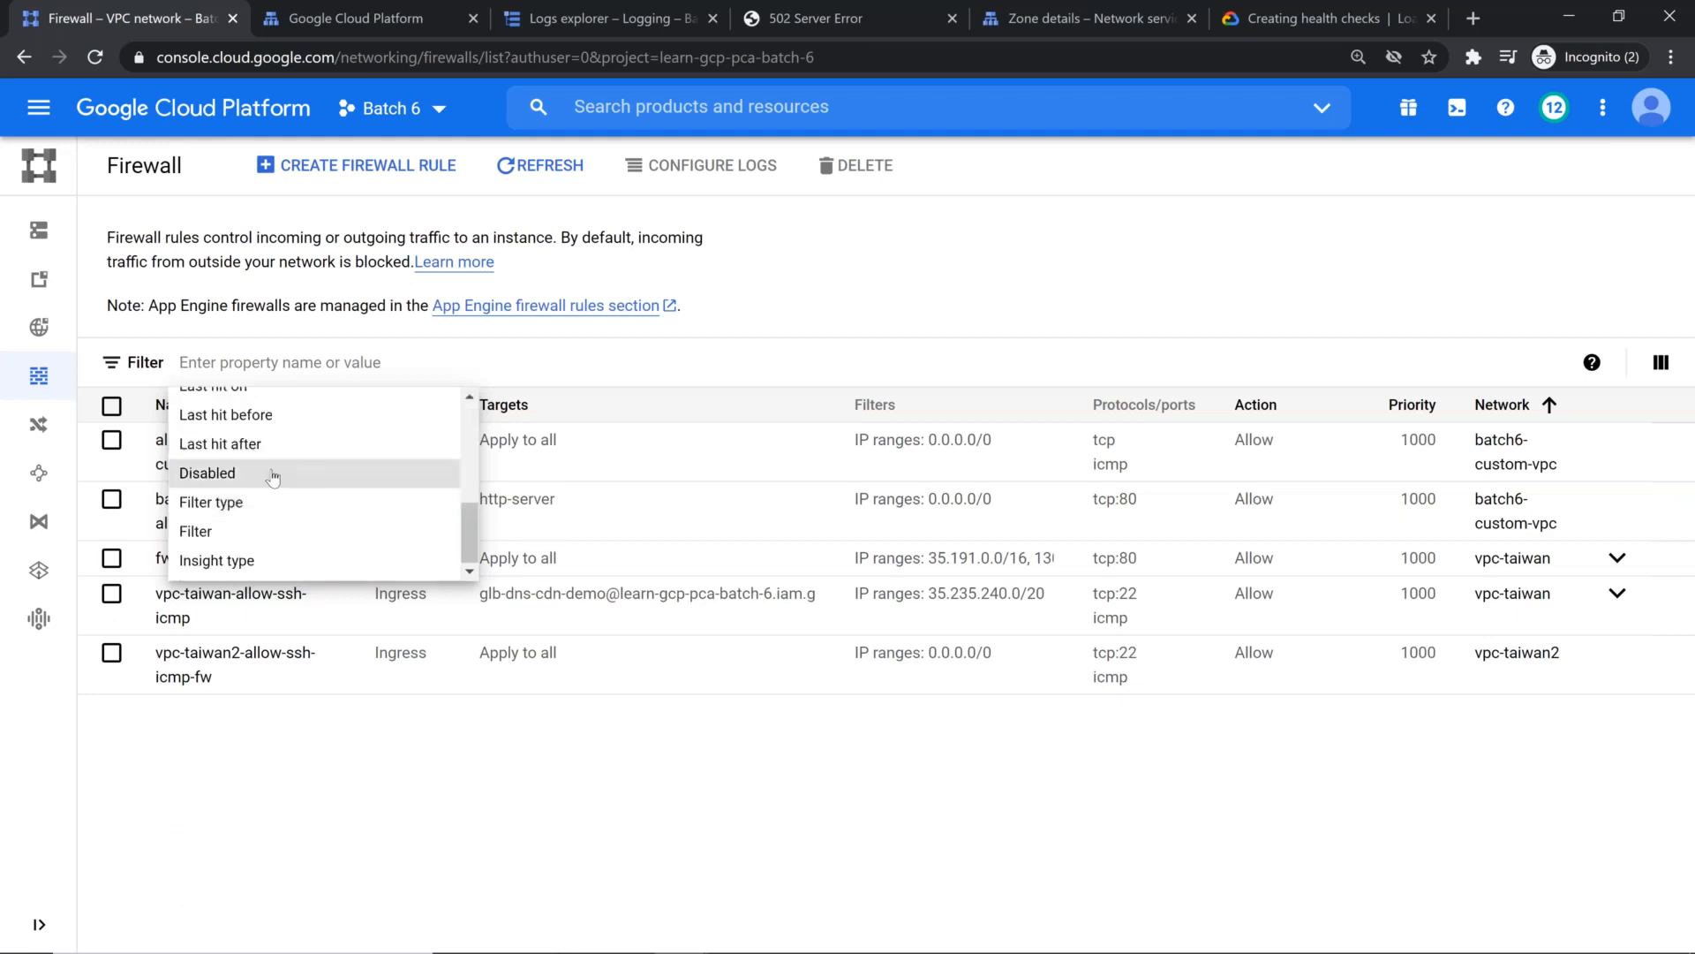
scroll(273, 477, up, 4)
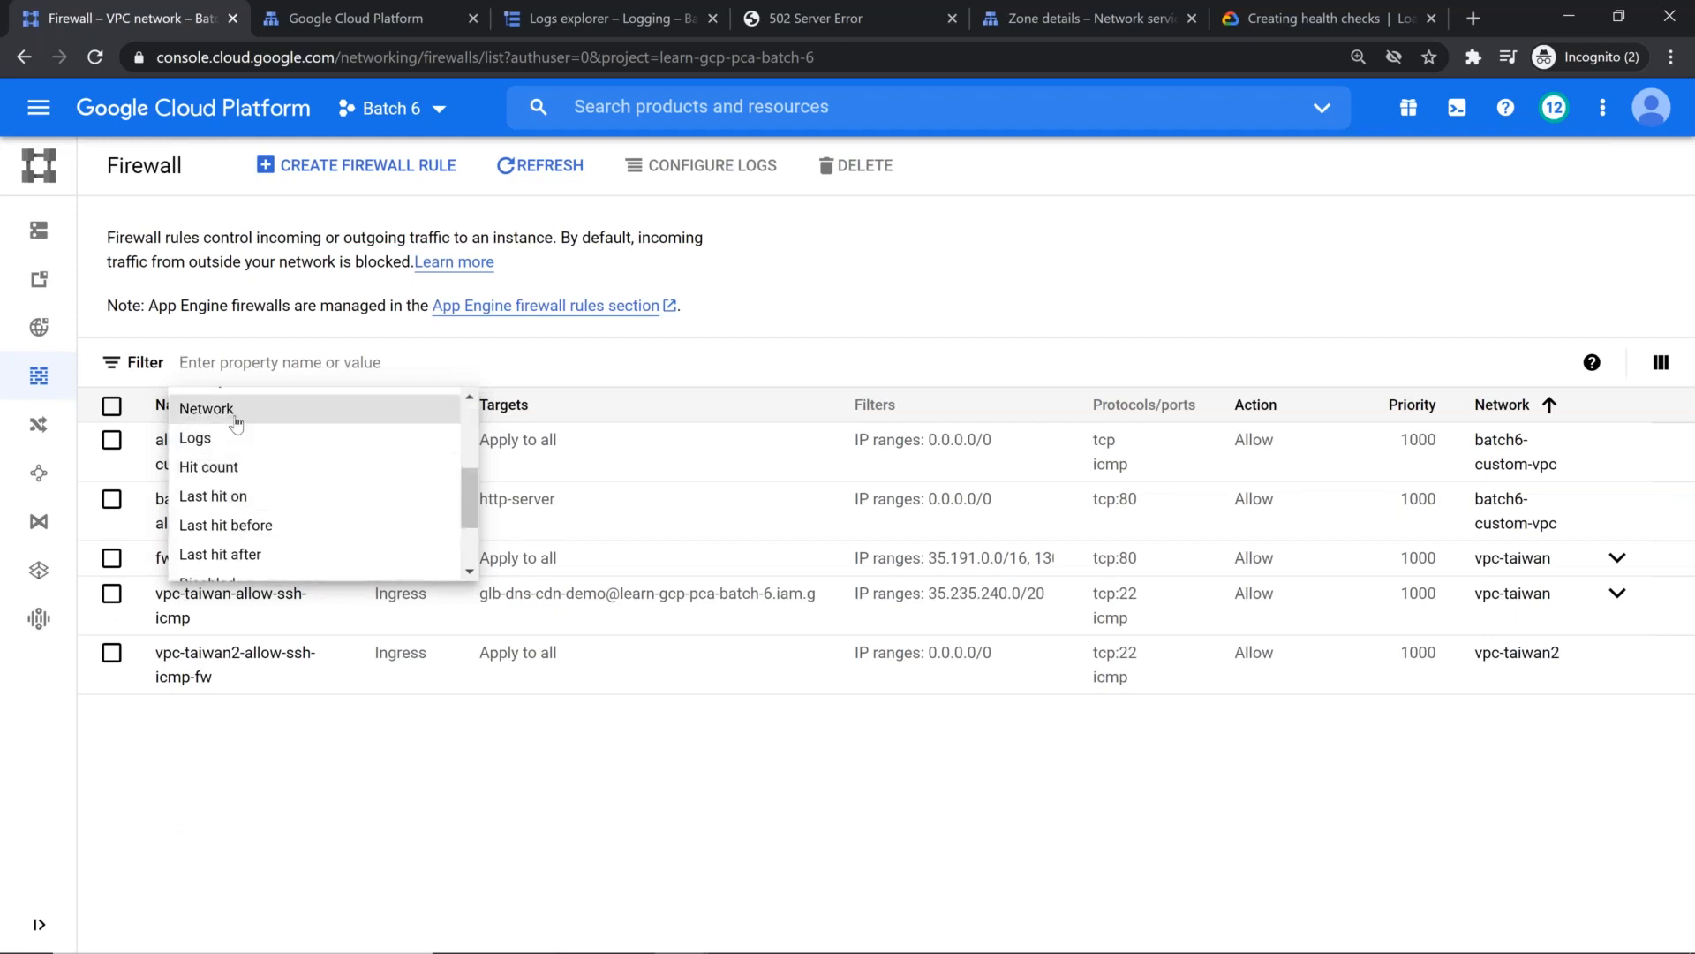
click(235, 408)
text(vc)
key(BackSpace)
text(pc-taiwan)
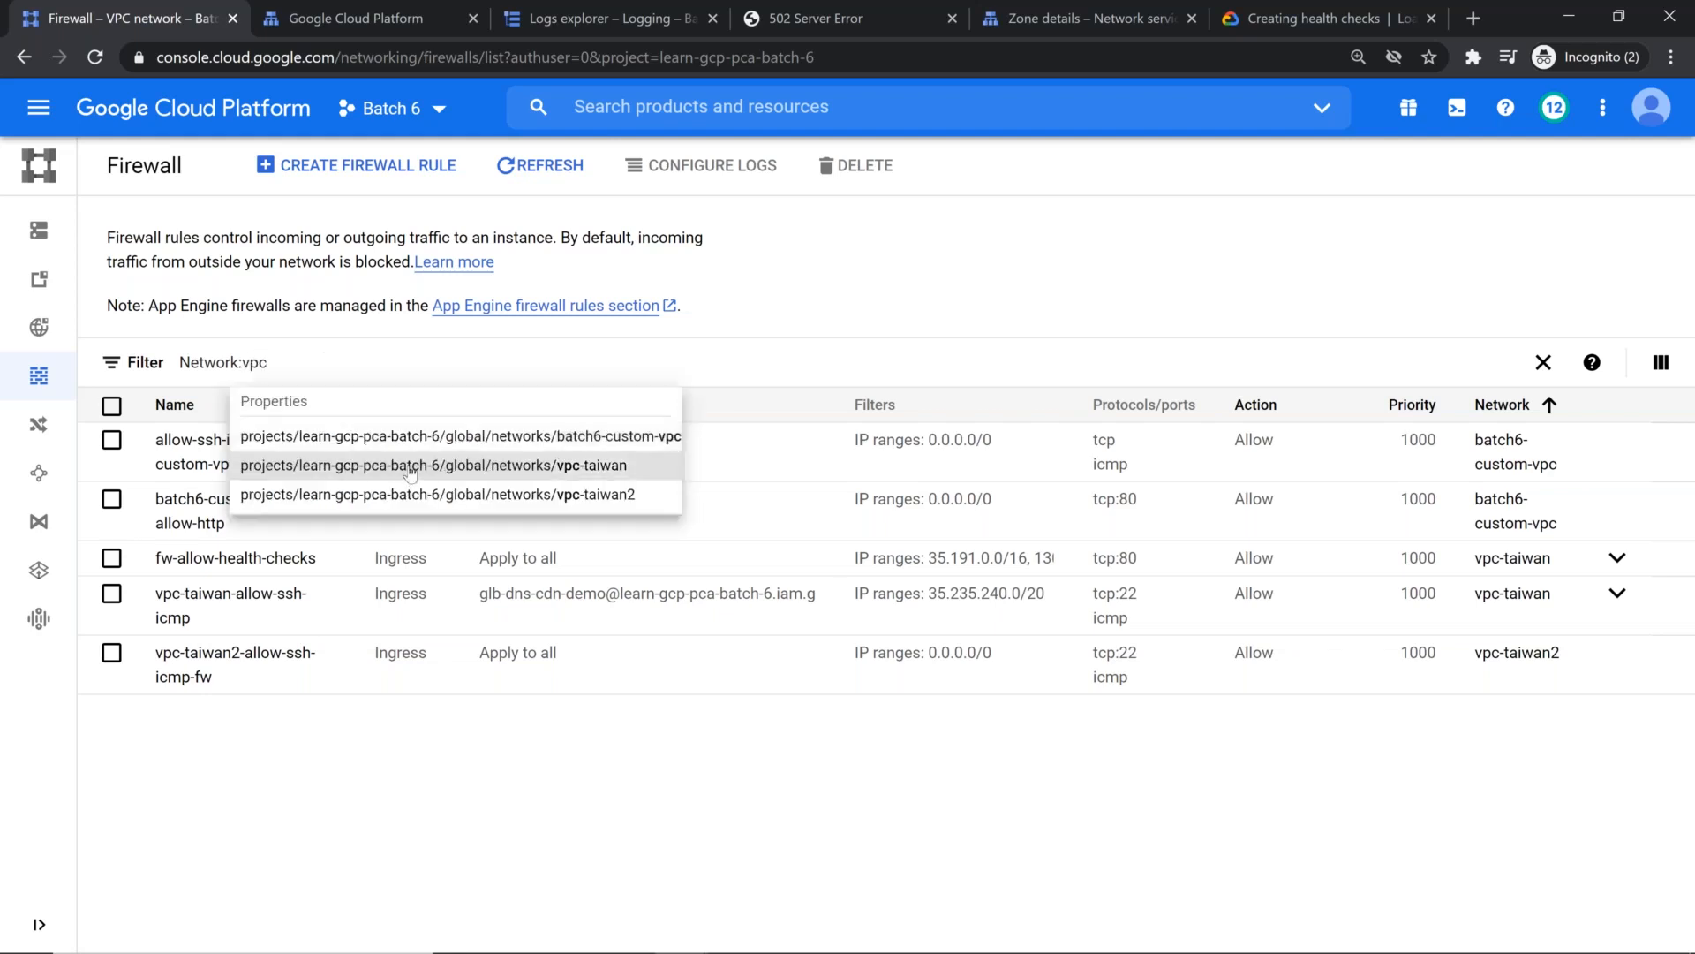
click(406, 469)
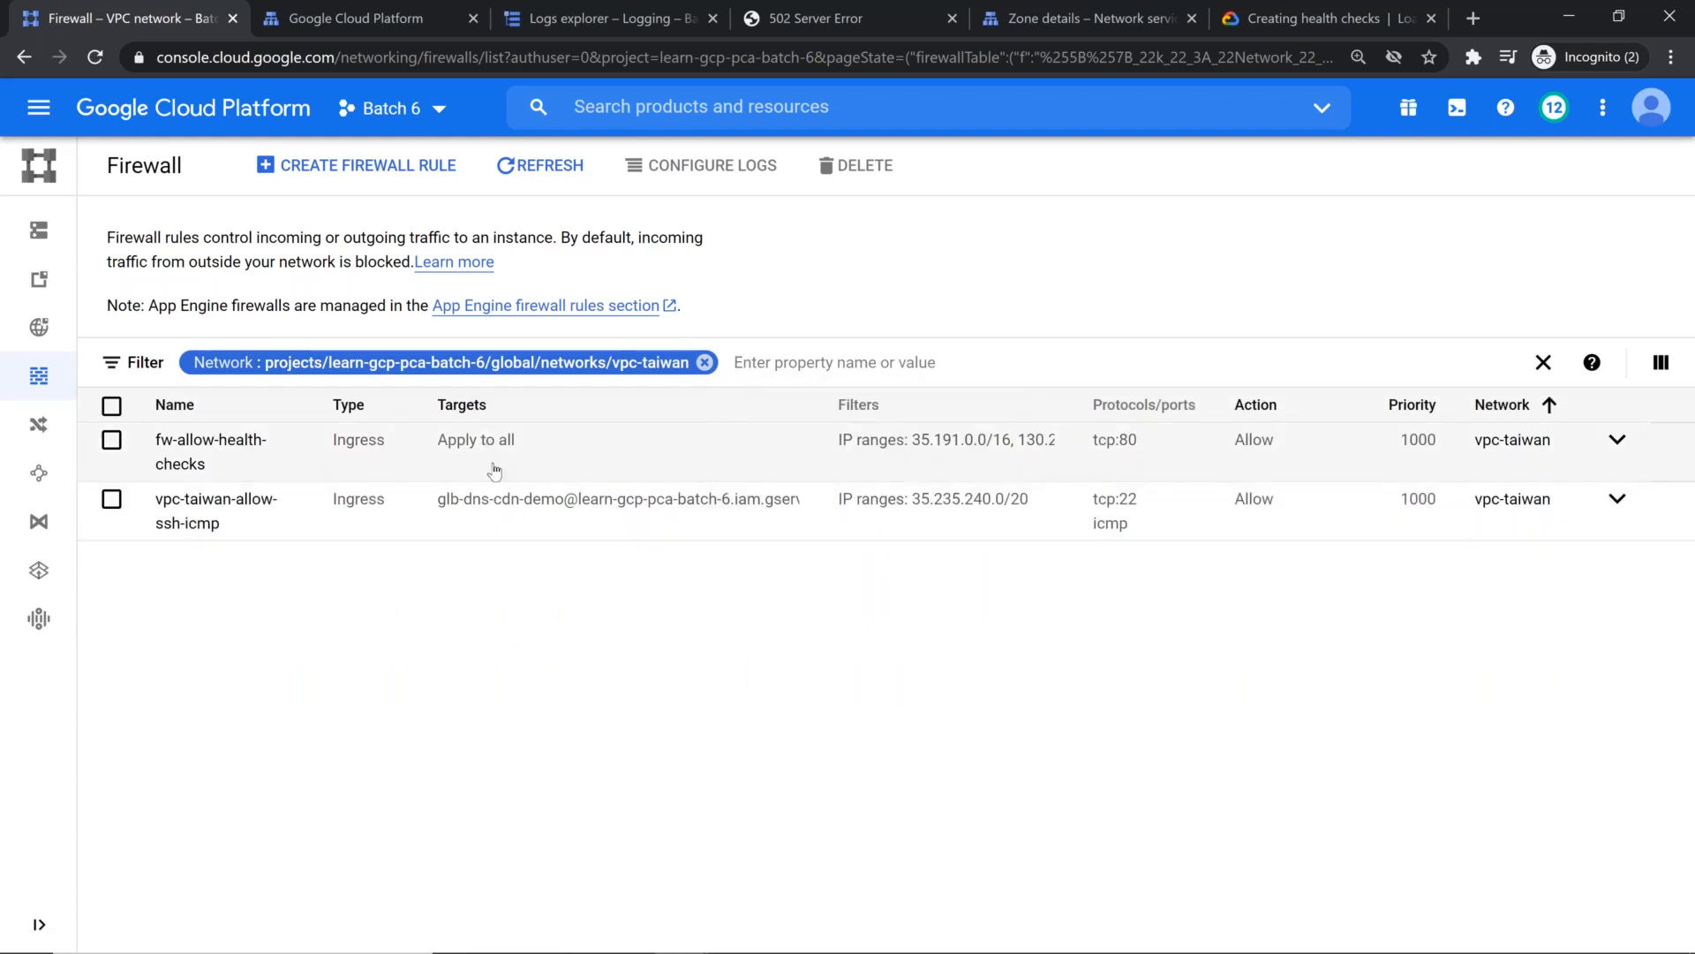
Step: Test the site by reloading the load balancer's IP address 34.120.231.218 and the Freenom-registered domain in the other browser window
click(811, 28)
key(F5)
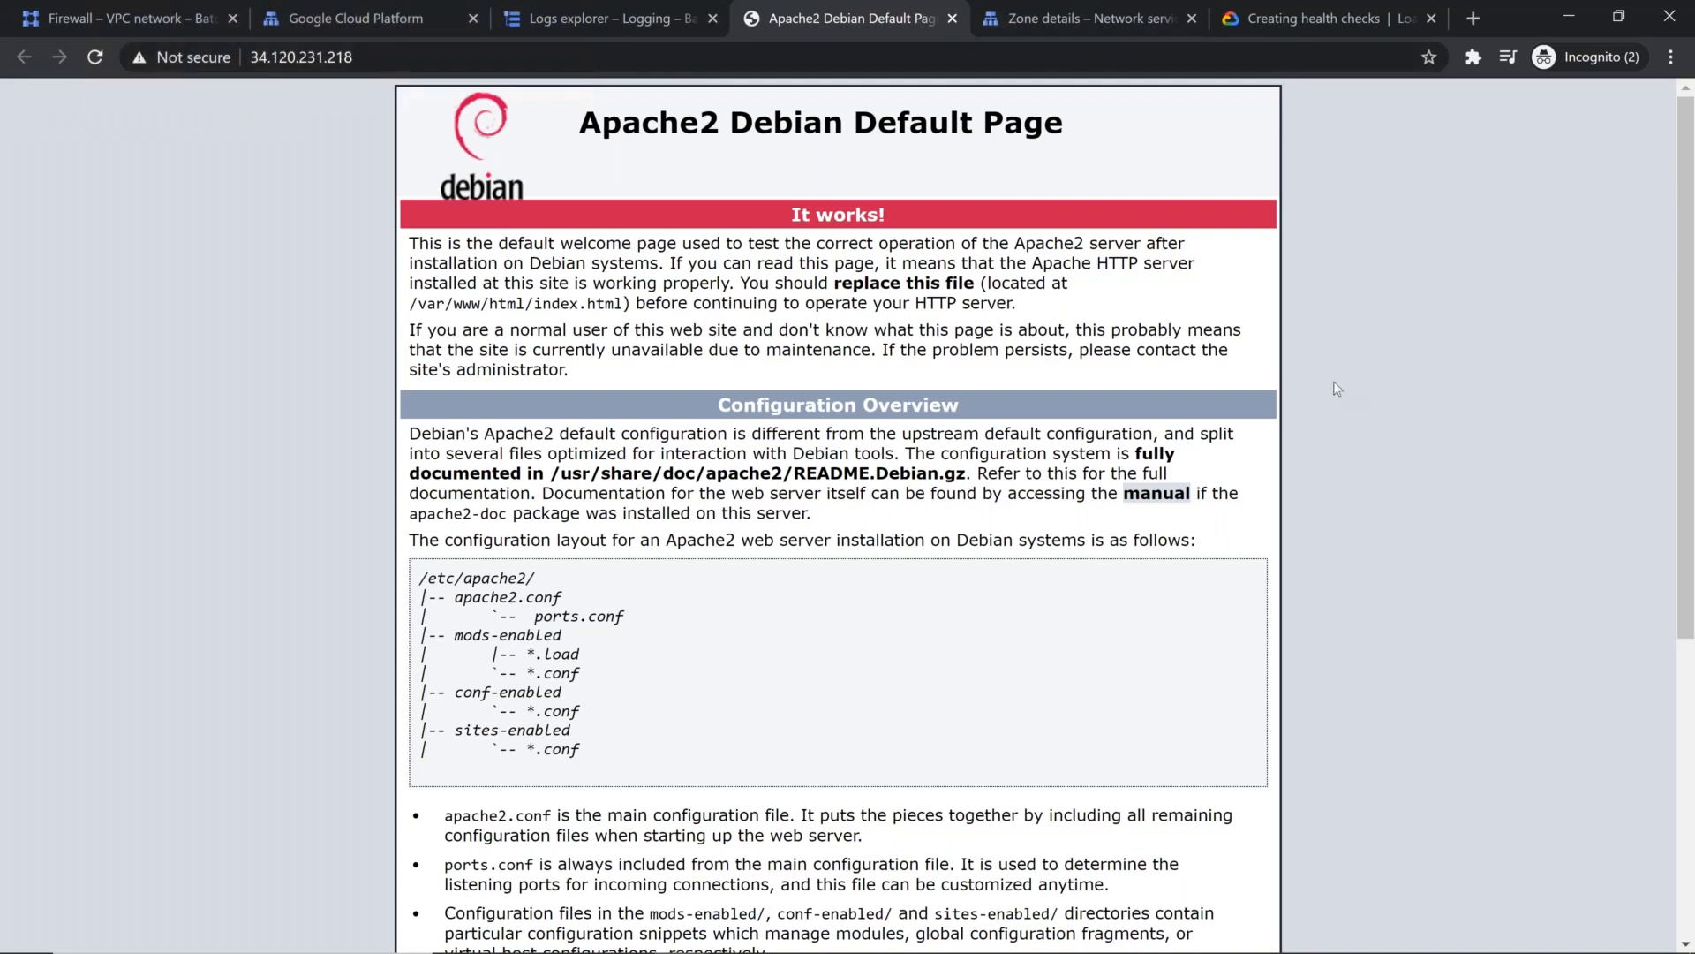
key(alt+Tab)
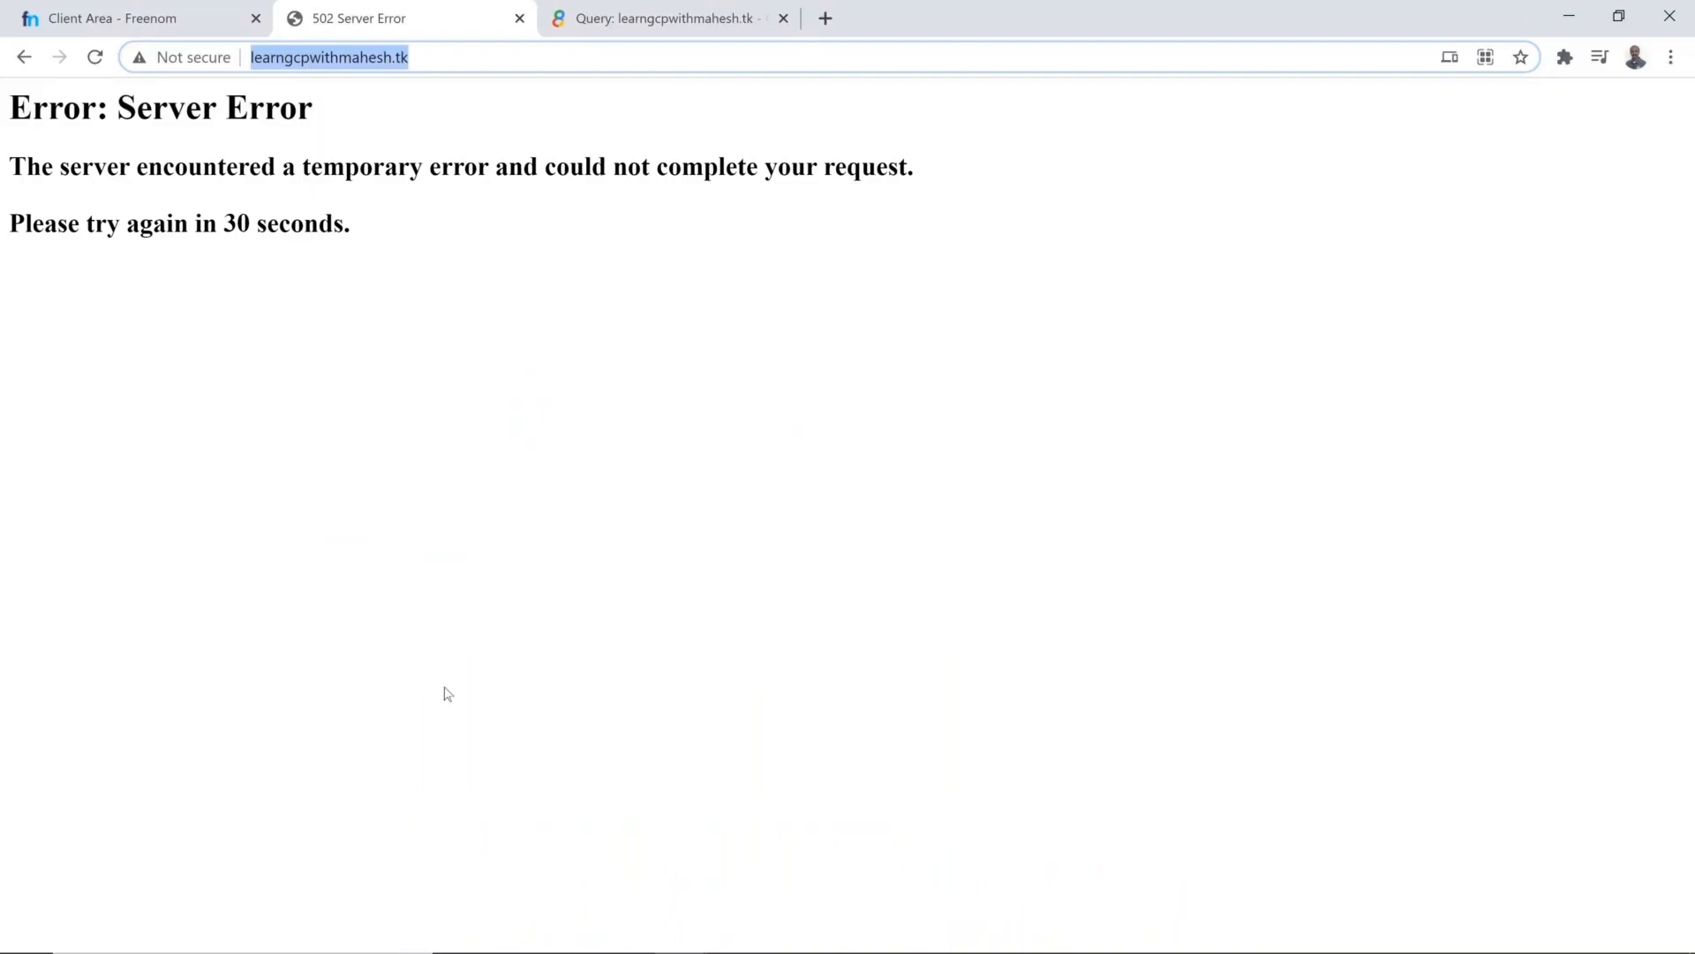
key(Return)
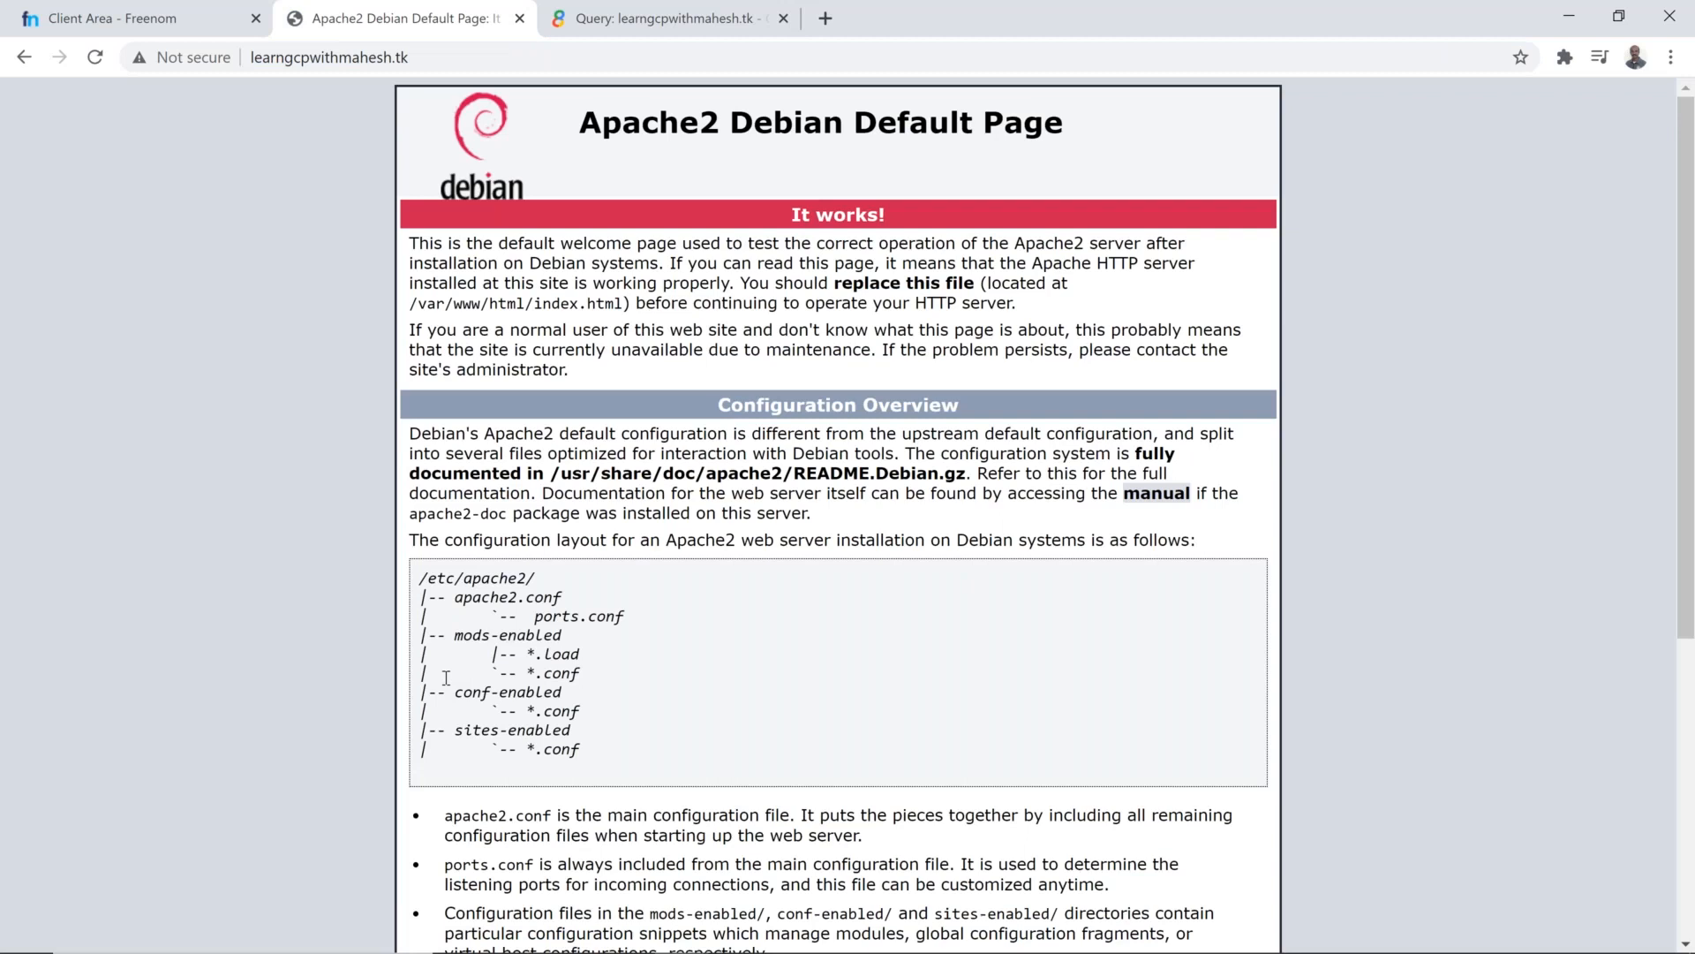
key(alt+Tab)
key(alt+Tab)
key(alt+Tab)
key(alt+Tab)
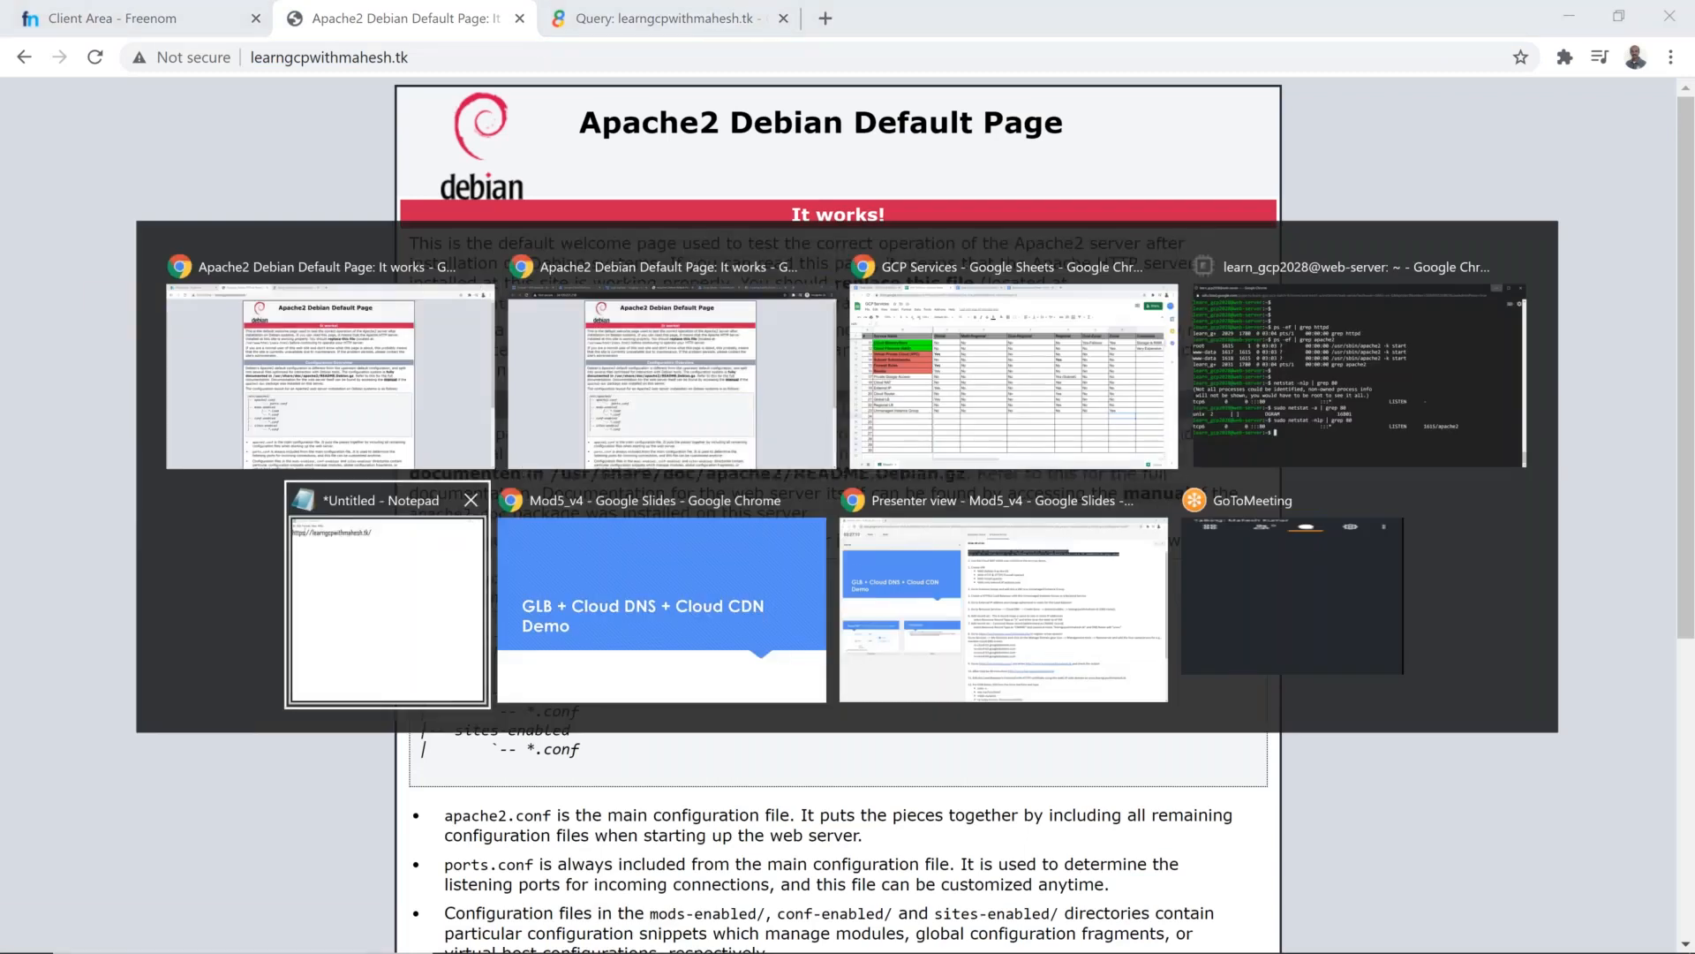
key(alt+Tab)
key(alt+shift+Tab)
key(Escape)
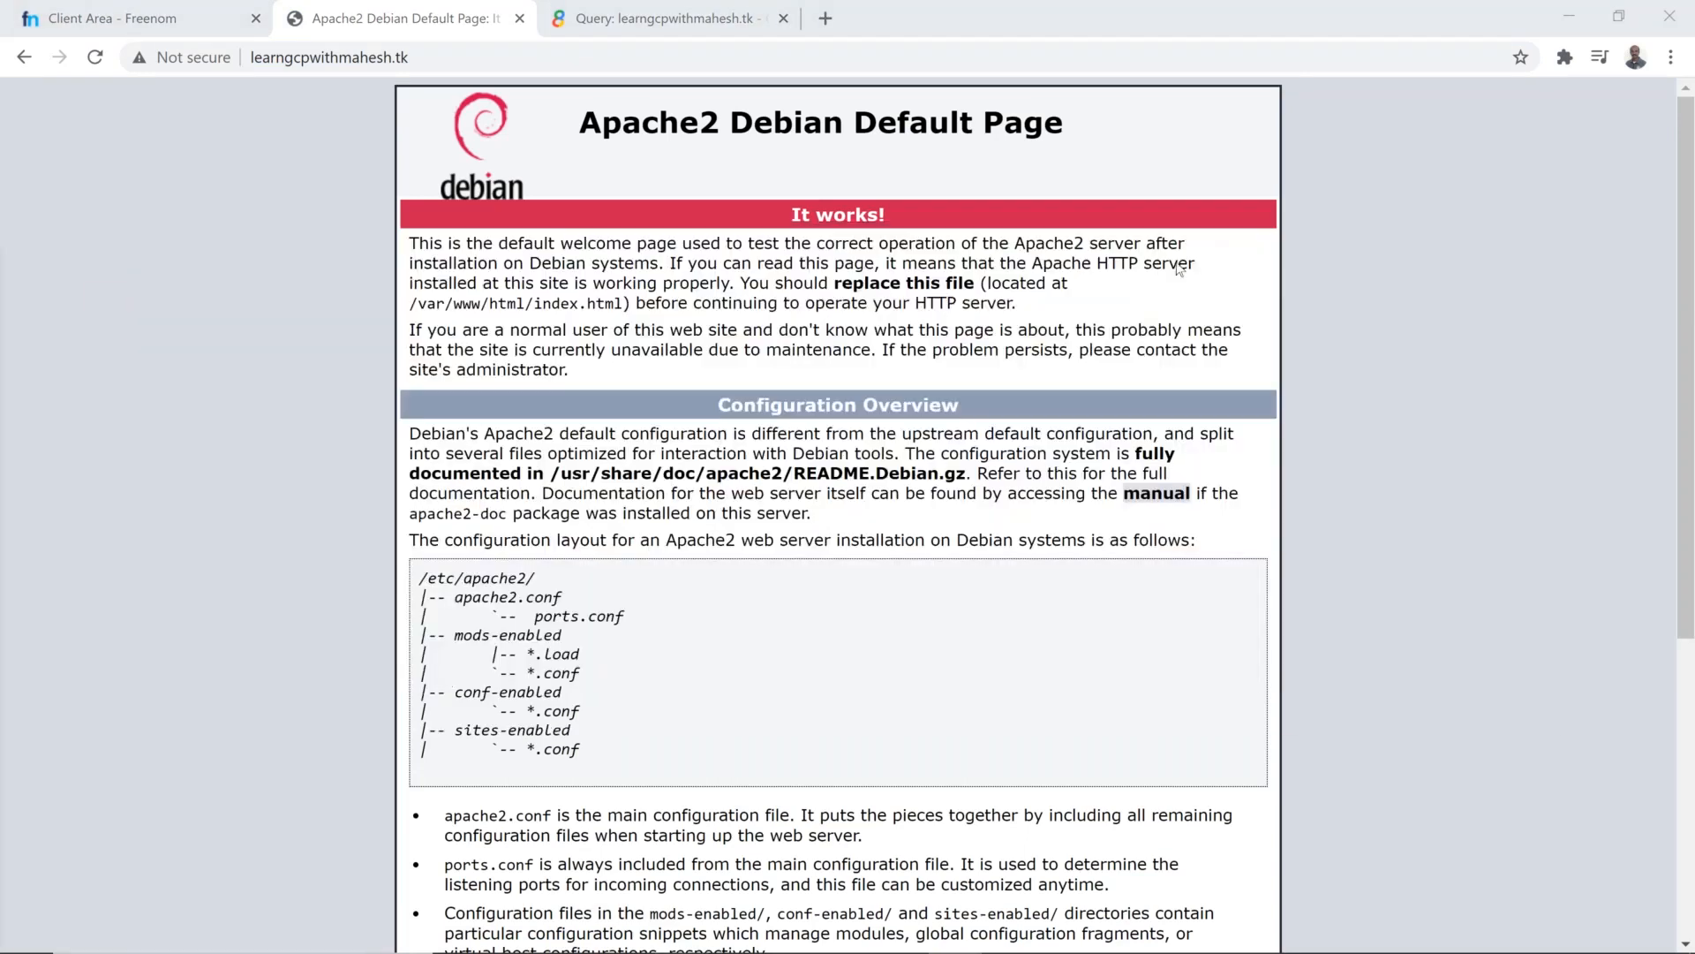
click(432, 58)
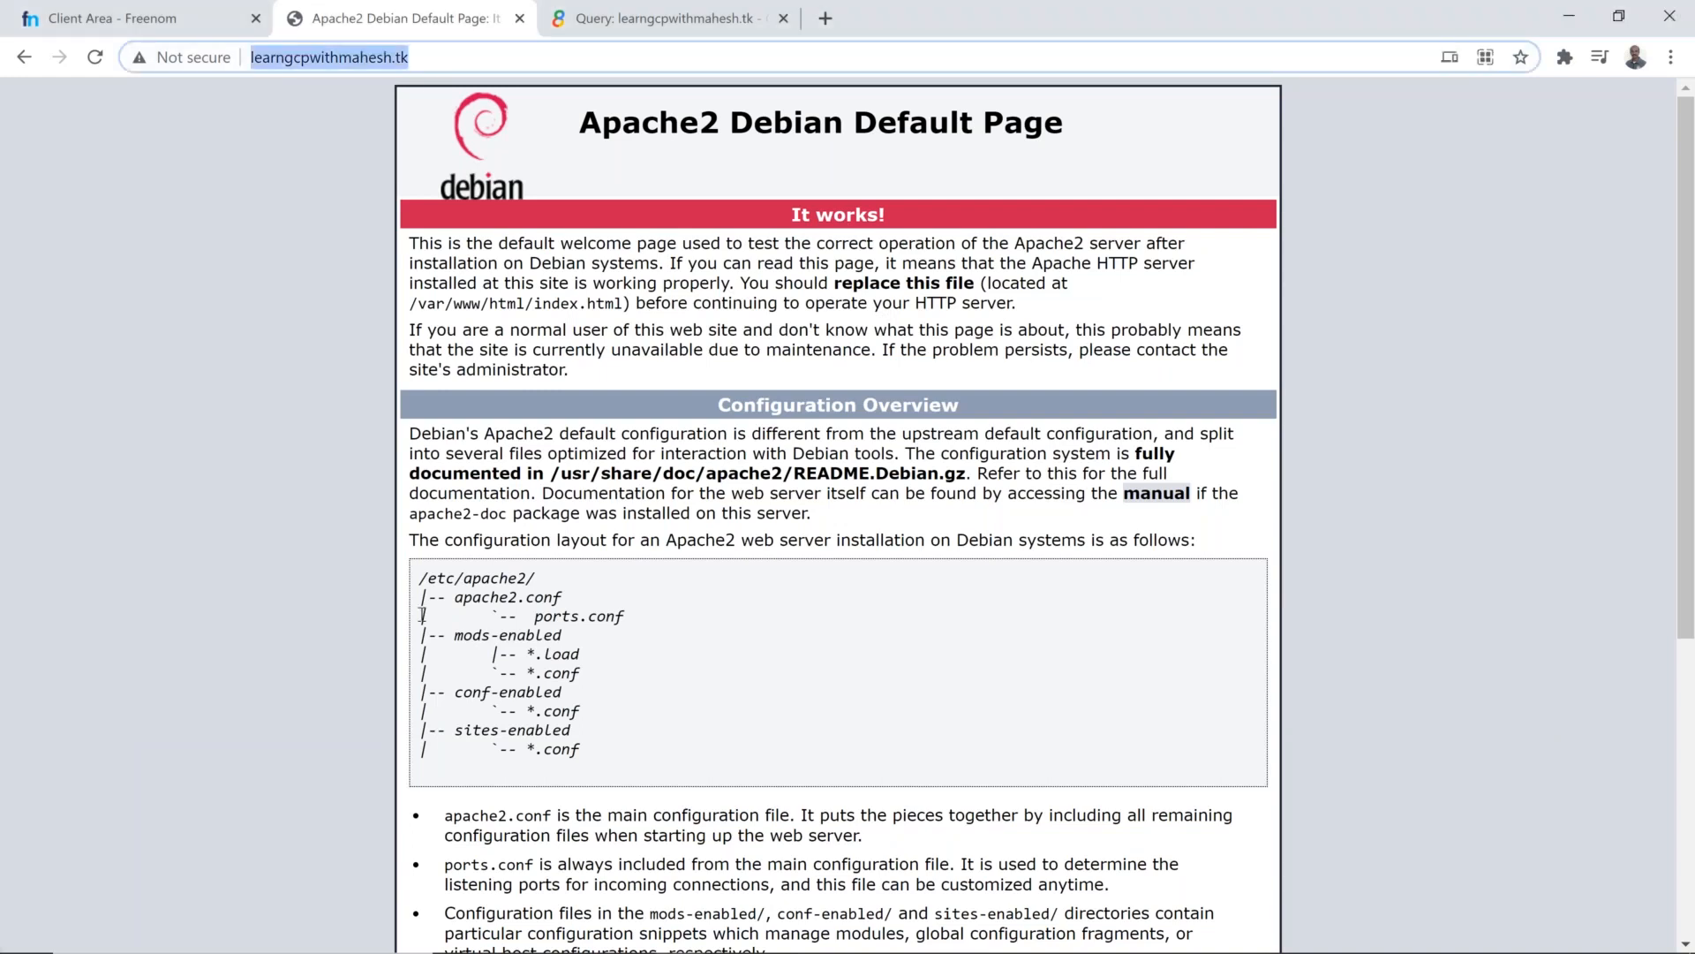
Step: Switch back to the Google Cloud console window and leave the glb-dns-cdn editor for the load balancers list
key(alt+Tab)
key(alt+Tab)
key(alt+Tab)
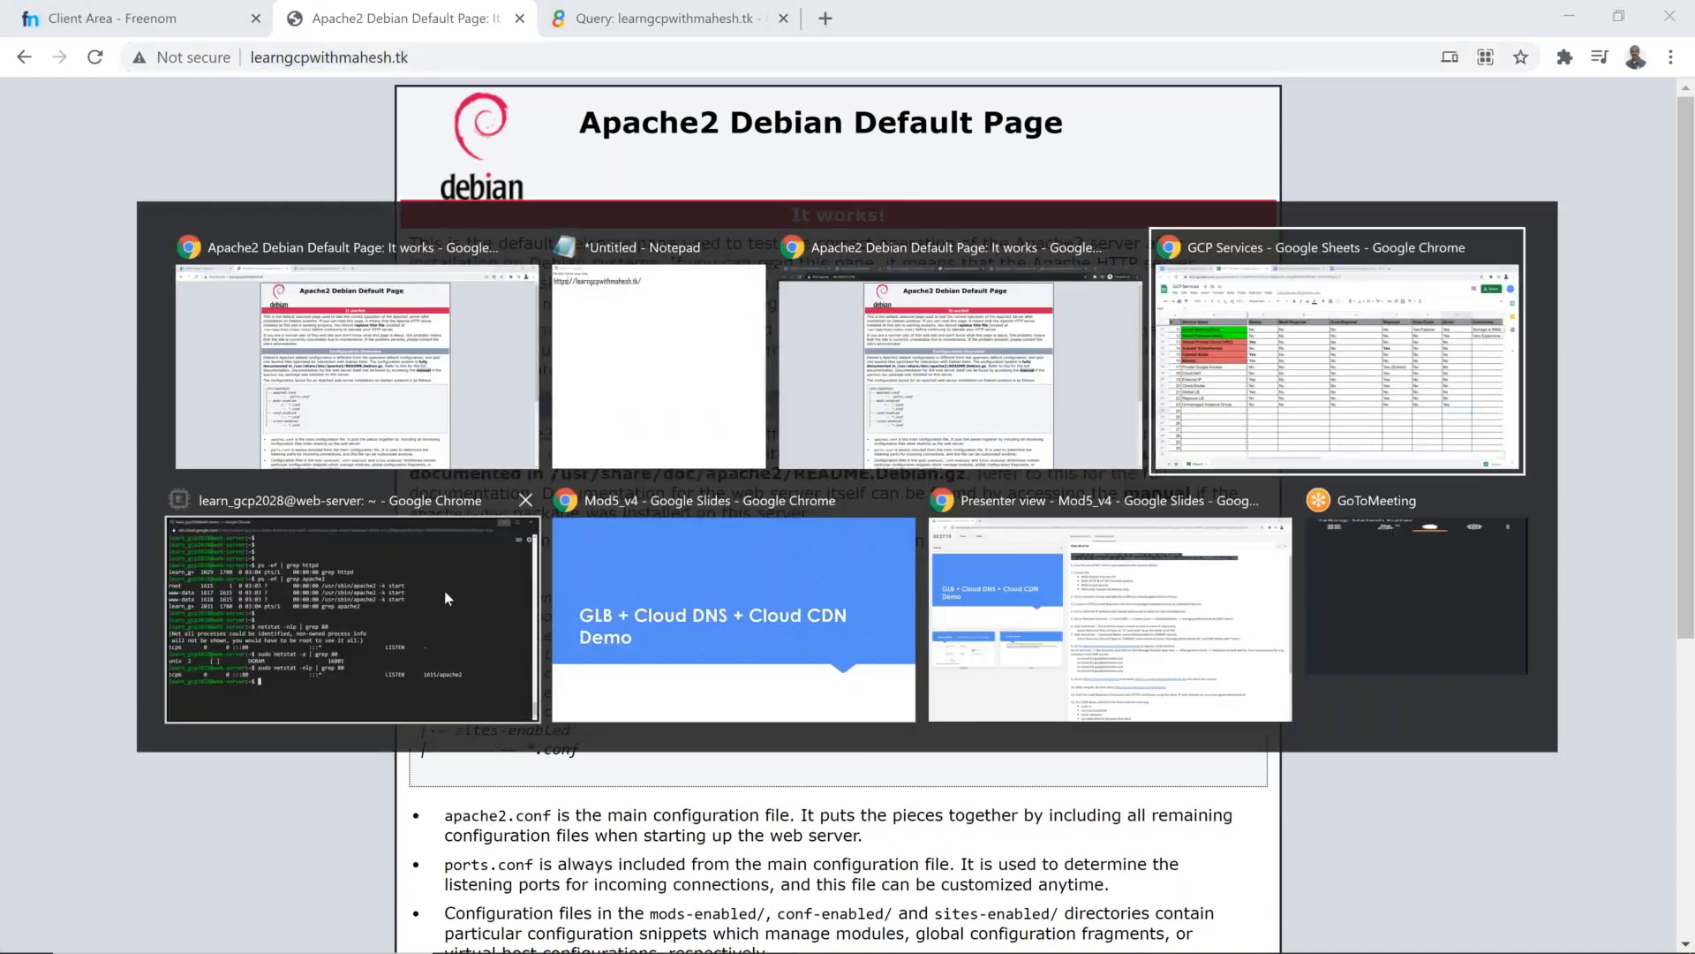
key(alt+Tab)
key(alt+shift+Tab)
key(alt+shift+Tab)
click(386, 15)
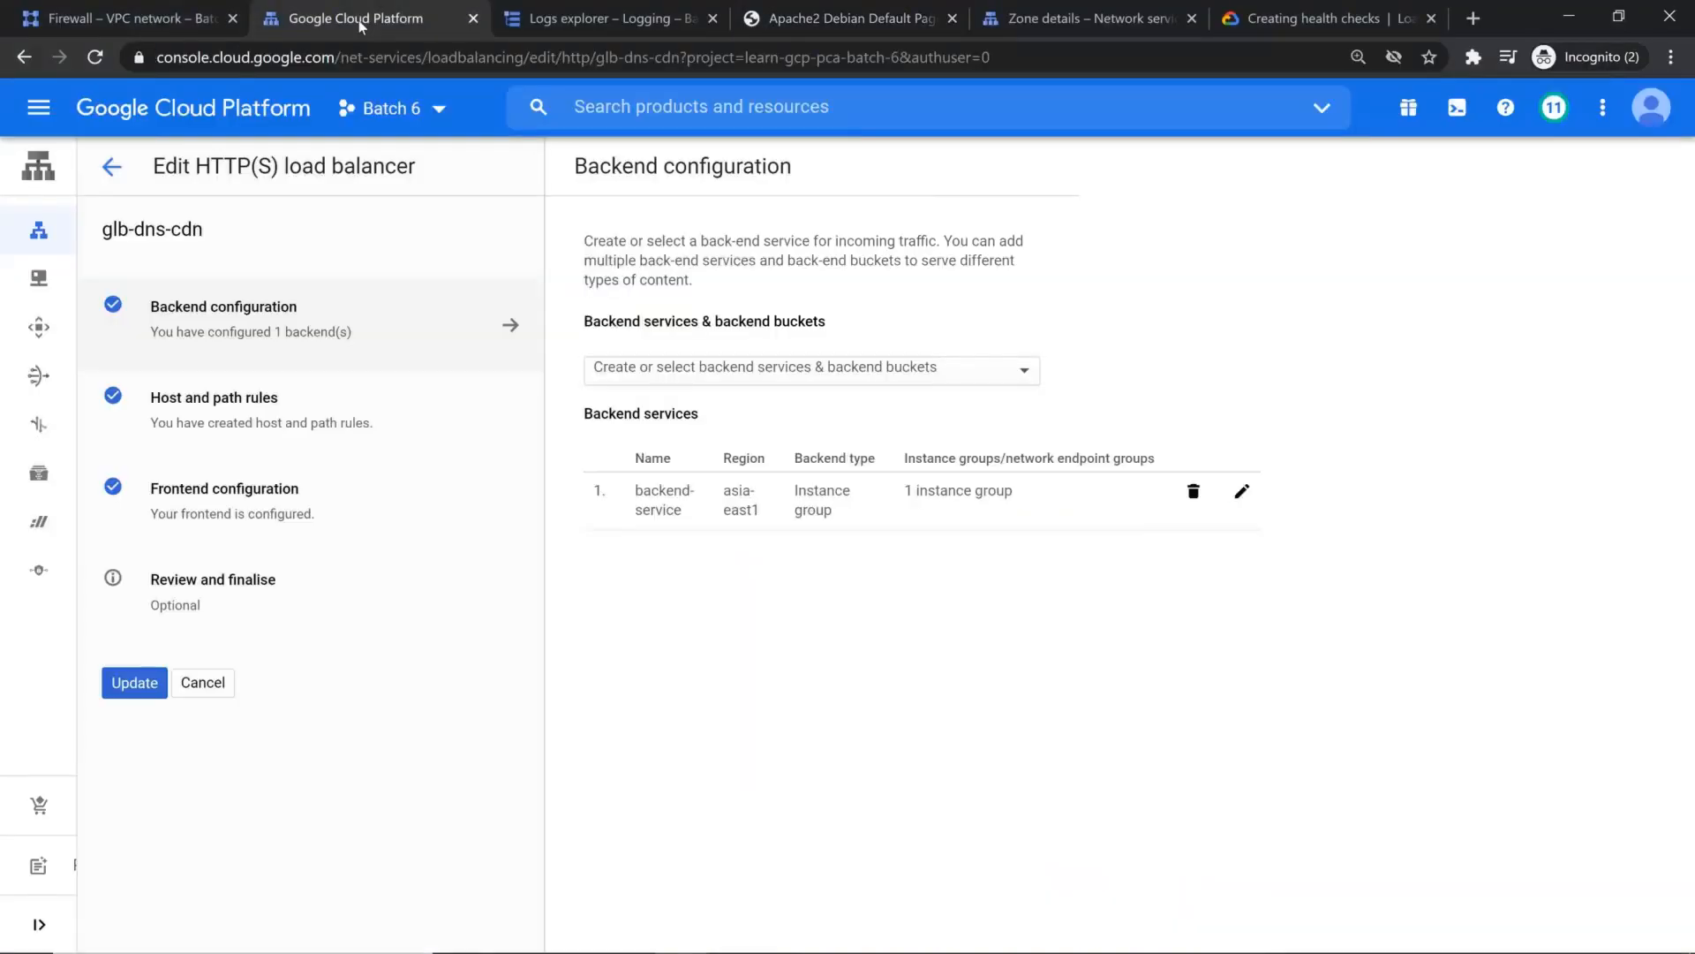
click(130, 17)
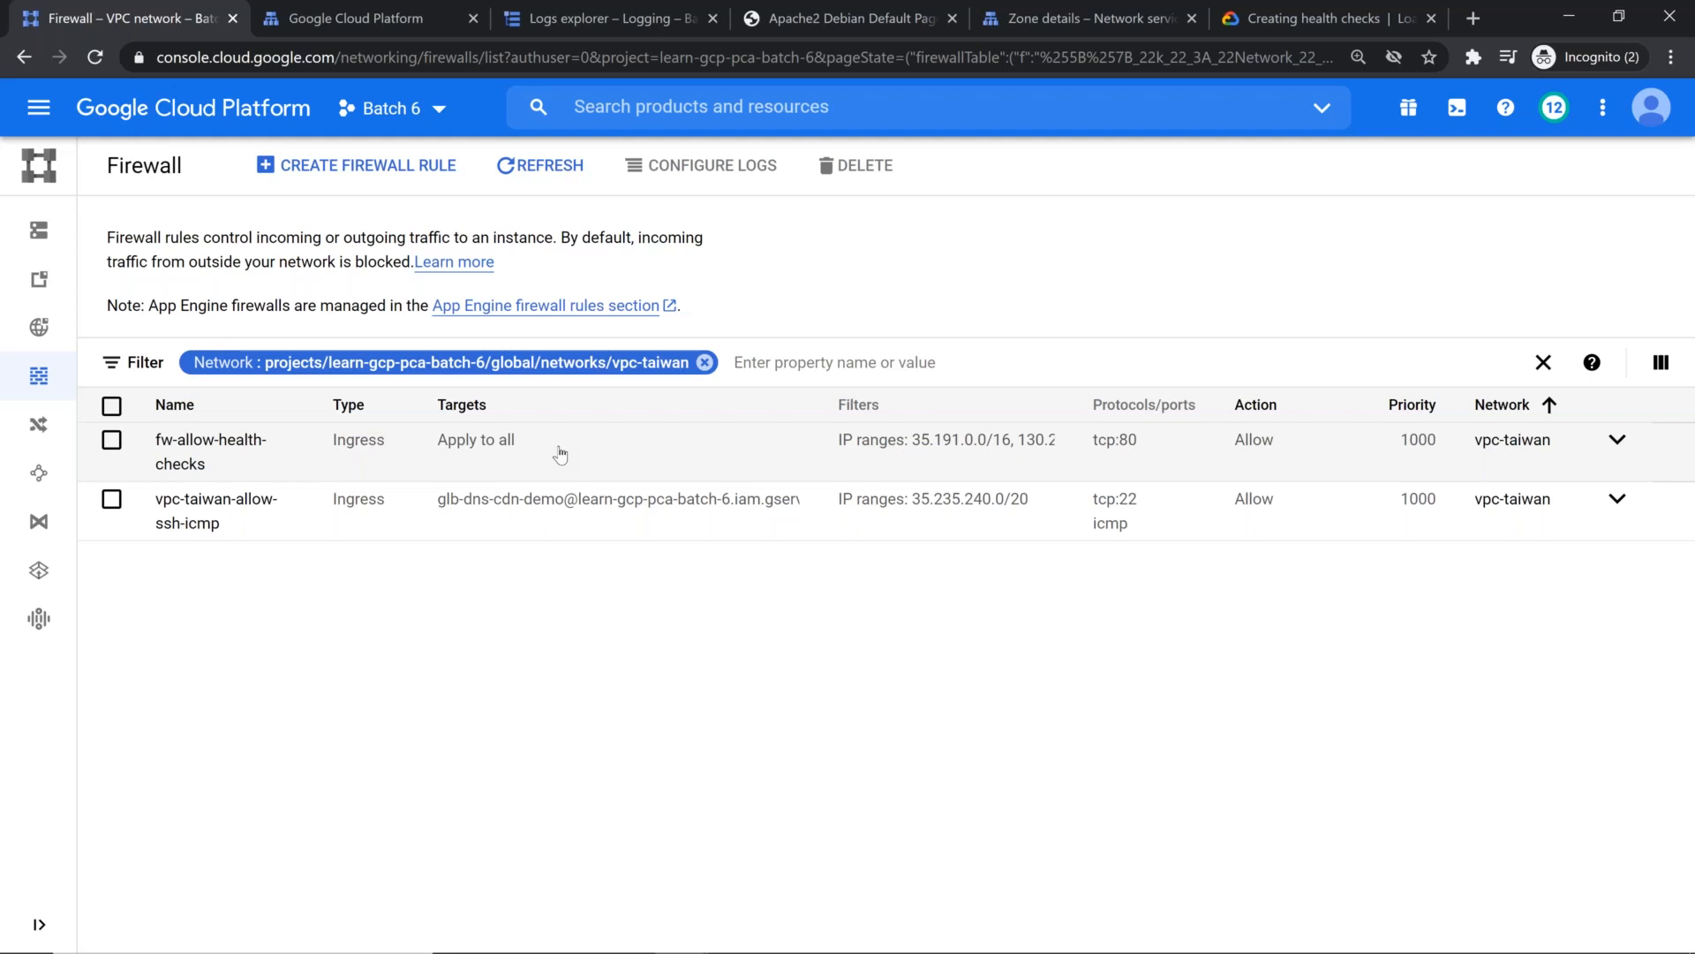
click(397, 18)
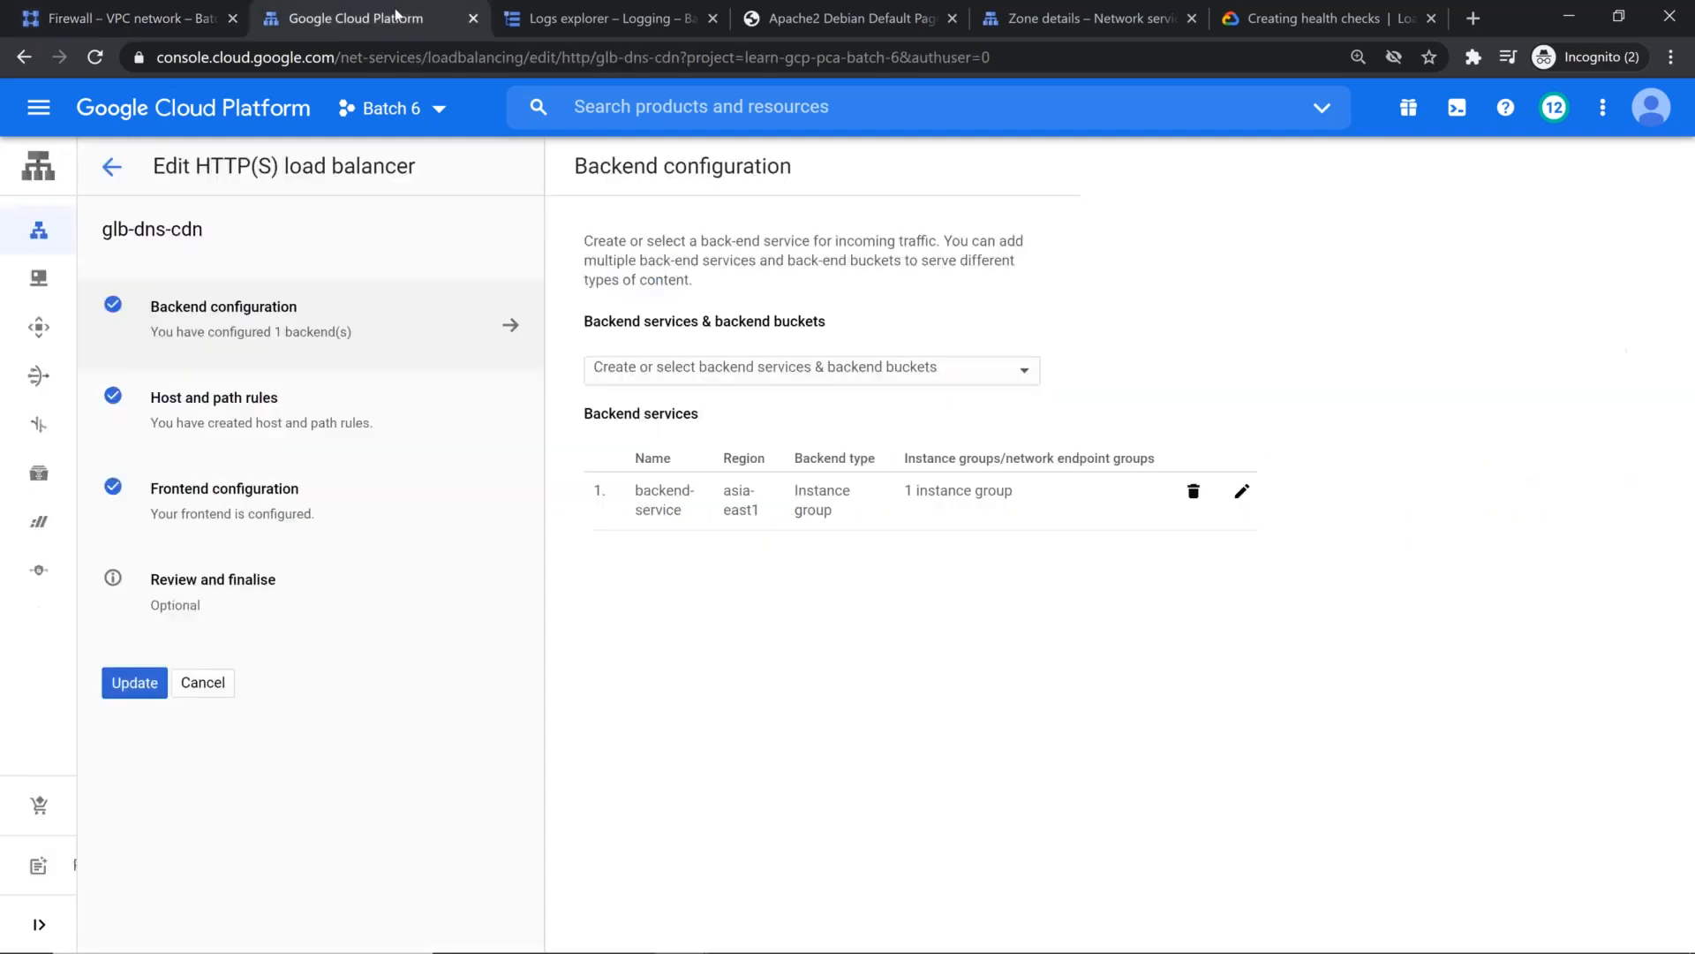
click(18, 243)
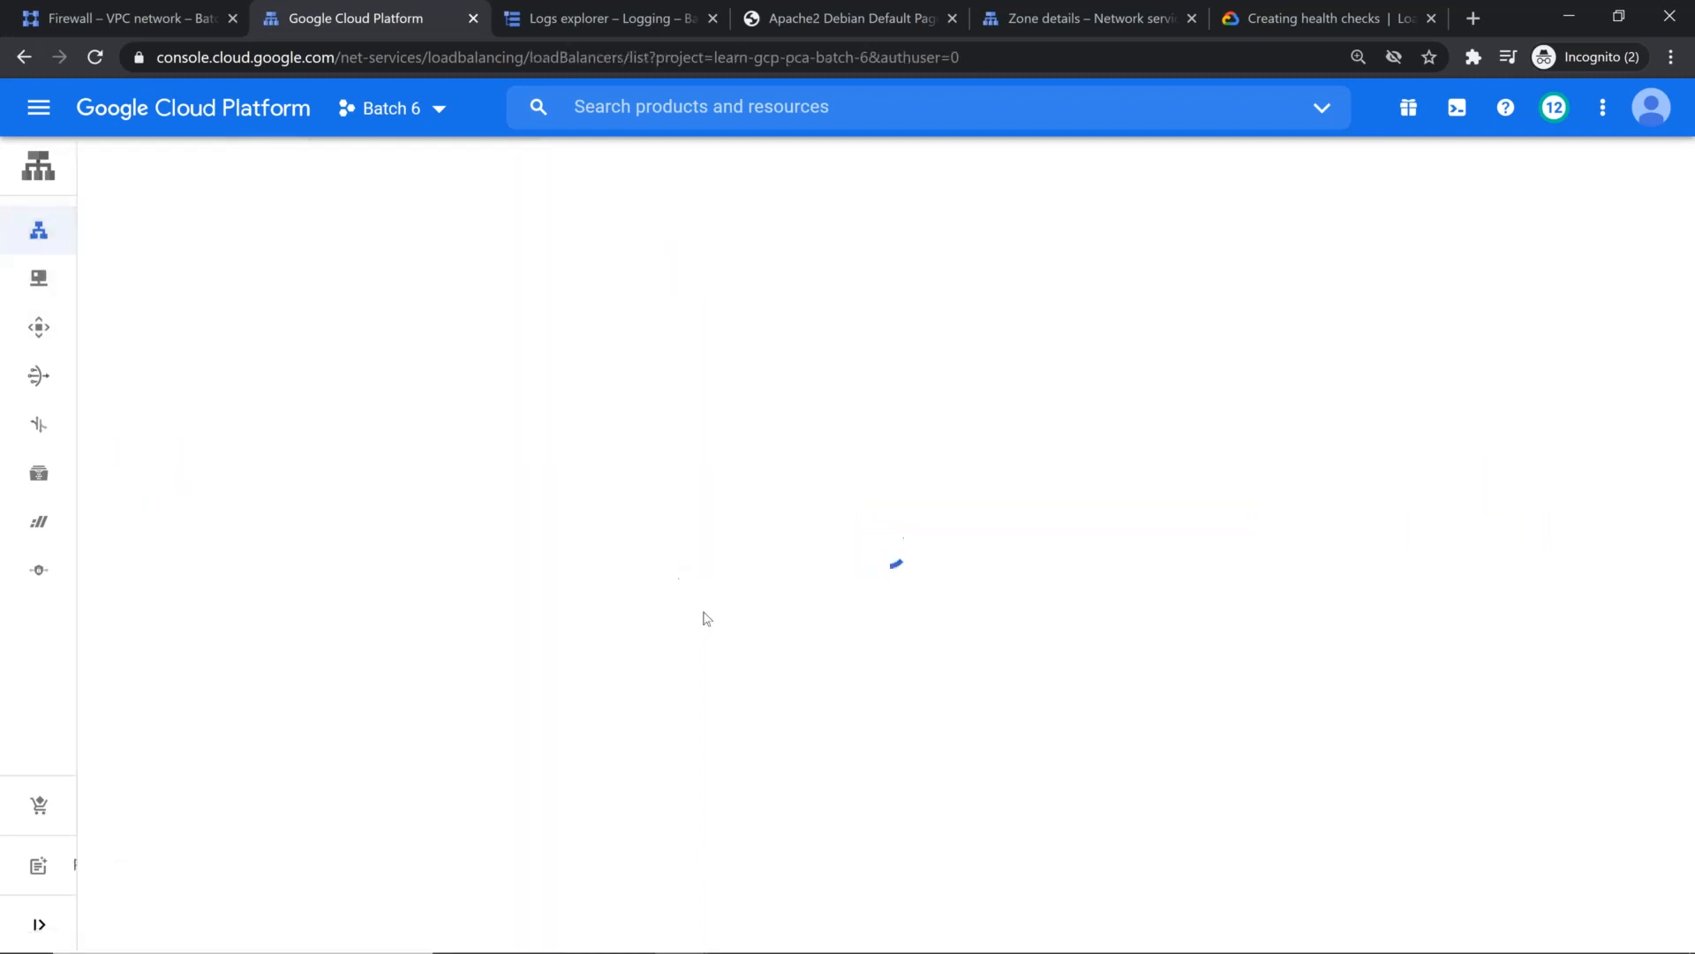
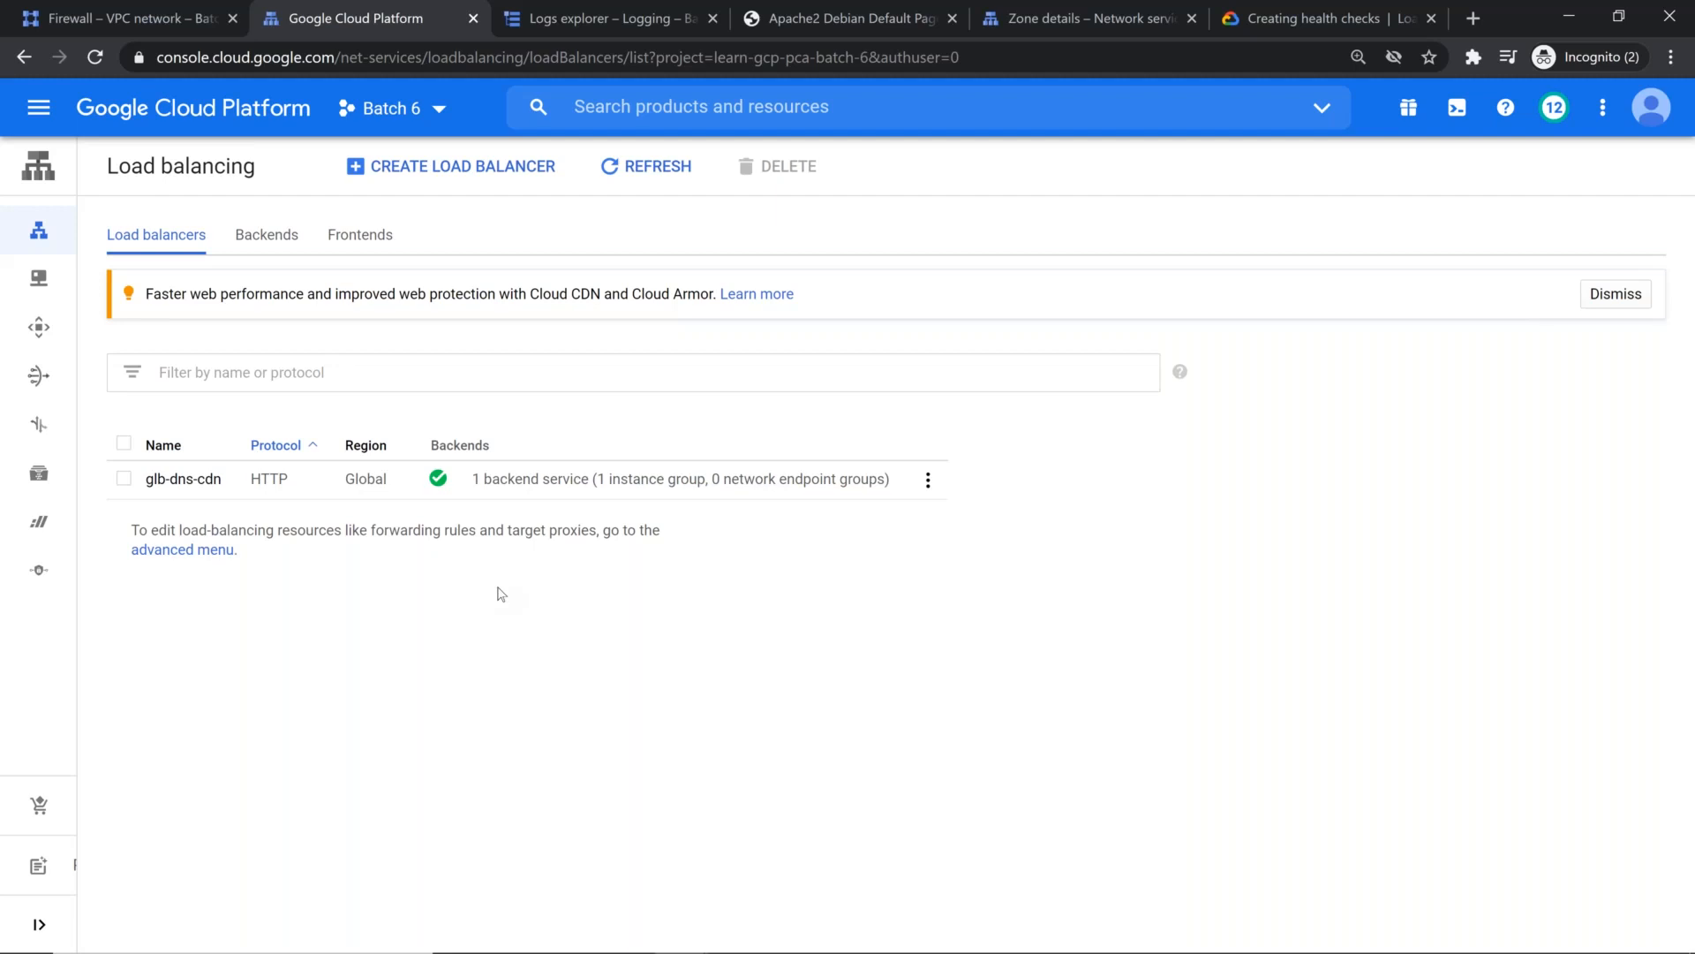
Step: Edit the fw-allow-health-checks firewall rule so that its targets are a specified service account in this project
click(123, 20)
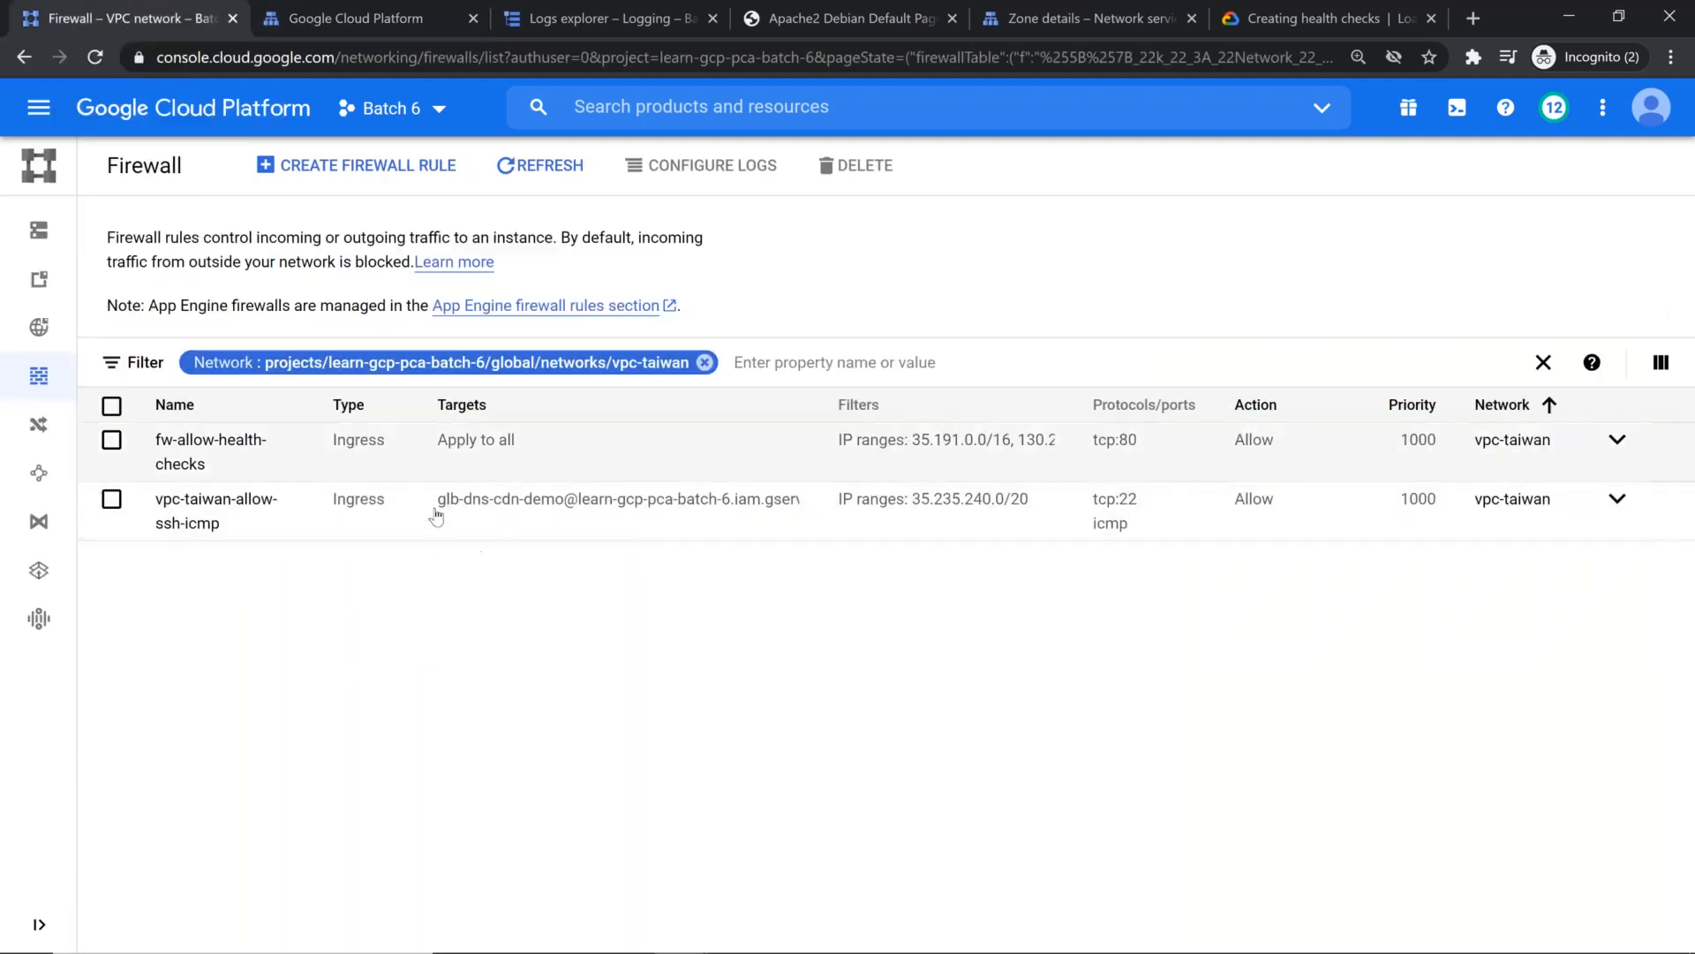
click(207, 447)
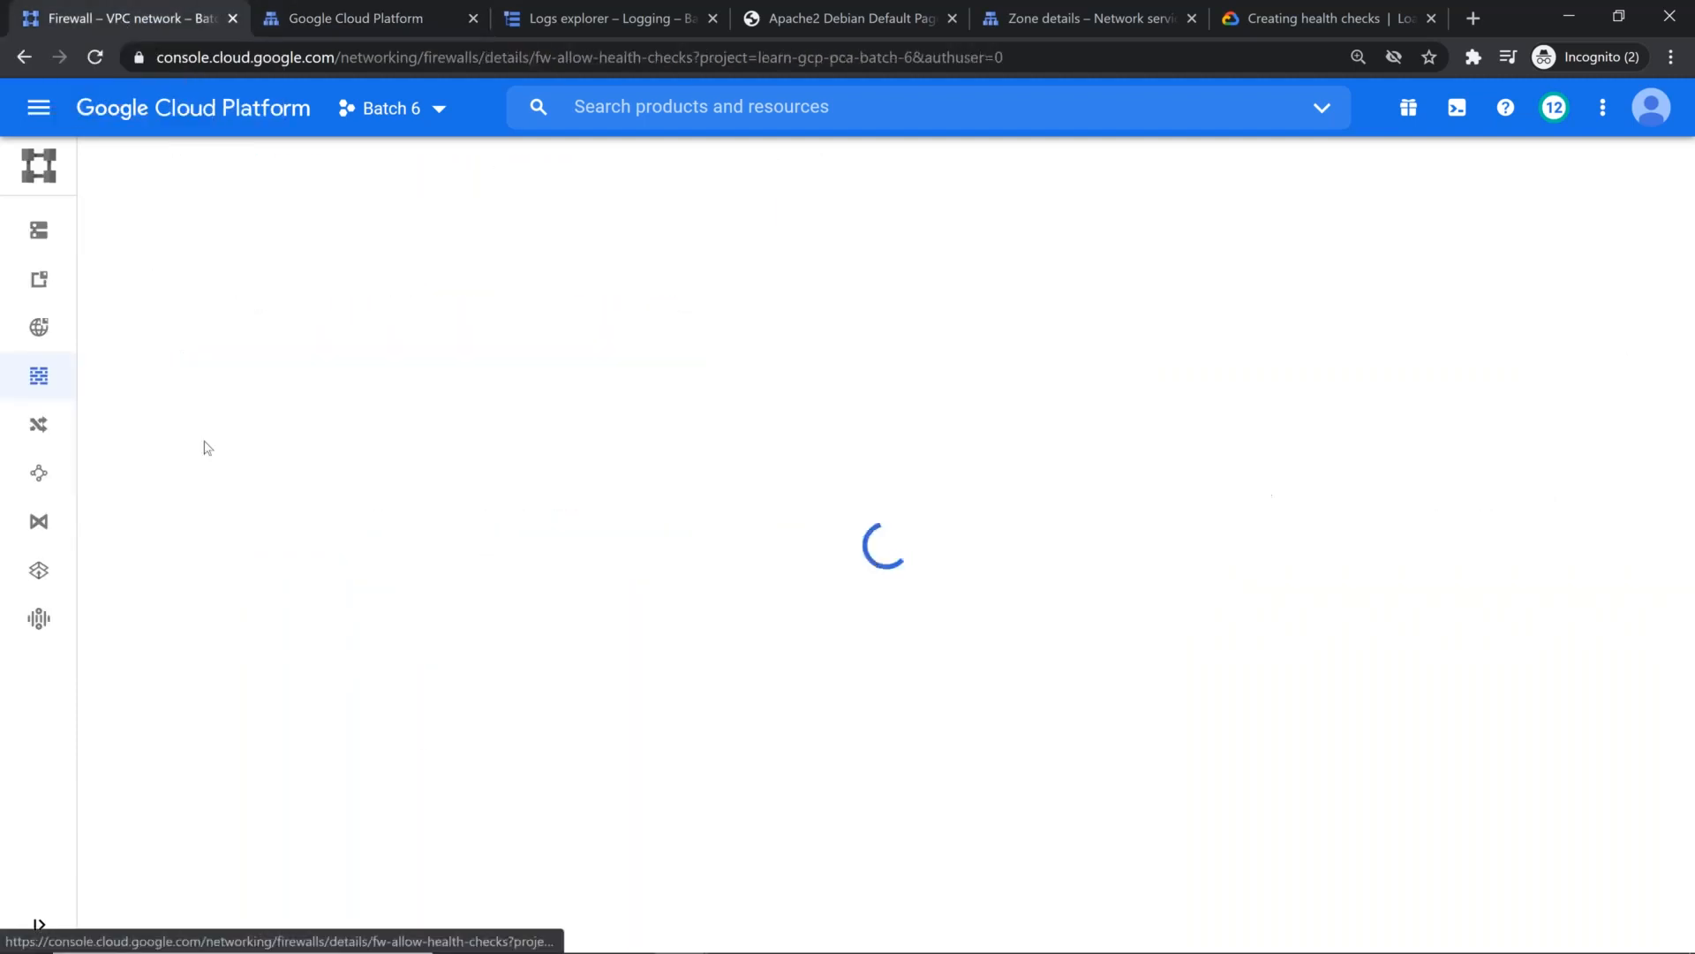
click(441, 165)
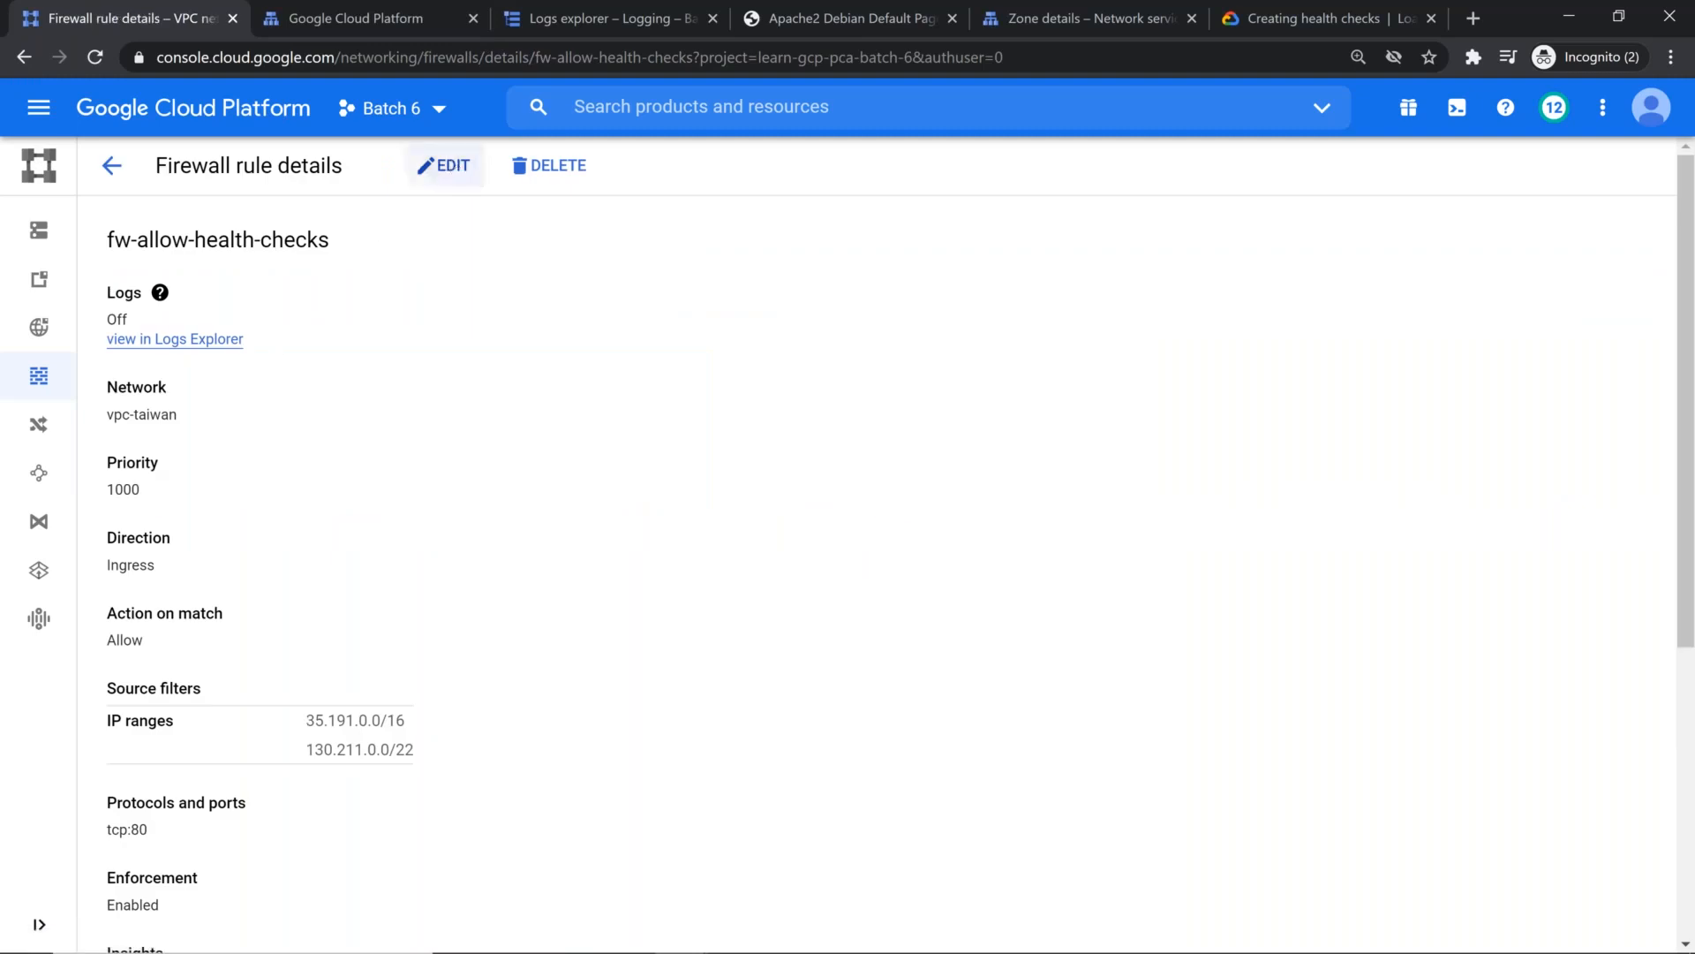
scroll(305, 554, down, 4)
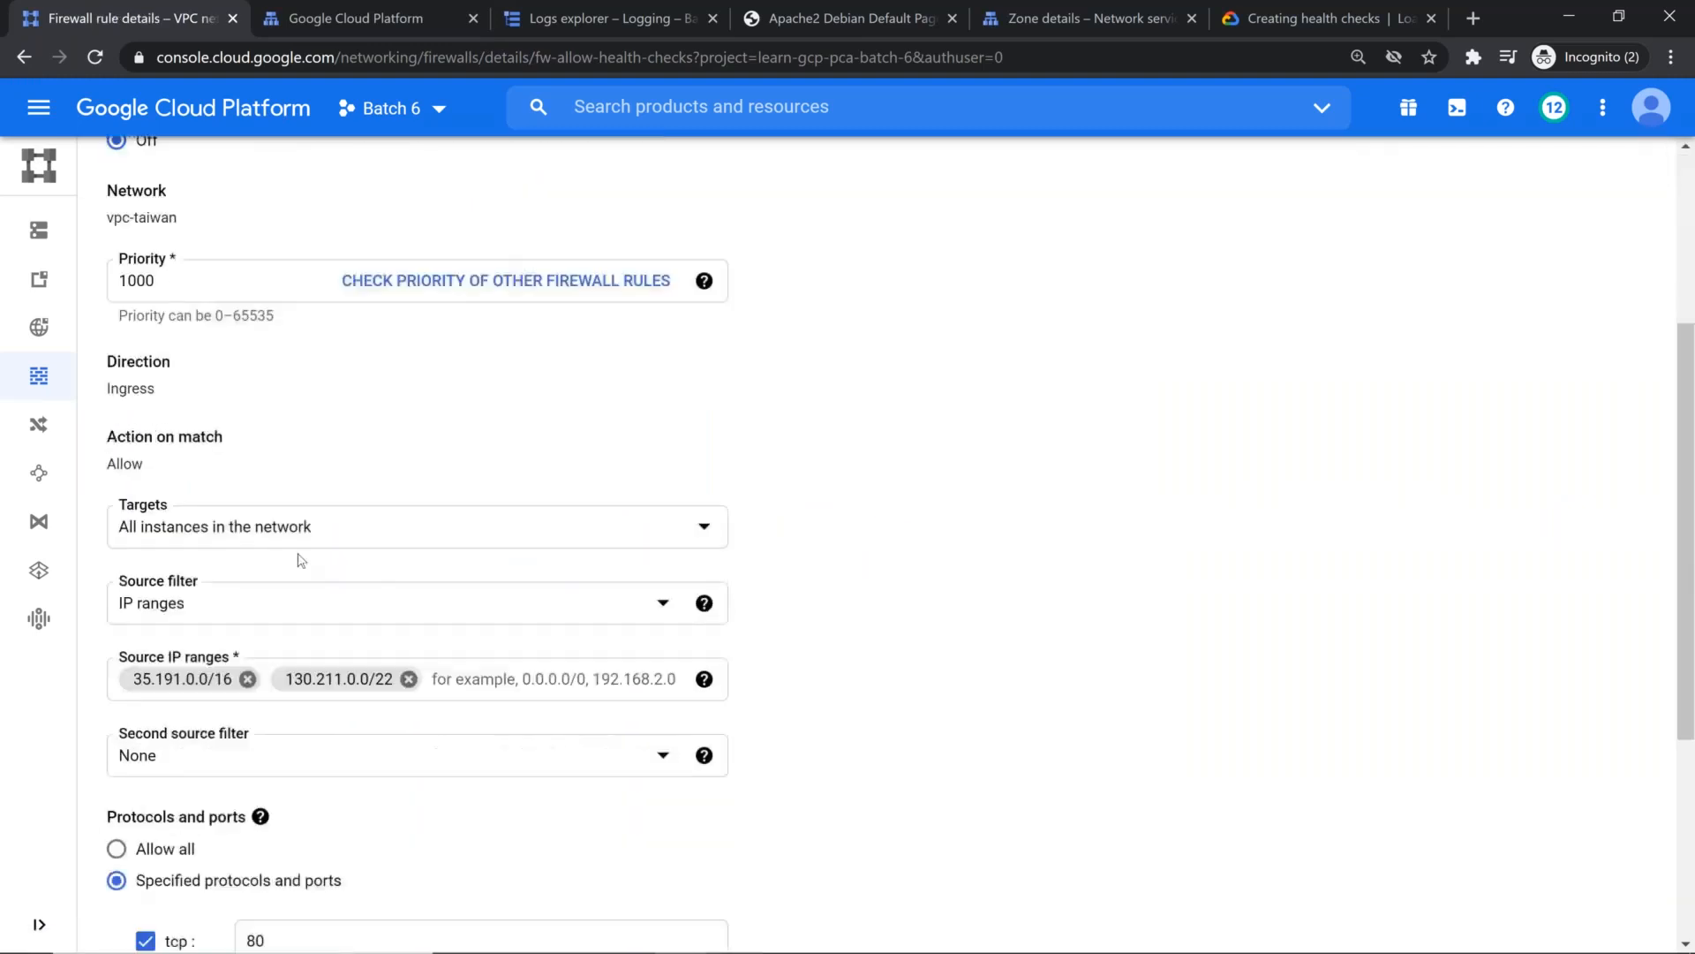
click(215, 531)
click(221, 618)
click(183, 625)
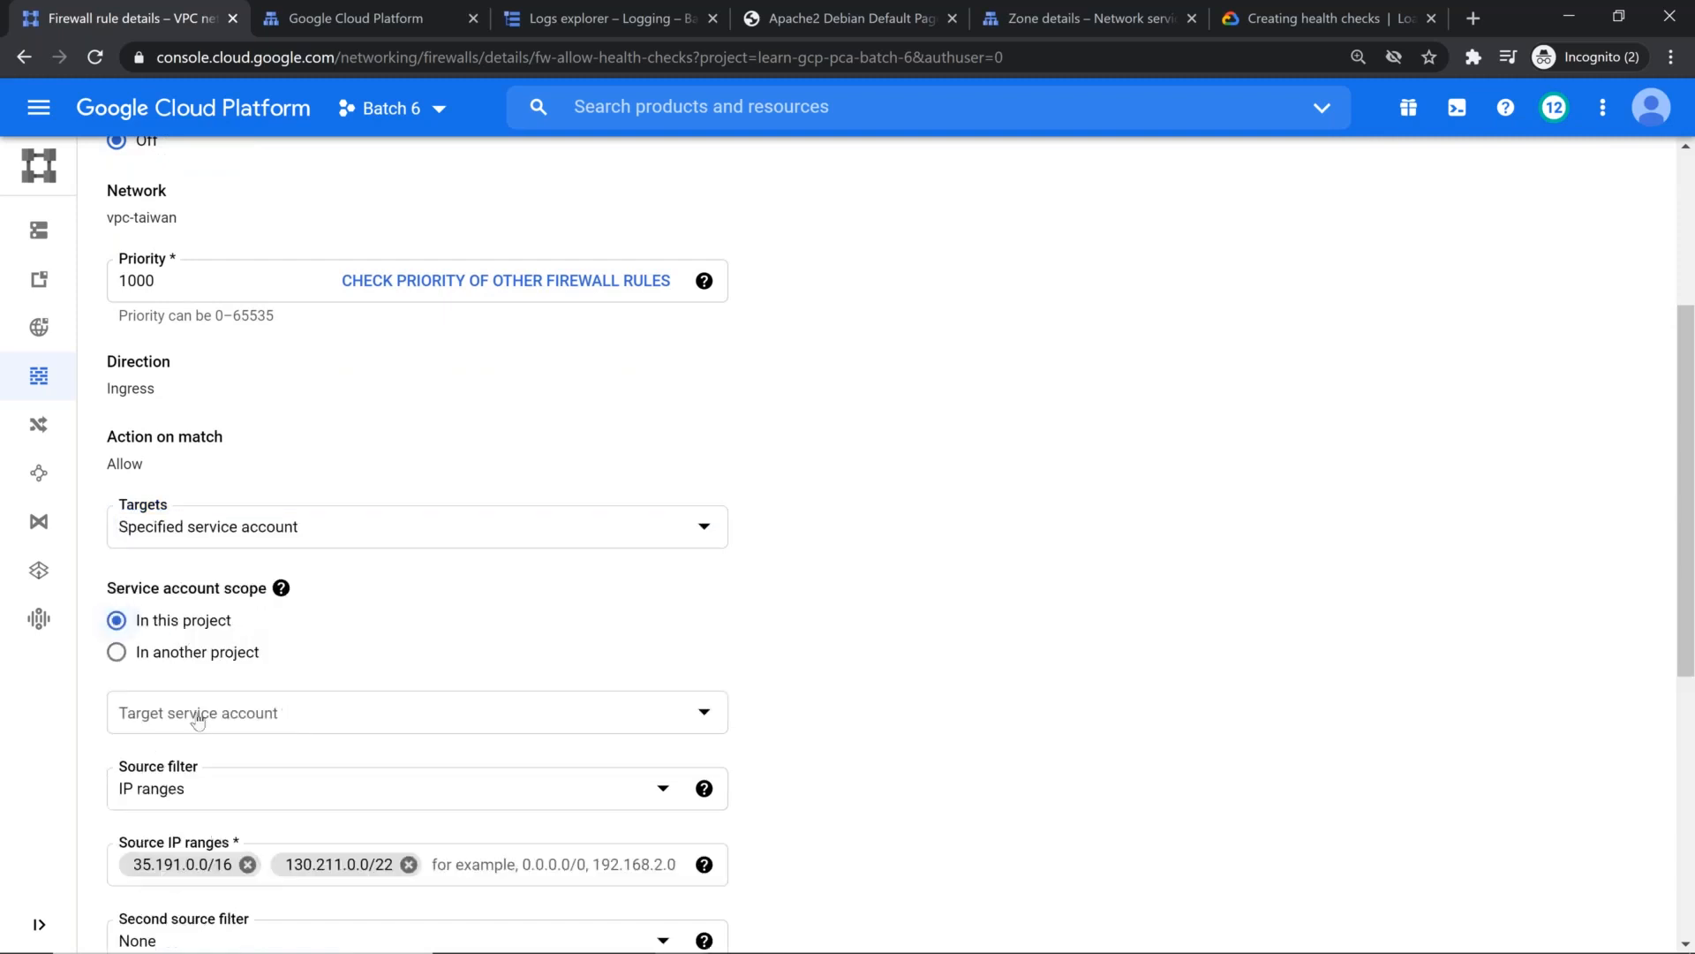
Step: Choose glb-dns-cdn-demo as the target service account and save the firewall rule
click(200, 713)
click(221, 685)
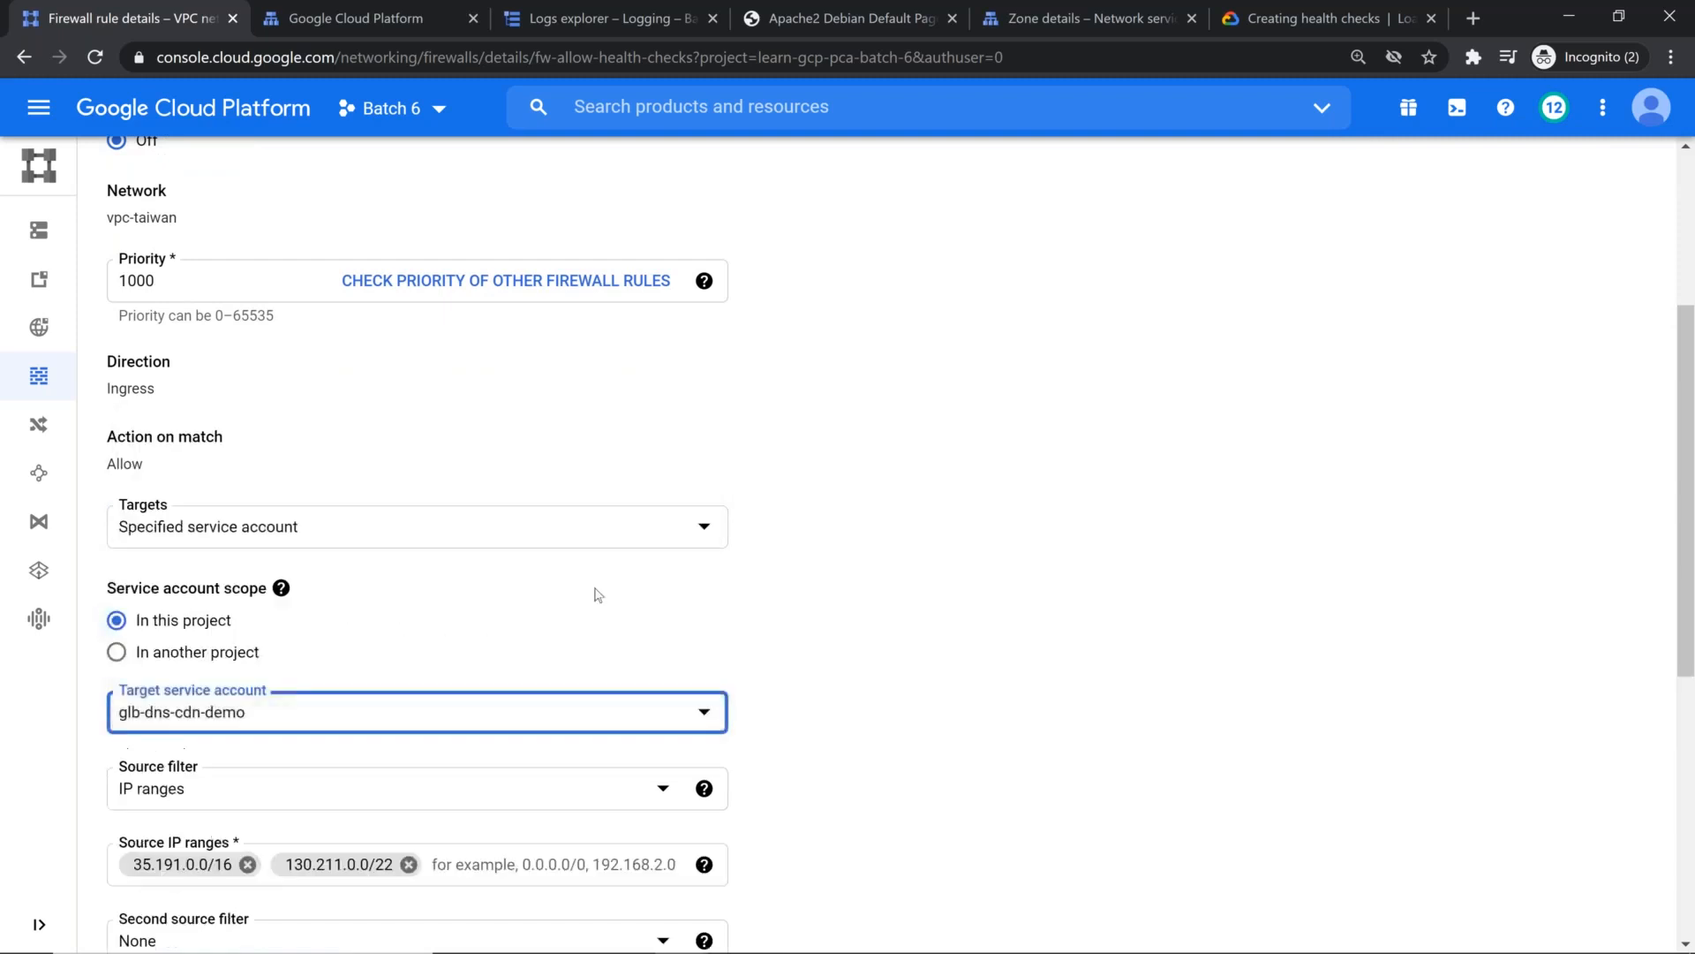
scroll(346, 784, down, 5)
scroll(346, 784, down, 2)
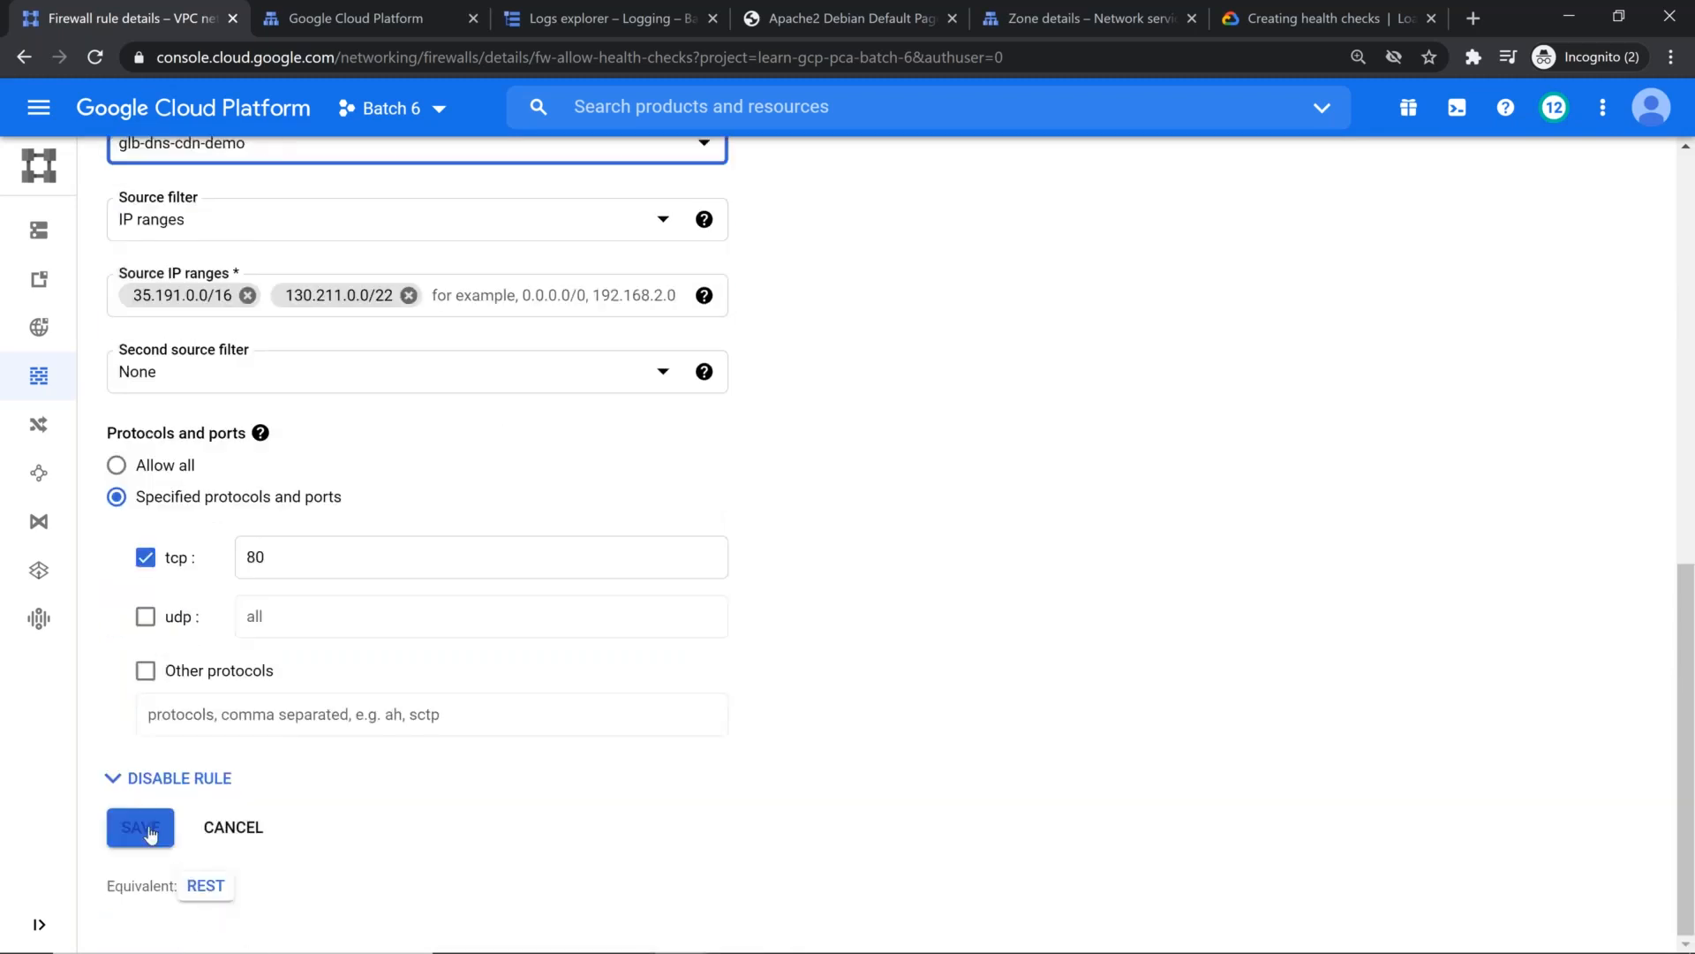
click(139, 826)
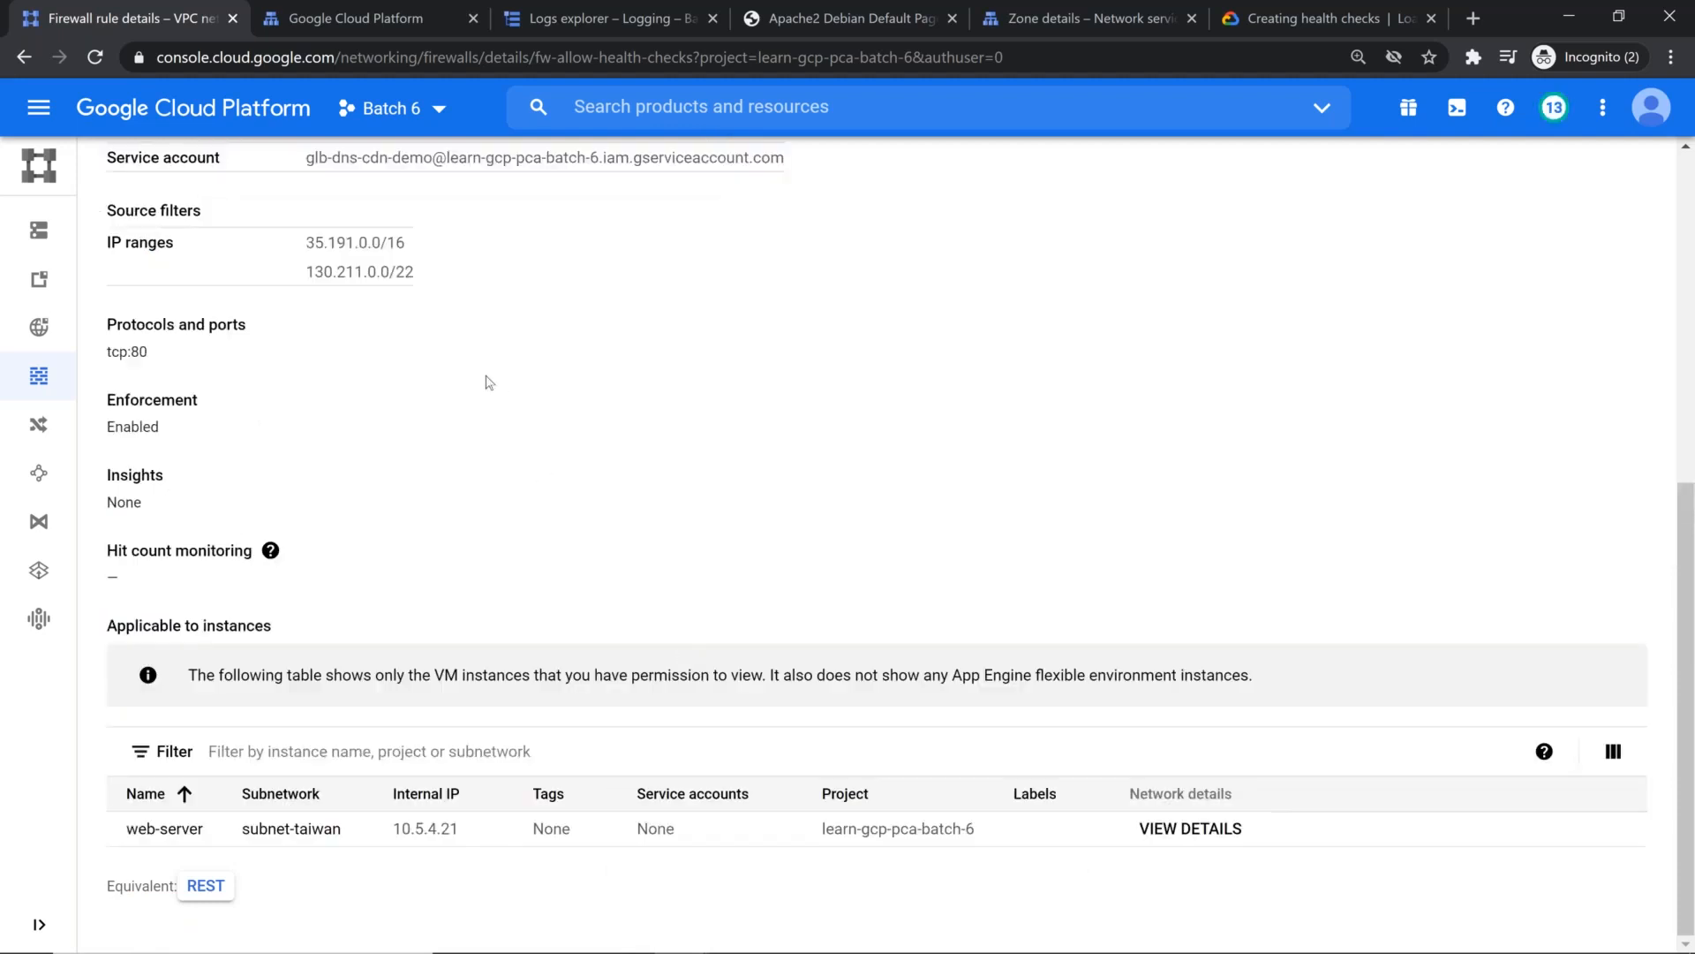
Step: Return to the firewall rules list and filter it by the vpc-taiwan network
scroll(485, 378, up, 7)
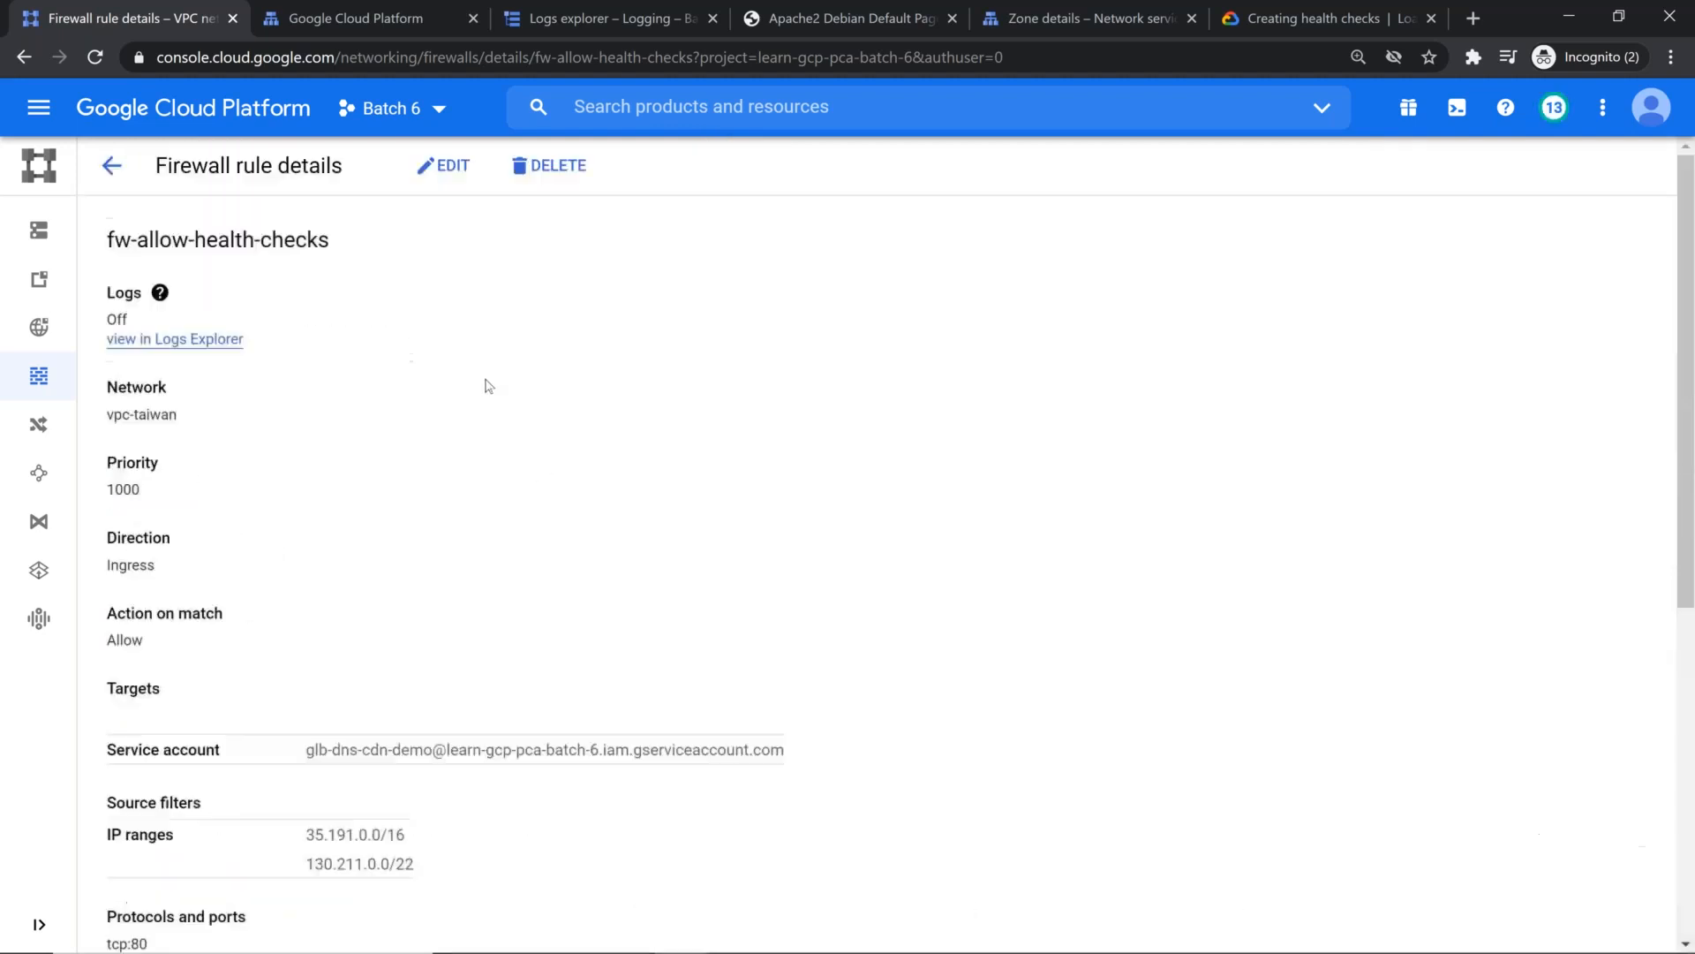
click(46, 378)
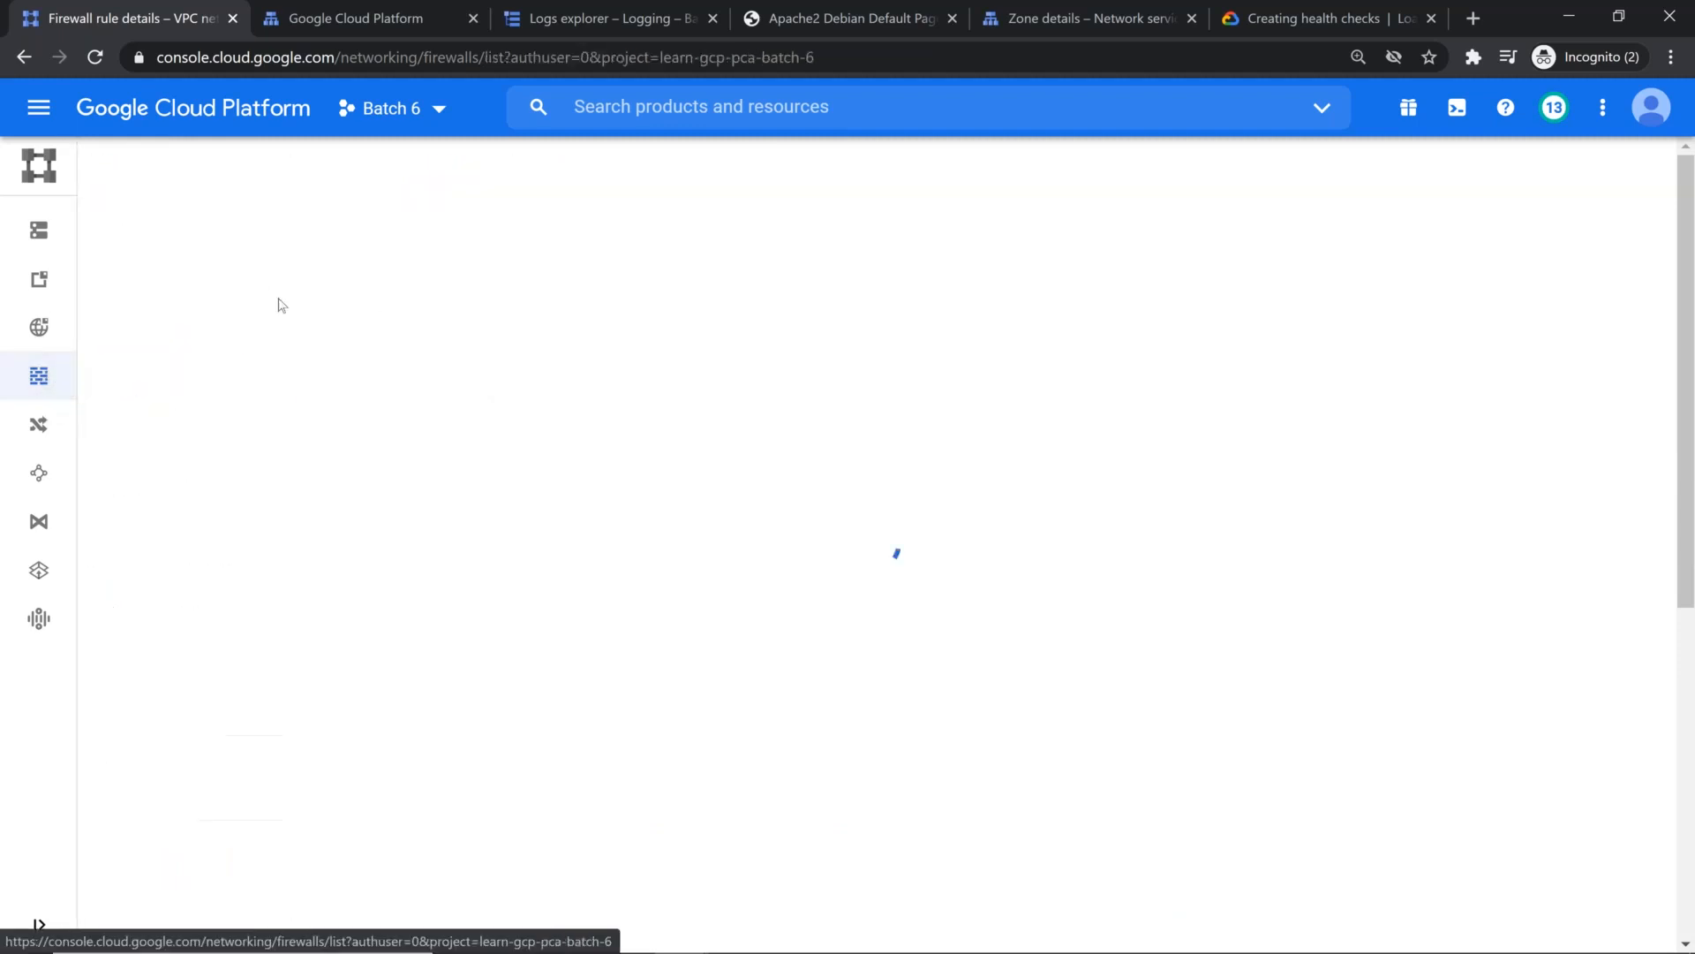
click(459, 380)
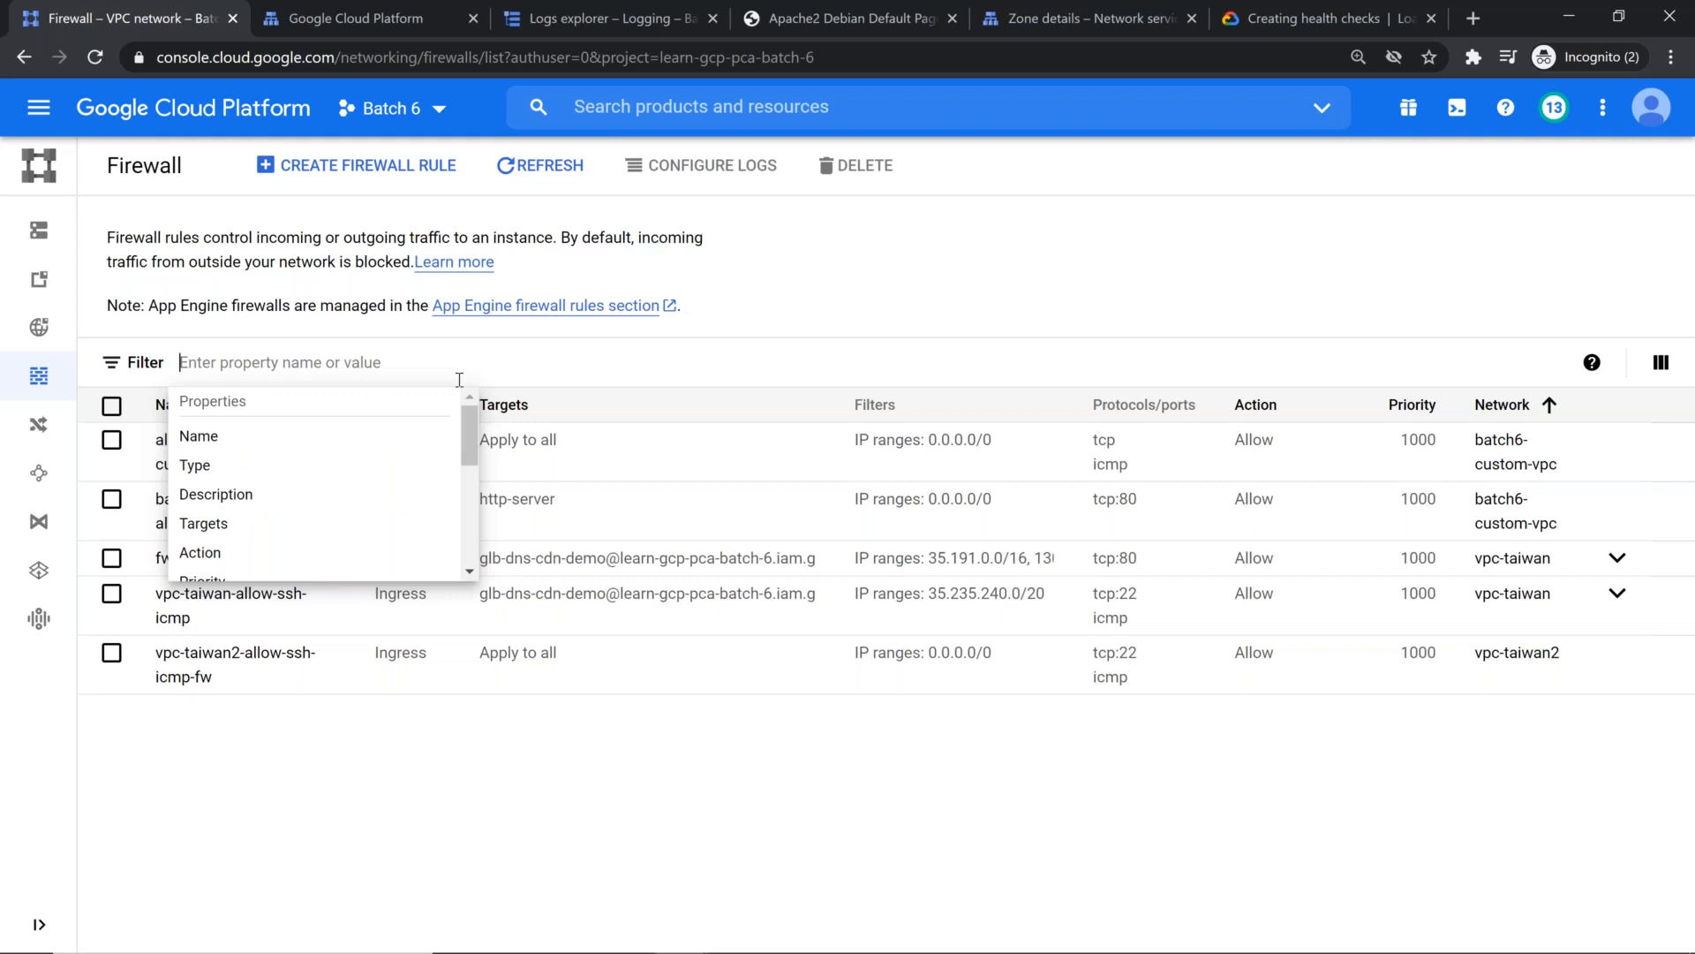
text(v)
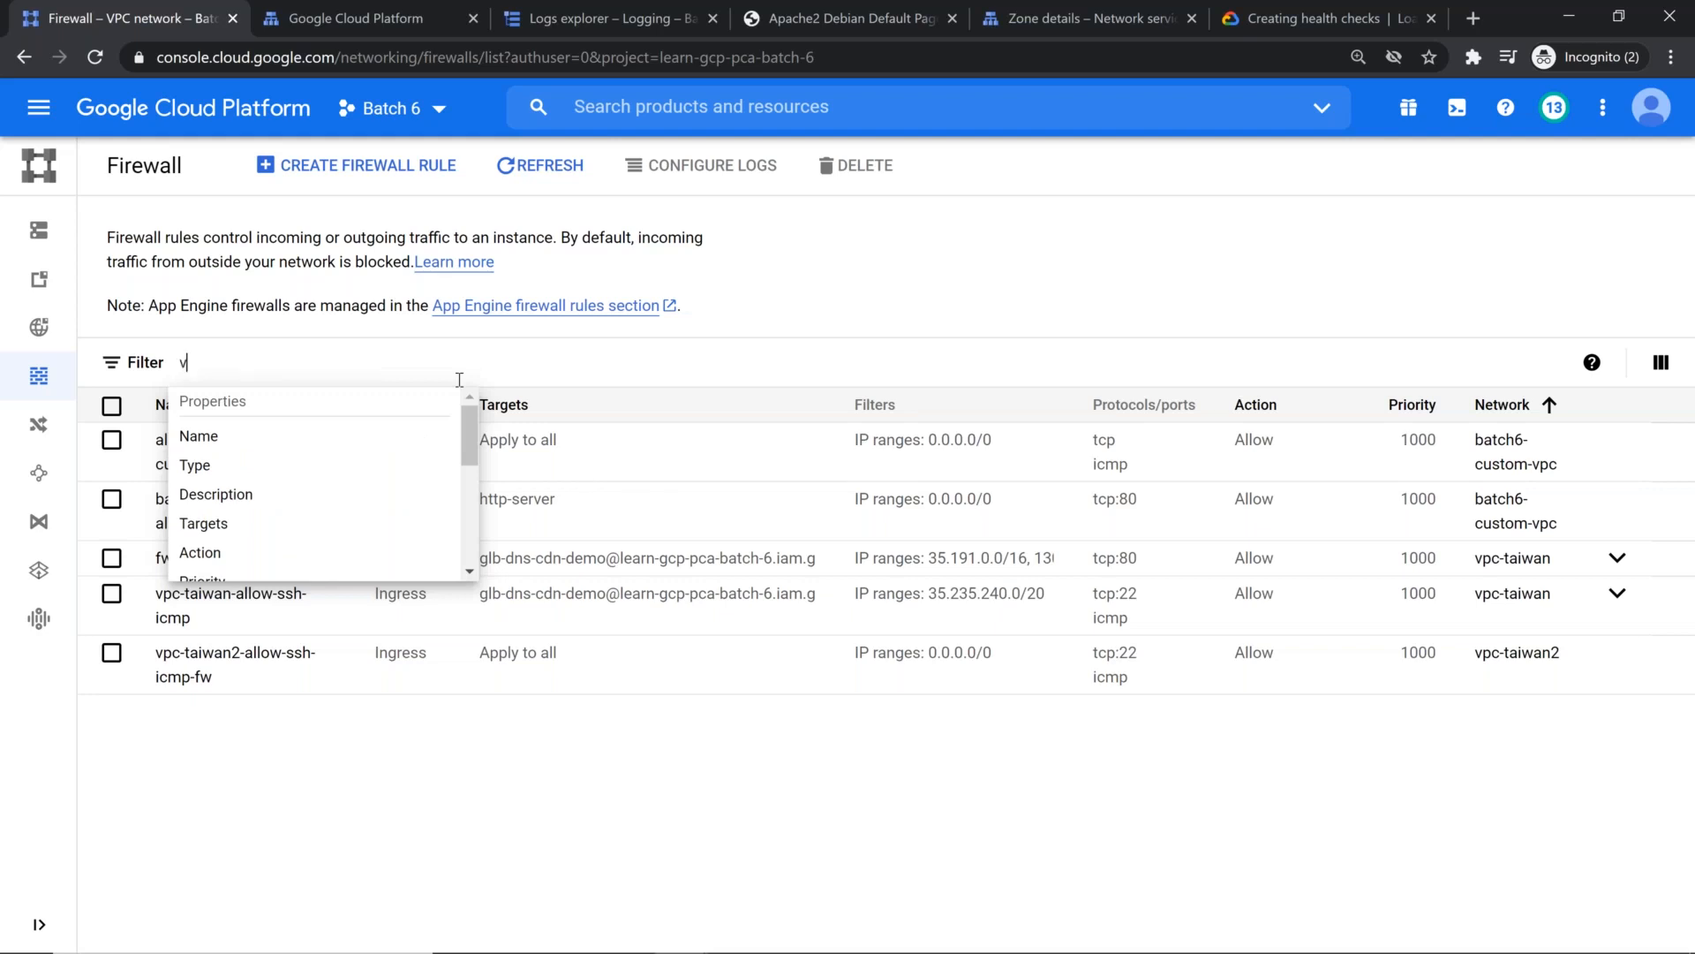
key(BackSpace)
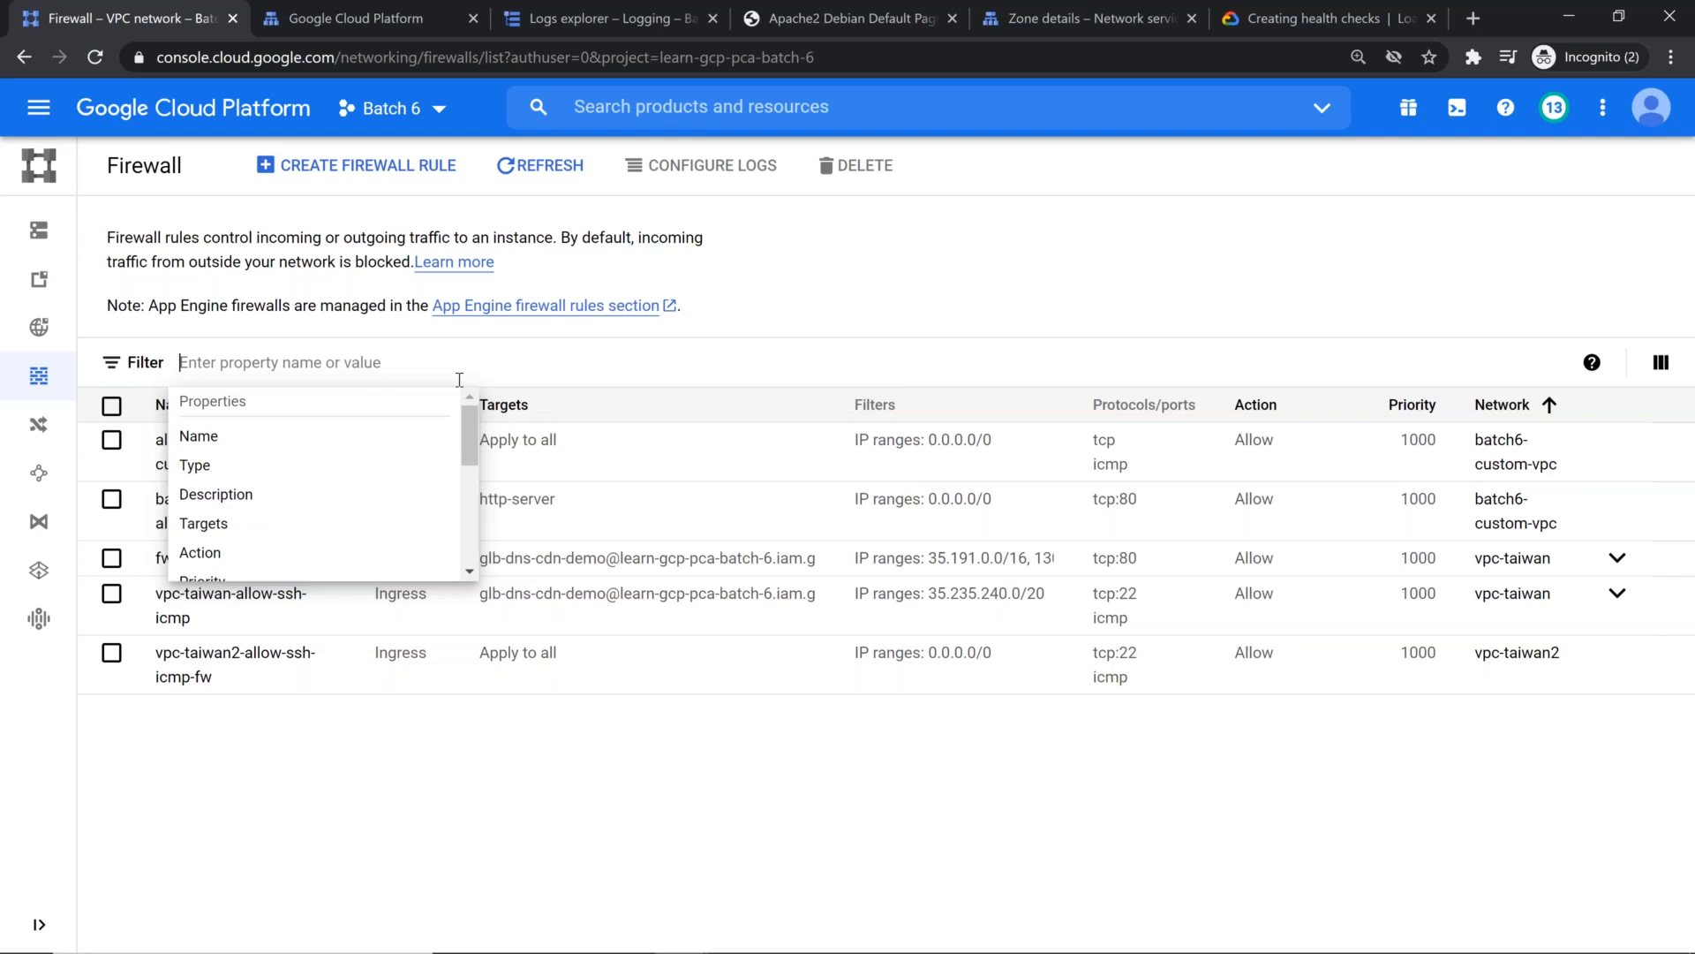
text(vpc)
key(BackSpace)
key(BackSpace)
key(BackSpace)
scroll(247, 556, down, 3)
click(227, 389)
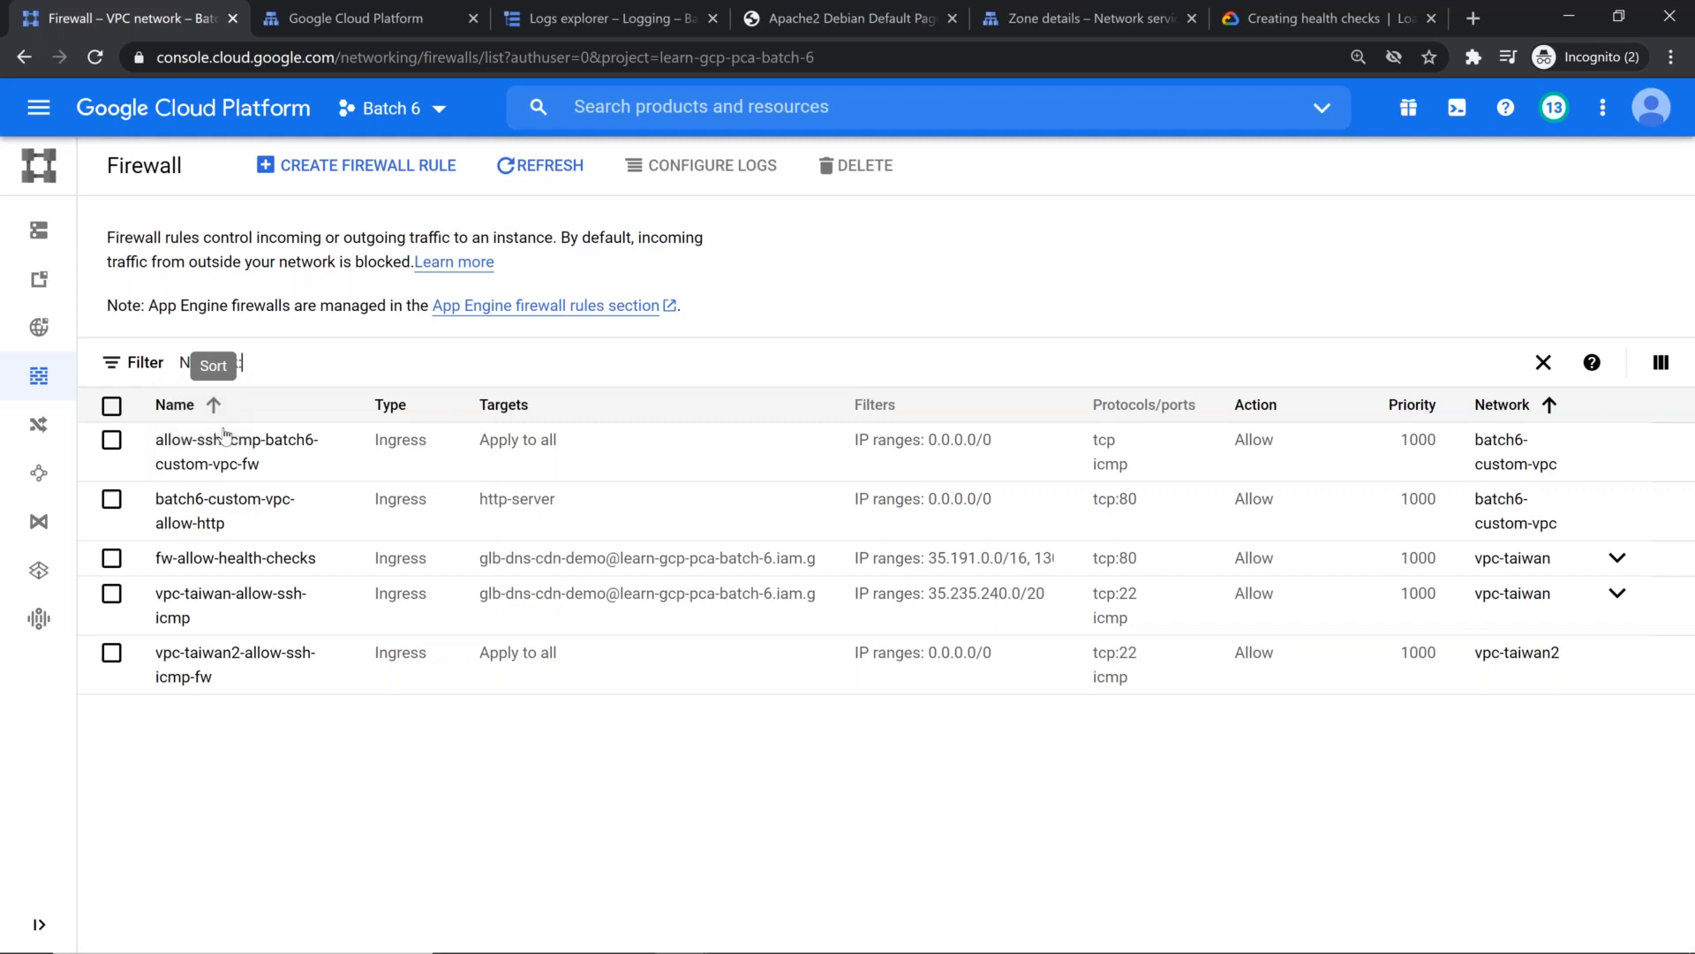
text(v)
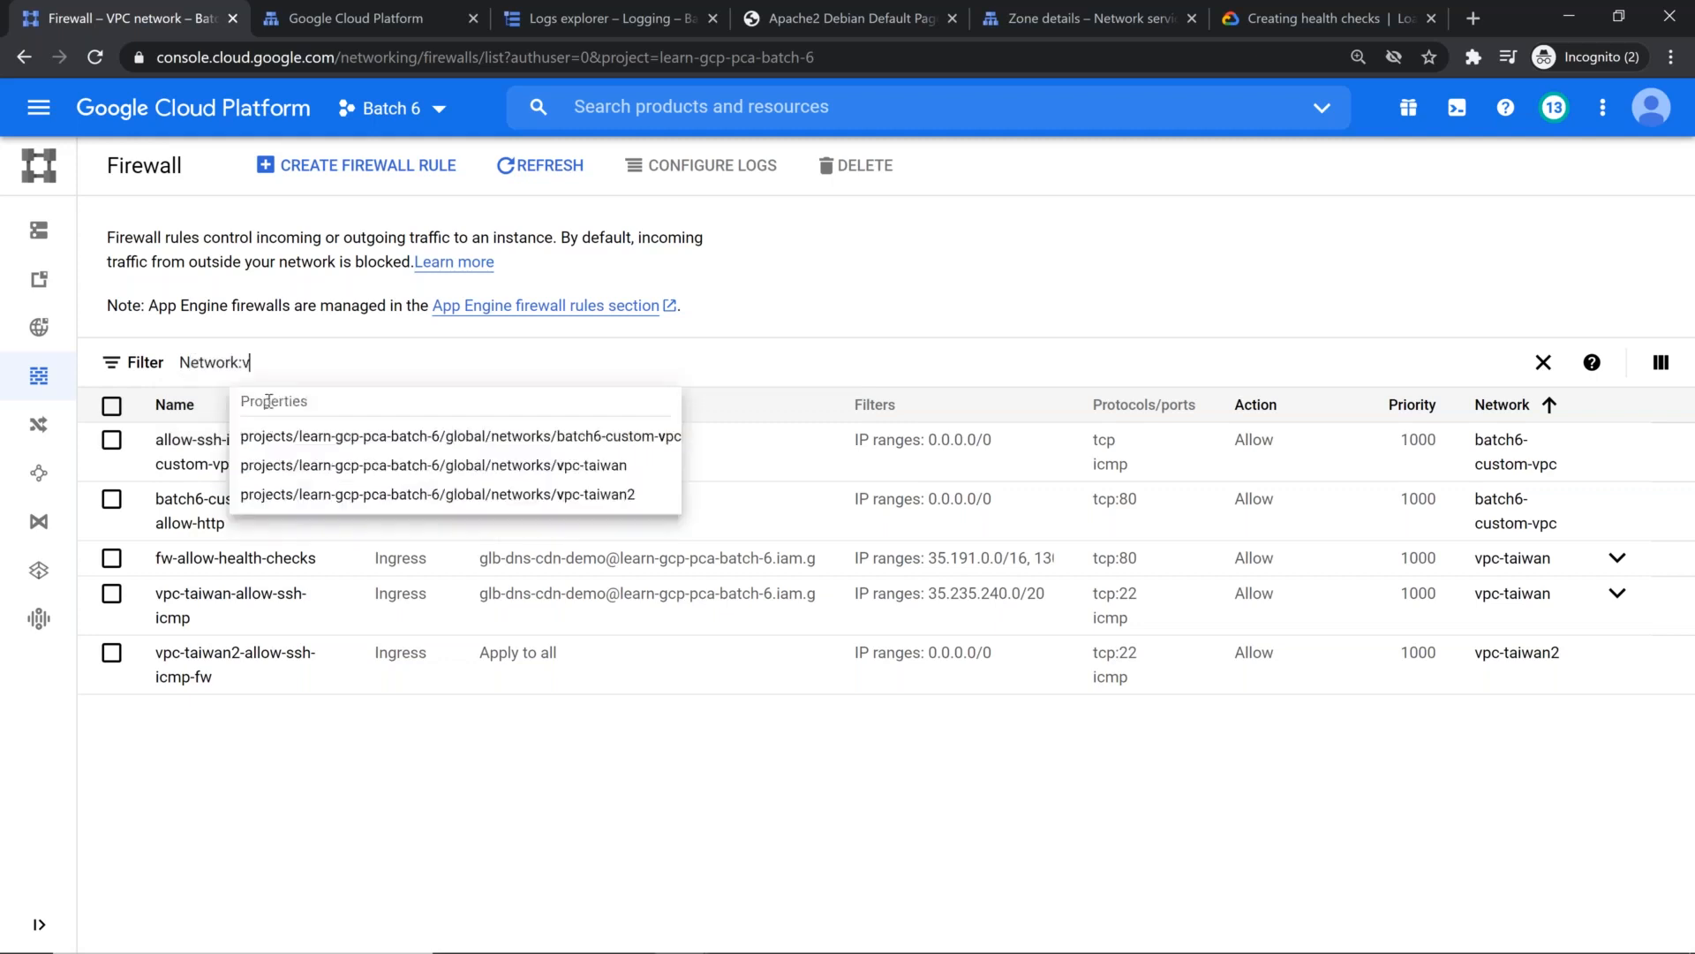
click(592, 466)
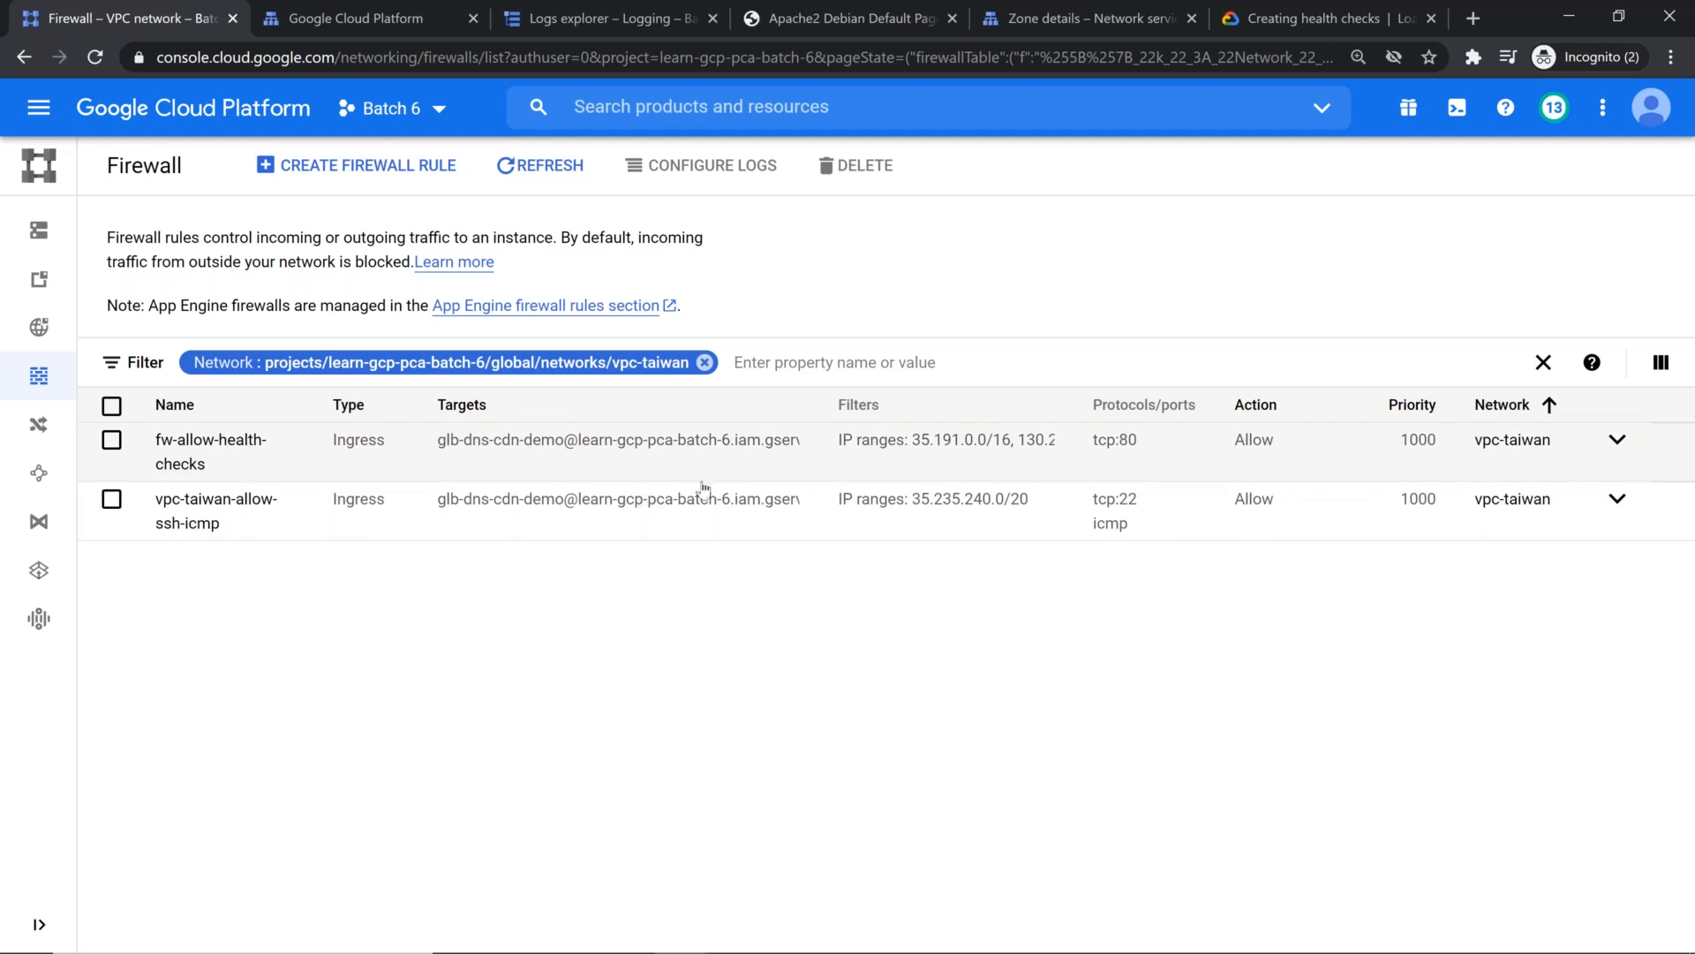
Step: Reload the Apache default page at 34.120.231.218 to test access through the load balancer
click(826, 19)
key(F5)
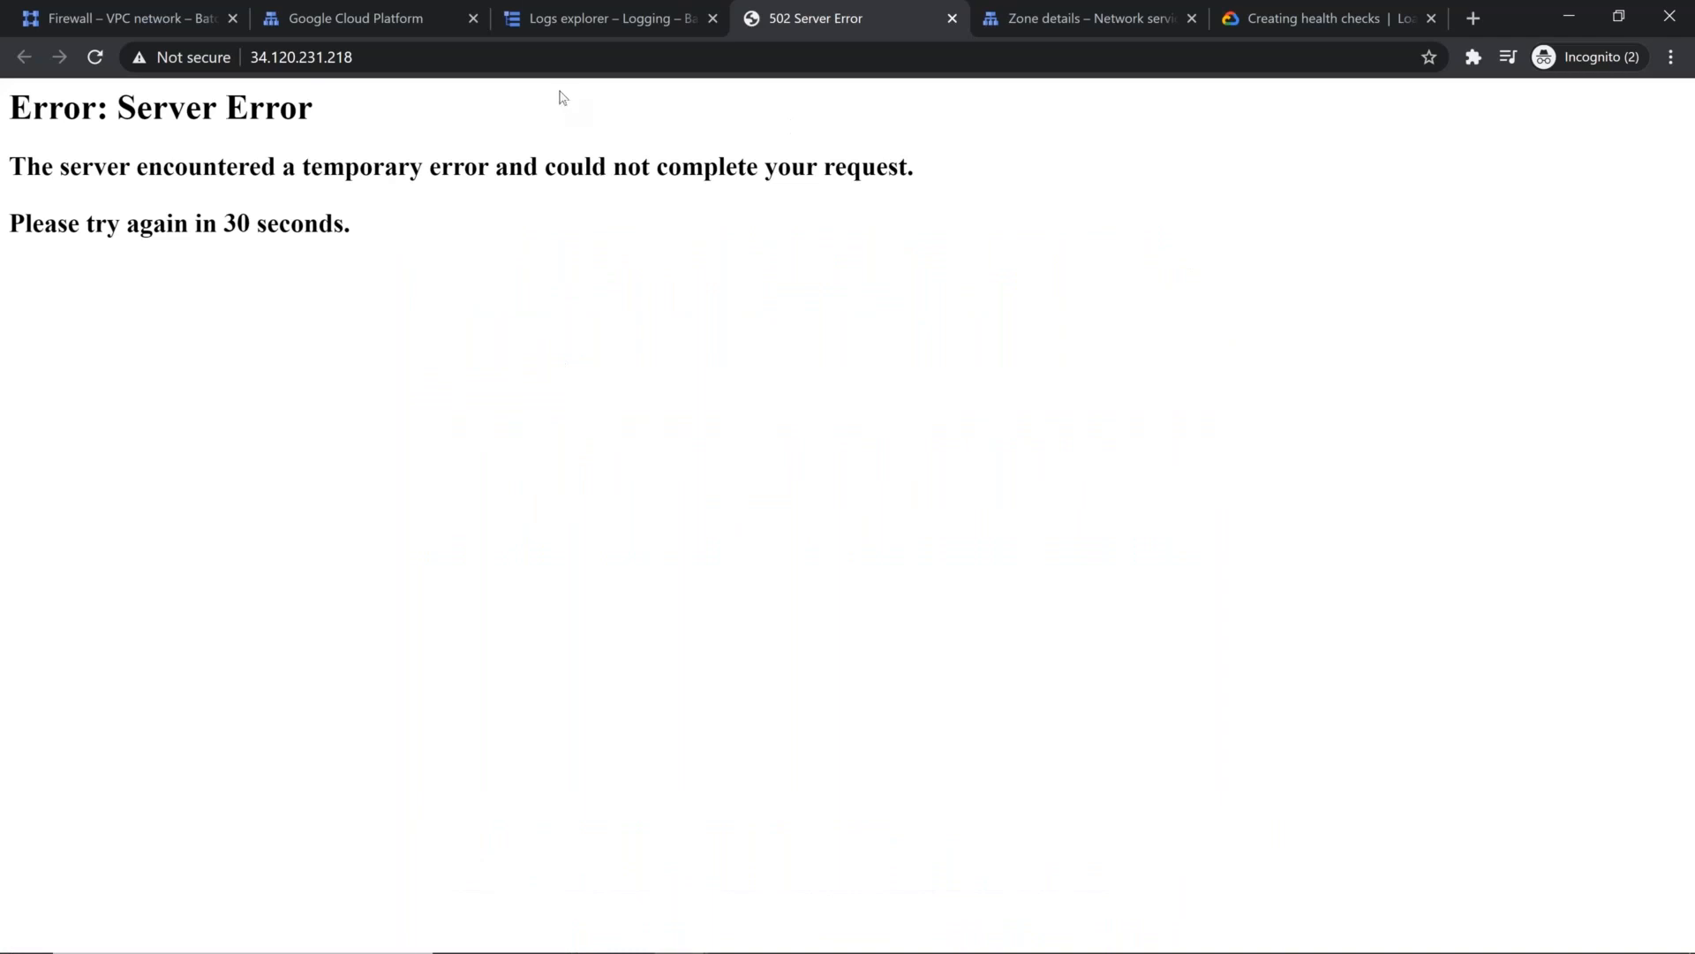
Step: Go to the project's IAM service accounts and copy the email of the glb-dns-cdn-demo account
click(1021, 12)
click(49, 108)
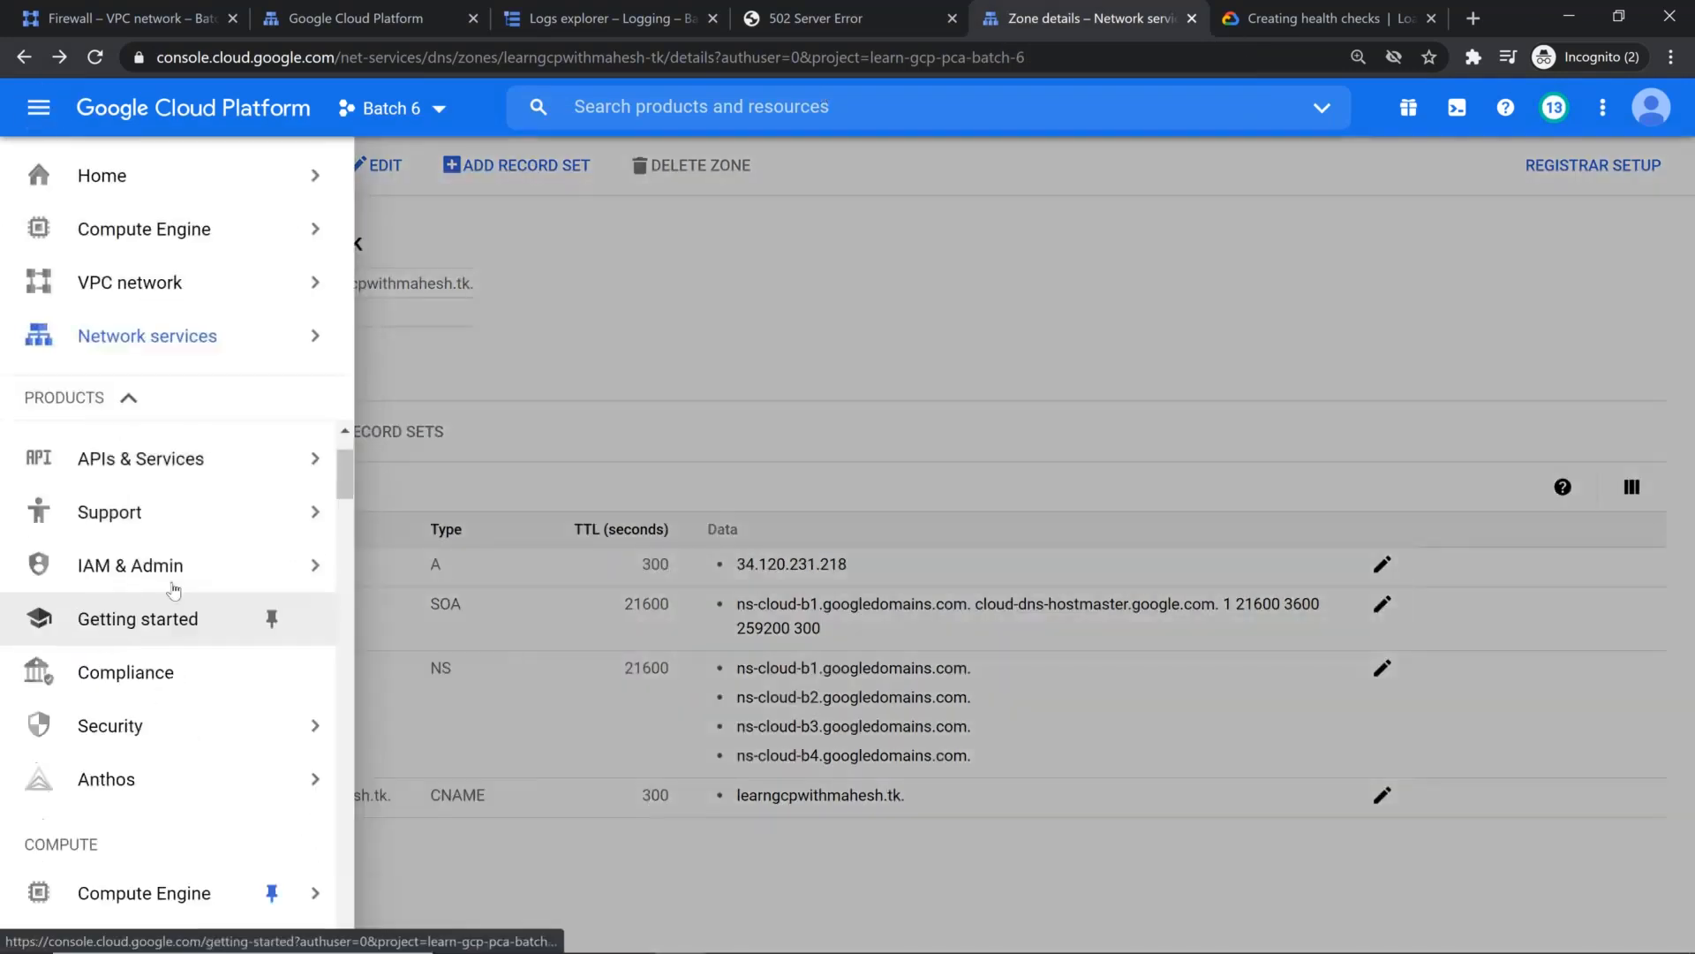
mouse_move(265, 565)
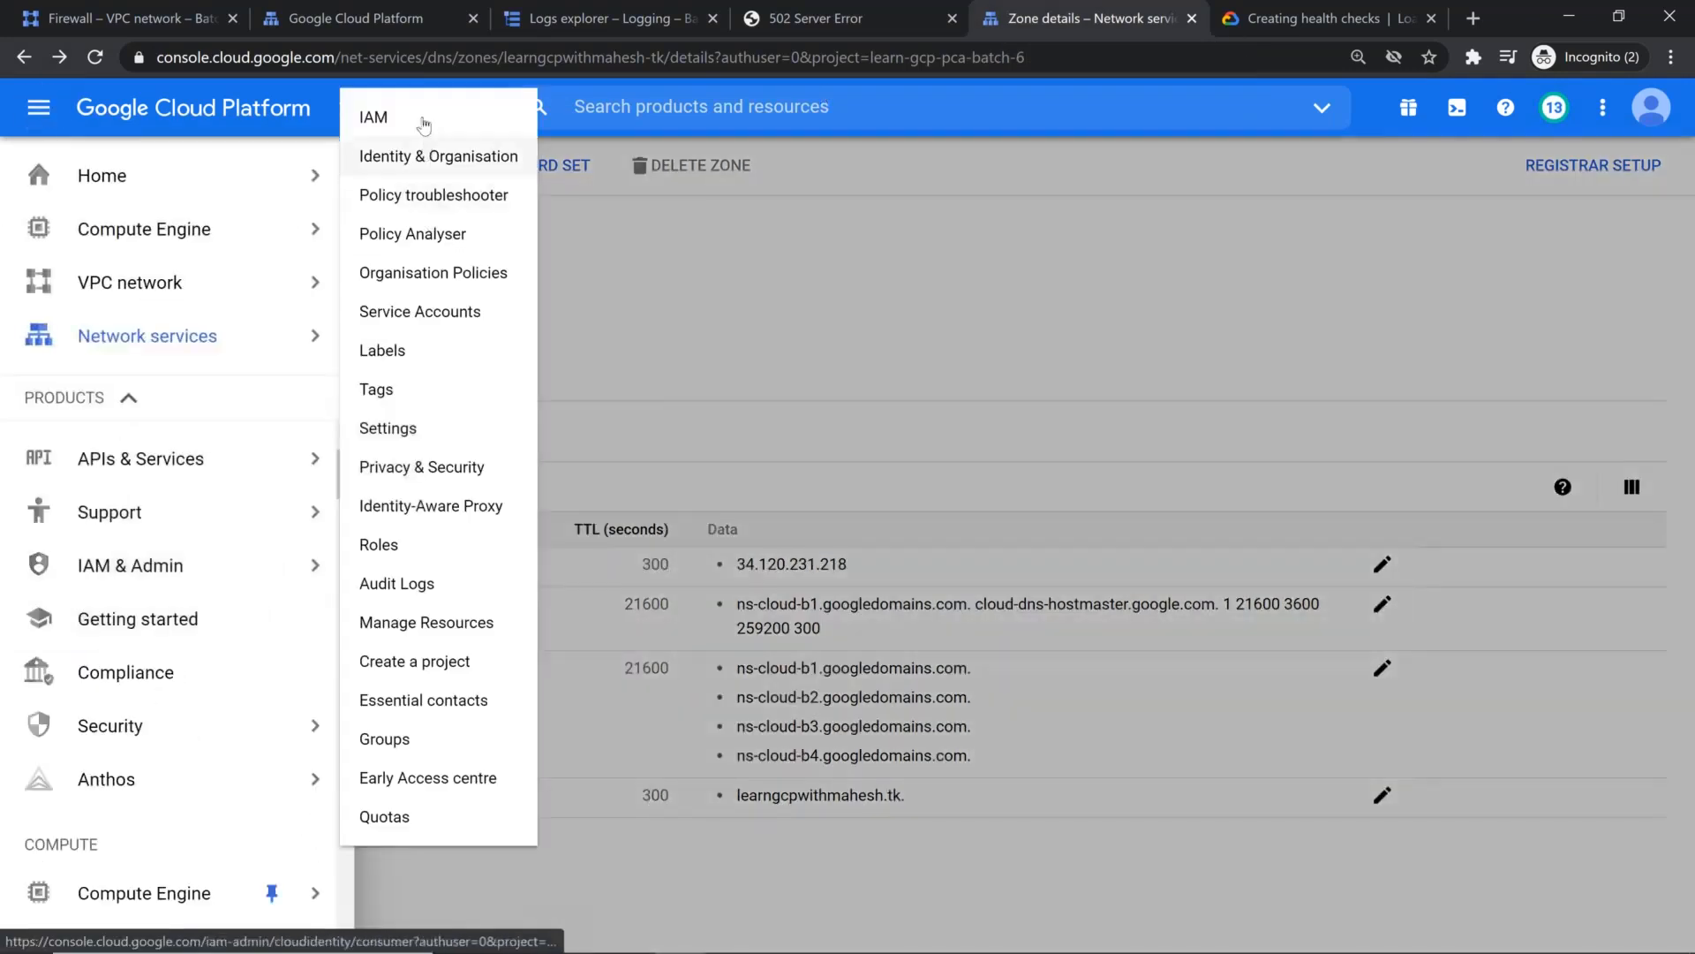
click(424, 120)
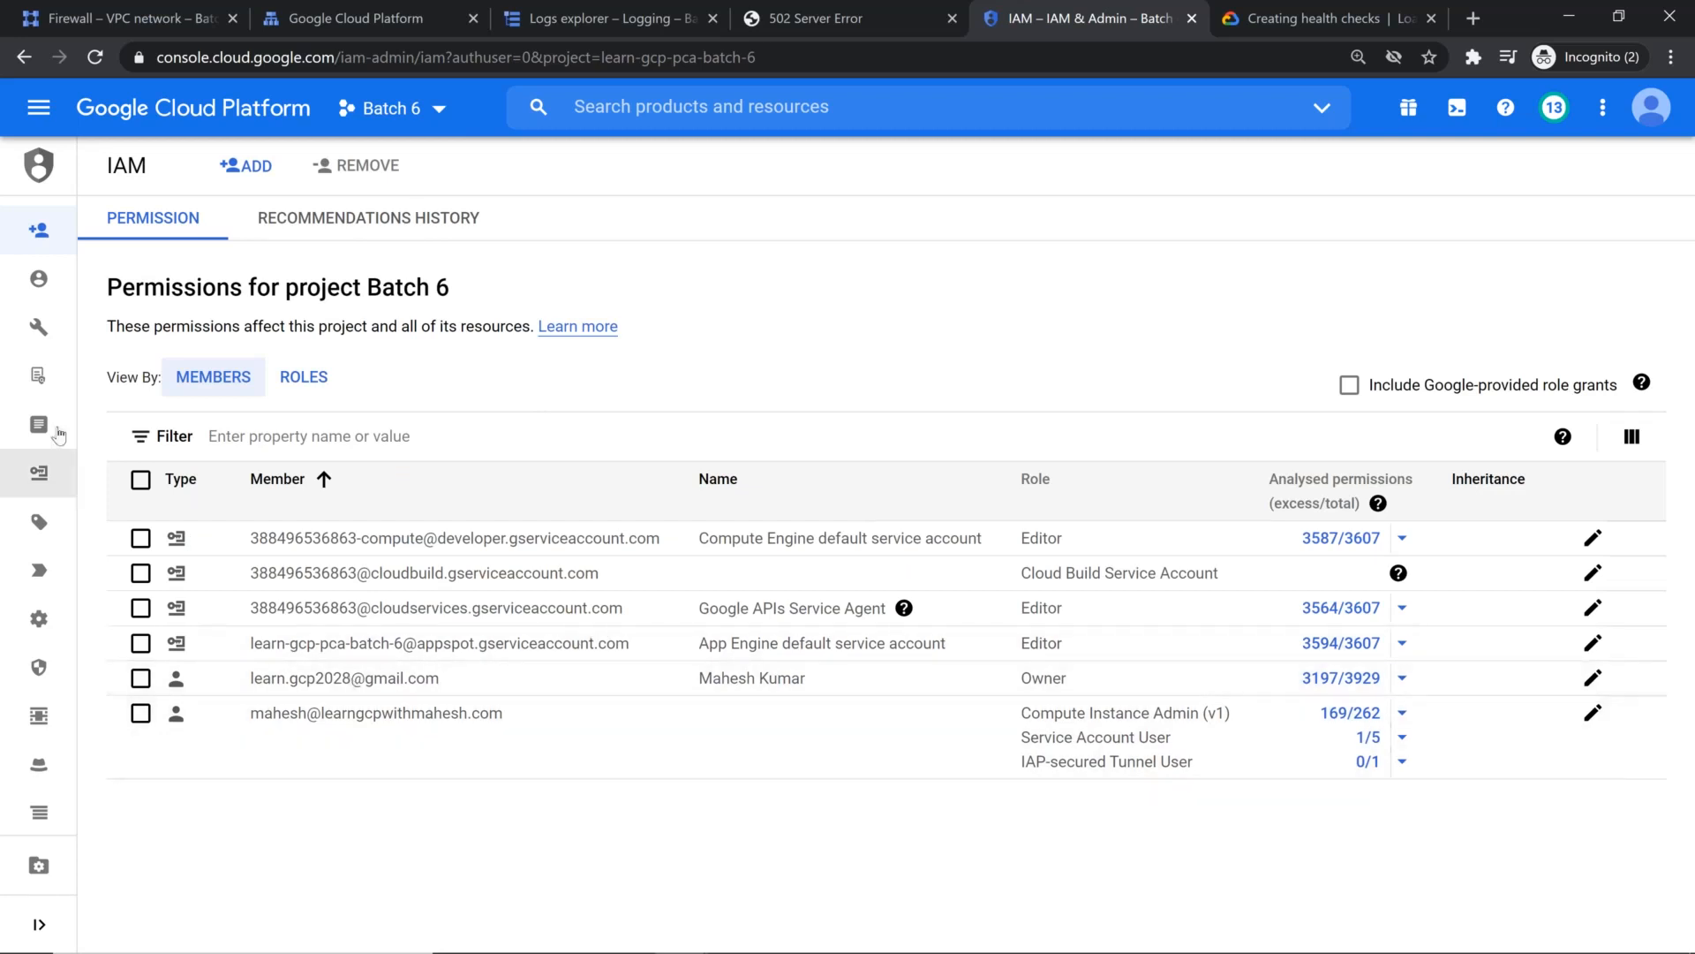
mouse_move(59, 431)
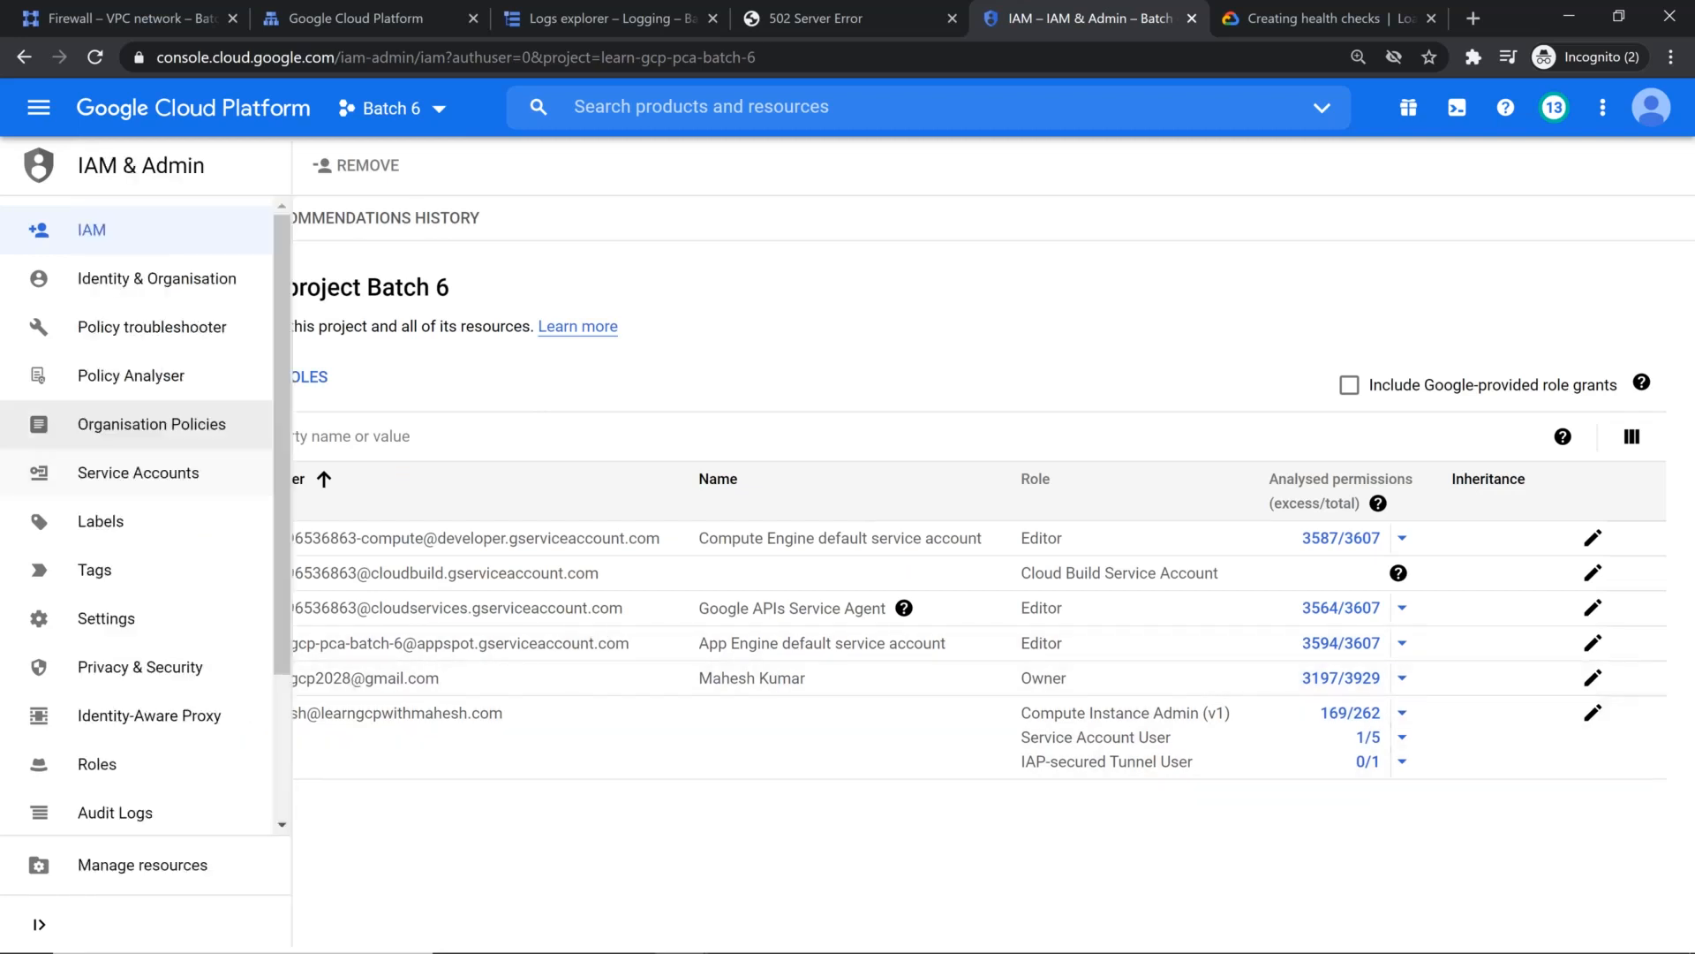
click(93, 480)
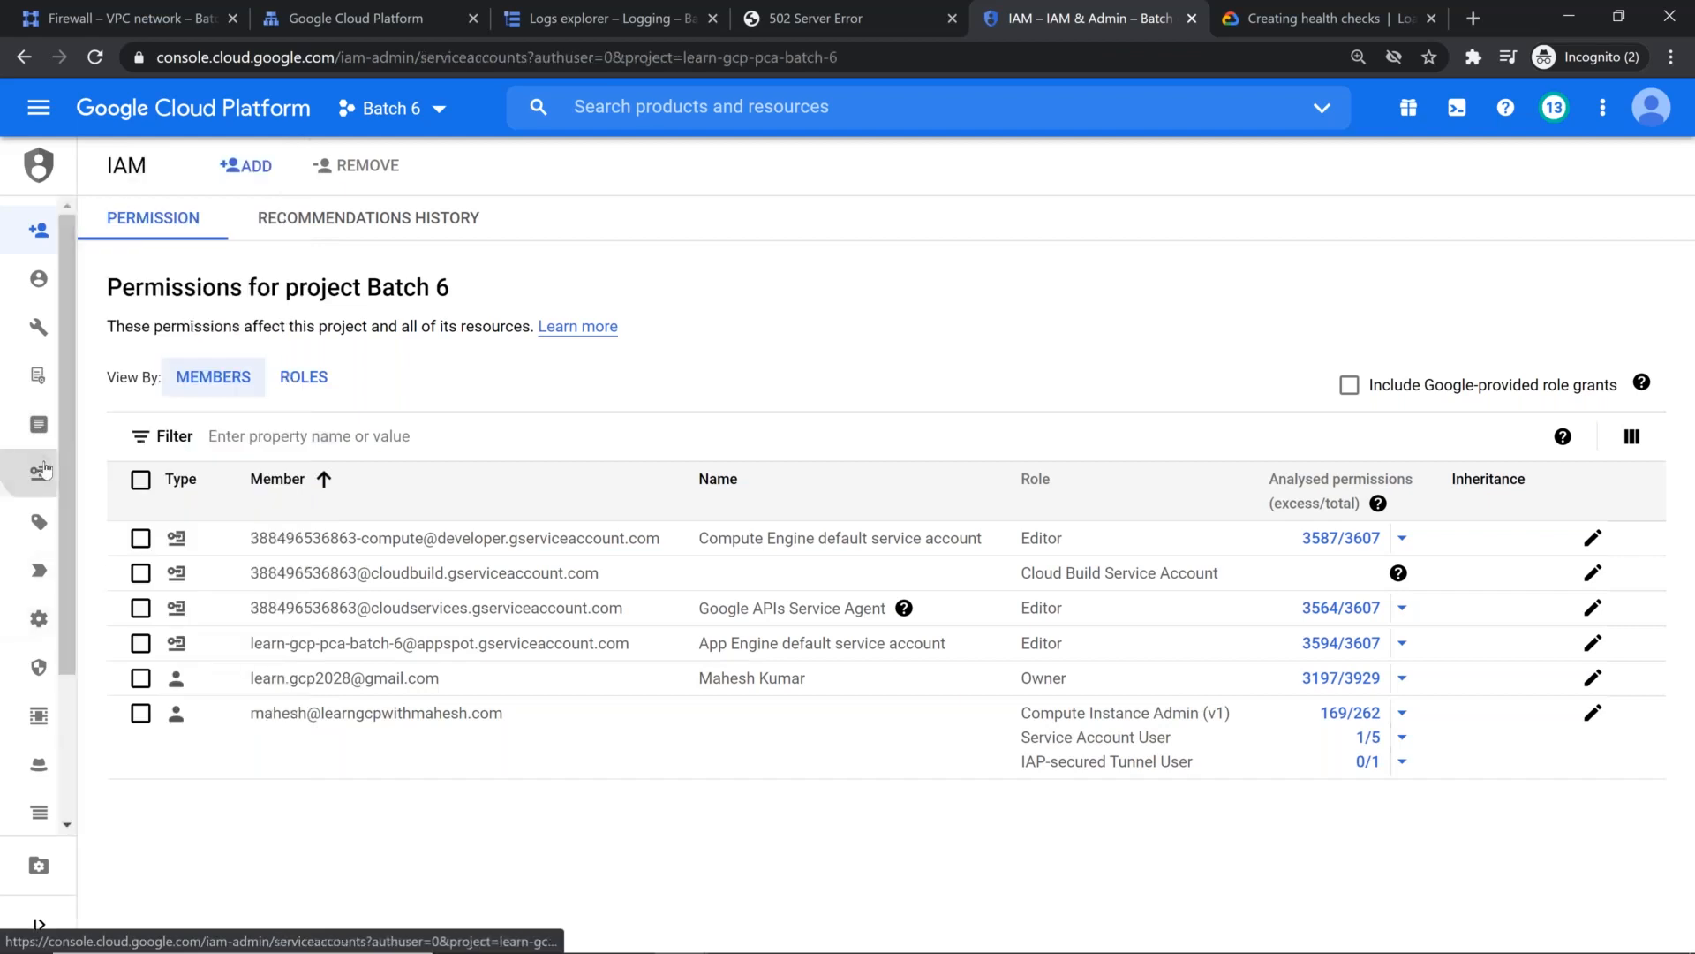
drag(380, 622, 212, 600)
key(ctrl+c)
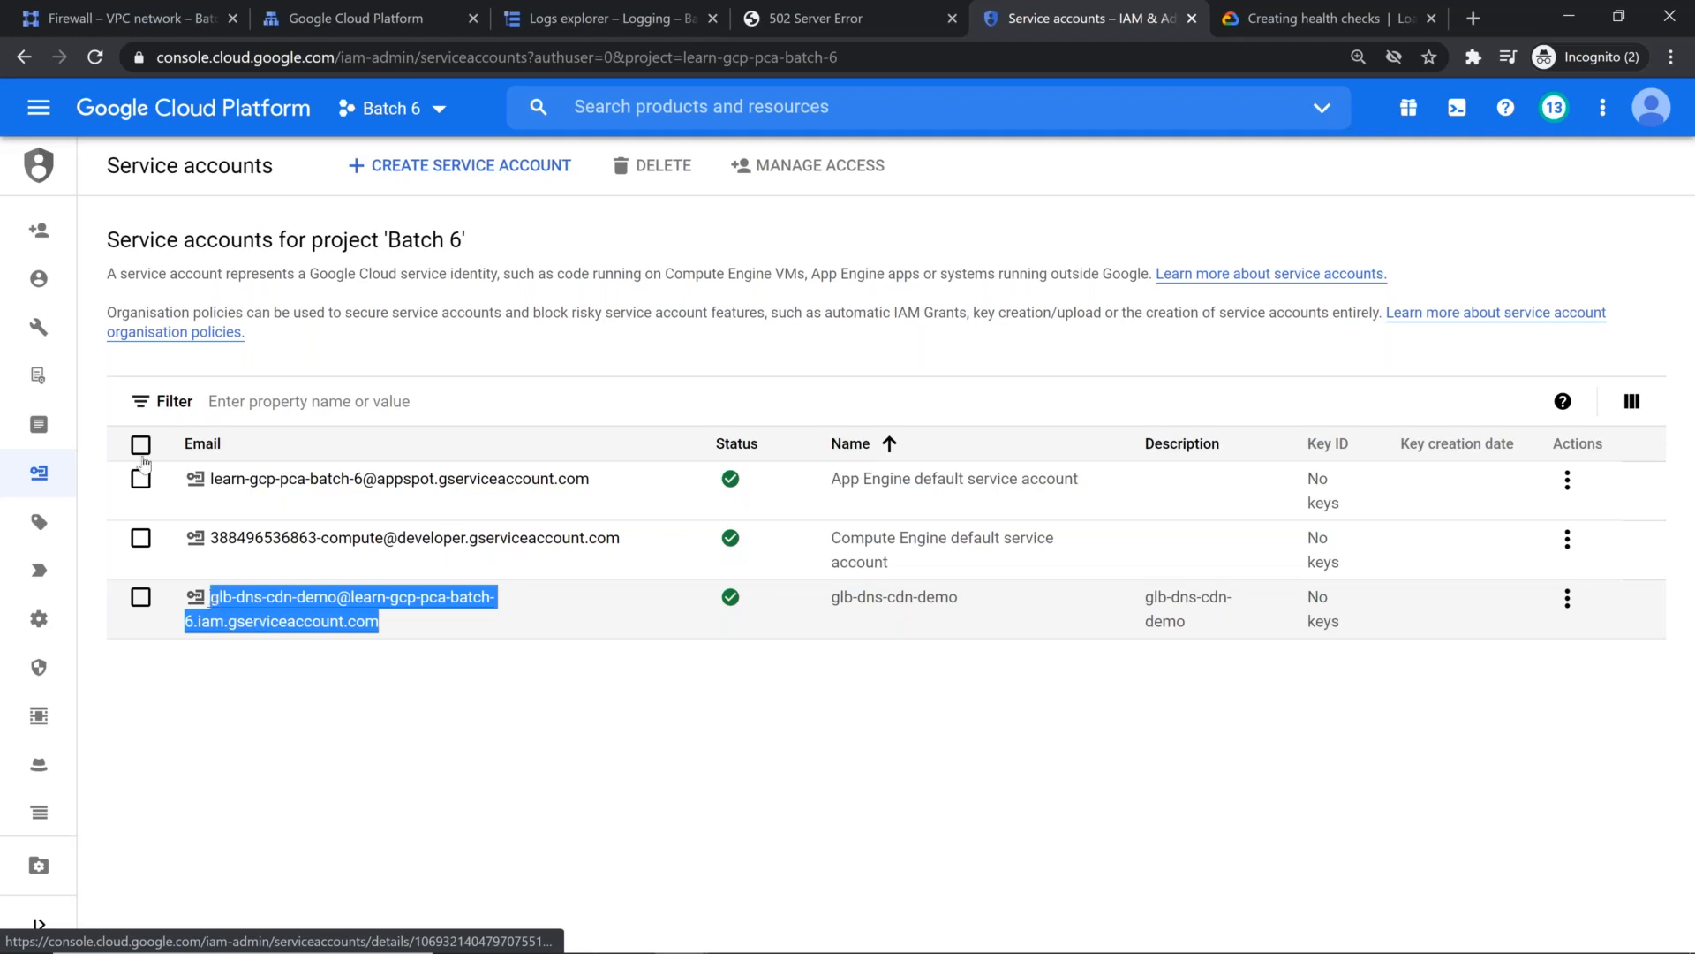
Step: Start adding an IAM member to the Batch 6 project, using the copied glb-dns-cdn-demo service account email
click(58, 231)
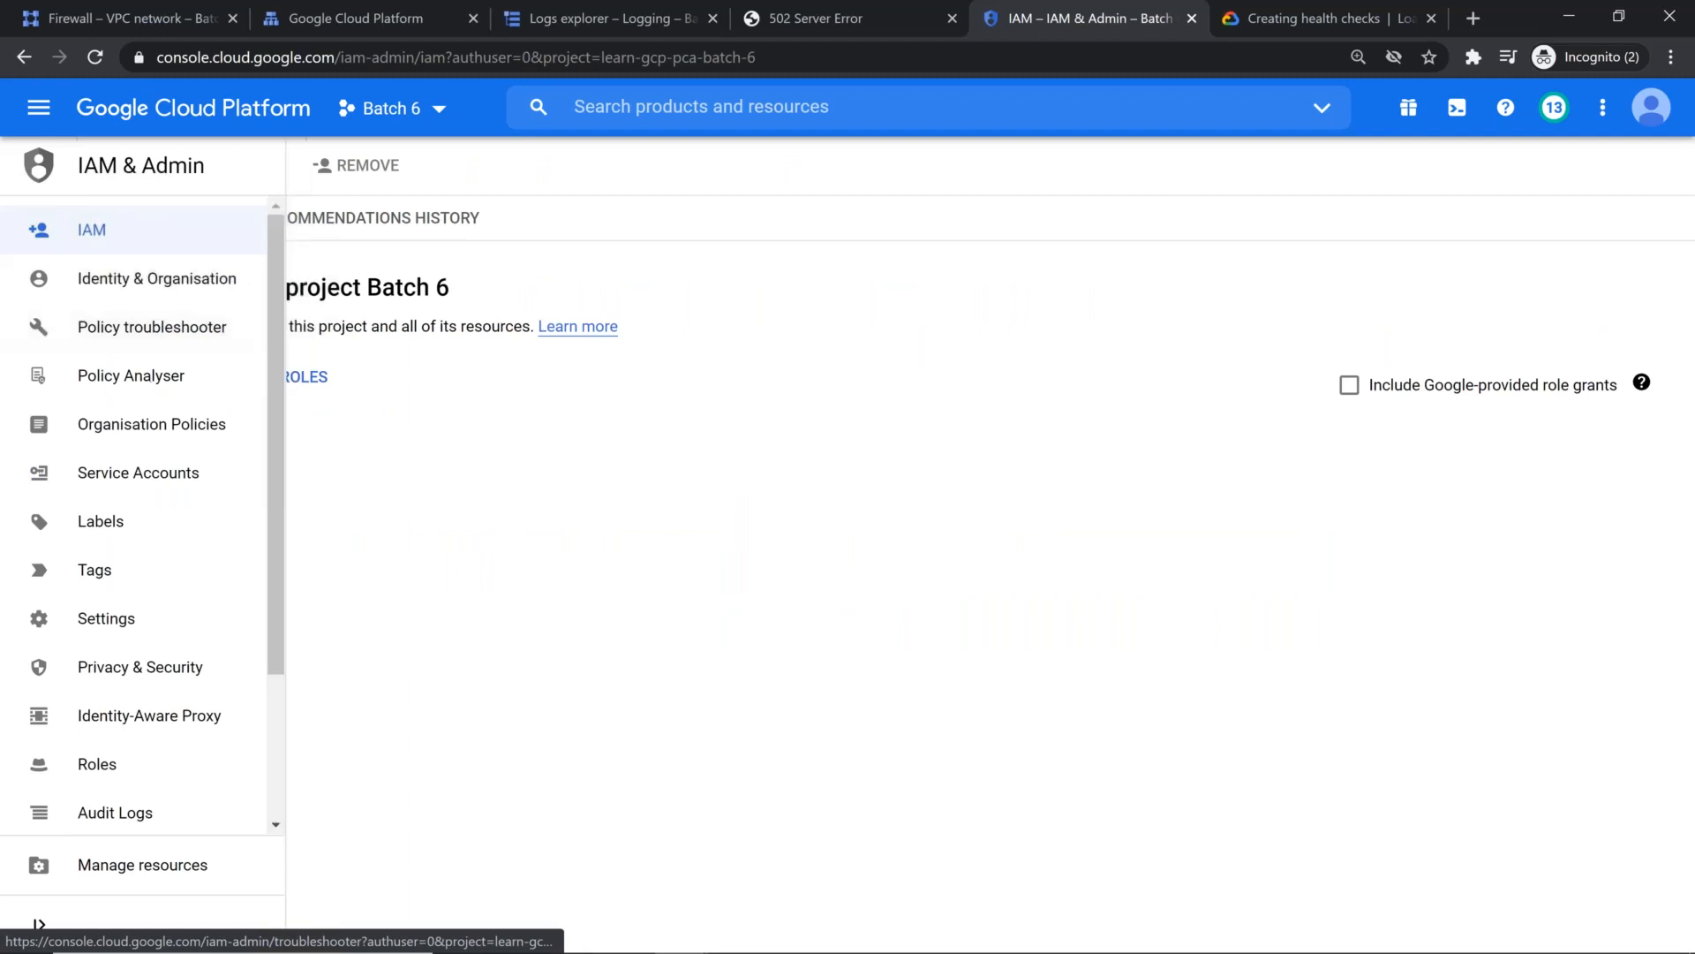
click(261, 168)
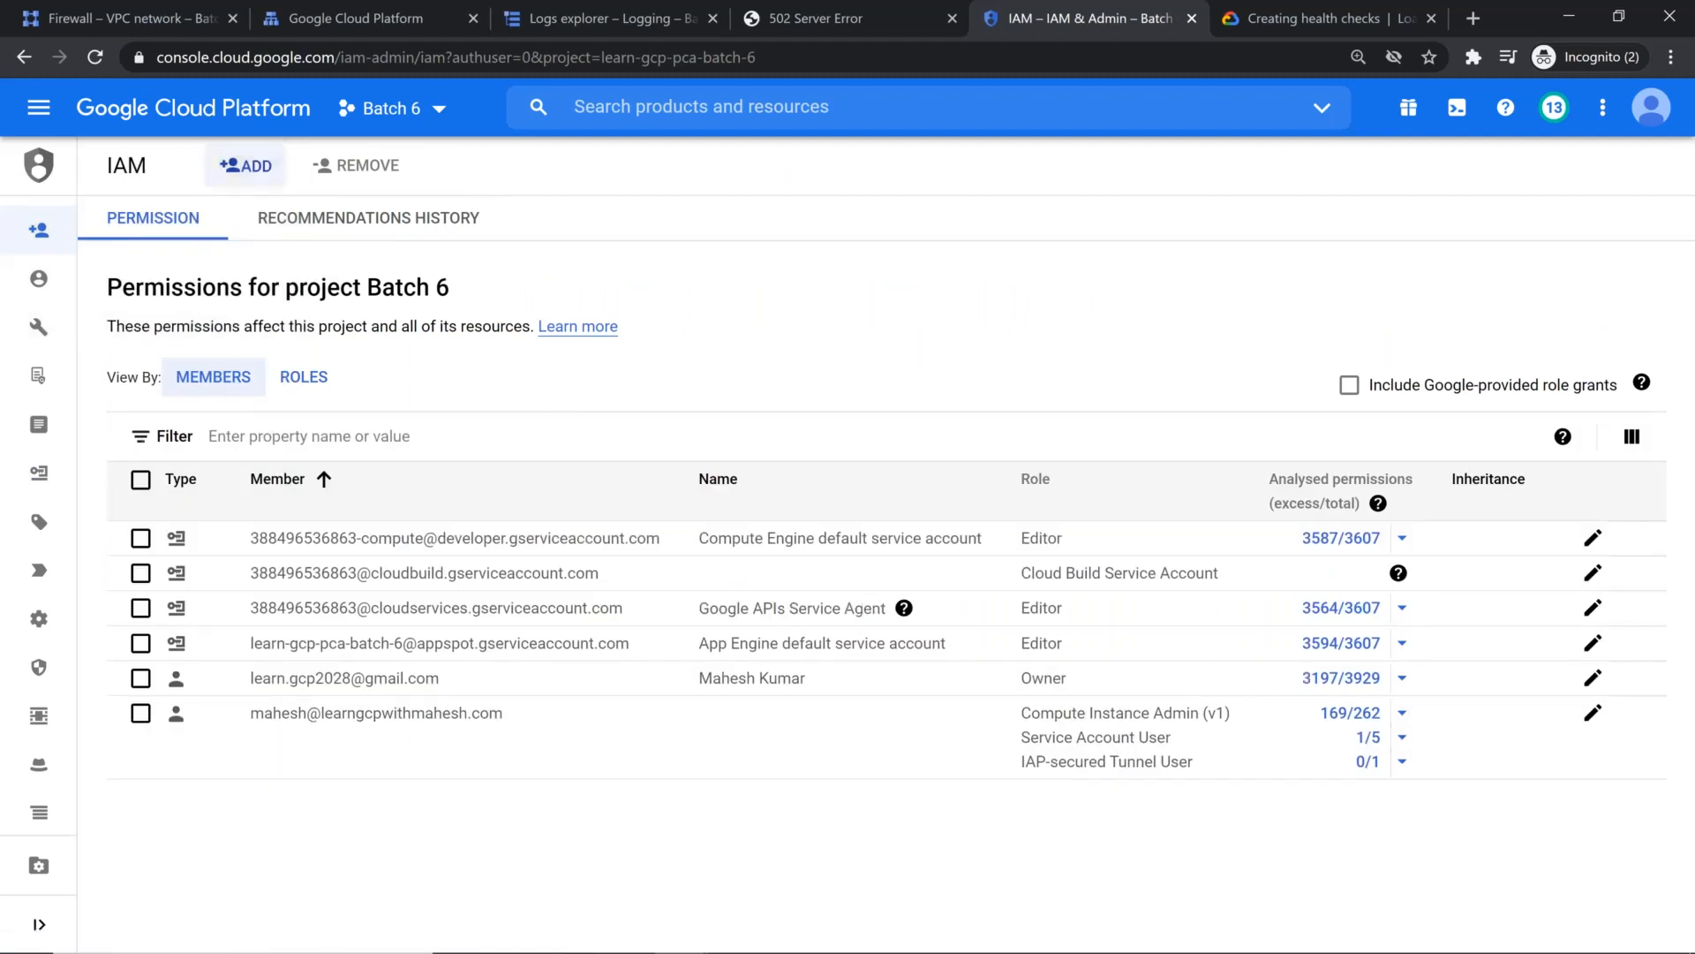
key(ctrl+v)
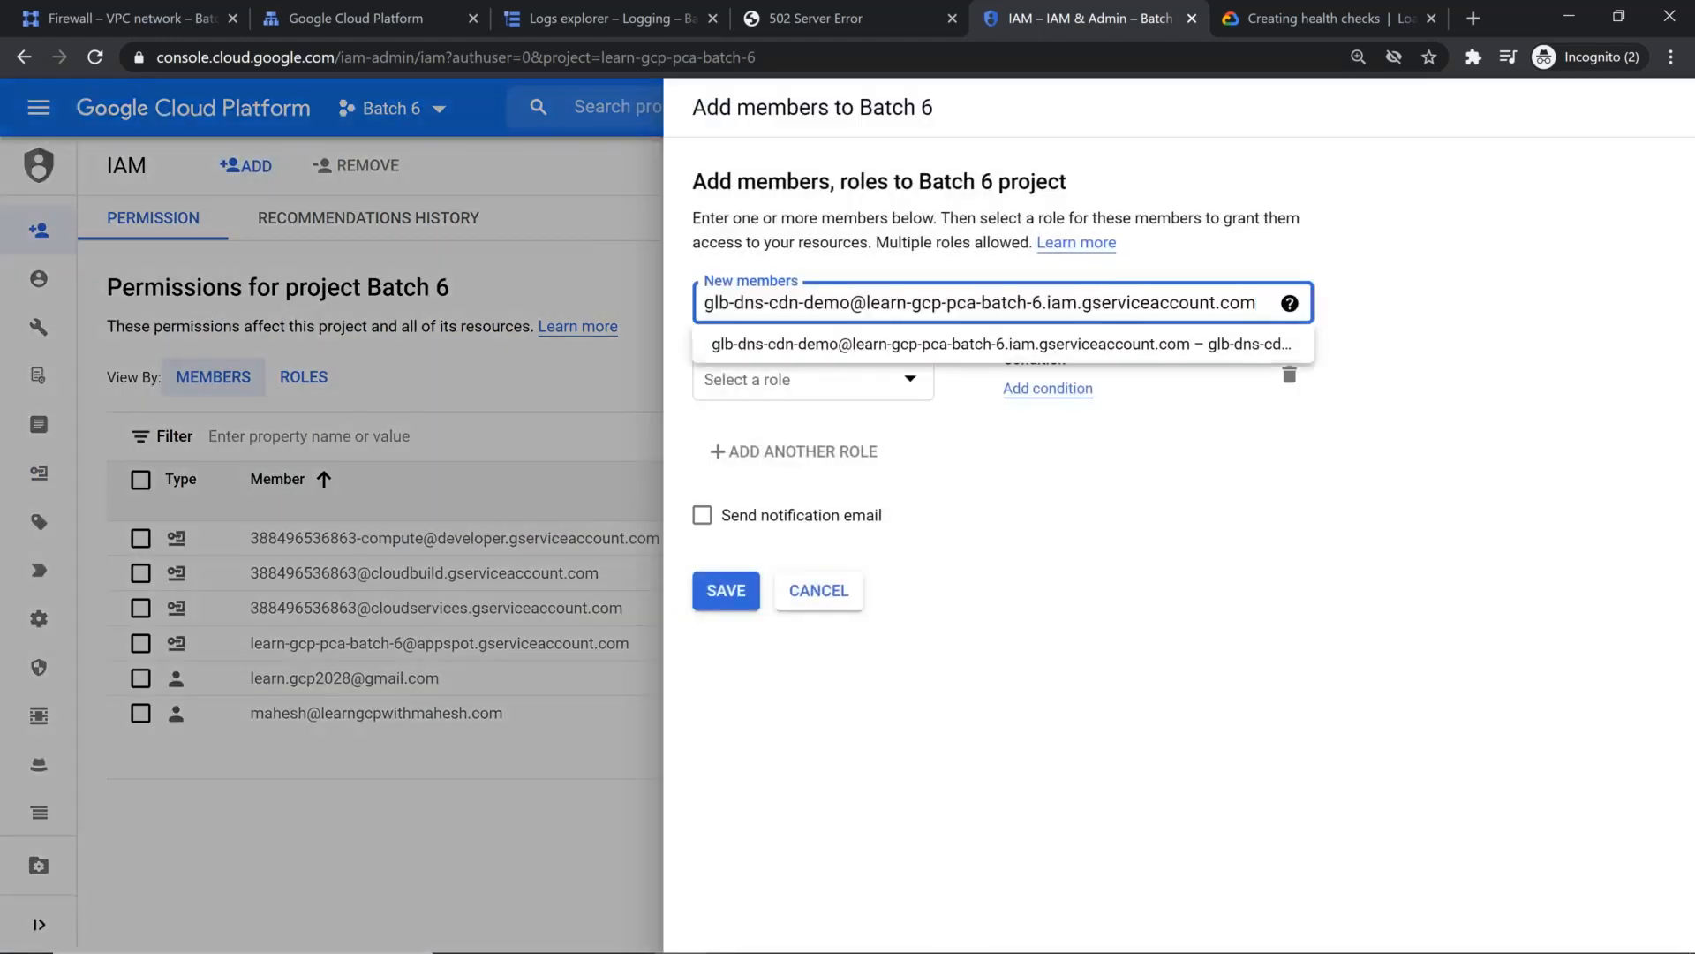
click(1065, 350)
Step: Assign the Compute Engine role Compute Admin to the new member and save
click(816, 413)
scroll(832, 582, down, 3)
scroll(837, 610, down, 3)
scroll(837, 618, down, 6)
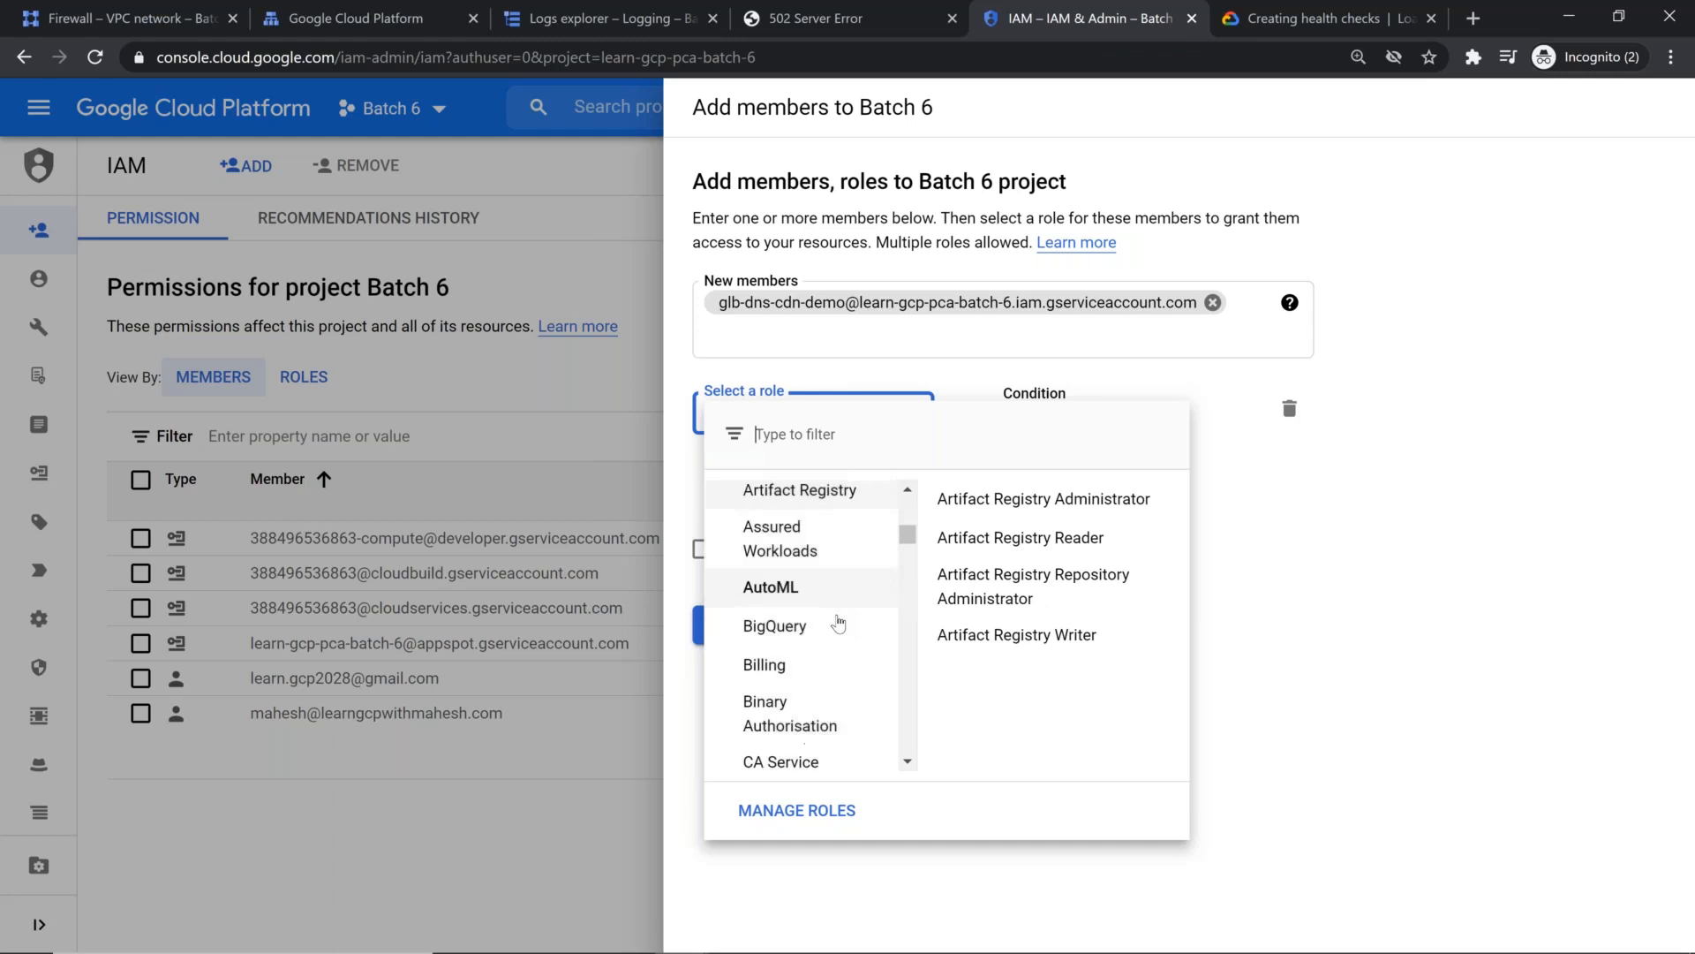
scroll(838, 627, down, 10)
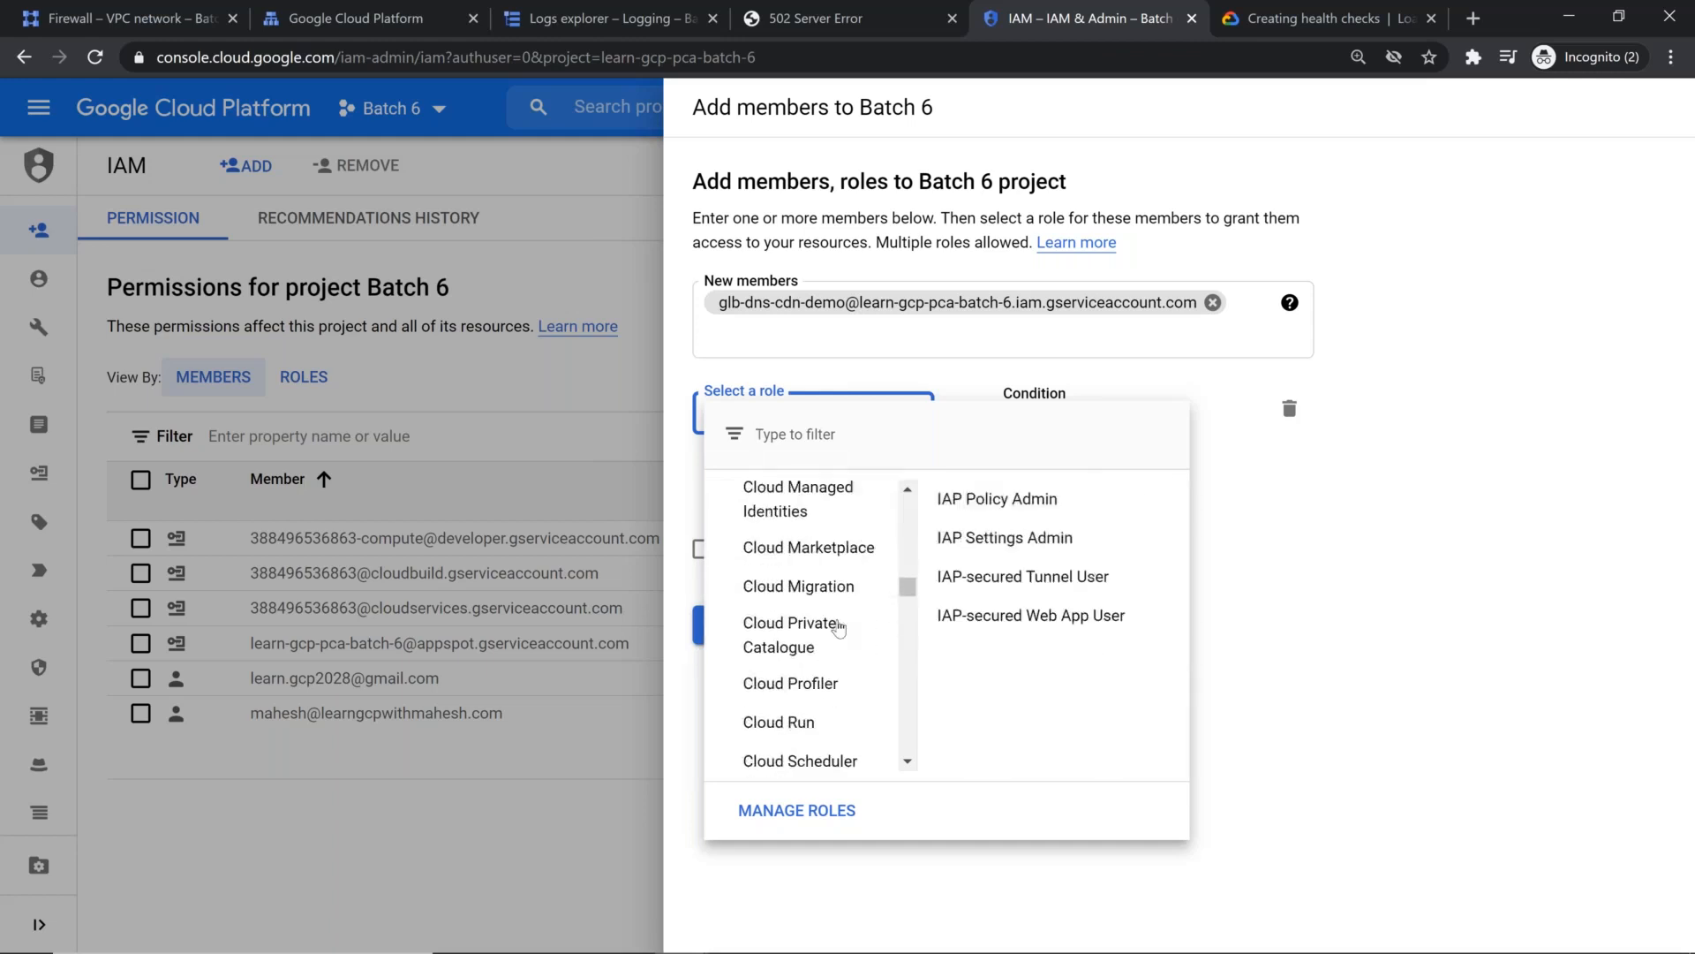
mouse_move(838, 627)
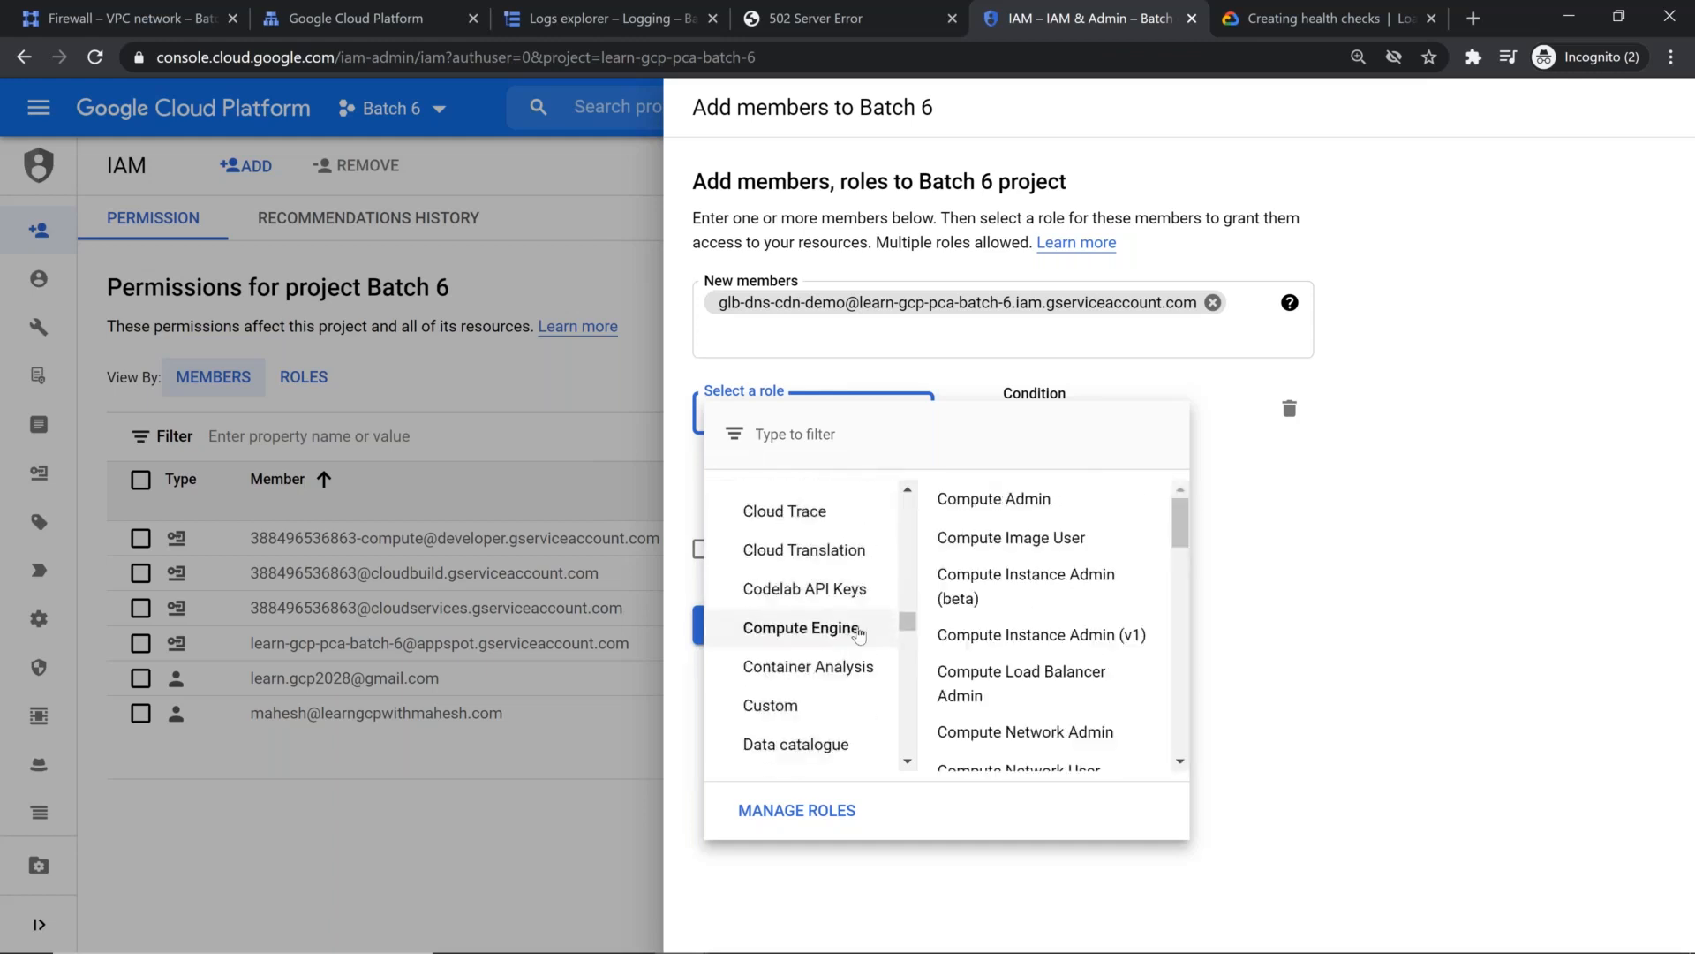
click(1086, 492)
click(722, 660)
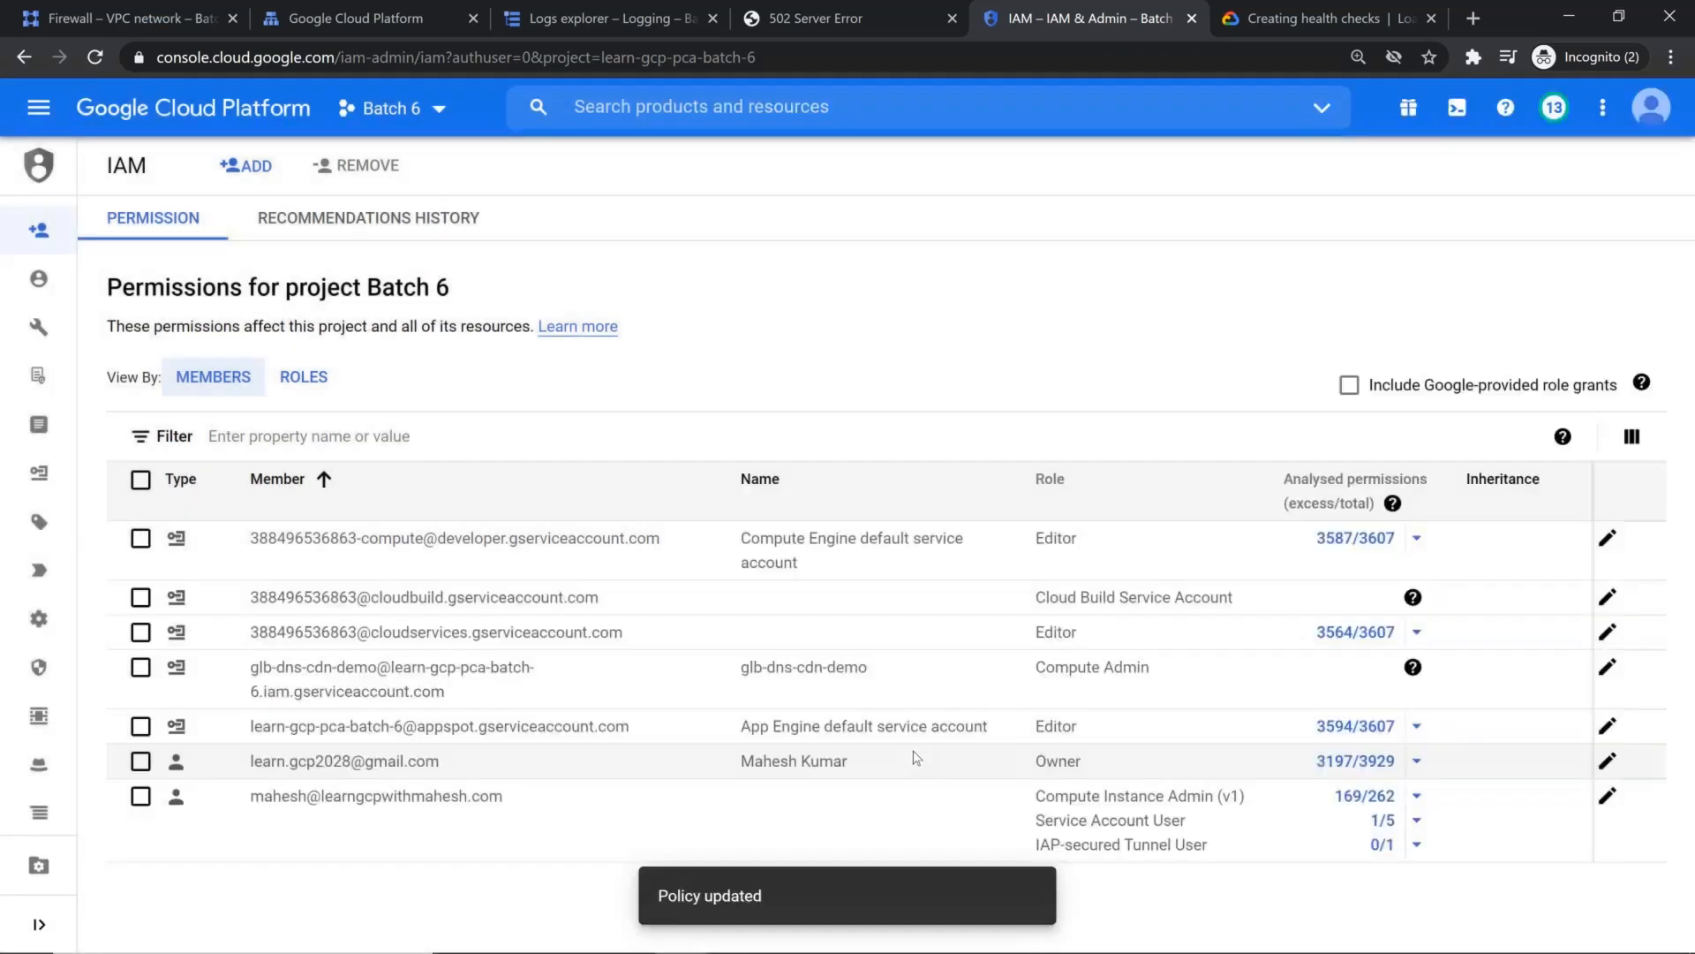
Step: Reload the page at 34.120.231.218 several times, and check the glb-dns-cdn load balancer's backend status
click(807, 26)
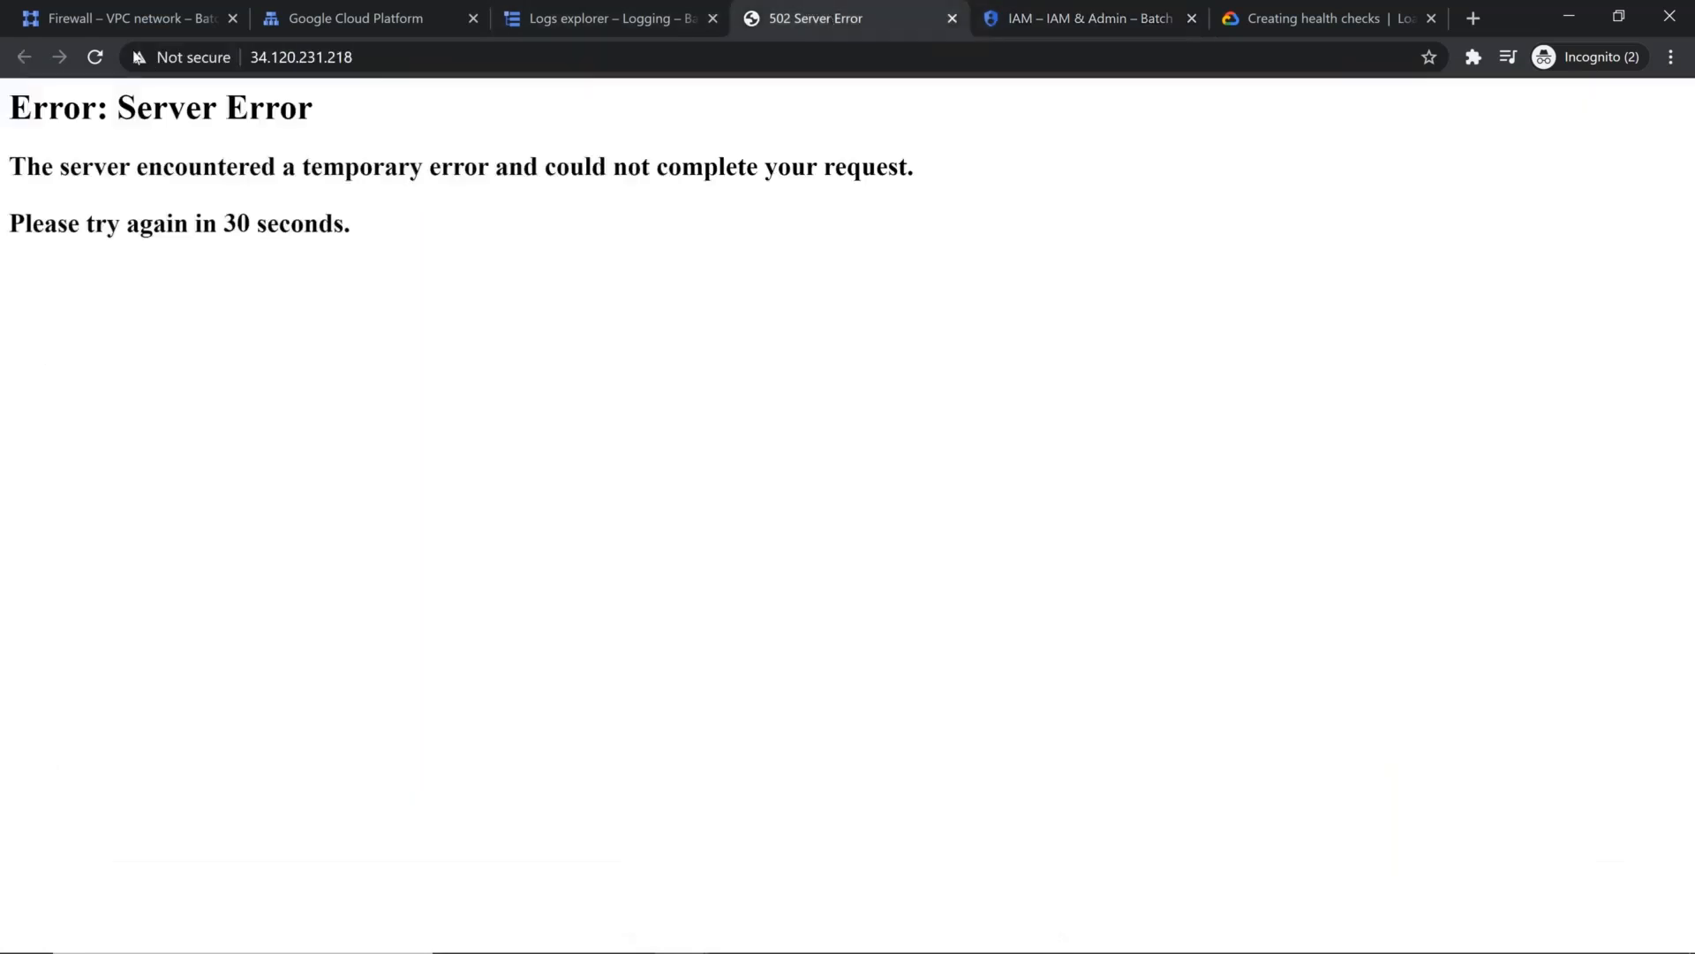
click(95, 56)
click(94, 57)
click(95, 57)
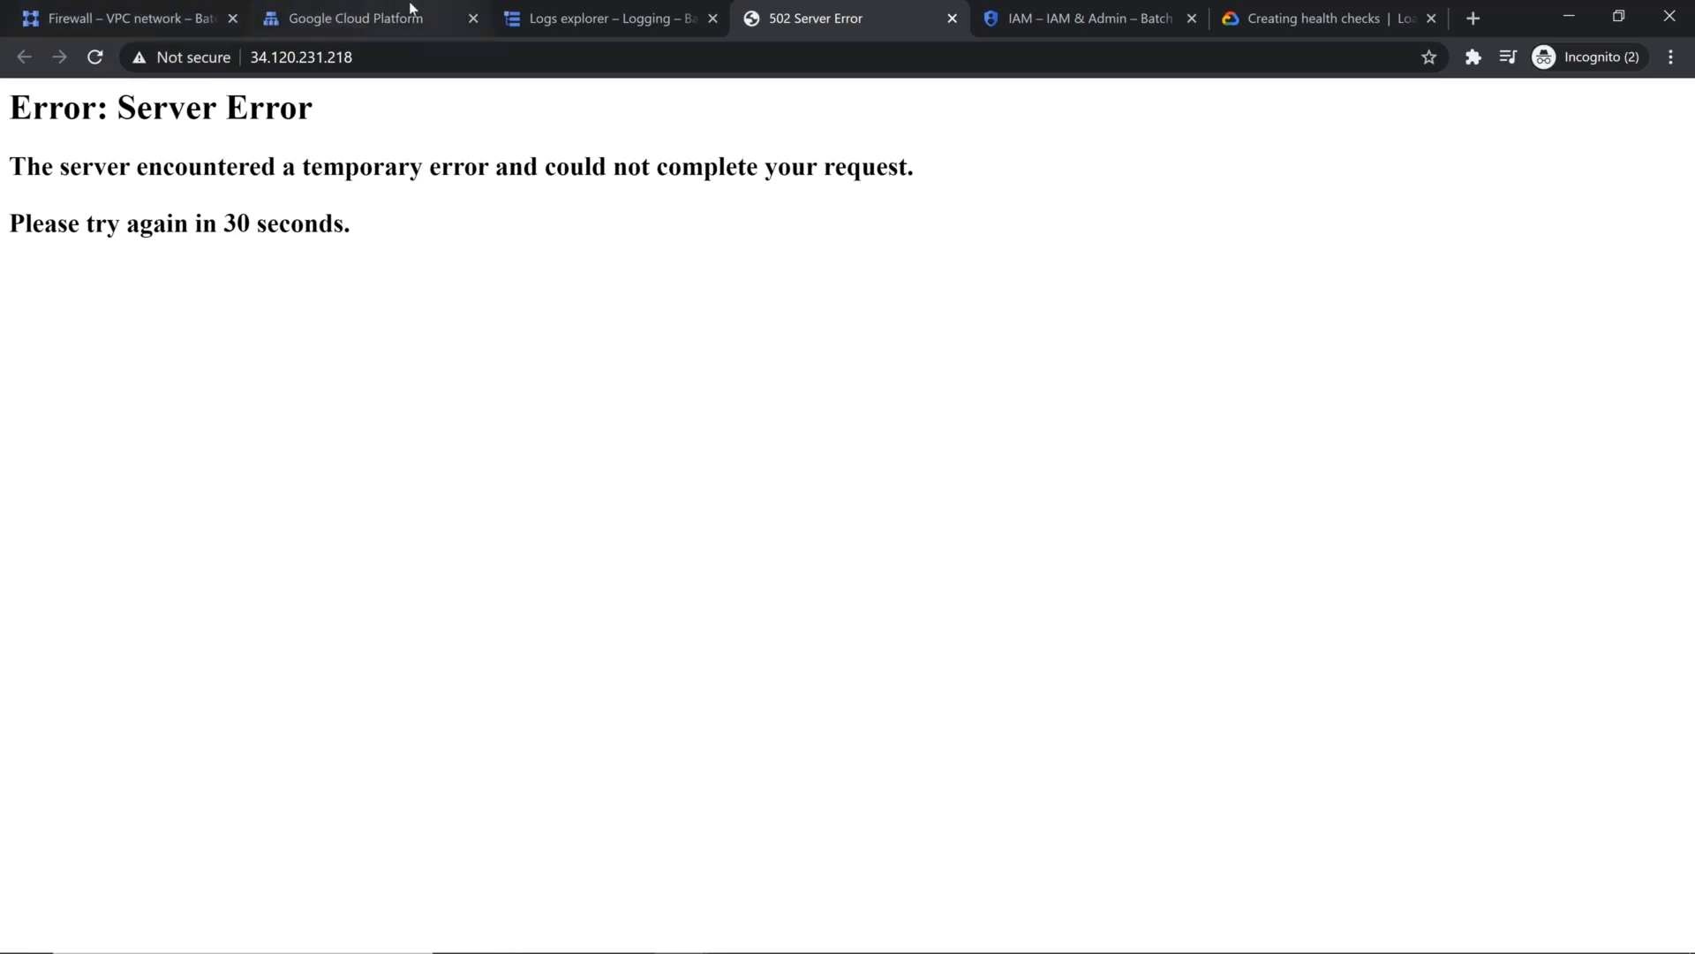
click(357, 18)
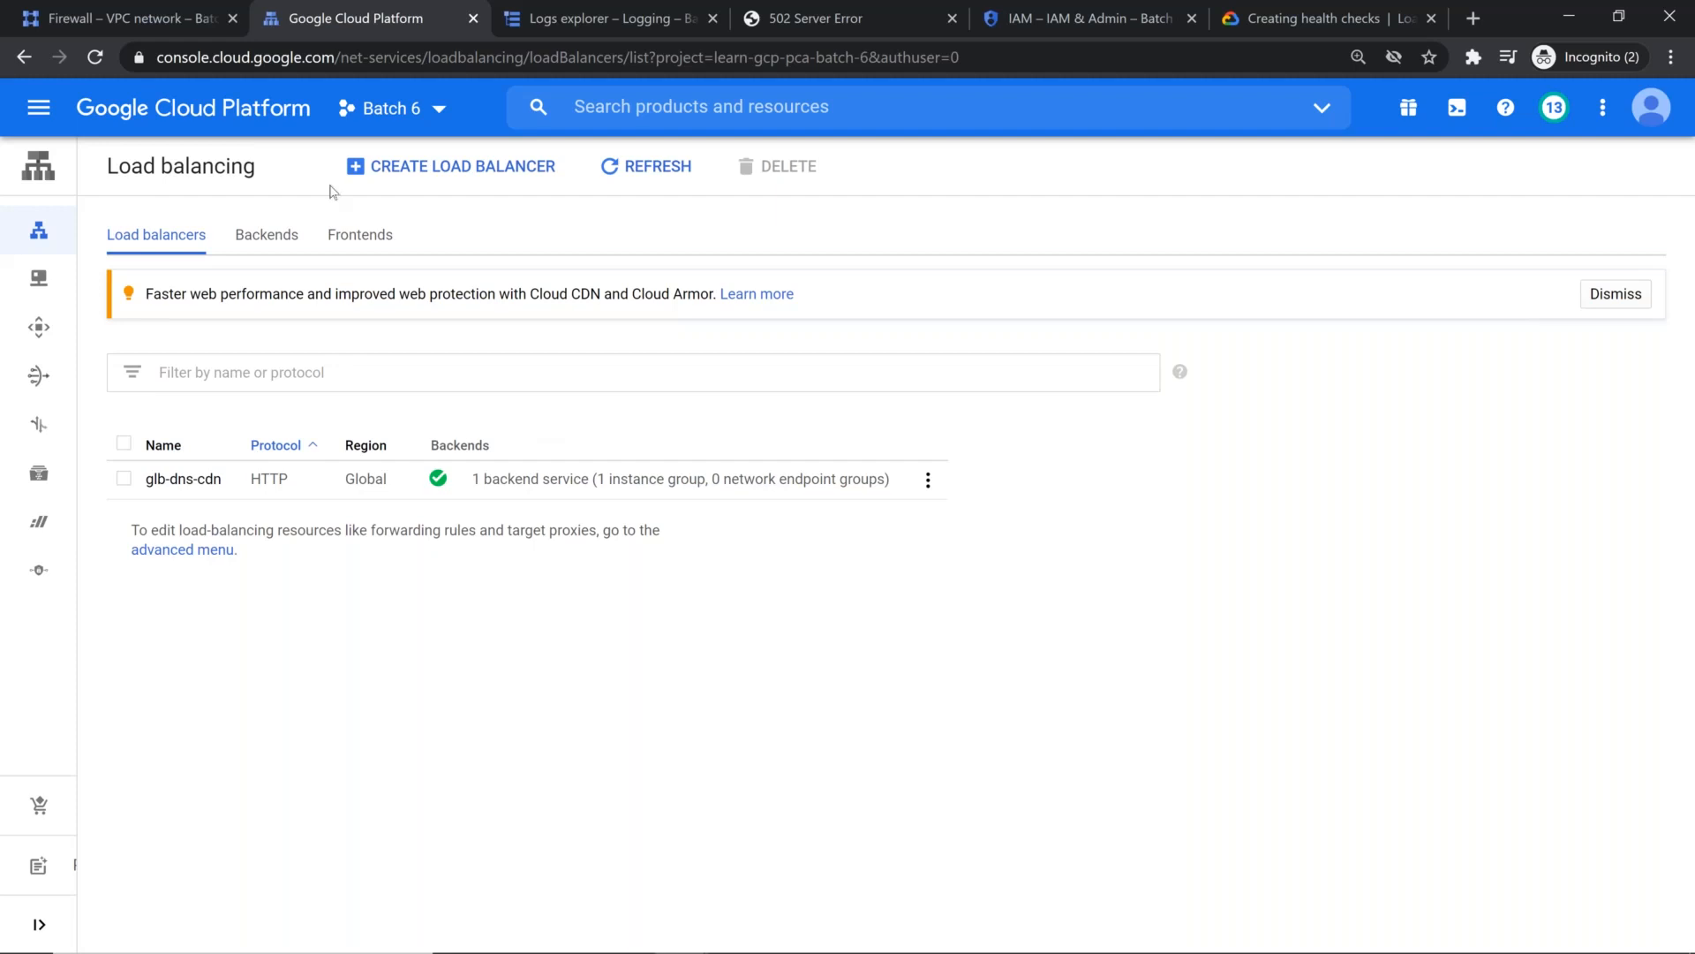
Step: Change the IAM role of the glb-dns-cdn-demo service account to Editor and save the policy
click(1051, 18)
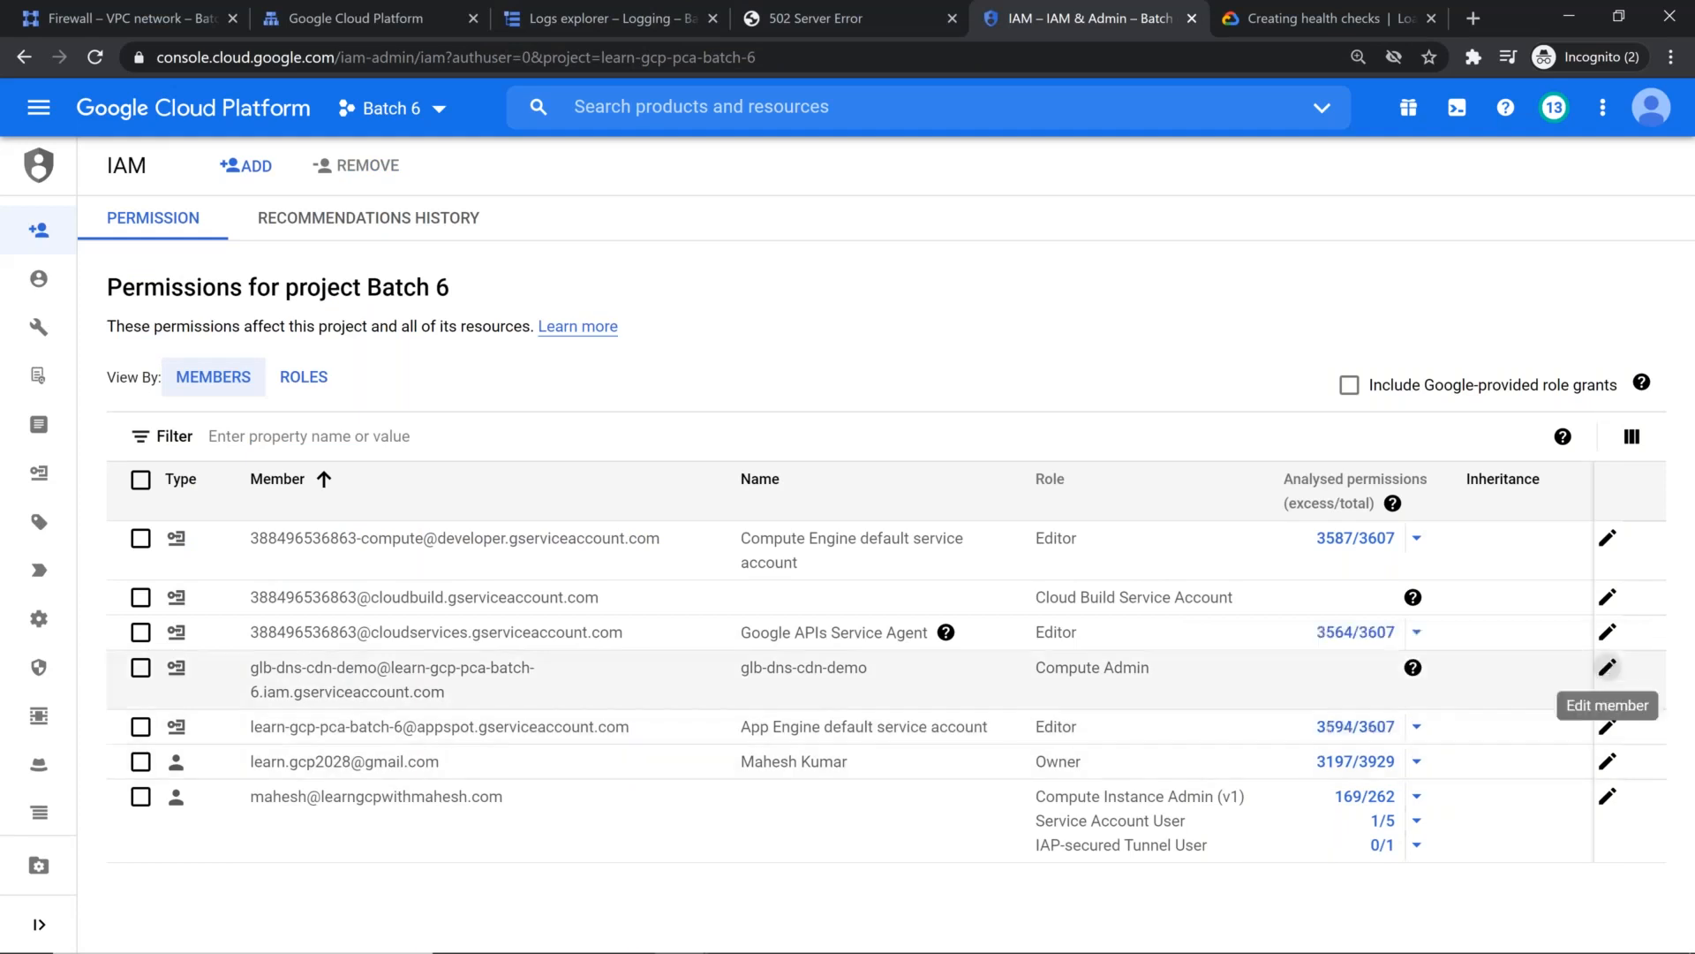
click(1607, 667)
click(812, 277)
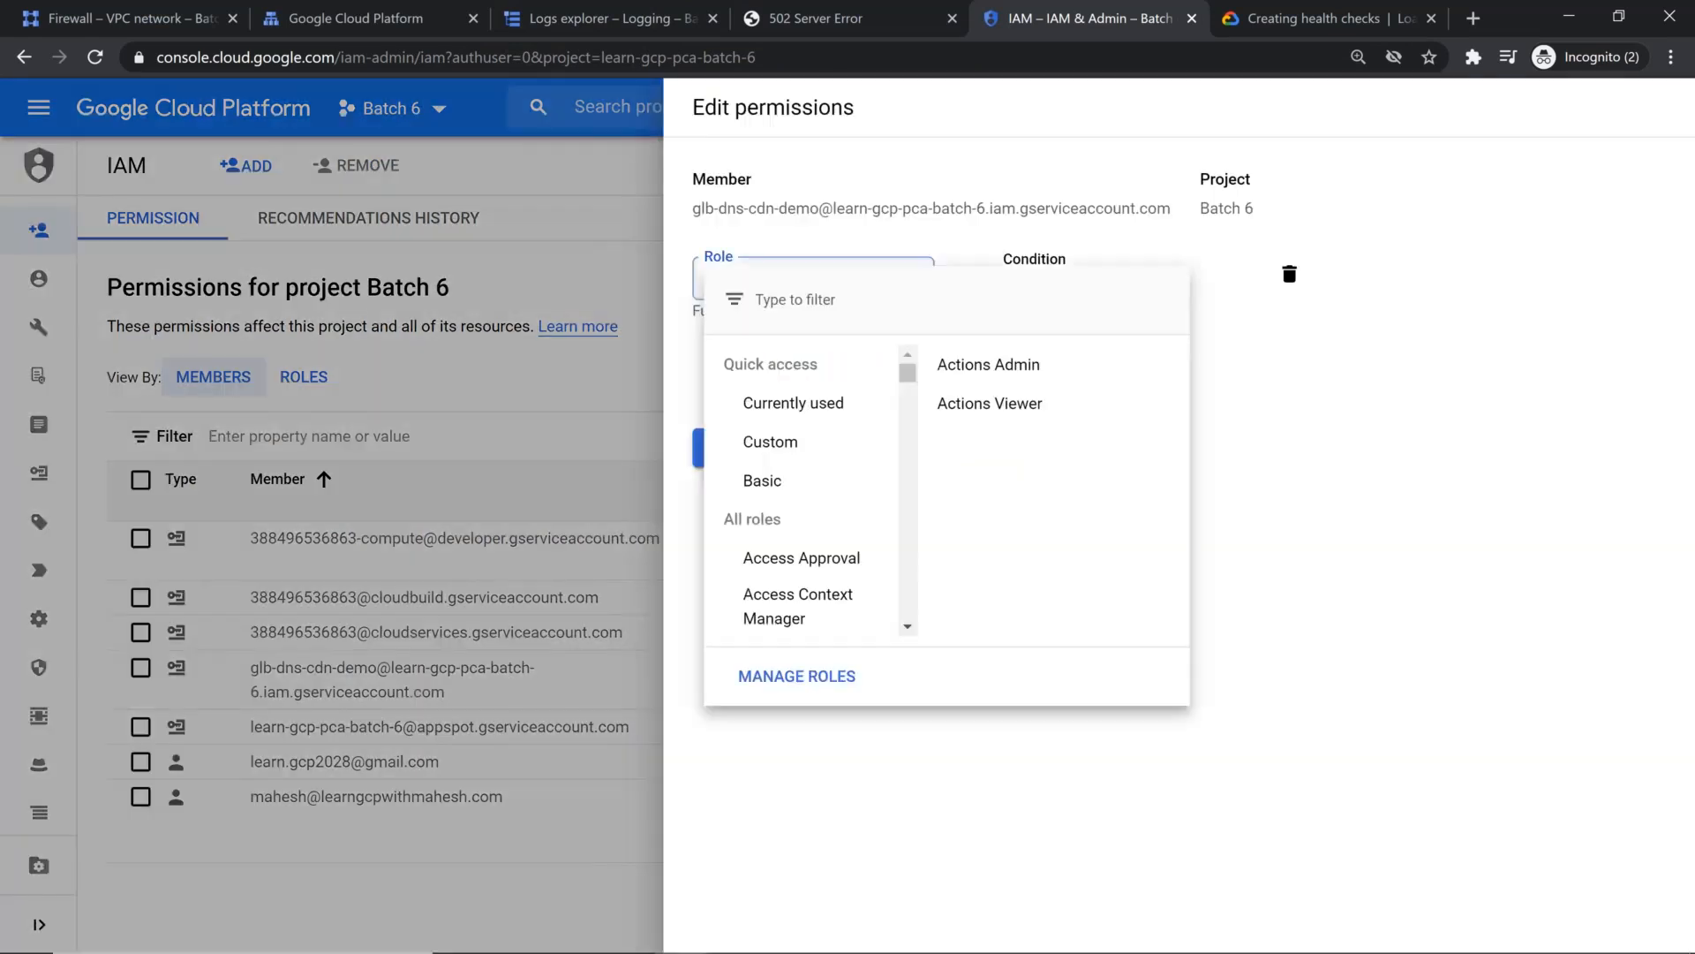
mouse_move(821, 486)
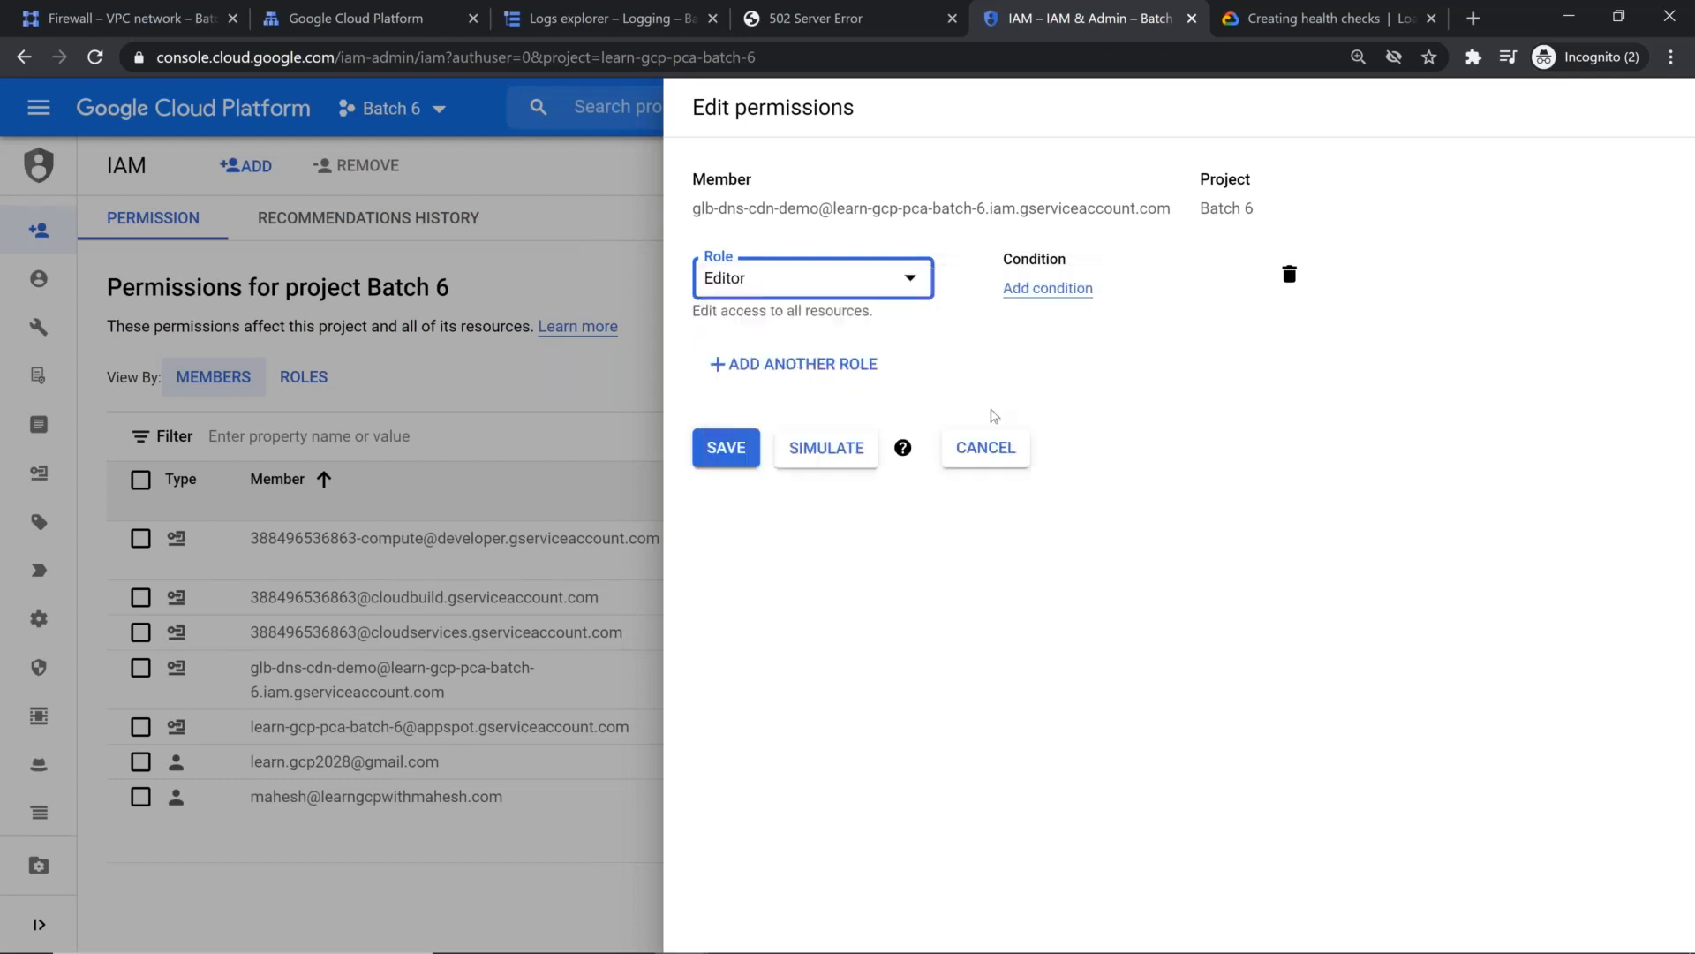
click(724, 453)
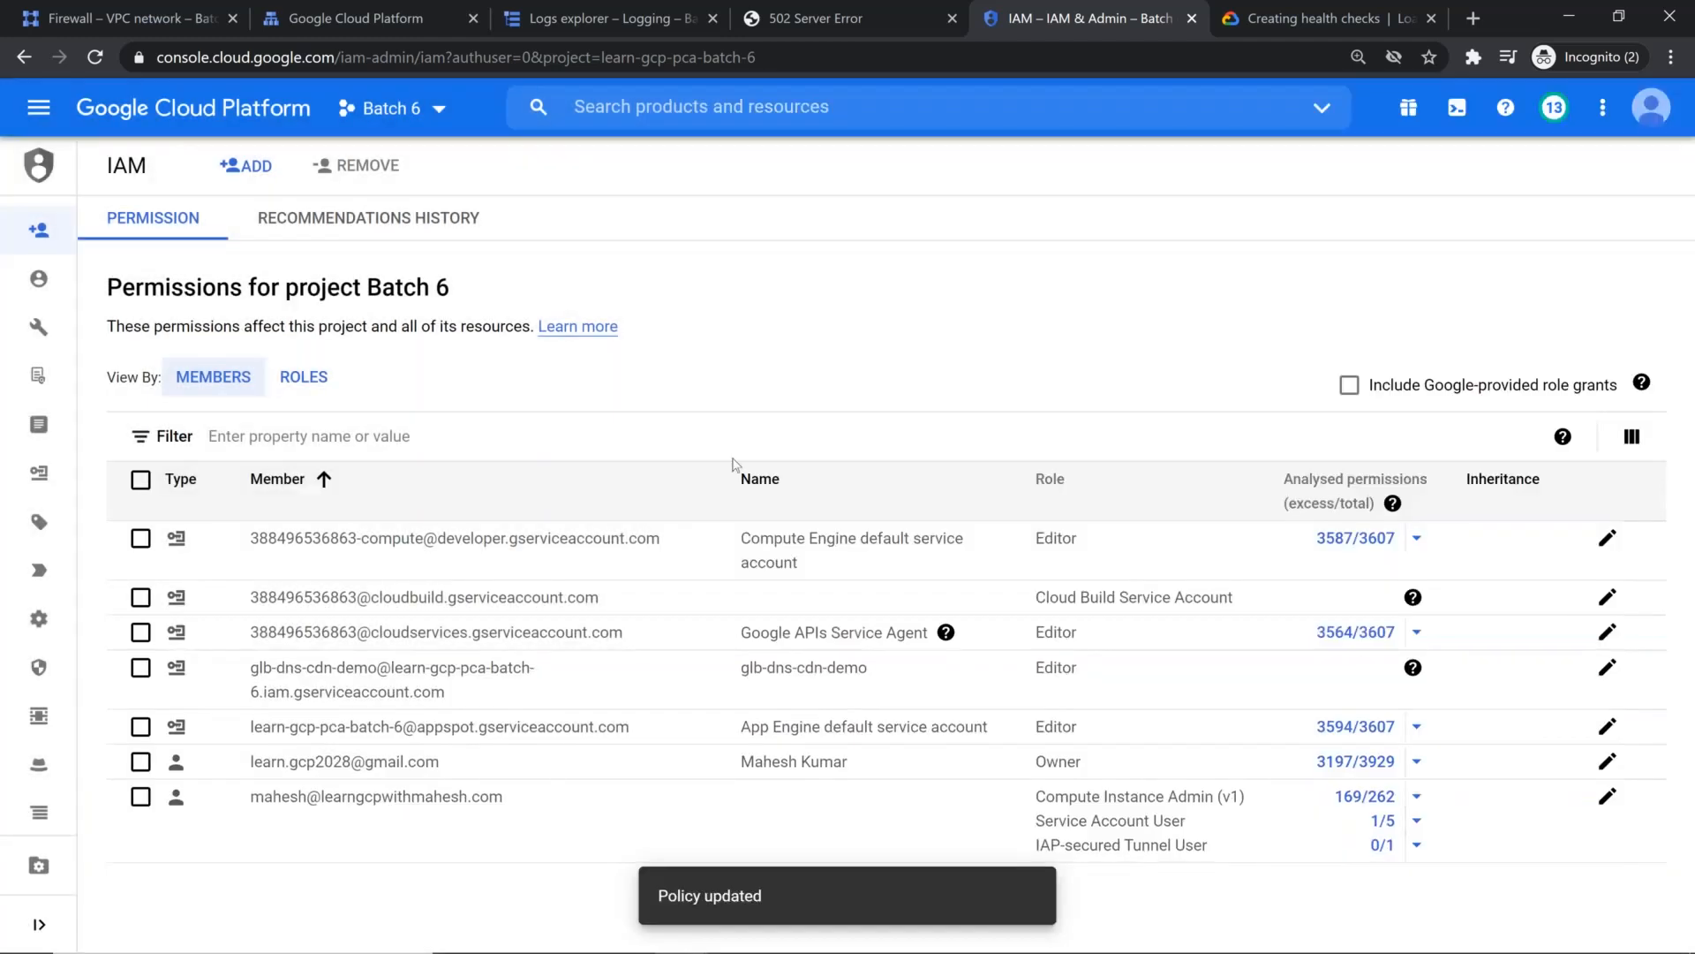
Step: Reload the page at 34.120.231.218, and check the health-check documentation for the firewall rule's target setting
click(876, 12)
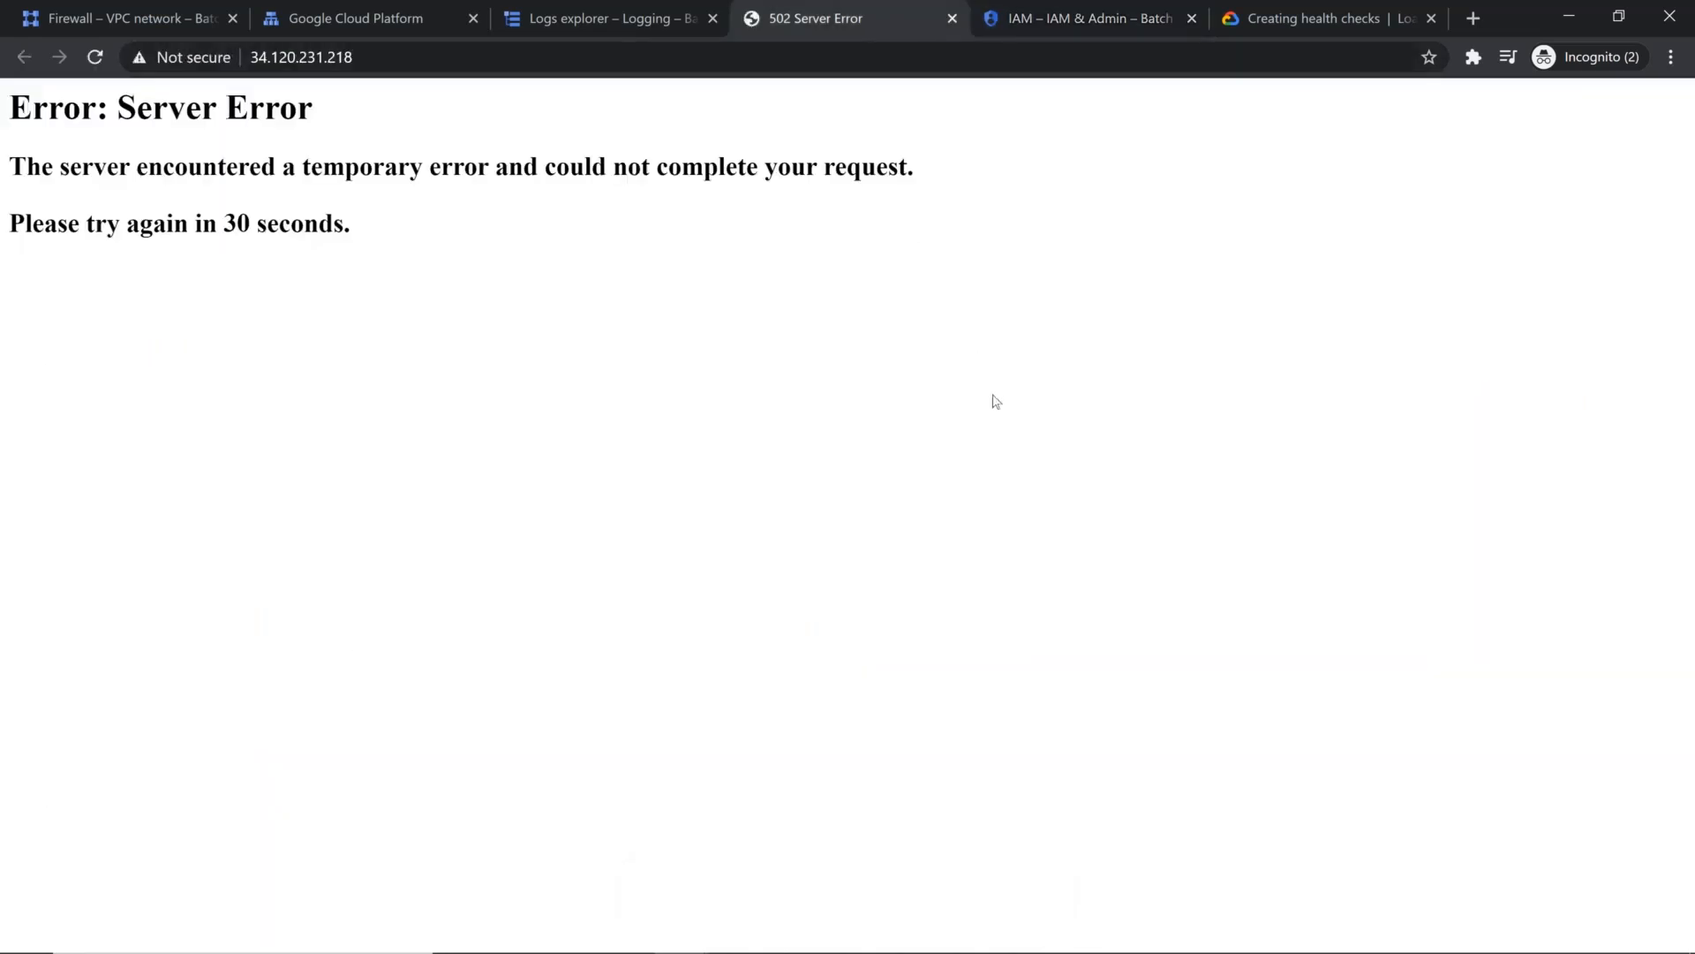
click(95, 58)
click(1330, 11)
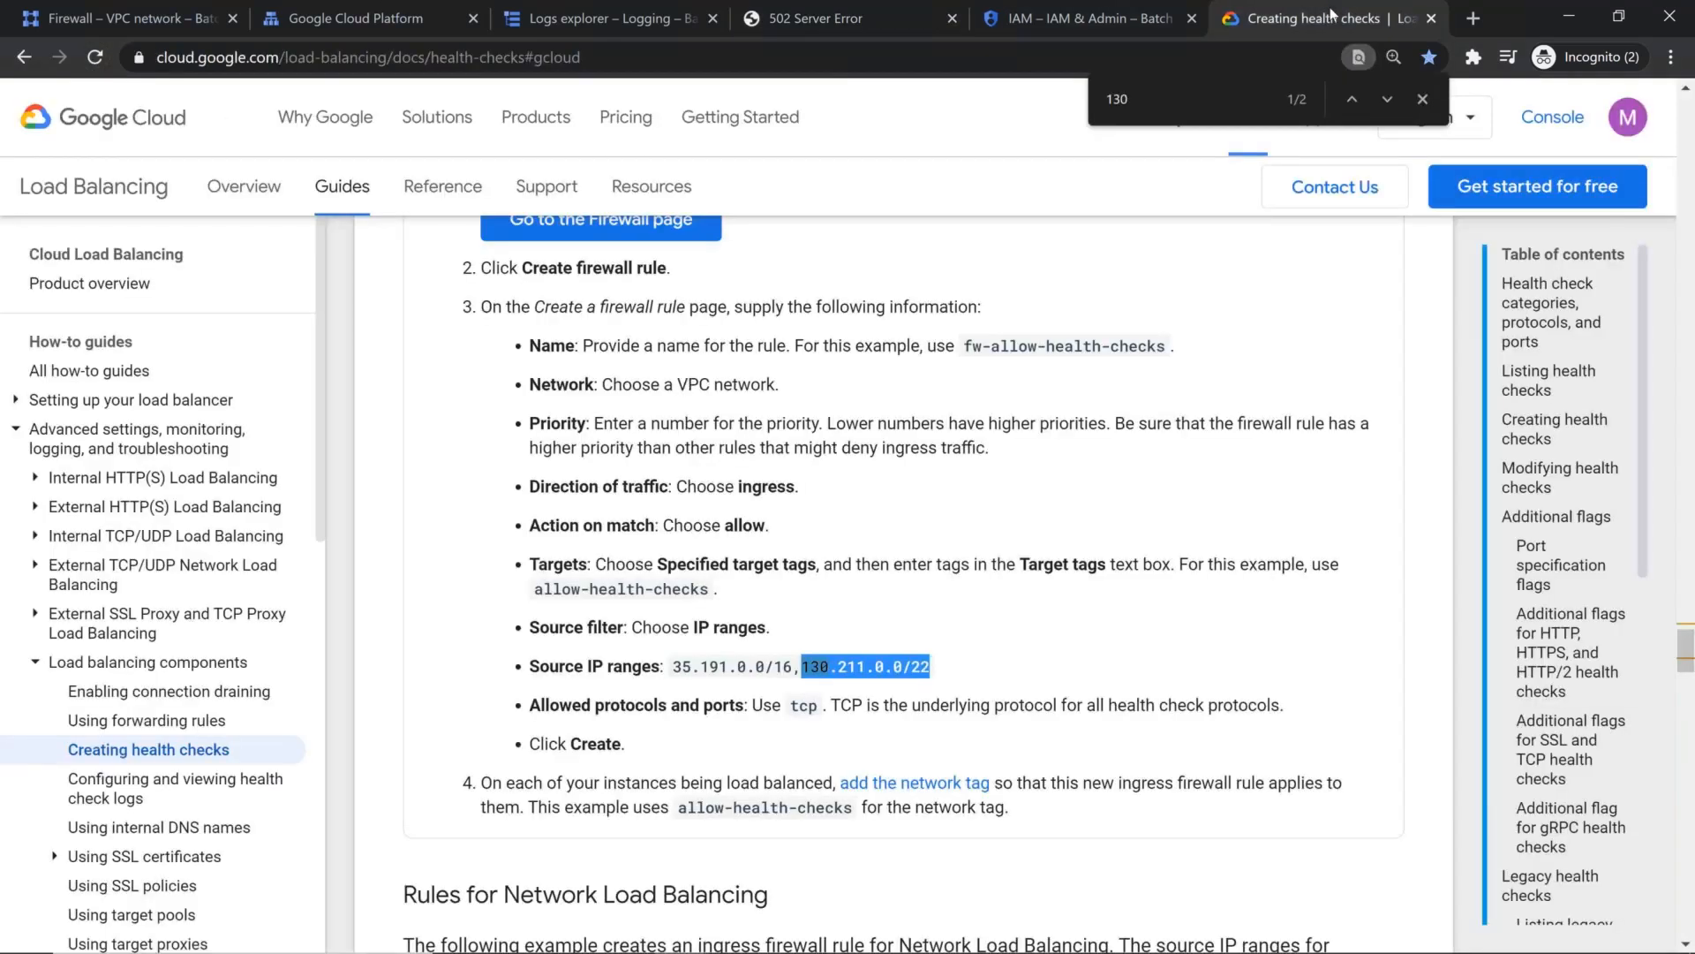
click(726, 583)
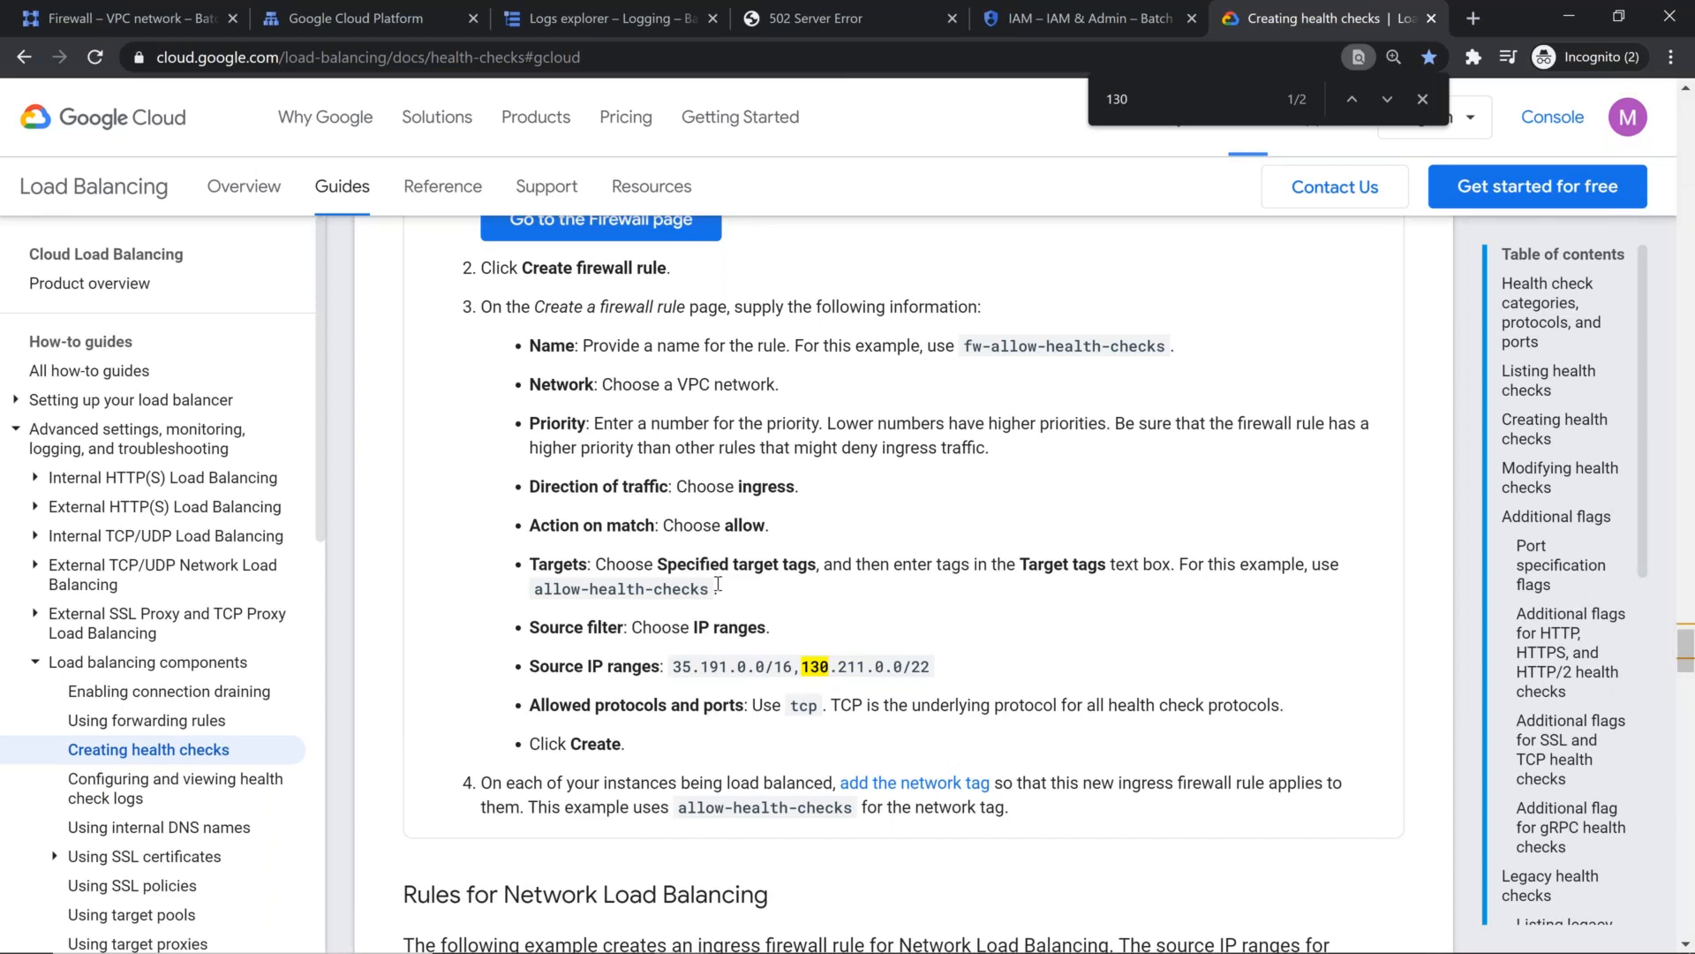
drag(654, 565, 820, 566)
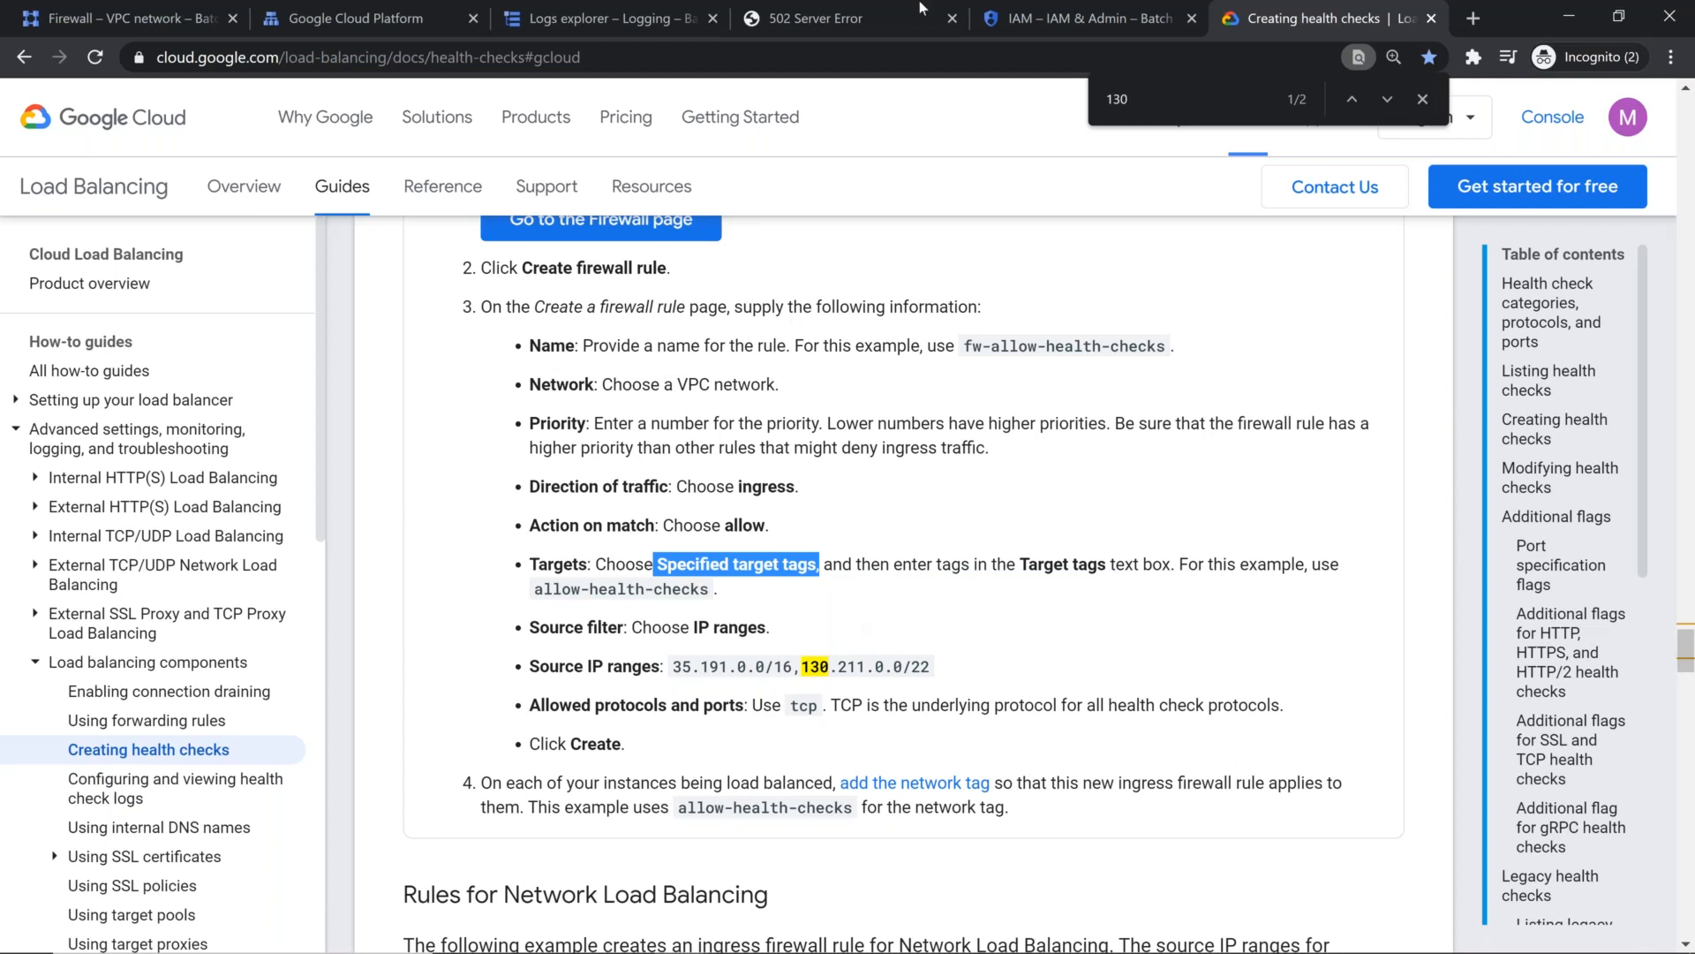
click(896, 26)
key(F5)
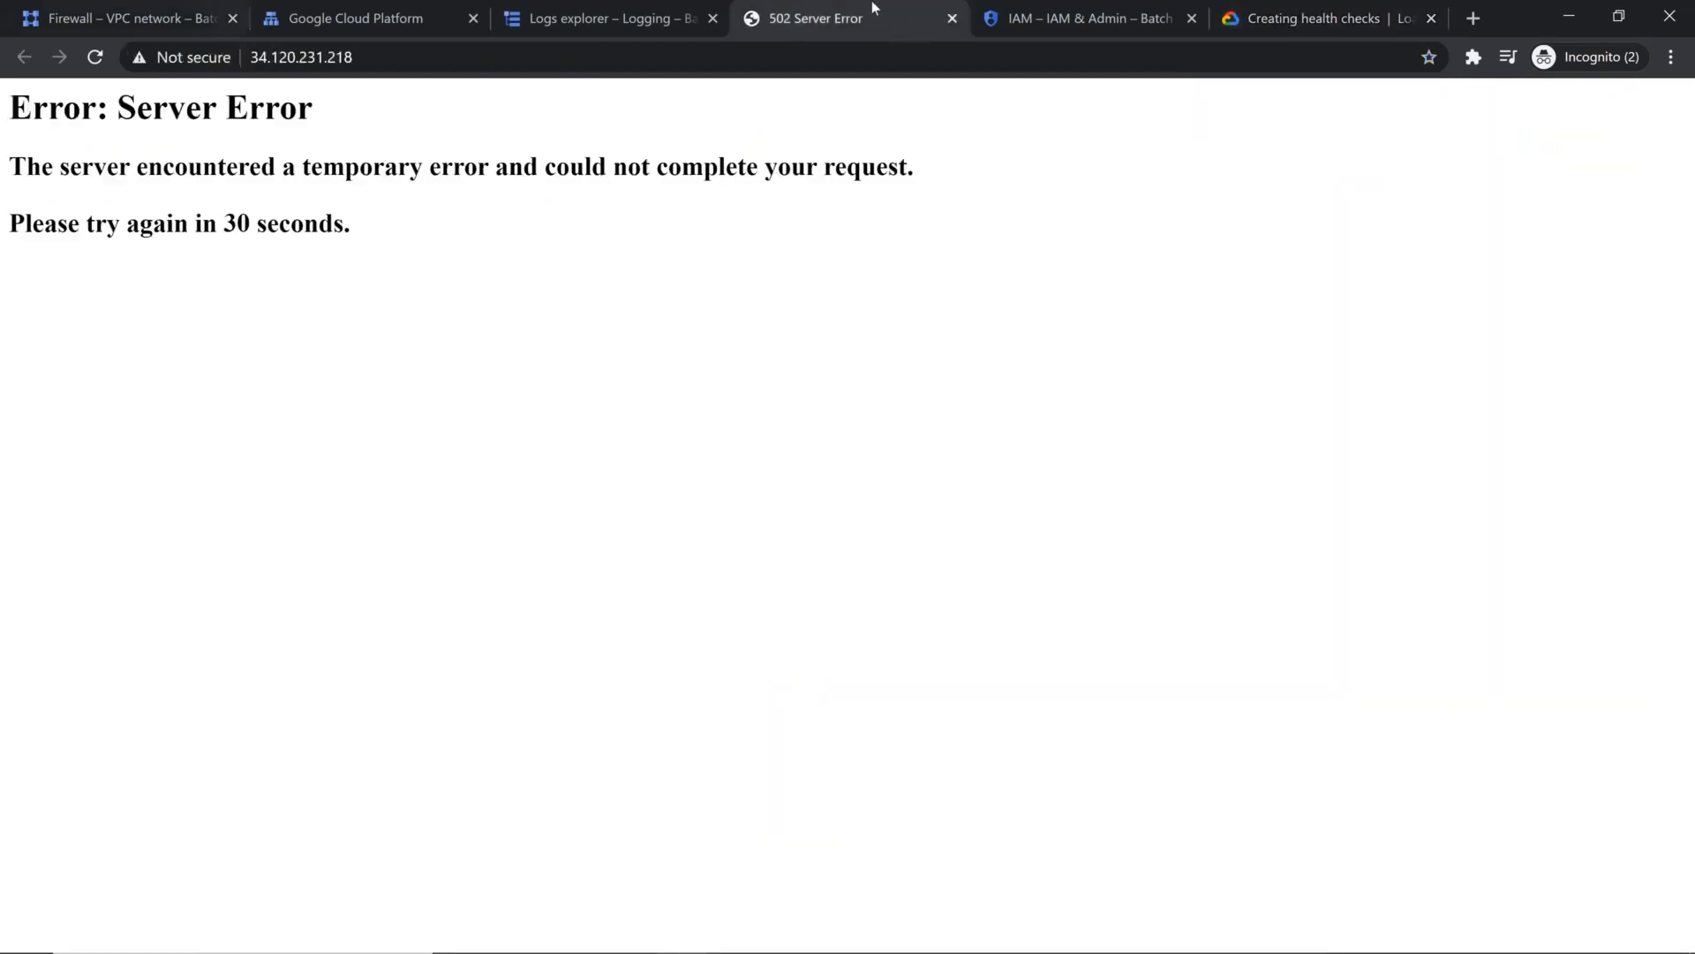
Step: Compare the vpc-taiwan firewall rules and the project's IAM members with the health-check firewall instructions in the documentation
click(150, 26)
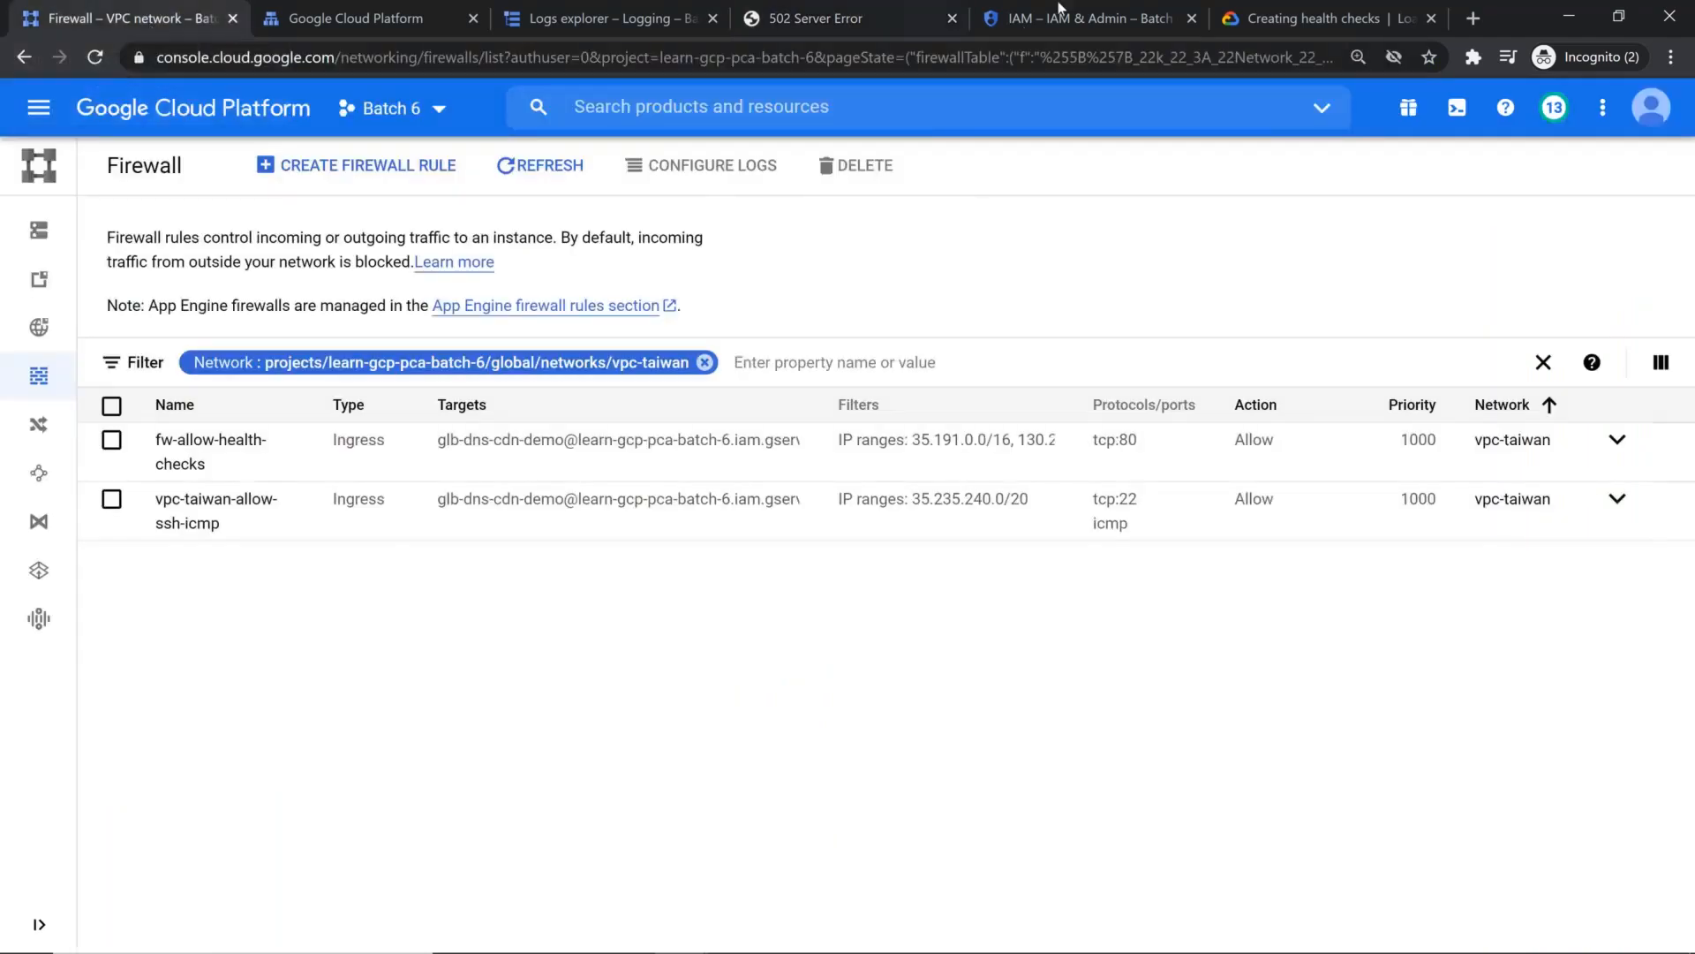
click(1062, 18)
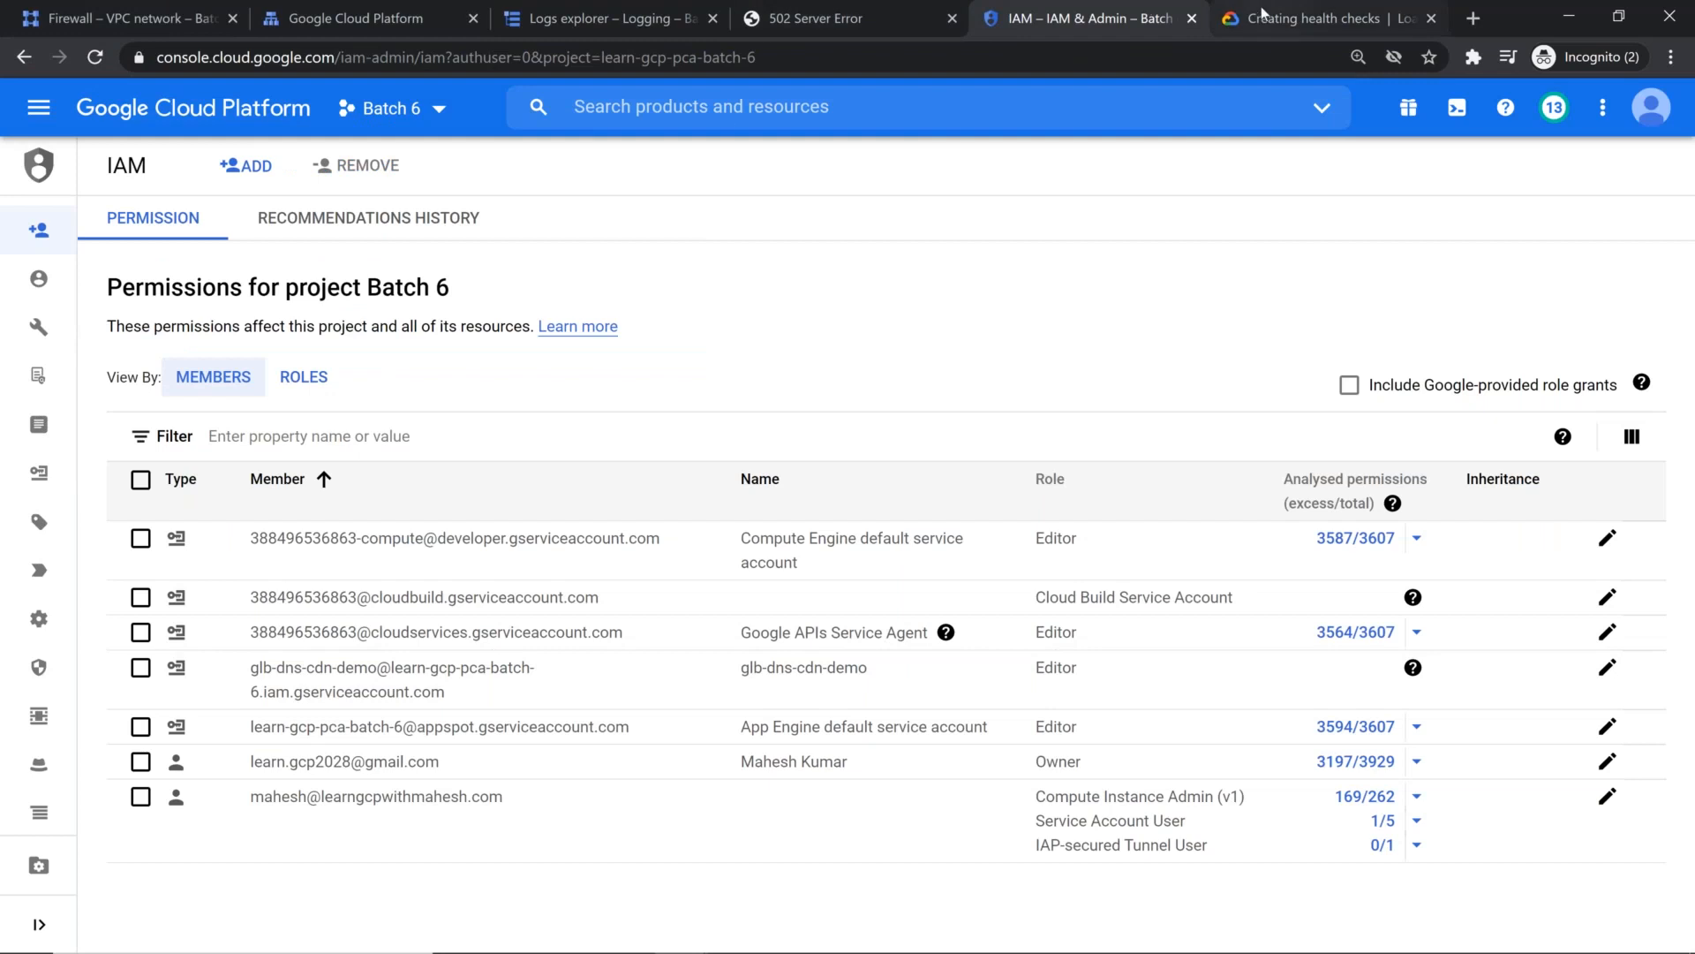
click(1307, 18)
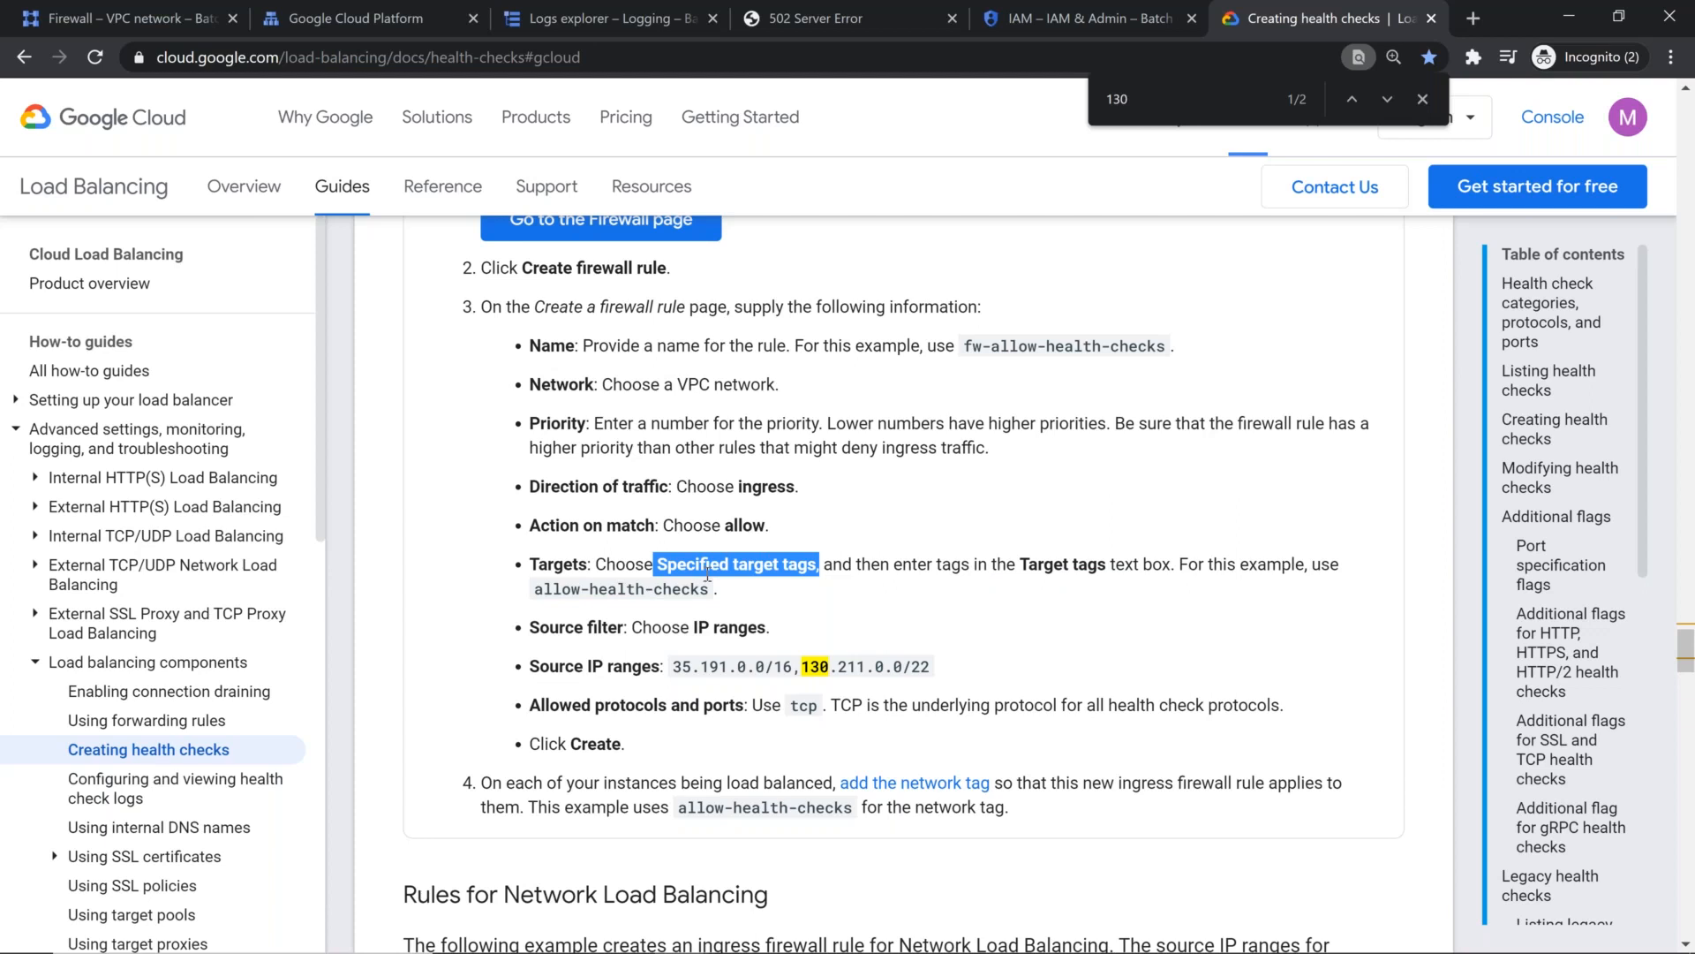
click(132, 18)
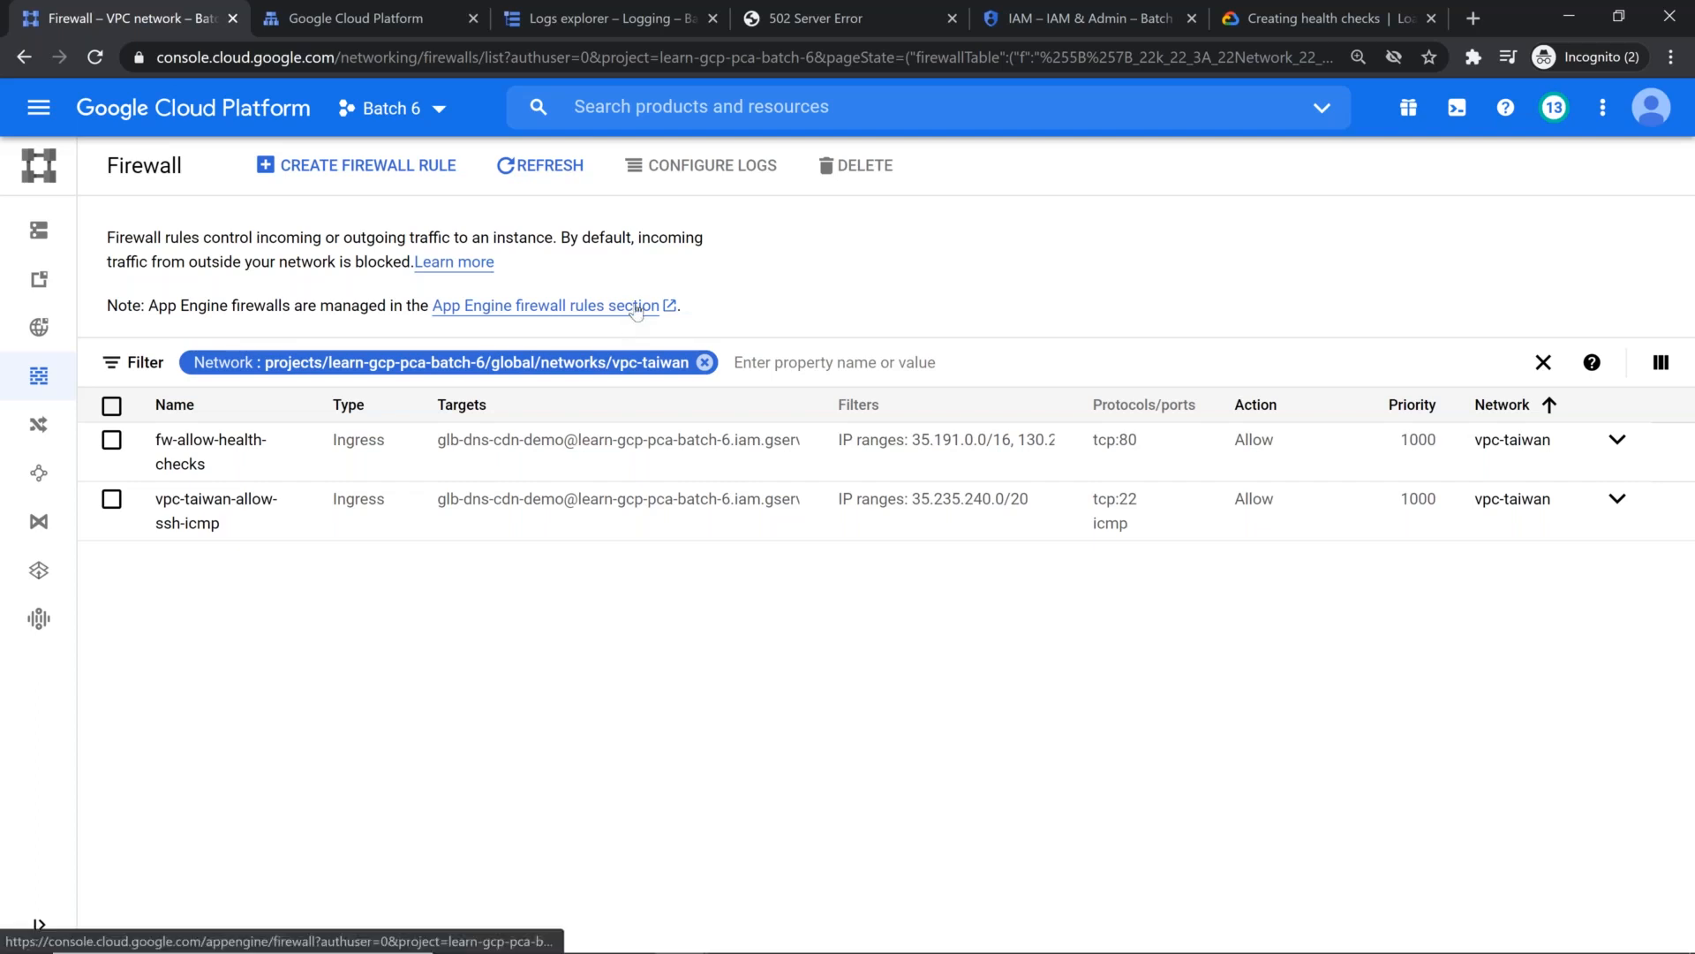
click(1072, 19)
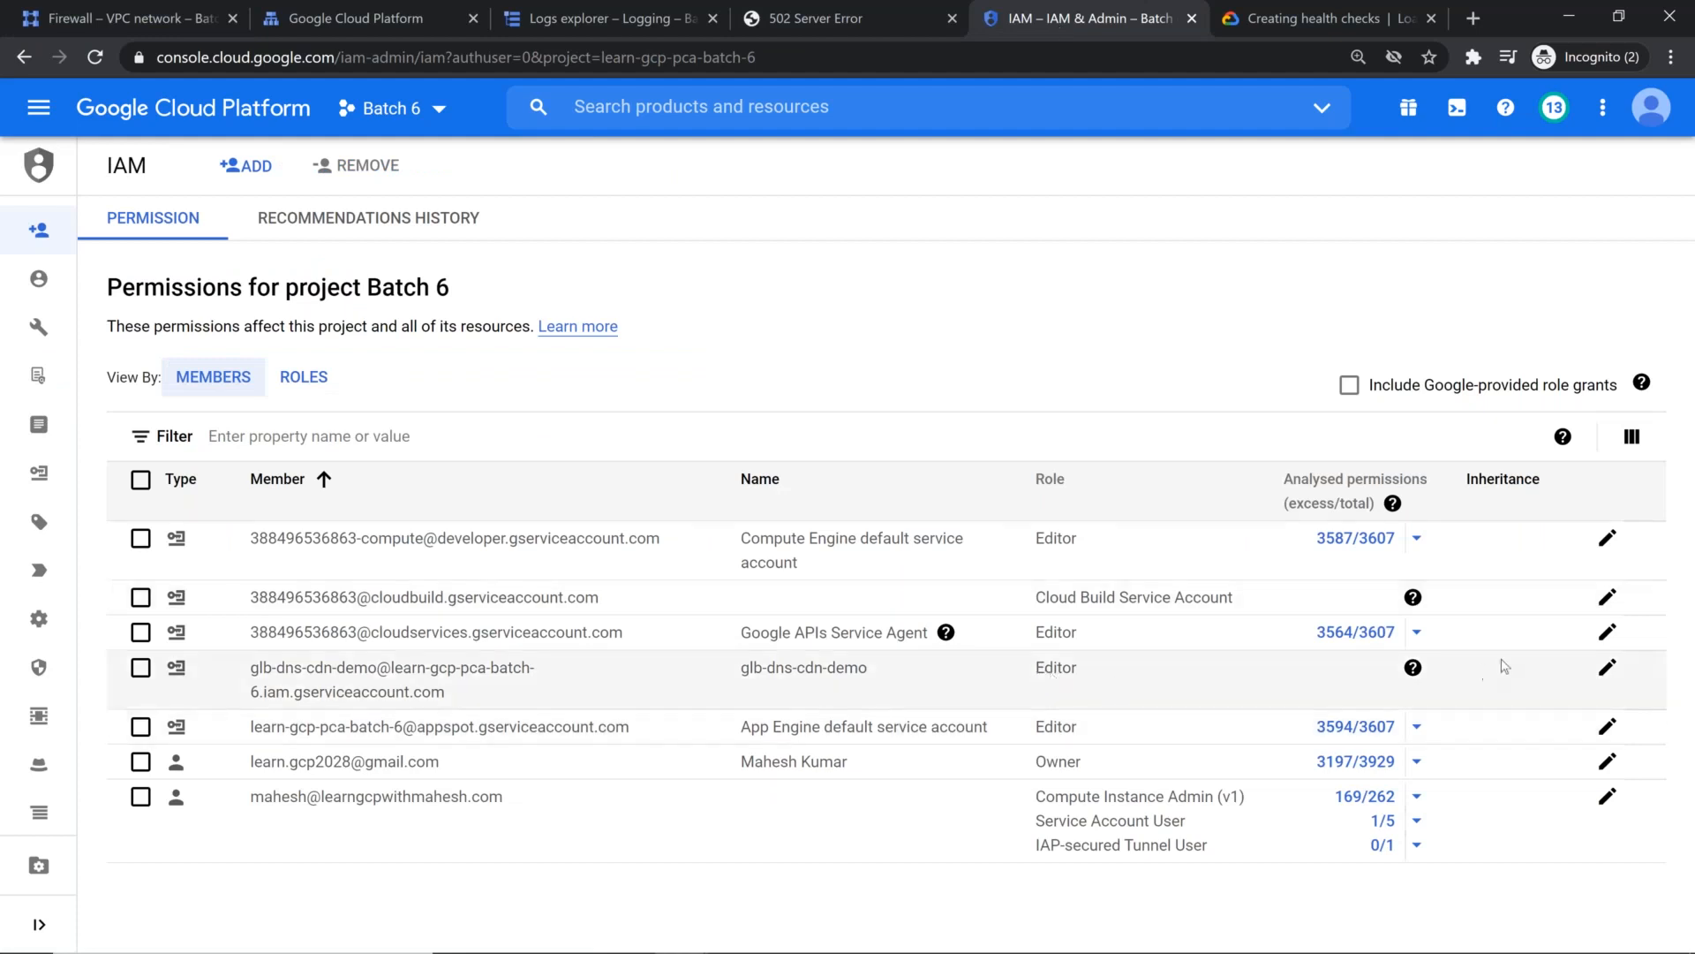
click(1606, 667)
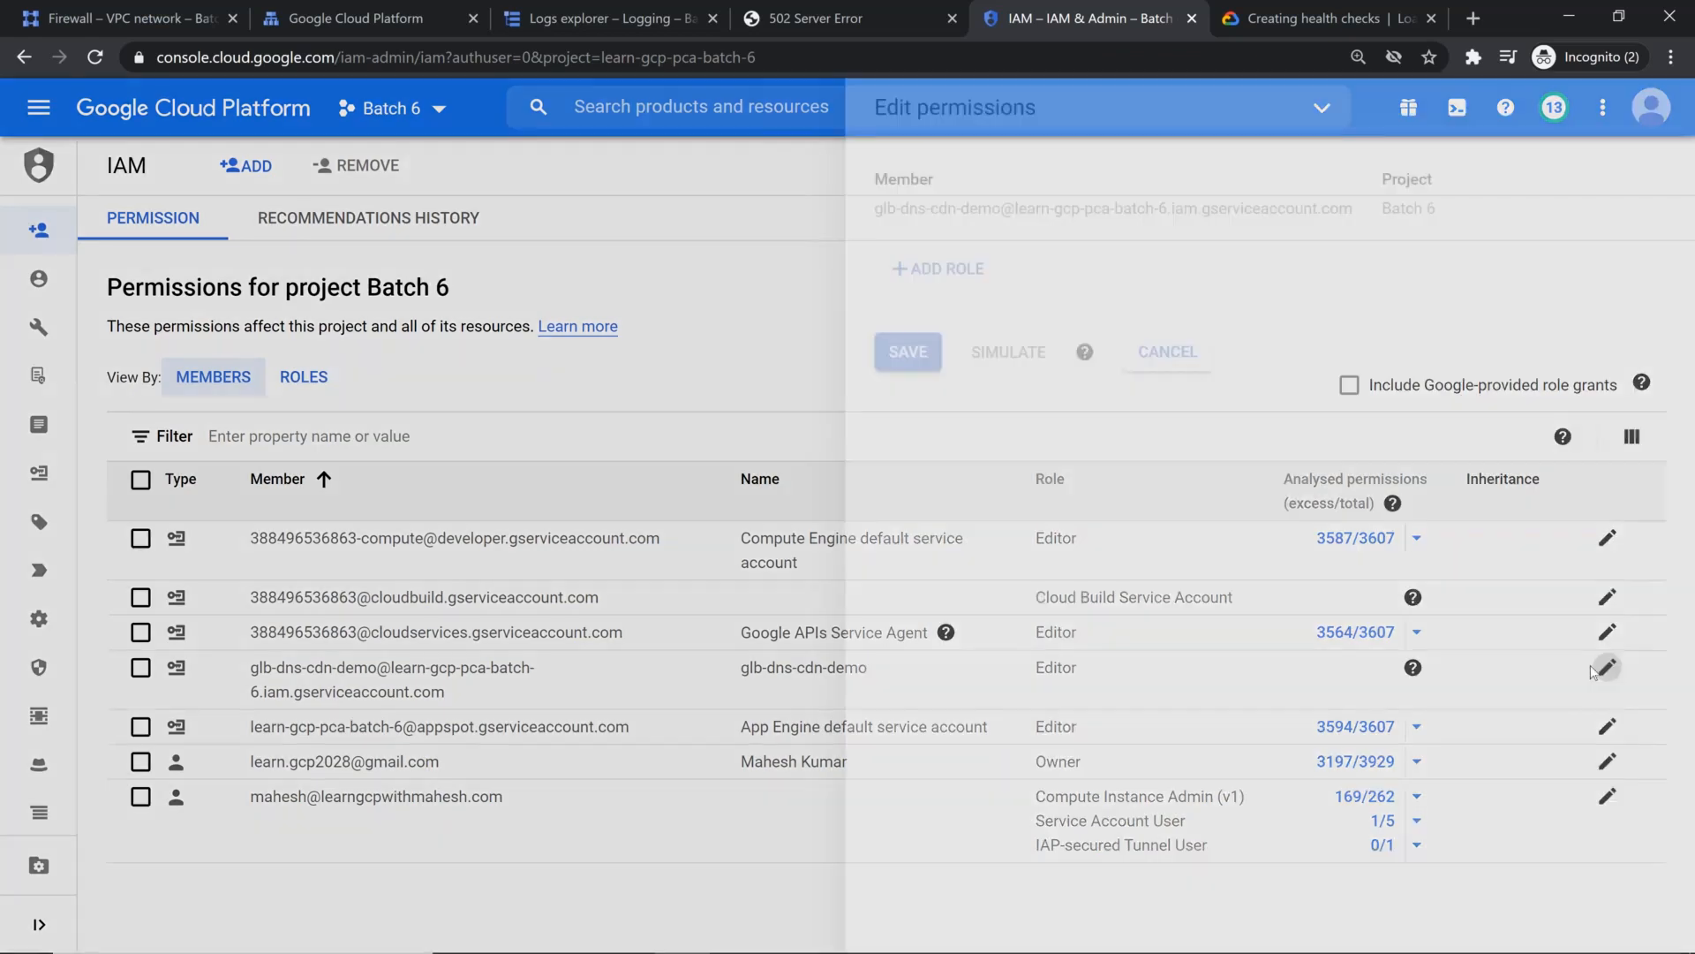
Step: Reload the page at 34.120.231.218 again and check the IAM role assigned to the glb-dns-cdn-demo service account
click(828, 30)
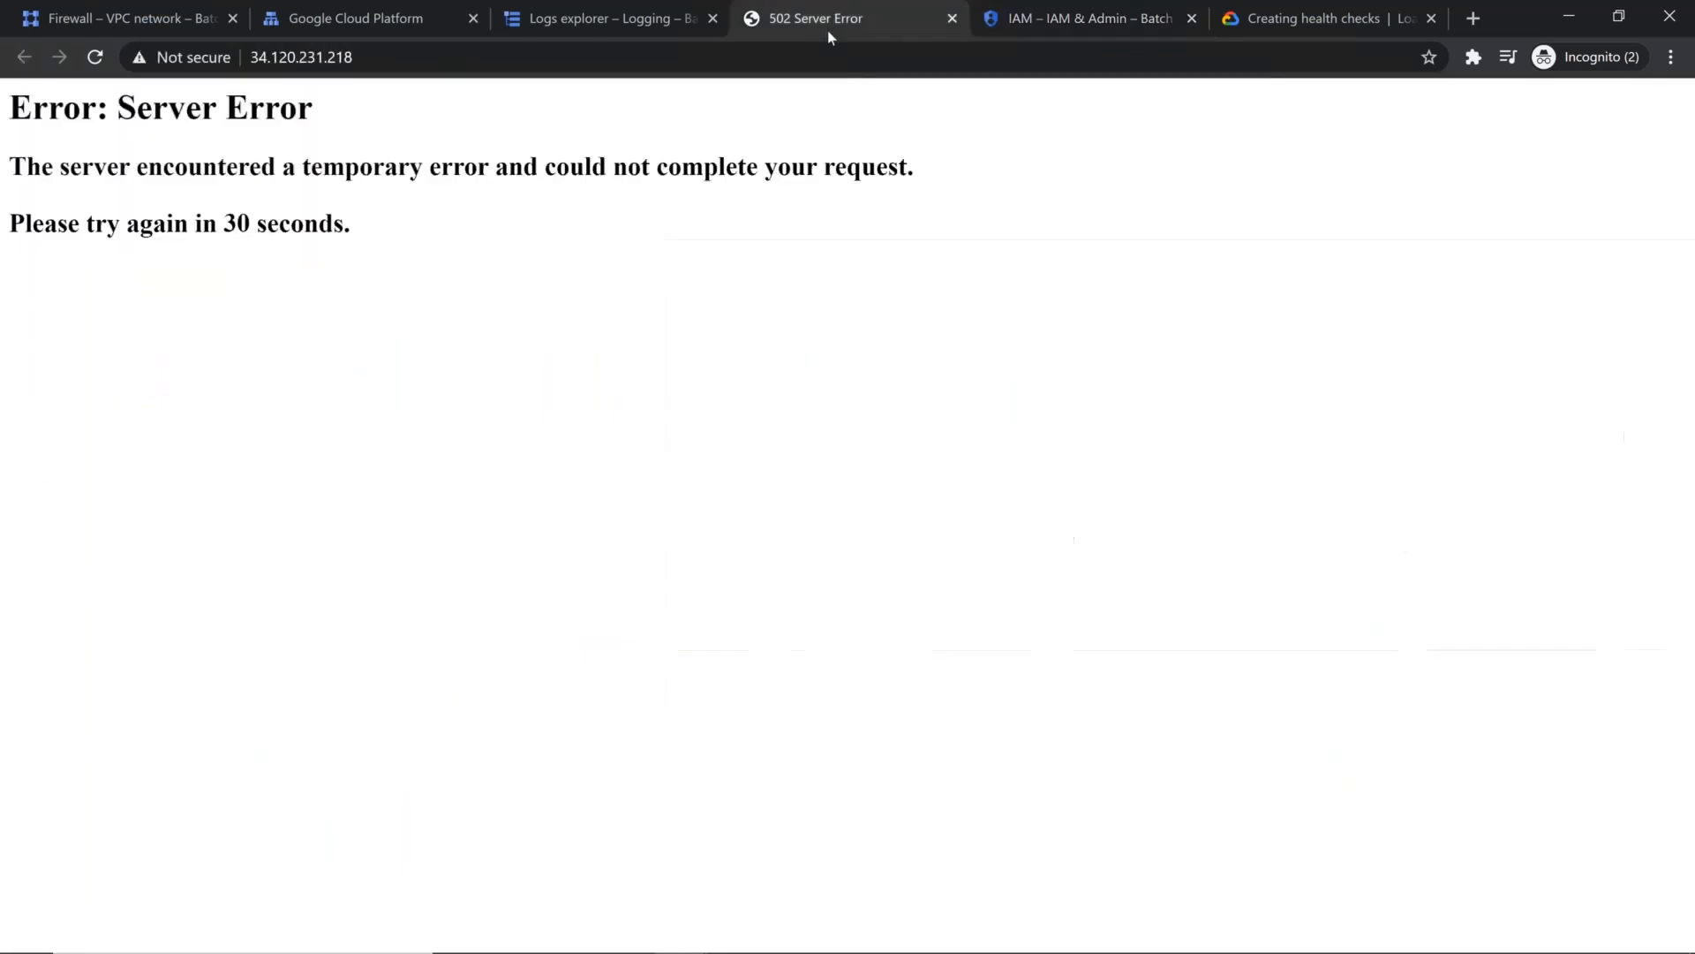
key(F5)
key(F5)
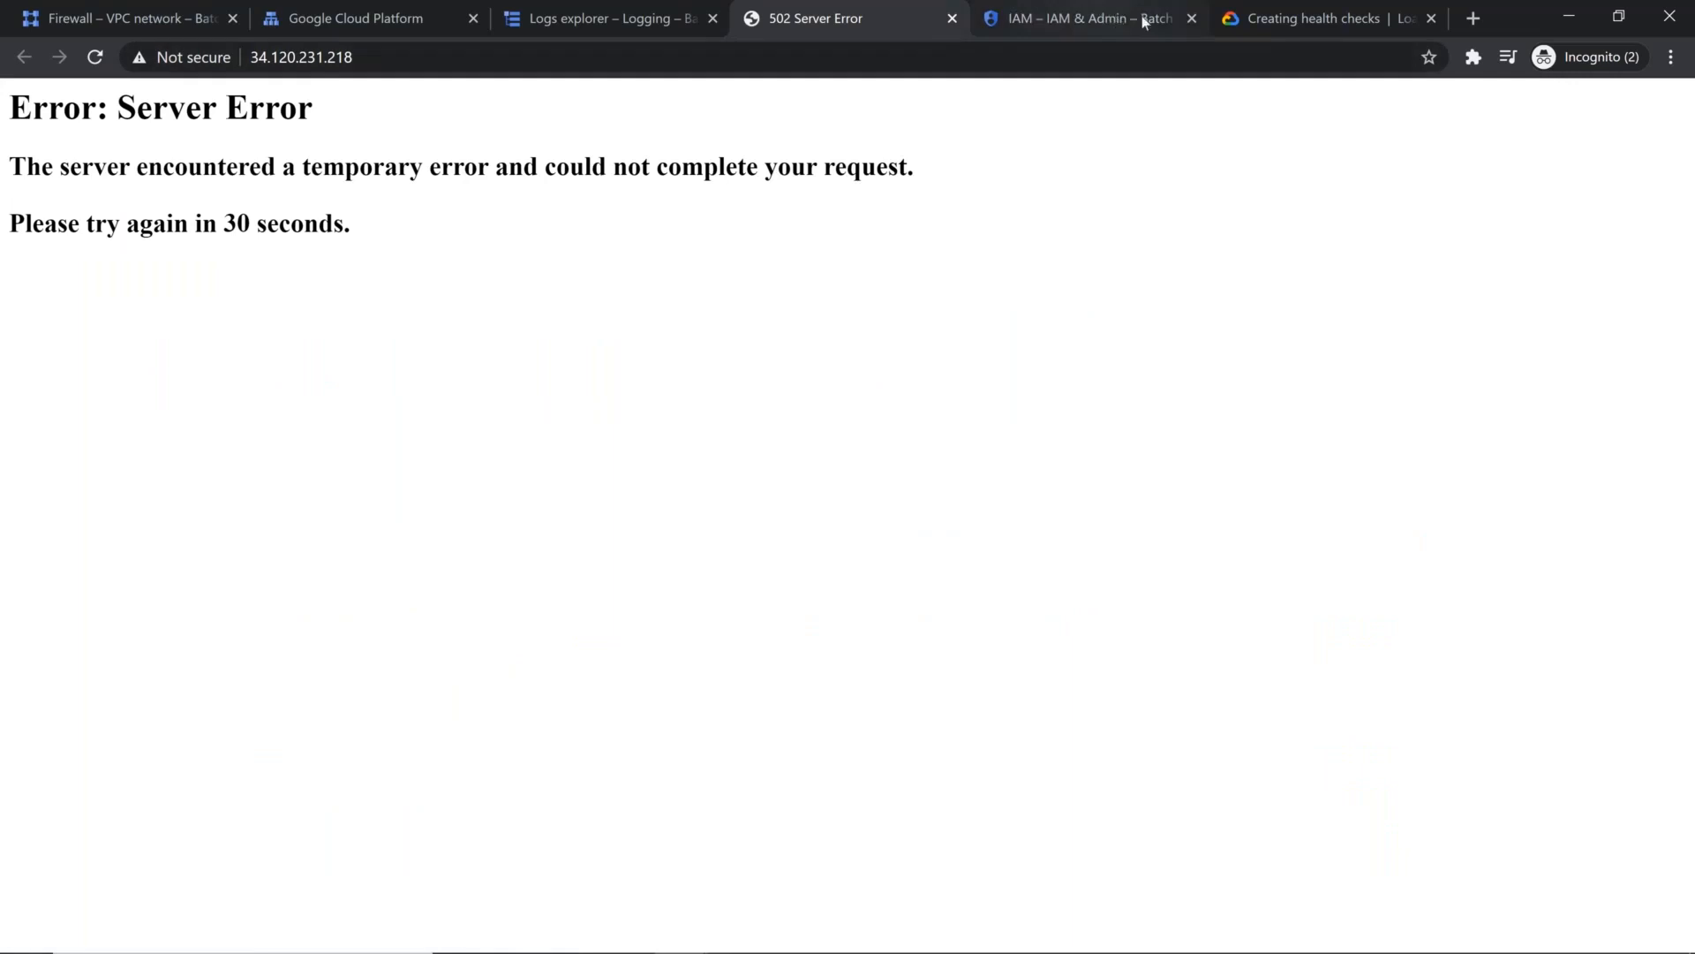
click(1082, 18)
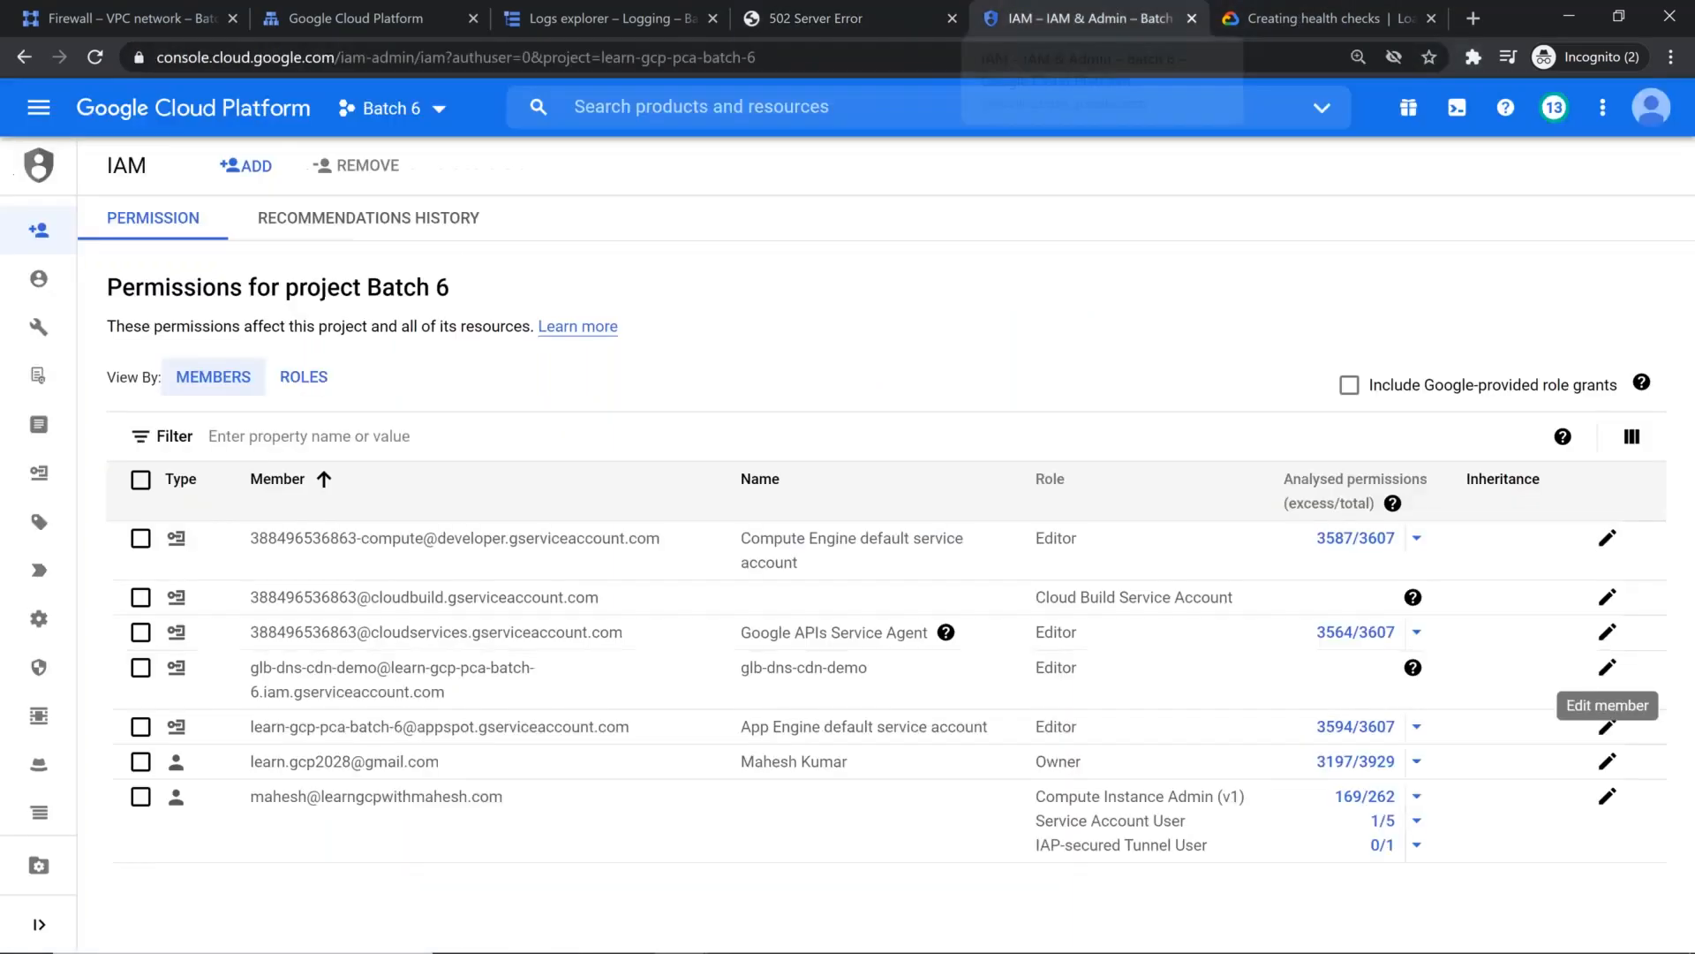
double_click(1066, 674)
Step: Copy the target tag allow-health-checks from the health-check documentation and open the details of the fw-allow-health-checks firewall rule
click(1269, 22)
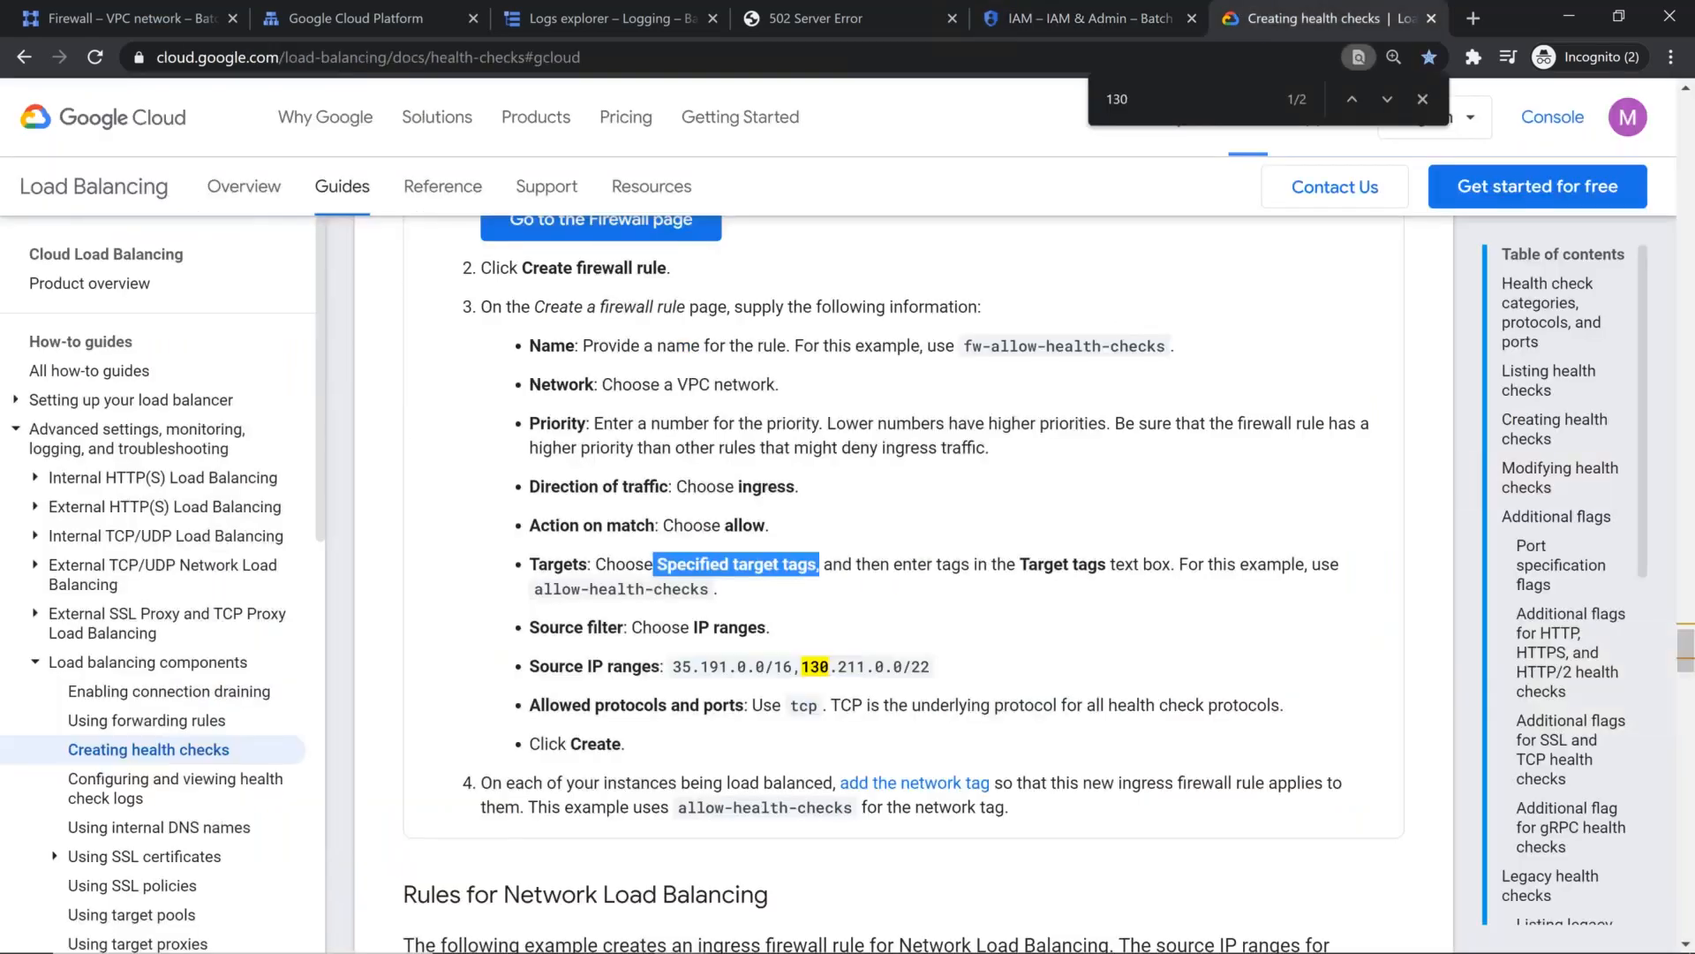
scroll(803, 500, up, 1)
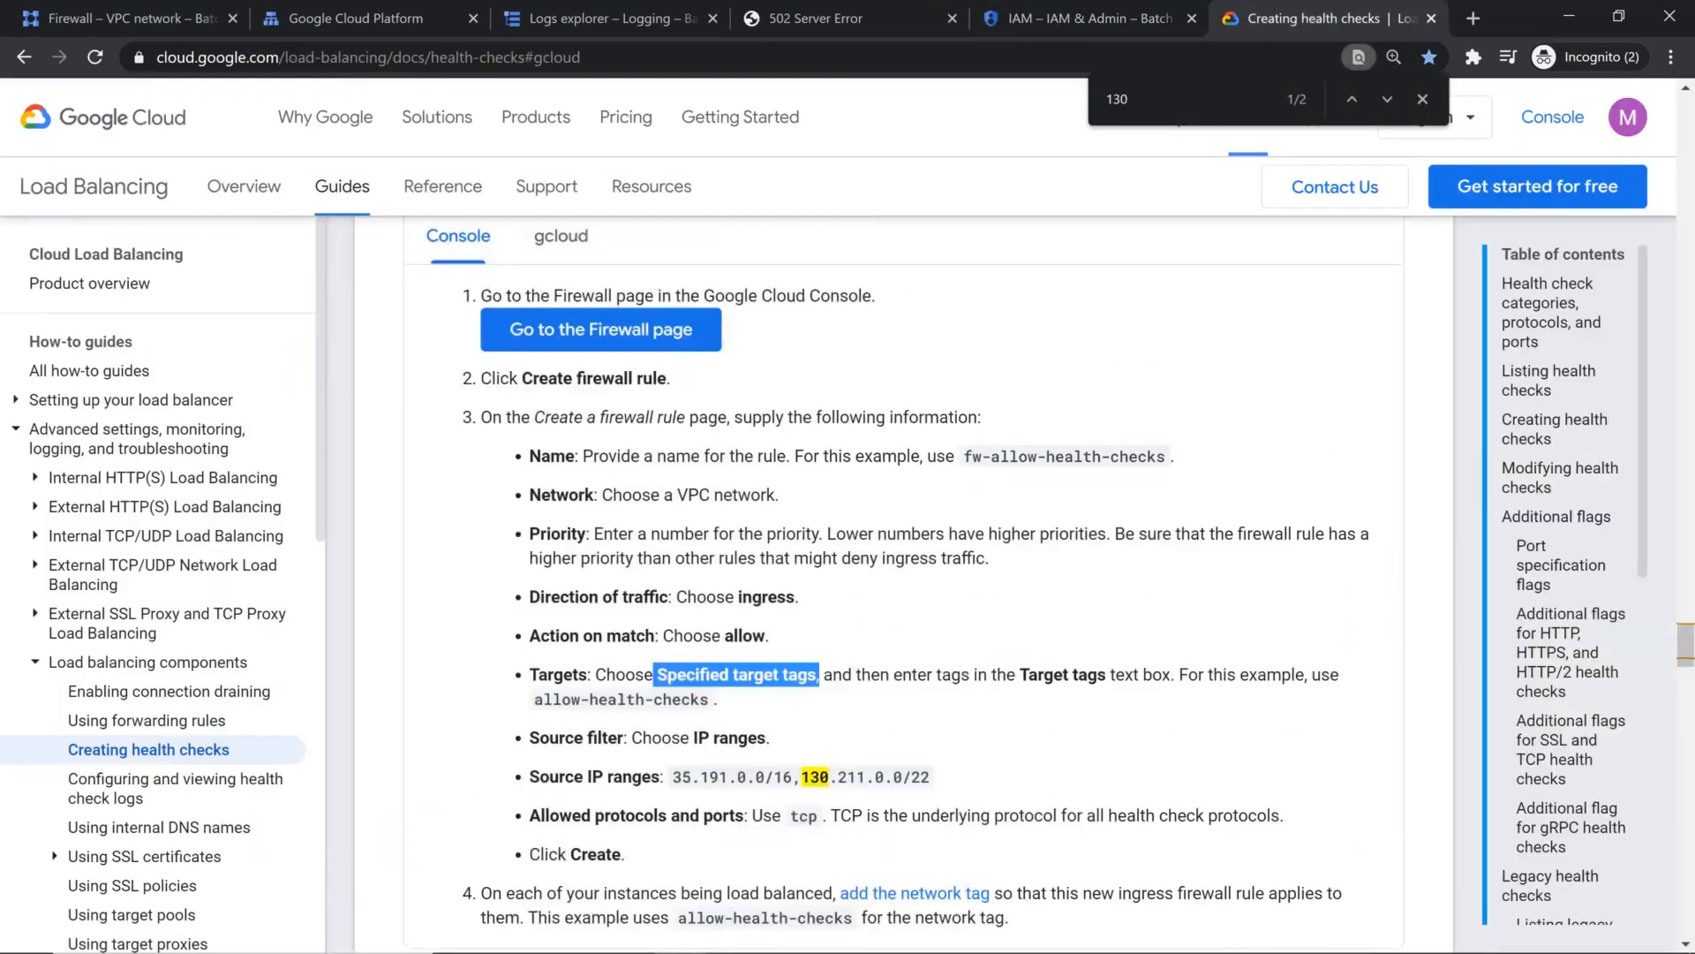
scroll(804, 499, down, 1)
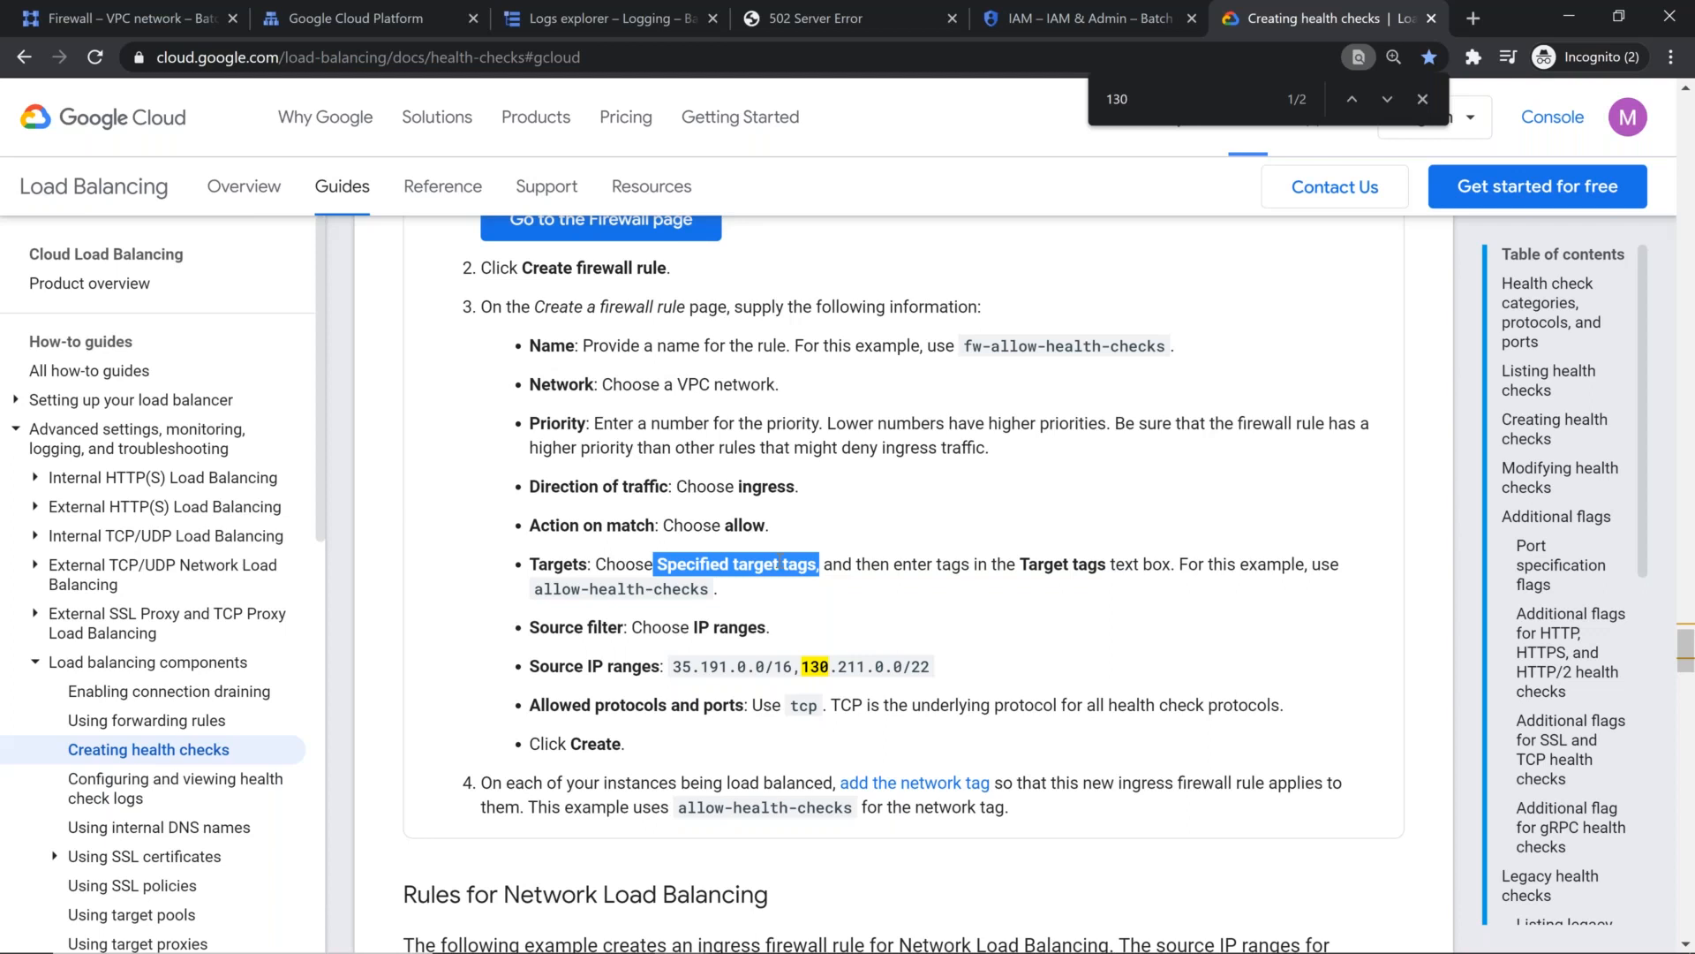
click(785, 572)
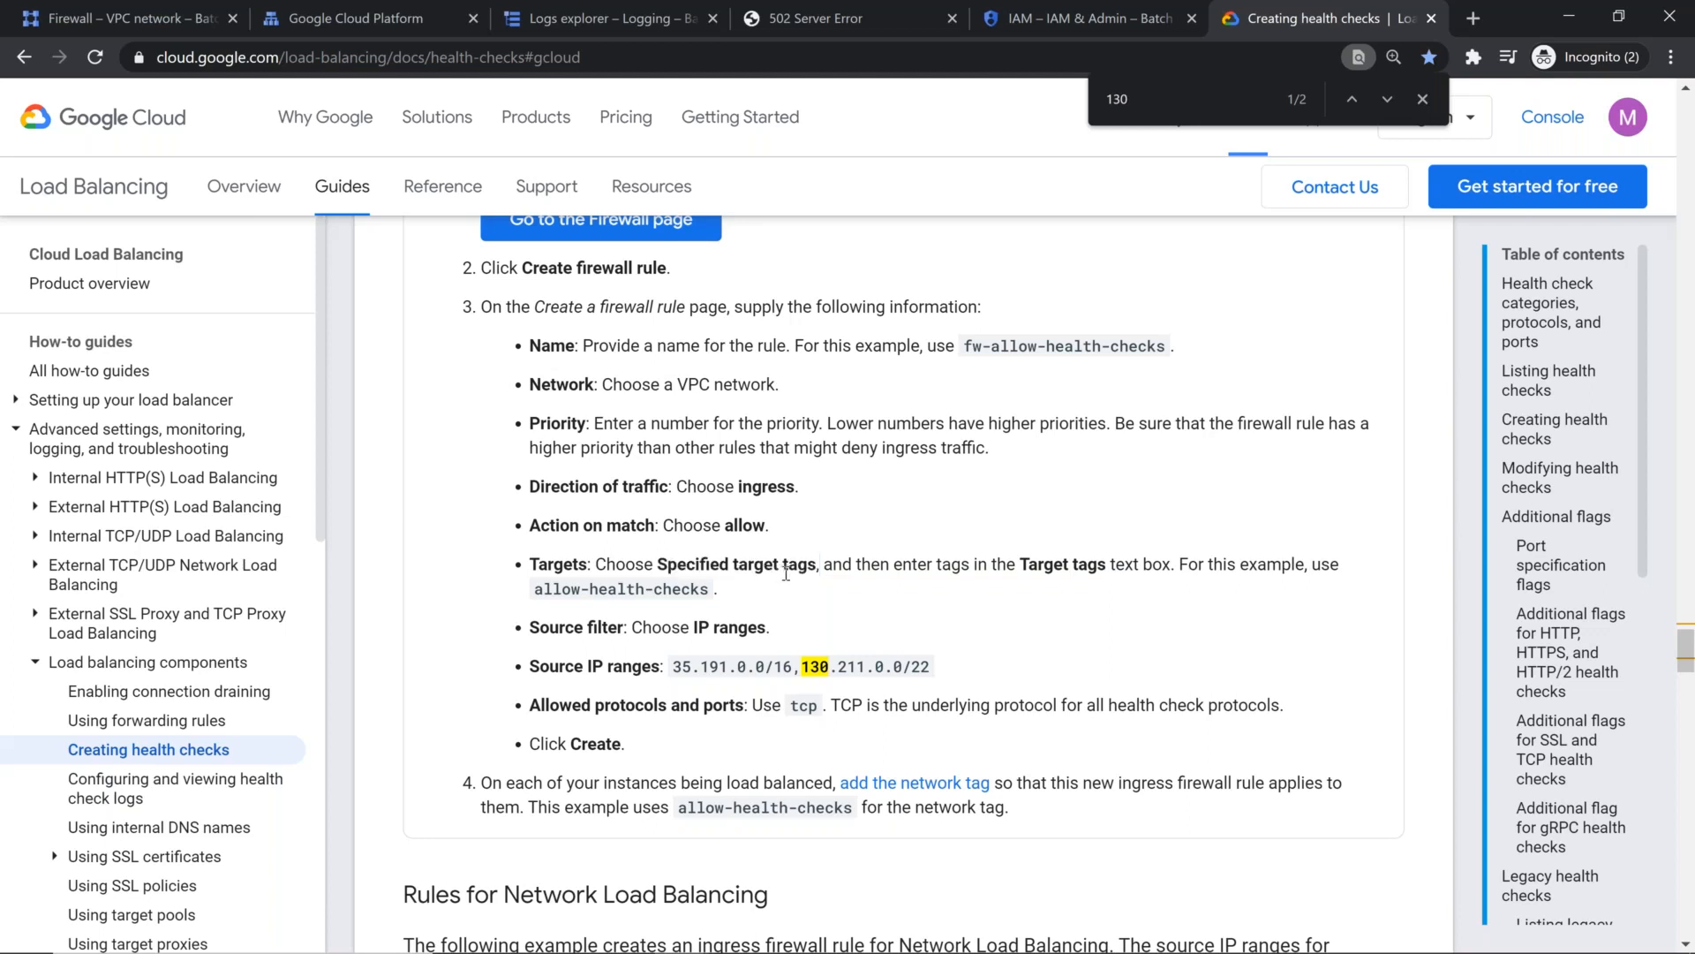
mouse_move(708, 592)
mouse_down()
mouse_move(537, 569)
mouse_move(529, 596)
mouse_up()
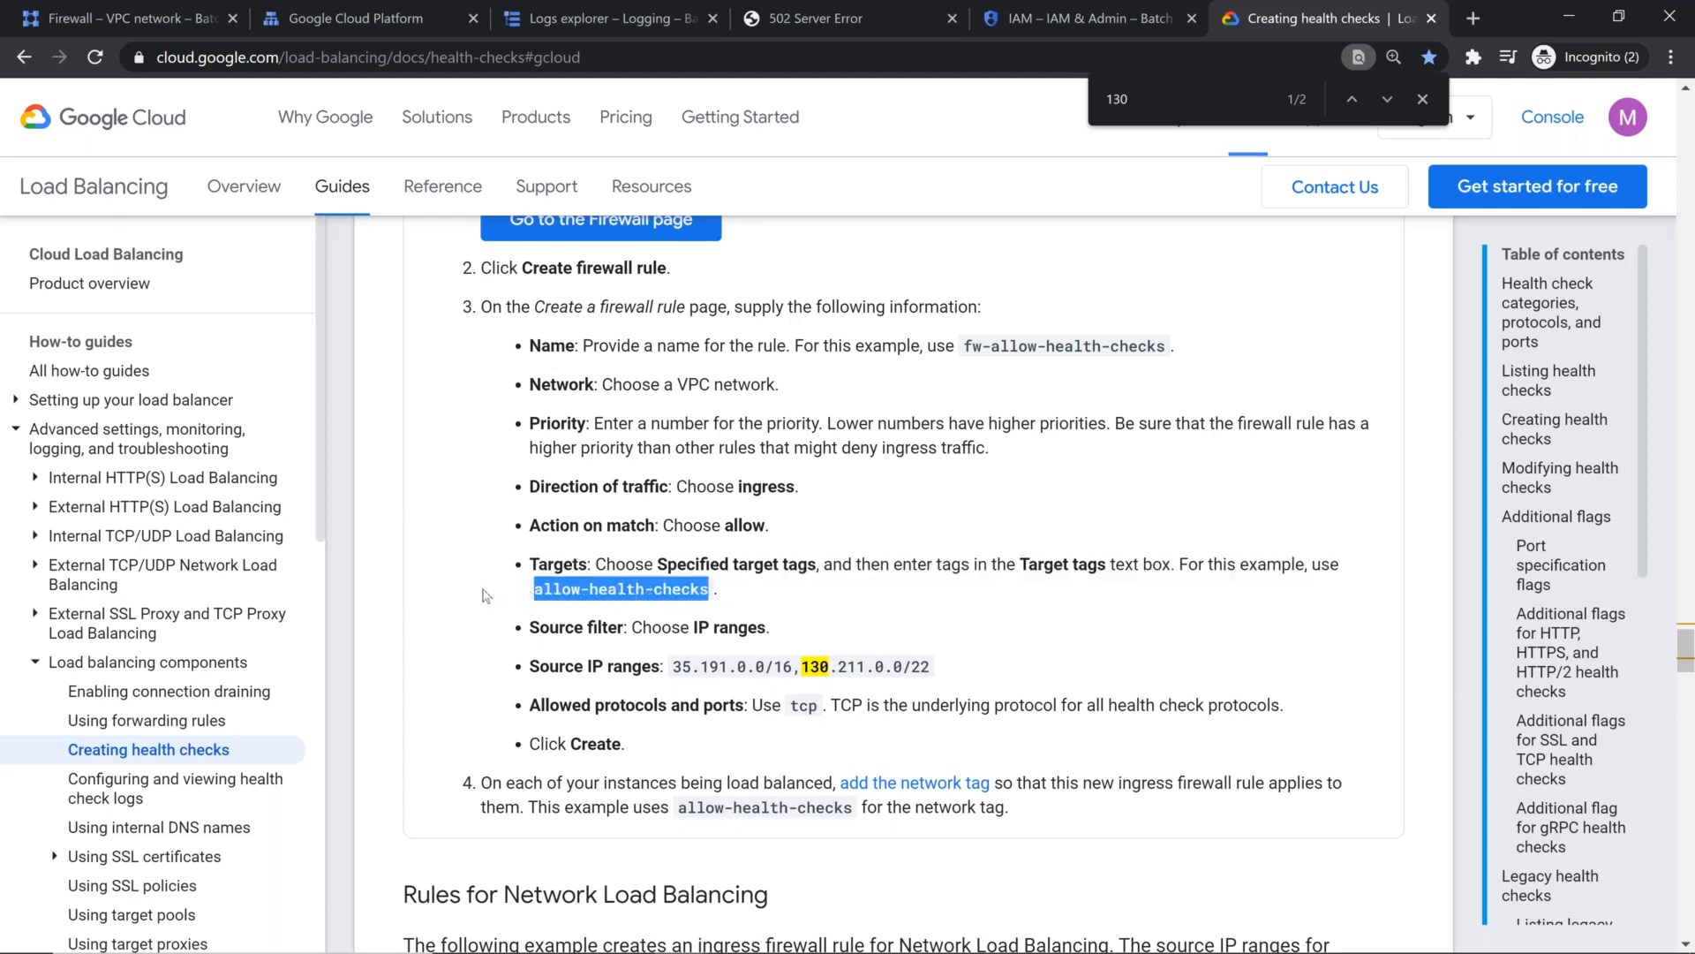
click(118, 36)
click(116, 34)
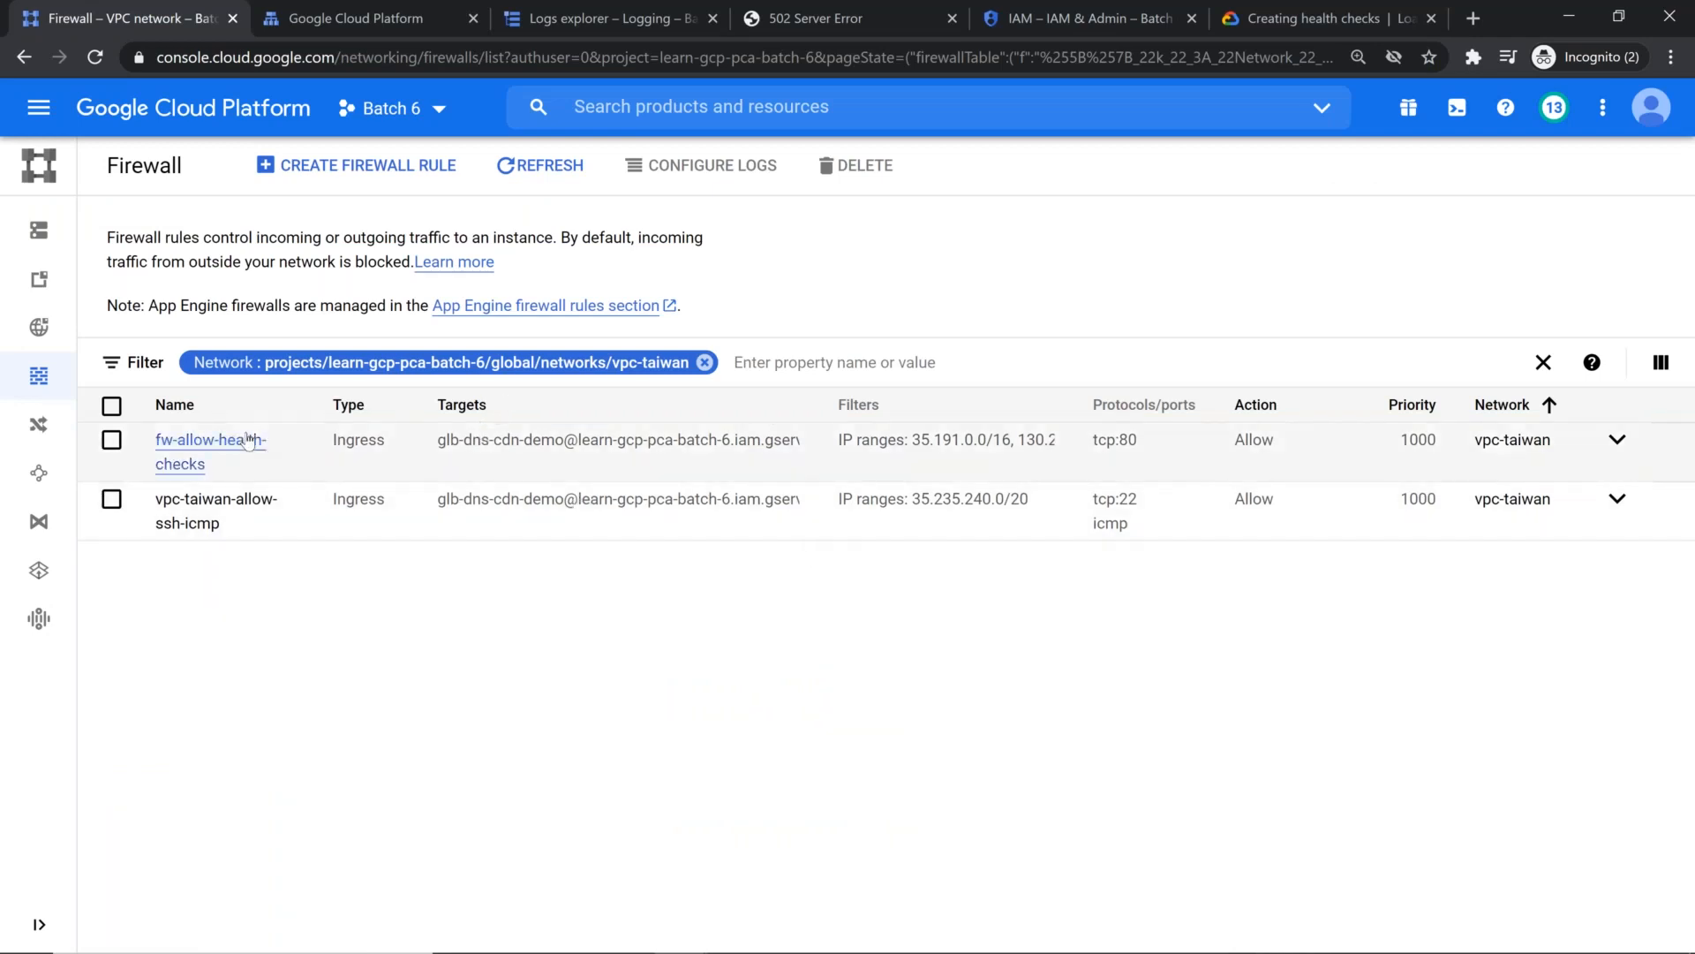
click(249, 440)
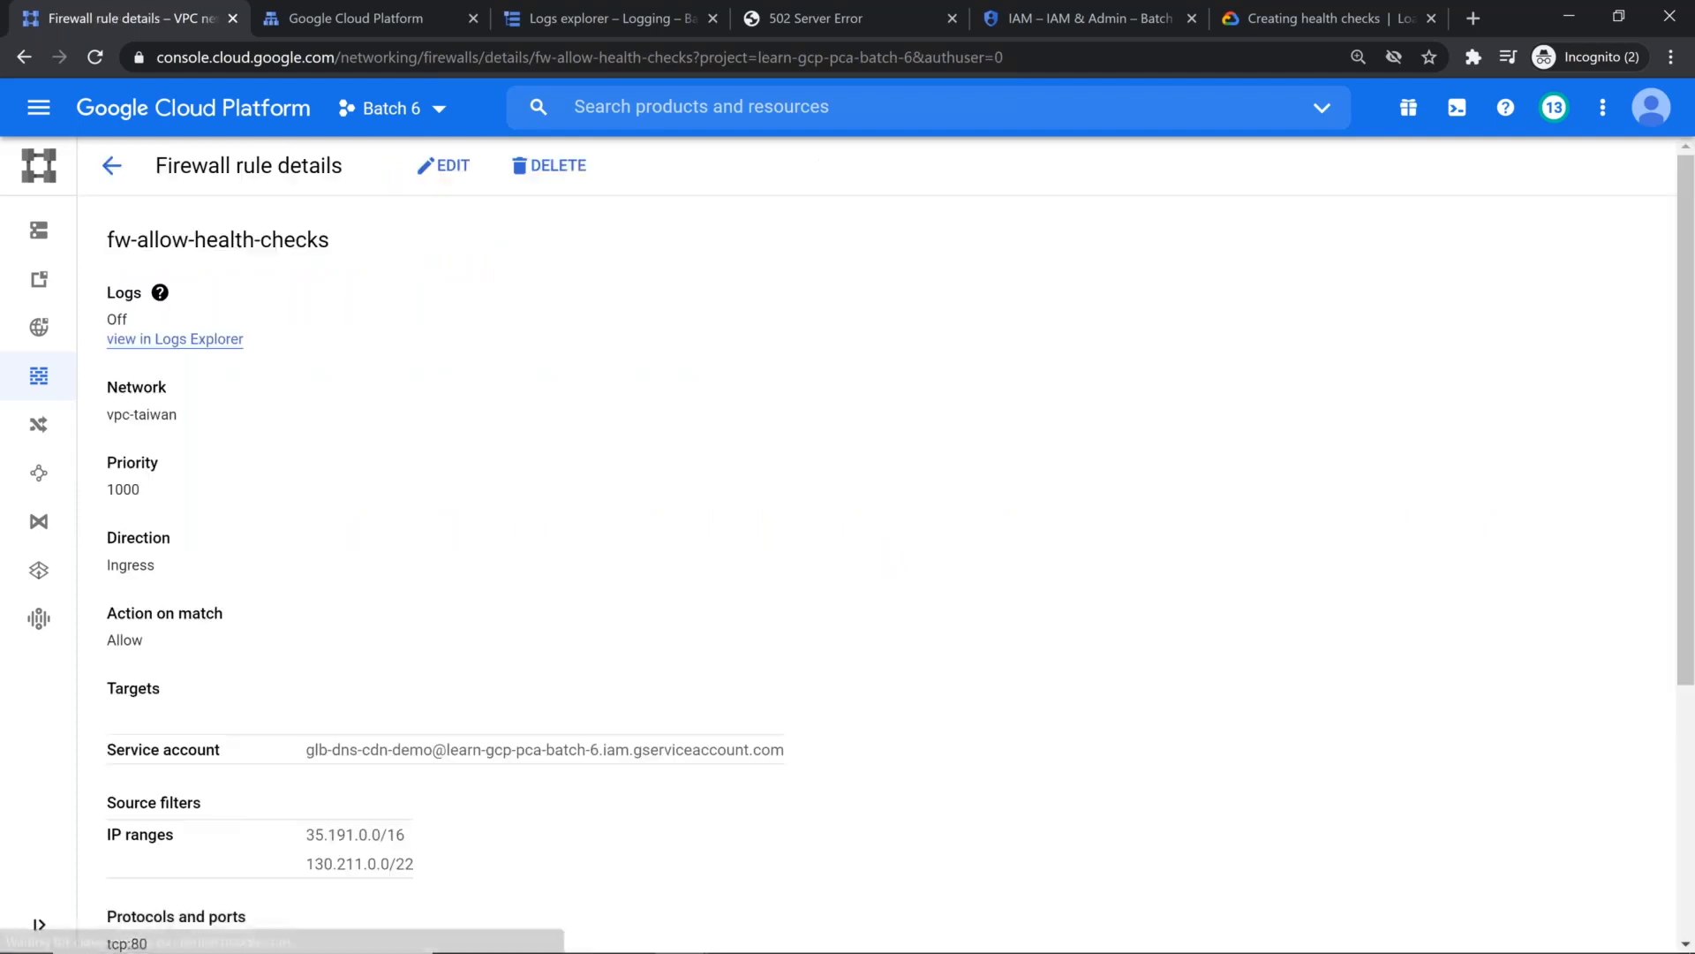
Step: Remove the glb-dns-cdn-demo service account from the Batch 6 project's IAM members
click(1088, 19)
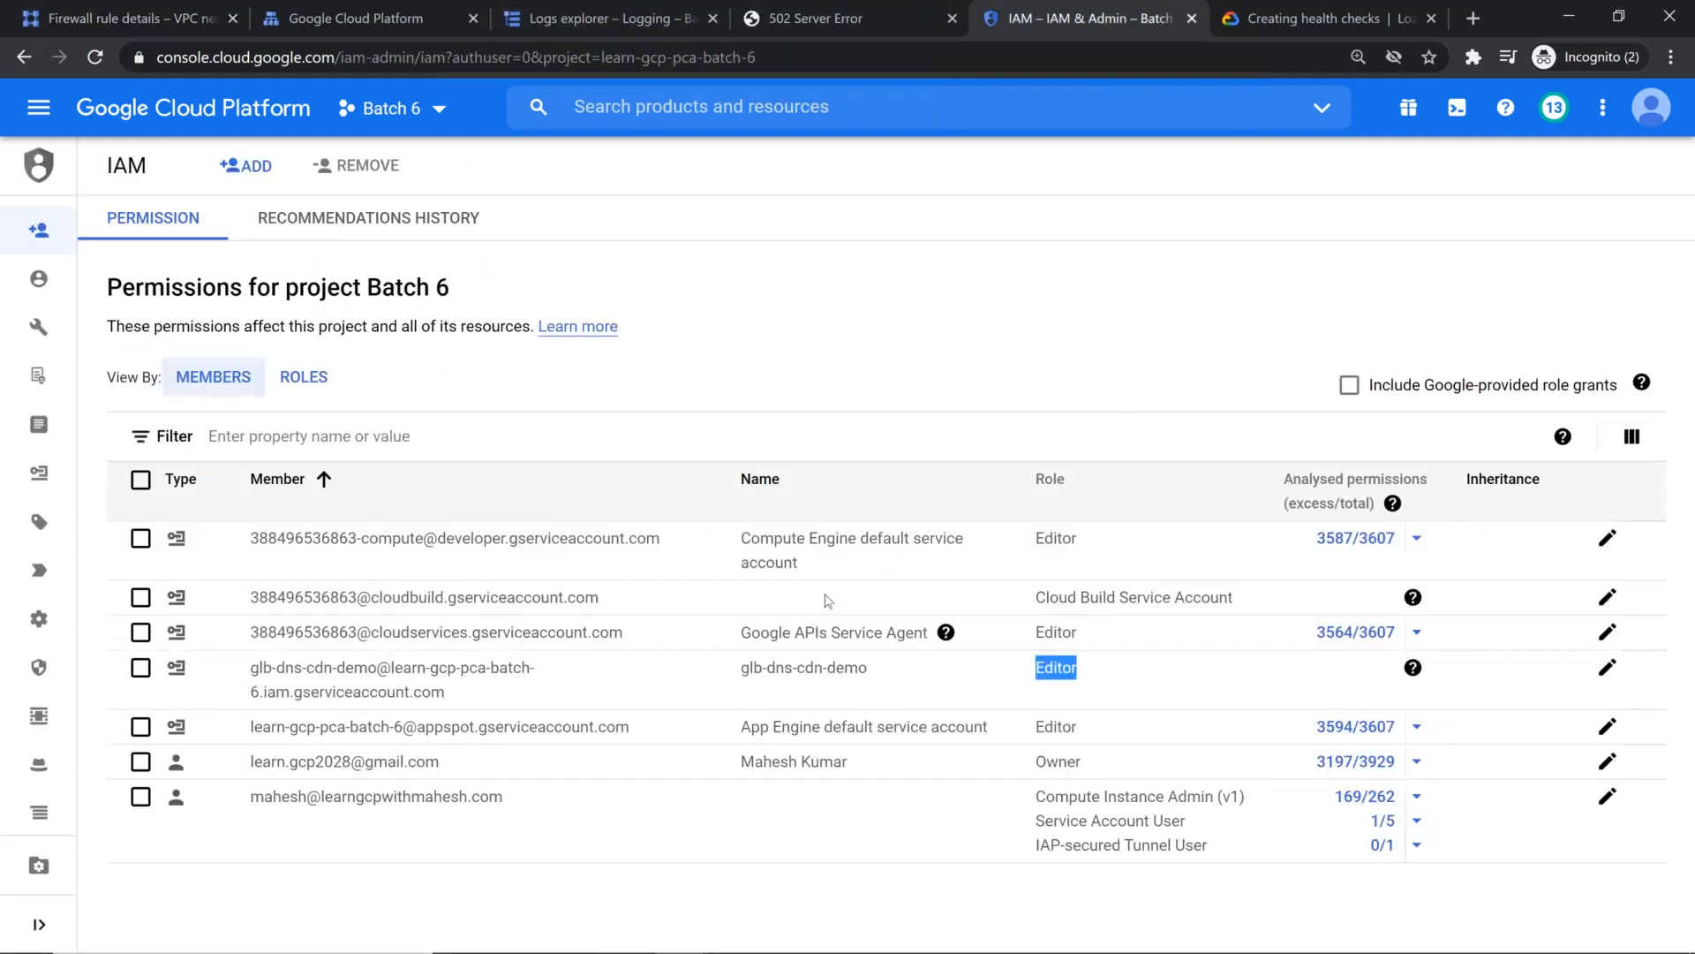
click(146, 667)
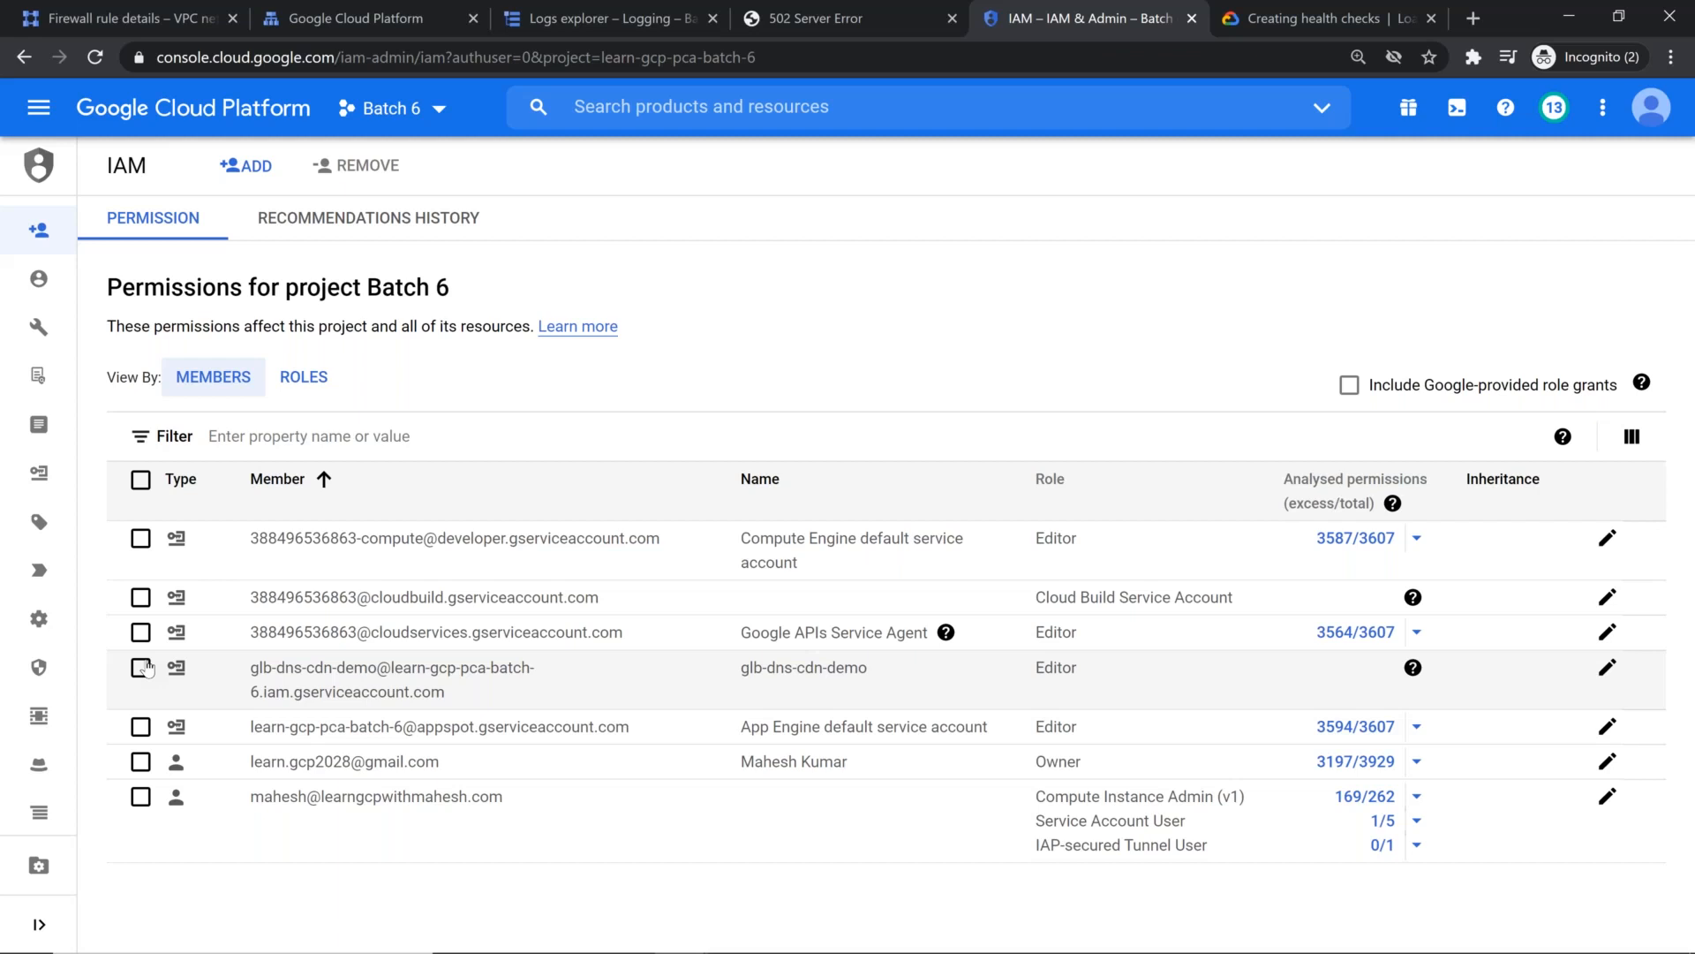
click(144, 668)
click(345, 168)
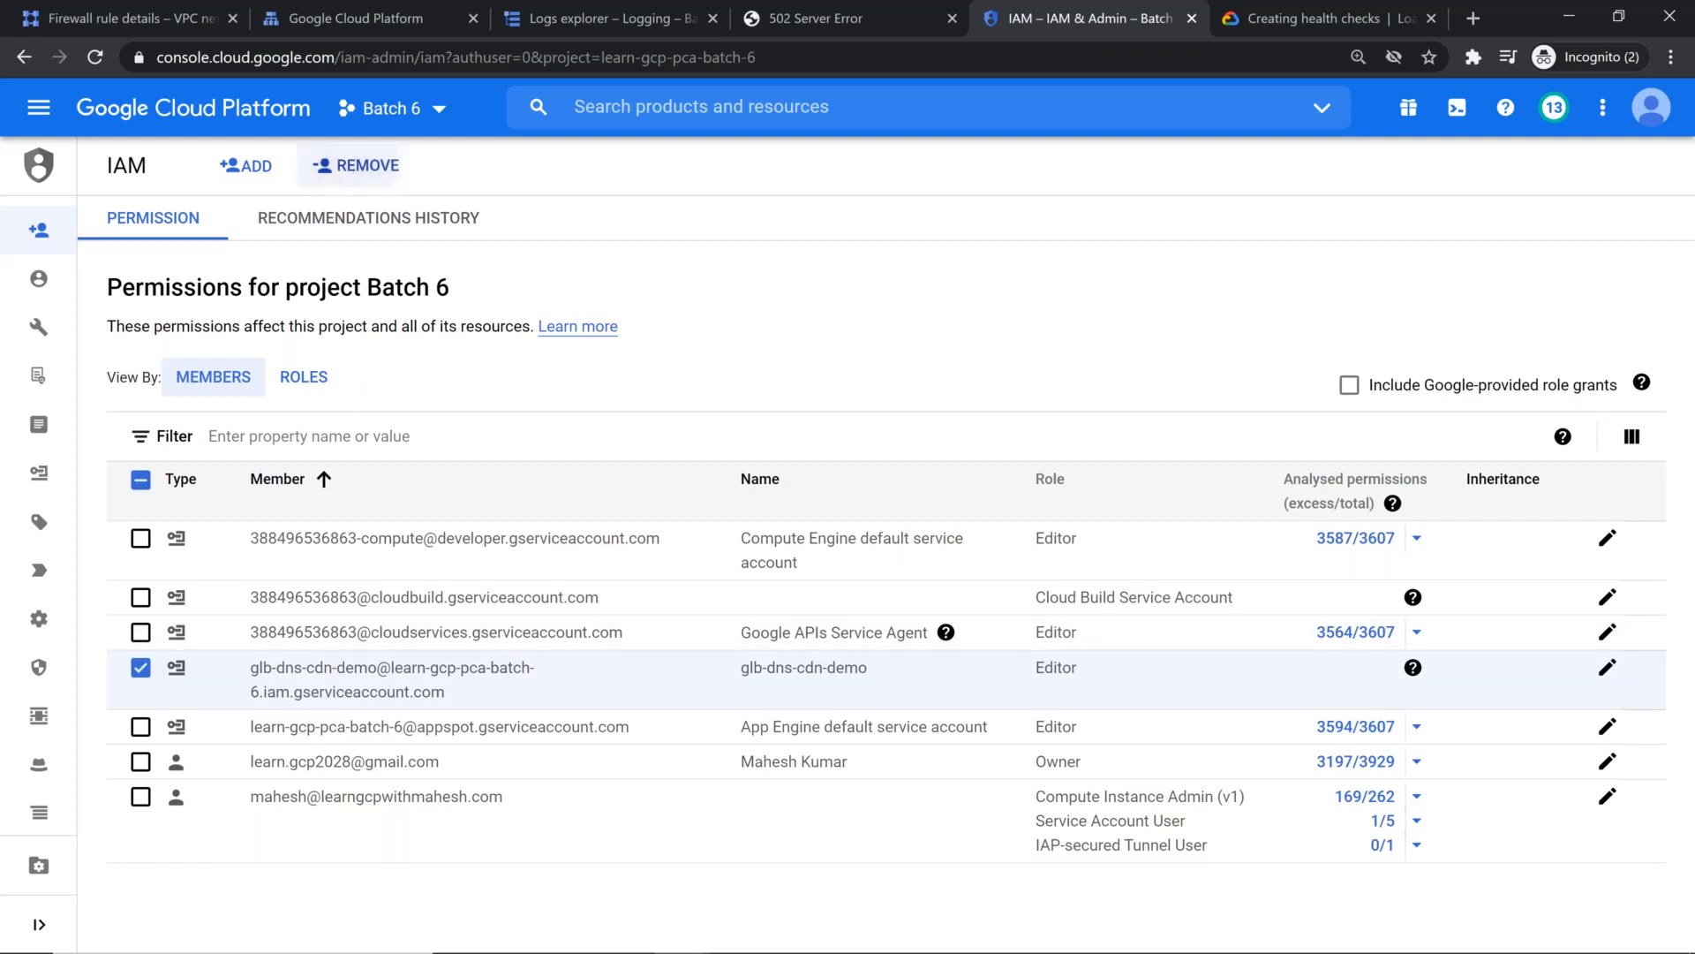
click(1319, 611)
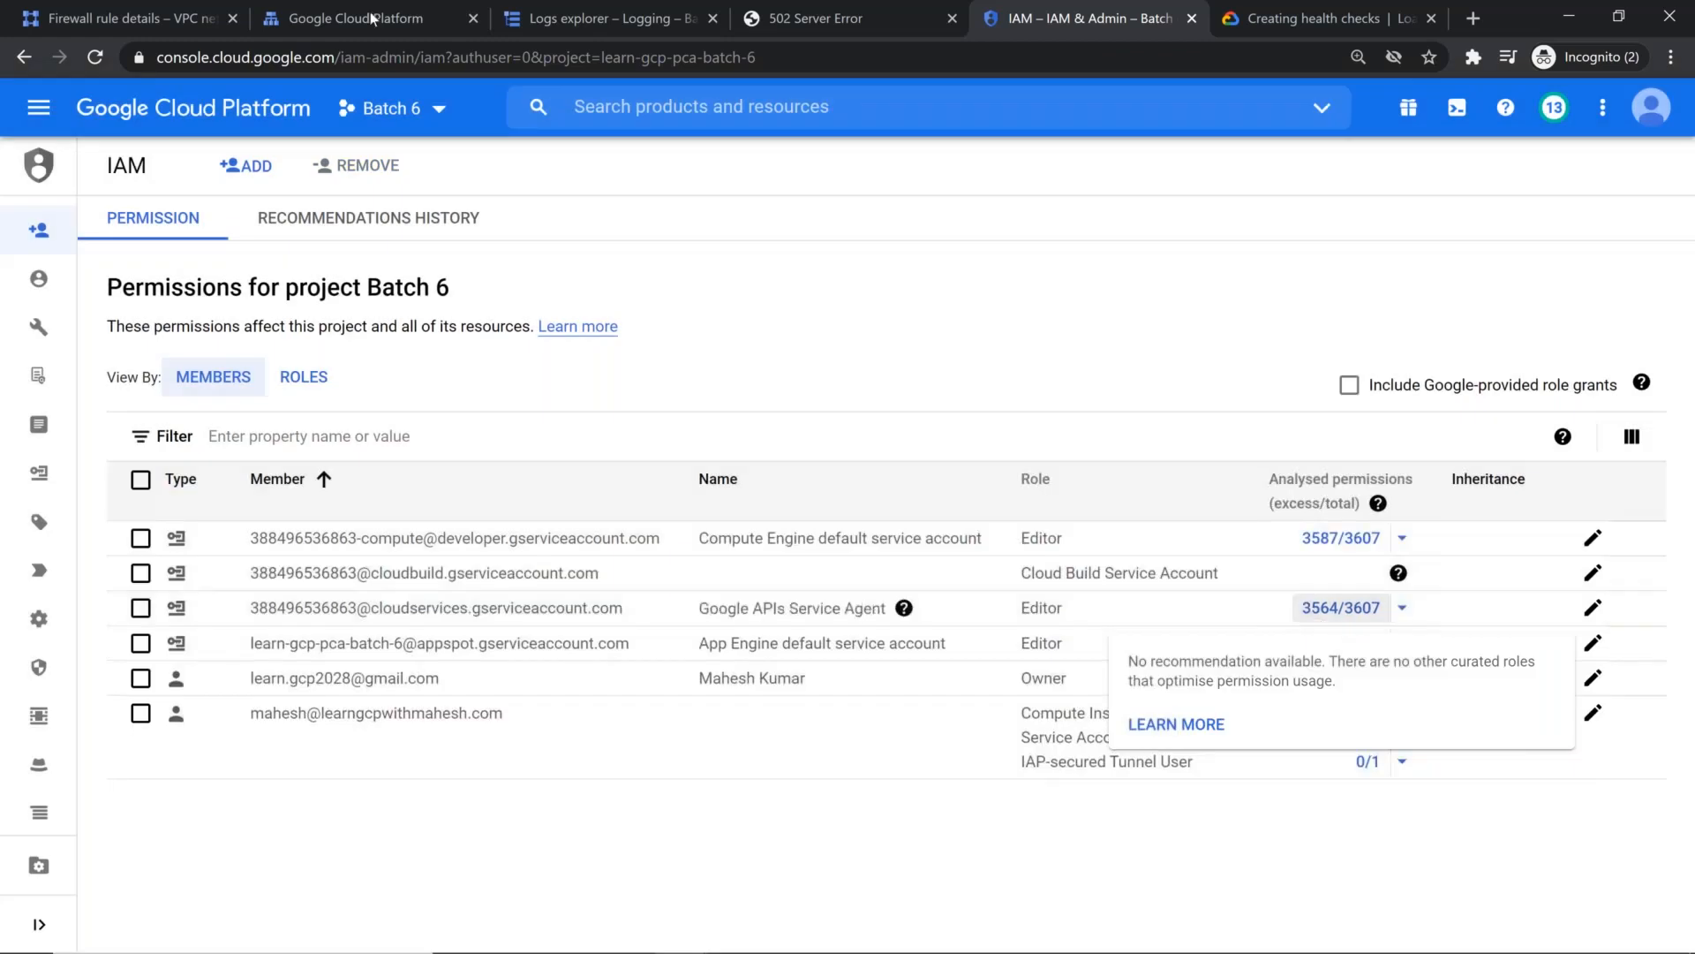
Step: Edit the fw-allow-health-checks rule to target Specified target tags, using the copied tag allow-health-checks
click(87, 16)
click(439, 166)
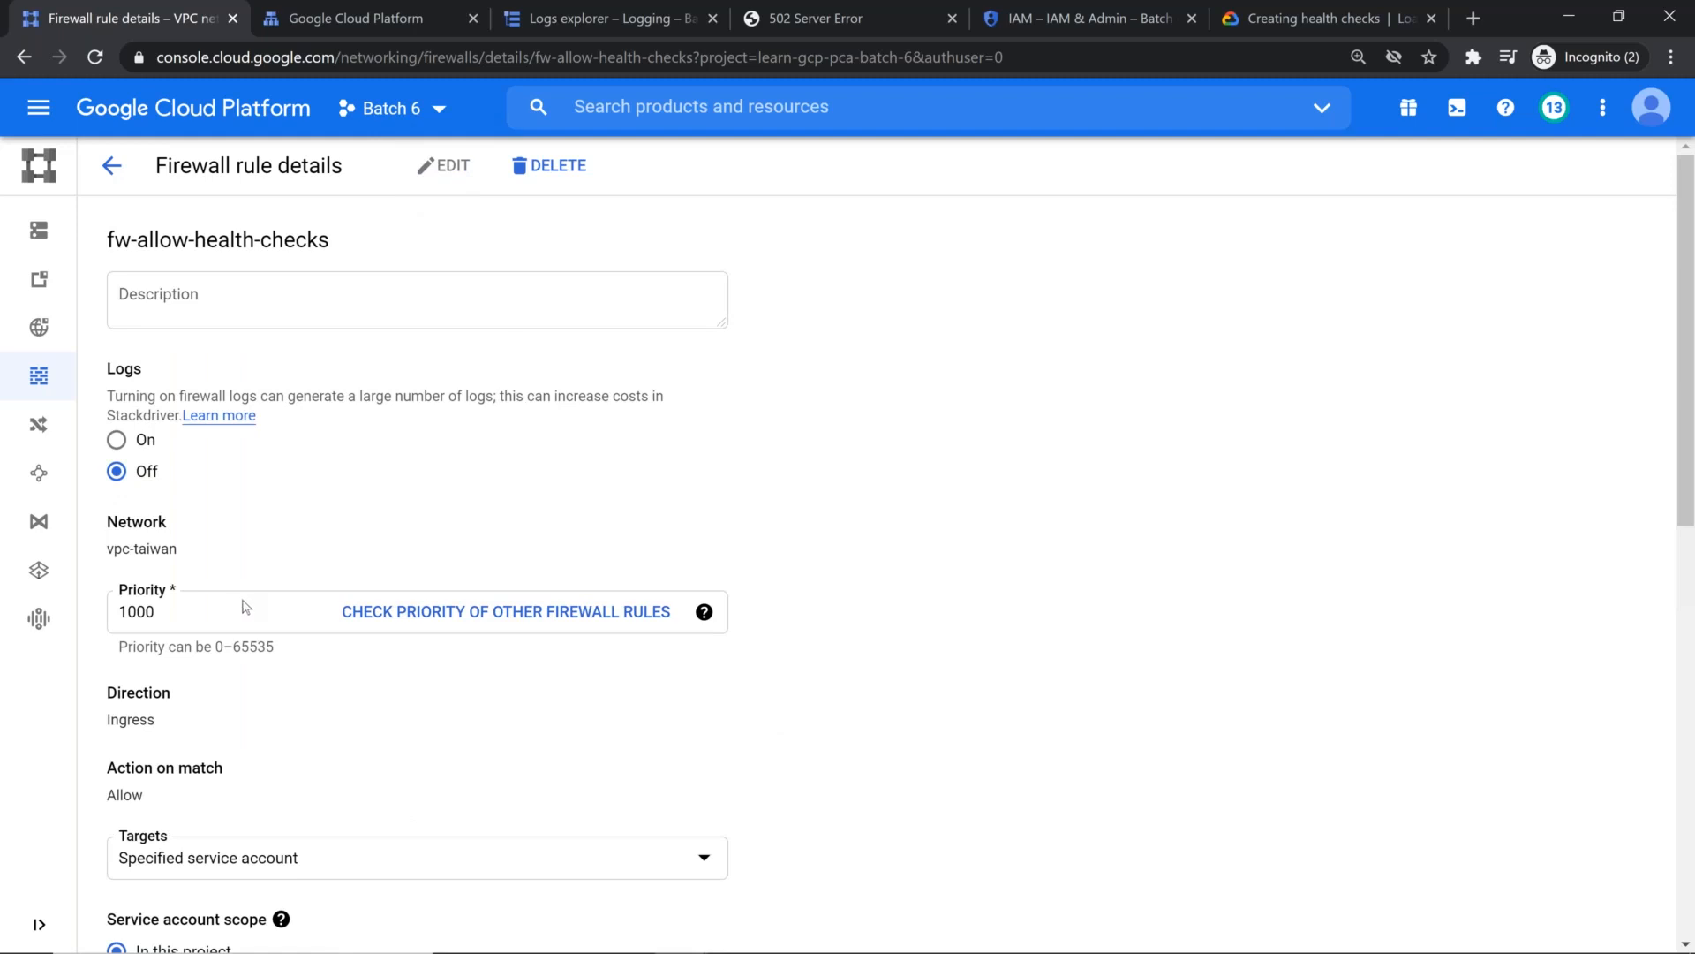
scroll(426, 582, down, 3)
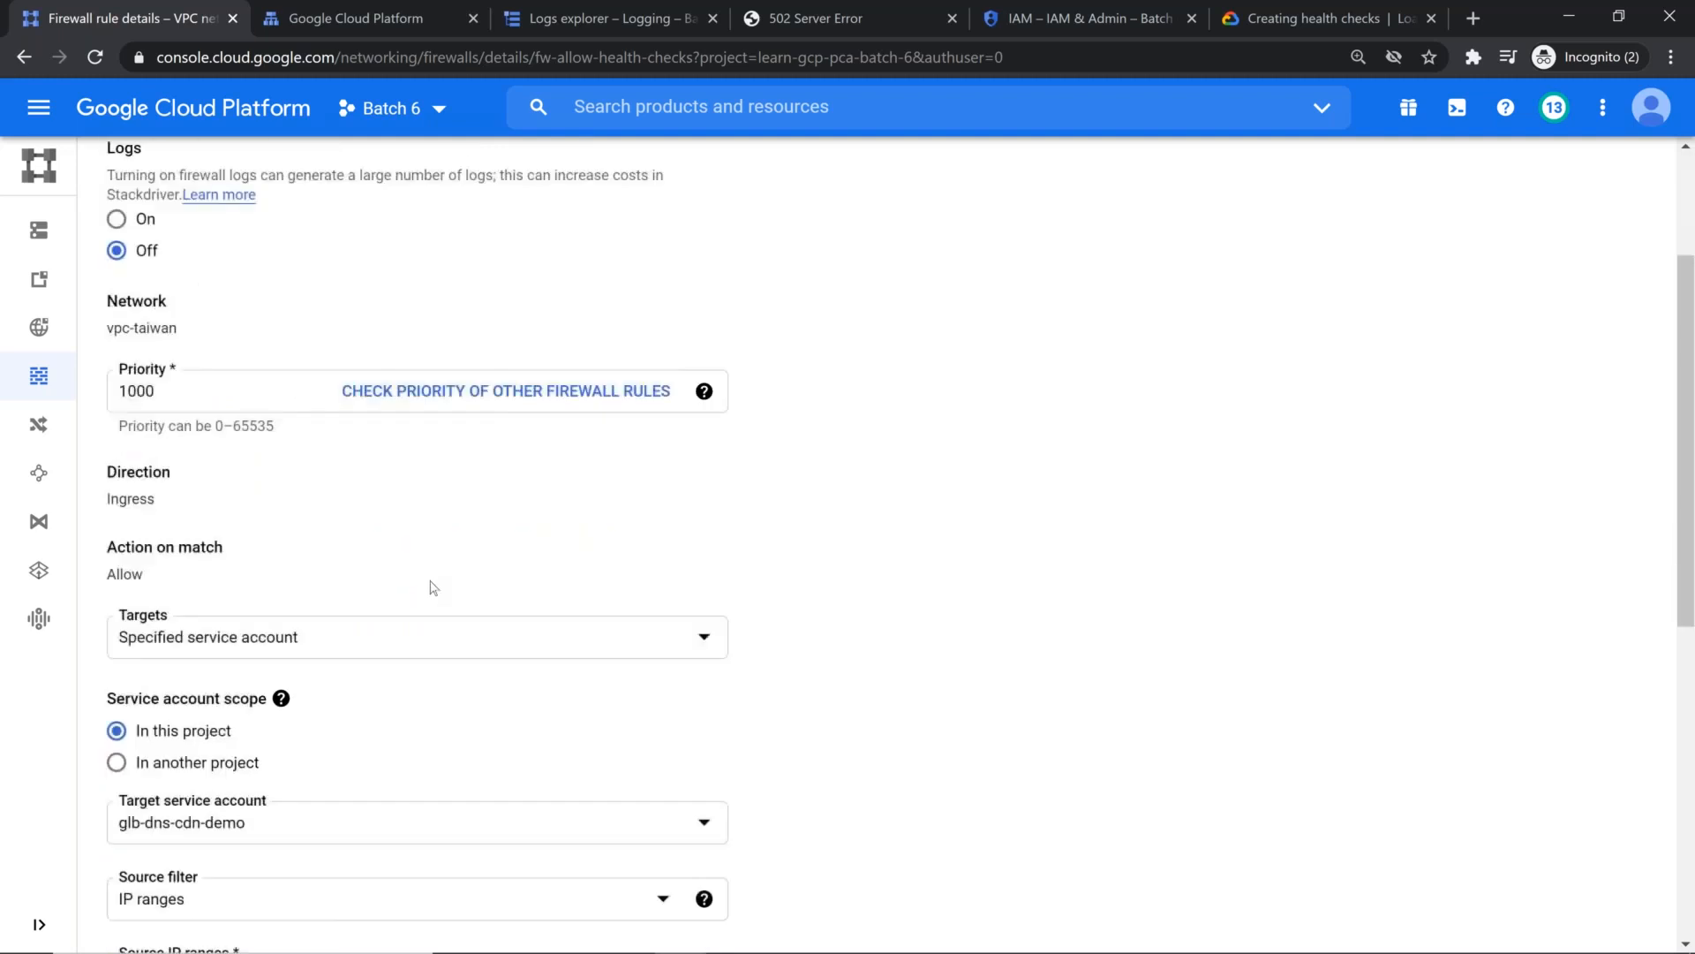
scroll(432, 624, down, 3)
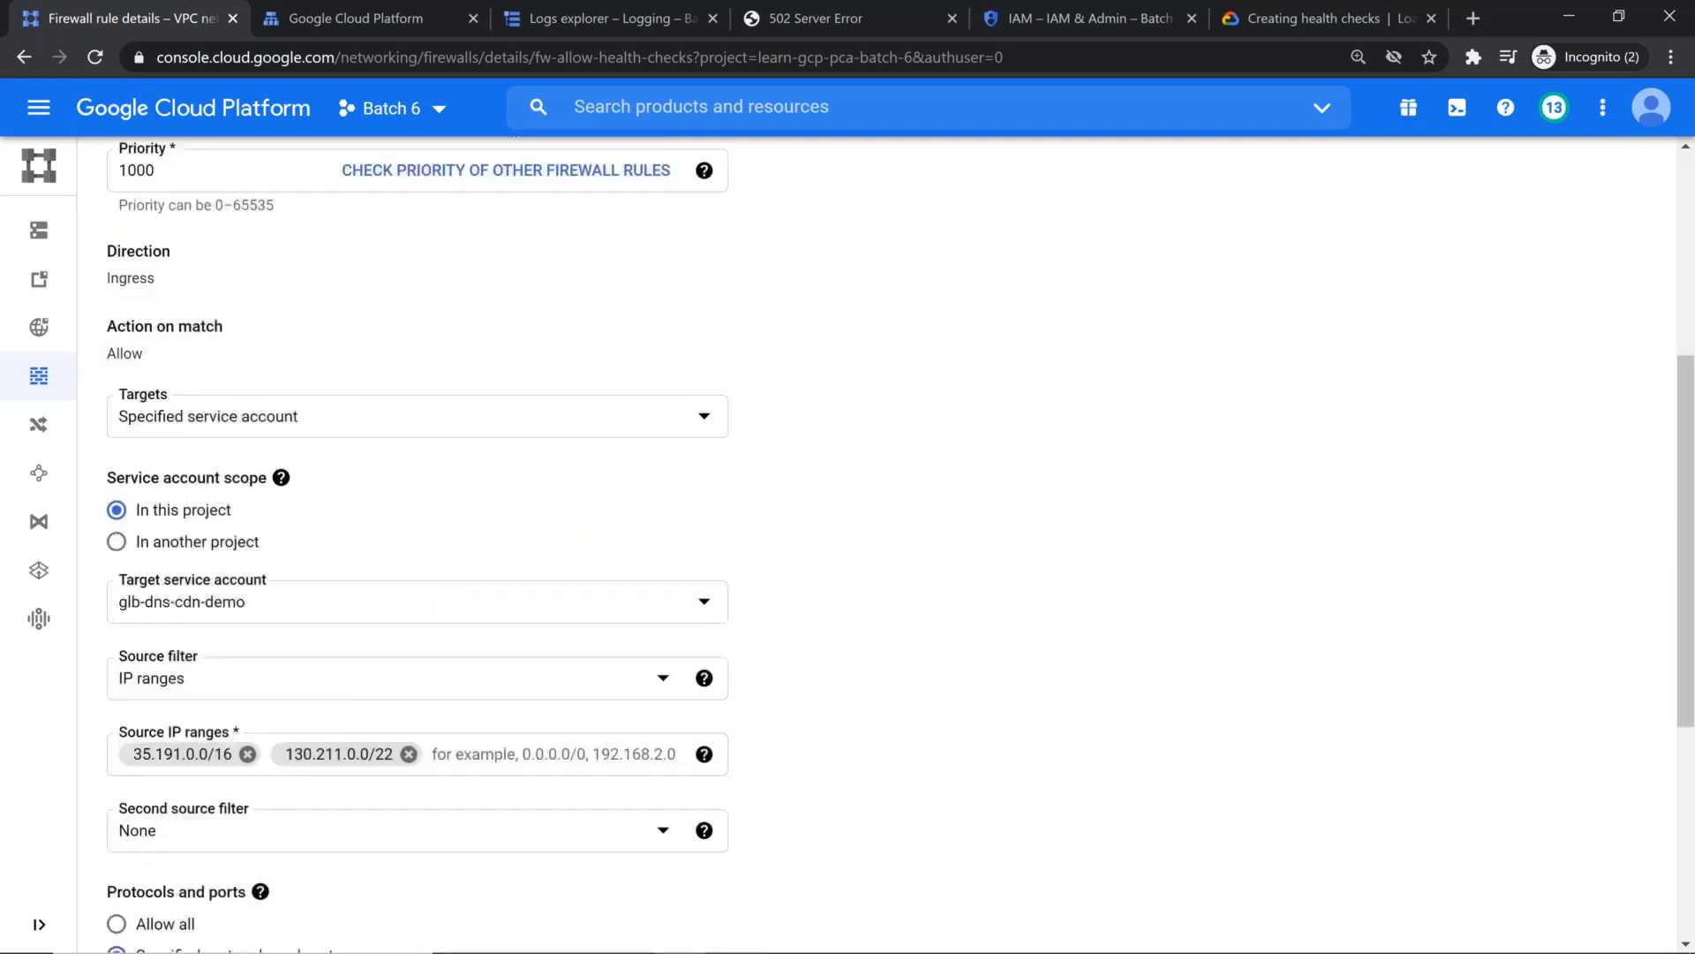
click(369, 422)
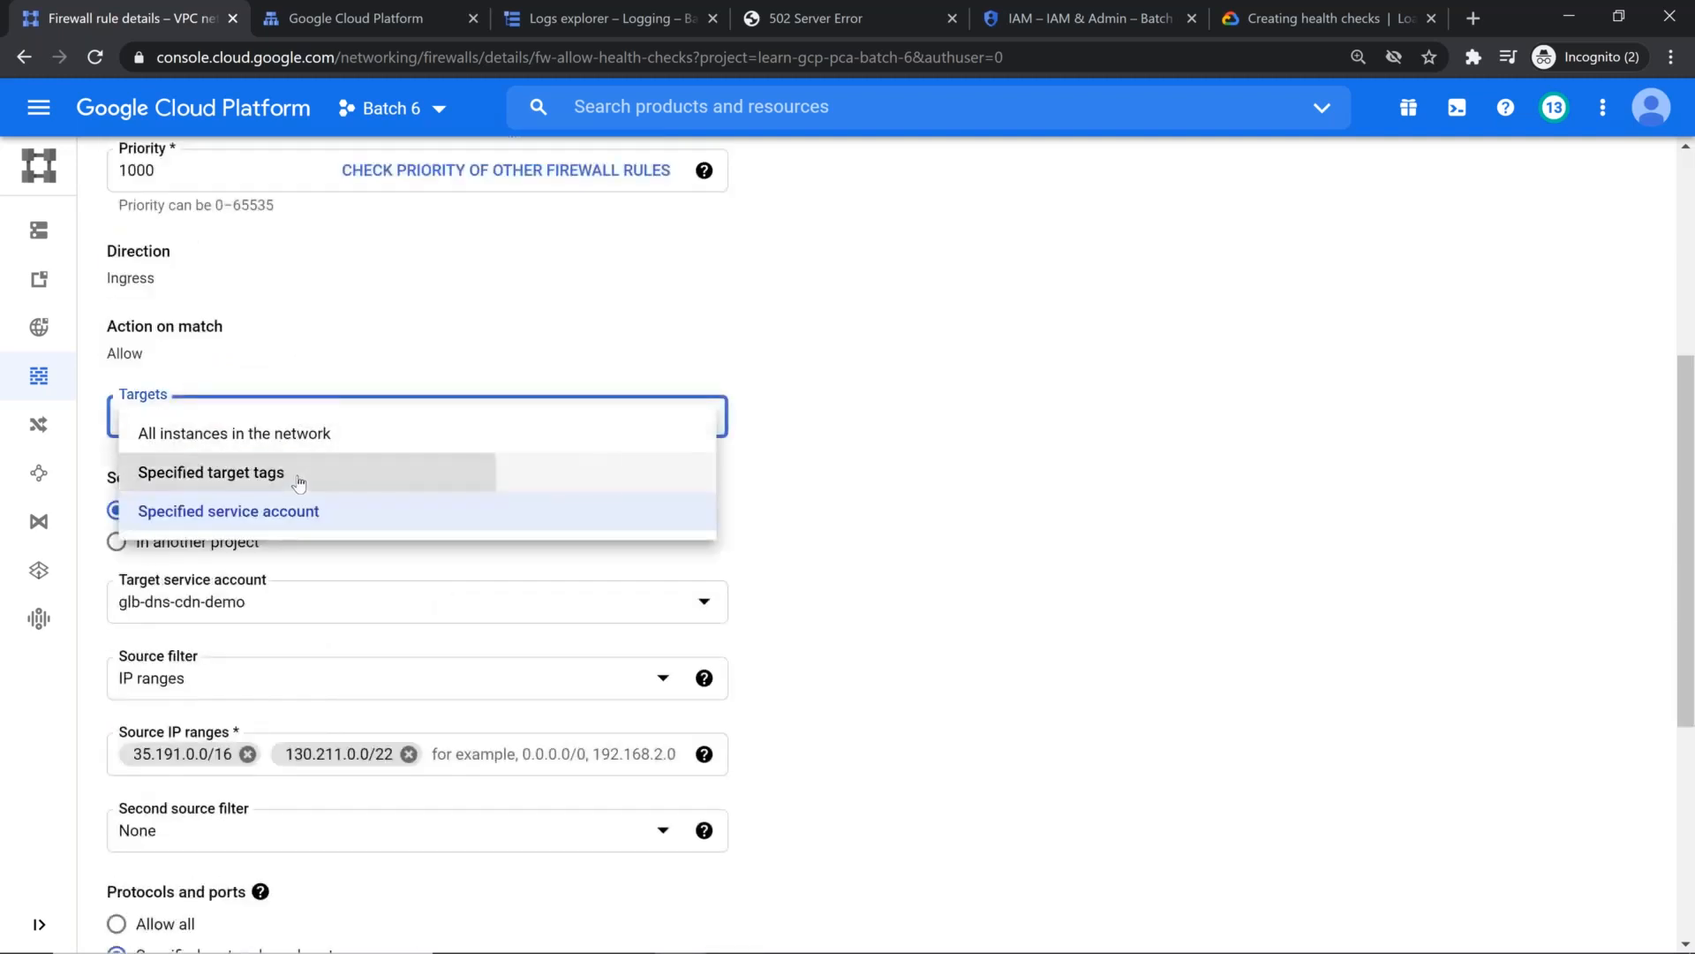
click(296, 474)
click(286, 496)
text(allow-health-checks)
click(975, 555)
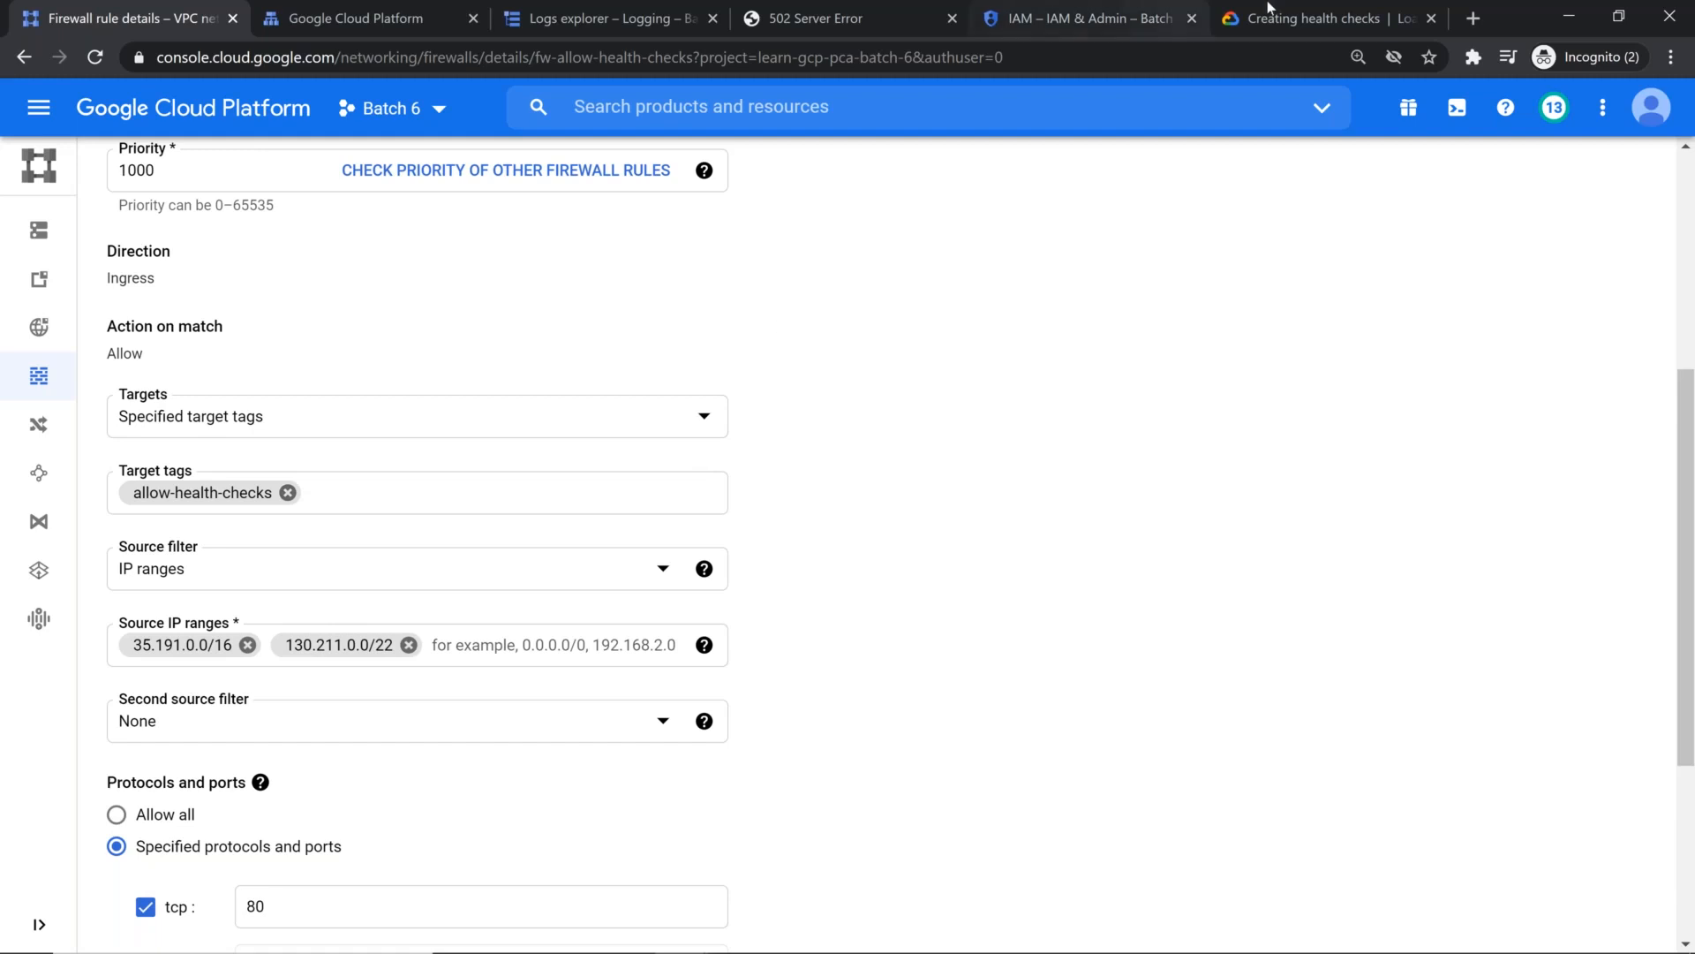
Step: Compare the target tag with the health-check documentation and save the fw-allow-health-checks firewall rule
click(1312, 19)
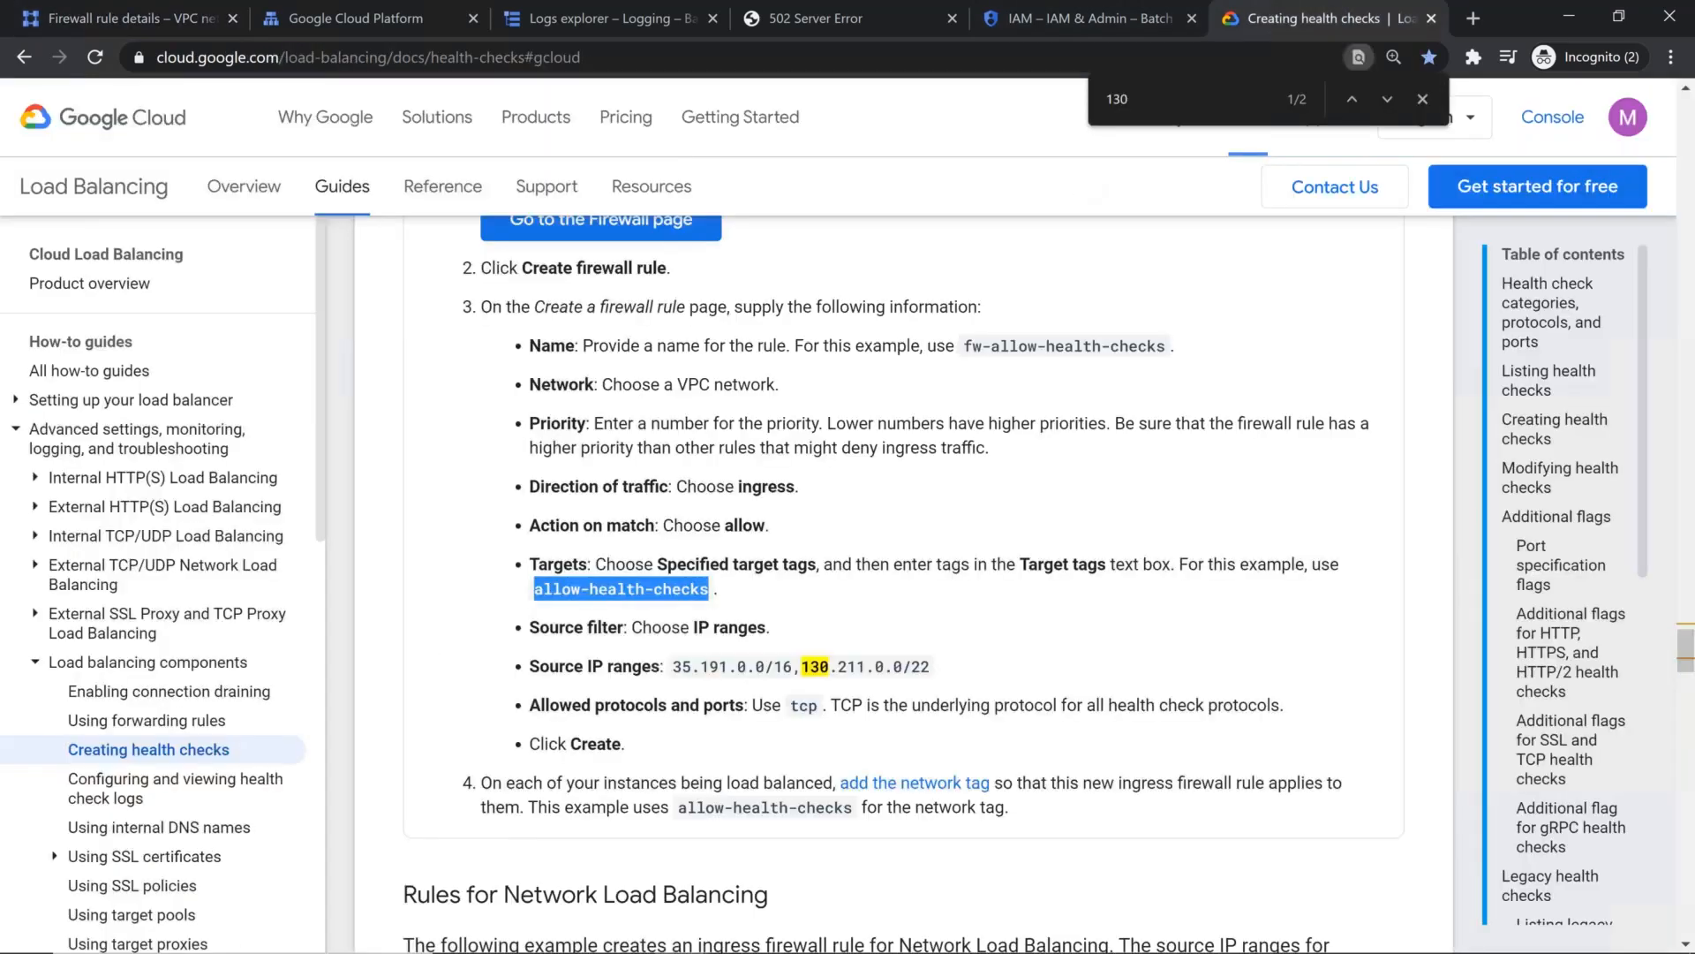
click(146, 18)
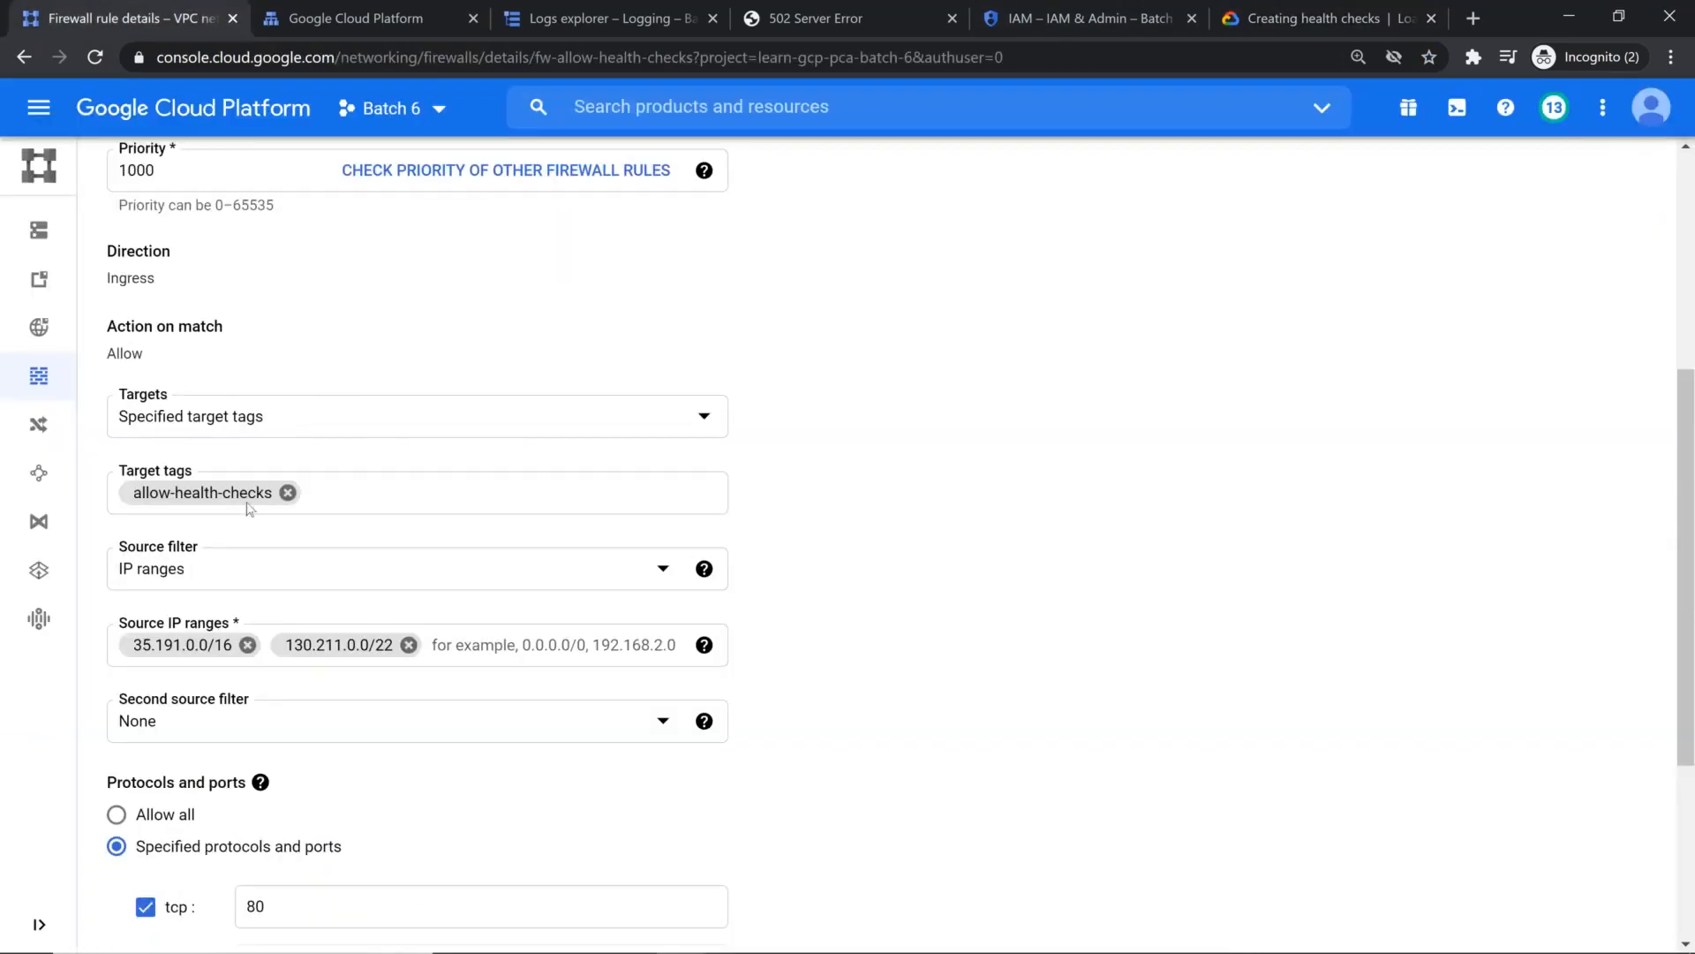
scroll(256, 518, down, 4)
click(141, 826)
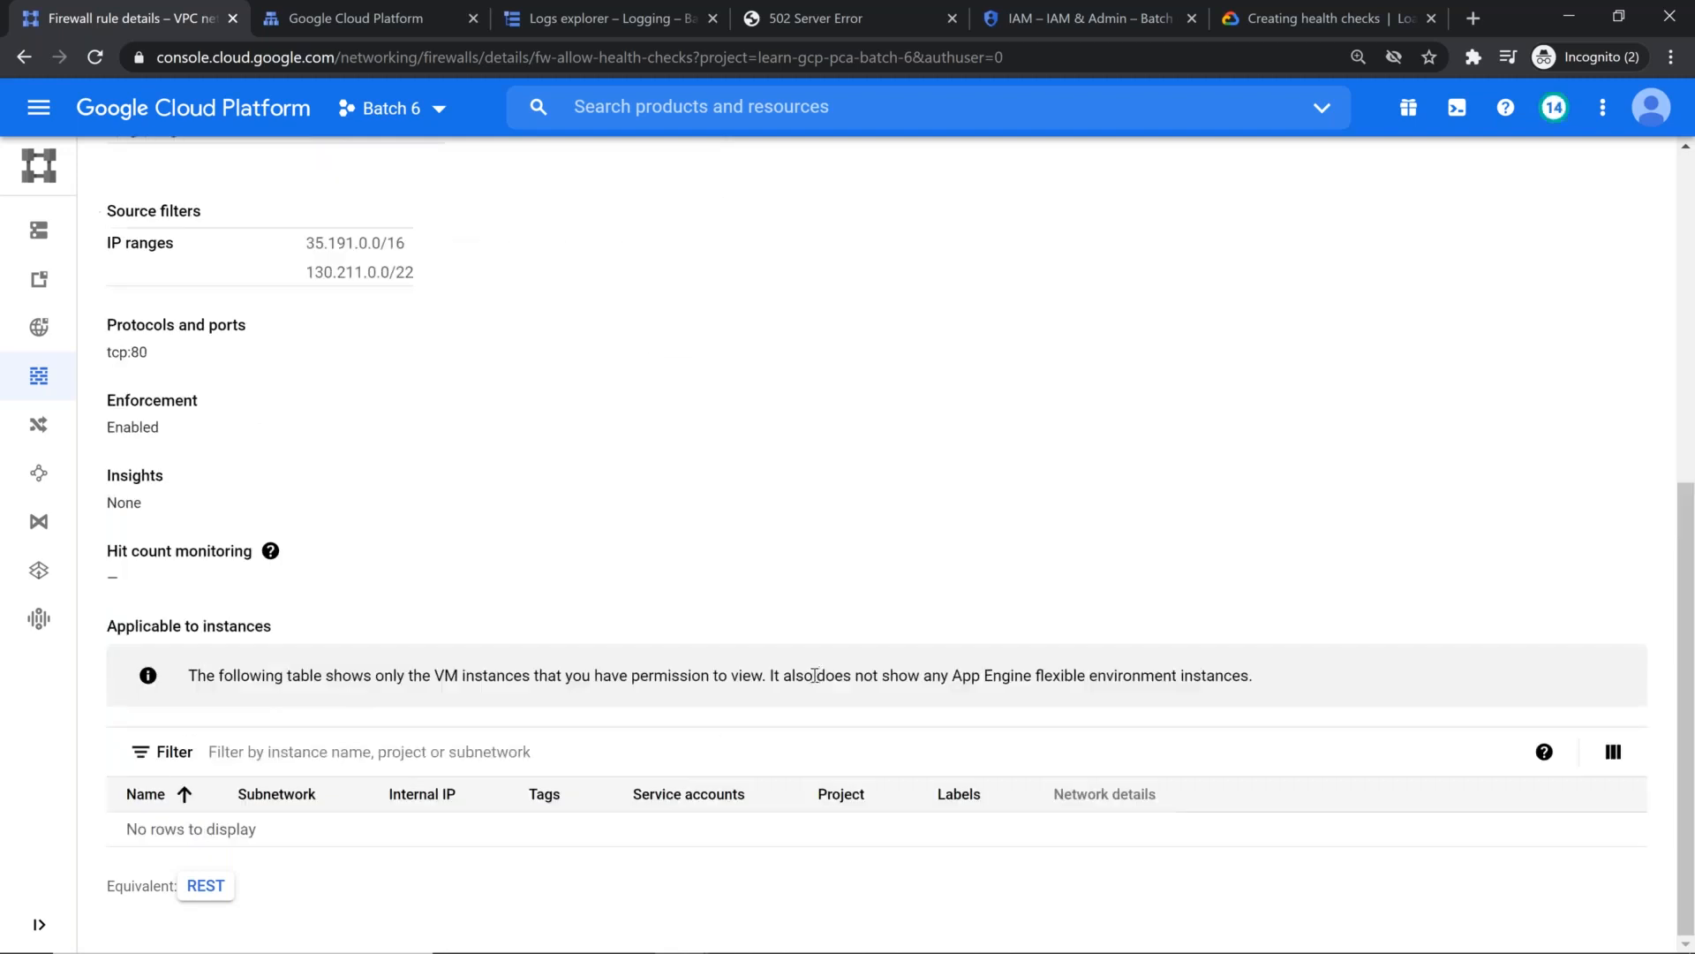
Step: Reload the page at 34.120.231.218 repeatedly to test the load balancer with the saved firewall rule
scroll(814, 675, up, 3)
click(817, 19)
key(F5)
key(F5)
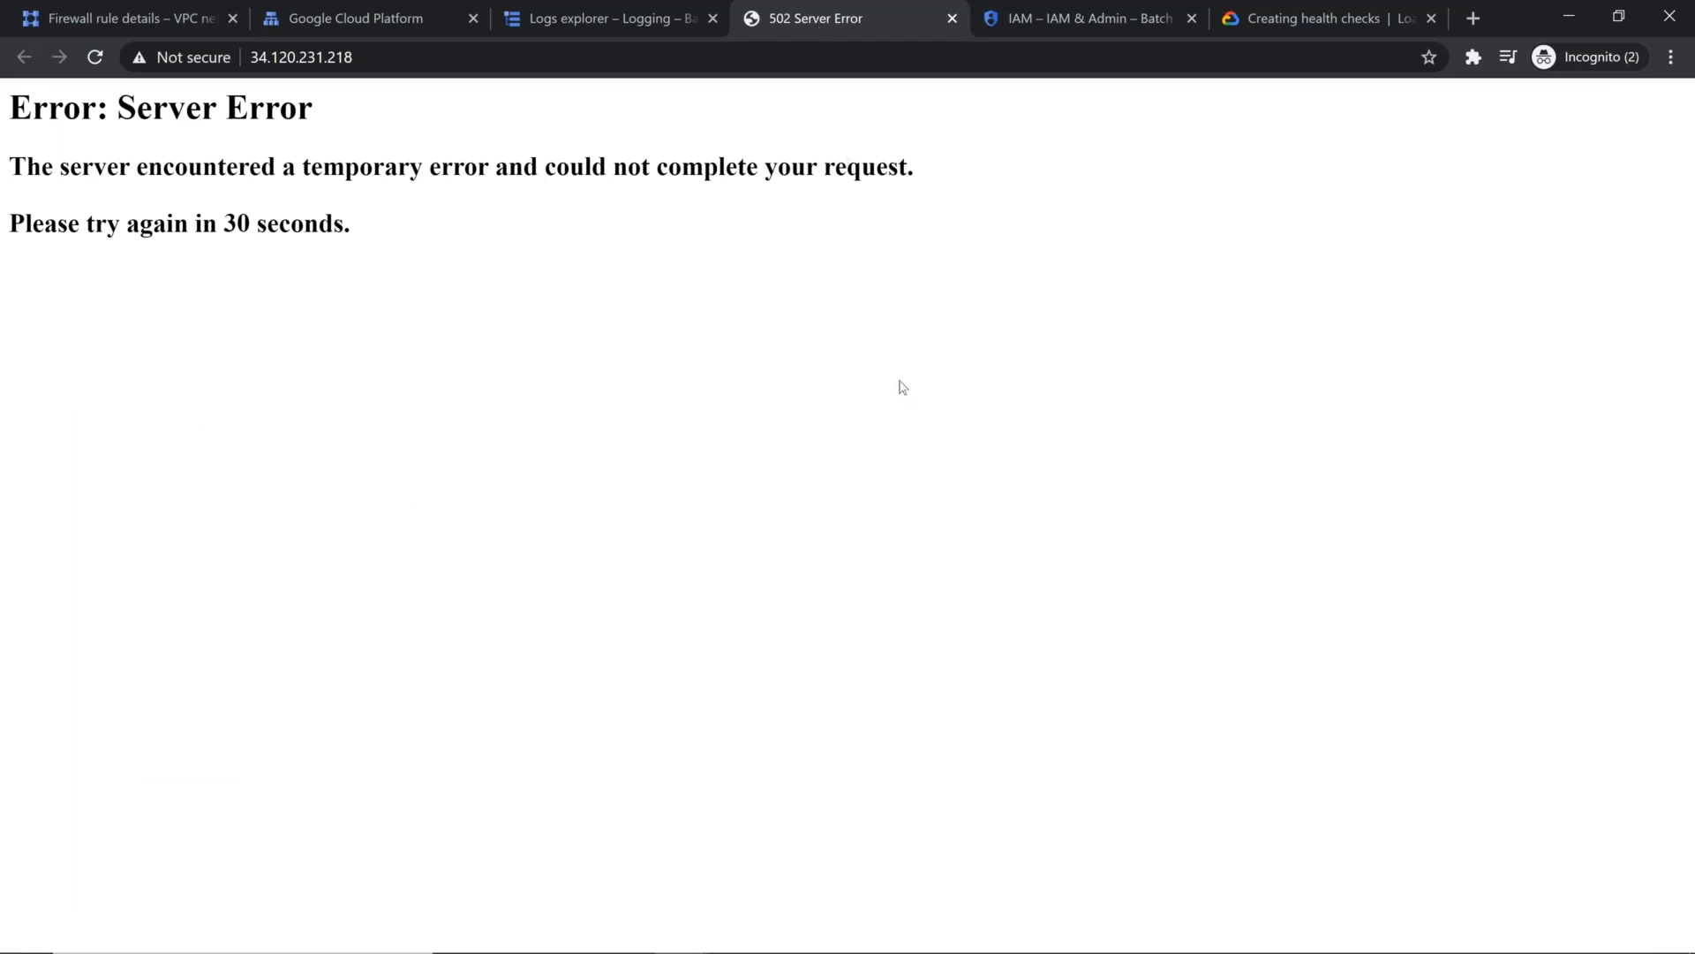
key(F5)
Step: Compare the health-check documentation with the saved firewall rule and test the load balancer page at 34.120.231.218 again
click(1307, 18)
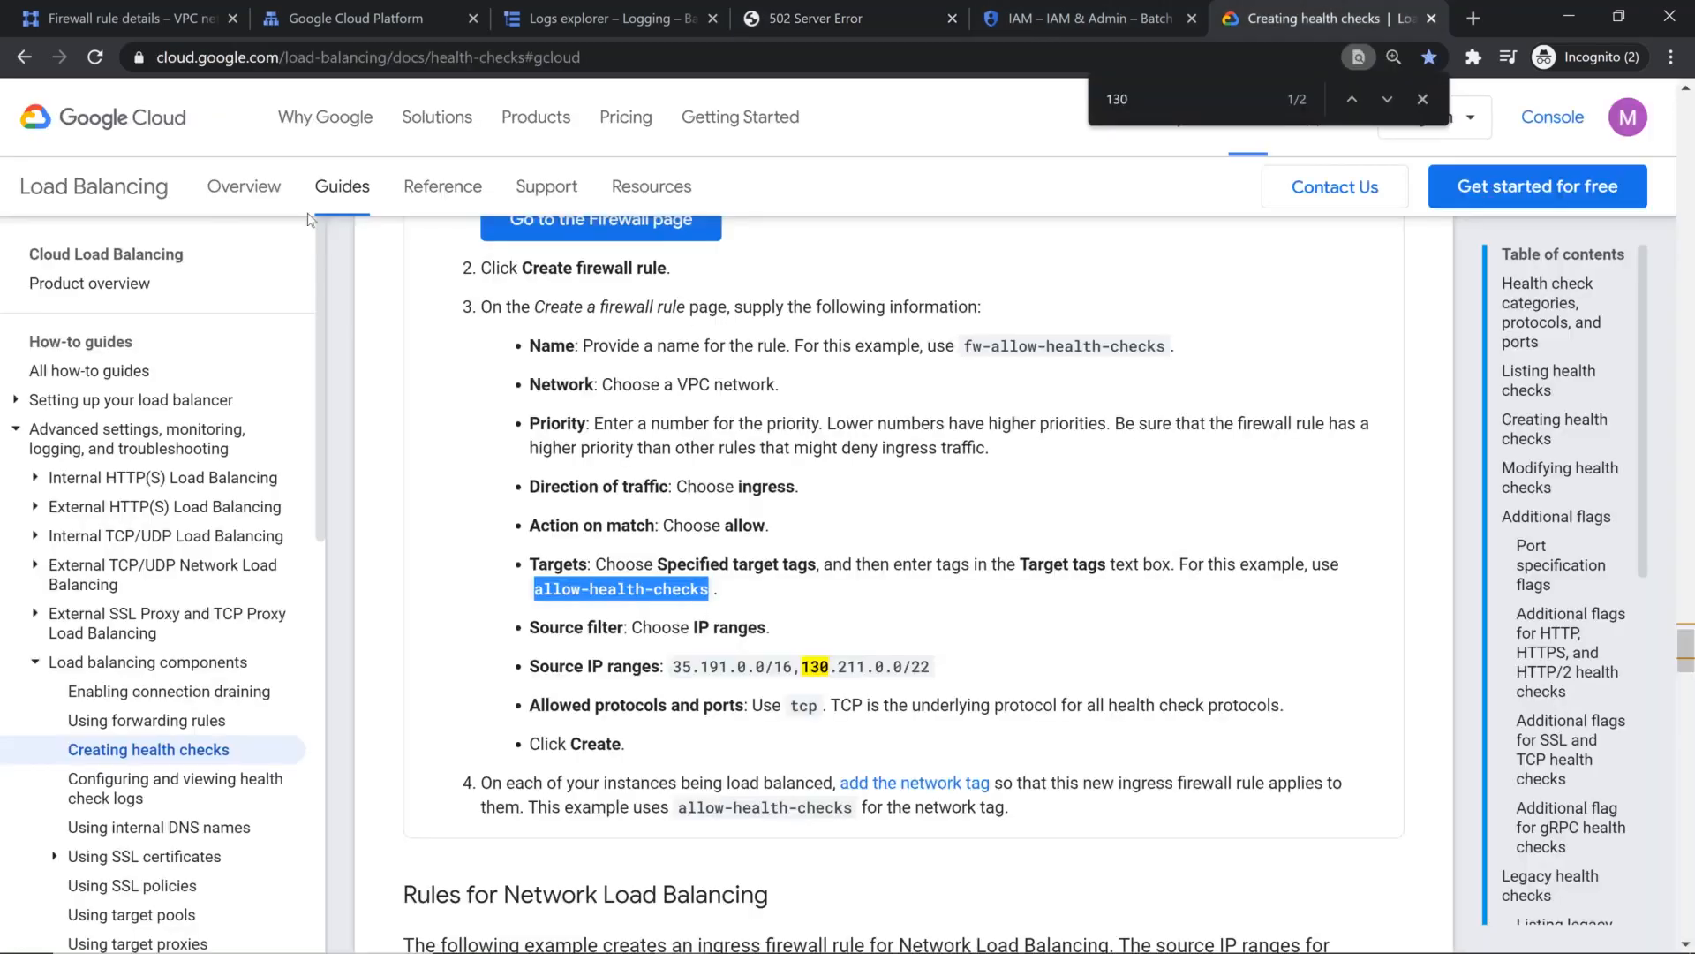
click(157, 24)
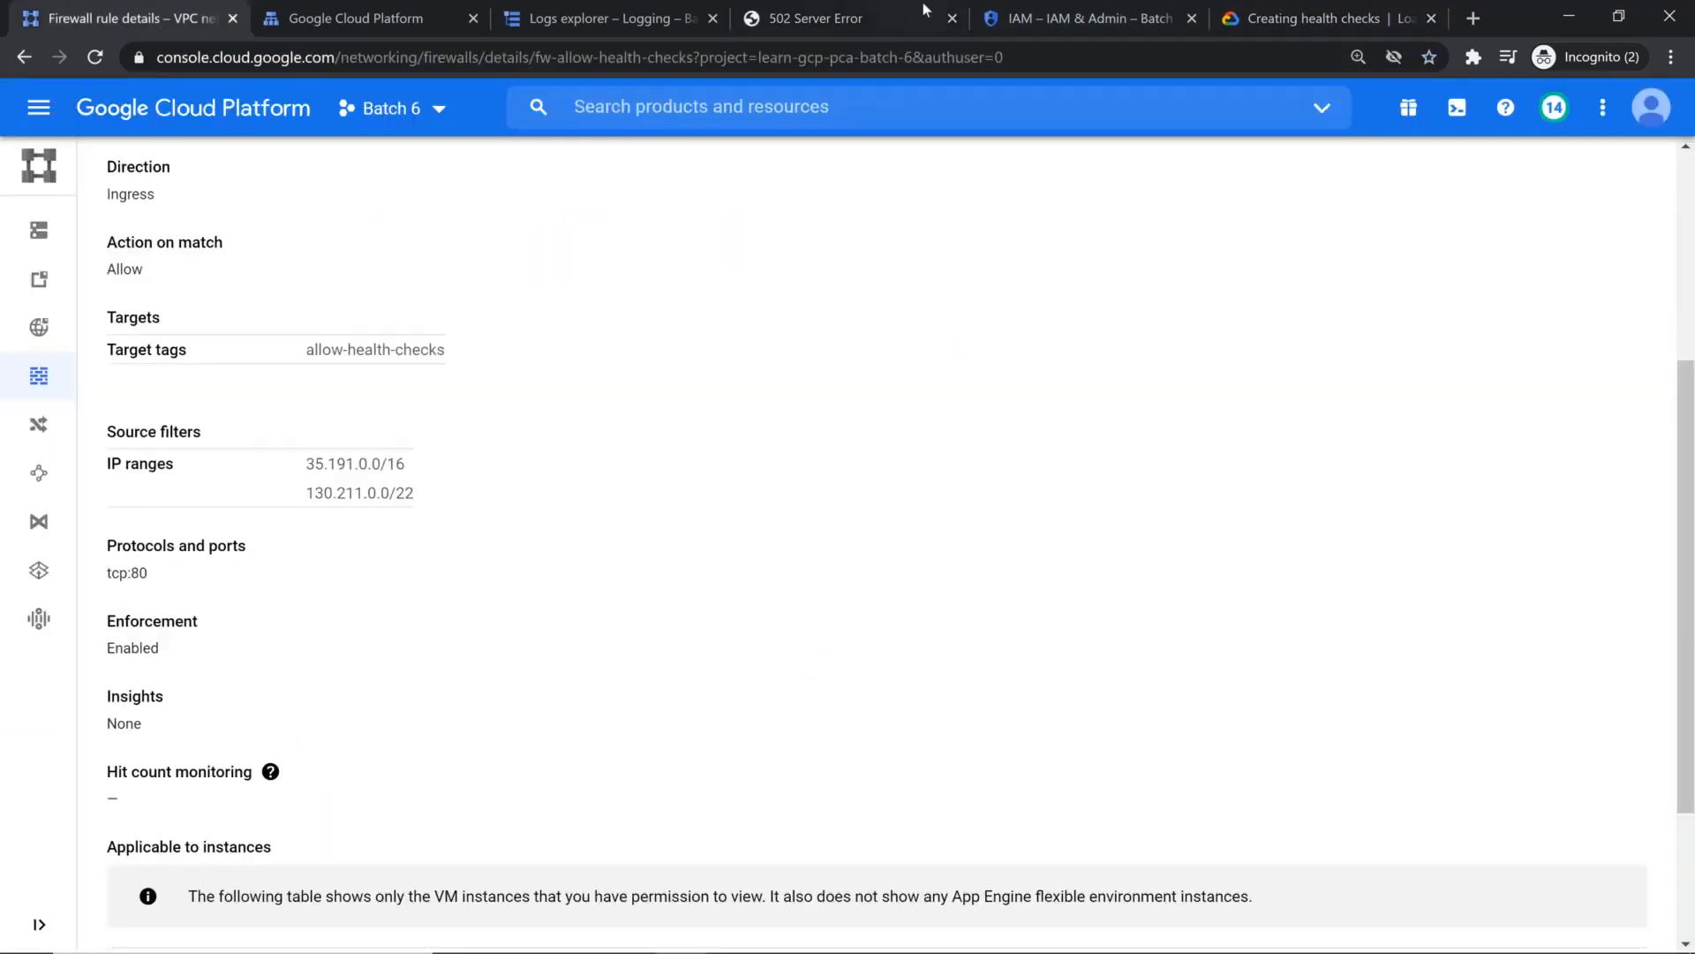
click(828, 21)
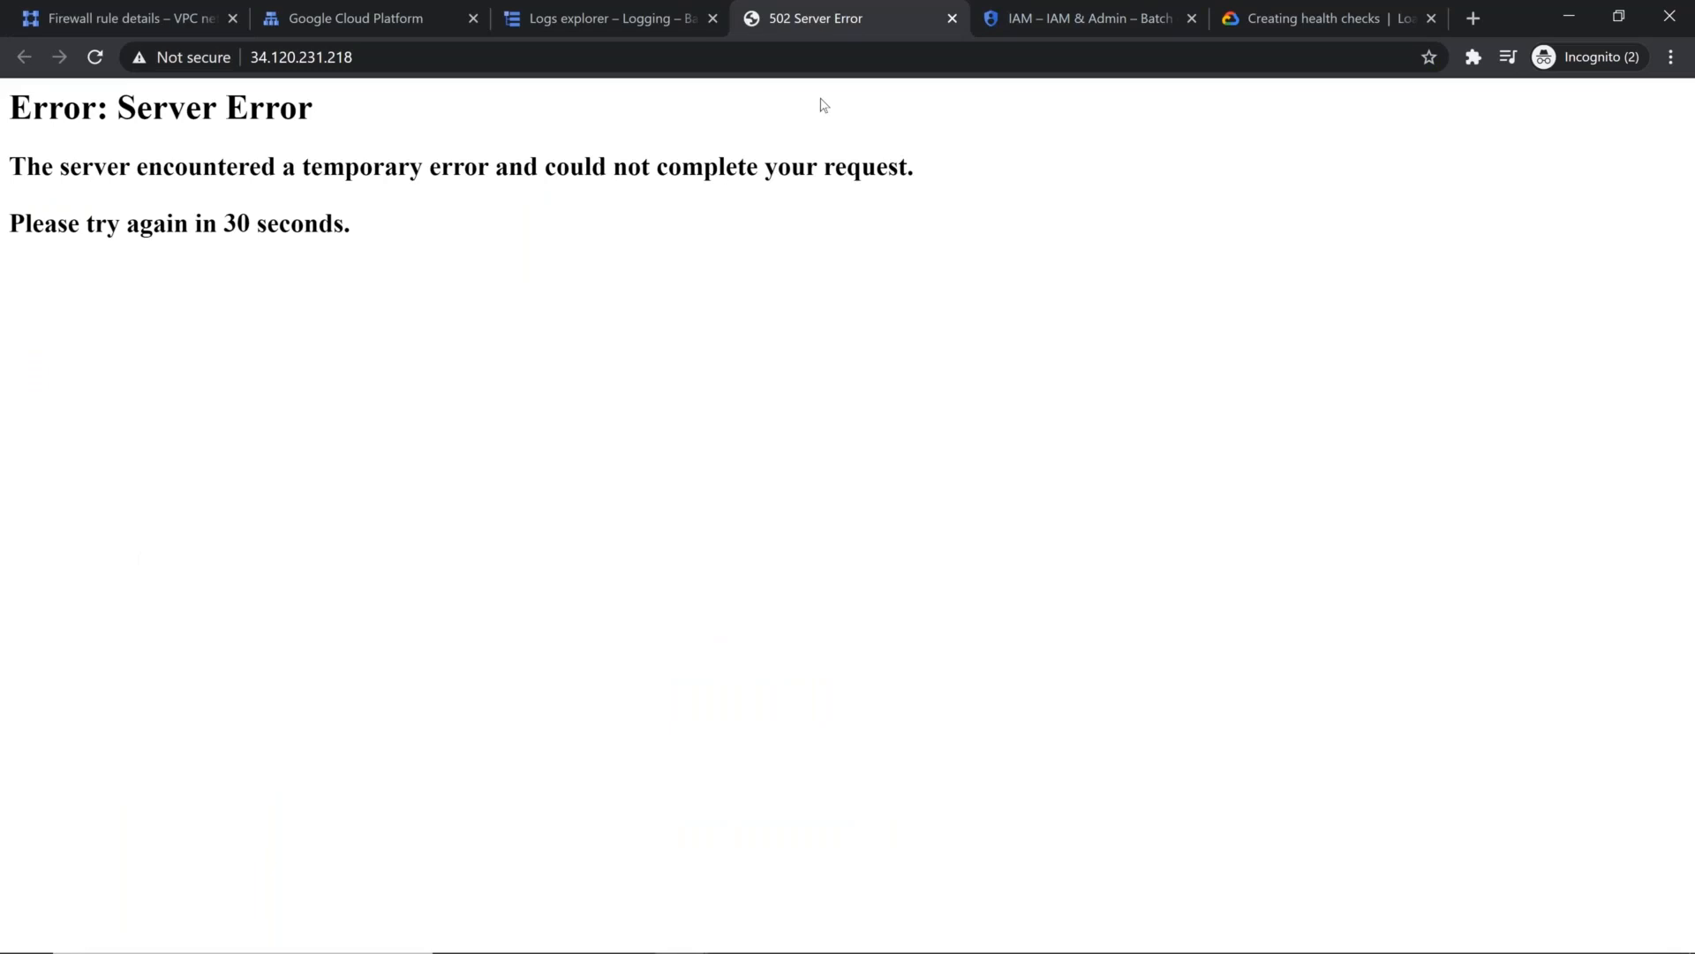
key(F5)
Step: Open the list of Compute Engine VM instances for the Batch 6 project in place of the IAM page
click(1068, 14)
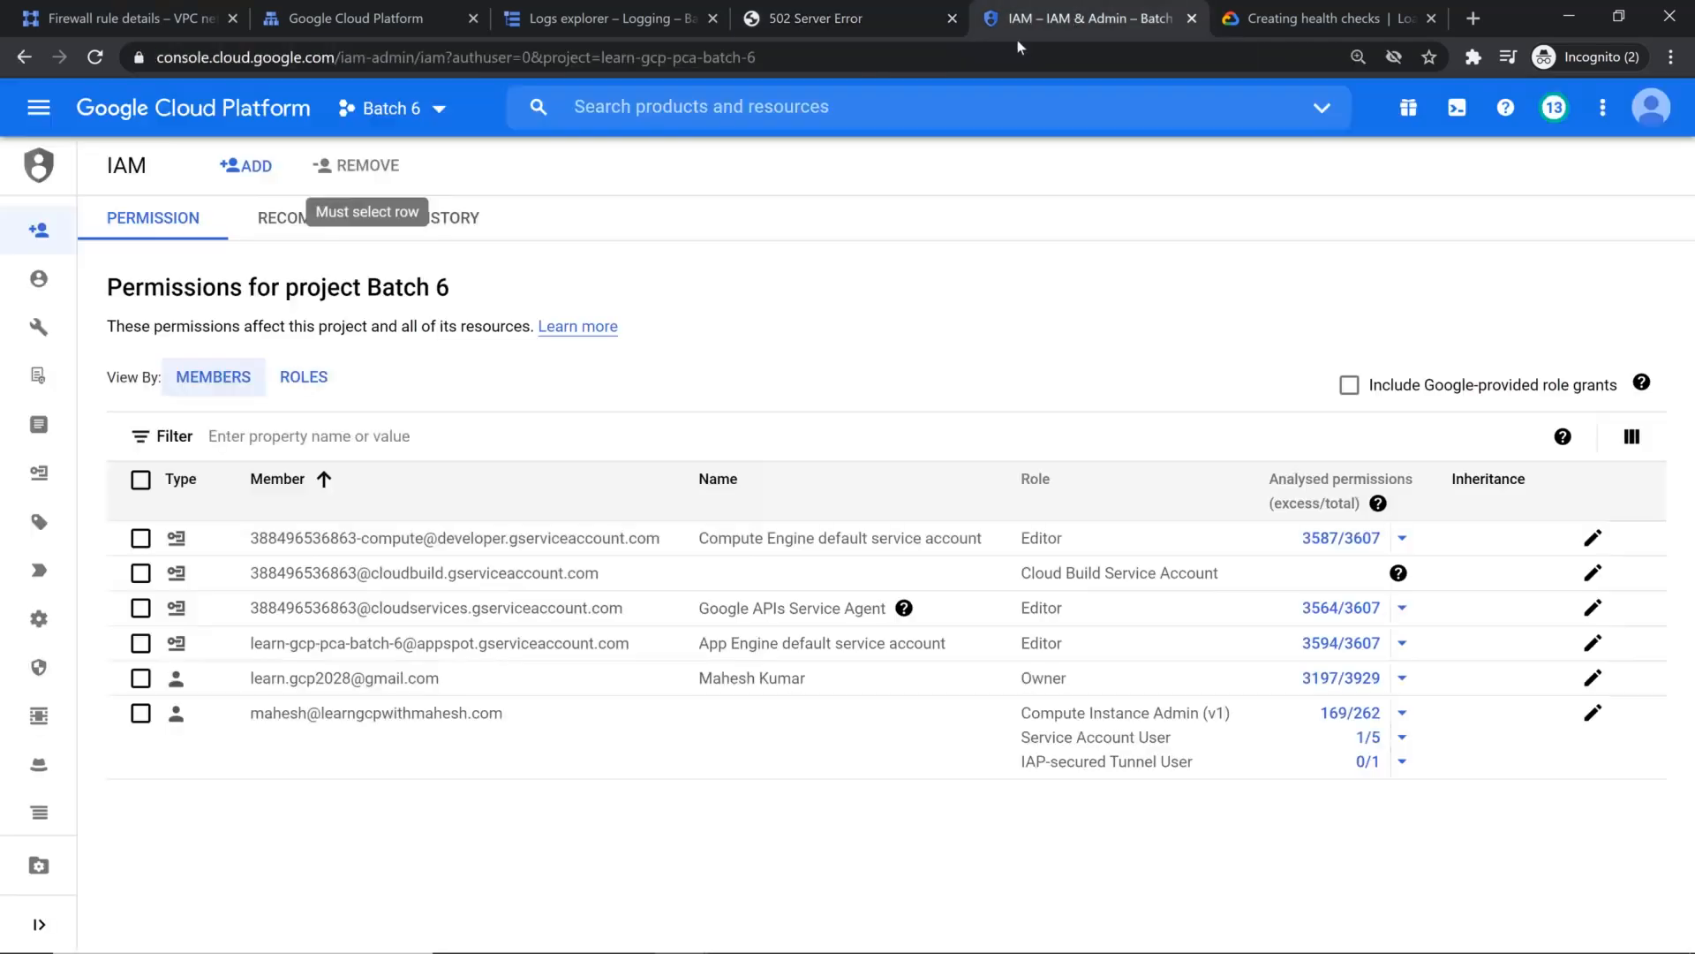
click(53, 115)
mouse_move(205, 249)
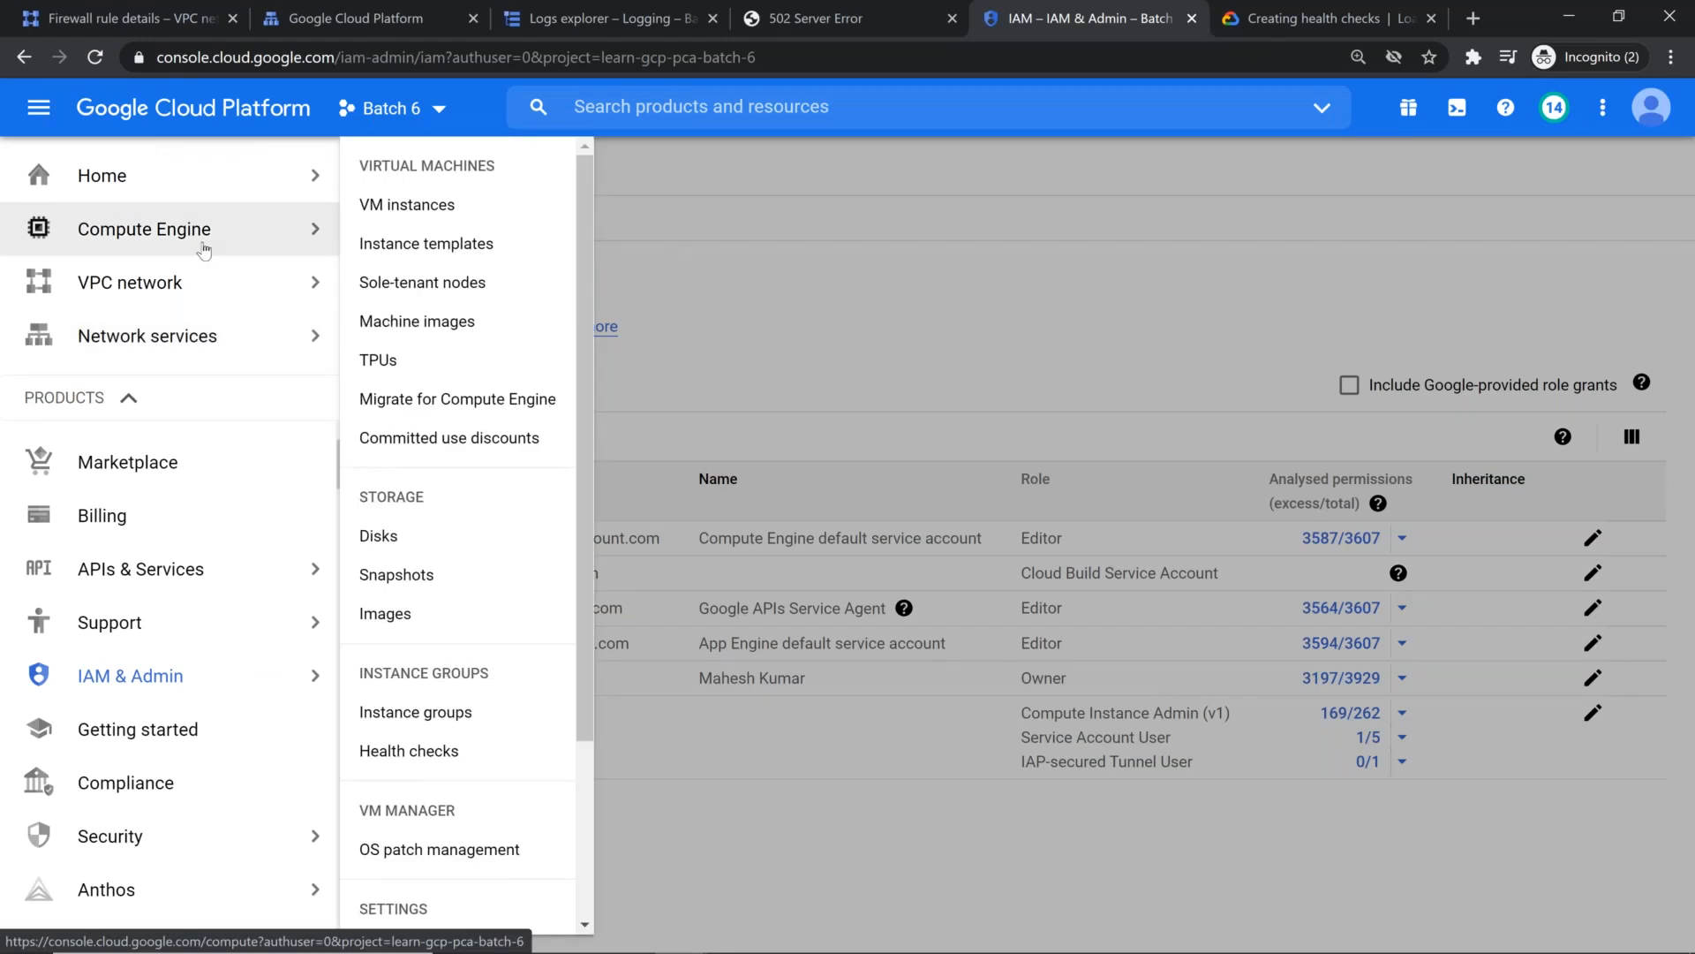
click(452, 204)
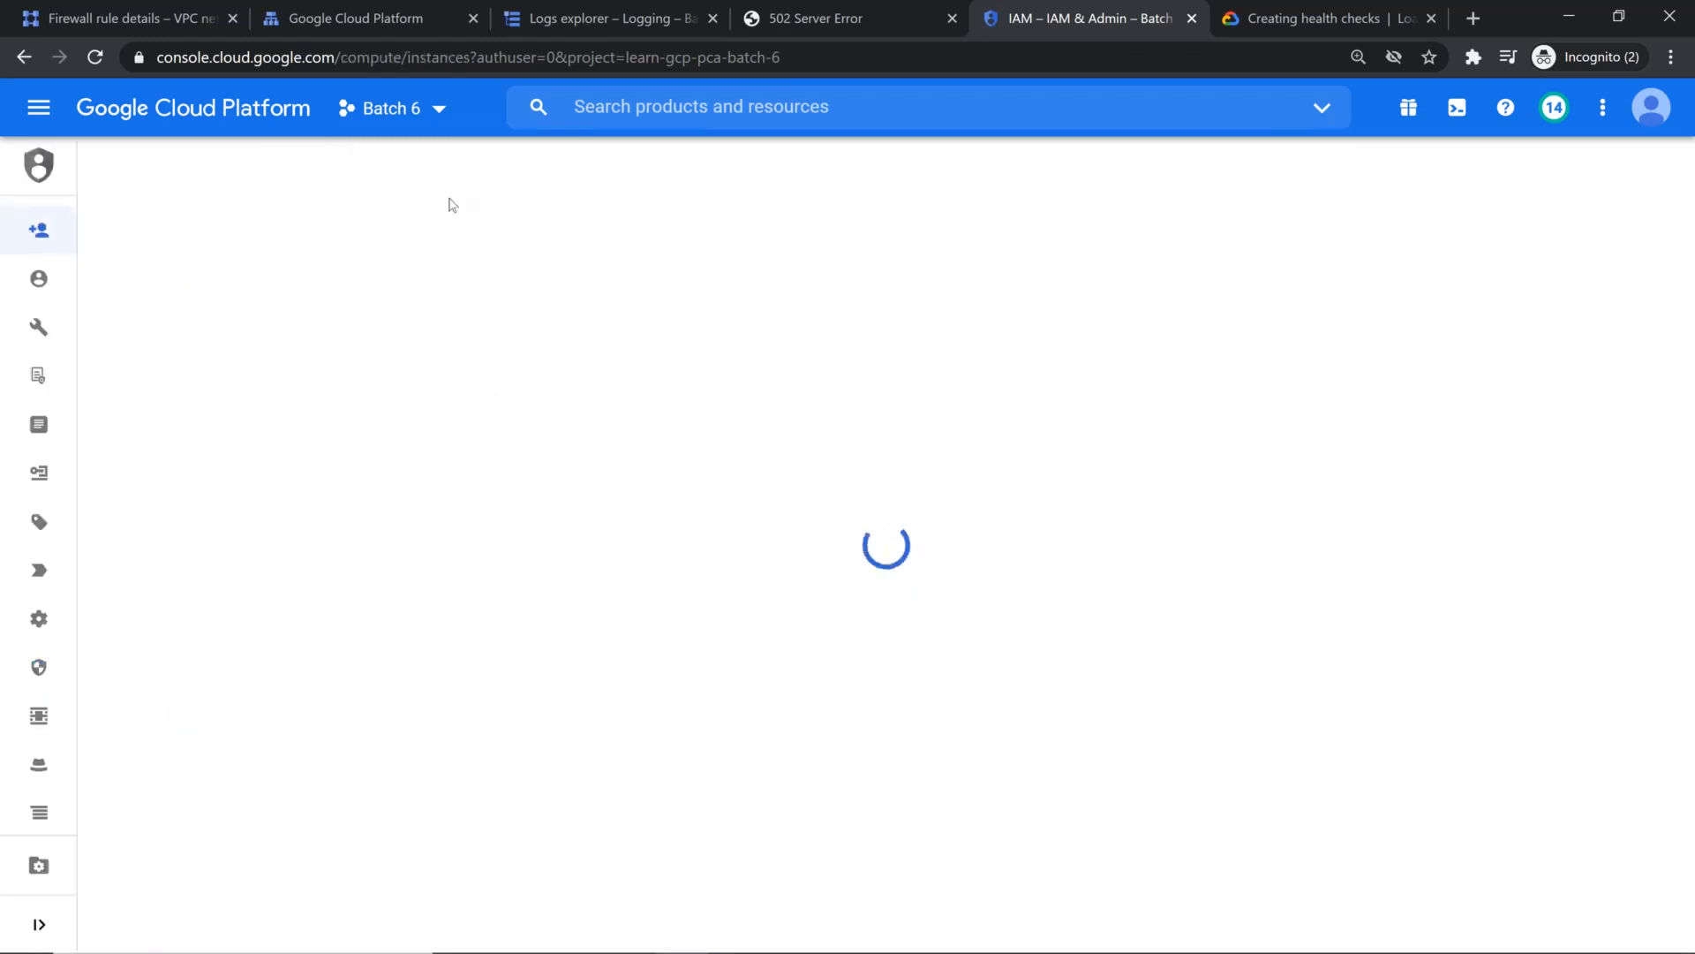
Step: Review the fw-allow-health-checks rule's network, target tags and the instances it applies to
click(79, 25)
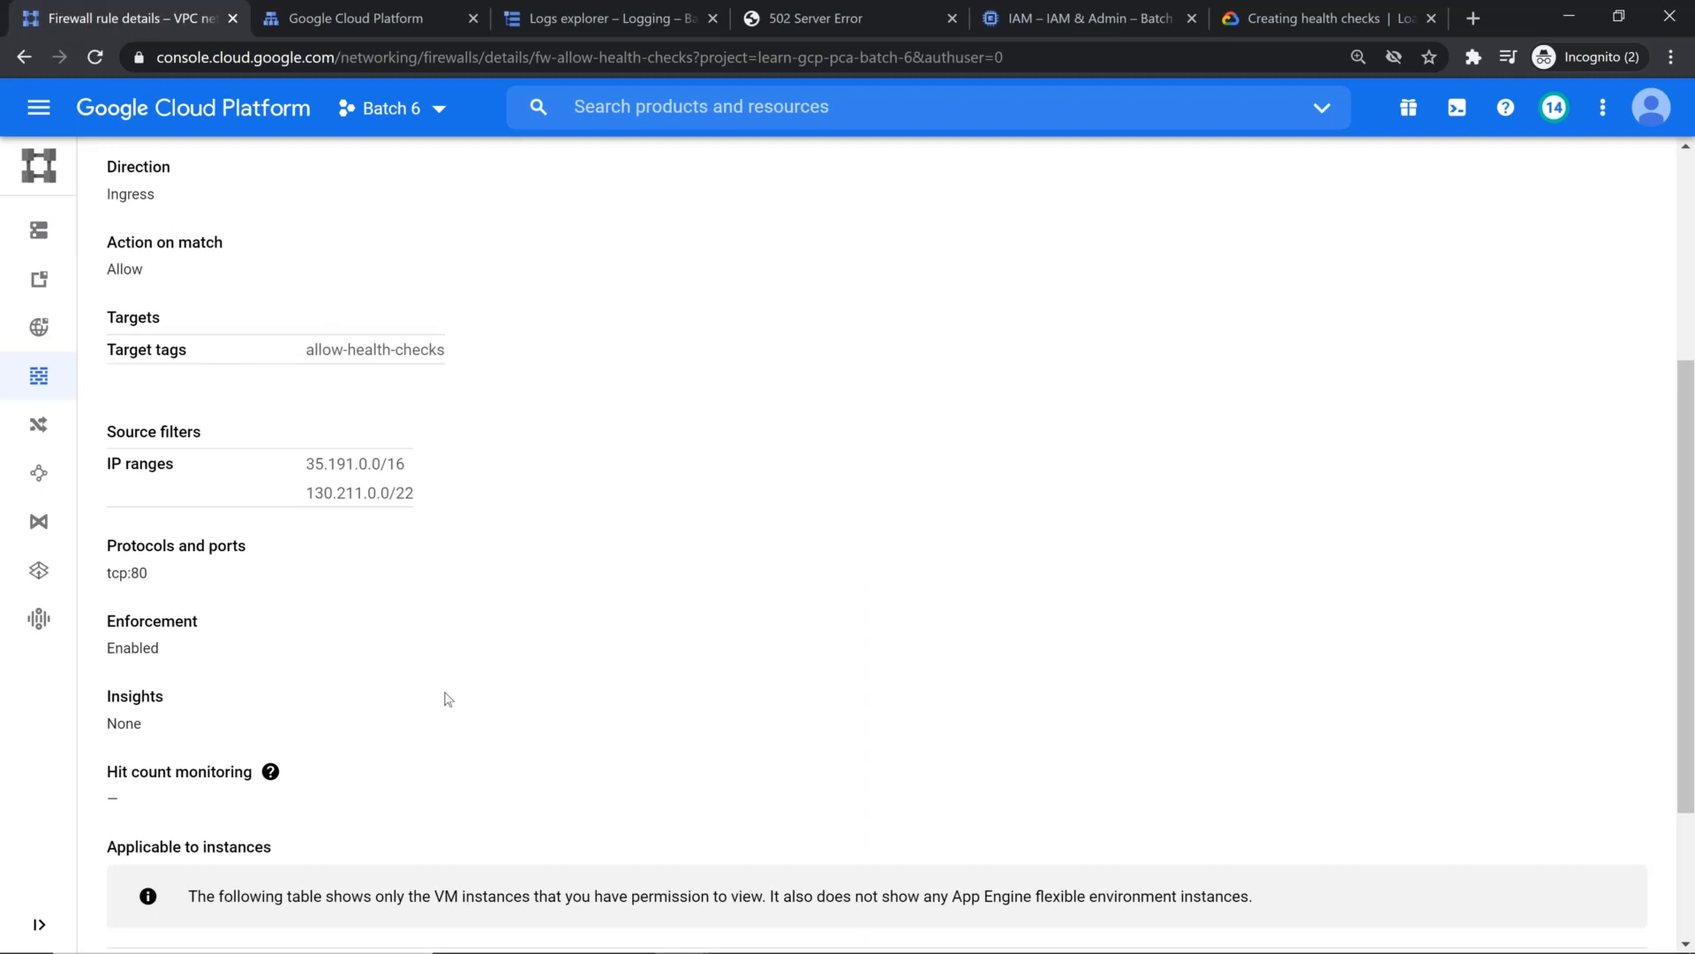
scroll(442, 701, down, 2)
scroll(299, 548, up, 5)
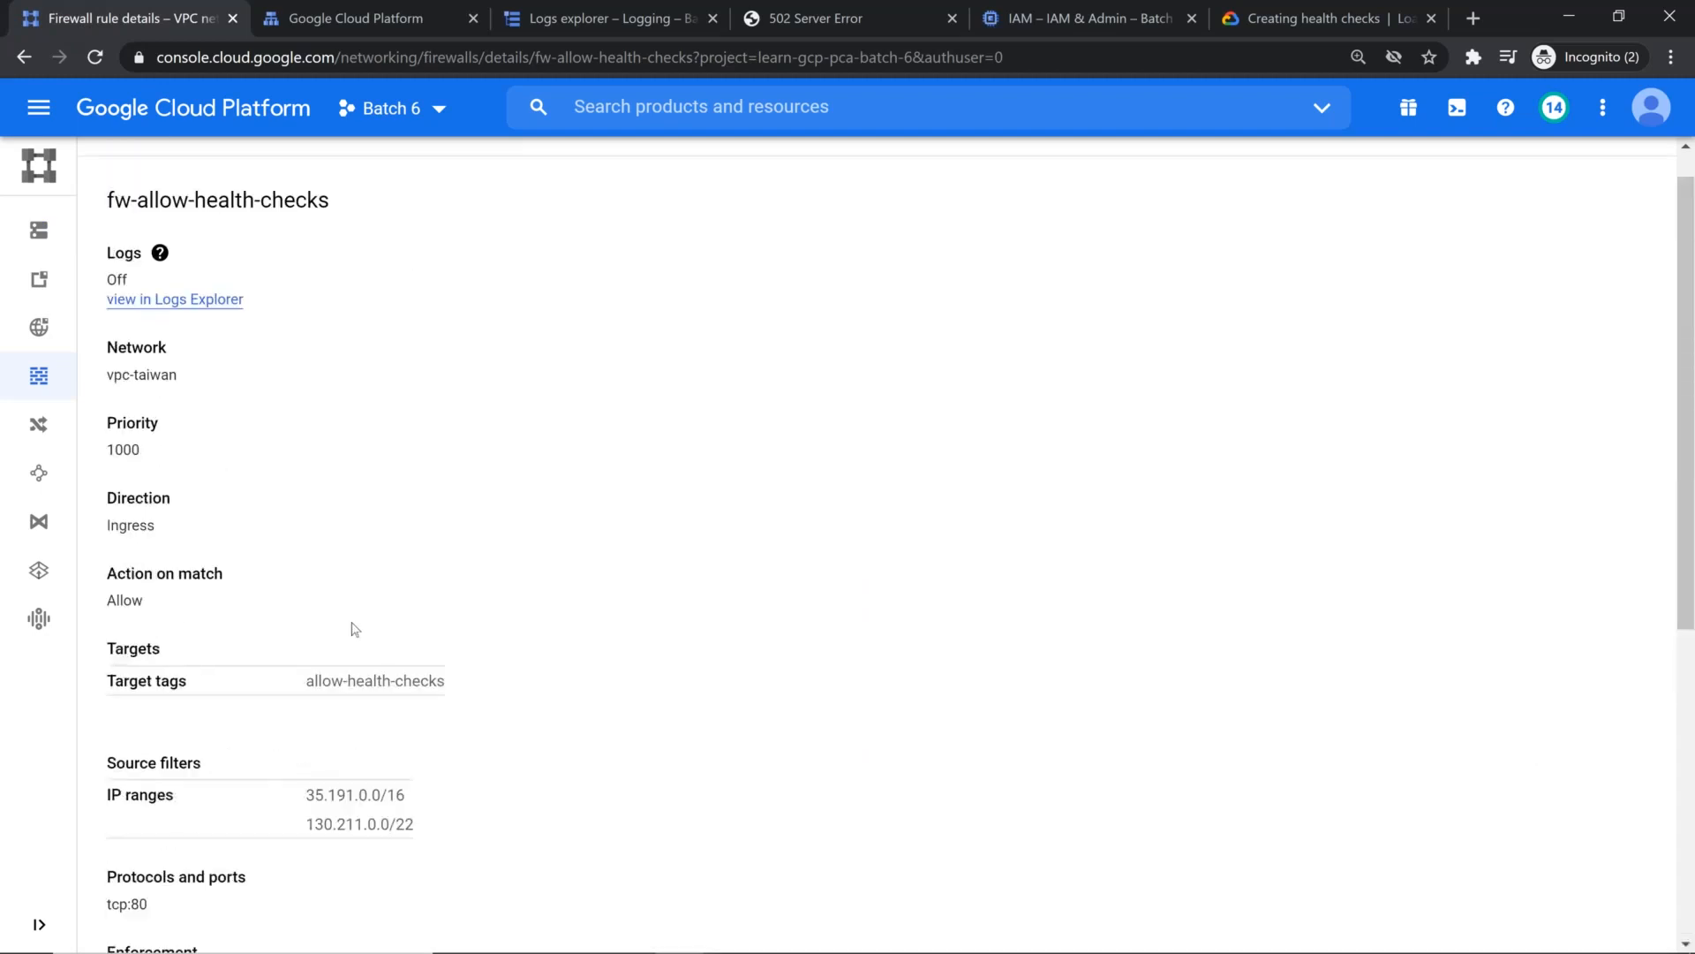
scroll(351, 632, down, 5)
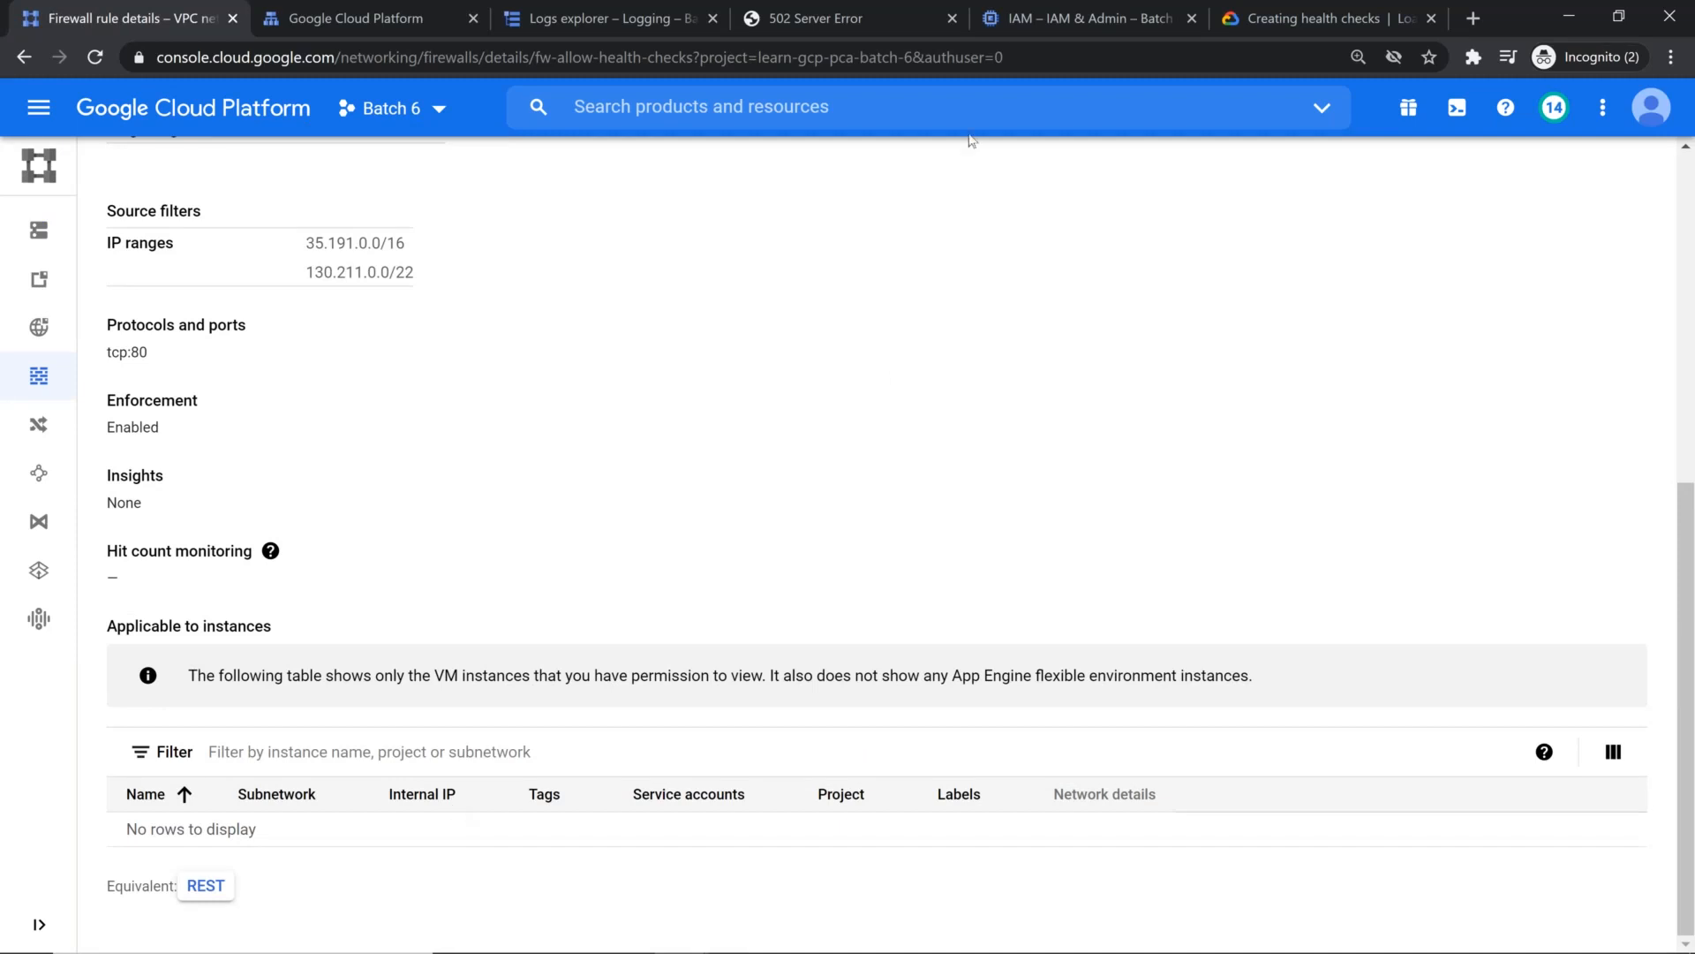
Step: Show the Network tags column in the VM instances list
click(1051, 16)
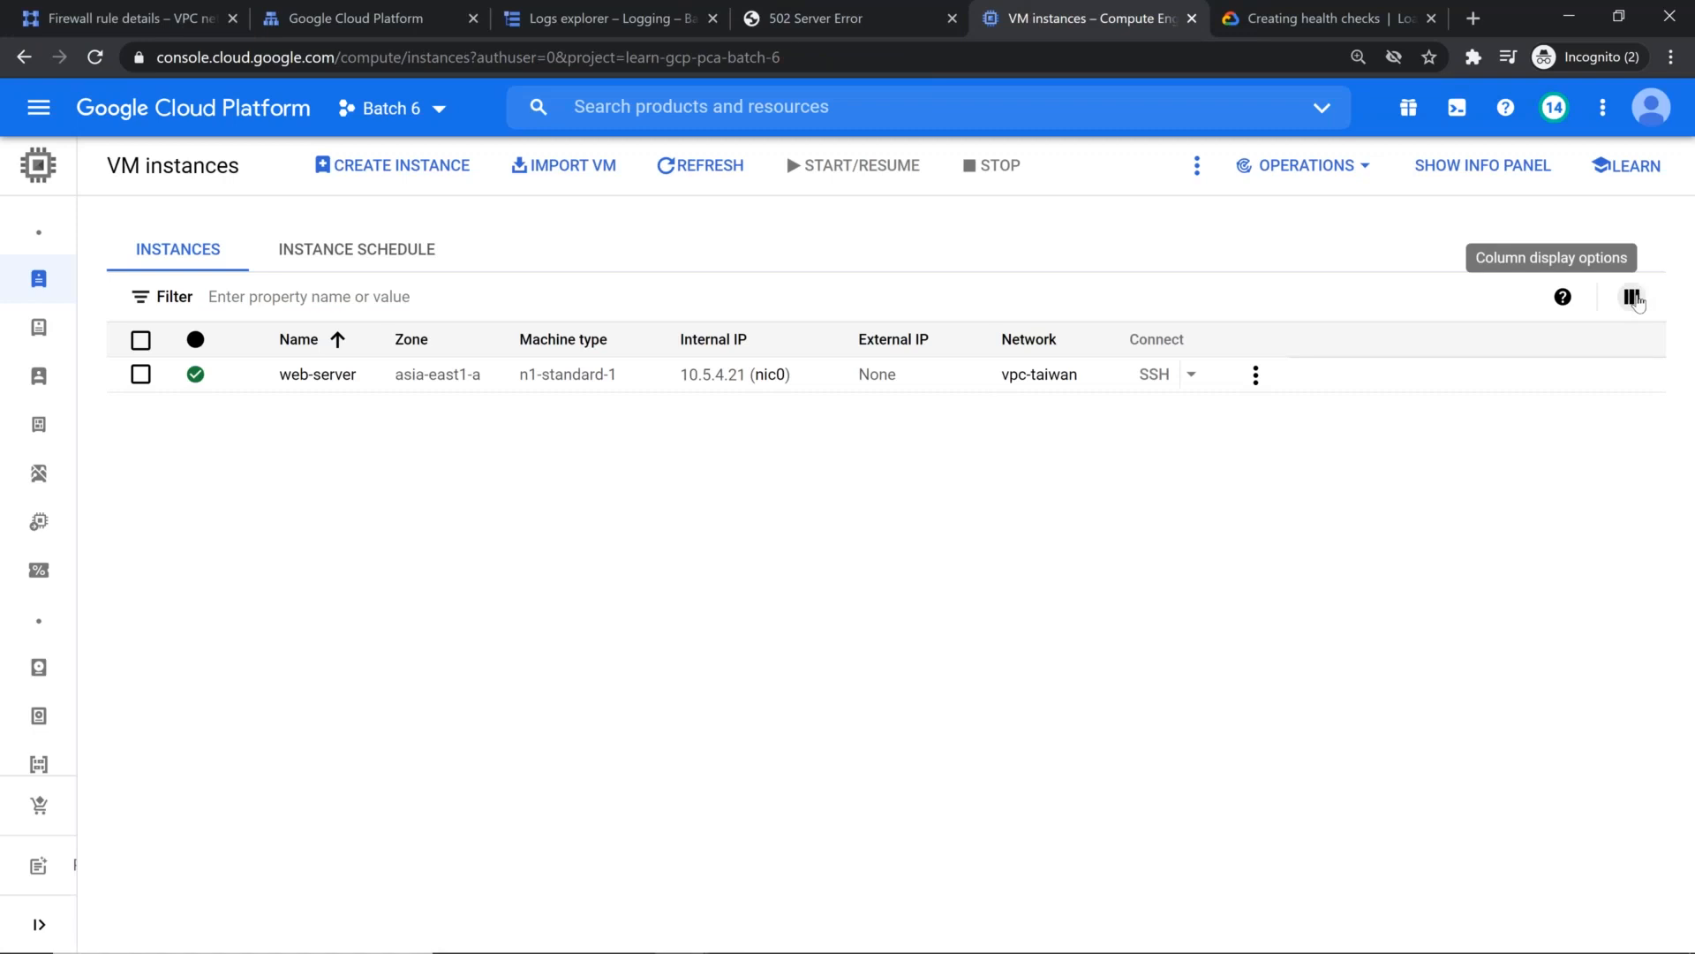
click(1633, 296)
scroll(1528, 565, down, 3)
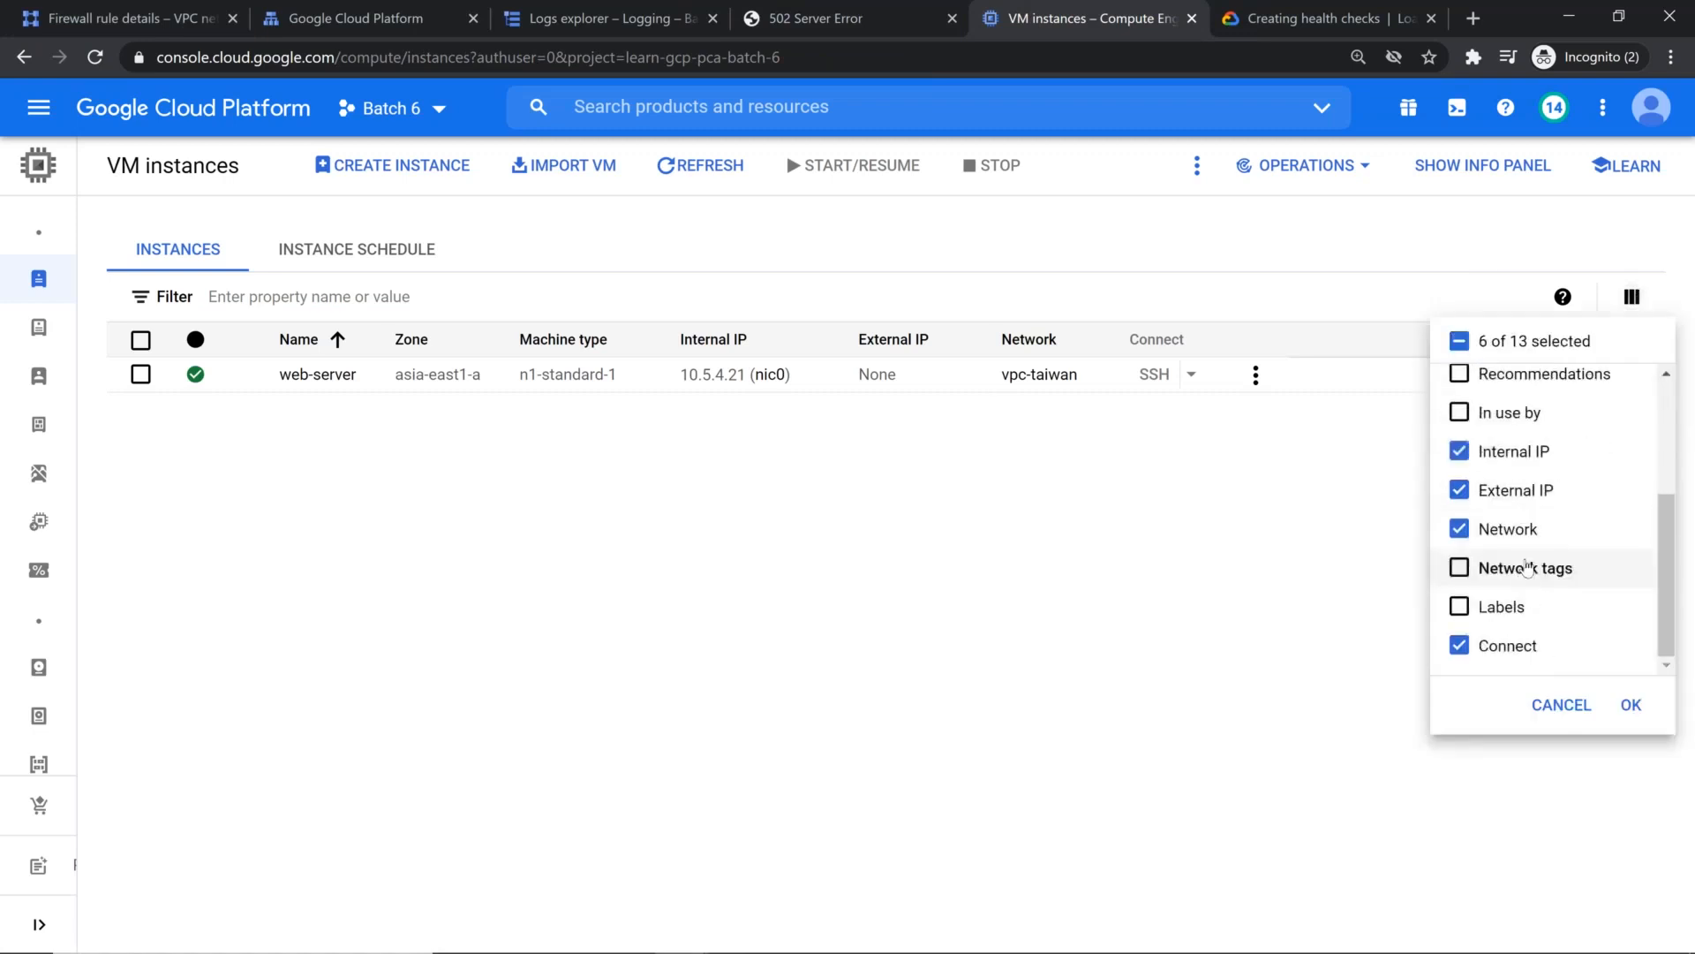
click(1526, 566)
click(1631, 704)
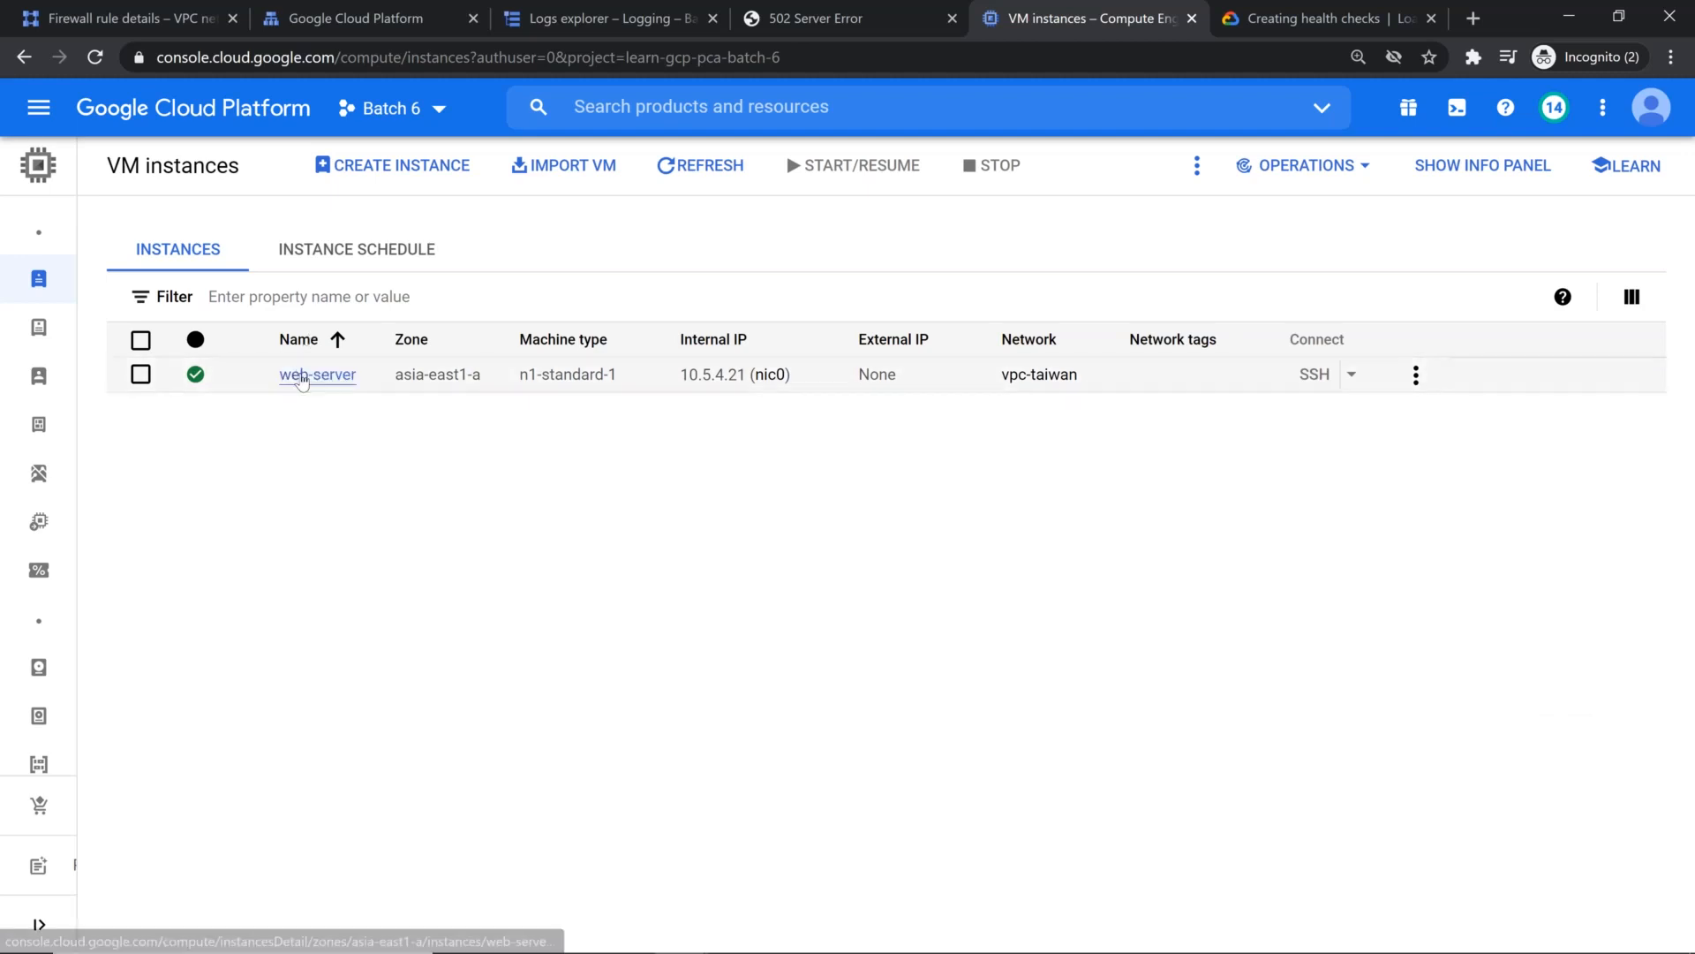
Step: Add the network tag allow-health-checks to the web-server VM instance and save the change
click(301, 378)
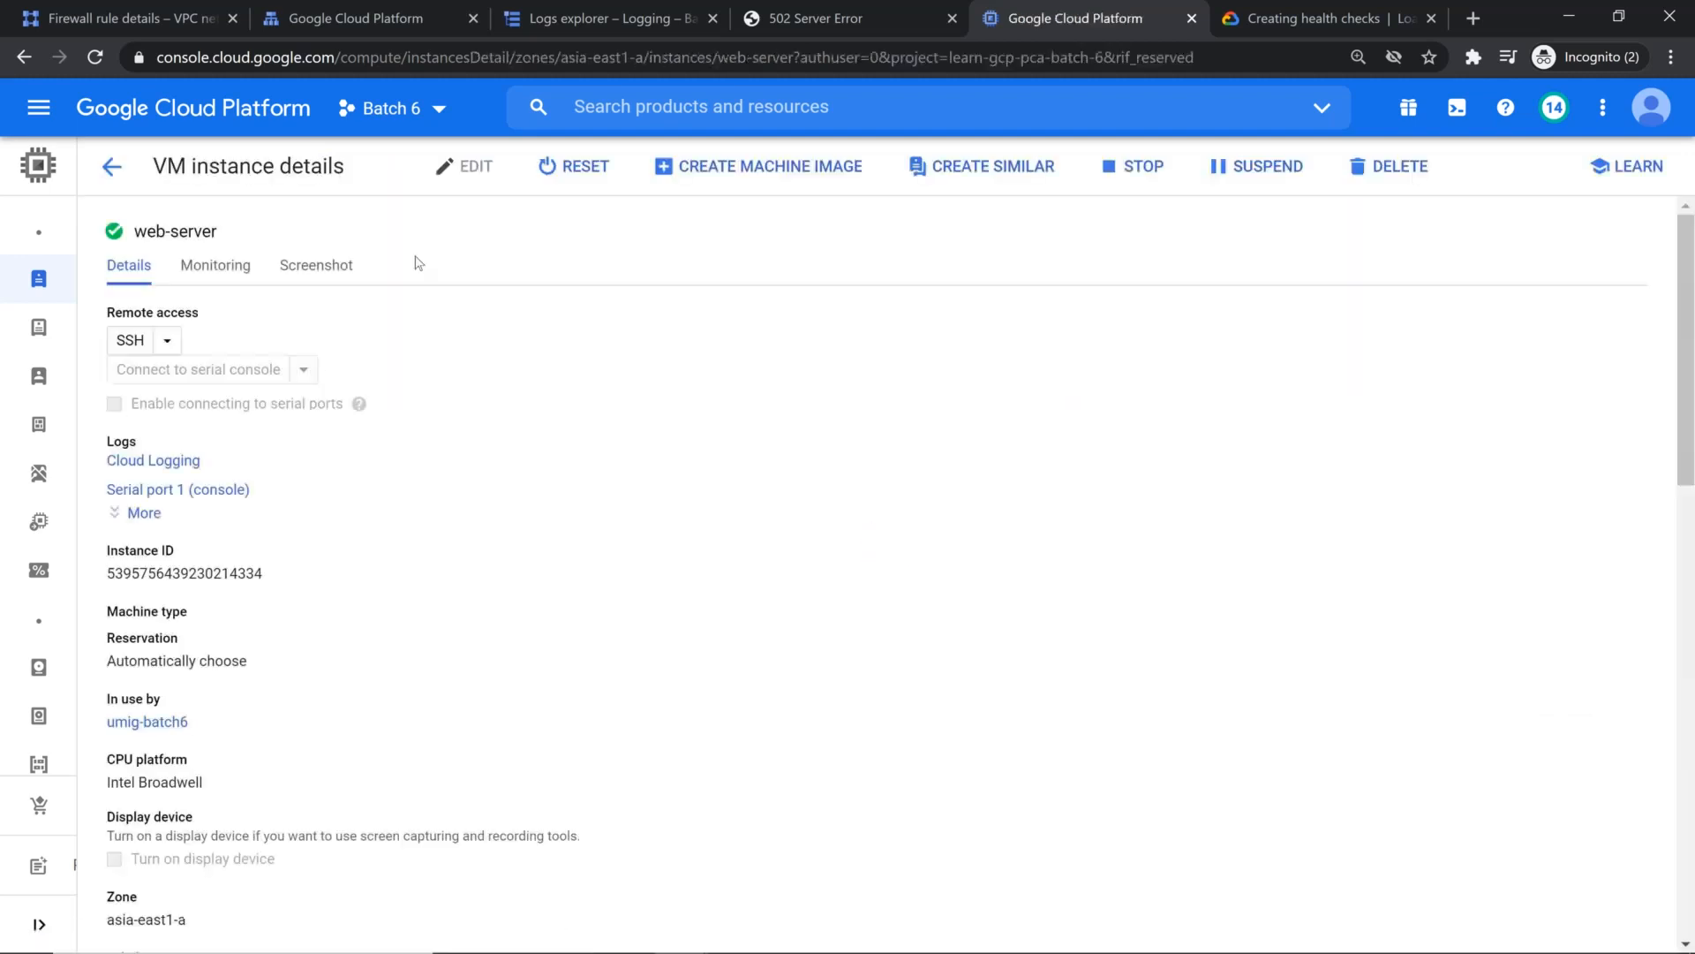
click(472, 170)
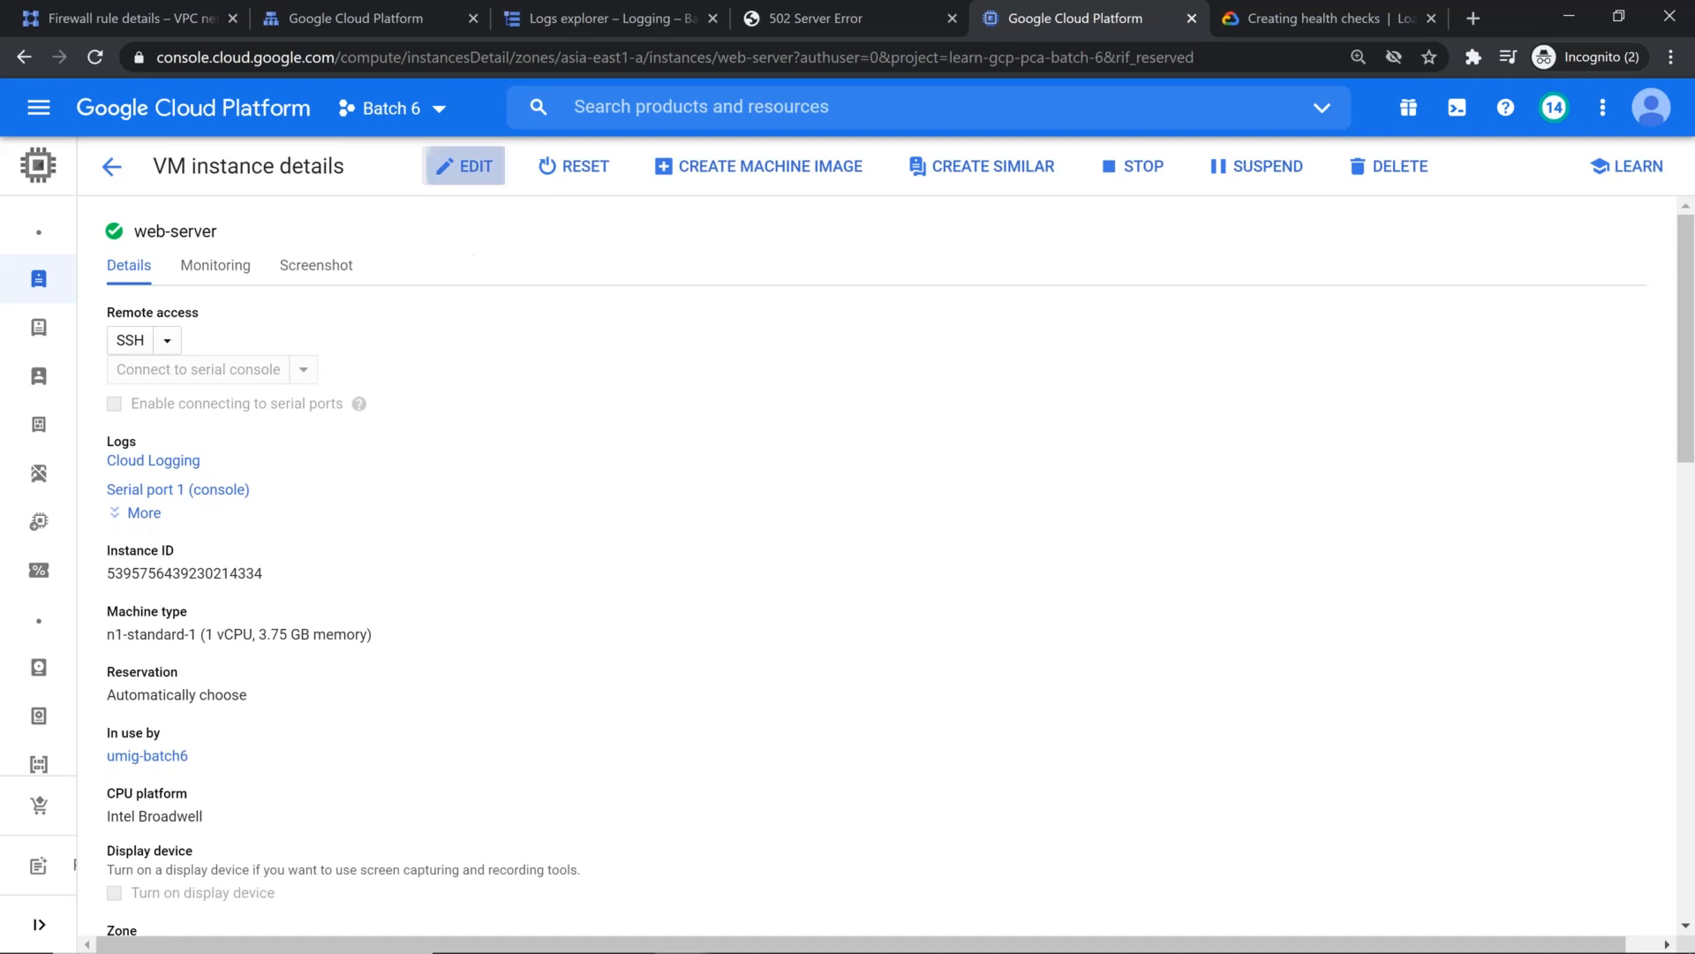
scroll(435, 545, down, 8)
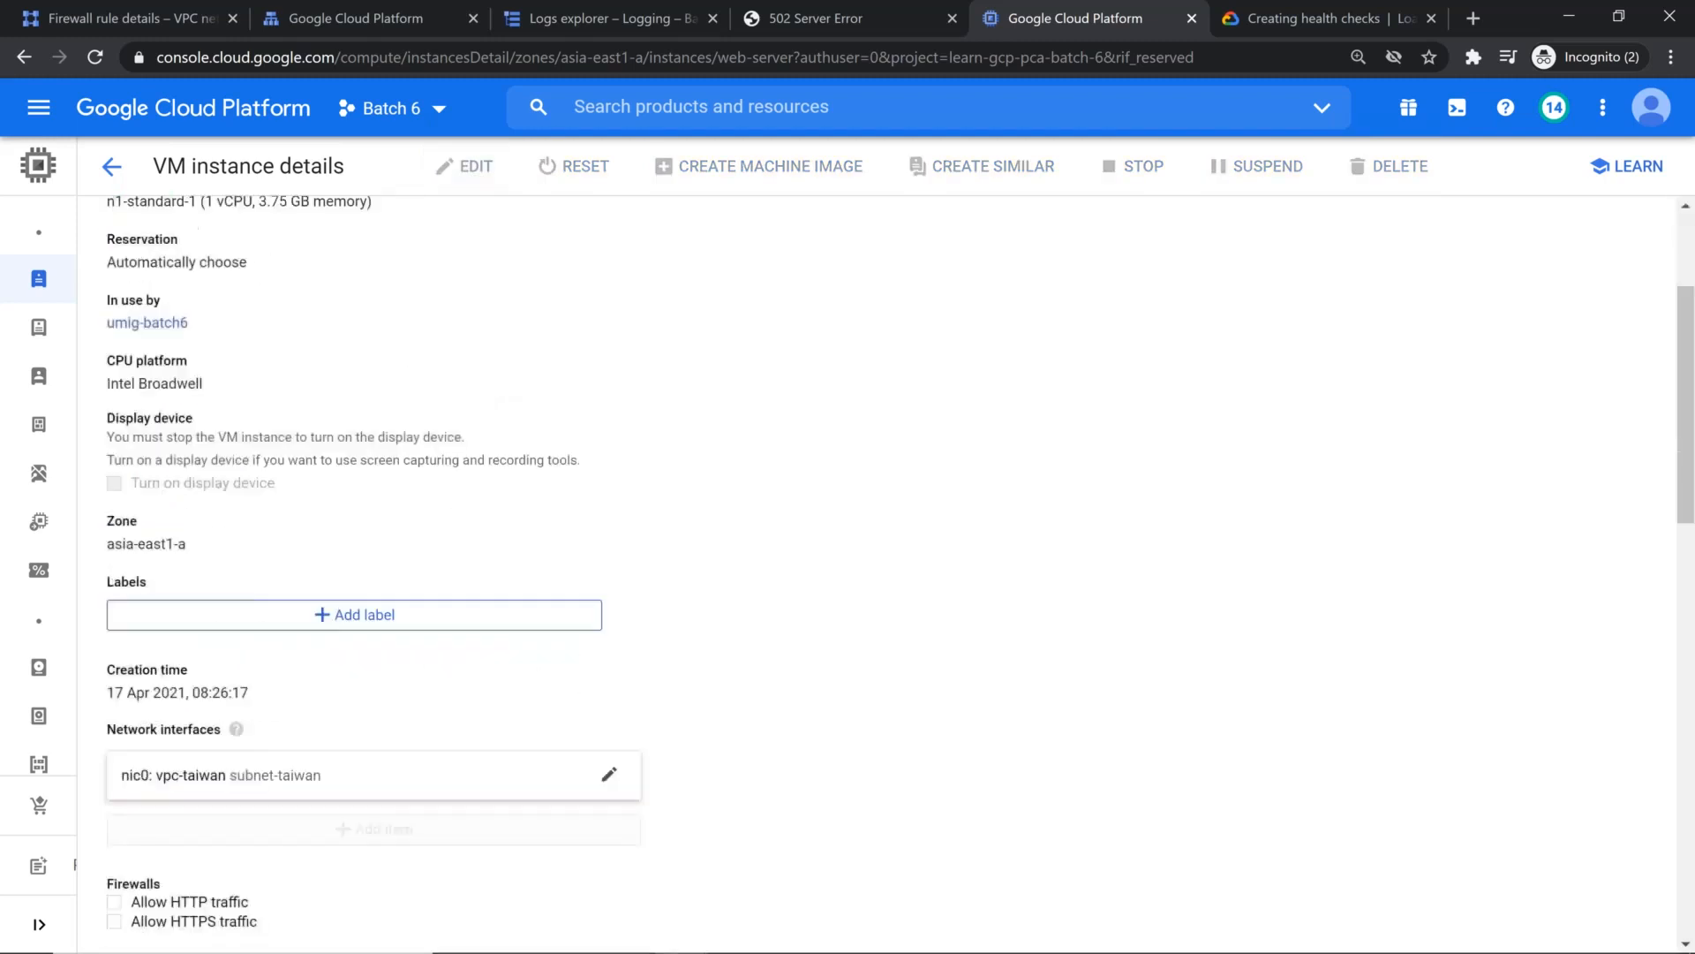
click(281, 554)
text(allow-health-checks)
key(Return)
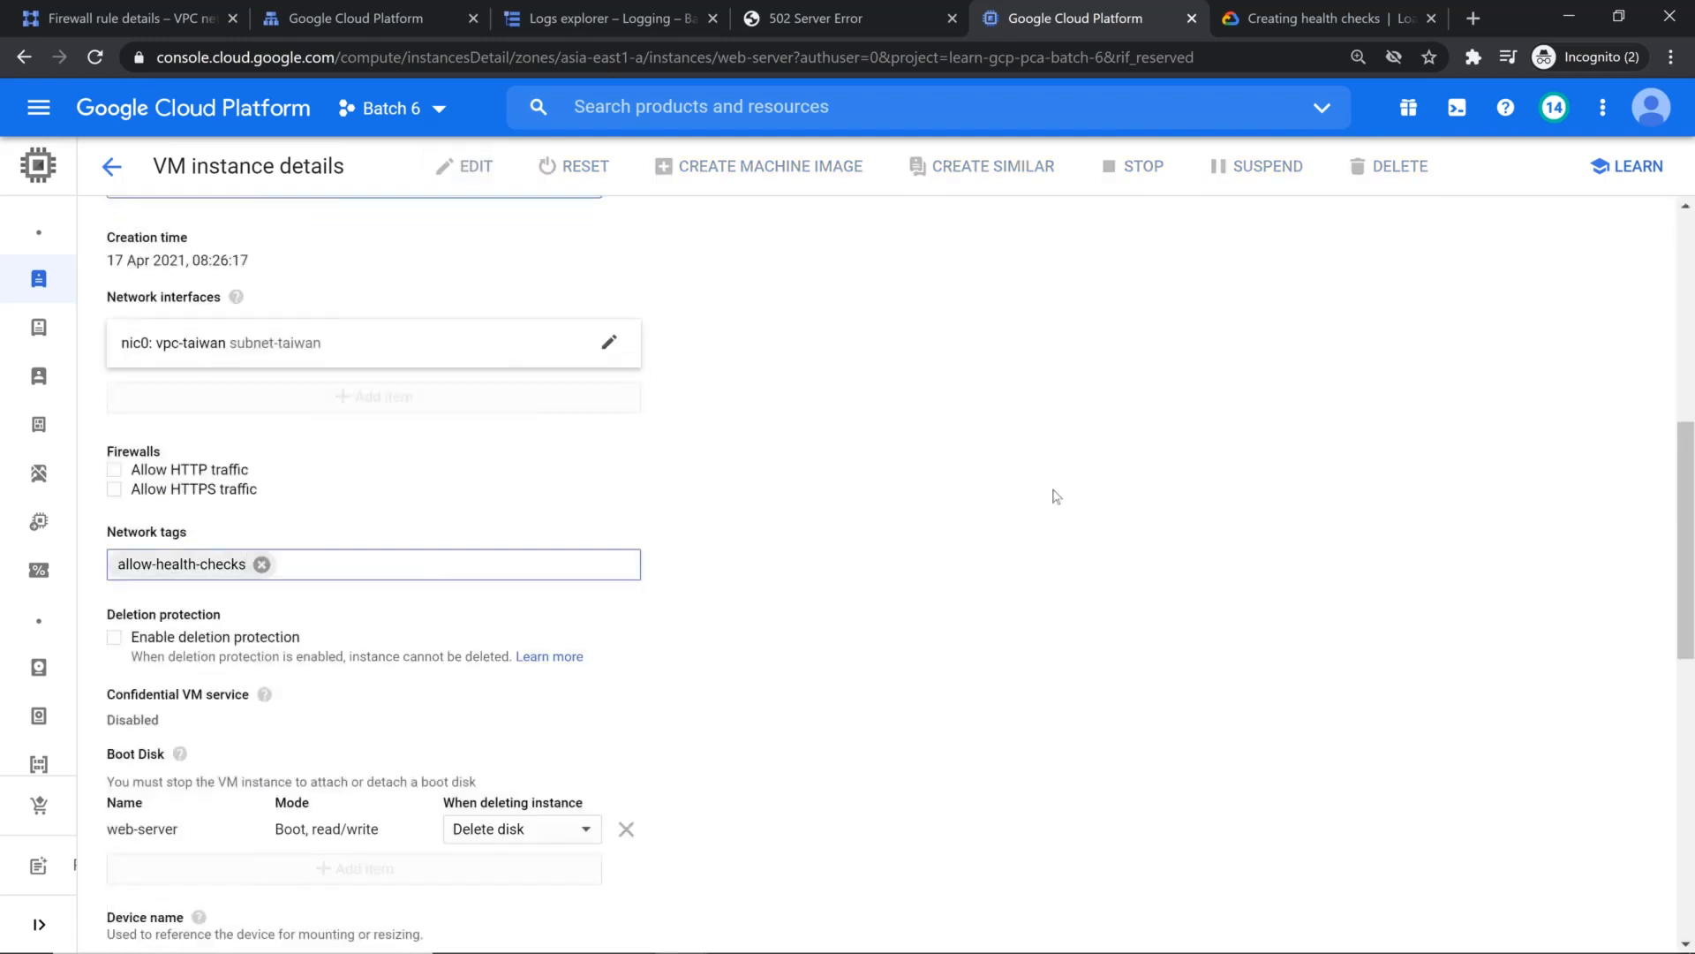
scroll(572, 821, down, 9)
scroll(476, 830, down, 1)
click(133, 915)
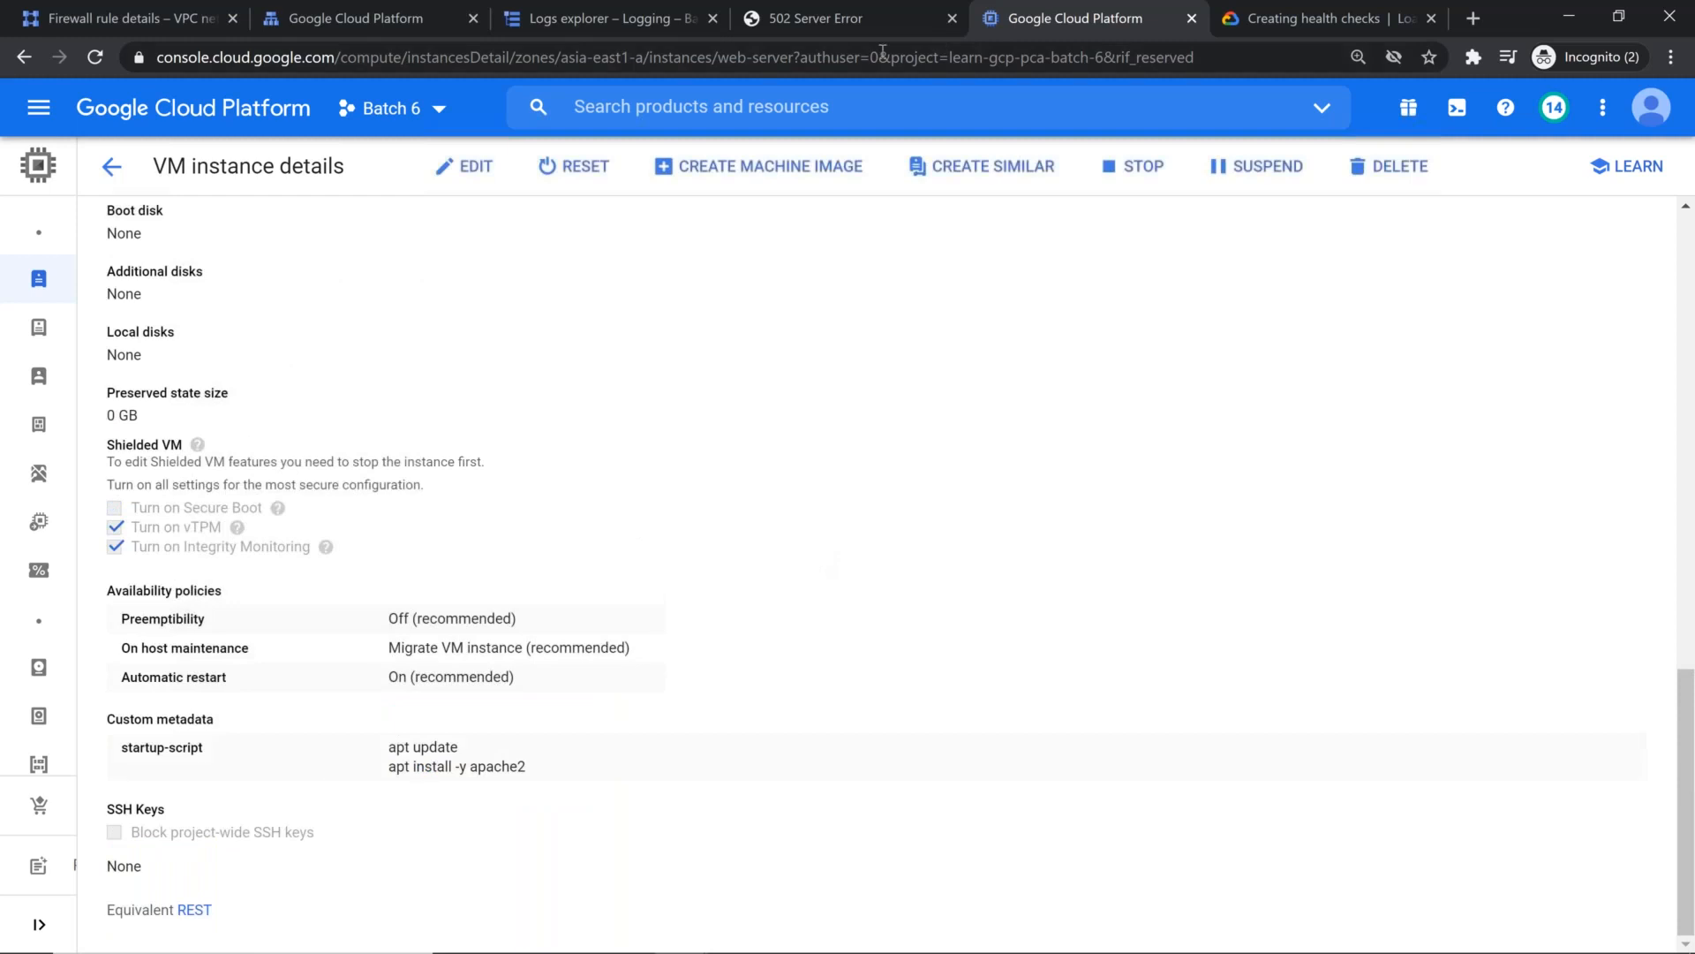
Step: Reload the load balancer page at 34.120.231.218 and return to the health-check documentation
key(ctrl+shift+Tab)
key(F5)
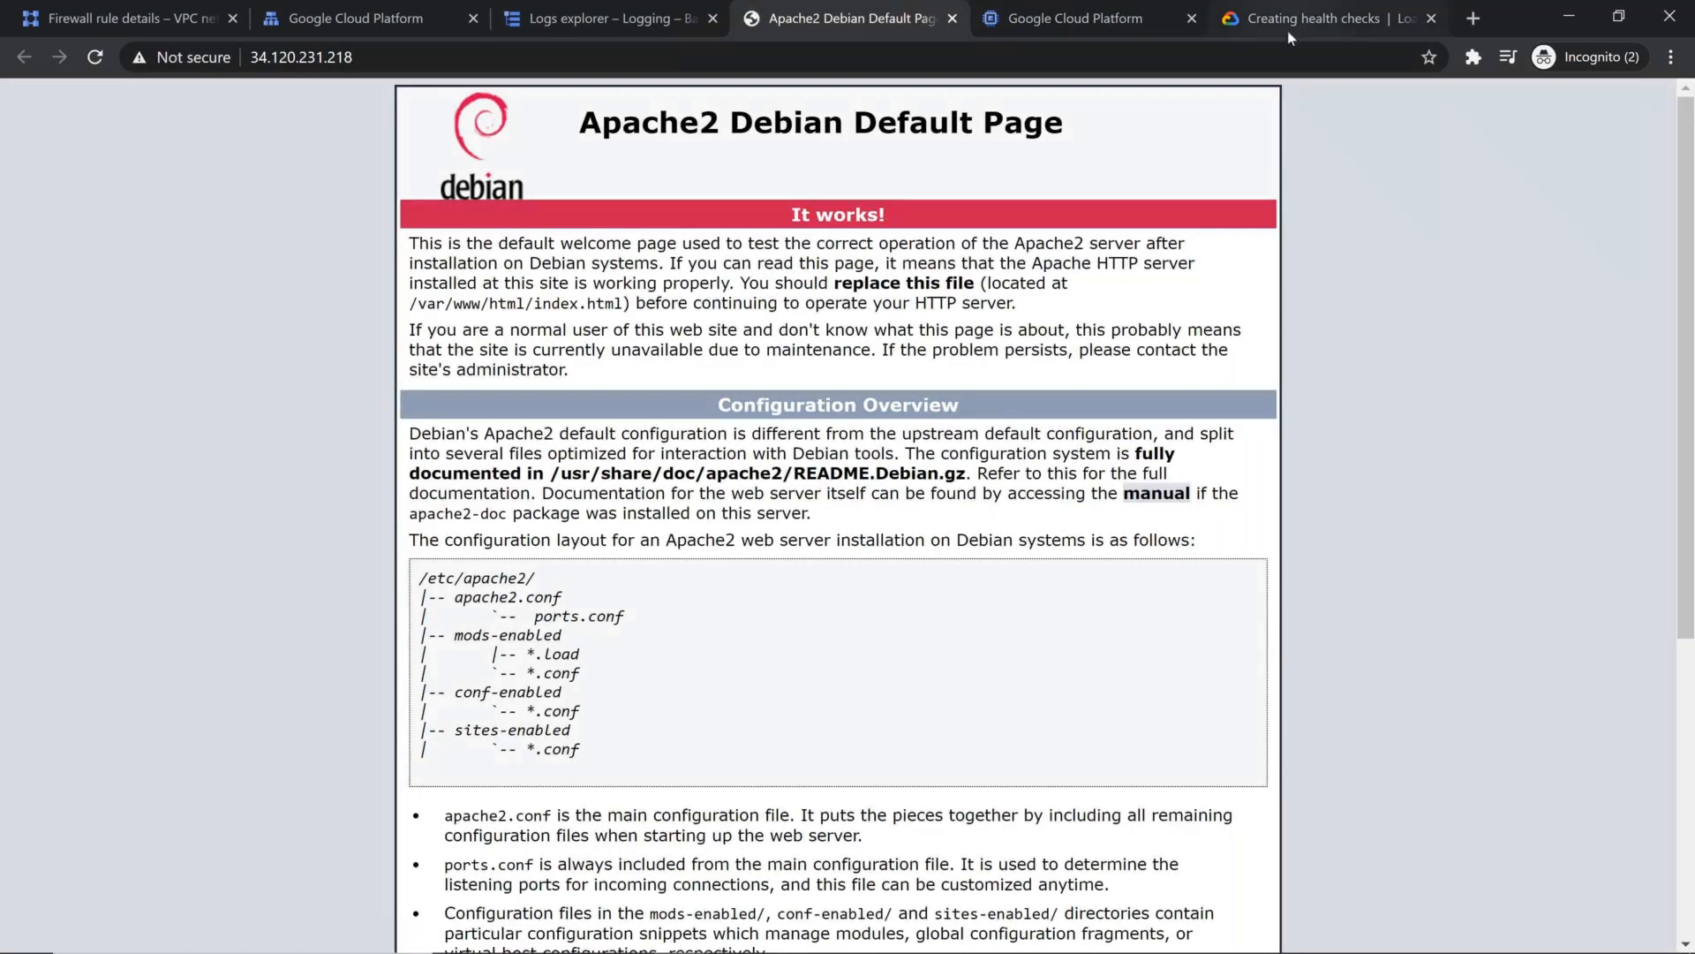
click(1287, 30)
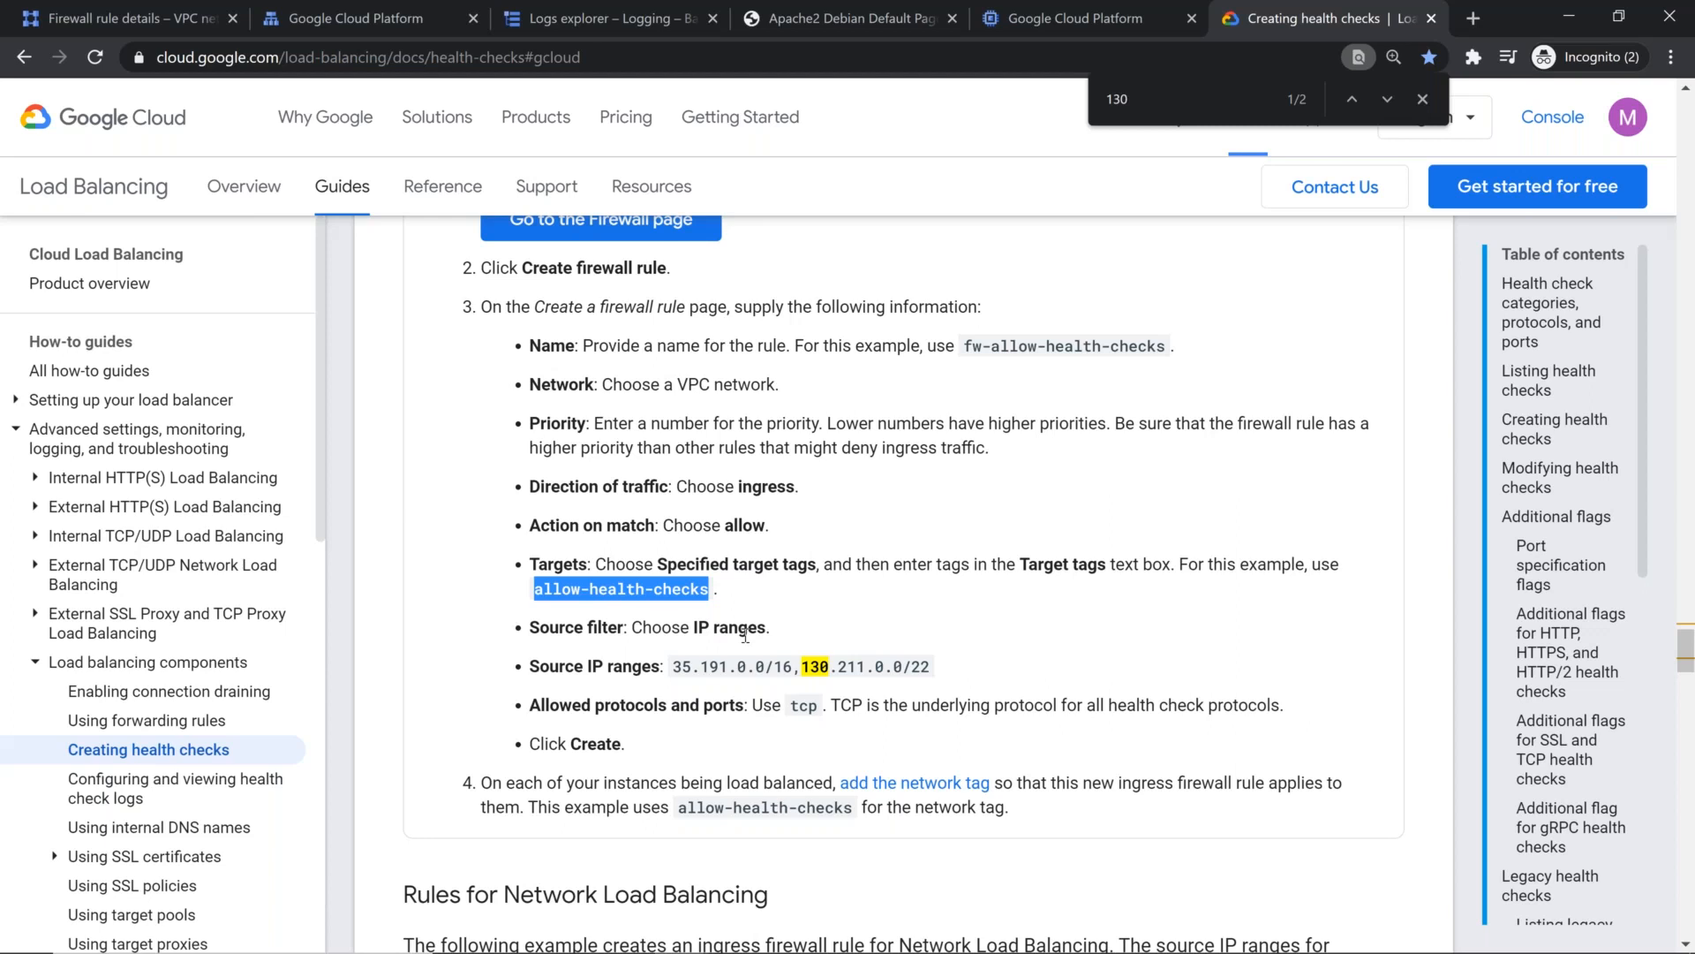
Step: Switch to the GLB + Cloud DNS + Cloud CDN Demo slide, then to the browser window with the .tk site and select its address
key(alt+Tab)
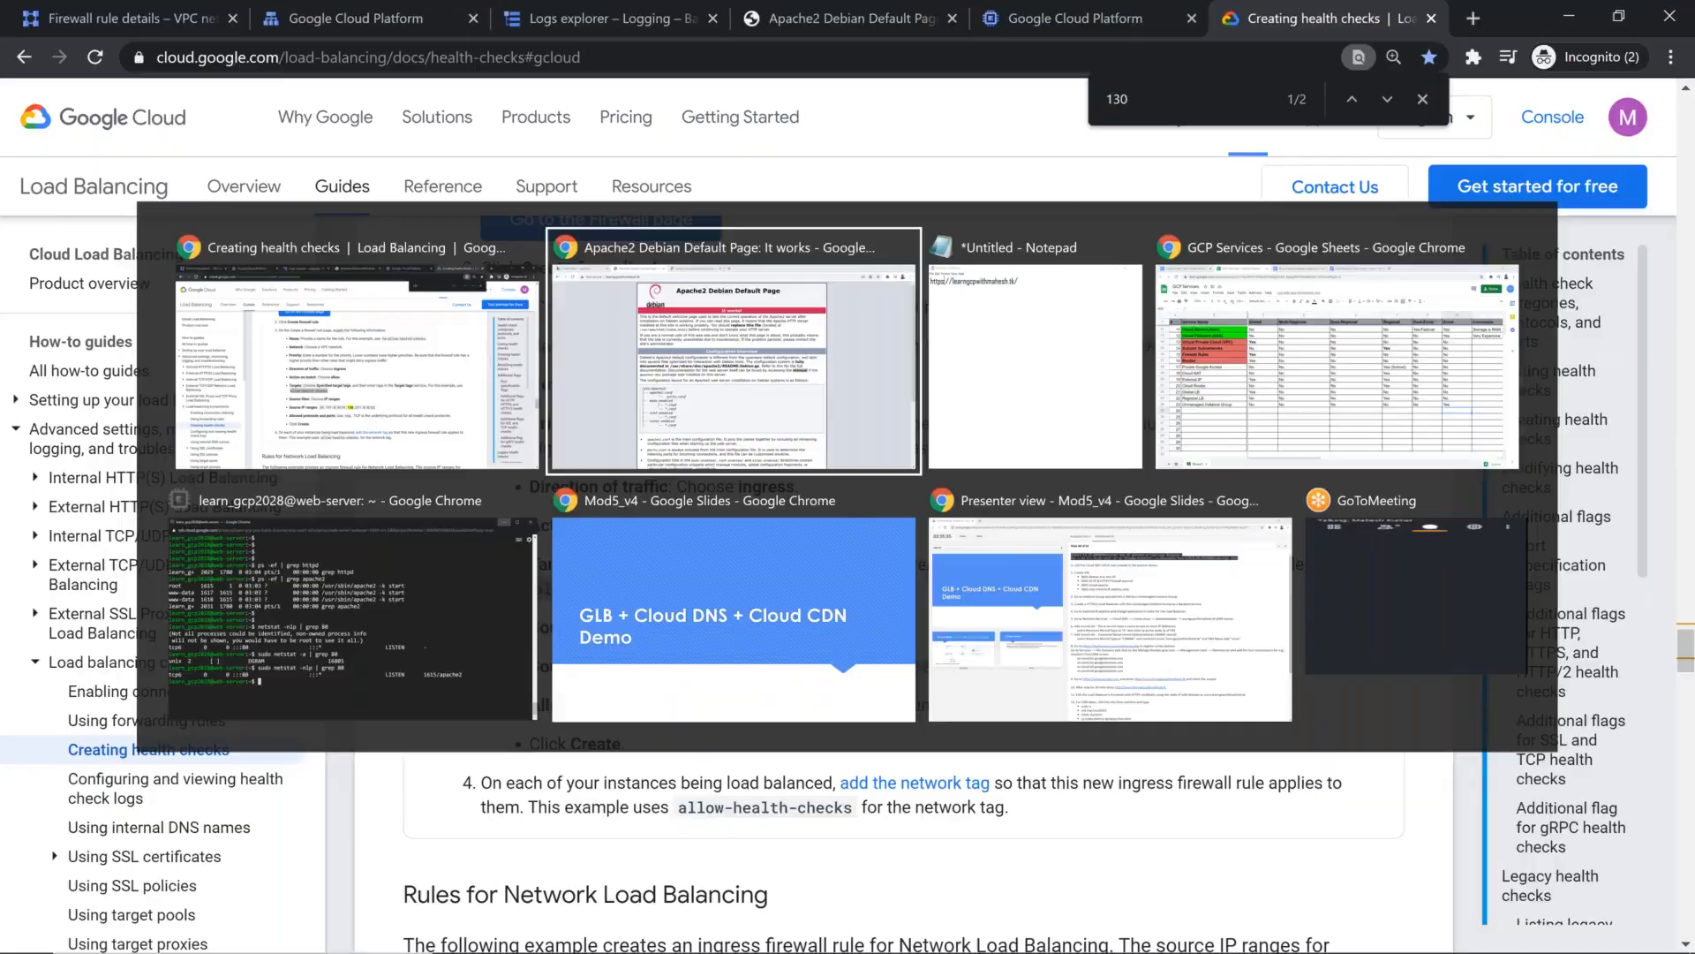
click(816, 565)
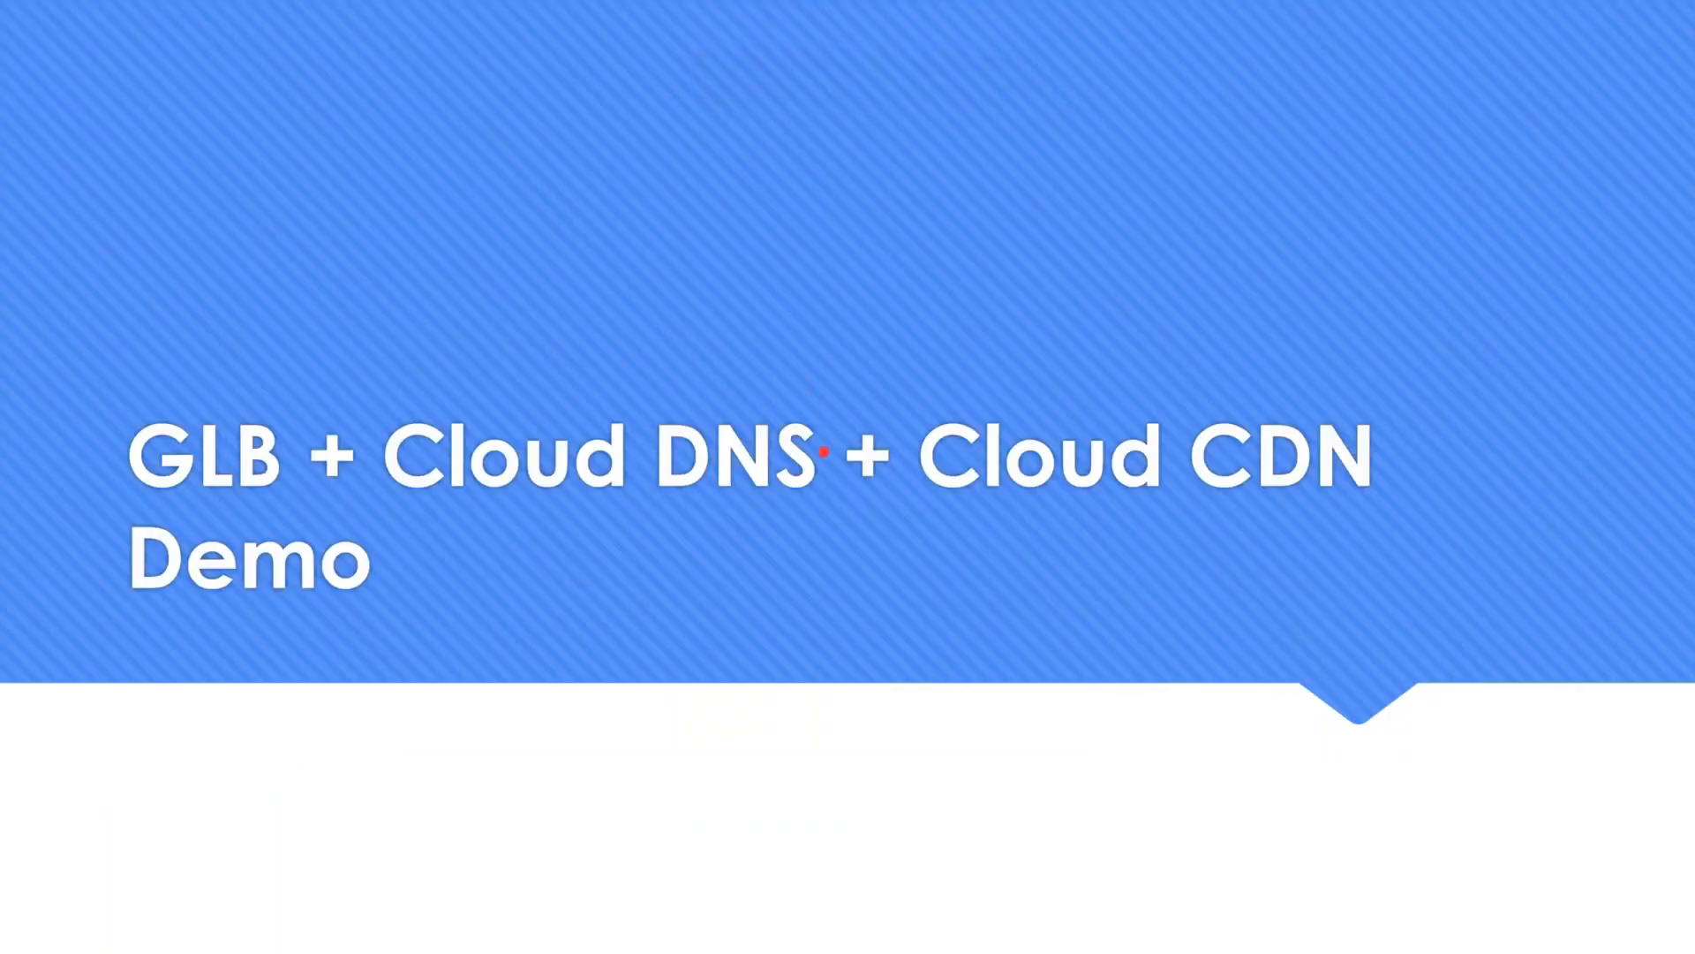
key(alt+Tab)
click(505, 60)
click(505, 60)
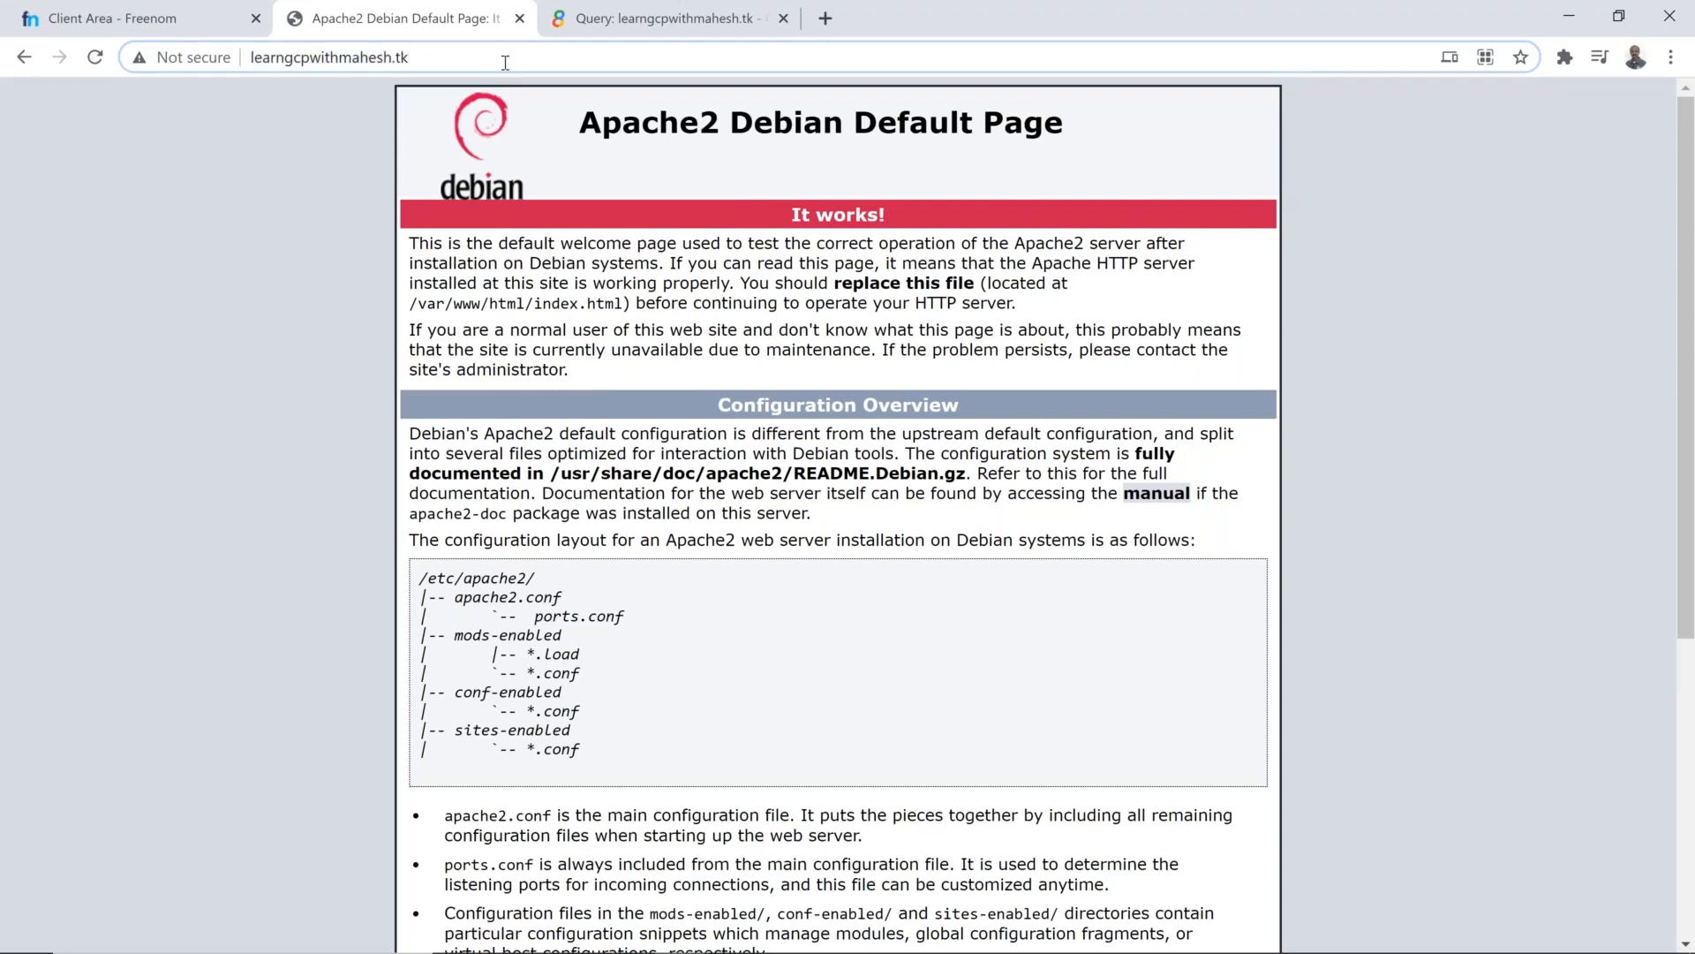
double_click(505, 62)
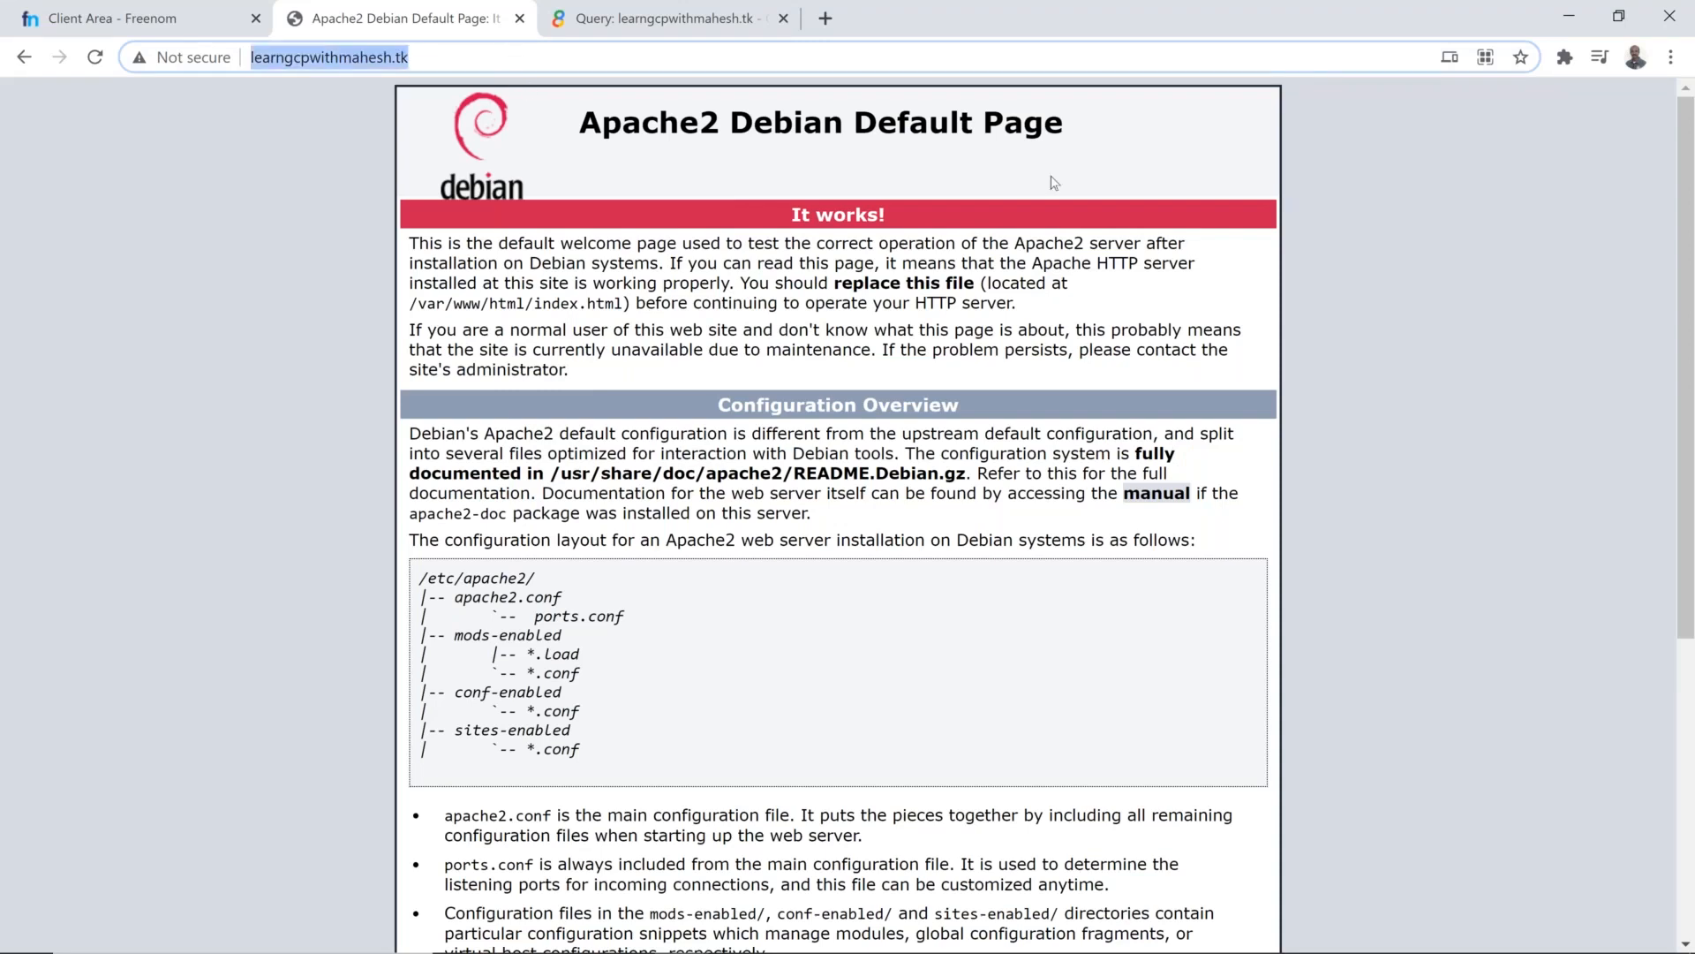
Step: Switch to the web-server SSH terminal window and close it
key(alt+Tab)
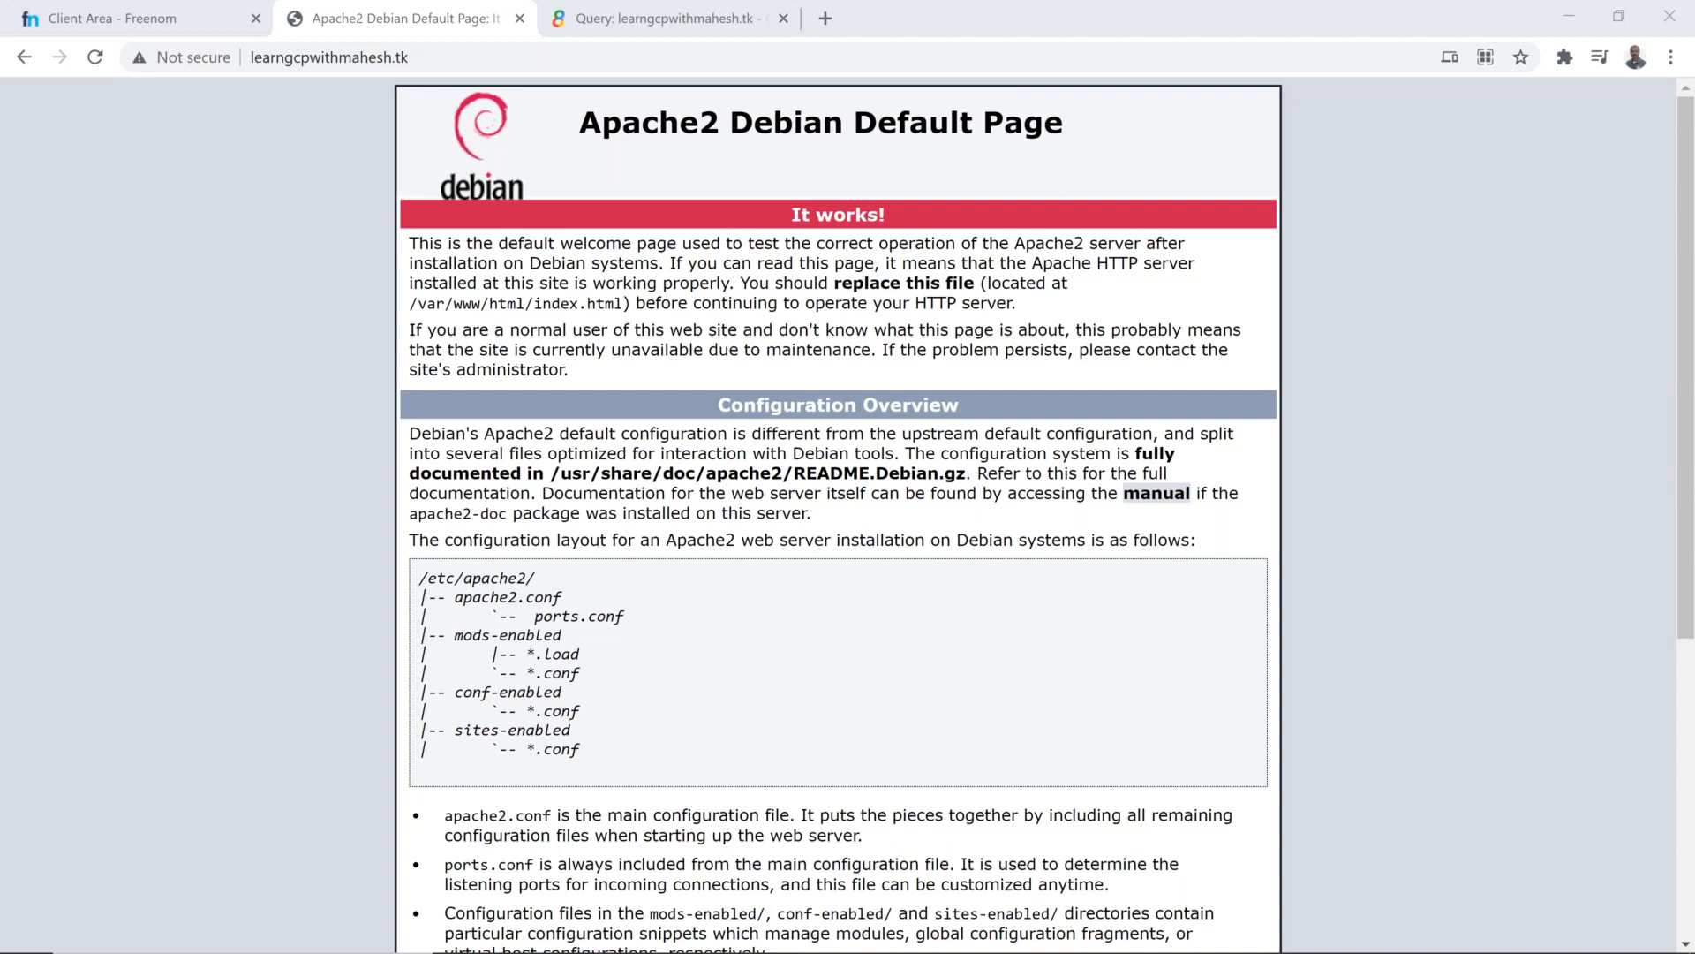
click(1331, 245)
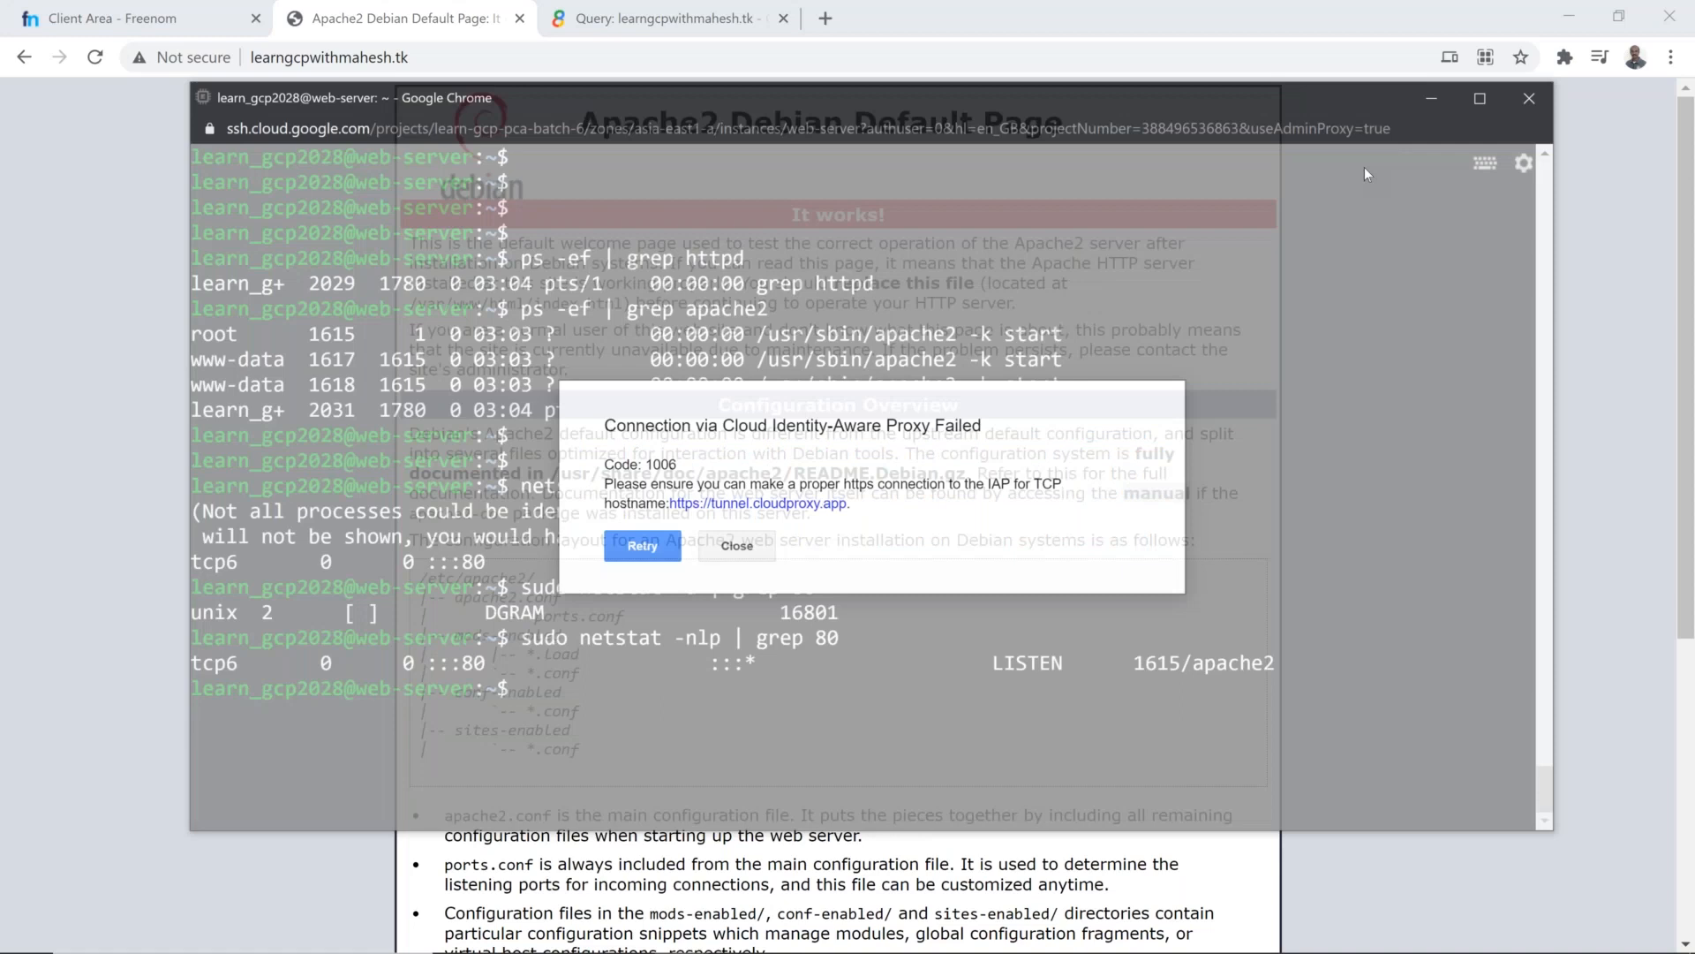
click(634, 536)
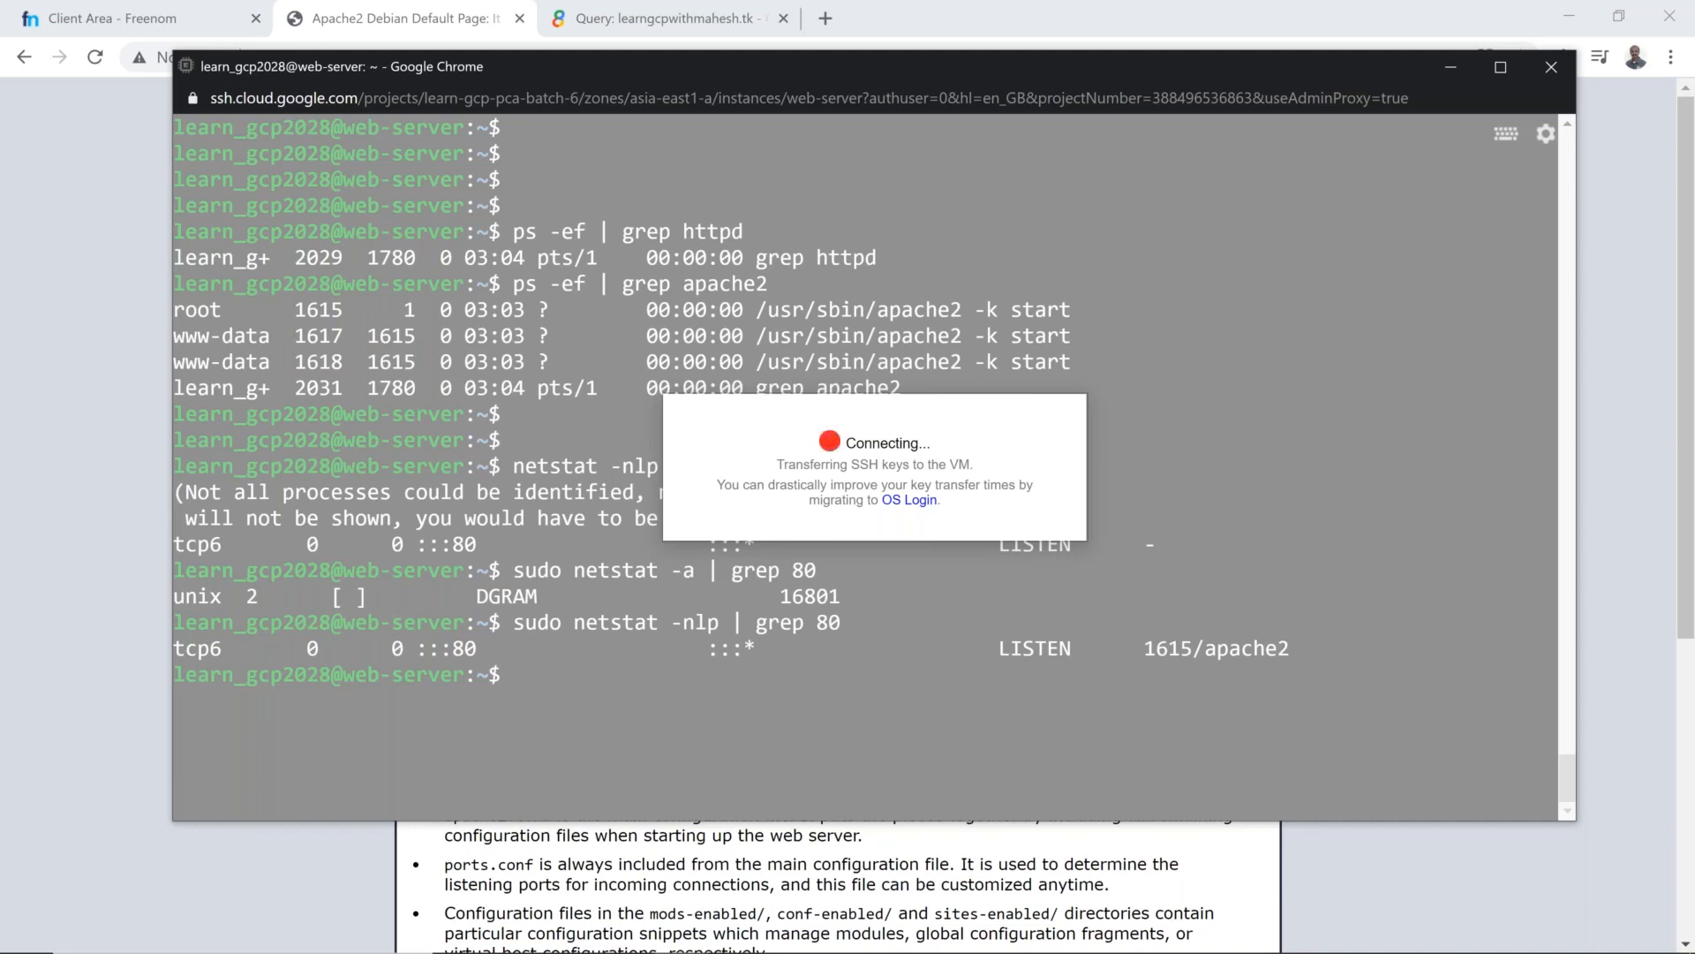
drag(882, 79, 866, 251)
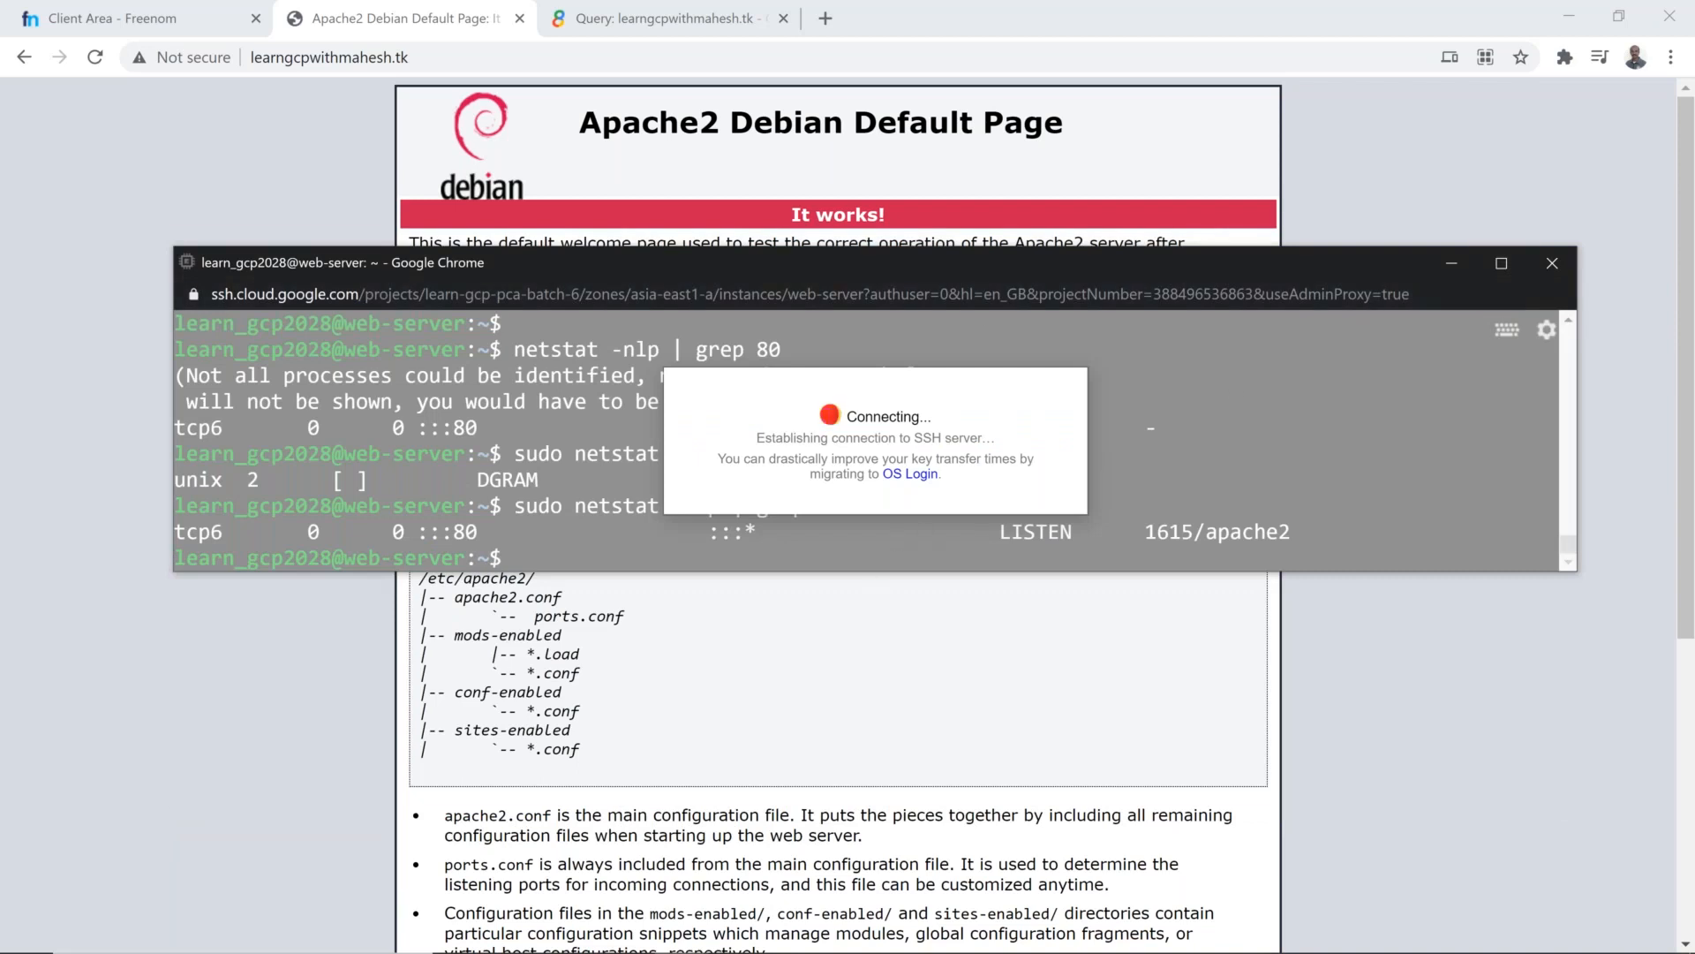
click(1552, 263)
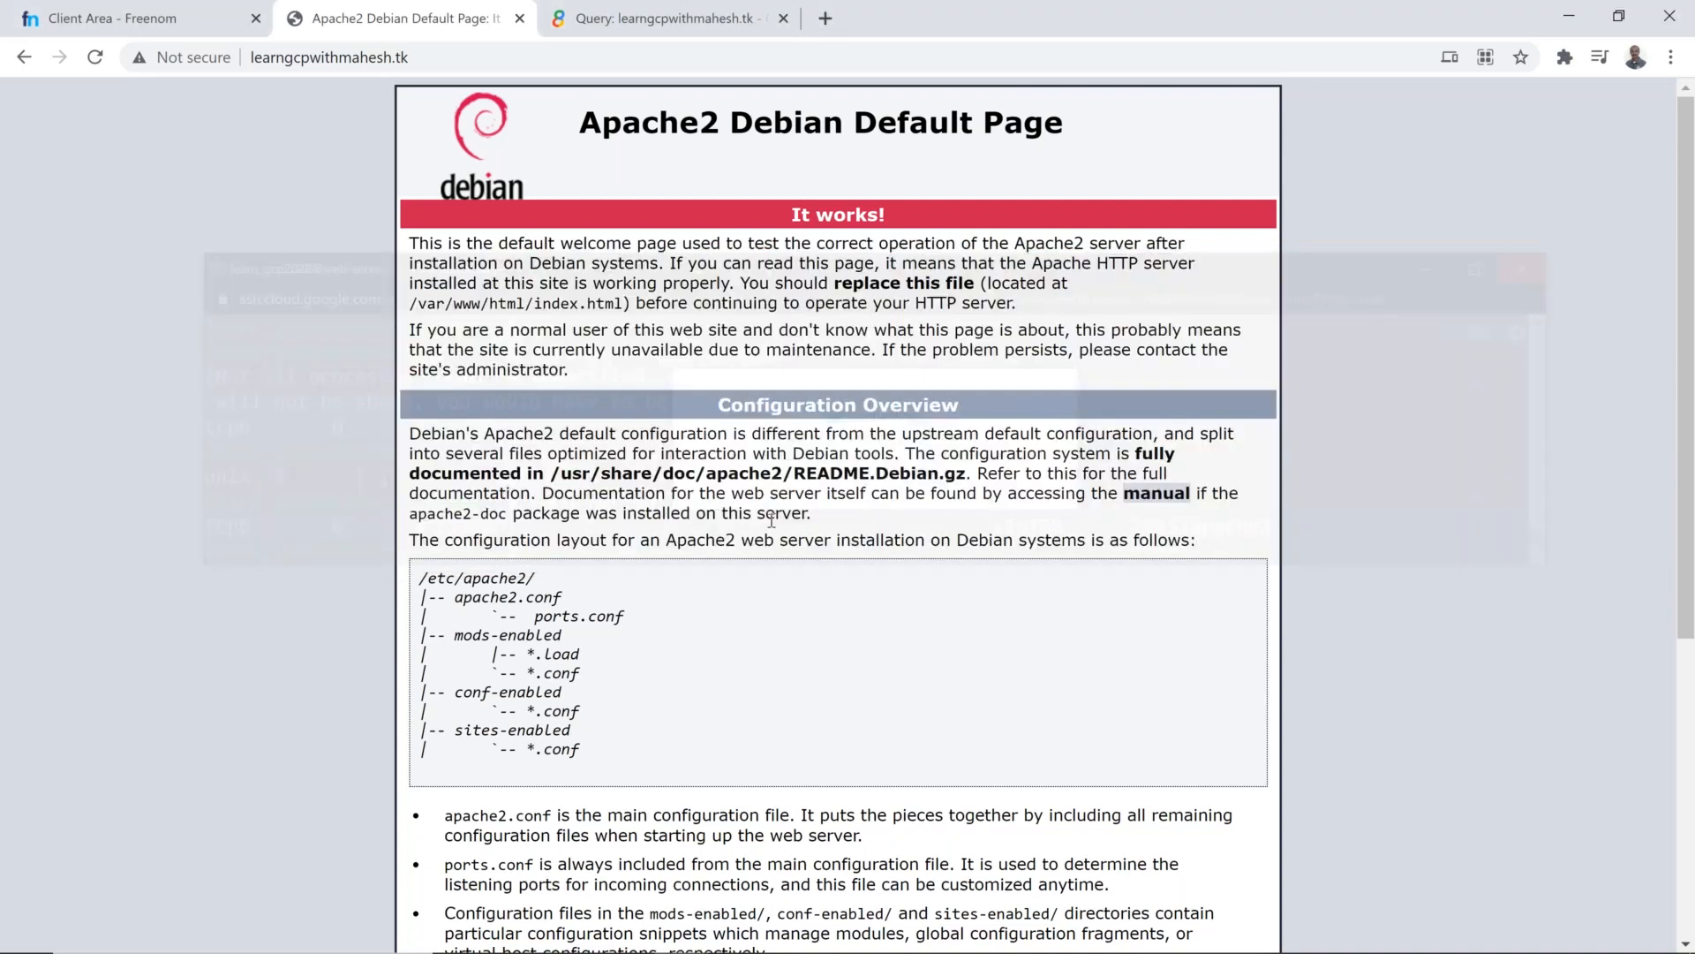
Step: Switch to the Google Cloud console window and view the web-server VM's details page
key(alt+Tab)
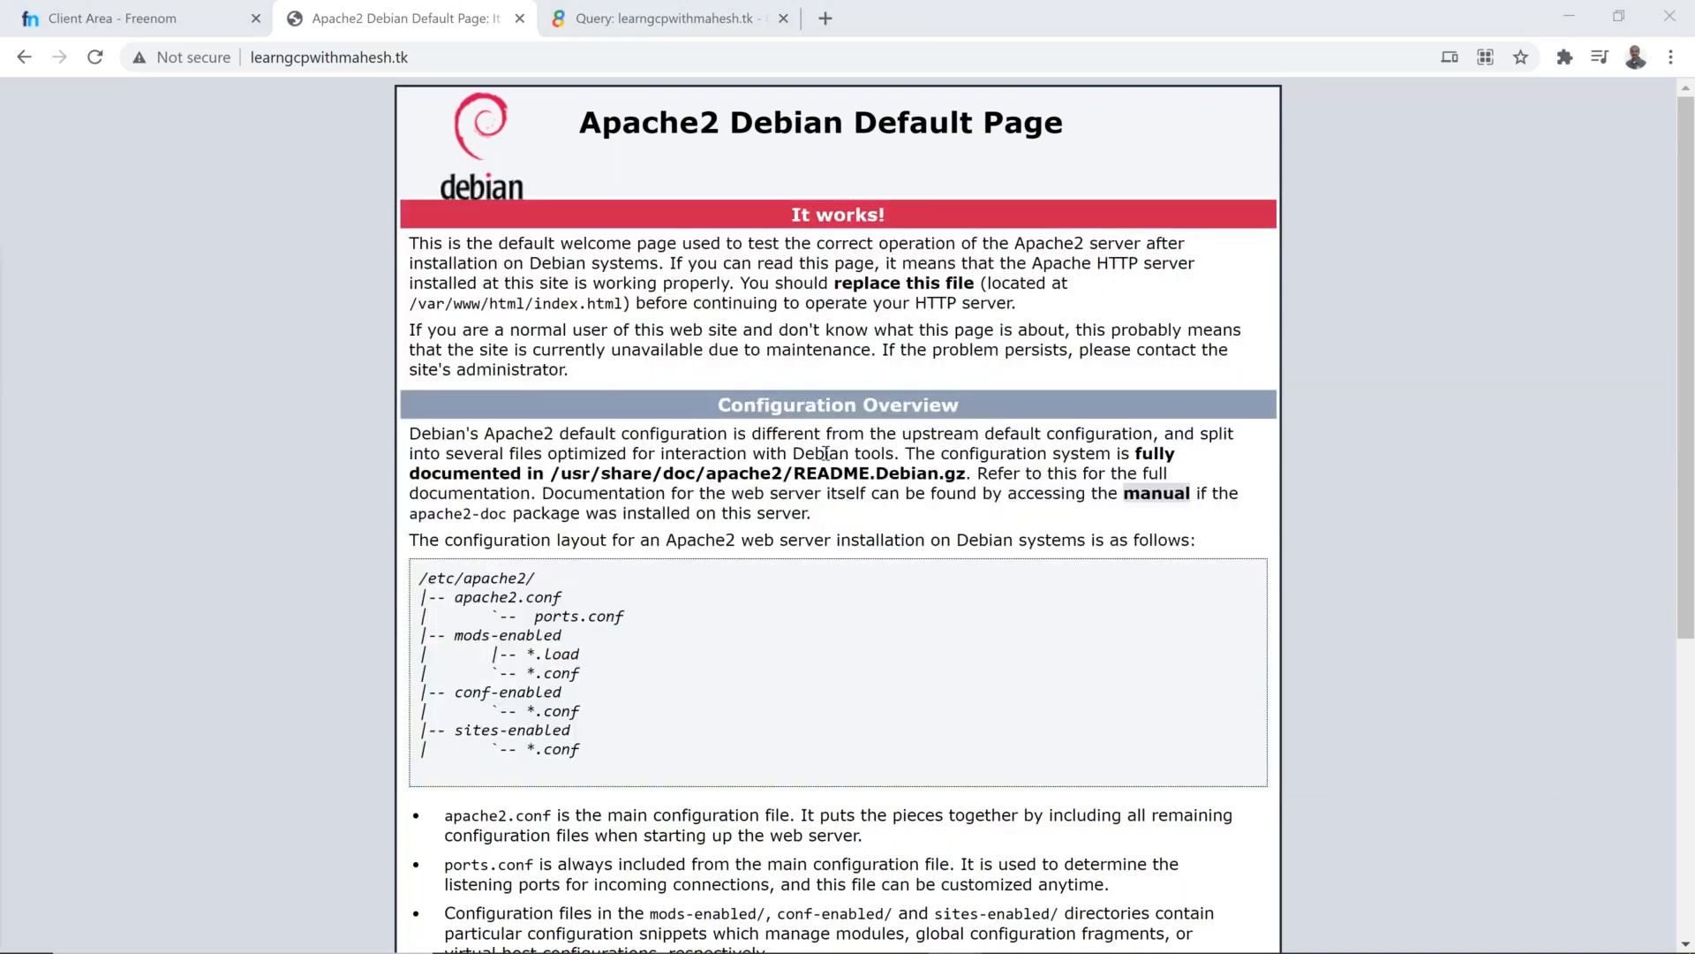
key(alt+Tab)
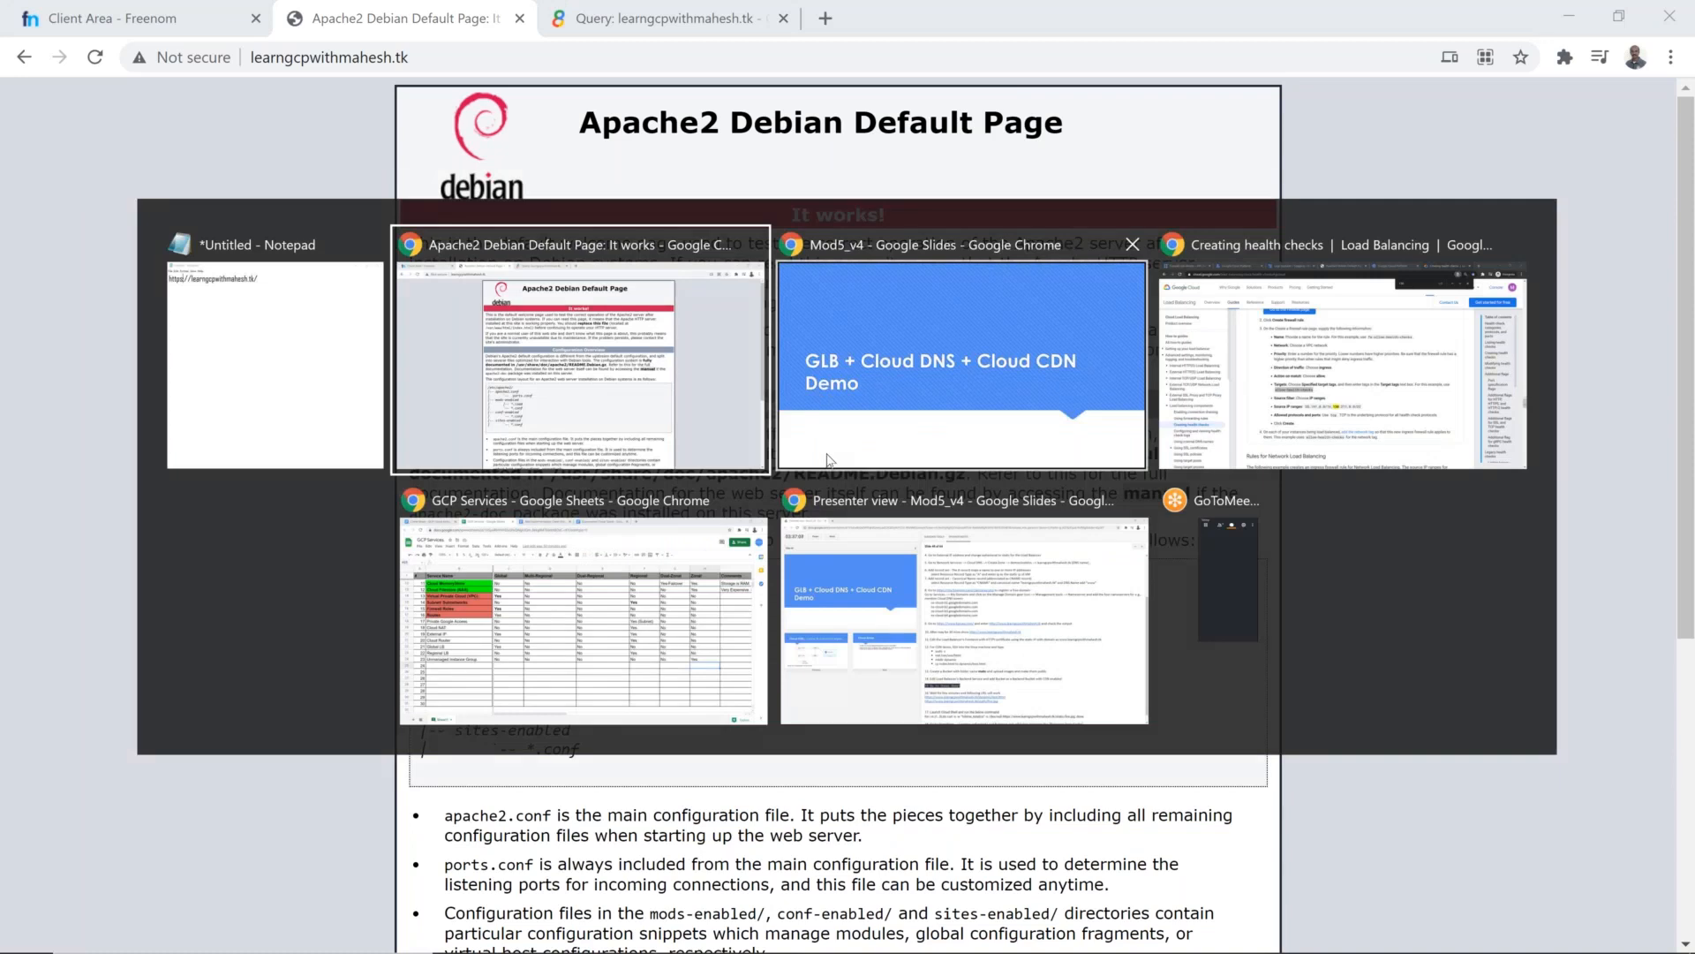
click(827, 459)
key(alt+Tab)
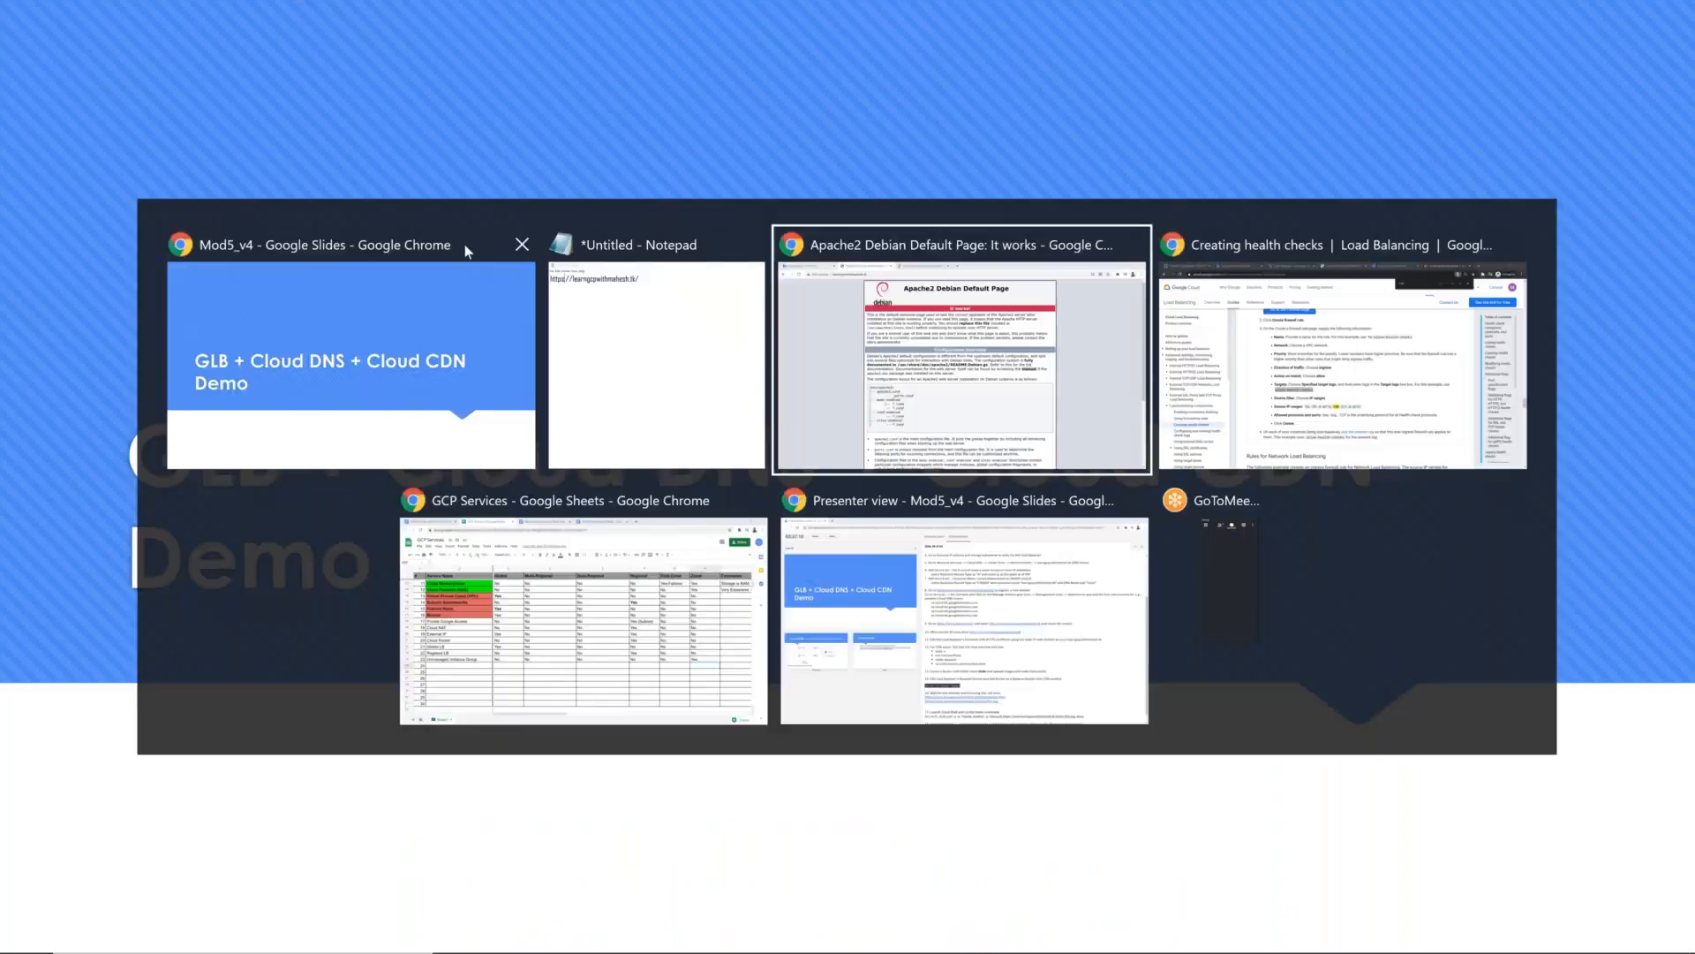
key(alt+Tab)
click(1078, 18)
scroll(155, 265, up, 7)
scroll(141, 310, up, 6)
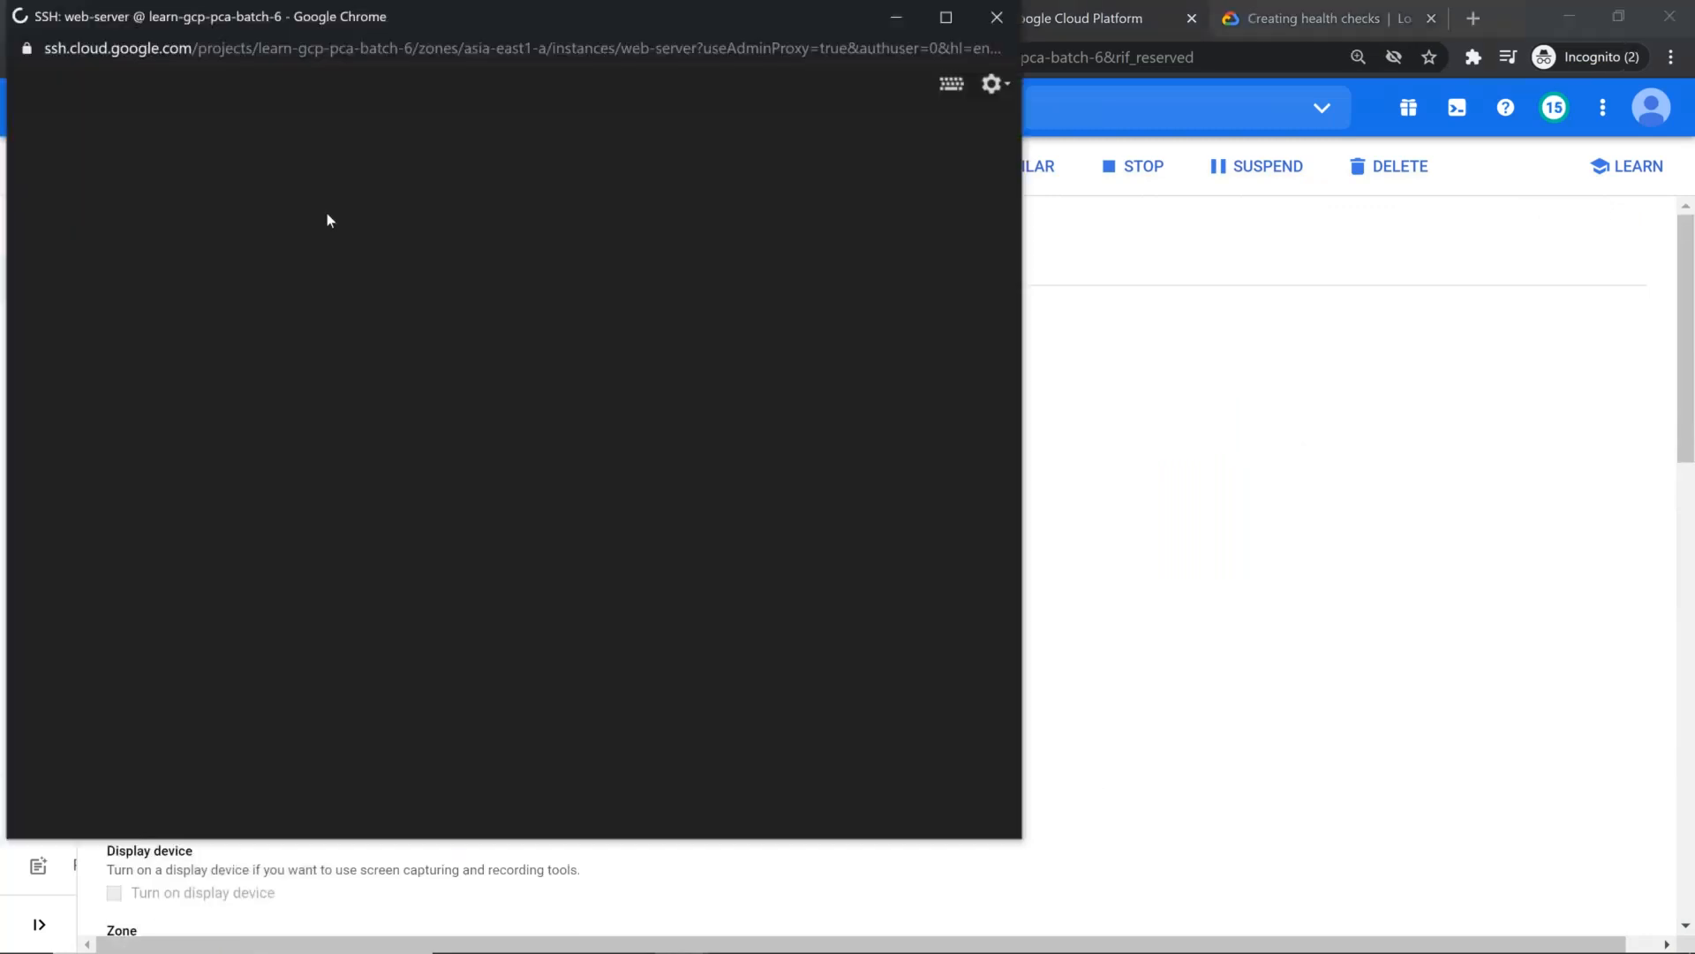
Step: Return to the VM instances list and refresh it
key(alt+Tab)
click(108, 168)
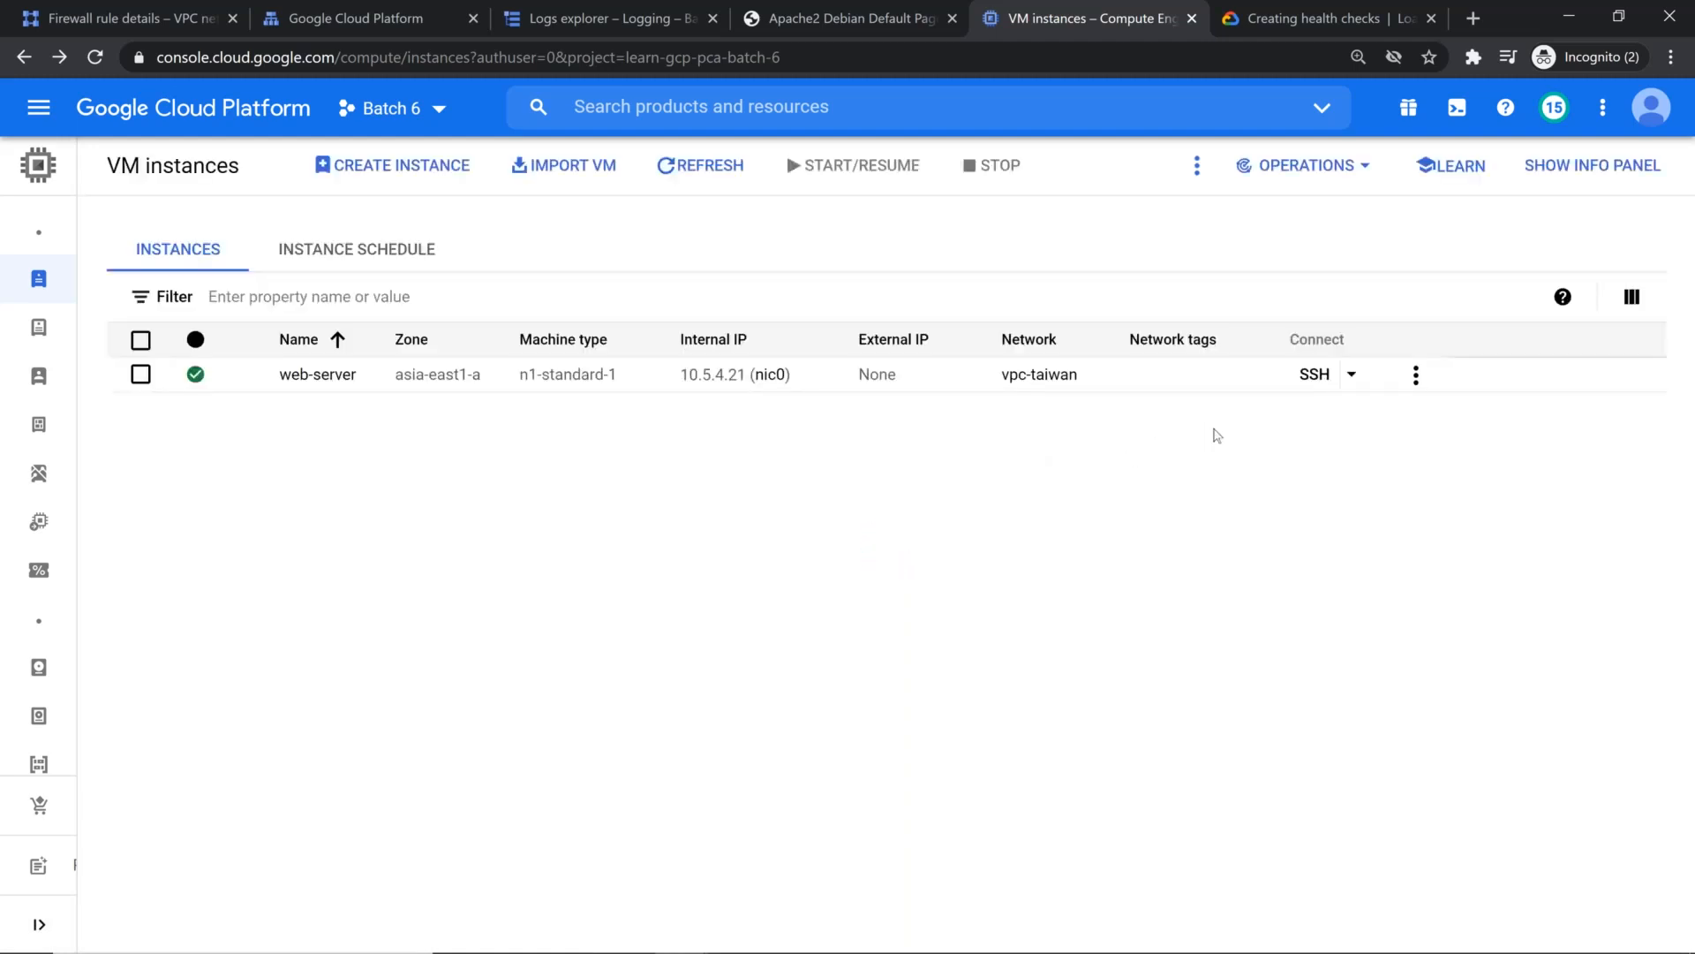
click(693, 166)
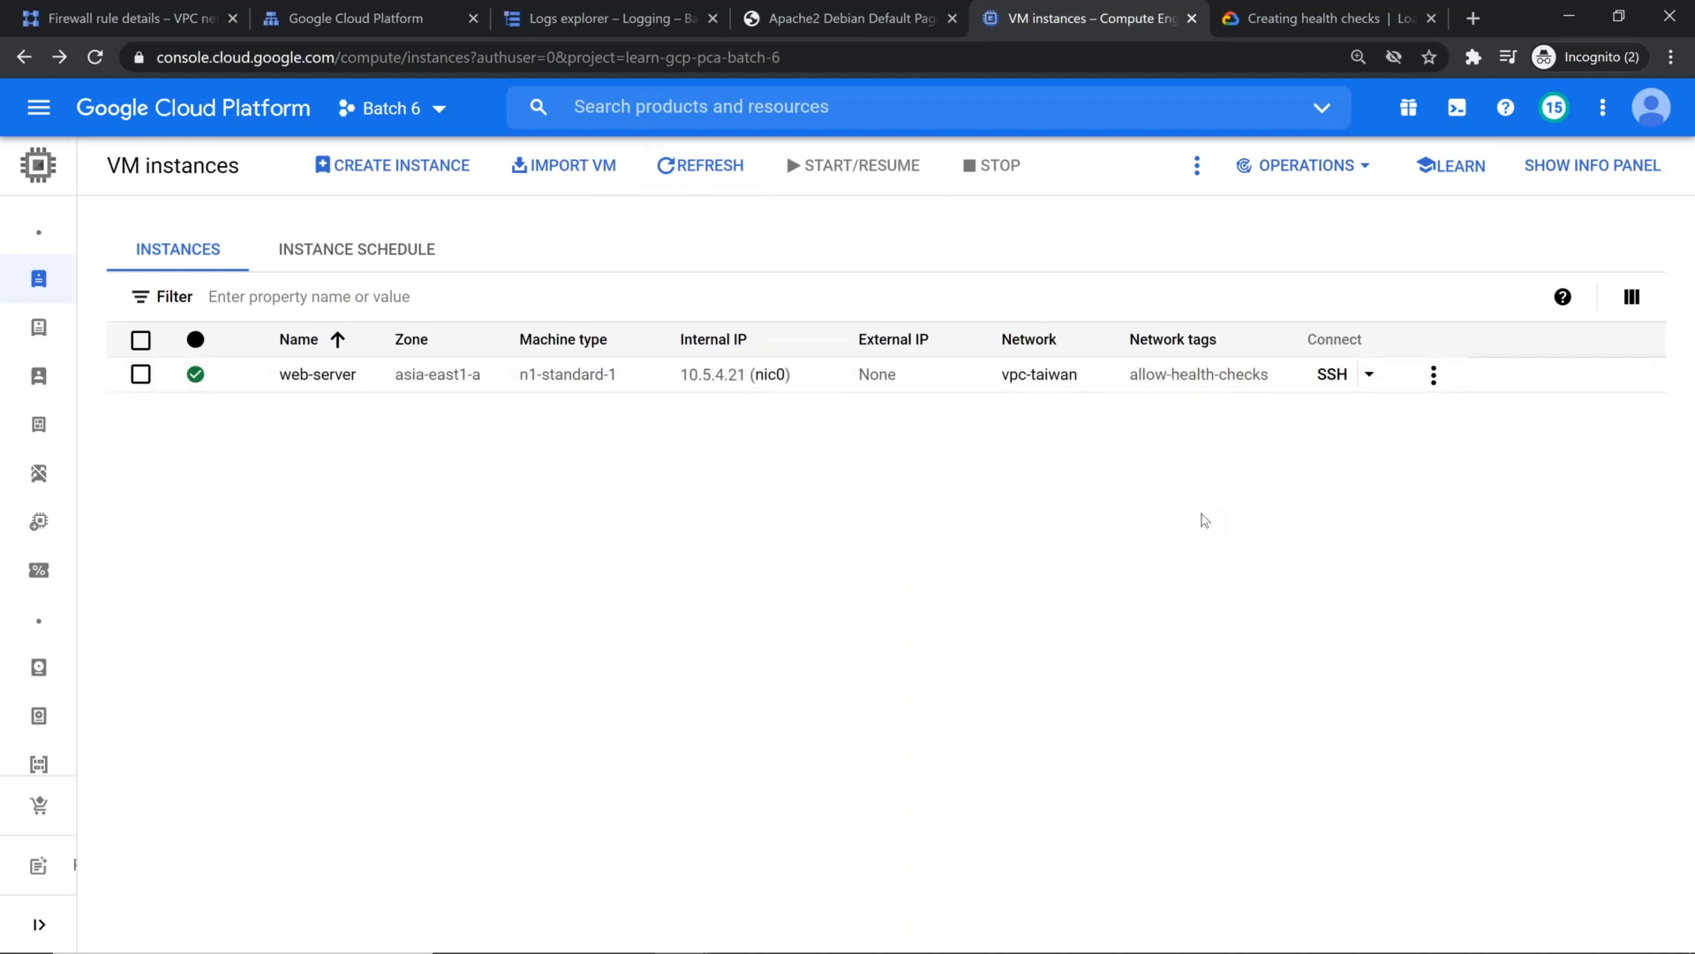
Step: Try to connect to the web-server VM over SSH, retrying the connection in its own window
key(alt+Tab)
drag(477, 23, 643, 267)
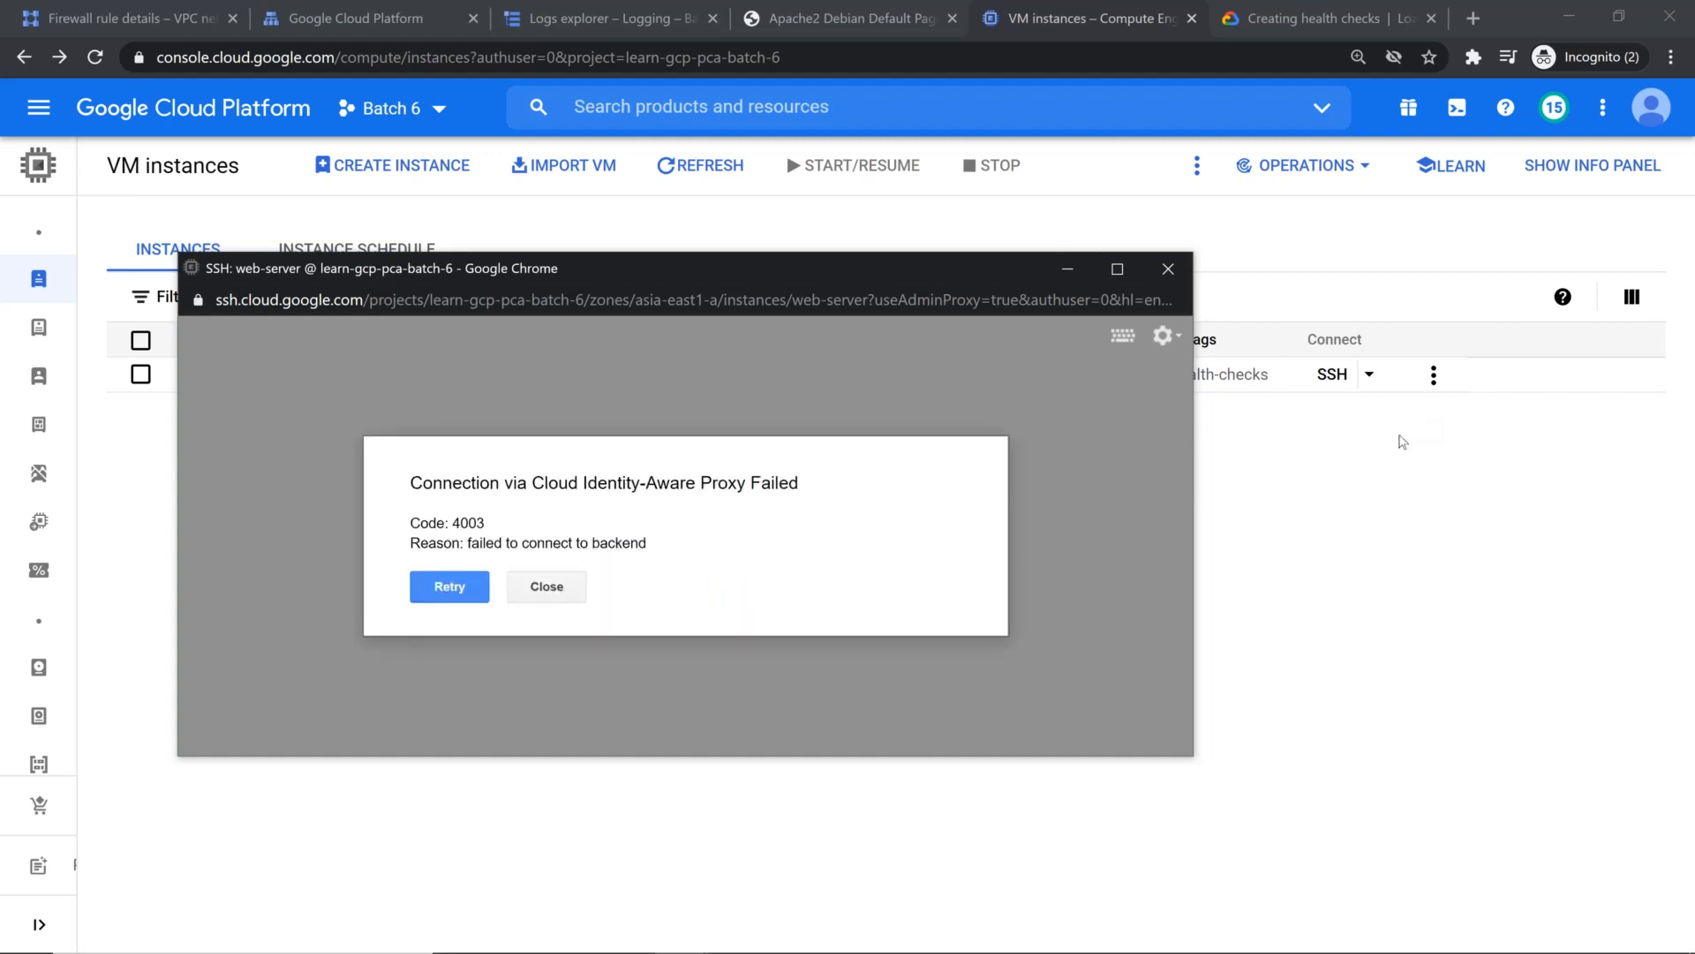
click(447, 588)
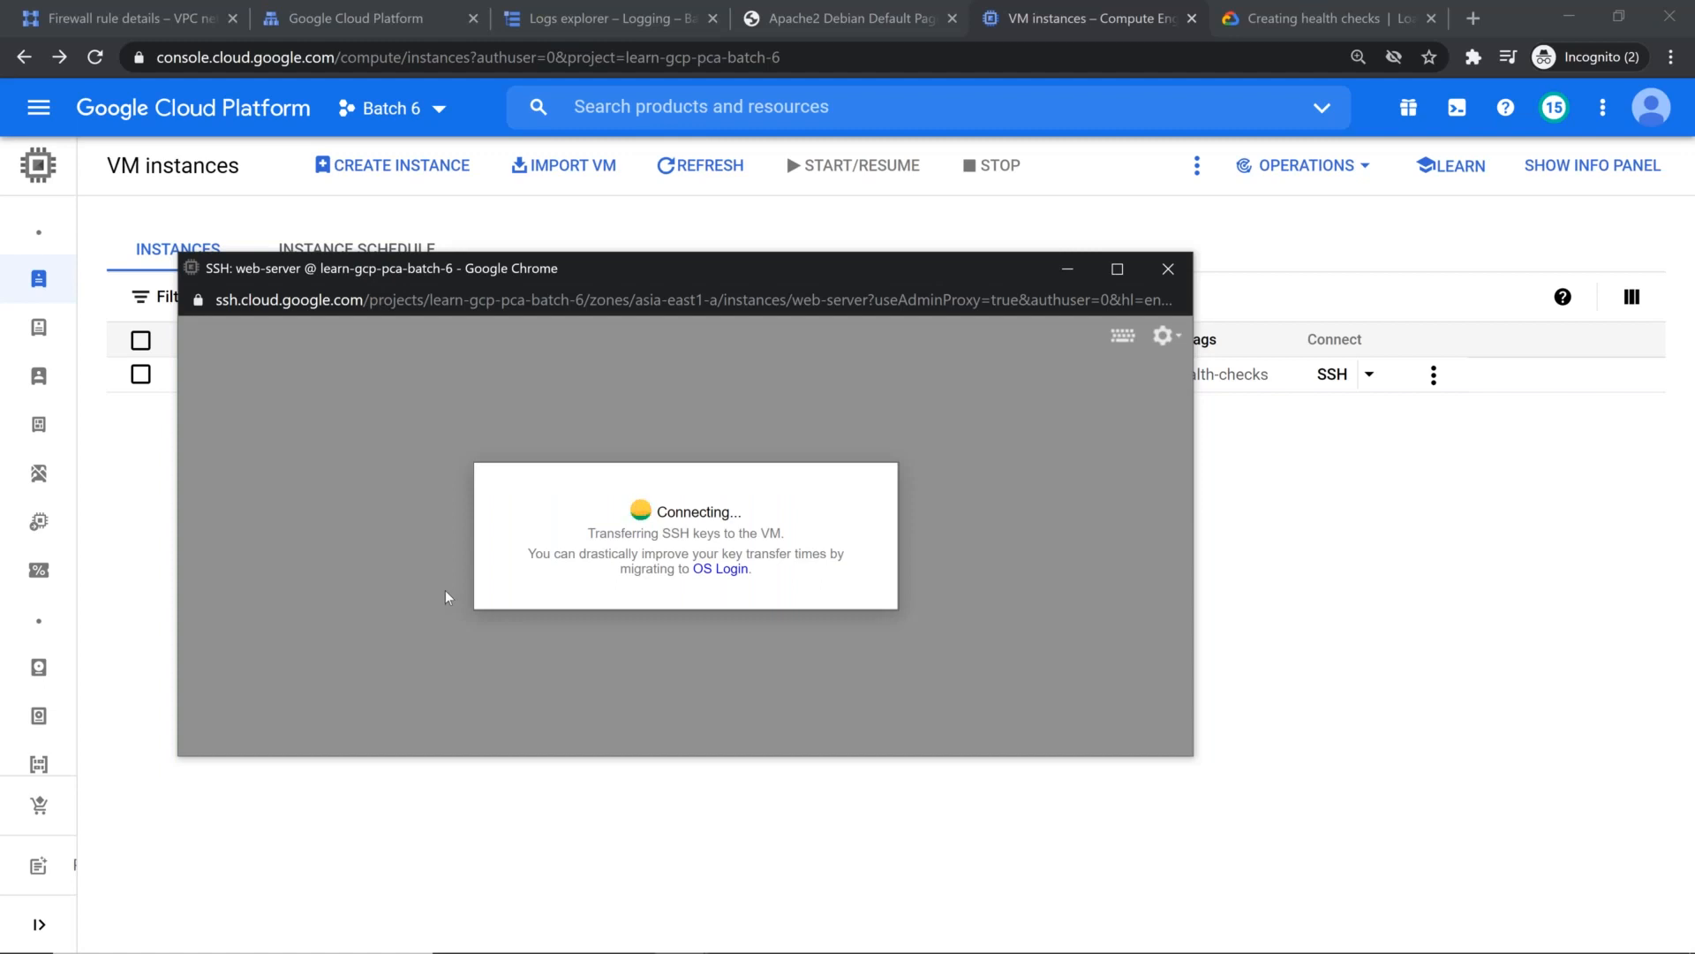
Step: Reload the fw-allow-health-checks firewall rule details, examine its targets and applicable instances, and return to the firewall list
click(132, 9)
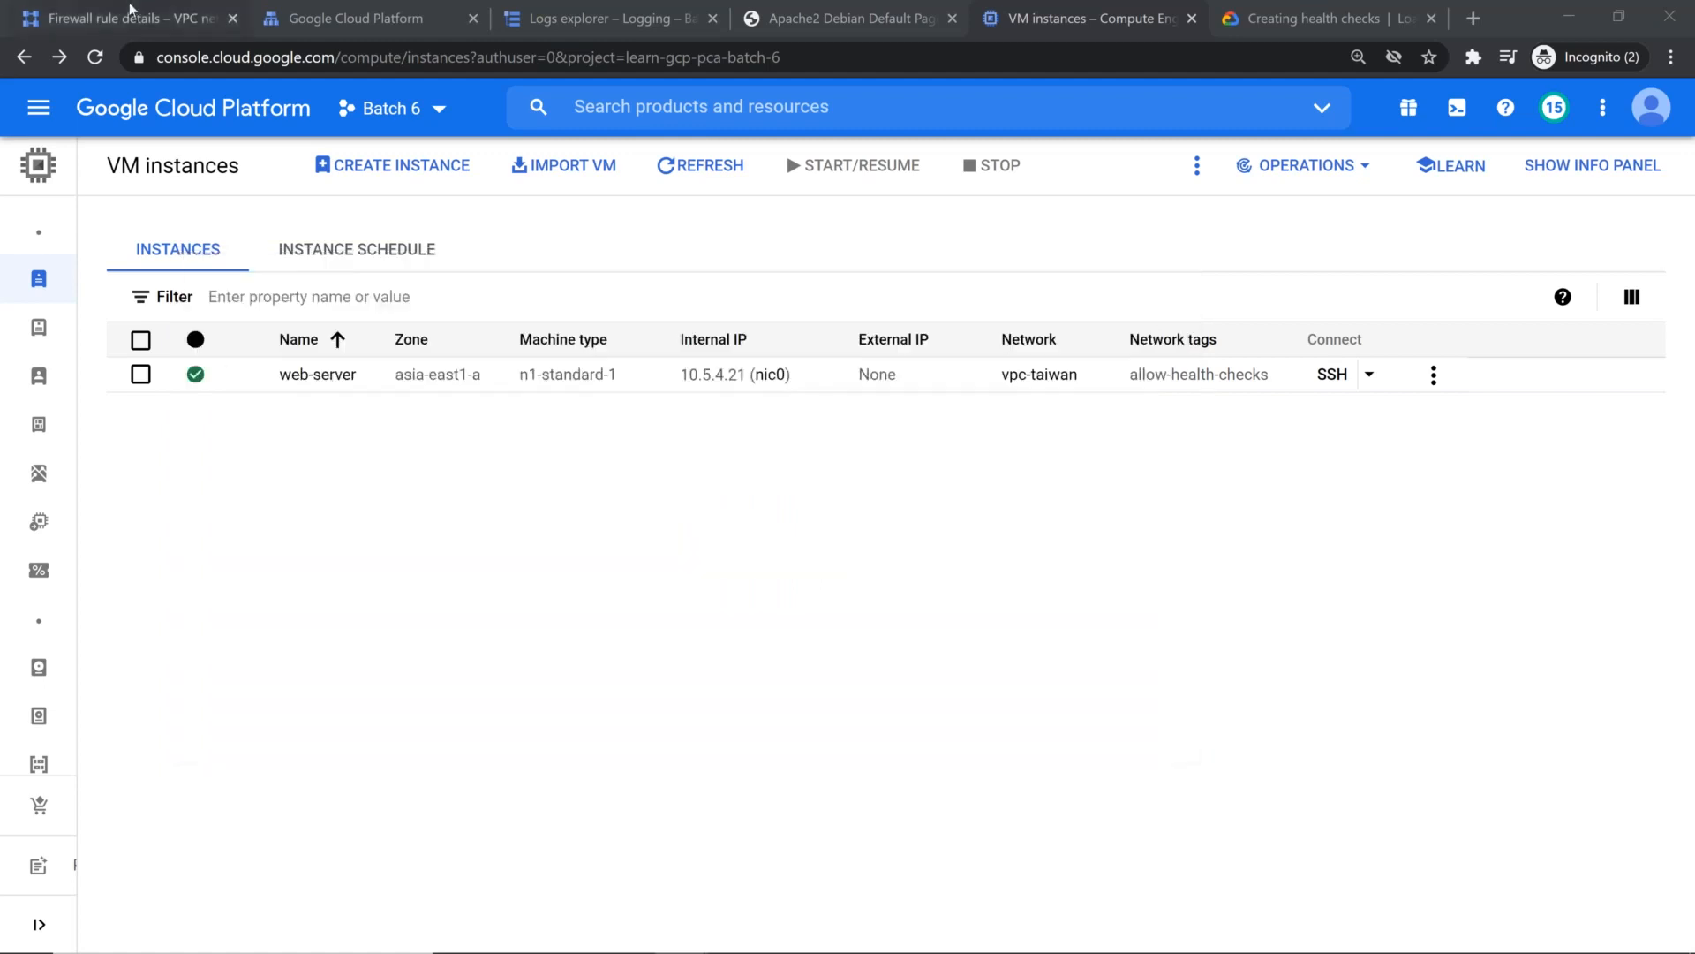
click(132, 9)
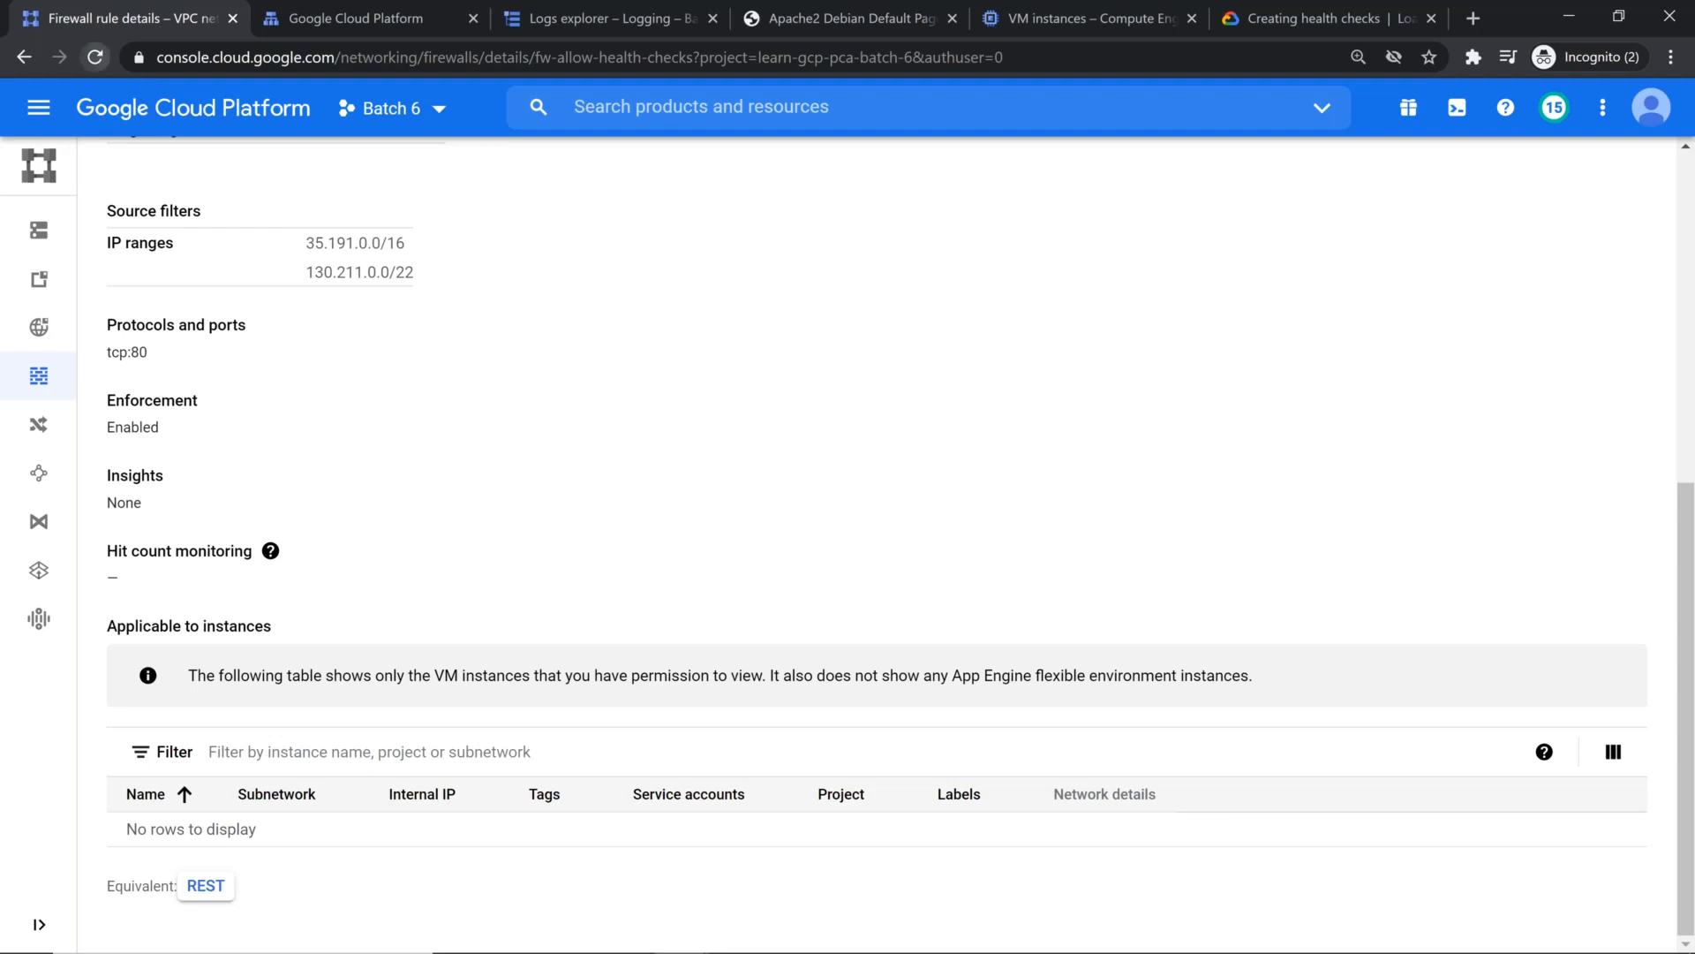
click(94, 57)
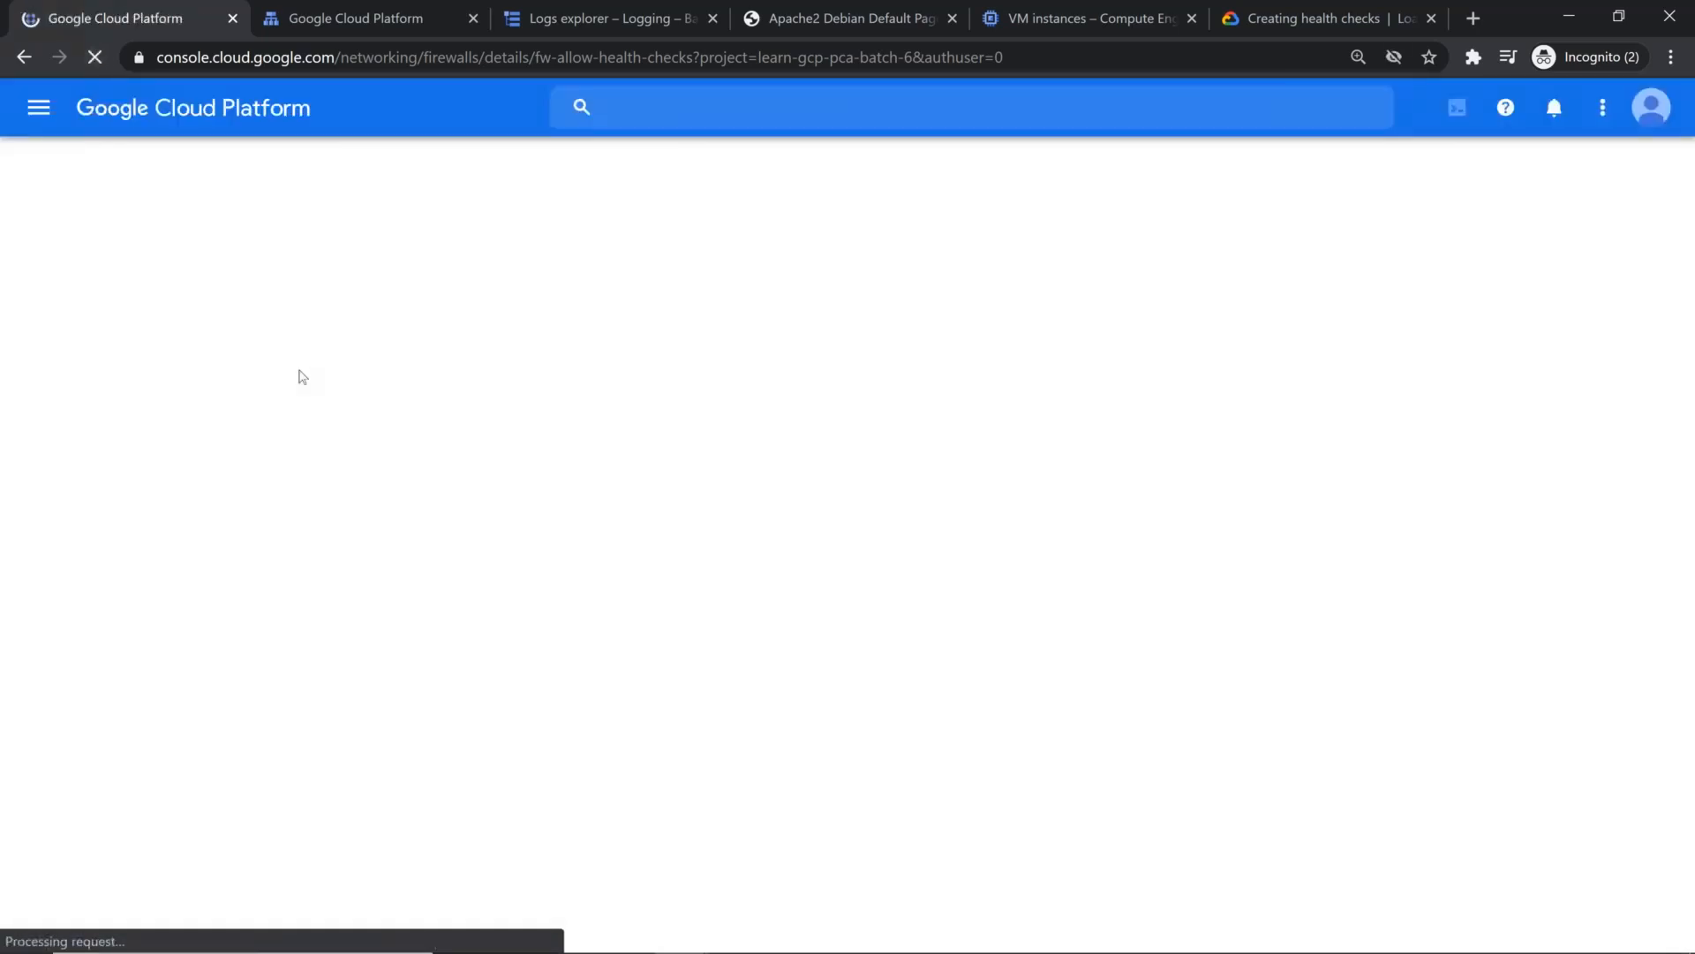
scroll(544, 513, down, 2)
scroll(544, 513, down, 3)
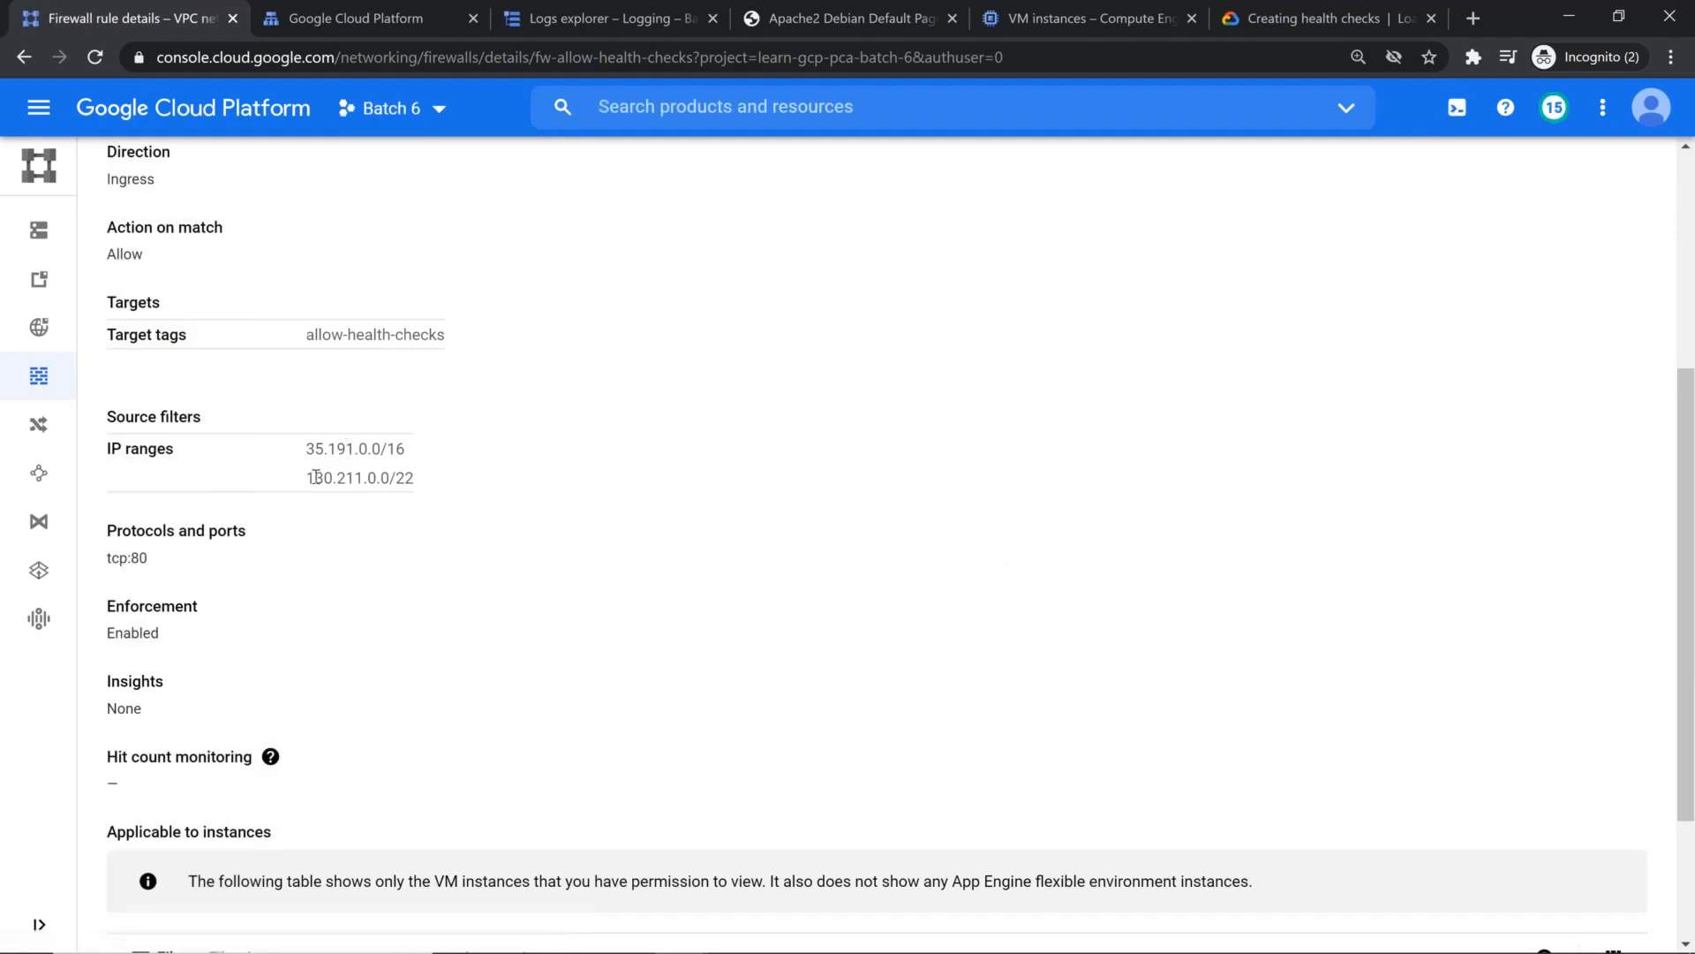
scroll(250, 548, down, 3)
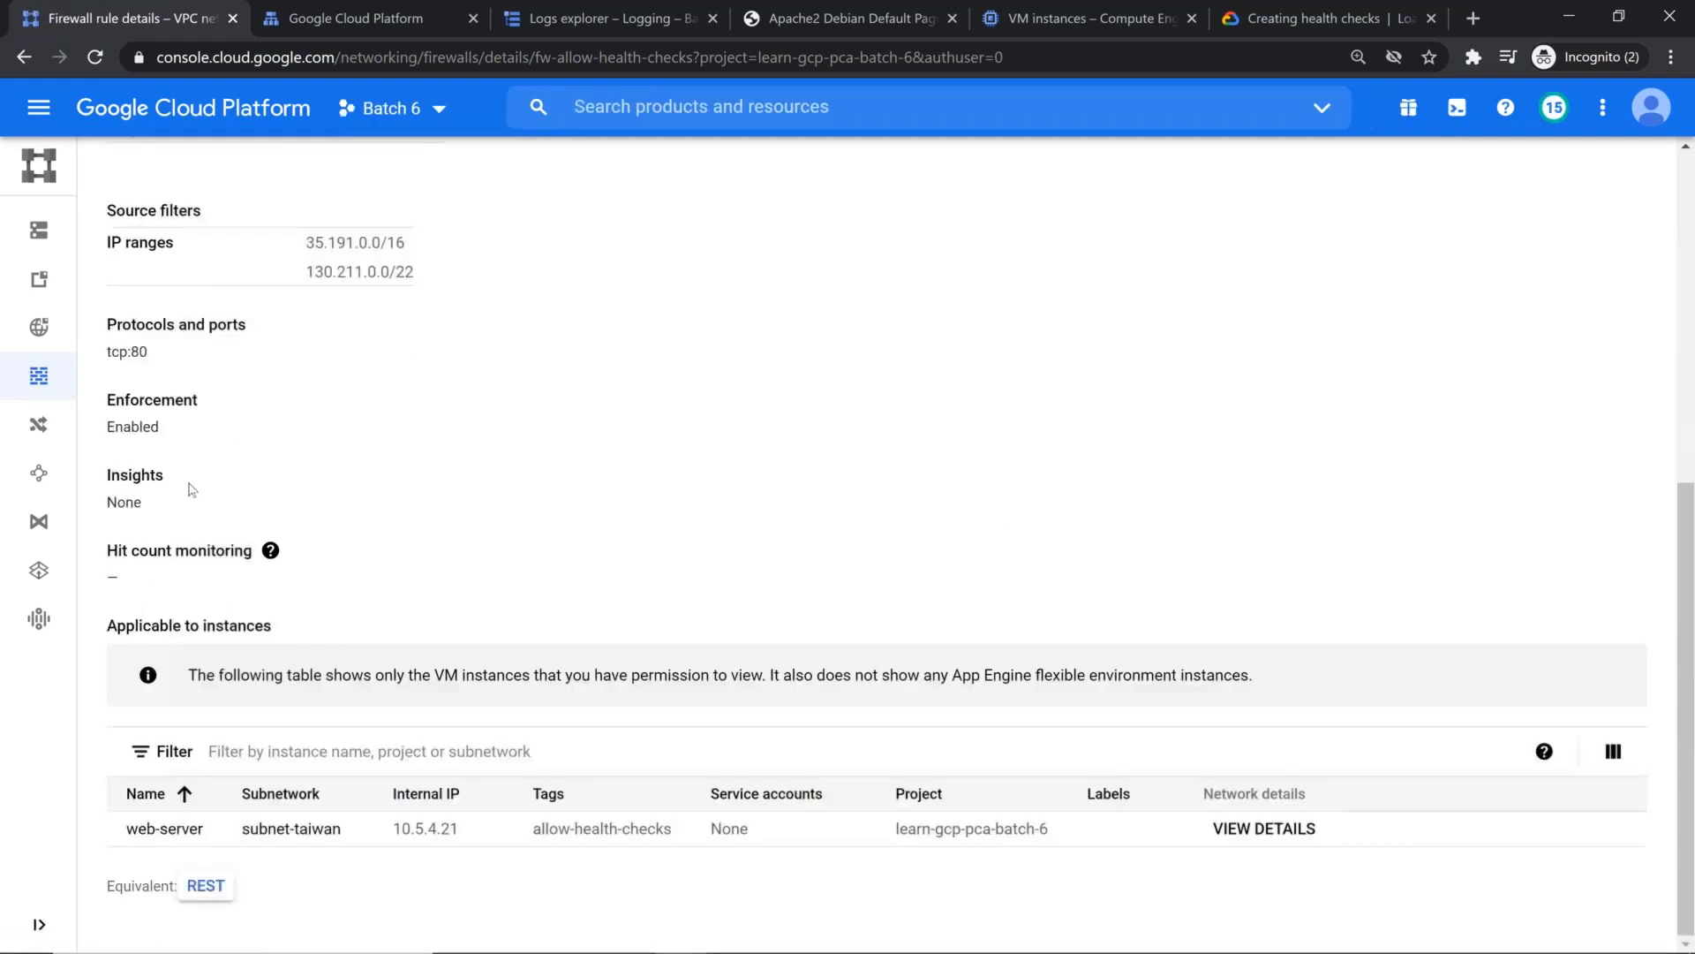
scroll(206, 500, up, 10)
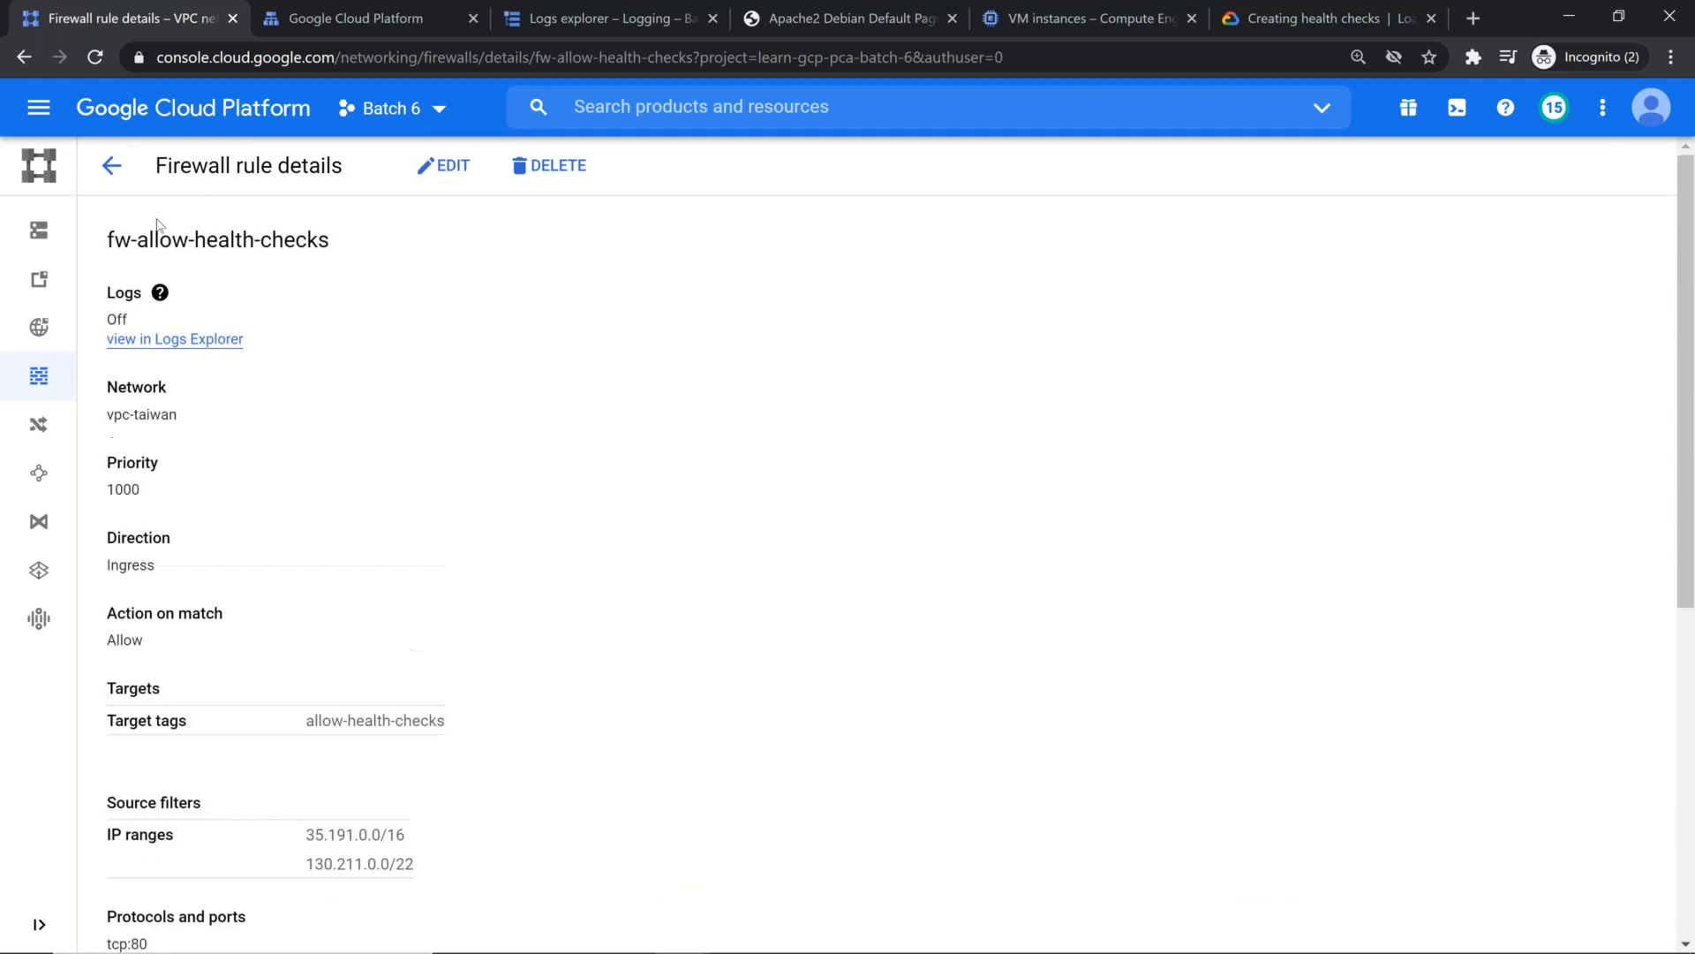
click(110, 164)
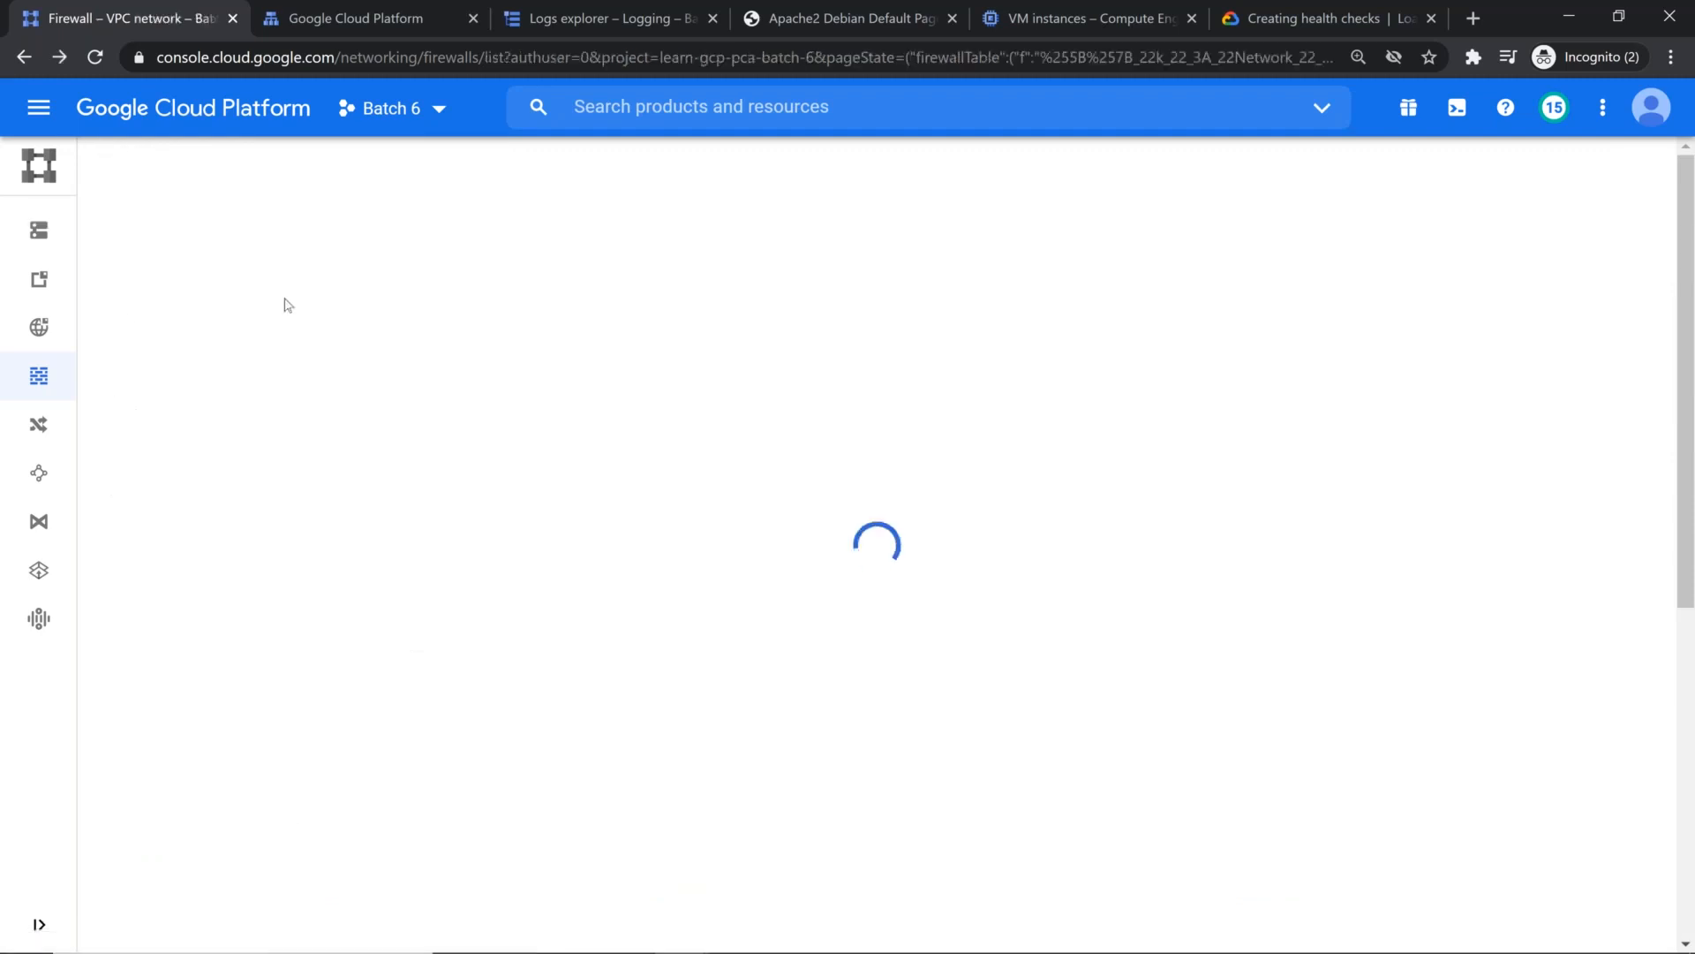
Step: Check the web-server SSH connection attempt and compare it with the firewall rules for the vpc-taiwan network
key(alt+Tab)
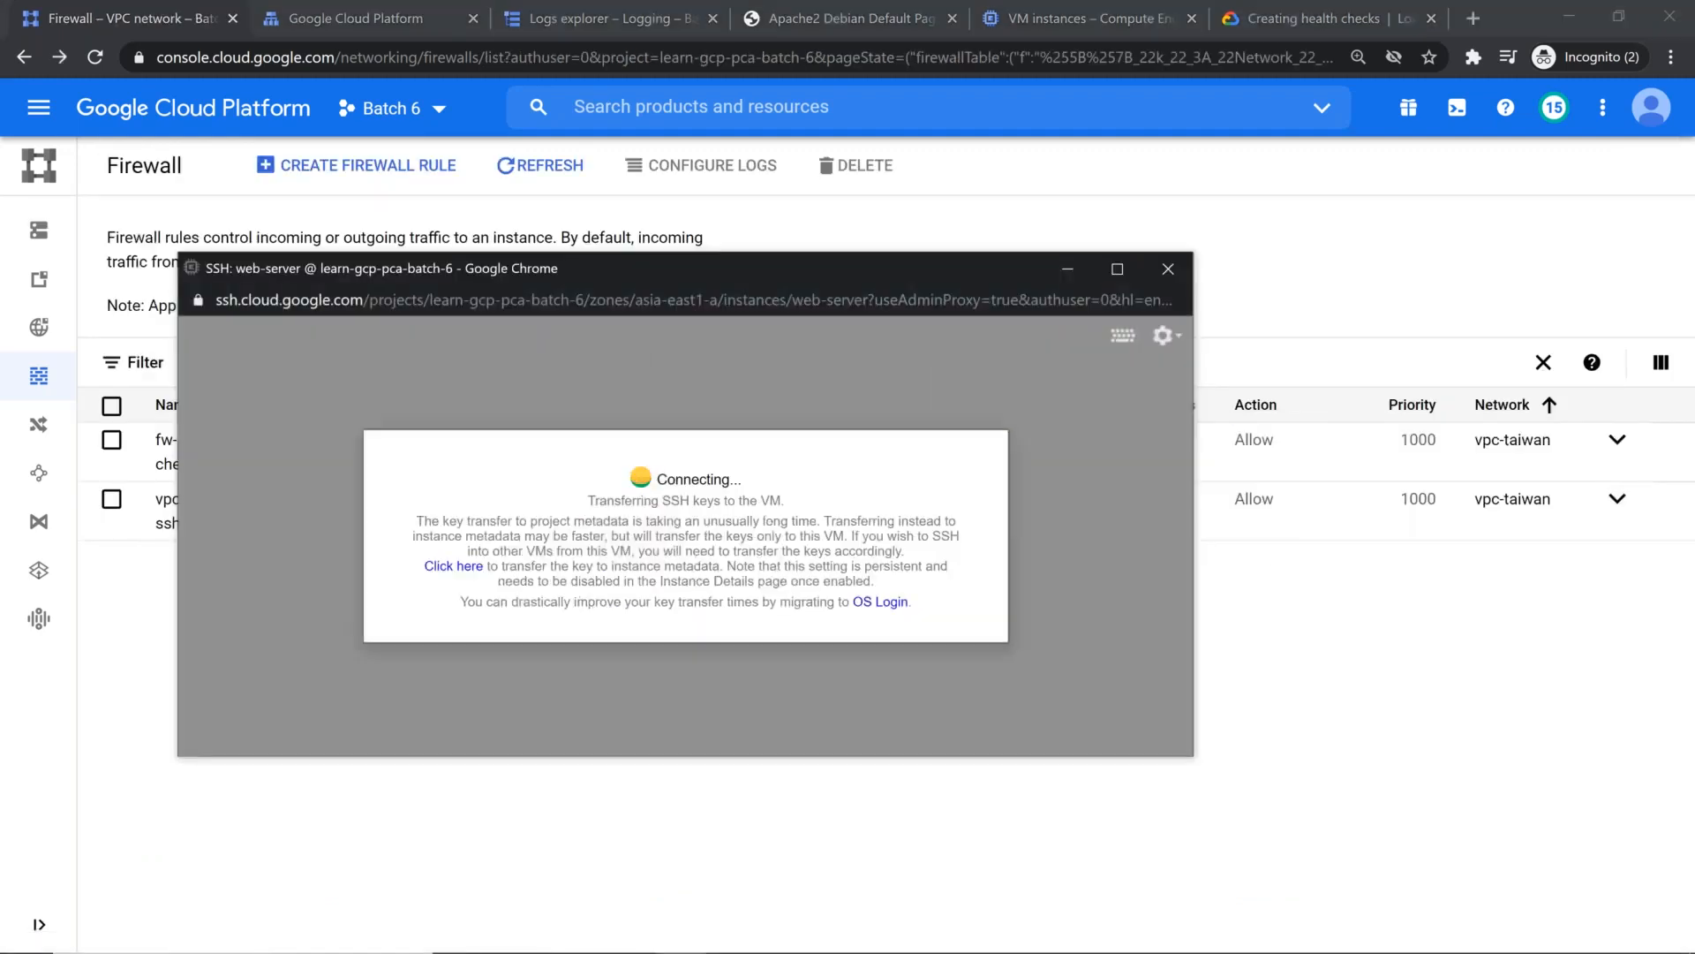
key(alt+Tab)
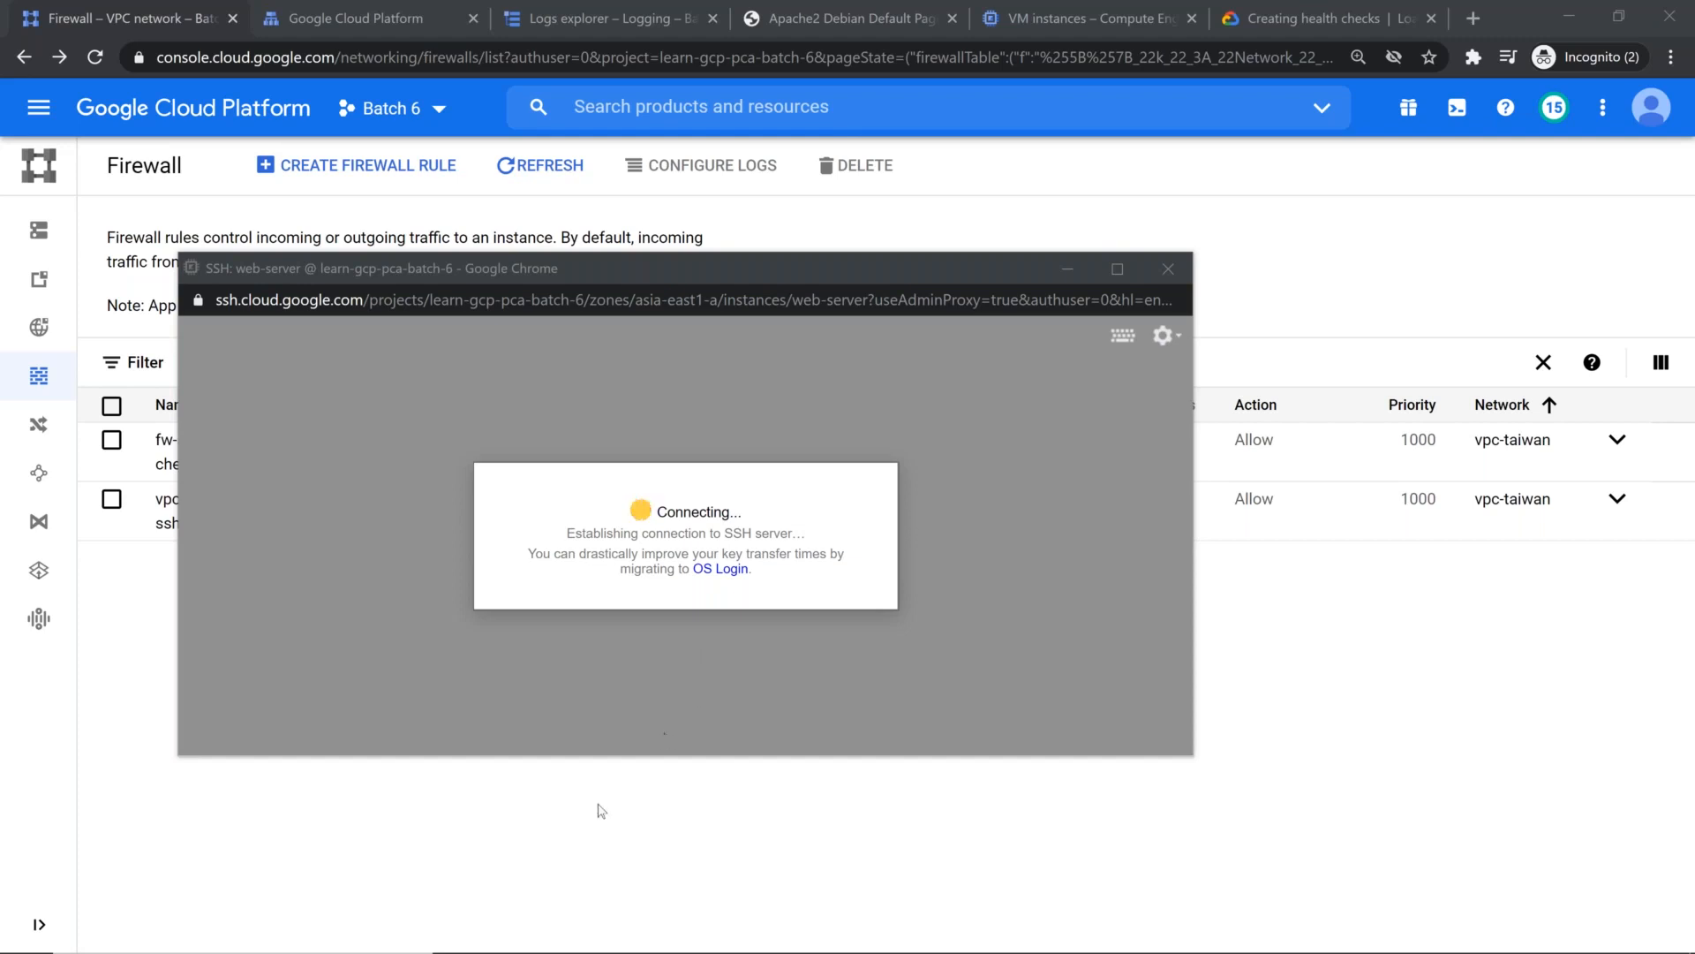
click(157, 8)
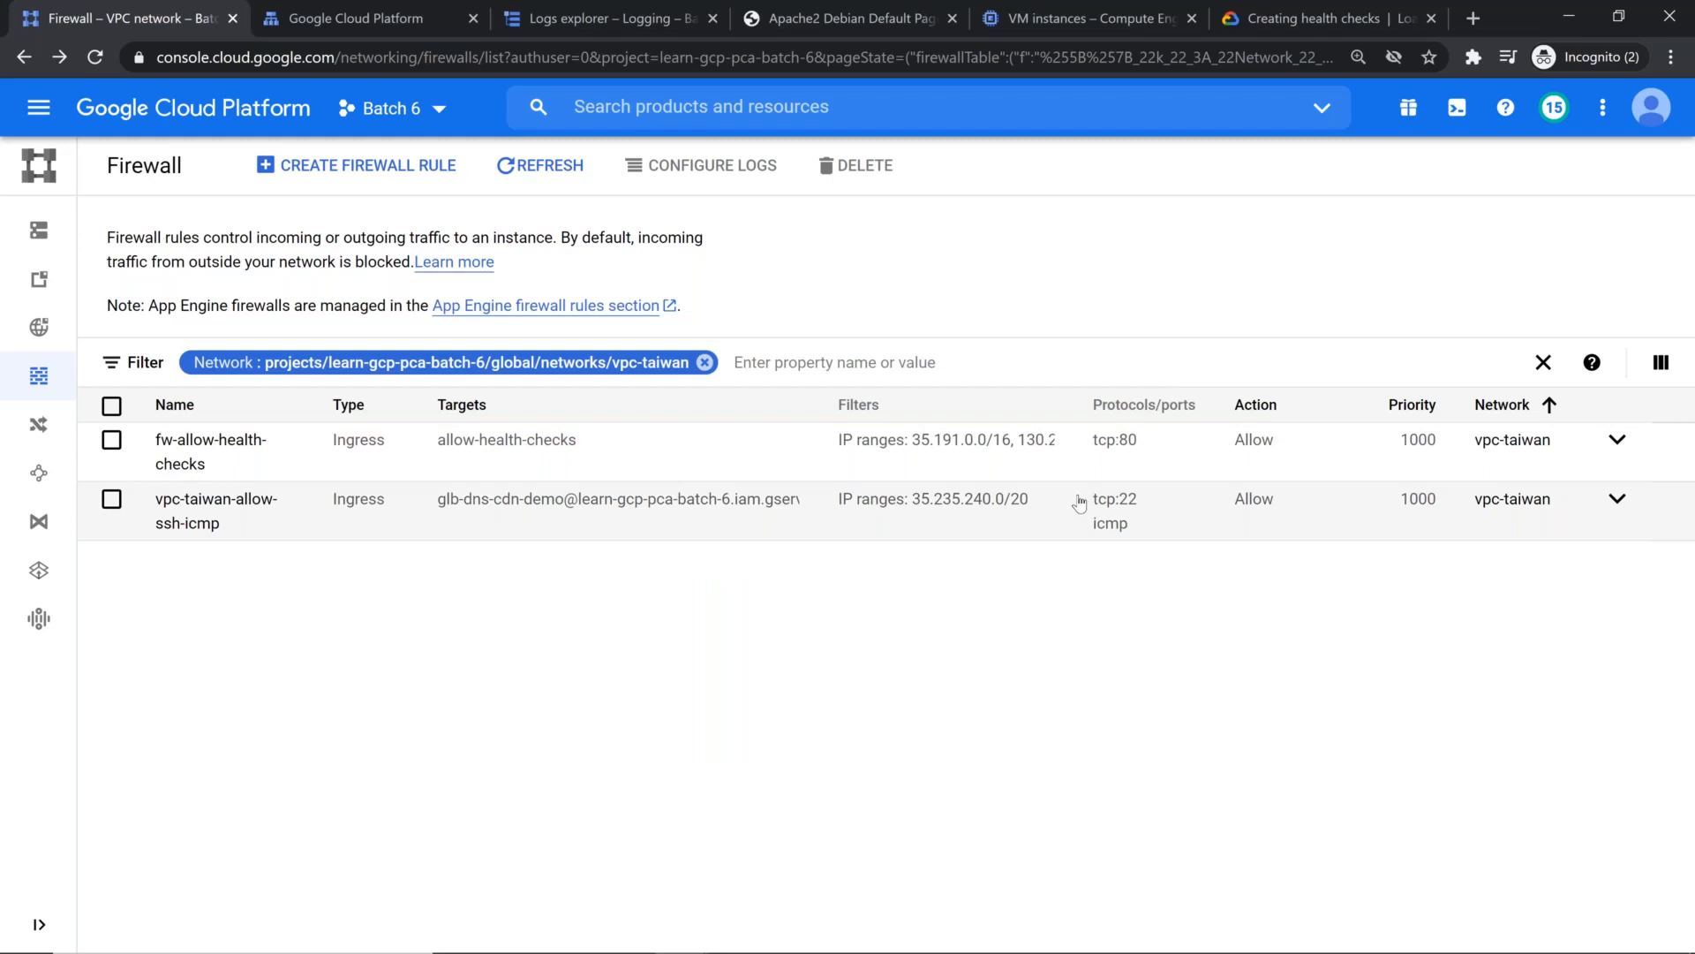
key(alt+Tab)
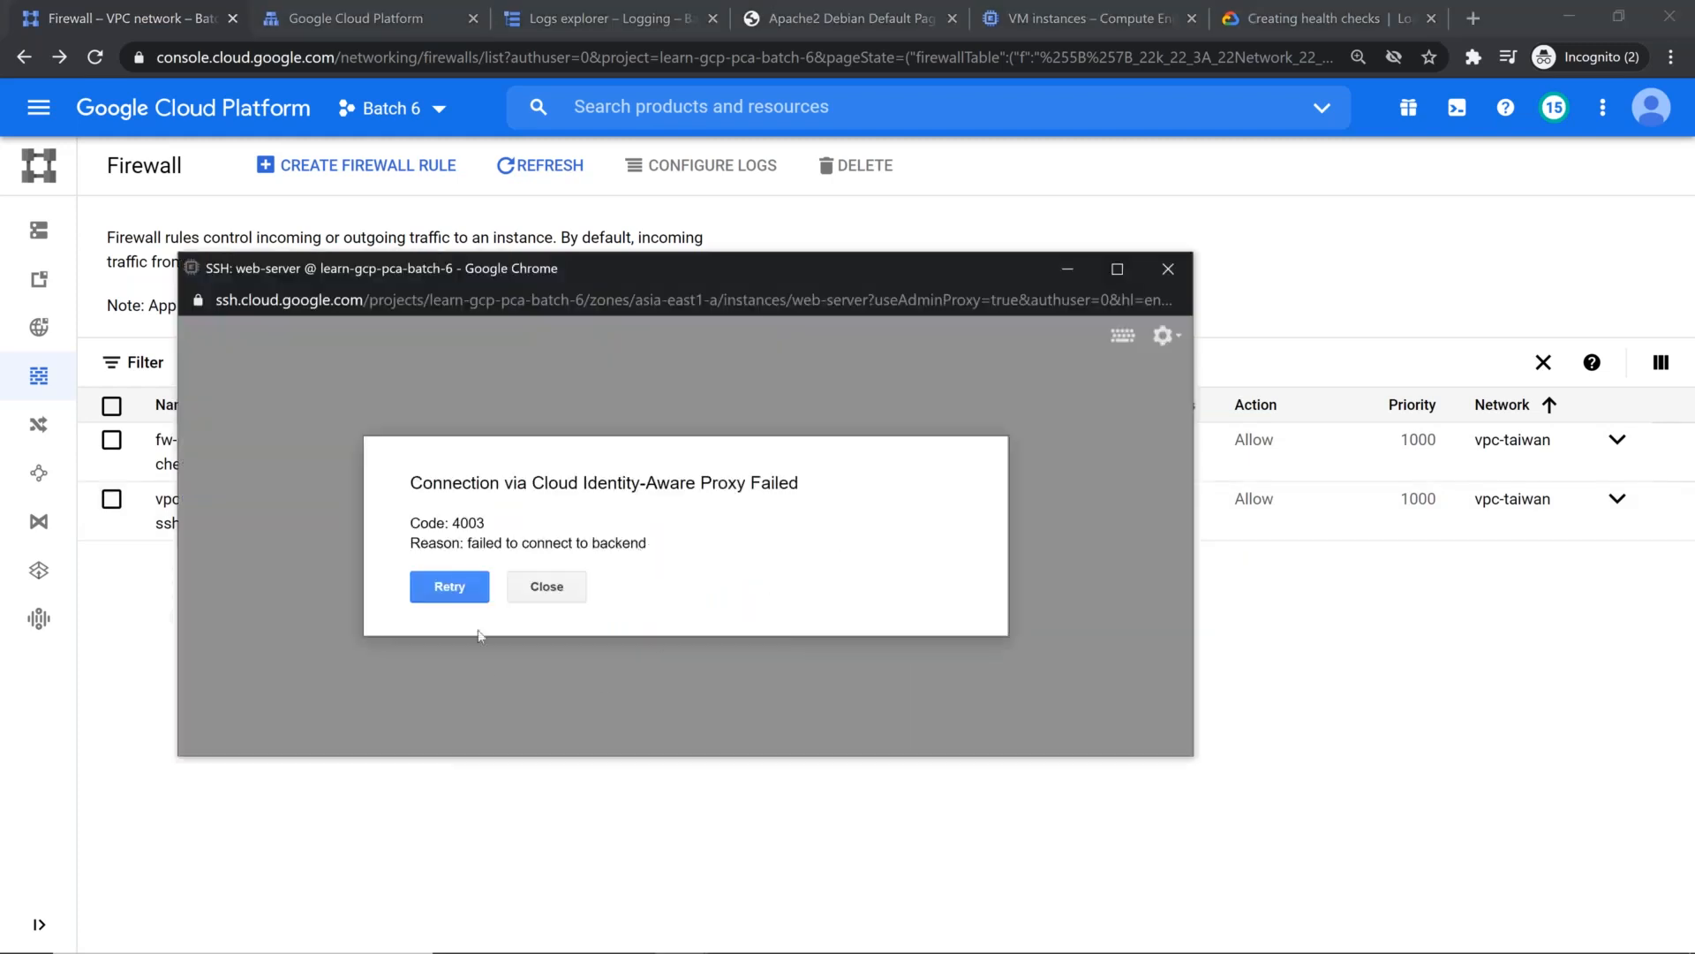
Step: Close the SSH connection window and start a new SSH session to web-server from the VM instances list
click(566, 594)
click(1086, 18)
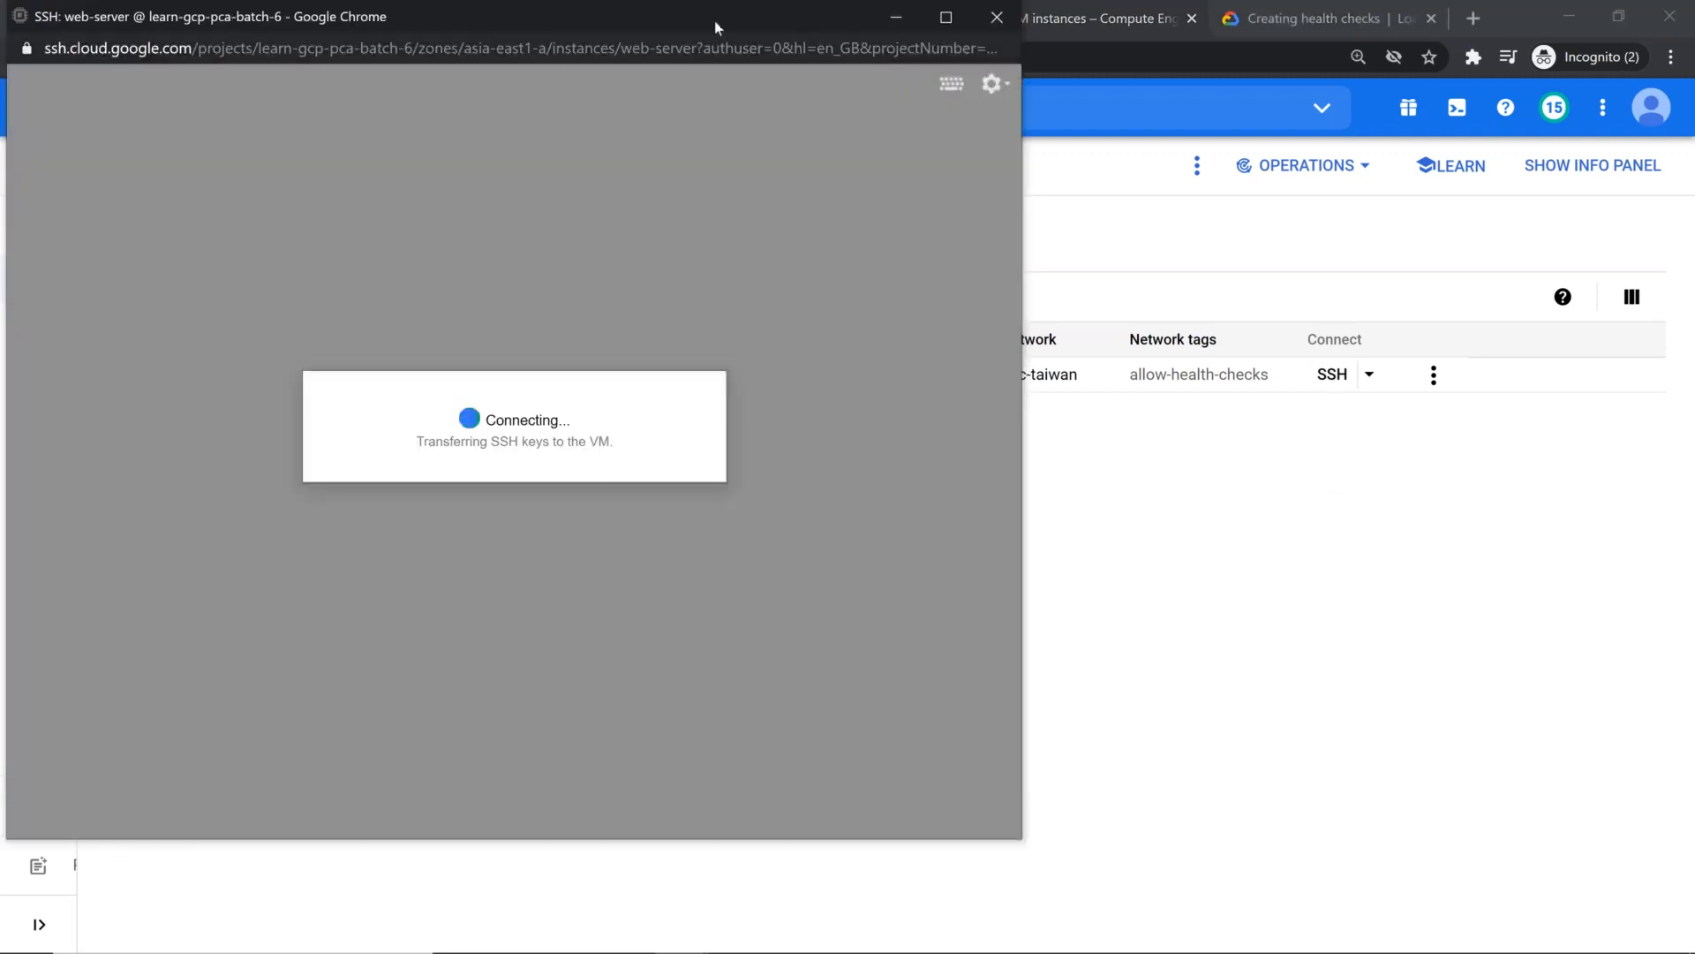
drag(715, 26, 881, 518)
drag(878, 415, 897, 333)
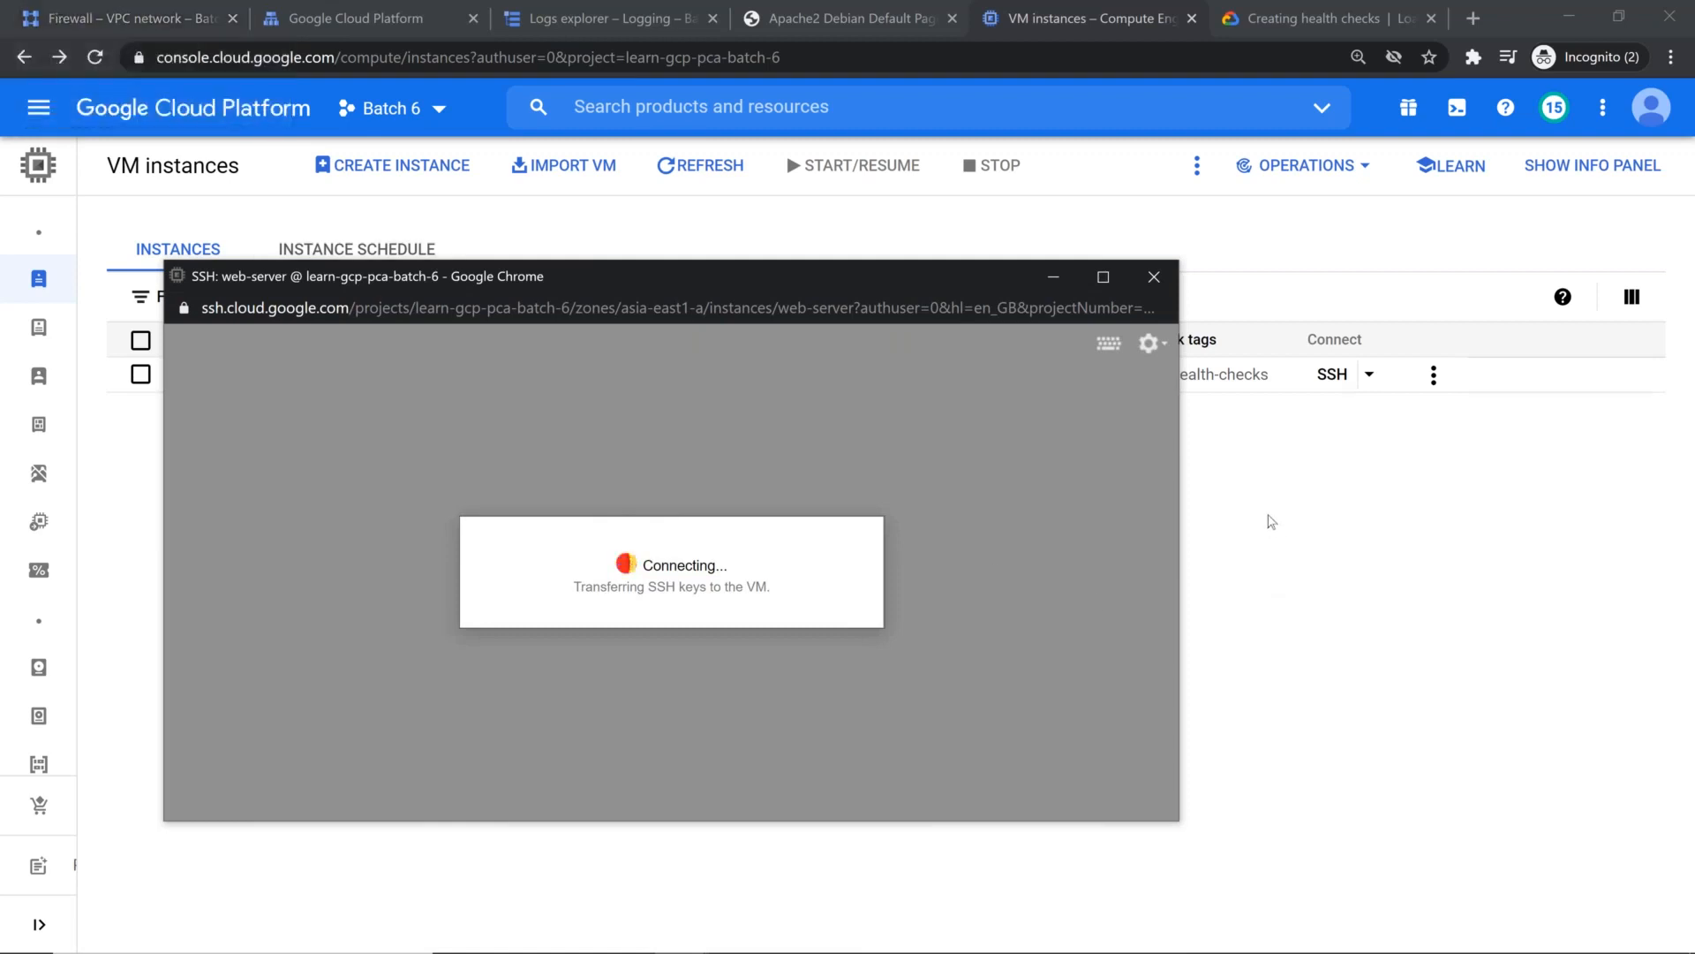
Step: Review the IAM permissions and the service accounts of project Batch 6
click(1276, 529)
mouse_move(29, 164)
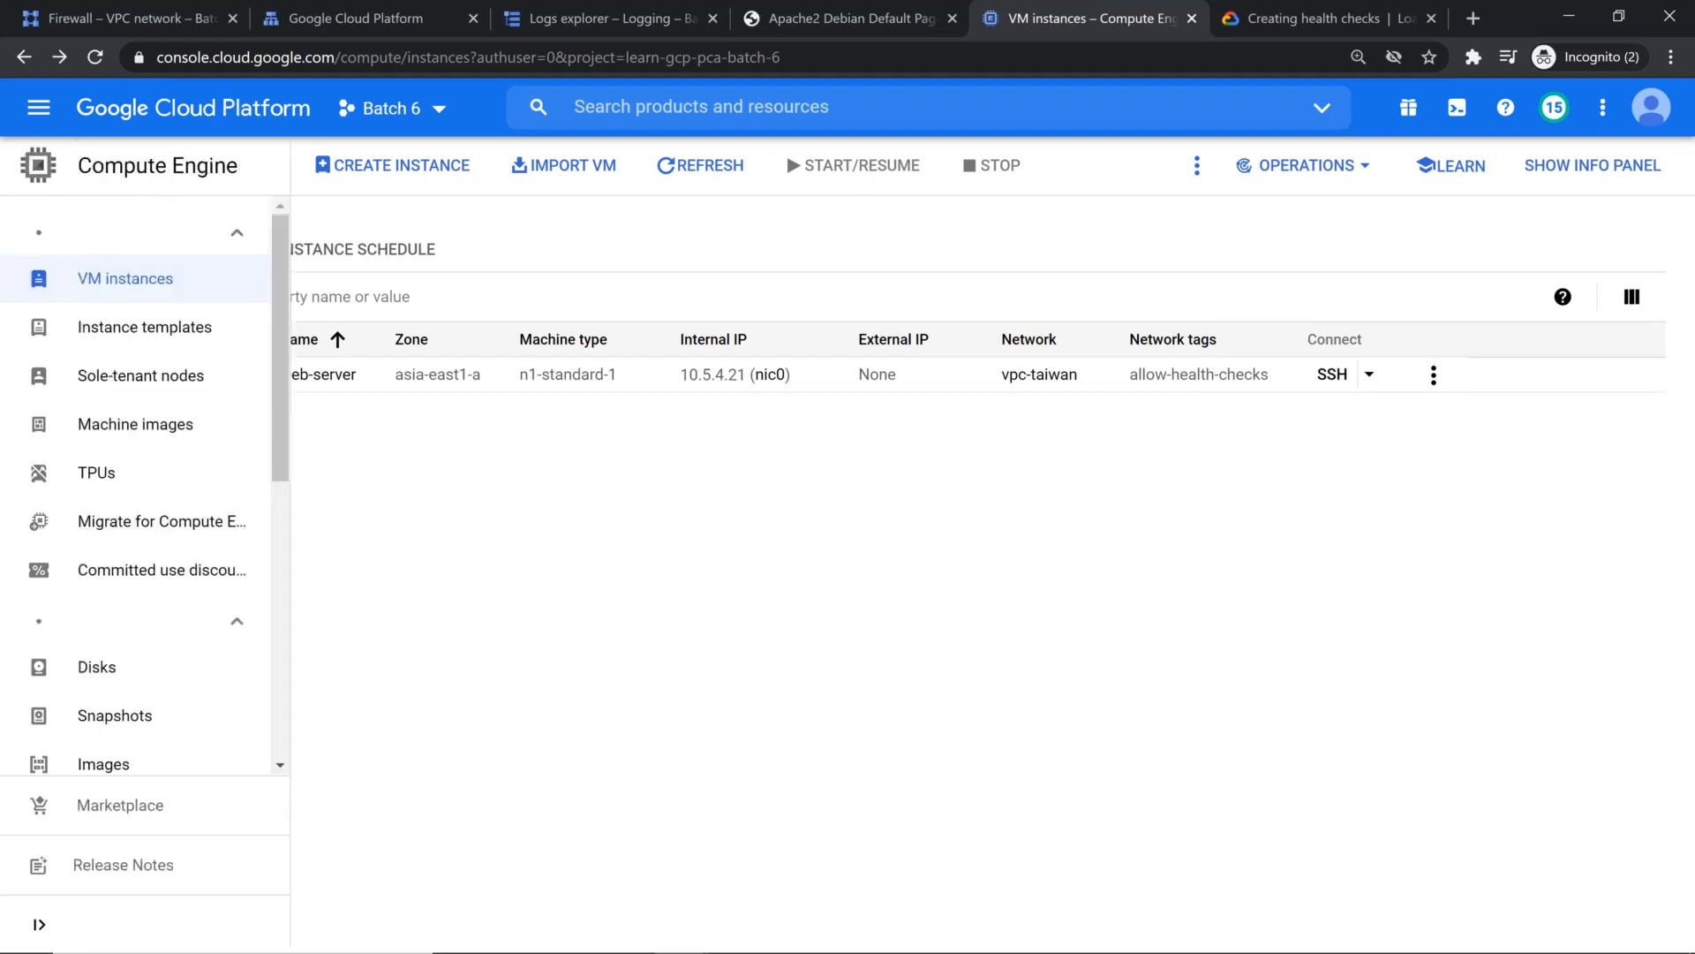
click(45, 116)
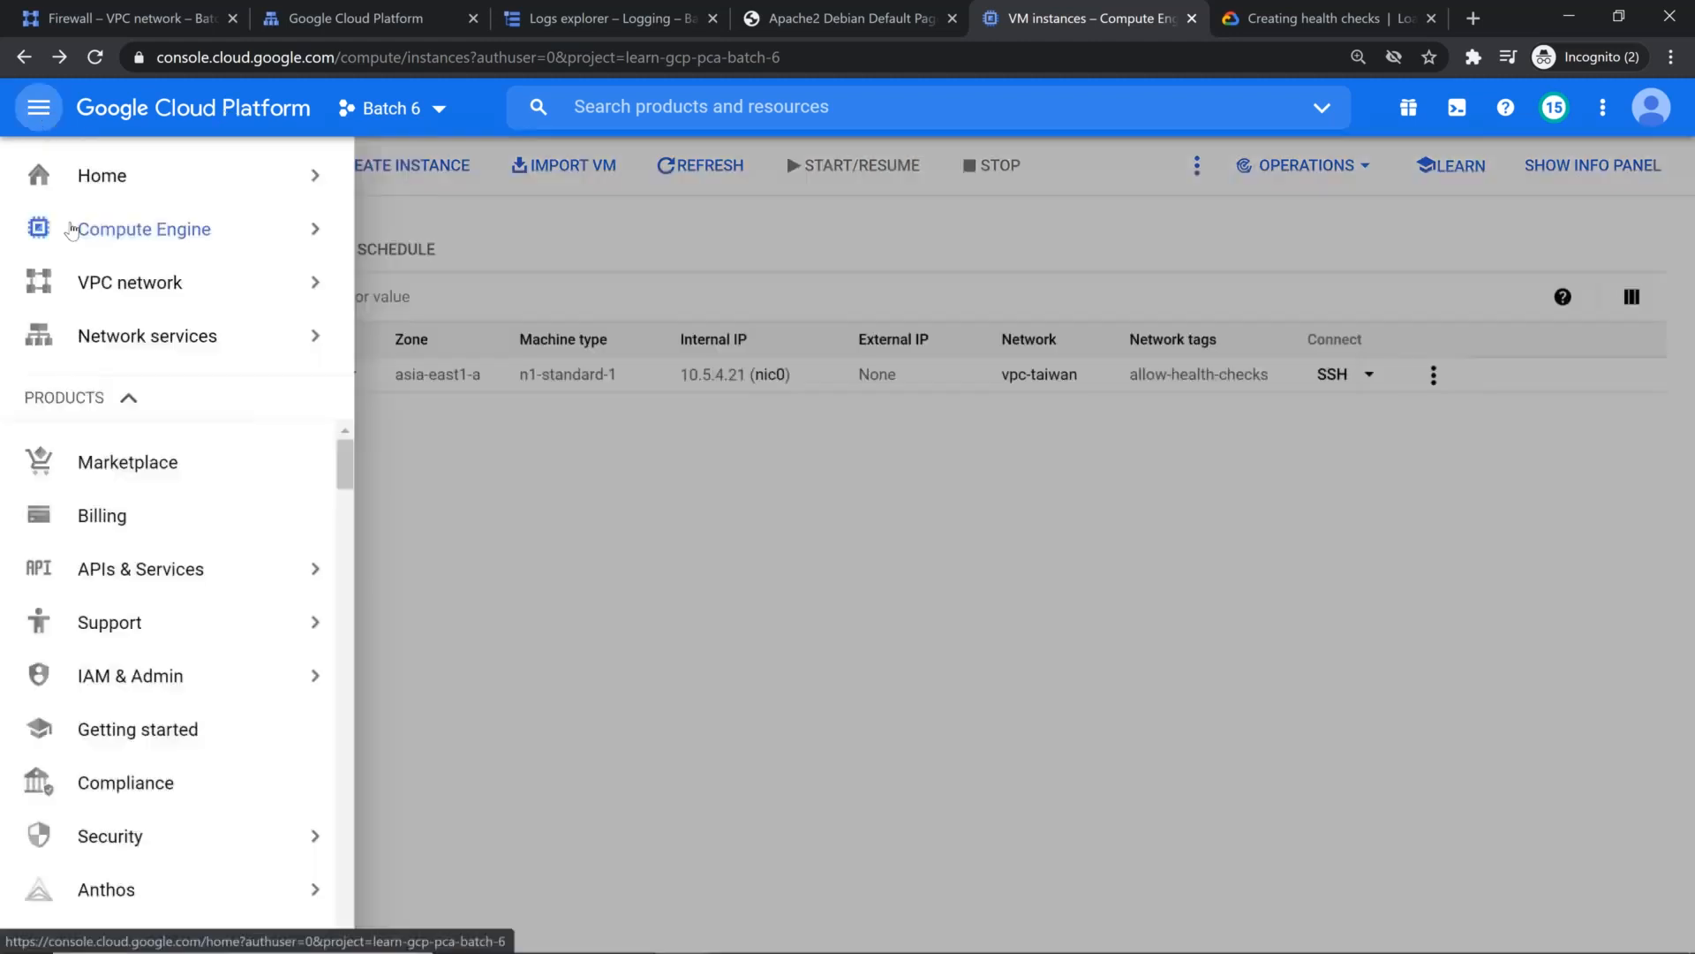
mouse_move(172, 576)
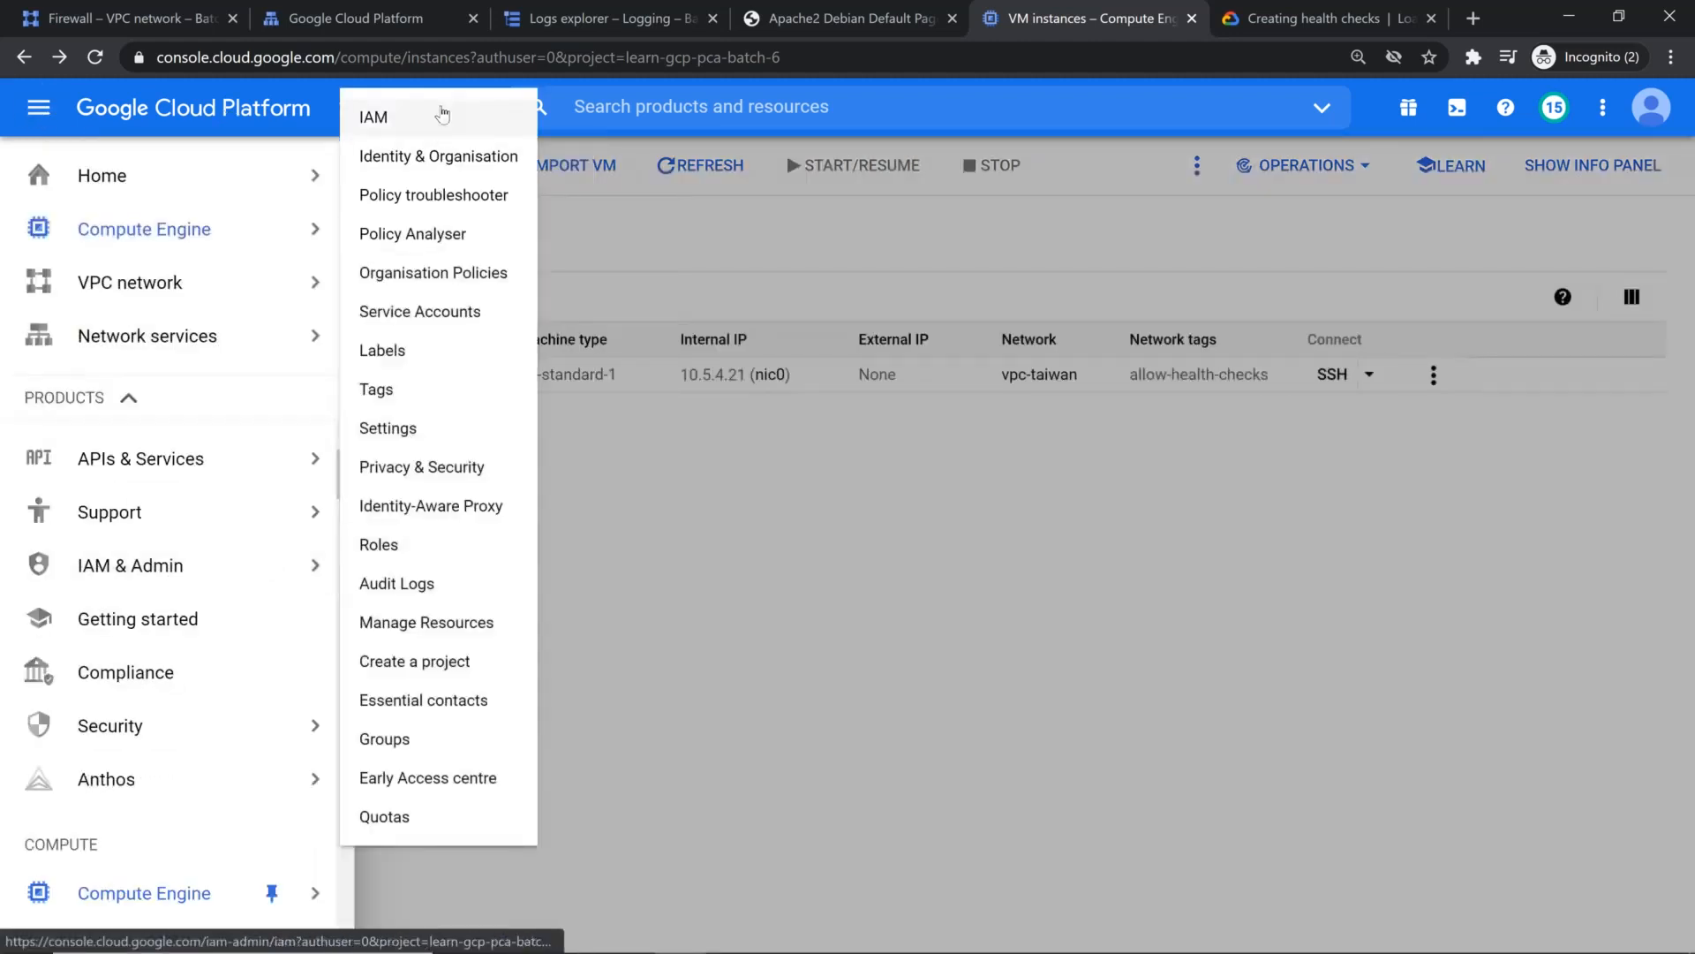
click(443, 114)
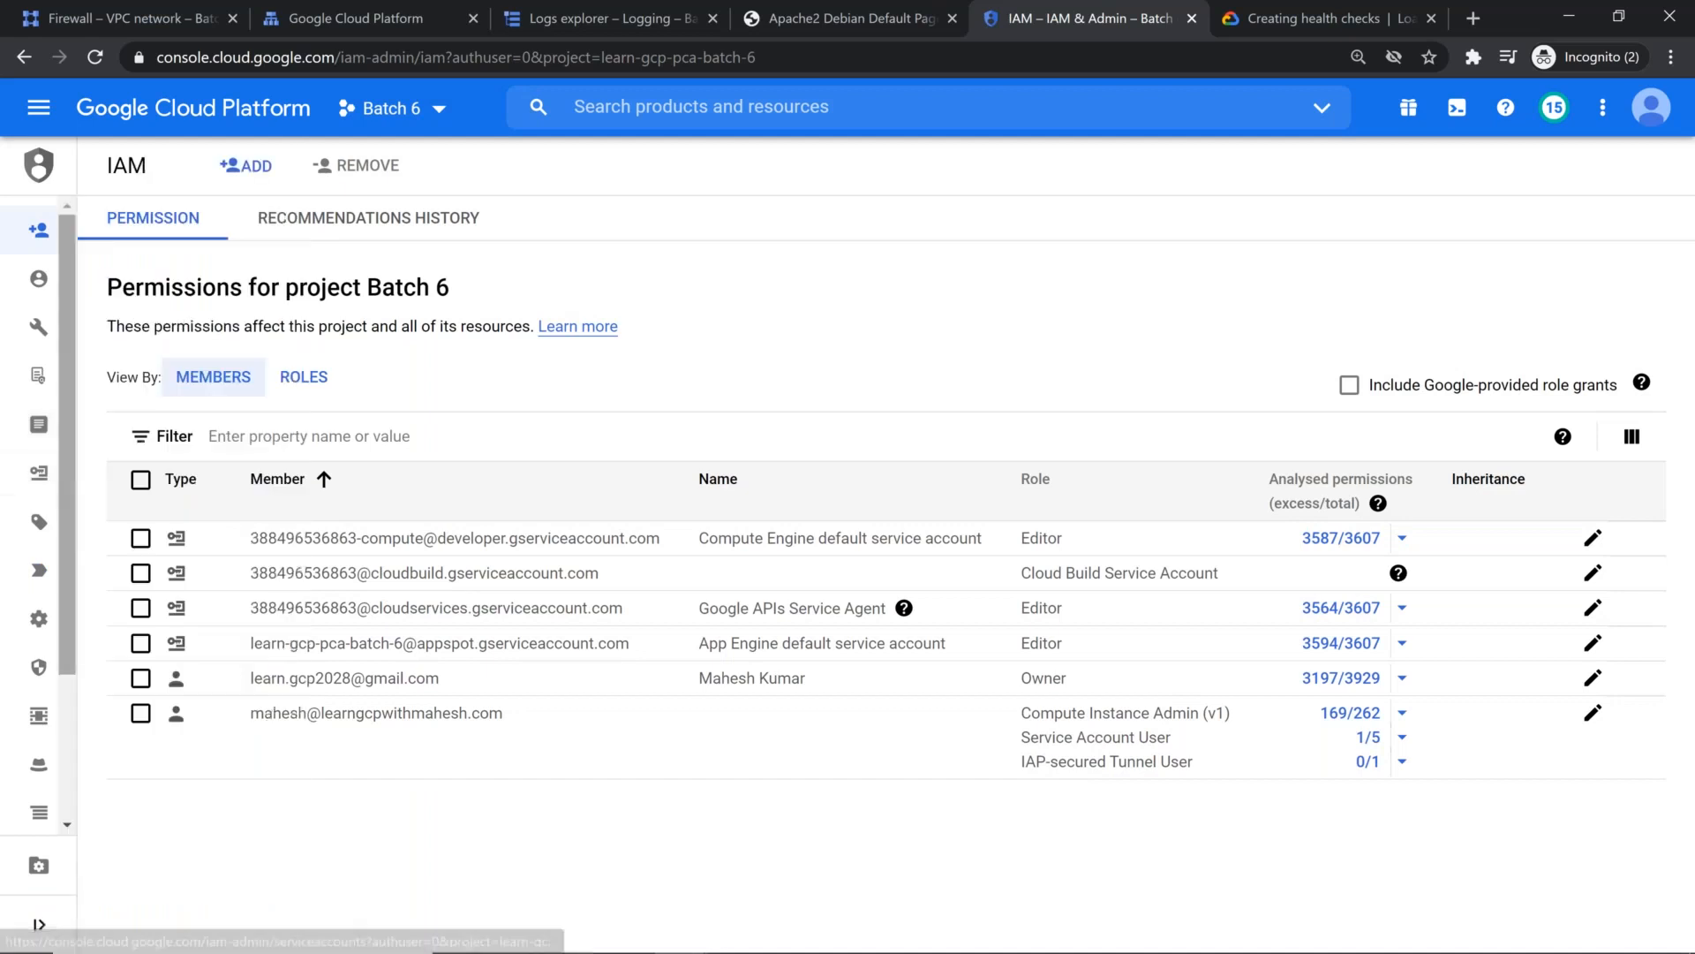
click(39, 474)
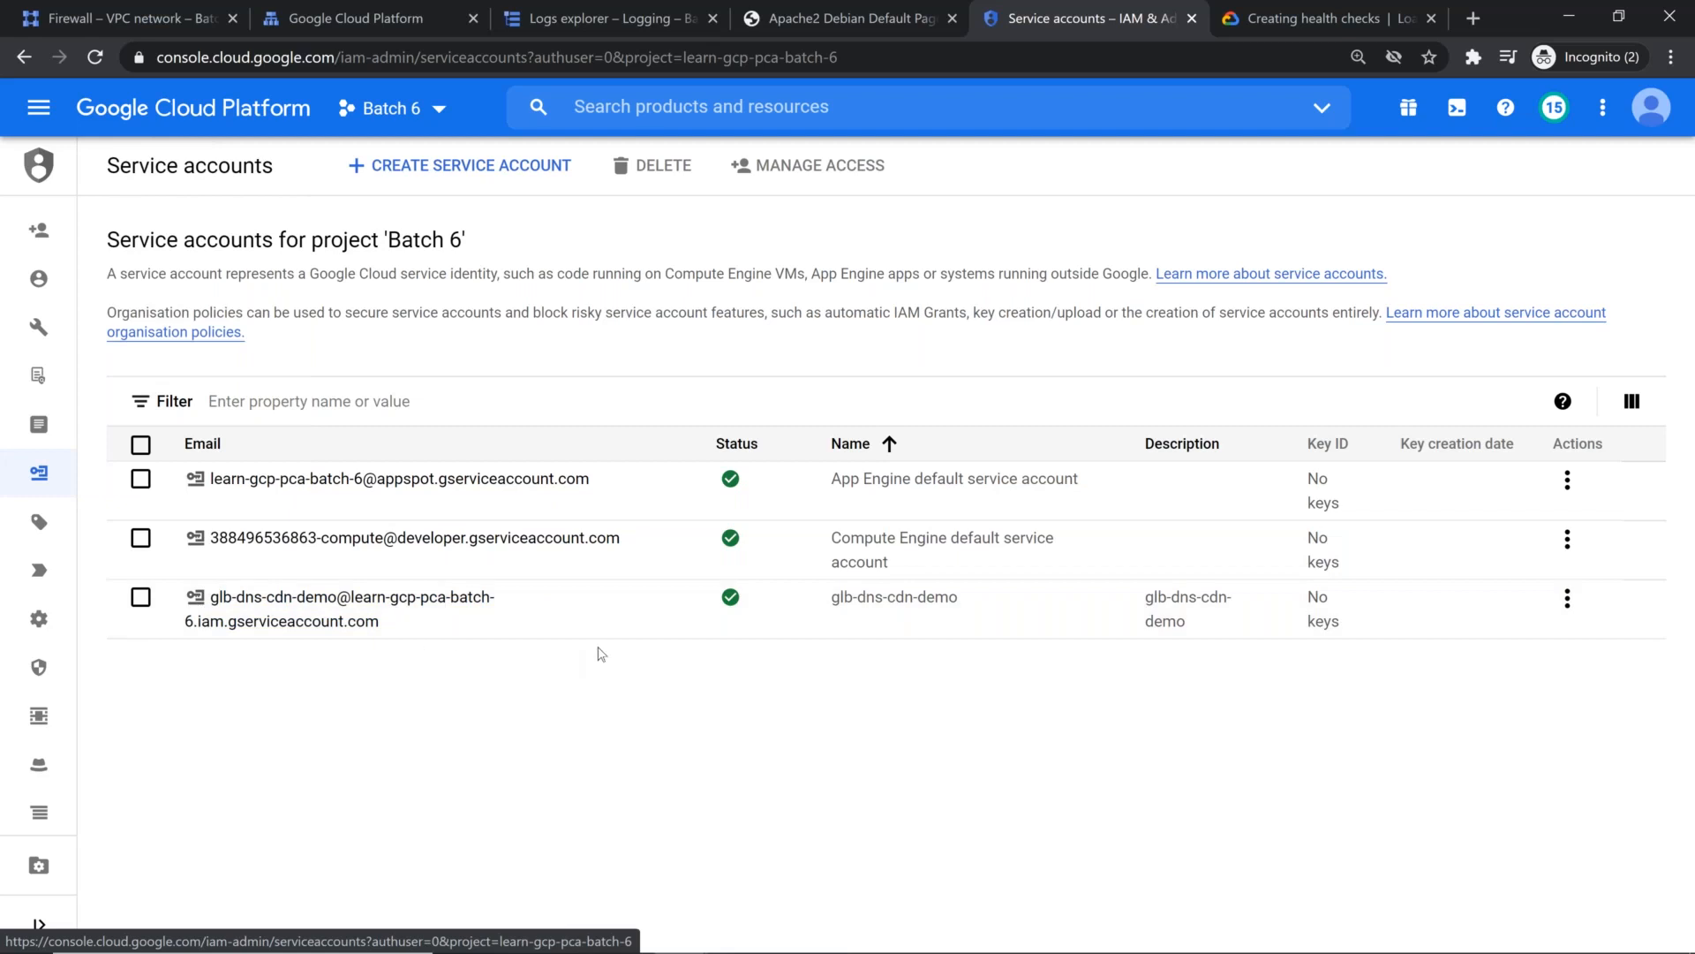
click(40, 232)
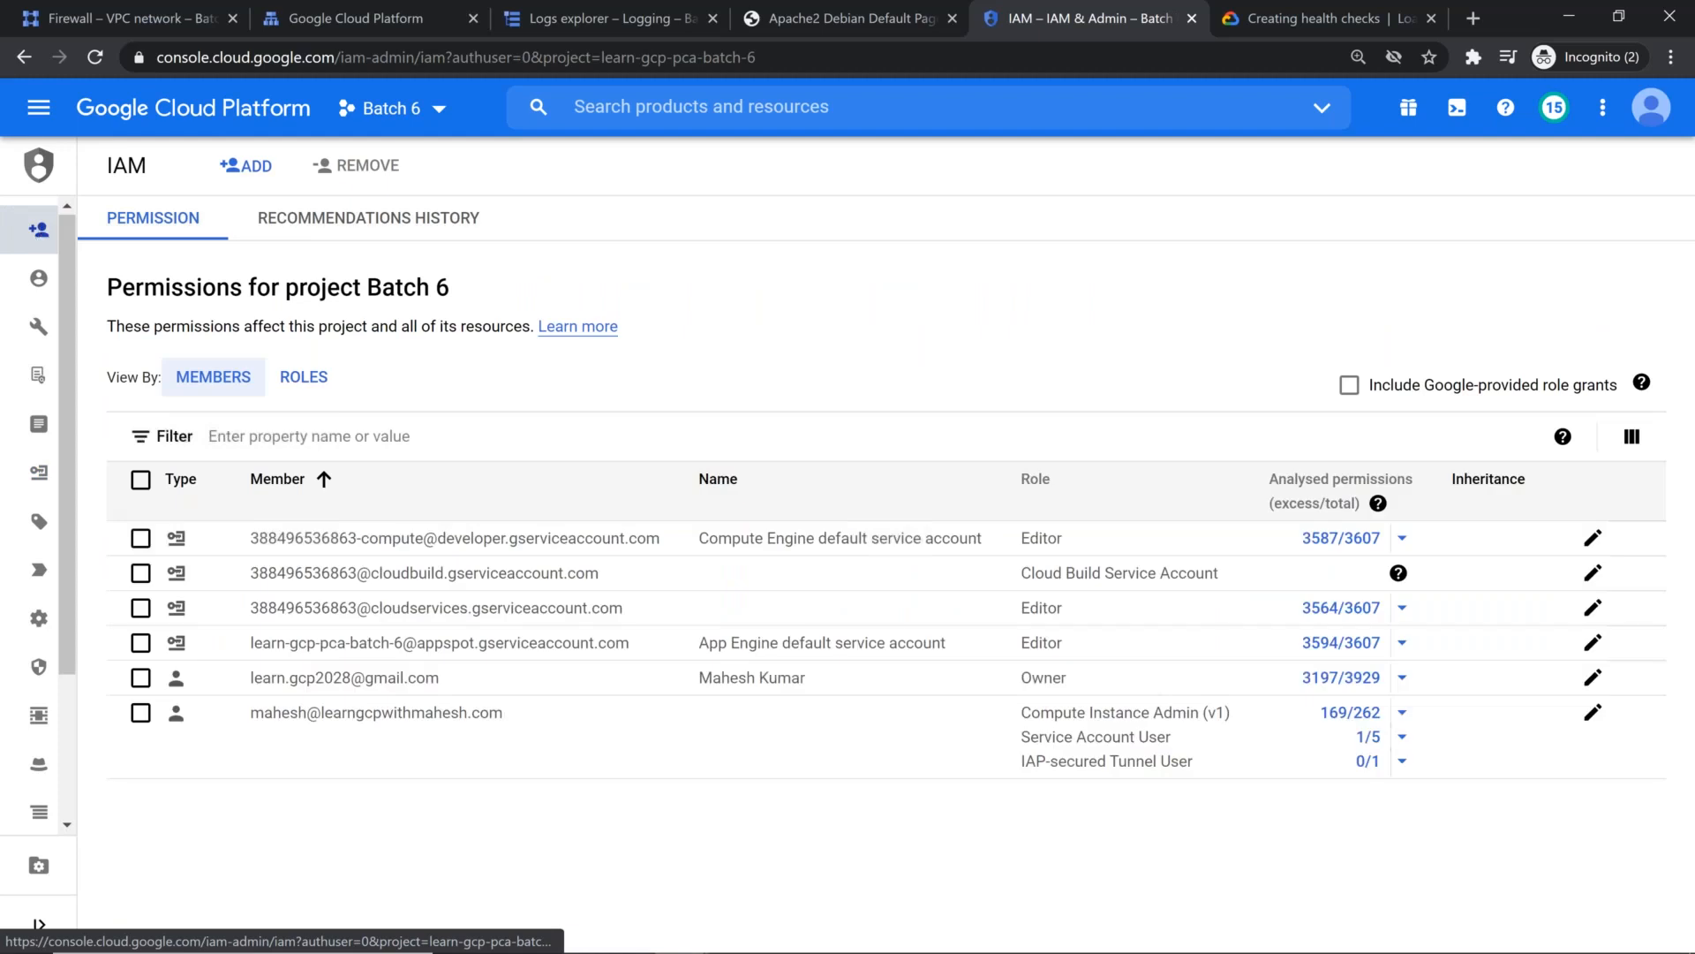
Step: Retry the web-server SSH connection and check the vpc-taiwan firewall rules while it connects
key(alt+Tab)
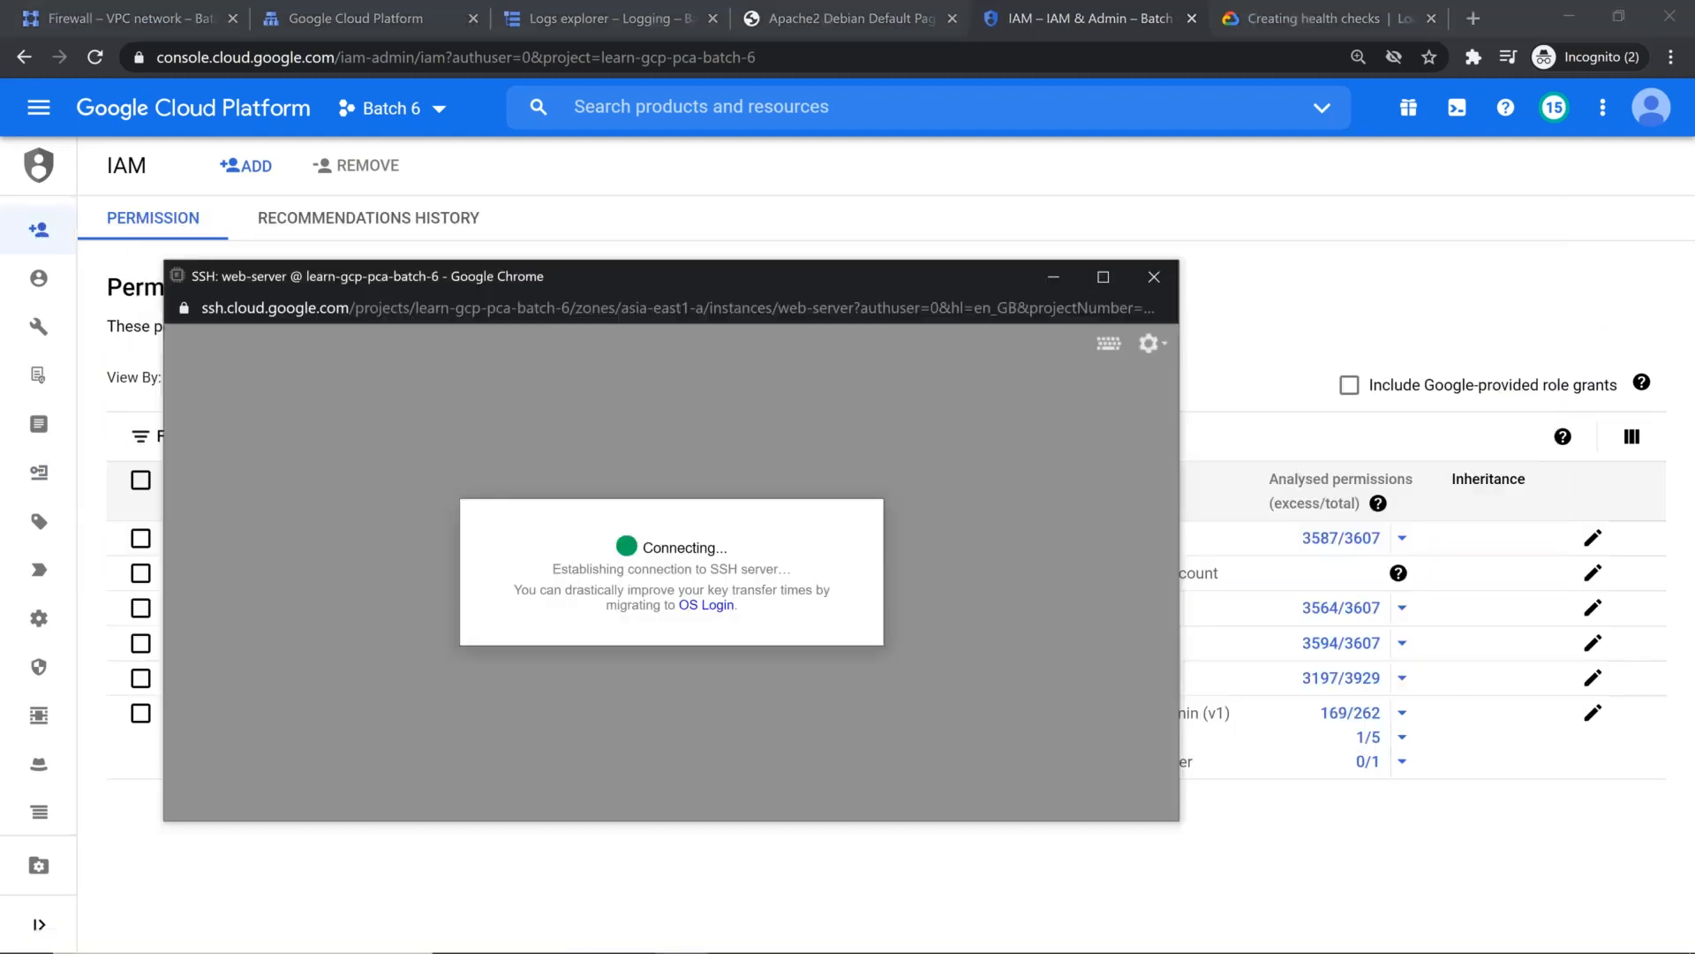
click(433, 618)
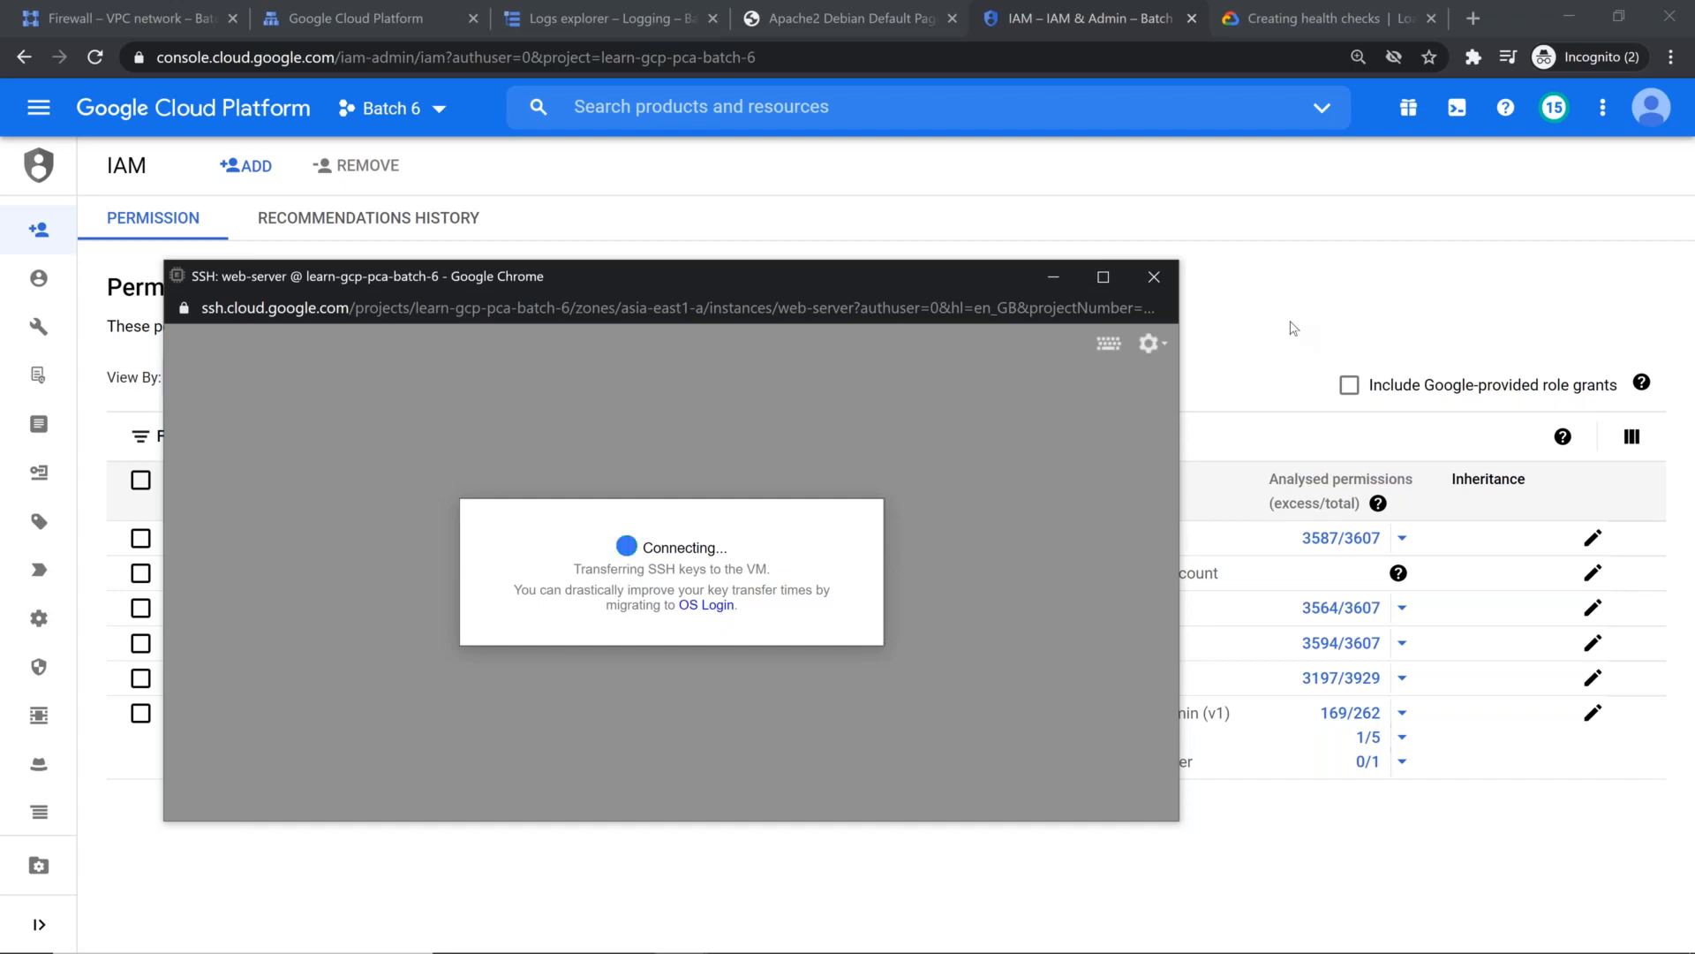
click(115, 12)
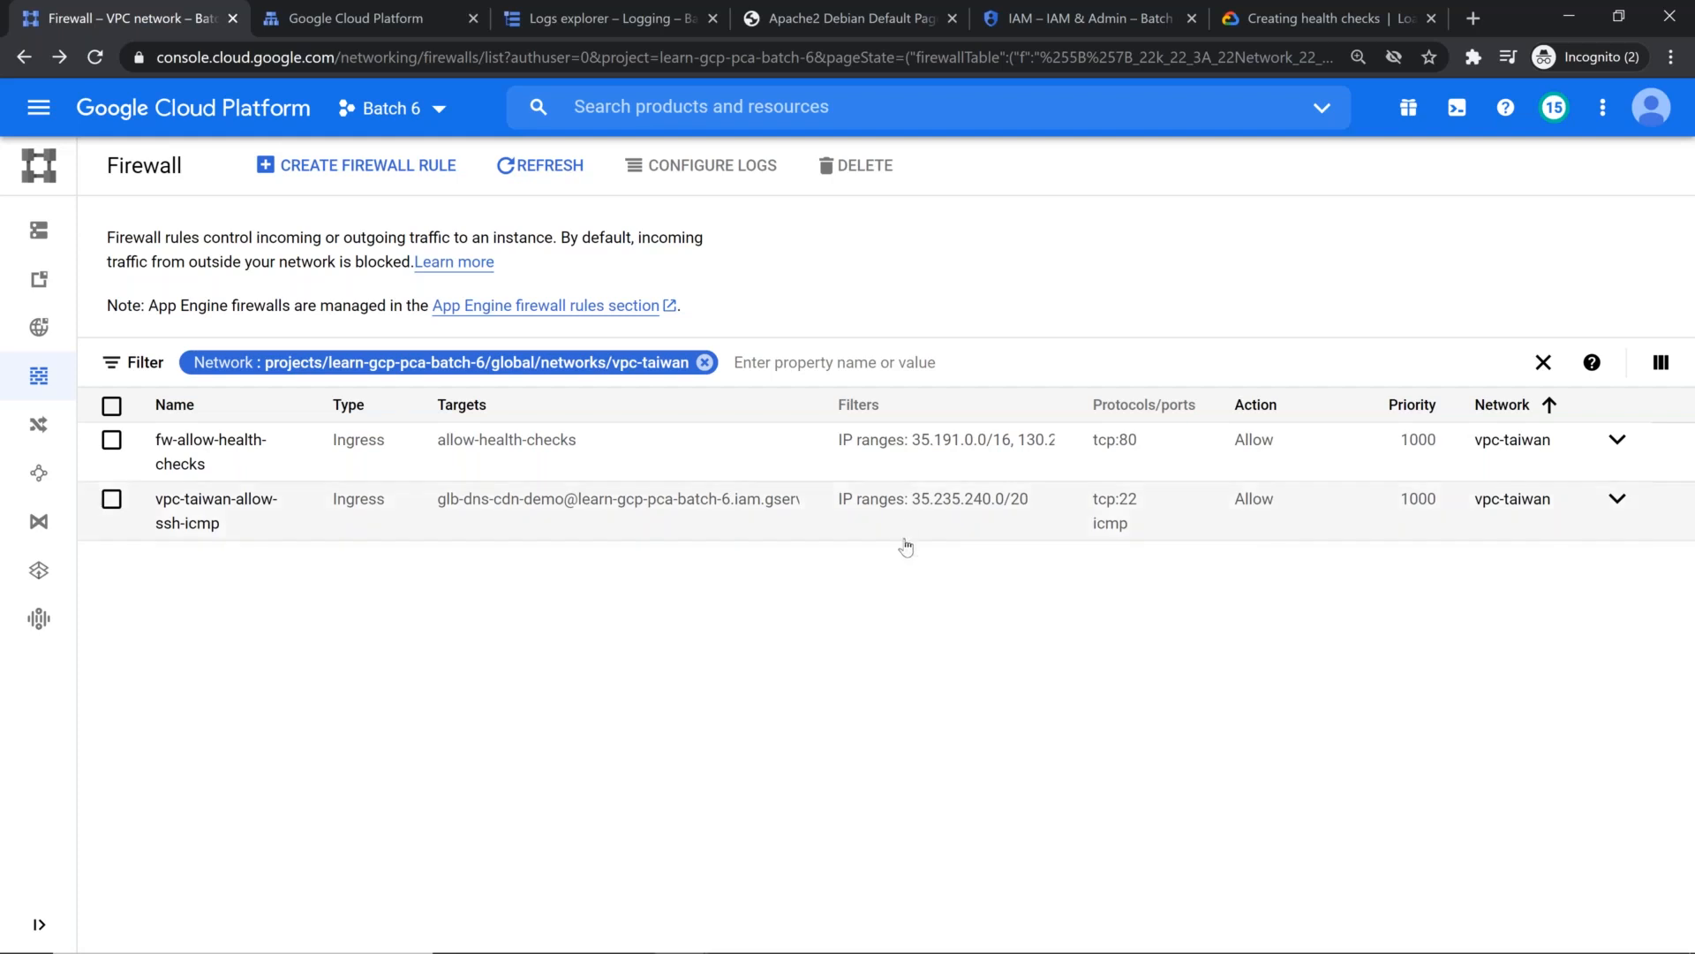
key(alt+Tab)
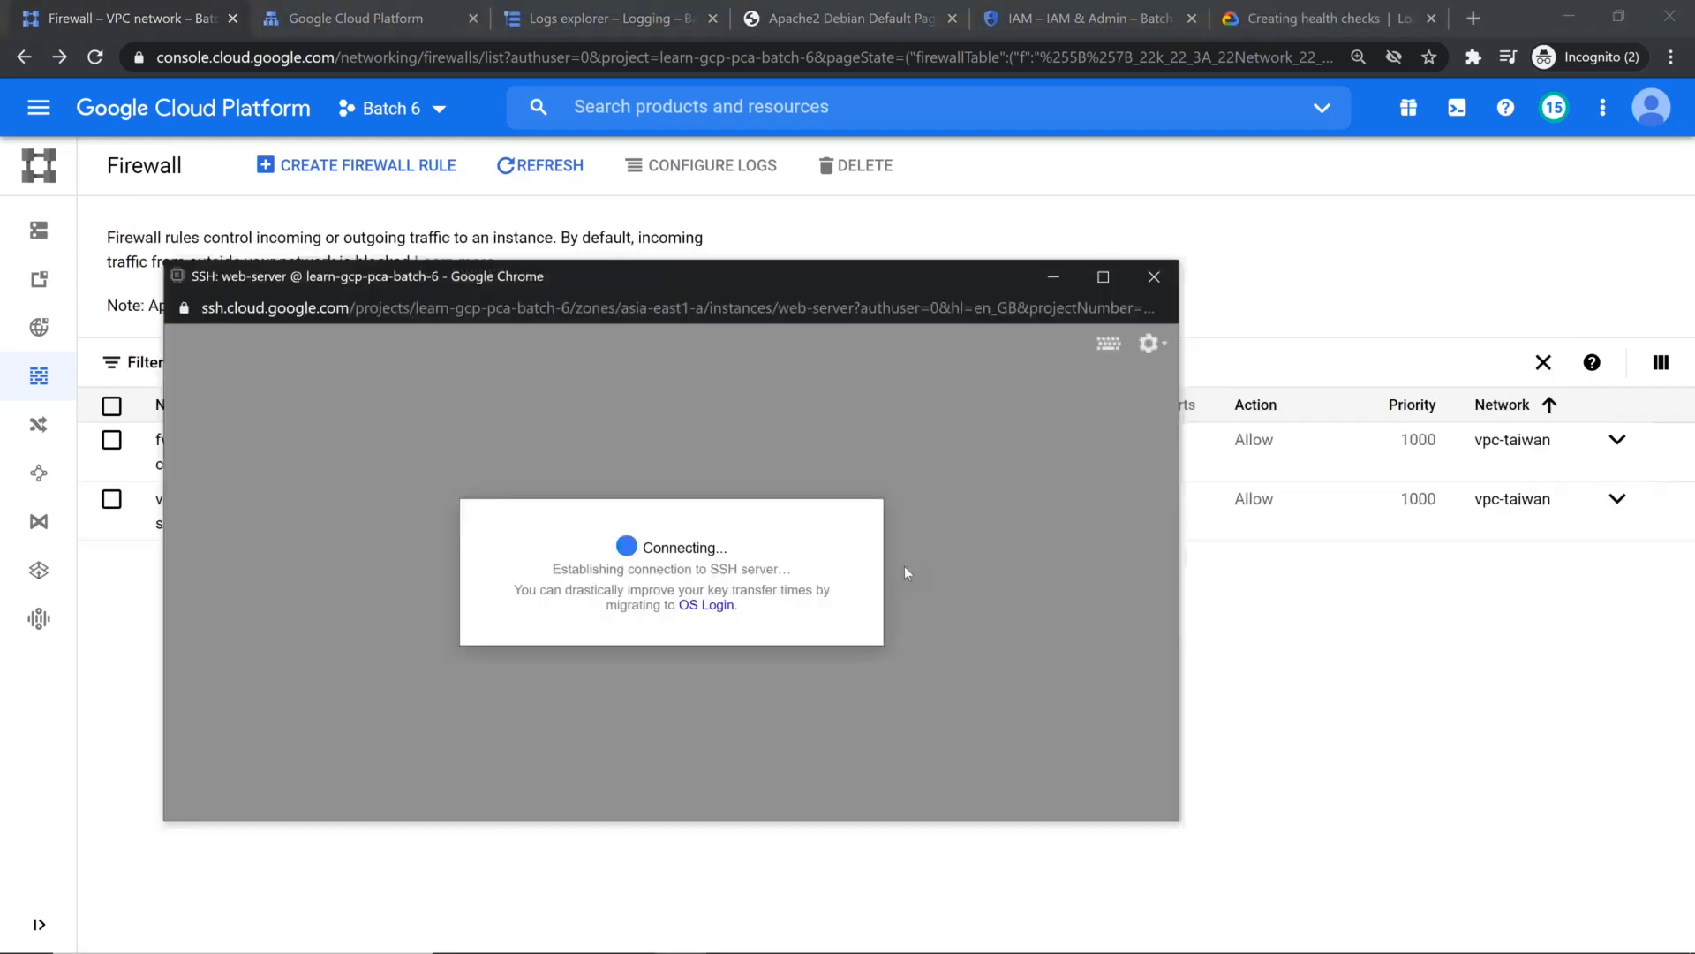
key(alt+Tab)
Step: Open the vpc-taiwan-allow-ssh-icmp firewall rule and examine its target service account, source range and applicable instances
click(1306, 655)
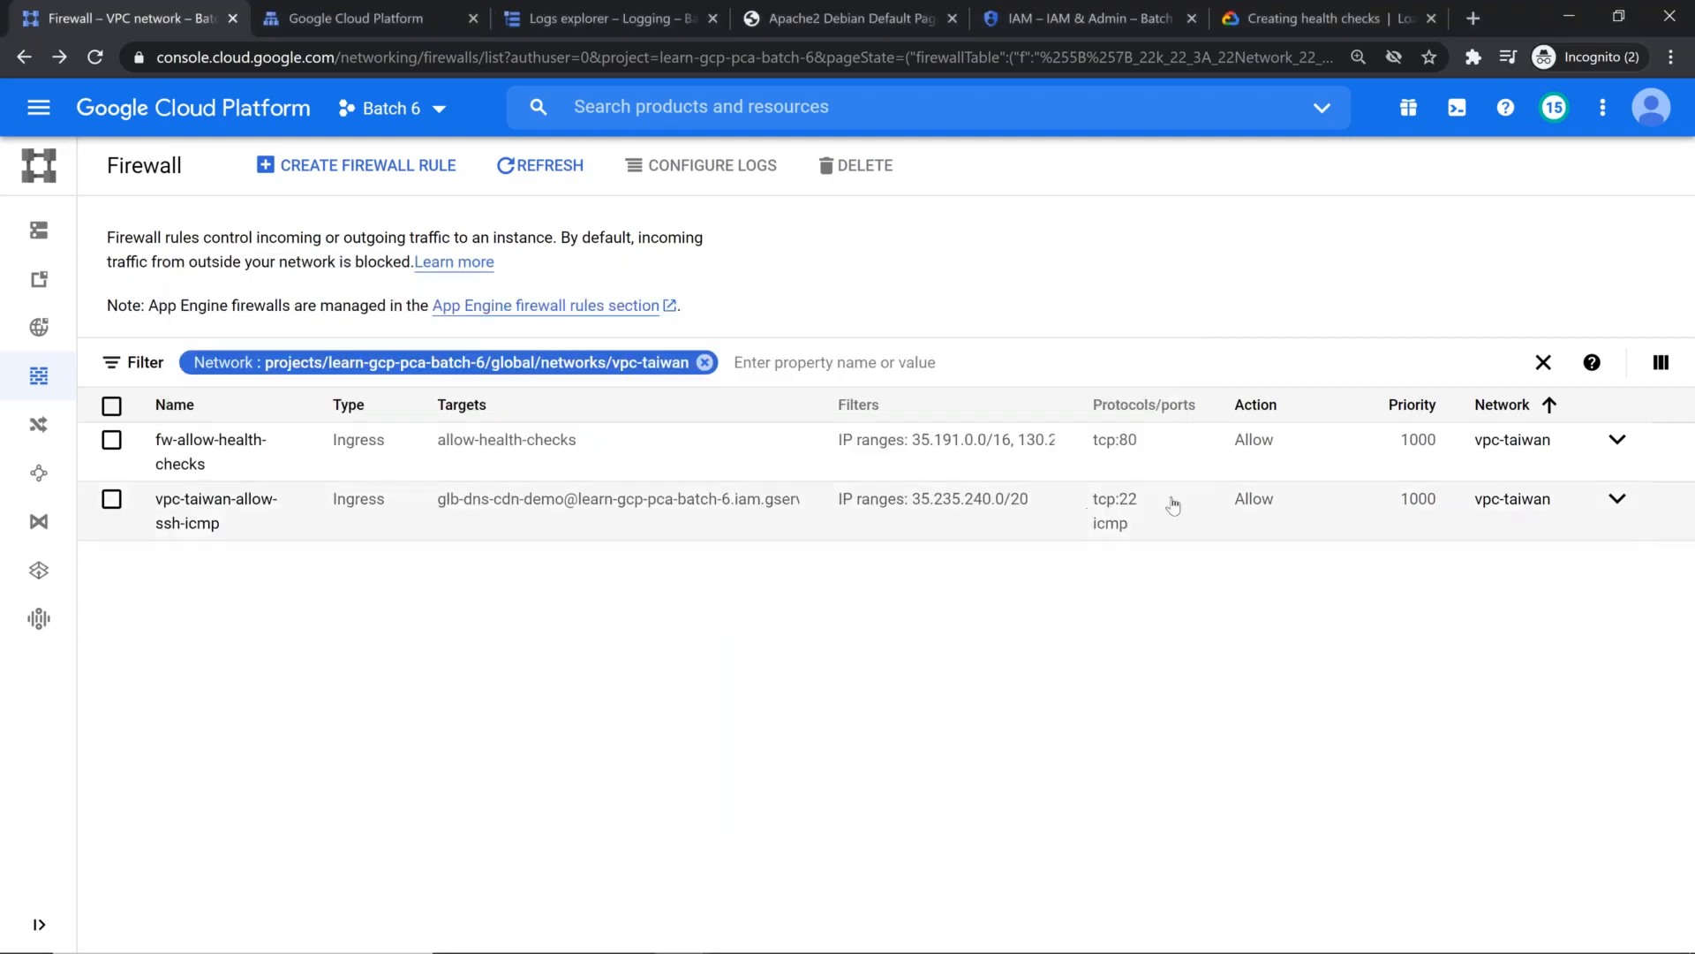
click(216, 503)
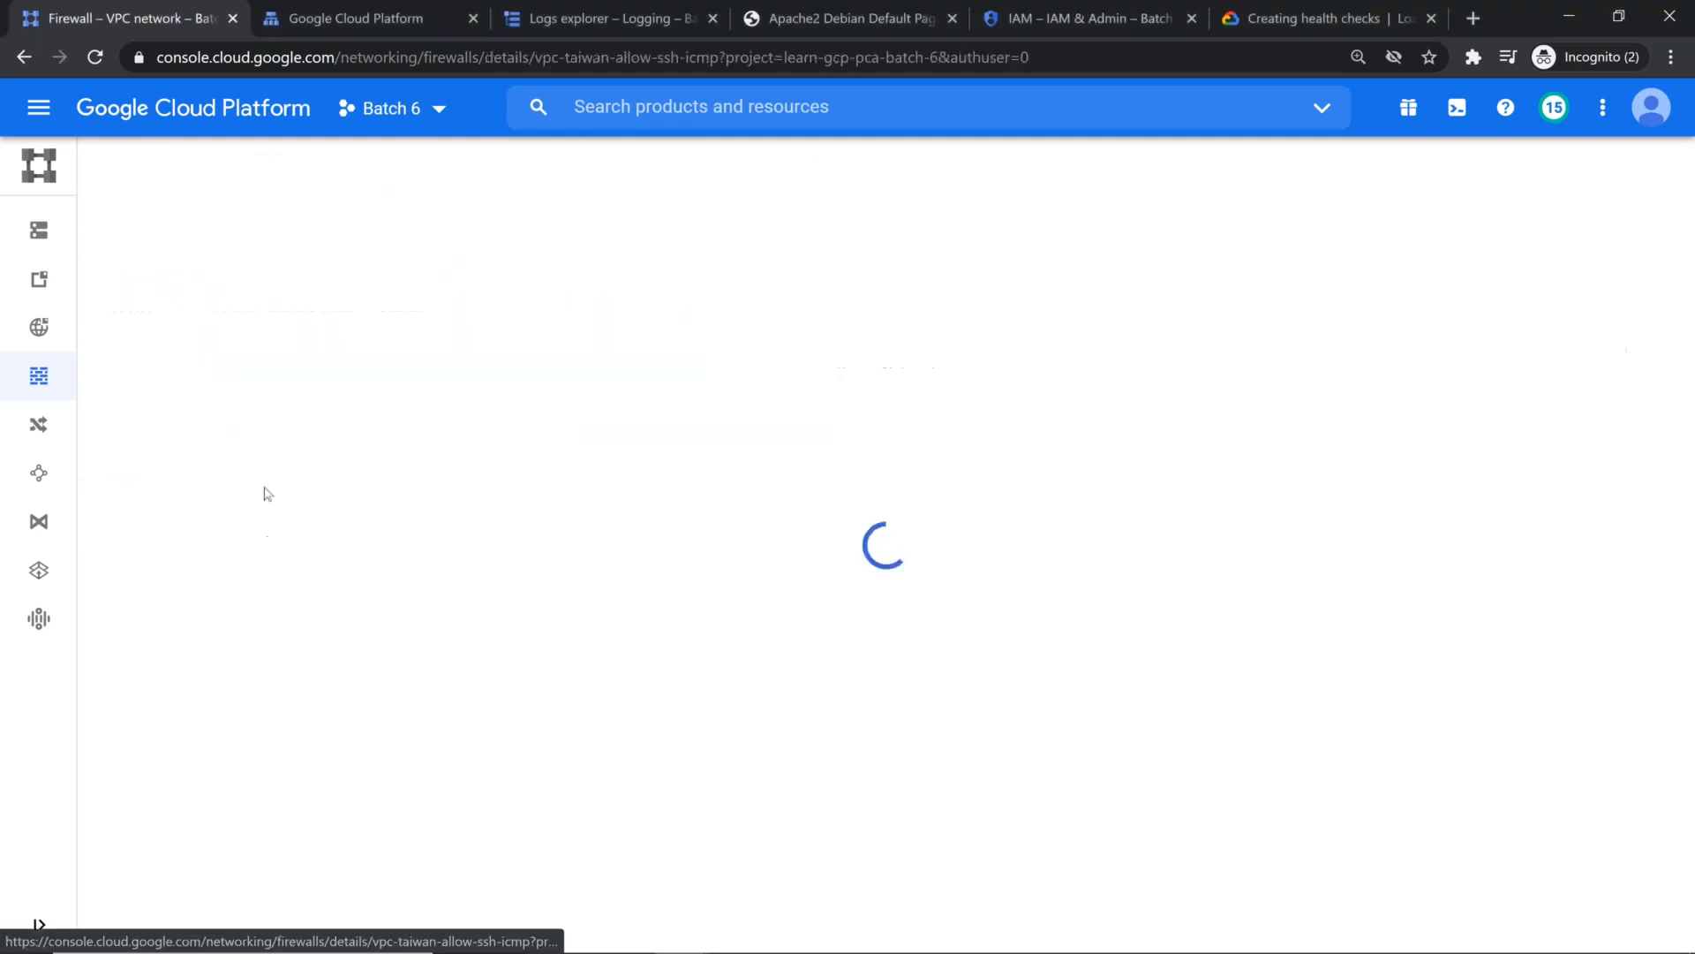
scroll(481, 518, down, 6)
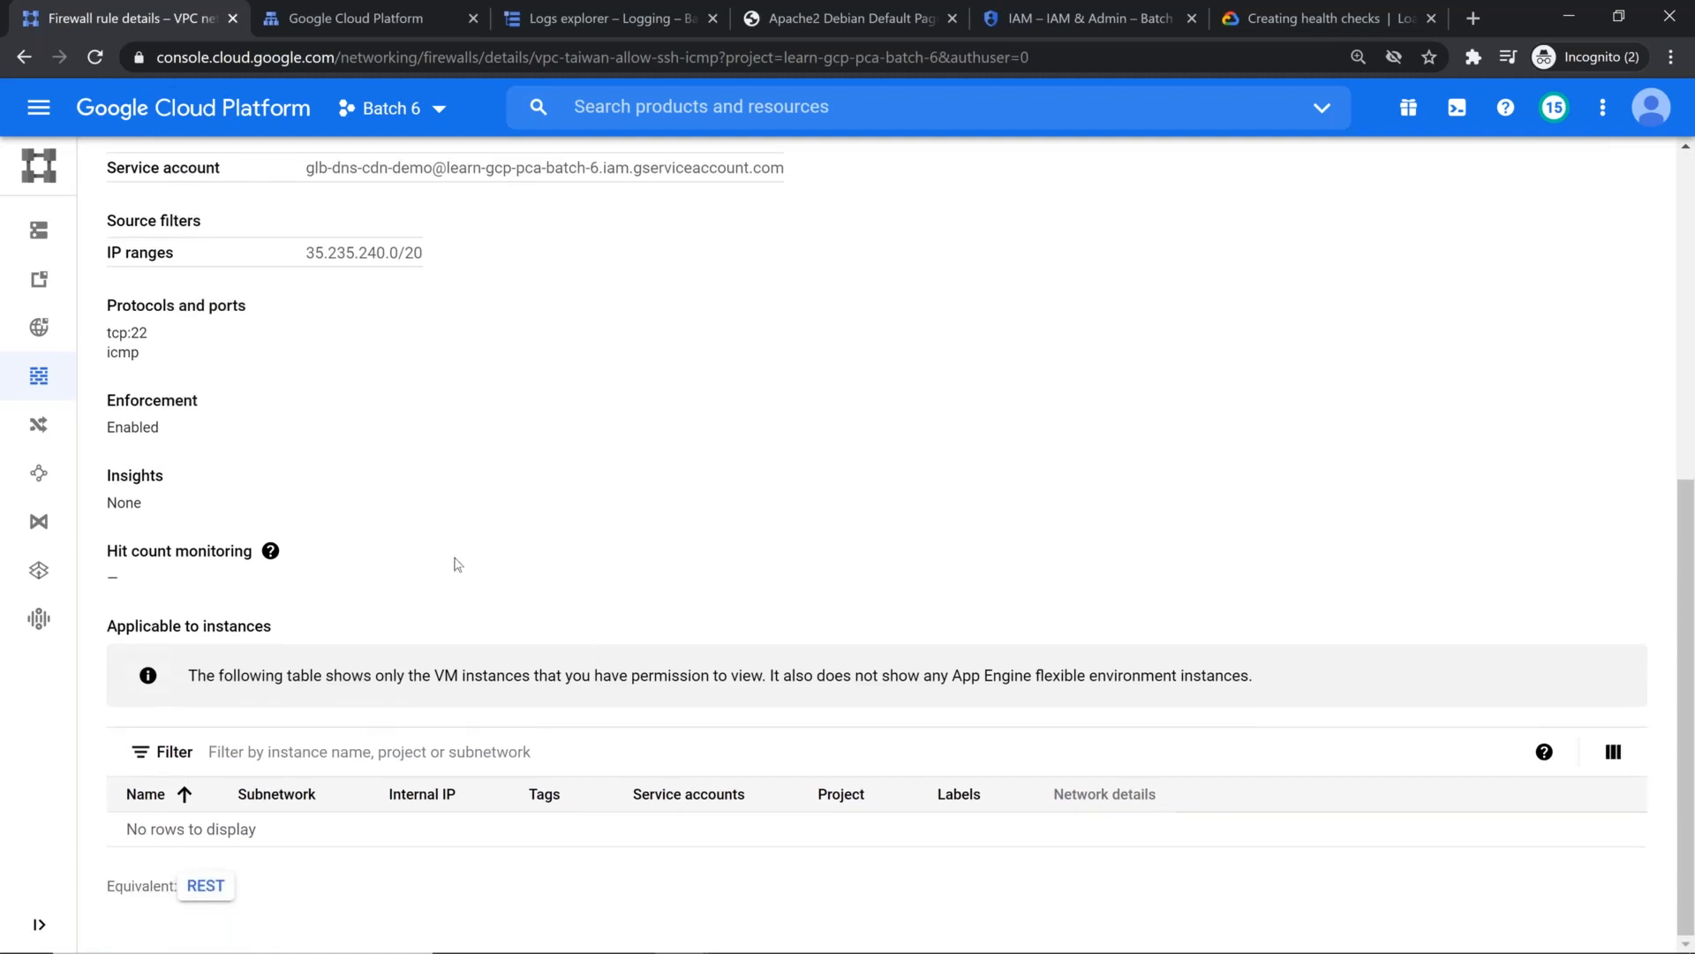
scroll(458, 563, up, 4)
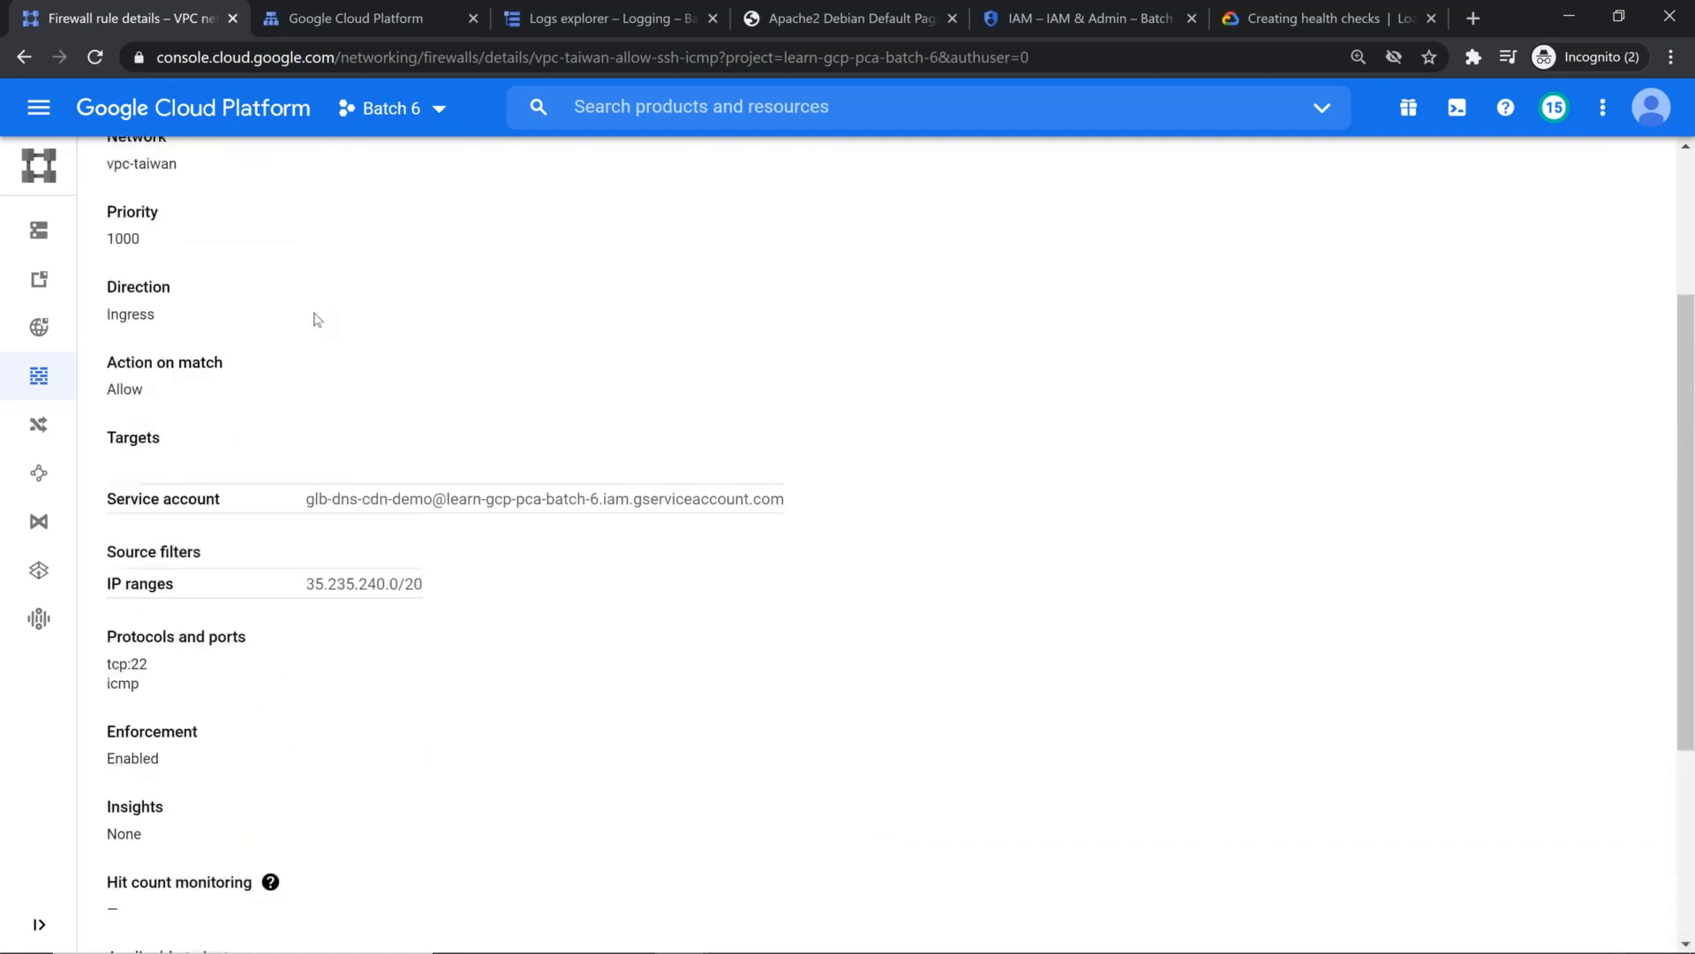
Step: Check which instances the vpc-taiwan-allow-ssh-icmp rule applies to and return to the firewall rules list
scroll(317, 320, down, 4)
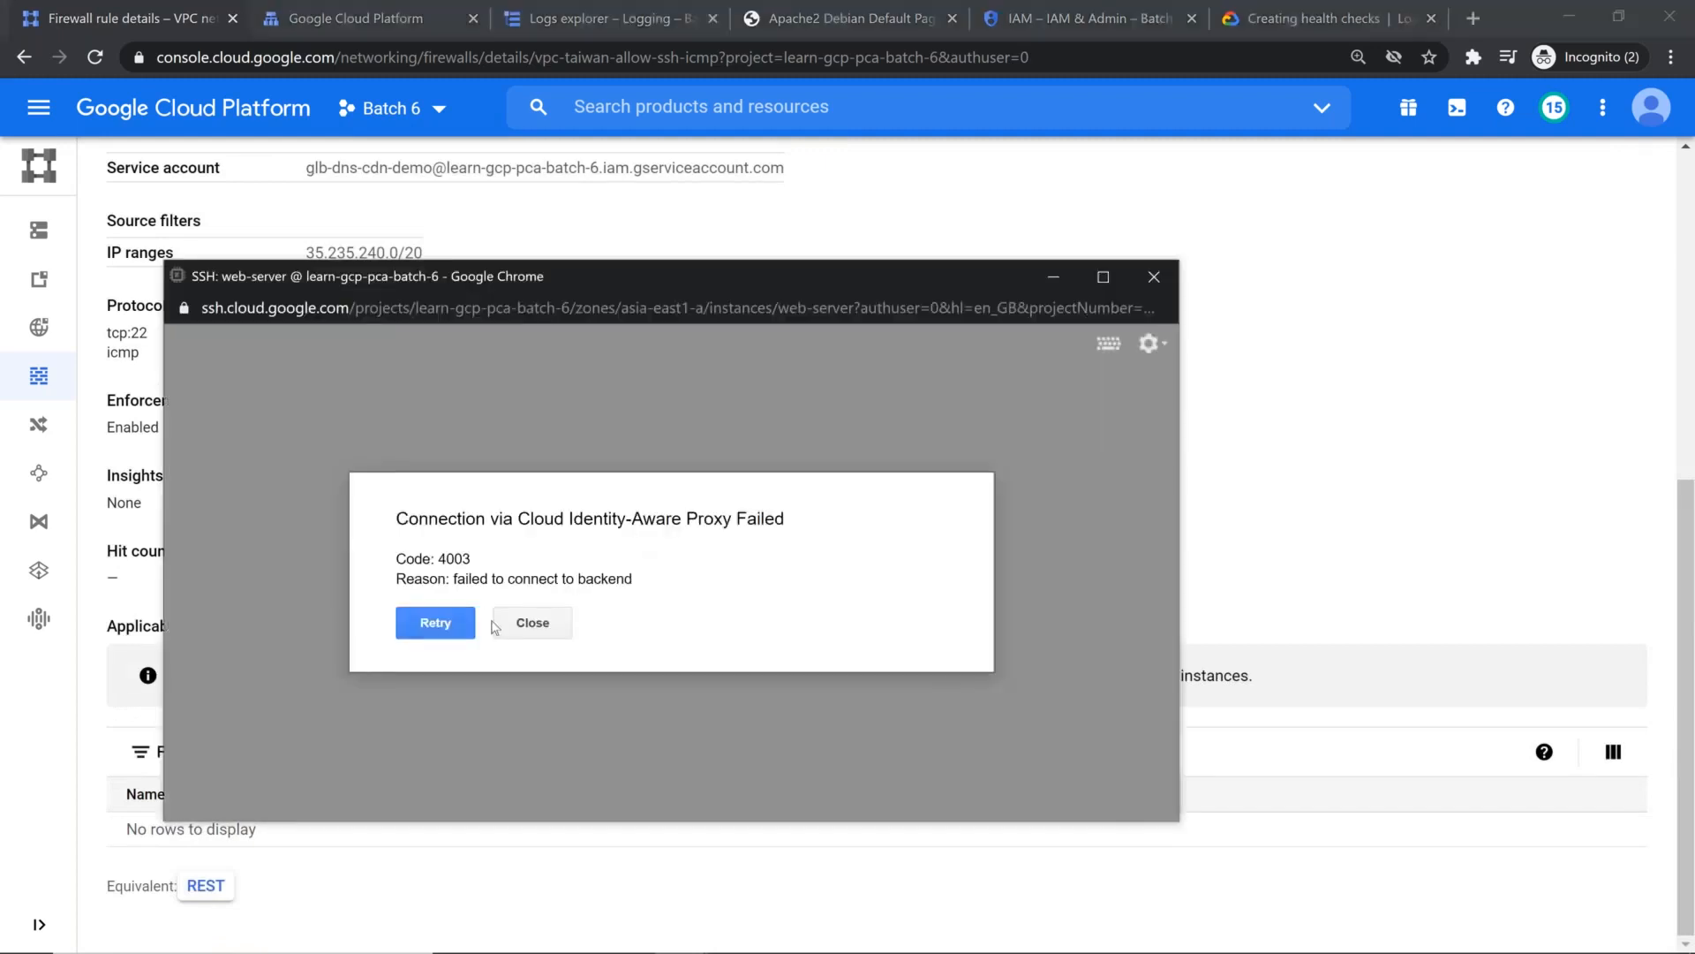
click(530, 629)
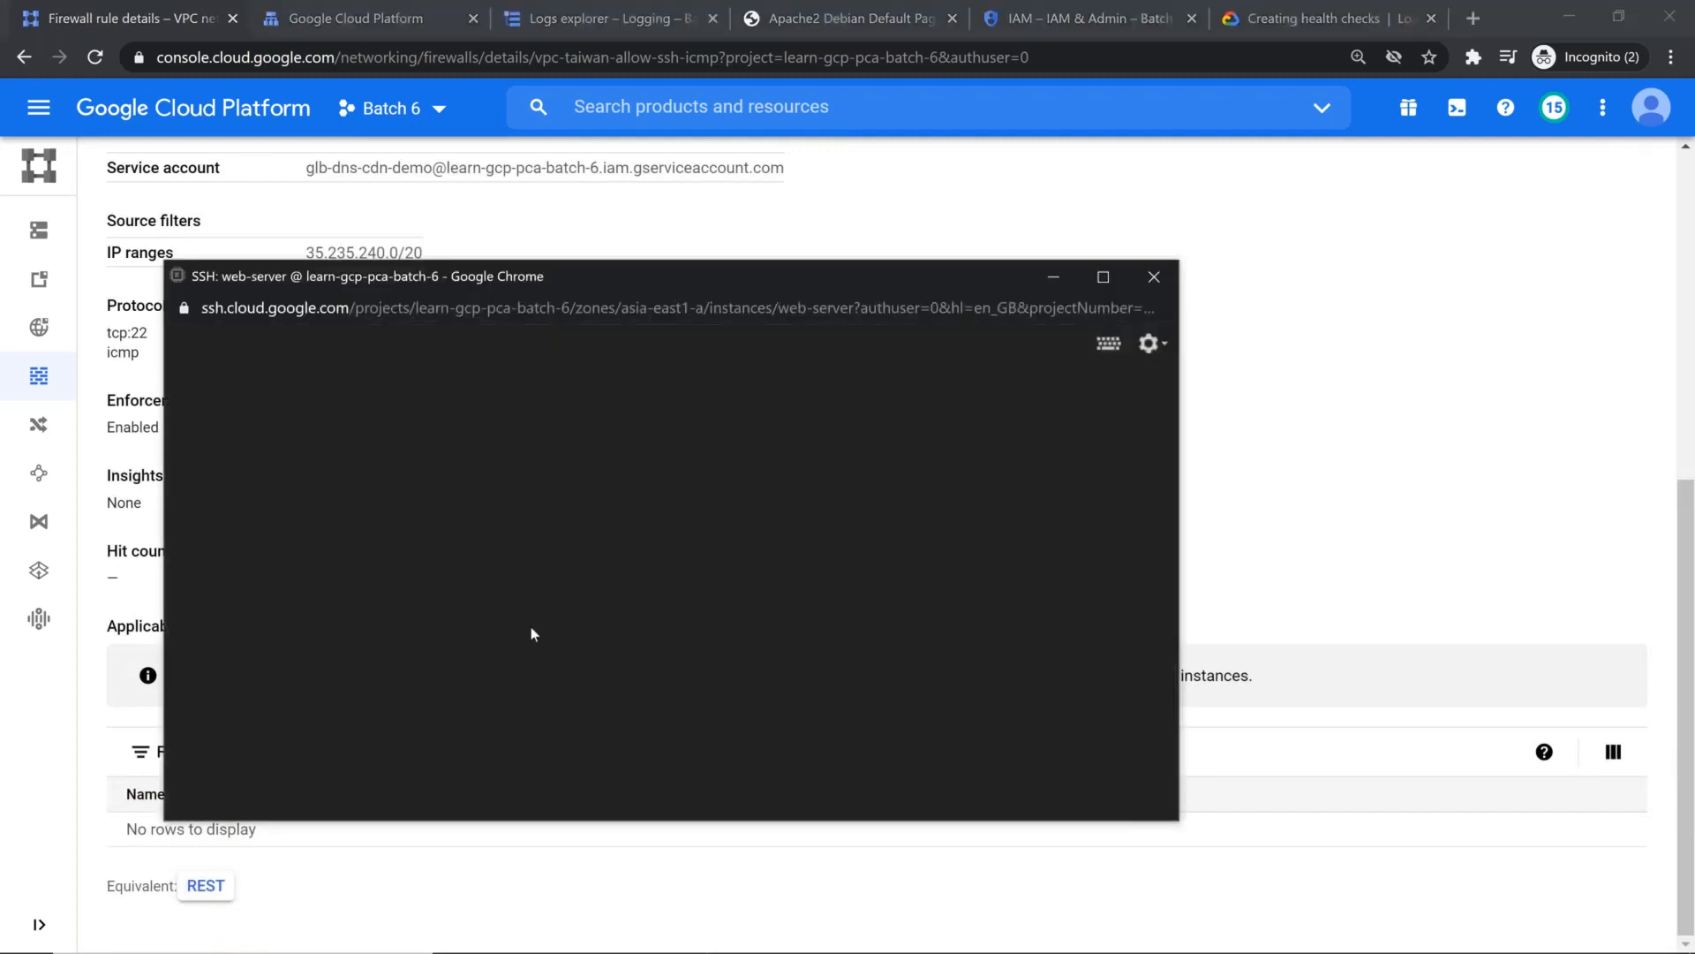
scroll(318, 397, up, 7)
click(112, 168)
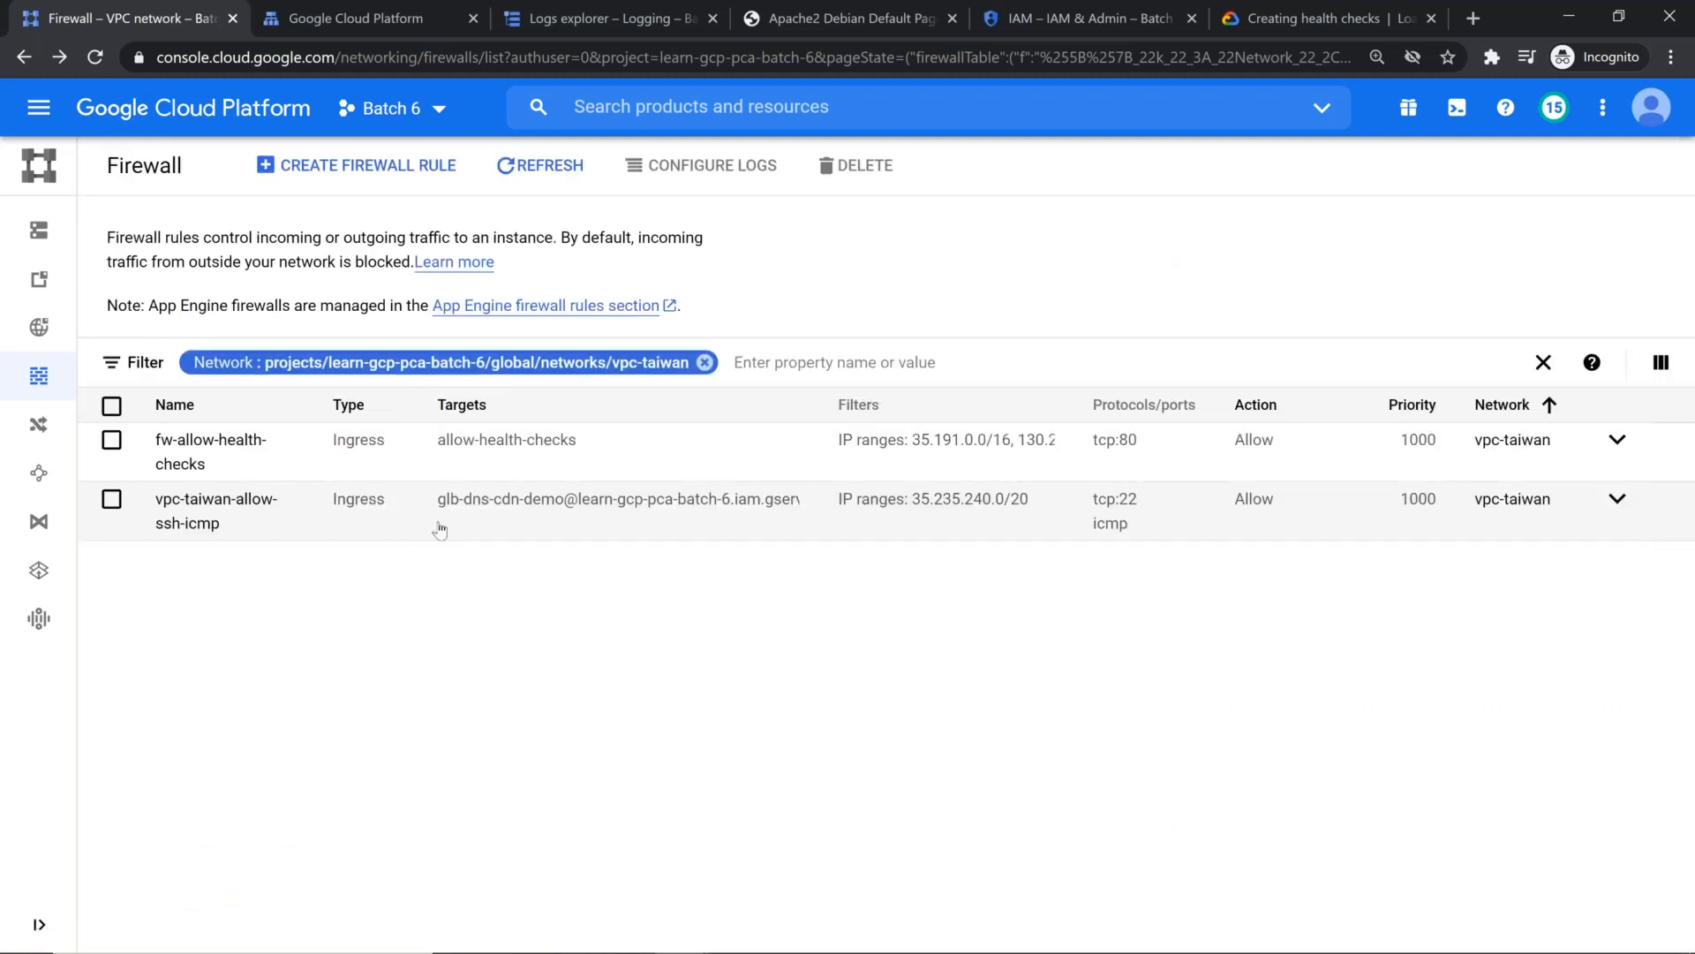
Step: Inspect the fw-allow-health-checks firewall rule and its applicable instances, including their service accounts, and return to the rules list
click(205, 450)
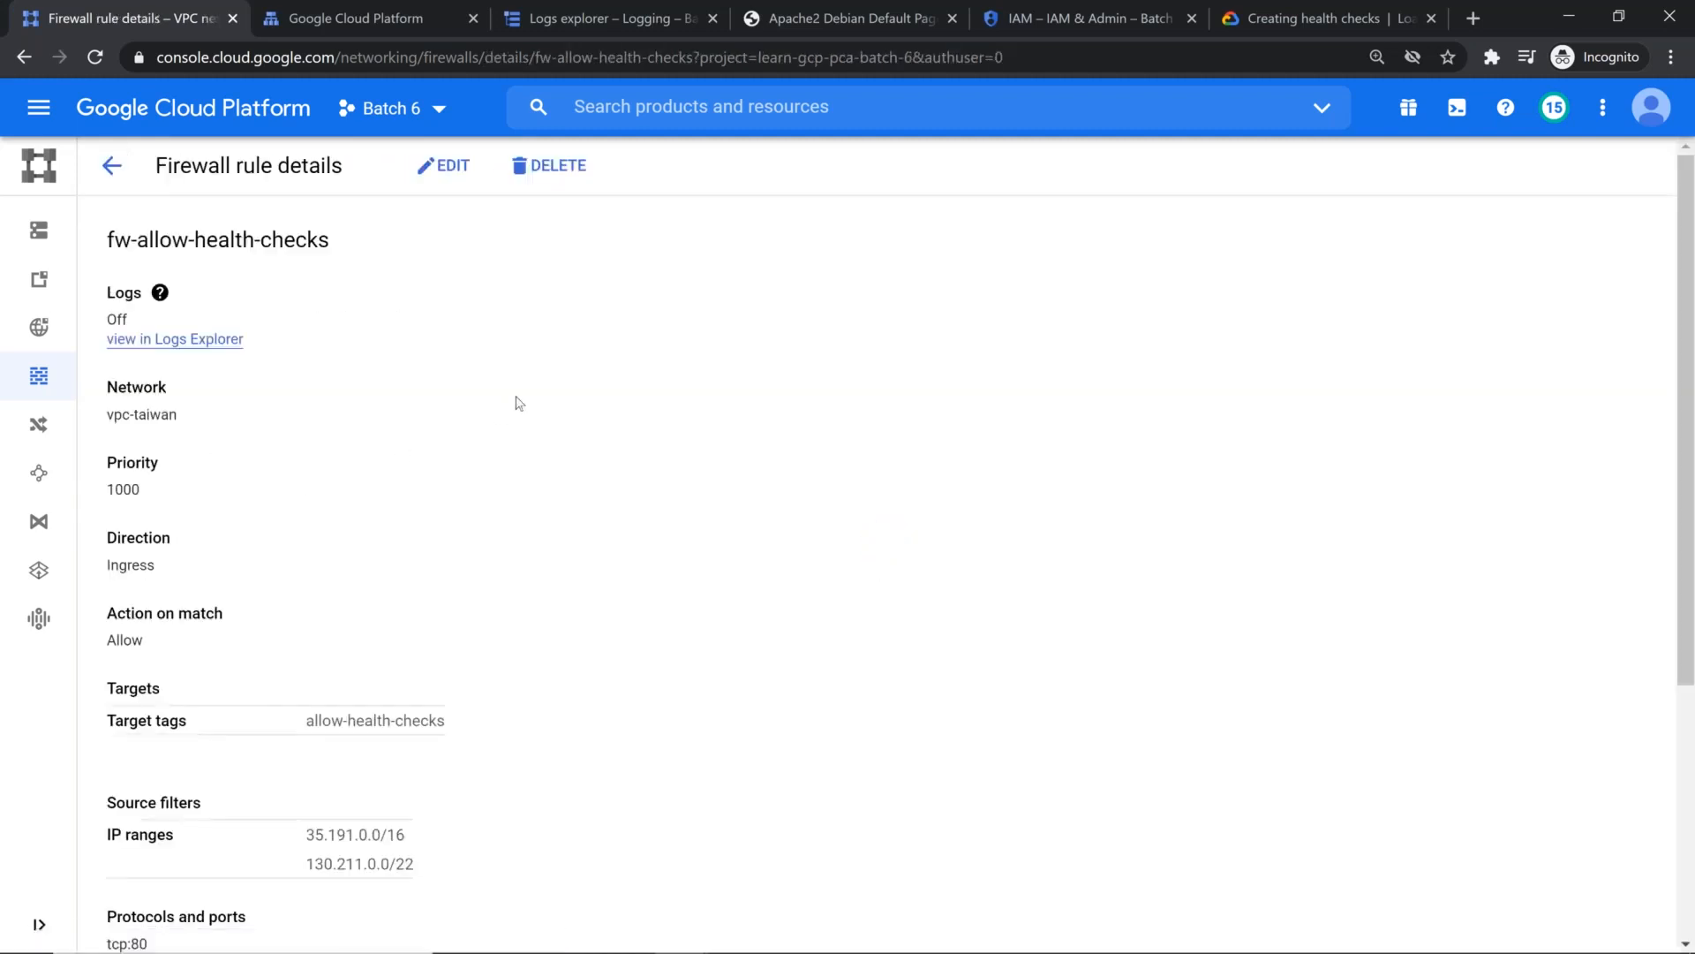
scroll(518, 401, down, 6)
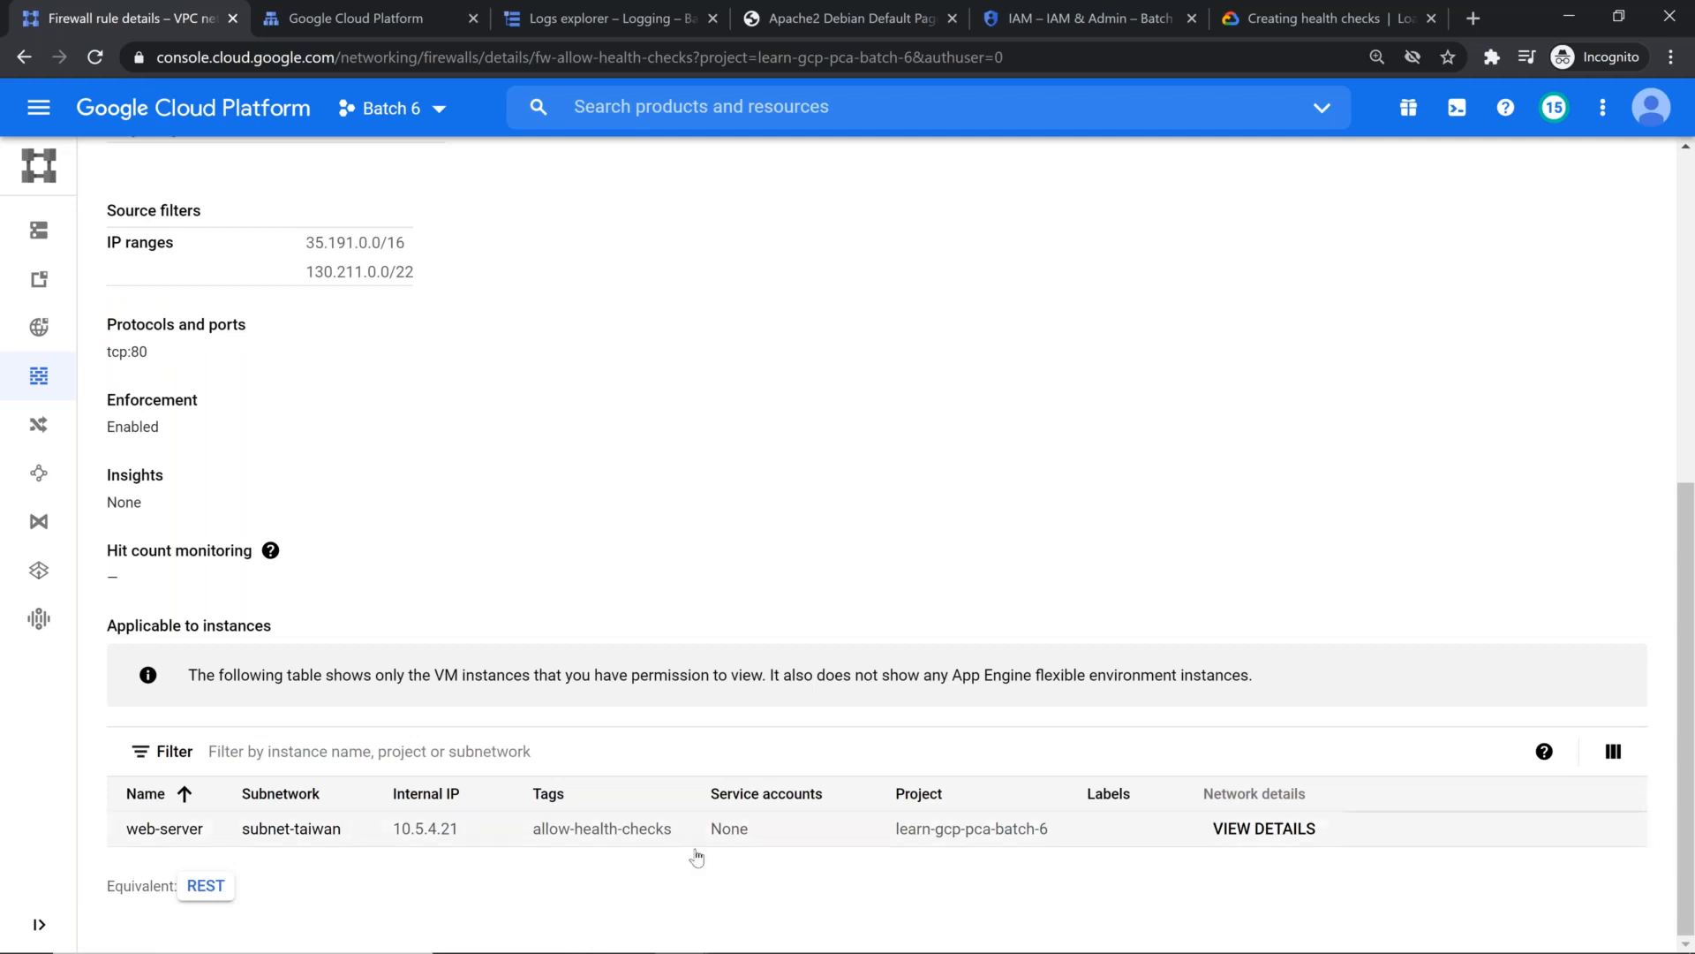
scroll(280, 454, up, 8)
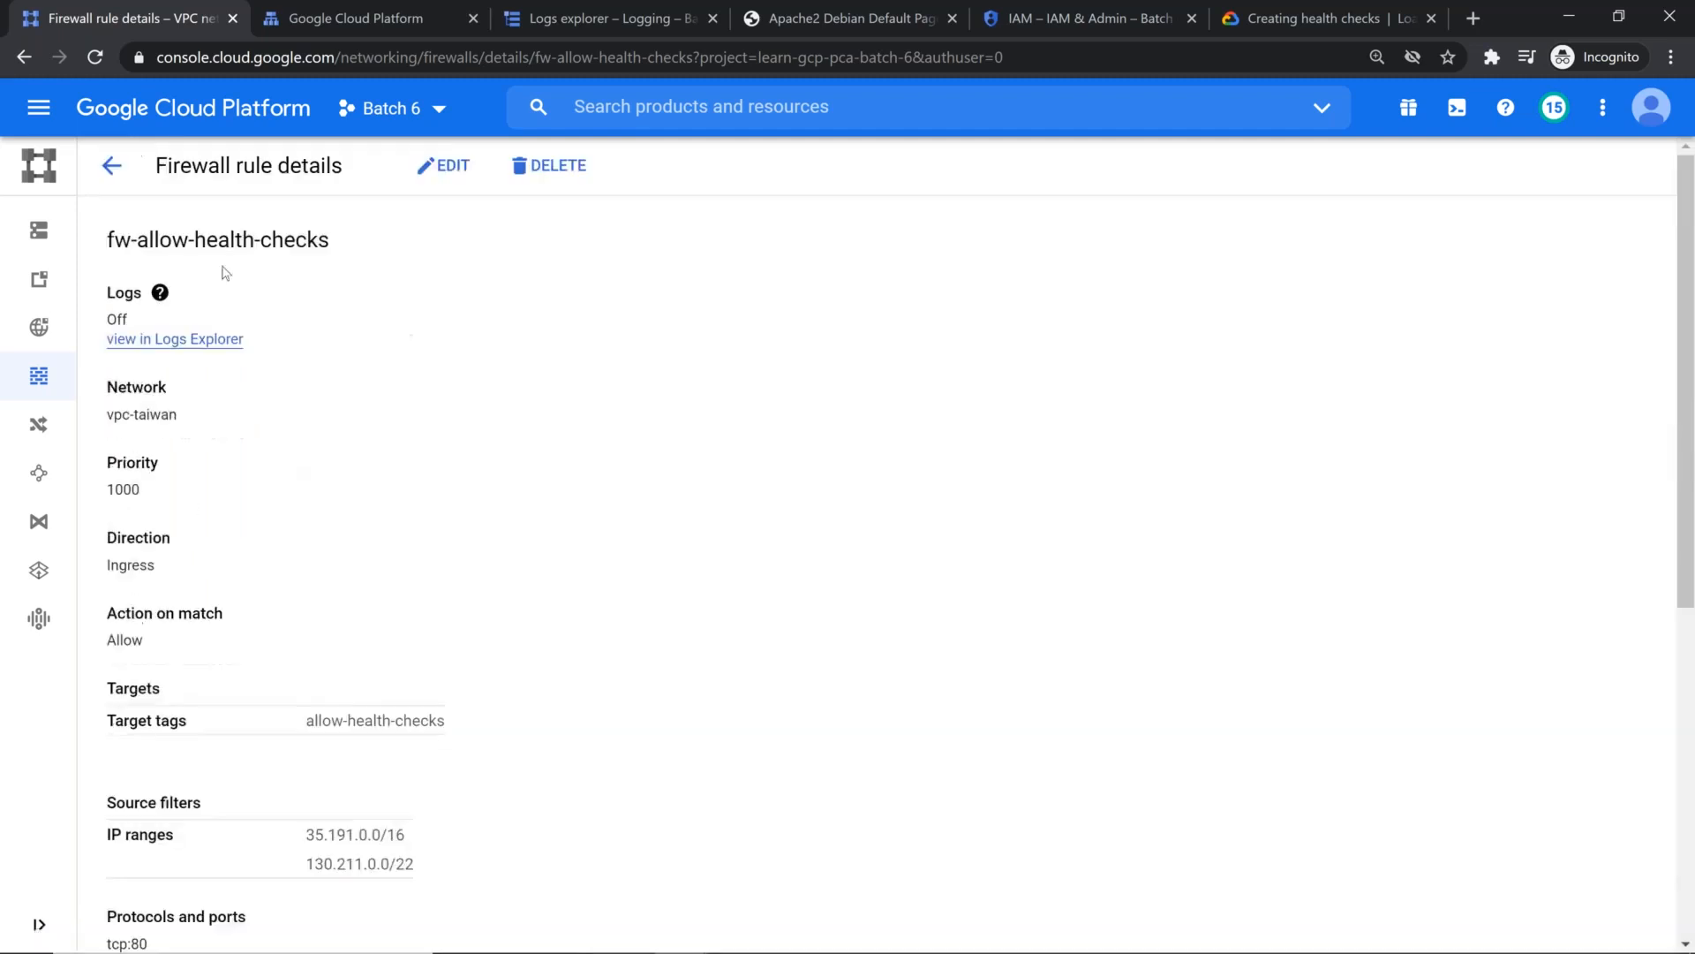
click(108, 164)
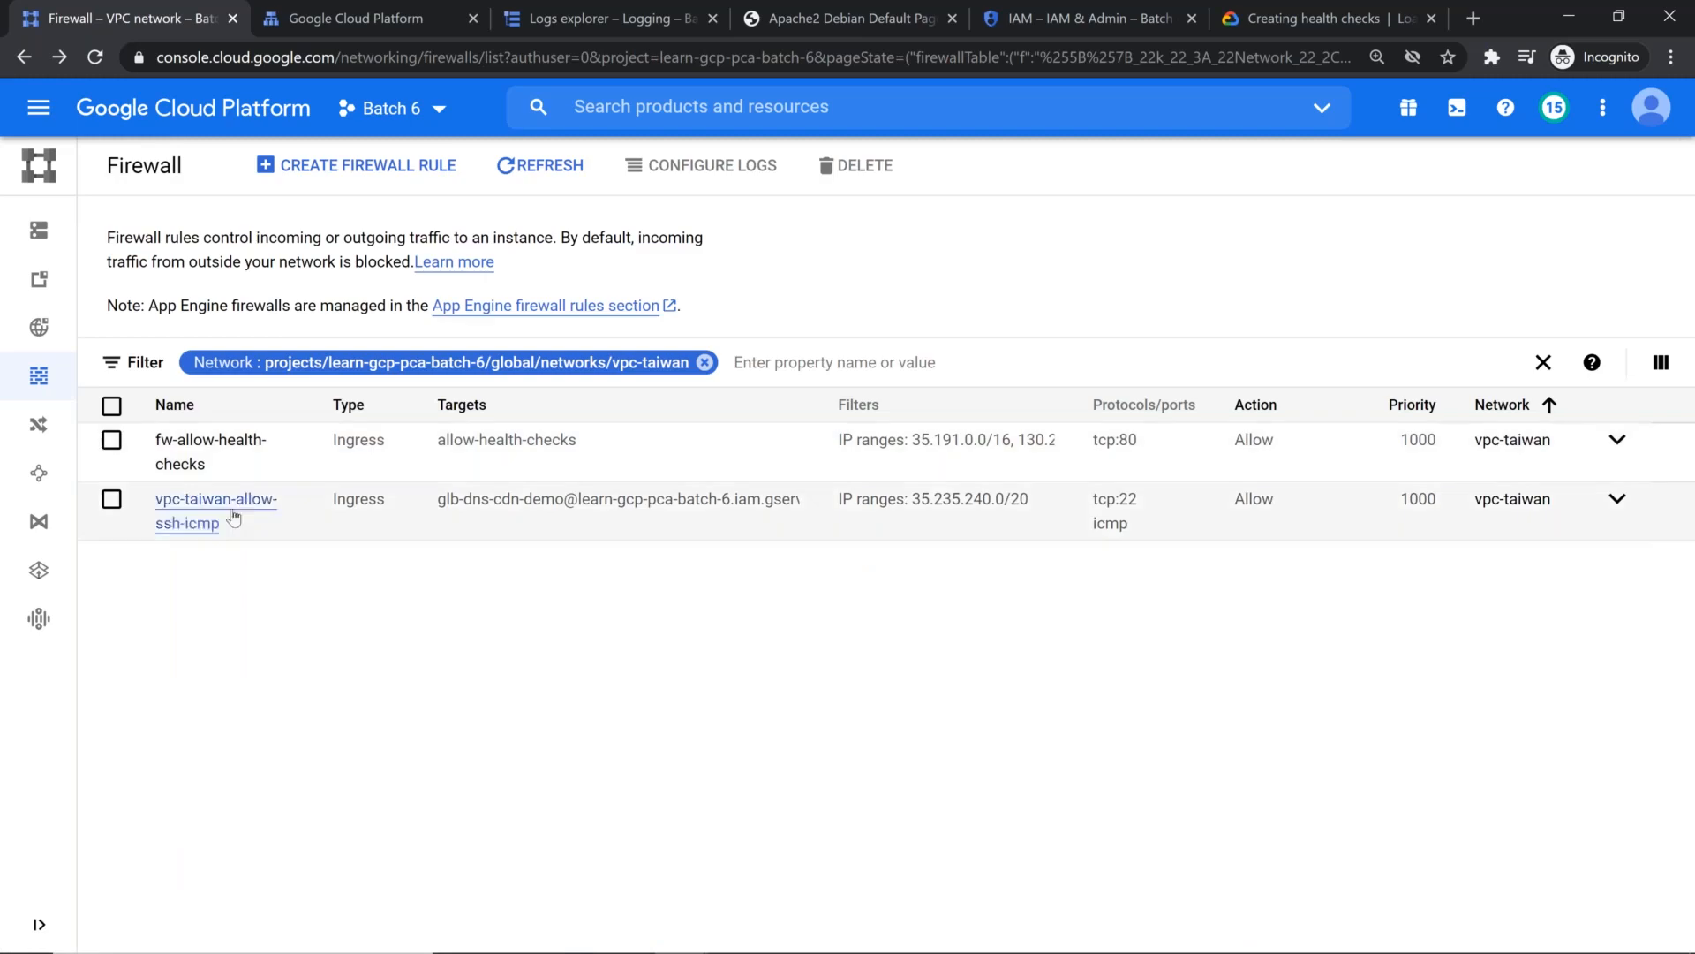
Step: Reopen the vpc-taiwan-allow-ssh-icmp rule, compare its target and applicable instances, and go back to the rules list
click(194, 495)
scroll(284, 398, down, 6)
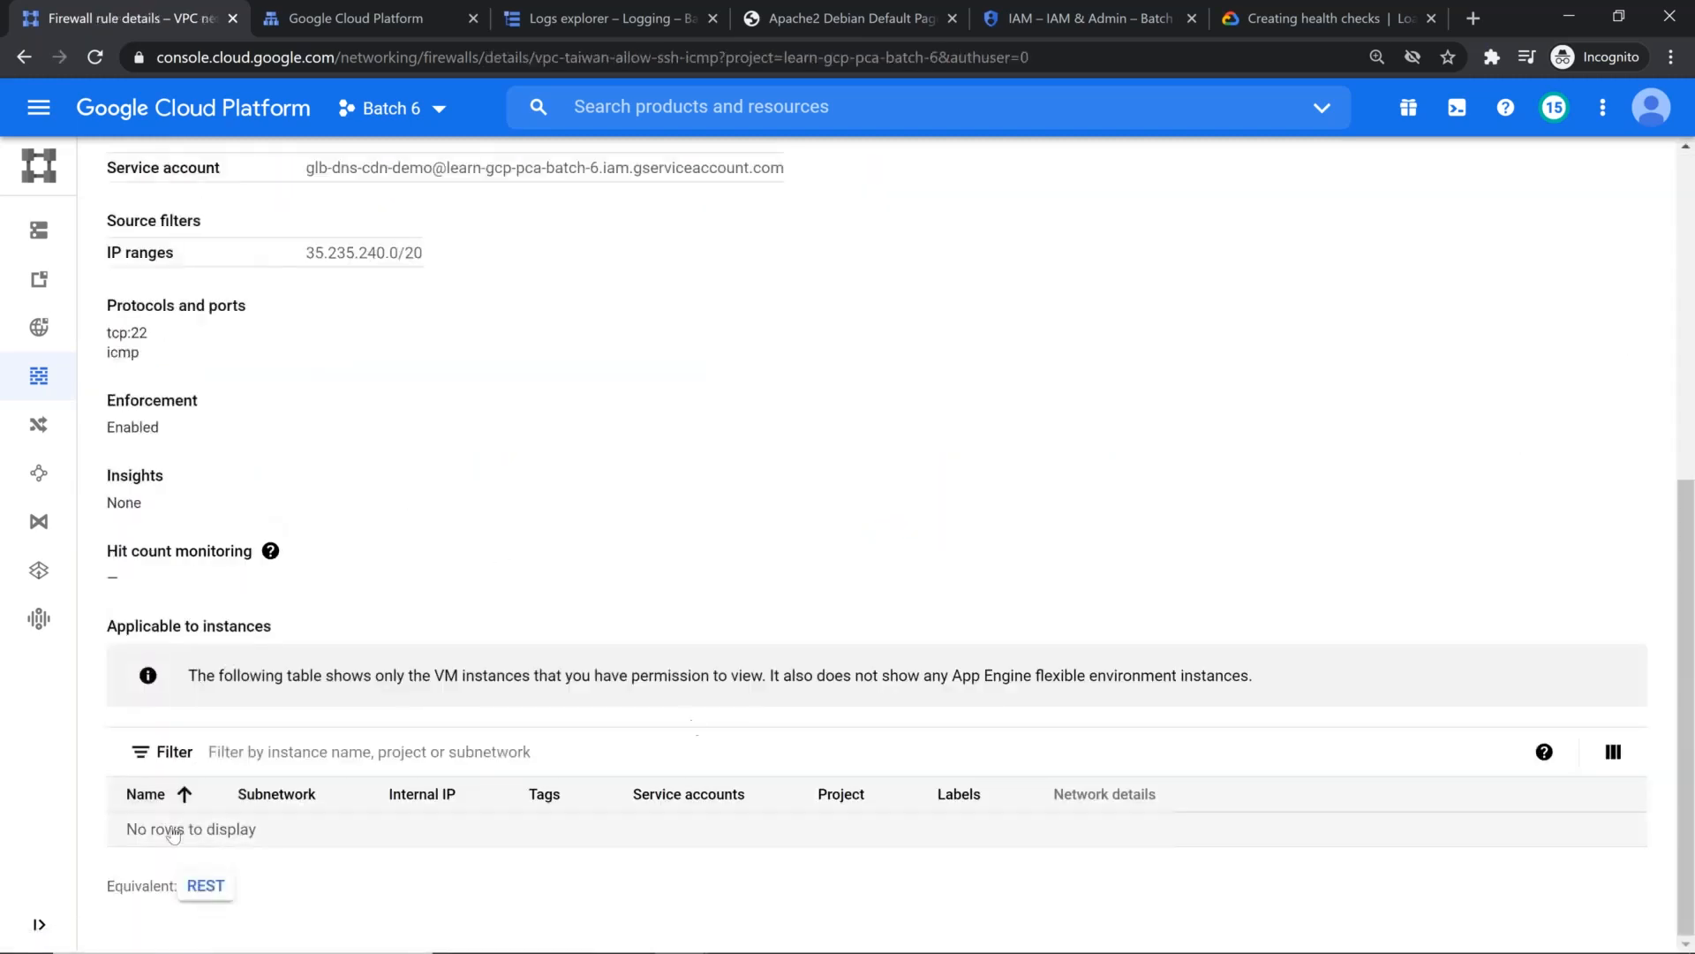
scroll(494, 565, up, 7)
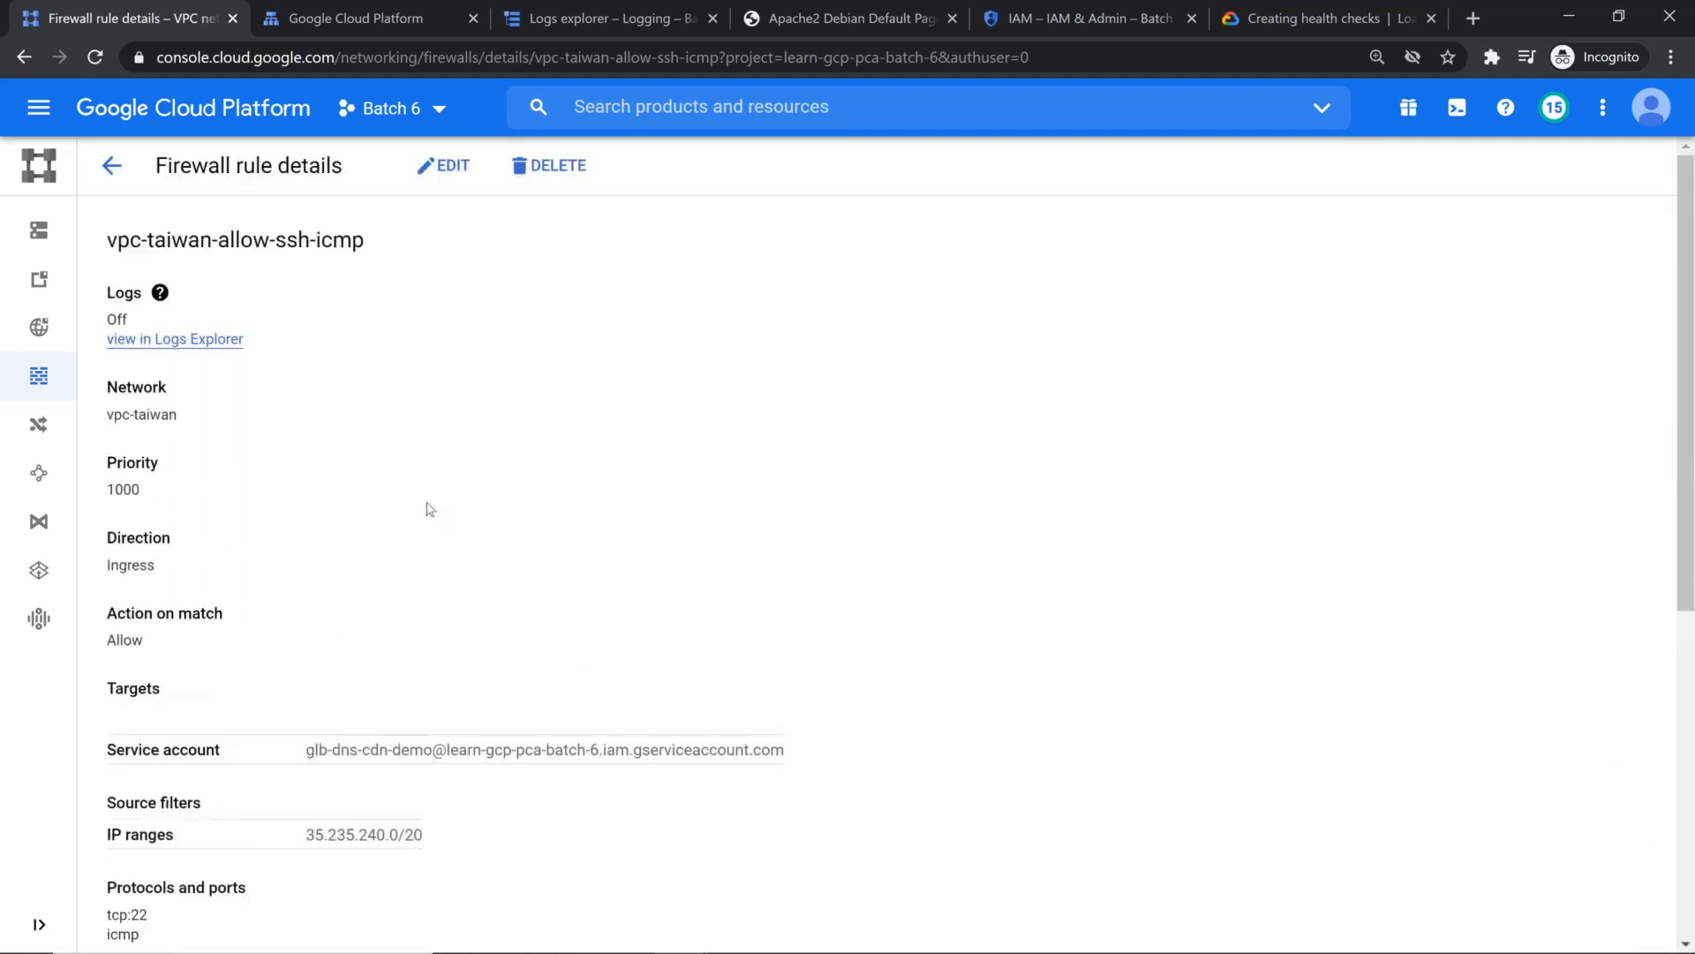
click(112, 165)
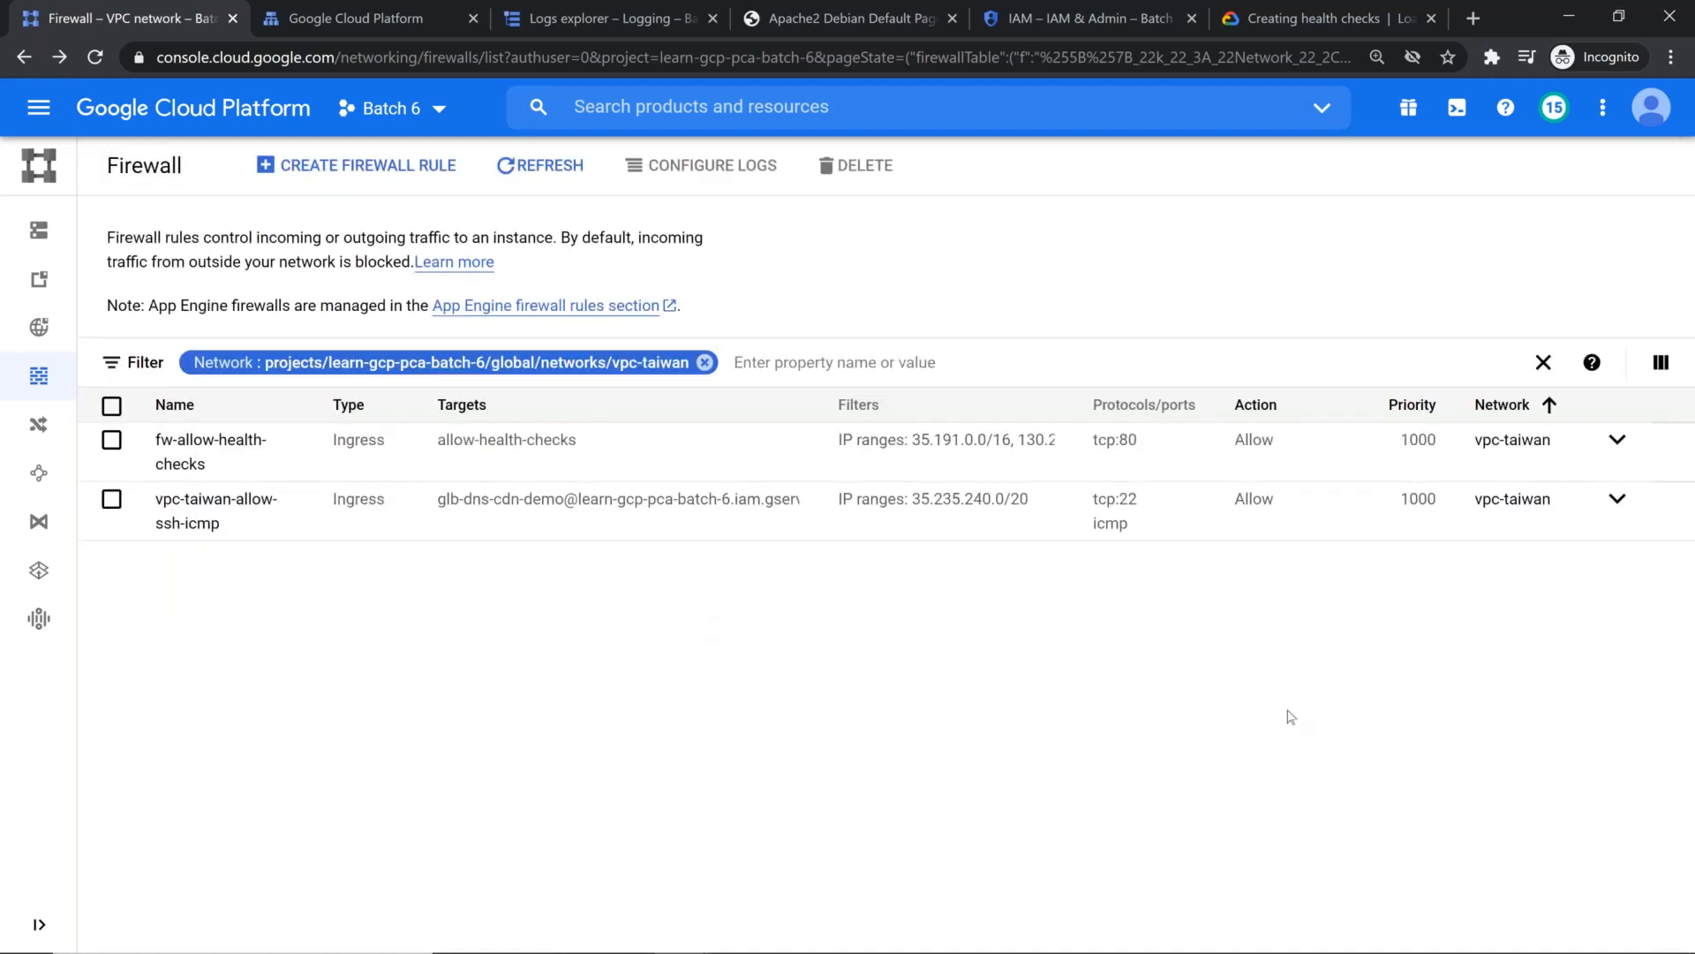
Step: Switch to the IAM browser tab and open the web-server VM's details from the Compute Engine VM instances list
click(1082, 17)
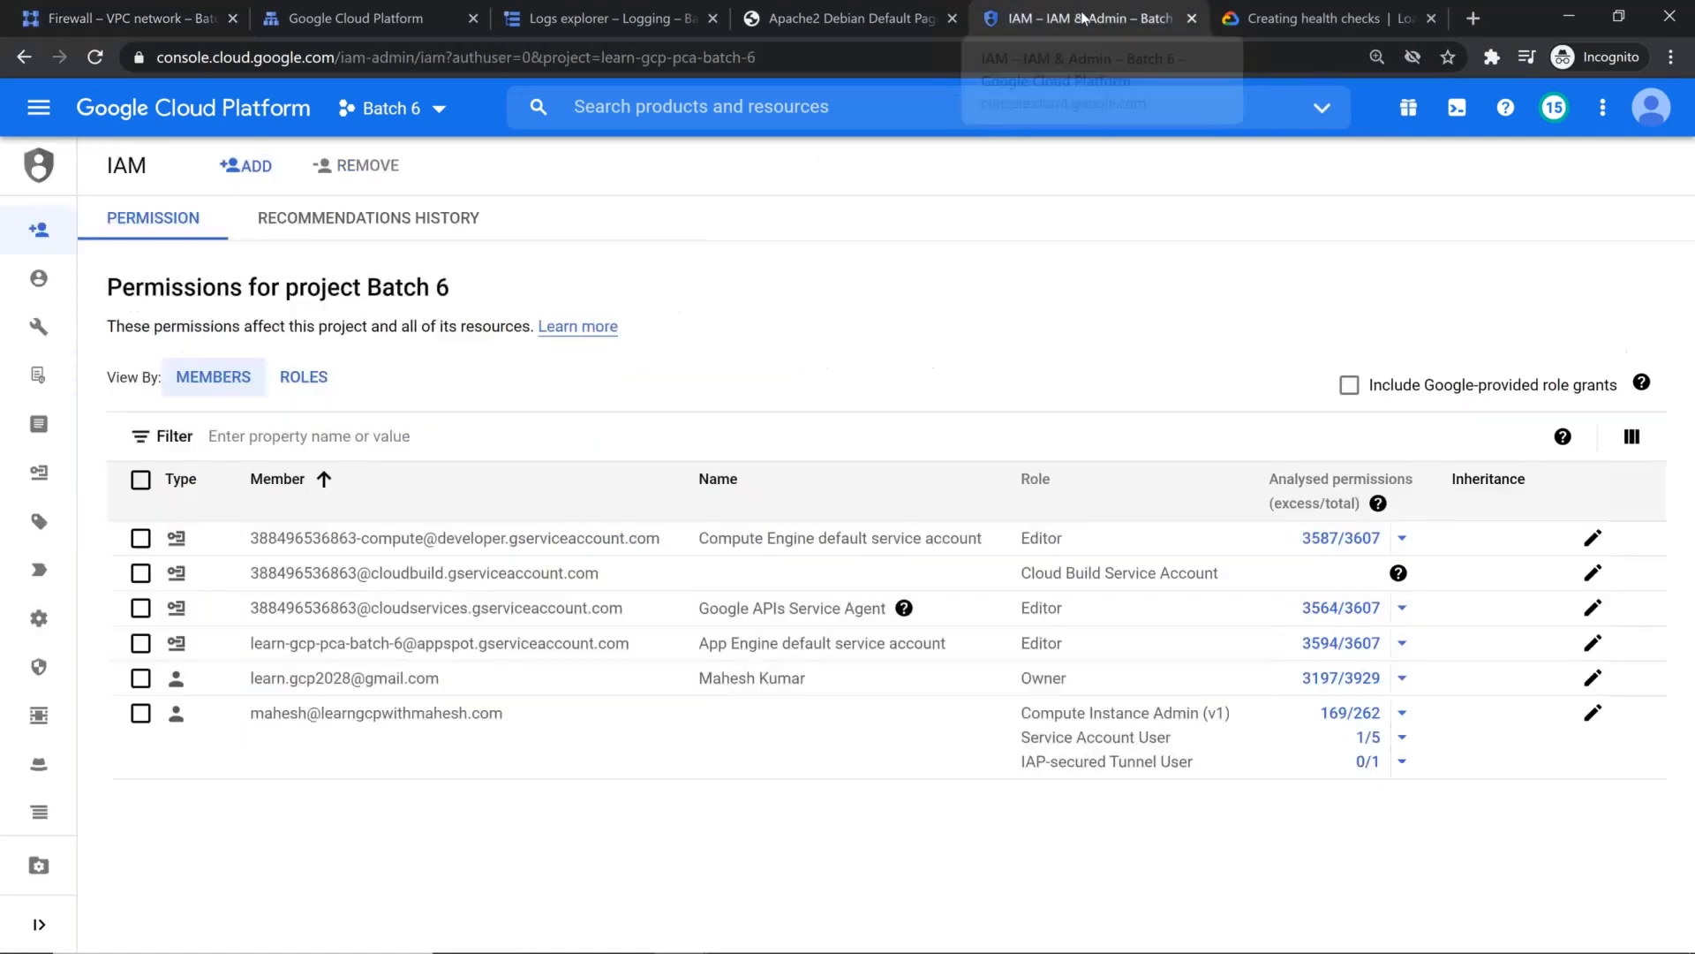
click(53, 113)
mouse_move(291, 229)
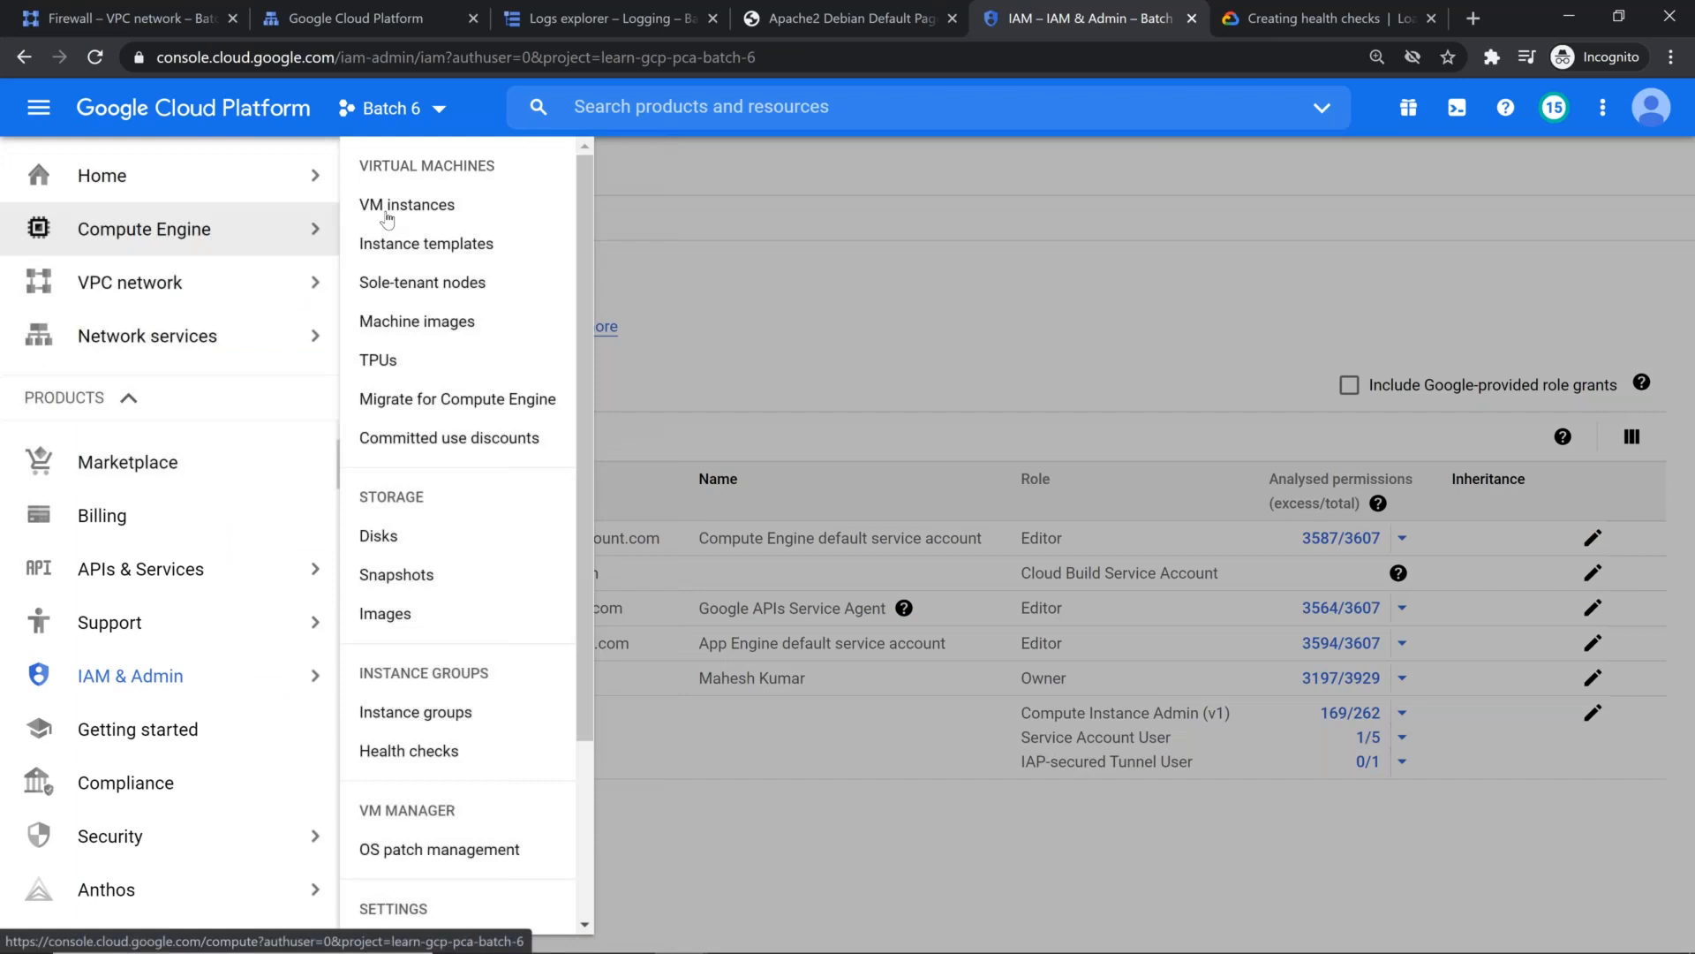
click(386, 212)
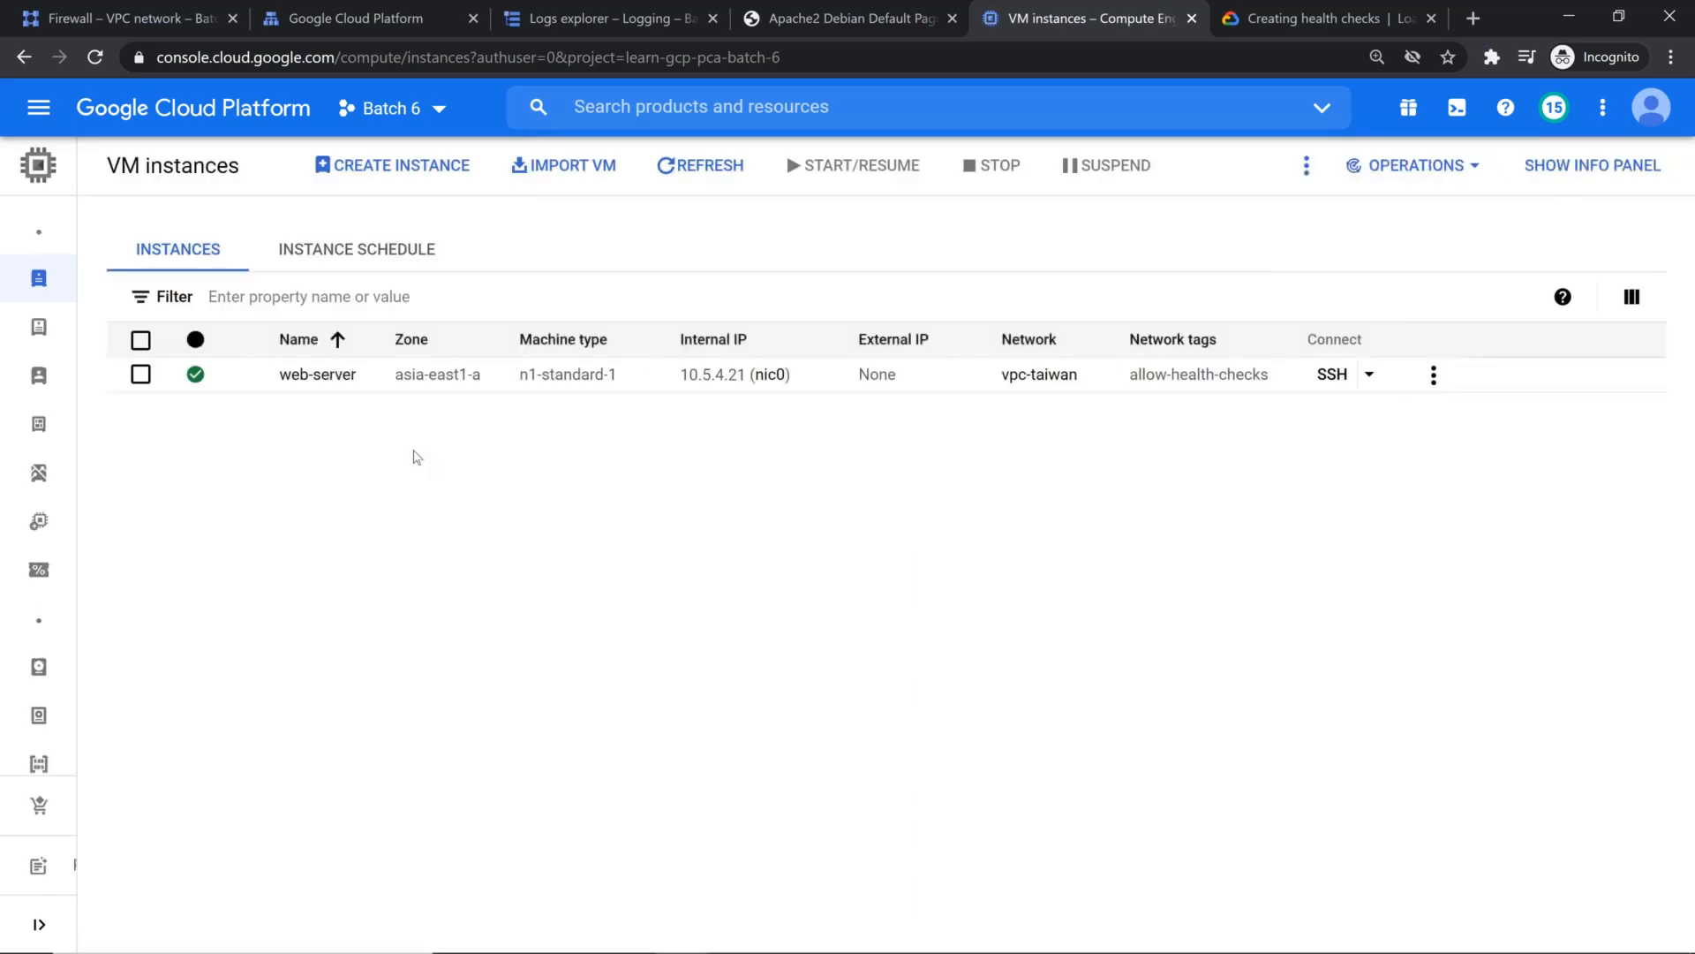
click(331, 375)
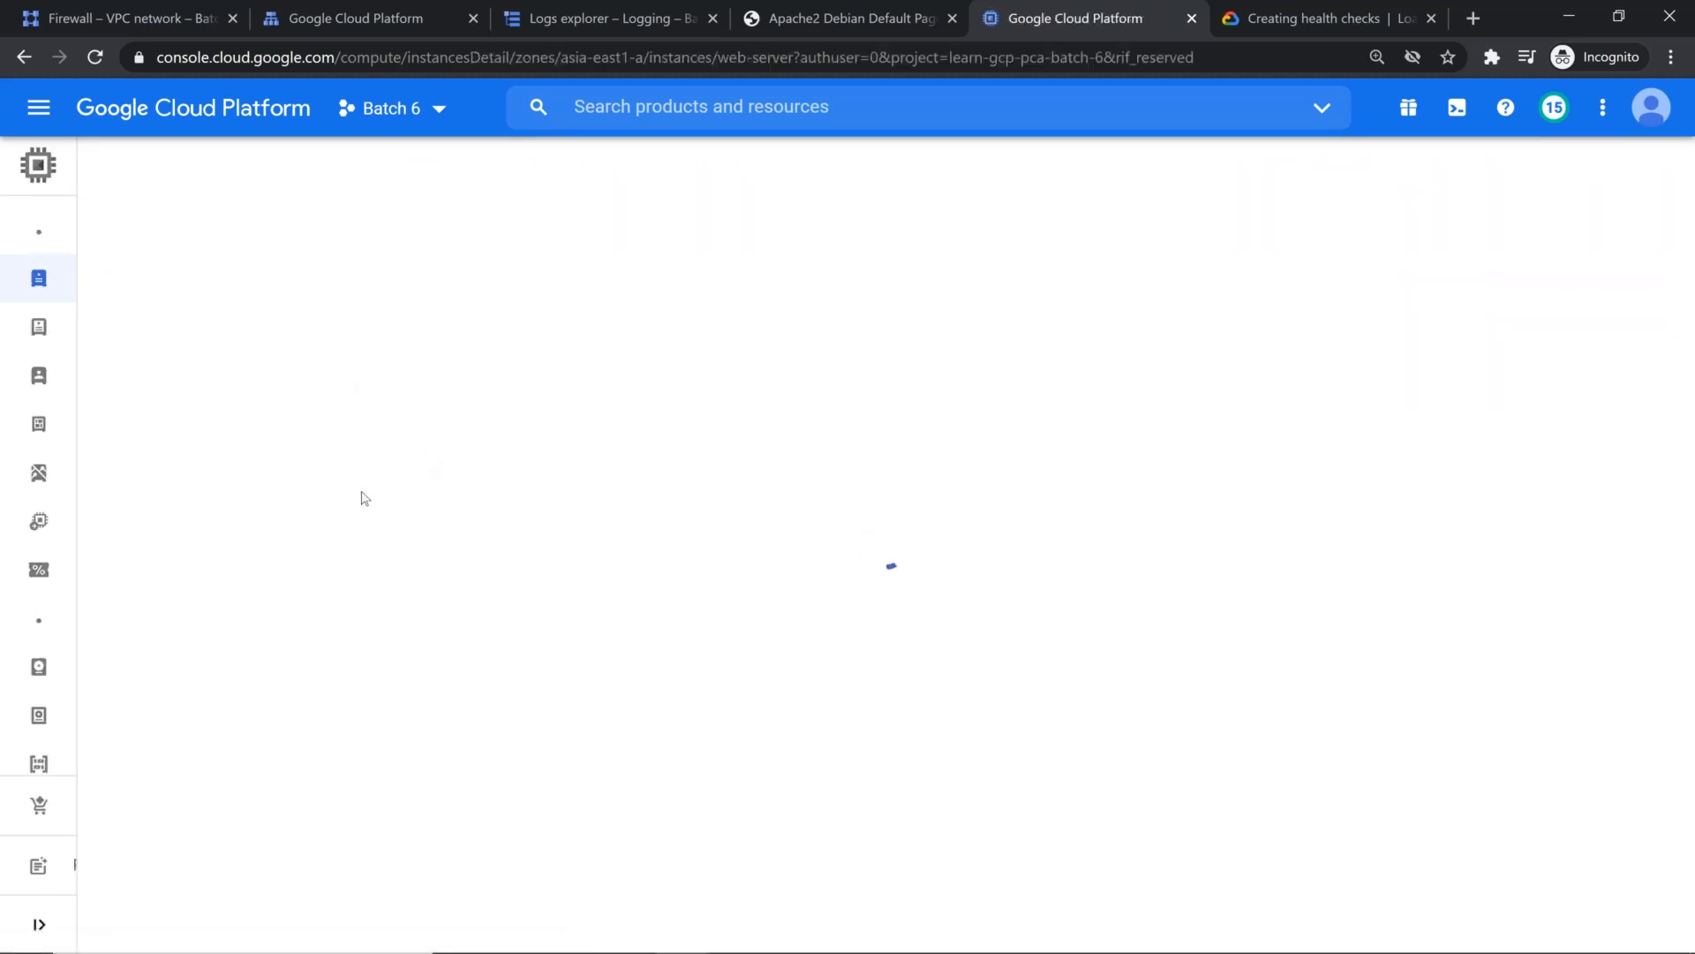
Step: Look through web-server's disk, Shielded VM, availability and metadata details for its service account, and return to the instances list
scroll(367, 512, down, 10)
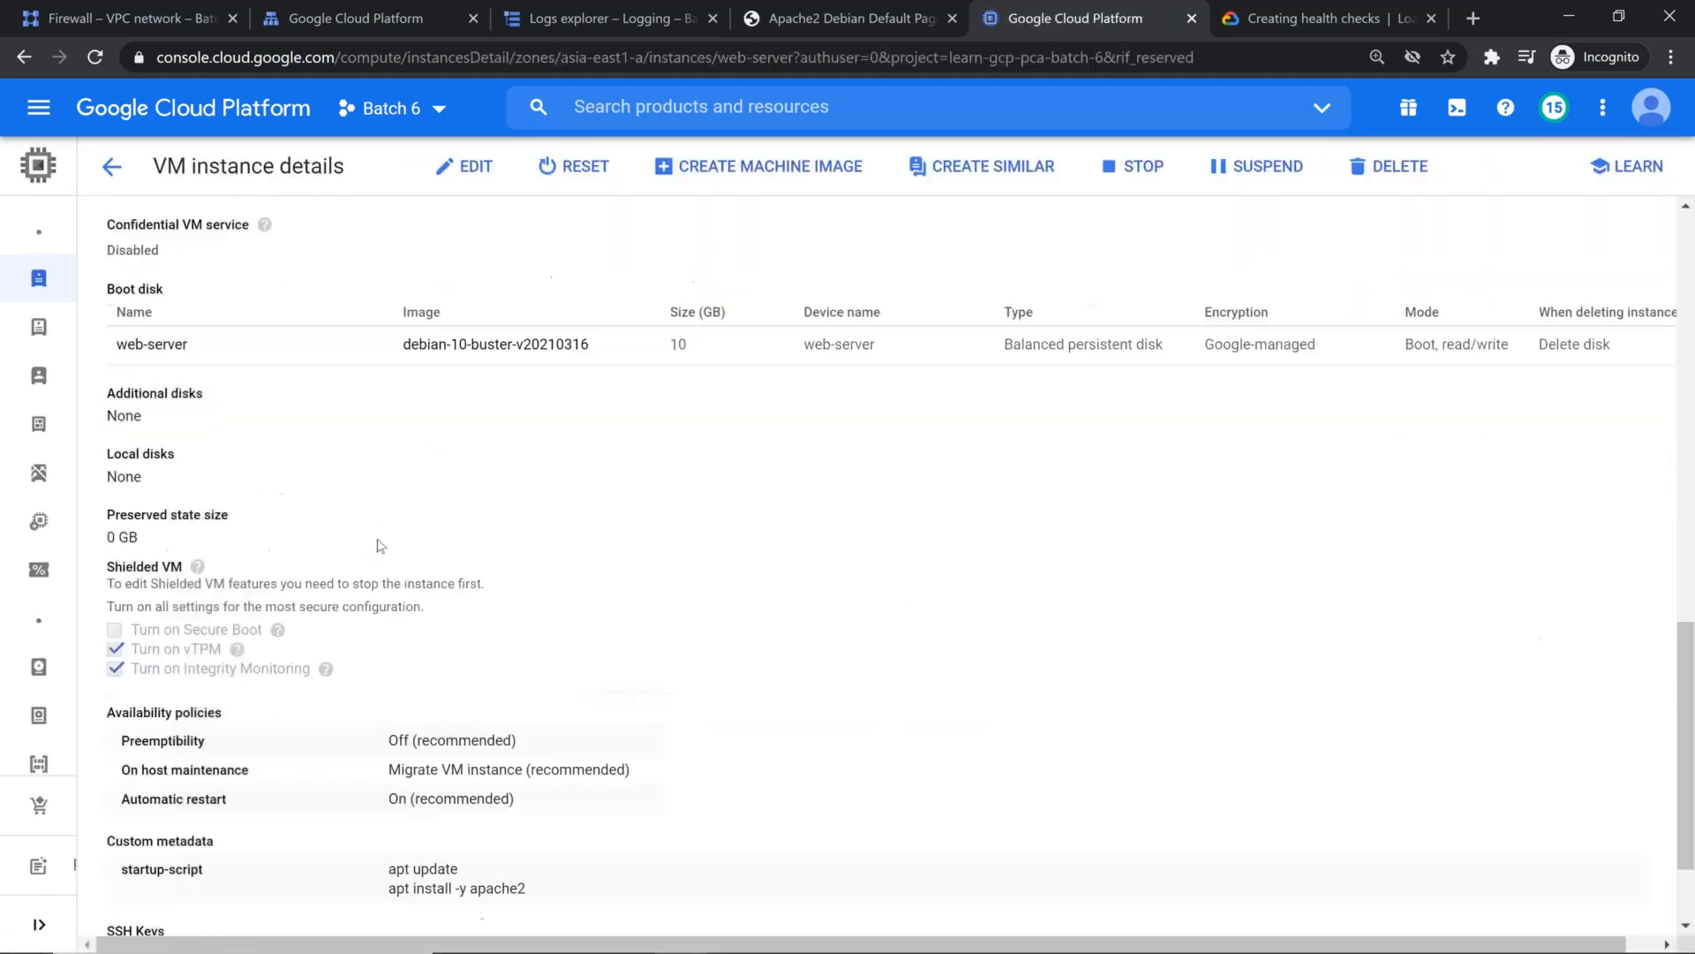
scroll(380, 565, down, 3)
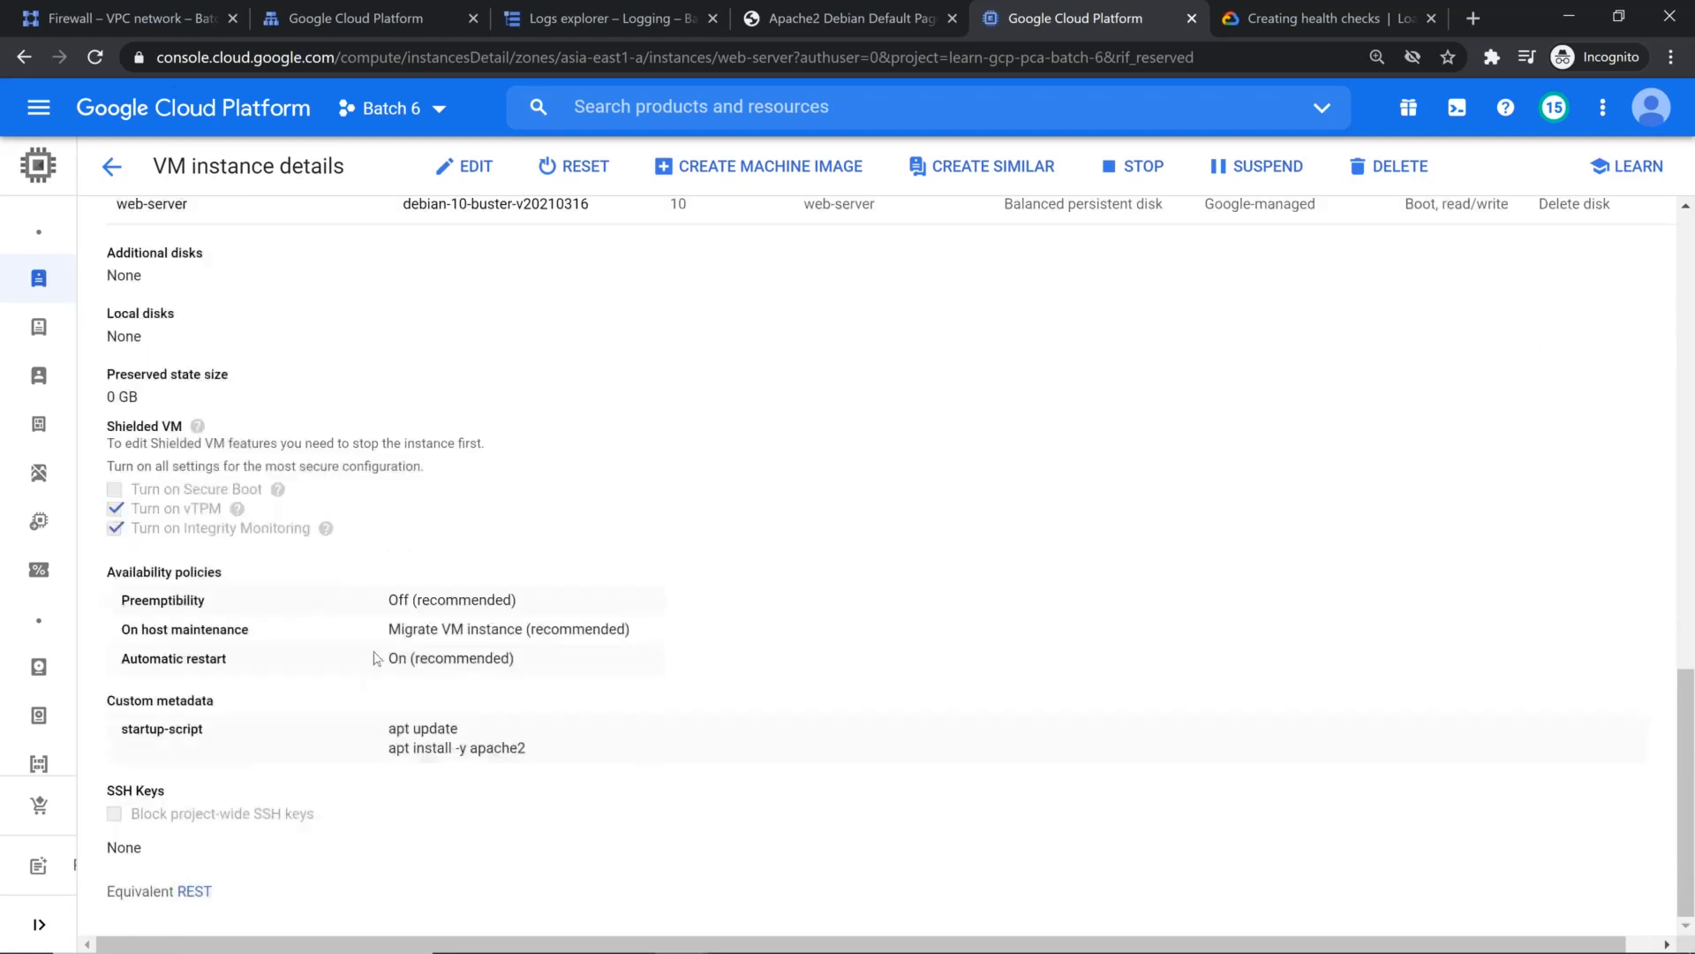
scroll(405, 685, up, 3)
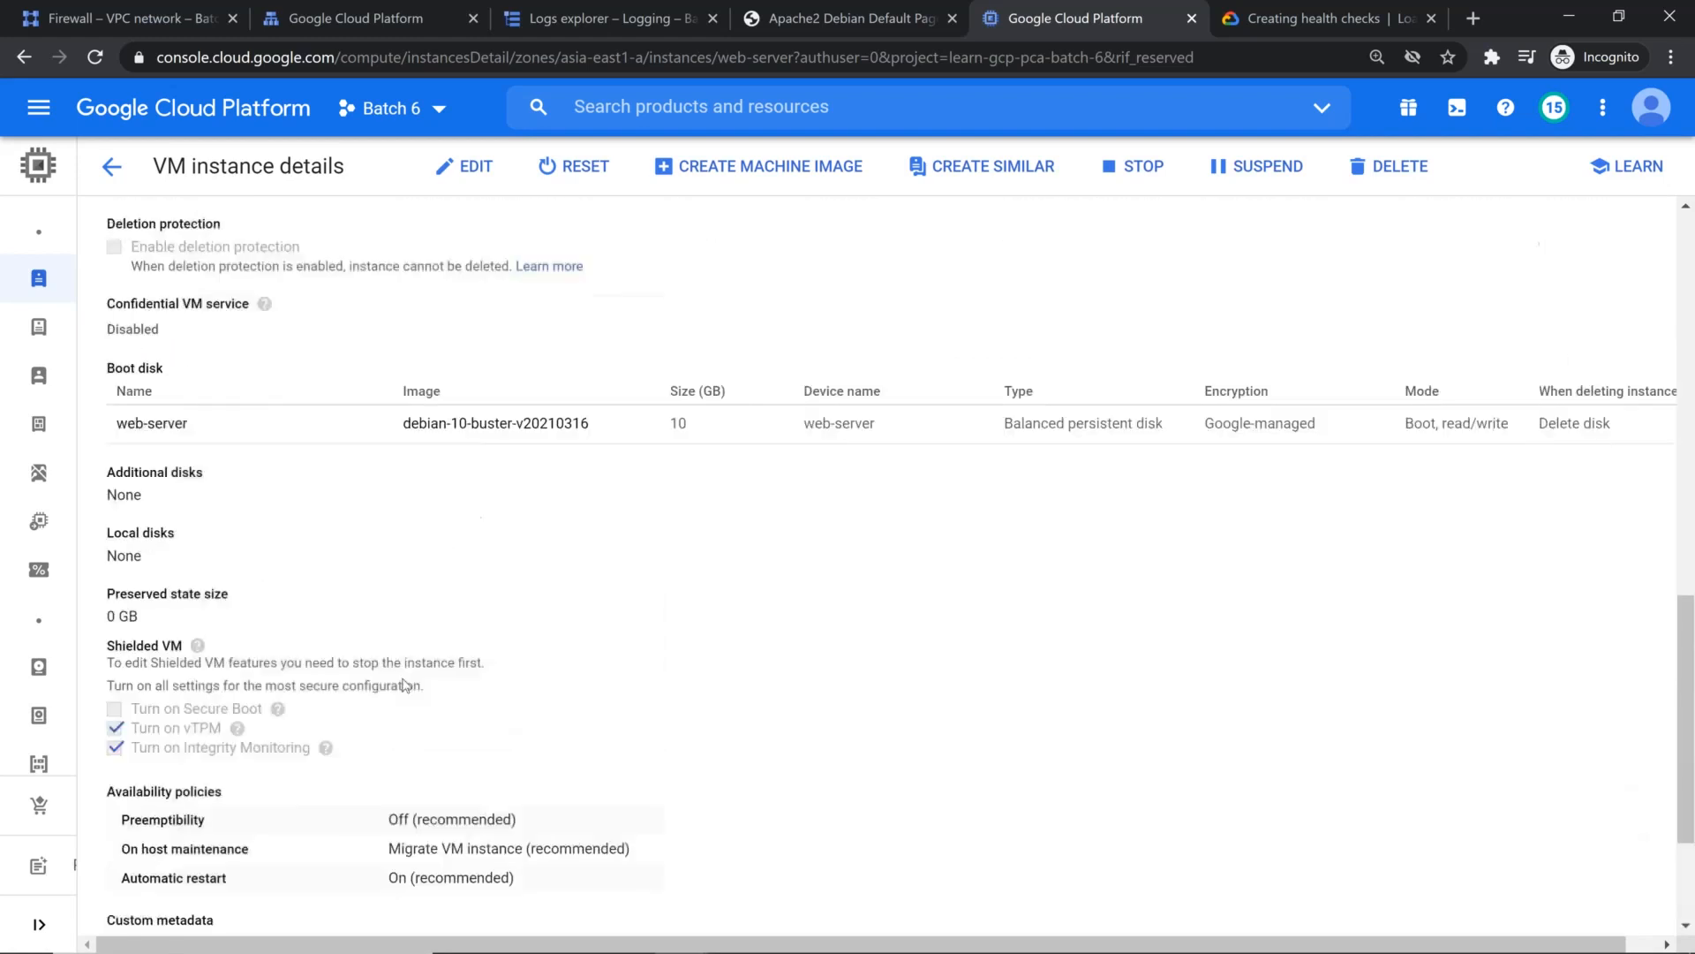
scroll(419, 680, down, 3)
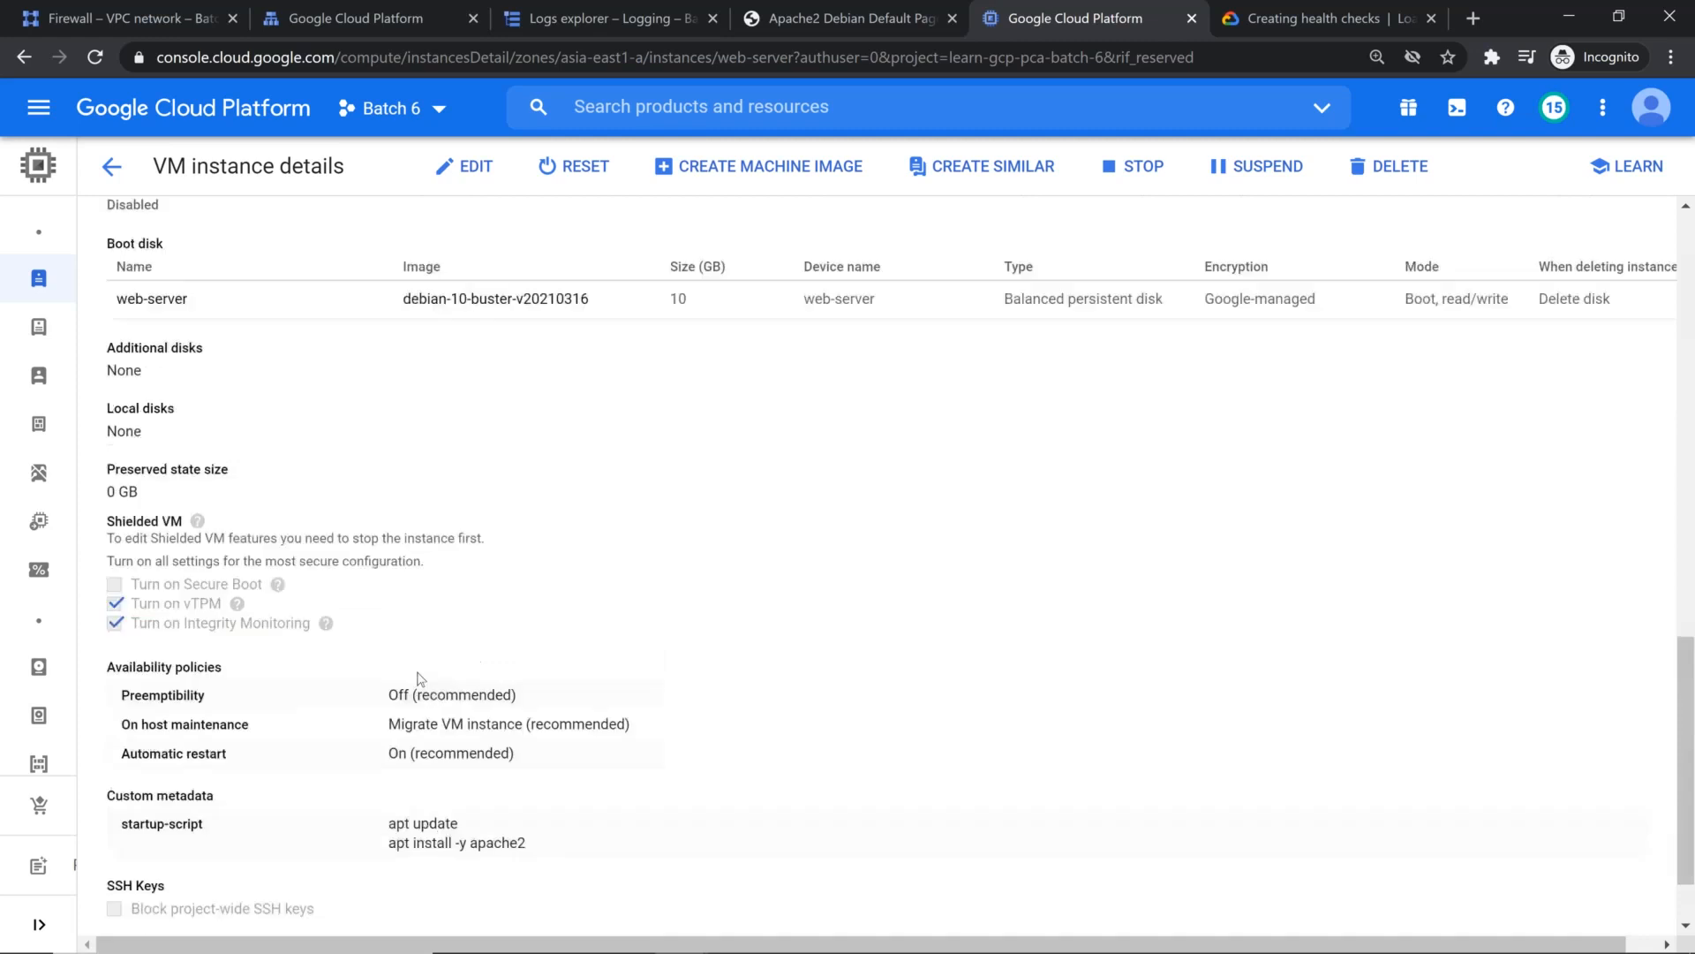
scroll(417, 684, up, 4)
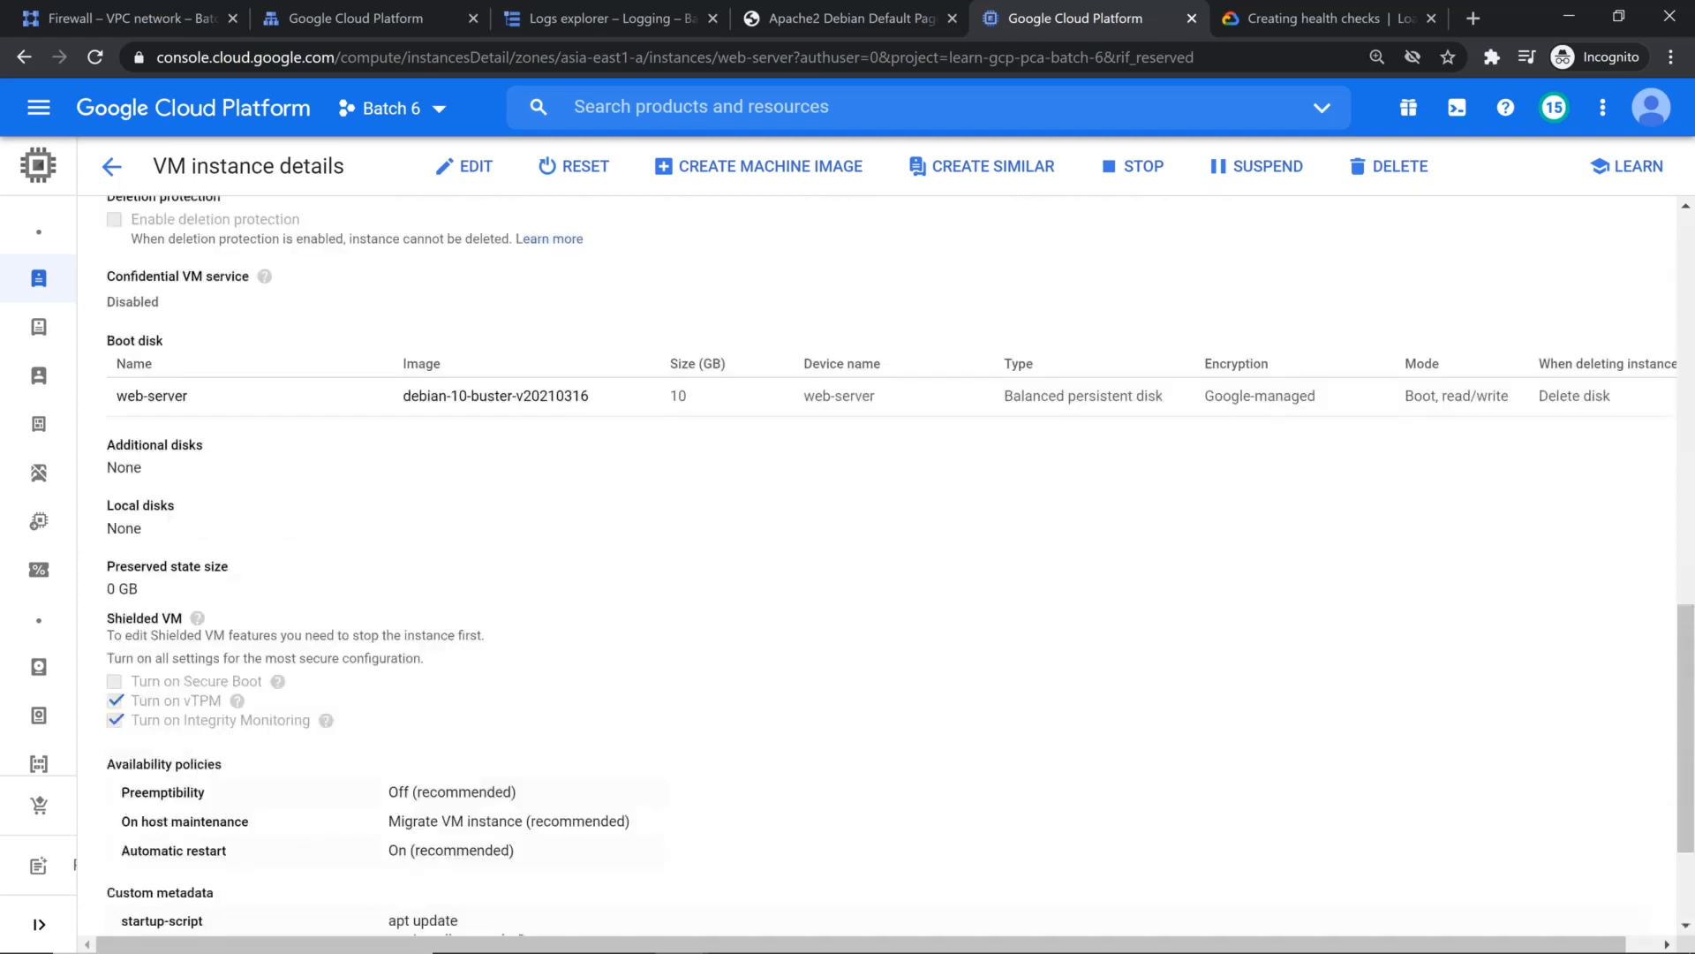
scroll(418, 684, down, 2)
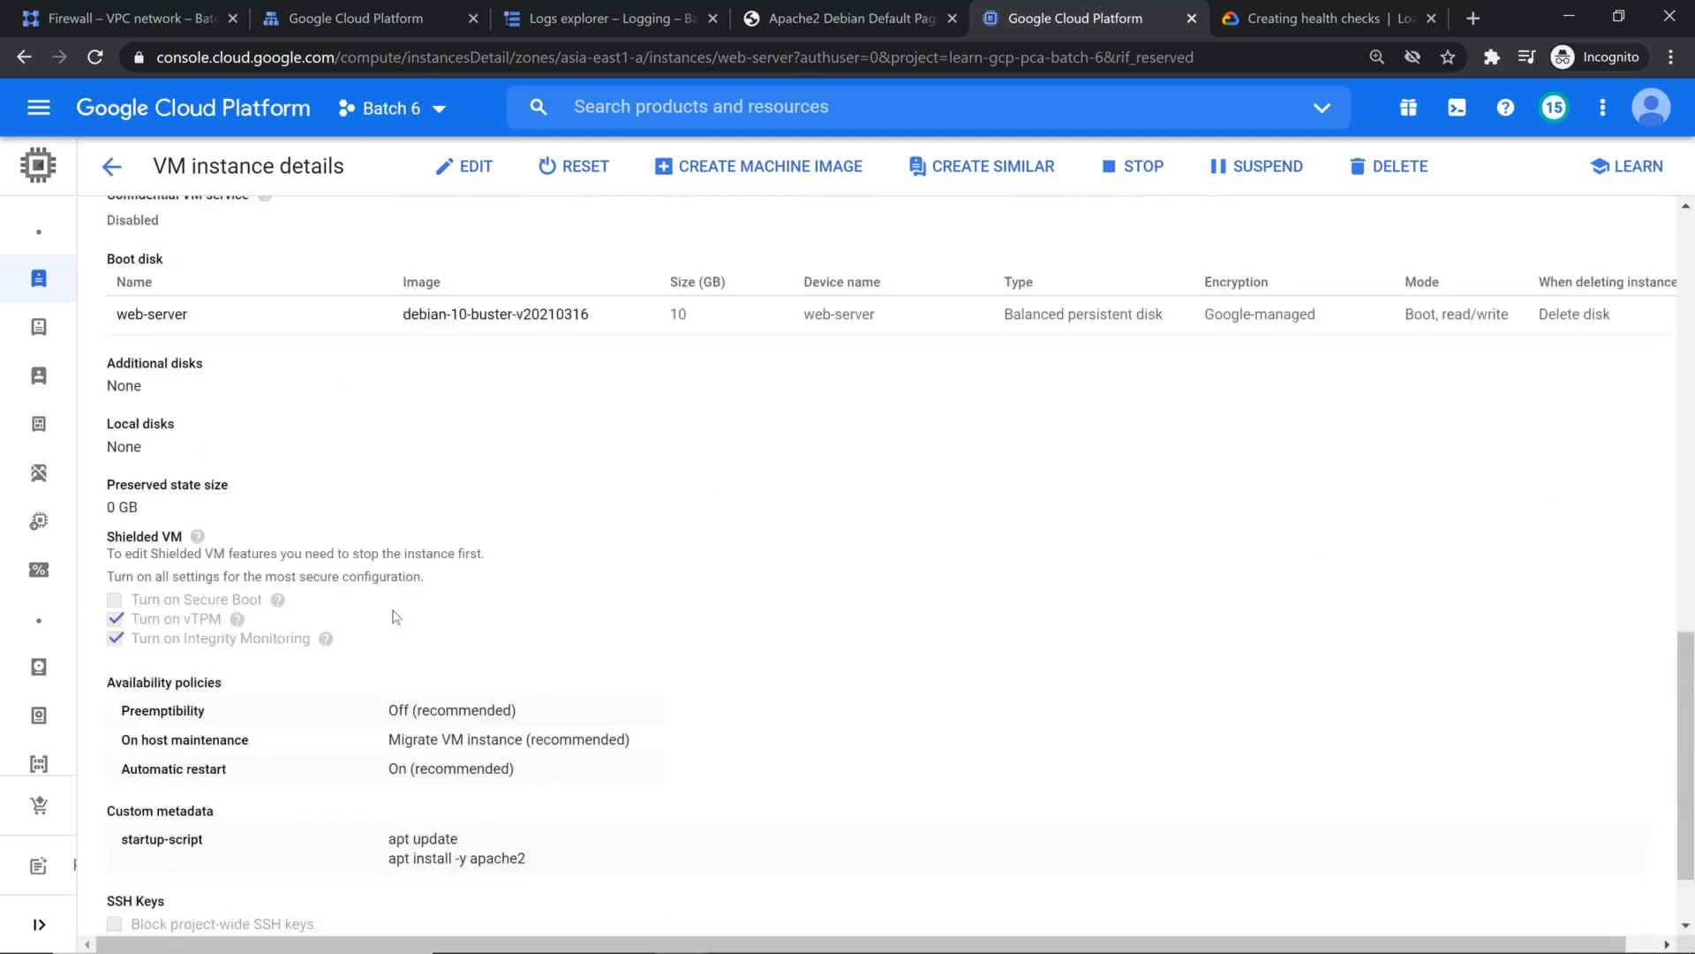
scroll(395, 616, up, 5)
scroll(393, 610, up, 7)
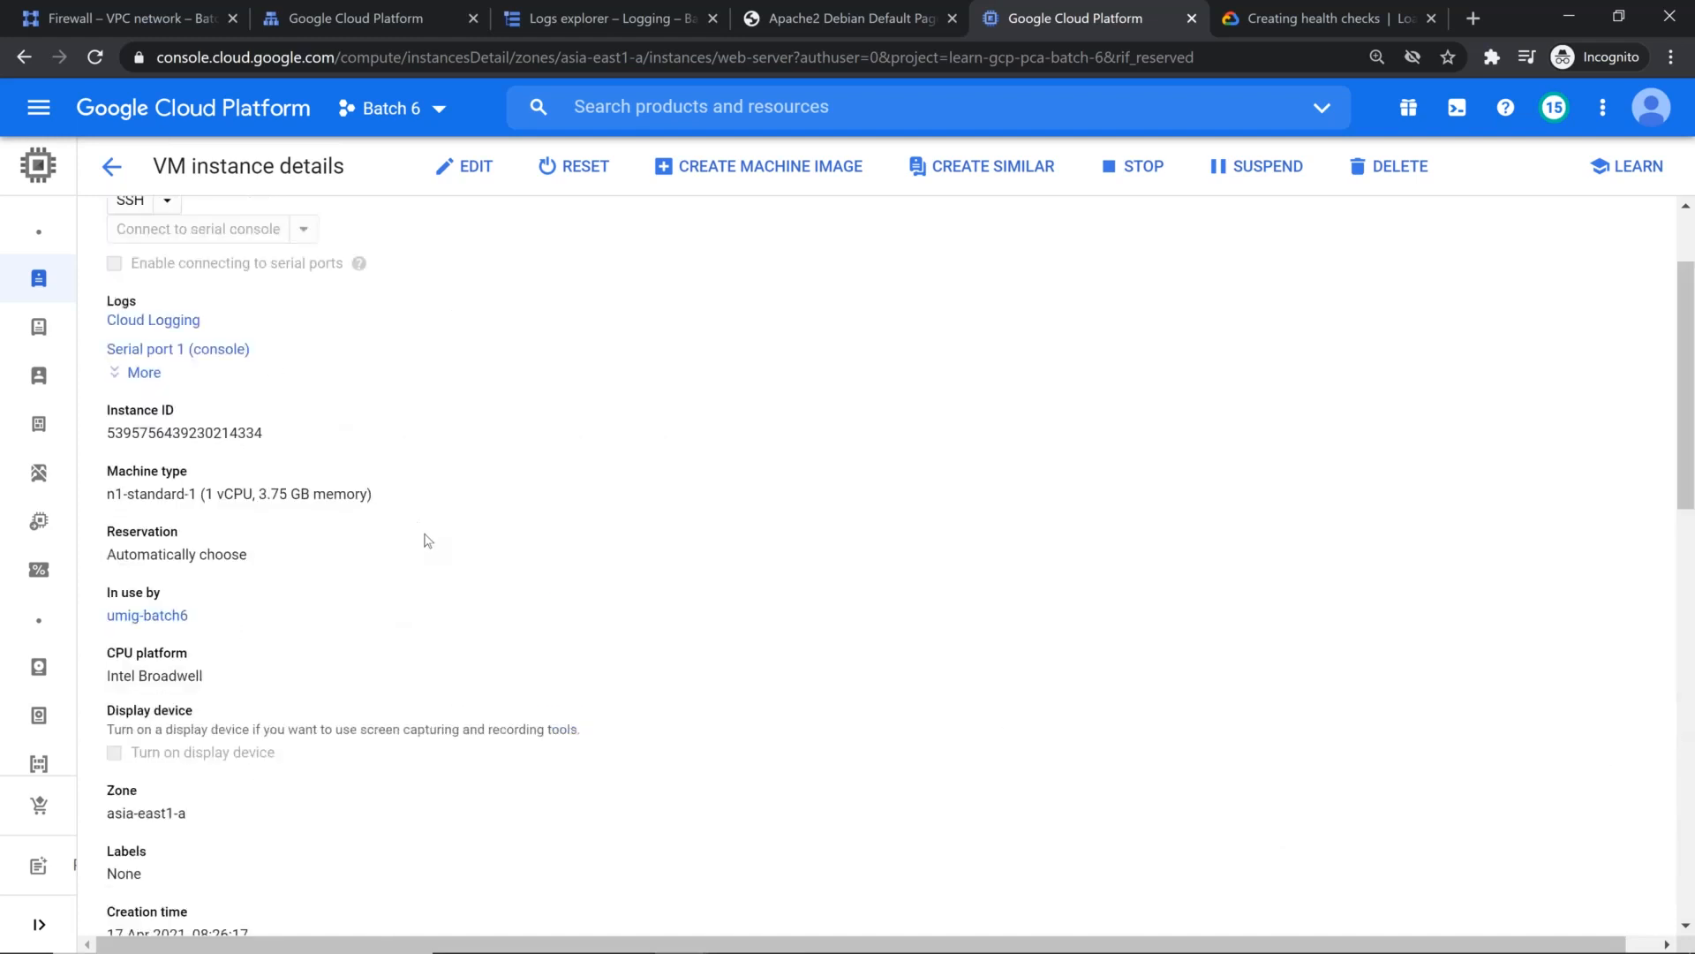
scroll(426, 540, down, 14)
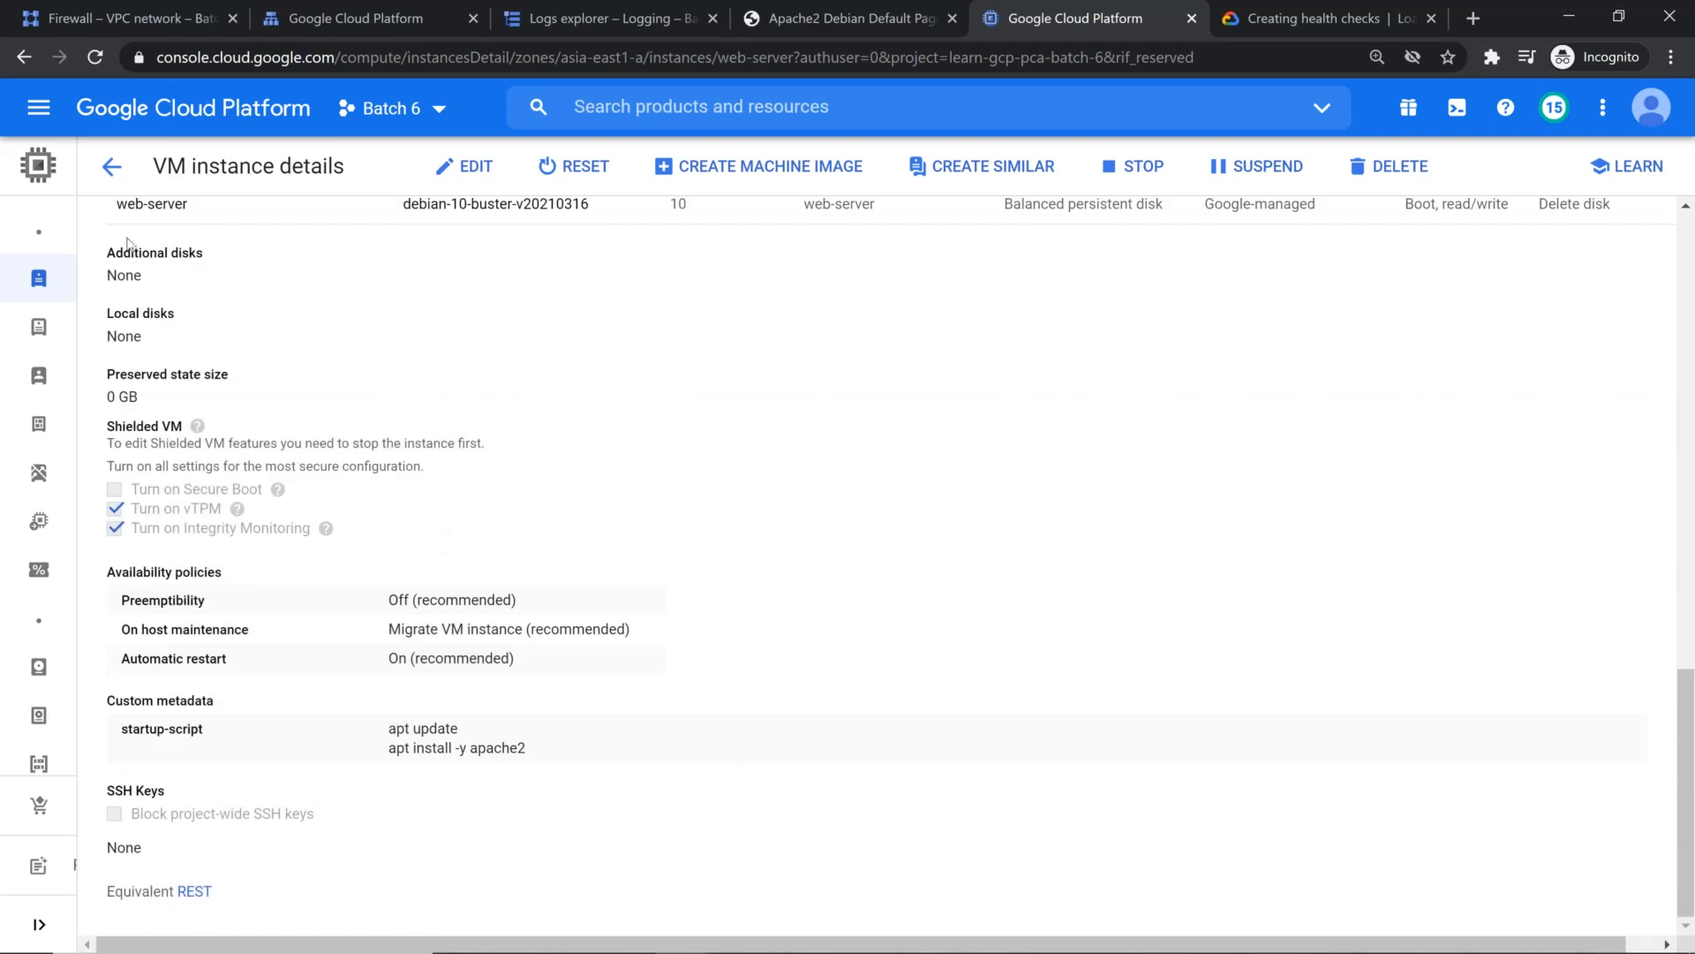
click(110, 168)
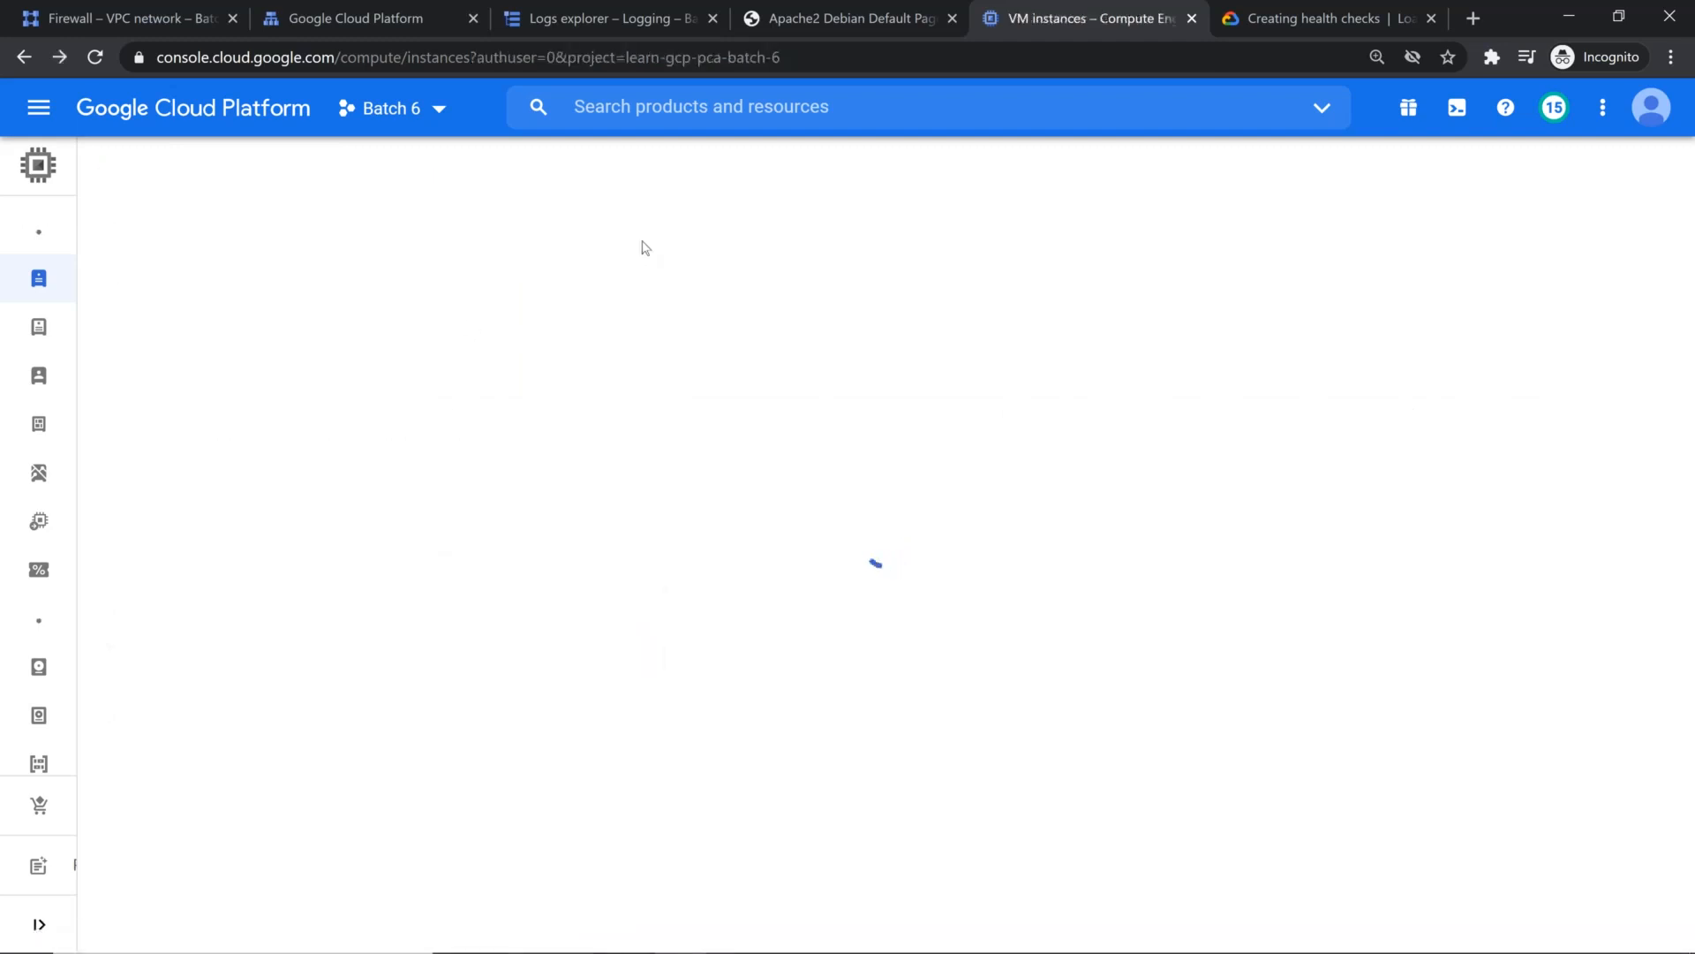
Step: Reopen the web-server instance details and check them again for a service account setting
click(320, 372)
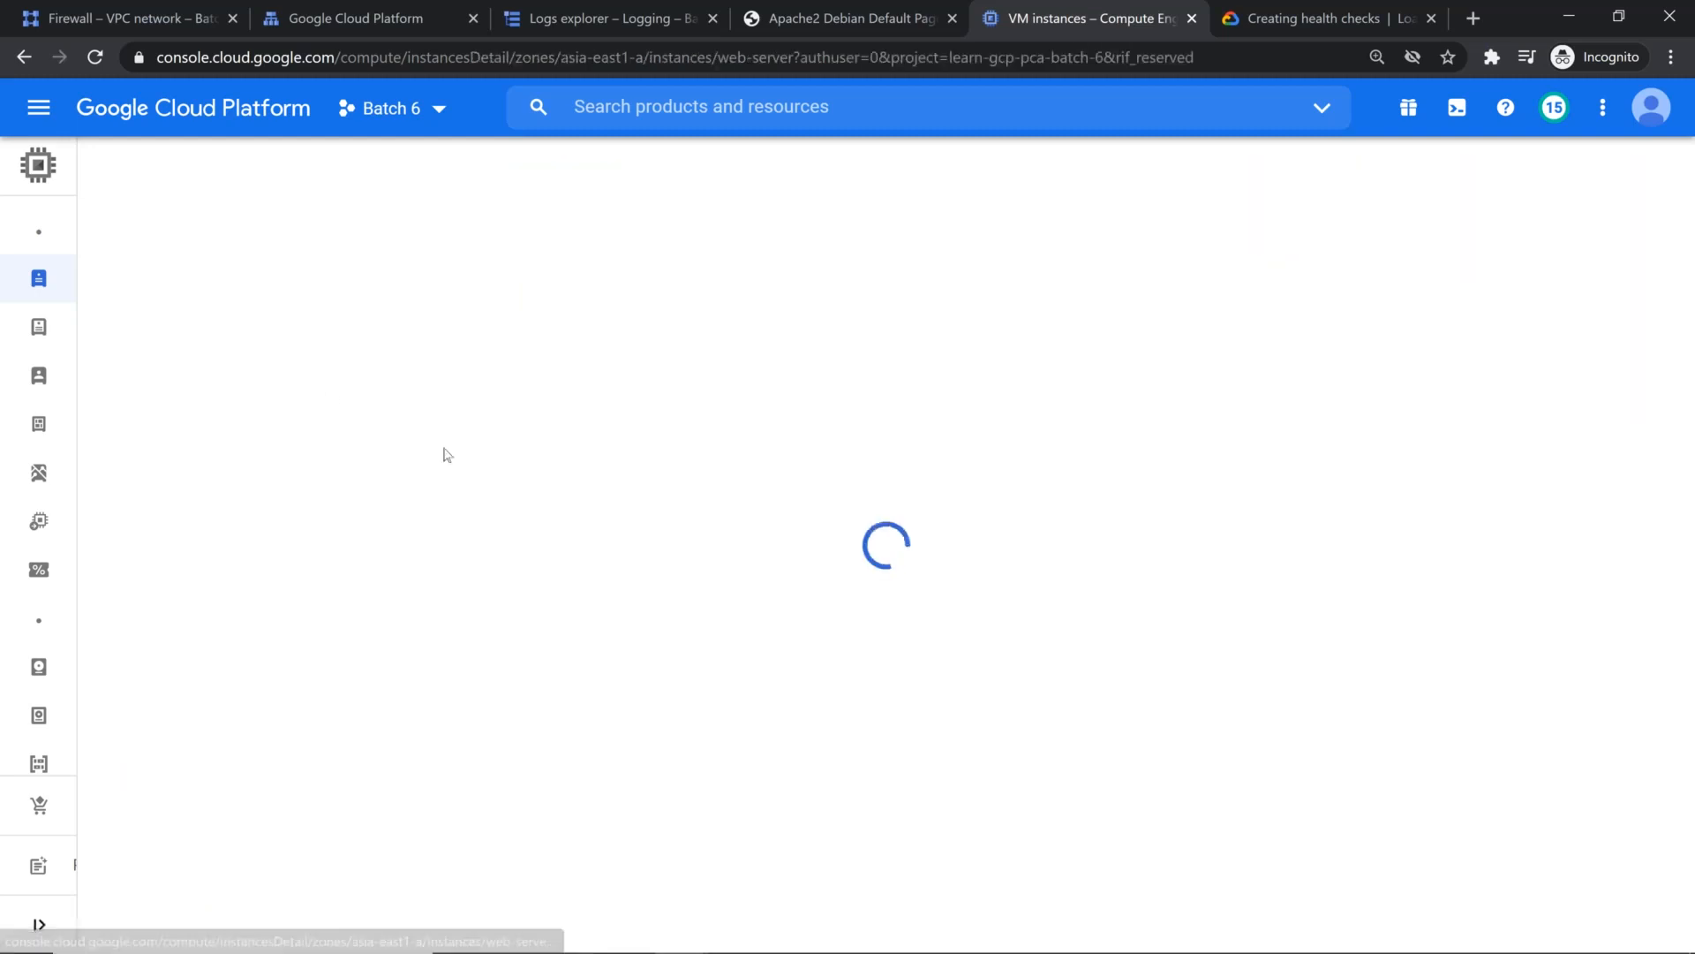
scroll(530, 473, down, 6)
scroll(530, 481, down, 8)
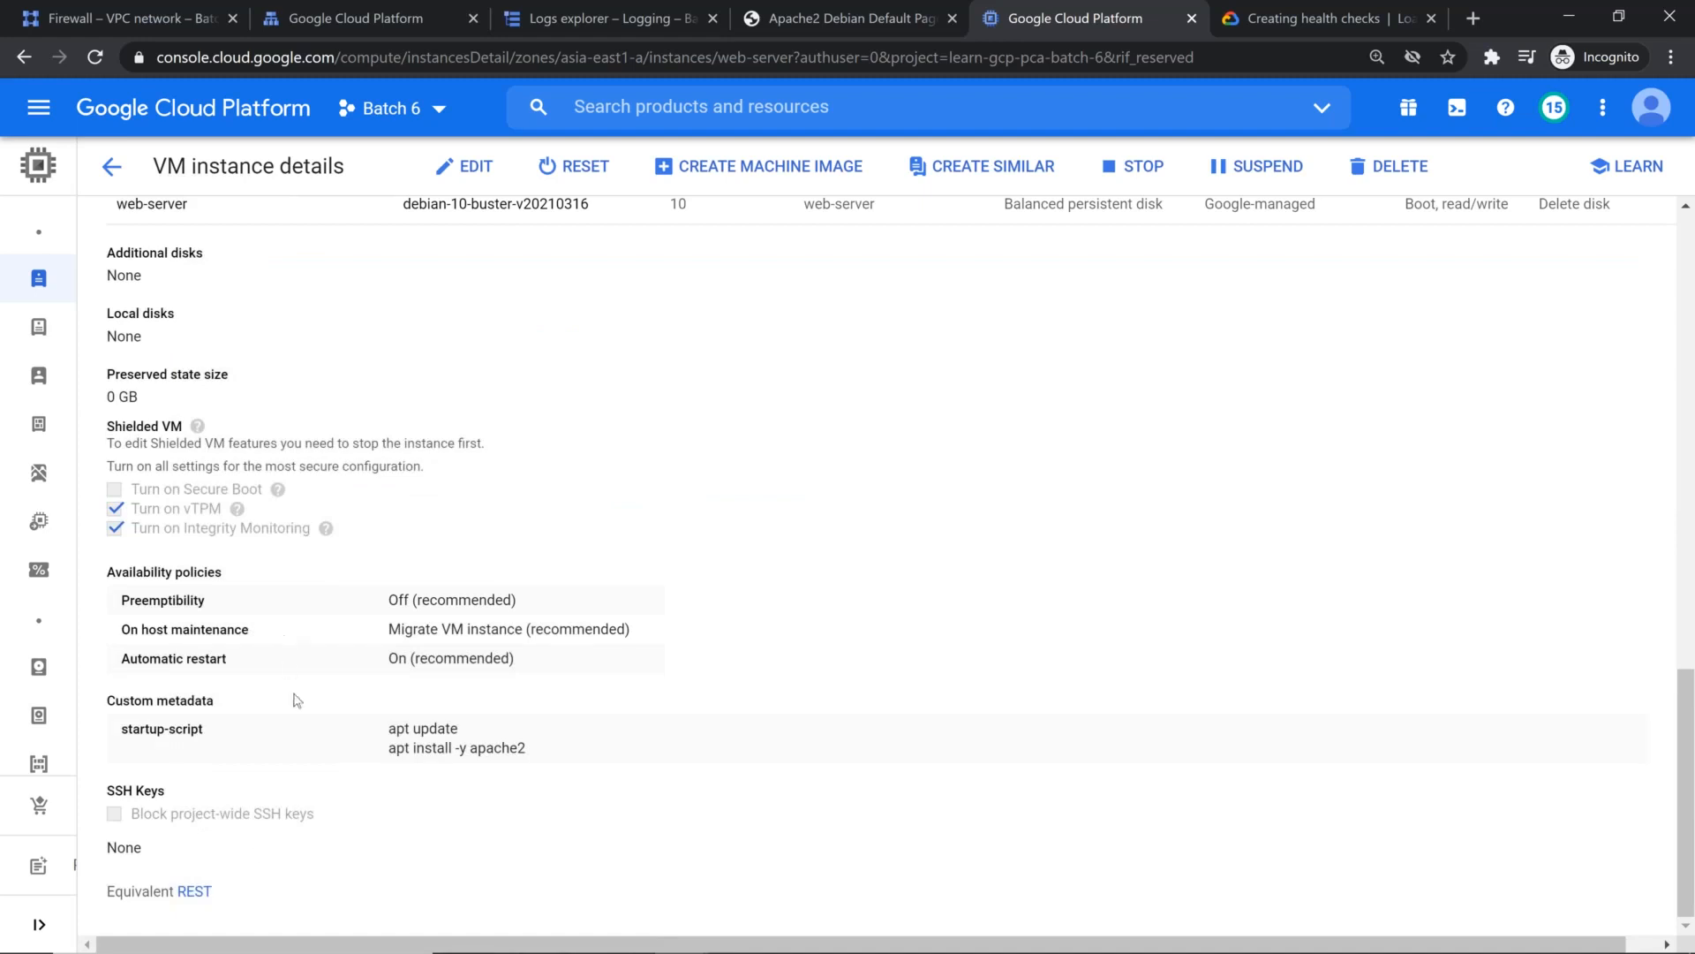
scroll(315, 672, up, 6)
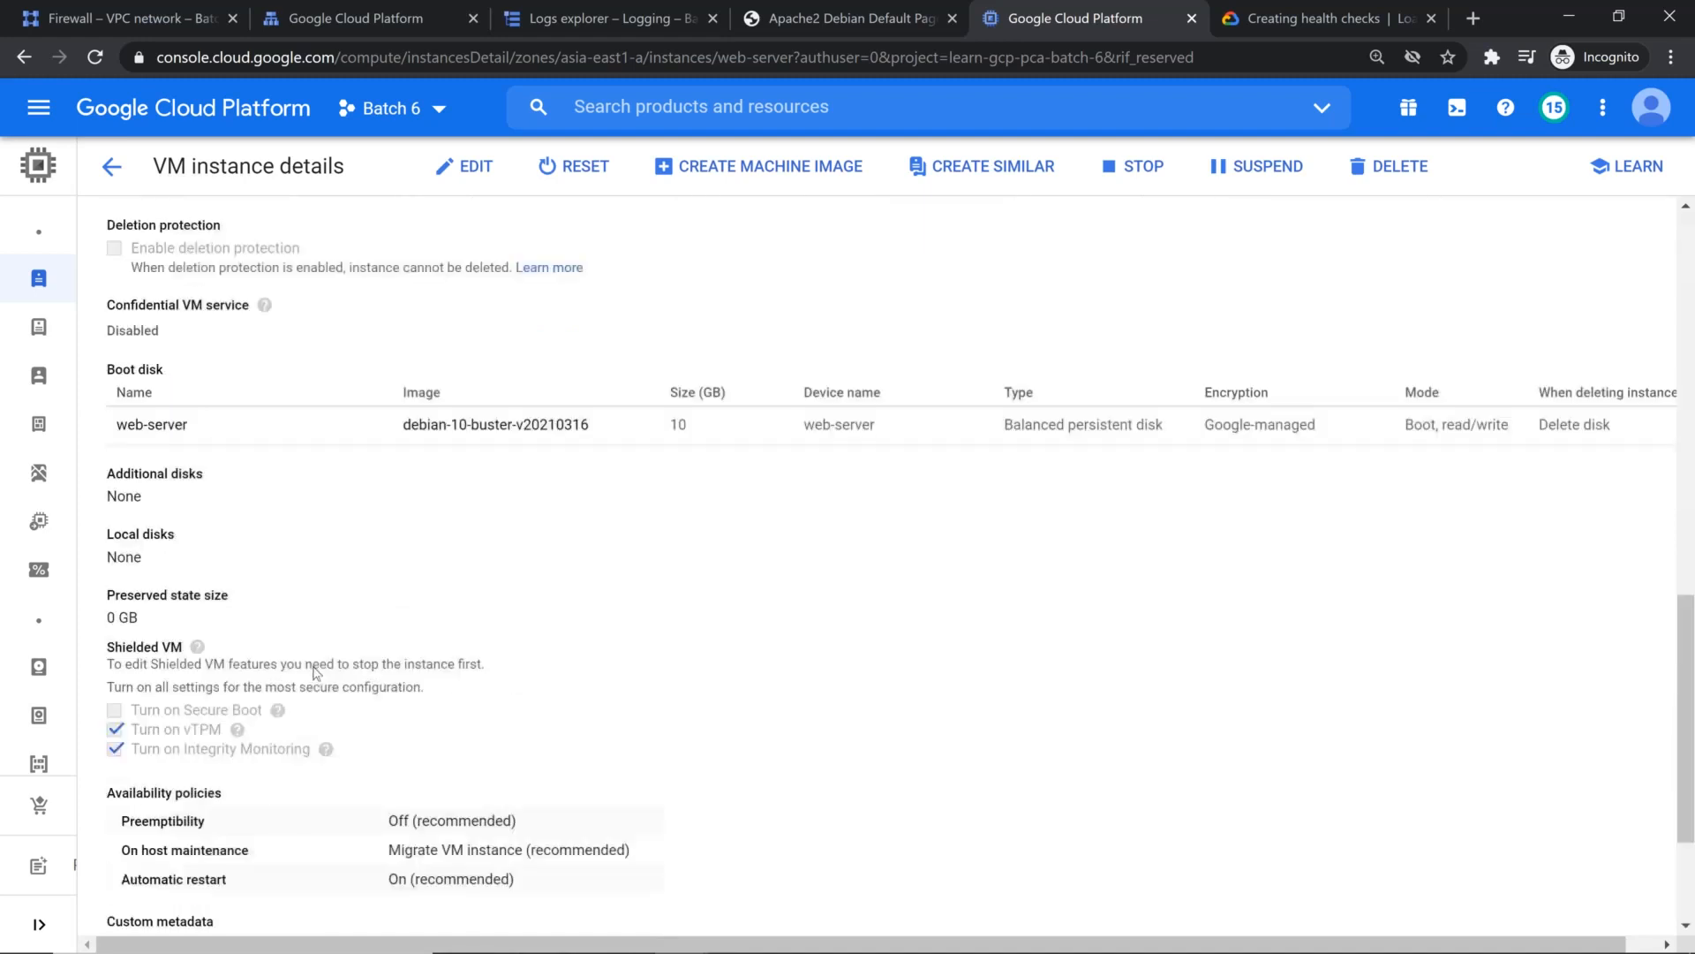
scroll(316, 637, up, 6)
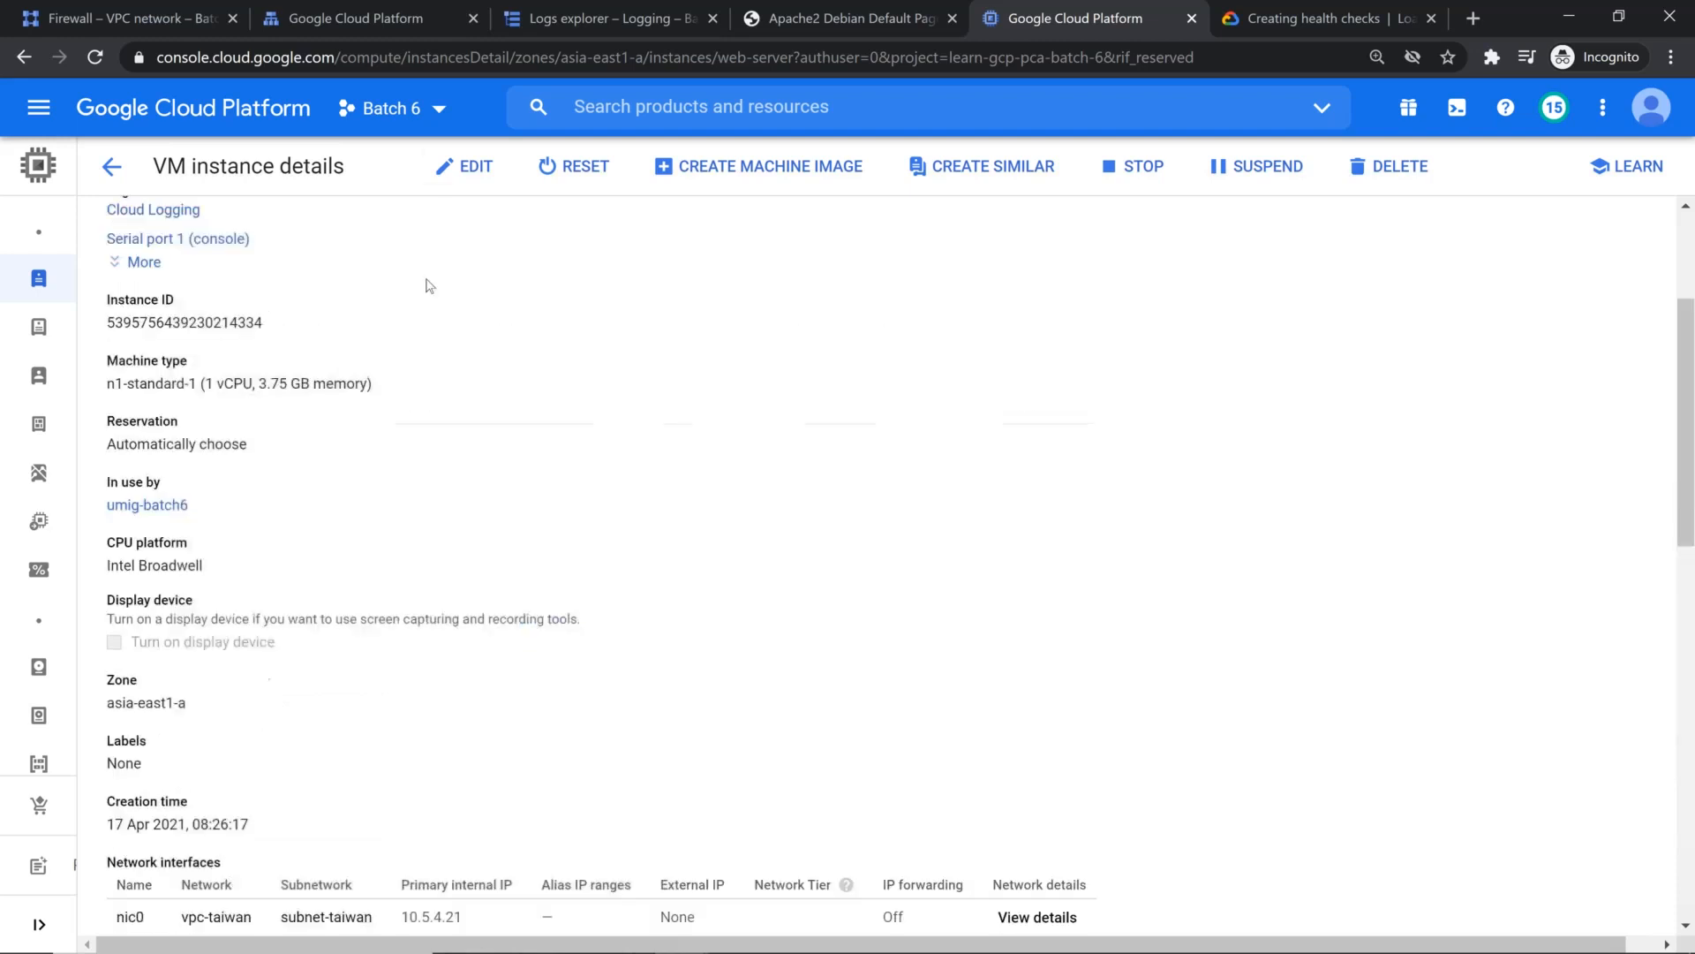
Step: Open web-server for editing, expand its SSH keys, examine the editable settings for a service account, and leave without saving
click(466, 166)
scroll(688, 424, down, 10)
scroll(678, 477, down, 4)
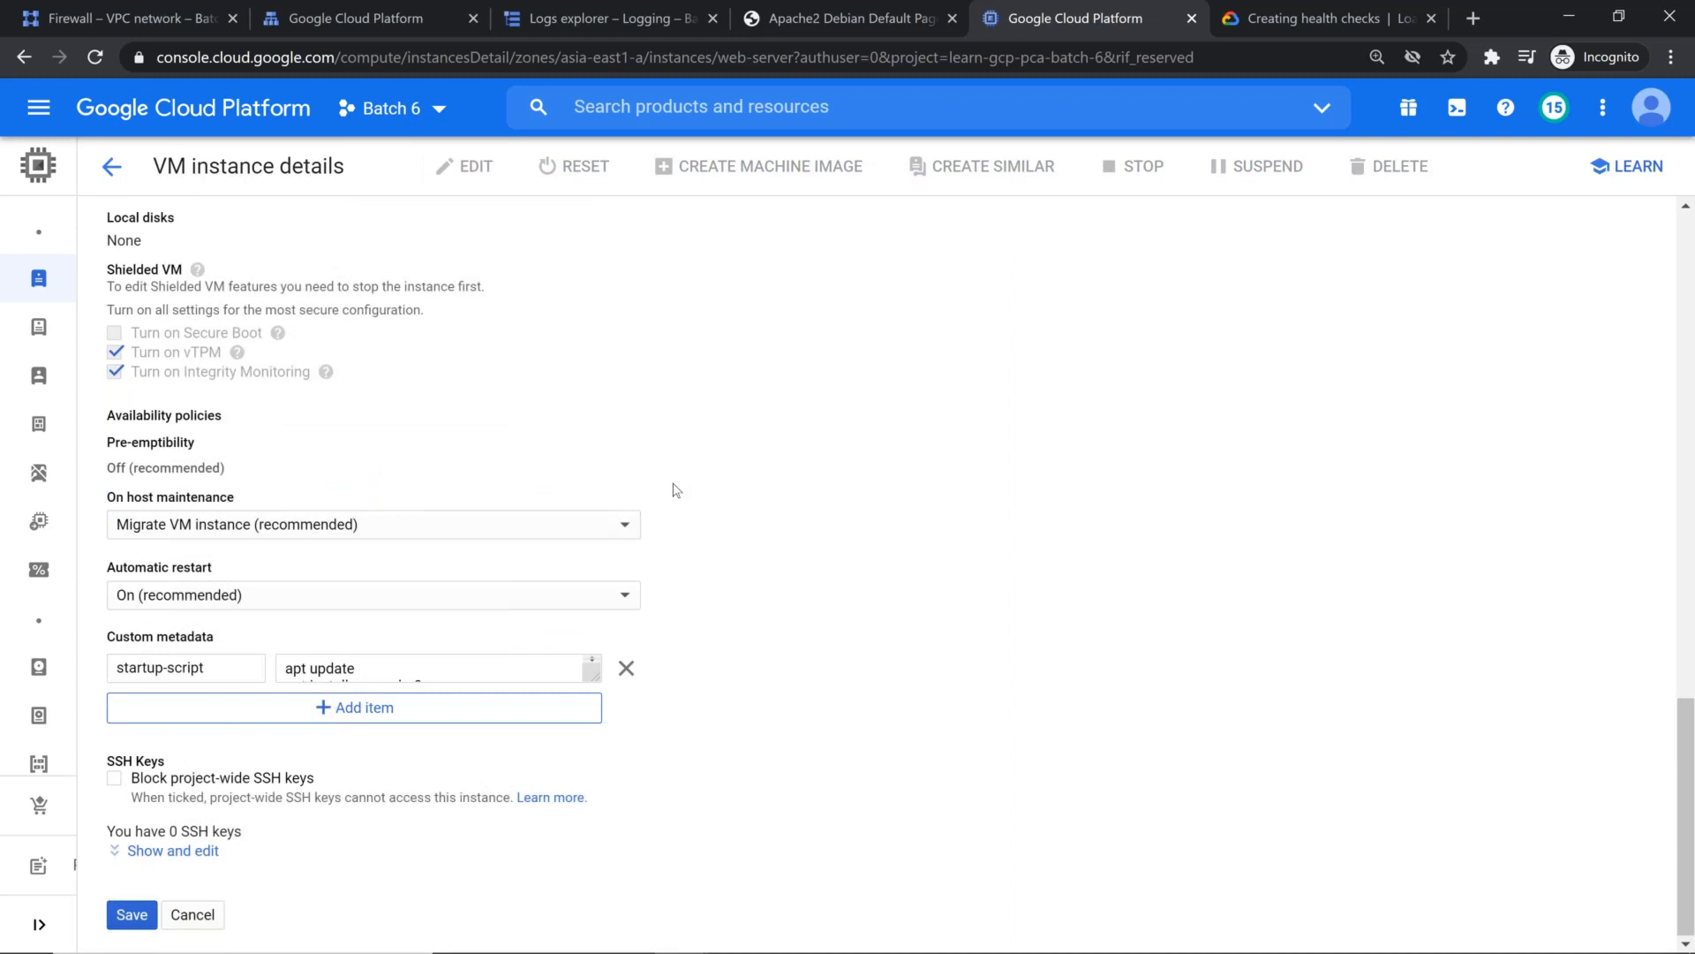
click(189, 853)
scroll(362, 806, down, 3)
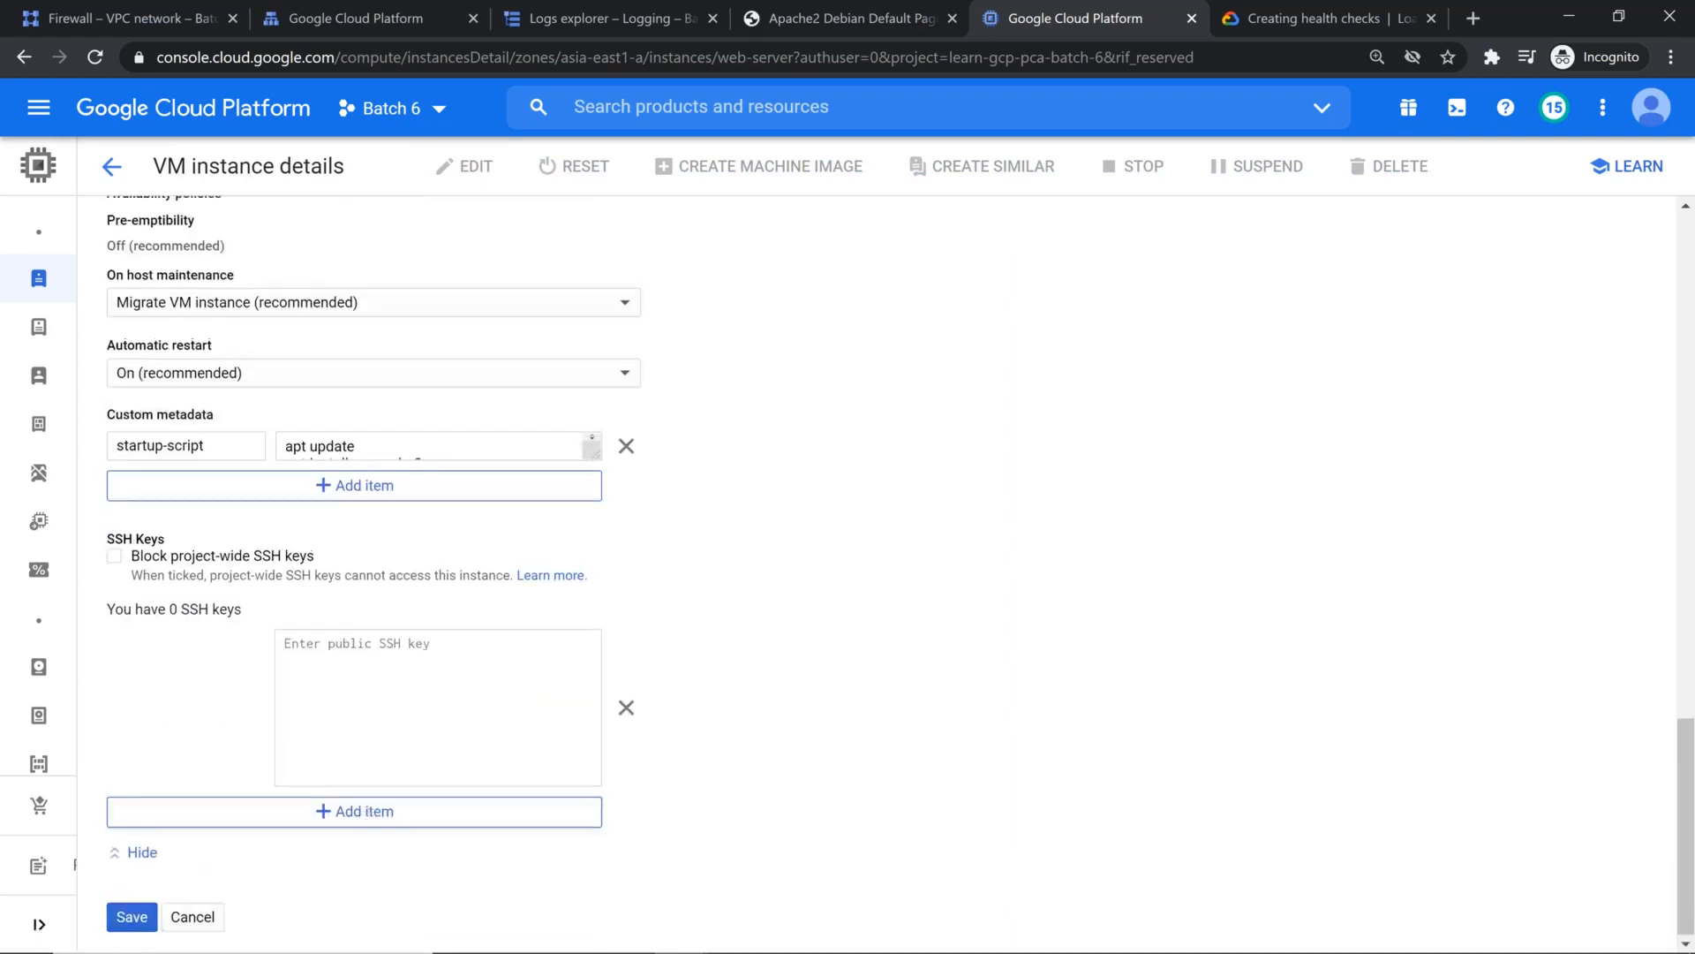
scroll(339, 751, up, 7)
scroll(338, 751, up, 7)
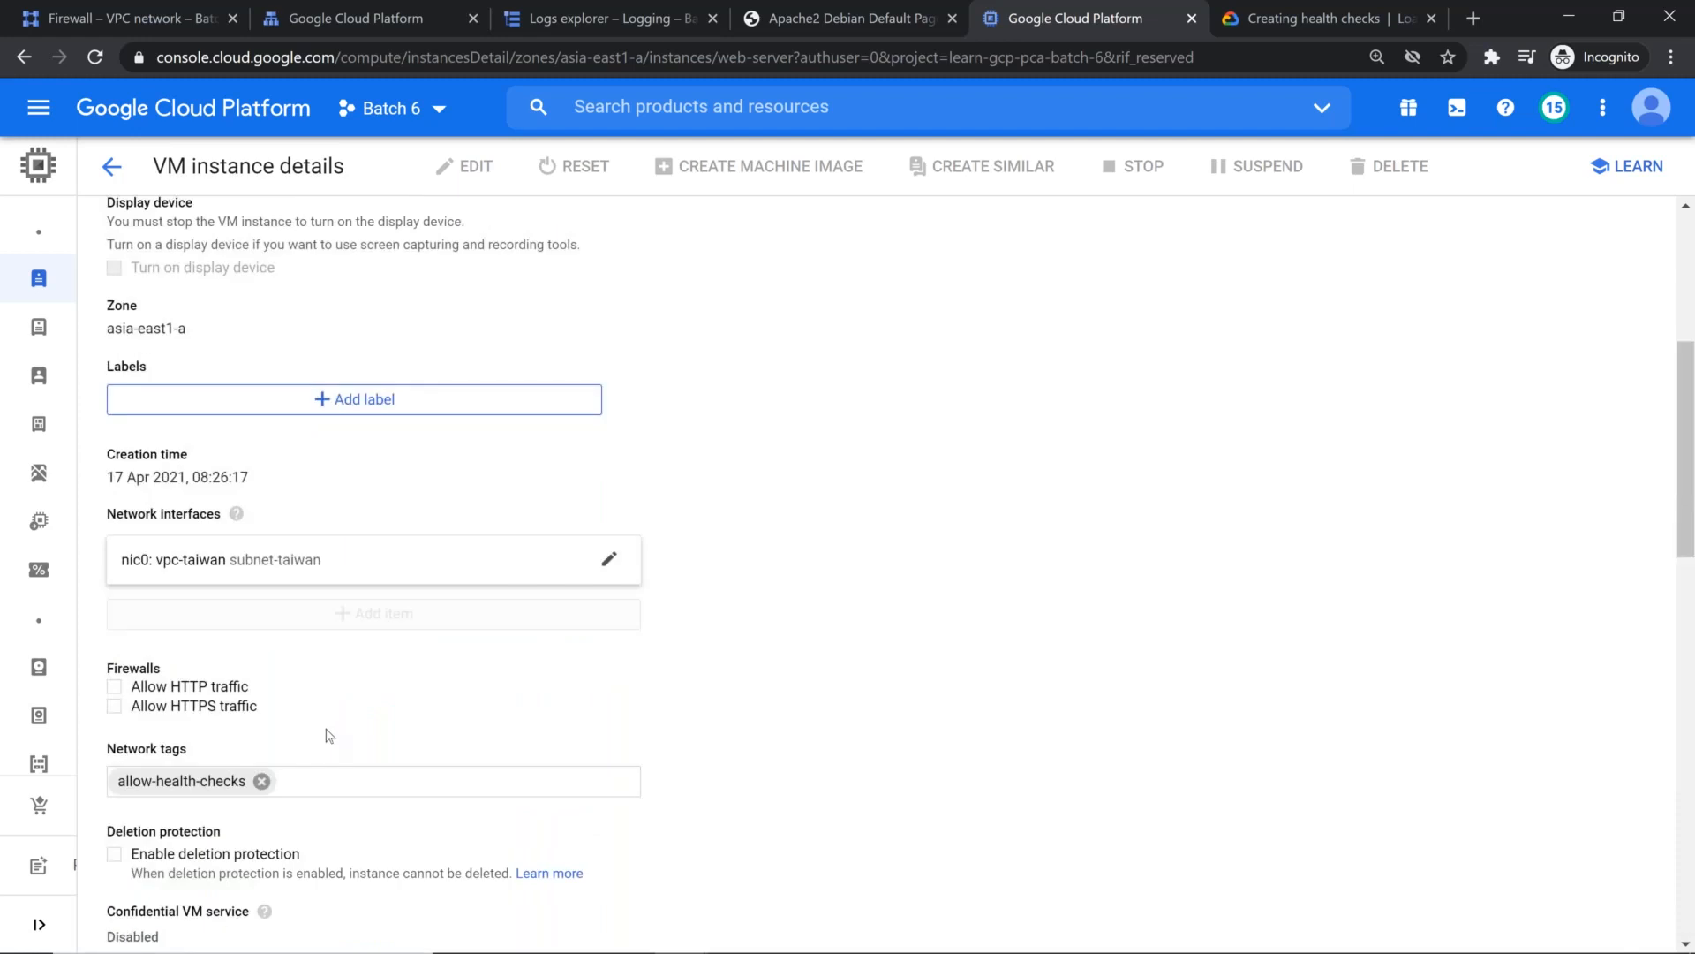
scroll(329, 735, down, 5)
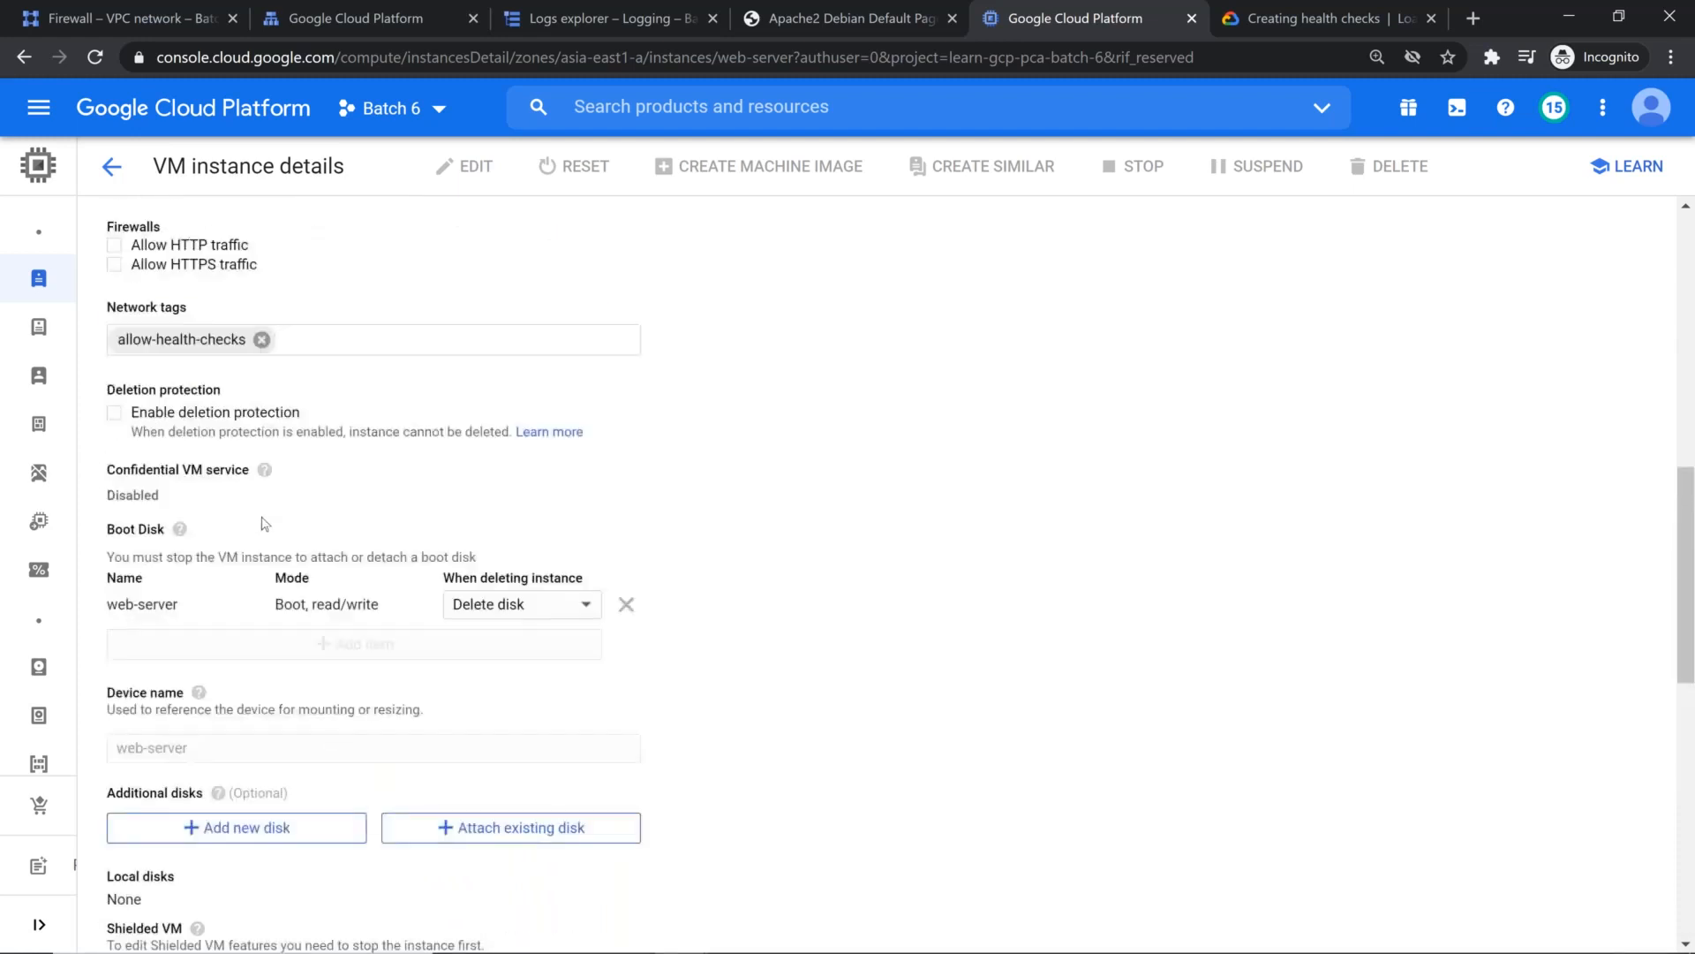
scroll(265, 524, down, 10)
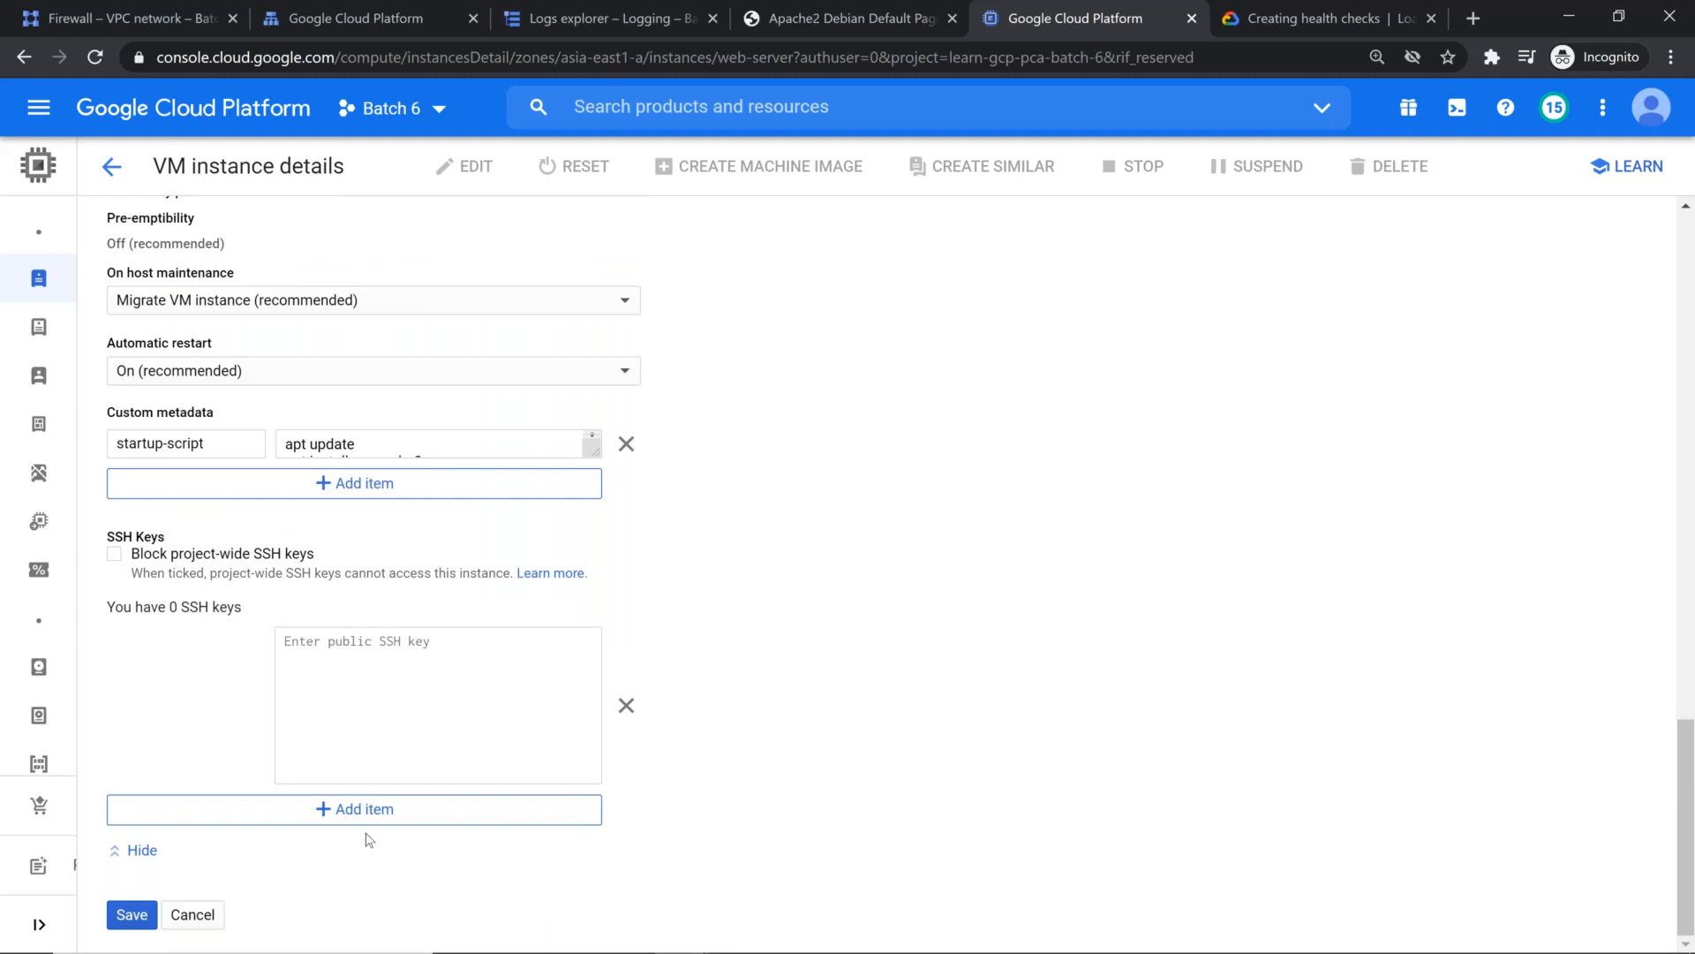
scroll(830, 569, up, 15)
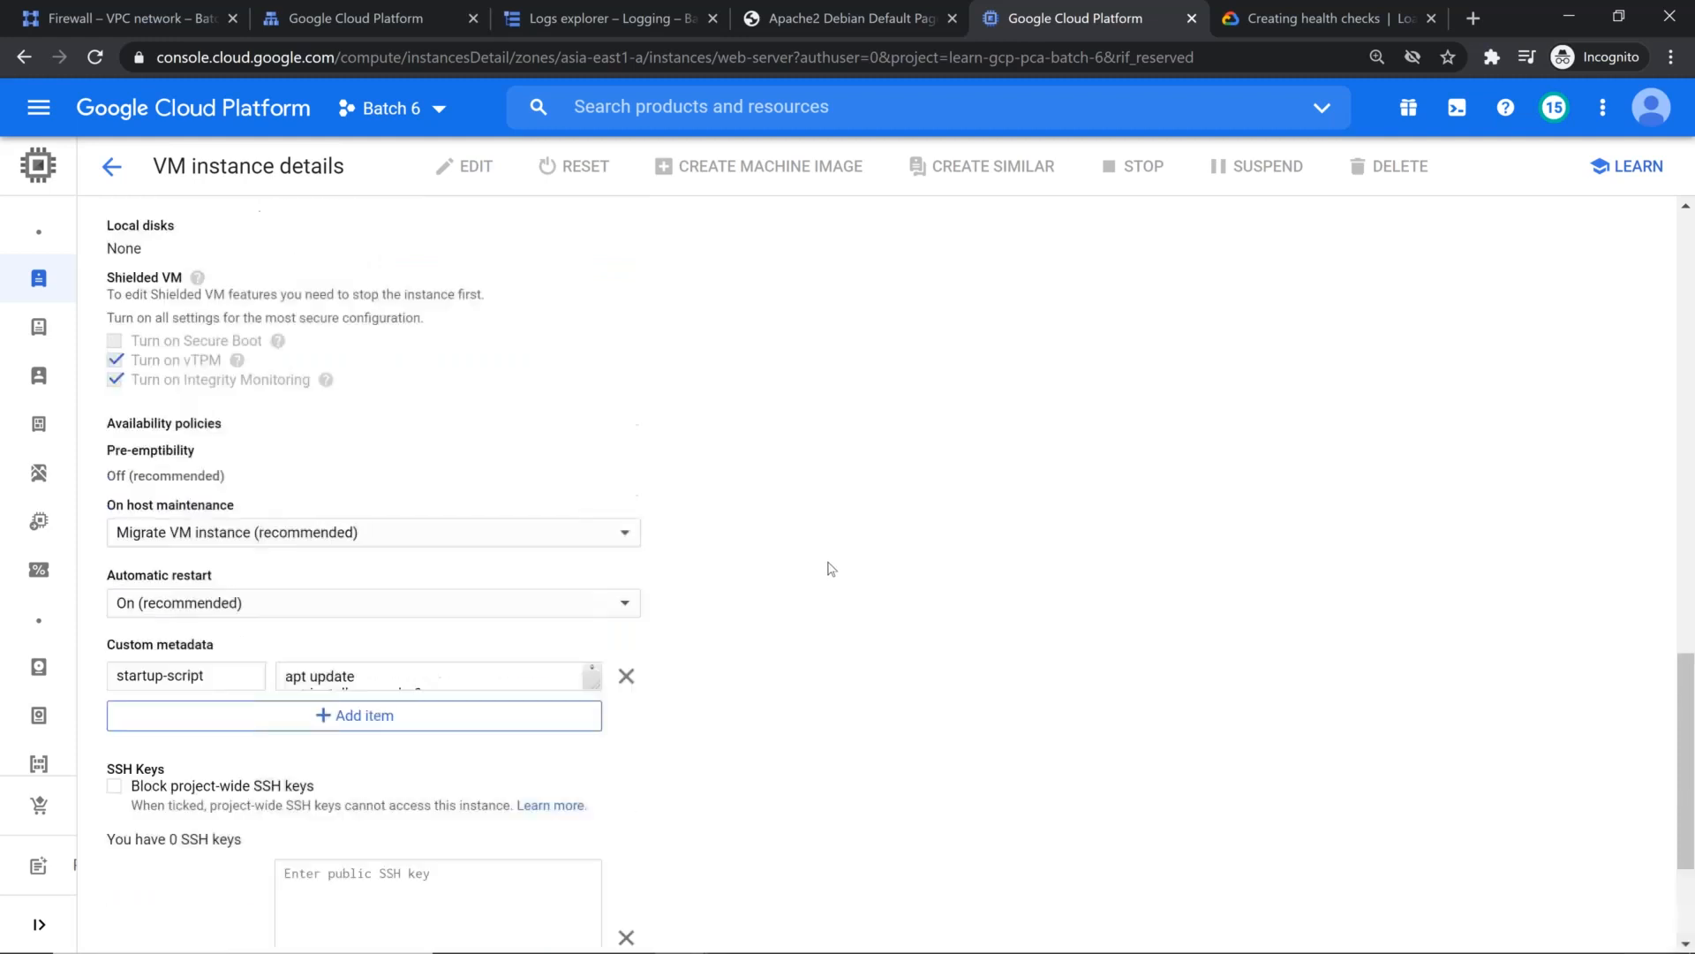
click(112, 168)
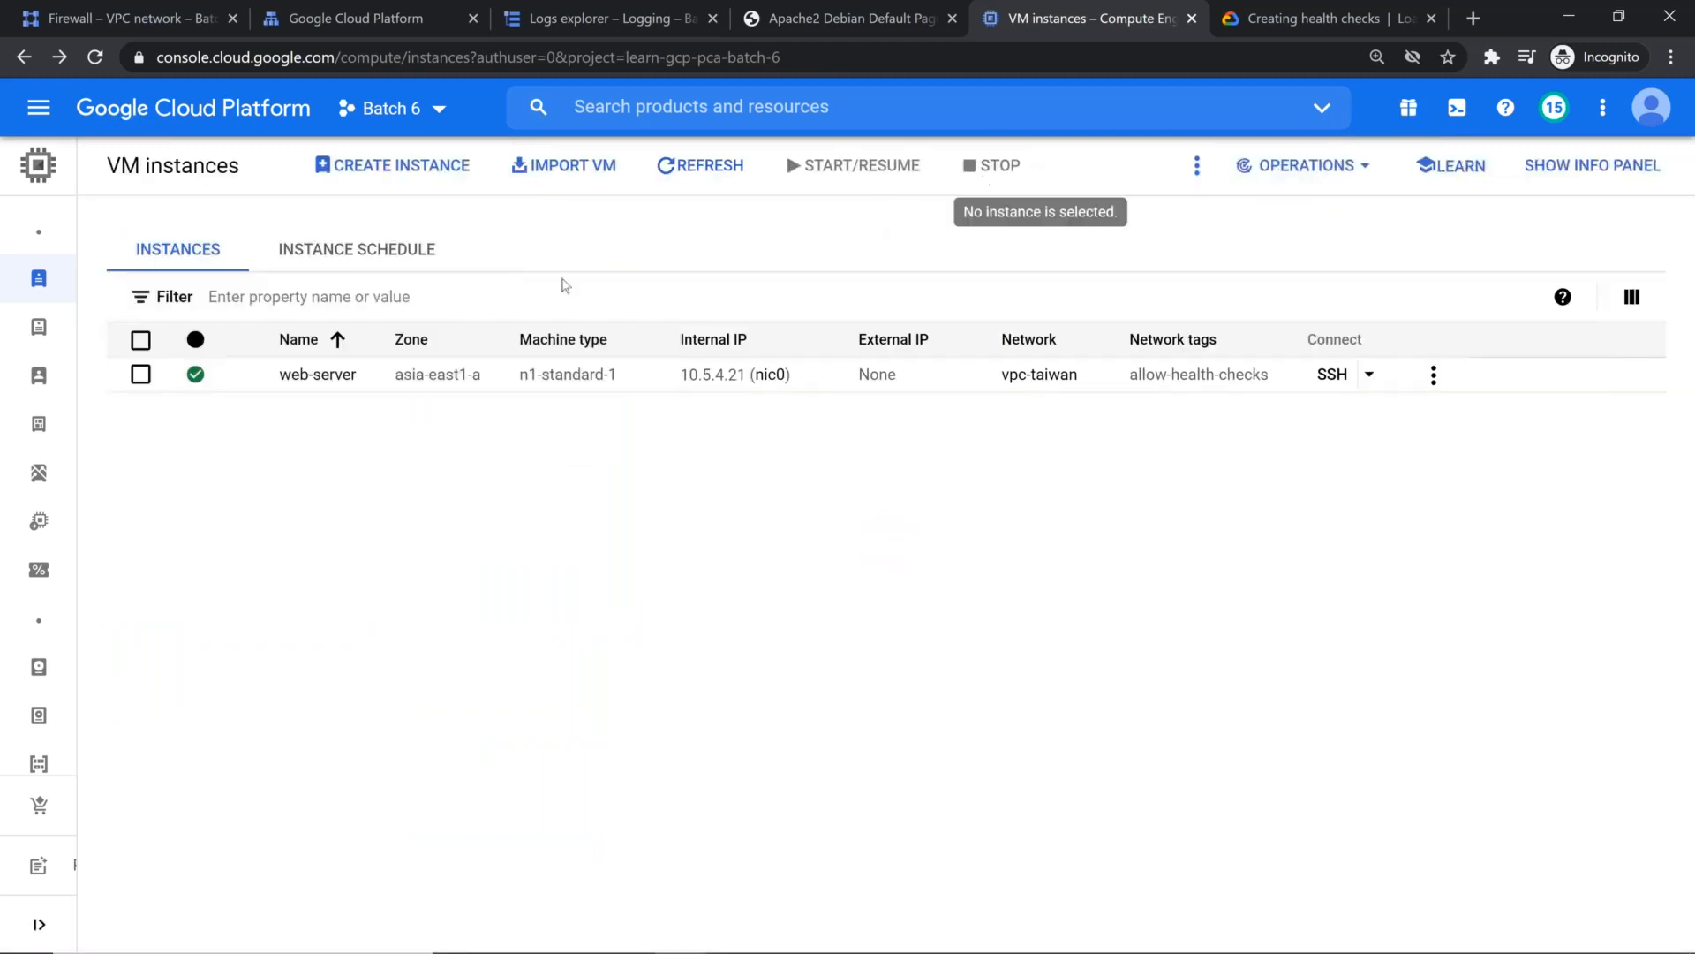
Step: Stop the web-server VM instance and refresh the instances list until it has shut down
click(140, 373)
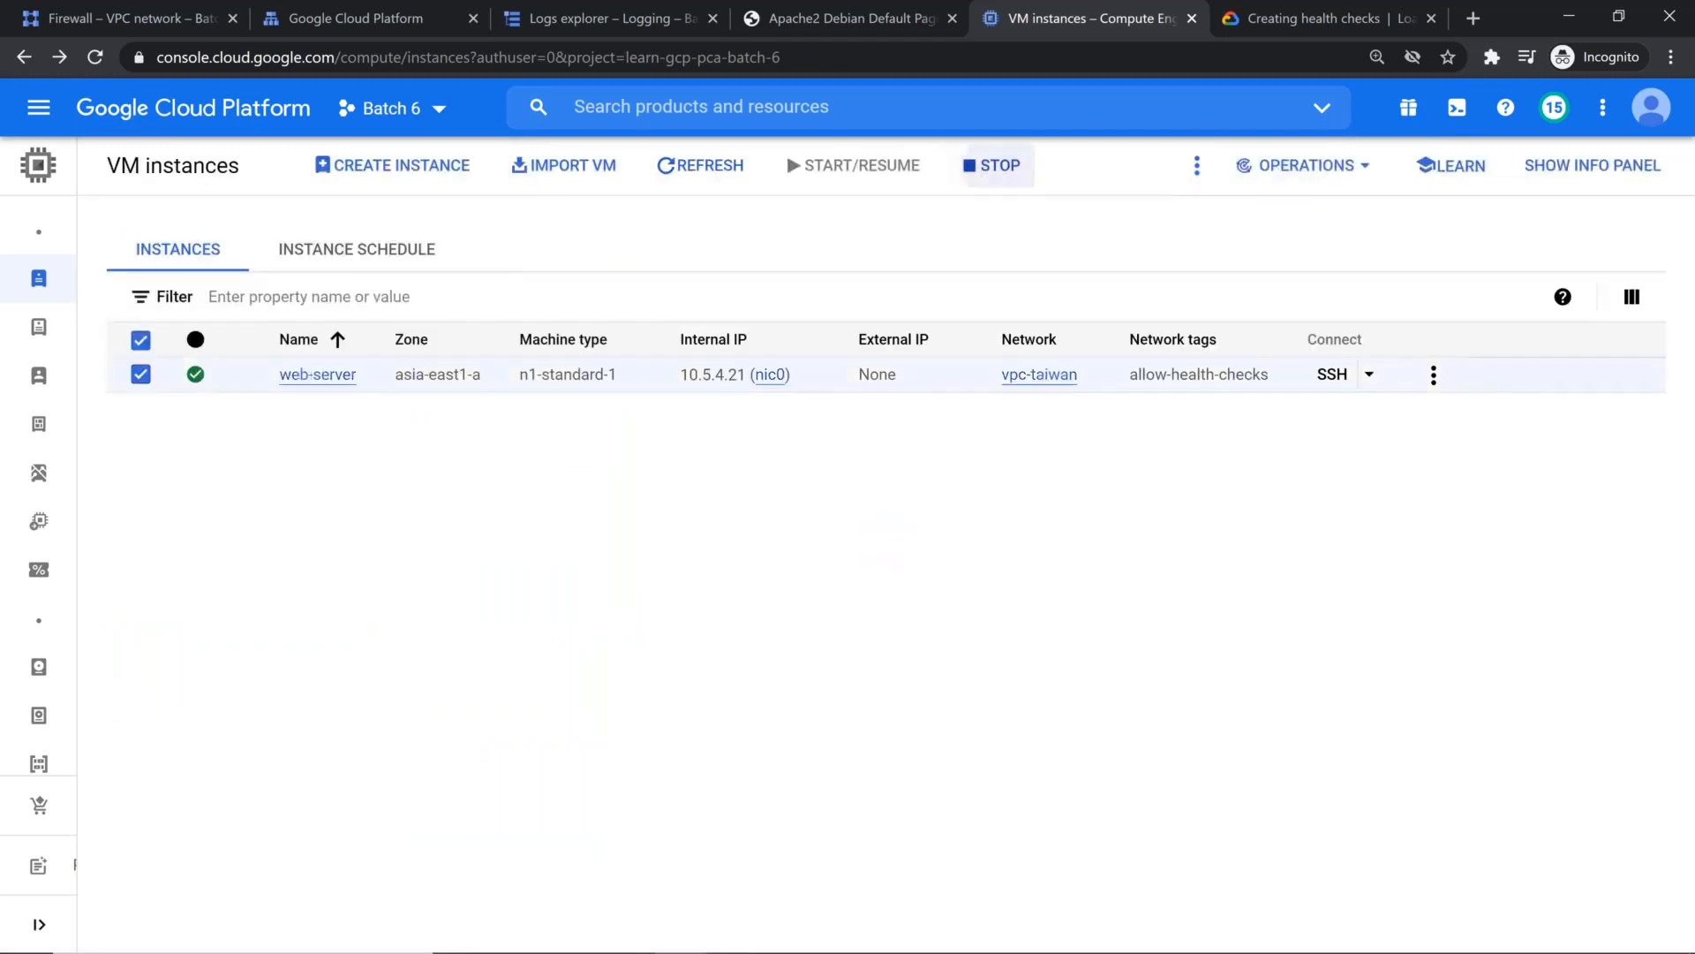
click(992, 165)
click(1124, 615)
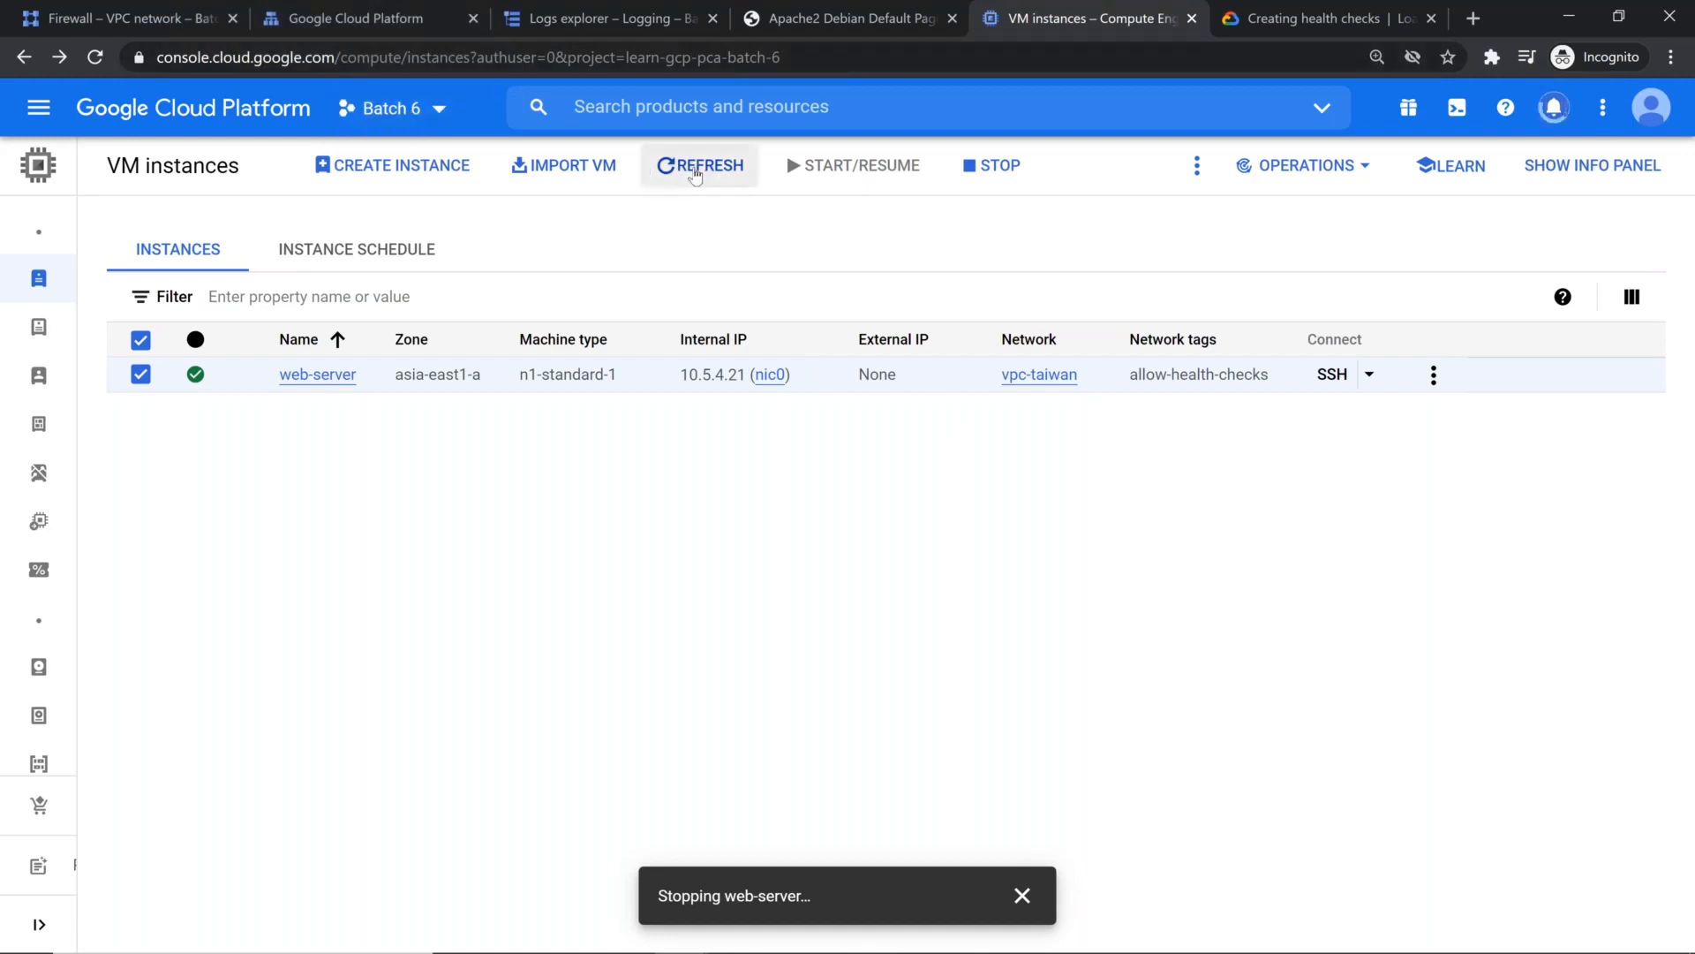
click(696, 174)
click(699, 176)
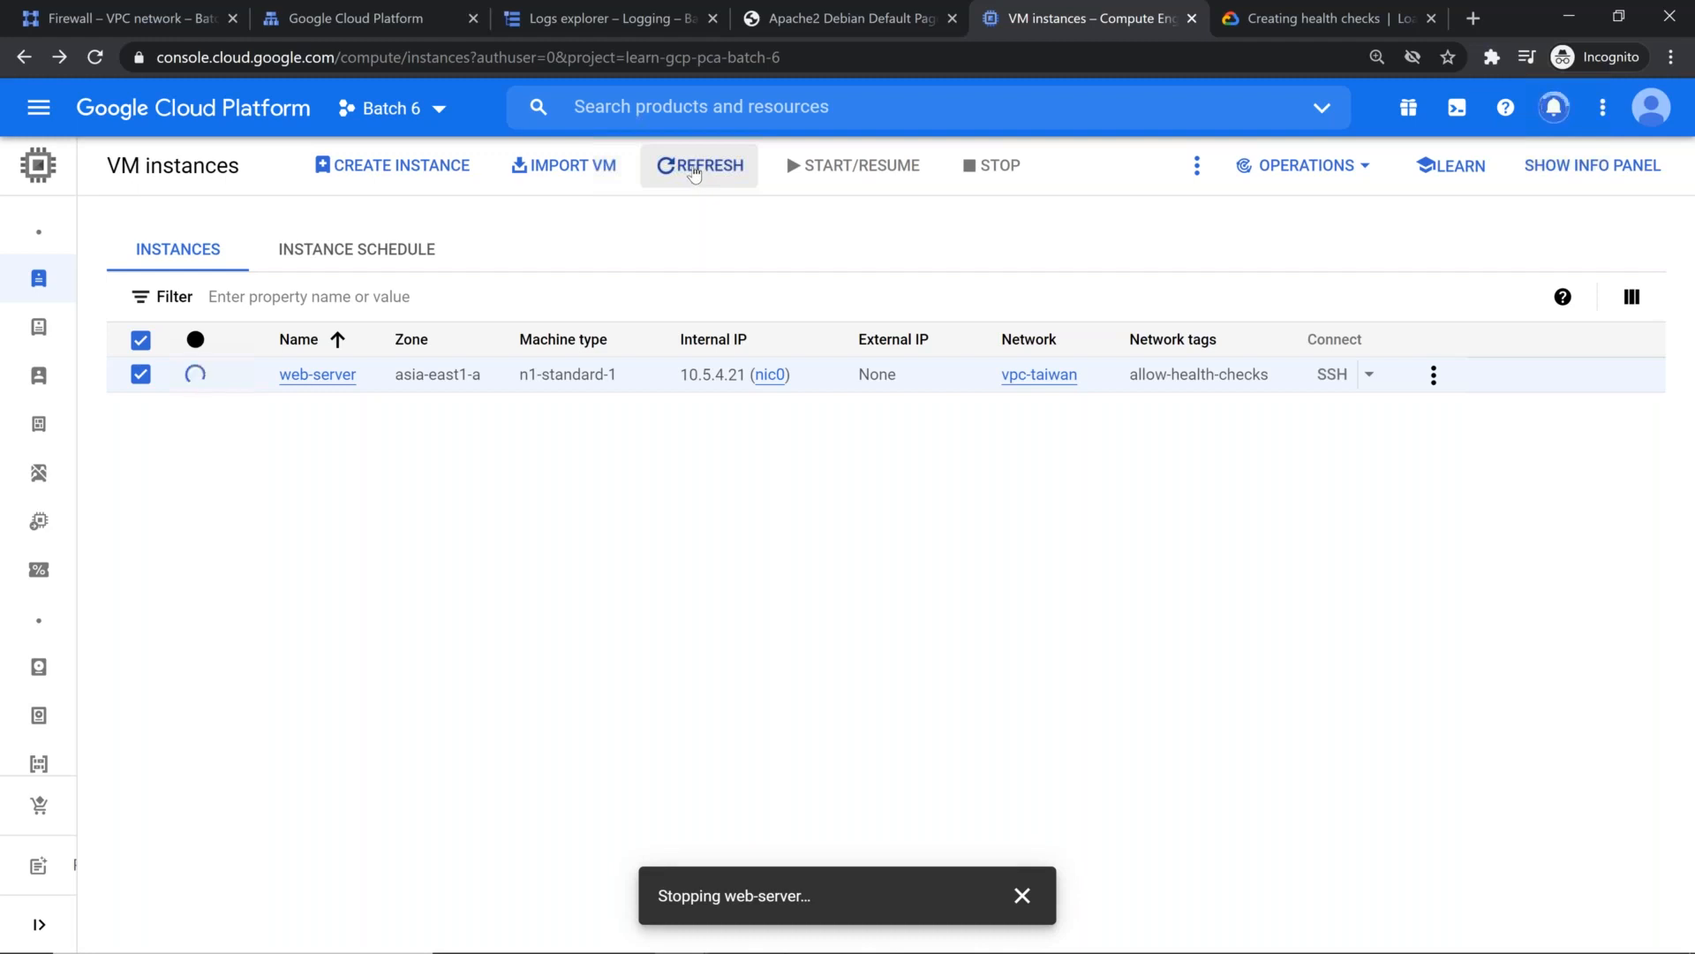
click(694, 175)
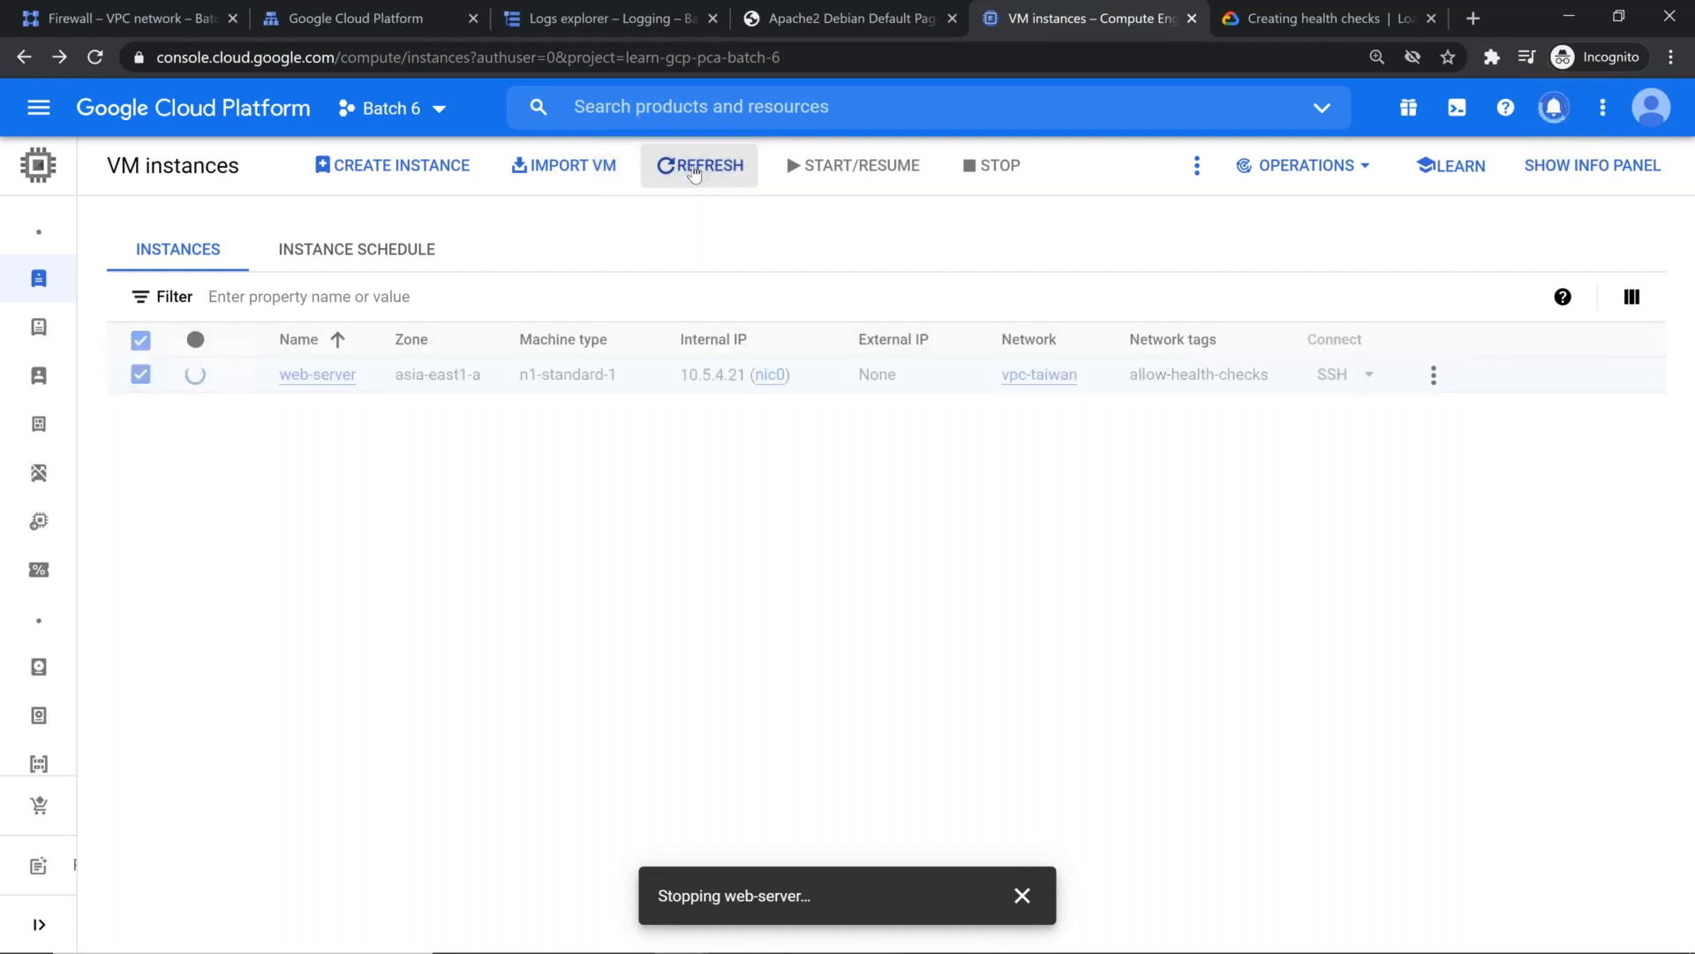
click(693, 175)
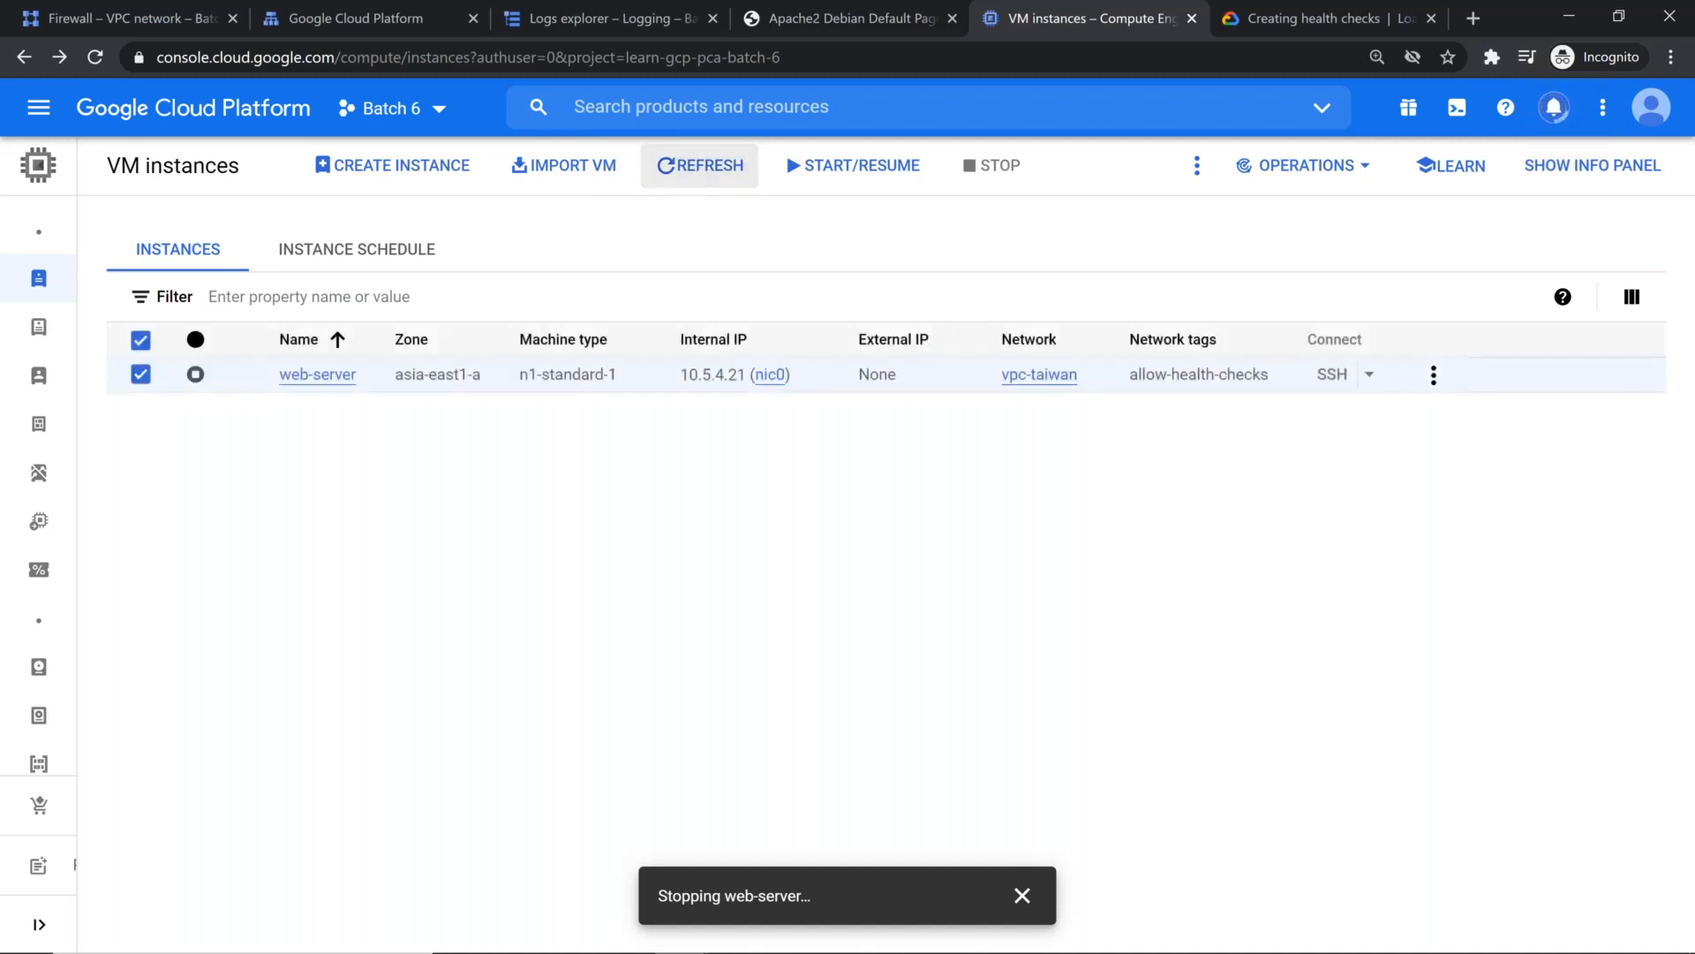
Step: Edit the web-server instance to use the glb-dns-cdn-demo service account and save the change
click(328, 375)
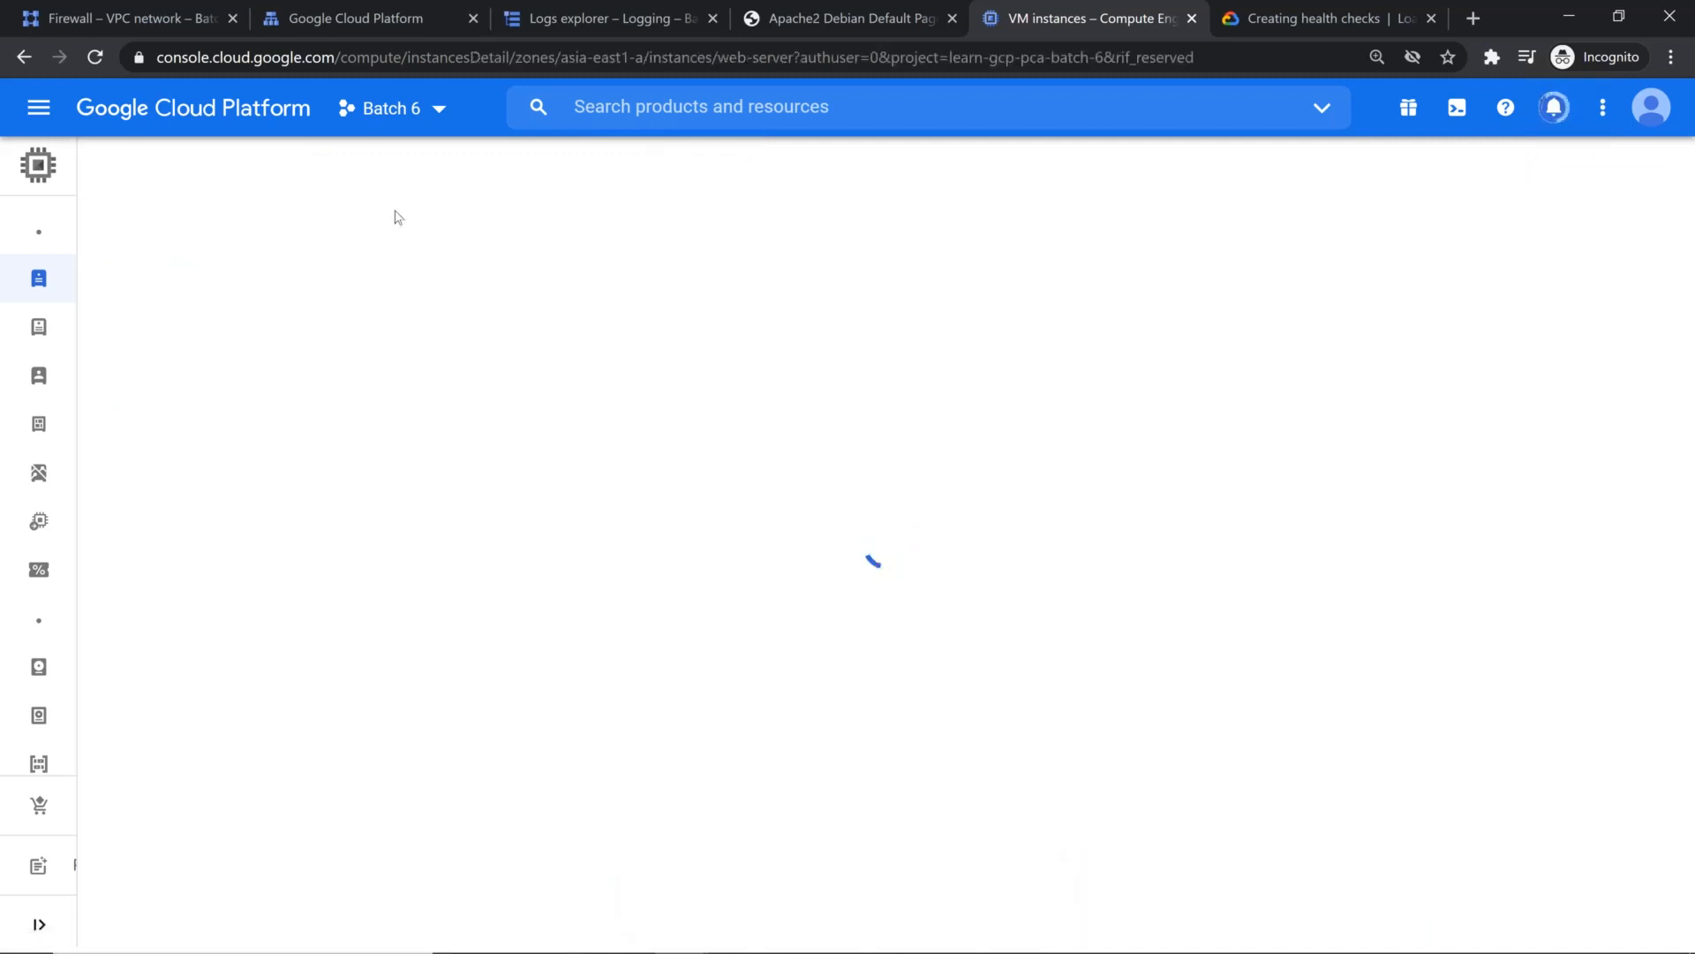
click(475, 164)
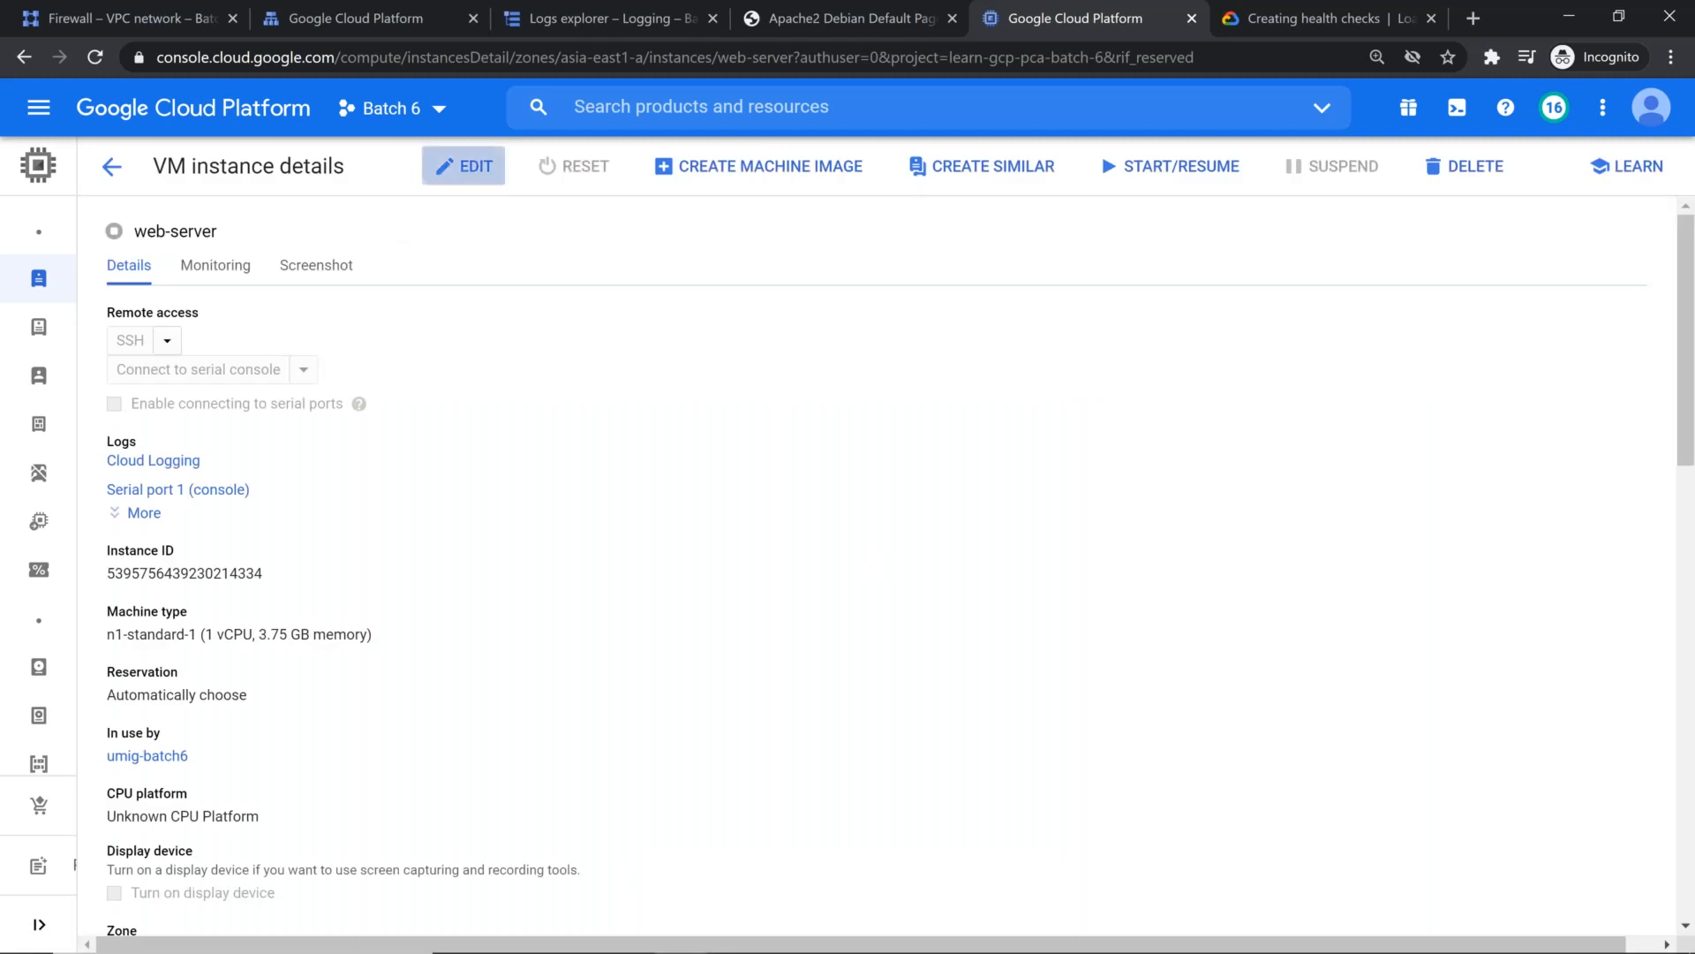
scroll(547, 388, down, 6)
scroll(572, 416, down, 15)
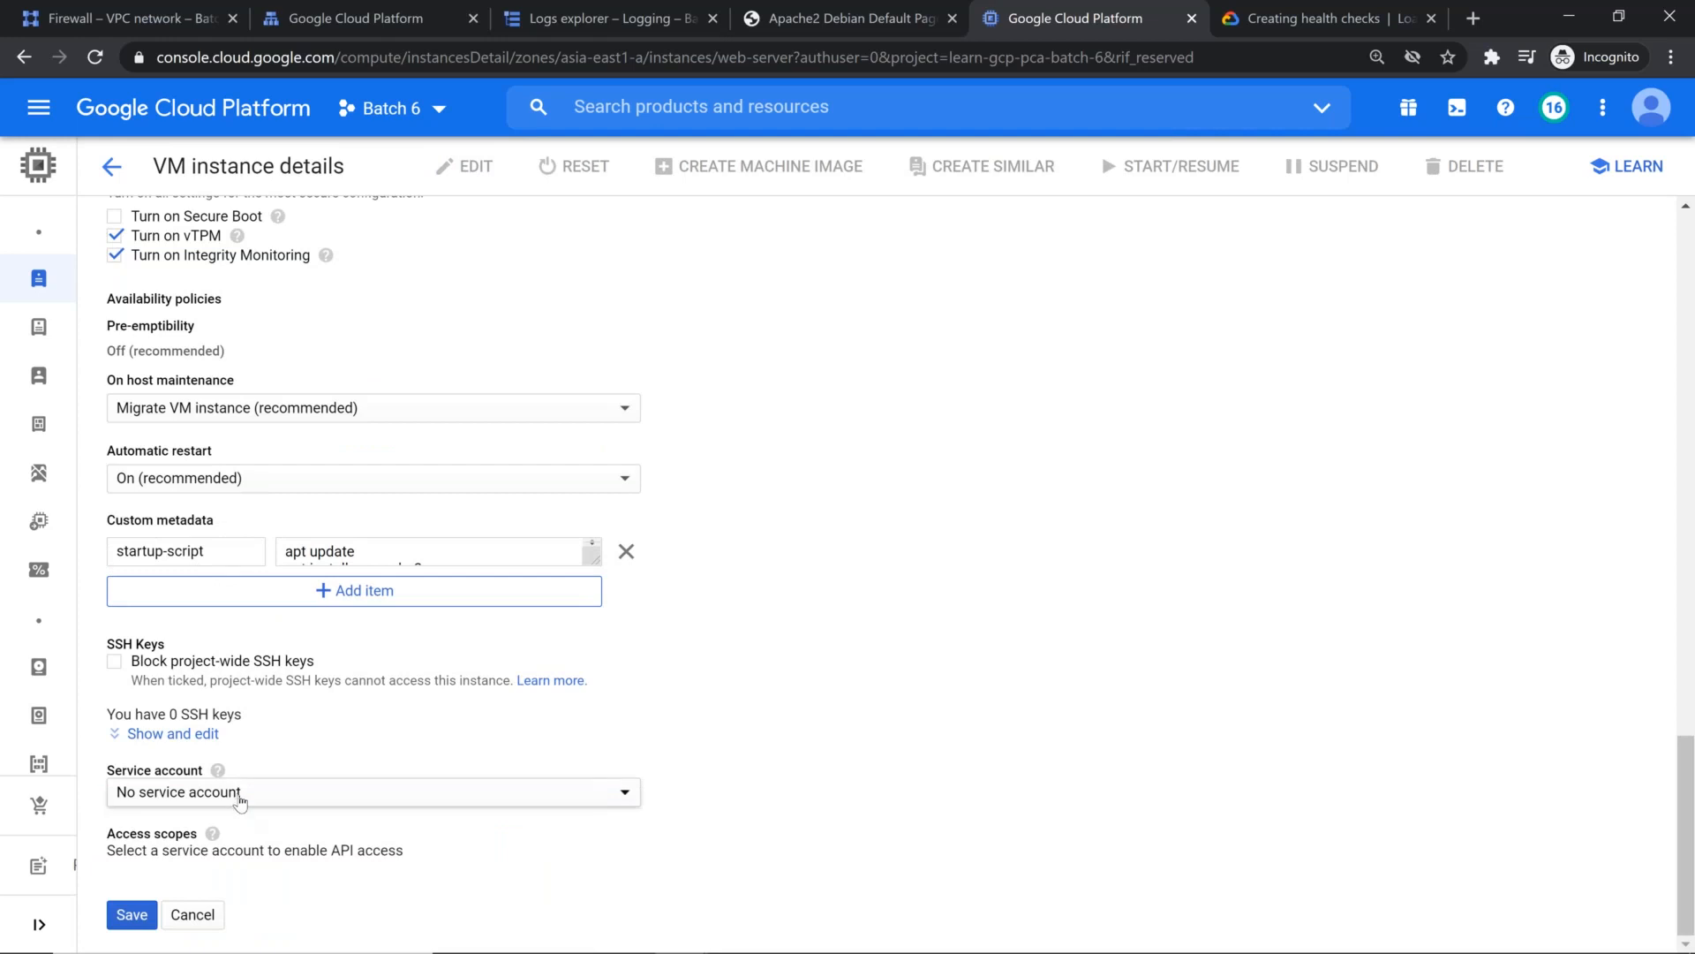
click(239, 801)
click(265, 696)
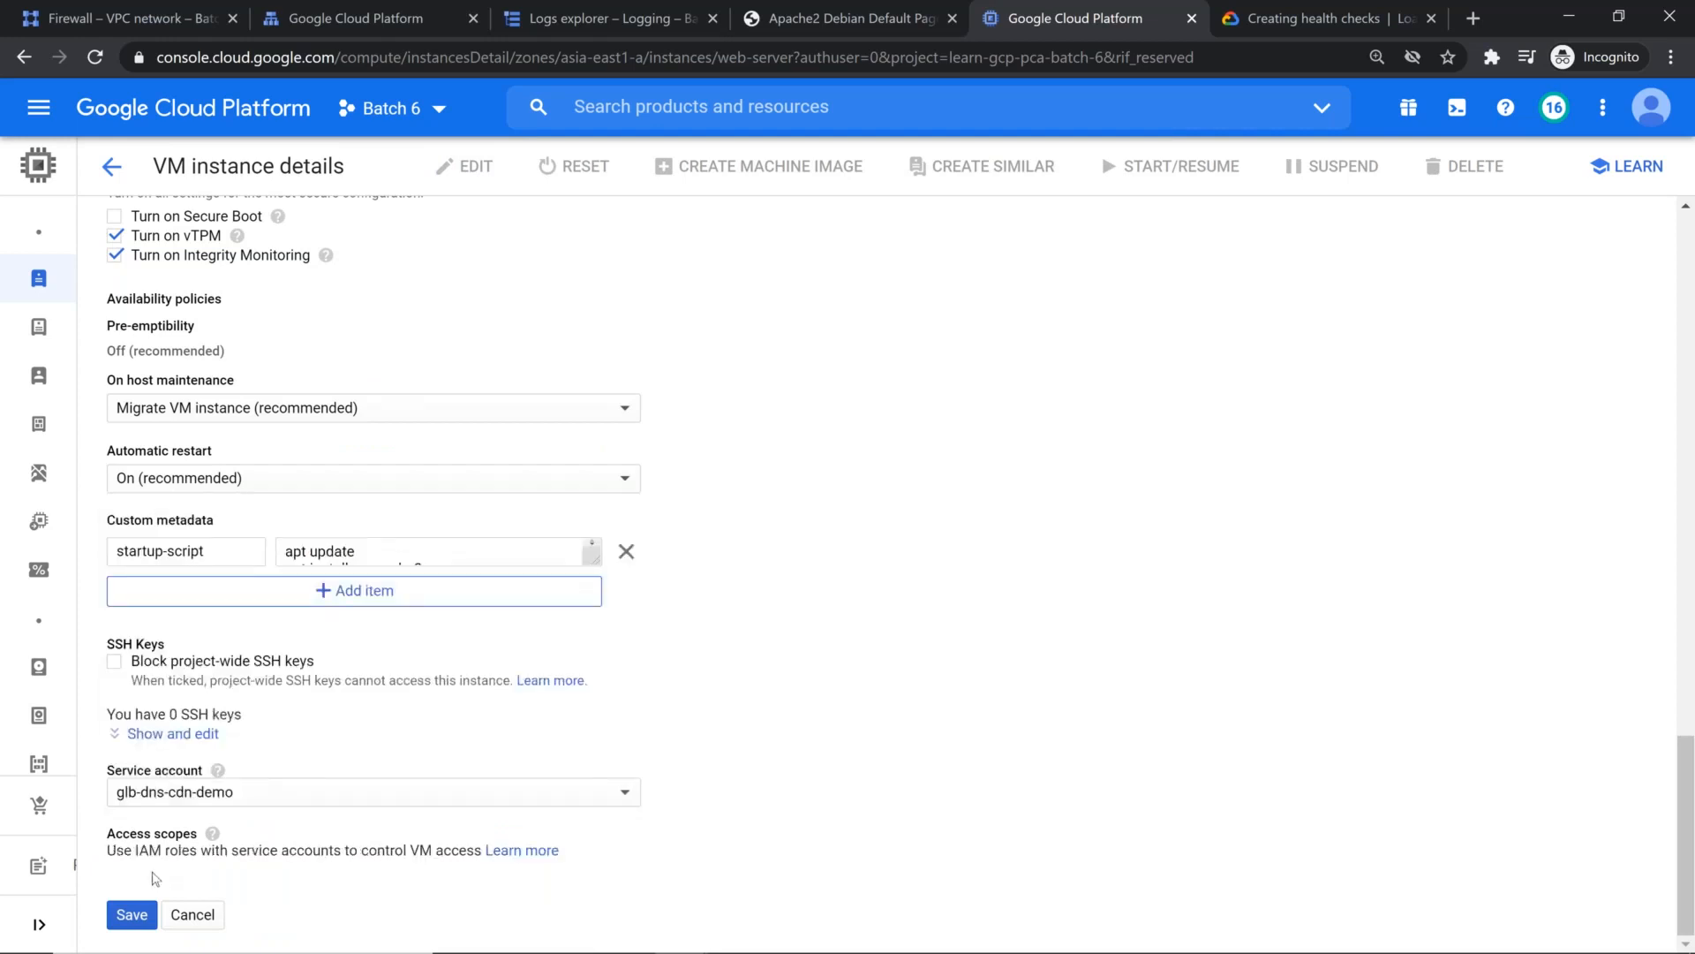
click(133, 914)
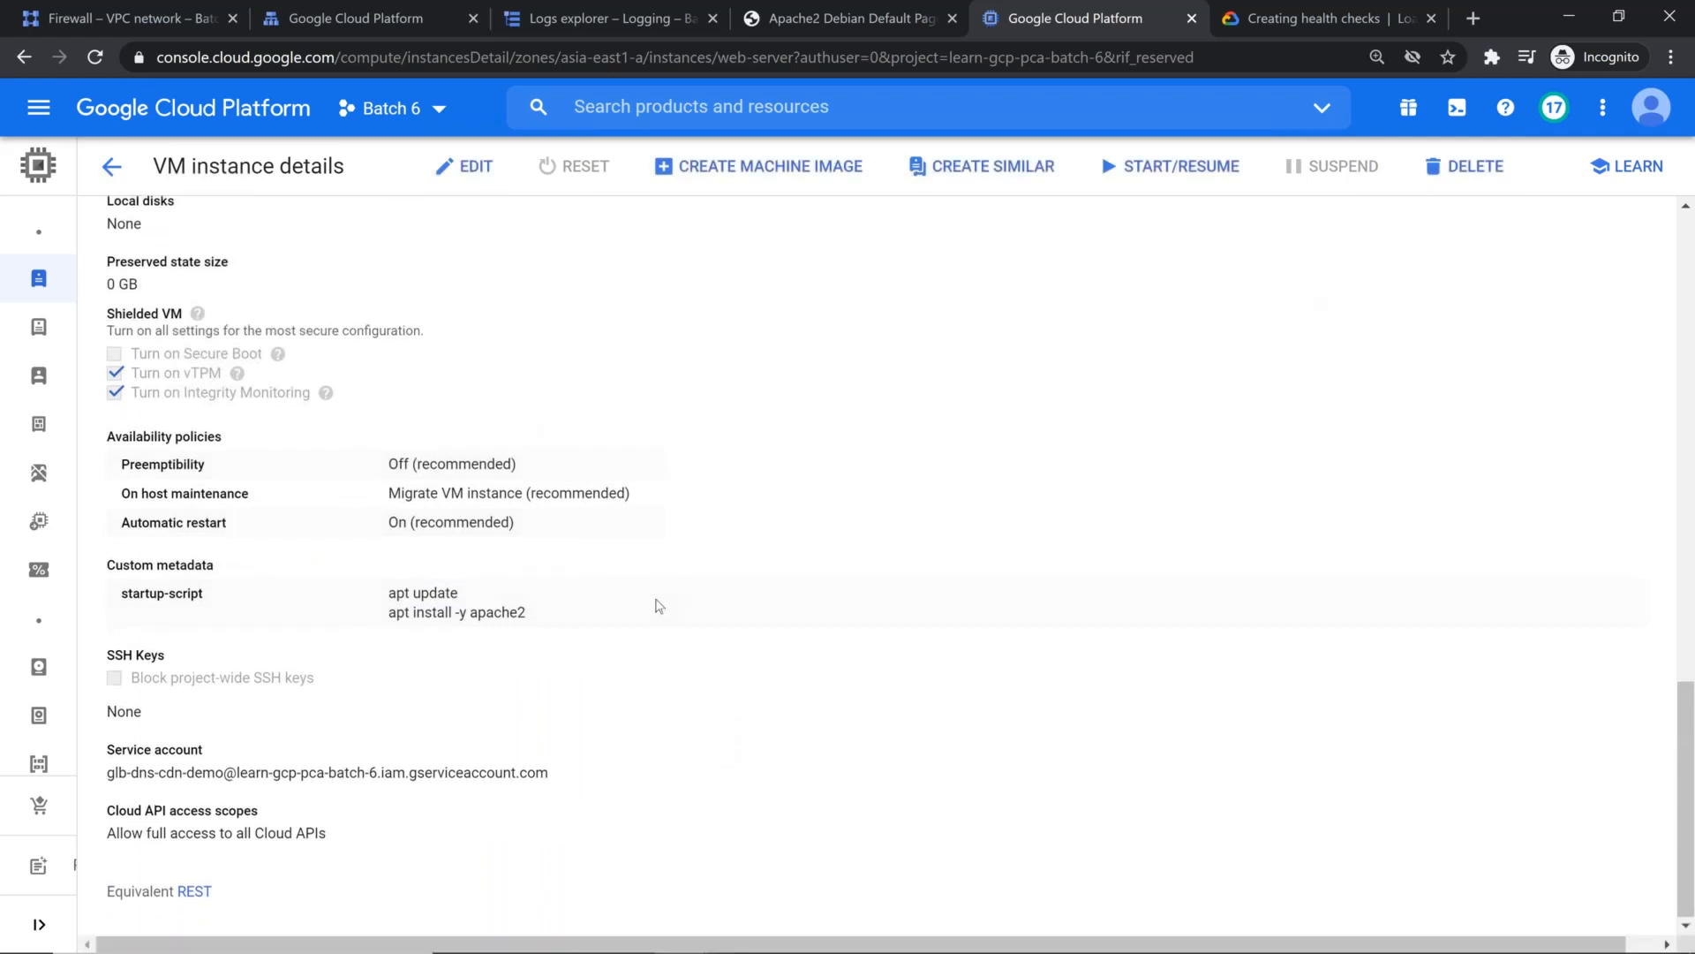
Step: Return to the VM instances list, start web-server again and refresh its status
click(112, 166)
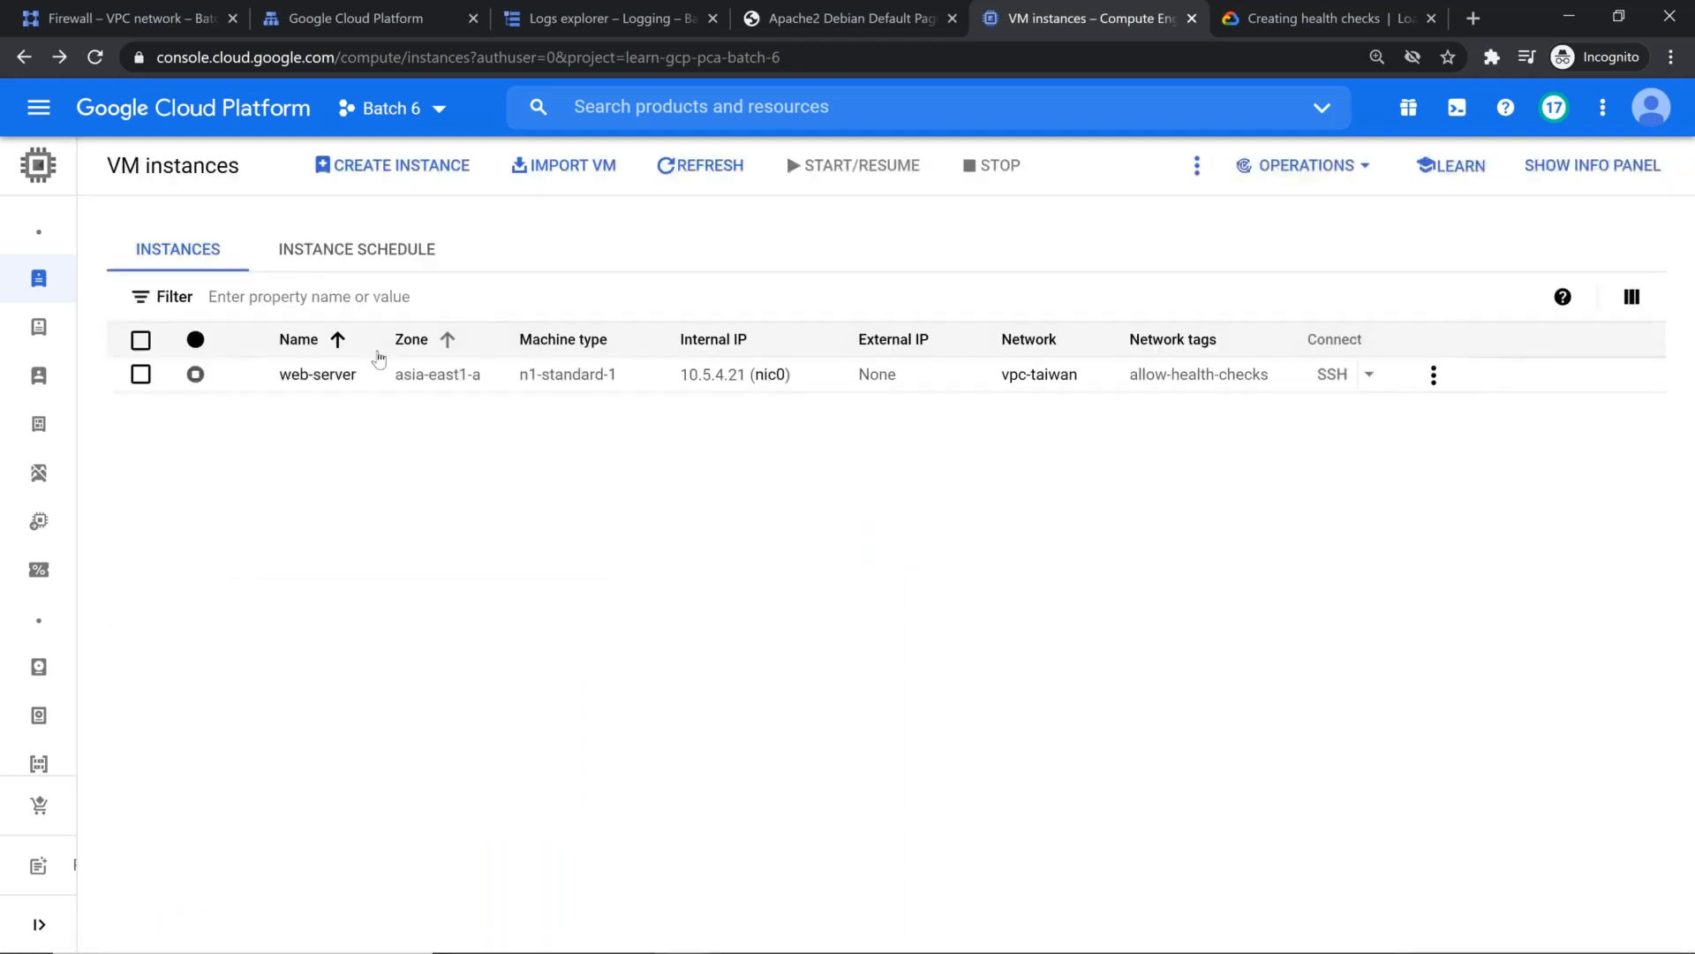
click(140, 374)
click(861, 172)
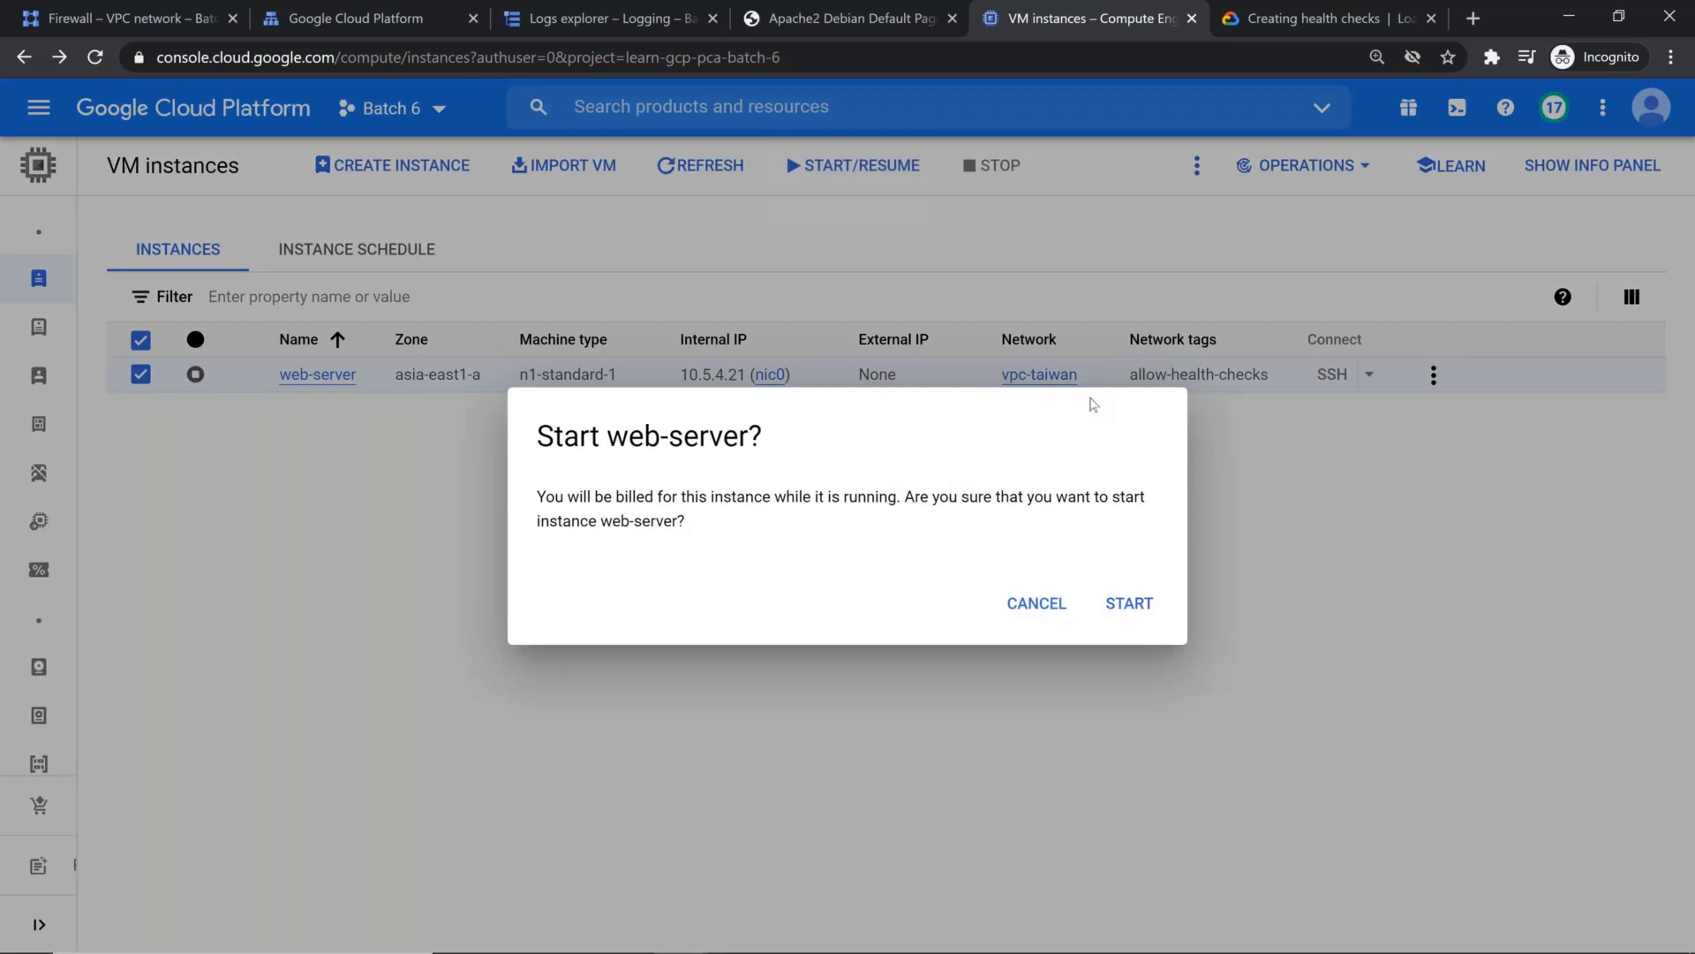
click(1121, 604)
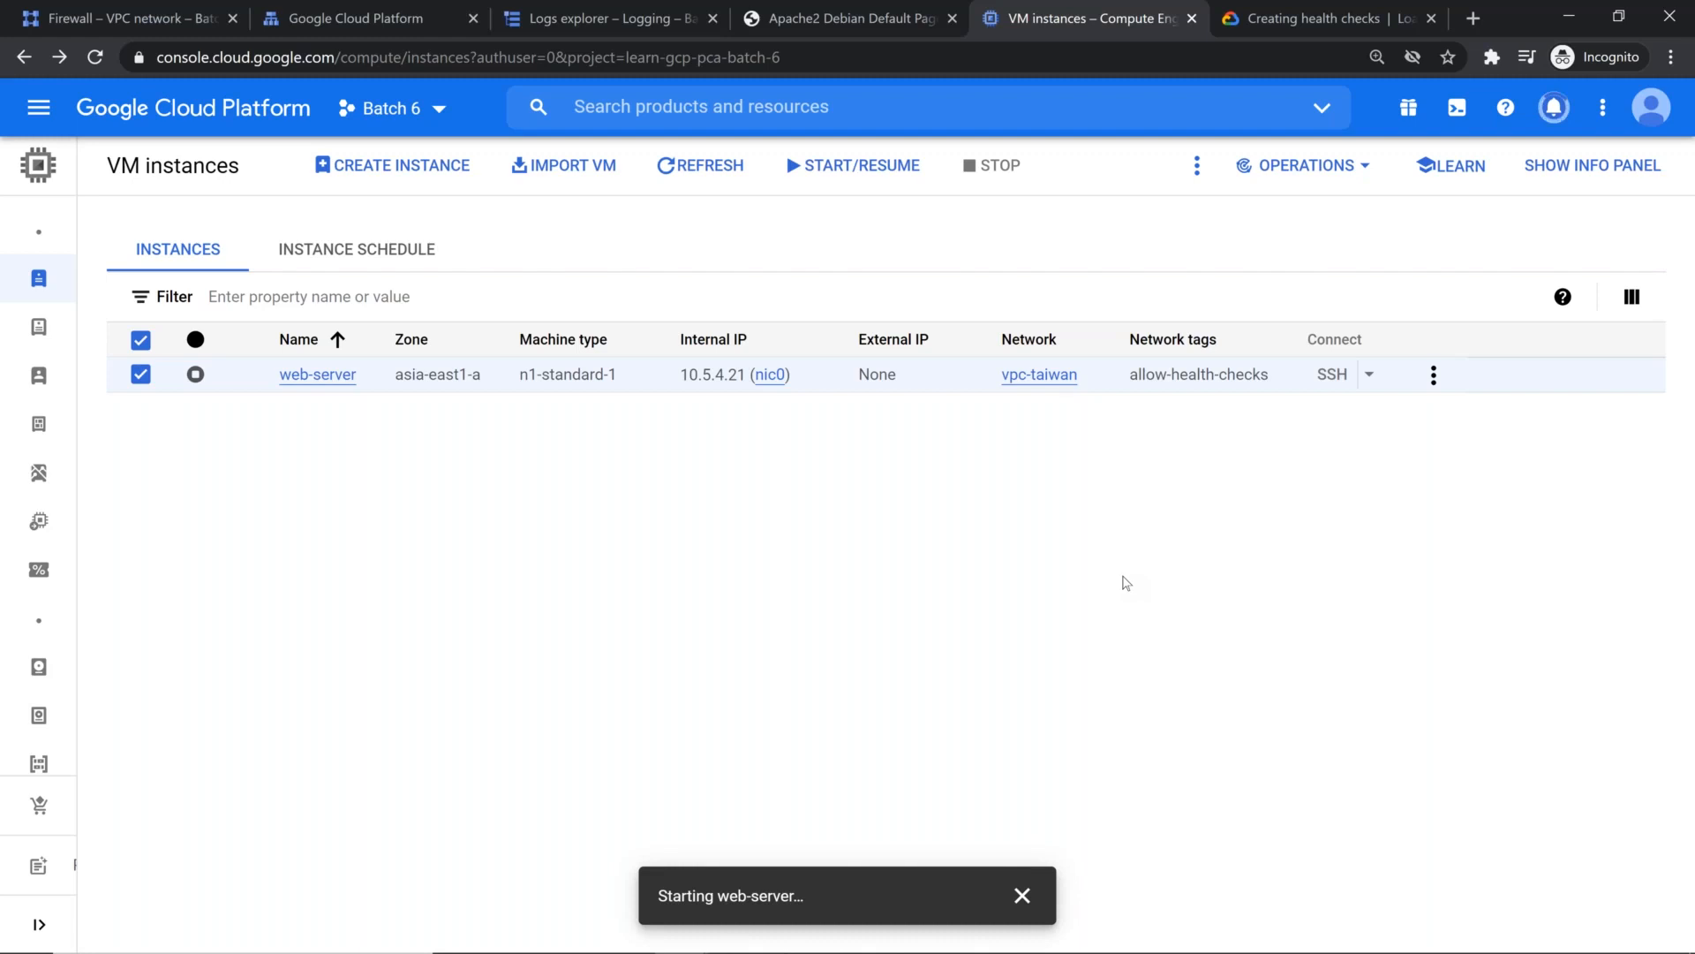
click(697, 157)
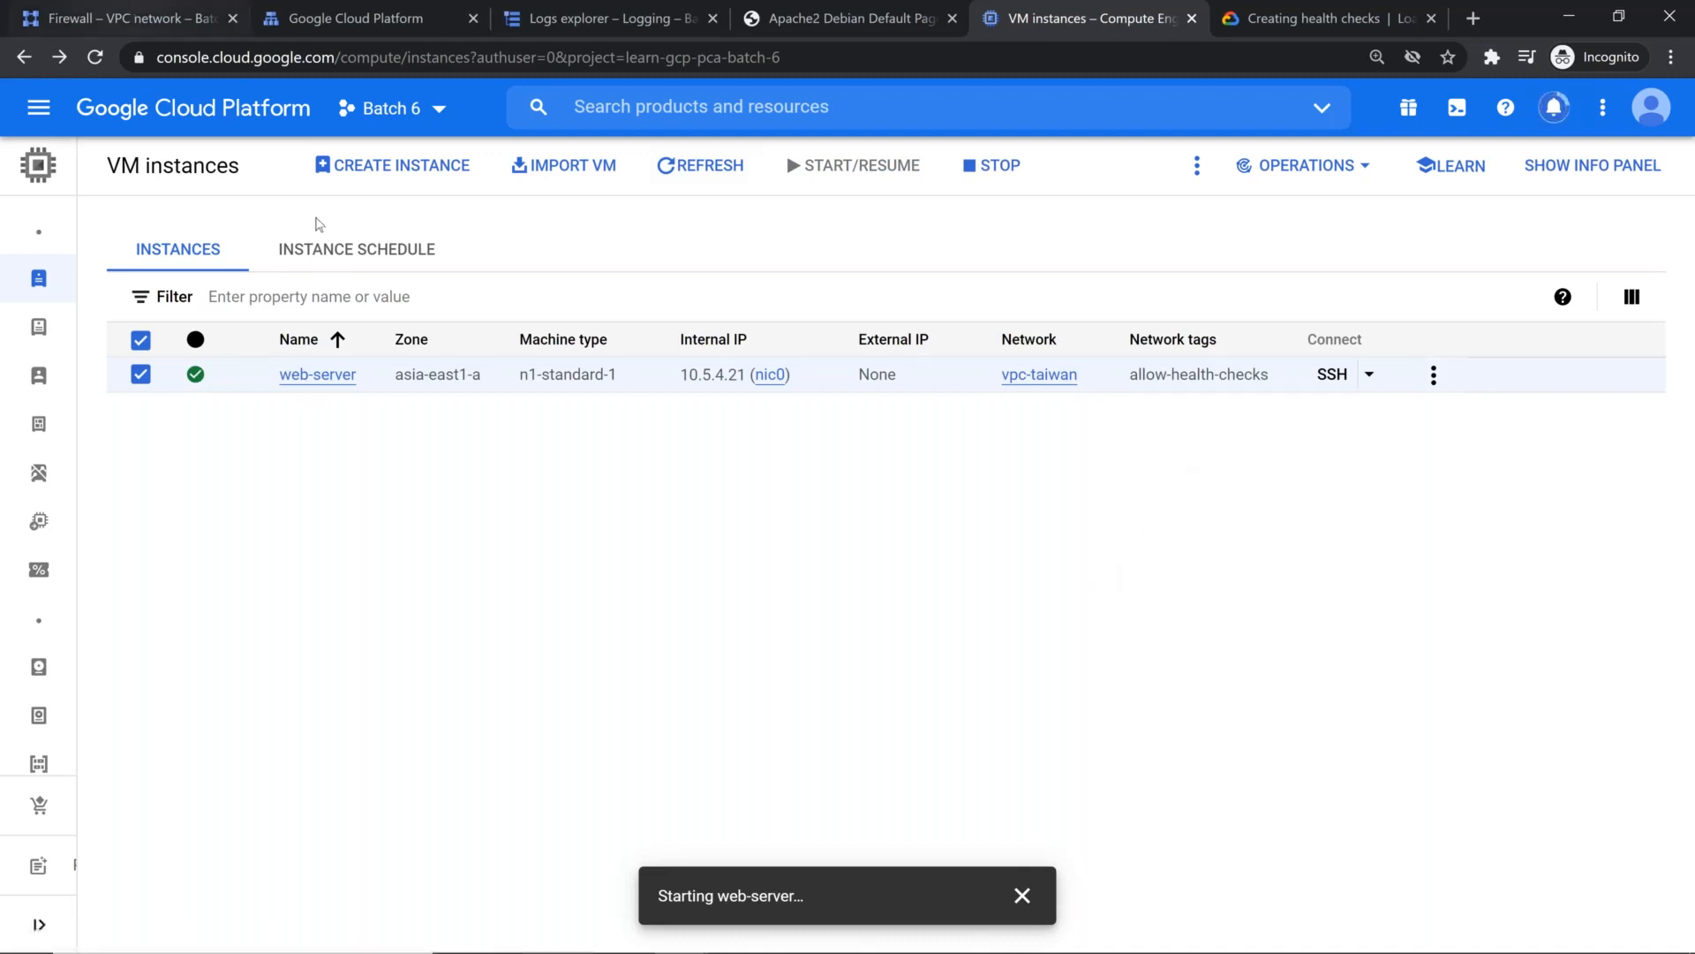
Step: Open the vpc-taiwan-allow-ssh-icmp firewall rule's details and check which instances it applies to
key(ctrl+1)
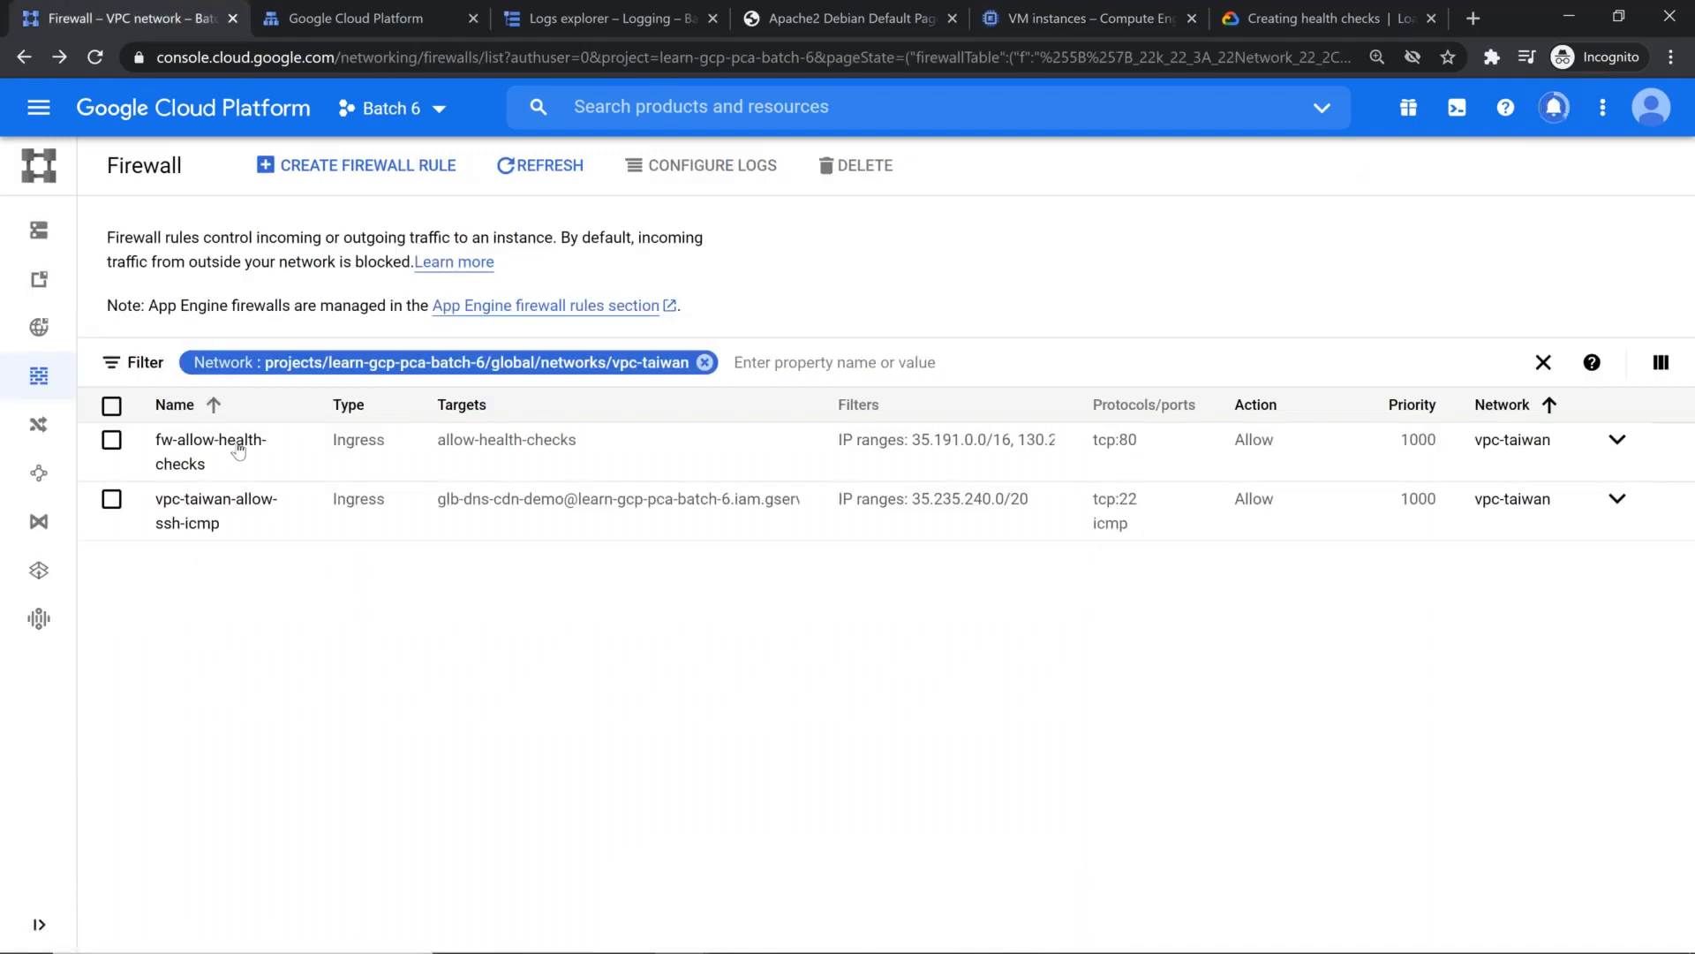
click(227, 521)
scroll(394, 560, down, 6)
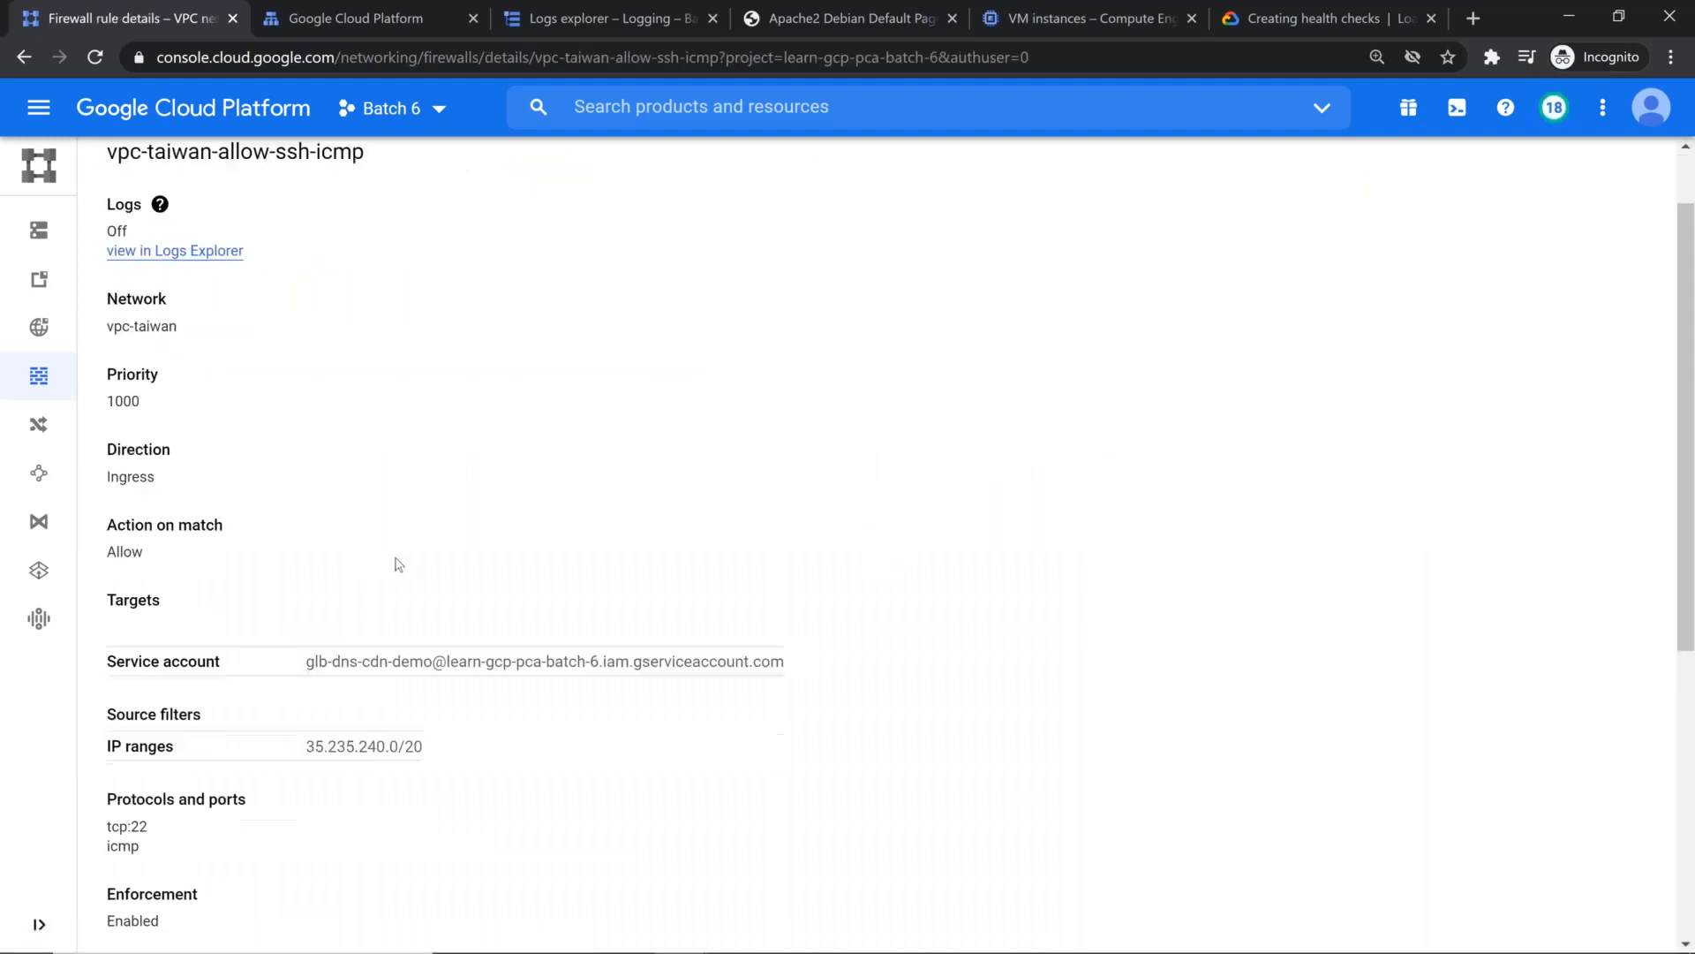
Step: Open an SSH session to web-server from the VM instances list, reposition and widen its window, and clear the terminal
click(1059, 14)
click(1335, 378)
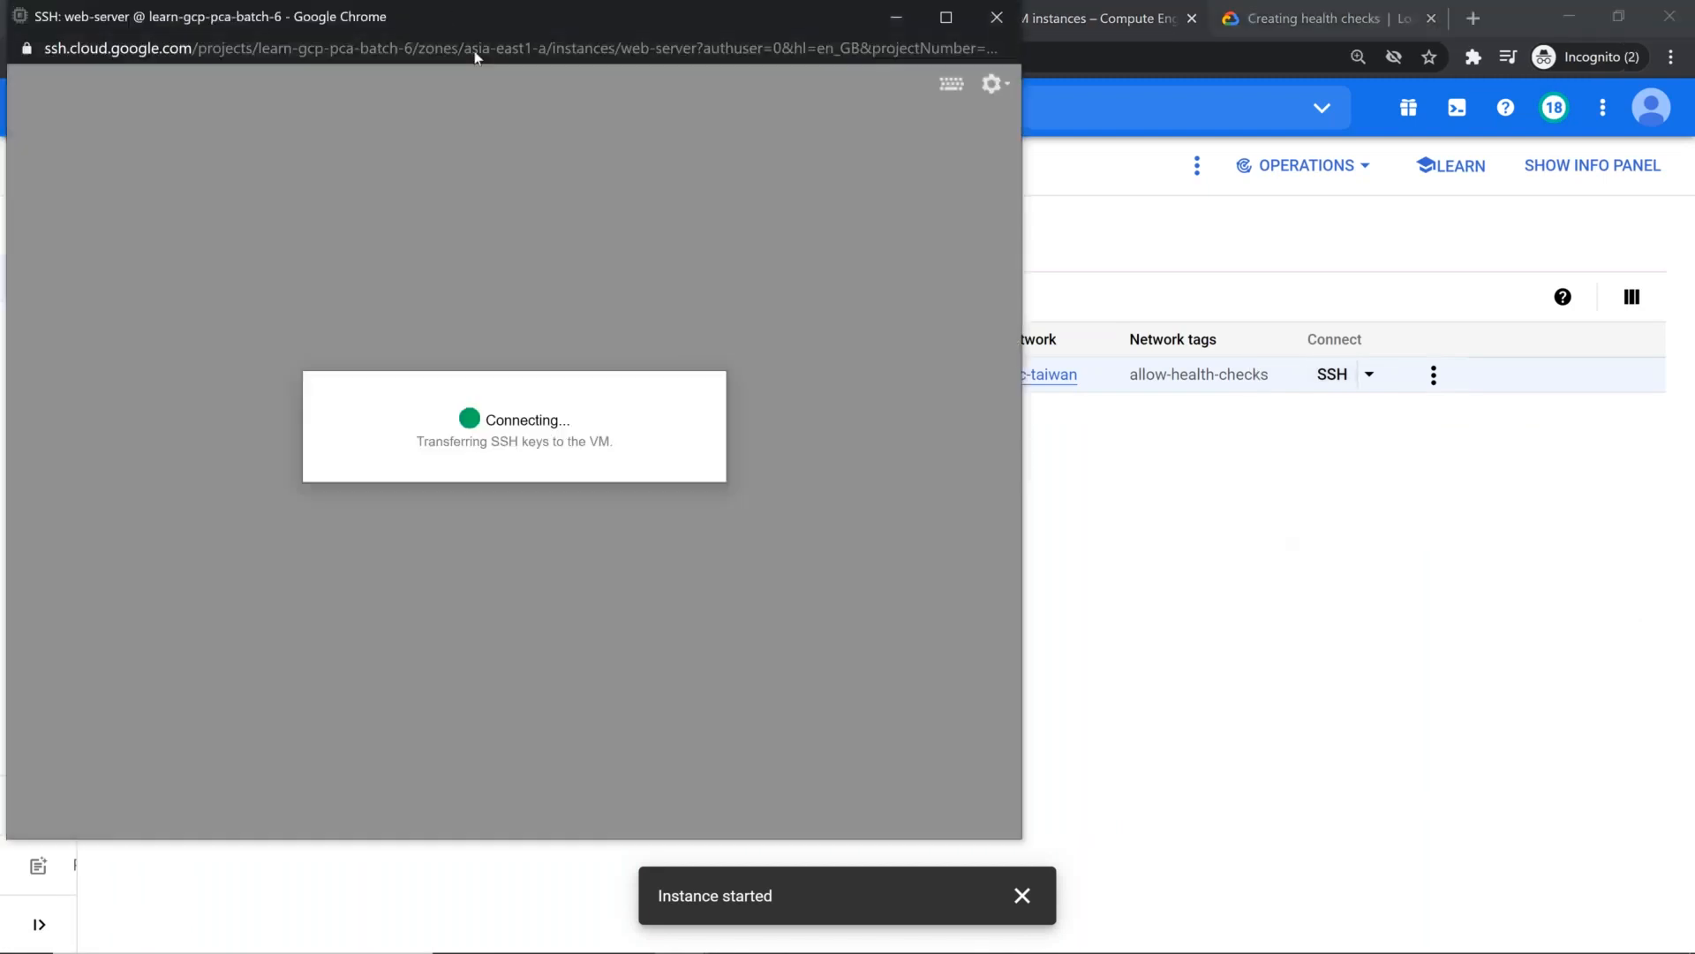
drag(453, 15, 511, 310)
drag(624, 499, 732, 444)
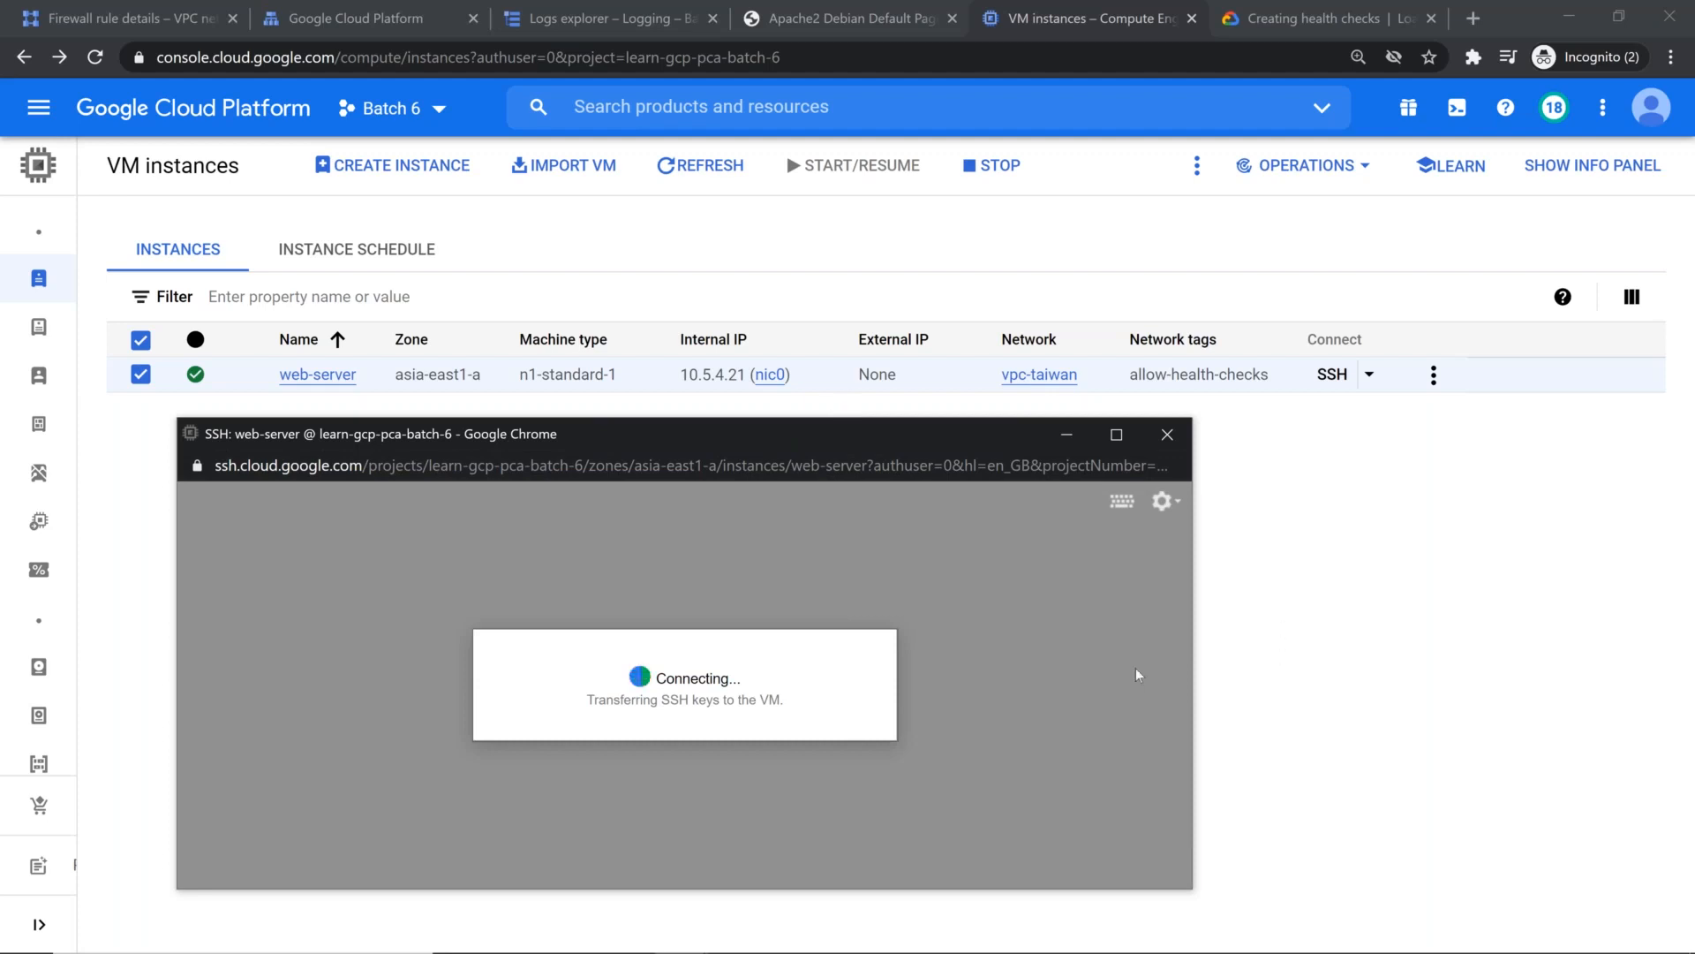
drag(1188, 688, 1534, 659)
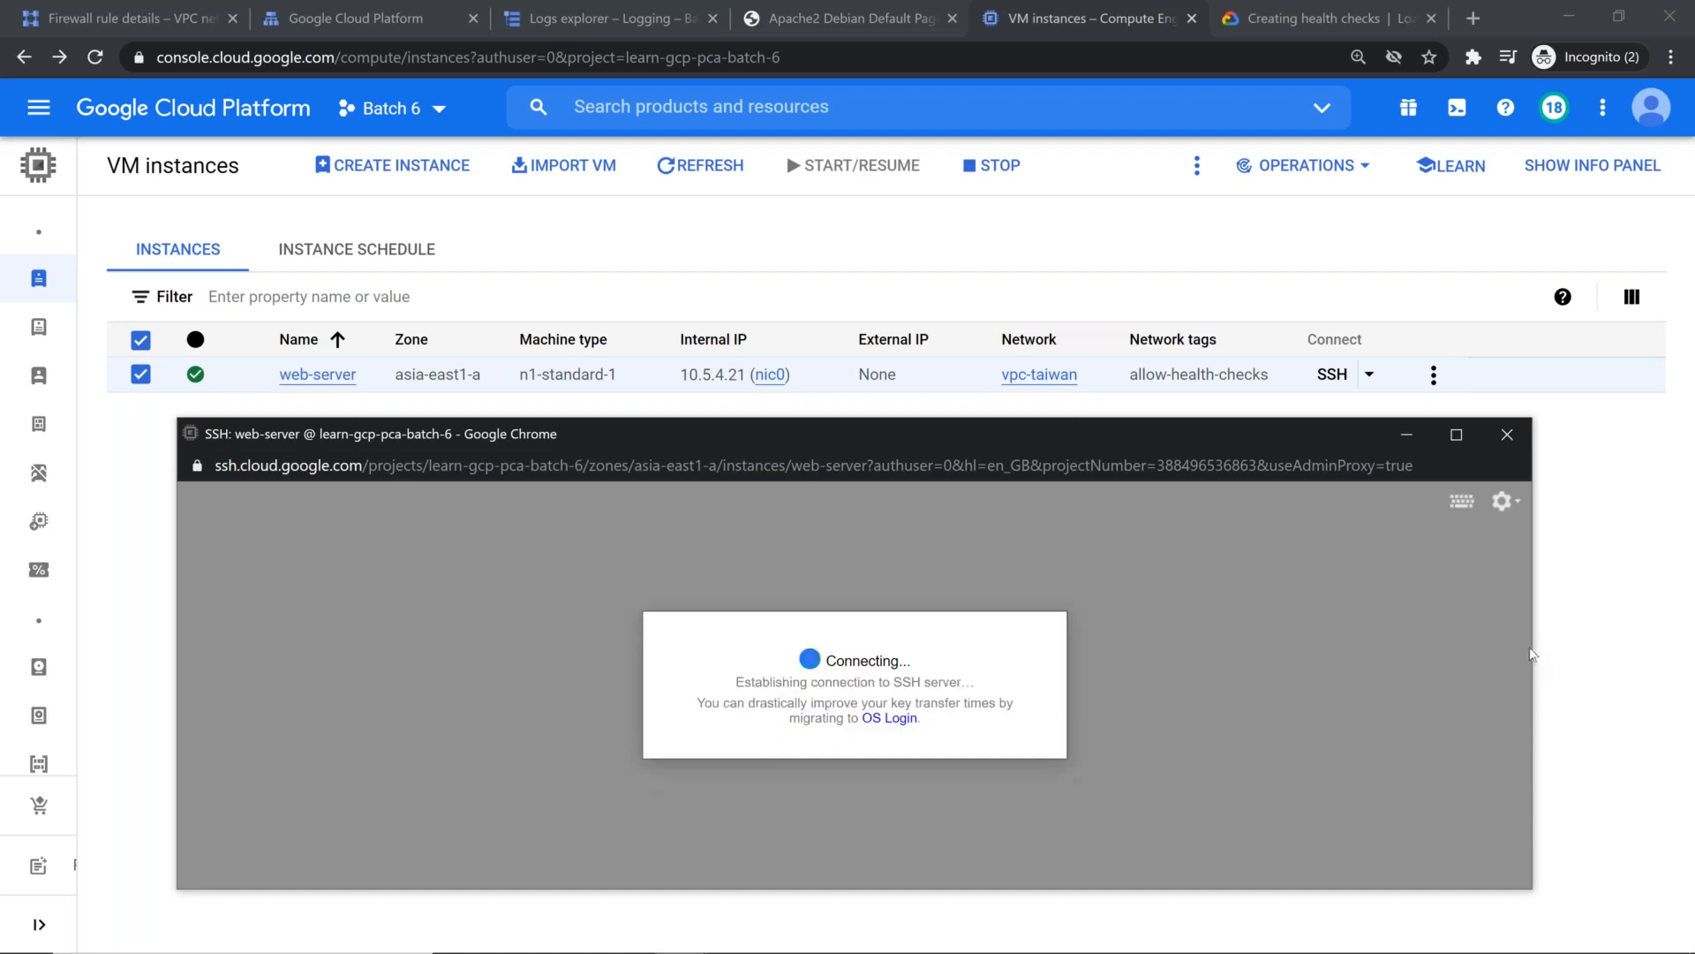
key(ctrl+l)
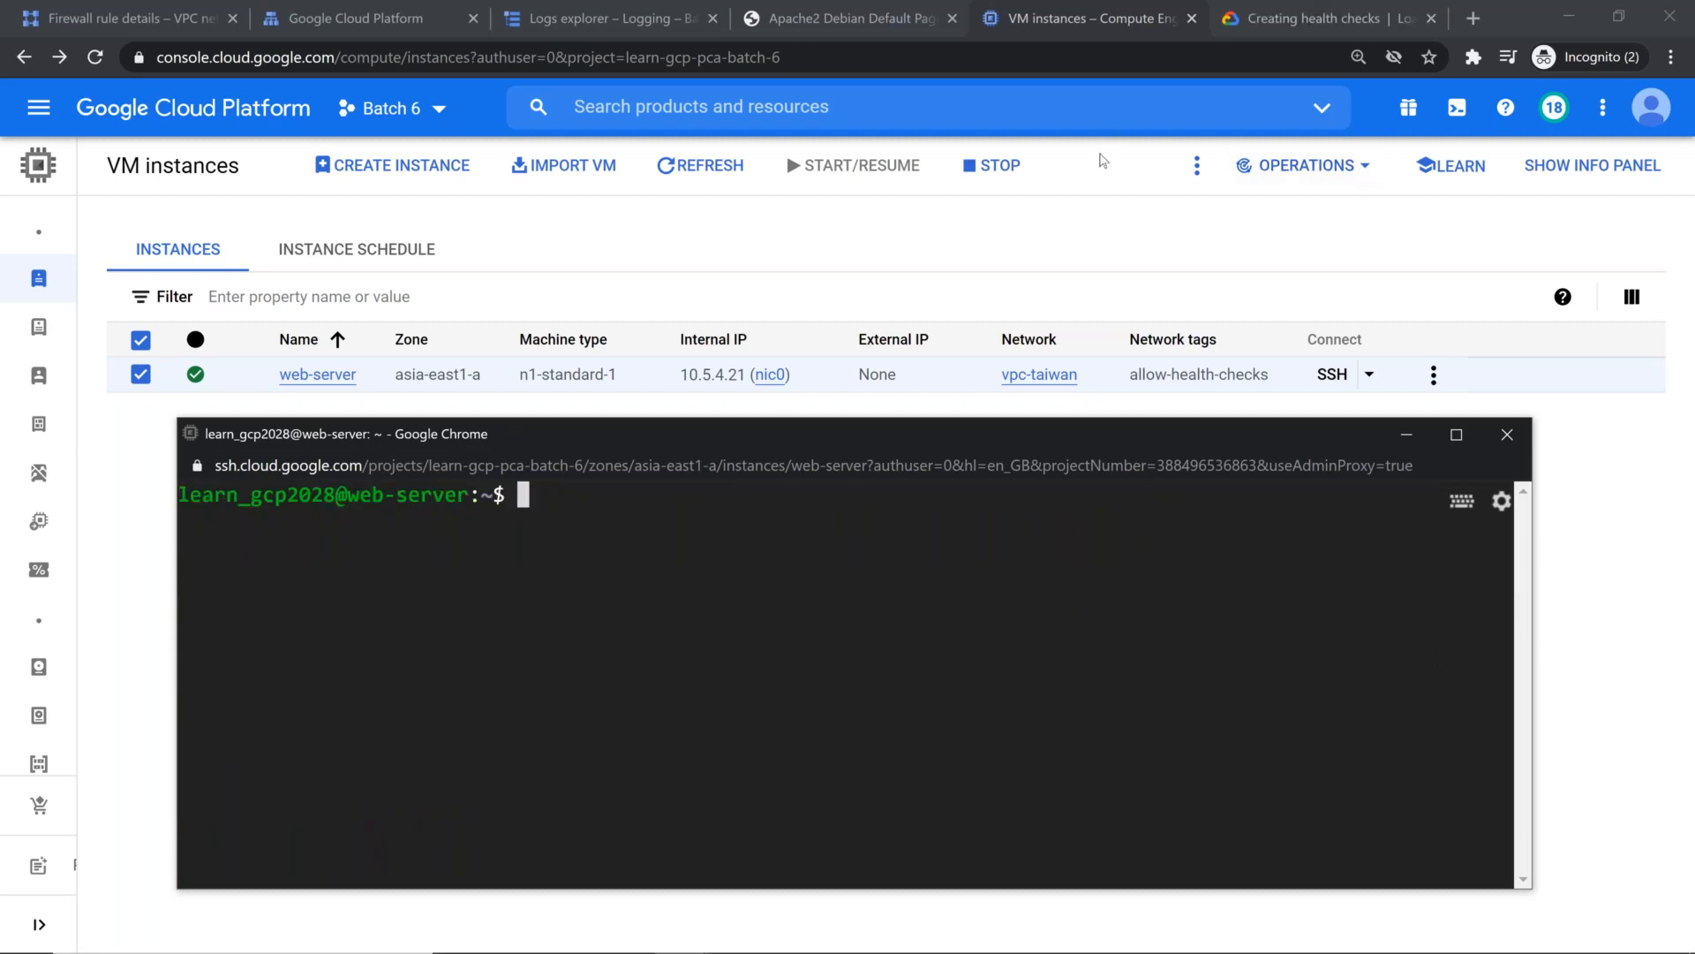
Step: Bring the Apache default page up behind the web-server SSH window and start a root shell with sudo -s
key(alt+Tab)
key(alt+Tab)
key(alt+Tab)
key(alt+Tab)
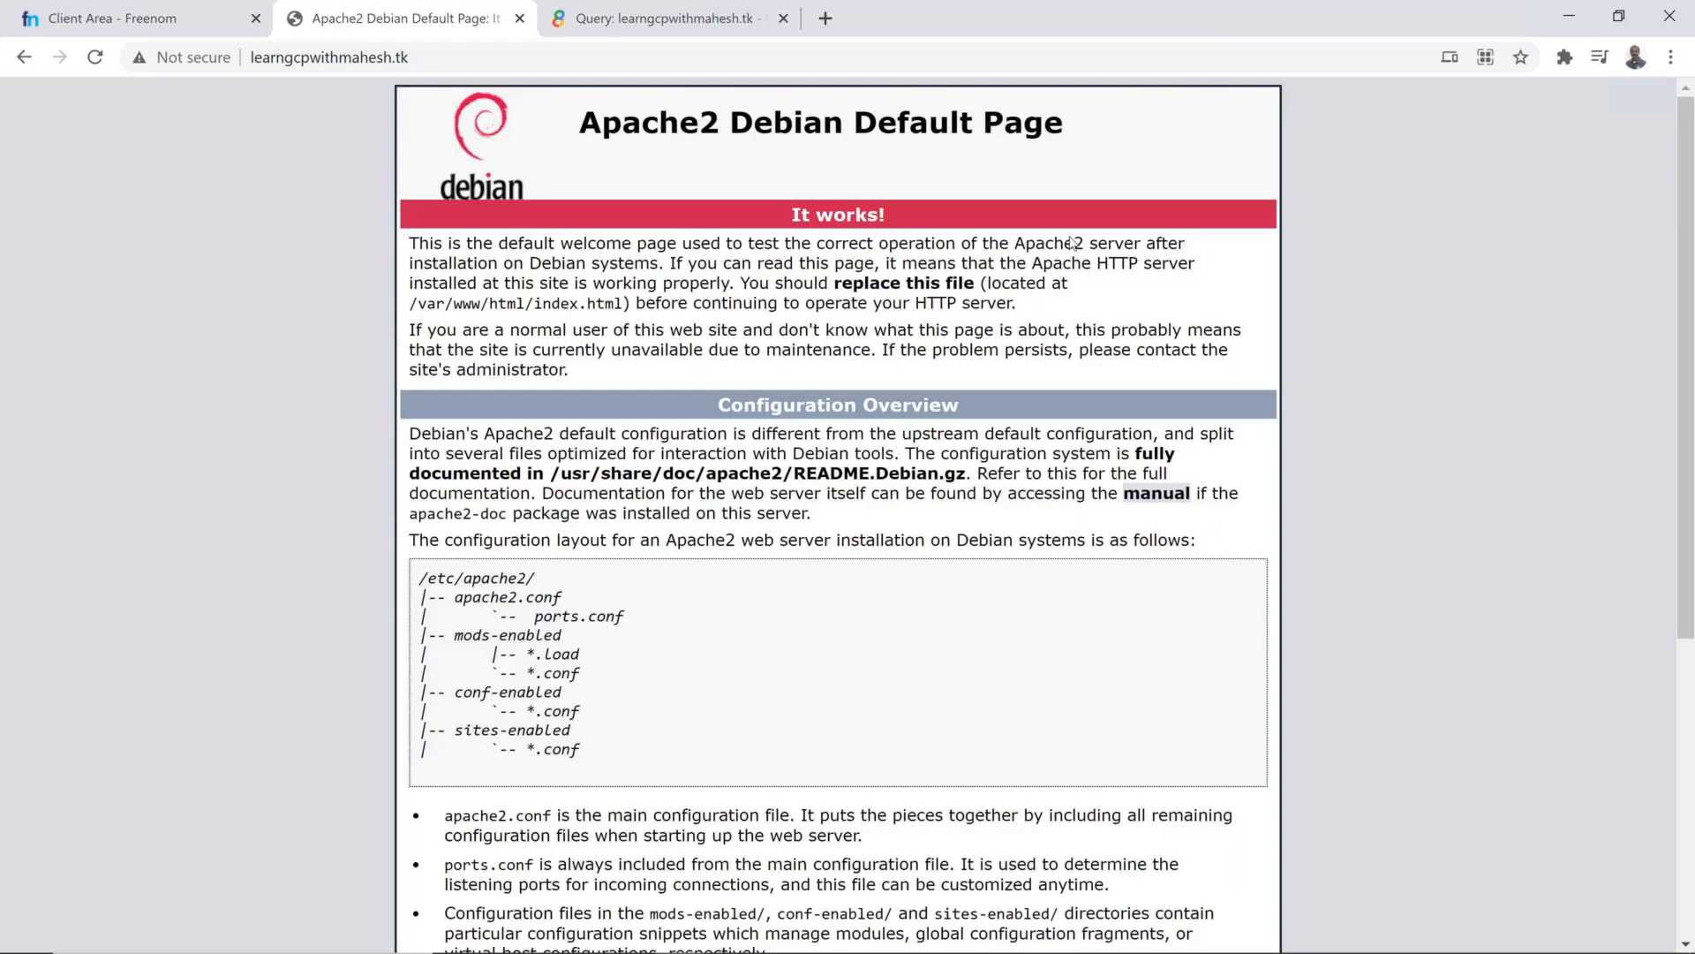
key(alt+Tab)
text(su)
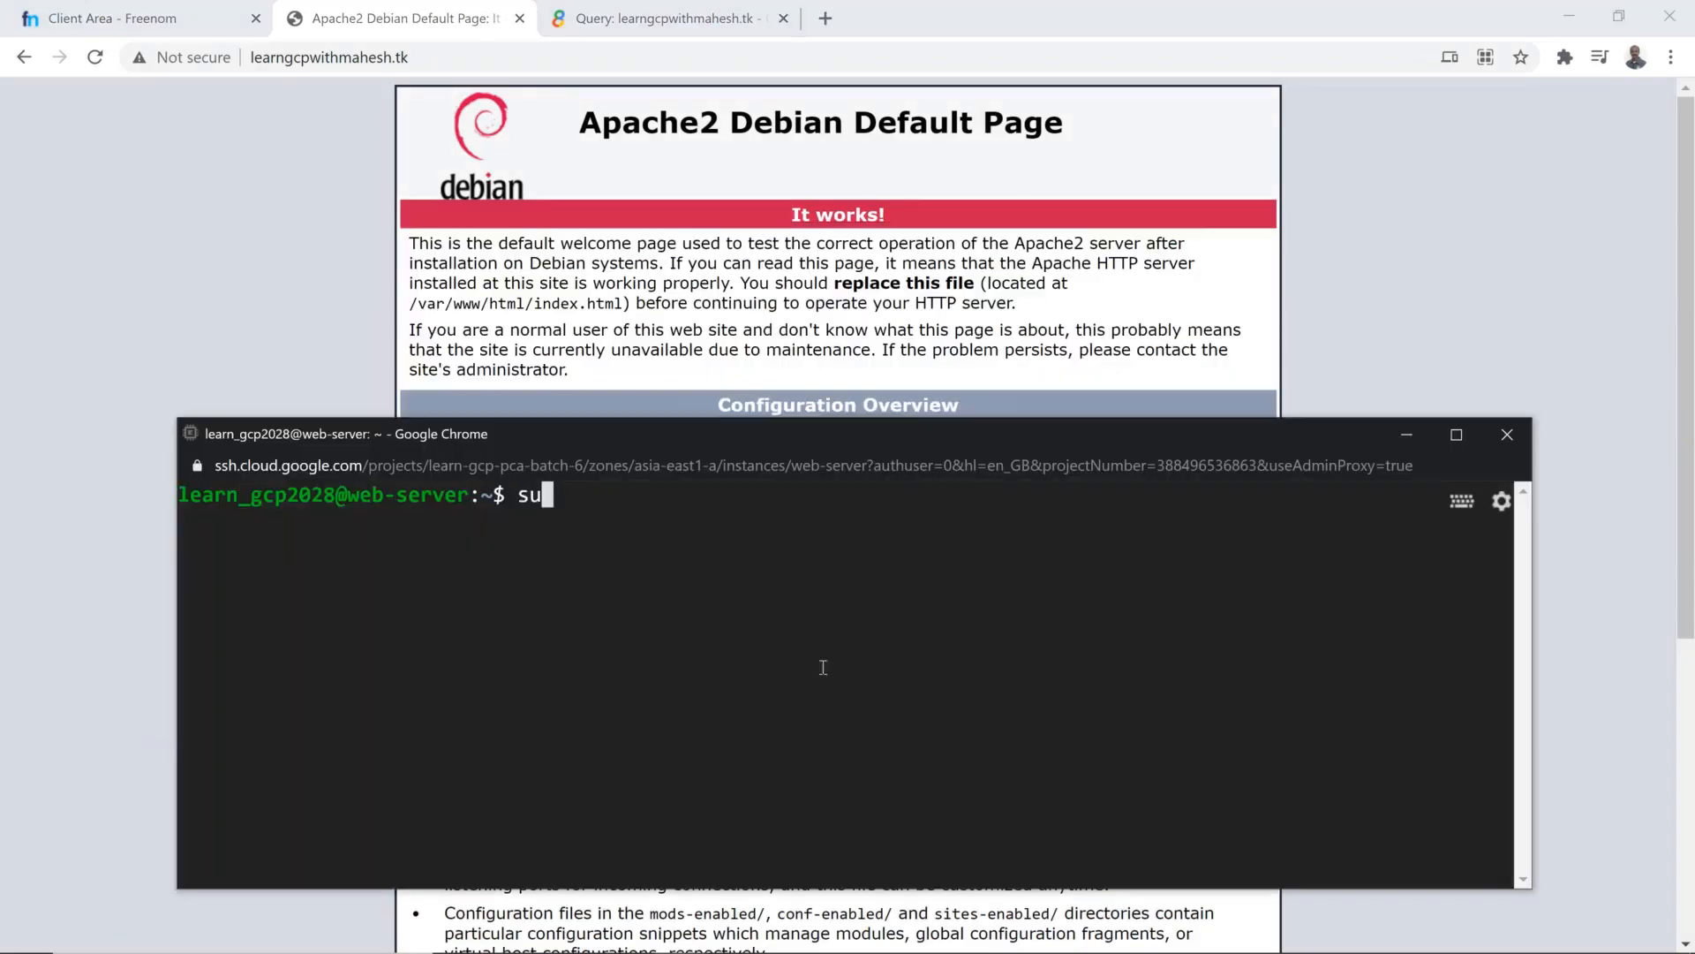
text(do -s)
key(Return)
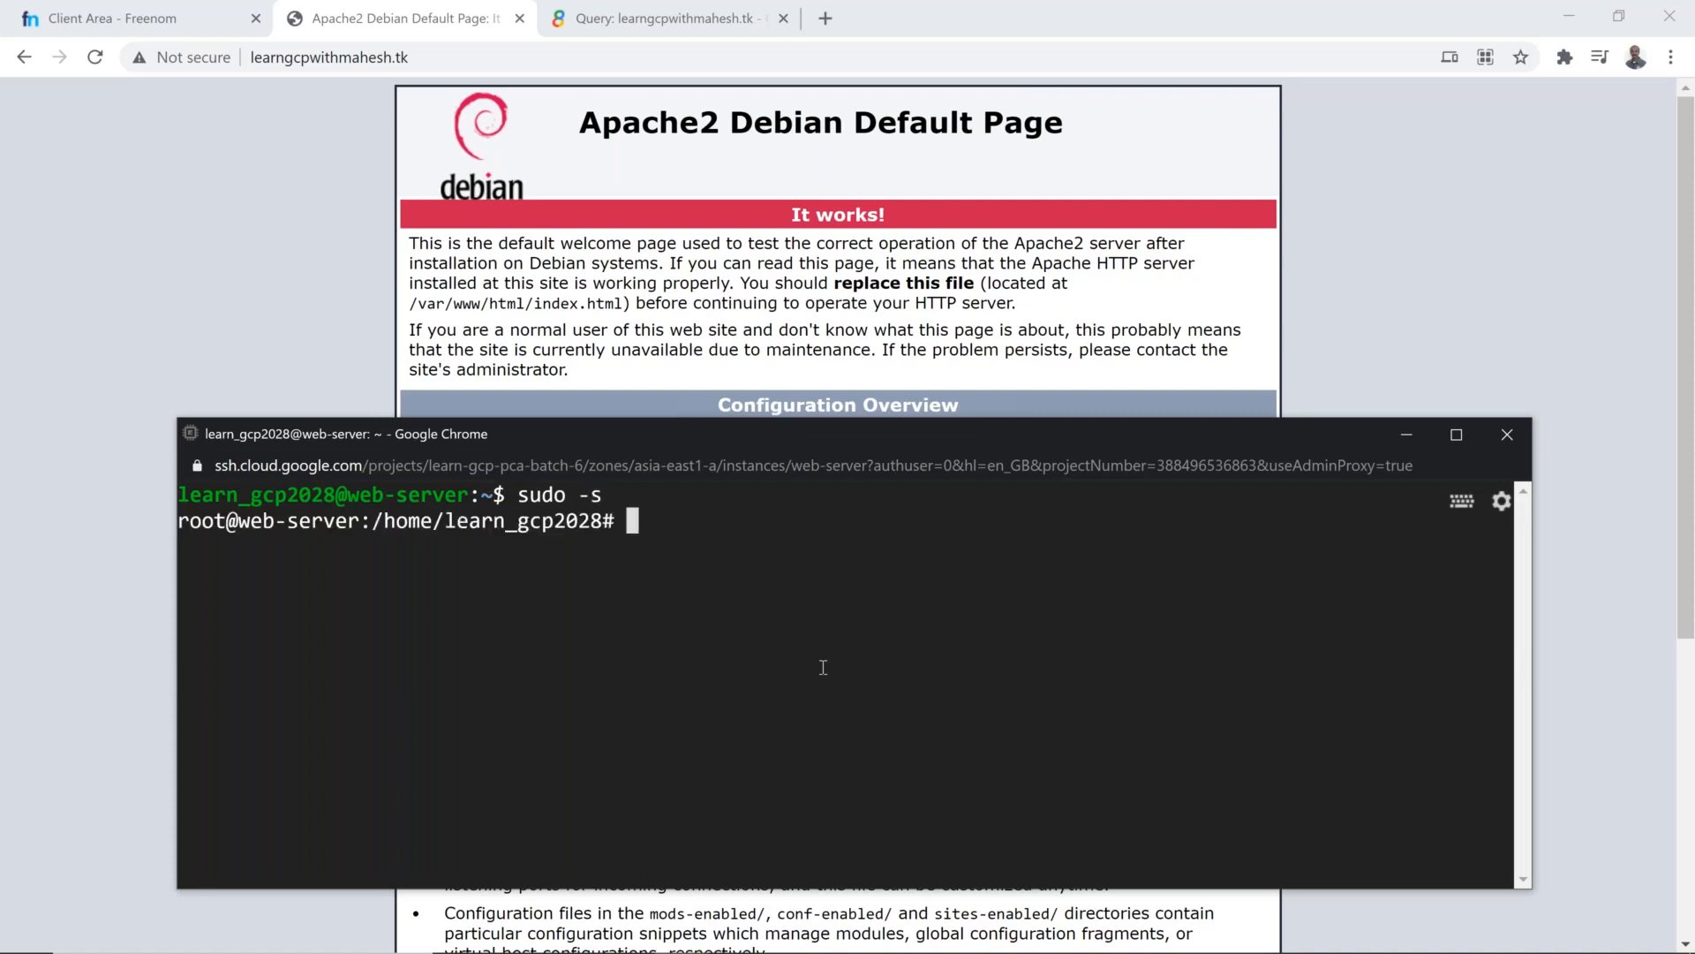
Step: Change to the /var/www/html/ directory and list its files
text(cd /var/)
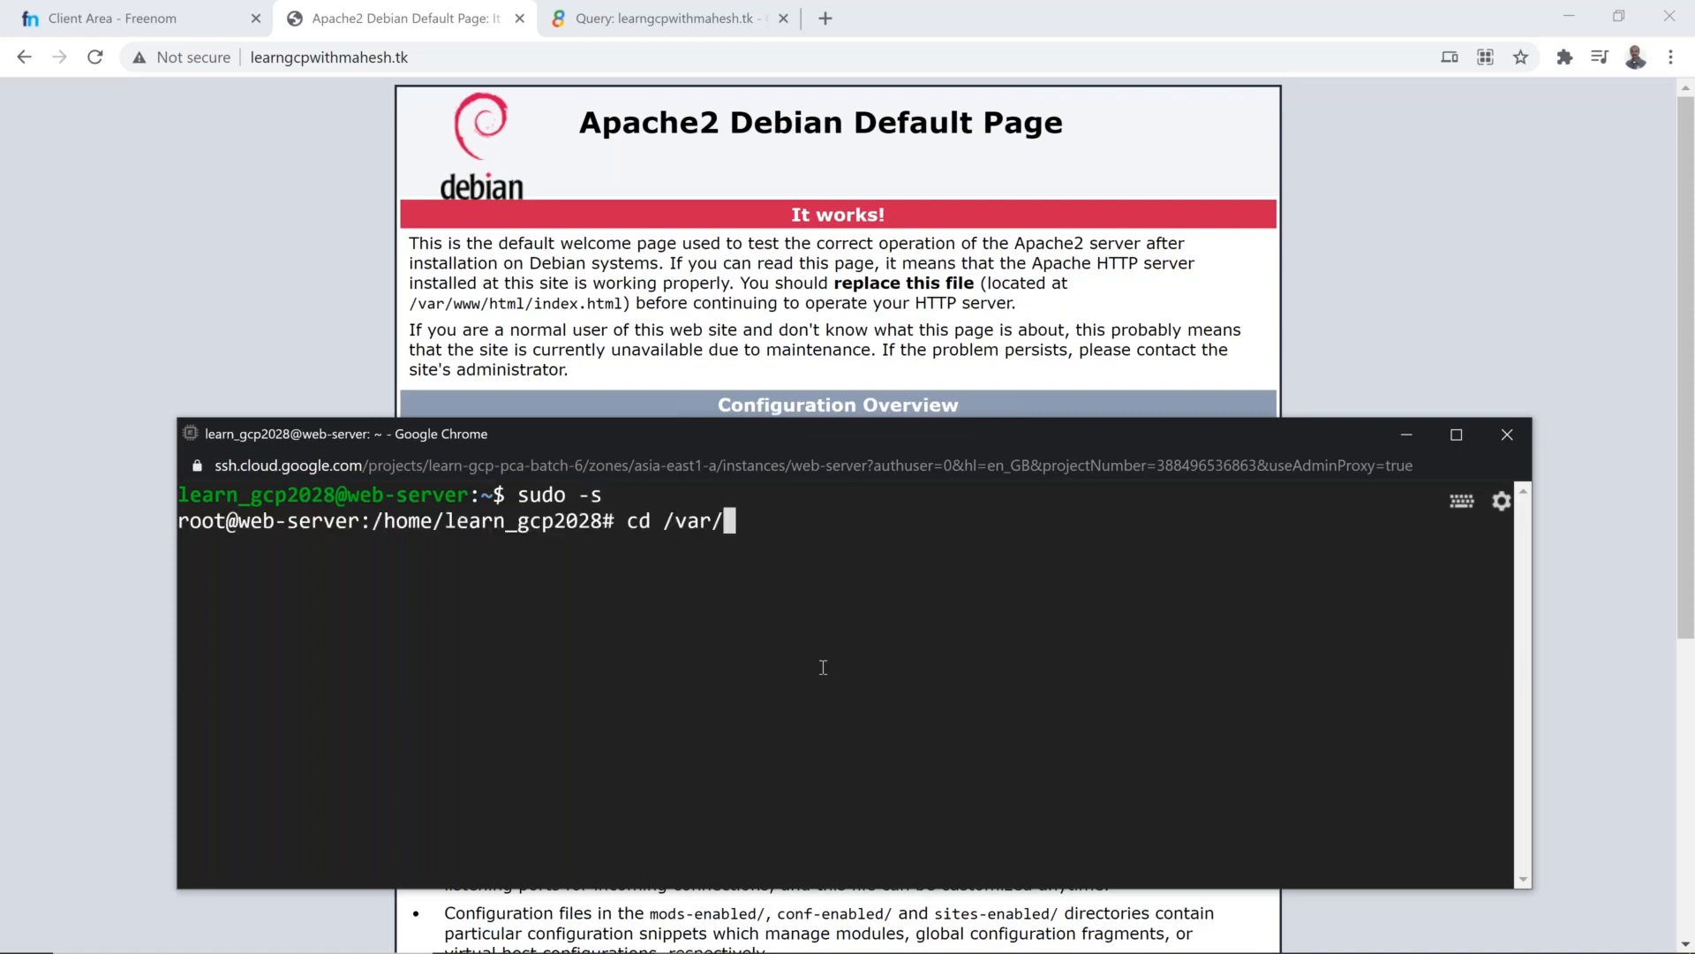
text(www/)
key(Tab)
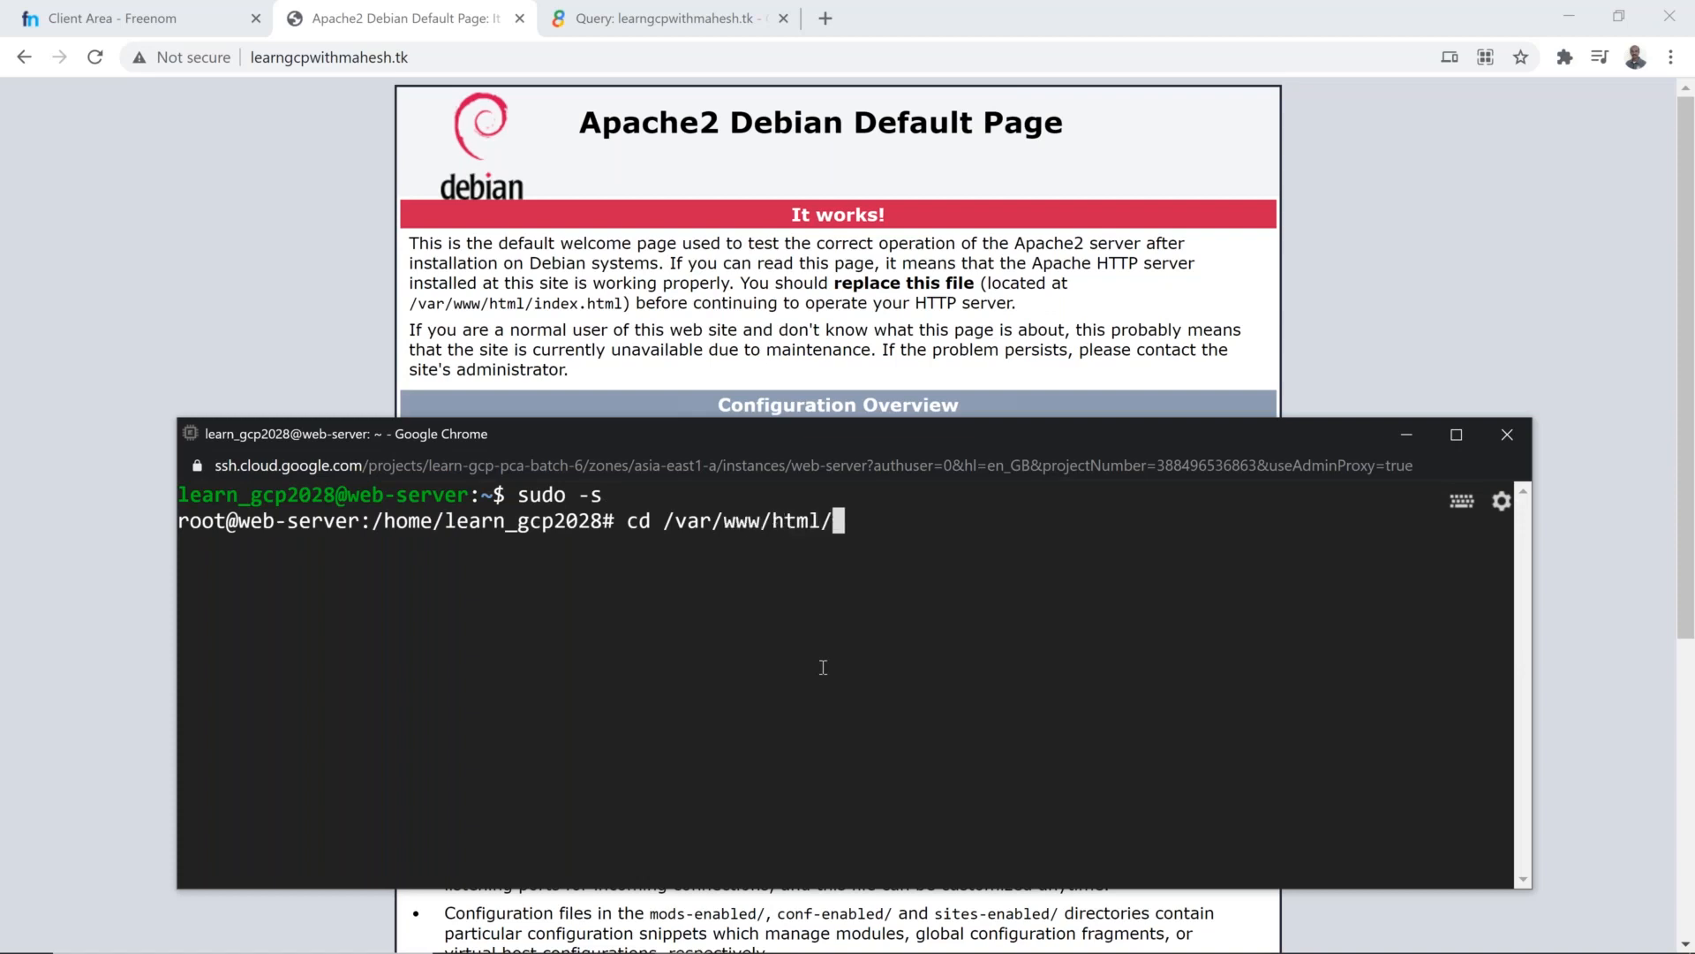
key(Return)
text(ls)
key(Return)
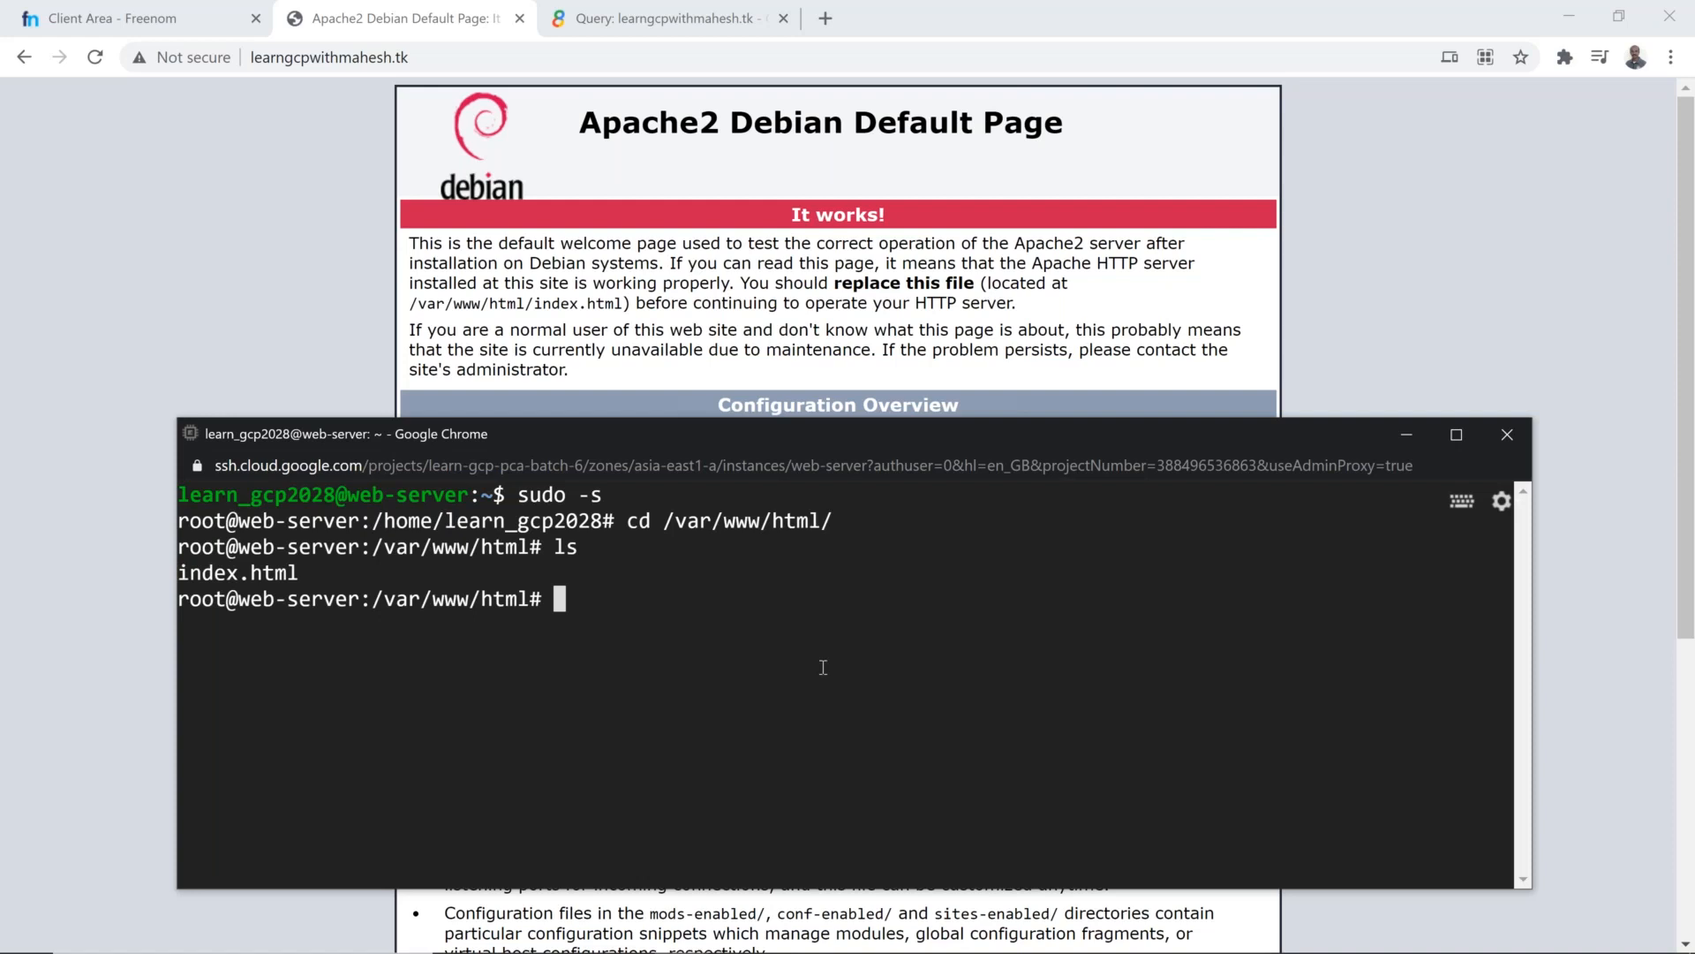
Step: Open index.html in the nano editor
text(vi)
key(BackSpace)
key(BackSpace)
key(BackSpace)
text(nano index.html)
key(Return)
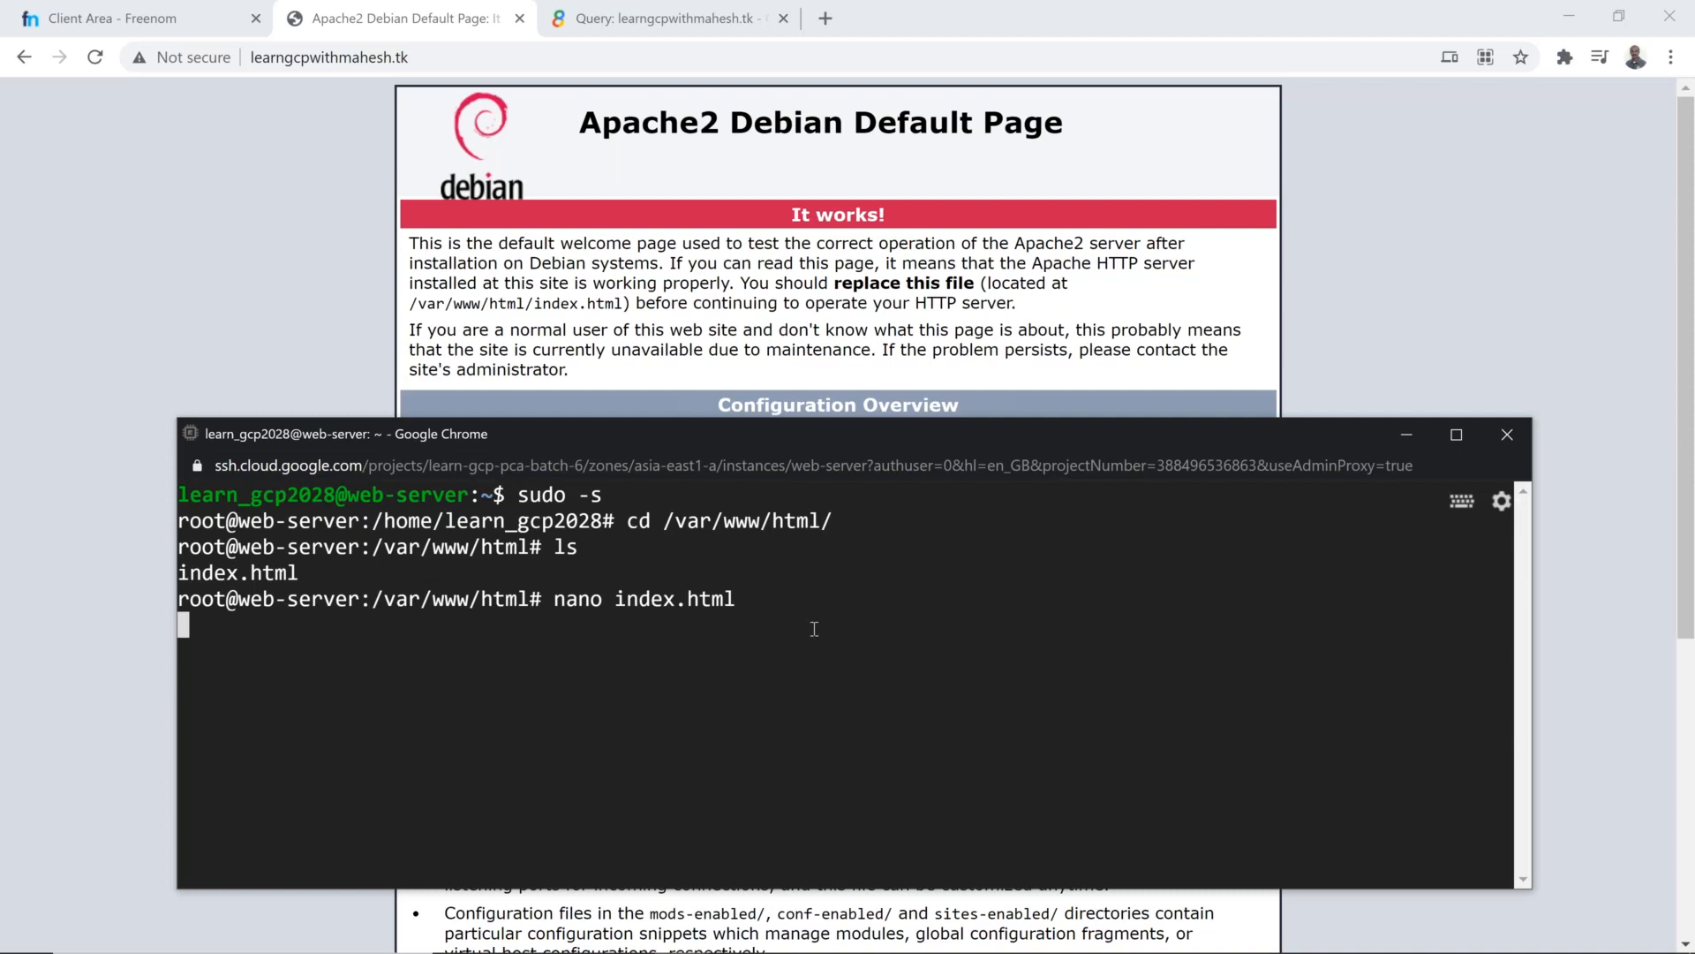
Step: Append "FOR BATCH6 GCP Learners" to the "It works!" heading line in index.html
key(Down)
key(Down)
key(Down)
key(Down)
key(Down)
key(Down)
key(Down)
key(Down)
key(Down)
key(Down)
key(Down)
key(Down)
key(Down)
key(Down)
key(Down)
key(Down)
key(Down)
key(Down)
key(Down)
key(Down)
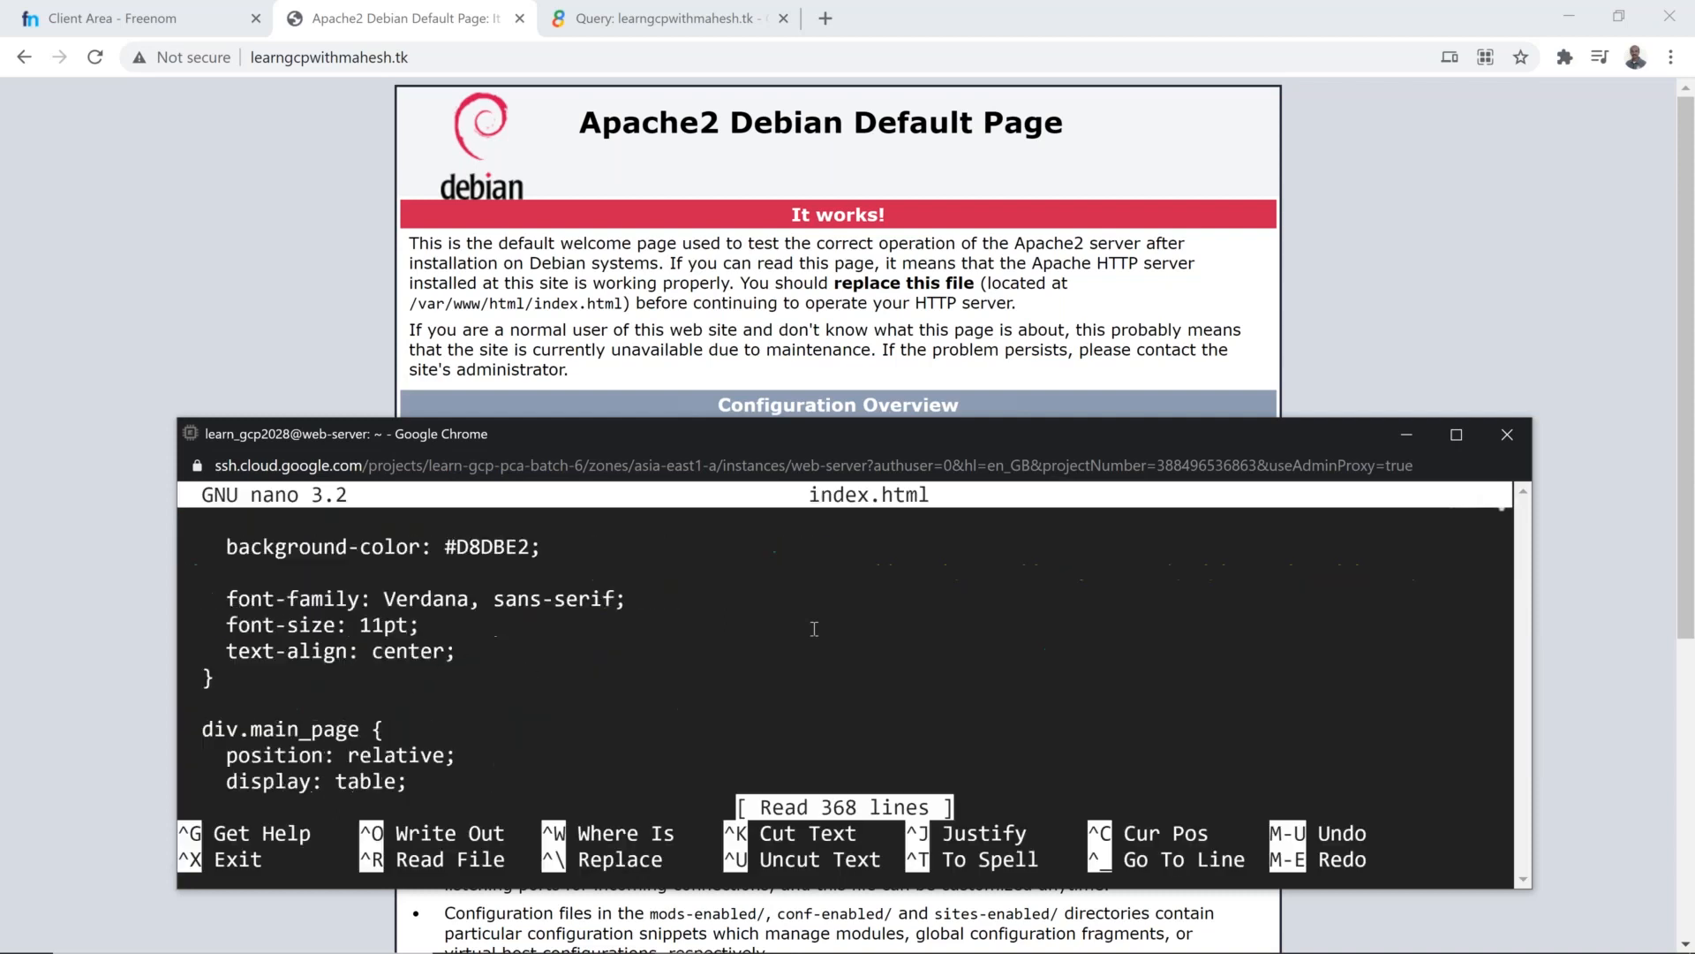
key(Down)
key(Down)
key(Down)
key(Down)
key(Down)
key(Down)
key(Down)
key(Down)
key(Down)
key(Down)
key(Down)
key(Down)
key(Down)
key(Down)
key(Down)
key(Down)
key(Down)
key(Down)
key(Down)
key(Down)
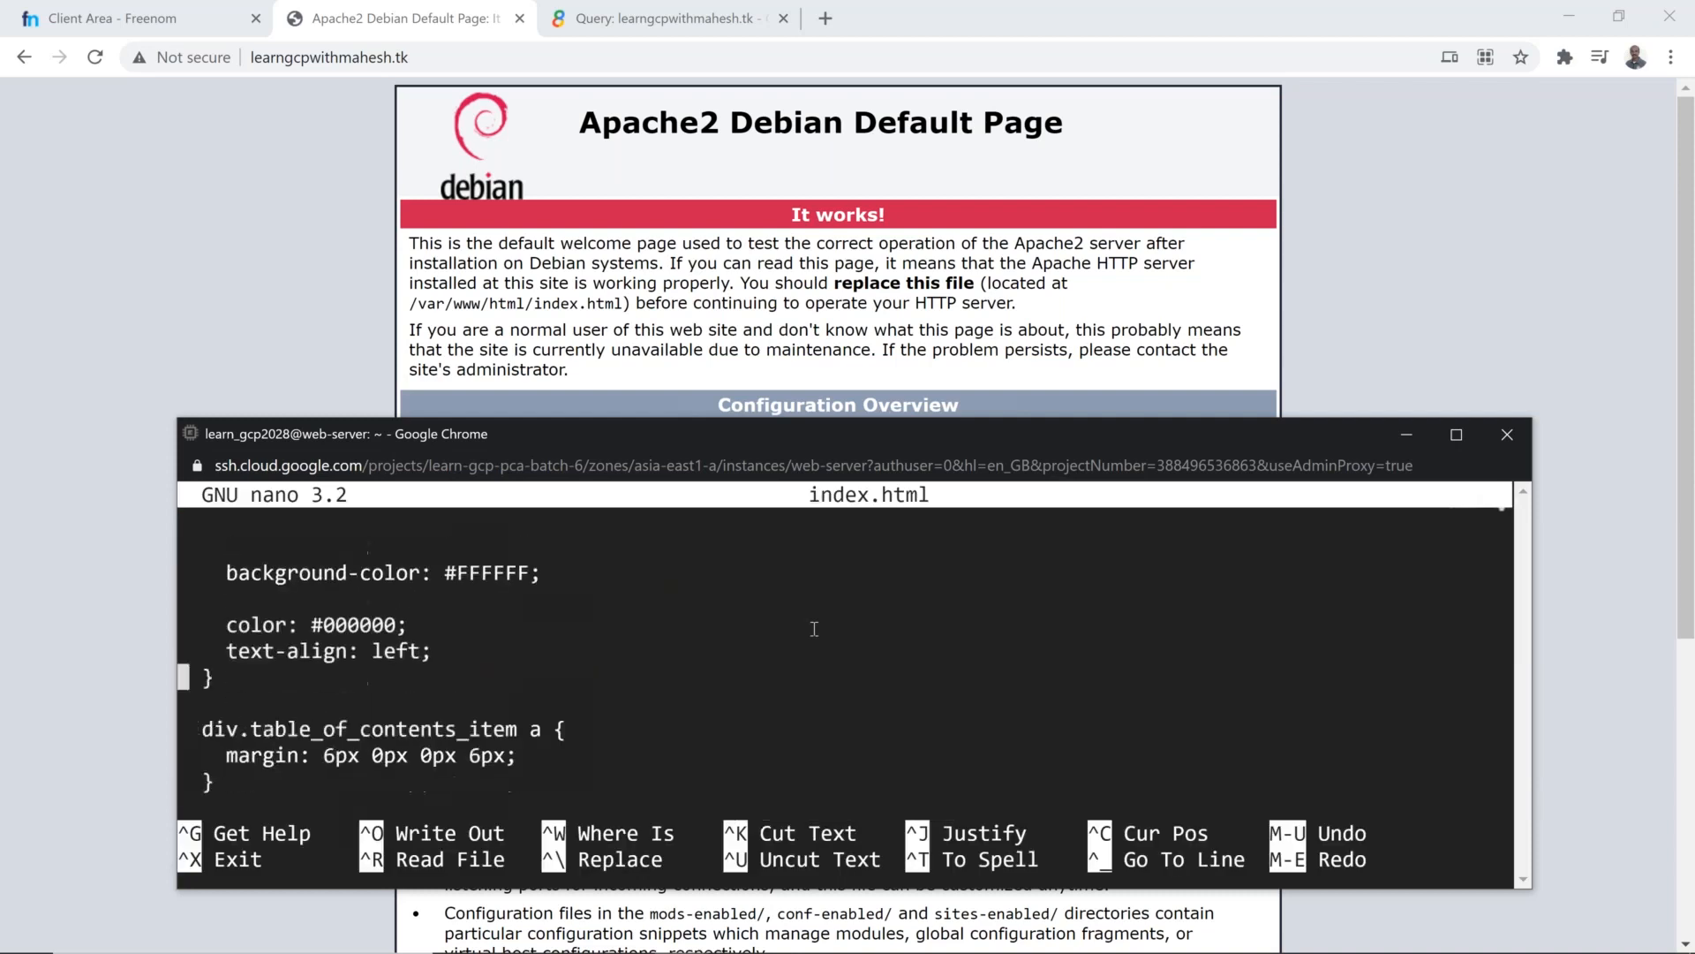
key(Down)
key(Down)
key(Down)
key(Down)
key(Down)
key(Down)
key(Down)
key(Down)
key(Down)
key(Down)
key(Down)
key(Down)
key(Down)
key(Down)
key(Down)
key(Down)
key(Down)
key(Down)
key(Down)
key(Down)
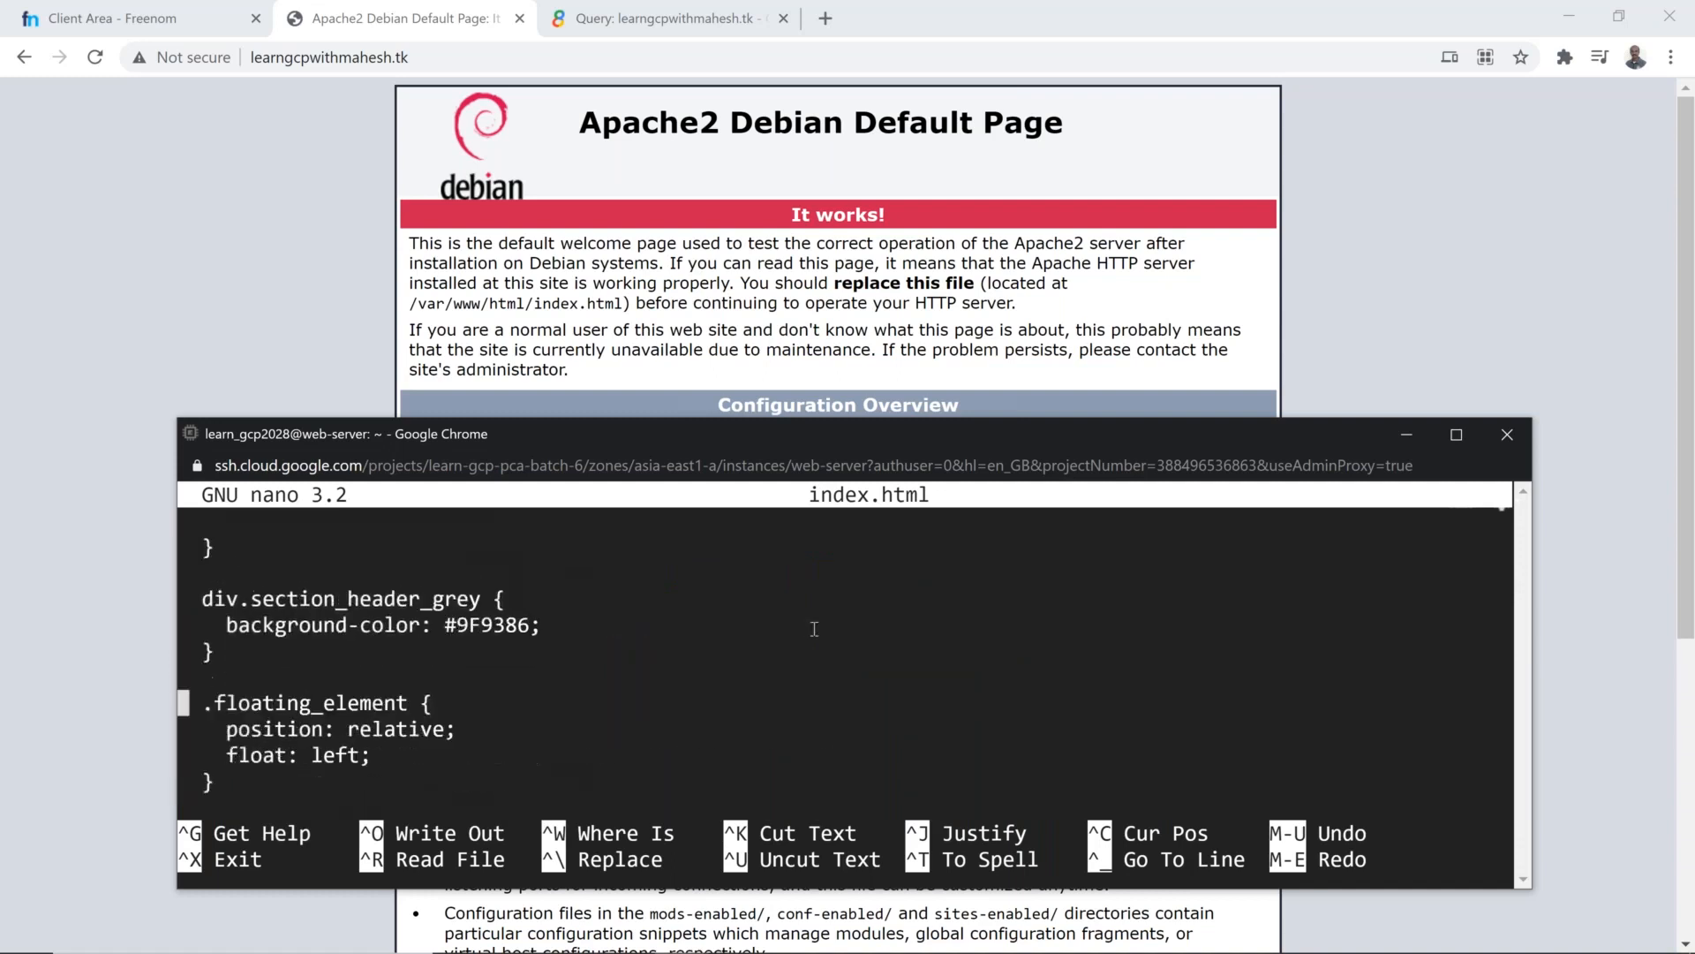
key(Down)
key(Down)
key(Down)
key(Down)
key(Down)
key(Down)
key(Down)
key(Down)
key(Down)
key(Down)
key(Down)
key(Down)
key(Down)
key(Down)
key(Down)
key(Down)
key(Down)
key(Down)
key(Down)
key(Down)
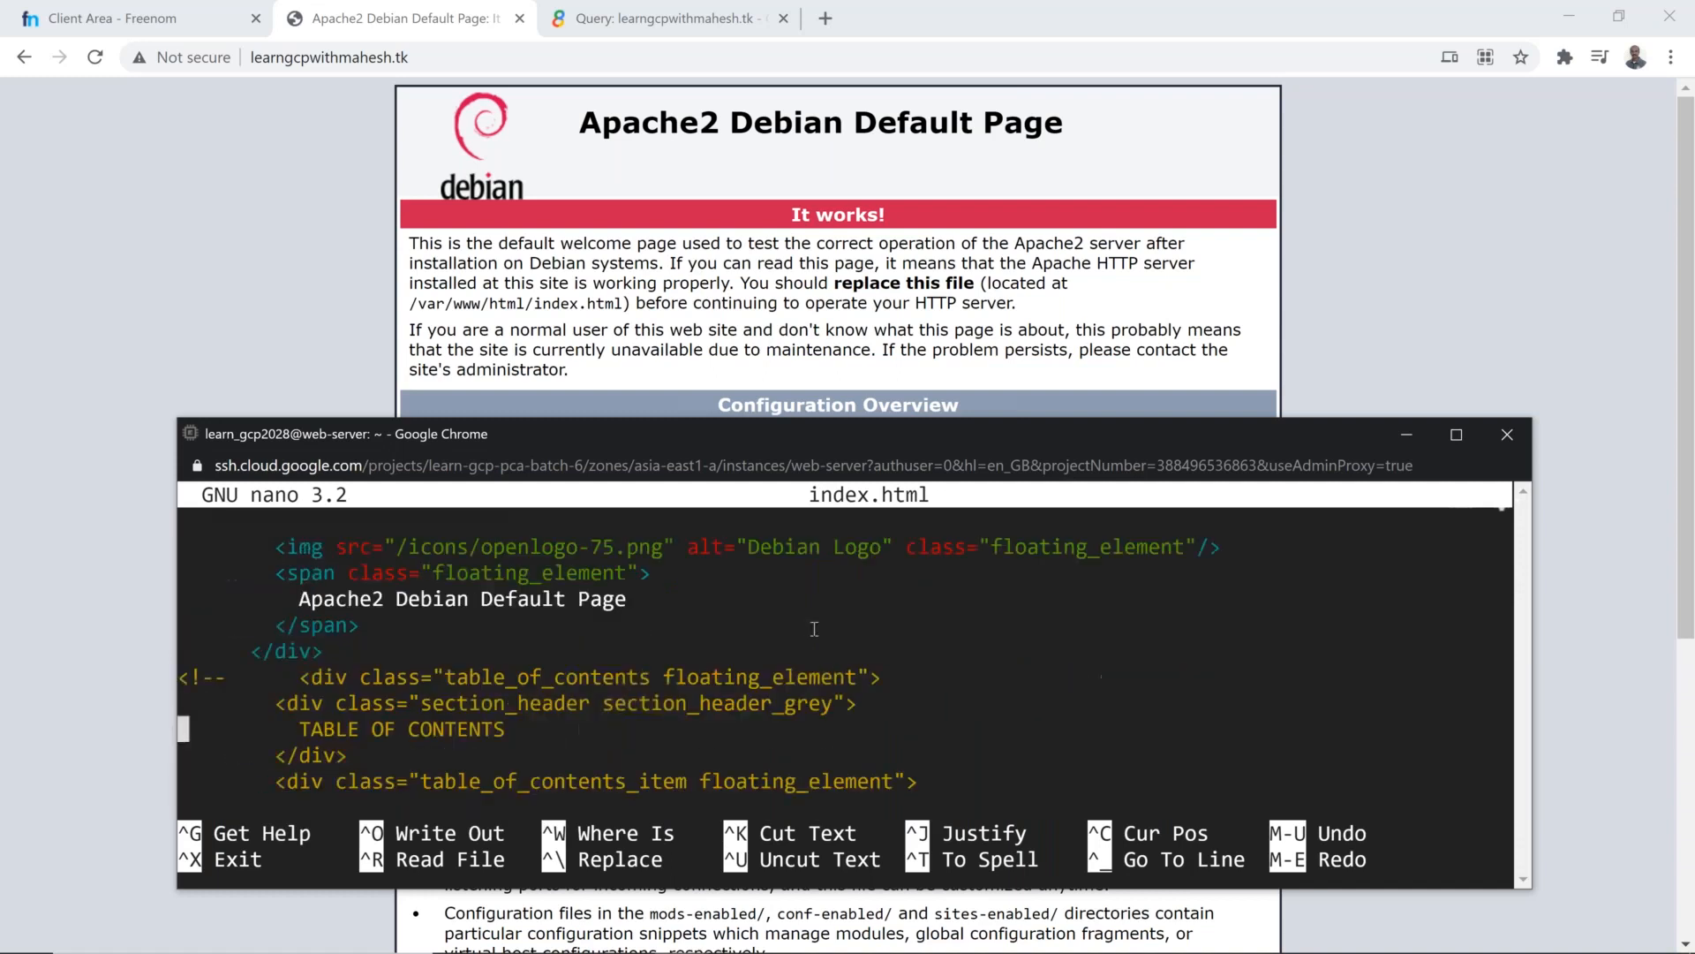
key(Up)
key(Up)
key(Up)
key(Up)
key(Up)
key(Up)
key(Up)
key(Up)
key(Up)
key(Up)
key(Up)
key(Up)
key(Up)
key(Up)
key(Up)
key(Up)
key(Up)
key(Up)
key(Up)
key(Up)
key(Down)
key(Down)
key(Down)
key(Down)
key(Down)
key(Down)
key(Down)
key(Up)
key(Down)
key(Down)
key(Down)
key(Down)
key(Down)
key(Down)
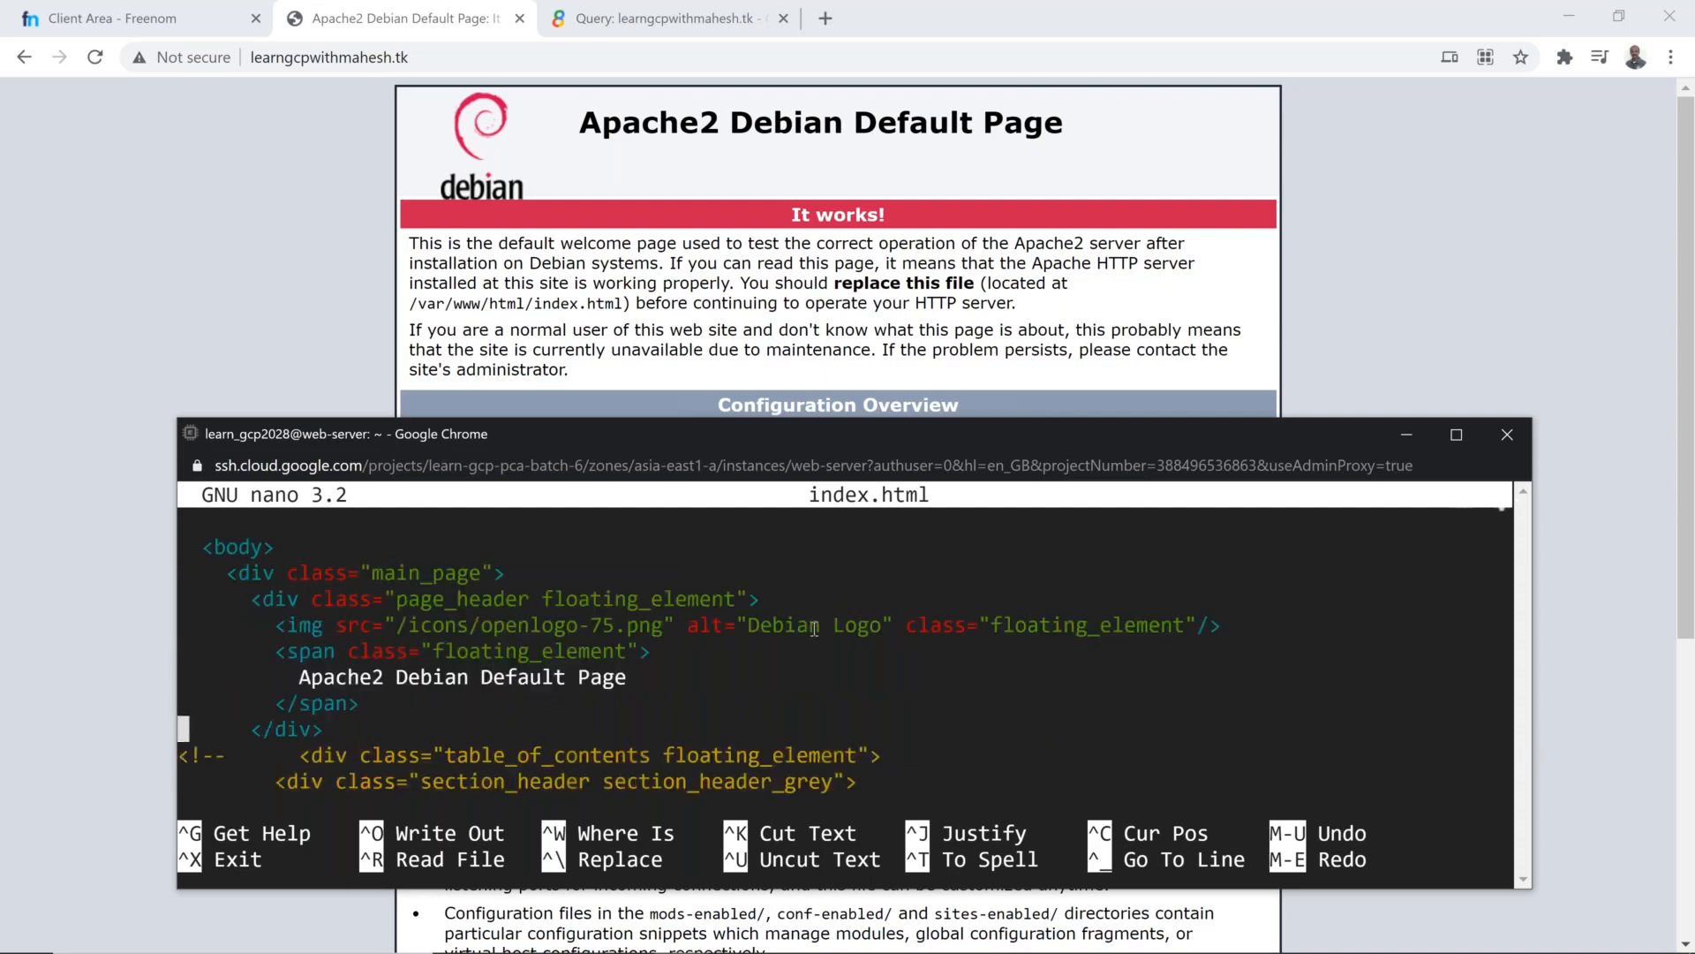
key(Down)
key(Down)
key(Down)
key(Down)
key(Down)
key(Down)
key(Down)
key(Down)
key(Down)
key(Down)
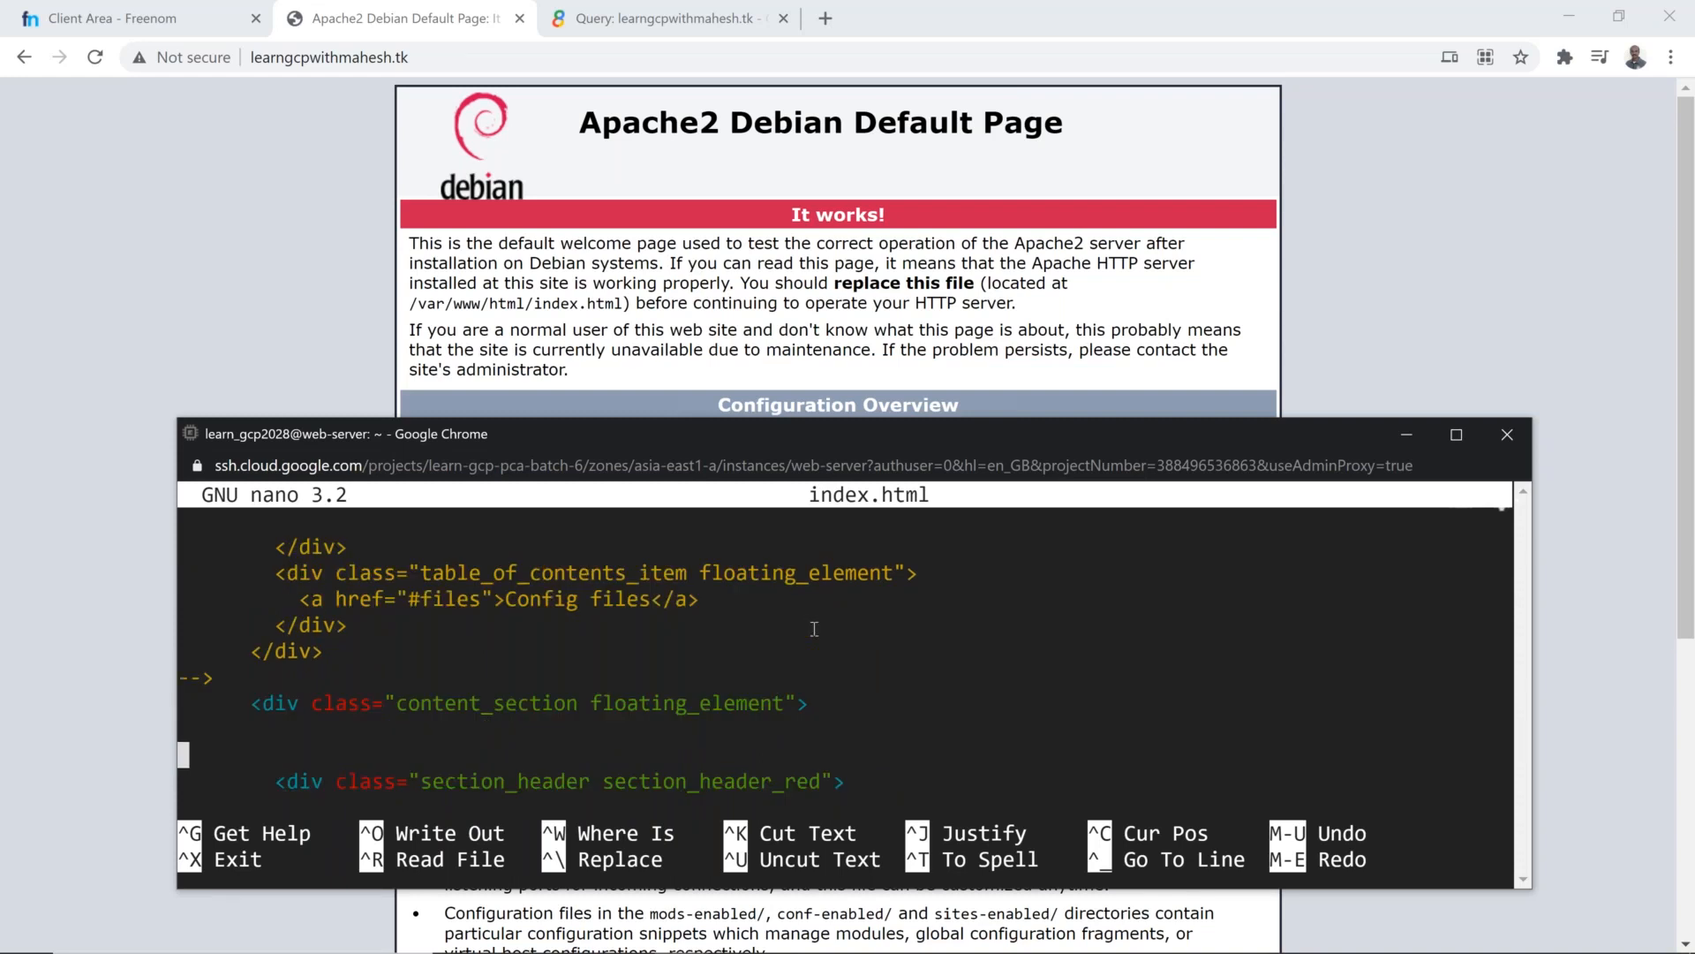
key(Down)
key(Down)
key(Down)
key(Up)
key(Up)
key(End)
text(Fo)
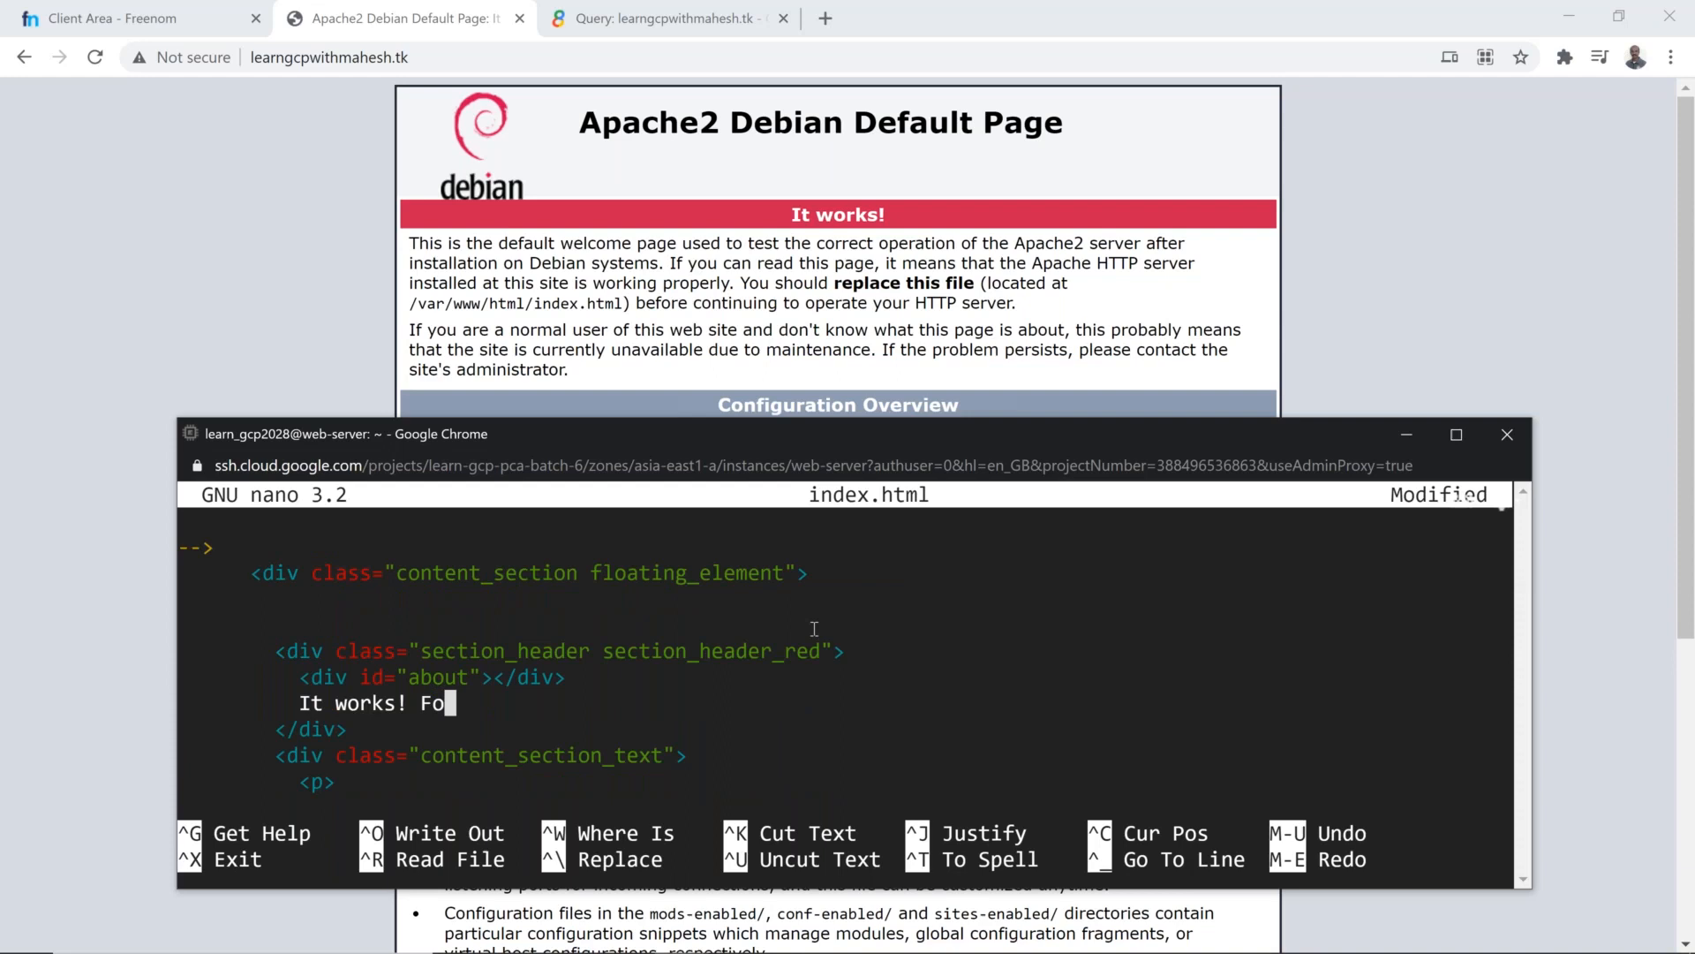
key(BackSpace)
text(OR BATCH6 GCP Lea)
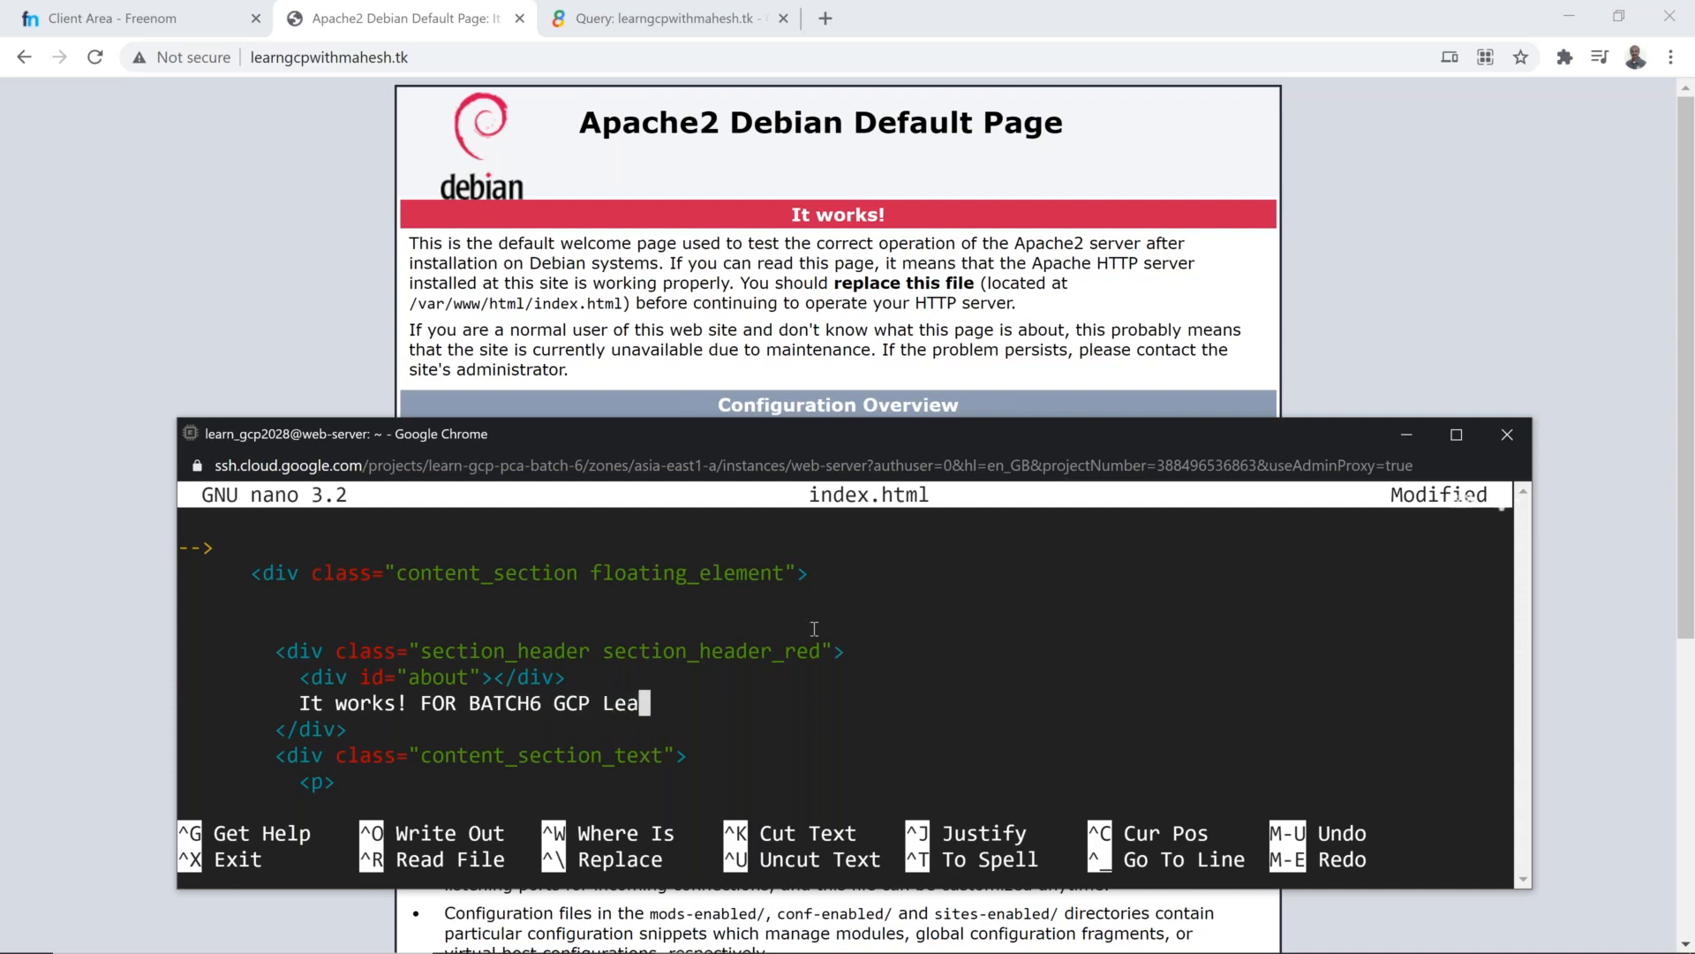
text(rners)
Step: Save index.html under its existing name, exit nano, and reload the Apache default page in the browser
key(ctrl+x)
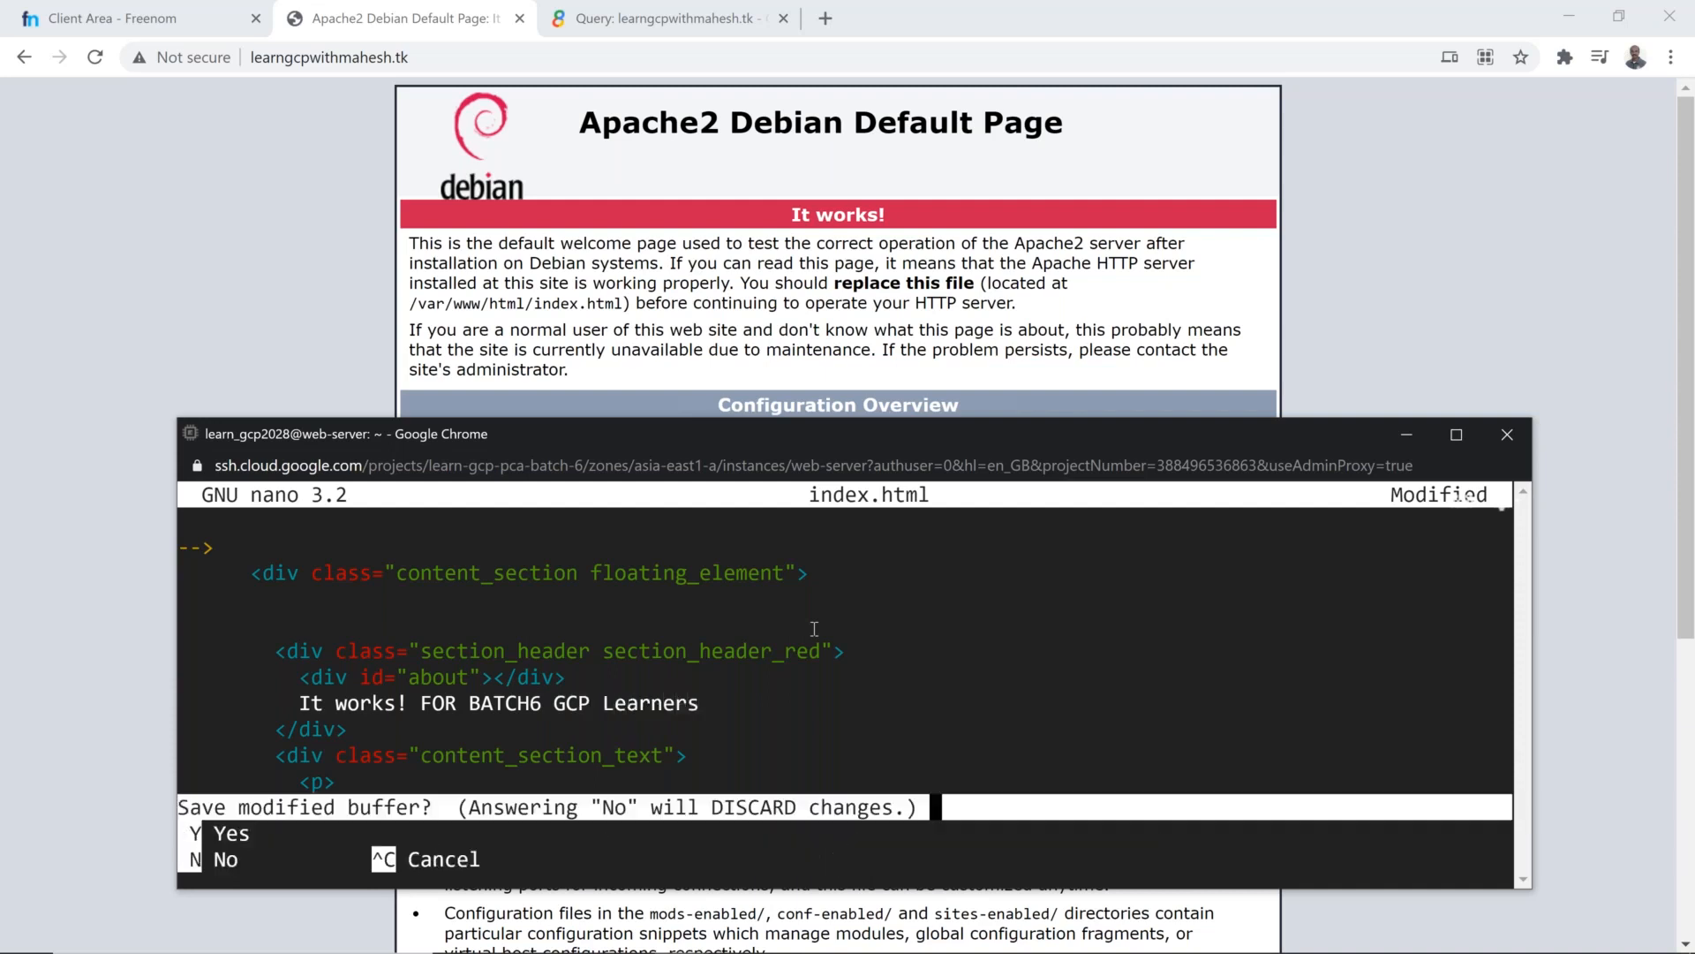
key(y)
key(Return)
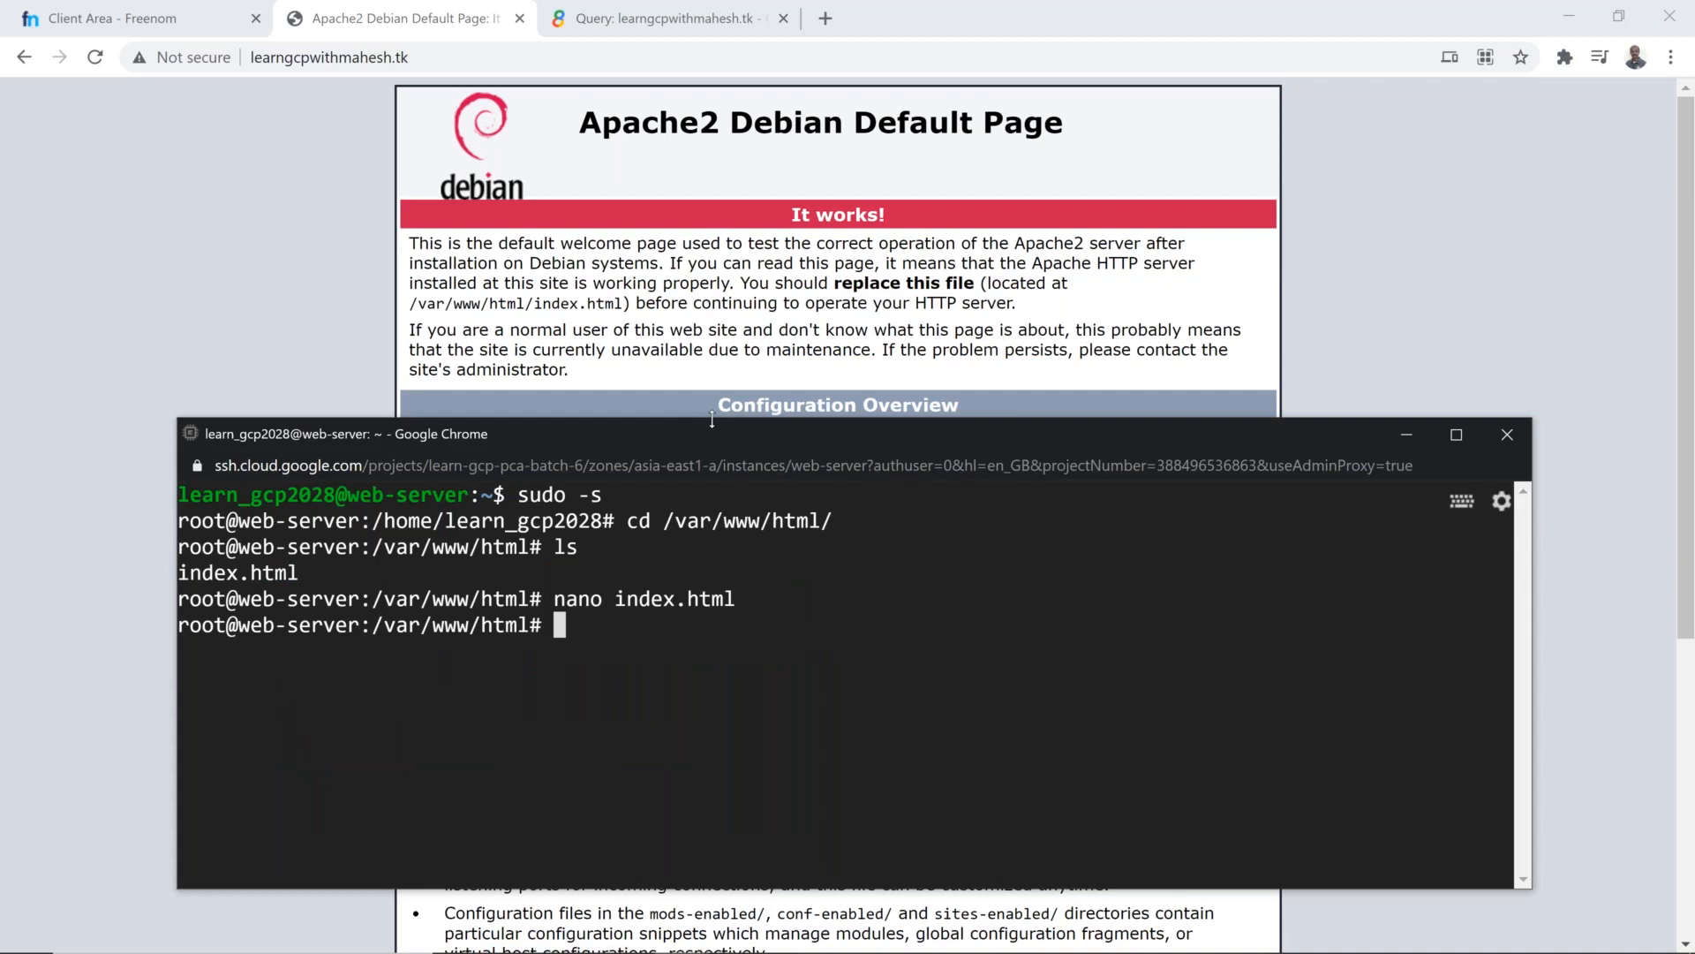
click(98, 58)
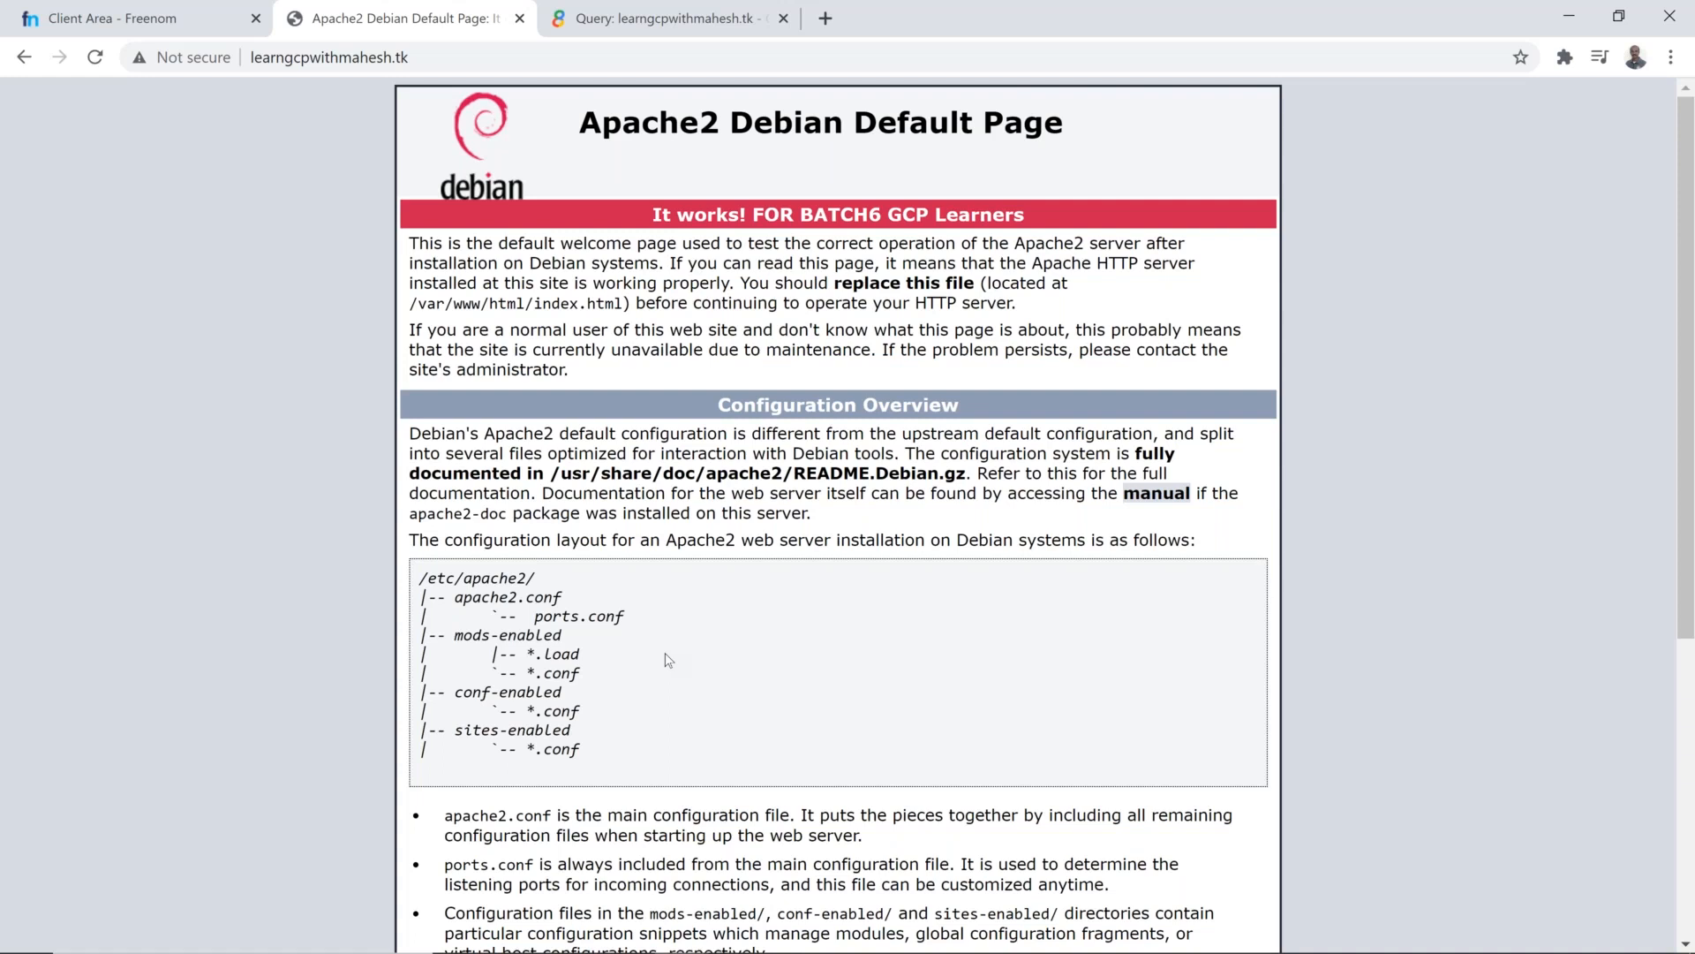
click(483, 59)
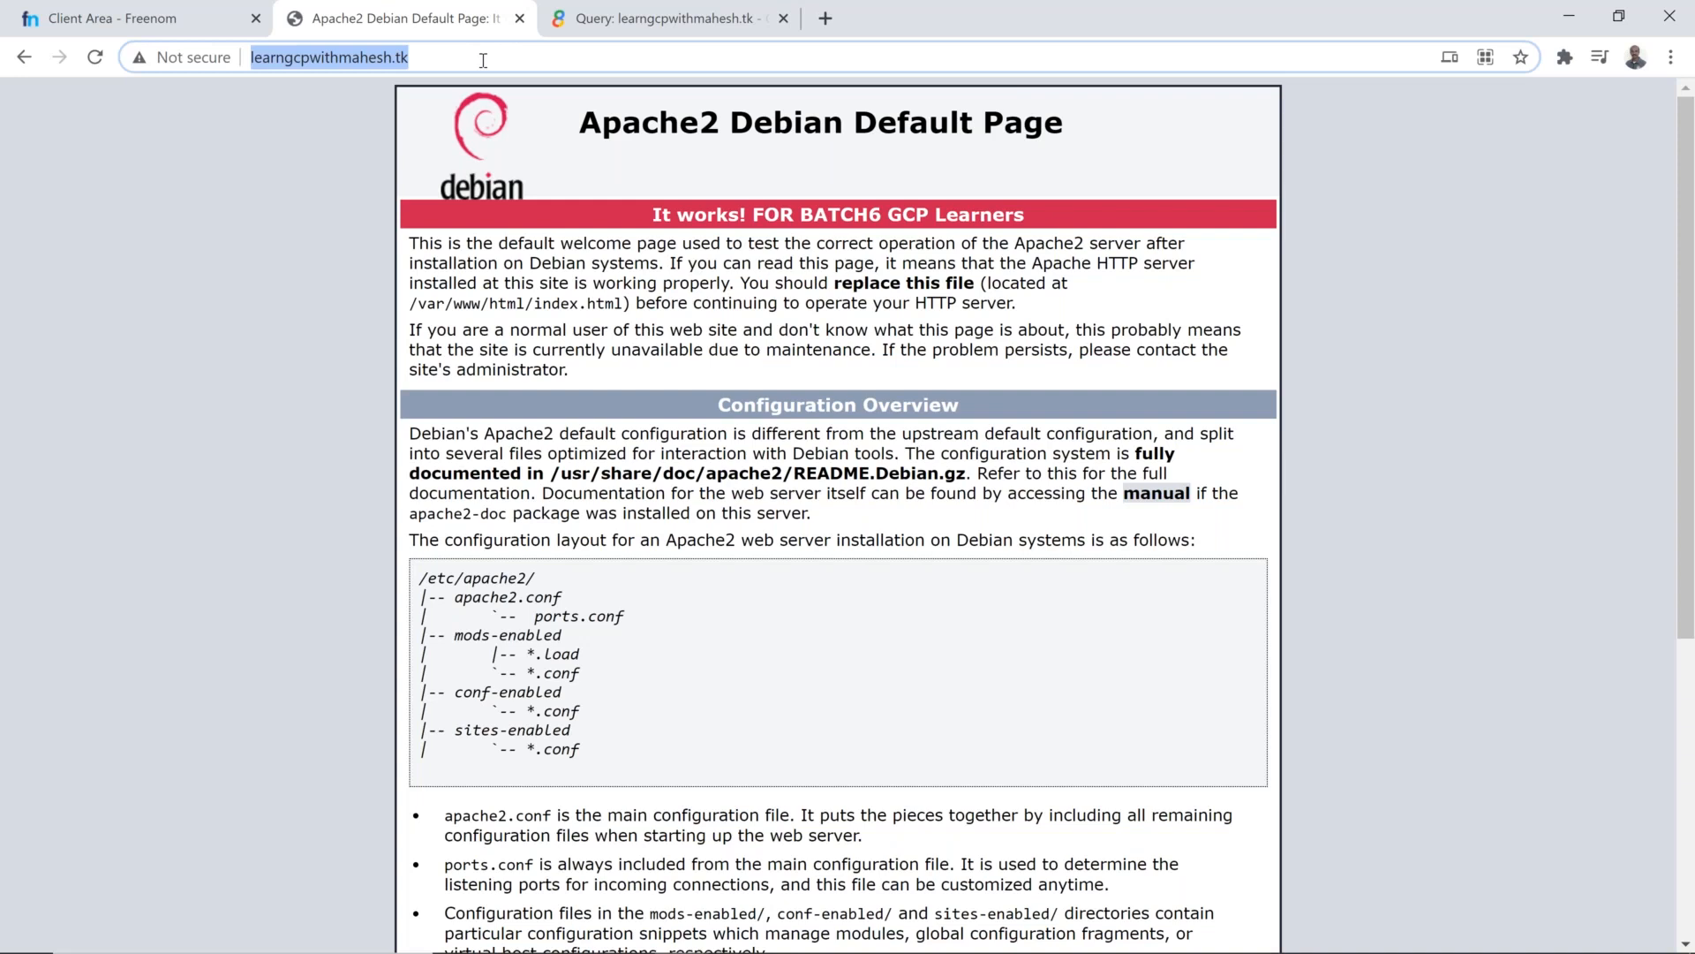
key(ctrl+t)
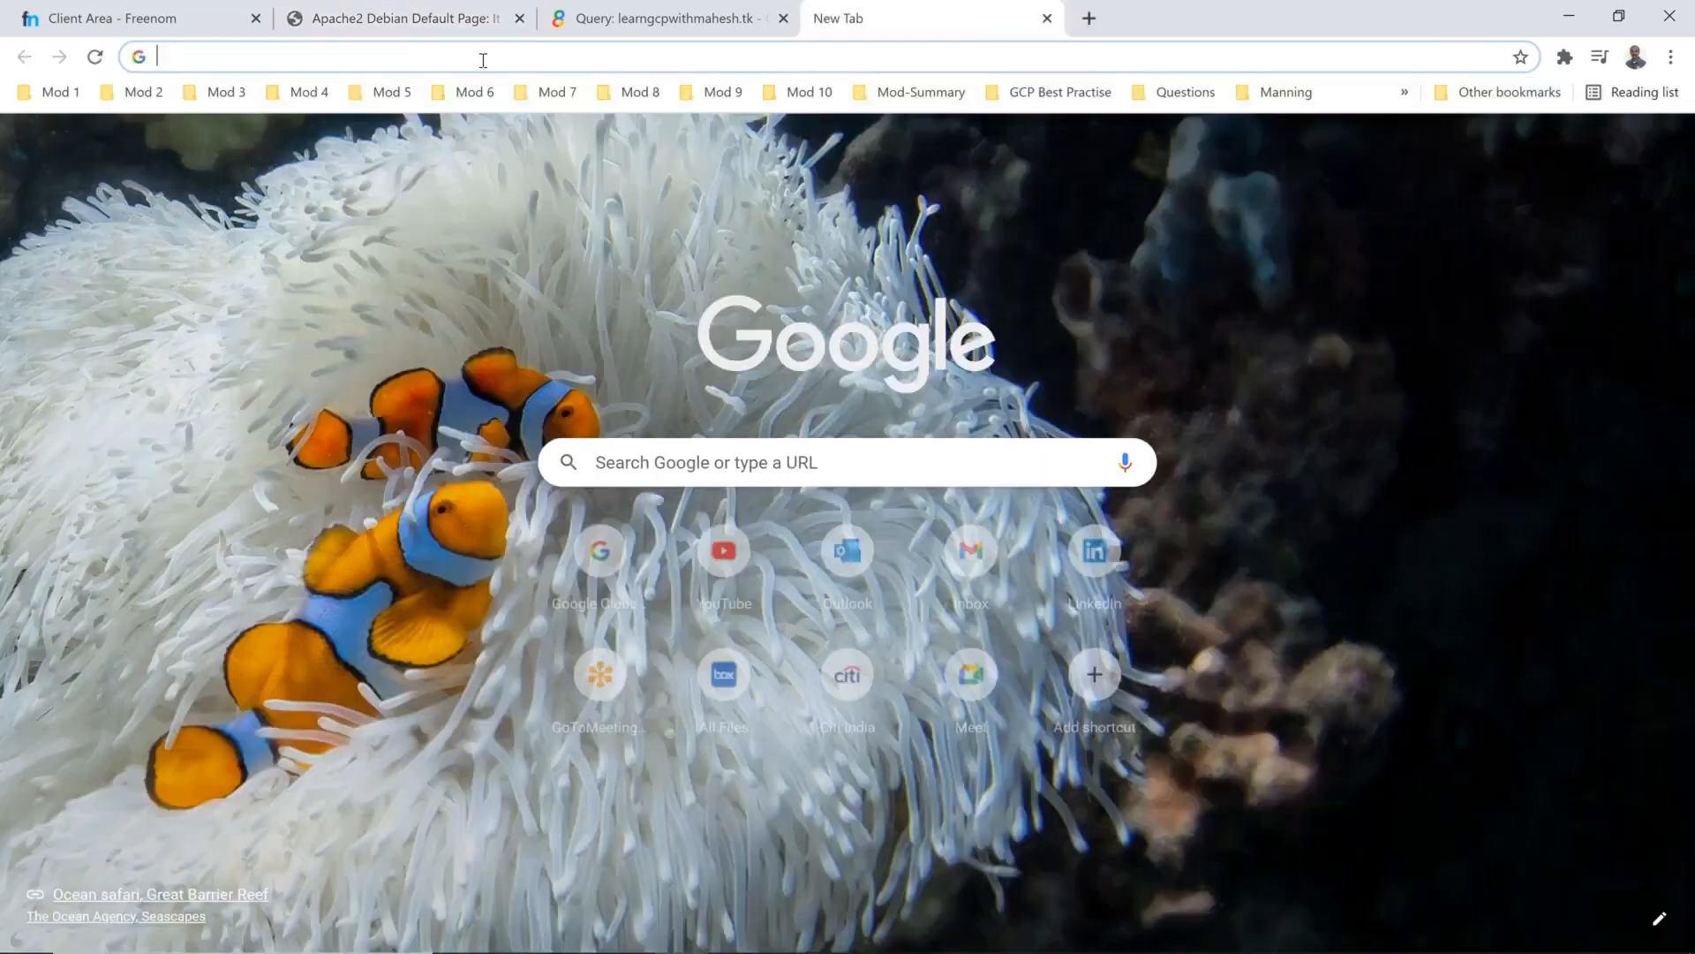
key(ctrl+v)
key(ctrl+Left)
key(ctrl+Left)
text(www.)
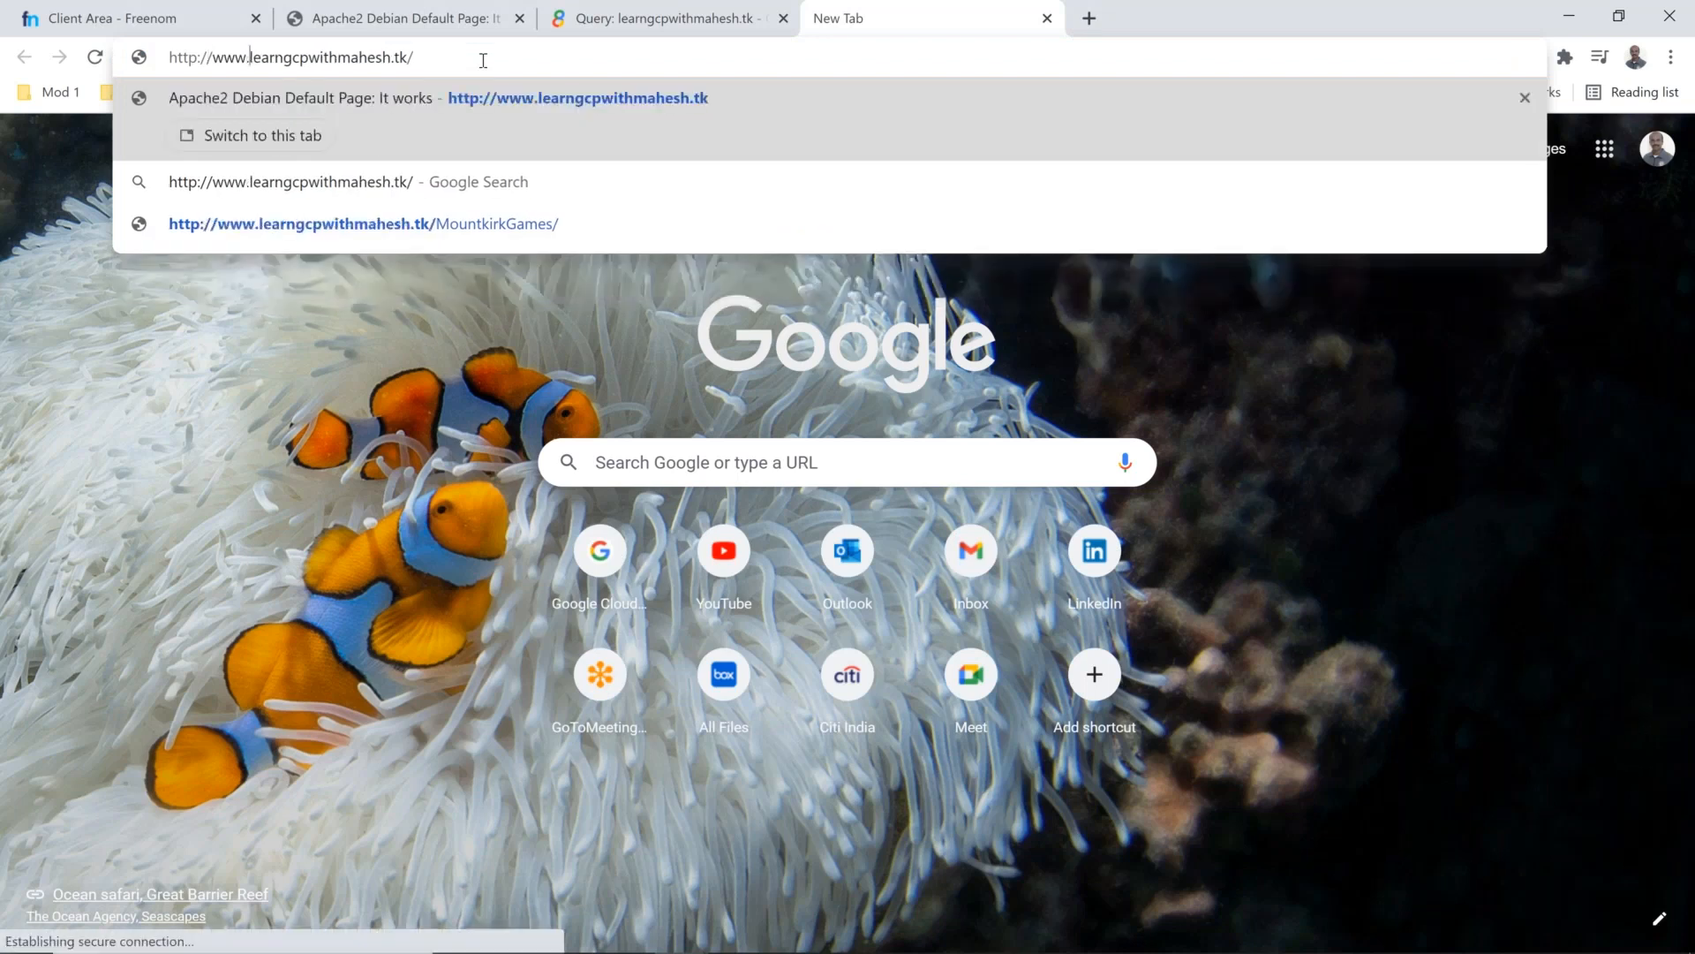
key(Return)
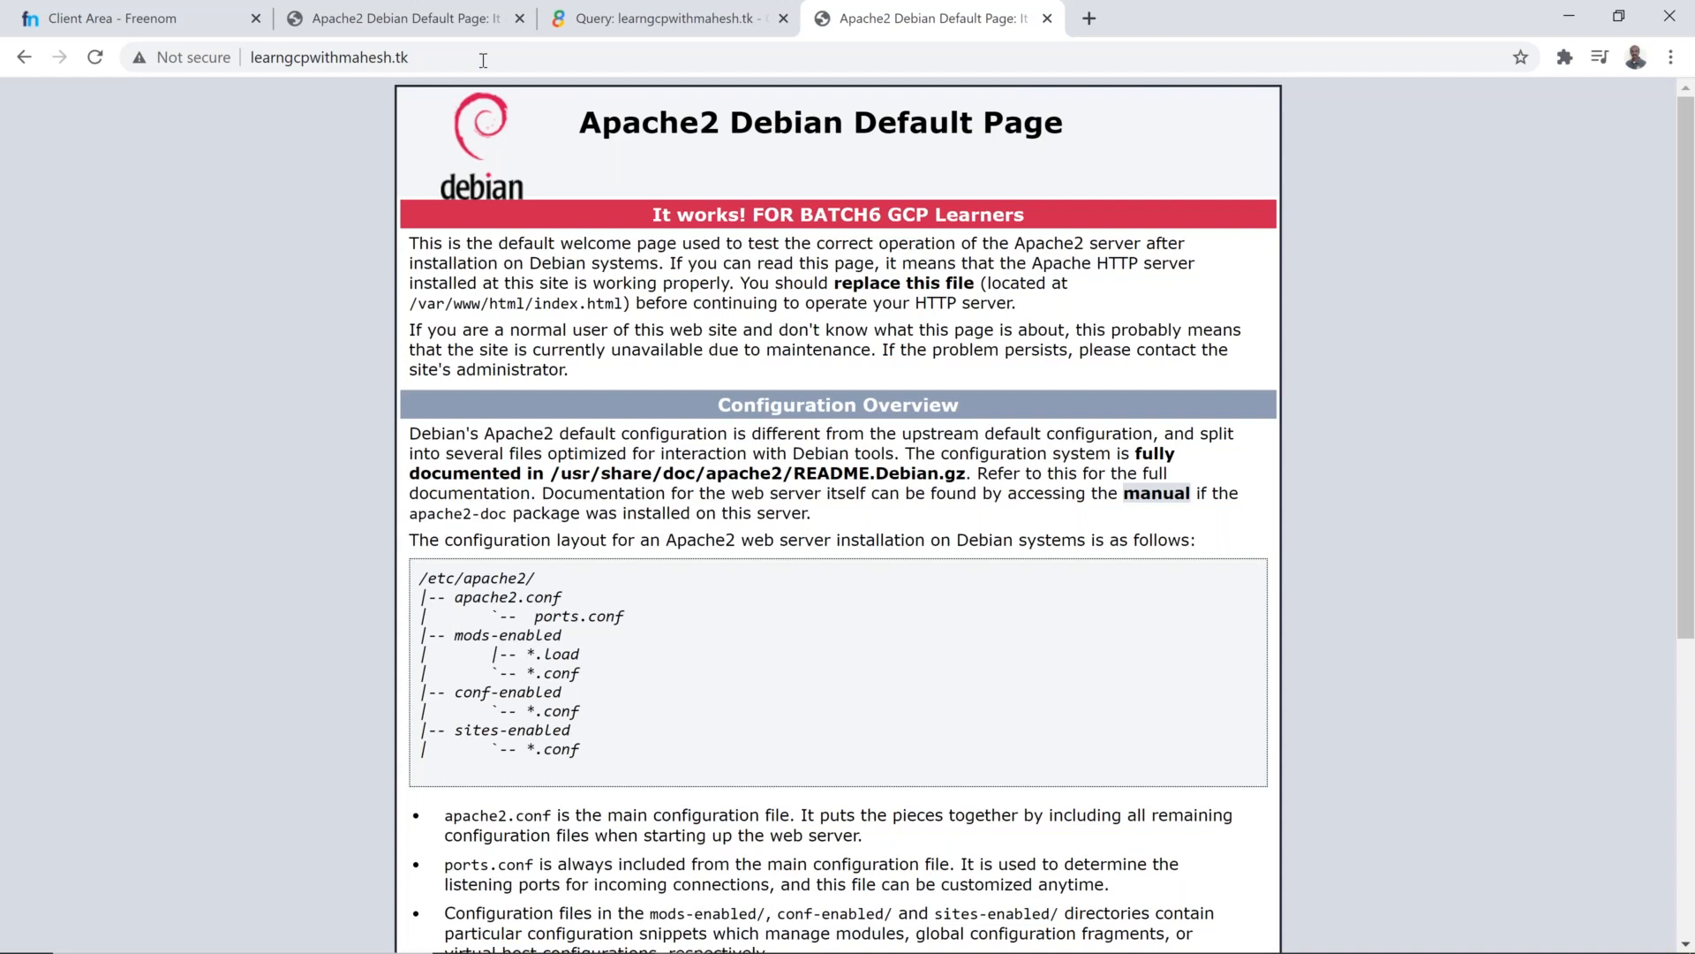
Step: Switch to the Google Cloud console and open the glb-dns-cdn load balancer for editing
key(alt+Tab)
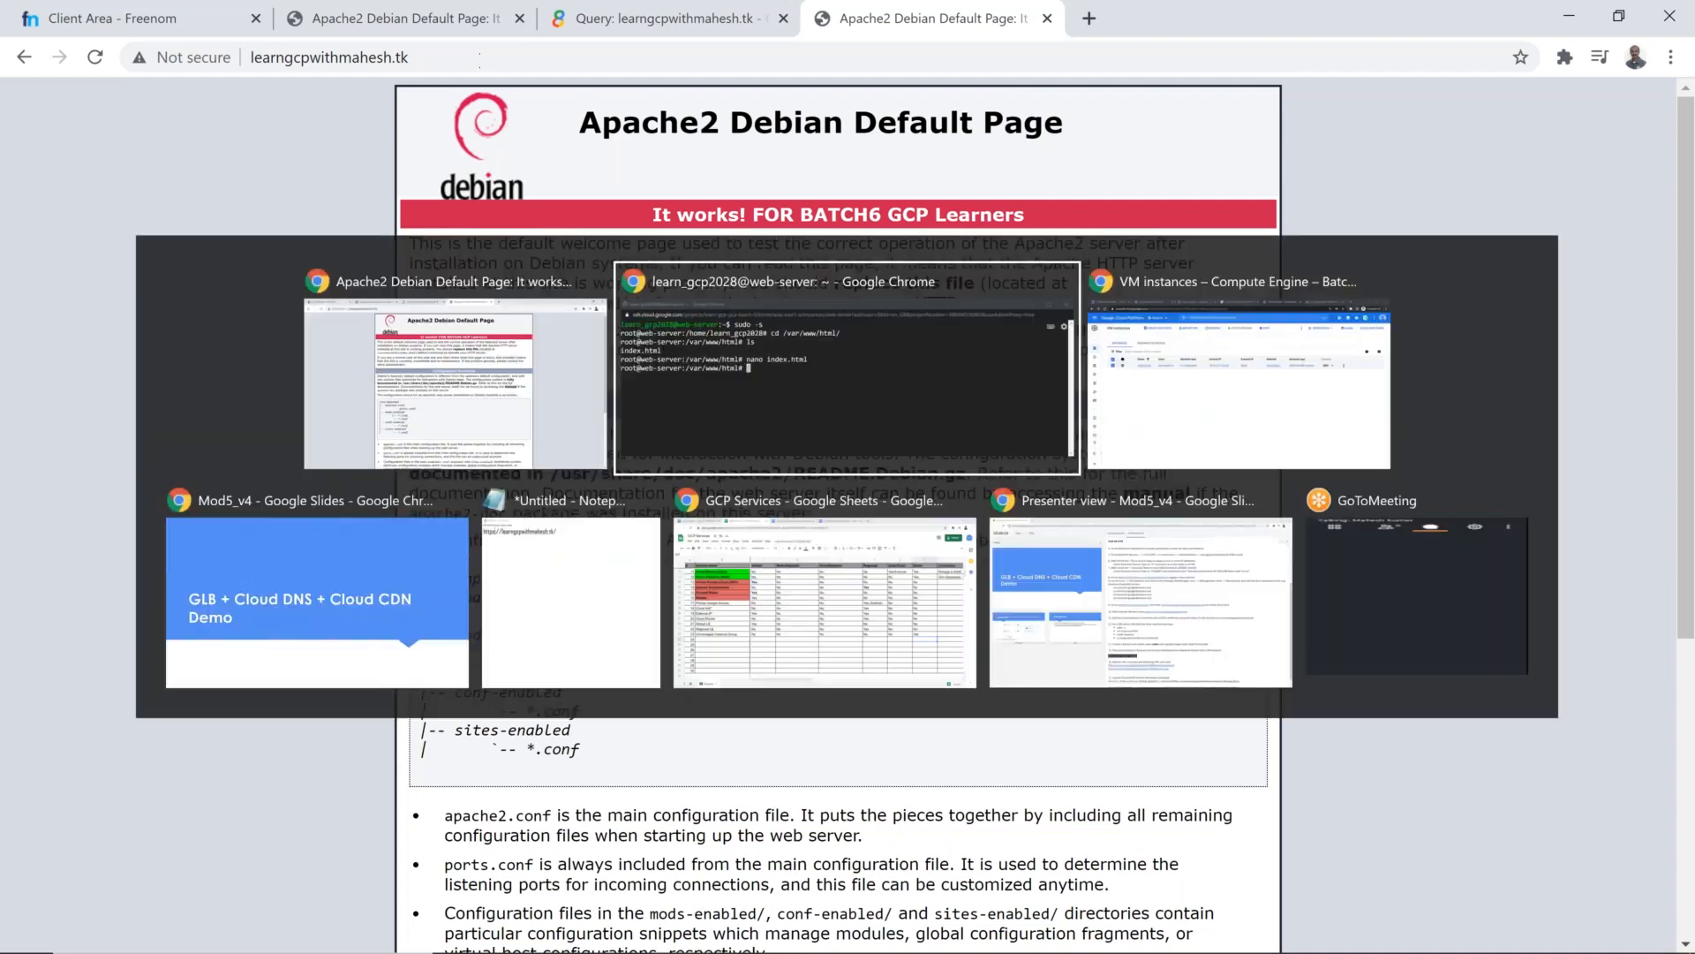
key(alt+Tab)
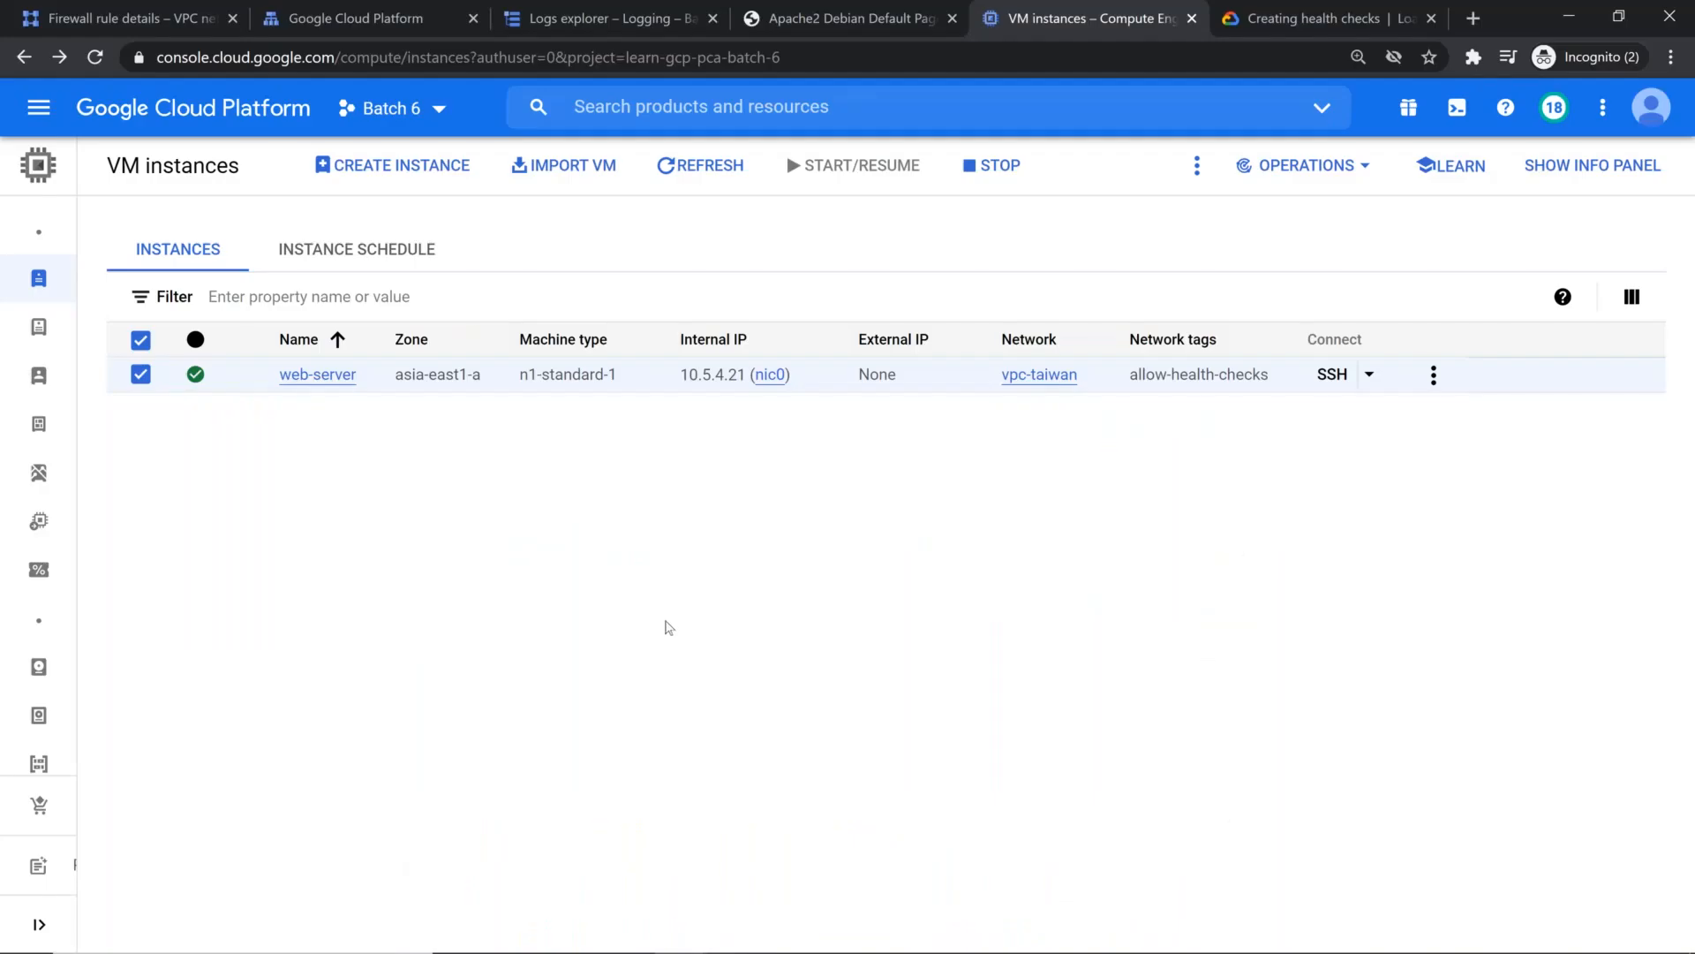
click(382, 17)
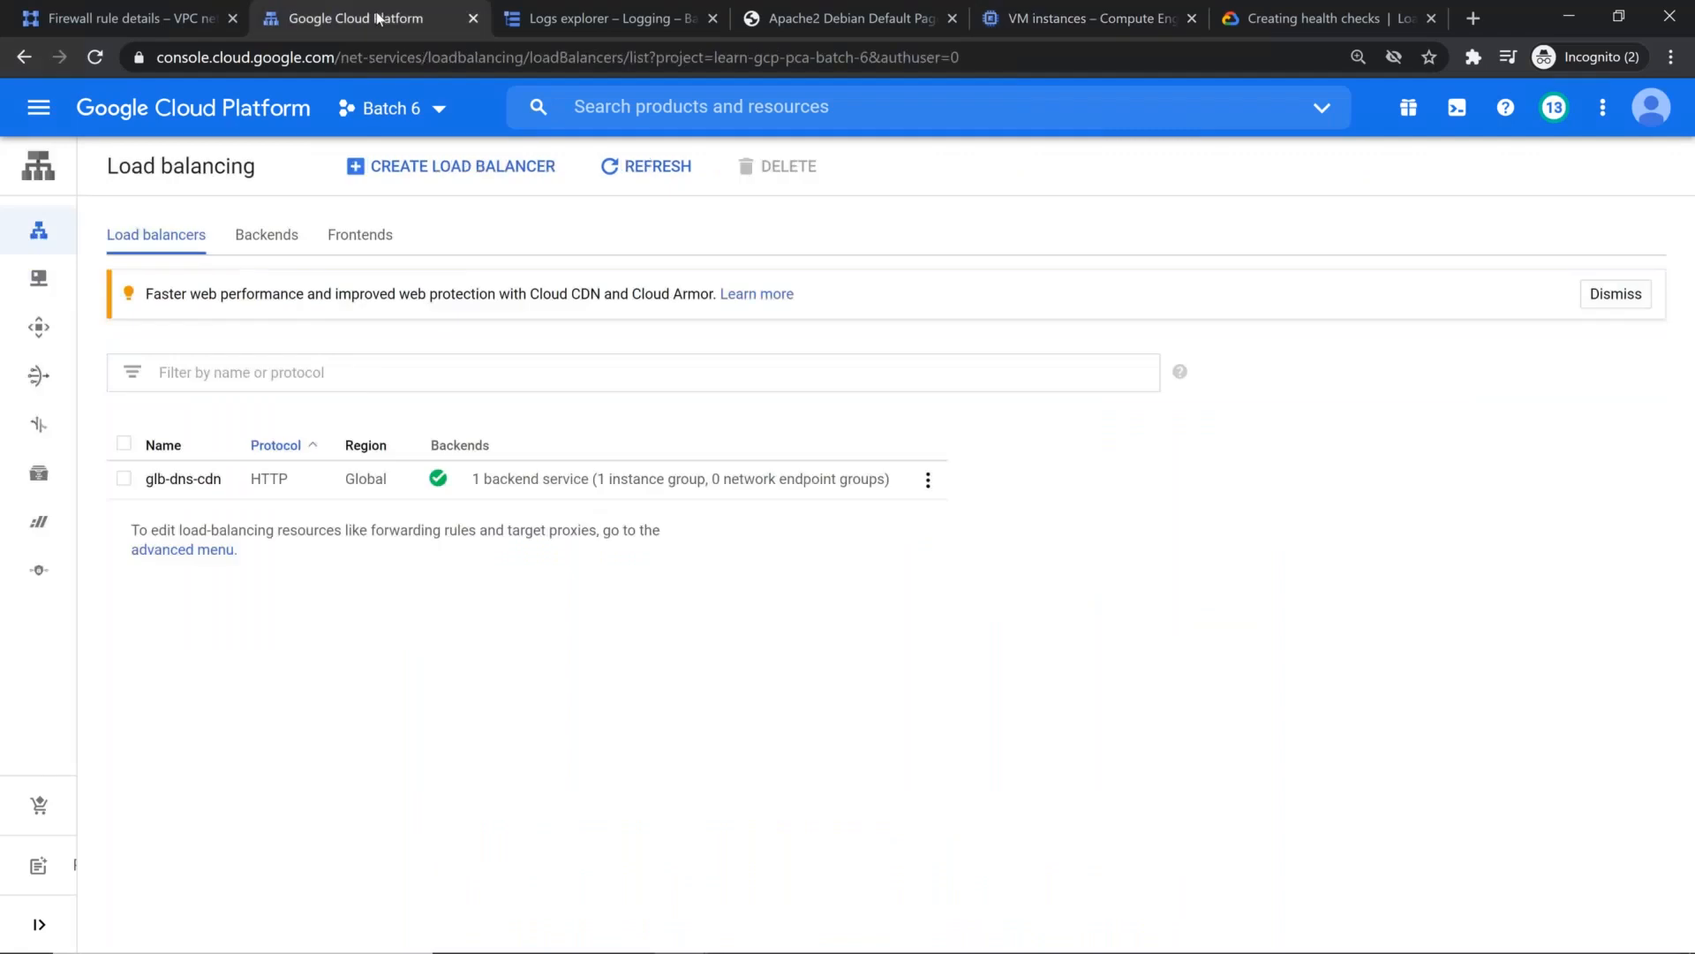
mouse_move(204, 454)
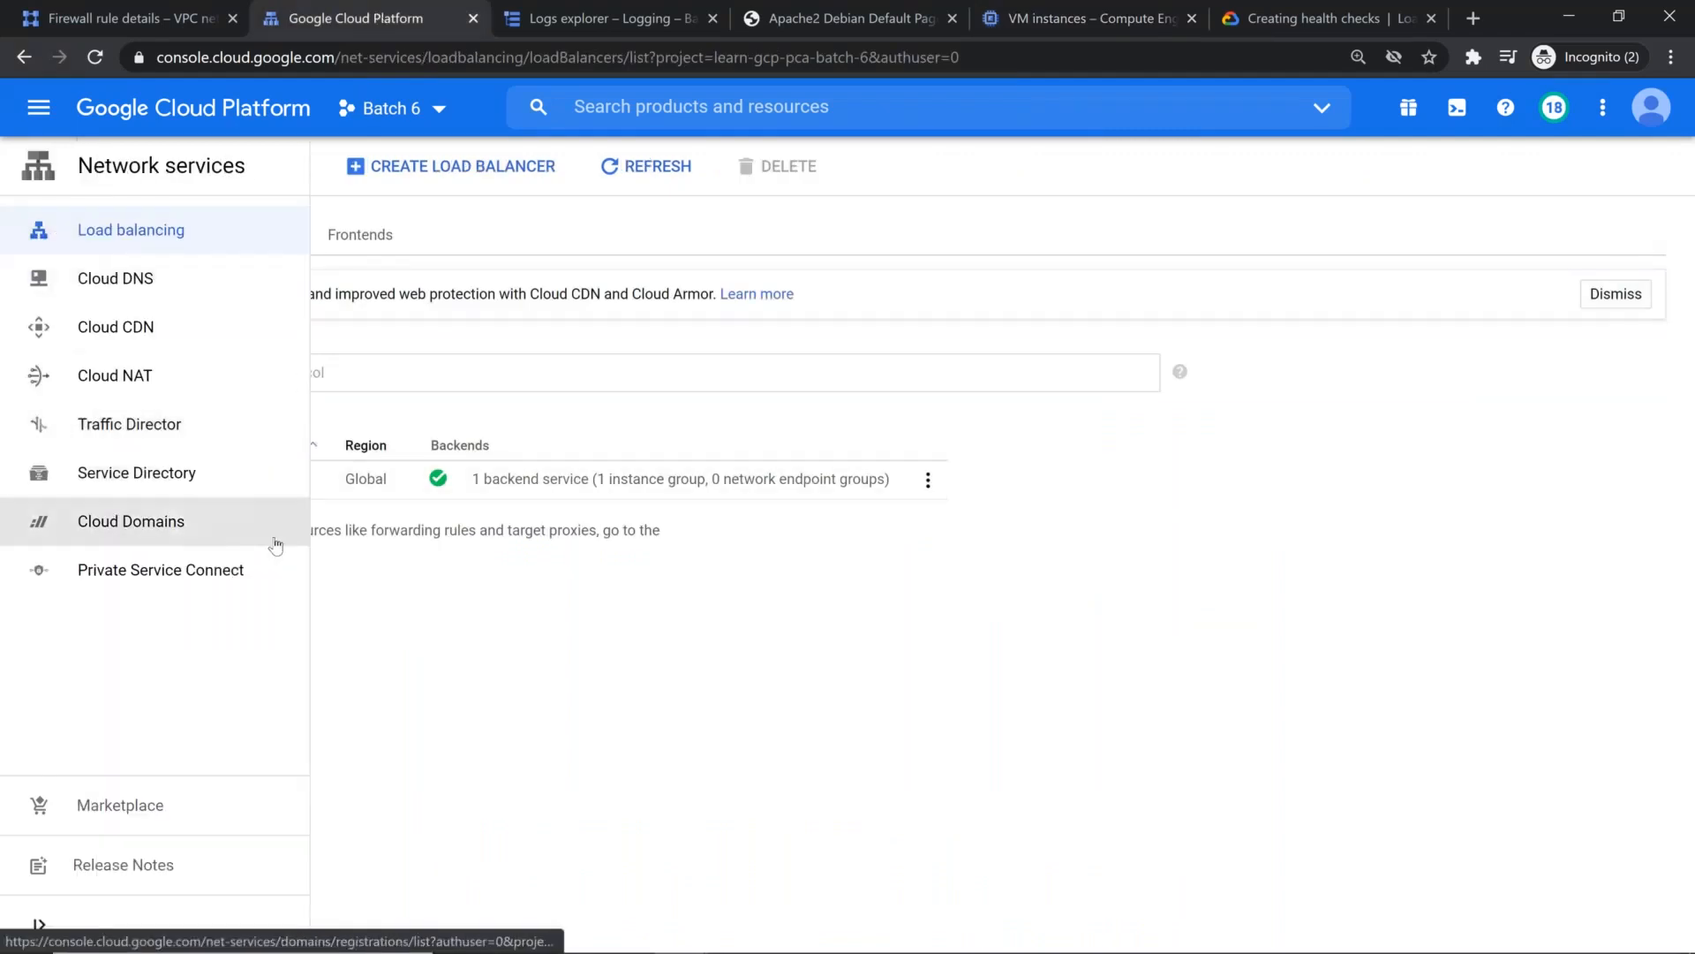
click(183, 478)
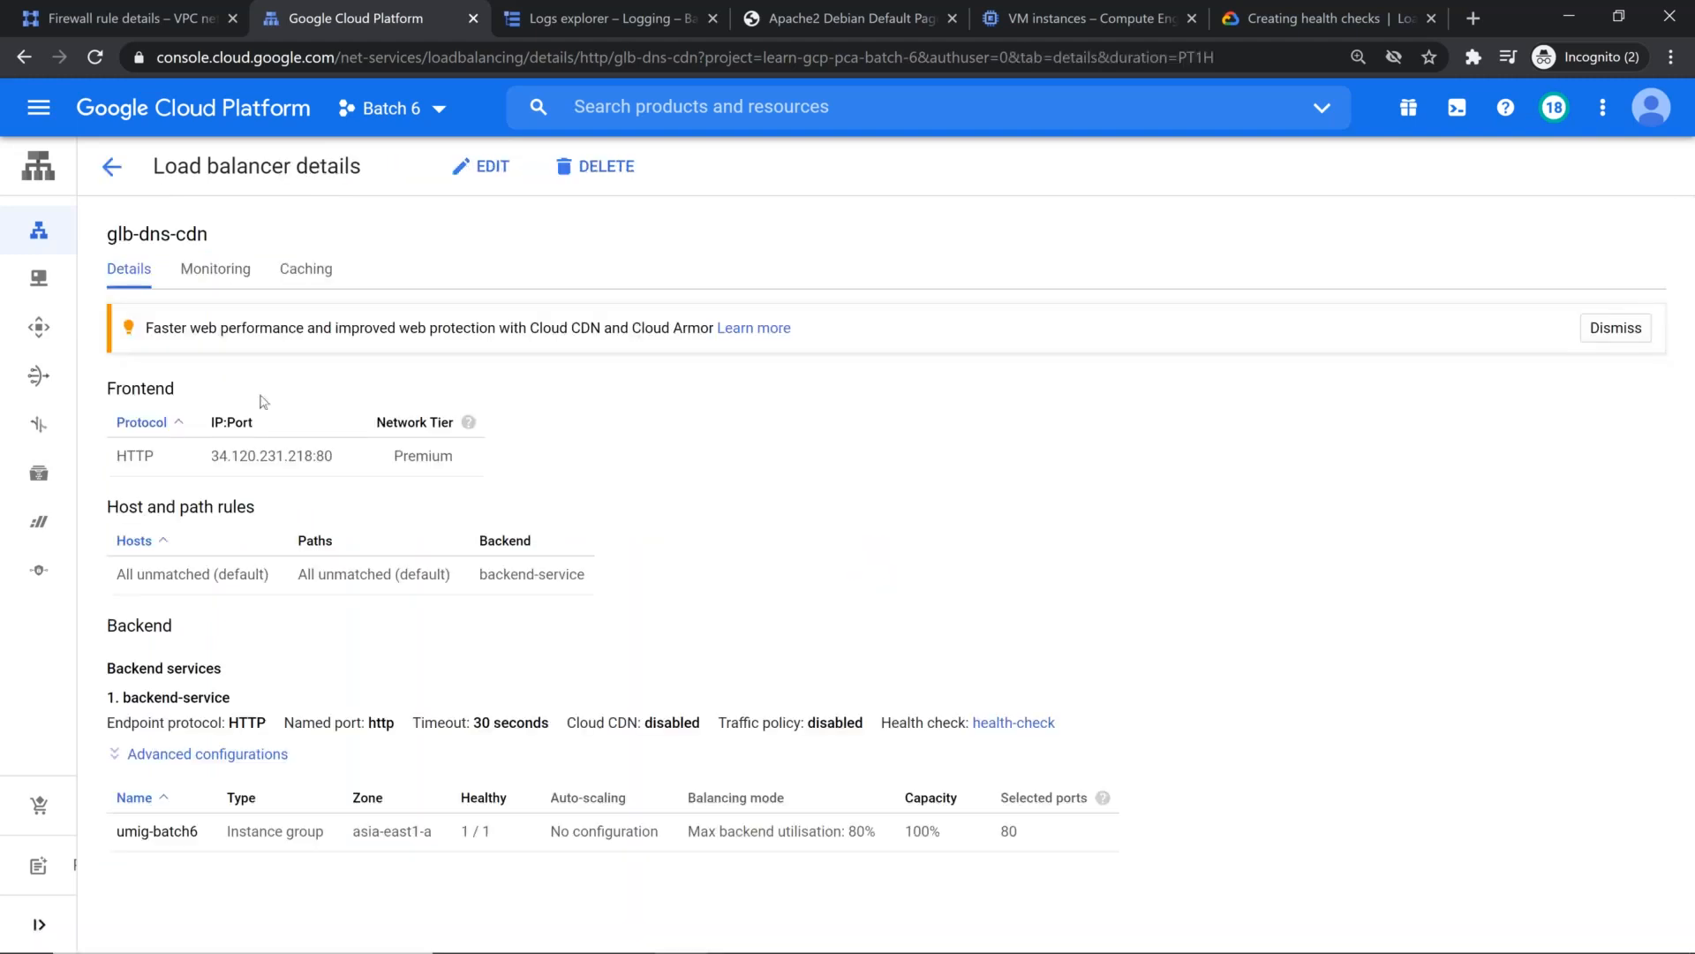
click(476, 168)
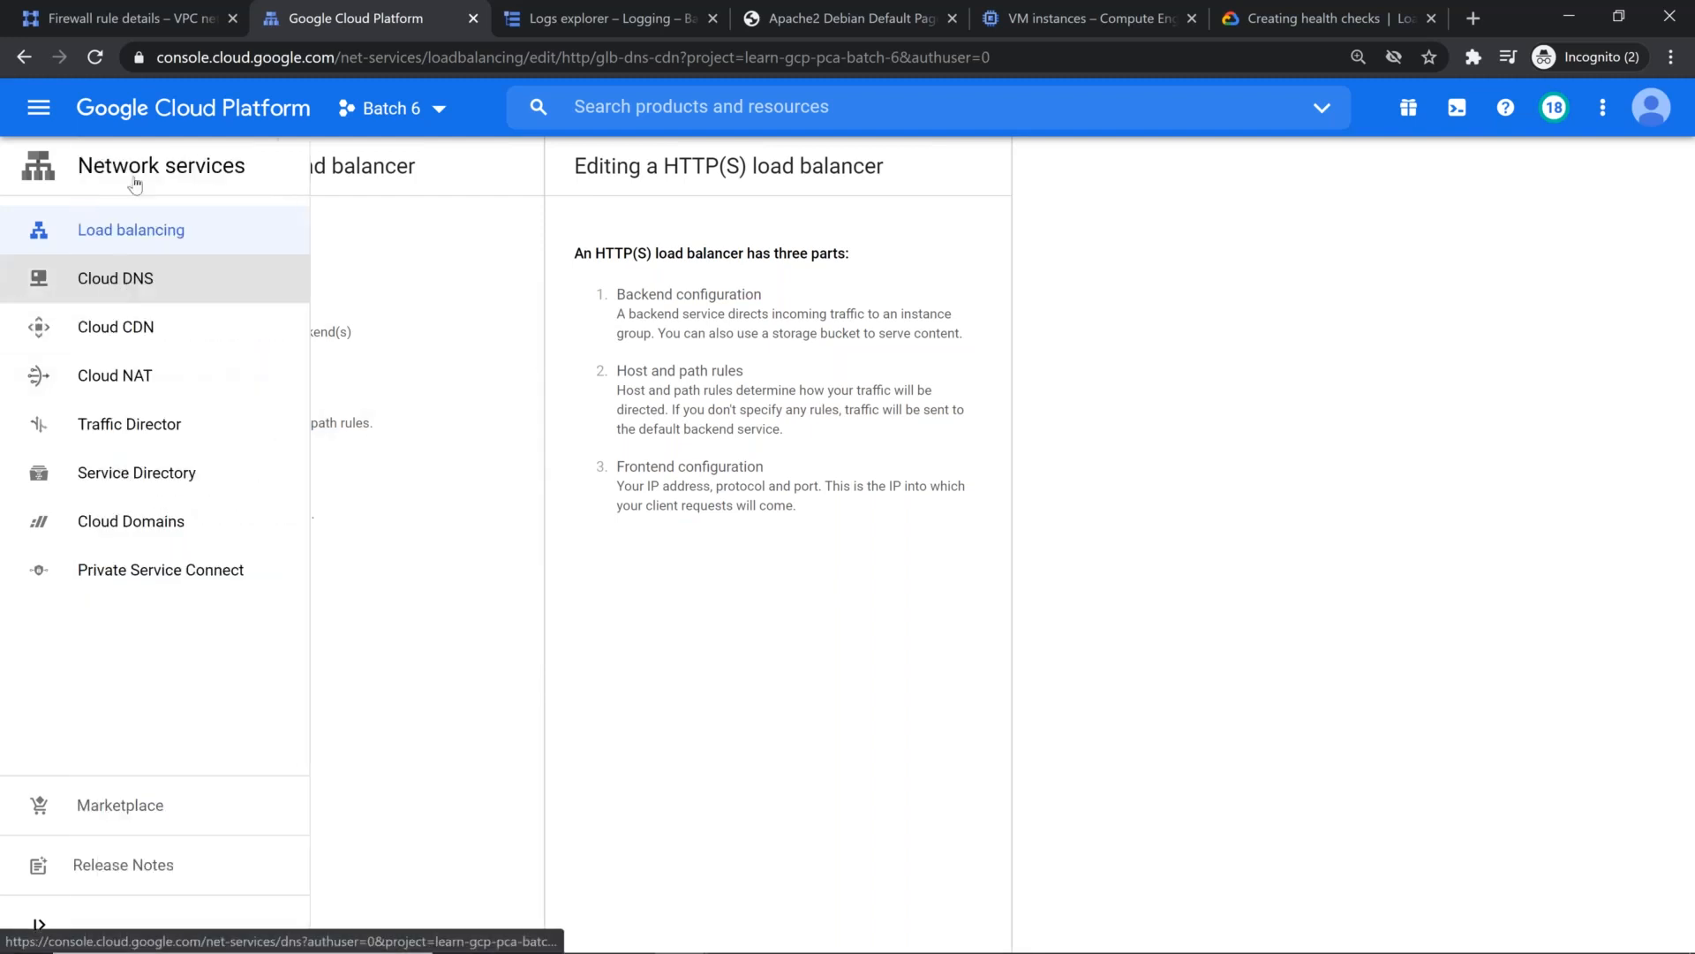
Step: Reserve the frontend-service forwarding rule's ephemeral external IP address as a static address named my-website
click(121, 20)
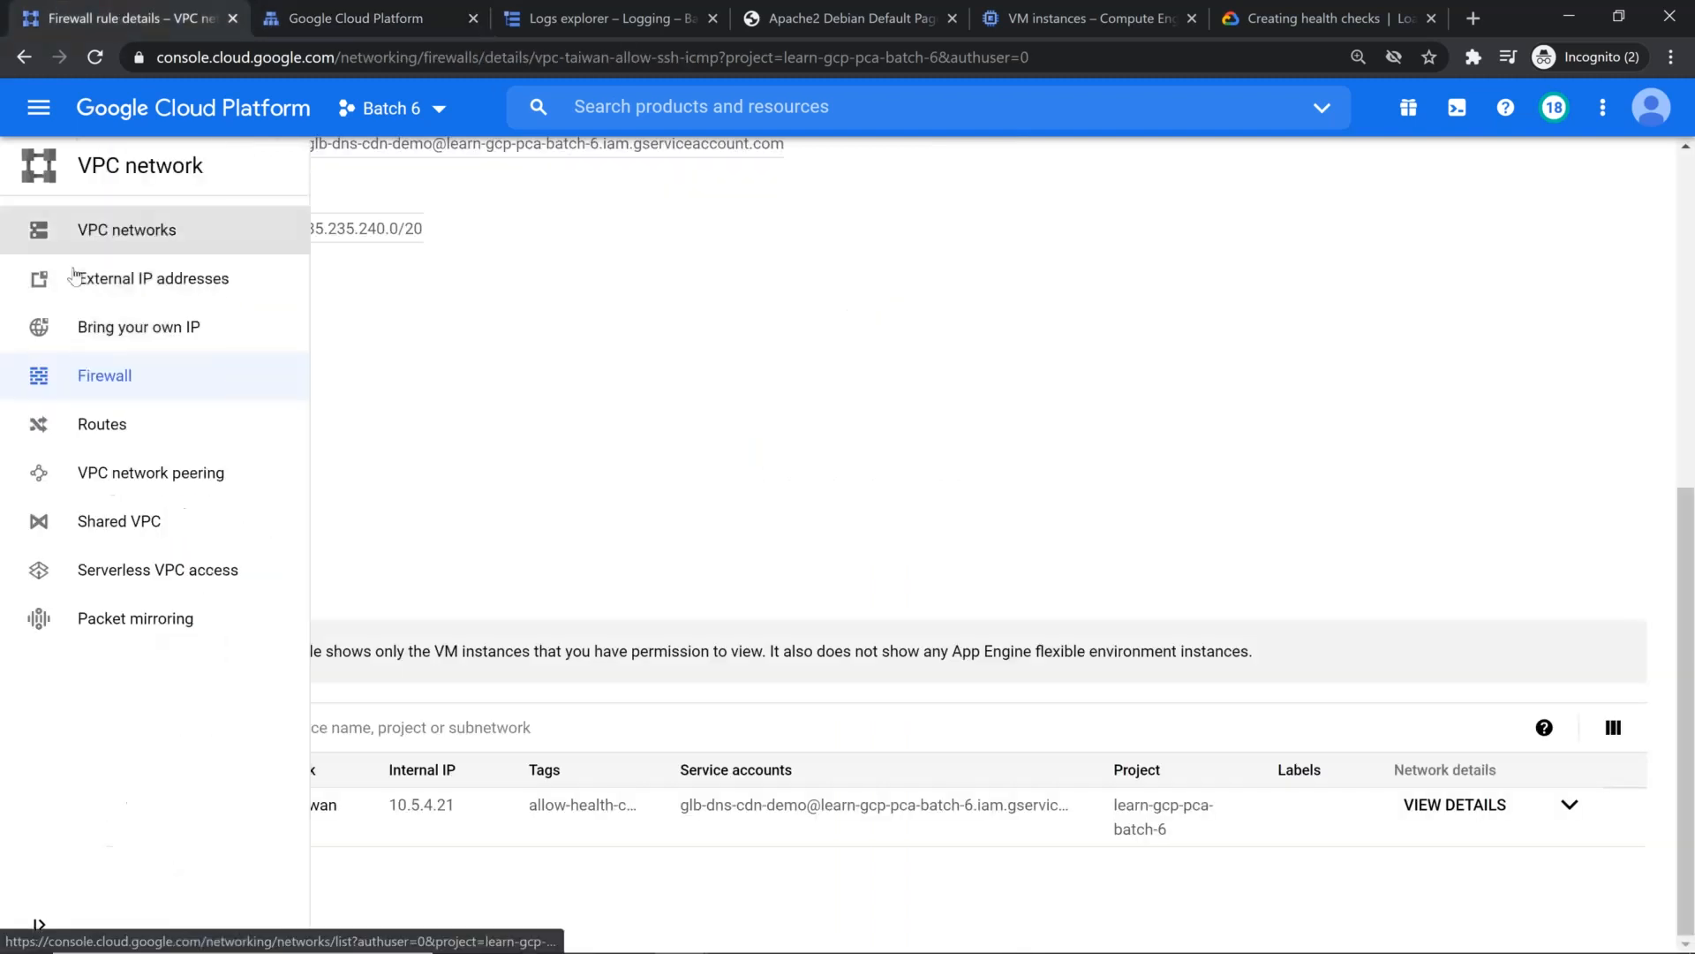
click(80, 277)
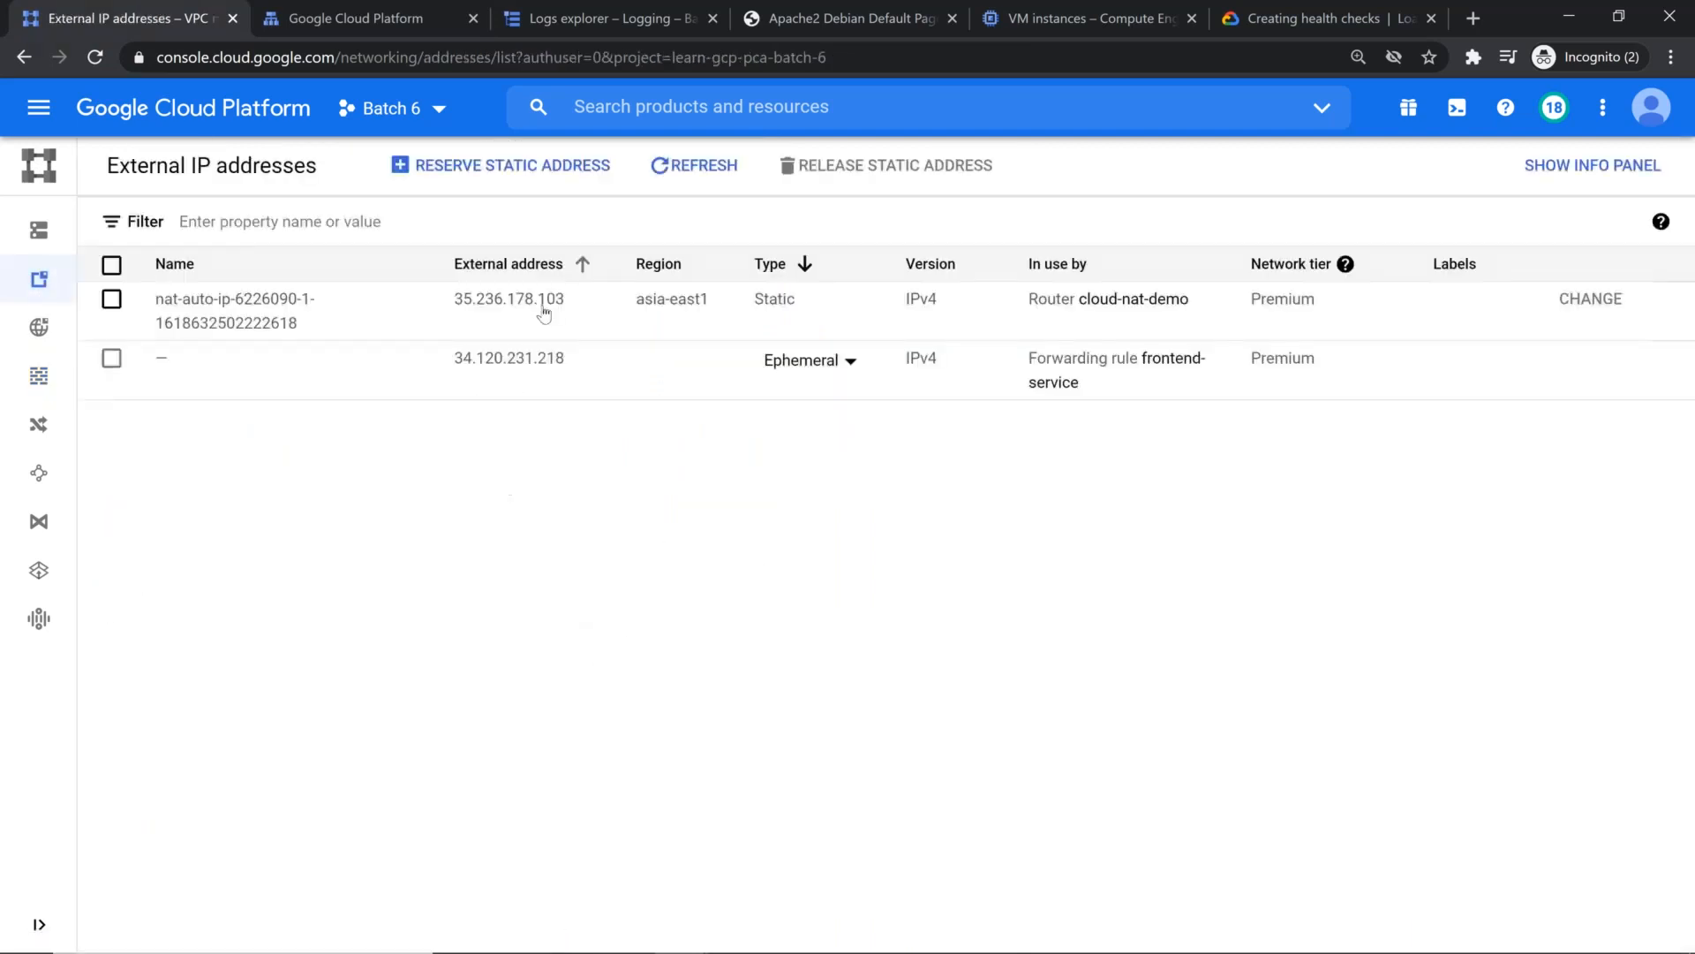
drag(454, 370, 571, 371)
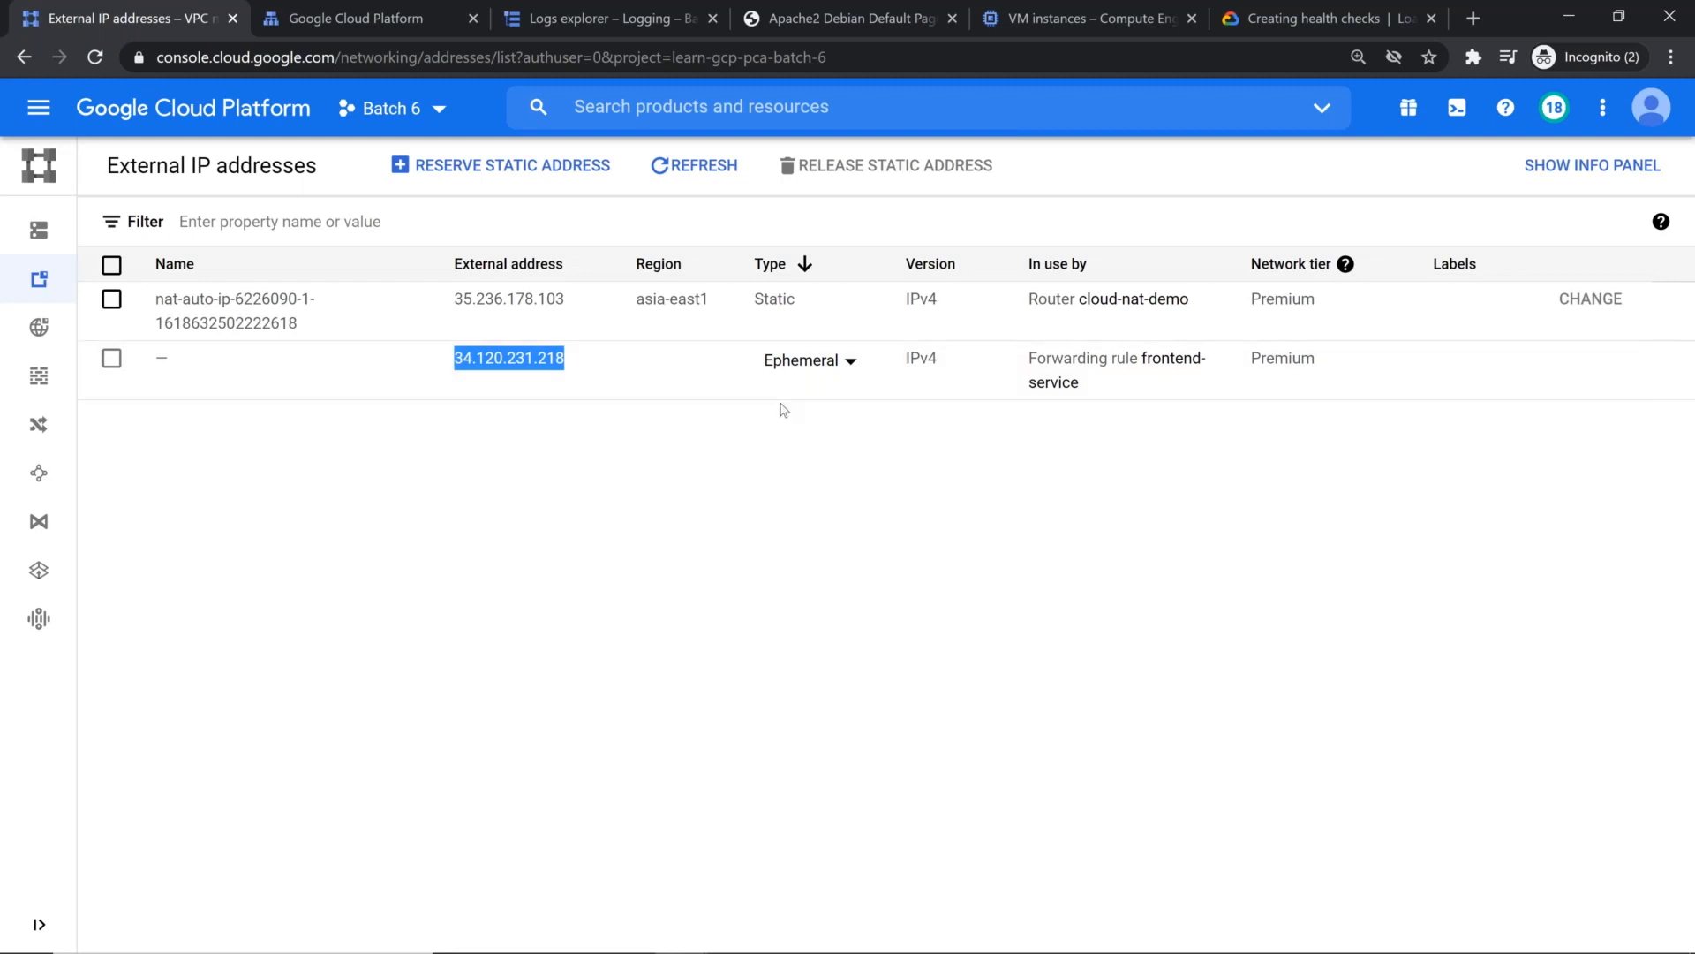
click(853, 361)
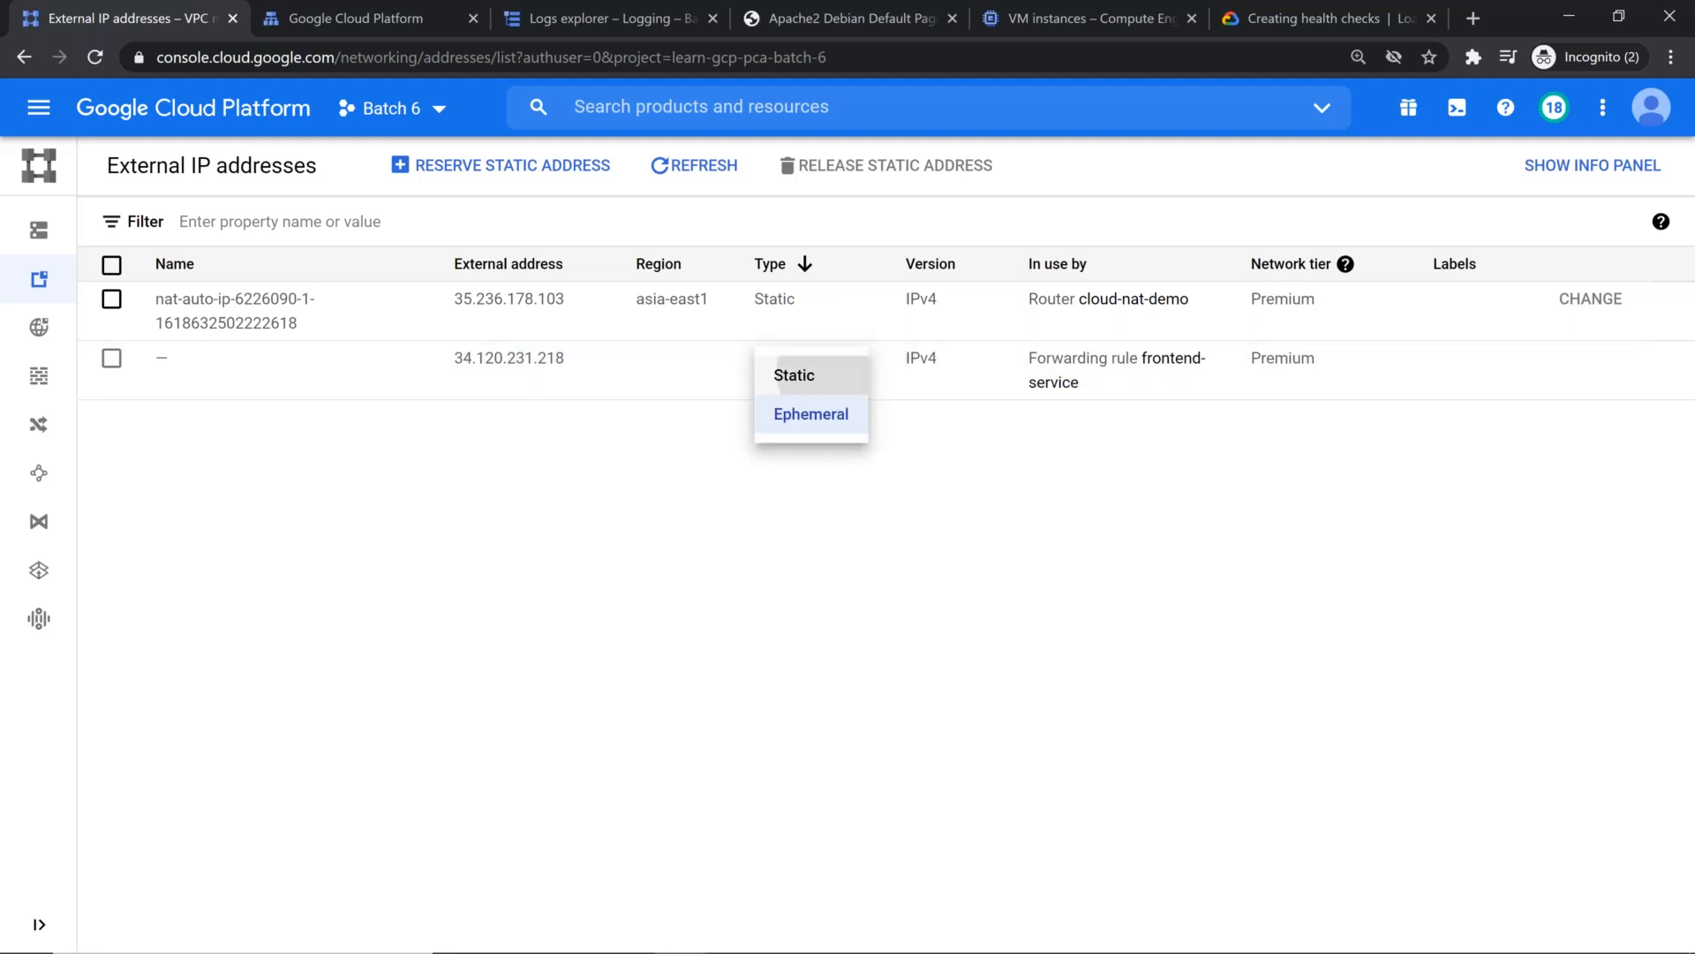
click(799, 375)
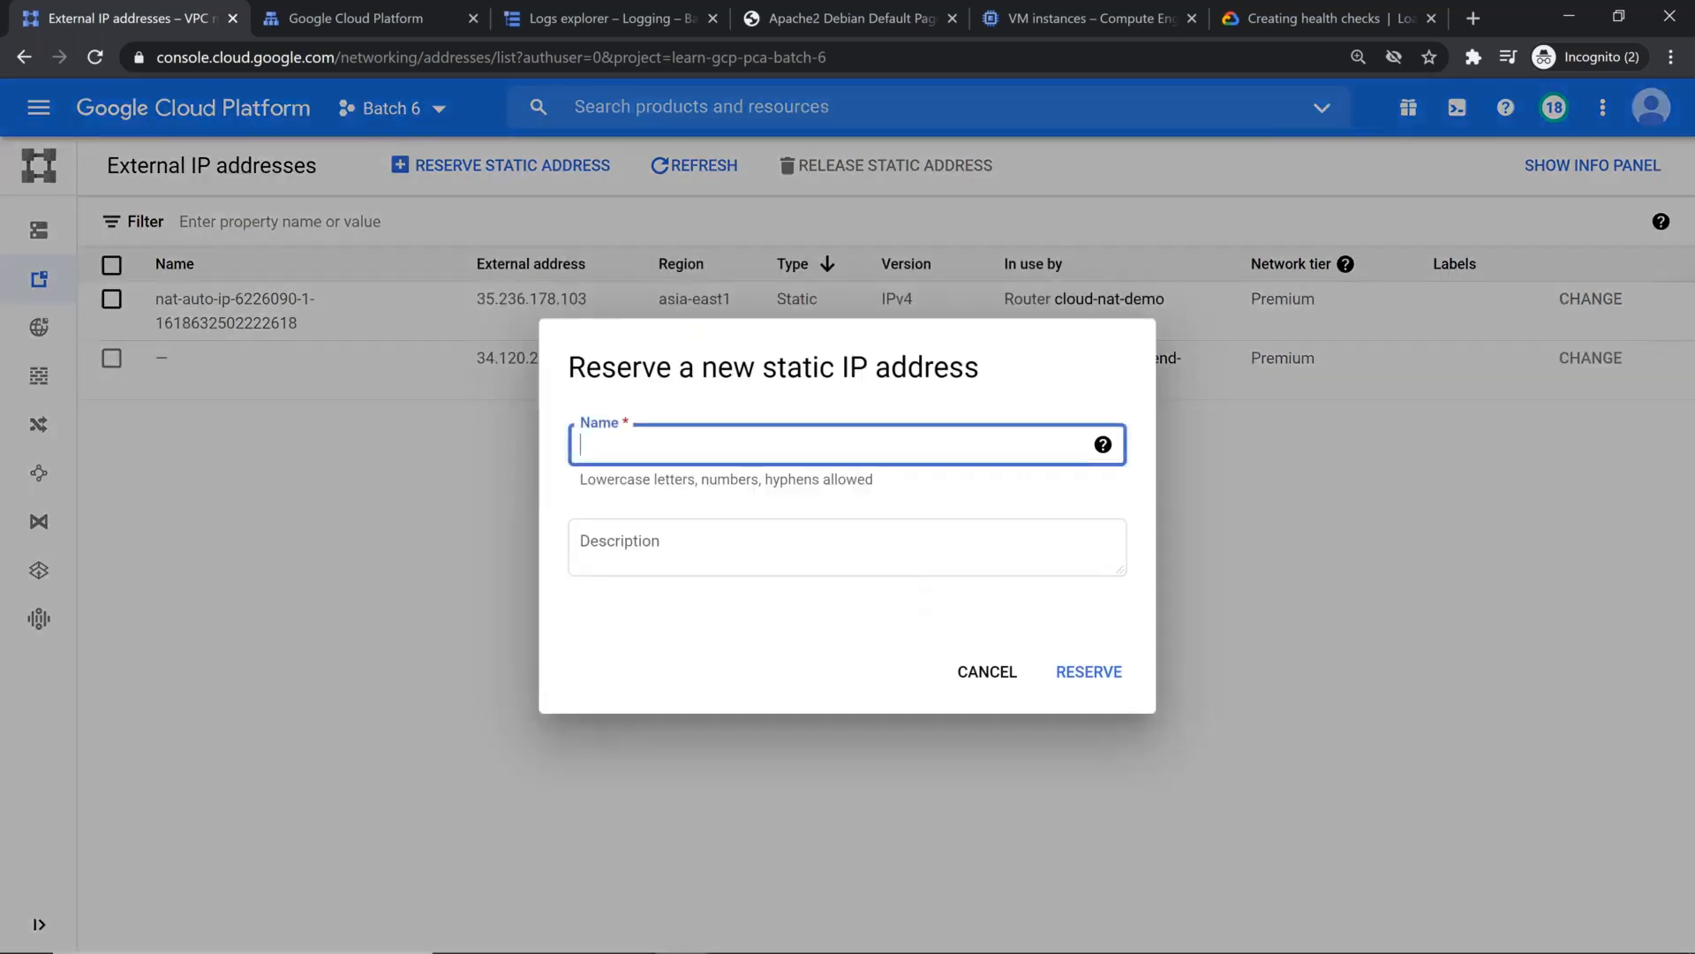
text(my-website)
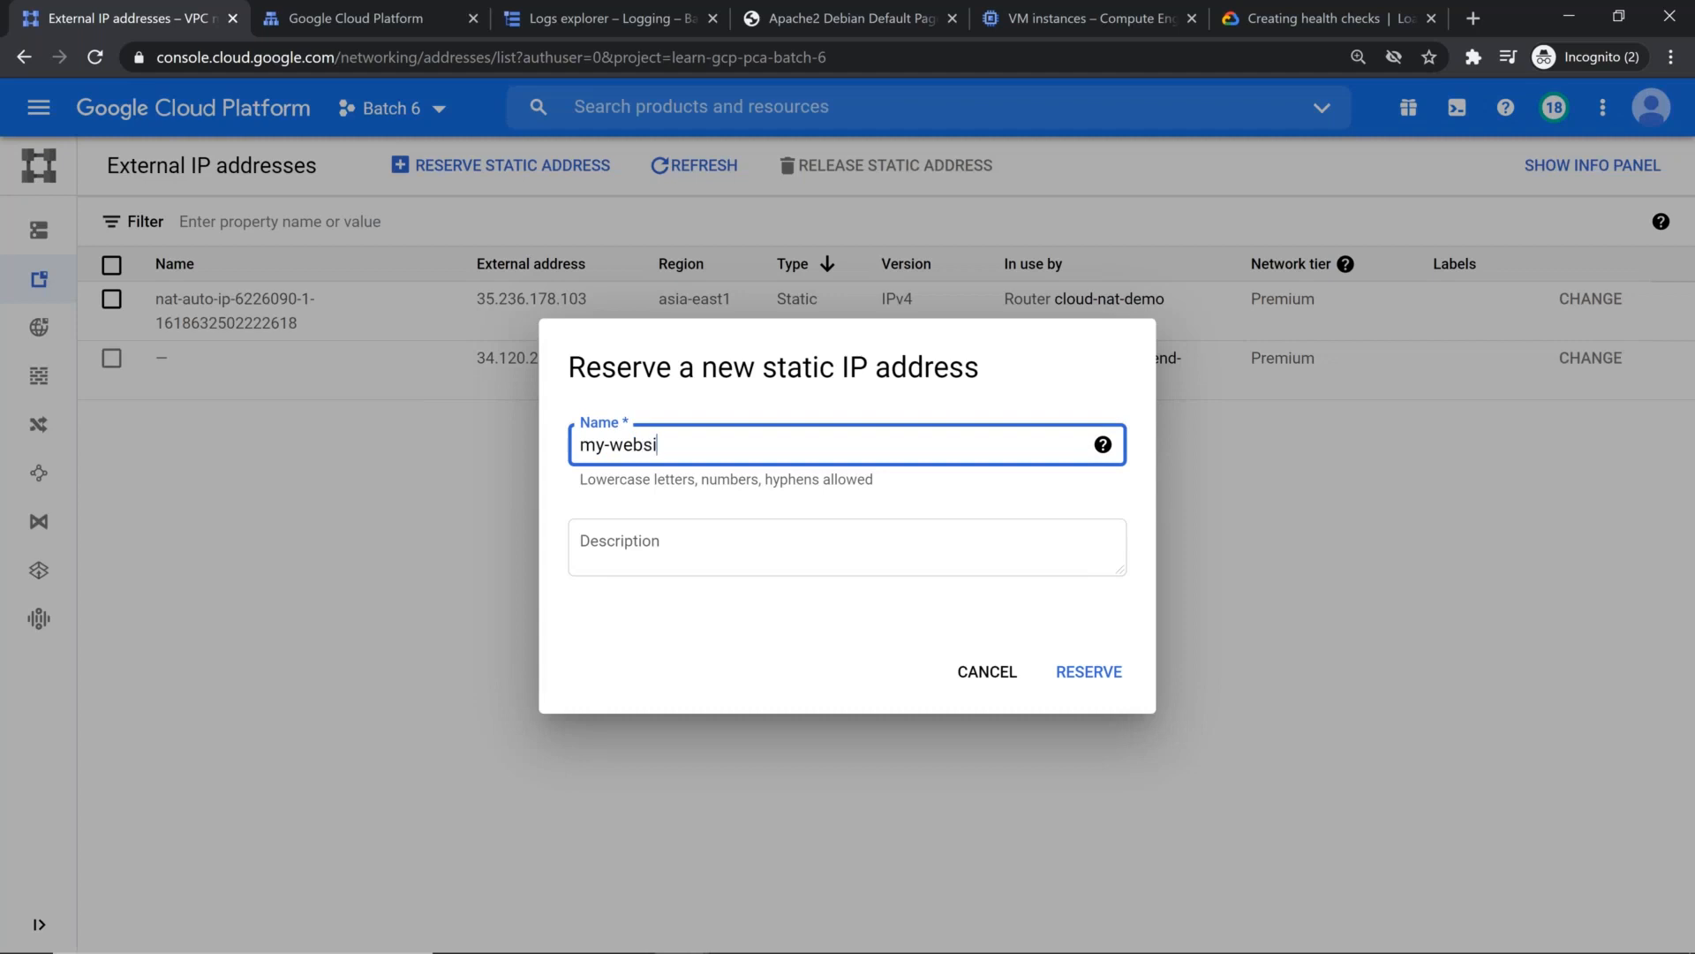
click(1105, 691)
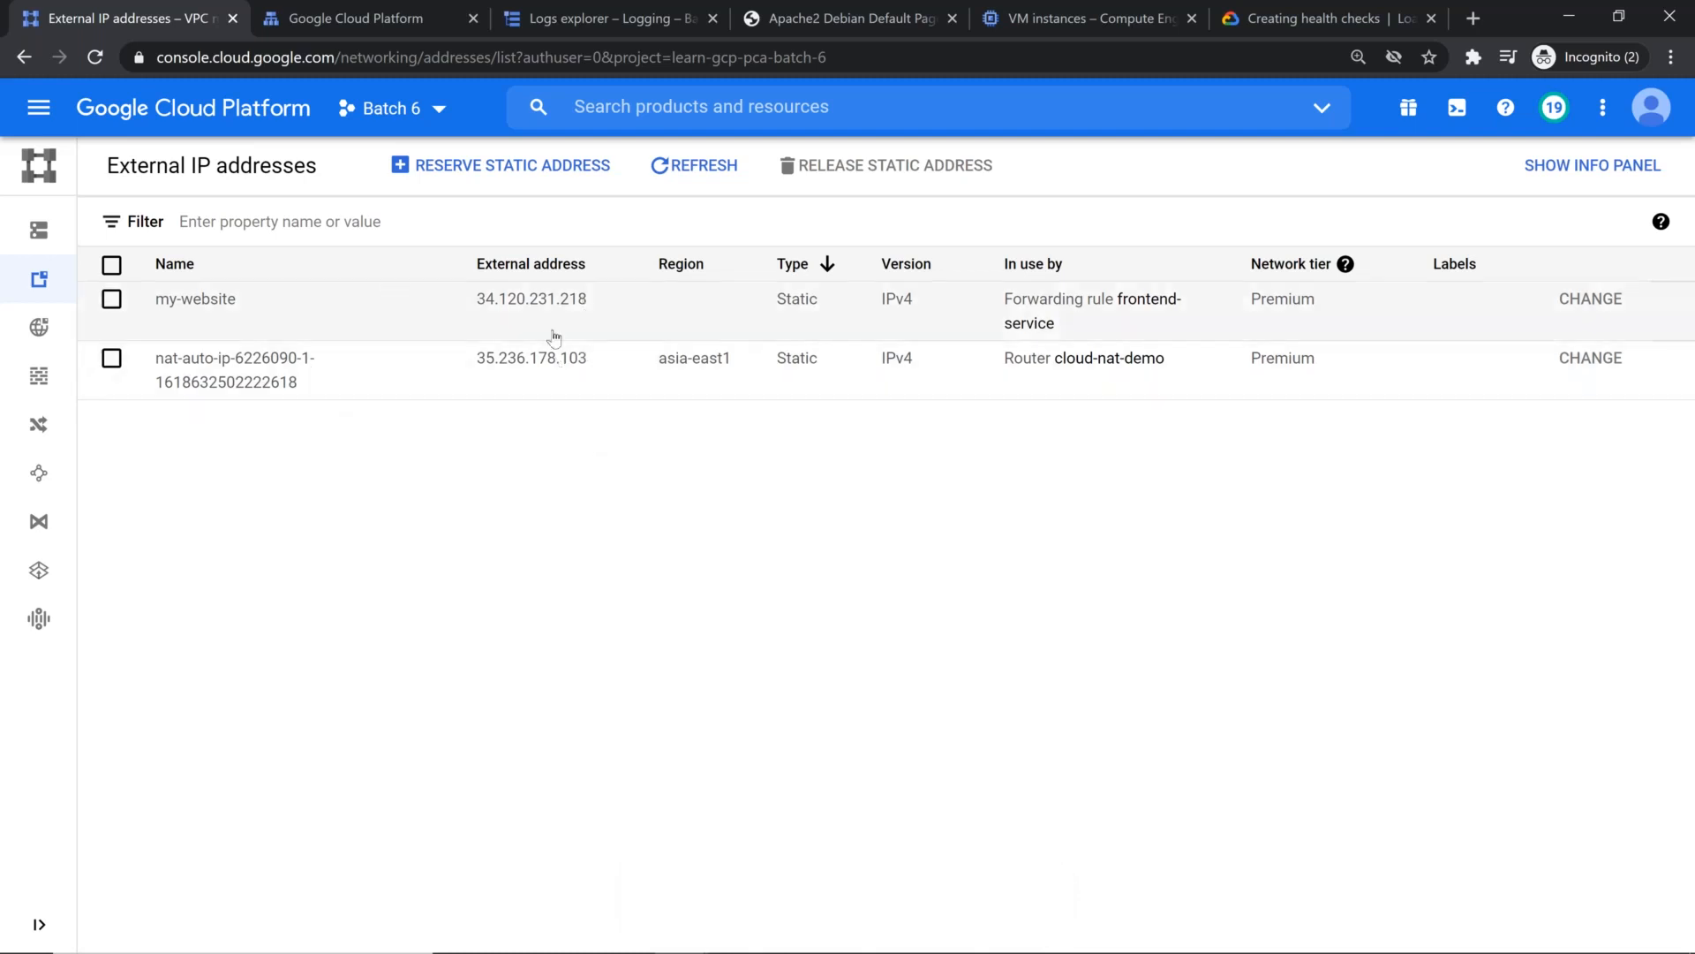
Step: Add a new frontend named https to the glb-dns-cdn load balancer and set its protocol to HTTPS (includes HTTP/2)
click(339, 18)
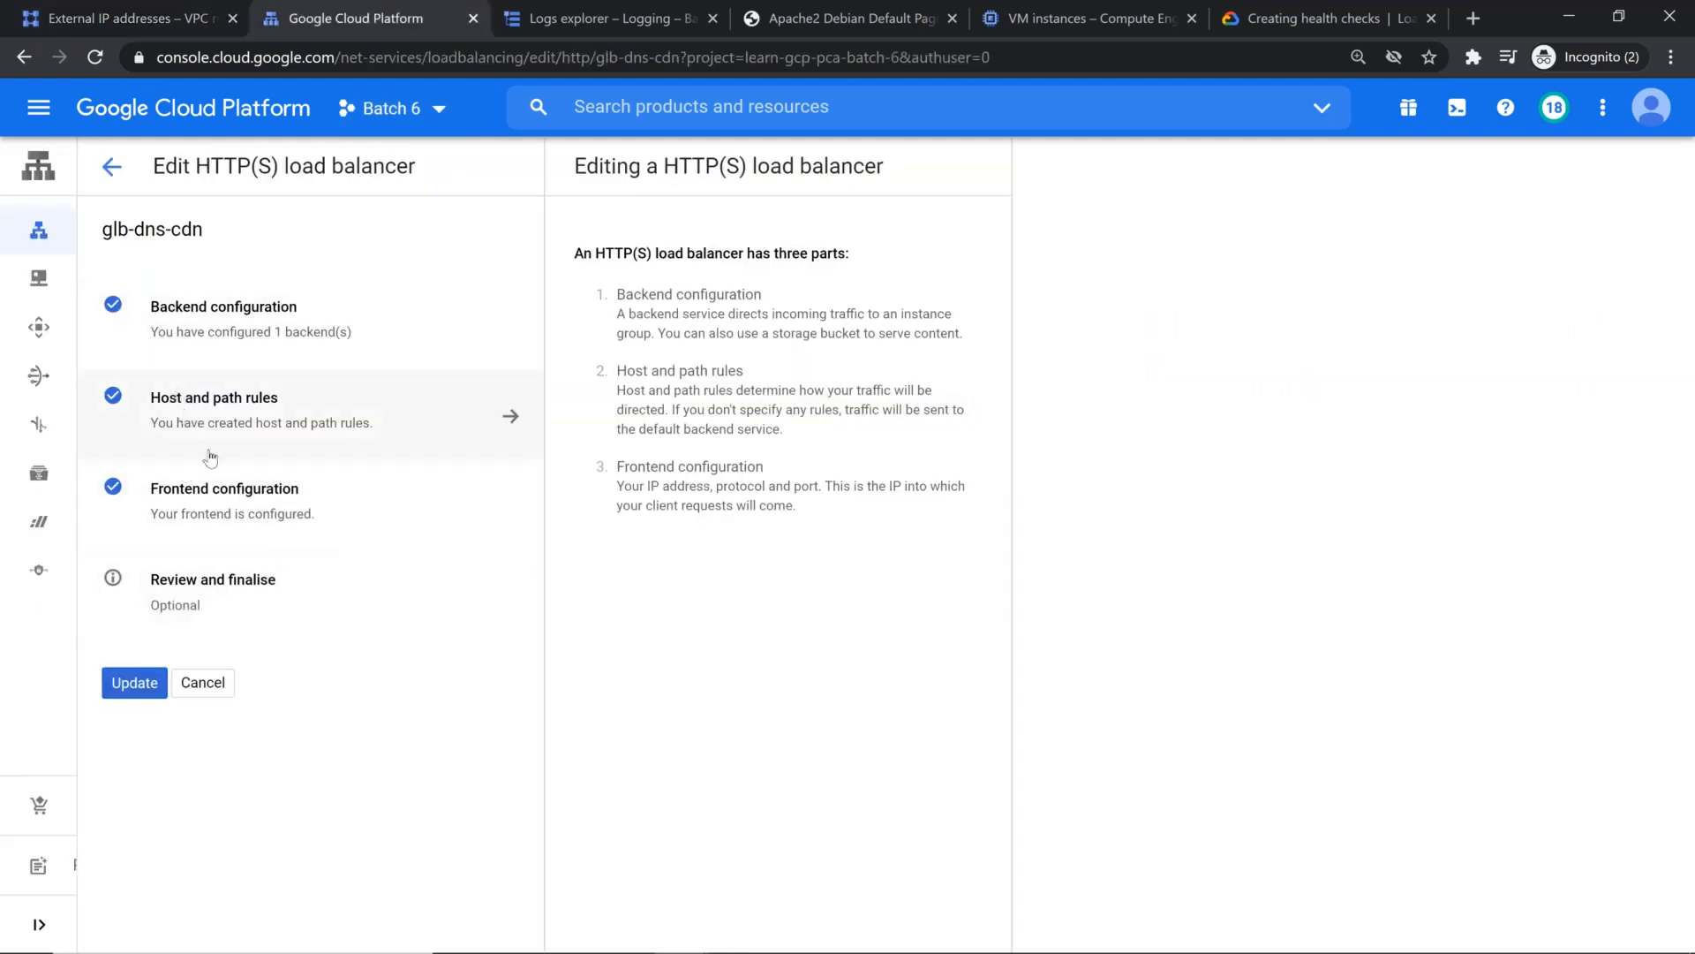
click(235, 512)
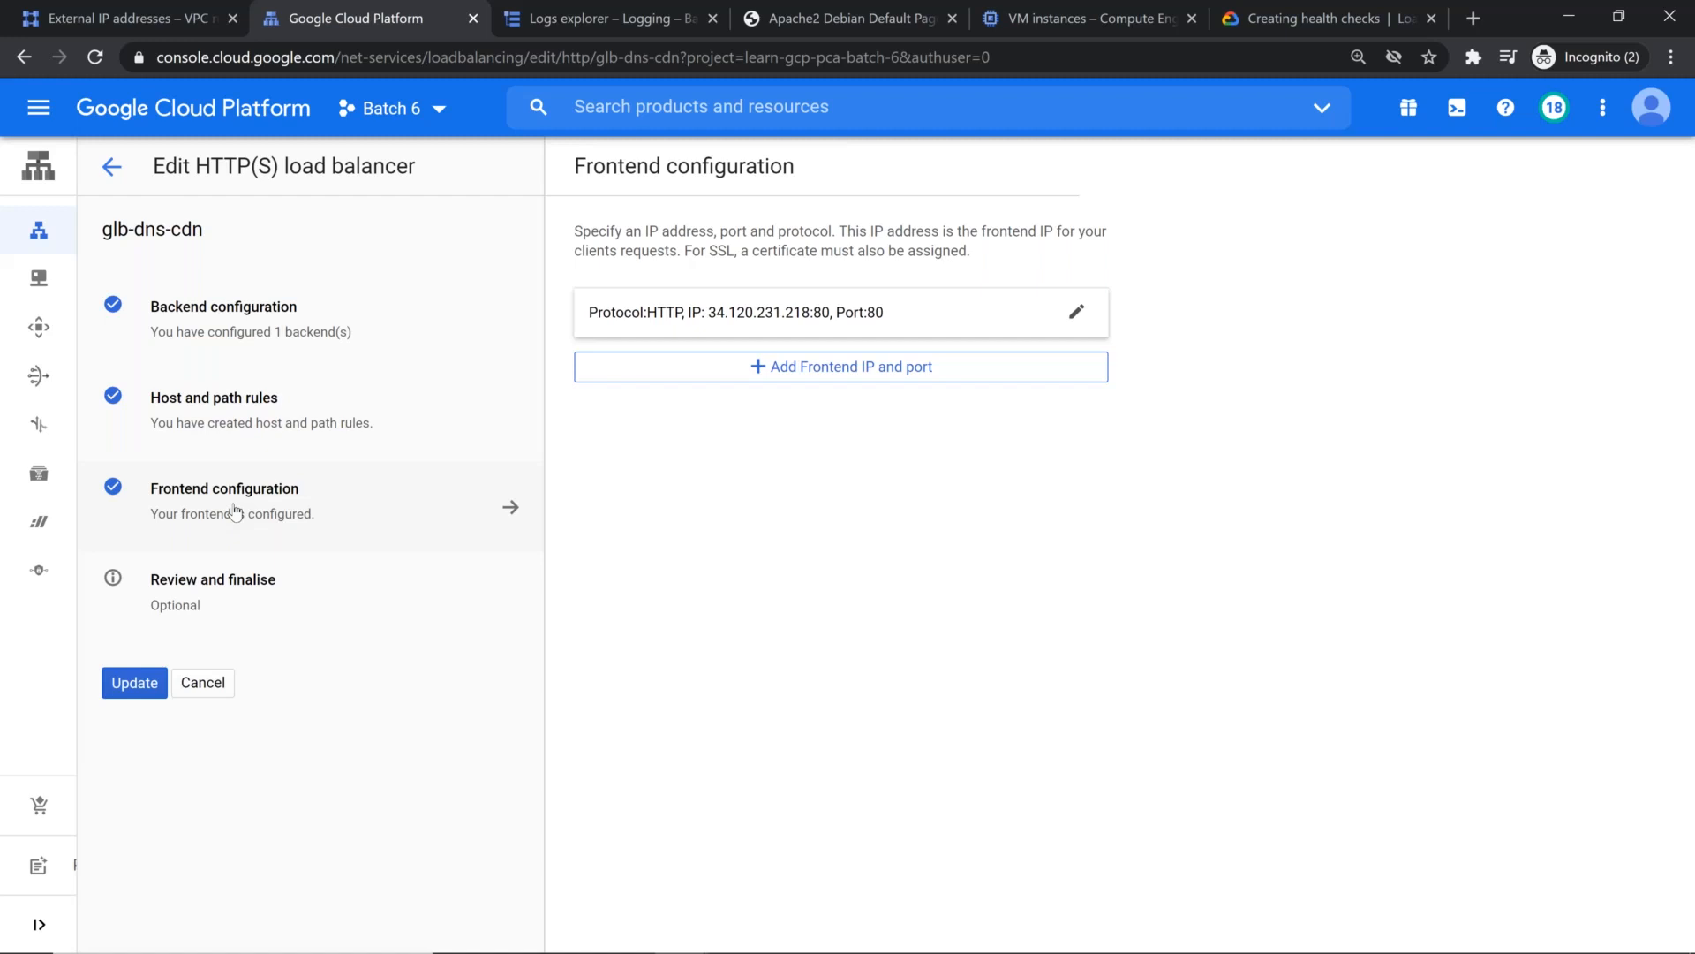
click(898, 381)
text(ssl)
key(BackSpace)
key(BackSpace)
key(BackSpace)
text(https)
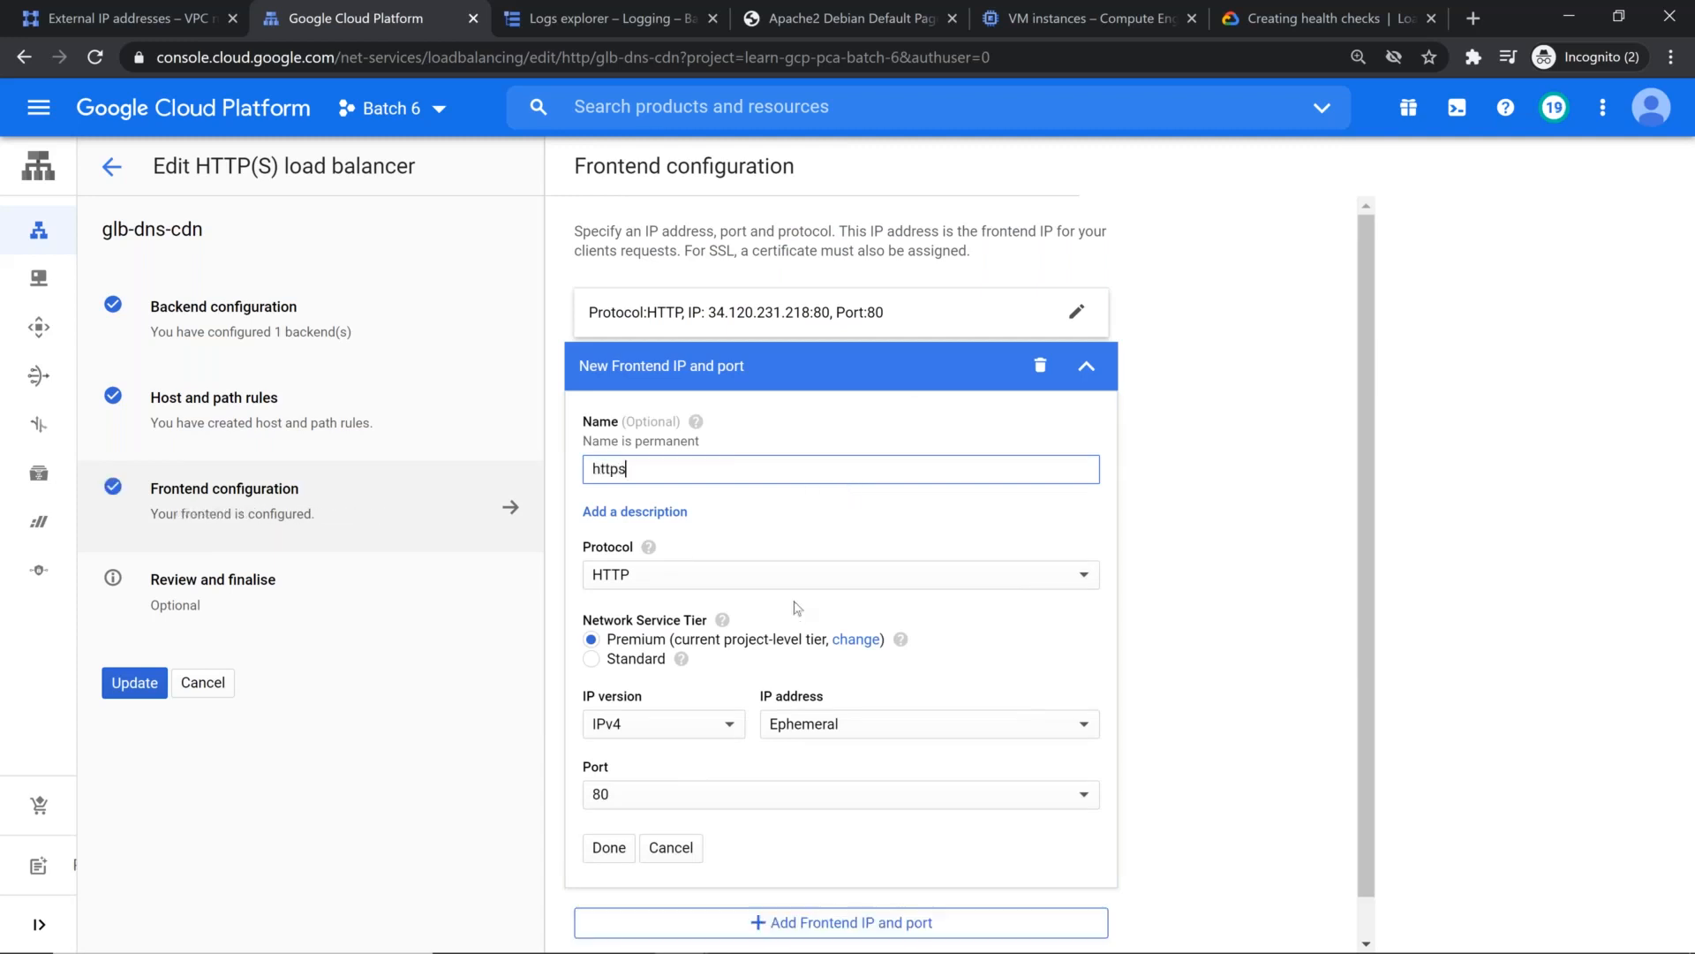
click(798, 581)
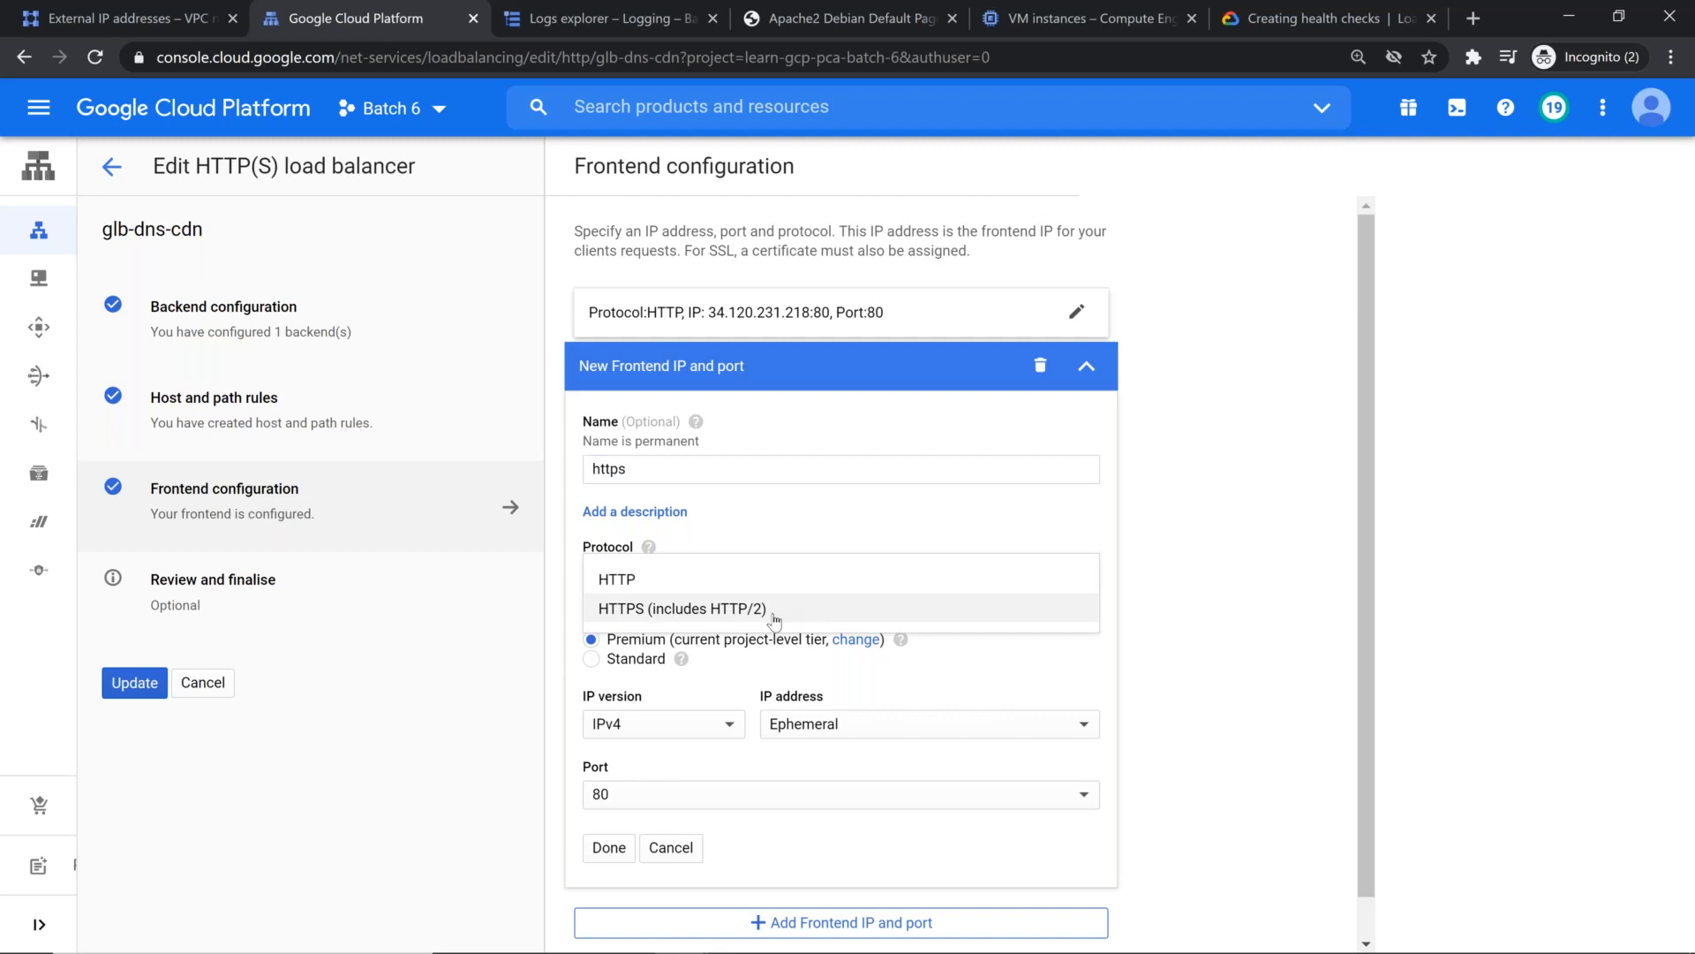
click(774, 610)
scroll(923, 607, down, 1)
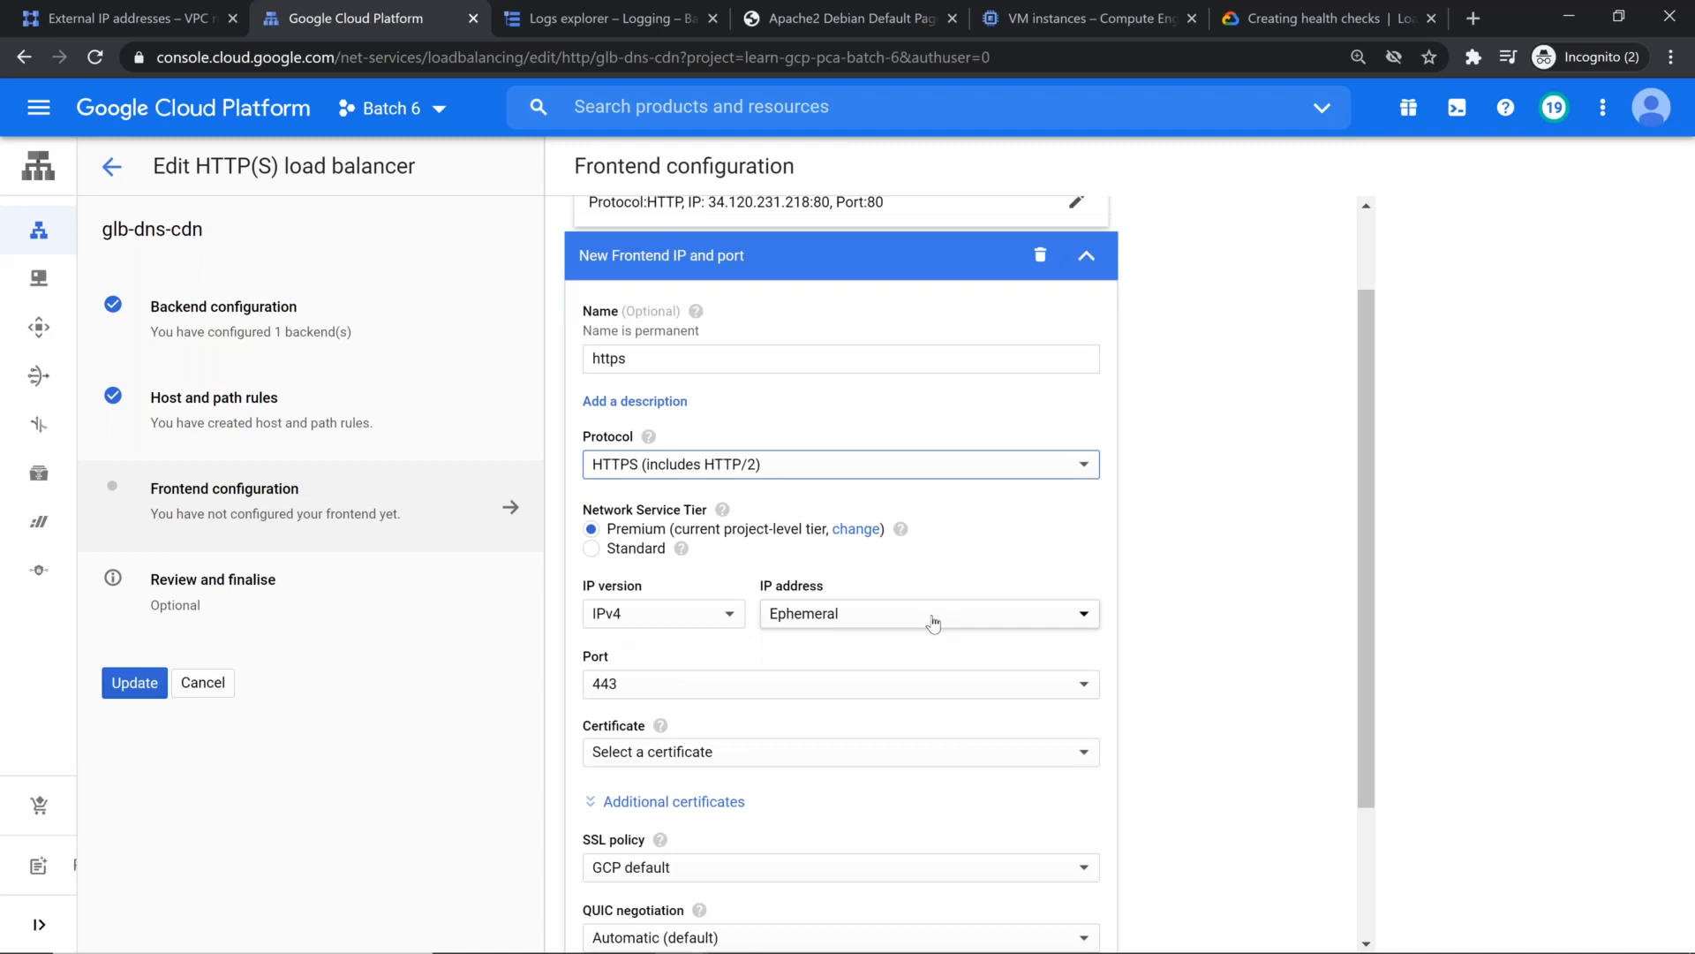
click(933, 623)
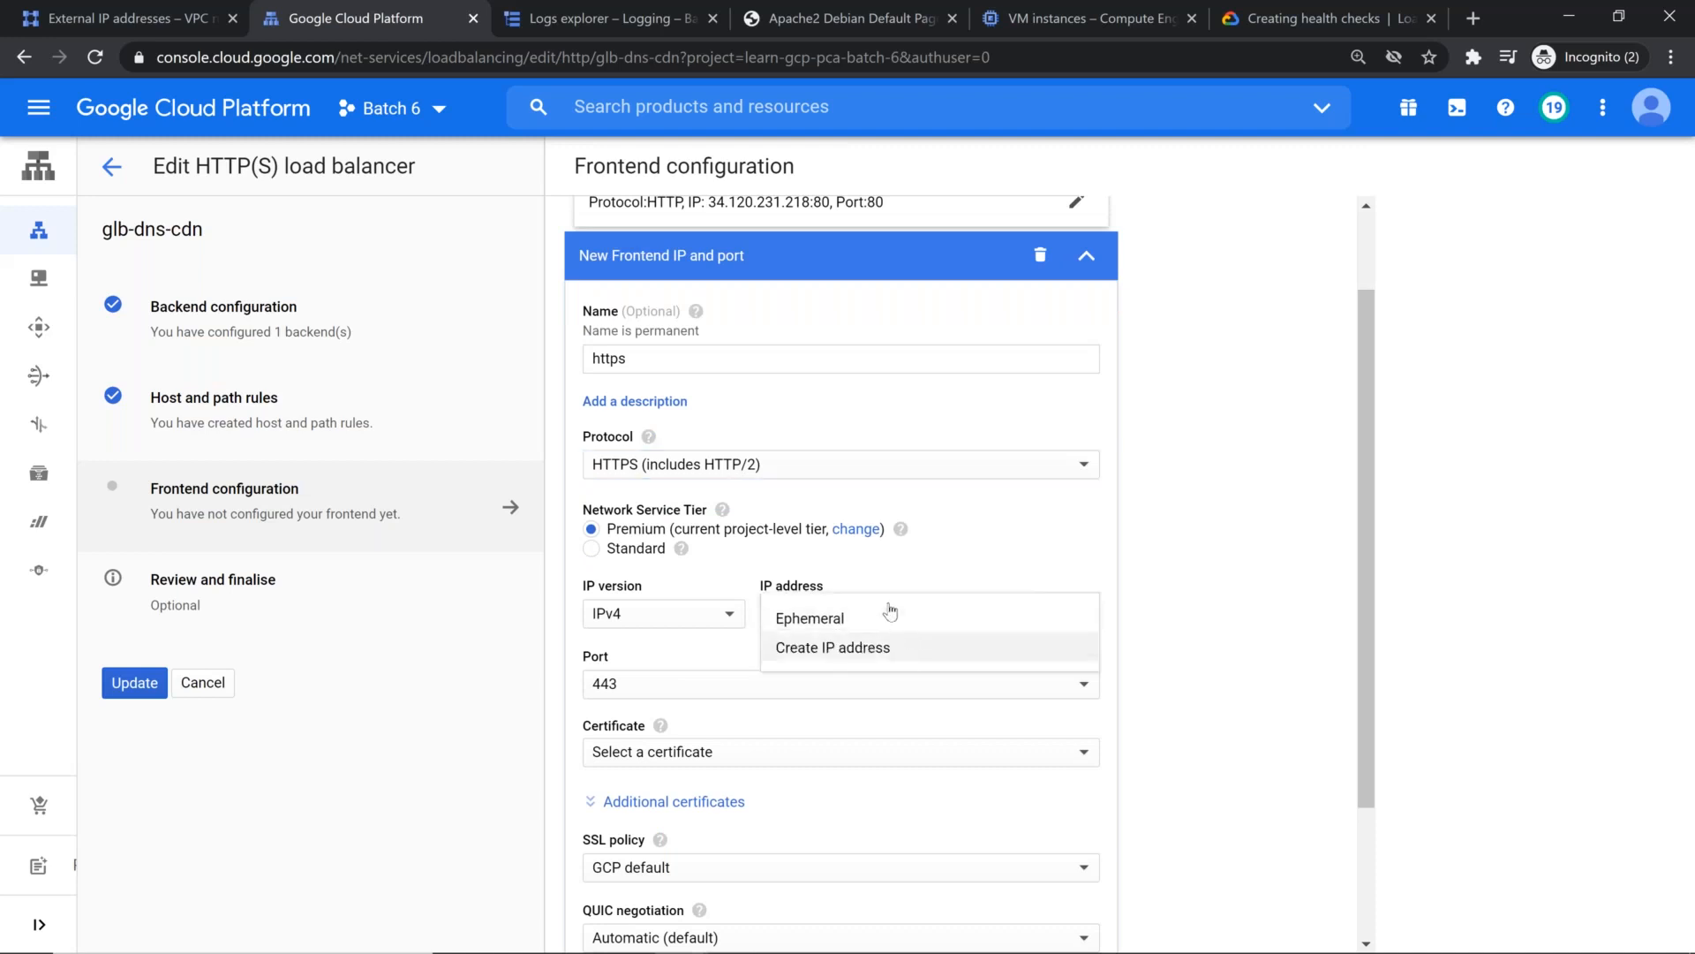
click(1294, 532)
click(871, 621)
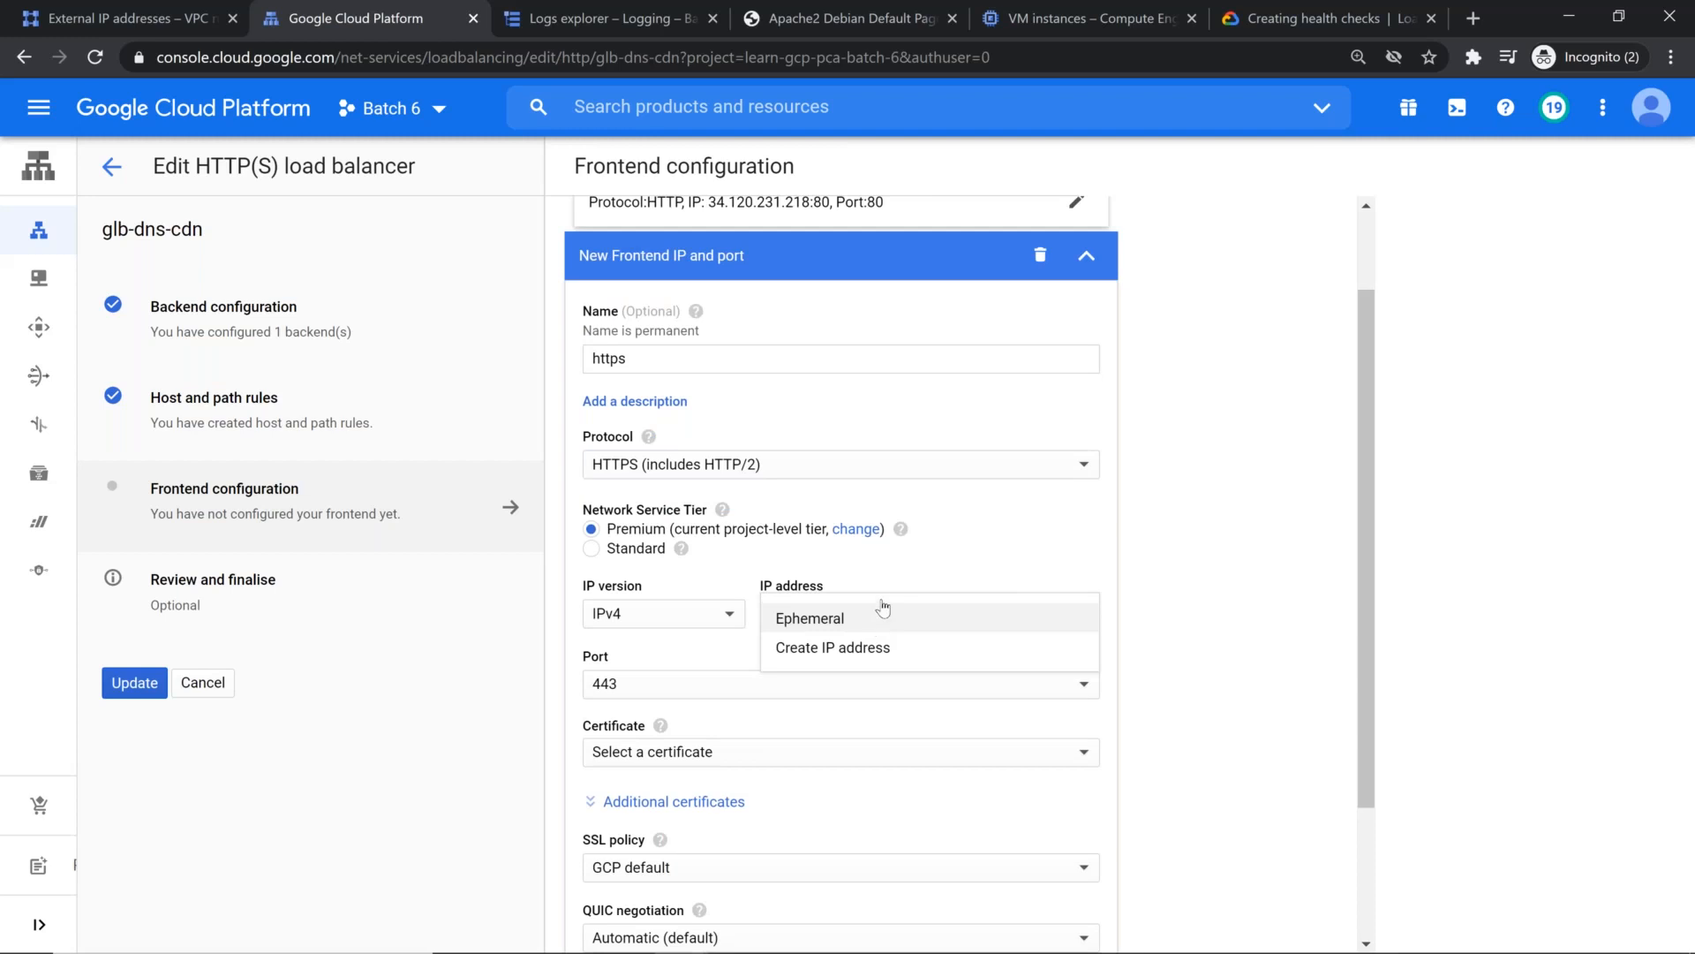
click(1189, 503)
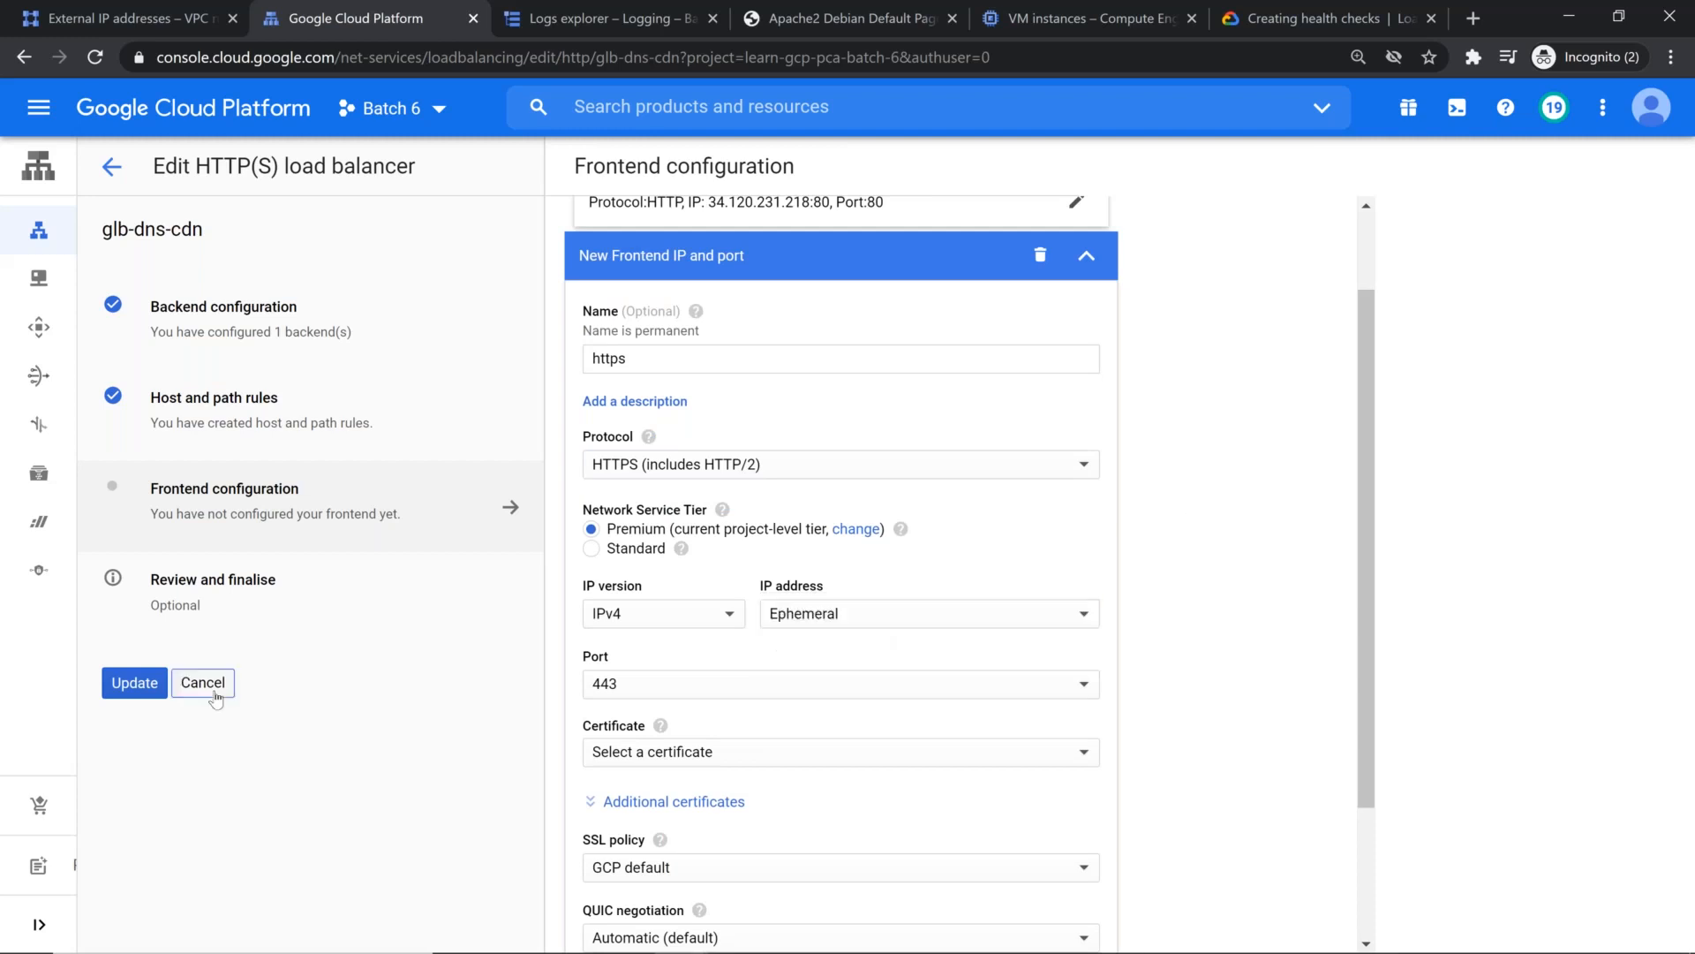
click(204, 684)
click(1129, 577)
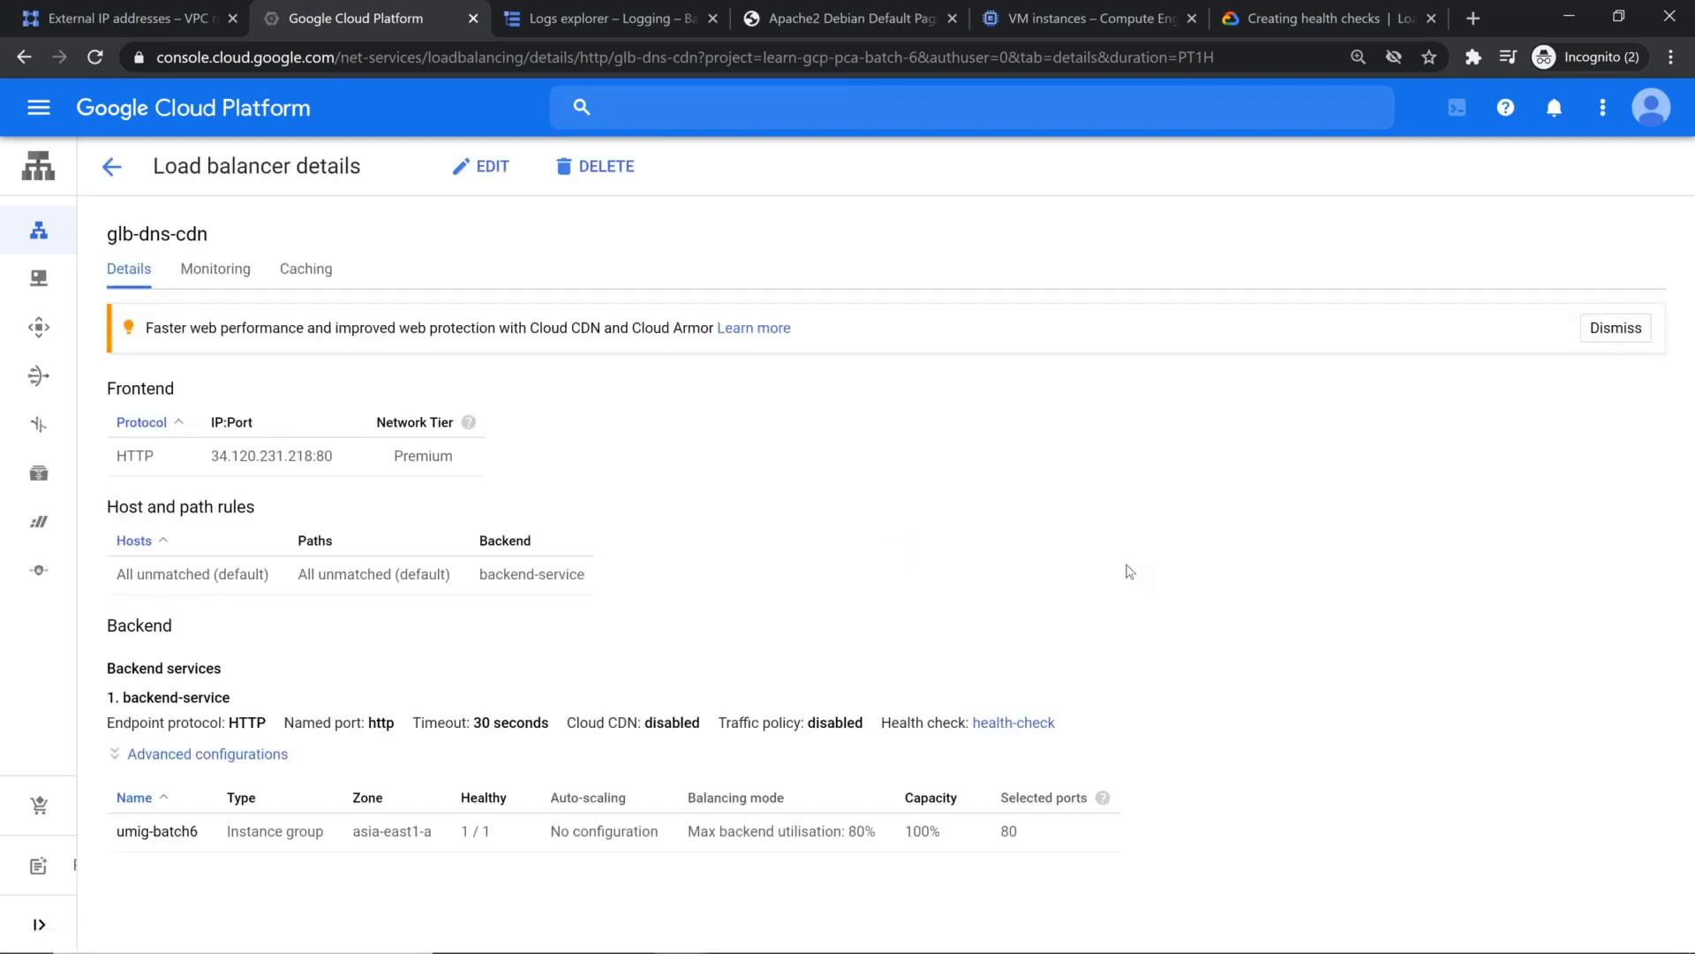
Step: Reopen the glb-dns-cdn load balancer for editing and start a new frontend IP and port in its frontend configuration
click(483, 170)
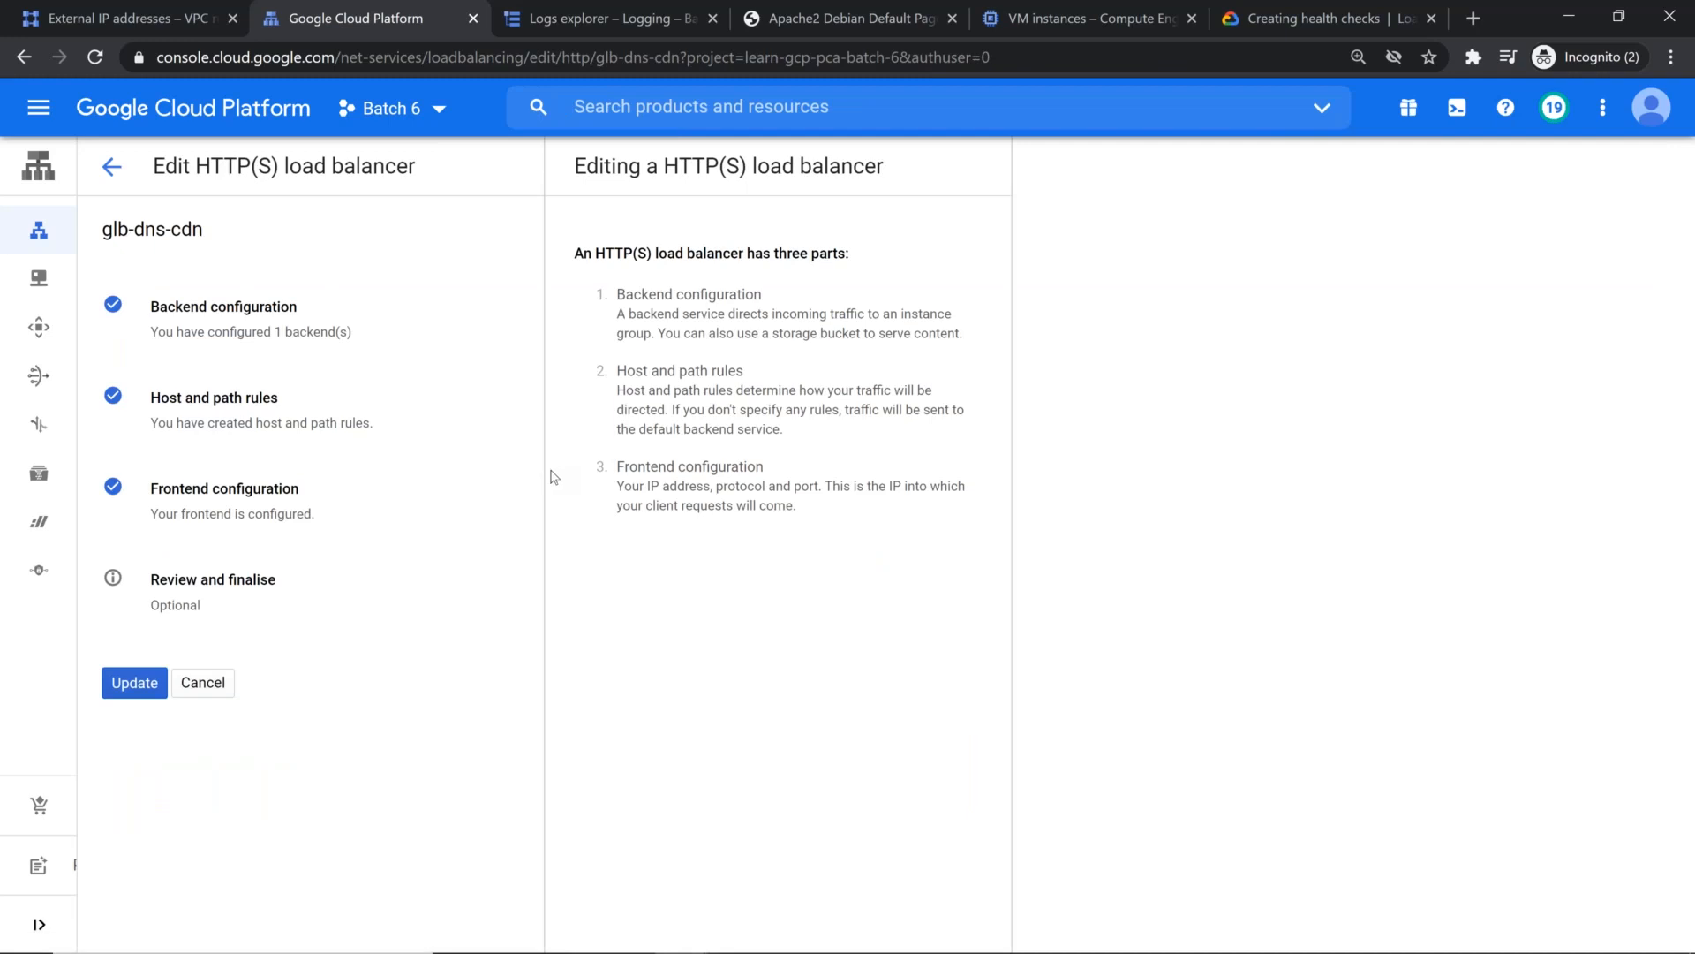
click(276, 510)
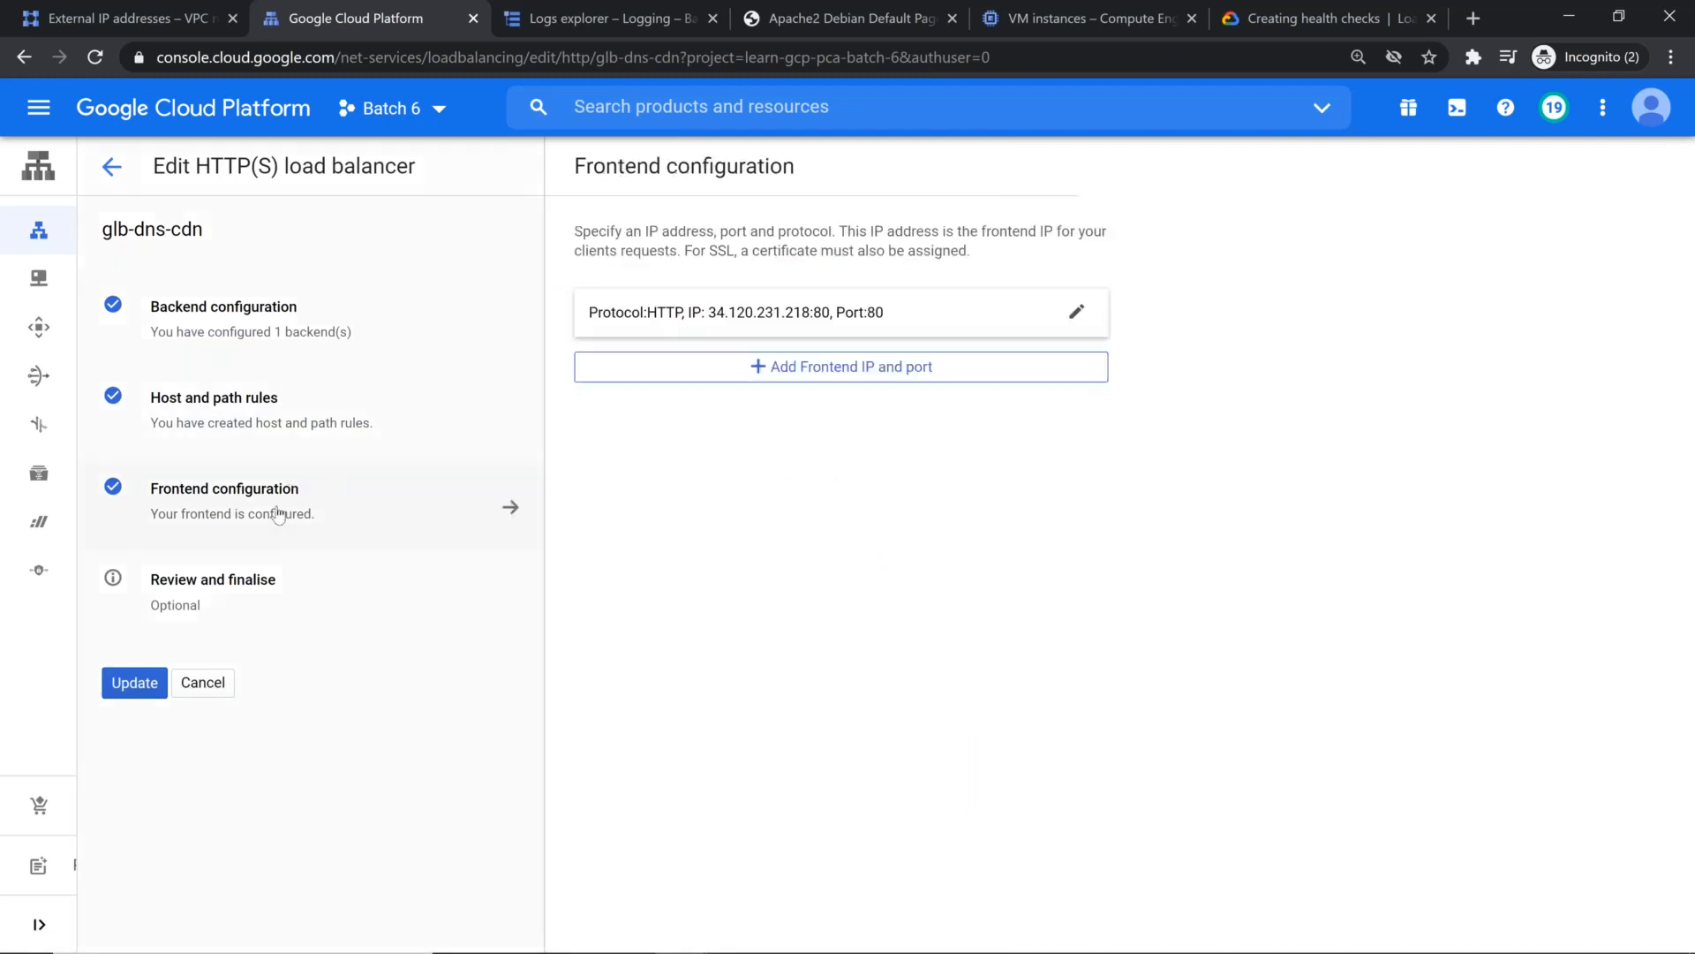
click(804, 369)
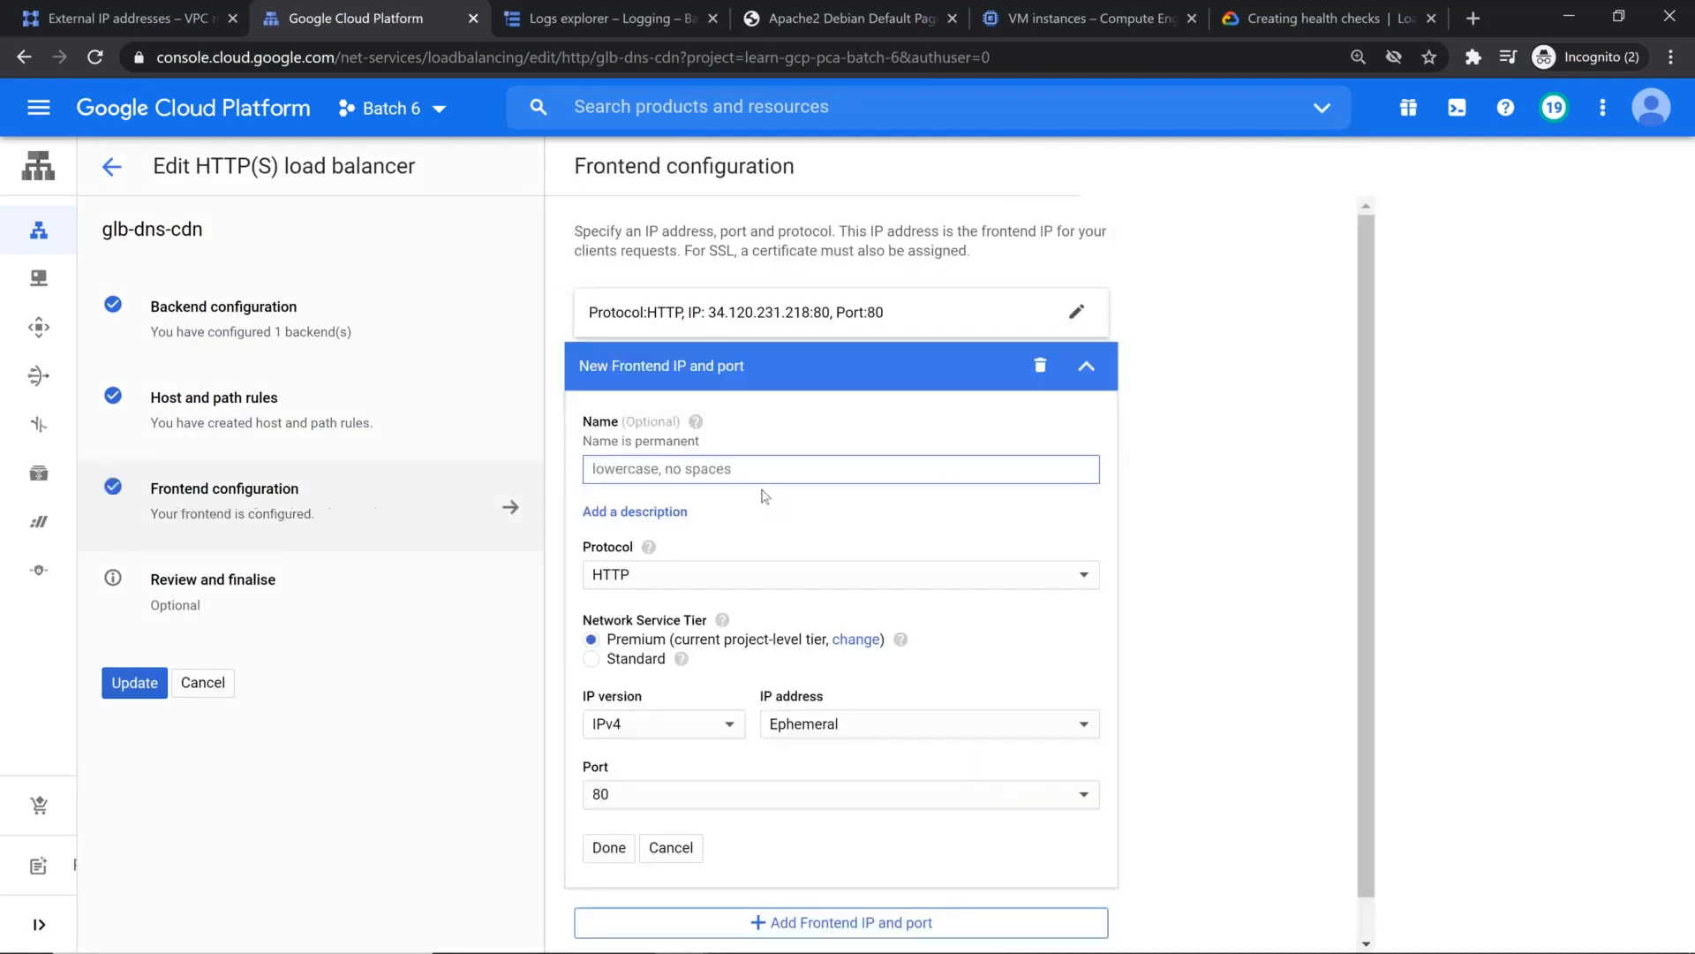
Step: Name the new frontend https, set its protocol to HTTPS (includes HTTP/2), and assign it the reserved my-website IP address
text(httpas)
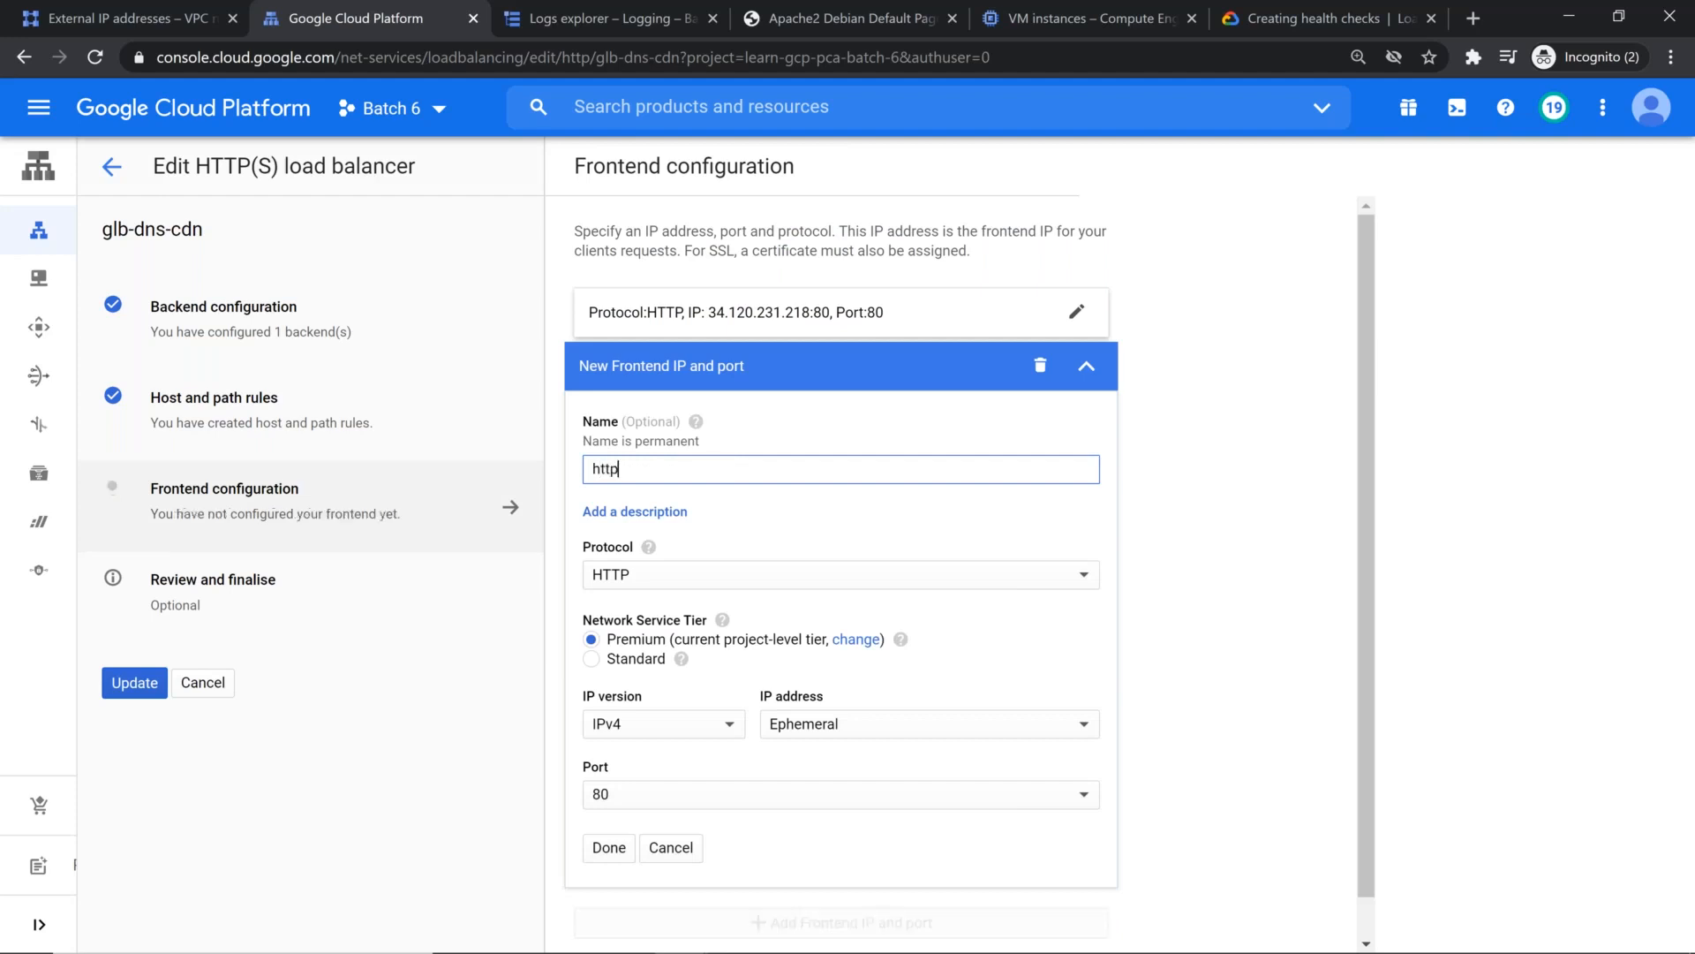
key(BackSpace)
key(BackSpace)
text(s)
click(735, 576)
click(712, 609)
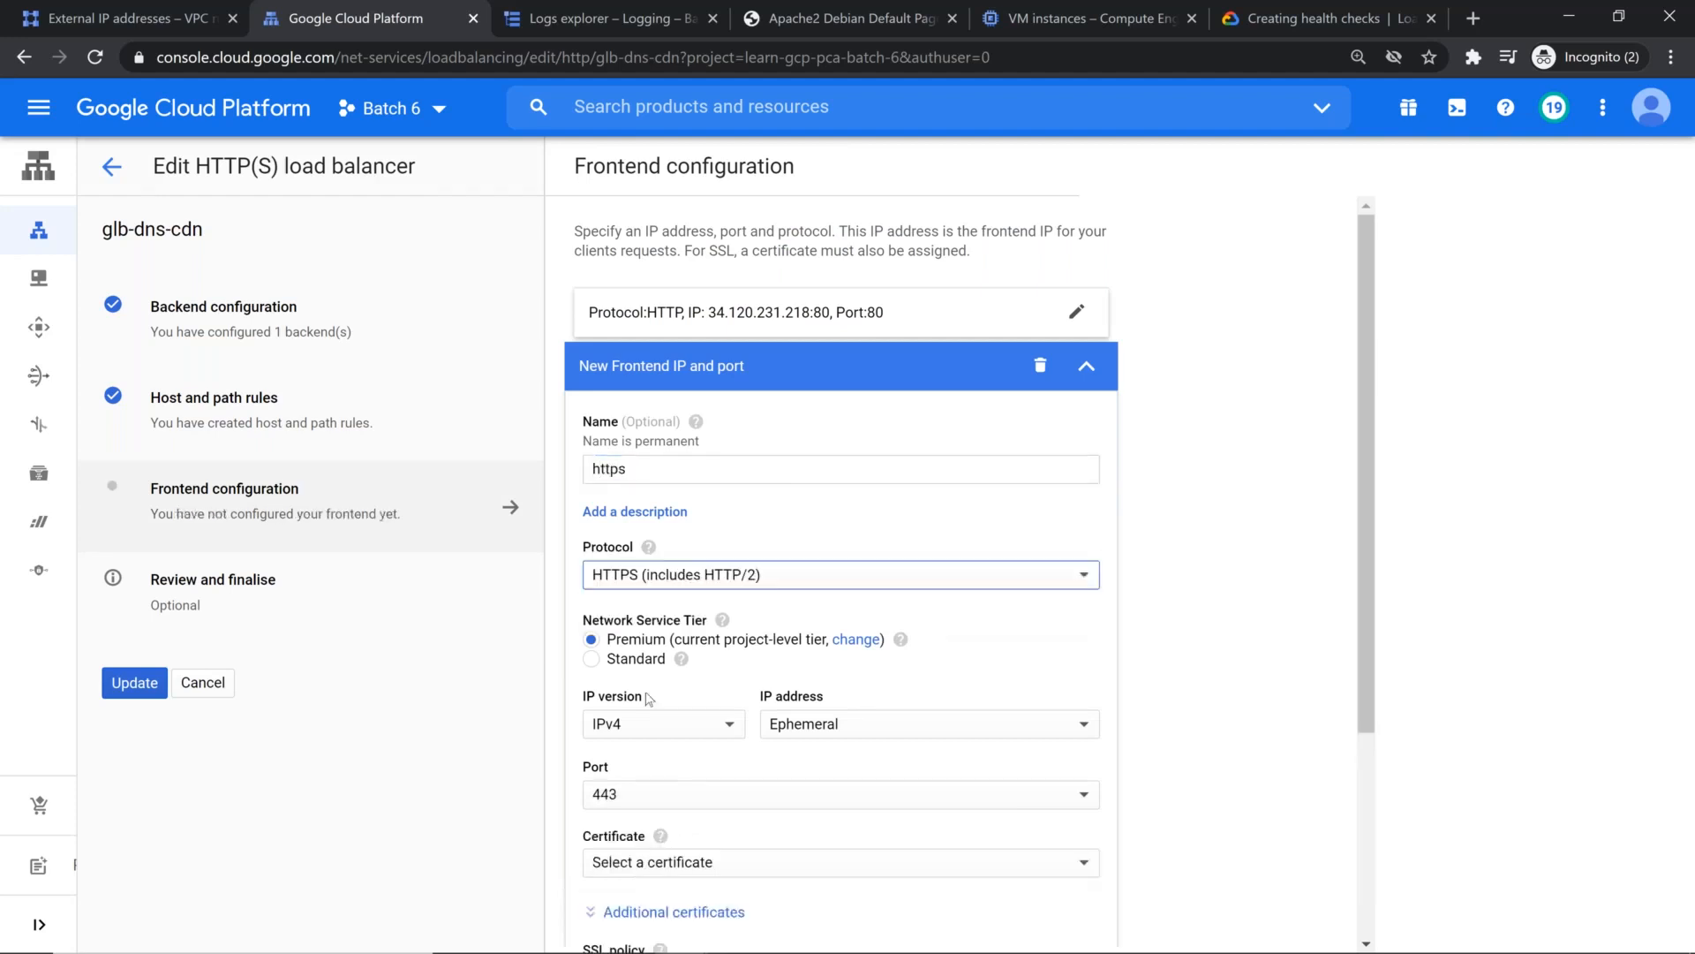
click(835, 732)
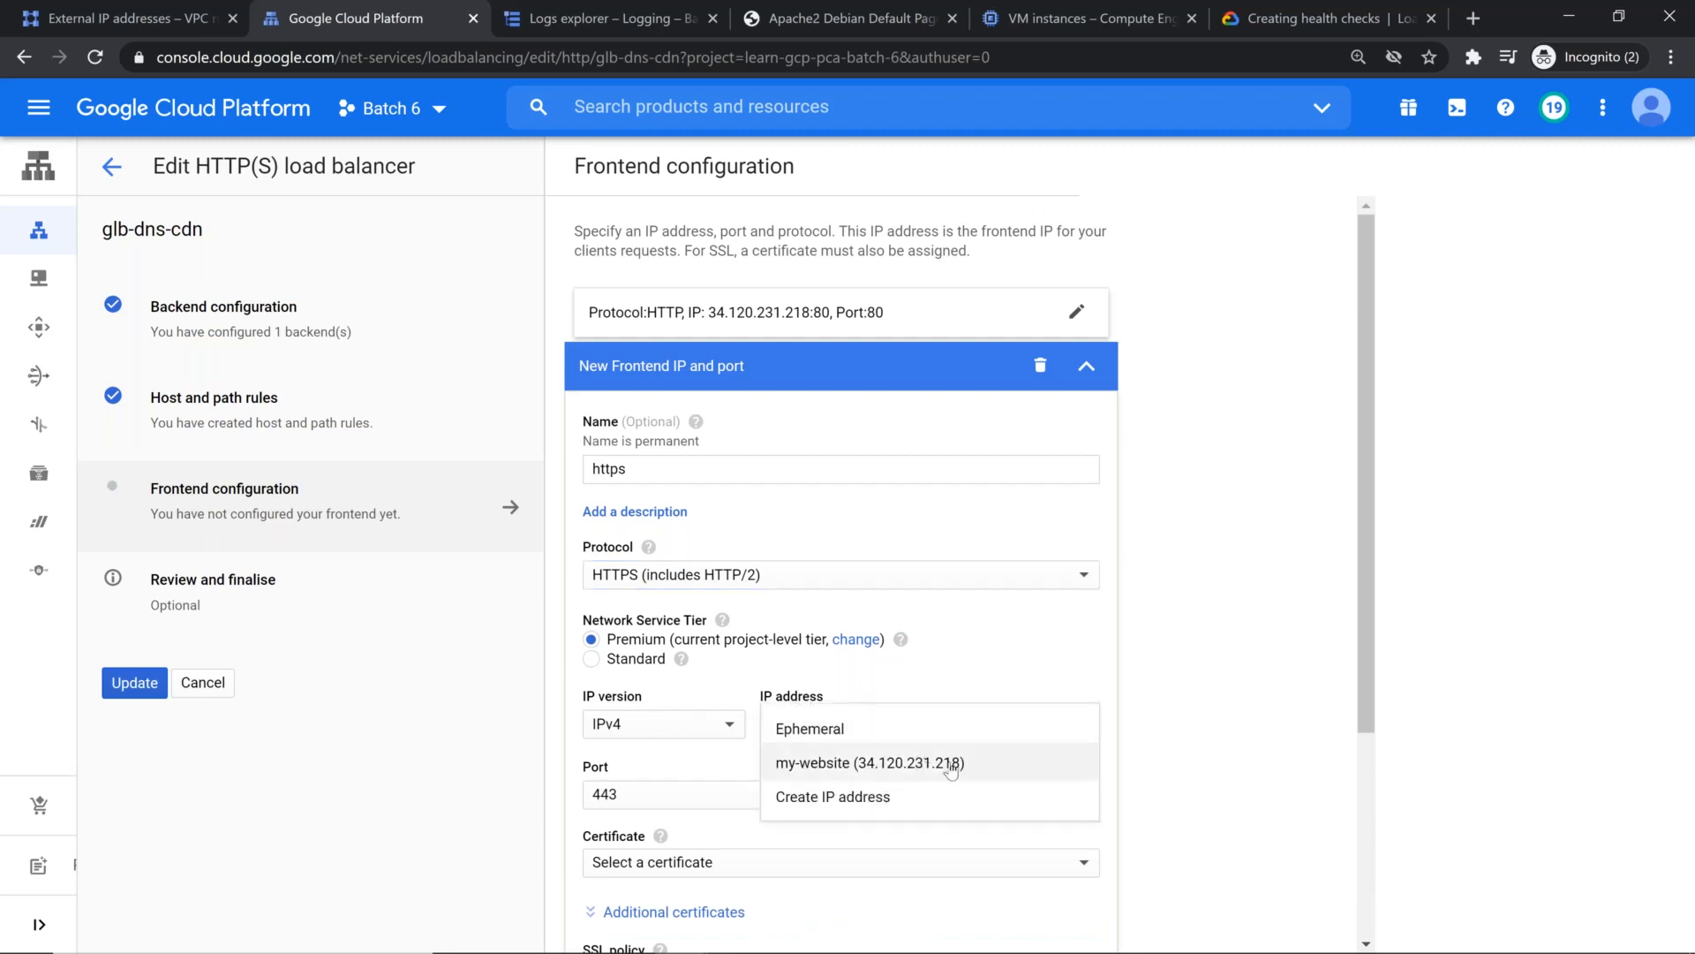
click(1021, 774)
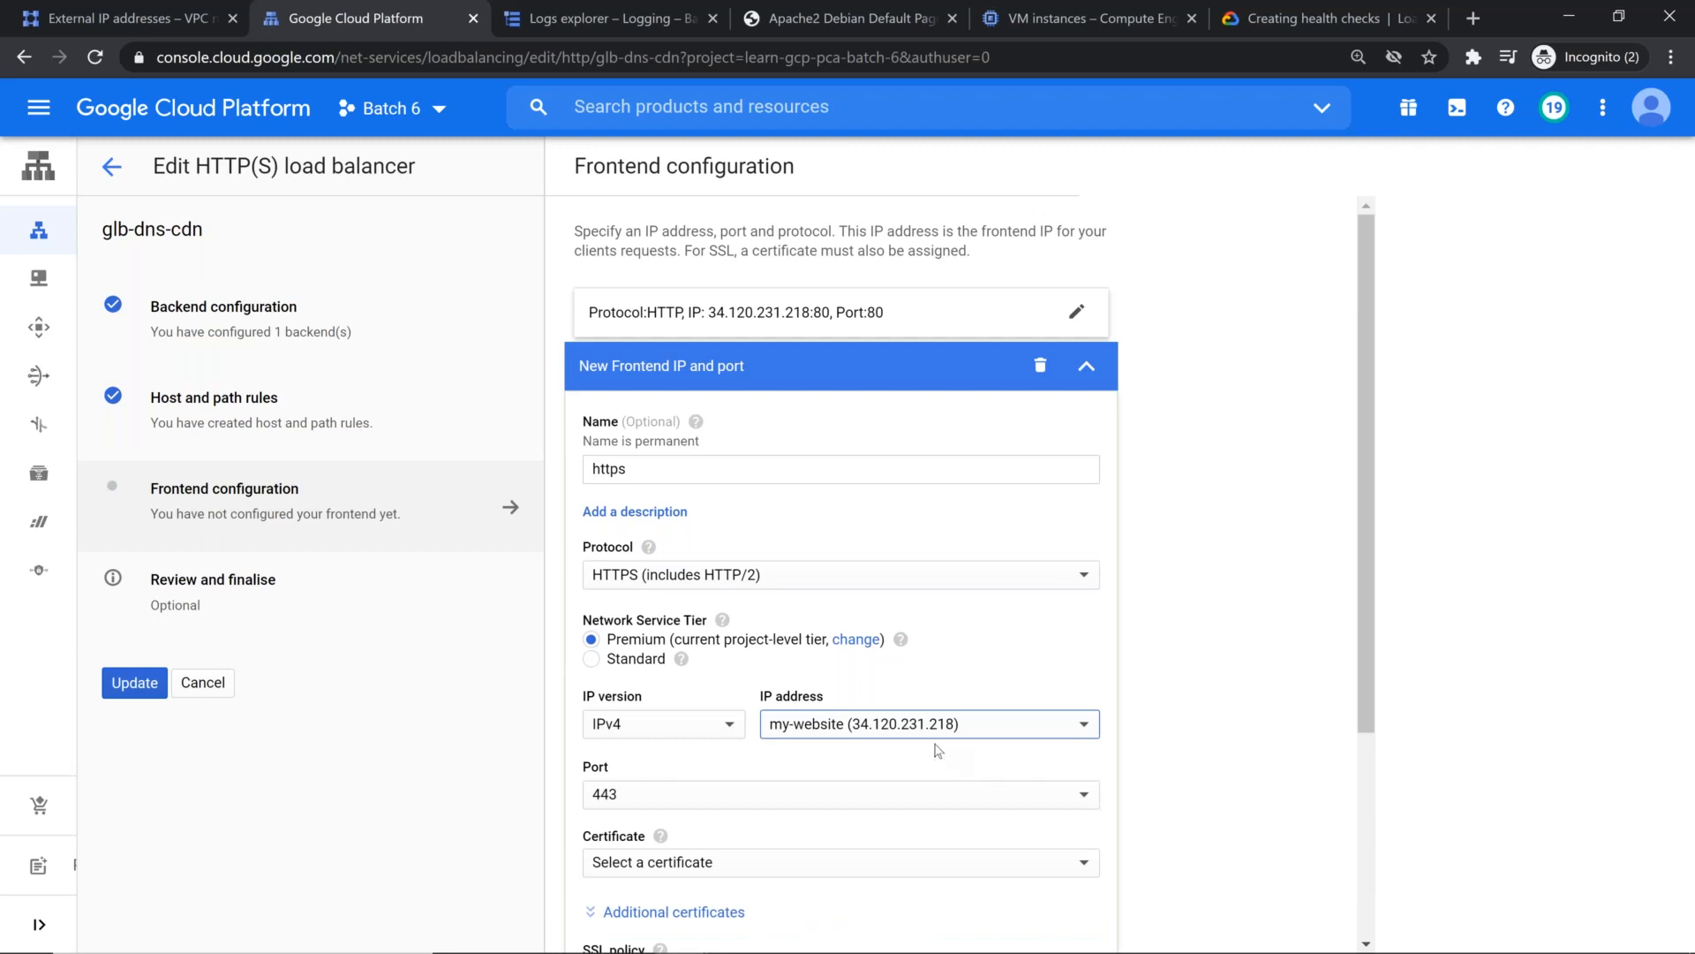
Step: Start a new certificate for the https frontend, choose the Google-managed create mode, and name it batch6-ssl-ca
scroll(938, 749, down, 1)
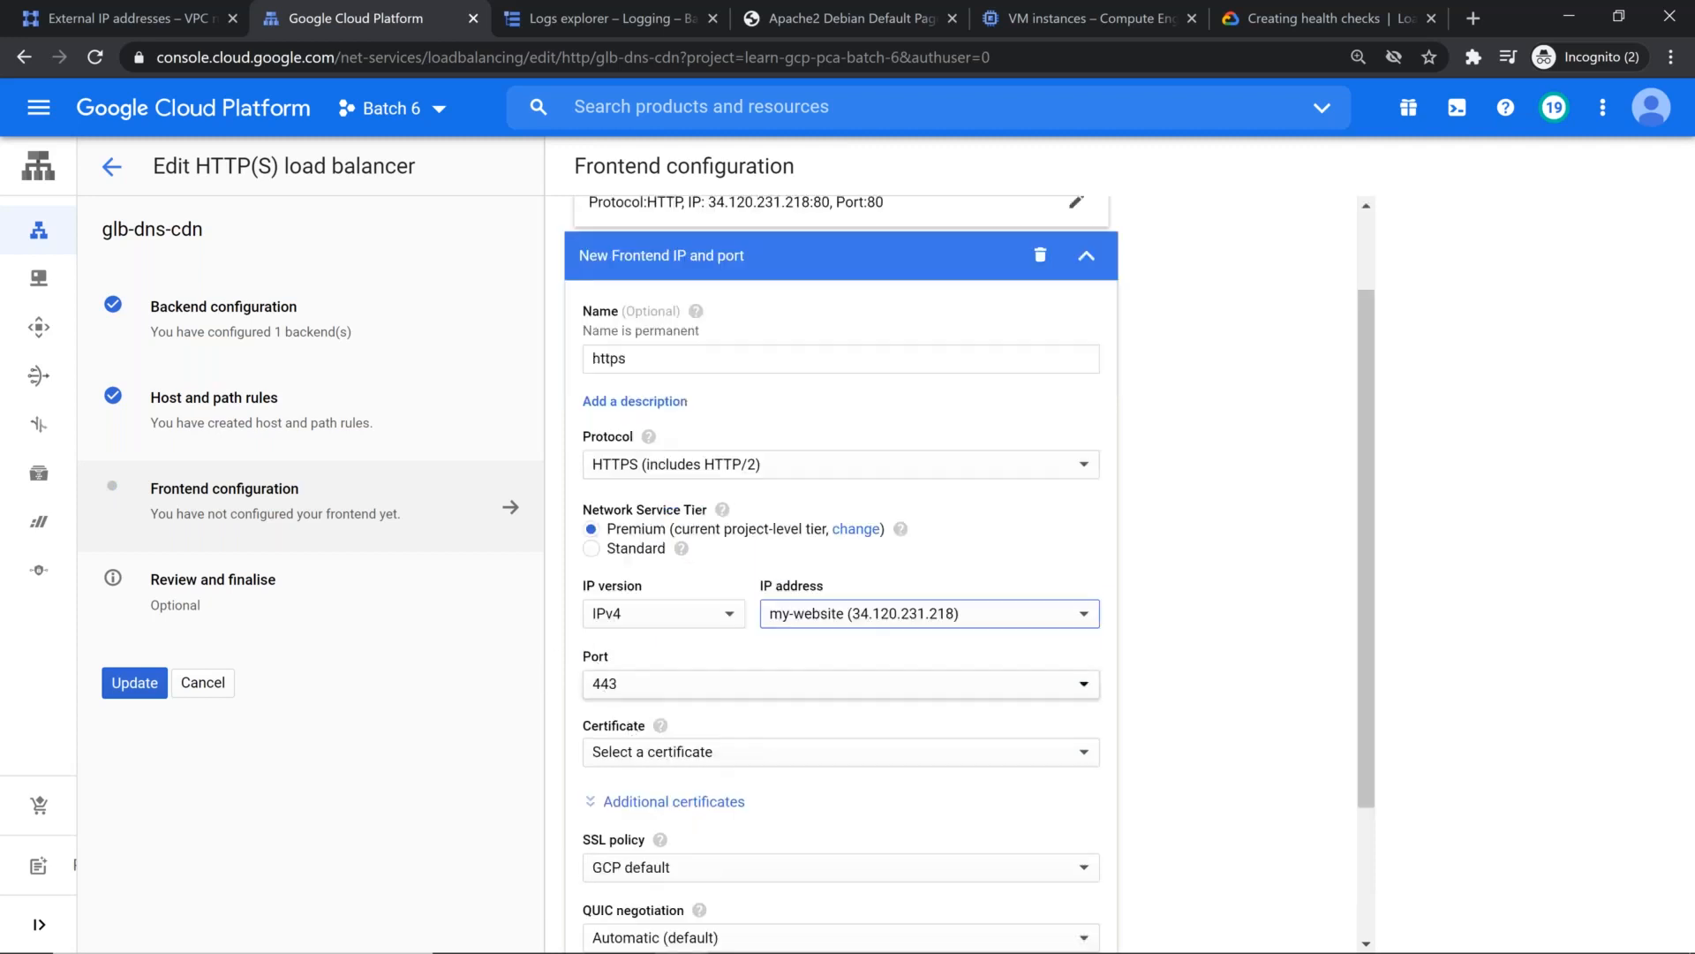
scroll(600, 654, down, 2)
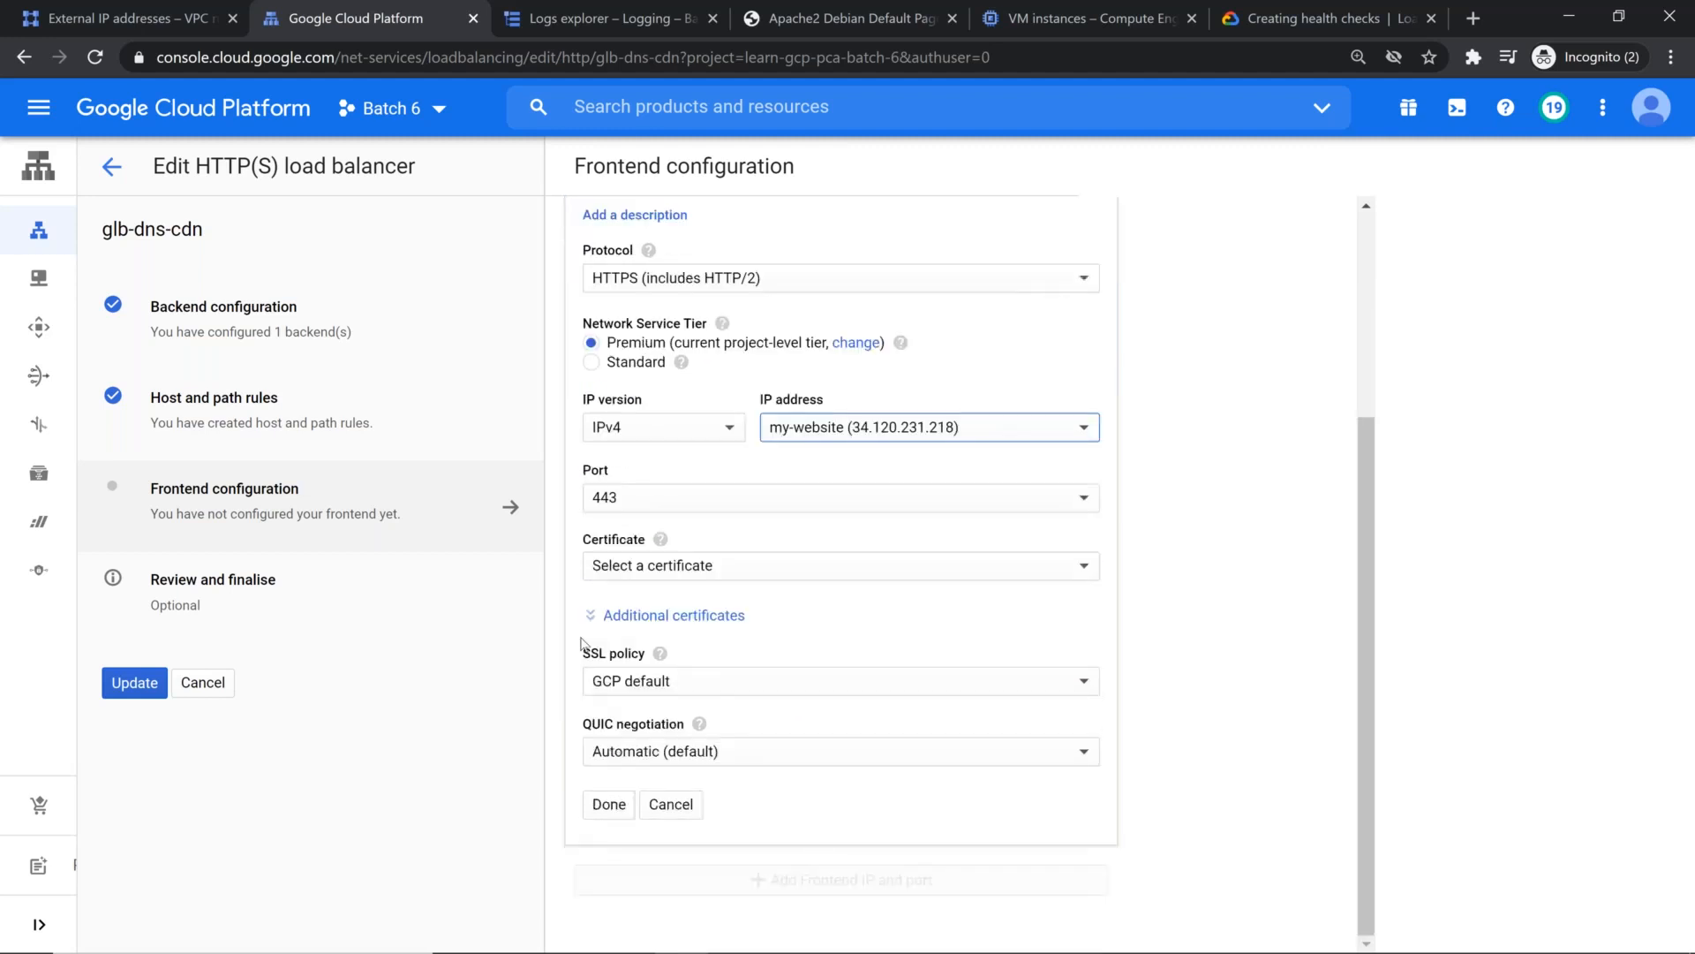
click(797, 556)
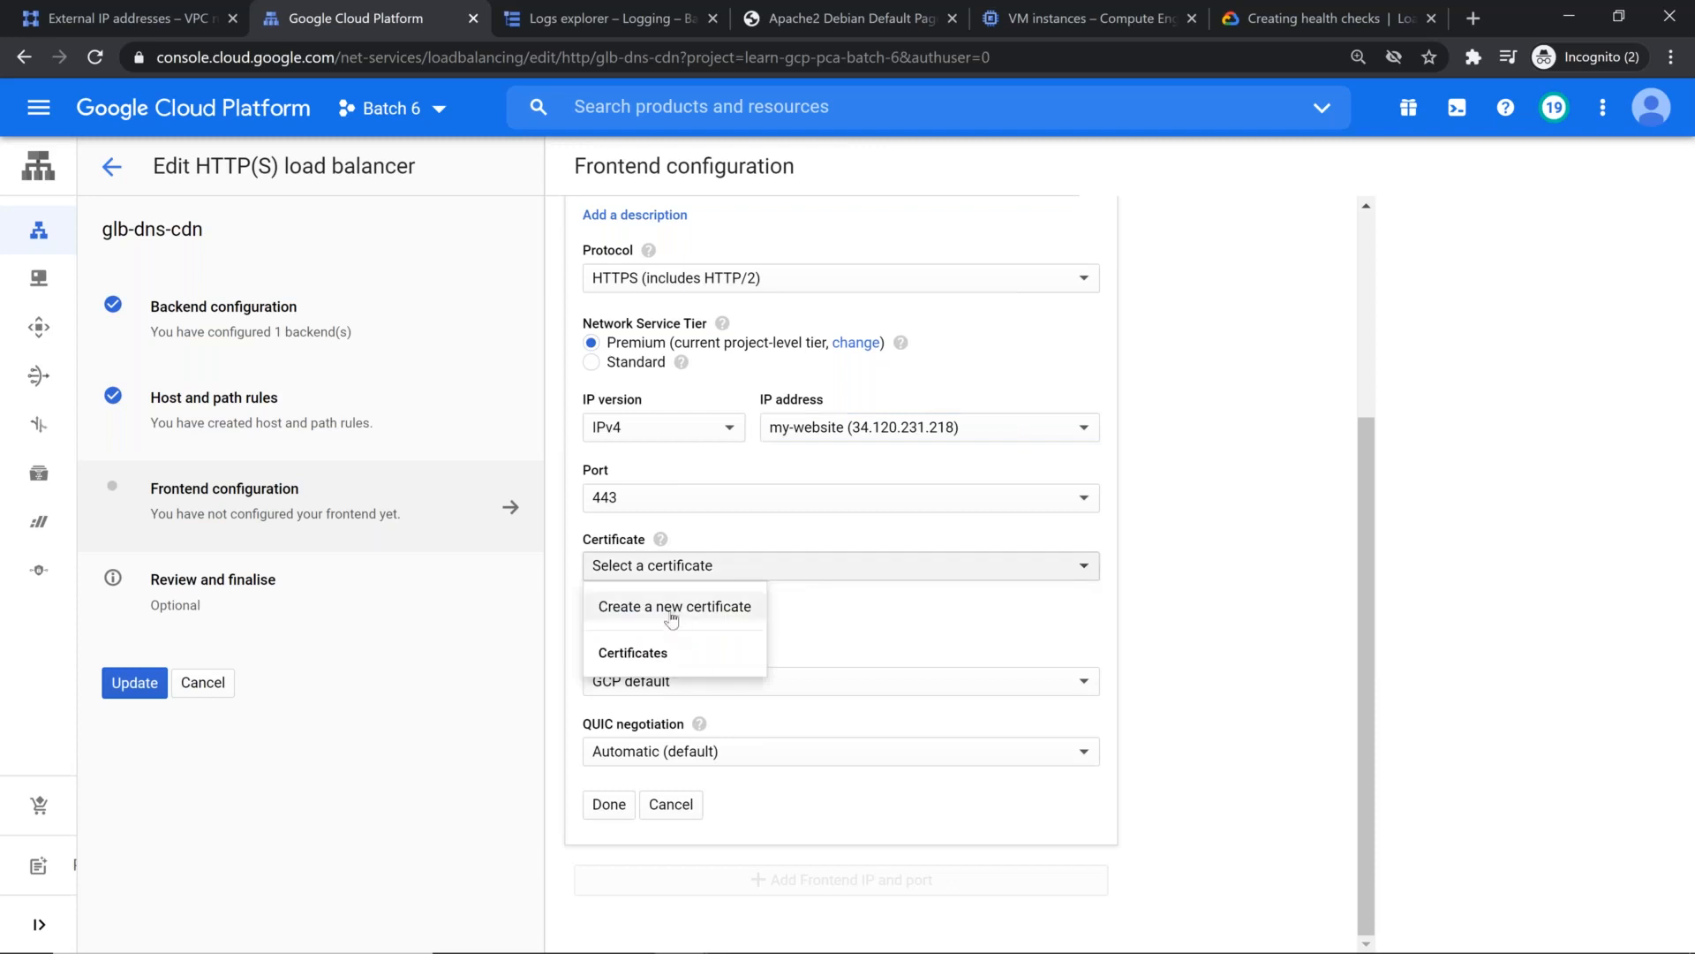
click(674, 608)
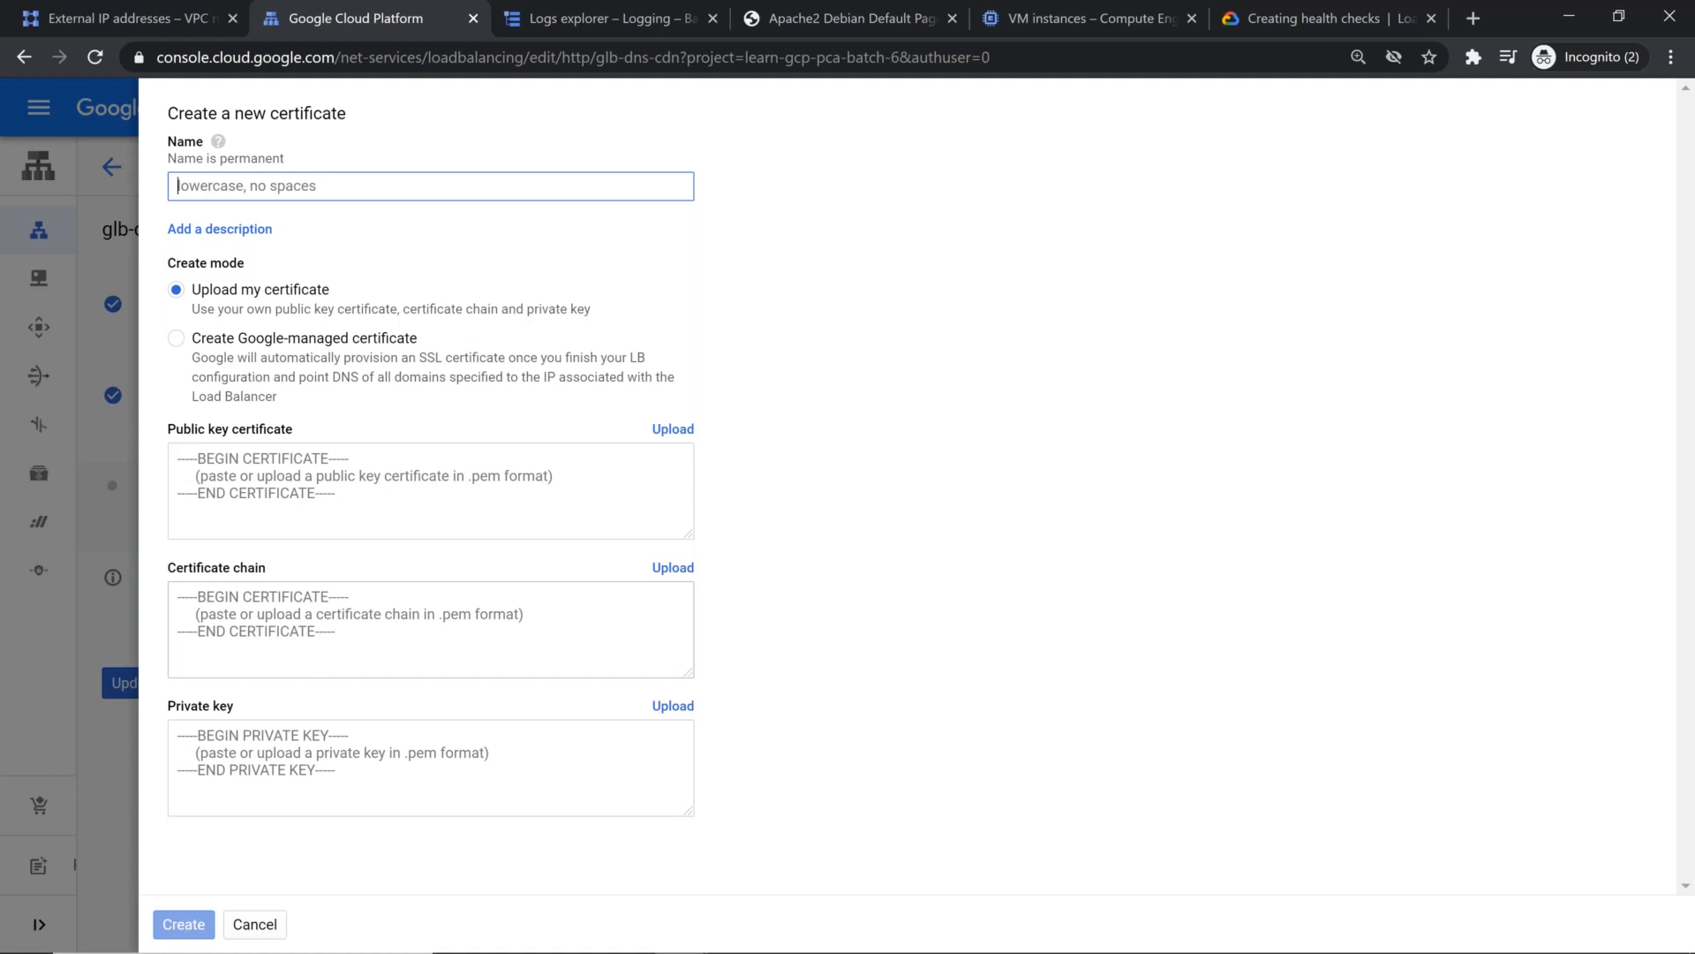
click(176, 338)
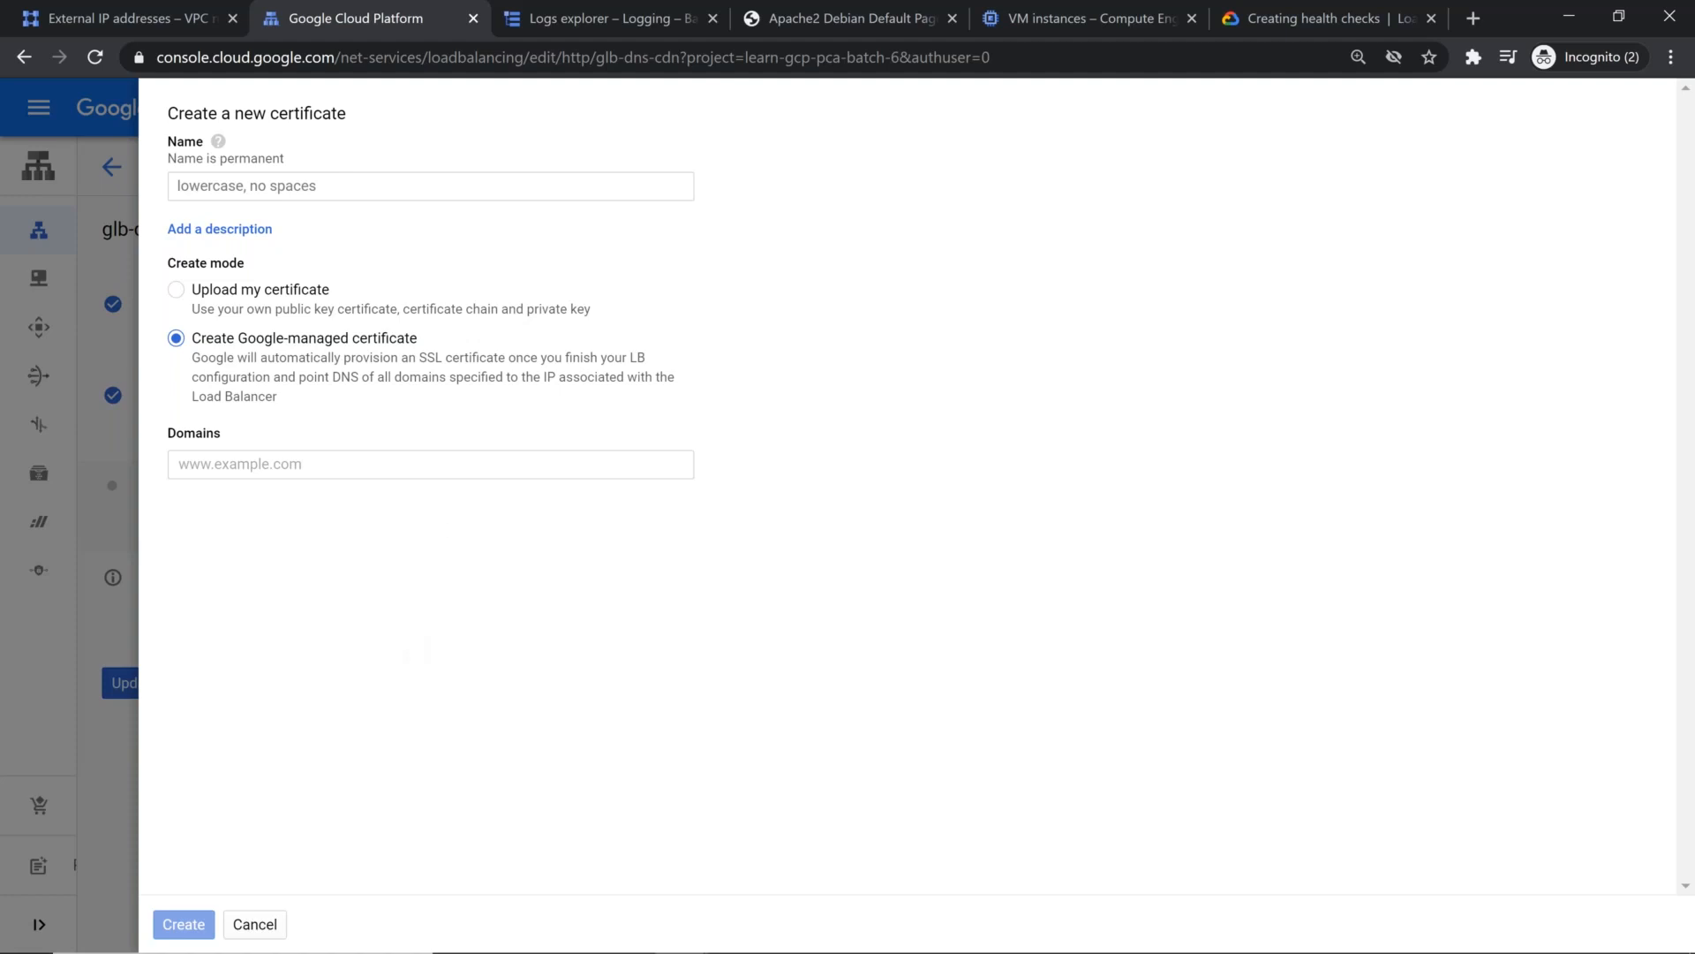
click(416, 462)
click(375, 184)
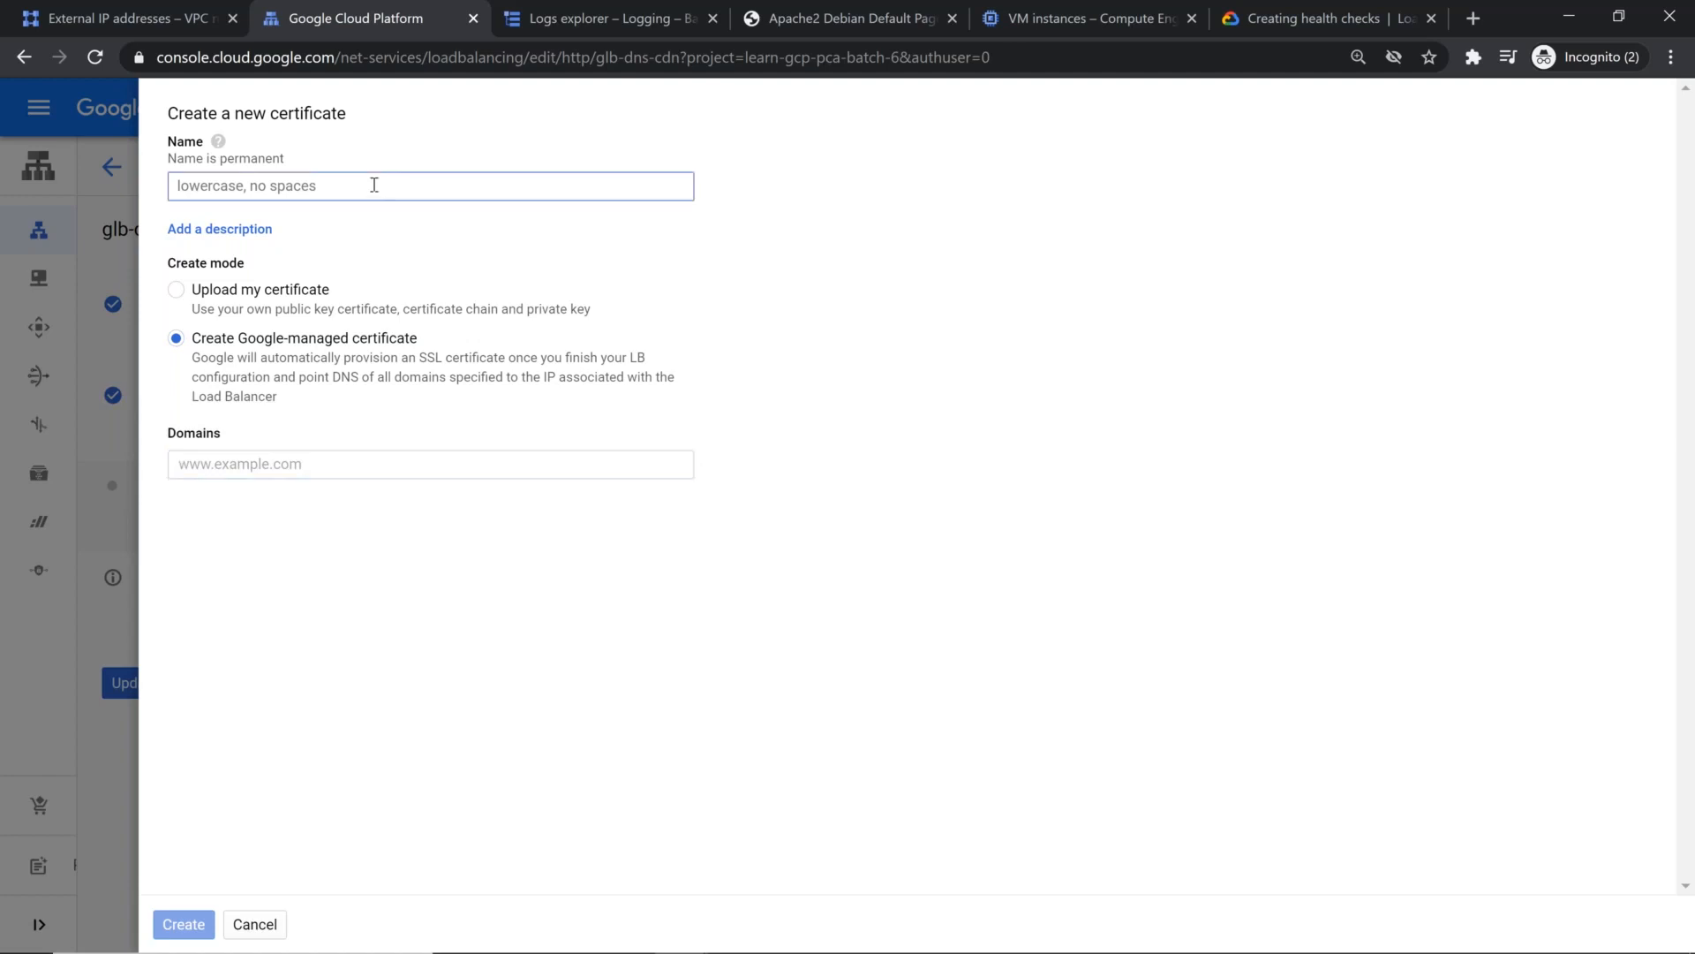
text(batch)
text(6-ssl-c)
text(he)
key(BackSpace)
key(BackSpace)
text(ca)
Step: Add the site's root .tk domain, without the www prefix, to the certificate's domains
click(392, 462)
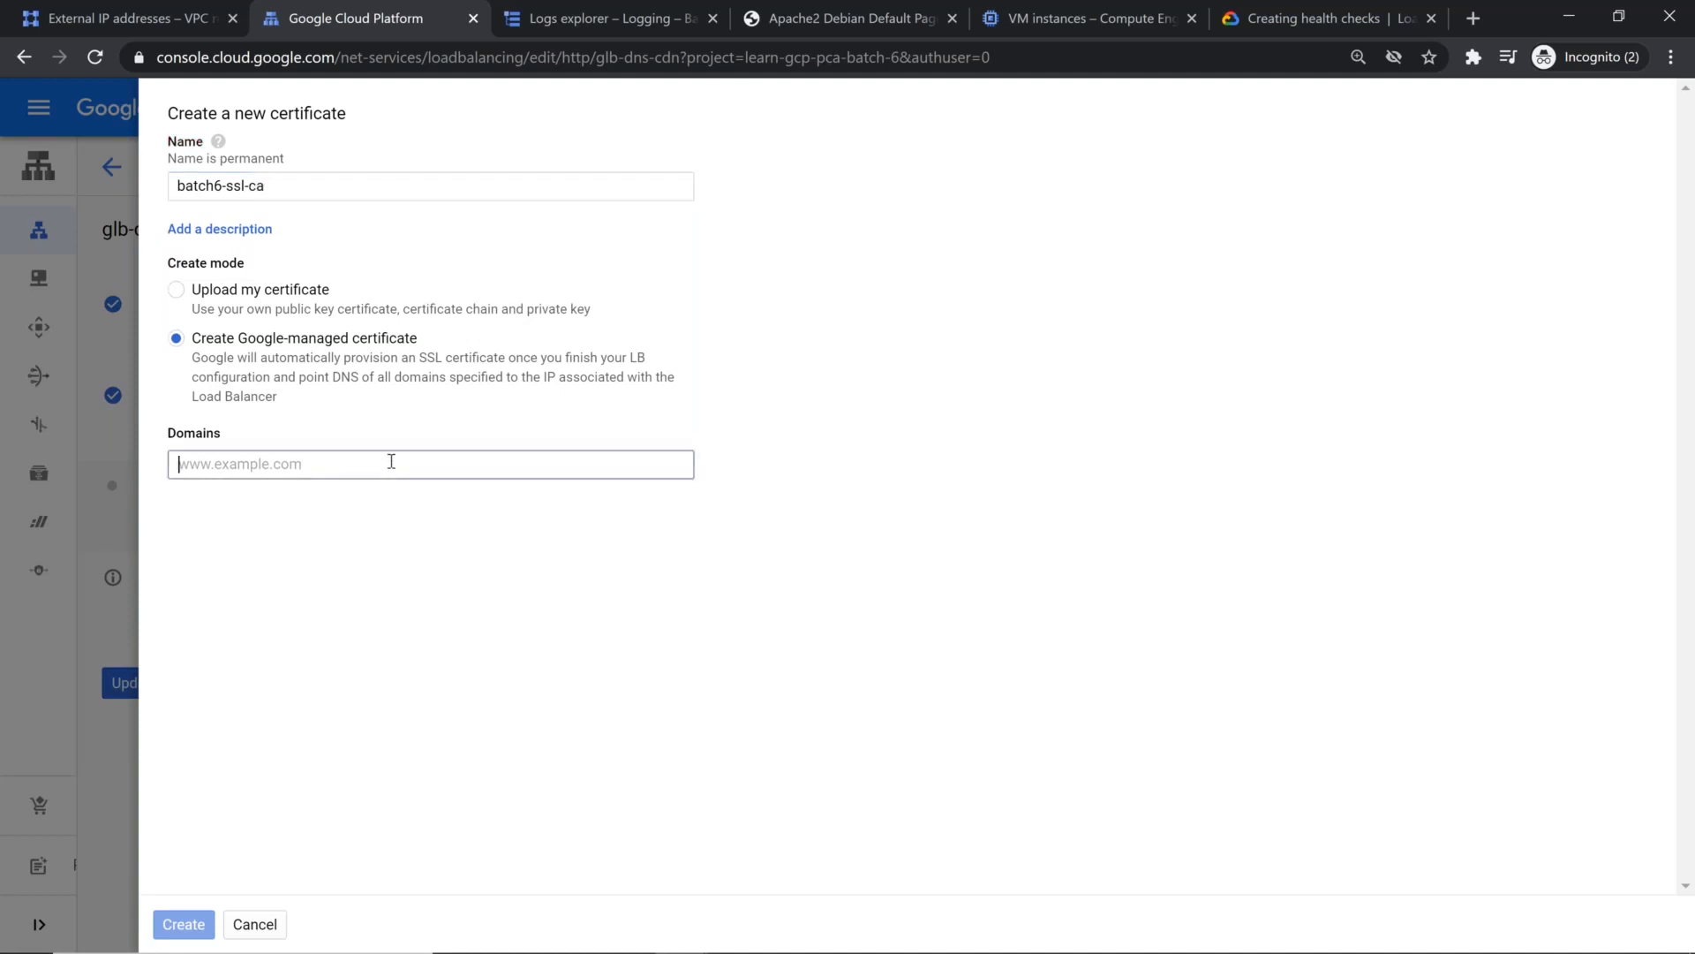
text(learngcpwithmahesh.tk)
key(Return)
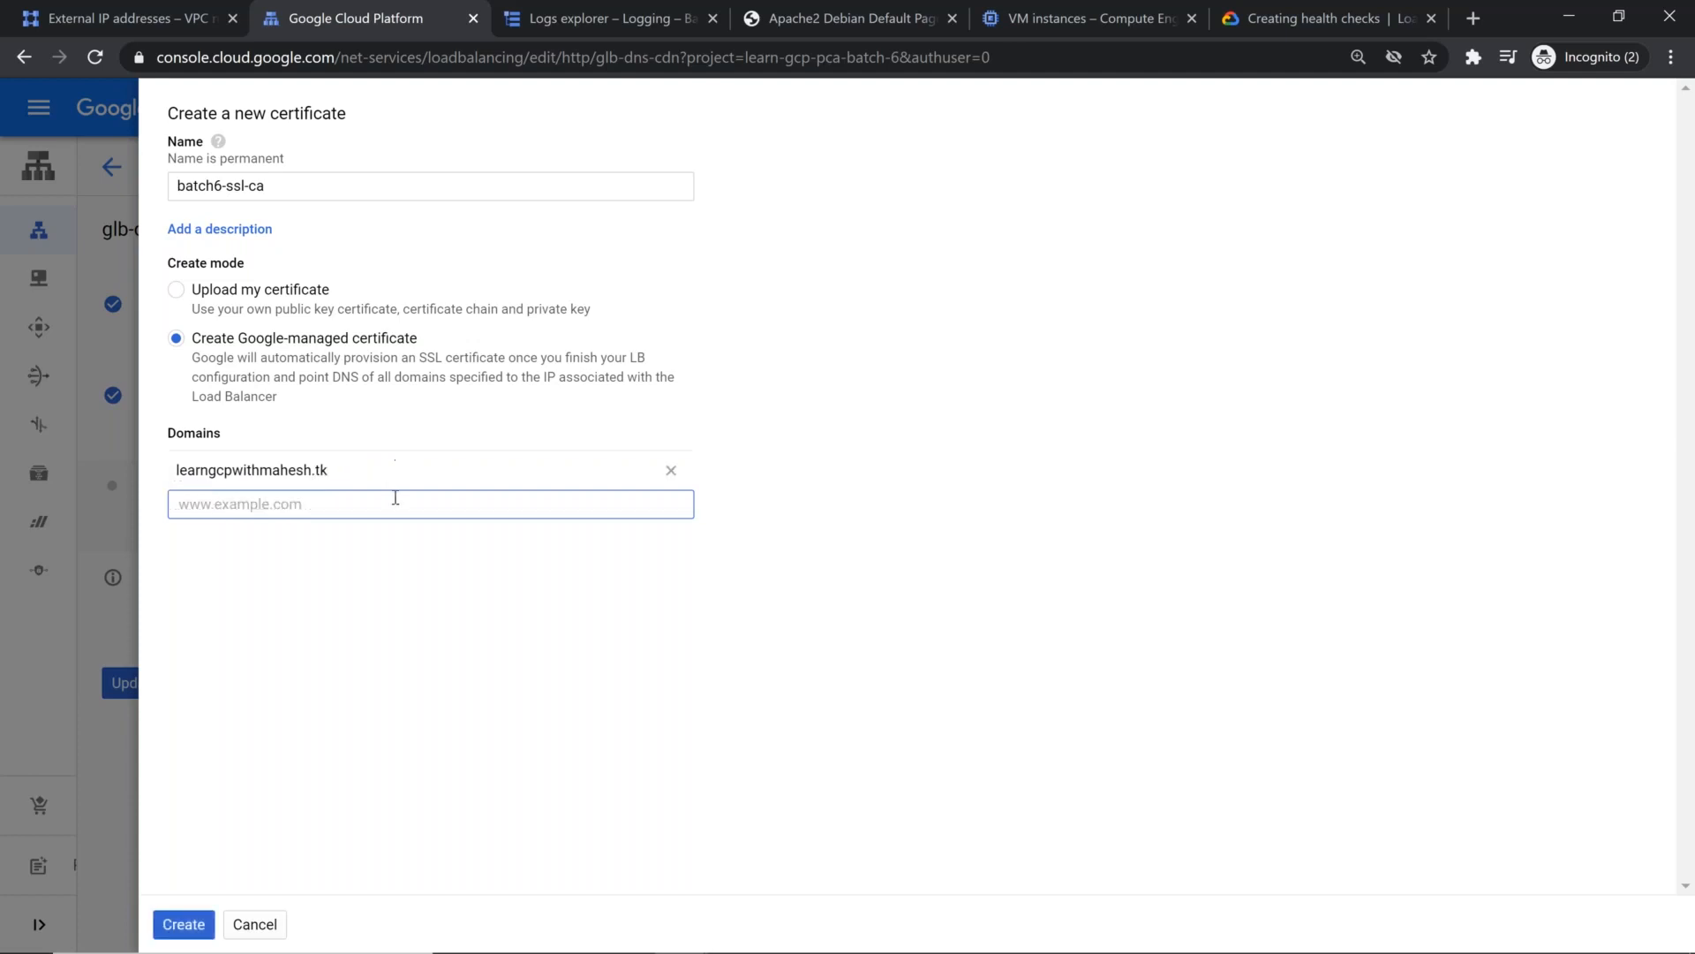
Step: Add the www-prefixed version of the site's .tk domain as the certificate's second domain
text(www.learngcpwithmahesh.tk)
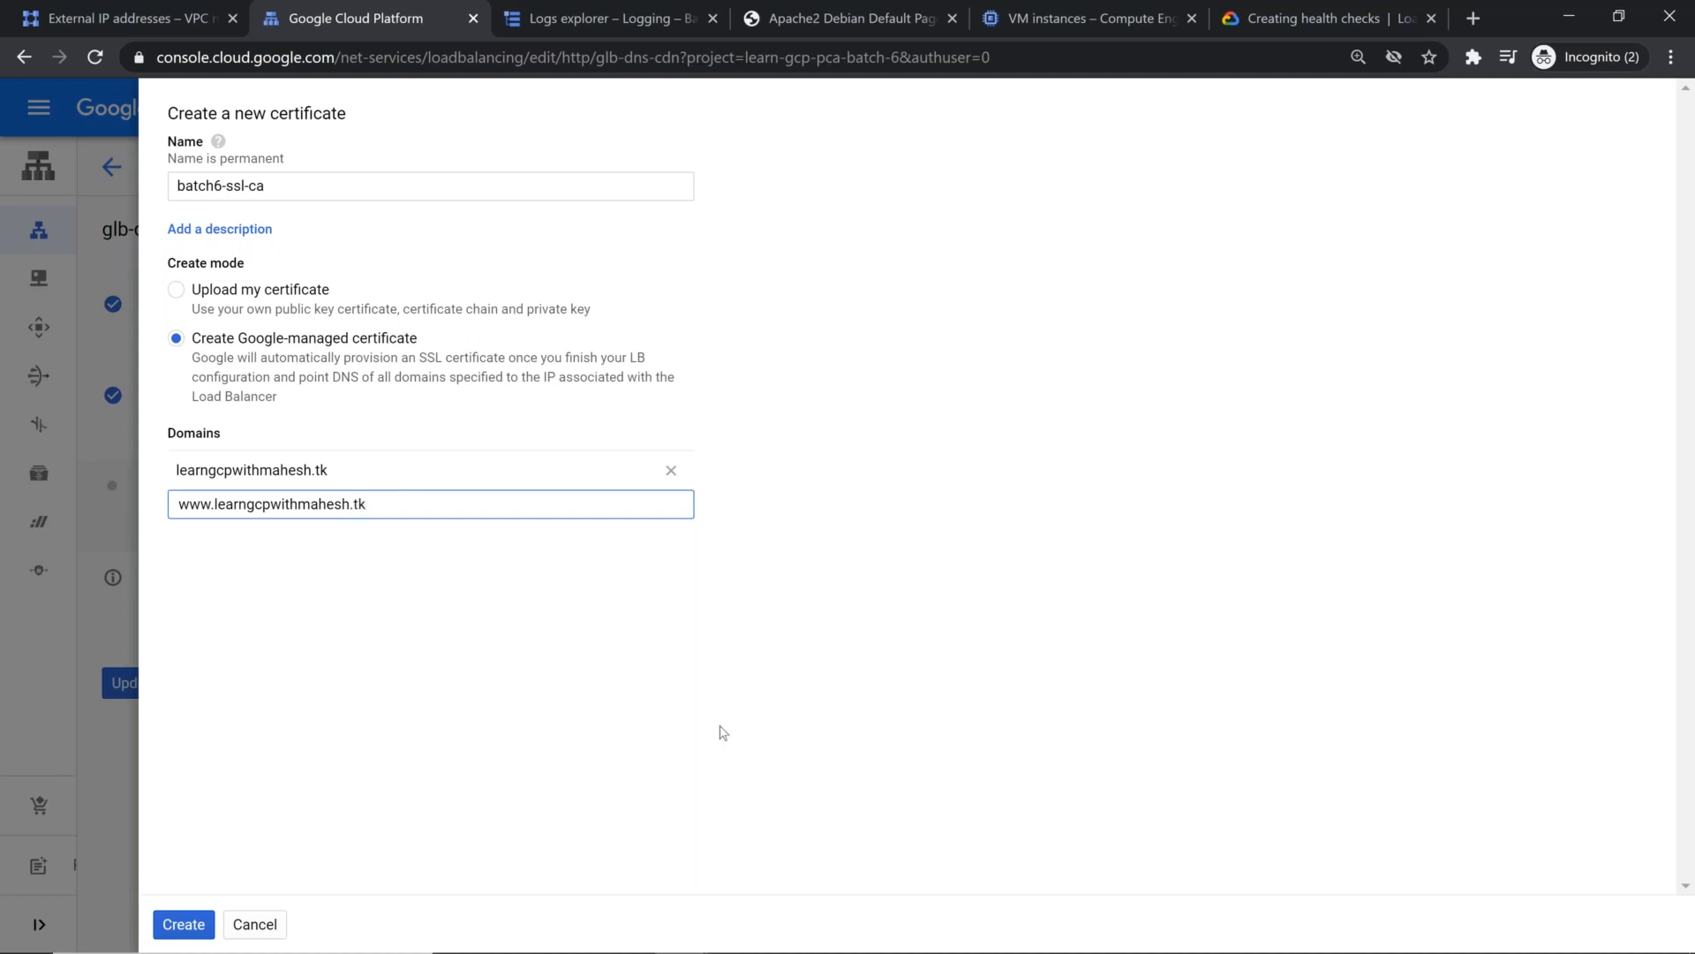
key(Return)
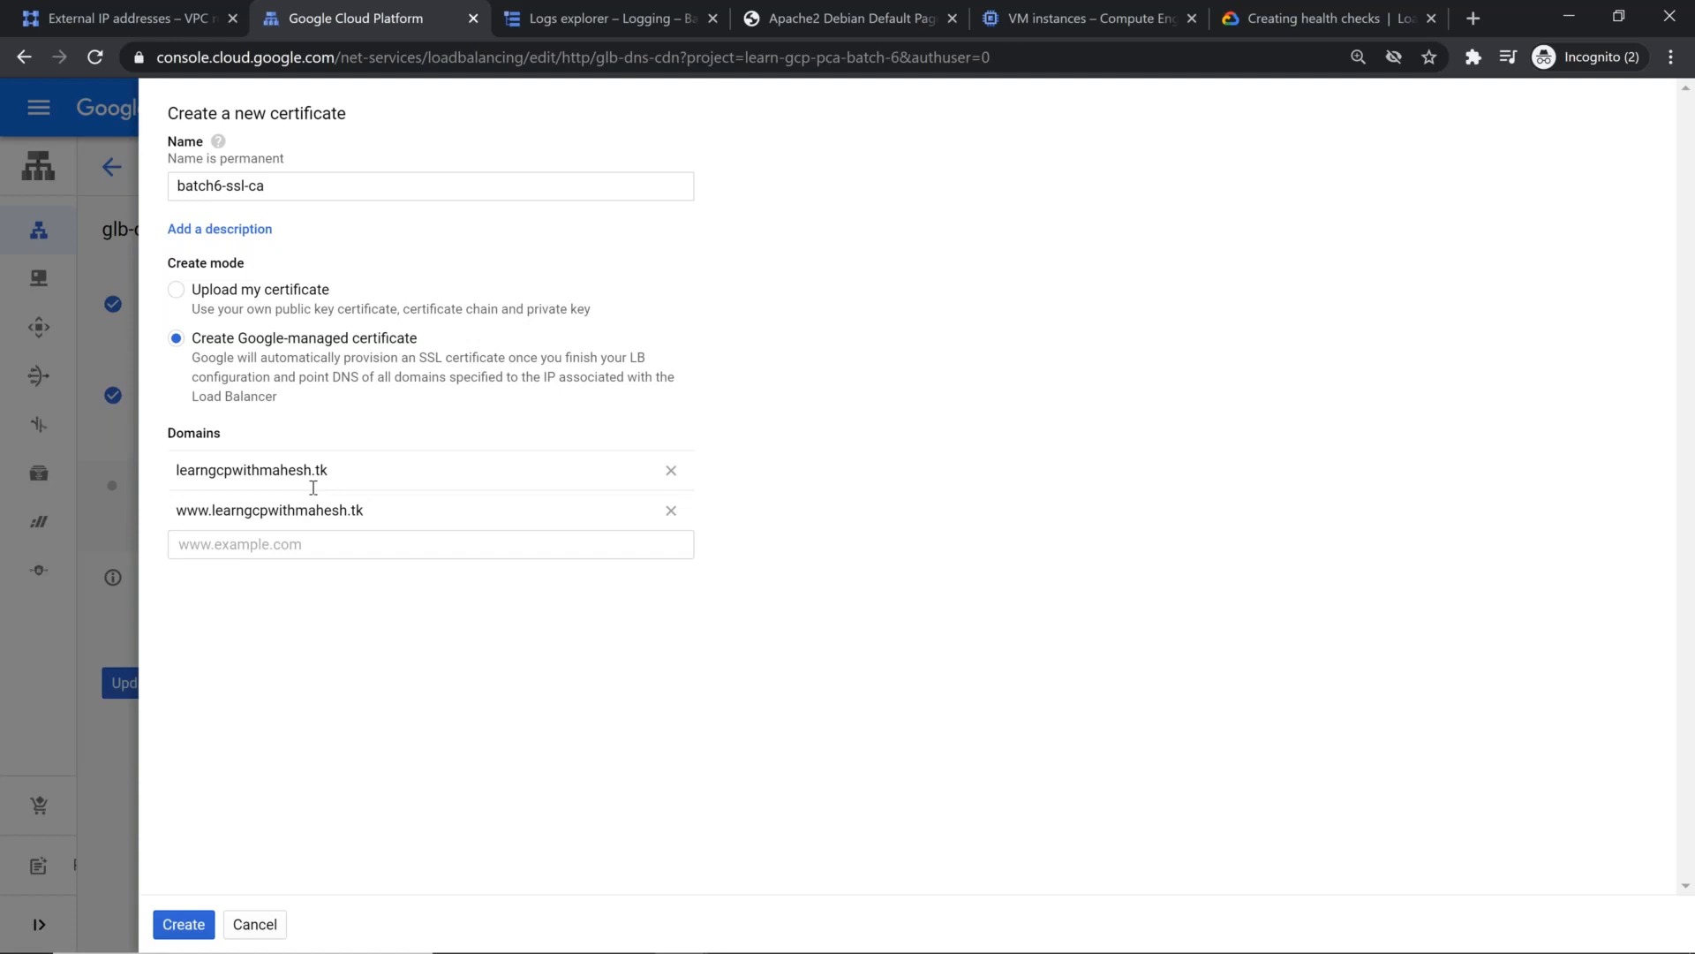
Step: Create the batch6-ssl-ca certificate to complete the https frontend, and update the load balancer after reviewing its configuration
click(193, 925)
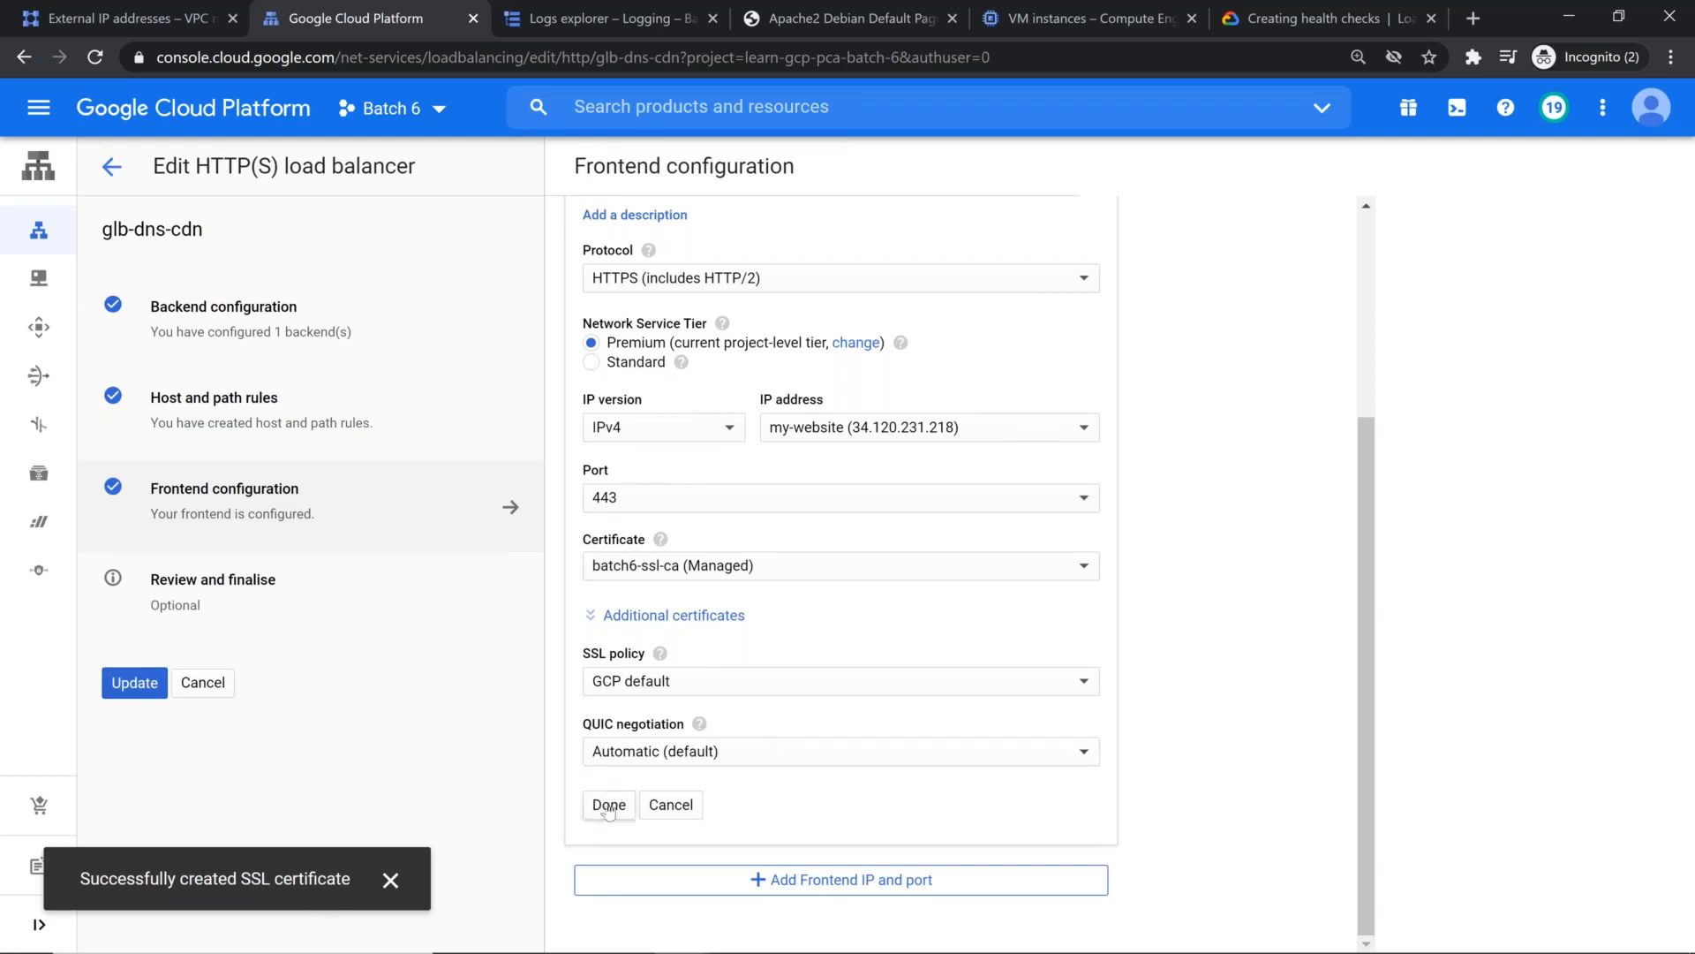
click(609, 808)
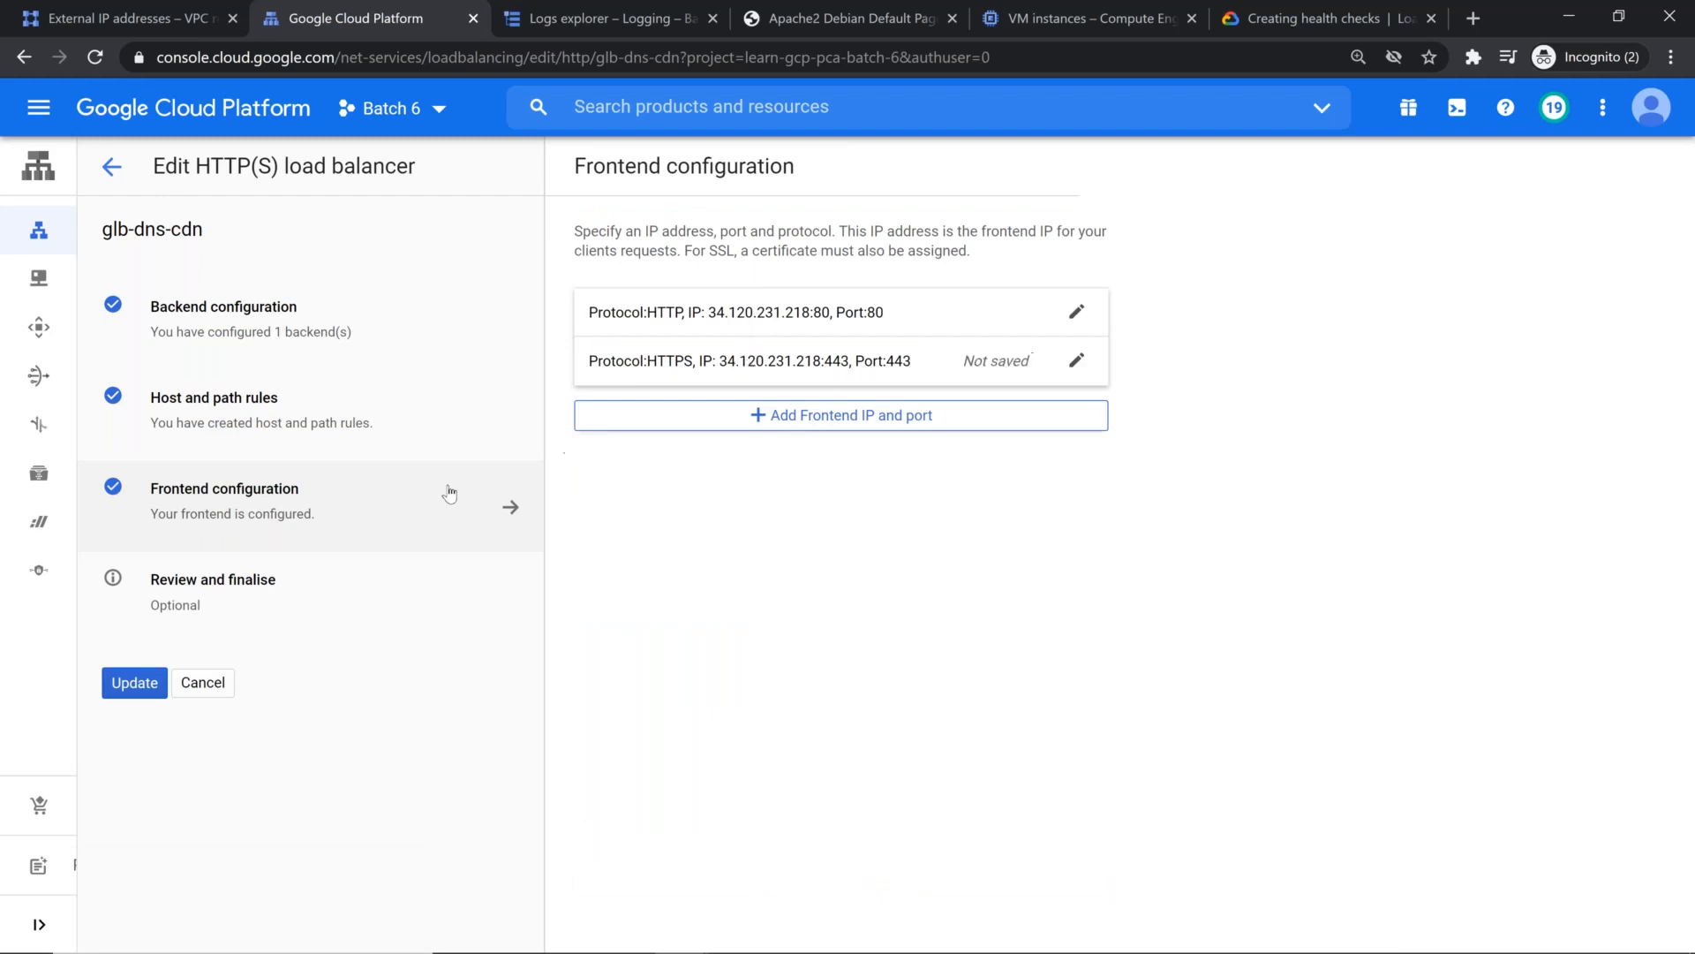
click(302, 604)
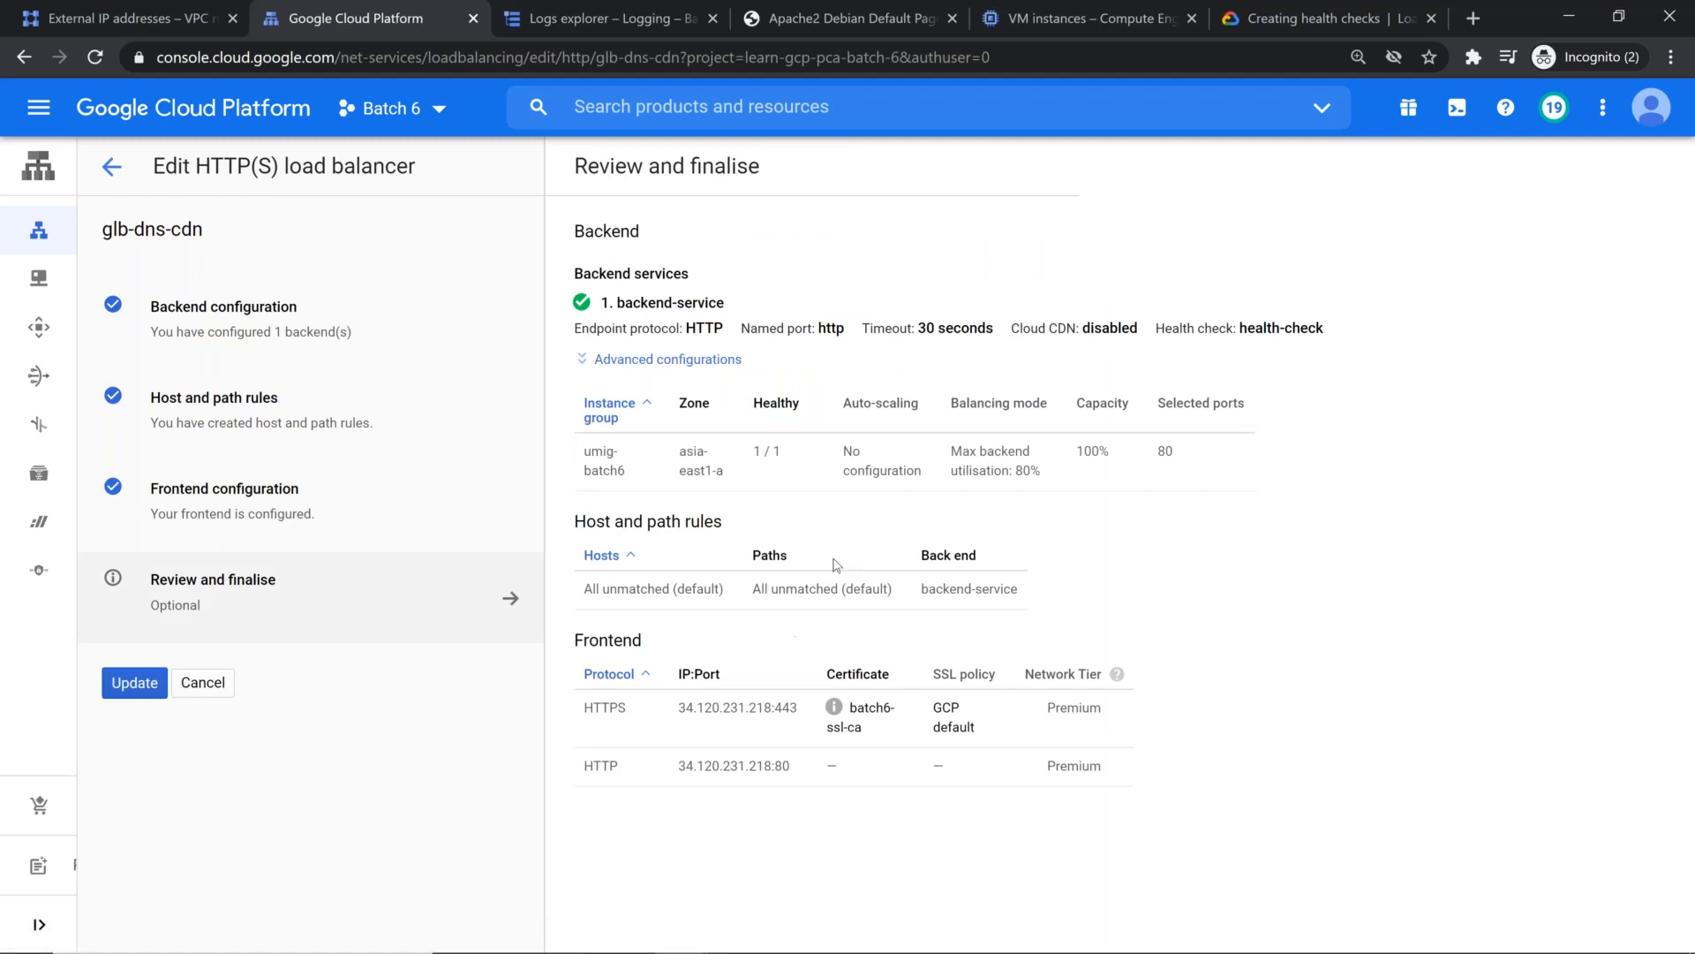
mouse_move(837, 709)
click(138, 686)
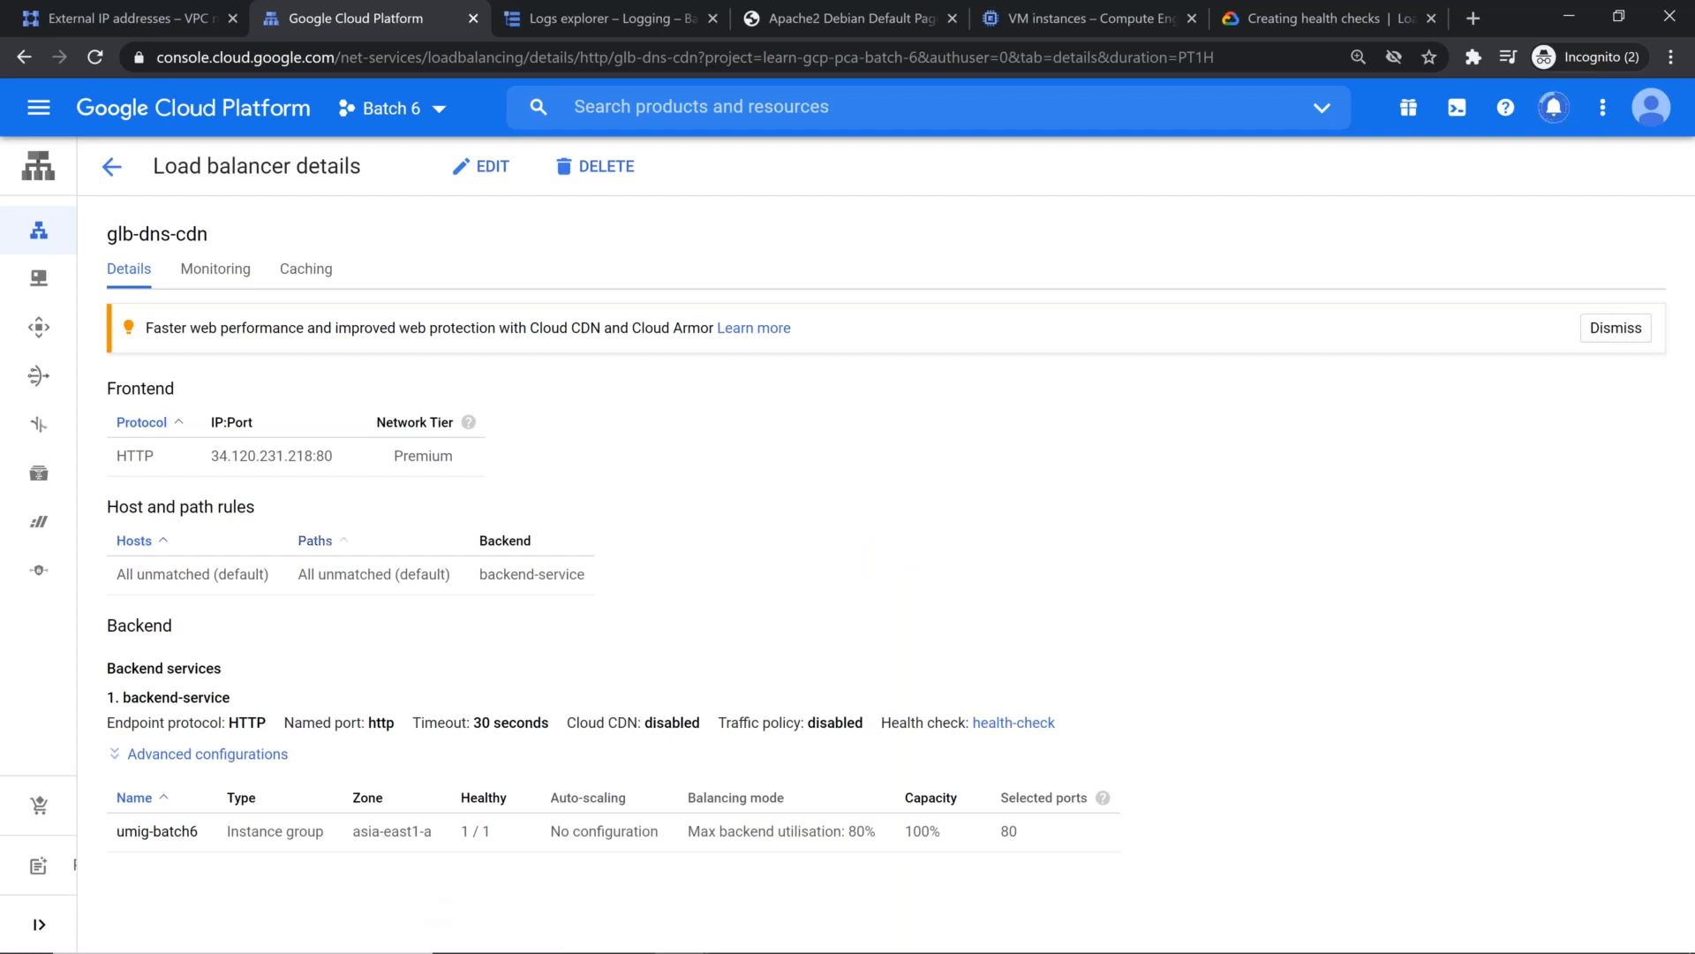
Step: Switch to the browser window showing the live site and try to load its root .tk domain over HTTPS, without the www prefix
key(alt+Tab)
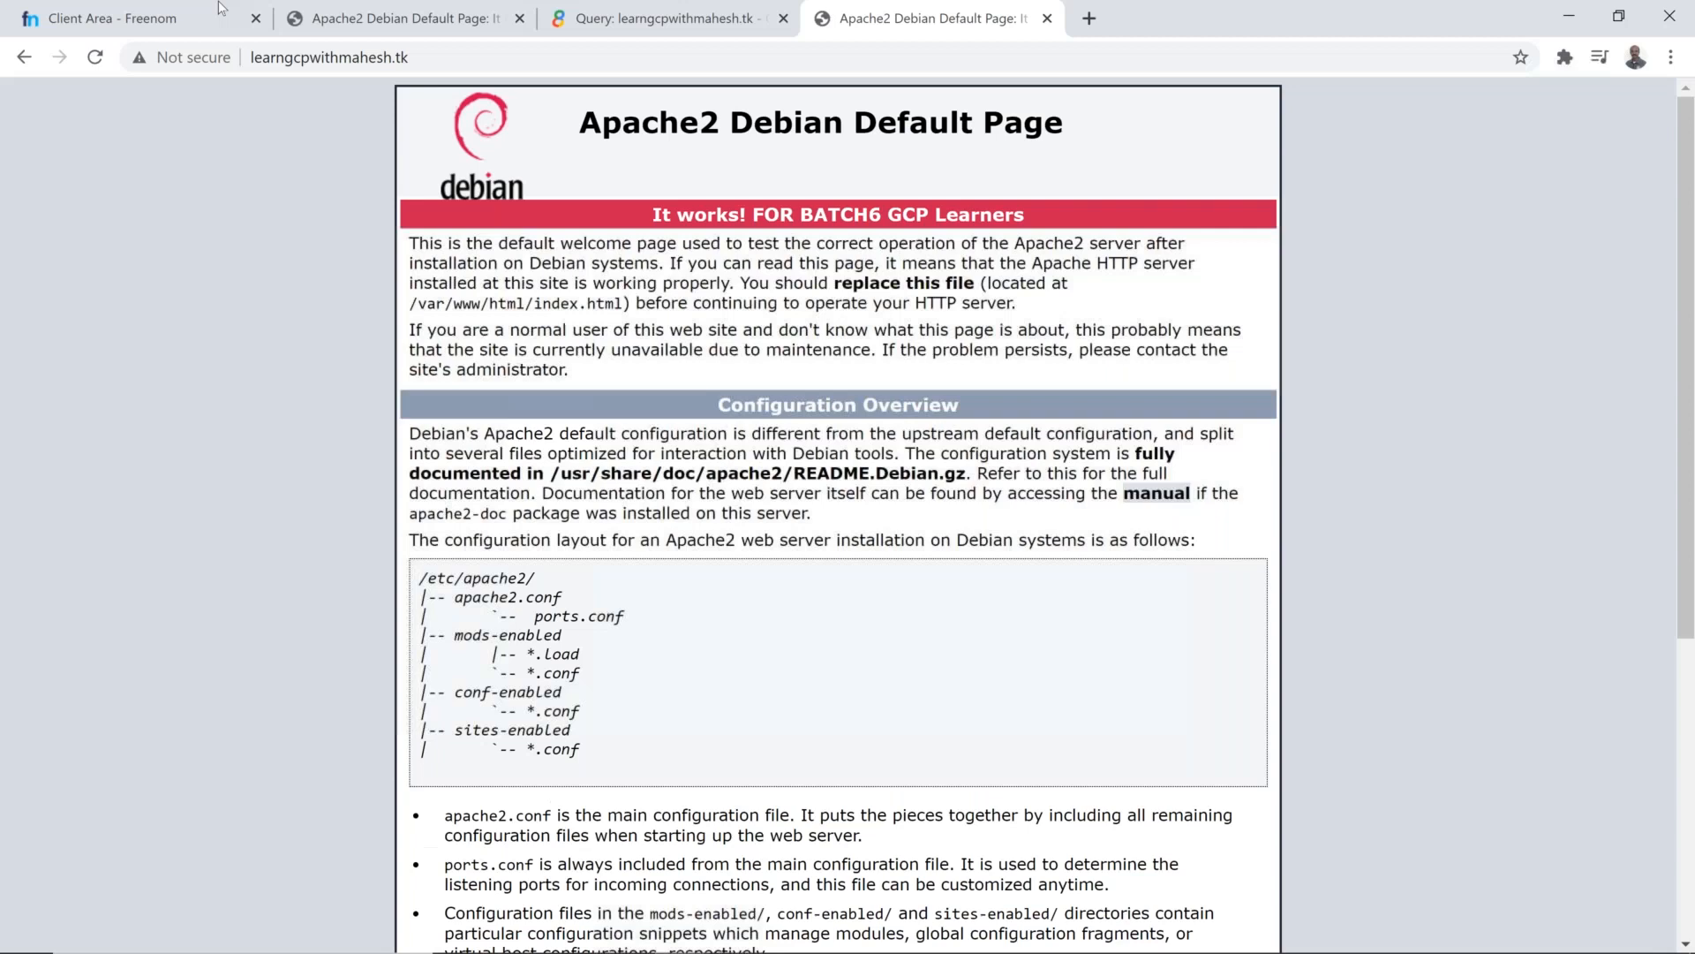
click(445, 50)
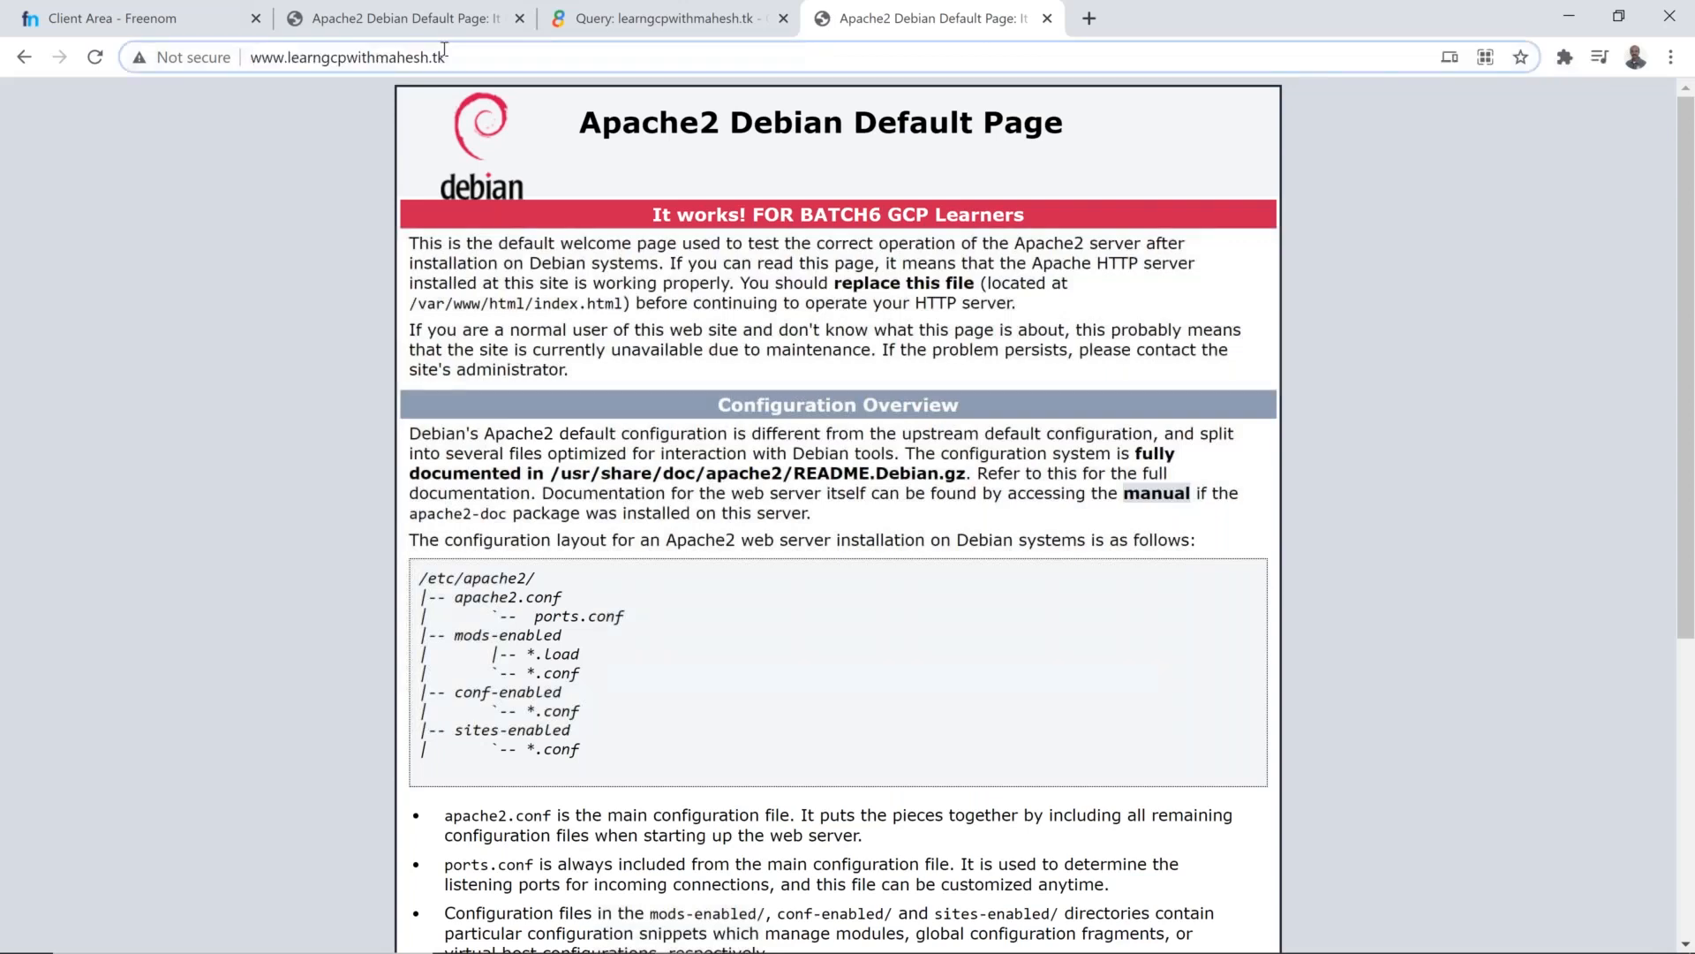
key(Home)
text(httpsp://)
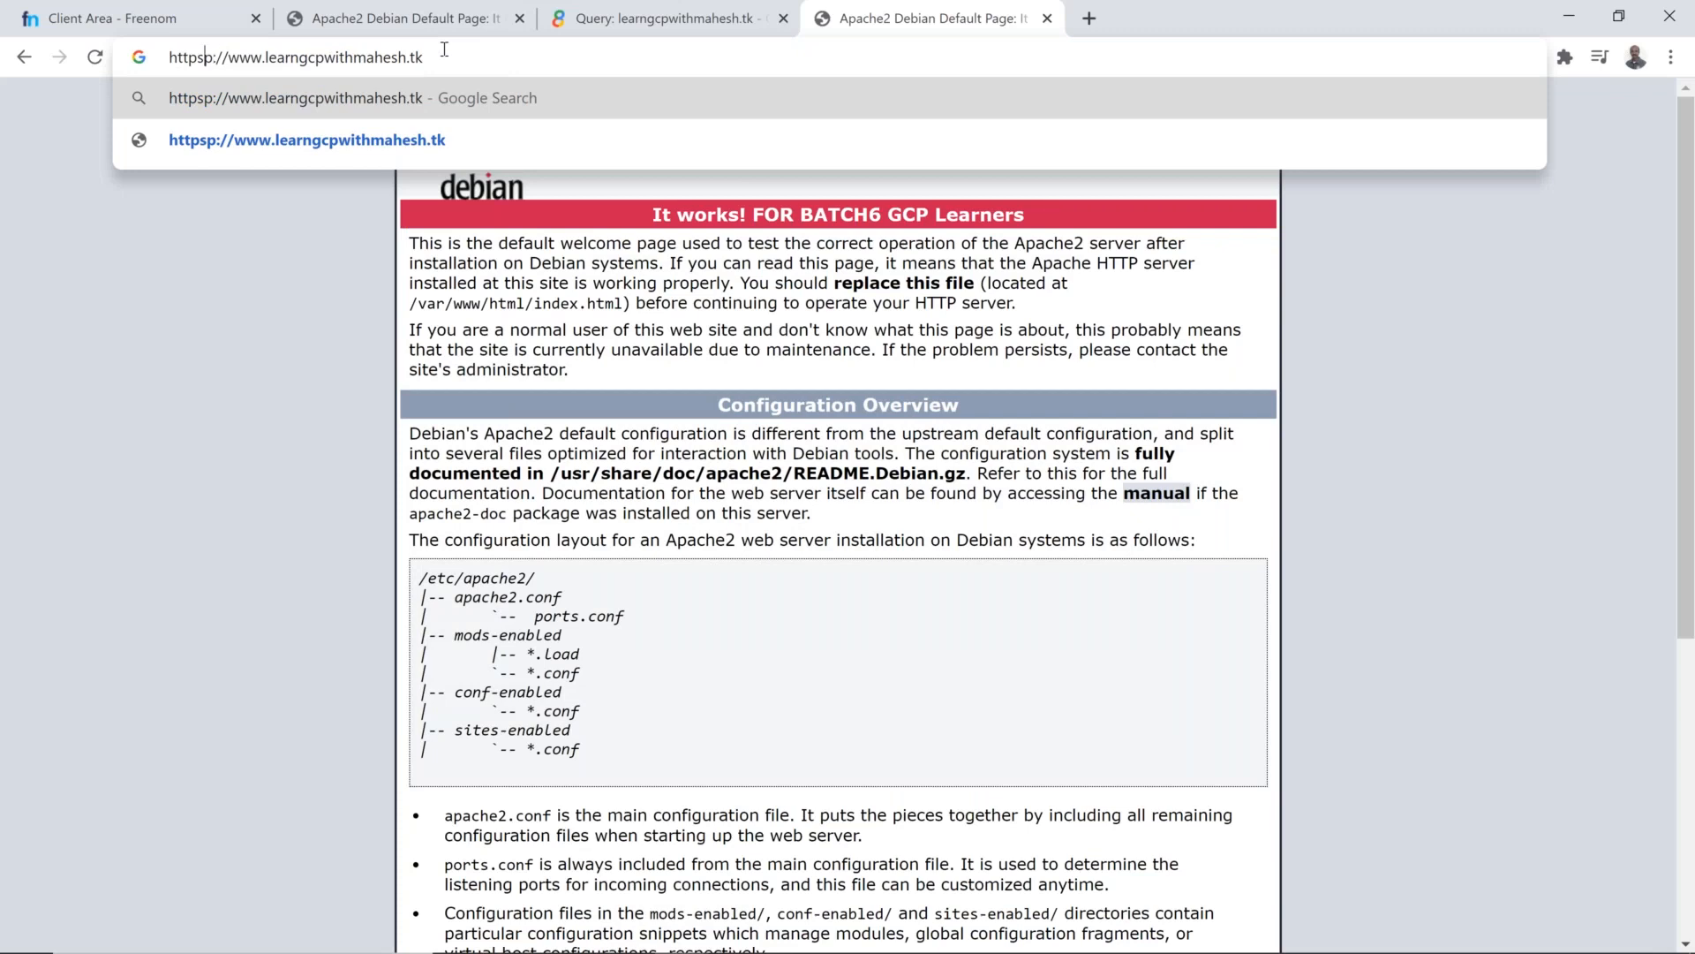
key(Delete)
key(Right)
key(Right)
key(Right)
key(Delete)
key(Delete)
key(Delete)
key(Delete)
key(Delete)
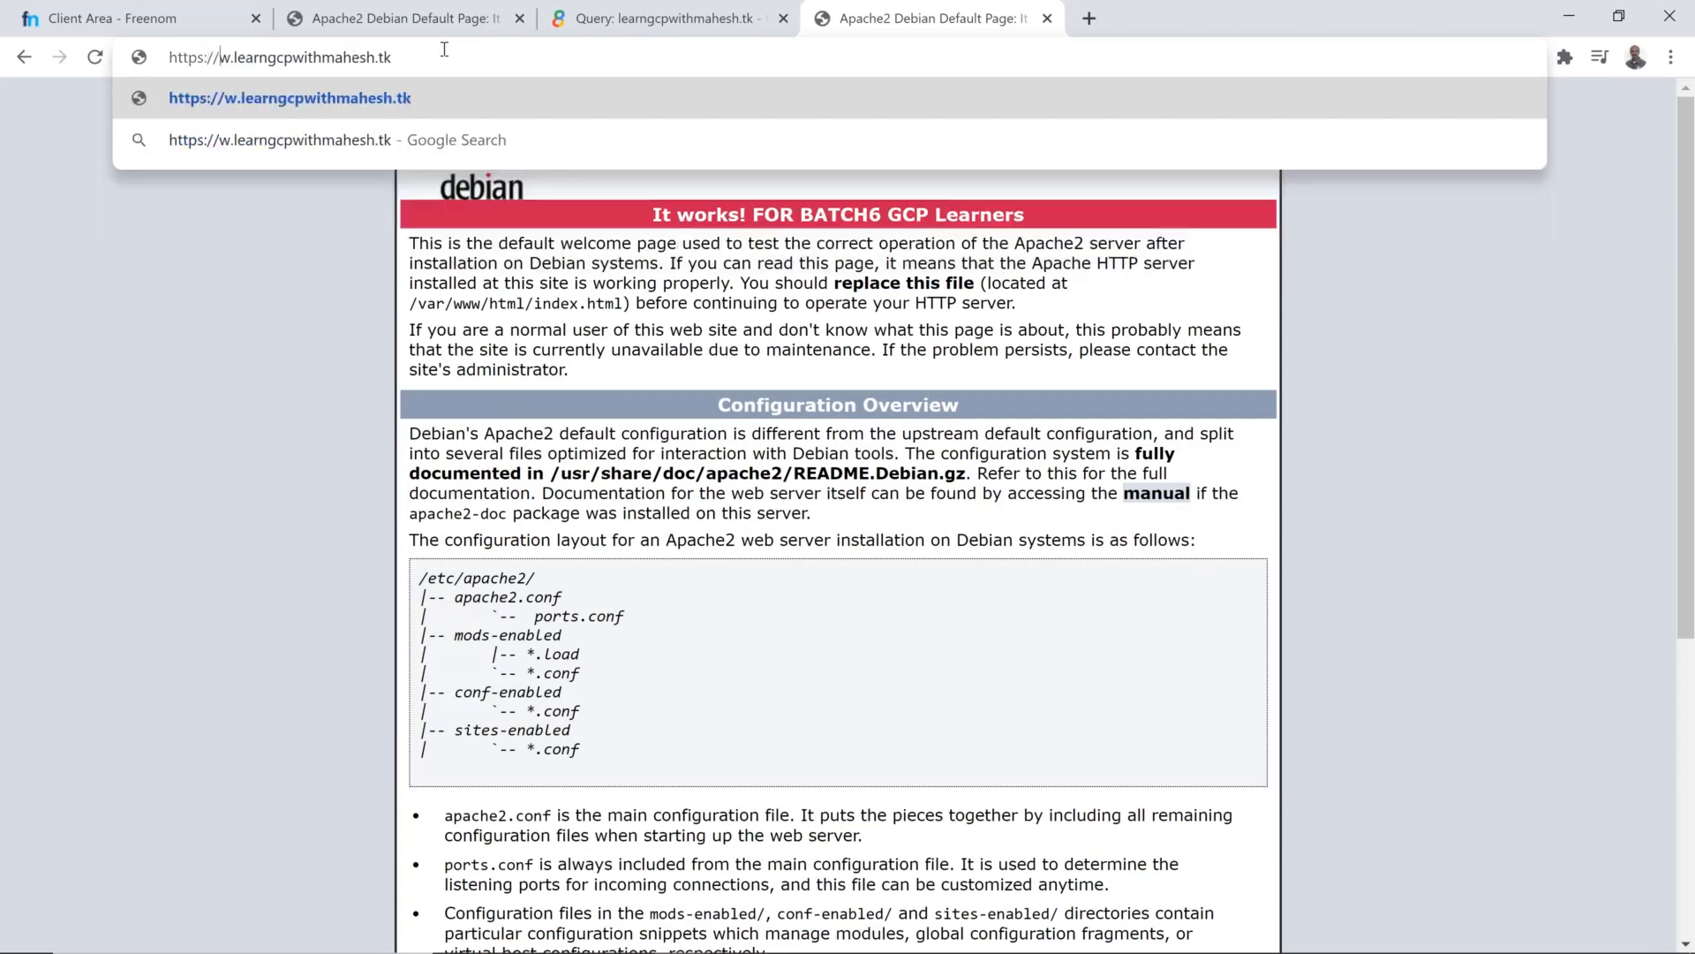
text(l)
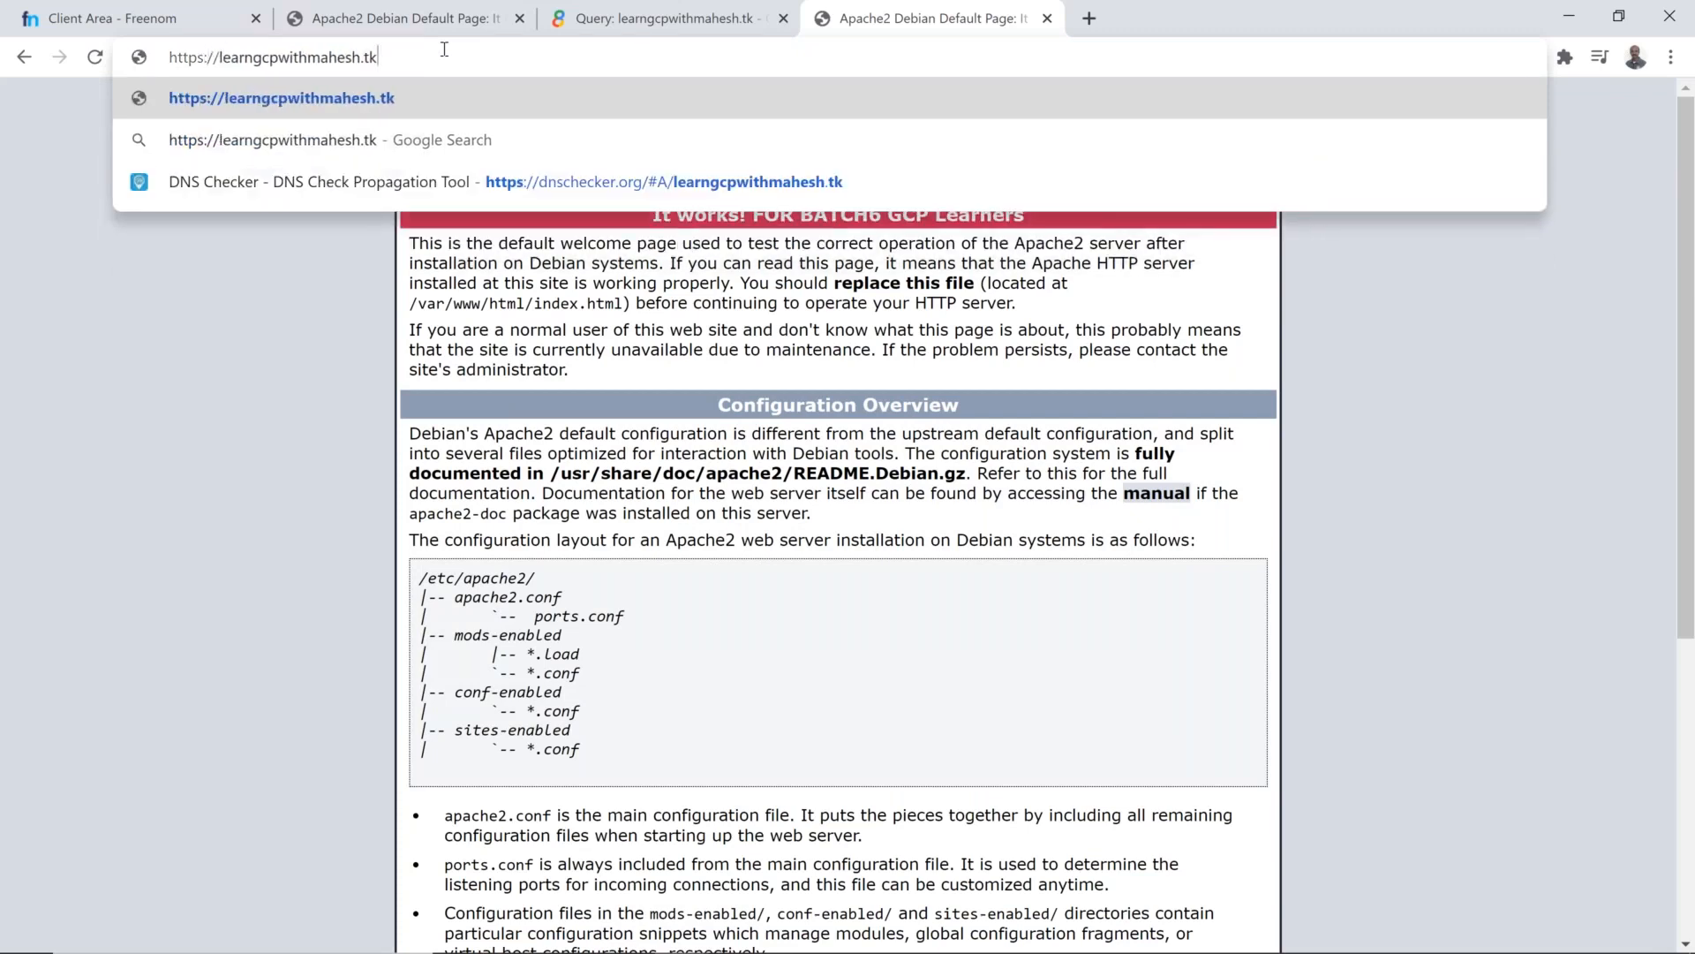
key(Return)
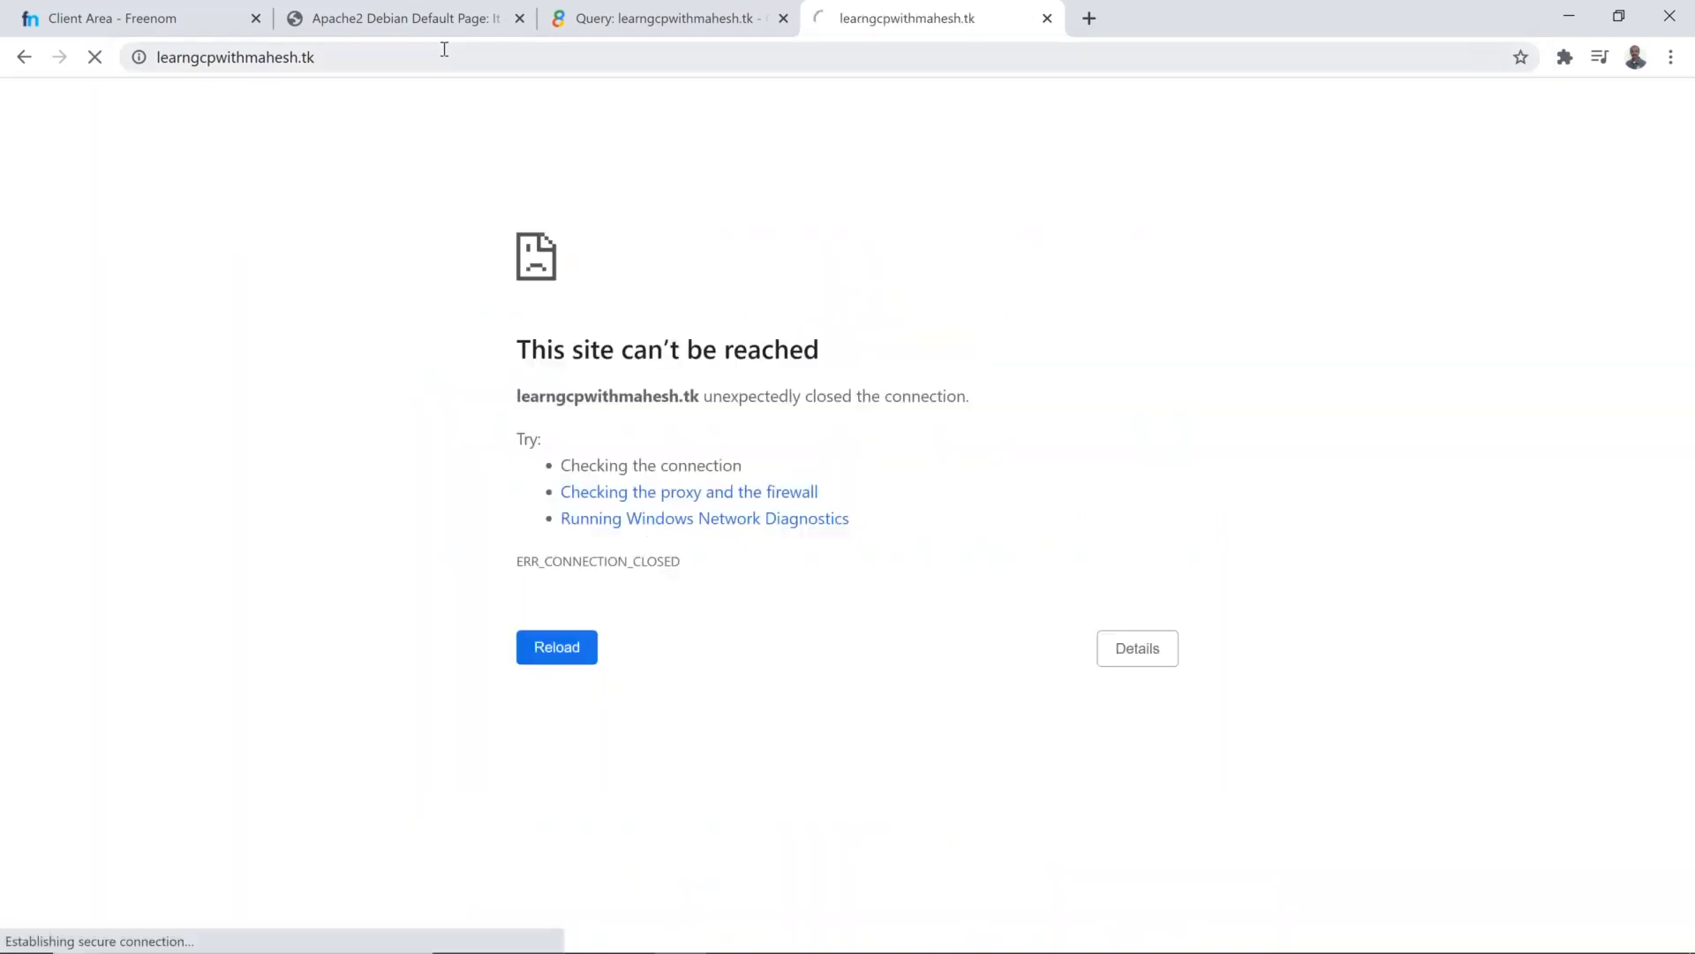
click(444, 50)
key(Home)
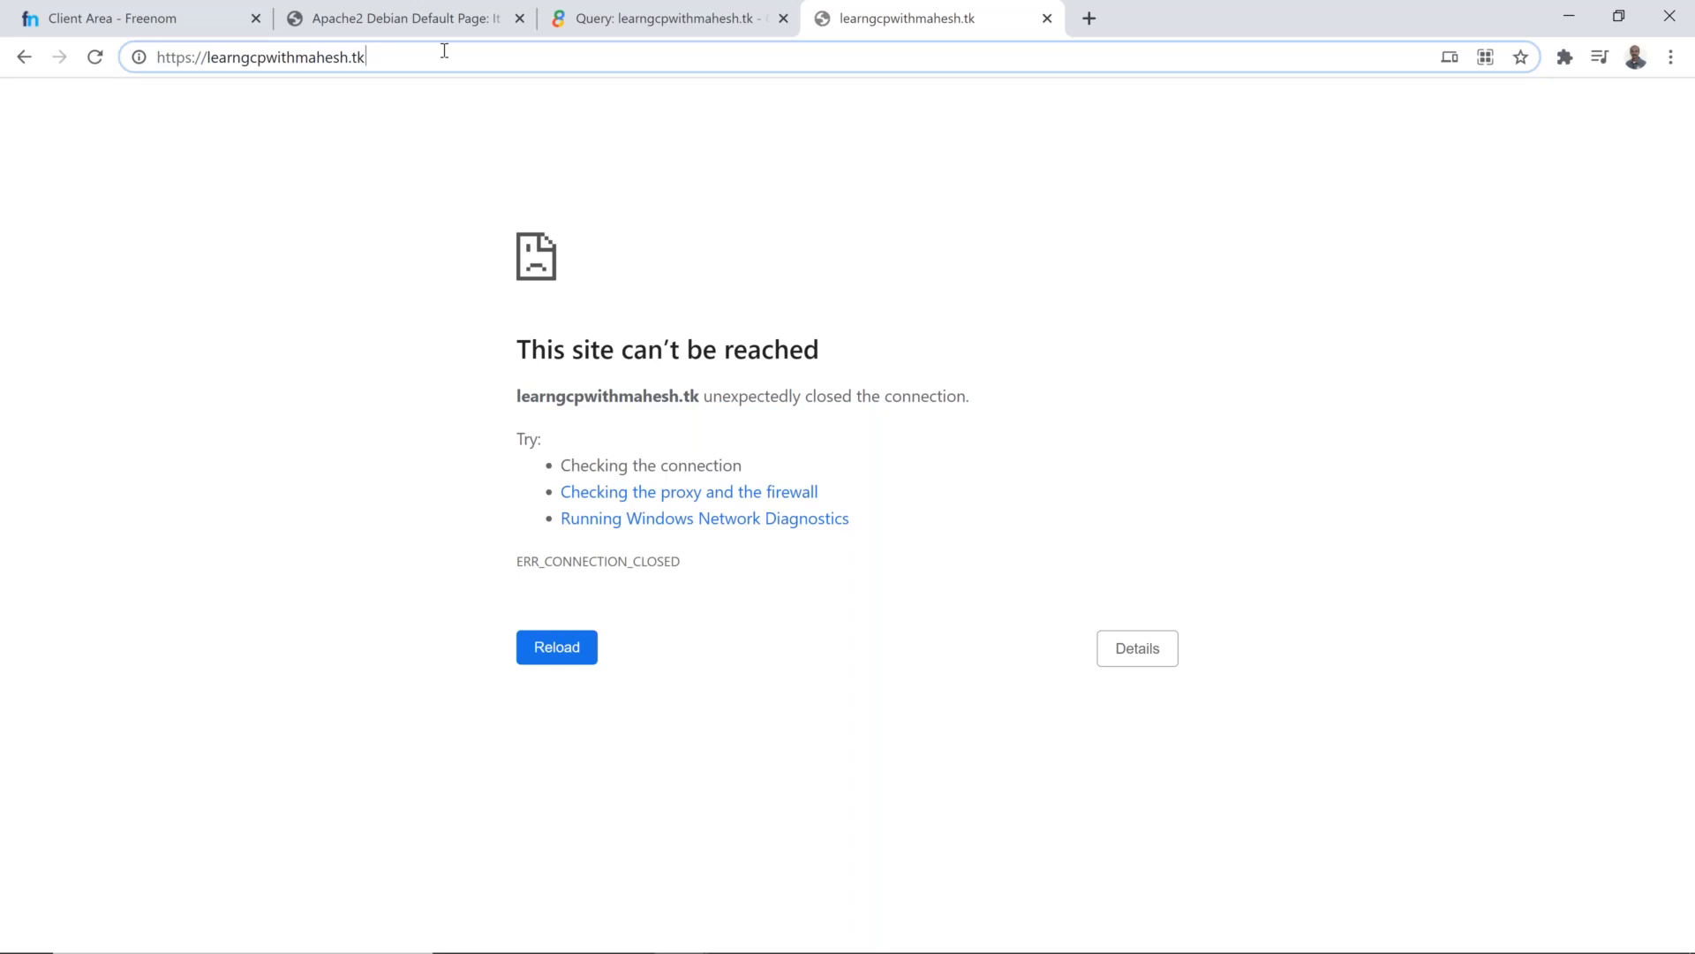
key(Return)
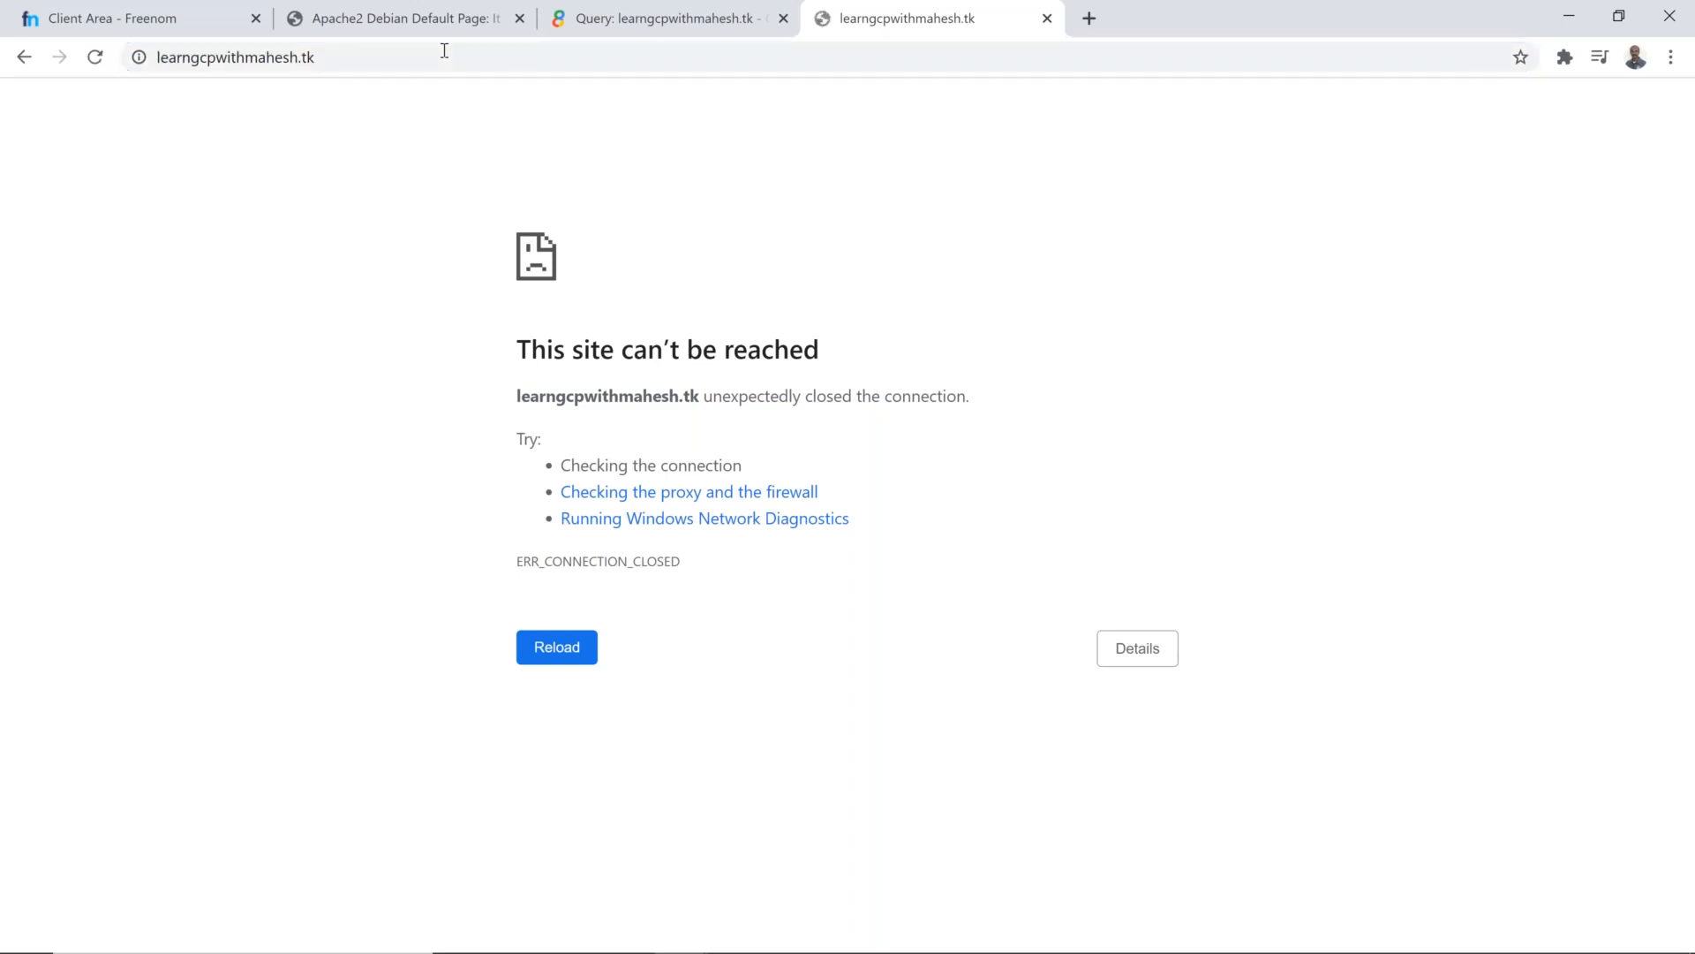
Step: Switch back to the load balancer details in the cloud console and check the provisioning status of the batch6-ssl-ca certificate
key(alt+Tab)
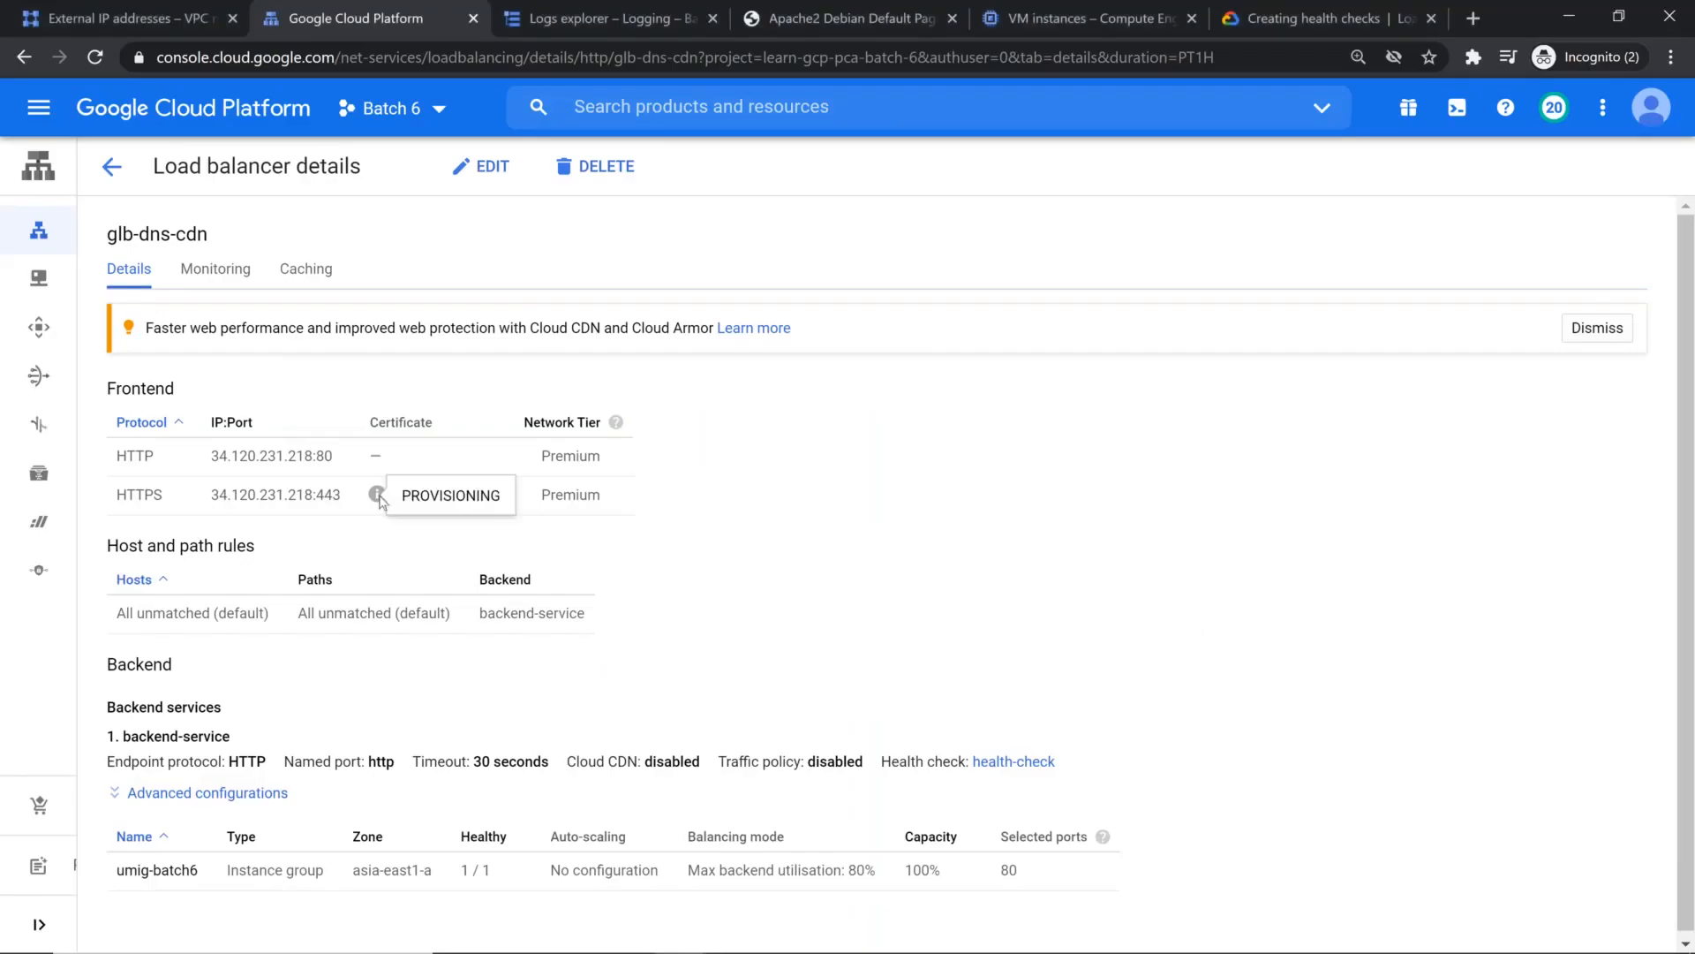
click(399, 496)
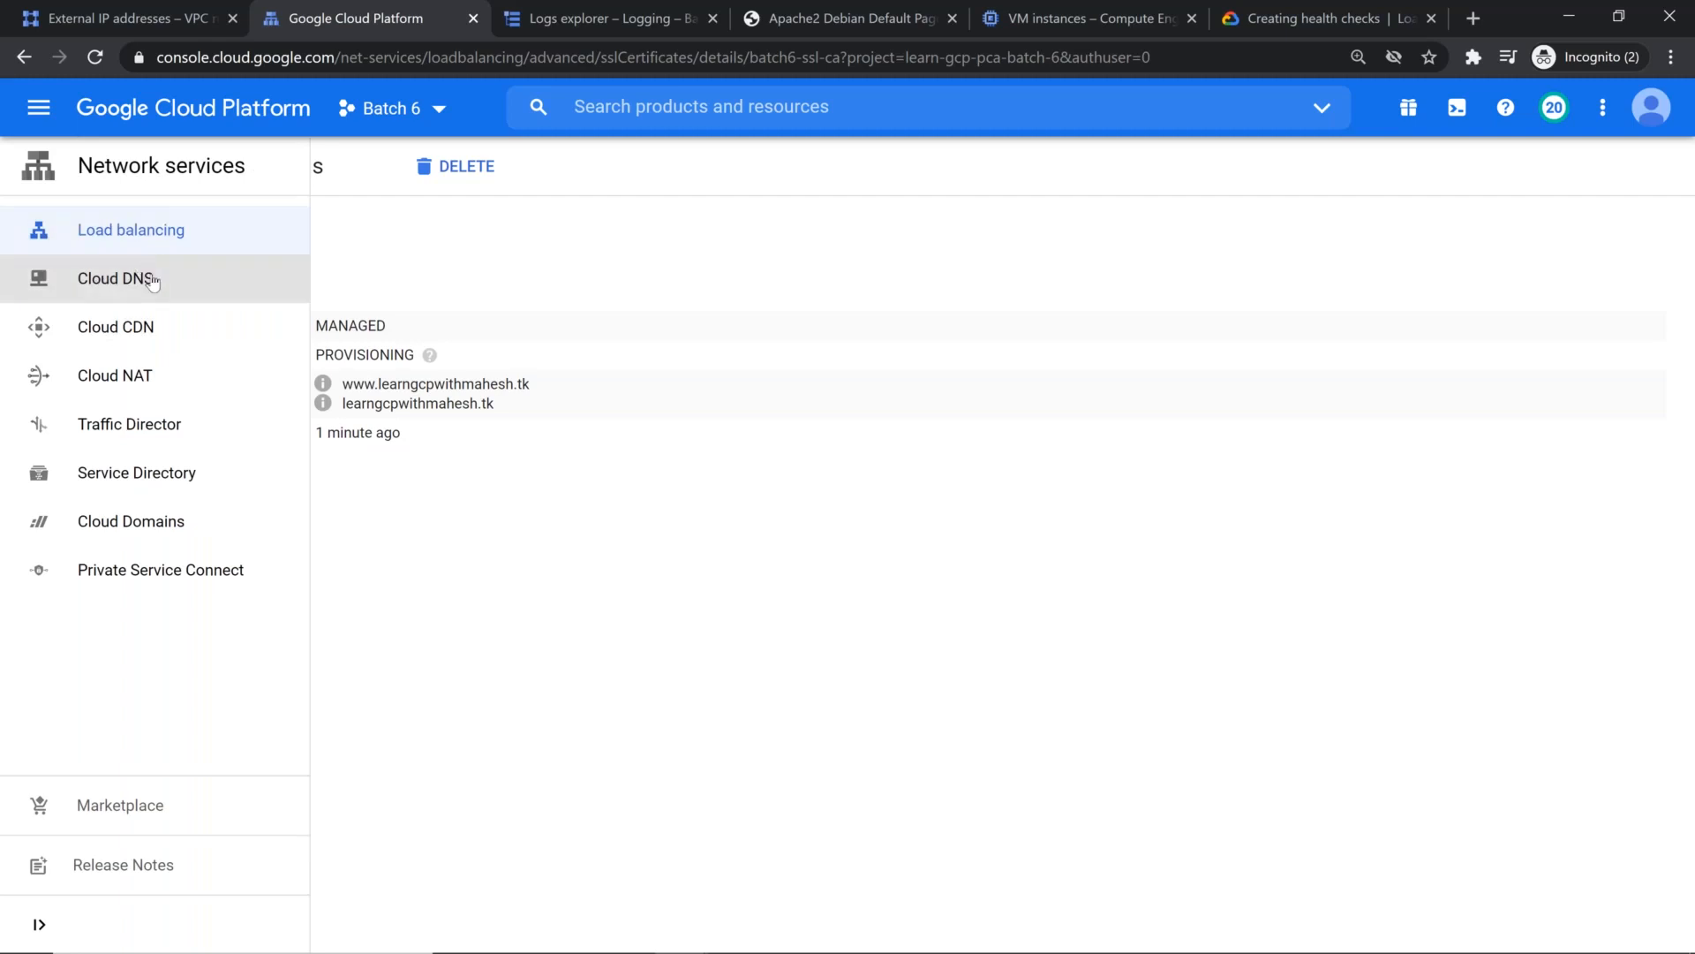
click(229, 286)
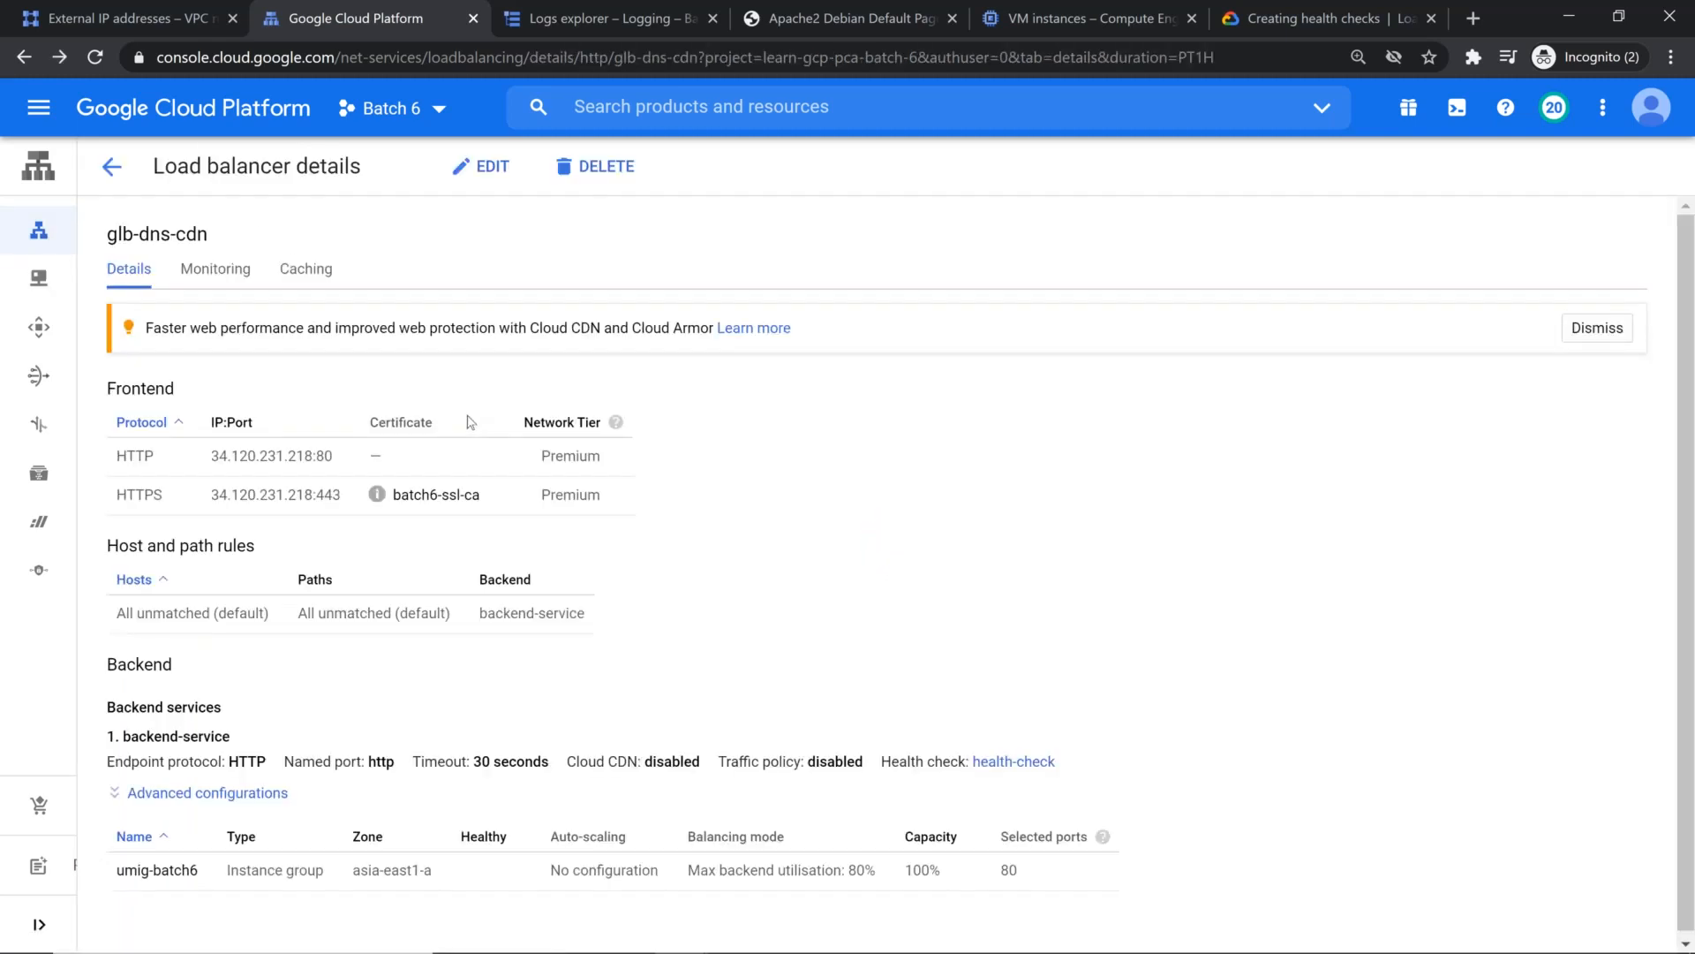
Step: Switch to the web-server SSH window and create a directory named dynamic inside /var/www/html
key(alt+Tab)
key(alt+Tab)
key(alt+Tab)
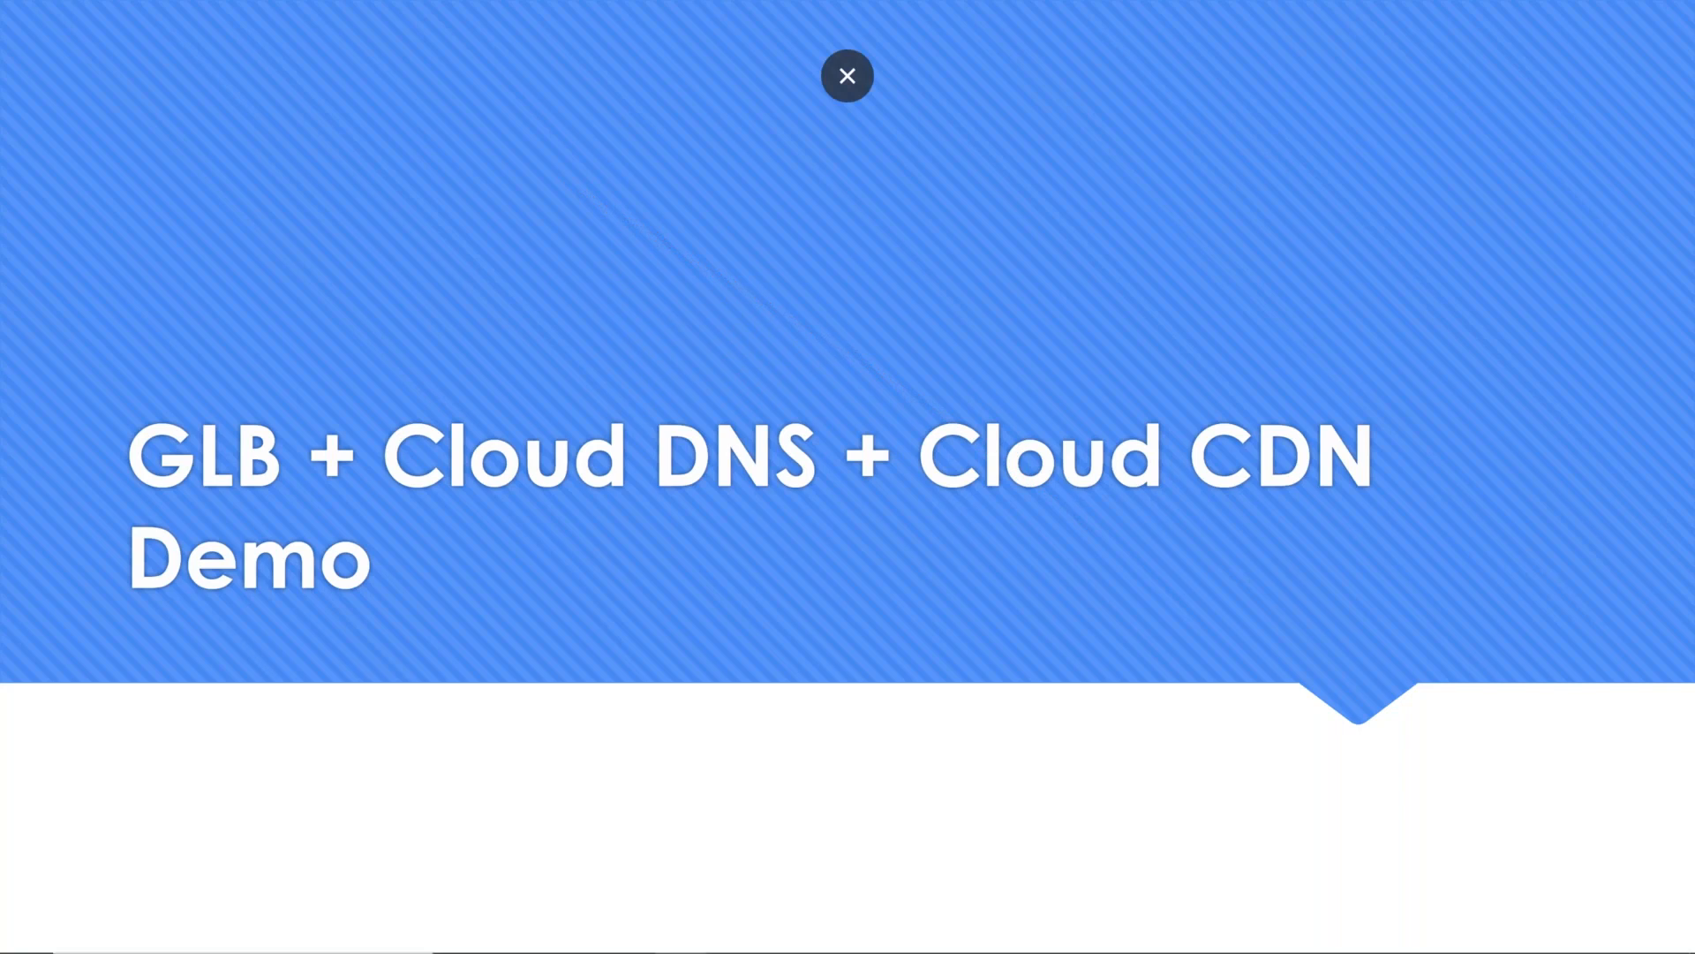
key(alt+Tab)
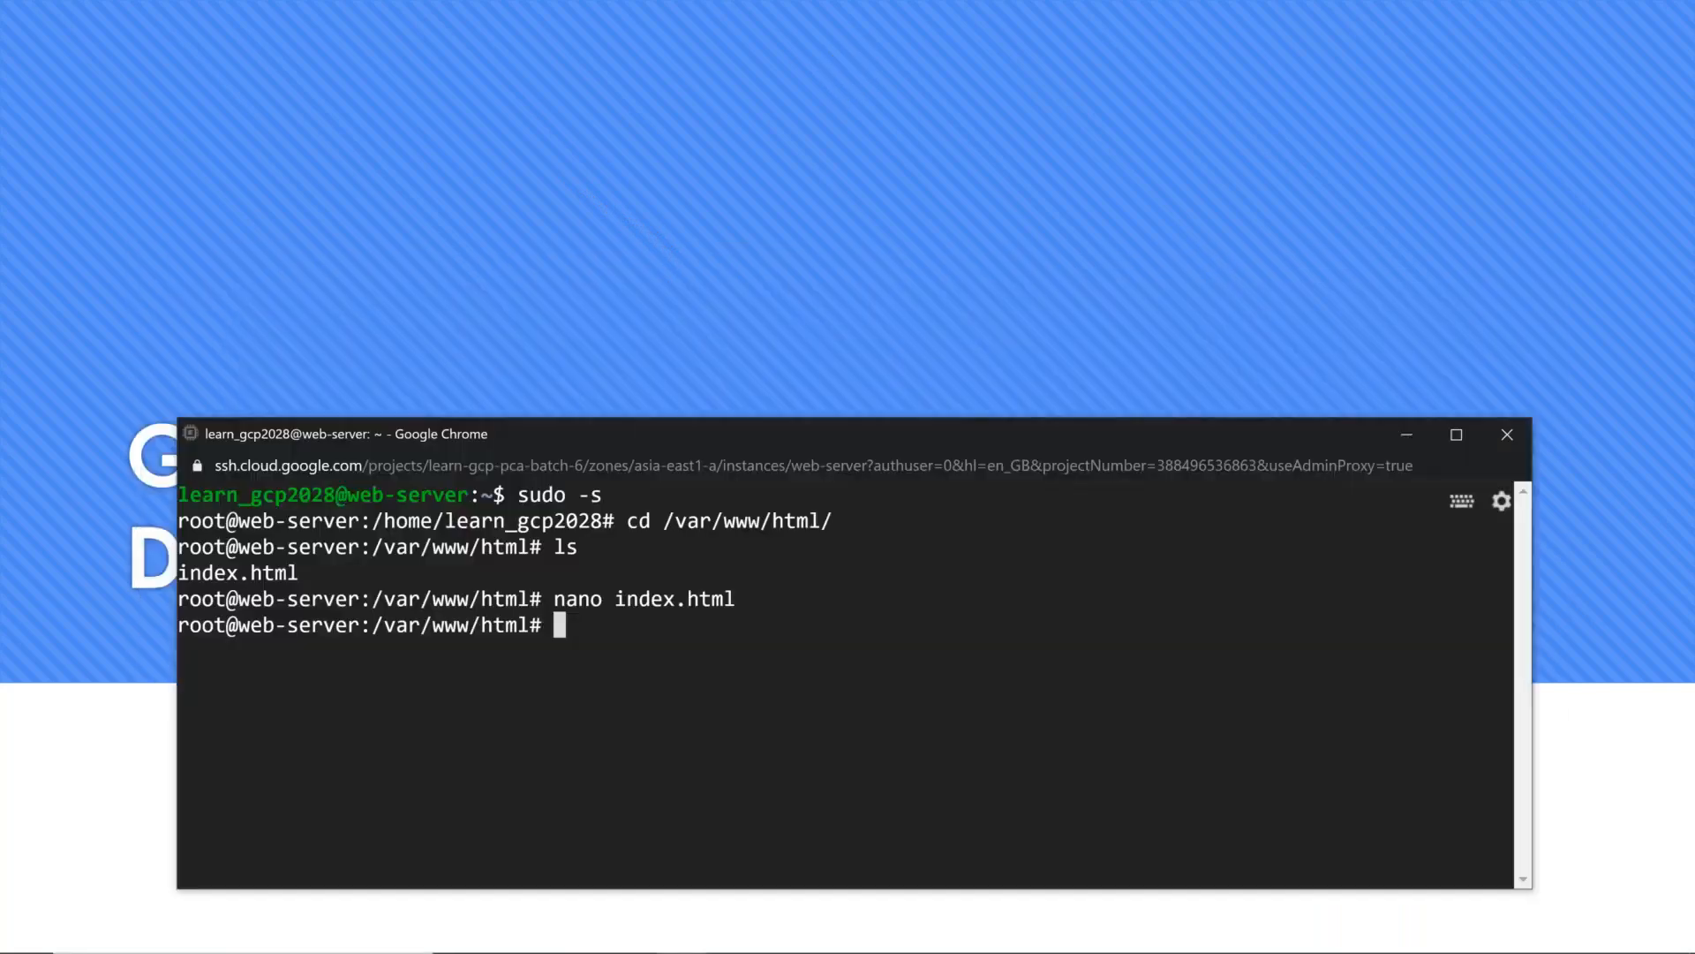
drag(874, 434, 882, 171)
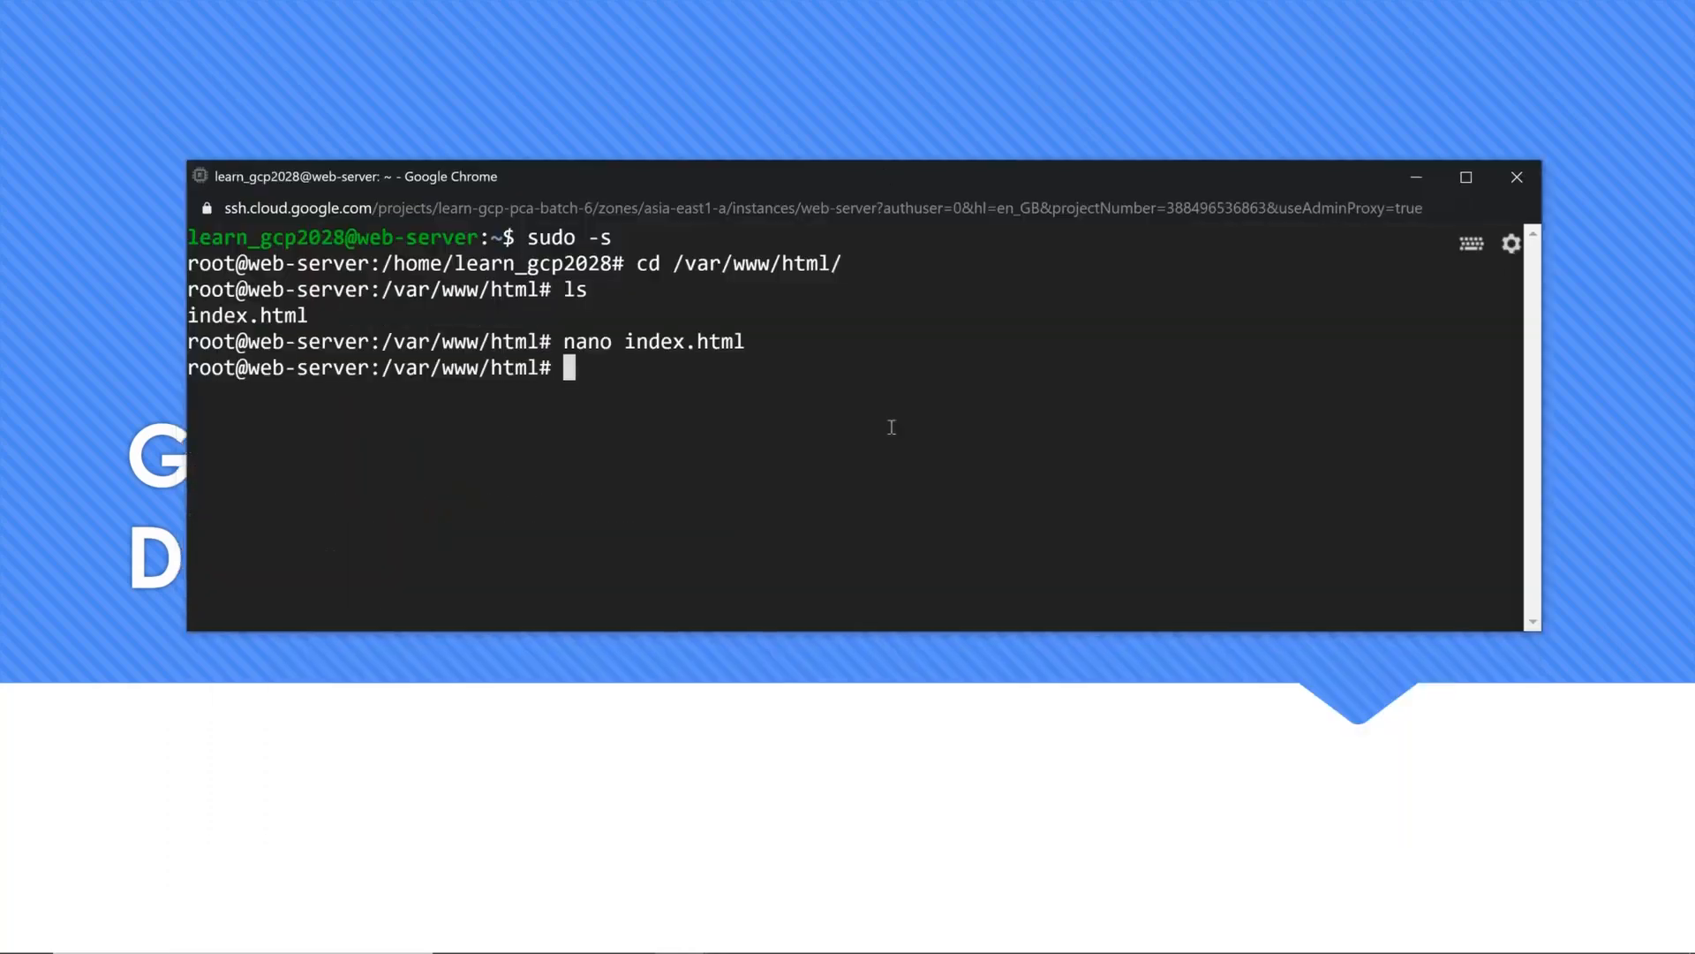
text(mkdir dyna)
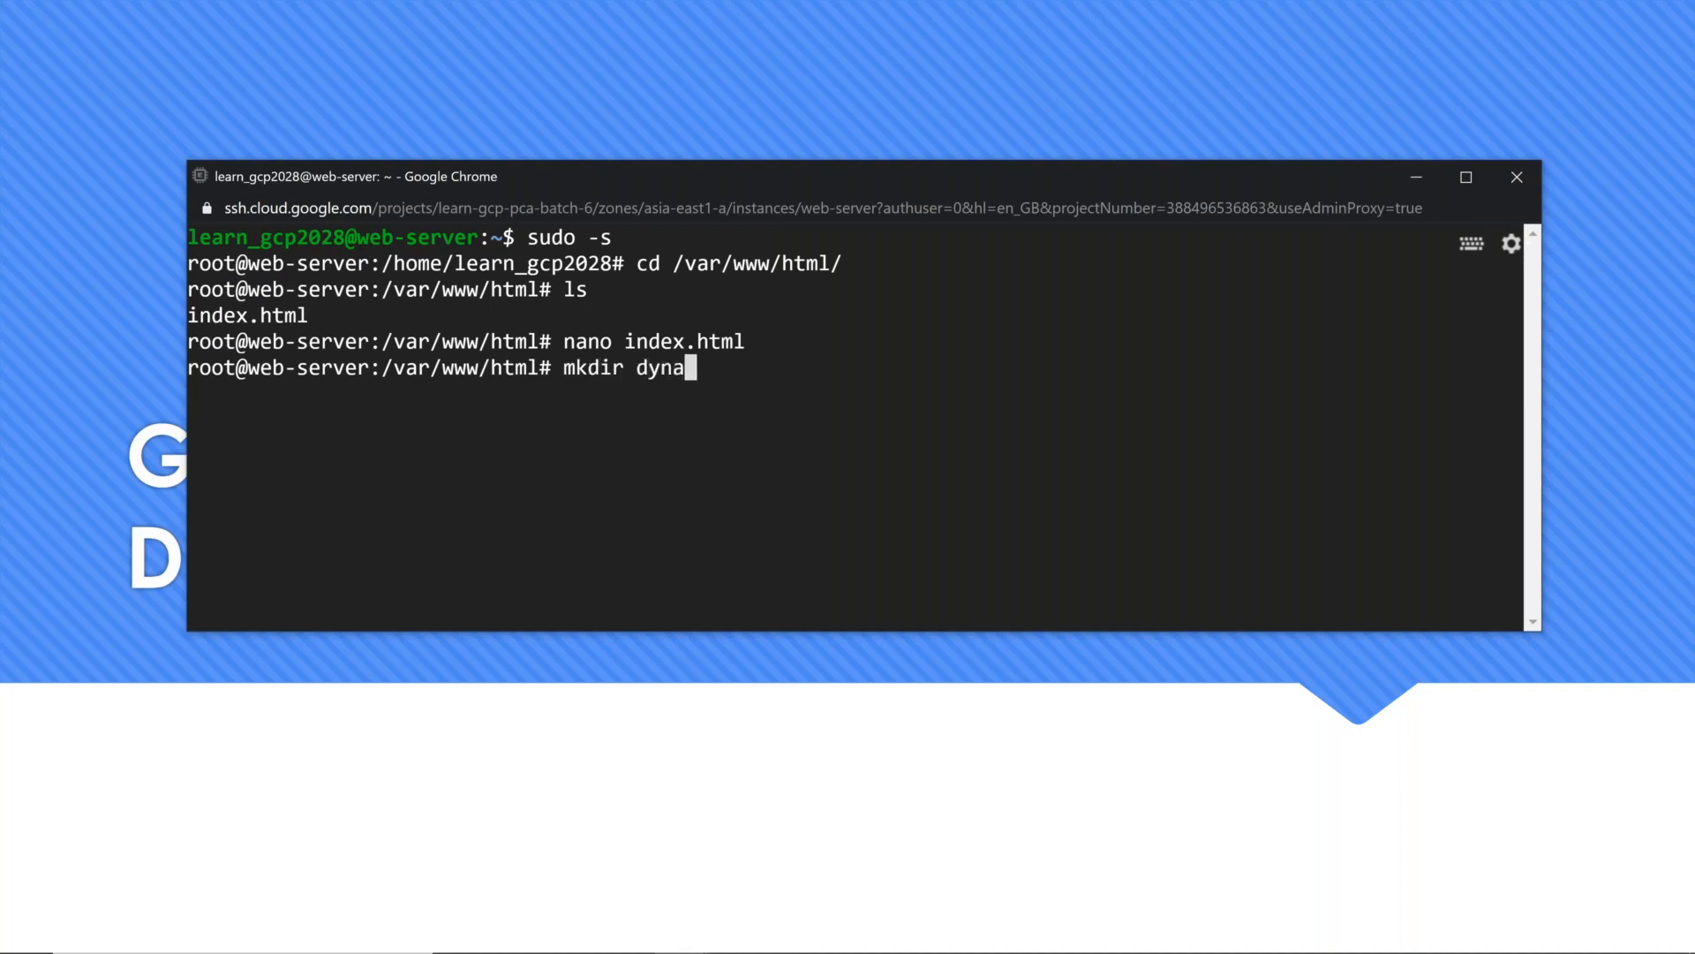
text(mic)
key(Return)
Step: Copy index.html into the dynamic directory
text(cp i)
key(Tab)
text(d)
key(Tab)
key(Return)
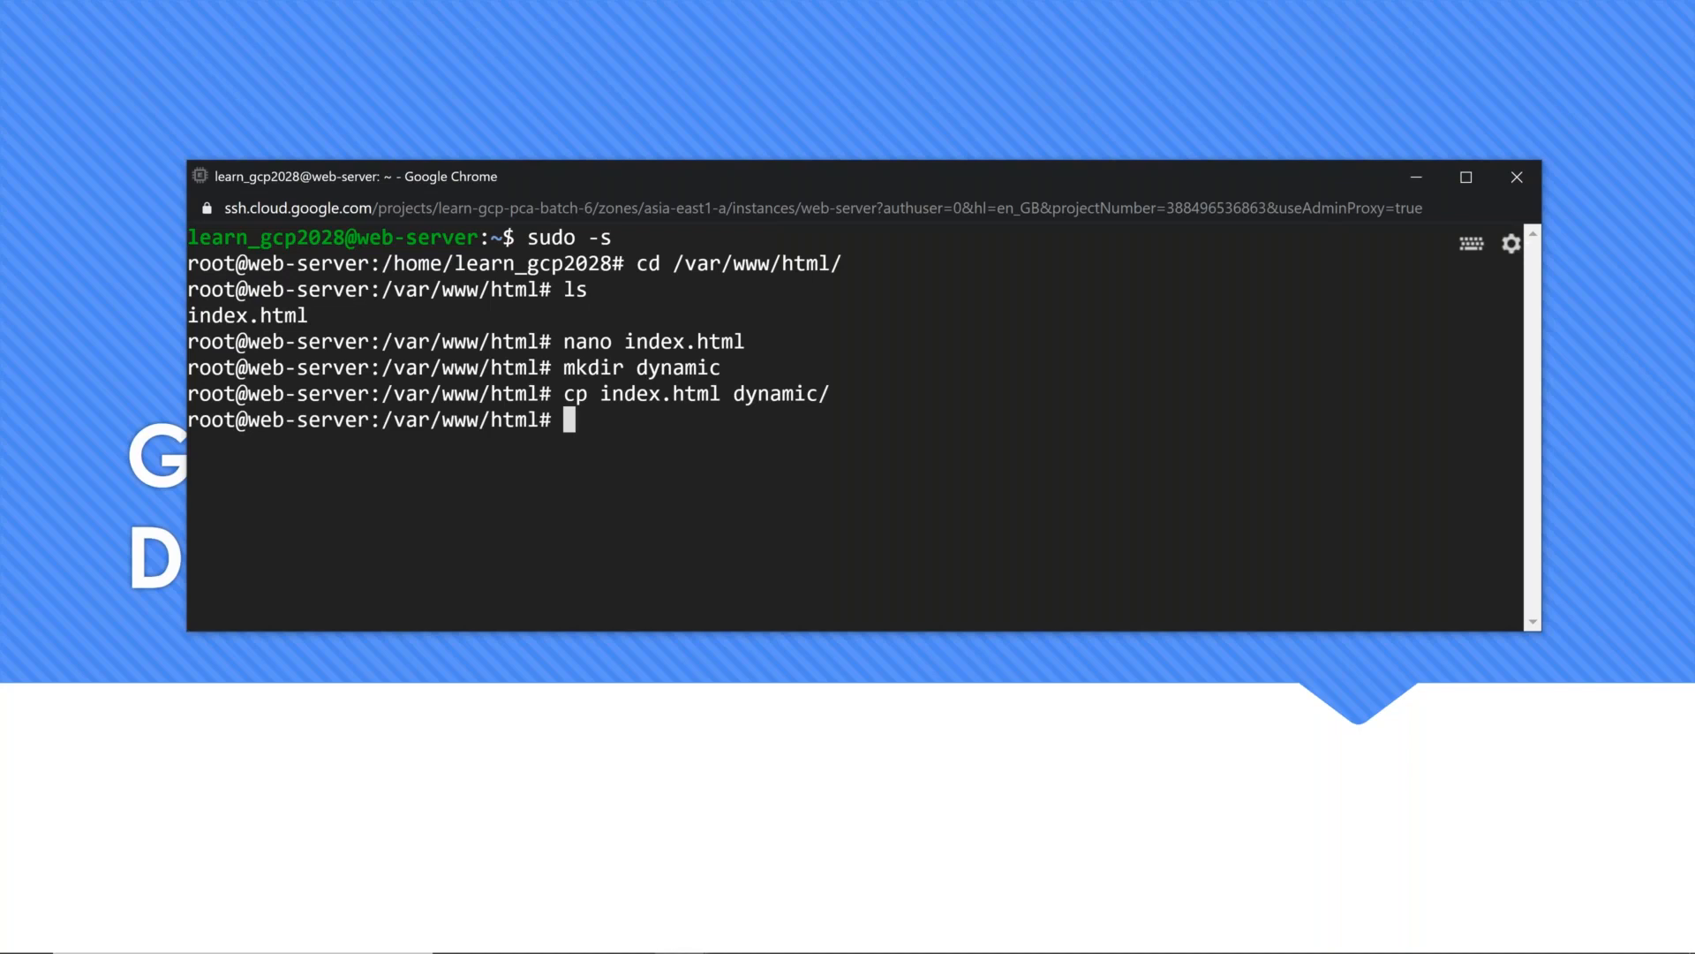
Step: Change into the dynamic directory and clear the terminal screen
text(cd dy)
key(Tab)
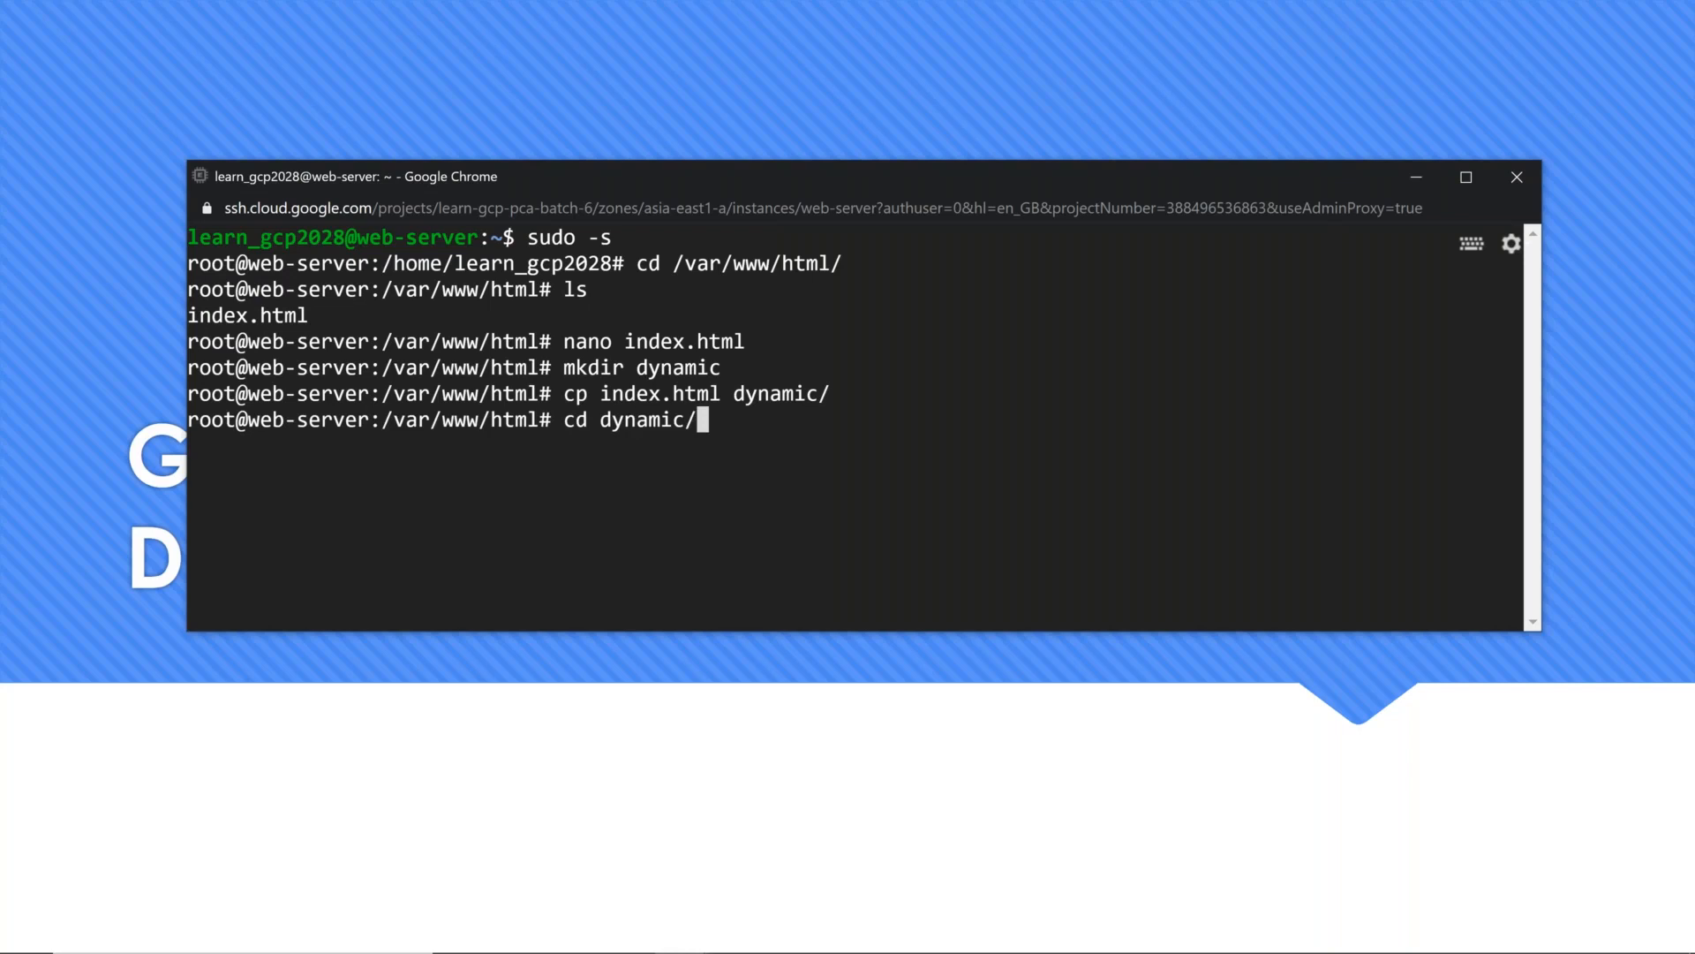
key(Return)
key(ctrl+l)
key(Return)
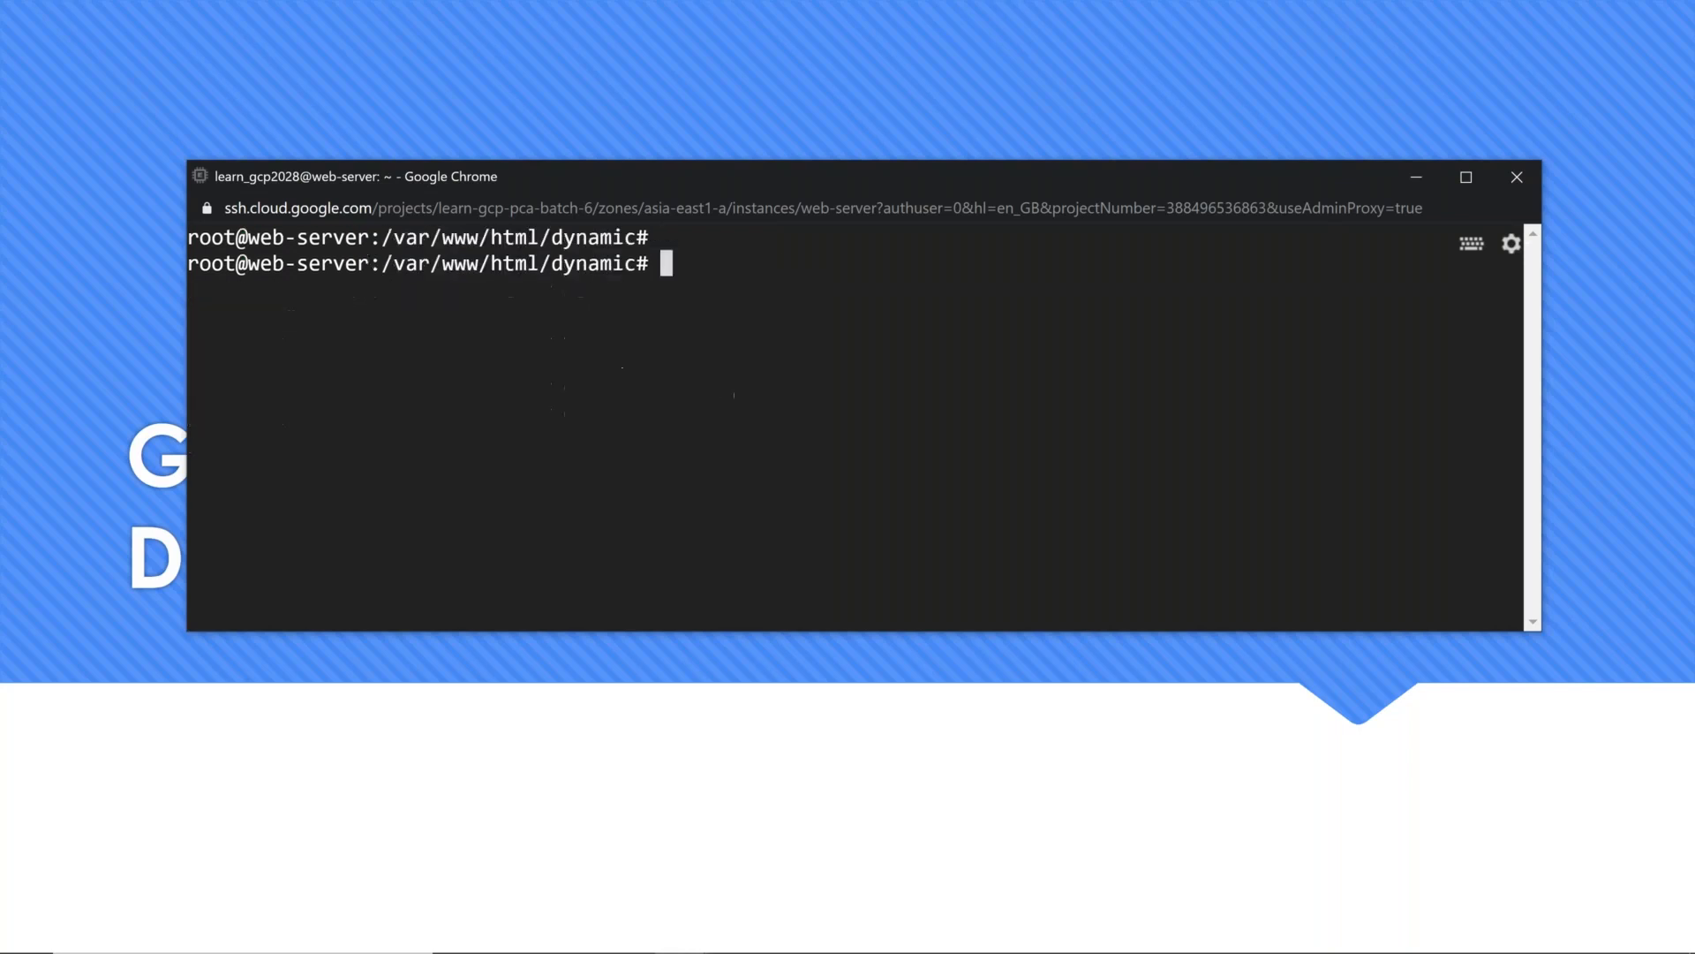
key(Return)
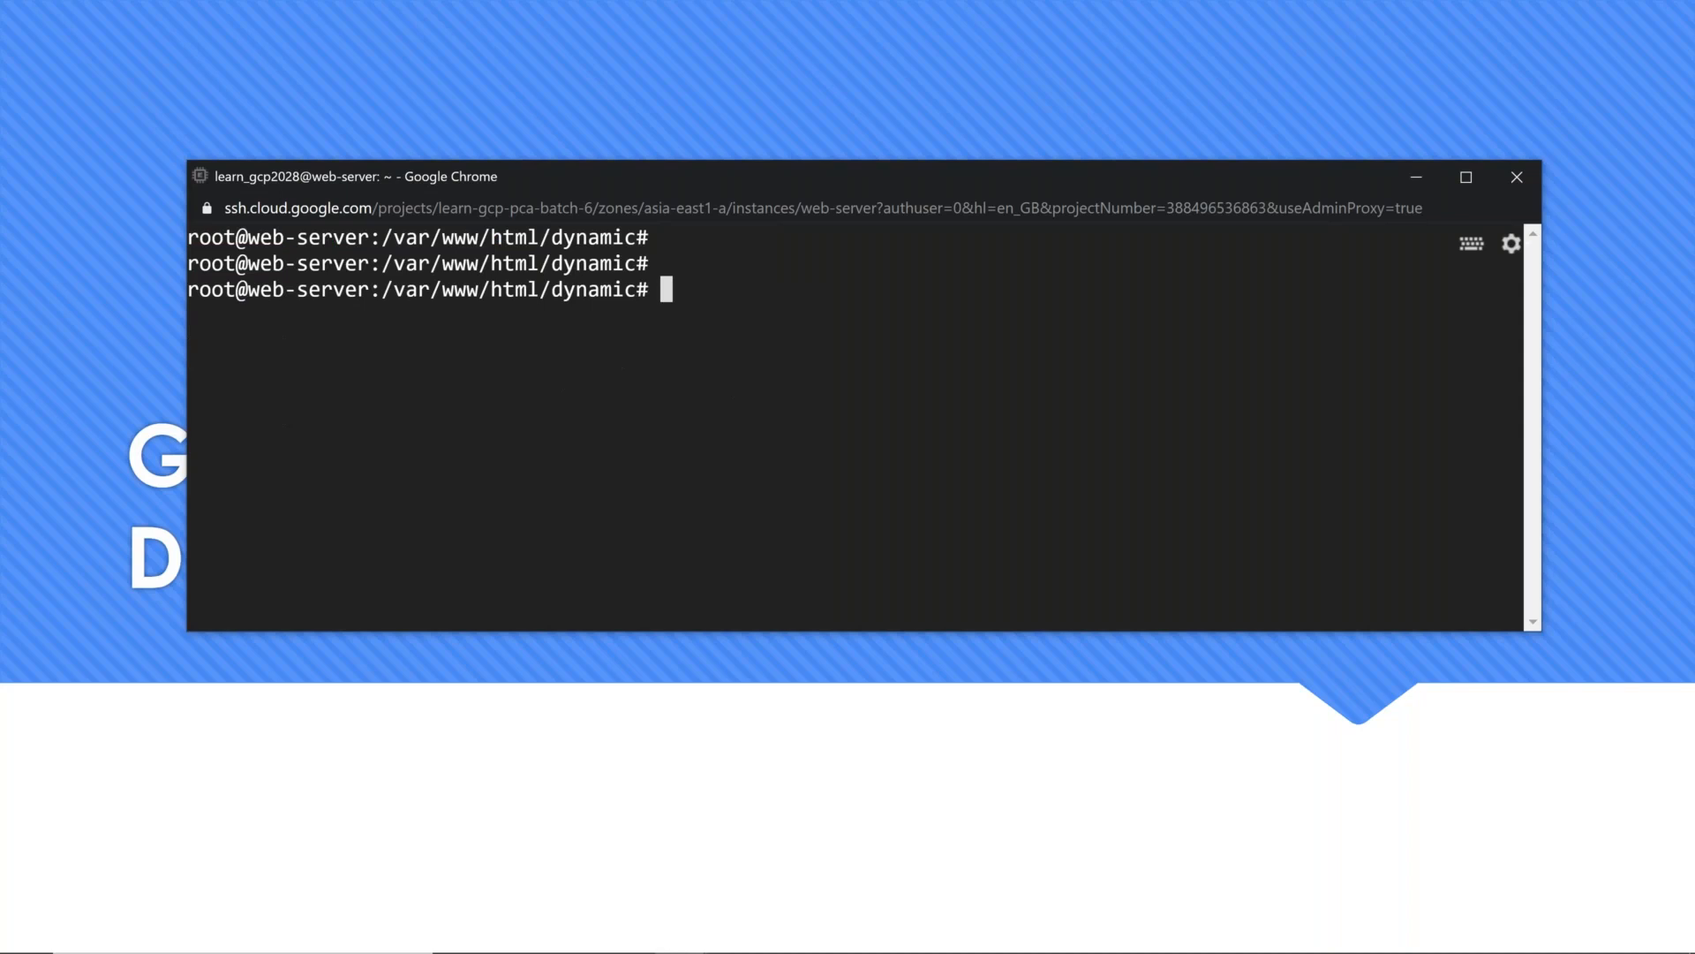
Step: Open the copied index.html in vi, find the second "It works" match, and start inserting at the end of that line
text(vi index.html)
key(Return)
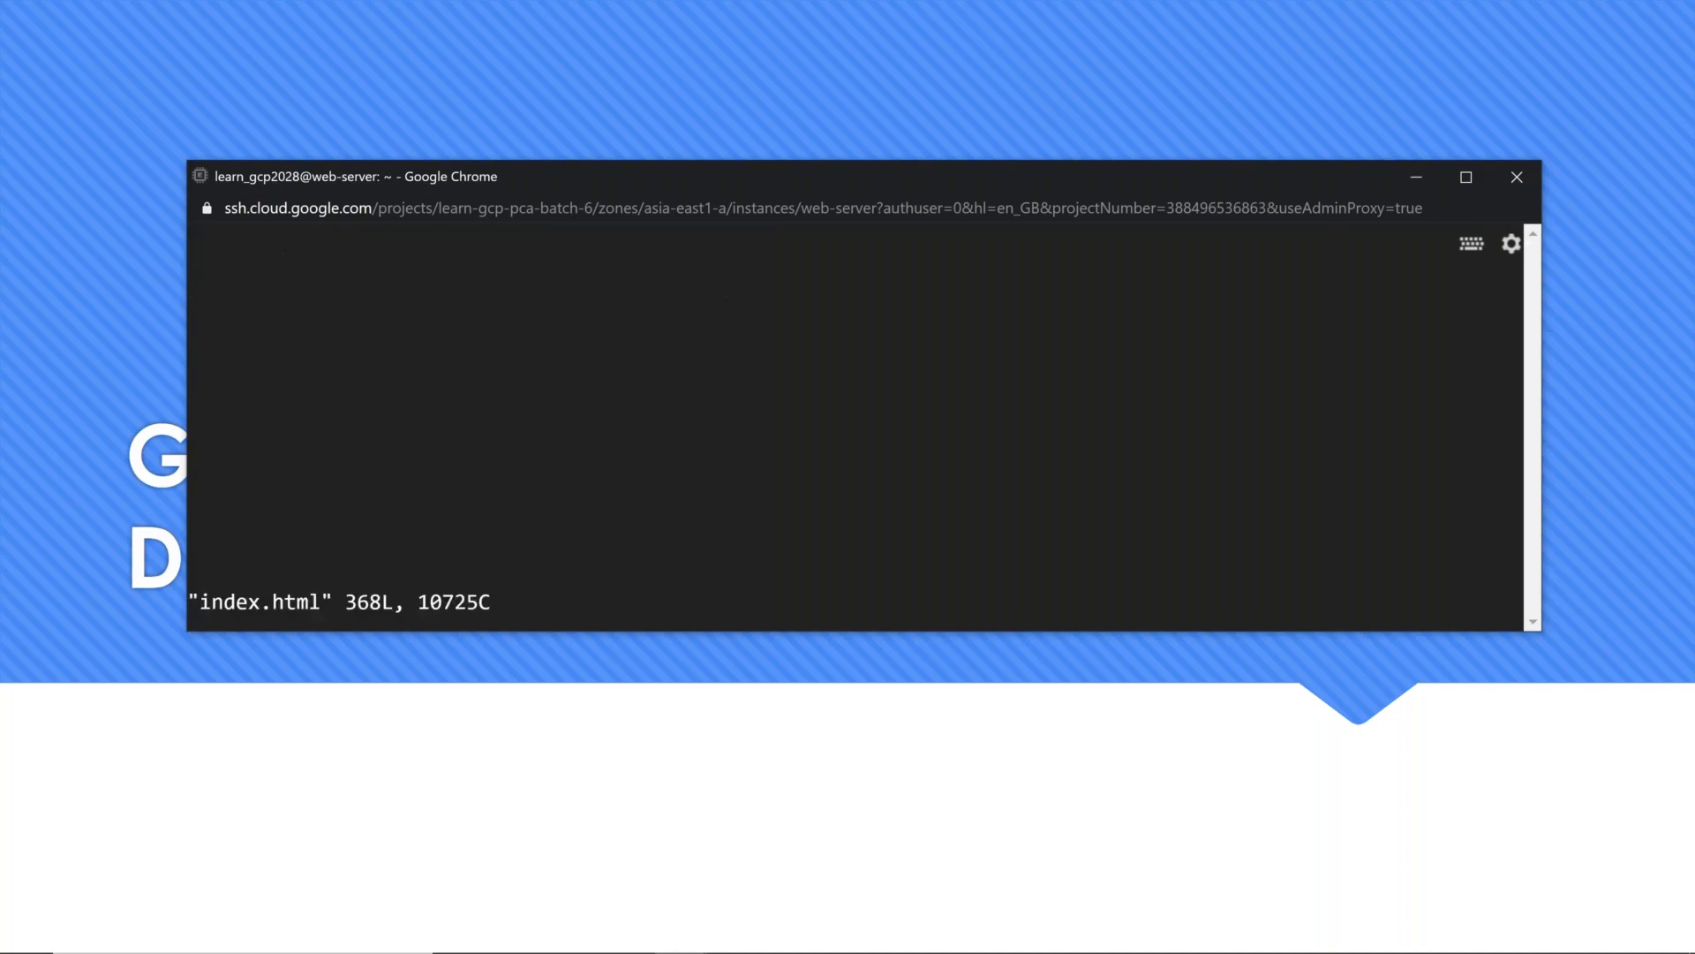
text(/It wors)
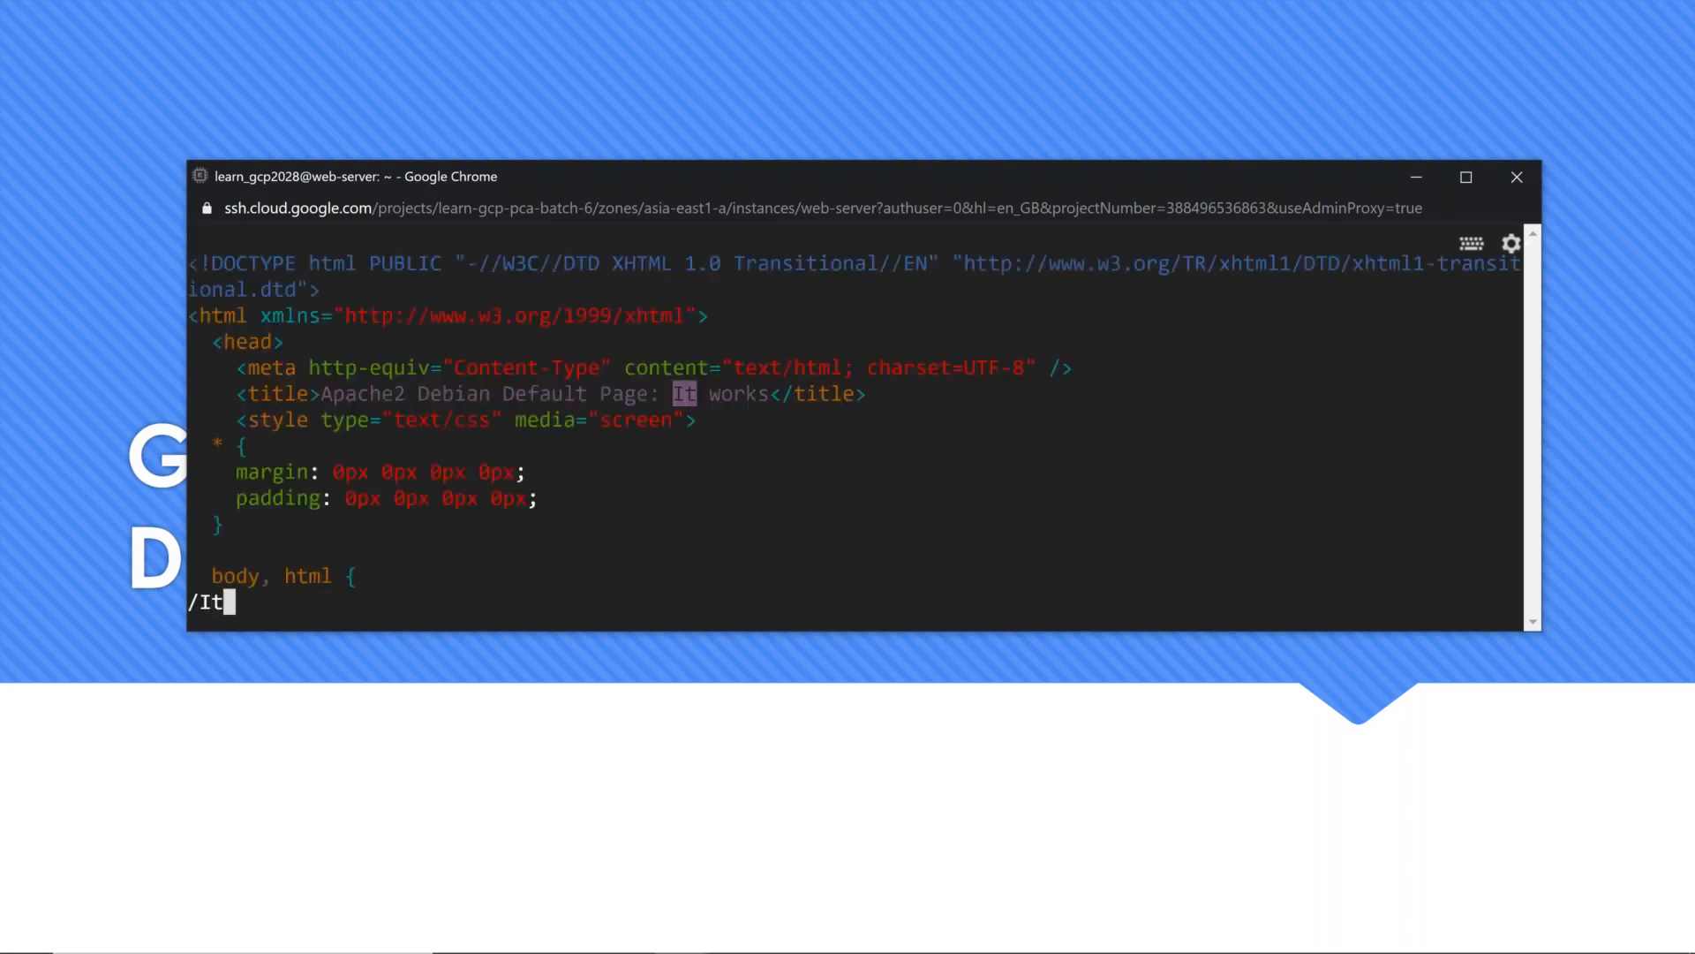
key(BackSpace)
text(ks)
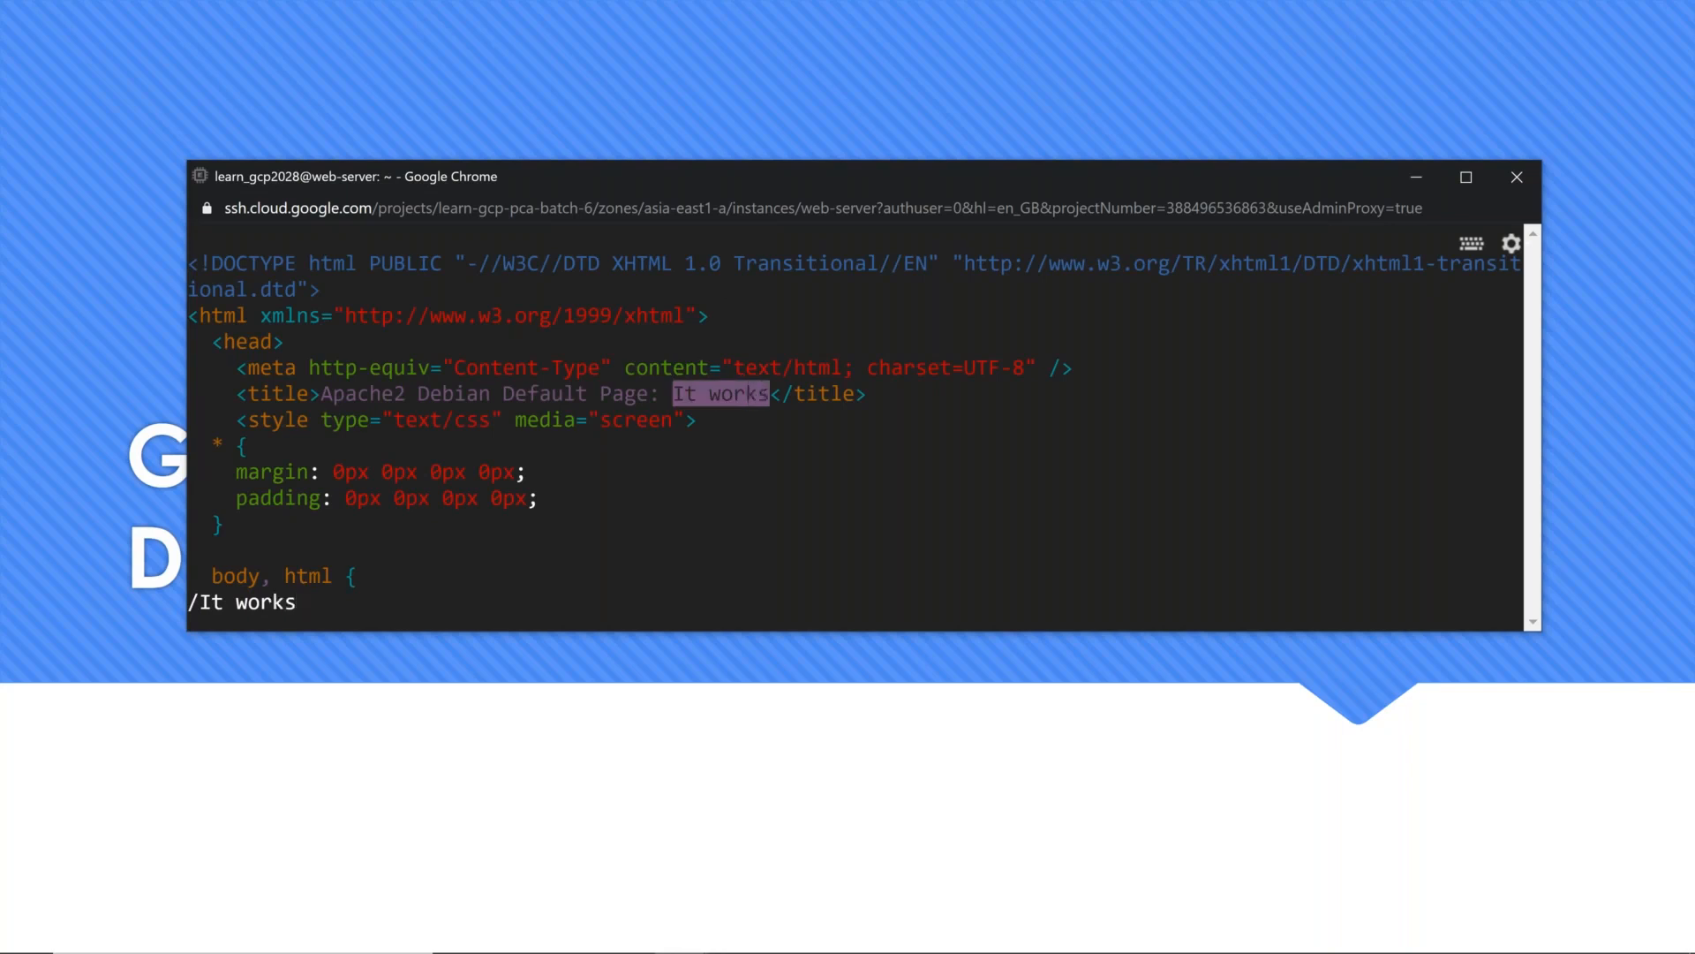
key(Return)
key(n)
key(dollar)
key(i)
key(Right)
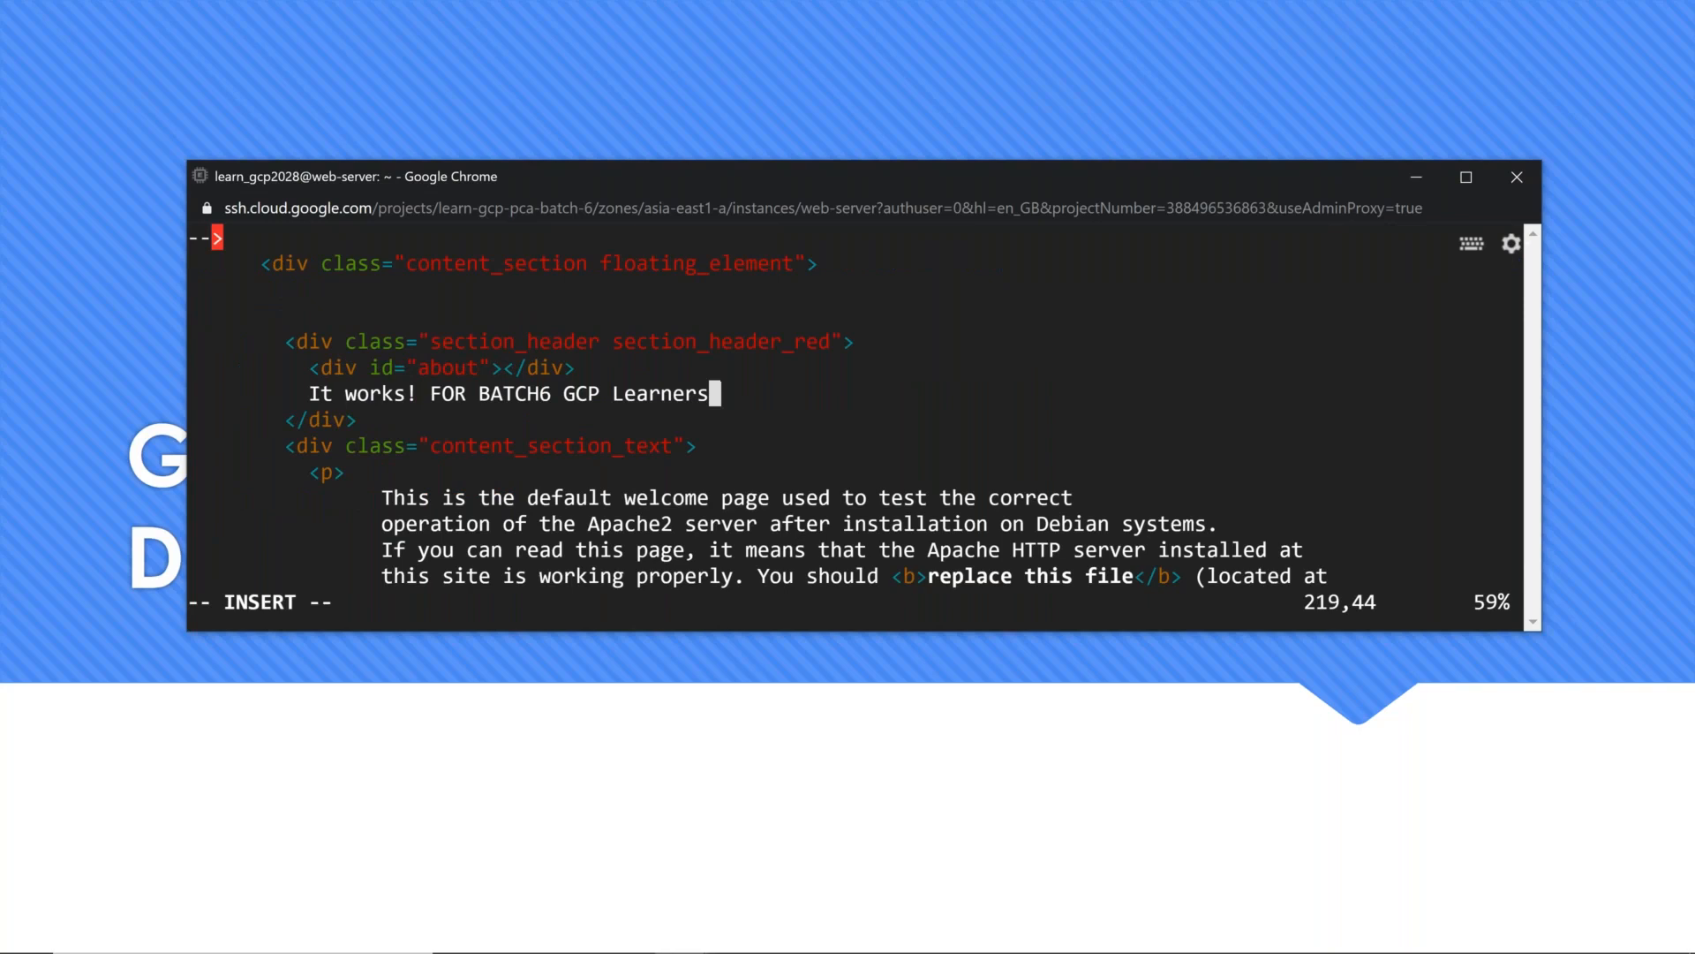
Step: Replace the heading text after "It works!" with "THIS IS A DYNAMIC SHOWING HOST AND PATH RULES WORKING IN ACTION"
key(BackSpace)
key(BackSpace)
key(BackSpace)
key(BackSpace)
key(BackSpace)
key(BackSpace)
key(BackSpace)
key(BackSpace)
key(BackSpace)
key(BackSpace)
key(BackSpace)
key(BackSpace)
key(BackSpace)
key(BackSpace)
key(BackSpace)
key(BackSpace)
key(BackSpace)
key(BackSpace)
key(BackSpace)
key(BackSpace)
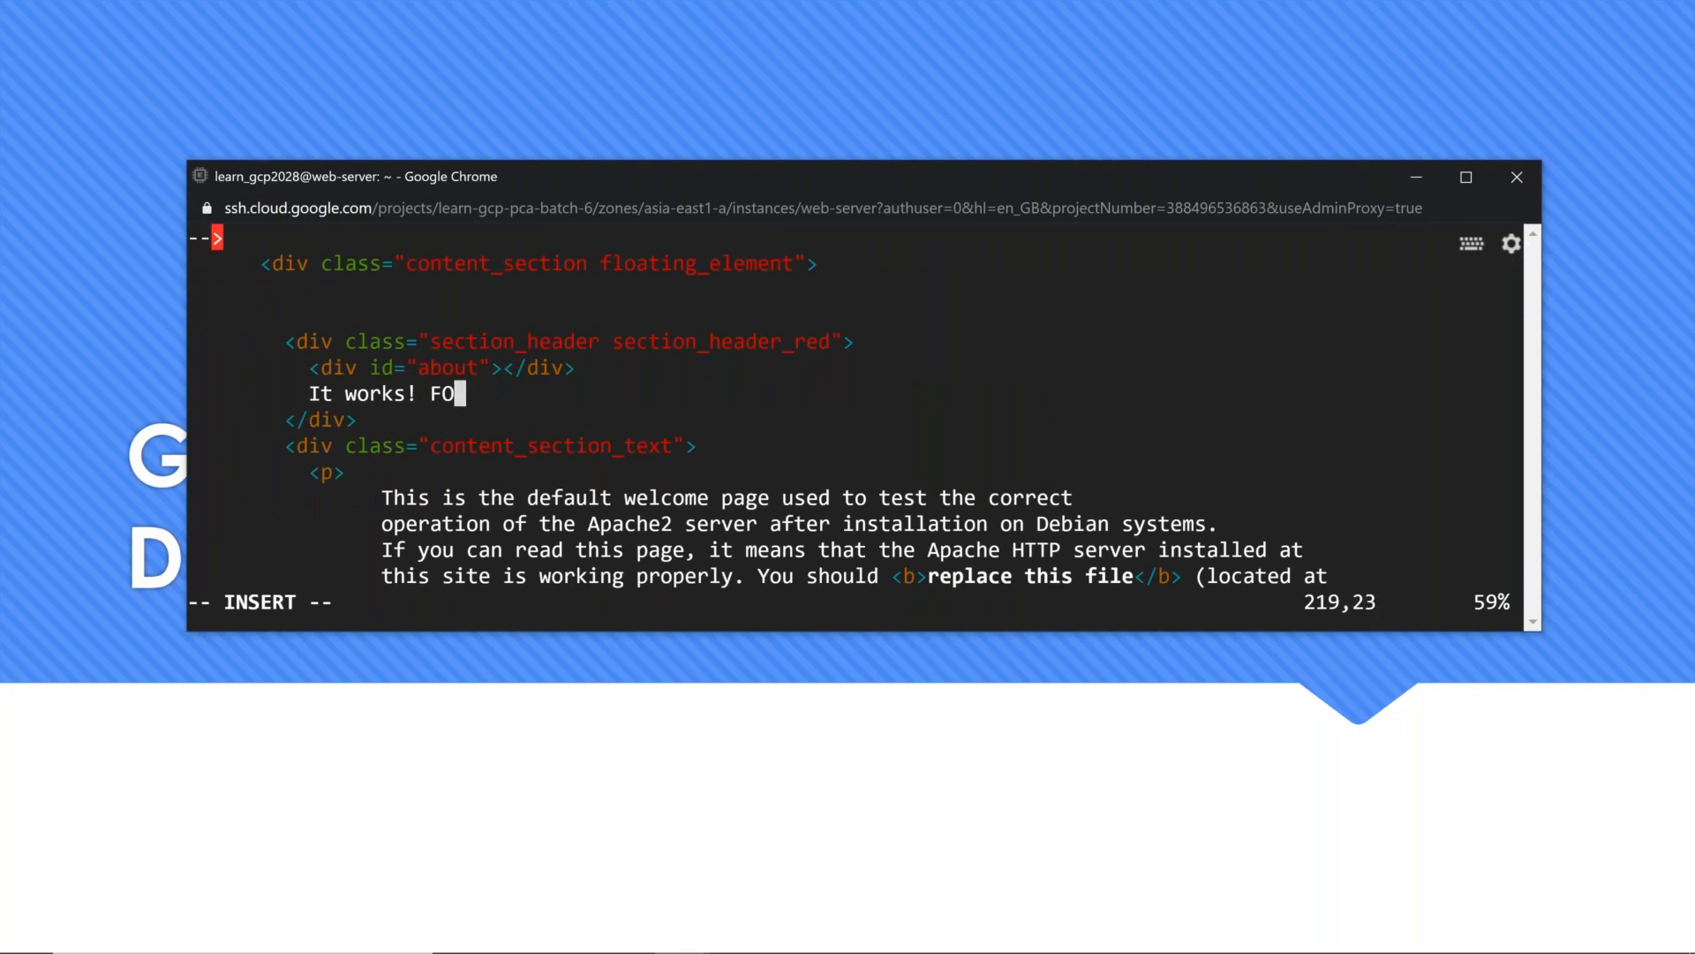
text(THIS IS A DYN)
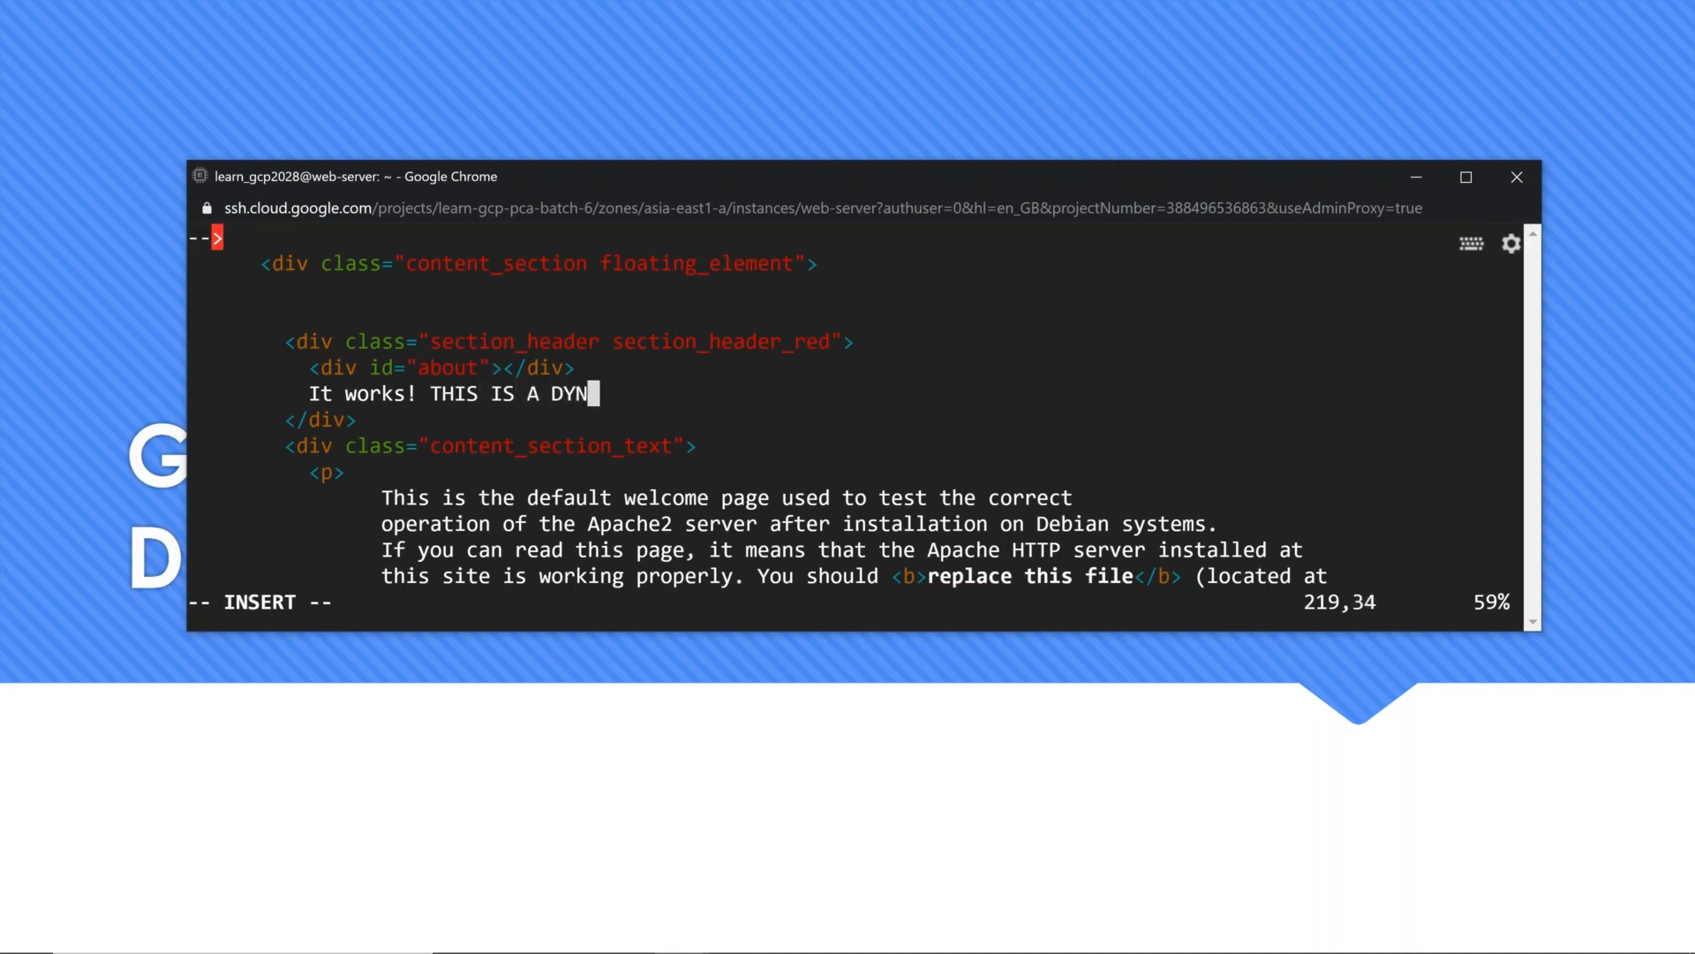
text(AMIC S)
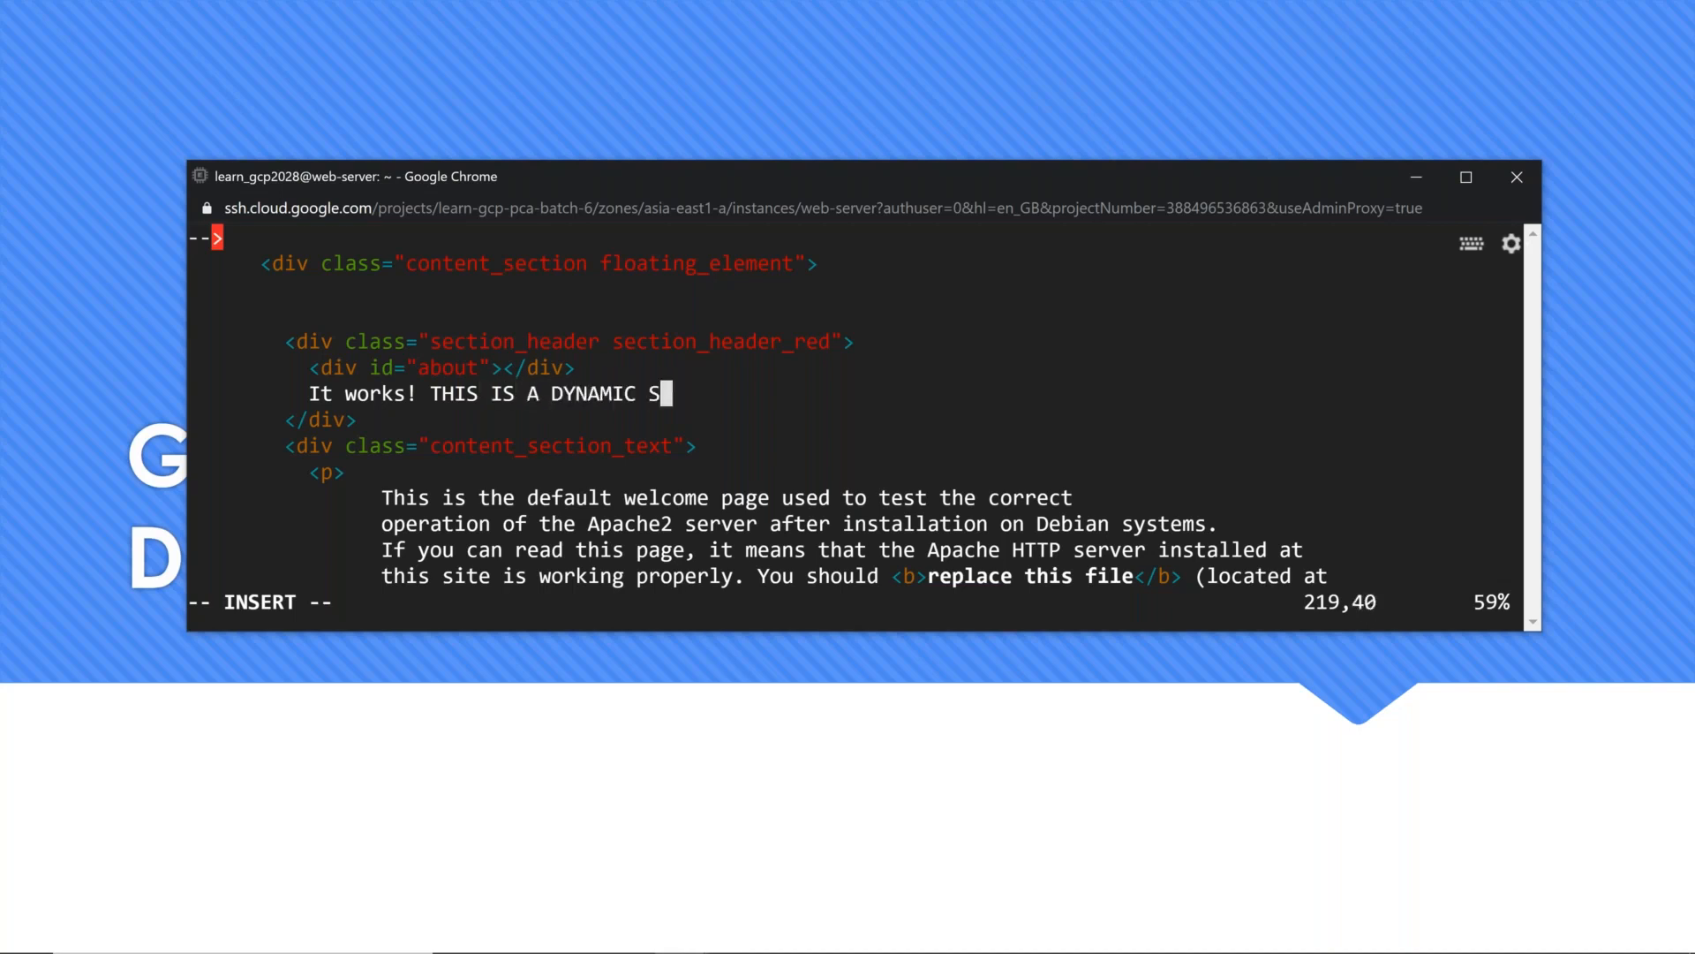
text(HOWING HOST )
text(&)
key(BackSpace)
key(BackSpace)
text(AND PATH RULES WOKR)
key(BackSpace)
key(BackSpace)
text(RKING IN )
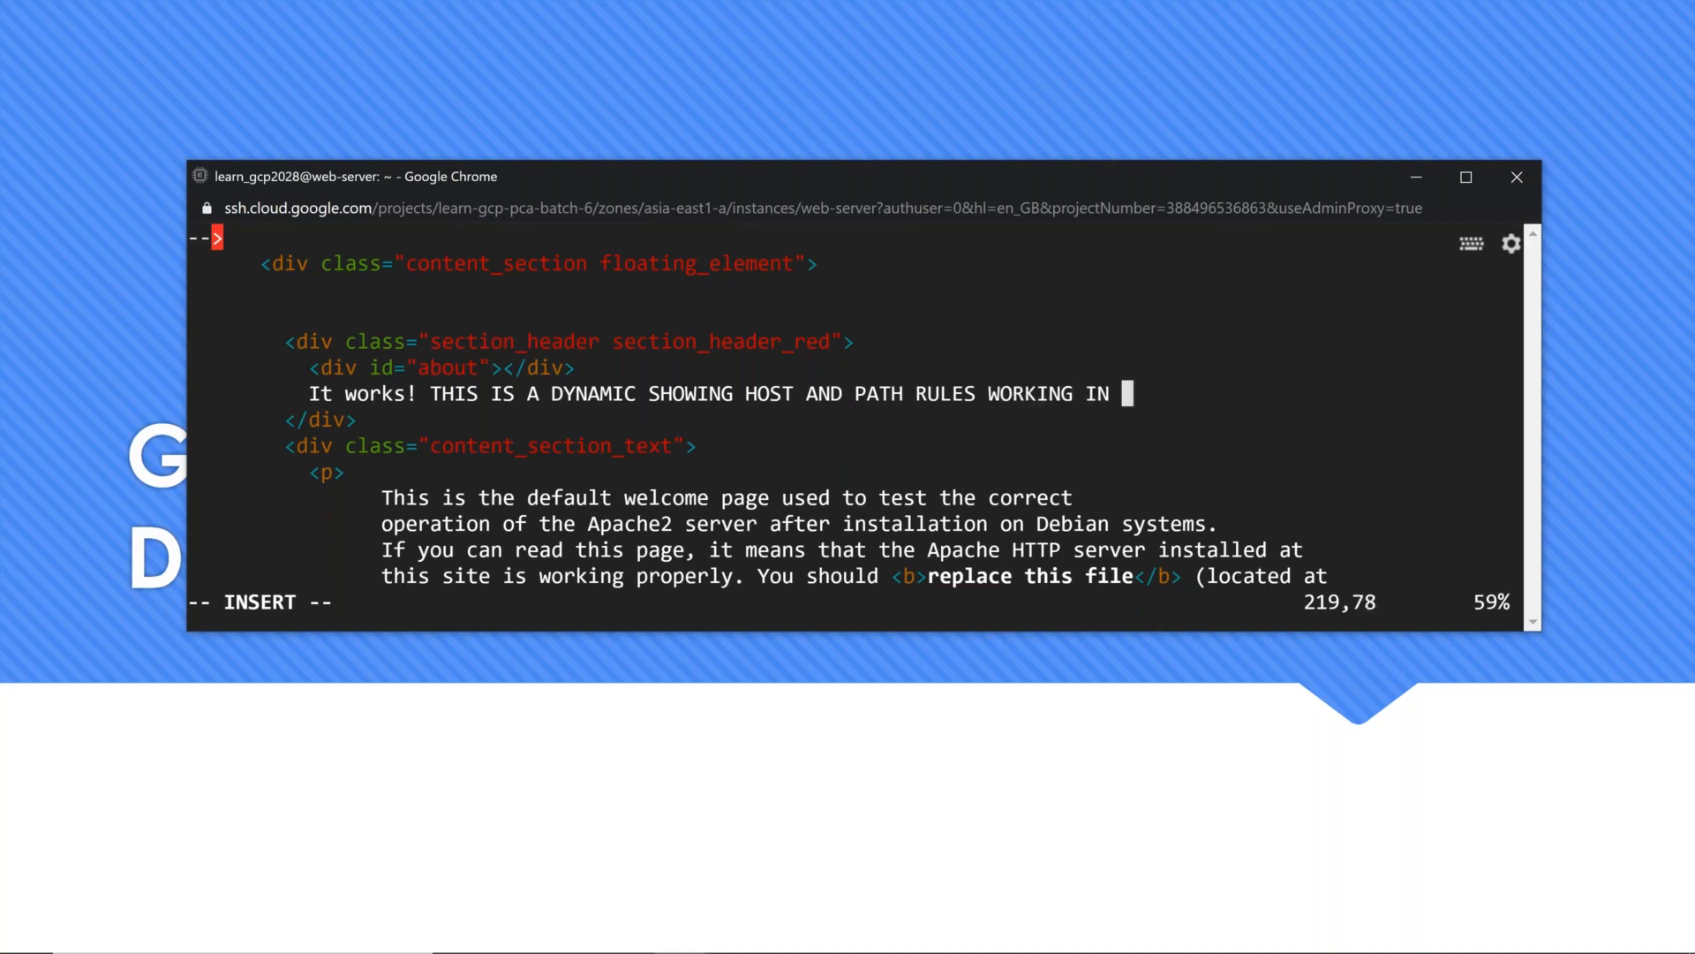
text(ACTION)
Step: Save the edited index.html and quit vi with wq!
key(Escape)
text(:WQ!)
key(BackSpace)
key(BackSpace)
key(BackSpace)
text(wq!)
key(Return)
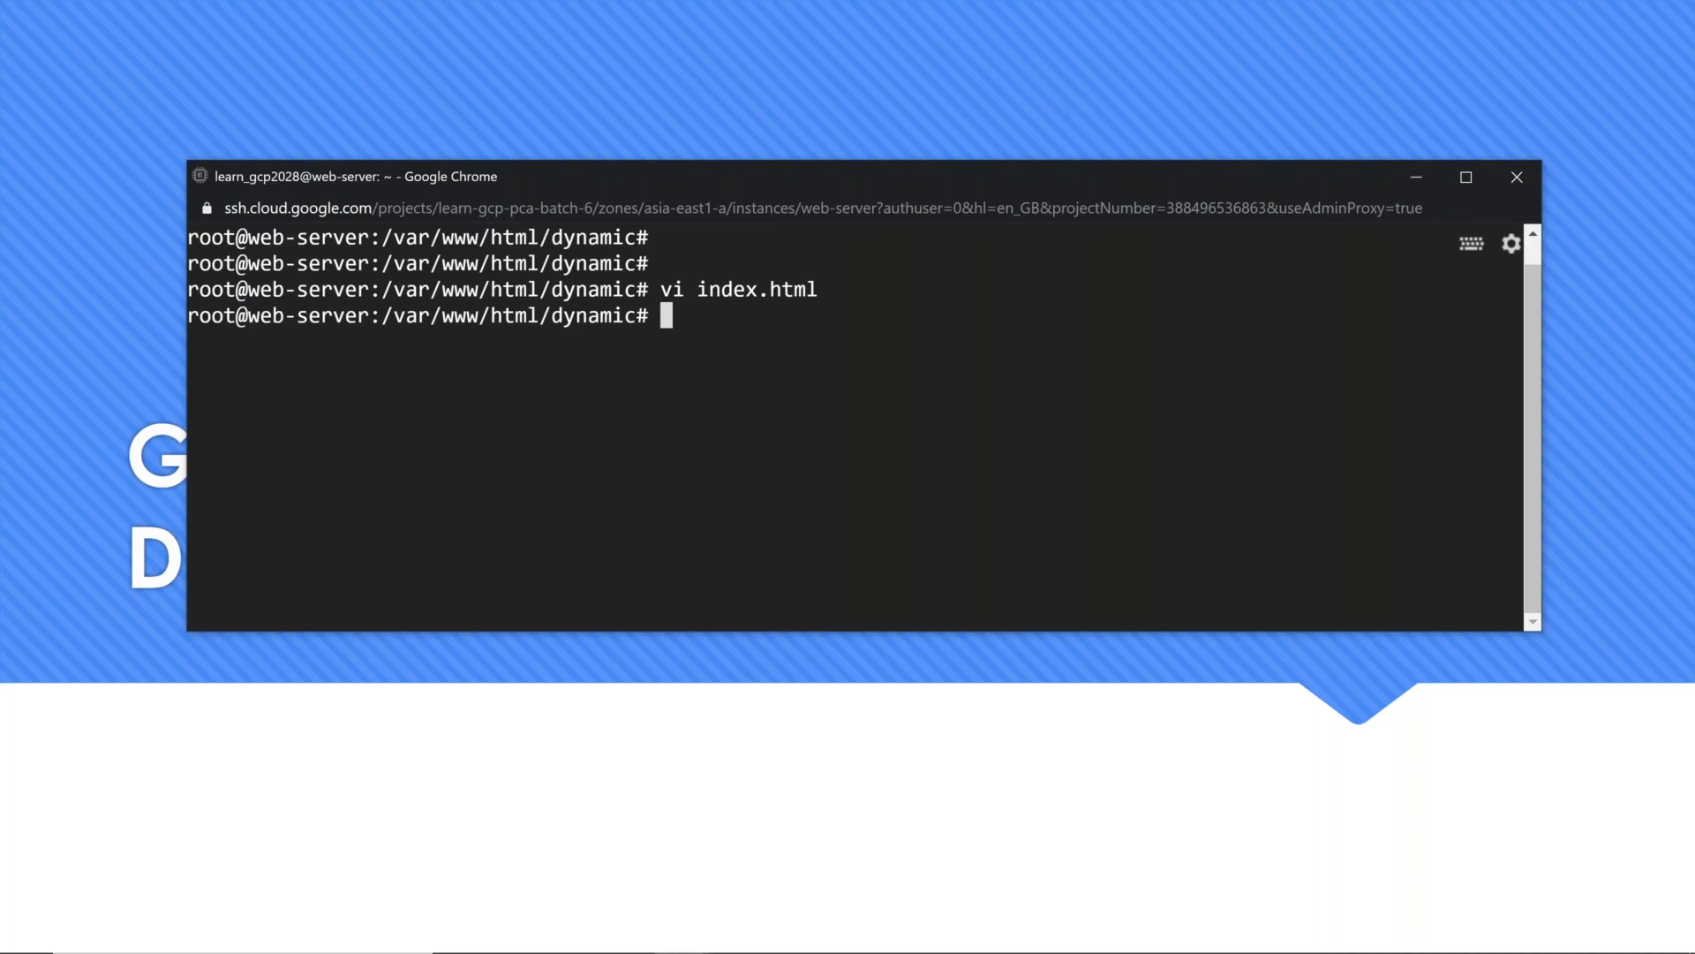
Step: Switch to the Google Cloud console, pin Cloud Storage in the navigation, and start creating a bucket from its Browser page
key(alt+Tab)
key(Tab)
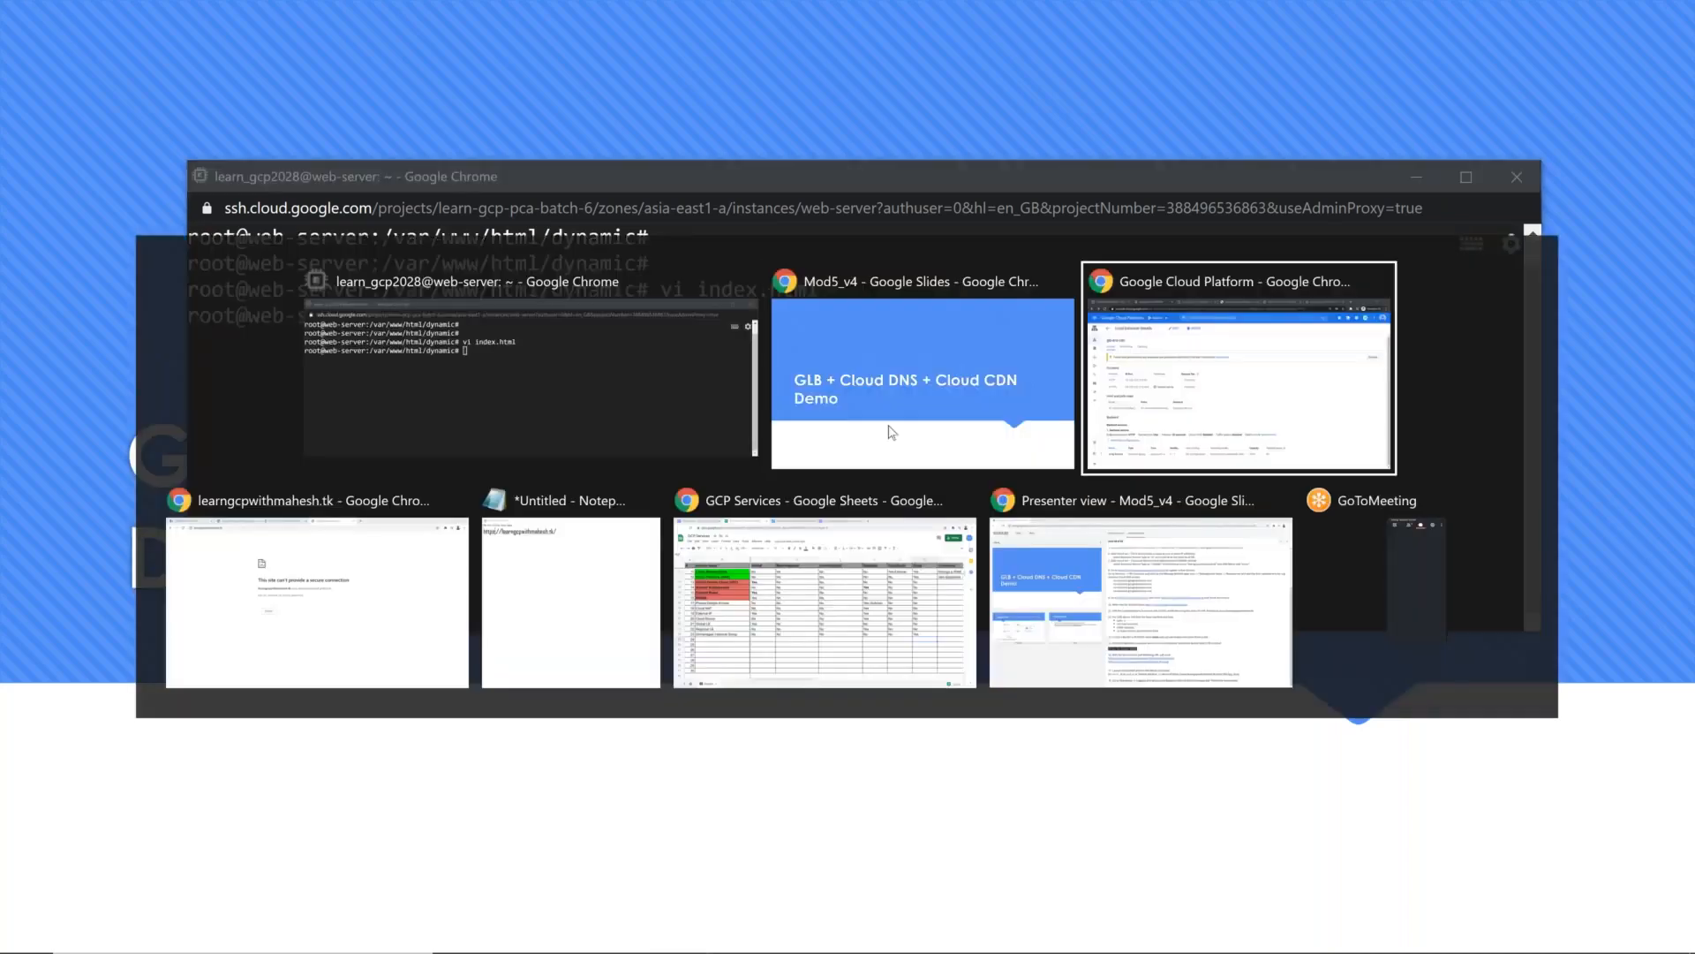
click(1102, 19)
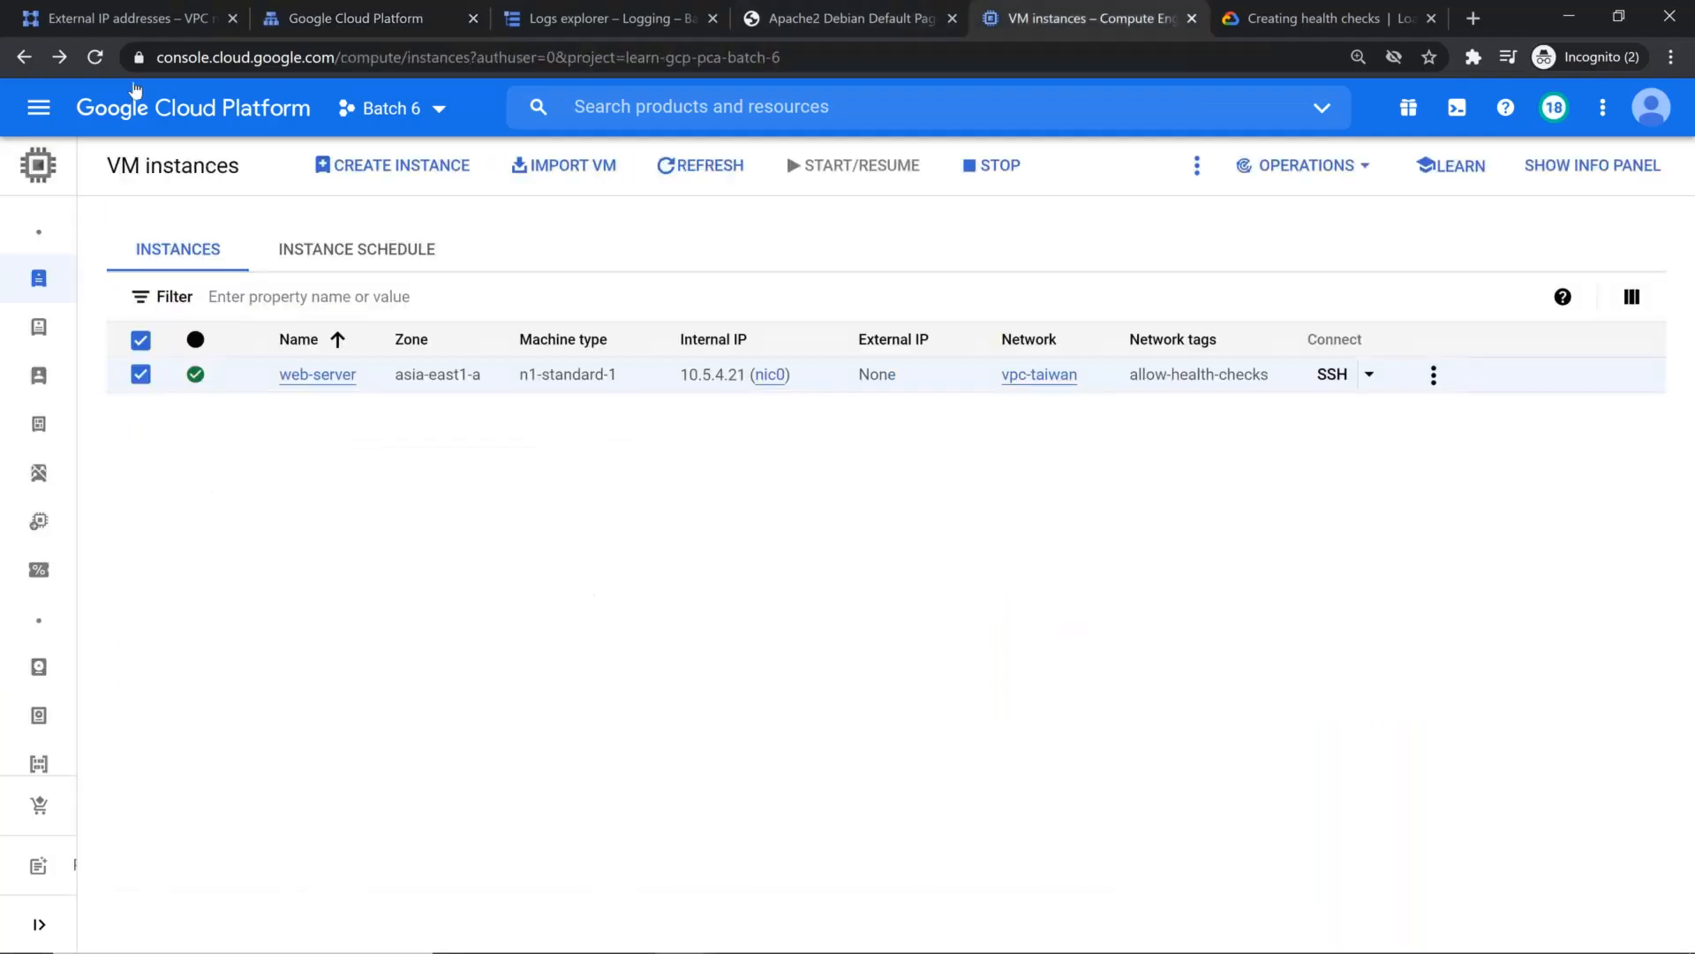
click(40, 113)
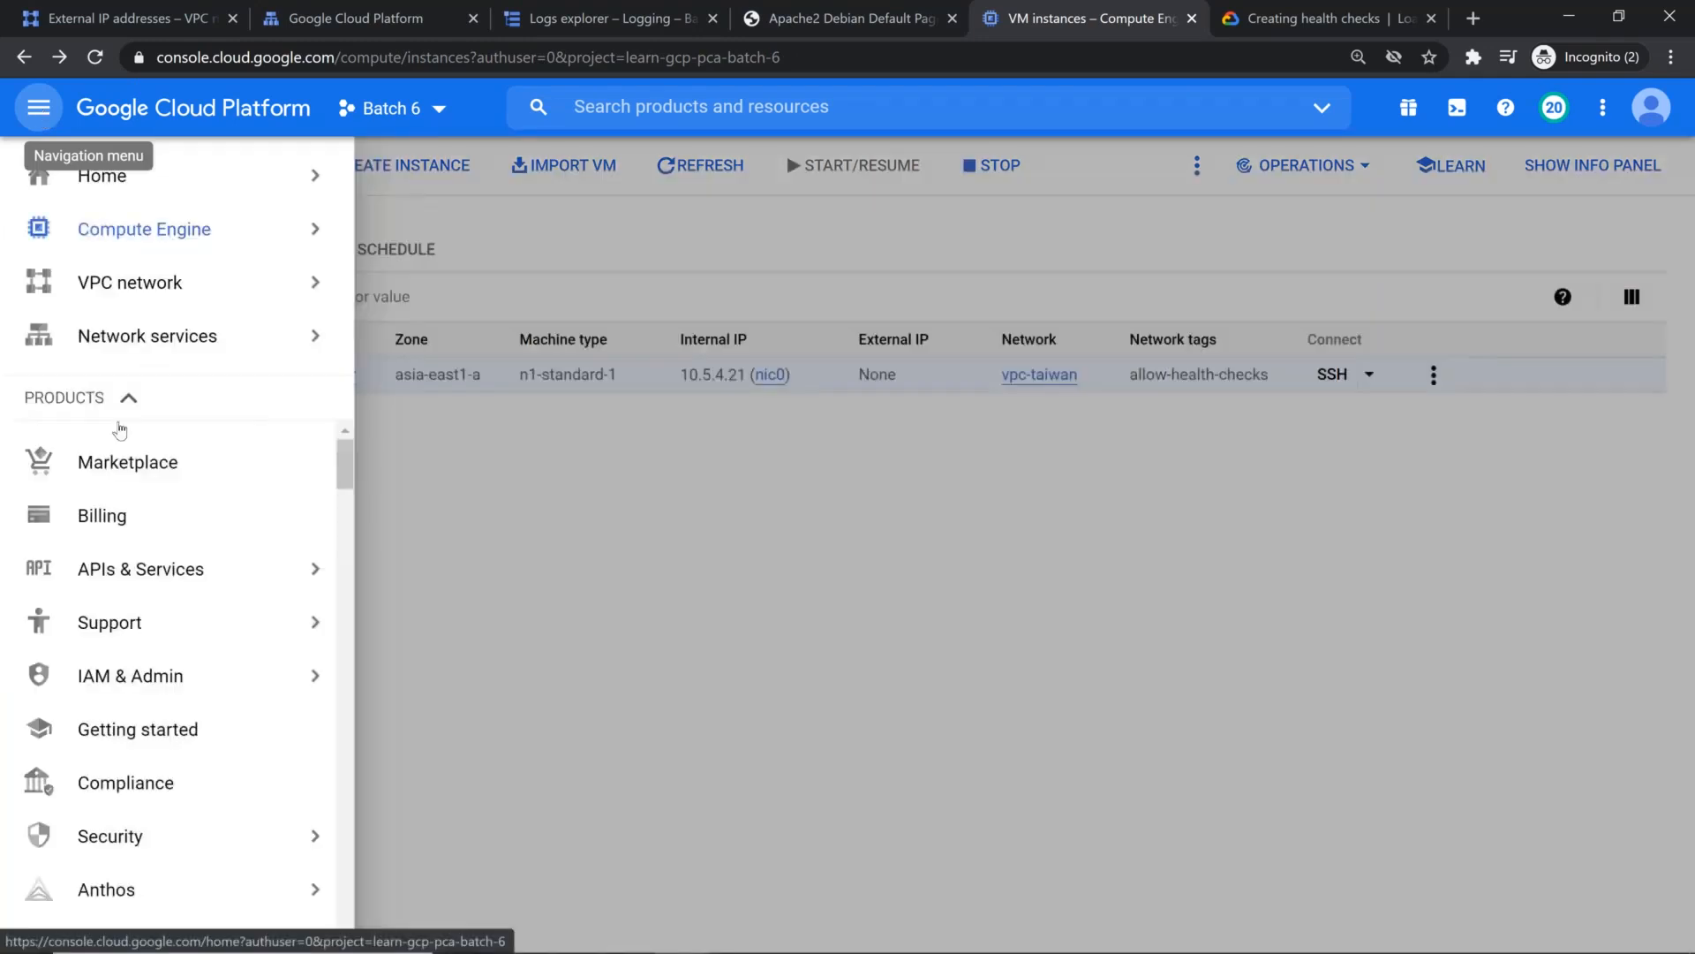
scroll(177, 671, down, 4)
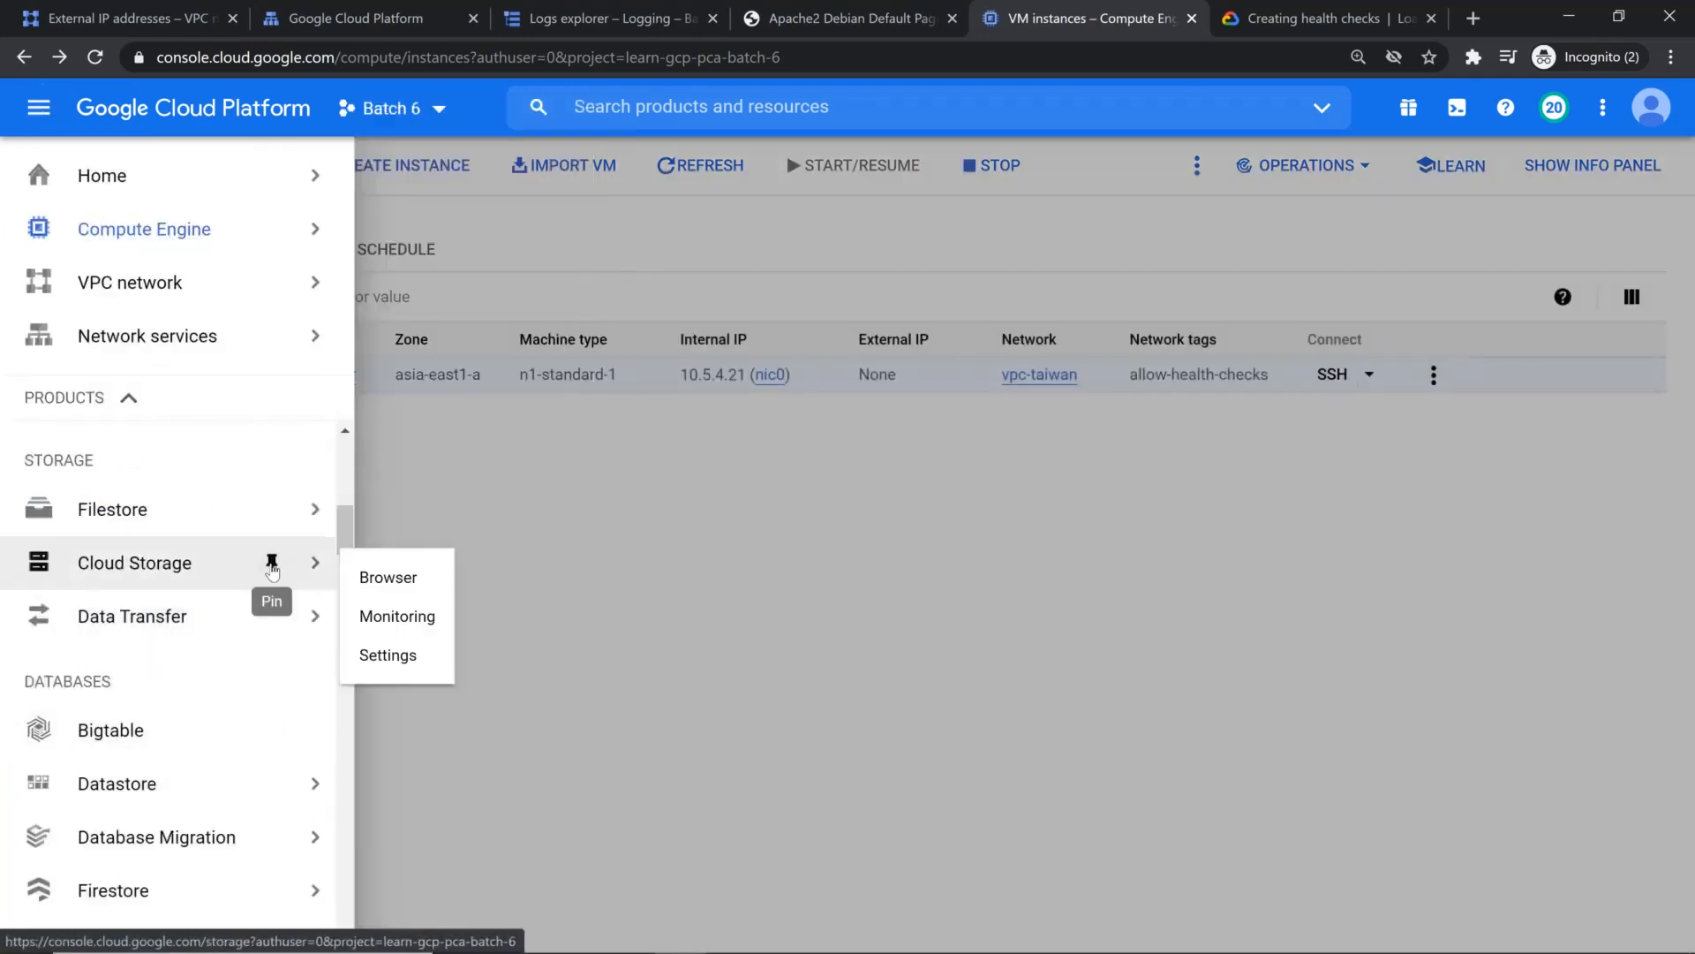
click(272, 562)
mouse_move(313, 393)
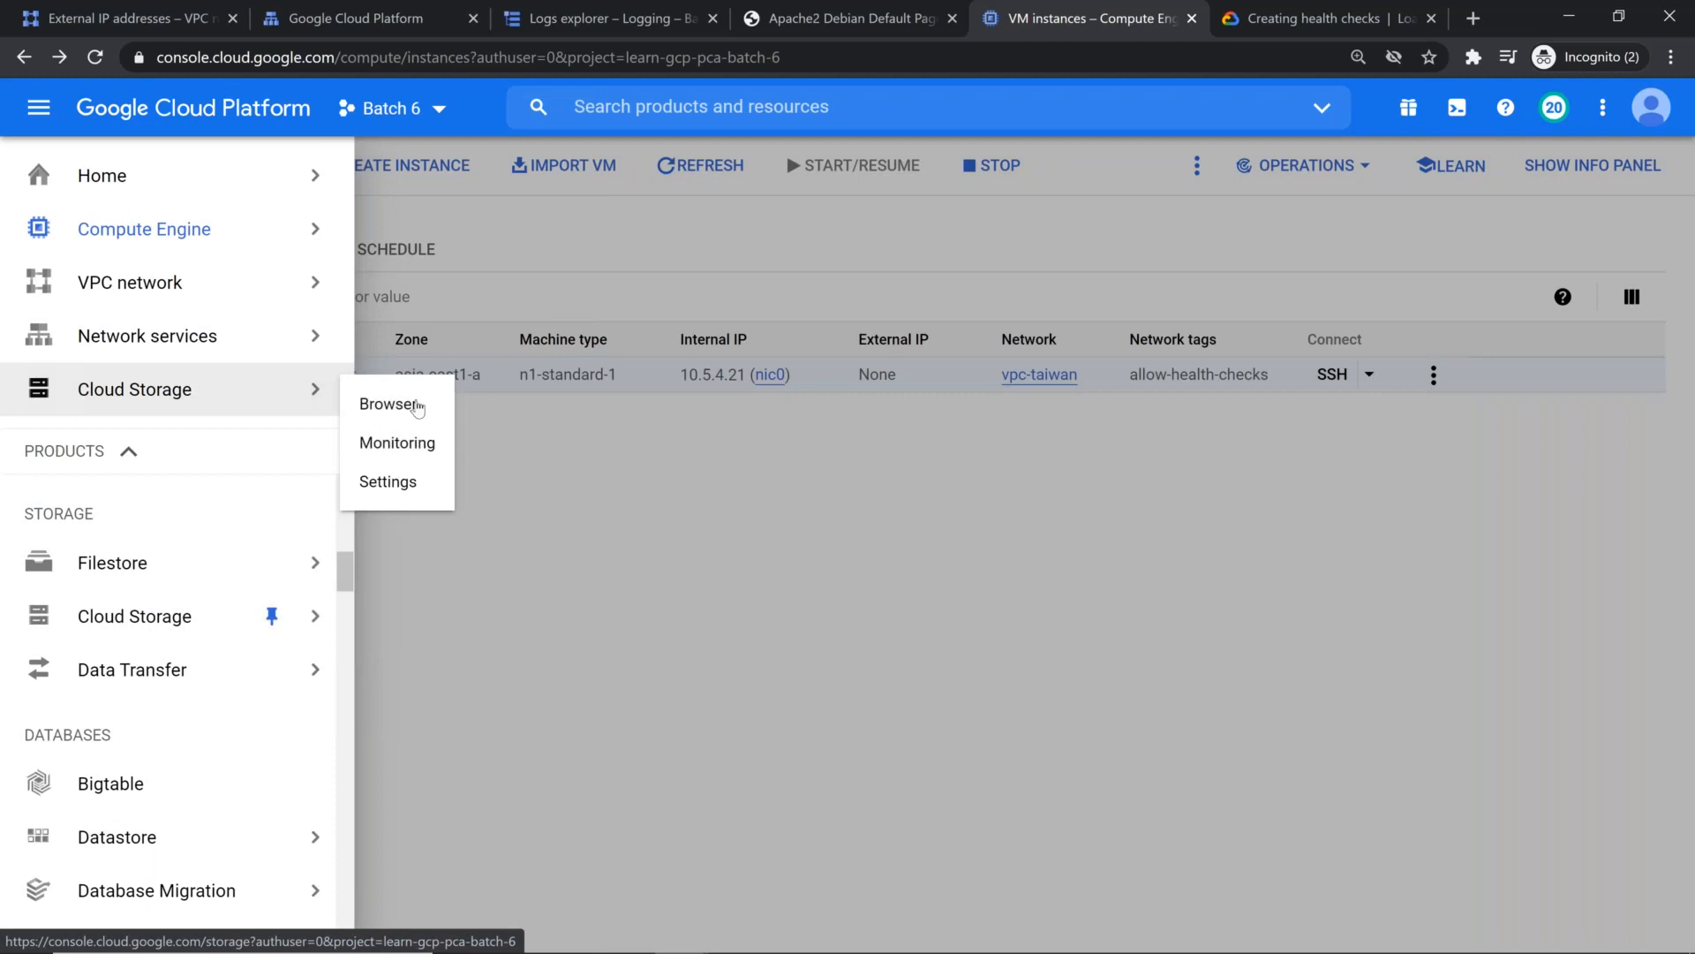
click(389, 404)
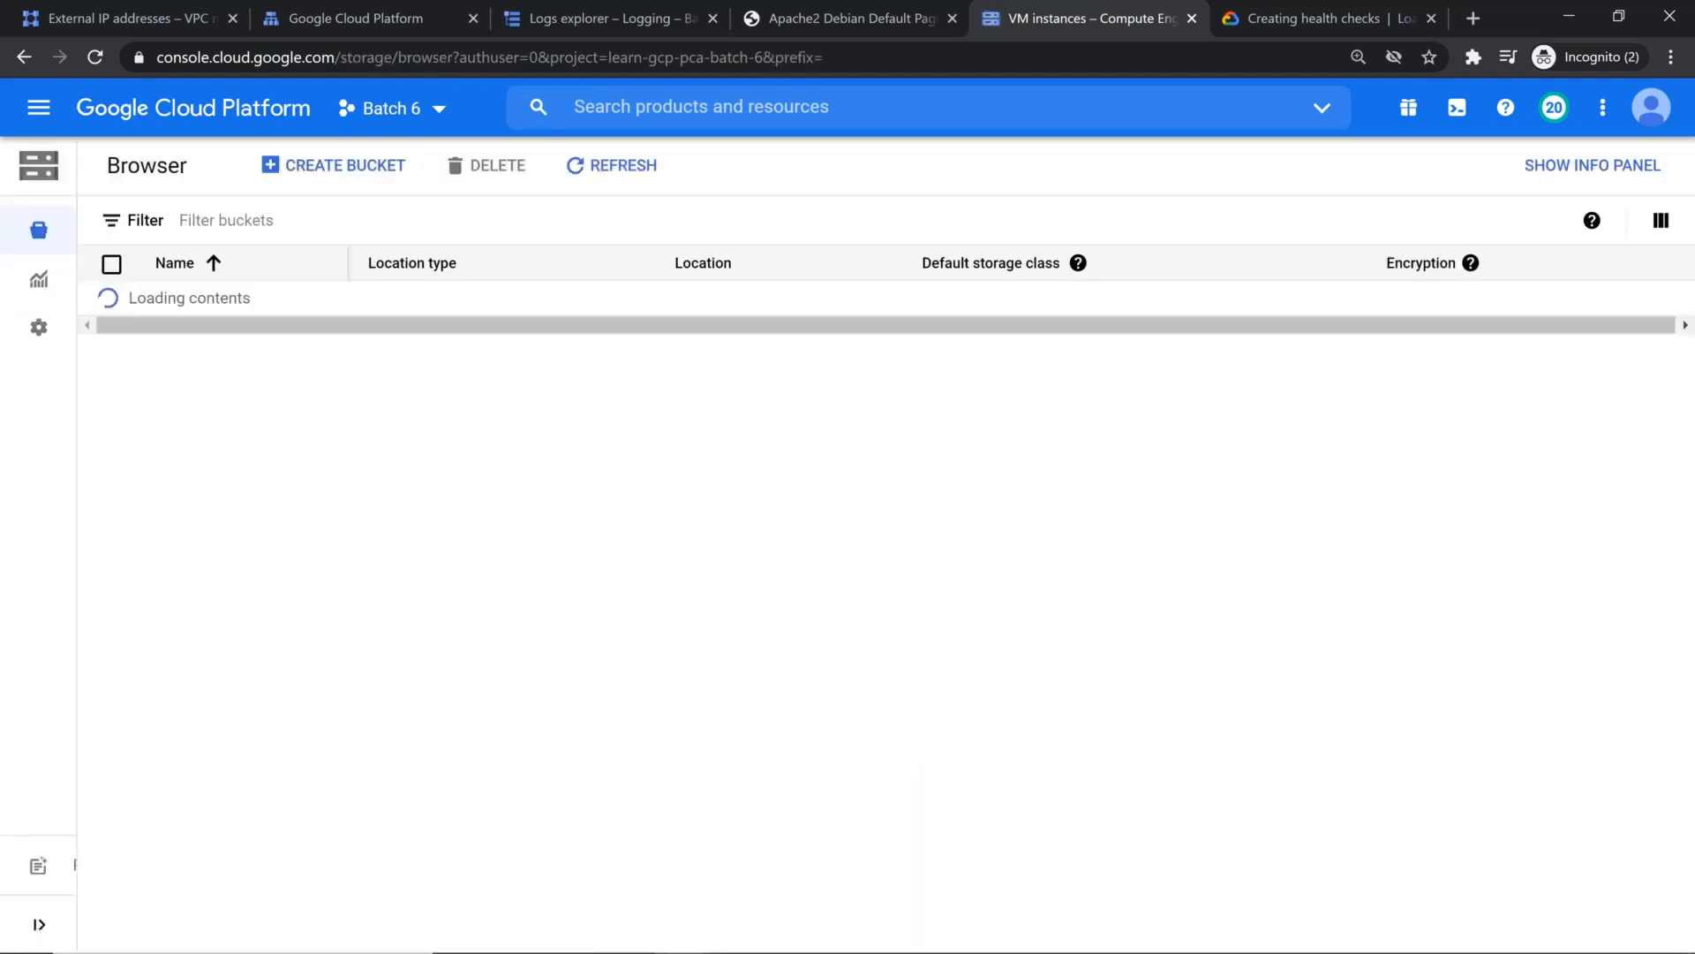
click(338, 174)
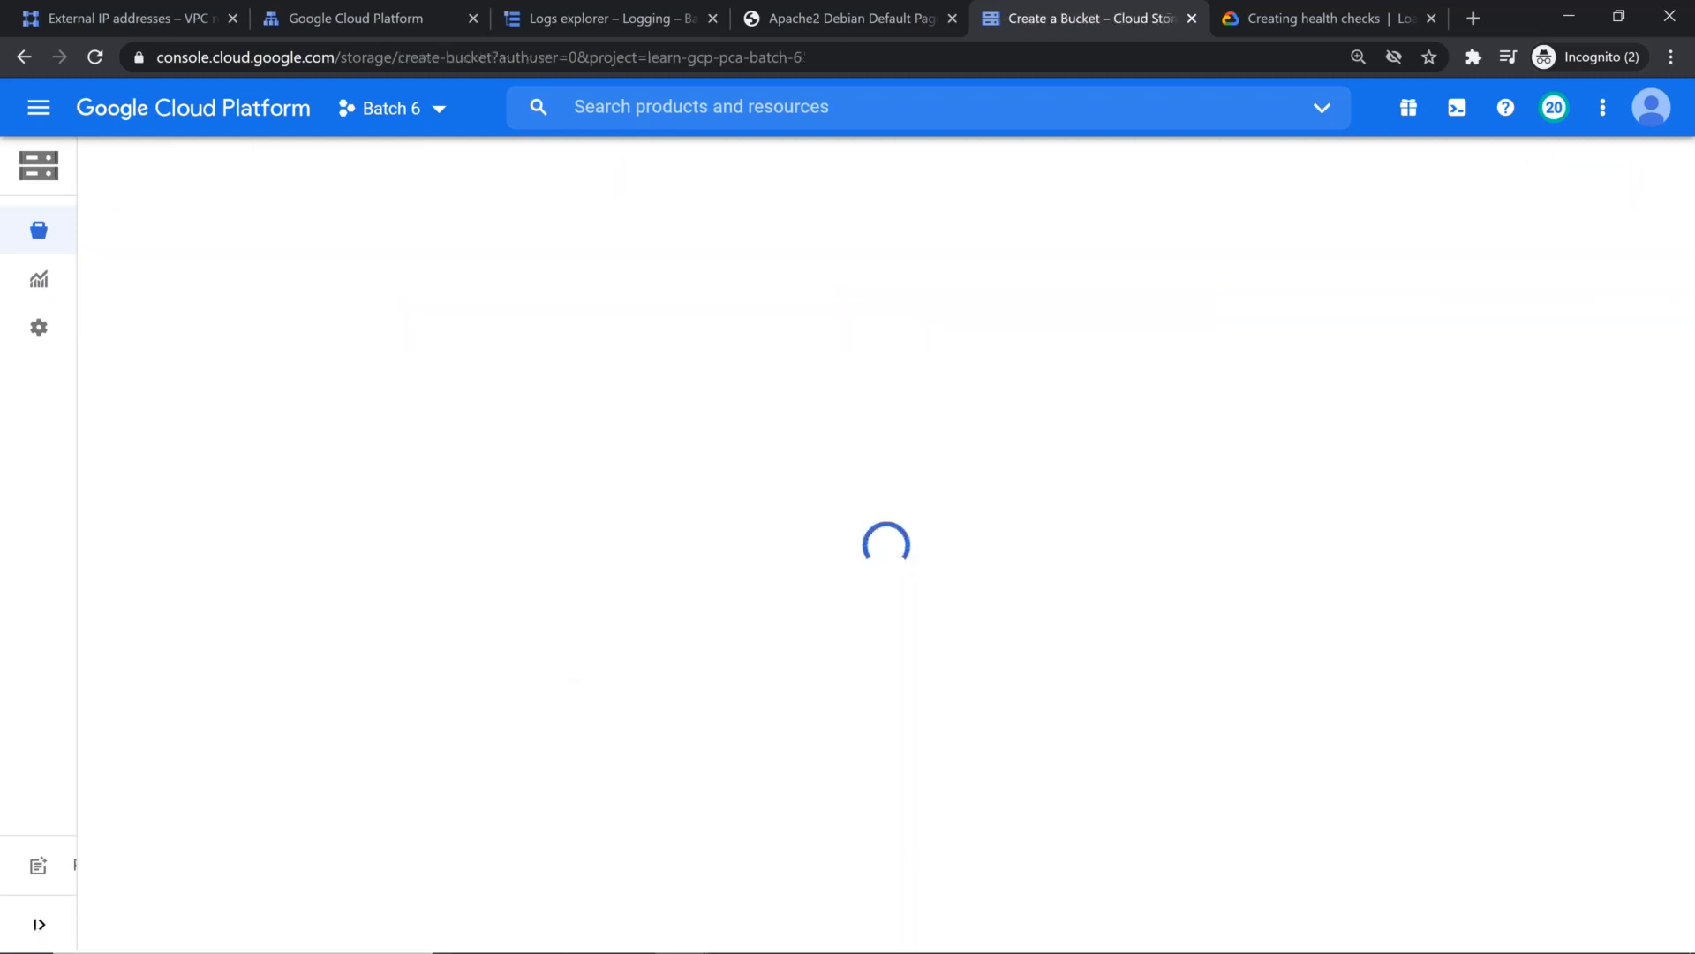
click(399, 342)
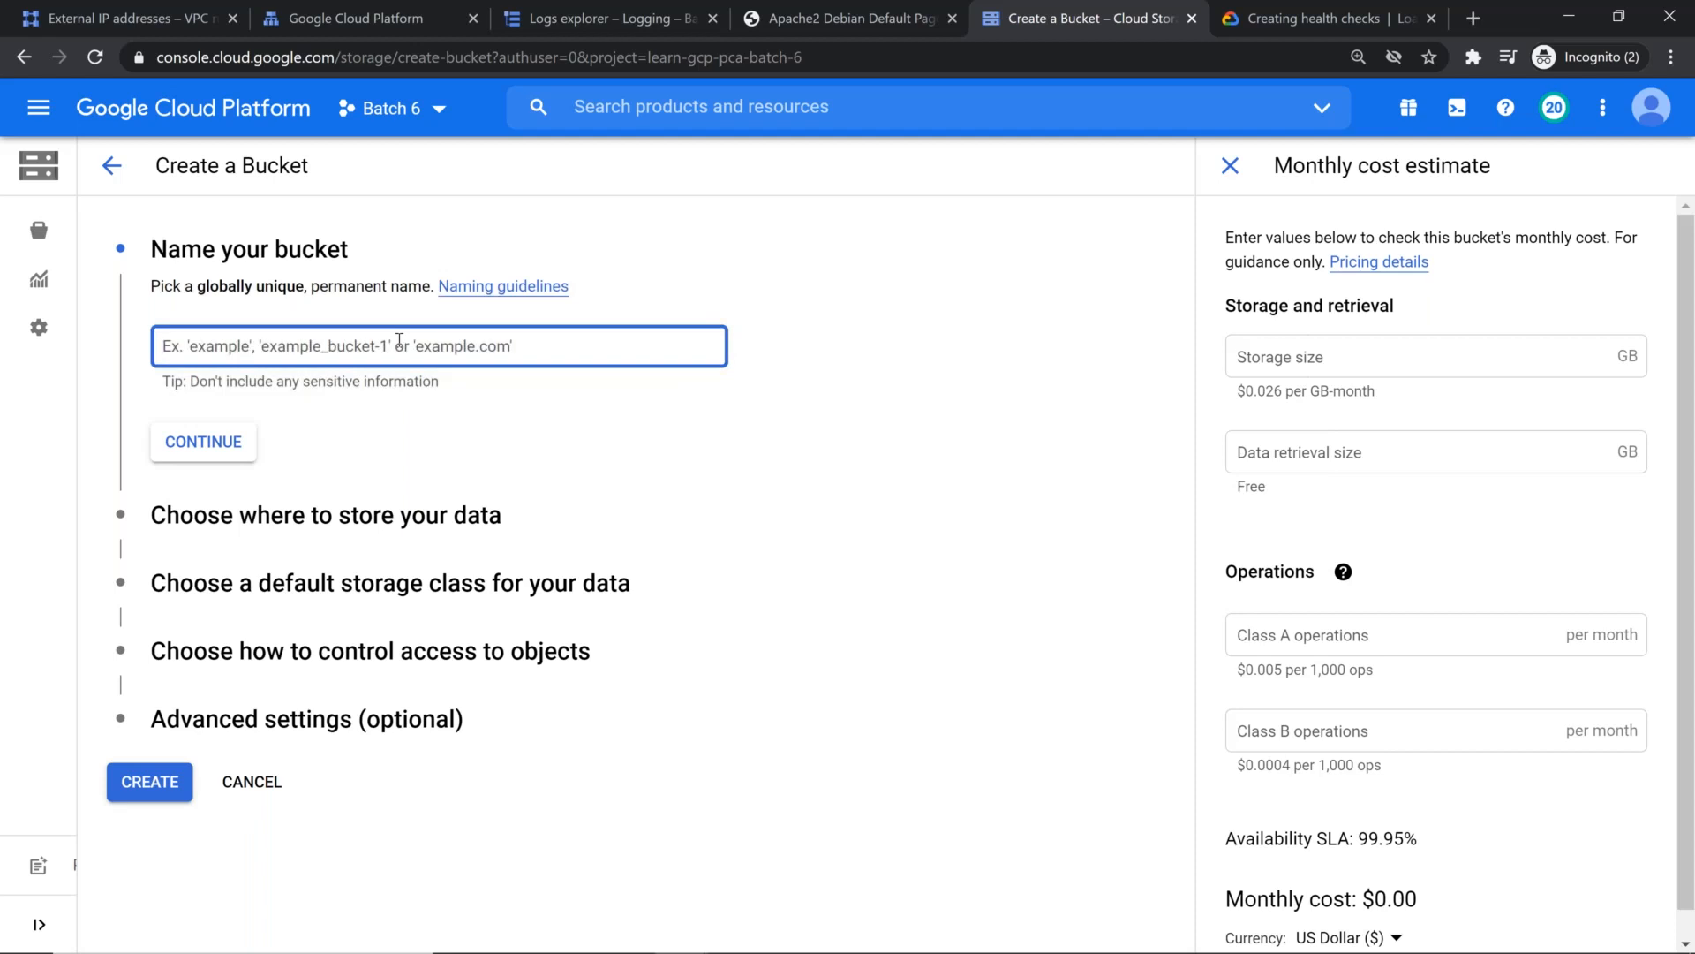
text(cdn)
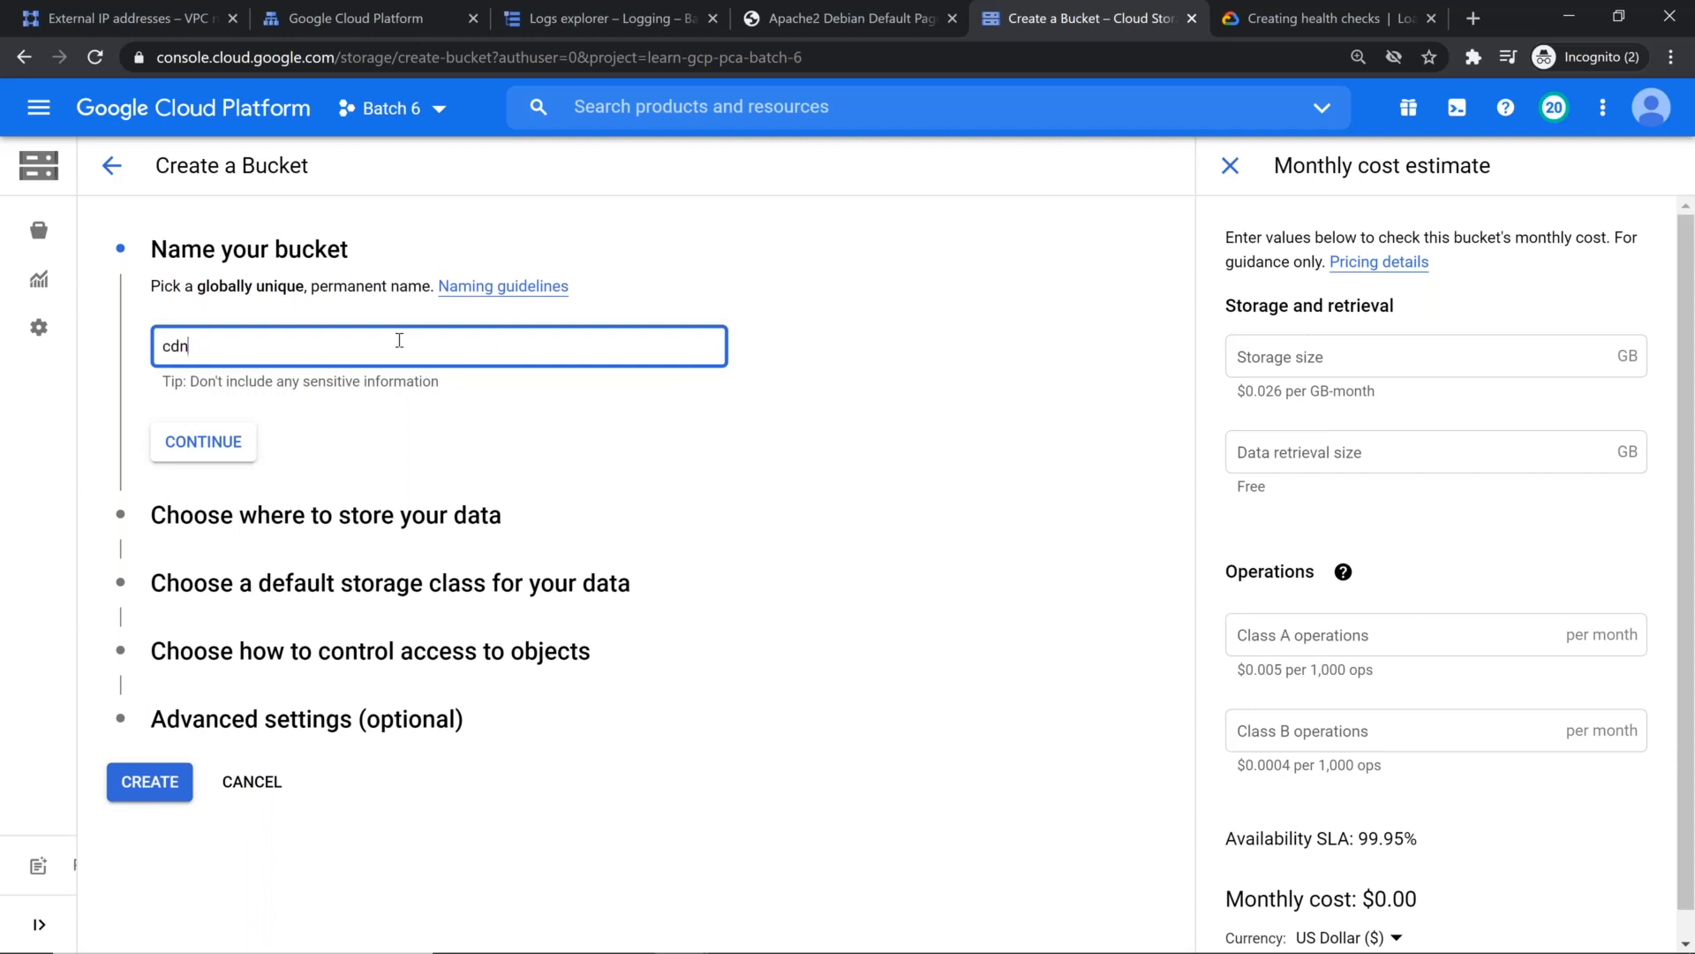
key(BackSpace)
key(BackSpace)
key(BackSpace)
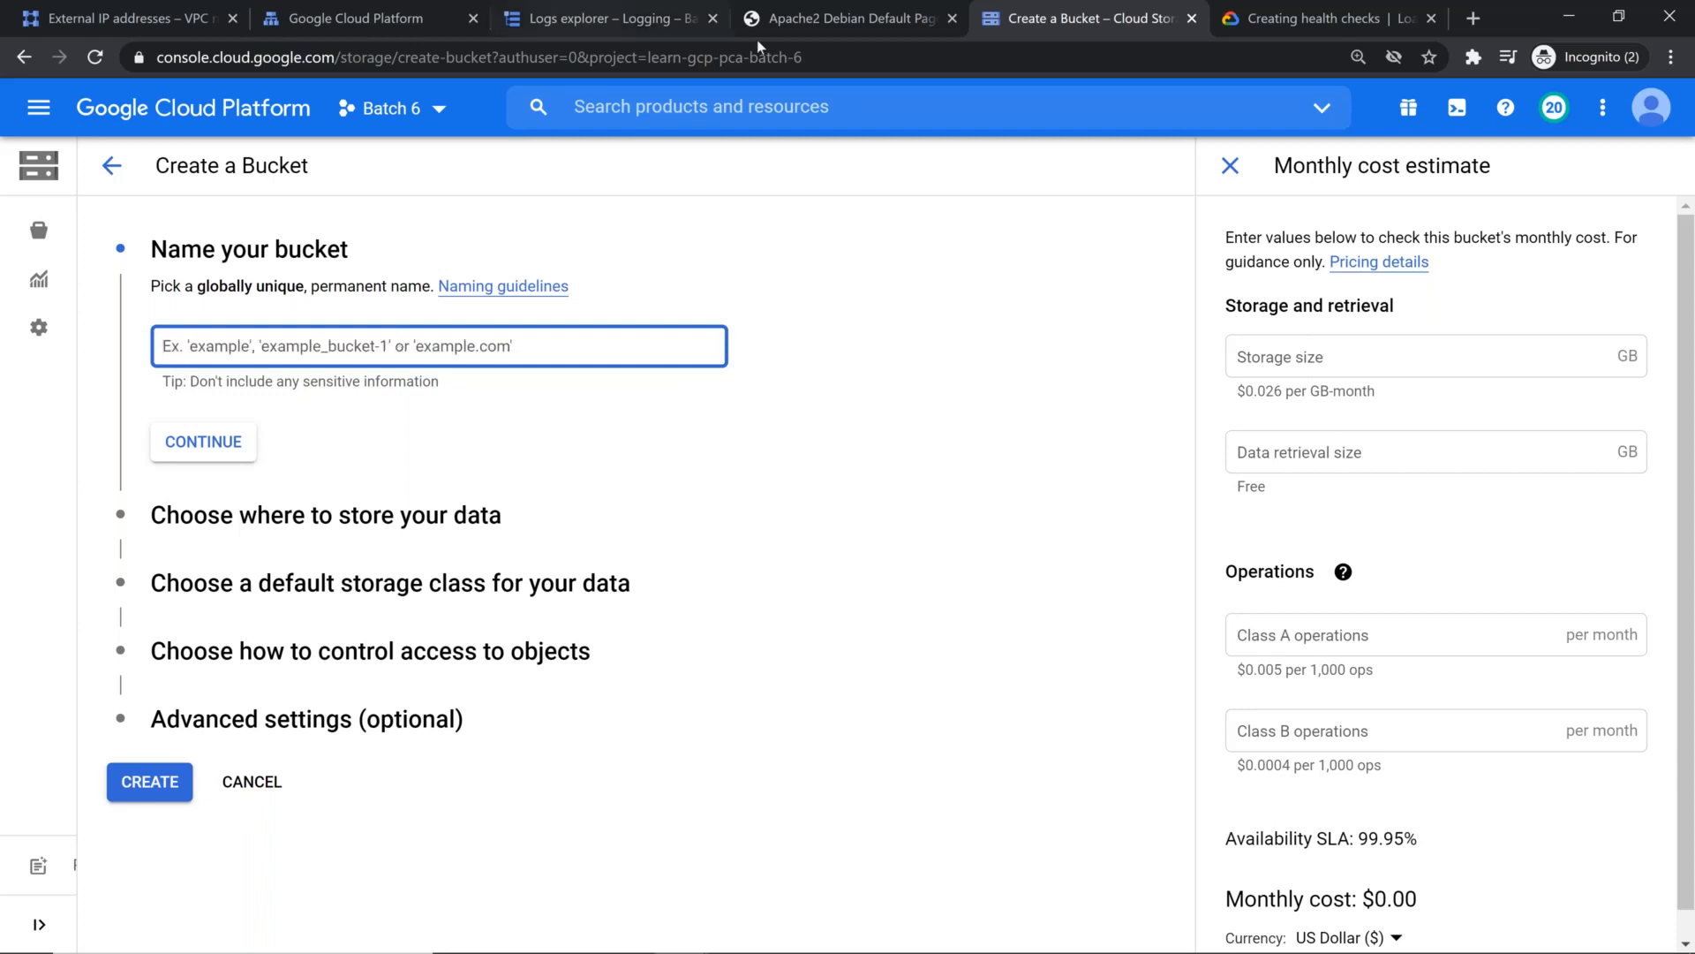
drag(808, 58, 644, 62)
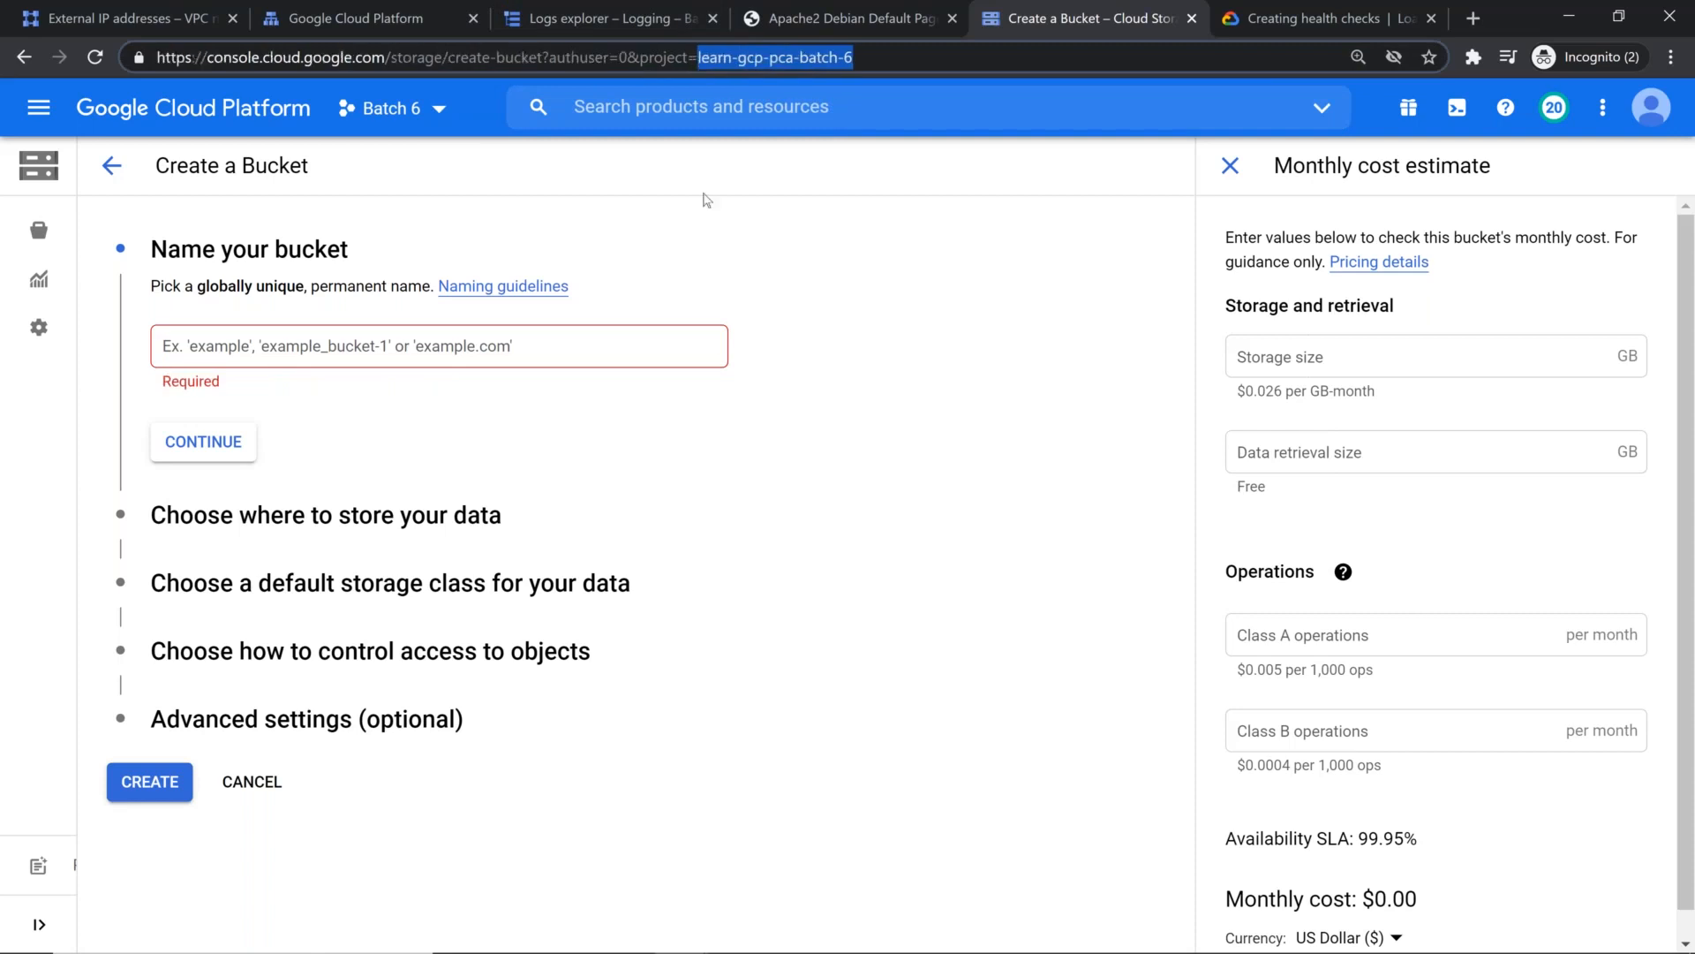
click(463, 348)
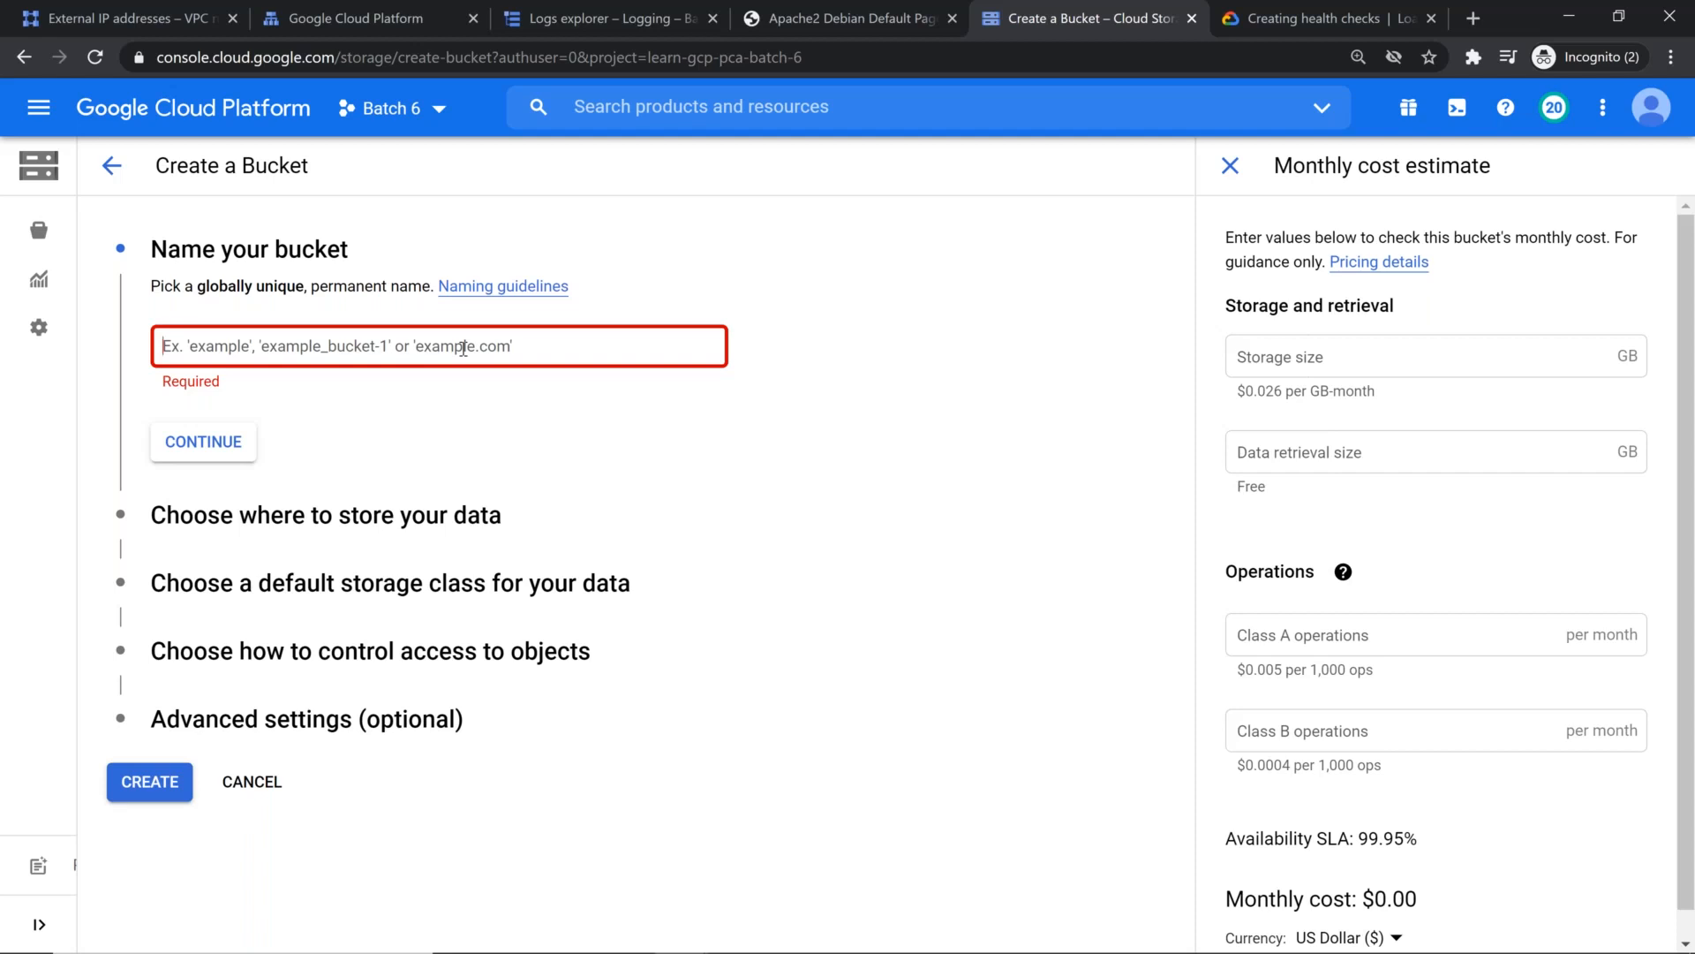
Step: Search the web for "guid online generator" in a new browser tab
key(ctrl+t)
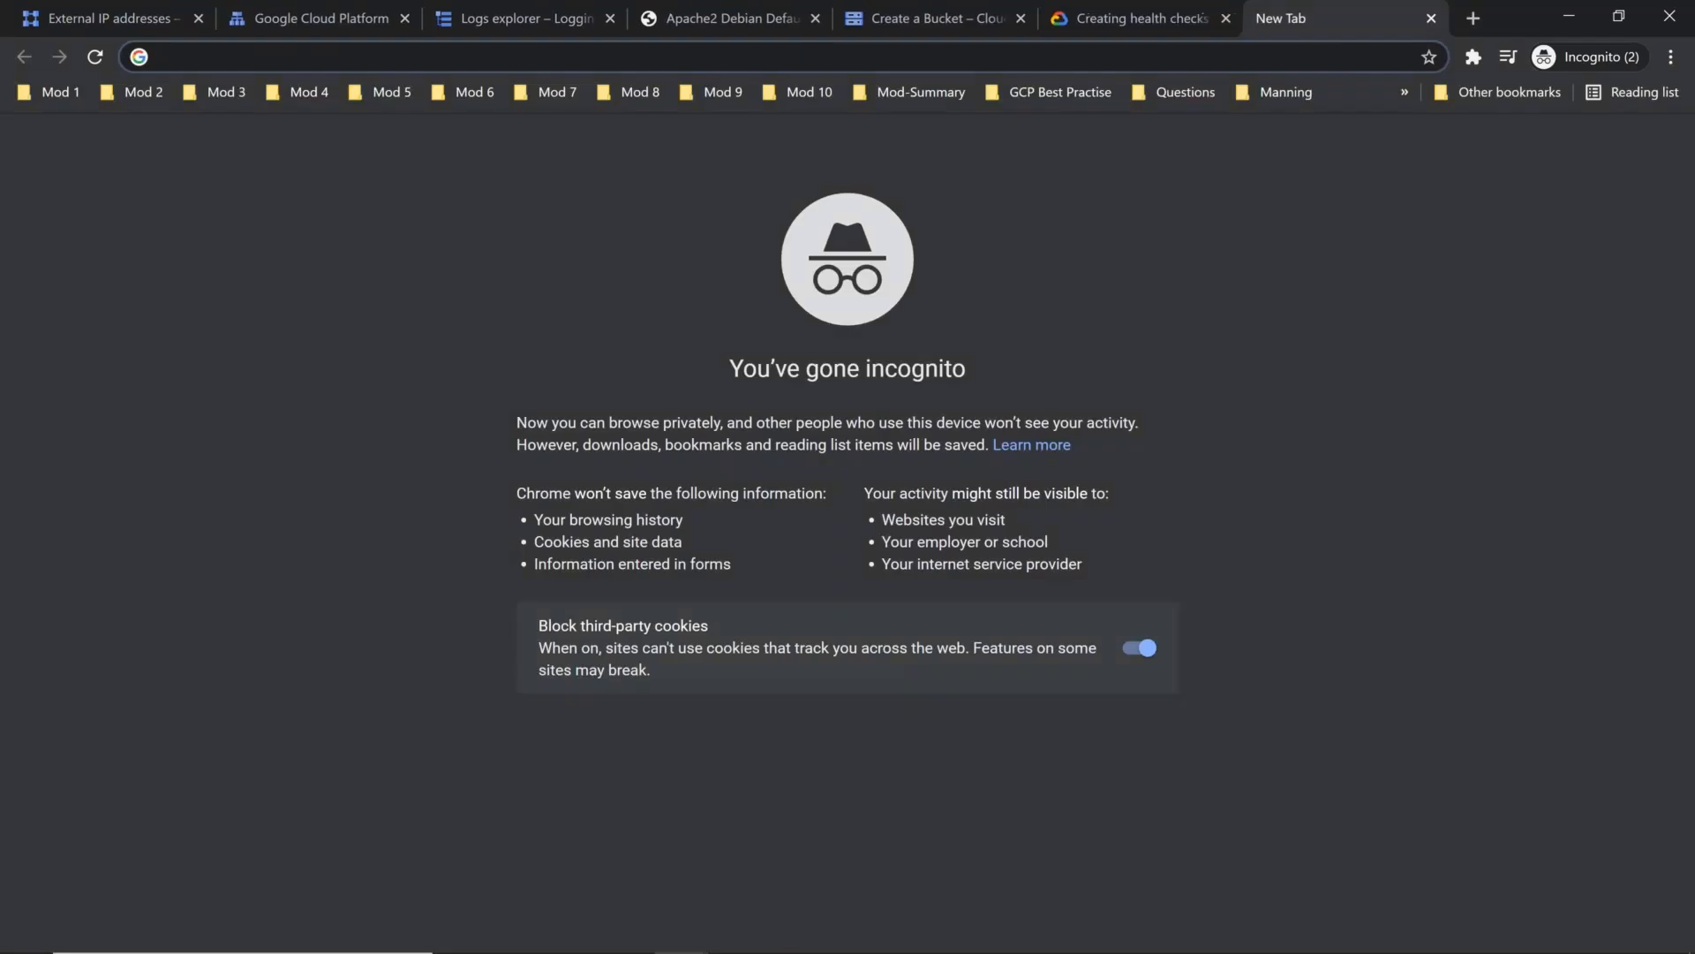
text(g)
key(BackSpace)
key(BackSpace)
text(gu)
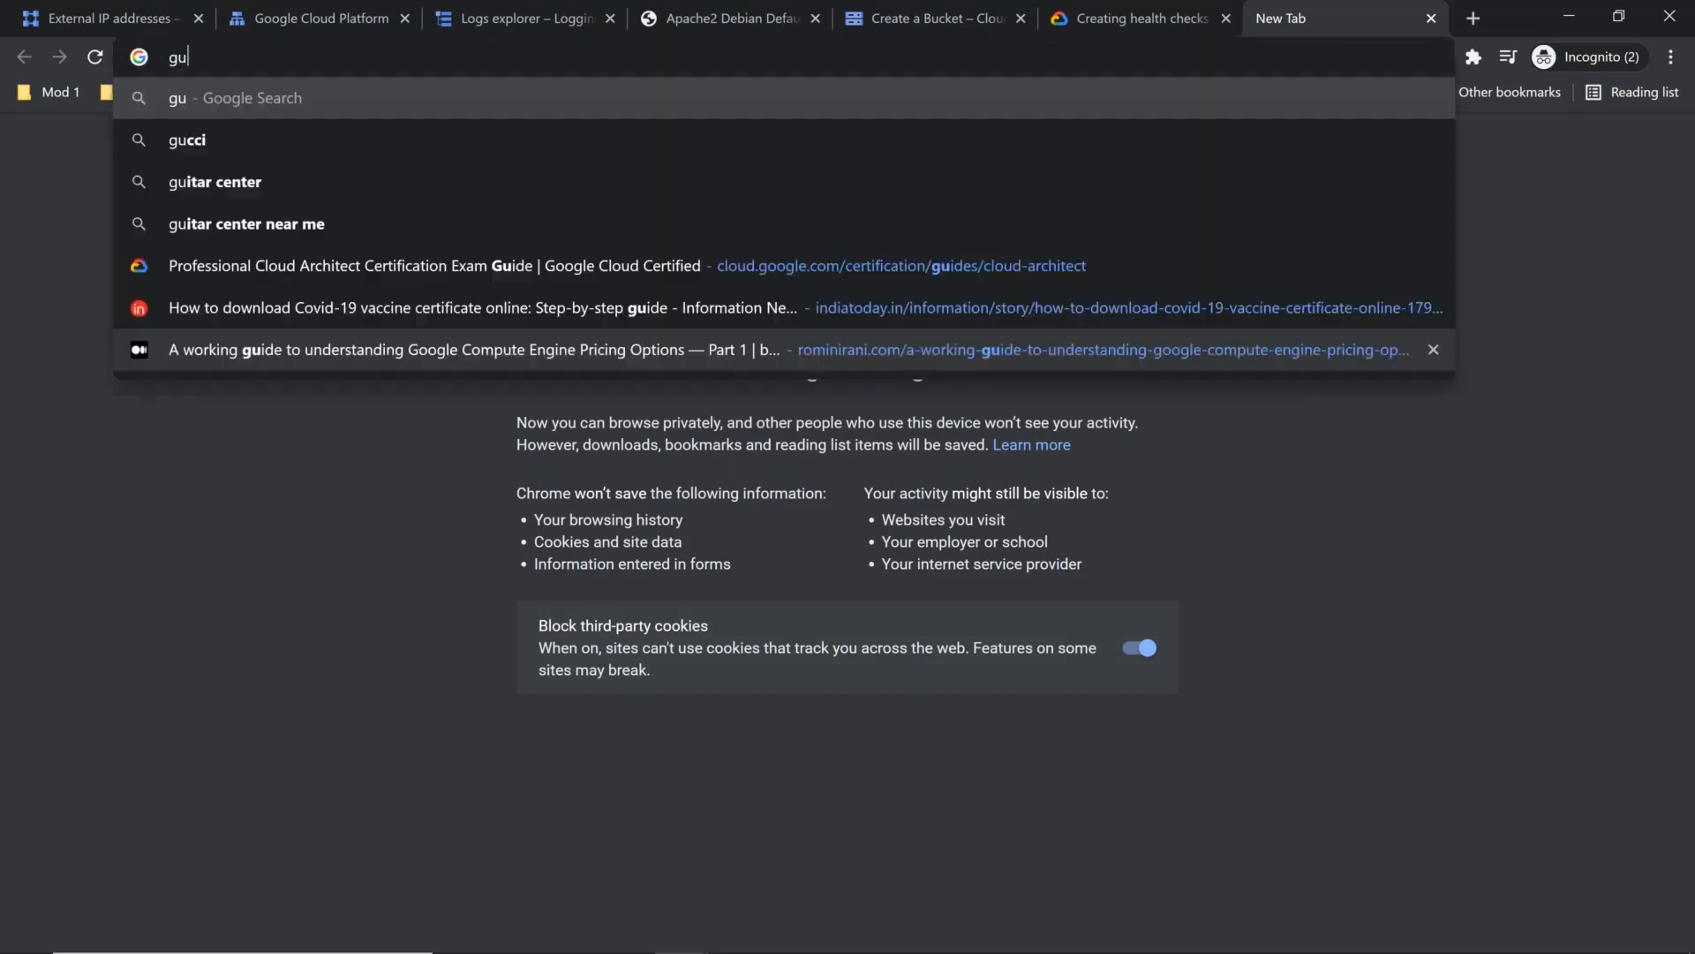
text(id onl)
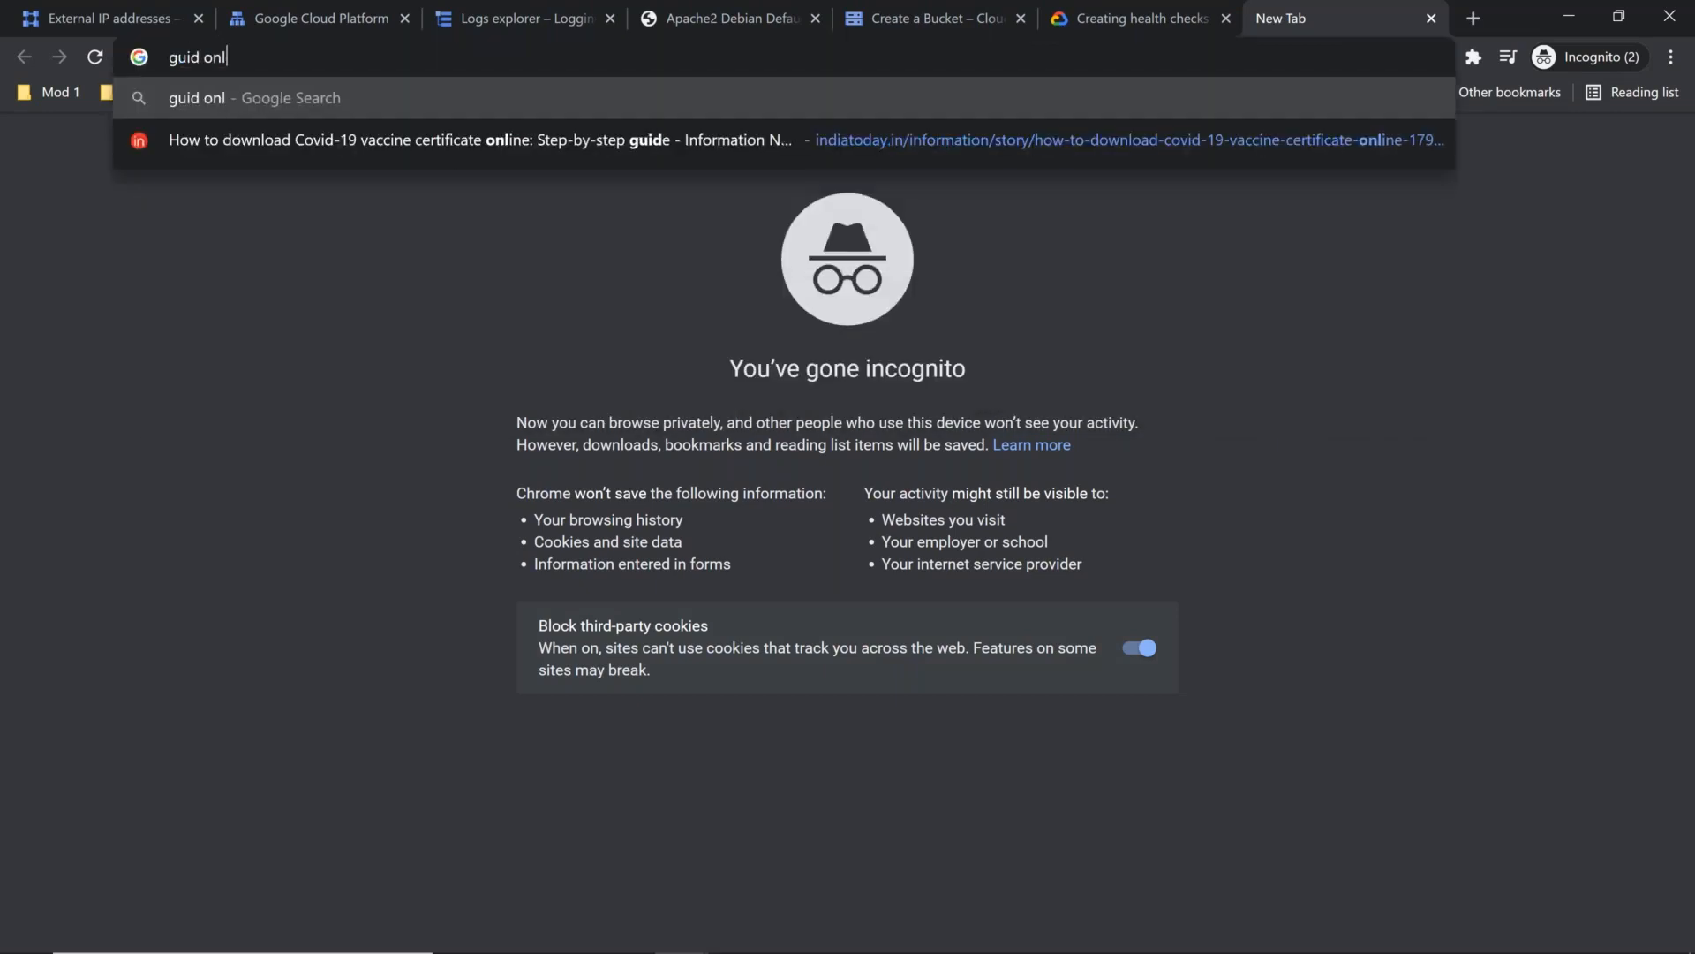
text(ine generator)
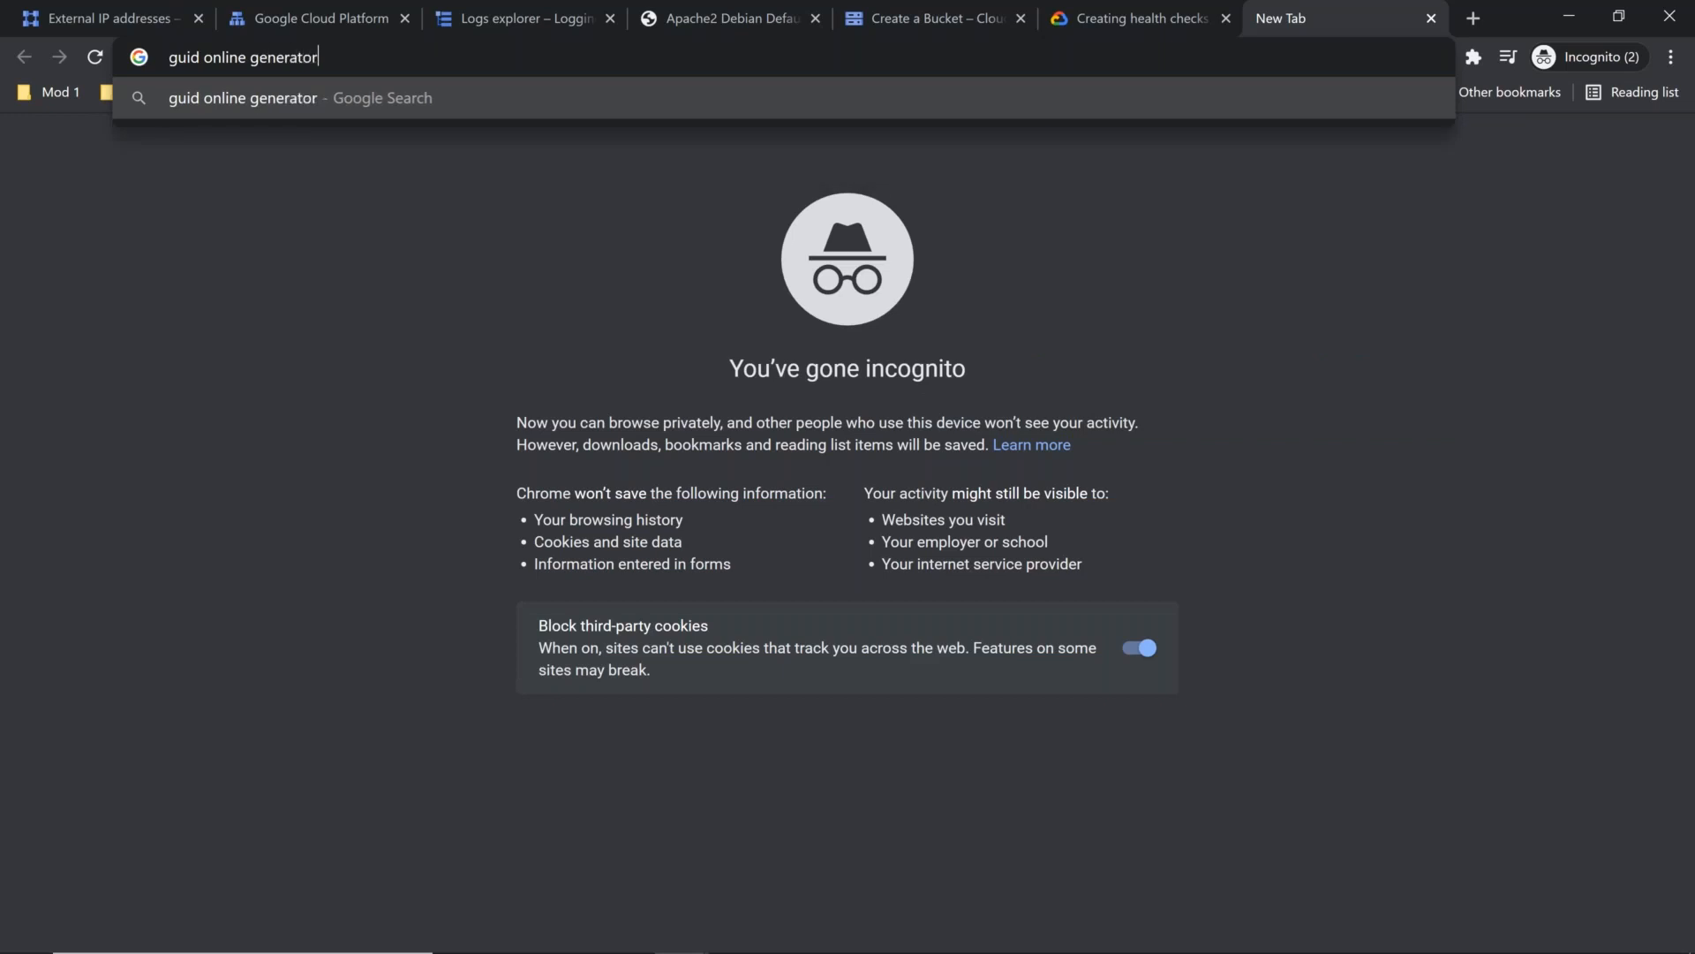
key(Return)
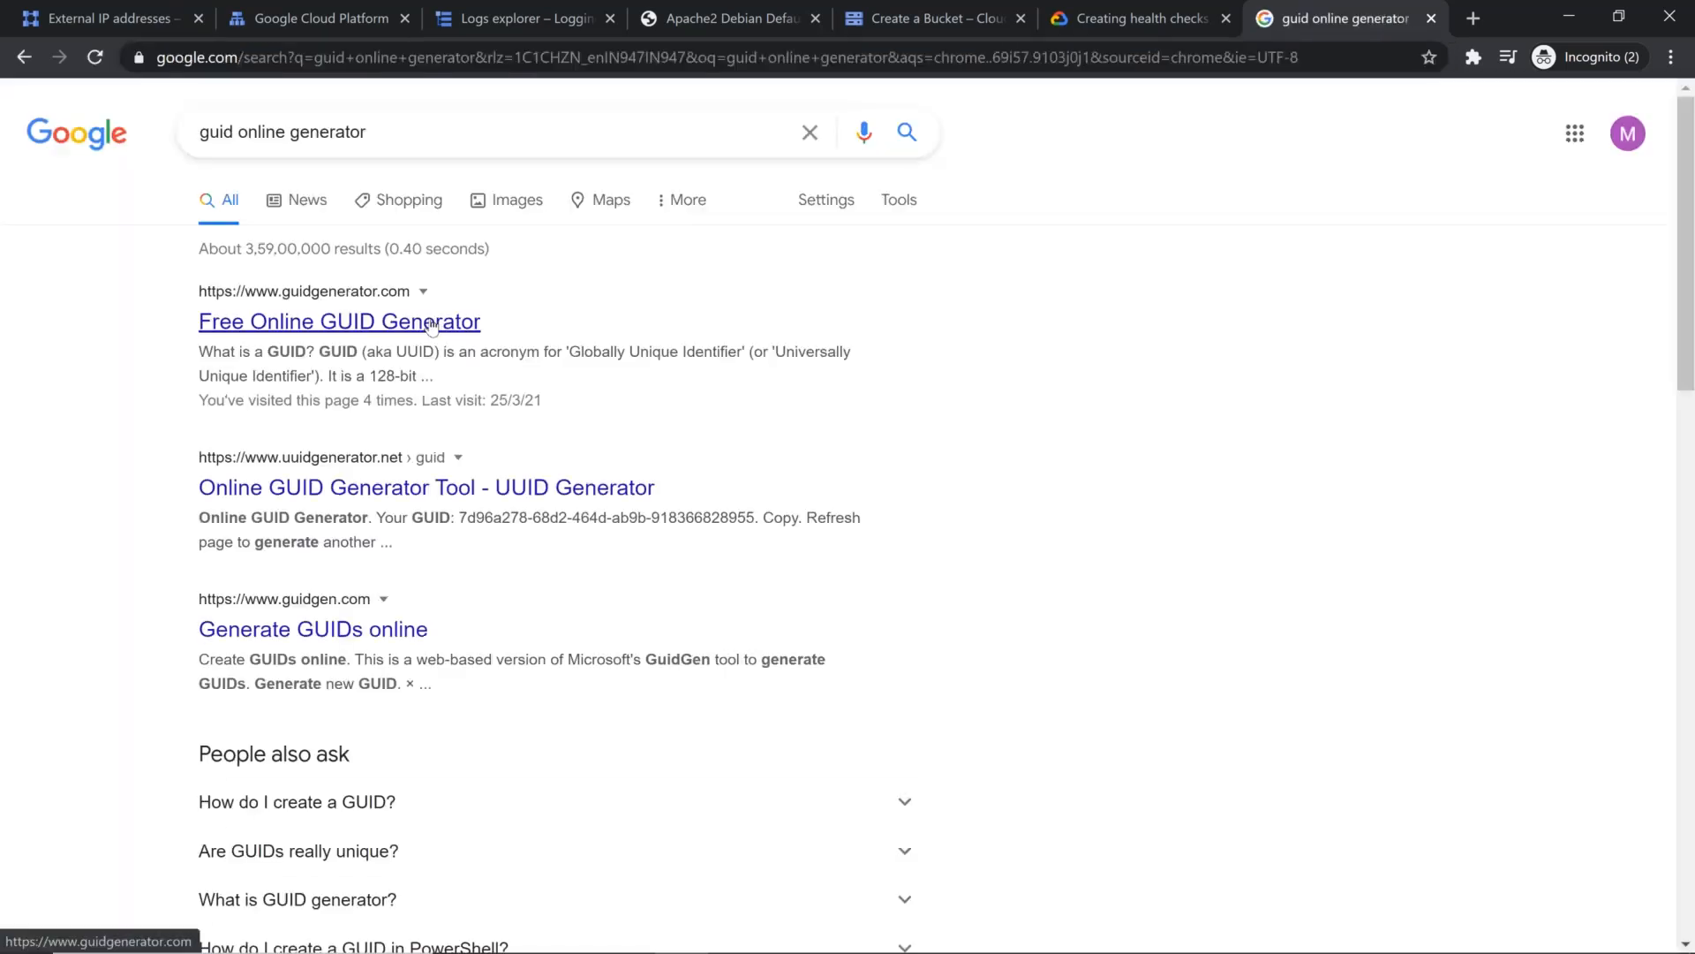
Step: Open the Free Online GUID Generator site, generate one GUID with hyphens, and copy it to the clipboard
click(432, 325)
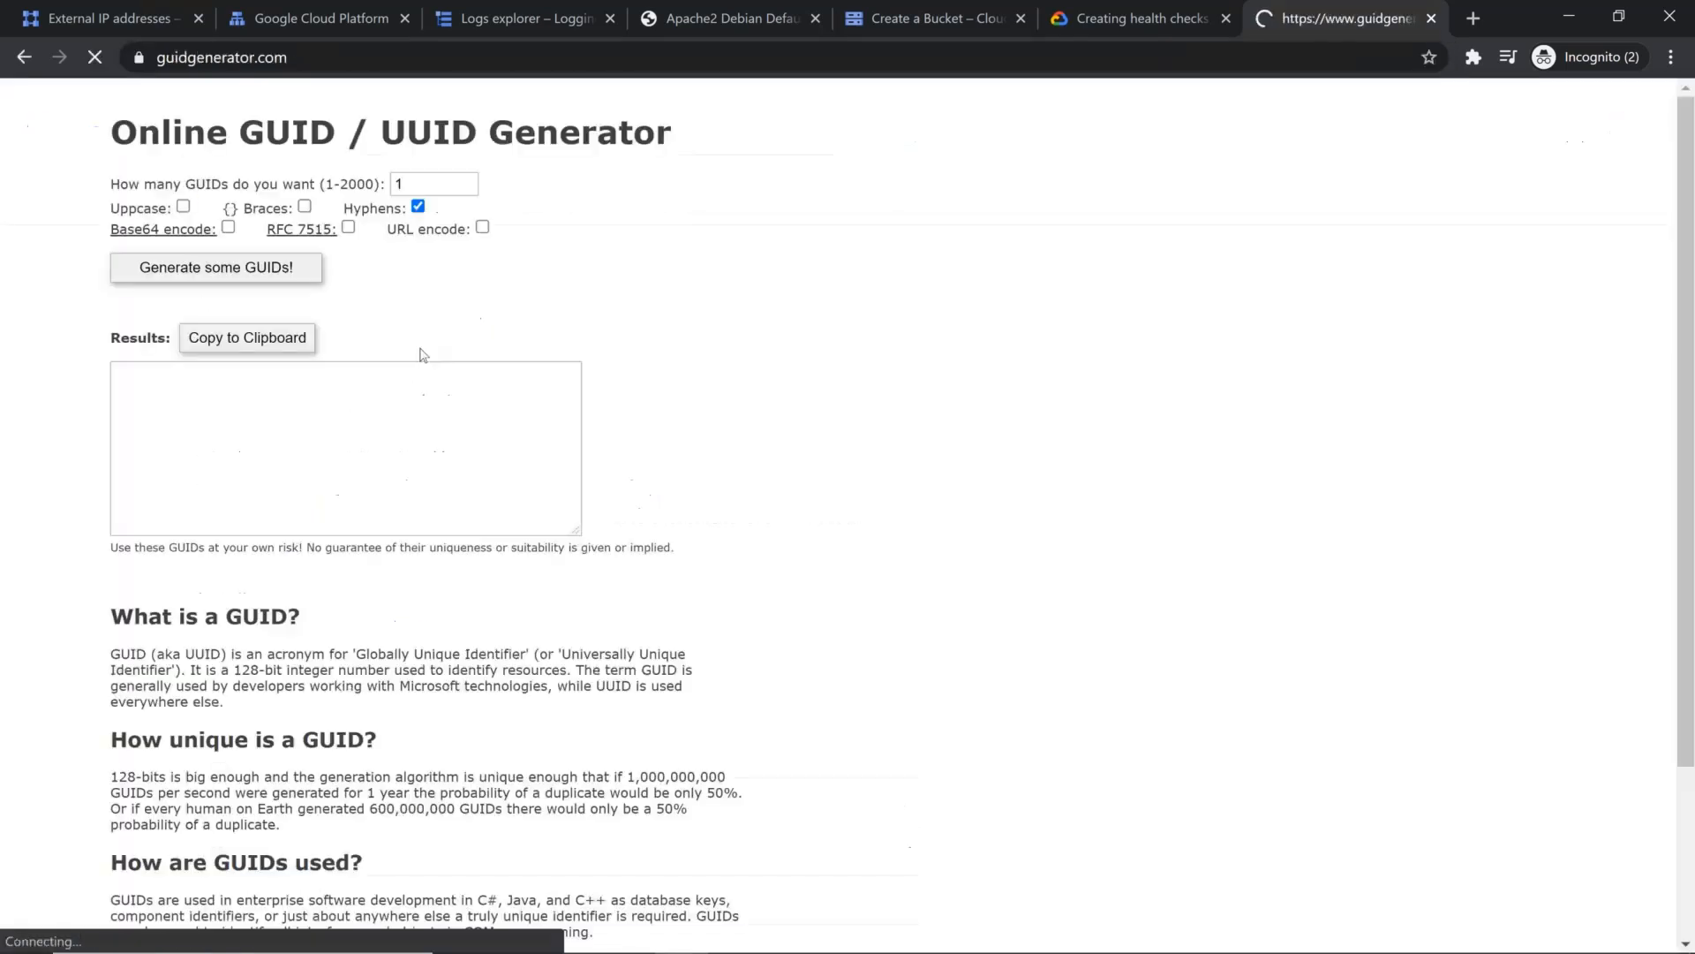
click(238, 285)
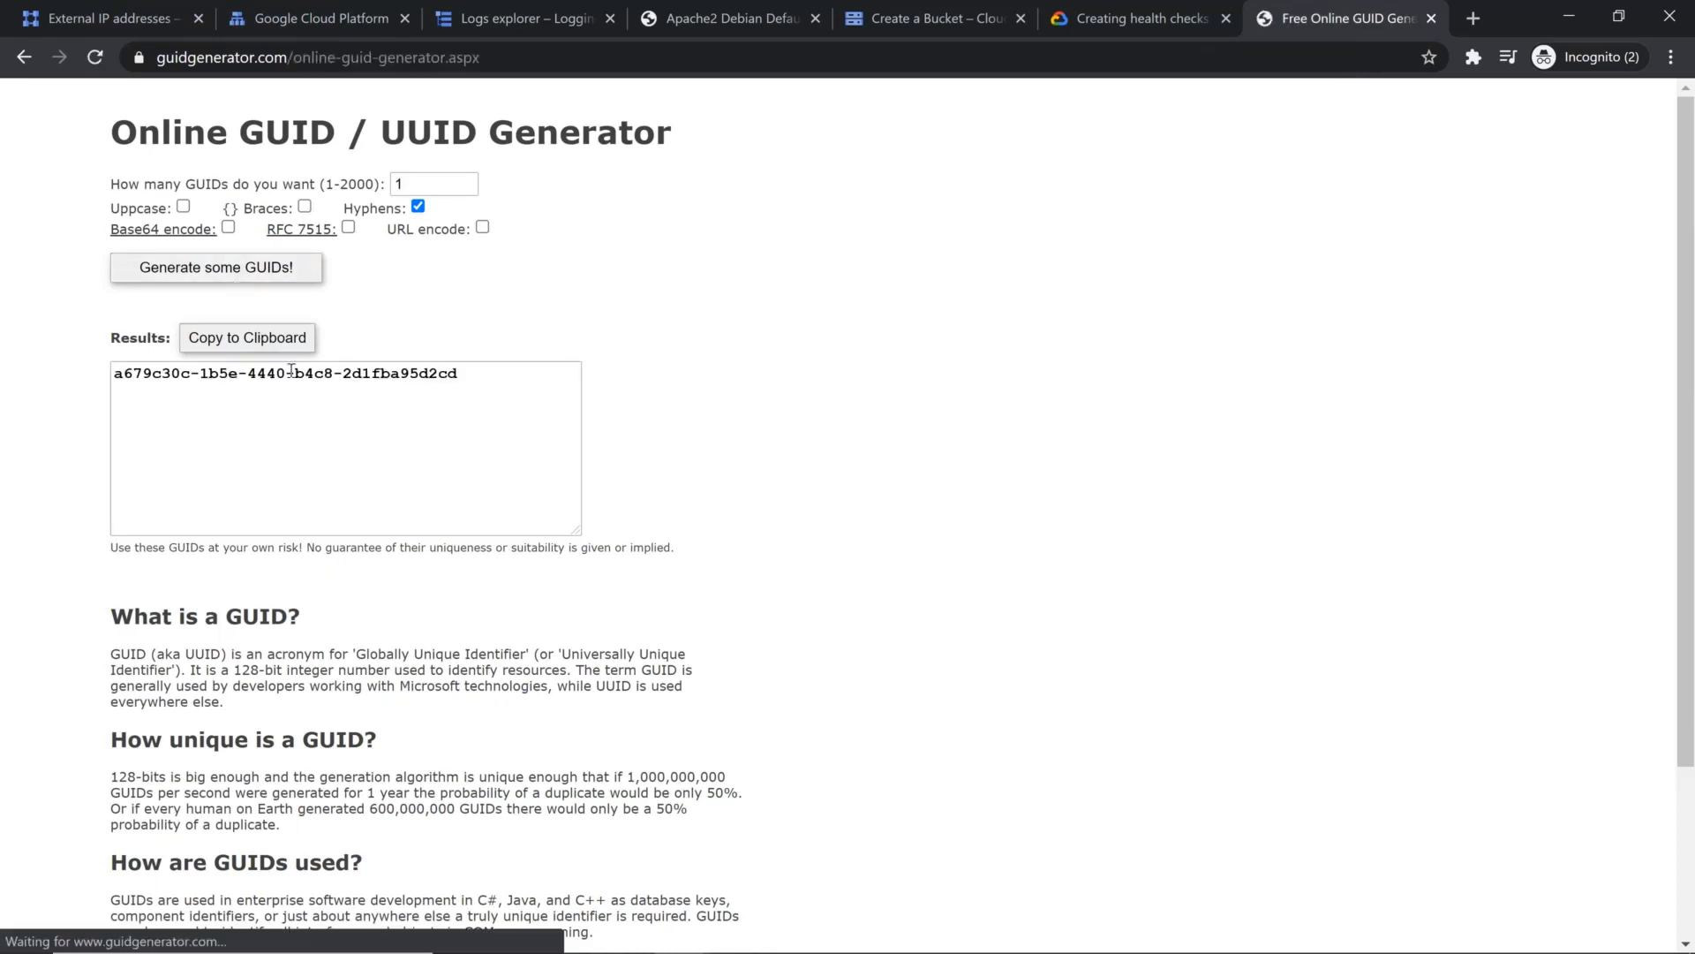
click(291, 340)
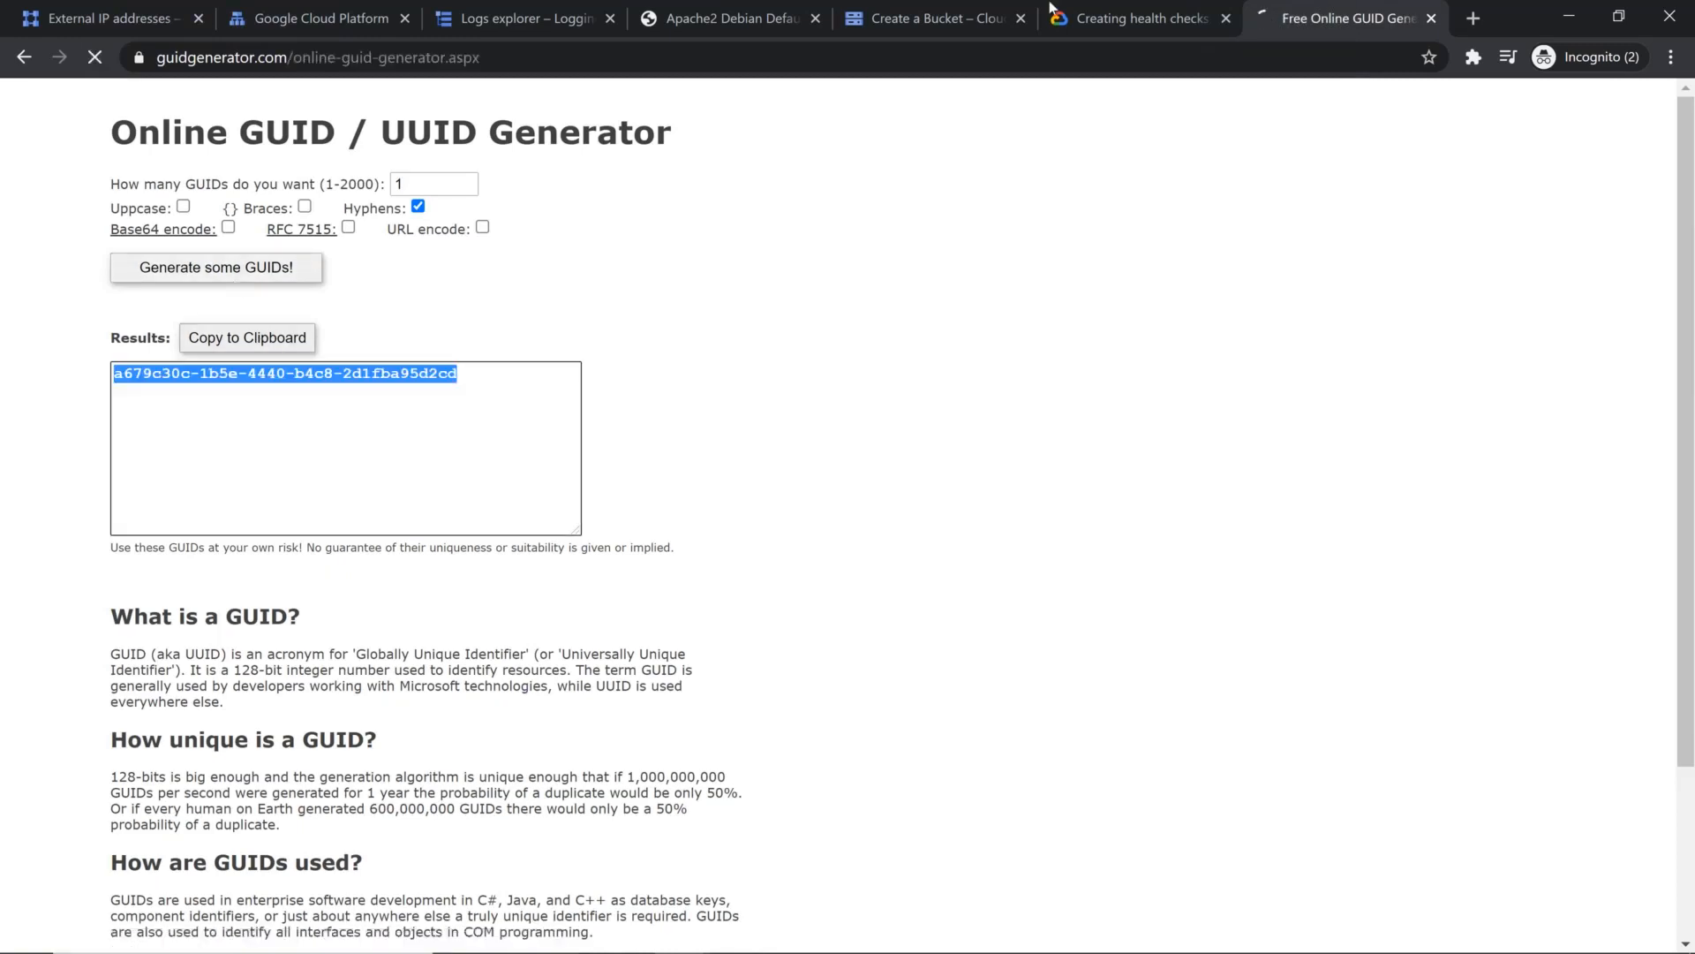
Step: Name the new bucket with the copied GUID followed by "-static" and continue to the storage location settings
click(927, 22)
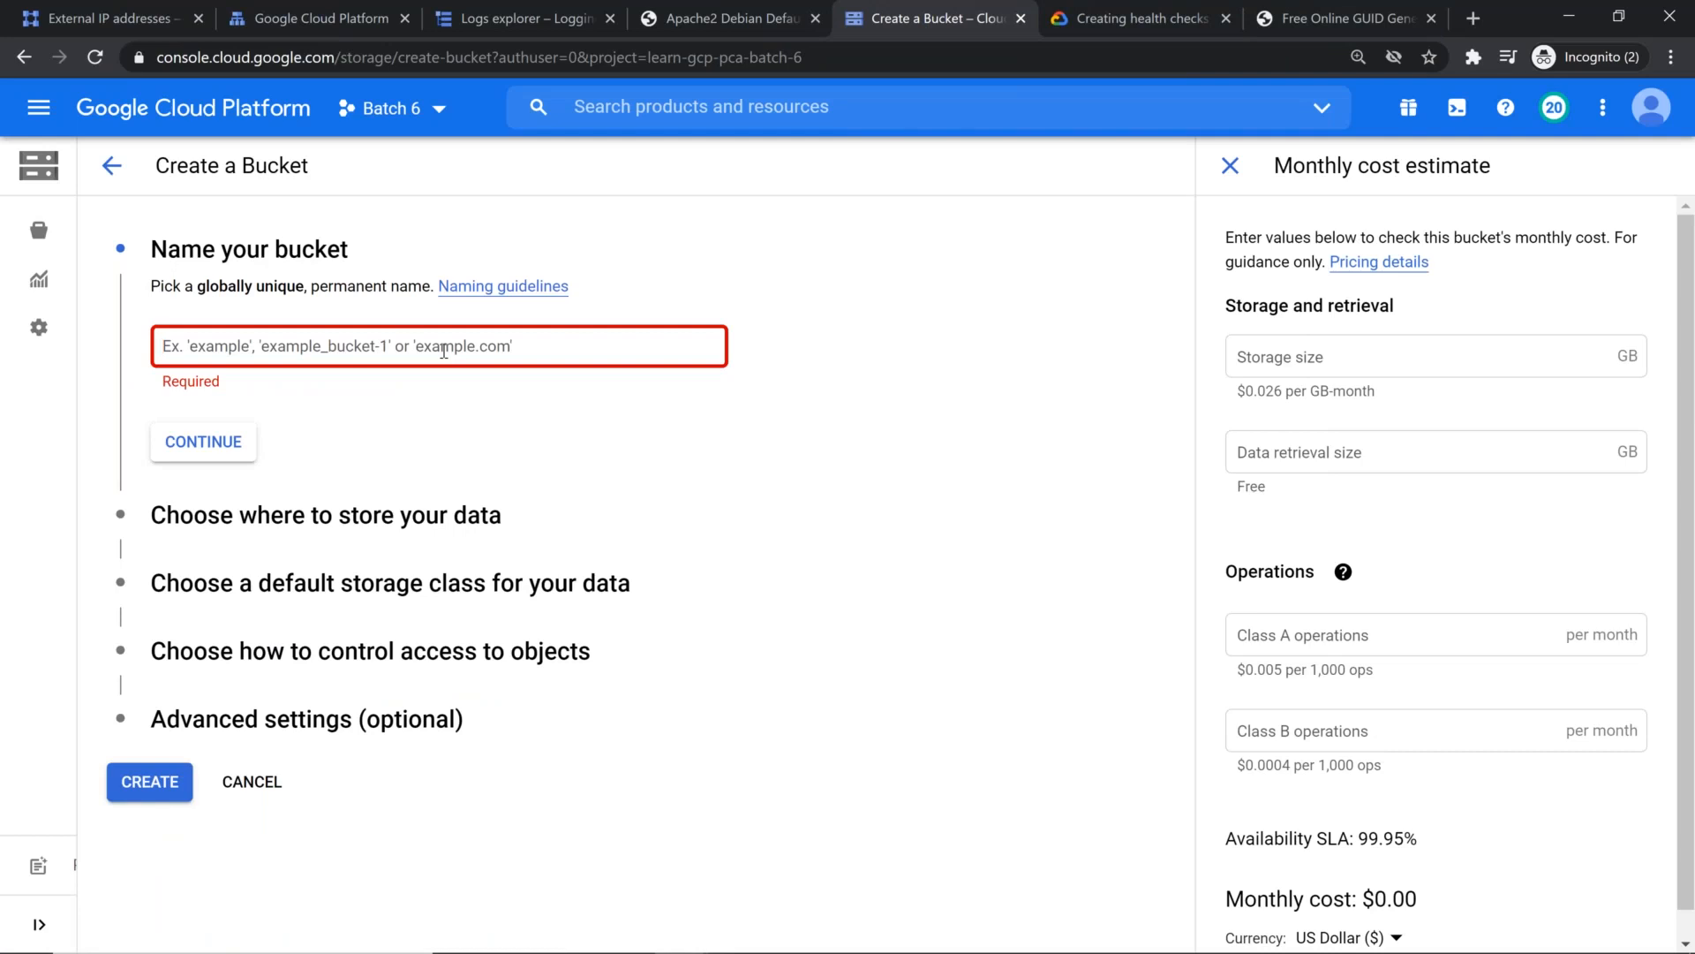
click(443, 350)
key(ctrl+v)
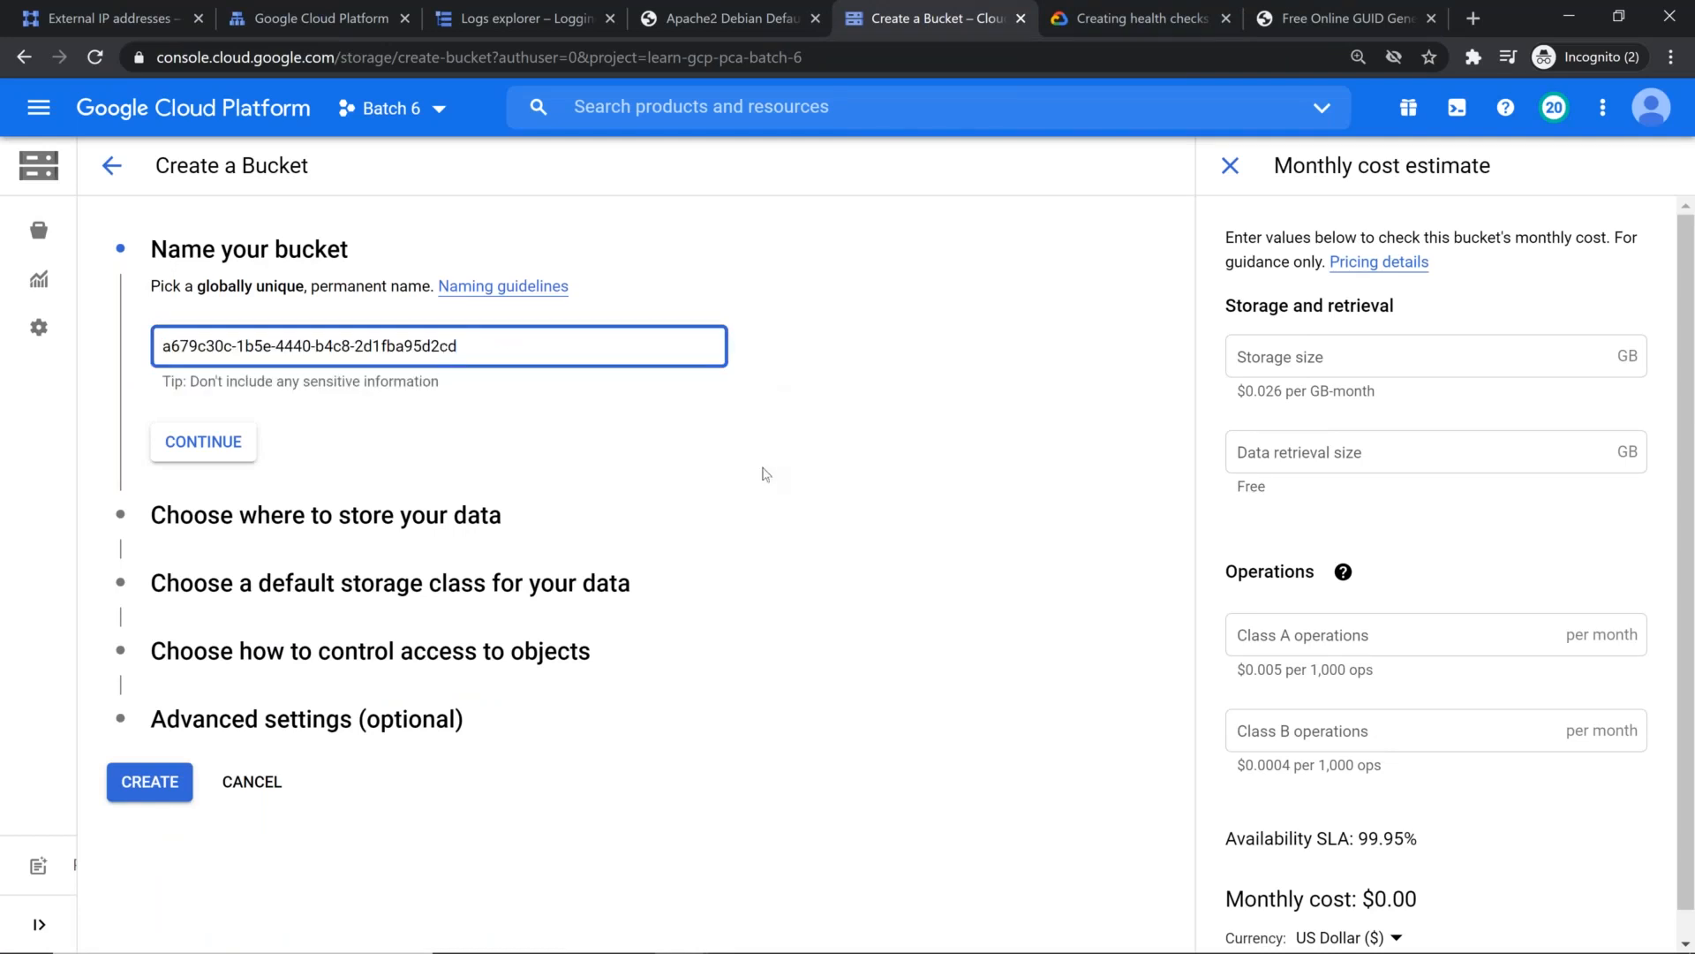
text(-static)
click(205, 441)
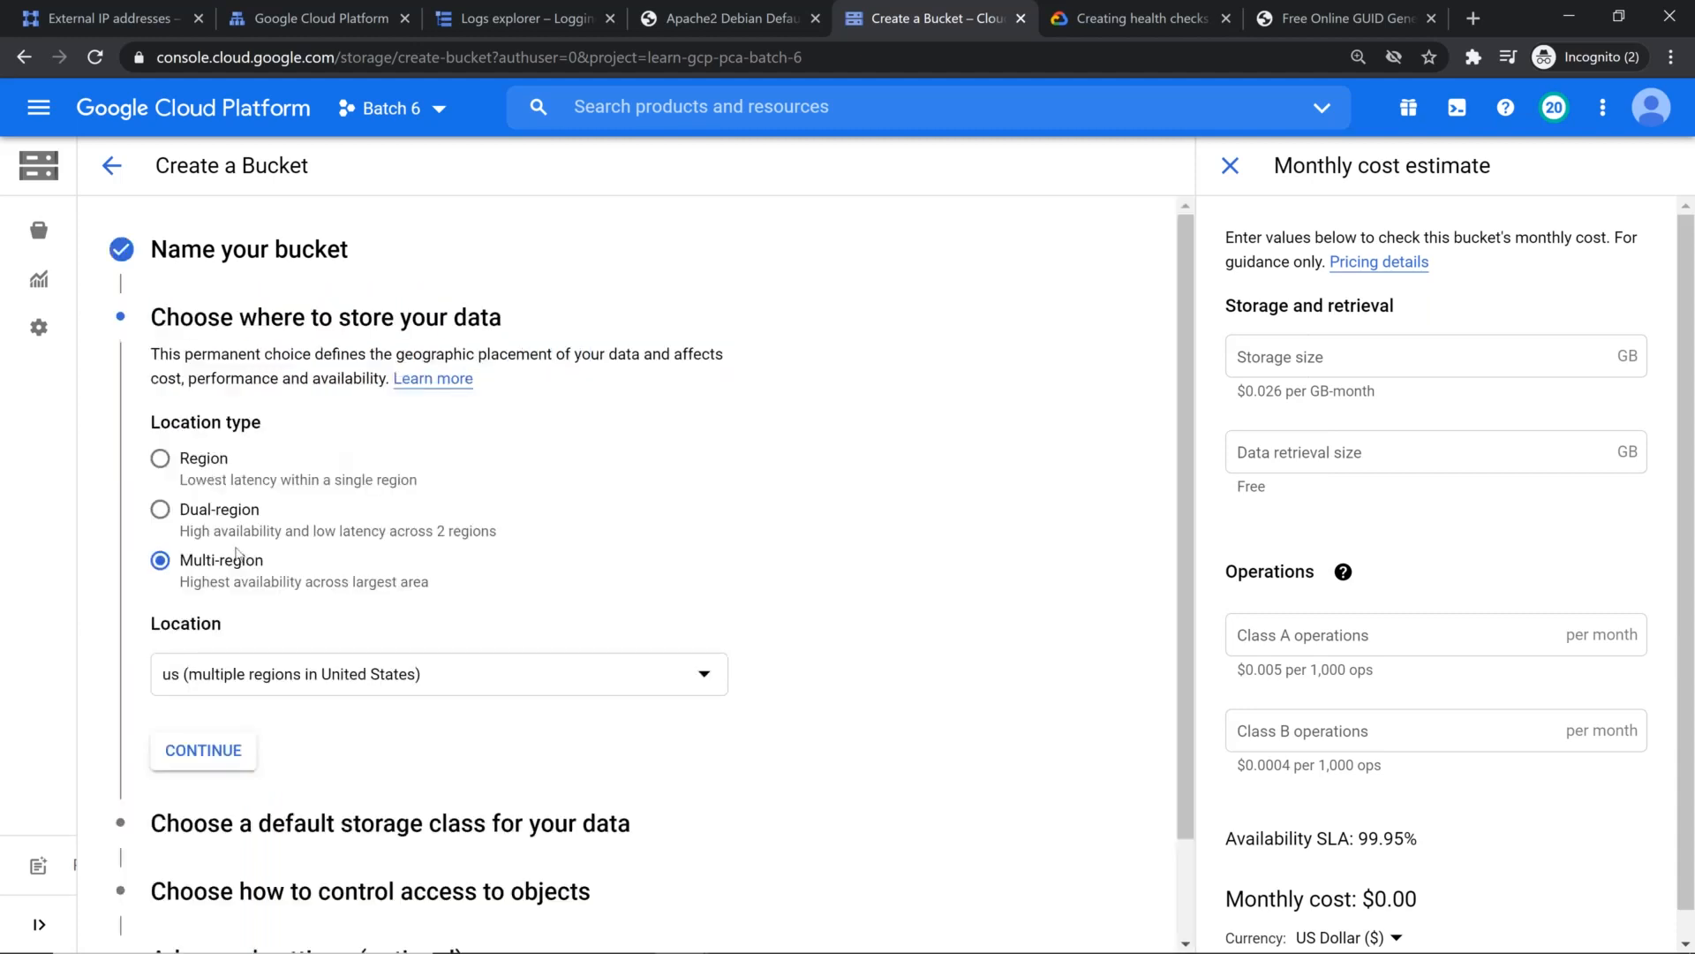
Step: Set the bucket's multi-region location to asia (multiple regions in Asia) and create the bucket
click(332, 674)
click(339, 658)
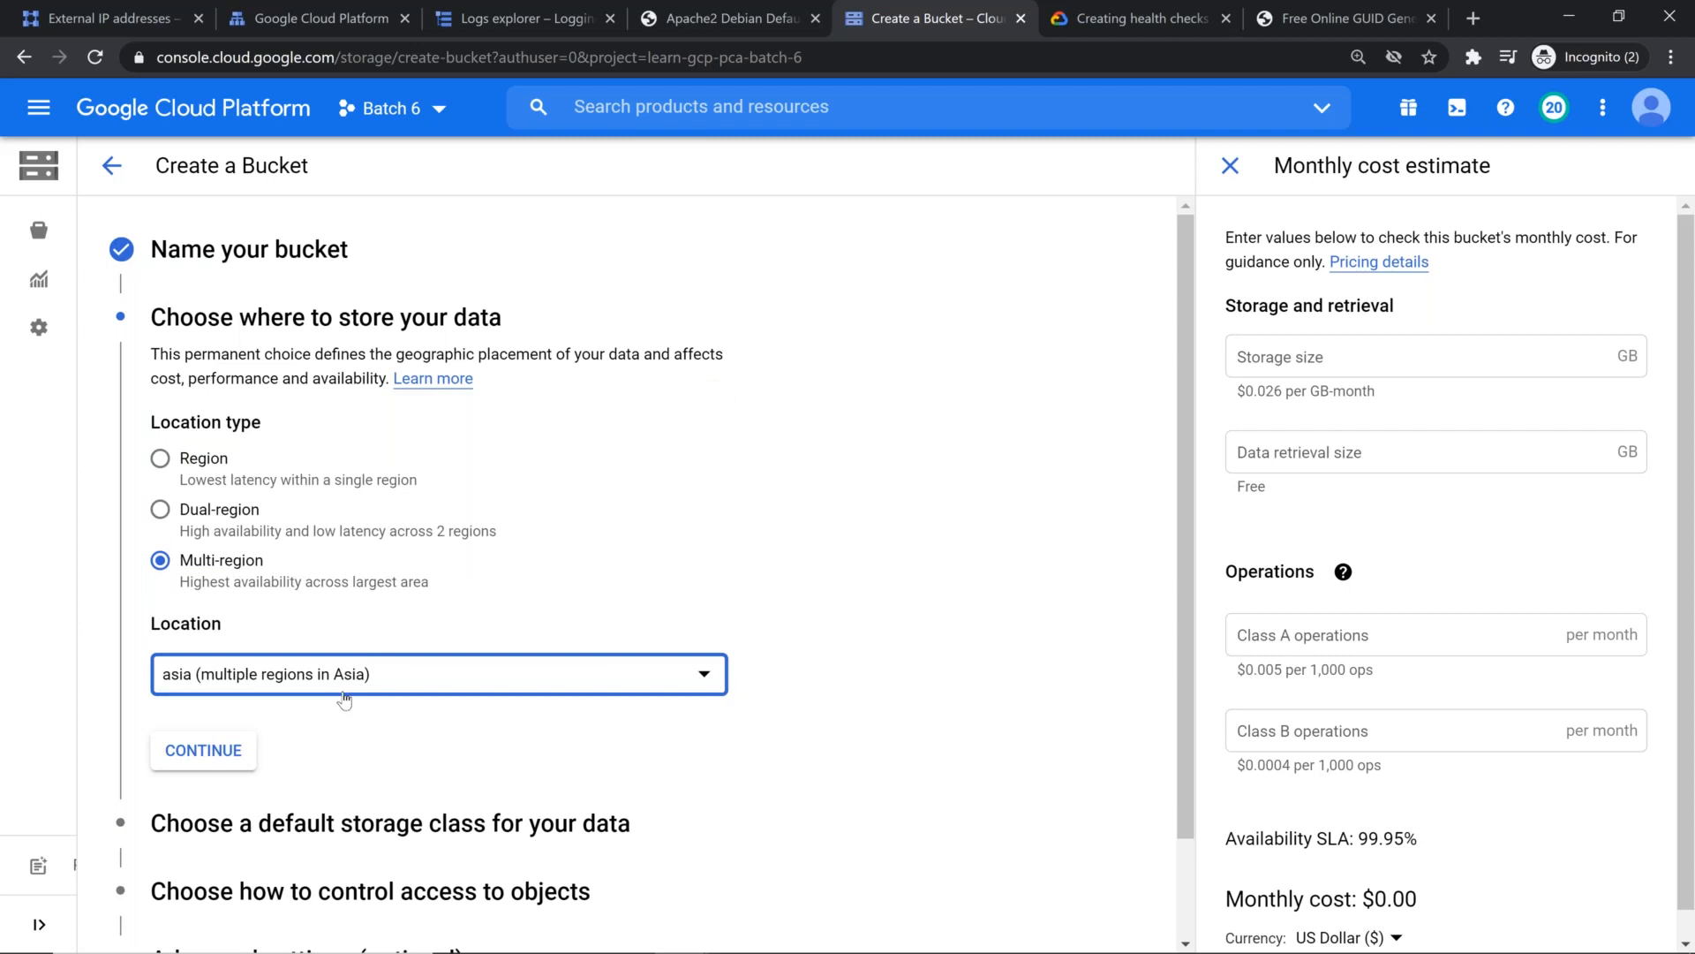
scroll(292, 731, down, 2)
click(183, 892)
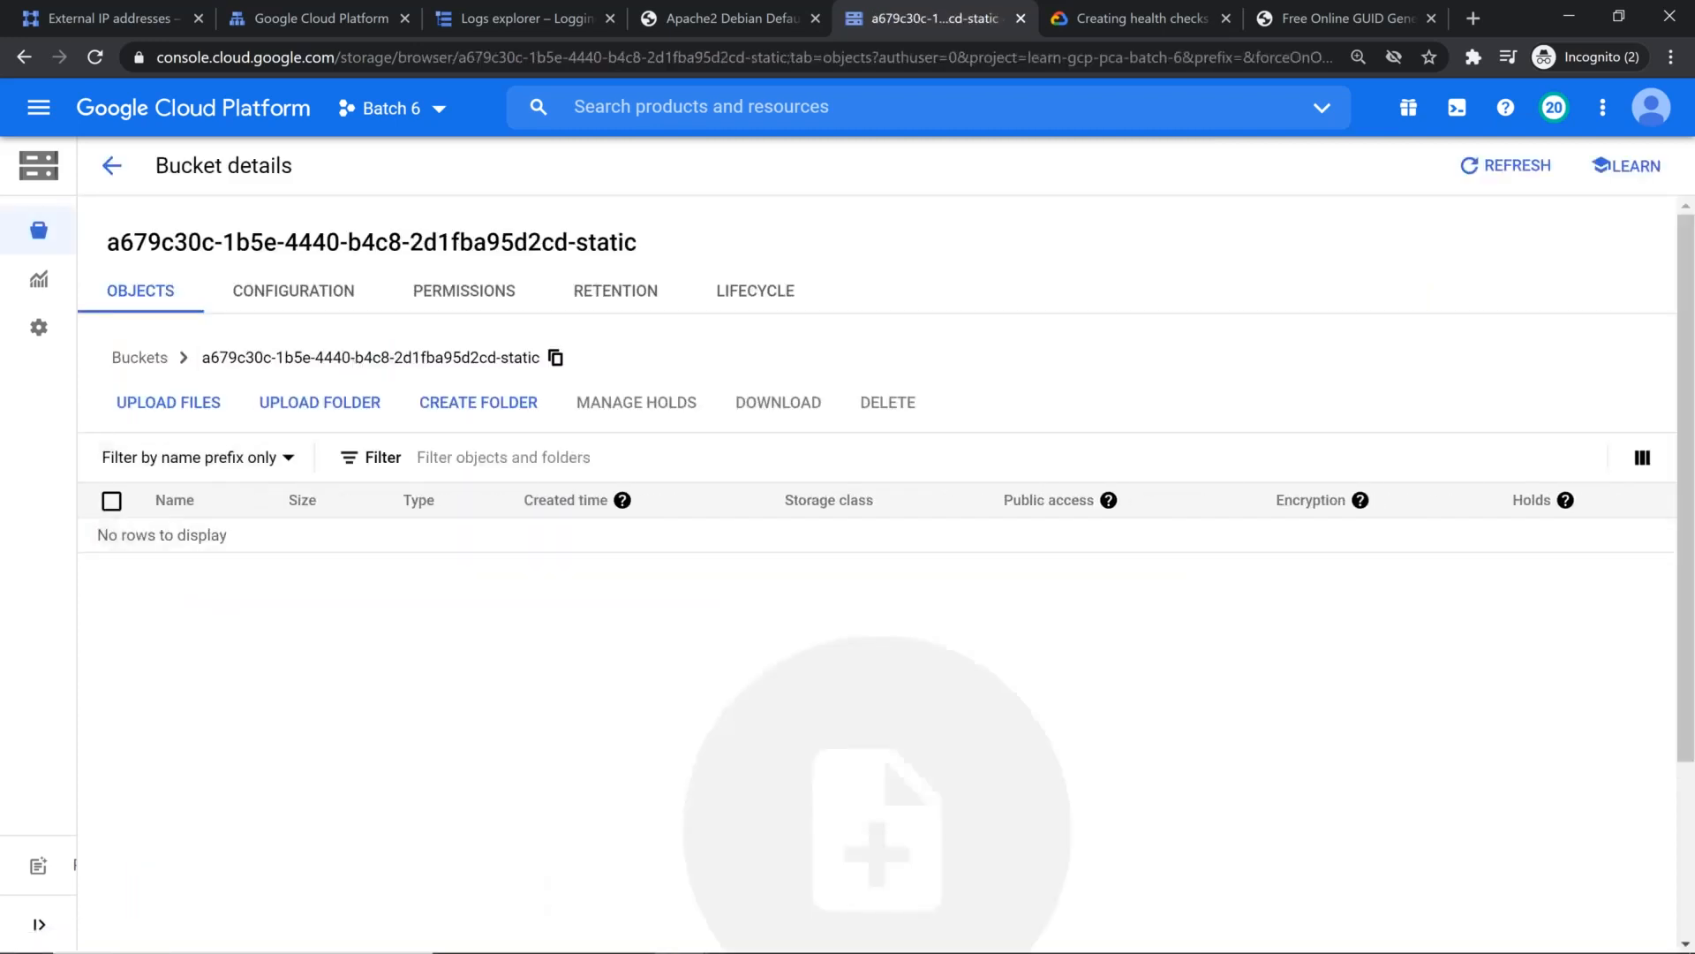
Step: Create a folder named "static" in the new bucket and open it
click(478, 401)
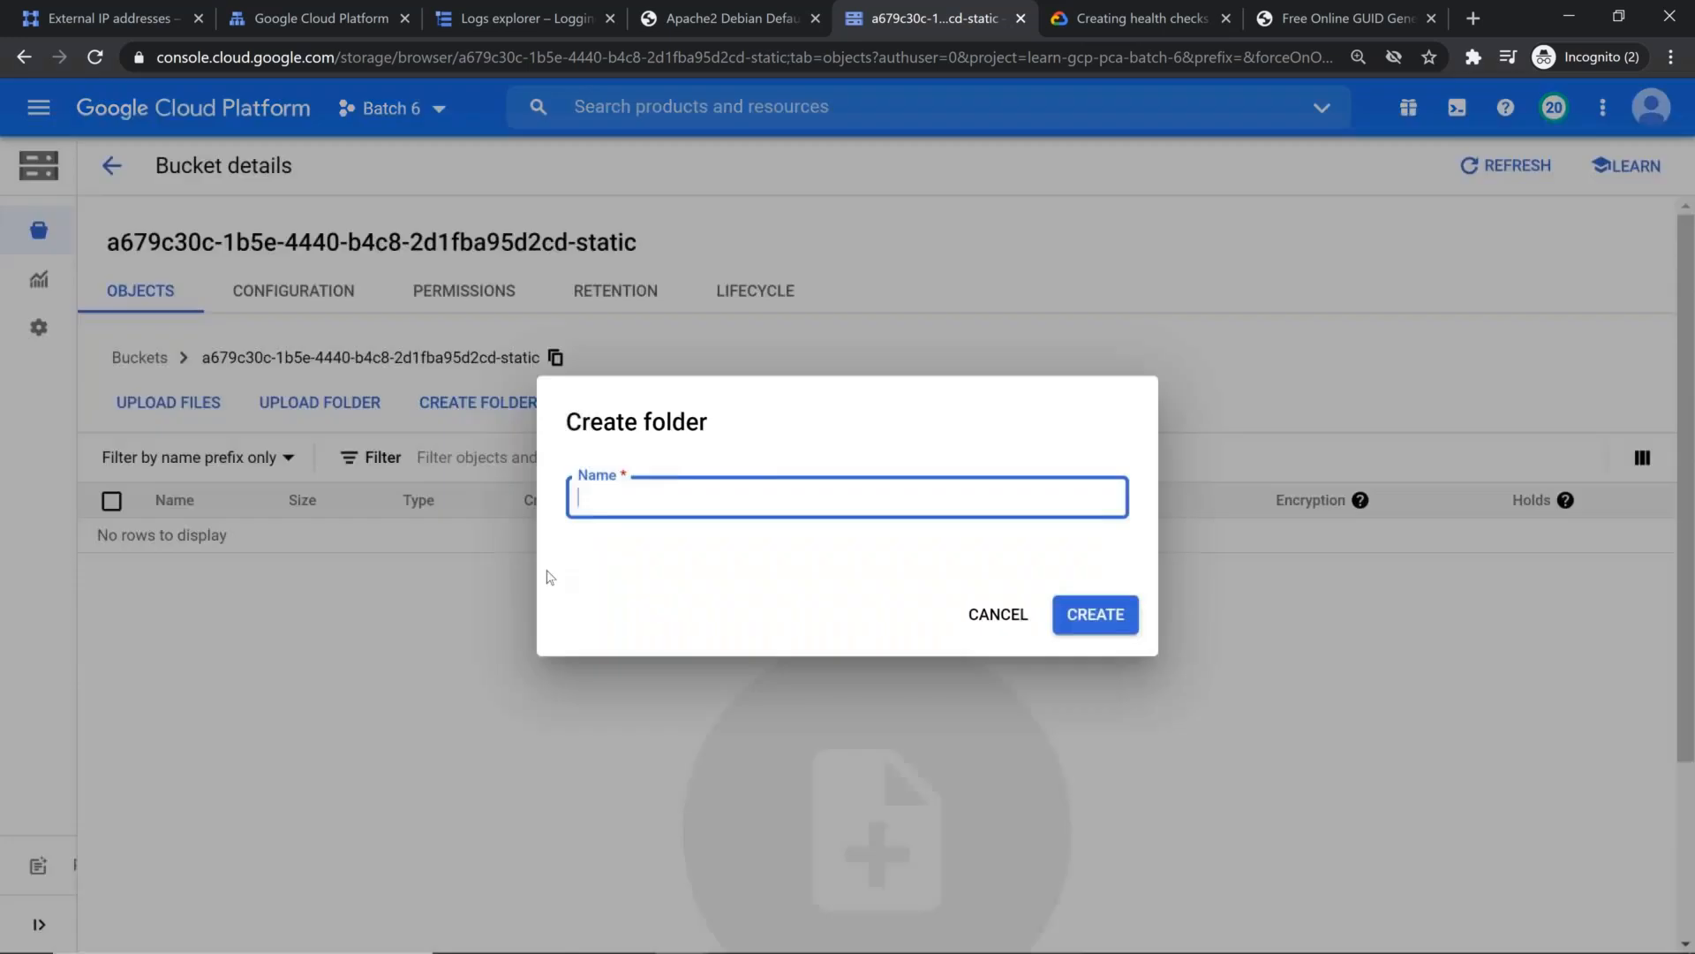
text(statuic)
click(1088, 623)
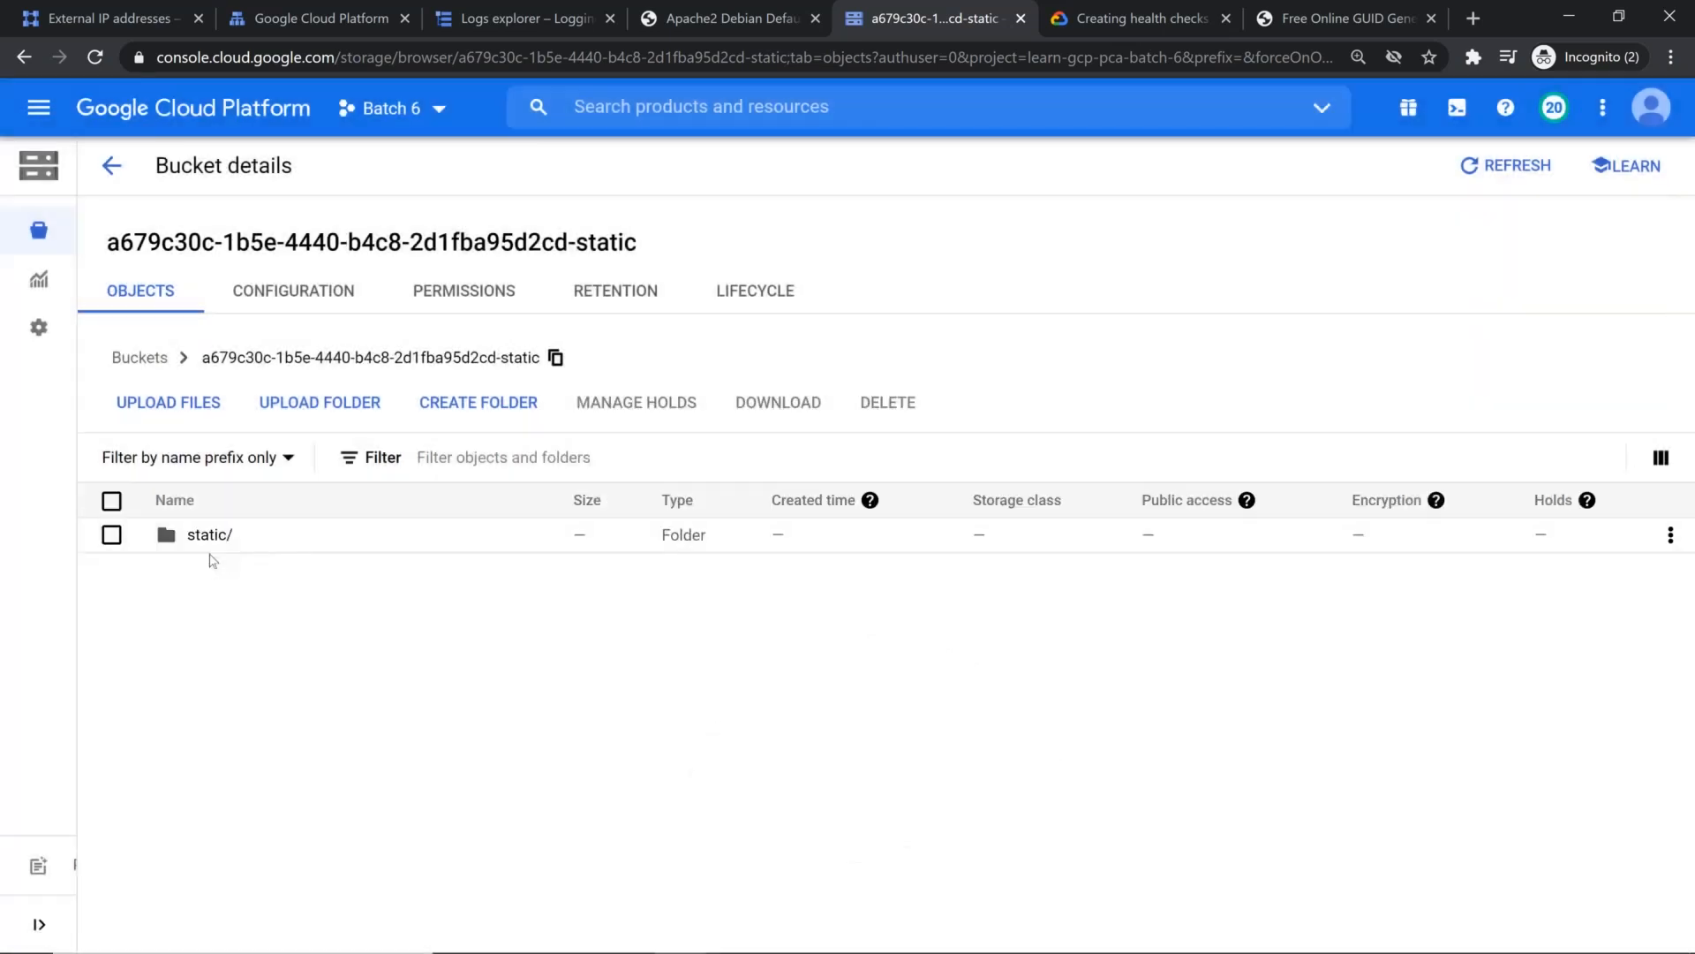
click(207, 535)
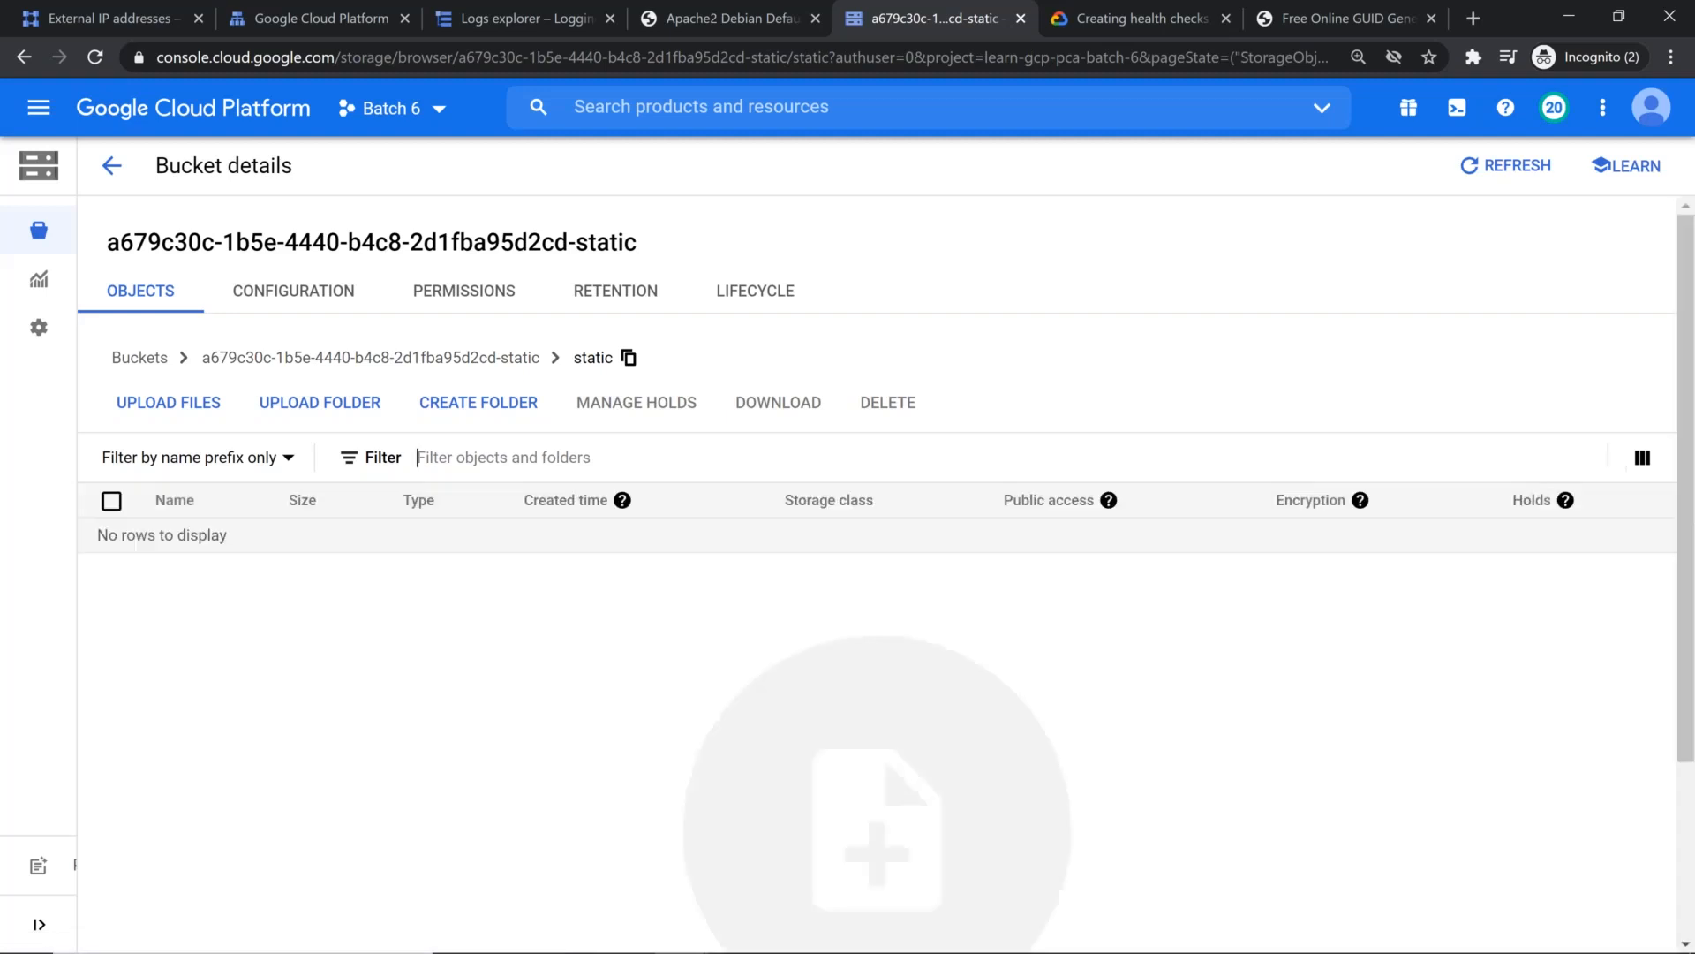
Step: Return to the GUID generator tab and load the Google home page there
click(1376, 23)
click(947, 62)
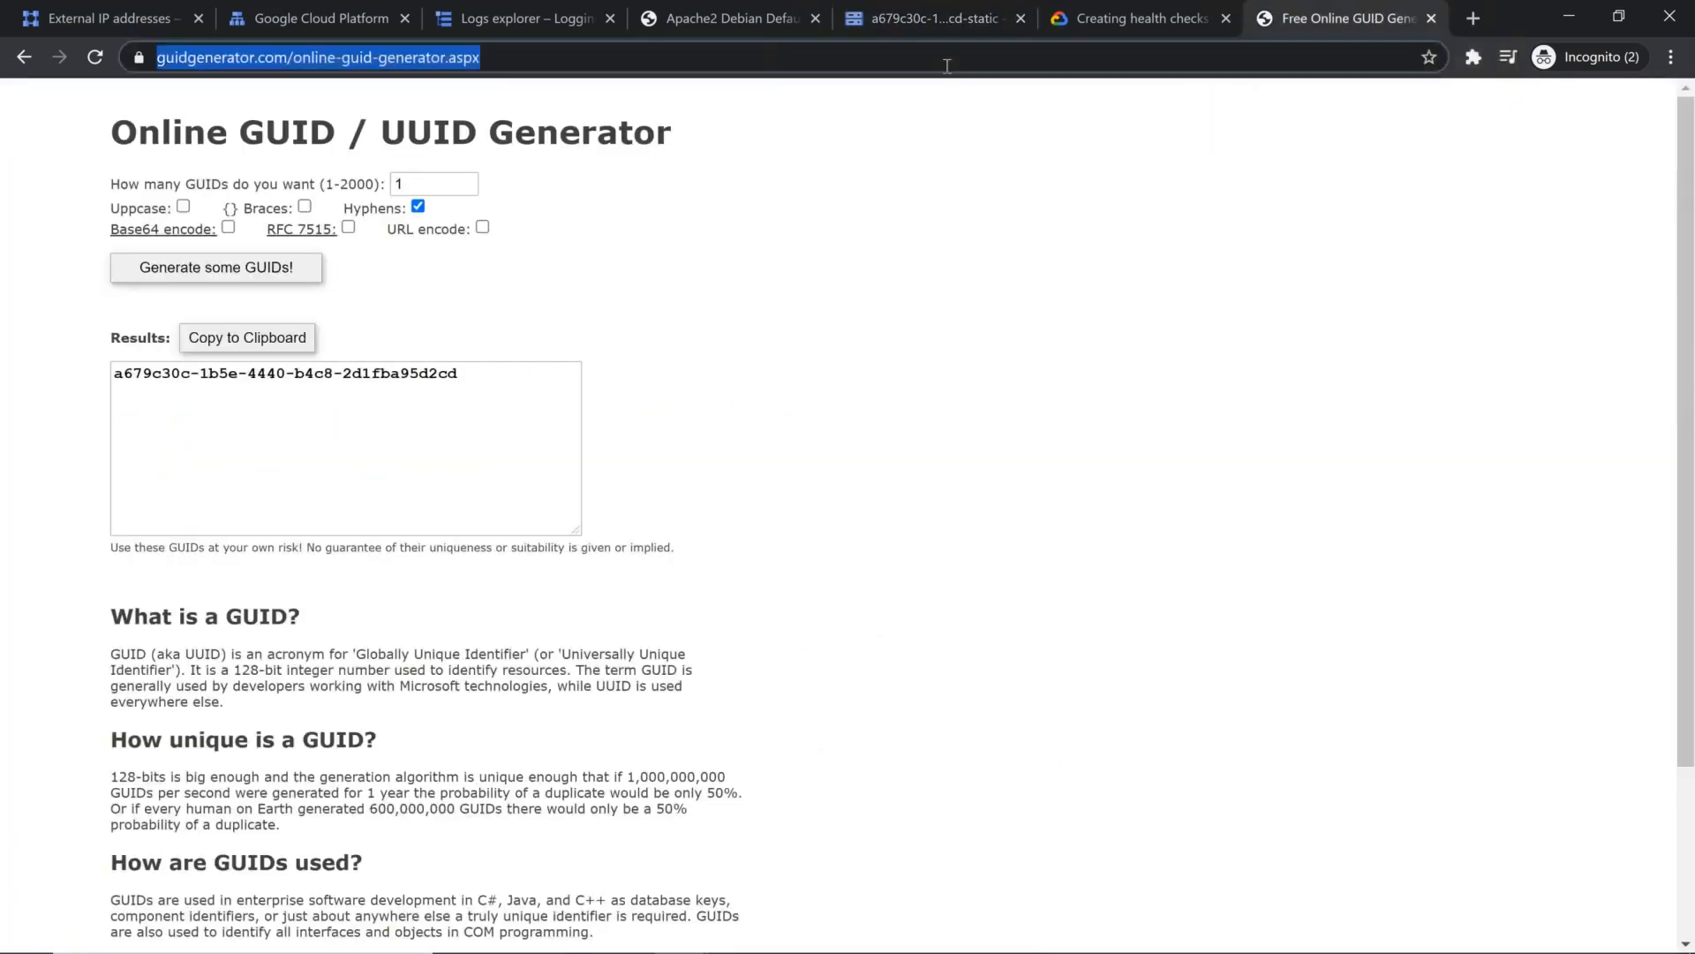
text(go)
key(Return)
Step: Search Google for "gcp images" and show the image results
text(gc)
key(BackSpace)
key(BackSpace)
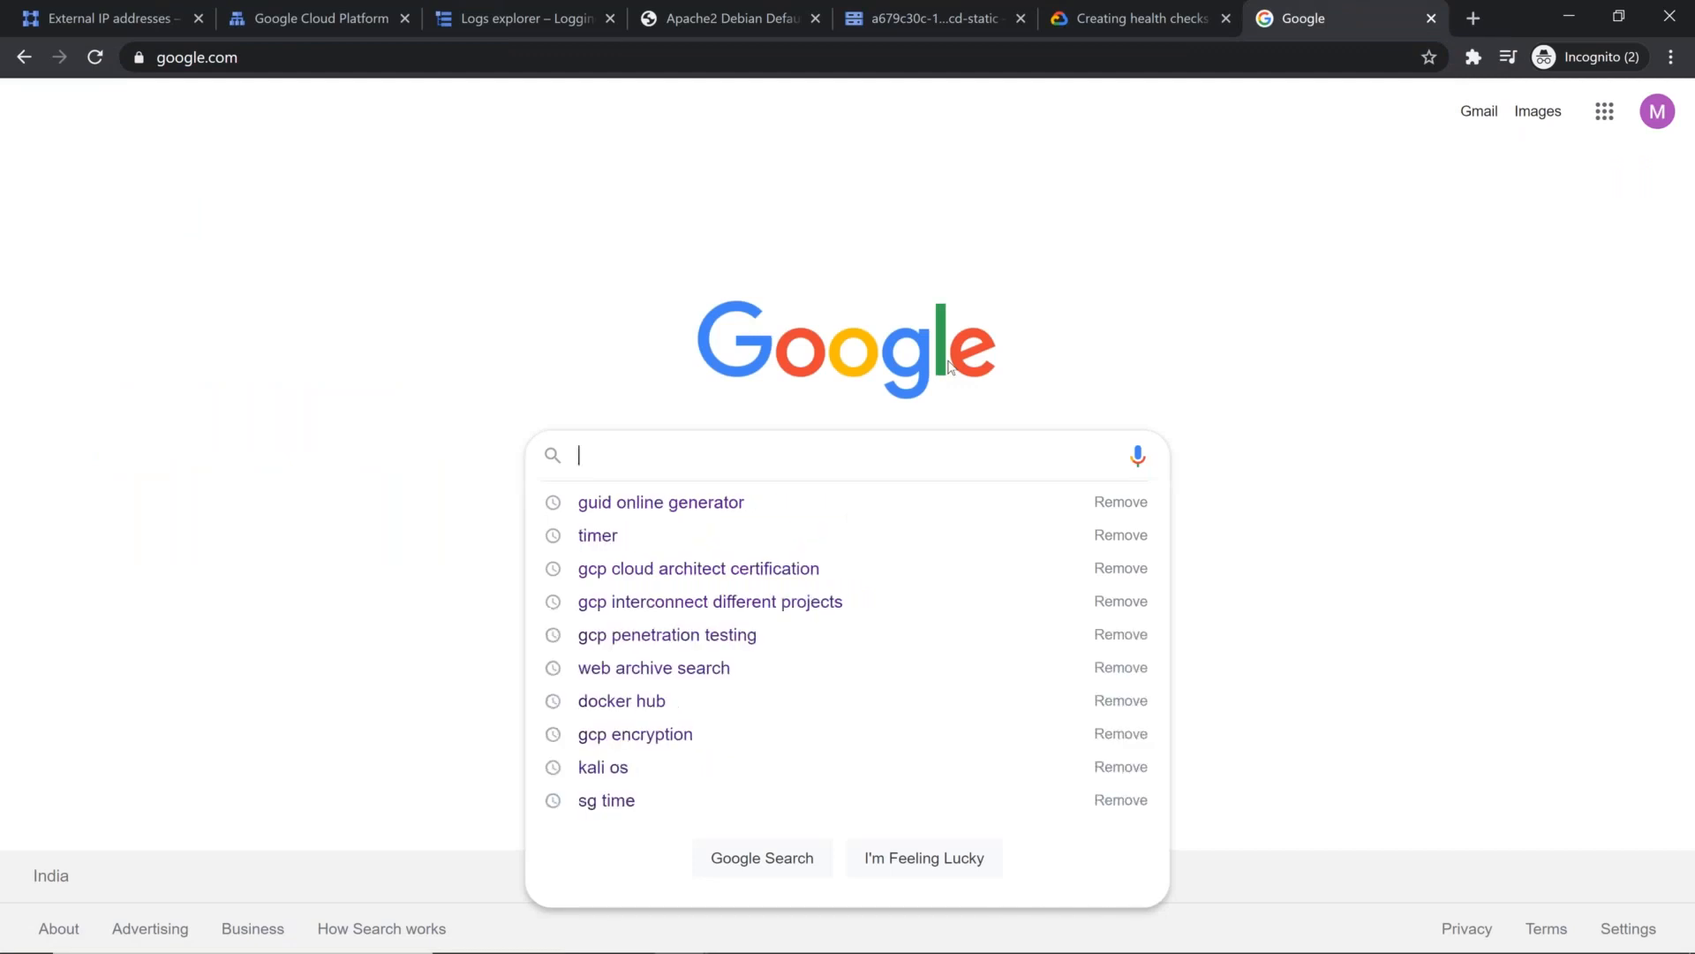
text(w)
key(BackSpace)
text(gcp)
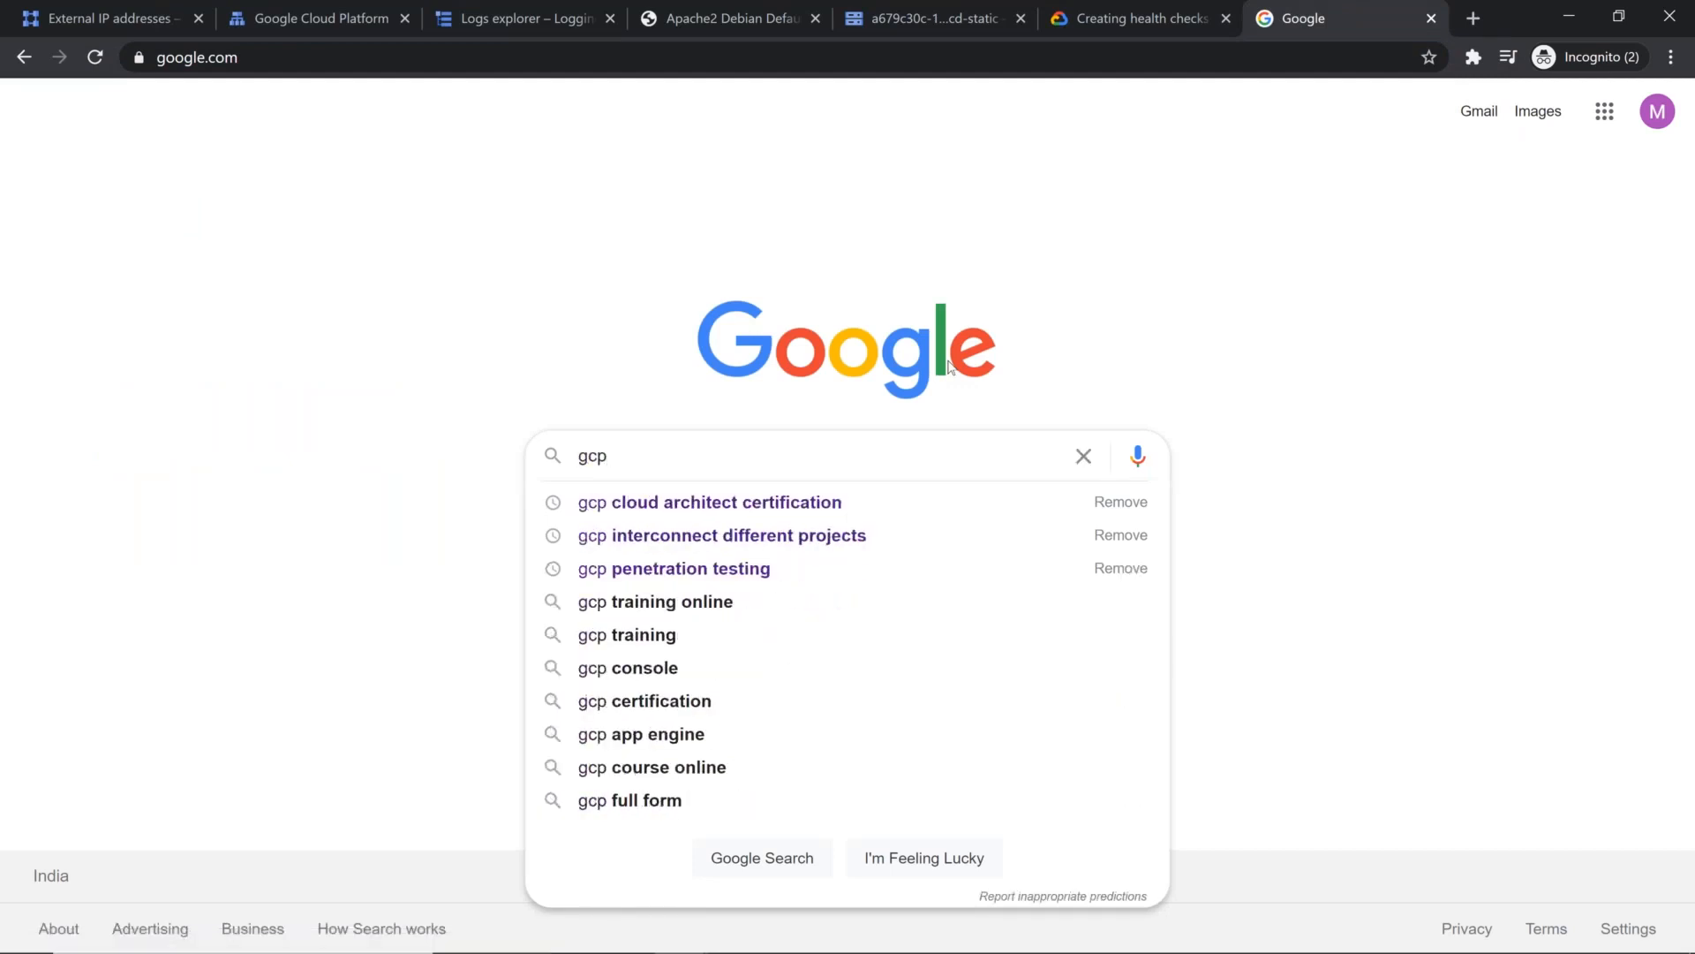
text( images)
key(Return)
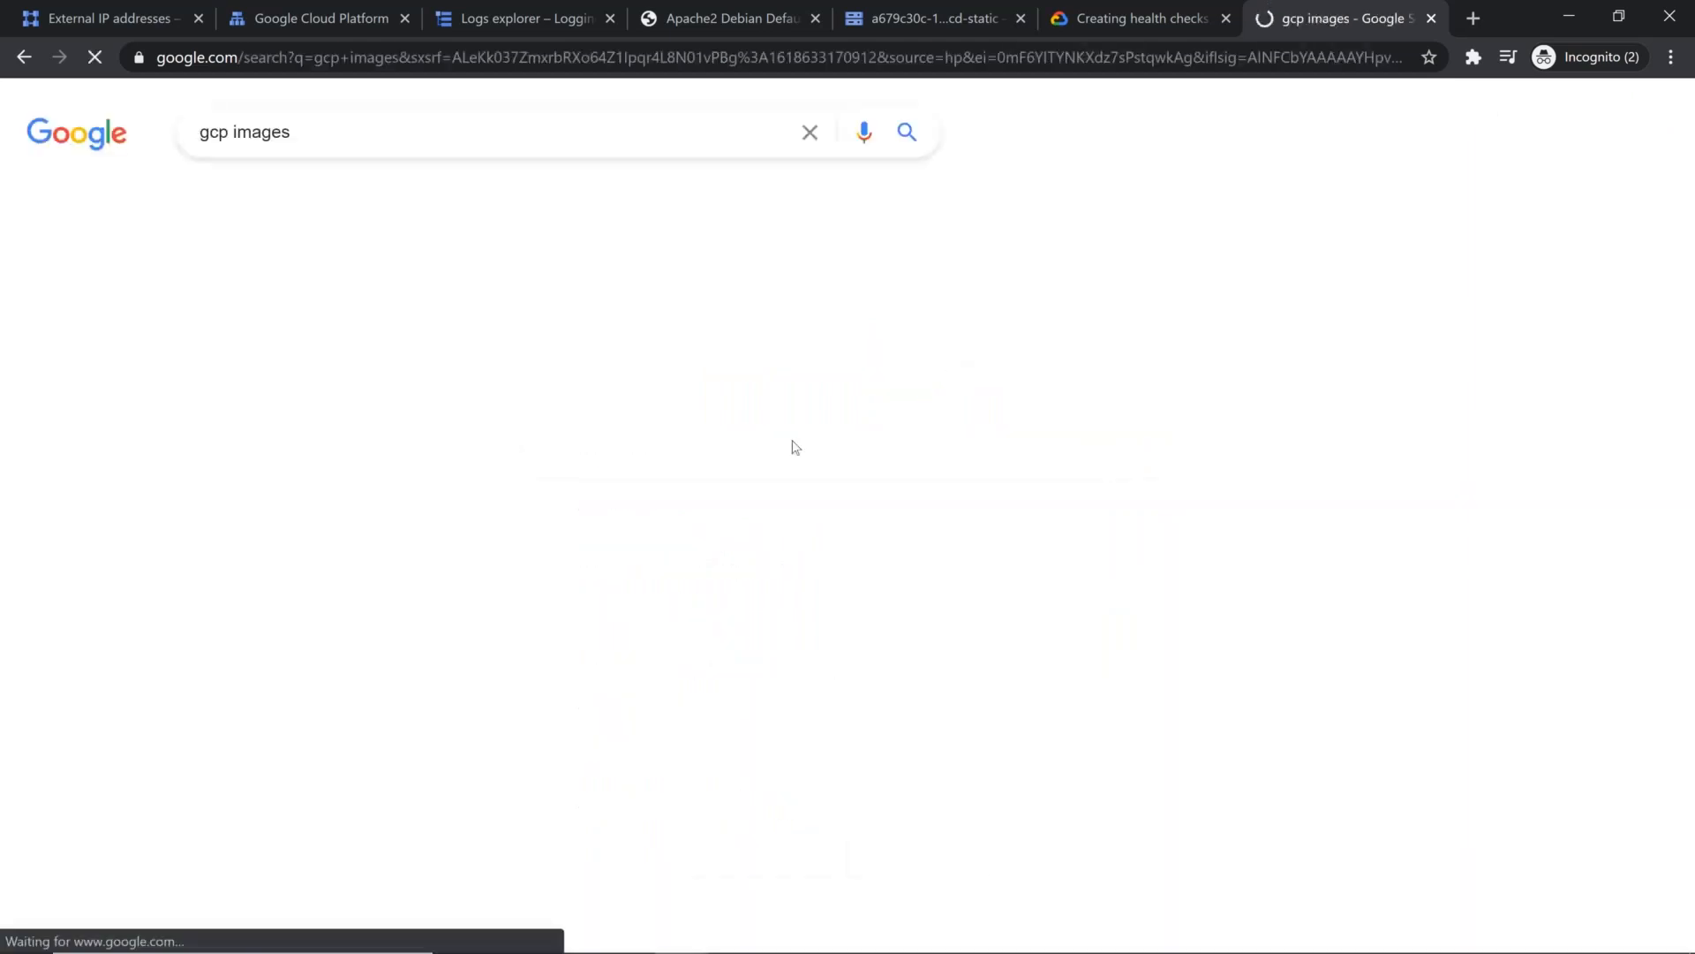
click(337, 194)
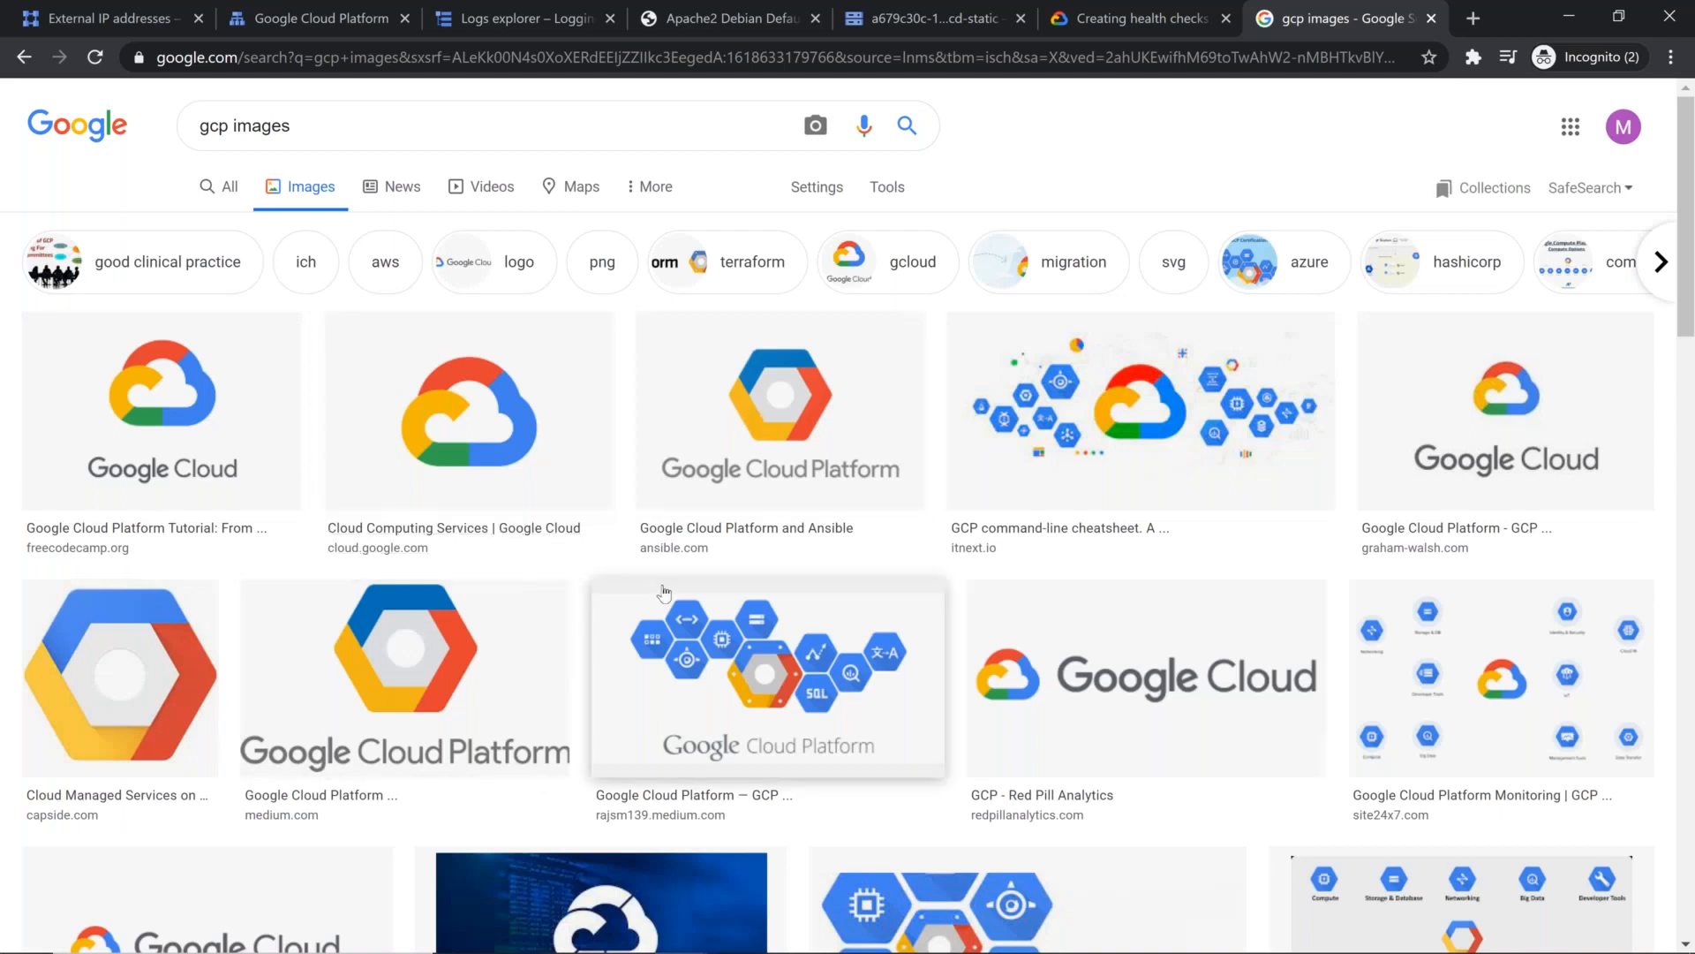
Step: Open the Rhino Security Labs page behind the hexagon-icon GCP bucket image and look through it, dismissing the newsletter popup
scroll(664, 592, down, 1)
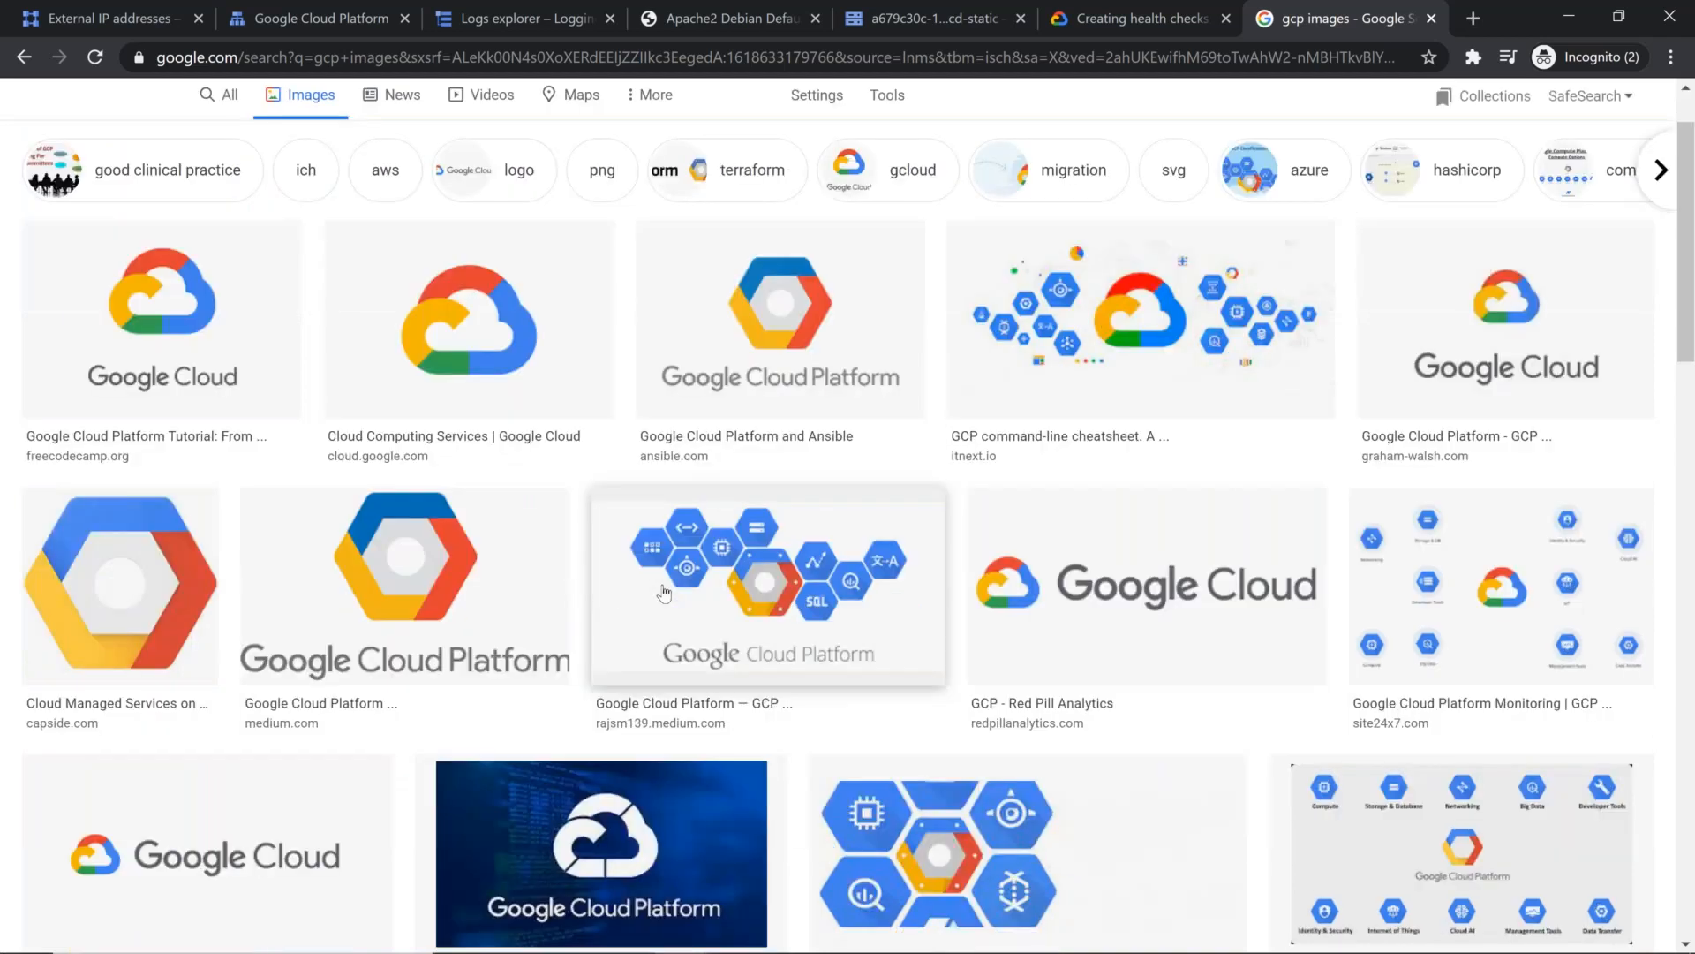
scroll(887, 817, down, 1)
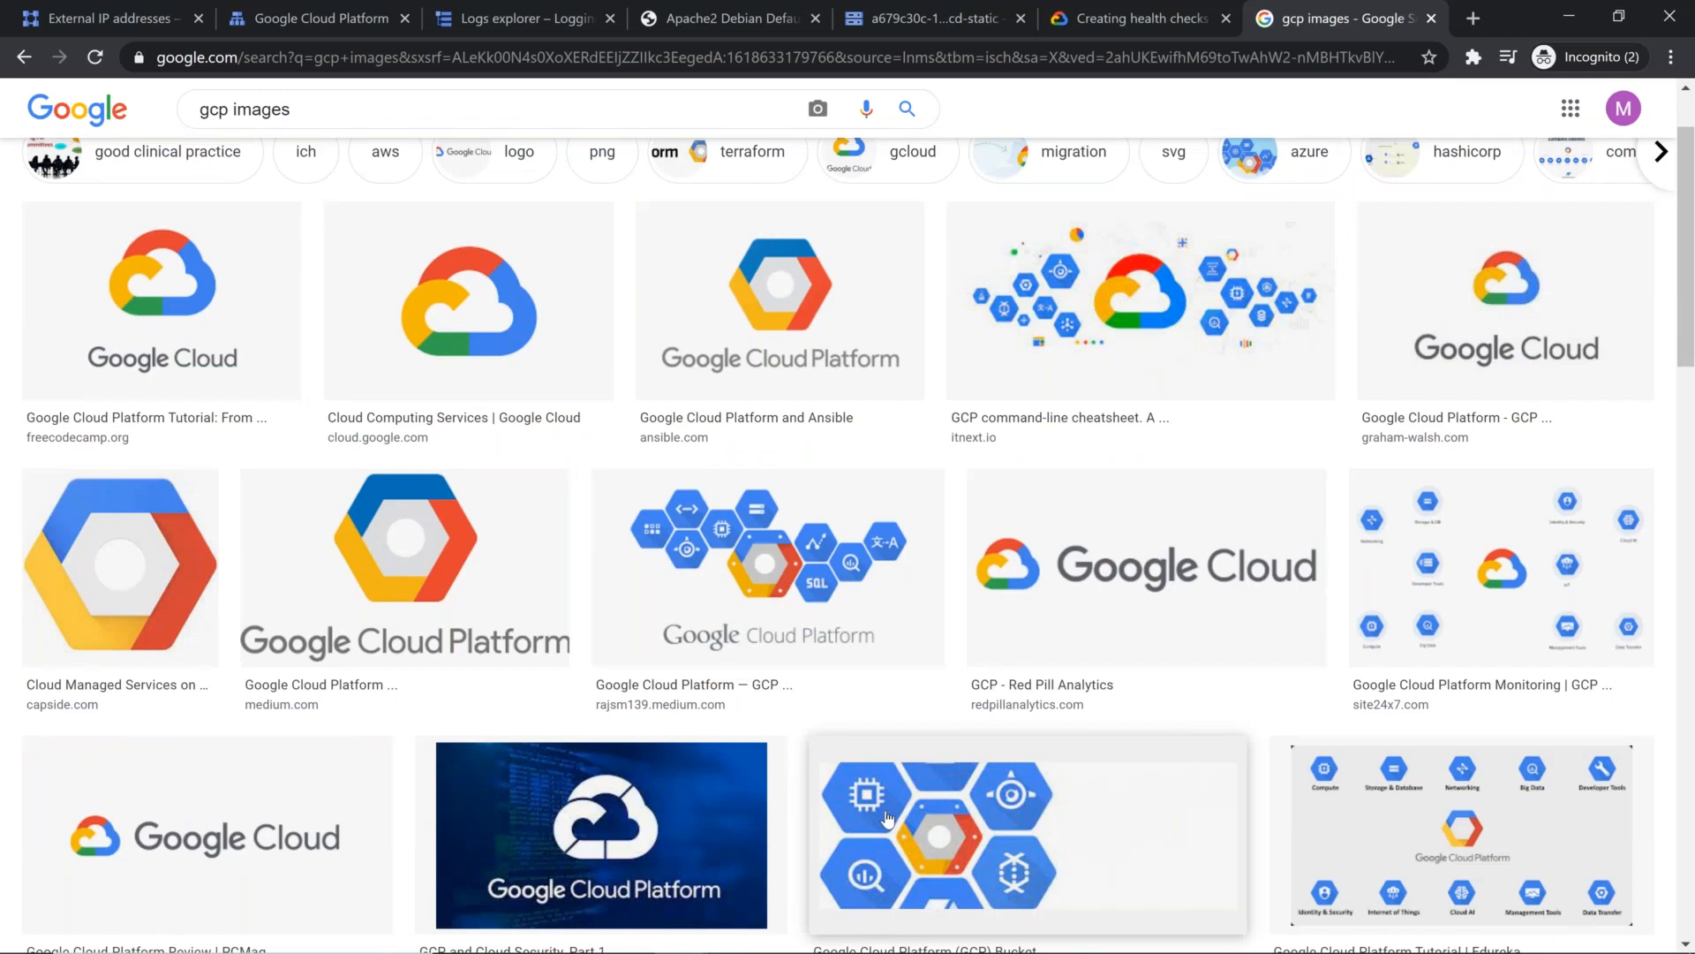
click(887, 820)
right_click(1114, 298)
click(1068, 224)
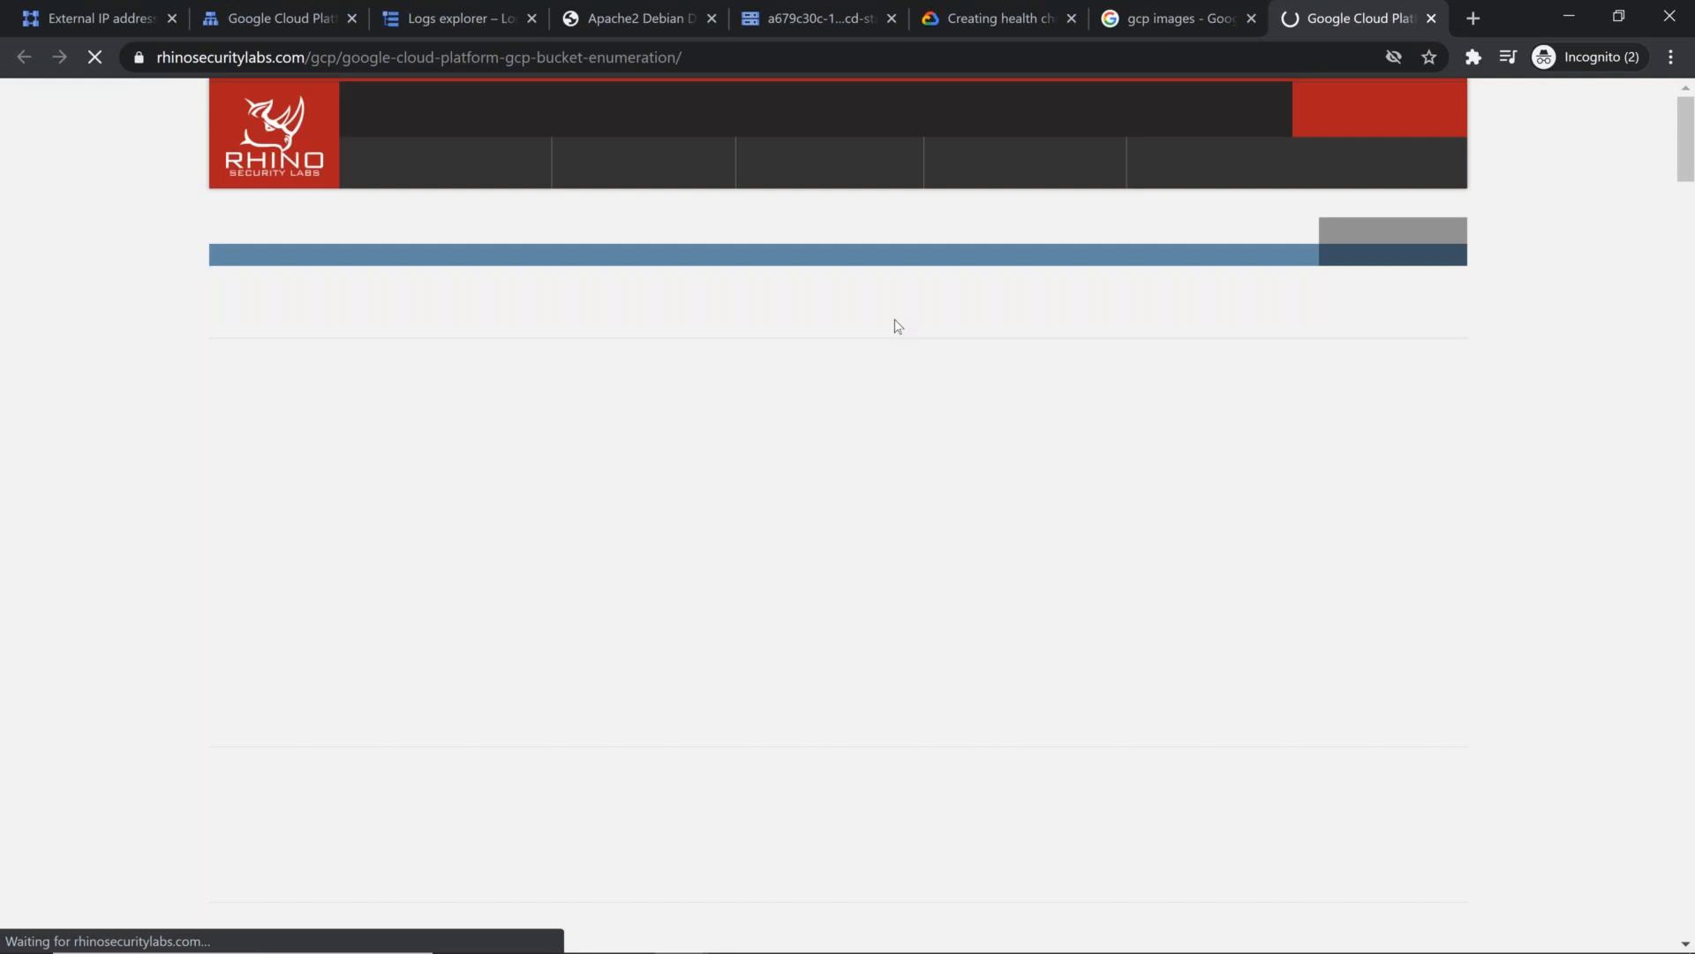
scroll(872, 351, down, 9)
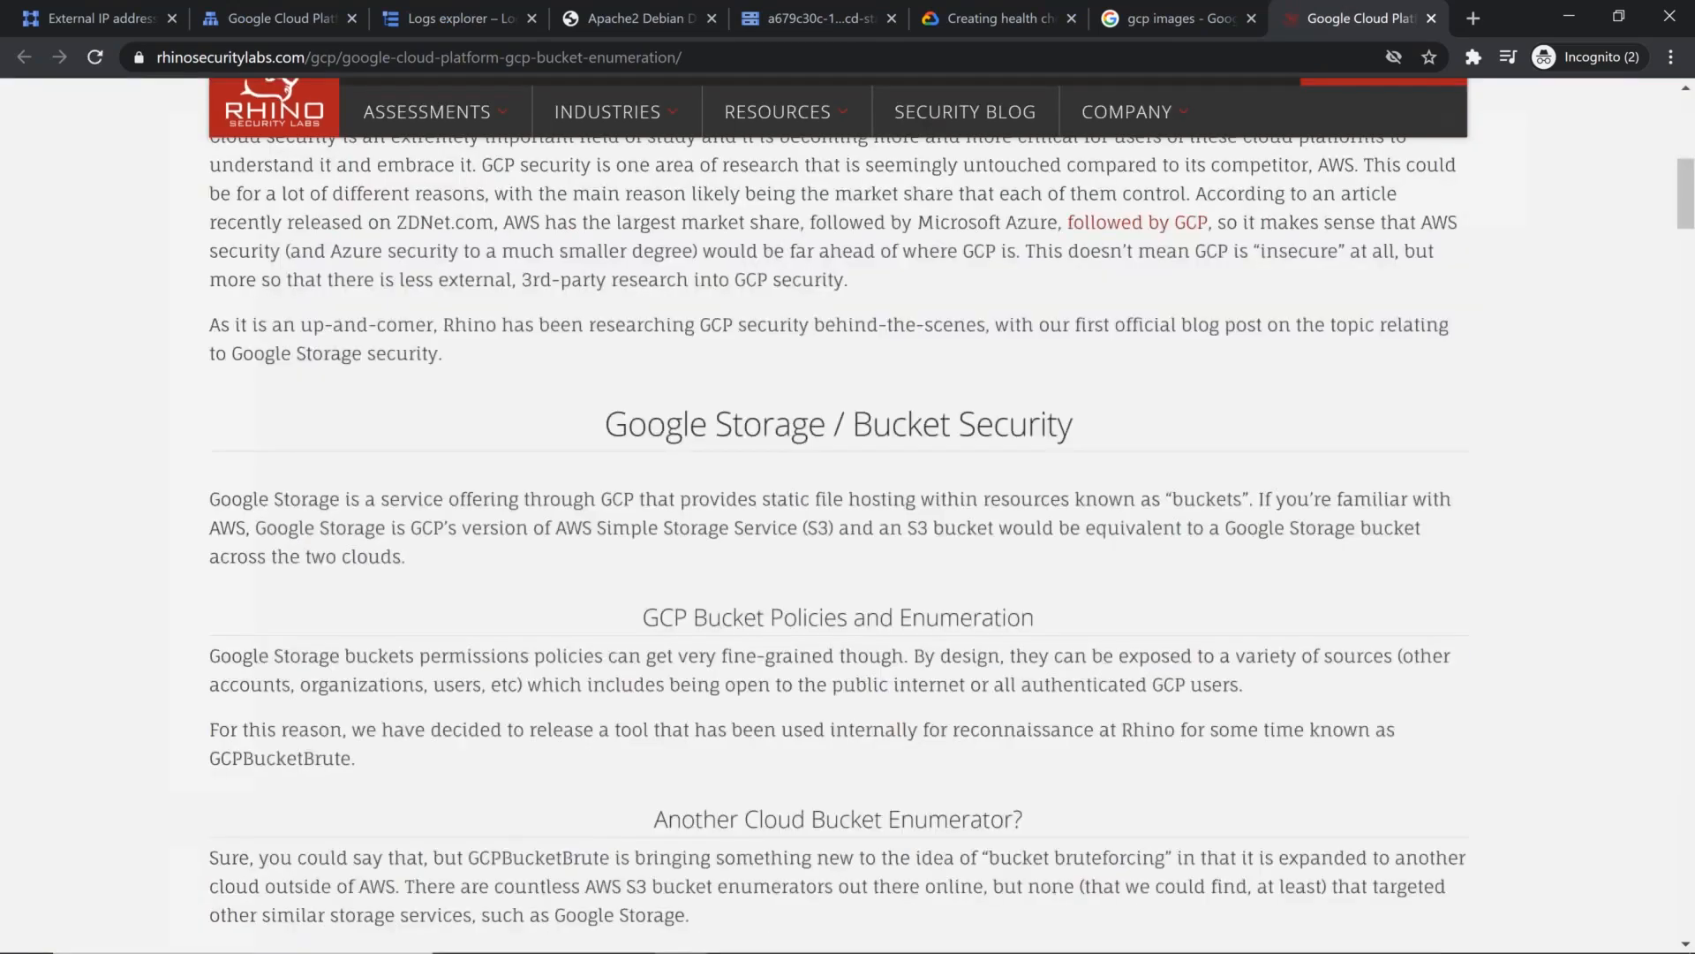
scroll(1103, 334, down, 20)
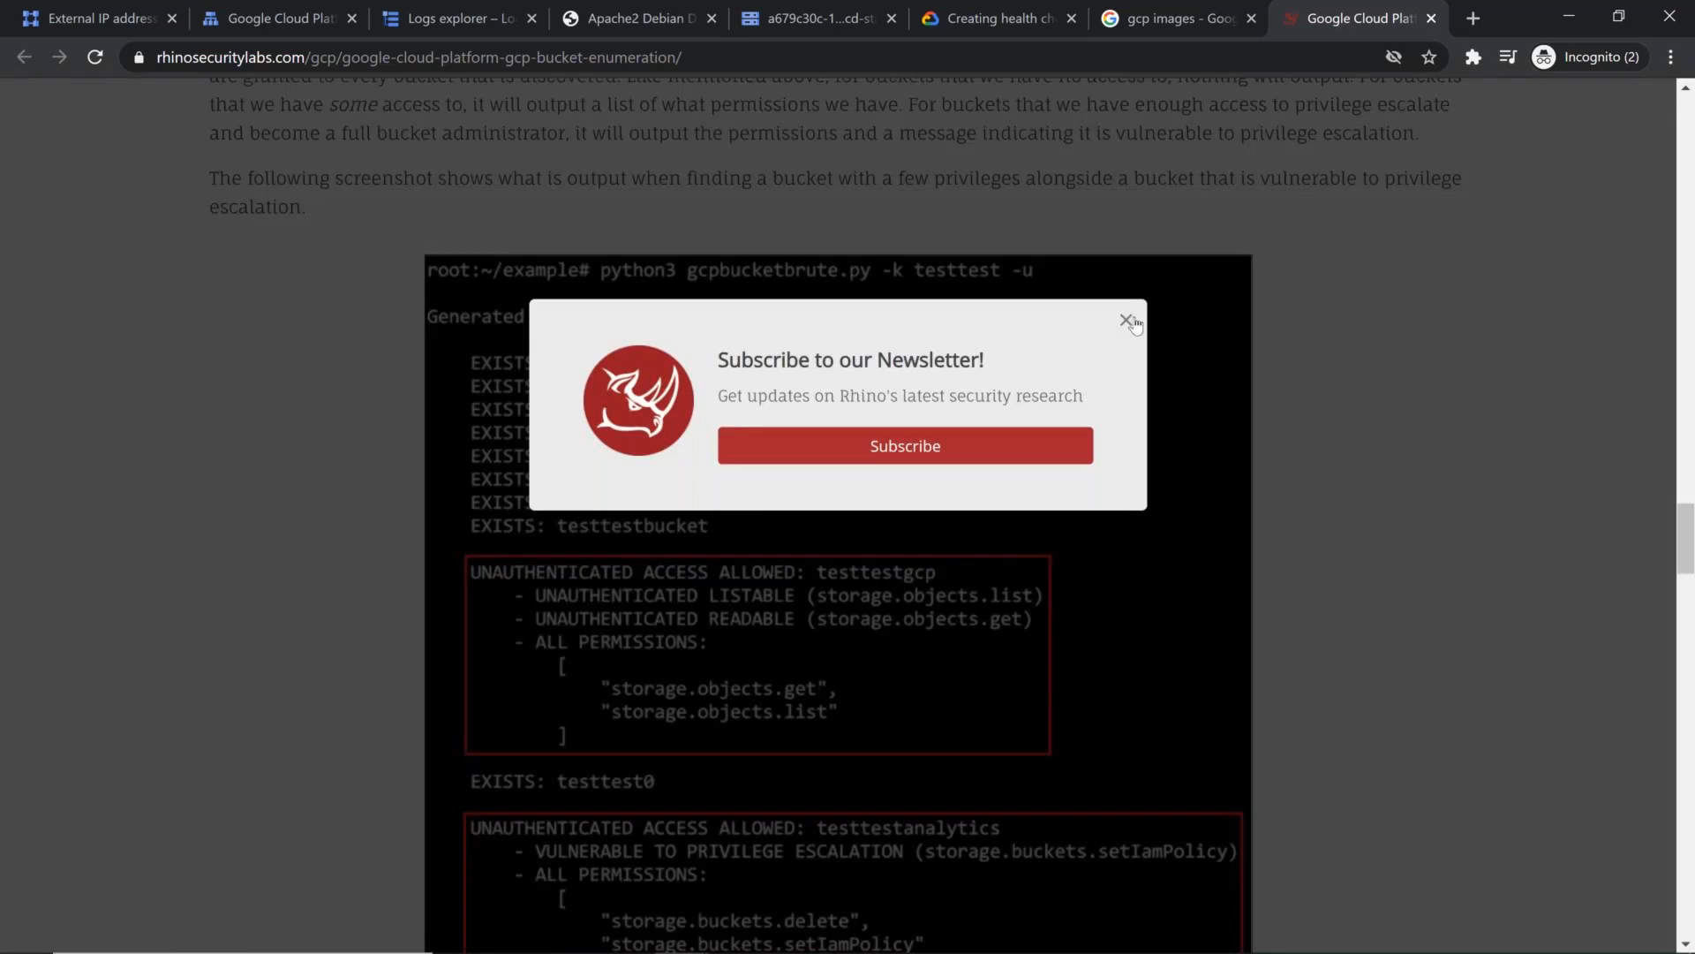
click(1129, 321)
scroll(1141, 362, down, 5)
scroll(1141, 361, down, 15)
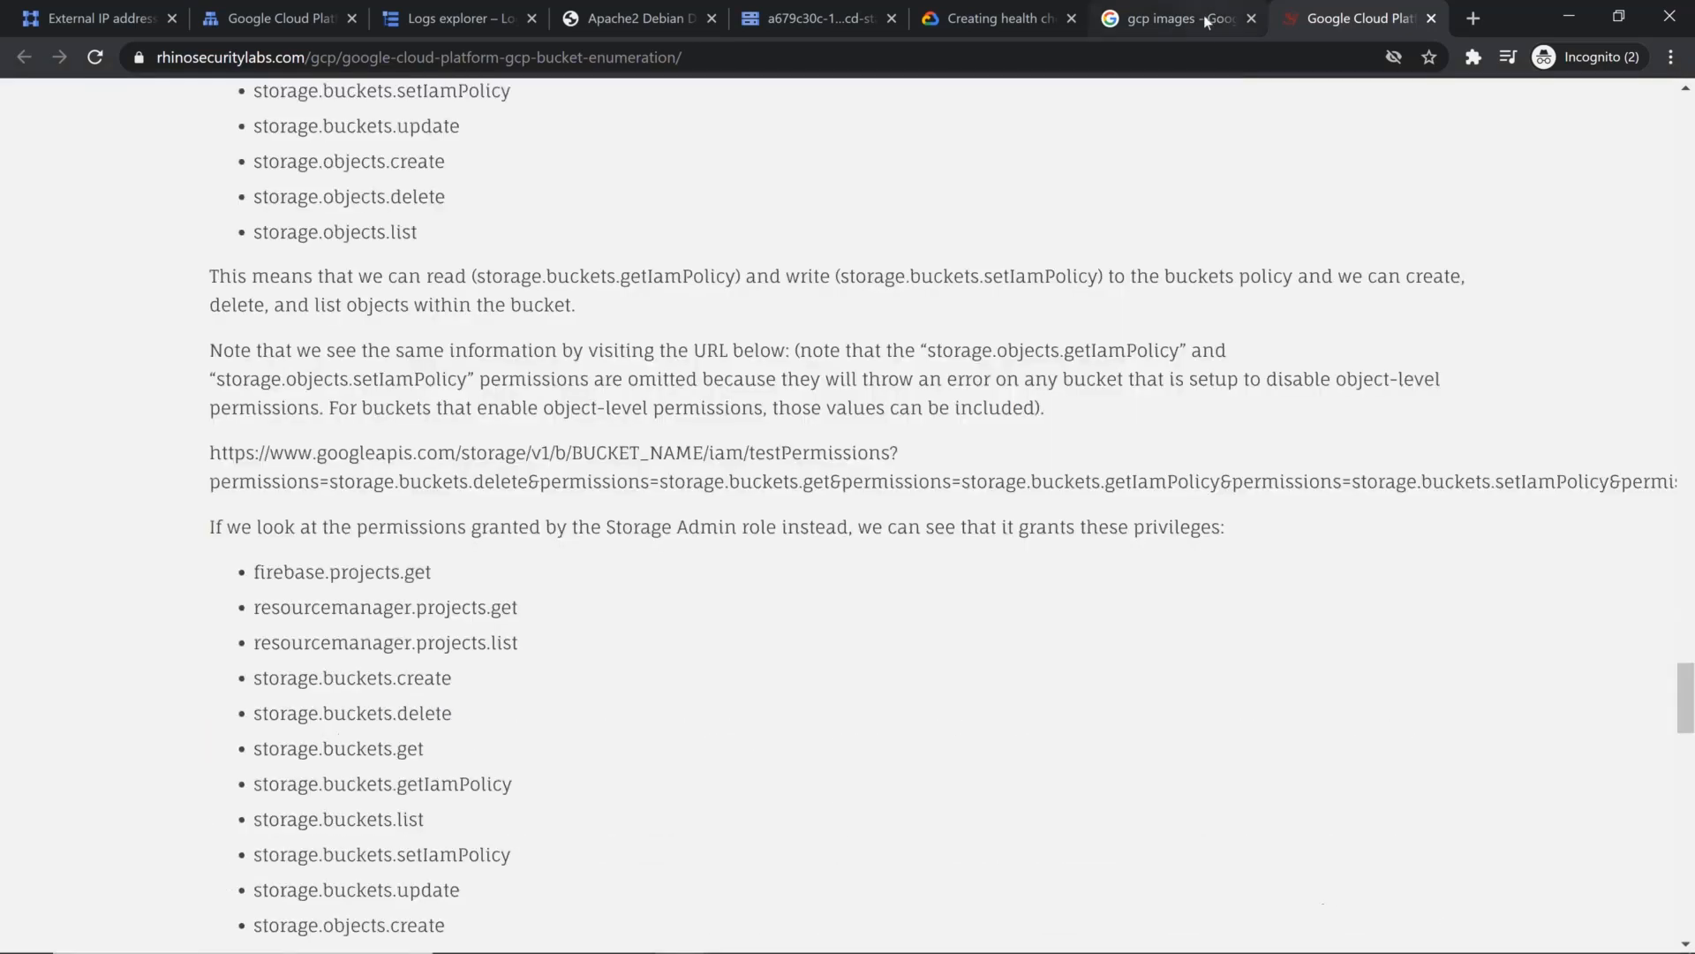
key(ctrl+shift+Tab)
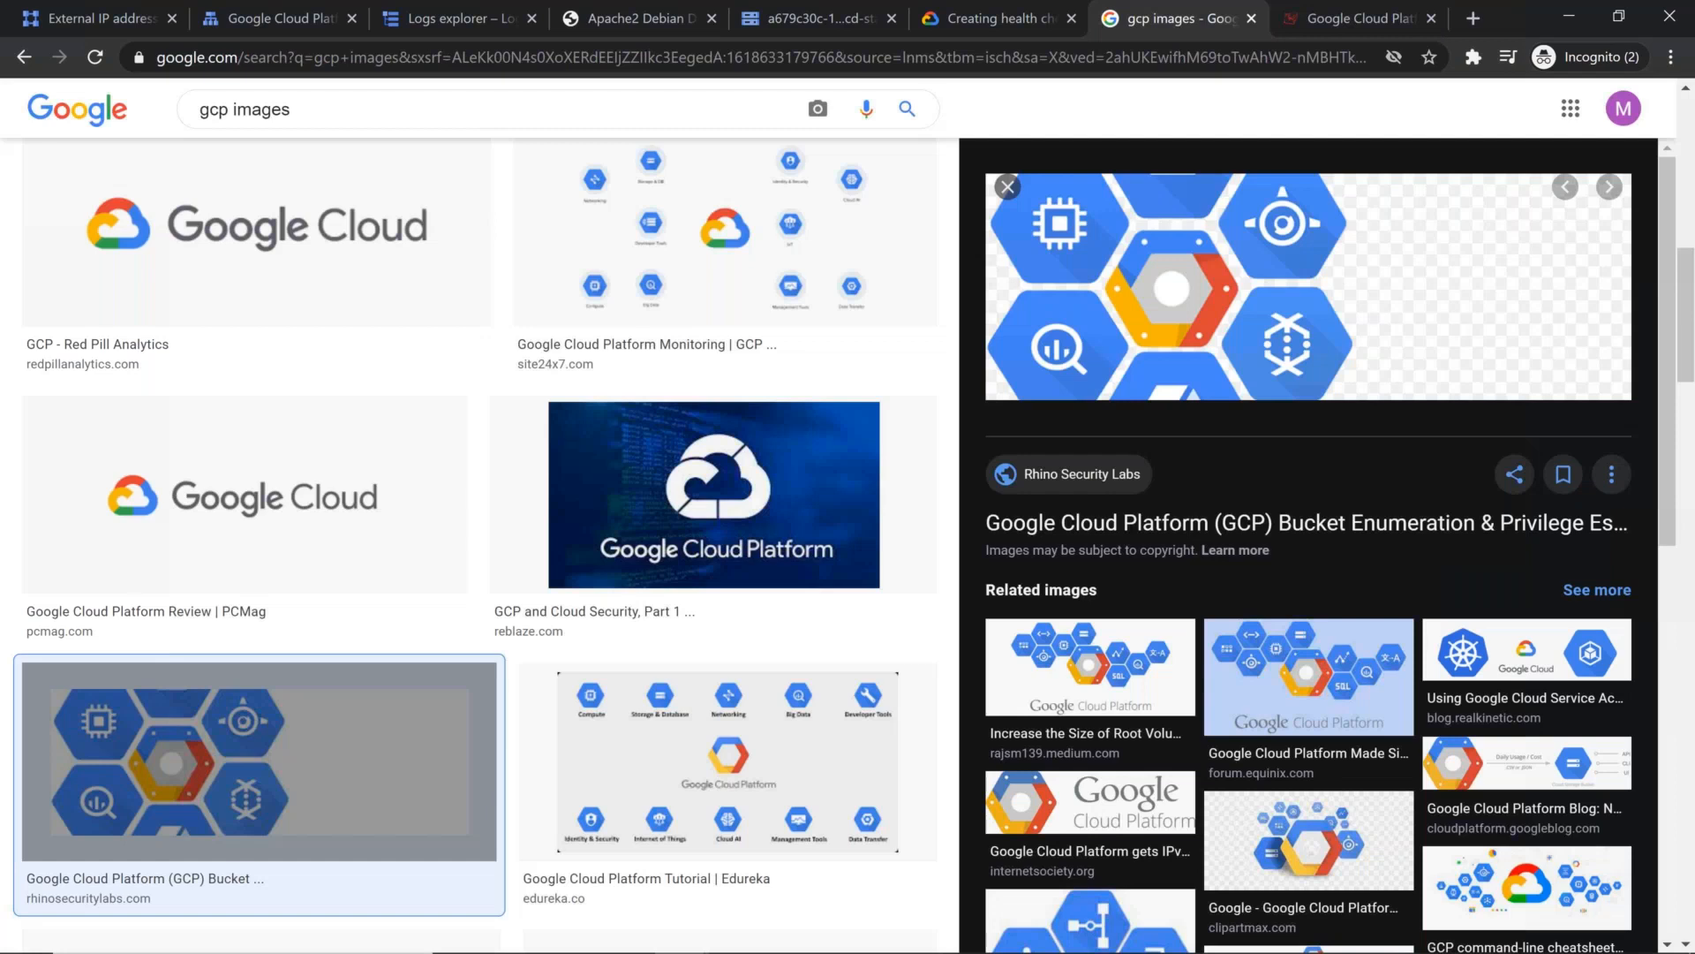
right_click(1202, 292)
click(1280, 470)
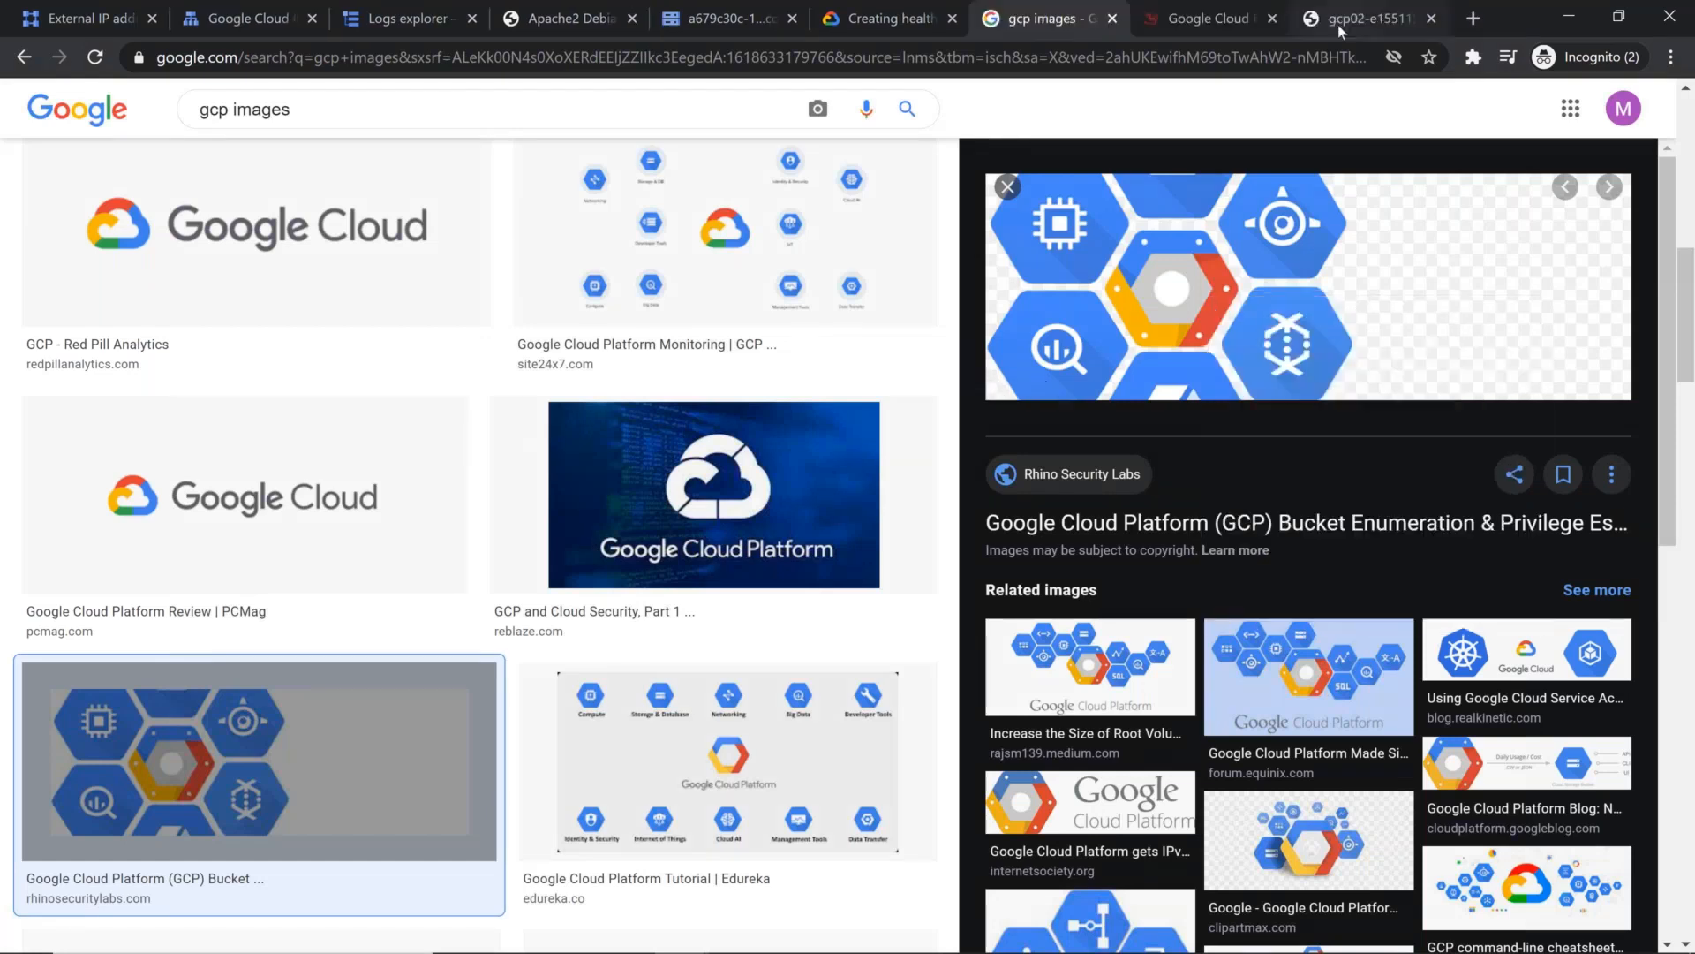
key(ctrl+Tab)
key(ctrl+Tab)
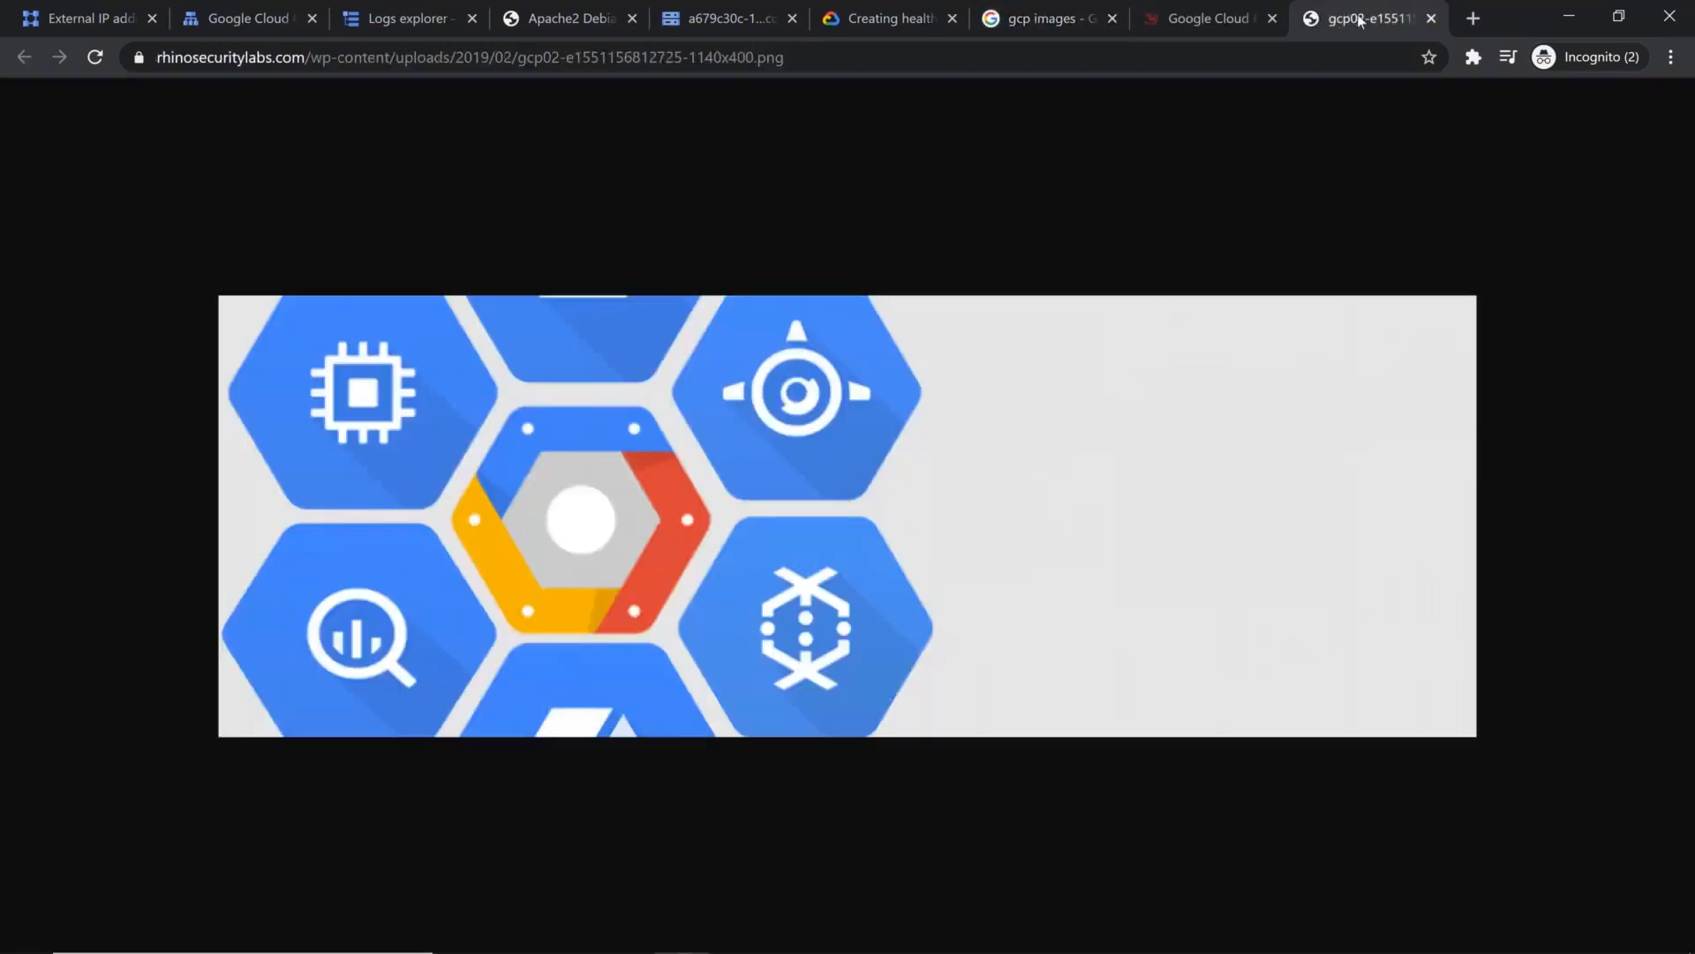
click(1431, 18)
Step: Open the blue Google Cloud Platform image from reblaze.com by itself in a new tab and switch to it
click(1139, 22)
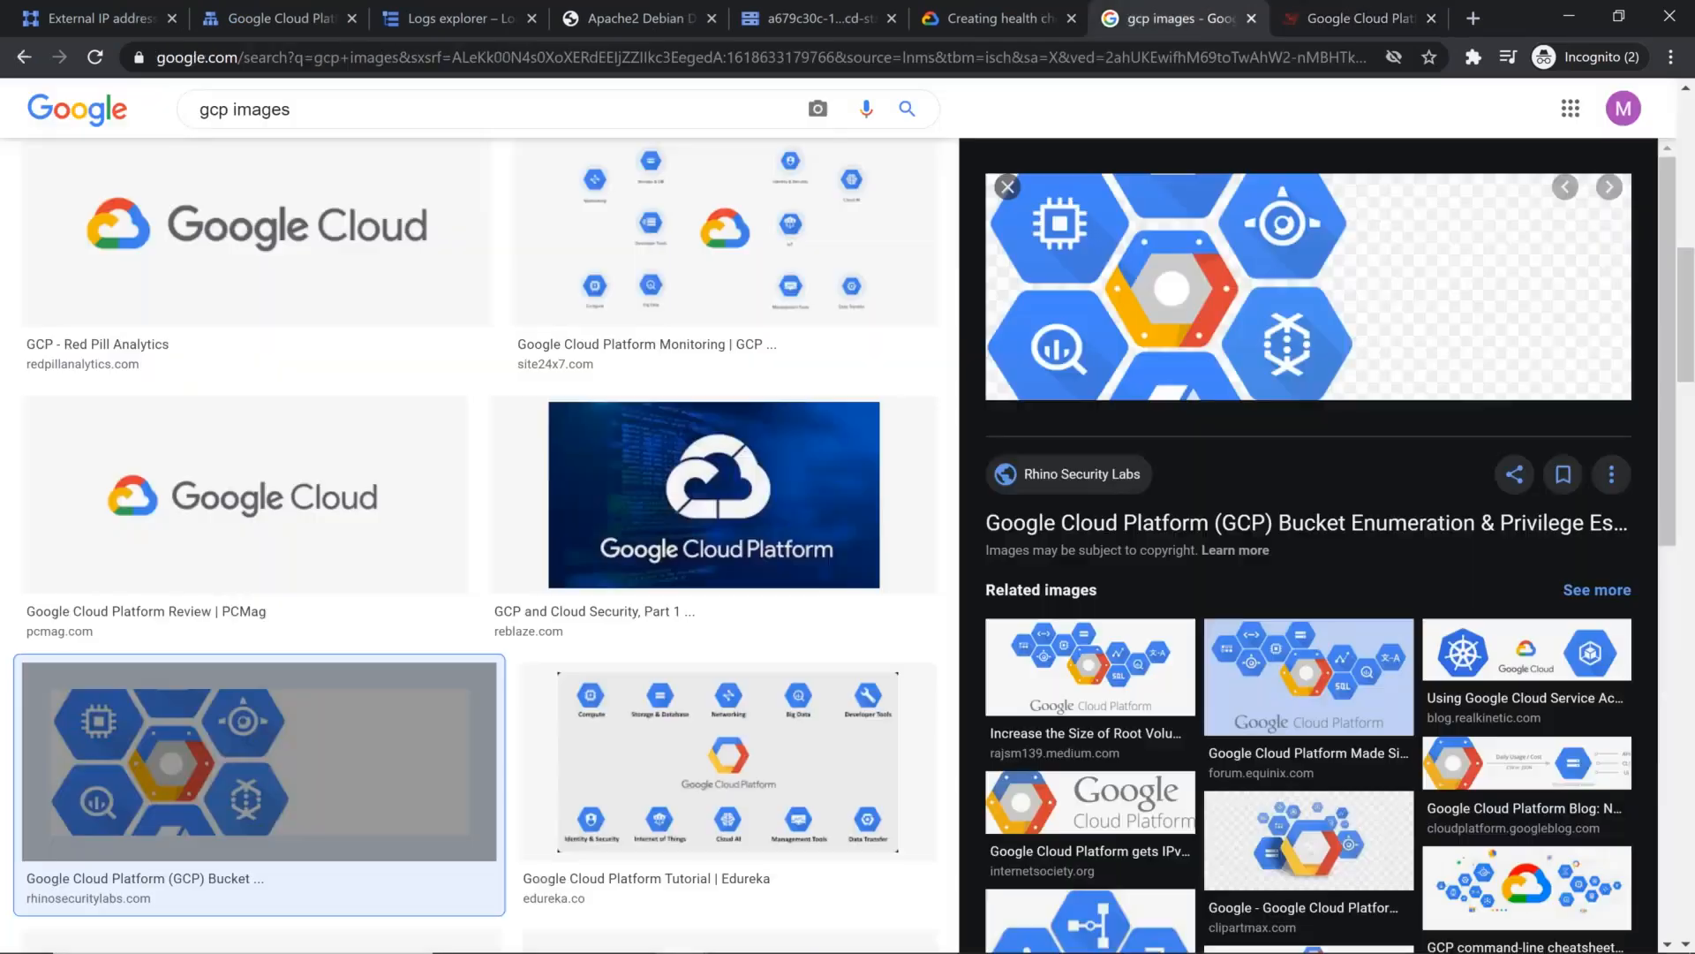
right_click(801, 508)
click(925, 669)
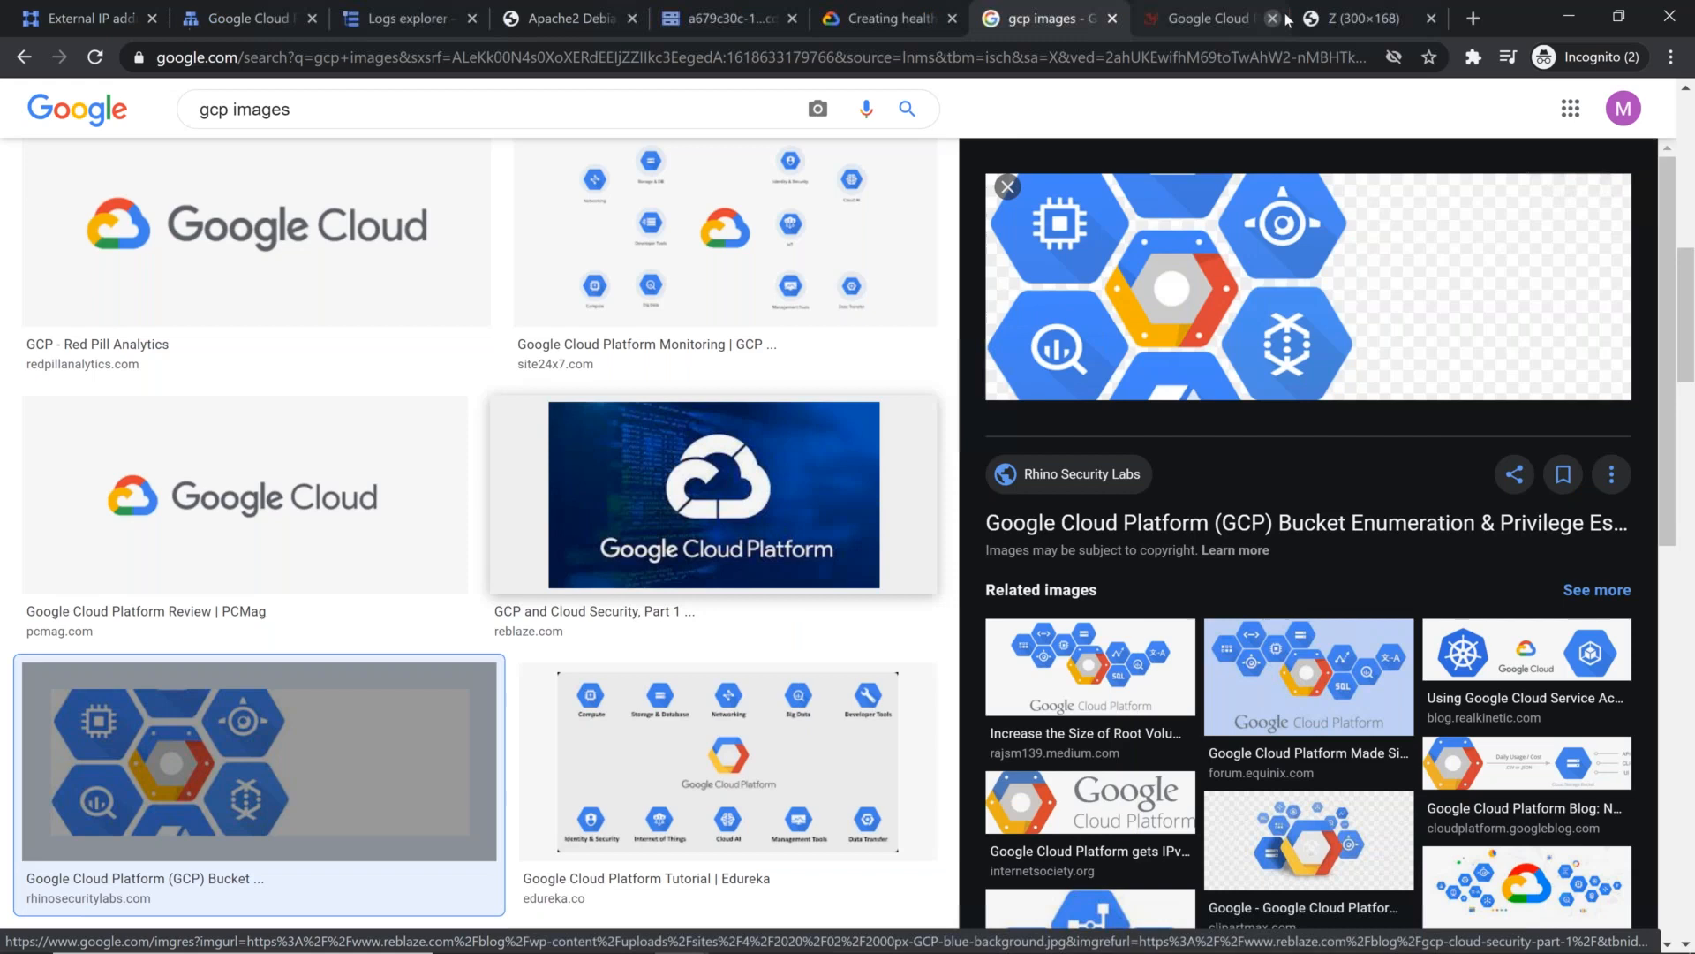
click(1338, 19)
Step: Save the image to the Desktop as download.jpeg with the All Files type
key(ctrl+s)
click(235, 284)
click(239, 326)
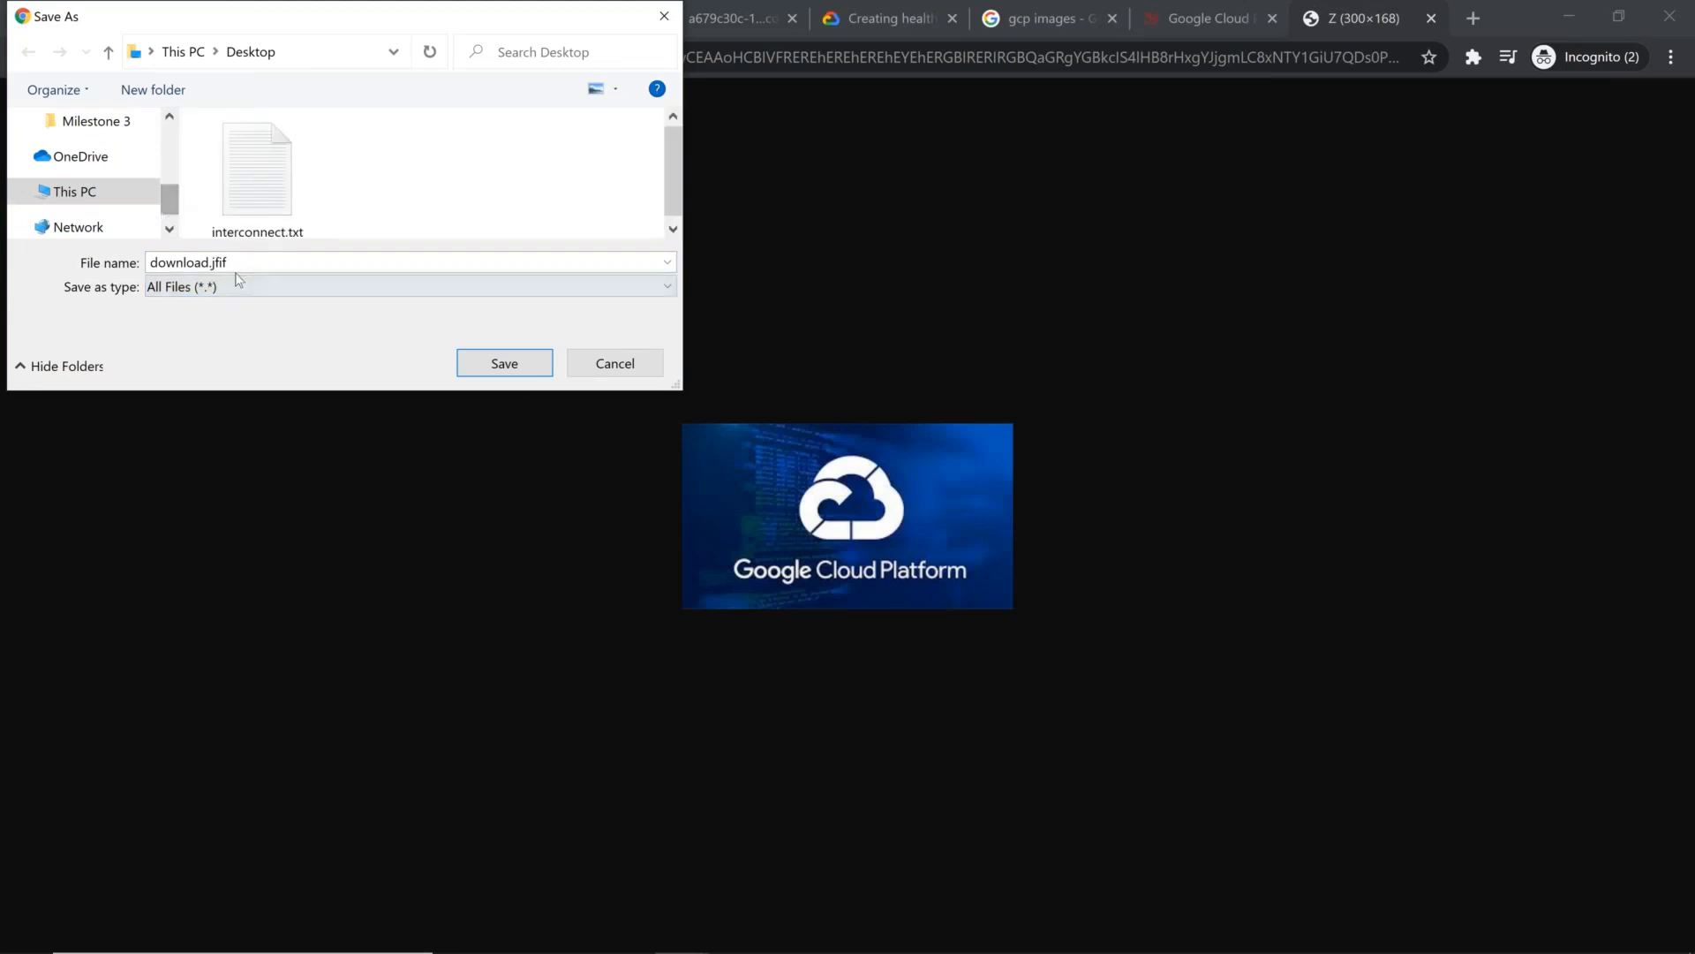
scroll(109, 164, up, 3)
click(109, 164)
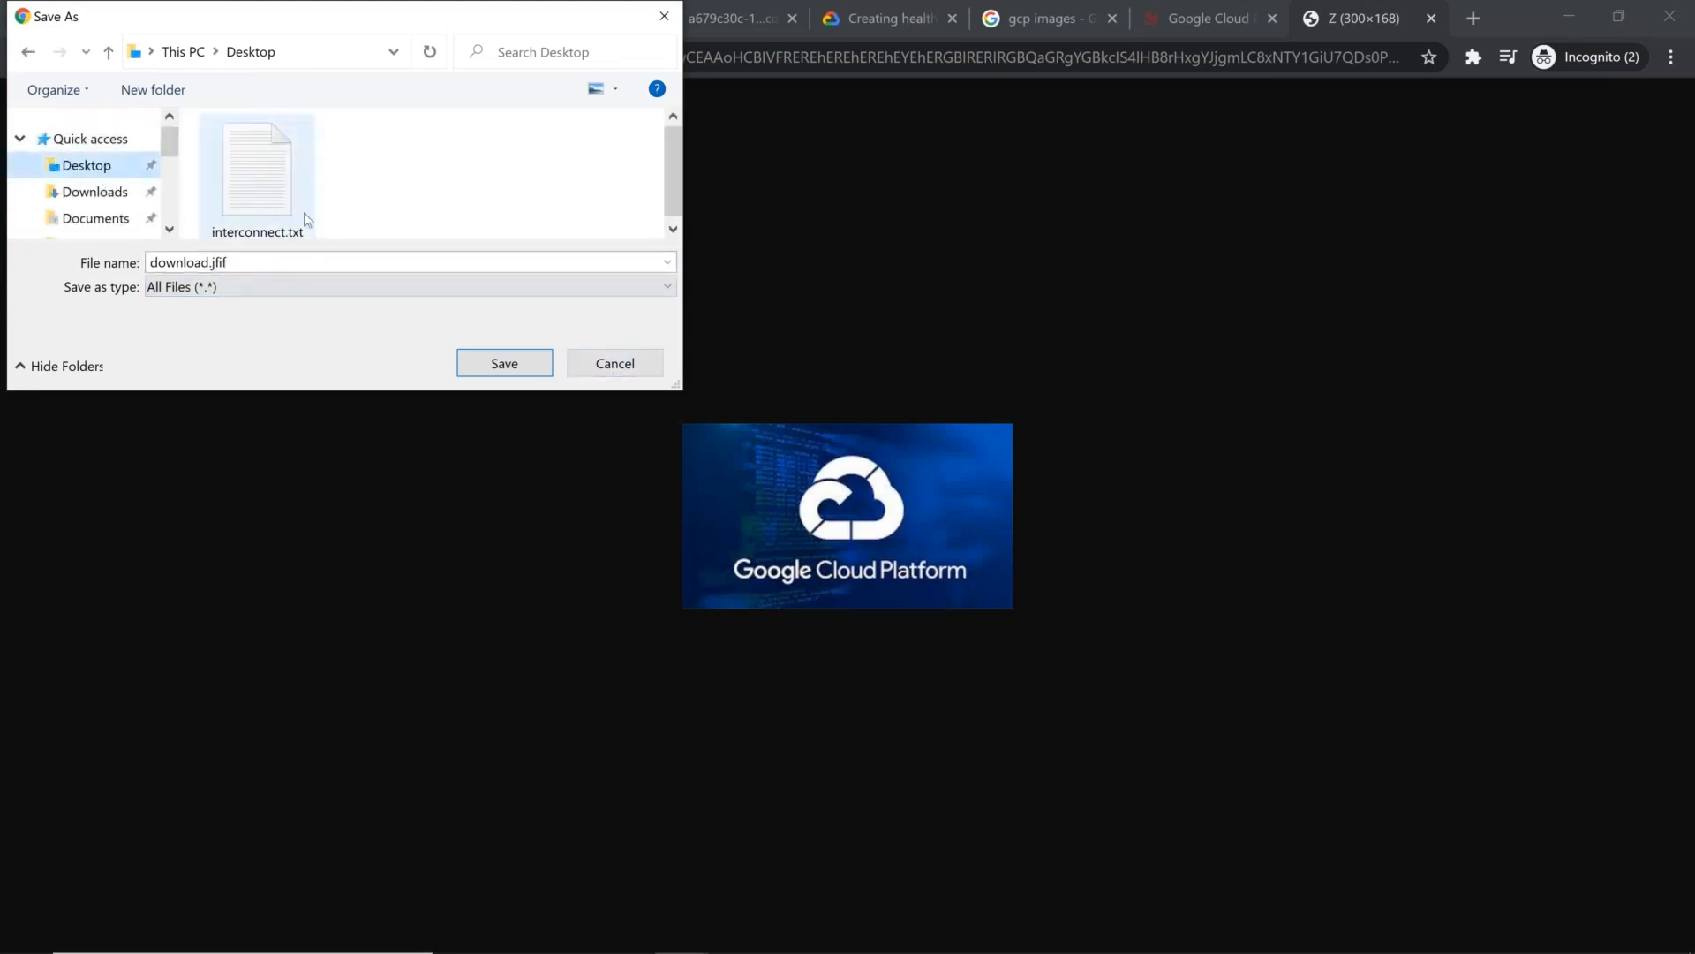
click(292, 262)
key(End)
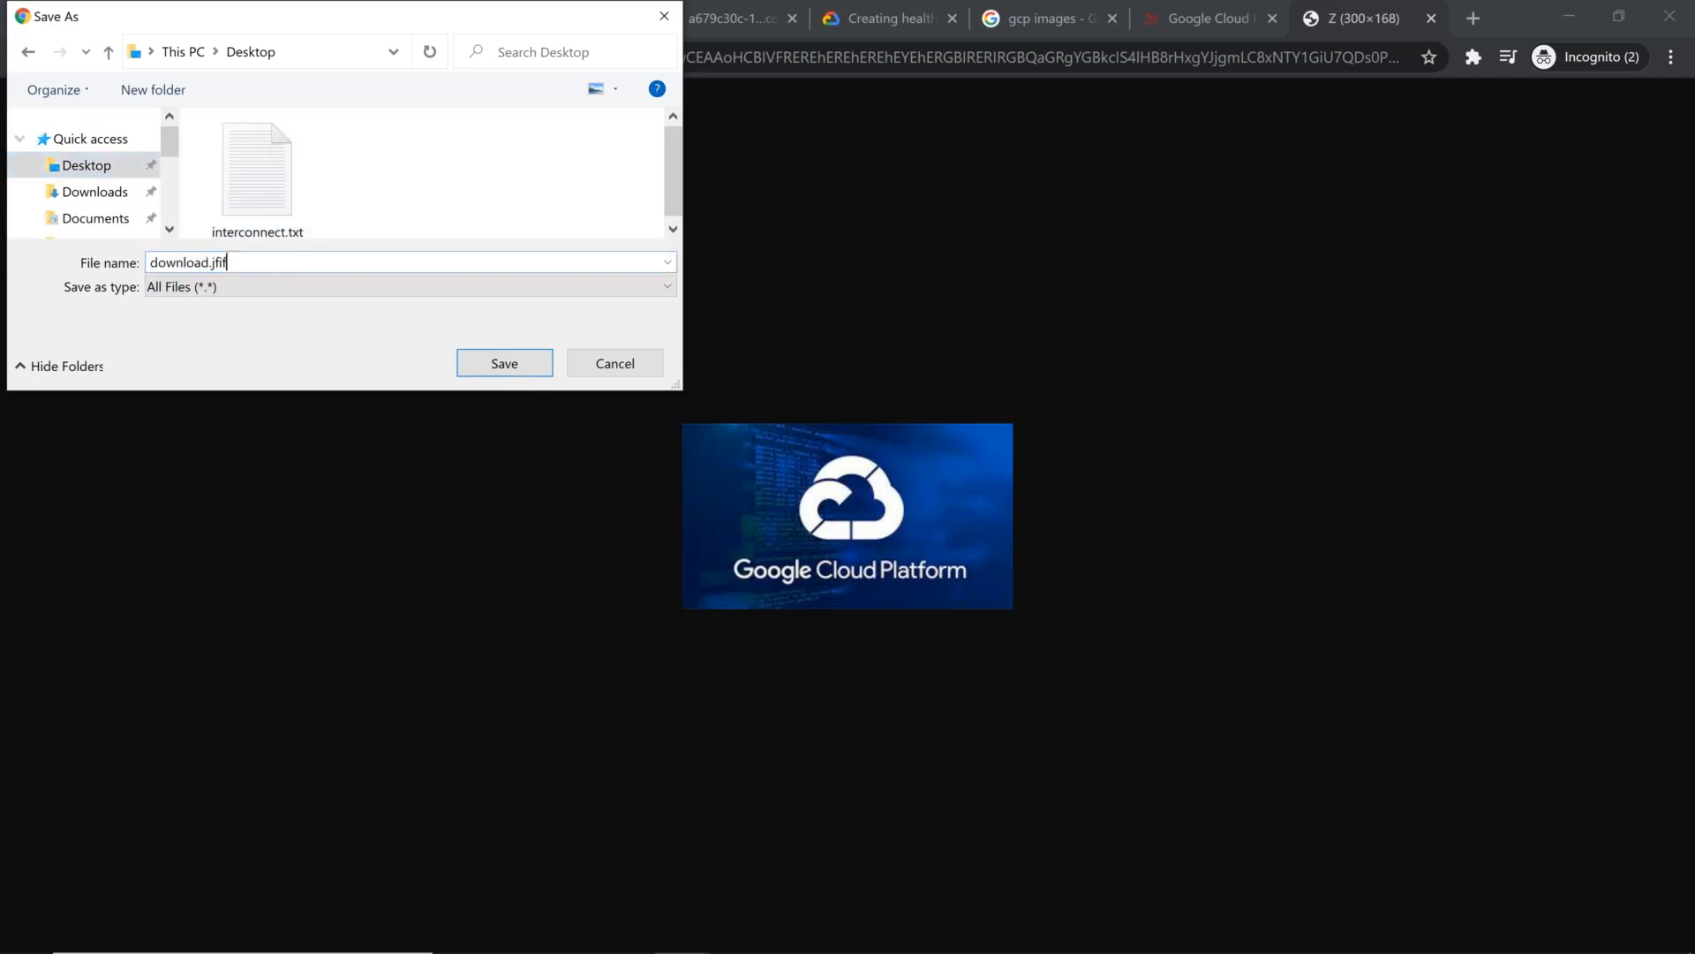
key(BackSpace)
key(BackSpace)
key(BackSpace)
text(peg)
click(504, 365)
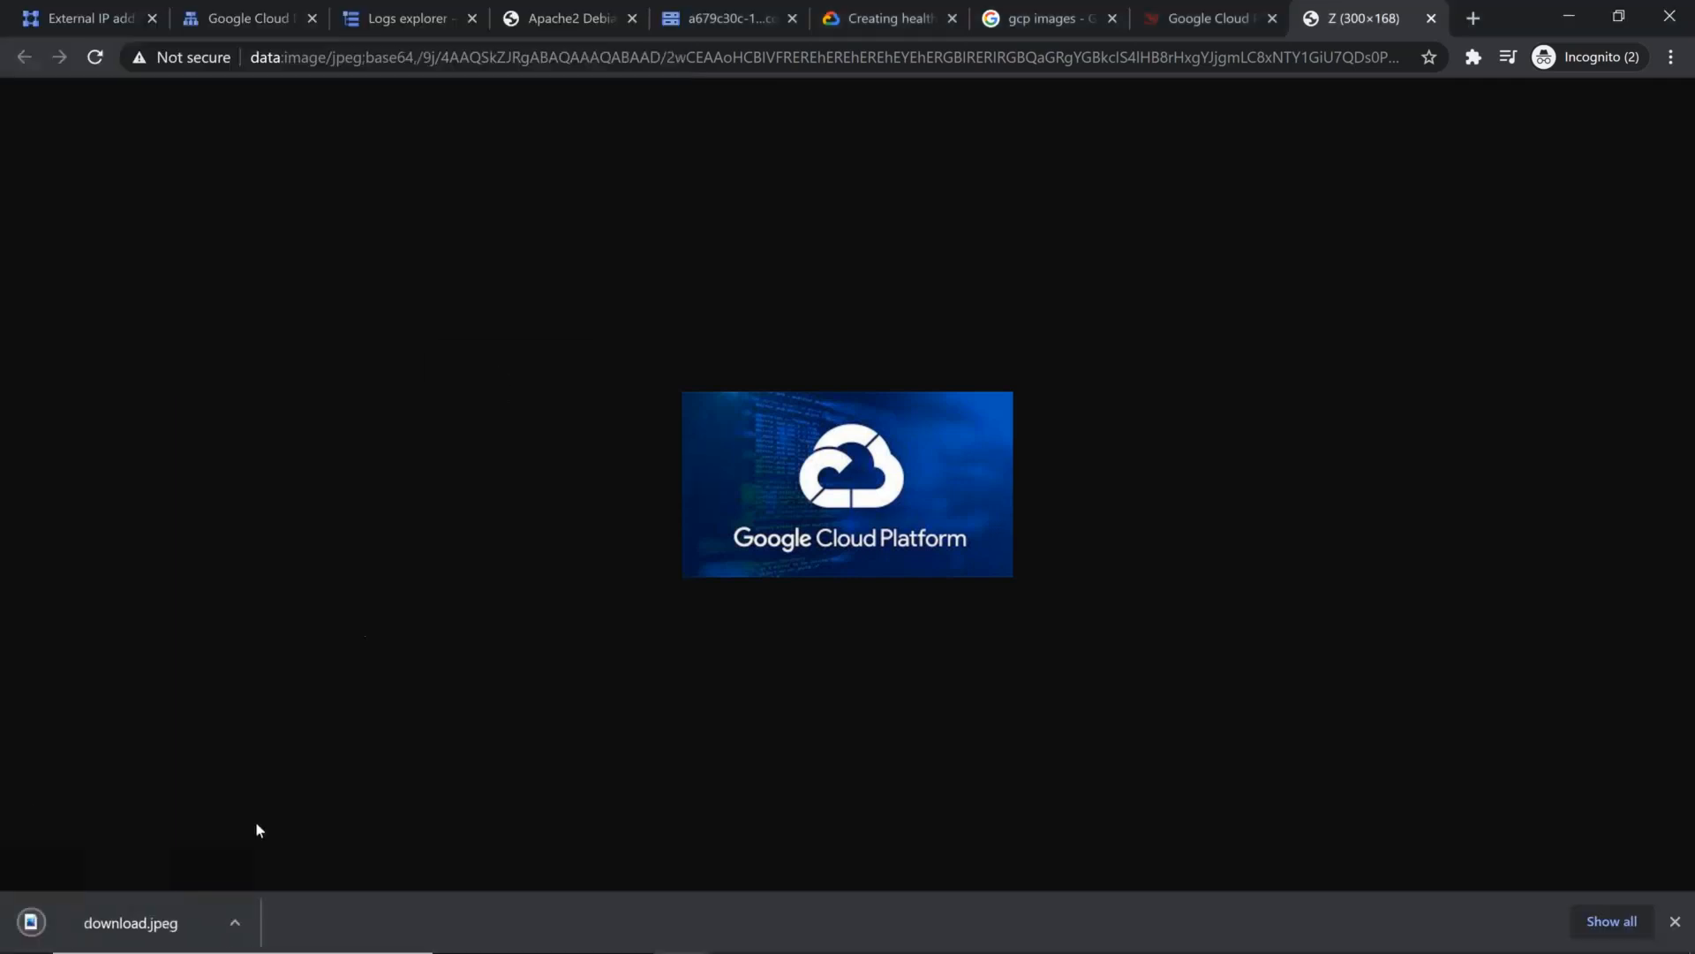
Step: Show the downloaded download.jpeg in its folder
click(235, 922)
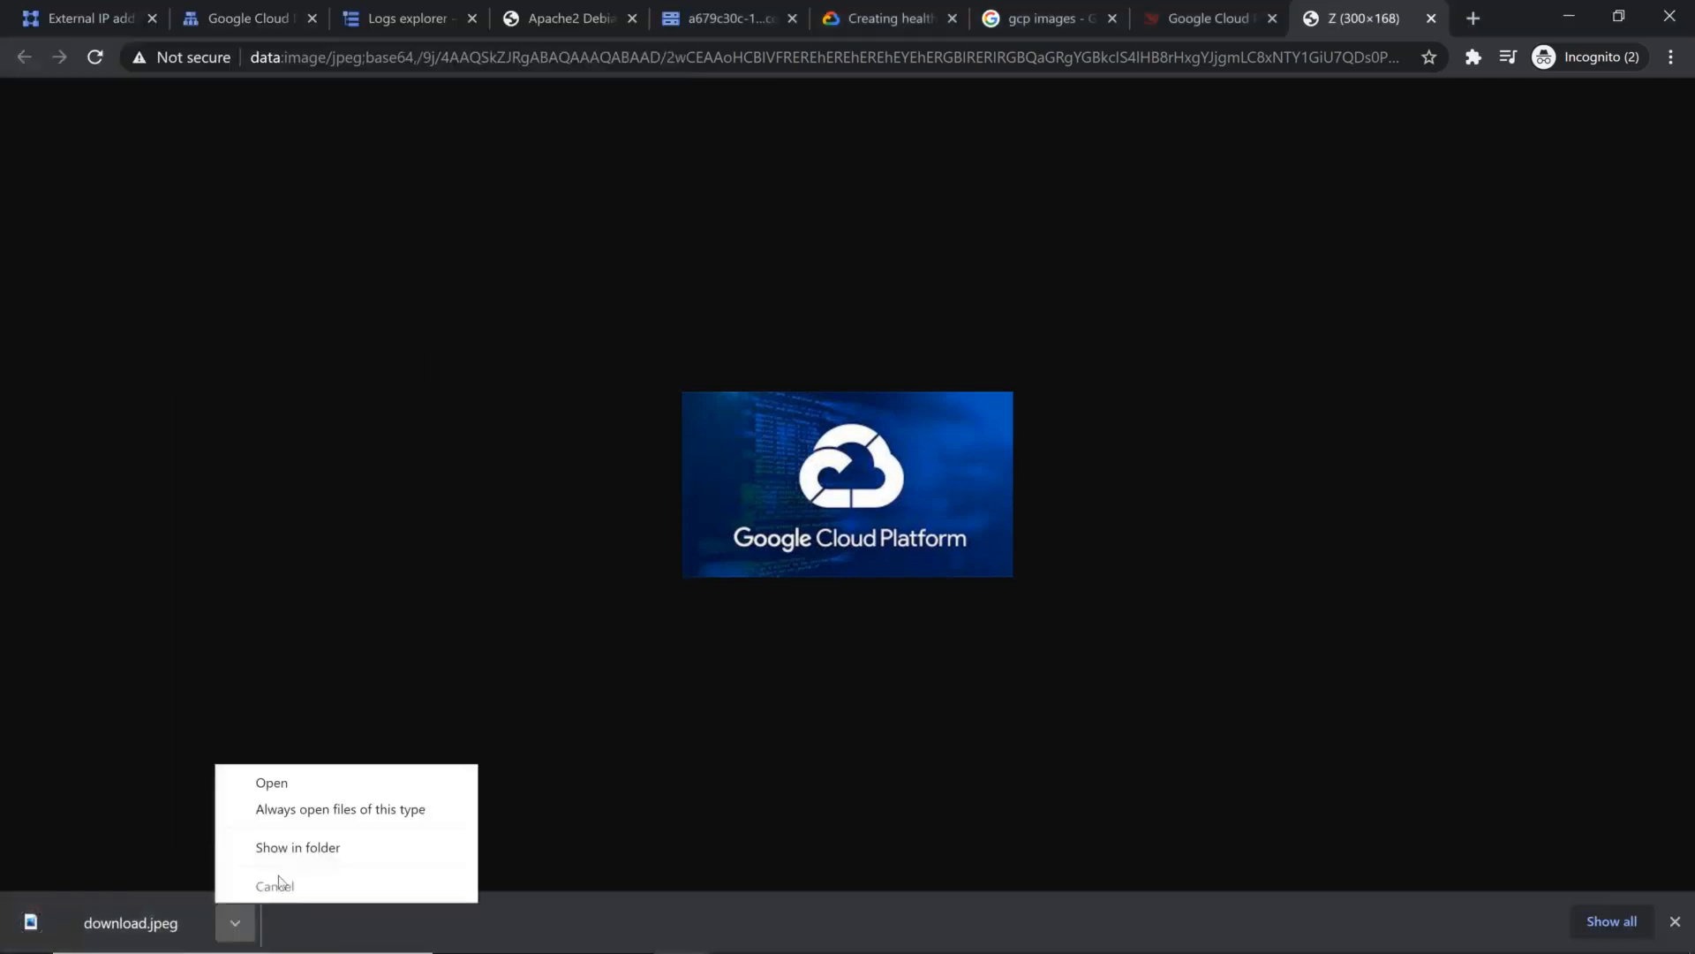
click(307, 848)
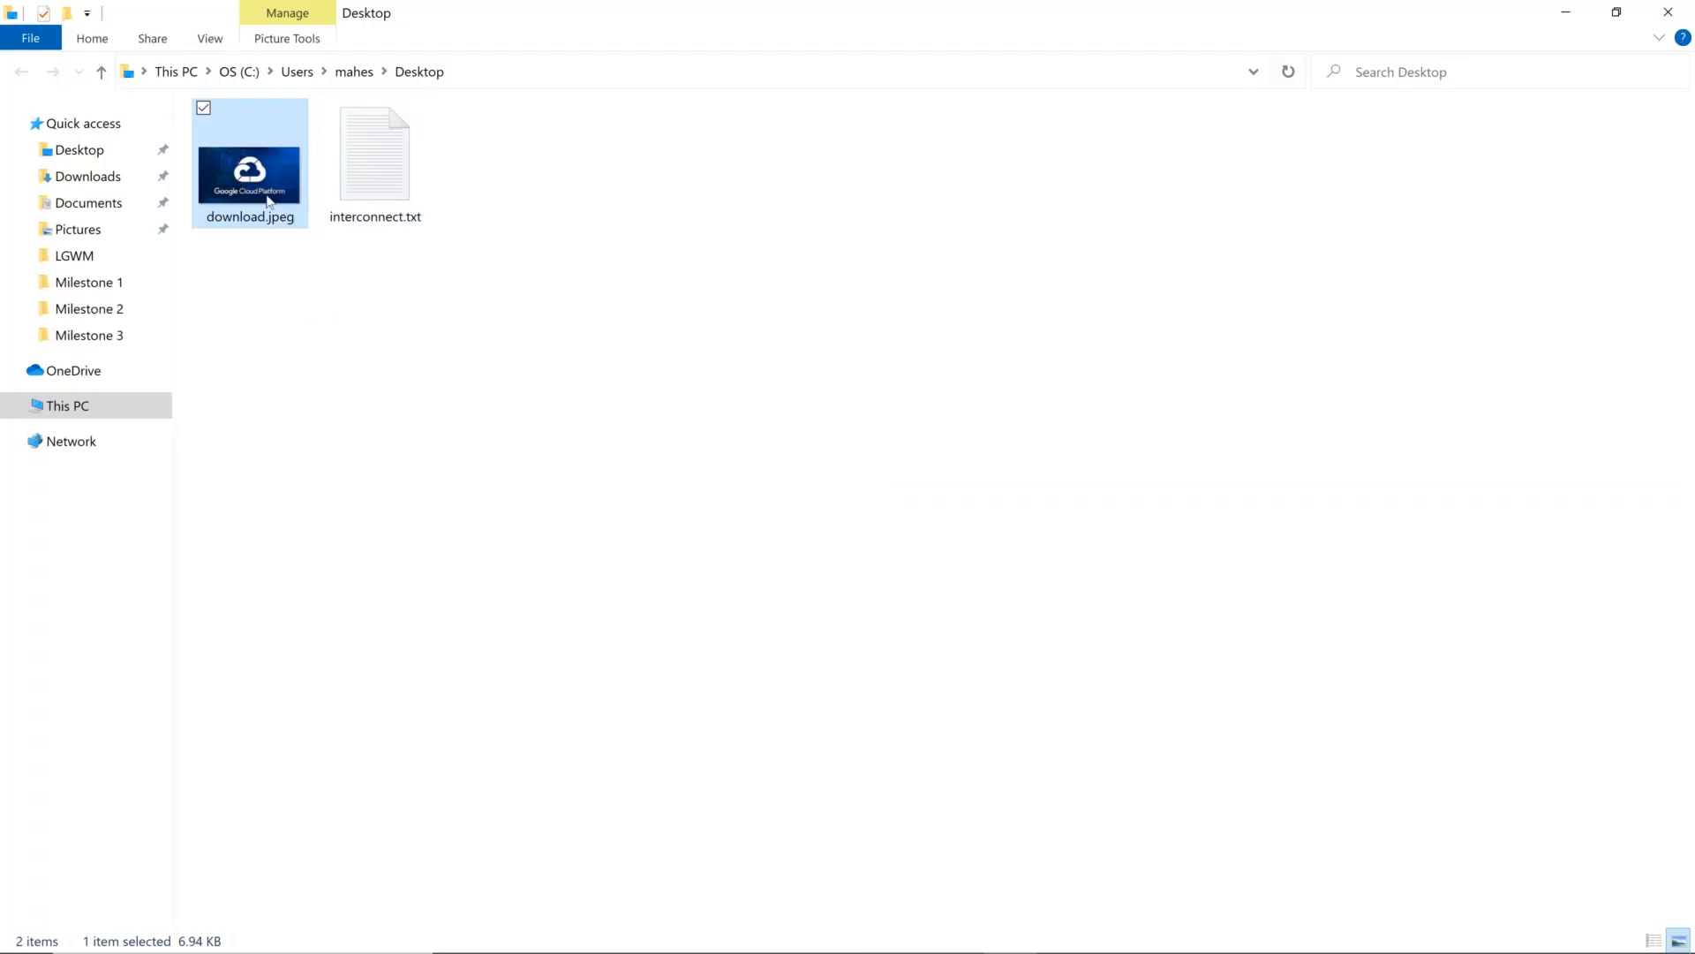
right_click(269, 202)
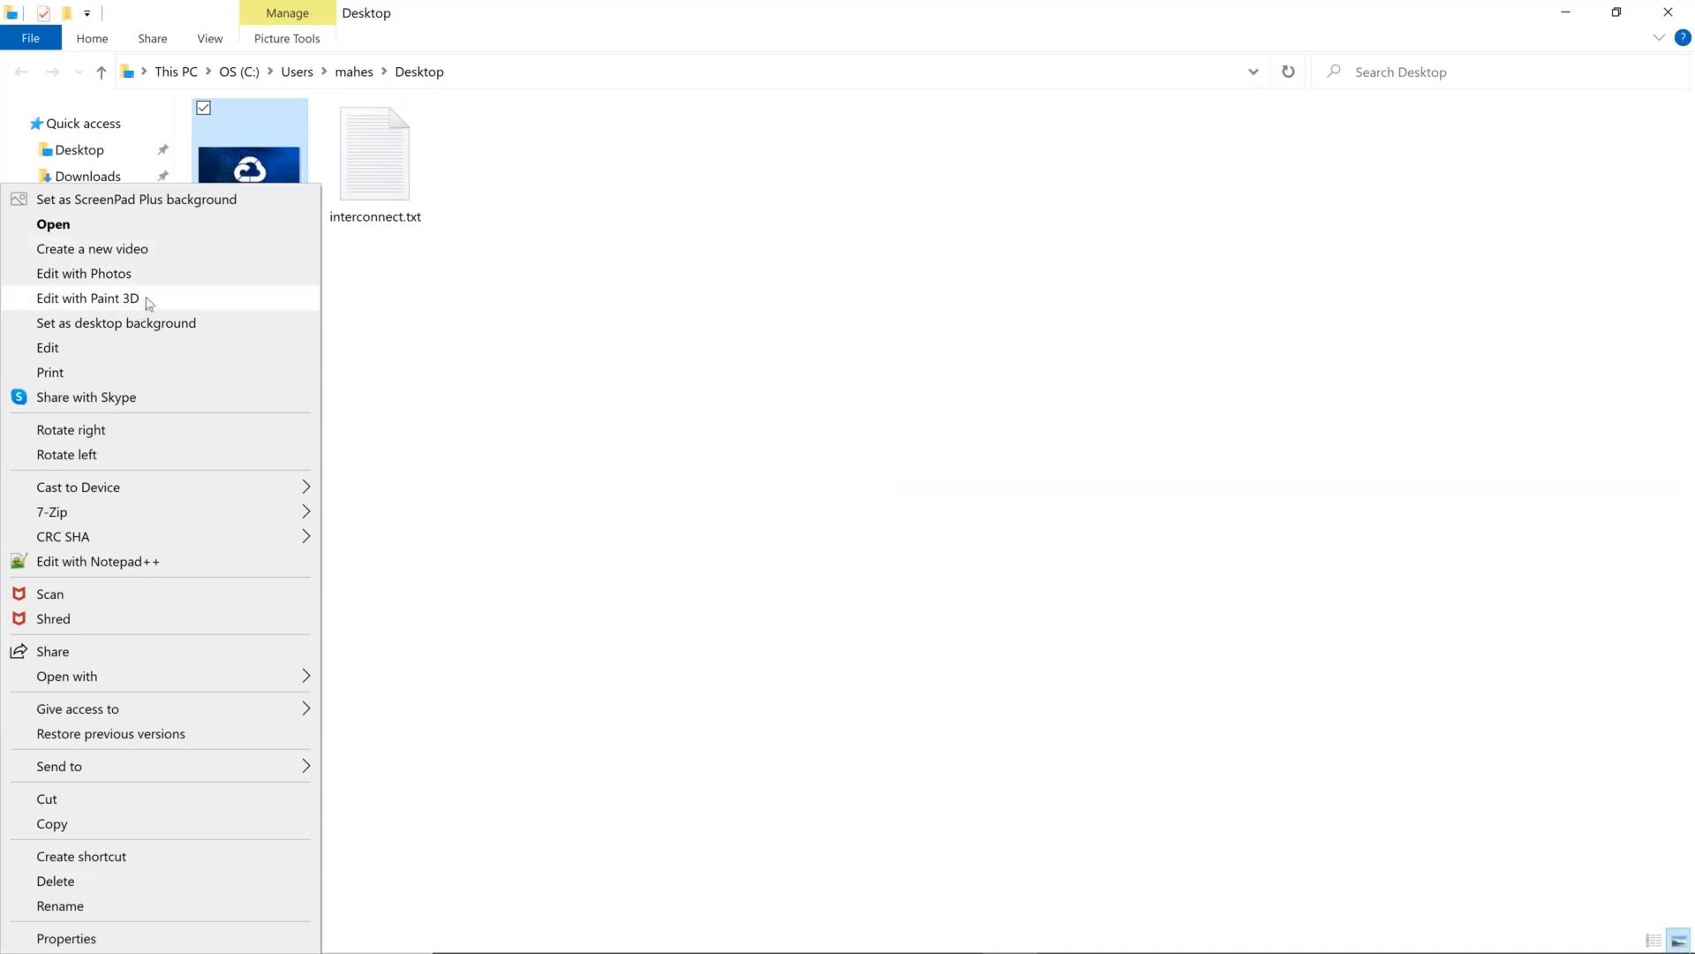
click(120, 349)
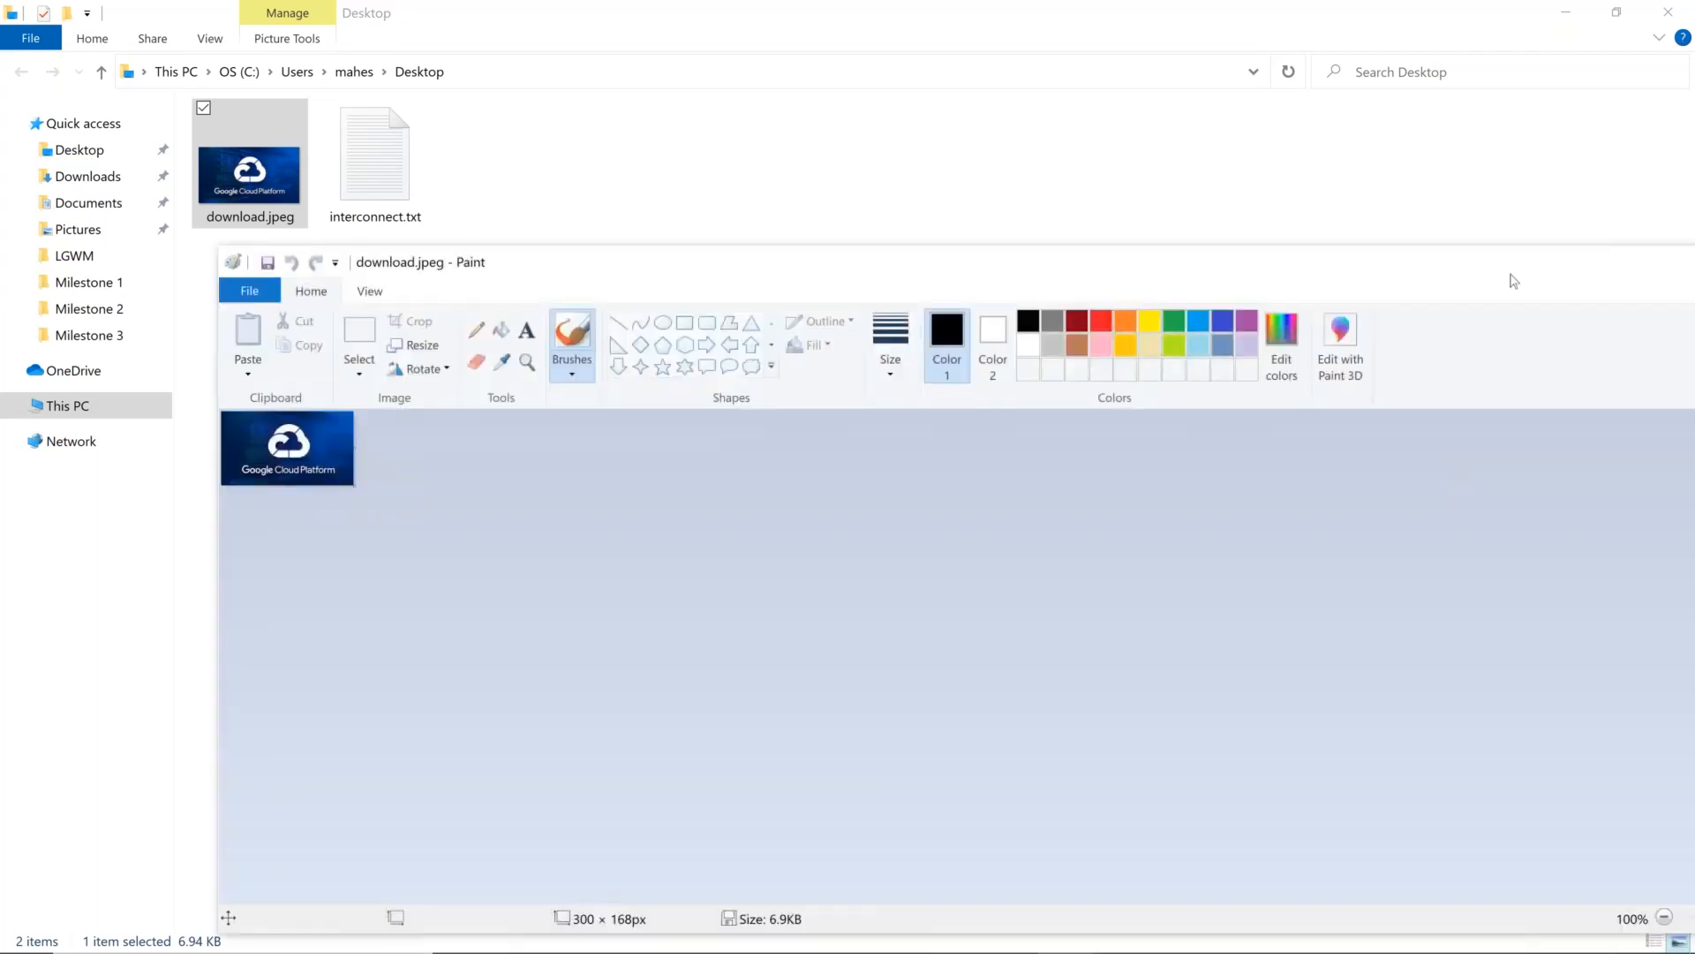
drag(1514, 281, 1336, 288)
click(1574, 279)
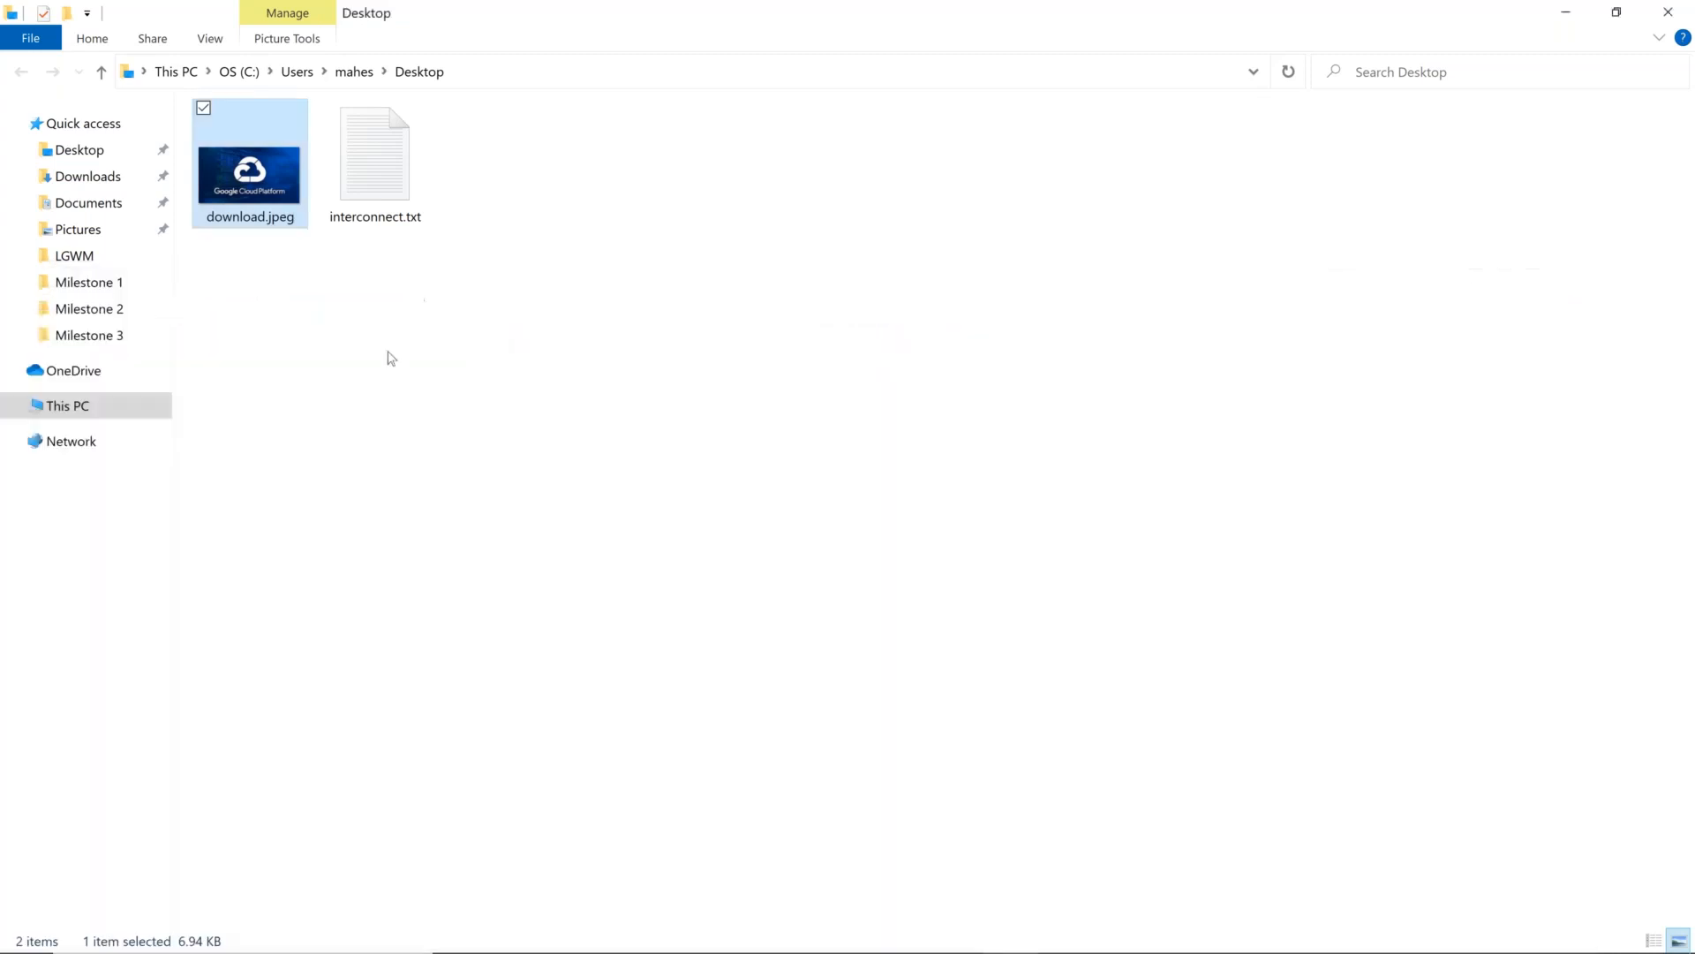
Step: Rename download.jpeg on the Desktop to gcp.jpeg
right_click(265, 190)
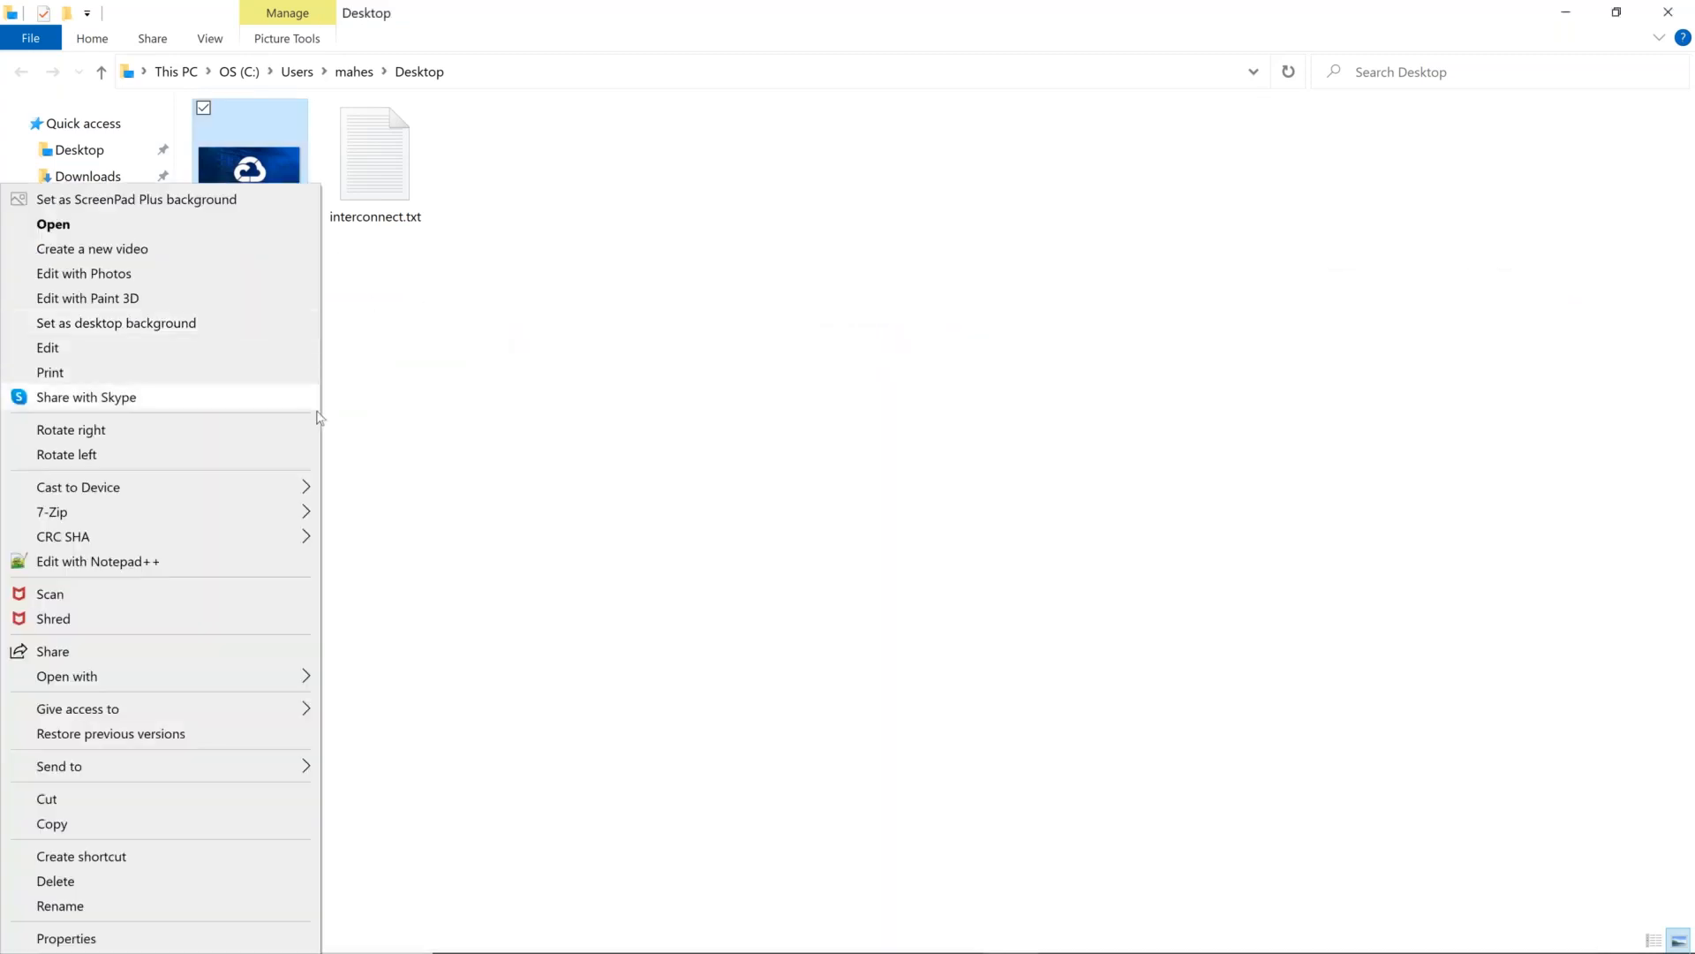
click(196, 908)
text(gcp)
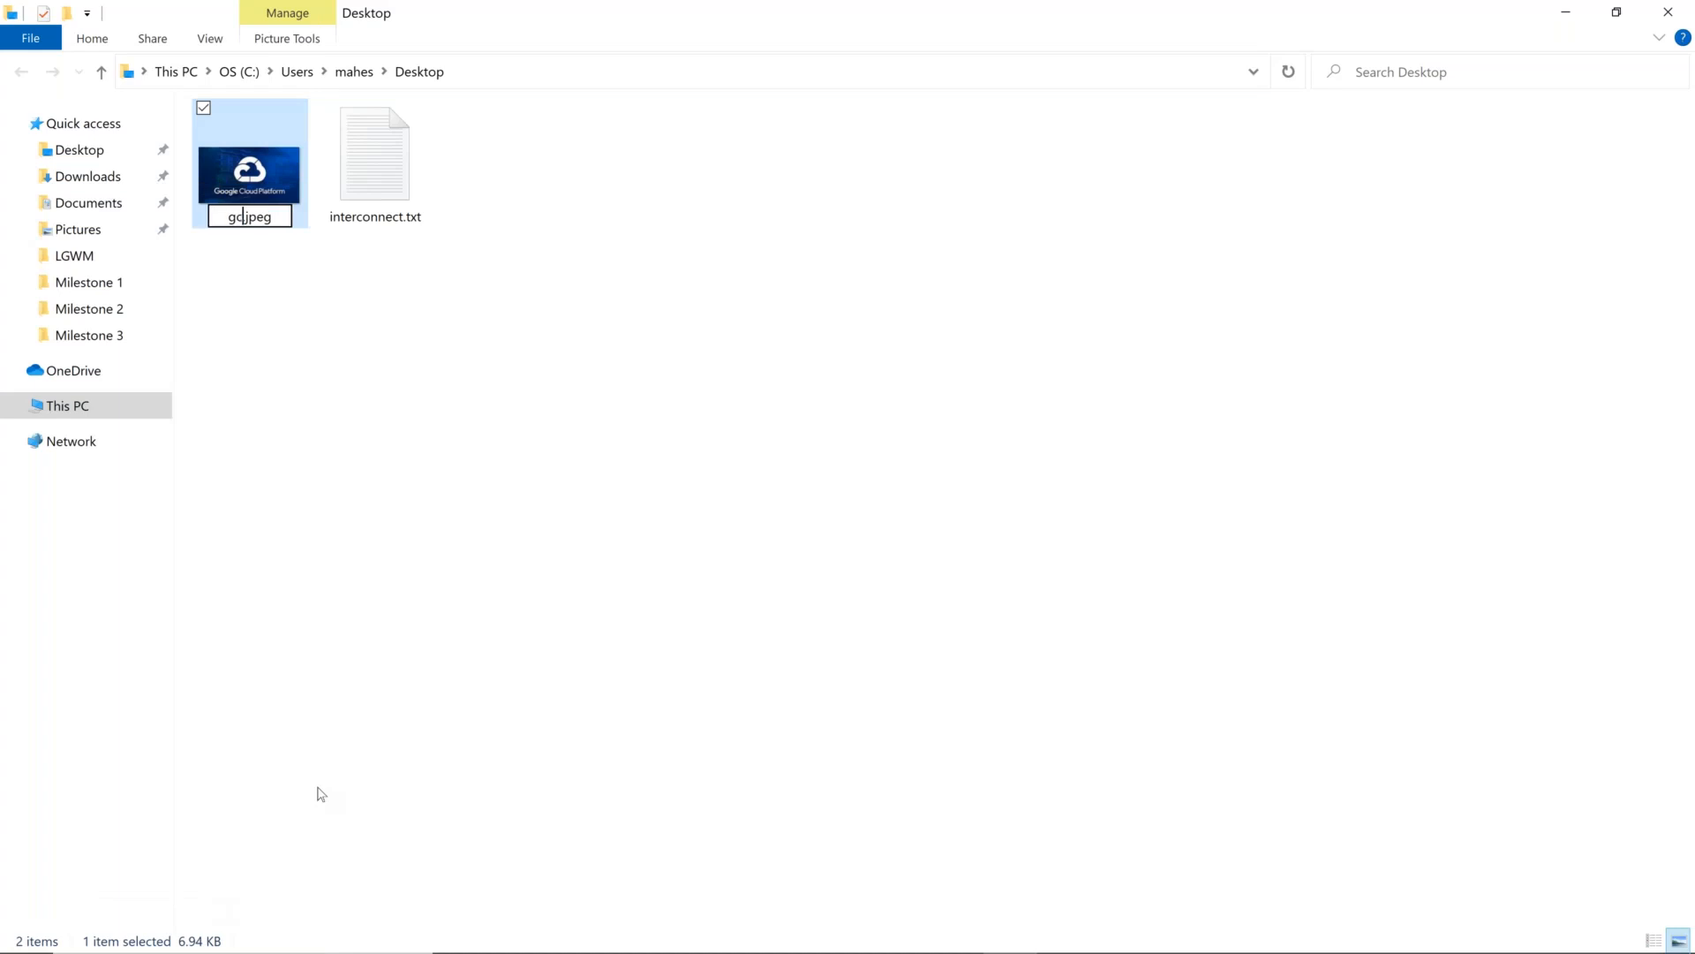
key(Return)
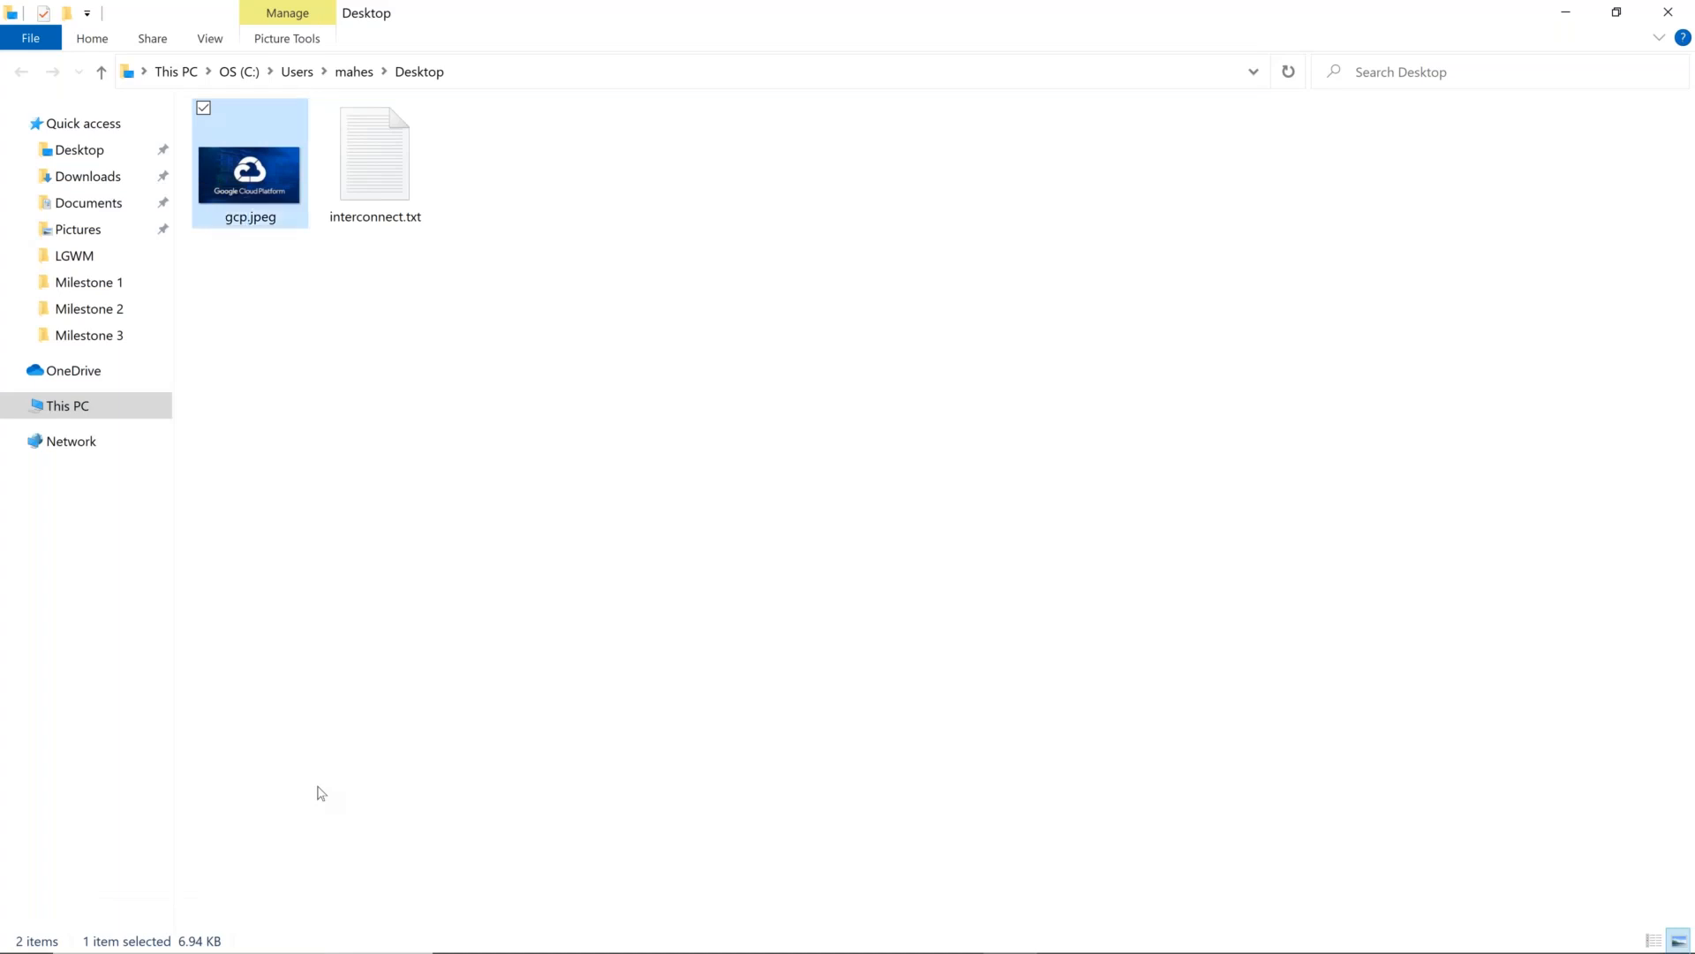
Step: Switch from File Explorer back to Chrome and open the tab with the static bucket's details
key(alt+Tab)
key(alt+Tab)
key(alt+Tab)
key(alt+Tab)
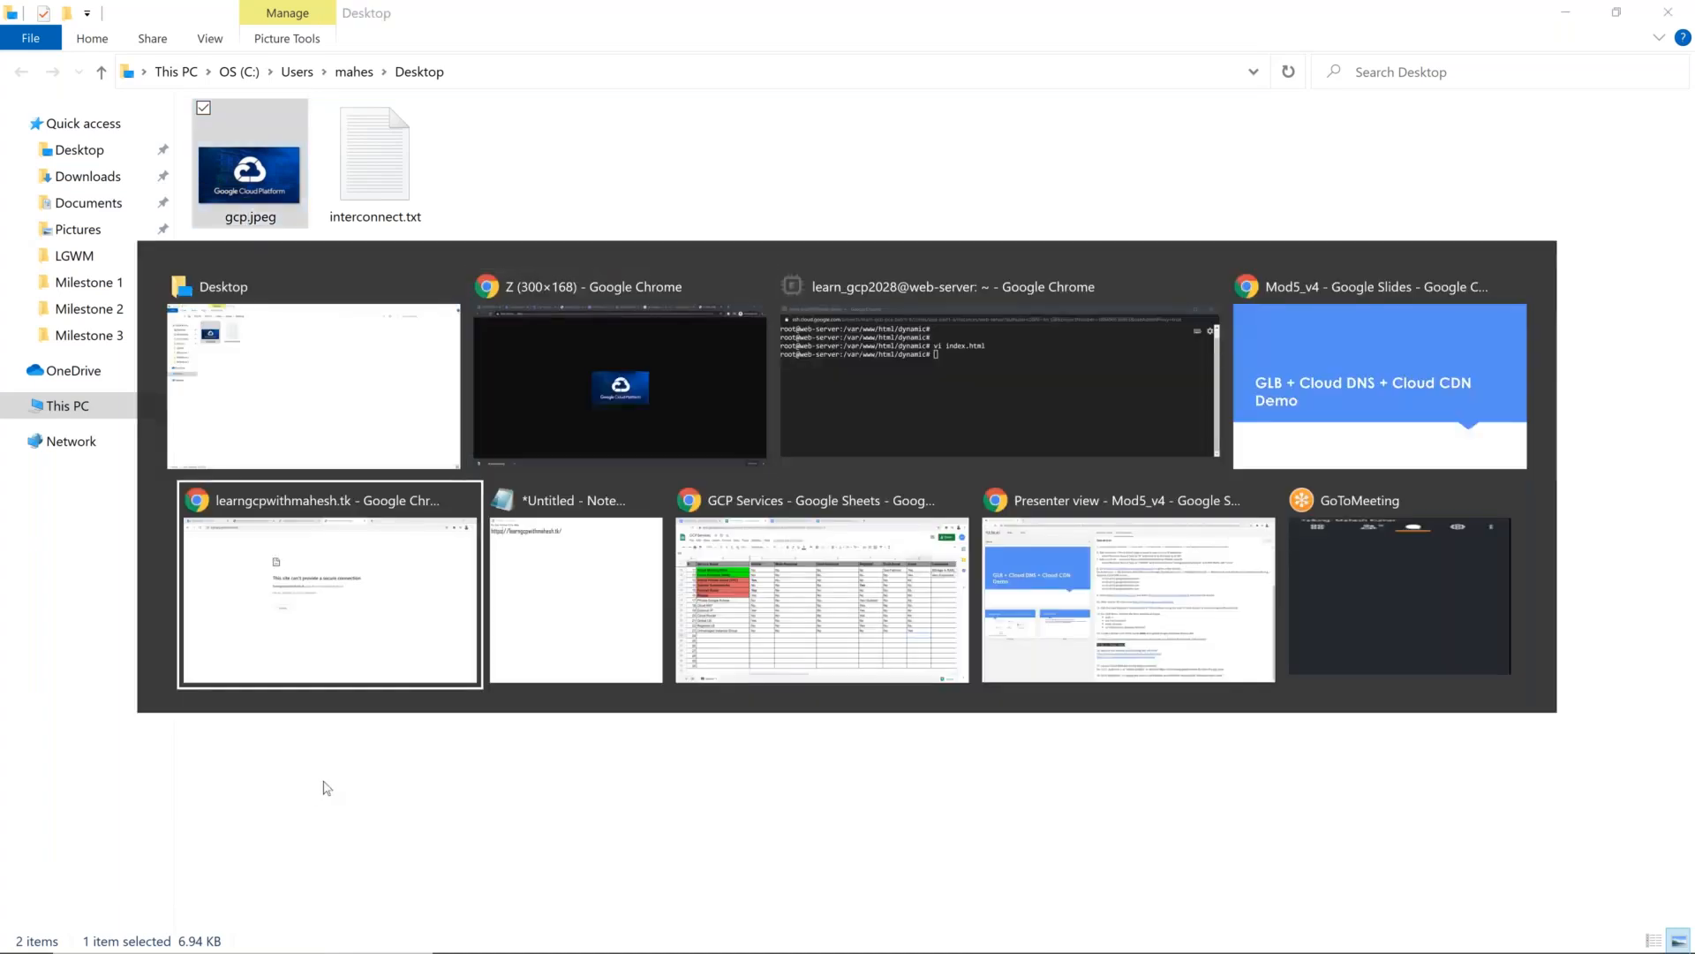
key(alt+Tab)
key(alt+Tab)
key(alt+shift+Tab)
key(alt+shift+Tab)
key(alt+shift+Tab)
key(alt+shift+Tab)
key(alt+shift+Tab)
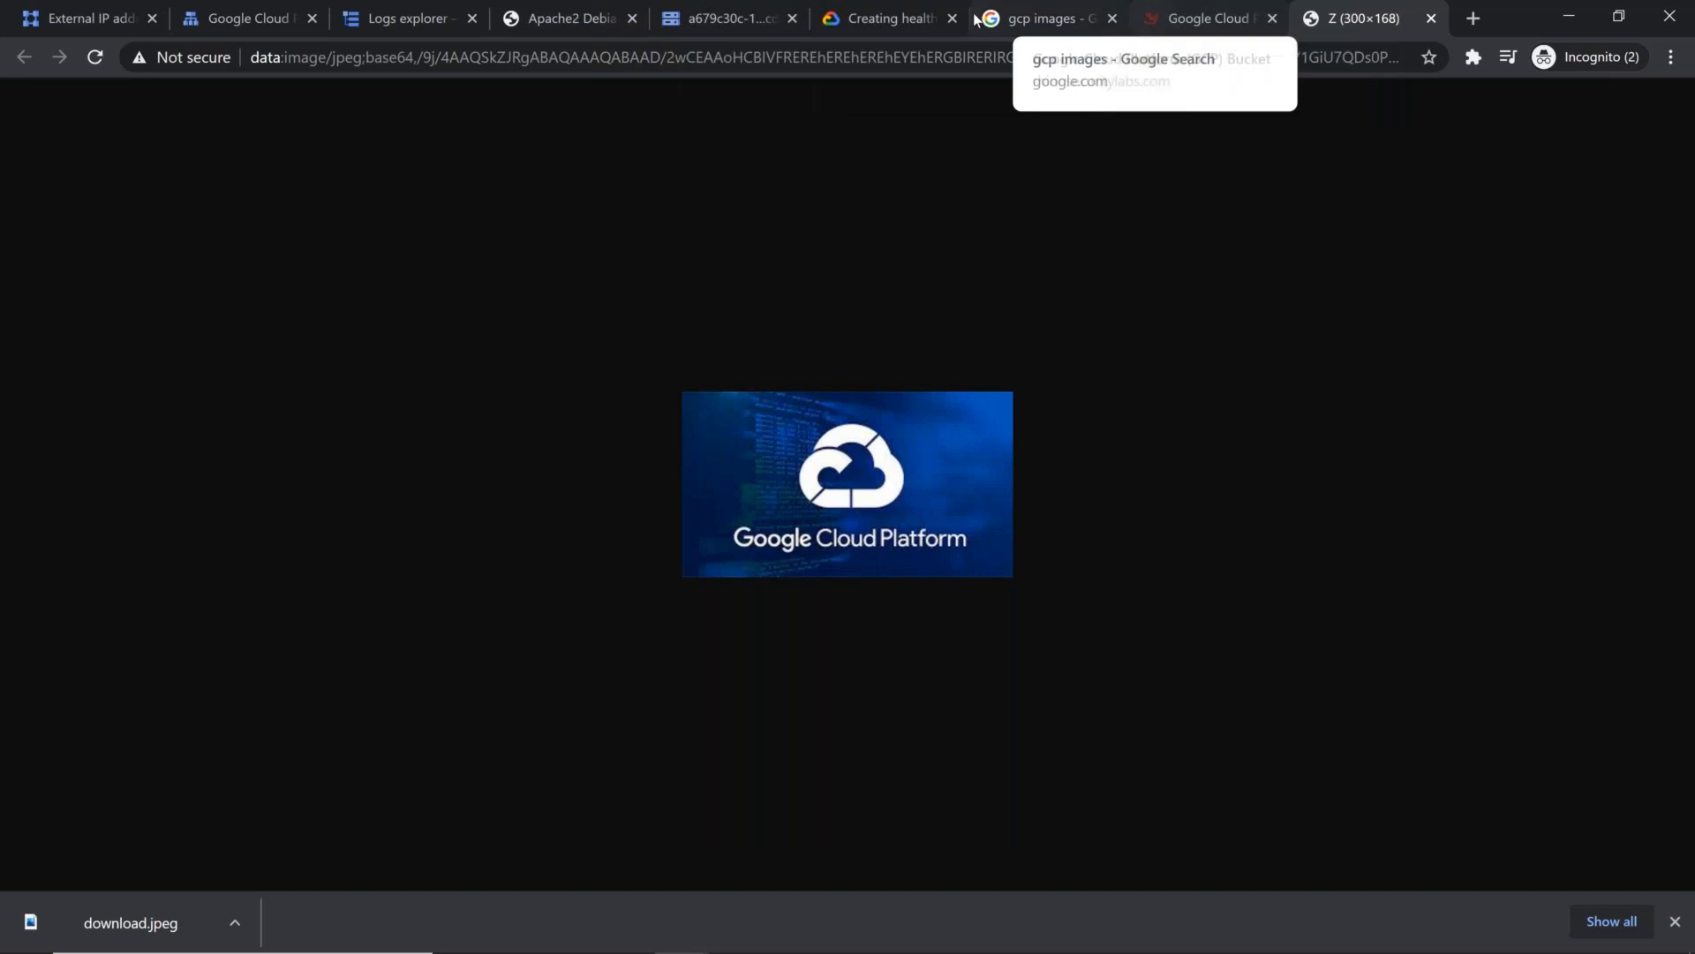
click(719, 15)
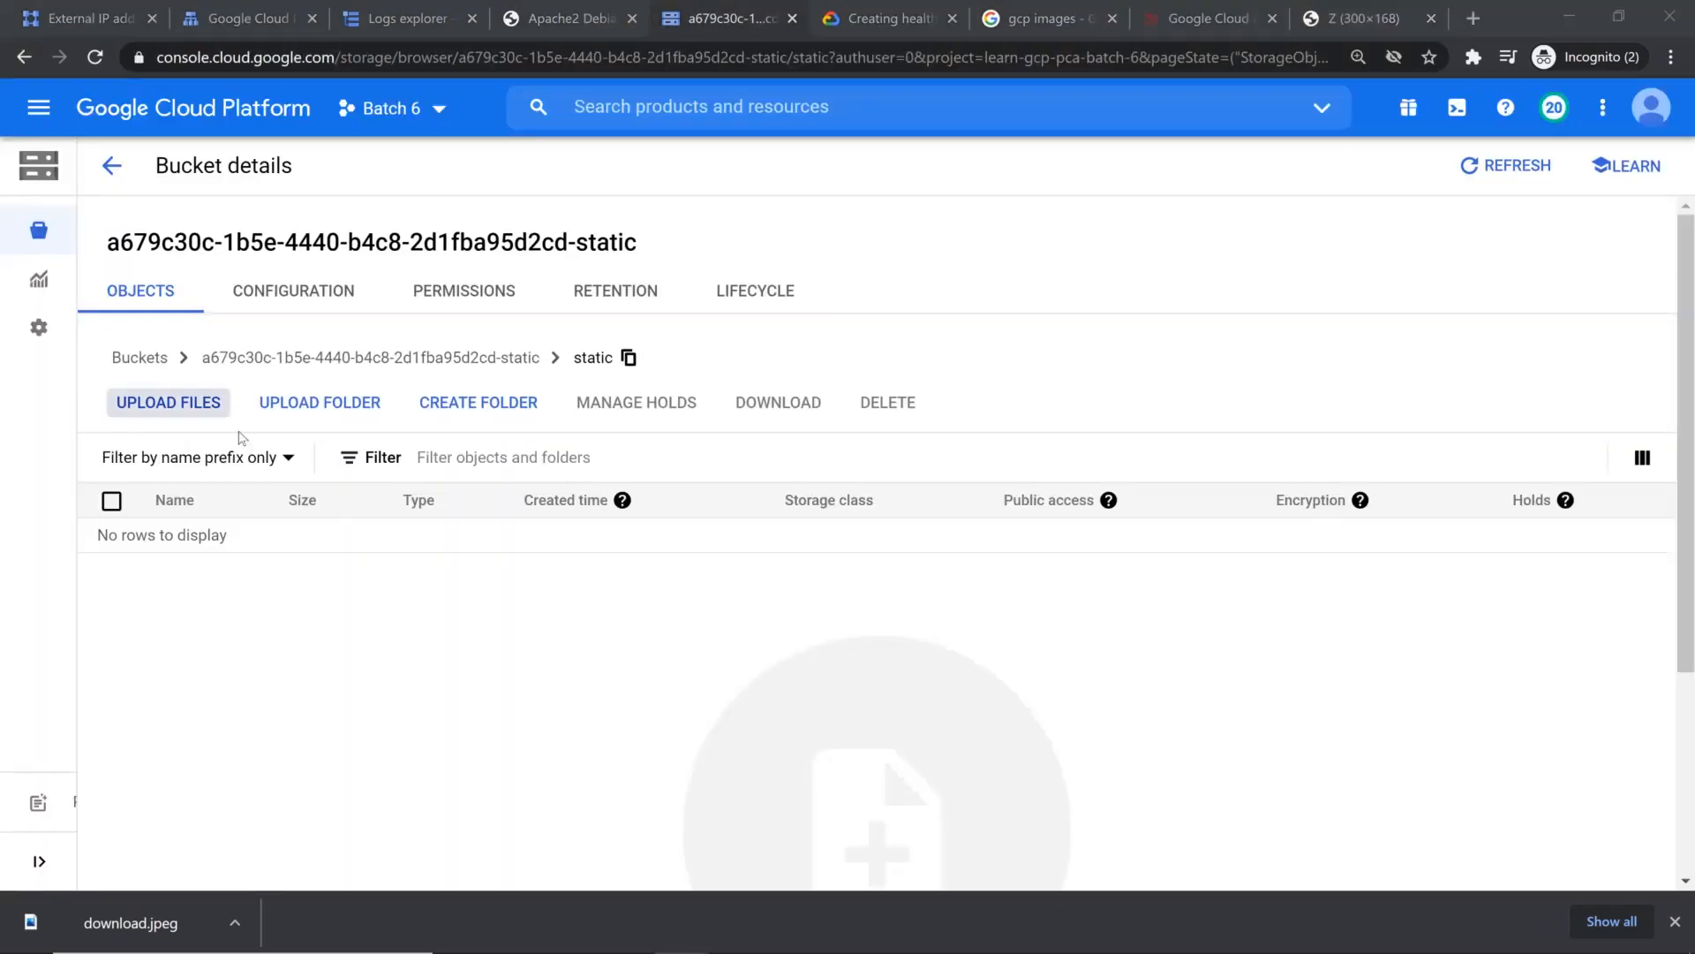
Step: Upload gcp.jpeg from the Desktop into the bucket's static folder and close the upload status
click(168, 403)
click(255, 196)
double_click(255, 196)
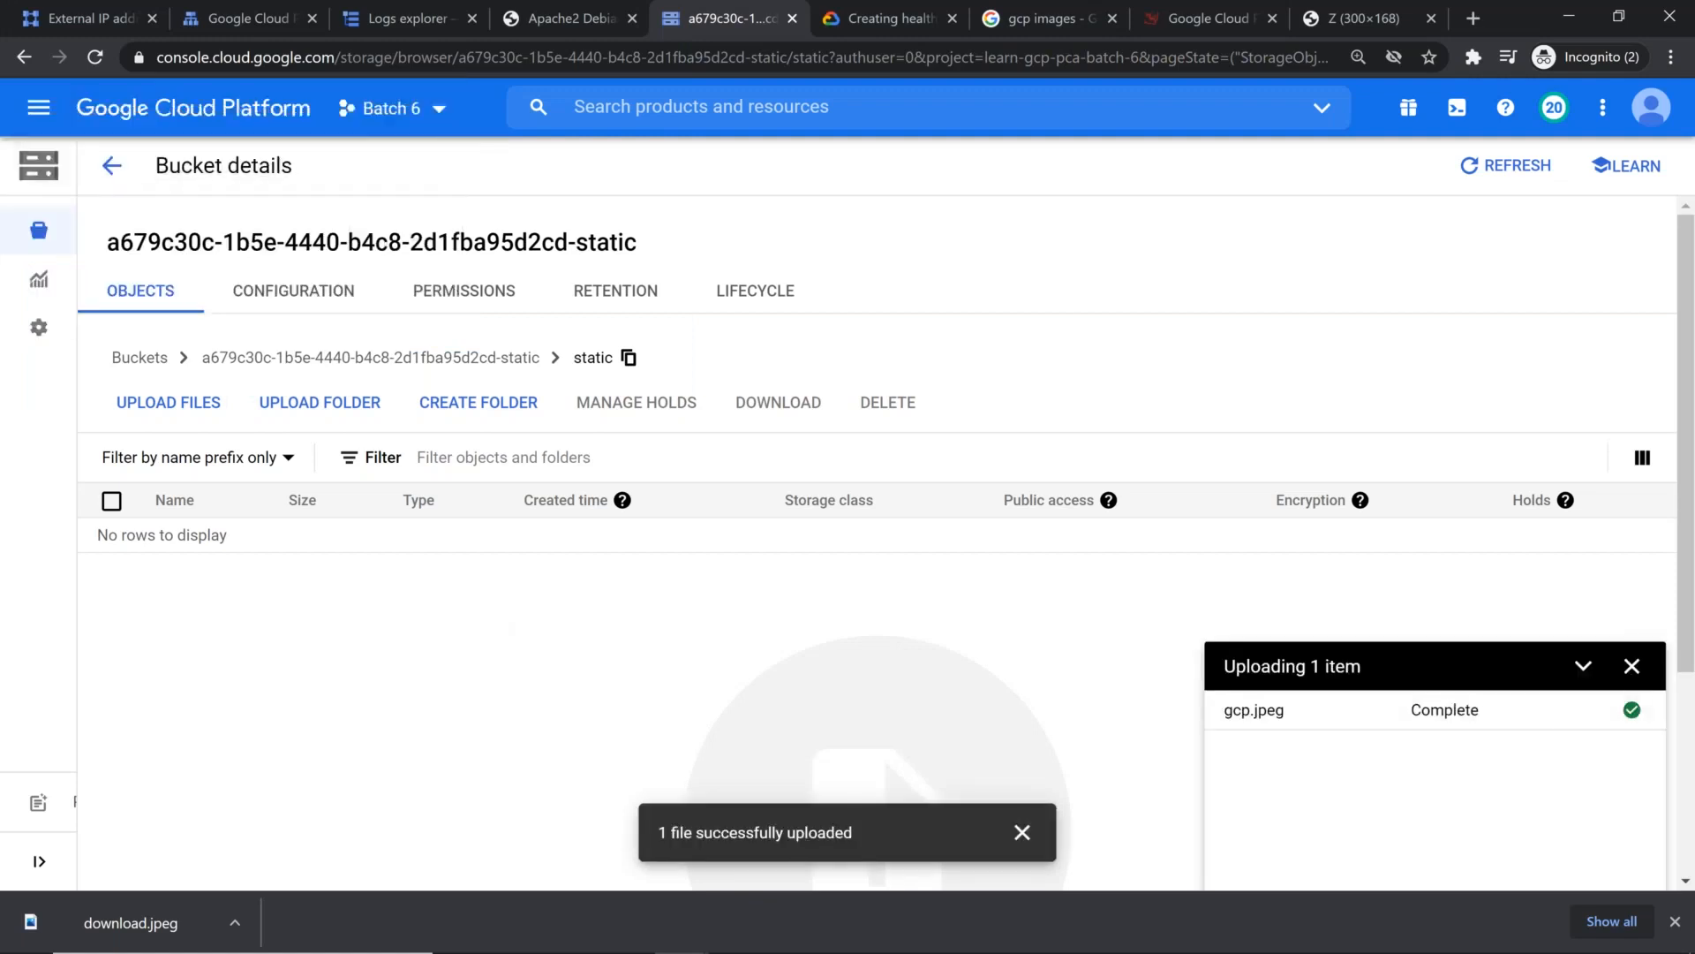
click(1631, 665)
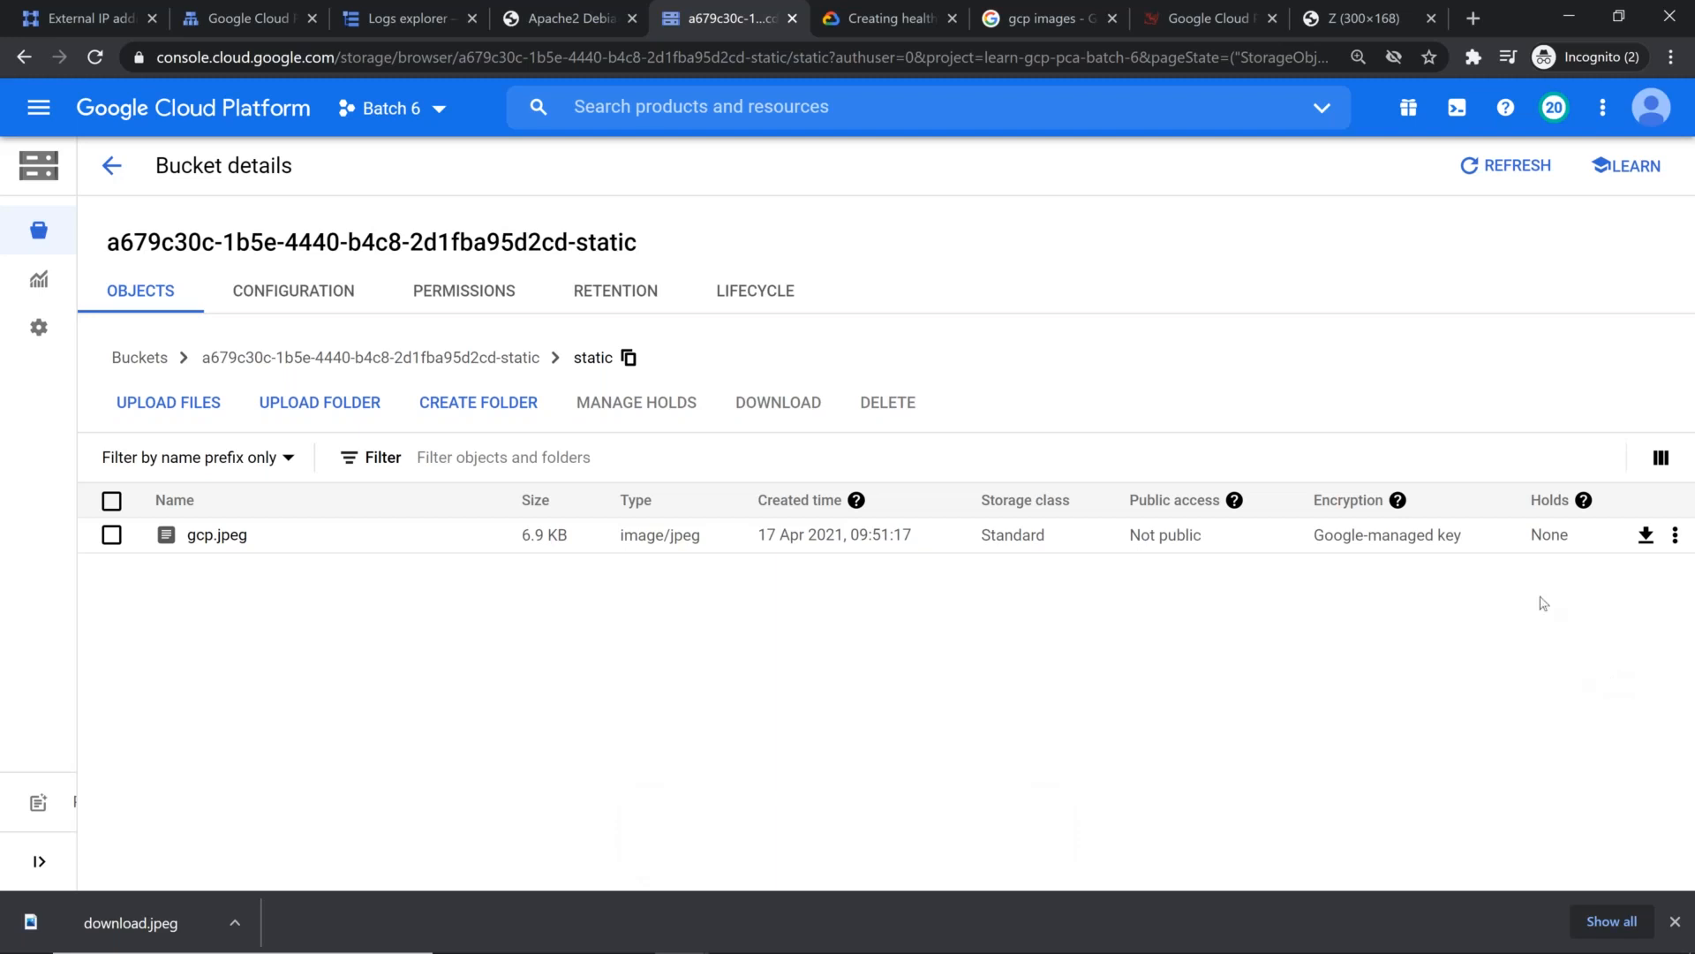
Step: Open the permissions editor for gcp.jpeg and dismiss it without making changes
click(1676, 536)
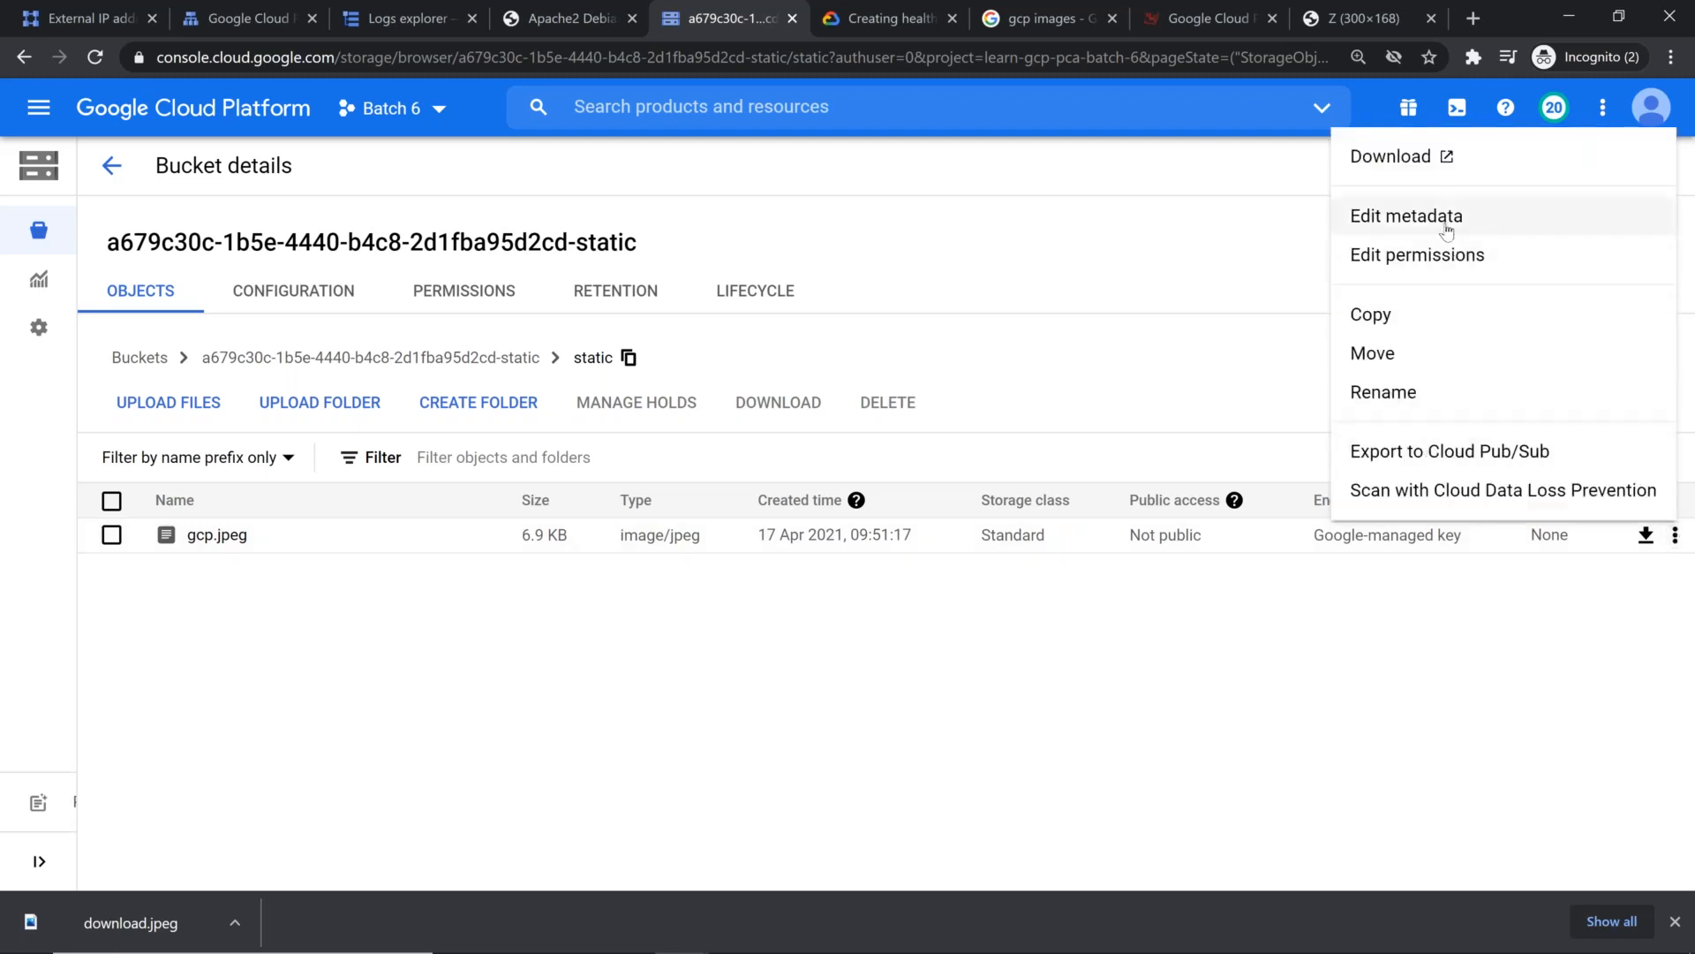
click(1438, 256)
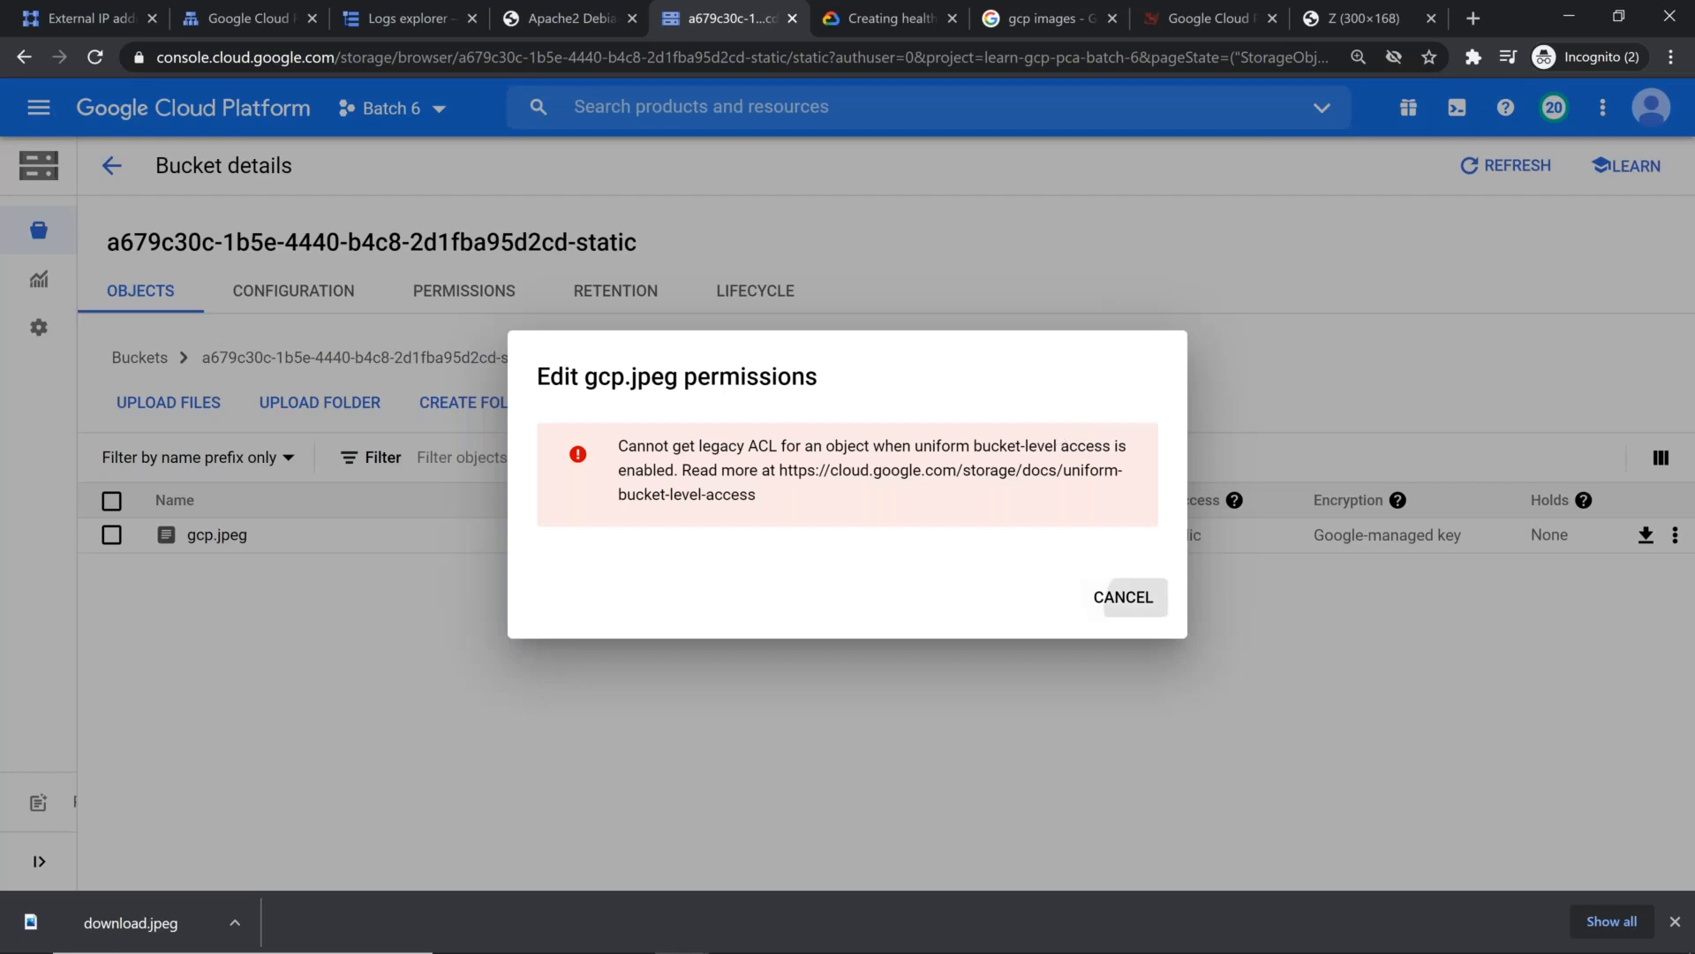
click(1126, 596)
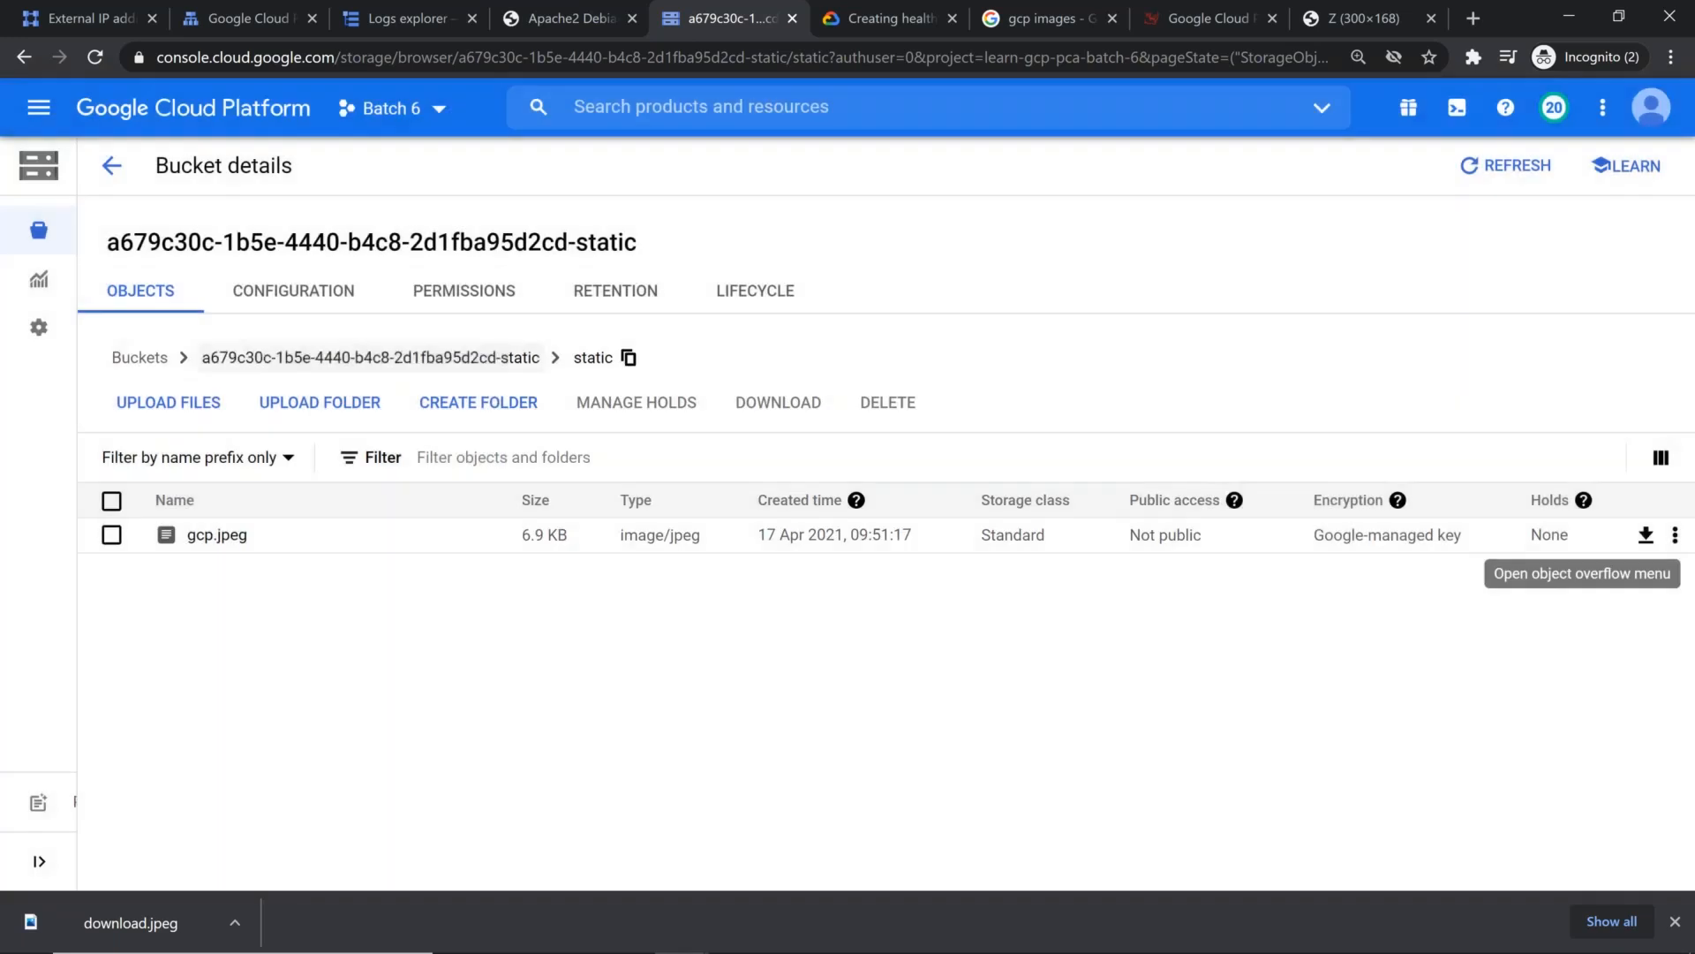
Step: Grant allUsers the Storage Object Viewer role in the static bucket's permissions and allow public access
click(465, 290)
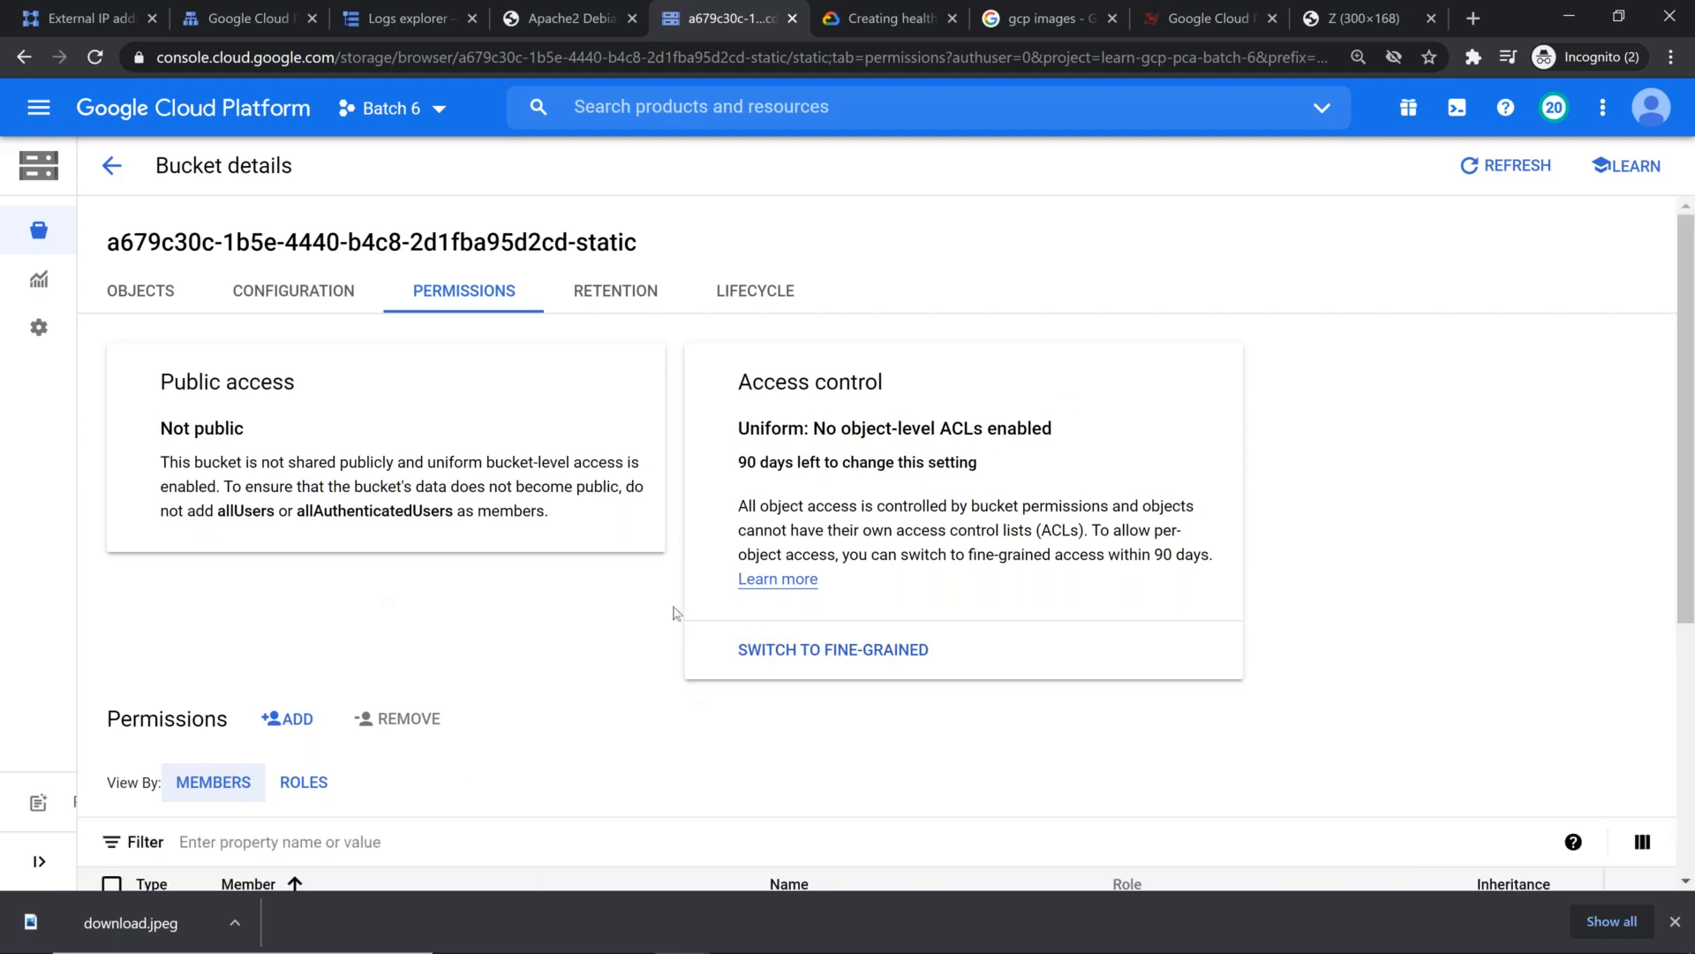
scroll(676, 612, down, 1)
scroll(677, 612, down, 3)
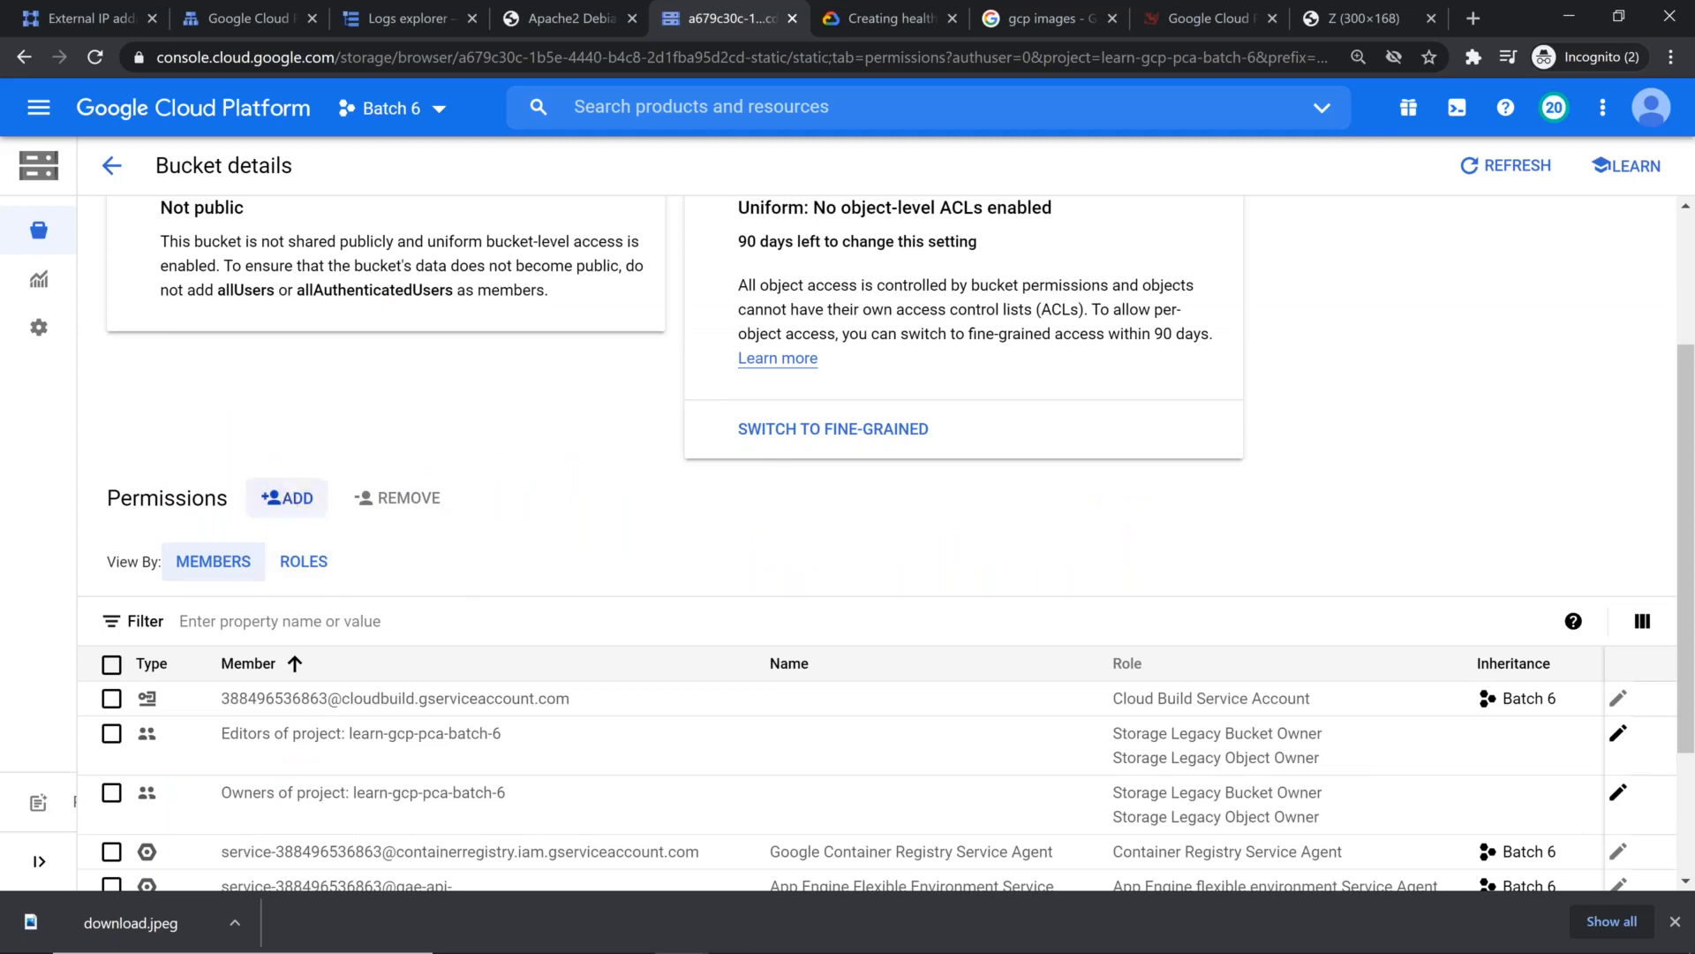
text(alluser)
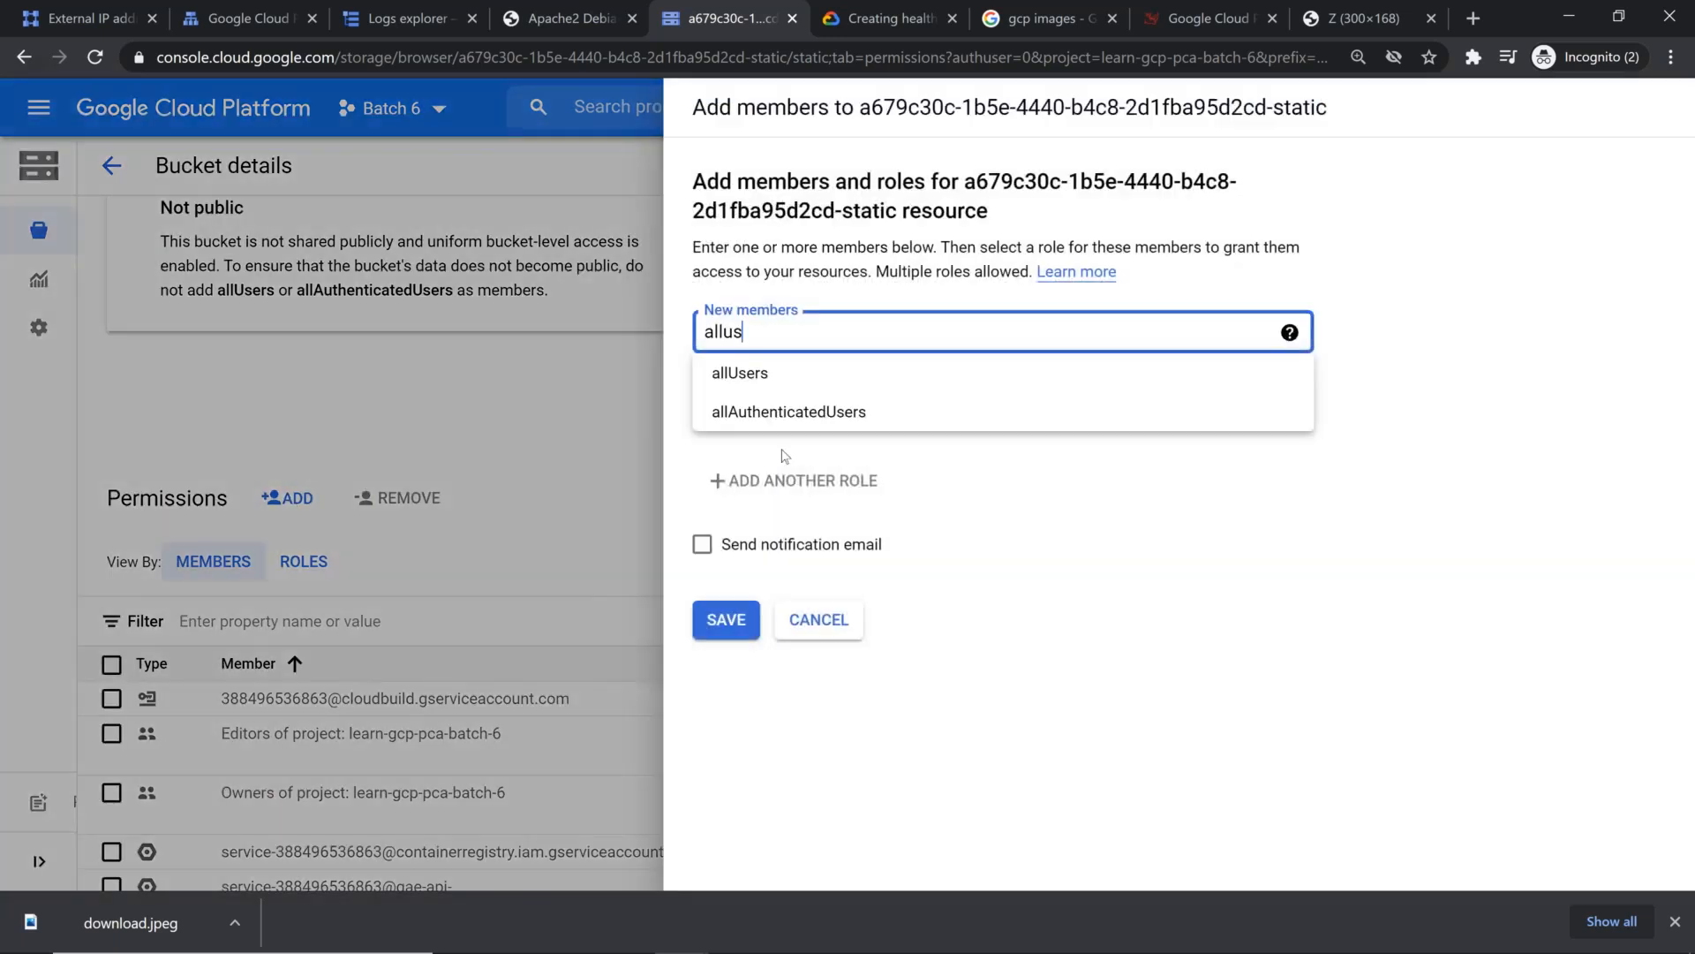
click(824, 372)
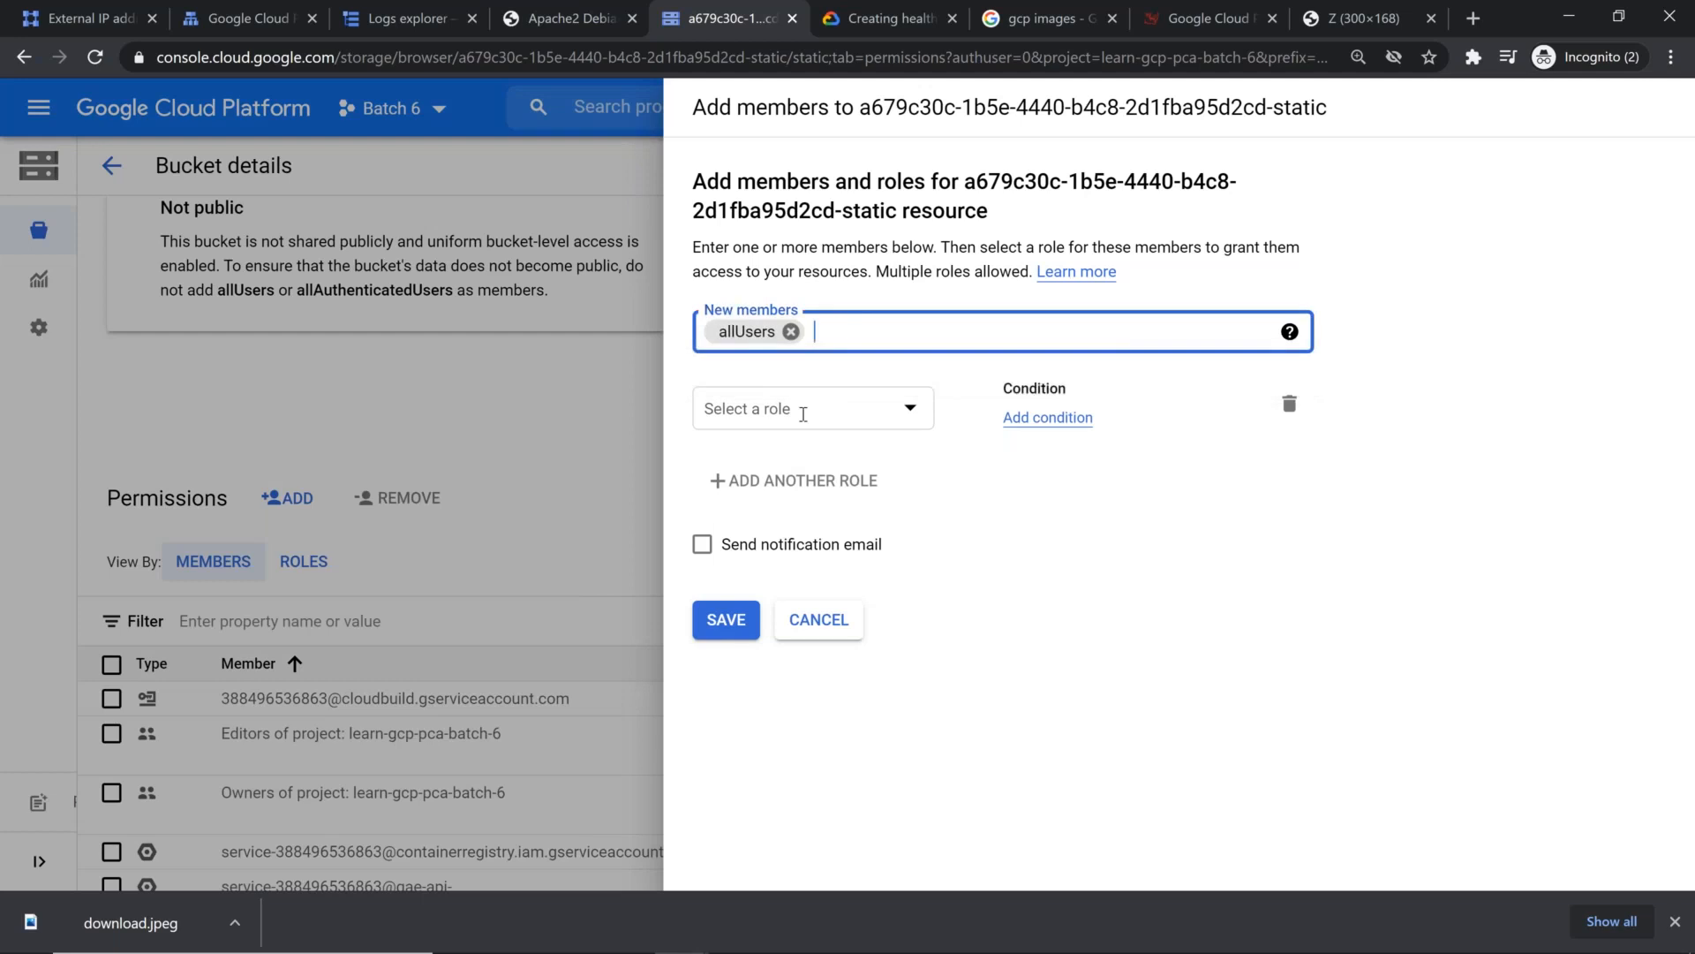
click(802, 409)
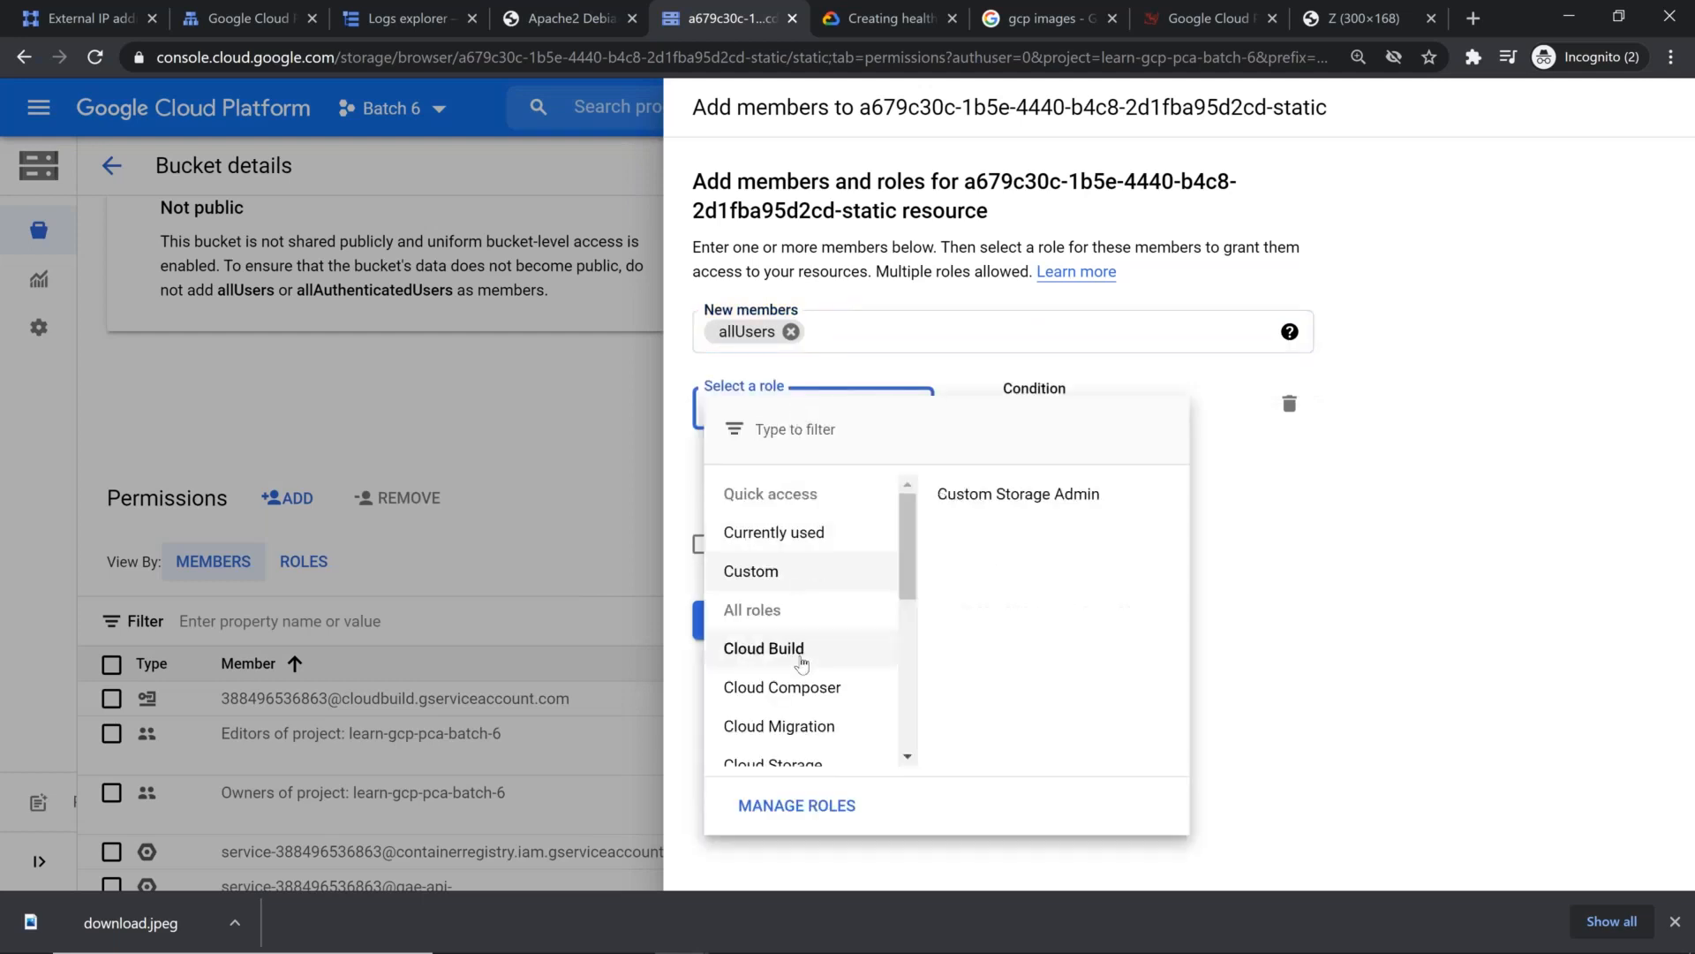
scroll(768, 618, down, 3)
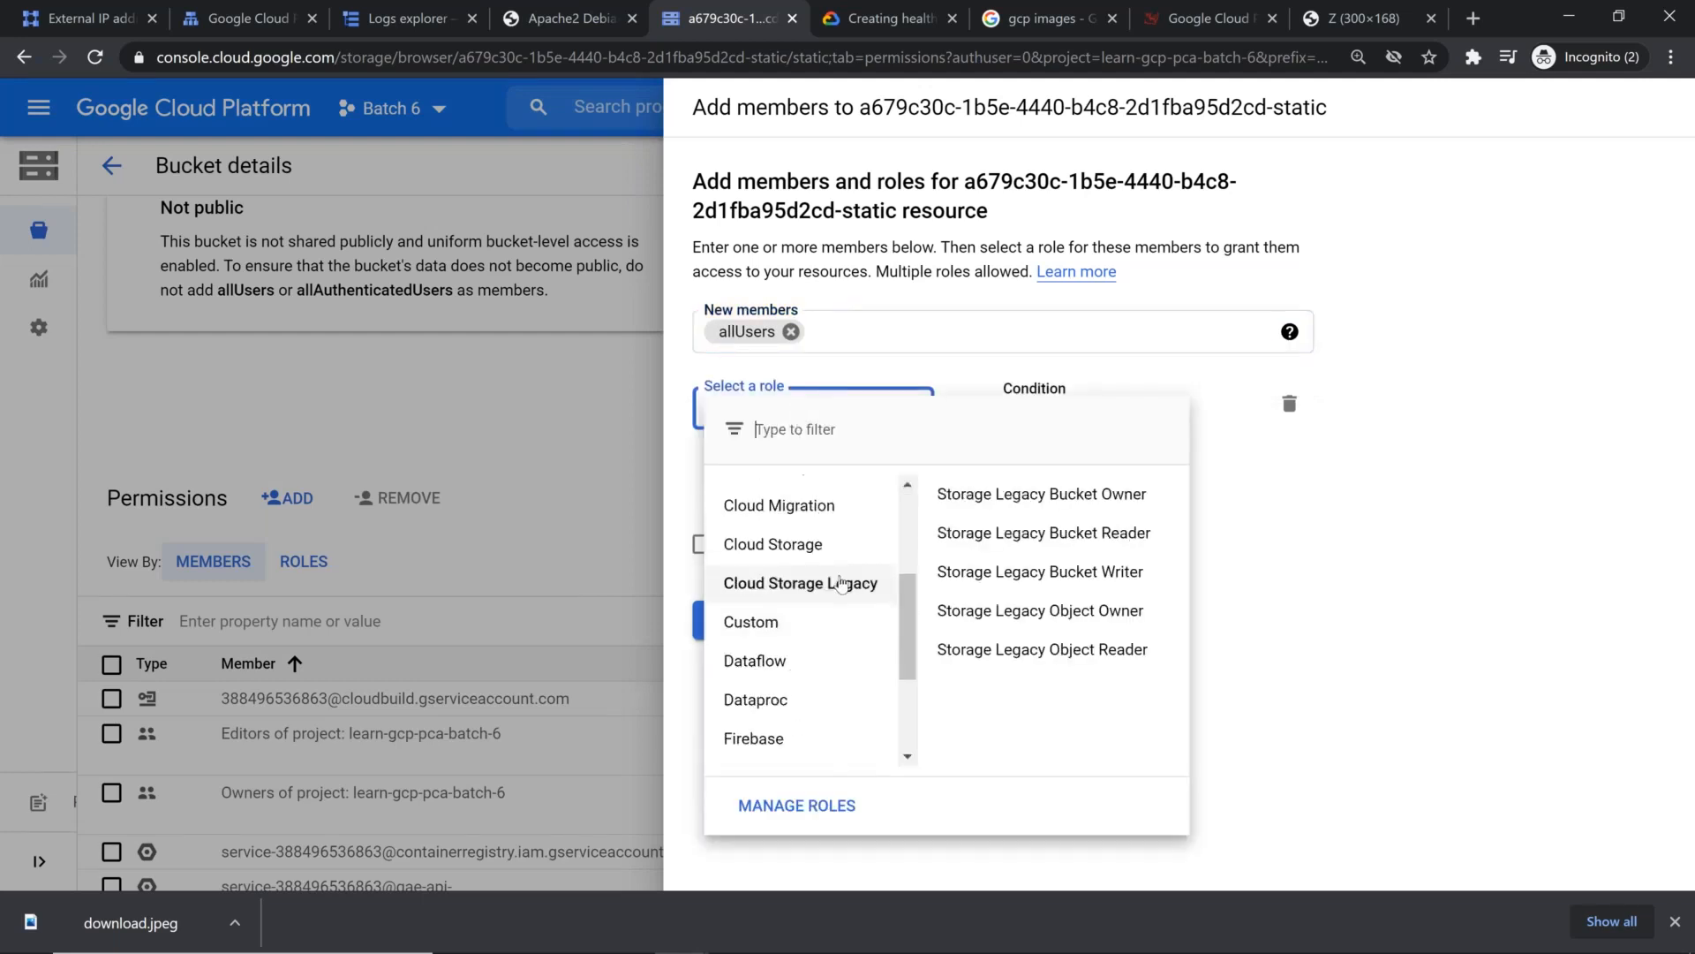
mouse_move(846, 554)
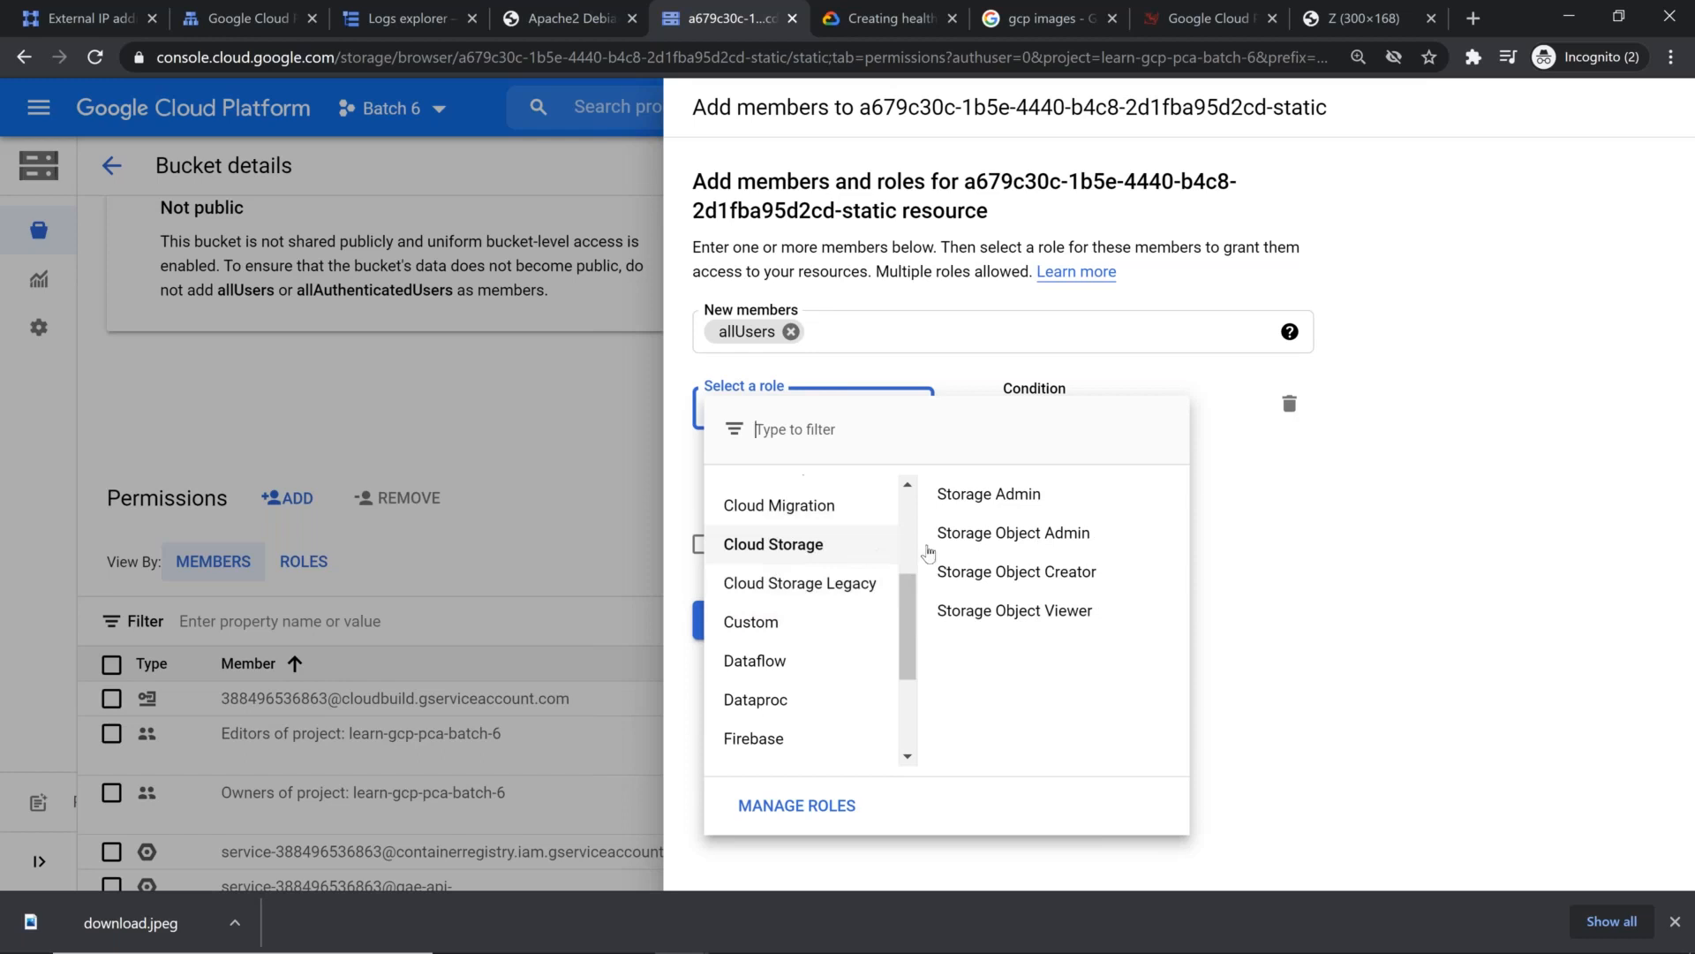
click(1011, 611)
click(725, 651)
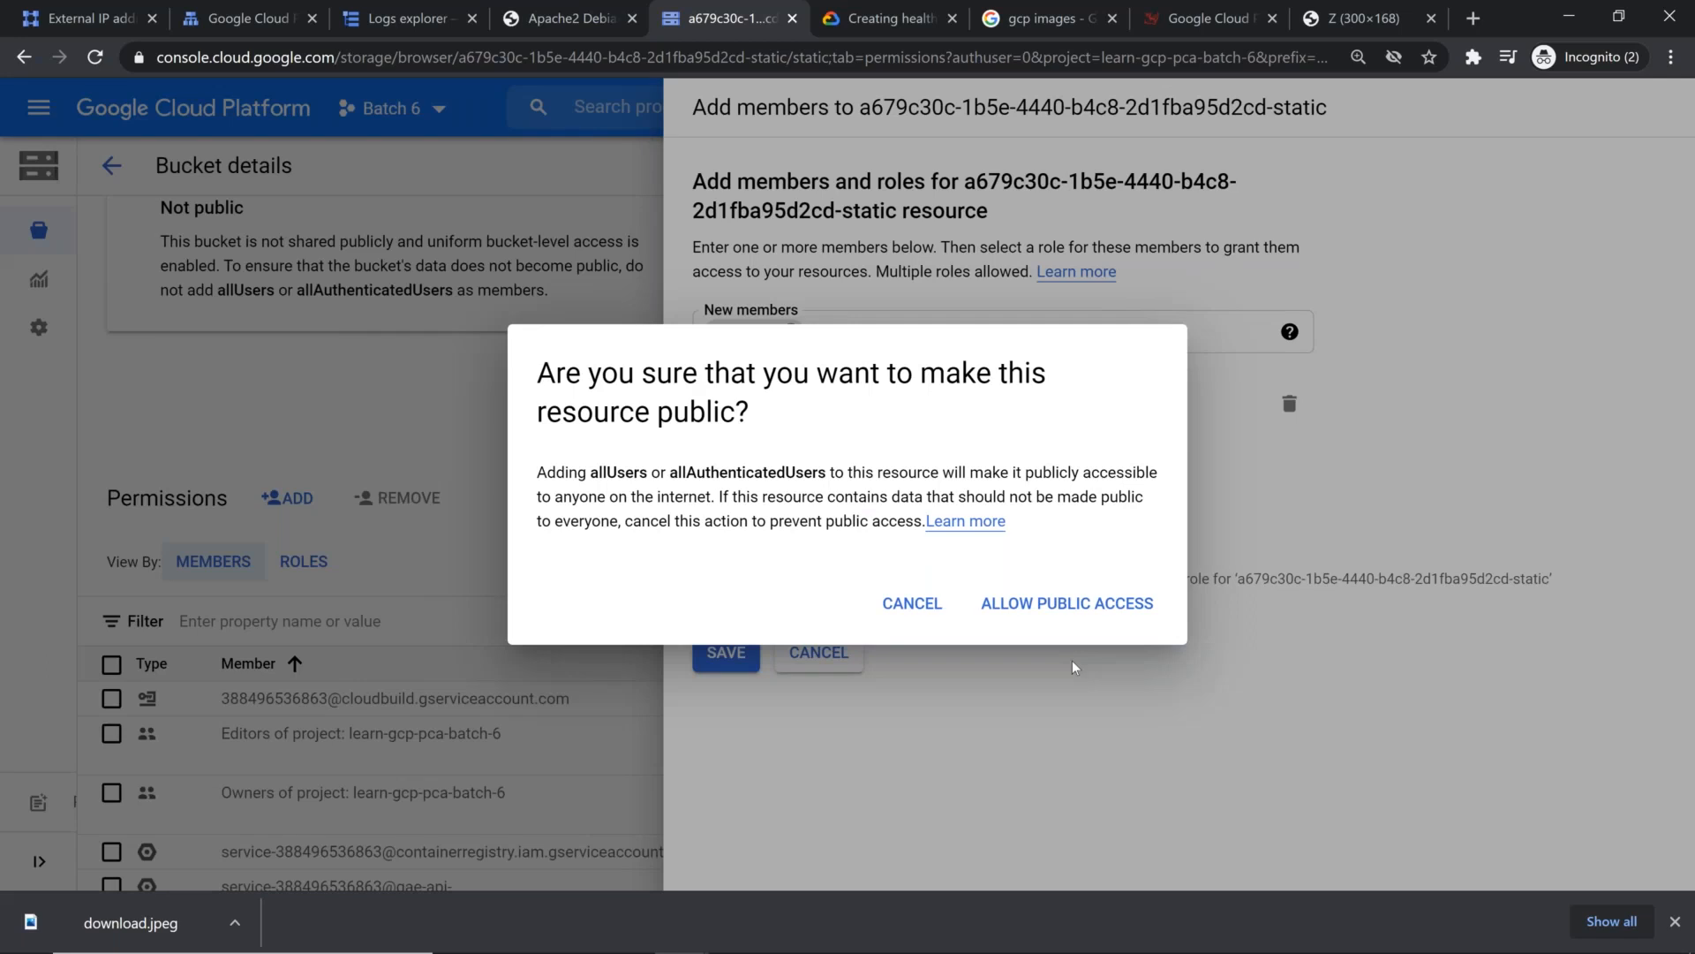
click(1068, 603)
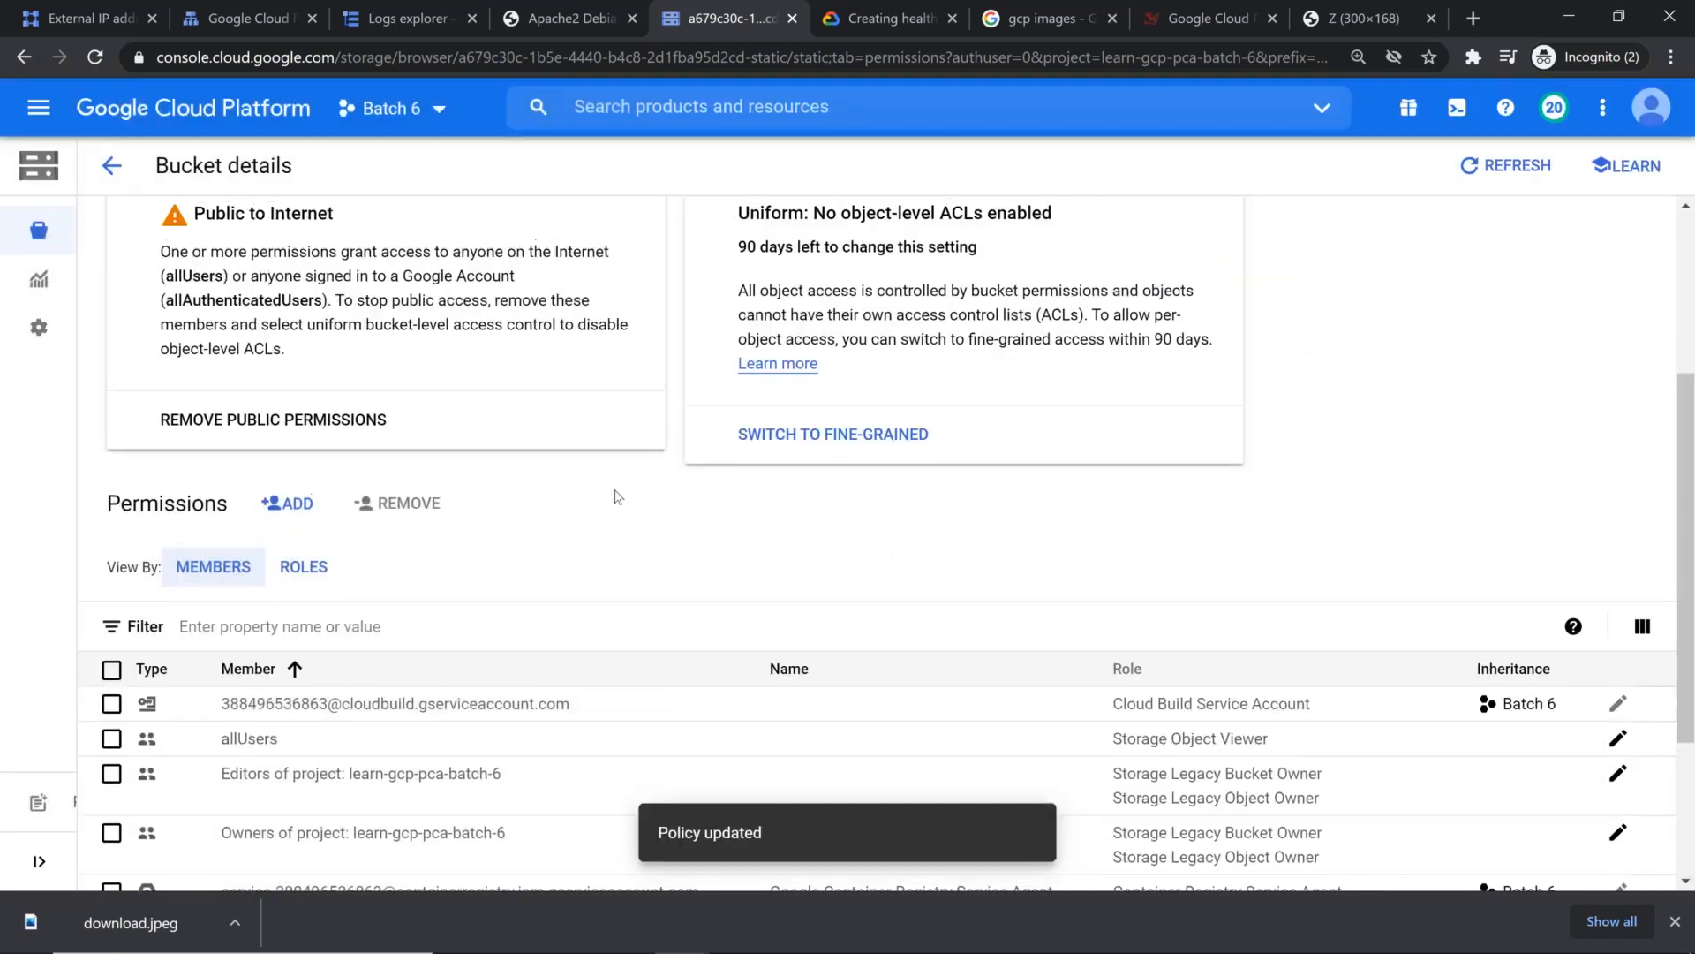
Step: Copy the public URL of gcp.jpeg from the bucket's object list and open it in a new browser tab
scroll(229, 425, up, 4)
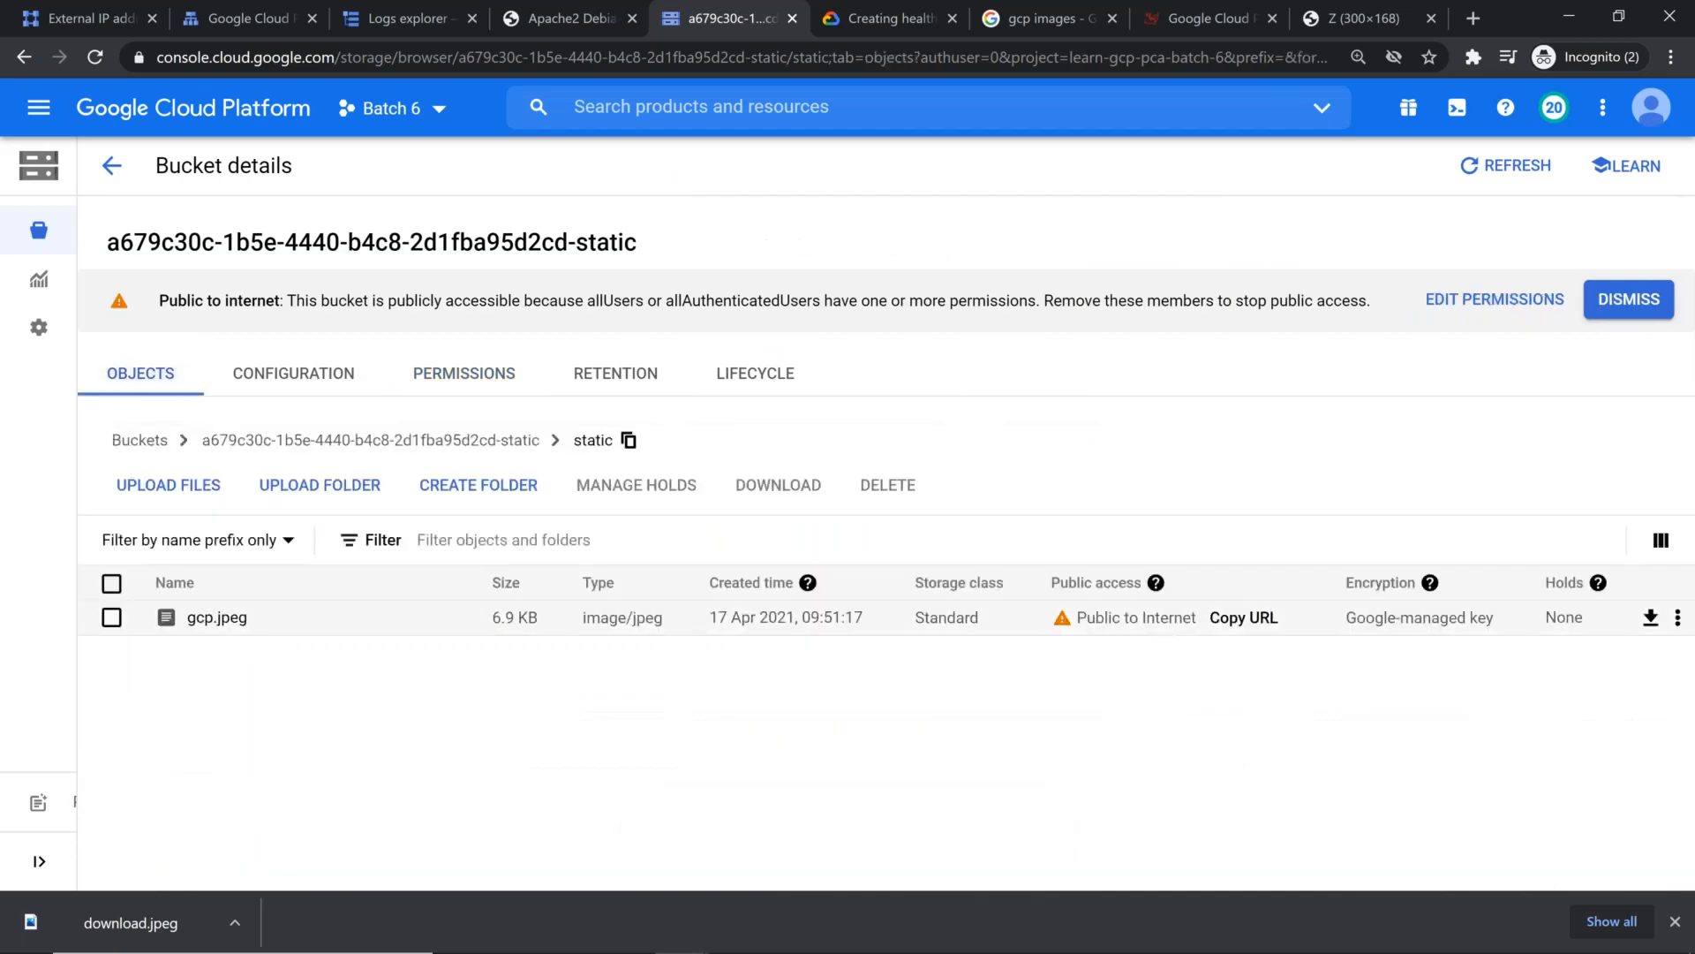
click(1243, 617)
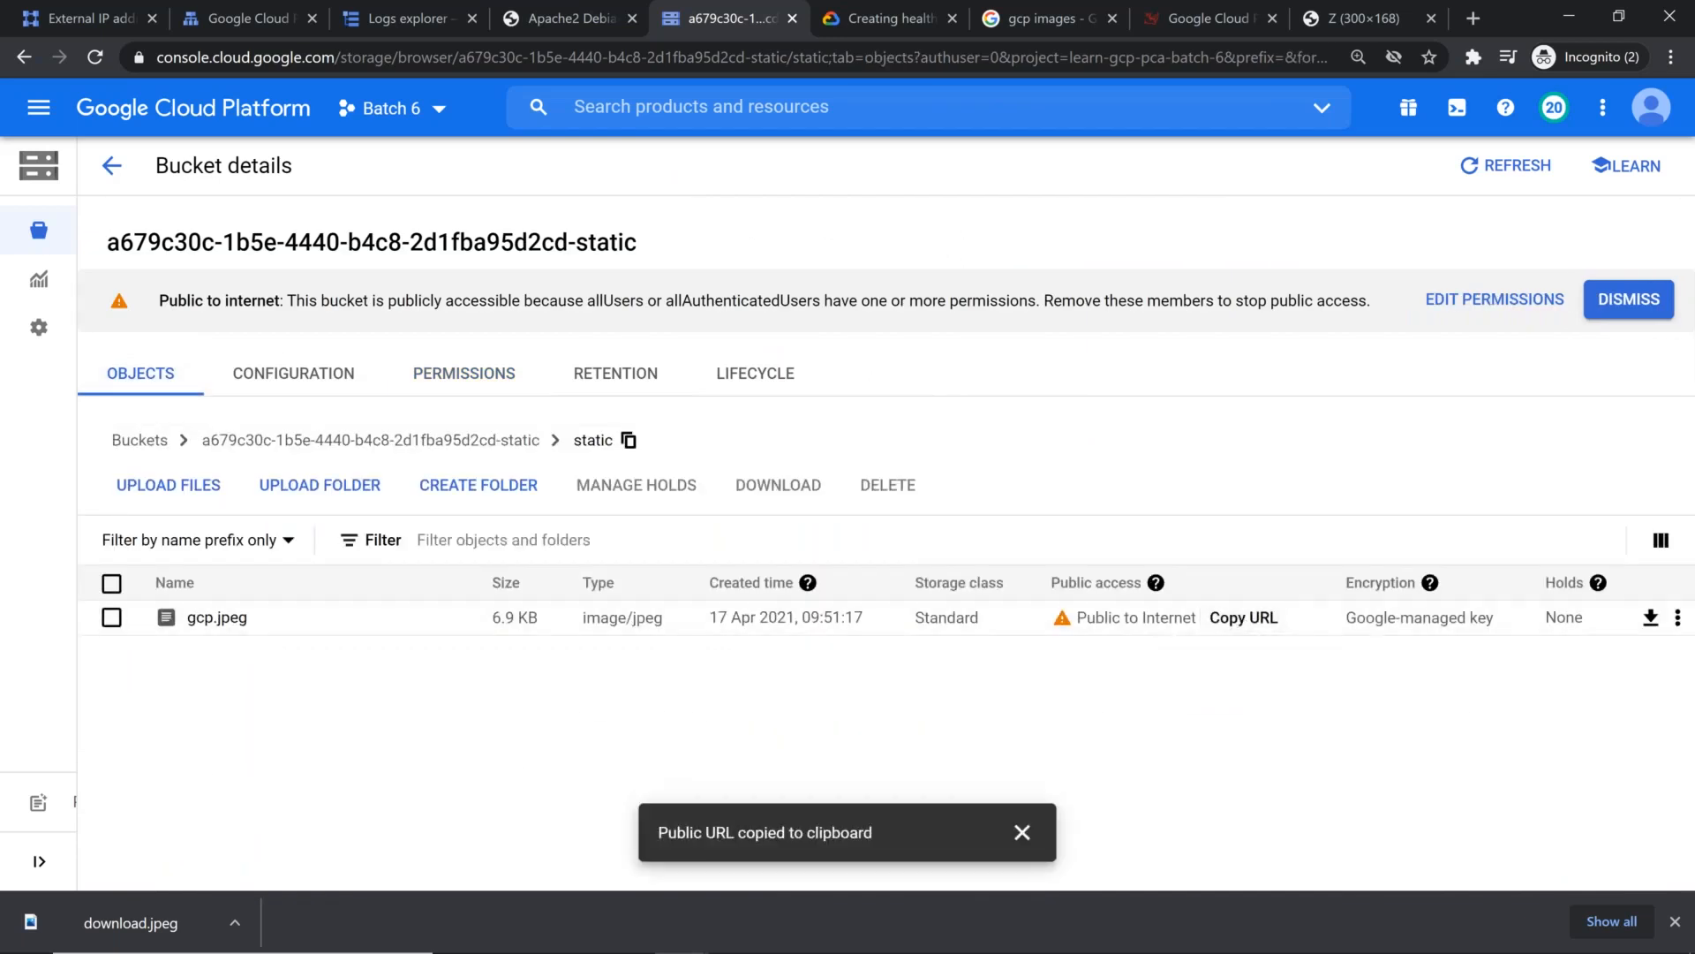
key(alt+Tab)
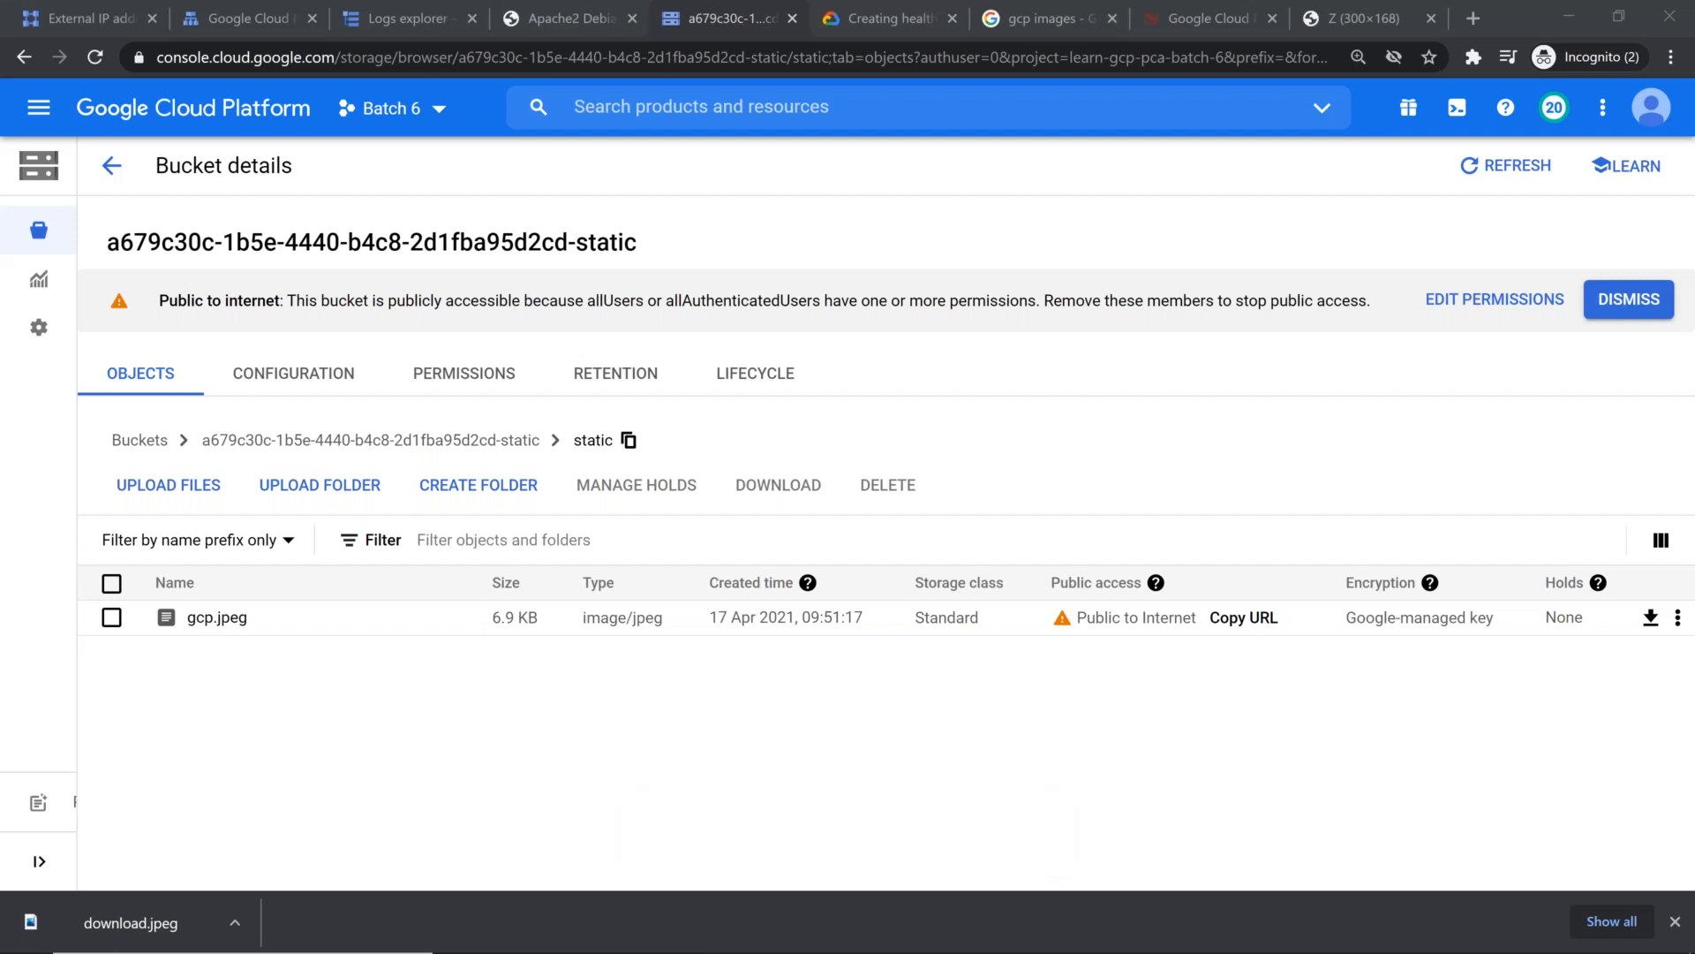
click(1474, 17)
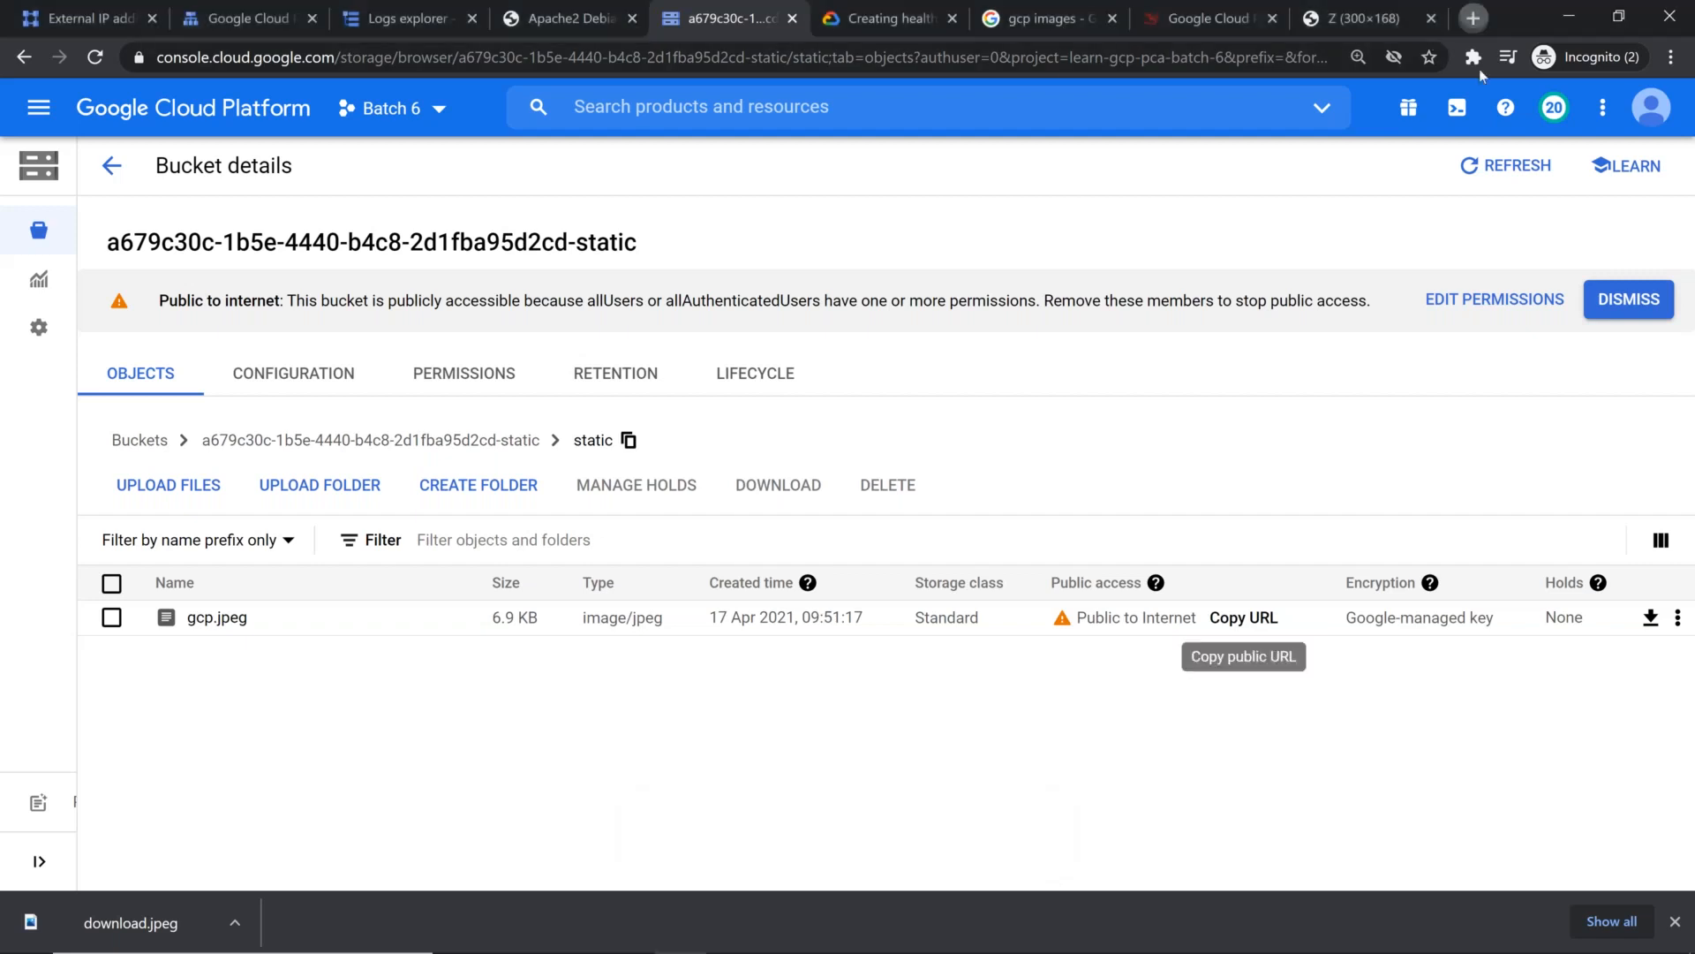
key(ctrl+v)
key(Return)
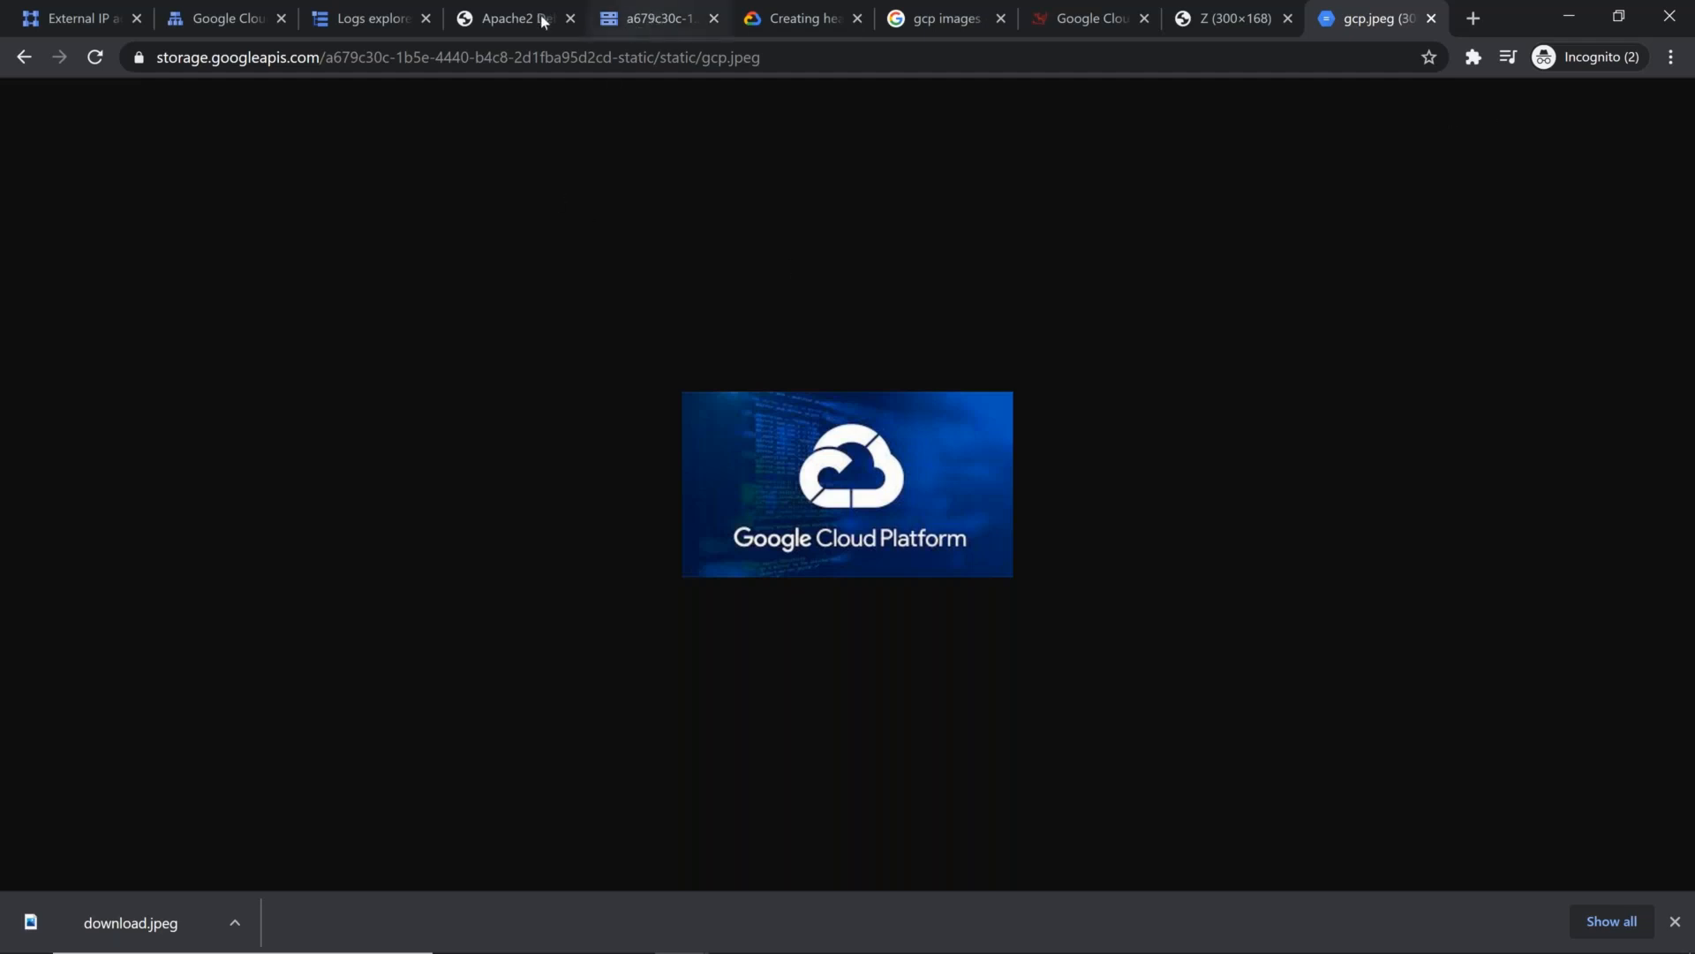
Step: Reload the glb-dns-cdn load balancer details, inspect the batch6-ssl-ca certificate and return to the load balancer
click(226, 19)
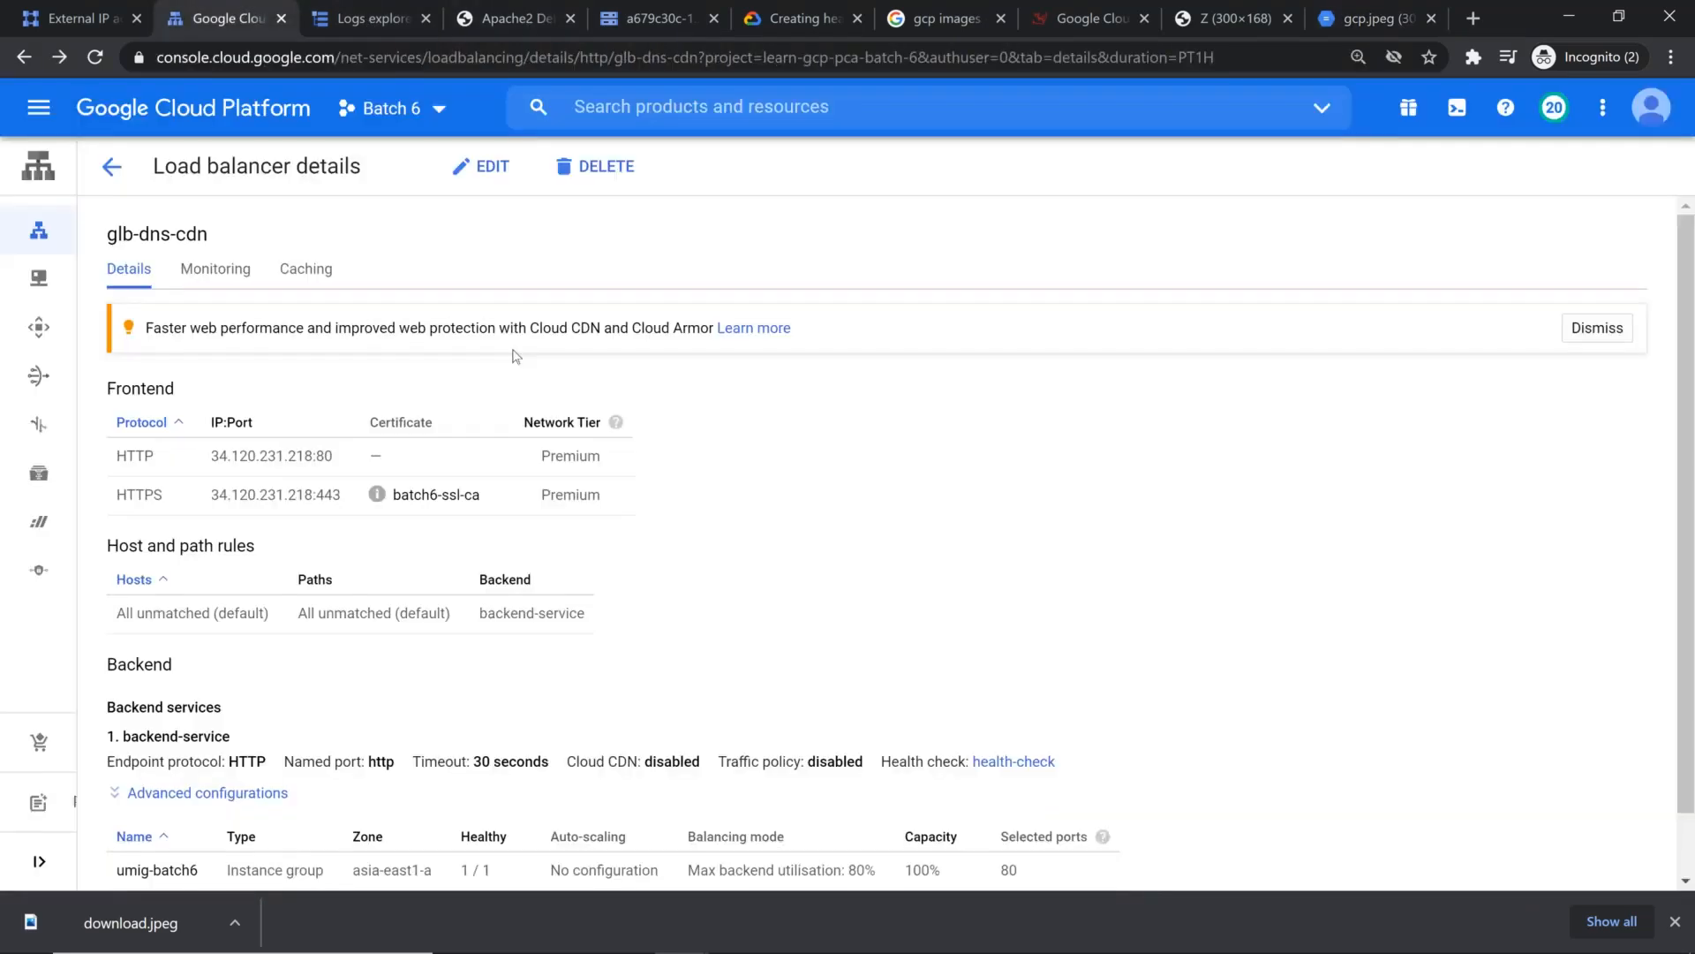
click(97, 57)
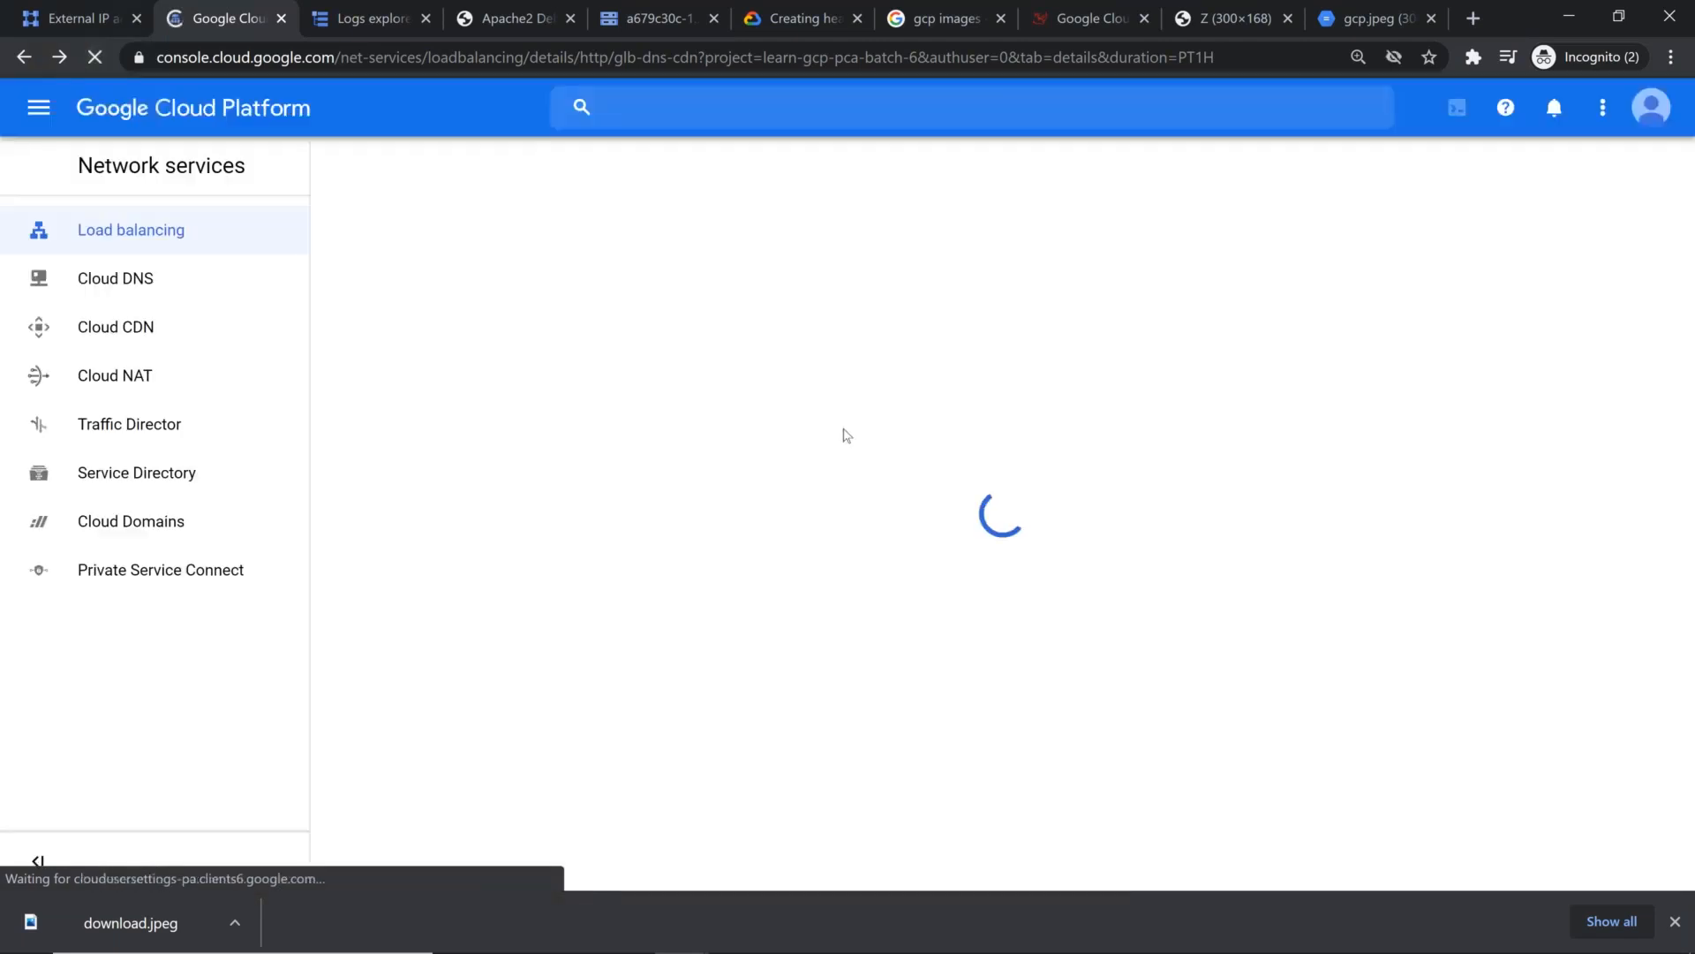
click(1675, 922)
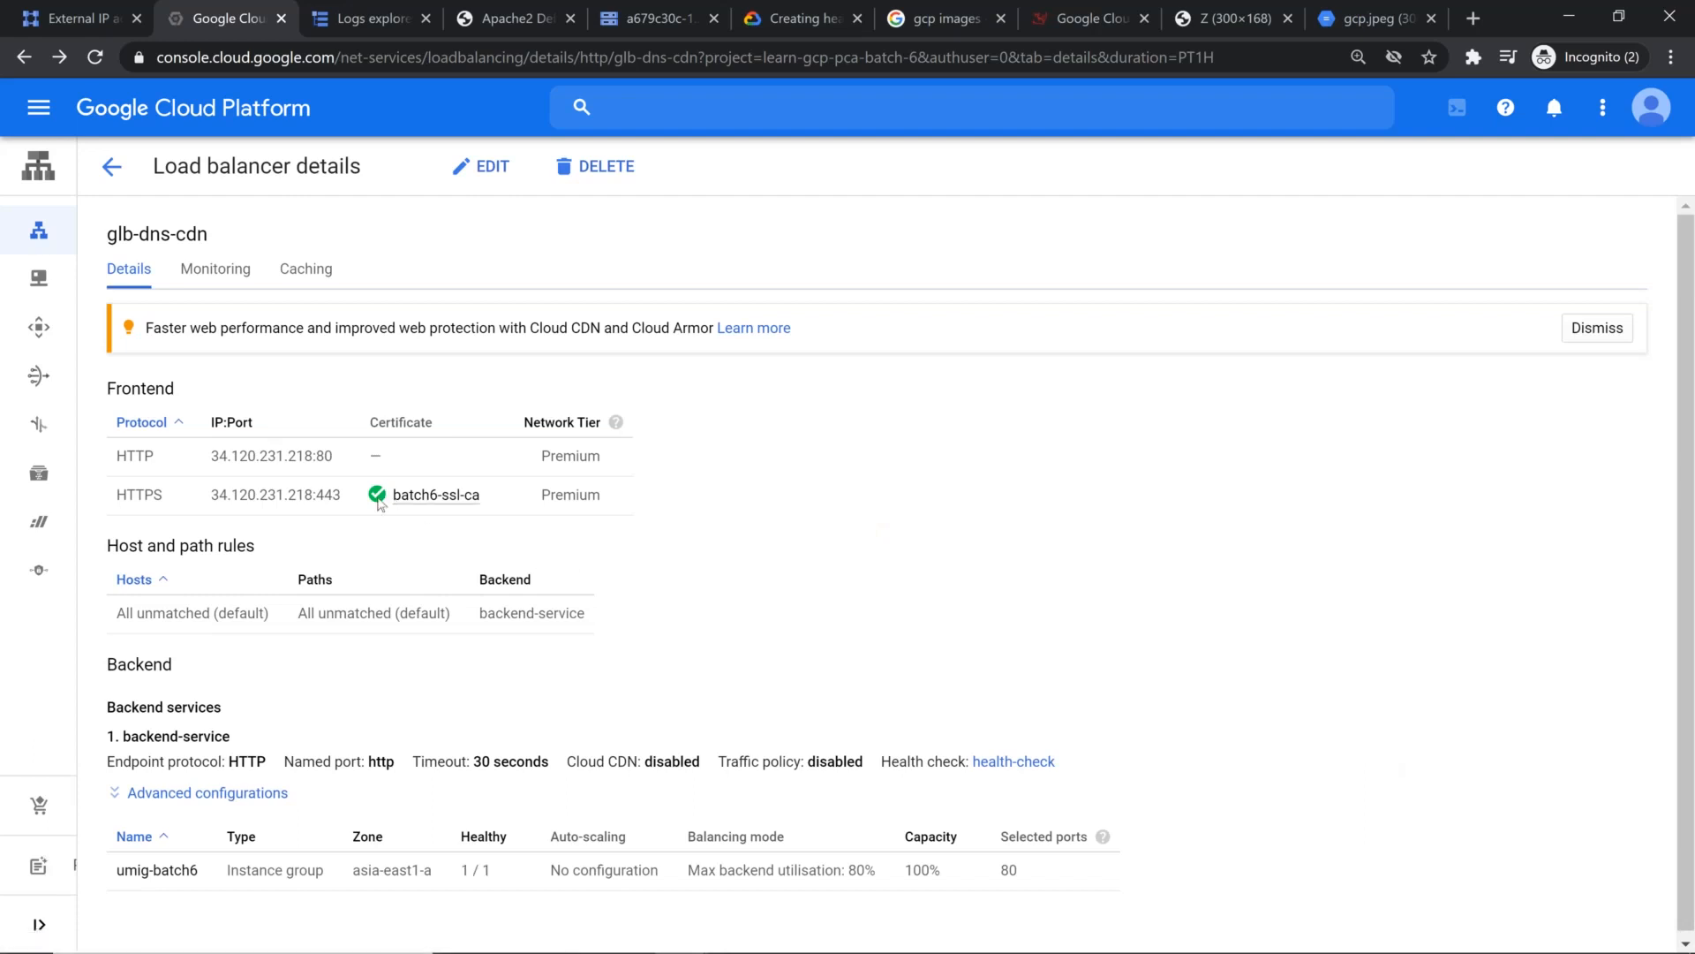
click(449, 497)
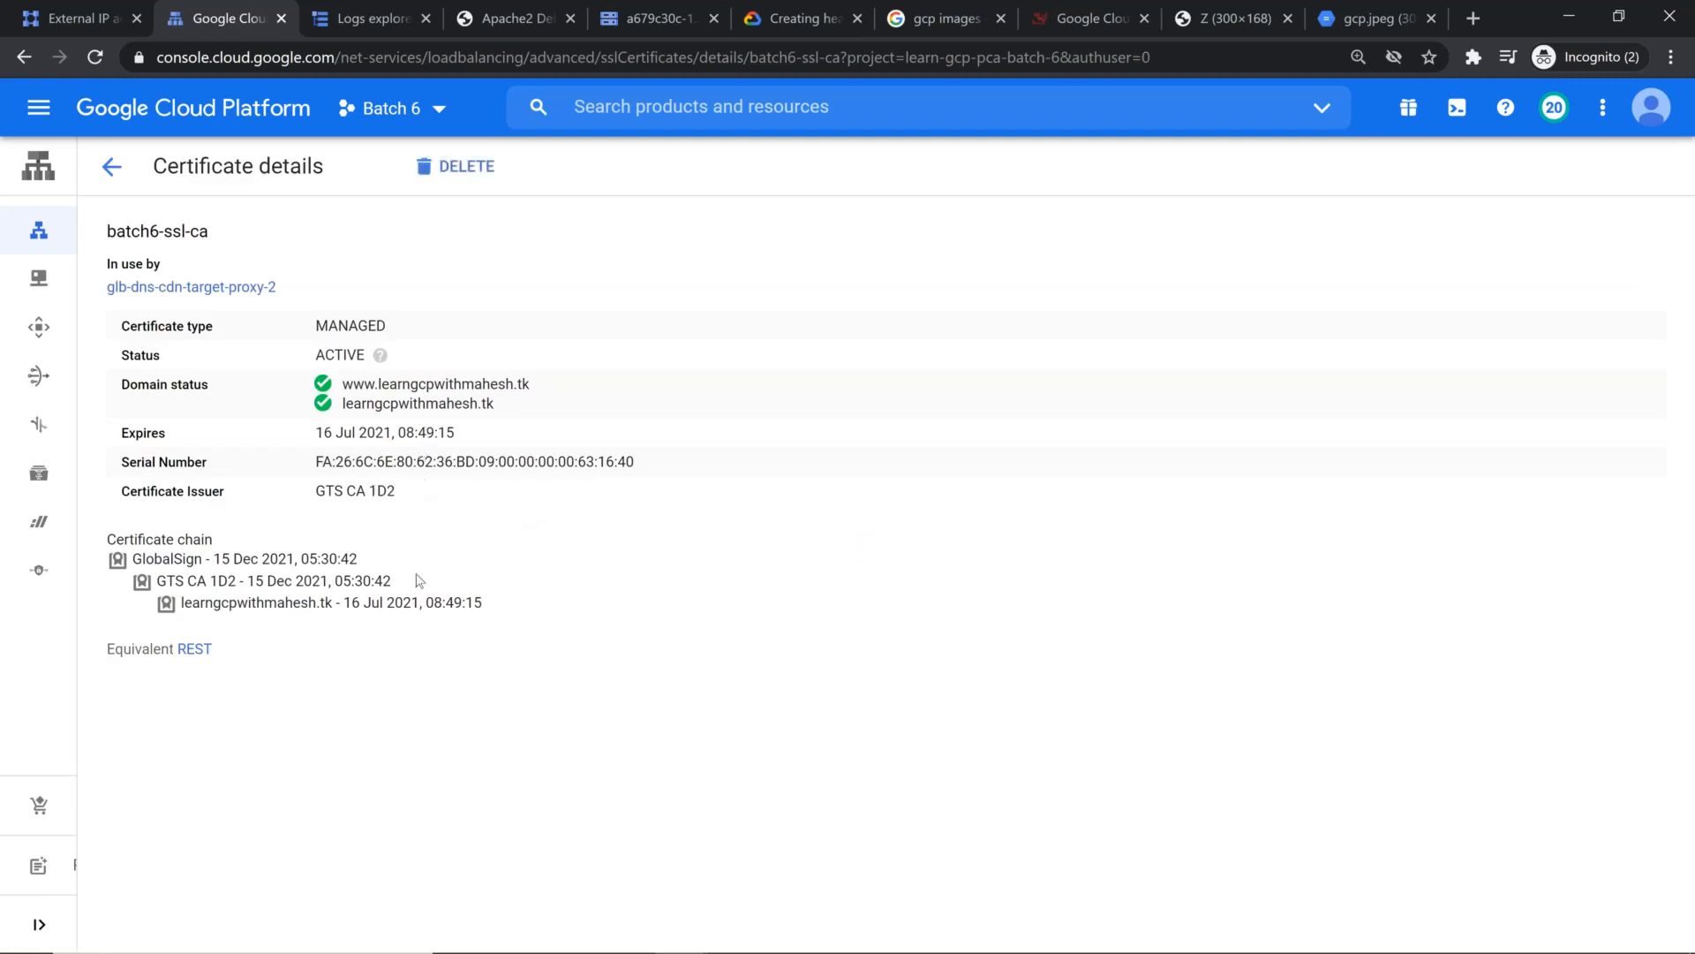
click(110, 179)
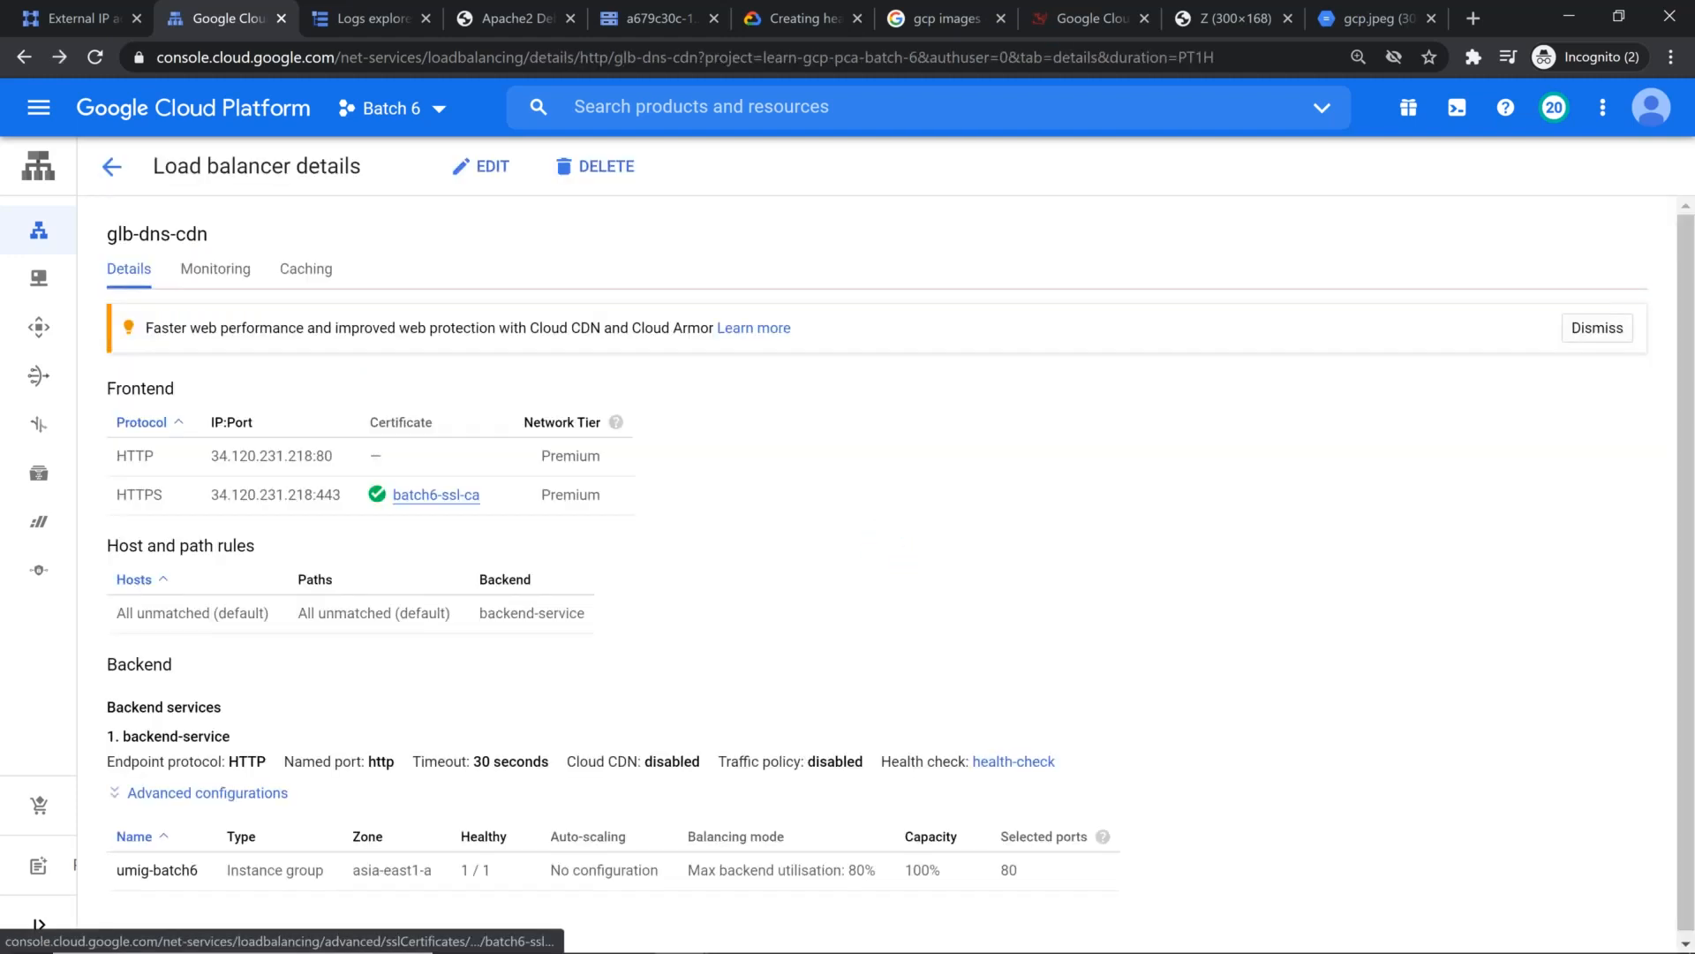
Step: Switch to the Chrome window with the demo domain's site, reload the page and check its secure address
key(alt+Tab)
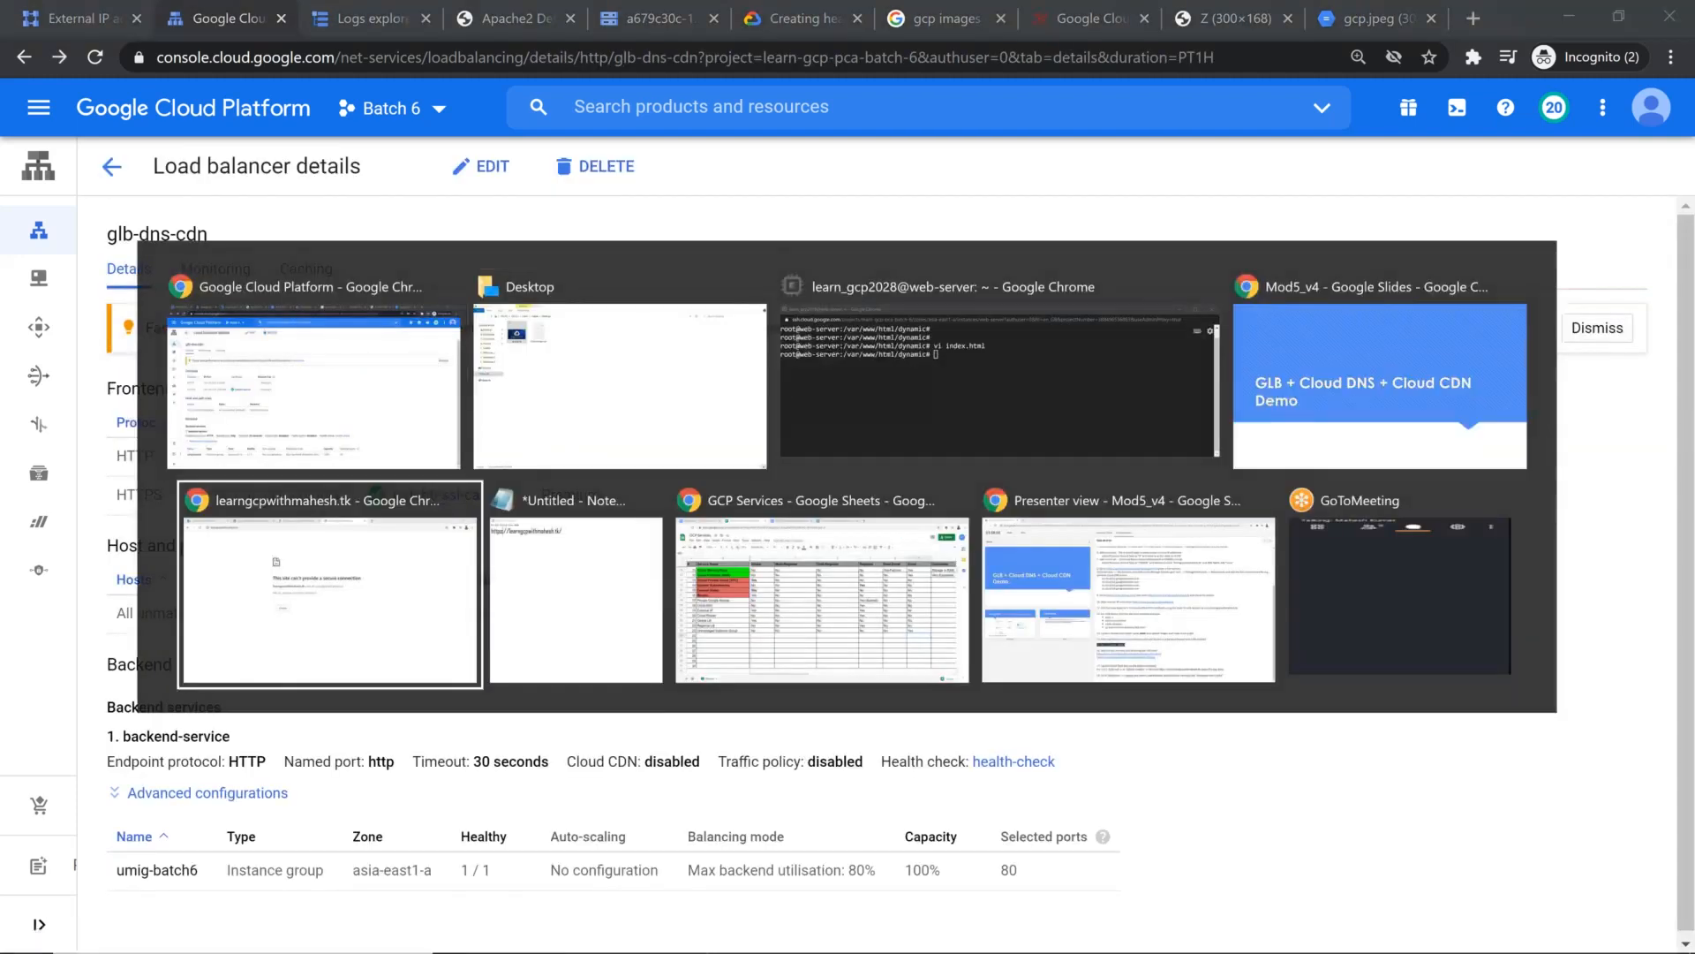
click(413, 547)
key(F5)
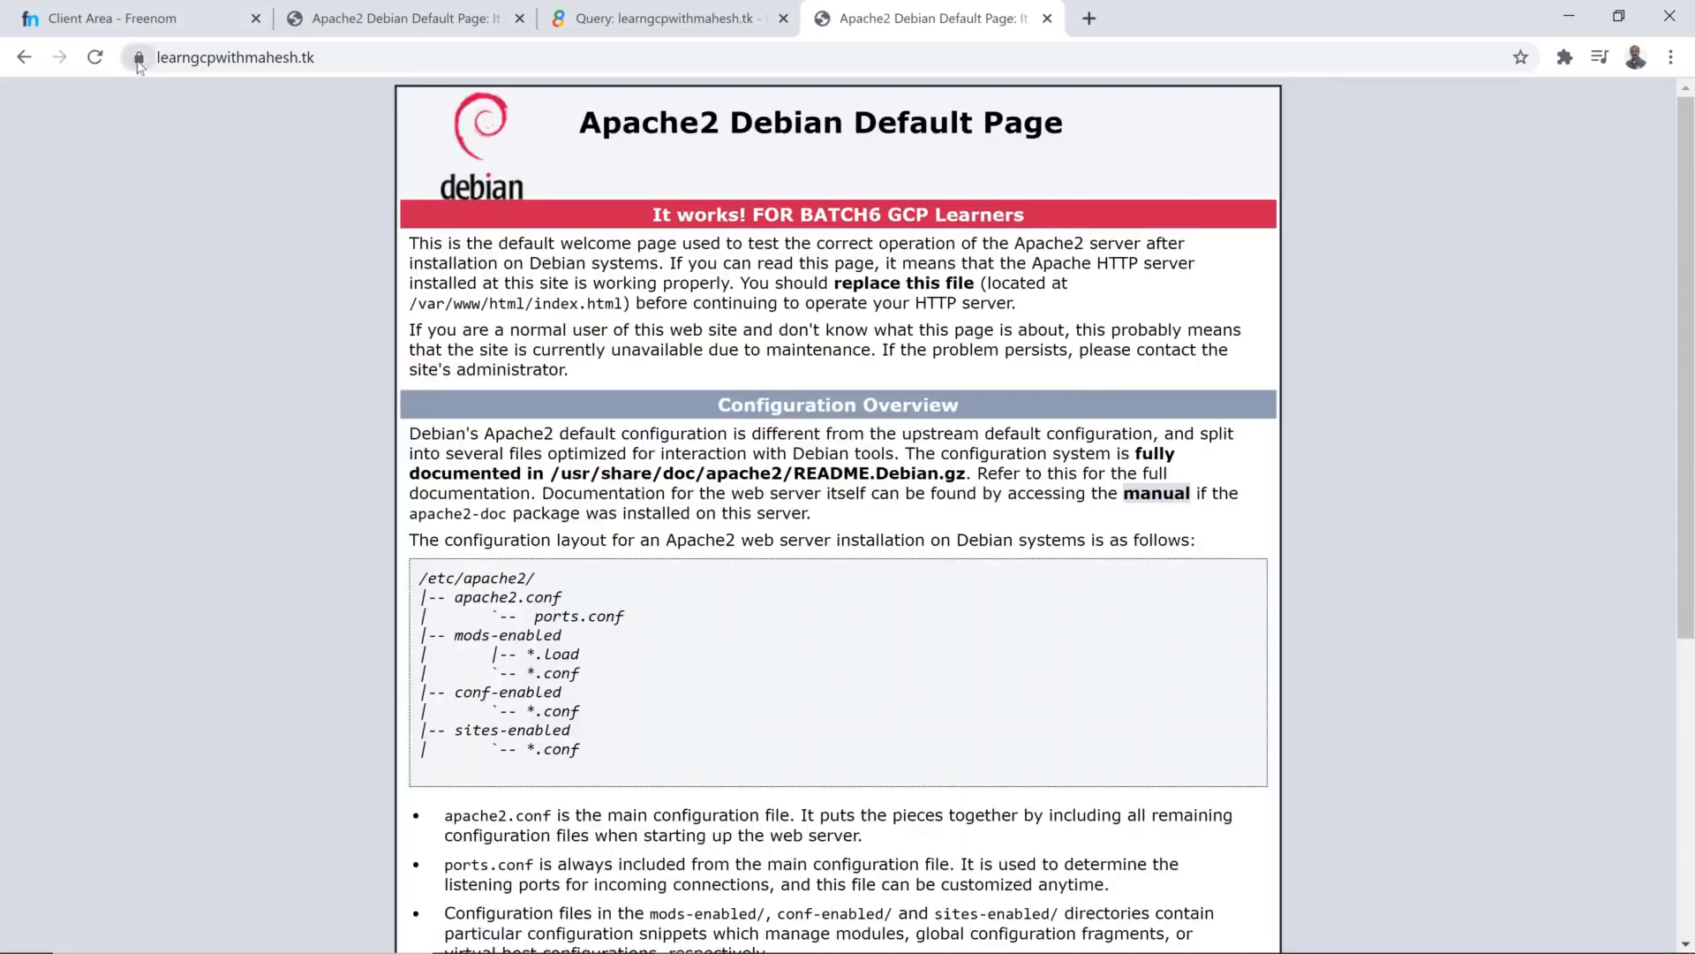
click(138, 57)
click(351, 53)
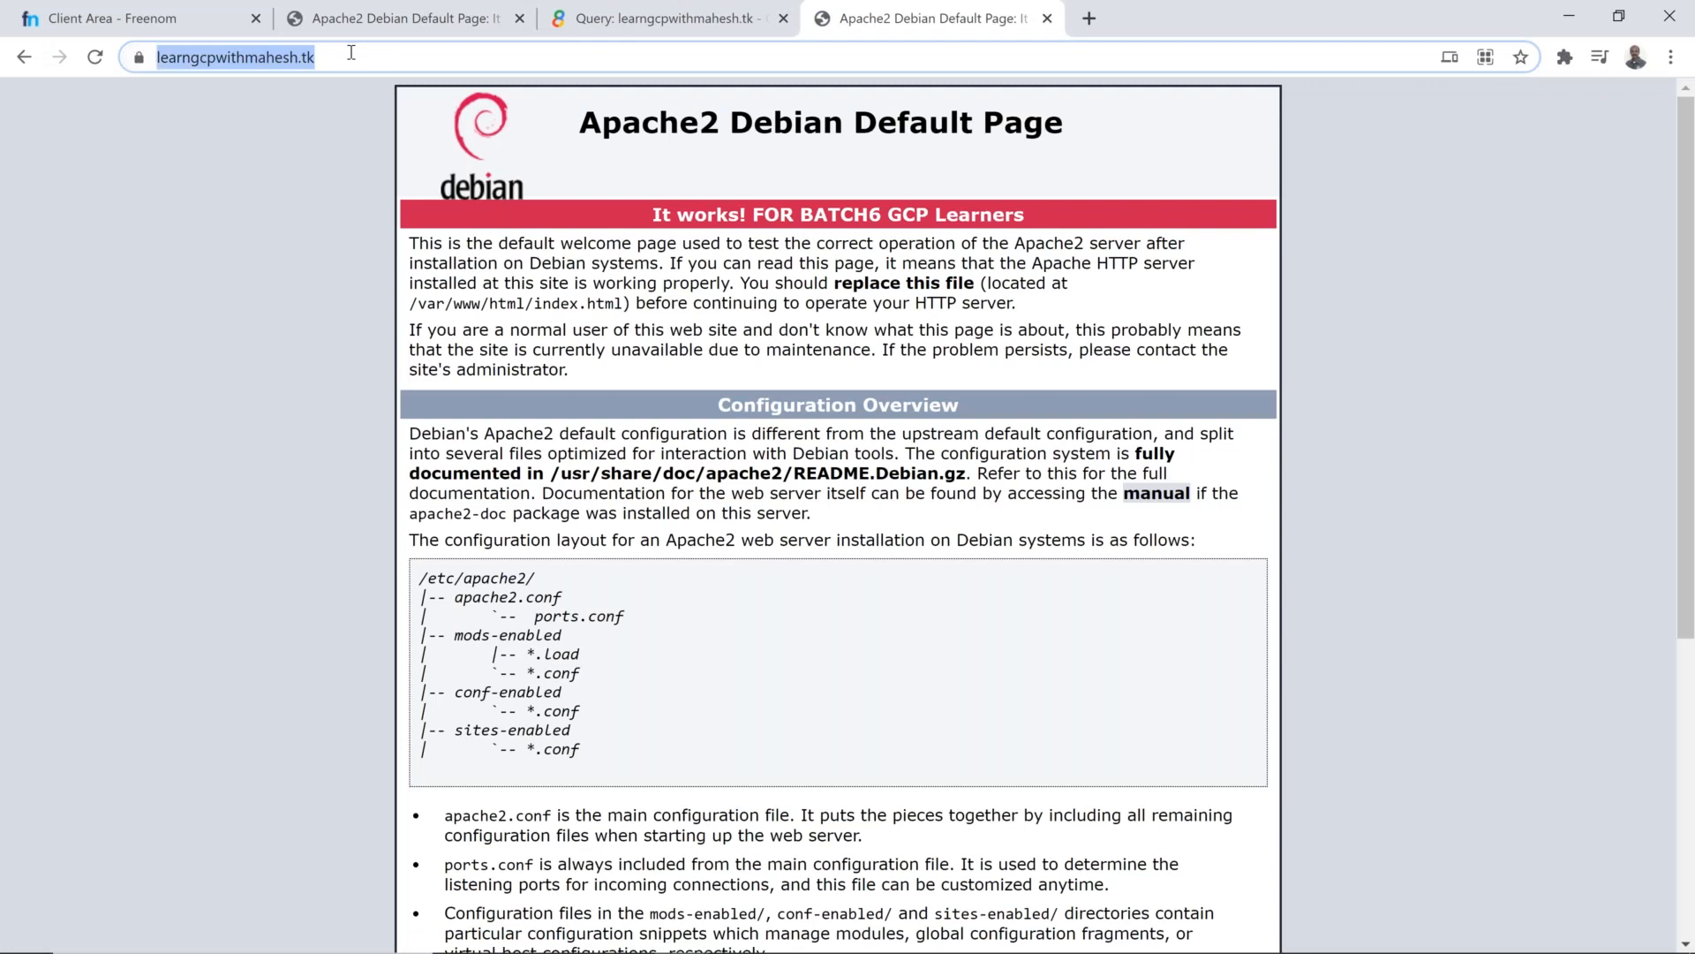
click(350, 53)
double_click(352, 55)
key(ctrl+c)
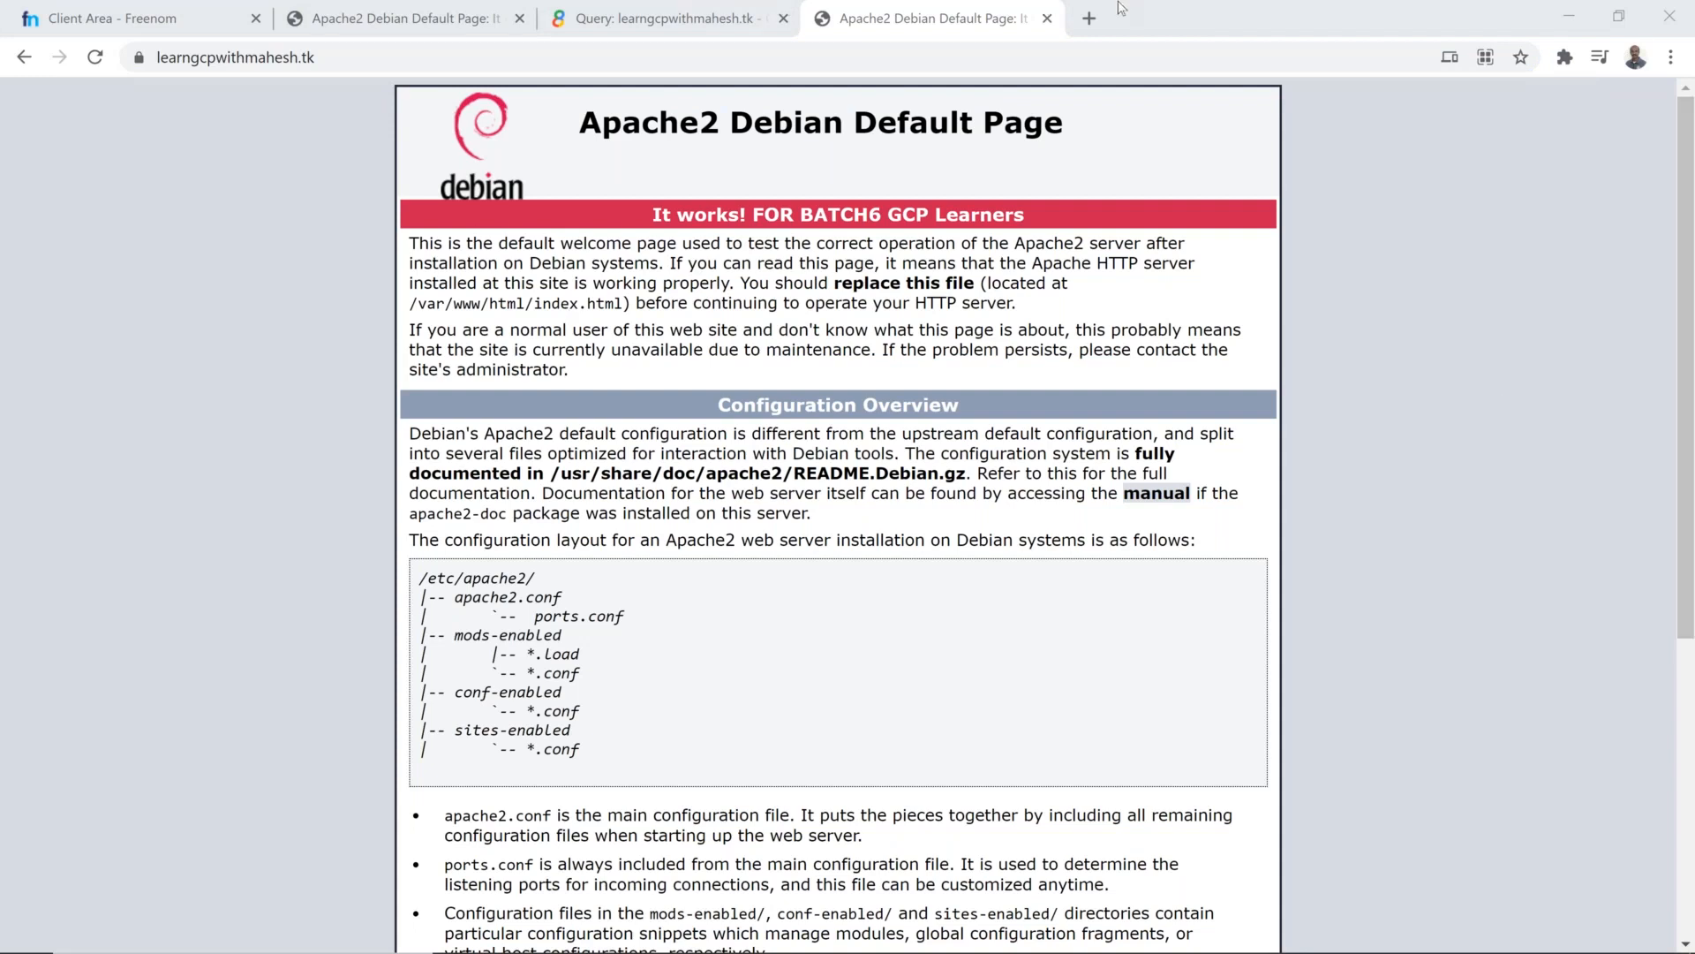
Step: Load the www address of the demo domain over HTTPS in a new tab and inspect its full URL
click(1091, 18)
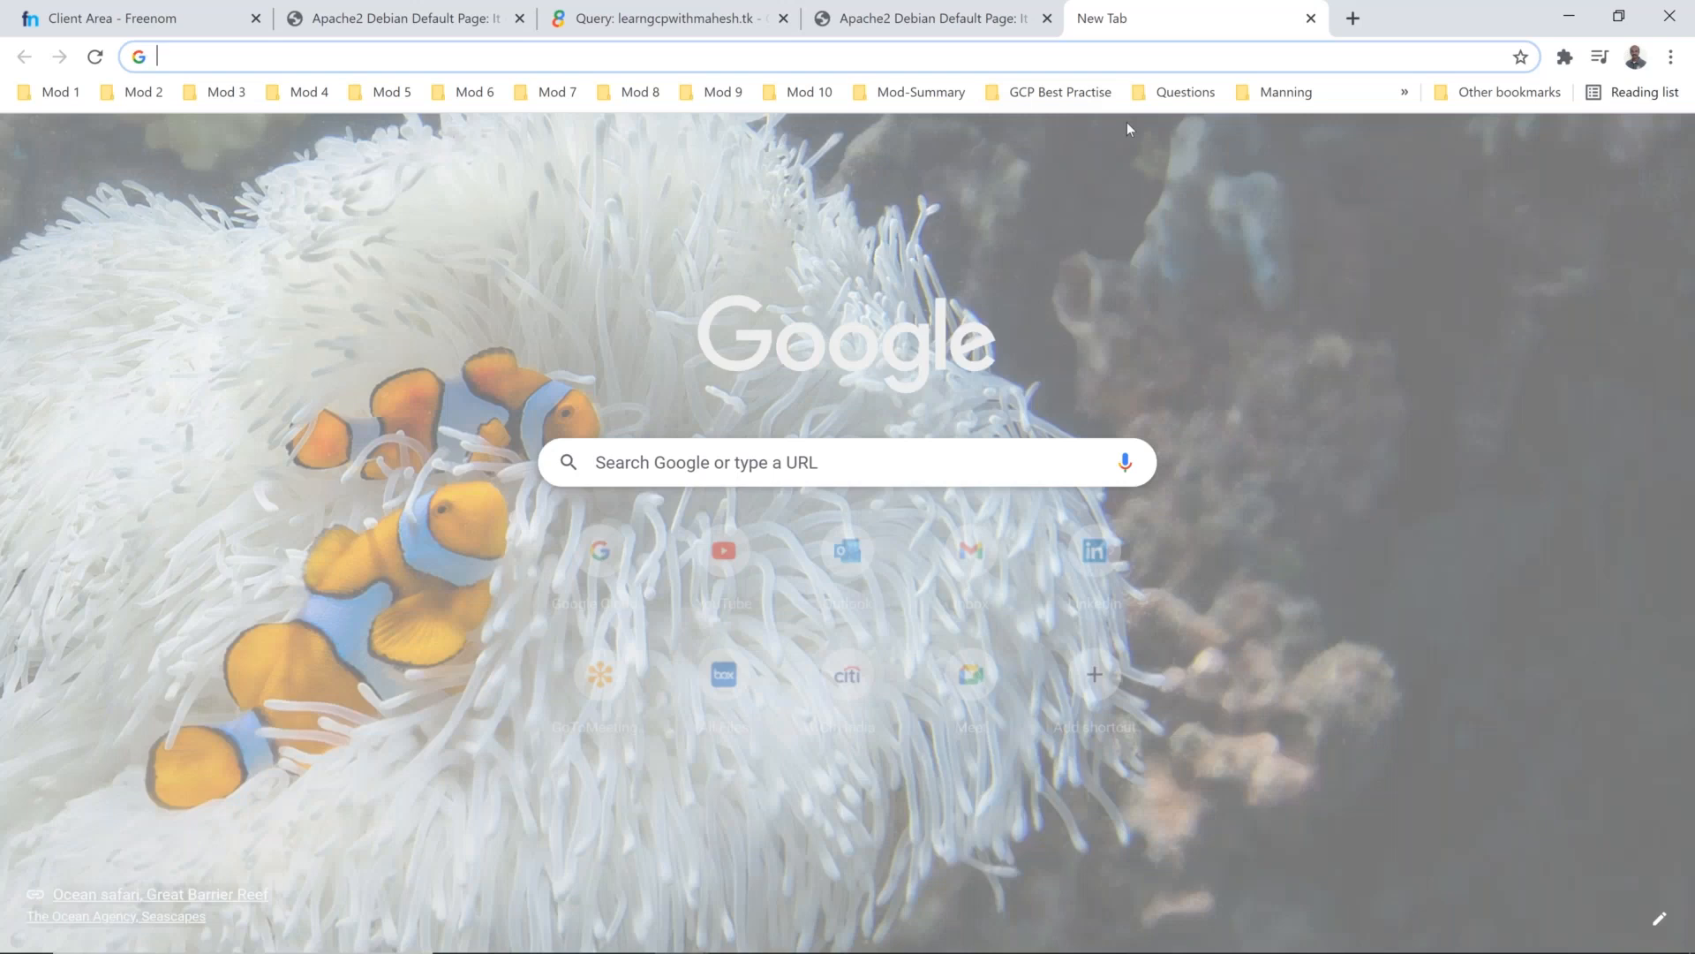
key(ctrl+v)
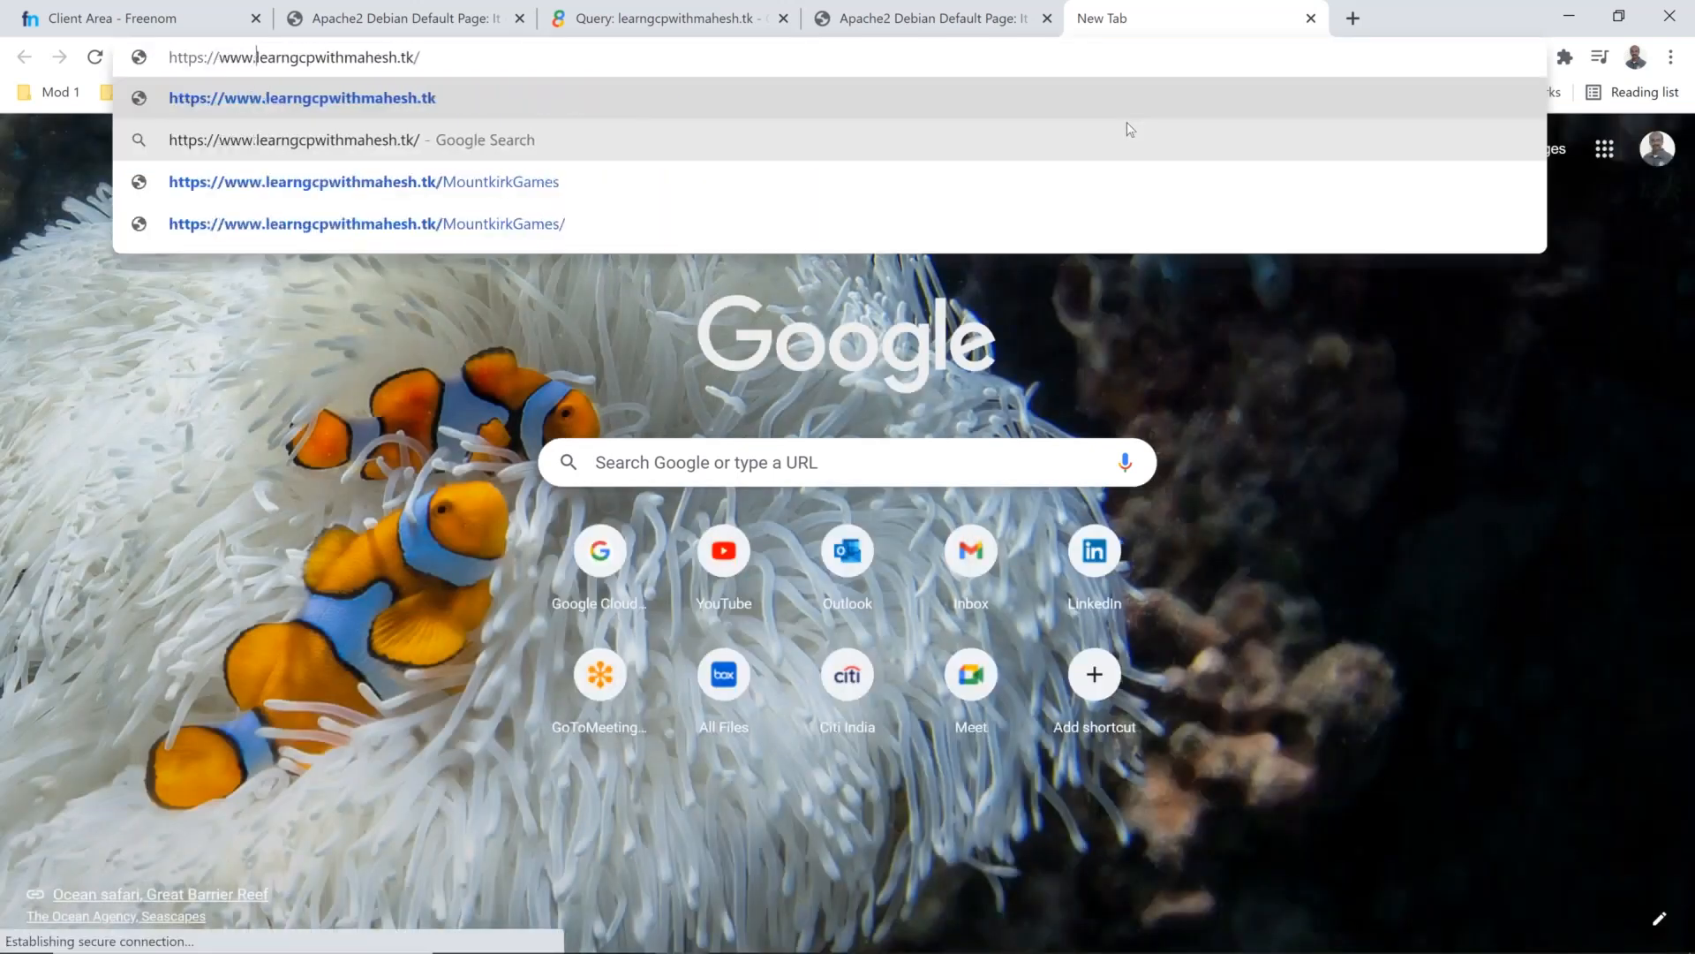
key(Return)
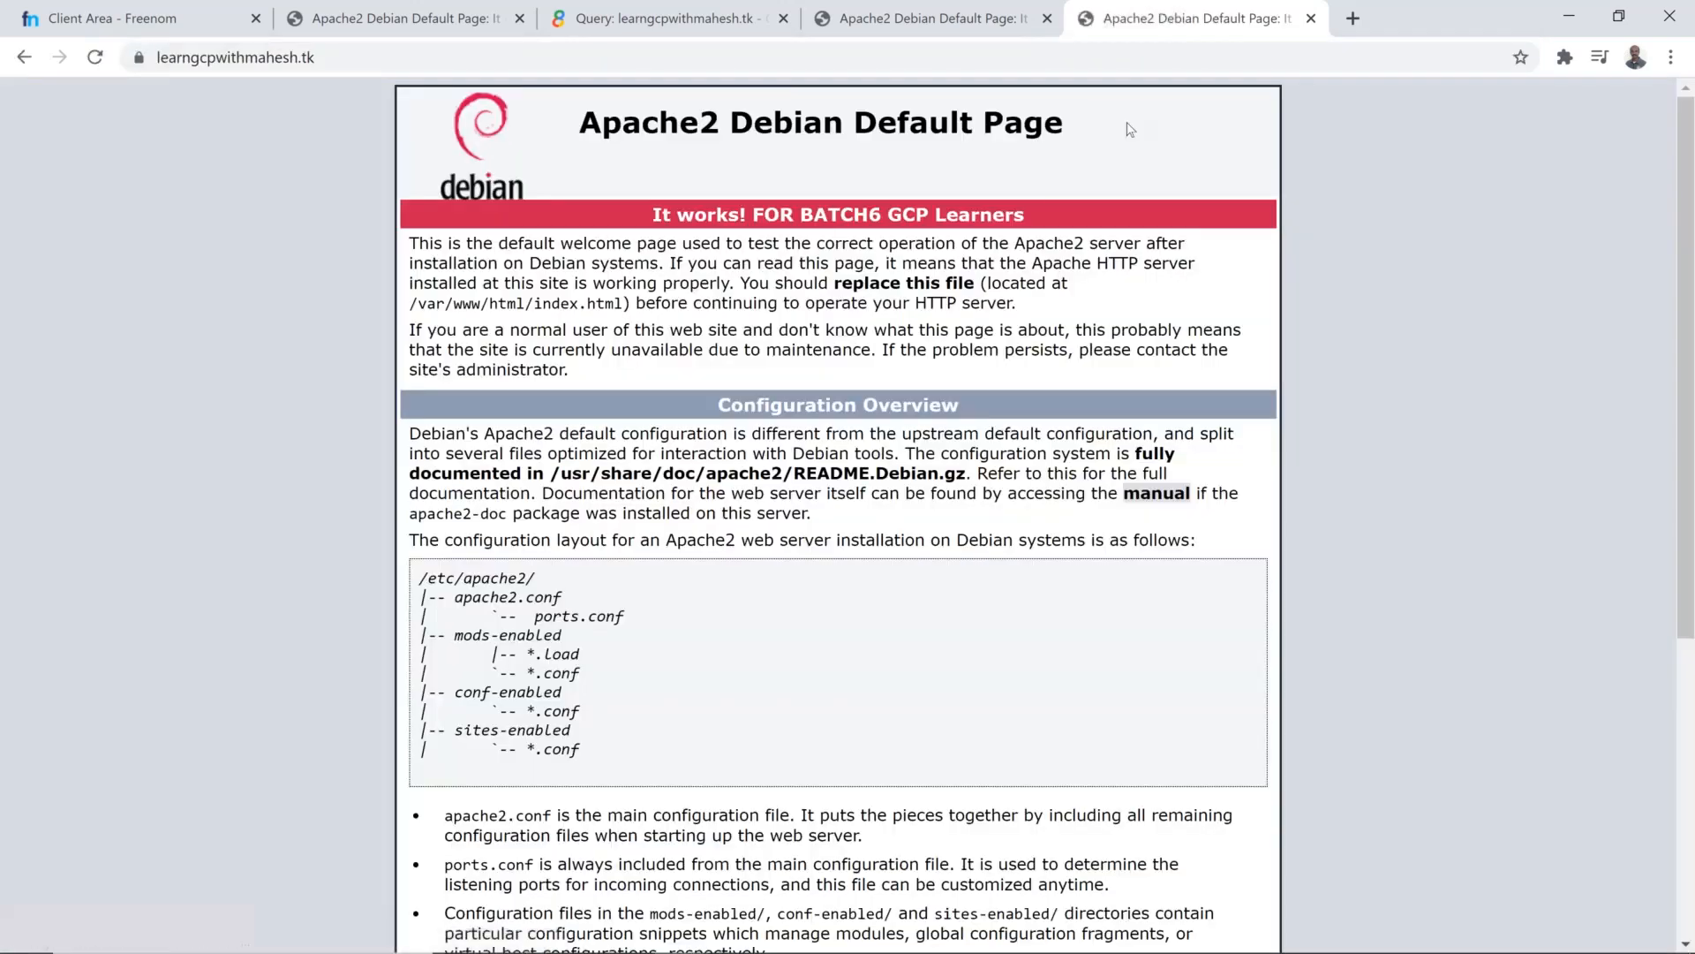
click(1131, 60)
key(Home)
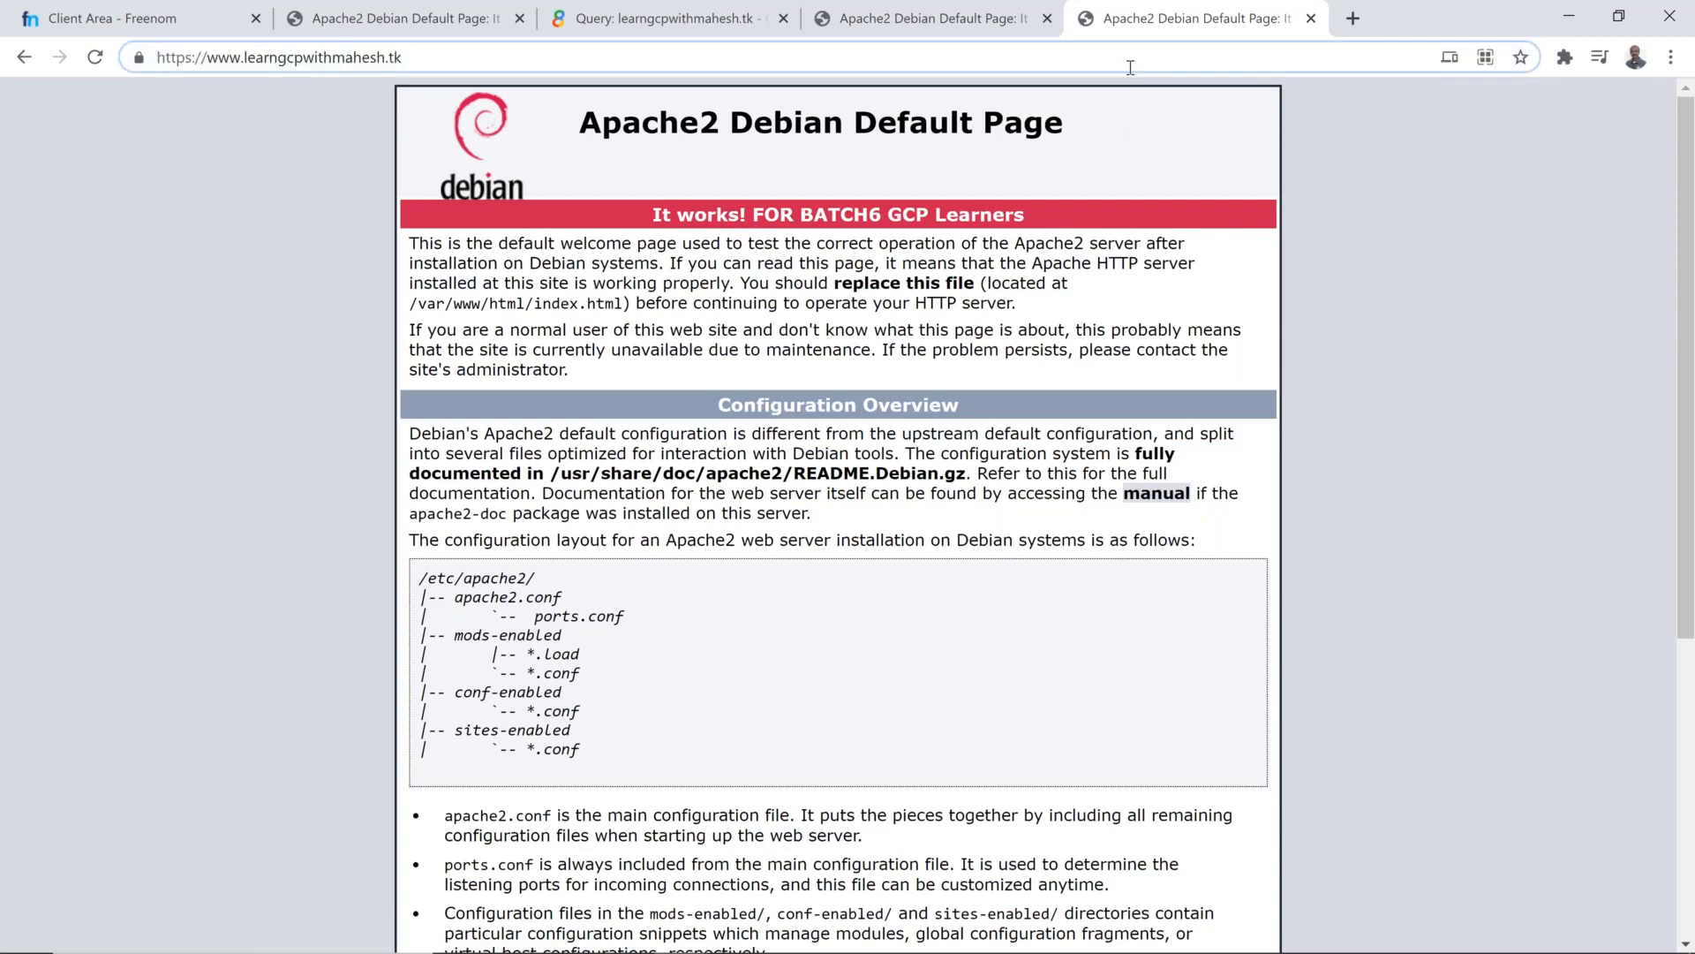
key(ctrl+a)
Step: Switch back to the Cloud console window and open the backend configuration of glb-dns-cdn for editing
key(alt+Tab)
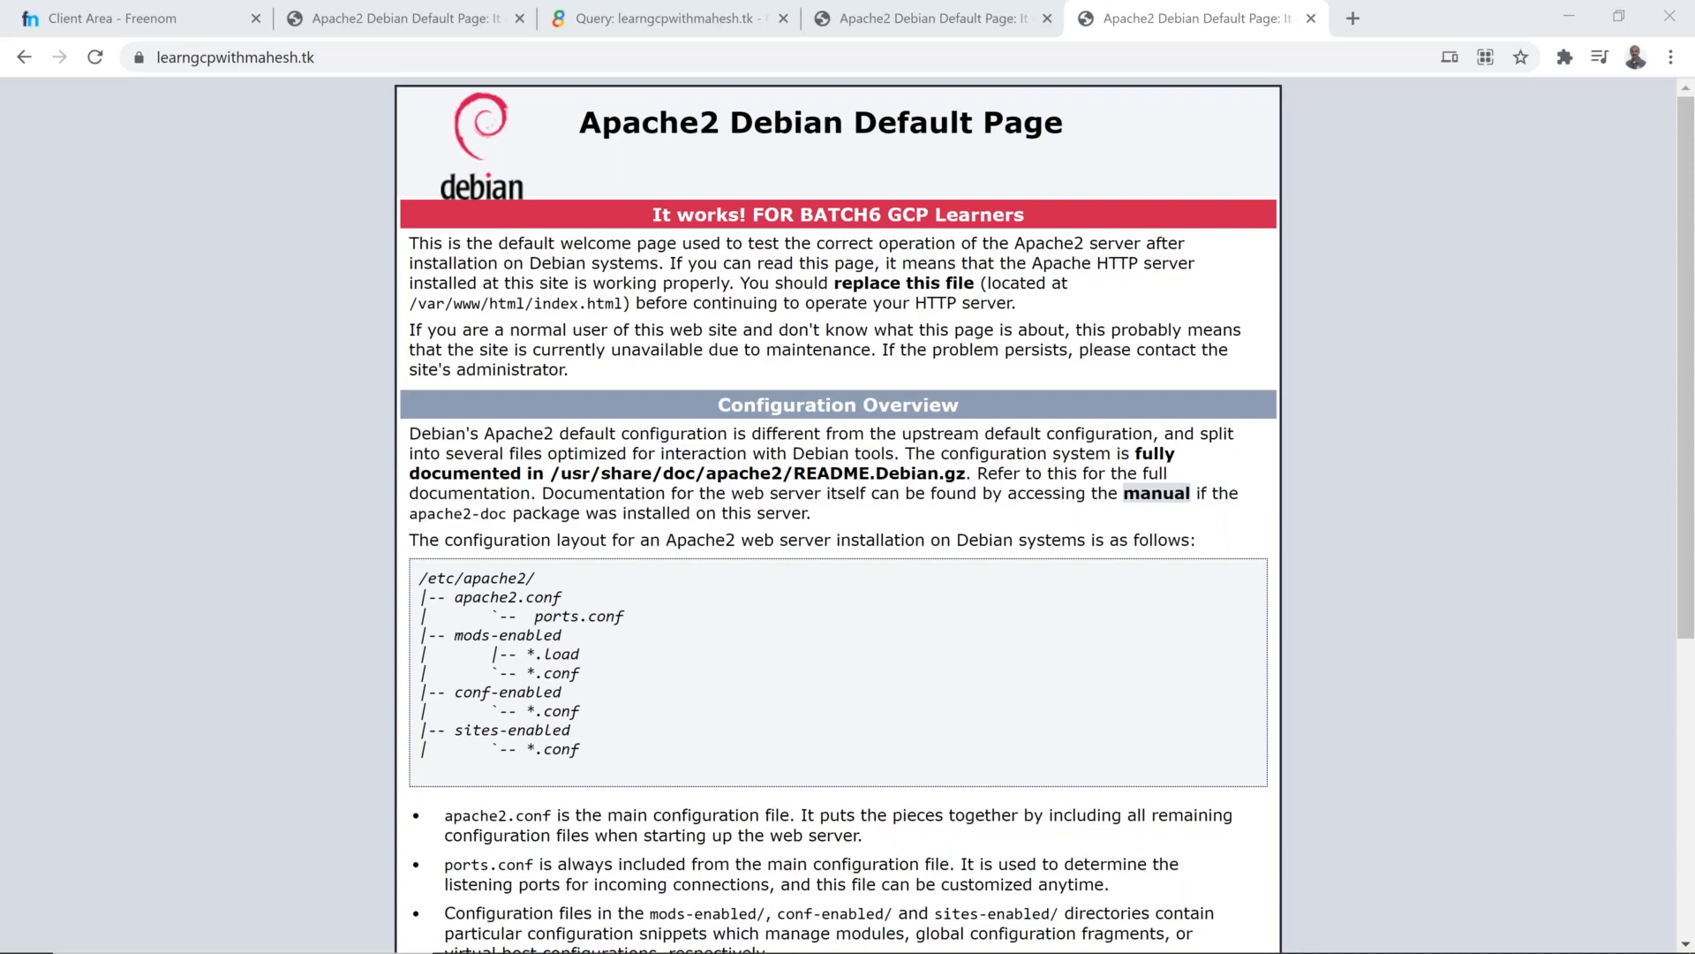
key(alt+Tab)
key(alt+Tab)
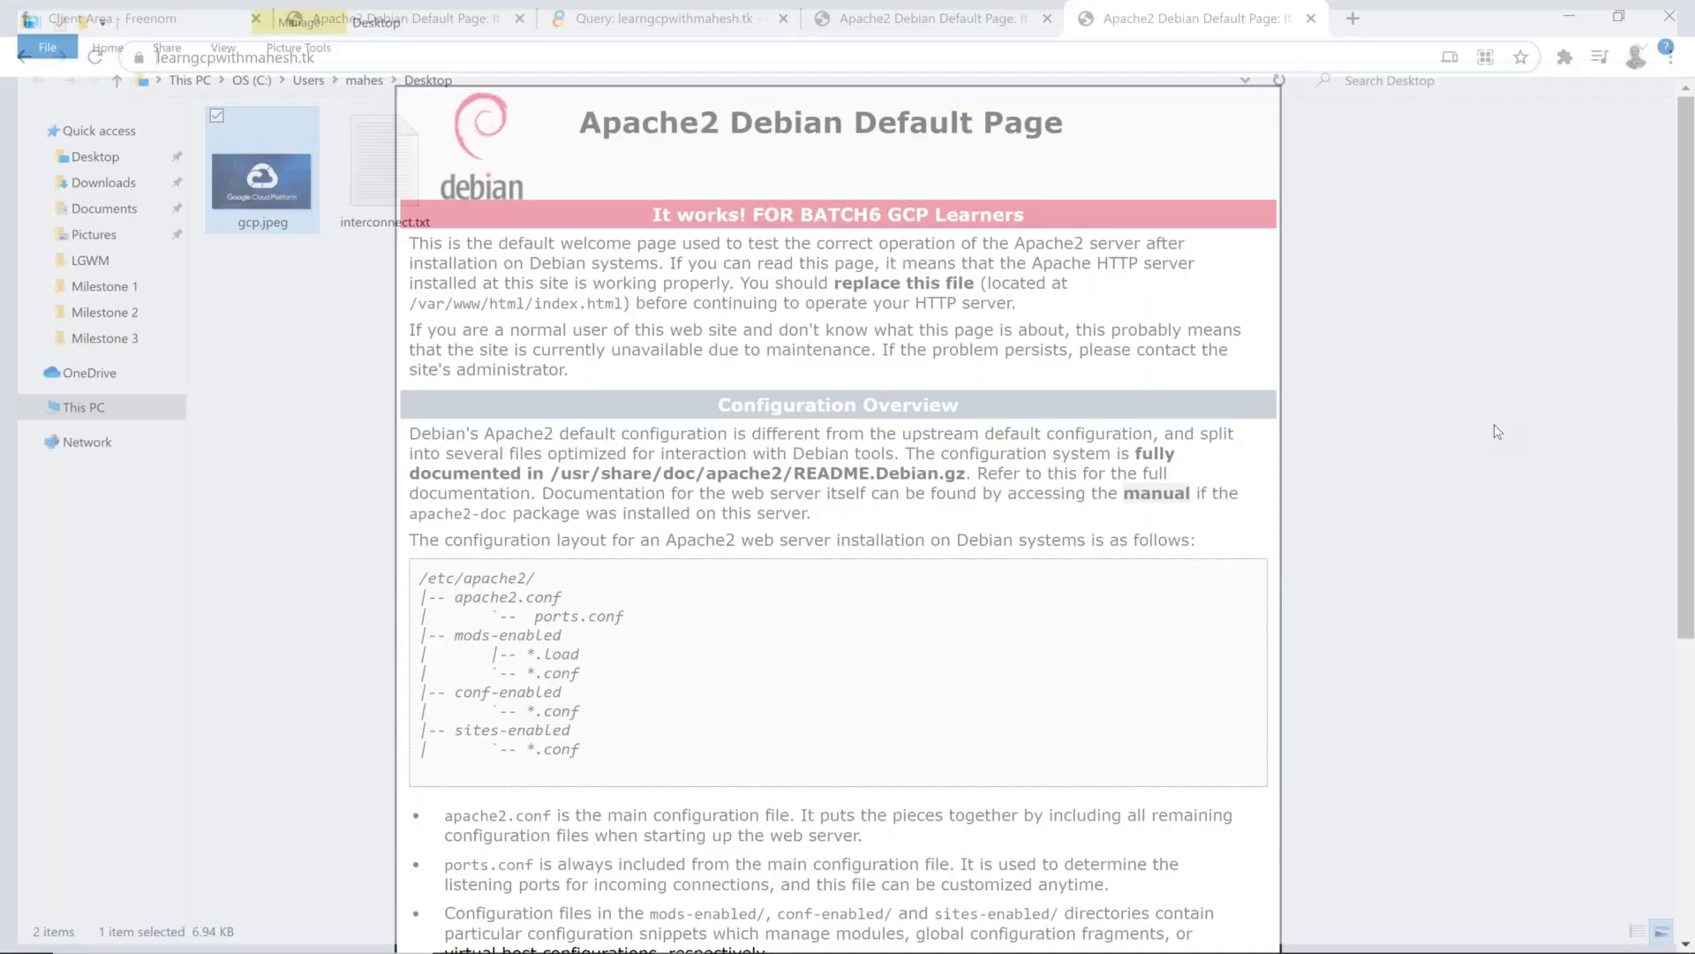
key(alt+Tab)
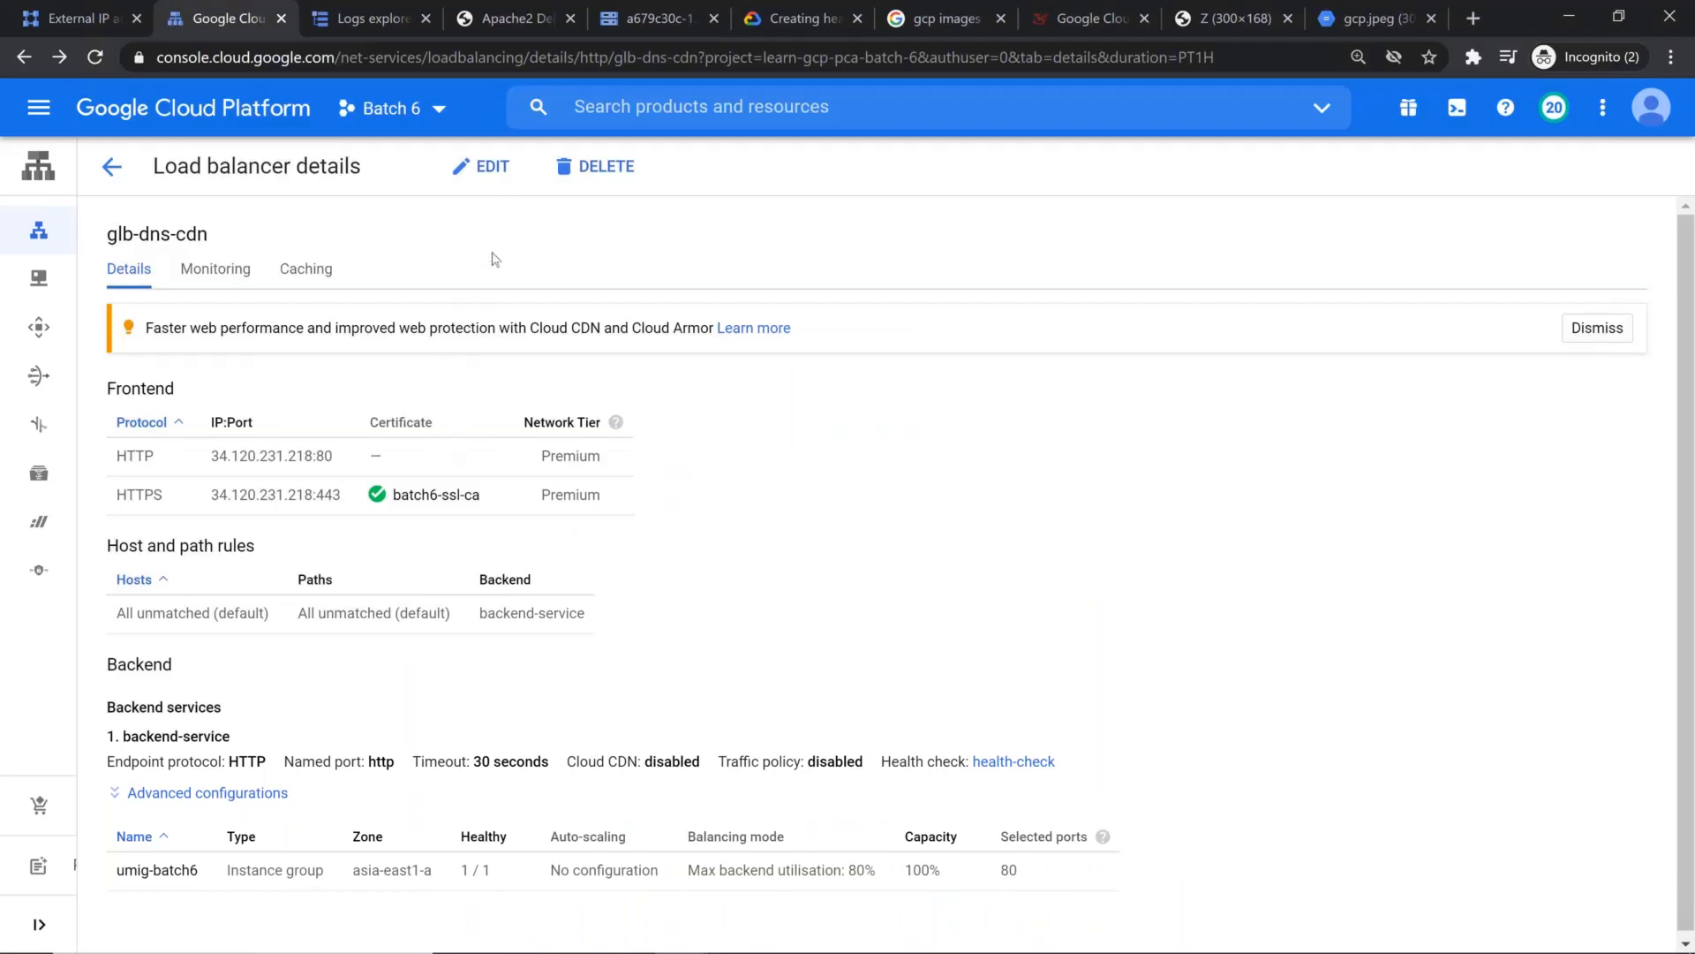
click(481, 170)
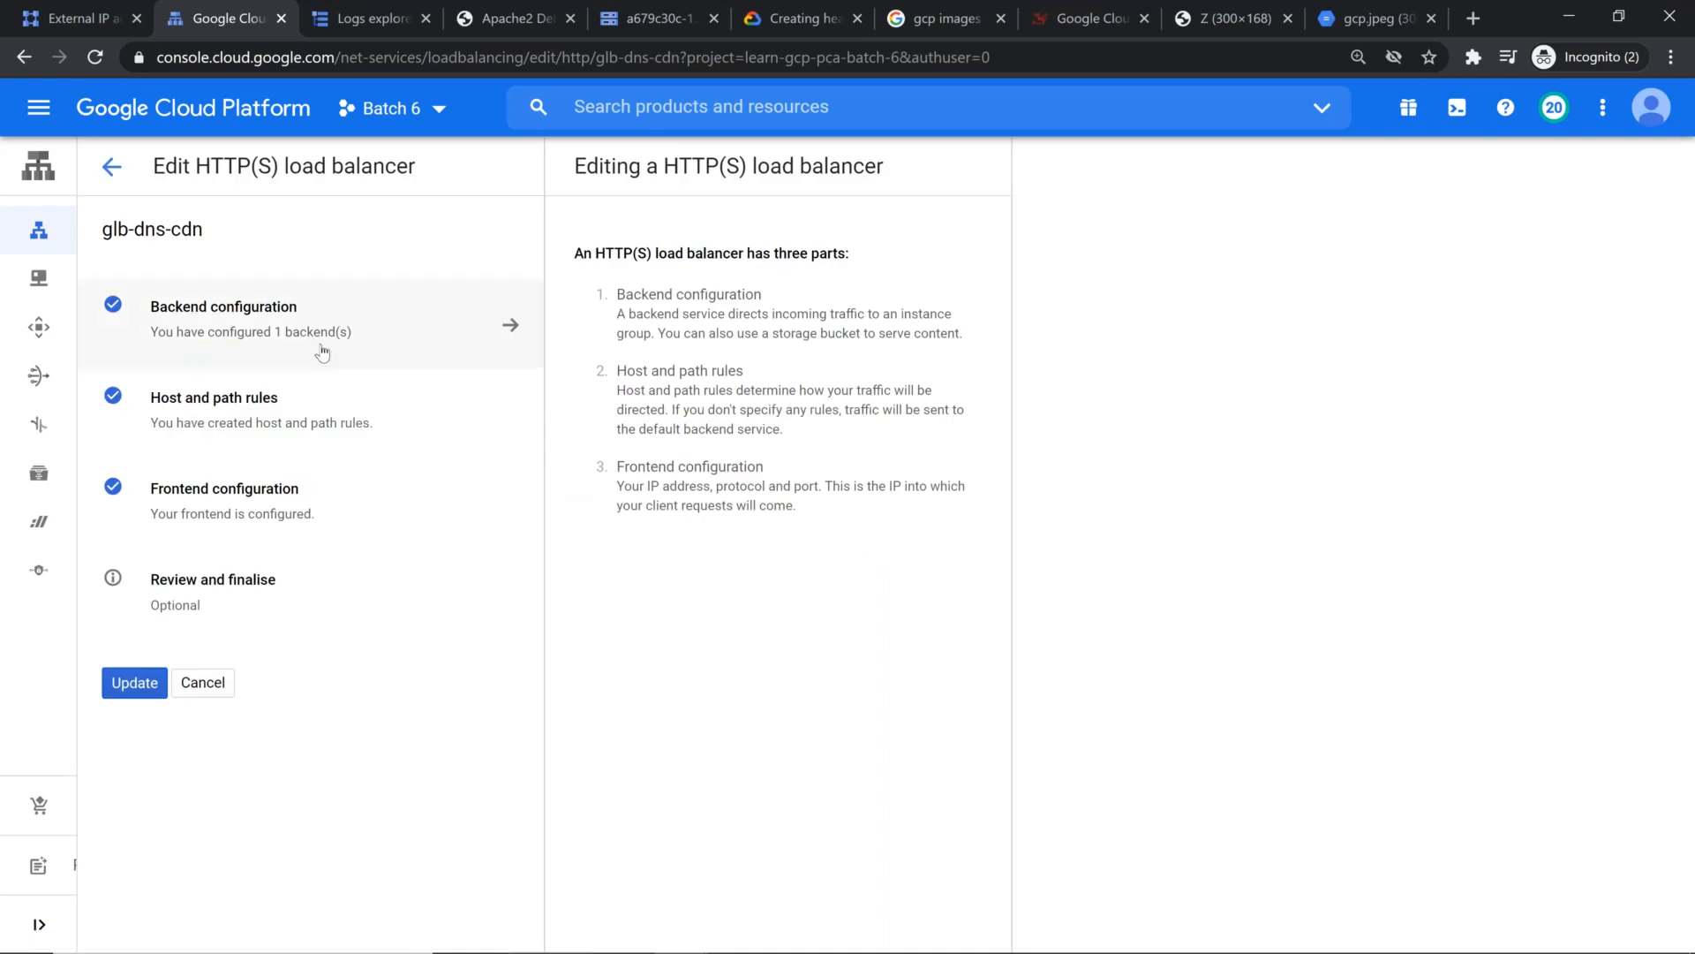
click(281, 320)
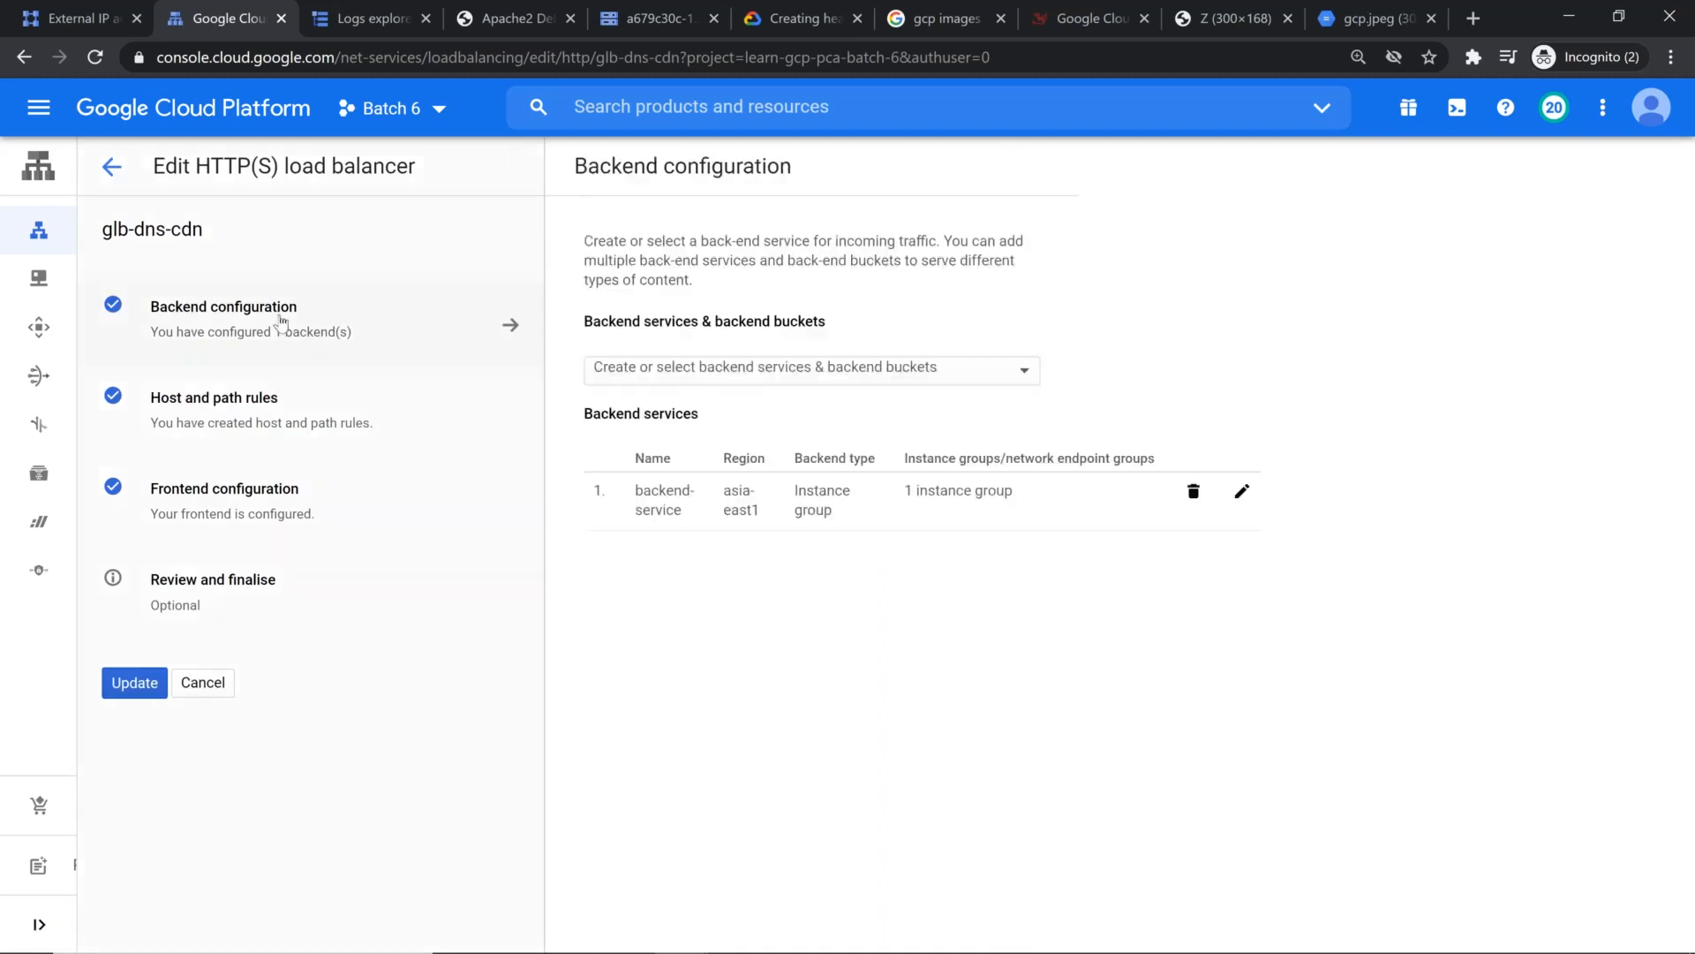
Step: Start a new backend bucket named backend-bucket and link it to the Cloud Storage bucket a679c30c-1b5e-4440-b4c8-2d1fba95d2cd-static
click(963, 369)
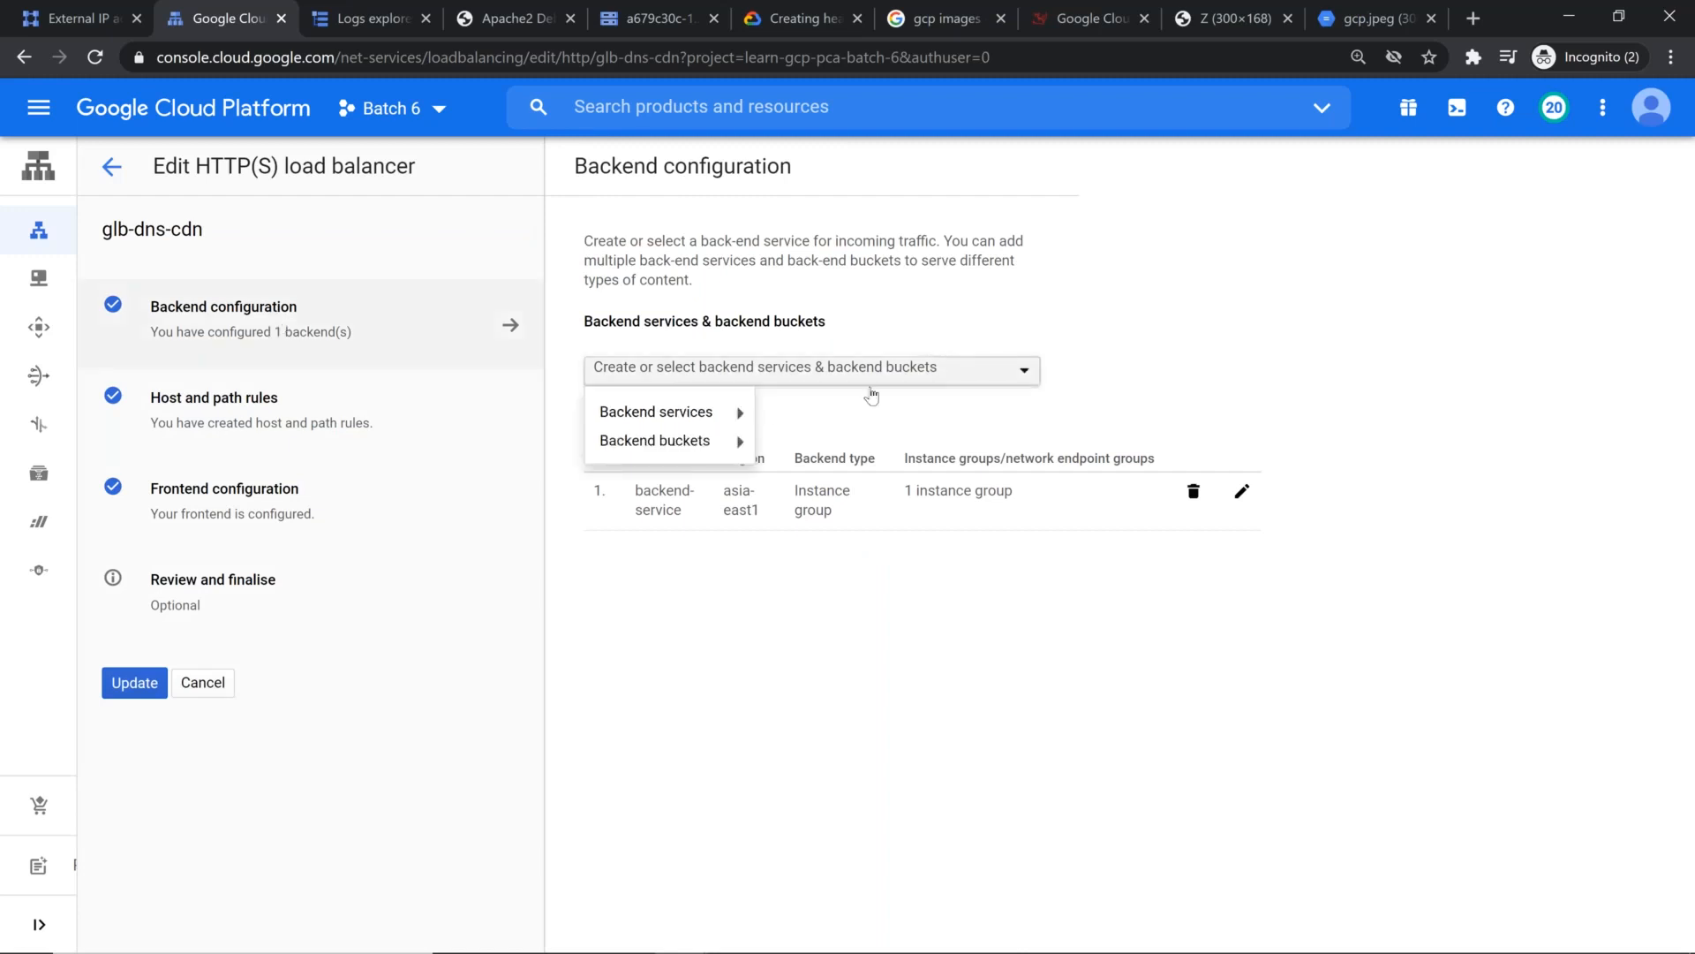
mouse_move(724, 447)
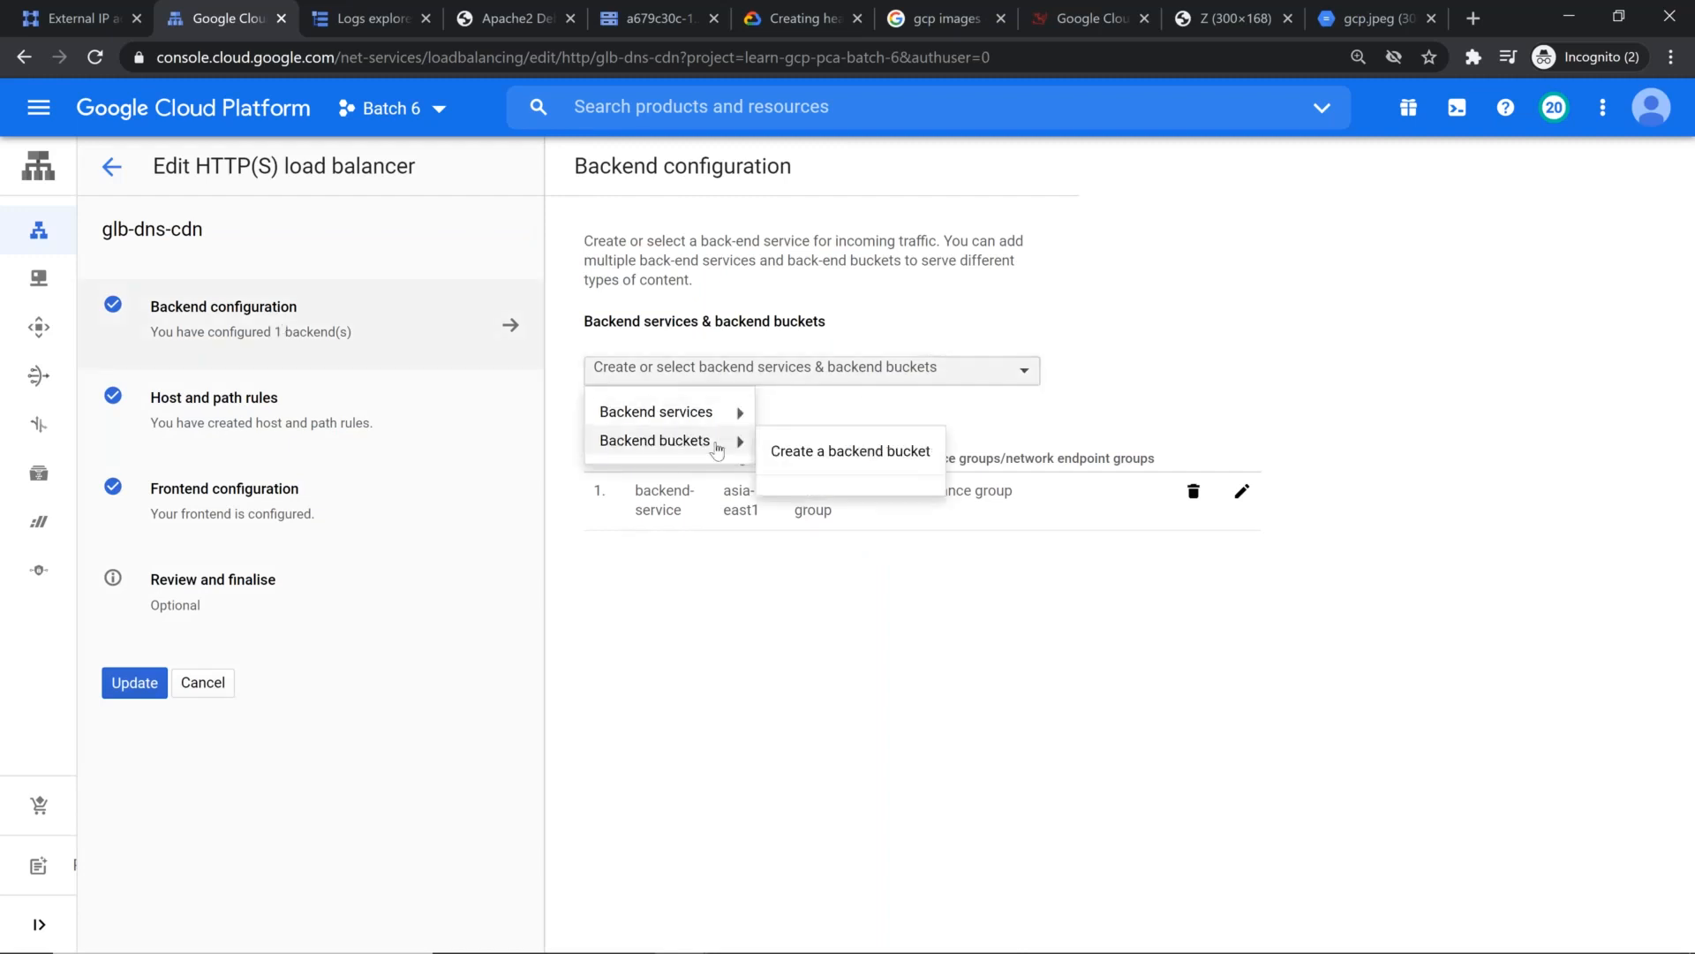
click(796, 454)
text(backend-)
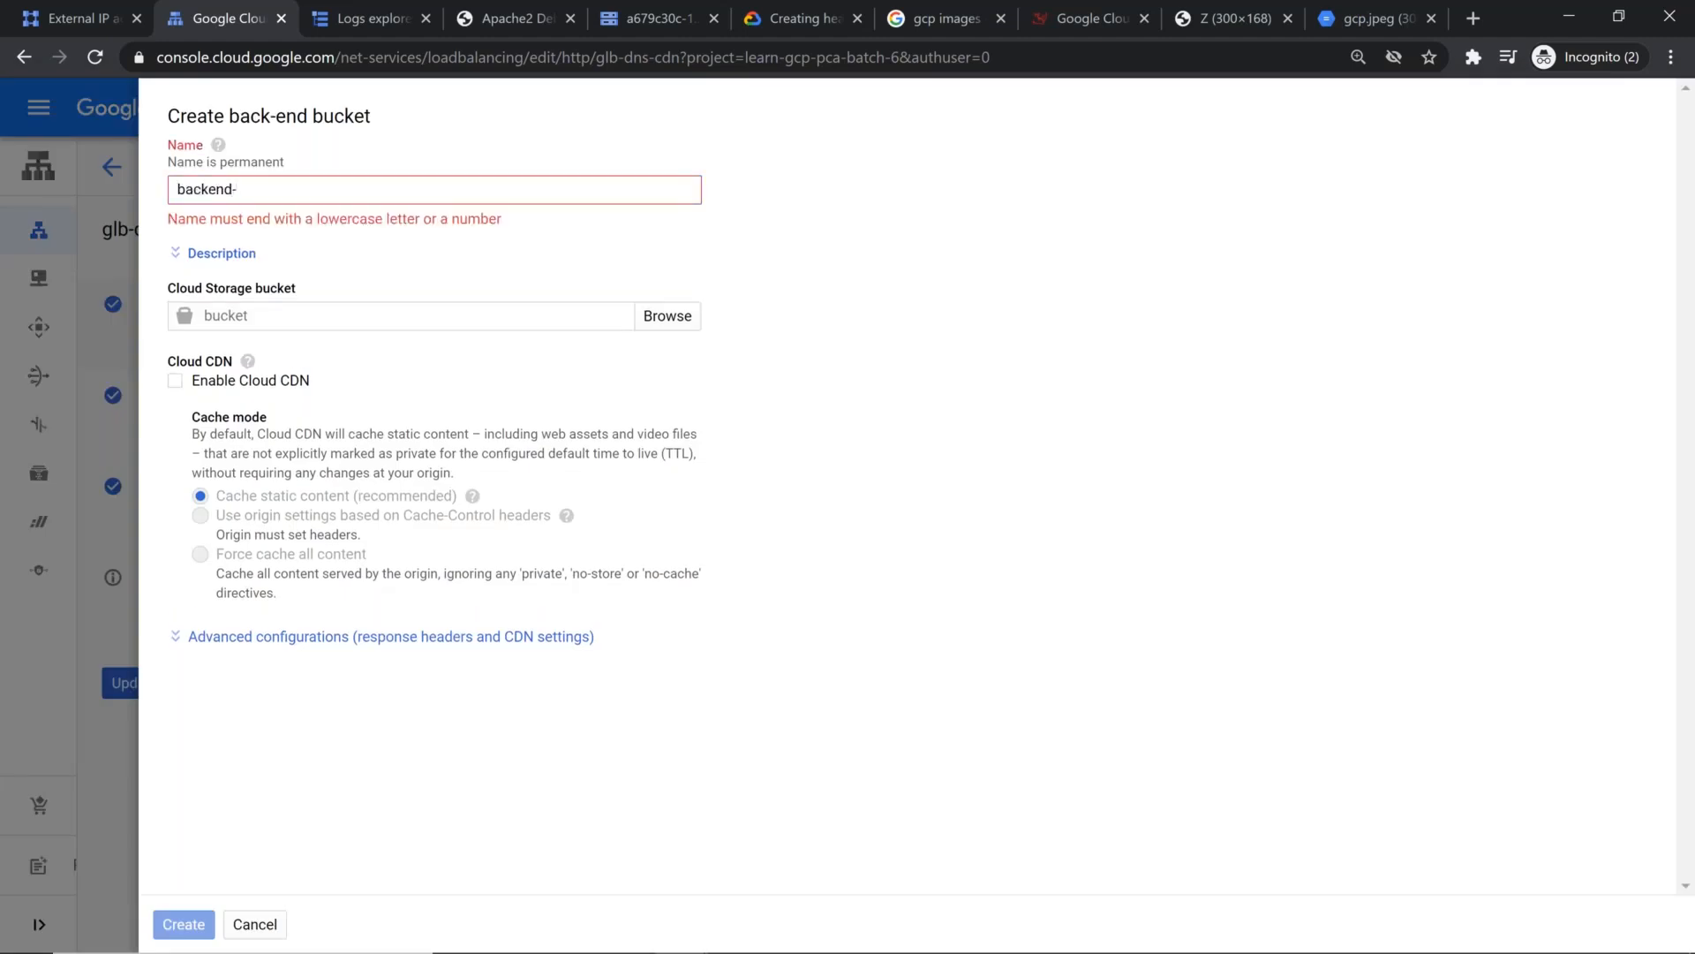
text(bucket)
key(BackSpace)
key(BackSpace)
key(BackSpace)
key(BackSpace)
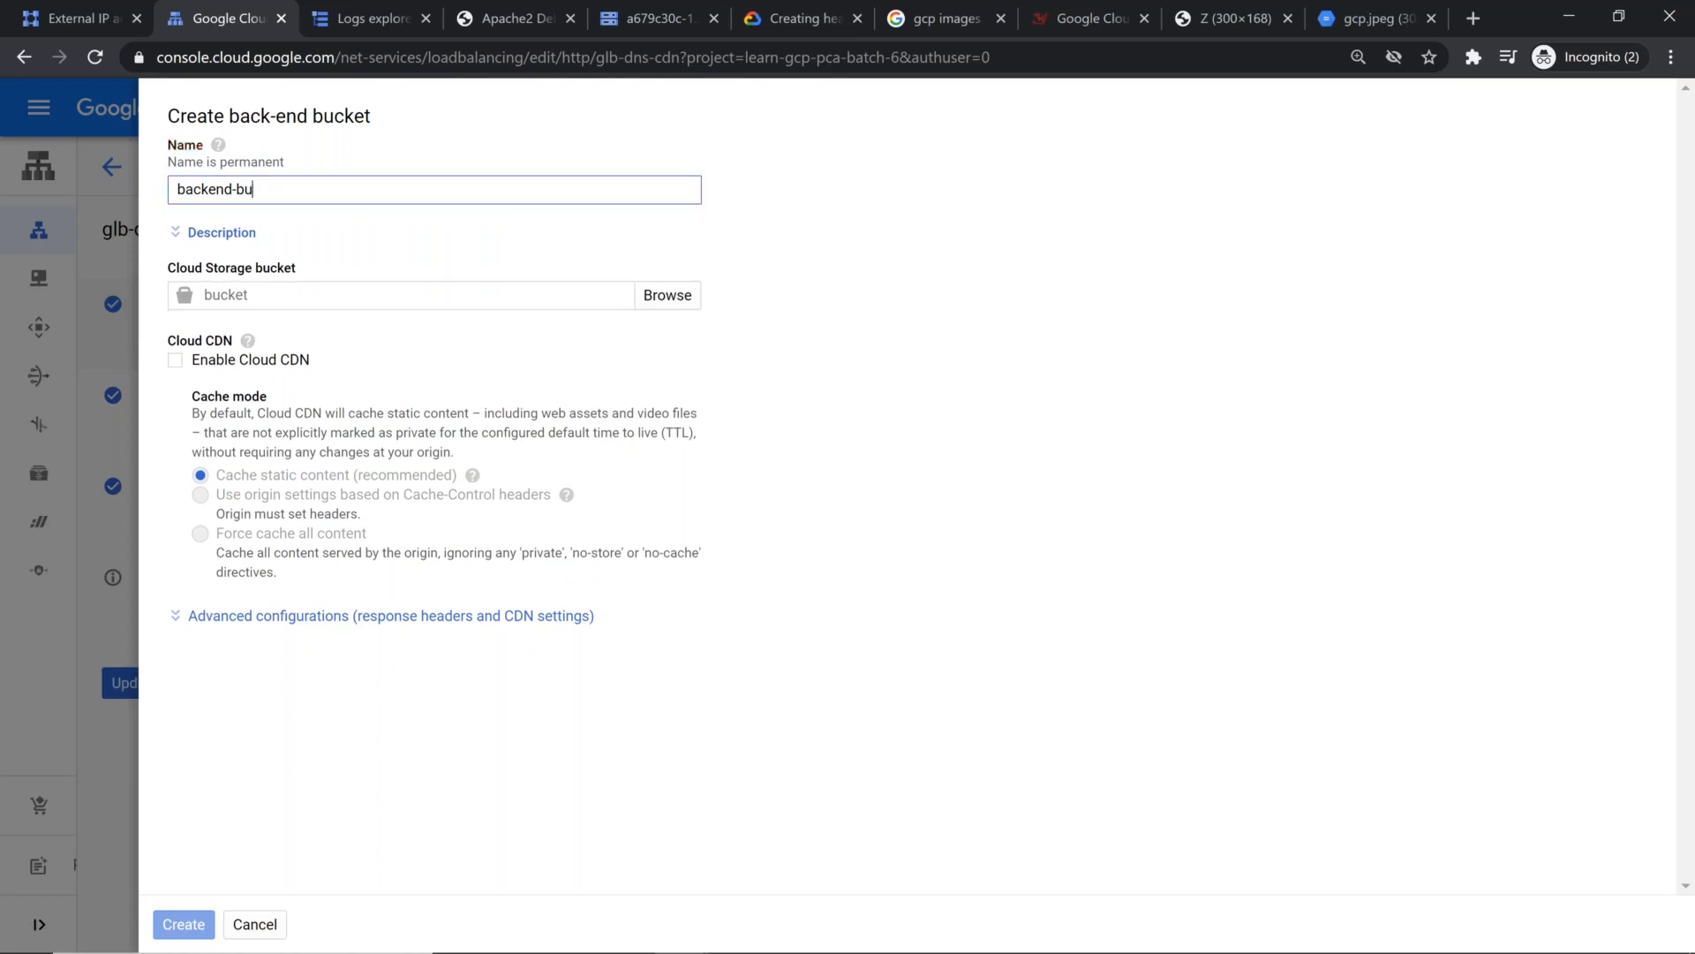
text(cket)
click(659, 305)
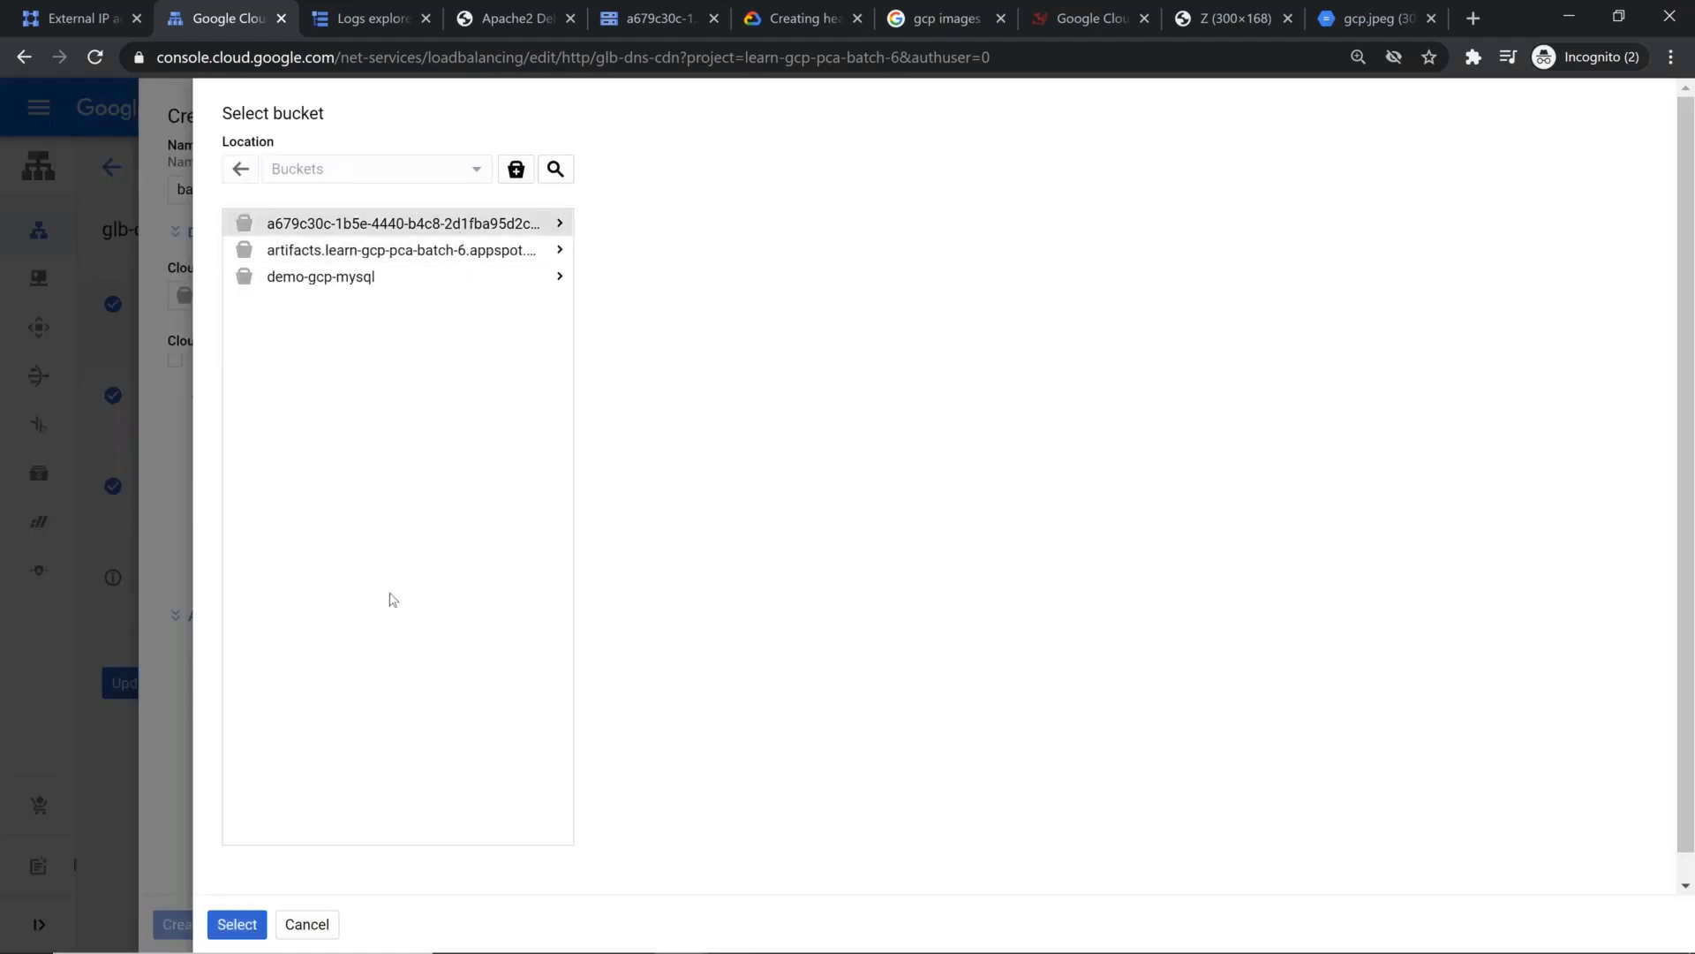
click(236, 924)
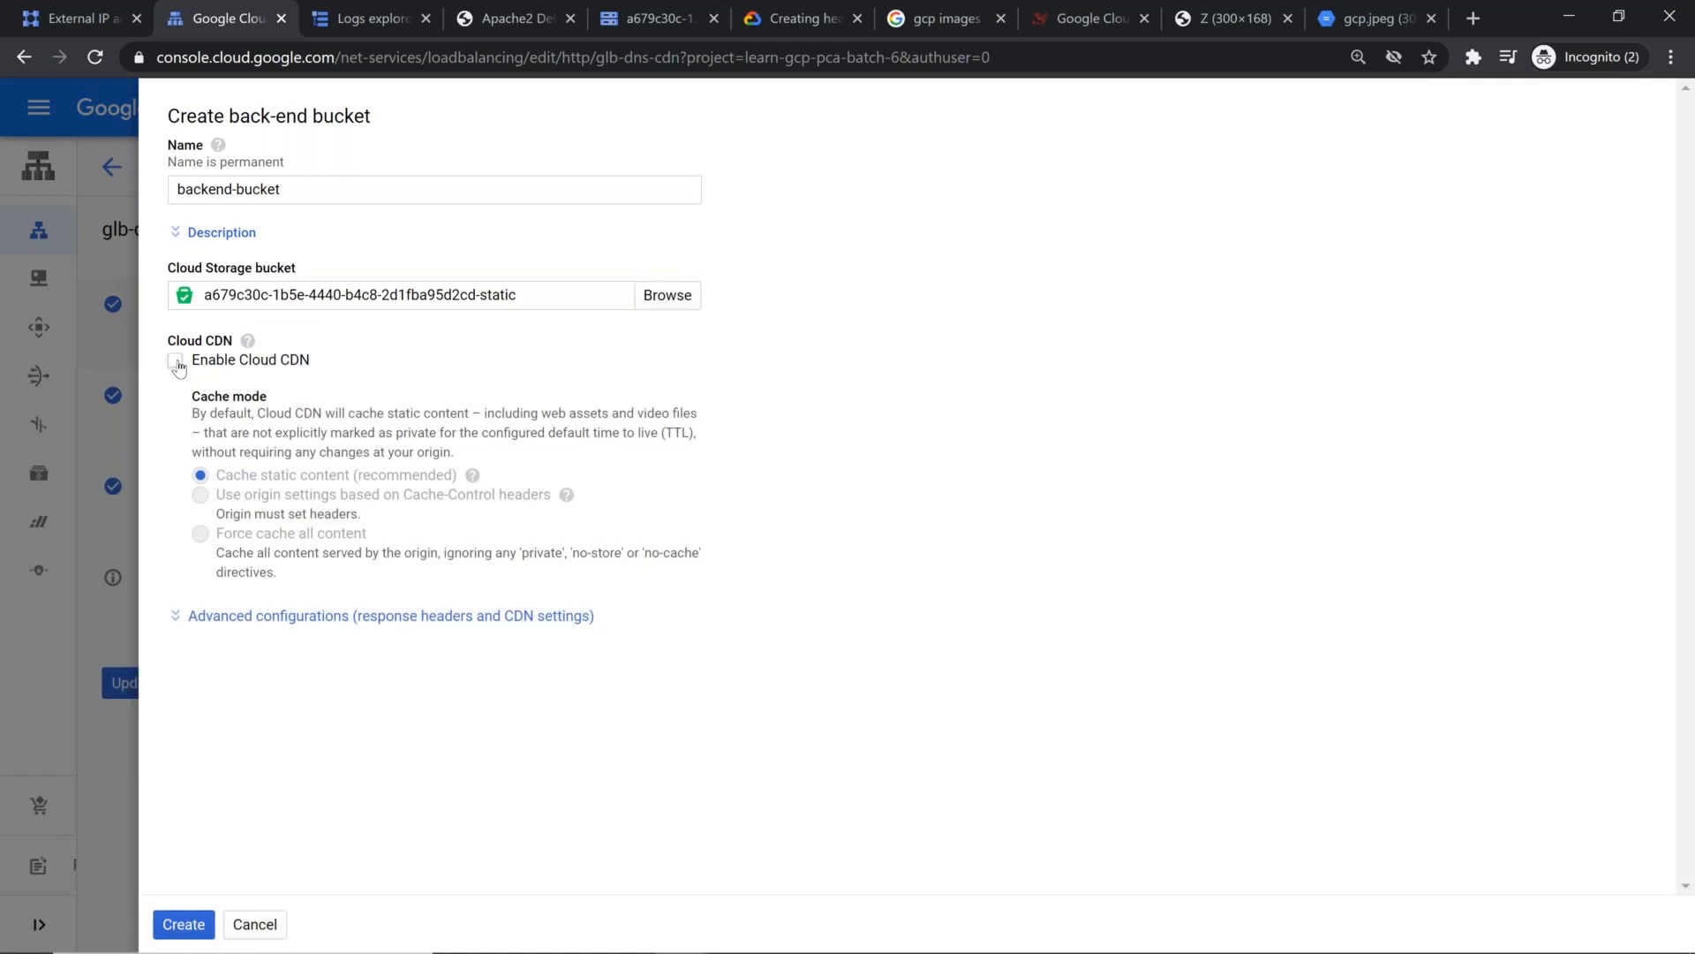
Step: Enable Cloud CDN for backend-bucket, review the static content cache mode and time-to-live options, and create the backend bucket
click(176, 362)
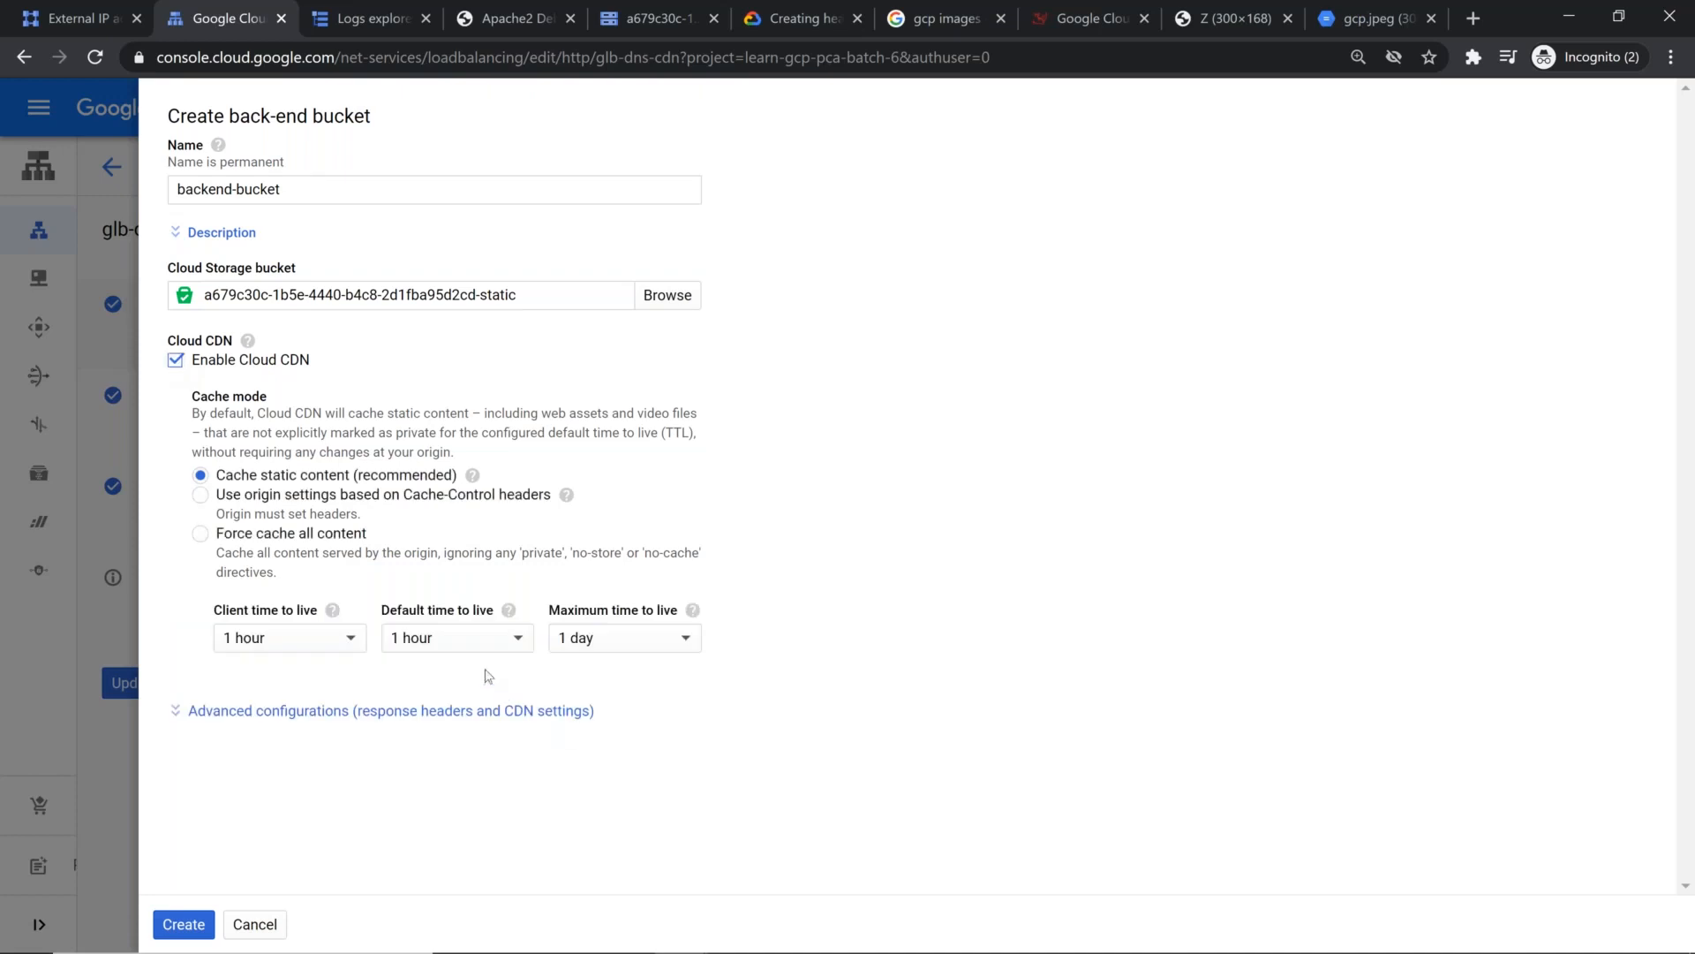
click(323, 646)
click(918, 825)
mouse_move(478, 480)
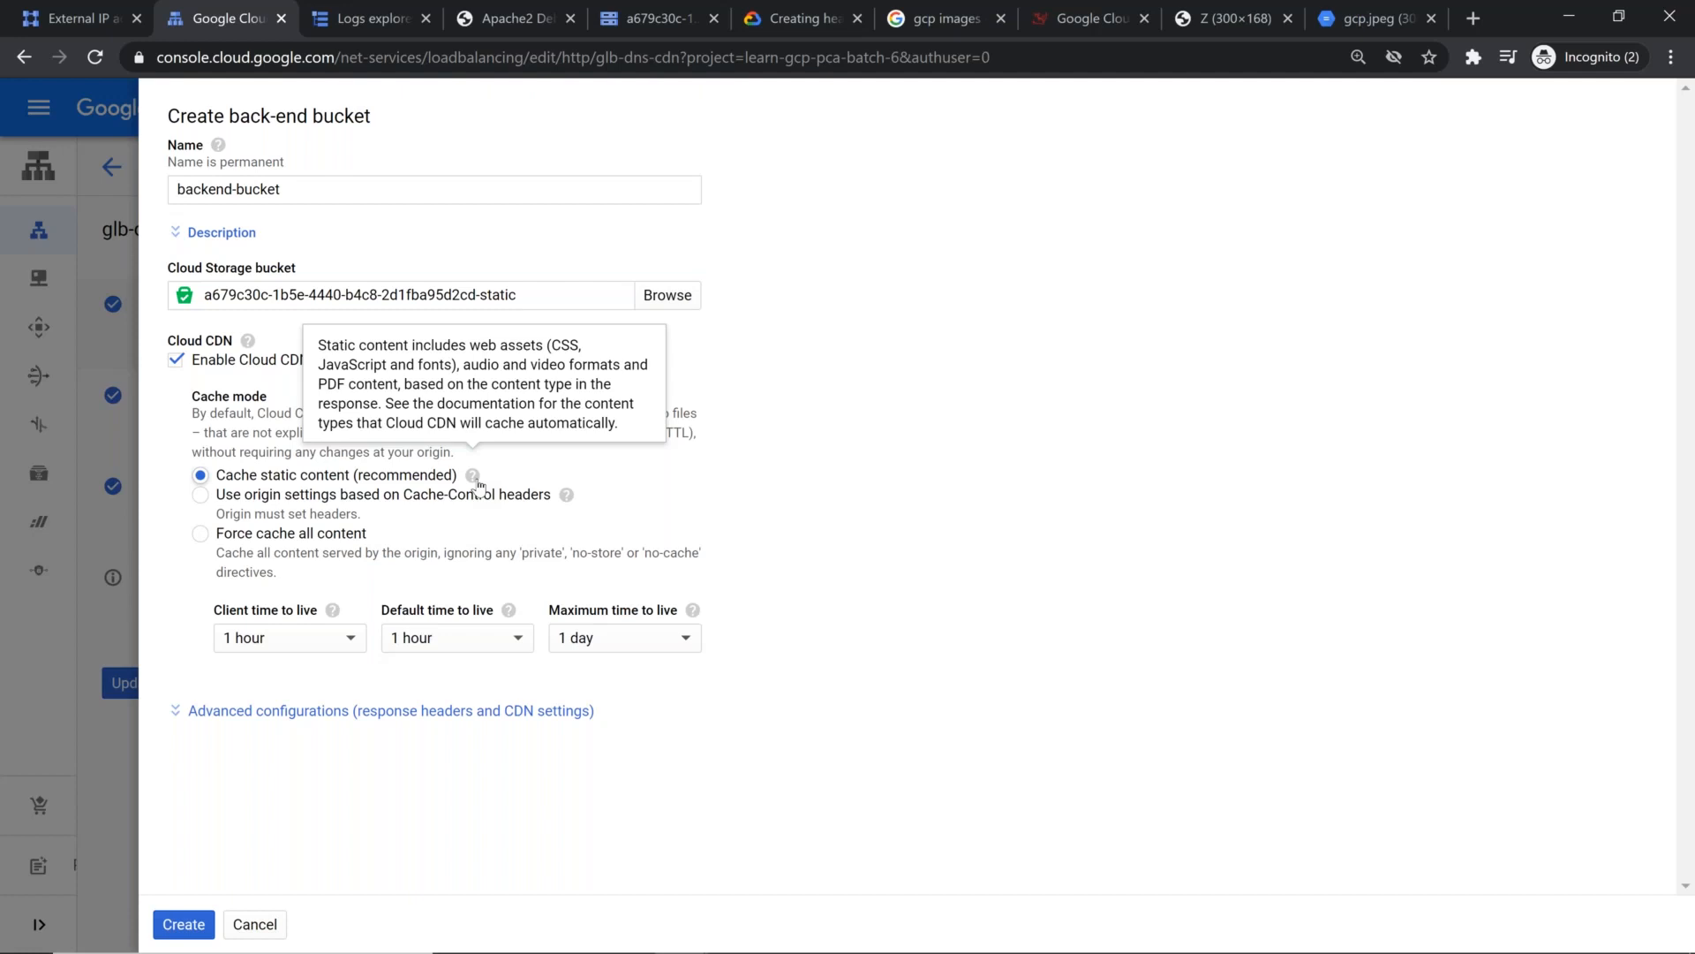
click(188, 926)
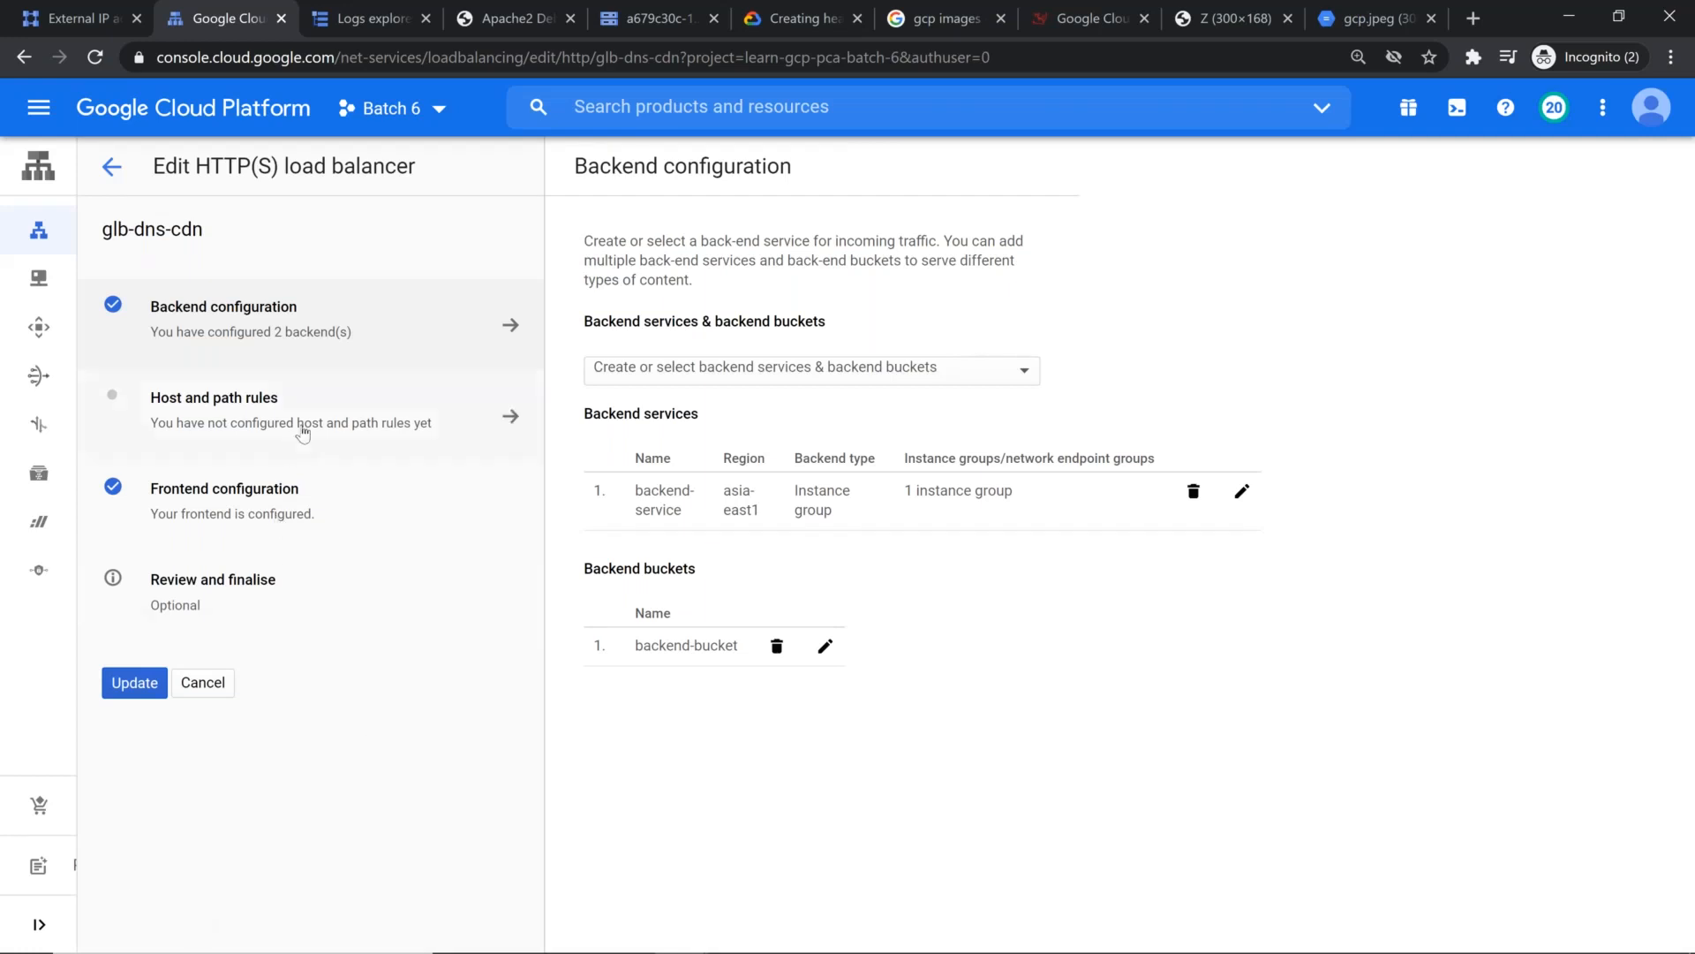
Step: Open the host and path rules of glb-dns-cdn and review the example rules in the Google Docs cheat sheet
click(287, 418)
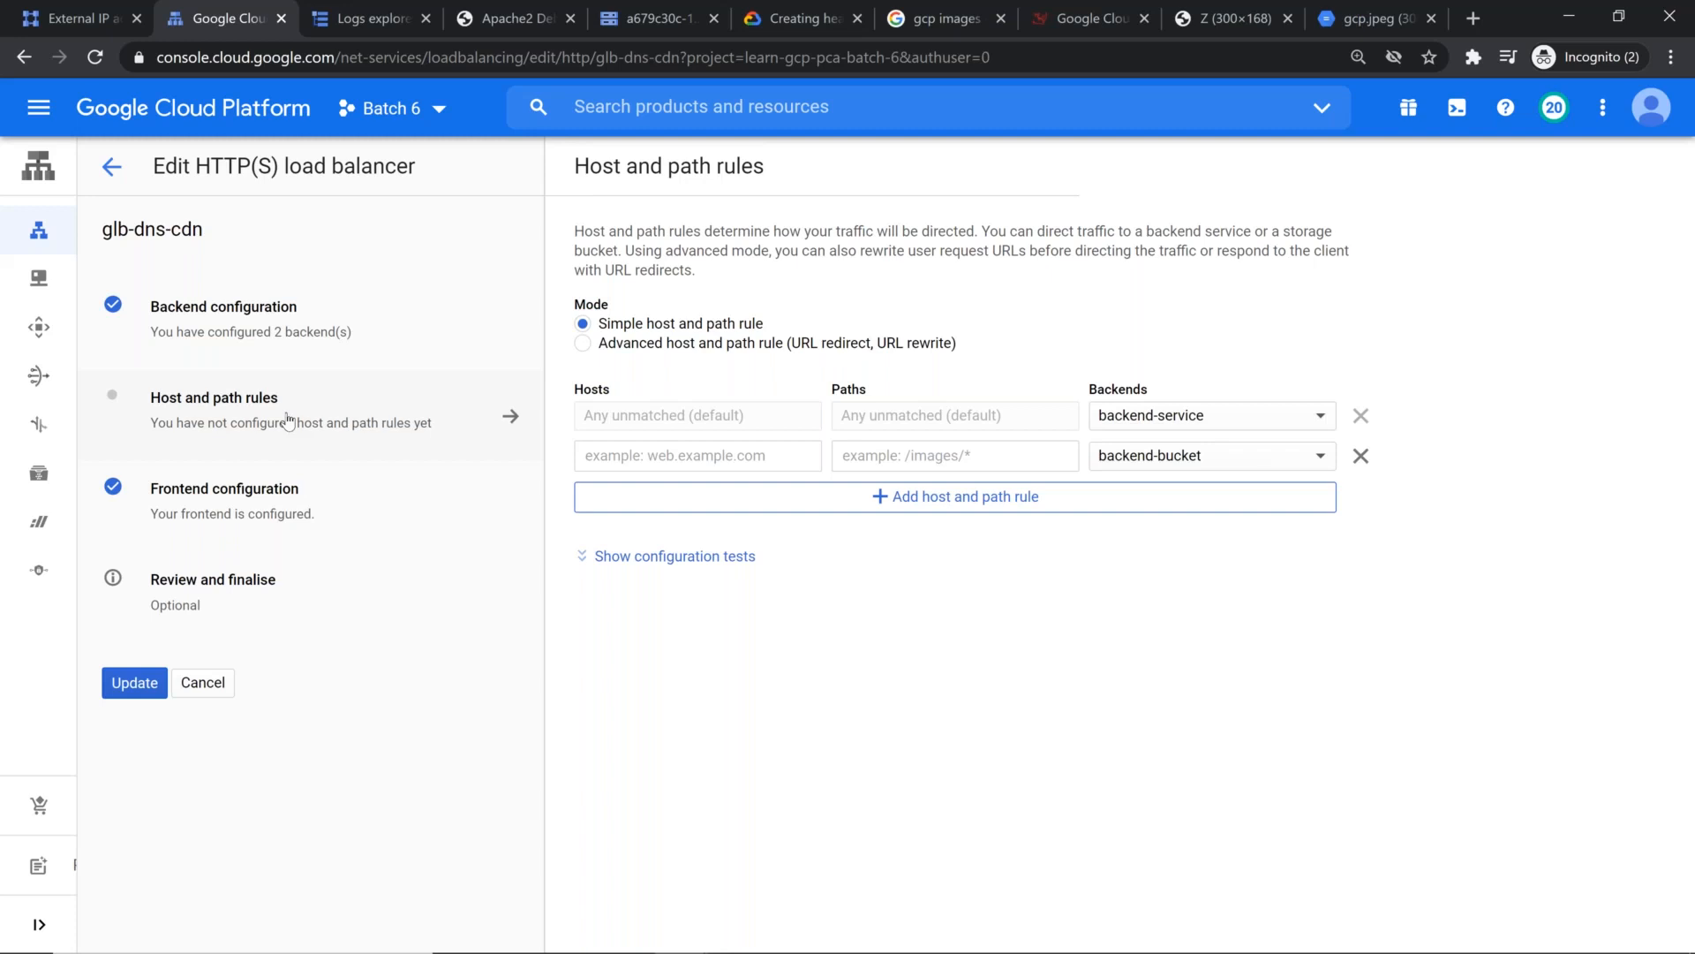
key(alt+Tab)
key(alt+Tab)
key(alt+Tab)
key(alt+Tab)
key(alt+Tab)
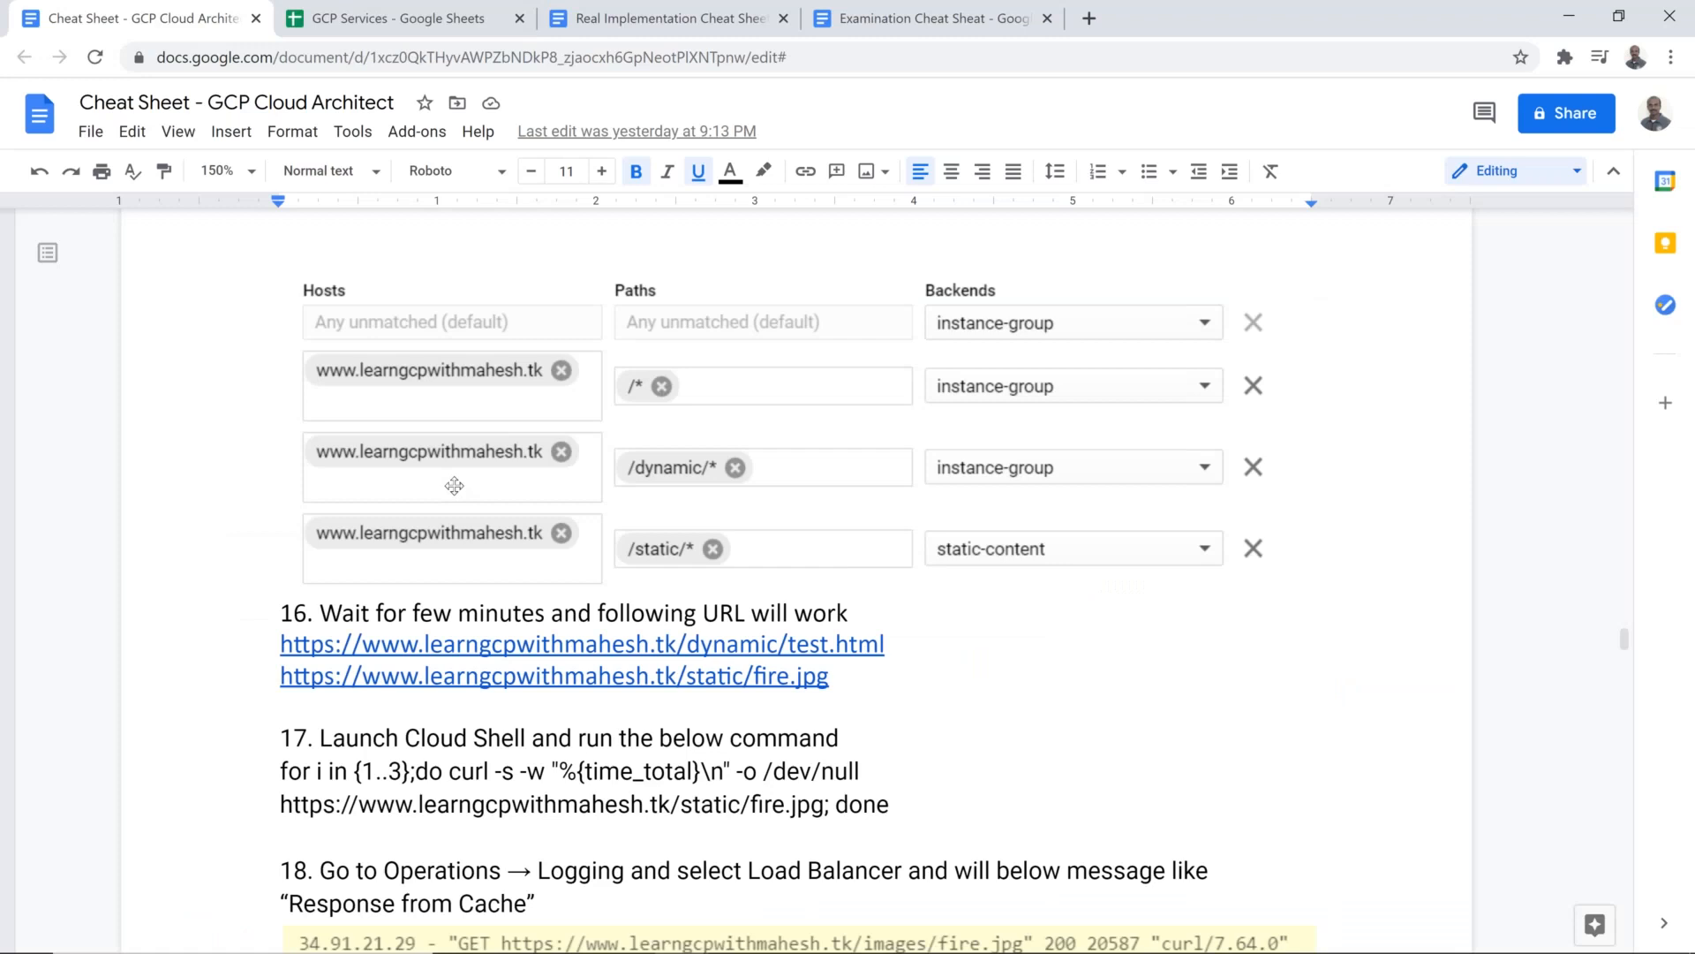
scroll(453, 486, up, 8)
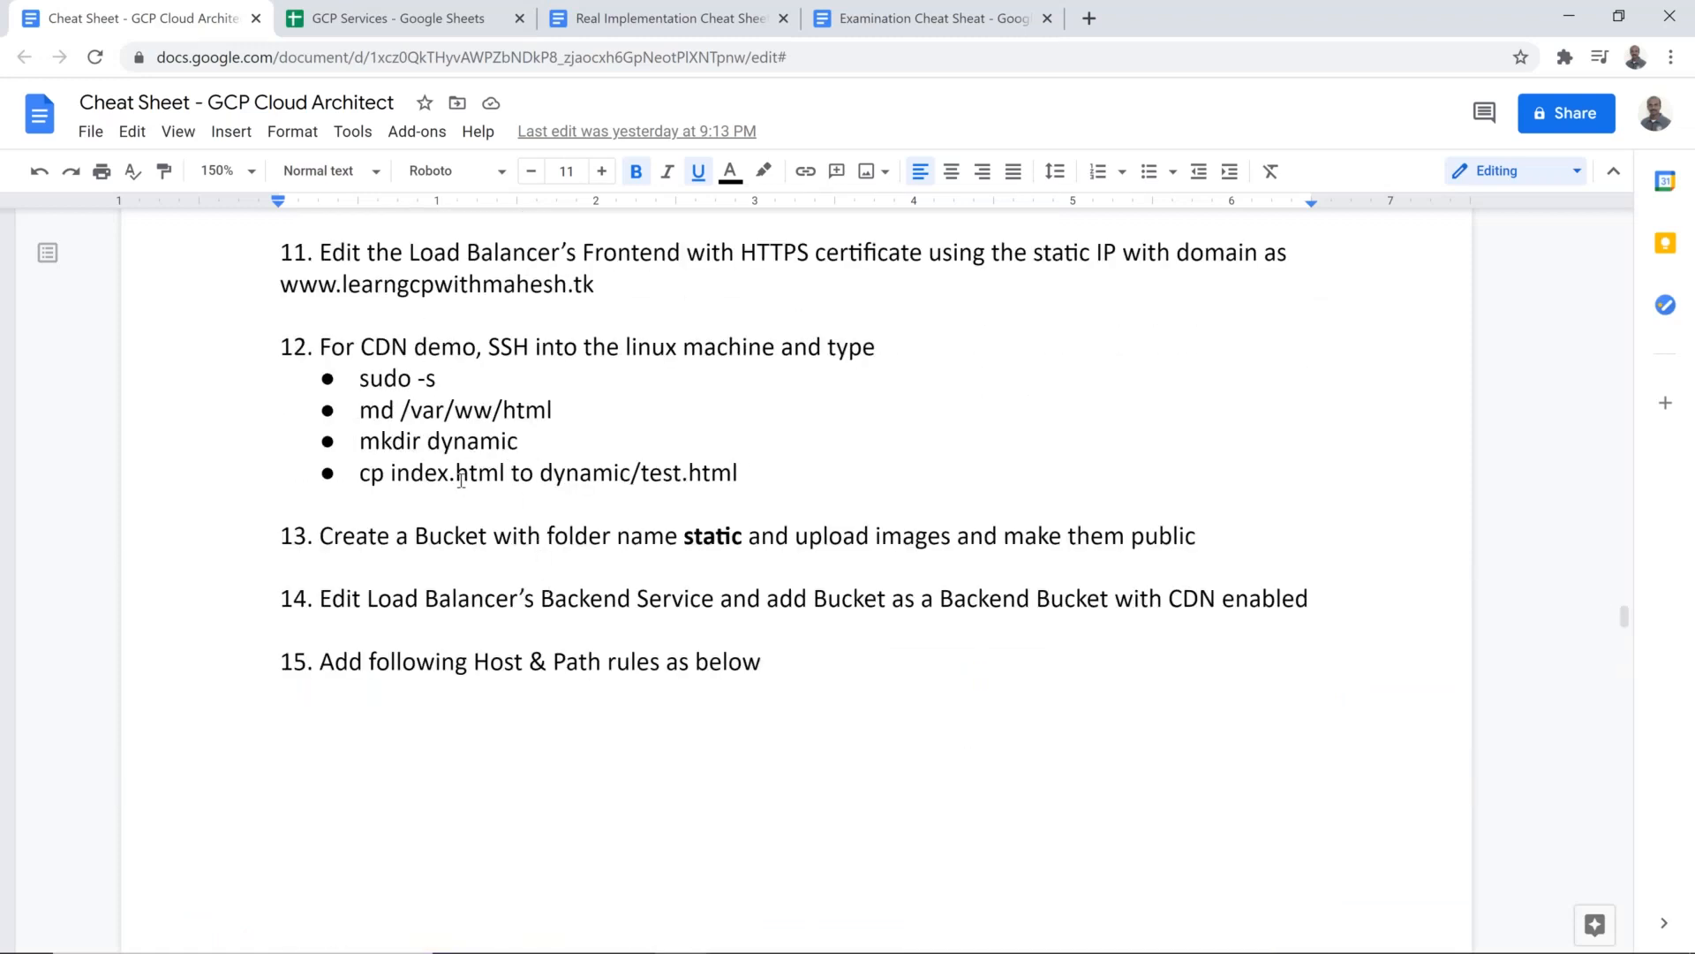
scroll(463, 490, down, 8)
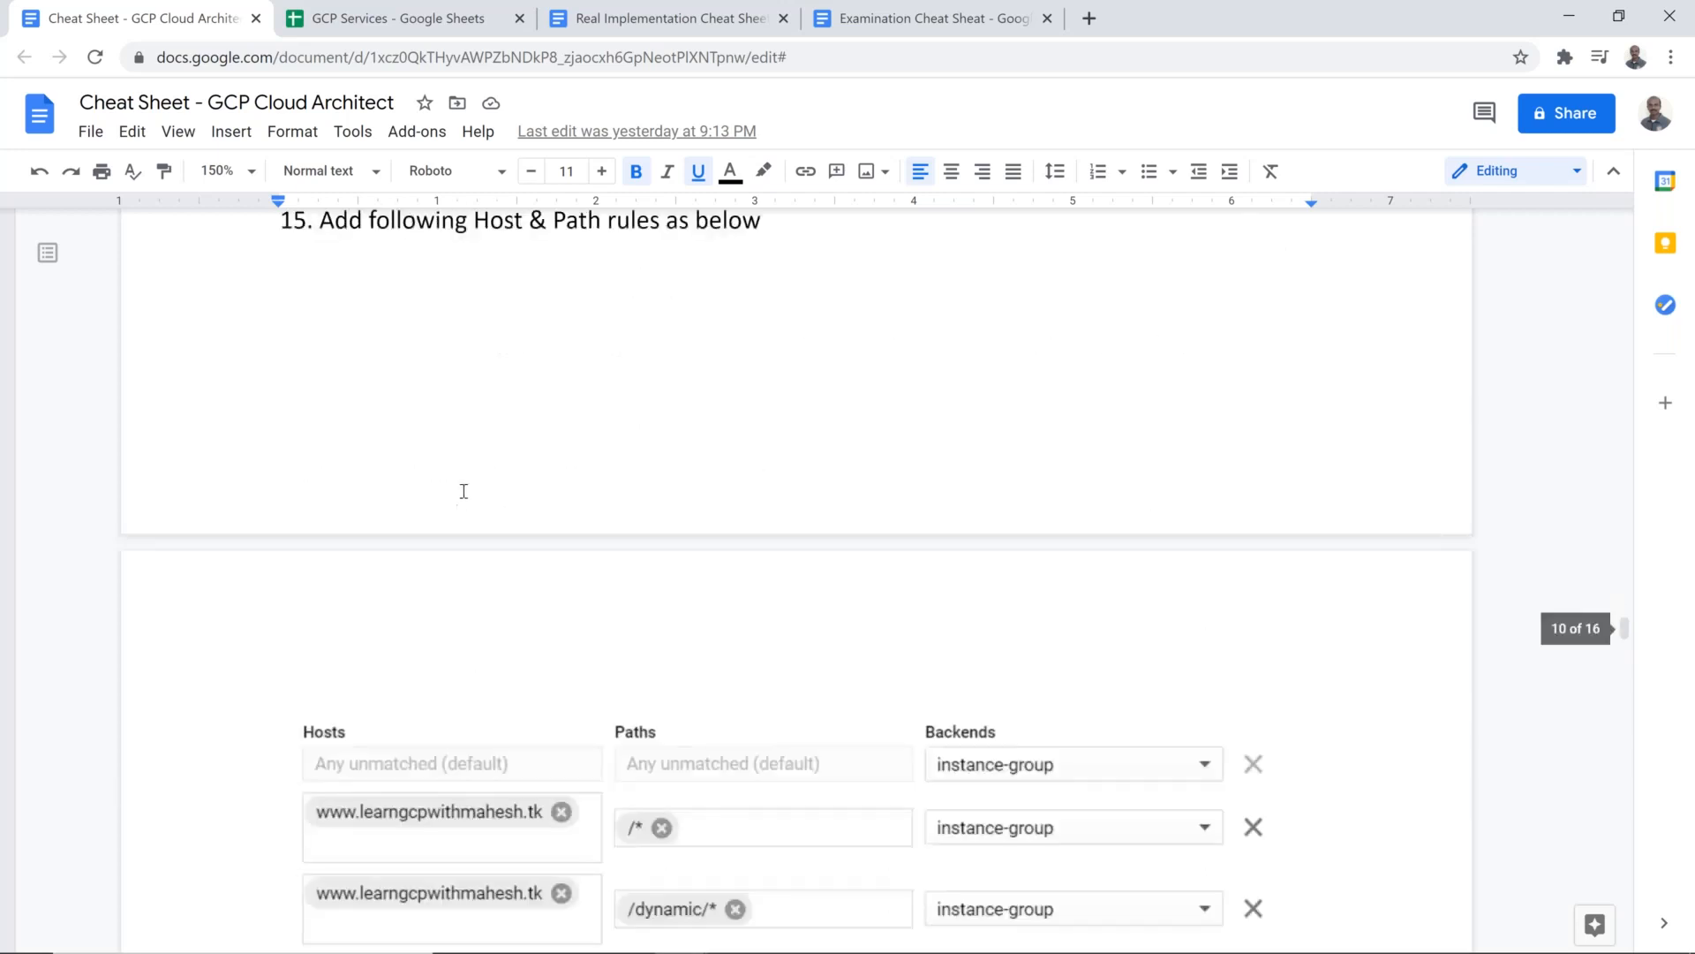
scroll(493, 566, down, 3)
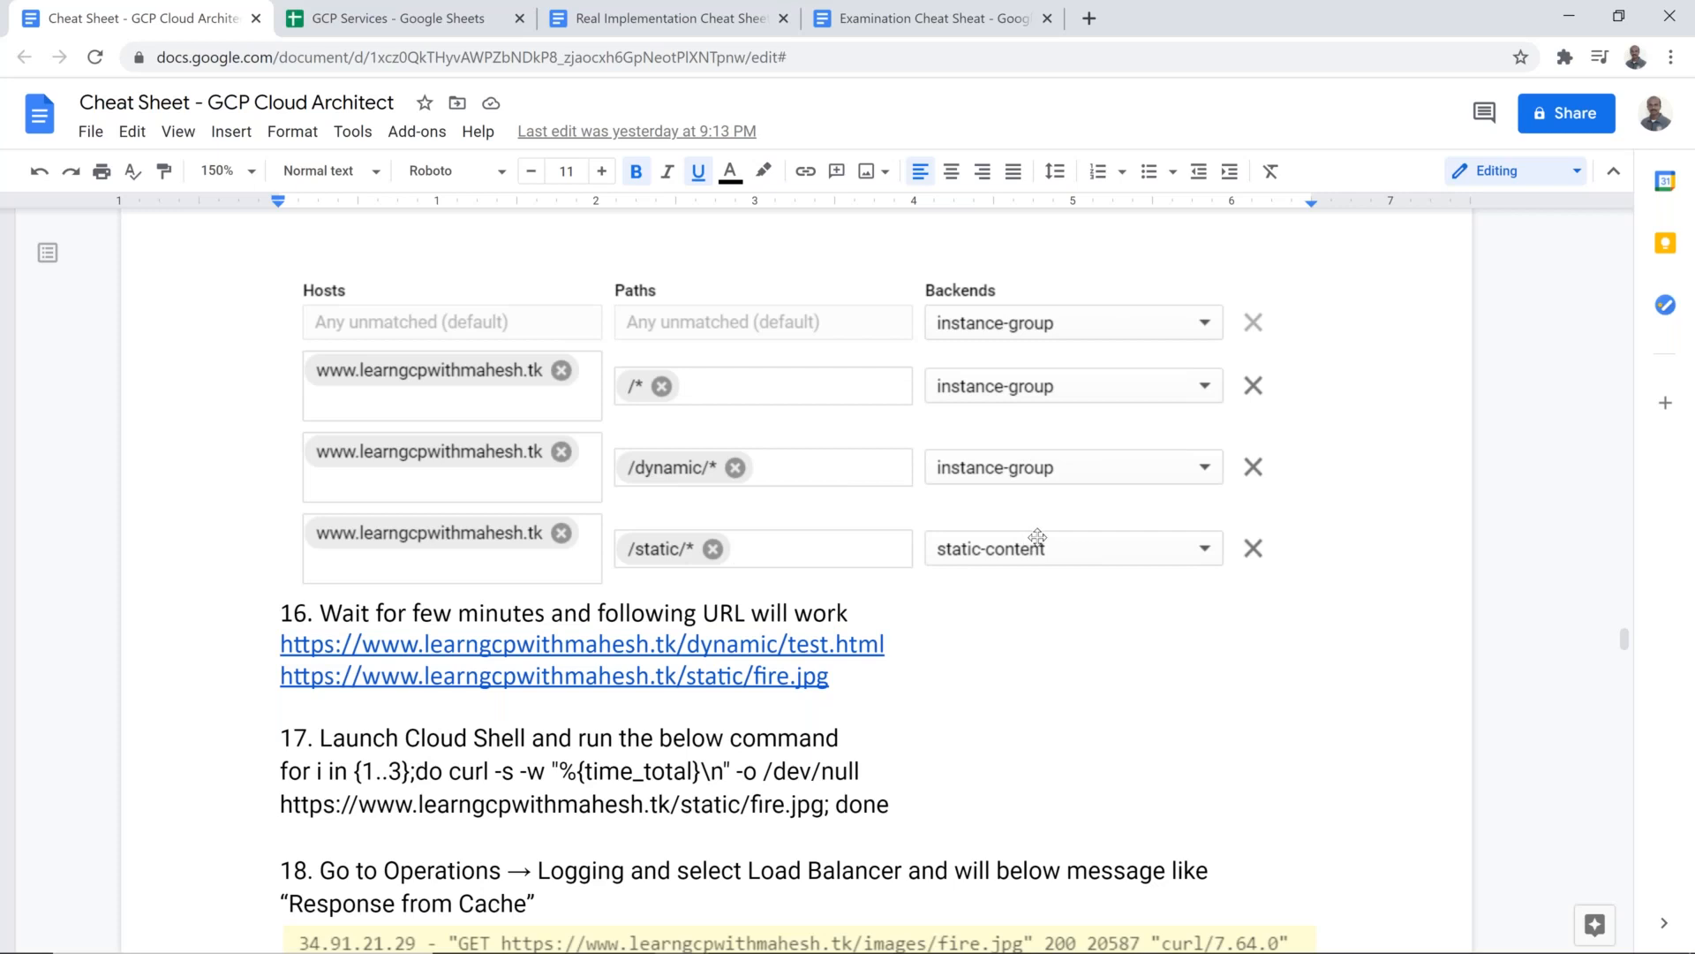
Step: Return to the Cloud console's host and path rules and give the empty rule the demo domain's www host, copied for reuse, and path /*
key(alt+Tab)
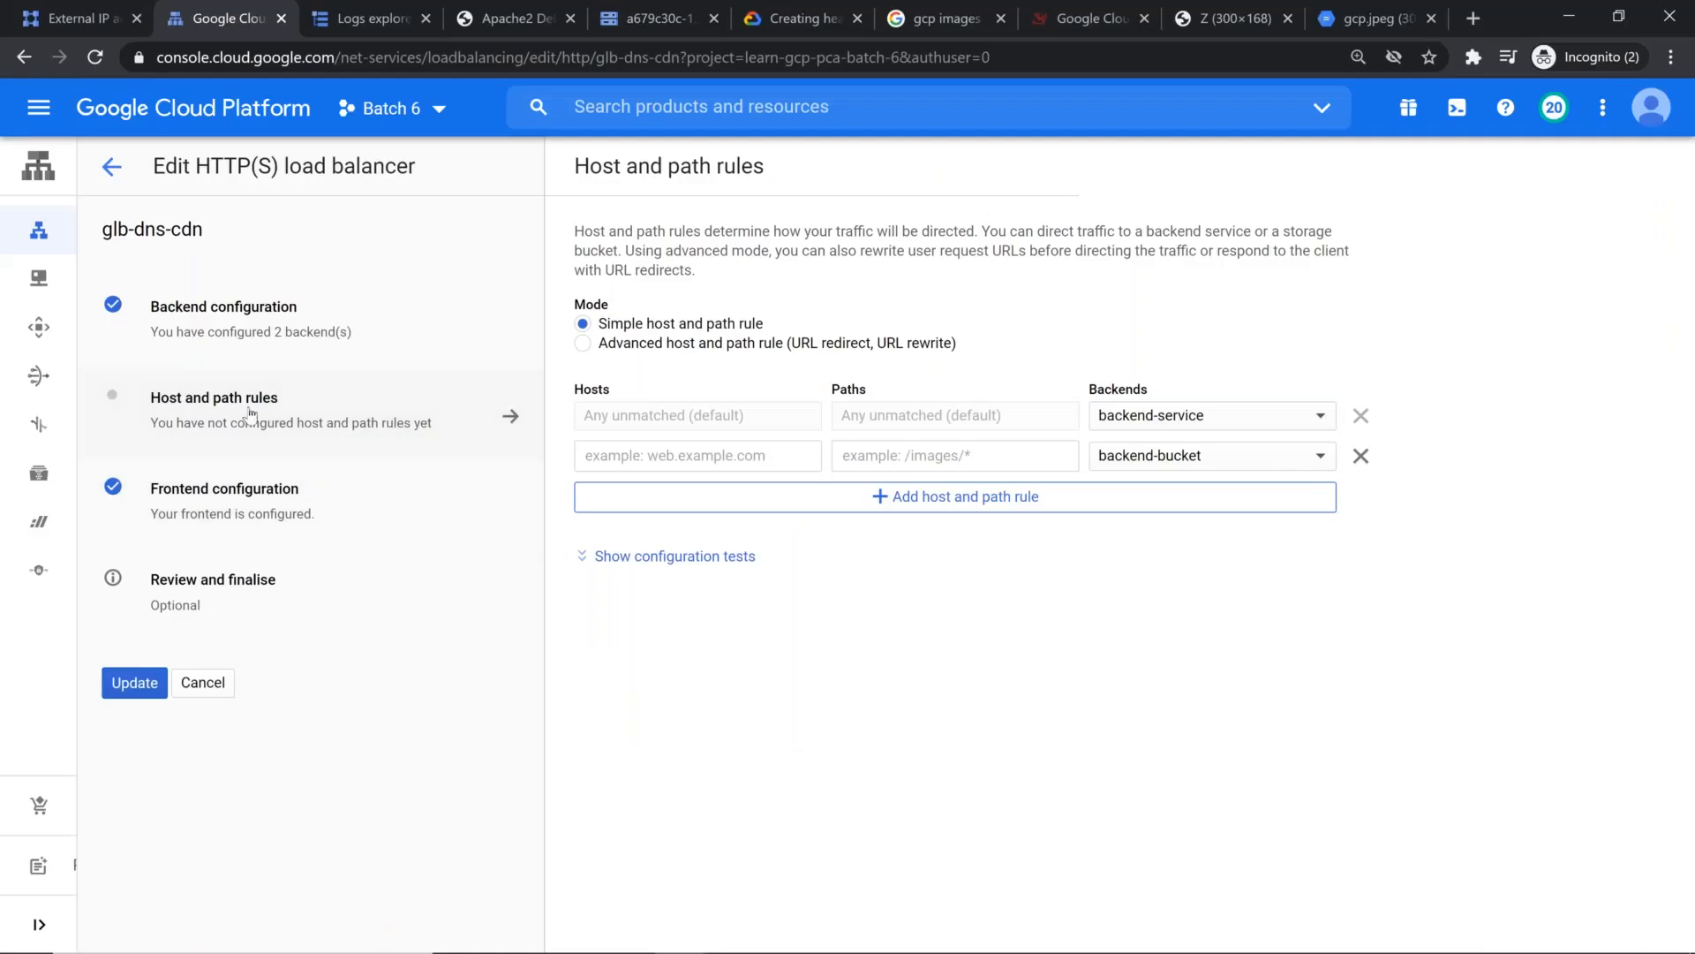
click(251, 413)
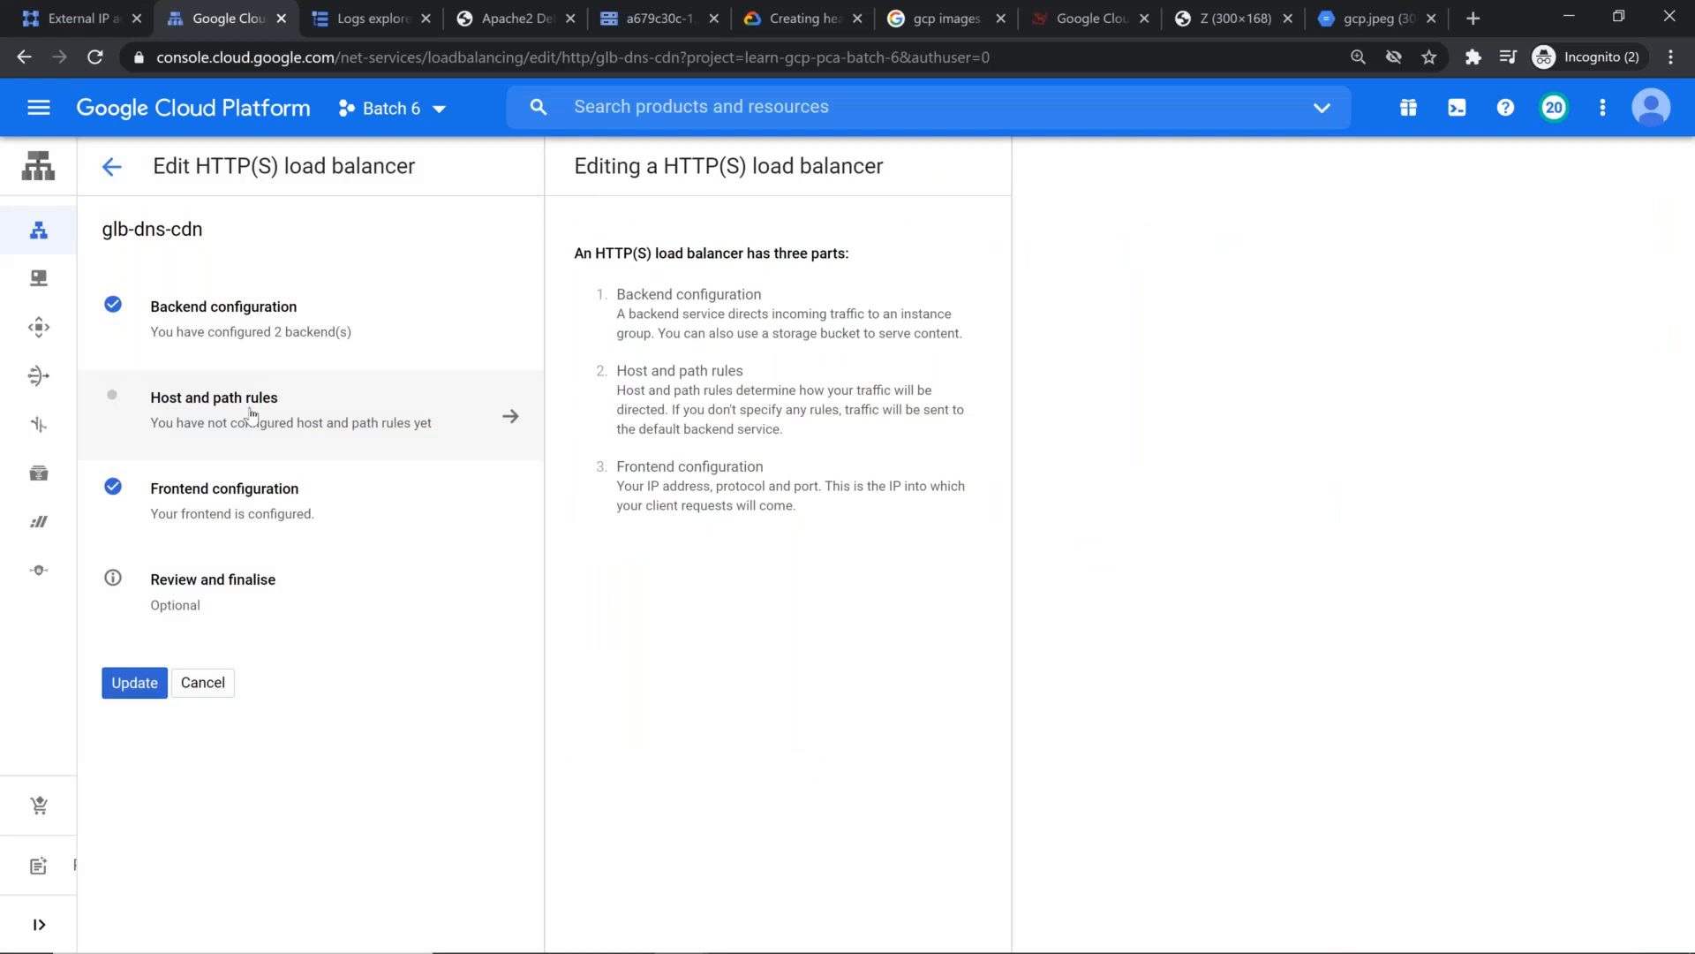
click(283, 422)
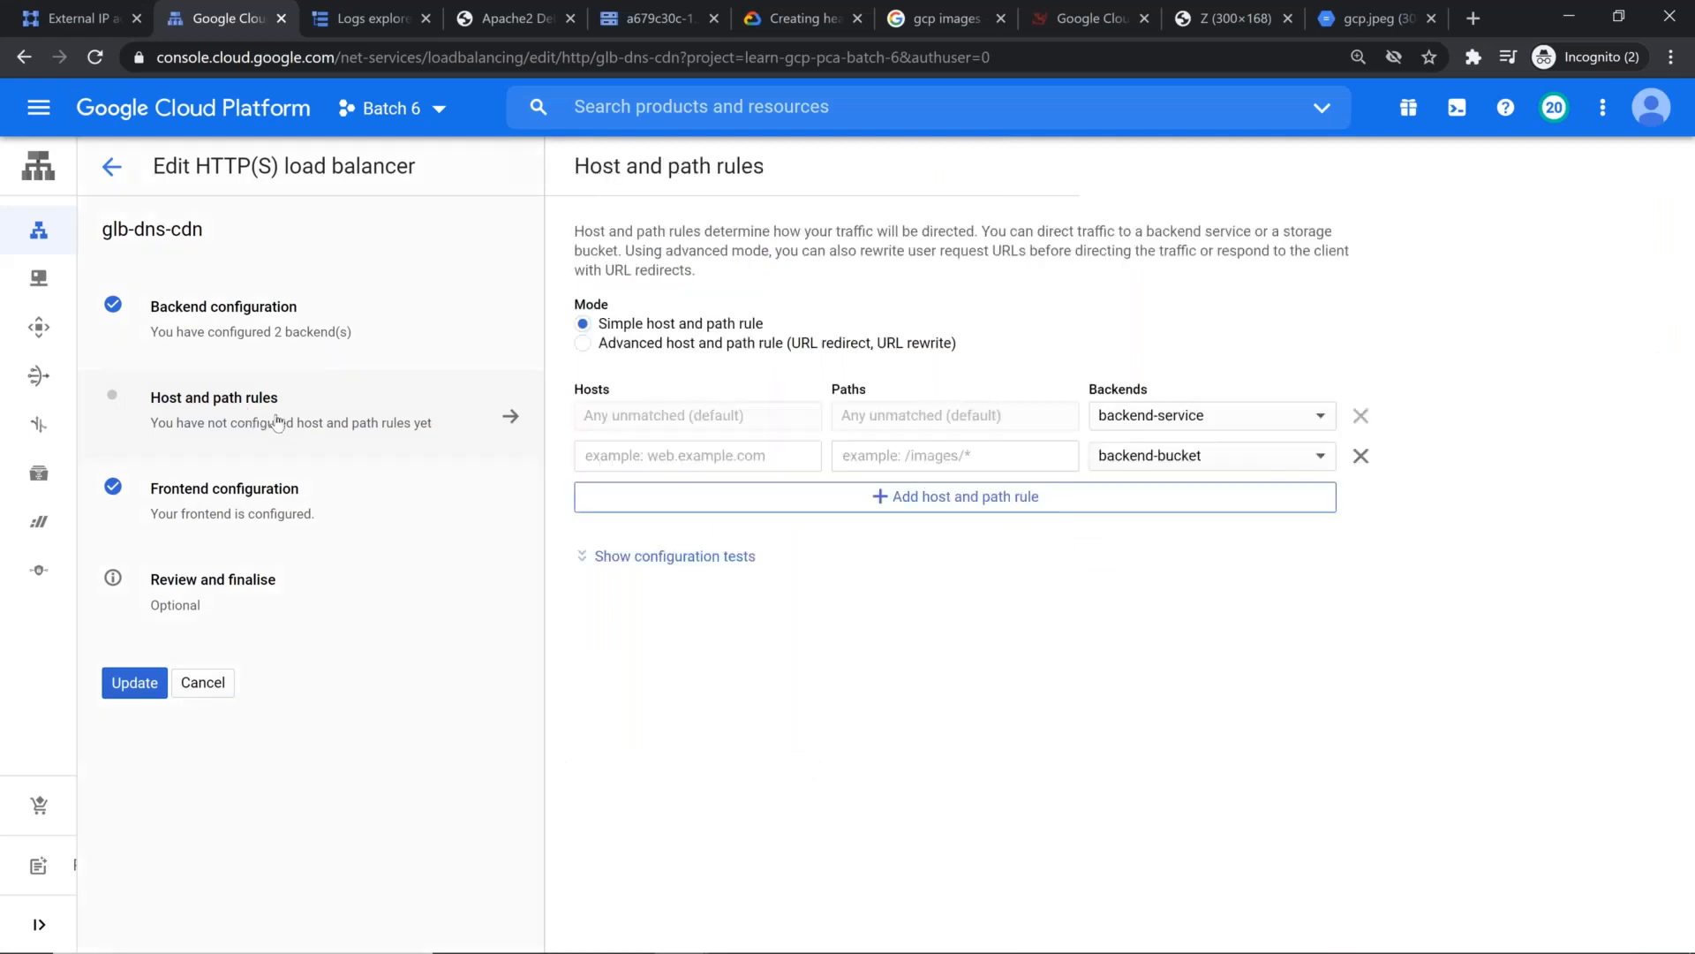
click(747, 455)
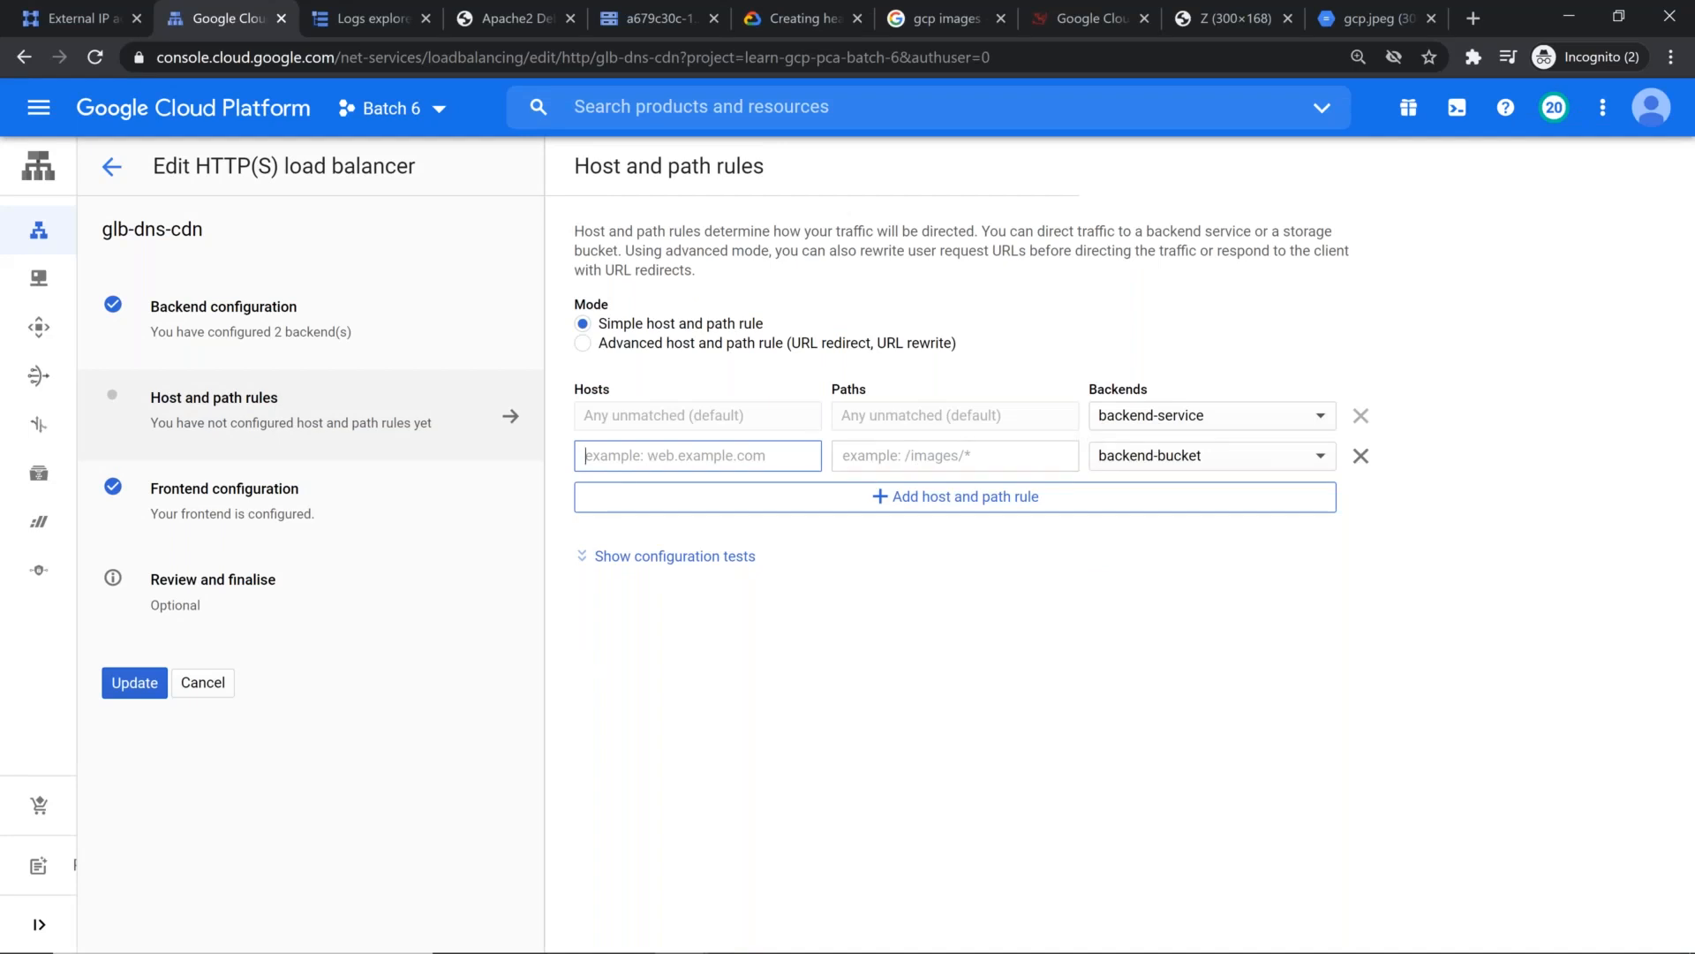
text(www.learngcpwith)
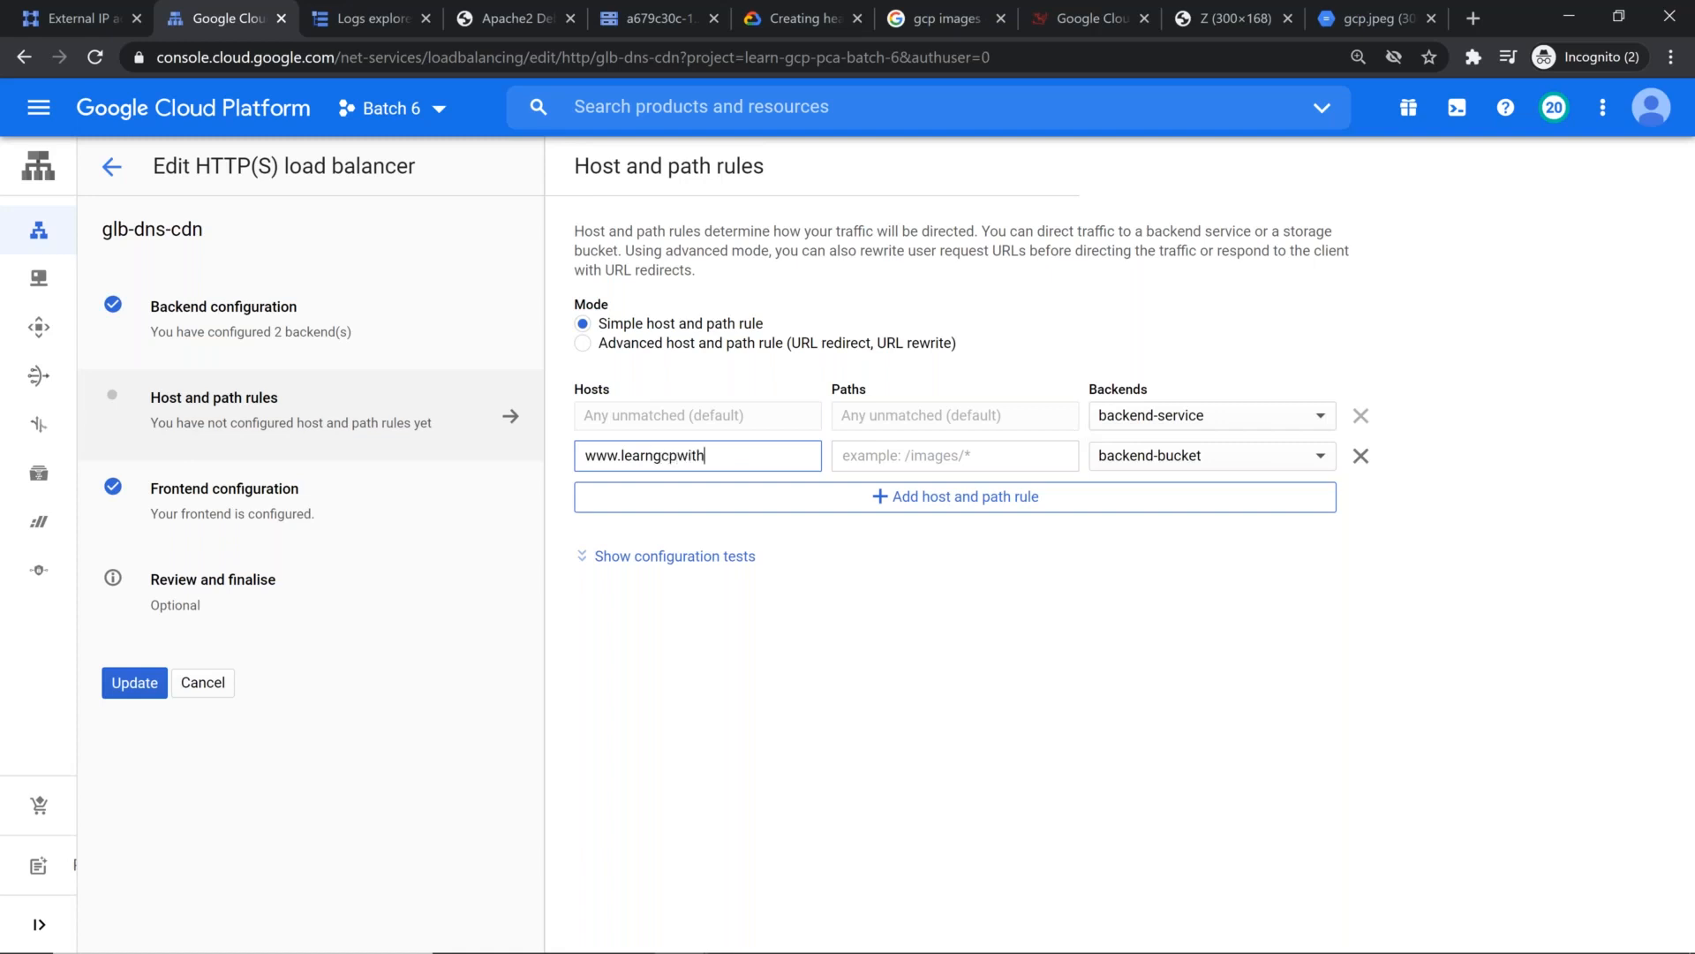
text(mahesh.tk)
key(ctrl+a)
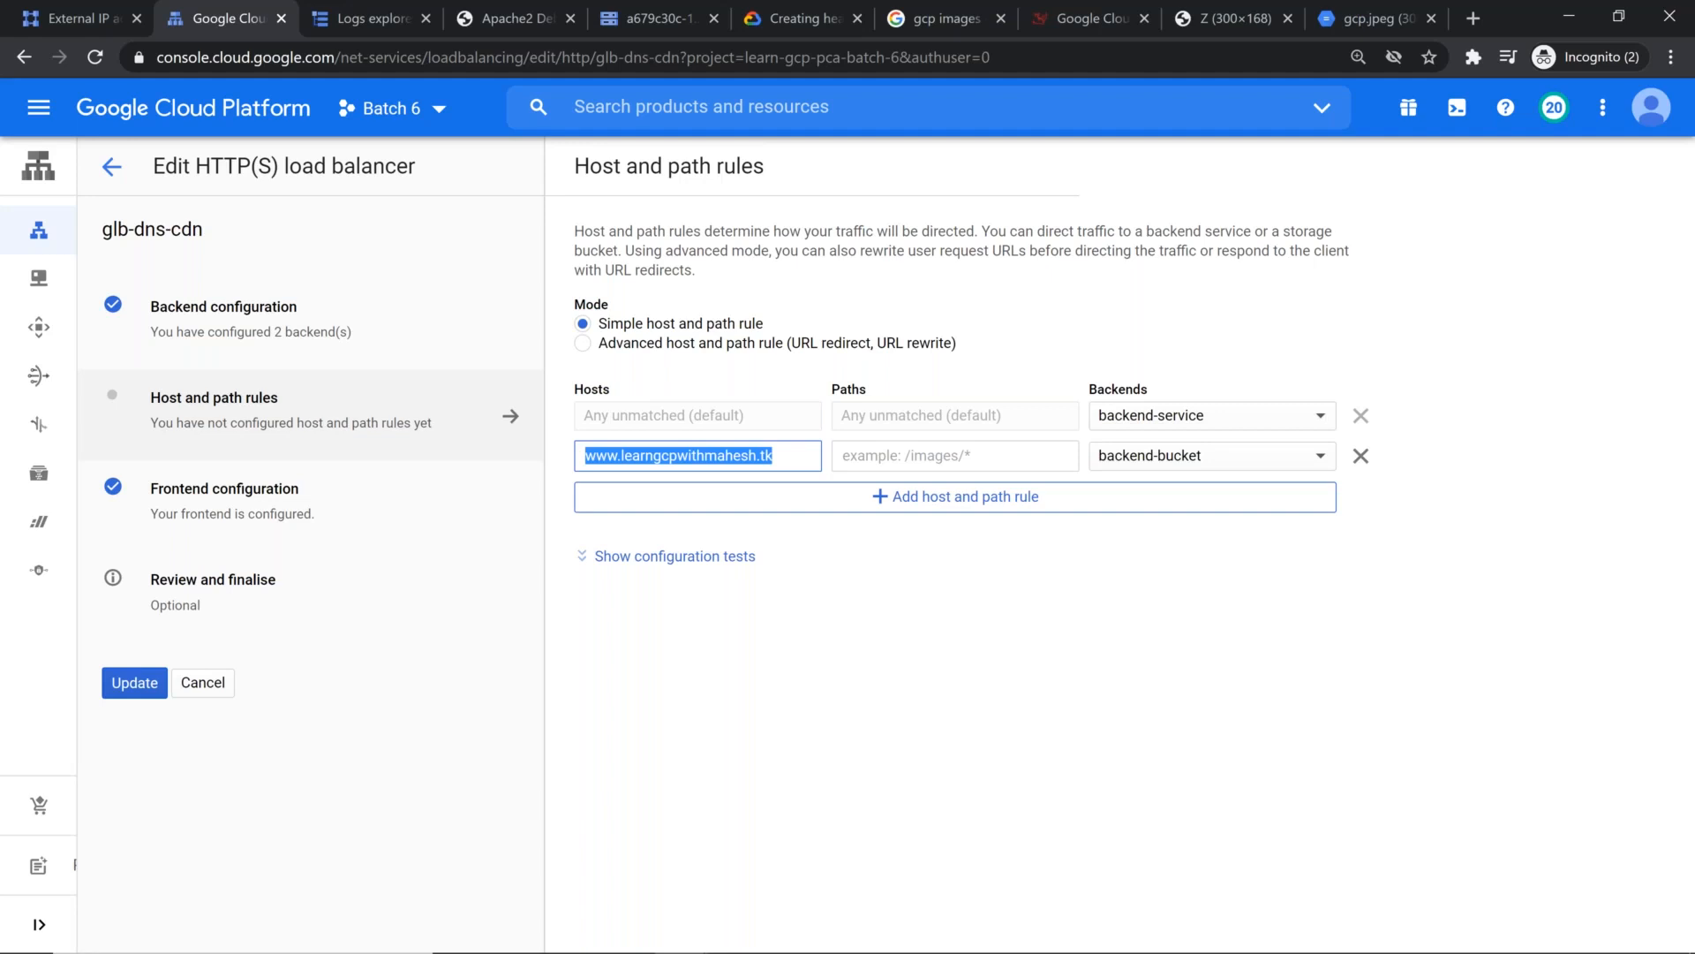
click(893, 458)
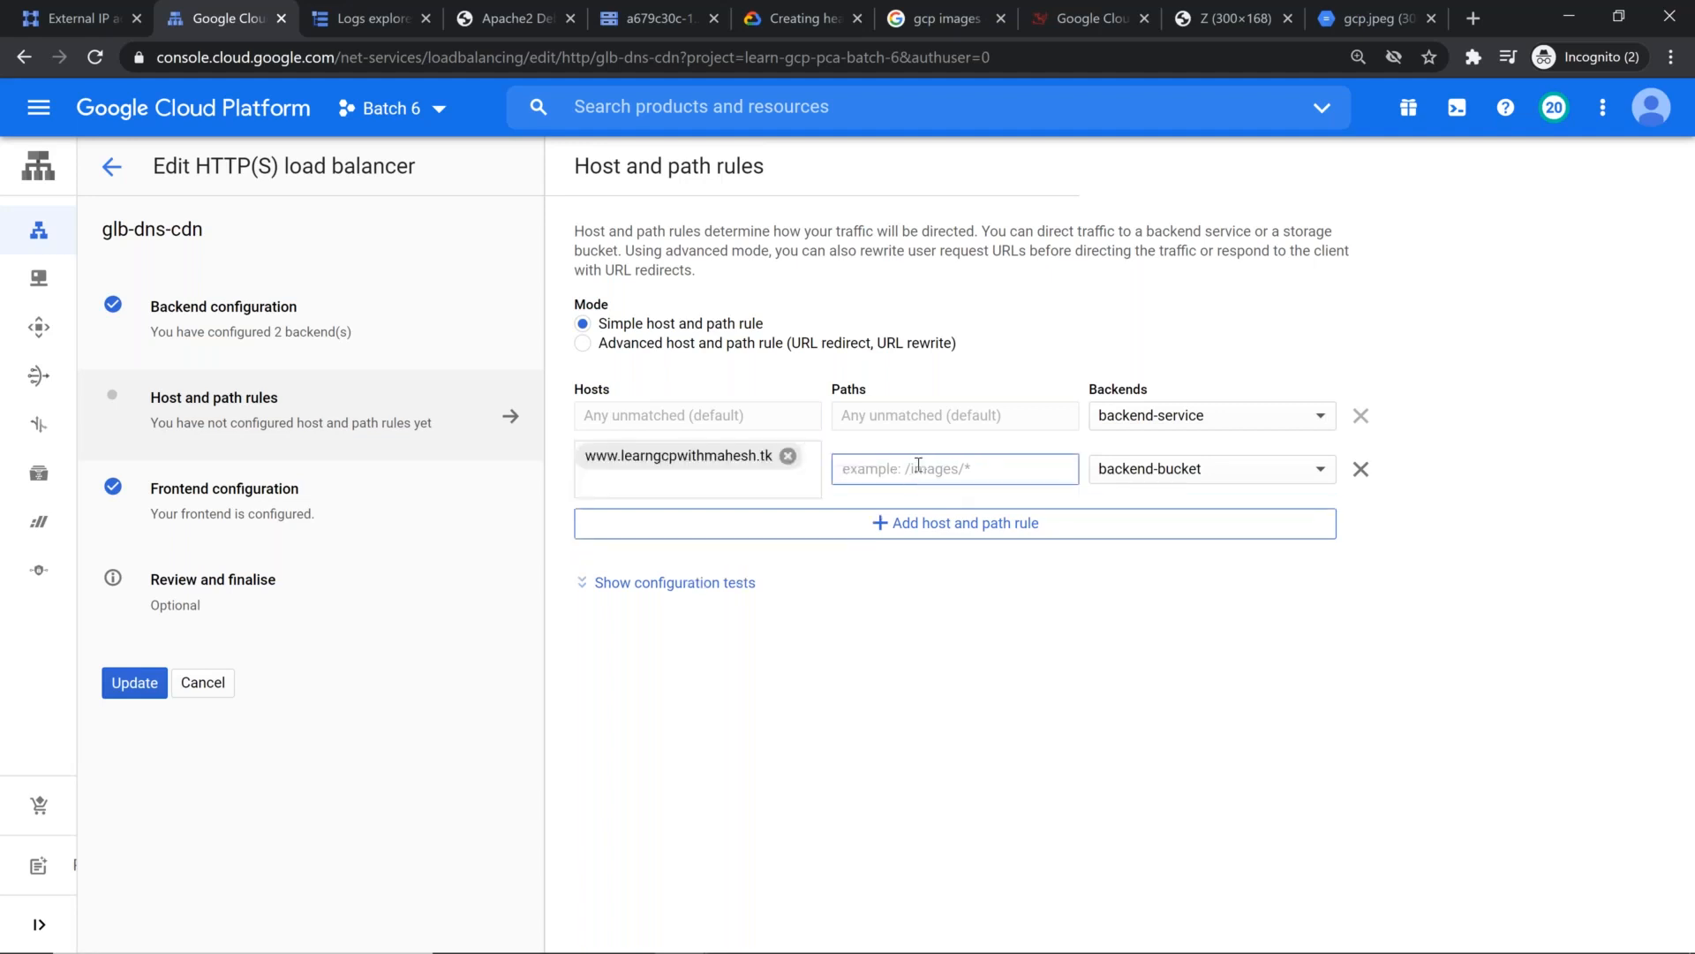
text(/*)
click(1126, 686)
Step: Check the cheat sheet's example rules again and set the backend of the /* rule to backend-service
click(1315, 472)
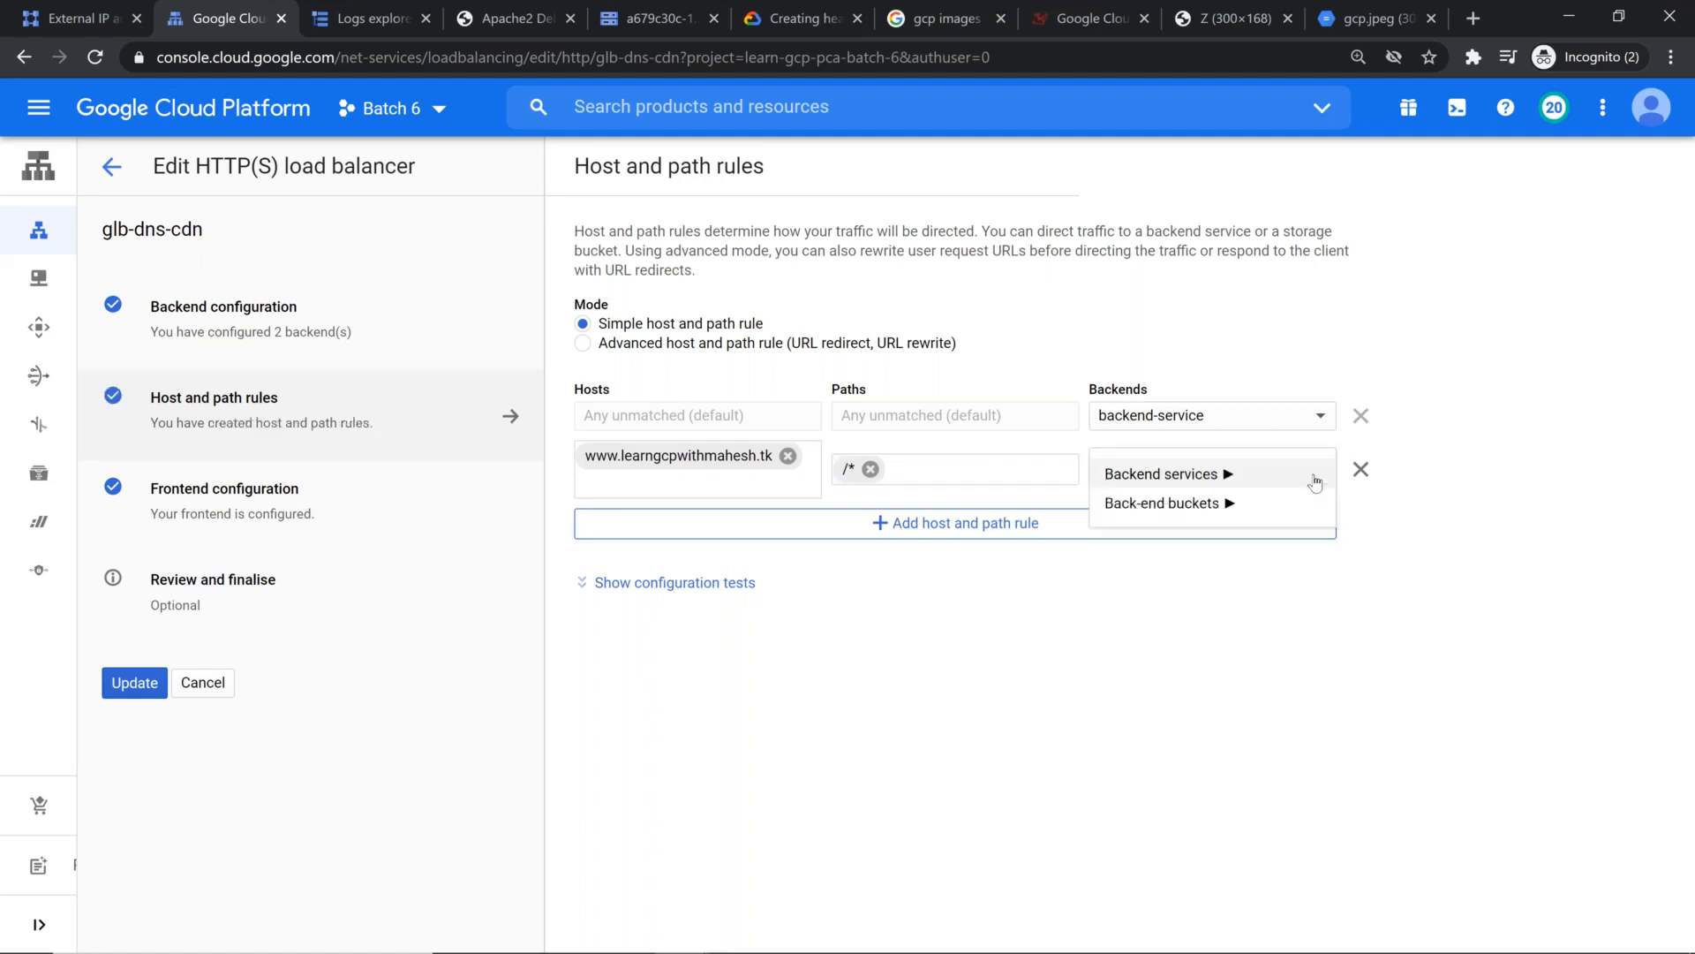
click(1245, 503)
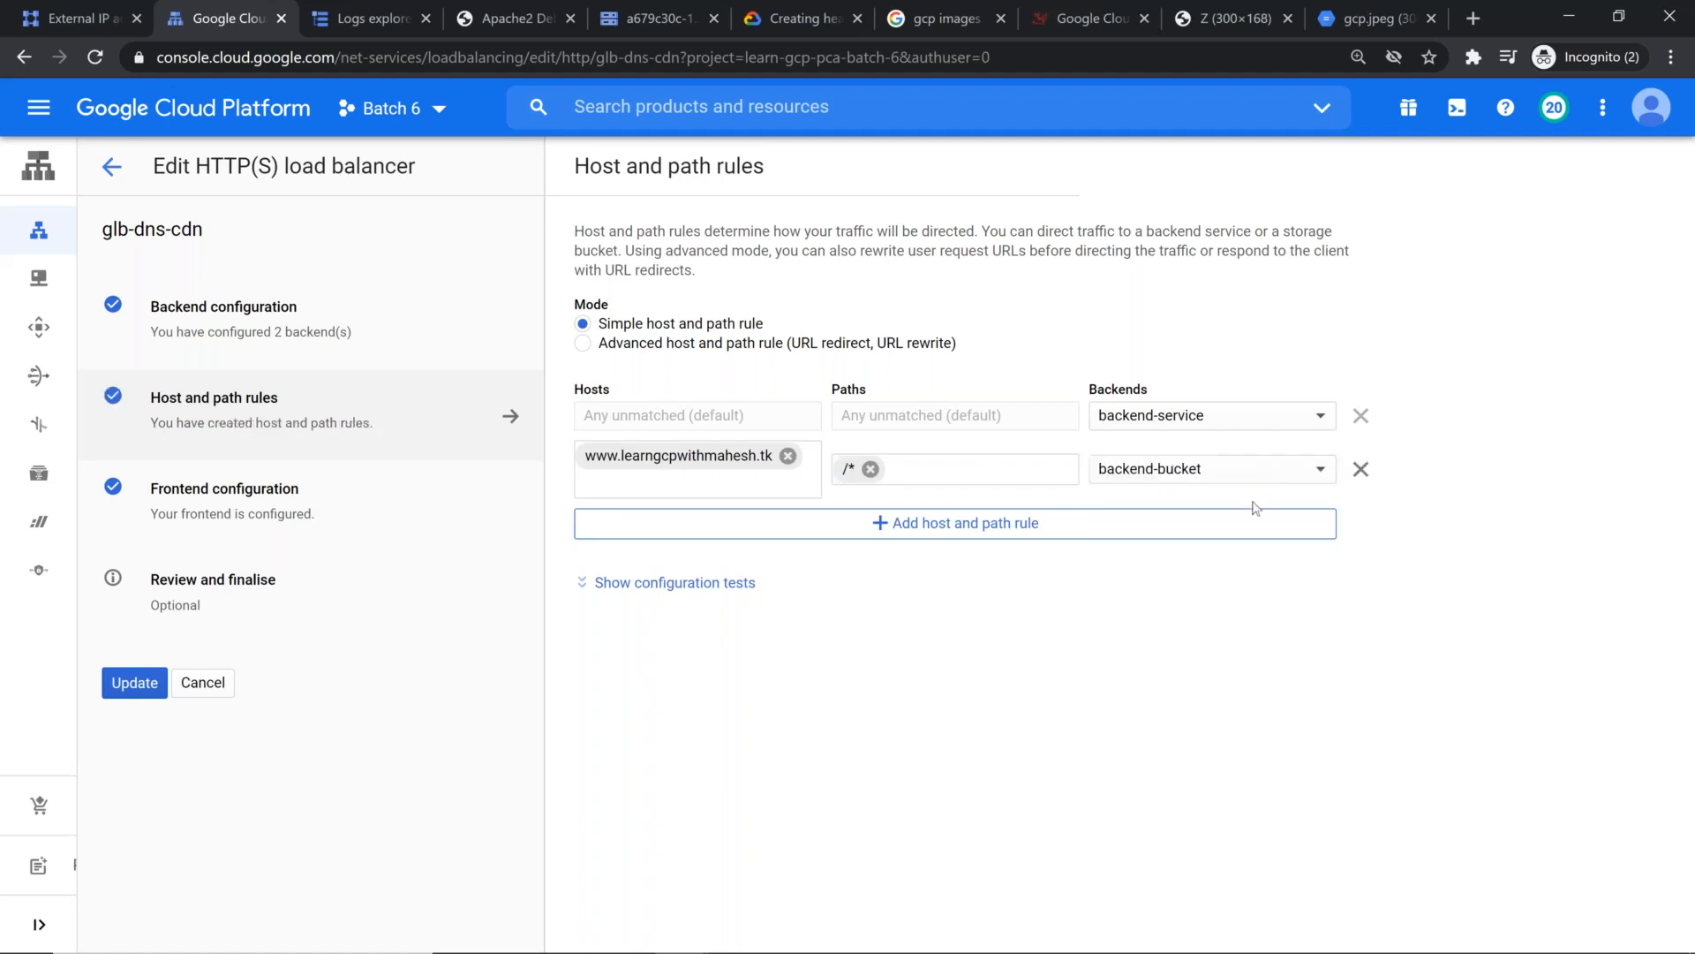
key(alt+Tab)
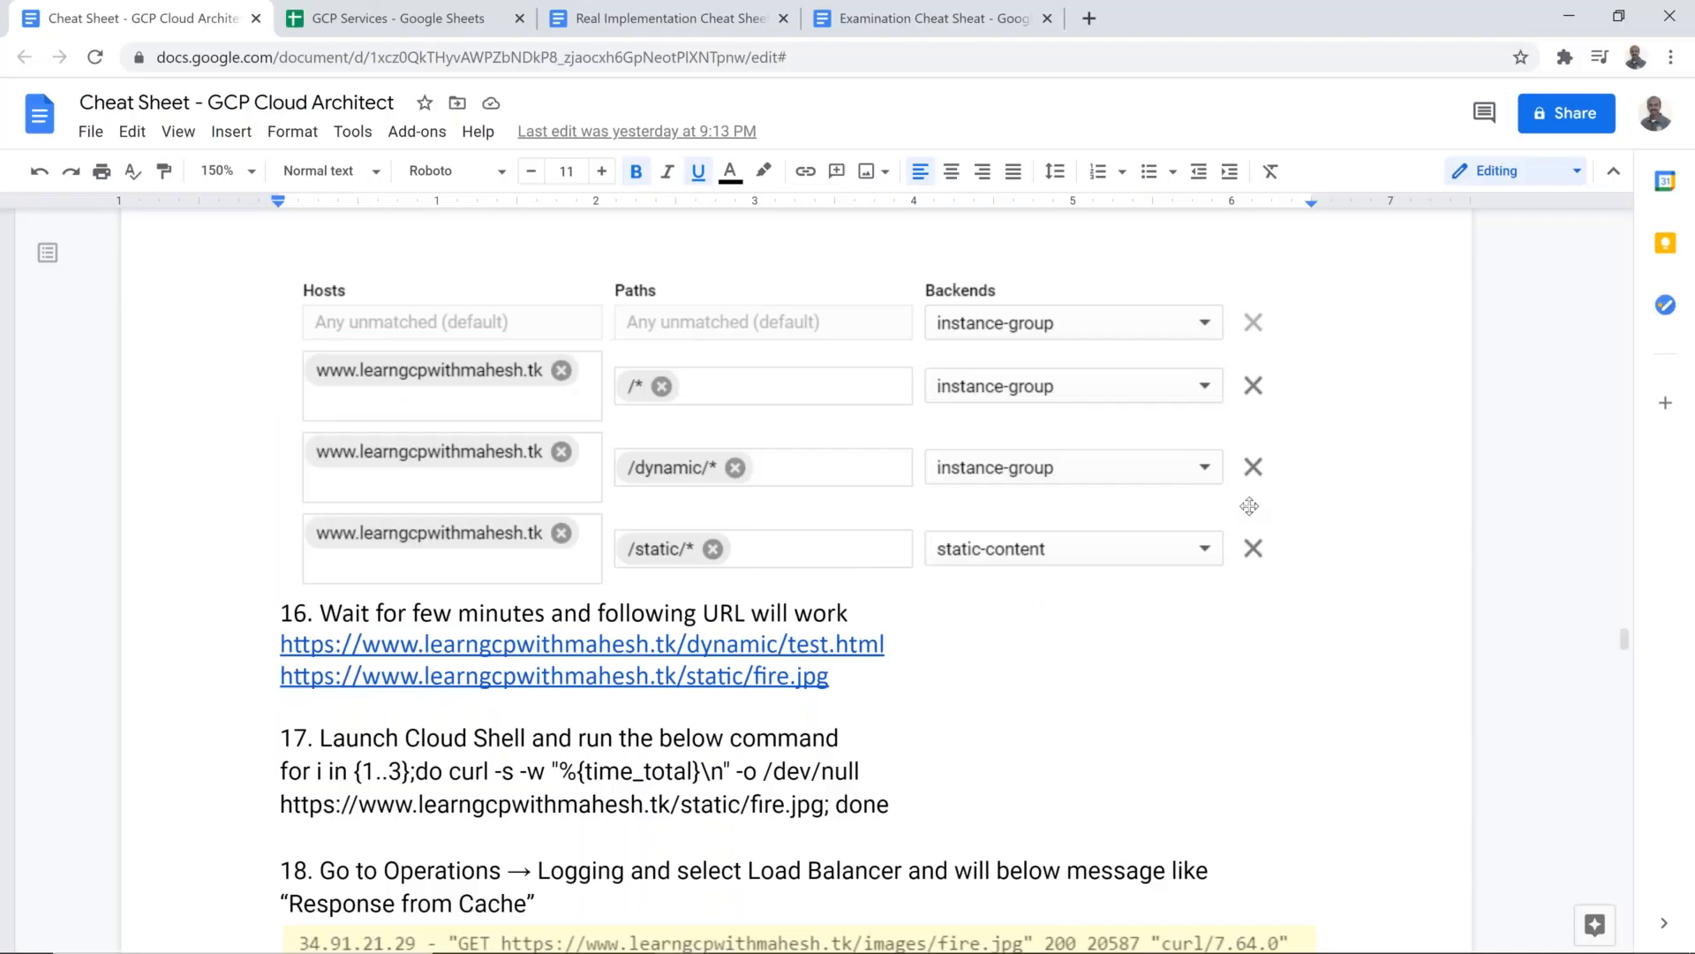
key(alt+Tab)
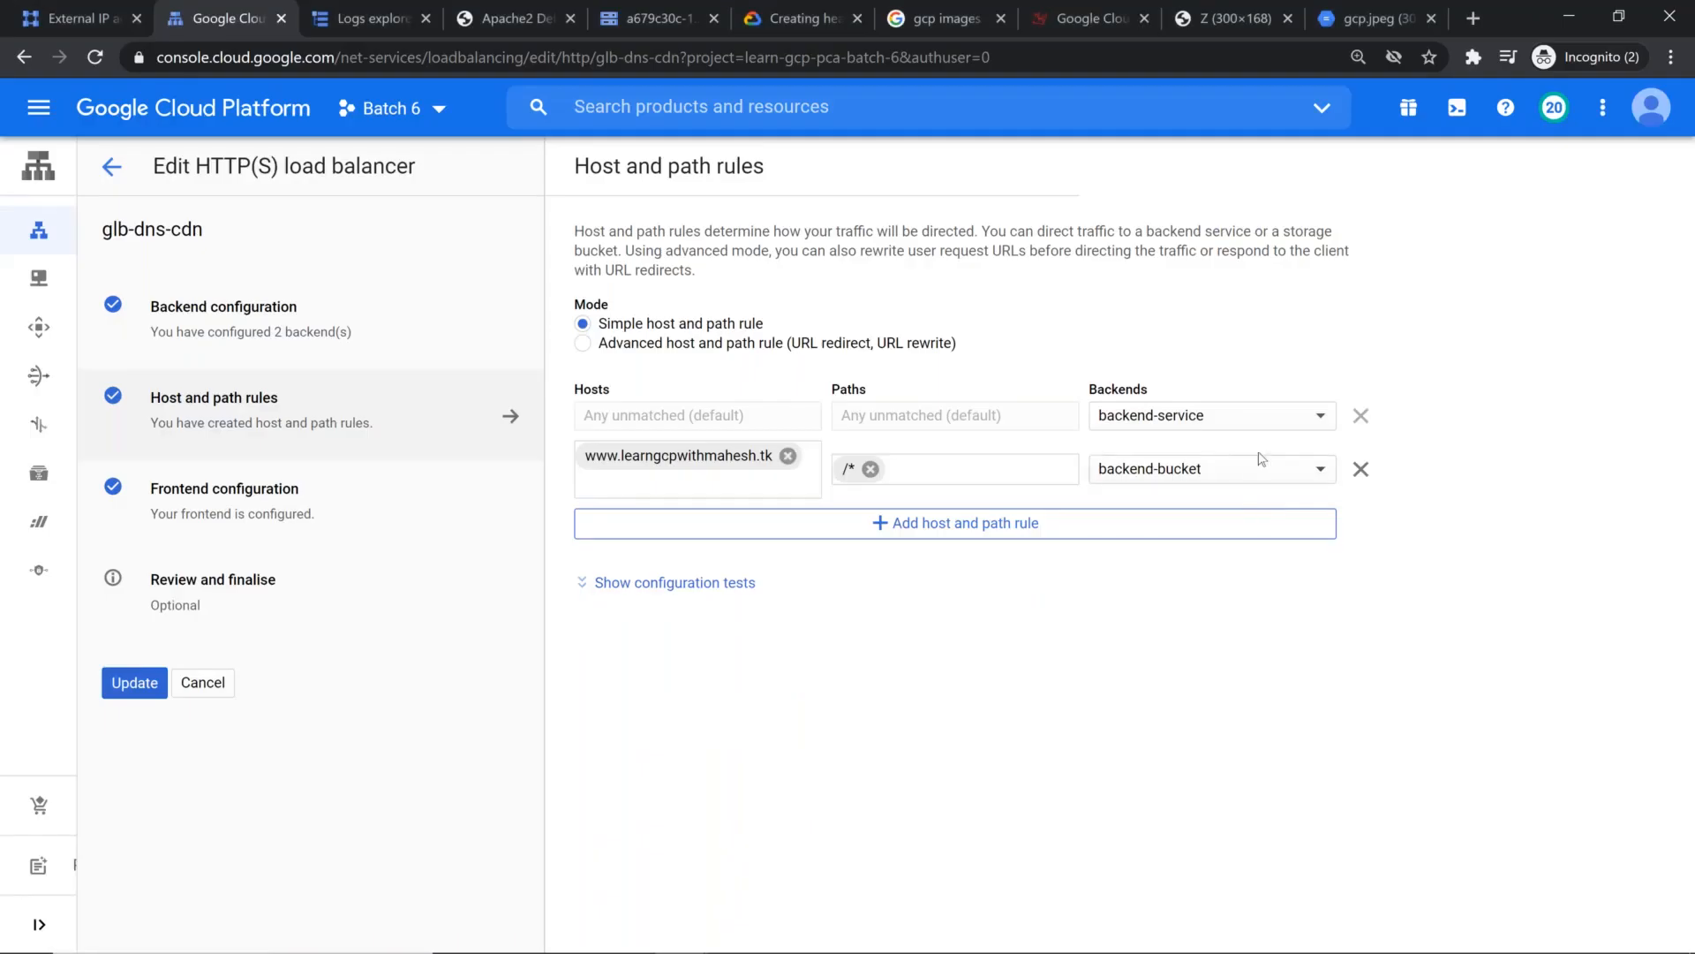
click(1259, 468)
mouse_move(1258, 469)
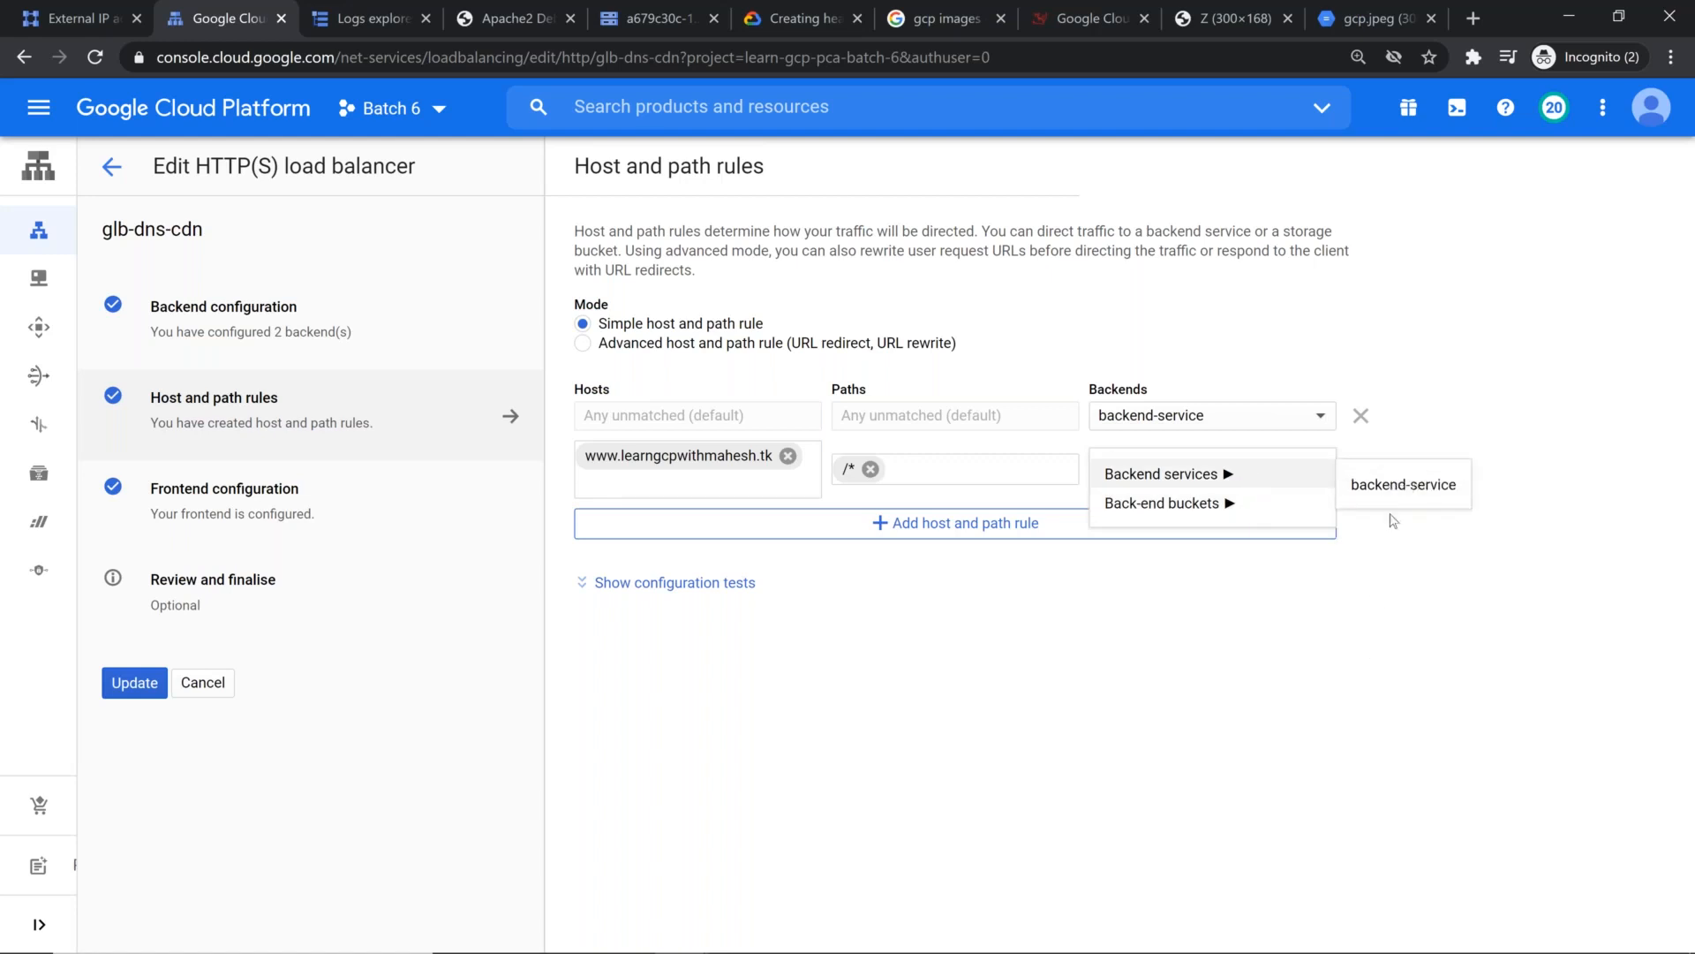
click(1393, 484)
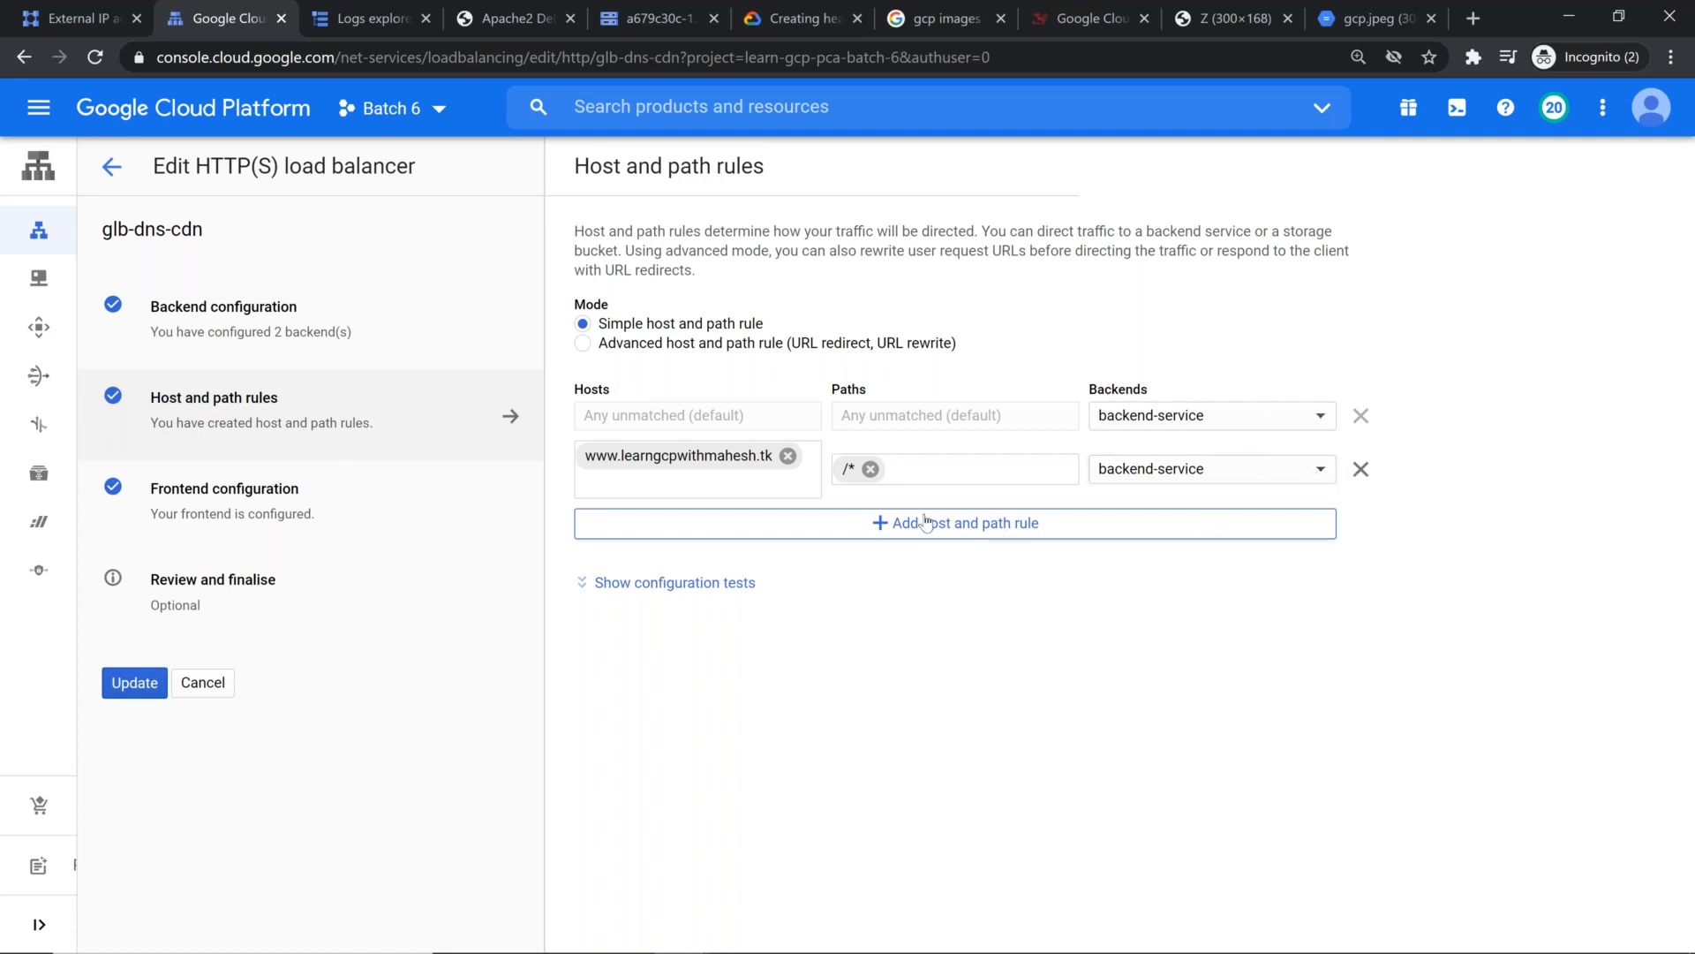
Step: Add the demo domain without the www prefix as a second host of the /* rule
click(803, 486)
text(lear)
key(BackSpace)
key(BackSpace)
key(BackSpace)
key(BackSpace)
text(www.learngcpwithmahesh.tk)
key(Home)
key(Delete)
key(Delete)
key(Delete)
key(Delete)
key(Delete)
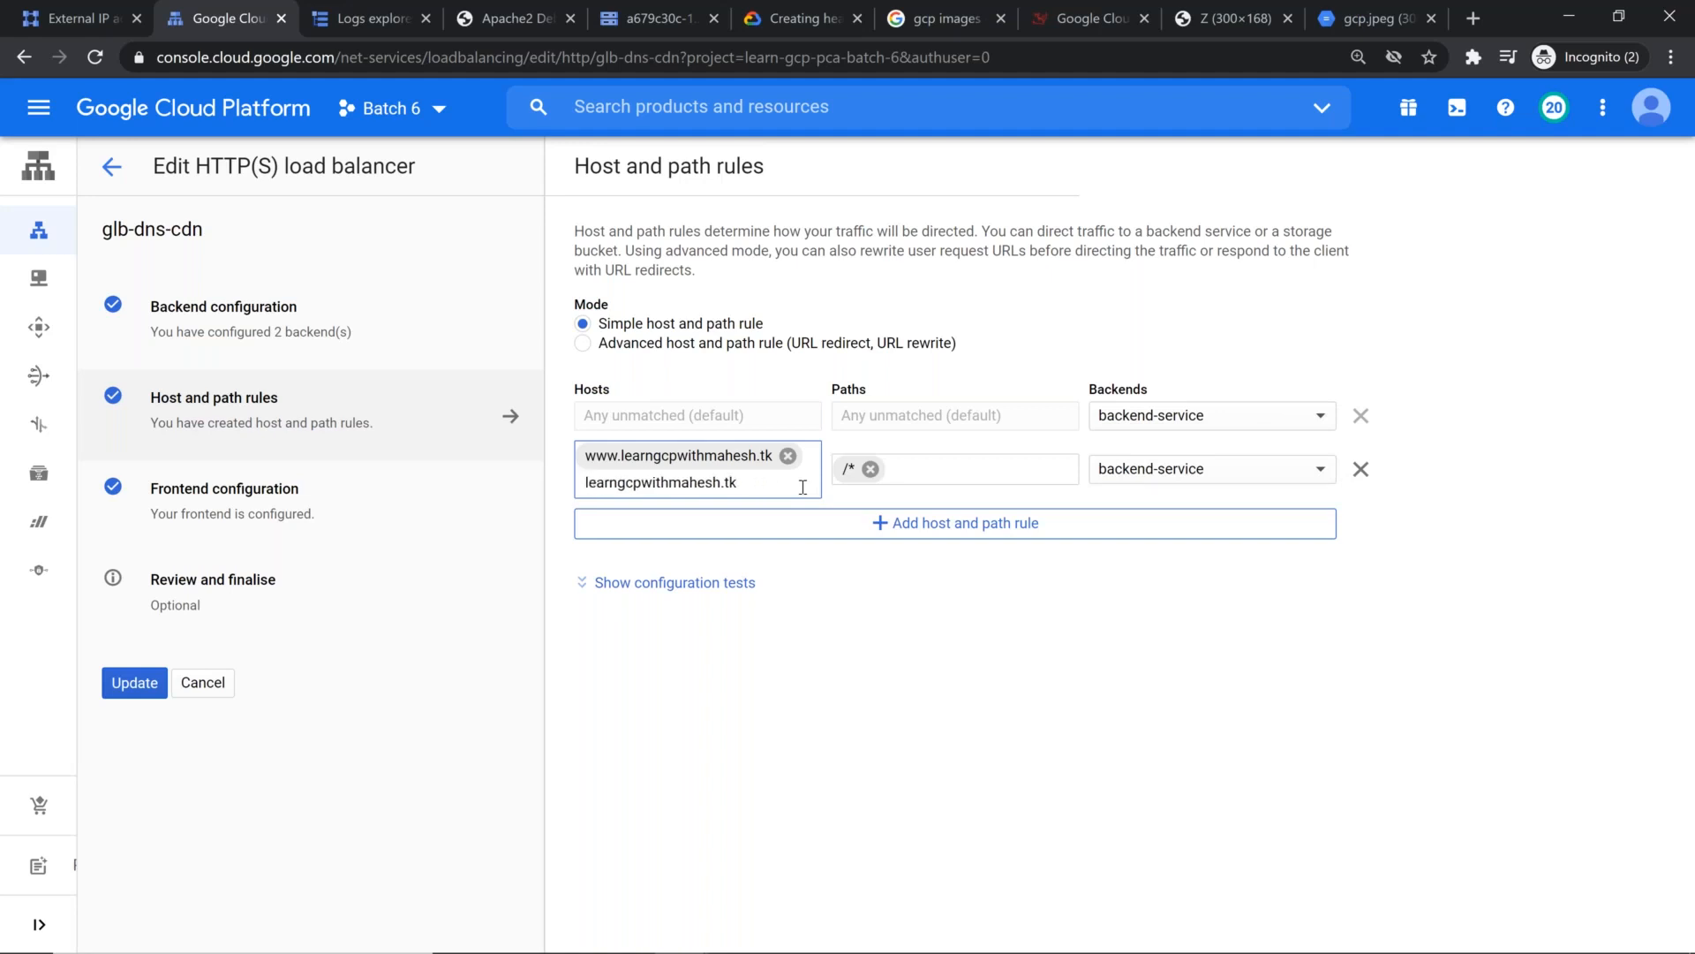
text(l)
key(Return)
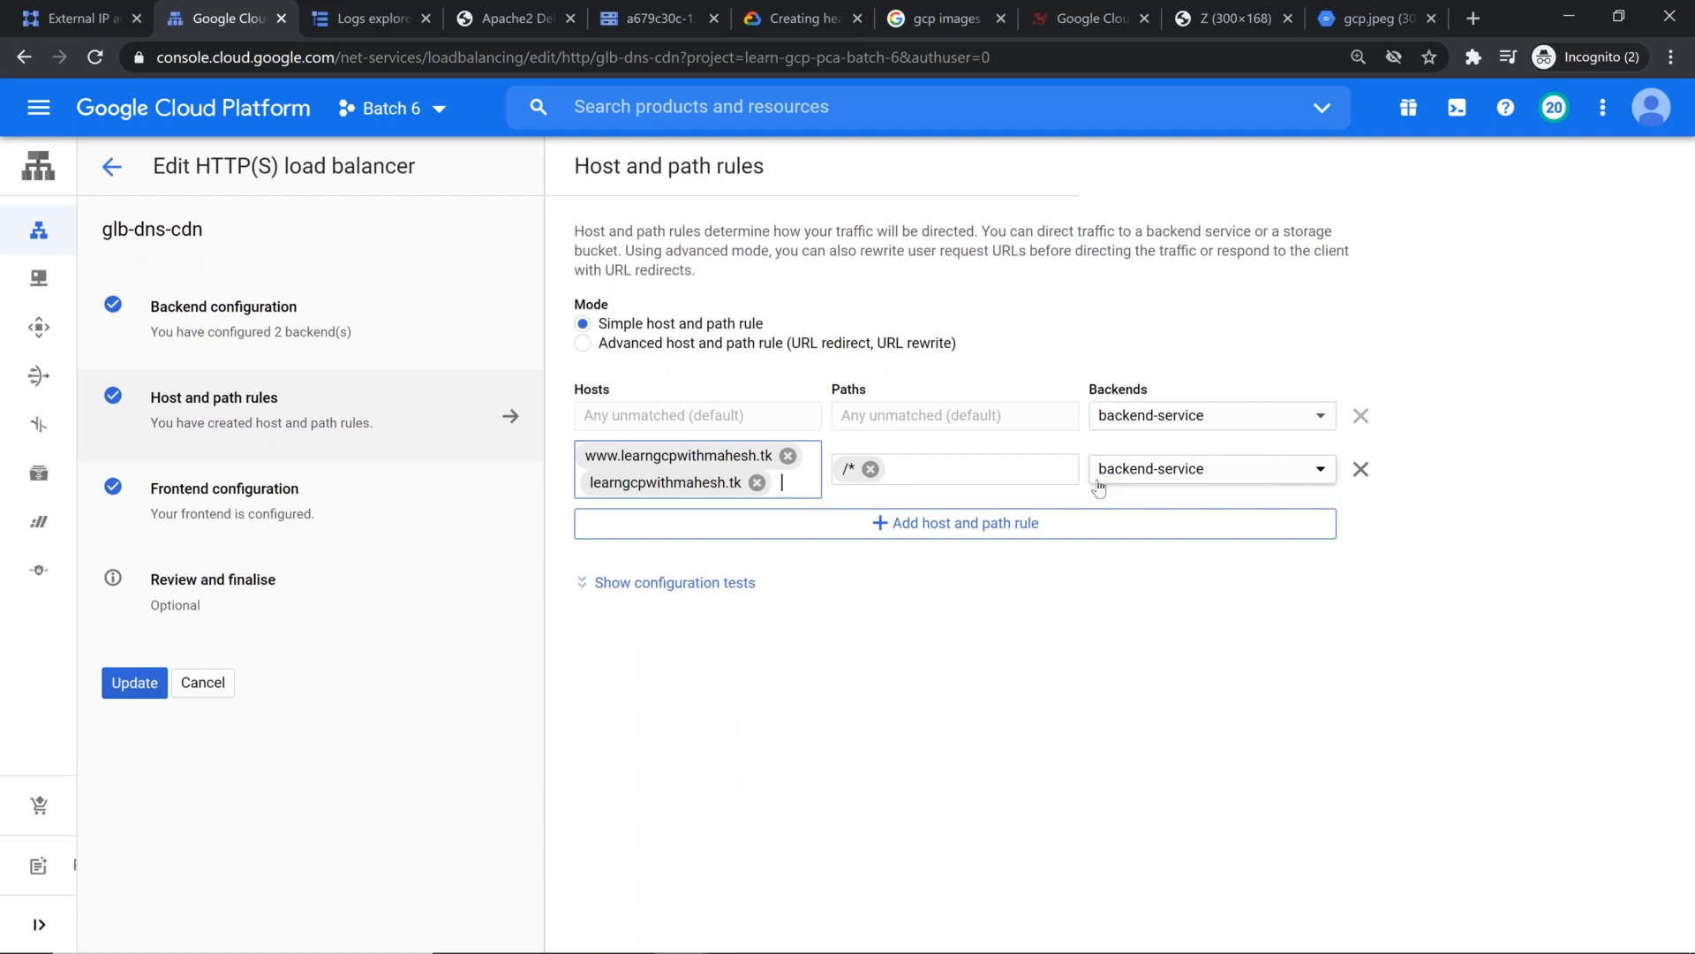
Step: Add a host and path rule for the demo domain's www host with path /dynamic/* and backend backend-service
click(919, 523)
click(799, 525)
text(www.learngcpwithmahesh.tk)
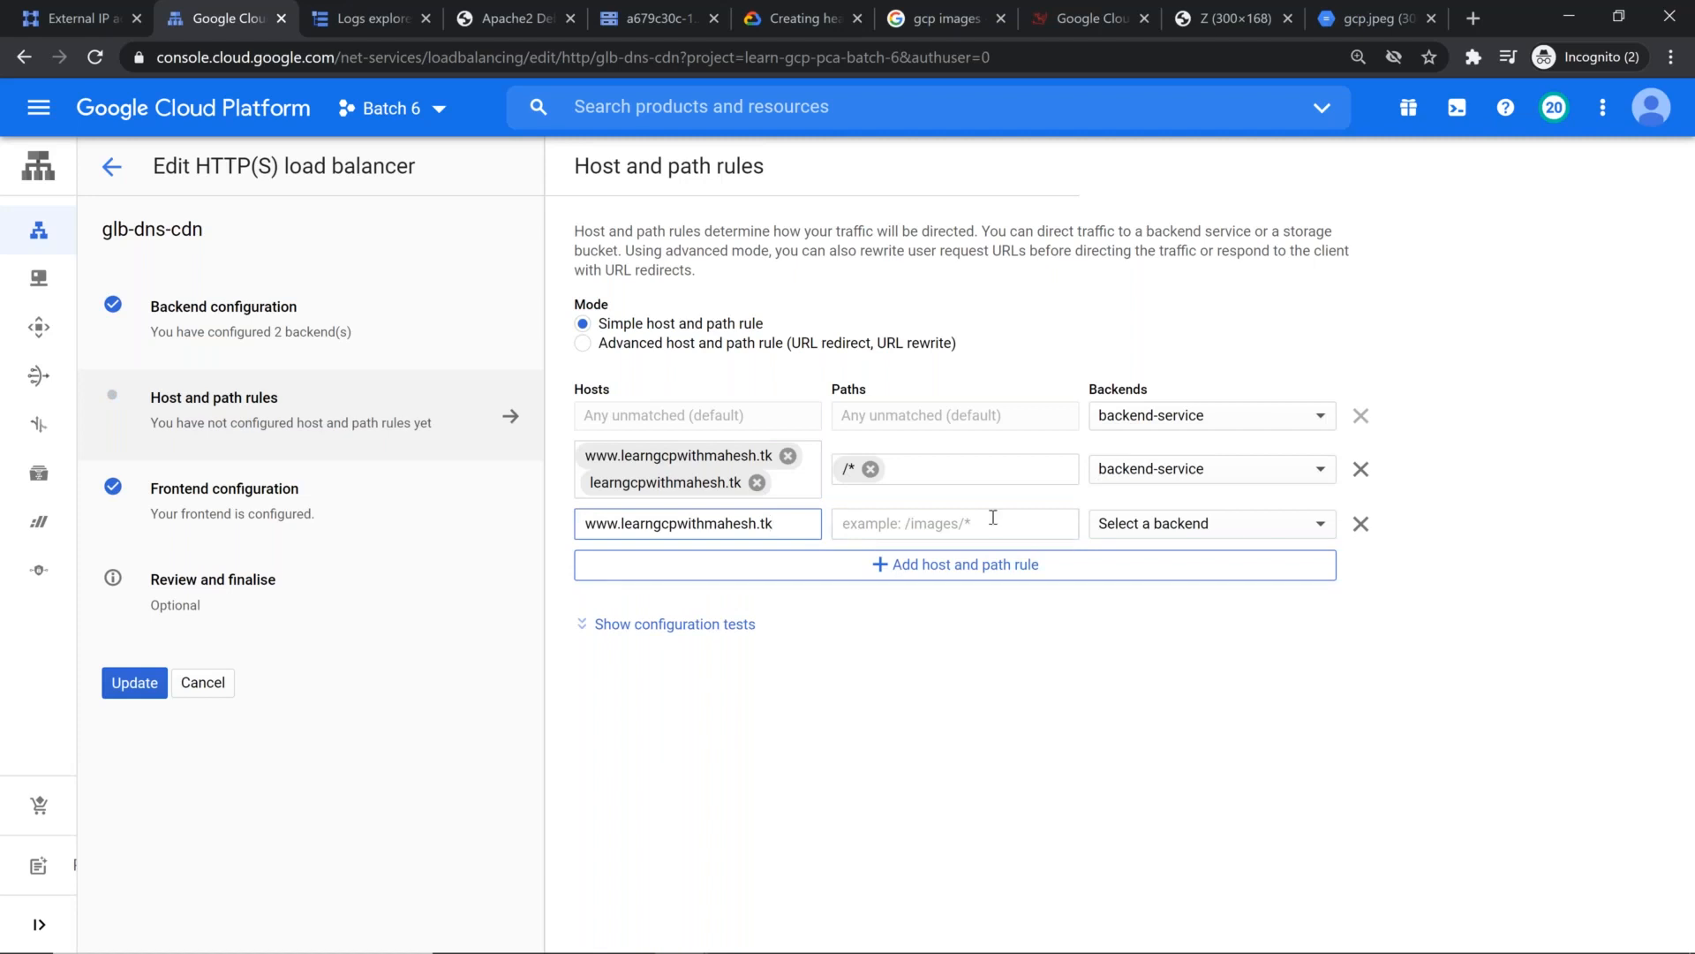
key(Return)
click(957, 540)
text(/dyanmi)
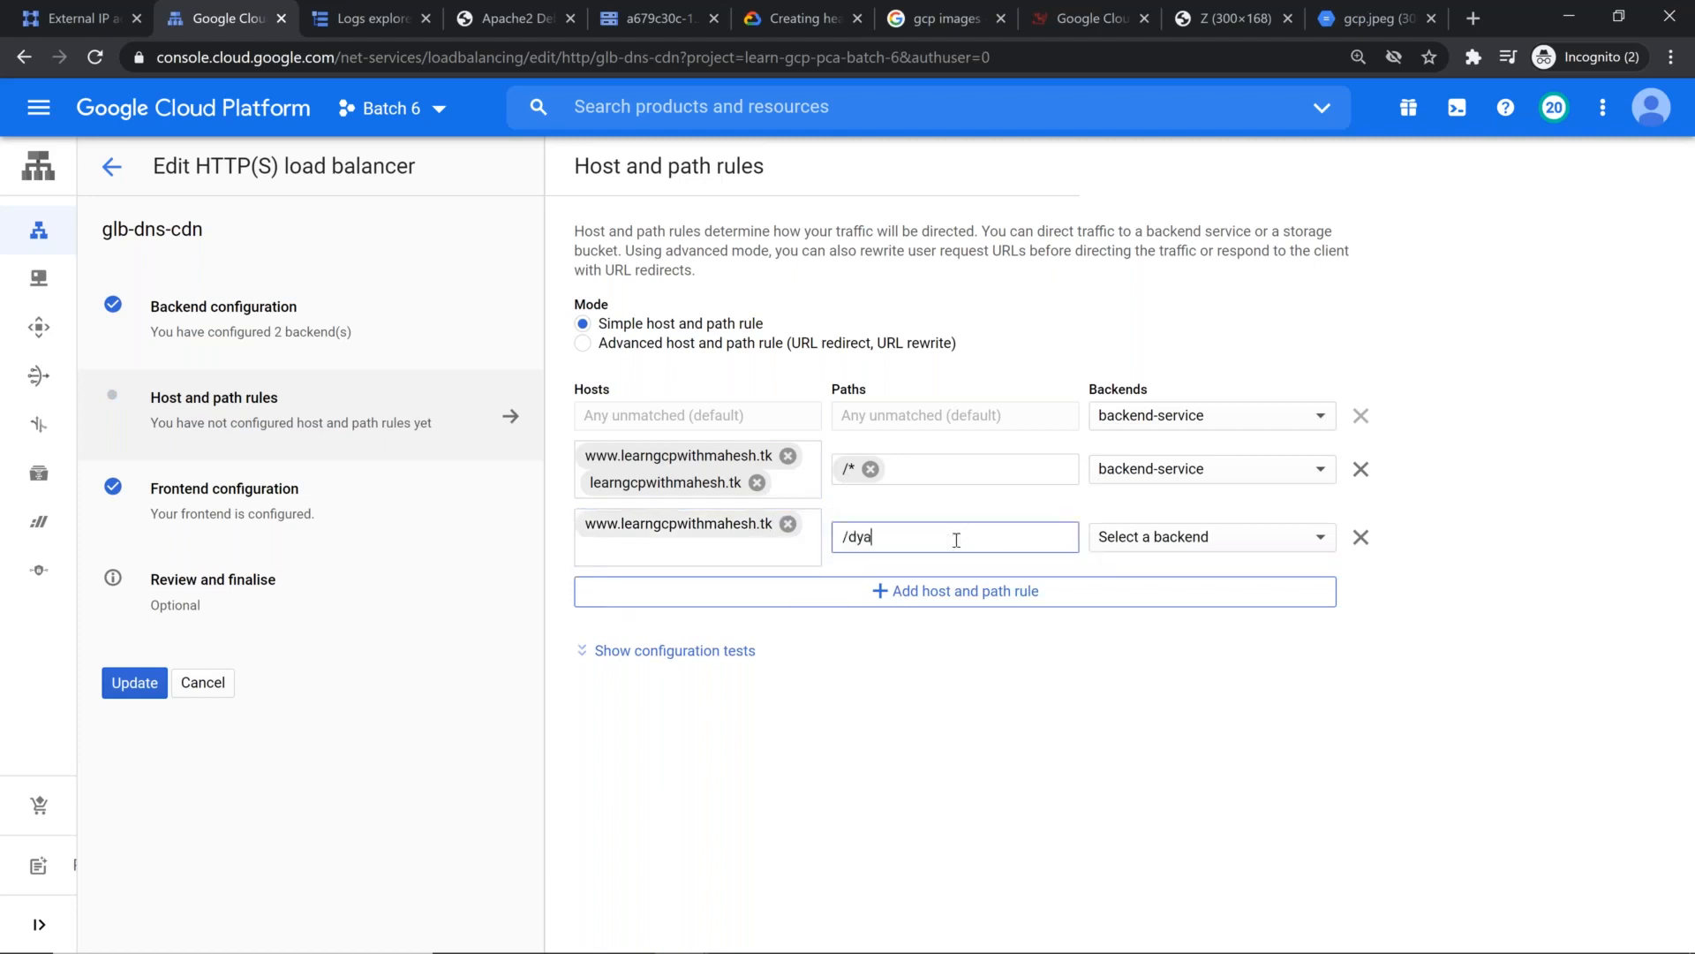
key(BackSpace)
key(BackSpace)
key(BackSpace)
key(BackSpace)
text(namic/*)
click(1258, 536)
mouse_move(1254, 543)
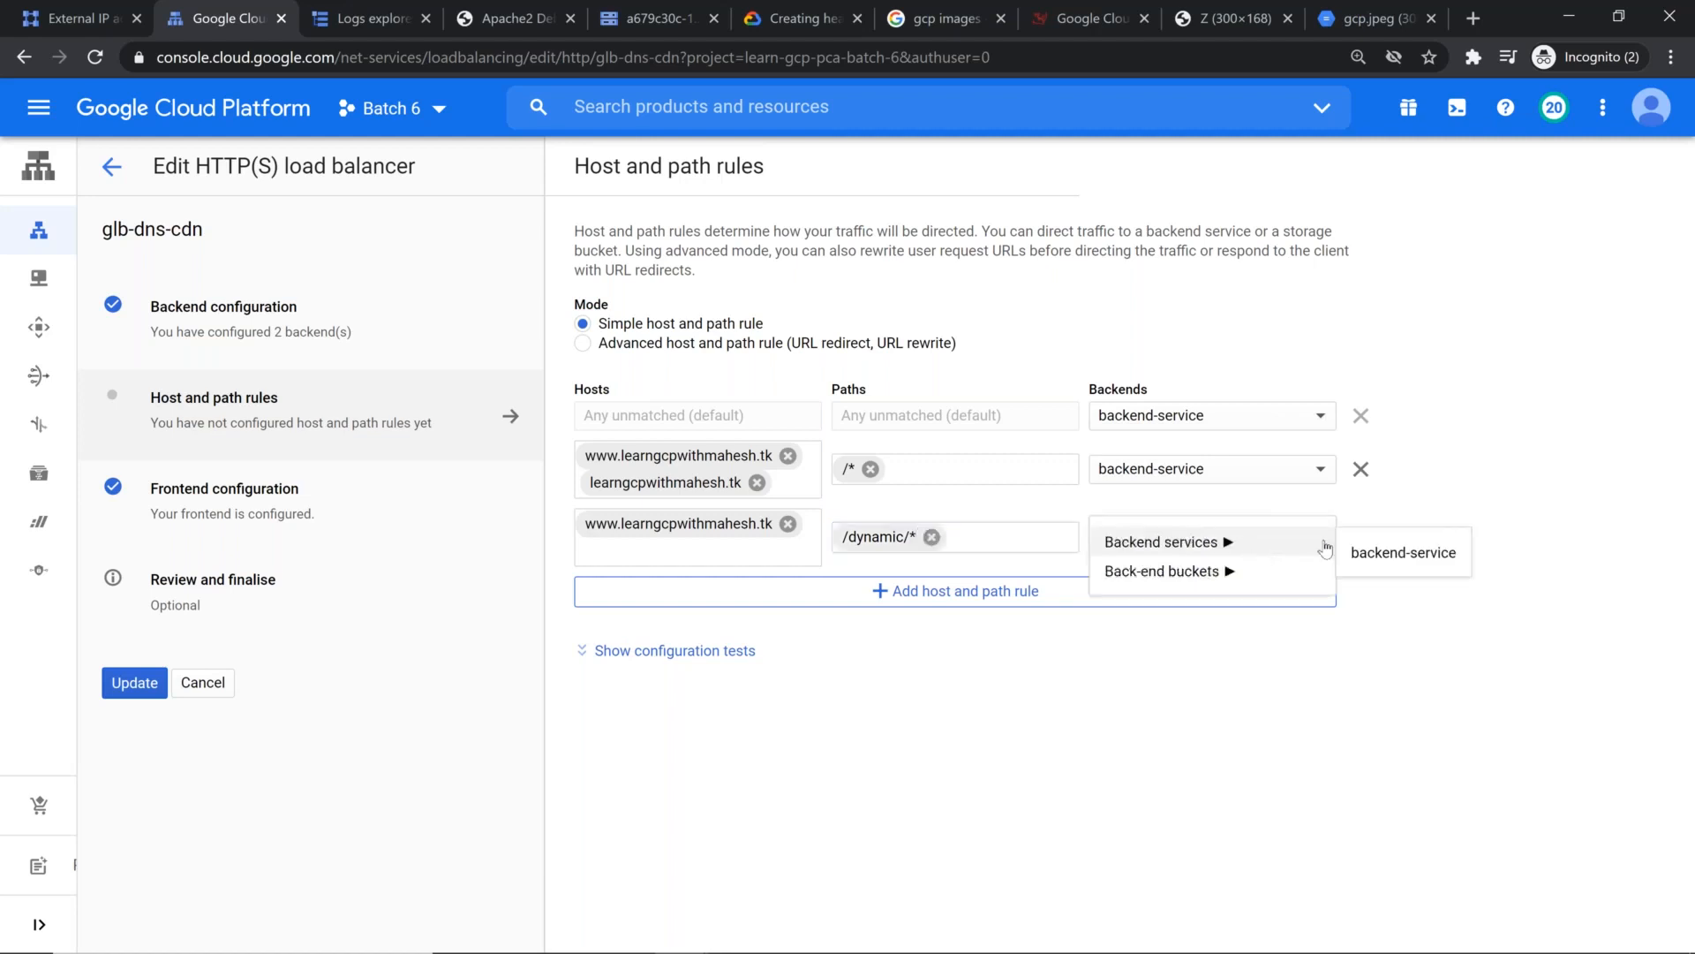
click(1425, 556)
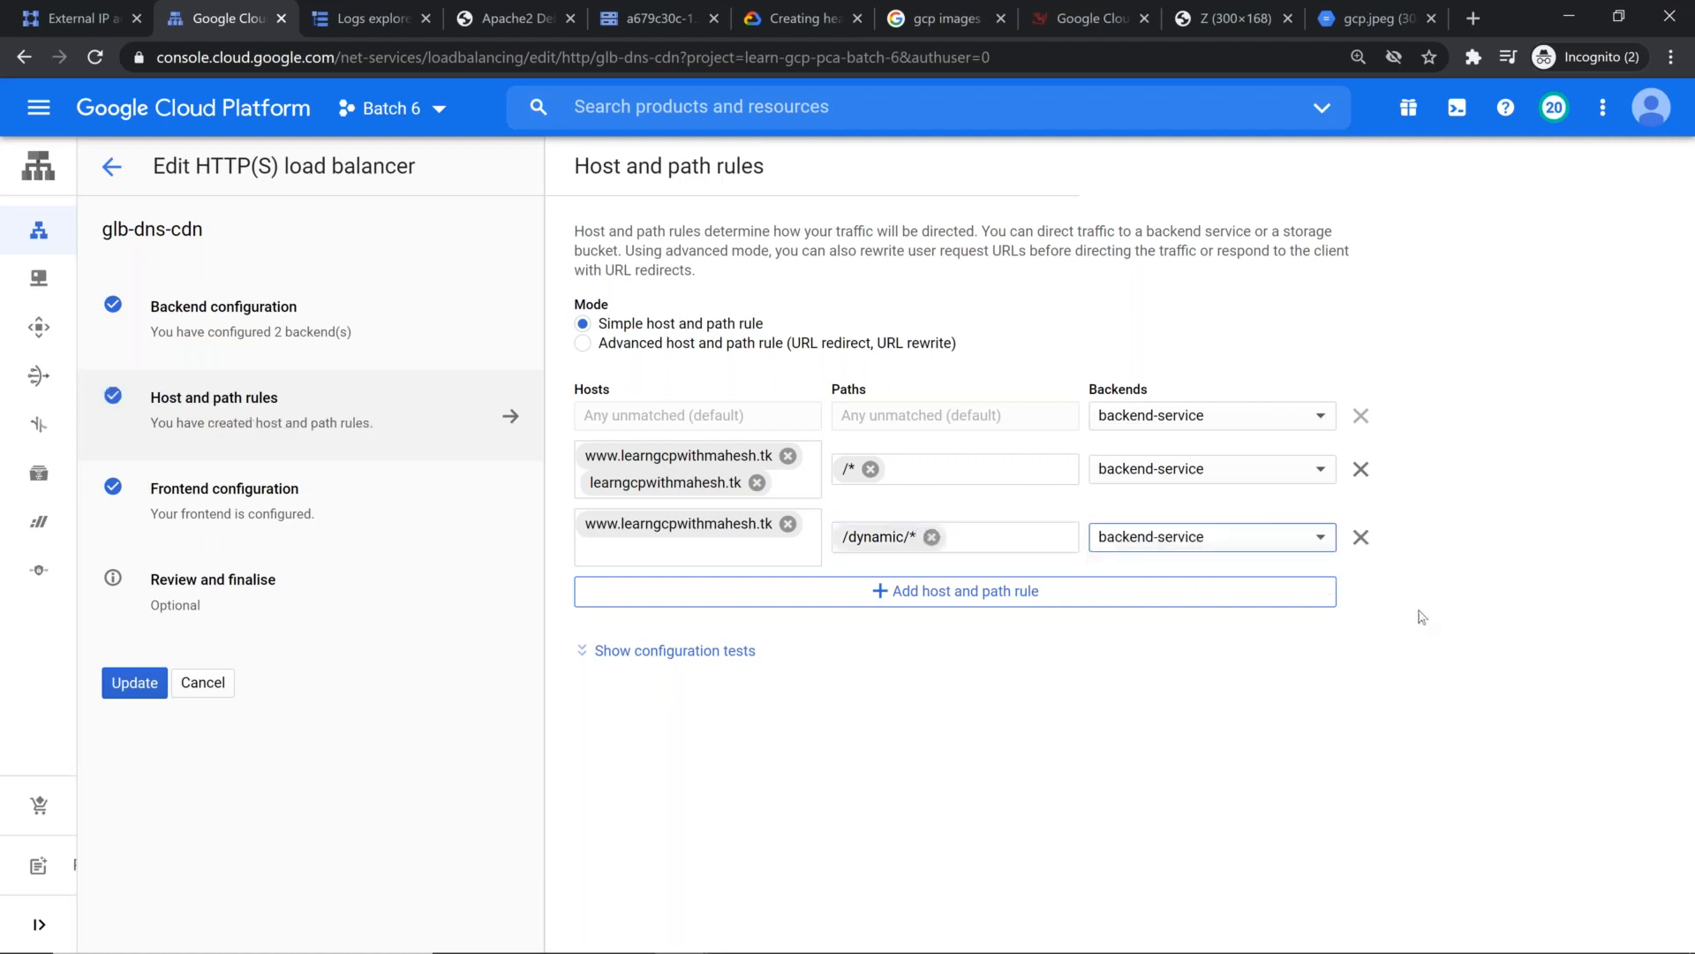
Step: Add the demo domain without the www prefix as a second host of the /dynamic/* rule
click(687, 556)
text(www.learngcpwithmahesh.tk)
key(Delete)
key(Delete)
key(Delete)
key(Delete)
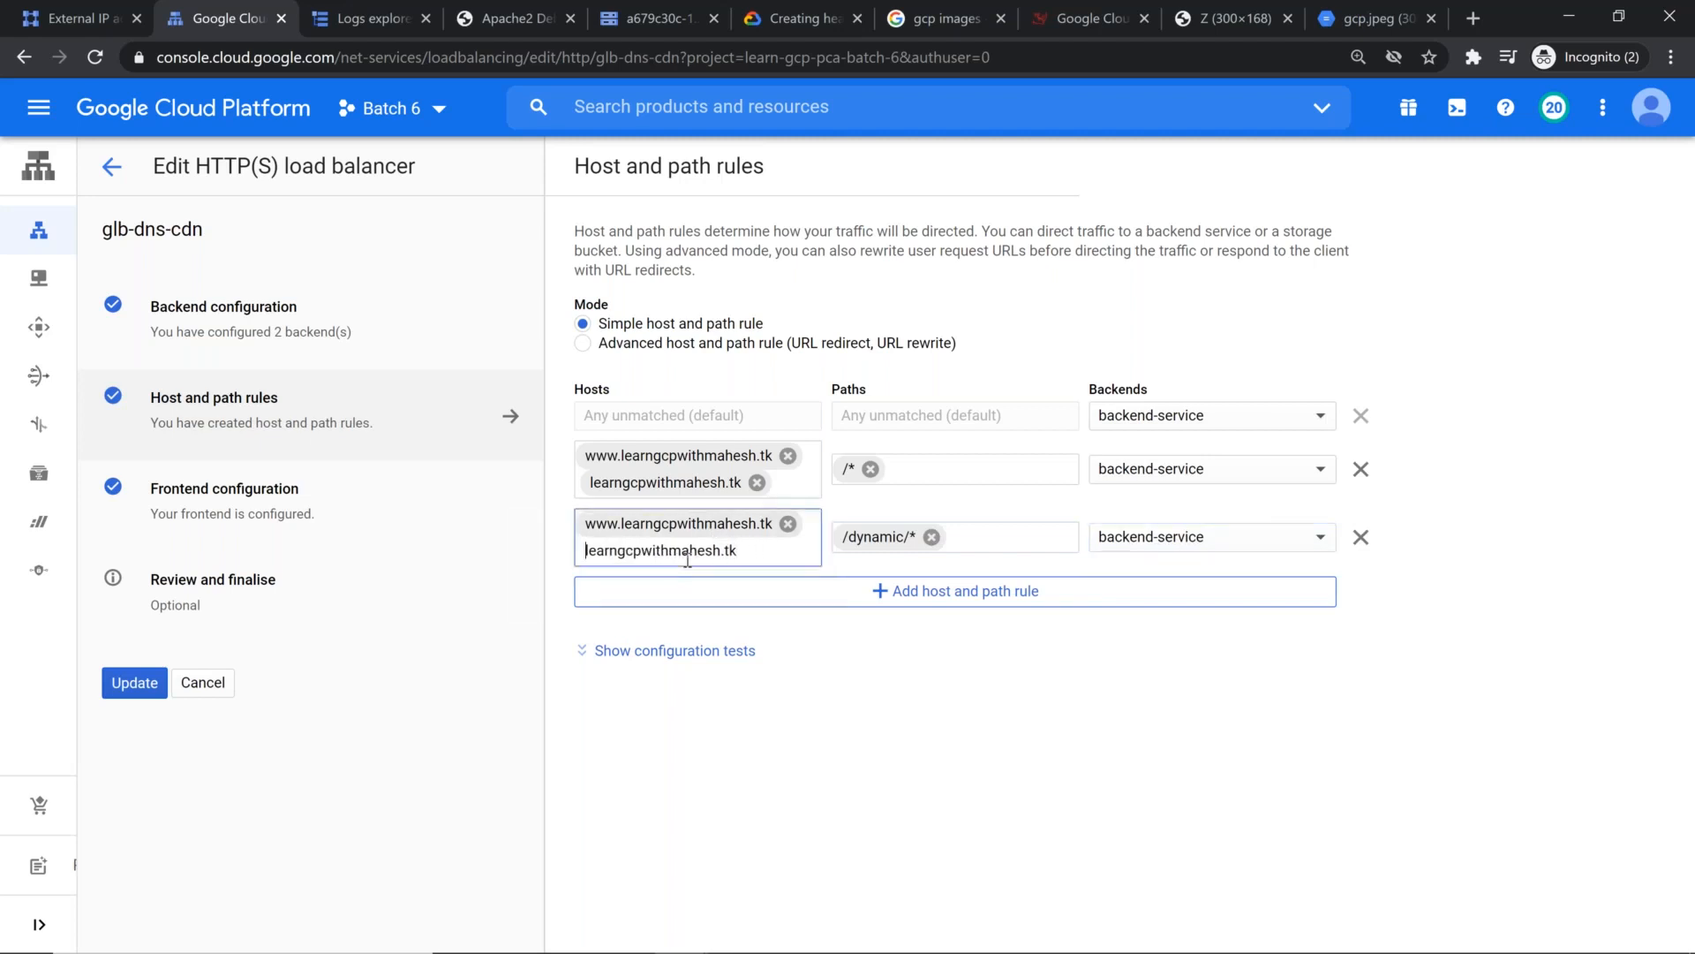
click(950, 755)
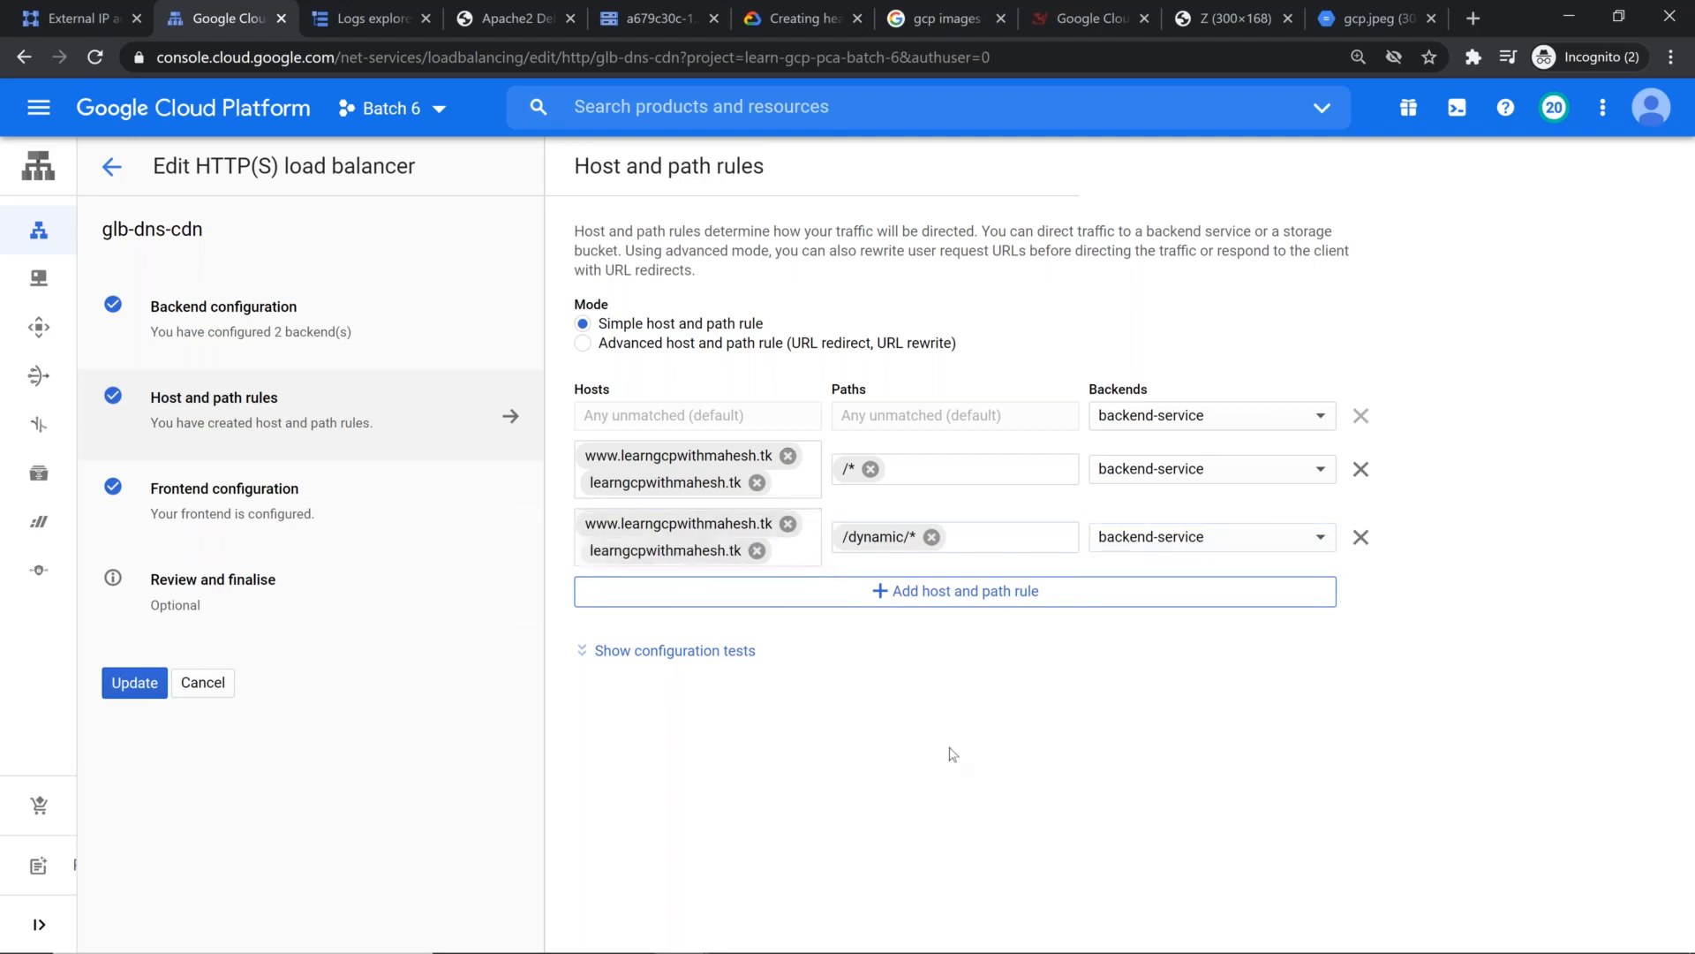
Step: Add a host and path rule with the demo domain's www host and its version without the www prefix as hosts
click(942, 605)
text(www.learngcpwithmahesh.tk)
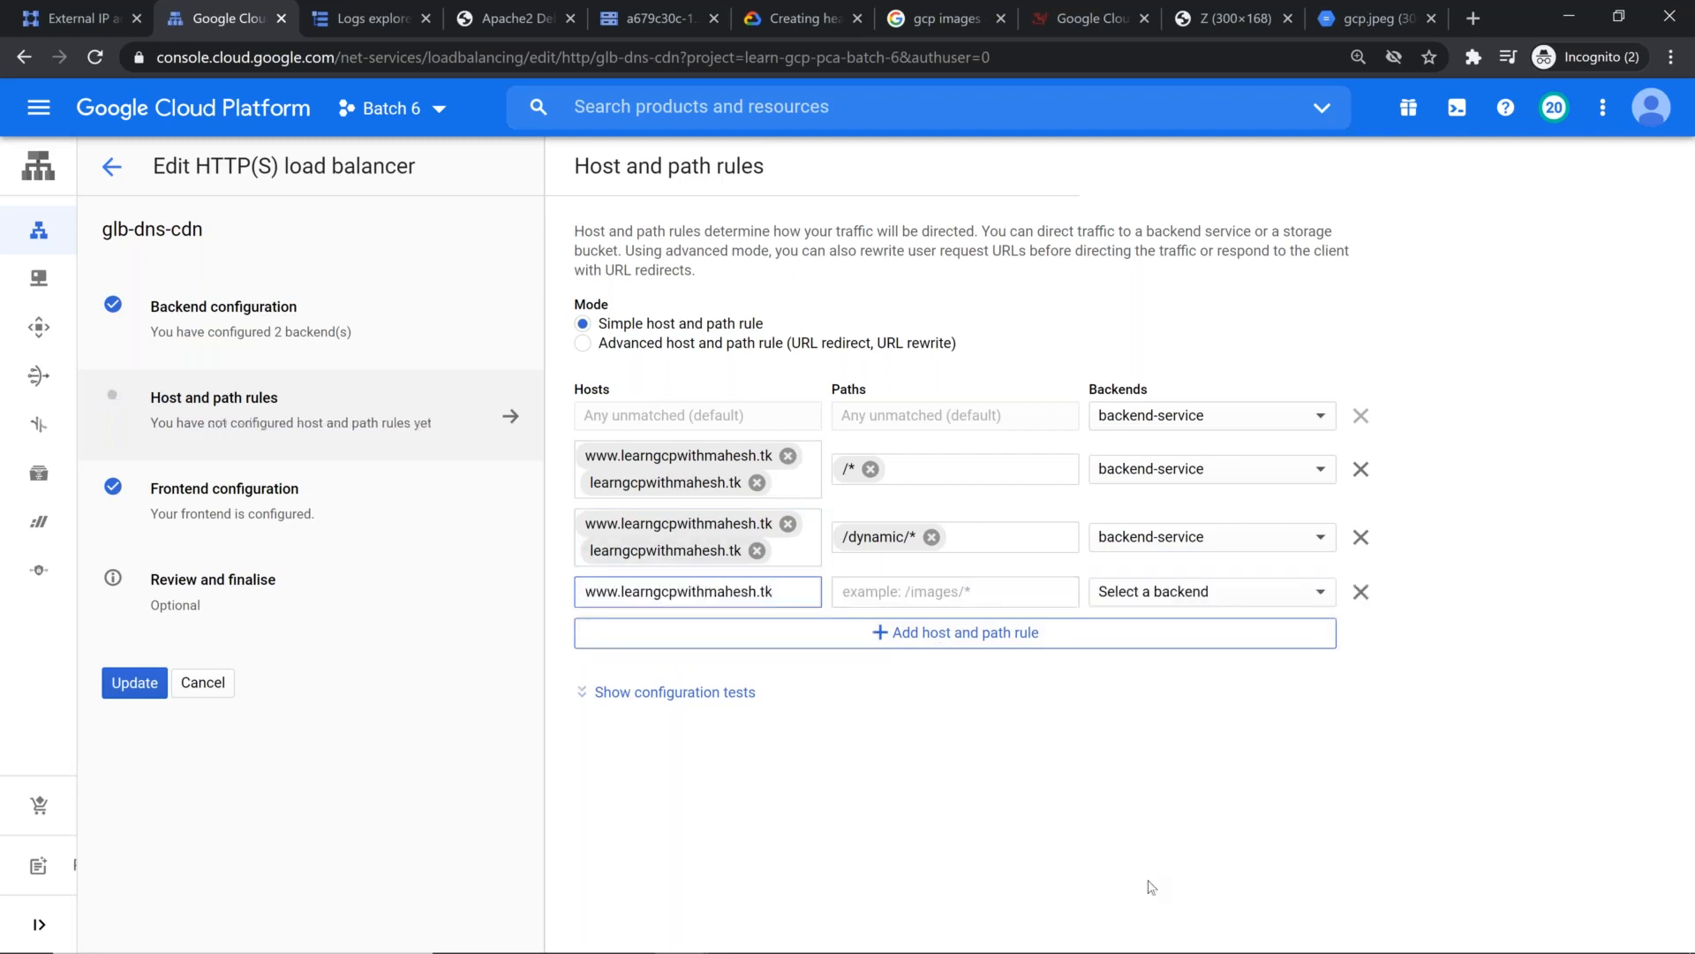
key(Return)
text(www.learngcpwithmahesh.tk)
key(Delete)
key(Delete)
key(Delete)
key(Delete)
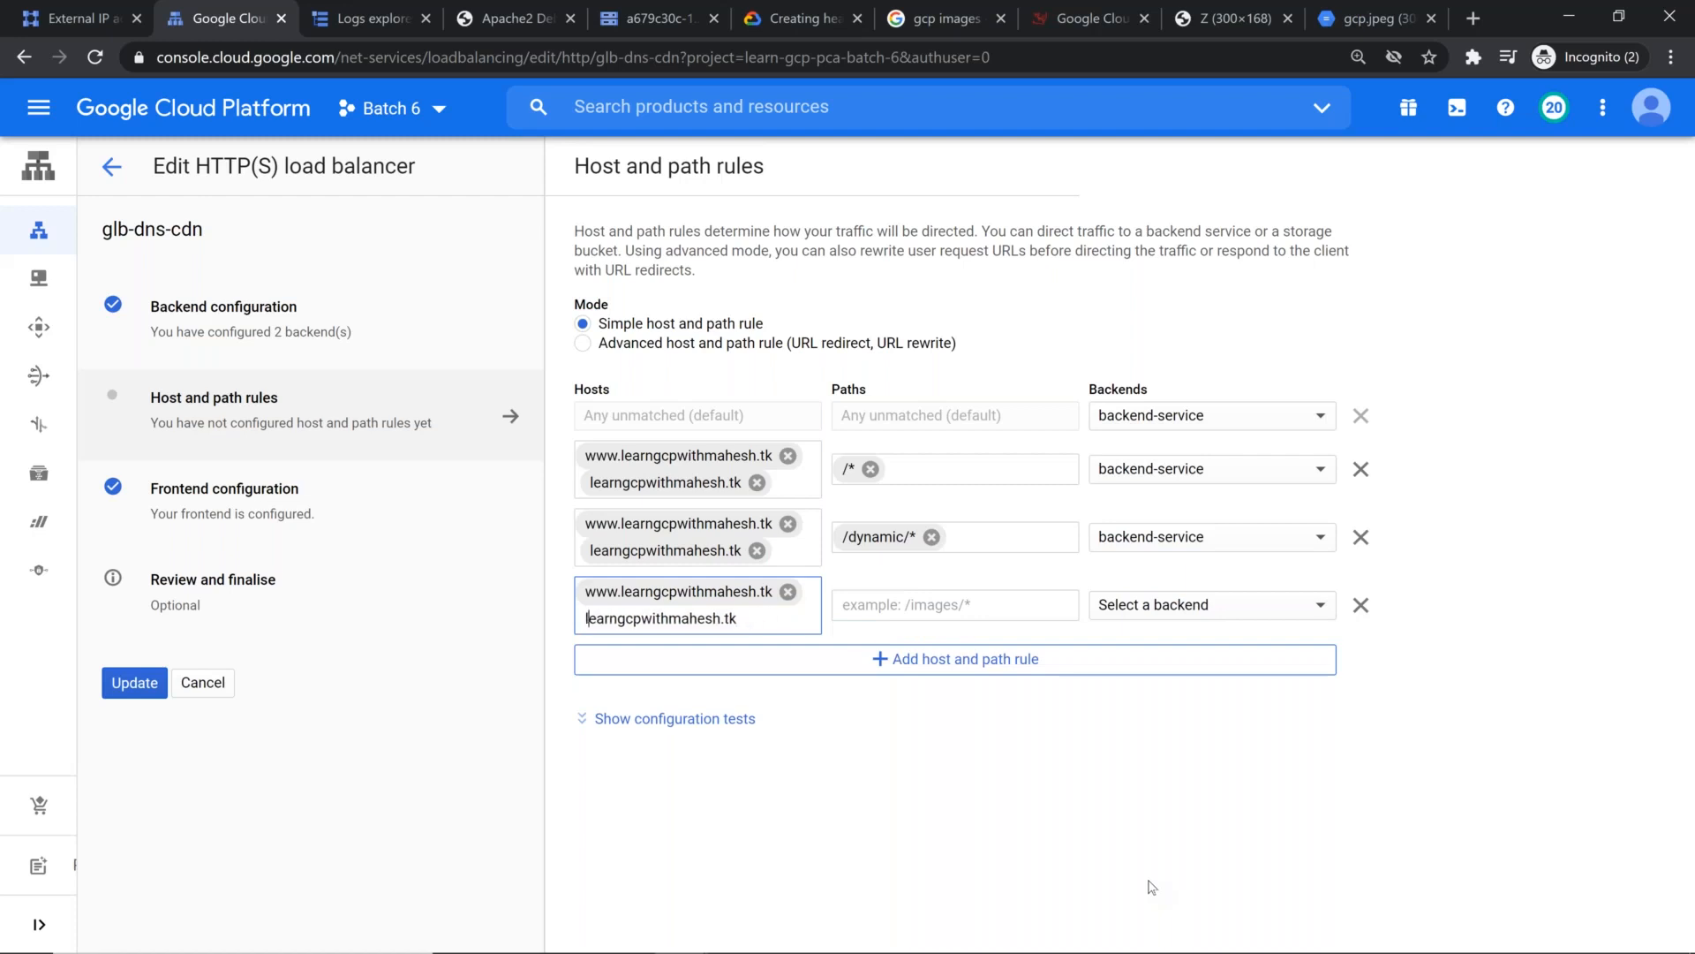
Step: Set the new rule's path to /static/* and its backend to the backend bucket backend-bucket
click(990, 601)
text(/static/*)
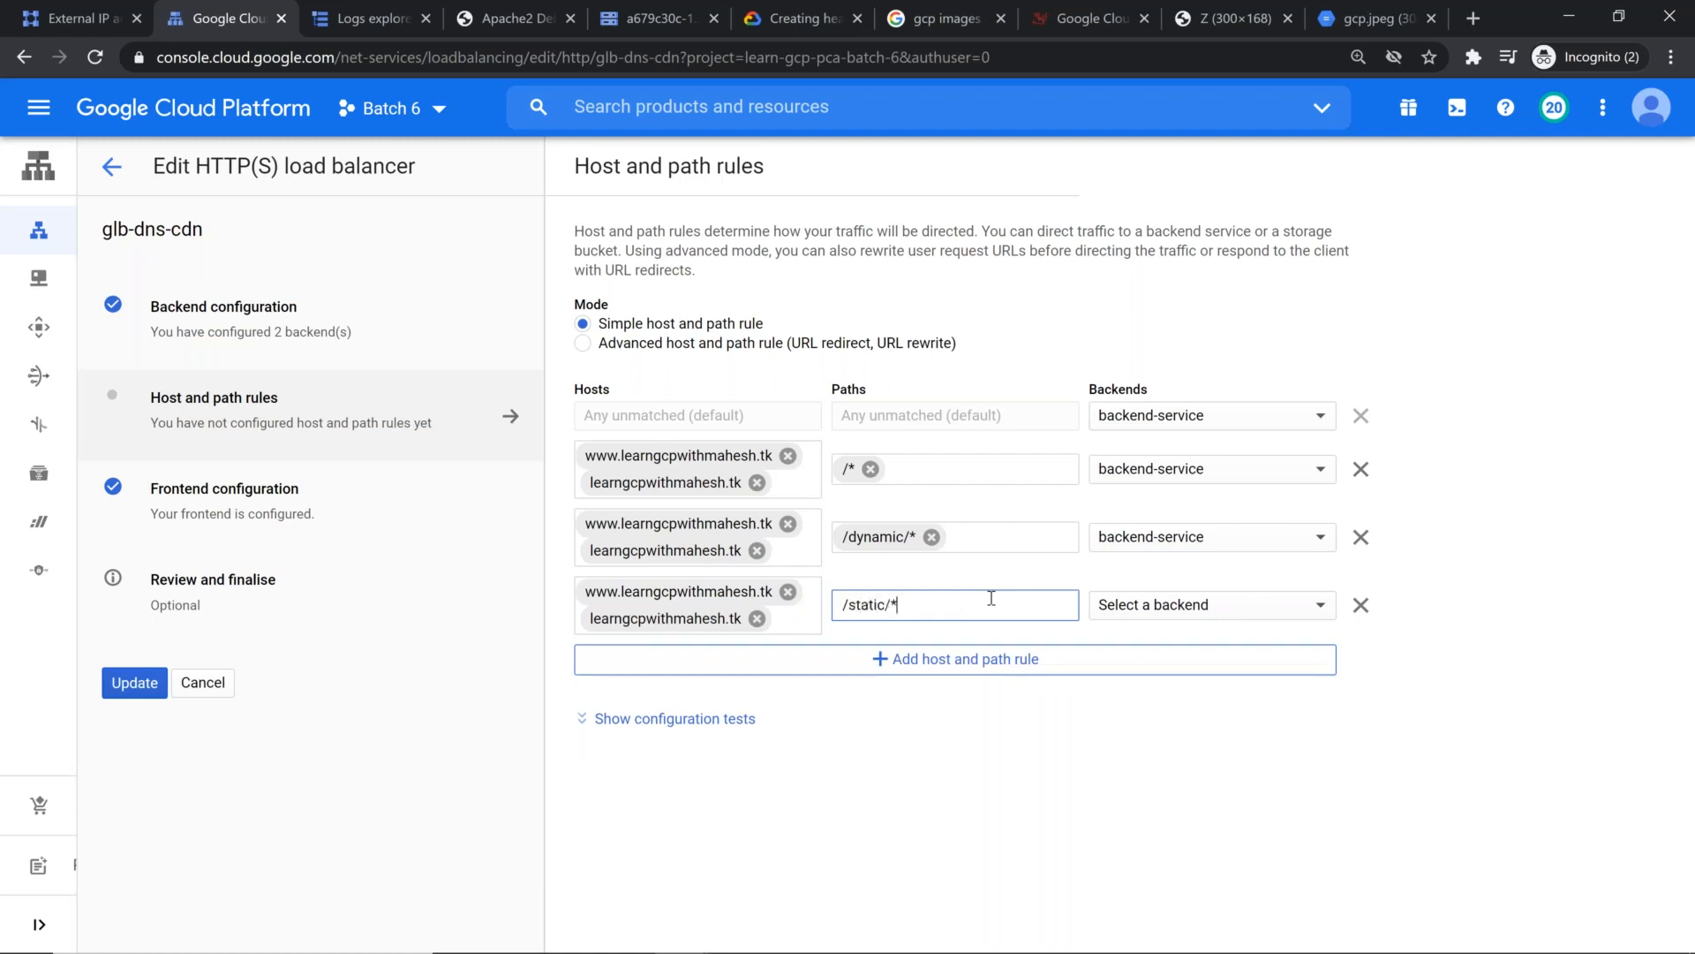
click(1019, 766)
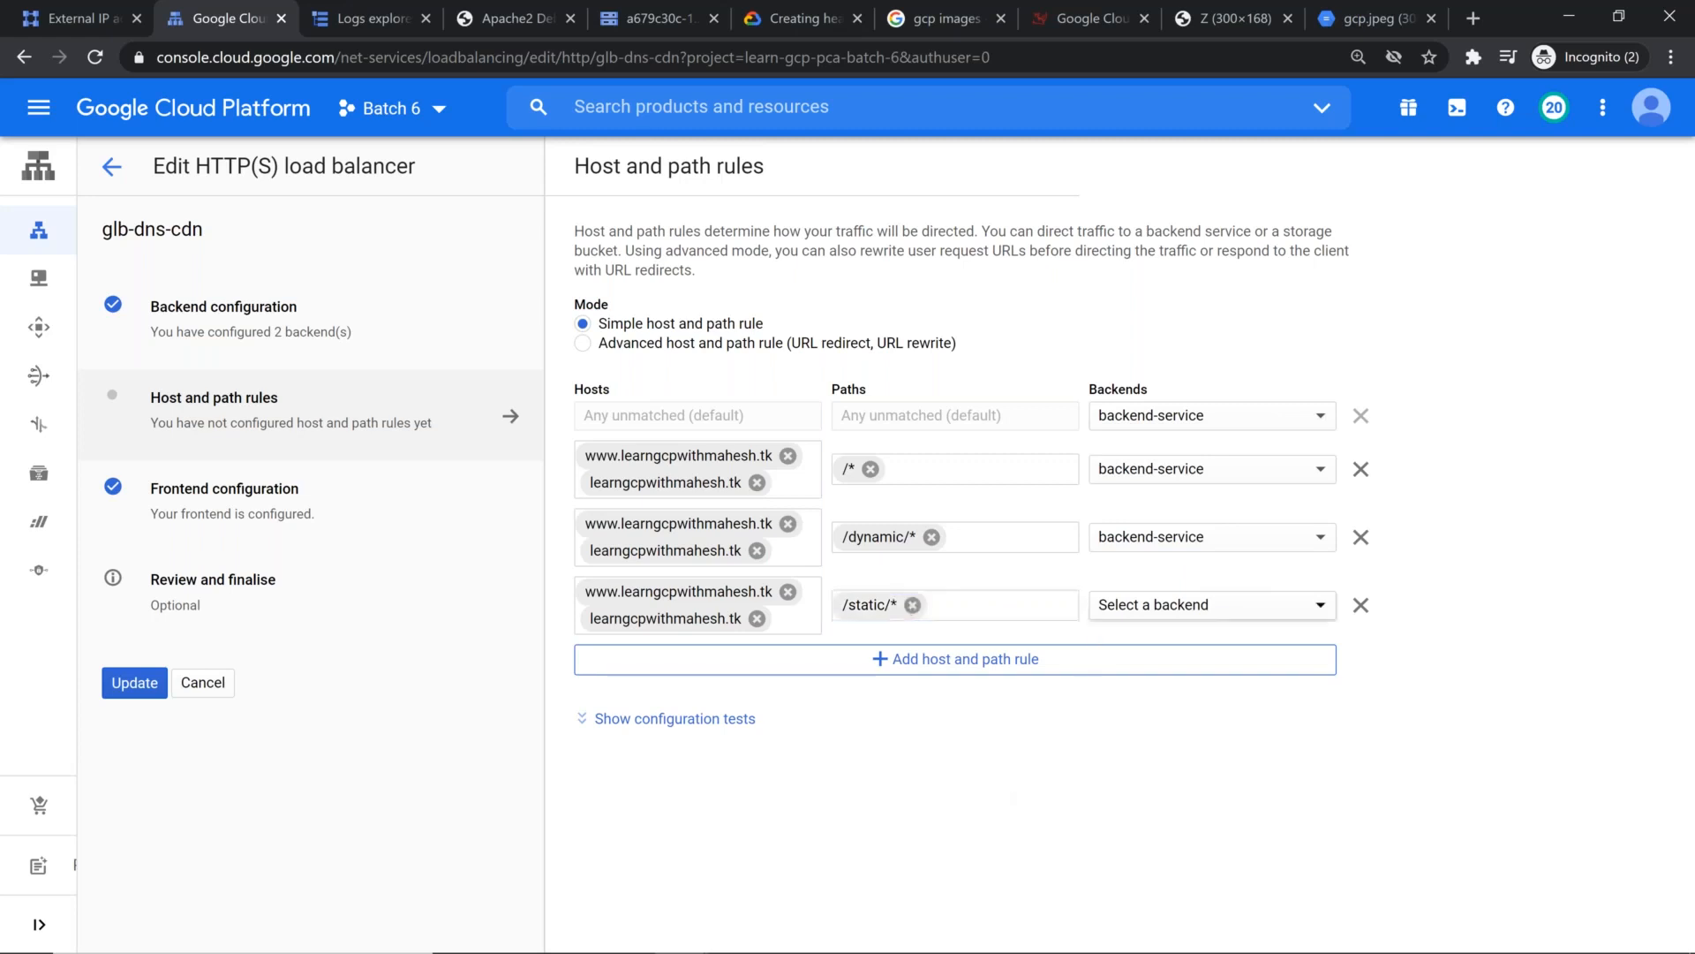
click(1201, 606)
mouse_move(1201, 638)
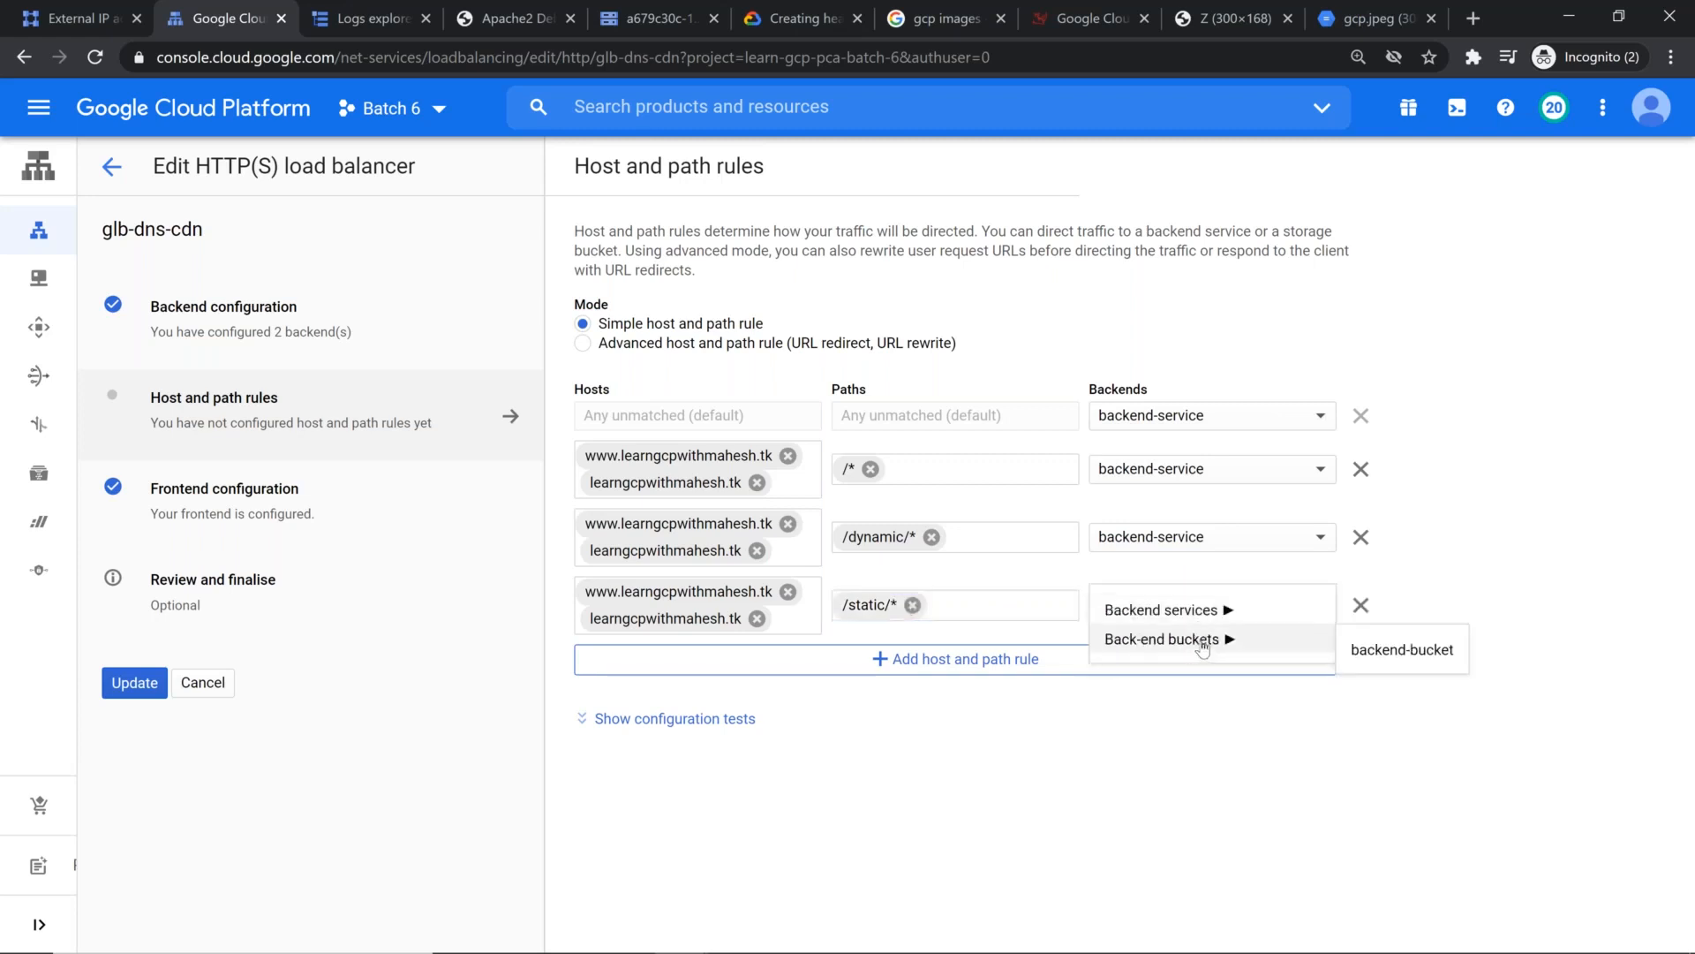
click(1384, 653)
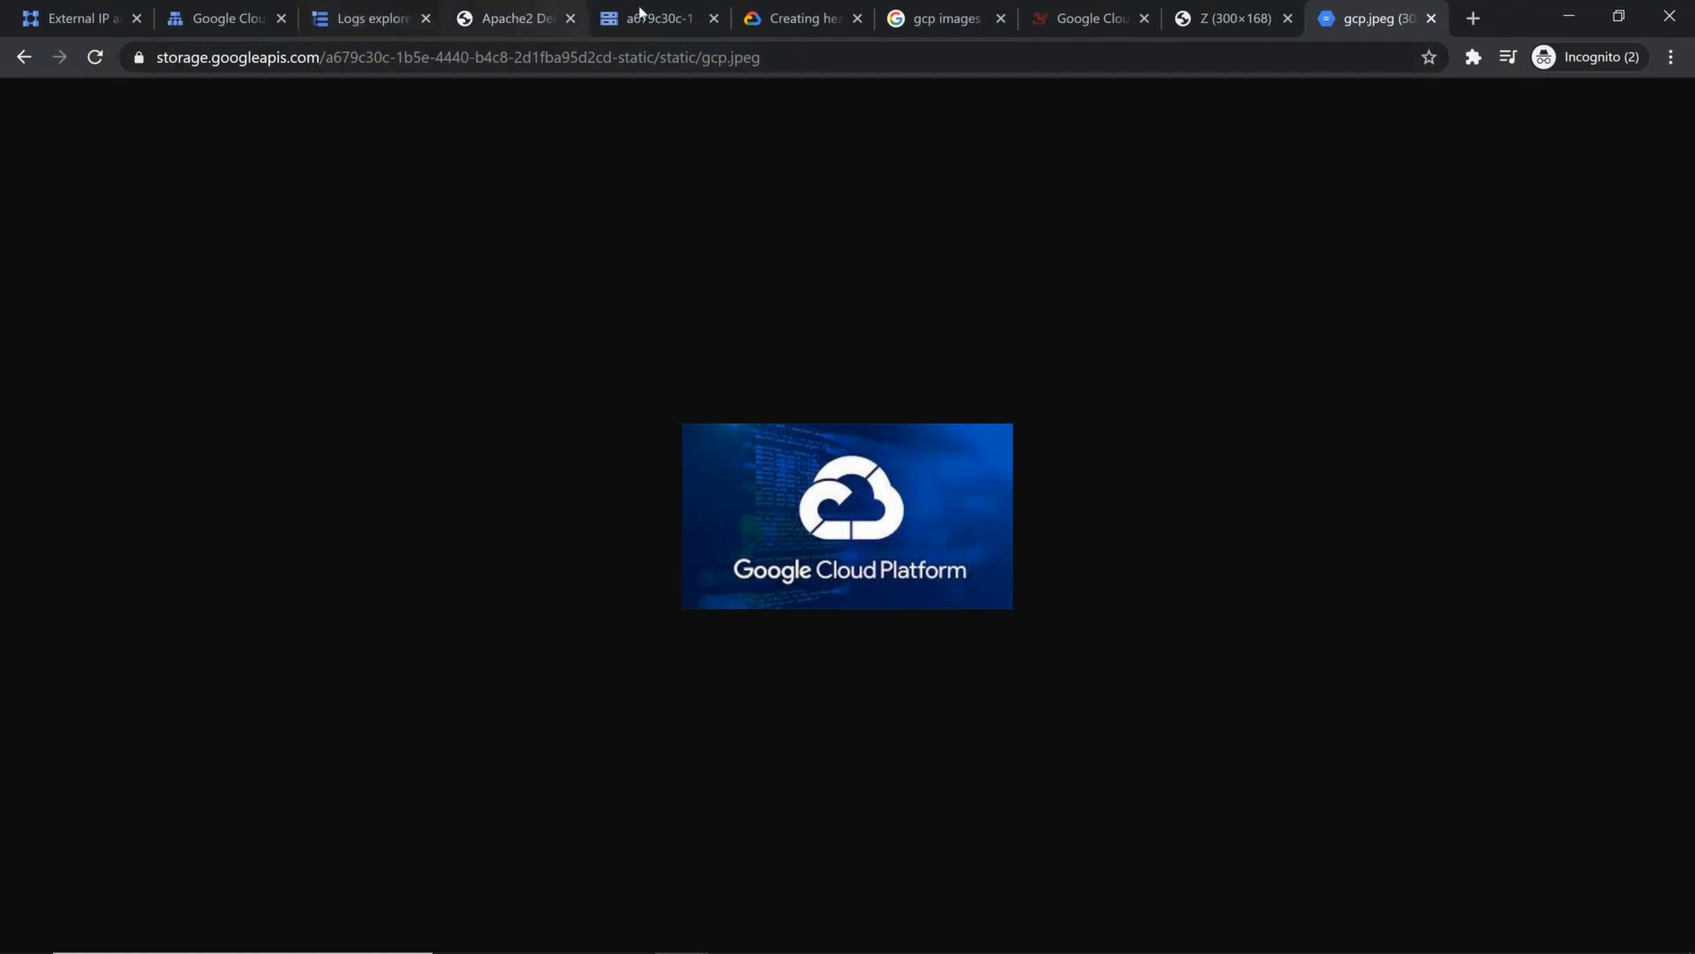
Step: Review the load balancer's final configuration, including its host and path rules, and apply the update
click(215, 17)
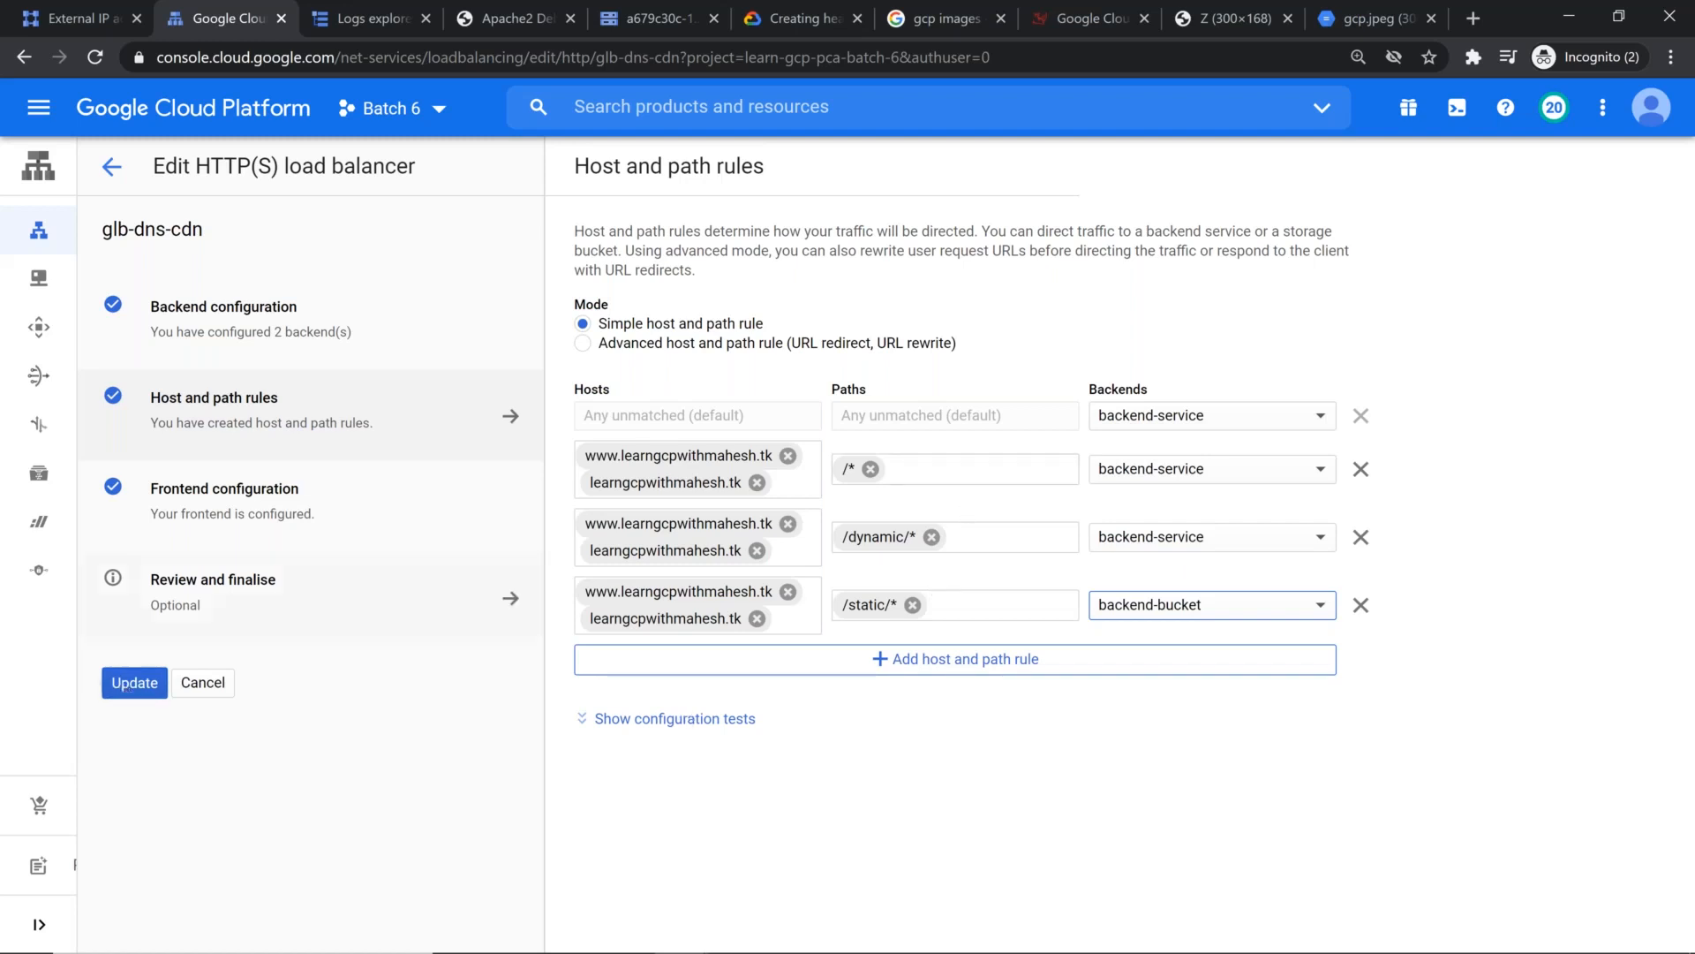
click(181, 584)
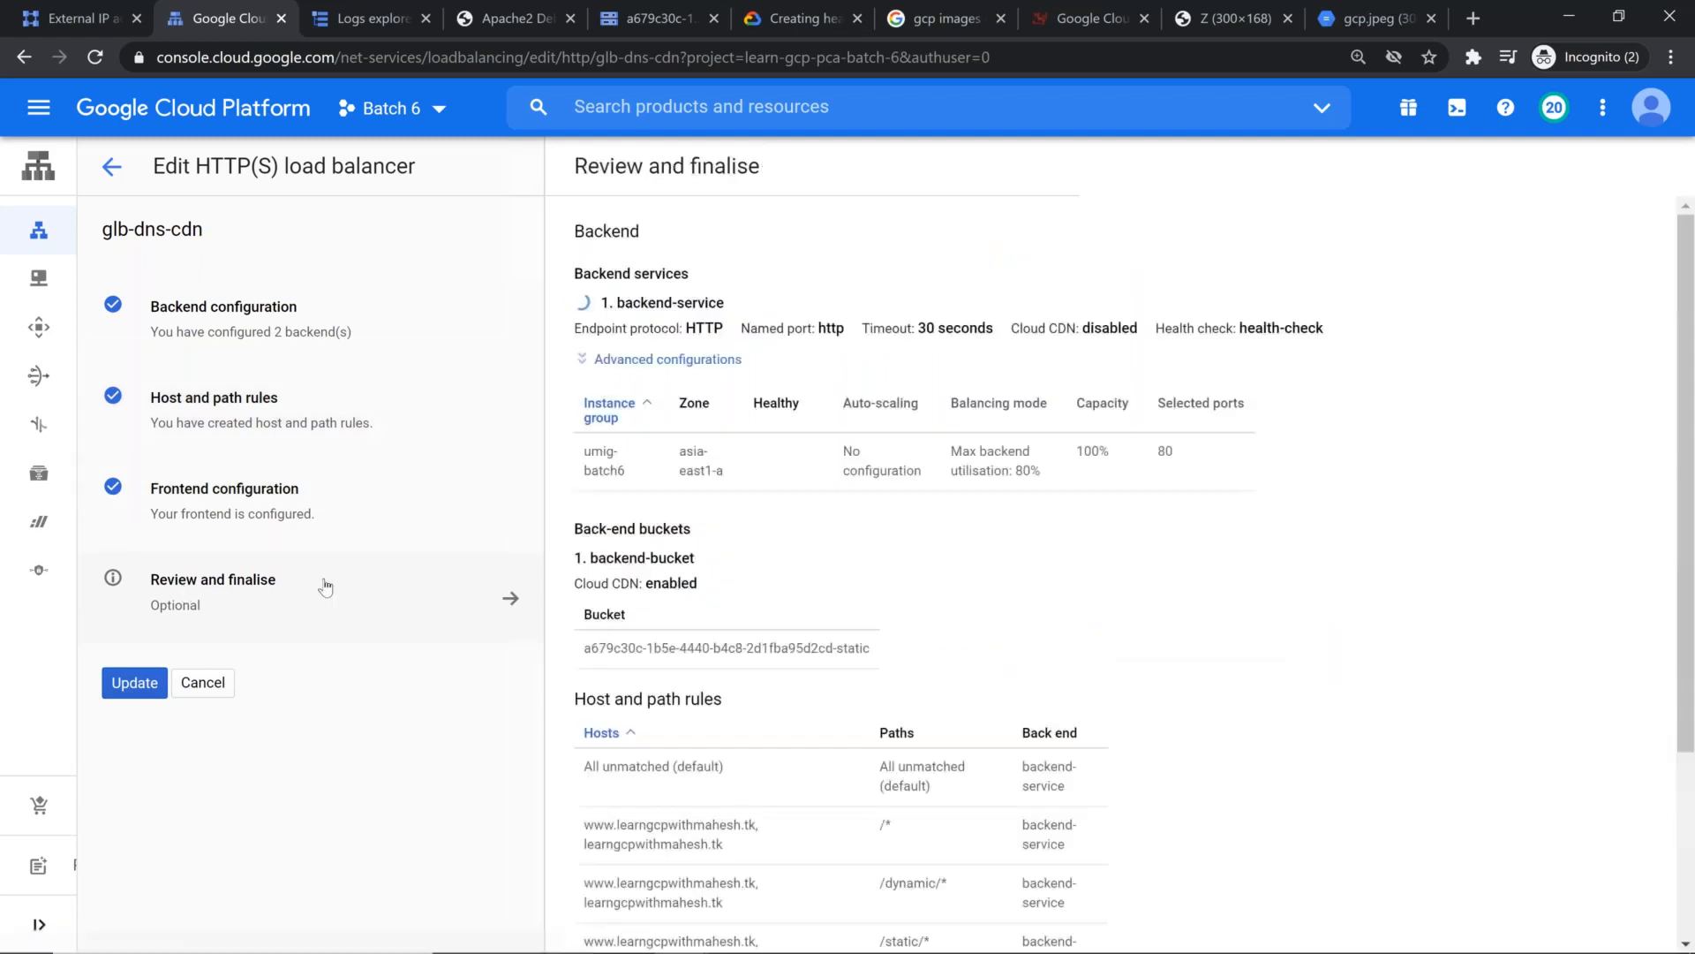
scroll(847, 530, down, 3)
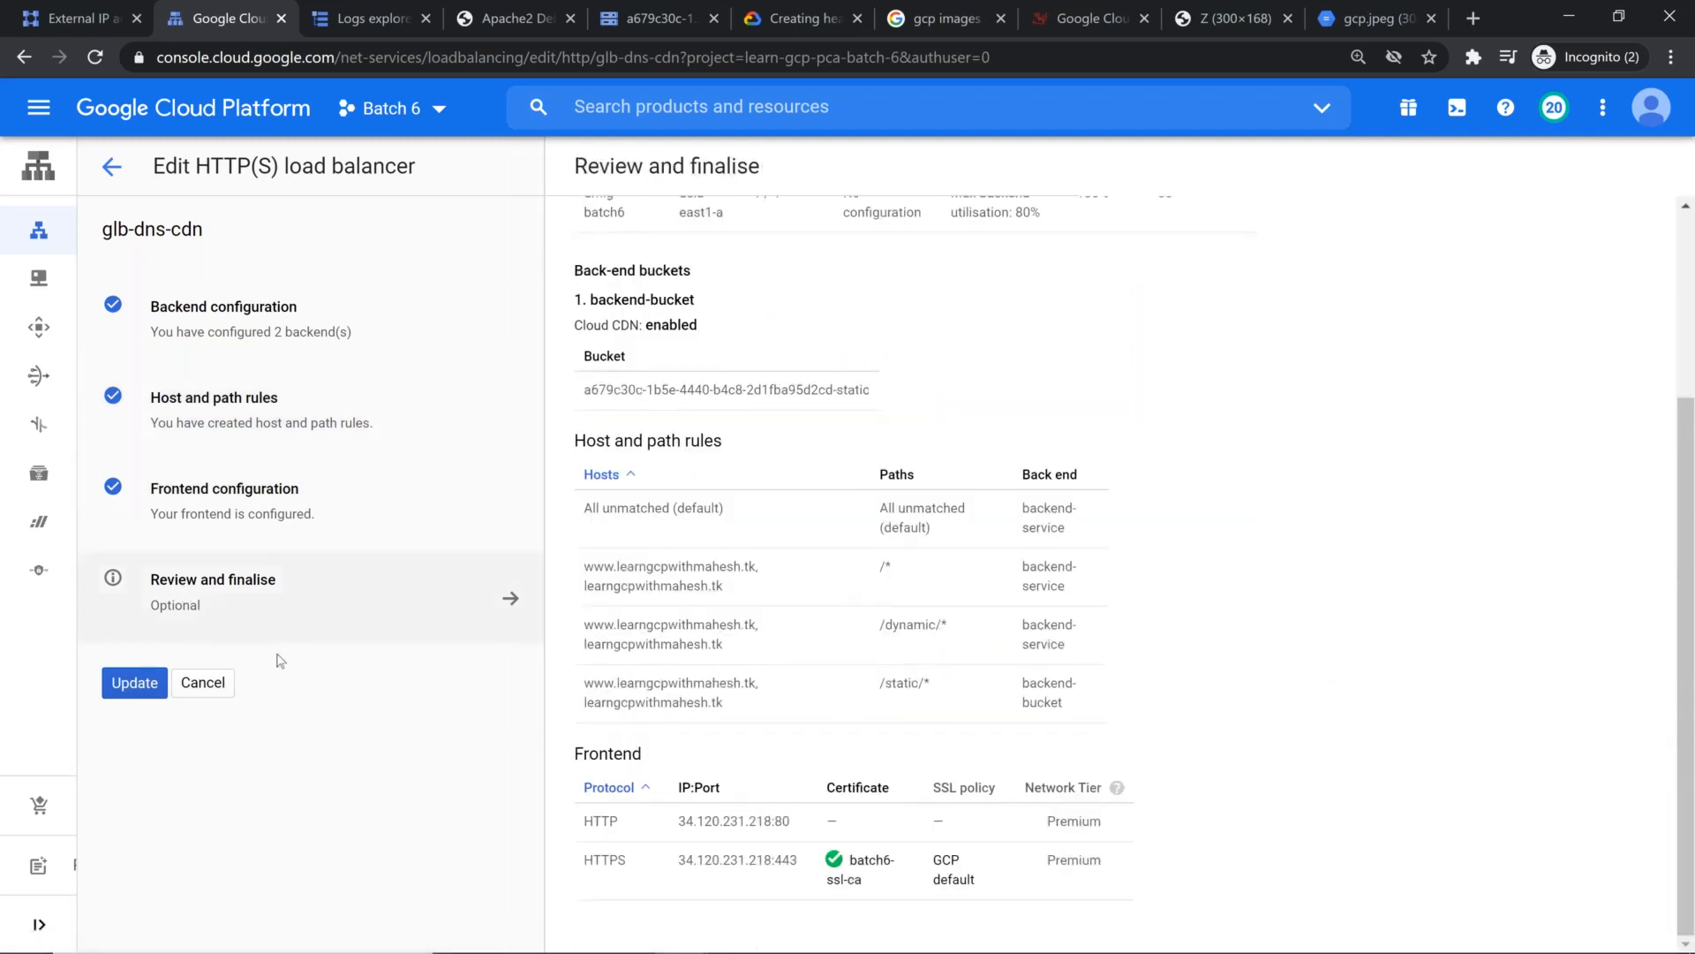
click(129, 685)
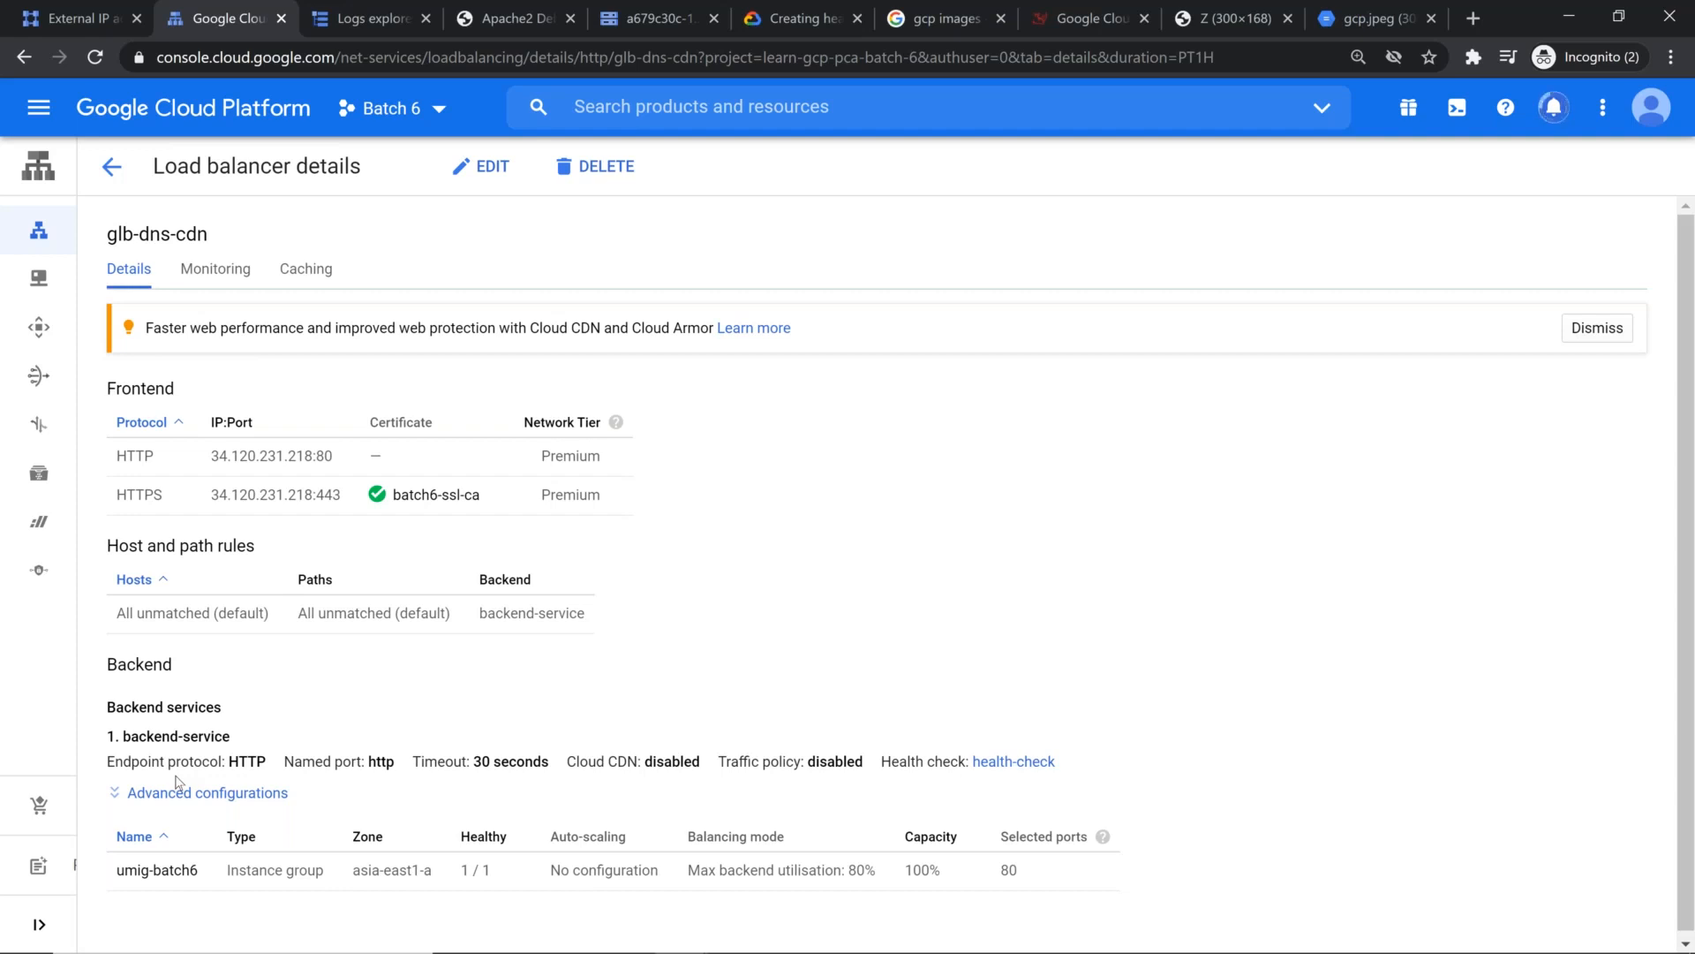
Step: Reload the glb-dns-cdn details and check the host and path rules and the backend bucket
scroll(540, 586, down, 1)
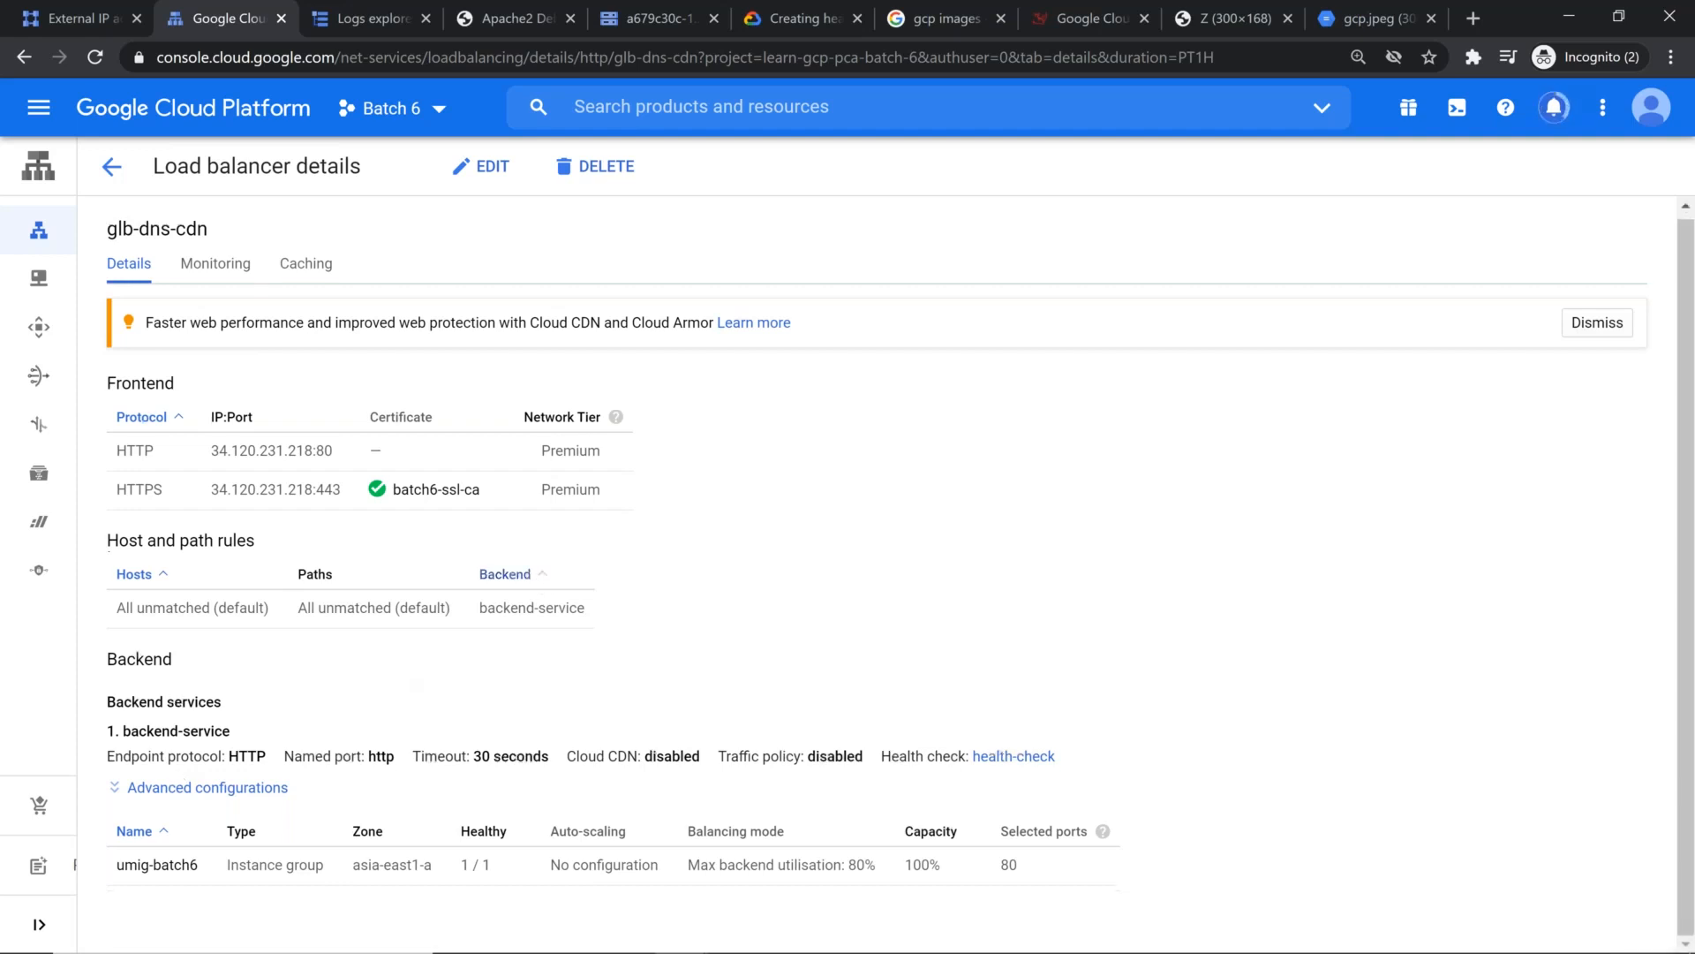
key(F5)
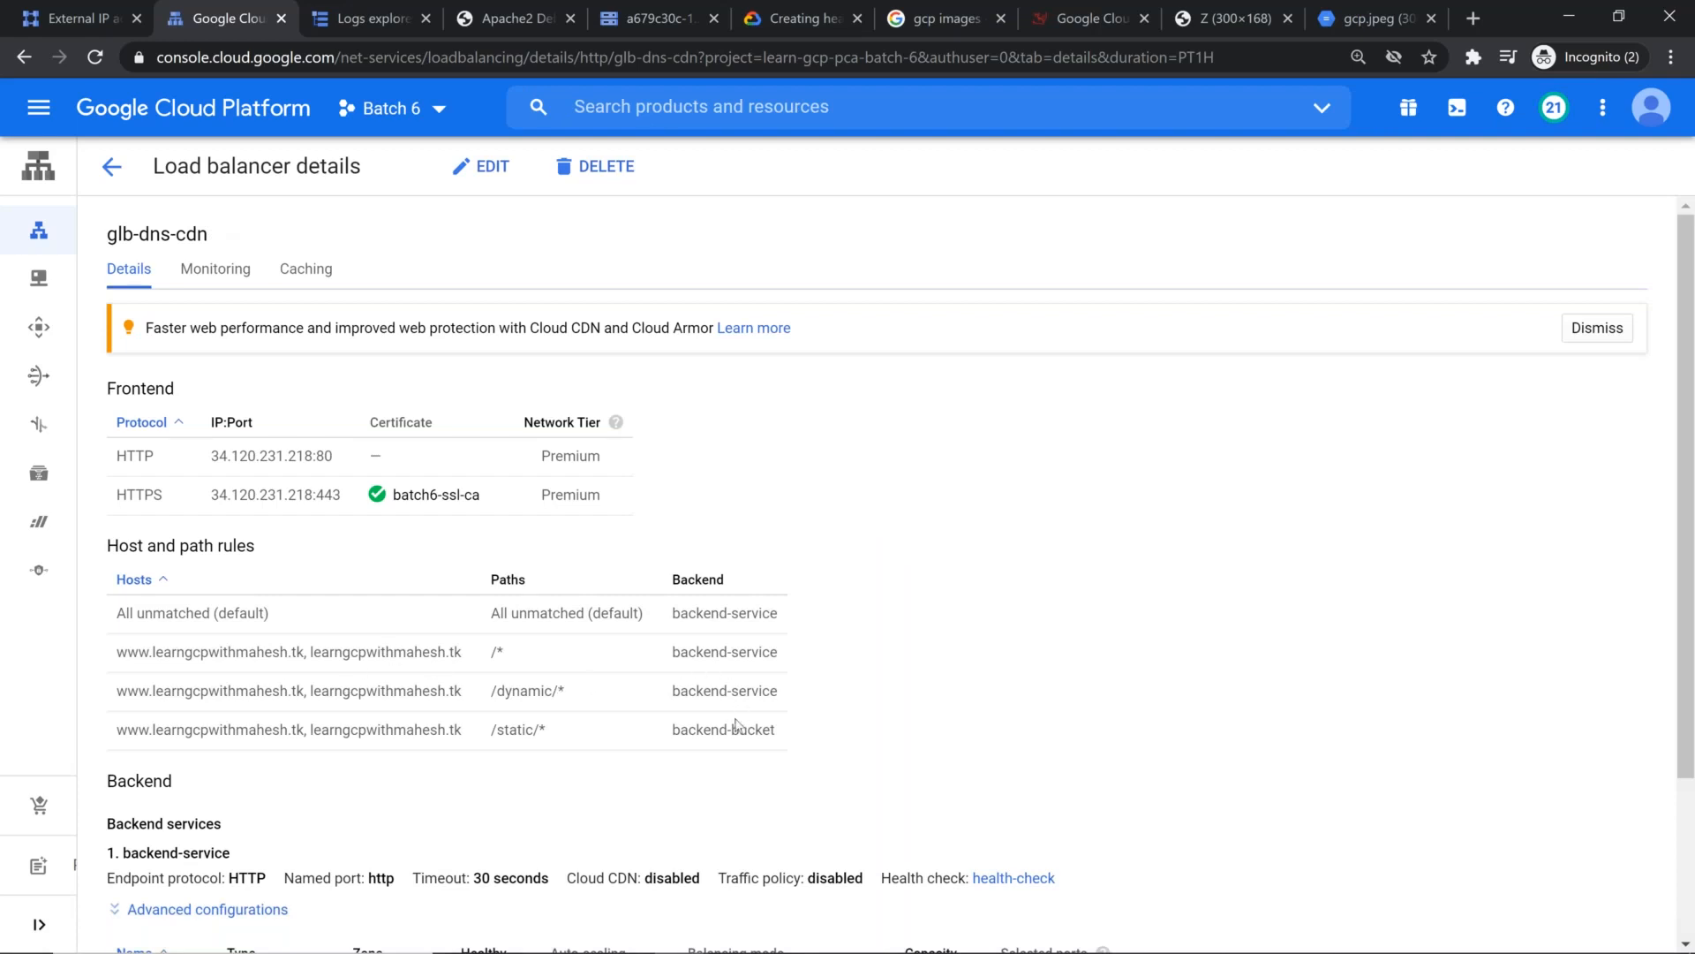
scroll(746, 673, down, 2)
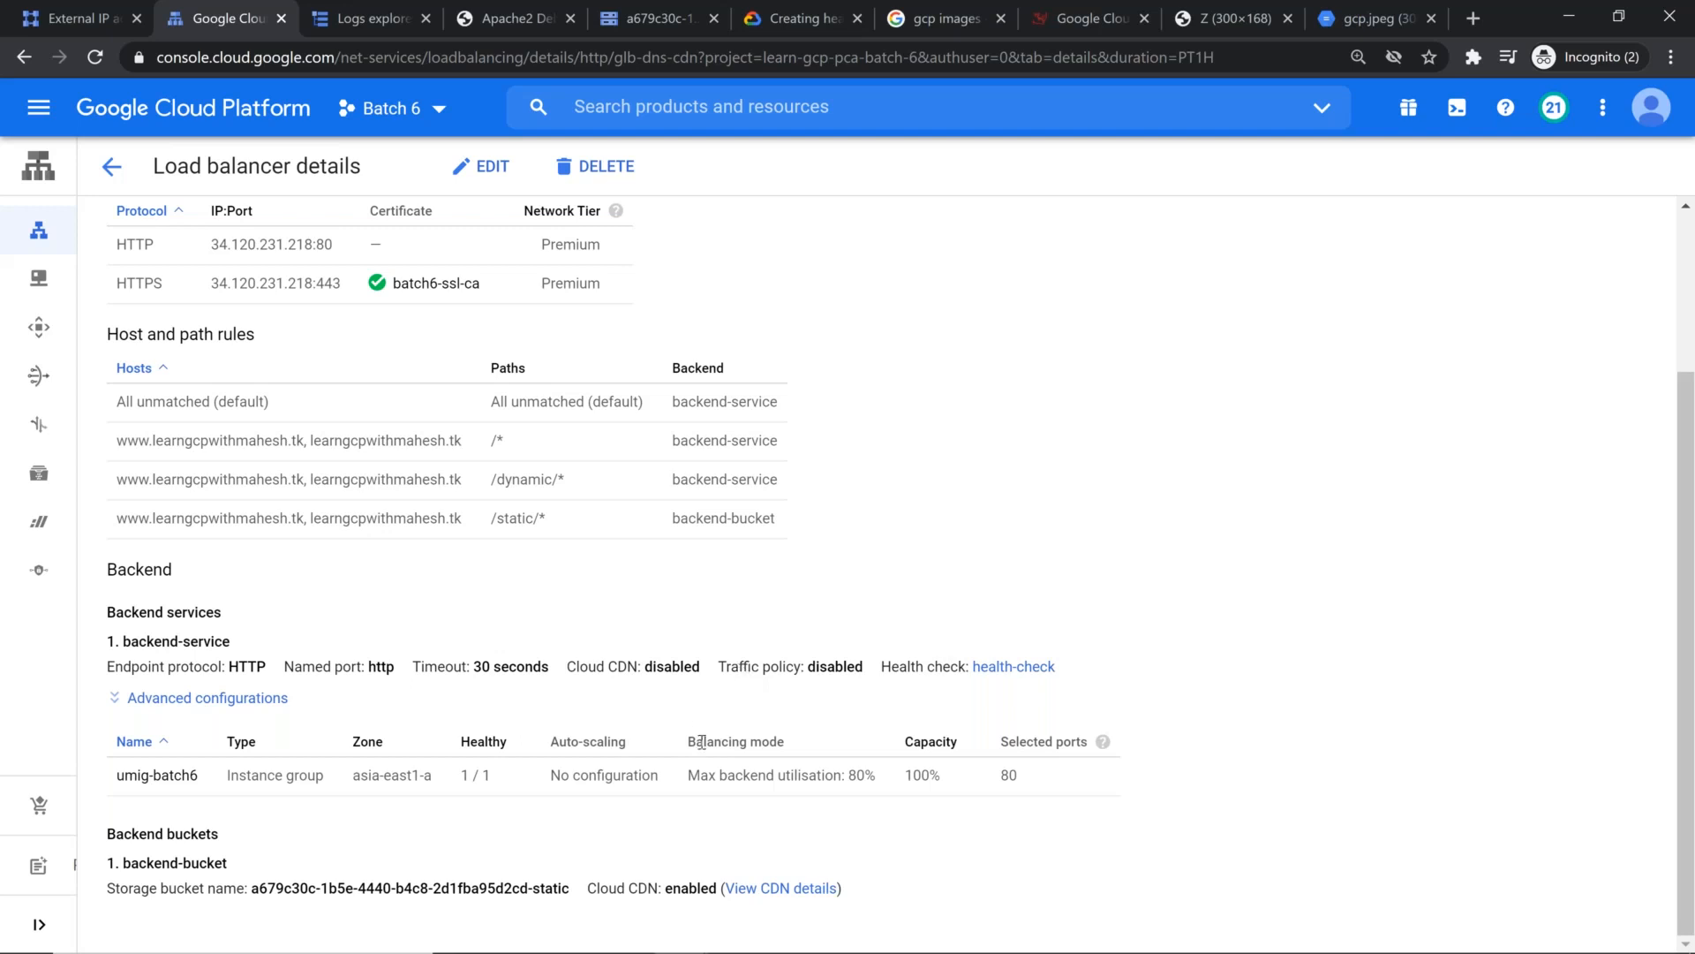
key(alt)
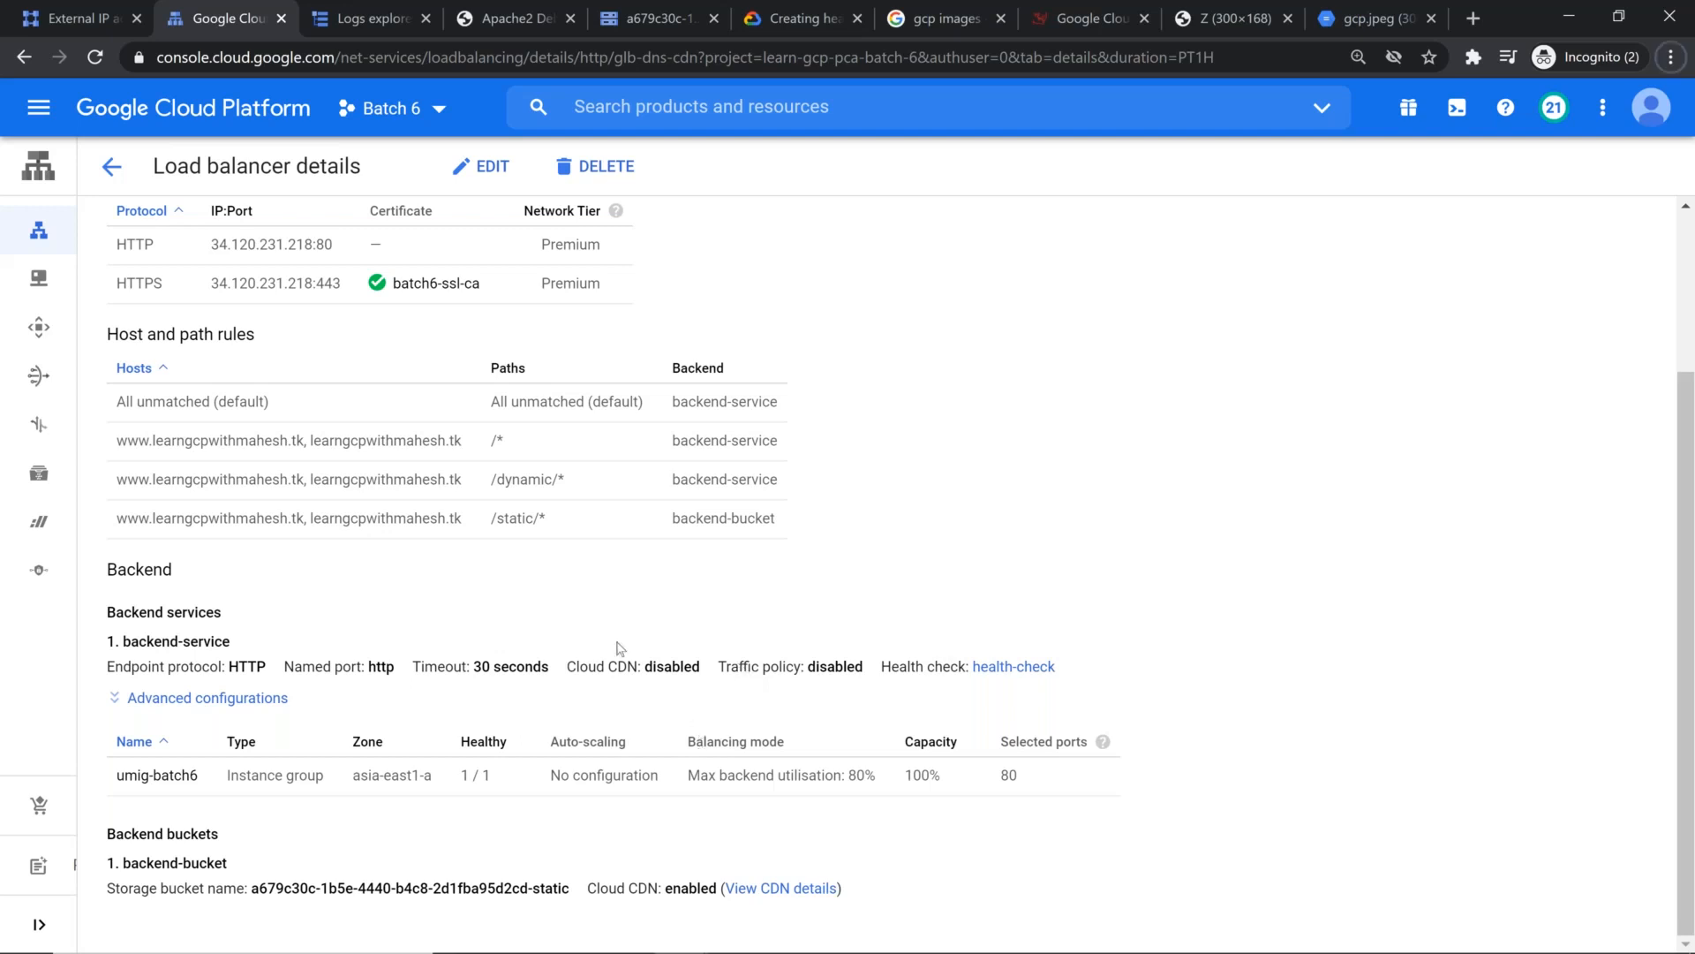
Step: Load /static/gcp.jpeg over https on the demo domain's www host in a new browser tab, reusing the image's file name from its storage URL
click(1470, 20)
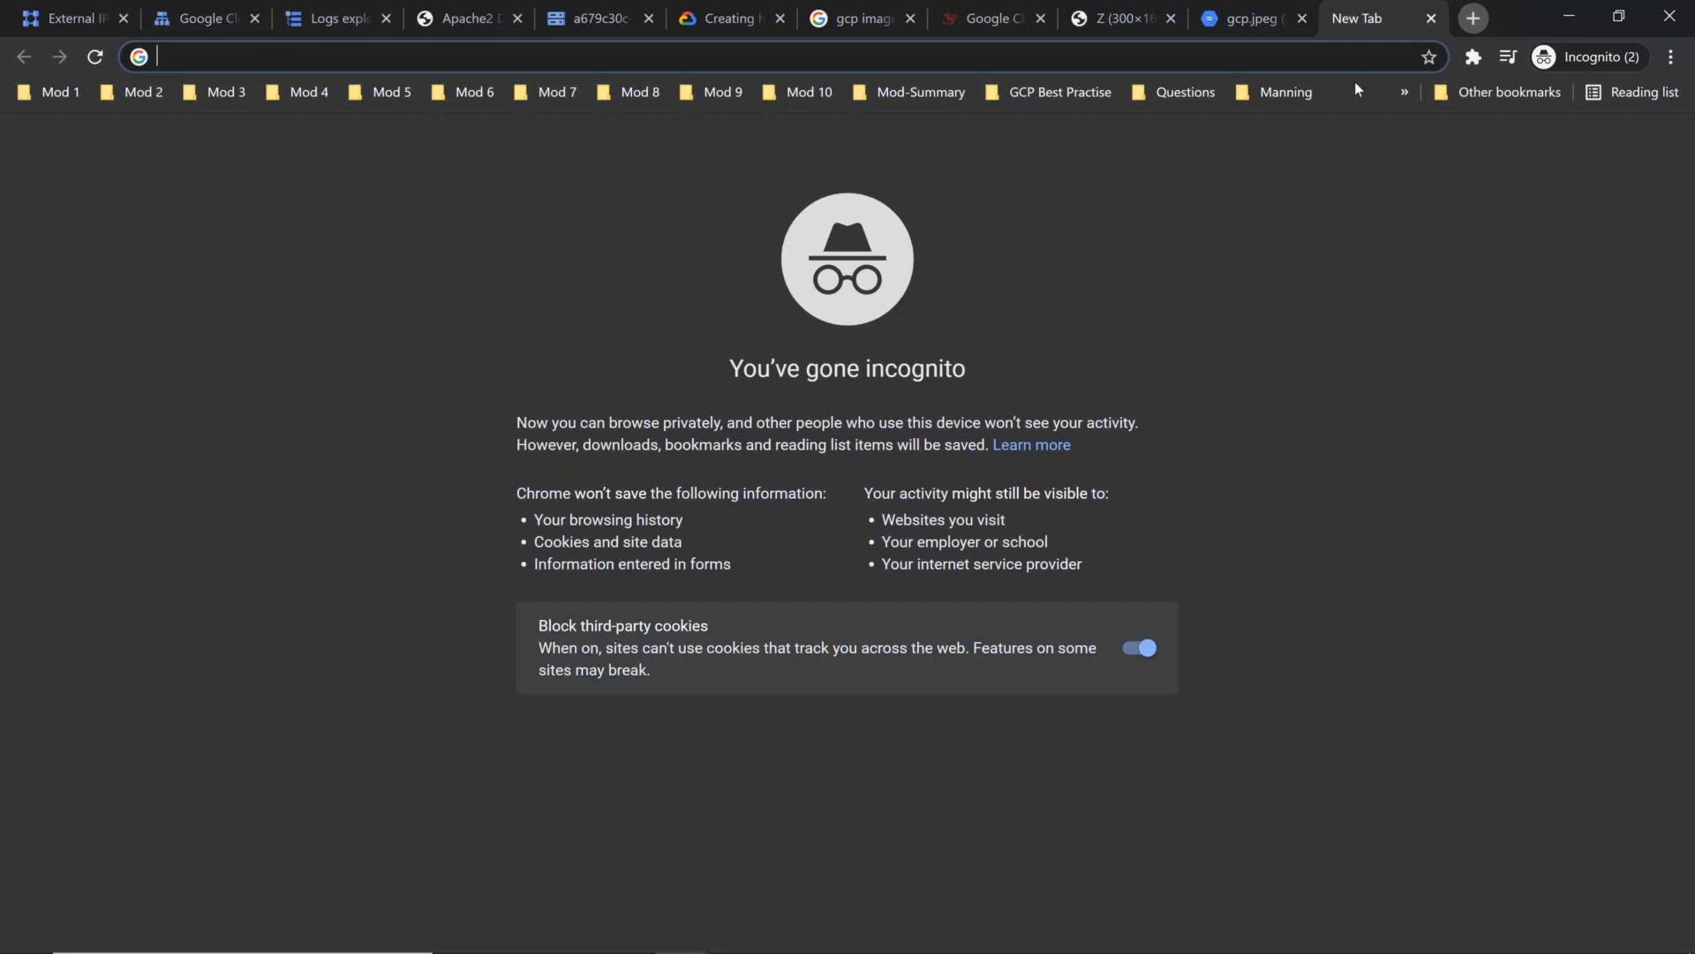
text(www.learngcpwithmahesh.tk)
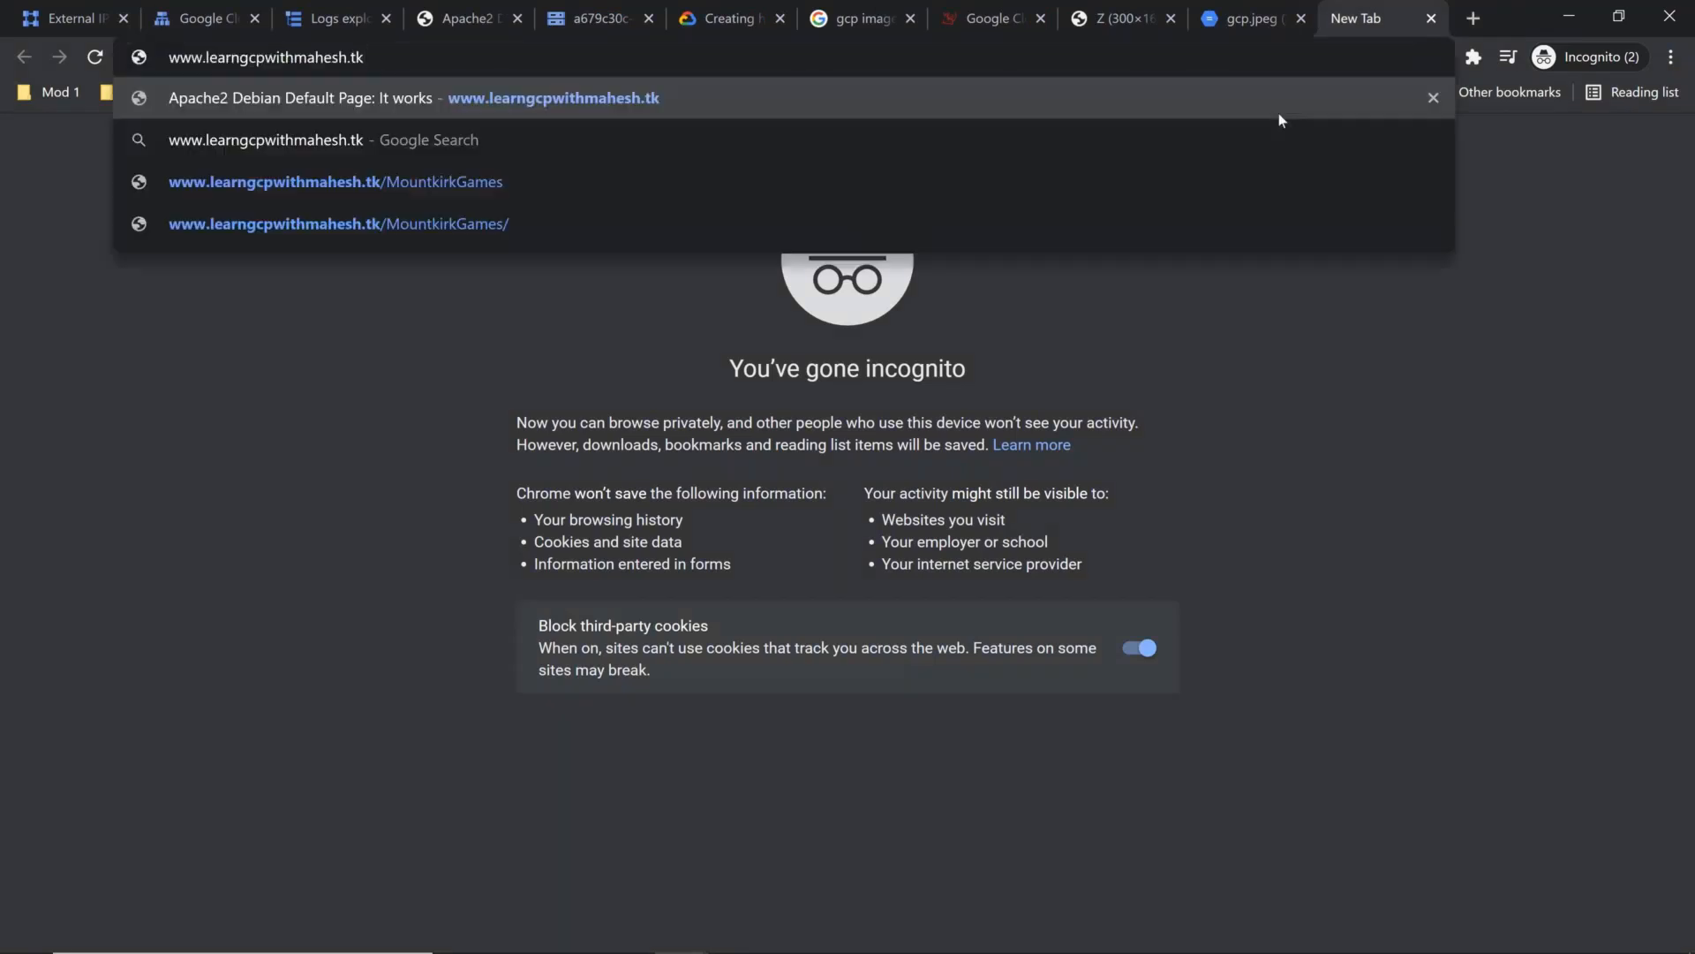
text(https://)
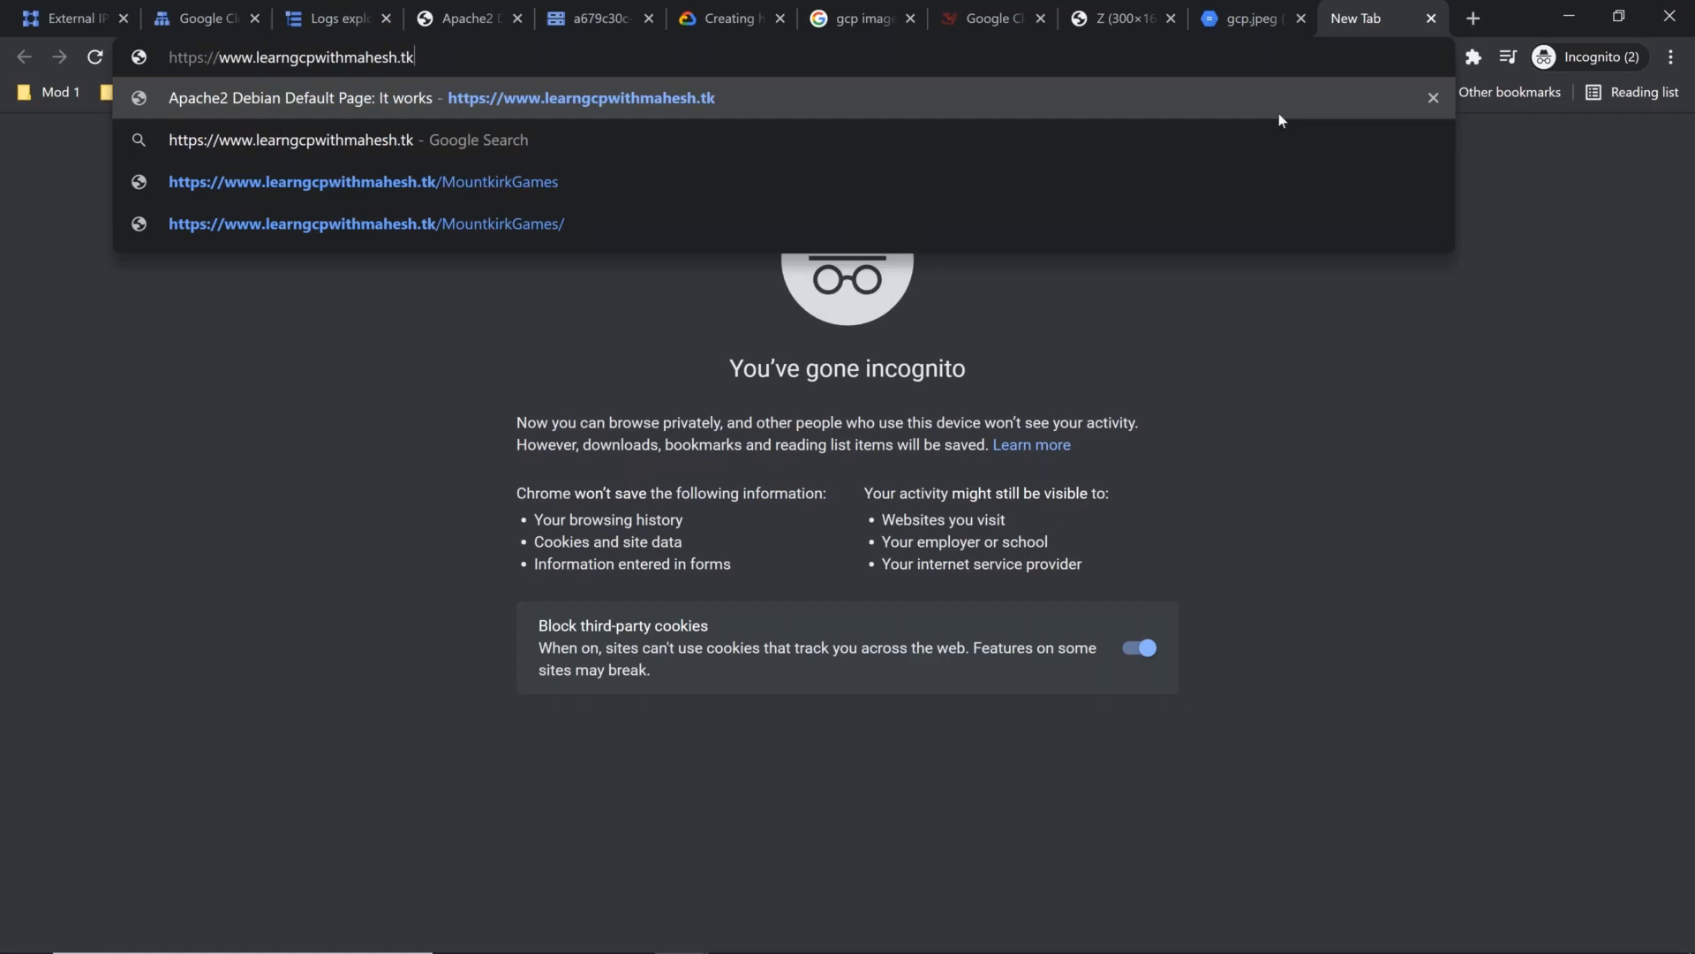
text(/static/)
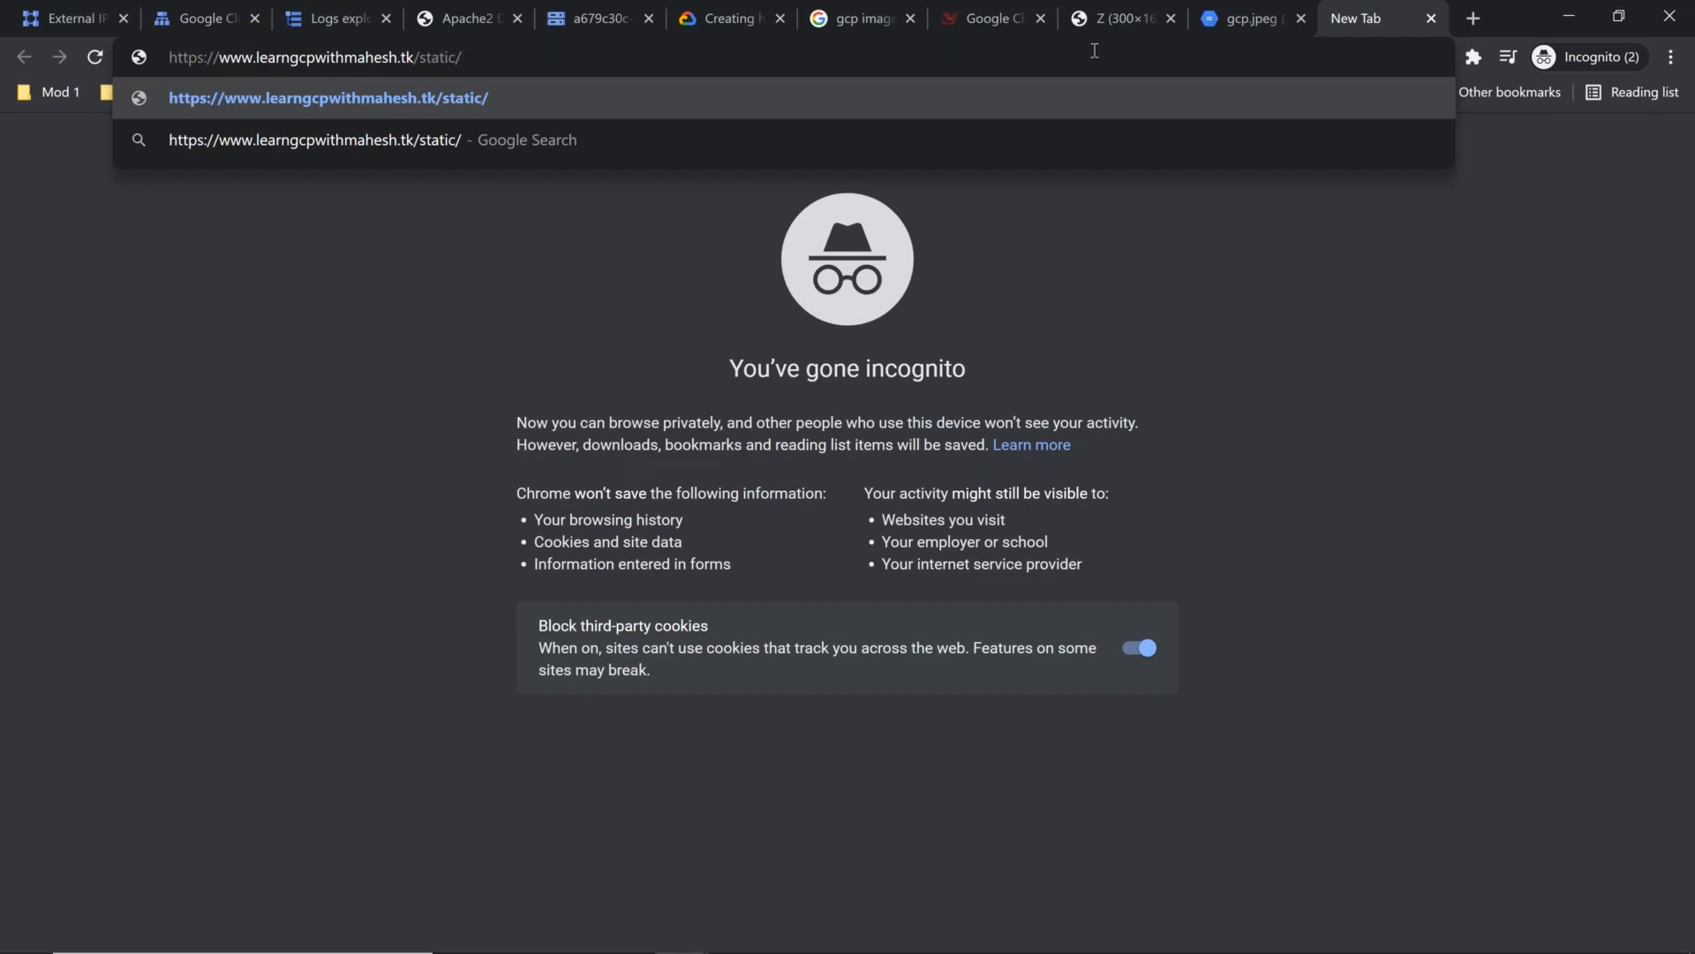
click(1232, 27)
drag(703, 58, 774, 57)
key(ctrl+c)
click(1345, 18)
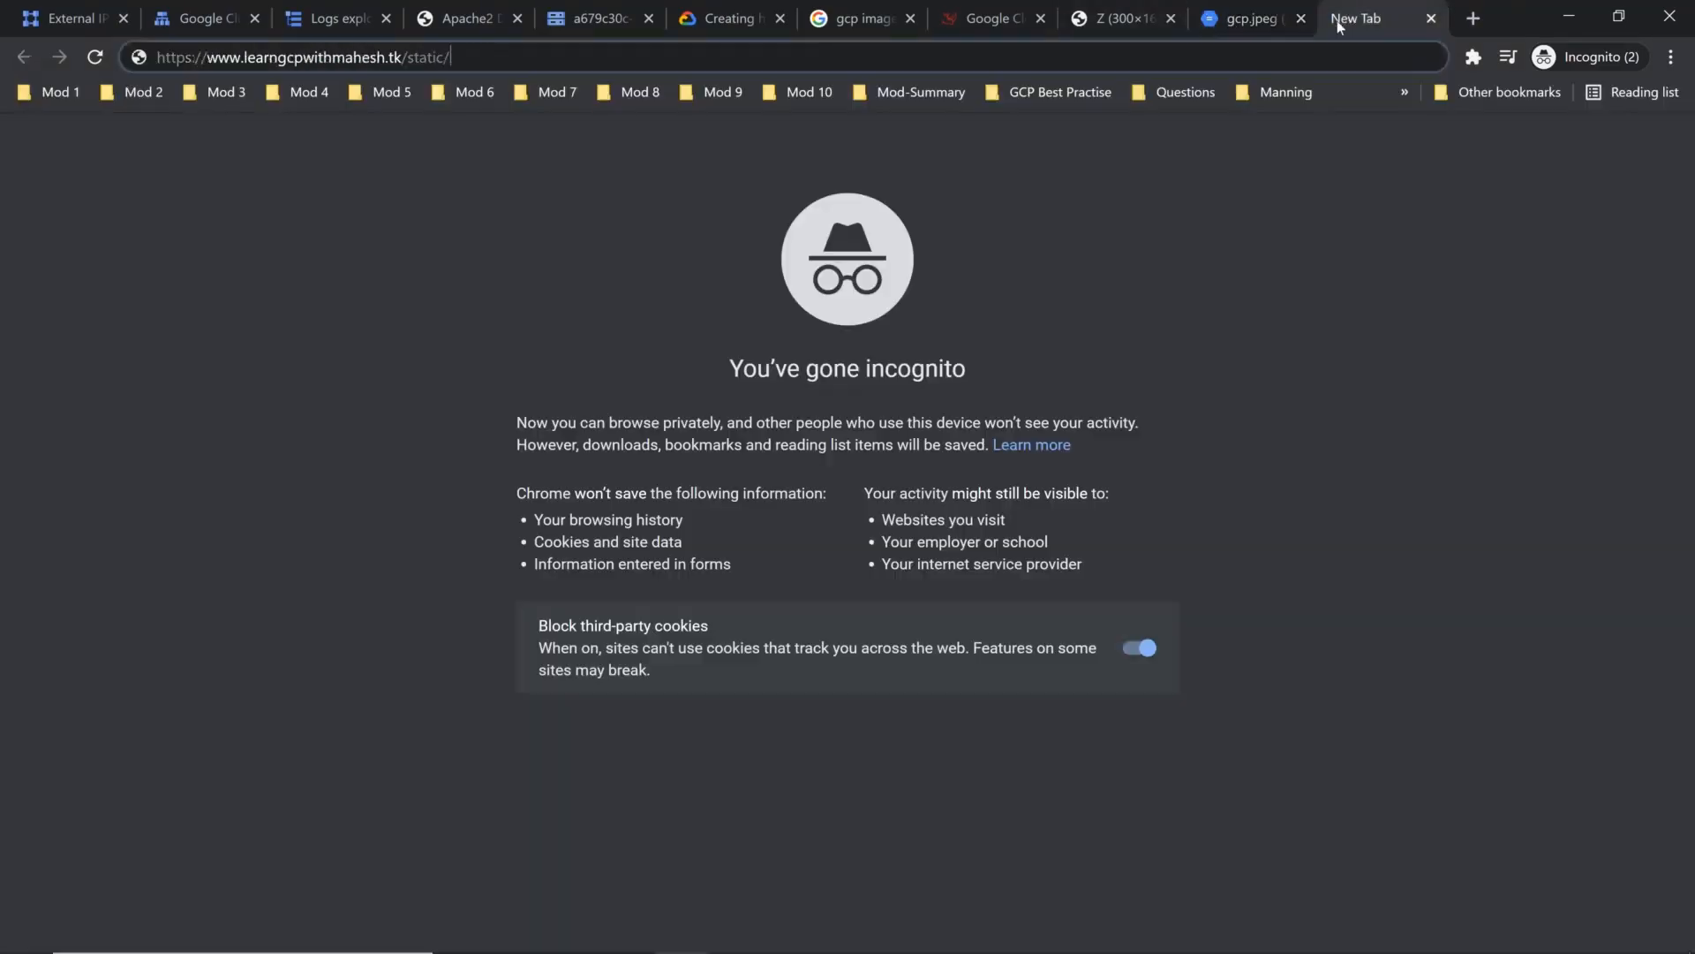
key(ctrl+v)
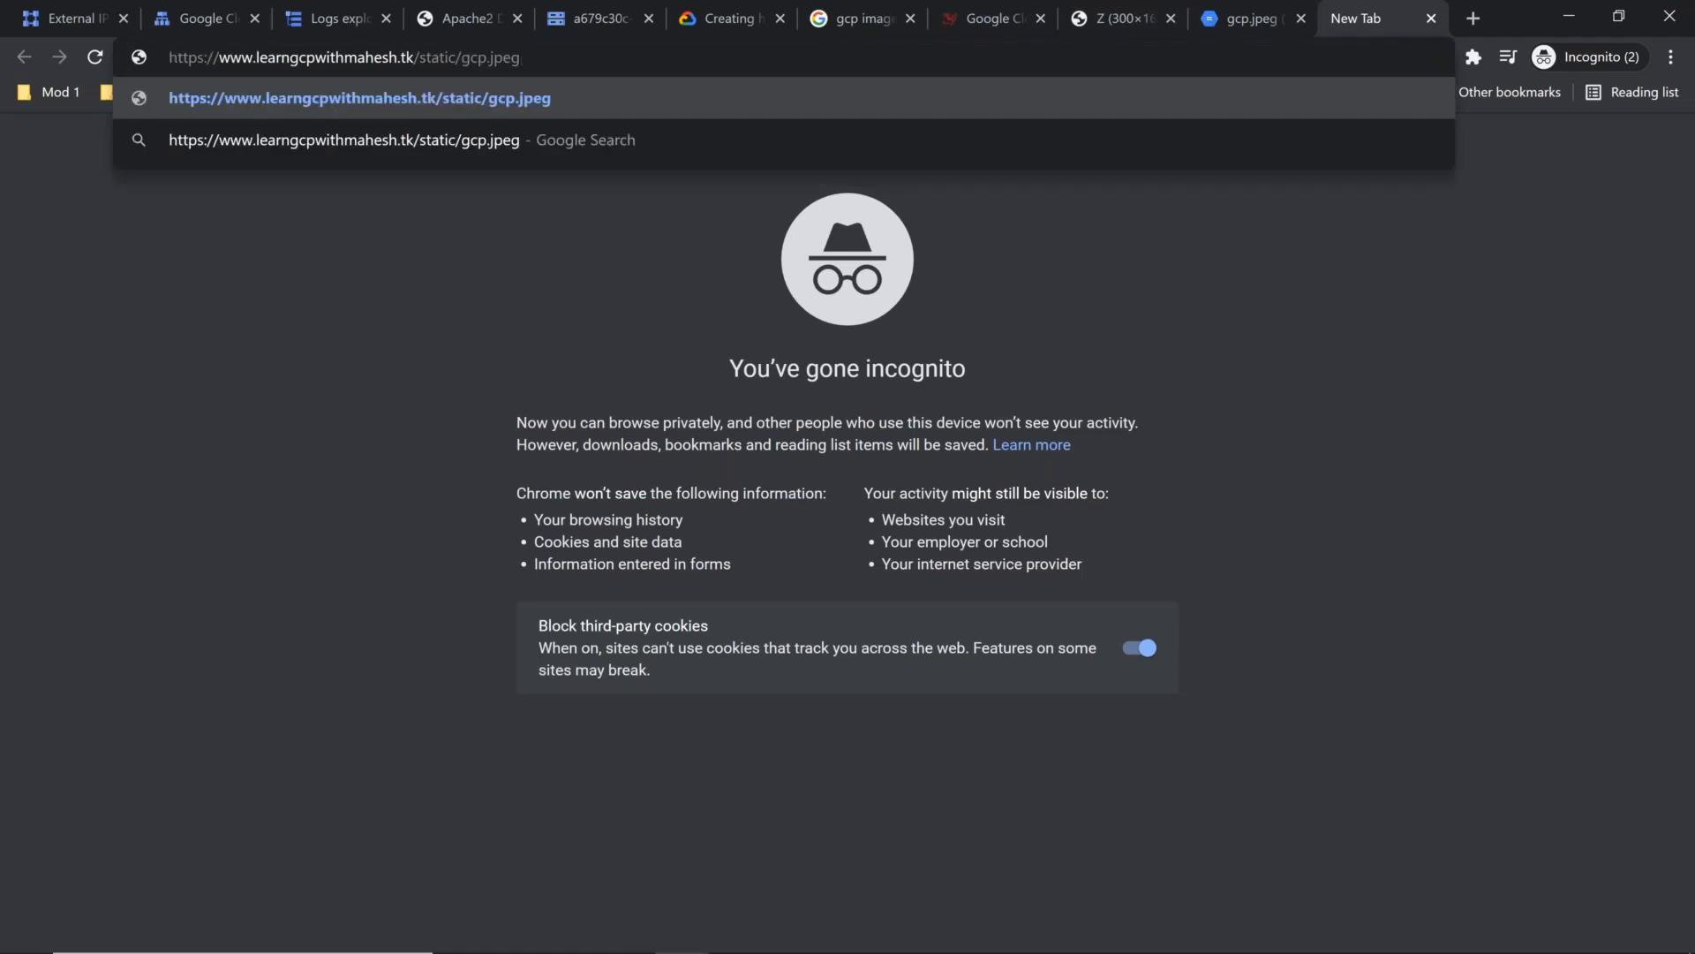
key(Return)
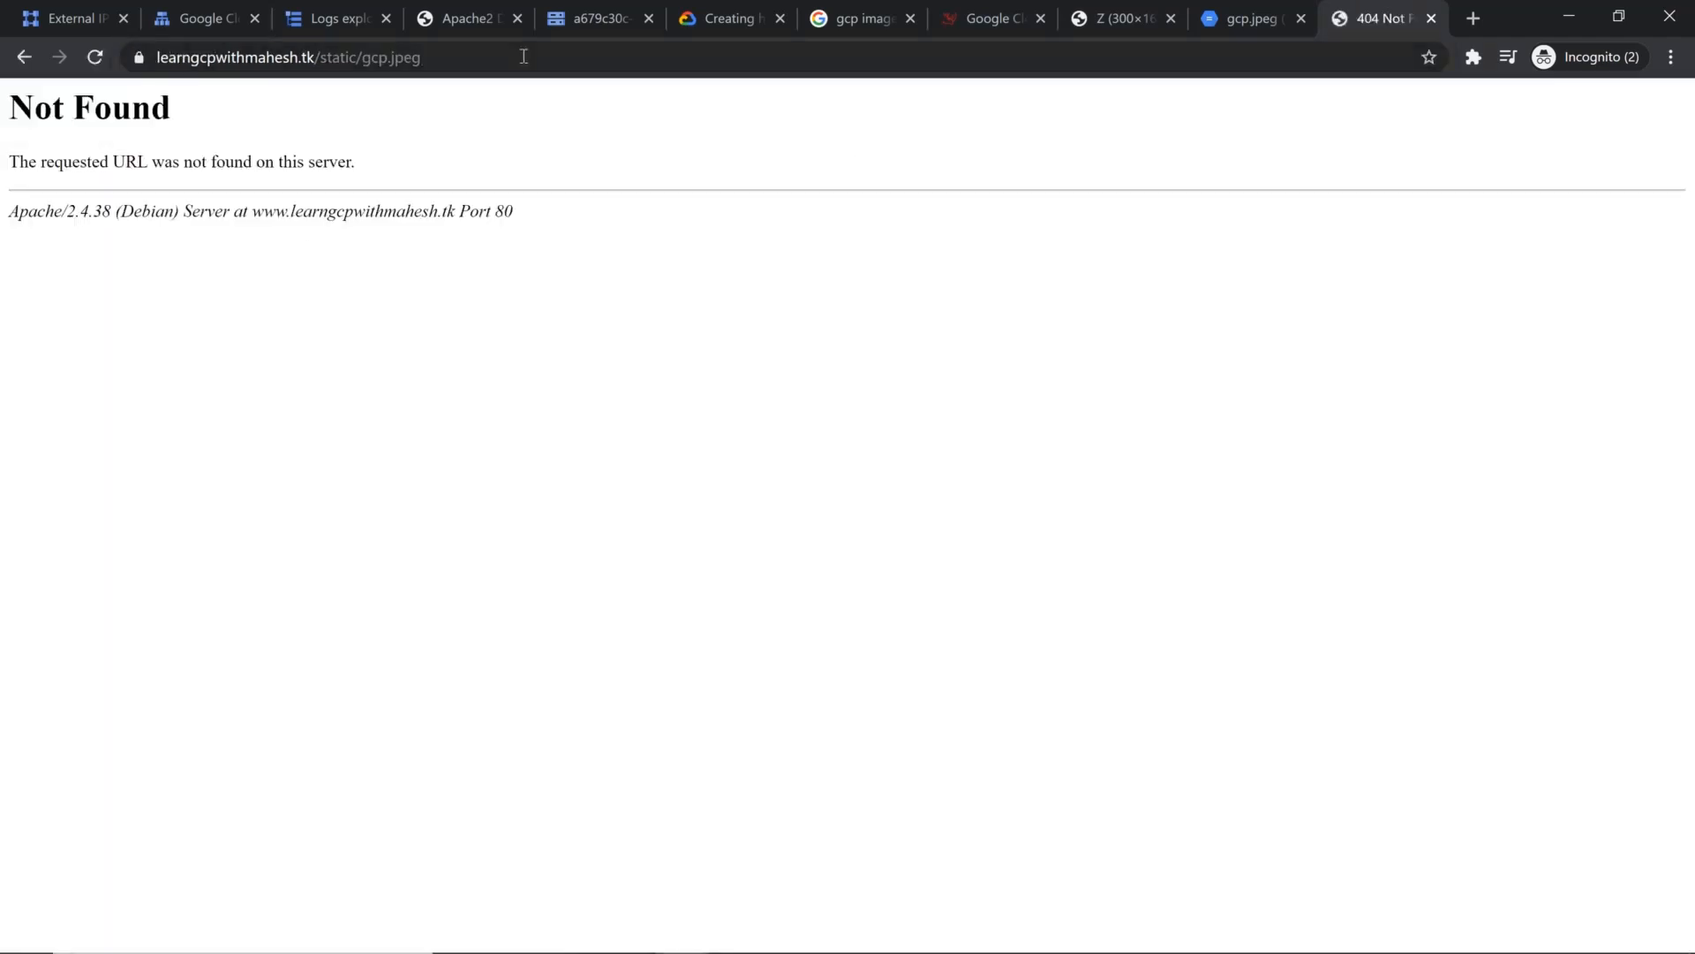
click(524, 57)
key(Home)
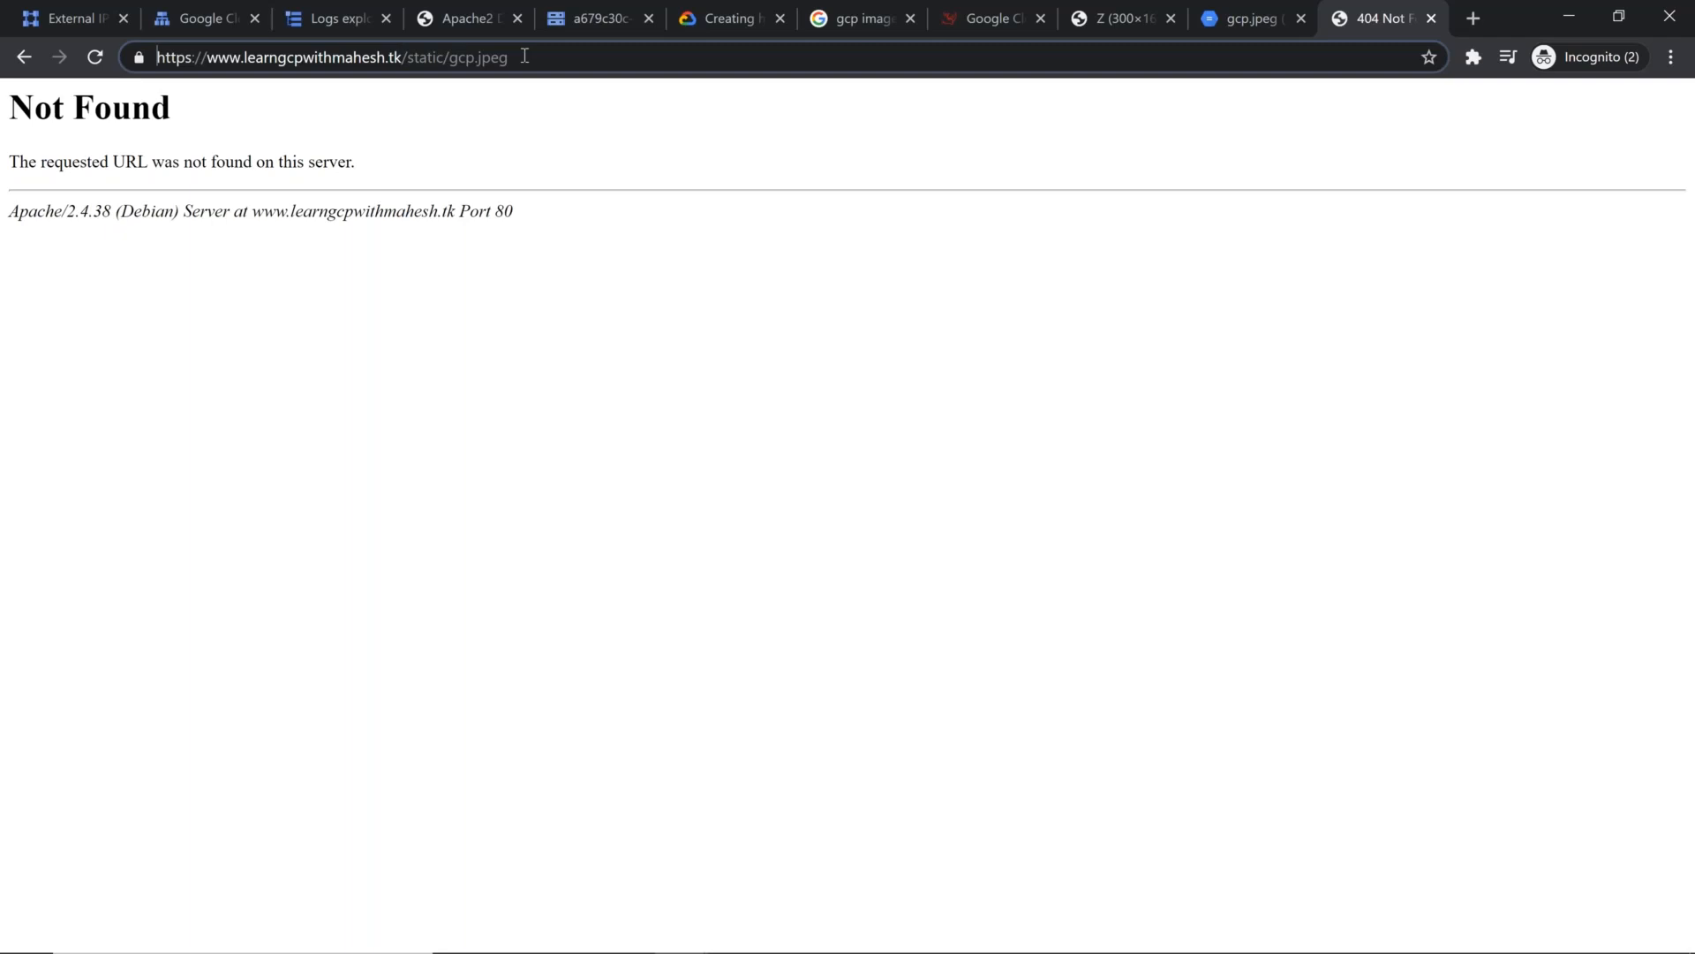
key(ctrl+a)
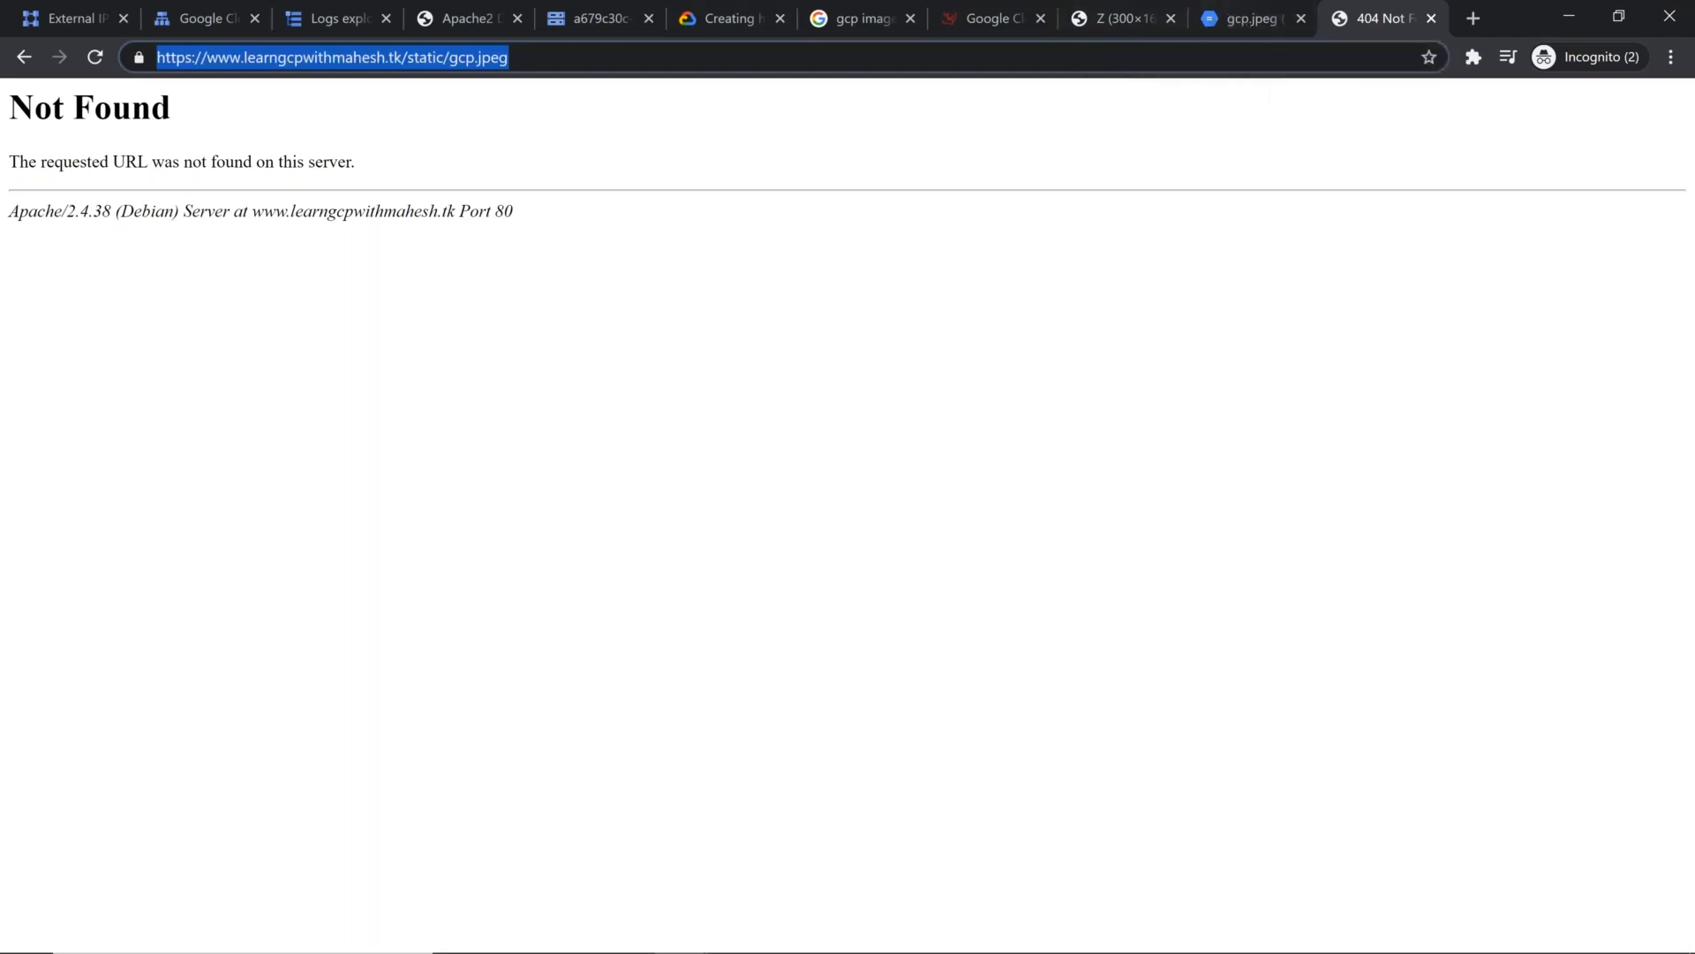
key(alt+Tab)
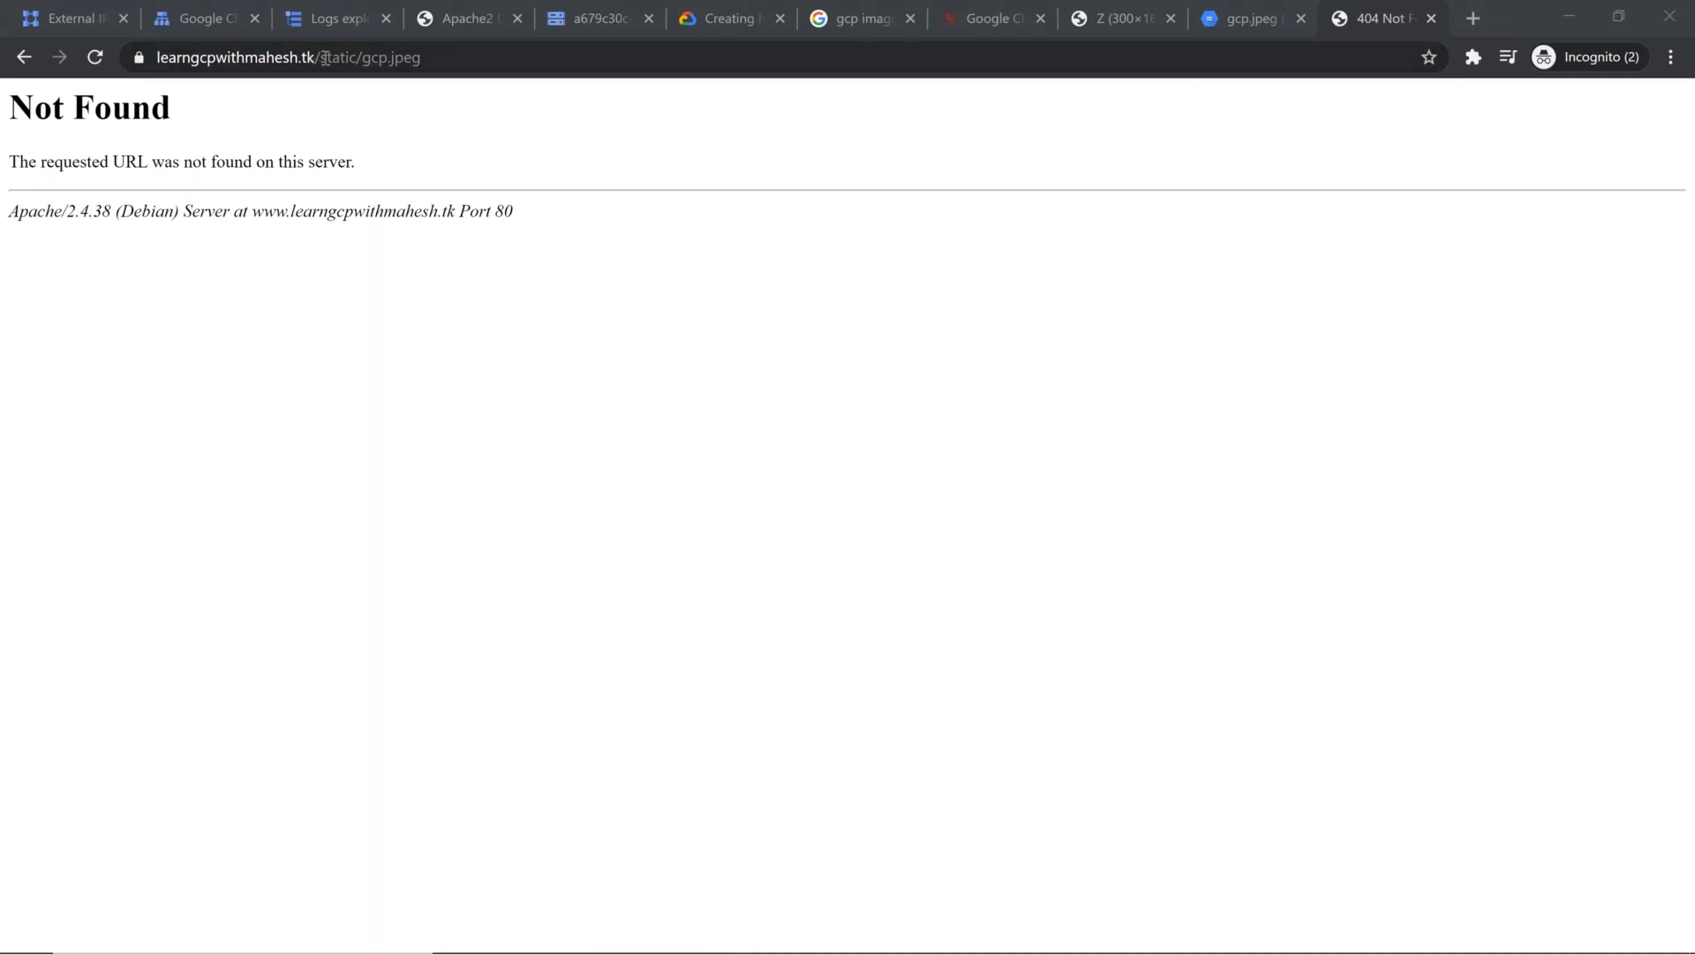
double_click(325, 58)
double_click(424, 57)
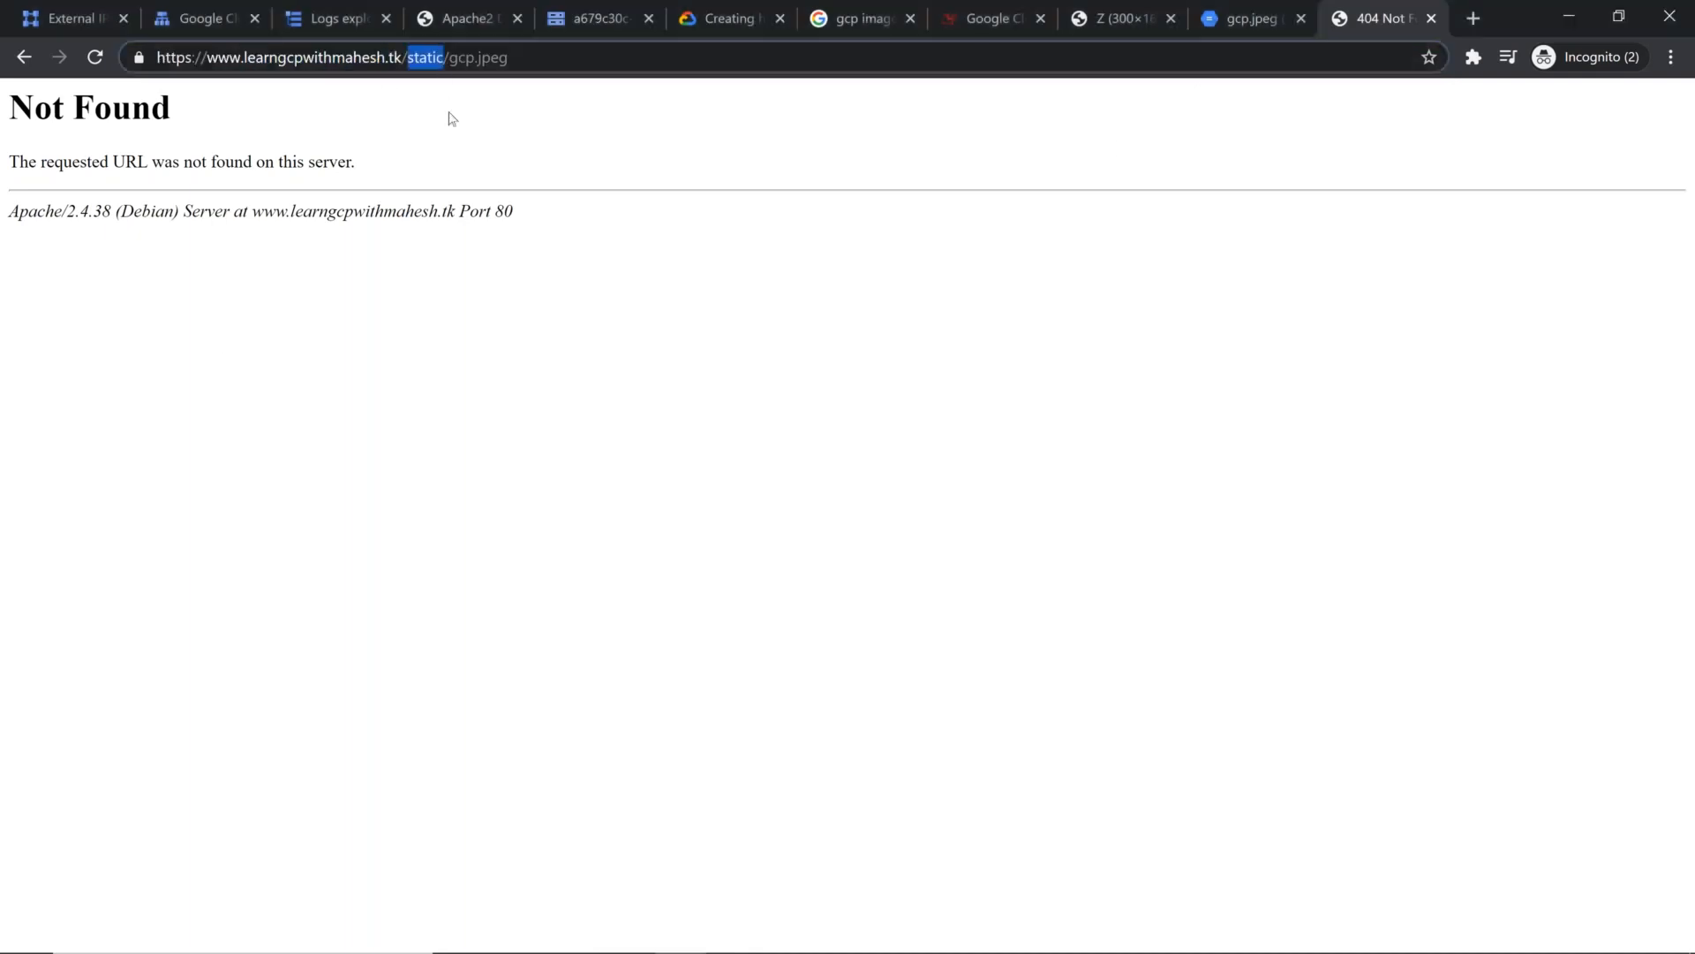
Step: Copy the static image's address into a new browser tab and replace its folder name with dyanmic
key(ctrl+a)
key(ctrl+c)
key(ctrl+t)
key(ctrl+v)
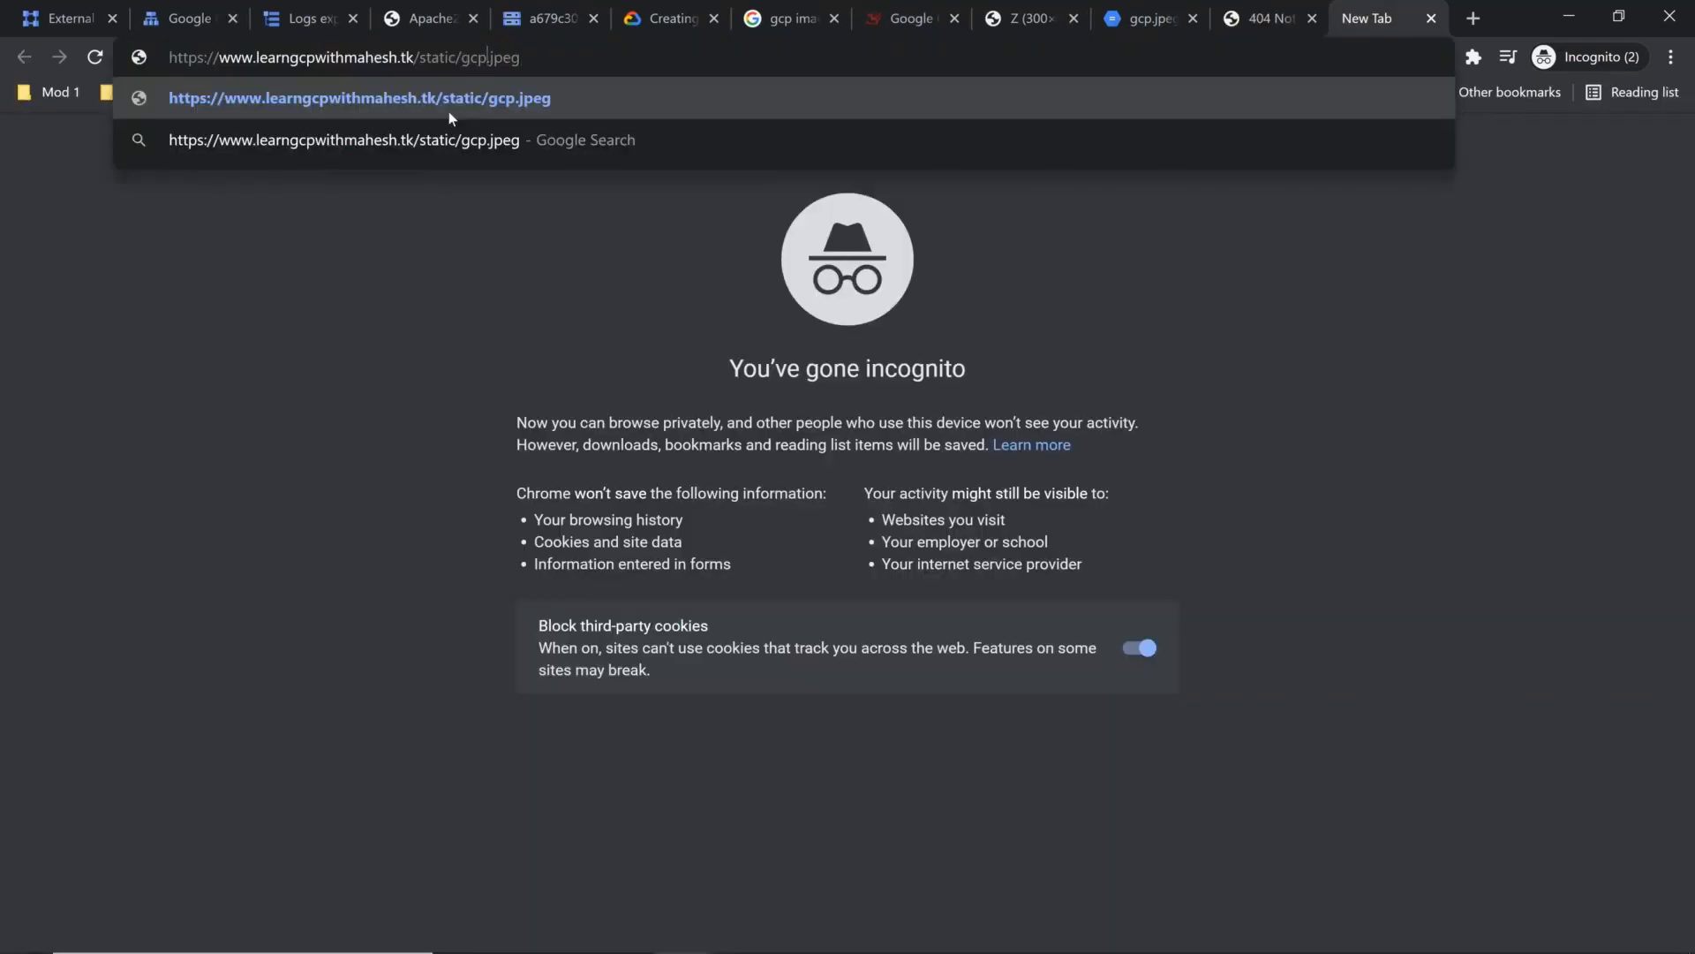
key(Left)
key(shift+Left)
key(shift+Left)
key(shift+Left)
key(shift+Left)
key(shift+Left)
key(shift+Left)
text(dyanmic)
key(BackSpace)
key(BackSpace)
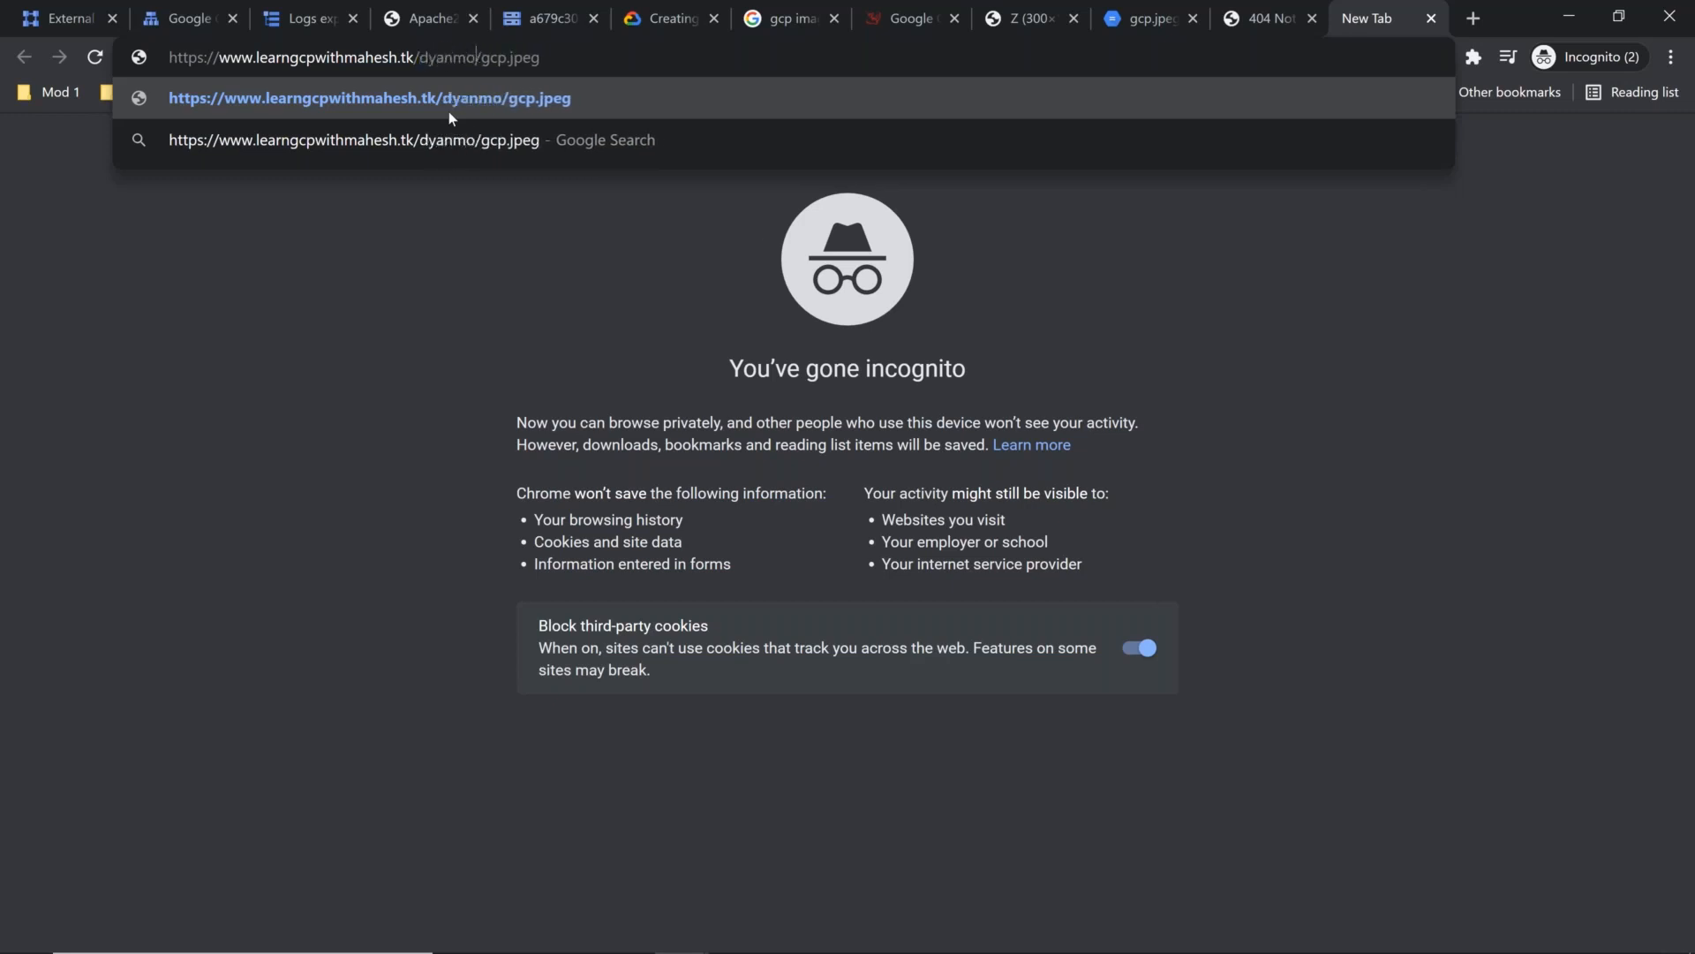
text(ic)
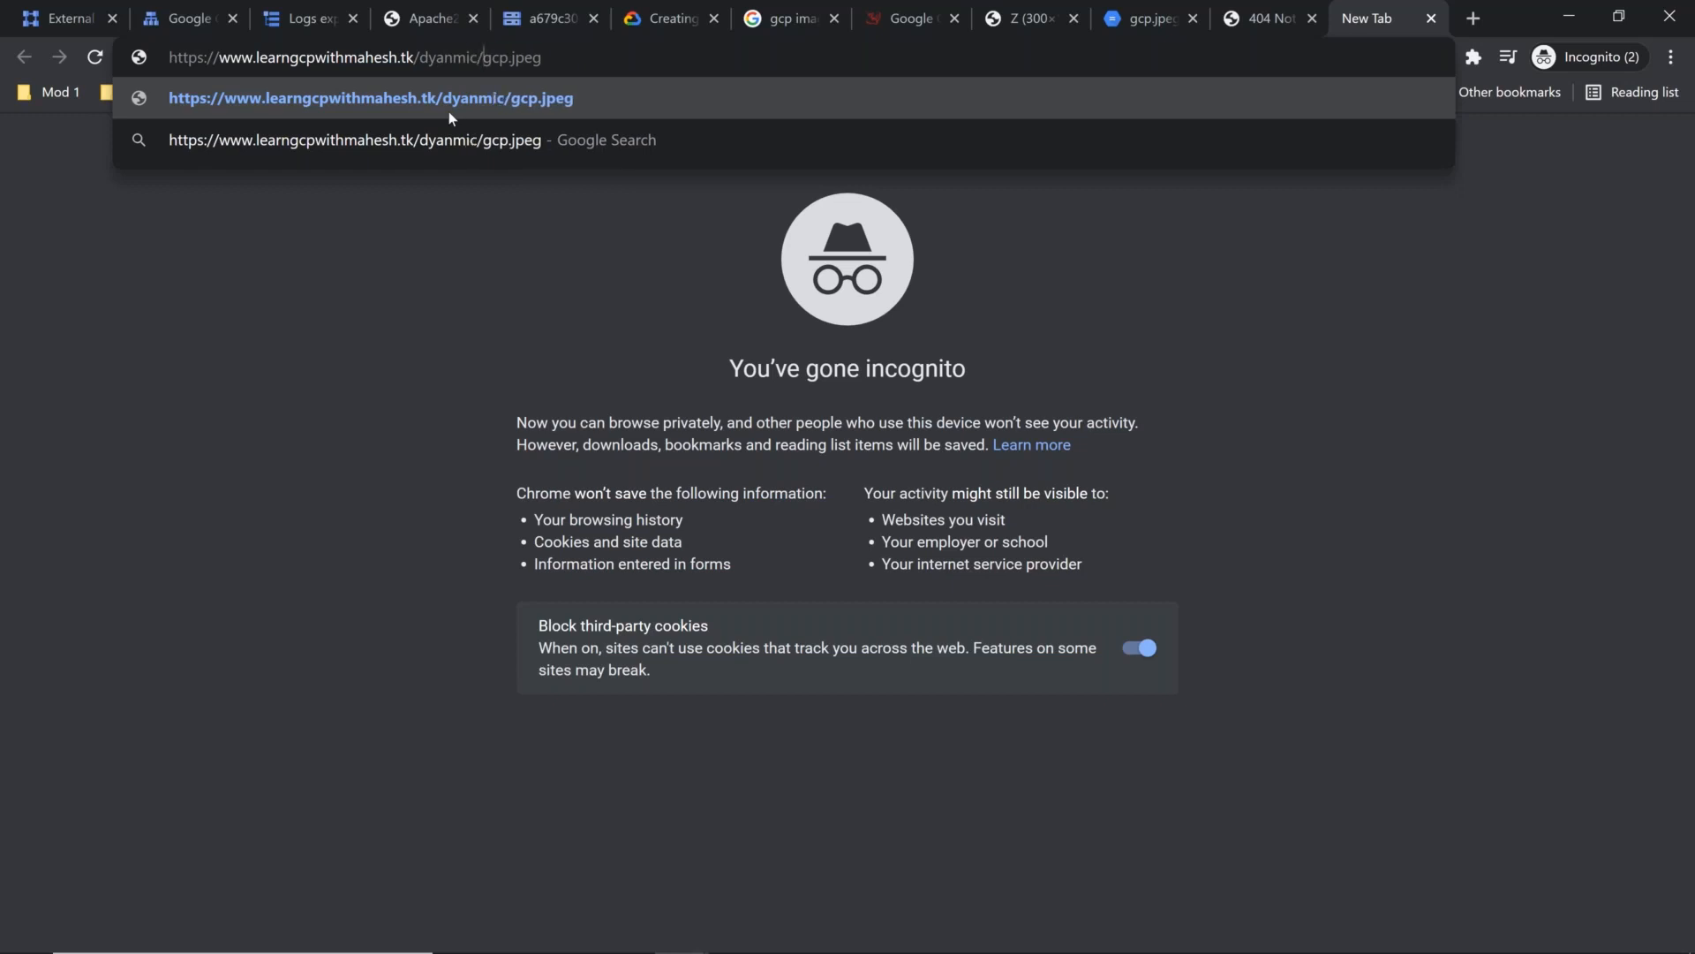
Step: Replace the file name in the address with index.html and load the page
key(Right)
key(shift+End)
text(index.)
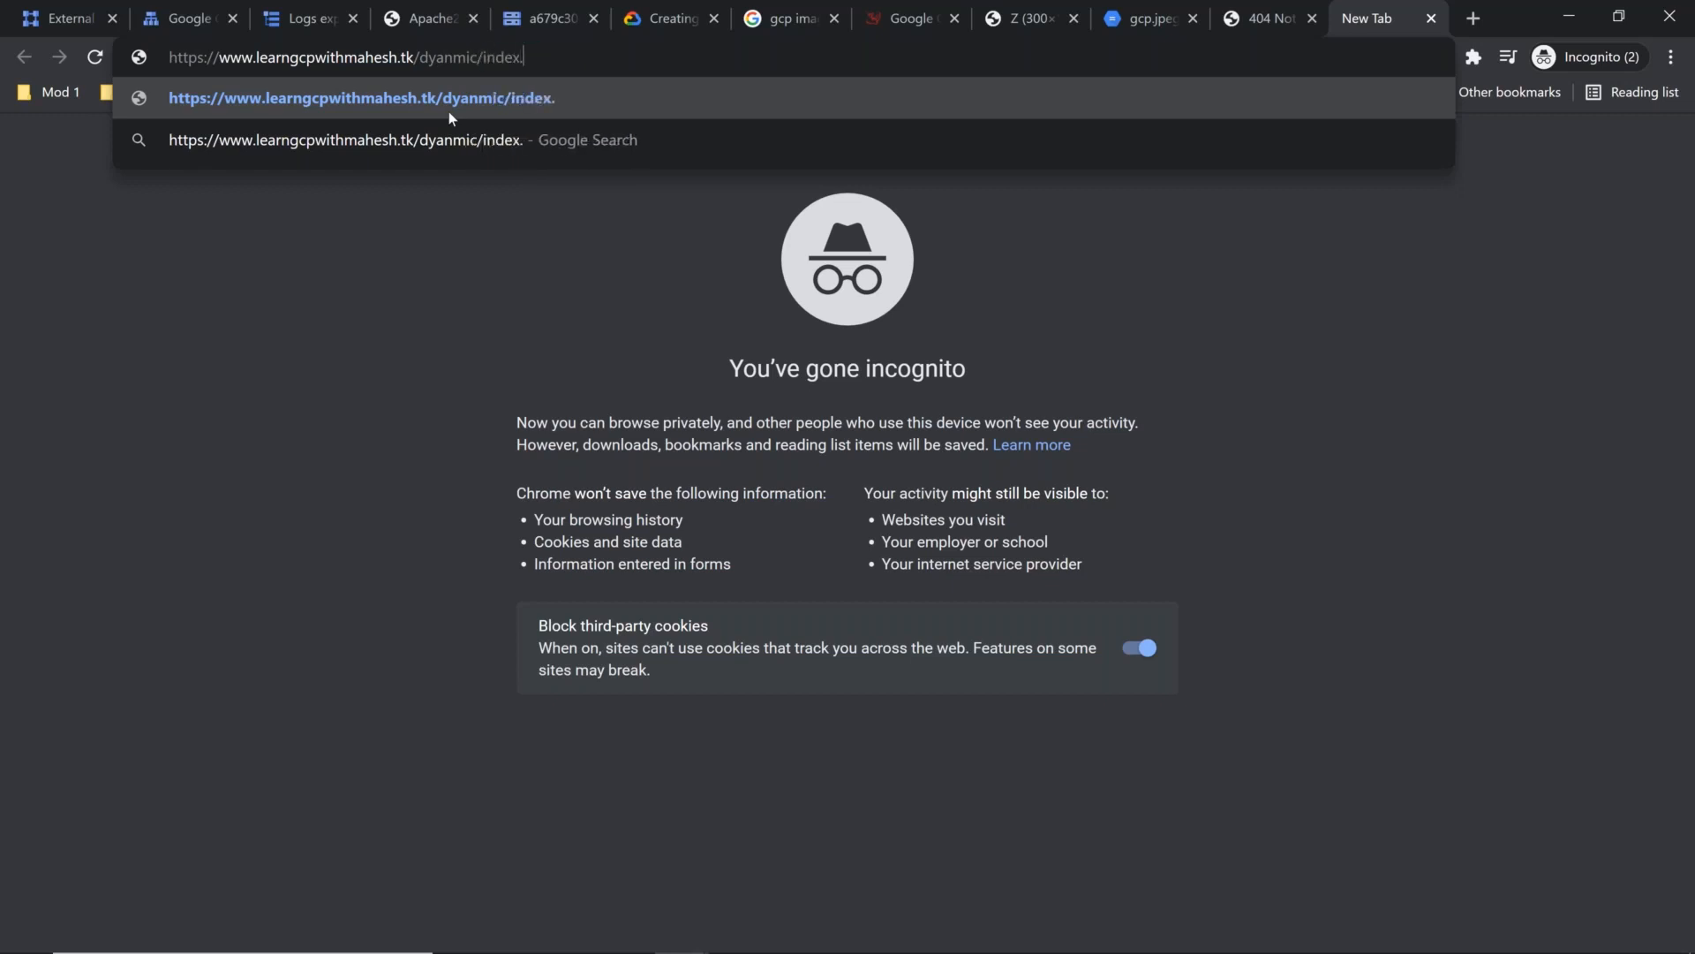
text(html)
key(Return)
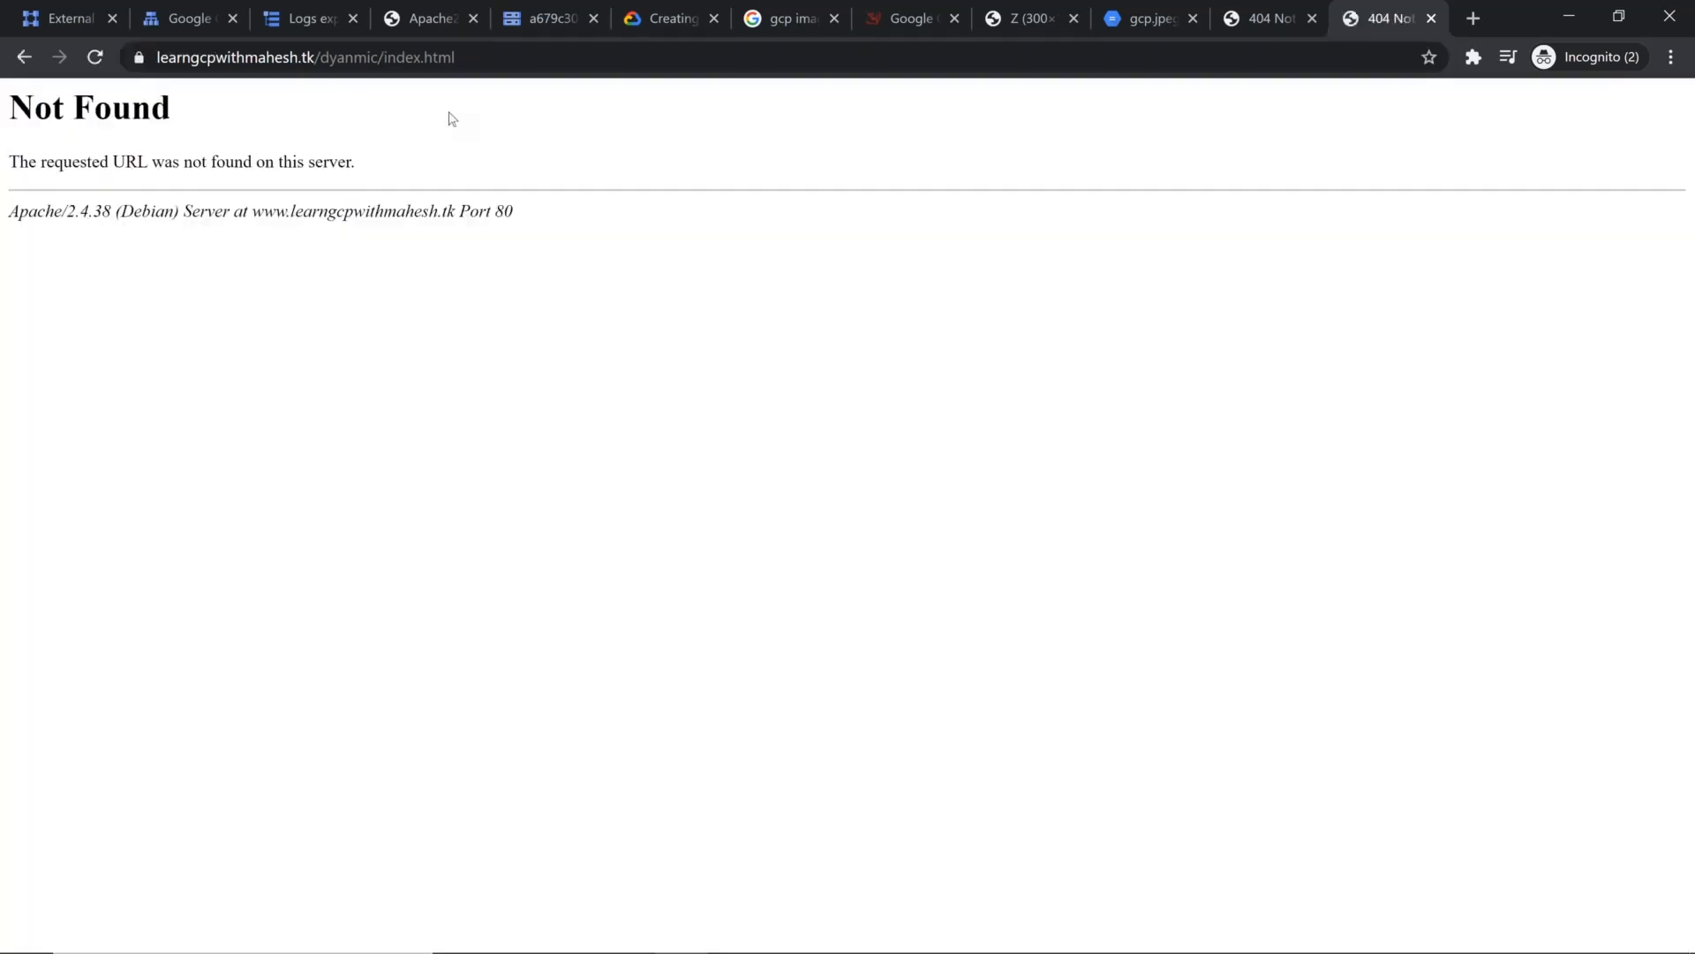
Step: Correct the folder name in the address to dynamic and load /dynamic/index.html on the demo domain
key(ctrl+l)
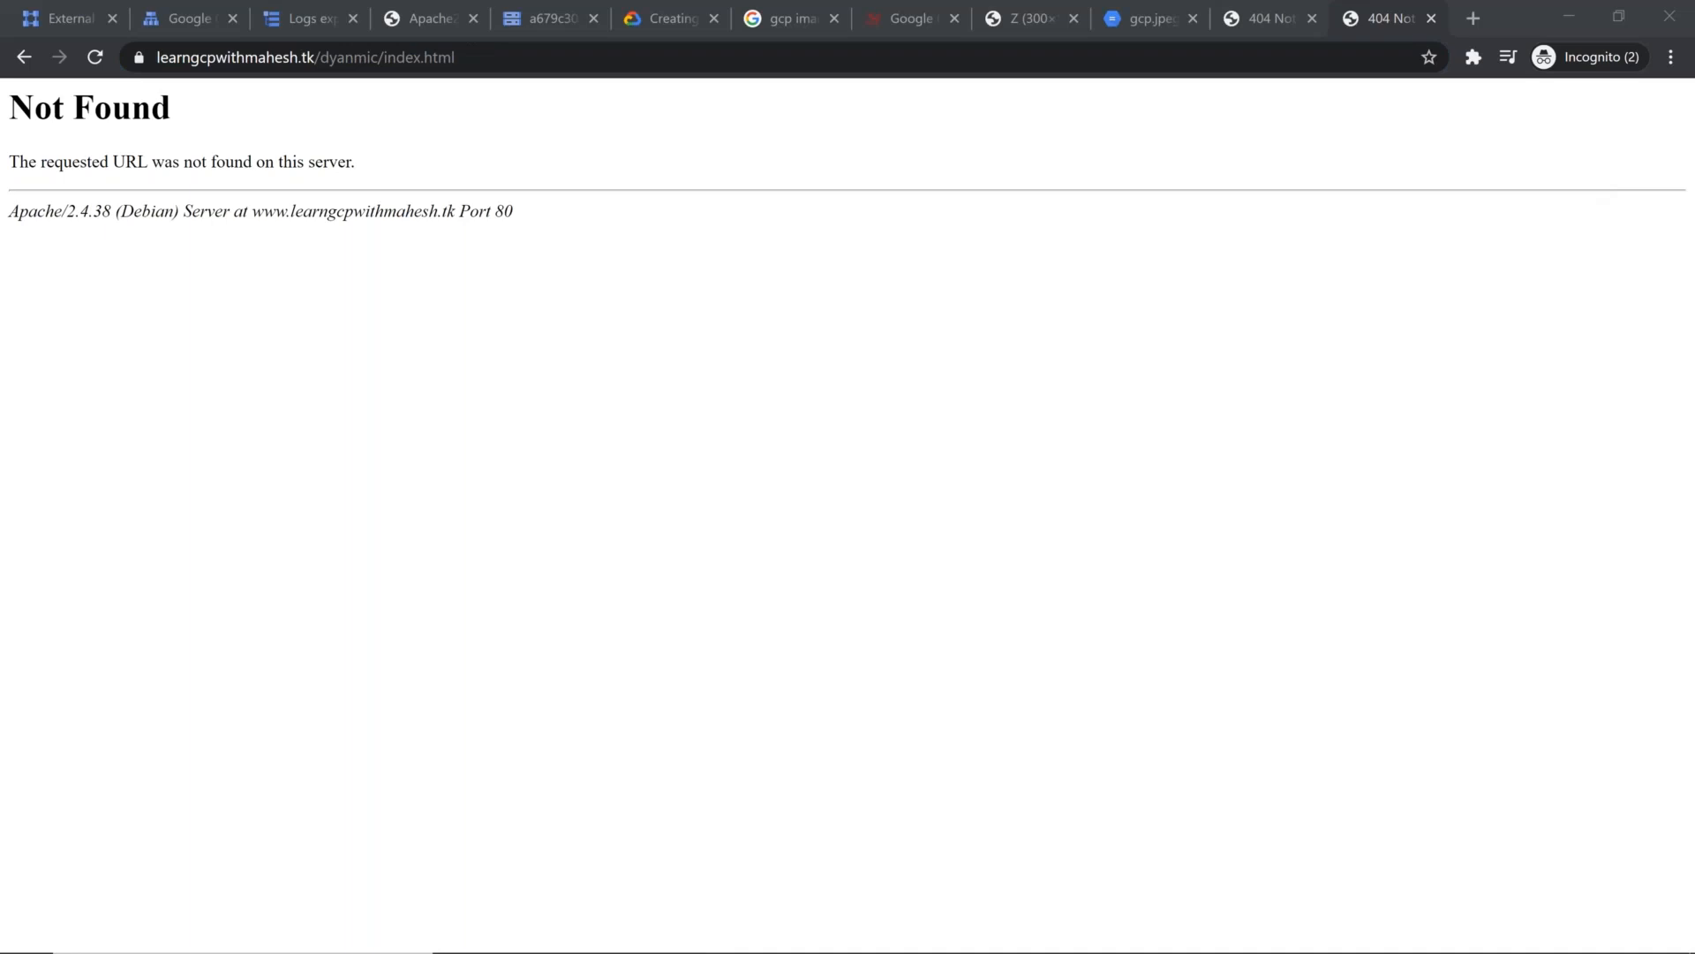
click(336, 55)
click(338, 56)
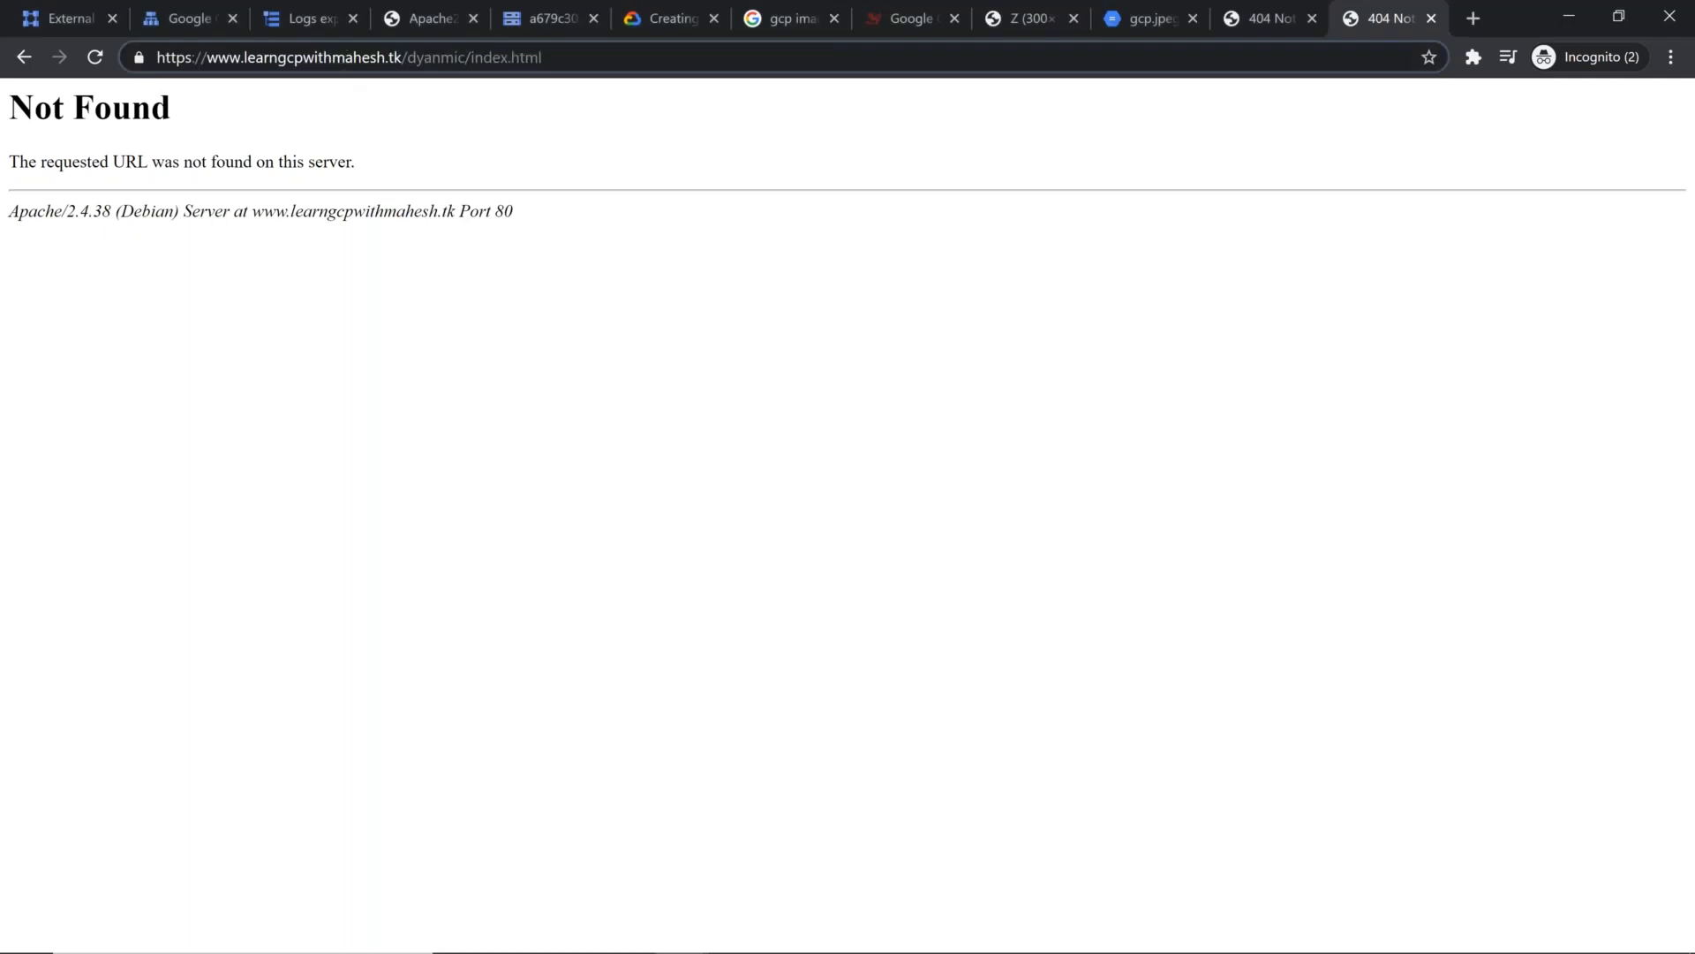
key(Delete)
key(Right)
text(a)
key(End)
key(Return)
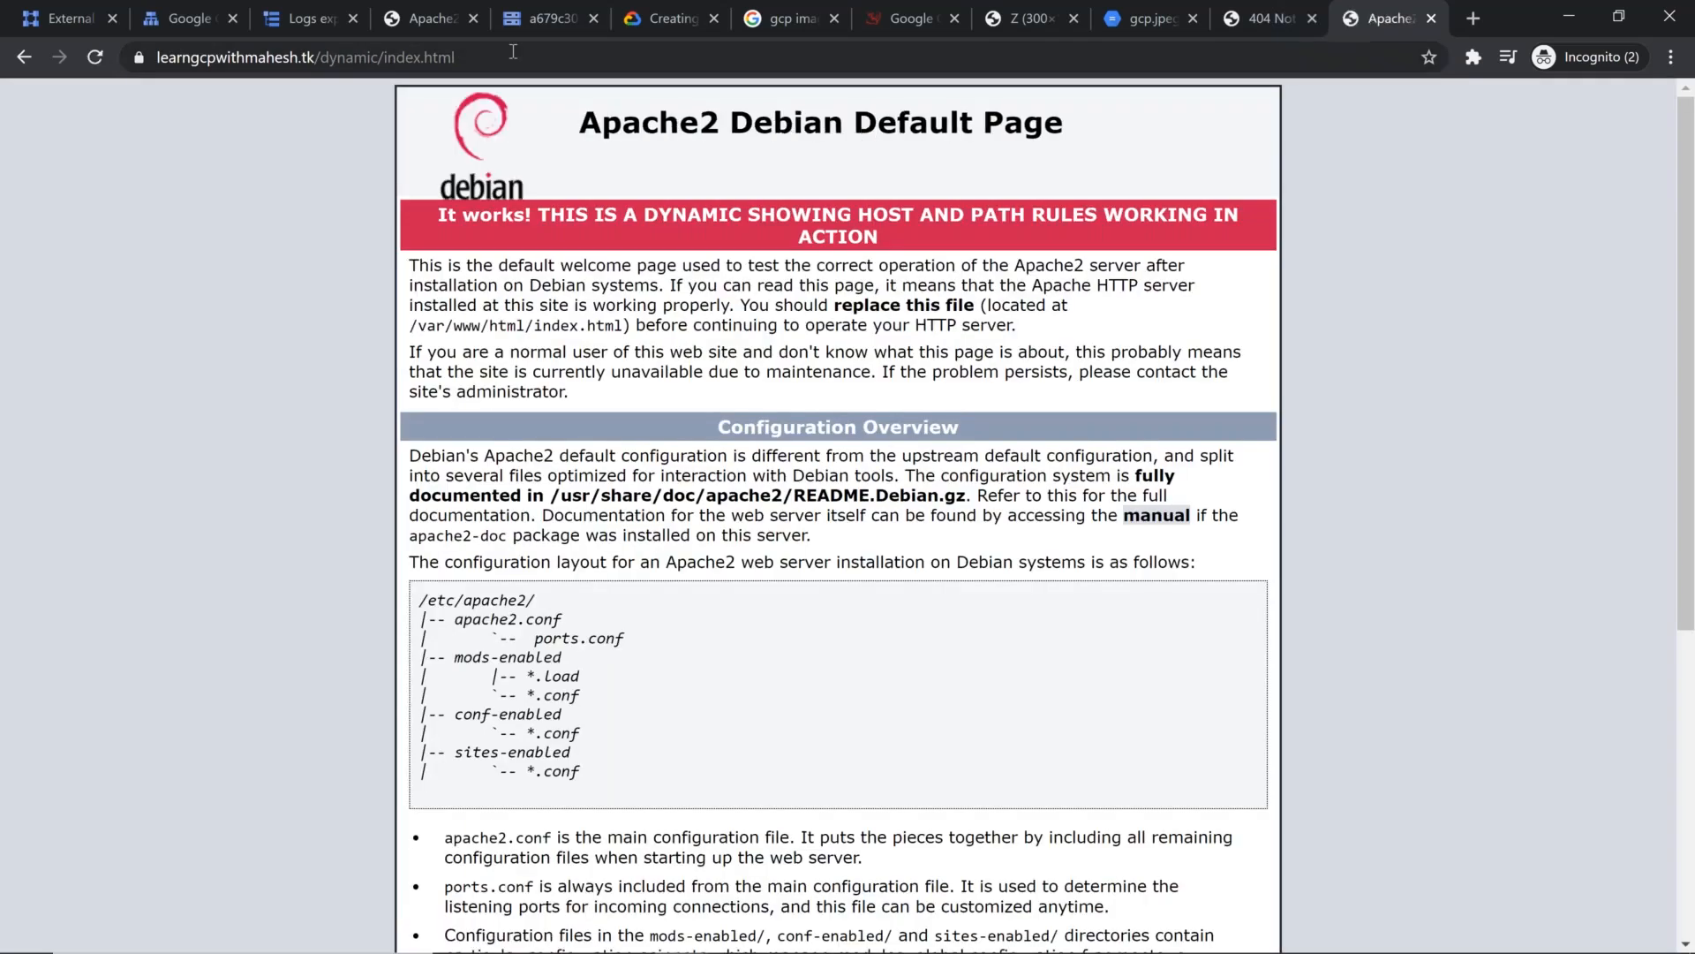
click(648, 64)
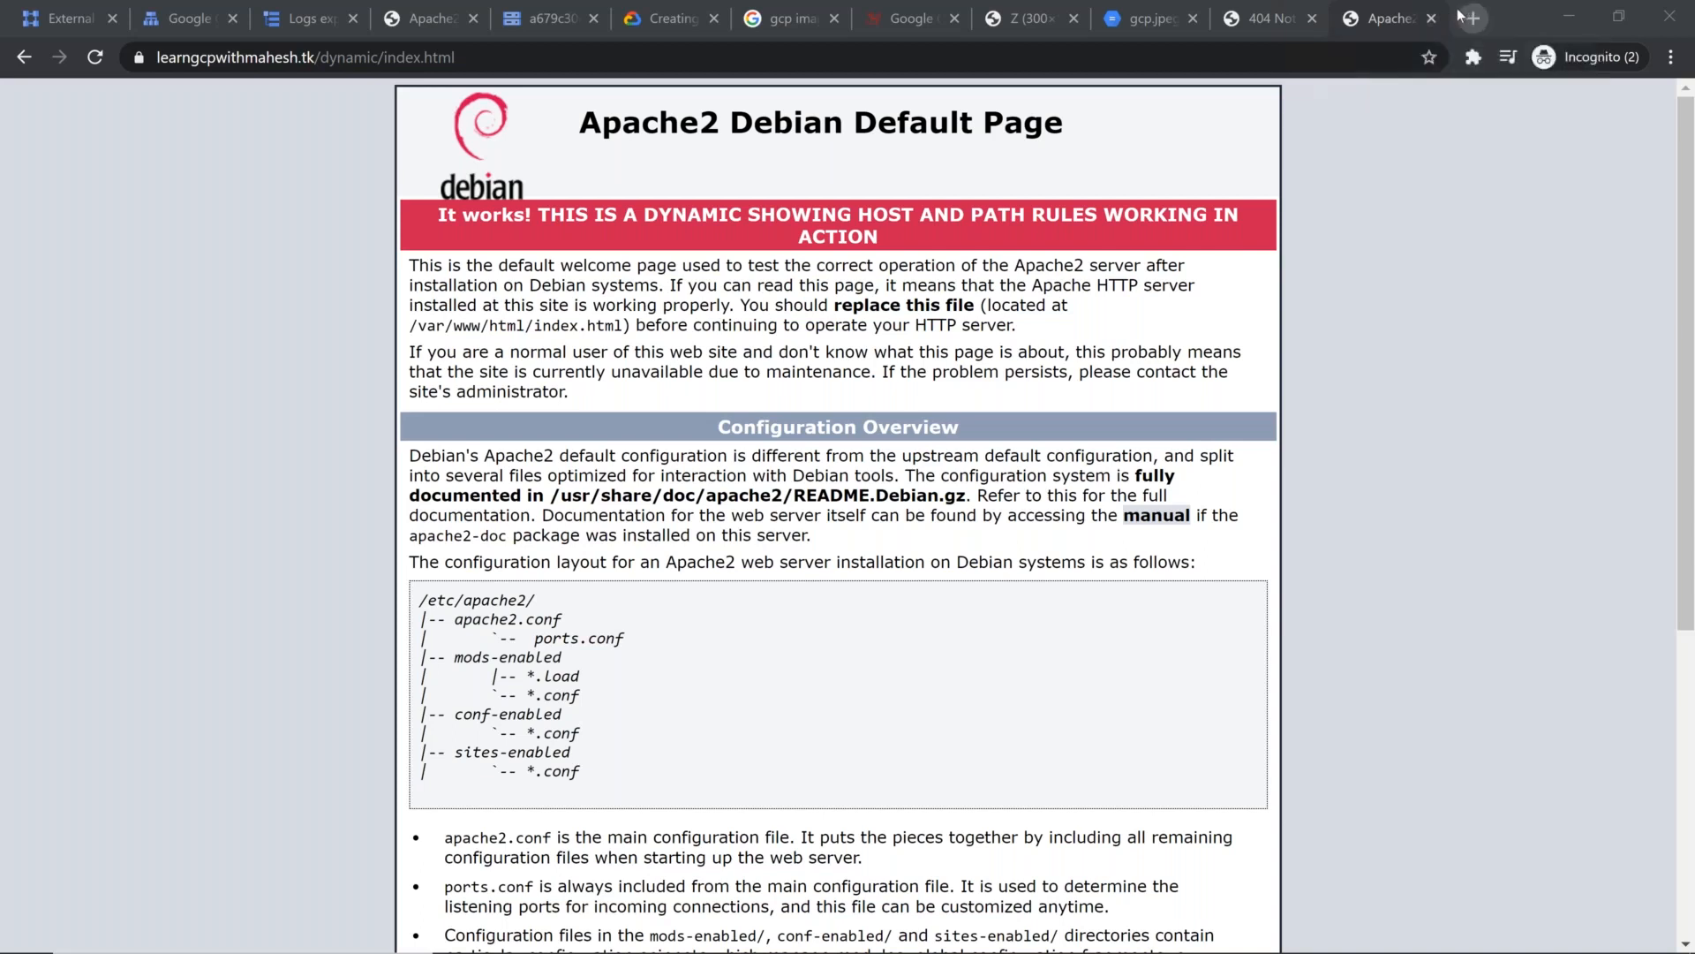
click(1418, 54)
key(ctrl+t)
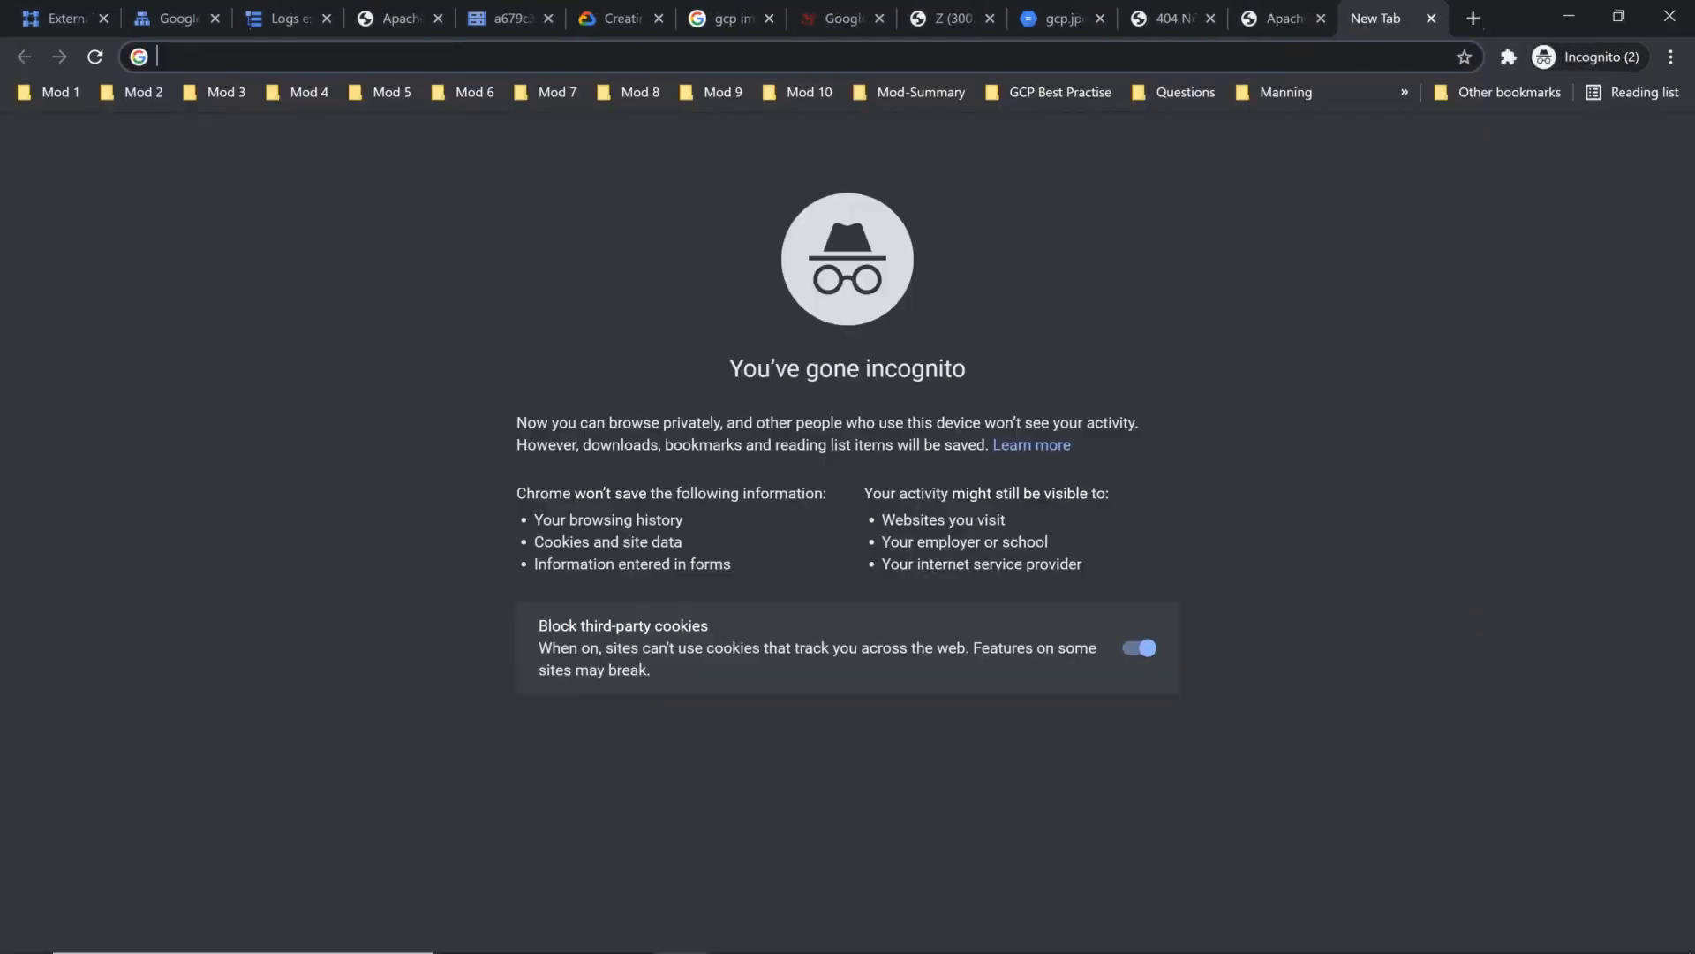
Step: Return to the /static/gcp.jpeg tab on the demo domain and repeatedly reload its address to test static content routing
click(1166, 17)
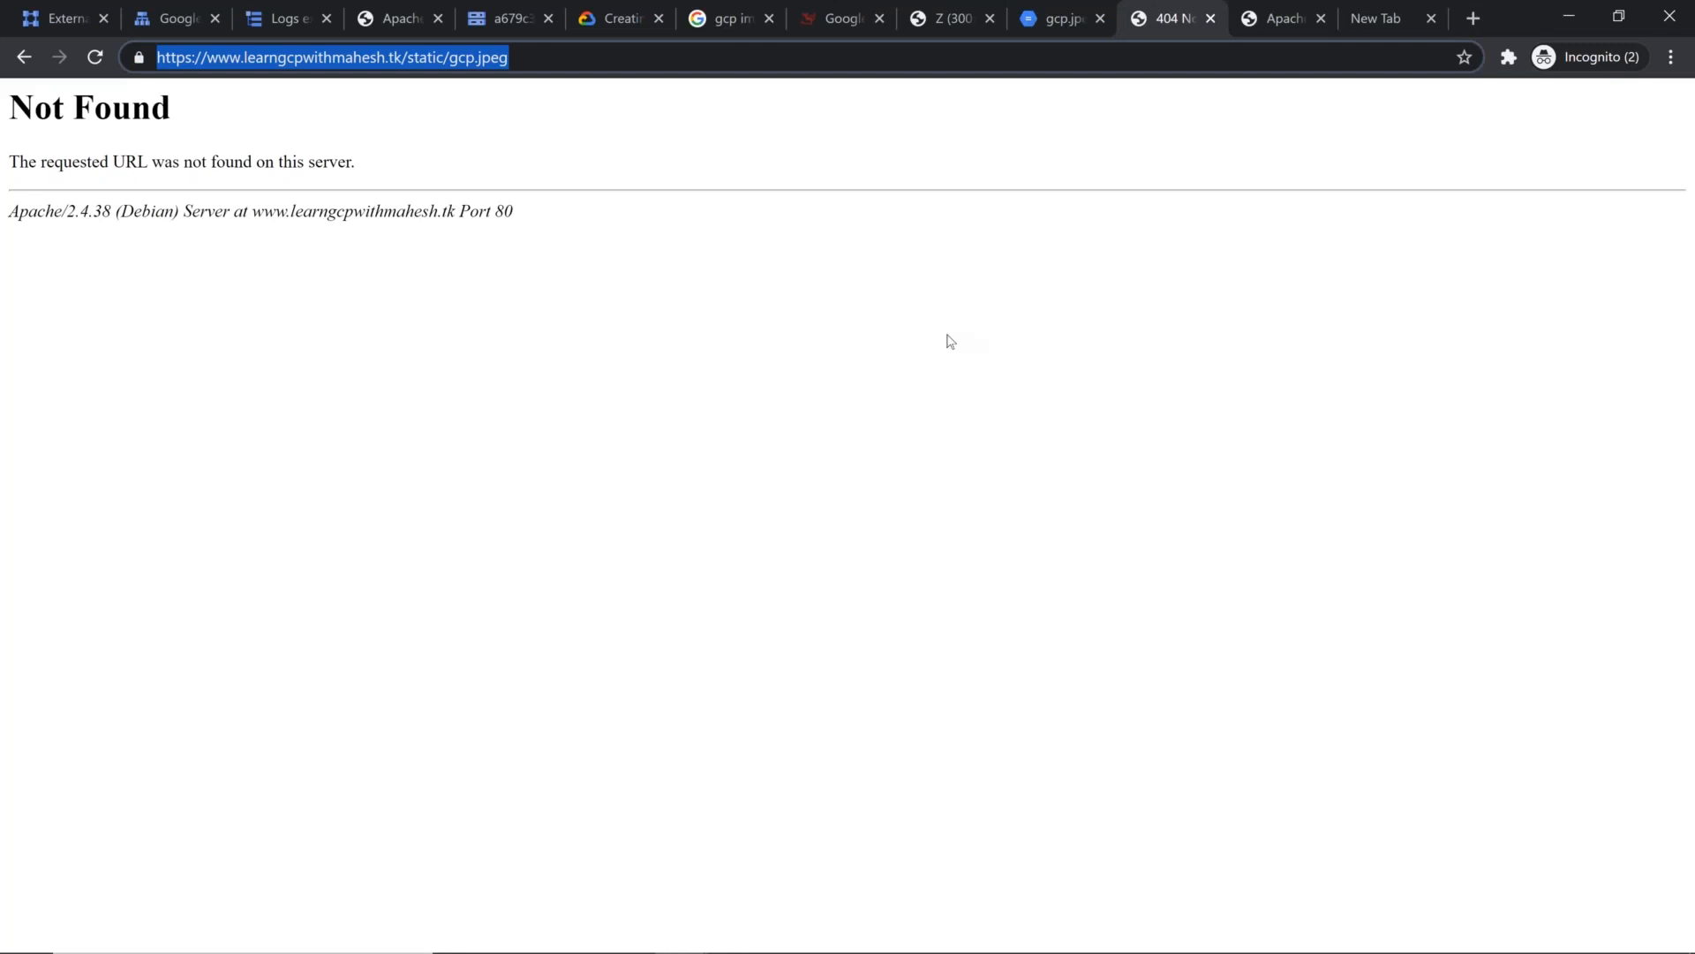
click(1015, 159)
click(1085, 70)
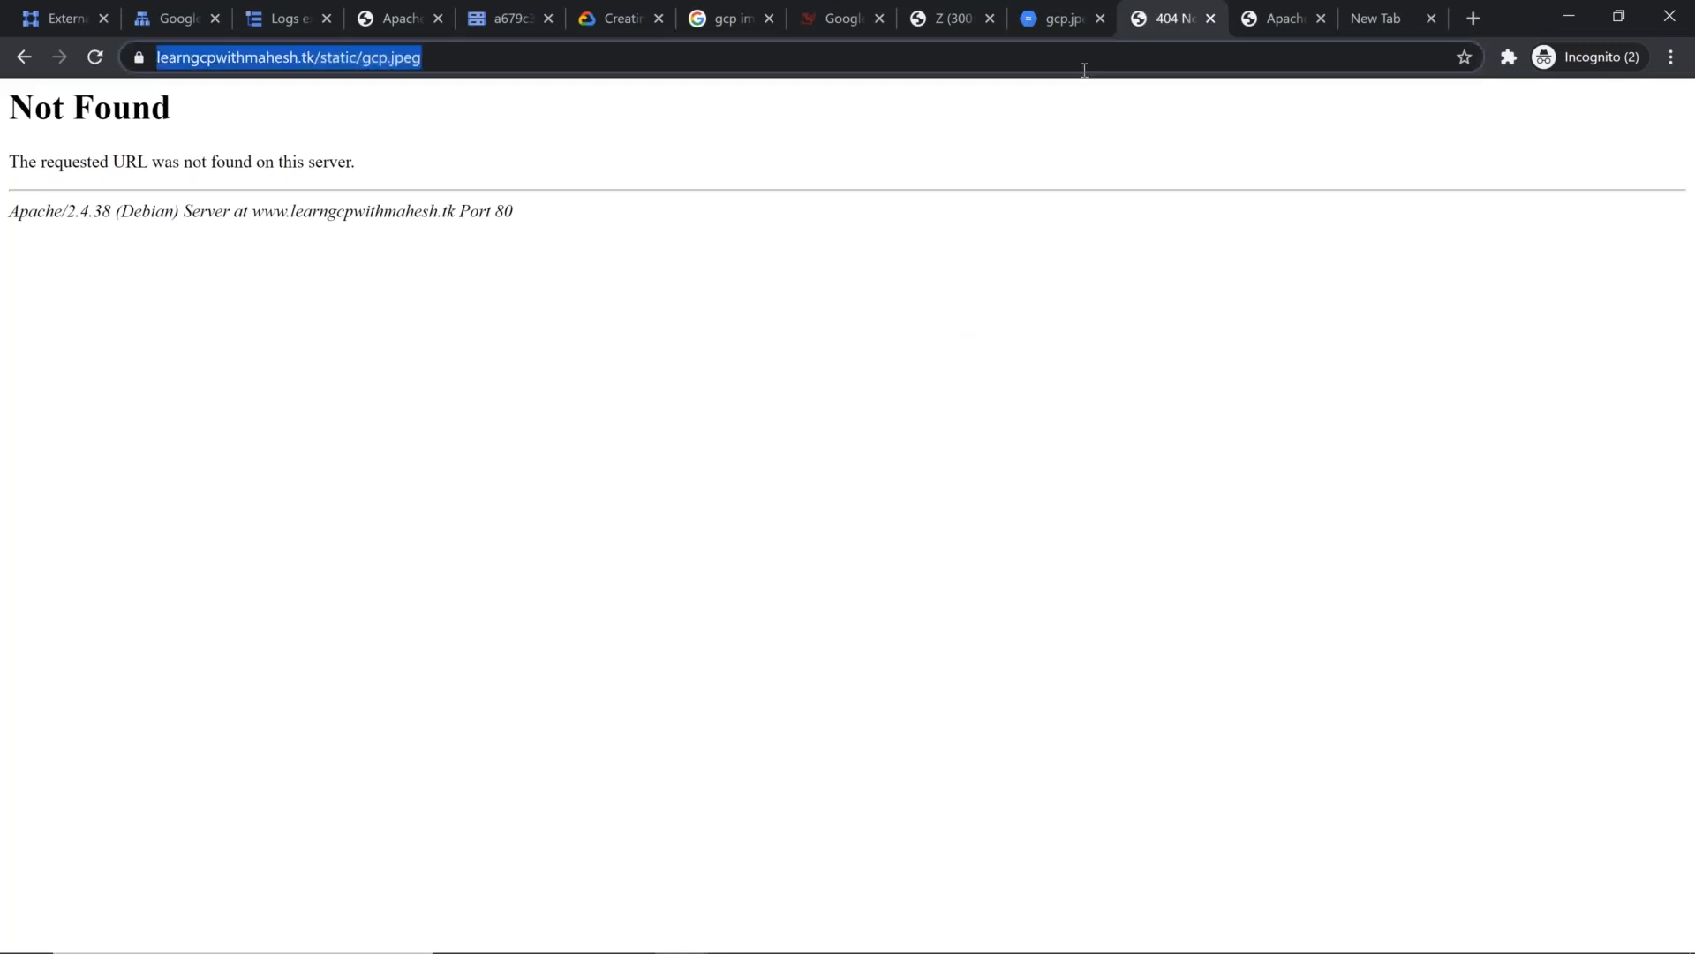
key(Return)
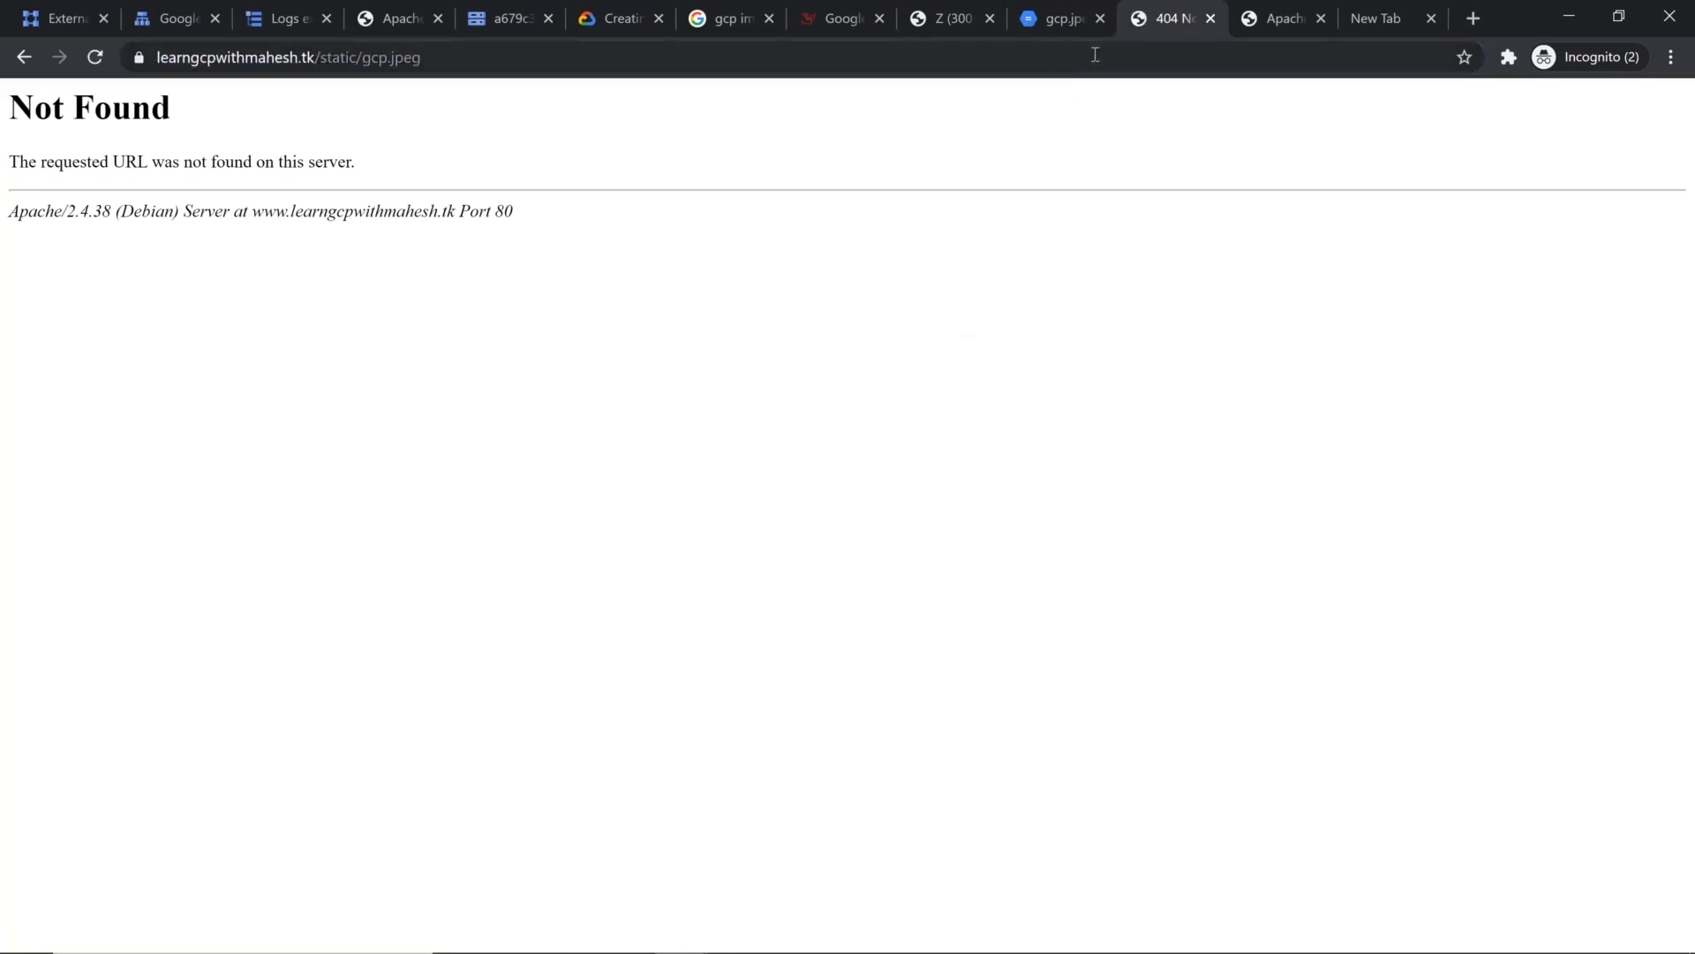
click(1093, 60)
key(Return)
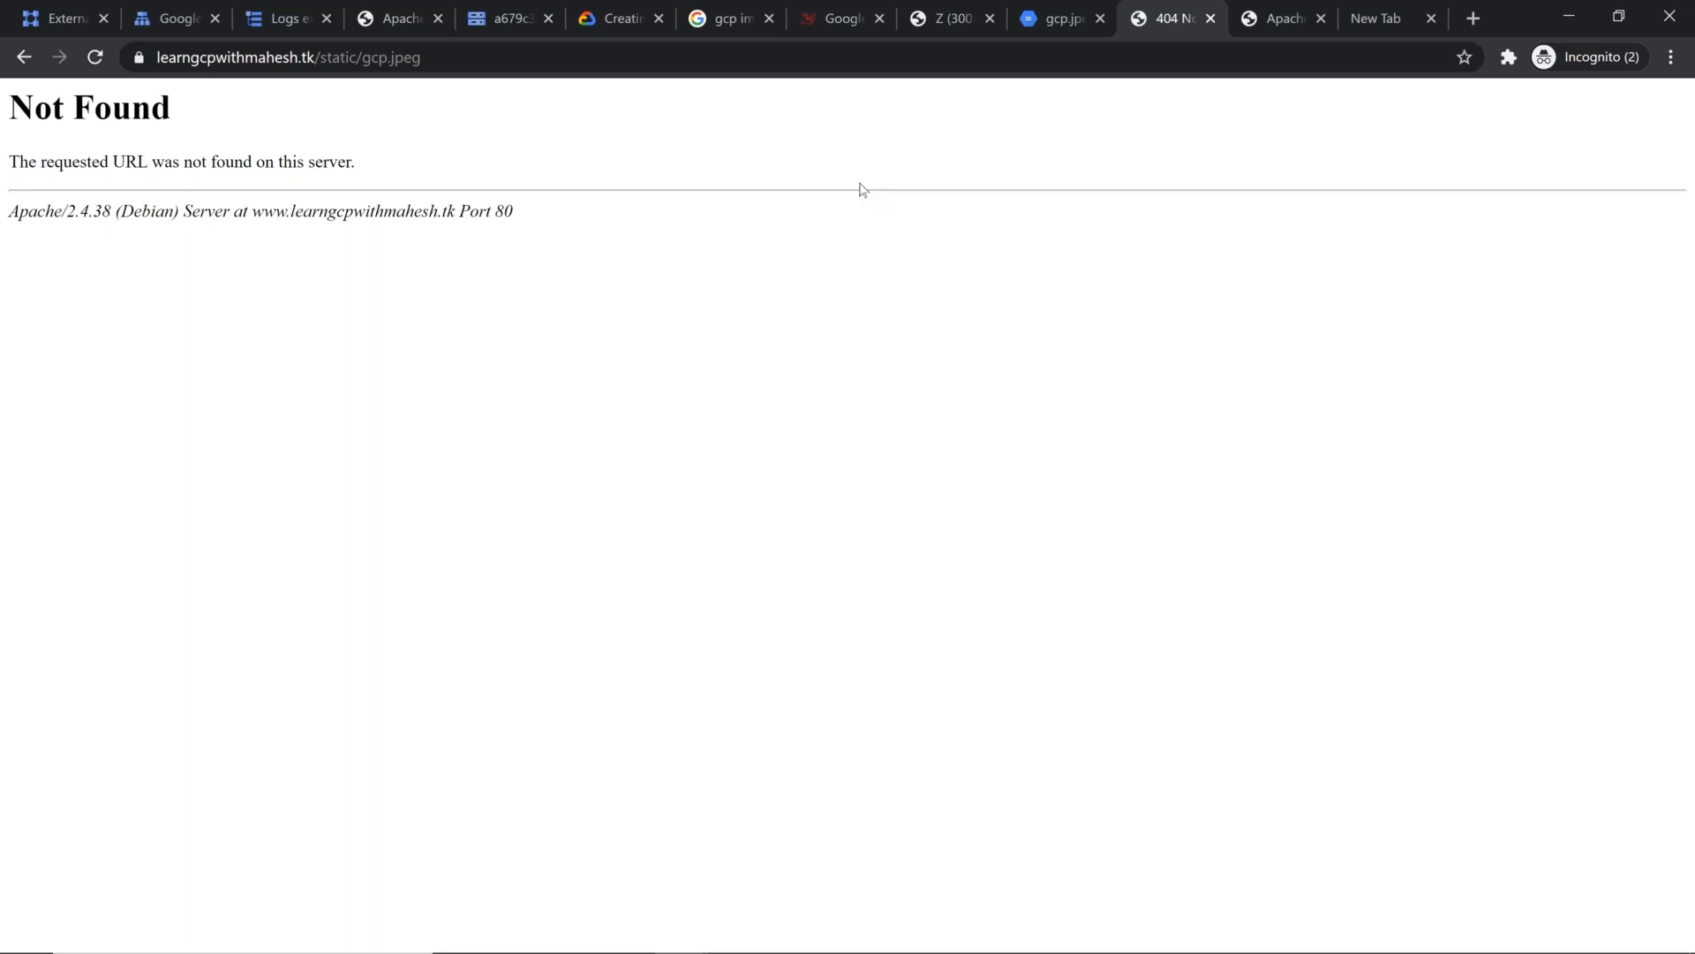
click(571, 58)
key(Return)
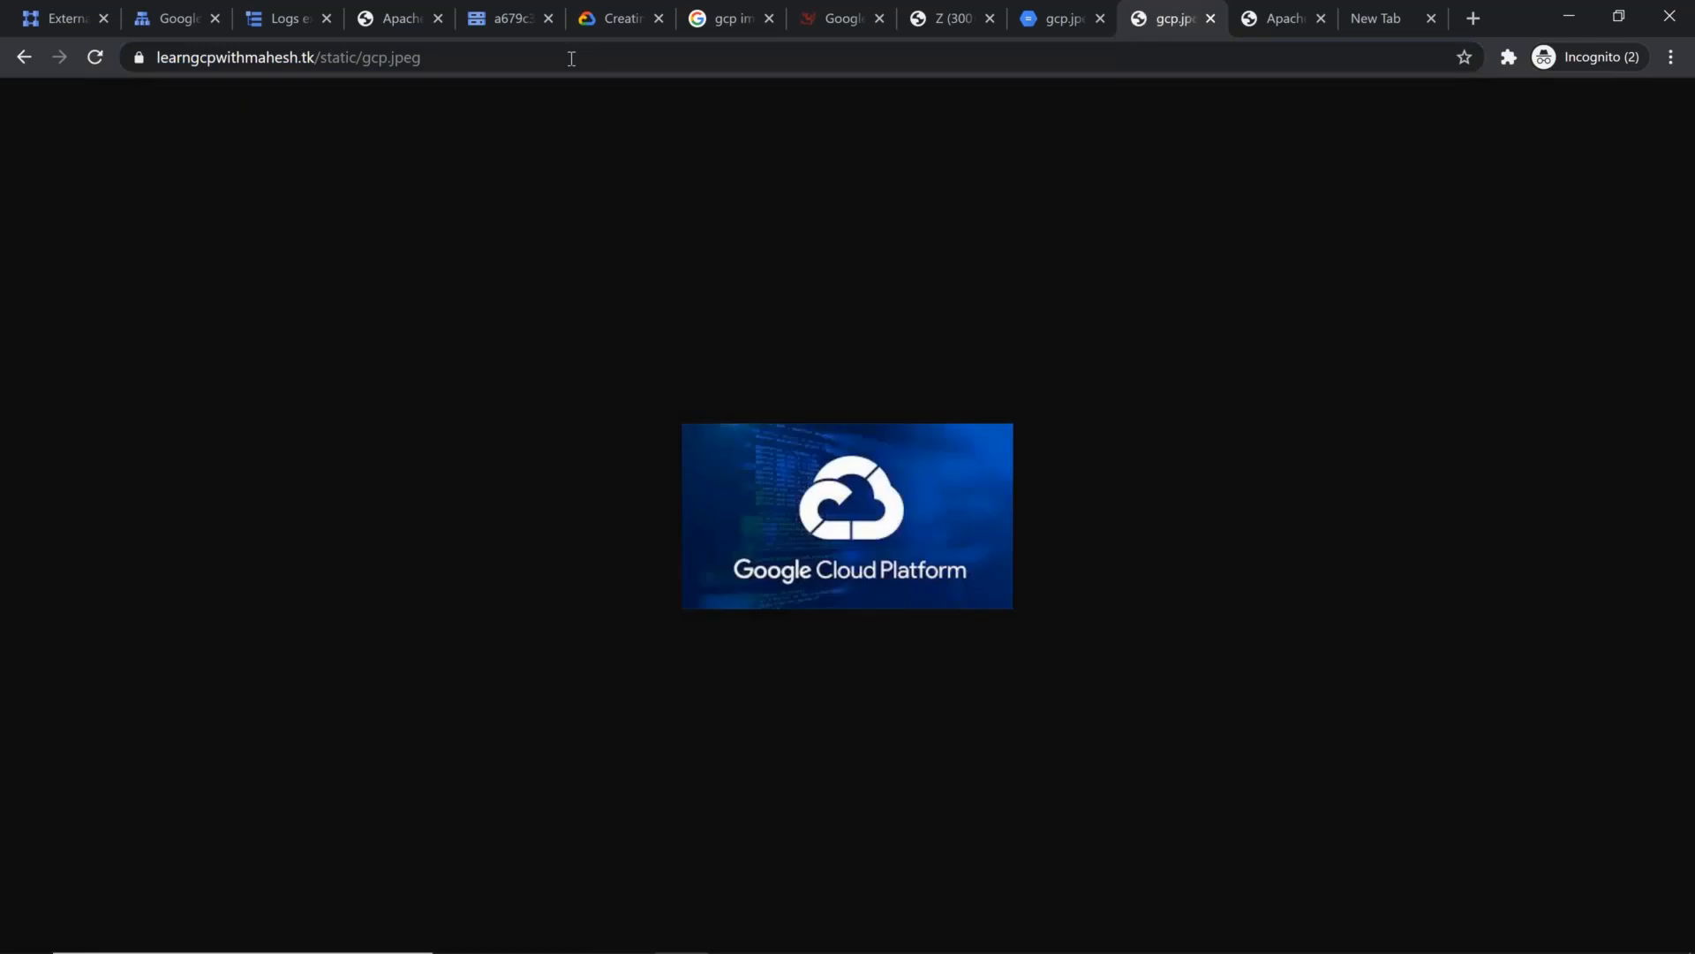
click(572, 58)
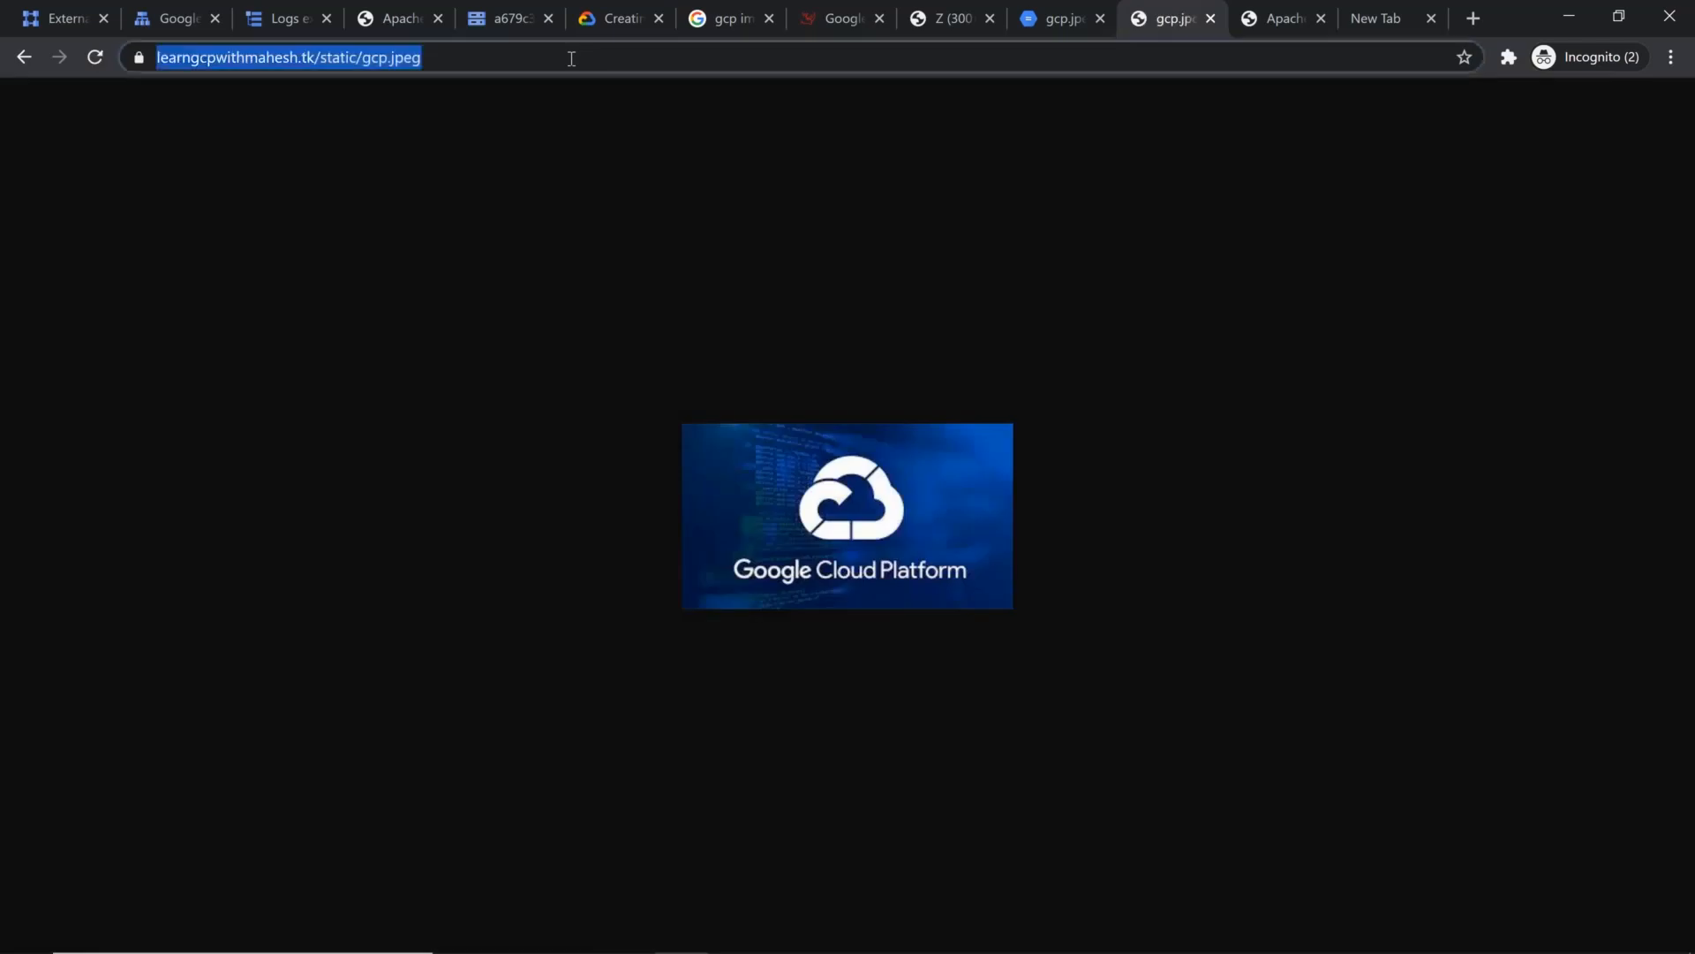
key(Return)
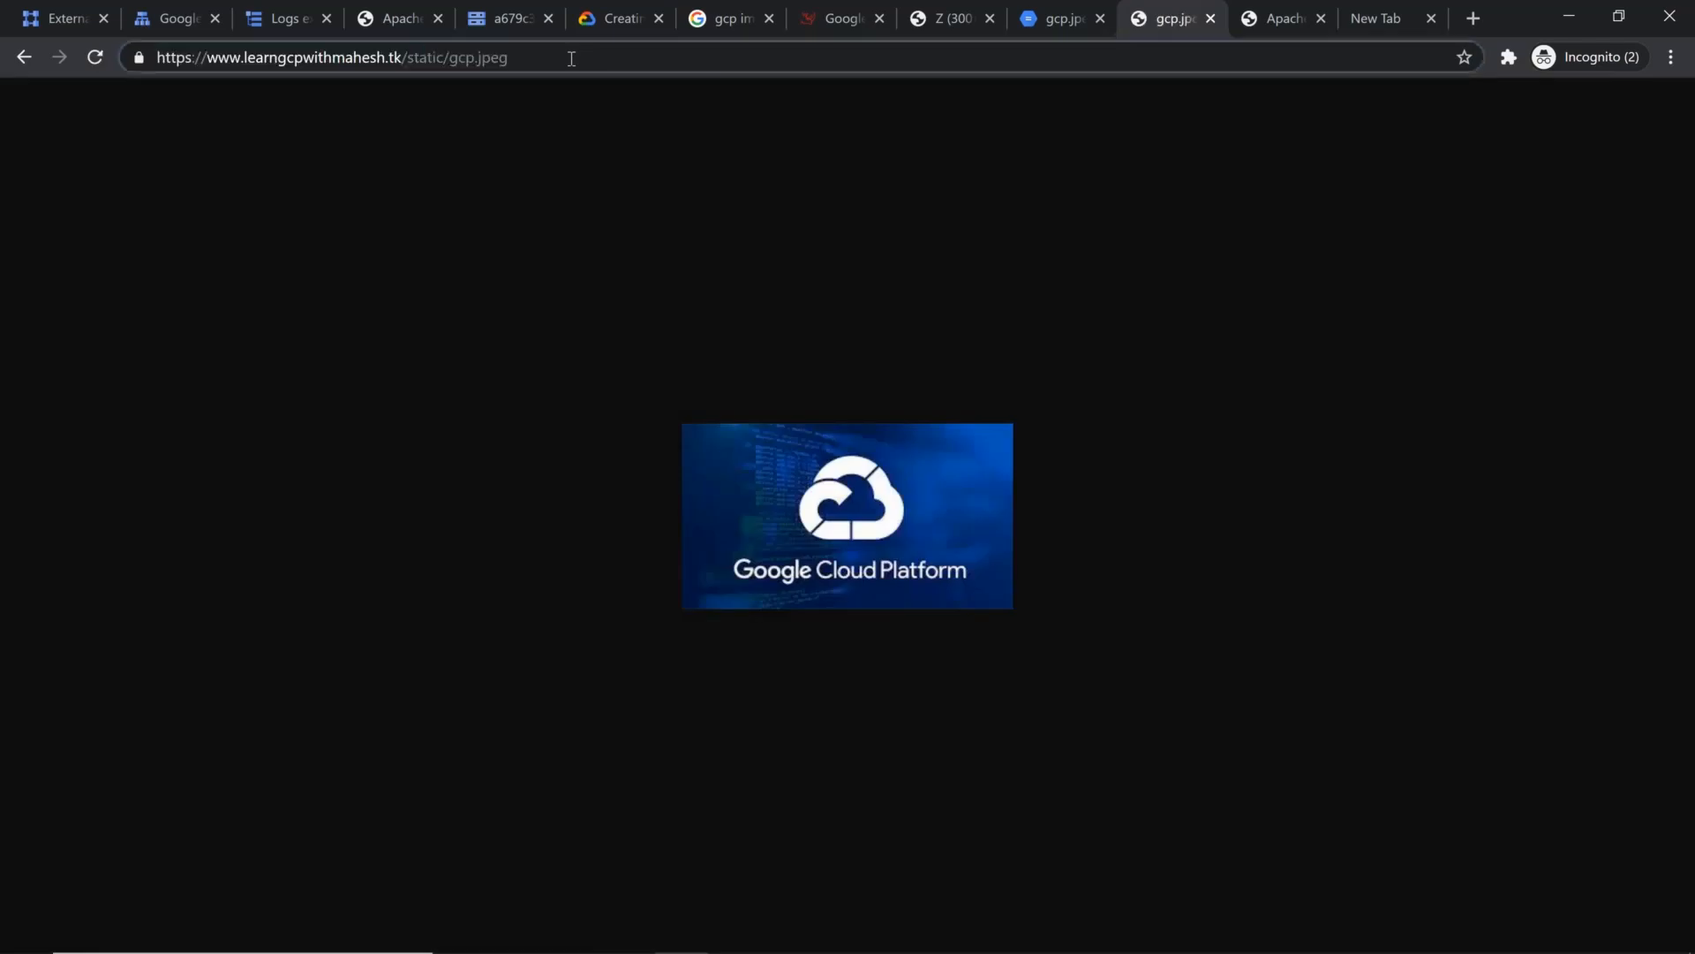
click(572, 59)
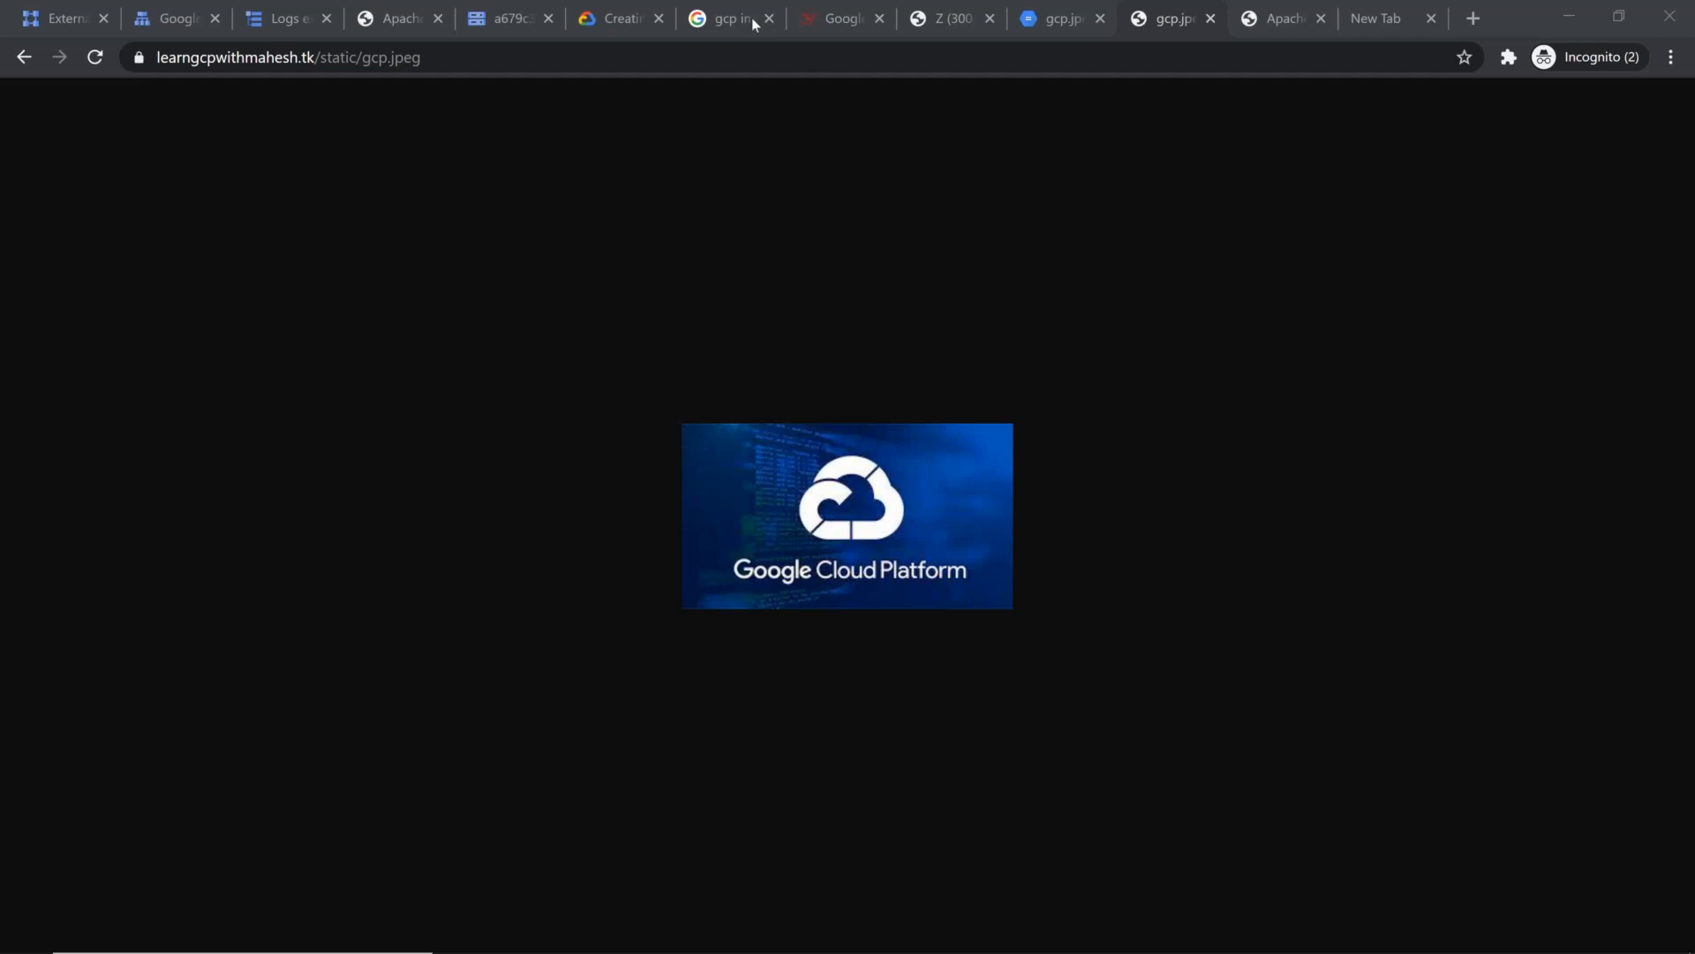
Step: Launch Cloud Shell from the External IP addresses page of the Batch 6 project, and return to the static image's tab
click(30, 27)
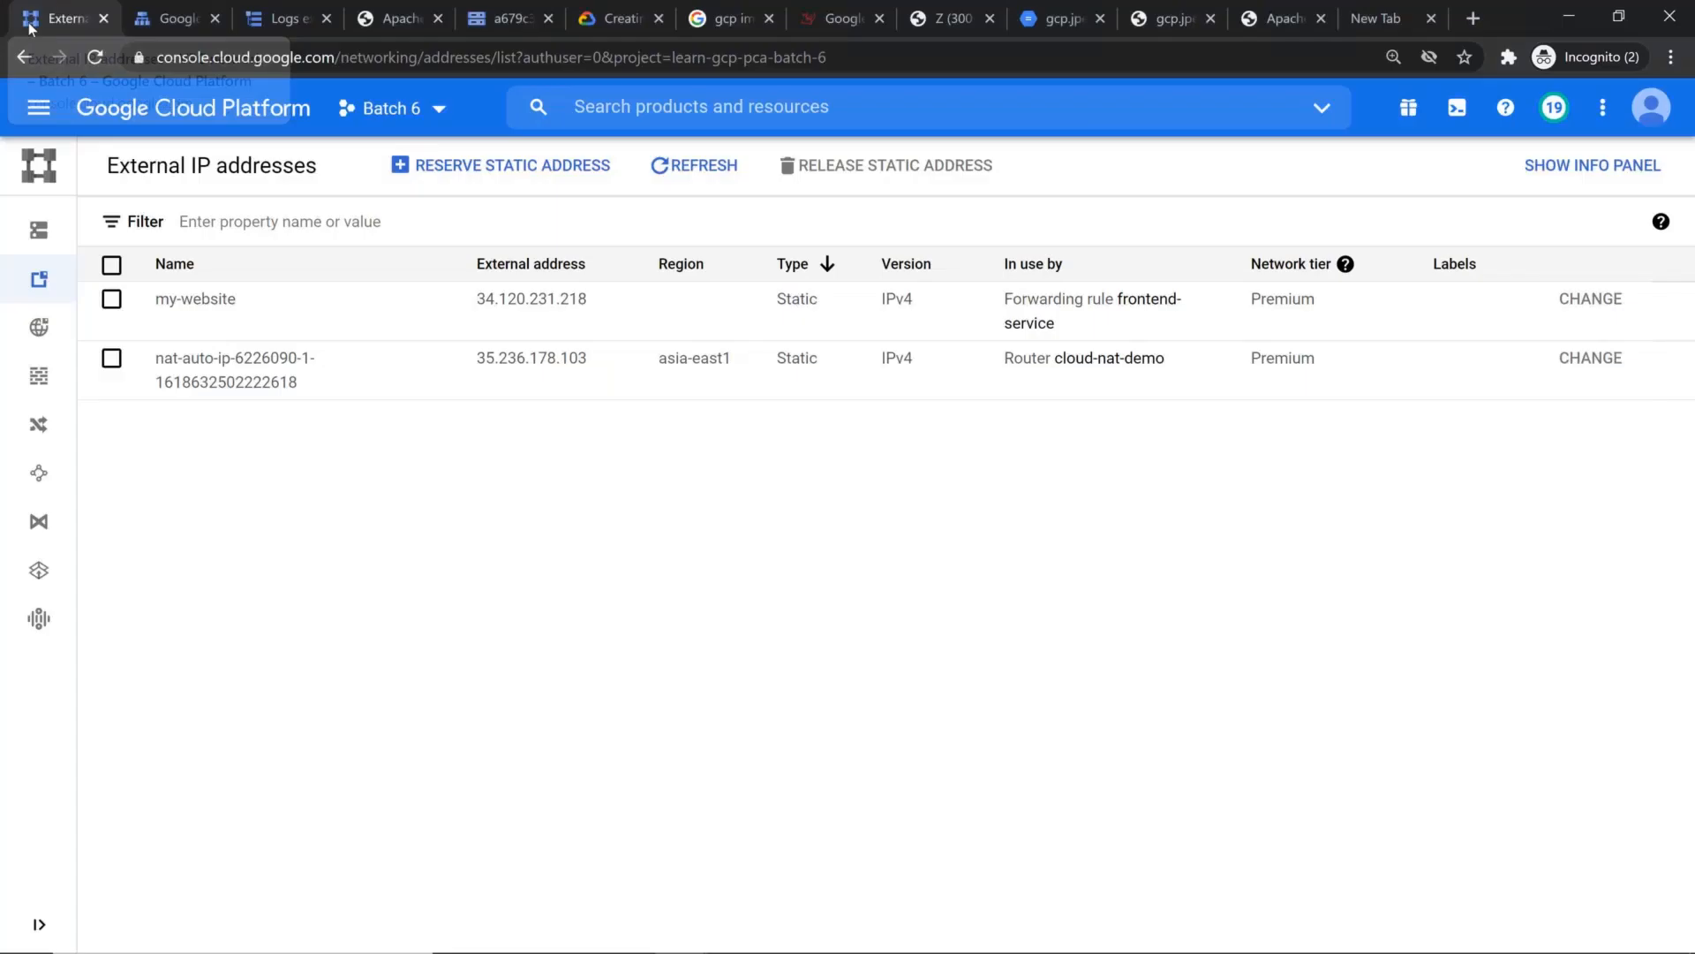
click(1457, 107)
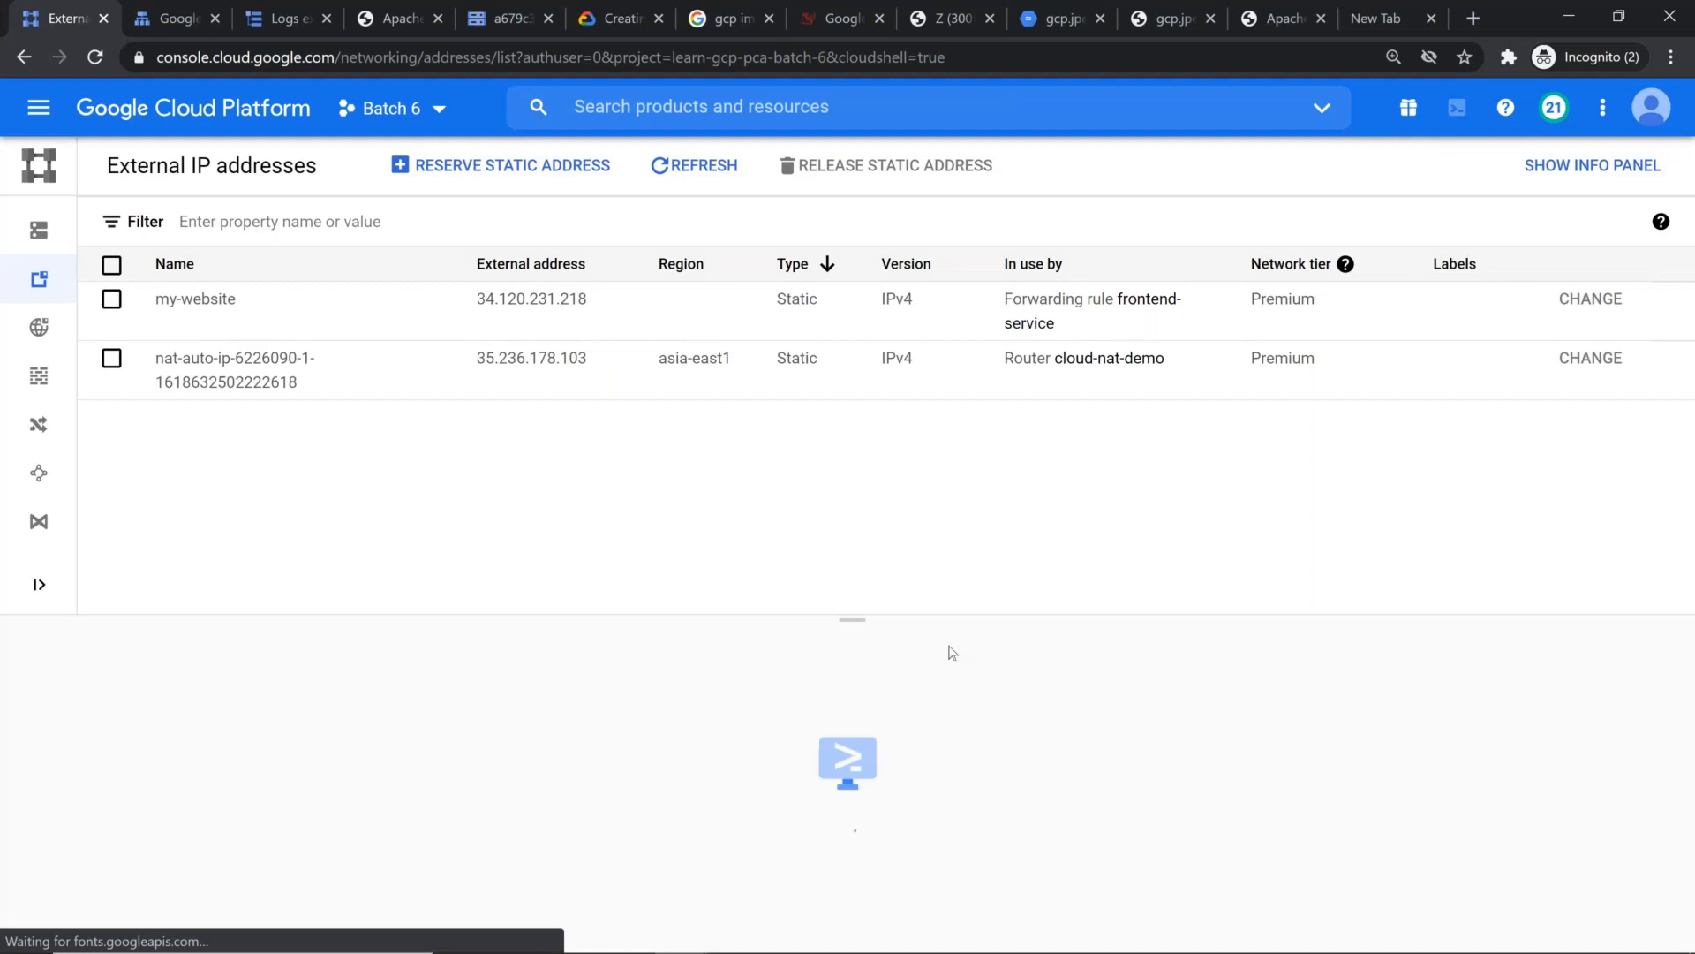
click(1171, 25)
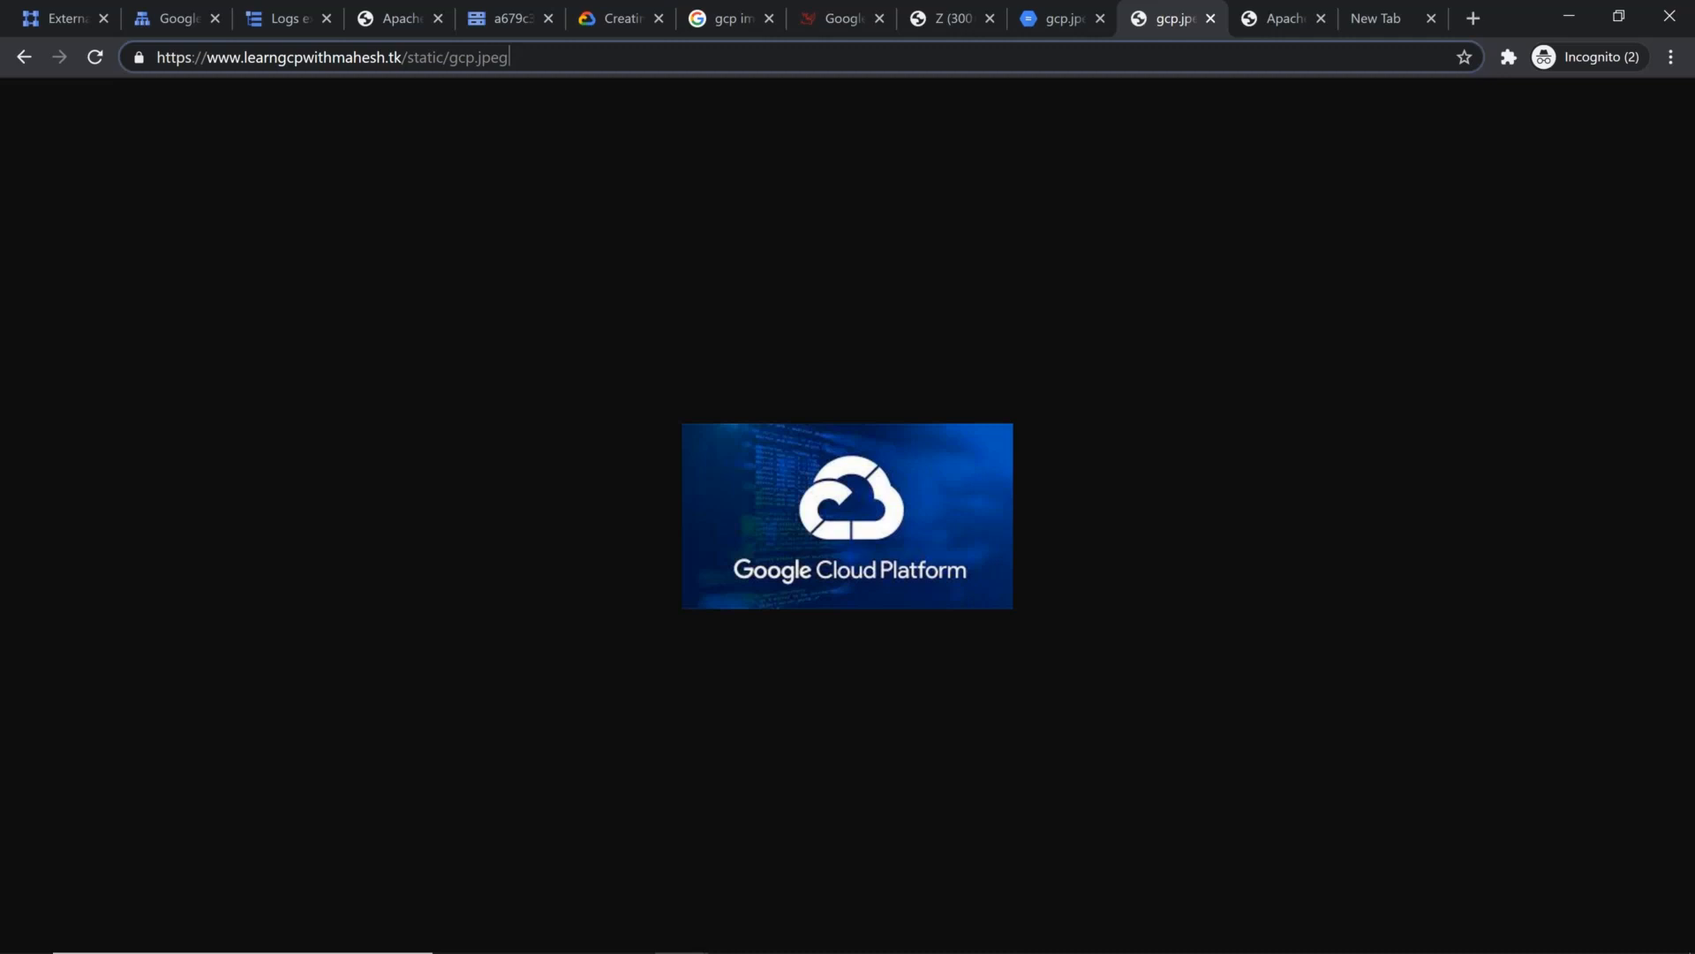
Step: Copy the curl timing loop under item 17 of the Cheat Sheet document and paste it into a new Notepad file
key(alt+Tab)
key(alt+Tab)
key(alt+Tab)
key(alt+shift+Tab)
key(alt+shift+Tab)
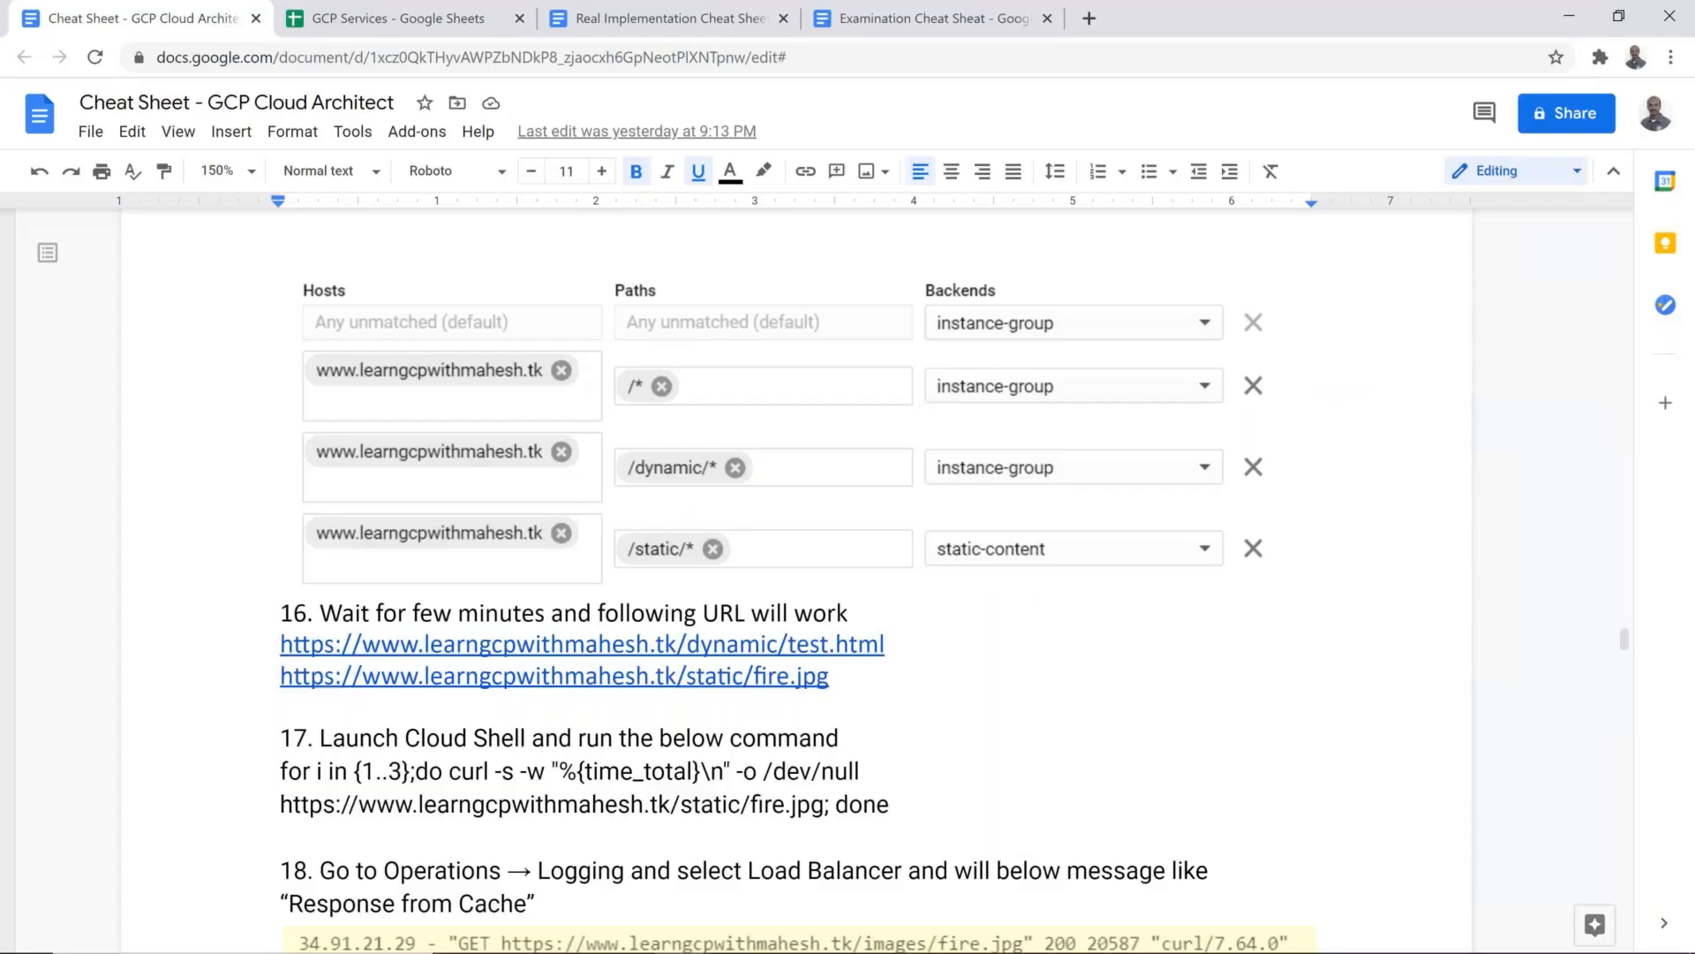
drag(280, 770, 898, 805)
key(ctrl+c)
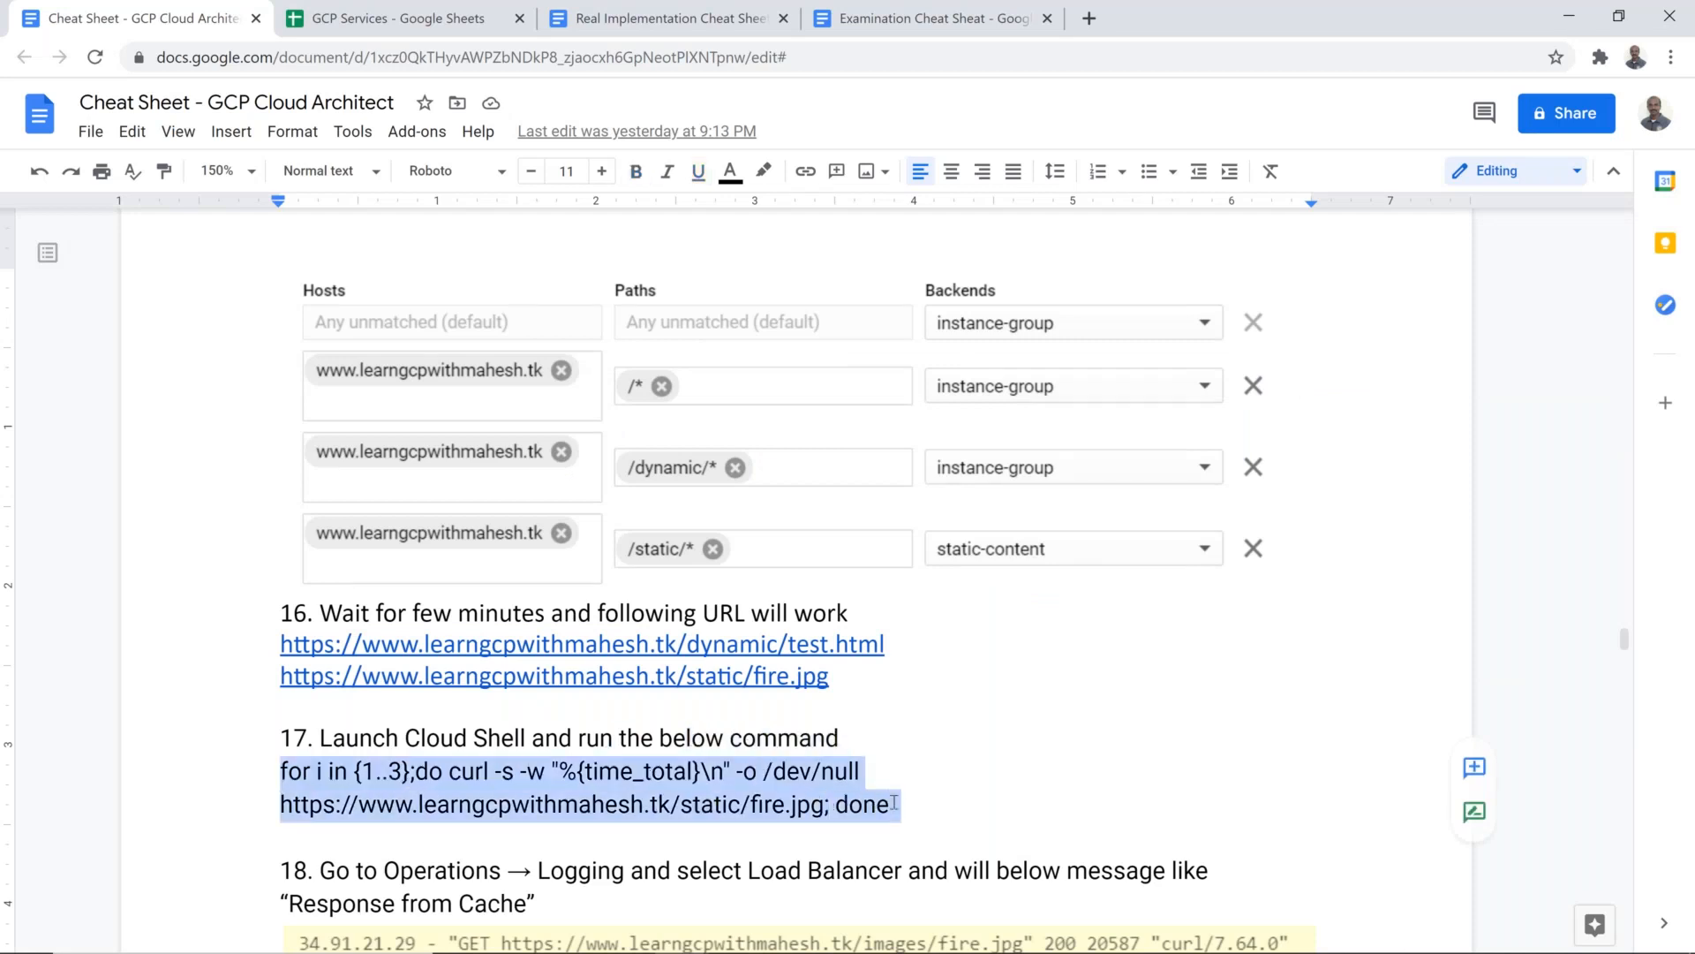
key(super+r)
key(Return)
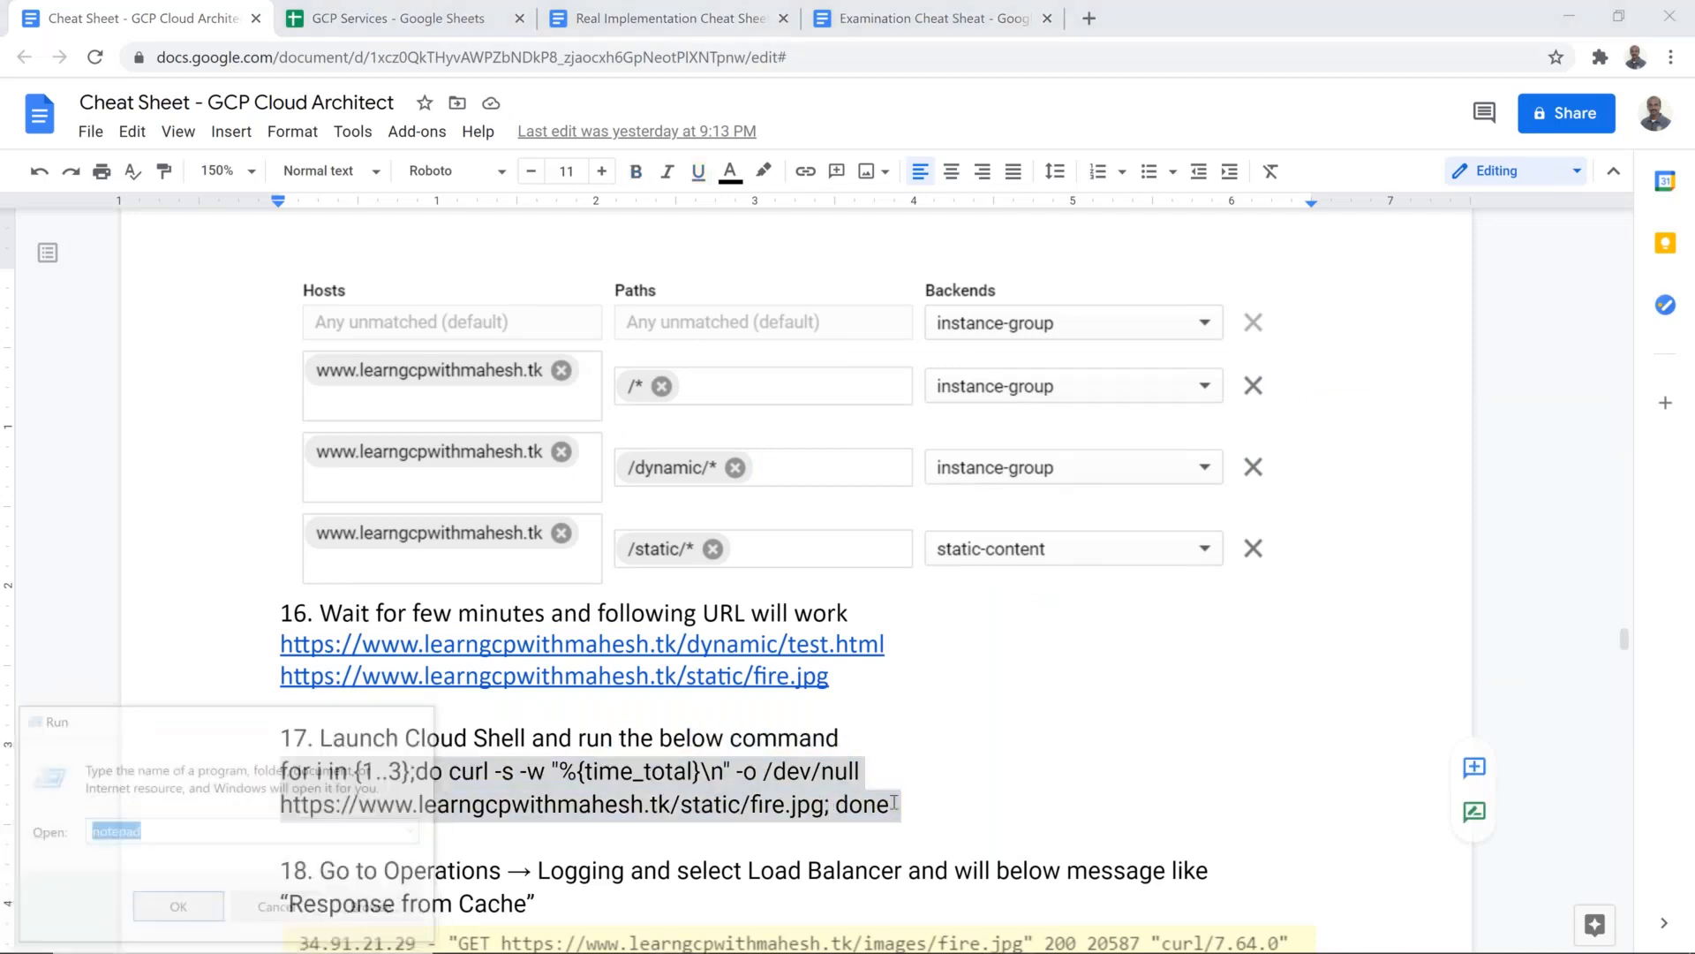
key(ctrl+v)
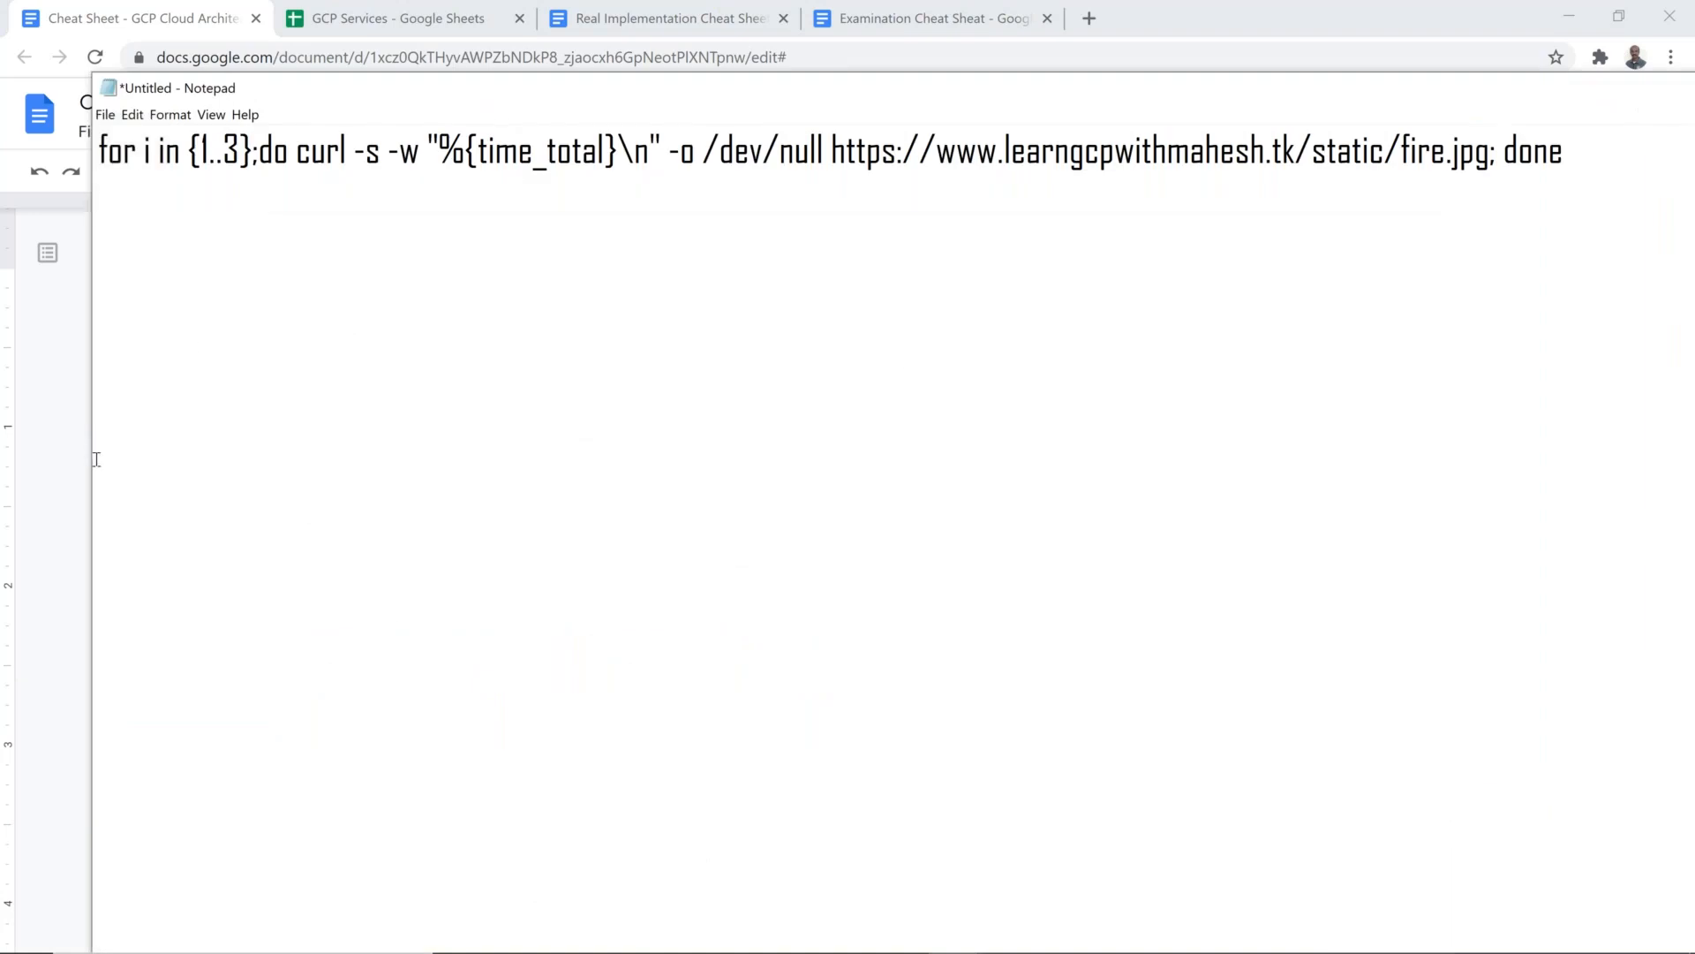
Step: Shrink and reposition the Notepad window so that it fits on the screen
drag(90, 459, 596, 411)
drag(872, 89, 476, 155)
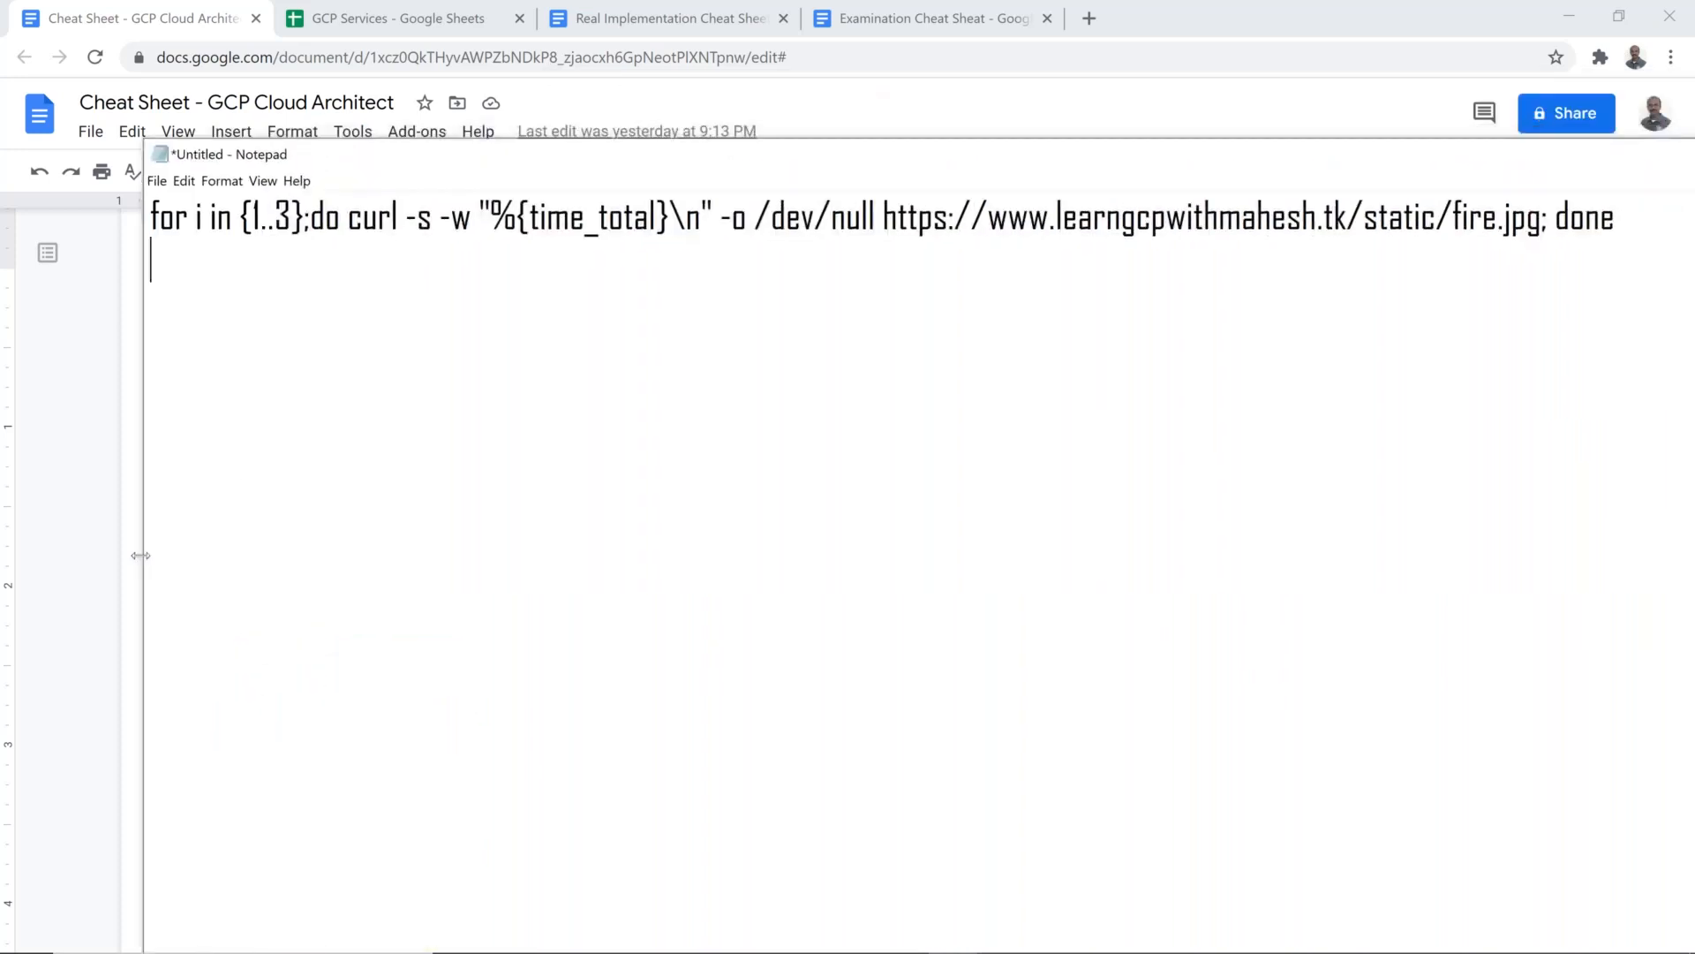
drag(140, 554, 993, 371)
drag(1159, 156, 468, 128)
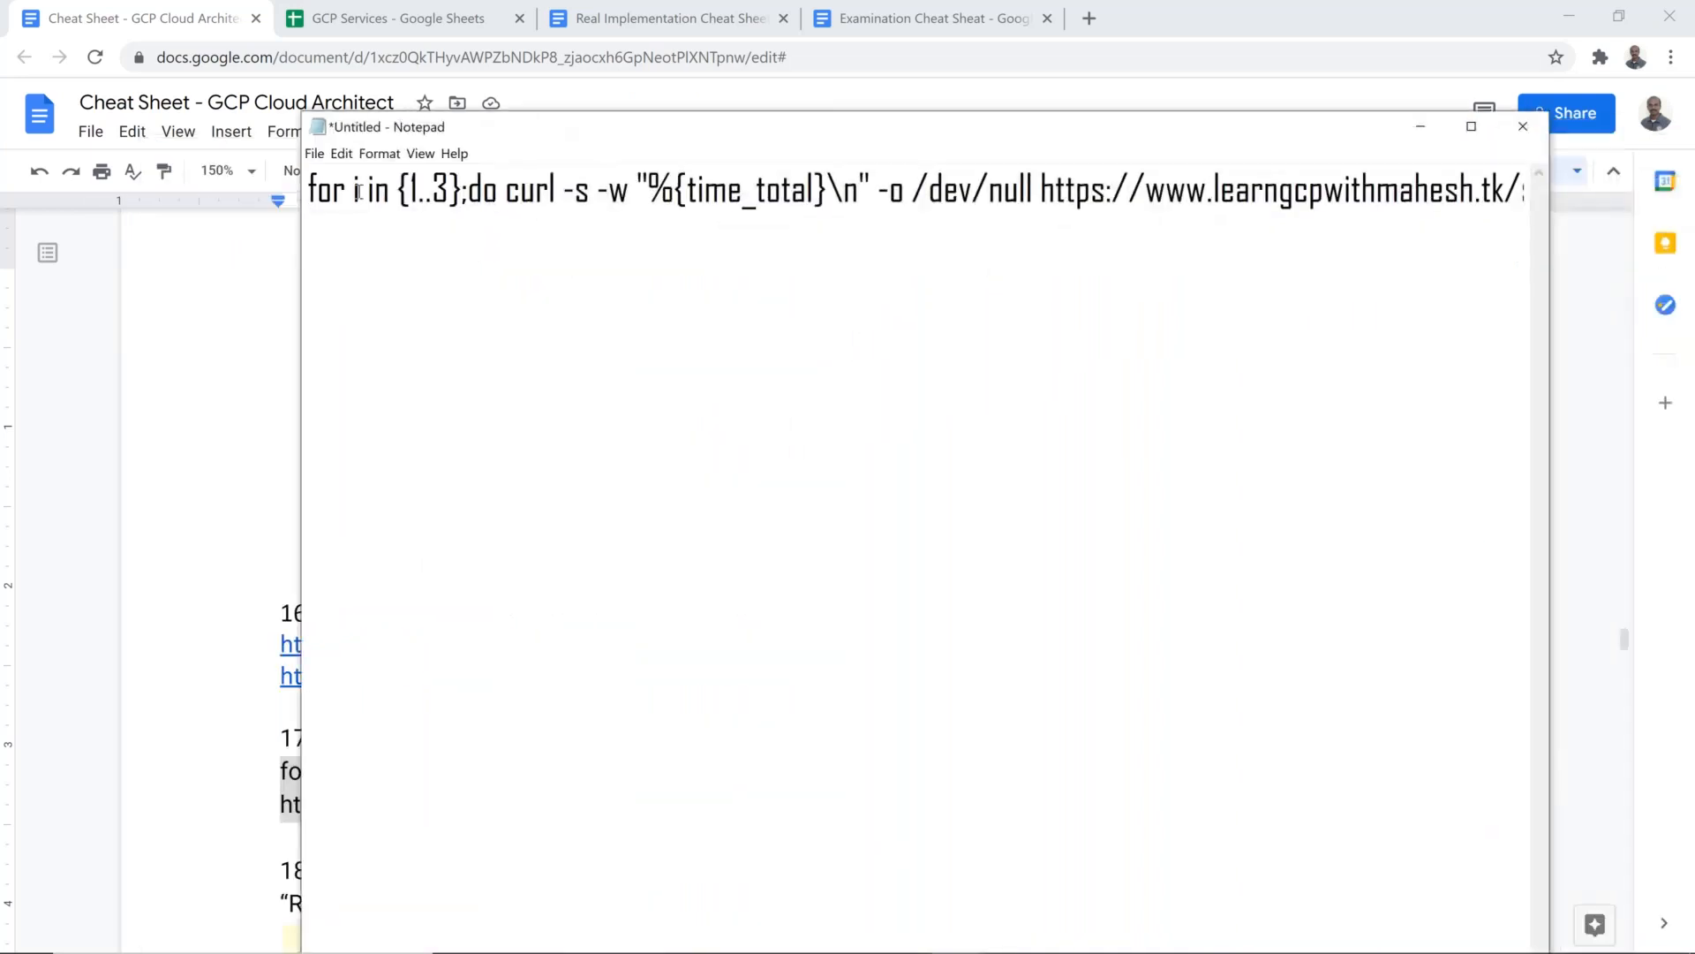
Step: Change the curl loop's range to {1..10} and move the Notepad window over the cheat sheet
click(448, 191)
key(shift+Left)
text(10)
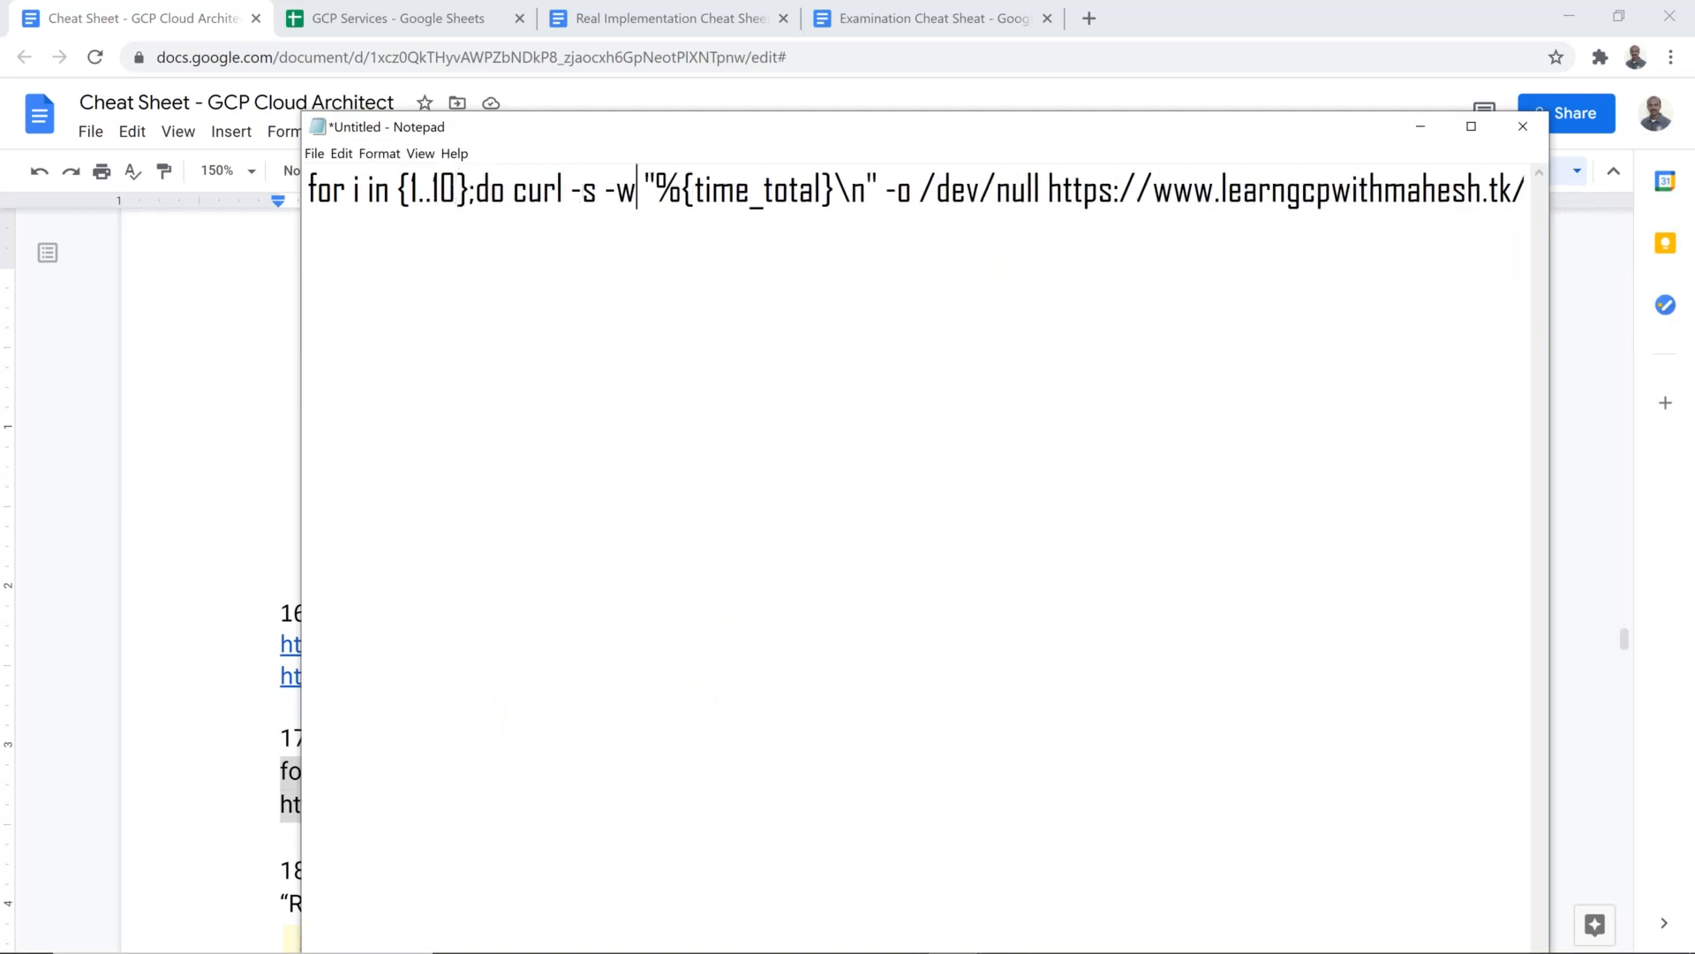
key(Right)
key(Right)
key(Right)
key(Right)
key(Right)
drag(801, 123, 628, 234)
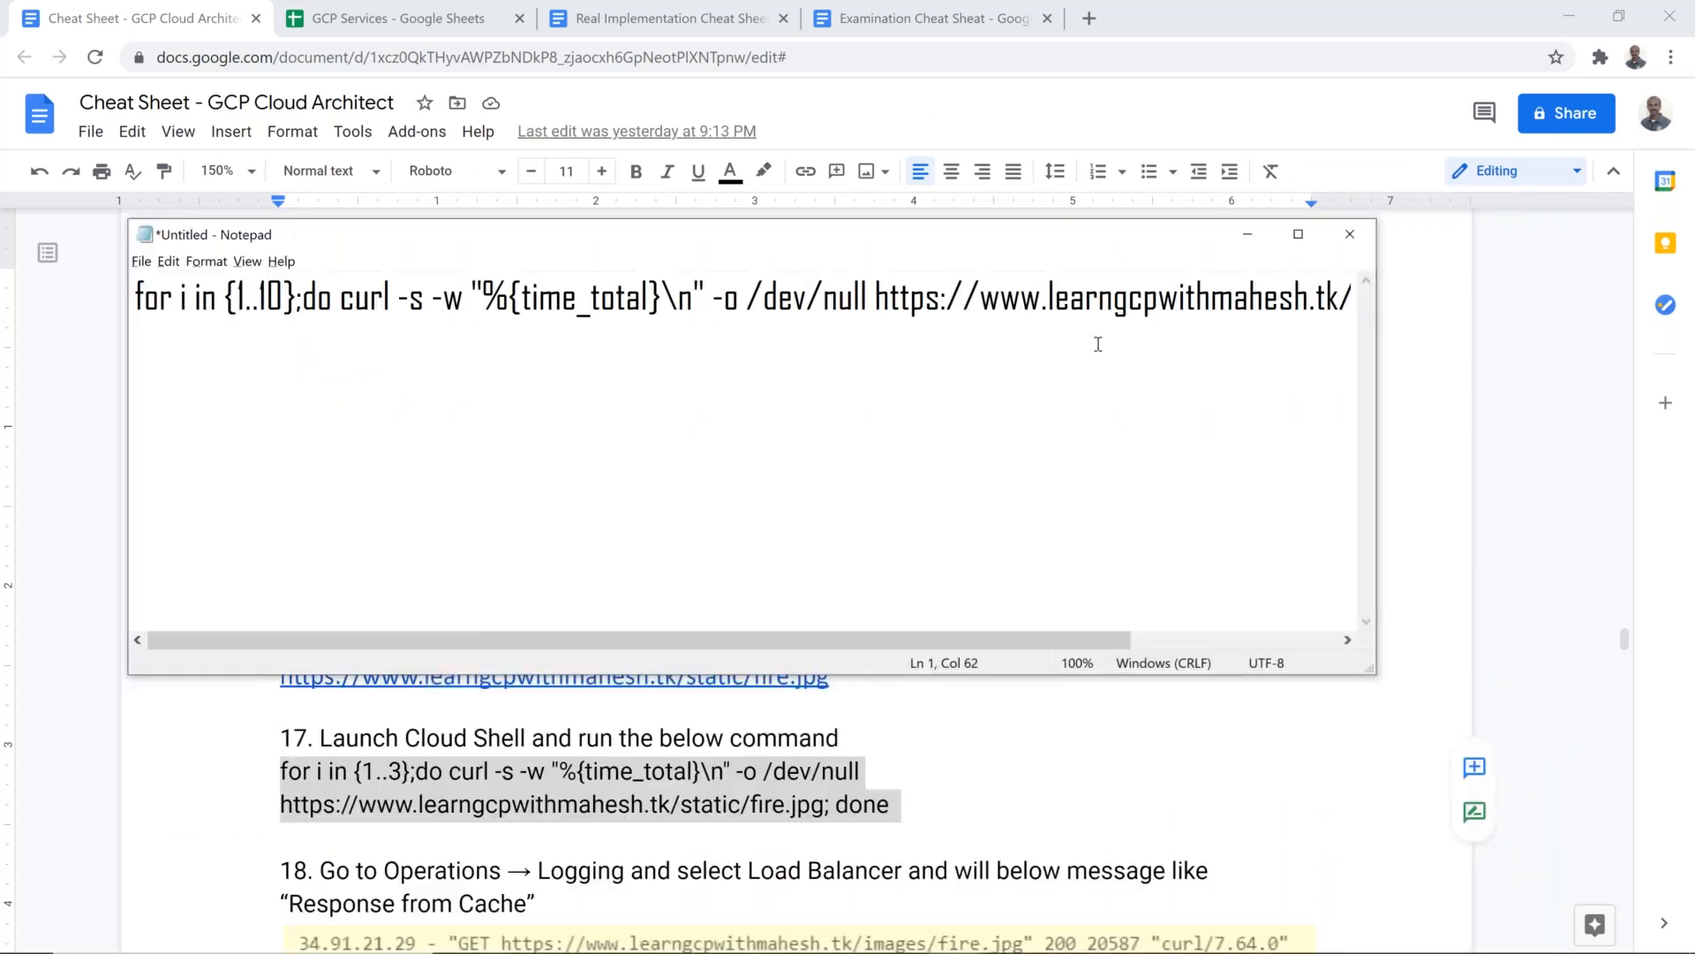
Step: Check the static image's address in the browser, and select the whole fire.jpg URL in the Notepad command, up to the semicolon before done
key(alt+Tab)
key(Tab)
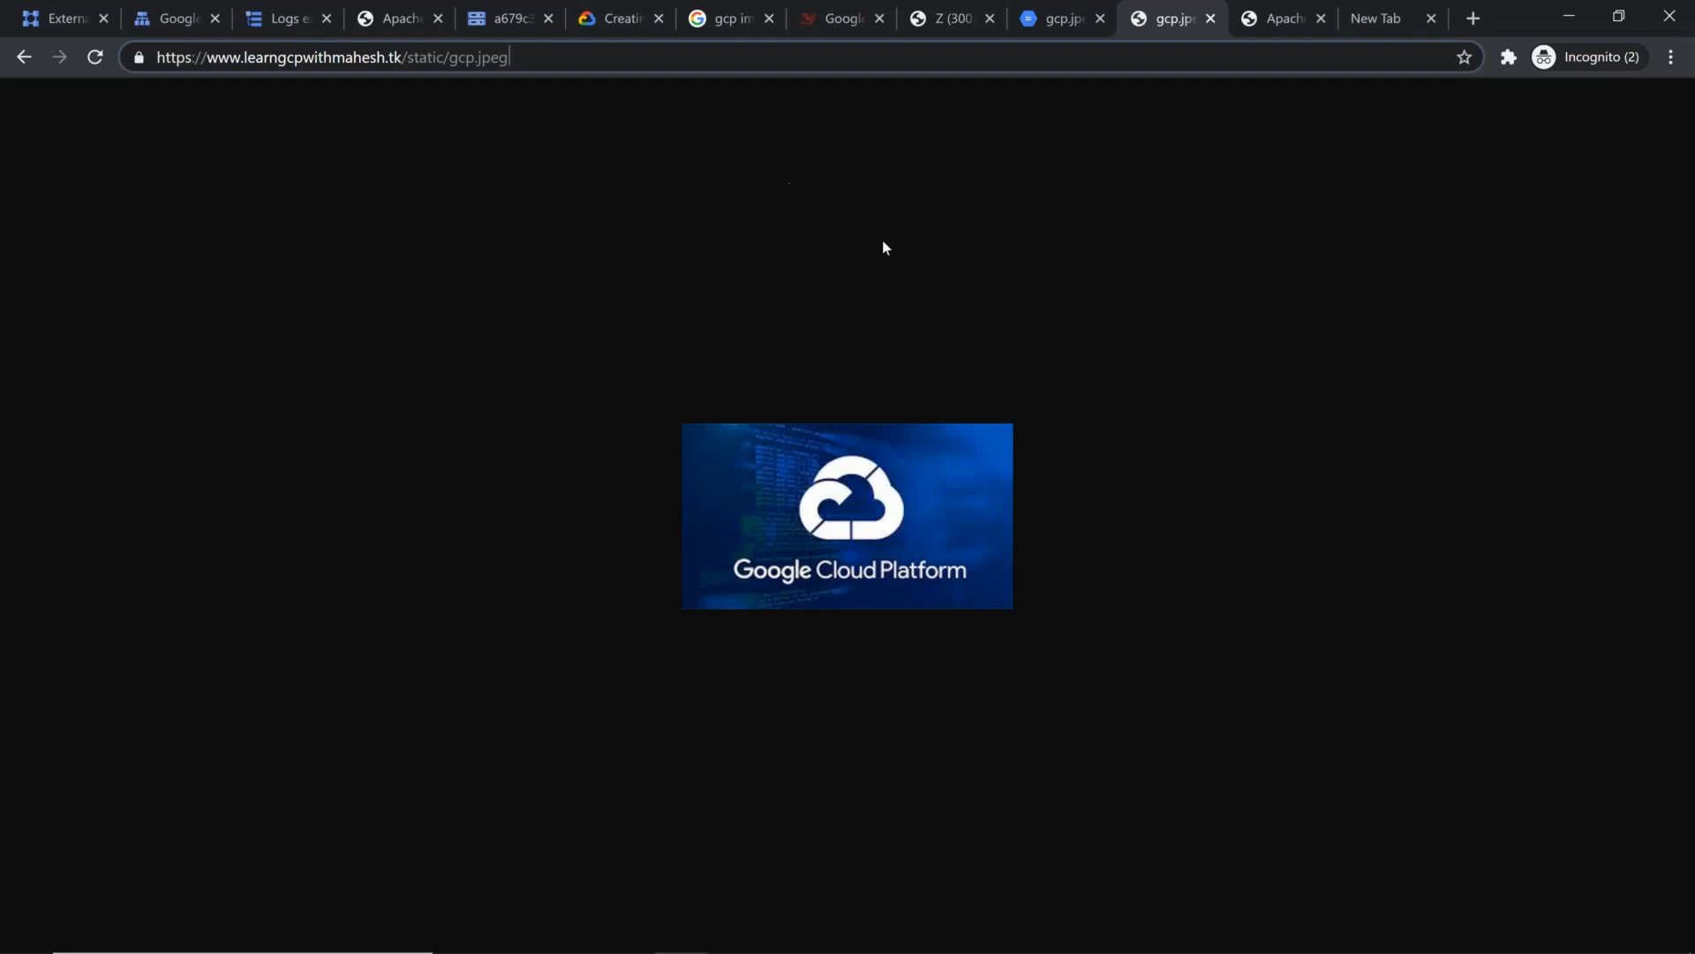
key(alt+Tab)
click(884, 297)
key(shift+Right)
key(shift+Right)
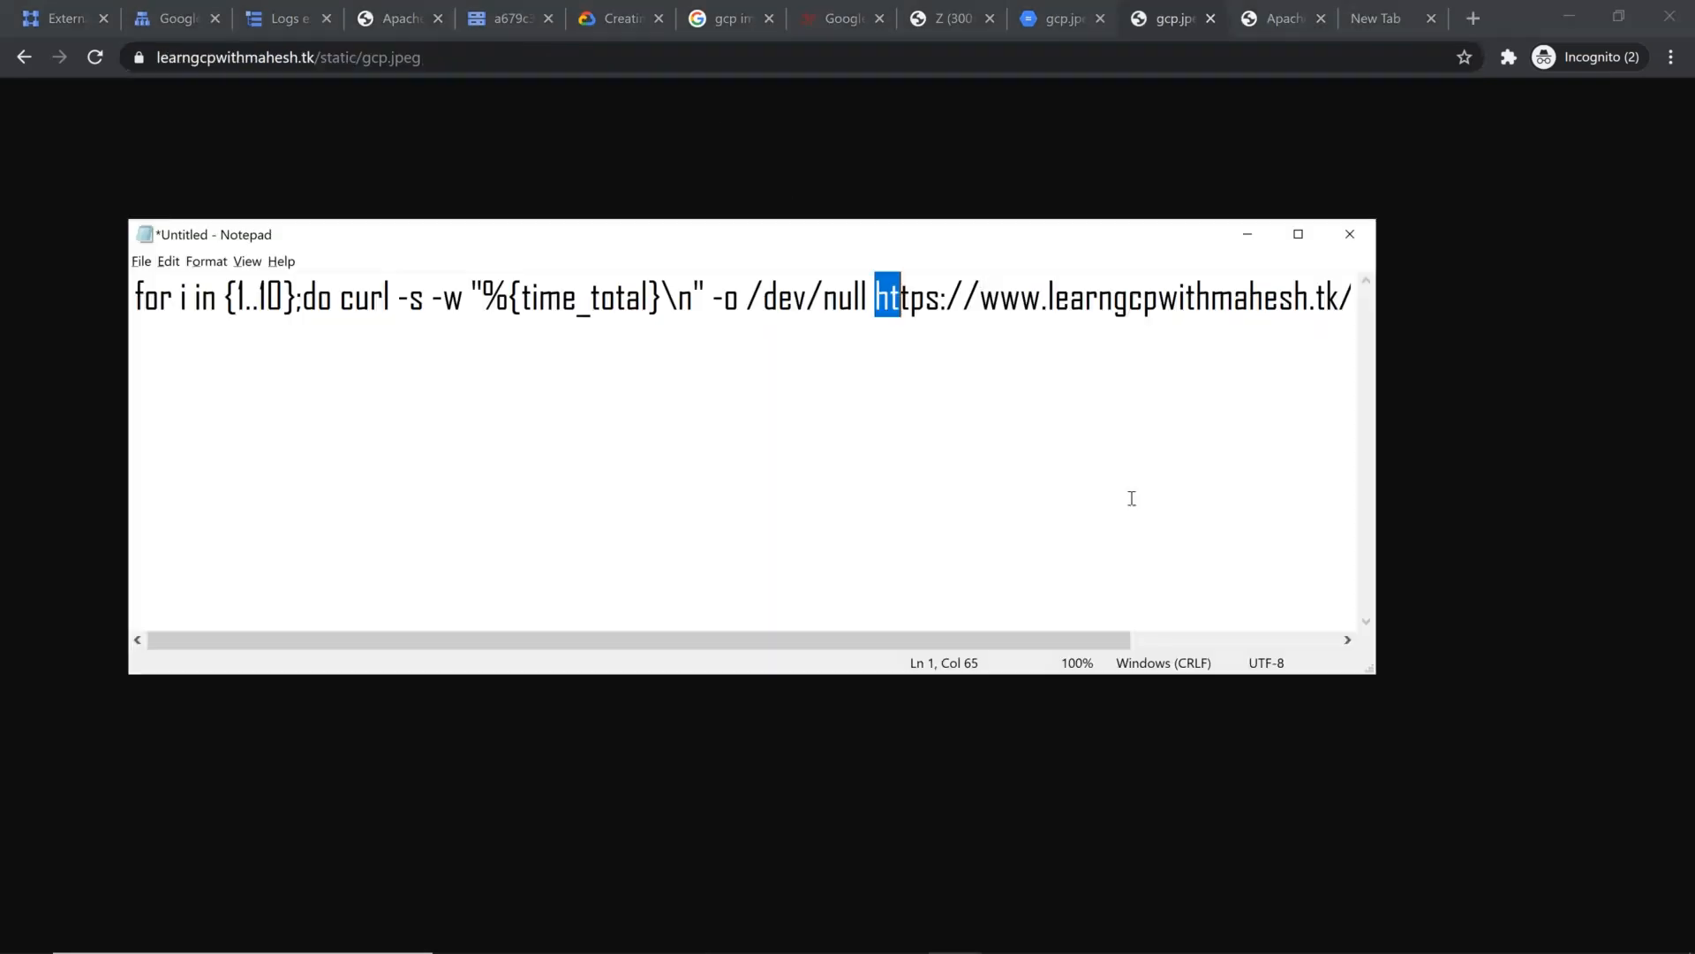
key(shift+End)
key(shift+Left)
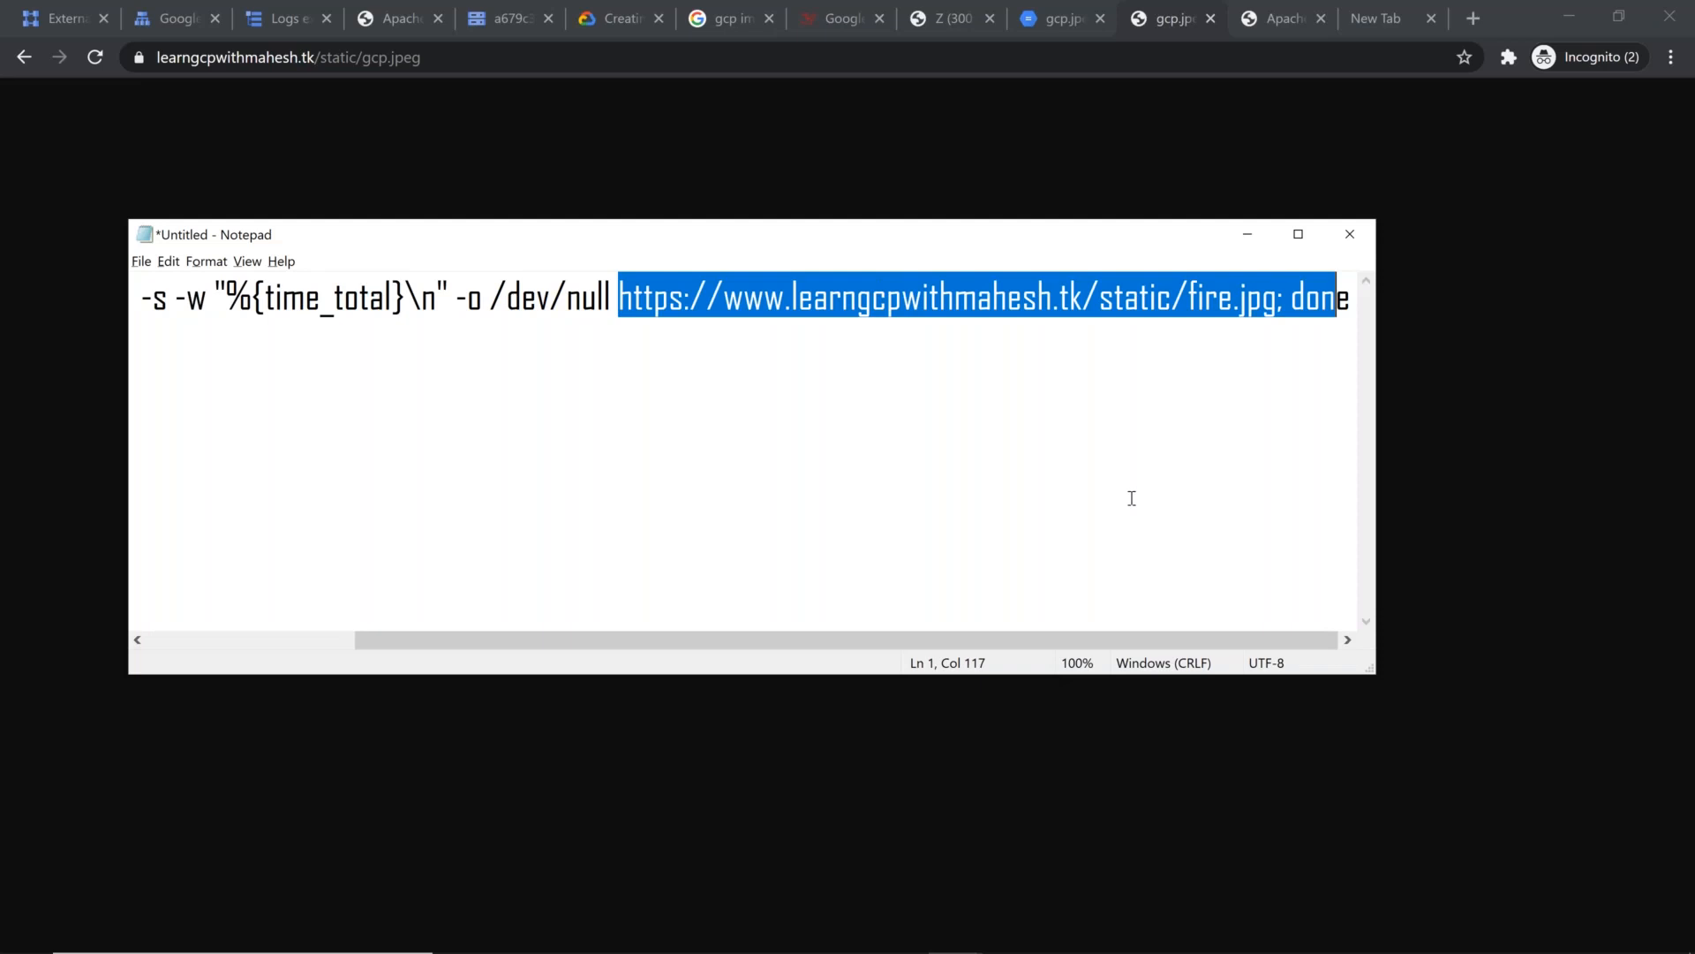
key(shift+Left)
key(shift+Left)
key(shift+Left)
key(shift+Left)
key(shift+Left)
key(shift+Left)
key(shift+Left)
key(shift+Right)
key(shift+Right)
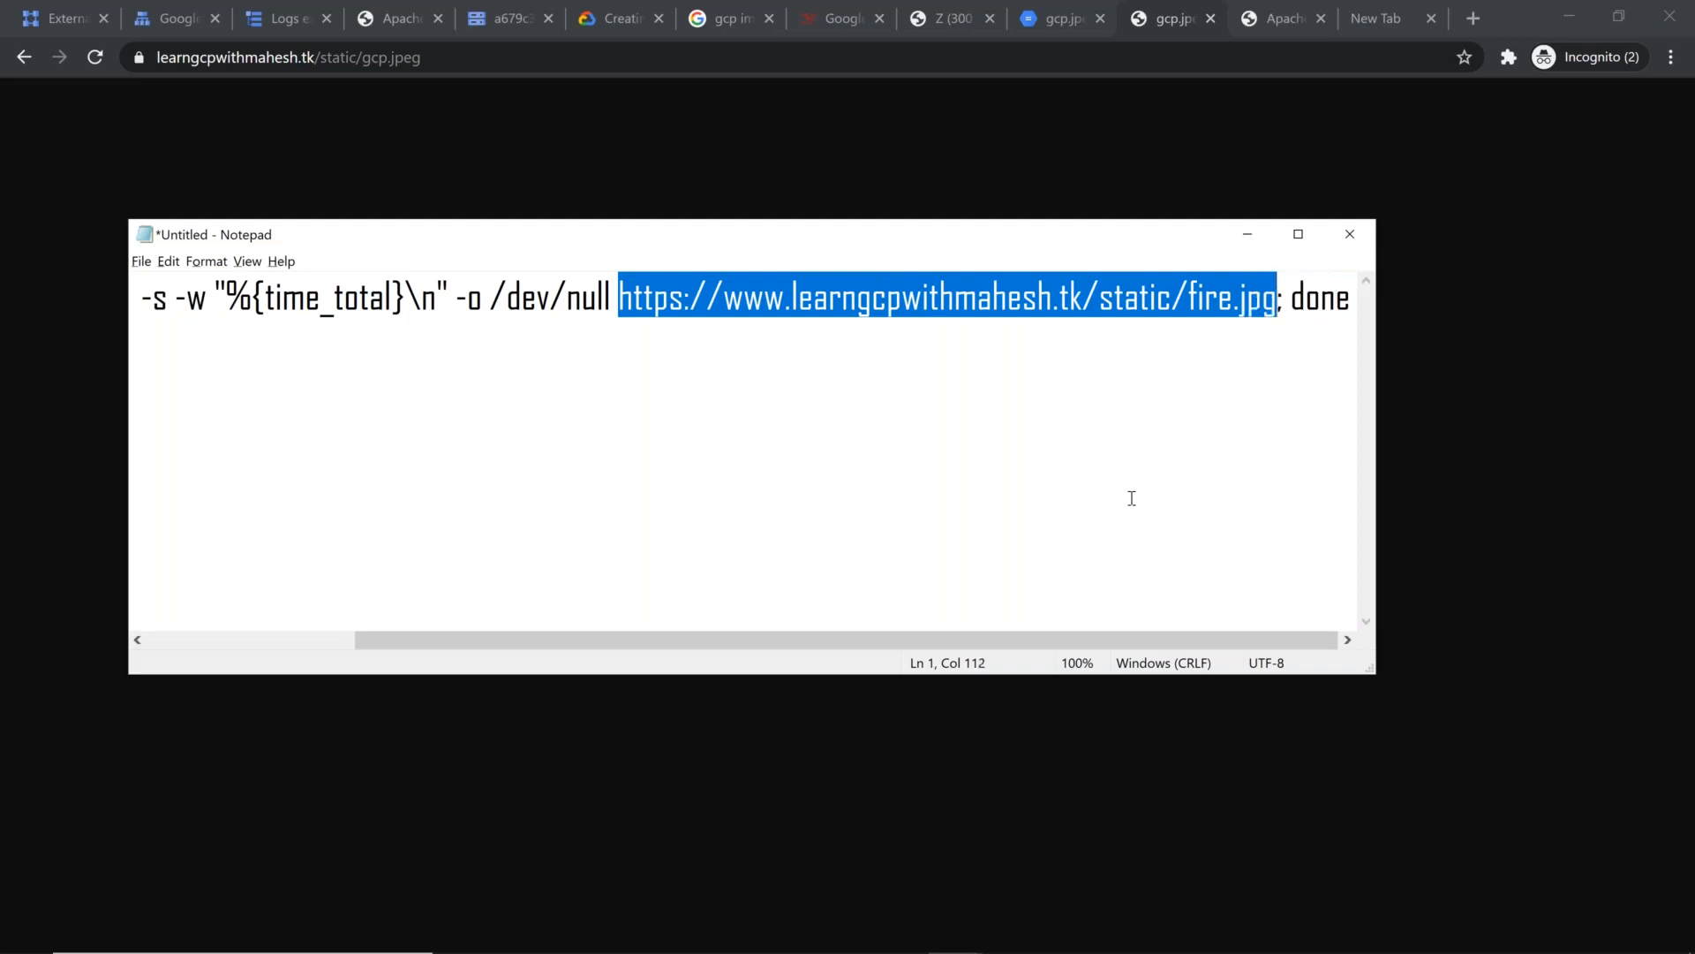
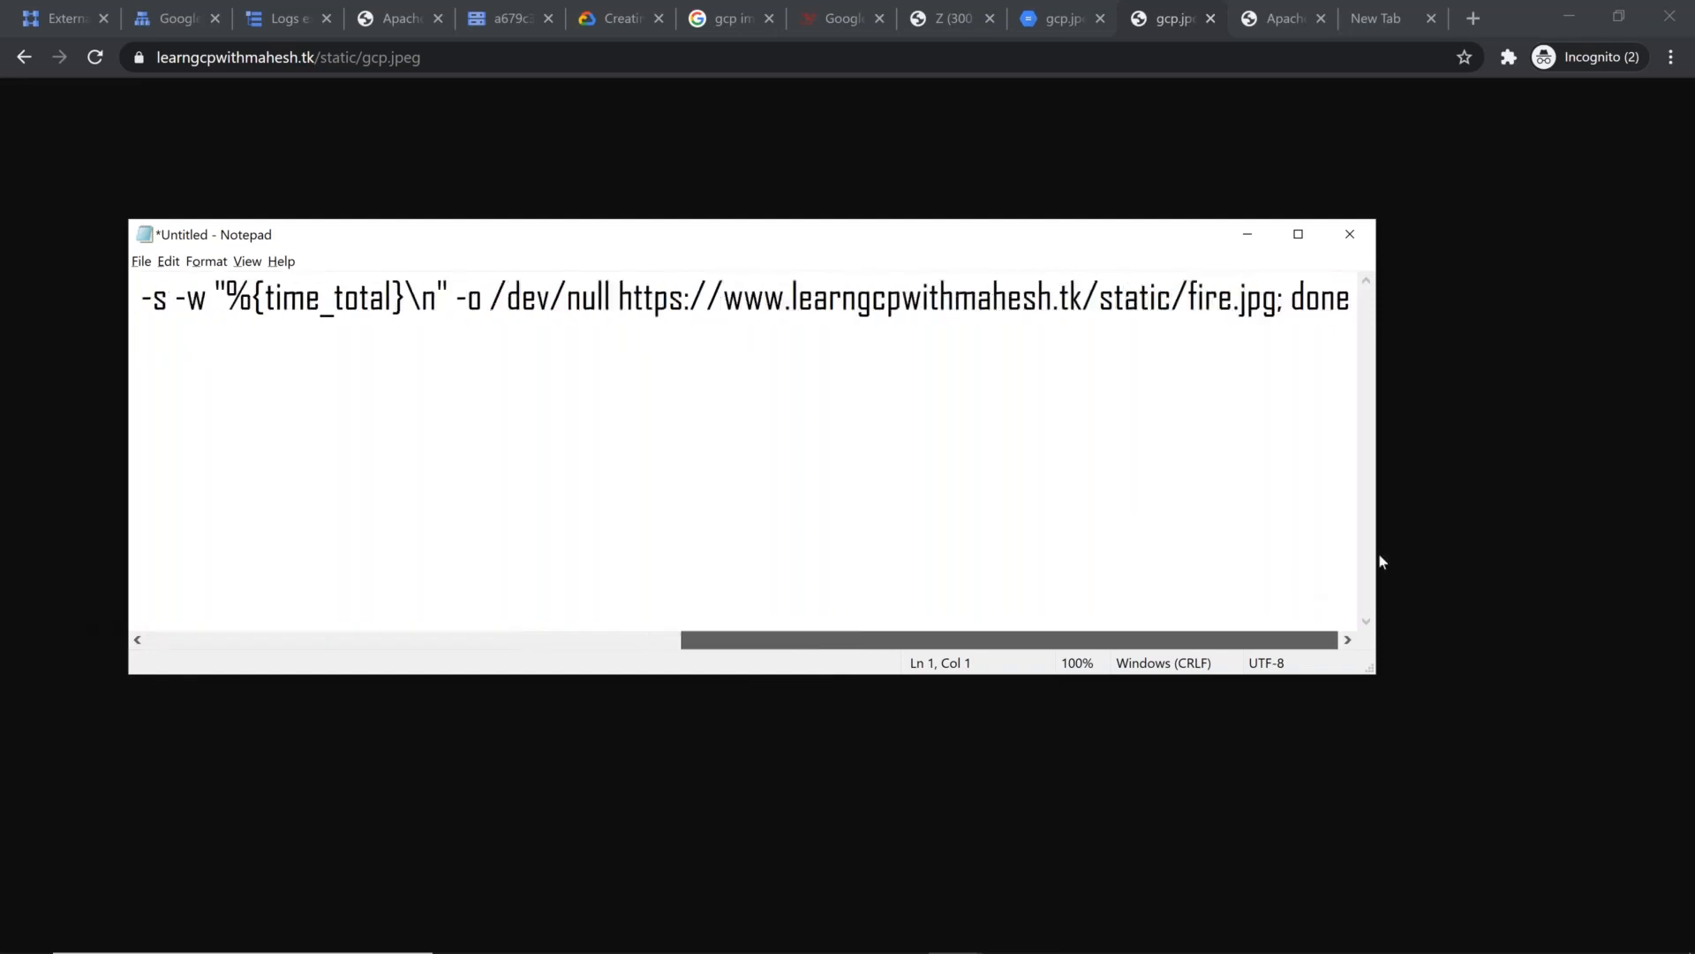
Step: Copy the entire Notepad command and enlarge the Cloud Shell terminal on the External IP addresses page
click(600, 441)
key(ctrl+a)
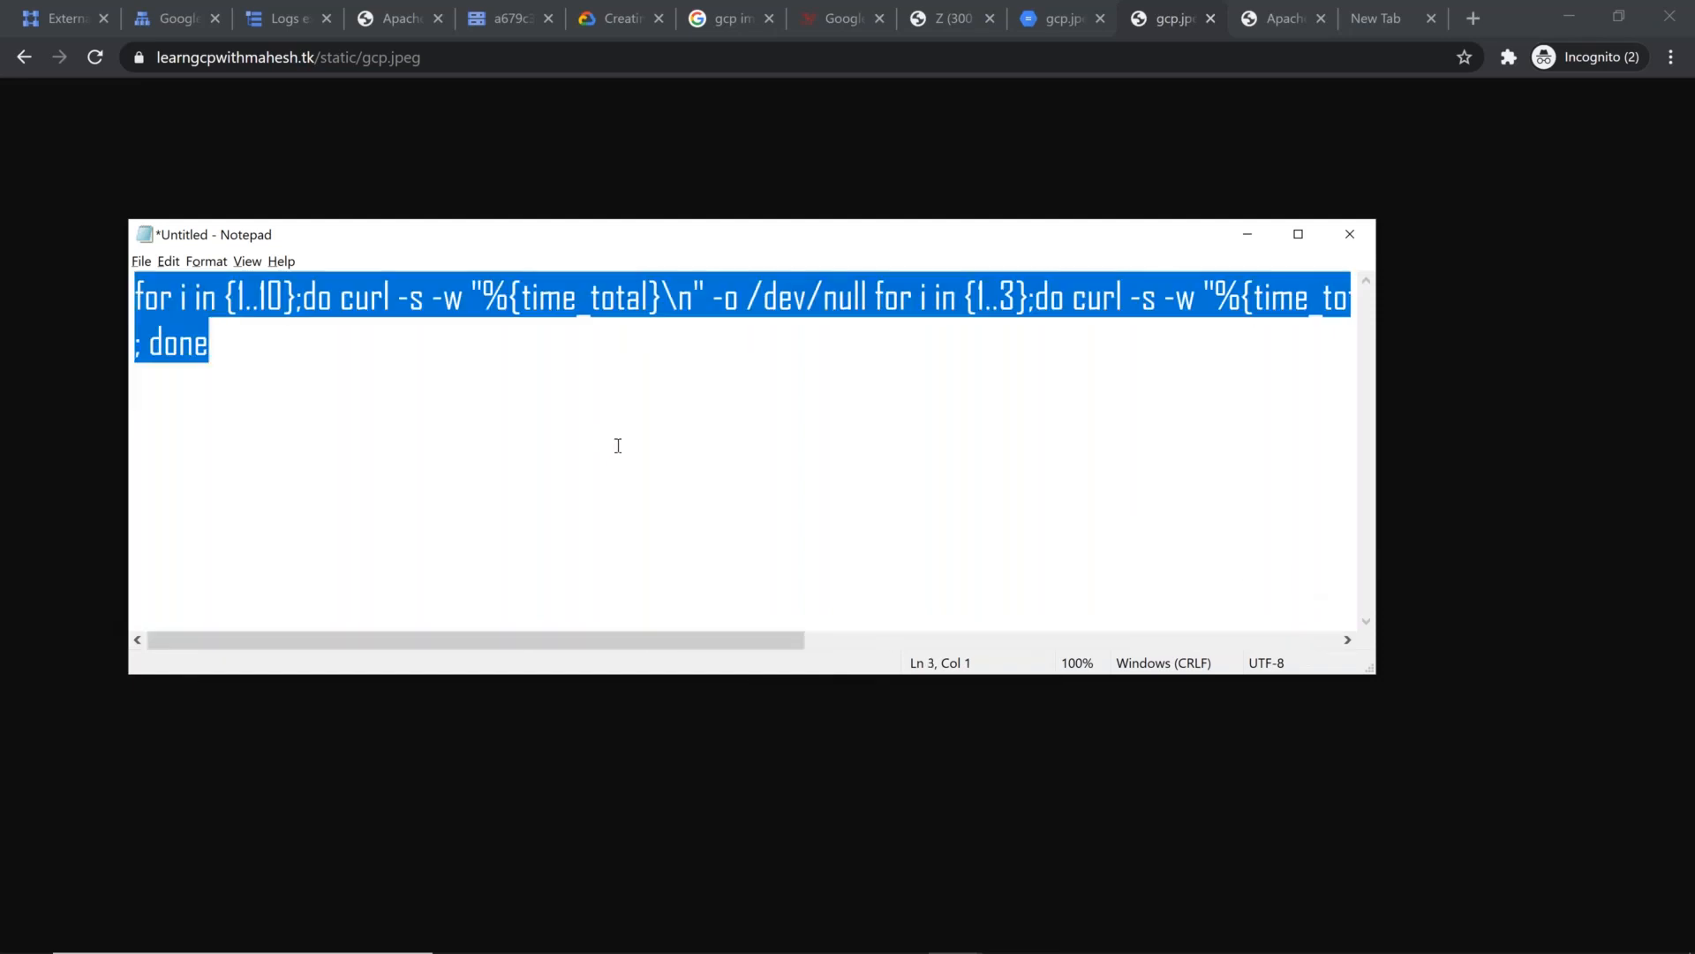
click(51, 19)
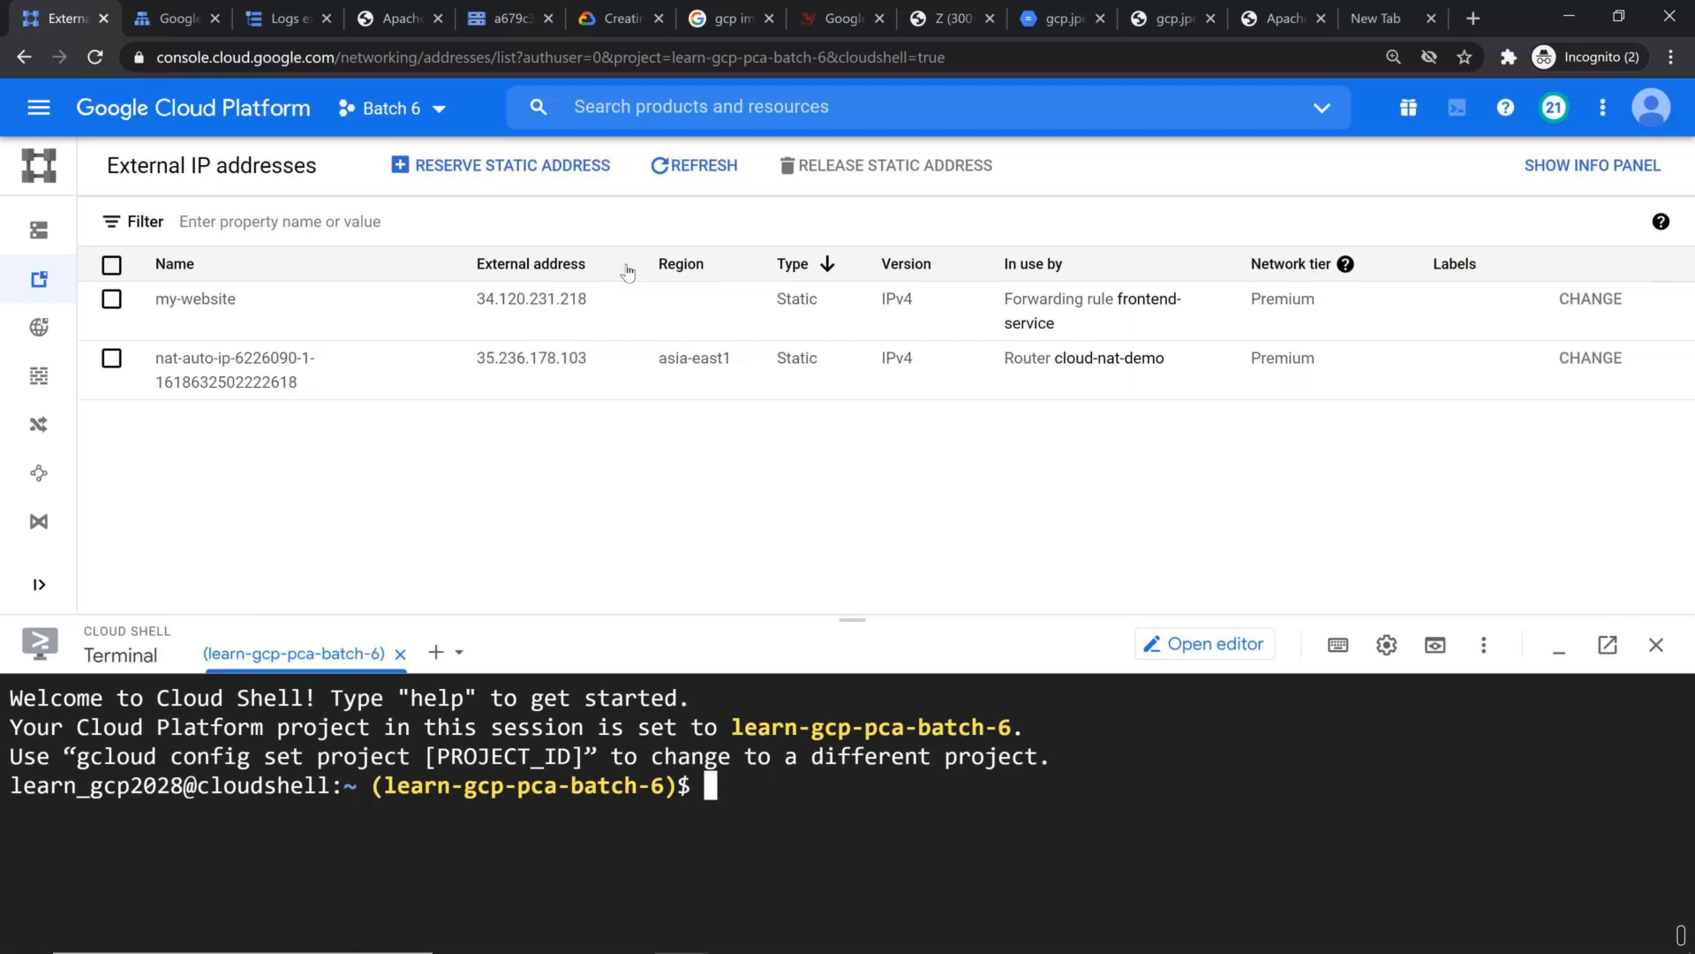
drag(852, 619, 852, 191)
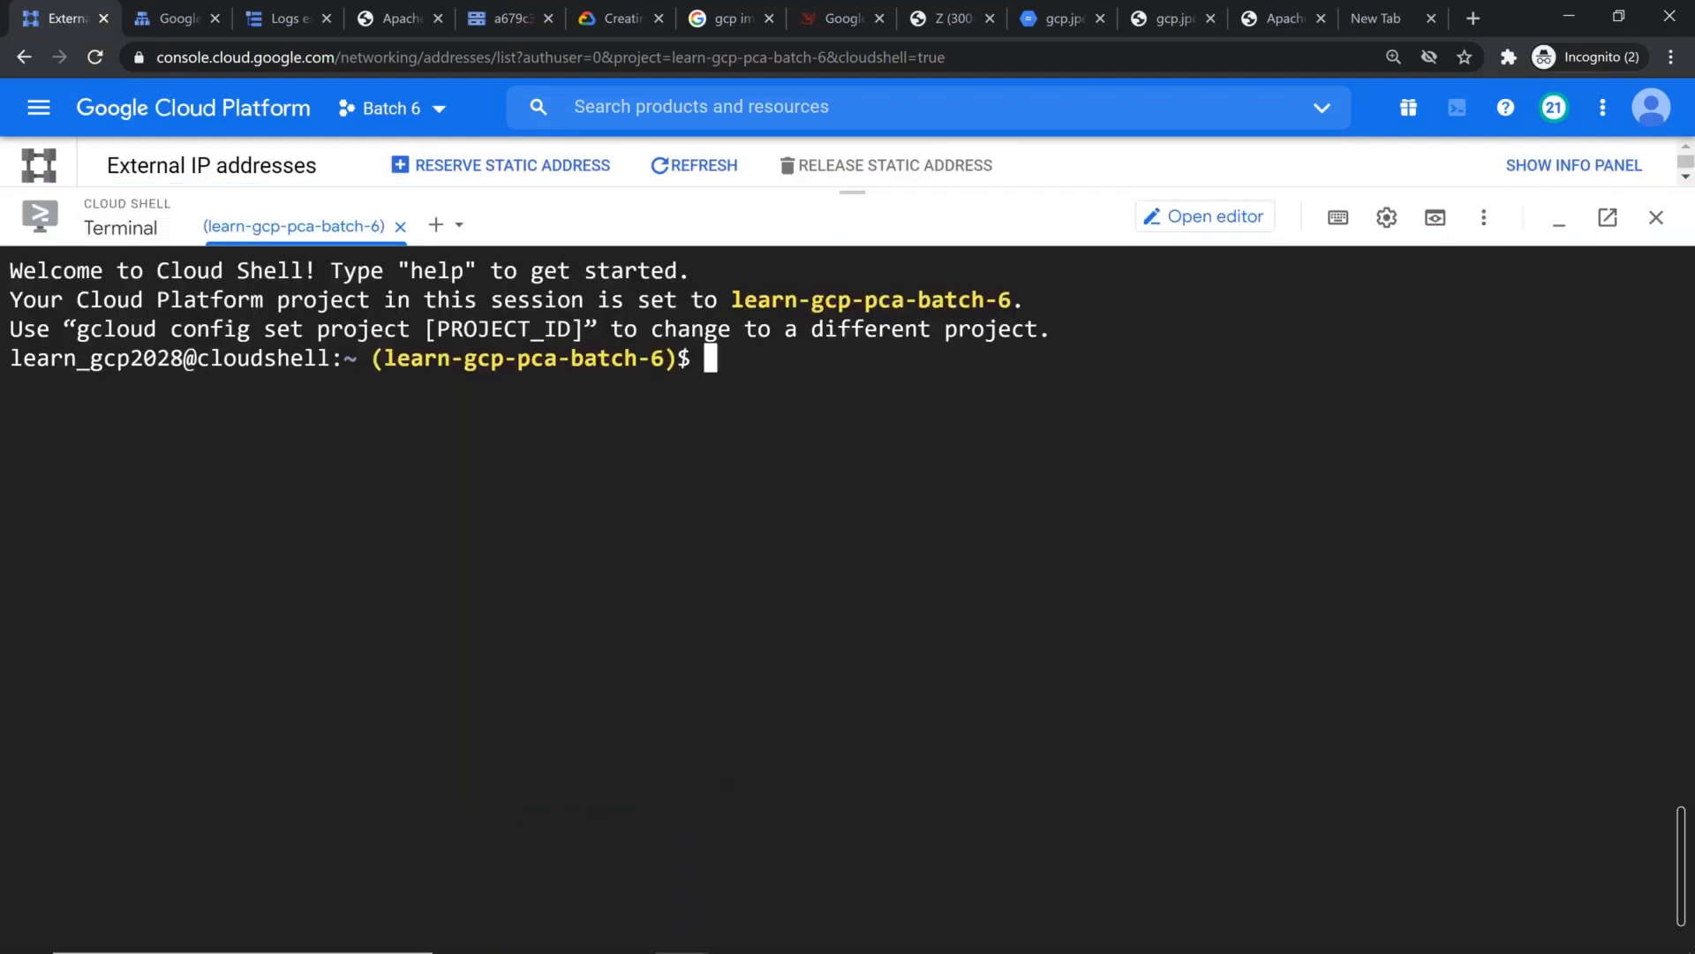
Step: Shorten the Cloud Shell prompt to $ and clear the terminal
text(p)
key(Return)
key(ctrl+l)
key(Return)
key(Return)
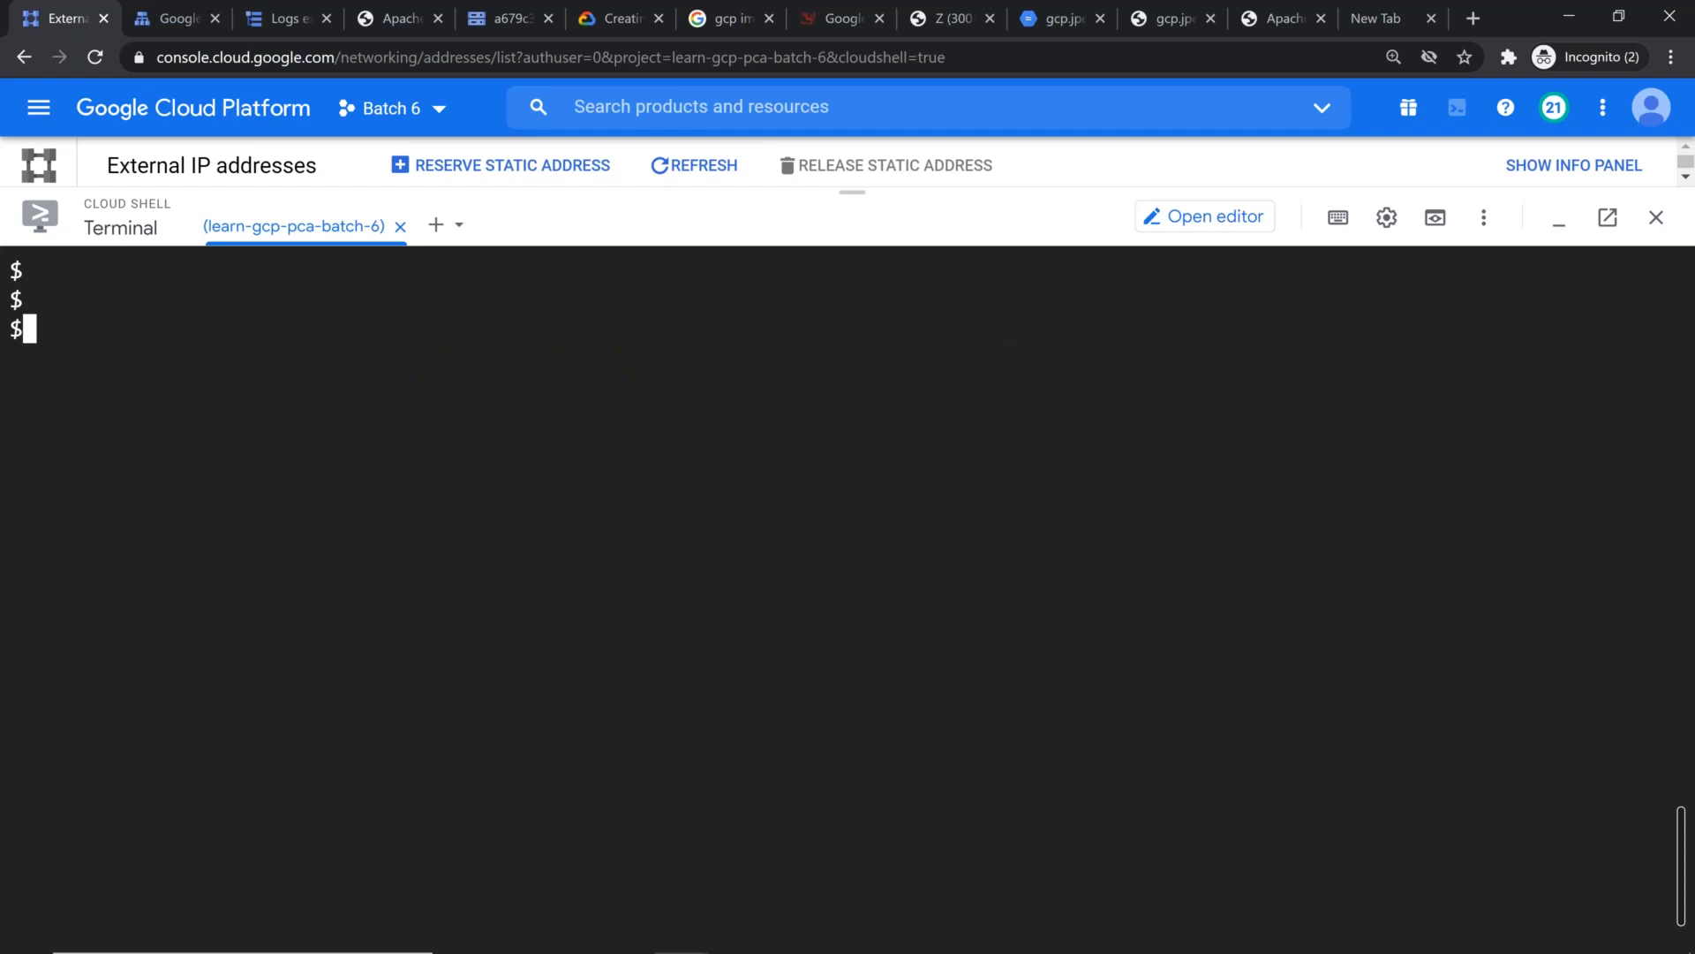
Step: Try to run the copied {1..10} curl loop, then retry it with the space before done removed
text(for i in {1..10};do curl -s -w "%{time_total}\n" -o /dev/null for i in {1..3};do curl -s -w "%{time_total}\n" -o /dev/null https://www.learngcpwithmahesh.tk/static/fire.jpg; done ; done)
key(Up)
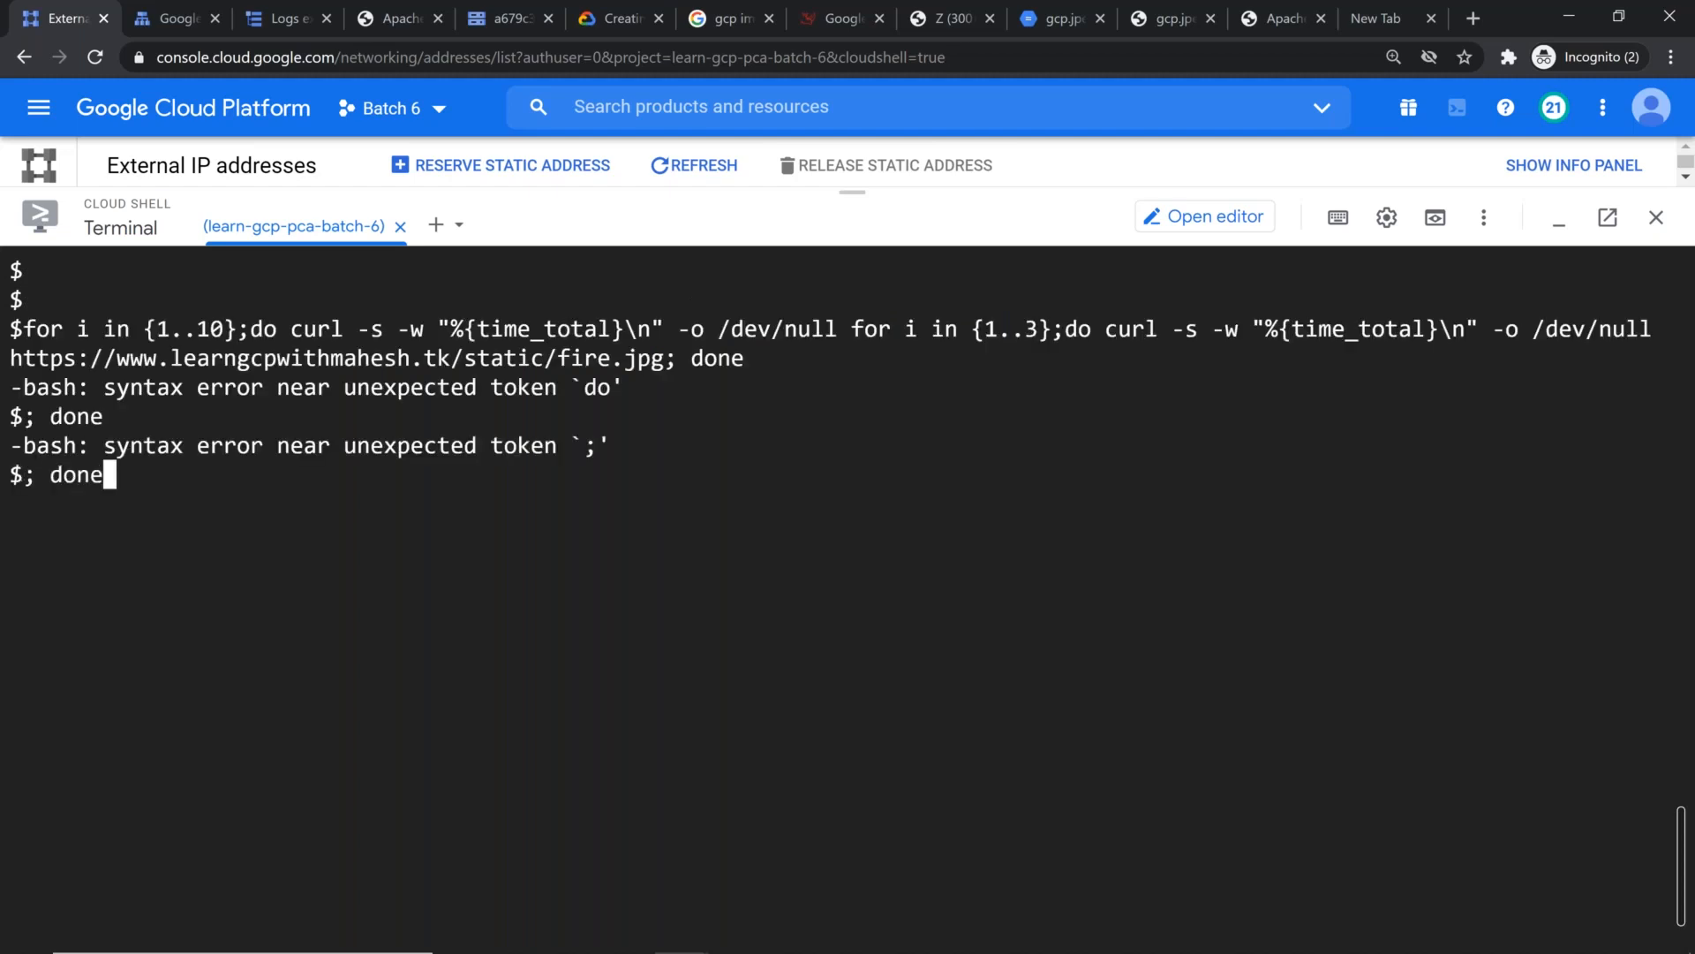
key(Up)
key(Left)
key(Left)
key(Left)
key(Left)
key(Left)
key(Left)
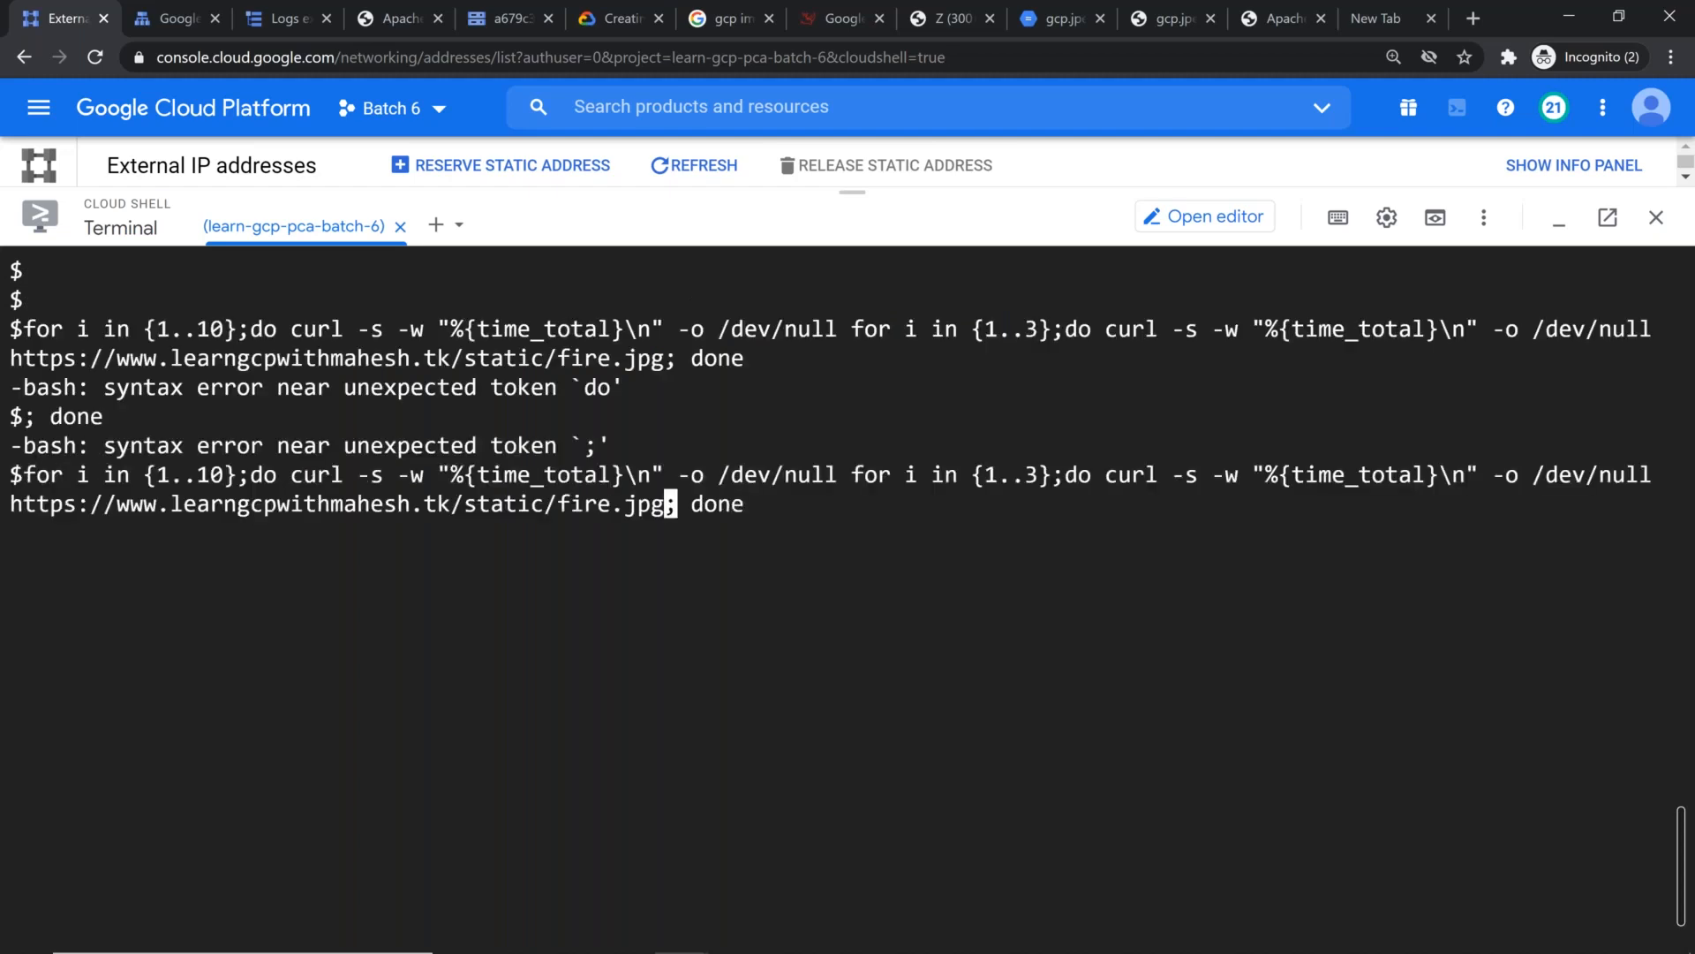
key(Right)
key(Delete)
key(End)
key(Return)
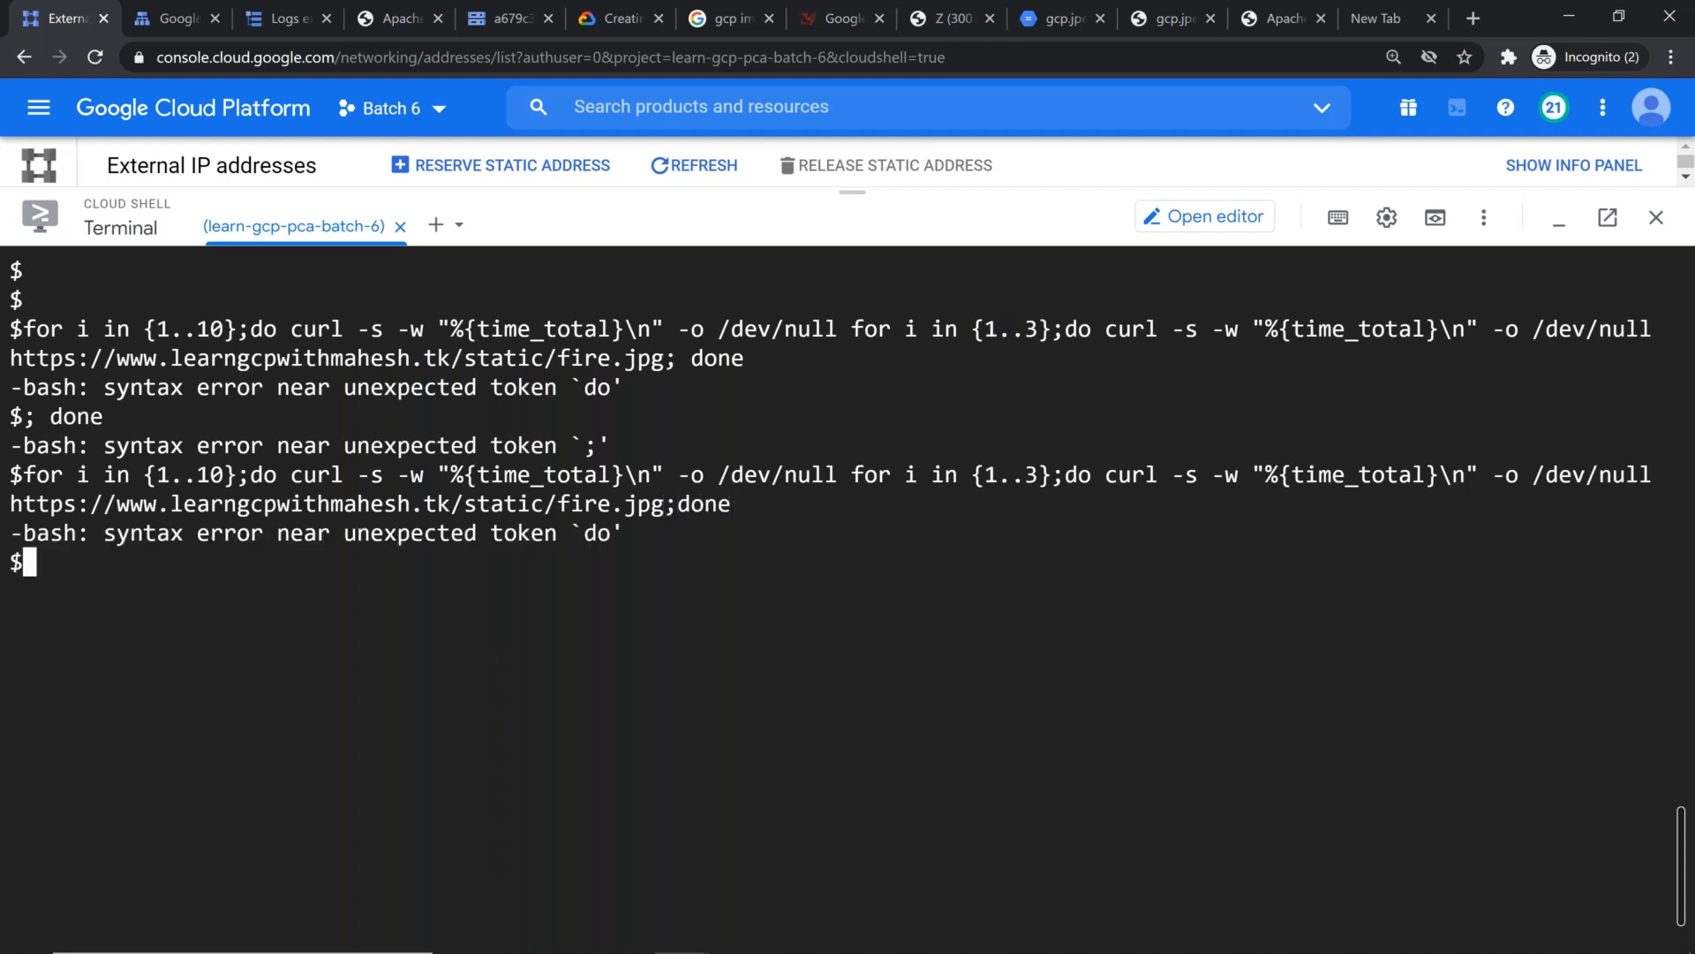
Step: Check the full width of the curl command in Notepad and clear the Cloud Shell terminal
key(alt+Tab)
click(552, 404)
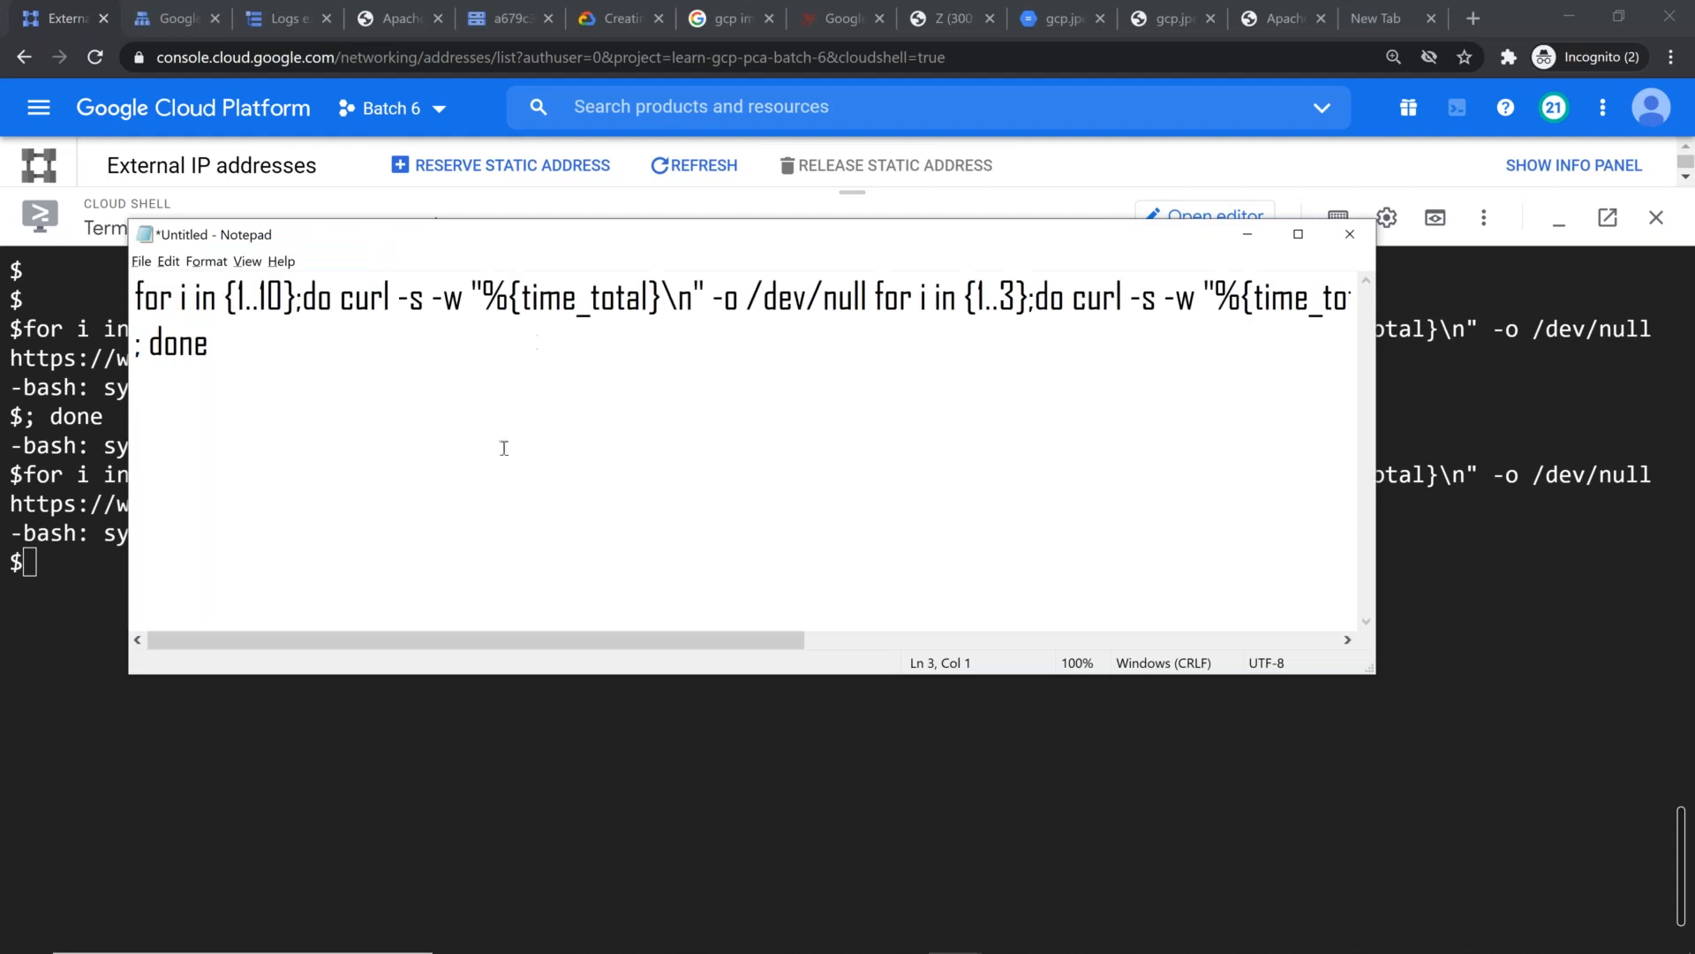
drag(786, 639, 1390, 526)
click(1310, 838)
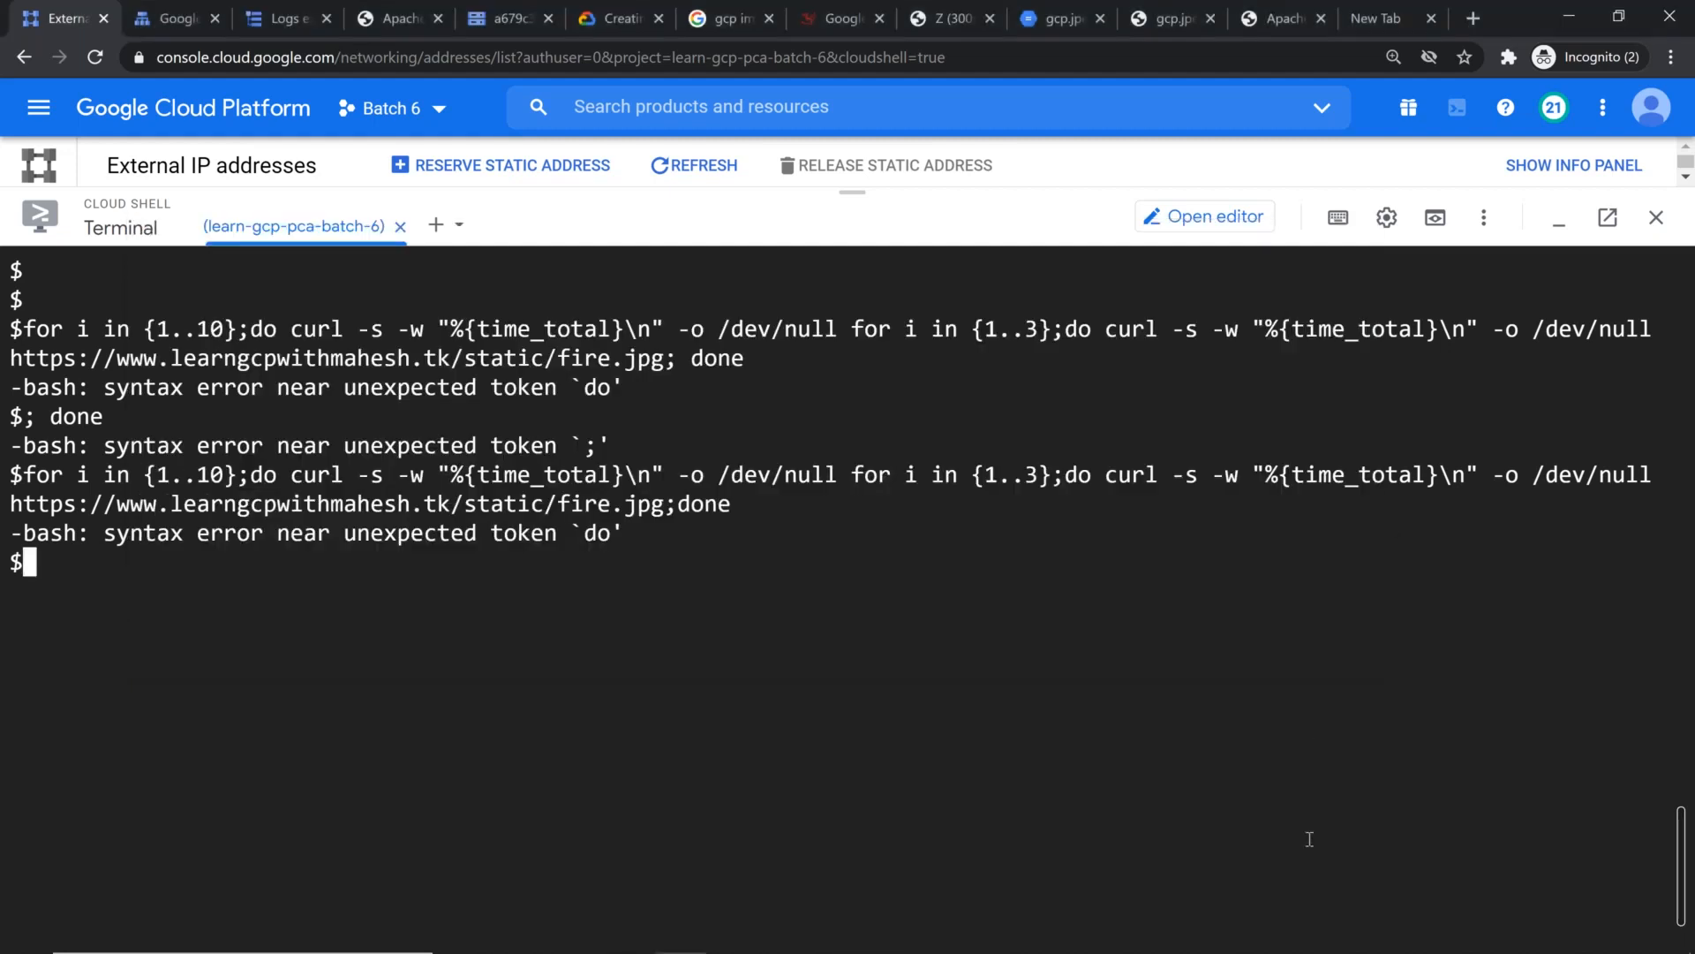
key(ctrl+l)
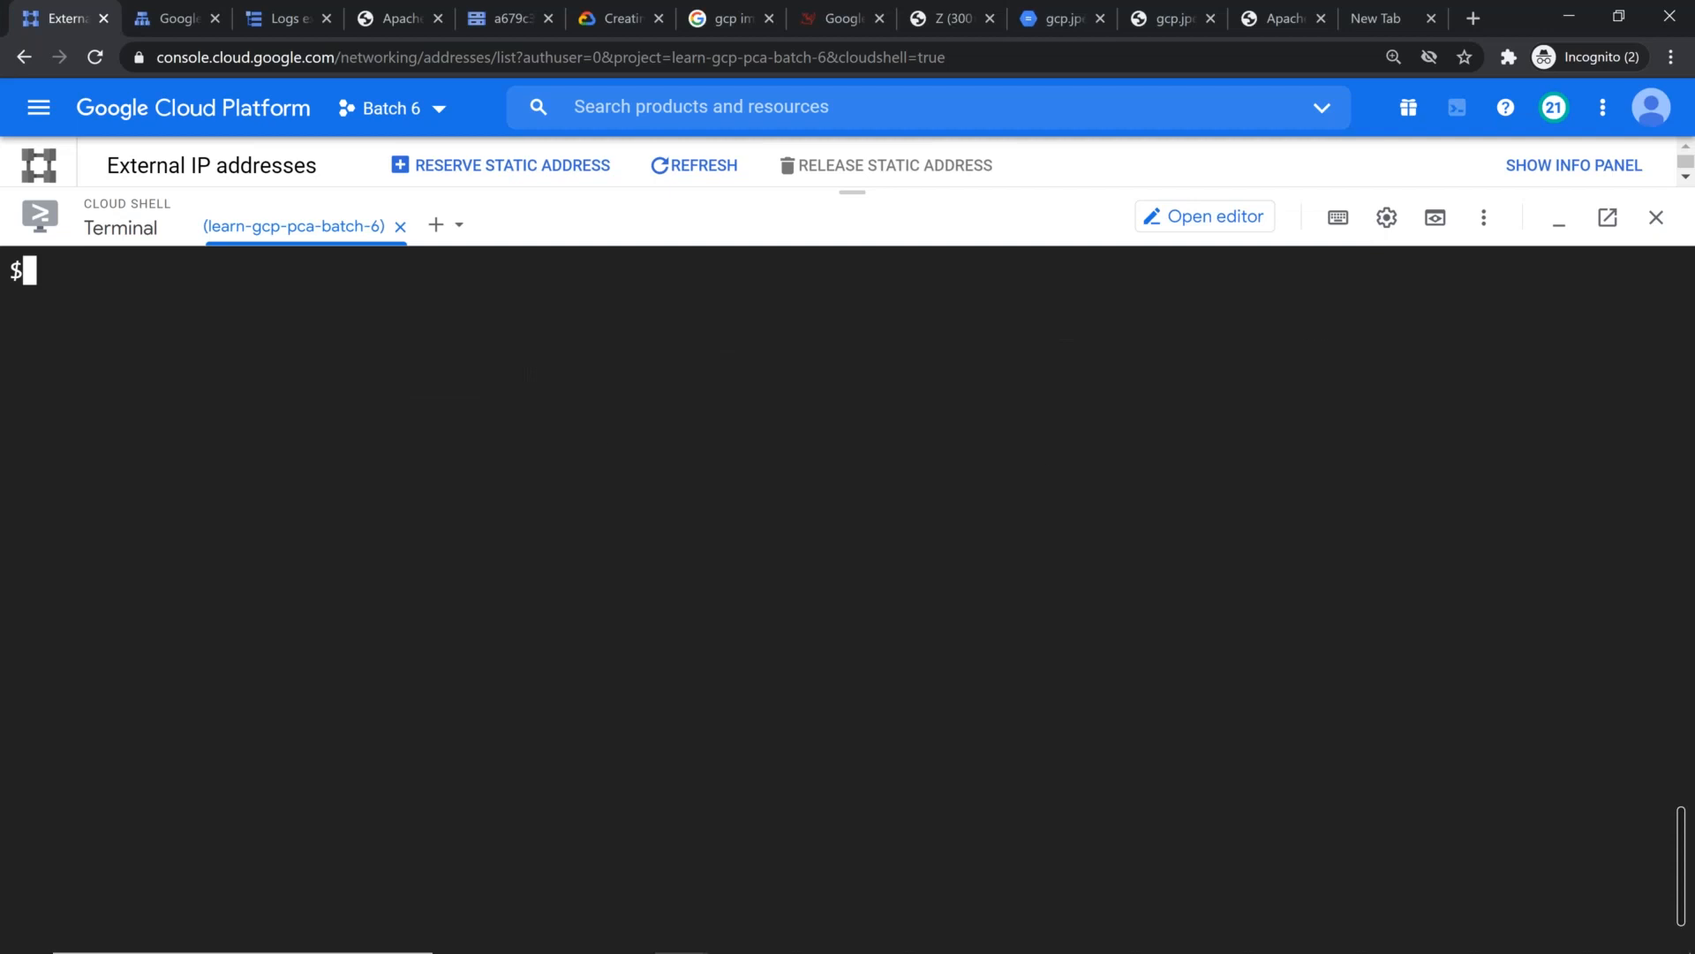
Step: Paste the original {1..3} curl timing loop into Cloud Shell and change the image name in its URL from fire to gcp
key(alt+Tab)
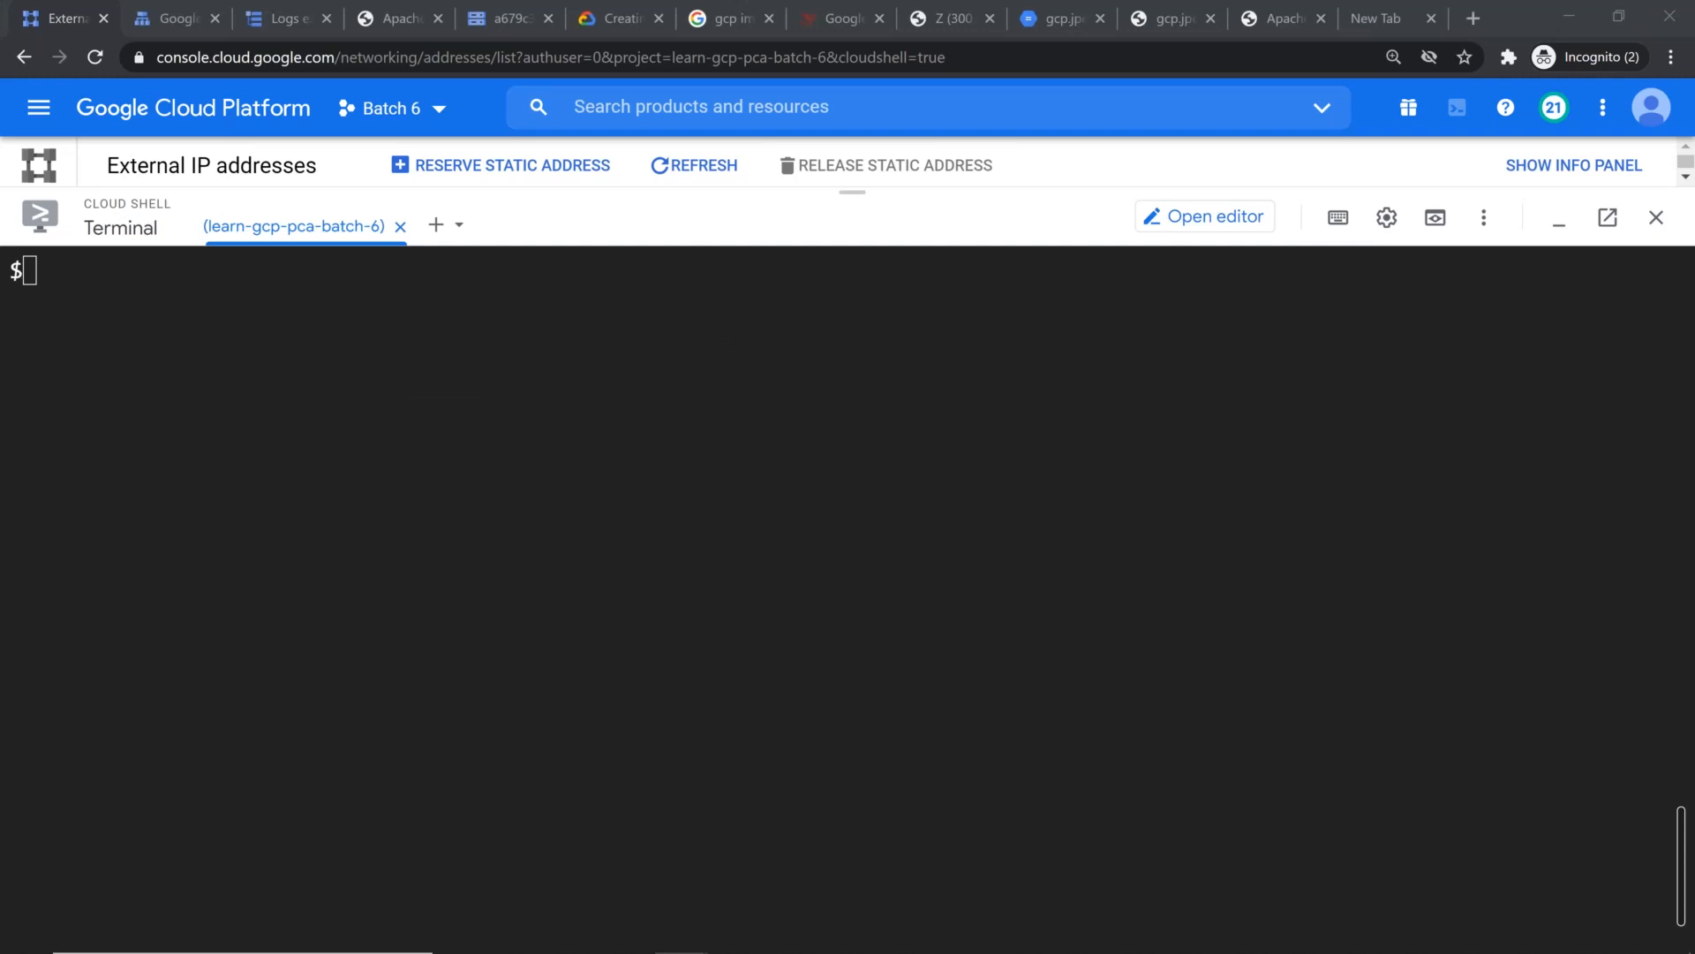
click(479, 390)
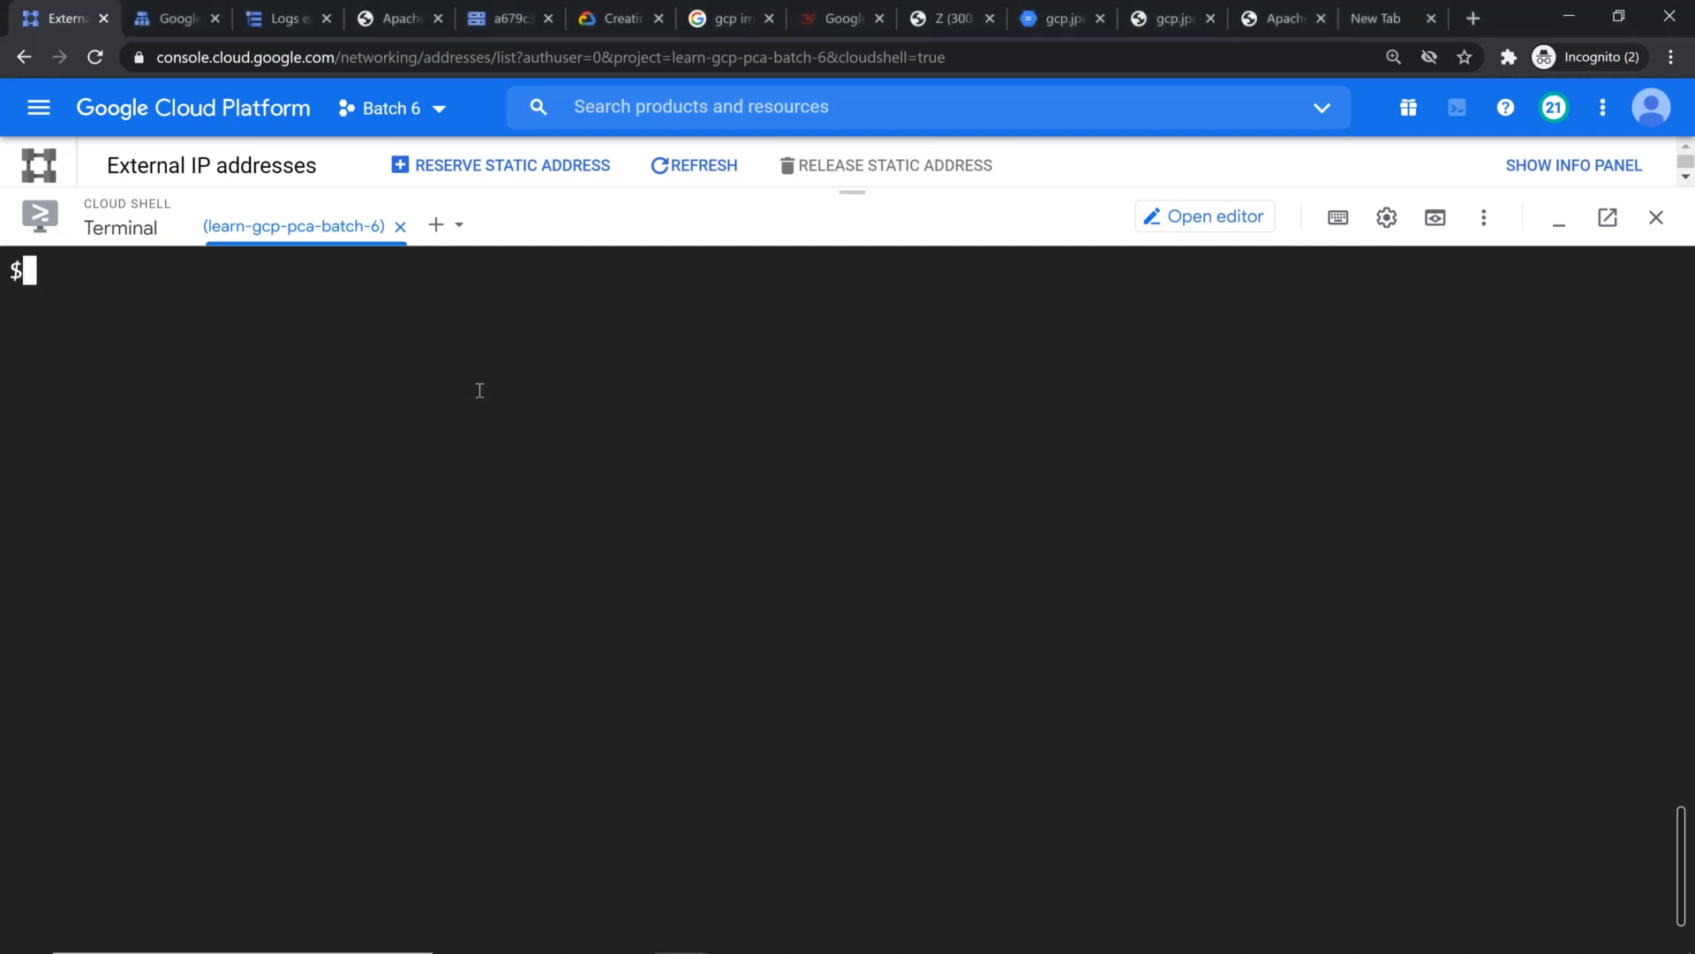
text(for i in {1..3};do curl -s -w "%{time_total}\n" -o /dev/null https://www.learngcpwithmahesh.tk/static/fire.jpg; done)
key(Left)
key(Left)
key(Left)
key(Left)
key(Left)
key(Left)
key(Left)
key(Left)
key(Left)
key(Left)
key(Left)
key(Left)
key(Left)
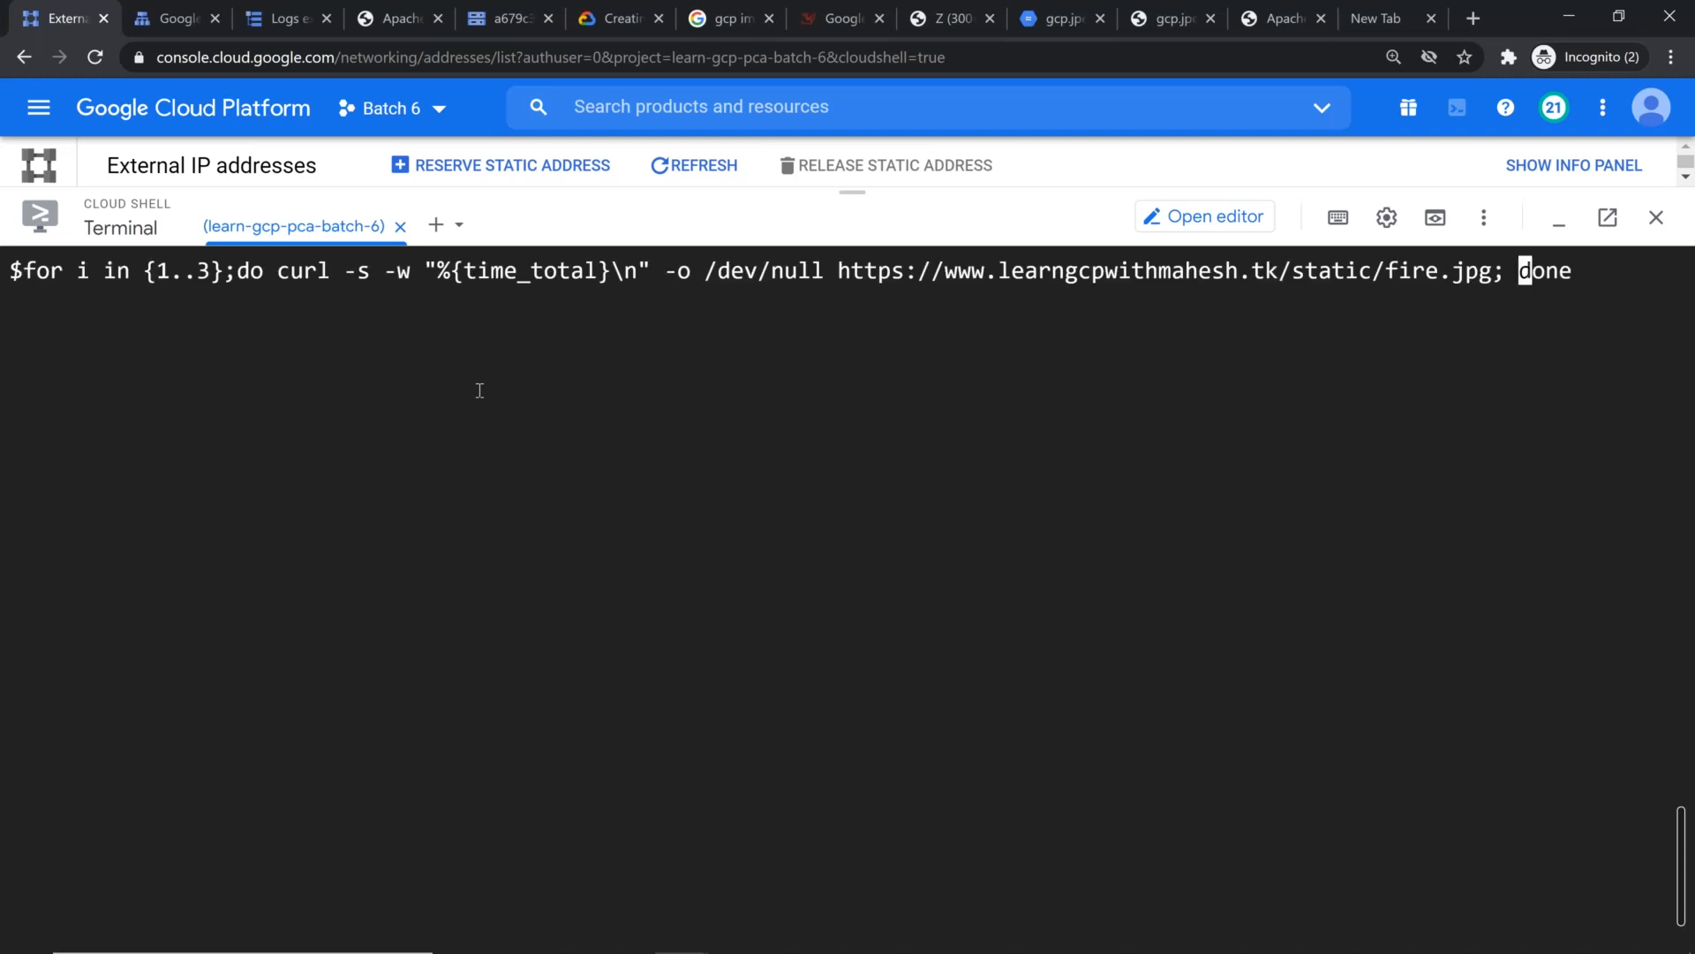
key(BackSpace)
key(Delete)
key(Delete)
key(Delete)
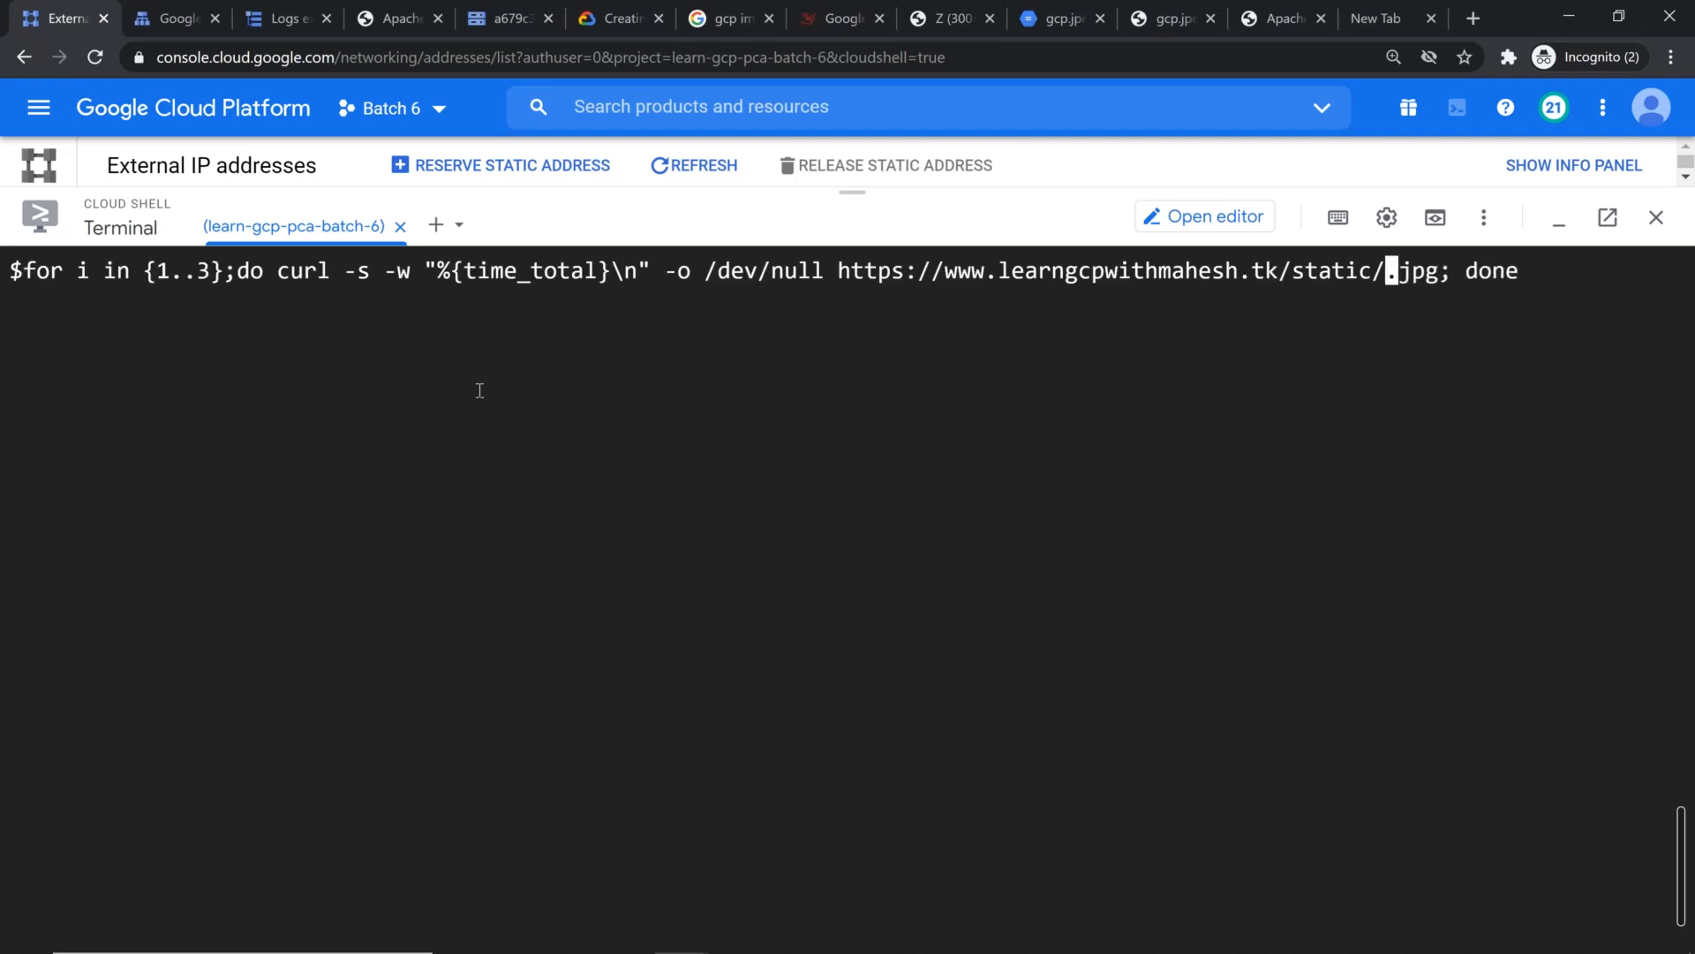
text(gcp)
key(End)
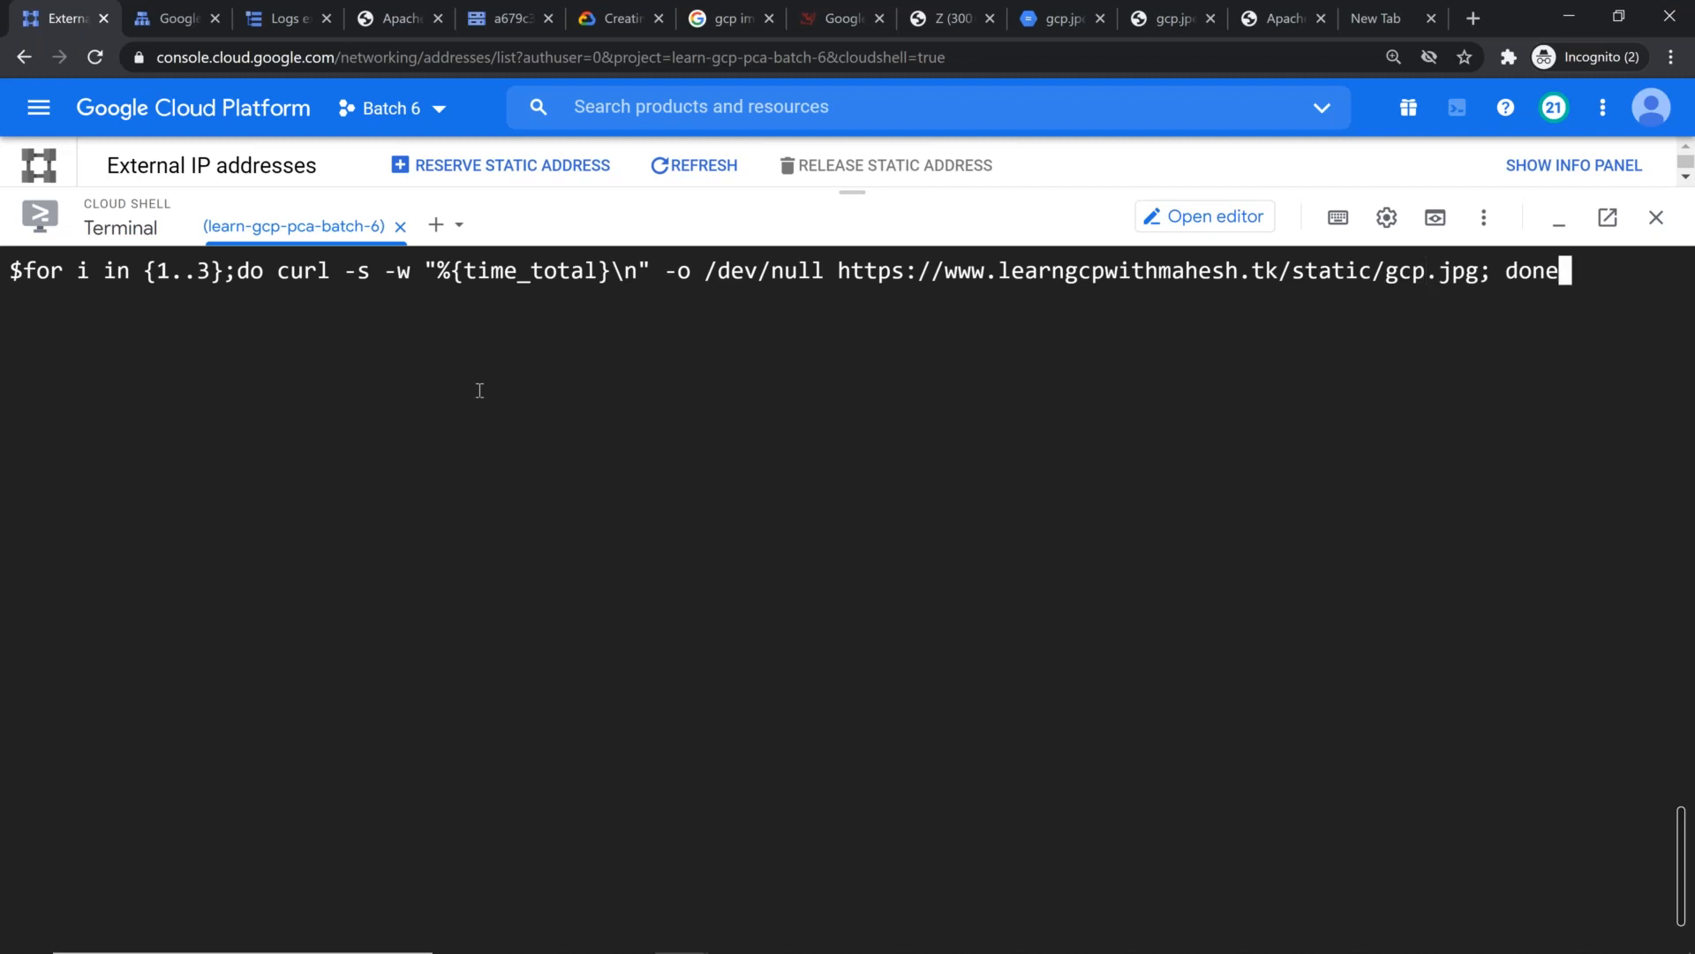
Step: Change the image extension to jpeg and run the three-request timing loop against static/gcp.jpeg
key(Left)
key(Left)
key(Left)
key(Left)
key(Left)
key(Left)
key(Left)
text(e)
key(End)
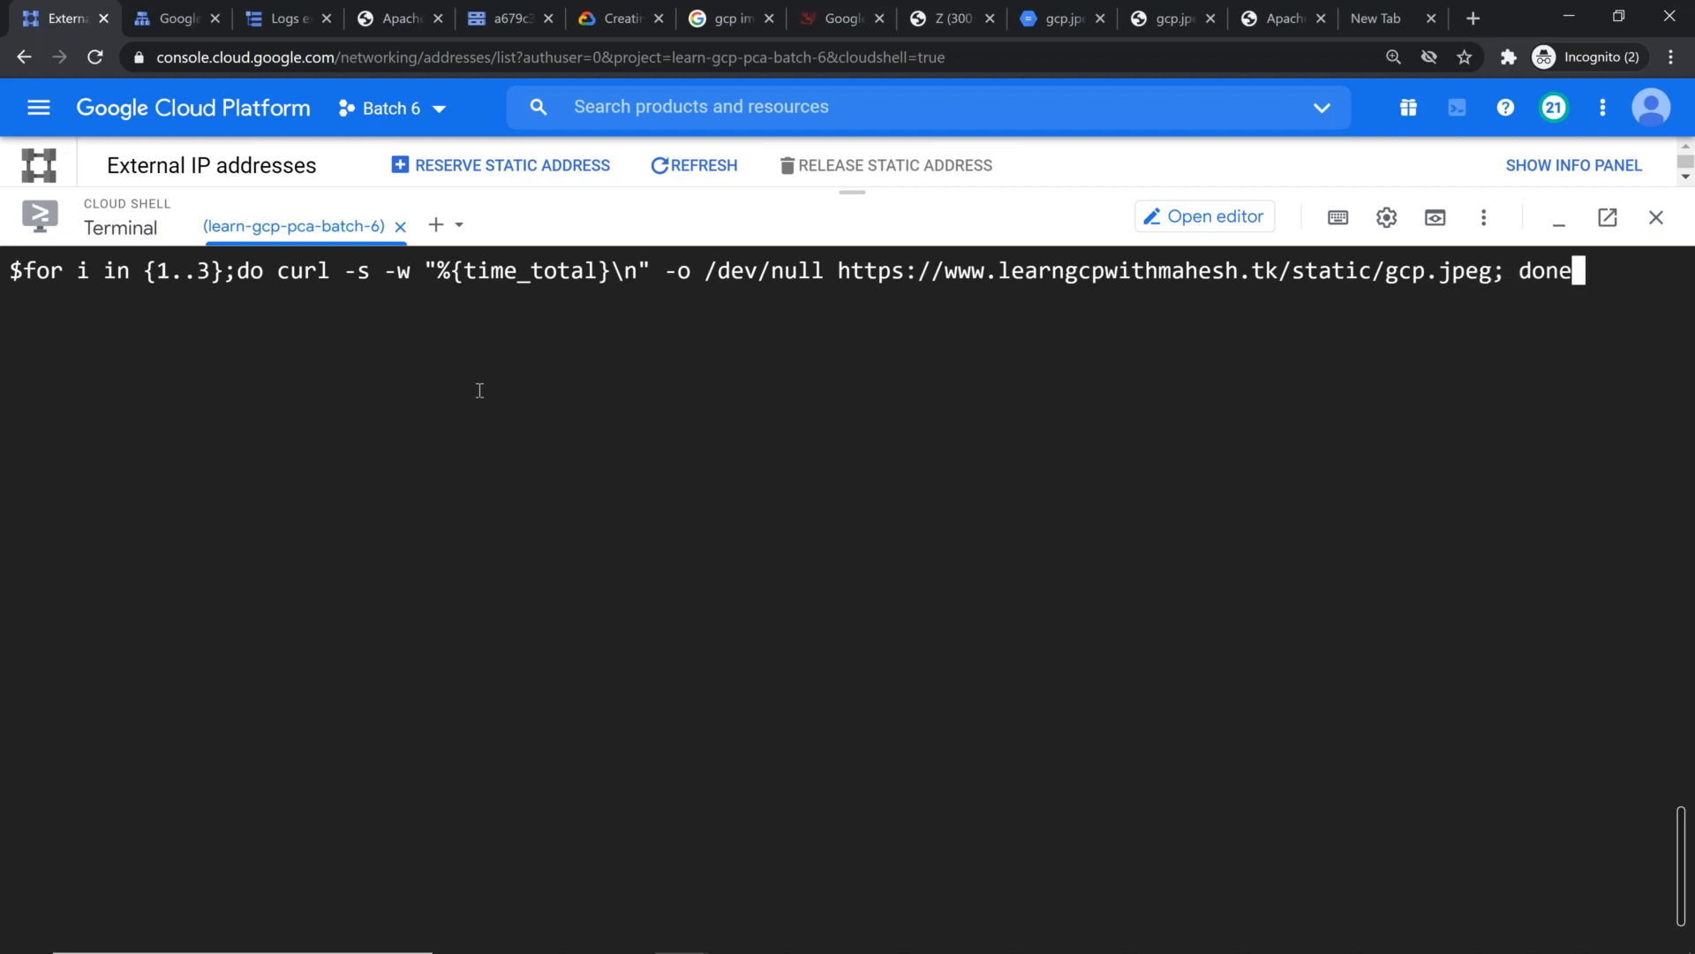
key(Return)
key(Return)
key(Return)
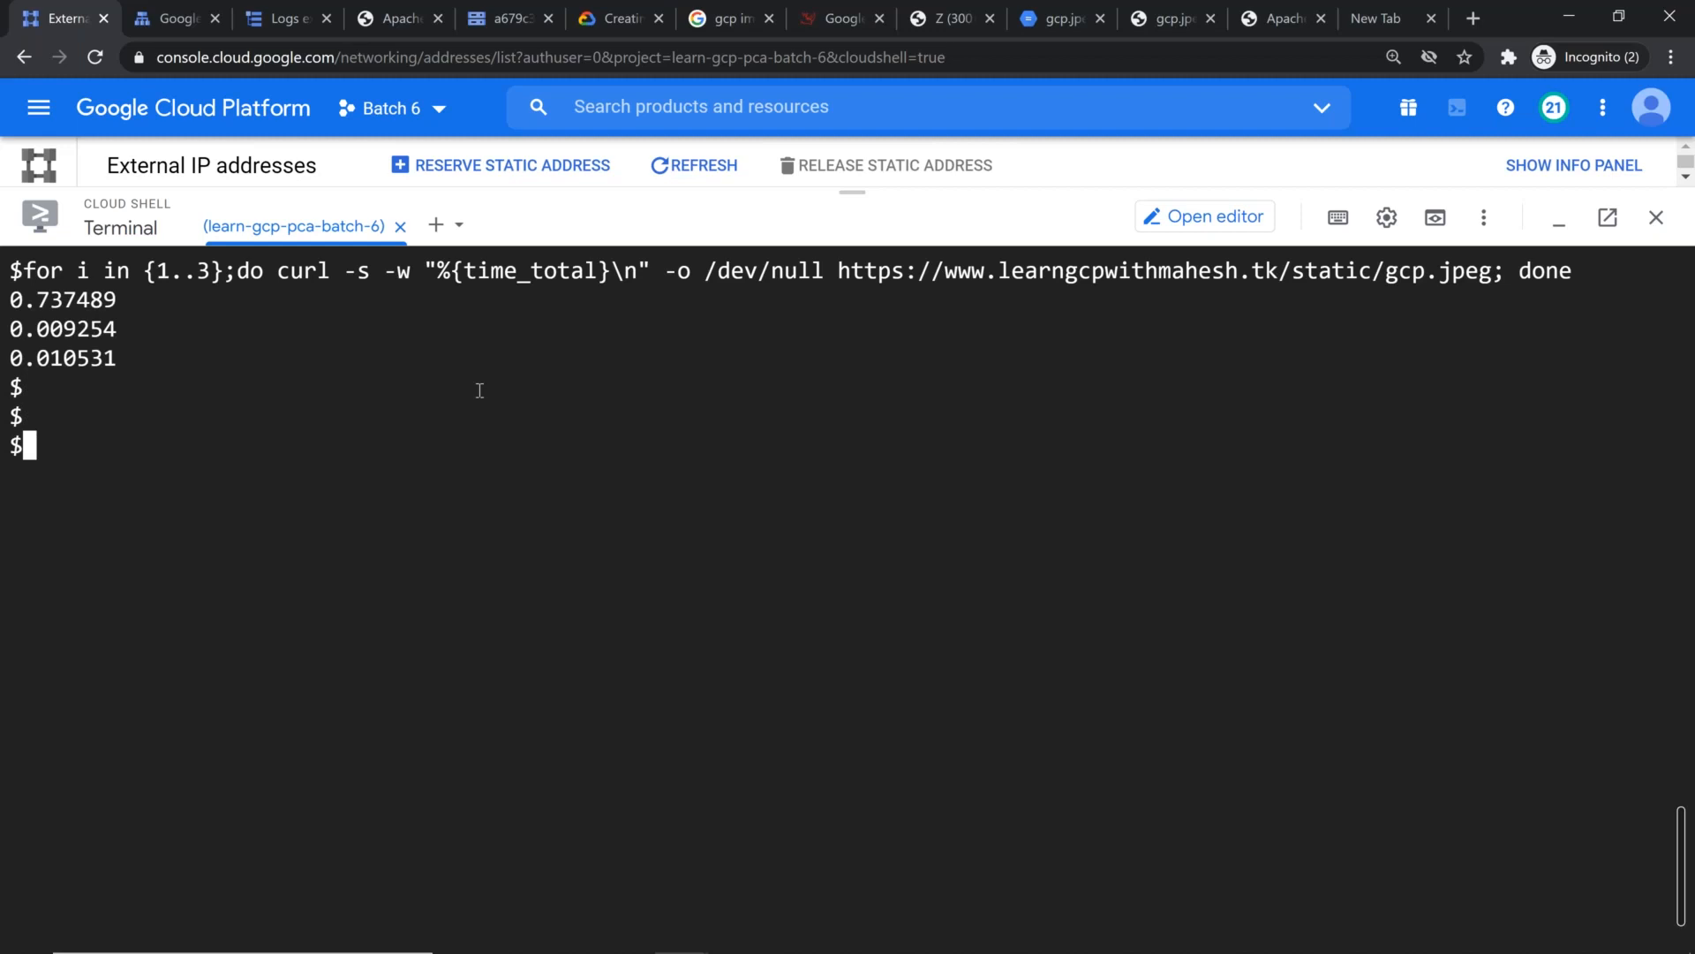
Step: Rerun the gcp.jpeg timing loop with the range set to {1..10} and highlight the command with its timings
key(Up)
key(Home)
key(Right)
key(Right)
key(Right)
key(Right)
key(Right)
key(Right)
key(Right)
key(Right)
key(Right)
key(Right)
key(Right)
key(Right)
key(Right)
key(Right)
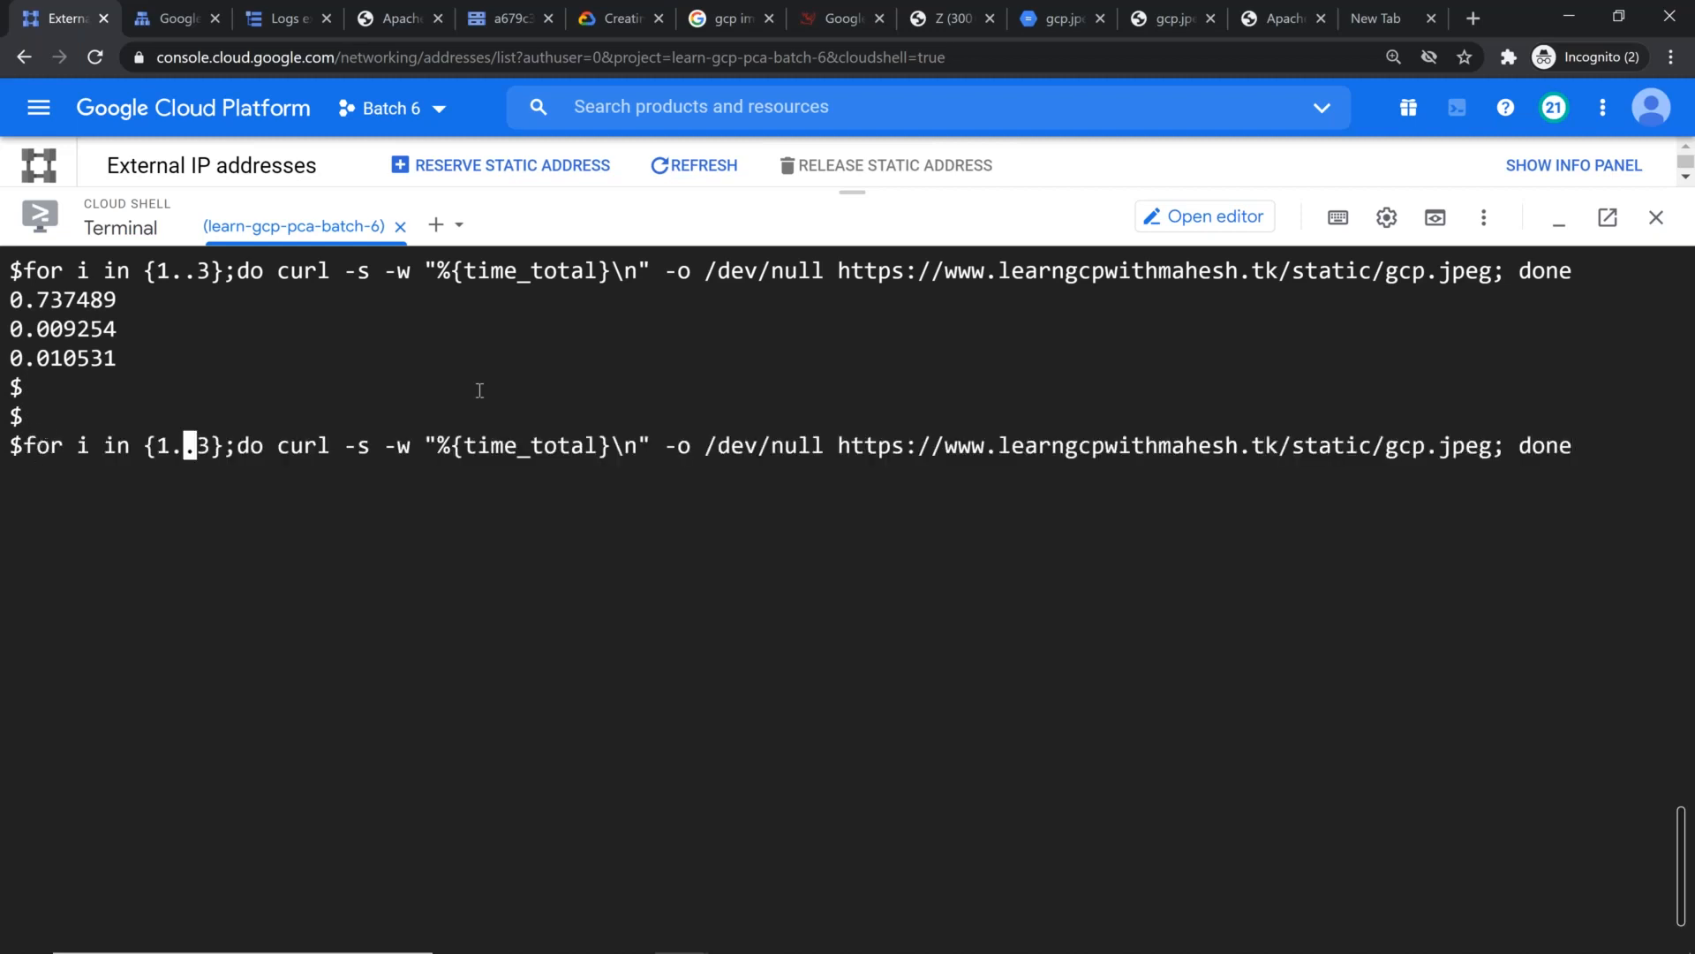
key(BackSpace)
text(10)
key(End)
key(Return)
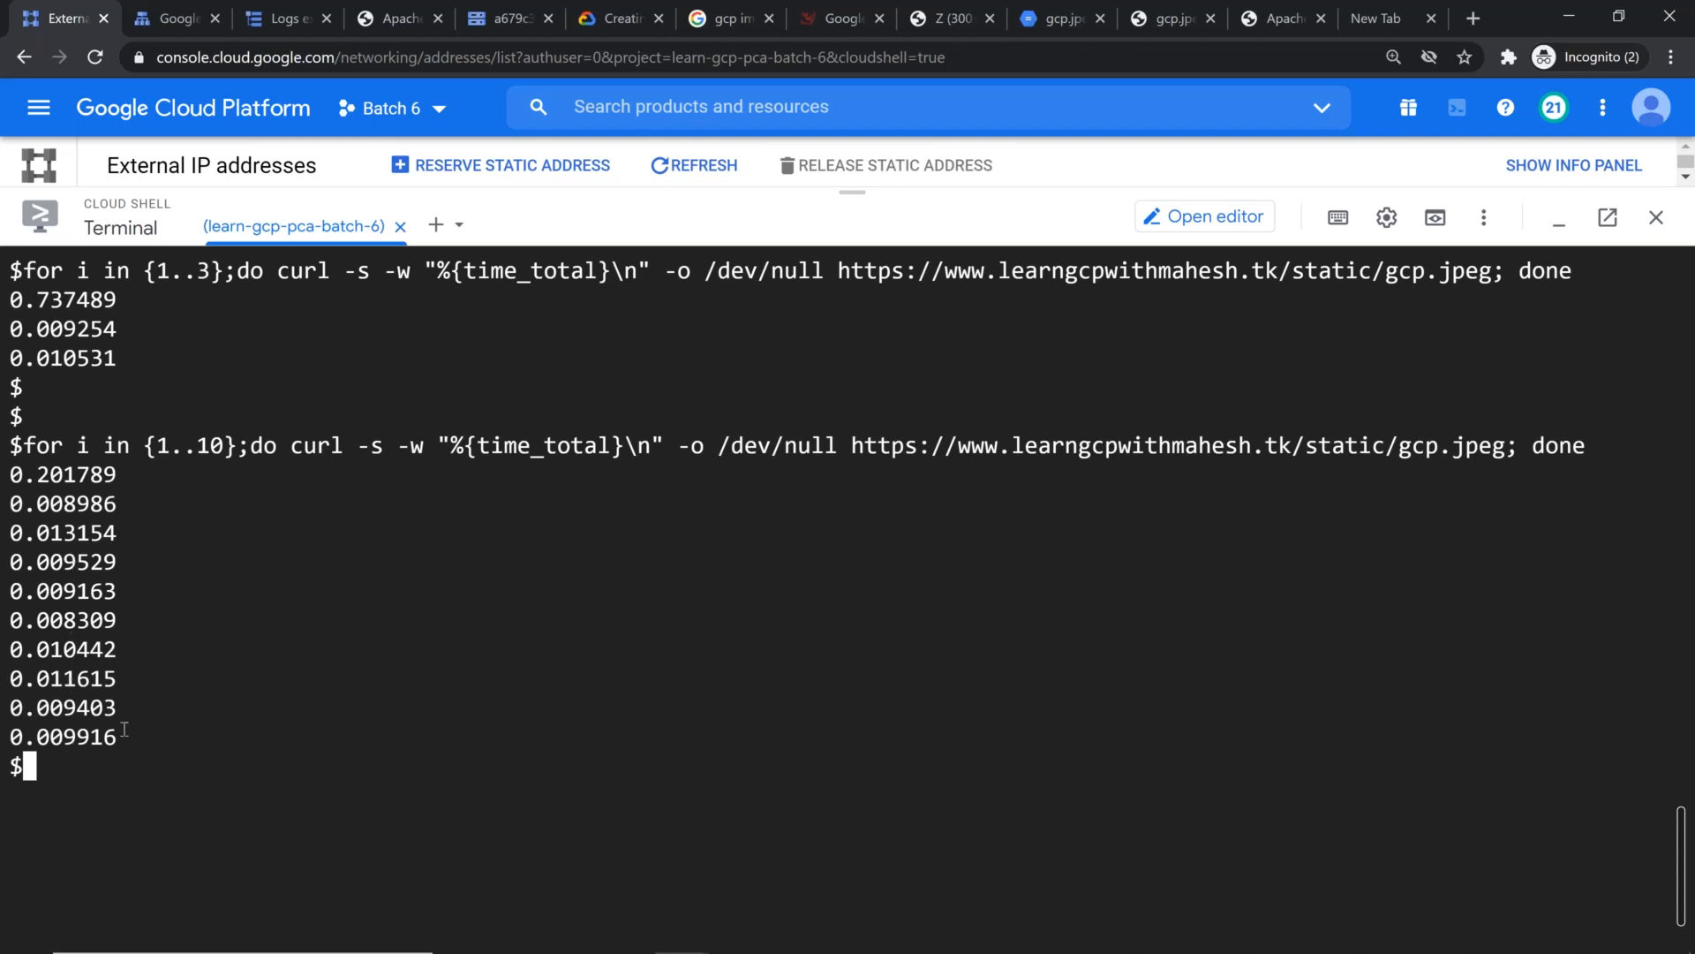
drag(117, 738, 2, 466)
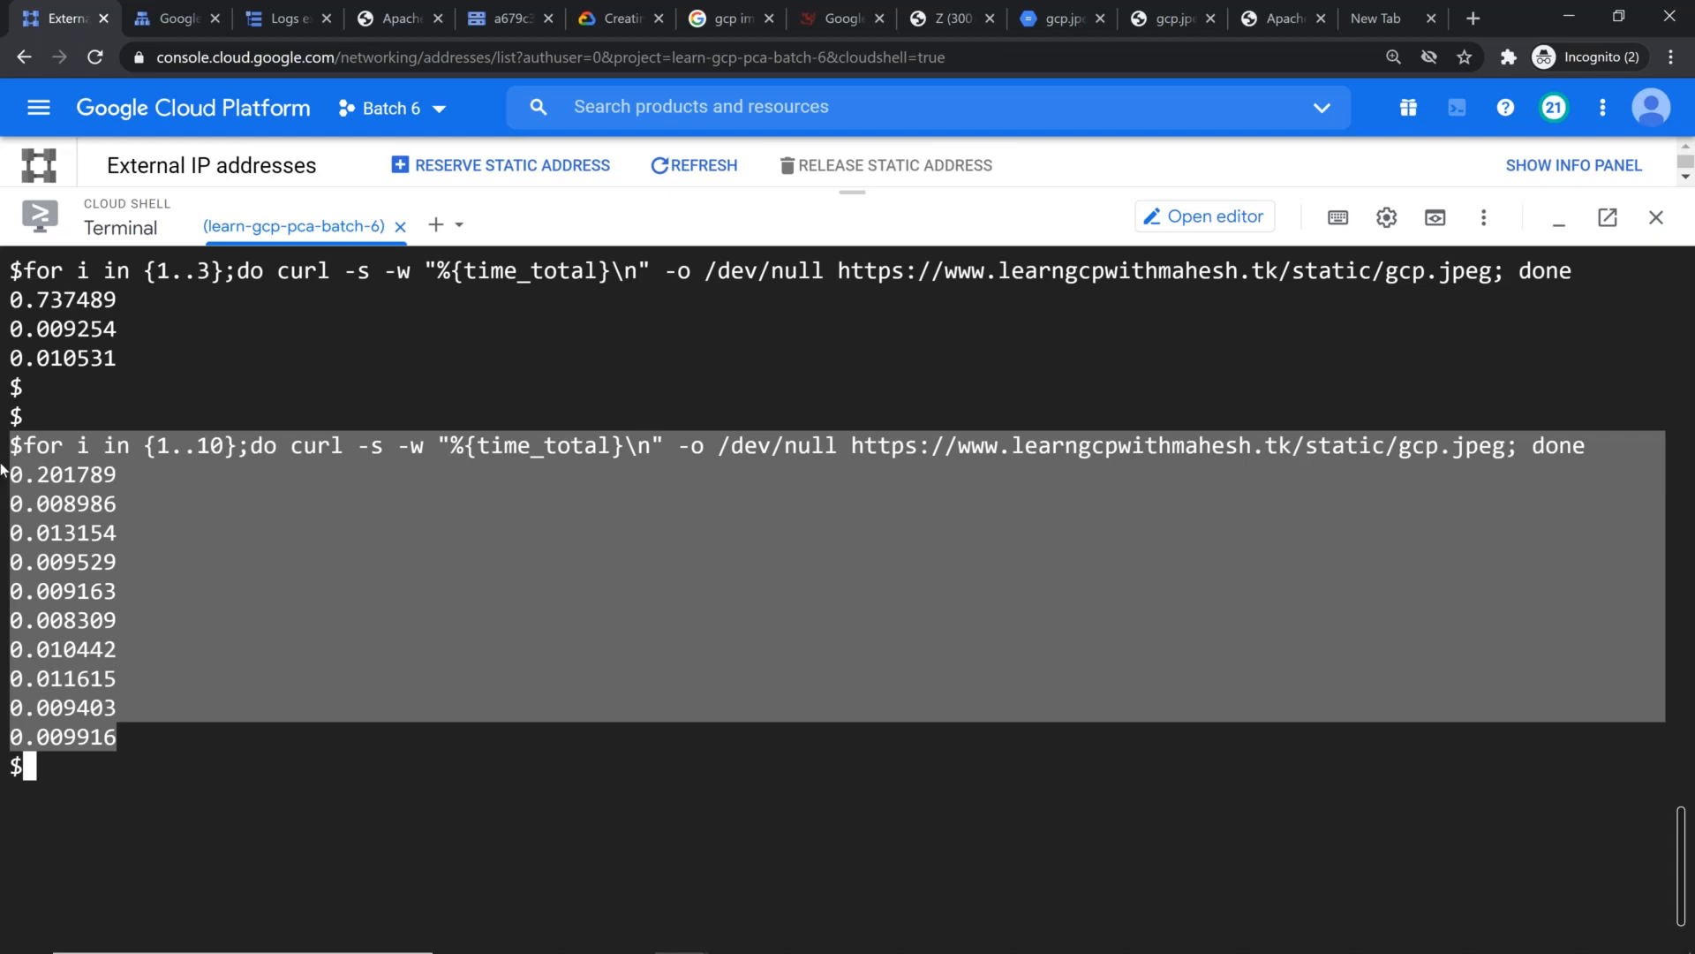
Step: Reload the Logs explorer and collapse its query builder to give the results more room
click(277, 13)
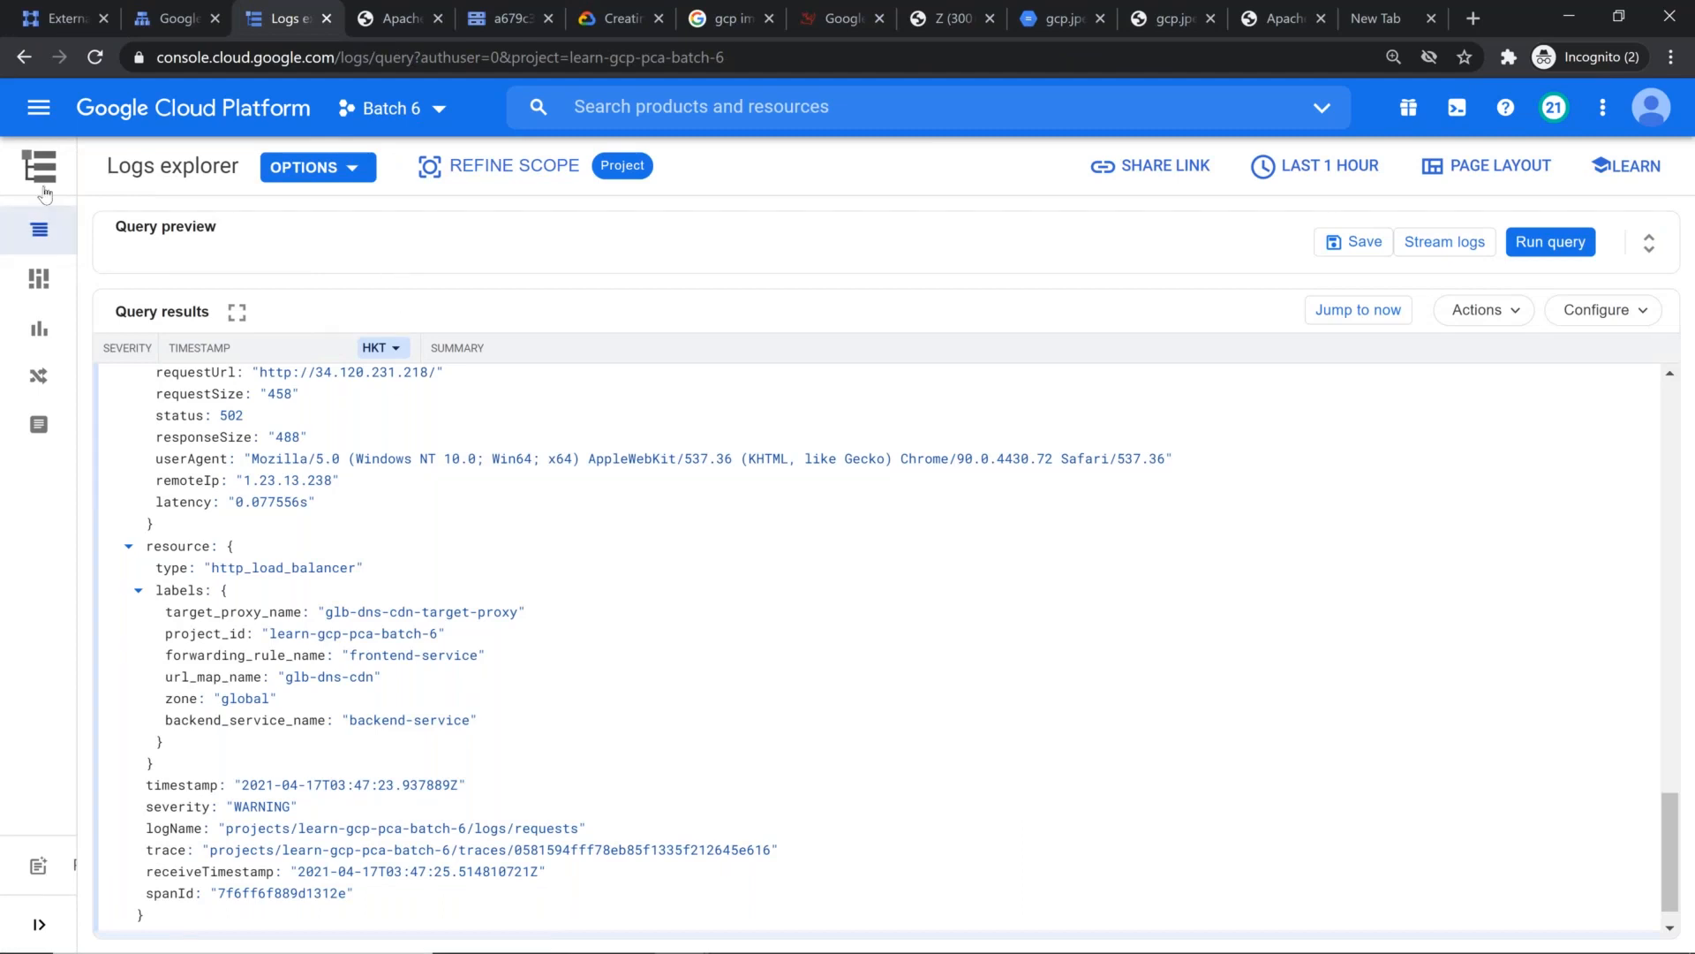
click(606, 67)
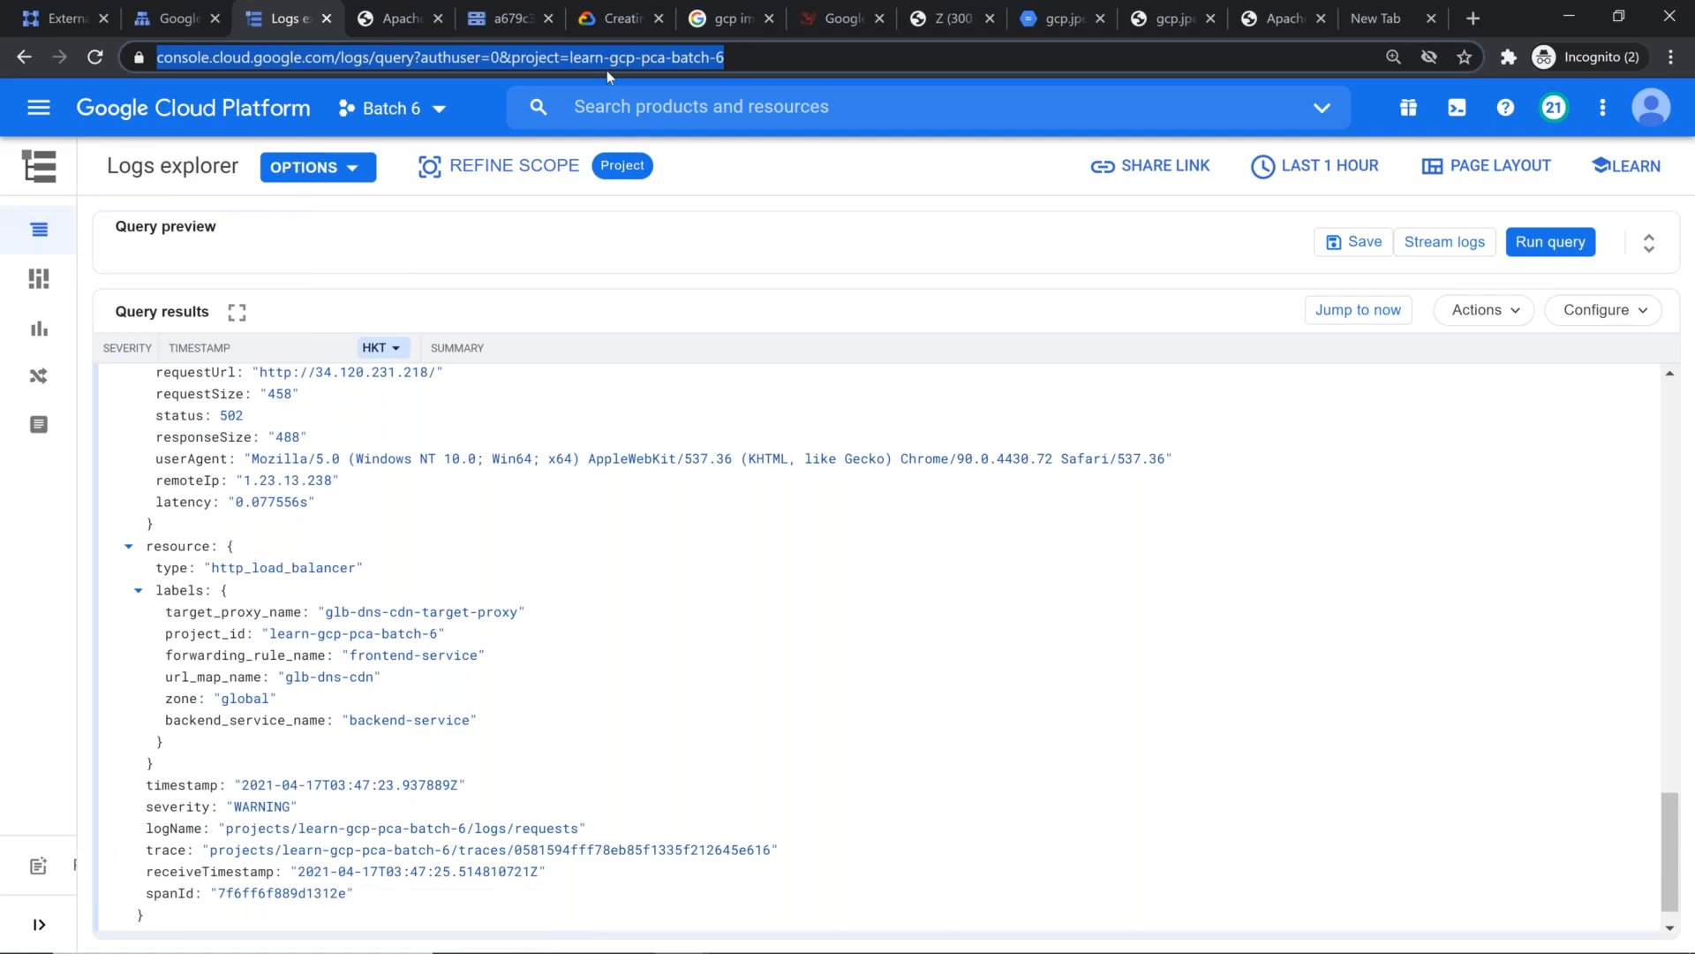
key(Return)
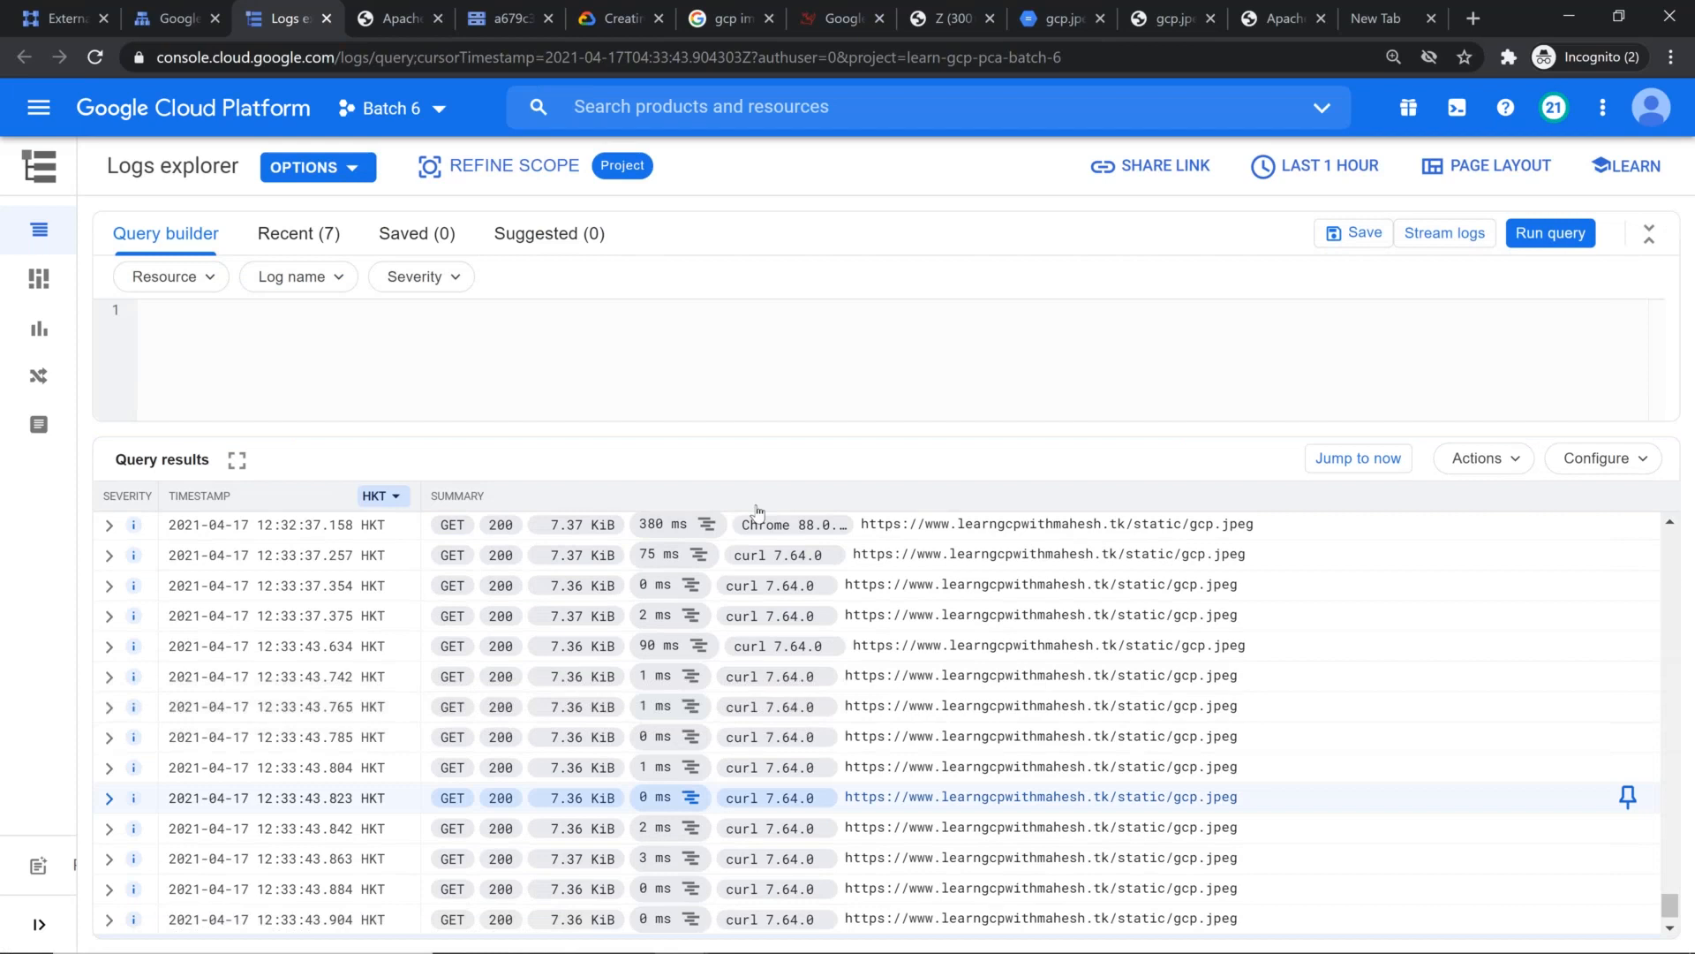
click(1648, 233)
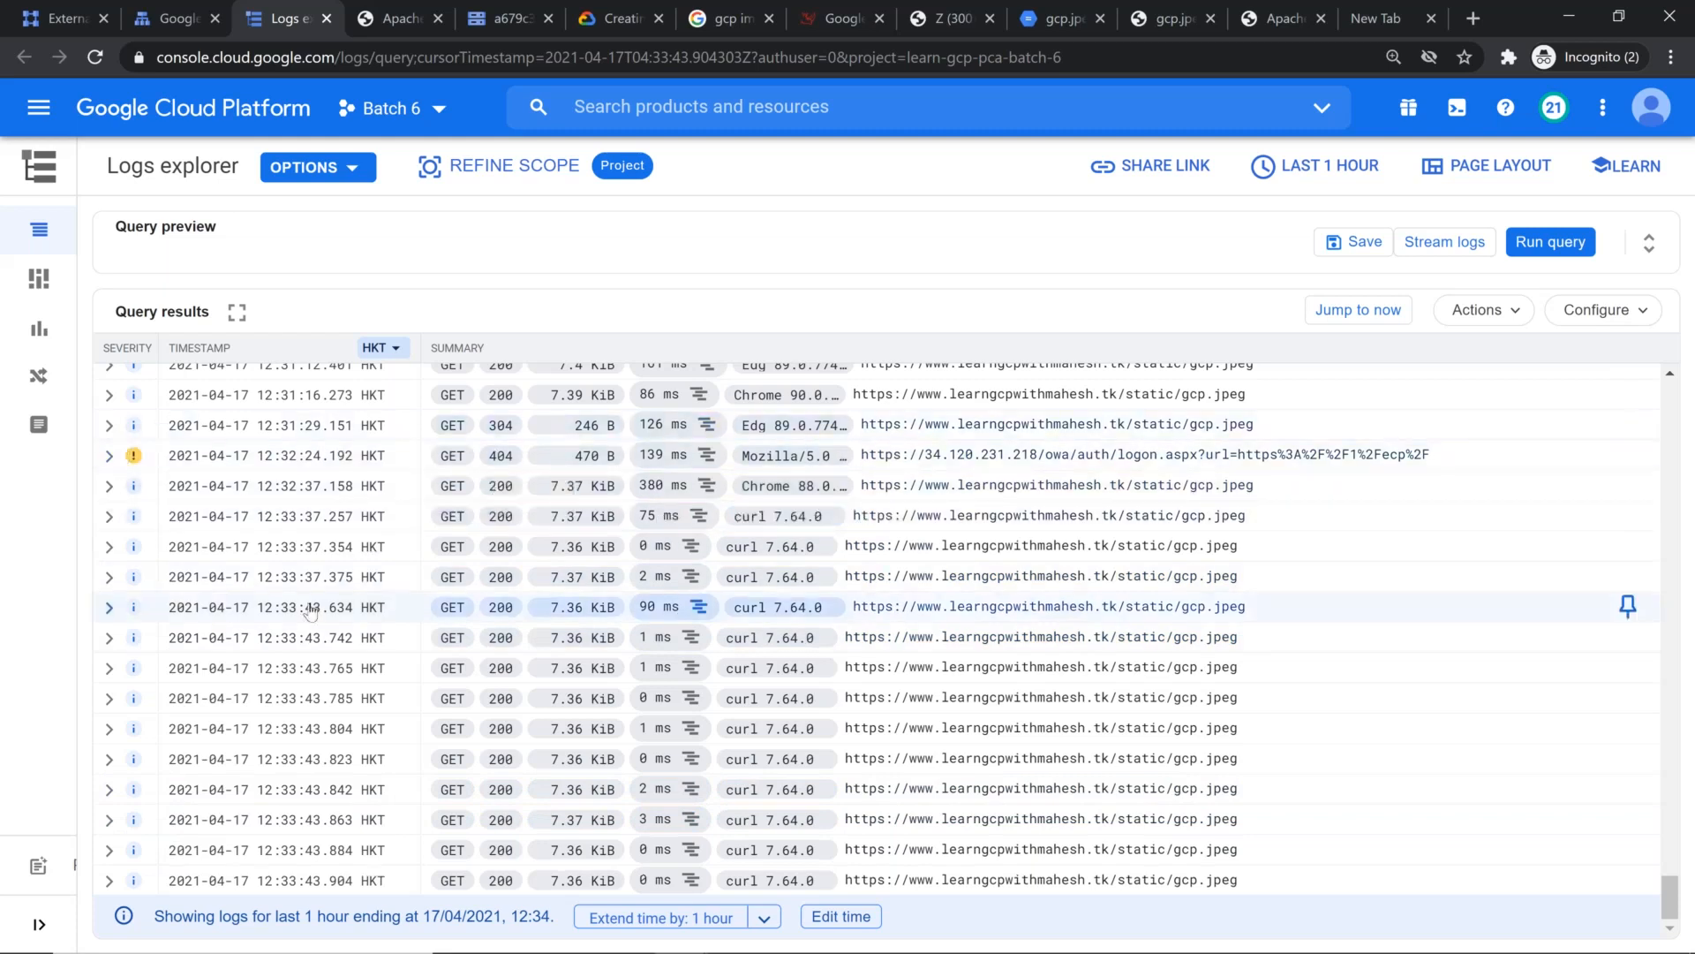
Step: Inspect the nested fields of the 12:33:43.863 curl request log entry for its cache details, and collapse the entry
scroll(311, 612, up, 1)
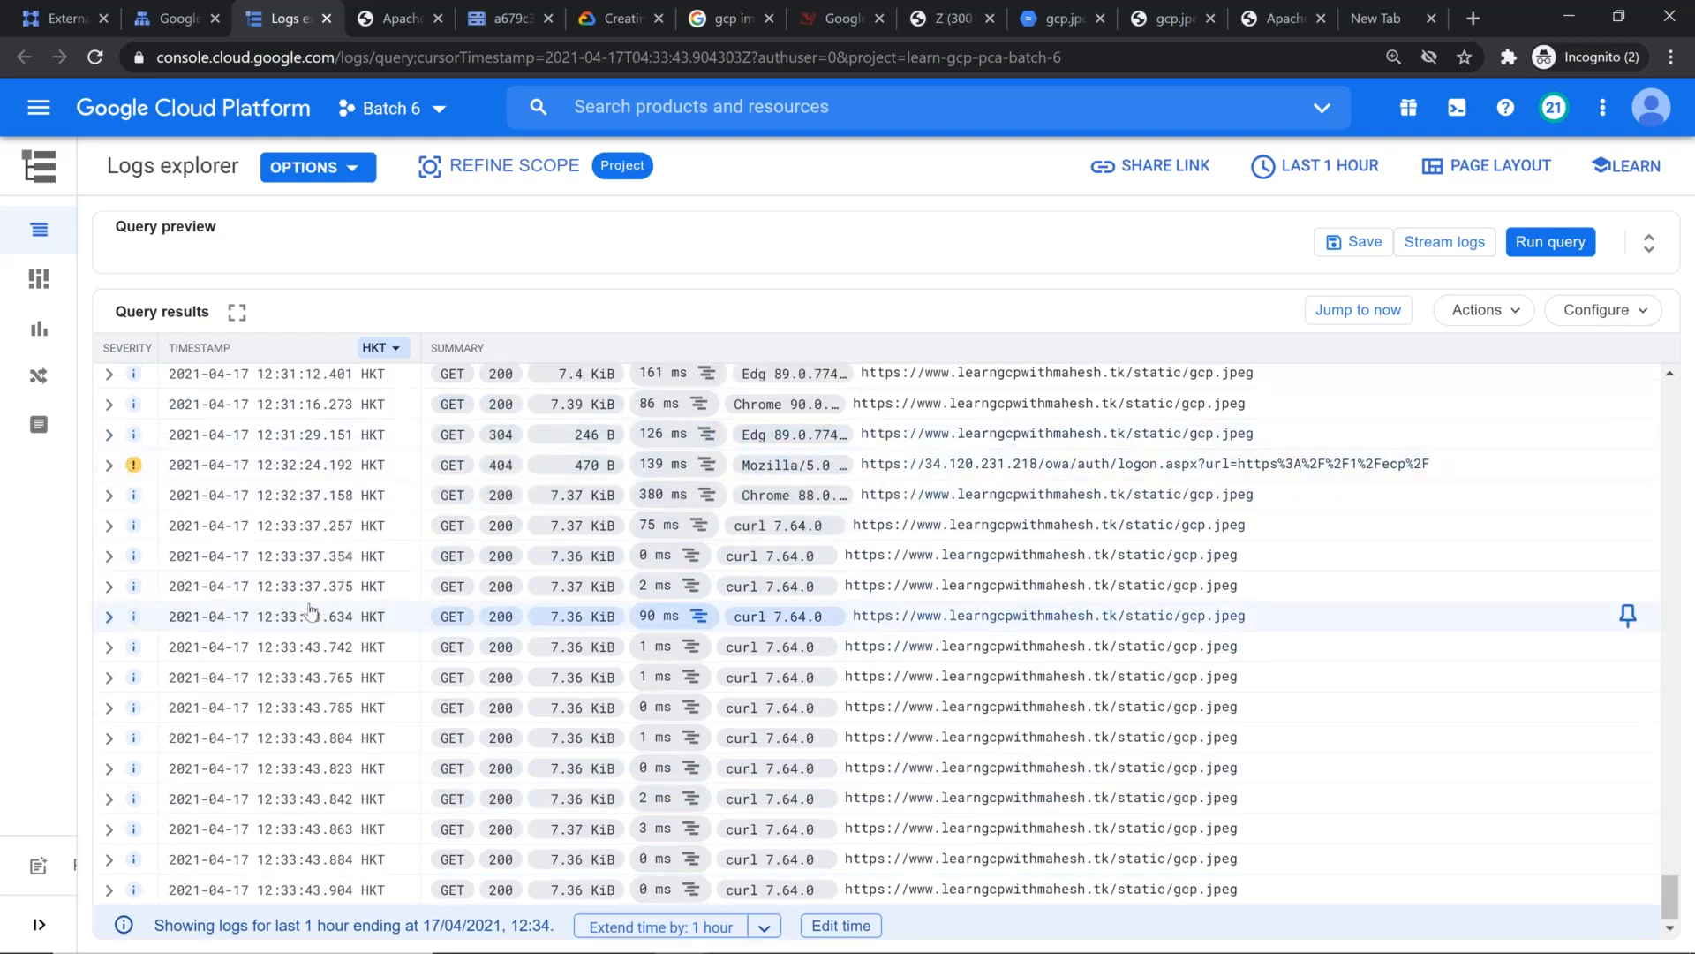
scroll(311, 609, up, 2)
scroll(310, 609, down, 2)
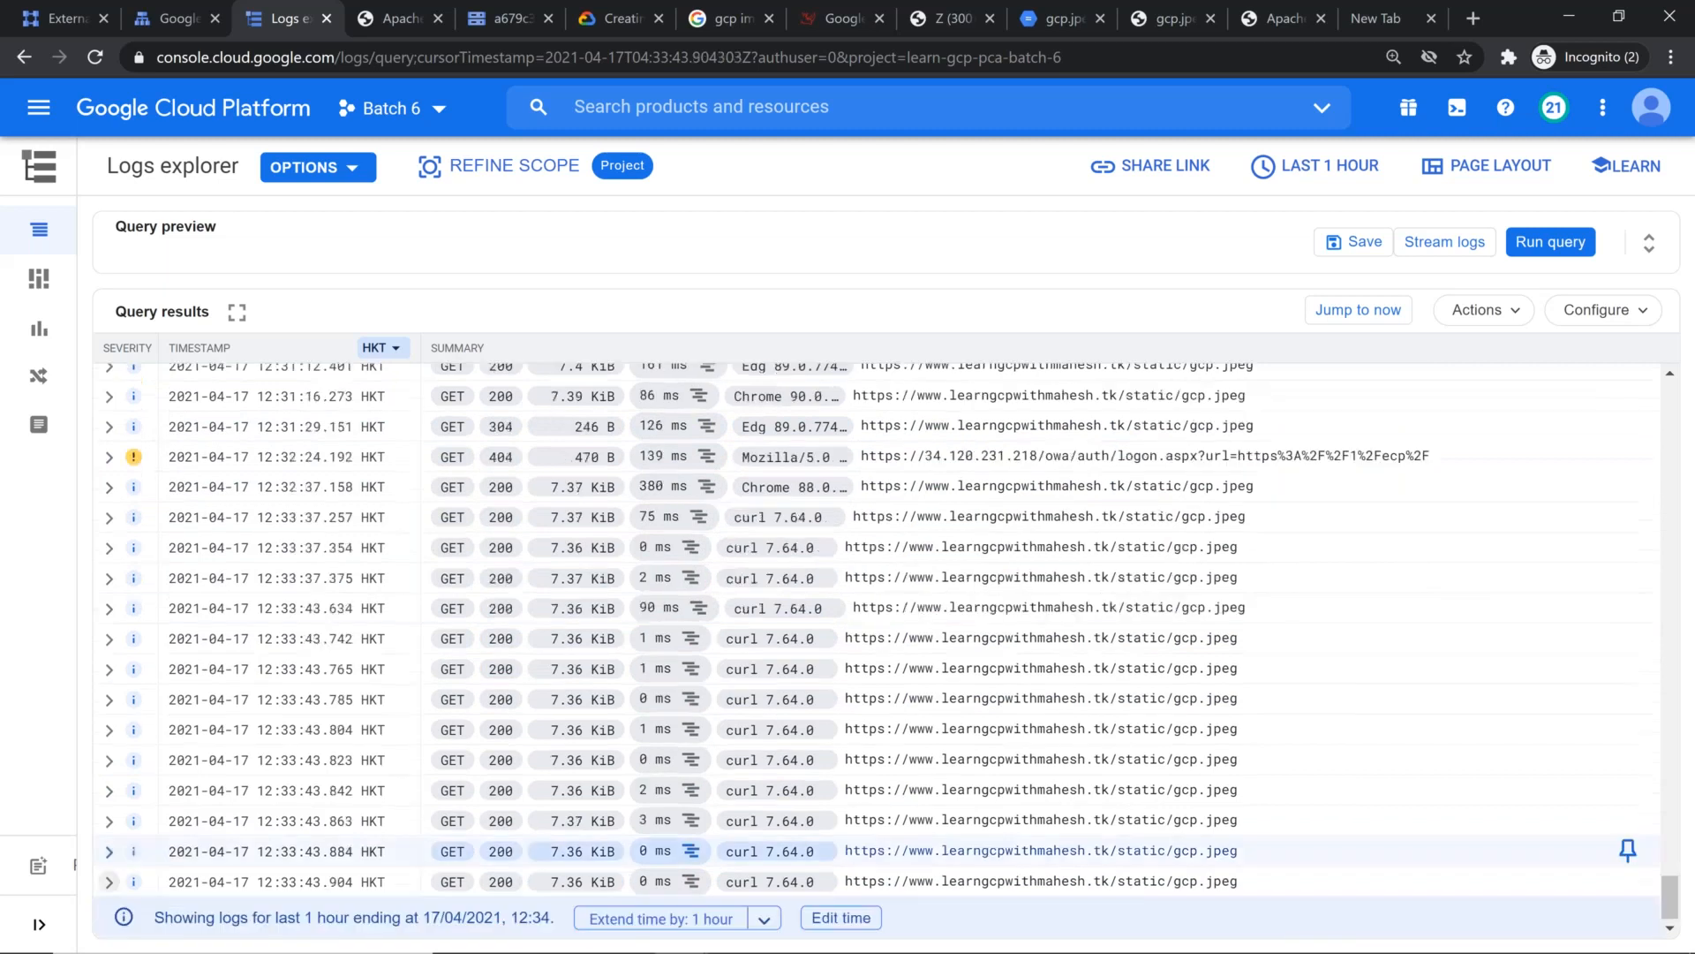
click(310, 821)
scroll(874, 618, down, 5)
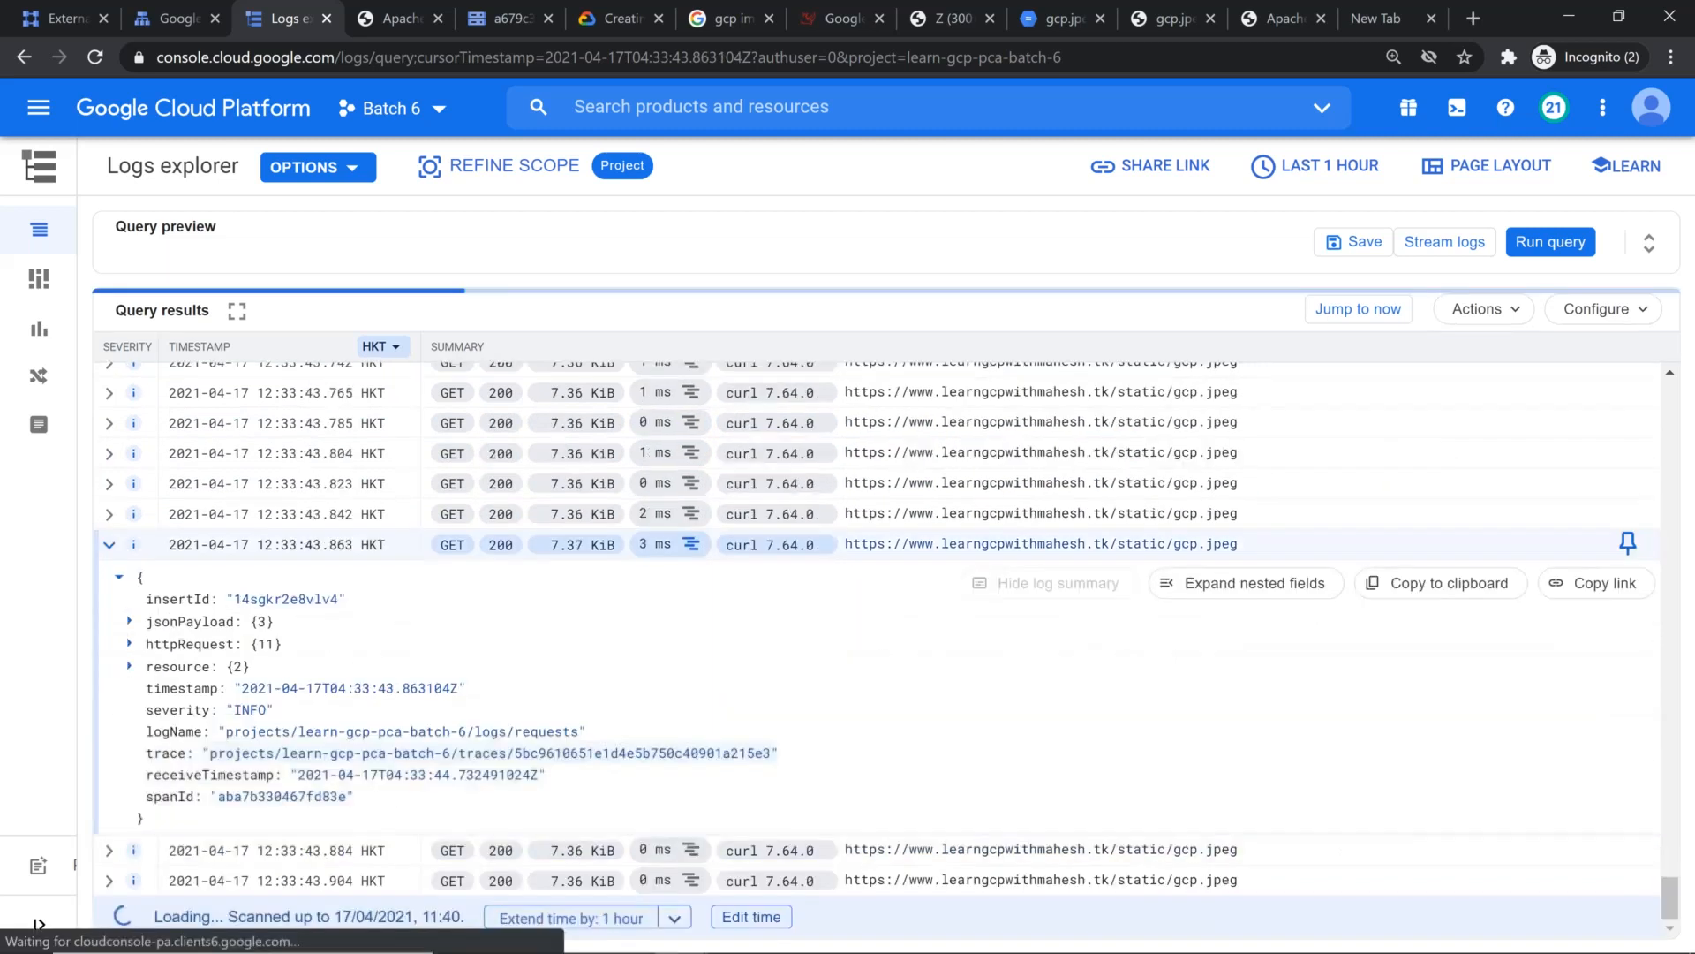
click(1255, 583)
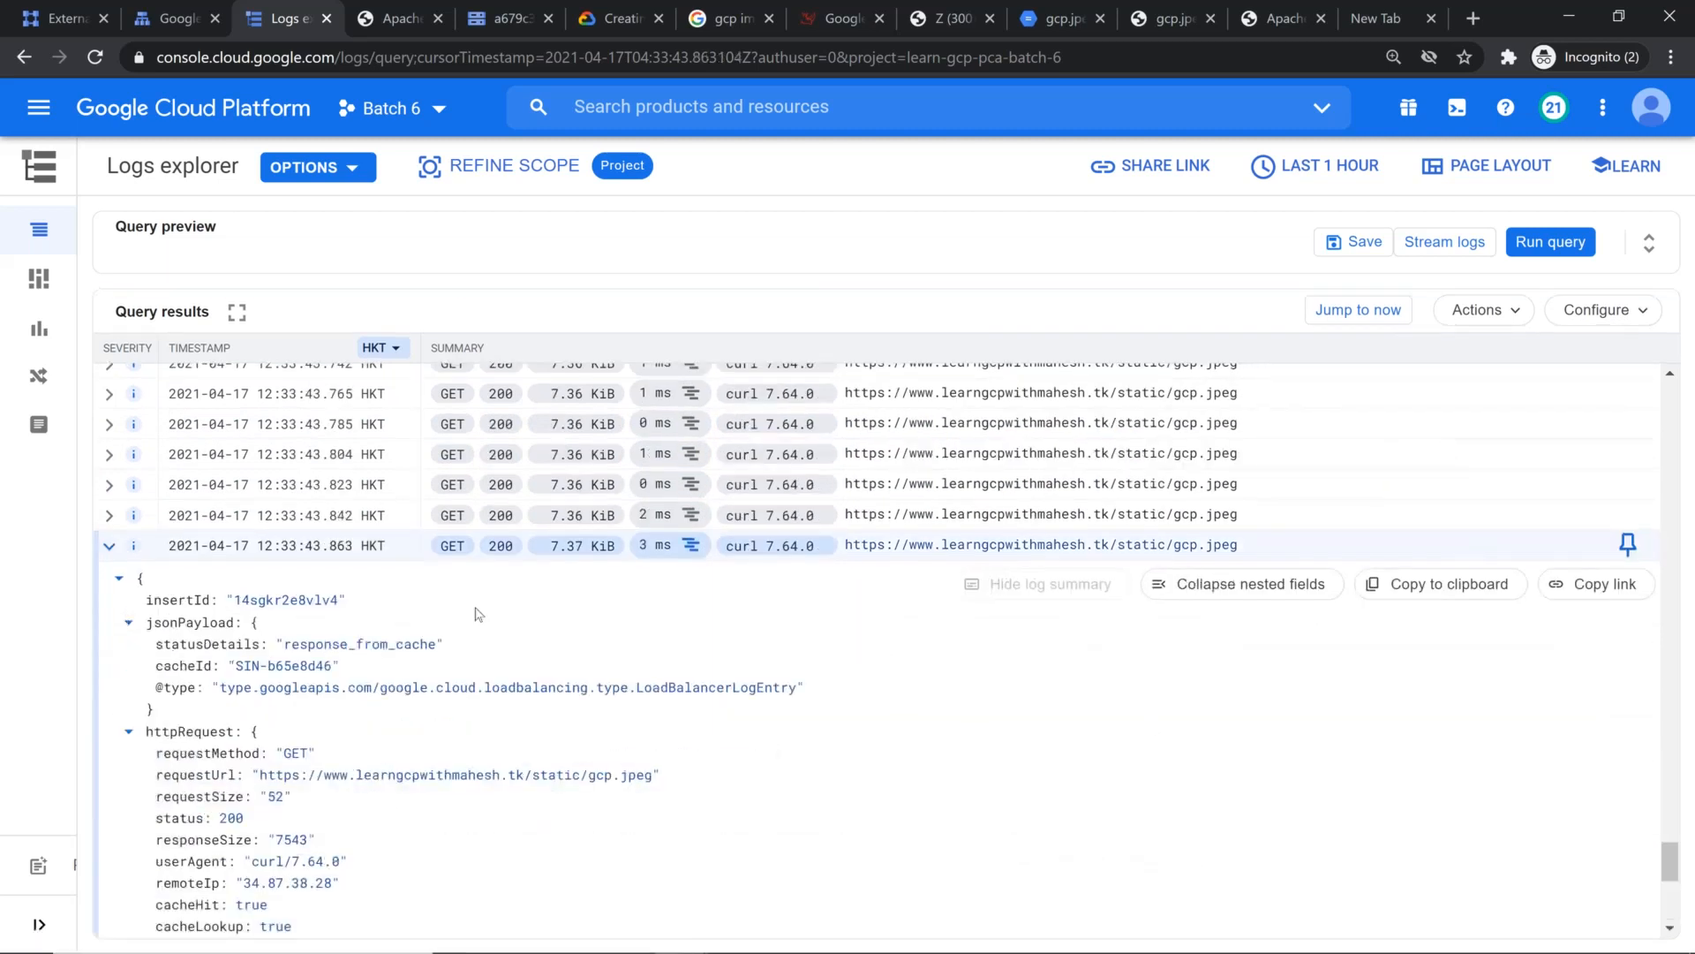
click(109, 546)
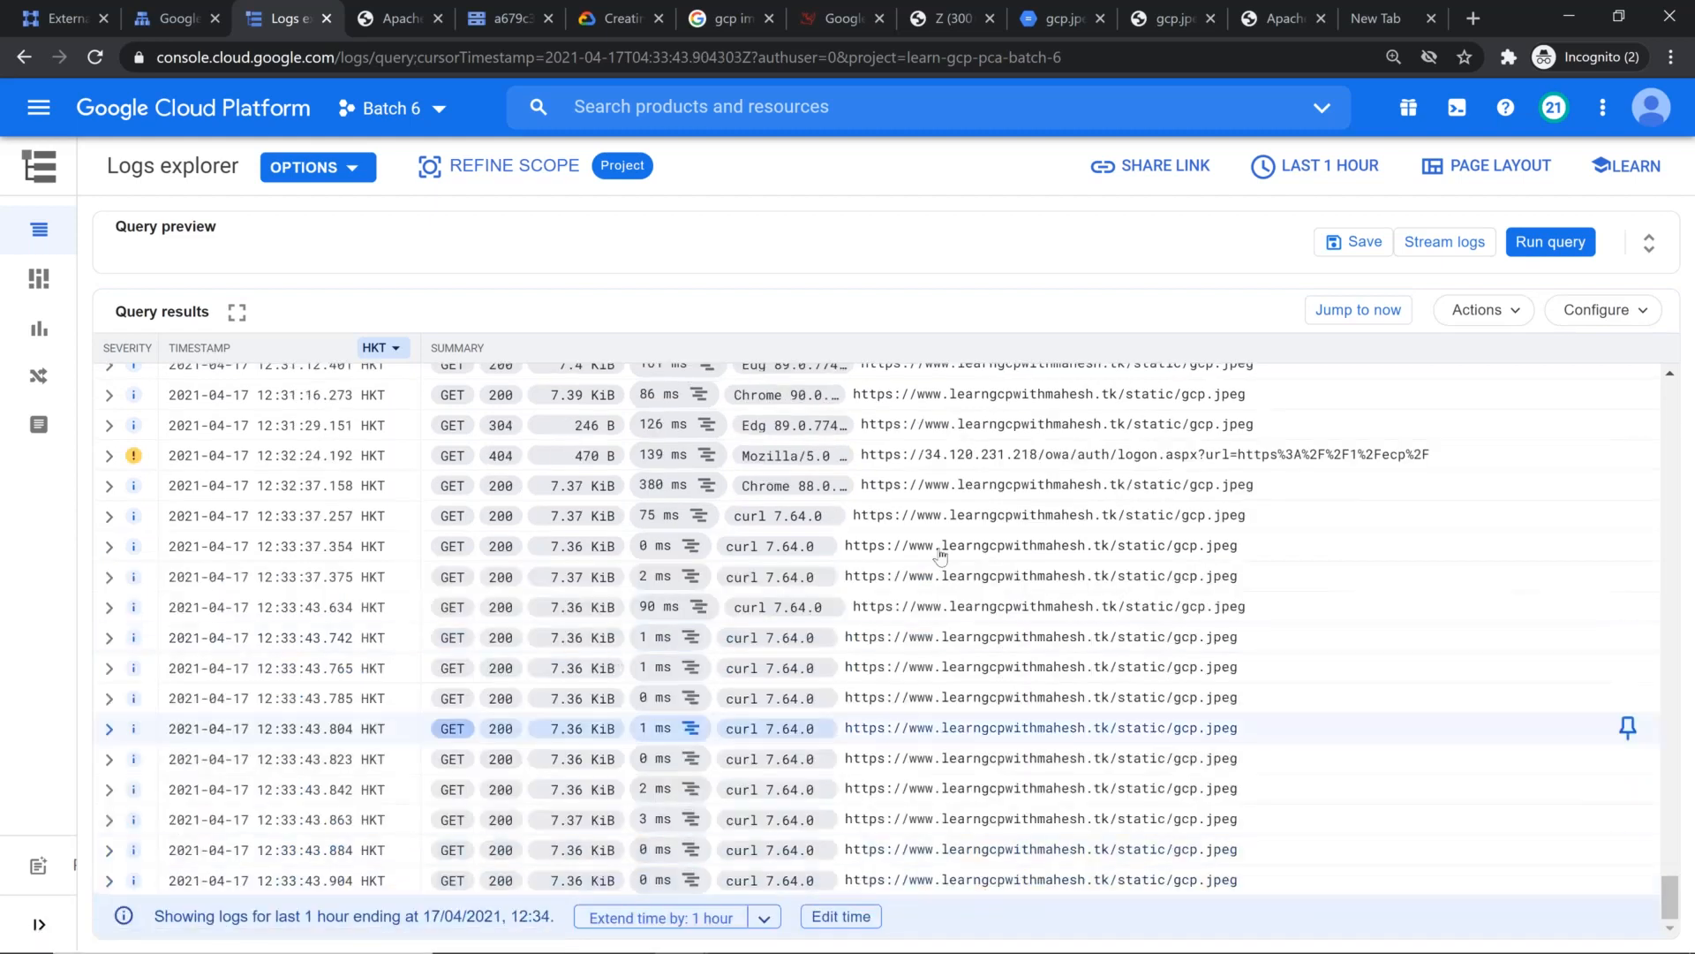
Step: Inspect the nested fields of the 12:33:43.804 curl request log entry, including its cache and latency details, and collapse the entry
click(109, 728)
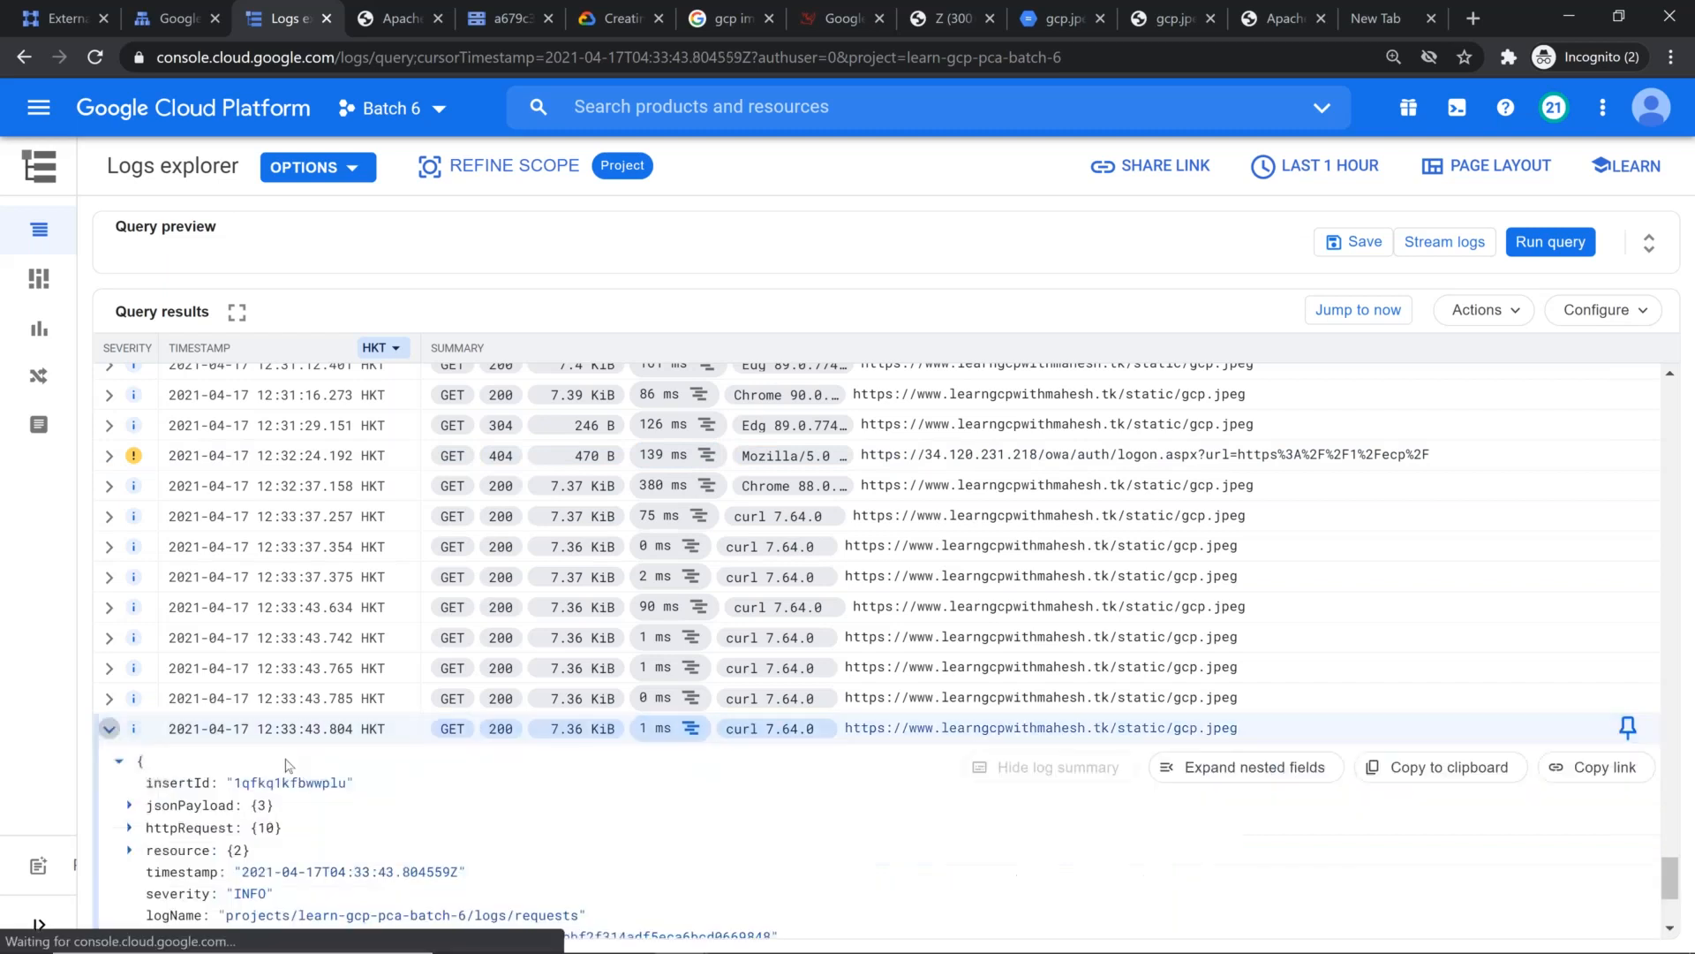
click(1271, 767)
scroll(749, 750, down, 5)
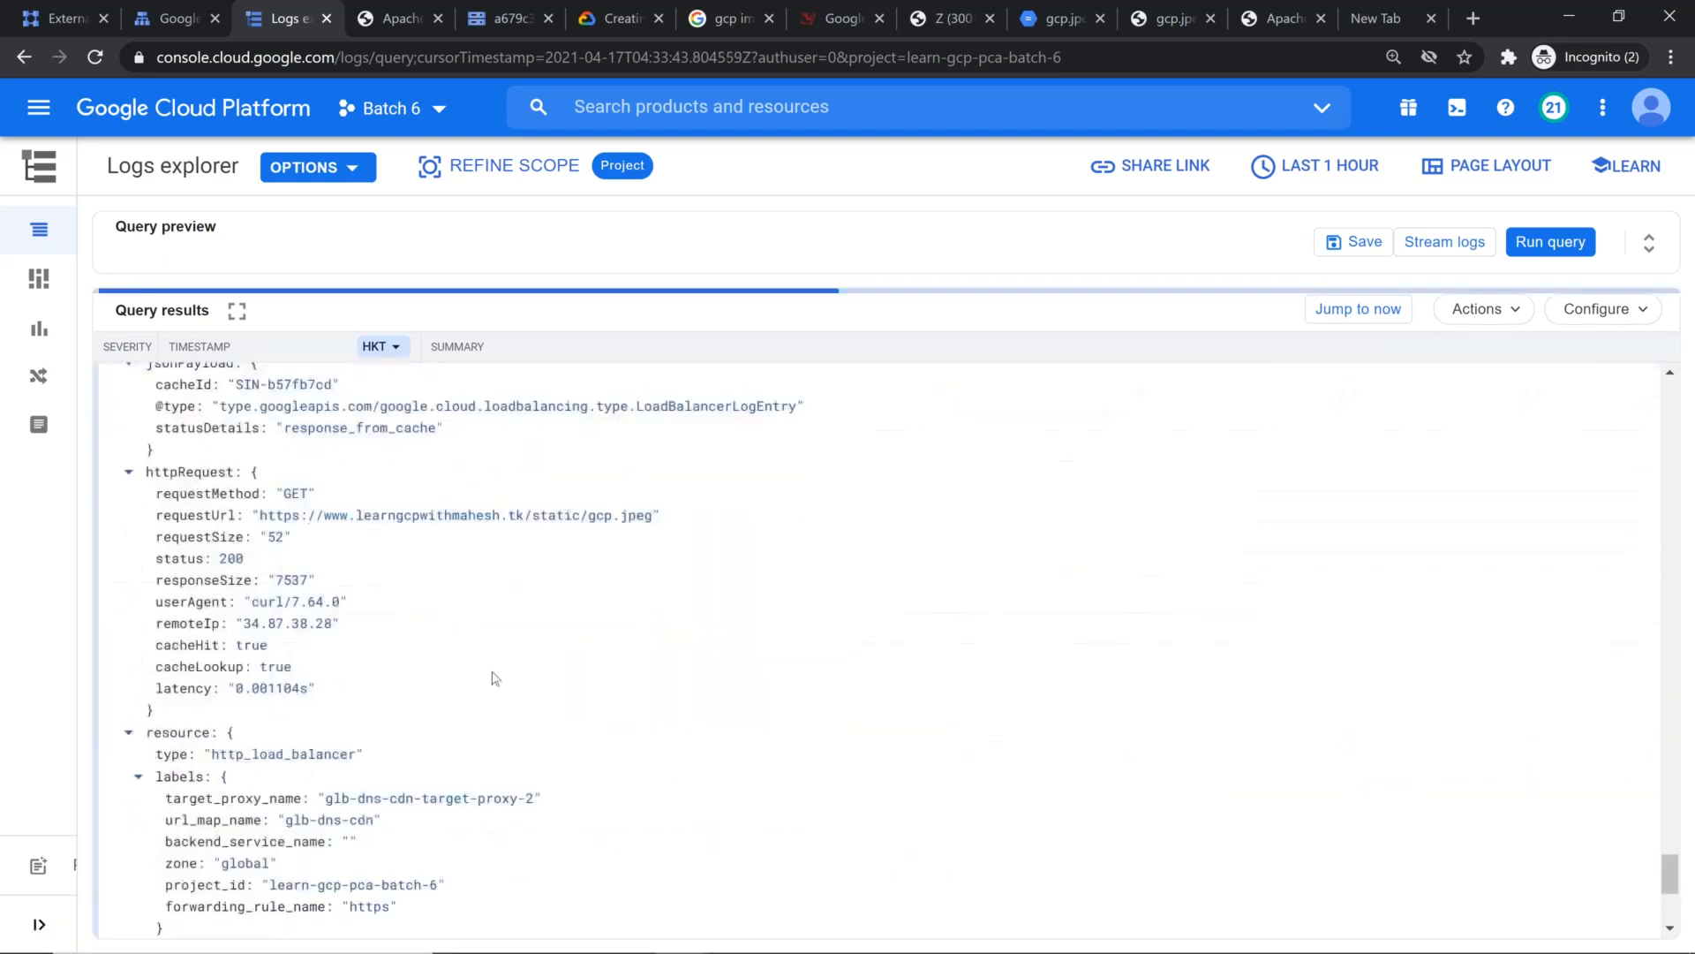
scroll(484, 665, up, 1)
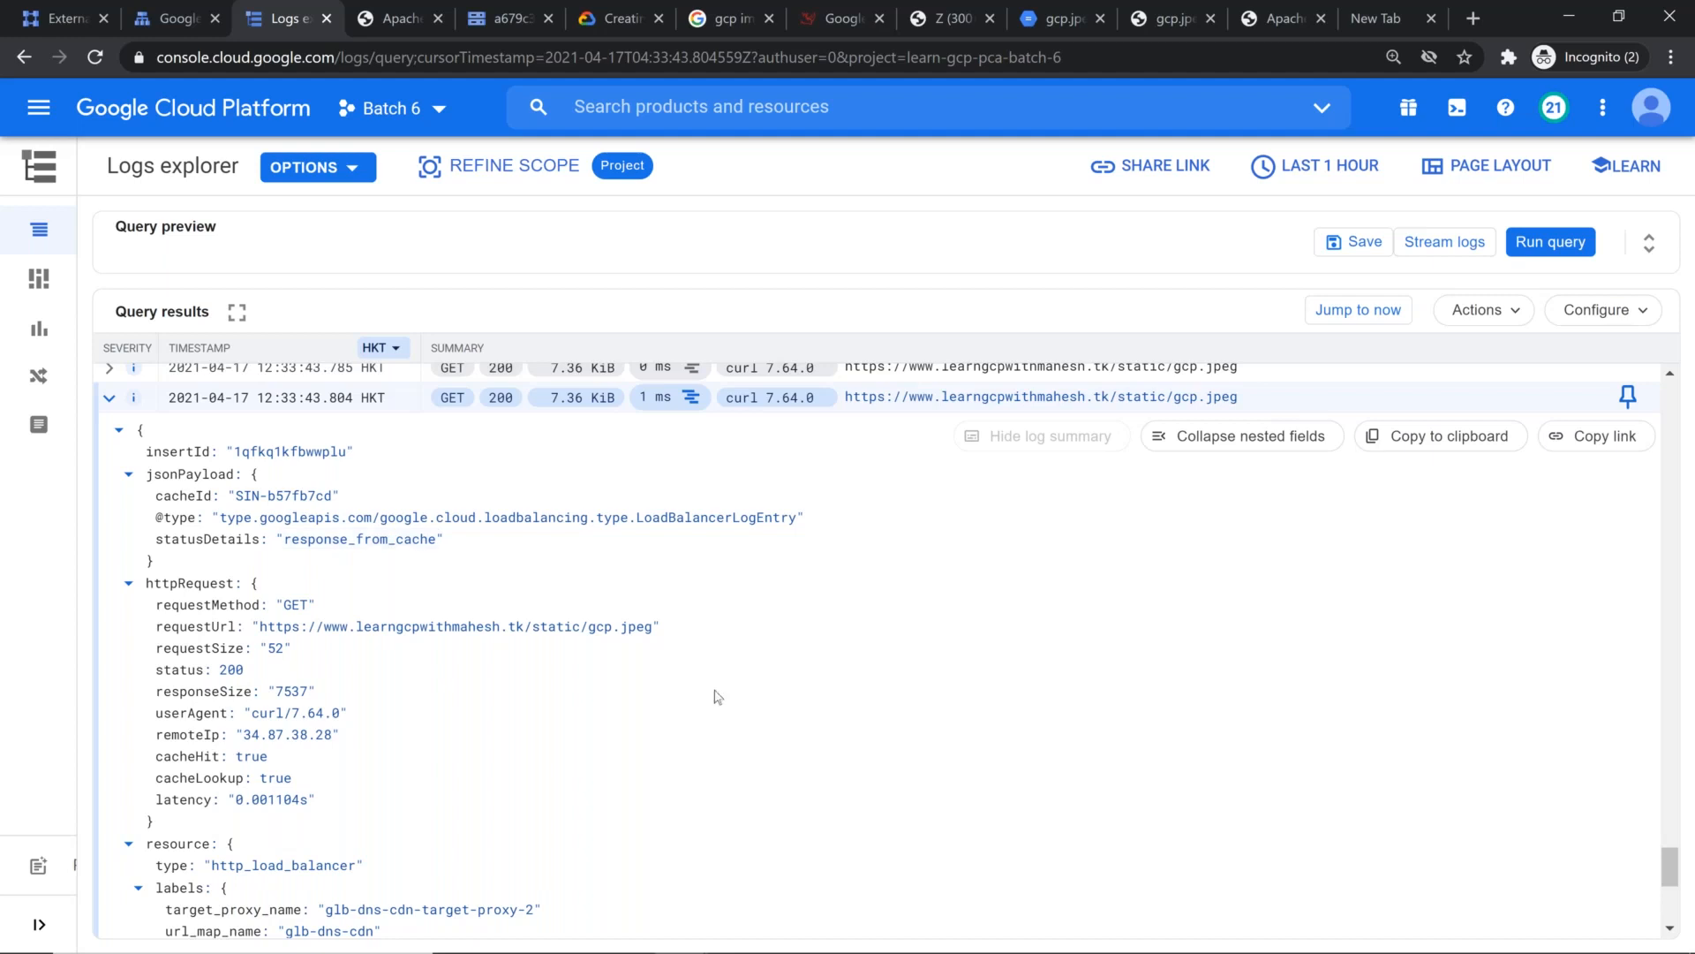
click(109, 397)
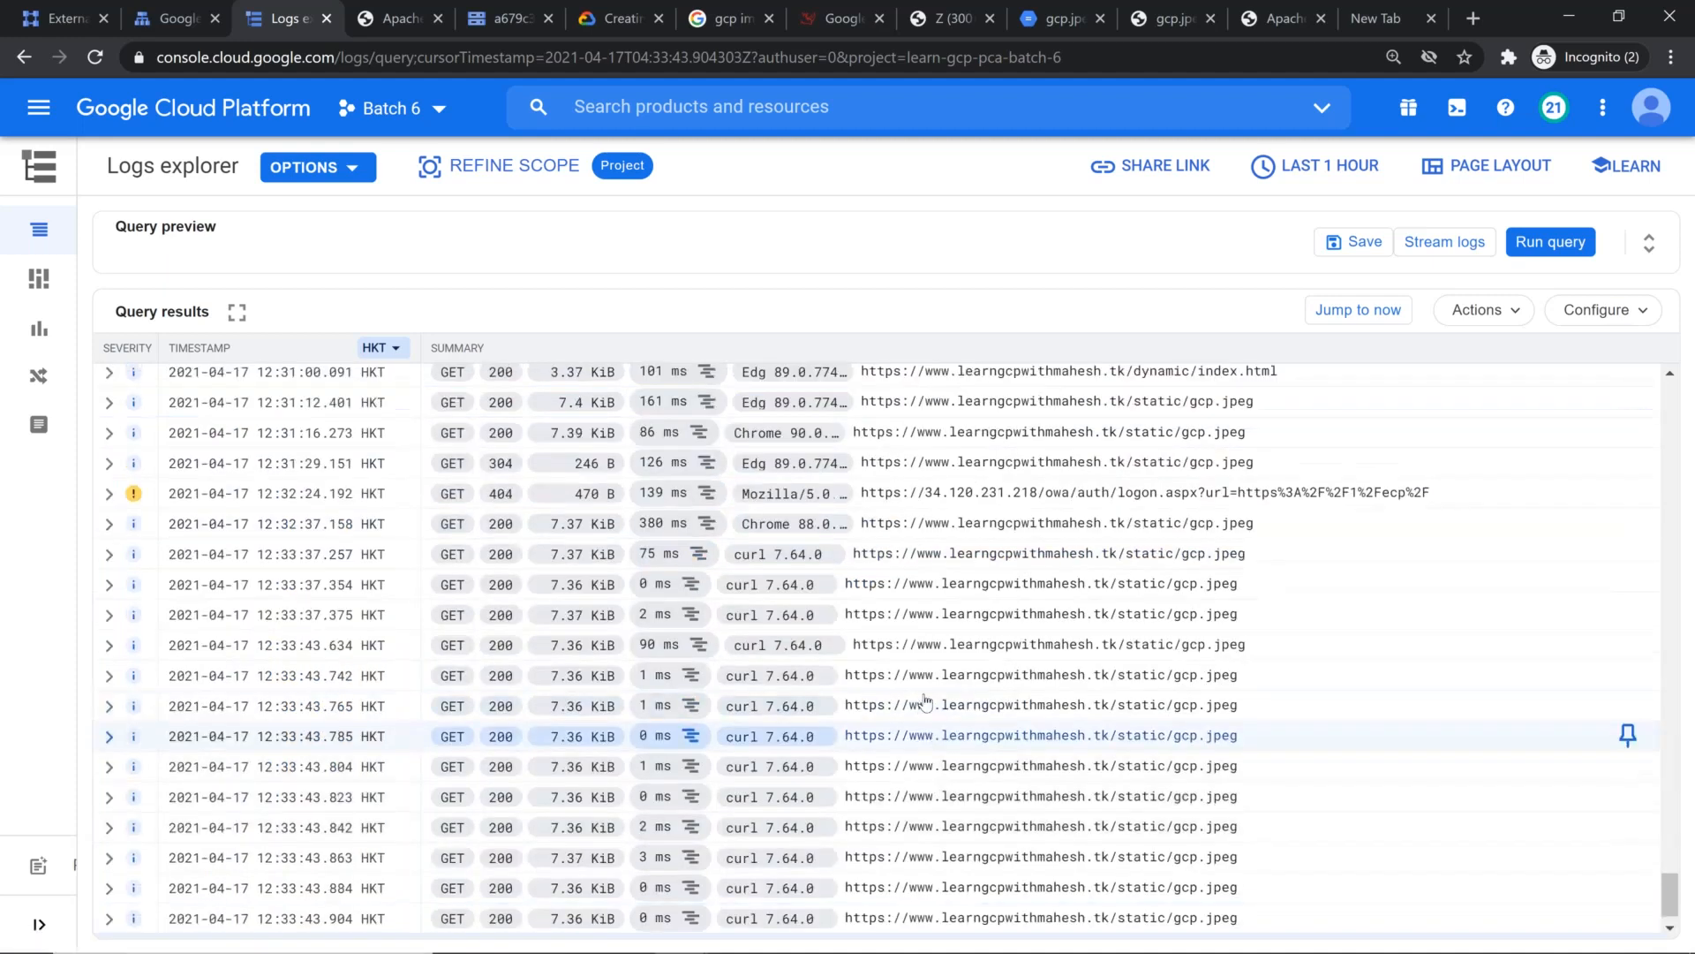
Step: Inspect the nested fields of the 12:30:51.343 Chrome request log entry for static/gcp.jpeg, and collapse the entry
scroll(924, 702, up, 4)
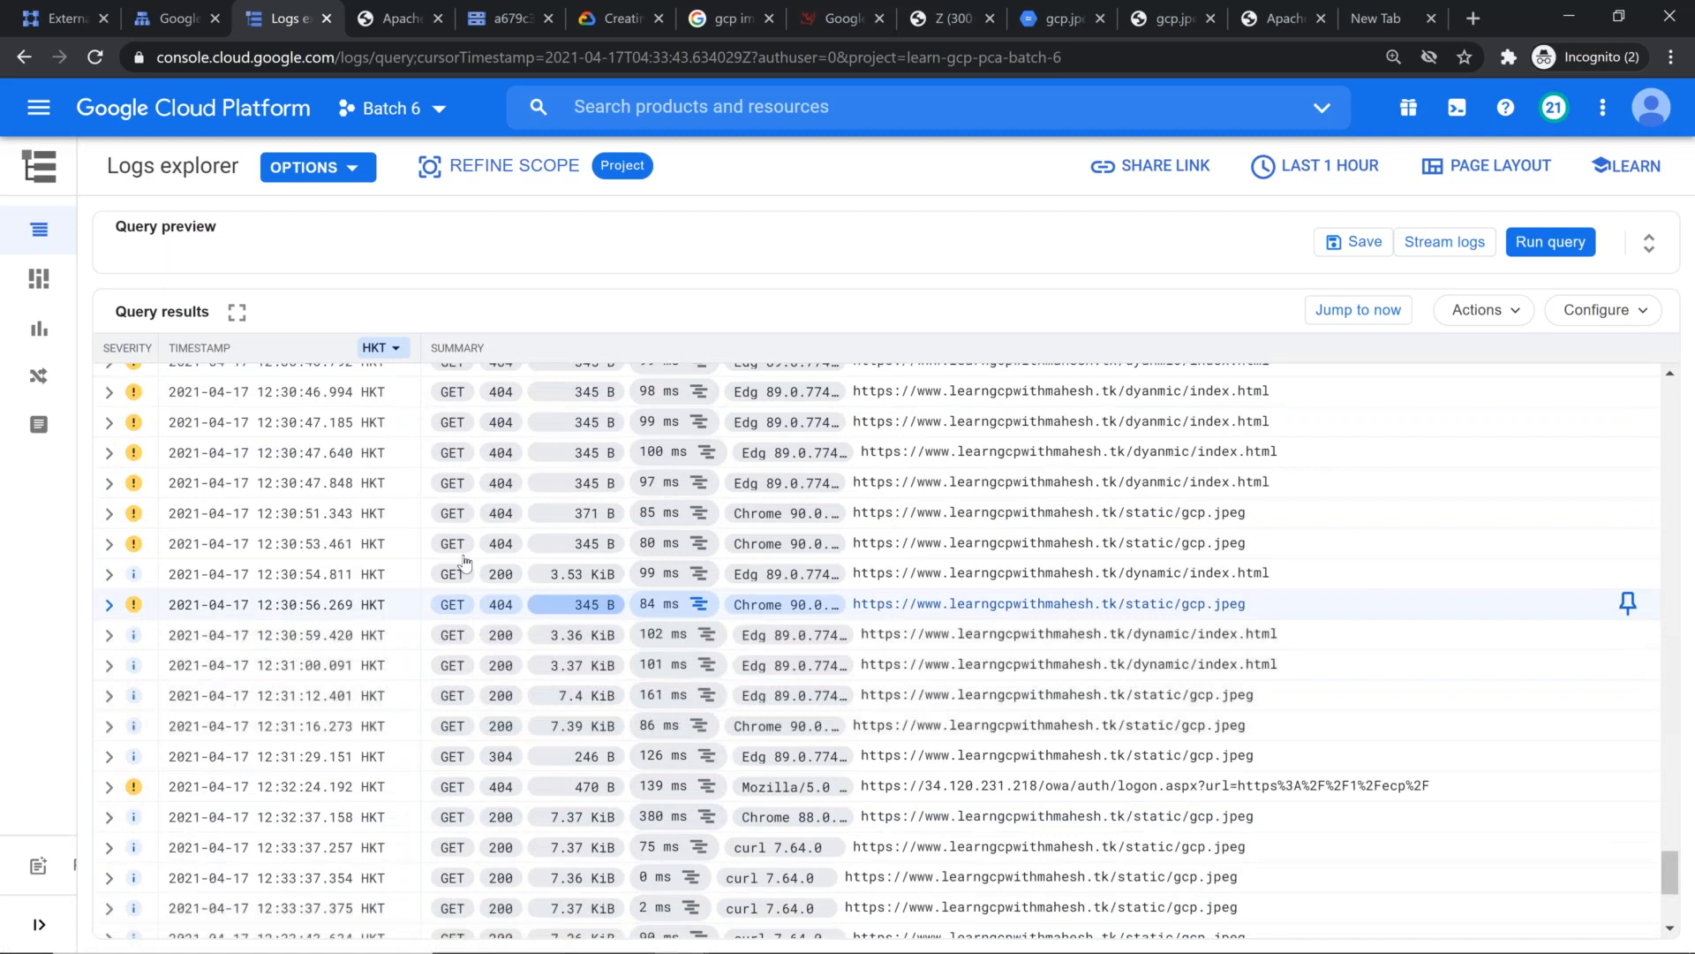
click(109, 513)
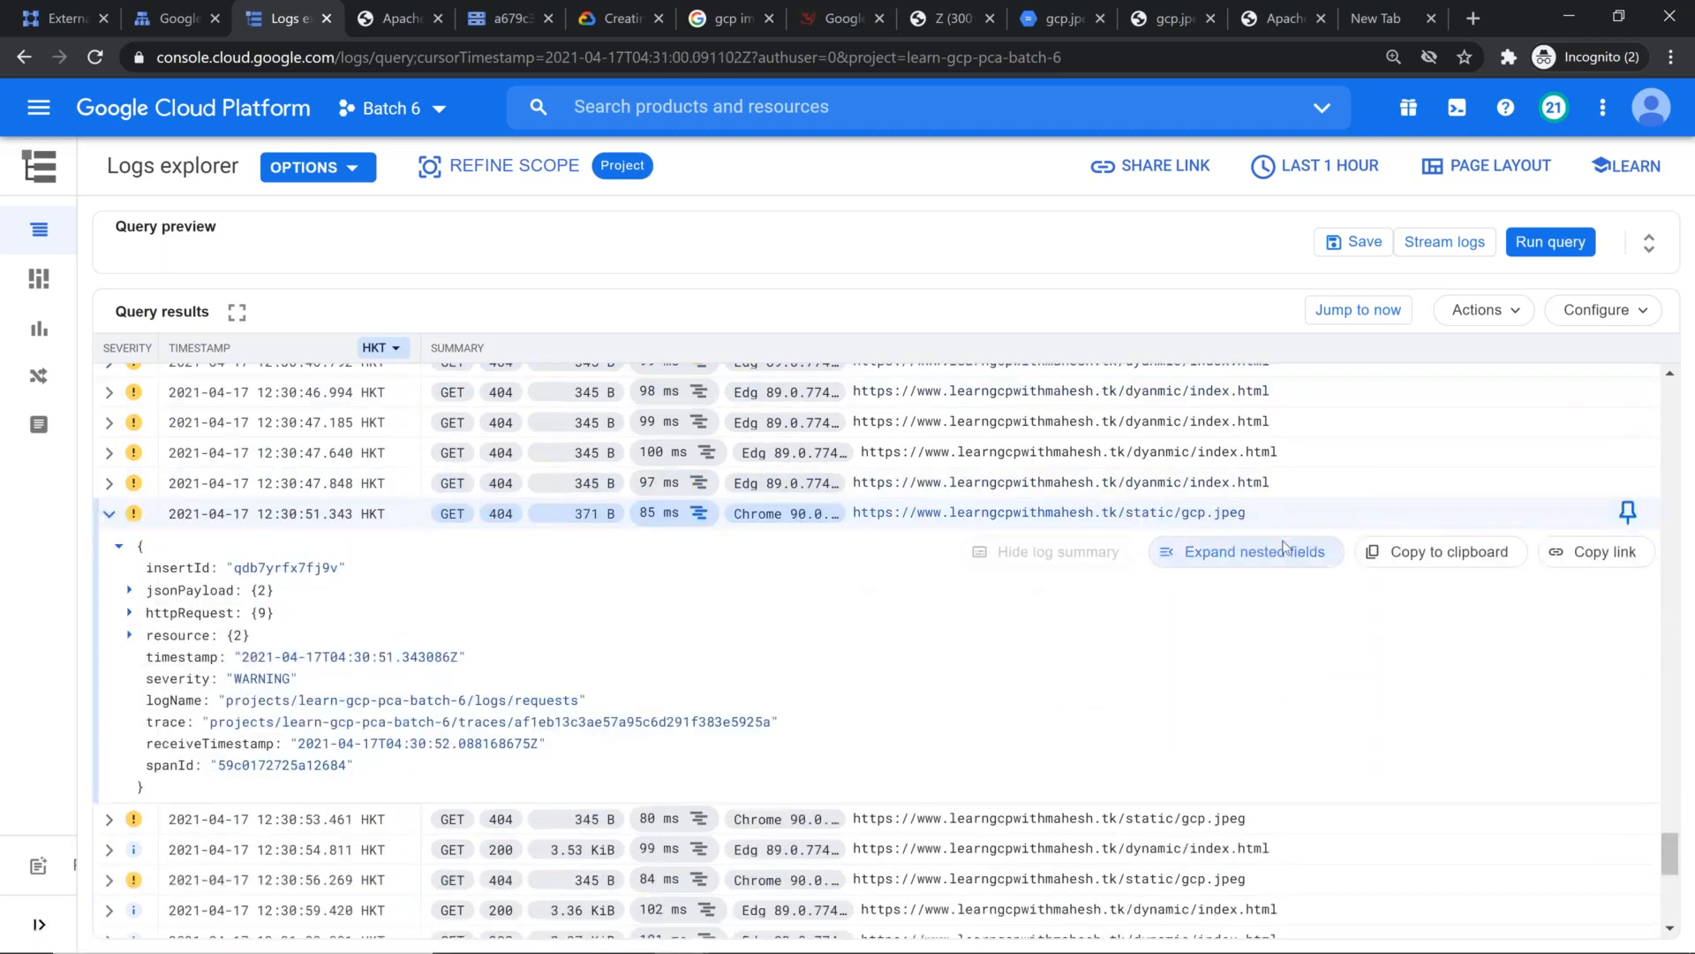
click(1253, 550)
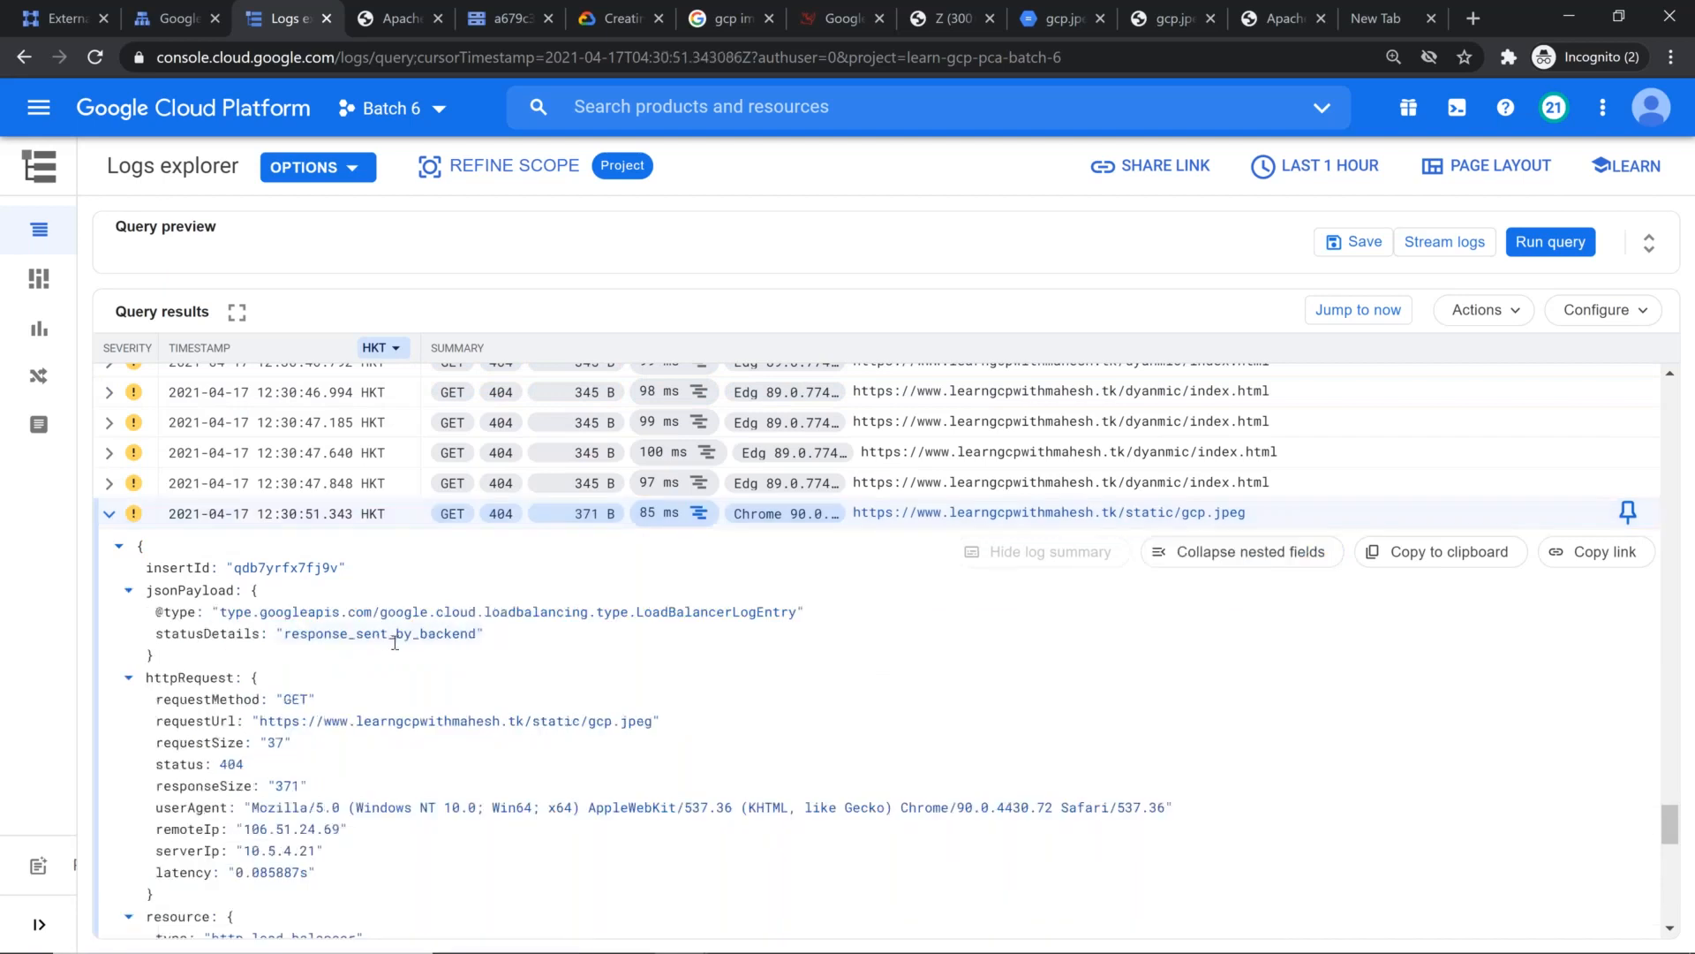
click(142, 546)
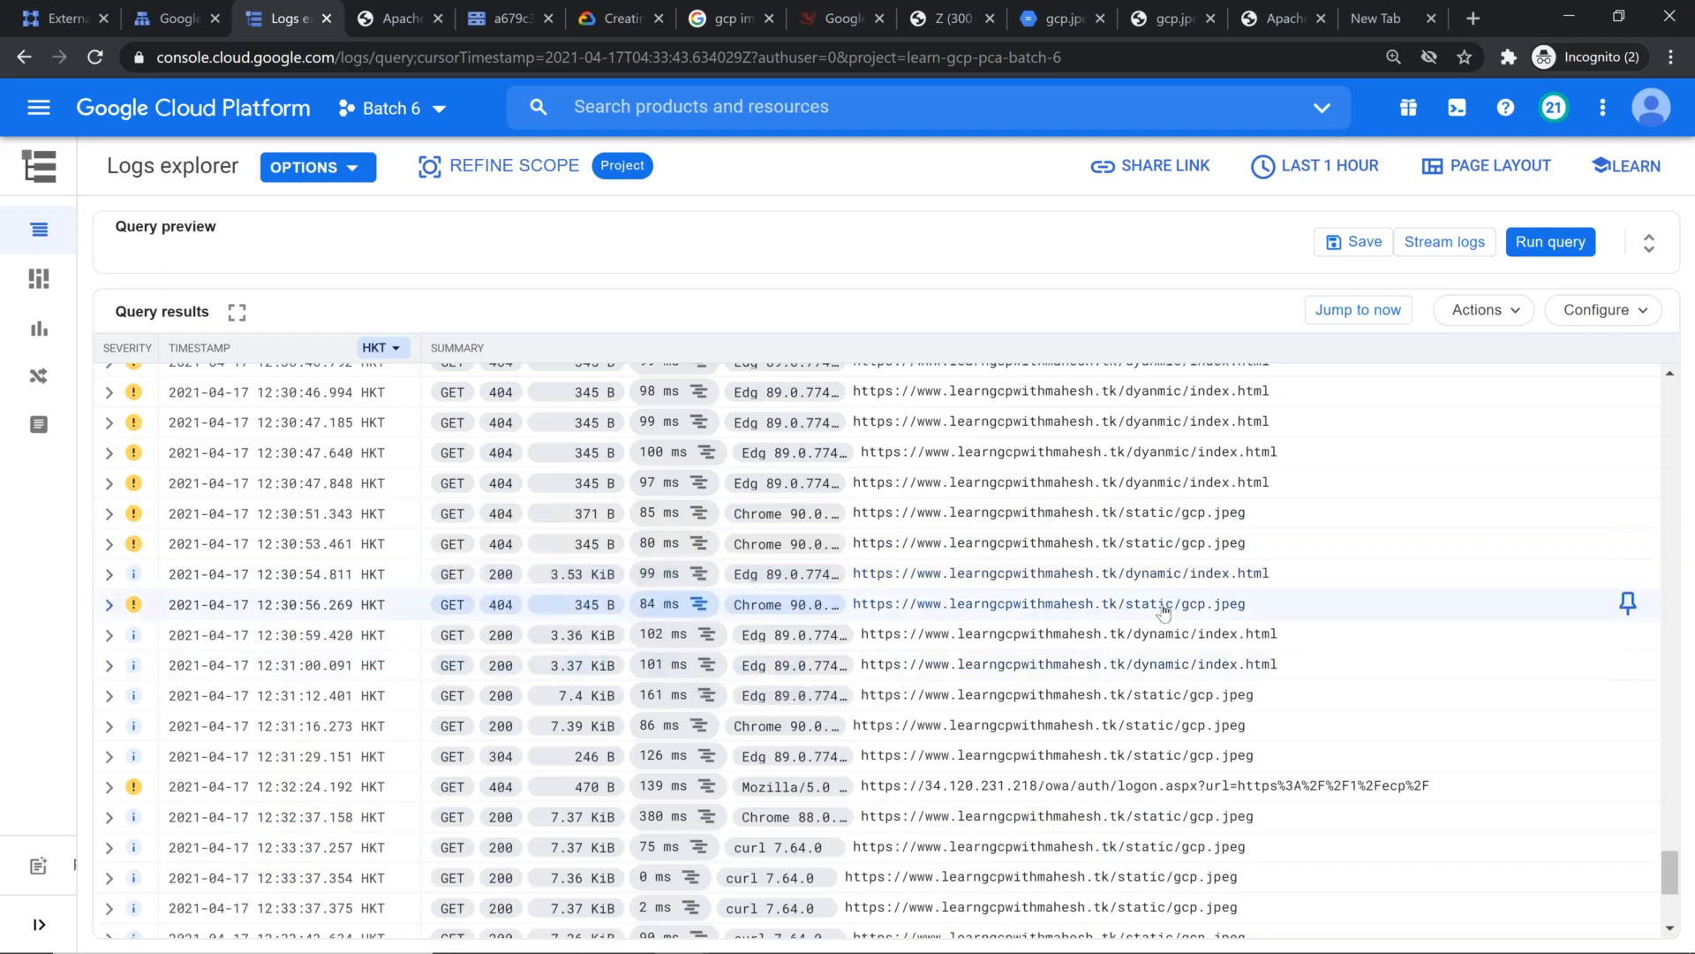
Step: Expand the 12:31:12.401 Edge request log entry for static/gcp.jpeg with its nested fields and review its status details and latency
click(111, 696)
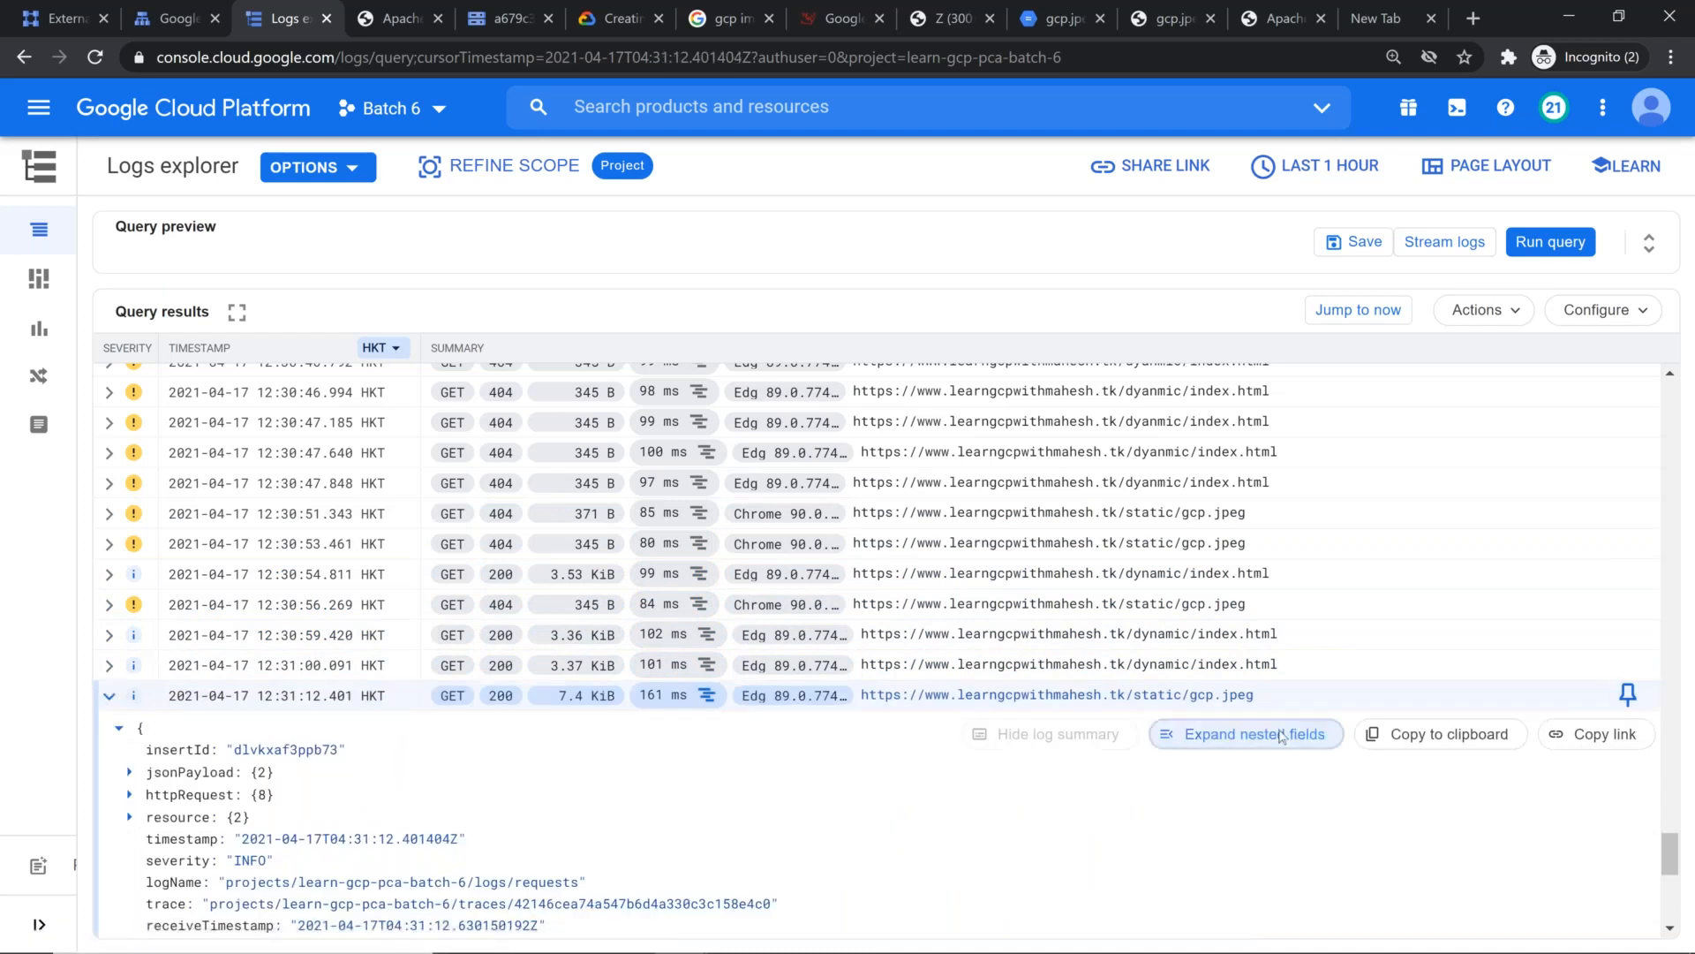
click(1281, 735)
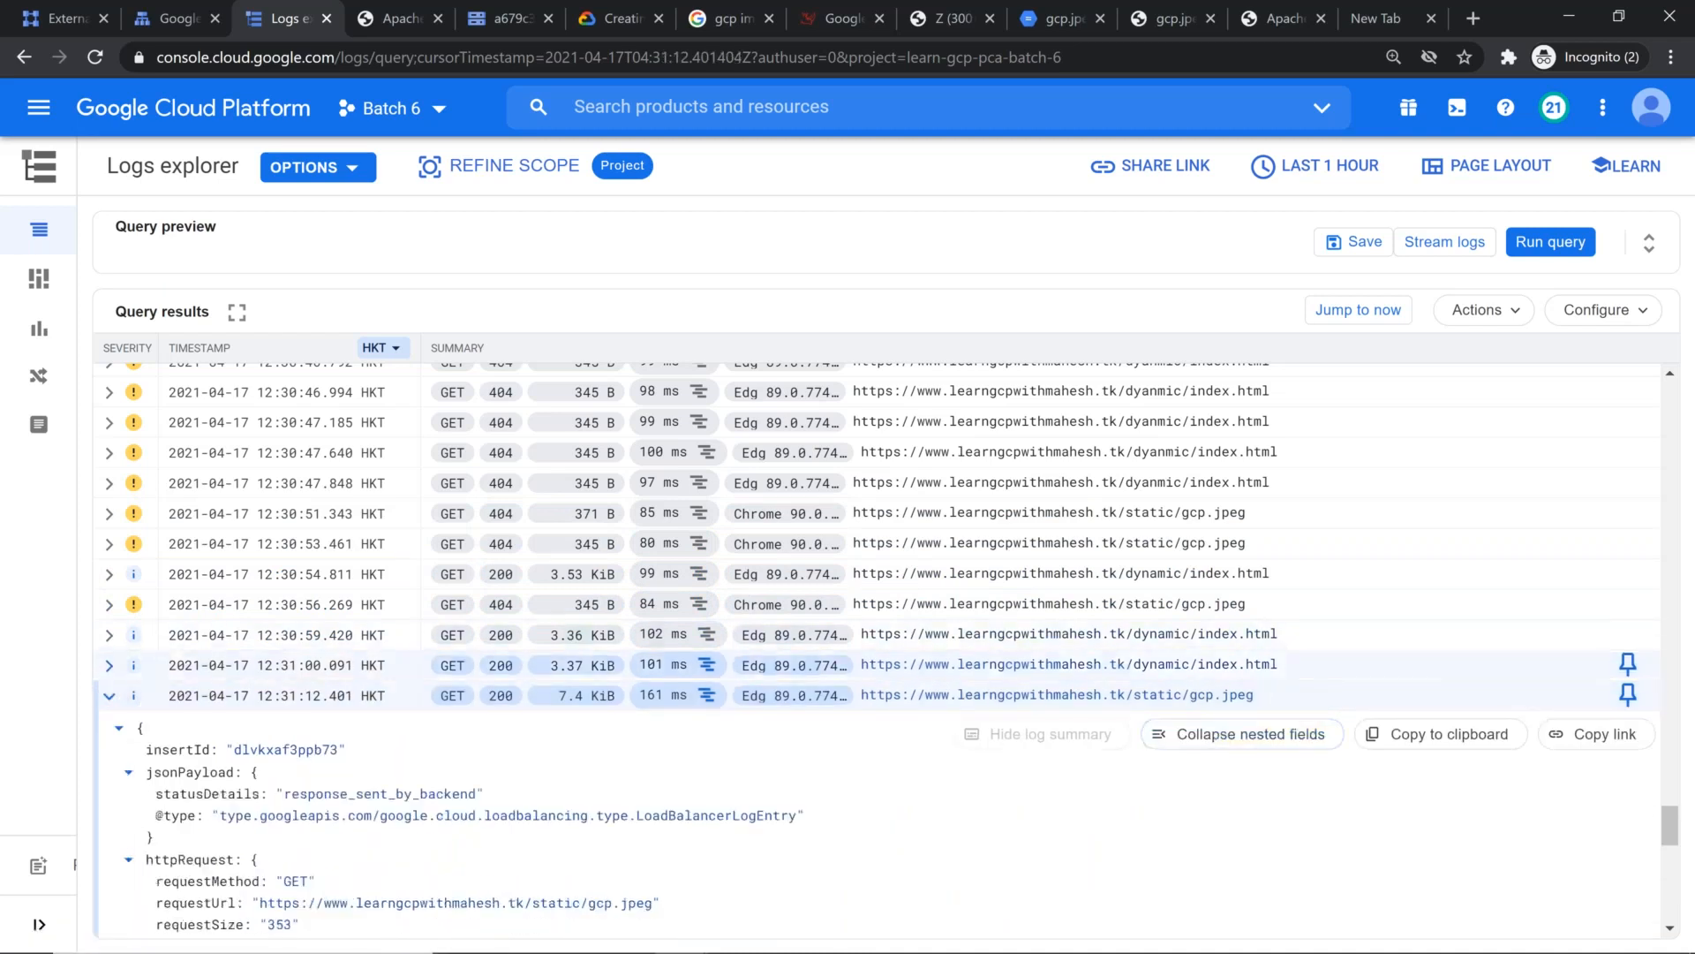
scroll(1273, 695, down, 1)
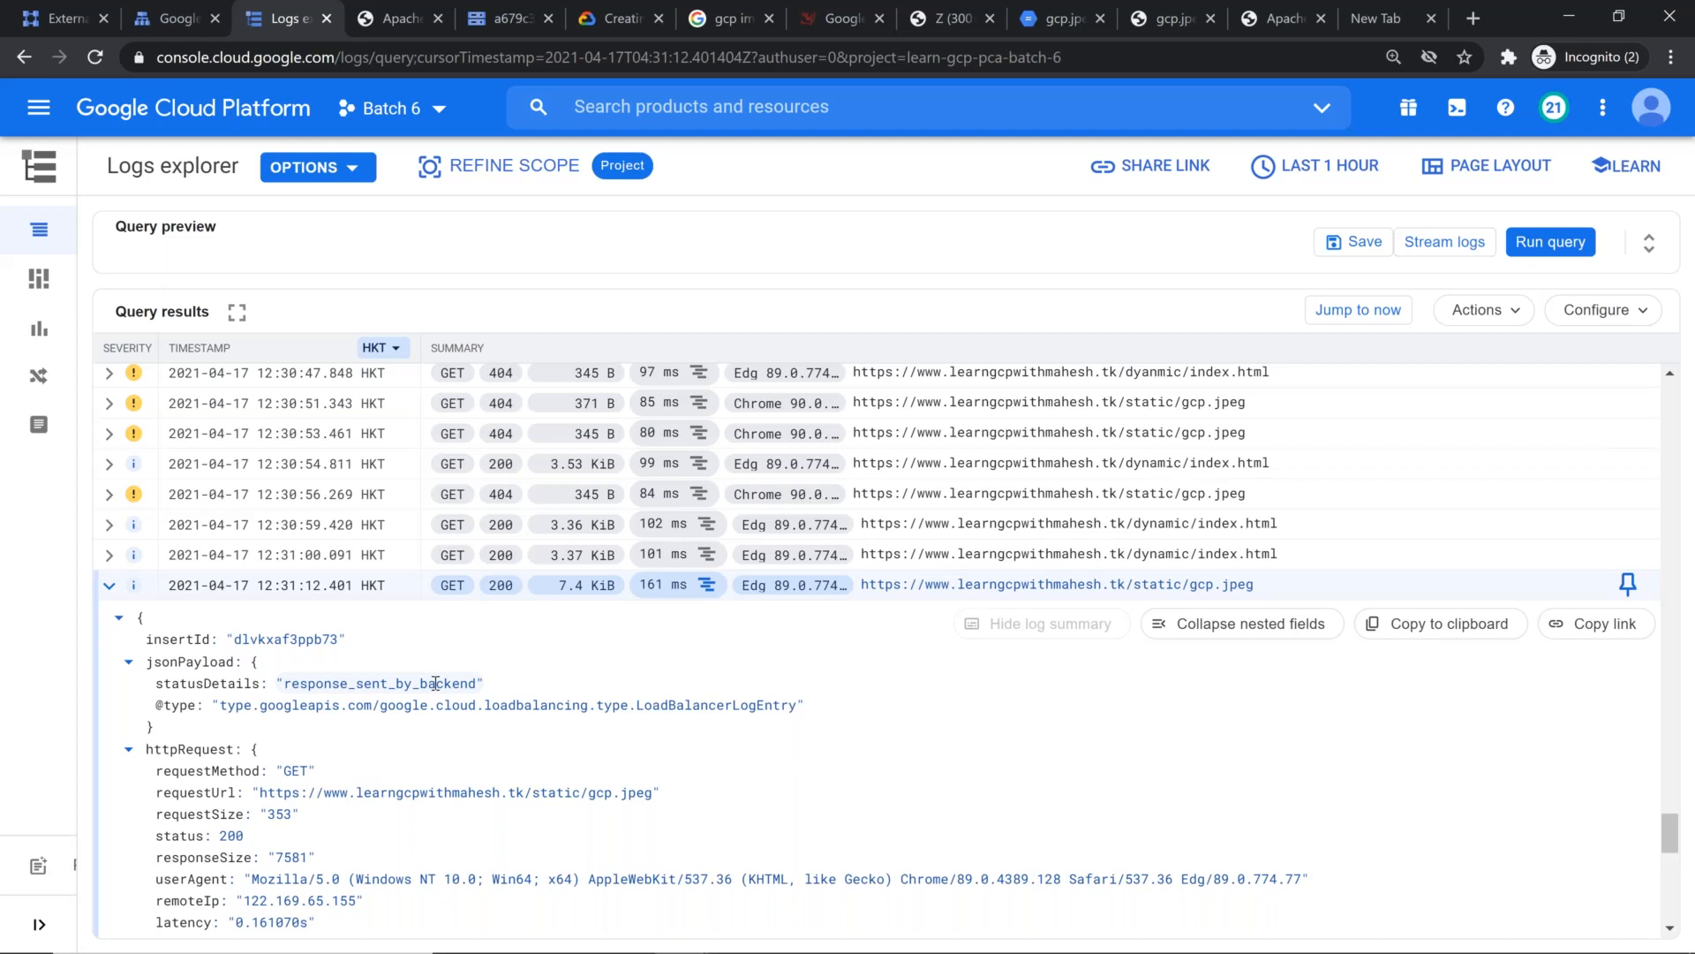
scroll(466, 662, down, 1)
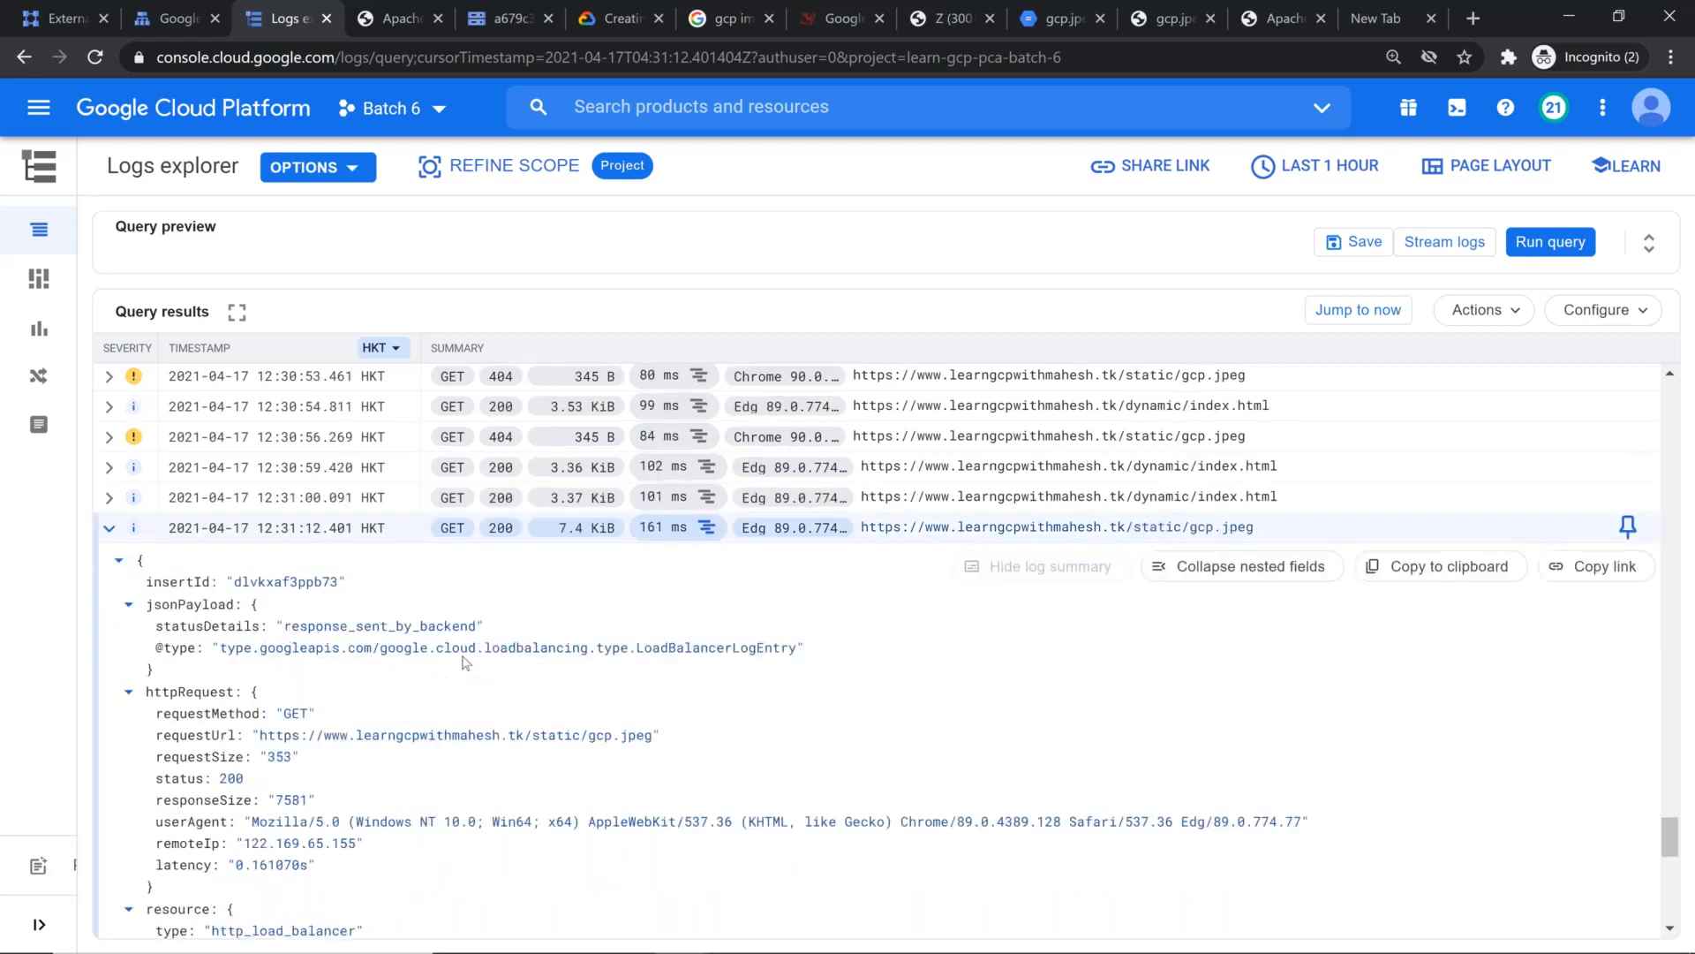
scroll(466, 662, down, 10)
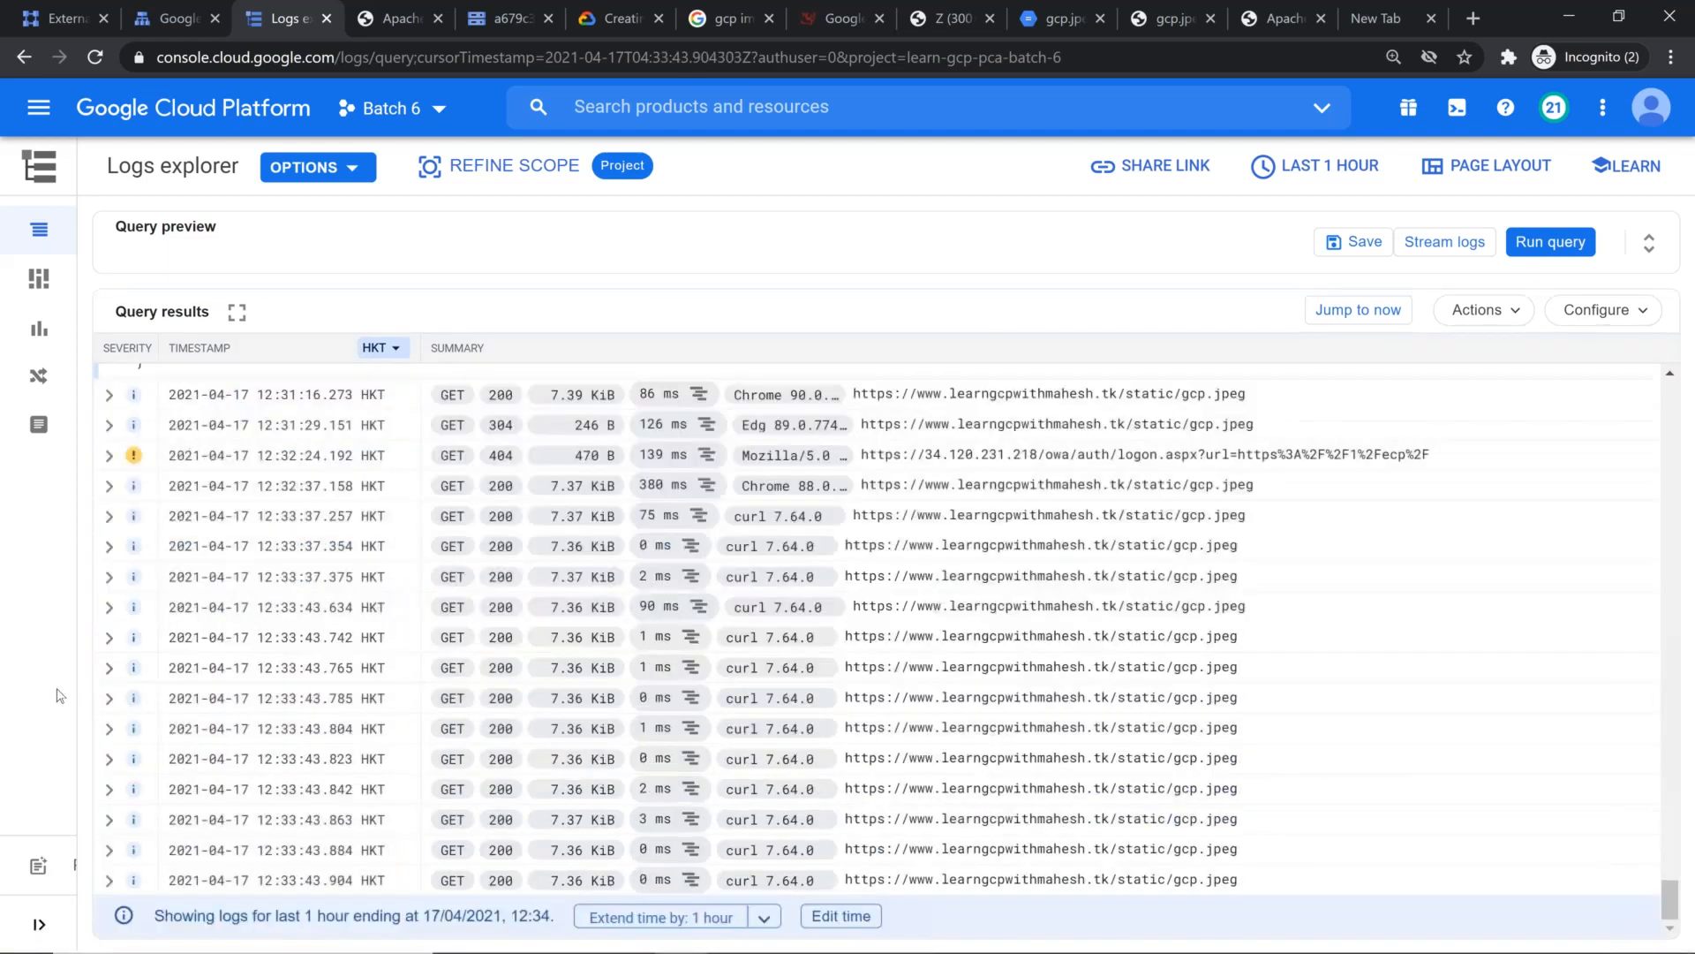
Step: Expand the 12:33:43.785 curl request log entry with its nested fields and review its cache ID, cache hit and latency
click(109, 697)
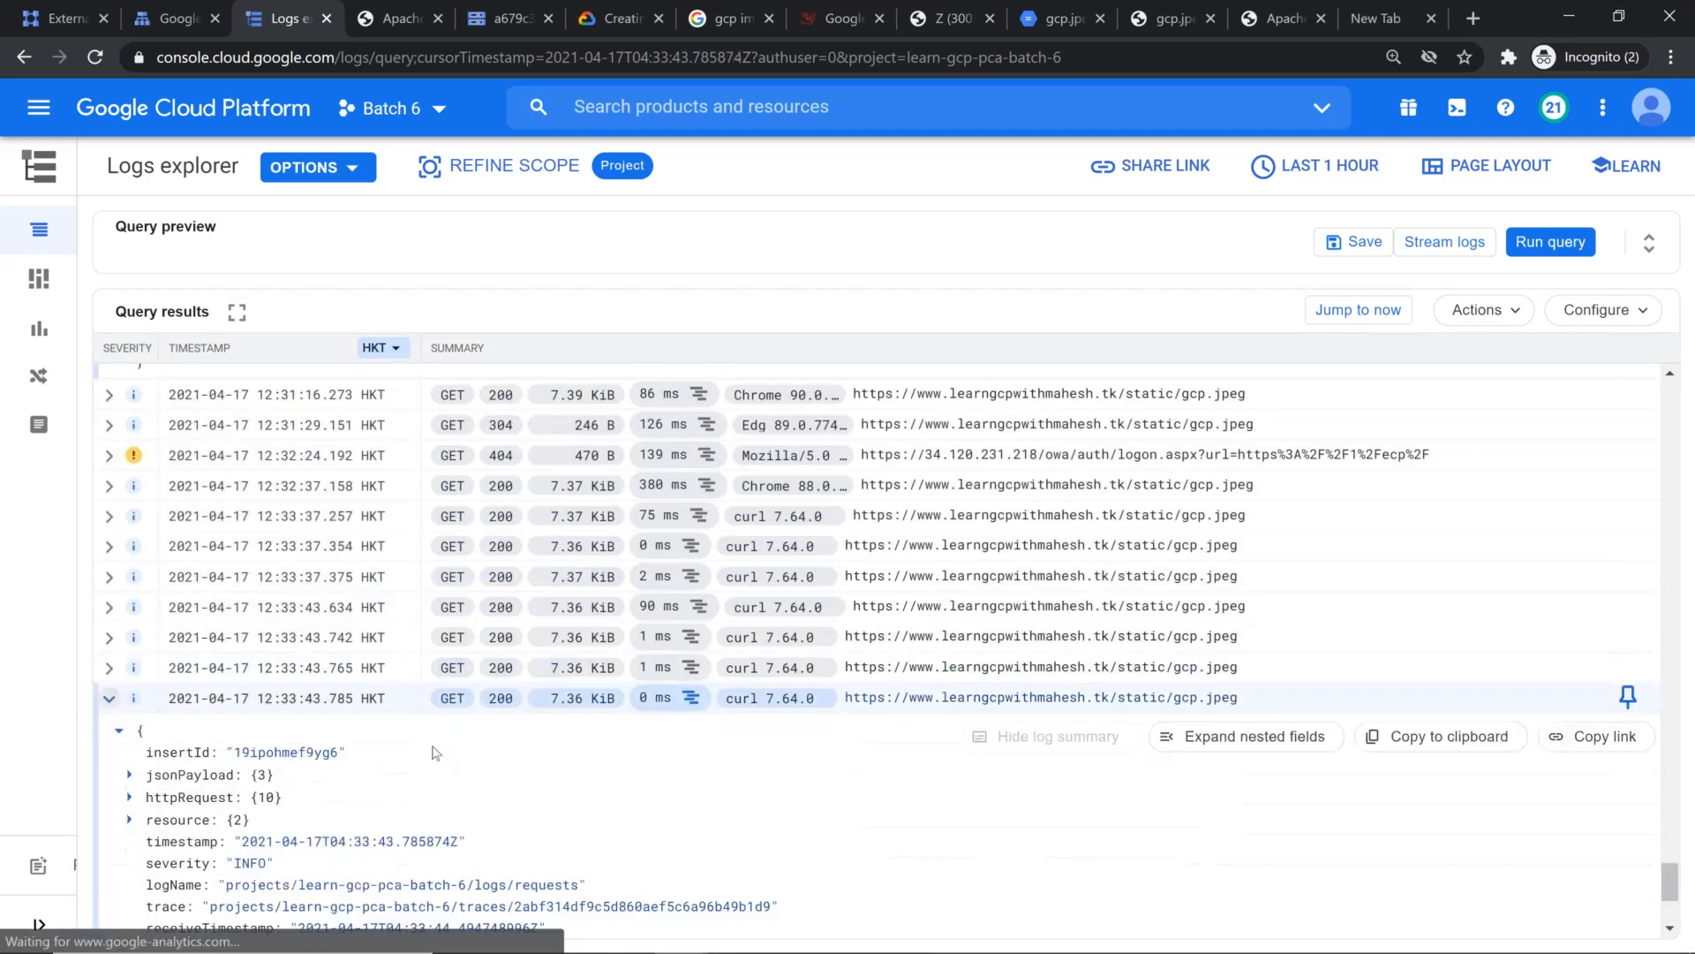
click(1285, 748)
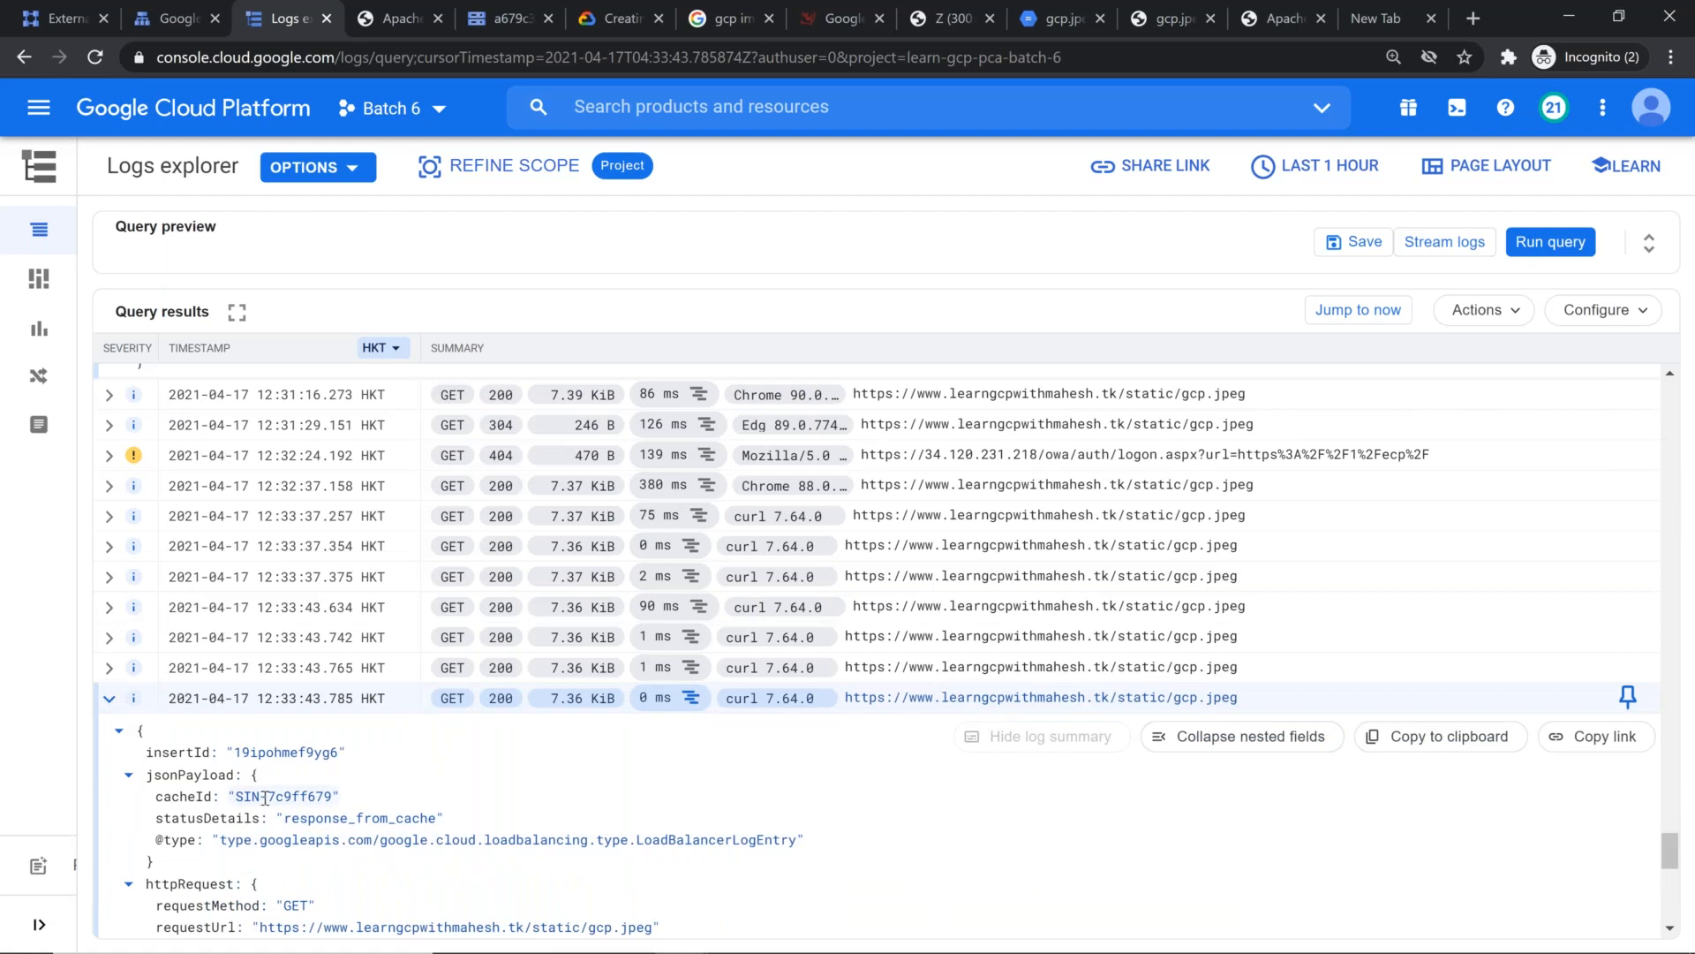
scroll(368, 748, down, 3)
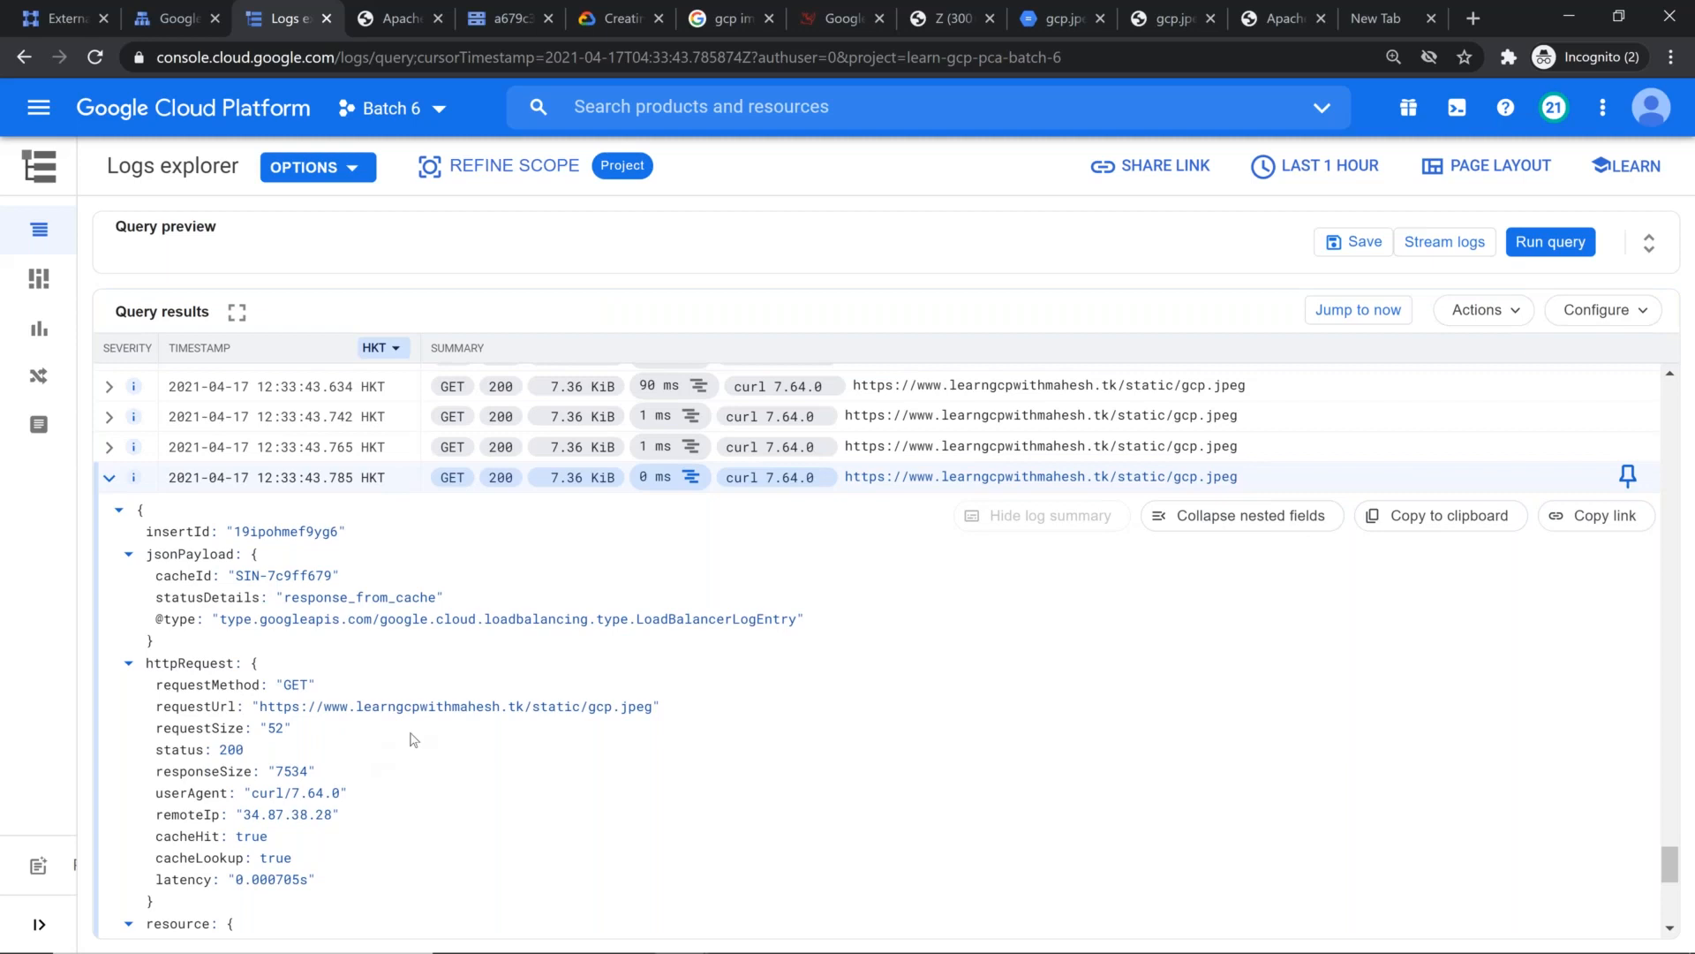
scroll(469, 706, down, 8)
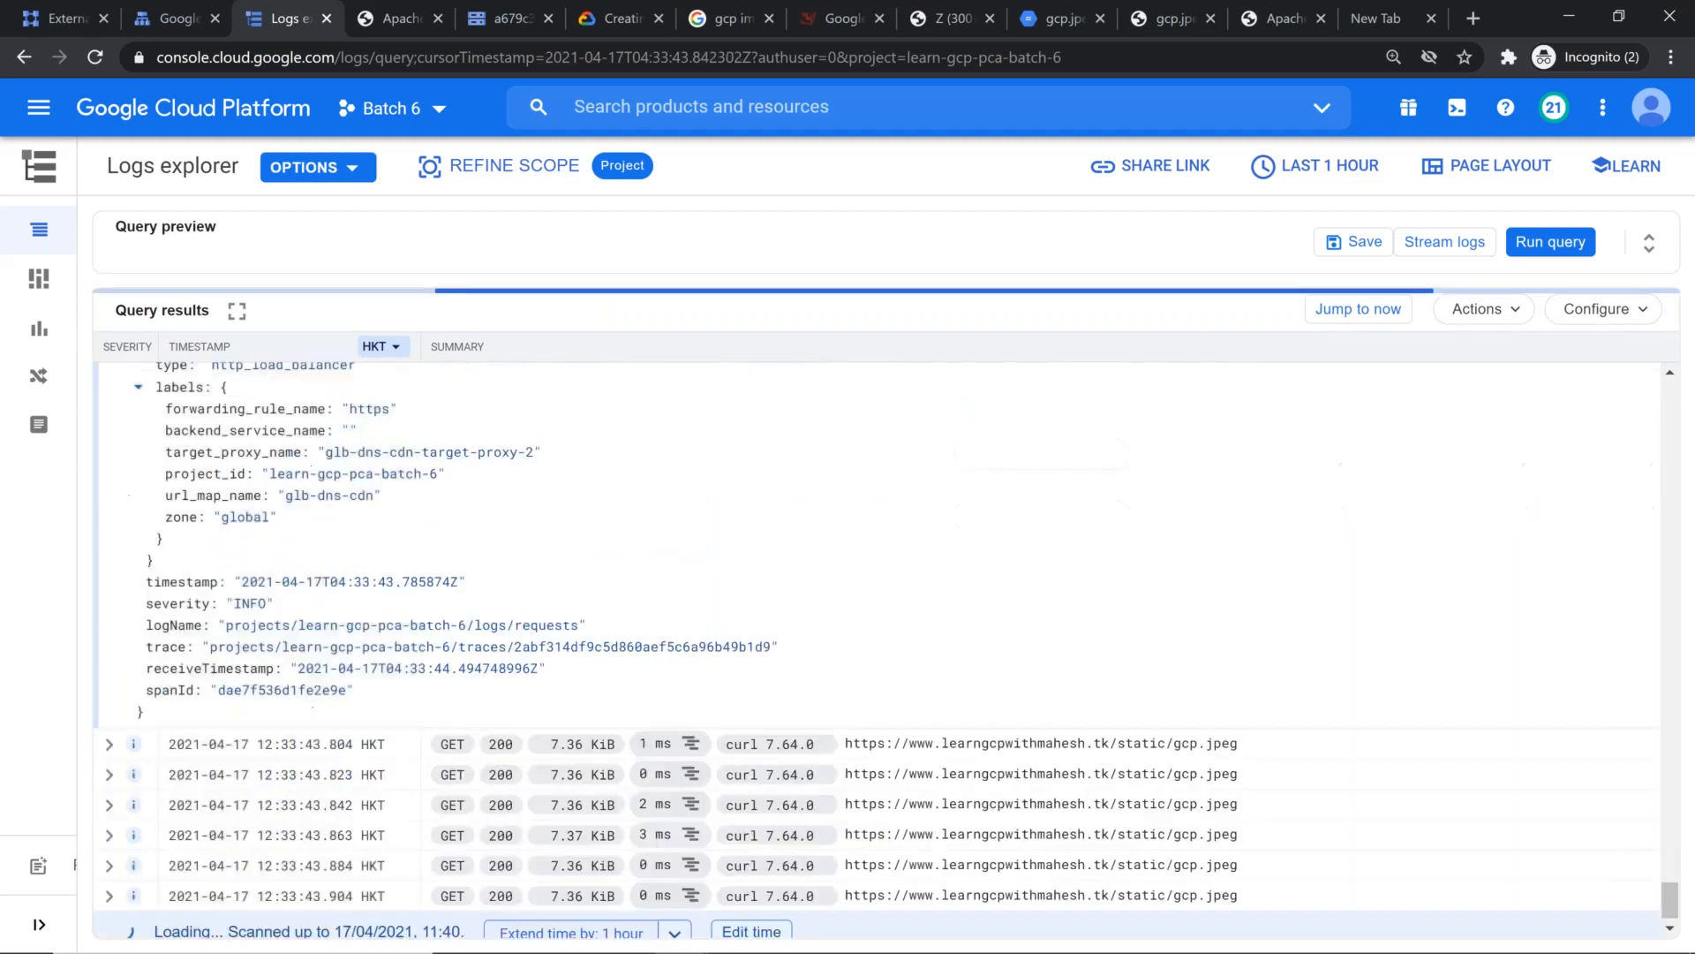
Step: Reopen the 12:33:43.804 curl request log entry and review its cache ID and load balancer labels
click(512, 728)
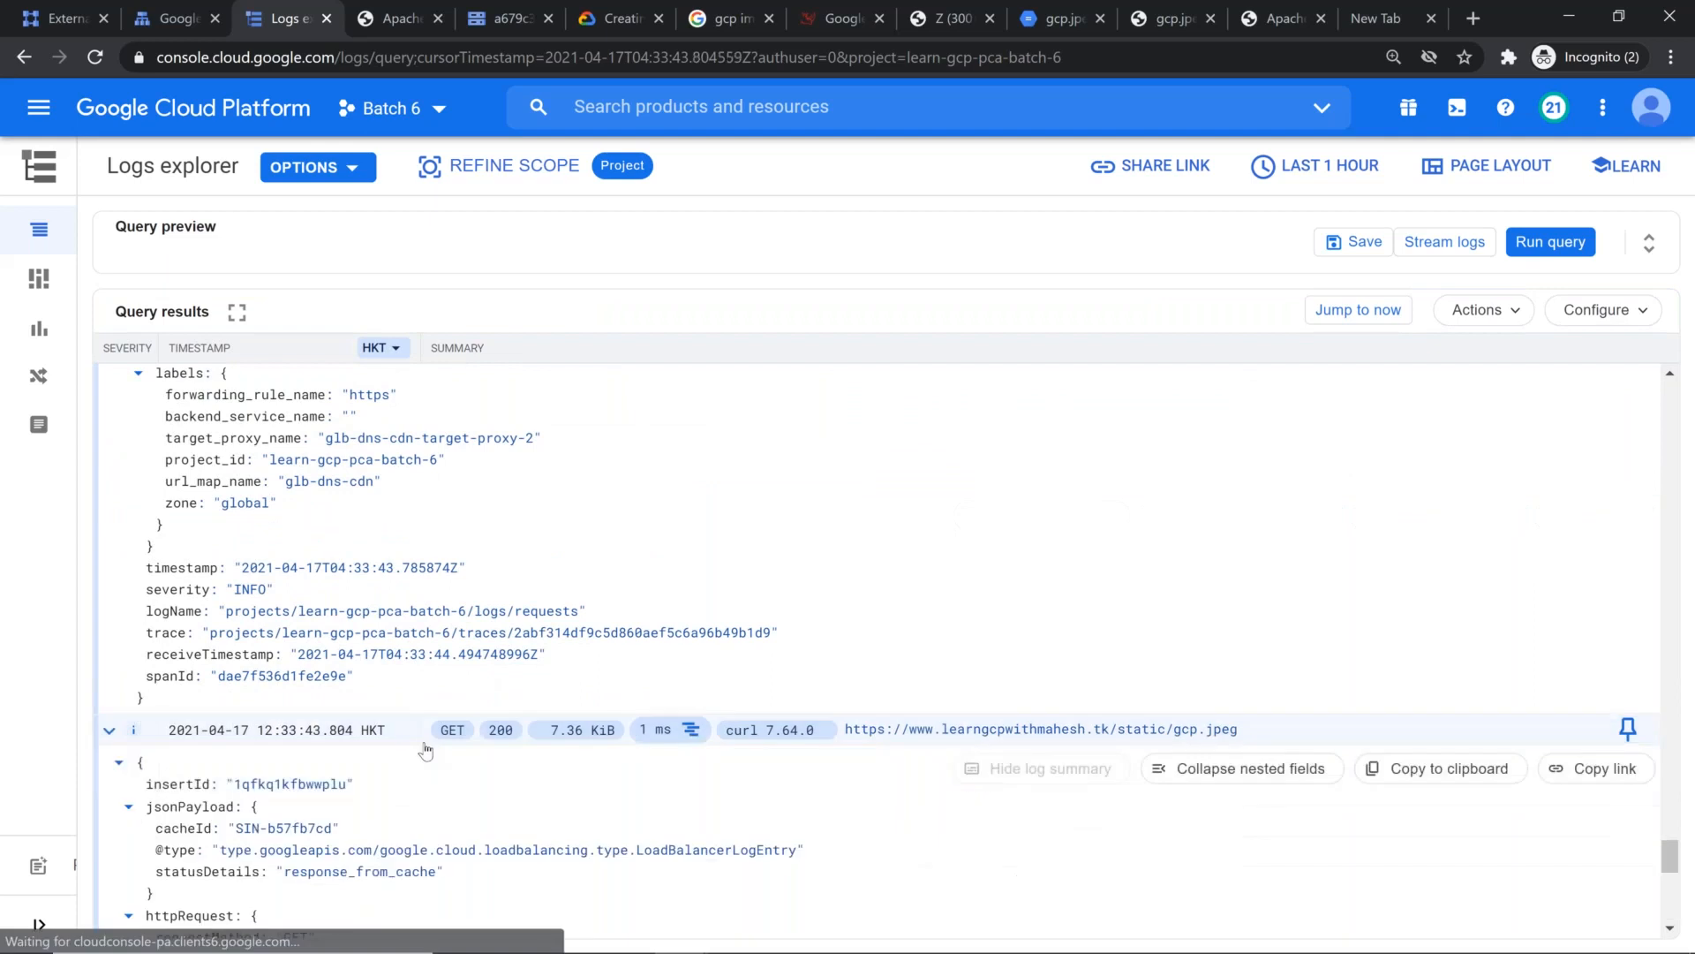
scroll(515, 717, down, 1)
scroll(512, 717, down, 8)
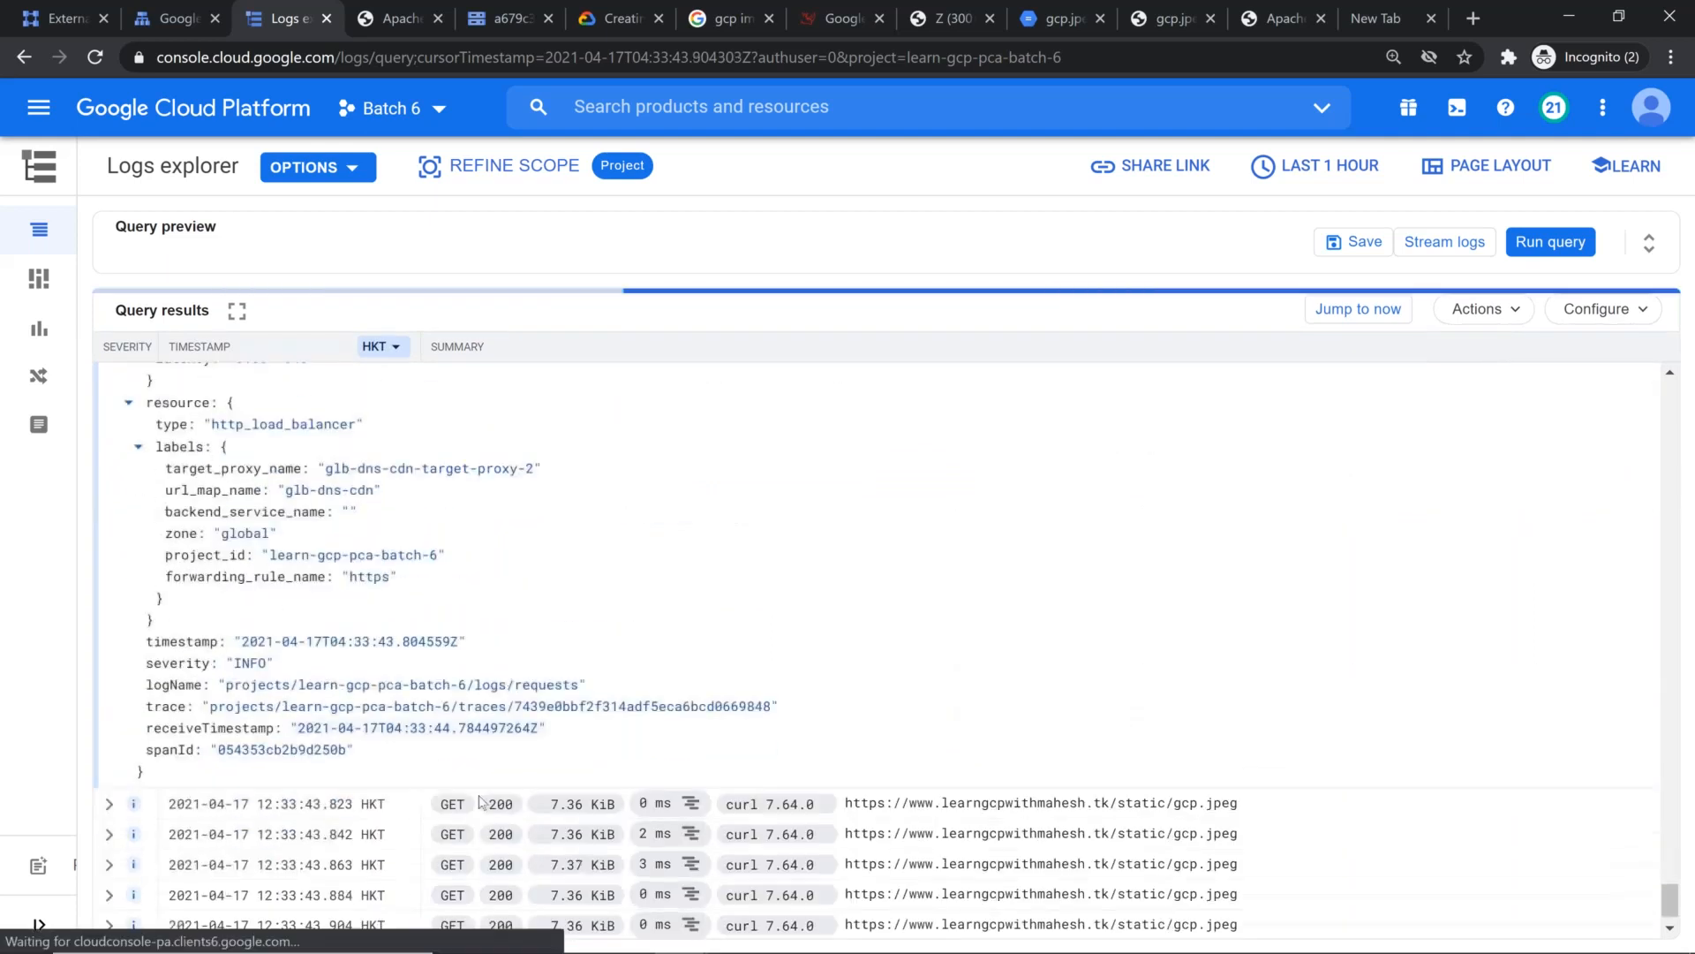
Step: Reopen the 12:33:43.863 curl request log entry and compare its cache ID, cache fill and resource labels
click(334, 861)
scroll(334, 843, down, 5)
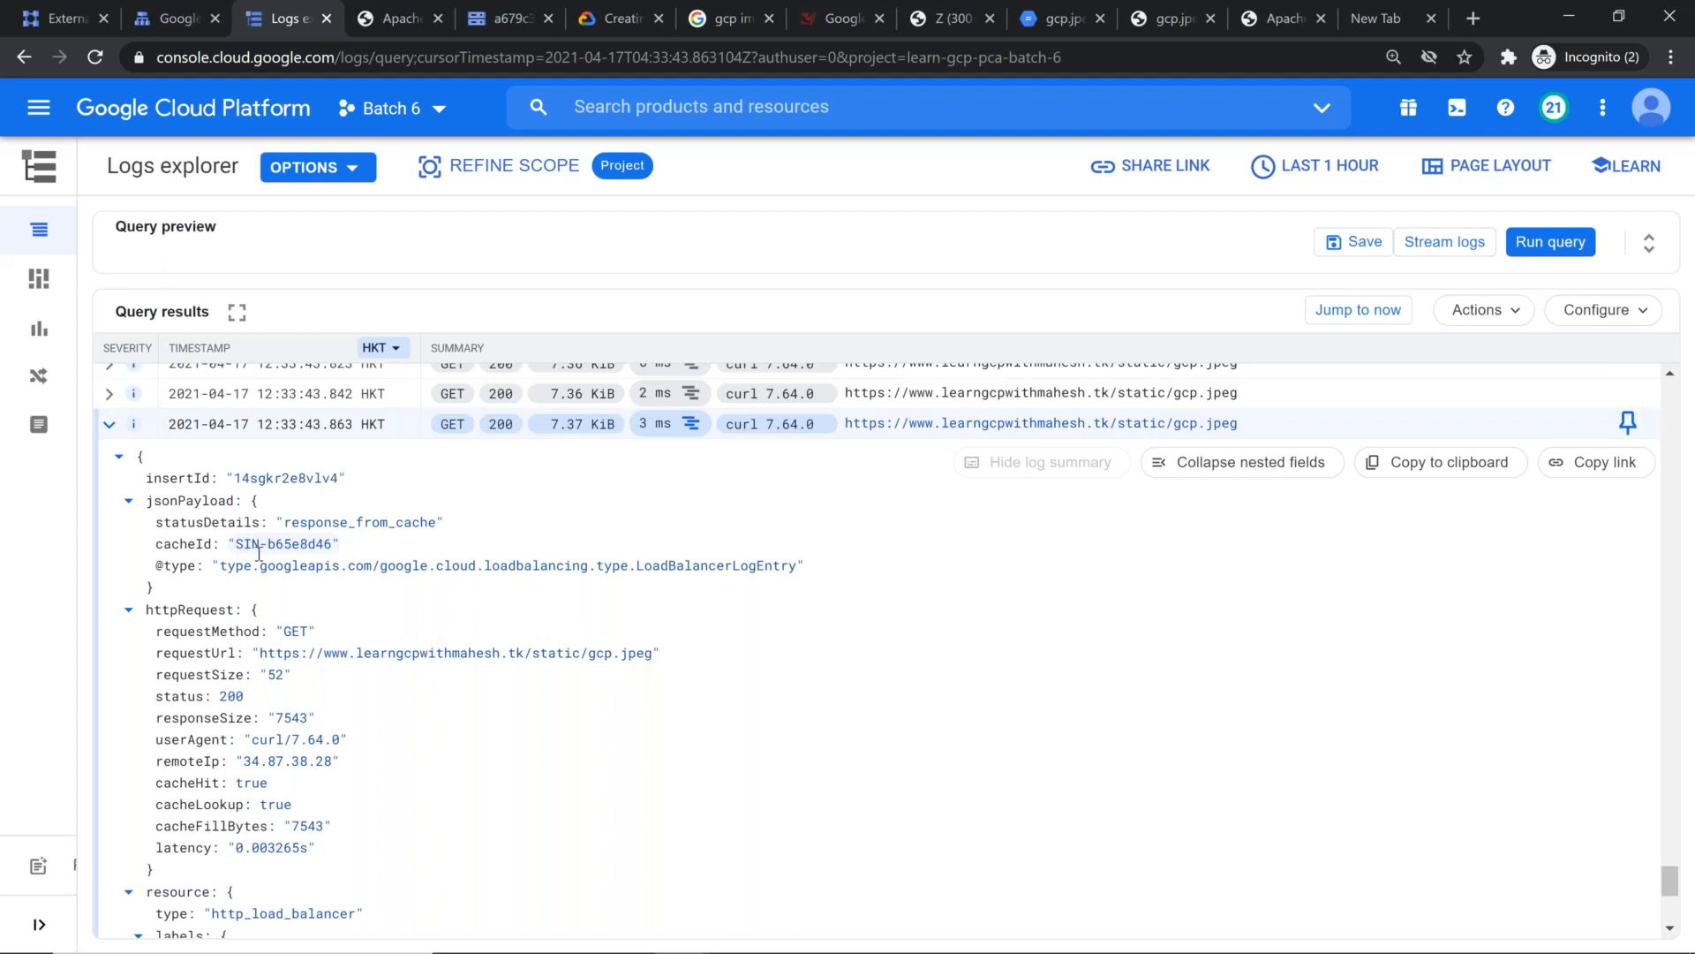
scroll(300, 596, down, 5)
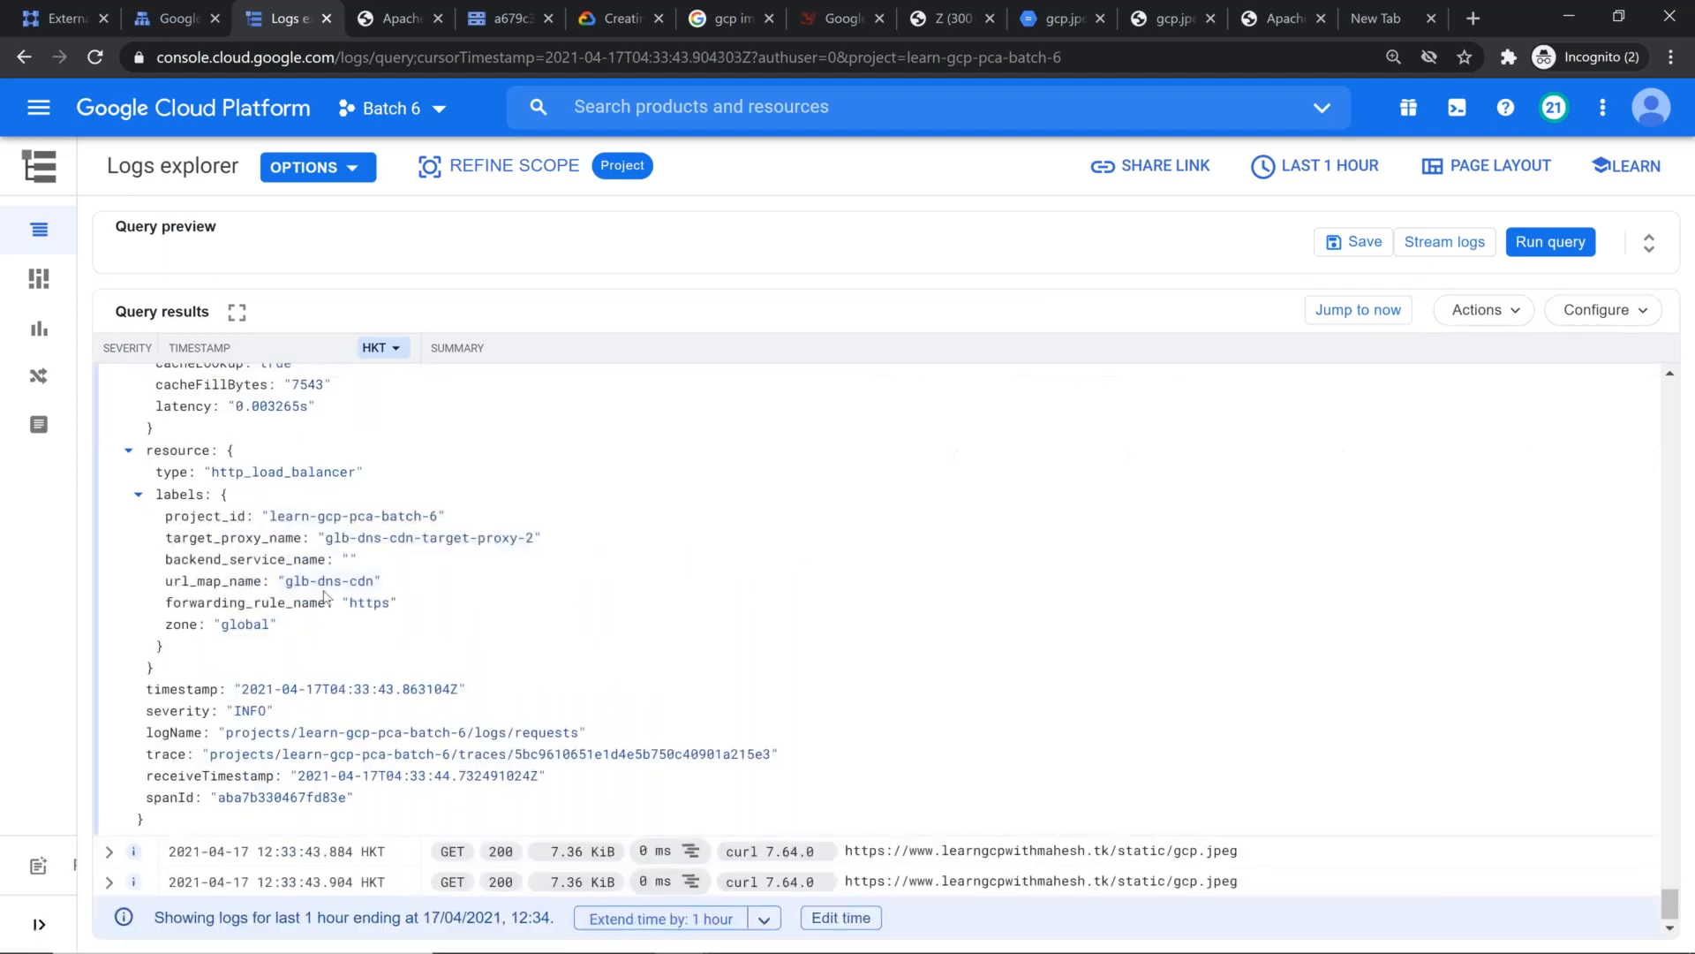
Step: Switch to the Mod5_v4 Google Slides presentation and advance to the Cloud Armor slide
key(alt+Tab)
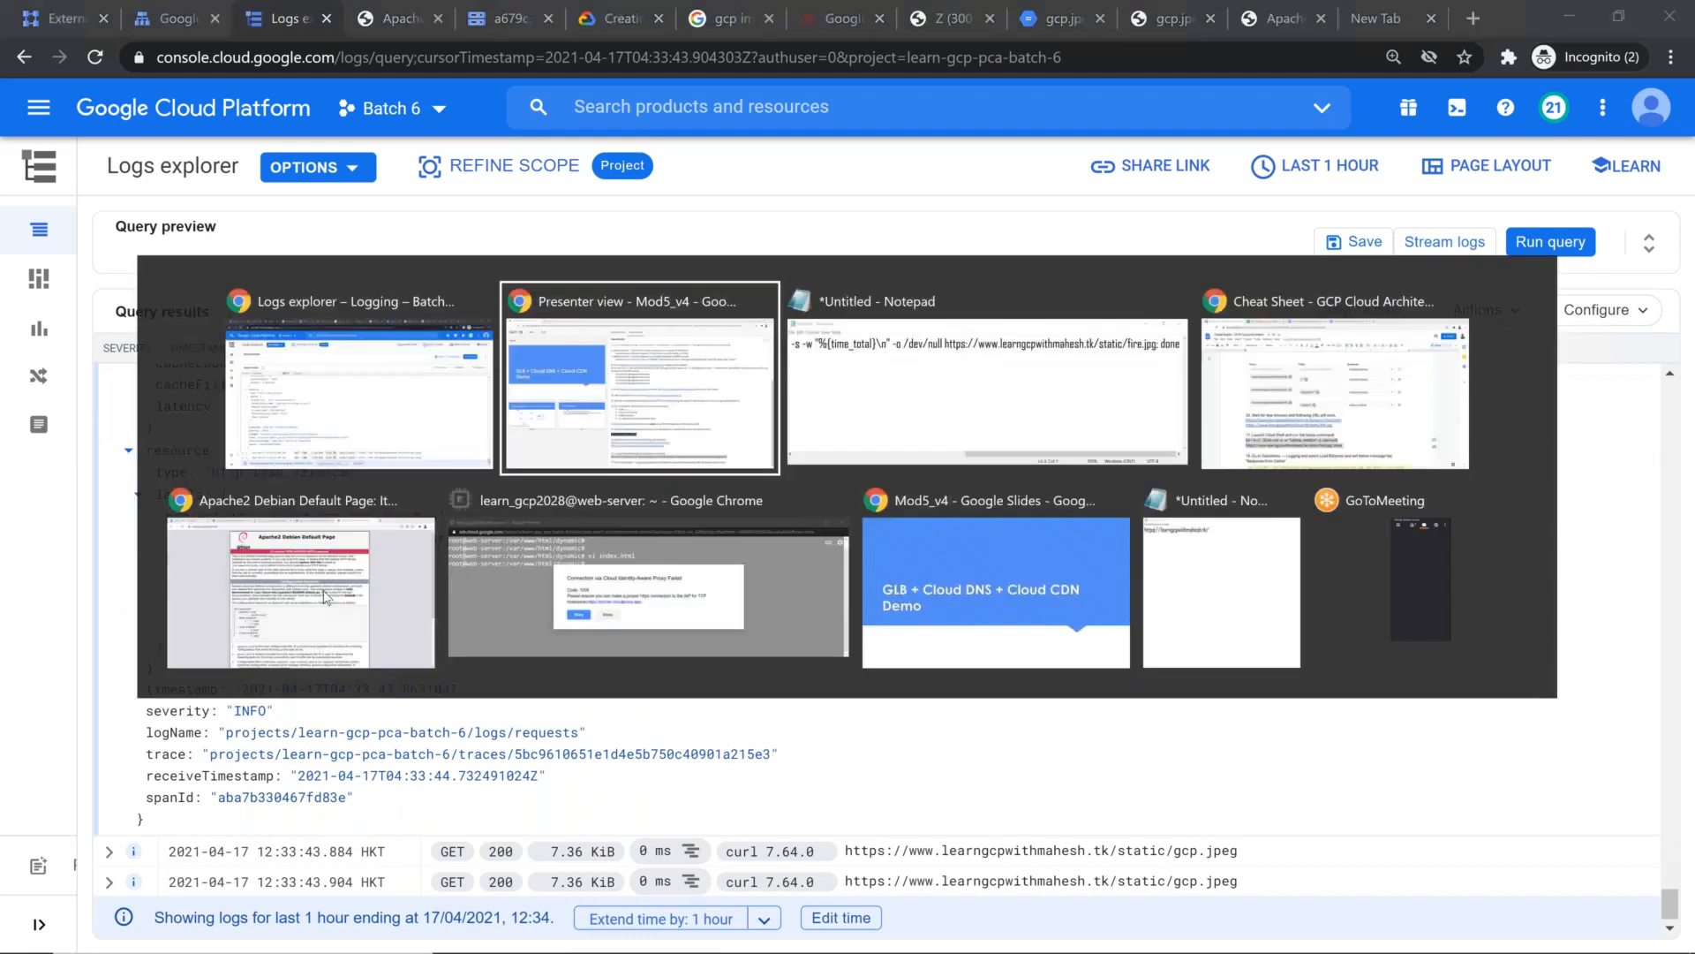
click(996, 592)
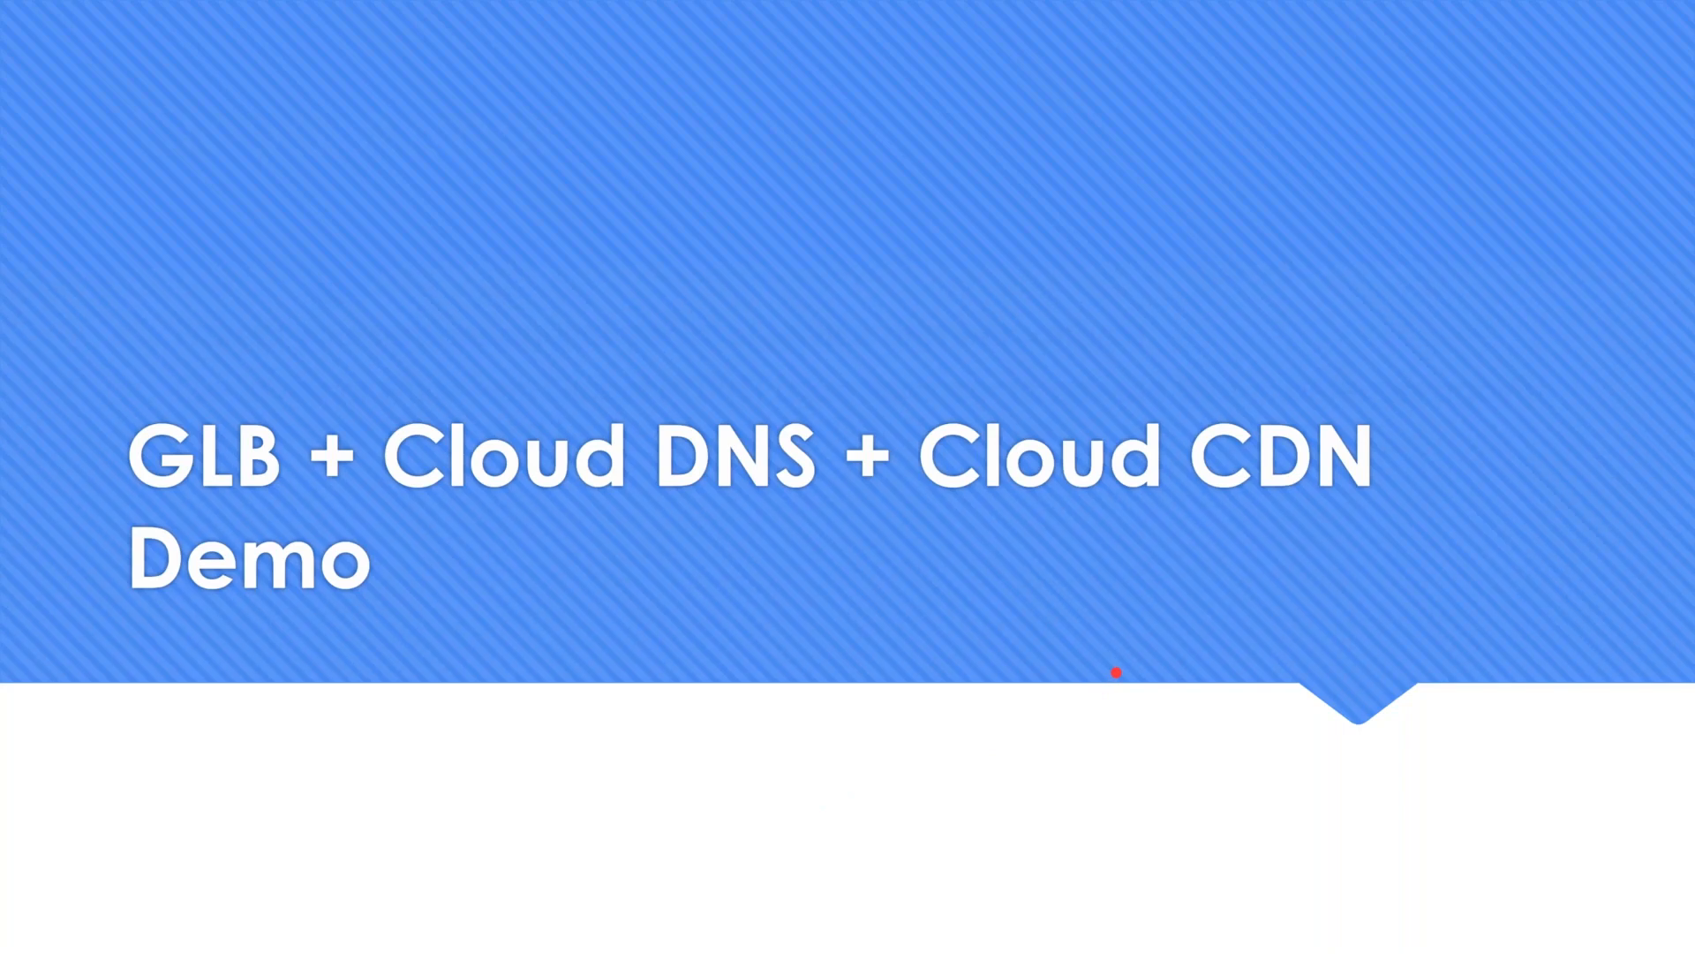
key(Right)
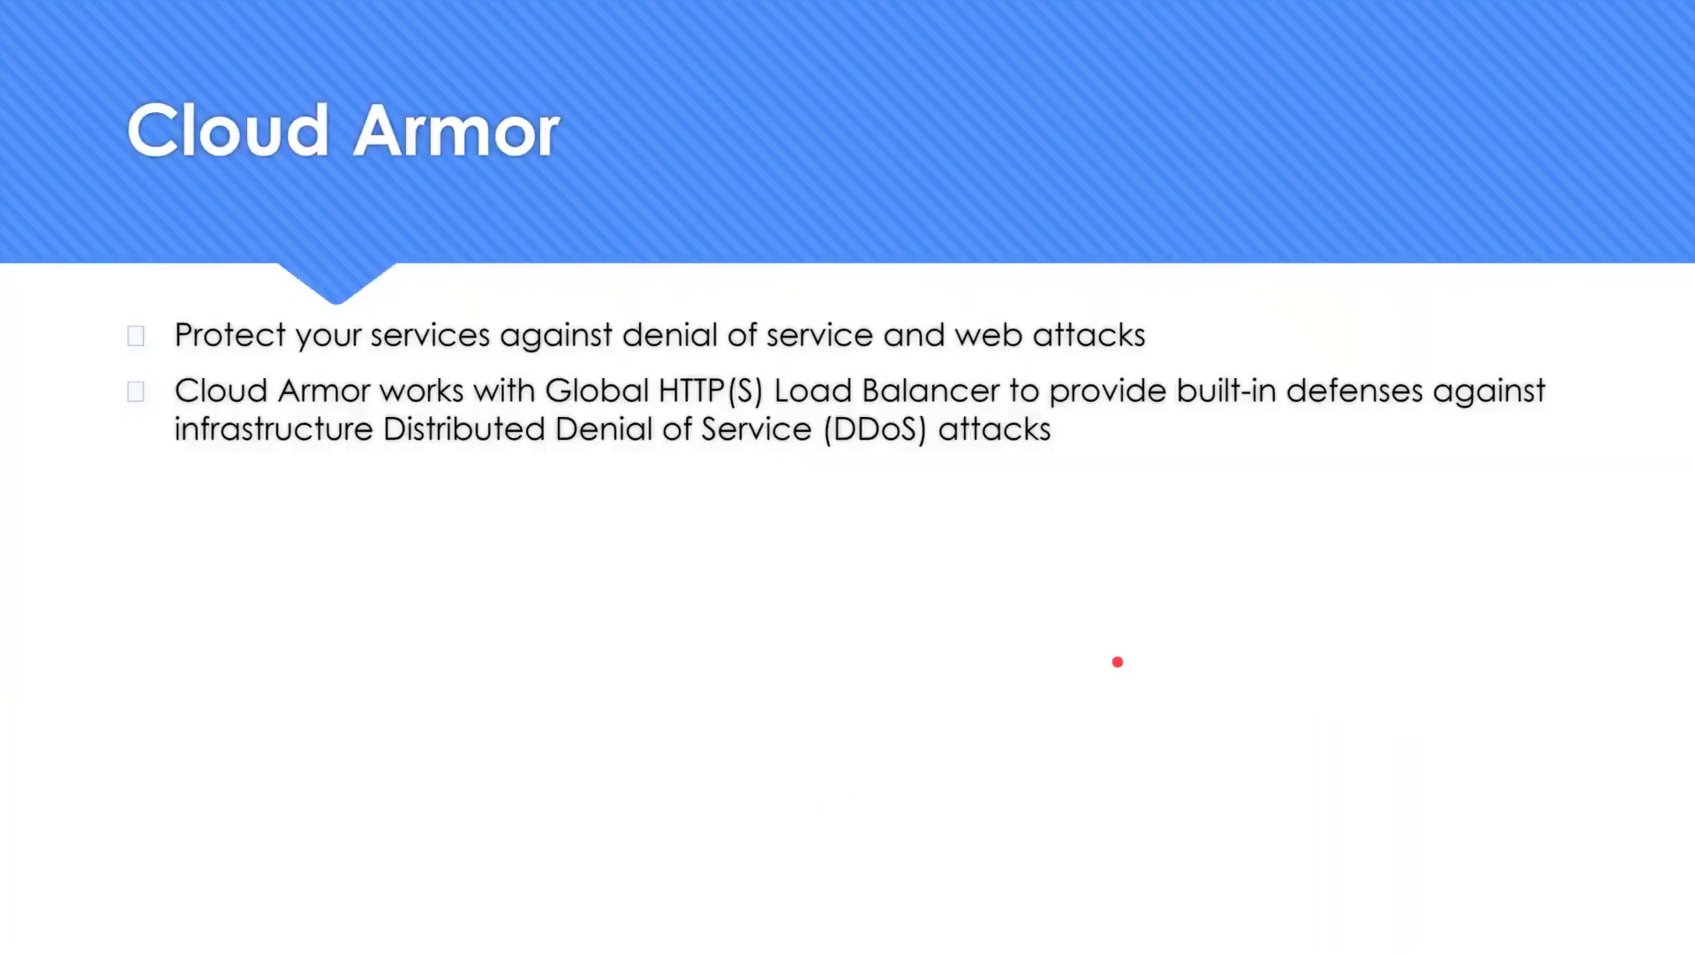